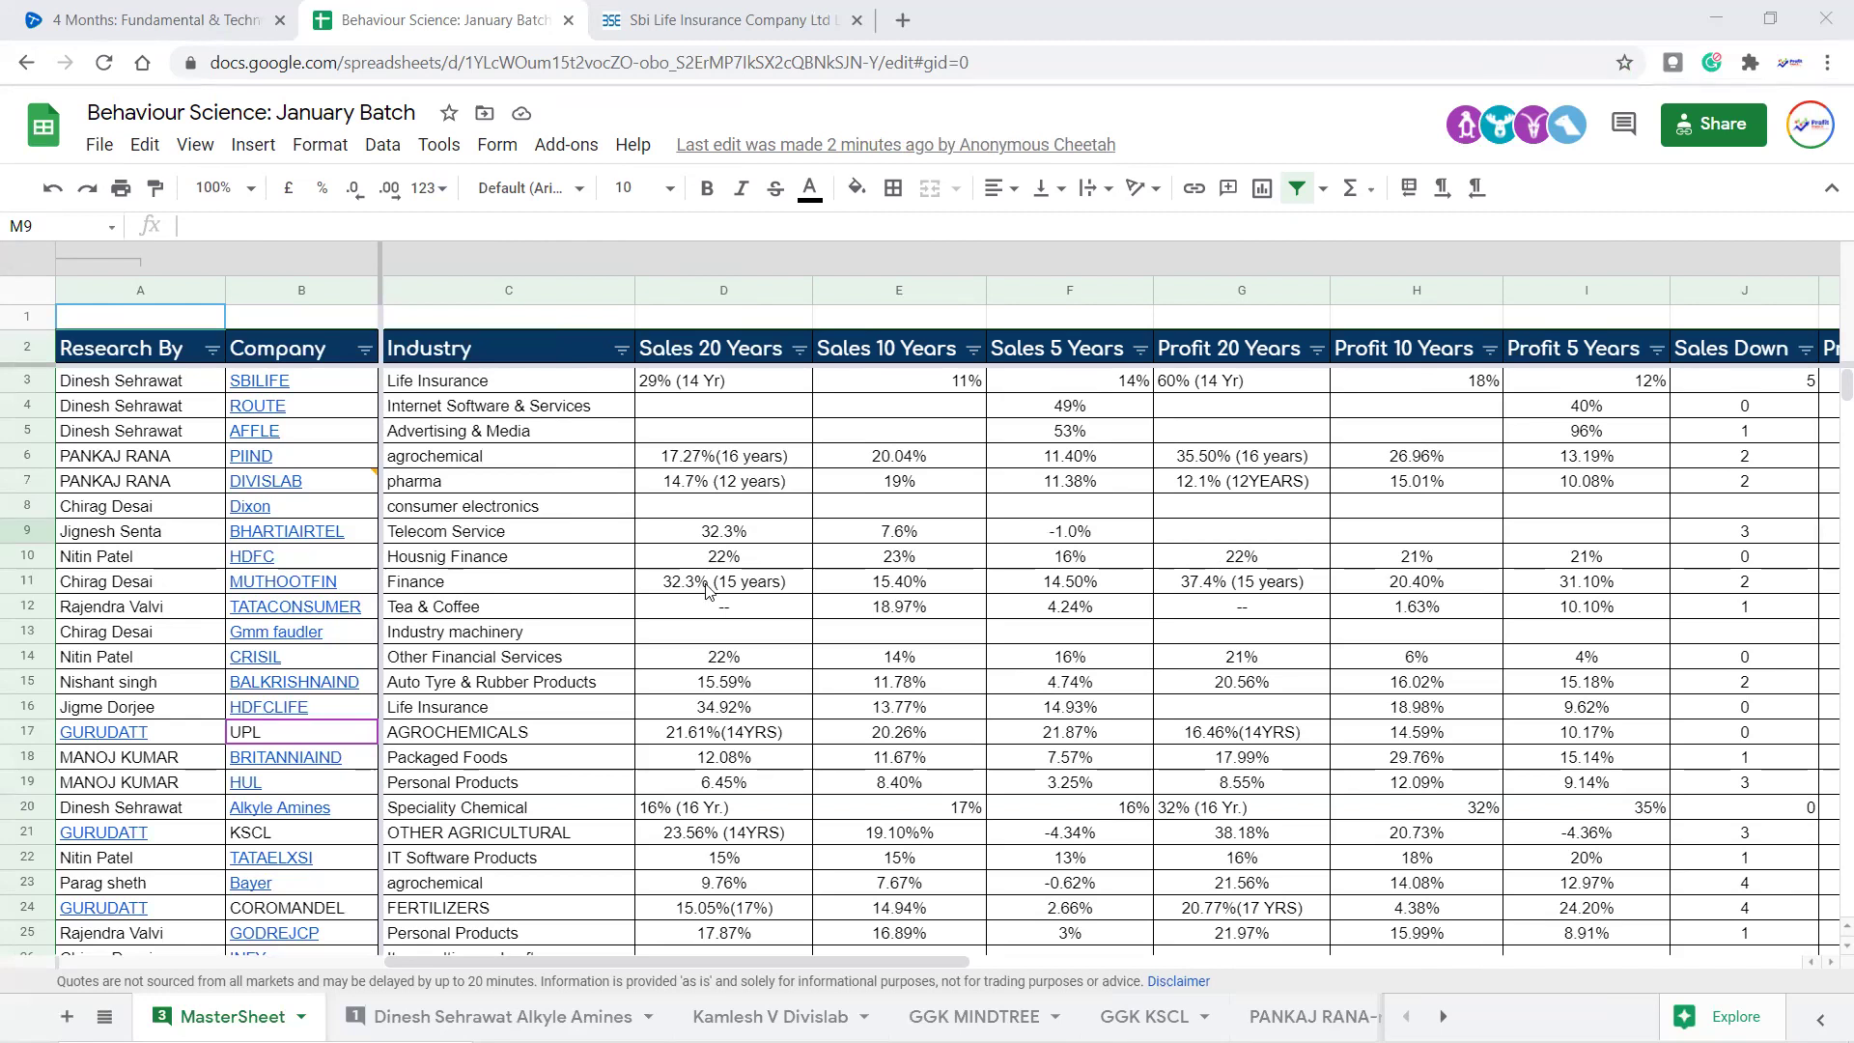
Examine the master sheet's growth columns across to 9MSales and 9MProfit, along the Dixon row
{"action": "left_click", "coordinate": [744, 506]}
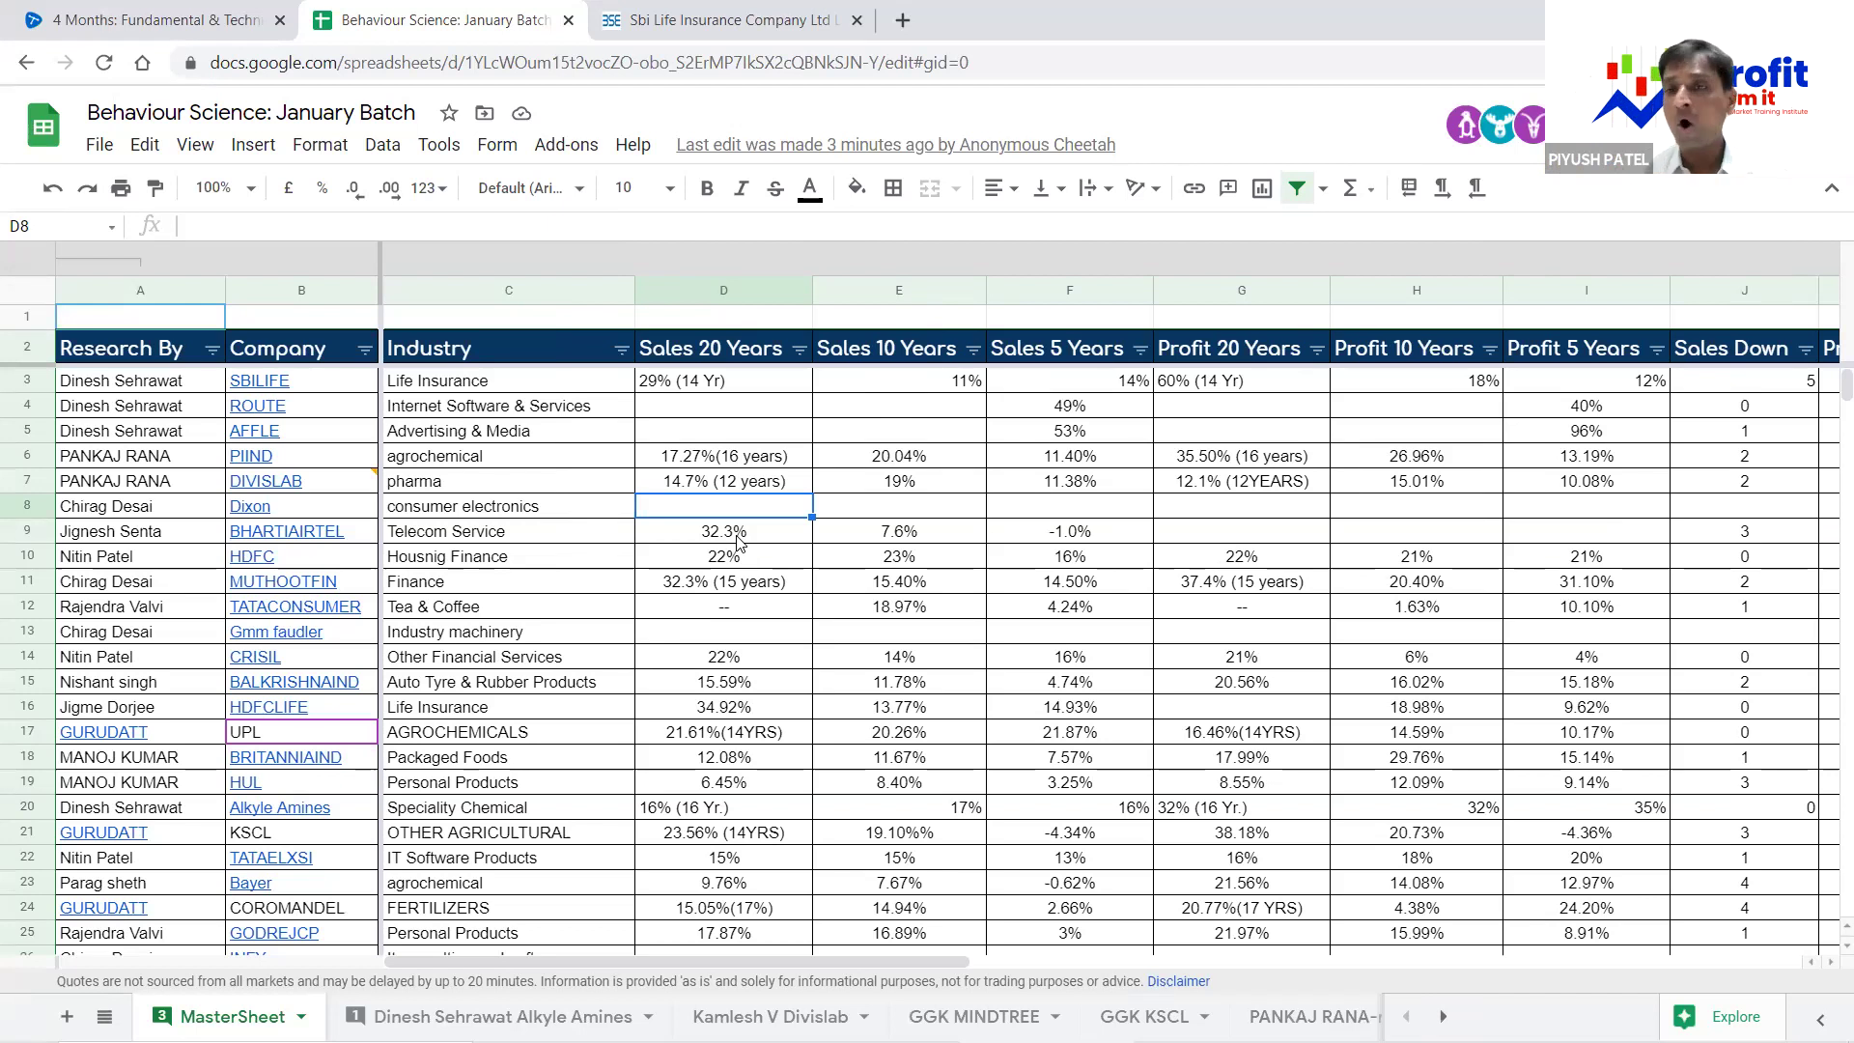
{"action": "left_click", "coordinate": [918, 512]}
{"action": "key", "text": "Right"}
{"action": "key", "text": "Right"}
{"action": "key", "text": "Right"}
{"action": "key", "text": "Right"}
{"action": "key", "text": "Right"}
{"action": "key", "text": "Right"}
{"action": "key", "text": "Right"}
{"action": "key", "text": "Right"}
{"action": "key", "text": "Right"}
{"action": "key", "text": "Right"}
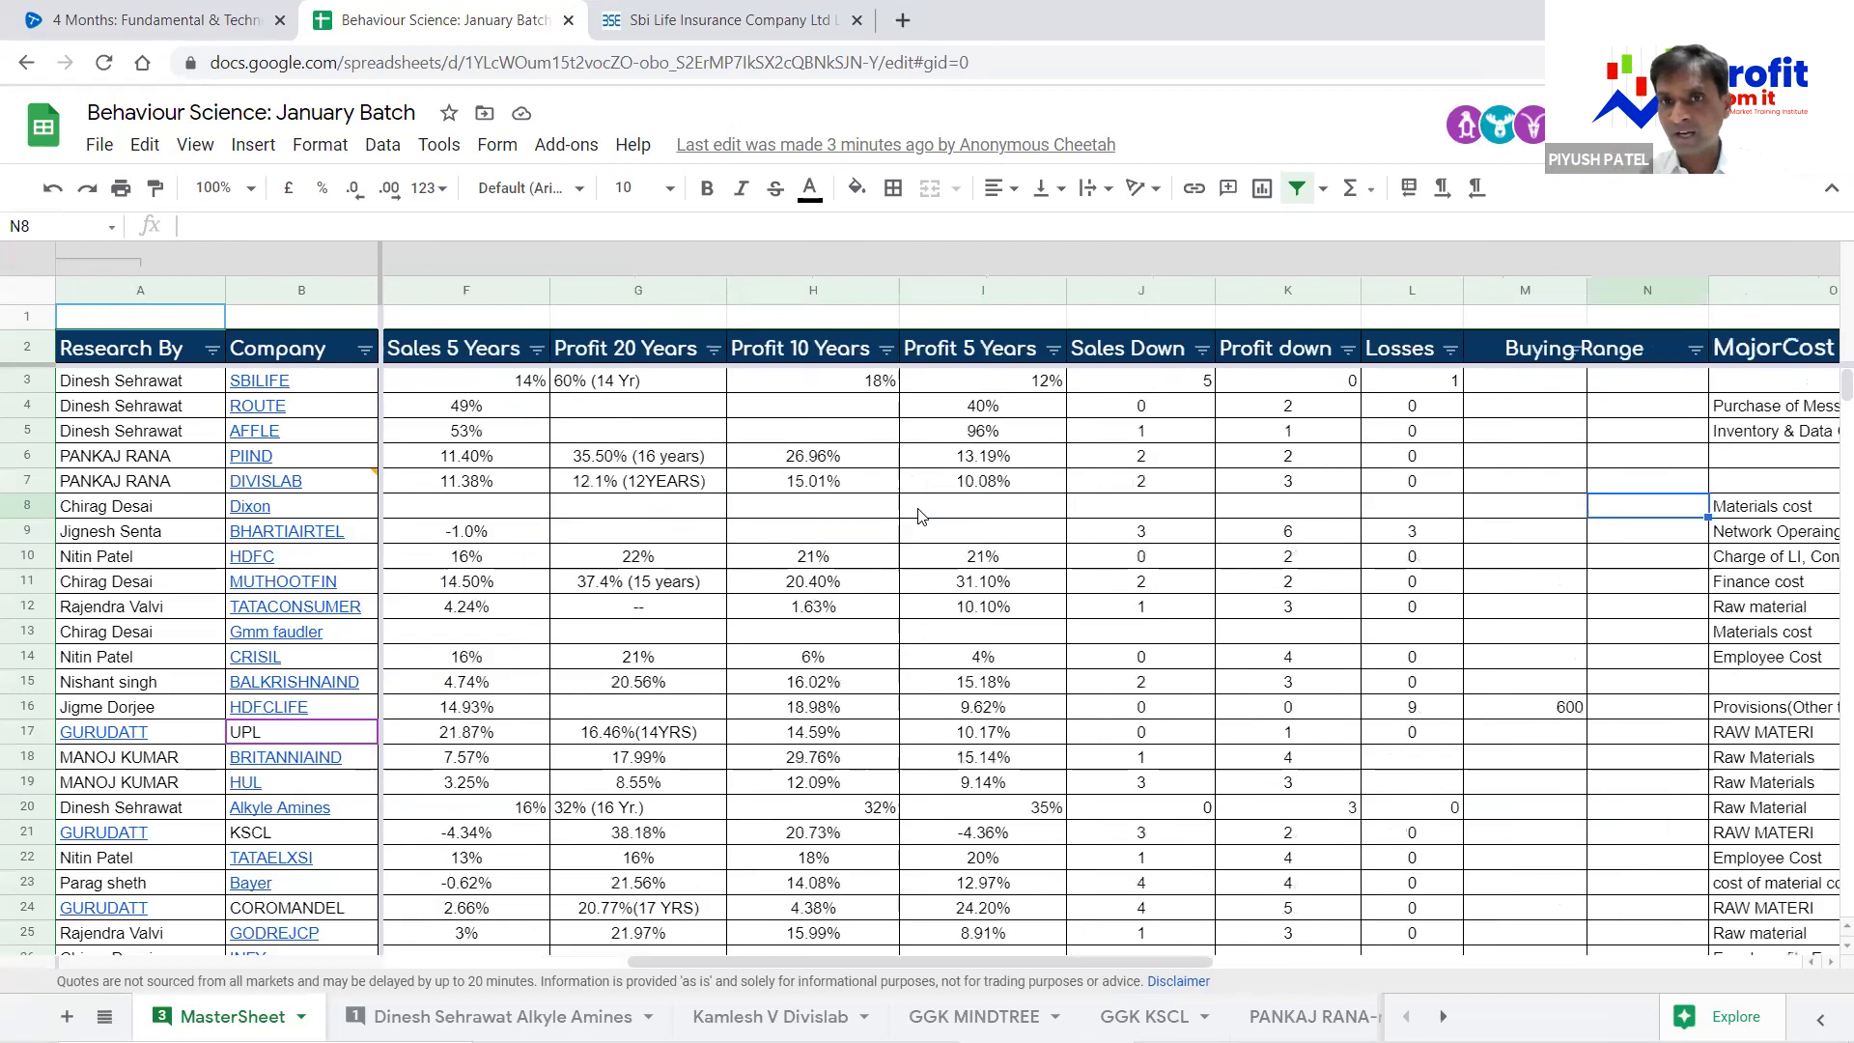
{"action": "key", "text": "Right"}
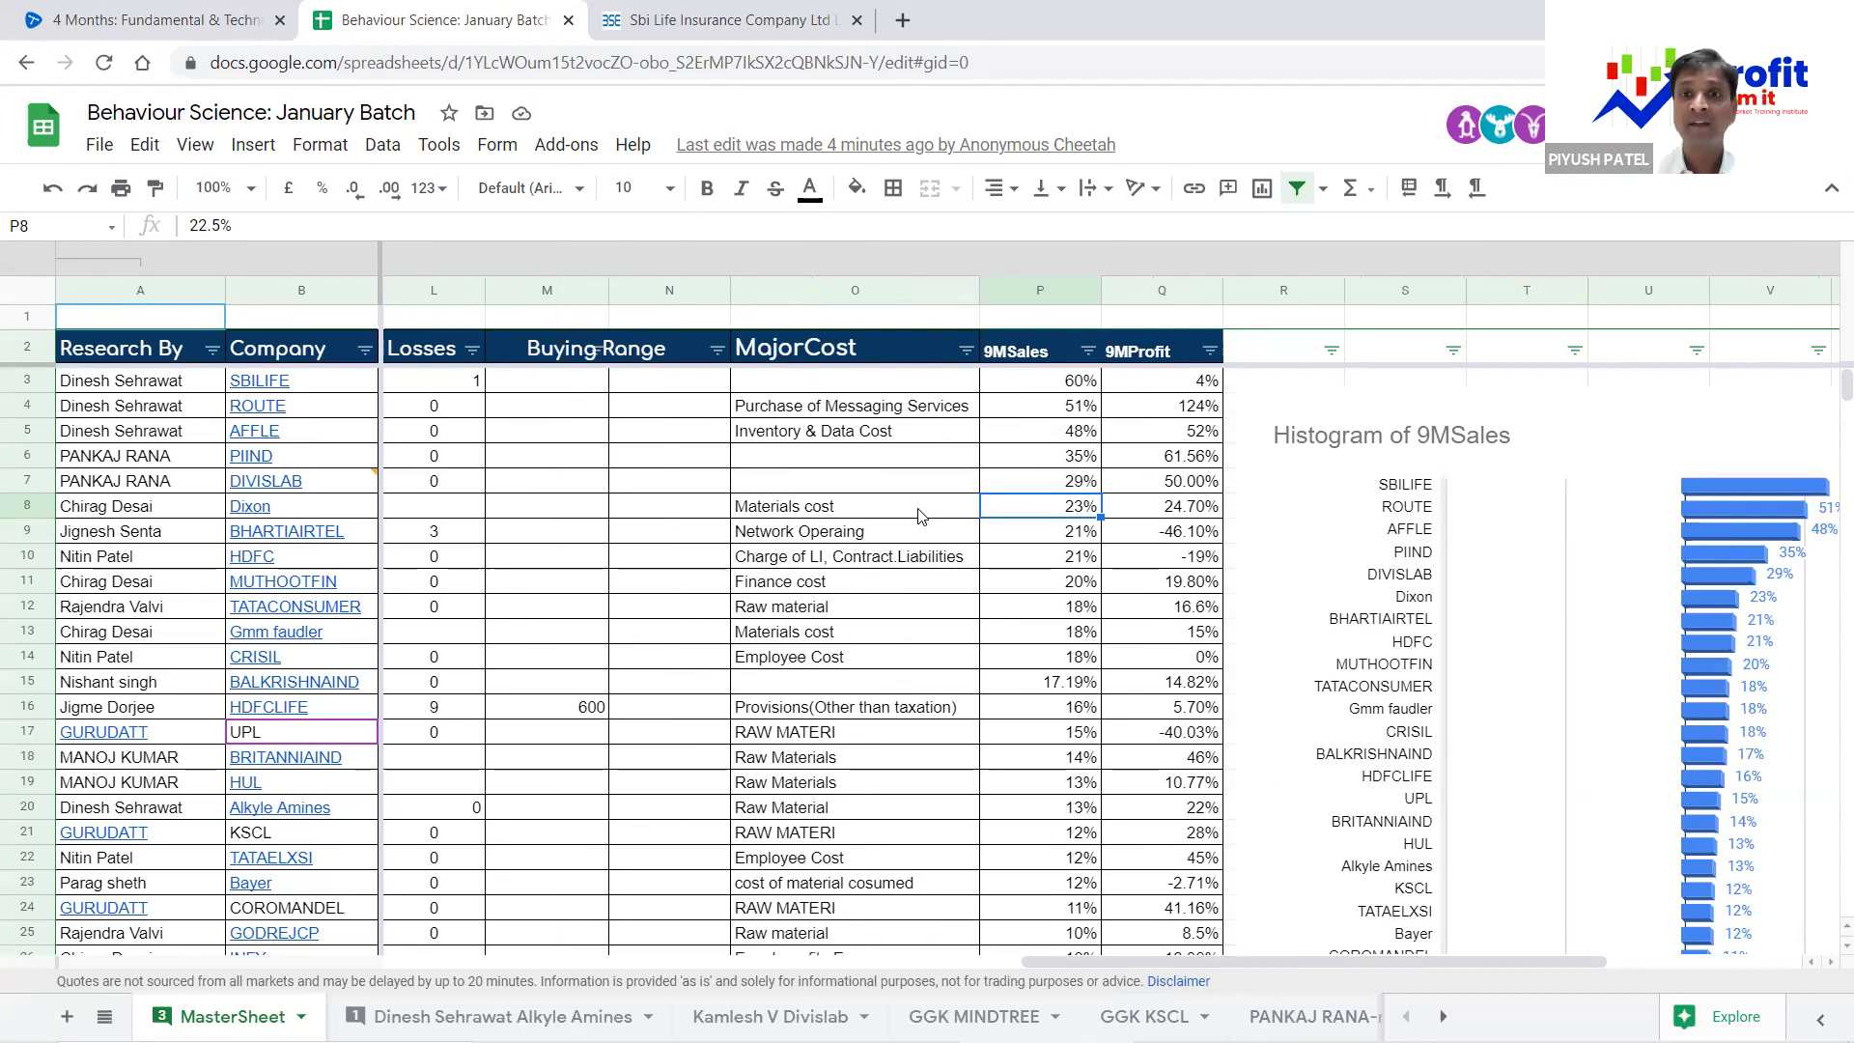
Select the 9MSales column from its header through row 16, and the 9MProfit column from its header through row 17
{"action": "left_click", "coordinate": [1045, 361]}
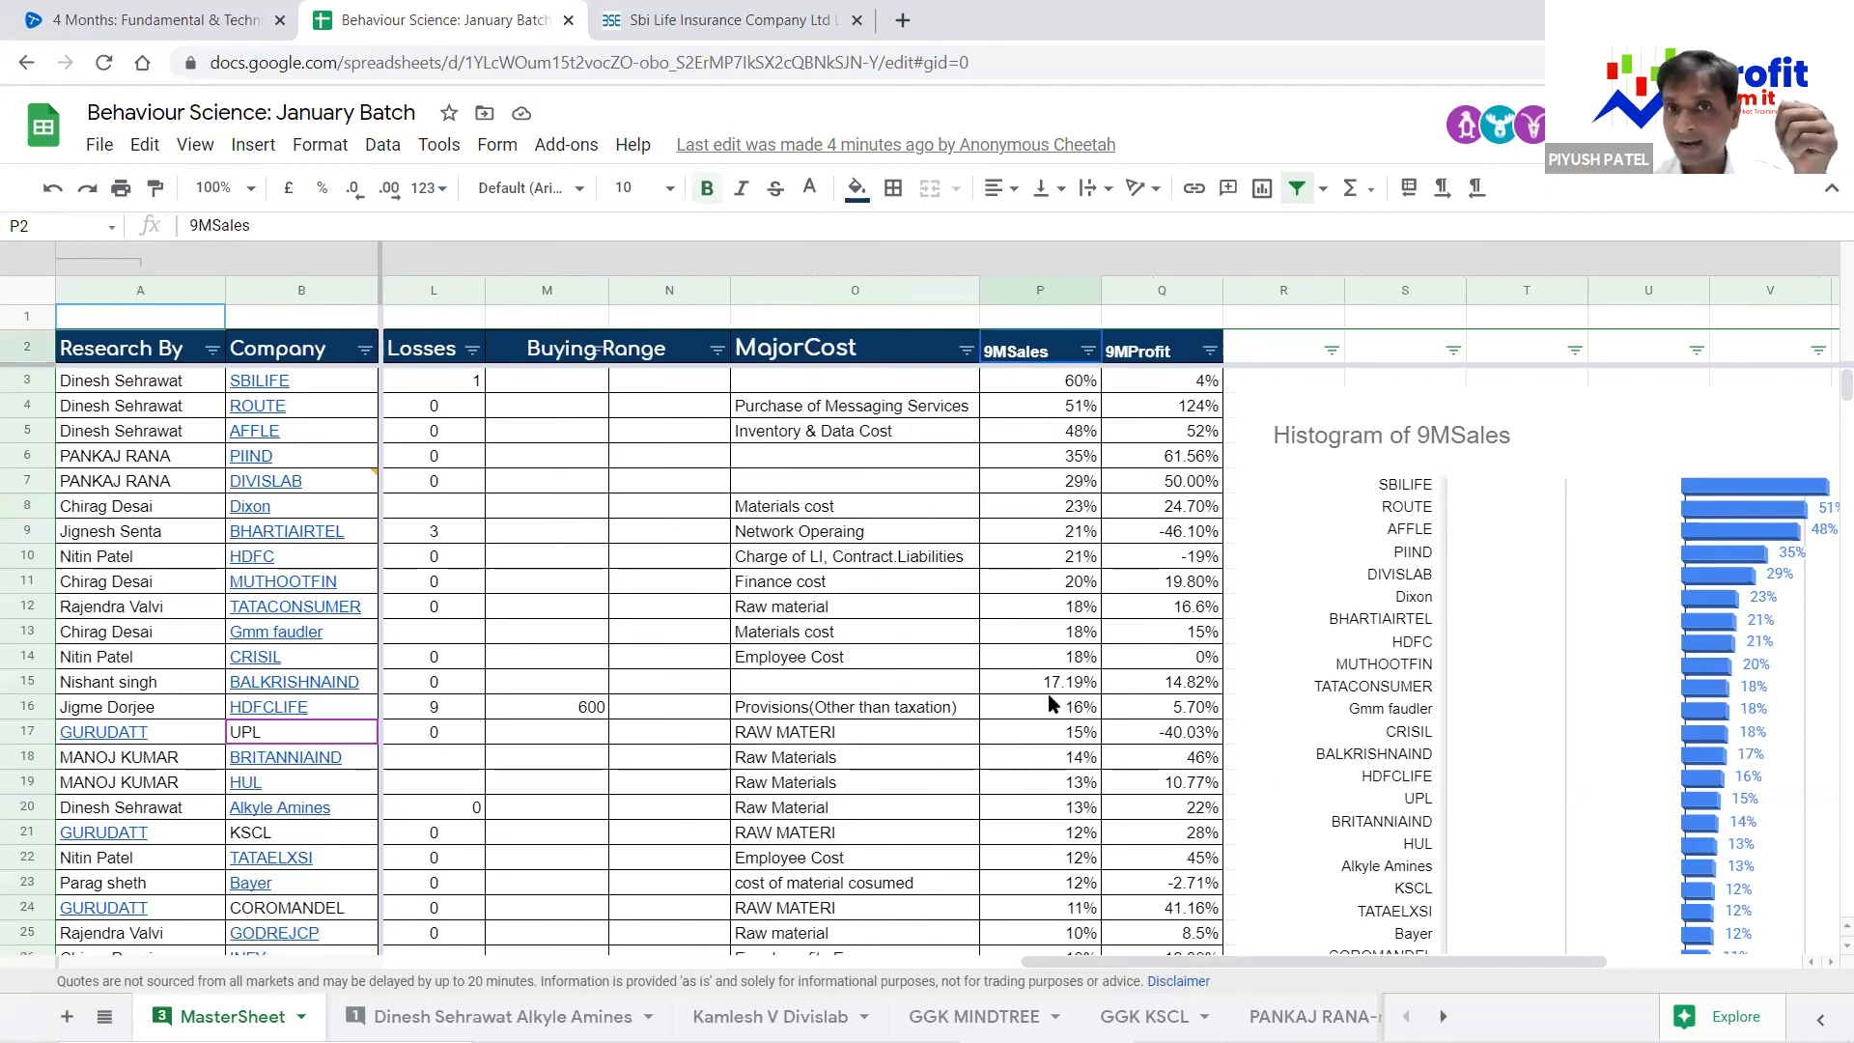
{"action": "key", "text": "shift+Down"}
{"action": "key", "text": "shift+Down"}
{"action": "key", "text": "shift+Down"}
{"action": "key", "text": "shift+Down"}
{"action": "key", "text": "shift+Down"}
{"action": "key", "text": "shift+Down"}
{"action": "key", "text": "shift+Down"}
{"action": "key", "text": "shift+Down"}
{"action": "key", "text": "shift+Down"}
{"action": "key", "text": "shift+Down"}
{"action": "key", "text": "shift+Down"}
{"action": "key", "text": "shift+Down"}
{"action": "key", "text": "shift+Down"}
{"action": "key", "text": "shift+Down"}
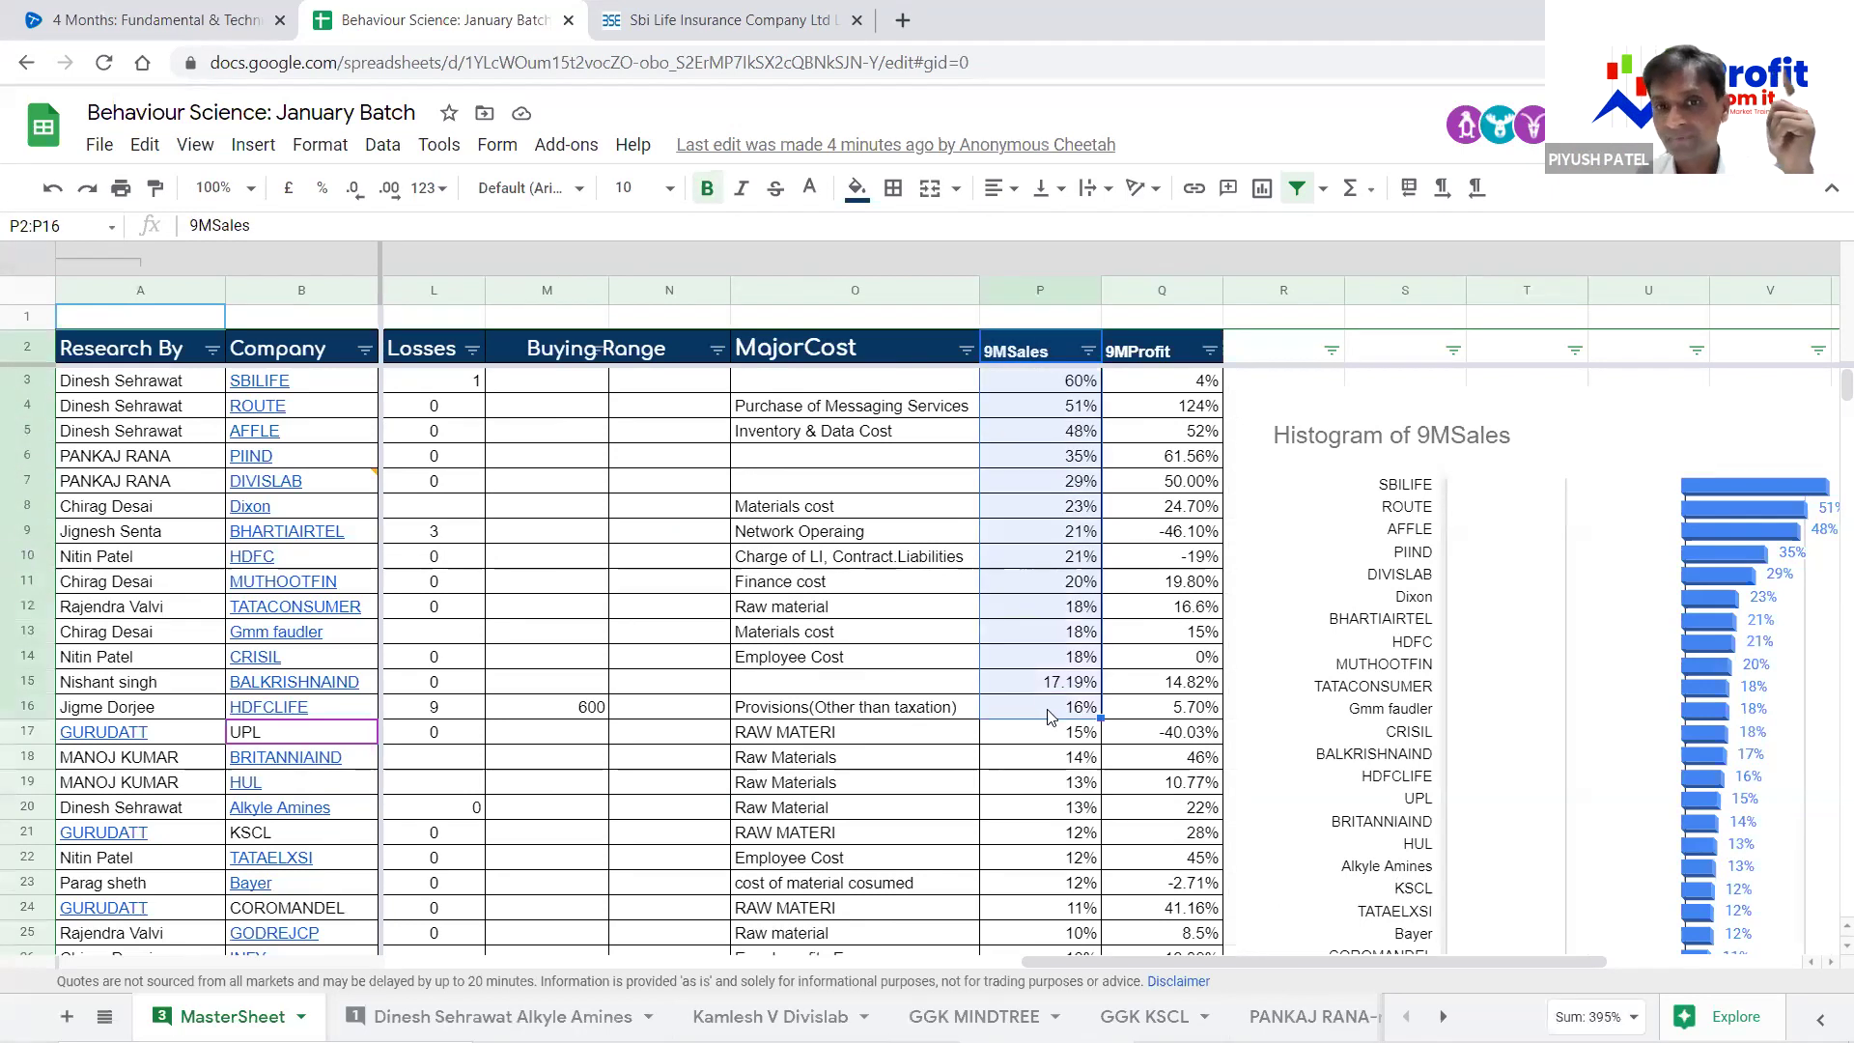
{"action": "left_click_drag", "start_coordinate": [1170, 350], "coordinate": [1197, 743]}
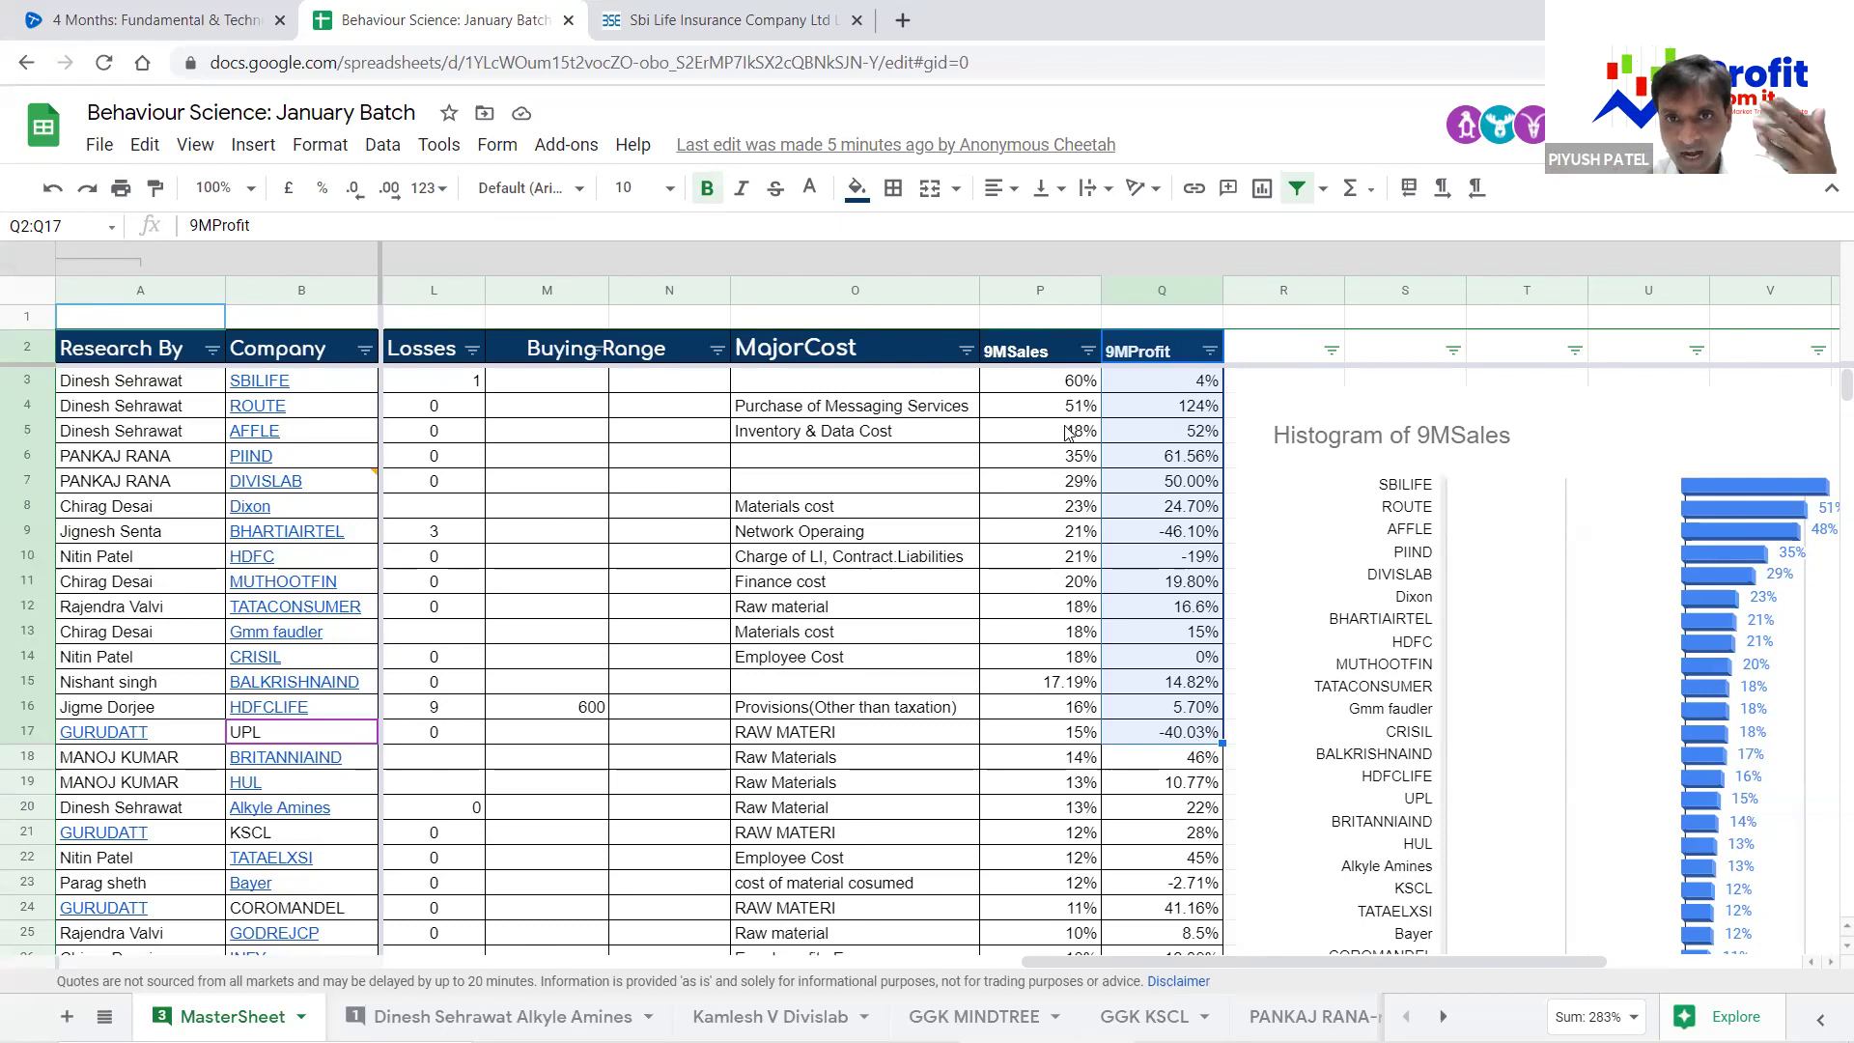
Compare the highest 9MSales figures, header through row 20, with the weakest ones in rows 71 to 83
{"action": "left_click_drag", "start_coordinate": [1028, 350], "coordinate": [1012, 809]}
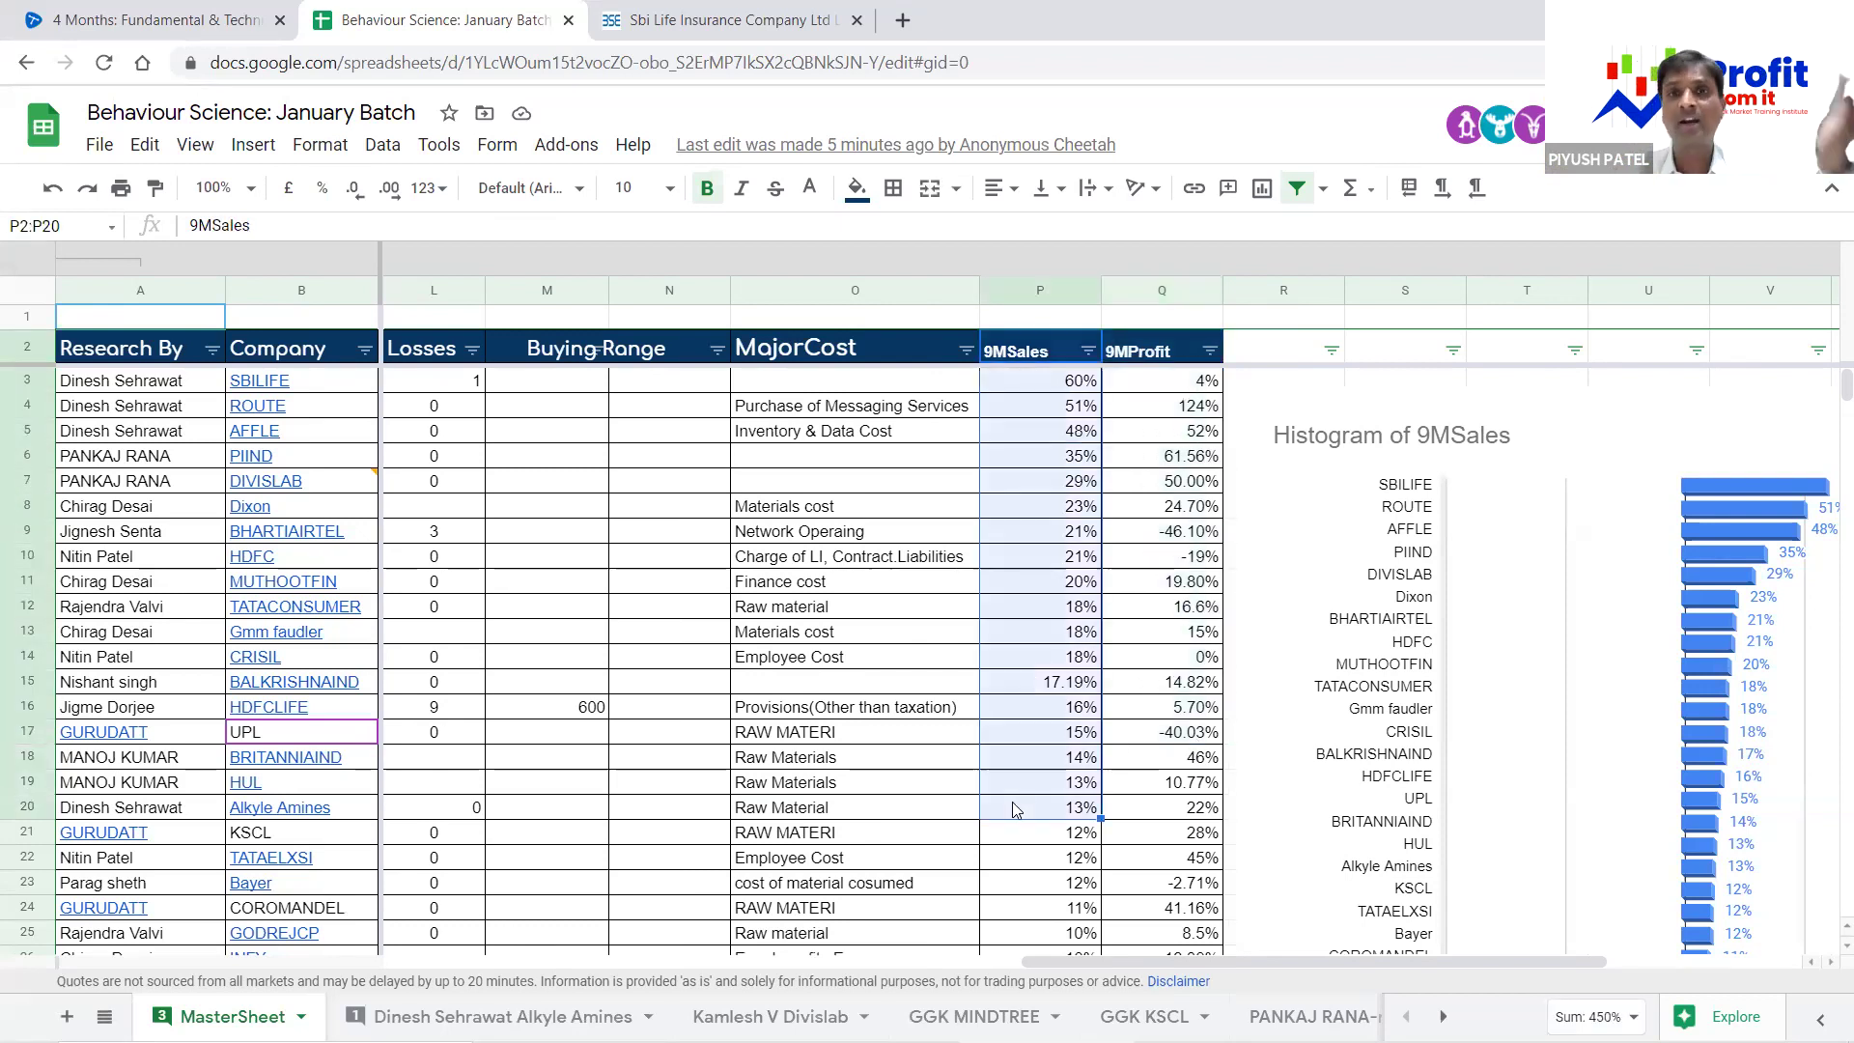
{"action": "scroll", "coordinate": [1079, 707], "scroll_direction": "down", "scroll_amount": 3}
{"action": "scroll", "coordinate": [1081, 706], "scroll_direction": "down", "scroll_amount": 12}
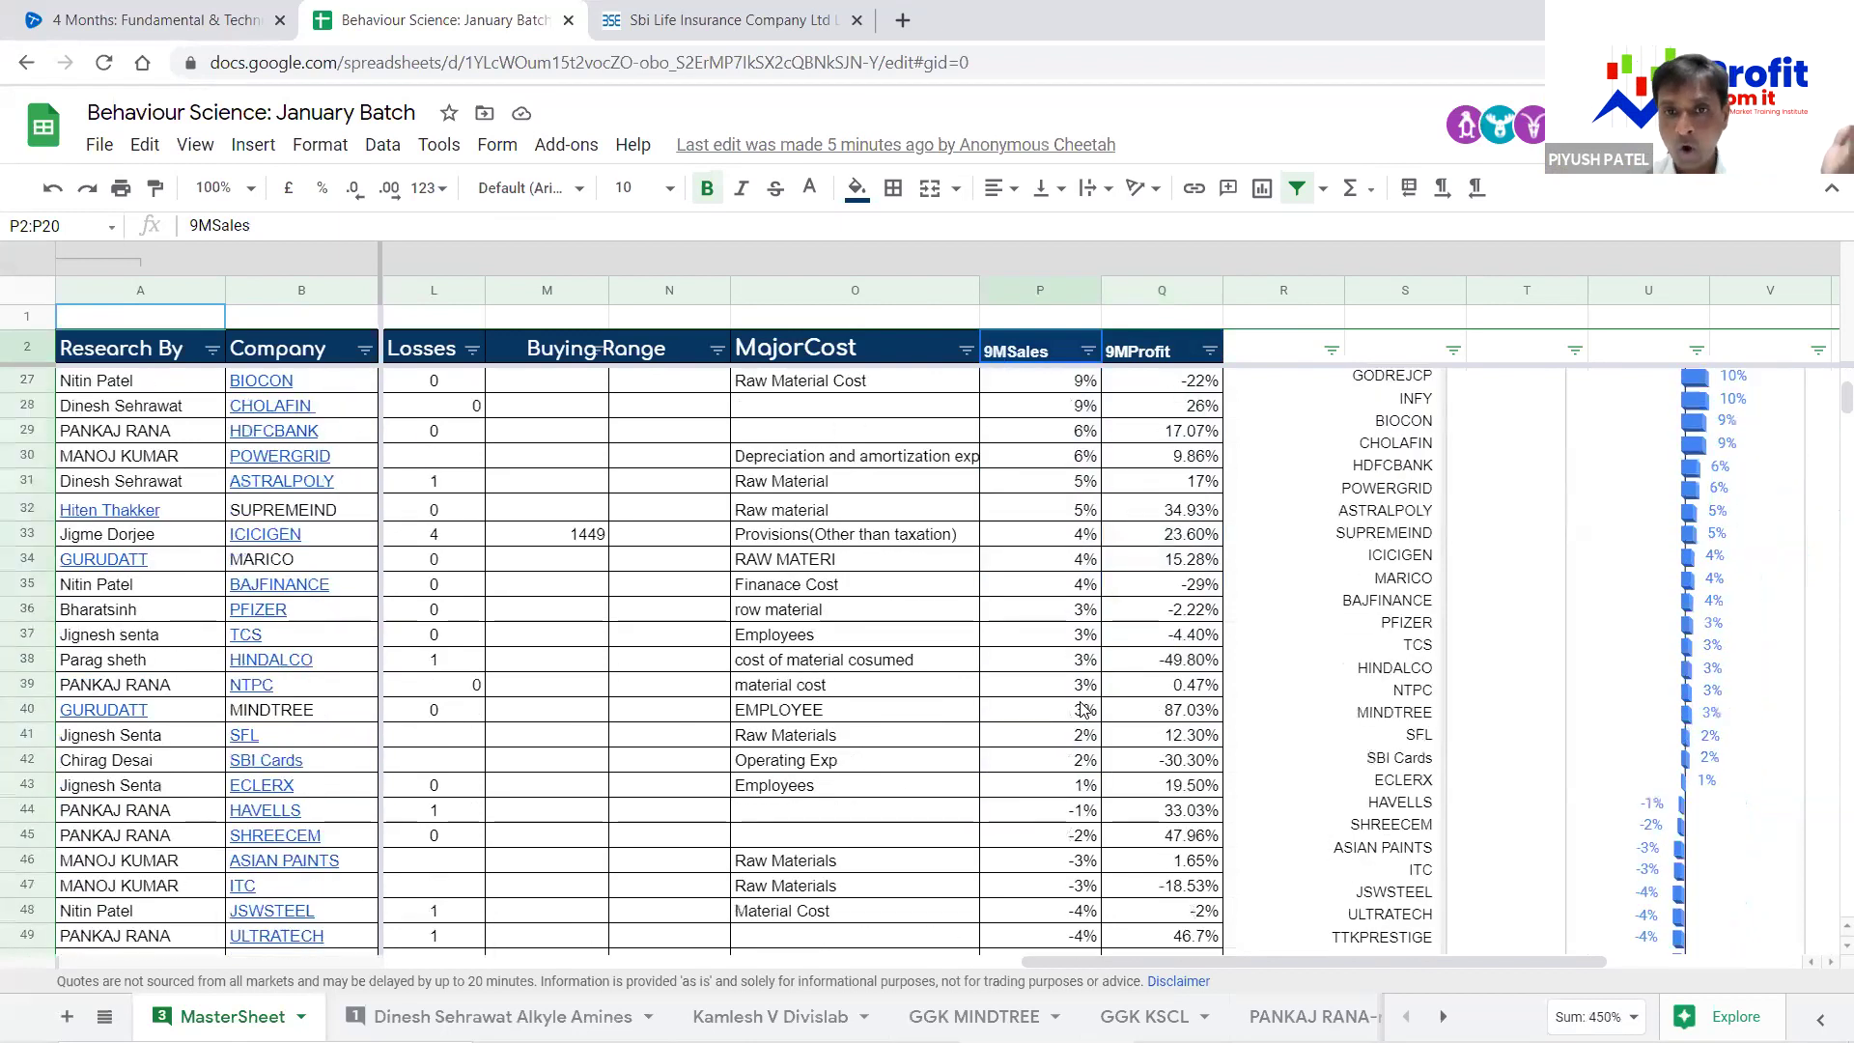
{"action": "scroll", "coordinate": [1081, 706], "scroll_direction": "down", "scroll_amount": 8}
{"action": "left_click_drag", "start_coordinate": [1052, 739], "coordinate": [1067, 444]}
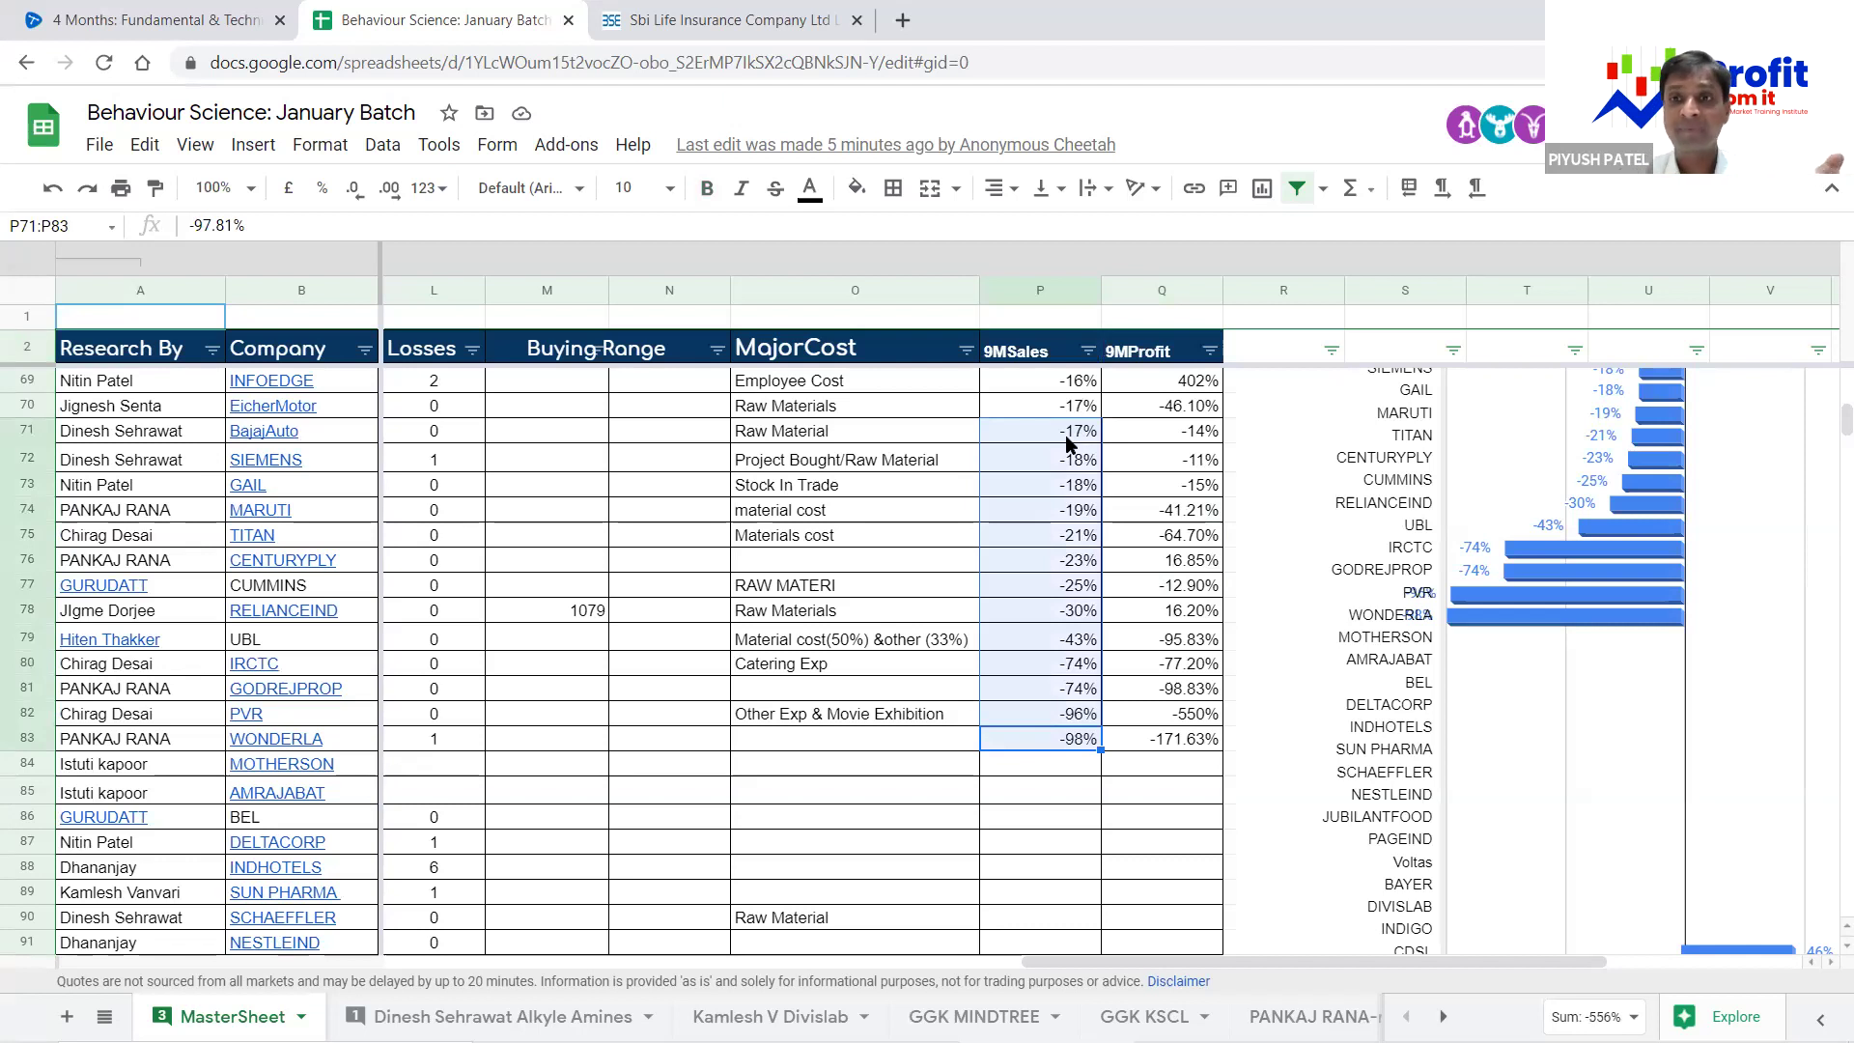
{"action": "scroll", "coordinate": [1058, 588], "scroll_direction": "up", "scroll_amount": 12}
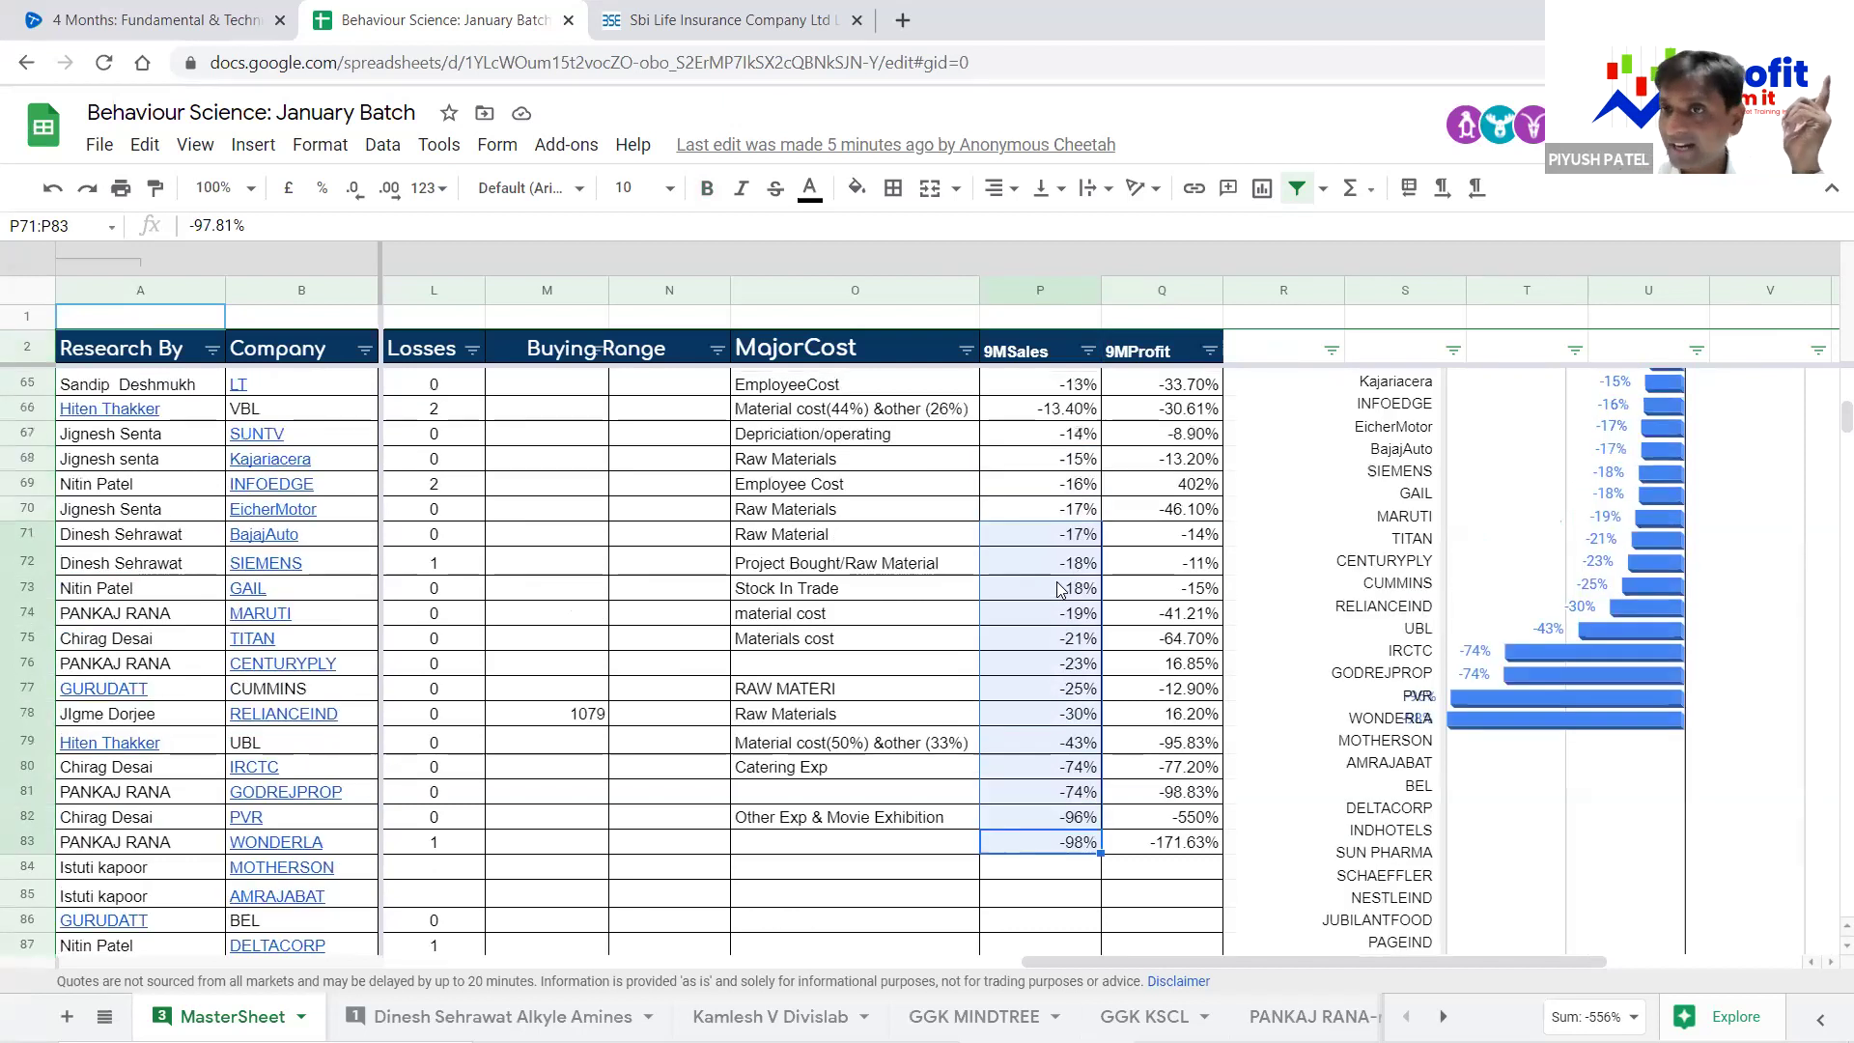
{"action": "scroll", "coordinate": [1059, 589], "scroll_direction": "up", "scroll_amount": 7}
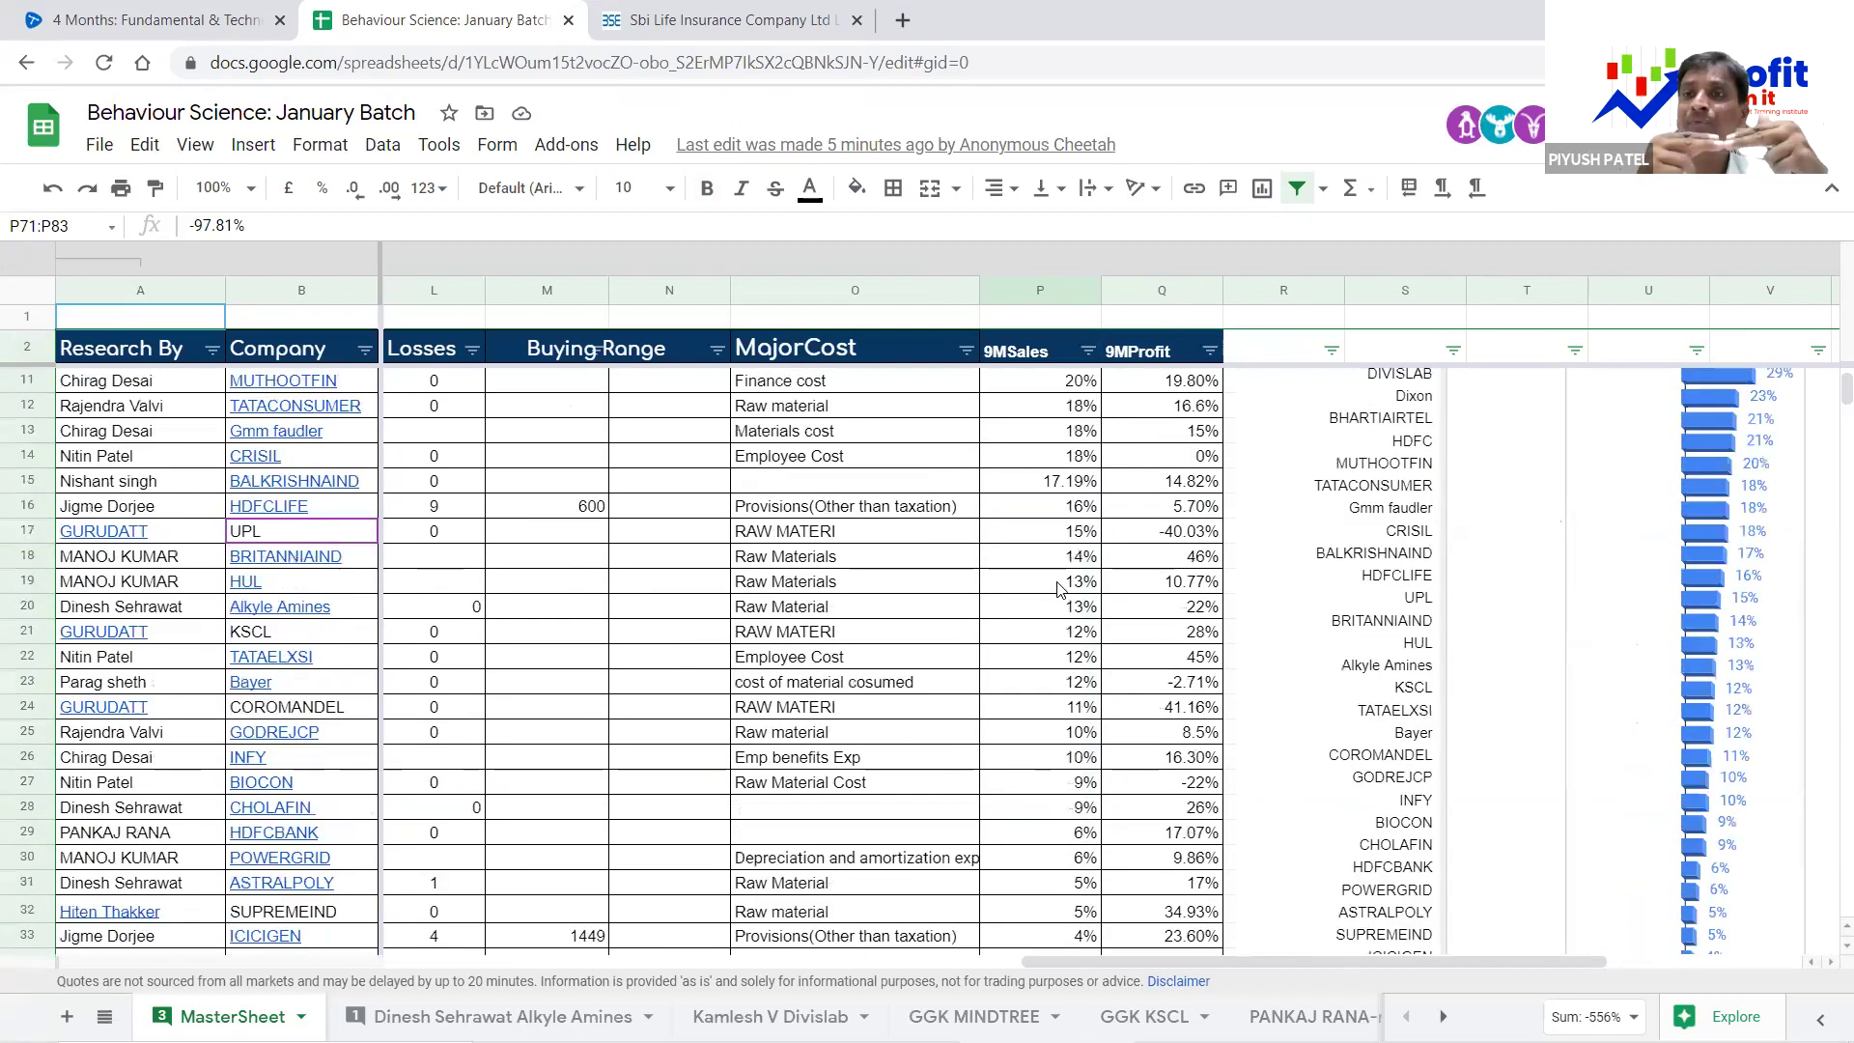
{"action": "scroll", "coordinate": [1058, 589], "scroll_direction": "up", "scroll_amount": 3}
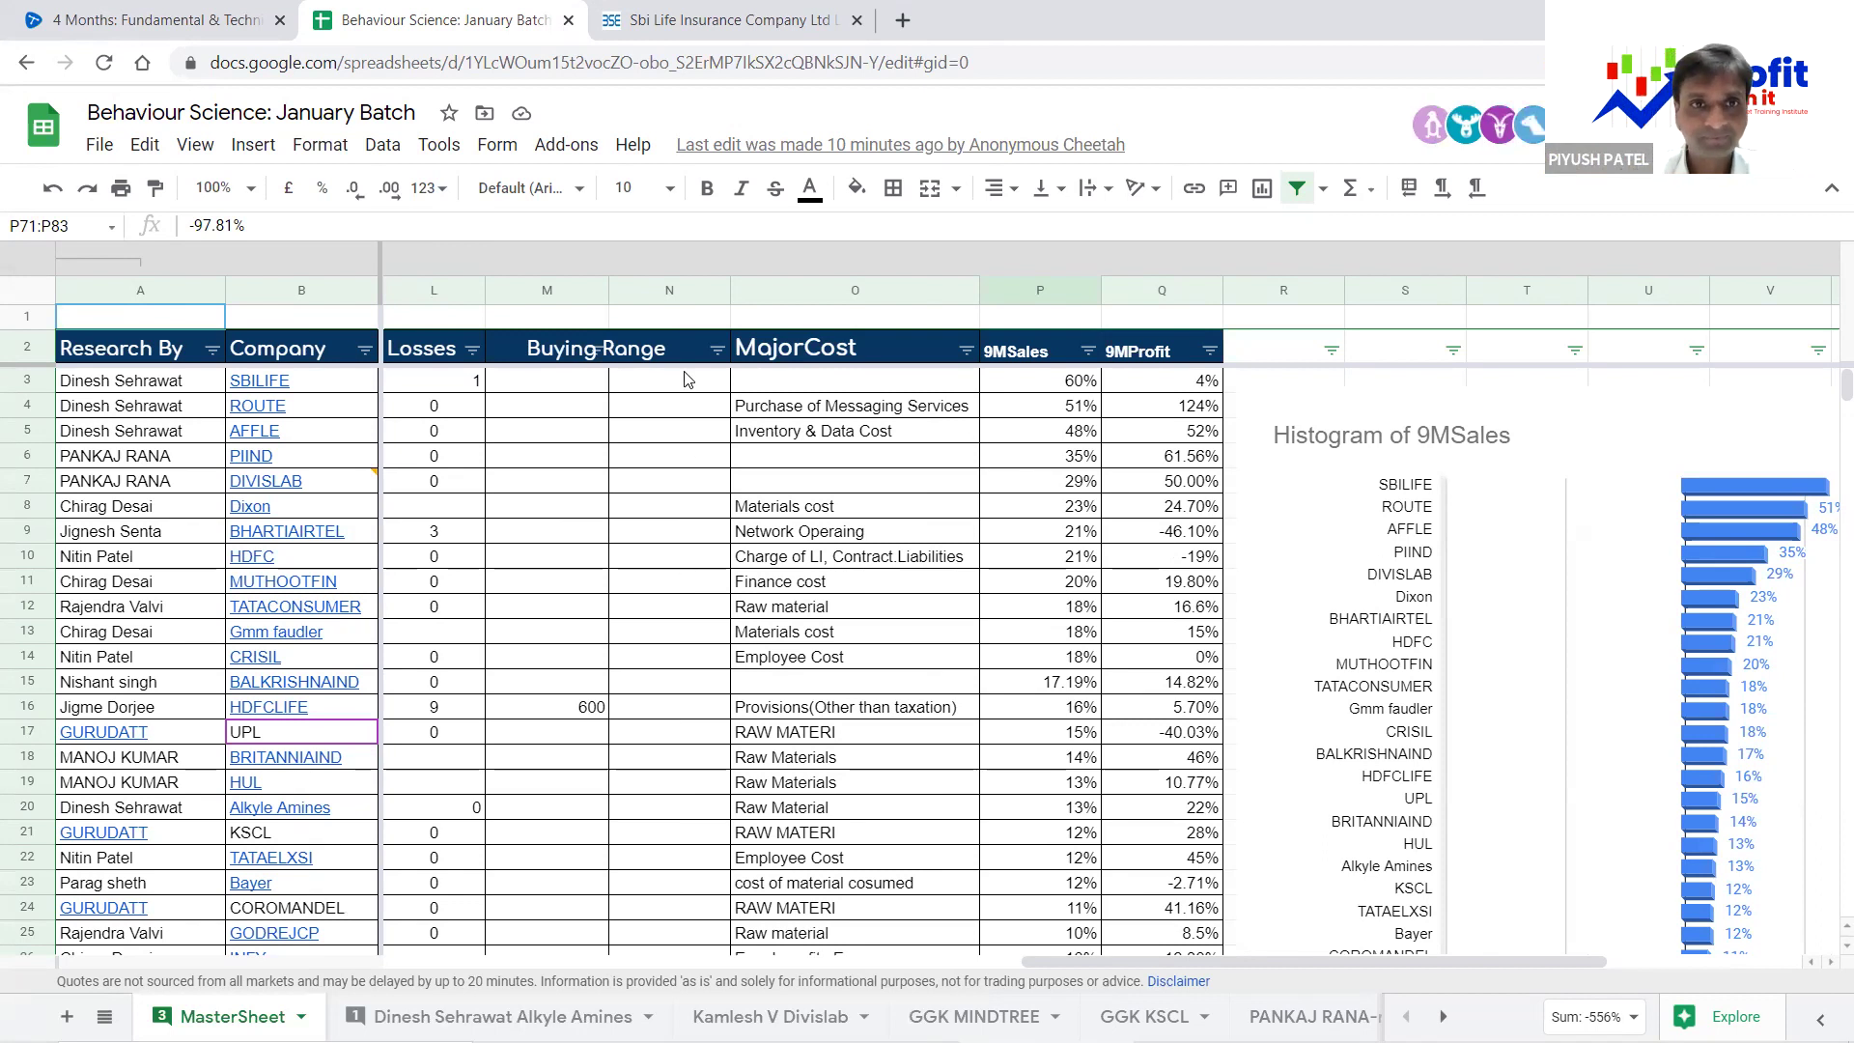
Search the master sheet for "test" and bring the matching row into view
{"action": "left_click", "coordinate": [687, 381]}
{"action": "key", "text": "ctrl+f"}
{"action": "type", "text": "tr"}
{"action": "key", "text": "BackSpace"}
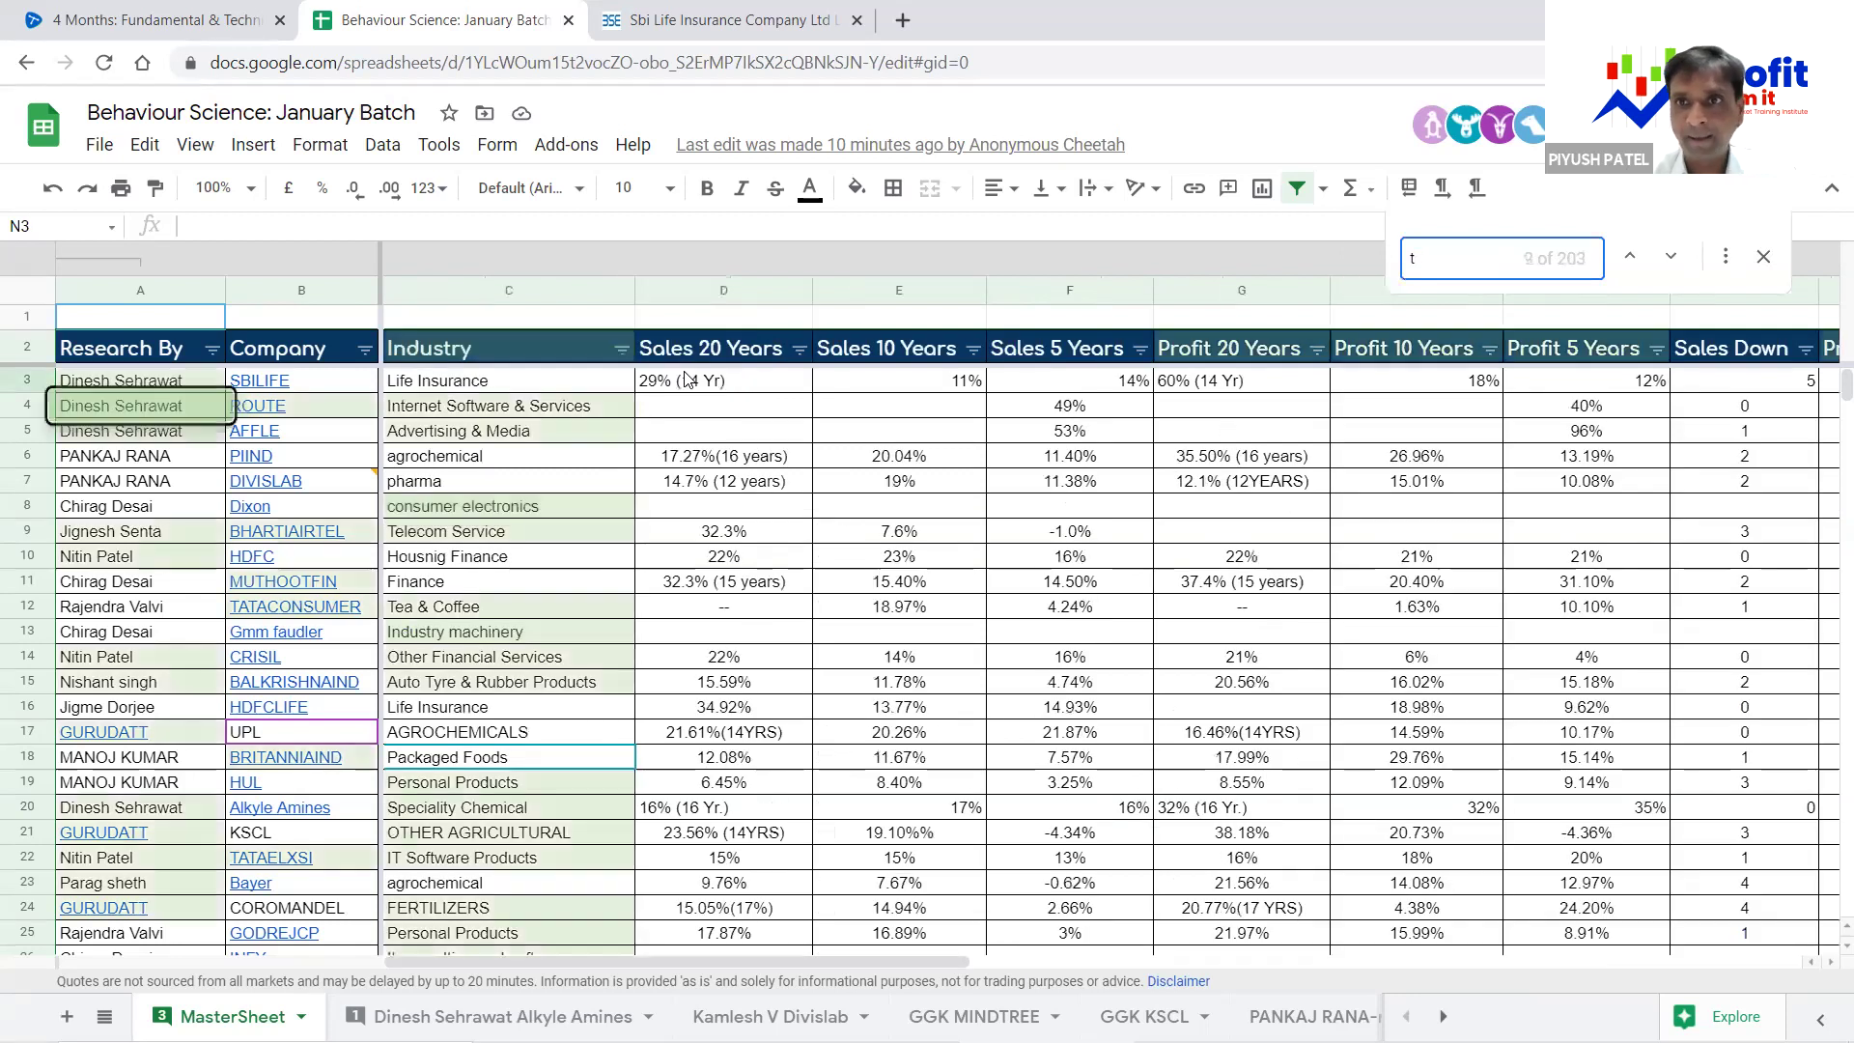
{"action": "type", "text": "est"}
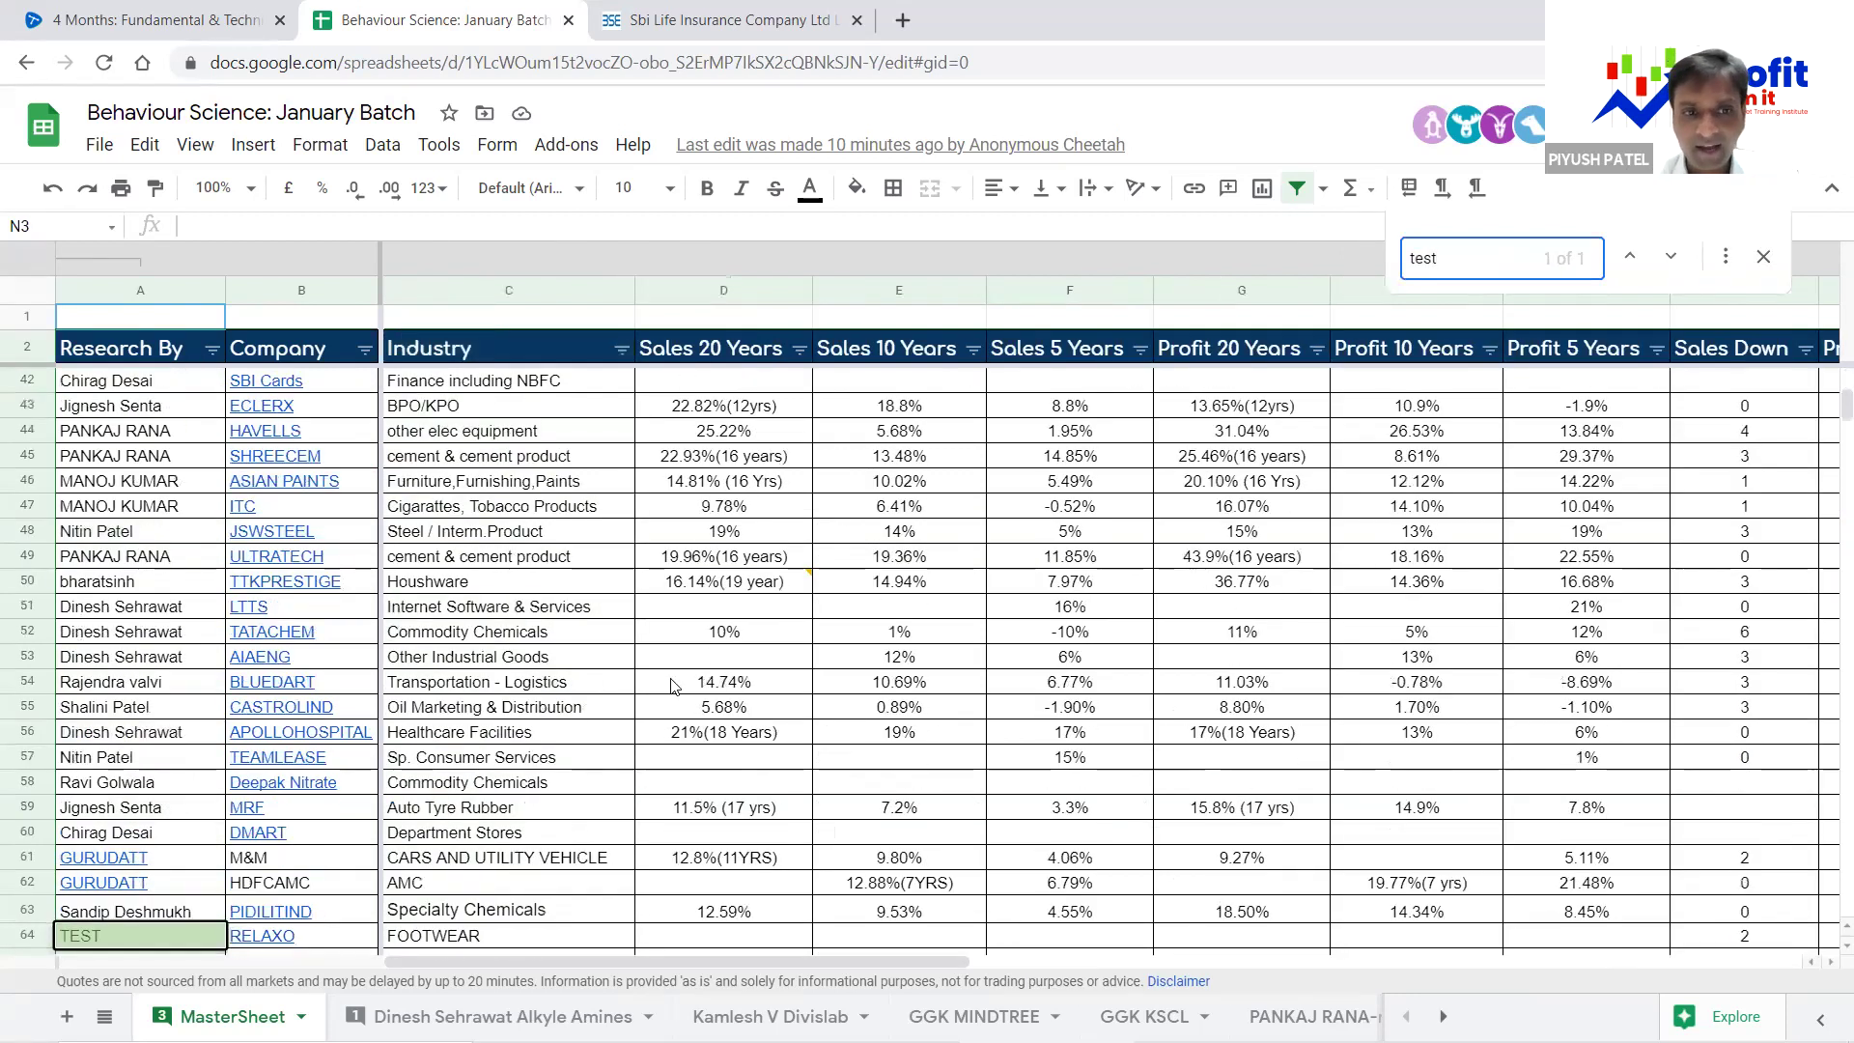
{"action": "scroll", "coordinate": [573, 738], "scroll_direction": "down", "scroll_amount": 3}
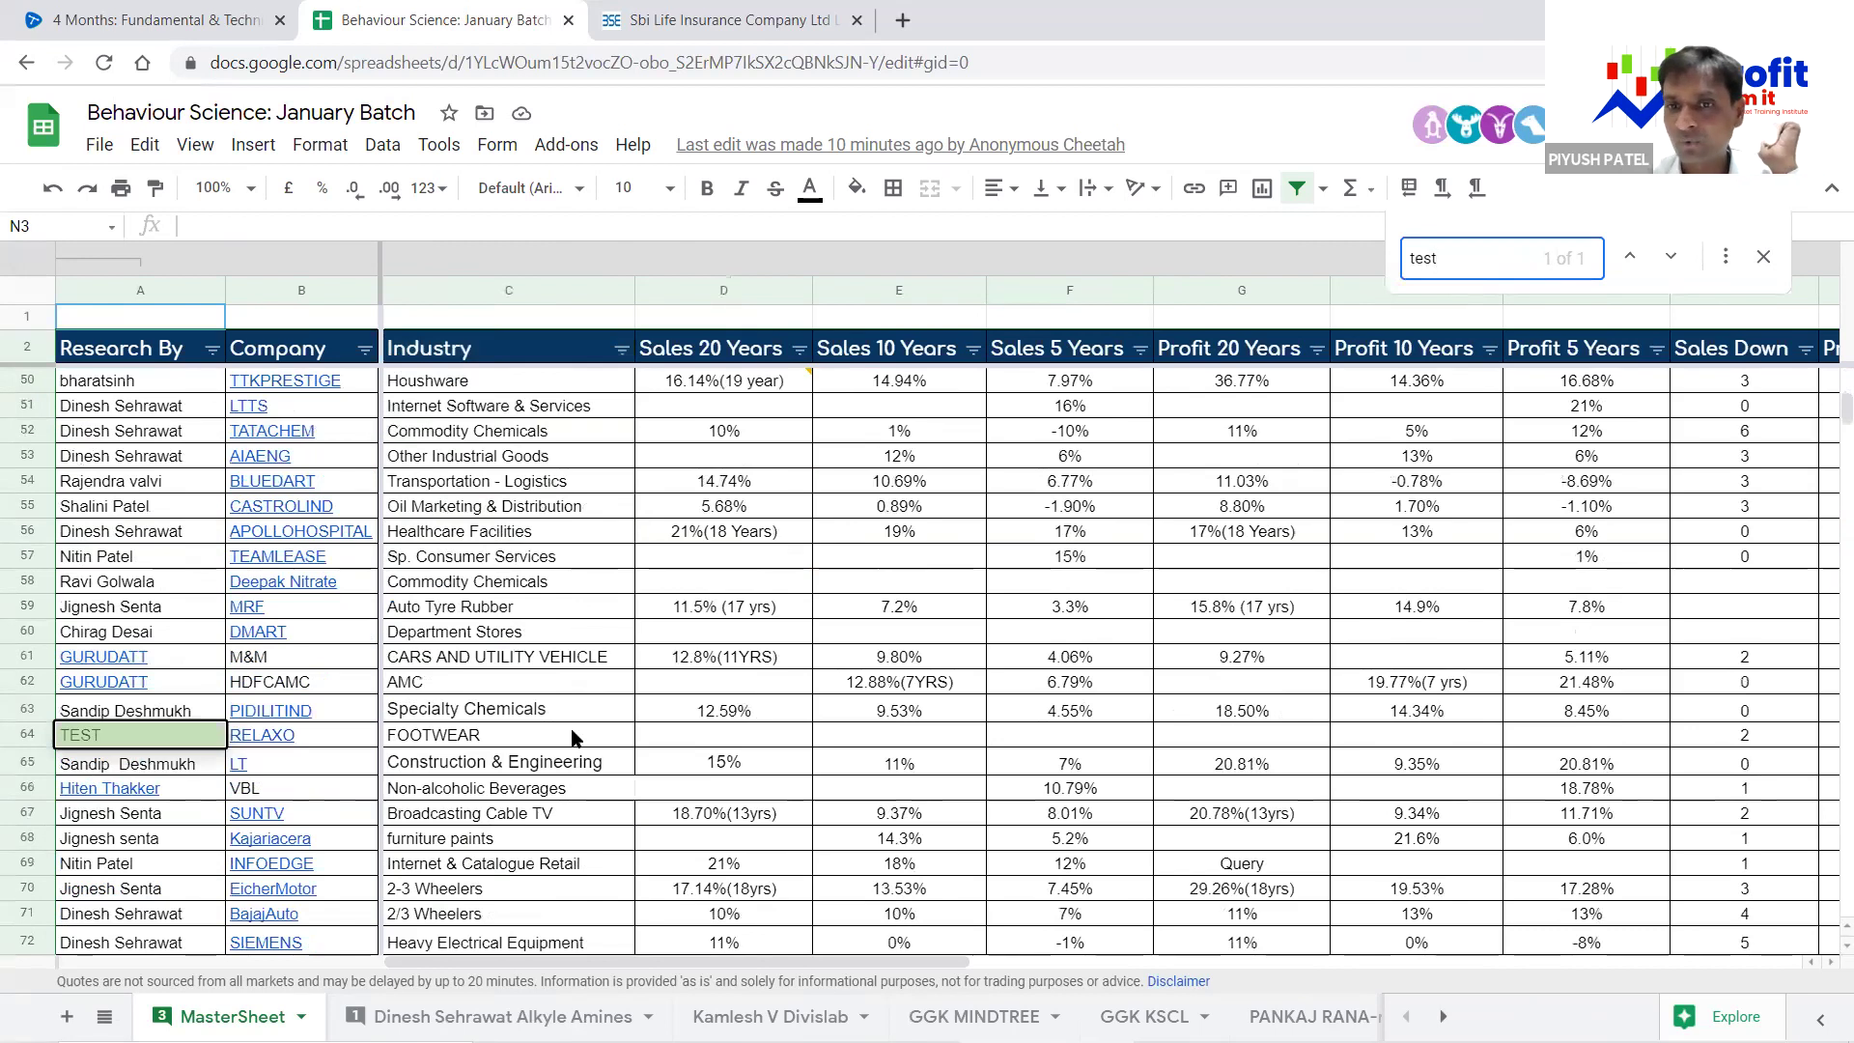
Open the linked RELAXO sheet from the company cell of the TEST row
{"action": "left_click", "coordinate": [285, 735]}
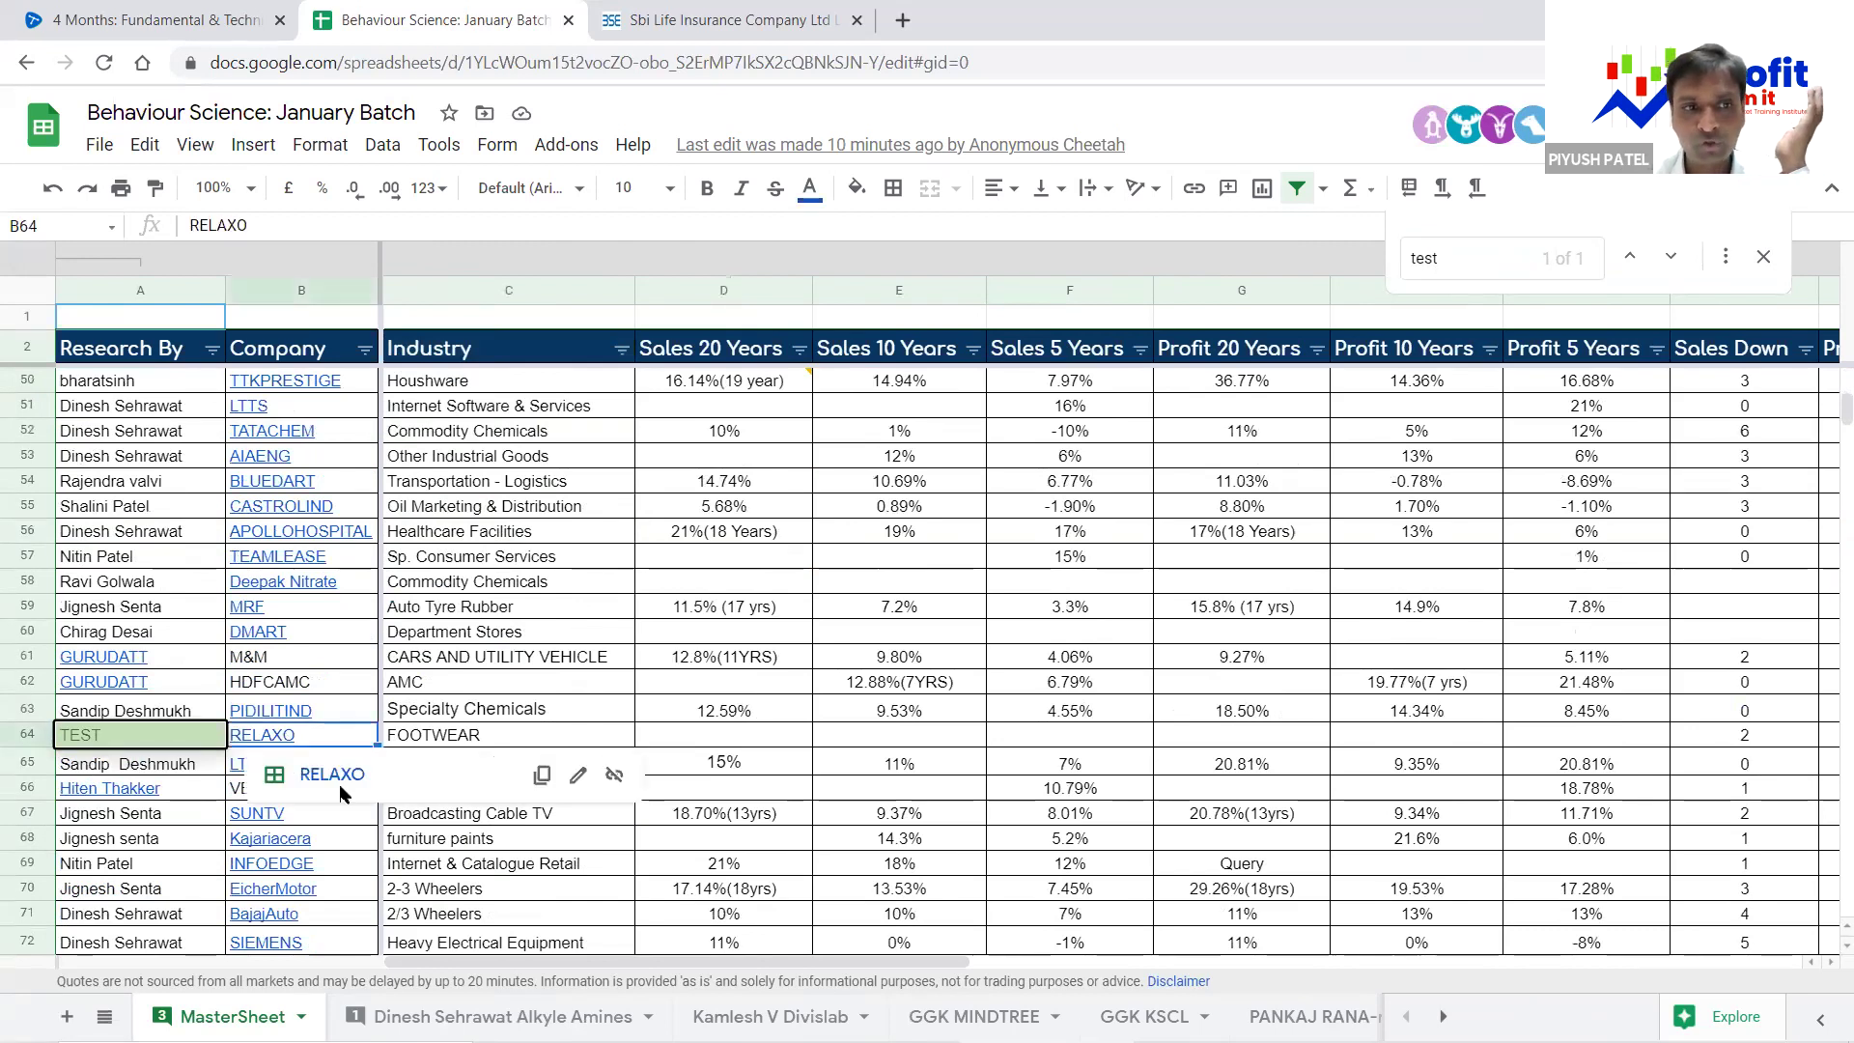
{"action": "left_click", "coordinate": [357, 778]}
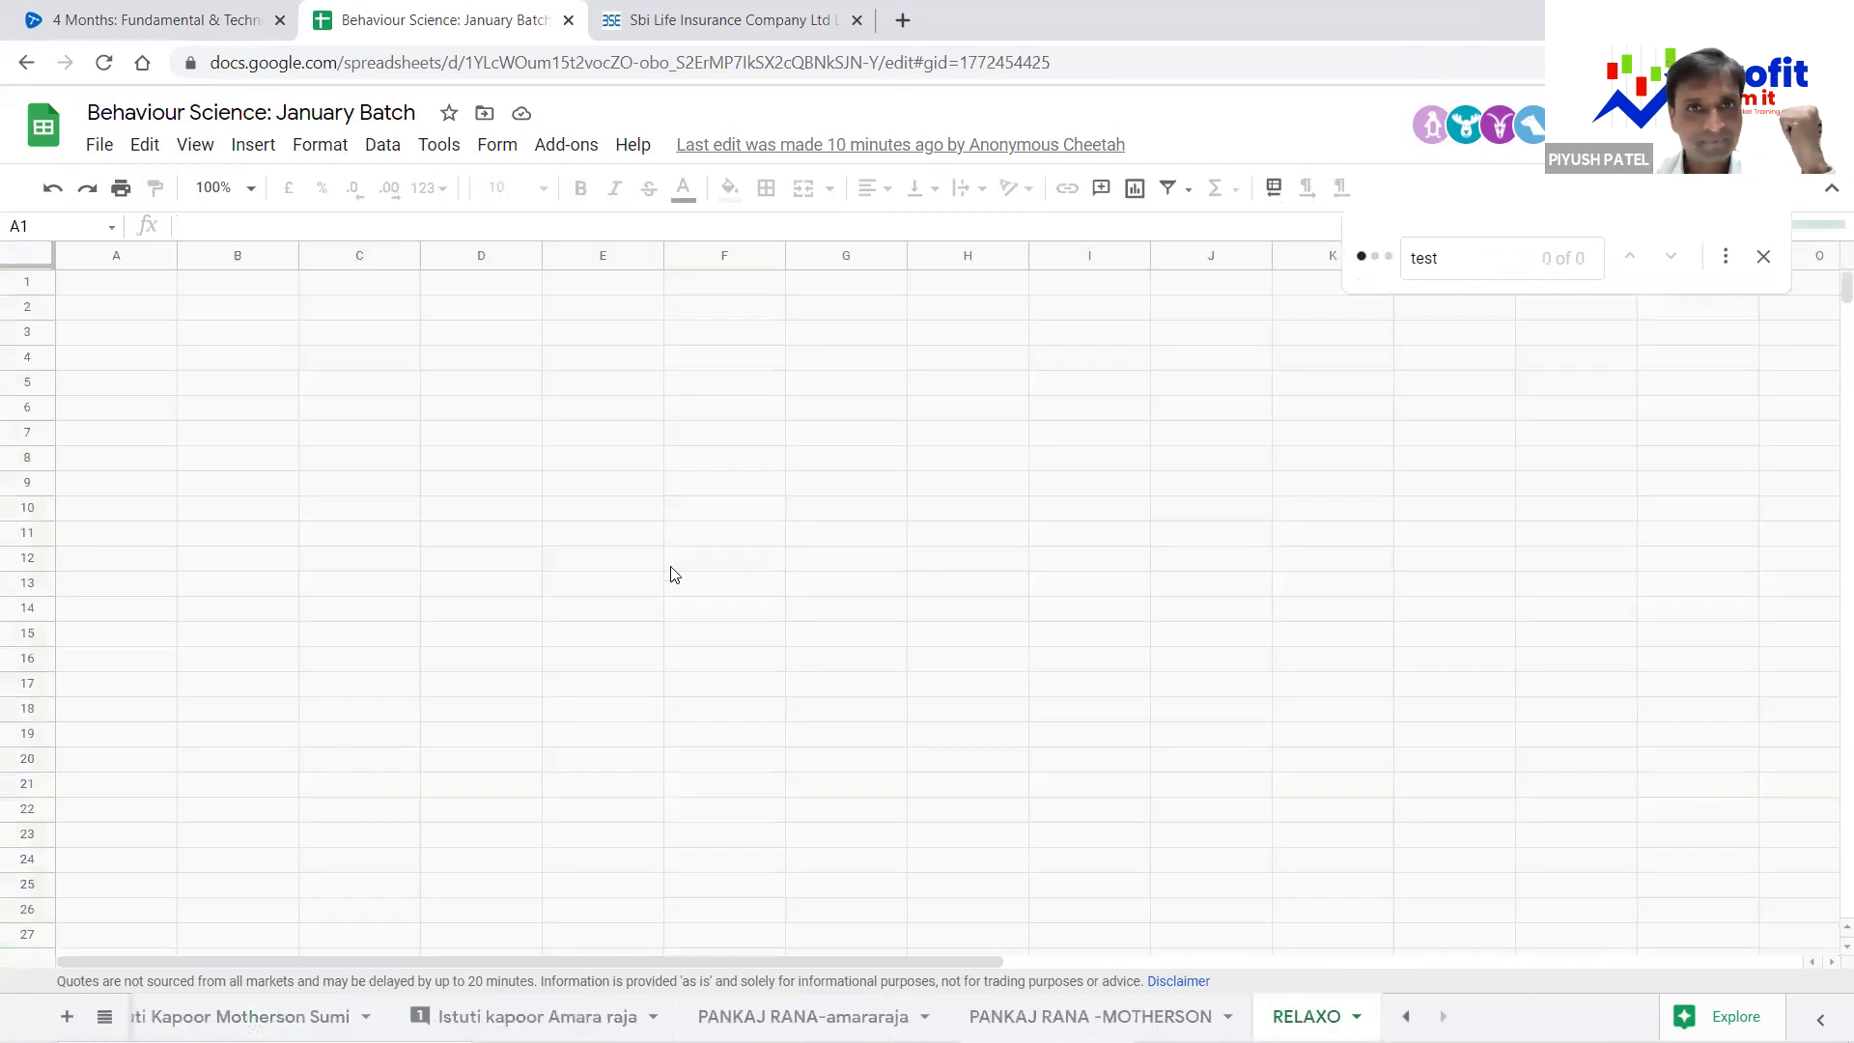
{"action": "scroll", "coordinate": [585, 631], "scroll_direction": "down", "scroll_amount": 2}
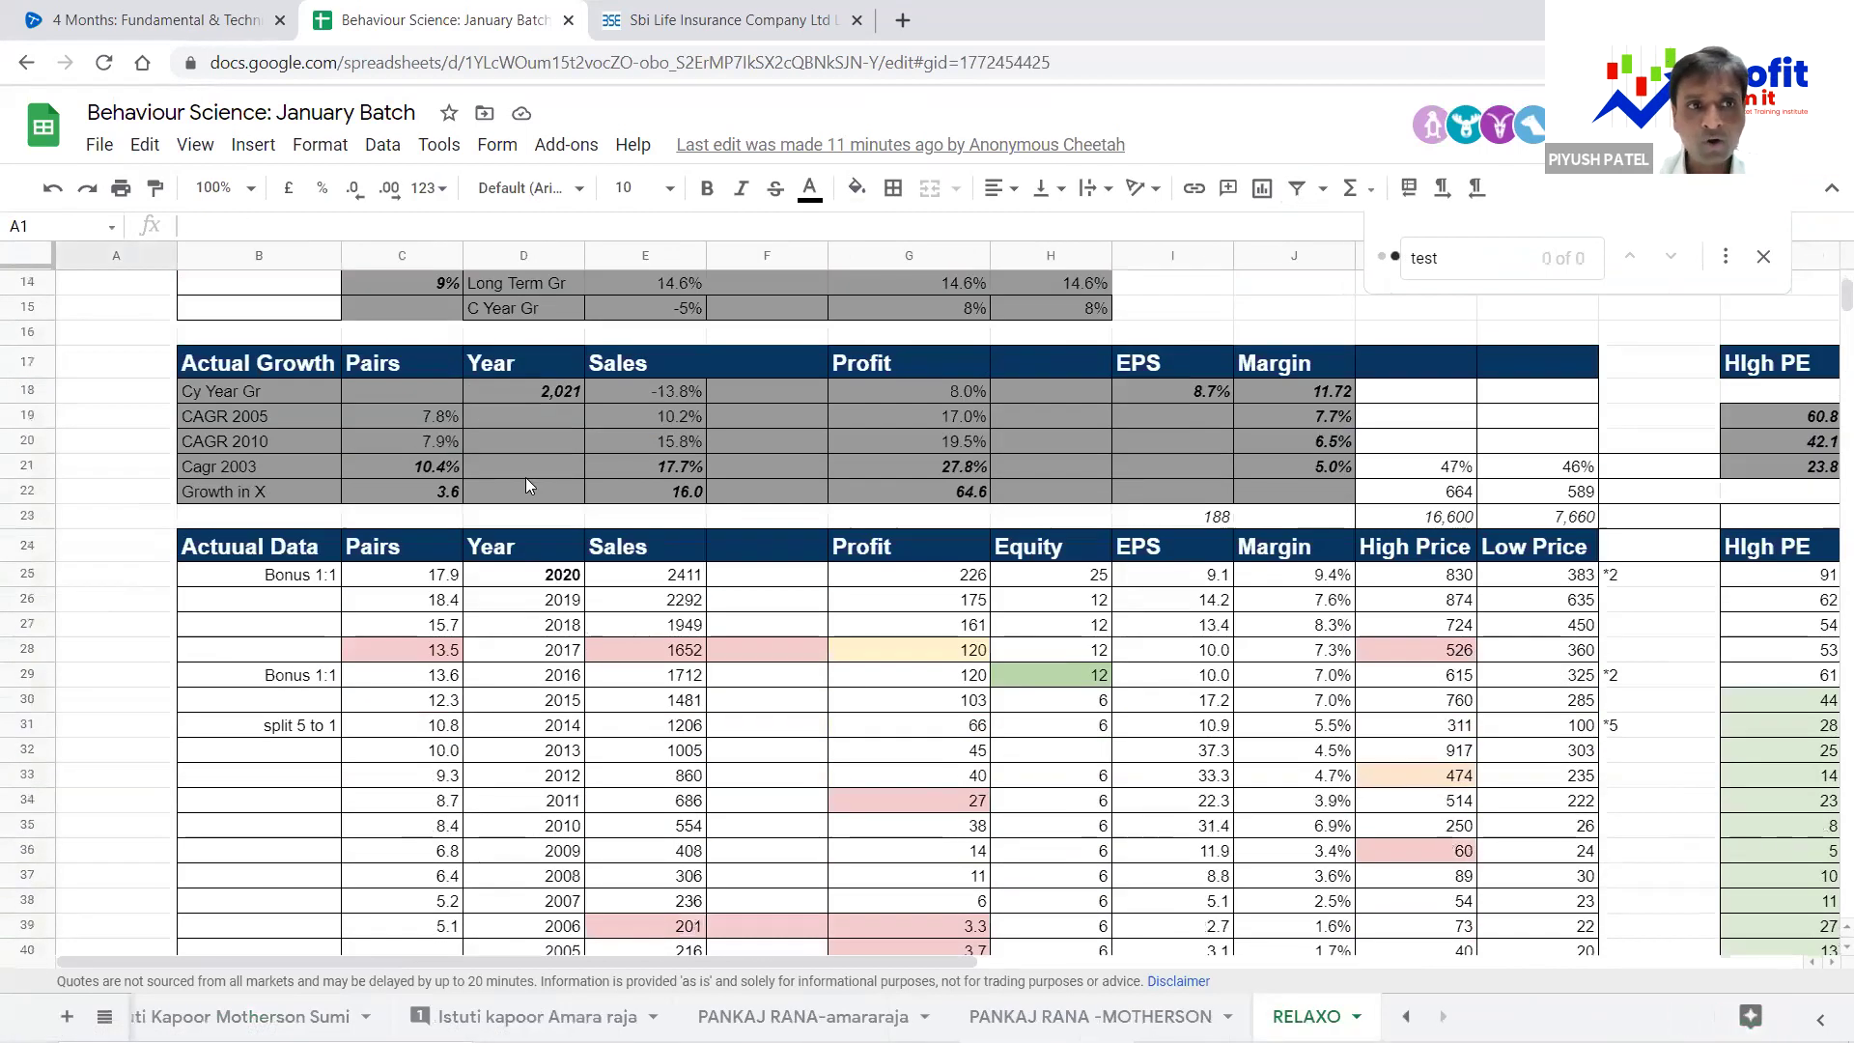
{"action": "scroll", "coordinate": [554, 413], "scroll_direction": "up", "scroll_amount": 1}
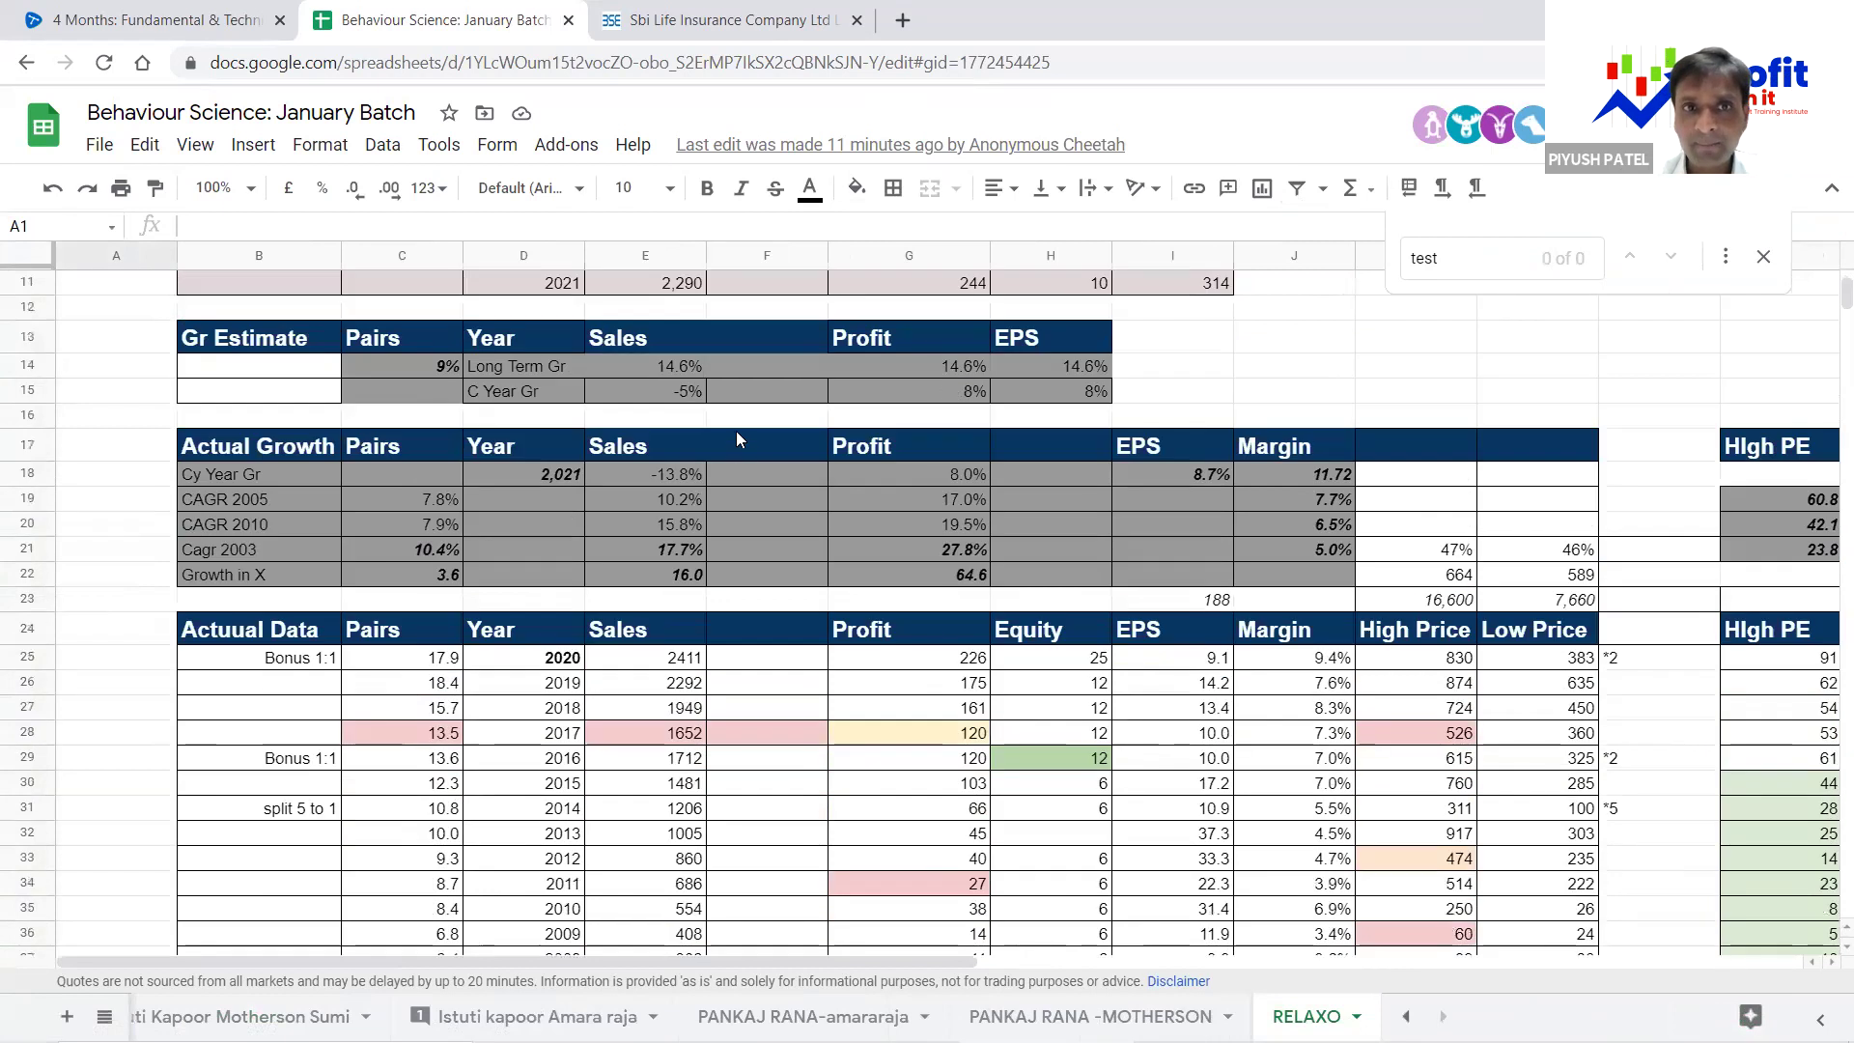
Examine the RELAXO sheet from the long-term sales growth estimate across to the quarterly results tables
{"action": "left_click", "coordinate": [672, 368]}
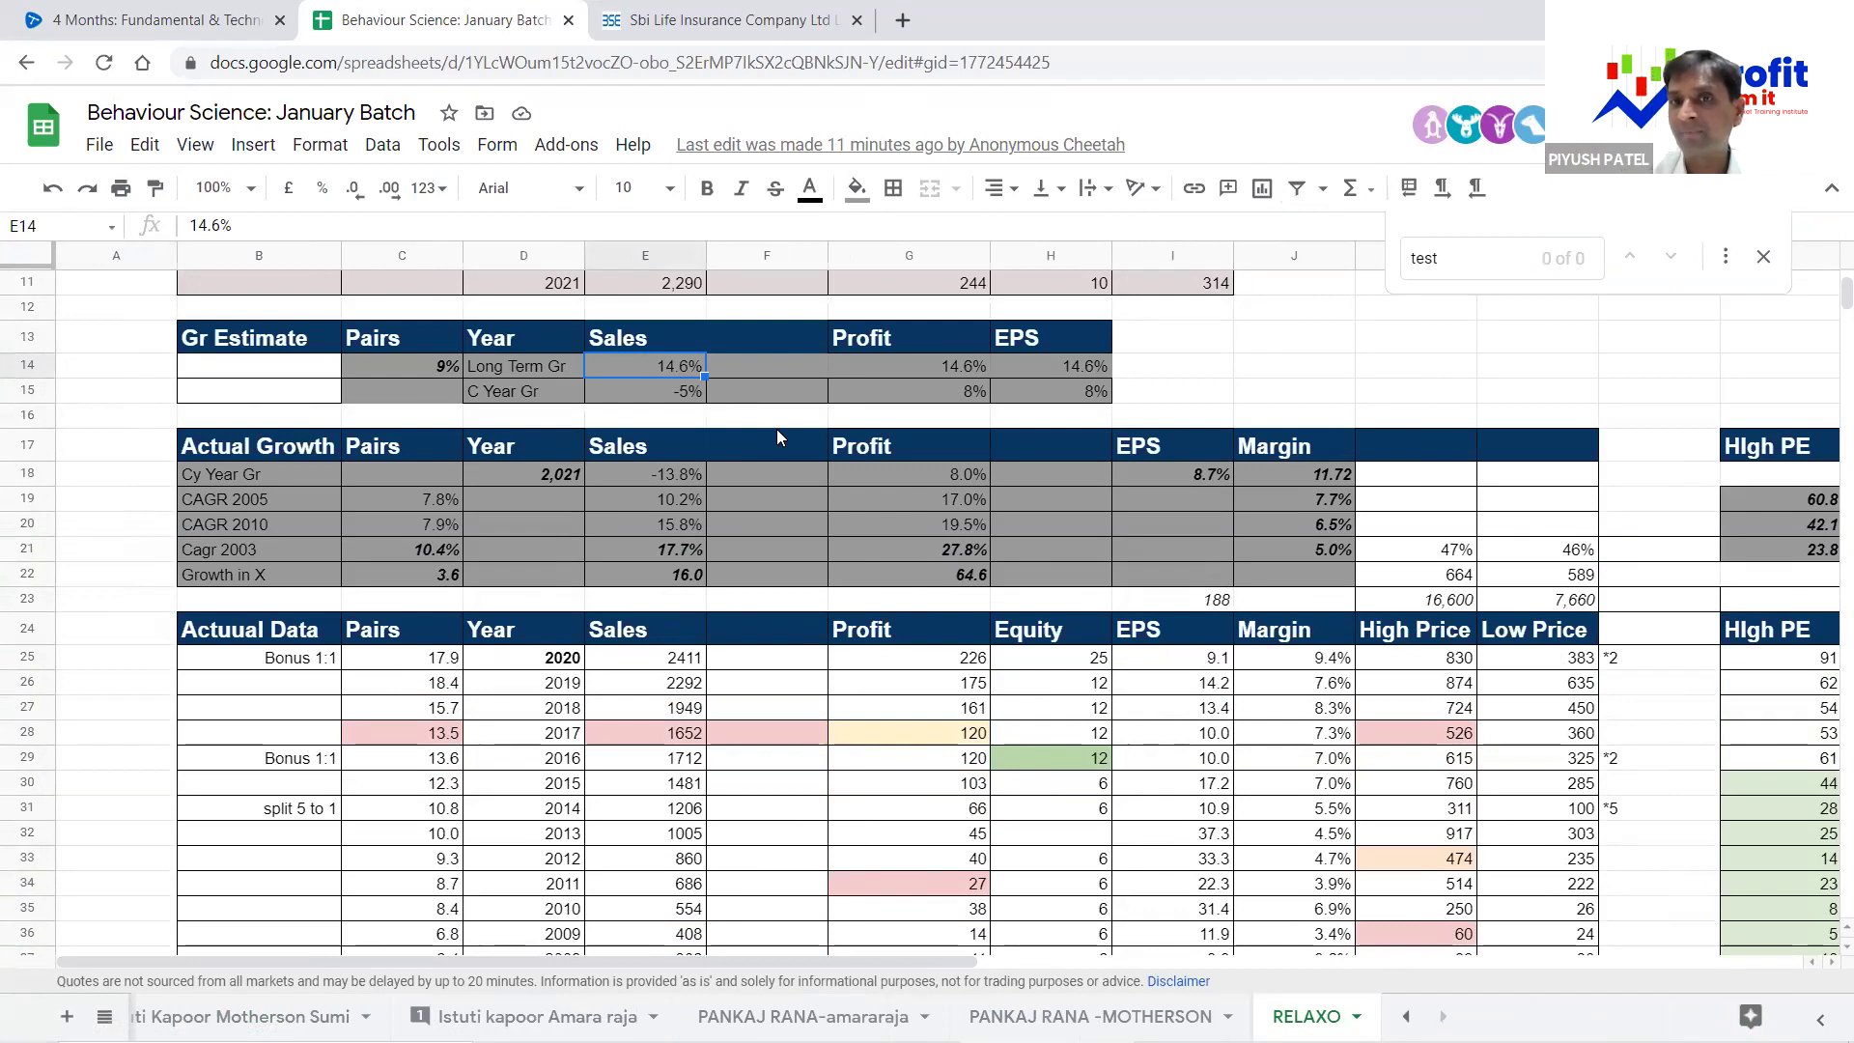
{"action": "key", "text": "Right"}
{"action": "key", "text": "Right"}
{"action": "key", "text": "Right"}
{"action": "key", "text": "Right"}
{"action": "key", "text": "Right"}
{"action": "key", "text": "Right"}
{"action": "key", "text": "Right"}
{"action": "key", "text": "Right"}
{"action": "key", "text": "Right"}
{"action": "key", "text": "Right"}
{"action": "key", "text": "Right"}
{"action": "key", "text": "Right"}
{"action": "key", "text": "Right"}
{"action": "key", "text": "Right"}
{"action": "key", "text": "Right"}
{"action": "key", "text": "Right"}
{"action": "key", "text": "Right"}
{"action": "key", "text": "Right"}
{"action": "key", "text": "Right"}
{"action": "key", "text": "Right"}
{"action": "key", "text": "Right"}
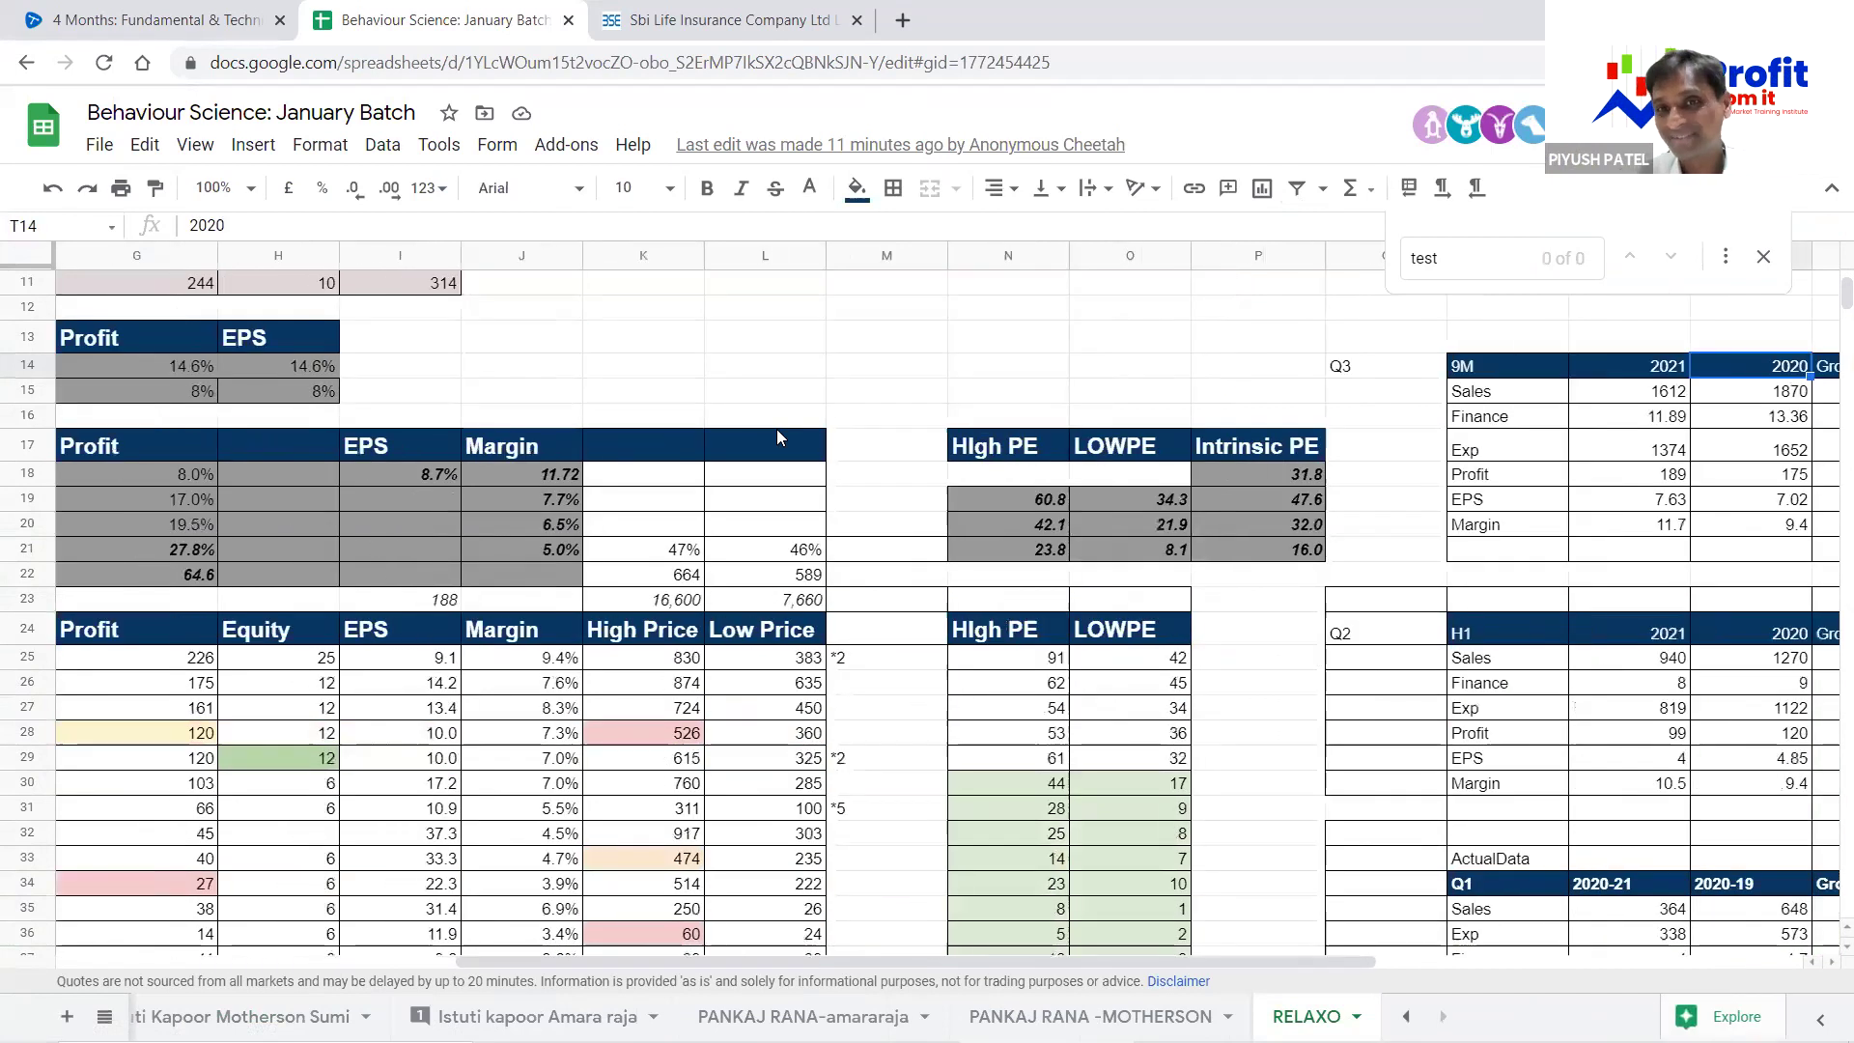
{"action": "scroll", "coordinate": [1001, 453], "scroll_direction": "down", "scroll_amount": 3}
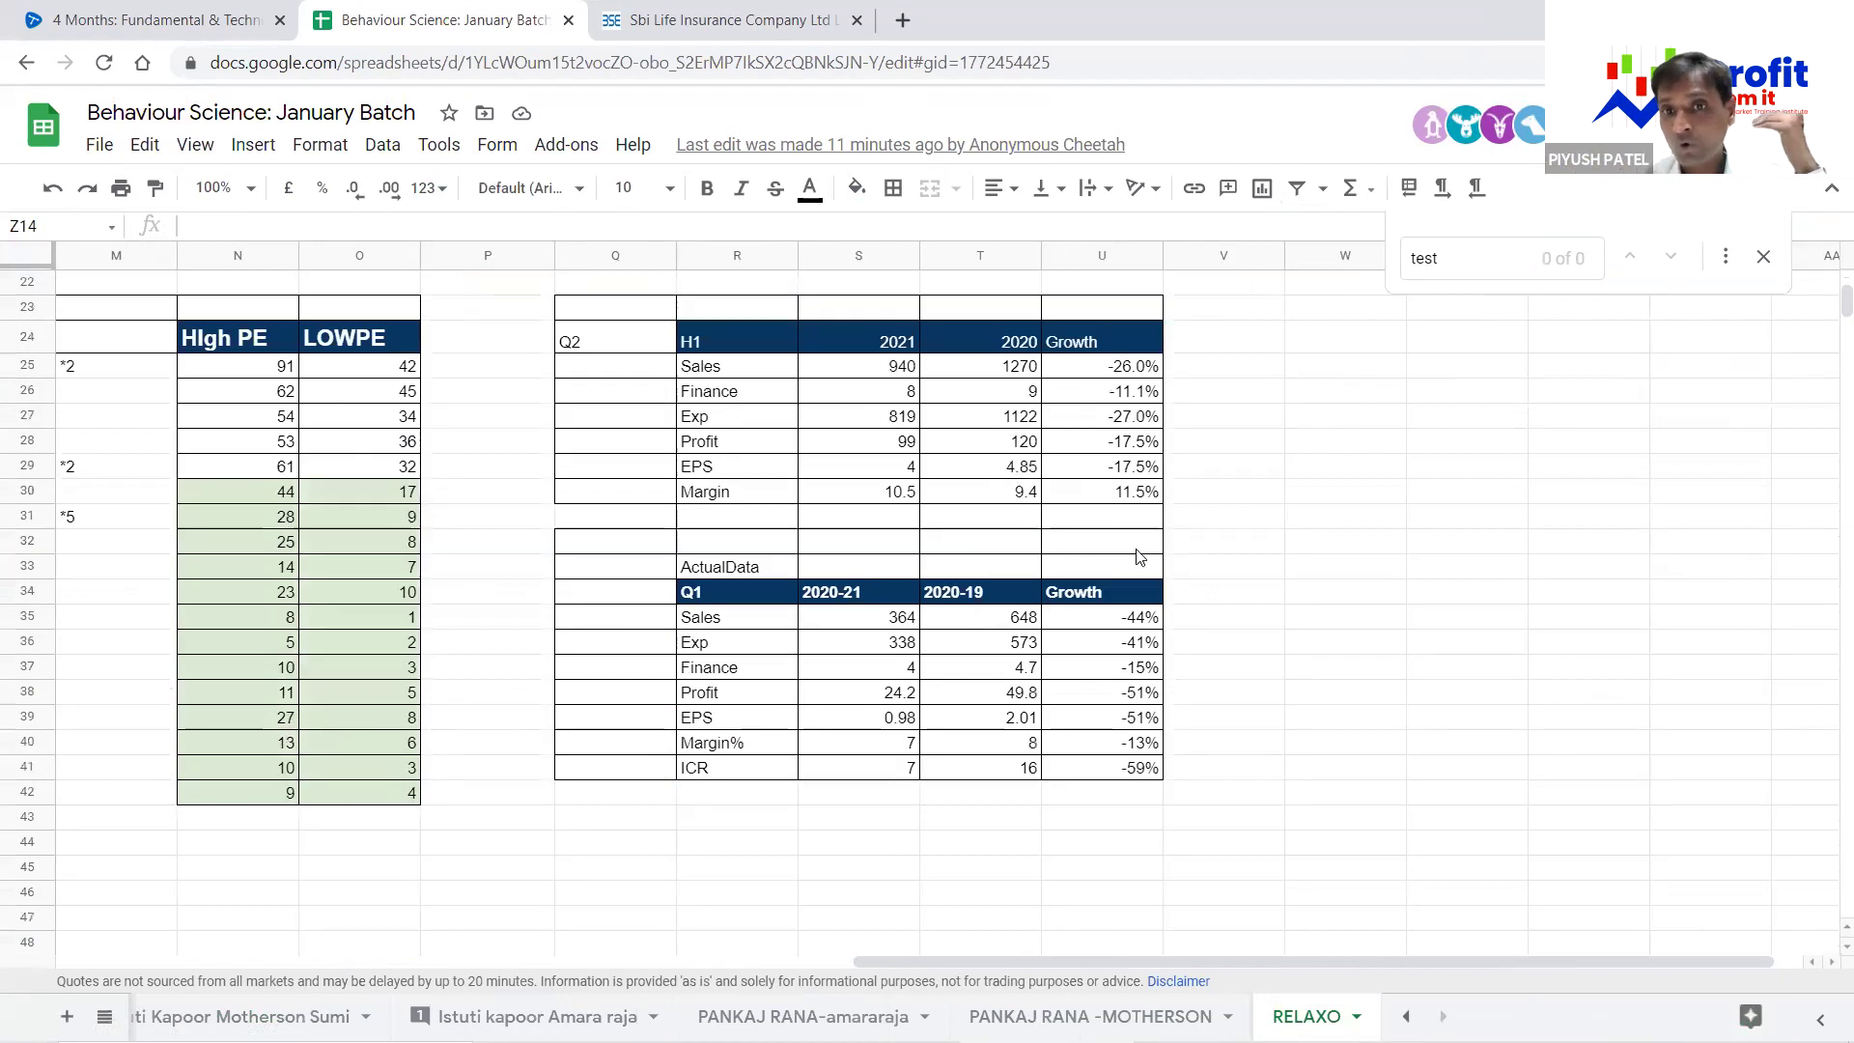
Compare the sales growth cells in RELAXO's Q1, H1 and 9M results tables
{"action": "left_click", "coordinate": [1149, 619]}
{"action": "scroll", "coordinate": [1149, 623], "scroll_direction": "up", "scroll_amount": 1}
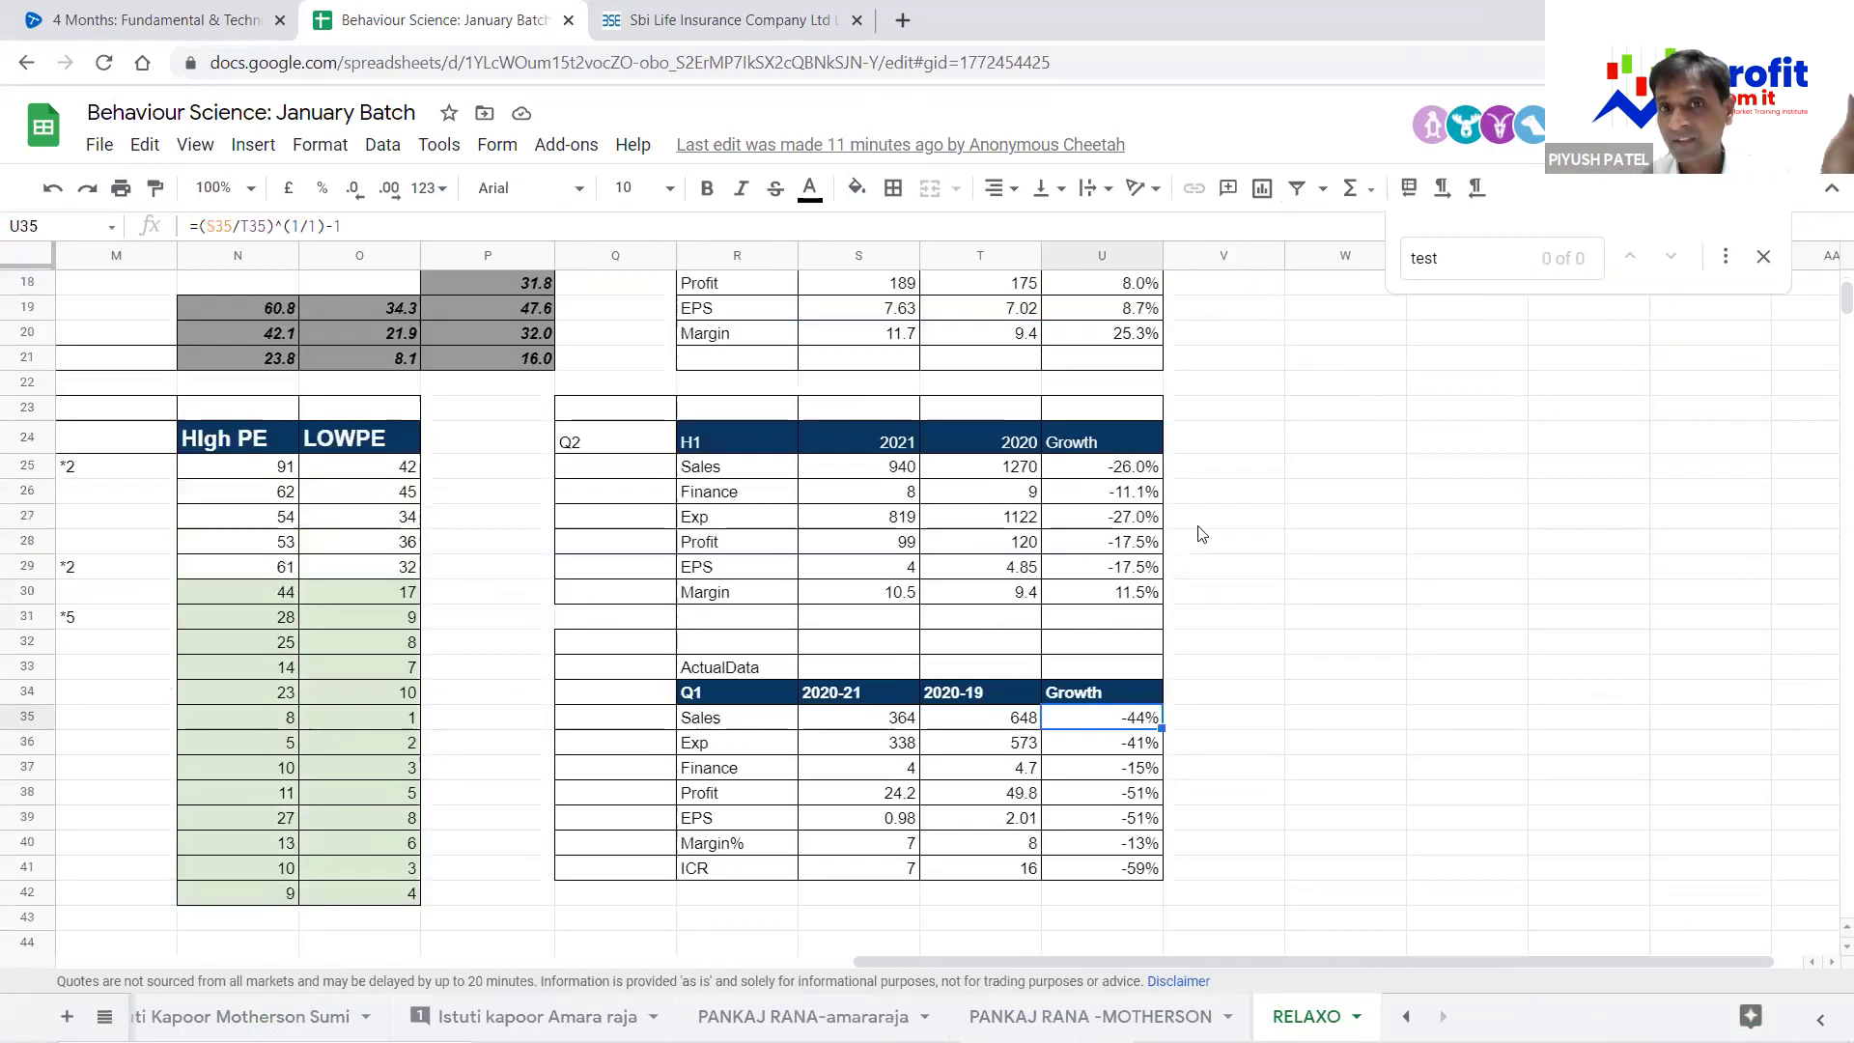
{"action": "left_click", "coordinate": [1145, 471]}
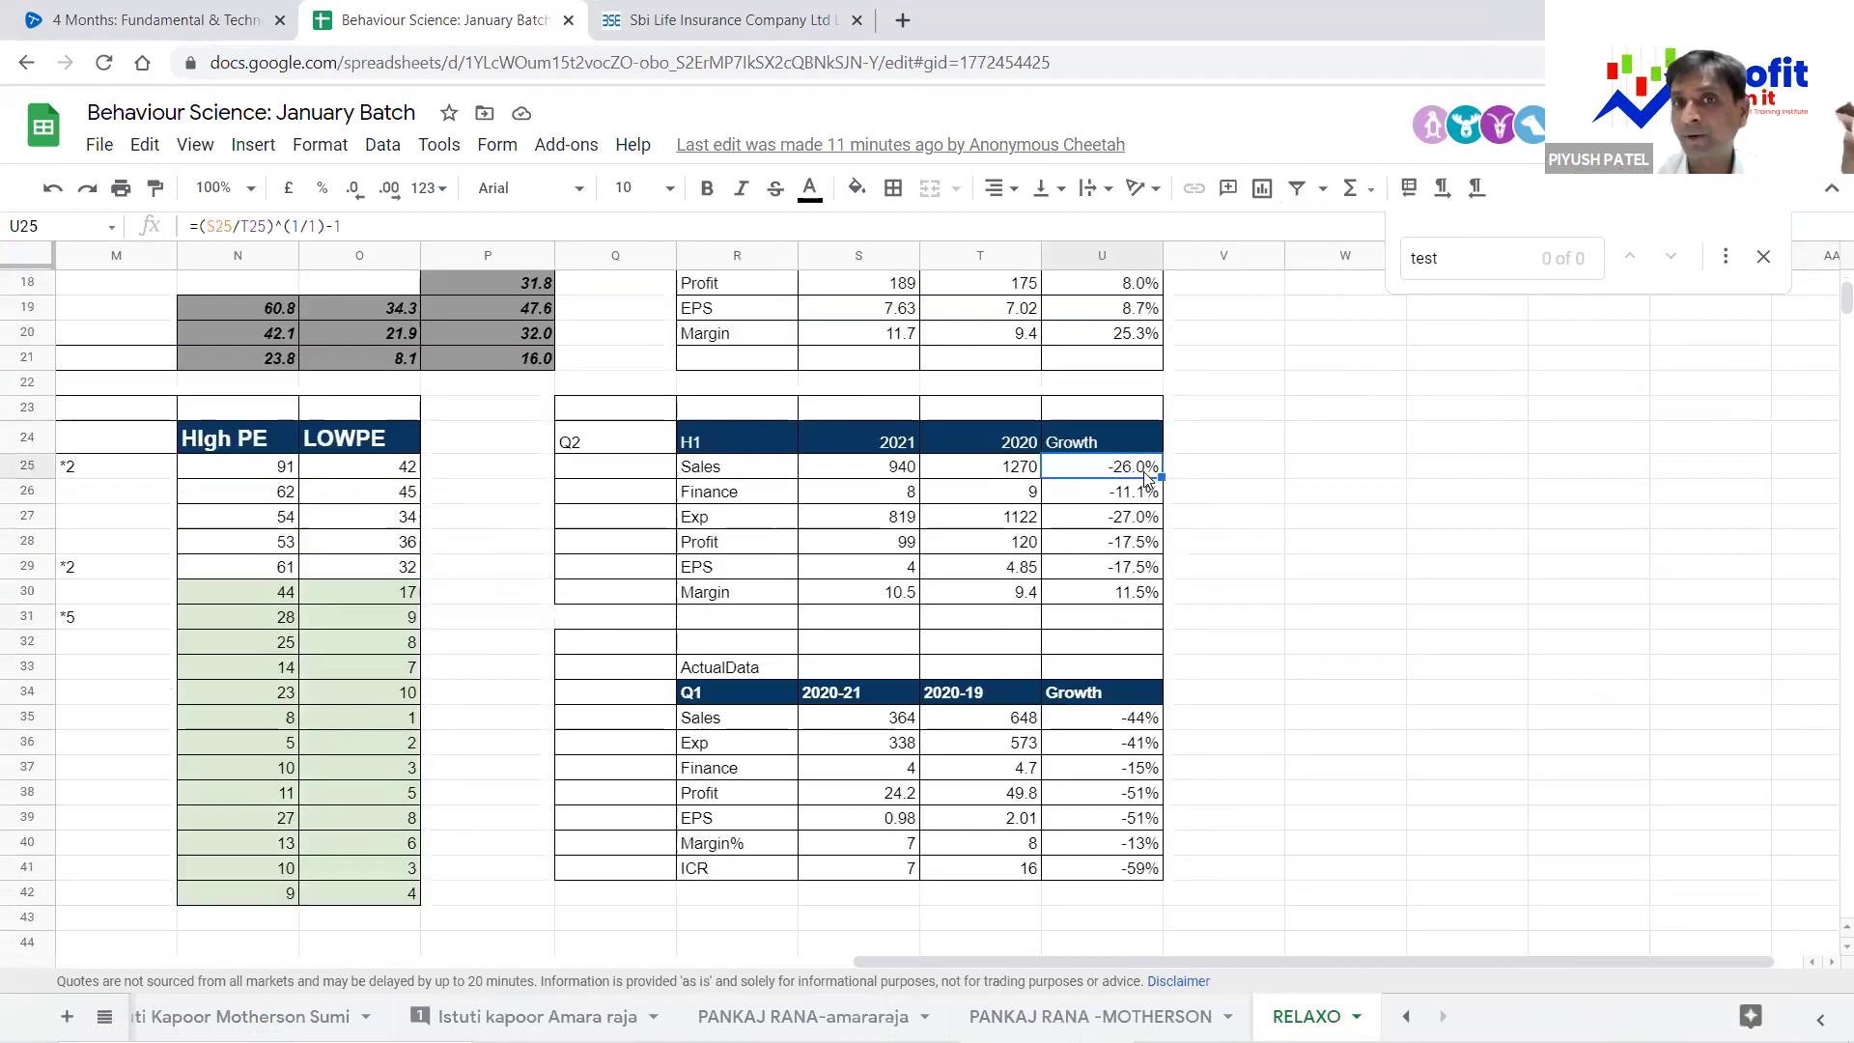
{"action": "scroll", "coordinate": [1182, 392], "scroll_direction": "up", "scroll_amount": 3}
{"action": "left_click", "coordinate": [1142, 483]}
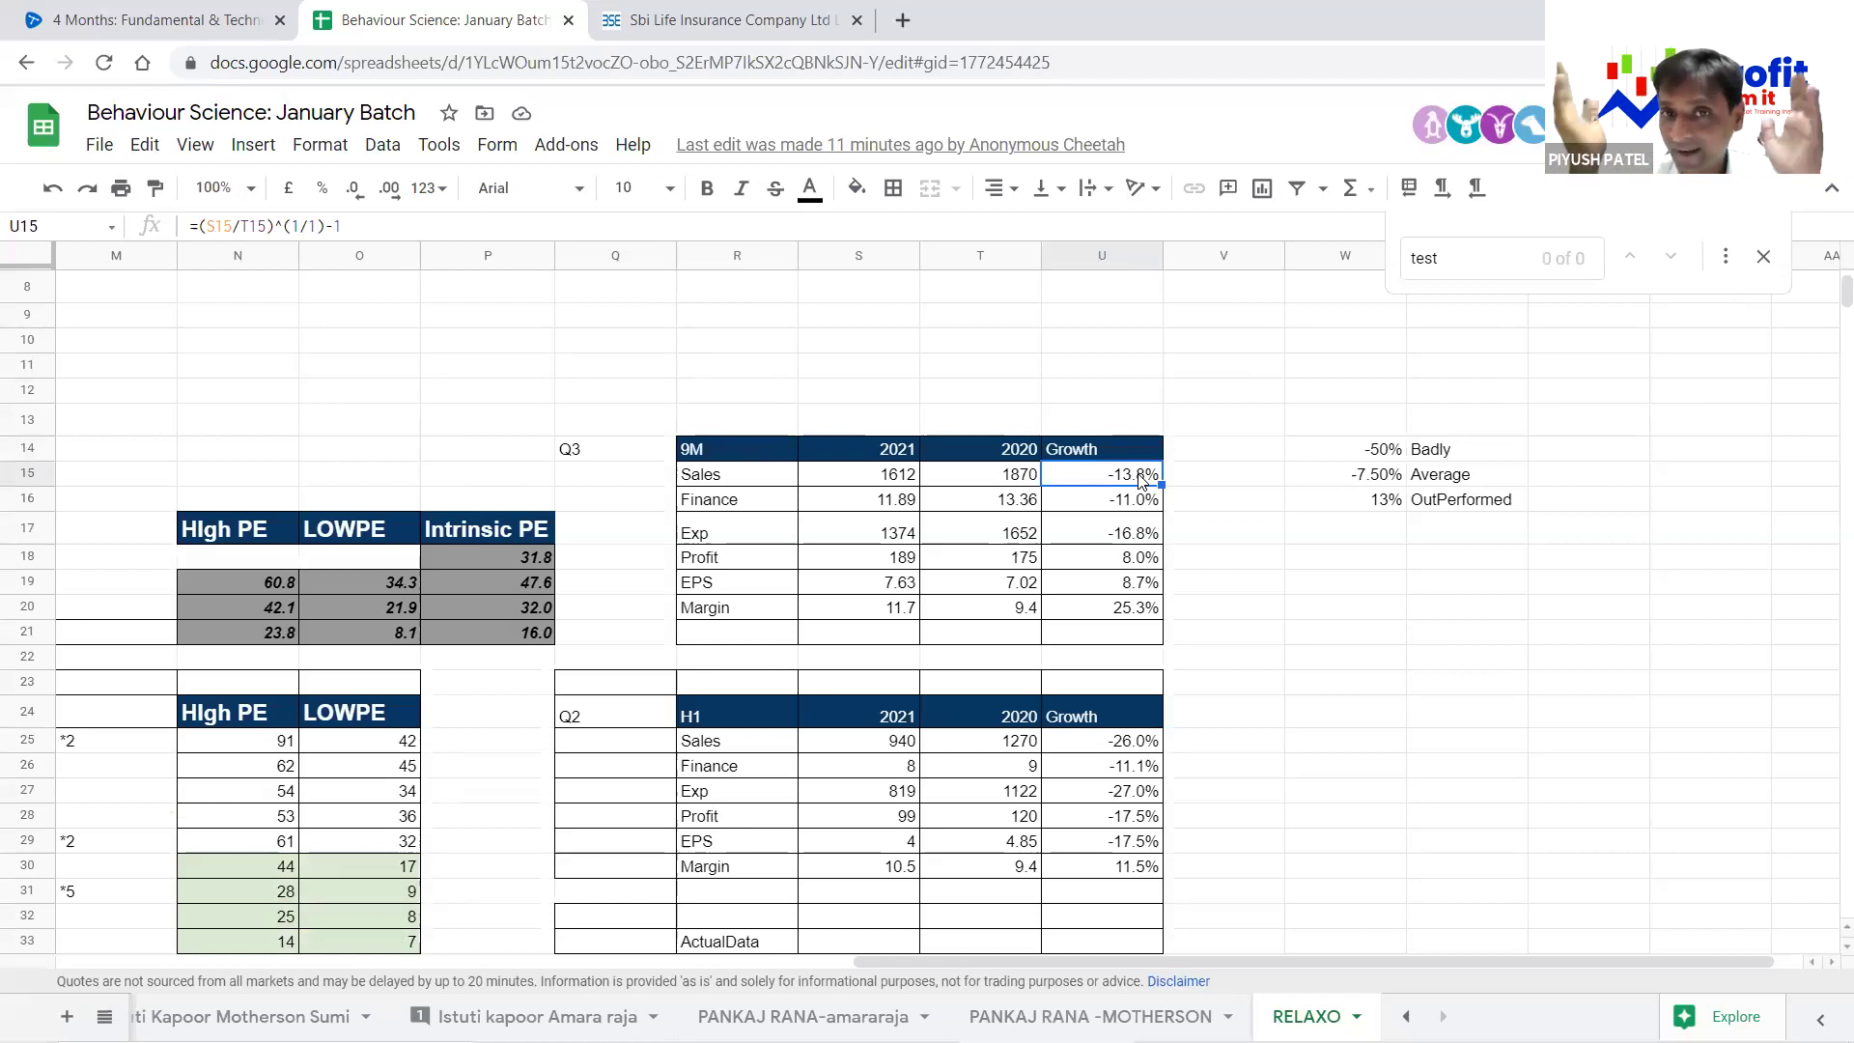
{"action": "scroll", "coordinate": [1221, 560], "scroll_direction": "down", "scroll_amount": 2}
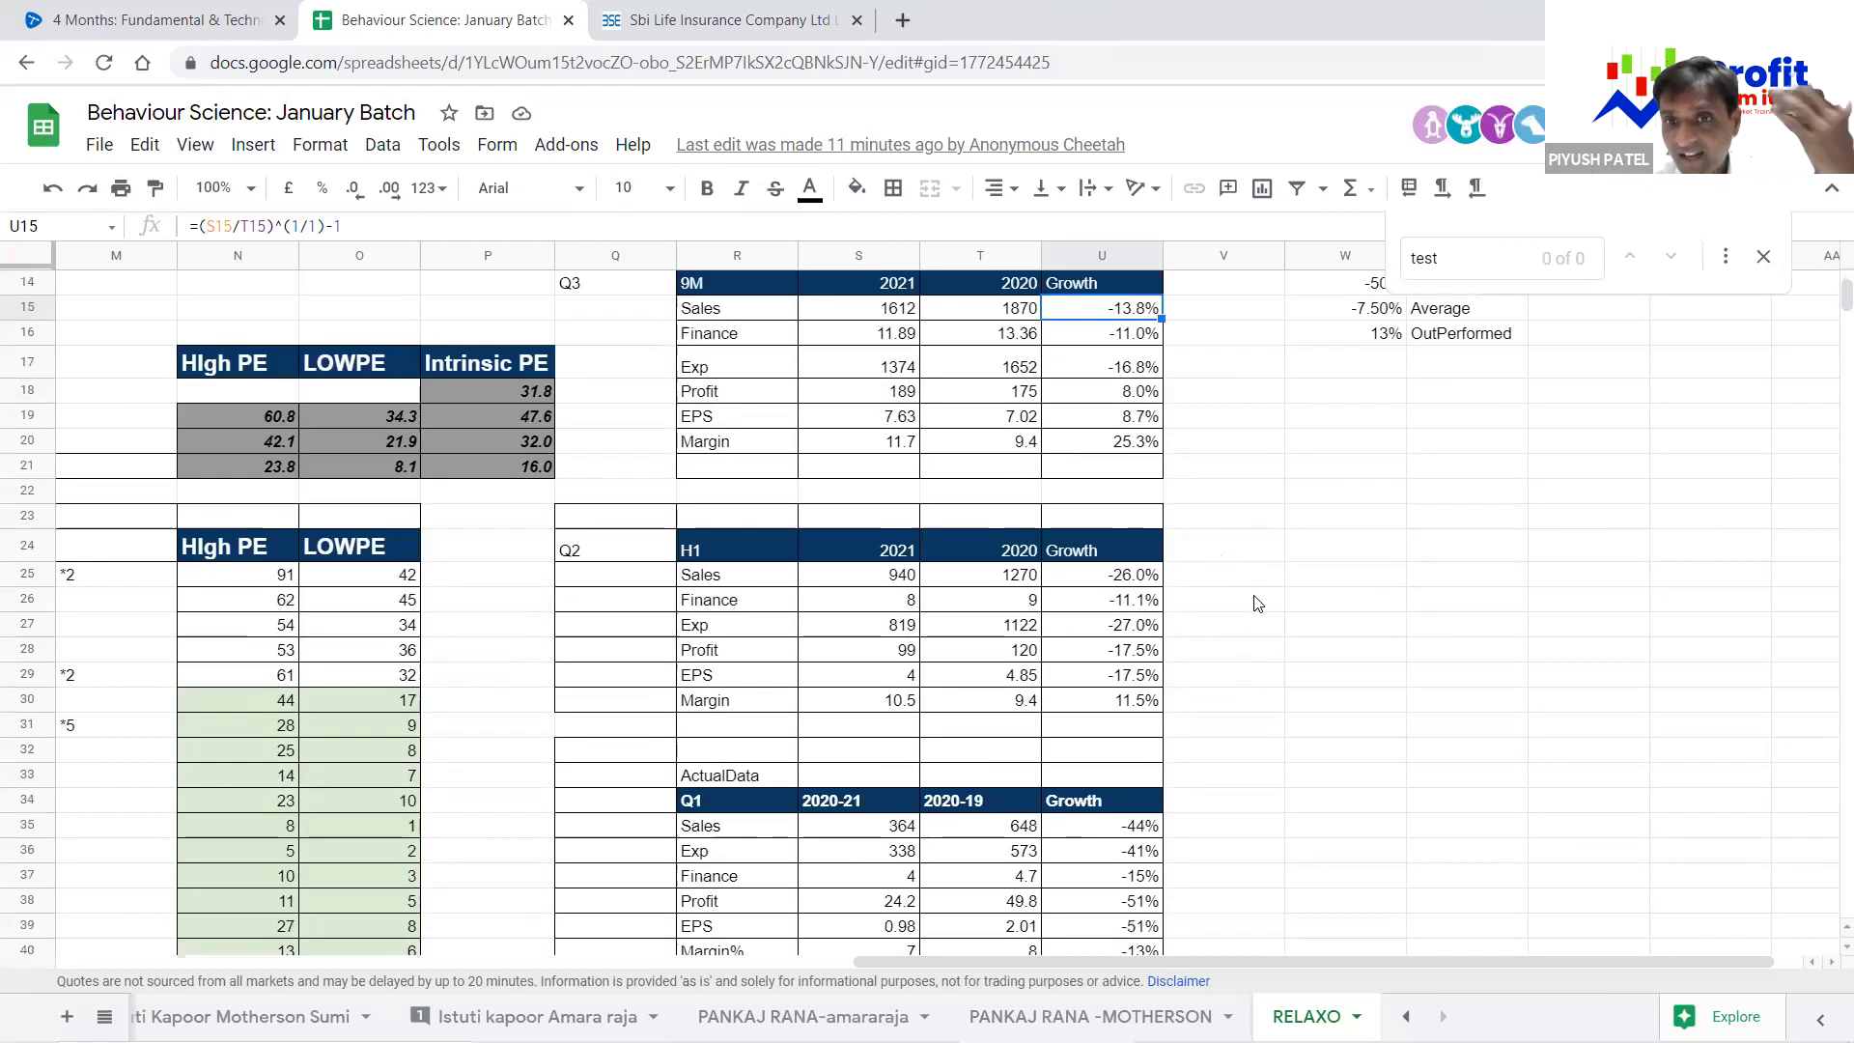
{"action": "left_click", "coordinate": [1142, 829]}
{"action": "left_click", "coordinate": [1149, 307]}
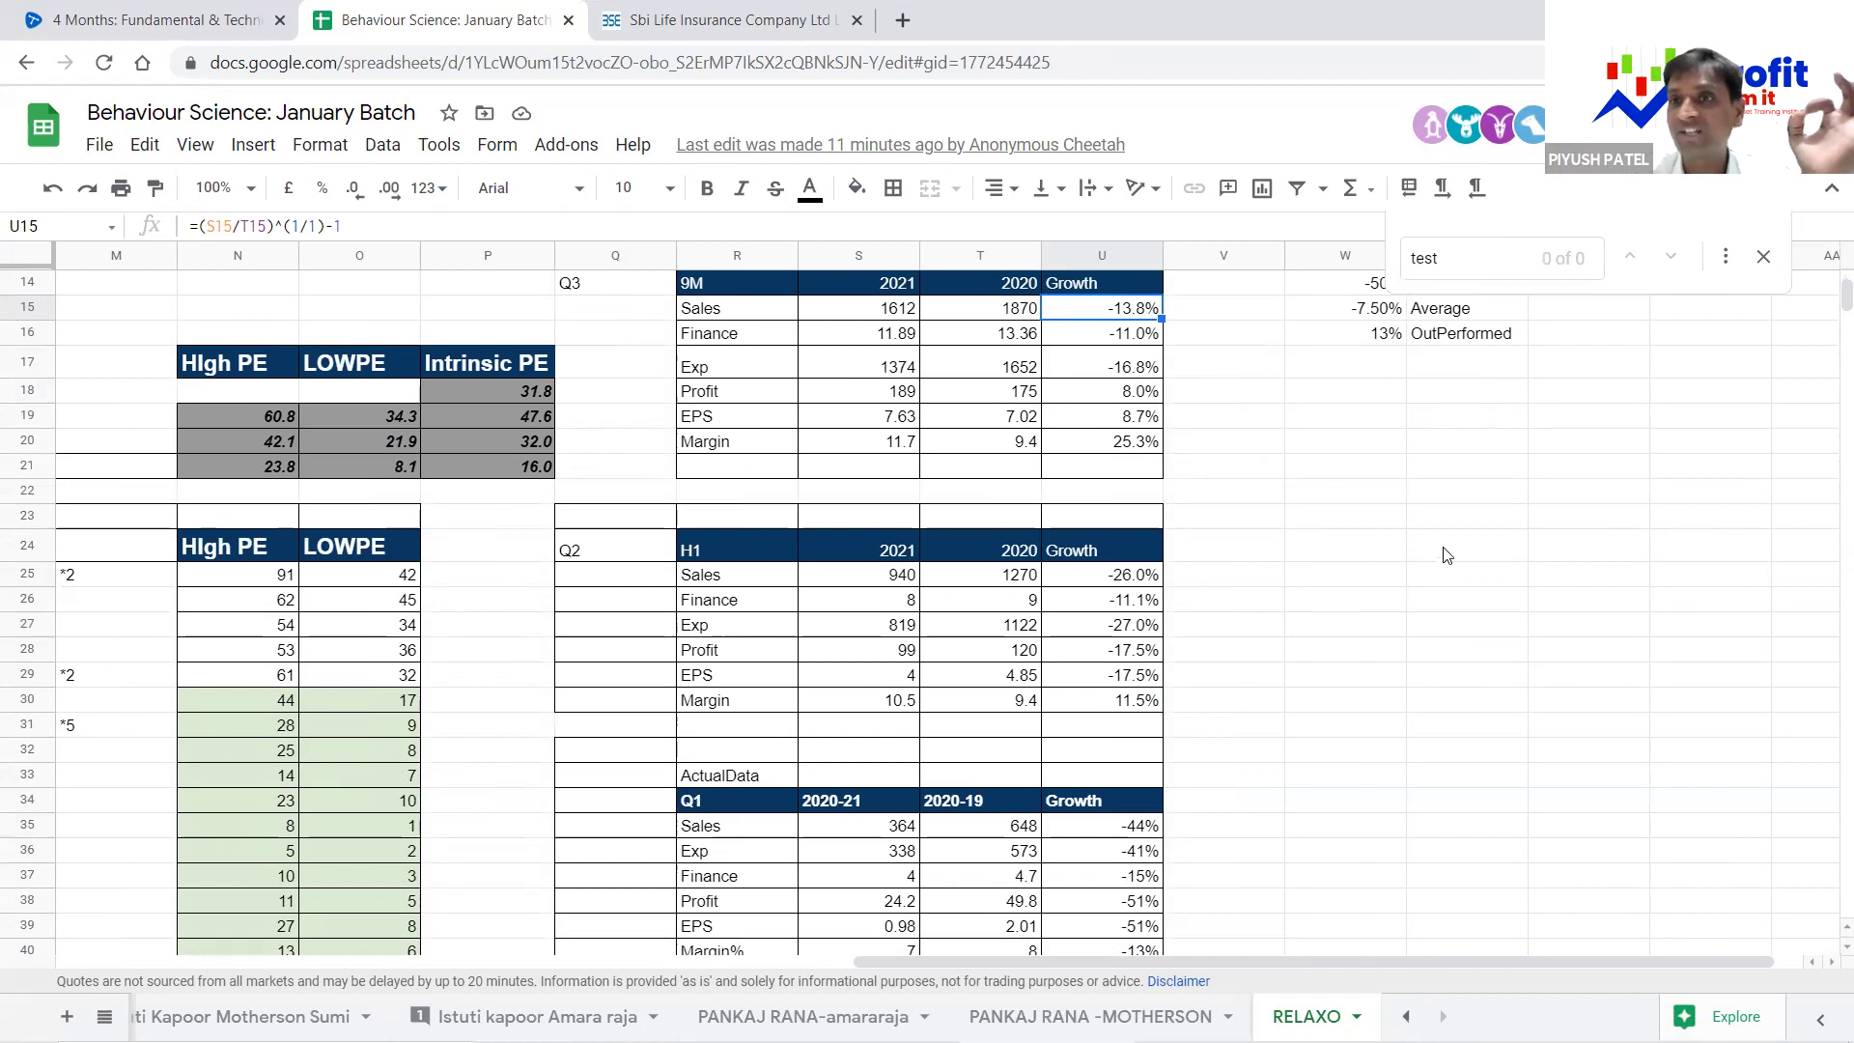
{"action": "scroll", "coordinate": [975, 563], "scroll_direction": "down", "scroll_amount": 8}
{"action": "scroll", "coordinate": [975, 563], "scroll_direction": "up", "scroll_amount": 8}
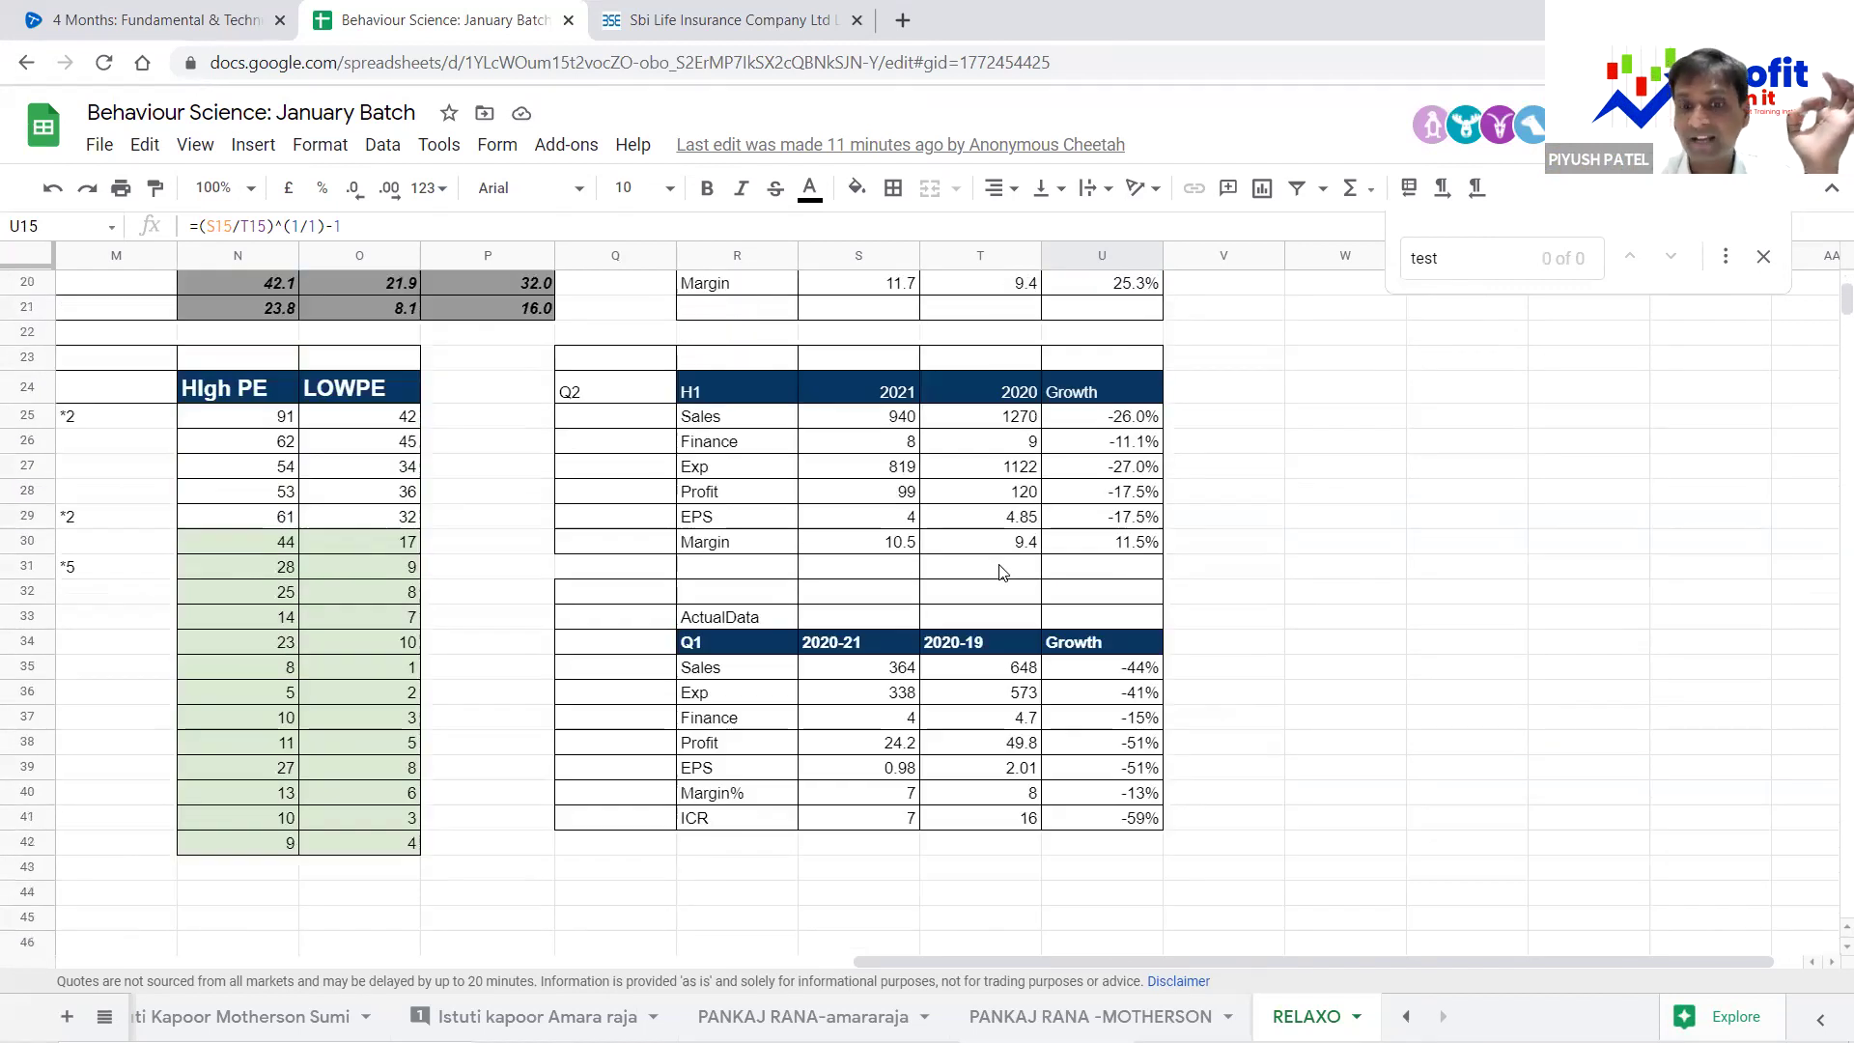
Examine the Major Cost table and the Cost vs Major Cost pie chart below RELAXO's yearly data
{"action": "left_click", "coordinate": [994, 570]}
{"action": "key", "text": "Left"}
{"action": "key", "text": "Down"}
{"action": "key", "text": "Left"}
{"action": "key", "text": "Left"}
{"action": "key", "text": "Left"}
{"action": "key", "text": "Left"}
{"action": "key", "text": "Left"}
{"action": "key", "text": "Left"}
{"action": "key", "text": "Left"}
{"action": "key", "text": "Left"}
{"action": "key", "text": "Left"}
{"action": "key", "text": "Left"}
{"action": "key", "text": "Left"}
{"action": "key", "text": "Left"}
{"action": "key", "text": "Left"}
{"action": "key", "text": "Left"}
{"action": "key", "text": "Left"}
{"action": "key", "text": "Left"}
{"action": "key", "text": "Left"}
{"action": "key", "text": "Left"}
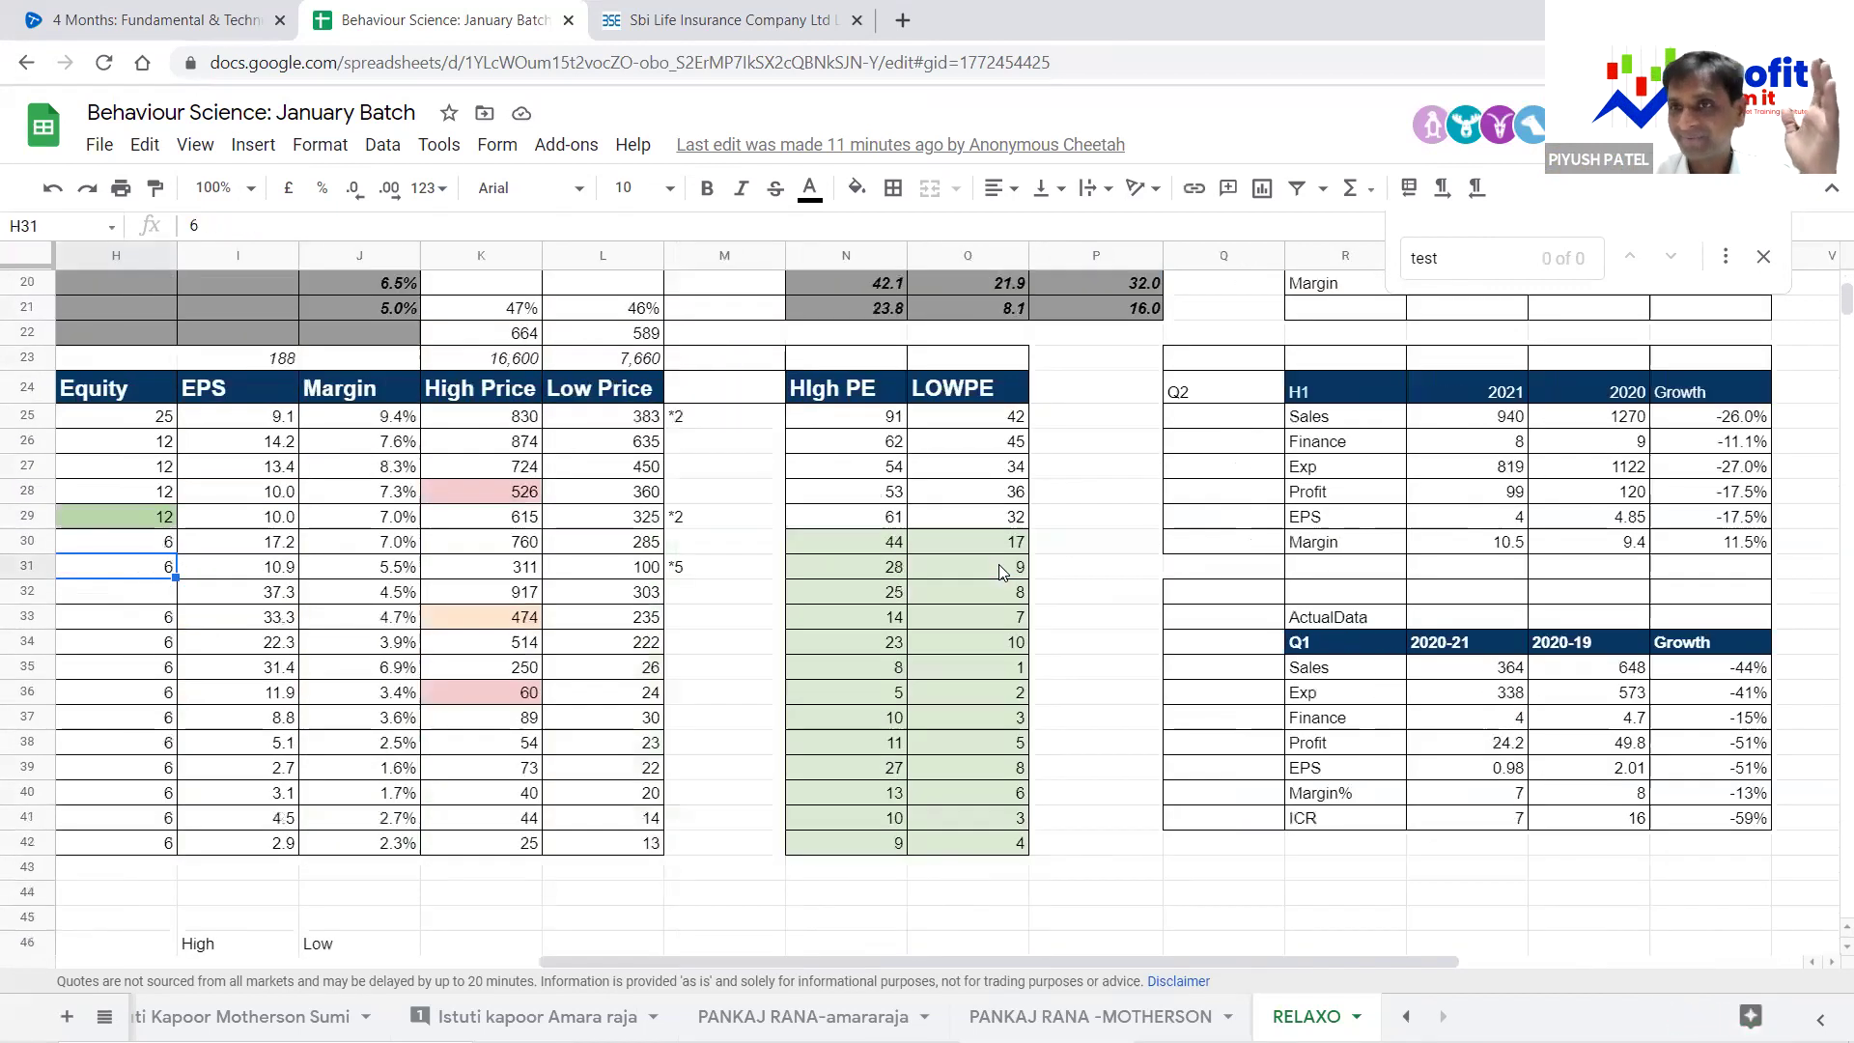
{"action": "key", "text": "Down"}
{"action": "key", "text": "Down"}
{"action": "key", "text": "Down"}
{"action": "key", "text": "Down"}
{"action": "key", "text": "Down"}
{"action": "key", "text": "Down"}
{"action": "key", "text": "Down"}
{"action": "key", "text": "Down"}
{"action": "key", "text": "Down"}
{"action": "key", "text": "Down"}
{"action": "key", "text": "Down"}
{"action": "key", "text": "Down"}
{"action": "key", "text": "Down"}
{"action": "key", "text": "Down"}
{"action": "key", "text": "Down"}
{"action": "key", "text": "Down"}
{"action": "key", "text": "Down"}
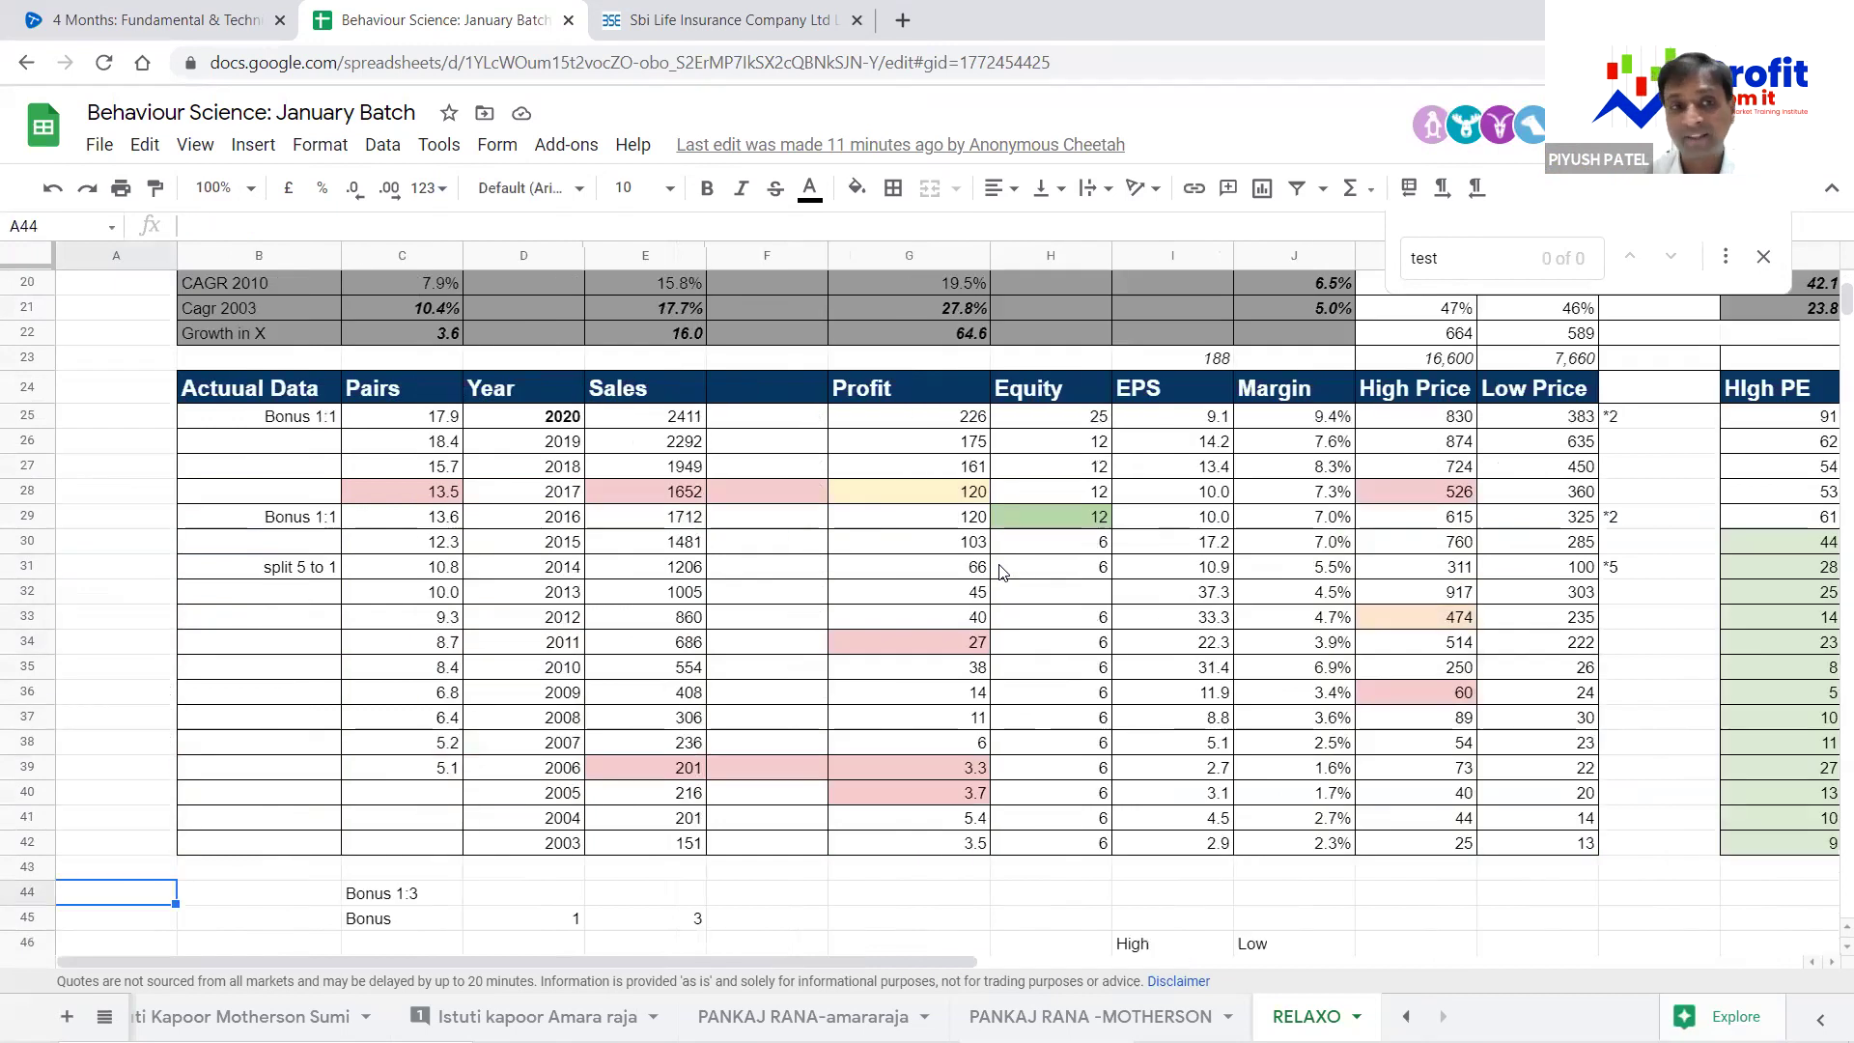
{"action": "key", "text": "Down"}
{"action": "key", "text": "Down"}
{"action": "key", "text": "Down"}
{"action": "key", "text": "Down"}
{"action": "key", "text": "Down"}
{"action": "key", "text": "Down"}
{"action": "key", "text": "Down"}
{"action": "key", "text": "Down"}
{"action": "key", "text": "Down"}
{"action": "key", "text": "Down"}
{"action": "key", "text": "Down"}
{"action": "key", "text": "Down"}
{"action": "key", "text": "Down"}
{"action": "key", "text": "Down"}
{"action": "key", "text": "Down"}
{"action": "key", "text": "Down"}
{"action": "key", "text": "Down"}
{"action": "key", "text": "Down"}
{"action": "key", "text": "Down"}
{"action": "key", "text": "Down"}
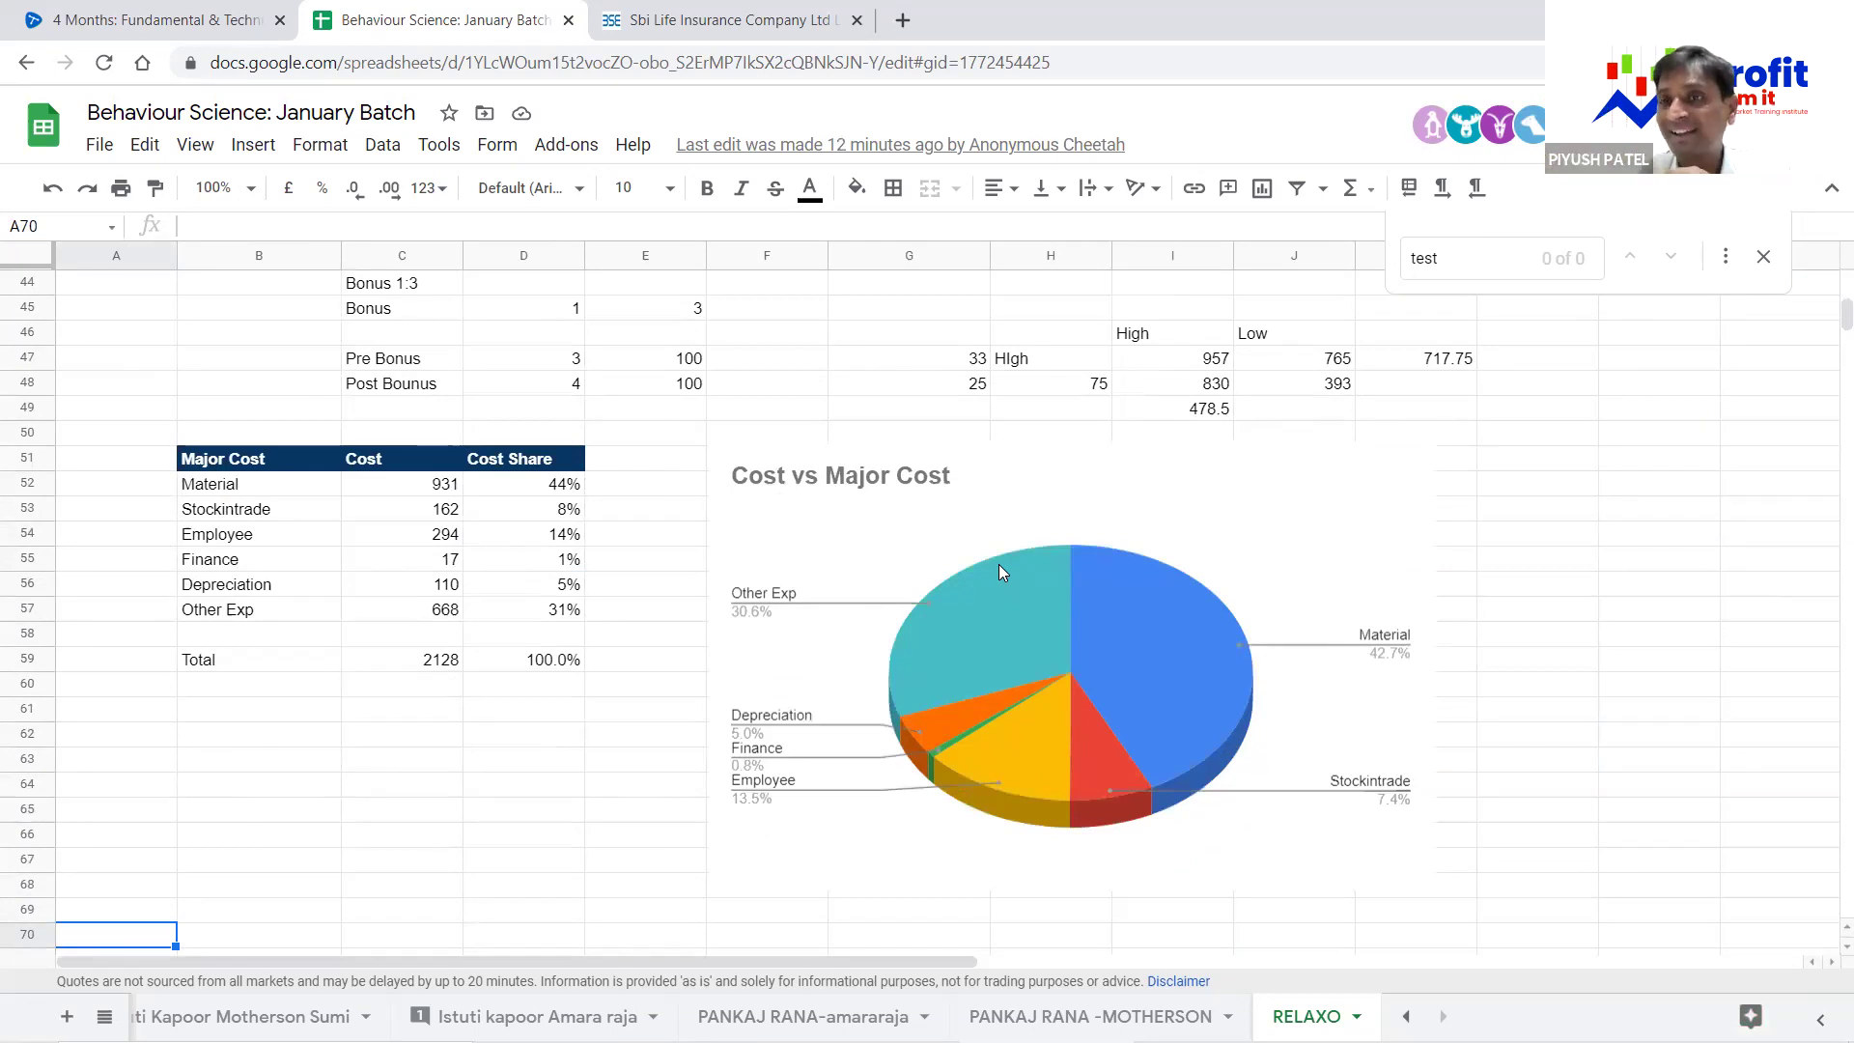
{"action": "left_click", "coordinate": [1120, 686]}
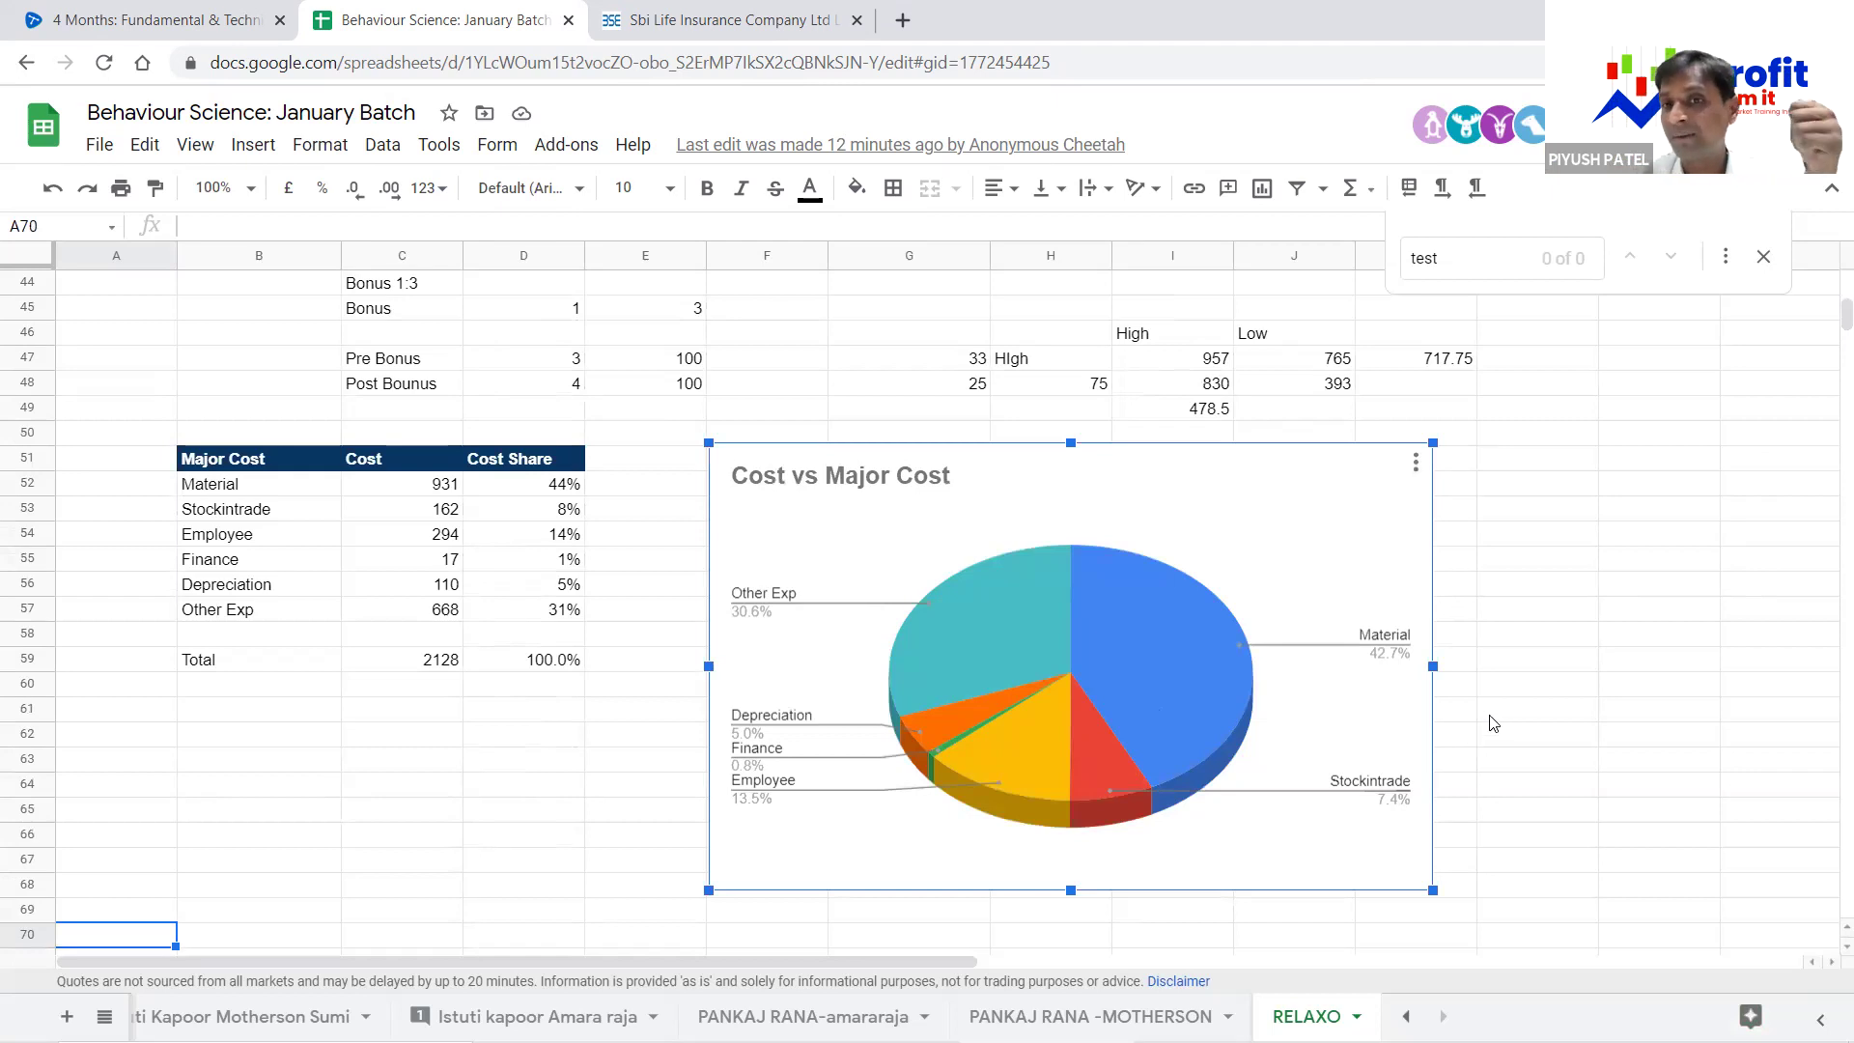
{"action": "left_click", "coordinate": [1493, 717]}
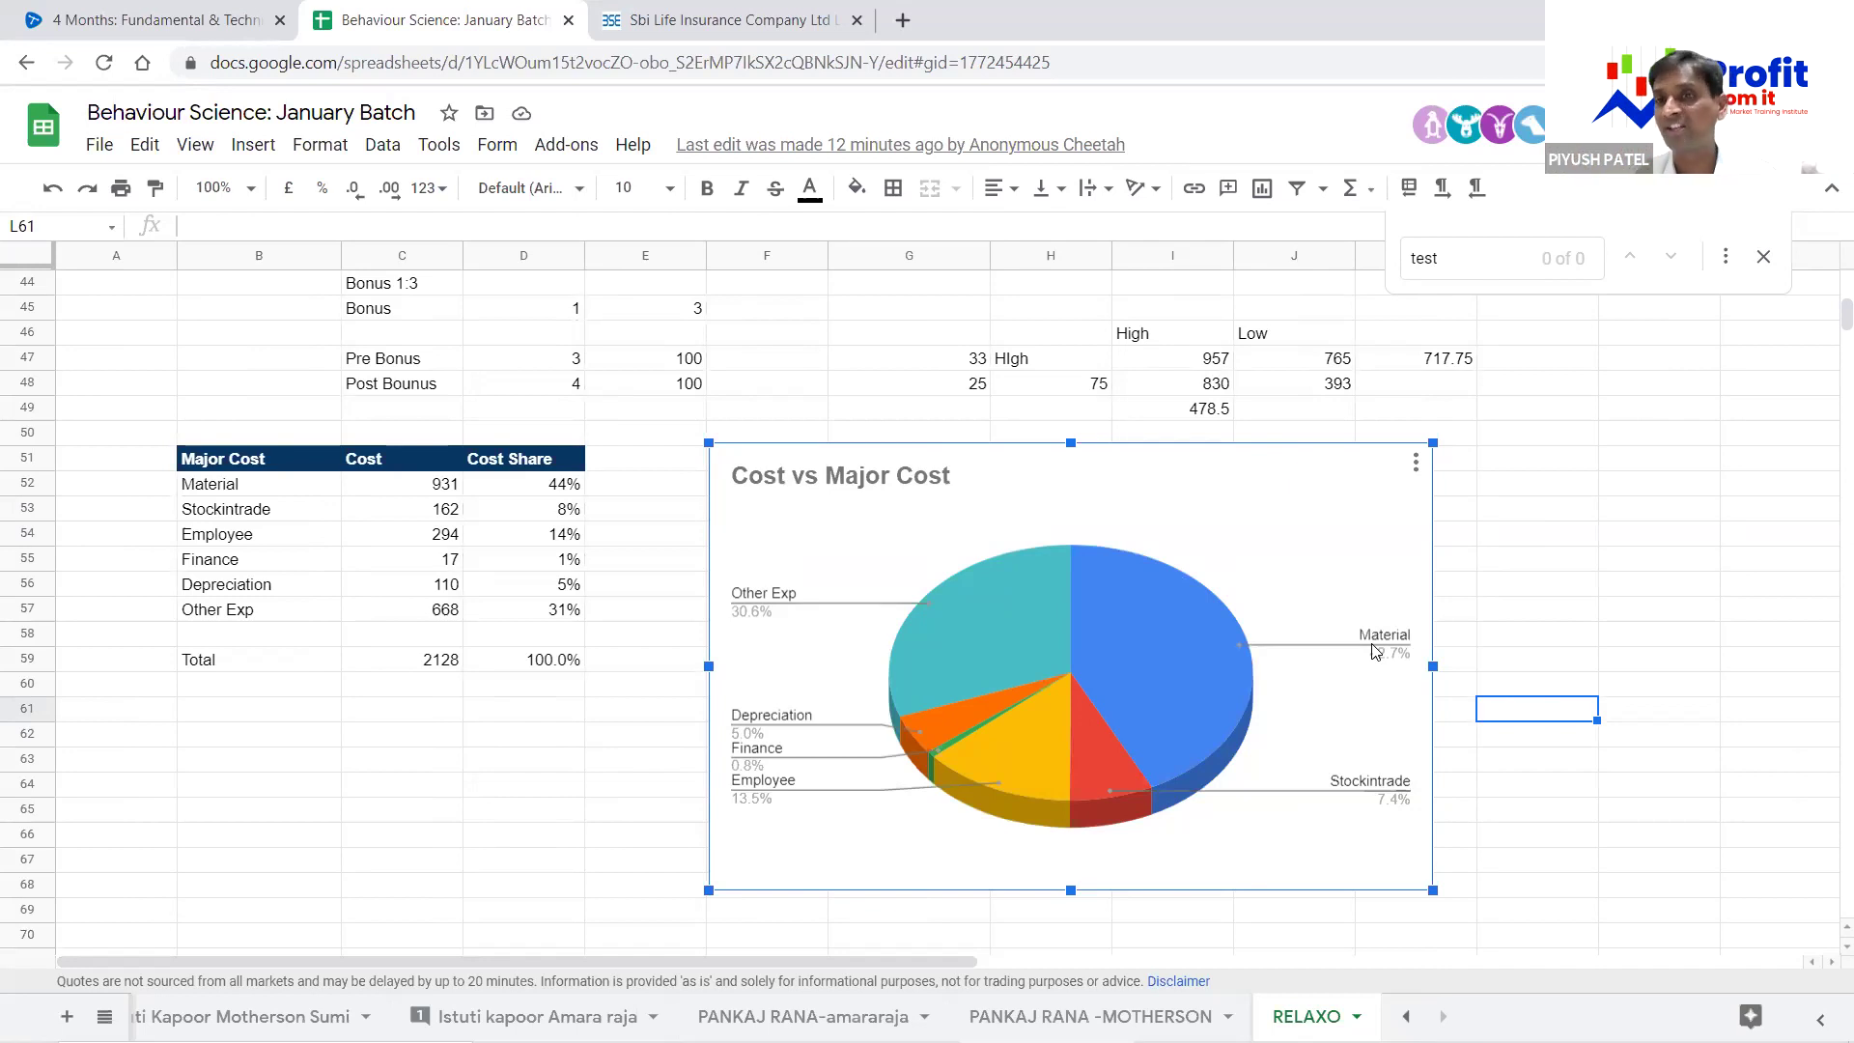
Review RELAXO's estimate and actual growth tables above the yearly data
{"action": "scroll", "coordinate": [1046, 733], "scroll_direction": "up", "scroll_amount": 10}
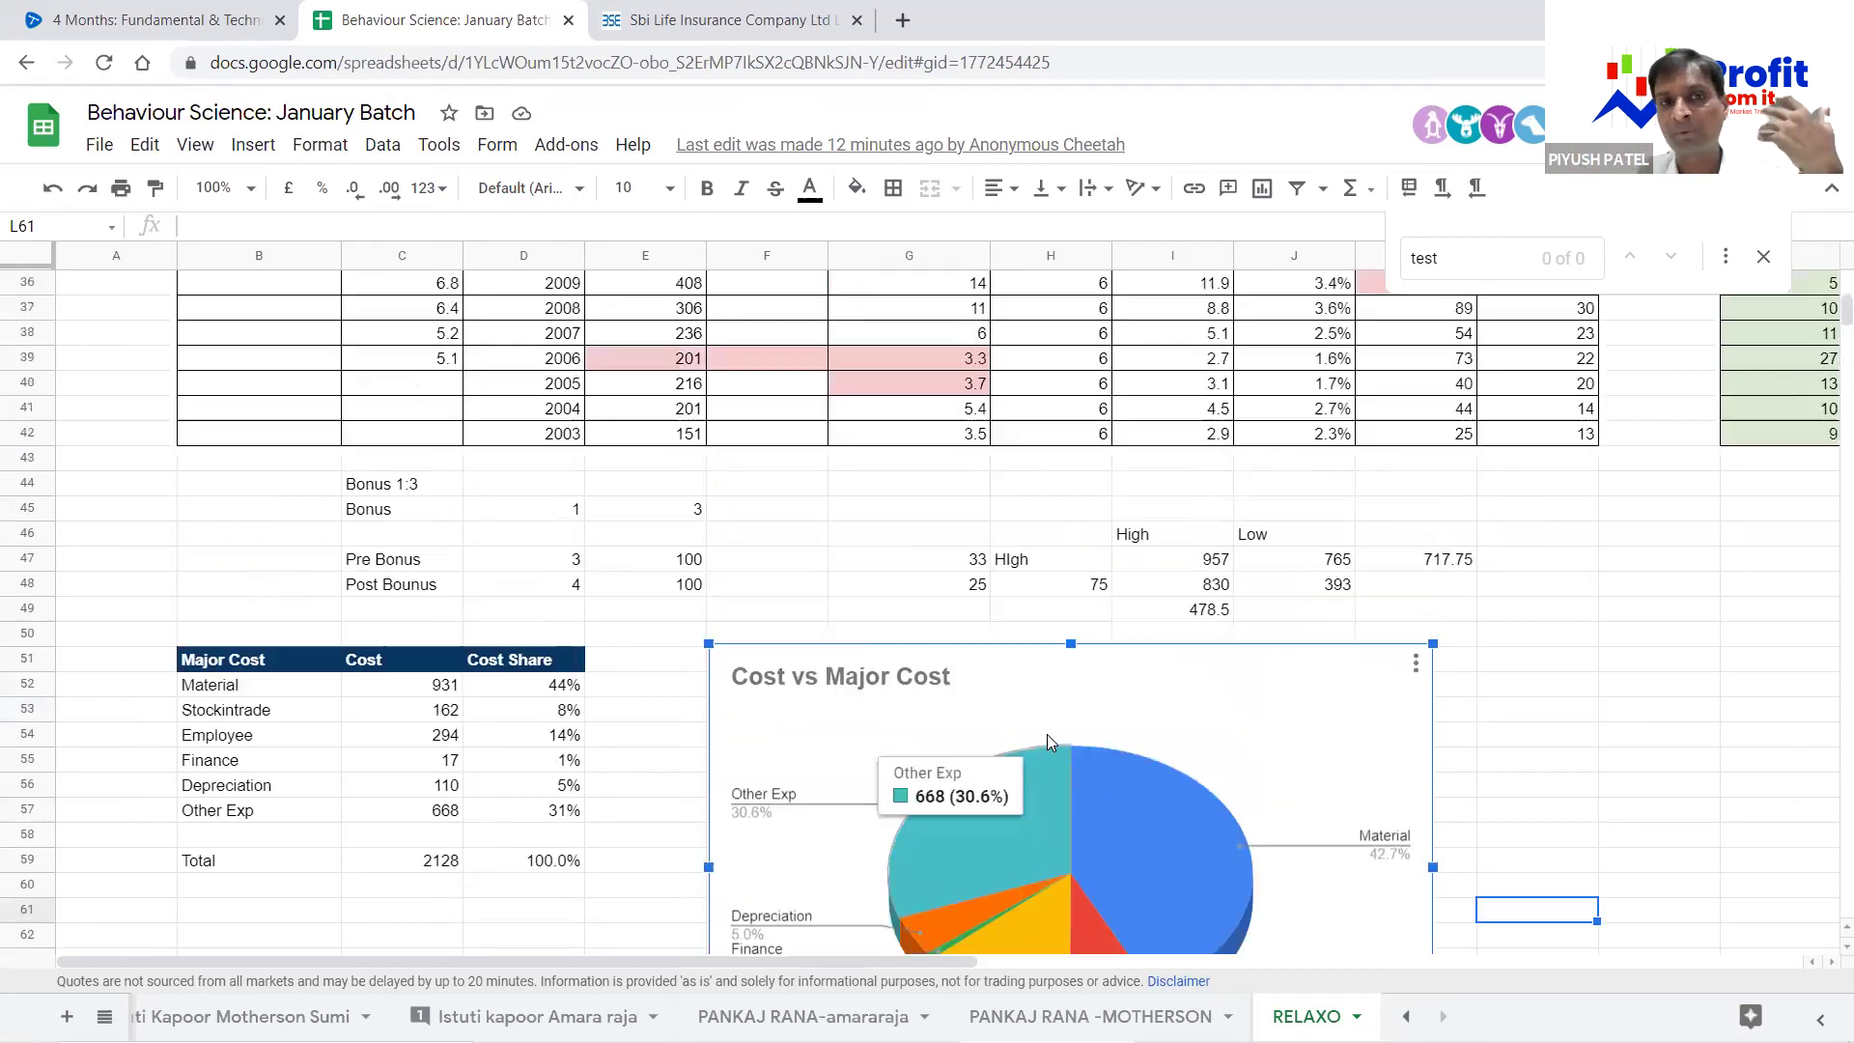
{"action": "scroll", "coordinate": [1104, 681], "scroll_direction": "up", "scroll_amount": 1}
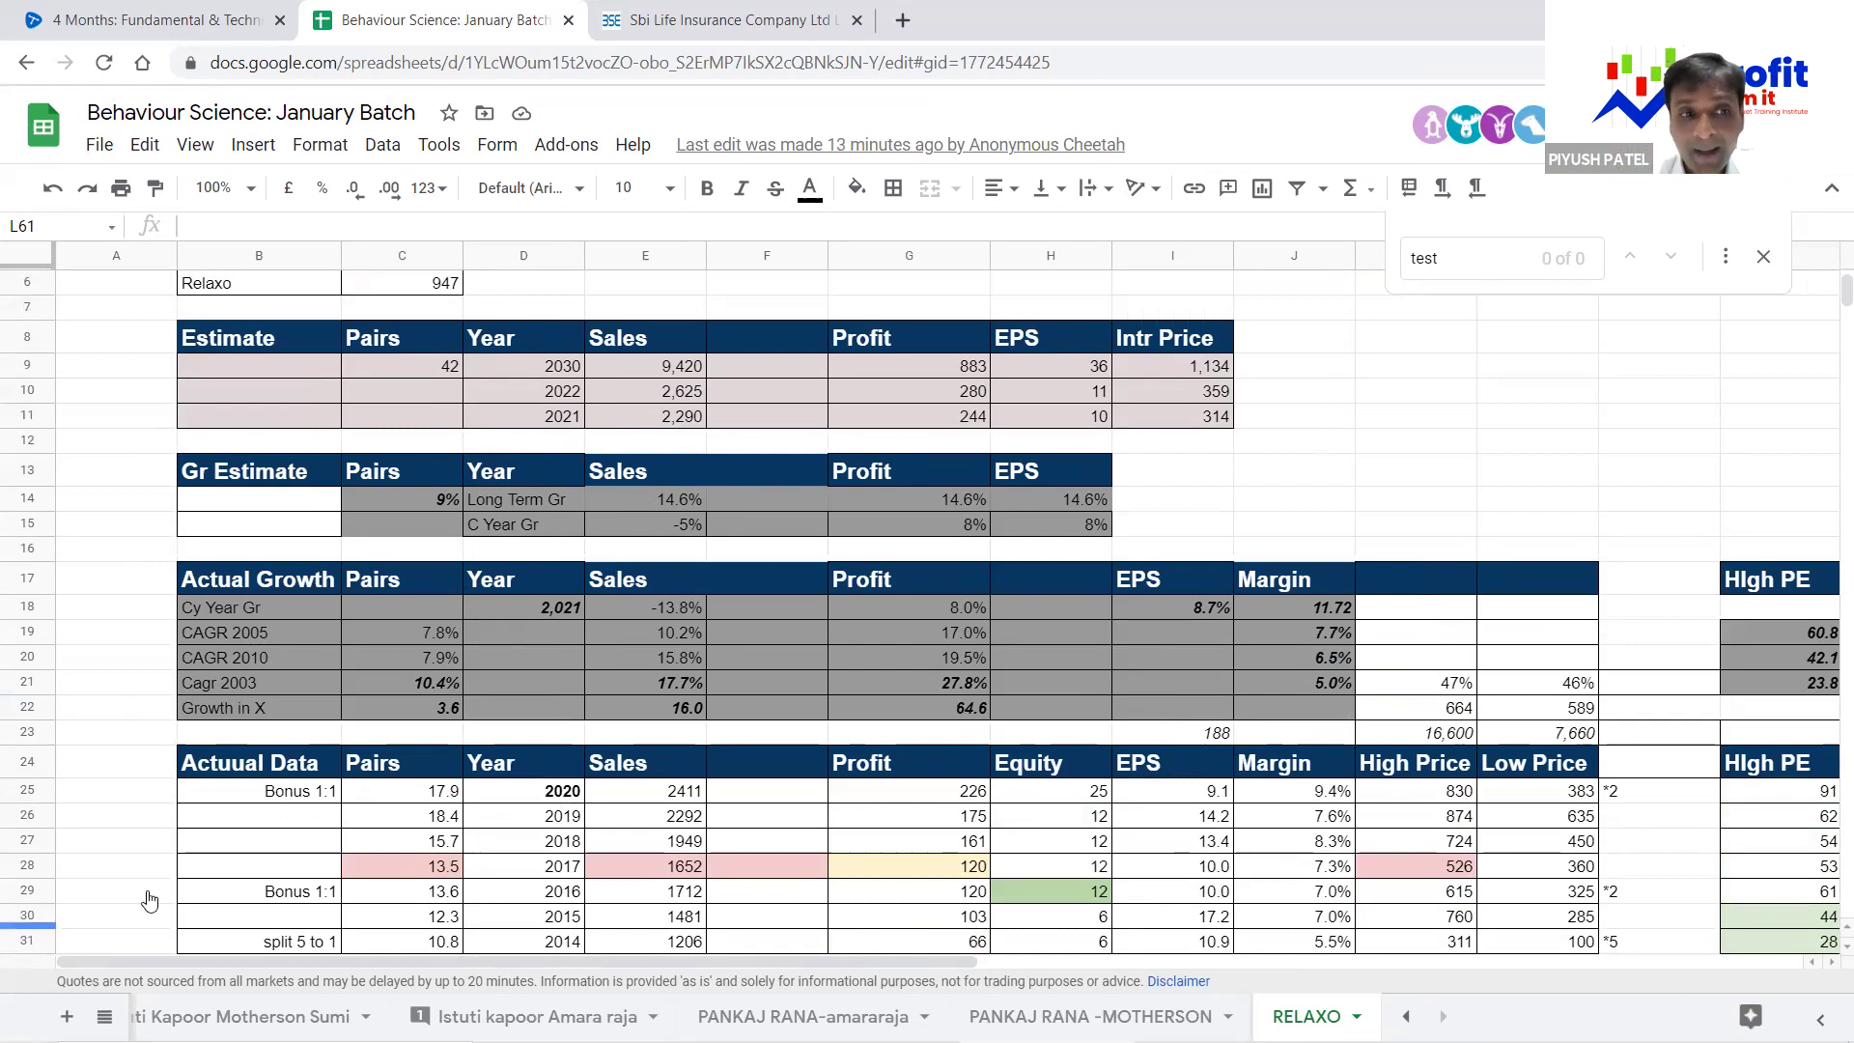
Switch from the RELAXO sheet back to MasterSheet
{"action": "left_click", "coordinate": [105, 1015]}
{"action": "scroll", "coordinate": [145, 896], "scroll_direction": "up", "scroll_amount": 10}
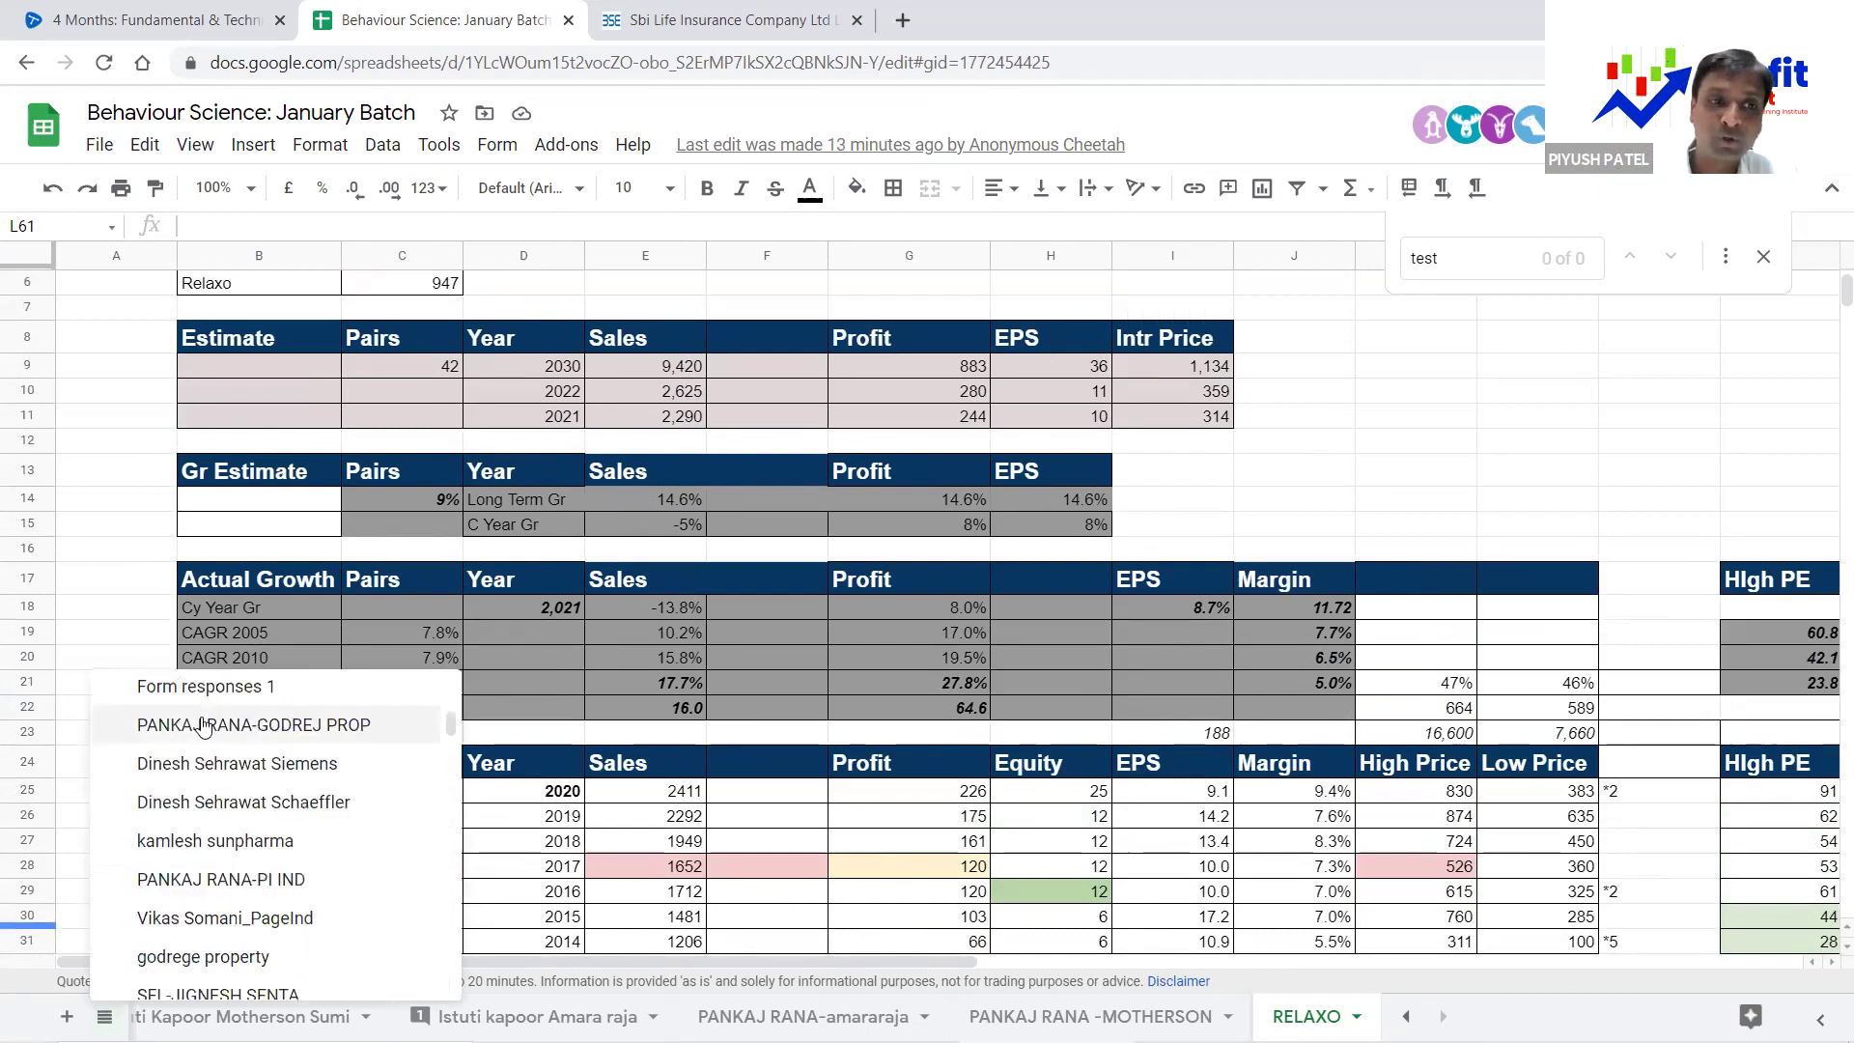
{"action": "scroll", "coordinate": [239, 715], "scroll_direction": "up", "scroll_amount": 5}
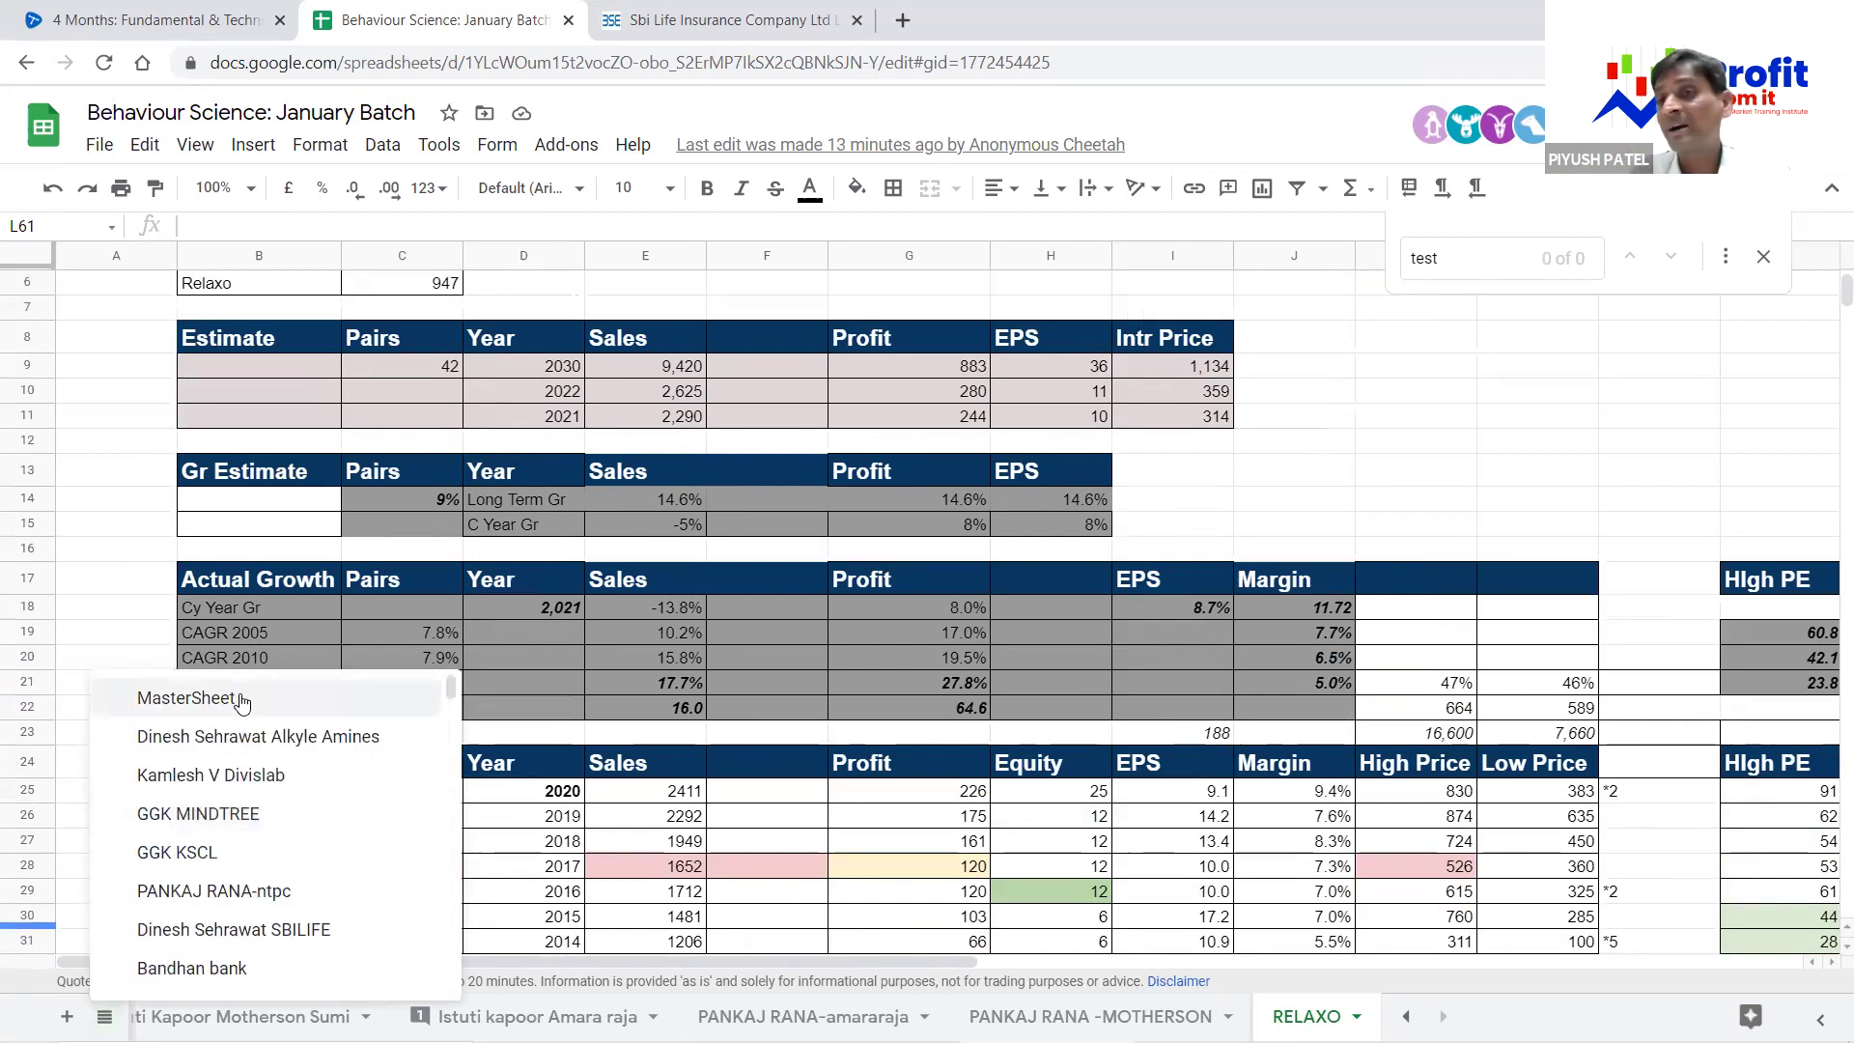
{"action": "left_click", "coordinate": [186, 698]}
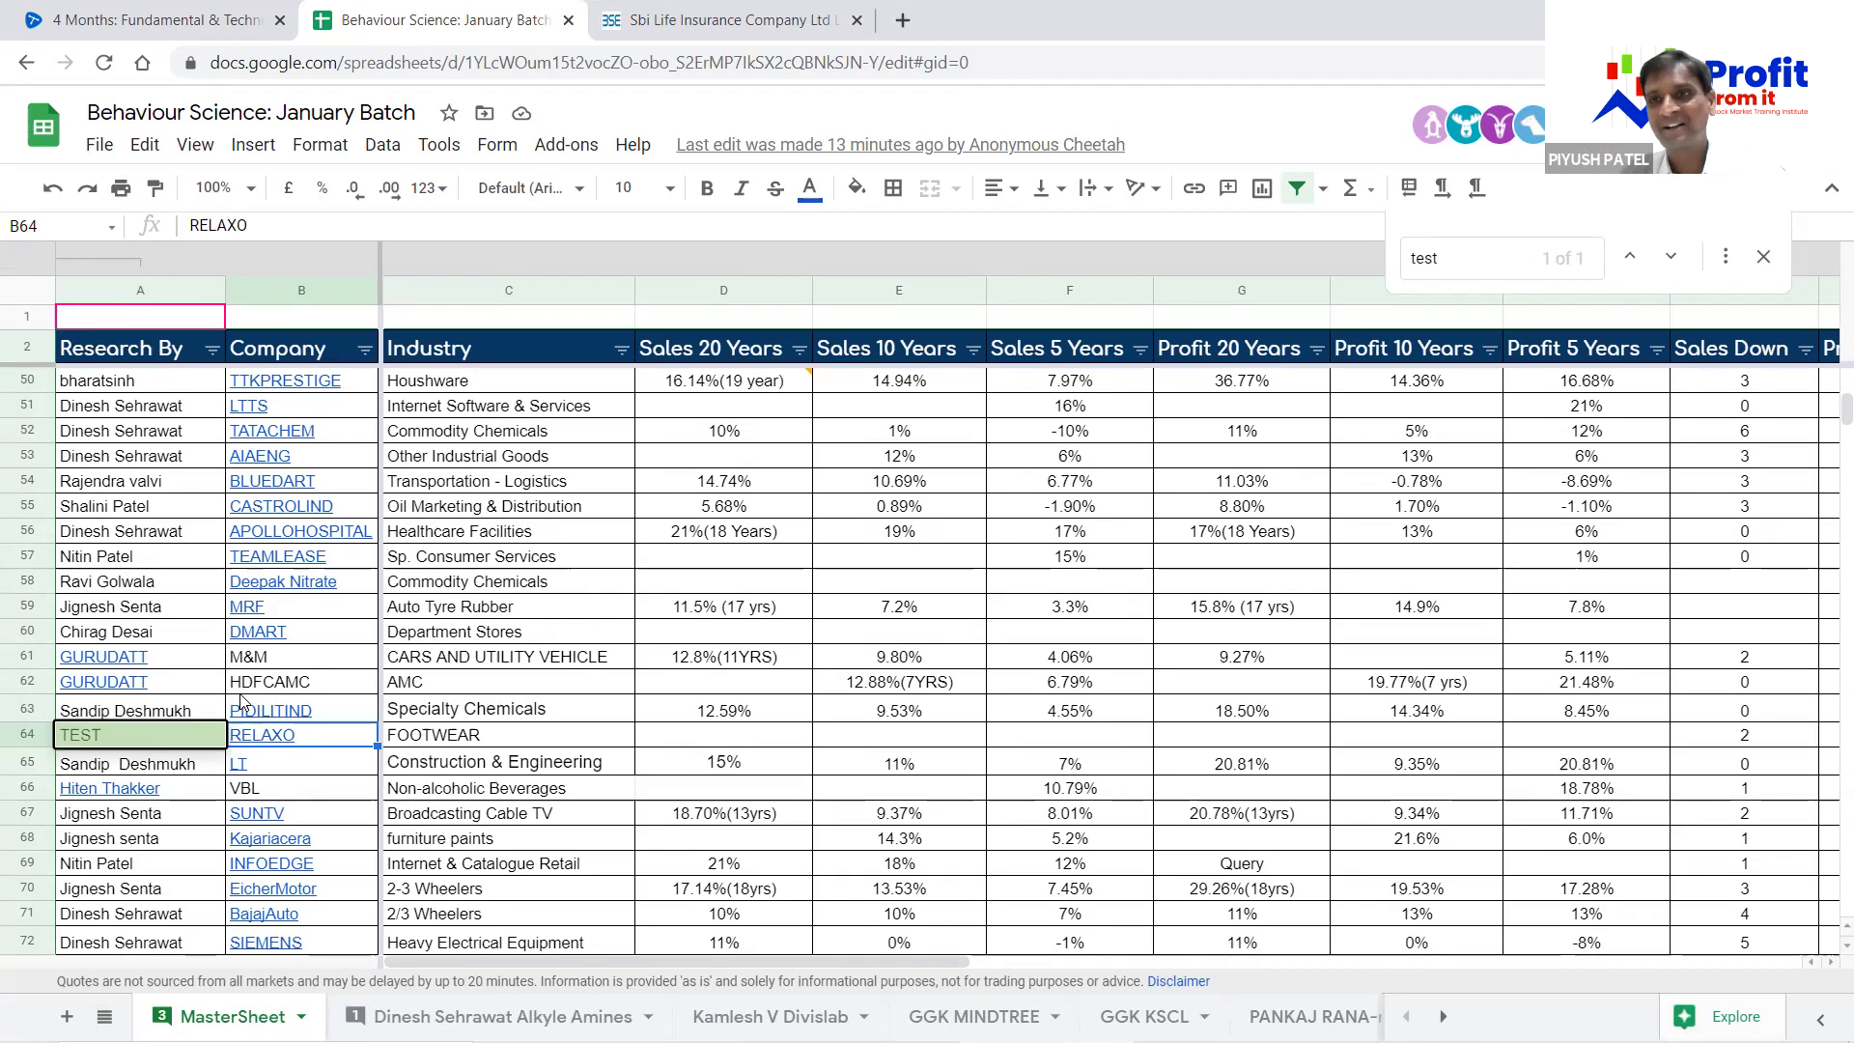
Look over the 5-, 10- and 20-year sales and profit growth columns across the companies in MasterSheet
{"action": "left_click", "coordinate": [1374, 435]}
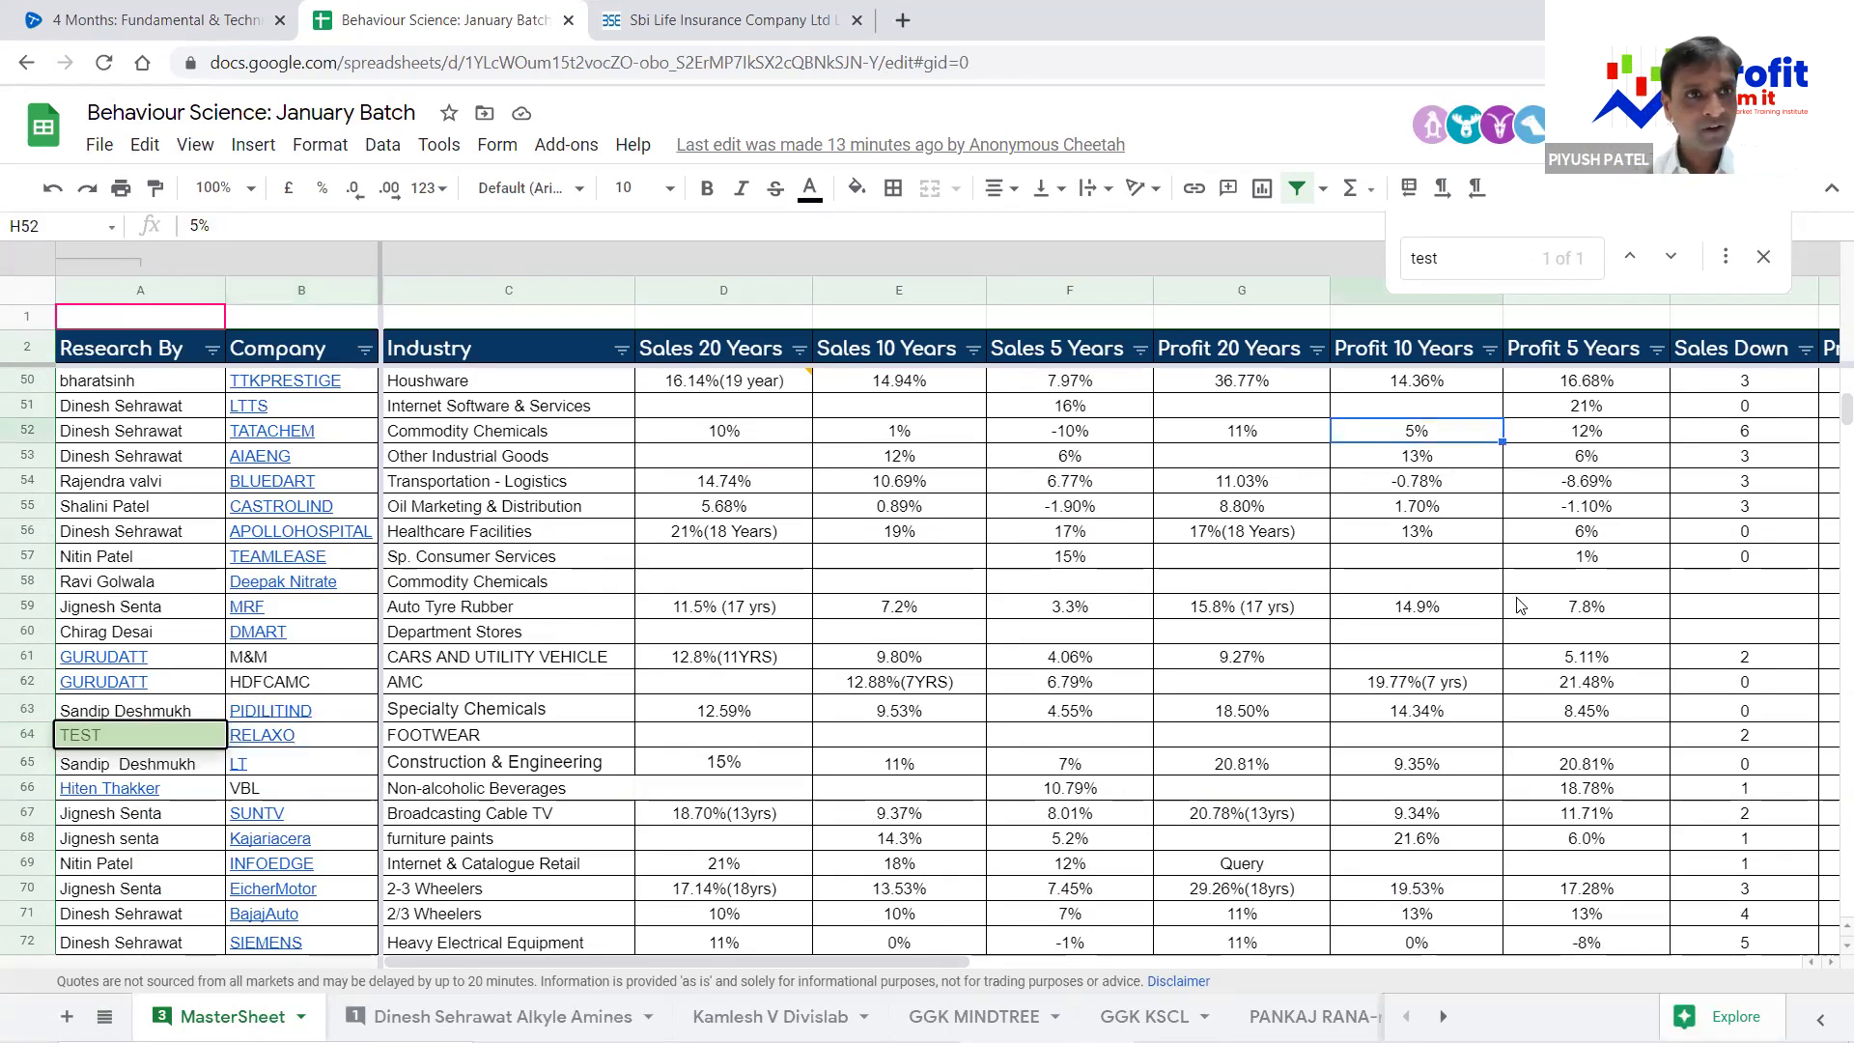
{"action": "left_click", "coordinate": [1197, 486]}
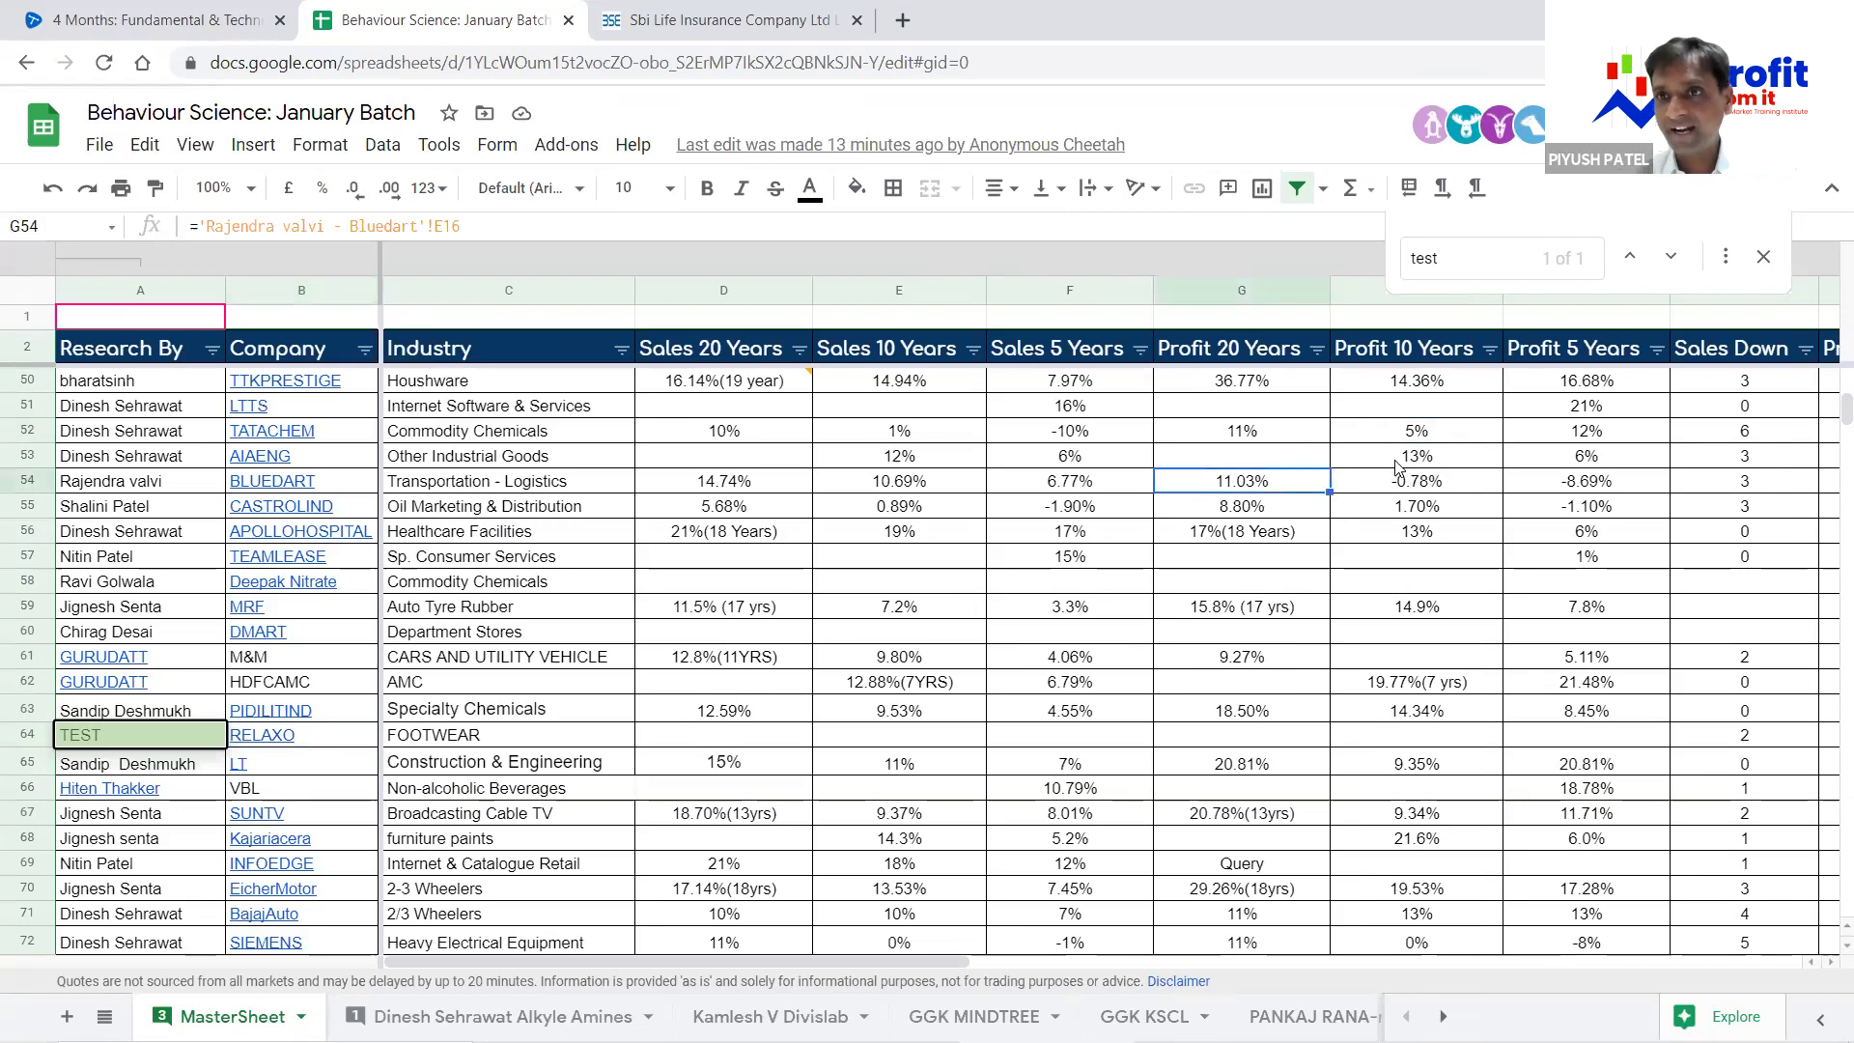
{"action": "left_click", "coordinate": [1305, 415]}
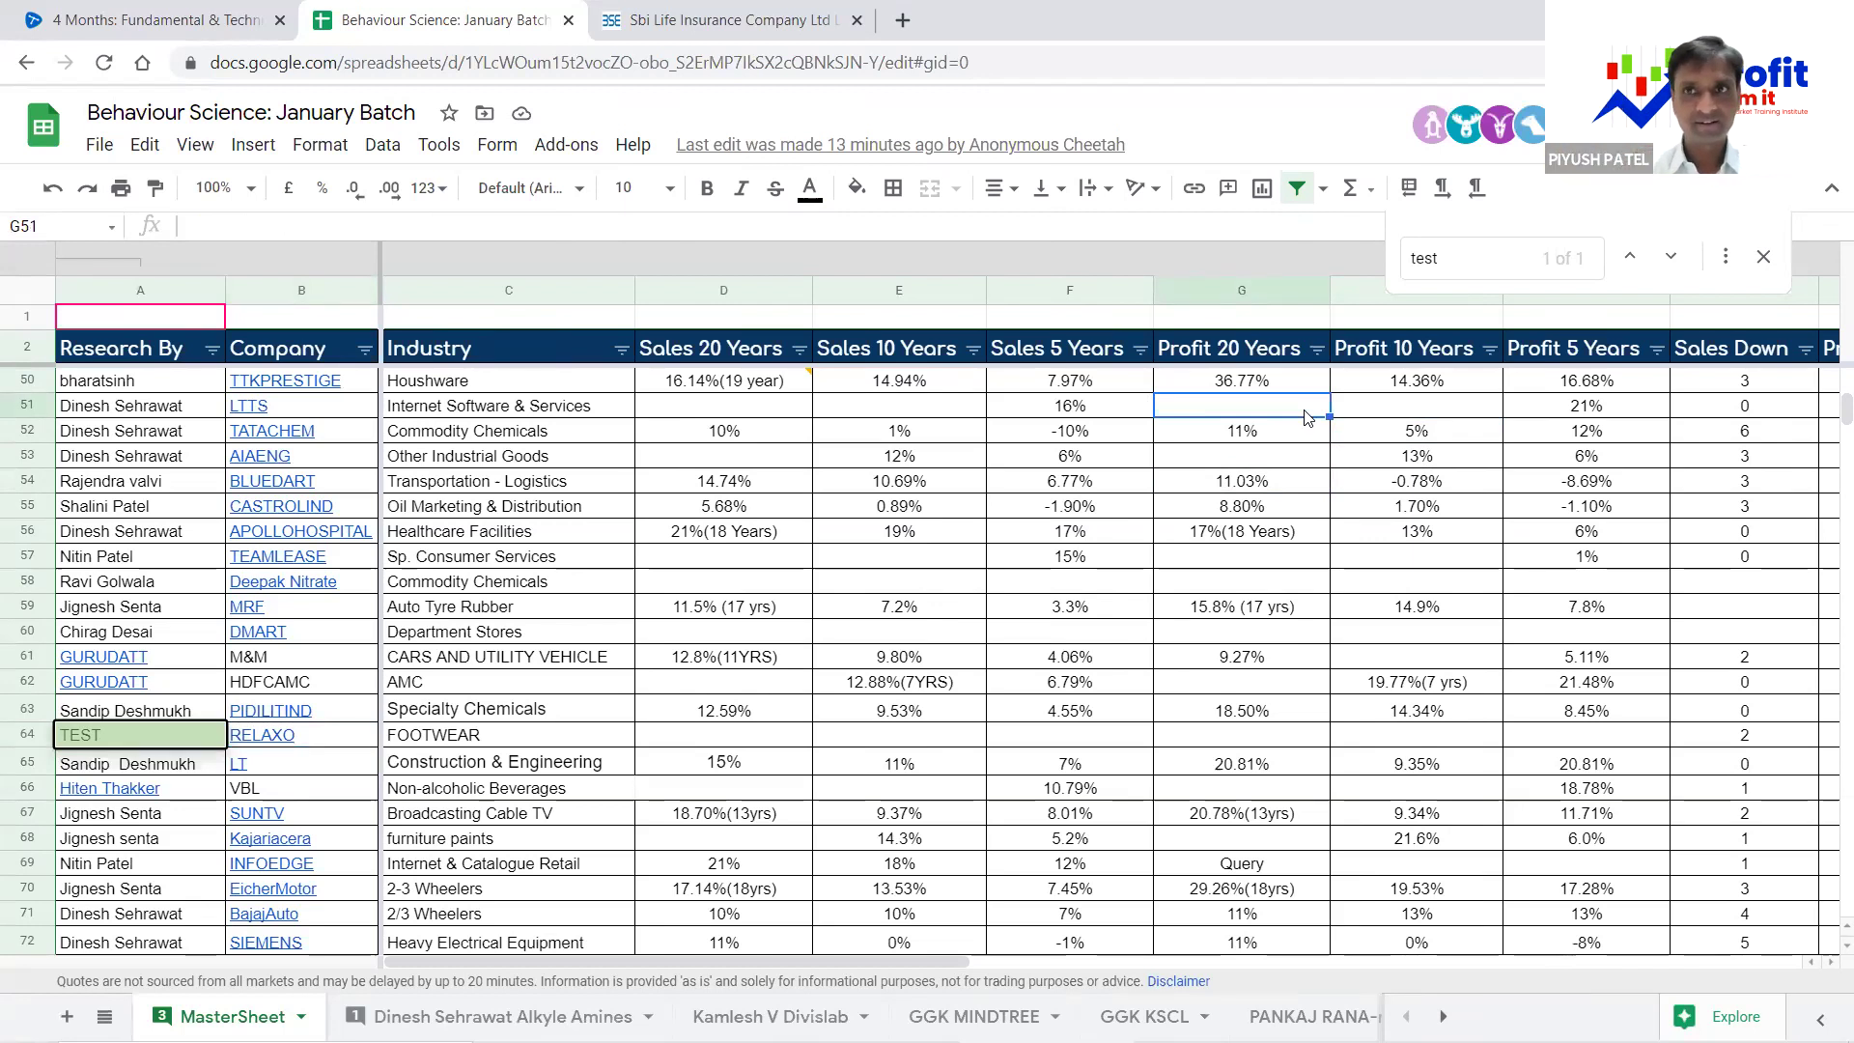
{"action": "left_click", "coordinate": [1050, 511]}
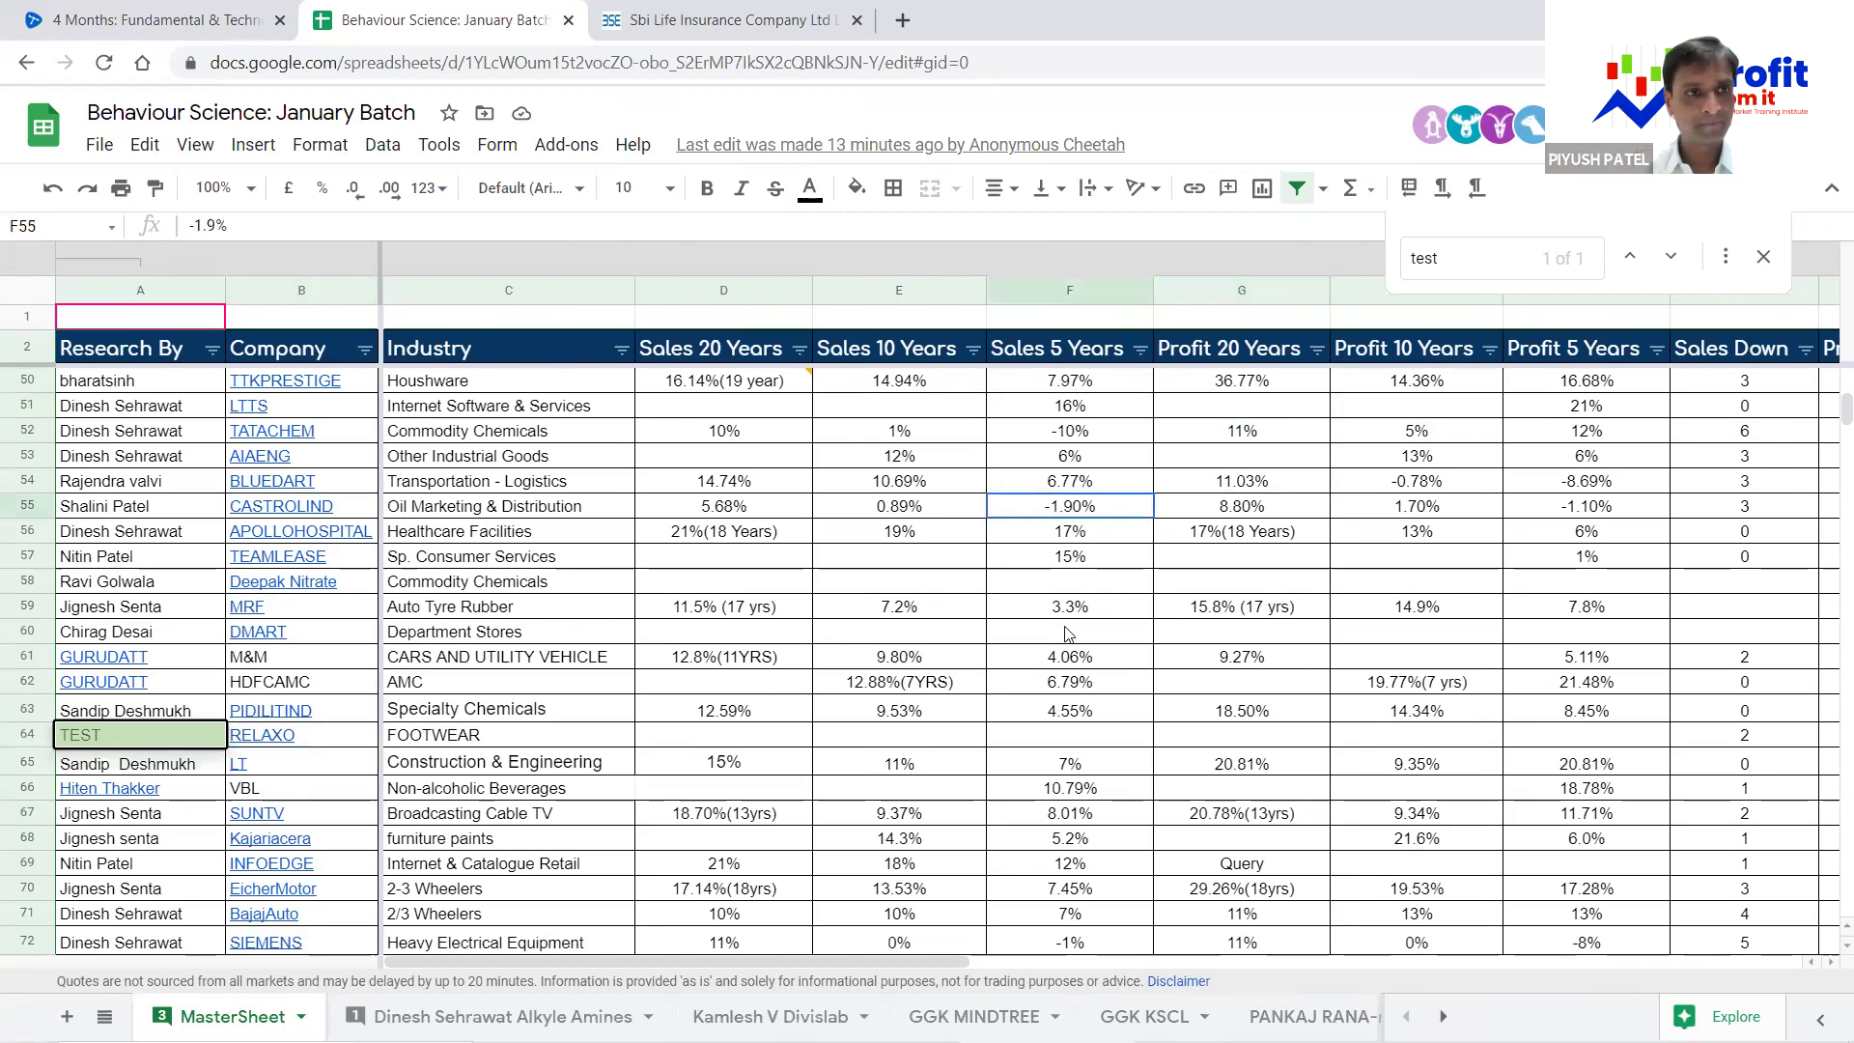
{"action": "scroll", "coordinate": [1069, 635], "scroll_direction": "up", "scroll_amount": 7}
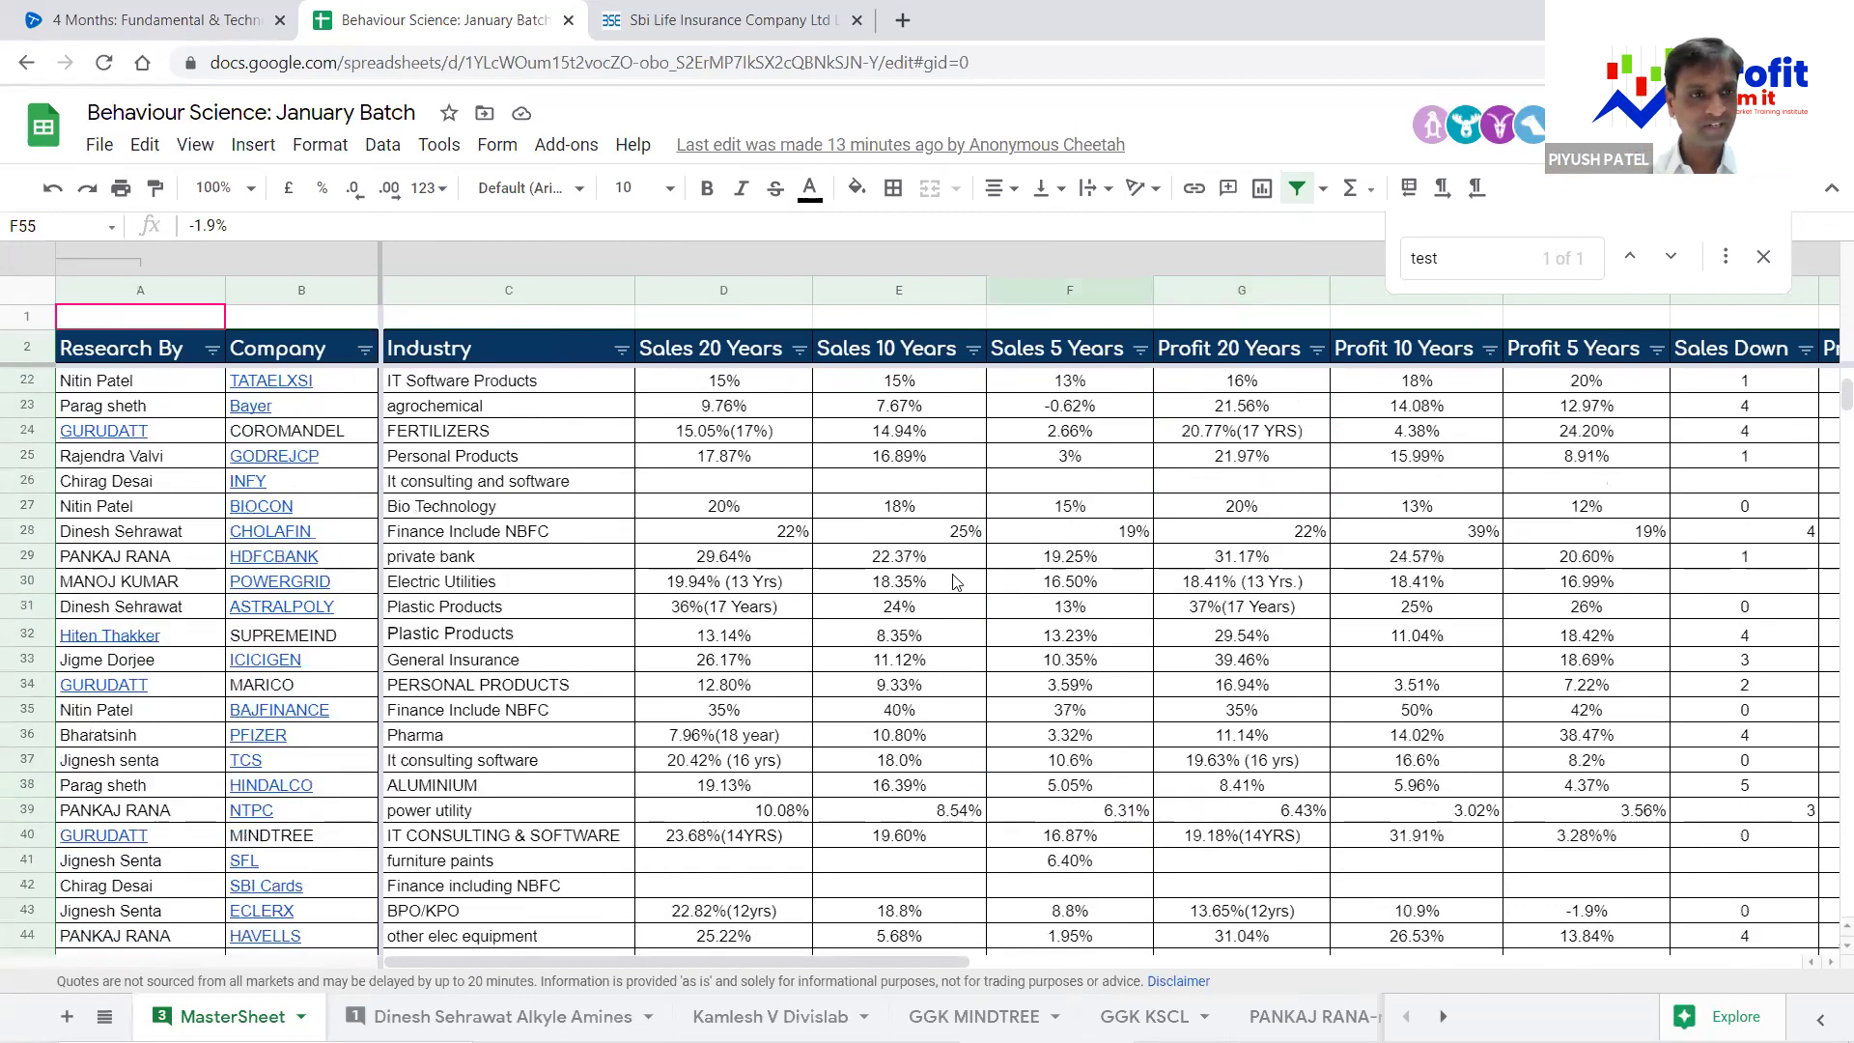
{"action": "scroll", "coordinate": [954, 580], "scroll_direction": "down", "scroll_amount": 8}
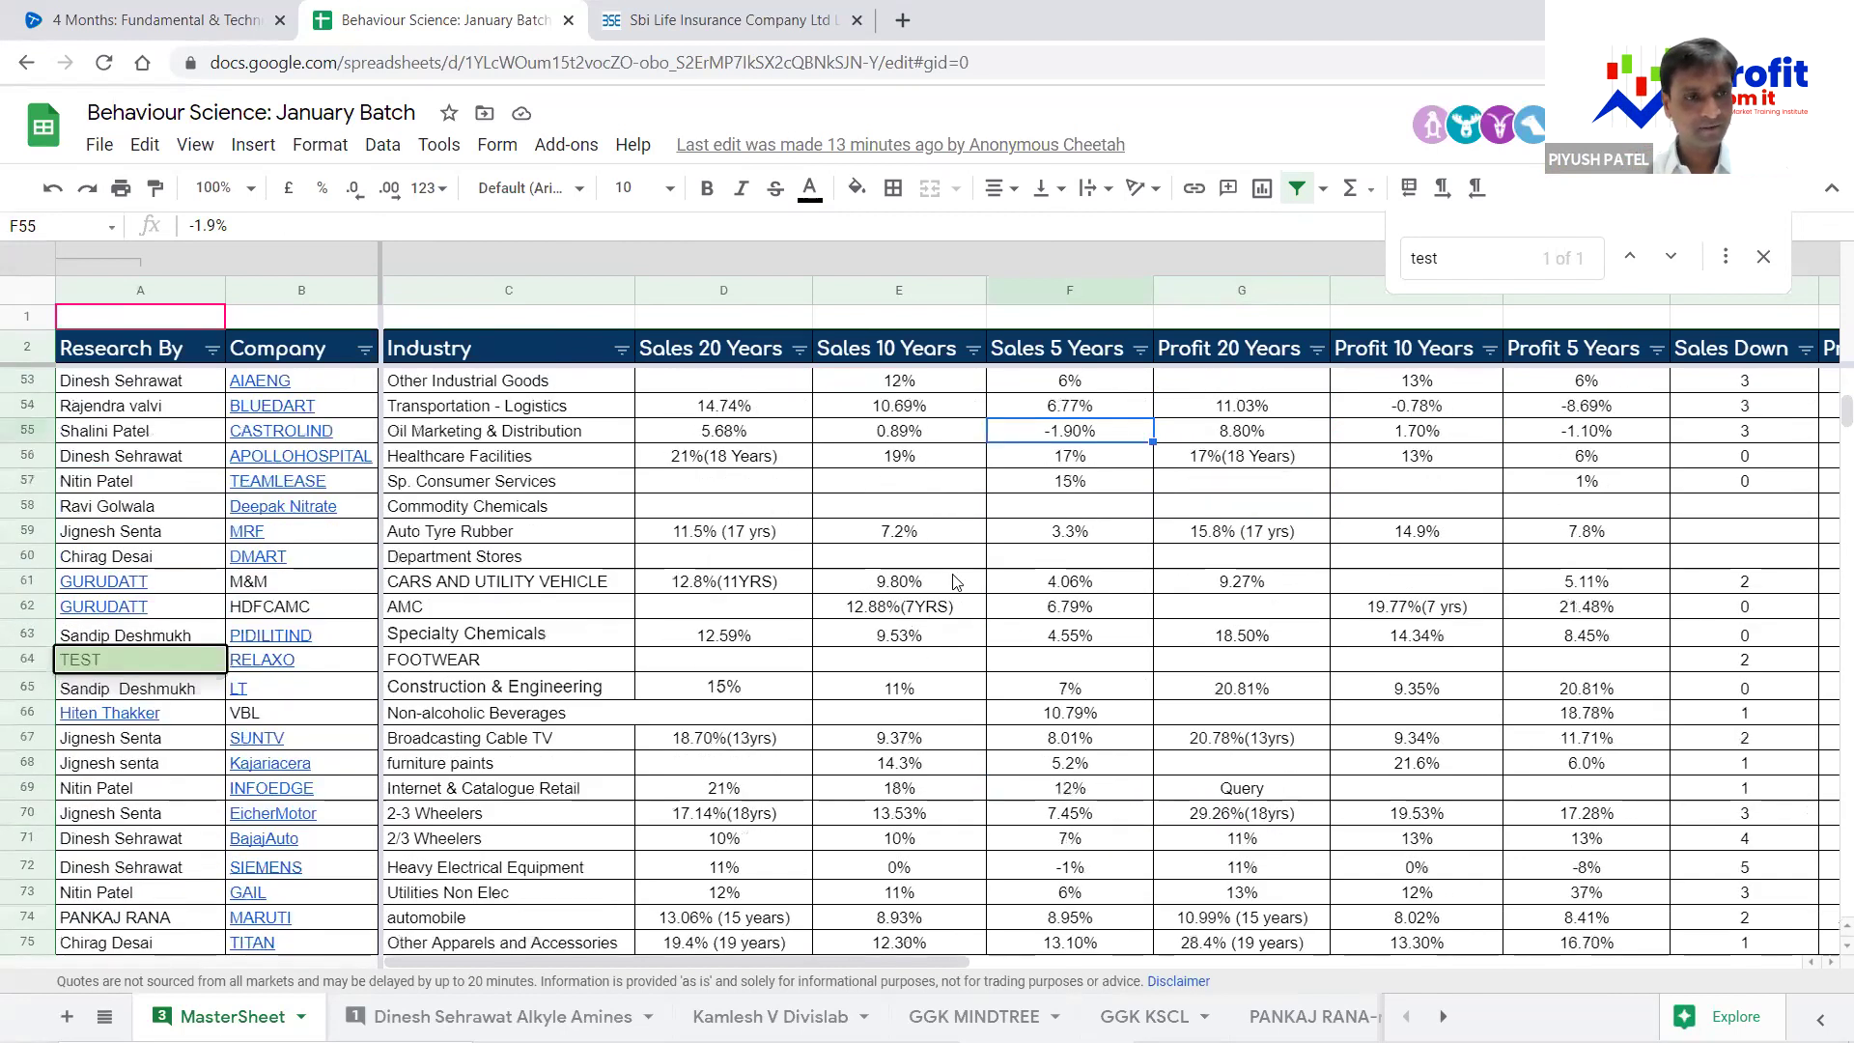
Sort MasterSheet by the 9MSales column in descending order
{"action": "left_click", "coordinate": [840, 606]}
{"action": "key", "text": "ctrl+Home"}
{"action": "left_click", "coordinate": [496, 383]}
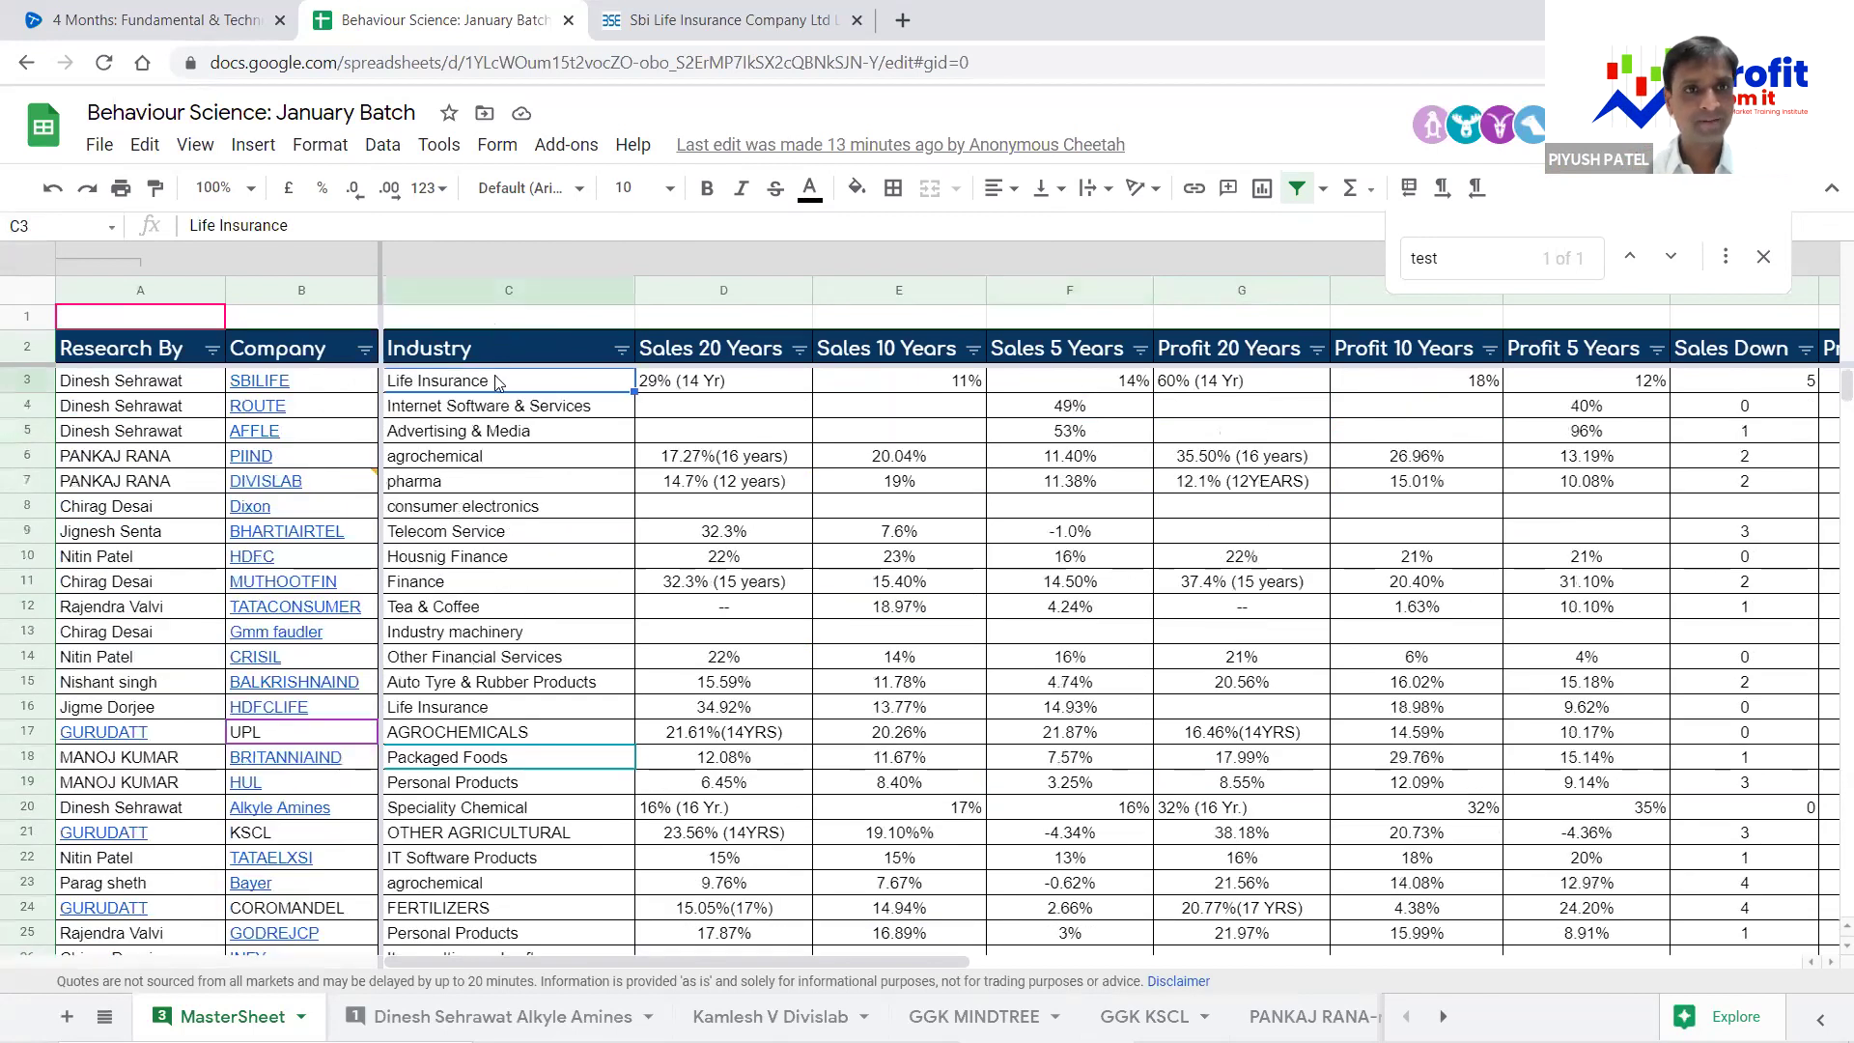
{"action": "key", "text": "Right"}
{"action": "key", "text": "Right"}
{"action": "key", "text": "Right"}
{"action": "key", "text": "Right"}
{"action": "key", "text": "Right"}
{"action": "key", "text": "Right"}
{"action": "key", "text": "Right"}
{"action": "key", "text": "Right"}
{"action": "key", "text": "Right"}
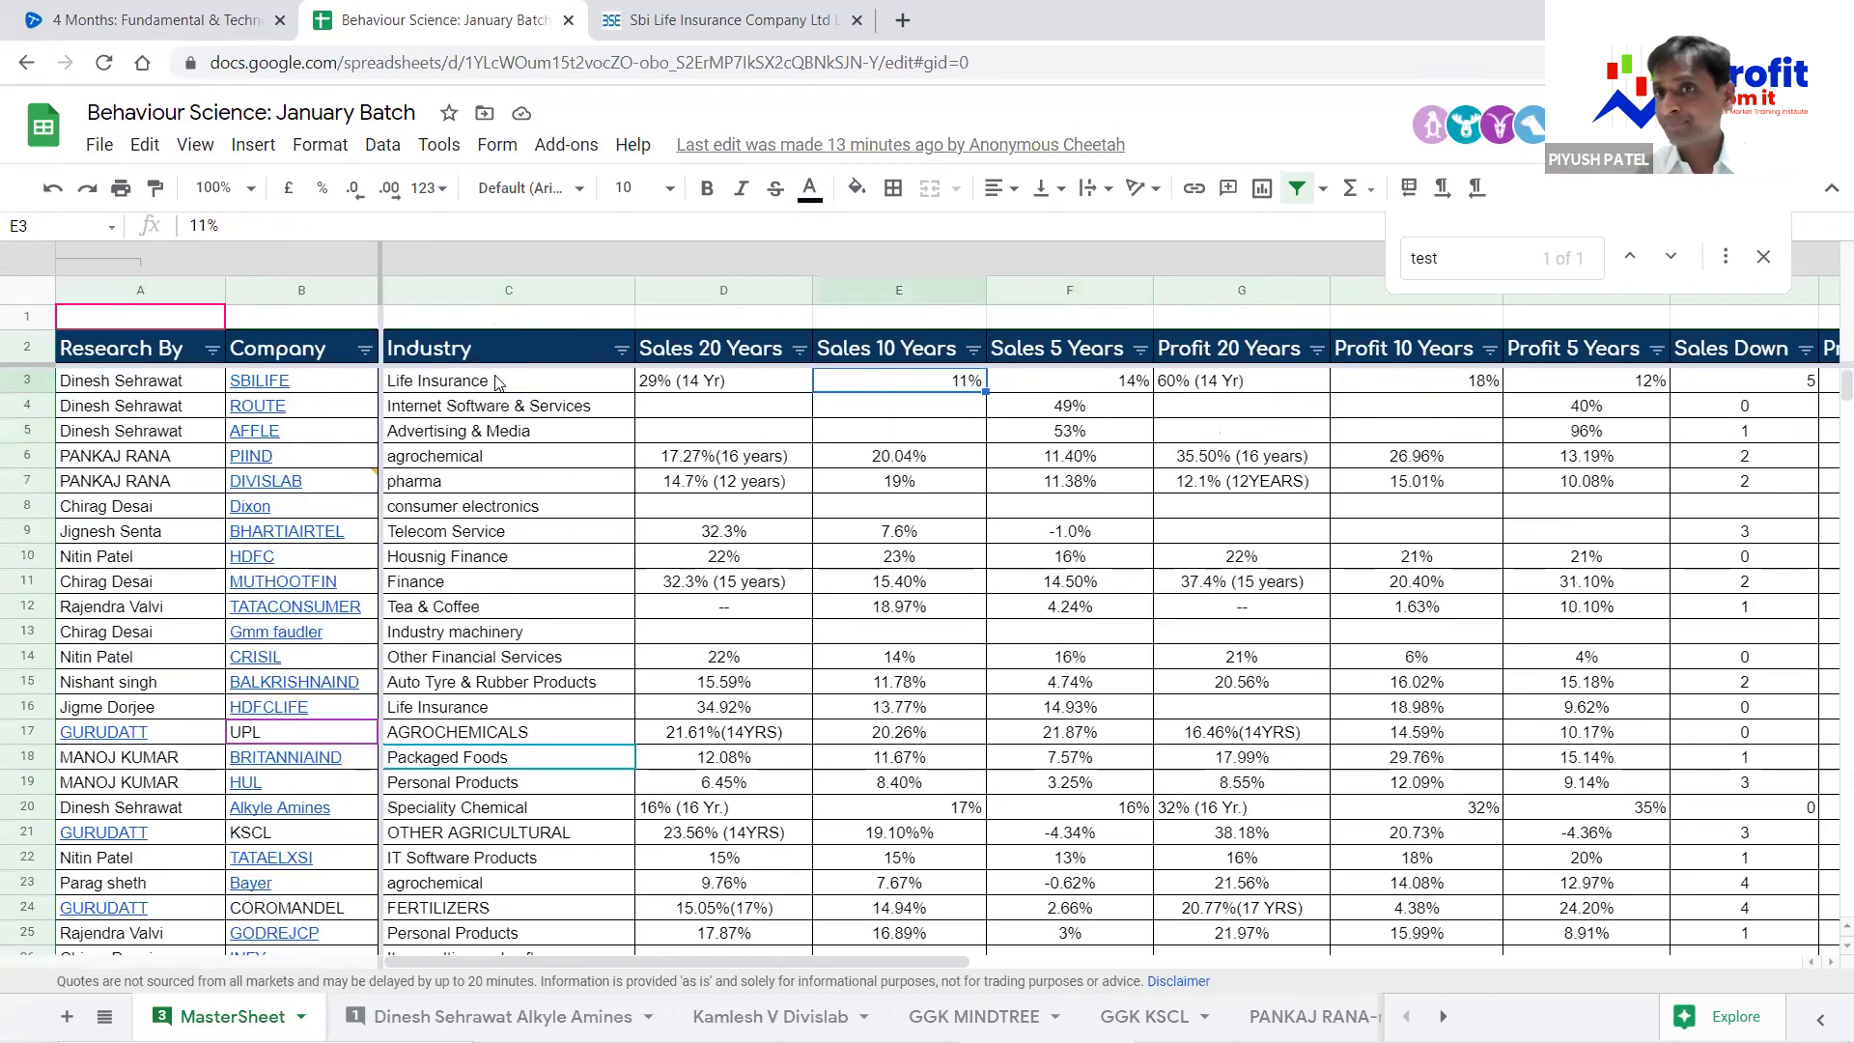
{"action": "key", "text": "Right"}
{"action": "key", "text": "Right"}
{"action": "key", "text": "Right"}
{"action": "key", "text": "Right"}
{"action": "key", "text": "Right"}
{"action": "key", "text": "Right"}
{"action": "key", "text": "Right"}
{"action": "key", "text": "Right"}
{"action": "key", "text": "Right"}
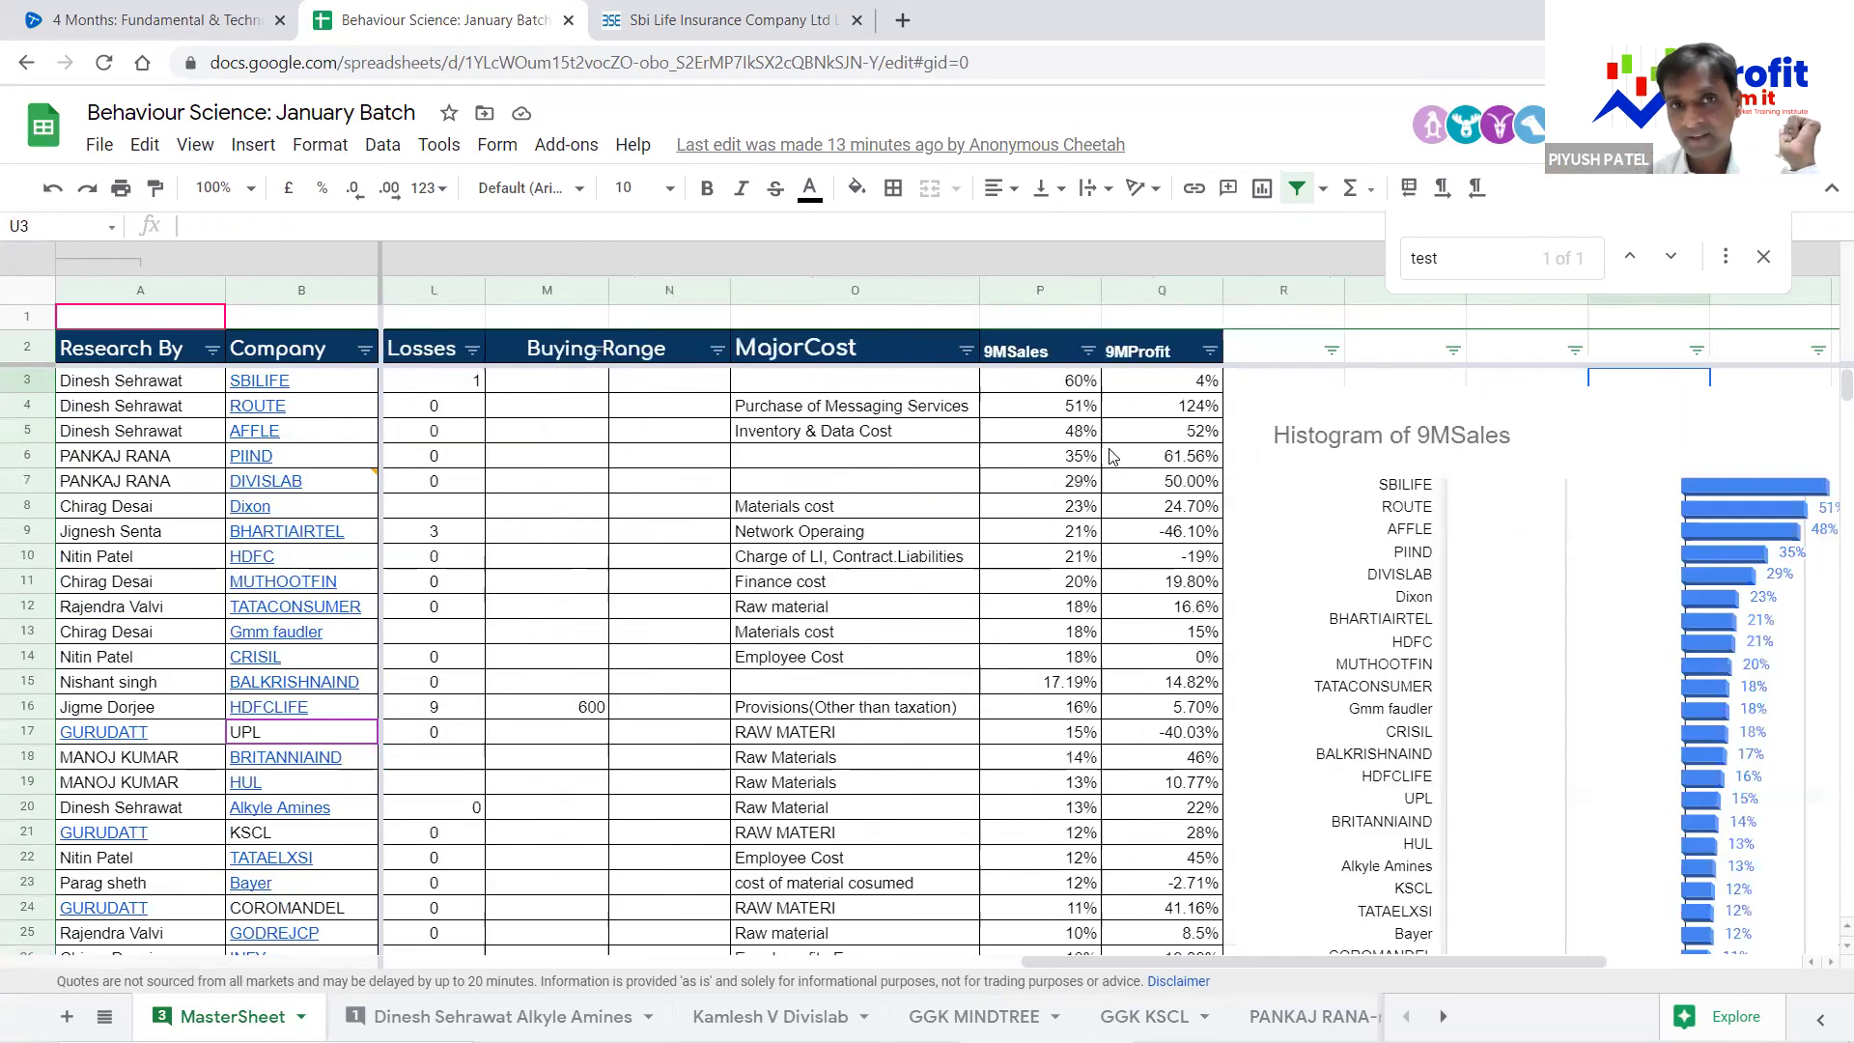
{"action": "left_click", "coordinate": [1087, 350]}
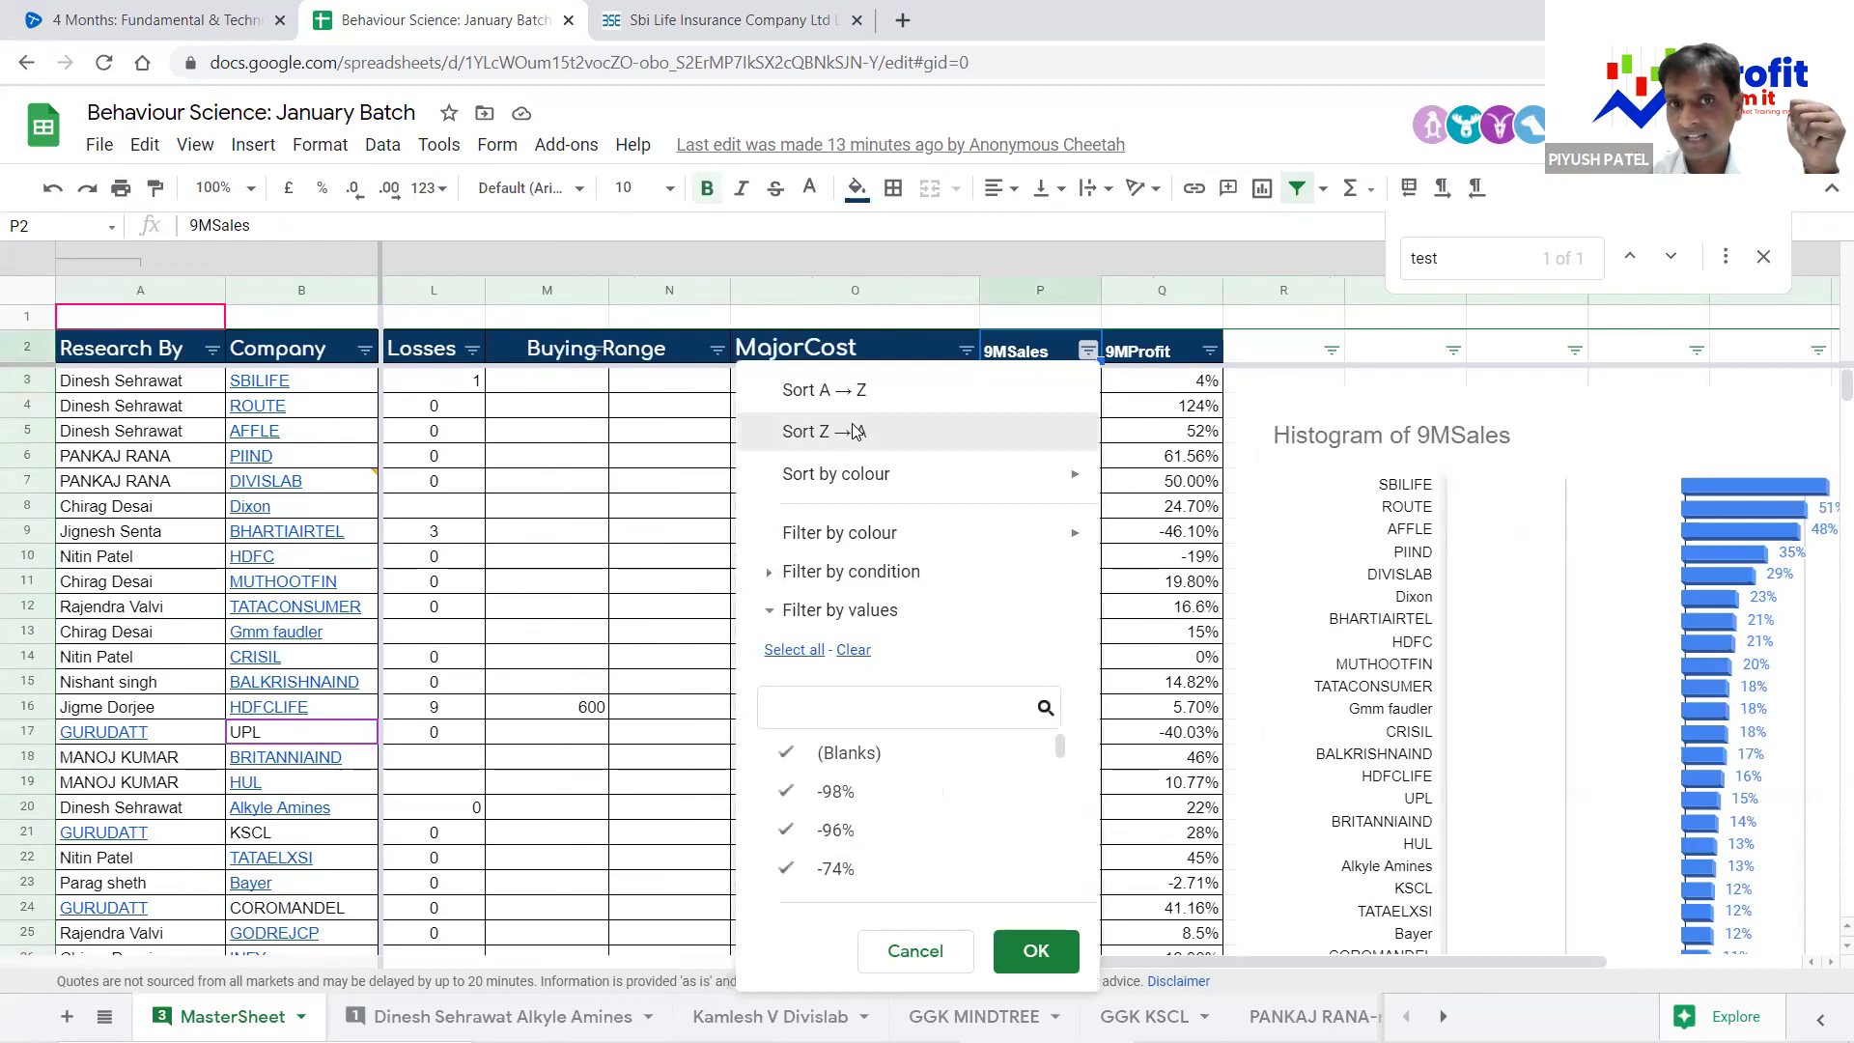
{"action": "left_click", "coordinate": [902, 433]}
{"action": "left_click", "coordinate": [1087, 456]}
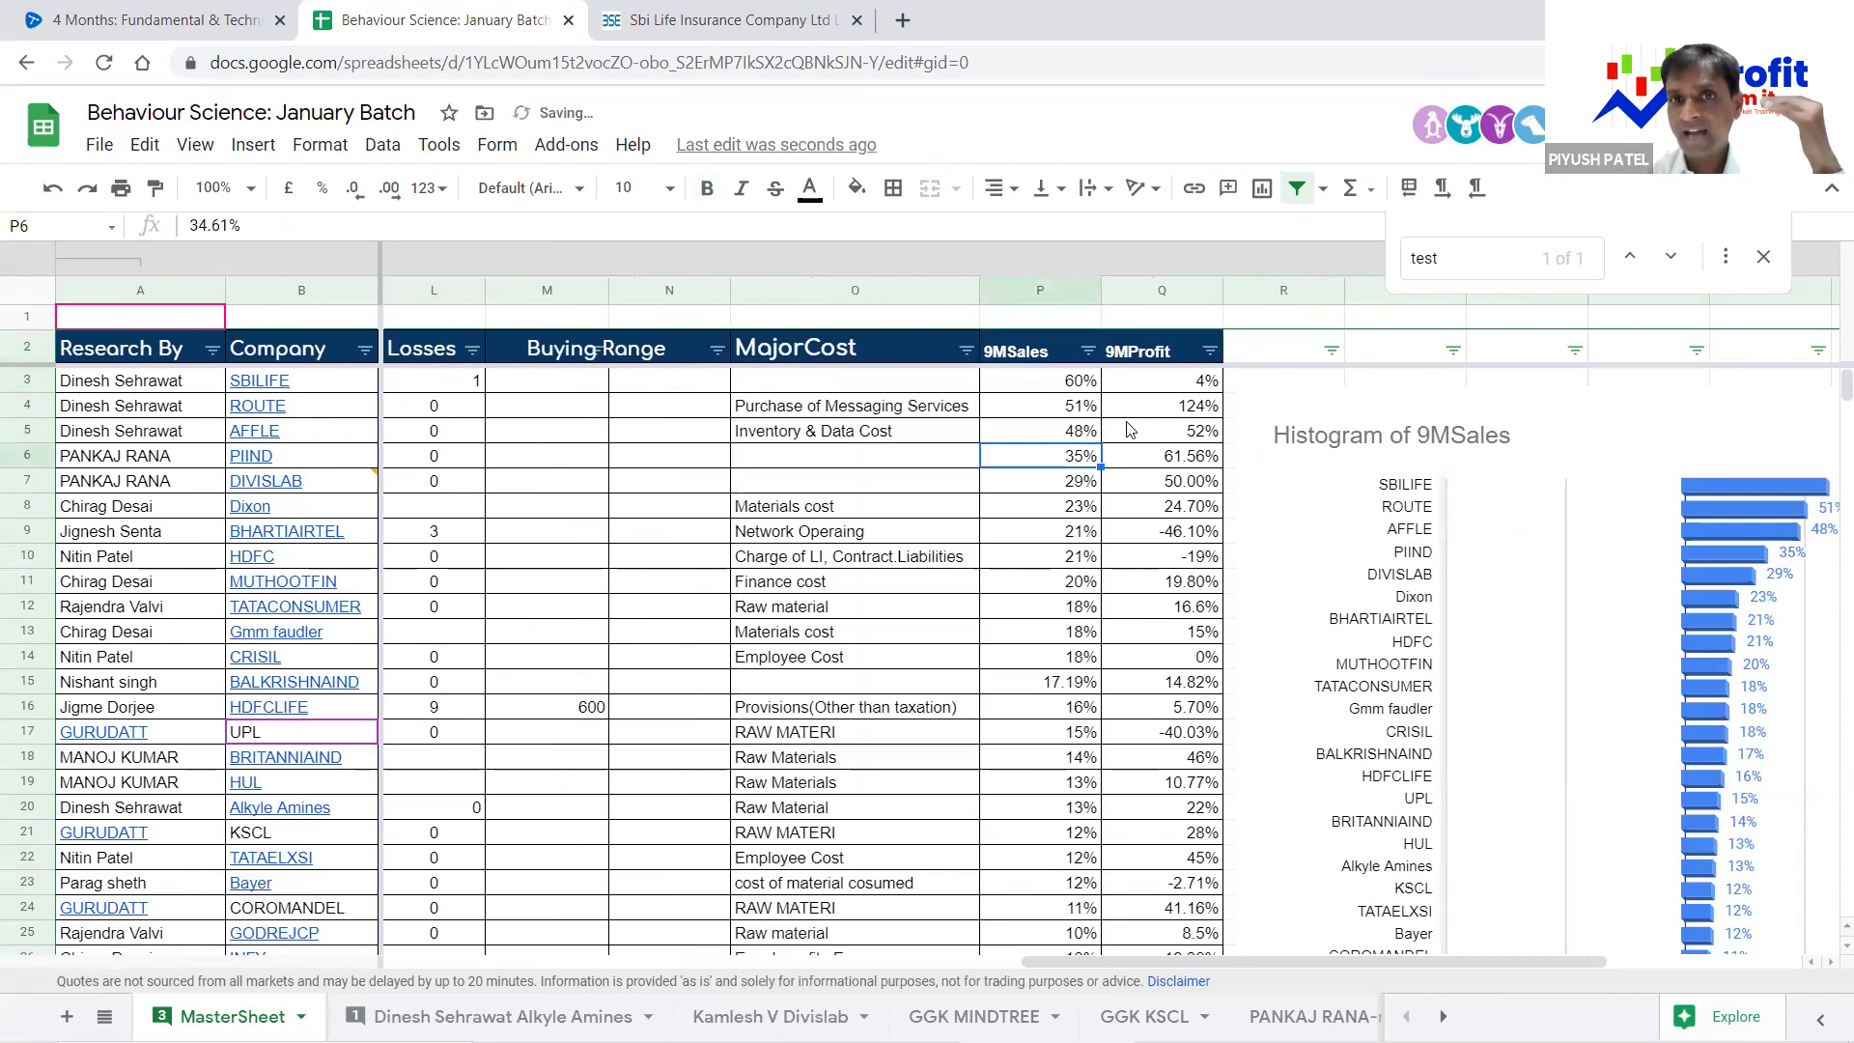
Format the 9MSales percentages from P3 down to P83 without decimal places
{"action": "scroll", "coordinate": [1052, 394], "scroll_direction": "down", "scroll_amount": 1}
{"action": "scroll", "coordinate": [1052, 394], "scroll_direction": "down", "scroll_amount": 2}
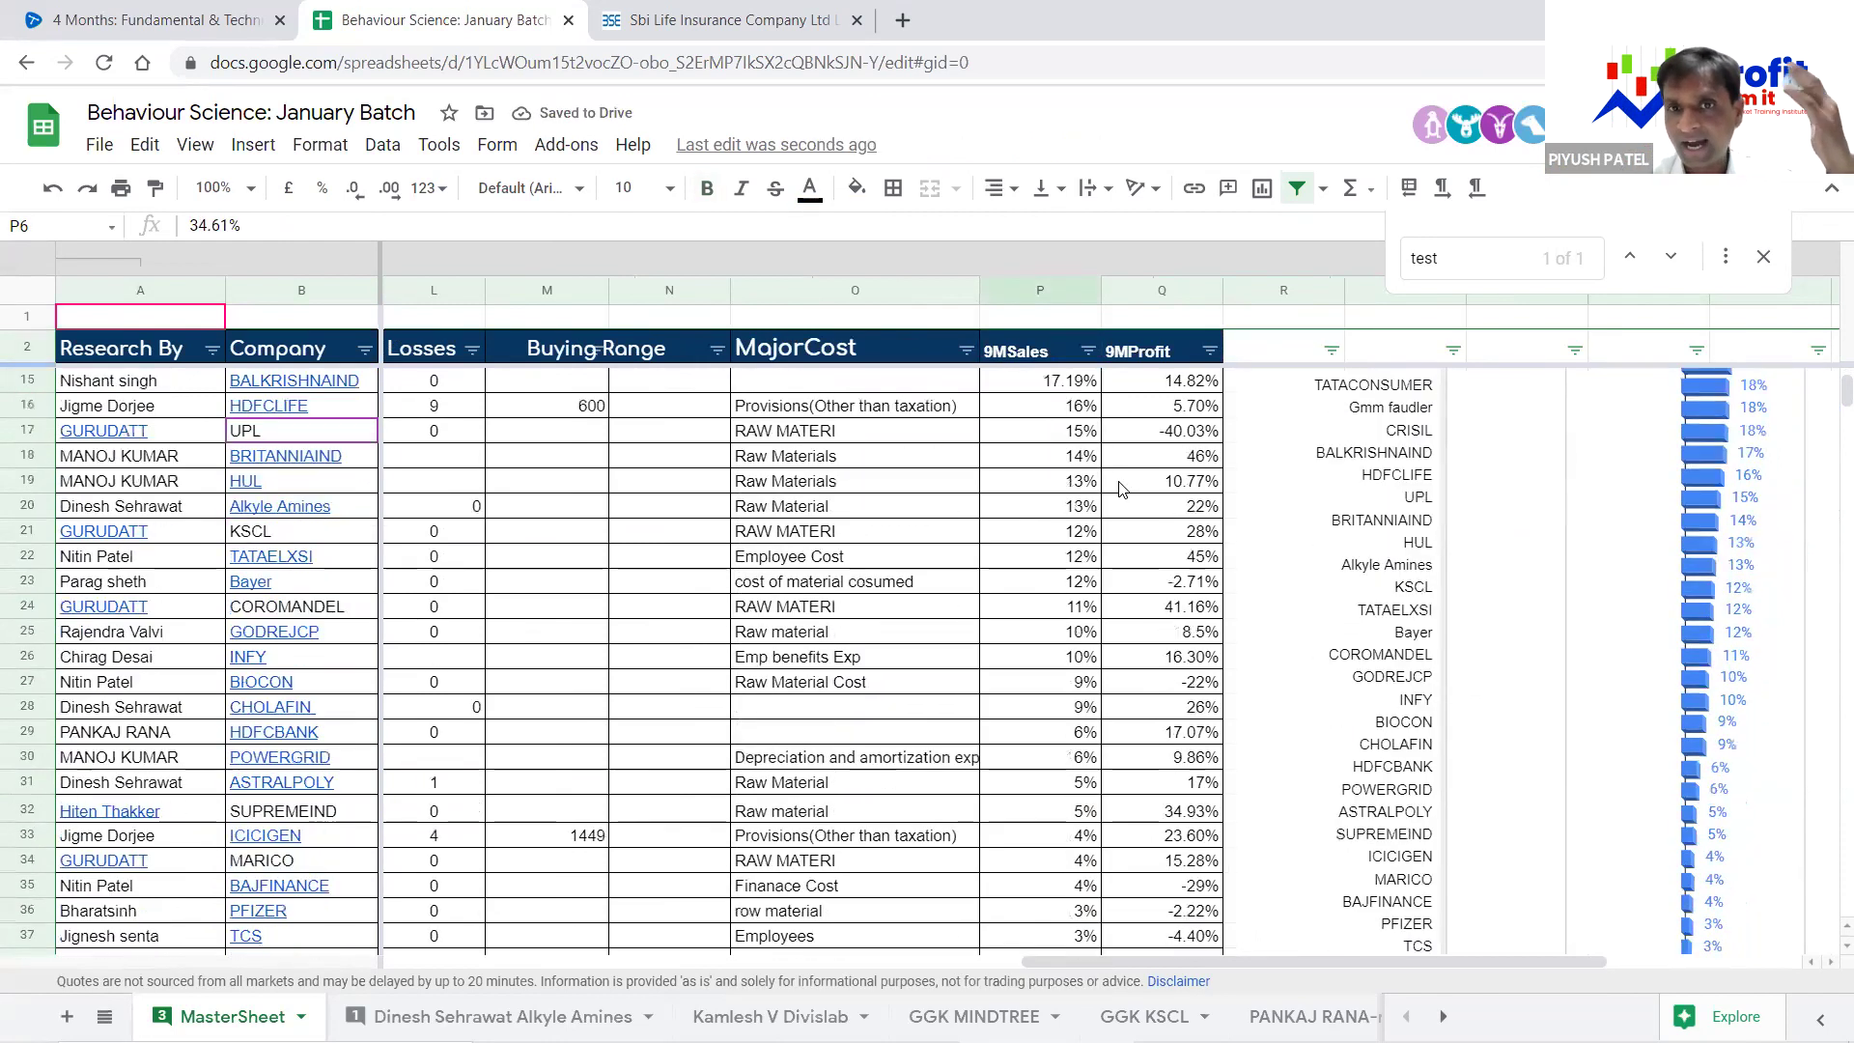
{"action": "scroll", "coordinate": [1067, 391], "scroll_direction": "up", "scroll_amount": 3}
{"action": "left_click", "coordinate": [1072, 386]}
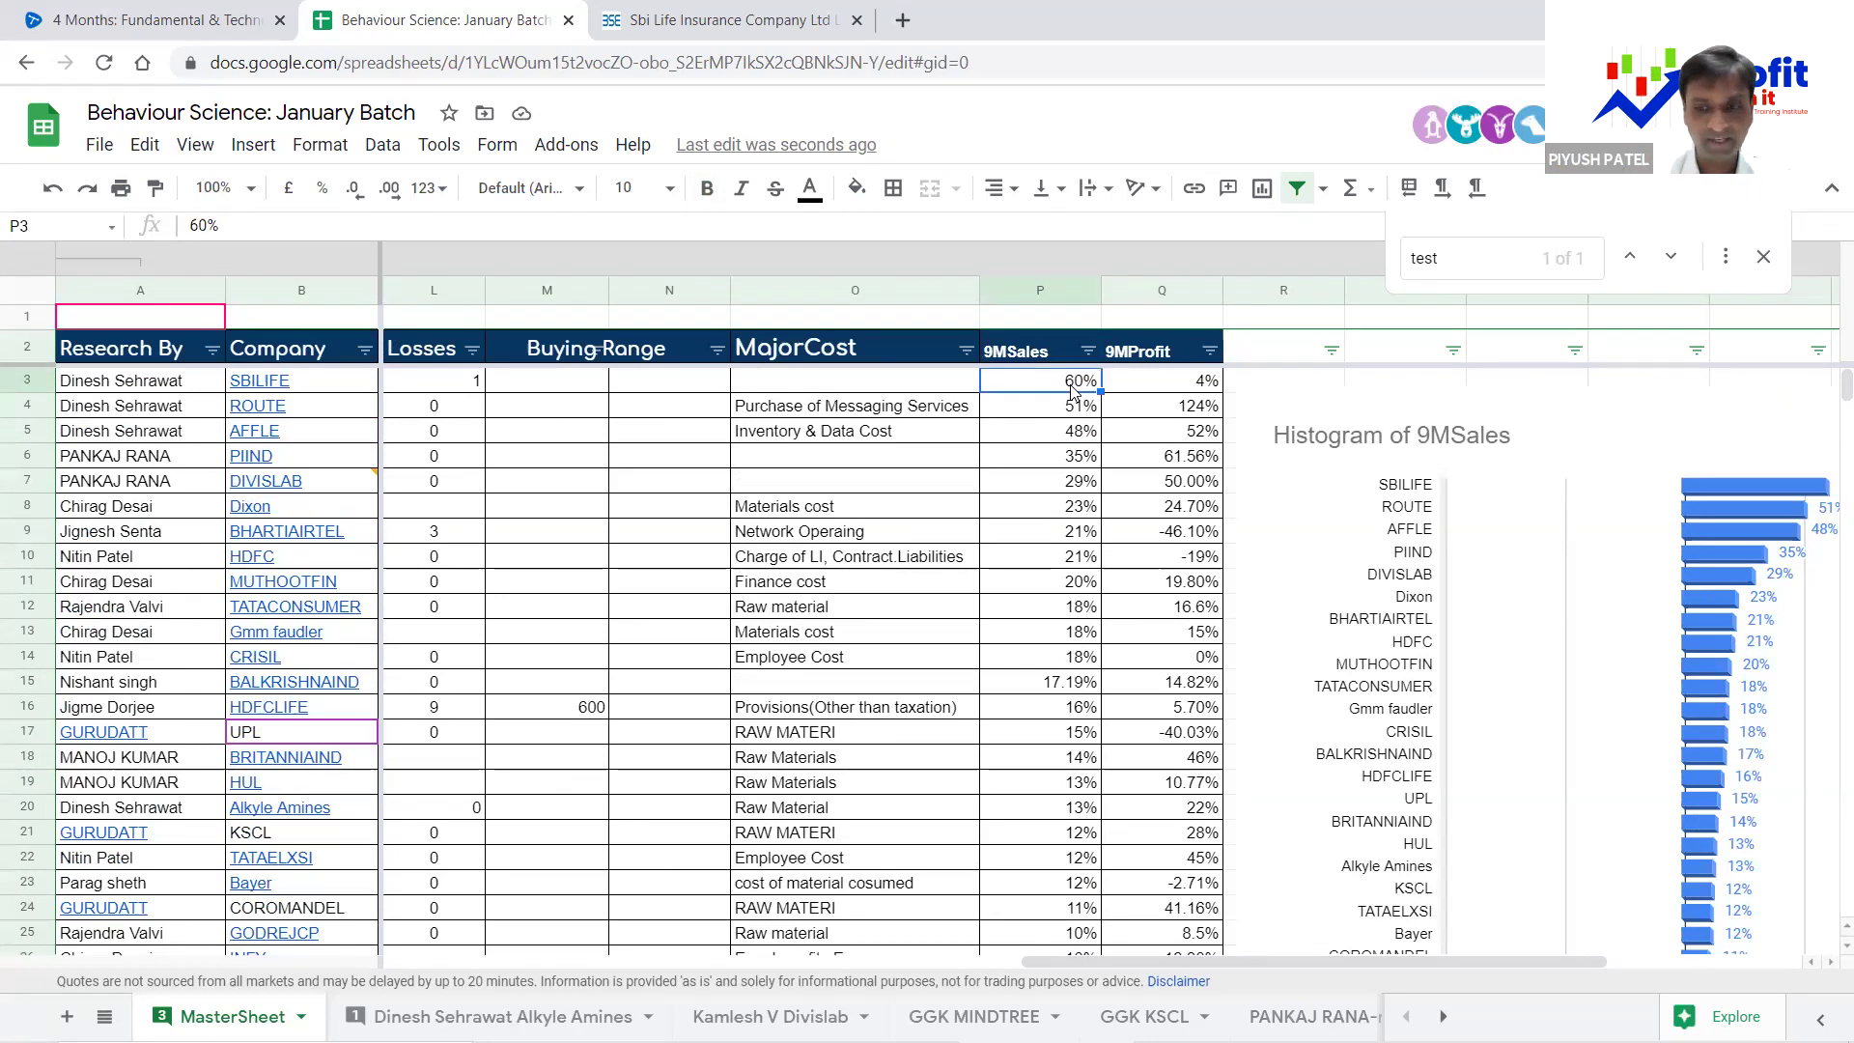
{"action": "key", "text": "ctrl+shift+Down"}
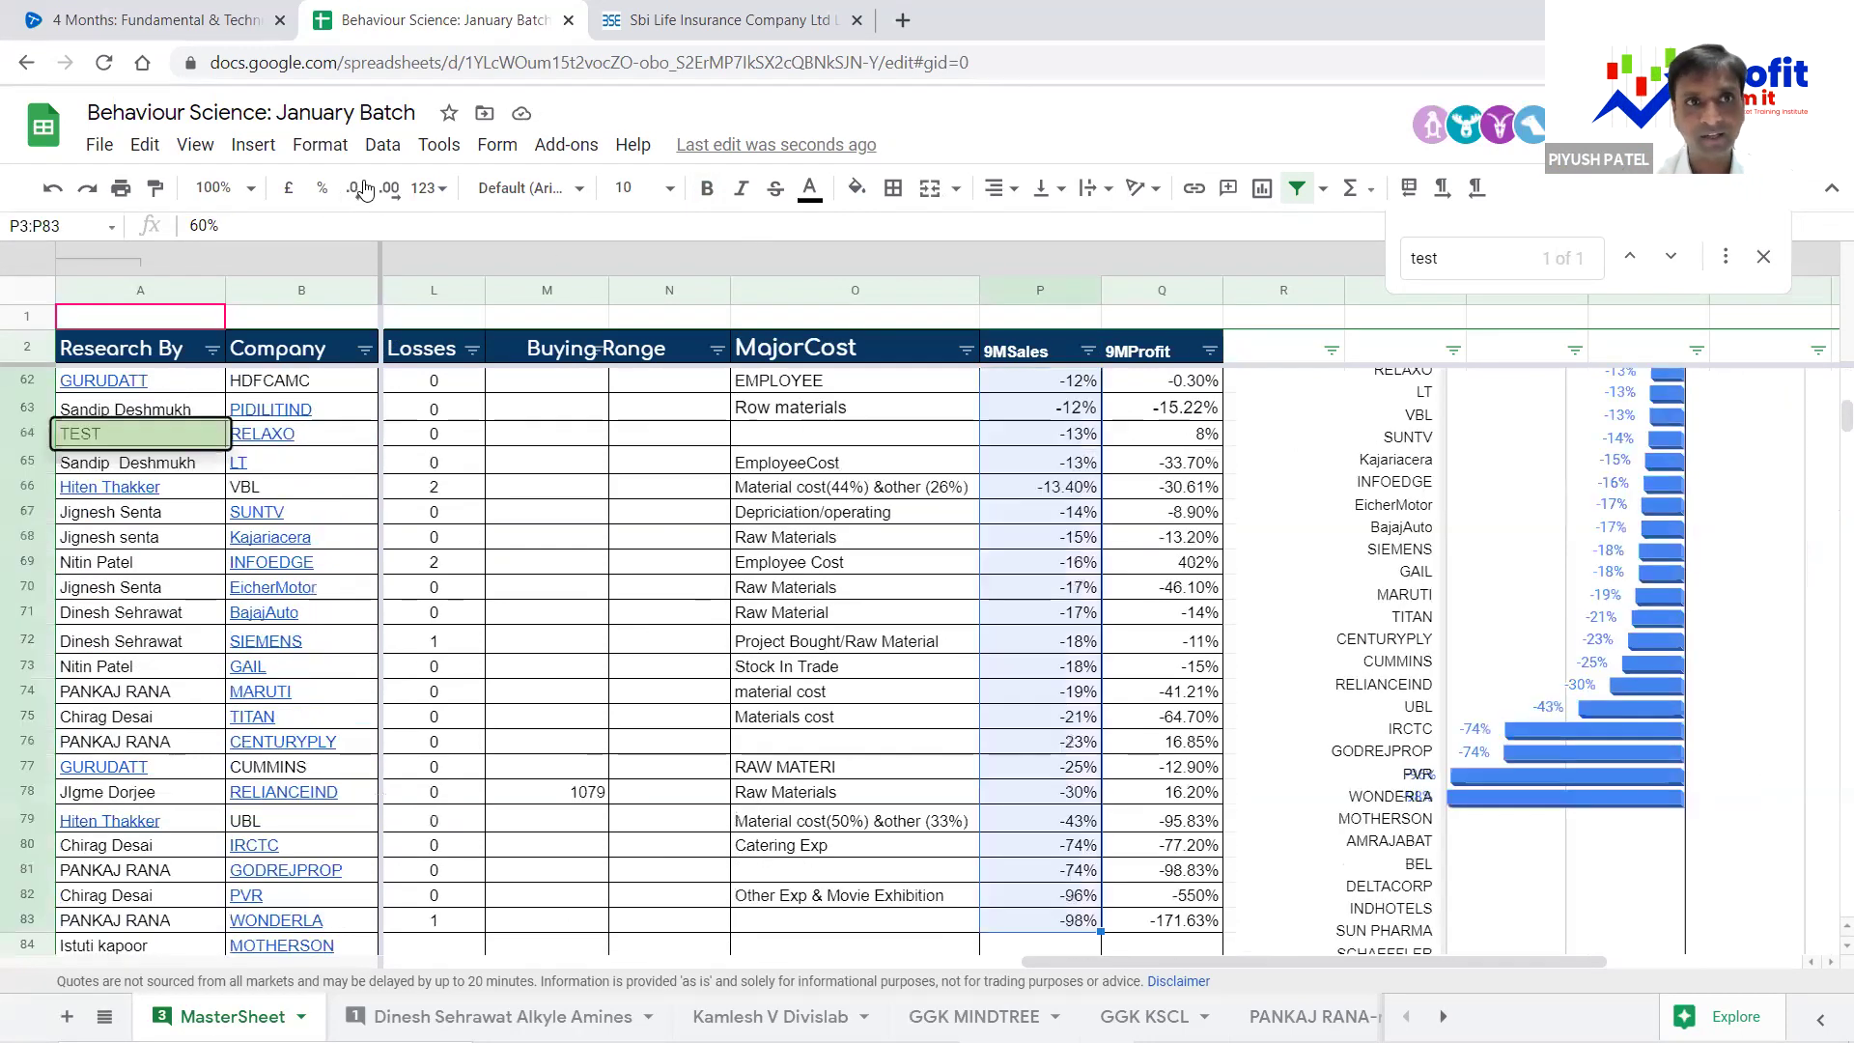
{"action": "left_click", "coordinate": [363, 188]}
{"action": "scroll", "coordinate": [1101, 560], "scroll_direction": "up", "scroll_amount": 4}
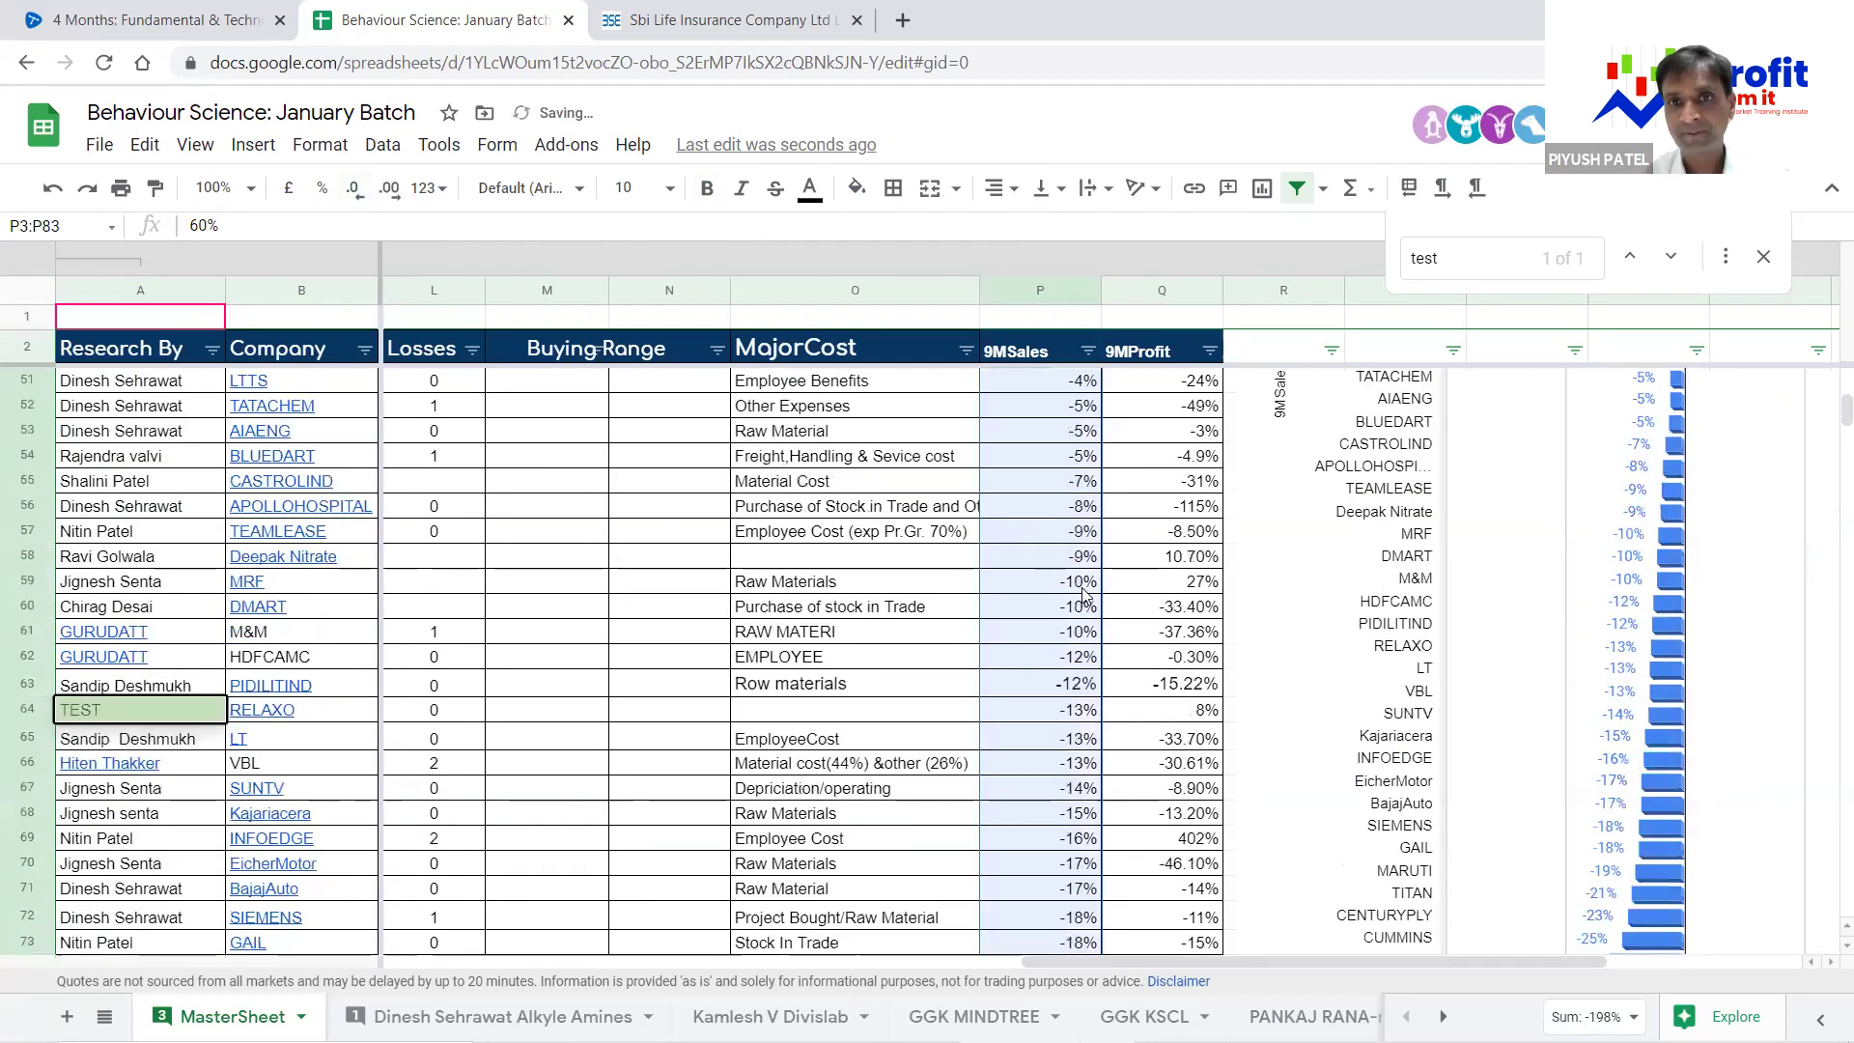
{"action": "scroll", "coordinate": [1101, 560], "scroll_direction": "up", "scroll_amount": 16}
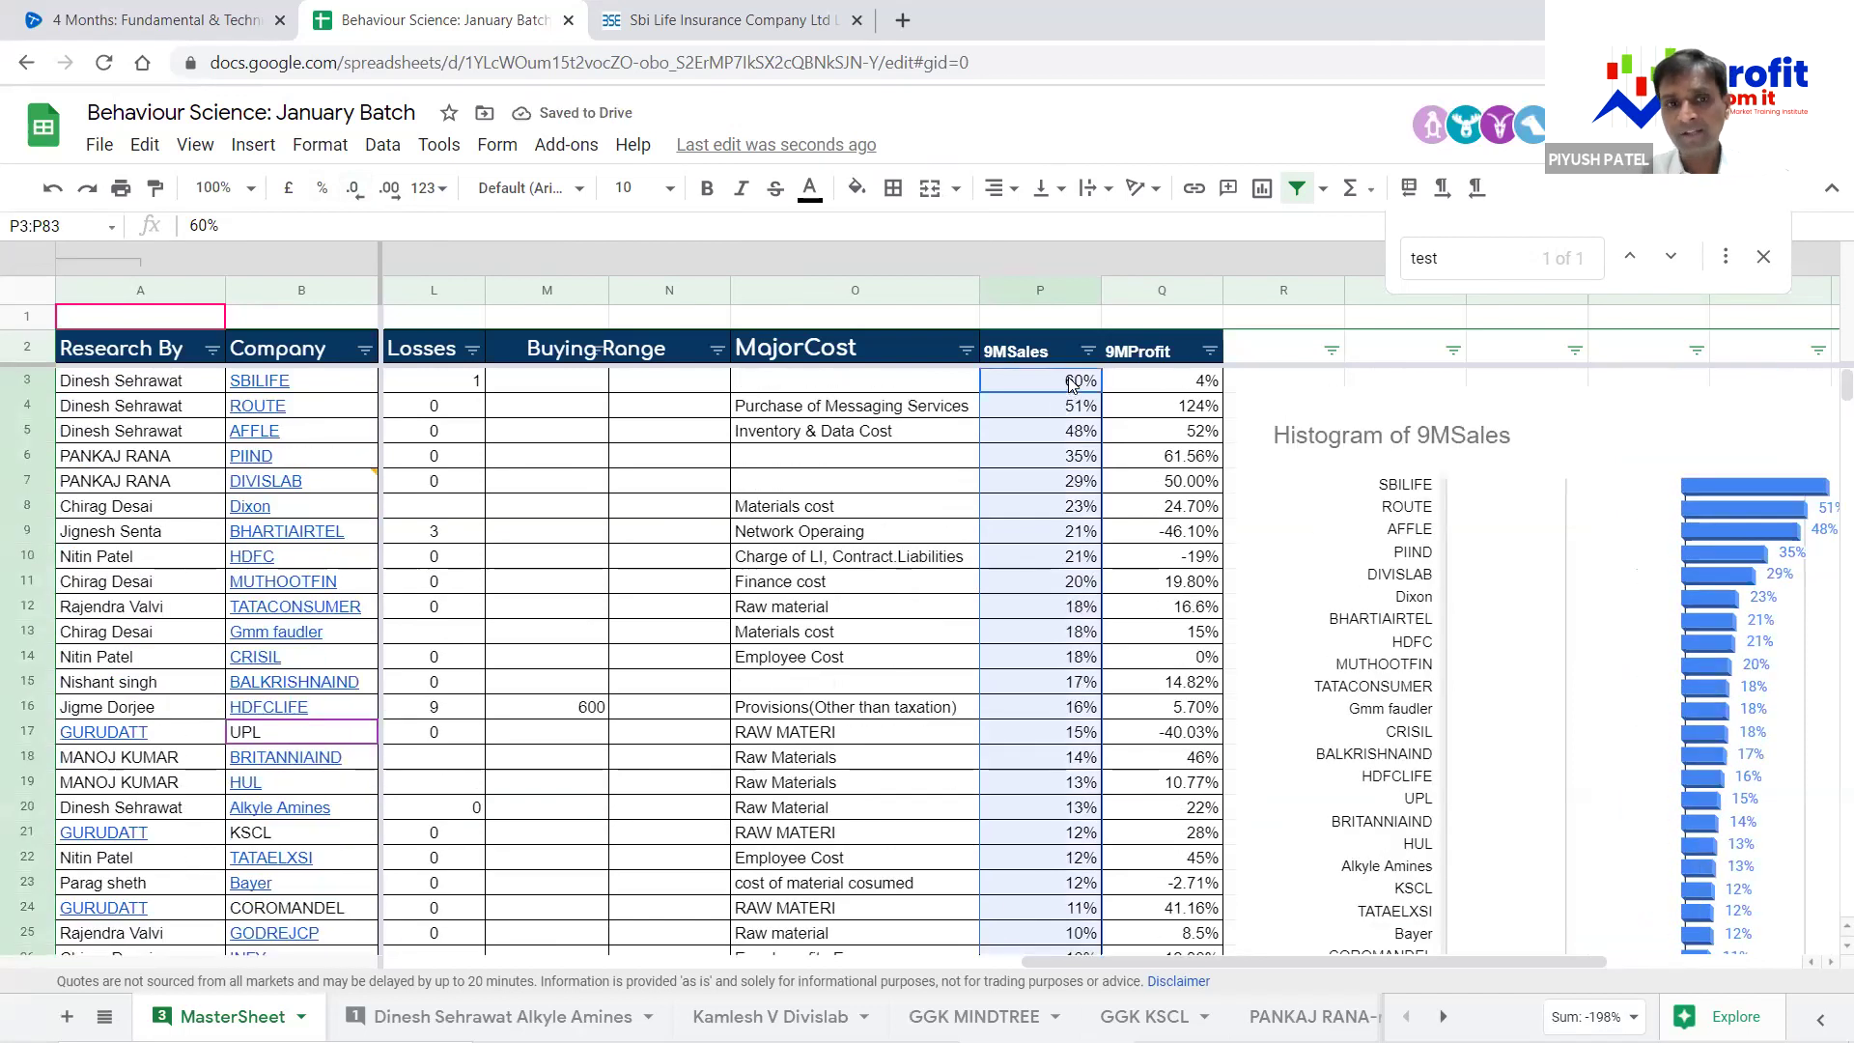
Examine the sorted 9MSales and 9MProfit figures and the histogram from the highest to the lowest company
{"action": "left_click", "coordinate": [1072, 383]}
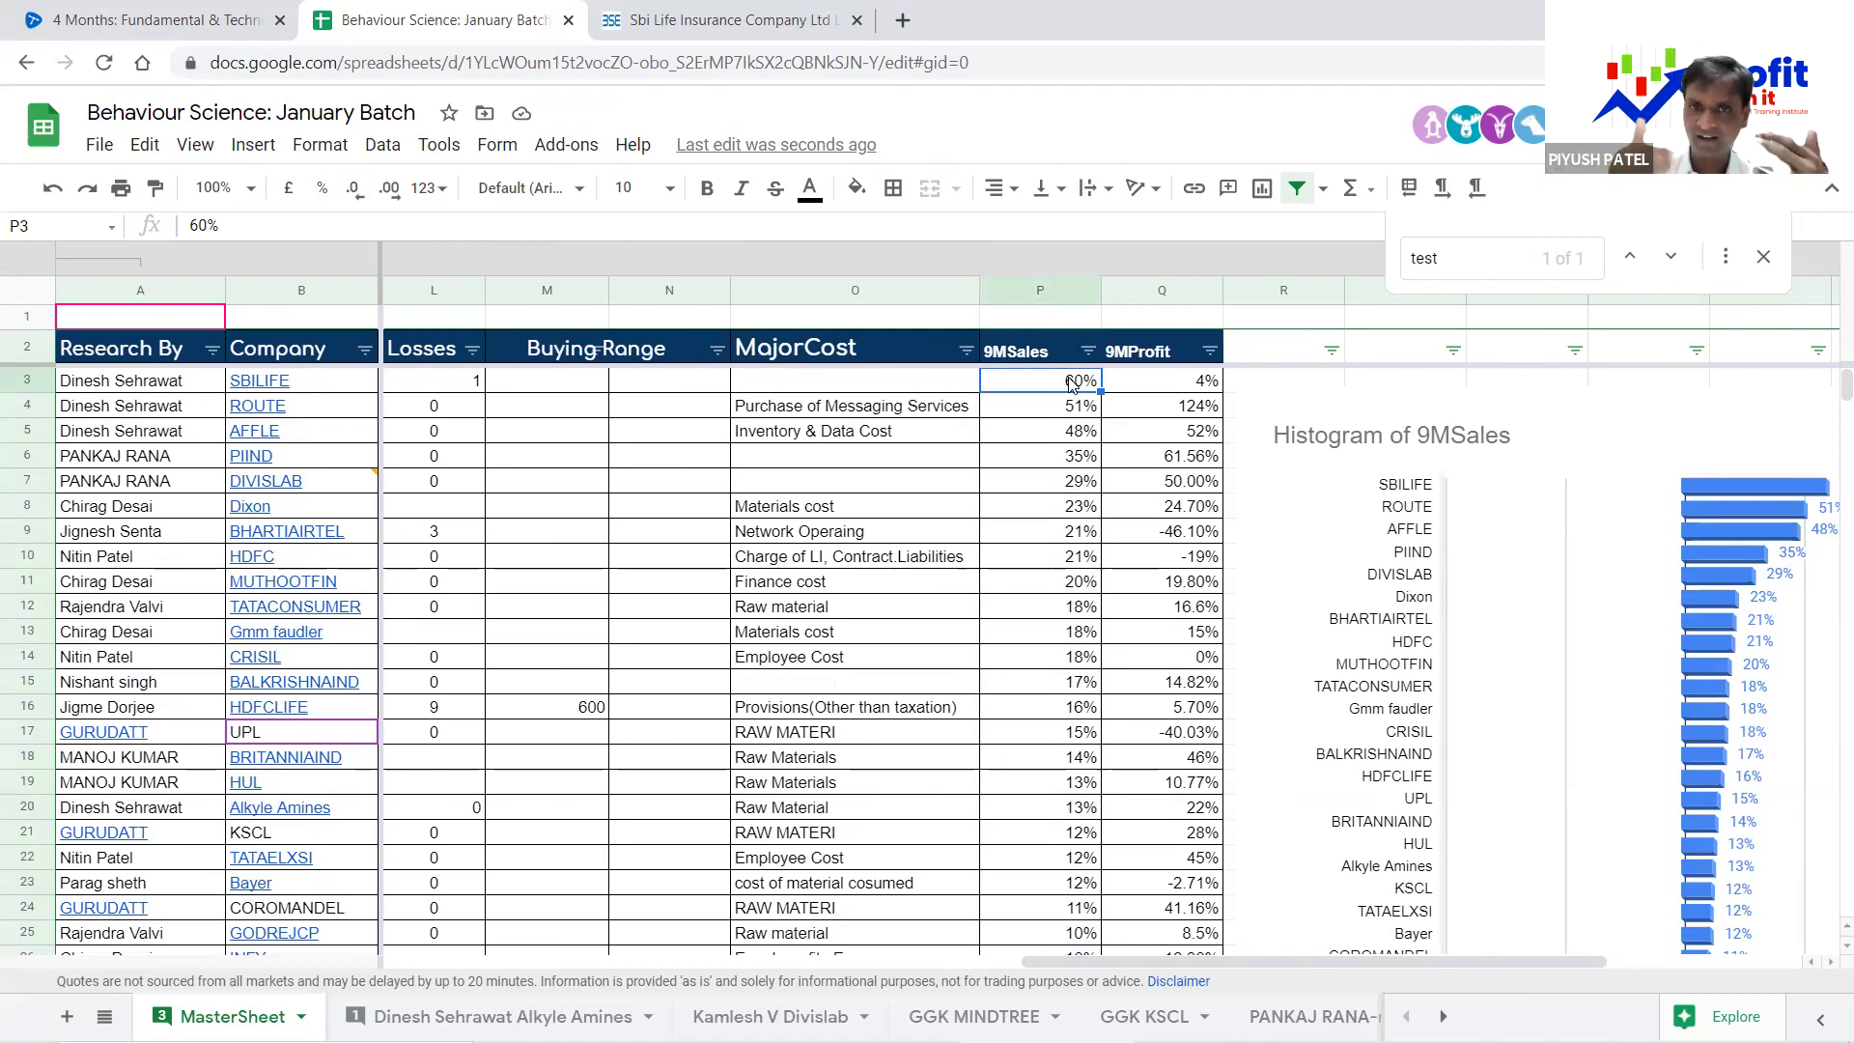
{"action": "scroll", "coordinate": [1168, 497], "scroll_direction": "down", "scroll_amount": 7}
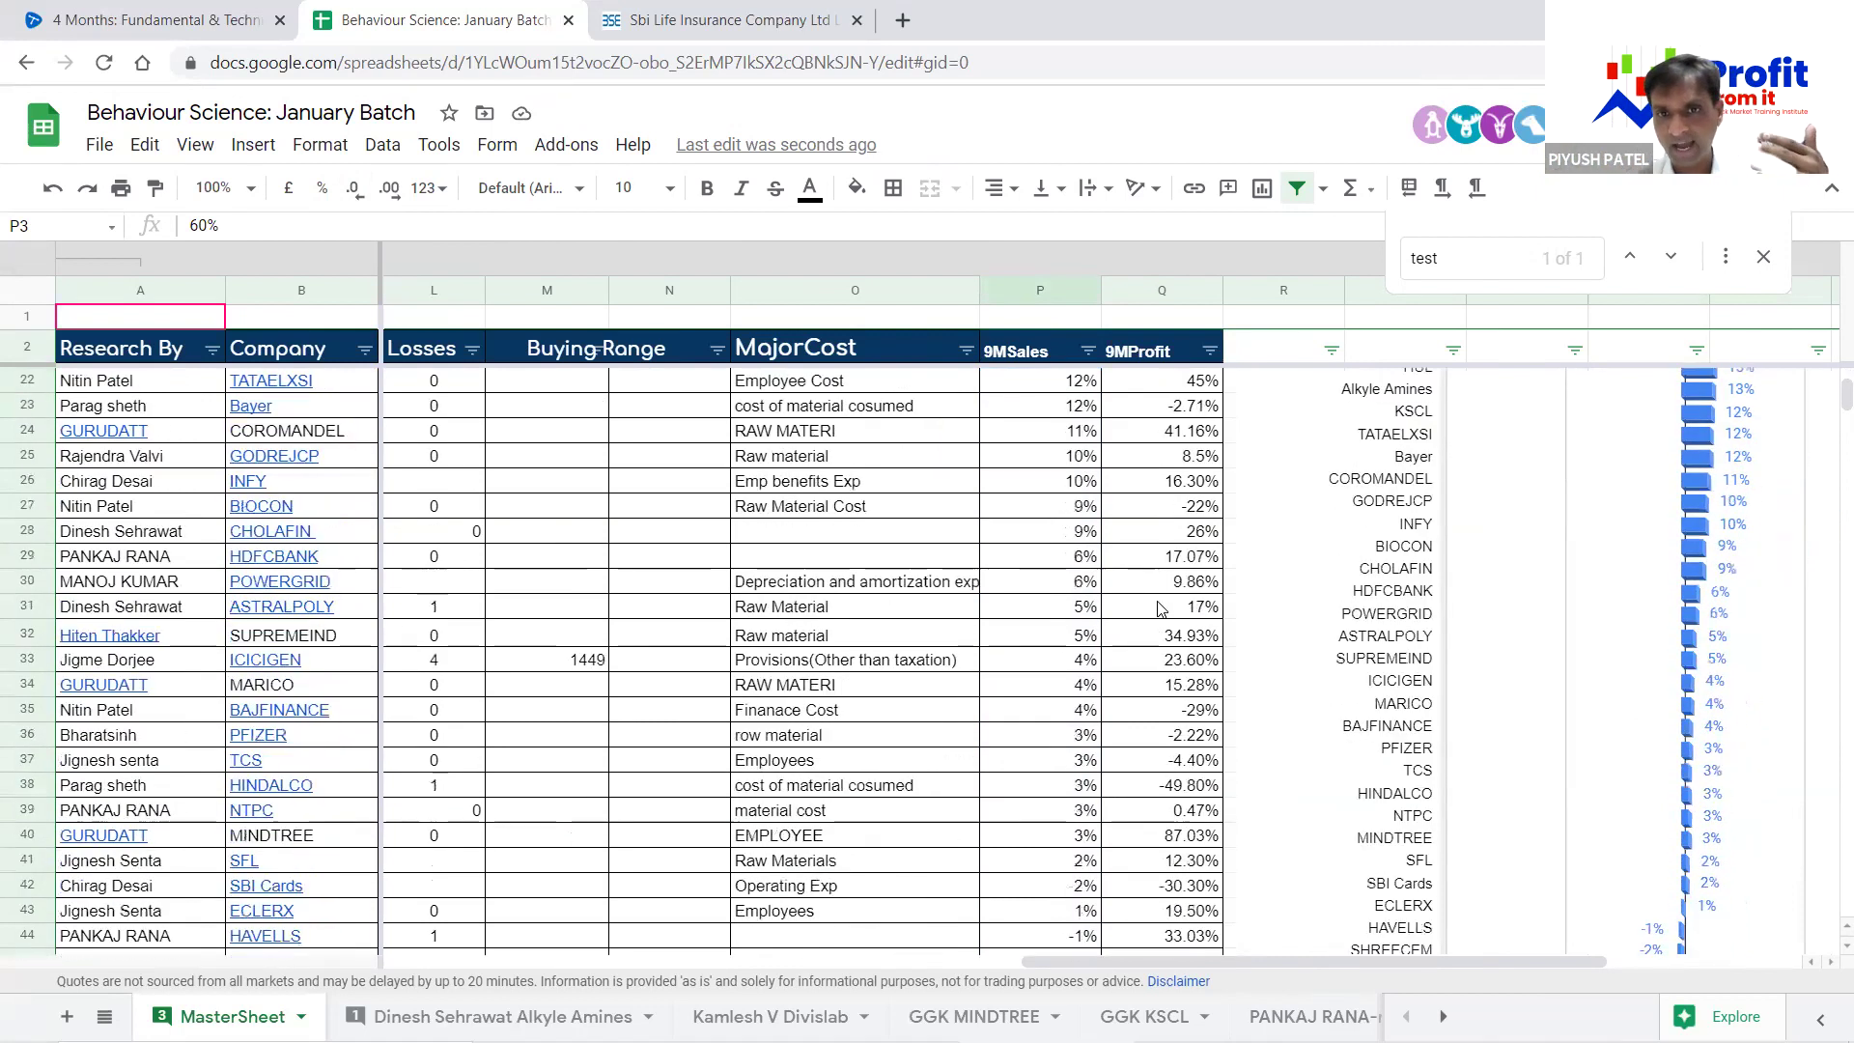
{"action": "scroll", "coordinate": [1162, 608], "scroll_direction": "down", "scroll_amount": 12}
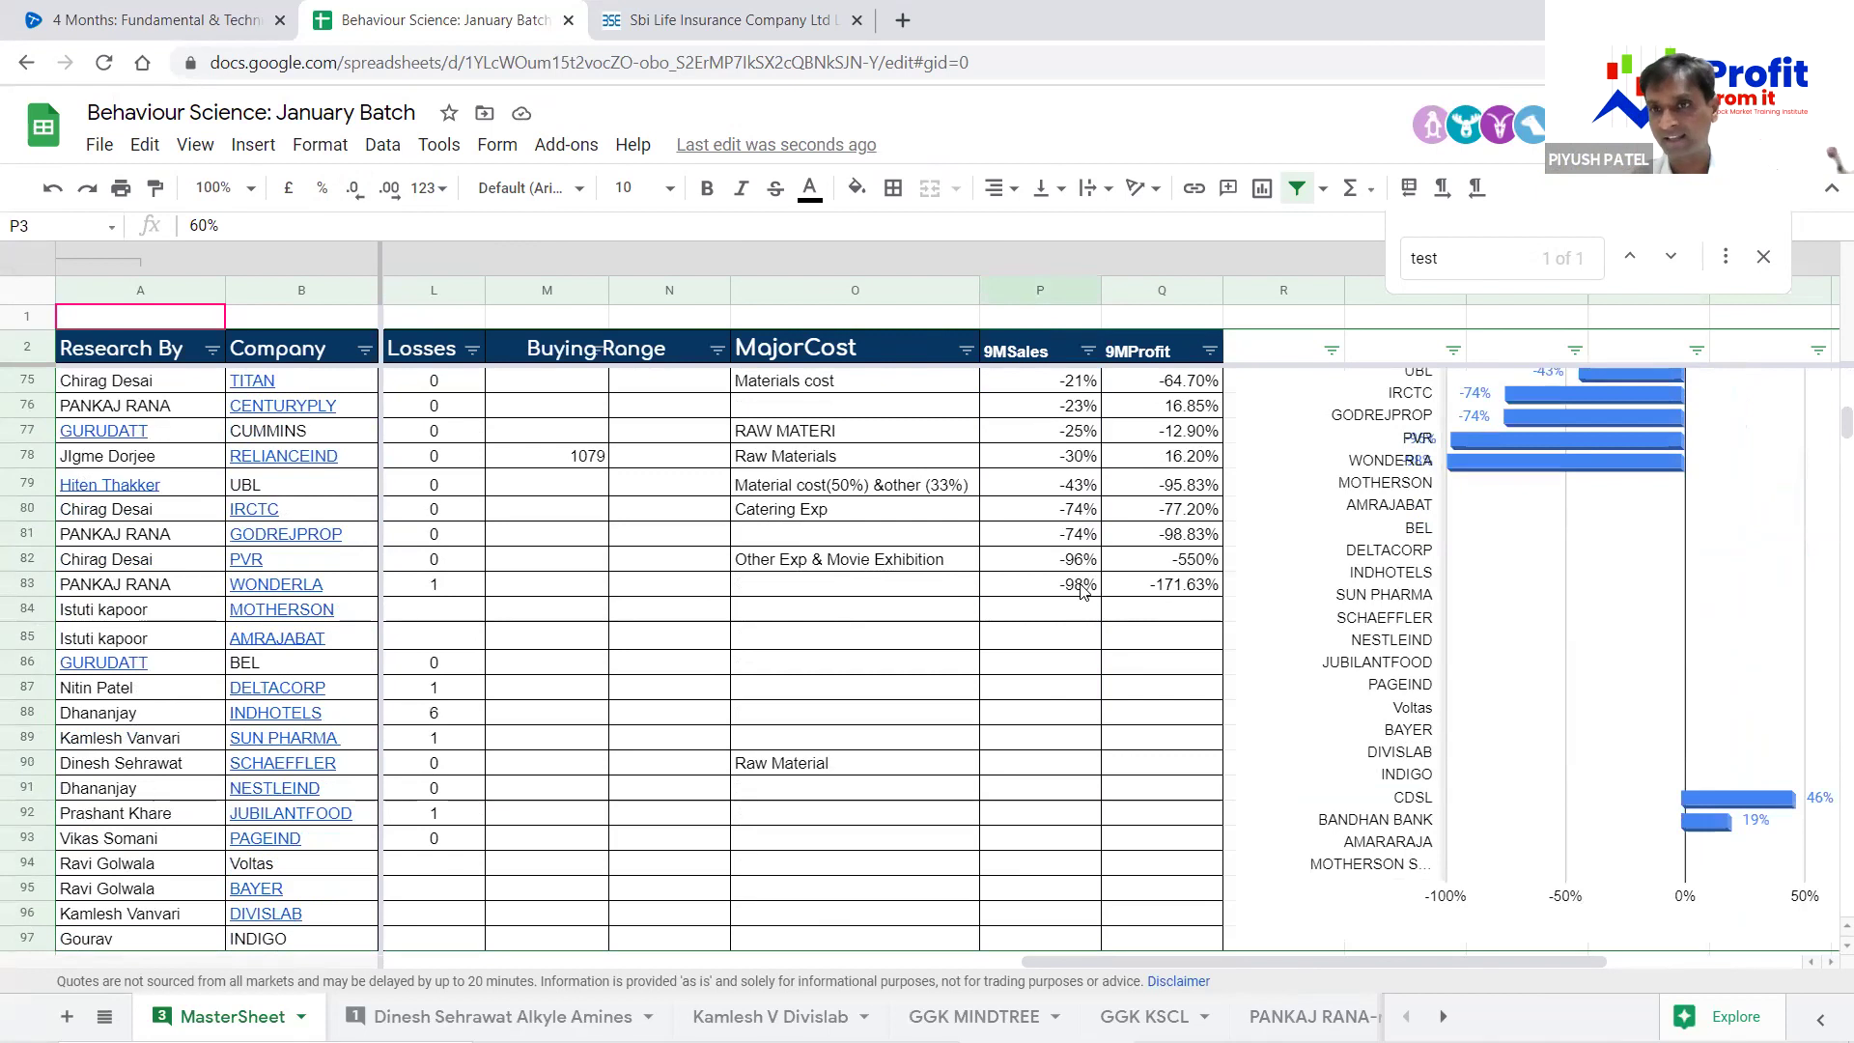
{"action": "scroll", "coordinate": [1081, 591], "scroll_direction": "up", "scroll_amount": 8}
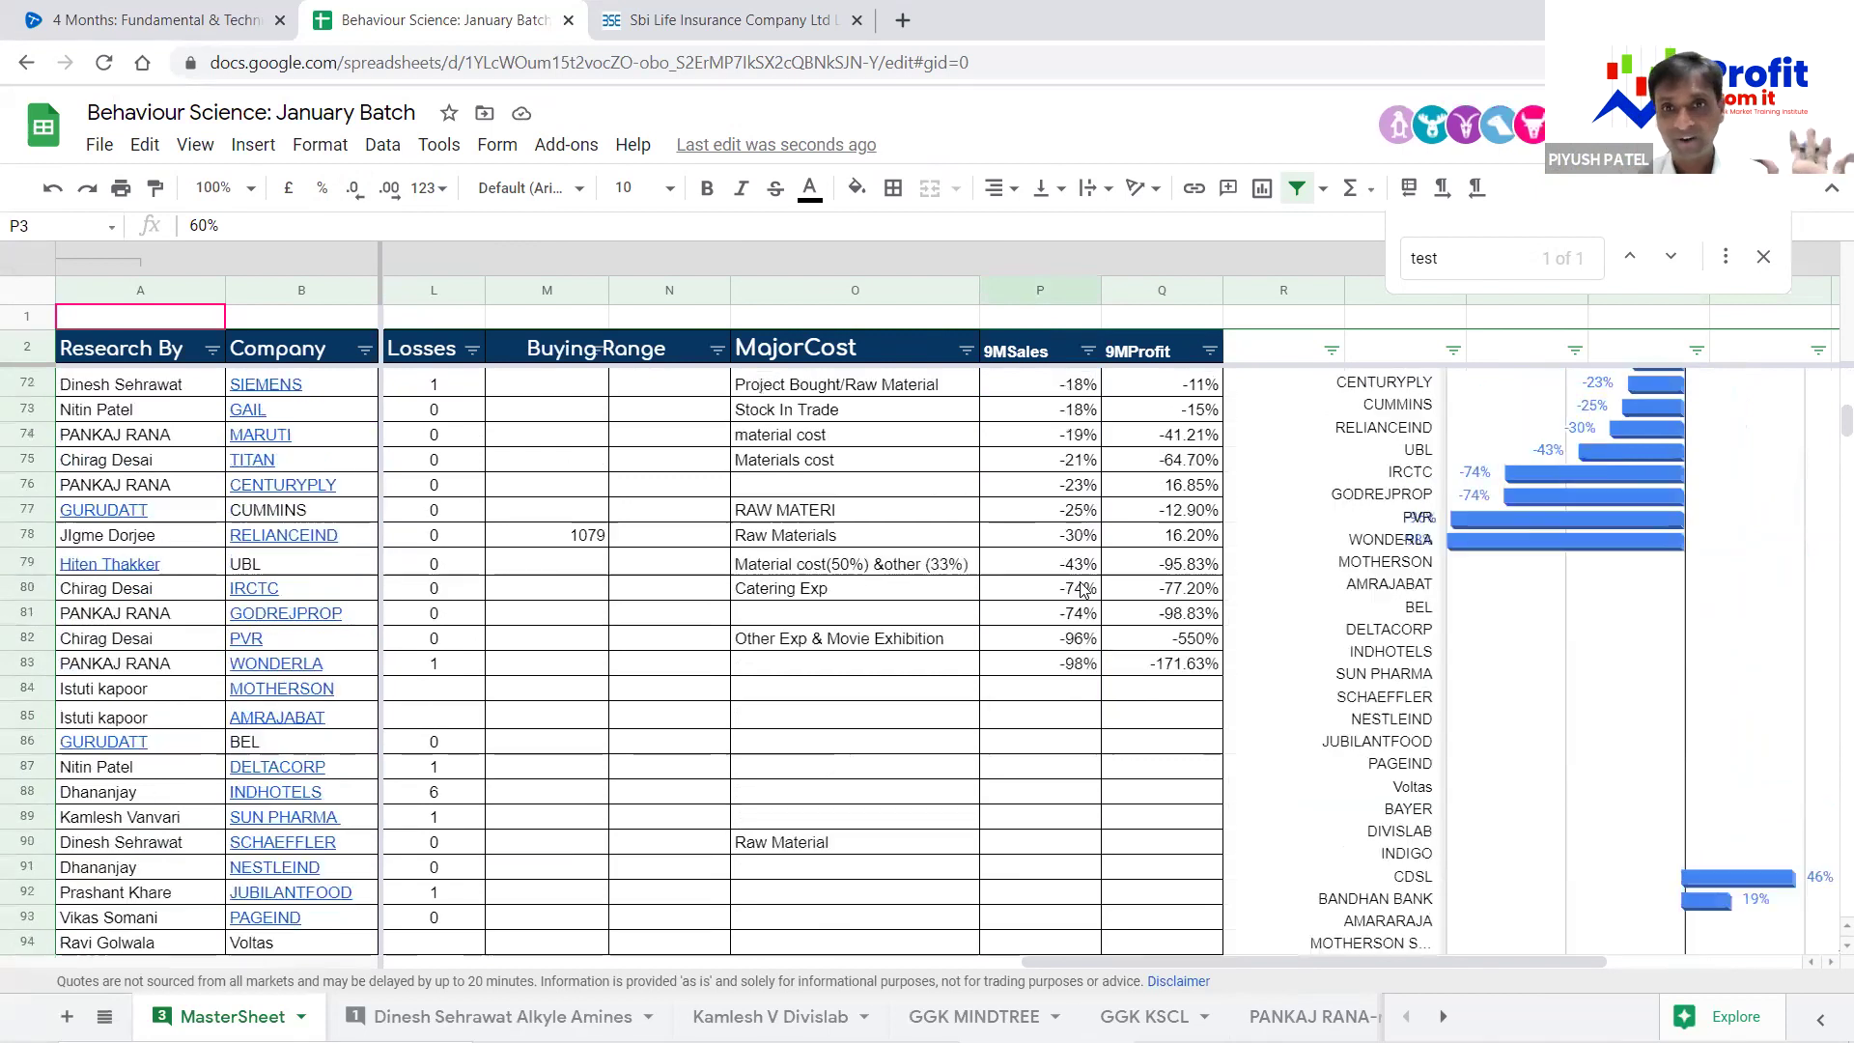
{"action": "scroll", "coordinate": [1127, 406], "scroll_direction": "up", "scroll_amount": 10}
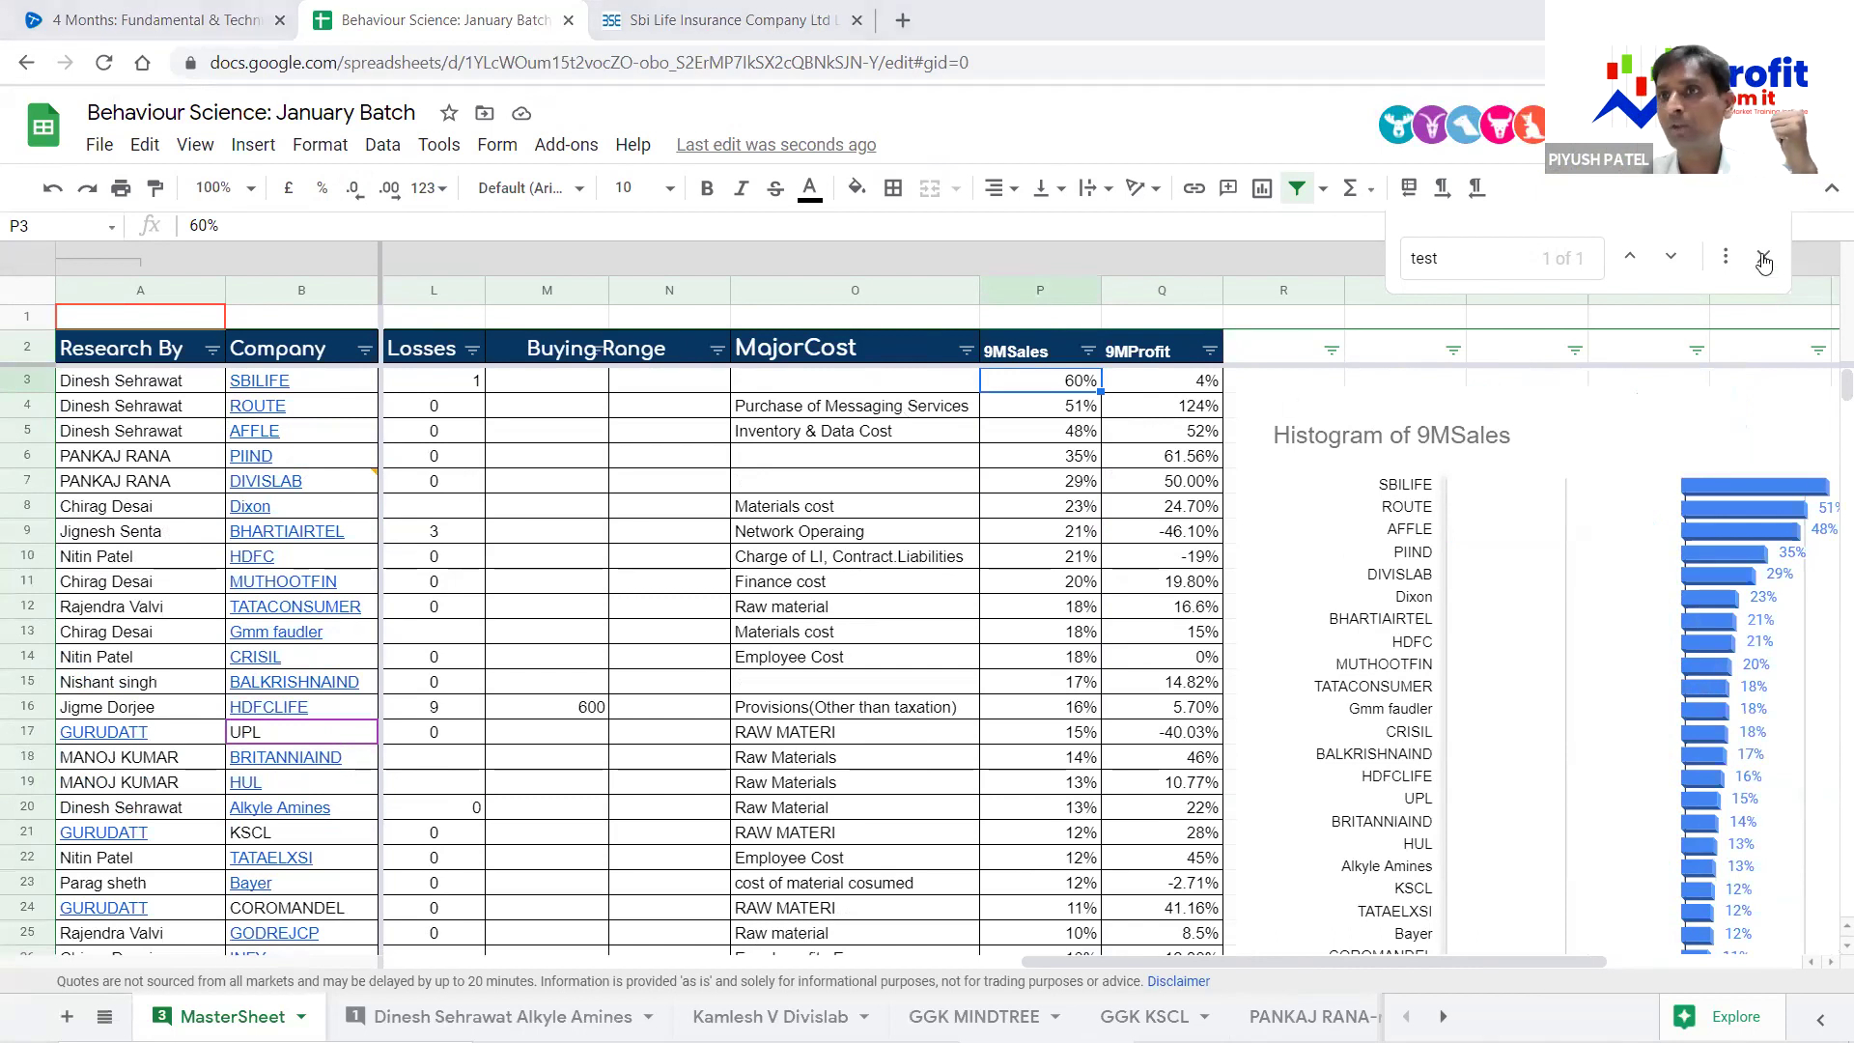
Close the search for "test" and set the sheet zoom to 150%
{"action": "key", "text": "Escape"}
{"action": "left_click", "coordinate": [215, 186]}
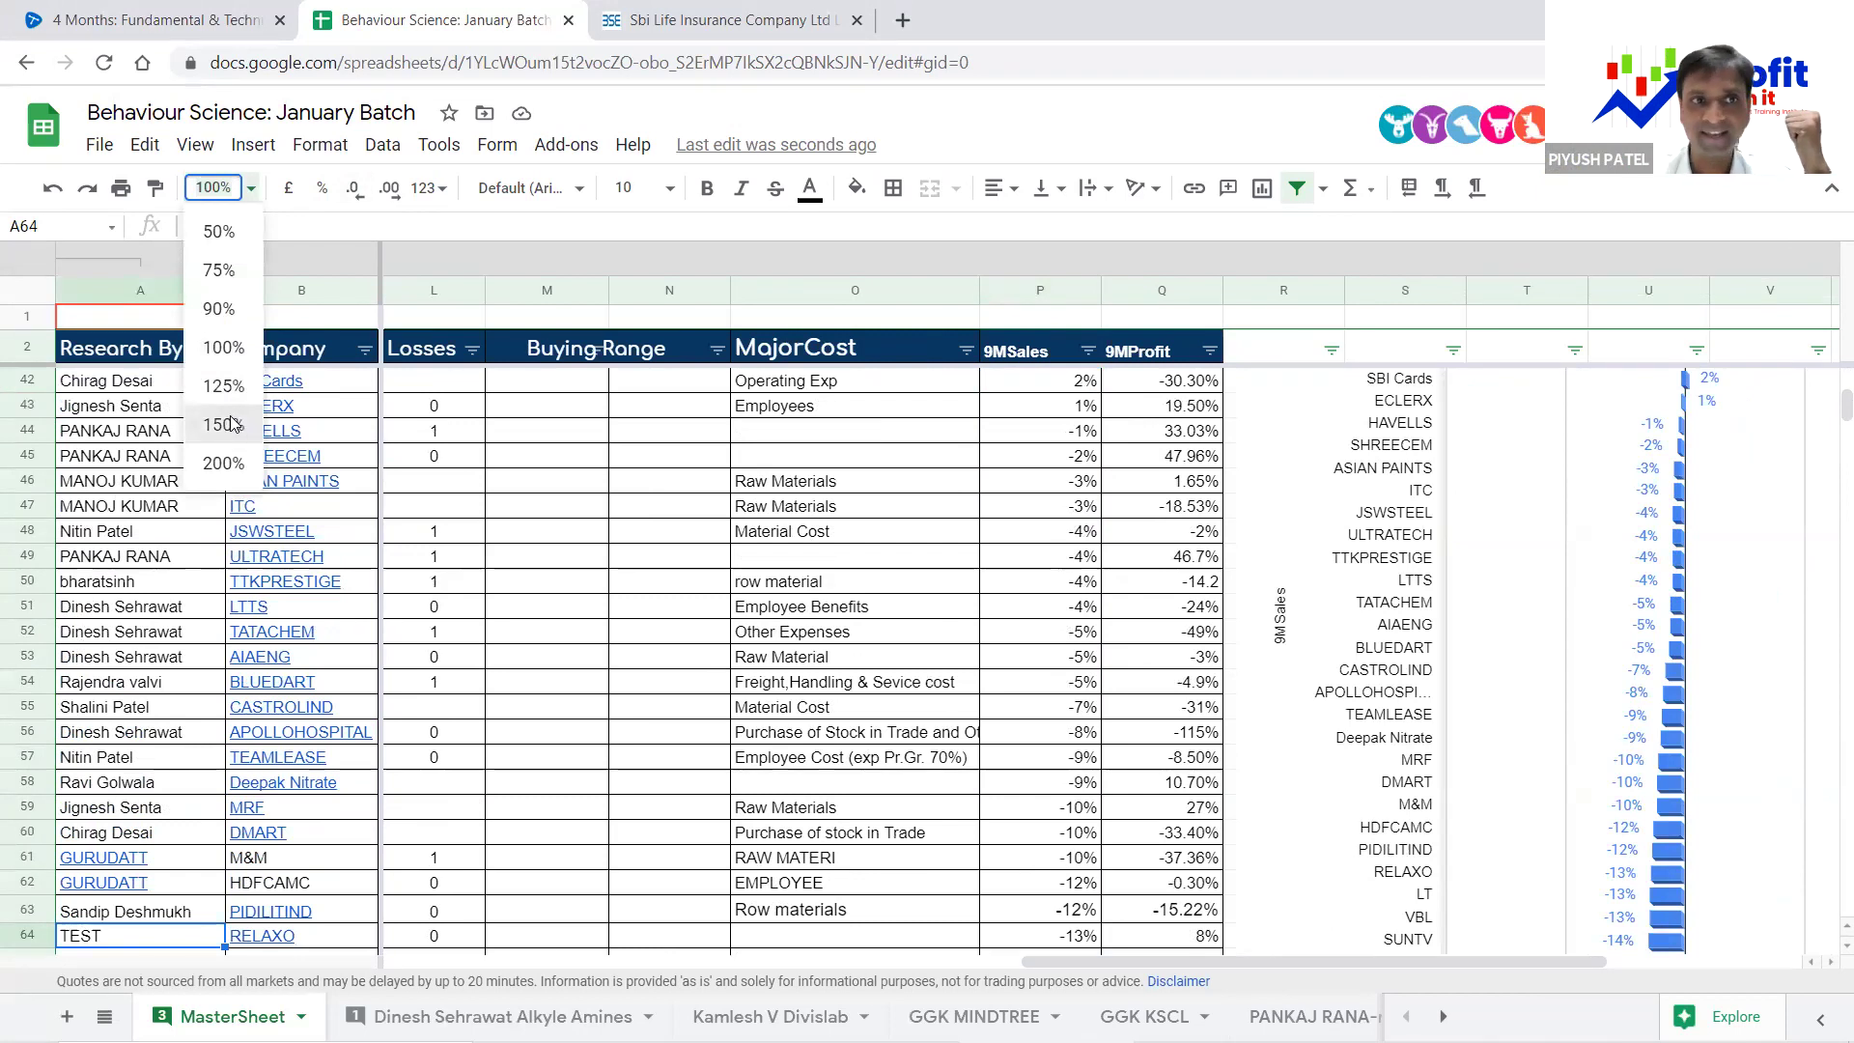
{"action": "key", "text": "Return"}
{"action": "scroll", "coordinate": [995, 598], "scroll_direction": "up", "scroll_amount": 5}
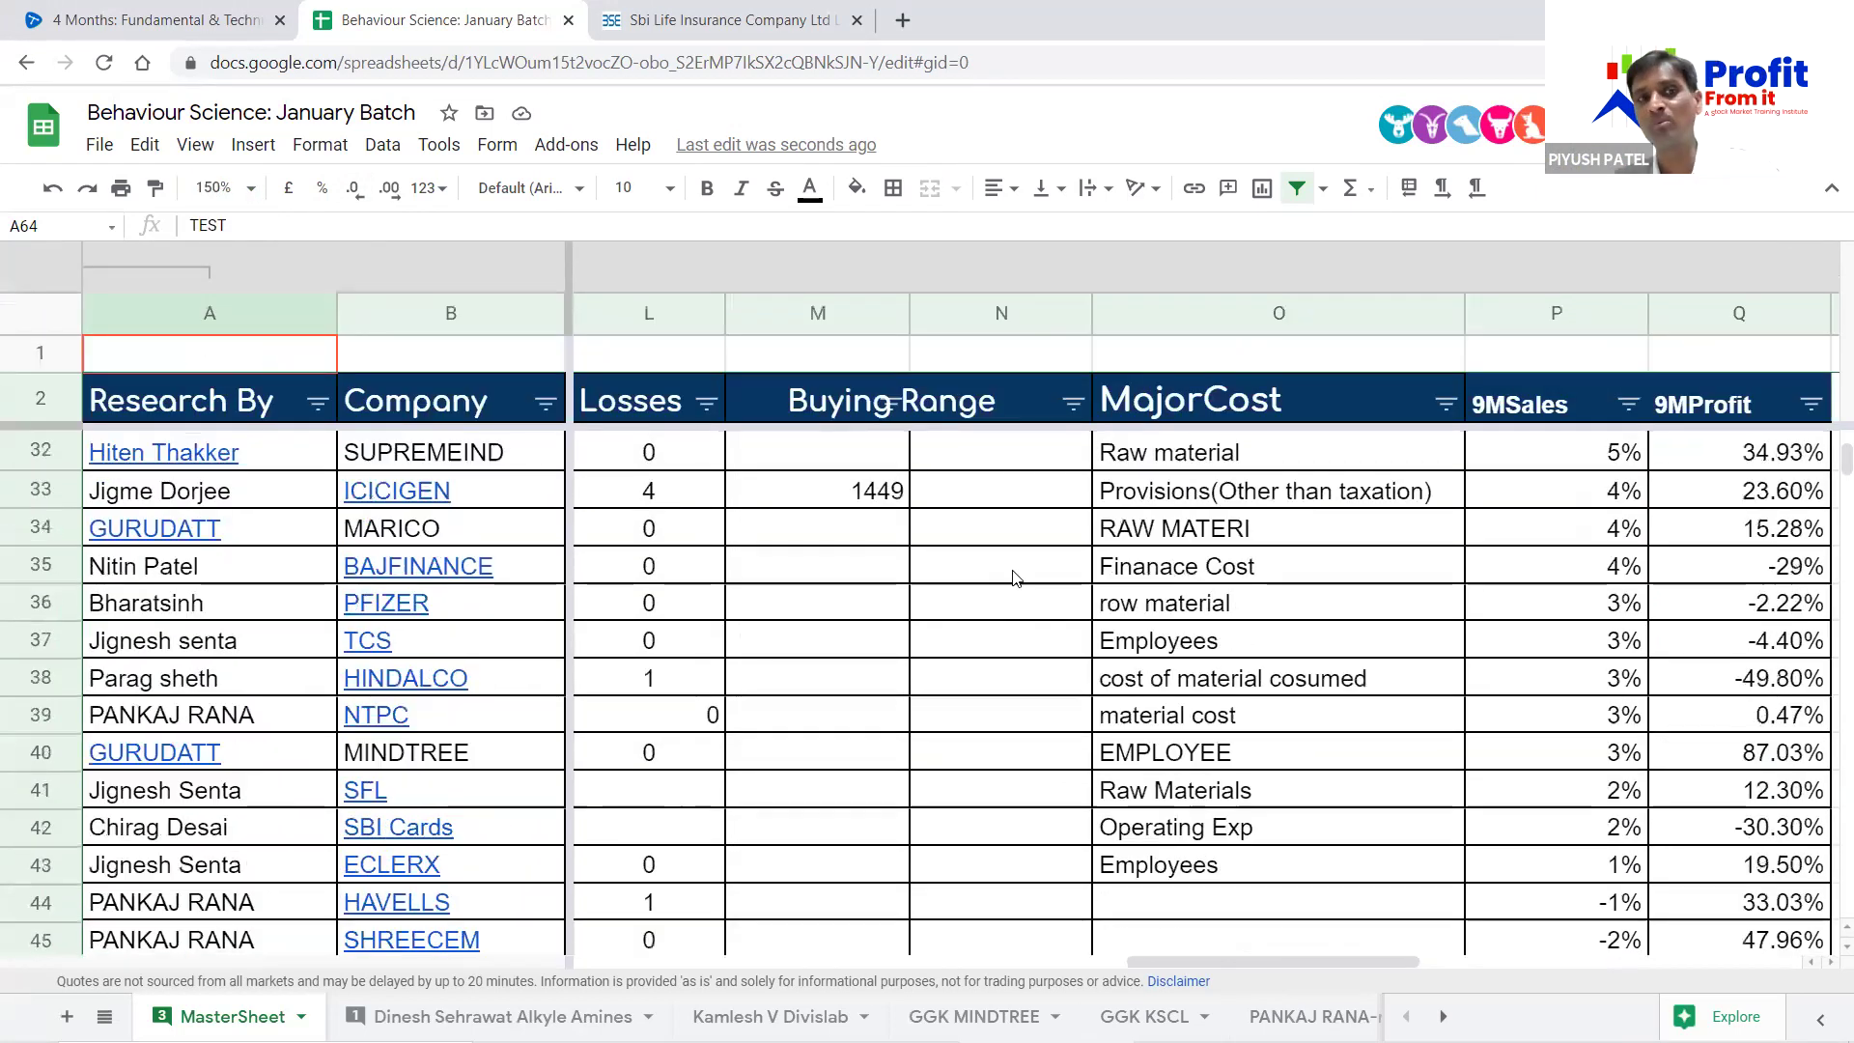
{"action": "scroll", "coordinate": [1014, 578], "scroll_direction": "up", "scroll_amount": 9}
{"action": "left_click", "coordinate": [1032, 531]}
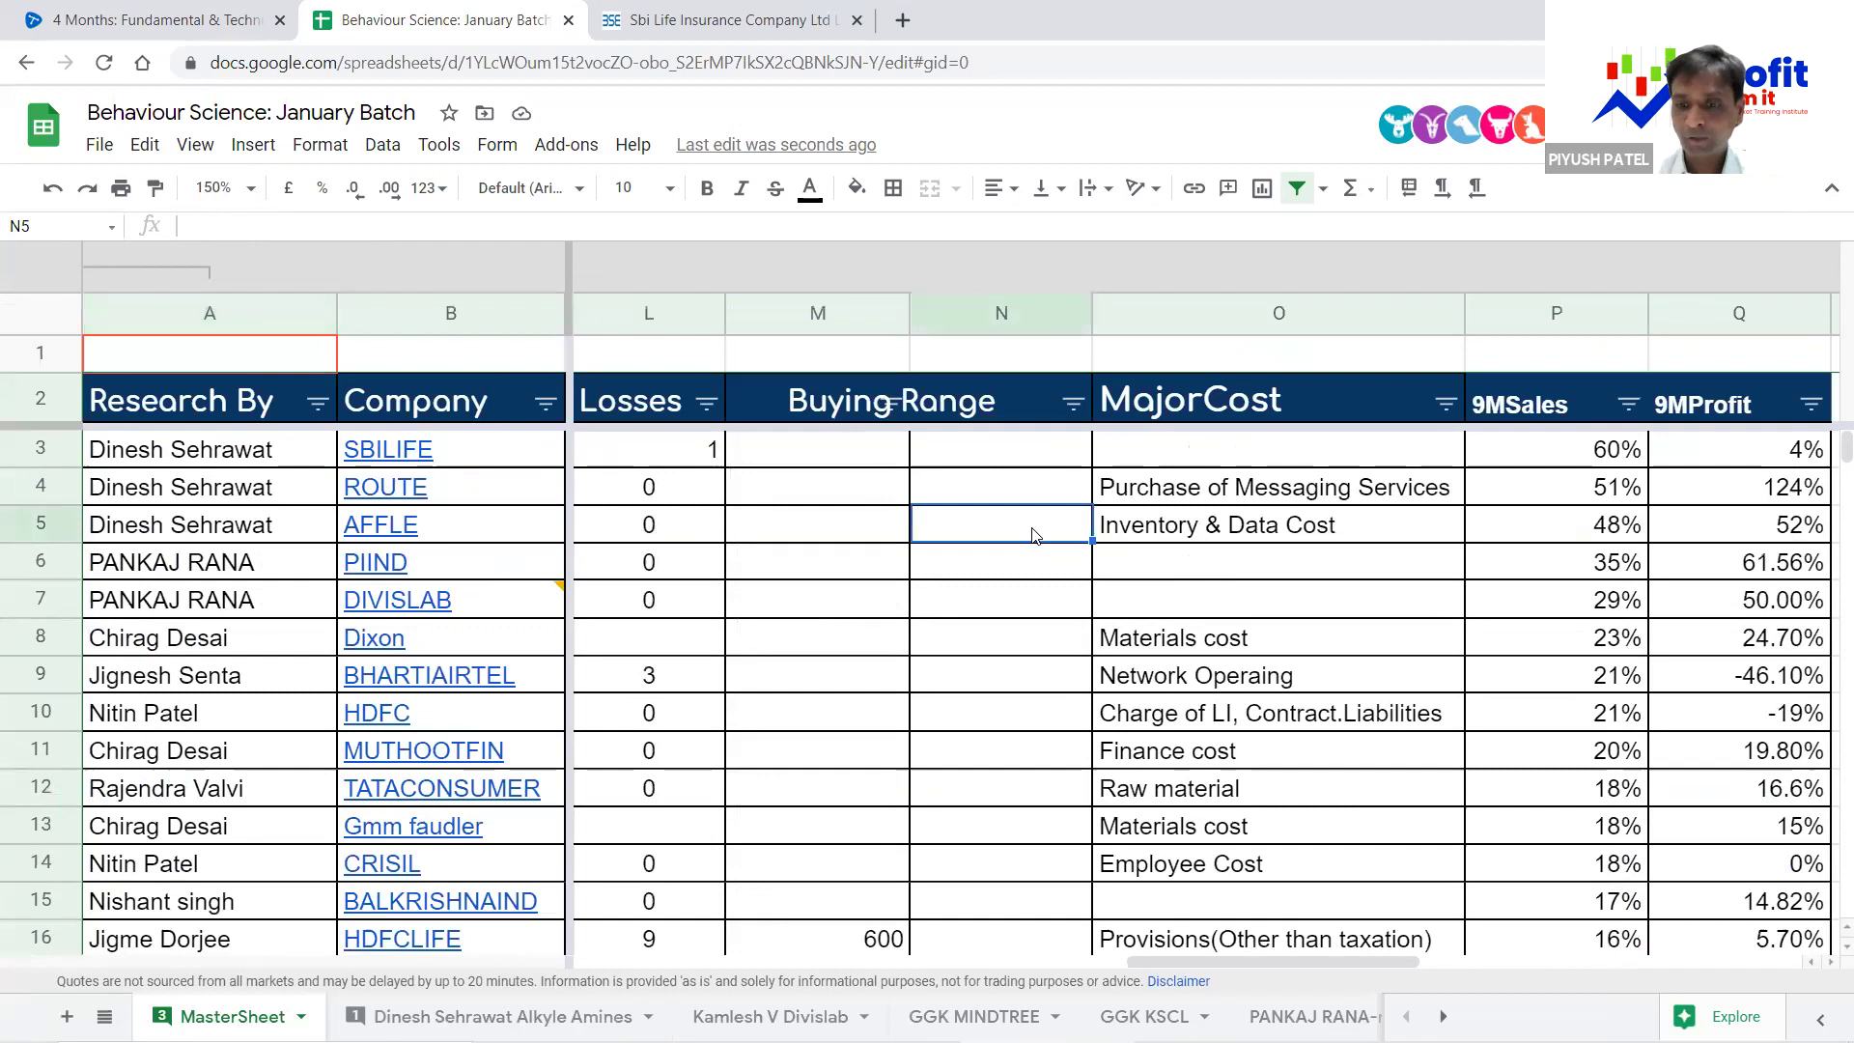
Look at the 9MSales histogram, then compare SBILIFE's 9MSales and 9MProfit cells
{"action": "key", "text": "Right"}
{"action": "key", "text": "Right"}
{"action": "key", "text": "Right"}
{"action": "key", "text": "Right"}
{"action": "key", "text": "Right"}
{"action": "key", "text": "Right"}
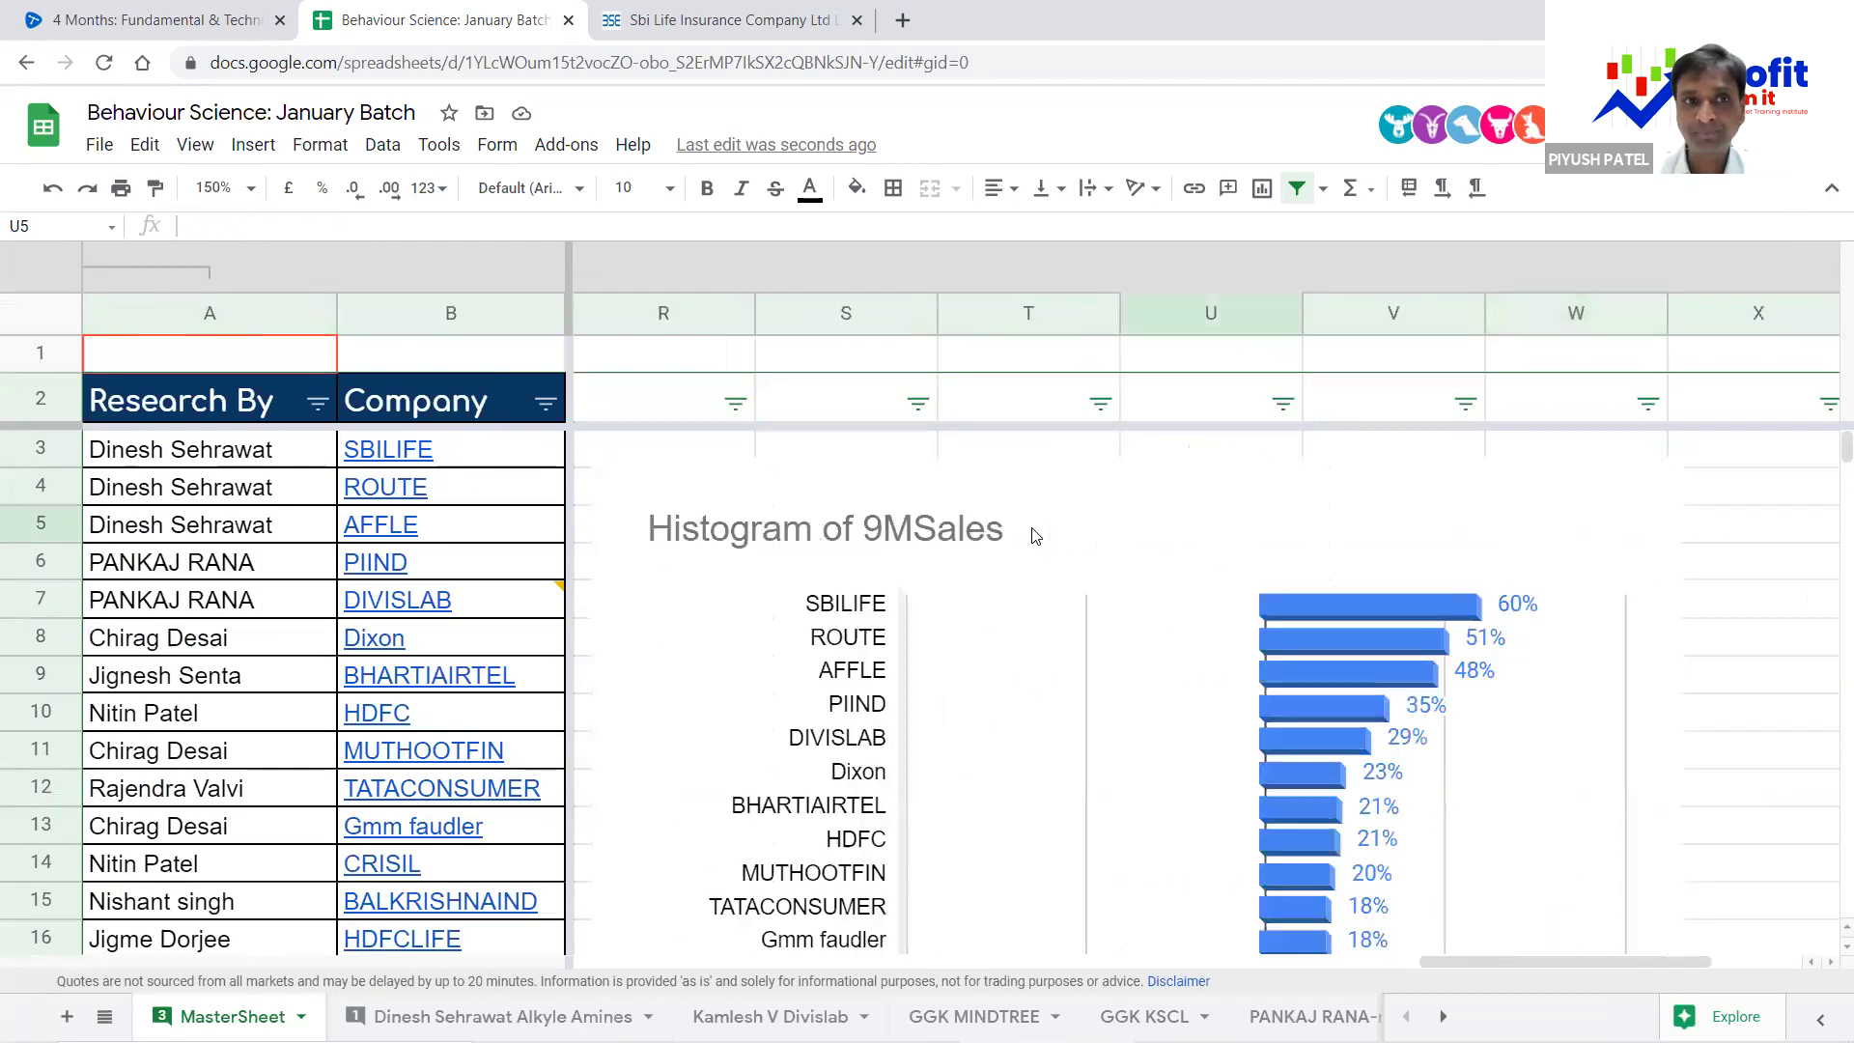
{"action": "key", "text": "Left"}
{"action": "key", "text": "Left"}
{"action": "key", "text": "Left"}
{"action": "key", "text": "Left"}
{"action": "key", "text": "Left"}
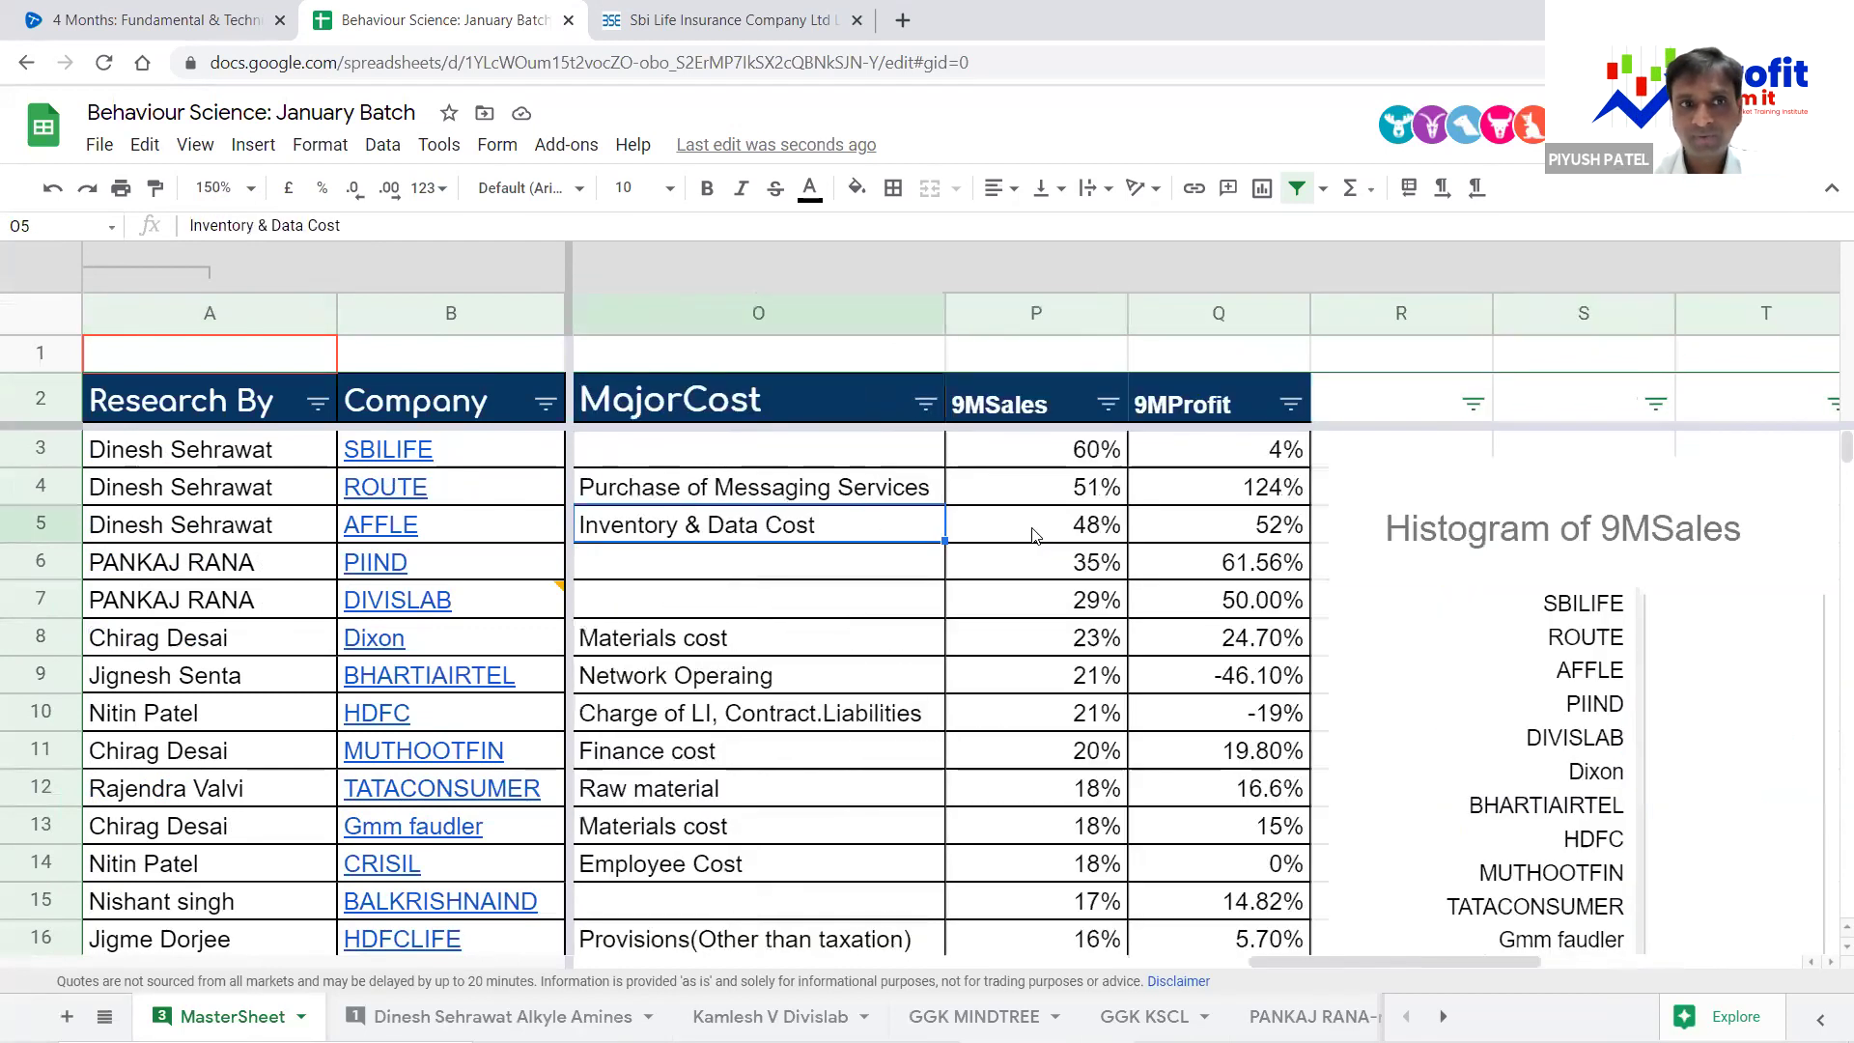
{"action": "key", "text": "Left"}
{"action": "key", "text": "Up"}
{"action": "key", "text": "Up"}
{"action": "key", "text": "Right"}
{"action": "key", "text": "Right"}
{"action": "key", "text": "Right"}
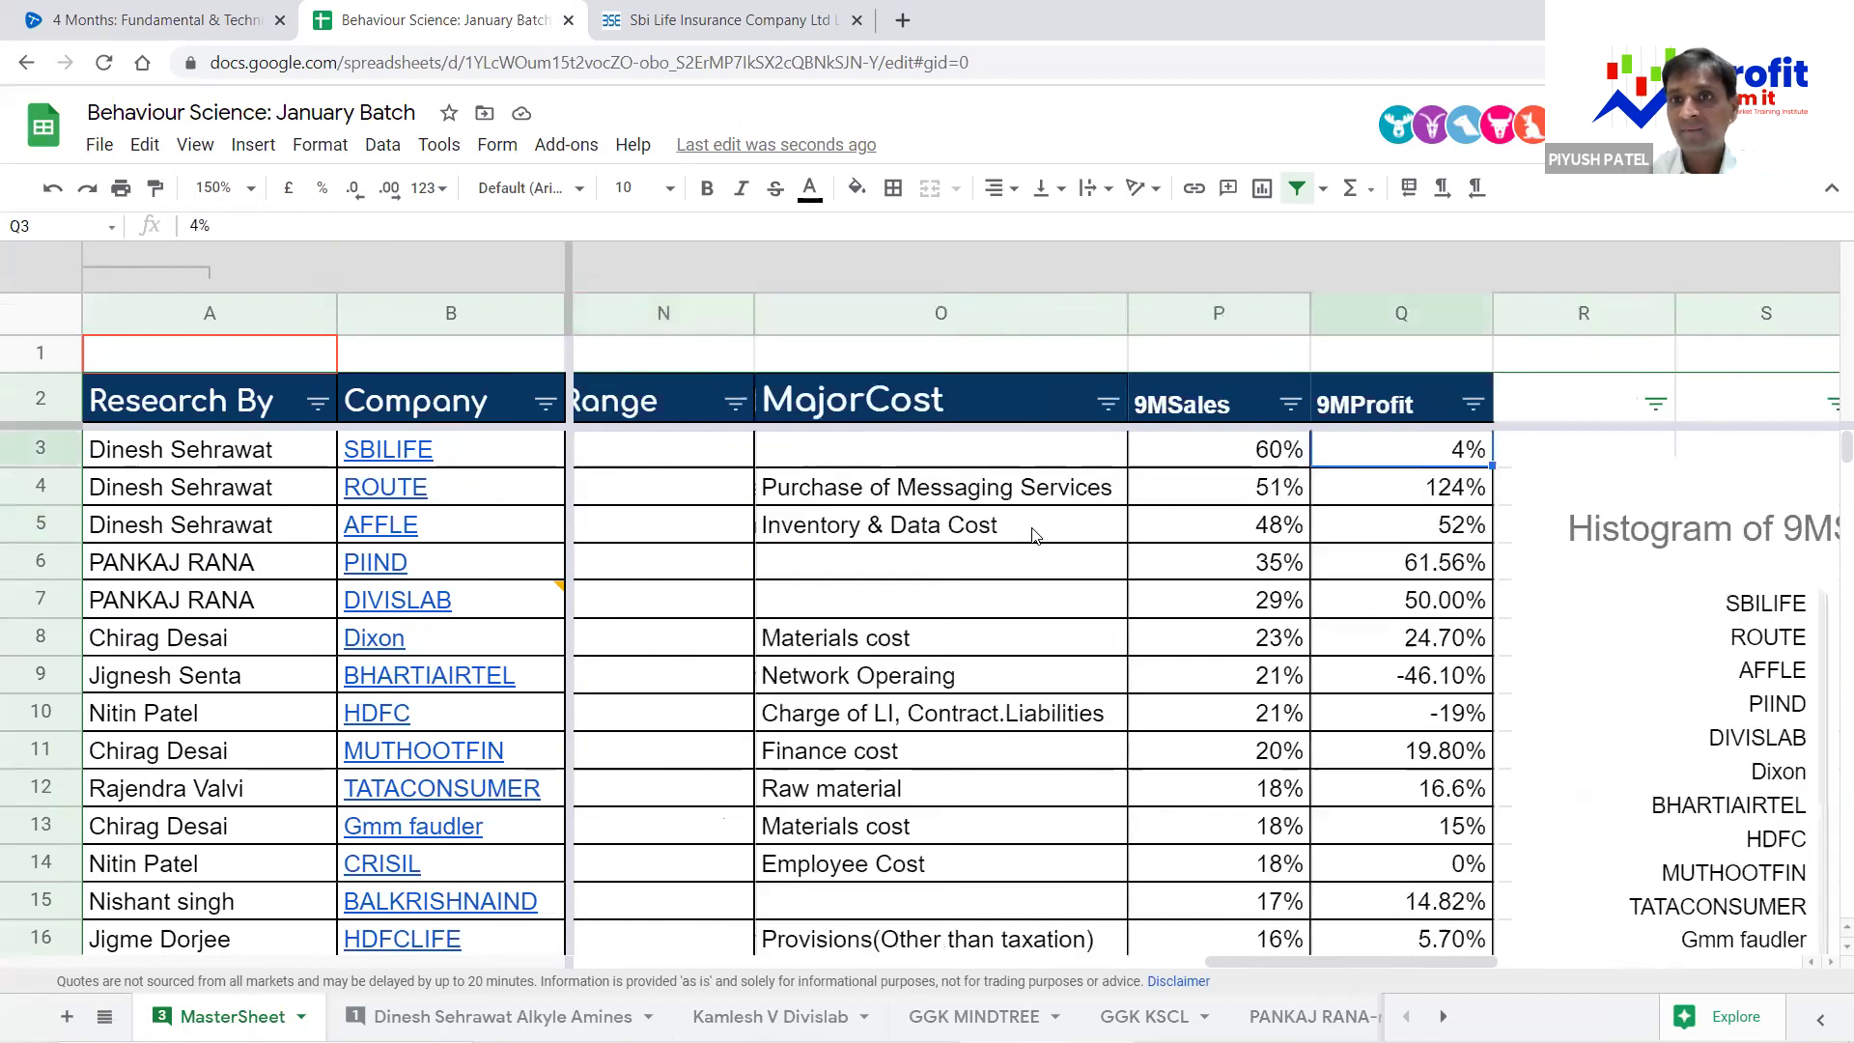
{"action": "key", "text": "Left"}
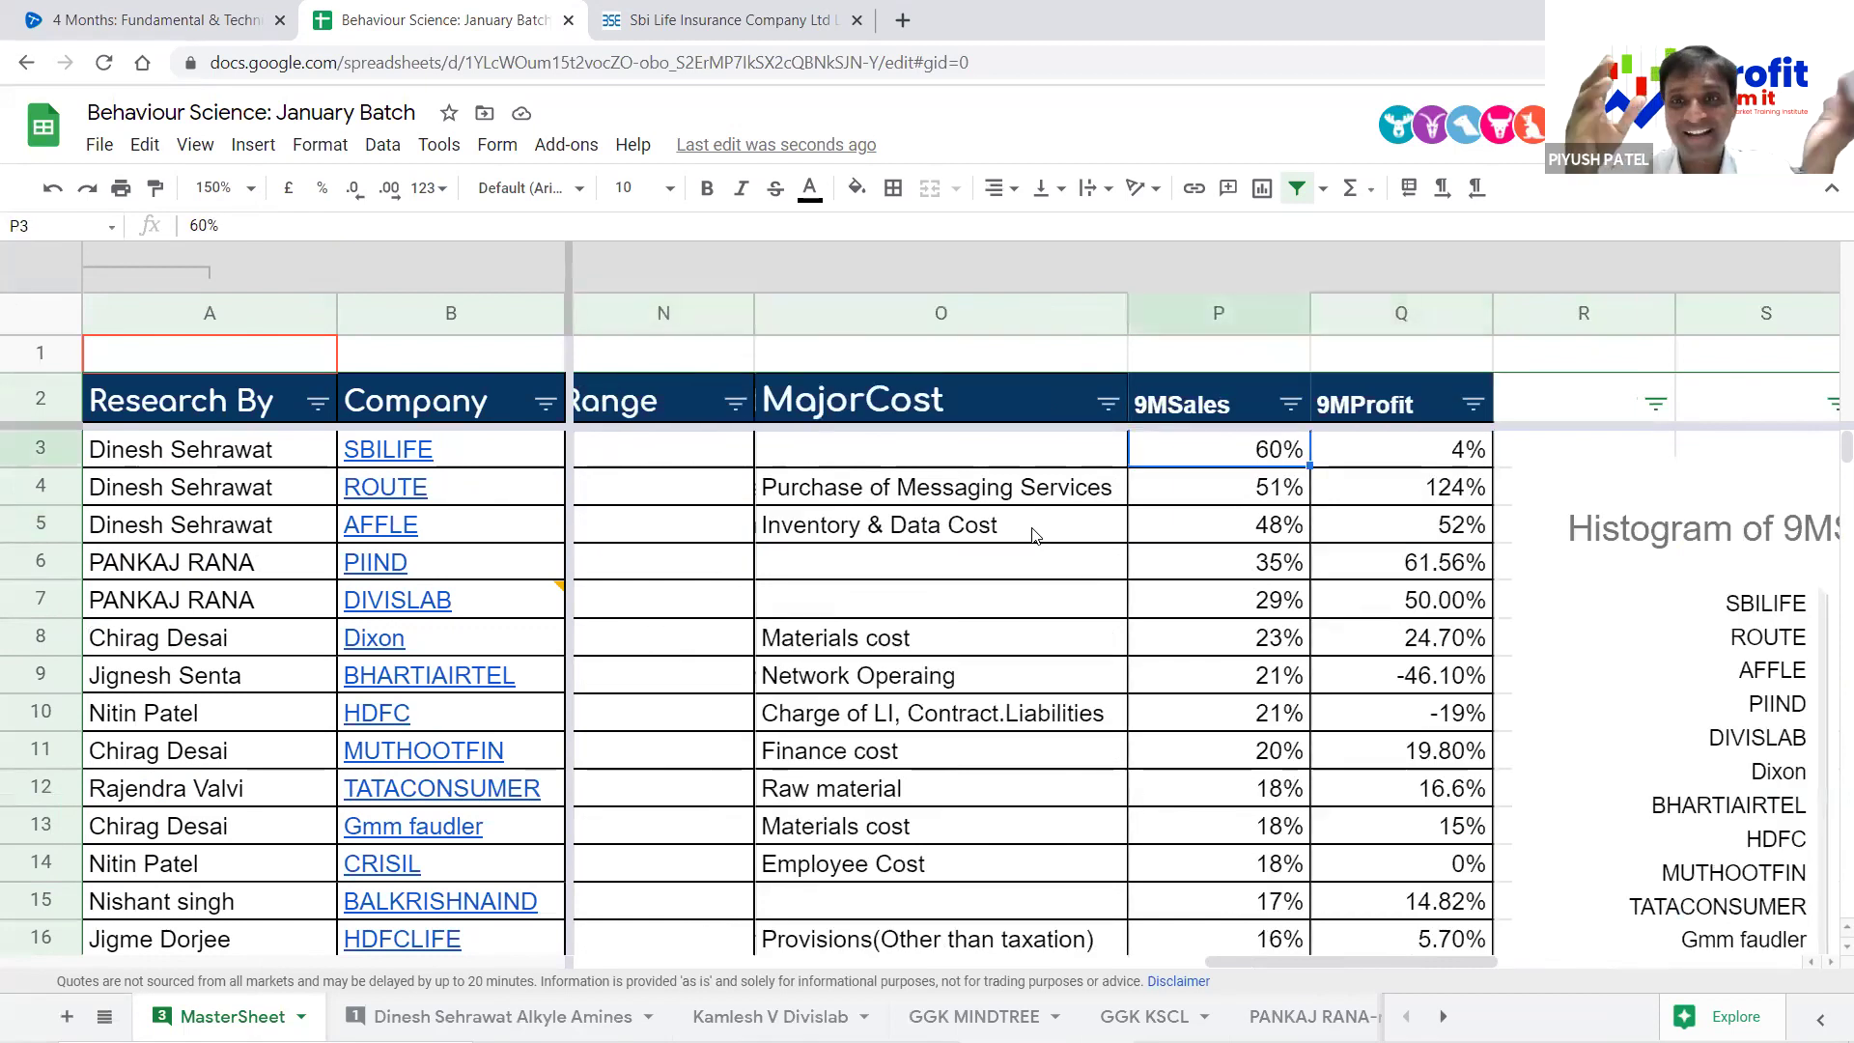
Look back across SBILIFE's row from 9MSales through the long-term growth columns to Research By
{"action": "key", "text": "Left"}
{"action": "key", "text": "Left"}
{"action": "key", "text": "Left"}
{"action": "key", "text": "Left"}
{"action": "key", "text": "Left"}
{"action": "key", "text": "Left"}
{"action": "key", "text": "Left"}
{"action": "key", "text": "Left"}
{"action": "key", "text": "Left"}
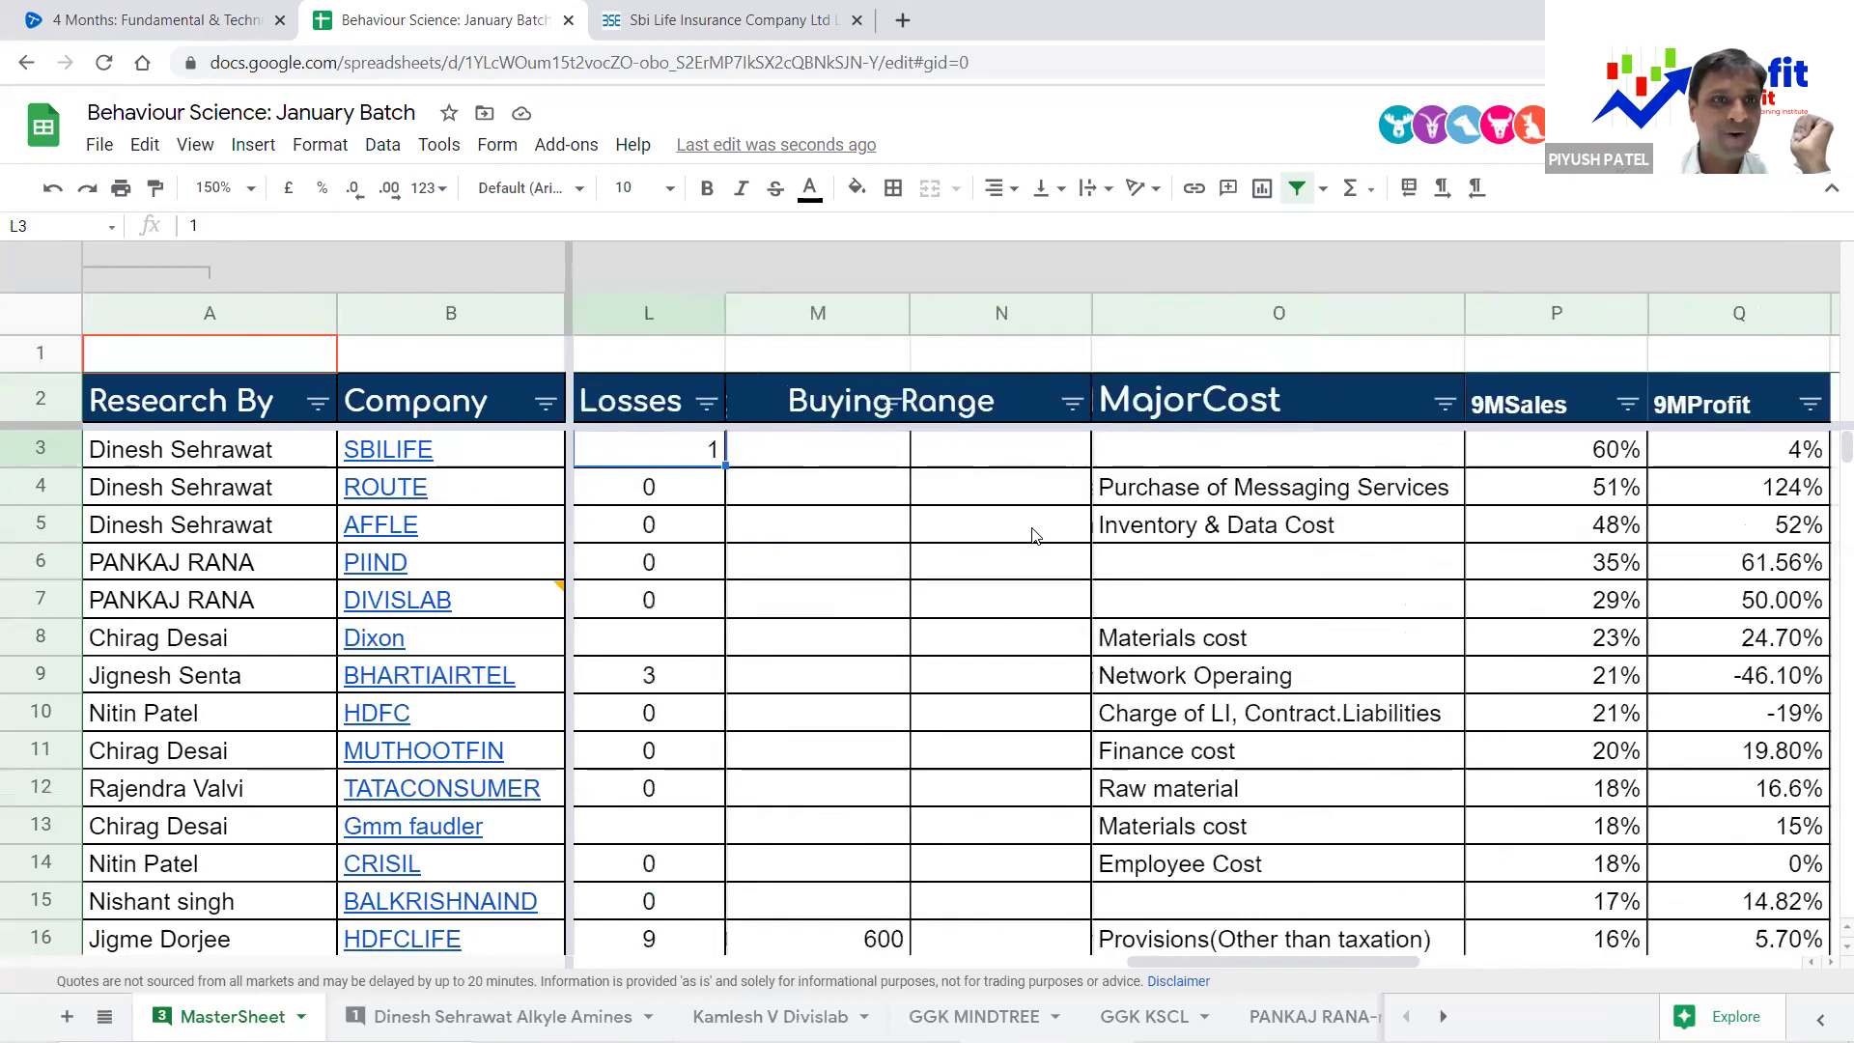
{"action": "key", "text": "Left"}
{"action": "key", "text": "Left"}
{"action": "key", "text": "Left"}
{"action": "key", "text": "Left"}
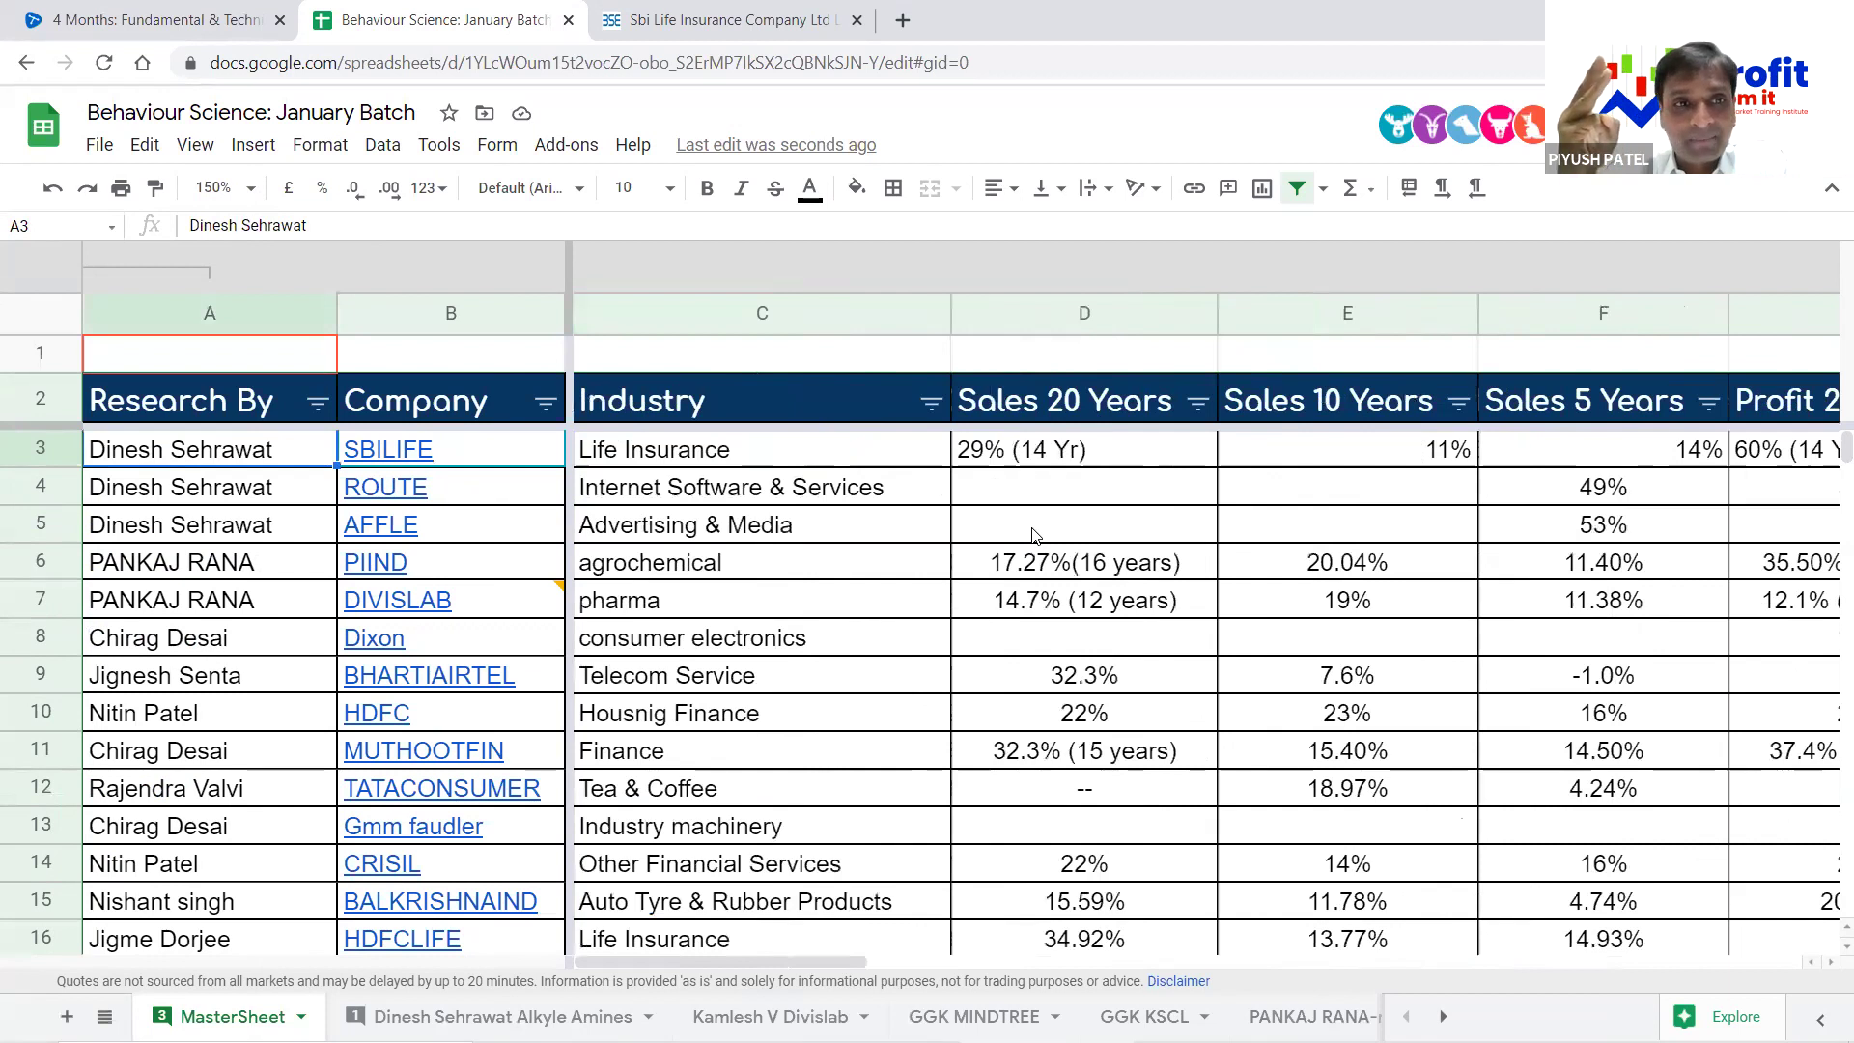
Select the rows of the top three companies, SBILIFE, ROUTE and AFFLE, across A3:R5
{"action": "key", "text": "shift+Down"}
{"action": "key", "text": "shift+Down"}
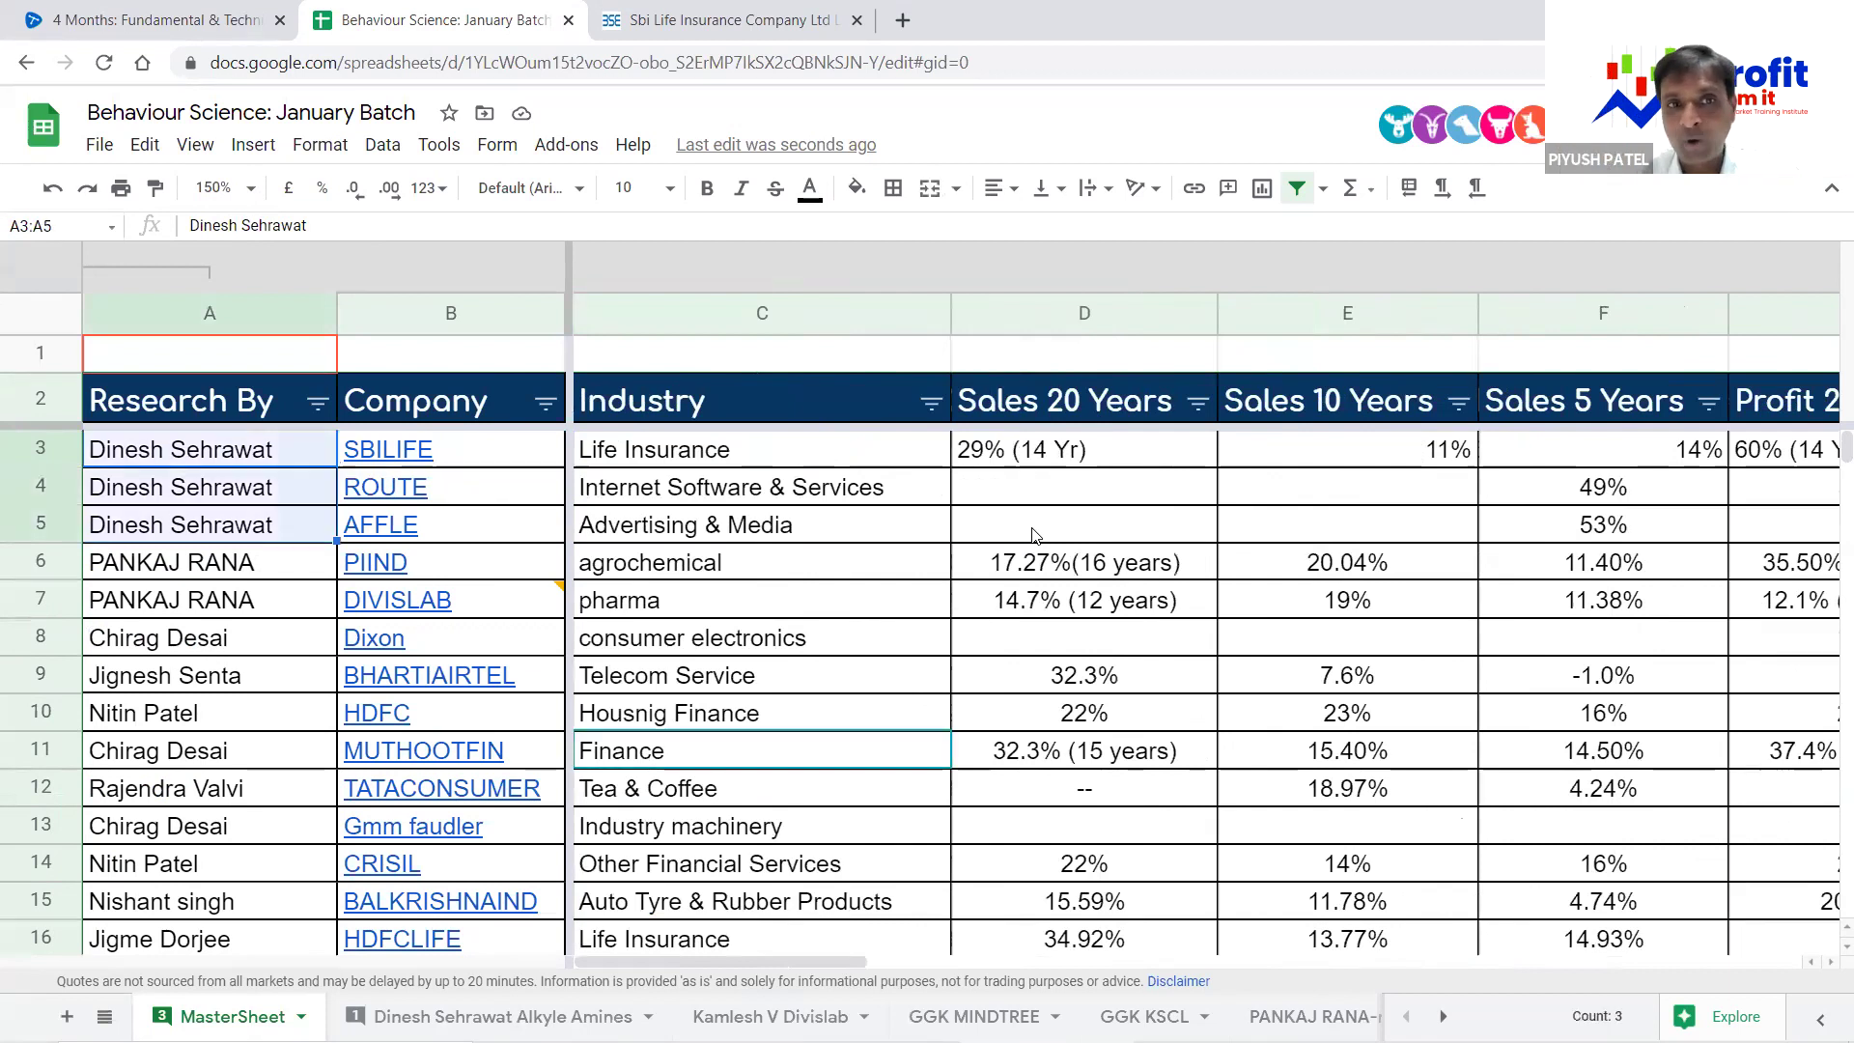
{"action": "key", "text": "shift+Right"}
{"action": "key", "text": "shift+Right"}
{"action": "key", "text": "shift+Right"}
{"action": "key", "text": "shift+Right"}
{"action": "key", "text": "shift+Right"}
{"action": "key", "text": "shift+Right"}
{"action": "key", "text": "shift+Right"}
{"action": "key", "text": "shift+Right"}
{"action": "key", "text": "shift+Right"}
{"action": "key", "text": "shift+Right"}
{"action": "key", "text": "shift+Right"}
{"action": "key", "text": "shift+Right"}
{"action": "key", "text": "shift+Right"}
{"action": "key", "text": "shift+Right"}
{"action": "key", "text": "shift+Right"}
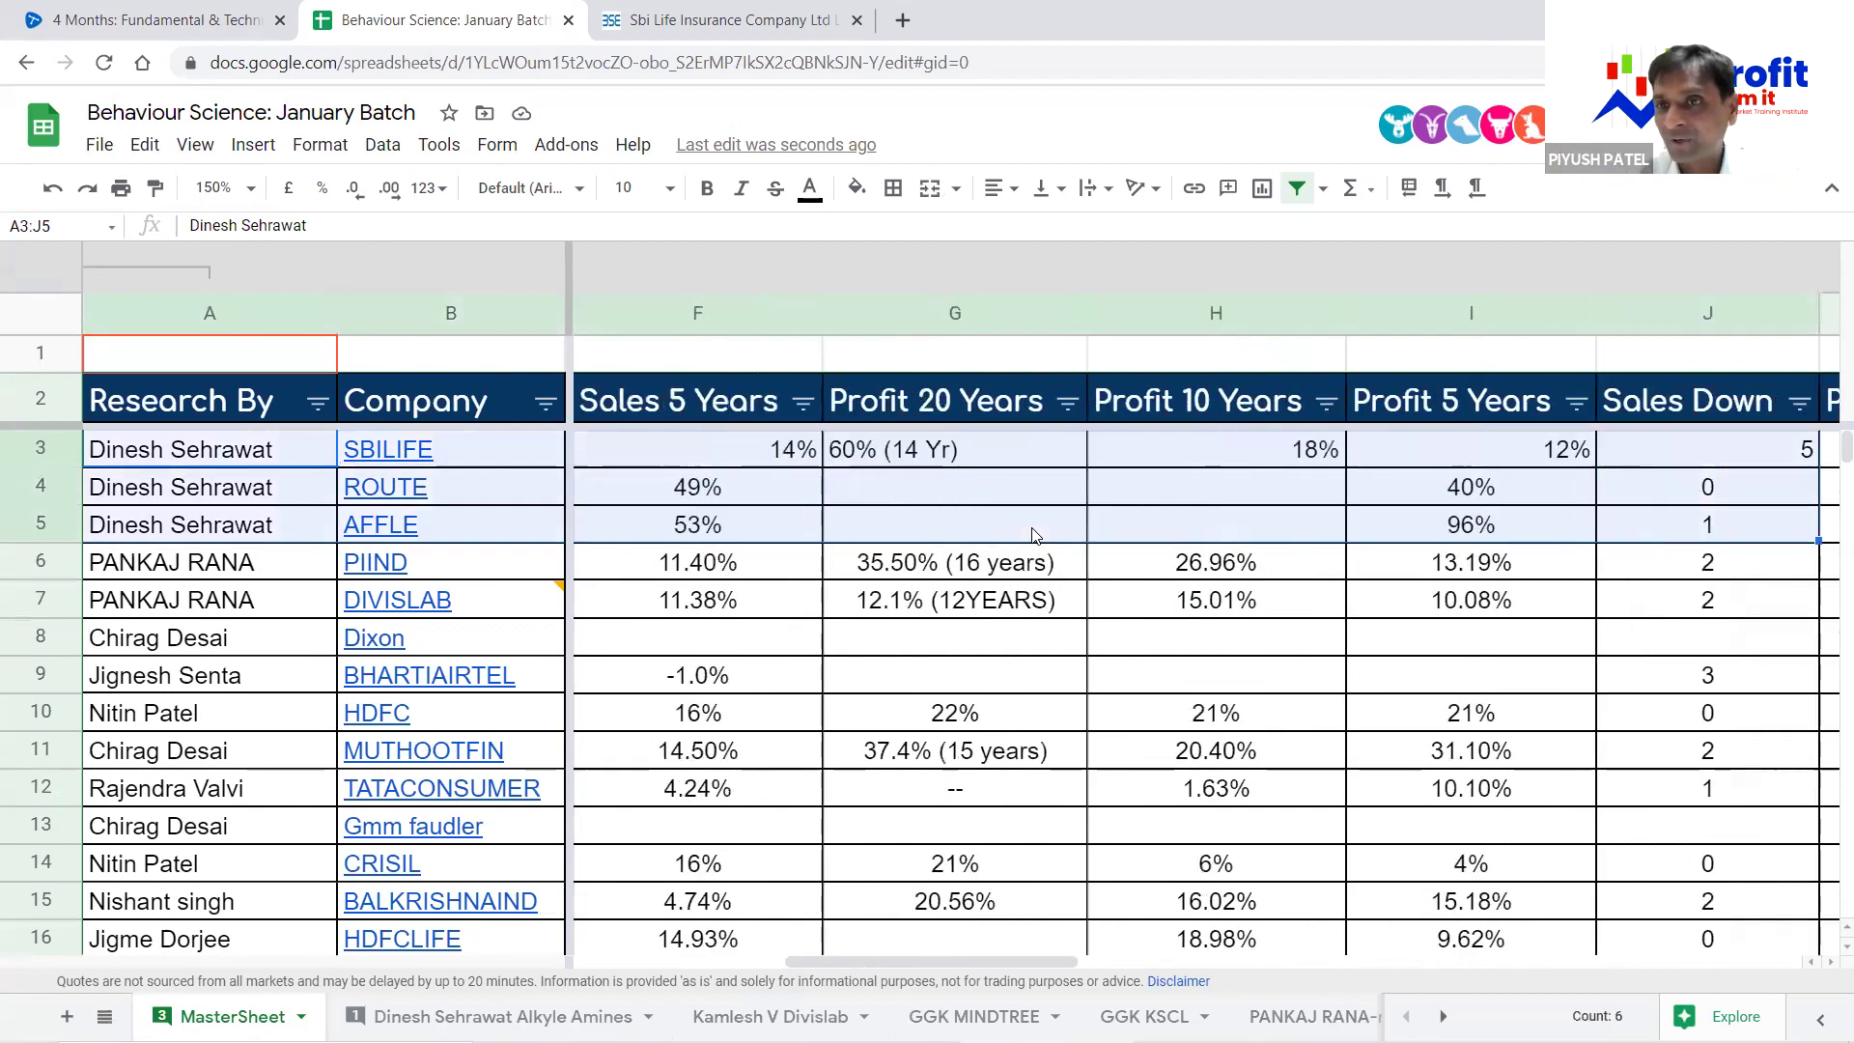
{"action": "key", "text": "shift+Right"}
{"action": "key", "text": "shift+Right"}
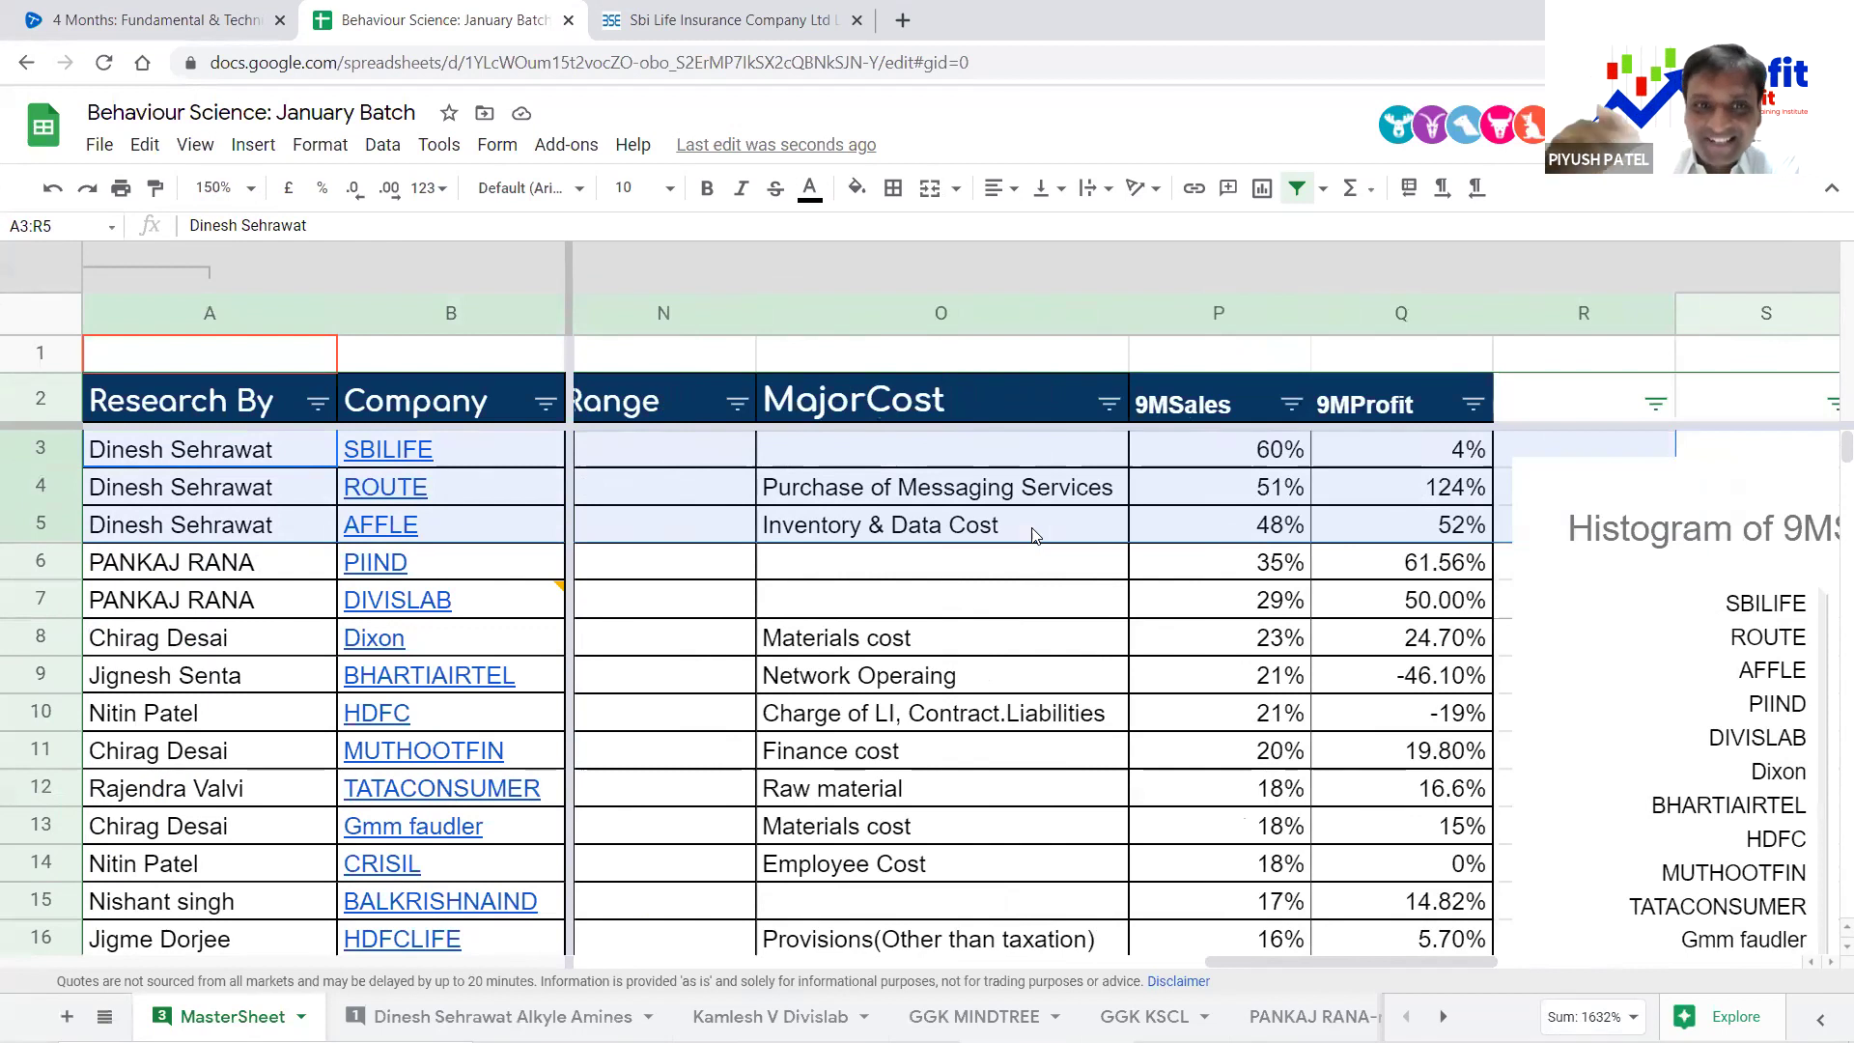
Go back from SBILIFE's 9MSales across its row and select the top three company names in B3:B5
{"action": "left_click", "coordinate": [1214, 457]}
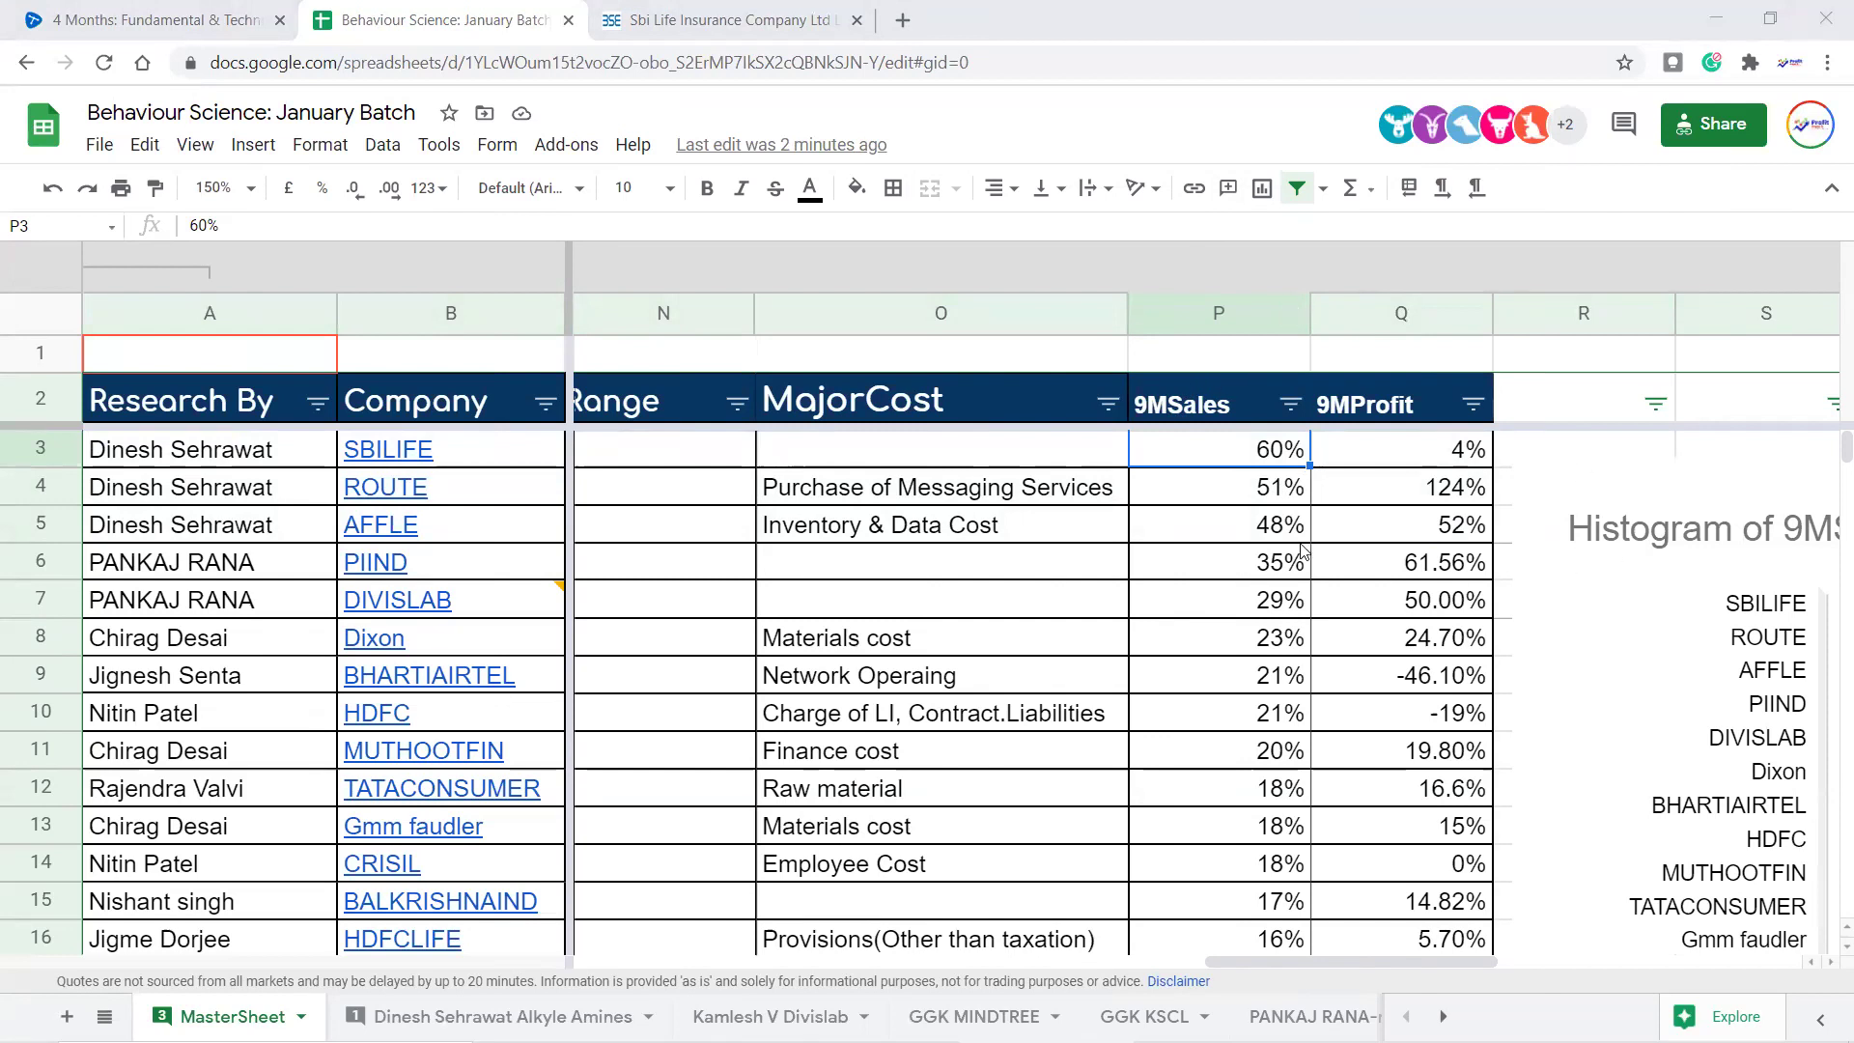
{"action": "key", "text": "Left"}
{"action": "key", "text": "Left"}
{"action": "key", "text": "Left"}
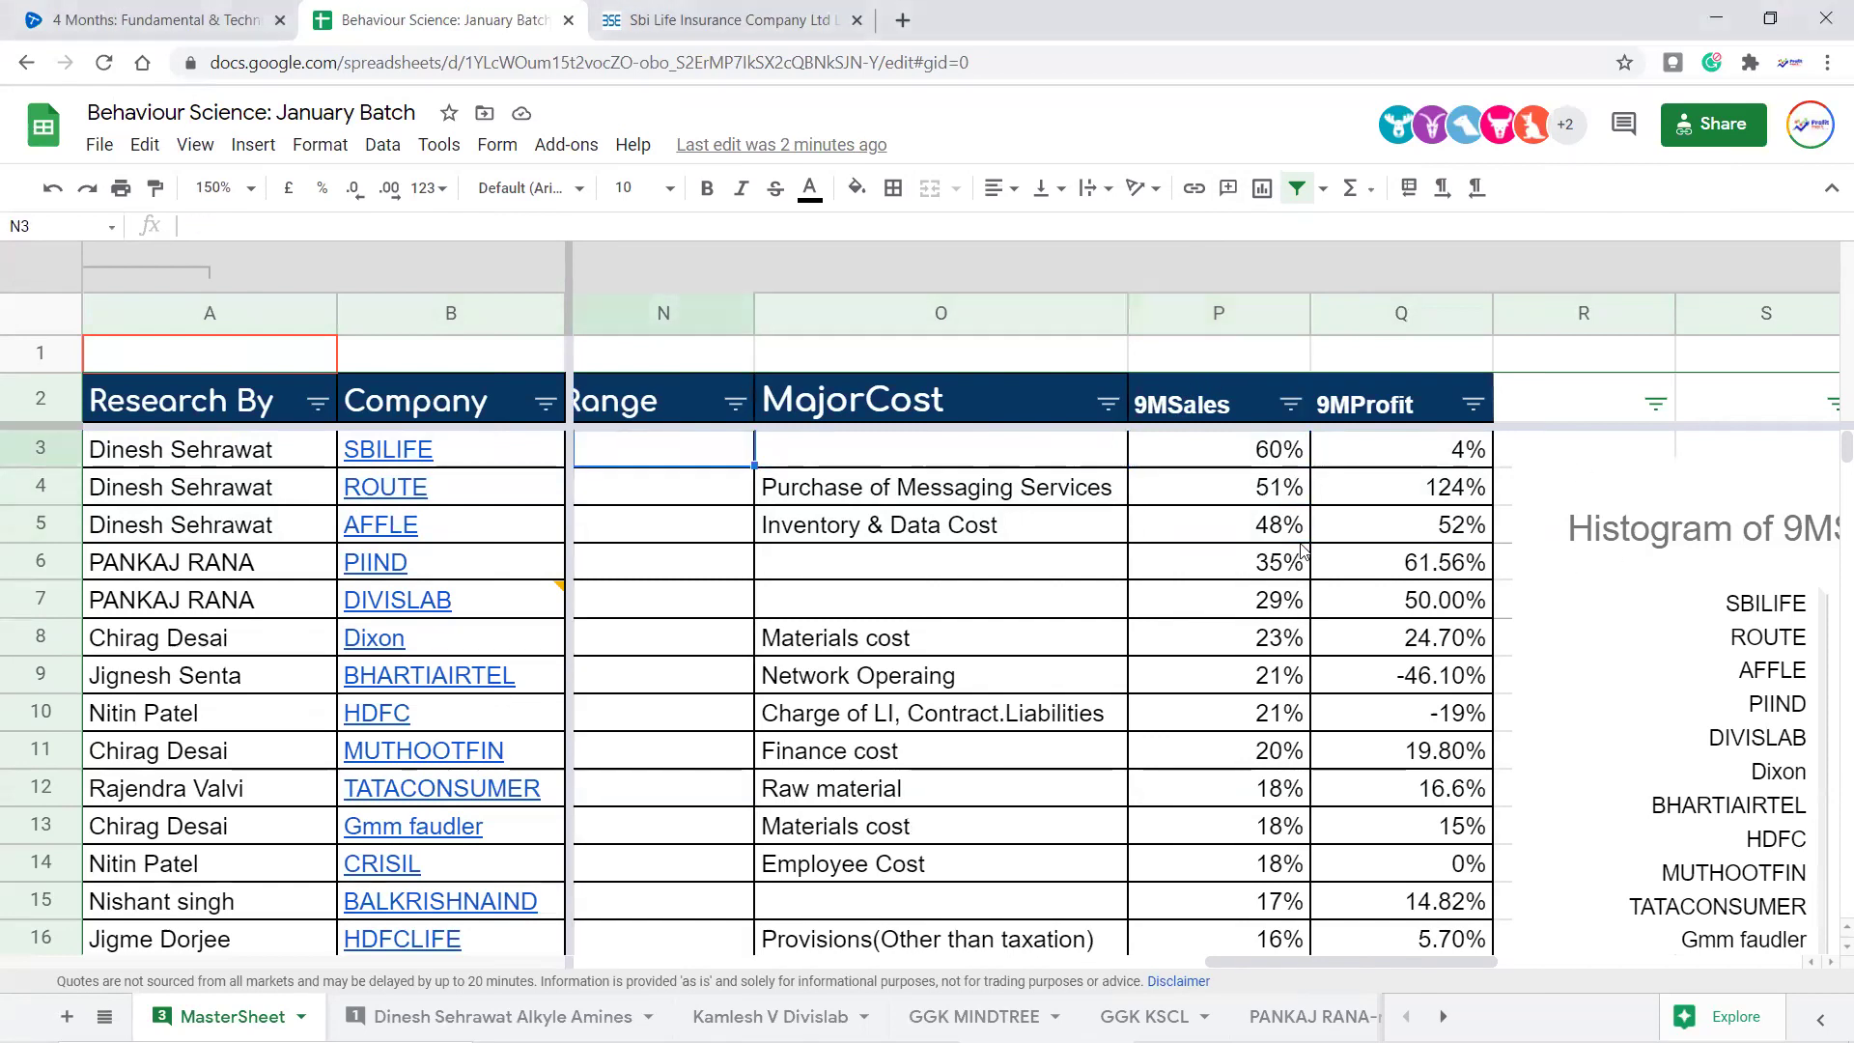
{"action": "key", "text": "Left"}
{"action": "key", "text": "Left"}
{"action": "key", "text": "Left"}
{"action": "key", "text": "Left"}
{"action": "key", "text": "Left"}
{"action": "key", "text": "Left"}
{"action": "key", "text": "Left"}
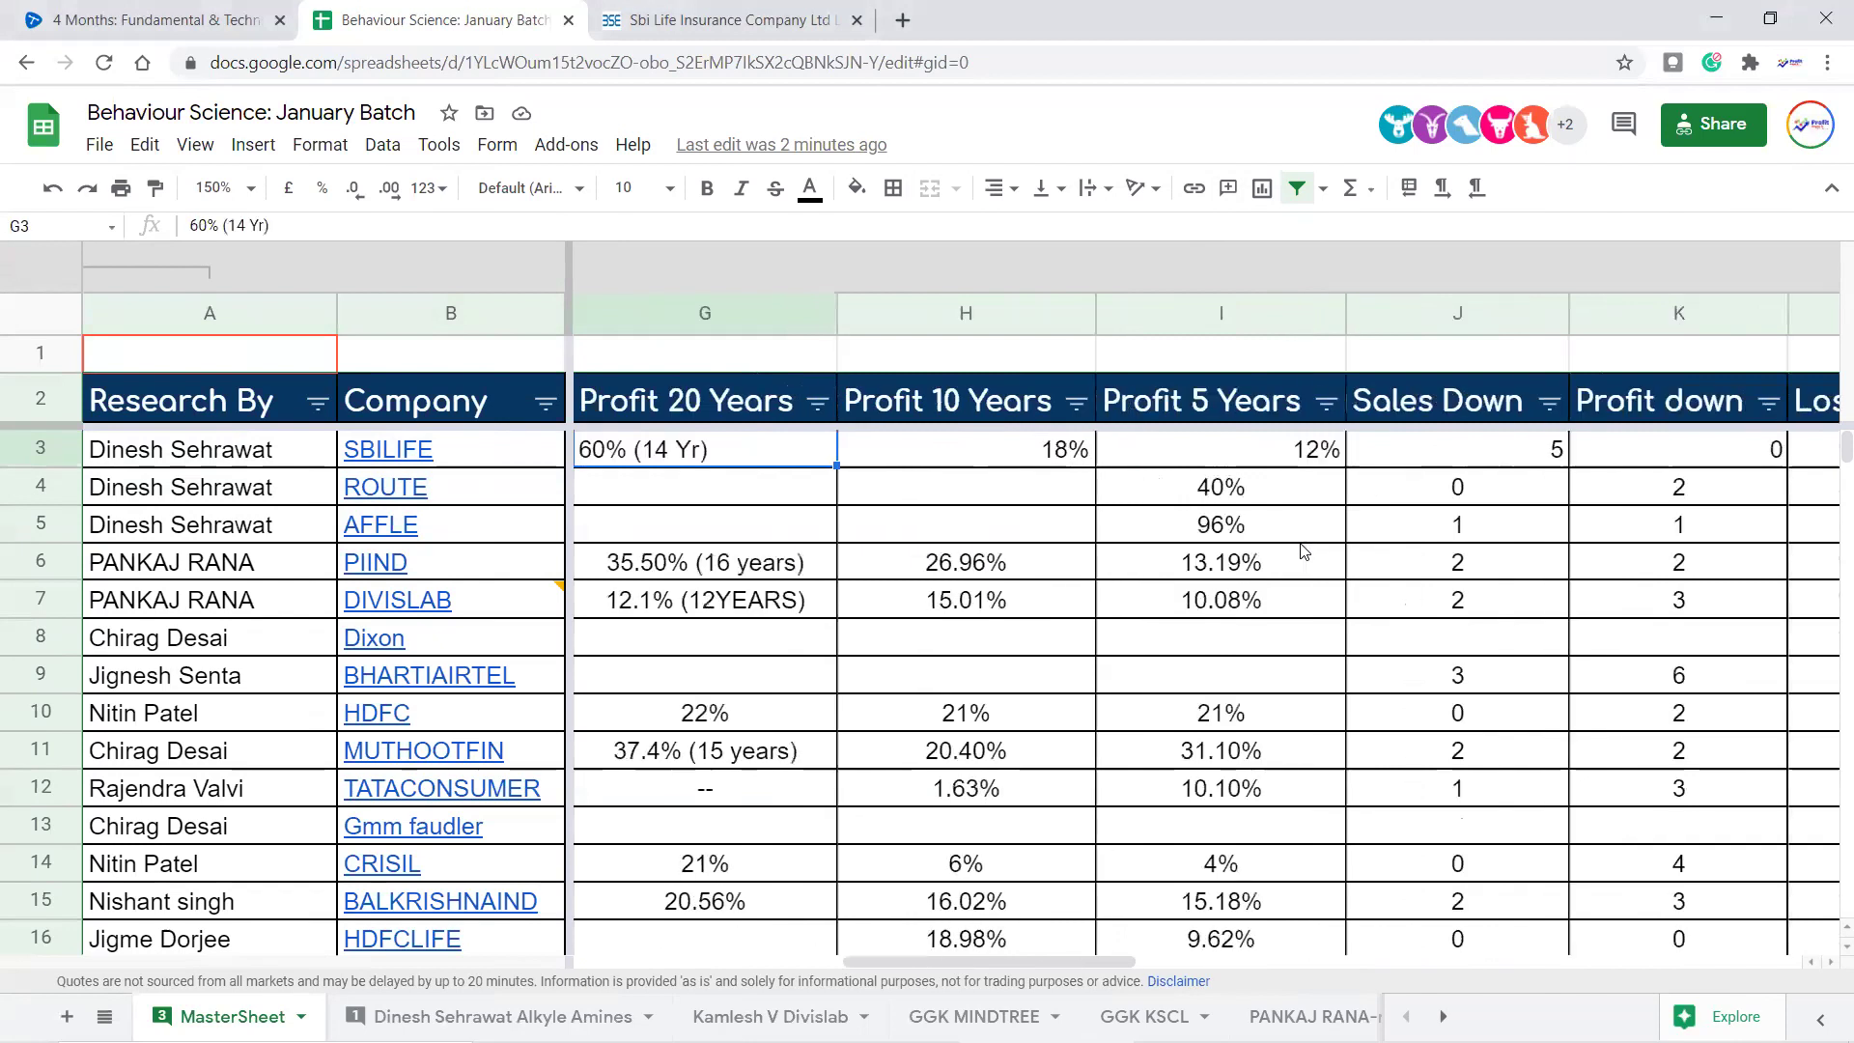
{"action": "key", "text": "shift+Down"}
{"action": "key", "text": "shift+Down"}
{"action": "key", "text": "Left"}
{"action": "key", "text": "Left"}
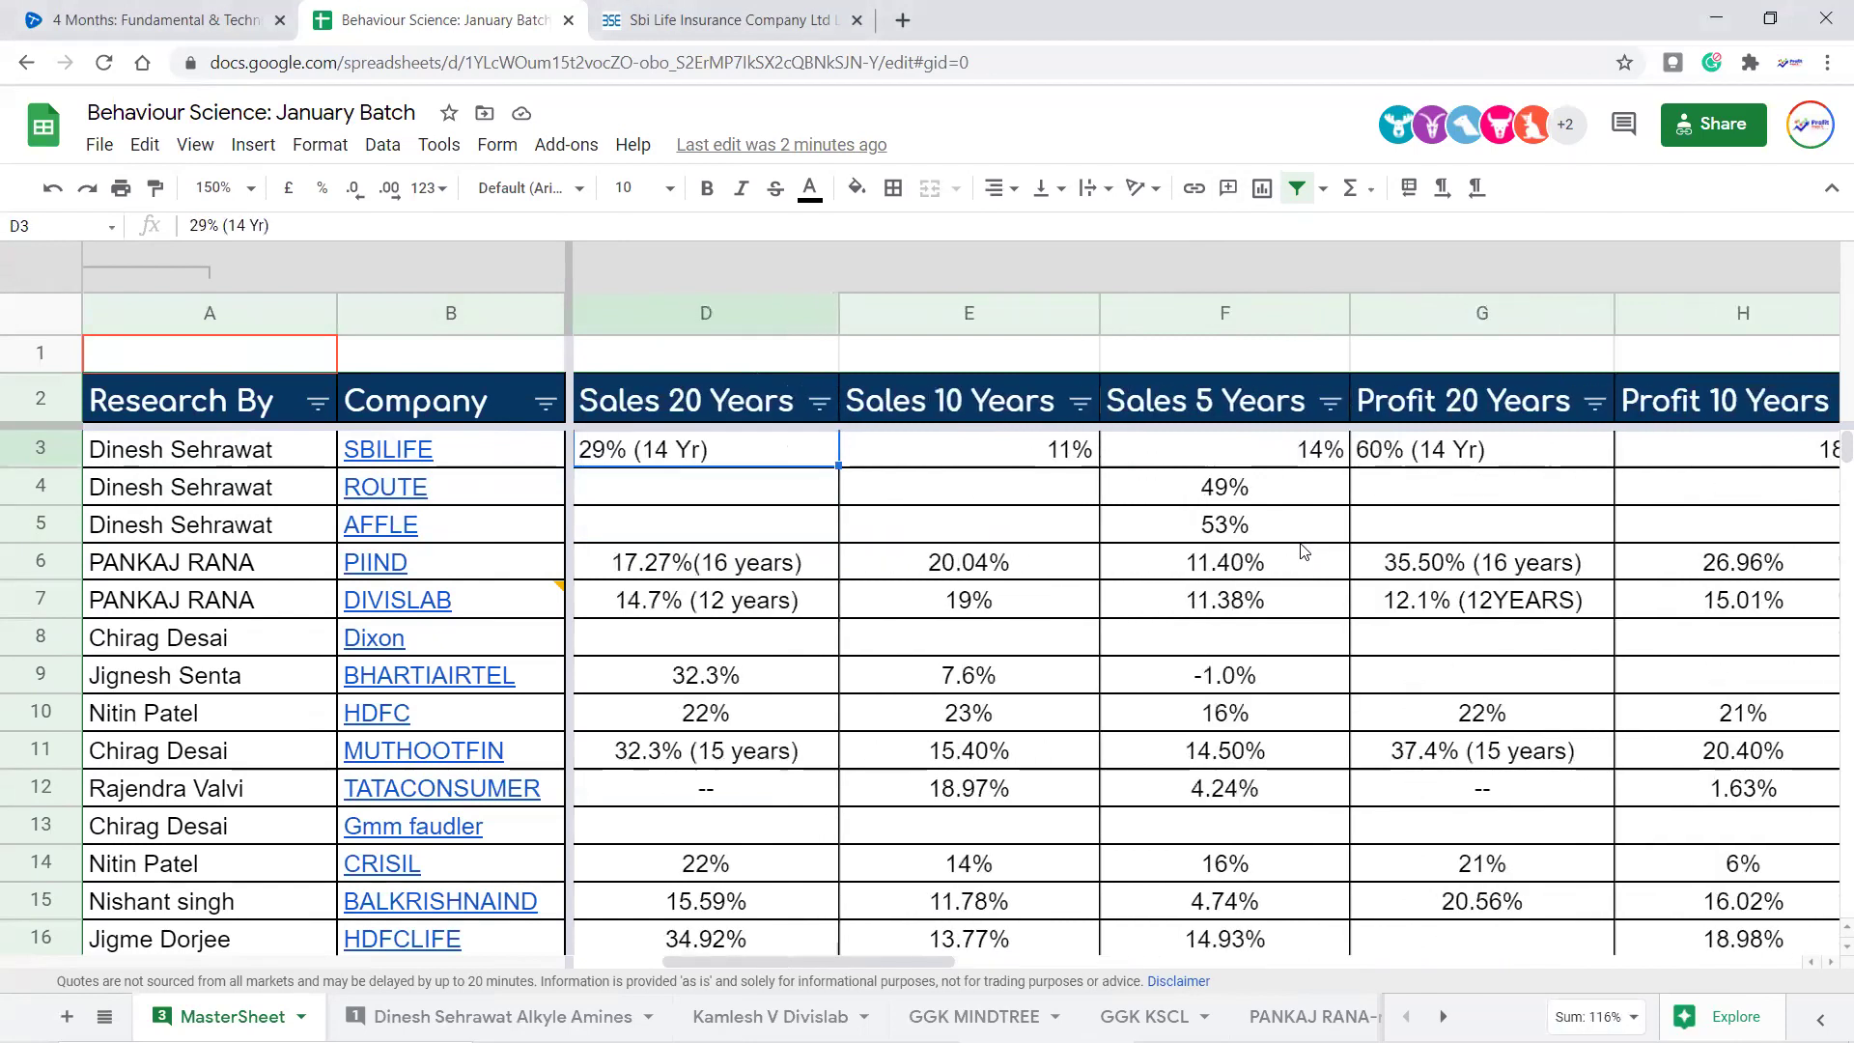
{"action": "key", "text": "Left"}
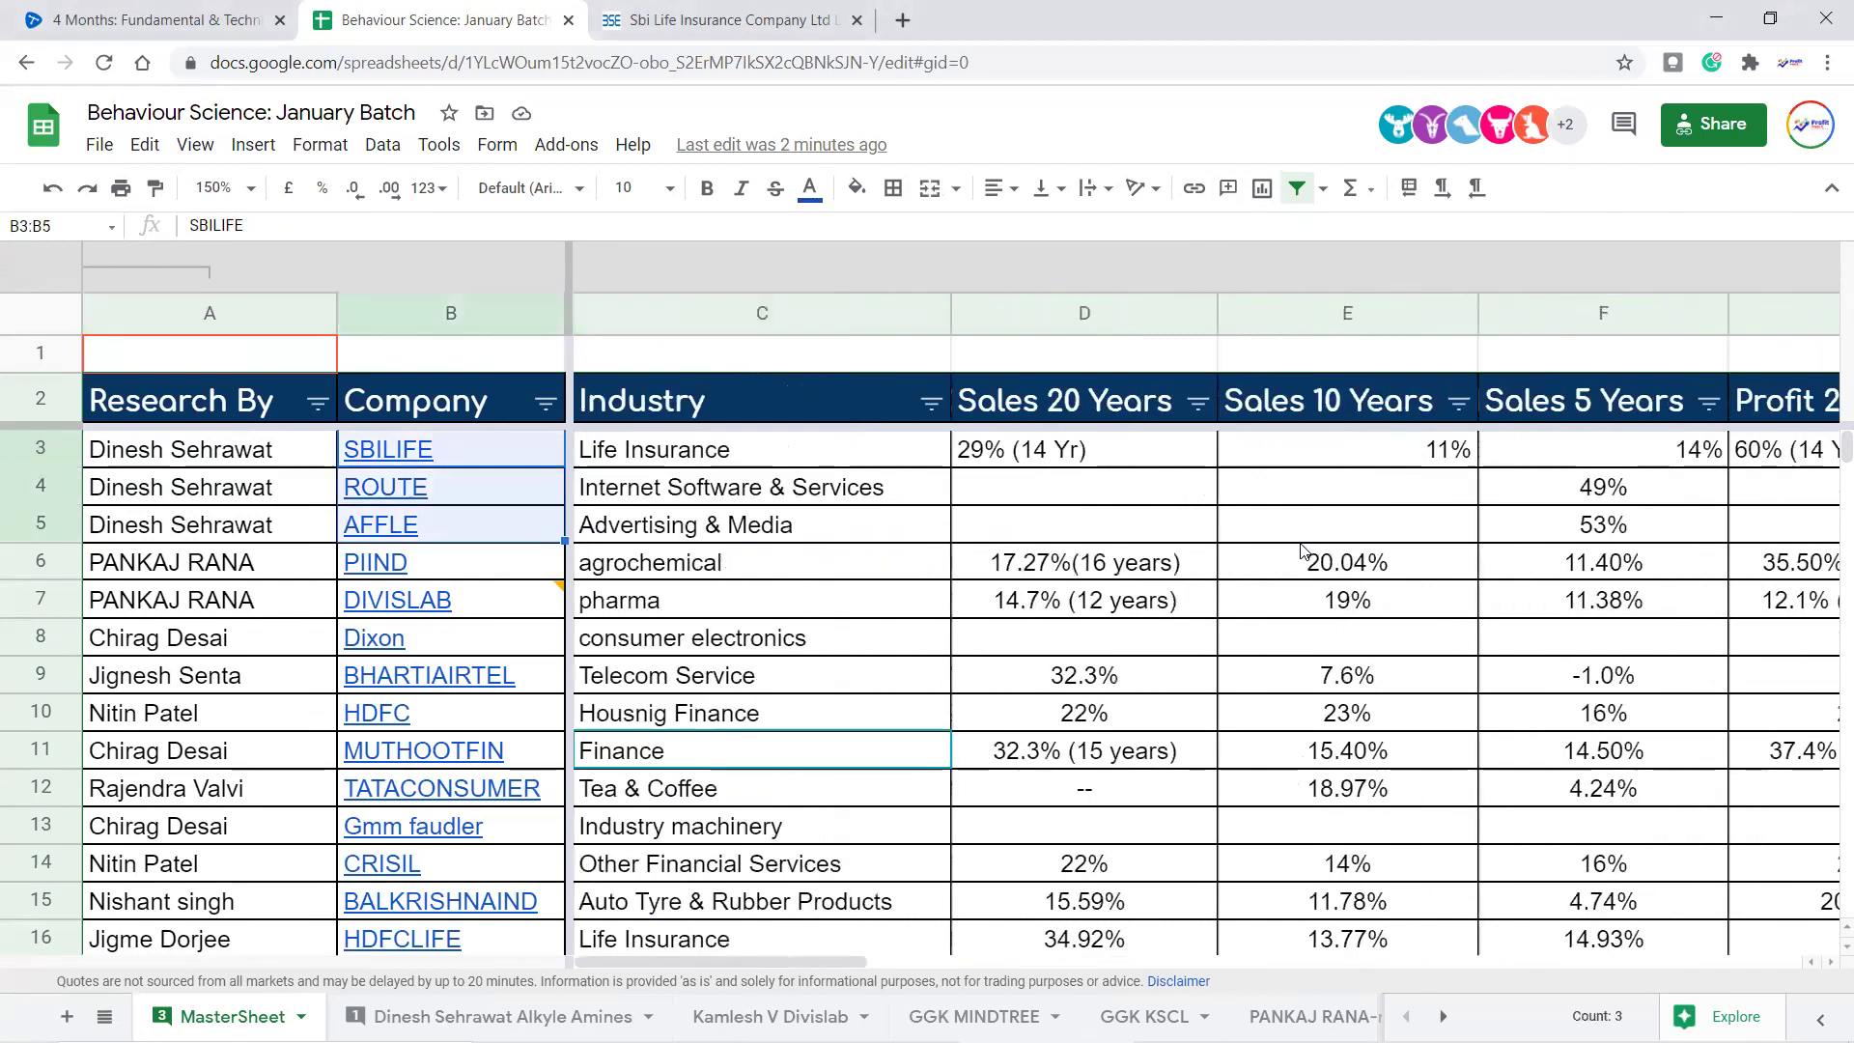
Select the 9MSales figures of SBILIFE, ROUTE and AFFLE in P3:P5
{"action": "key", "text": "Right"}
{"action": "key", "text": "Right"}
{"action": "key", "text": "Right"}
{"action": "key", "text": "Right"}
{"action": "key", "text": "Right"}
{"action": "key", "text": "Right"}
{"action": "key", "text": "Right"}
{"action": "key", "text": "Right"}
{"action": "key", "text": "Right"}
{"action": "key", "text": "Right"}
{"action": "key", "text": "Right"}
{"action": "key", "text": "Right"}
{"action": "key", "text": "Right"}
{"action": "key", "text": "Right"}
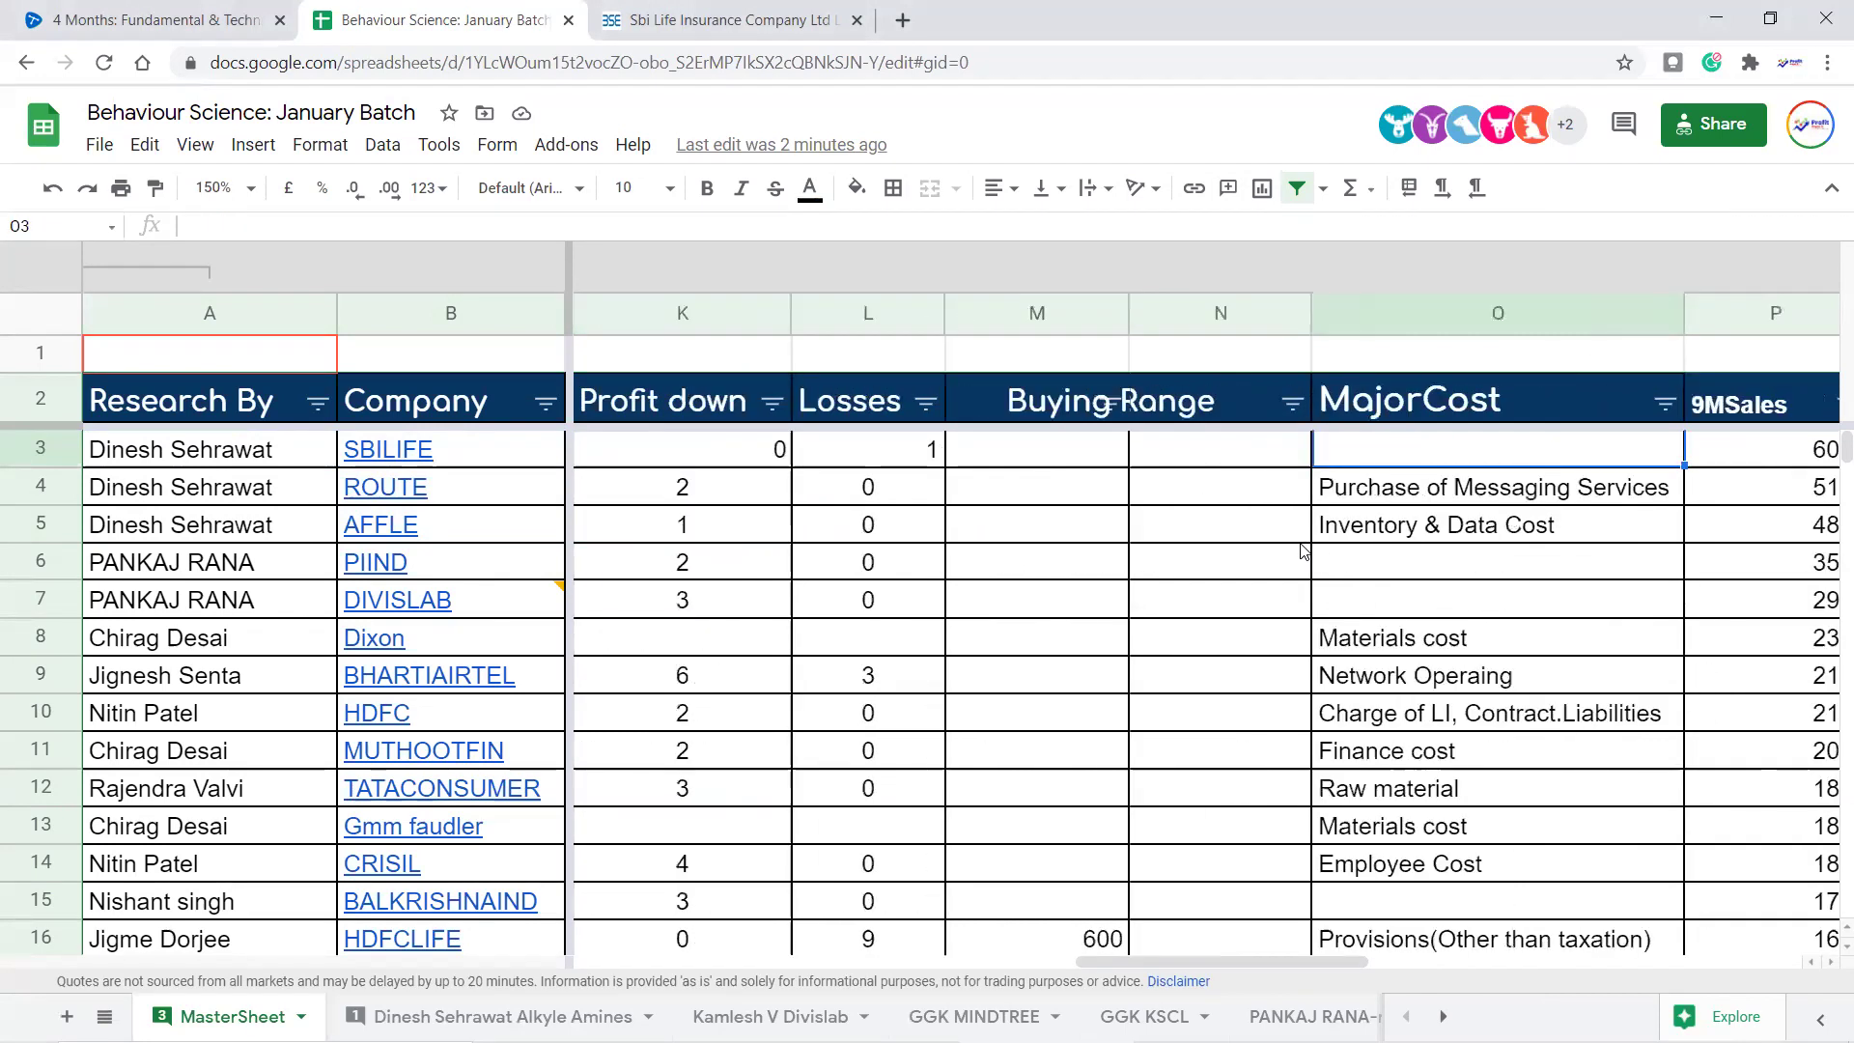
{"action": "key", "text": "shift+Down"}
{"action": "key", "text": "shift+Down"}
{"action": "key", "text": "Left"}
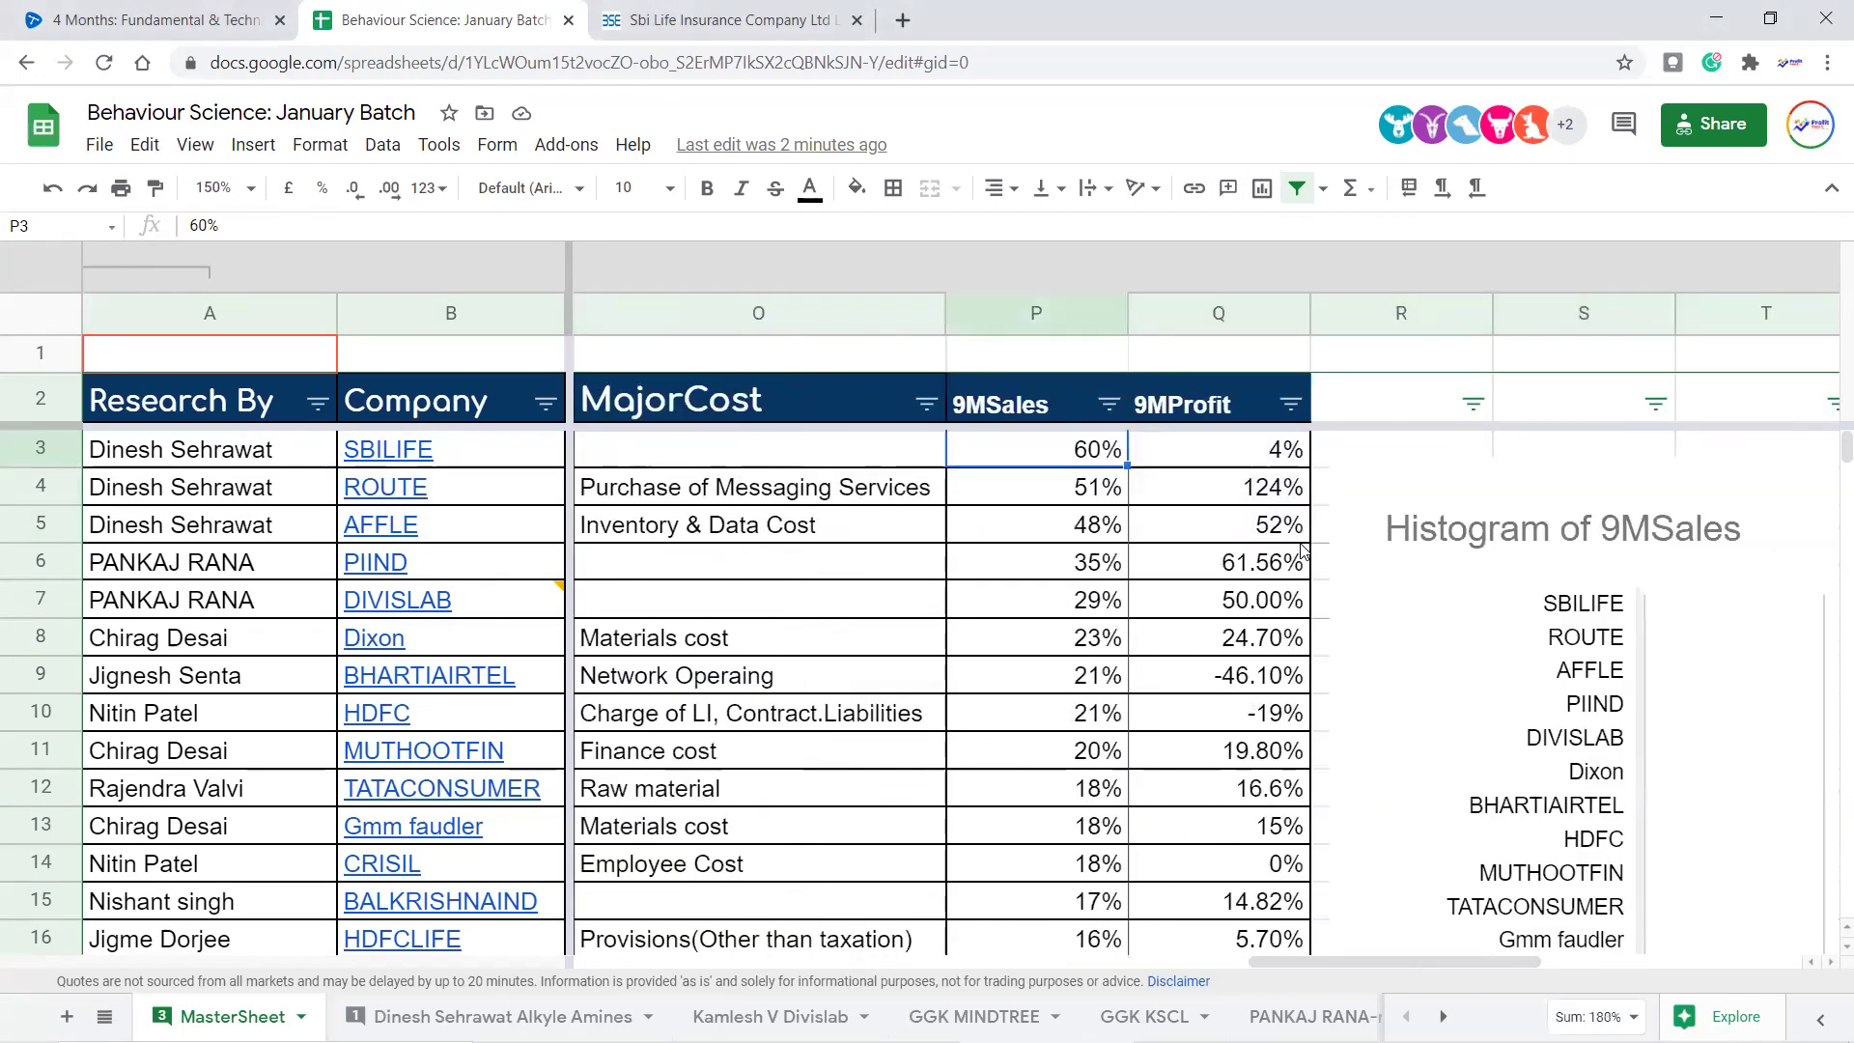
{"action": "key", "text": "shift+Down"}
{"action": "key", "text": "shift+Down"}
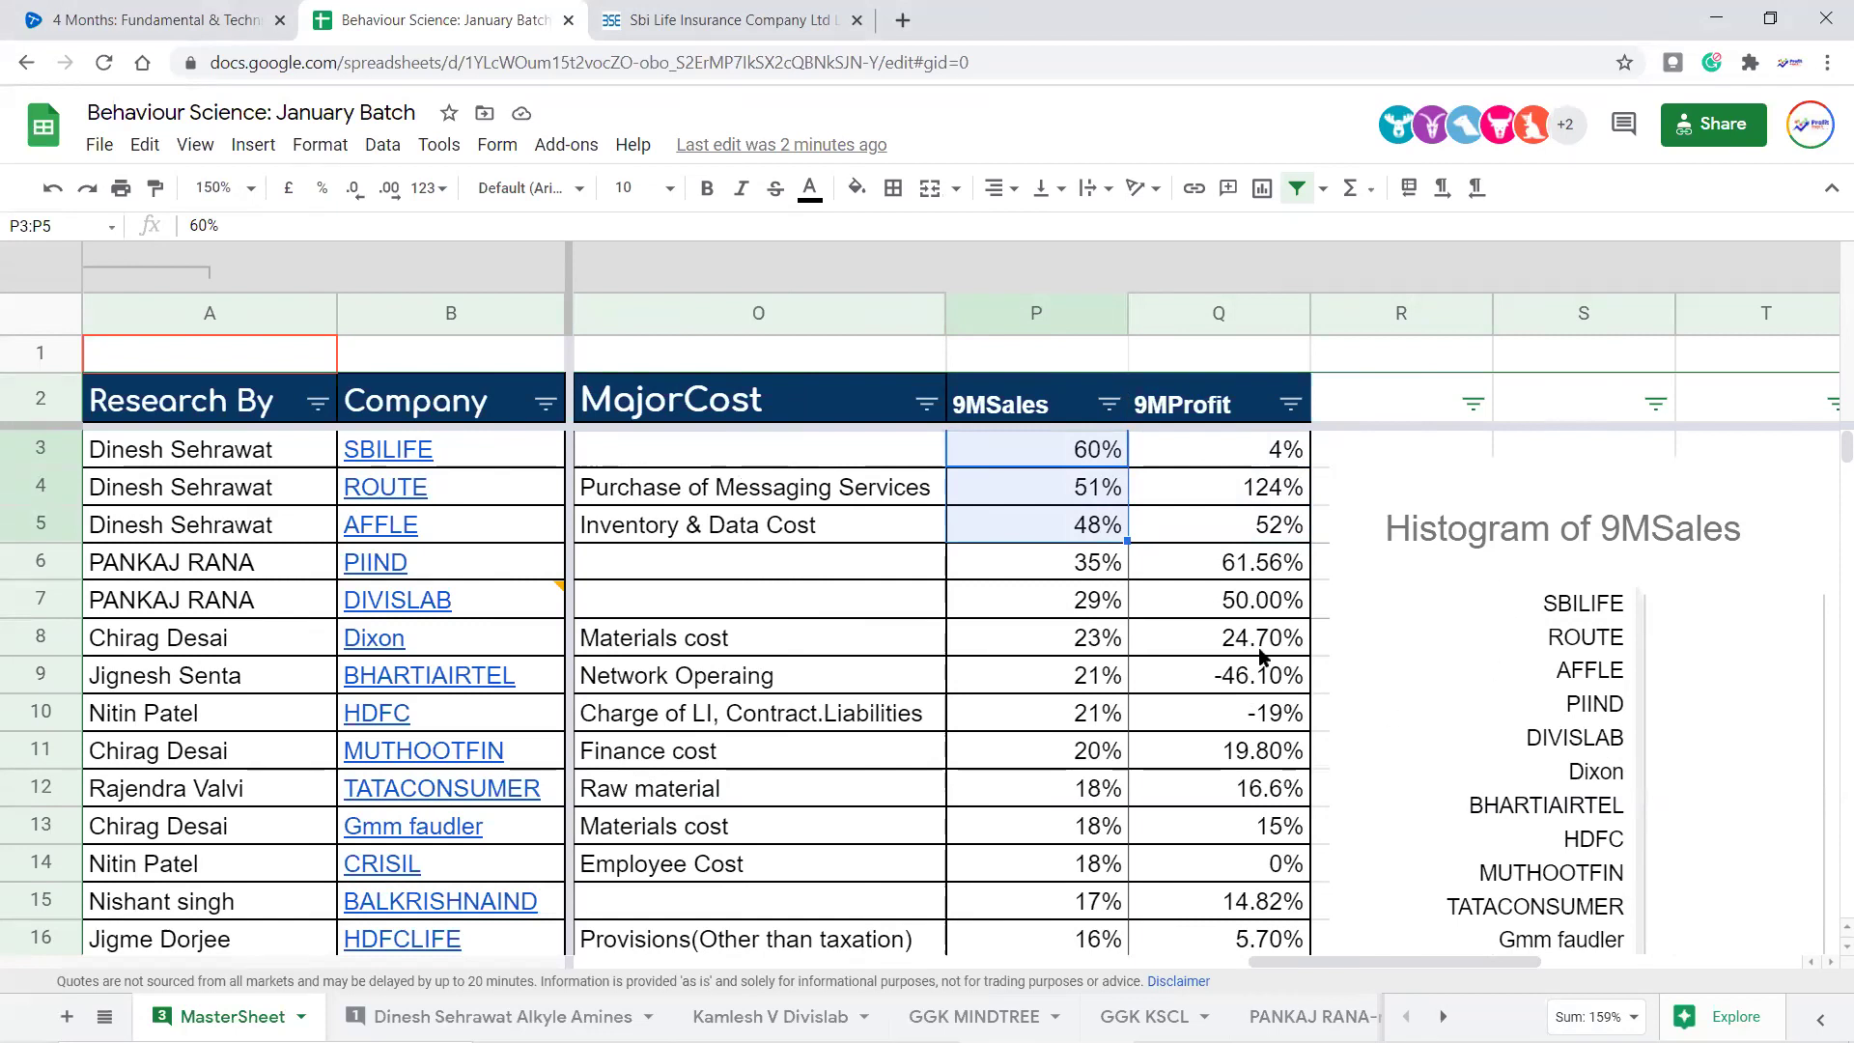
Compare SBILIFE's 9MSales in P3 with HDFCLIFE's 9MSales in P16
{"action": "left_click", "coordinate": [396, 458]}
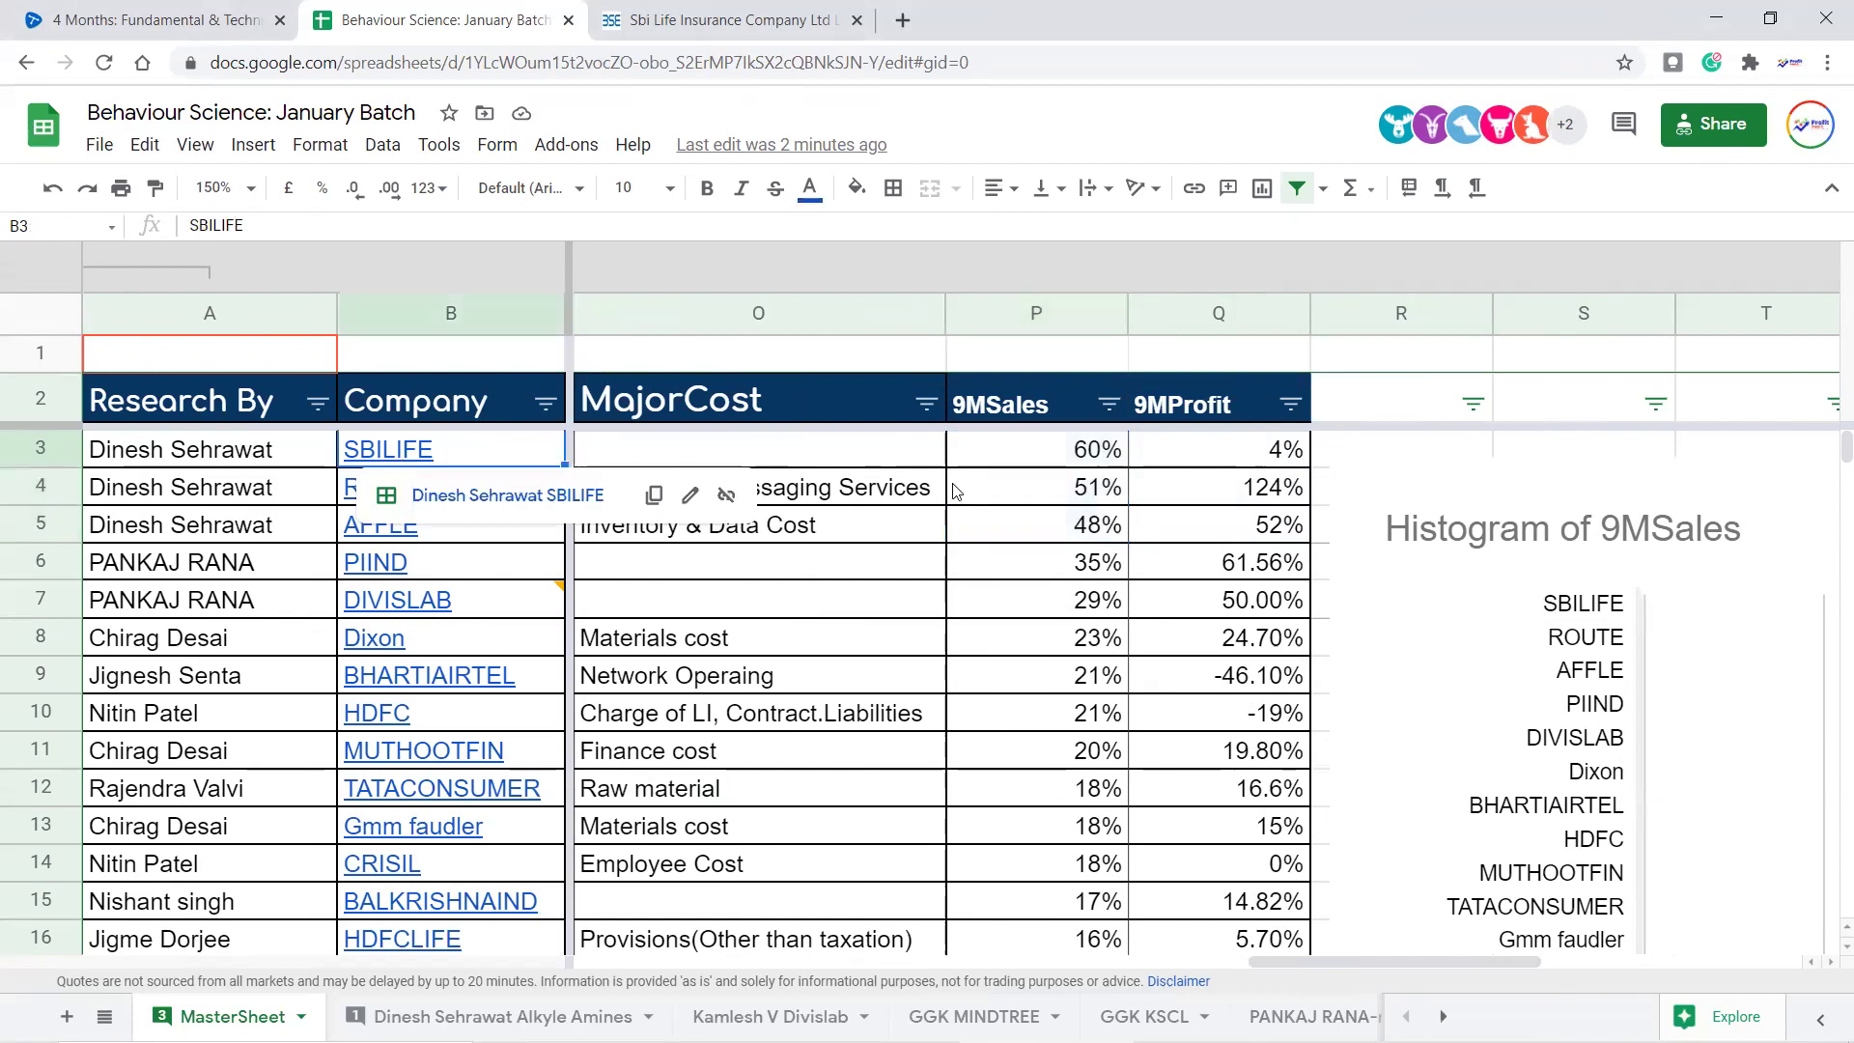
{"action": "left_click", "coordinate": [1067, 462]}
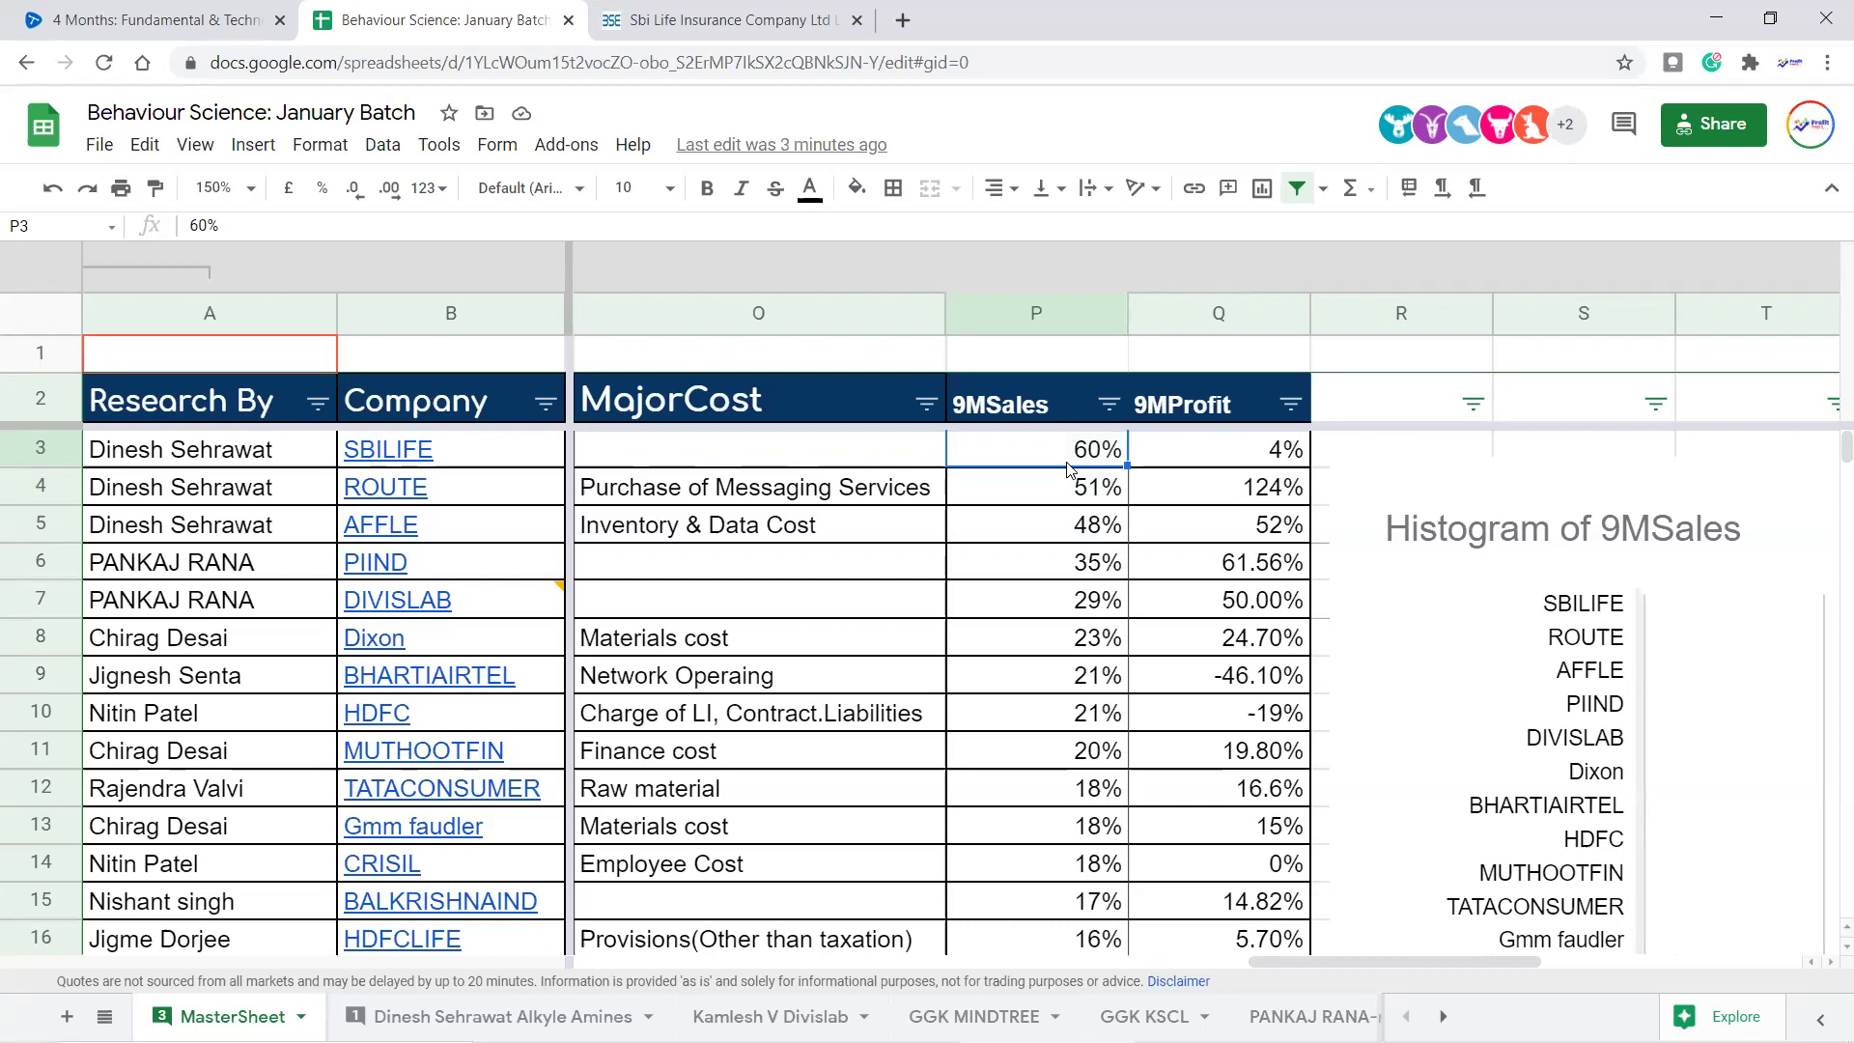
{"action": "scroll", "coordinate": [1033, 554], "scroll_direction": "down", "scroll_amount": 3}
{"action": "scroll", "coordinate": [1034, 554], "scroll_direction": "up", "scroll_amount": 3}
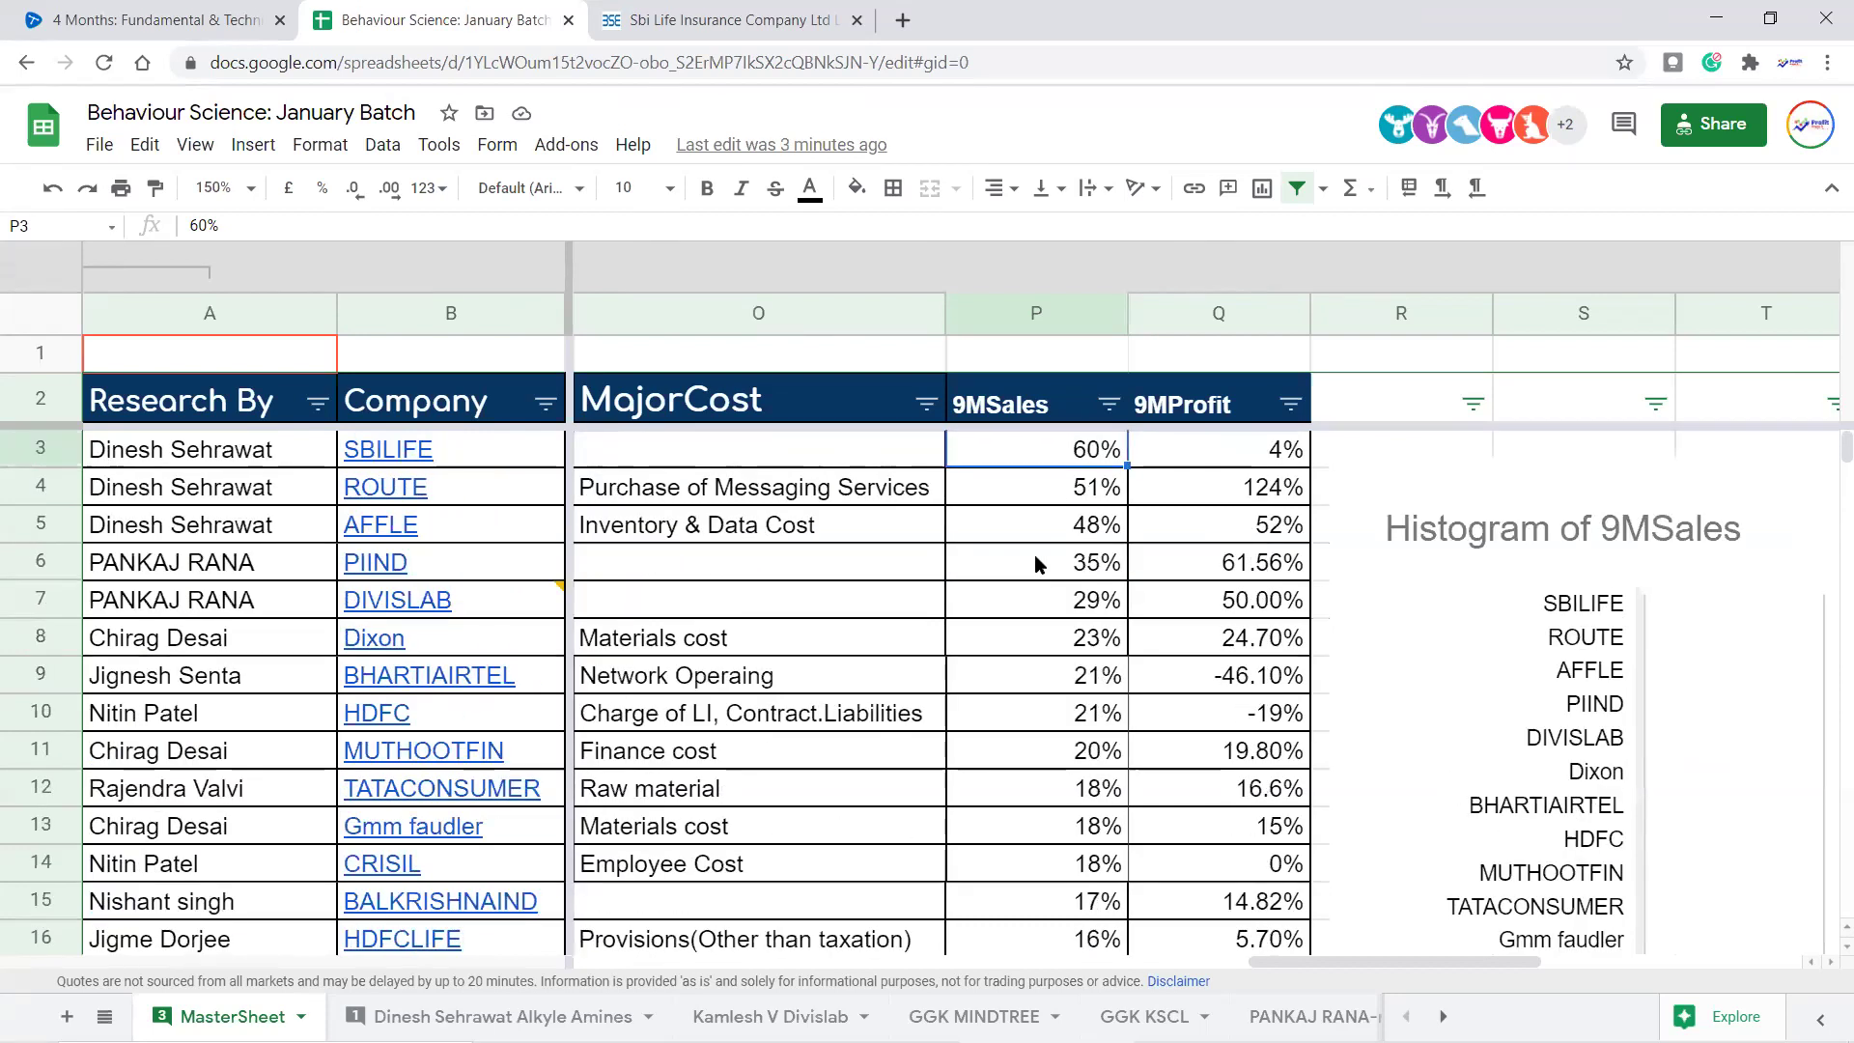
{"action": "left_click", "coordinate": [1089, 942]}
{"action": "left_click", "coordinate": [1094, 456]}
{"action": "left_click", "coordinate": [1107, 941]}
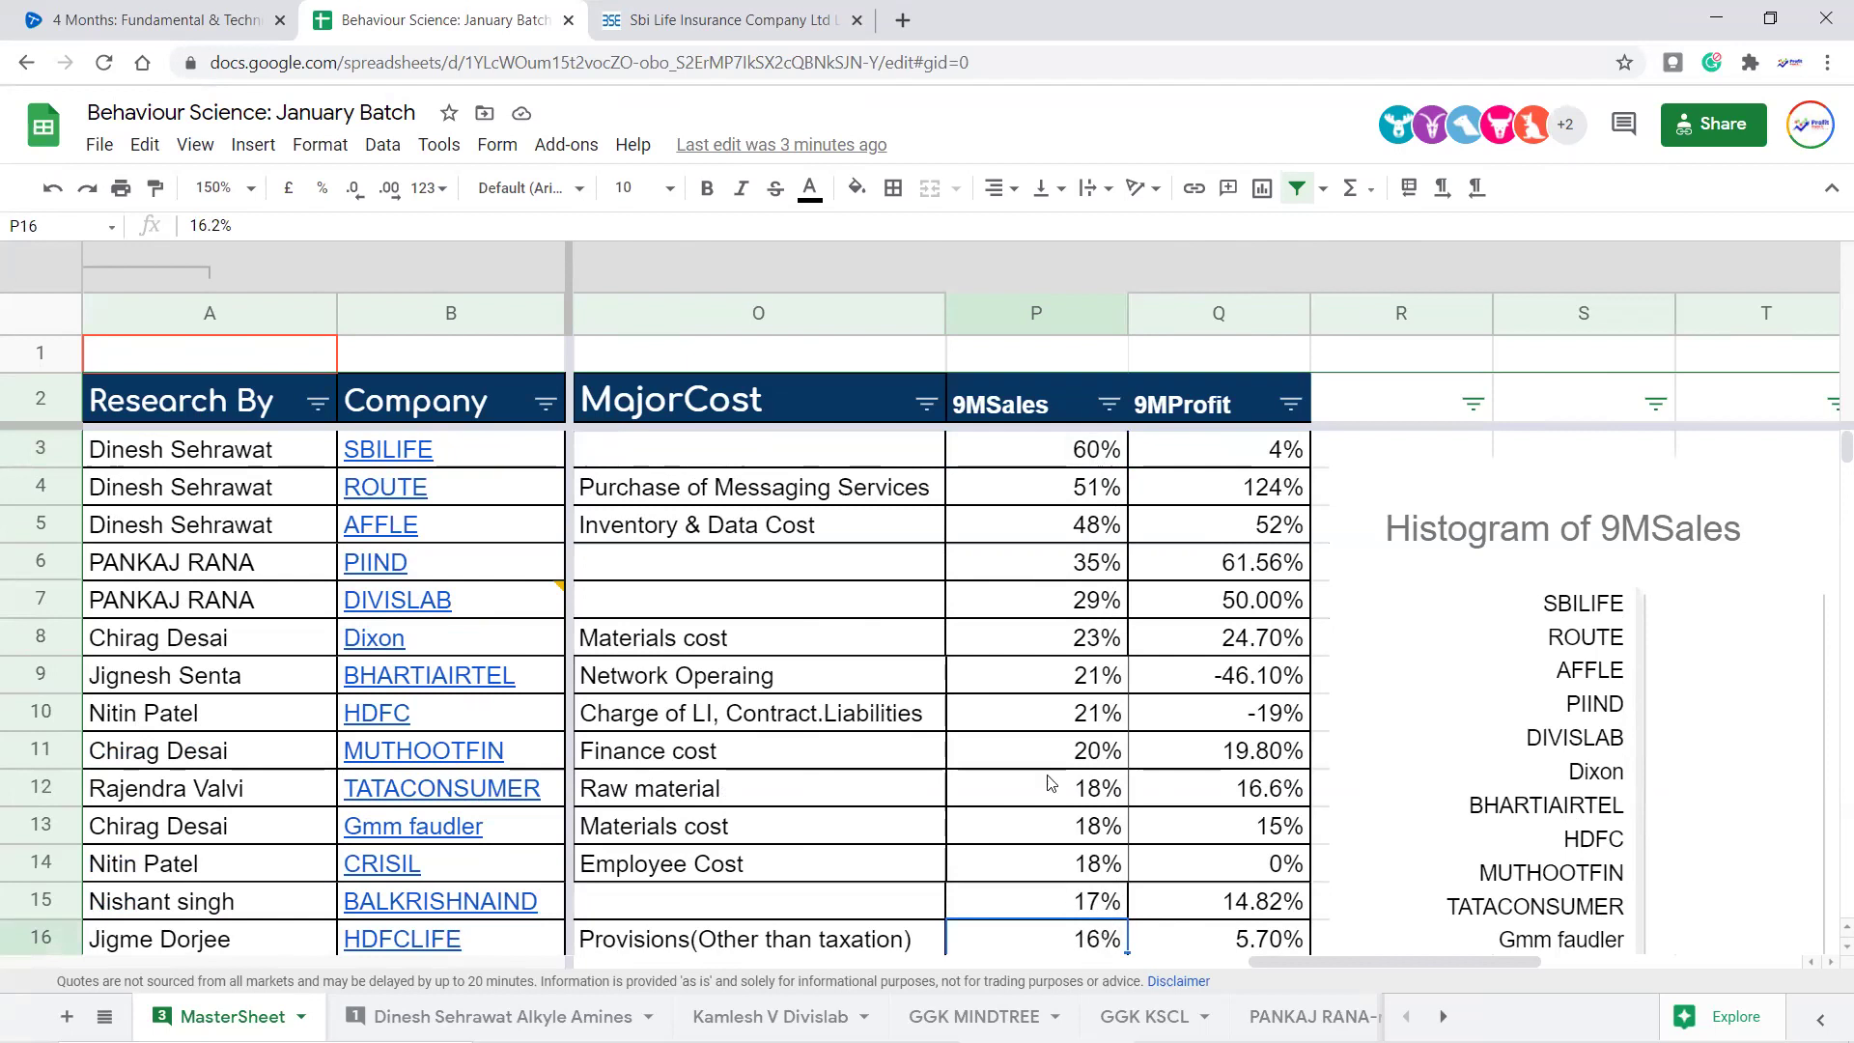
{"action": "left_click", "coordinate": [1086, 459]}
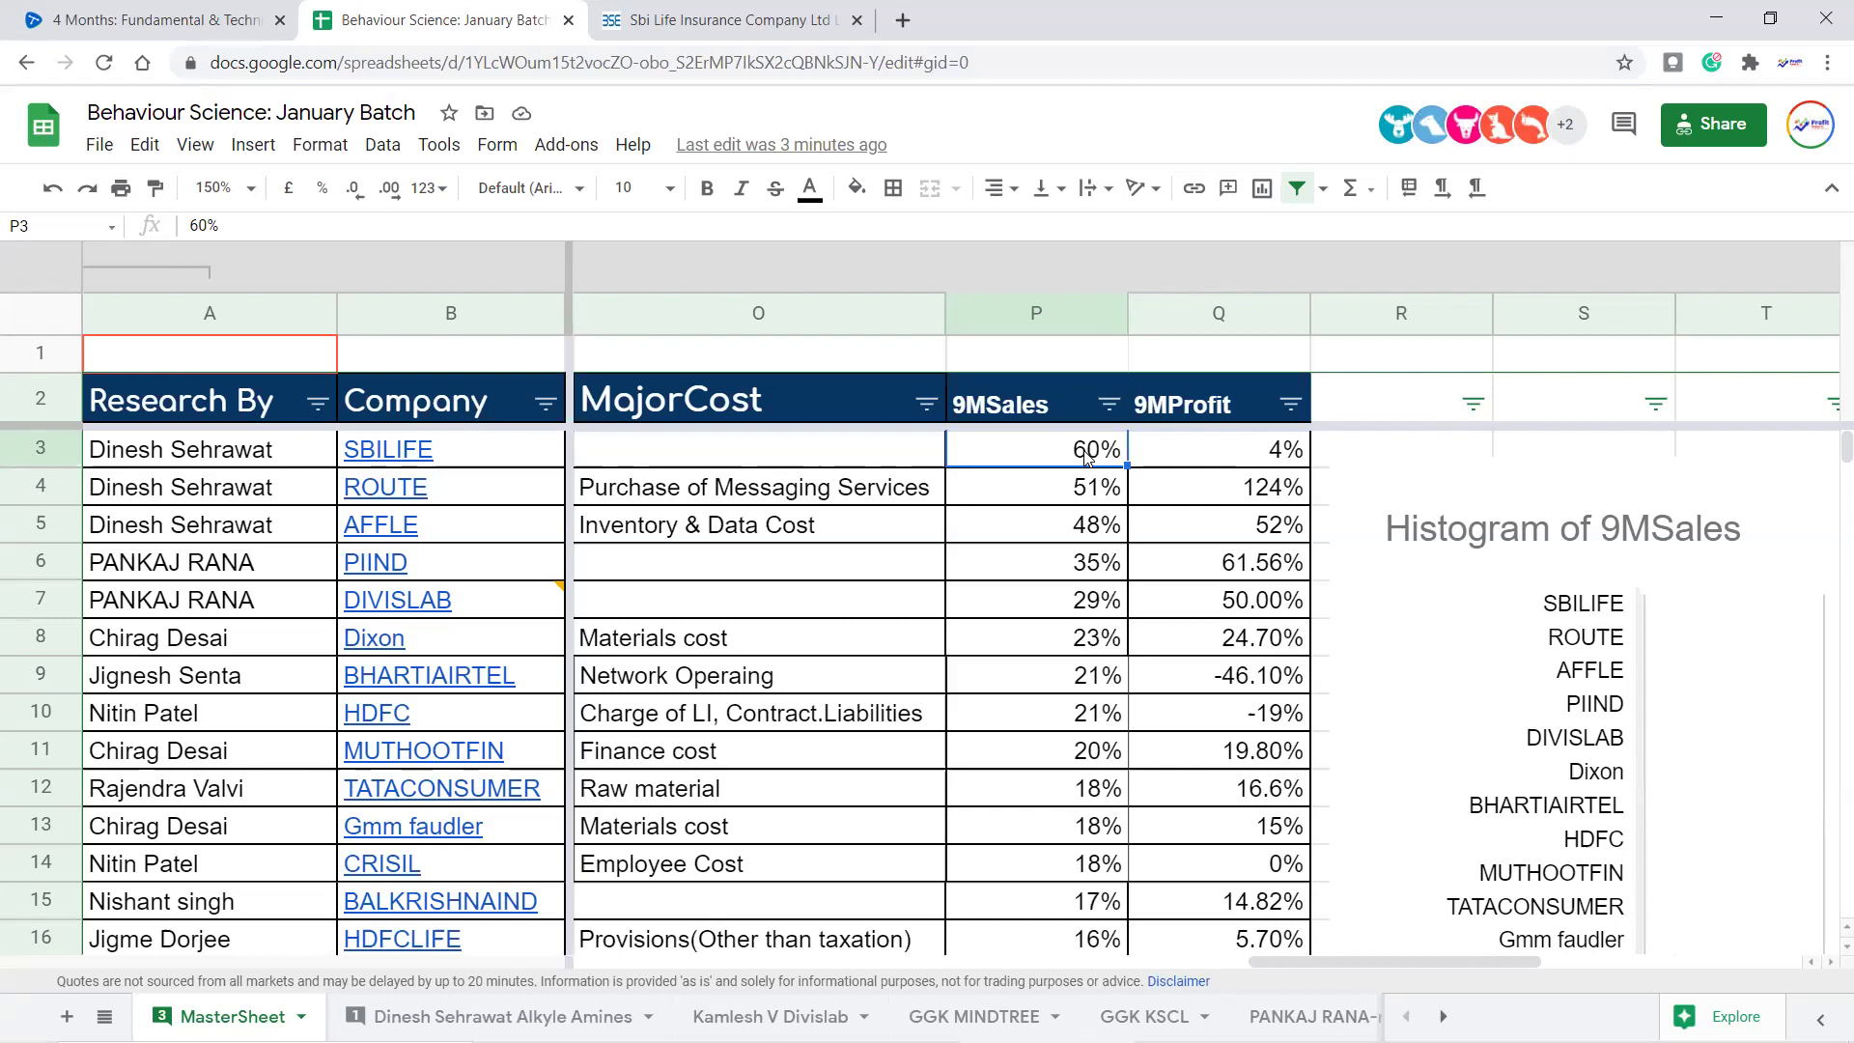
Open the sheet linked from SBILIFE in the Company column at its Actual Growth and Actual Data tables
{"action": "mouse_move", "coordinate": [391, 451]}
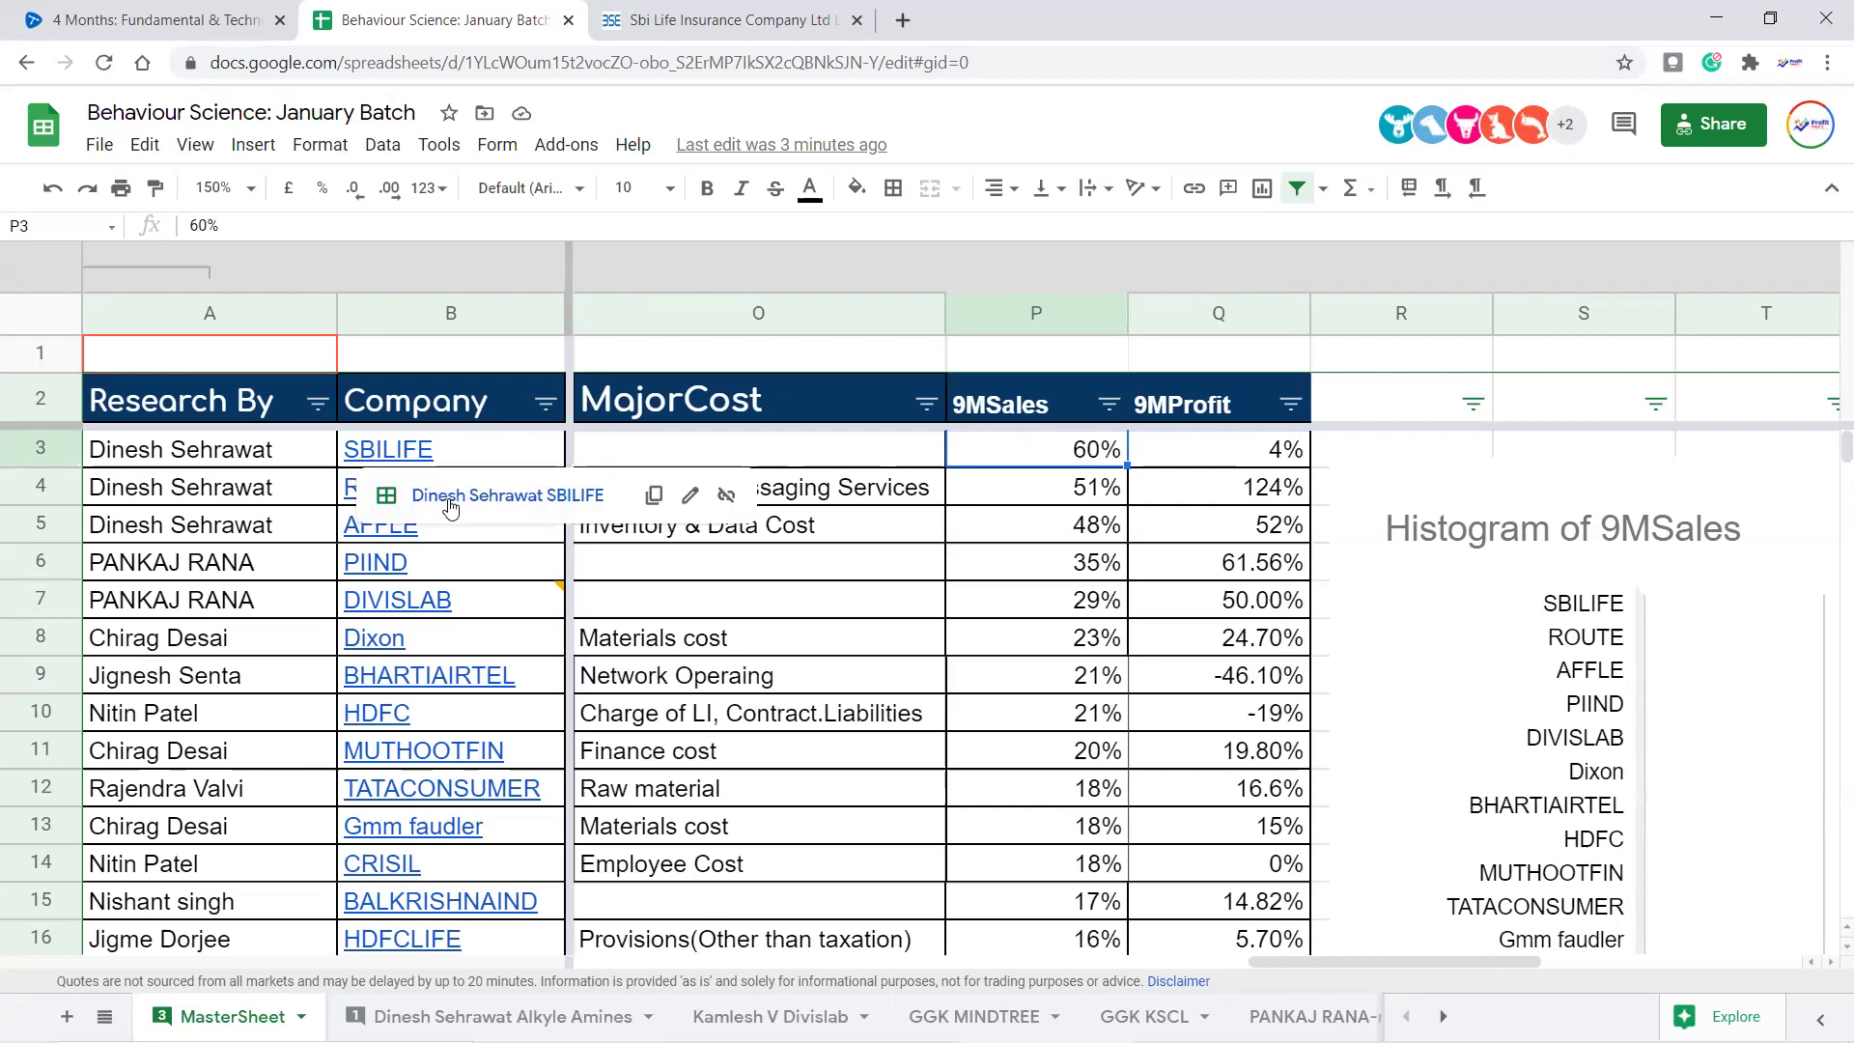
{"action": "left_click", "coordinate": [450, 496]}
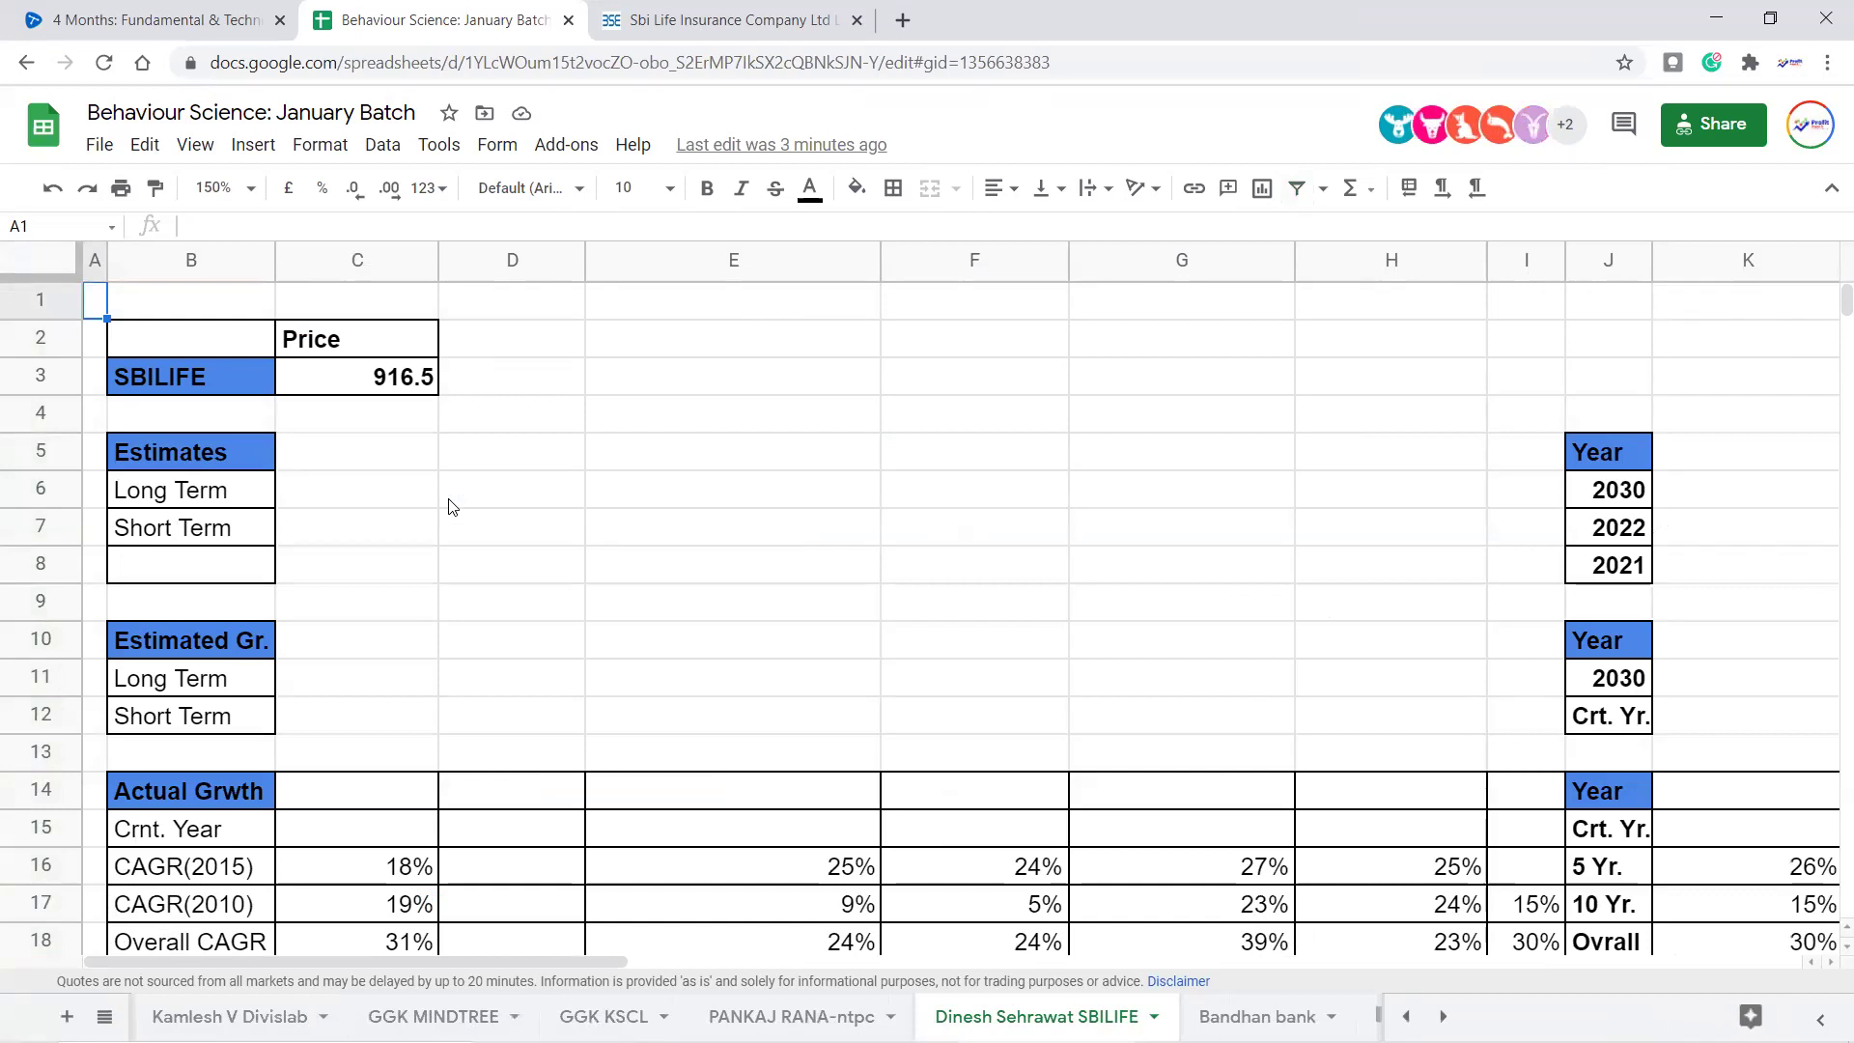
{"action": "scroll", "coordinate": [818, 695], "scroll_direction": "down", "scroll_amount": 5}
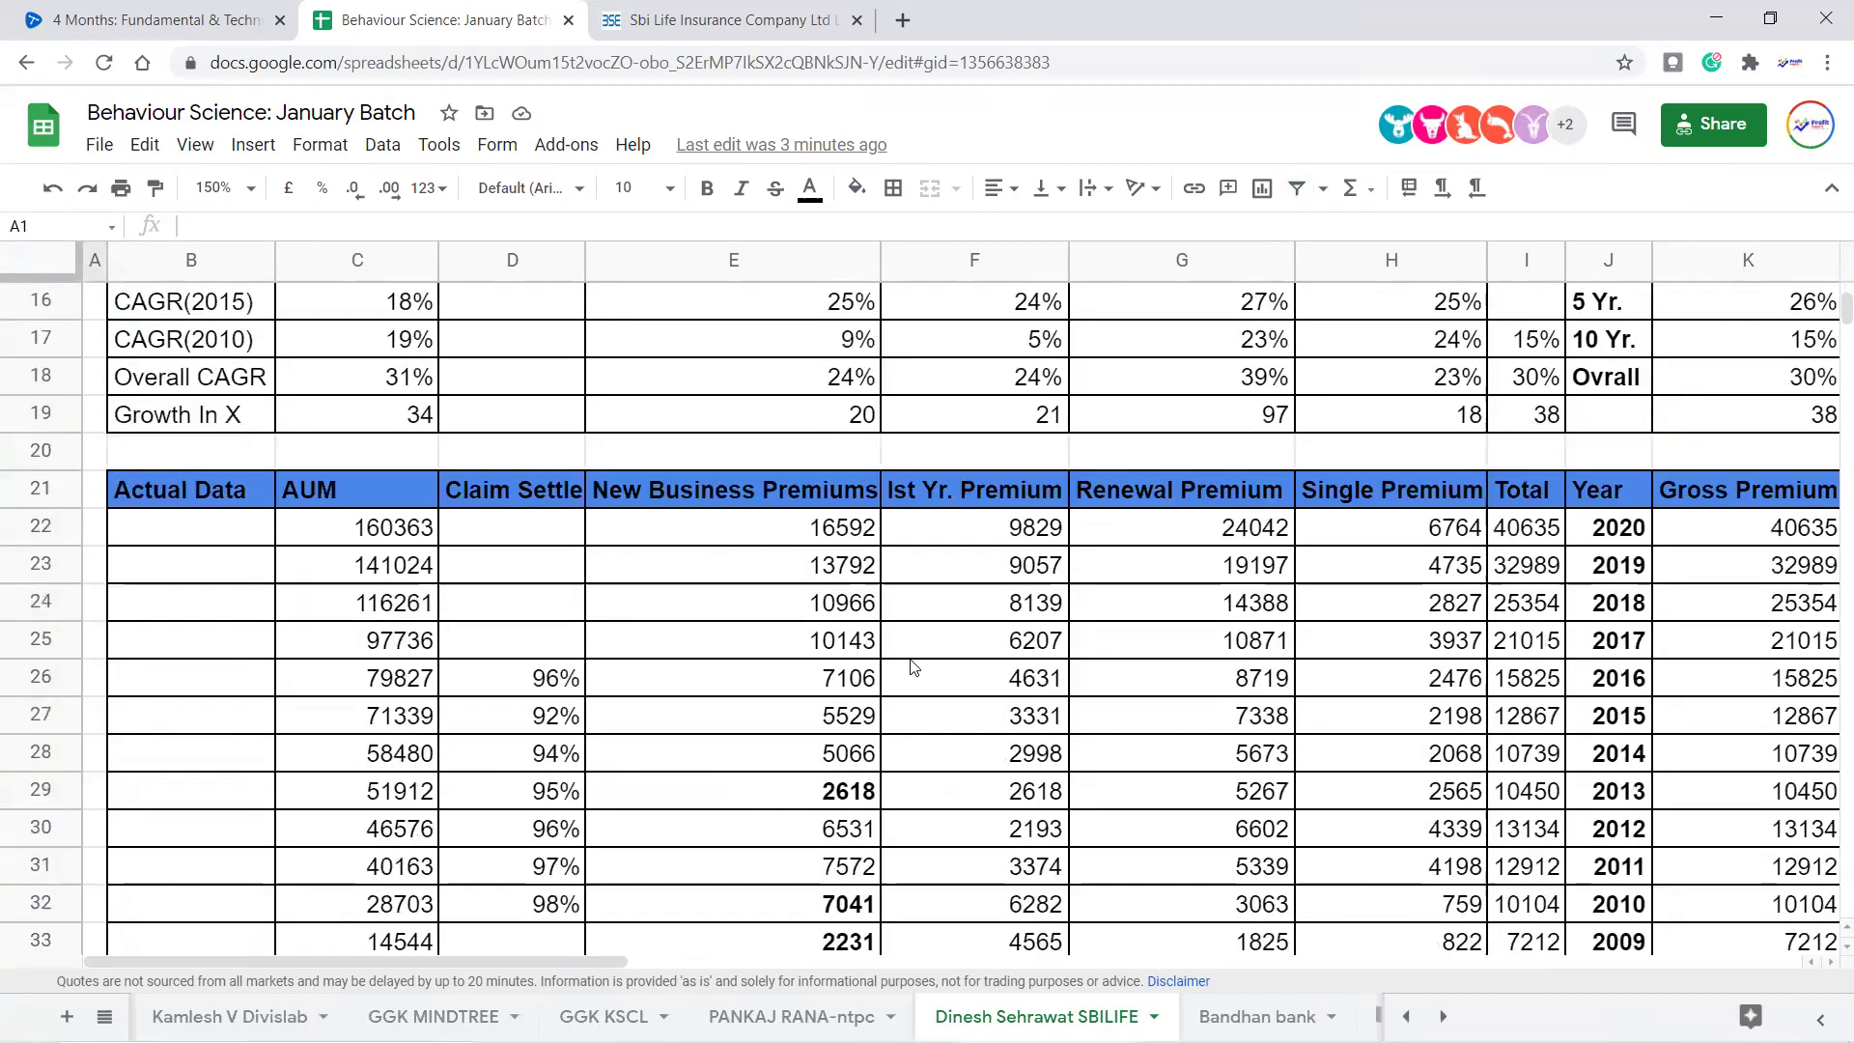
{"action": "scroll", "coordinate": [970, 650], "scroll_direction": "up", "scroll_amount": 1}
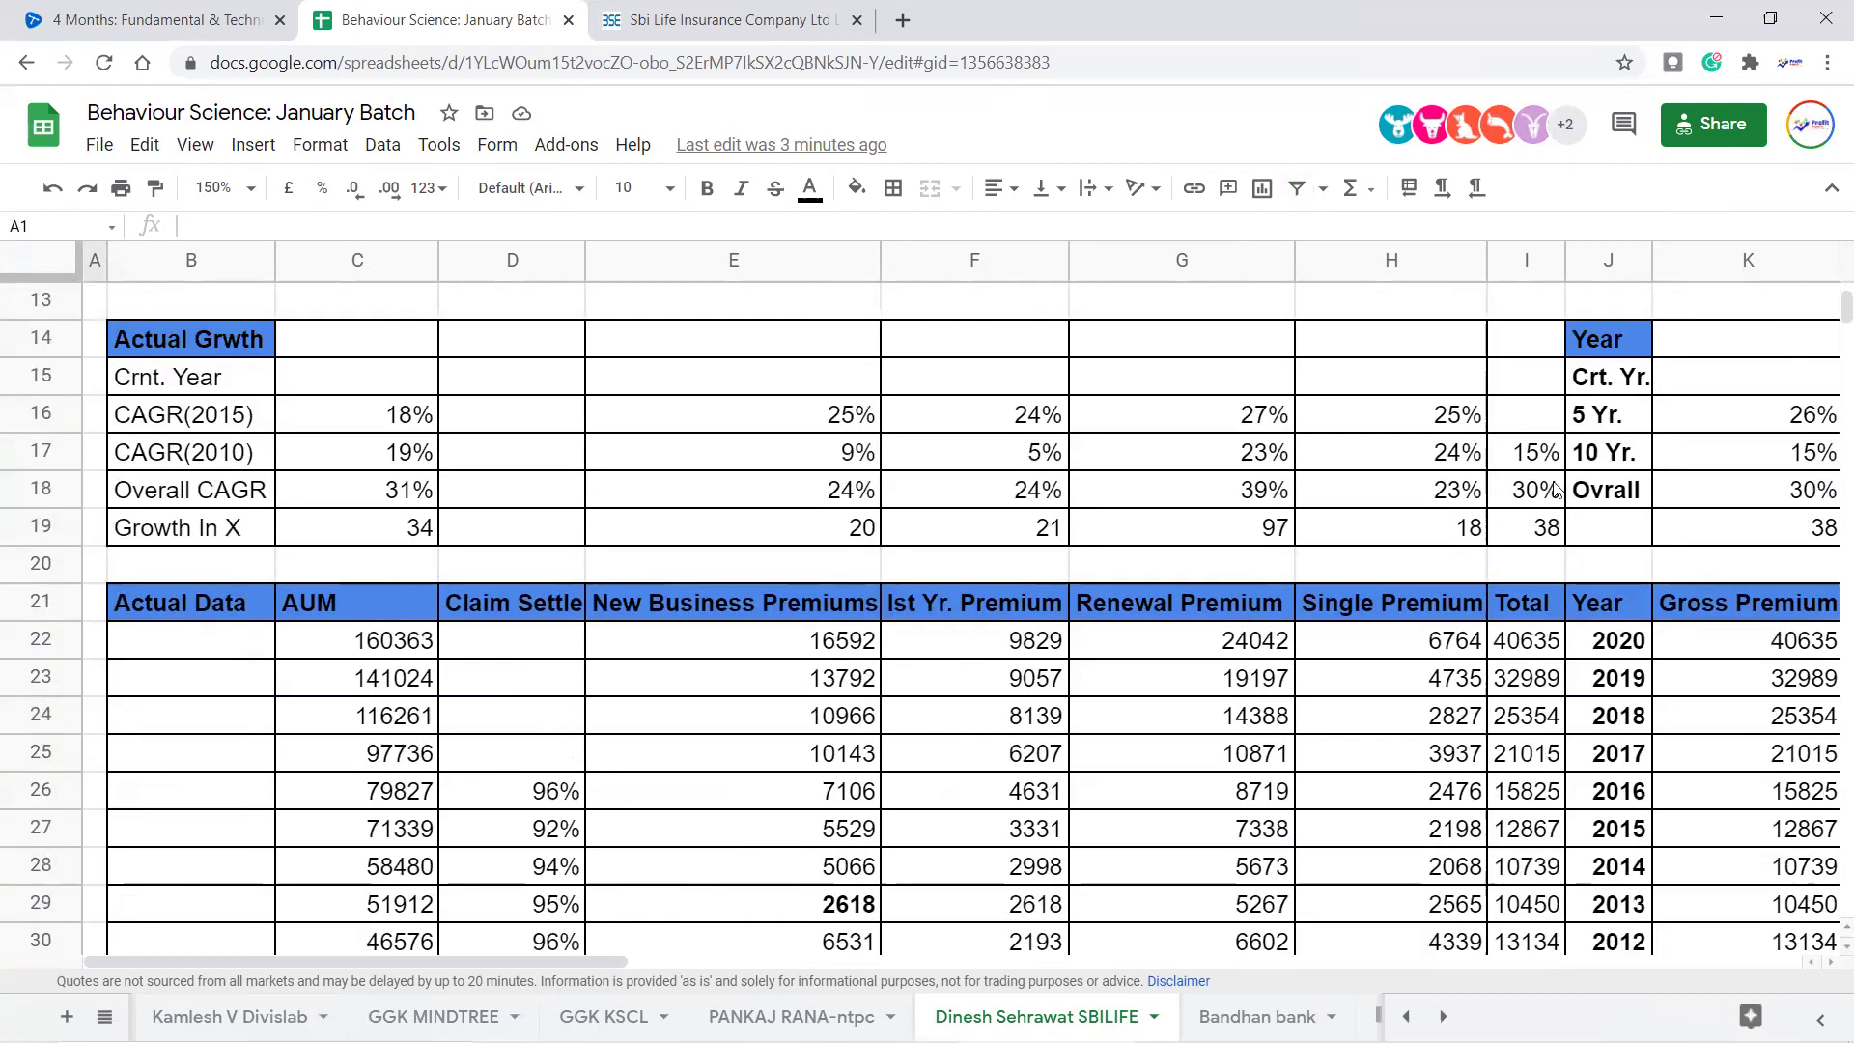
Examine SBILIFE's five-year growth row from Single Premium in H16 across to NPM in S16
{"action": "left_click", "coordinate": [1408, 436]}
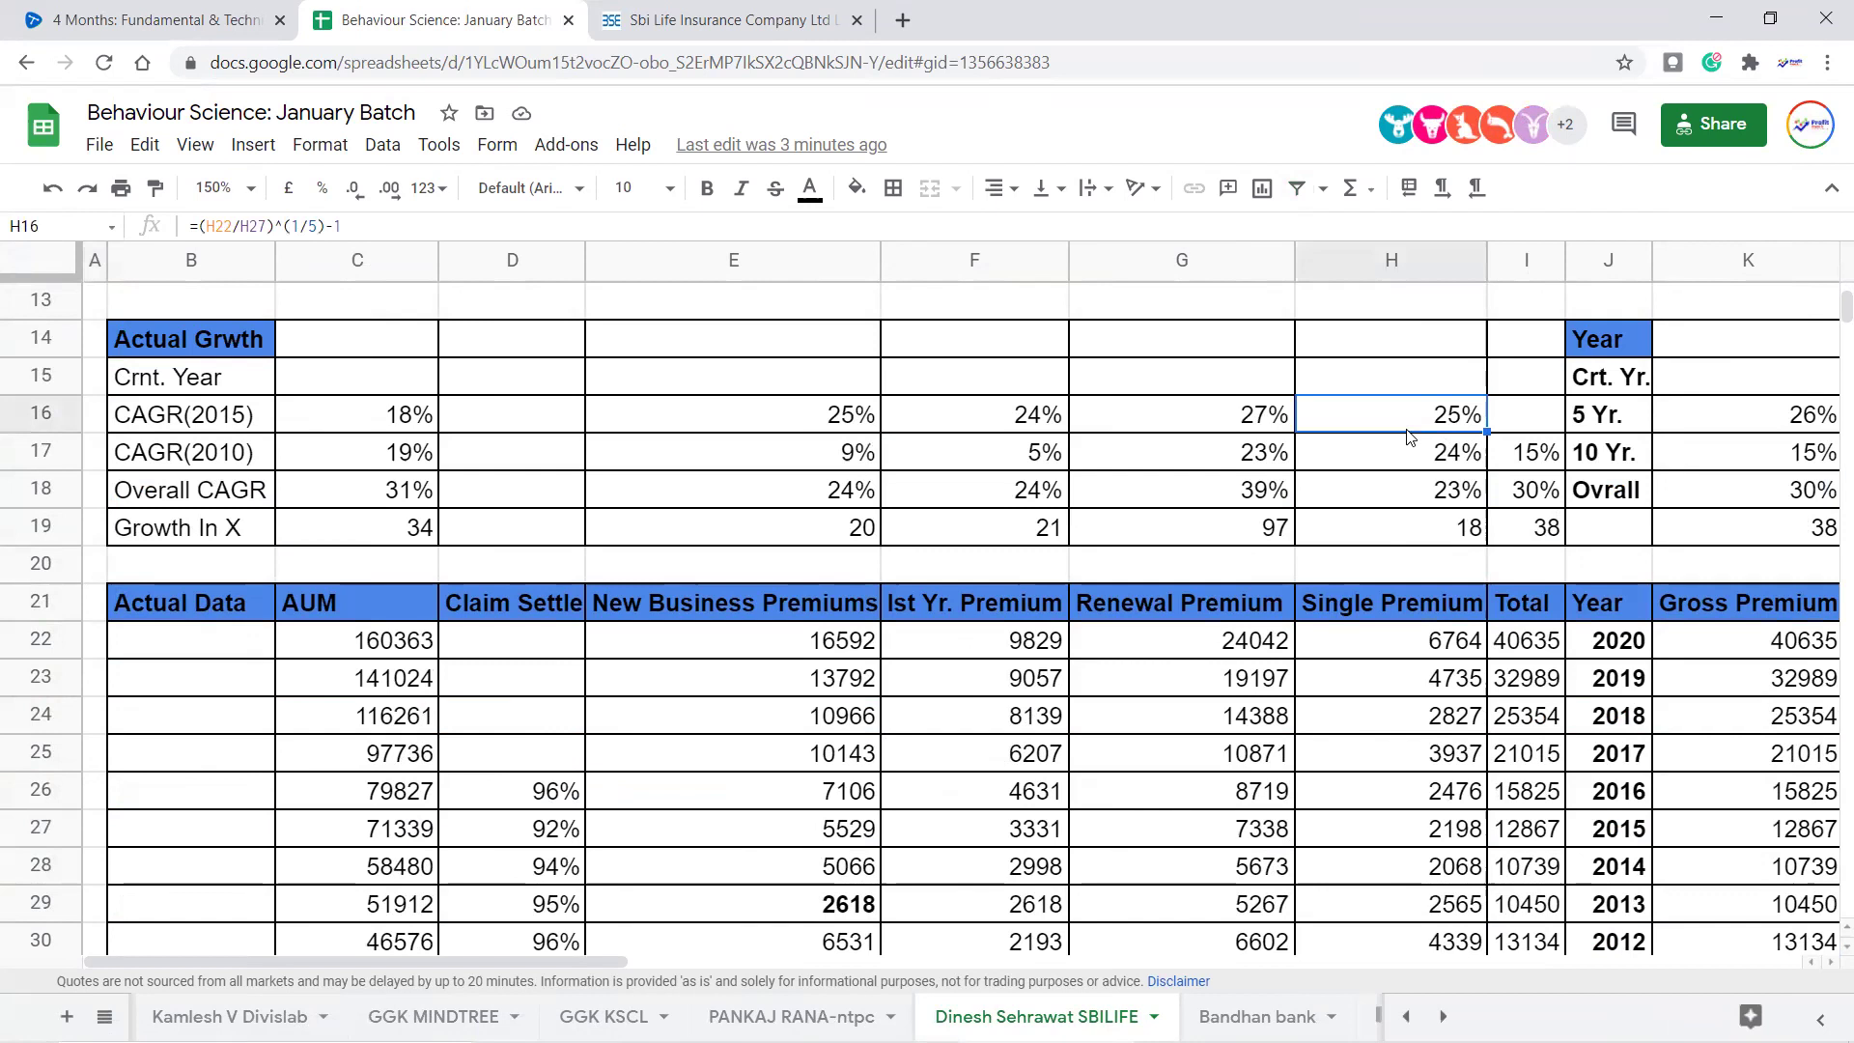
{"action": "key", "text": "Right"}
{"action": "key", "text": "Right"}
{"action": "key", "text": "Right"}
{"action": "key", "text": "Right"}
{"action": "key", "text": "Right"}
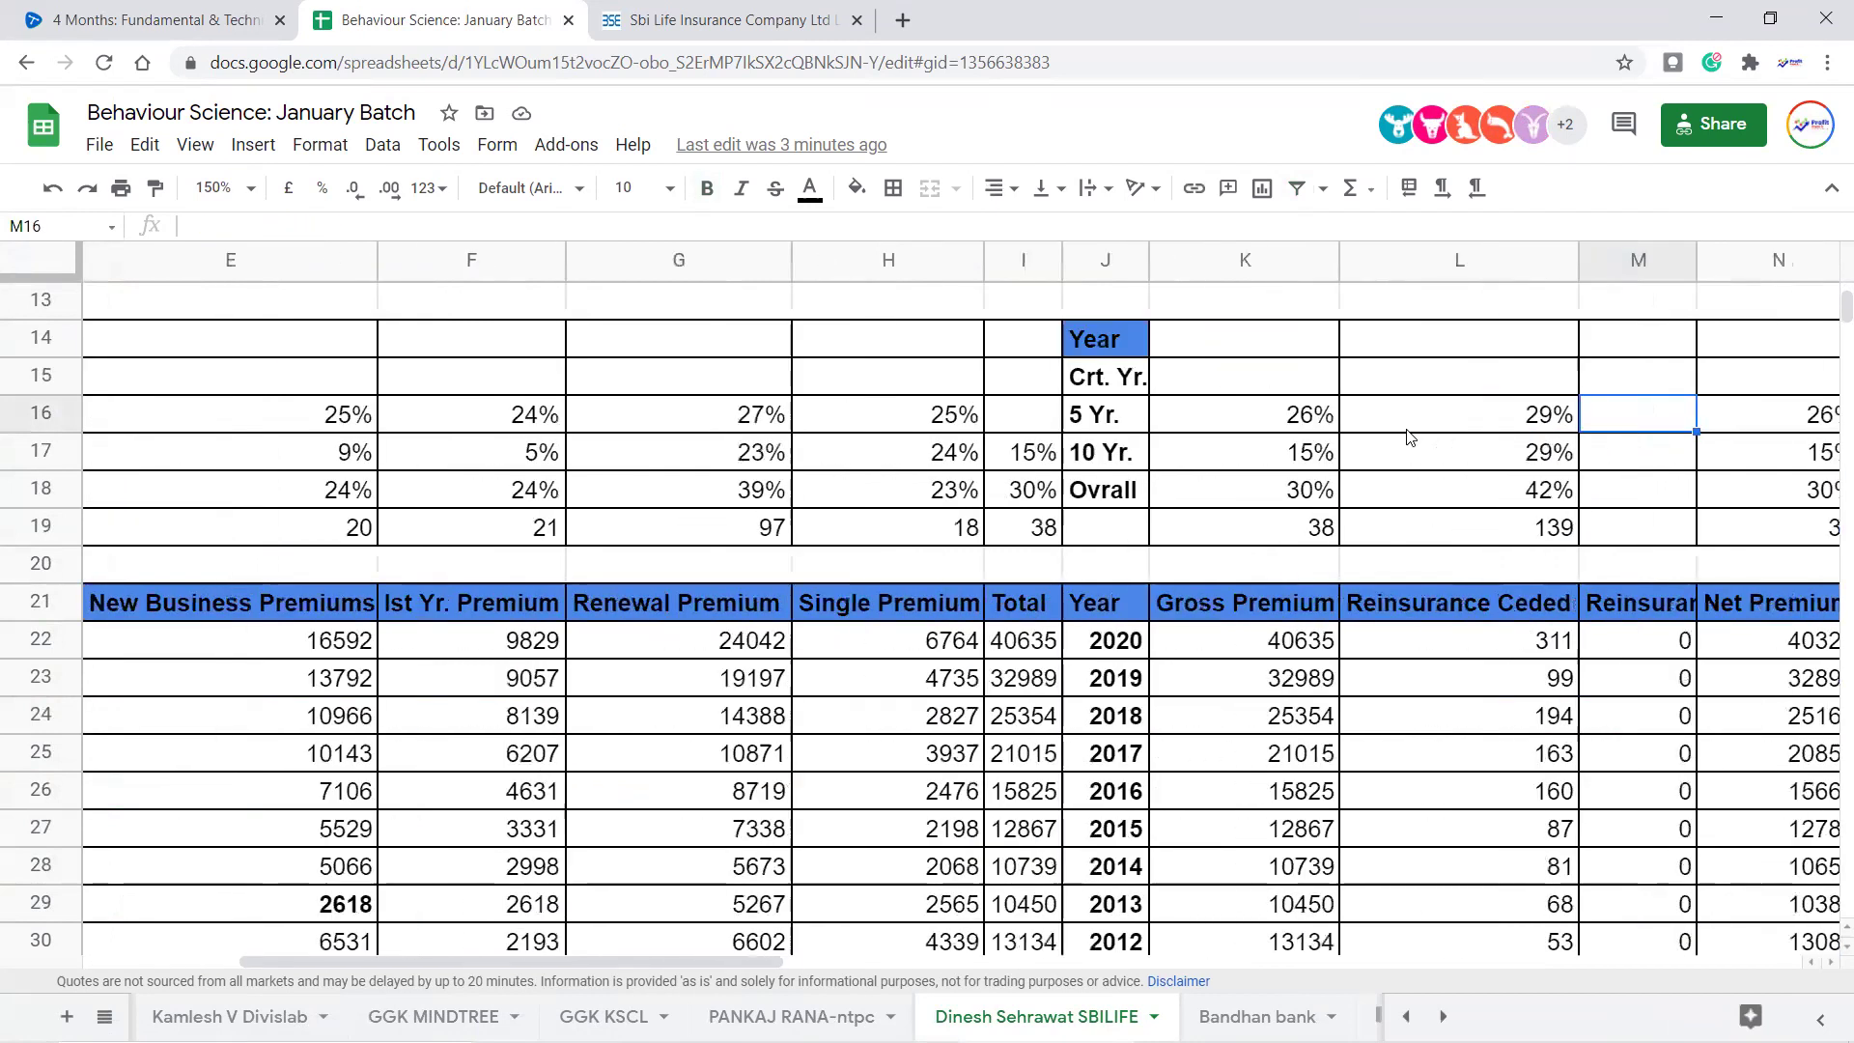
{"action": "key", "text": "Left"}
{"action": "key", "text": "Left"}
{"action": "scroll", "coordinate": [1408, 436], "scroll_direction": "up", "scroll_amount": 1}
{"action": "key", "text": "Right"}
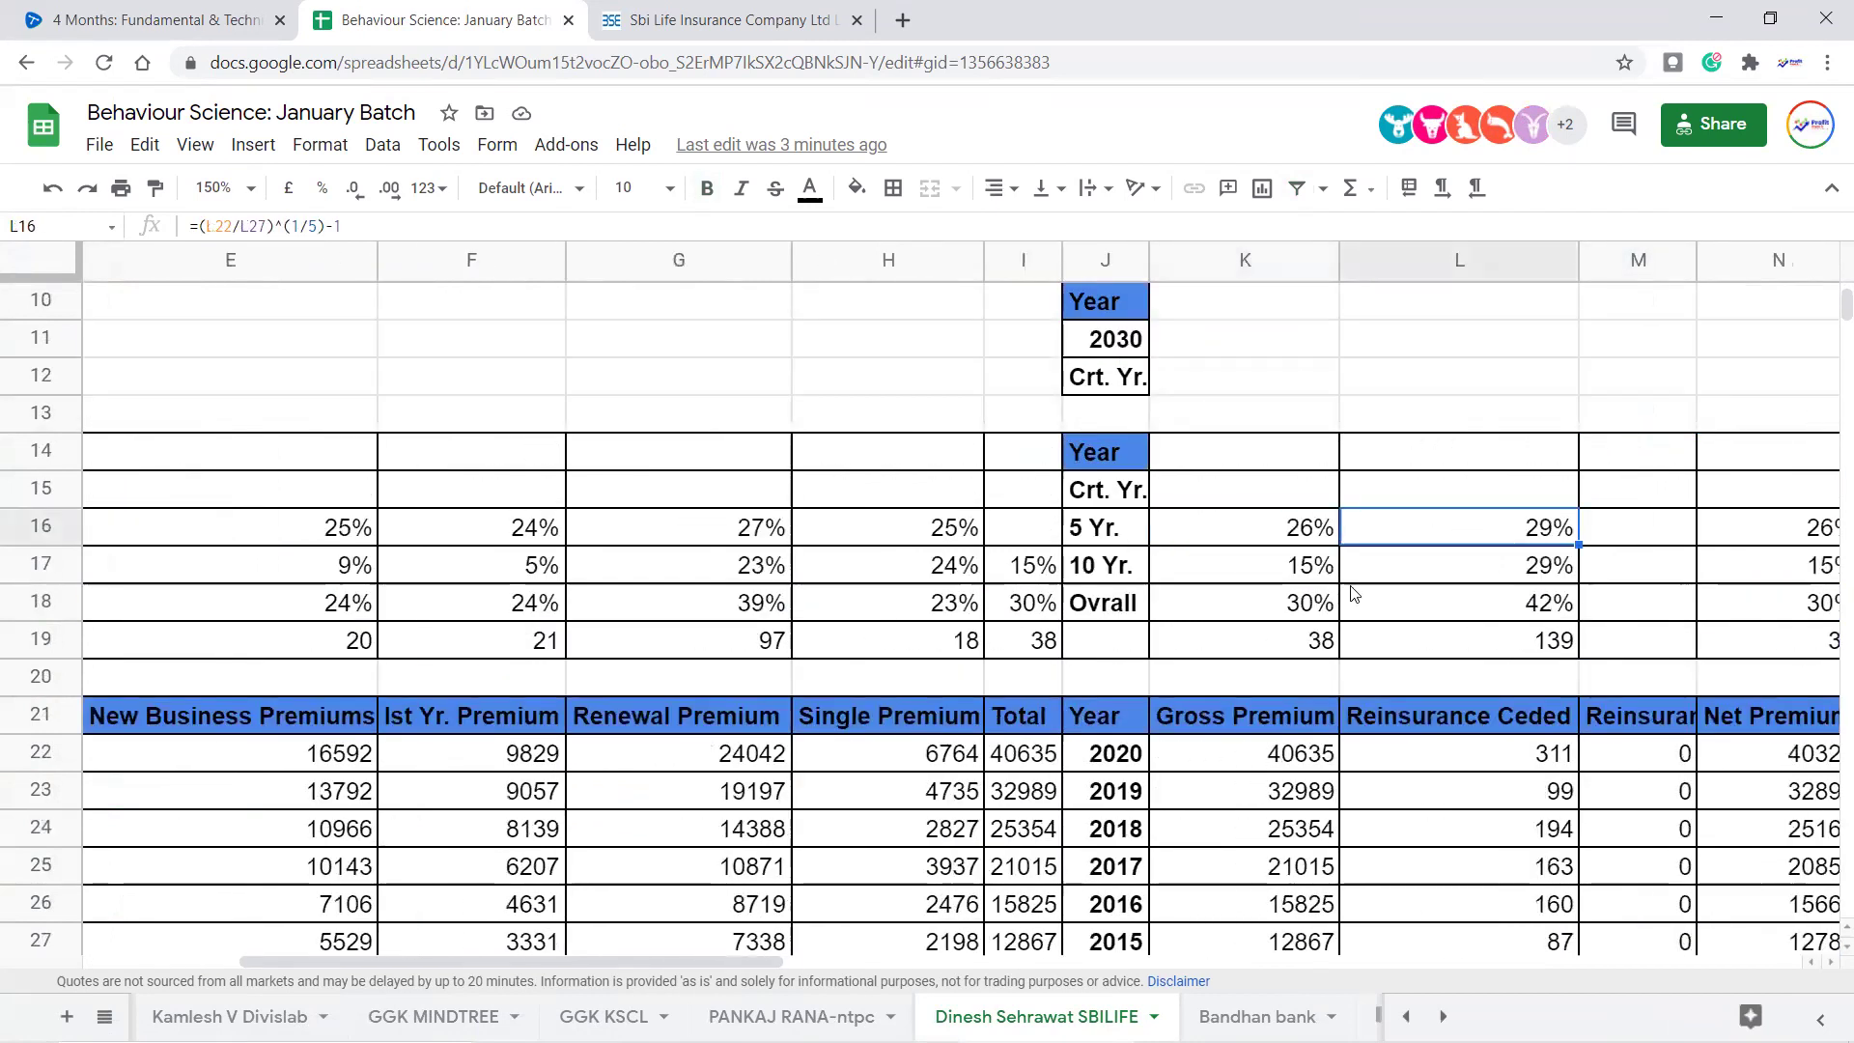
{"action": "key", "text": "Right"}
{"action": "key", "text": "Right"}
{"action": "key", "text": "Right"}
{"action": "key", "text": "Right"}
{"action": "key", "text": "Right"}
{"action": "key", "text": "Right"}
{"action": "key", "text": "Right"}
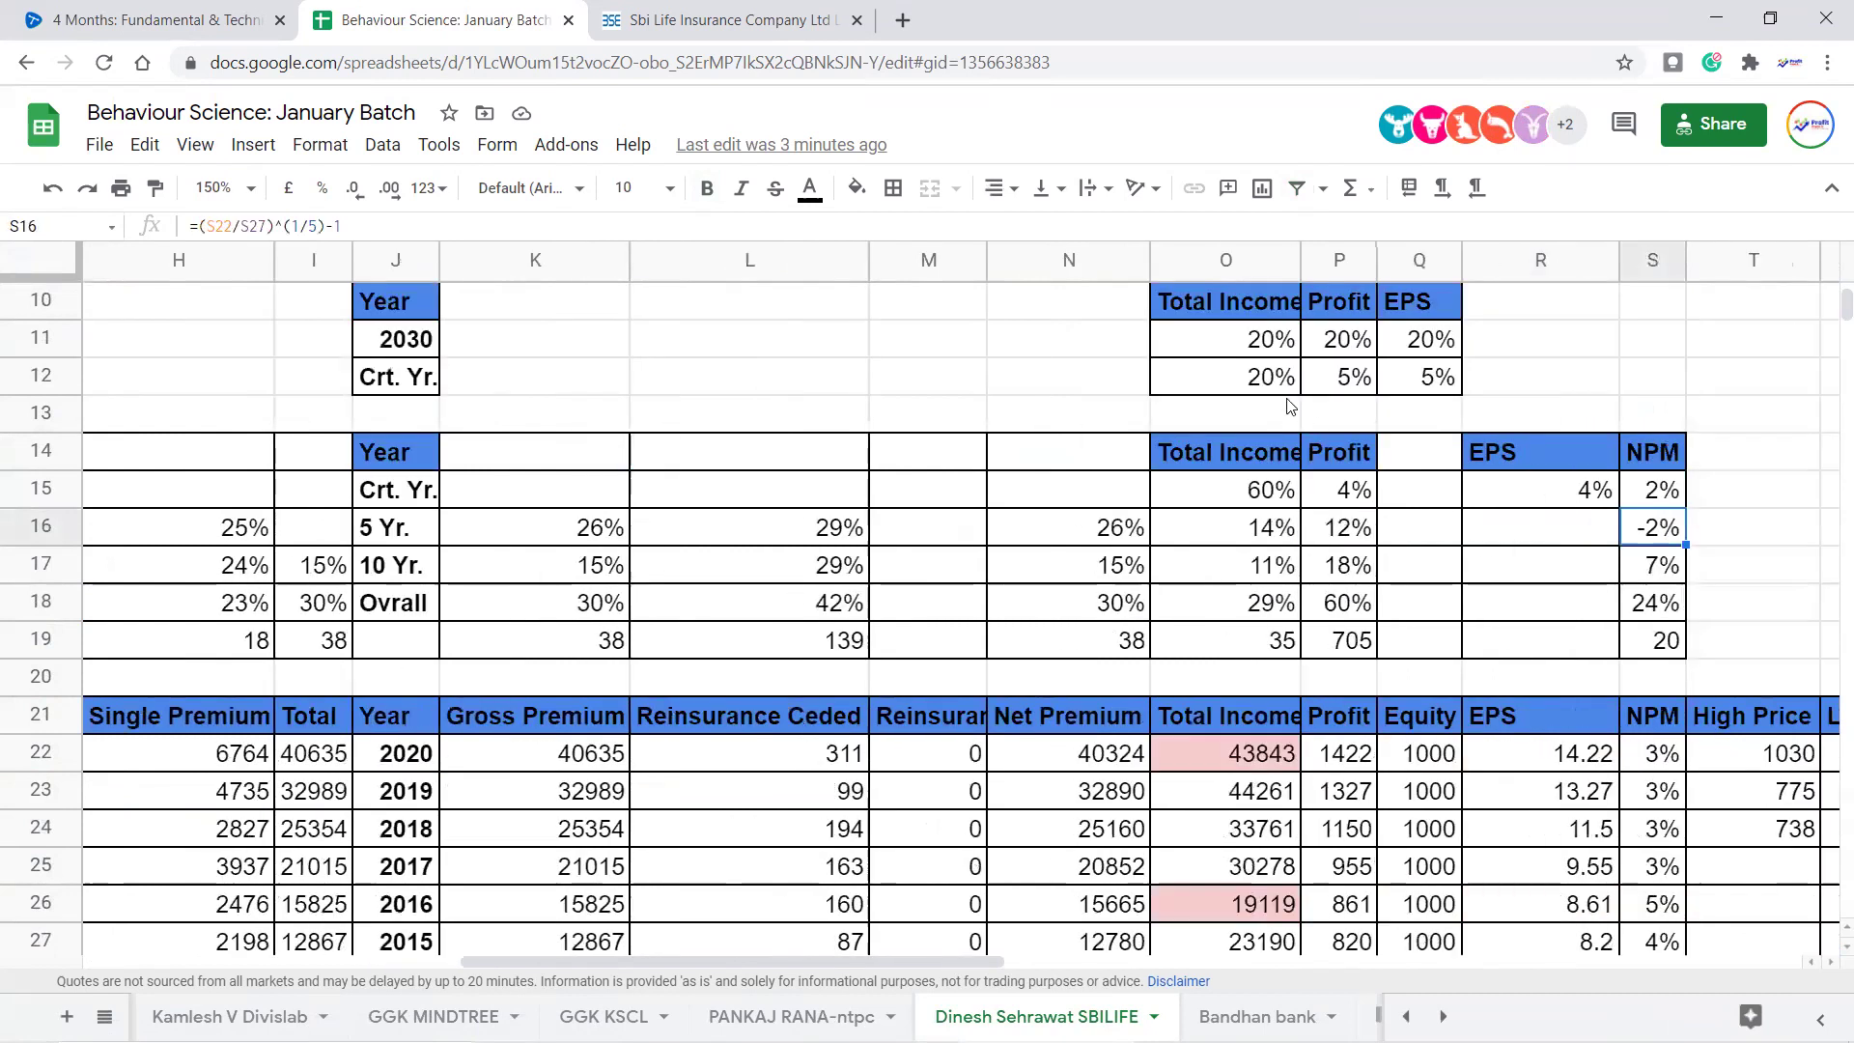
Check the Total Income growth estimates in O11:O12 against the Gross Premium growth rates in K16:K18
{"action": "left_click_drag", "start_coordinate": [1255, 346], "coordinate": [1251, 375]}
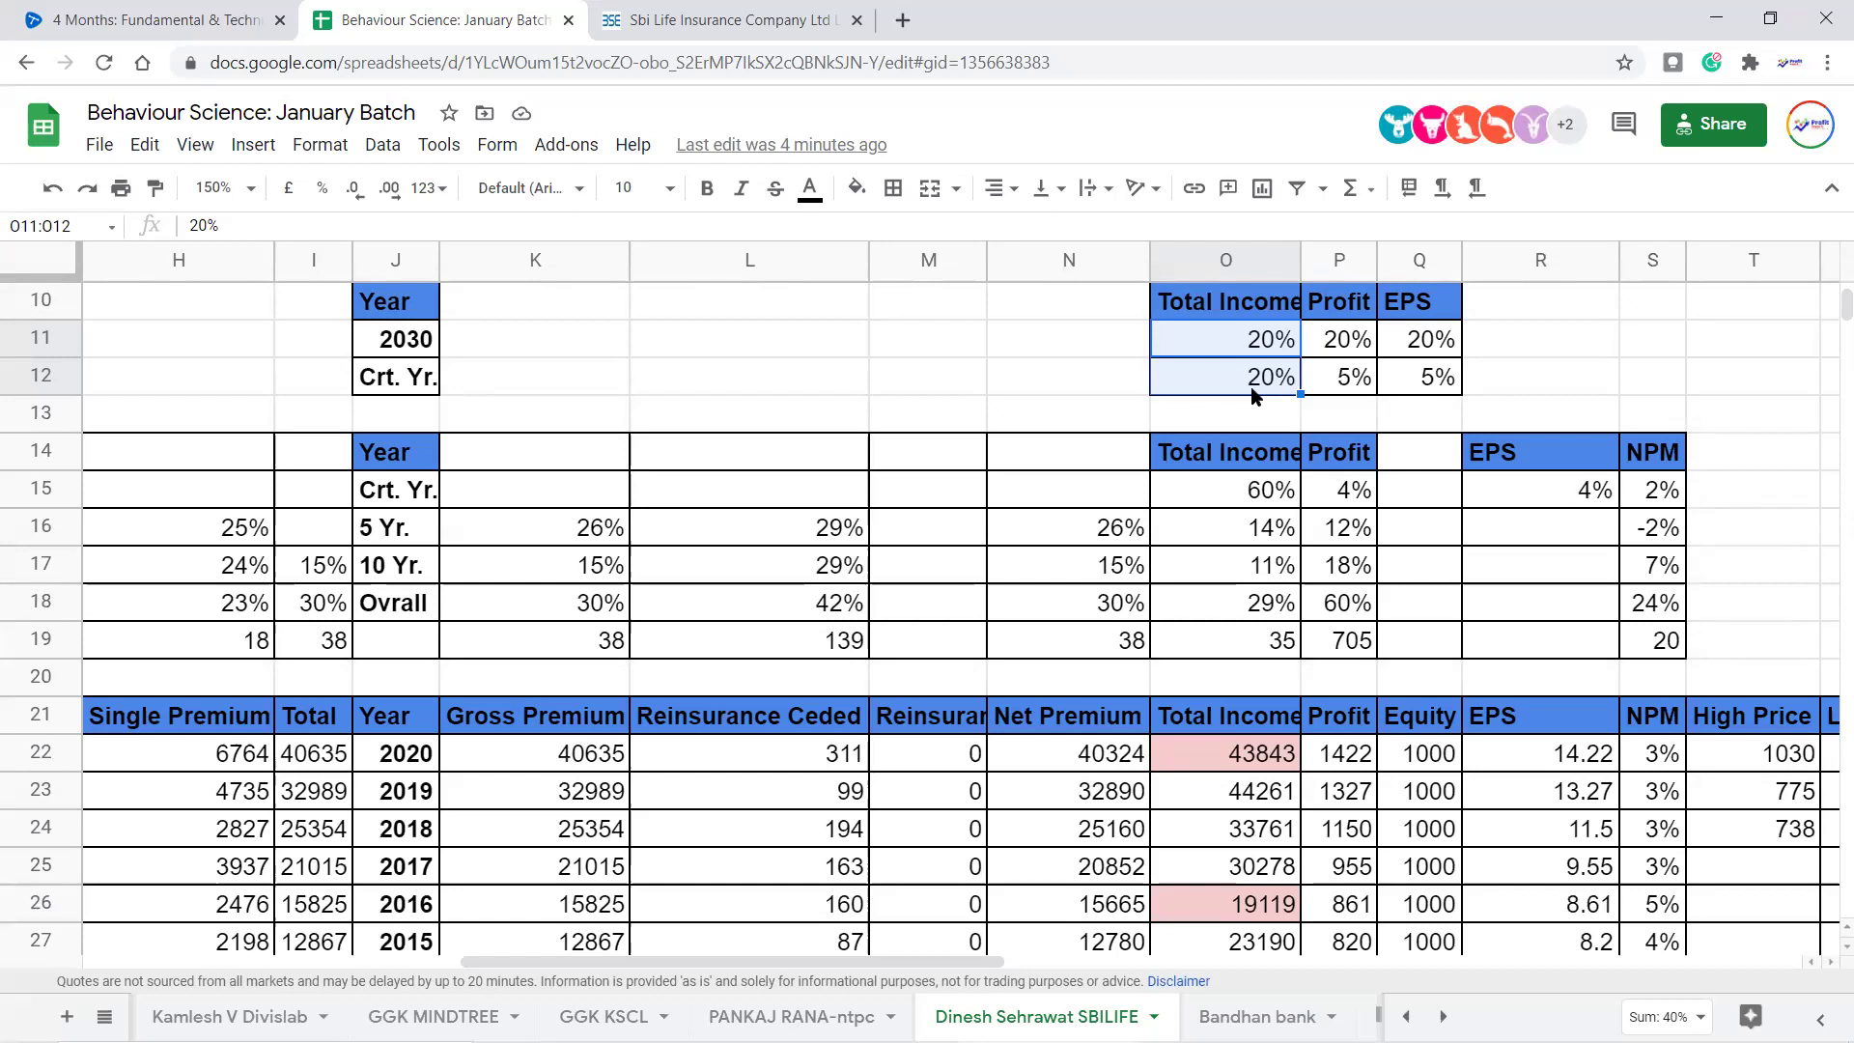
{"action": "left_click", "coordinate": [529, 724]}
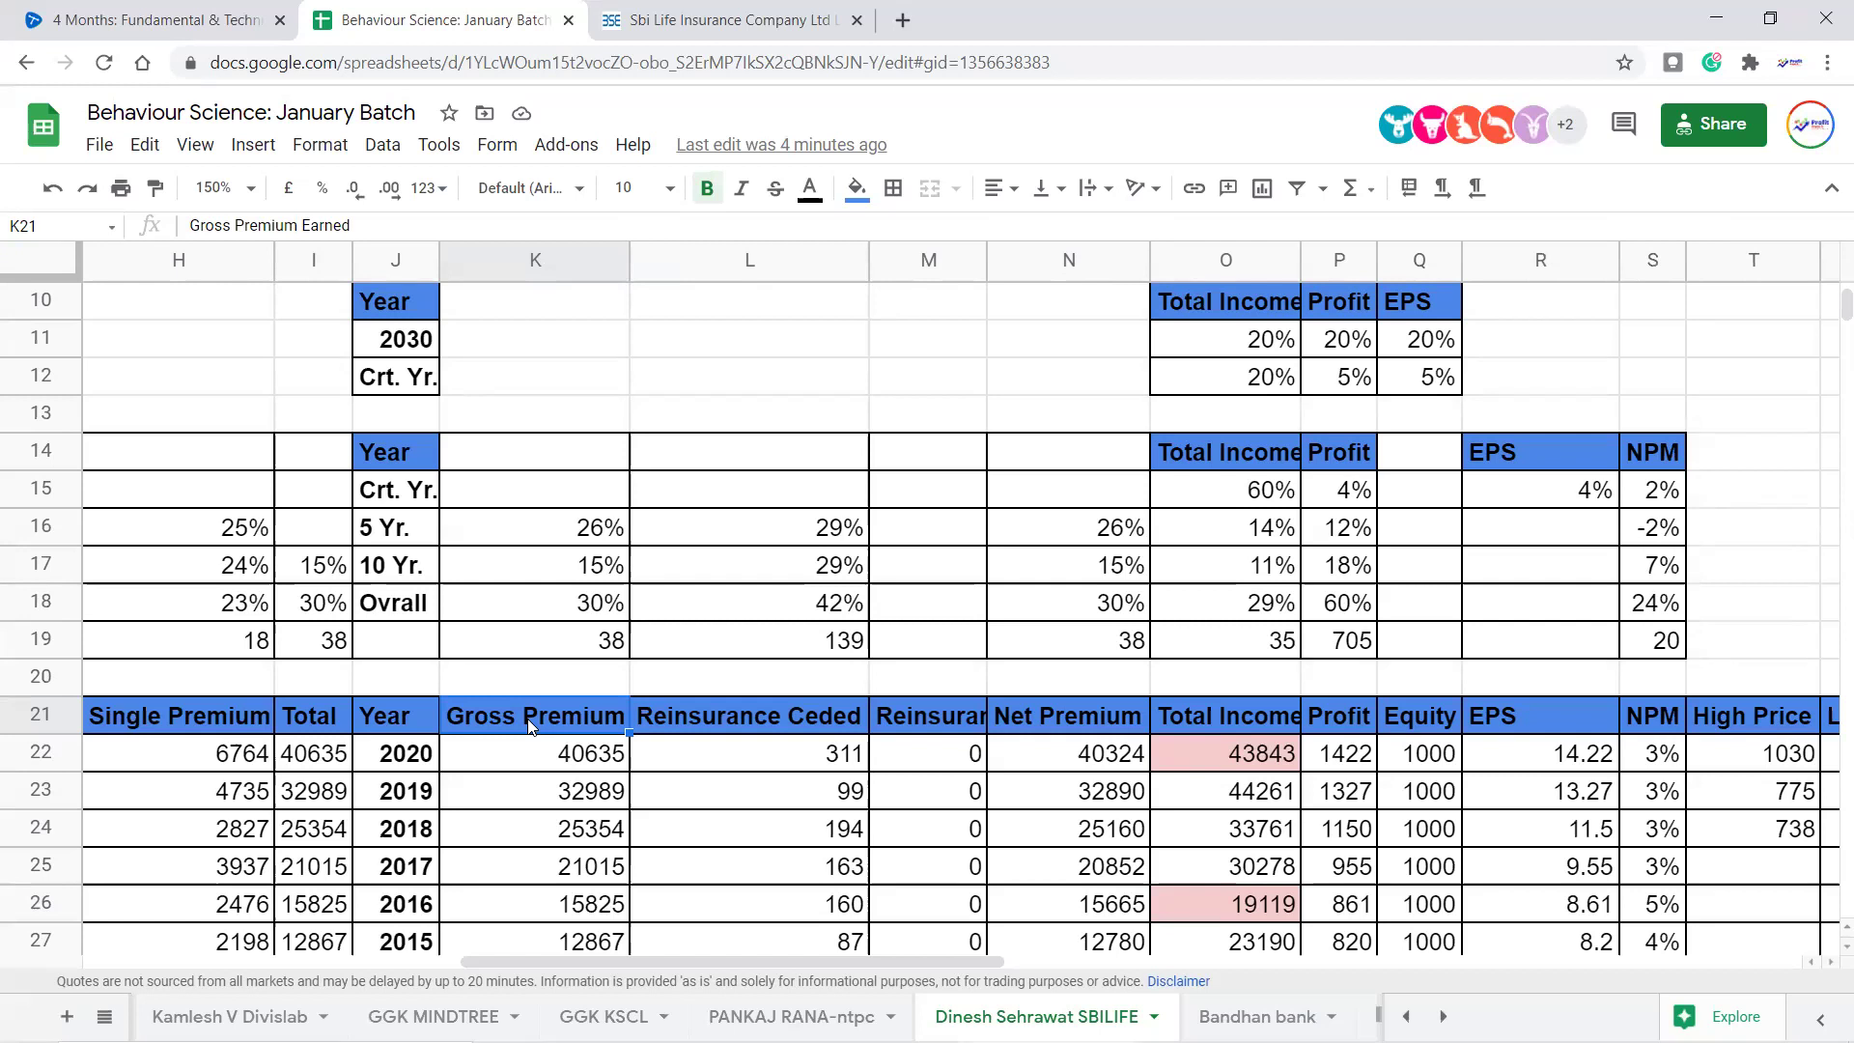
{"action": "left_click_drag", "start_coordinate": [606, 534], "coordinate": [601, 614]}
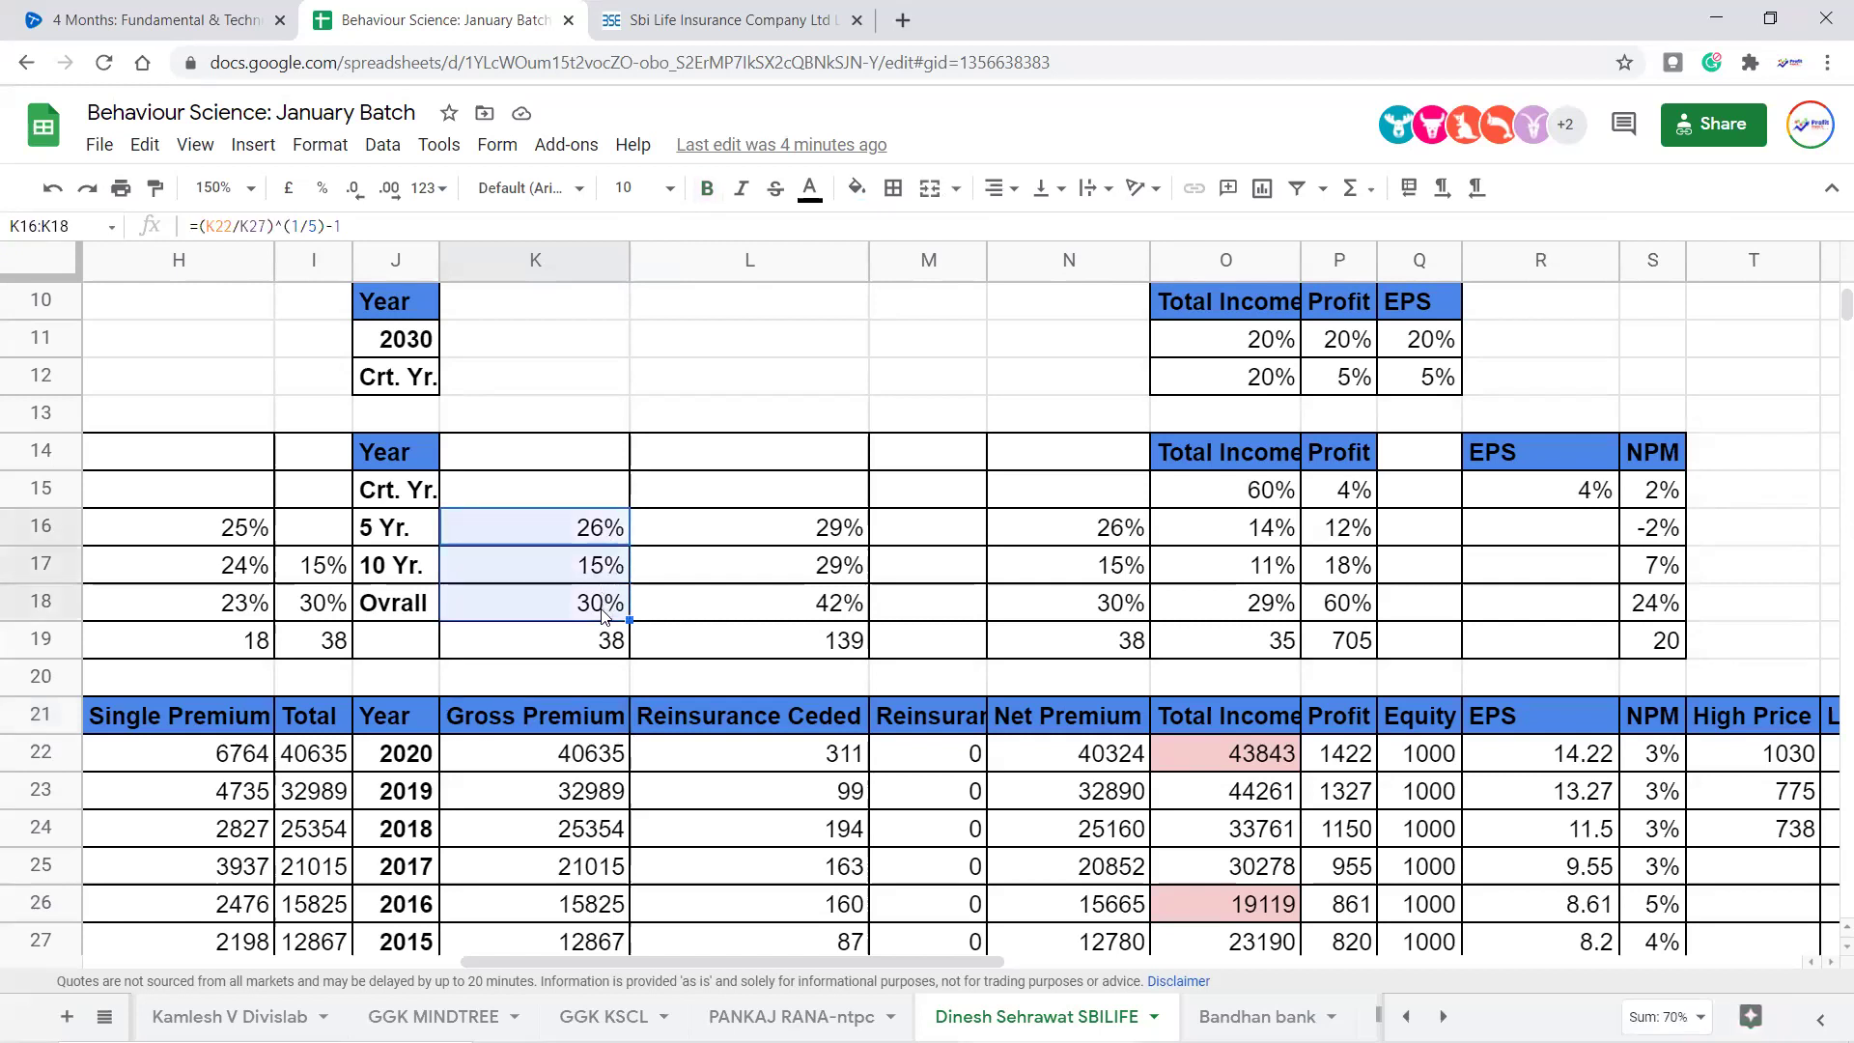
{"action": "left_click", "coordinate": [577, 537]}
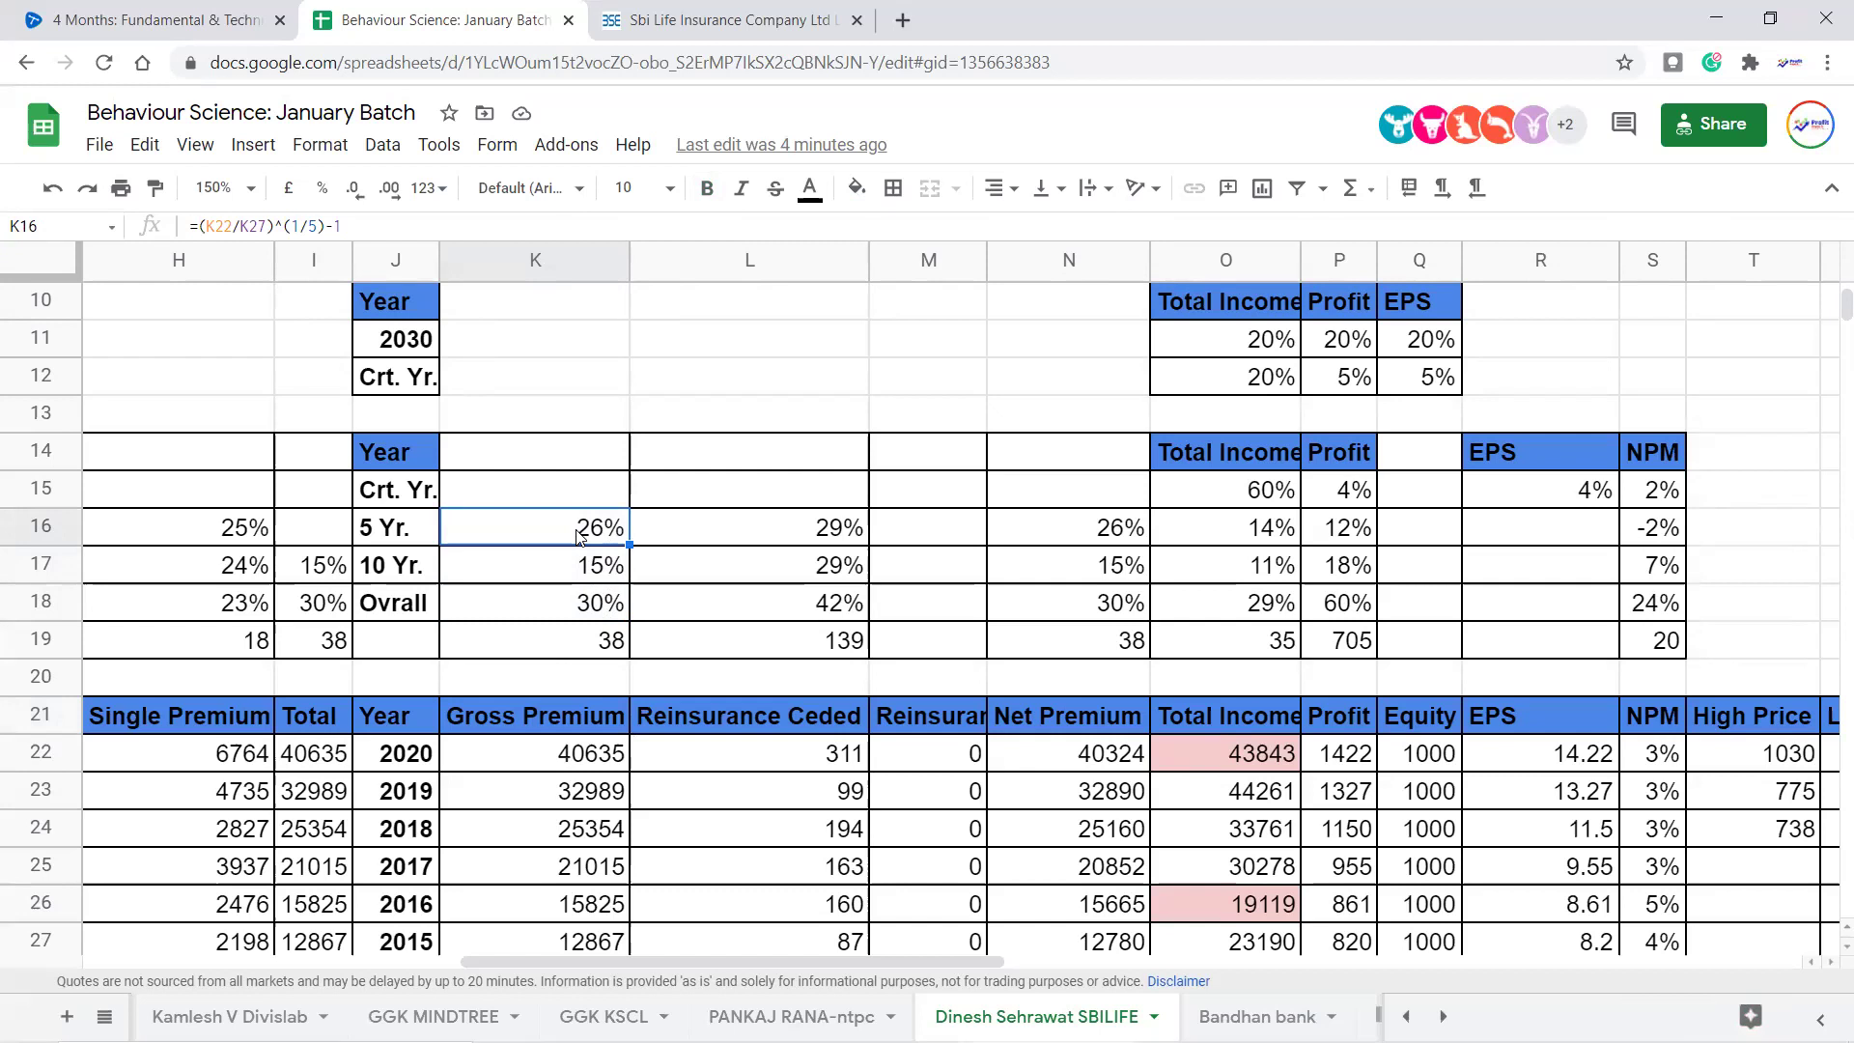
Go from Gross Premium's five-year growth to the 2030 Profit growth estimate in P11
{"action": "key", "text": "Right"}
{"action": "key", "text": "Right"}
{"action": "key", "text": "Right"}
{"action": "key", "text": "Right"}
{"action": "key", "text": "Right"}
{"action": "key", "text": "Up"}
{"action": "key", "text": "Up"}
{"action": "key", "text": "Up"}
{"action": "key", "text": "Up"}
{"action": "key", "text": "Up"}
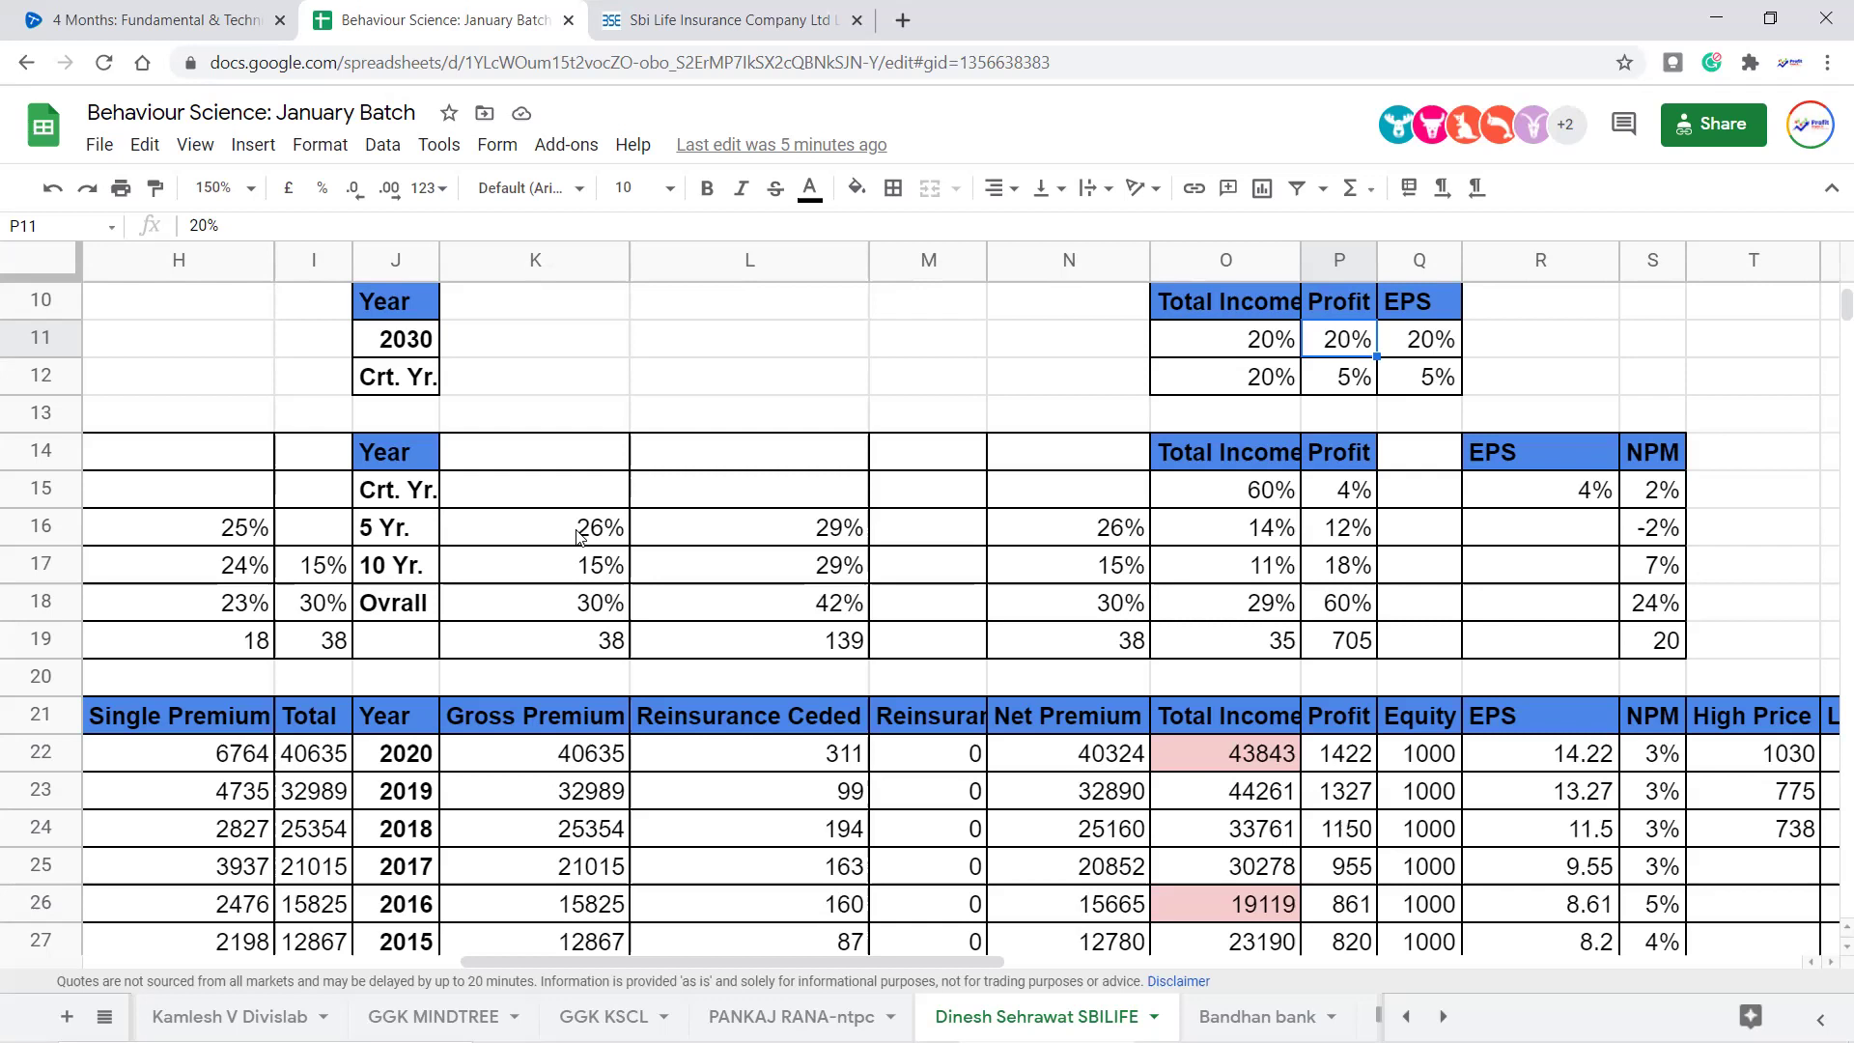
Select SBILIFE's yearly Profit column from the header to 2006 (P21:P36) and review its history
{"action": "scroll", "coordinate": [779, 805], "scroll_direction": "down", "scroll_amount": 4}
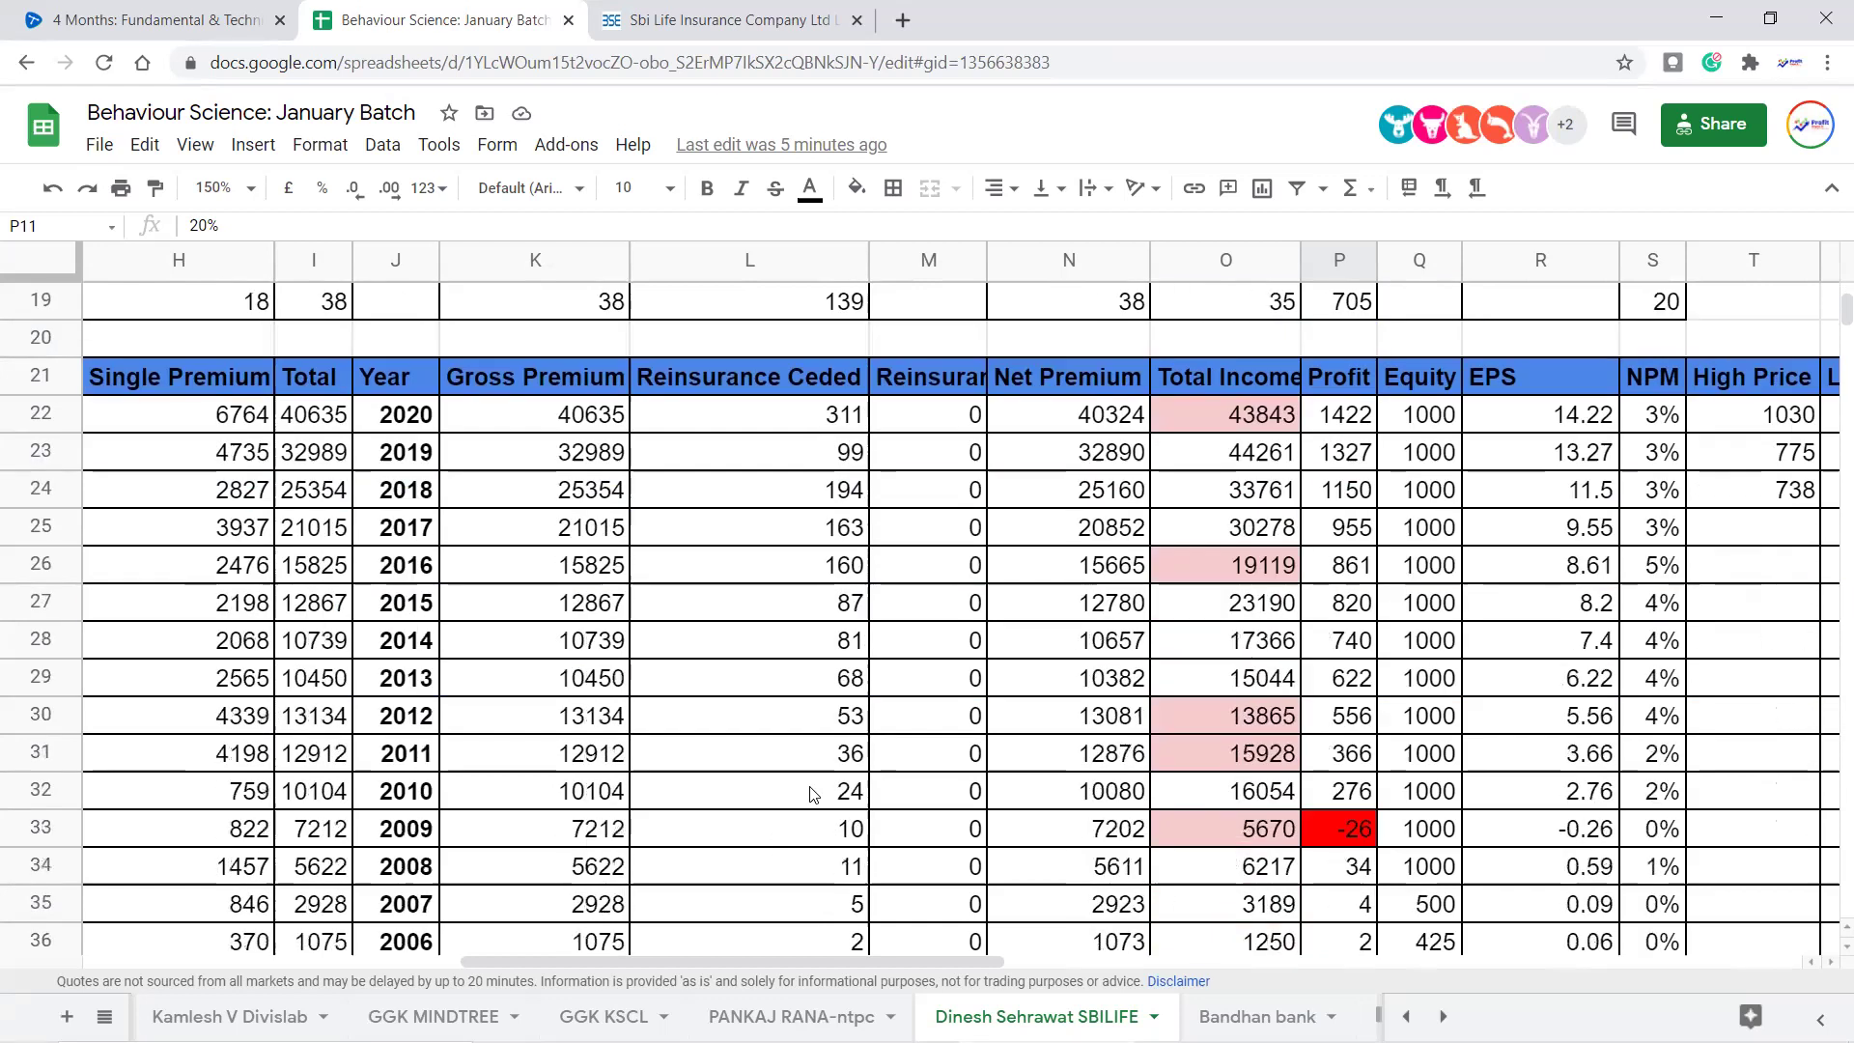
{"action": "scroll", "coordinate": [1260, 693], "scroll_direction": "up", "scroll_amount": 2}
{"action": "scroll", "coordinate": [1260, 693], "scroll_direction": "down", "scroll_amount": 1}
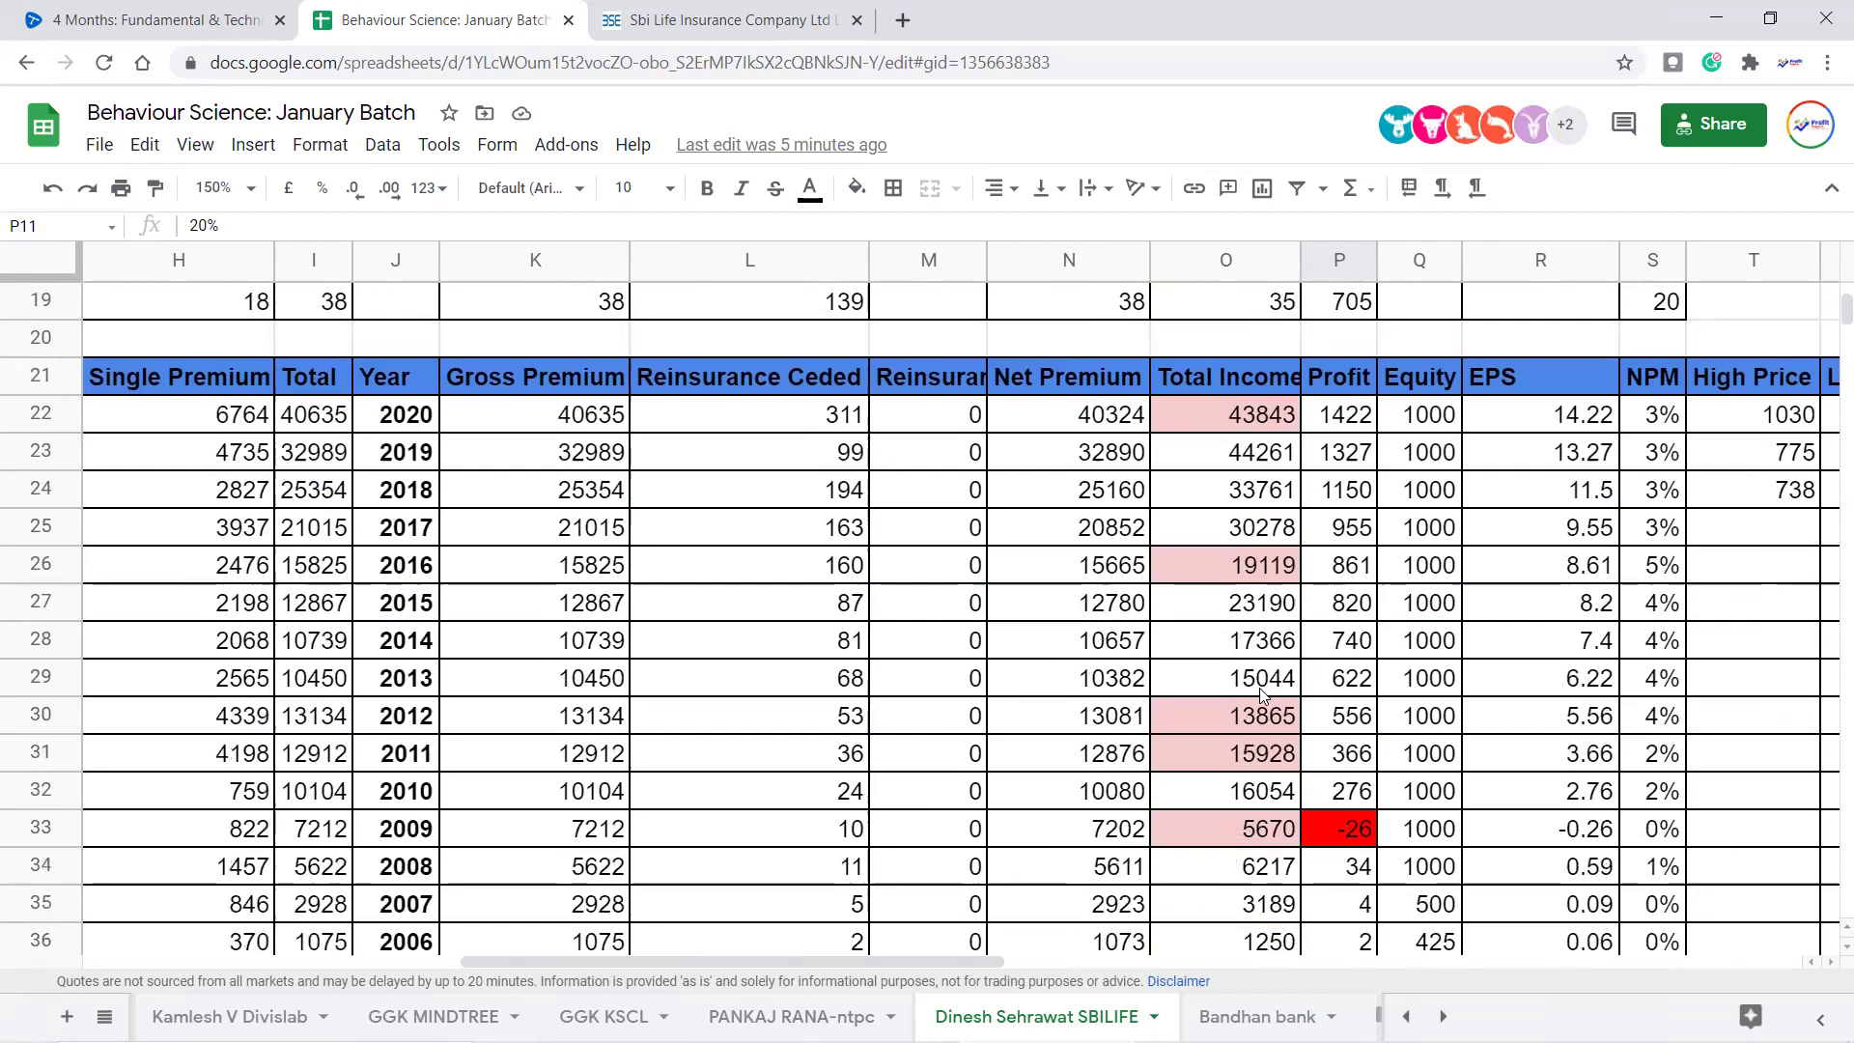
{"action": "left_click_drag", "start_coordinate": [1340, 376], "coordinate": [1357, 574]}
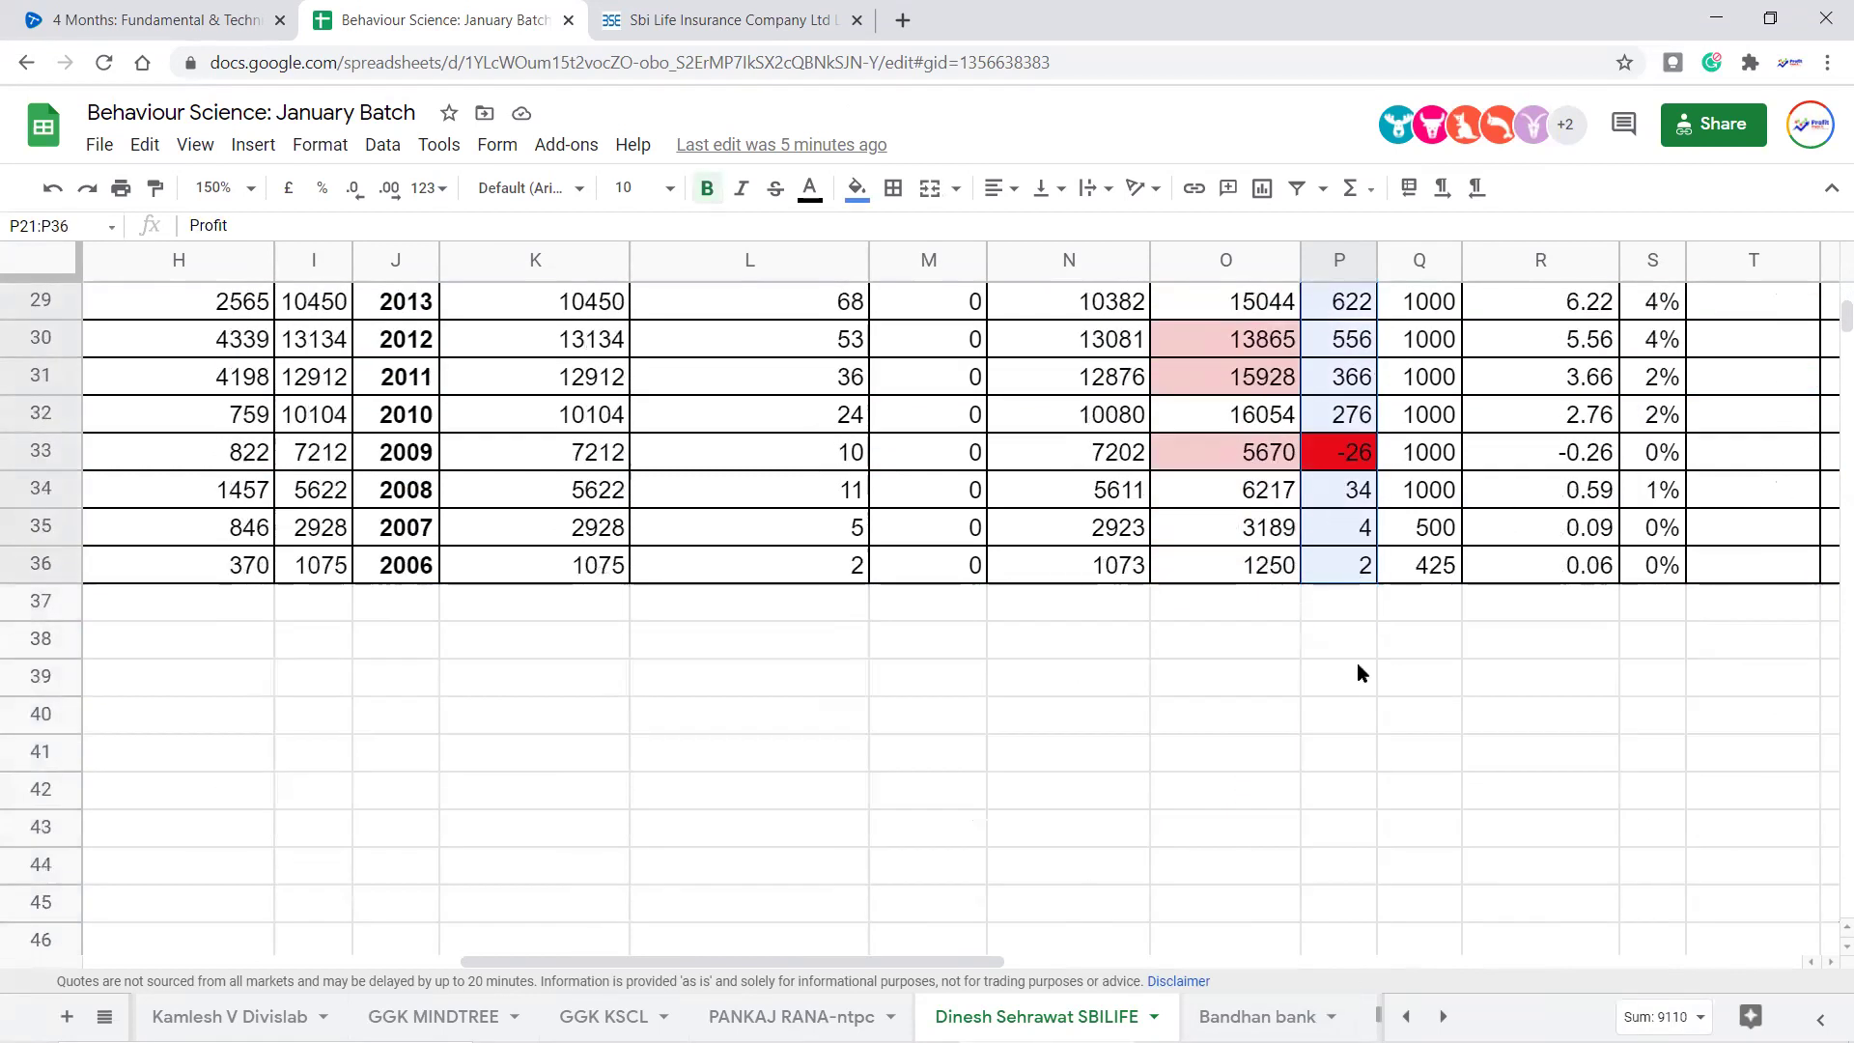
{"action": "scroll", "coordinate": [1364, 693], "scroll_direction": "up", "scroll_amount": 2}
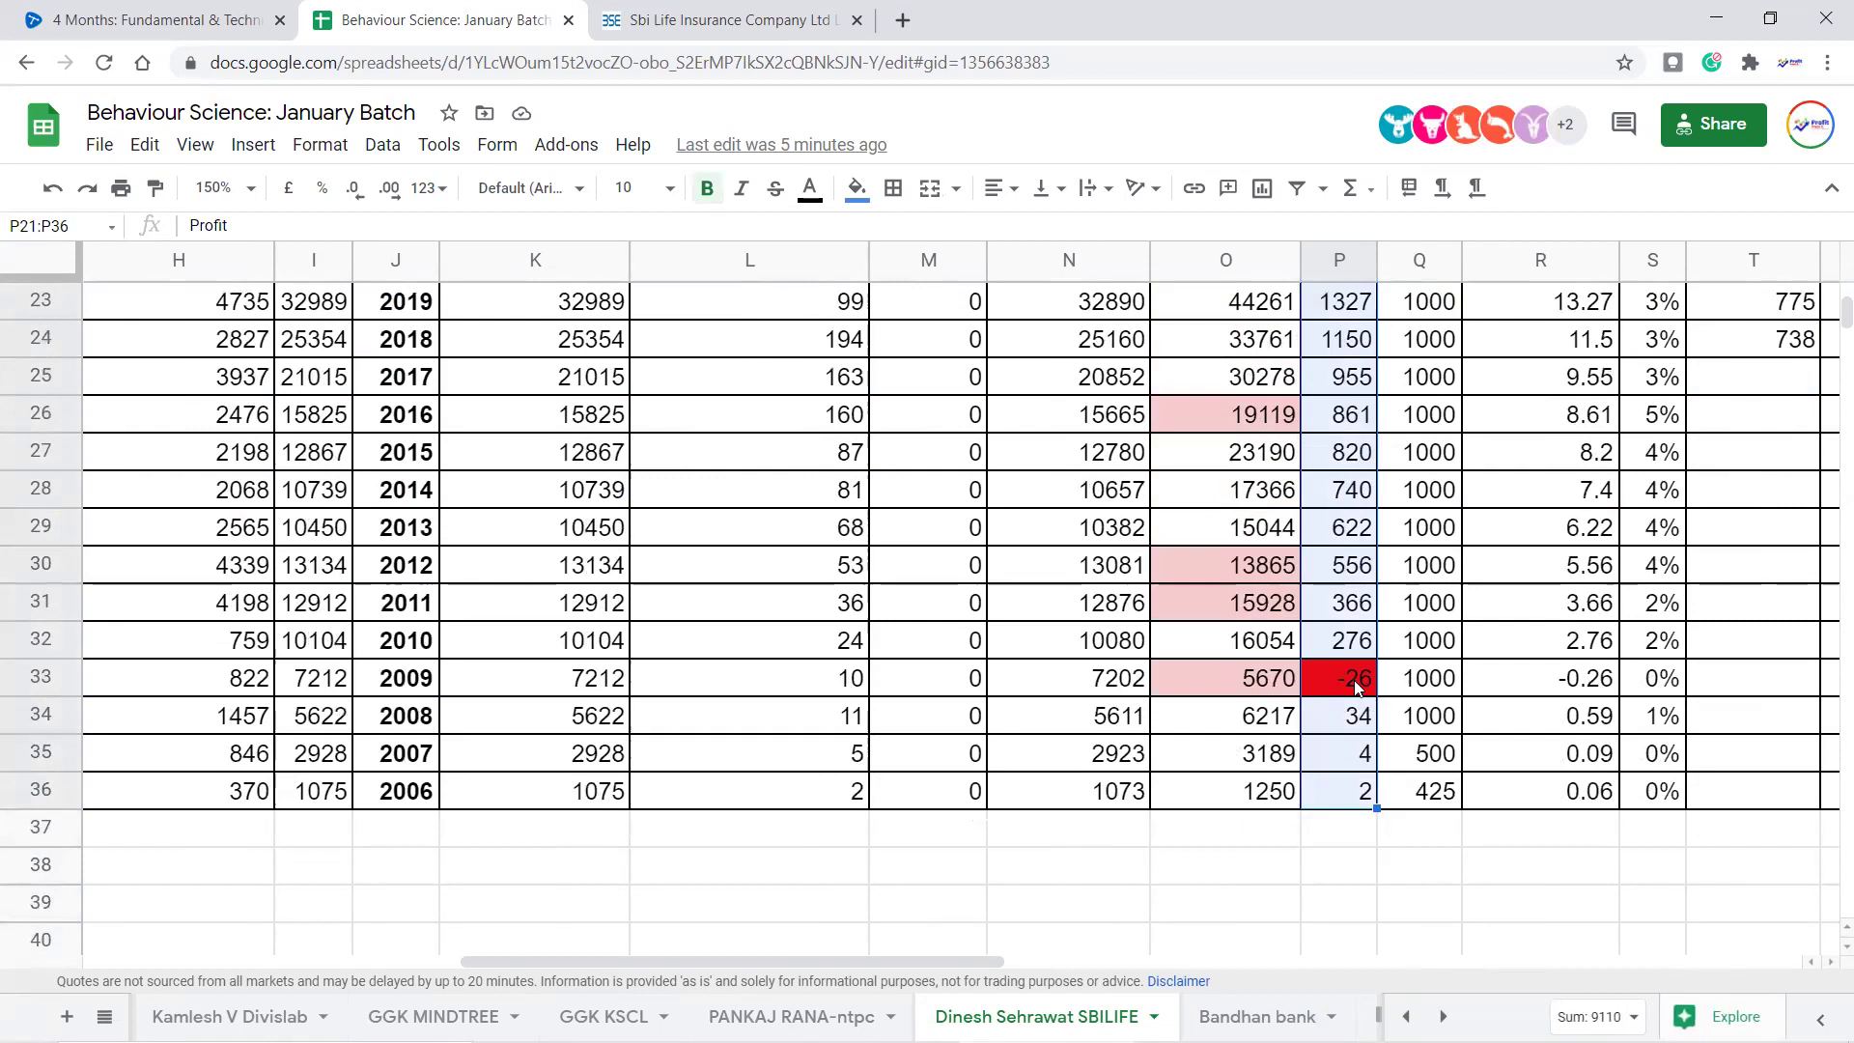
Compare SBILIFE's 2009 Profit in P33 with the 2010 to 2020 profits in P22:P32
{"action": "left_click", "coordinate": [1362, 687]}
{"action": "left_click_drag", "start_coordinate": [394, 680], "coordinate": [1345, 378]}
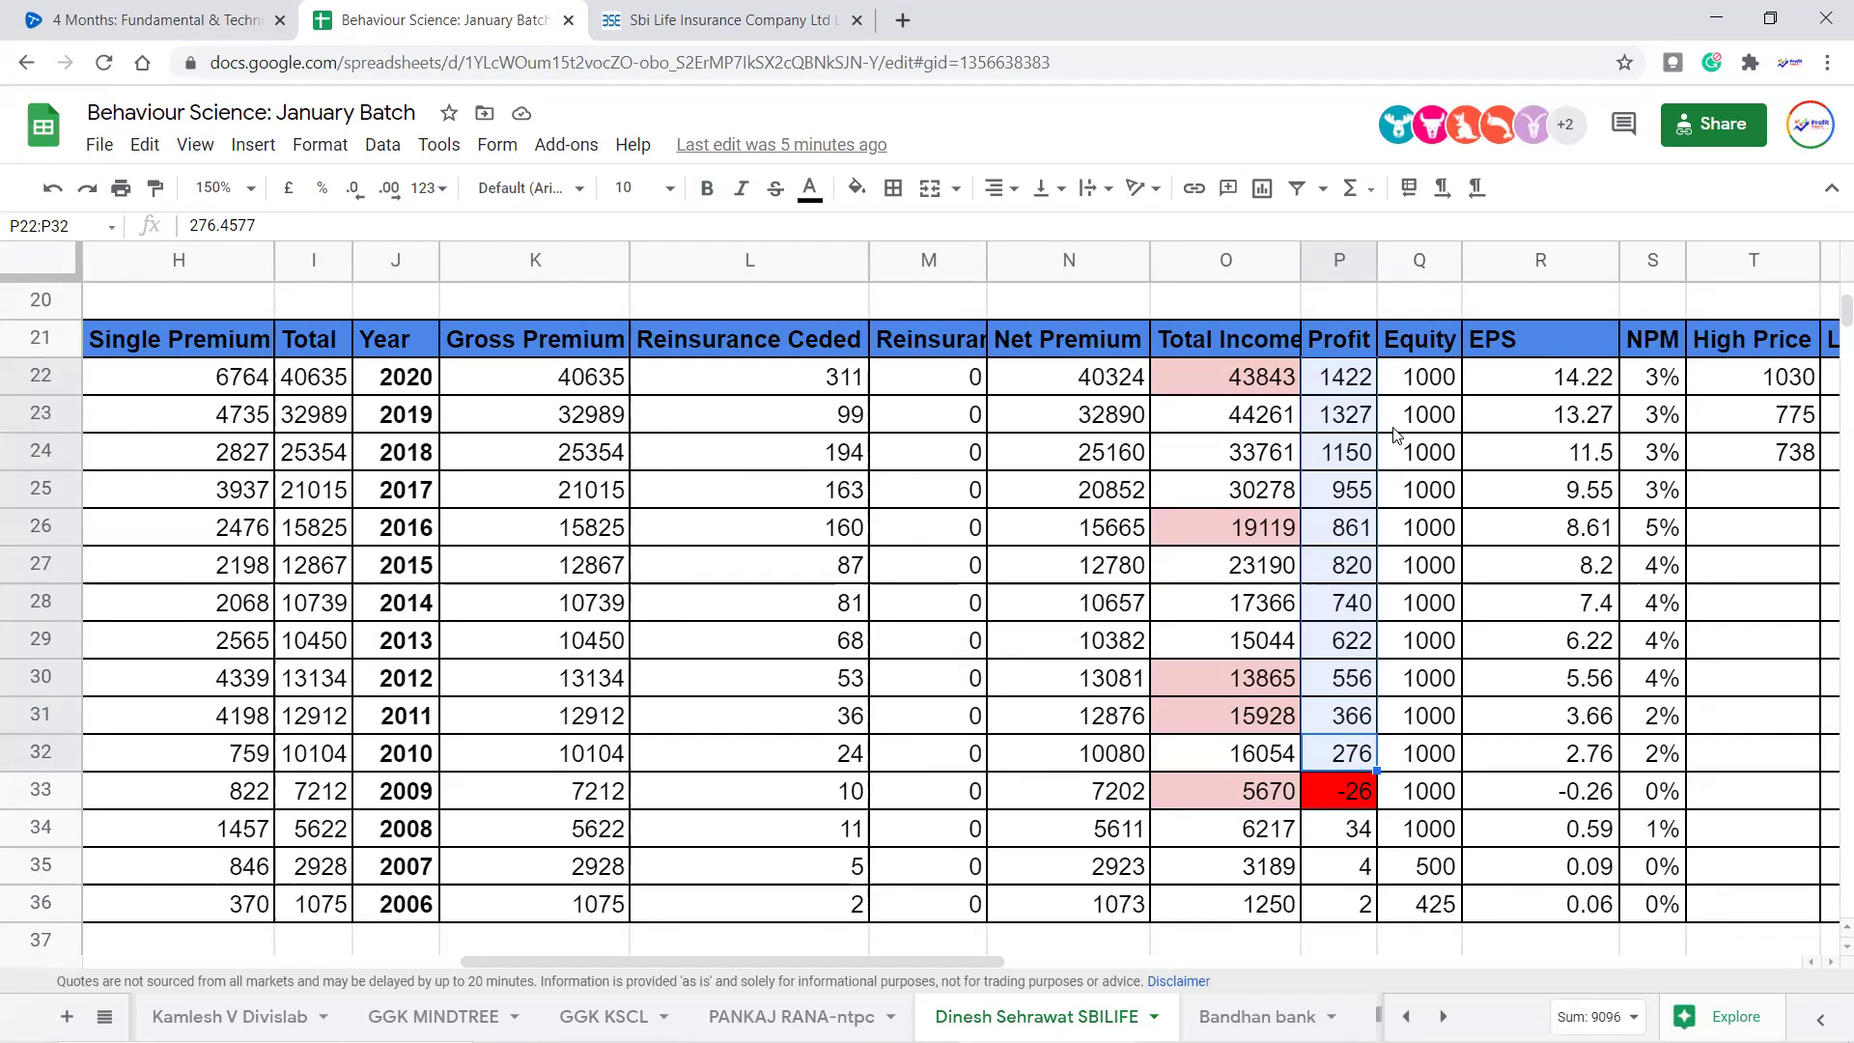
{"action": "left_click", "coordinate": [1365, 799]}
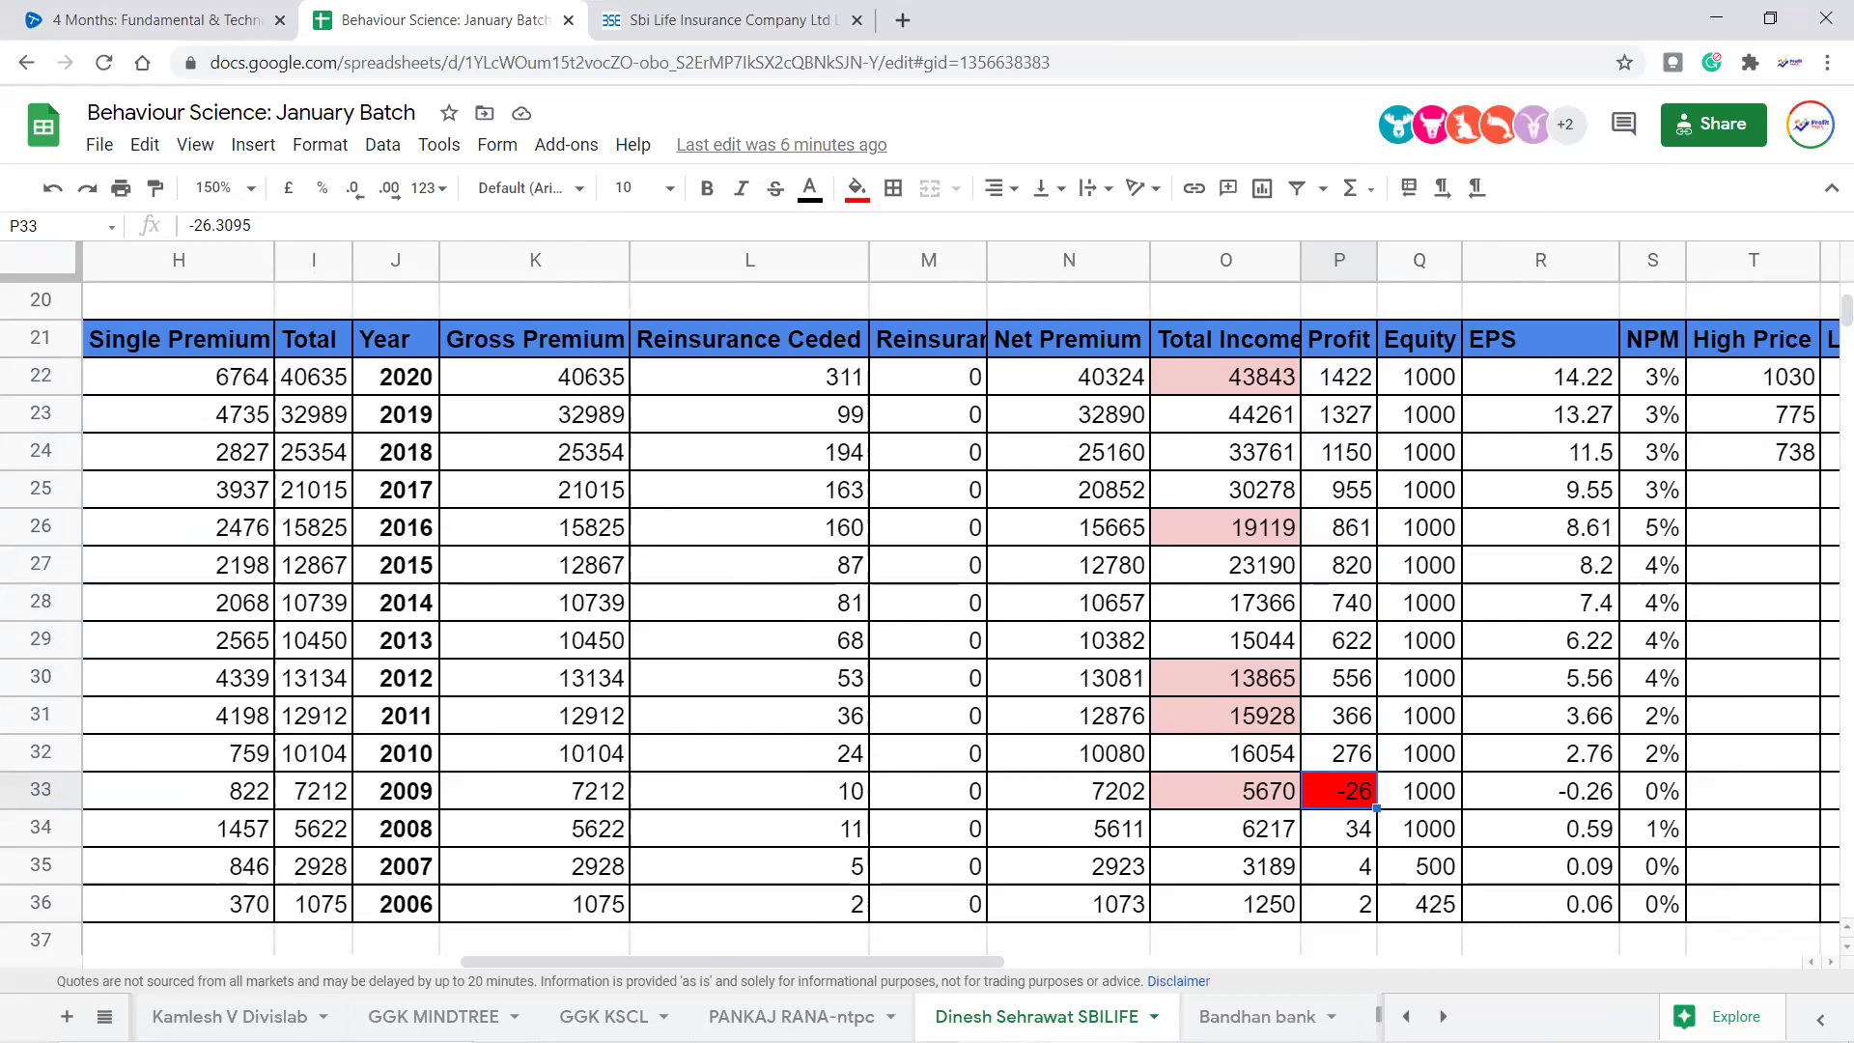
Return to the MasterSheet and move back along the BHARTIAIRTEL row from MajorCost to the Research By column
{"action": "left_click", "coordinate": [105, 1016]}
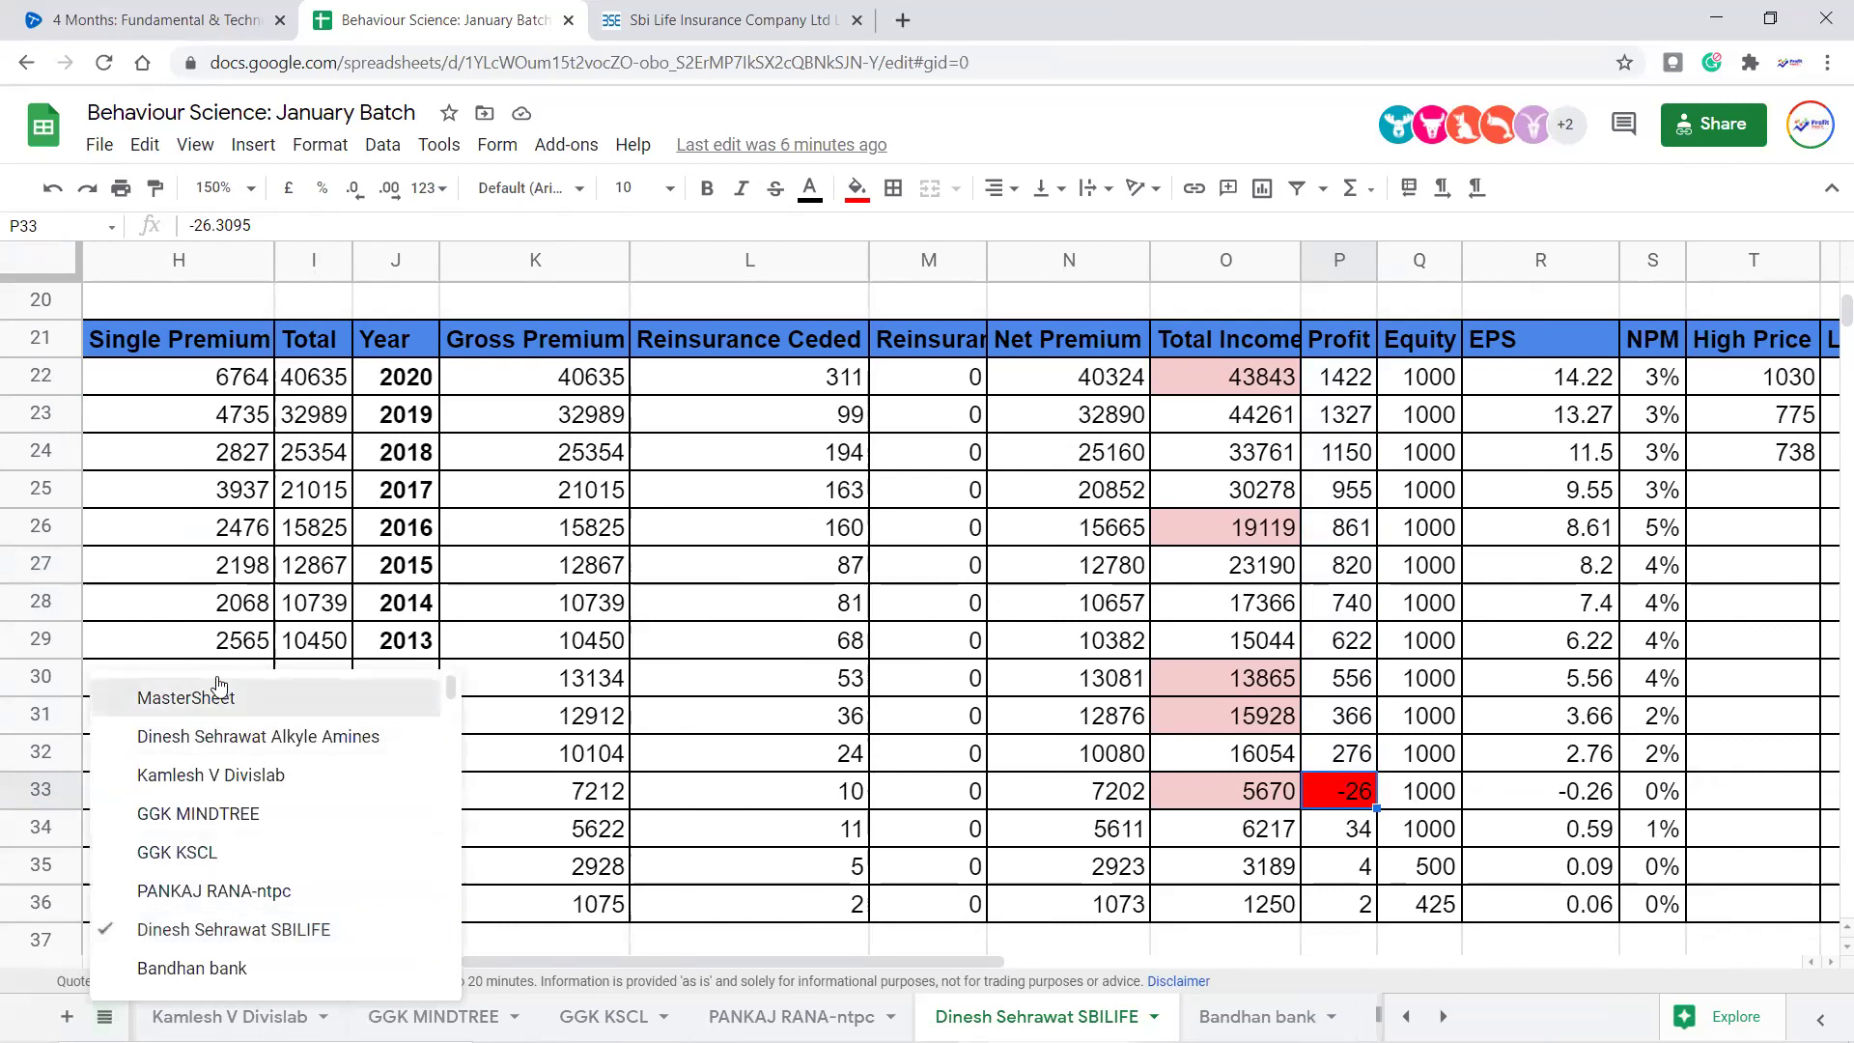
{"action": "key", "text": "Return"}
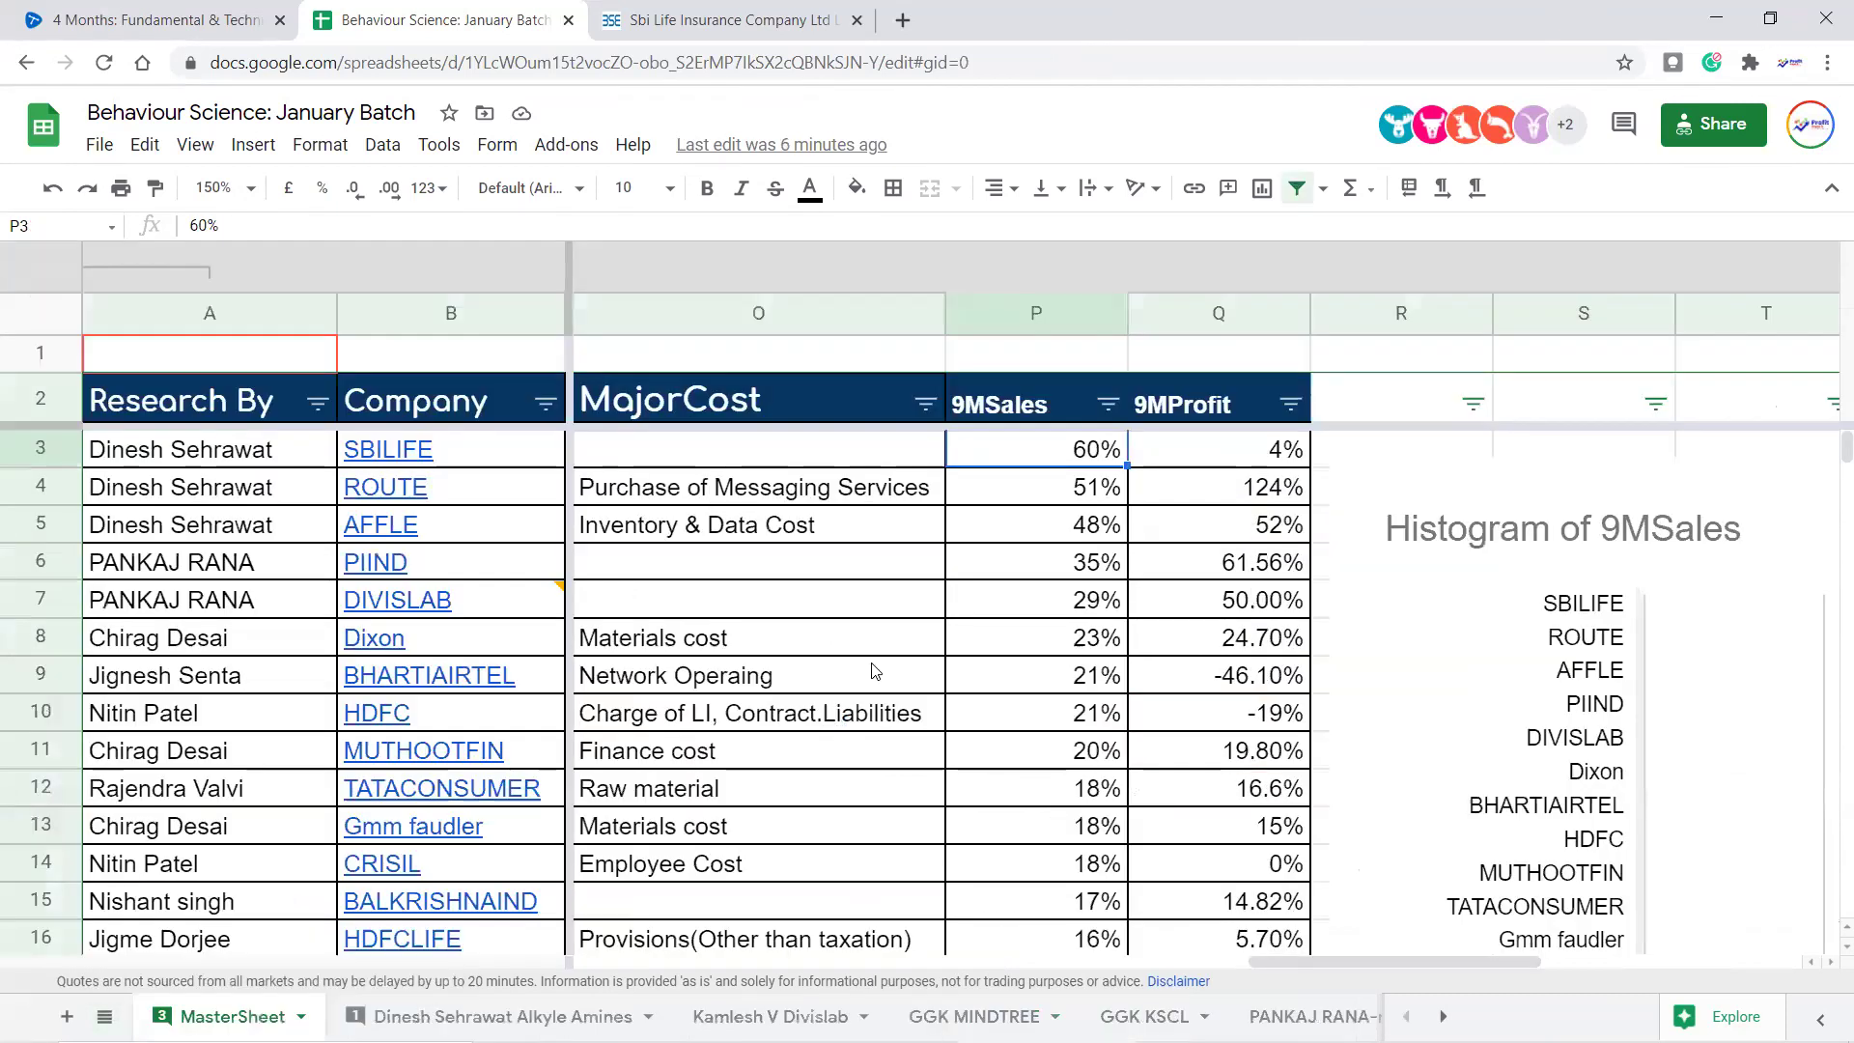
{"action": "left_click", "coordinate": [874, 673]}
{"action": "key", "text": "Left"}
{"action": "key", "text": "Left"}
{"action": "key", "text": "Left"}
{"action": "key", "text": "Left"}
{"action": "key", "text": "Left"}
{"action": "key", "text": "Left"}
{"action": "key", "text": "Left"}
{"action": "key", "text": "Left"}
{"action": "key", "text": "Left"}
{"action": "key", "text": "Left"}
{"action": "key", "text": "Left"}
{"action": "key", "text": "Left"}
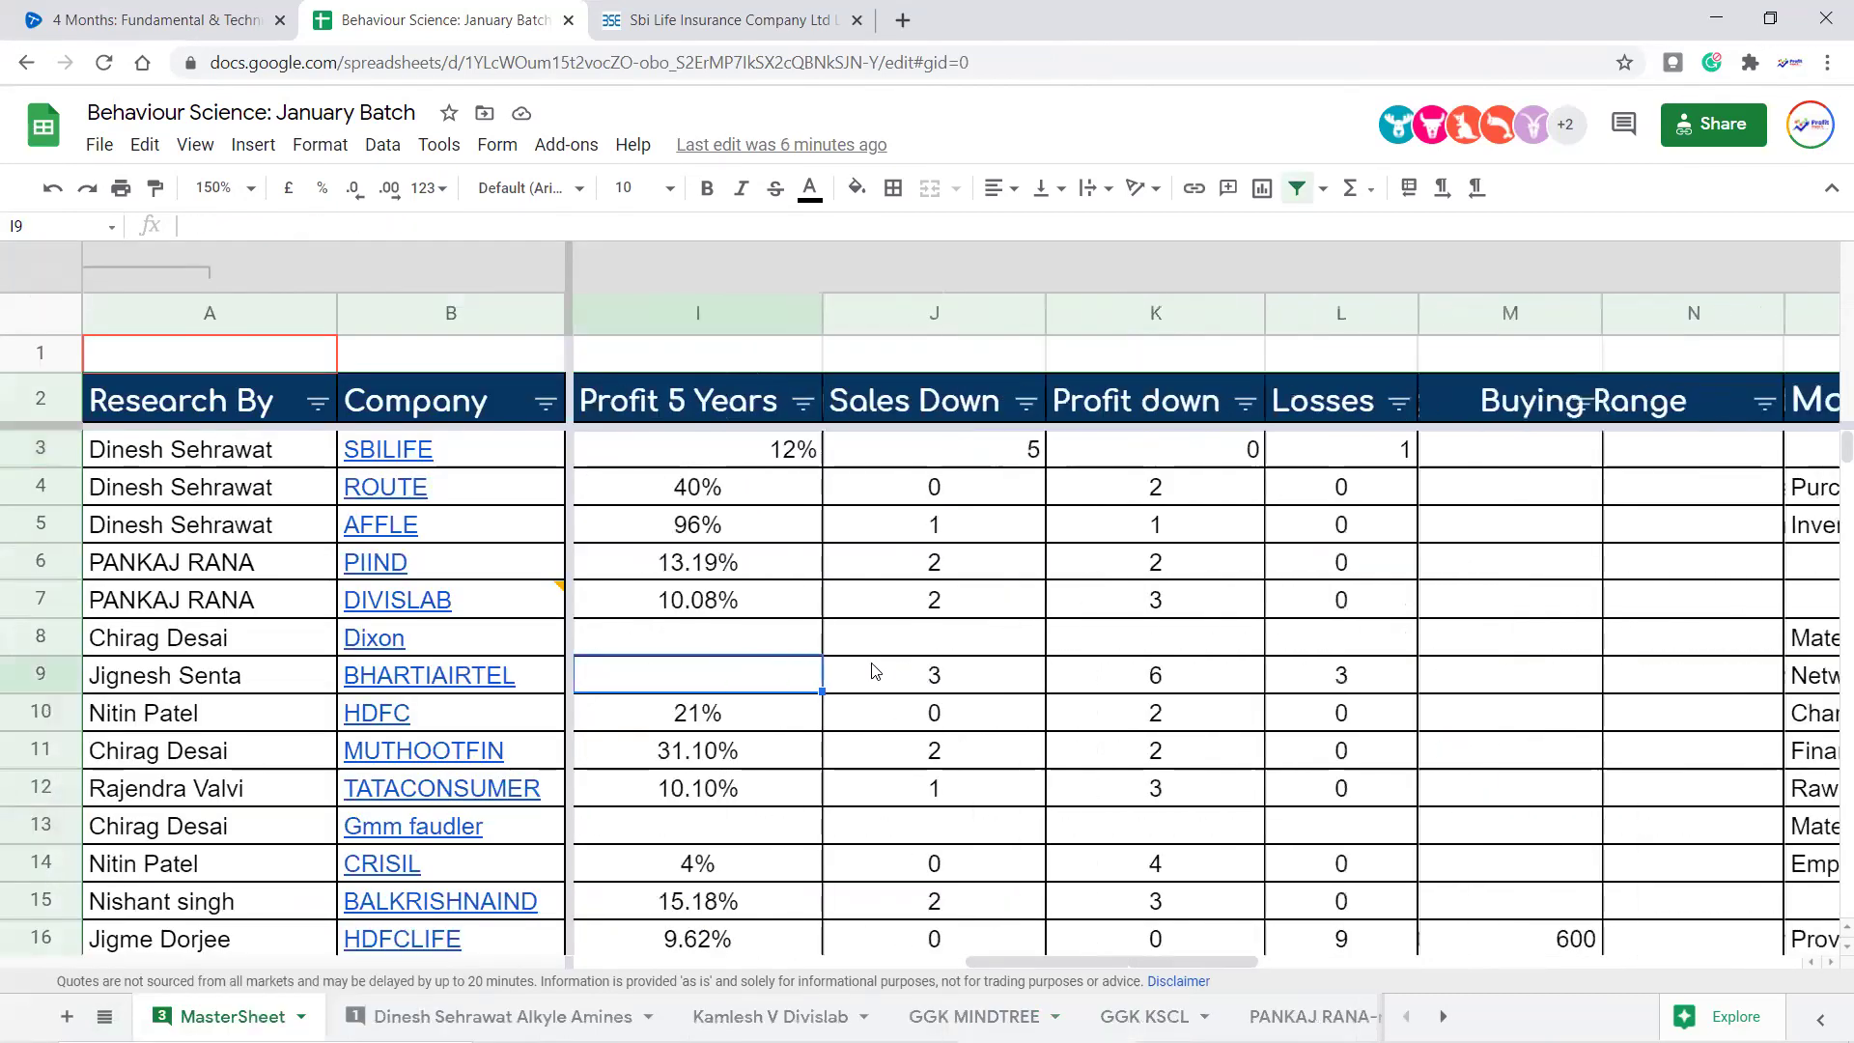
Open the HDFC Life Insurance sheet linked from HDFCLIFE and review its Raw Data table down to 2003
{"action": "mouse_move", "coordinate": [409, 939]}
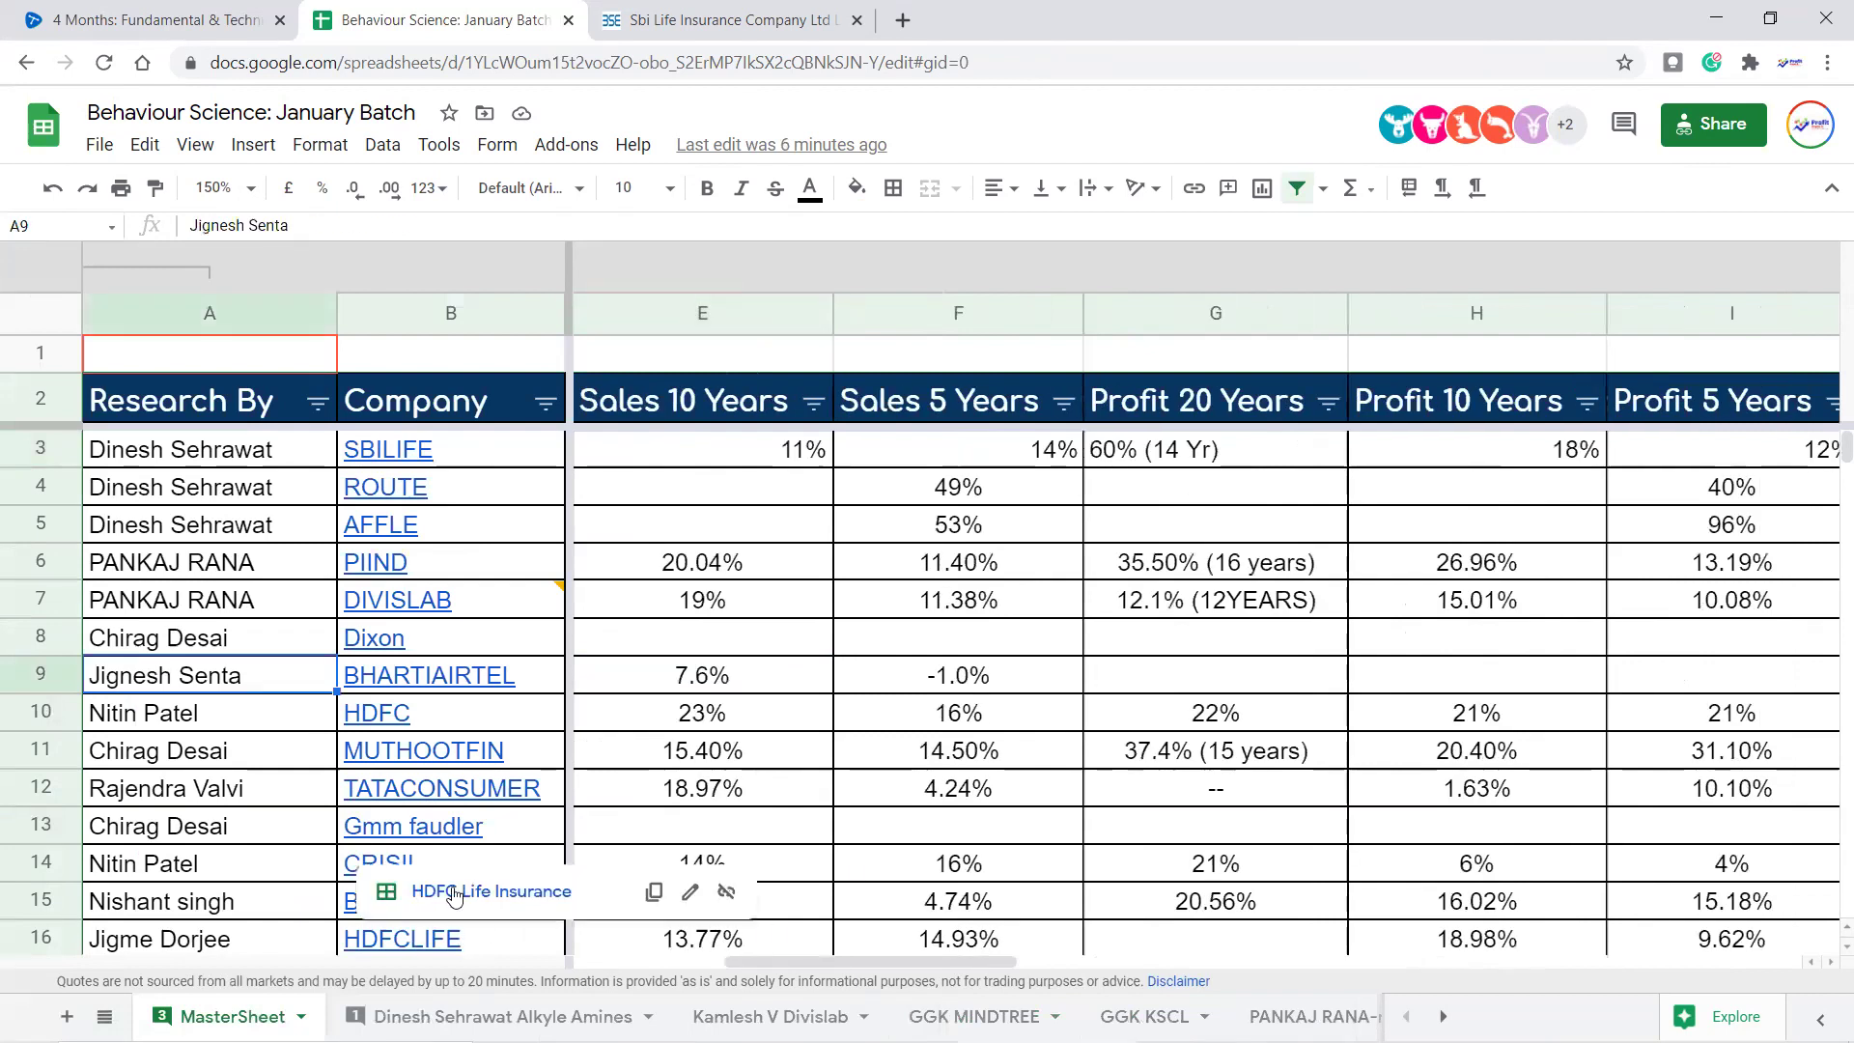
{"action": "left_click", "coordinate": [458, 888]}
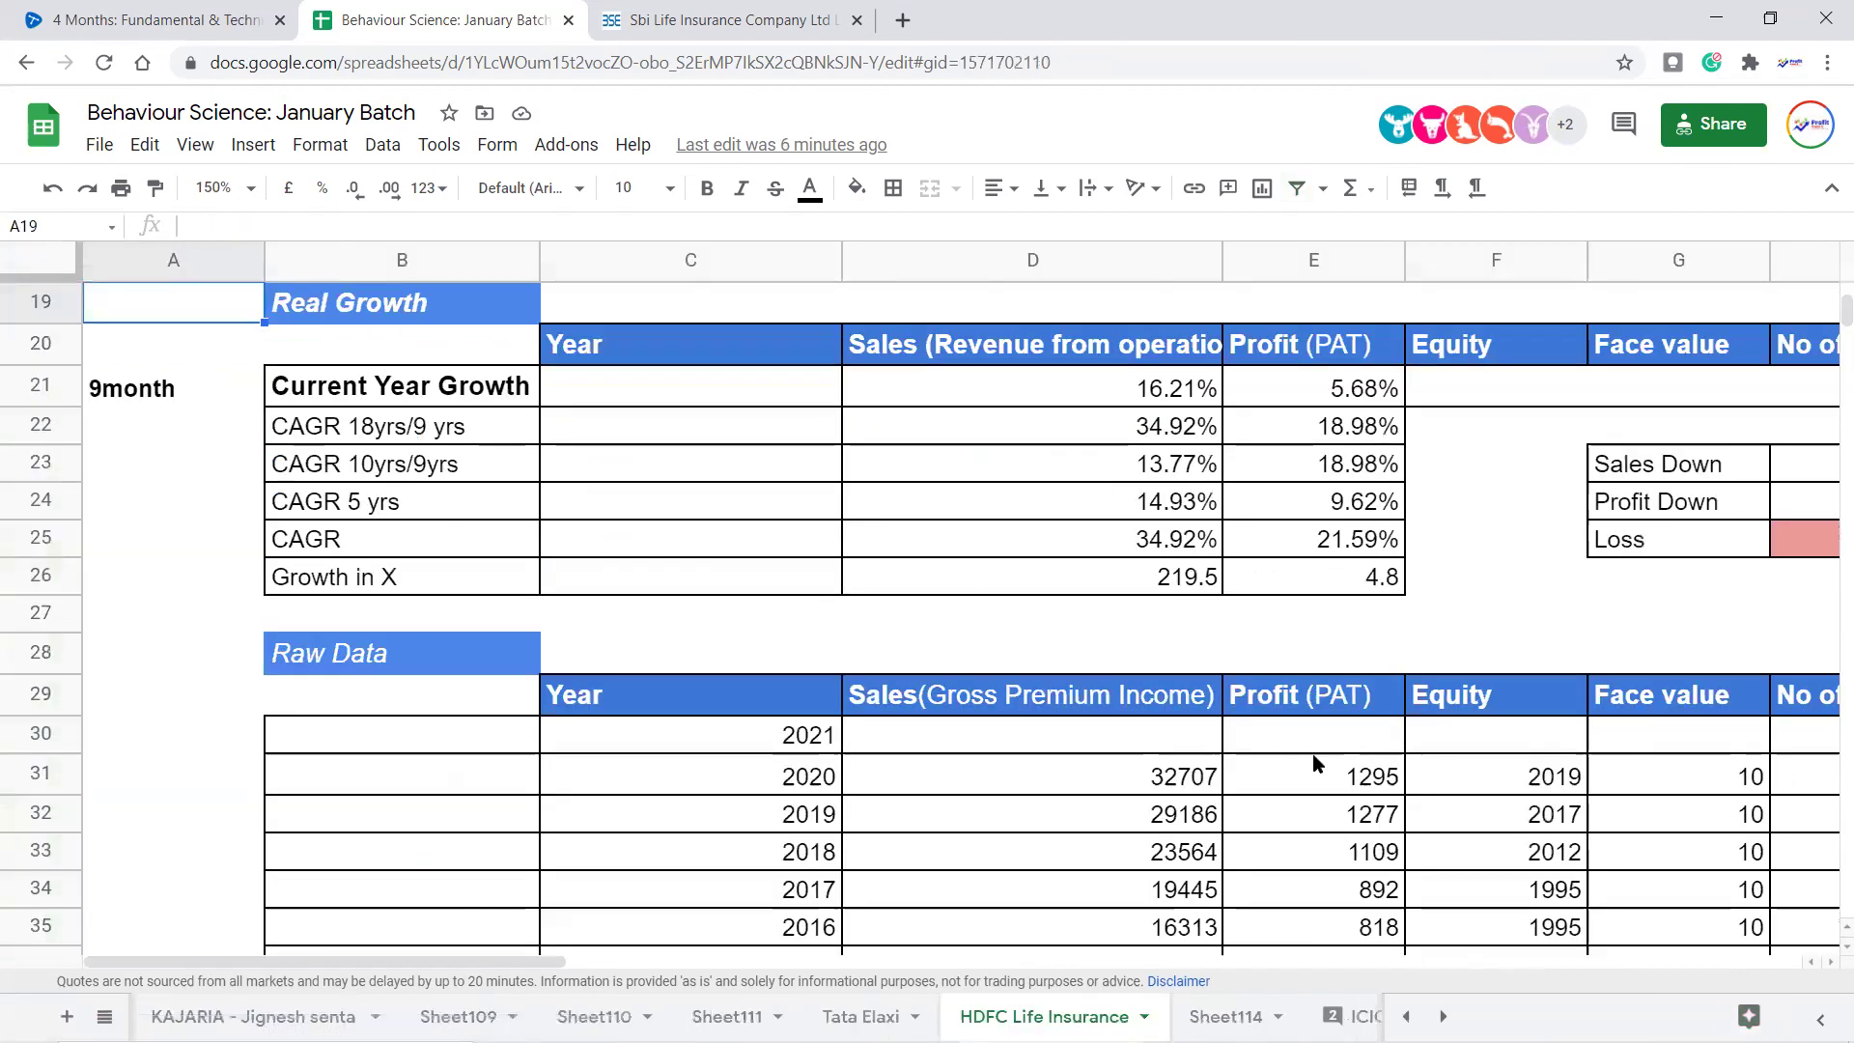
{"action": "scroll", "coordinate": [1319, 753], "scroll_direction": "down", "scroll_amount": 2}
{"action": "left_click", "coordinate": [1244, 695]}
{"action": "key", "text": "Right"}
{"action": "key", "text": "Right"}
{"action": "key", "text": "Right"}
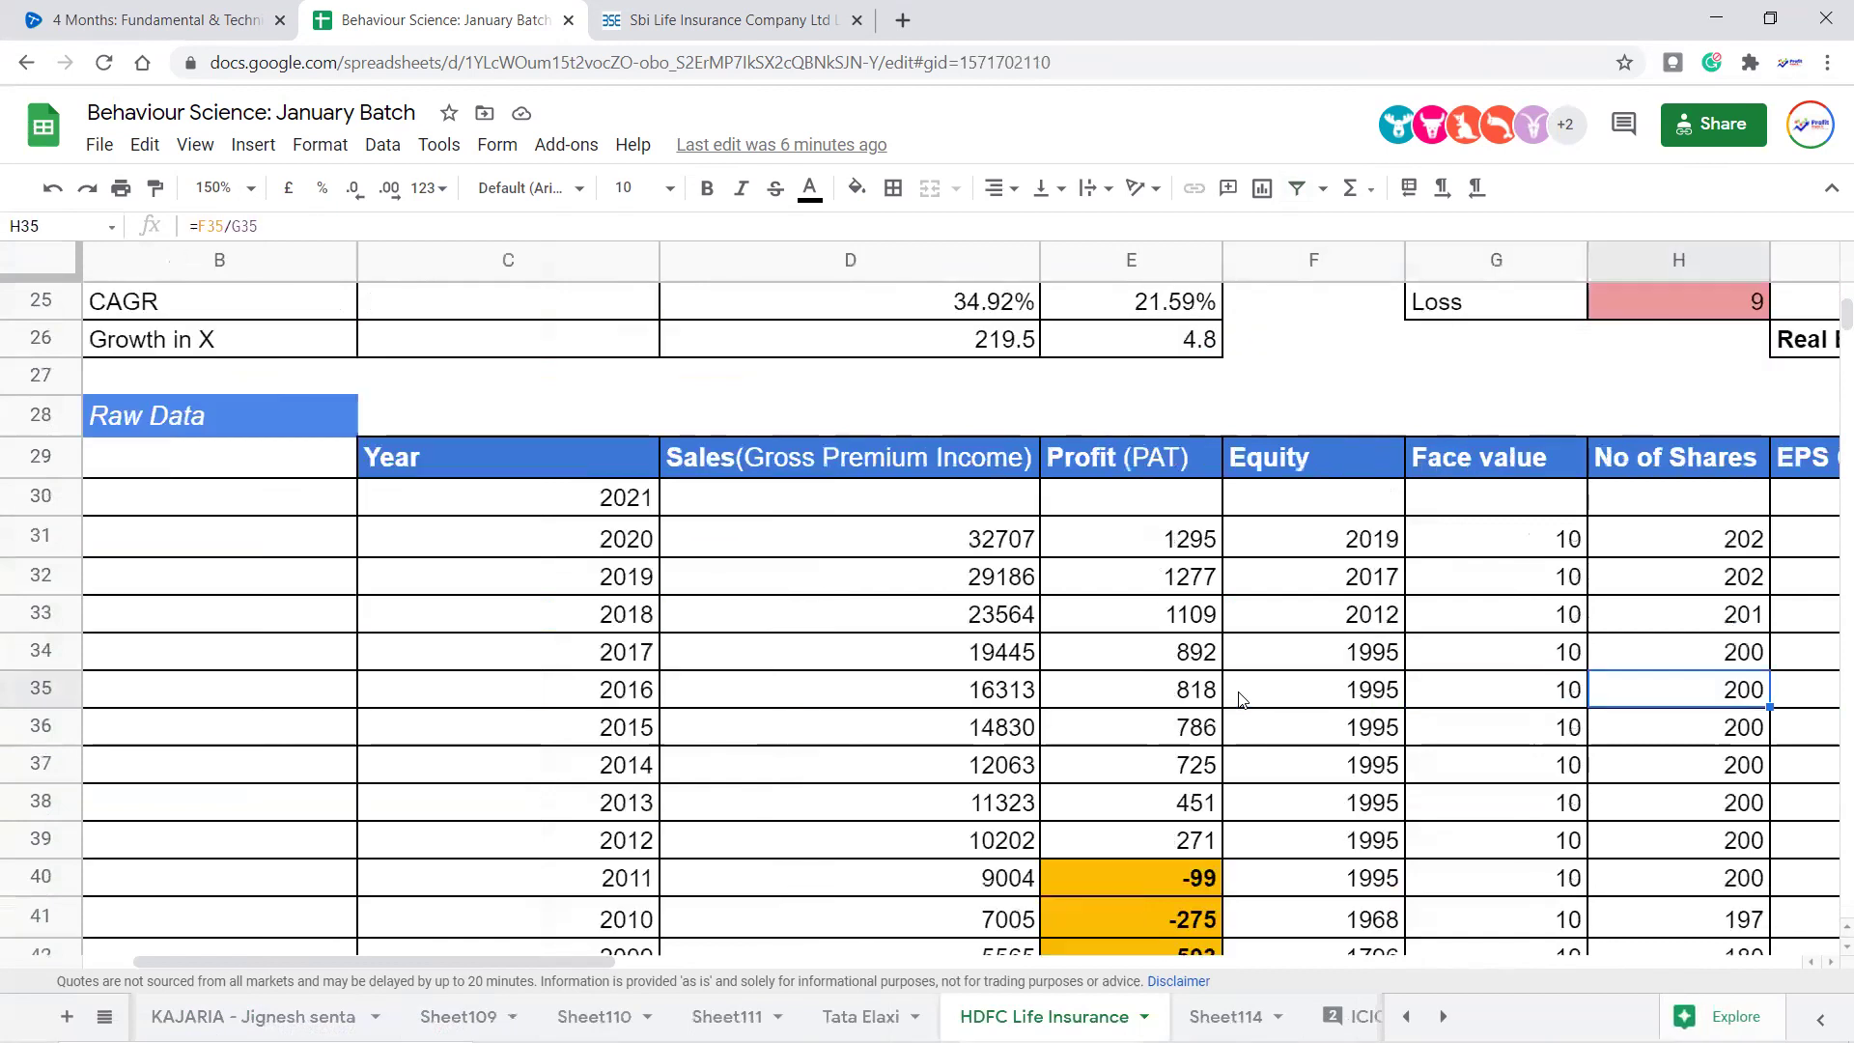
{"action": "scroll", "coordinate": [1197, 714], "scroll_direction": "down", "scroll_amount": 2}
{"action": "scroll", "coordinate": [1292, 680], "scroll_direction": "down", "scroll_amount": 1}
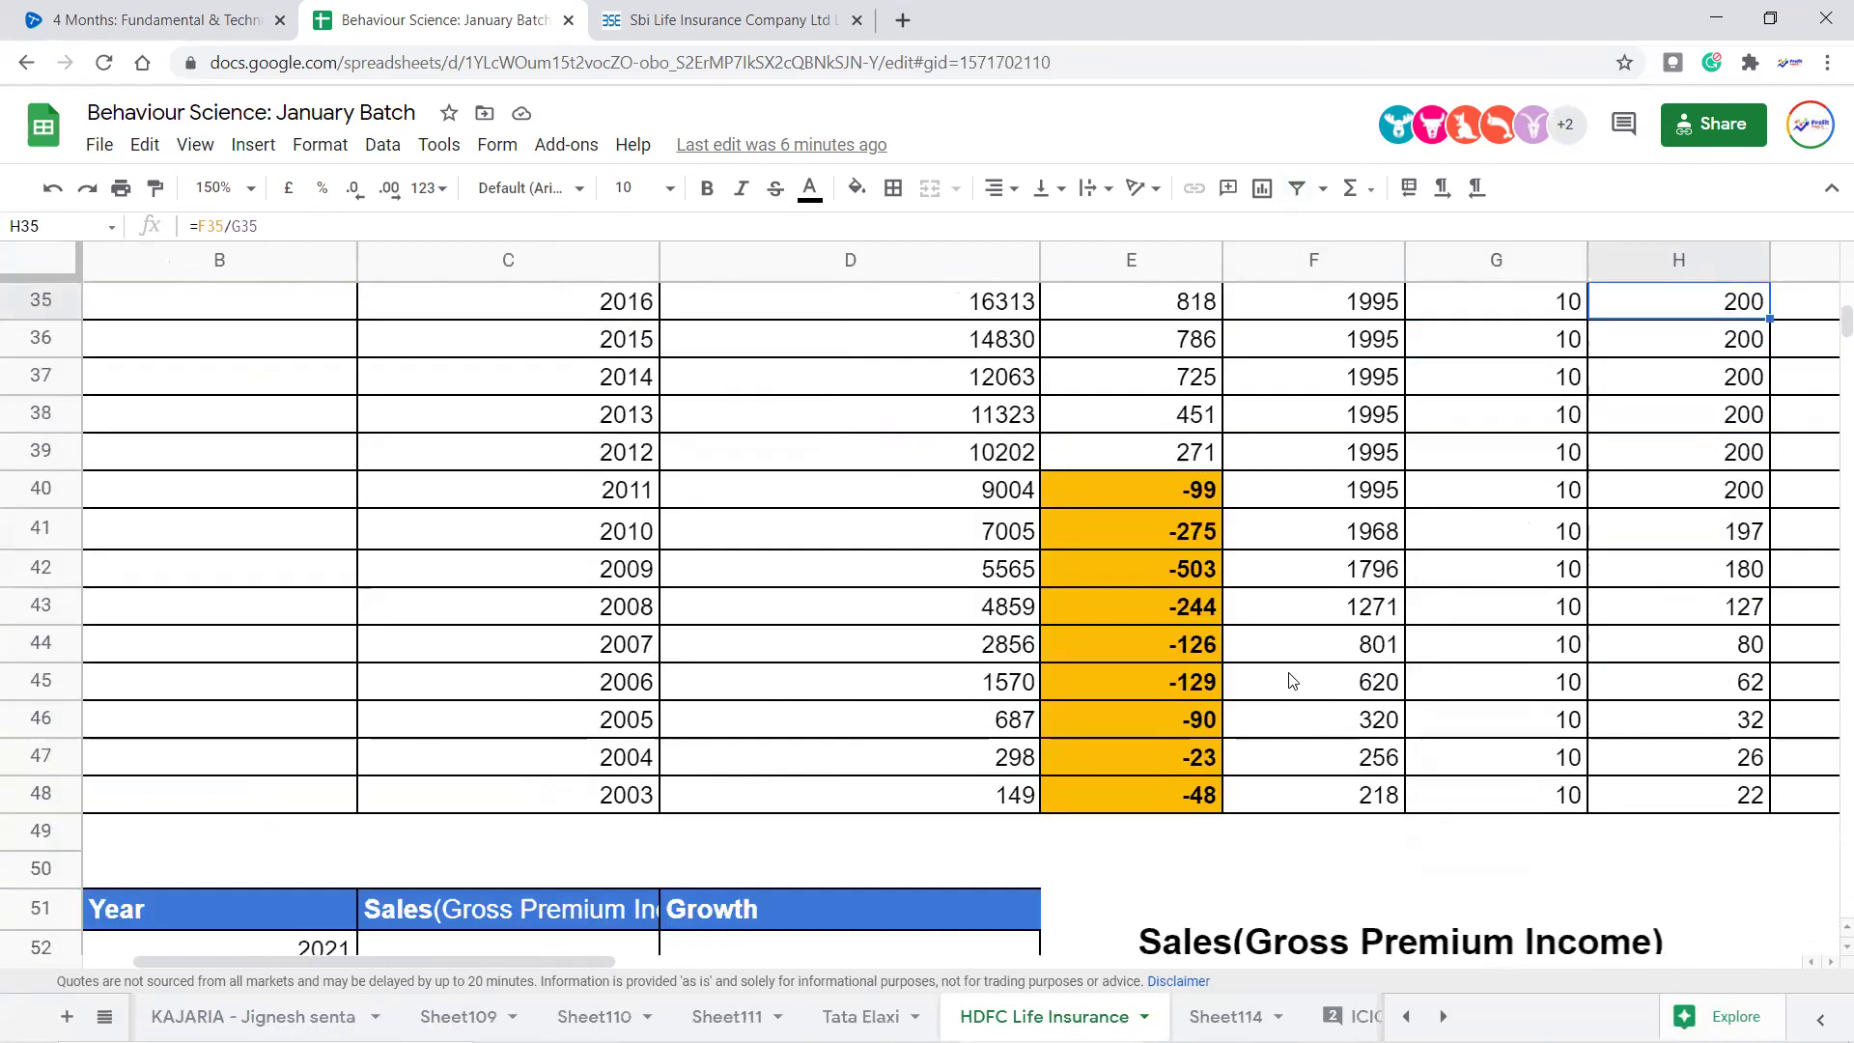
{"action": "scroll", "coordinate": [1158, 686], "scroll_direction": "up", "scroll_amount": 1}
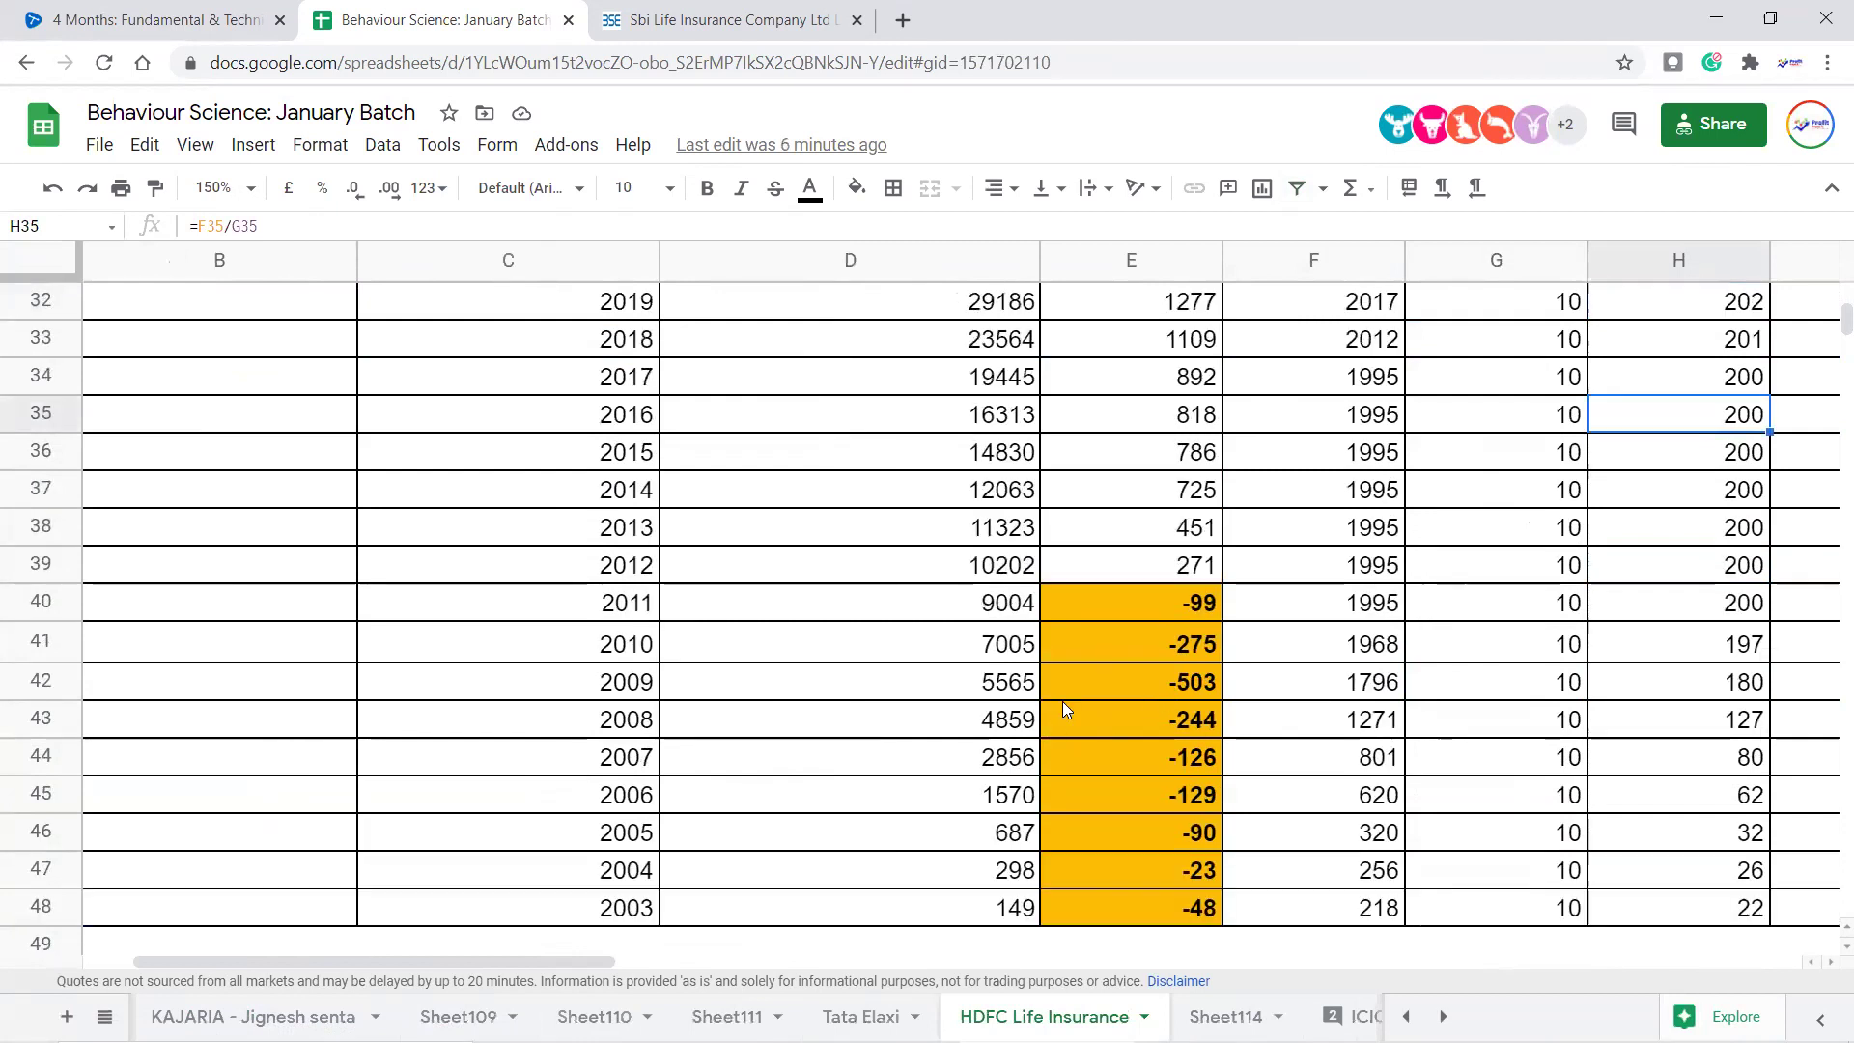
Check HDFC Life's 2012 Profit in E39 and select the loss years 2011 to 2003 (E40:E48)
{"action": "left_click", "coordinate": [1200, 570]}
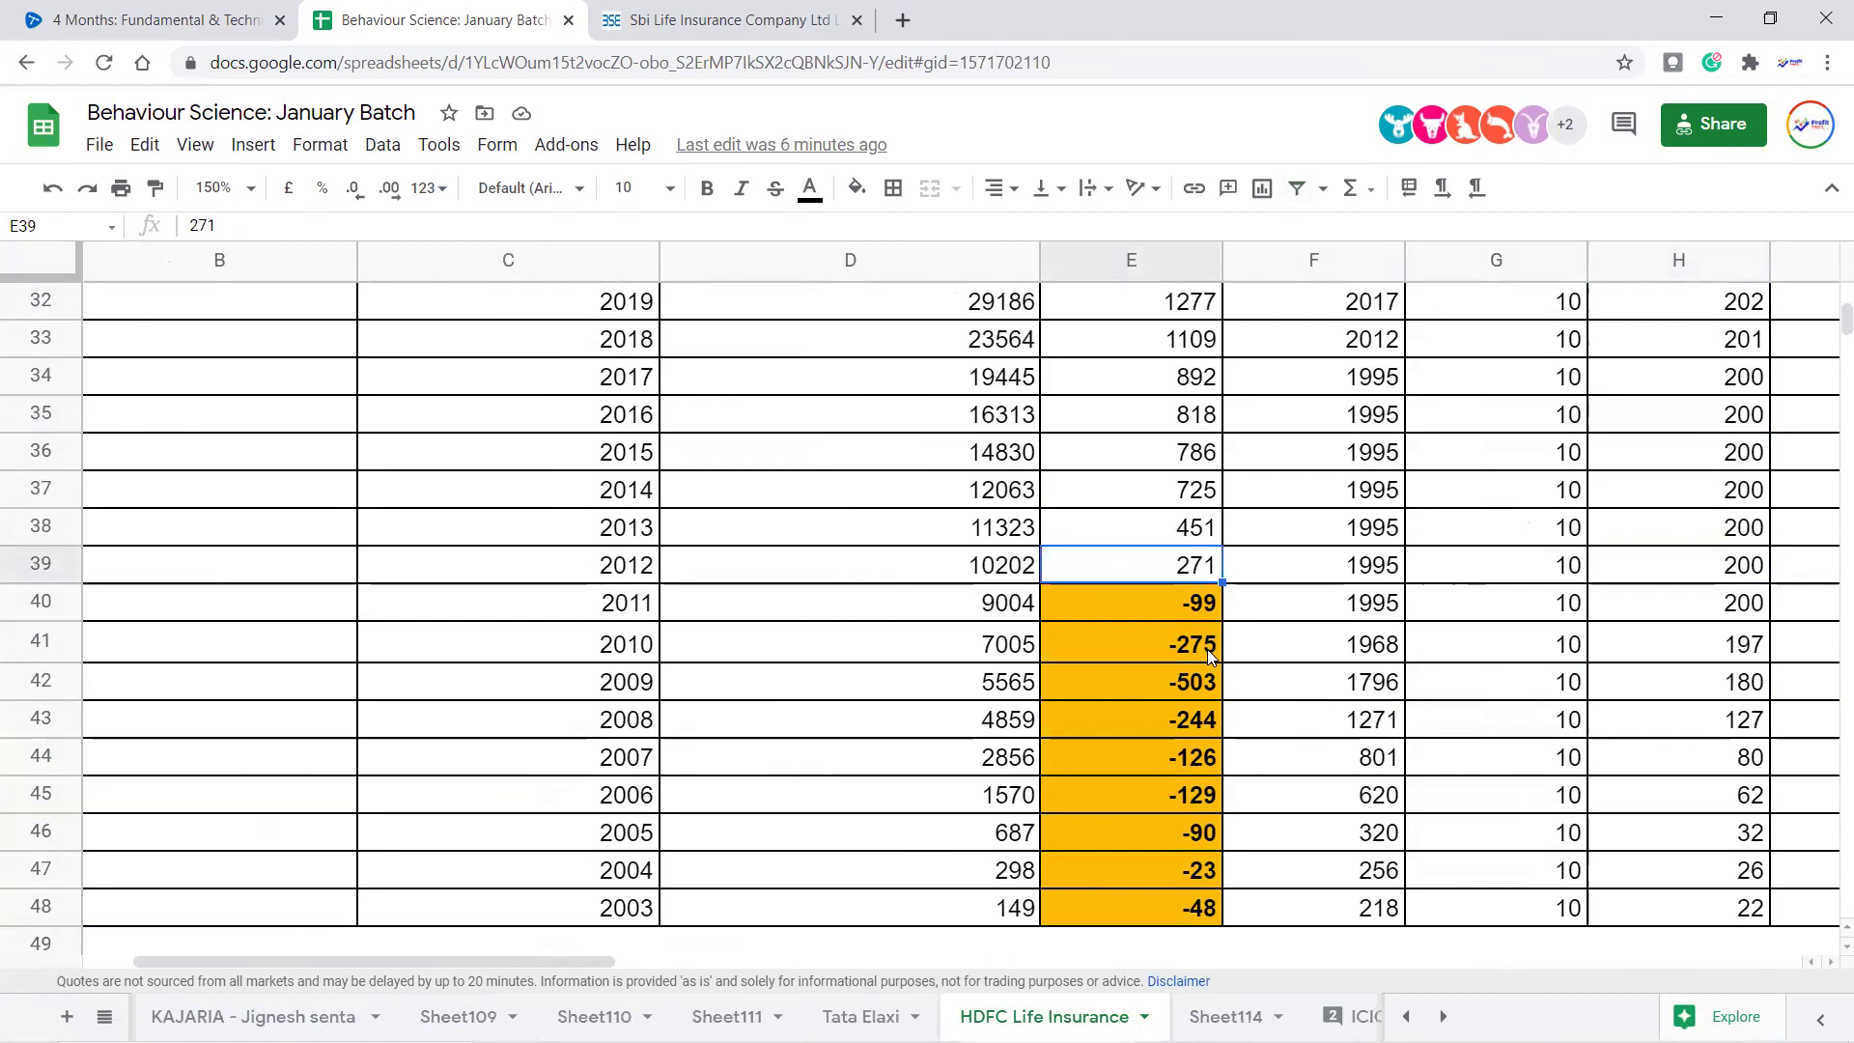
{"action": "left_click_drag", "start_coordinate": [1188, 593], "coordinate": [1213, 919]}
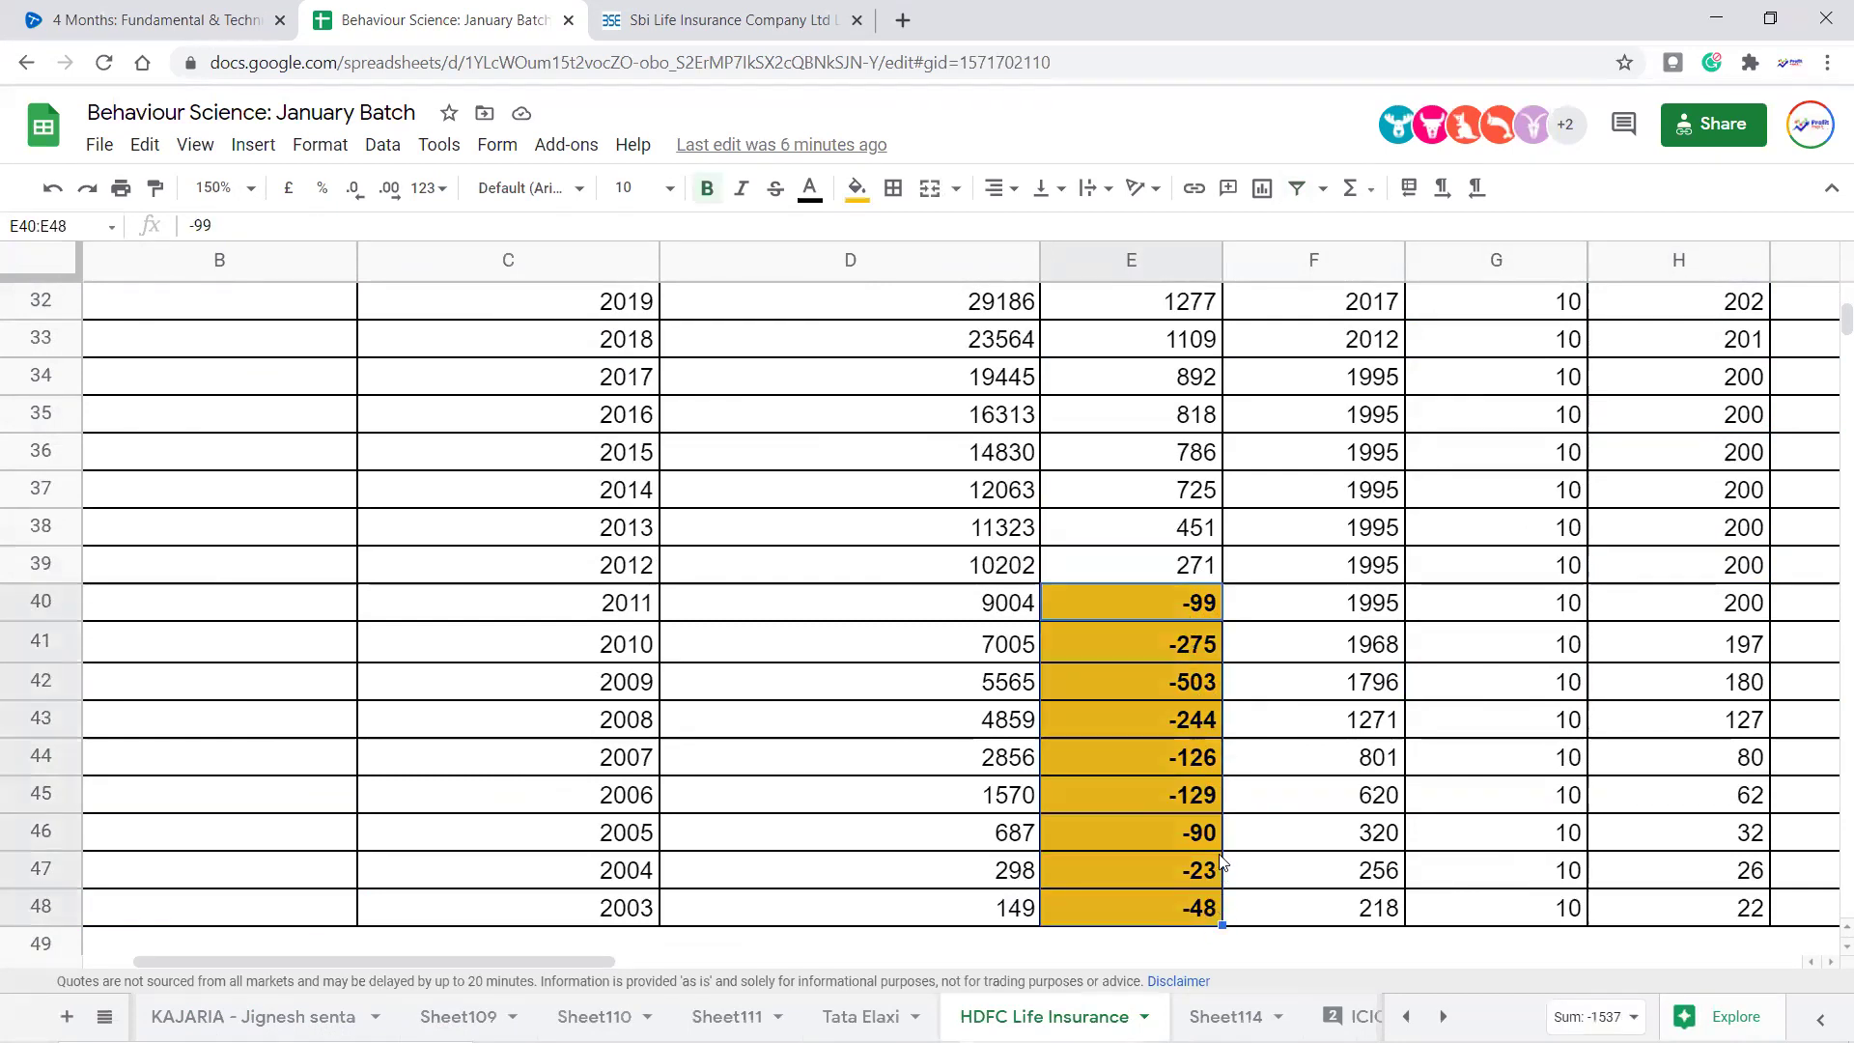
{"action": "scroll", "coordinate": [1221, 859], "scroll_direction": "up", "scroll_amount": 1}
{"action": "scroll", "coordinate": [1209, 809], "scroll_direction": "up", "scroll_amount": 1}
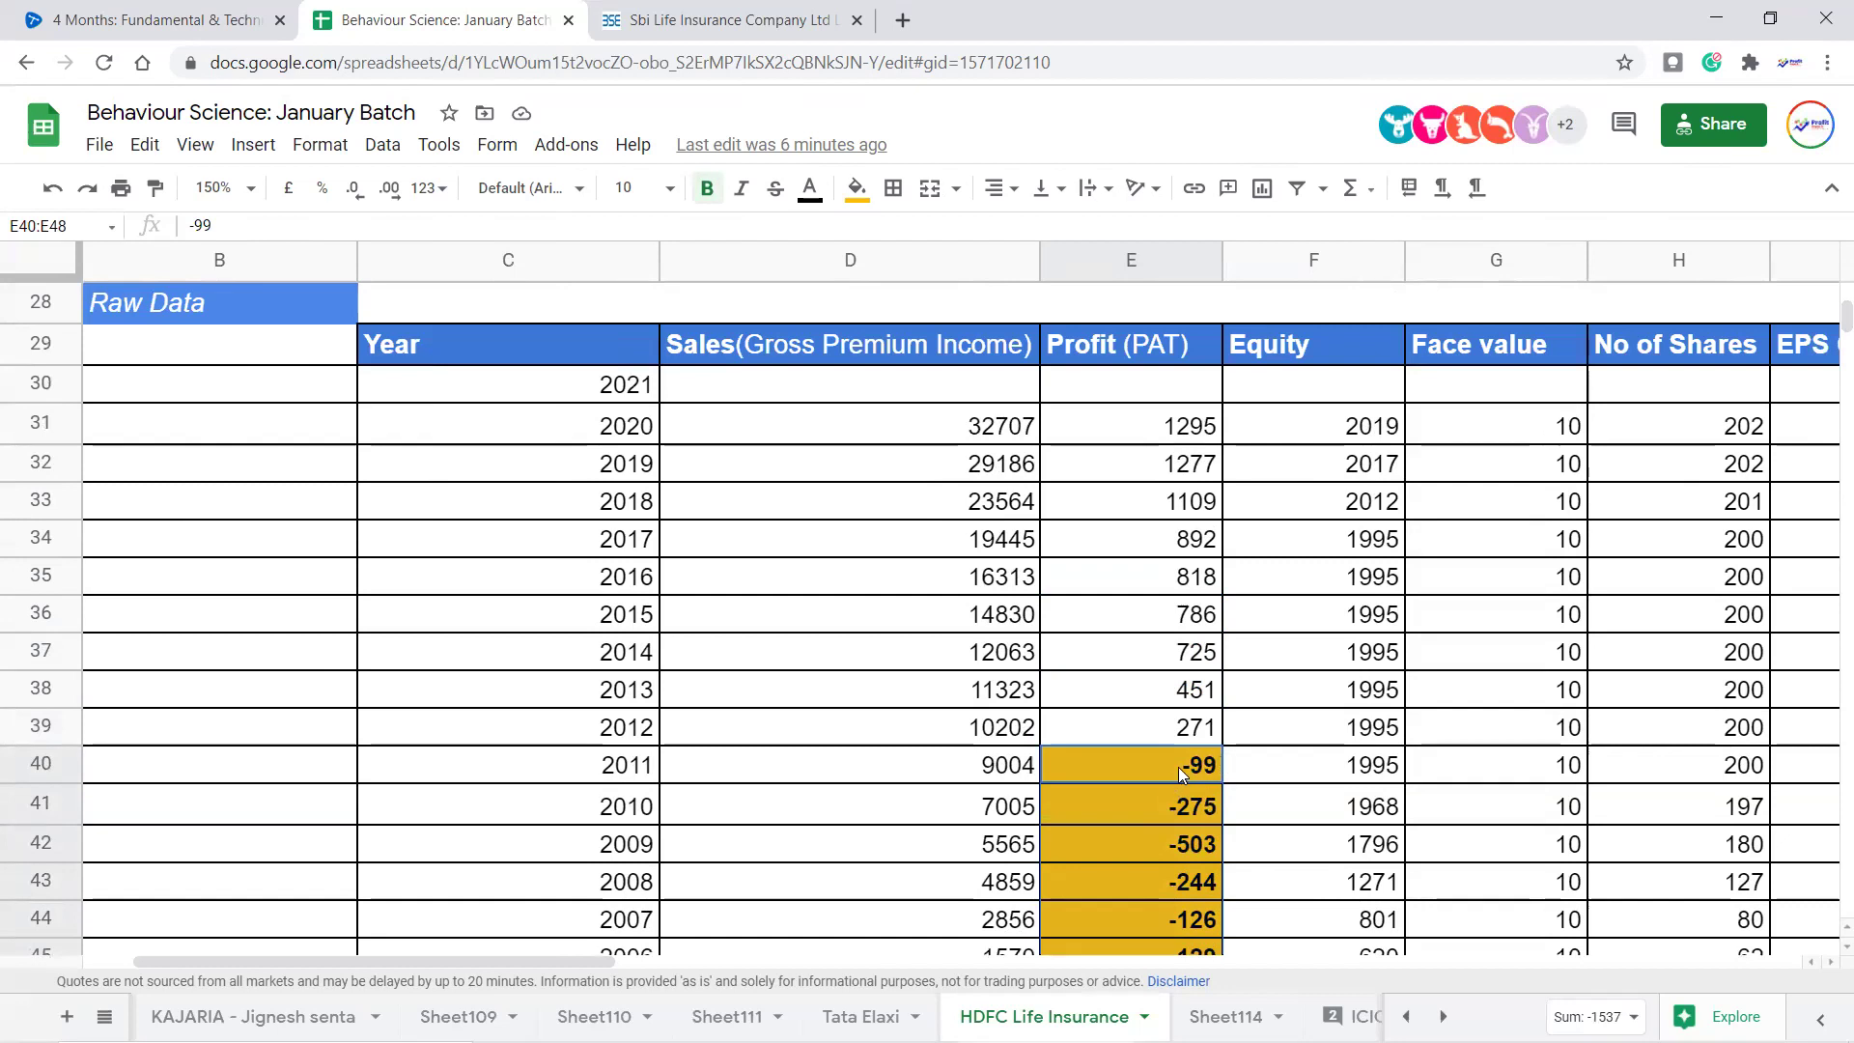
{"action": "left_click", "coordinate": [1185, 761]}
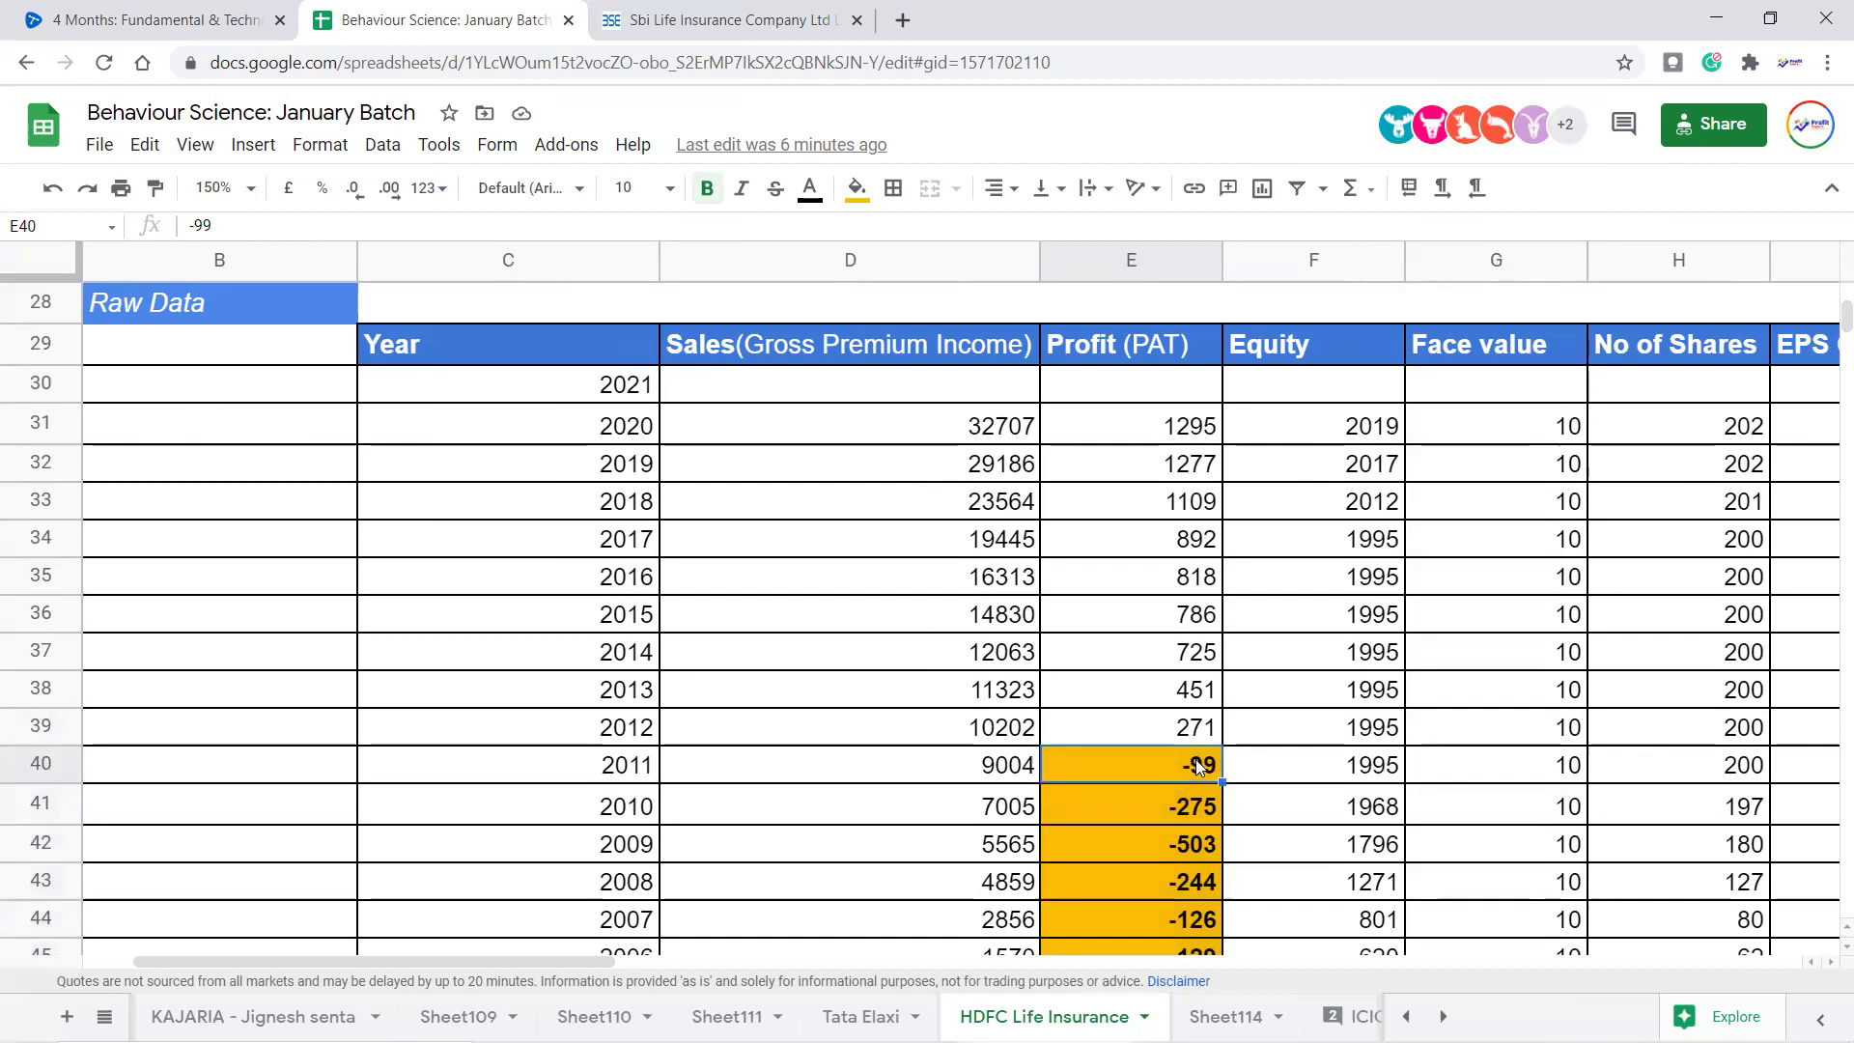
Select HDFC Life's 2012 to 2020 profits (E31:E39), then the full Profit history from 2020 to 2003 (E31:E48)
{"action": "mouse_move", "coordinate": [1187, 424]}
{"action": "left_mouse_down"}
{"action": "mouse_move", "coordinate": [1183, 739]}
{"action": "mouse_move", "coordinate": [1202, 731]}
{"action": "mouse_move", "coordinate": [1192, 432]}
{"action": "left_mouse_up"}
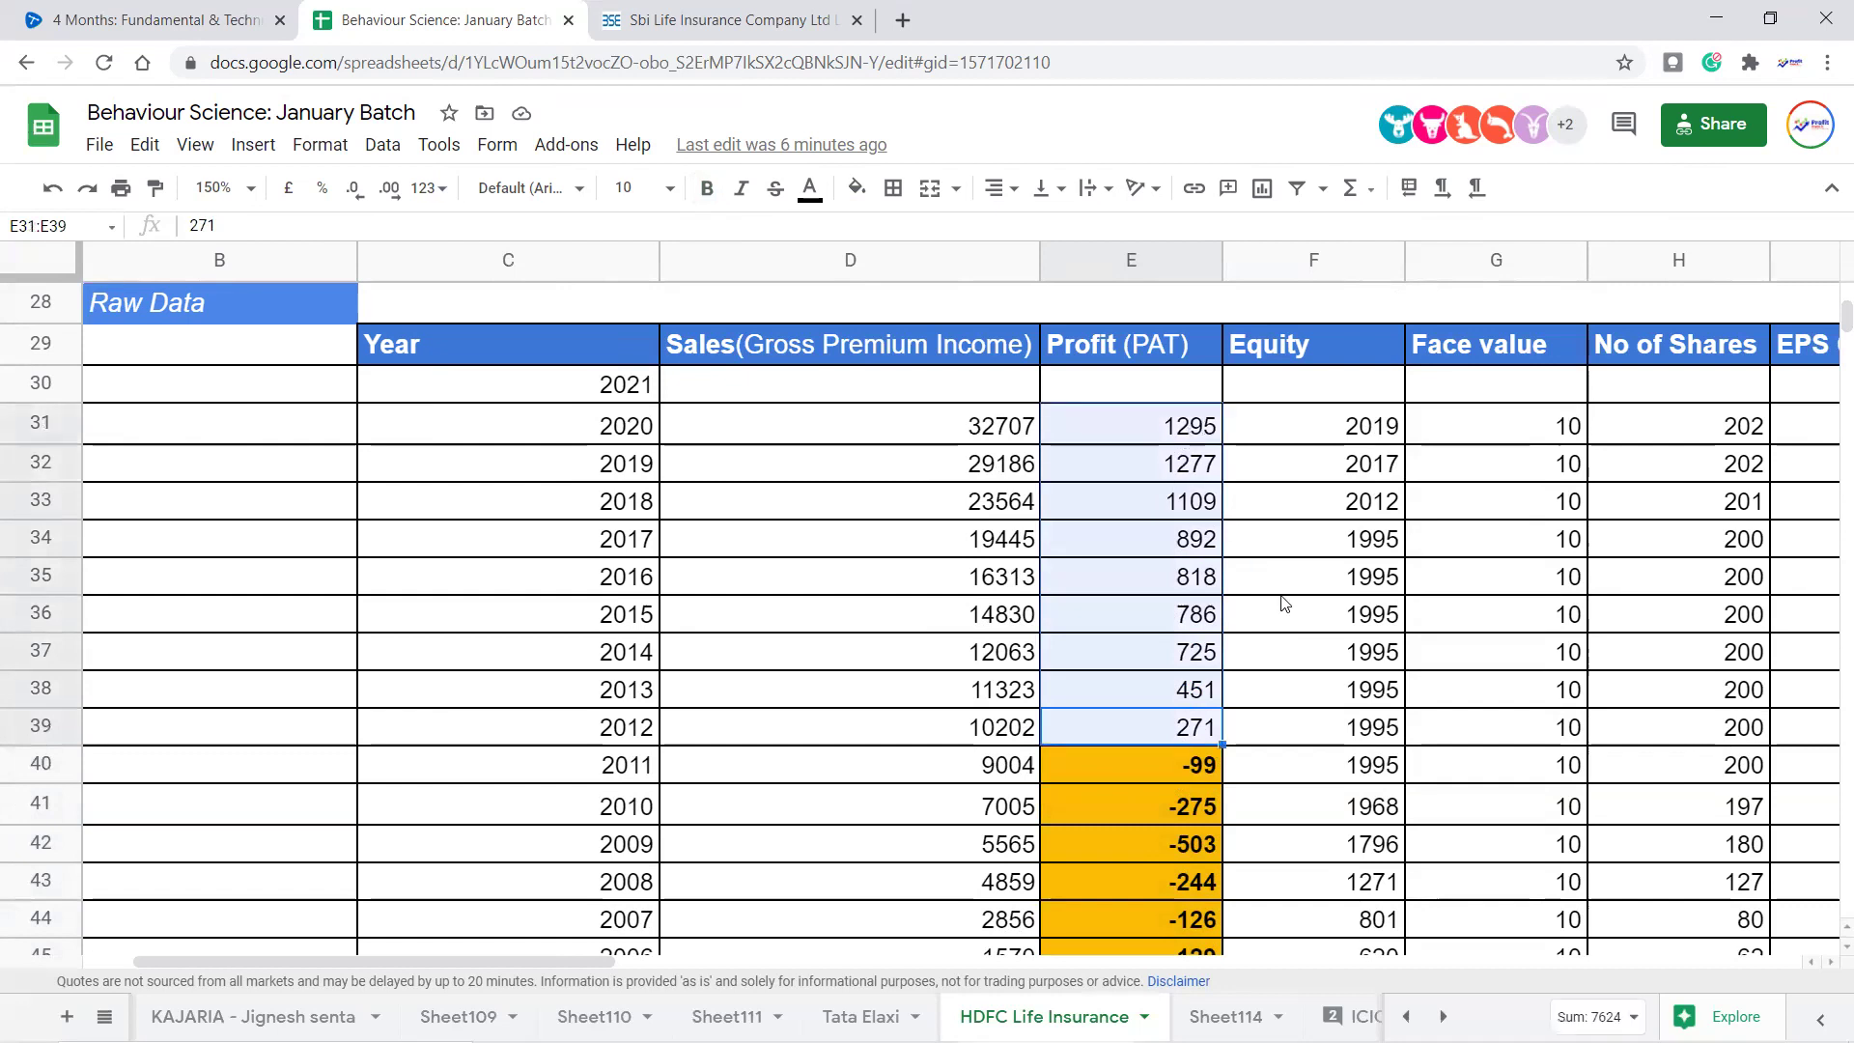
{"action": "scroll", "coordinate": [1284, 603], "scroll_direction": "down", "scroll_amount": 2}
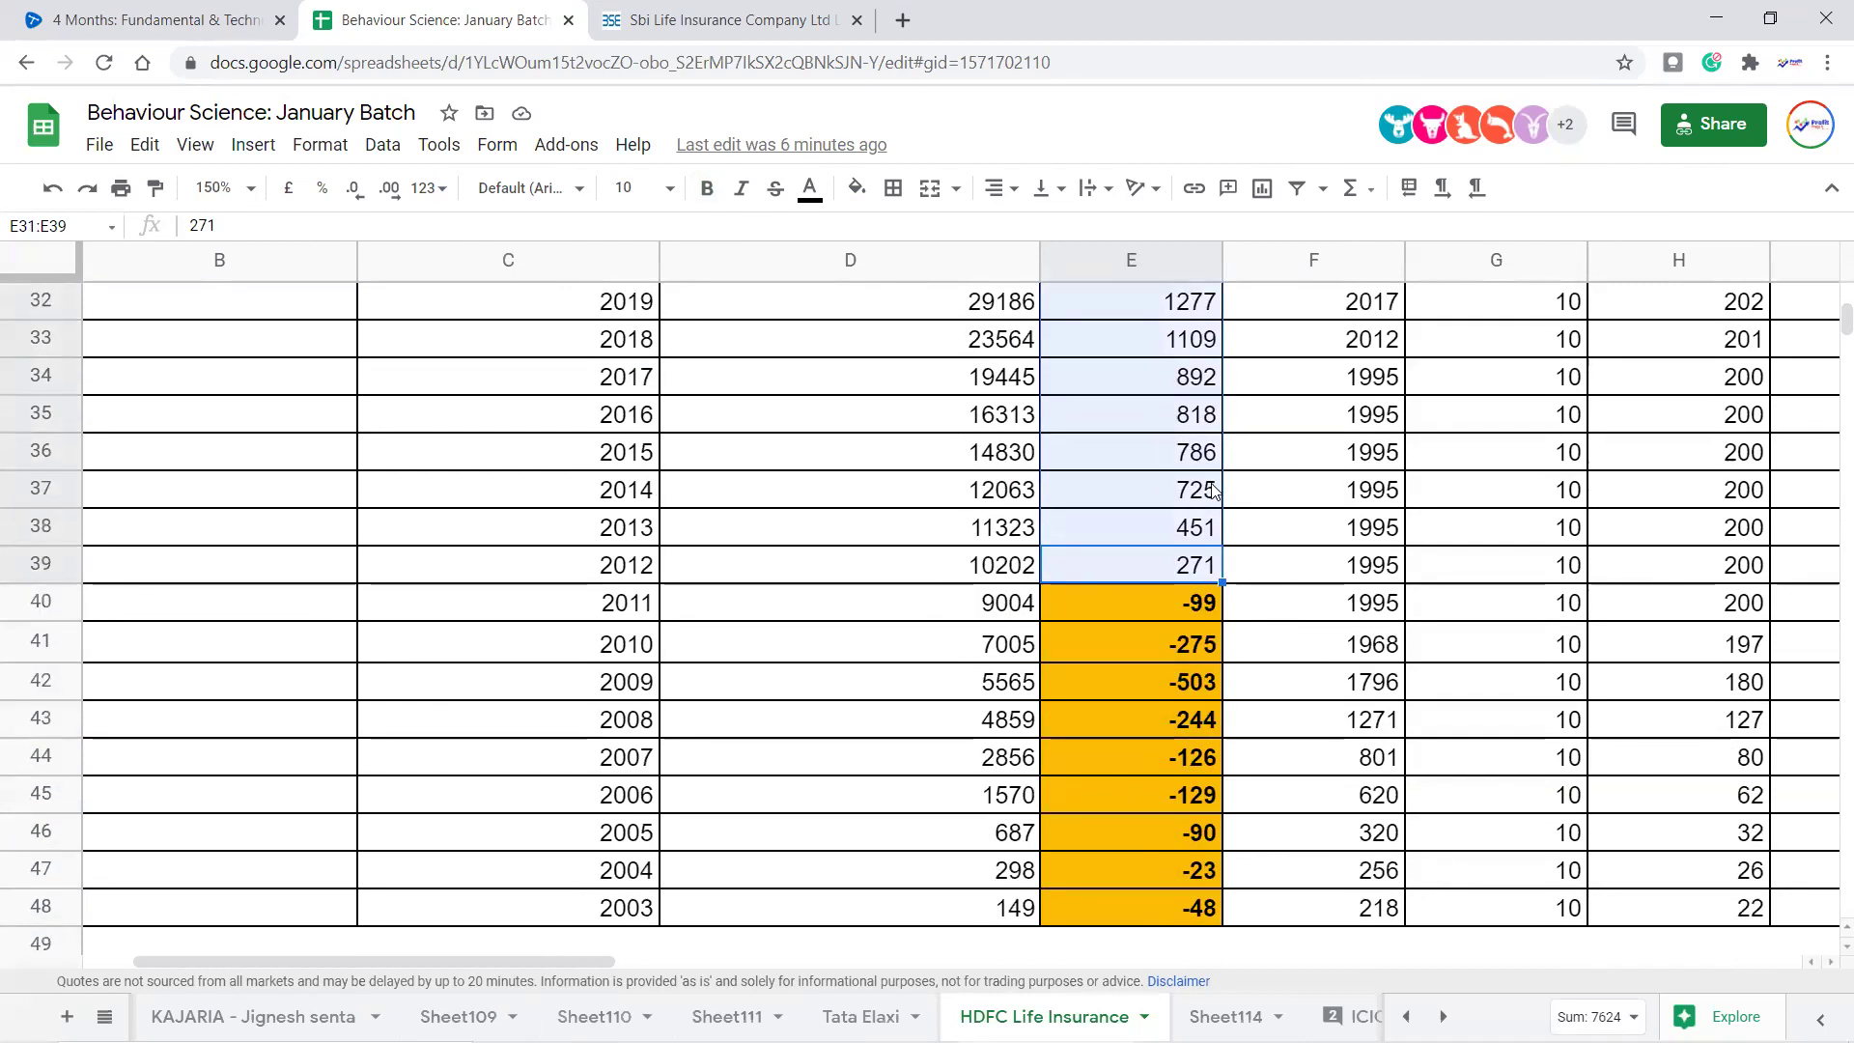
{"action": "scroll", "coordinate": [1212, 492], "scroll_direction": "up", "scroll_amount": 1}
{"action": "left_click_drag", "start_coordinate": [1183, 343], "coordinate": [1195, 655]}
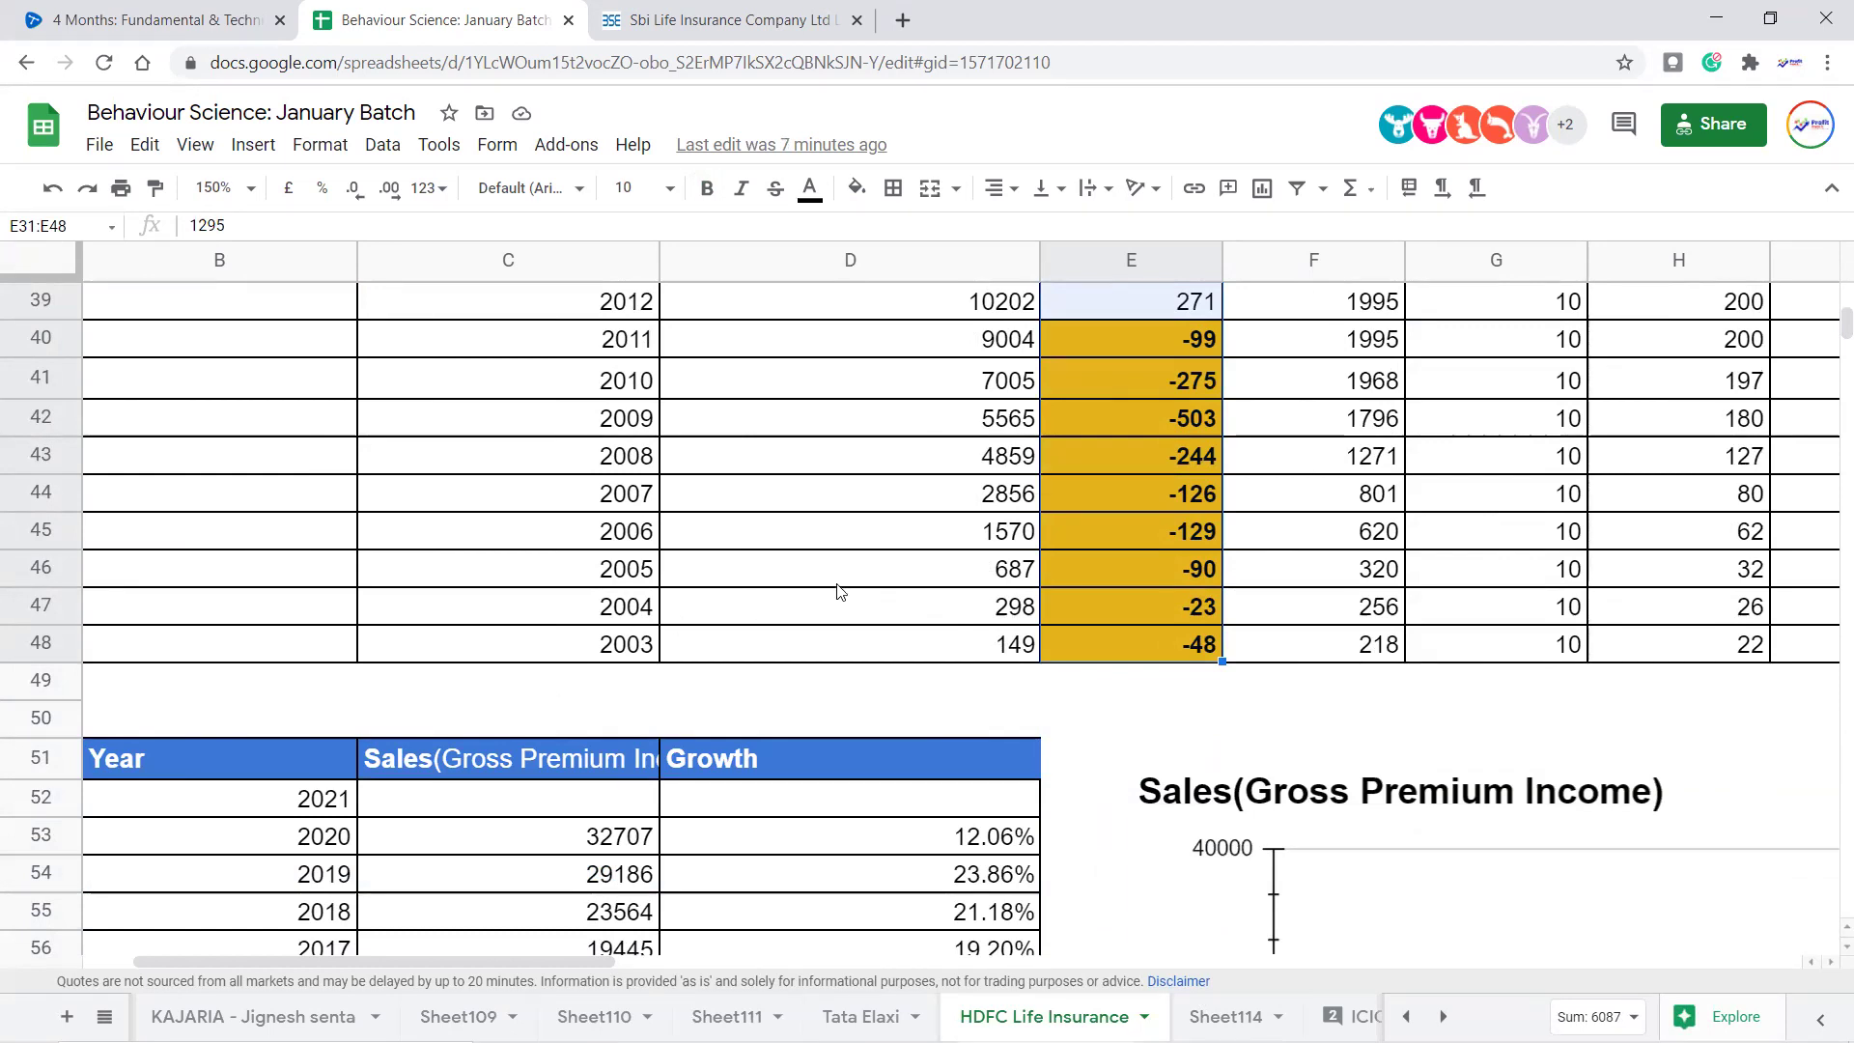
Review HDFC Life's Profit history again and select the losses from 2003 up to 2011 (E48 to E40)
{"action": "scroll", "coordinate": [840, 592], "scroll_direction": "up", "scroll_amount": 3}
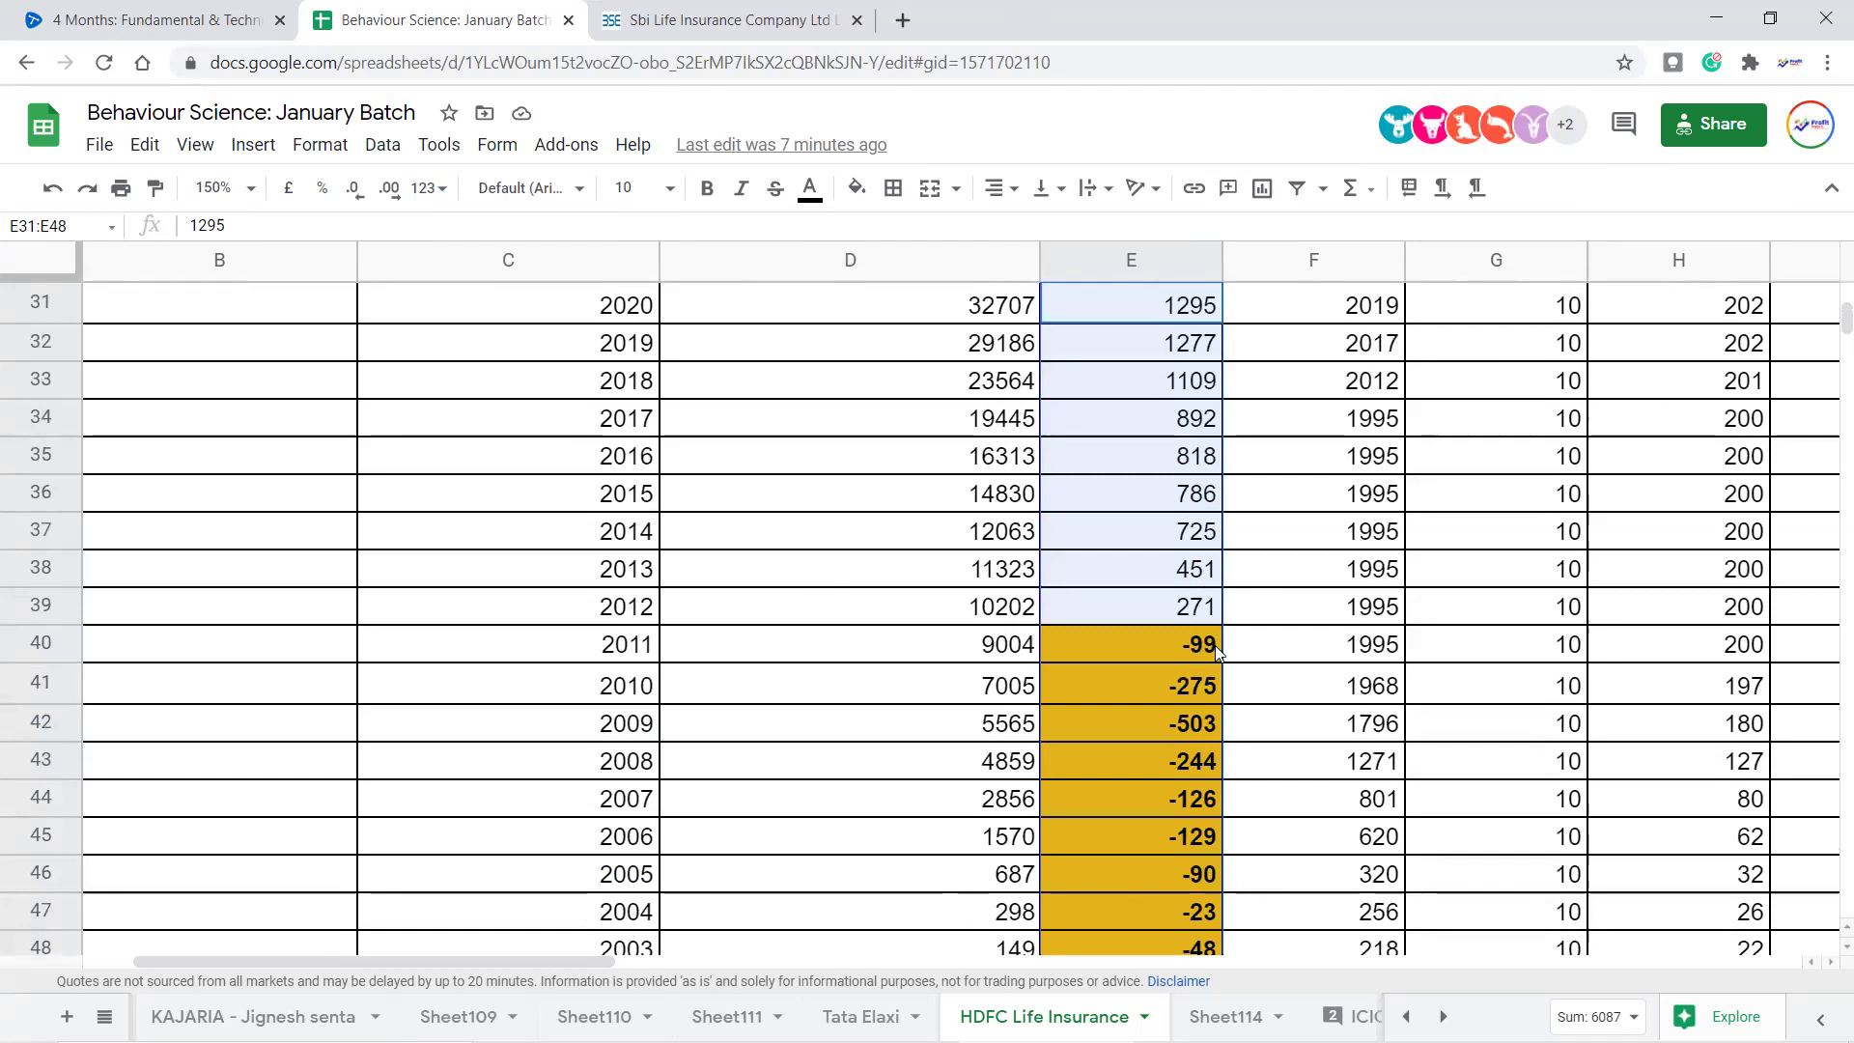
{"action": "scroll", "coordinate": [1215, 647], "scroll_direction": "up", "scroll_amount": 1}
{"action": "scroll", "coordinate": [1207, 618], "scroll_direction": "down", "scroll_amount": 2}
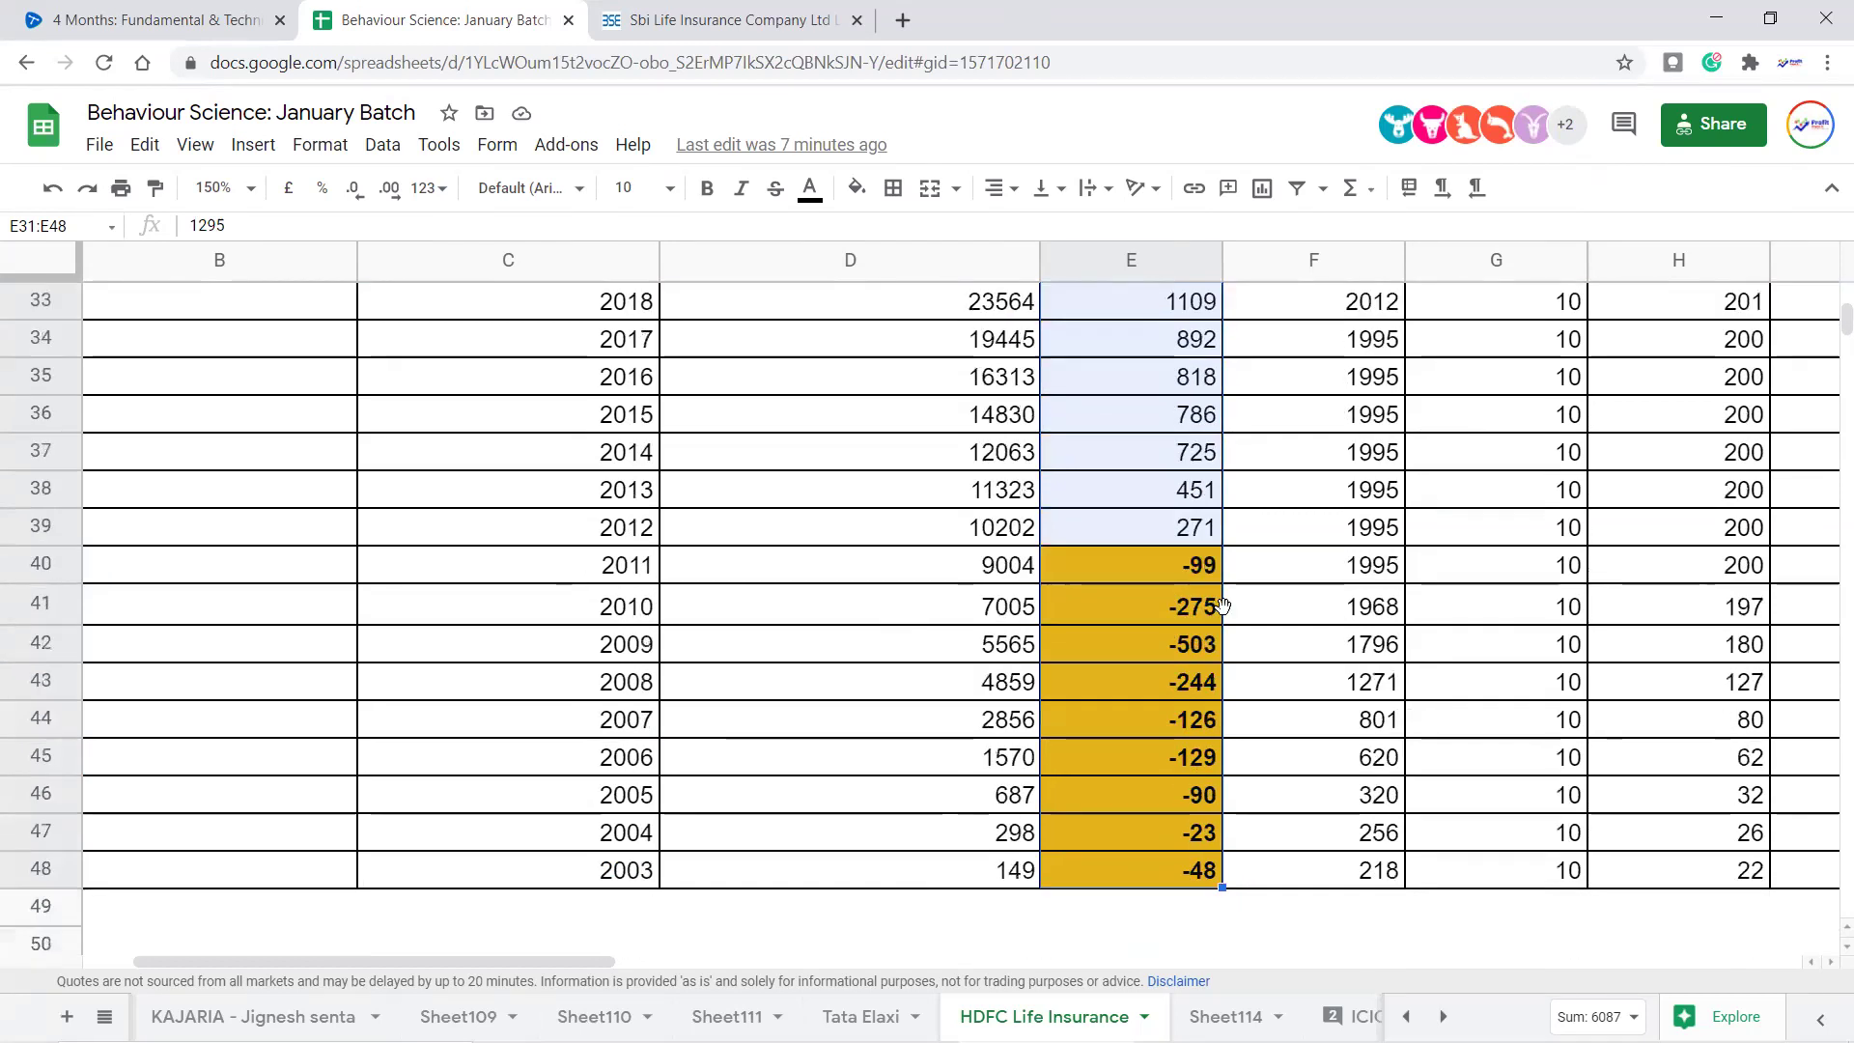
{"action": "left_click", "coordinate": [1197, 606]}
{"action": "left_click_drag", "start_coordinate": [1197, 869], "coordinate": [1170, 579]}
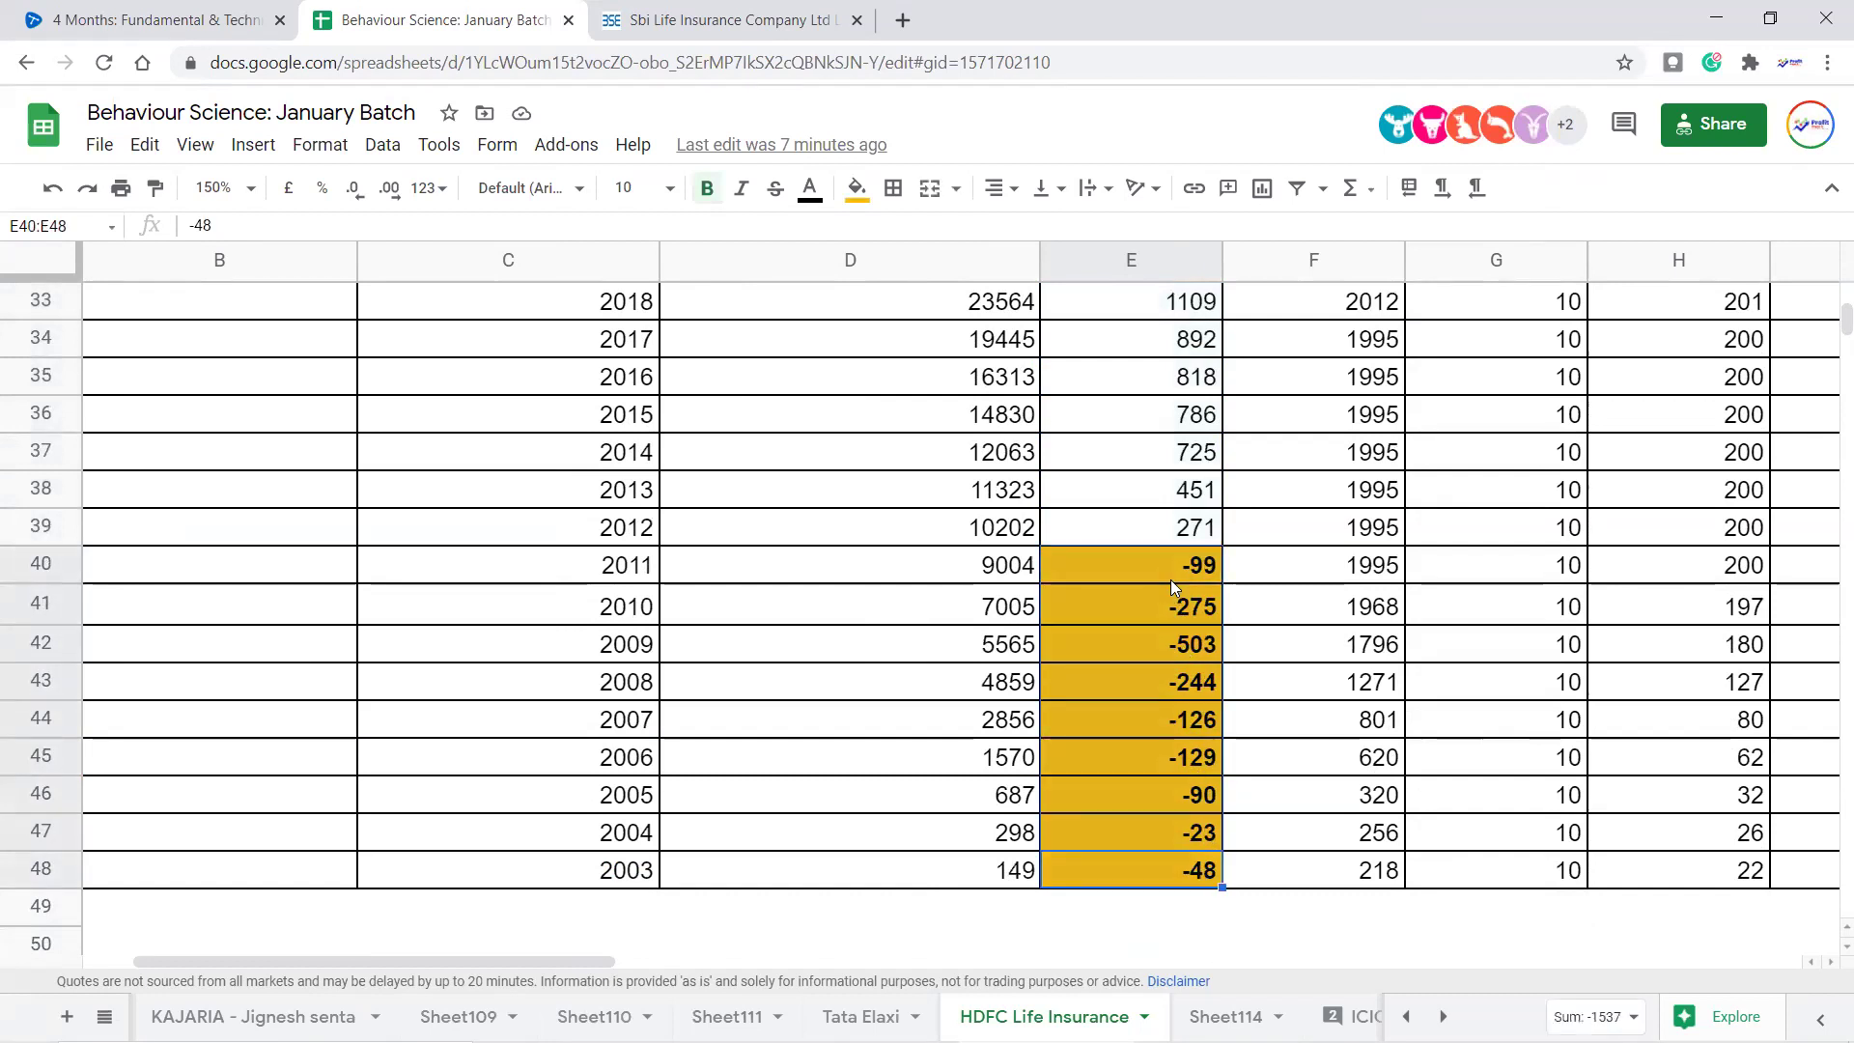
Return to the MasterSheet and open the linked SBILIFE sheet
{"action": "scroll", "coordinate": [1170, 579], "scroll_direction": "up", "scroll_amount": 5}
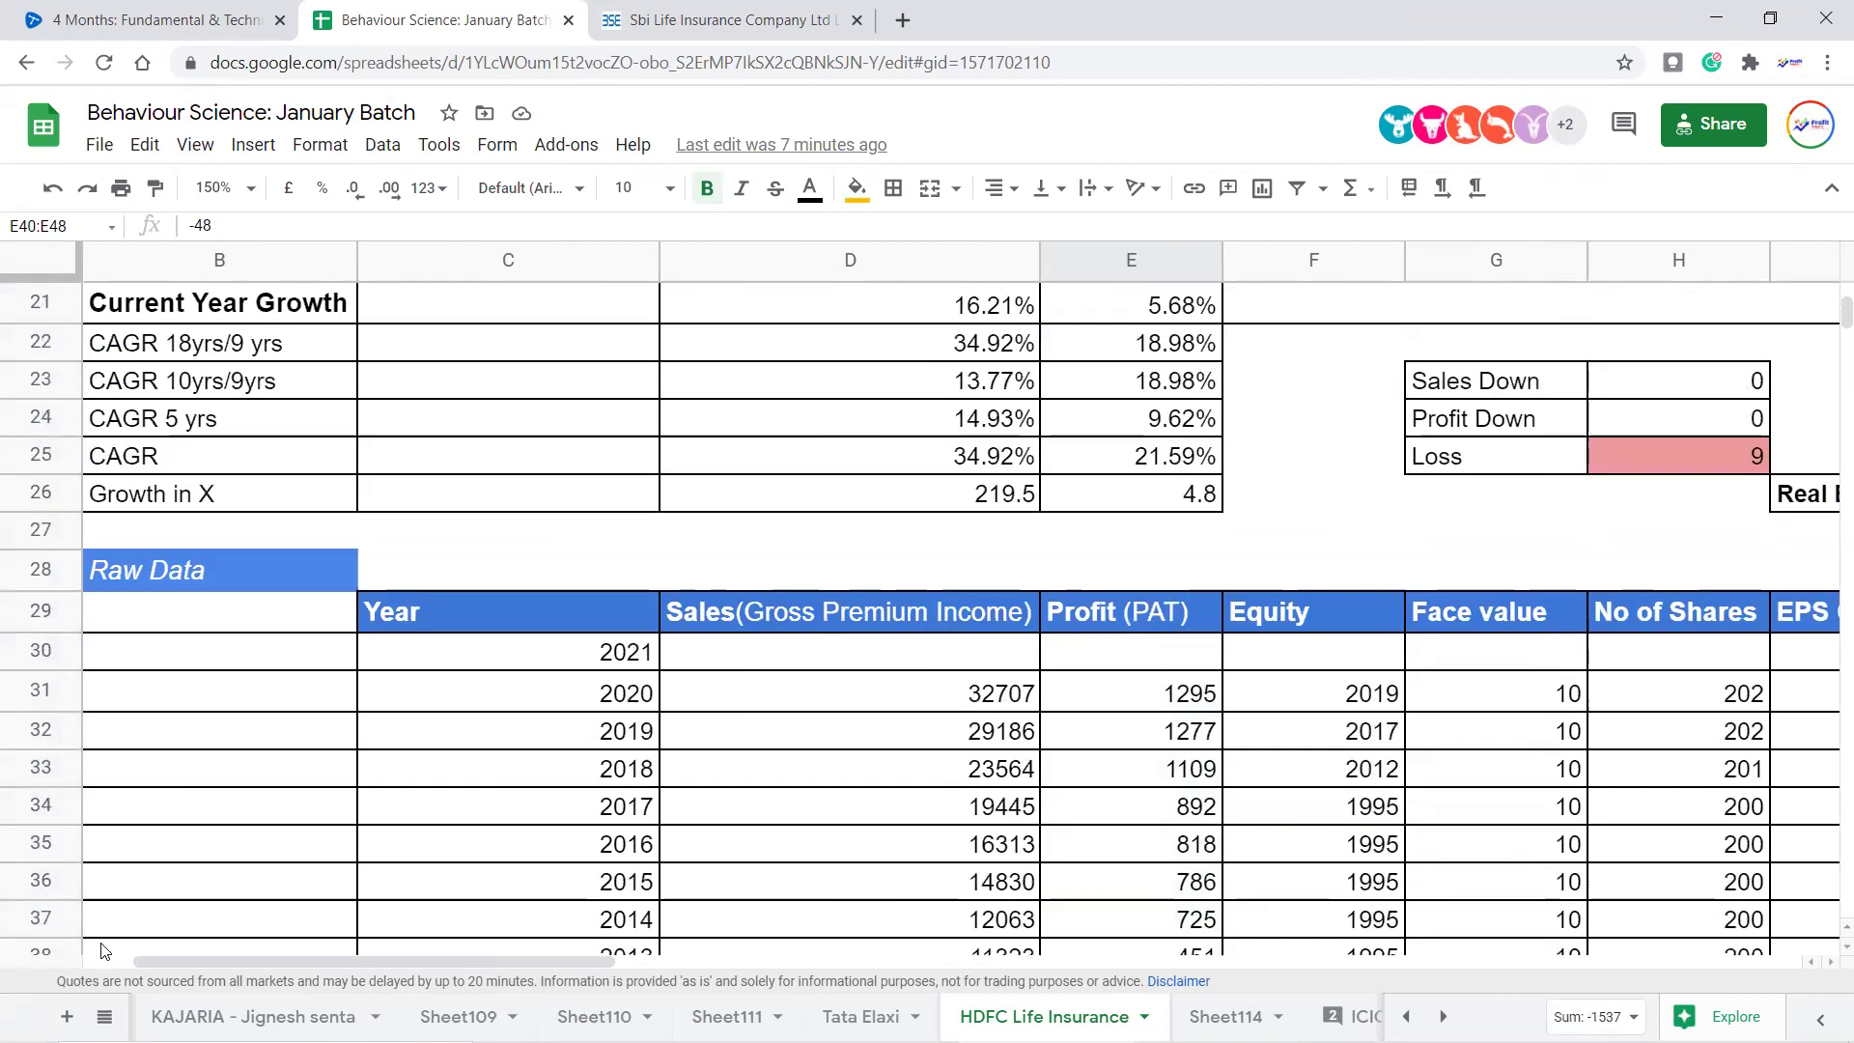
{"action": "left_click", "coordinate": [104, 1016]}
{"action": "scroll", "coordinate": [122, 877], "scroll_direction": "up", "scroll_amount": 10}
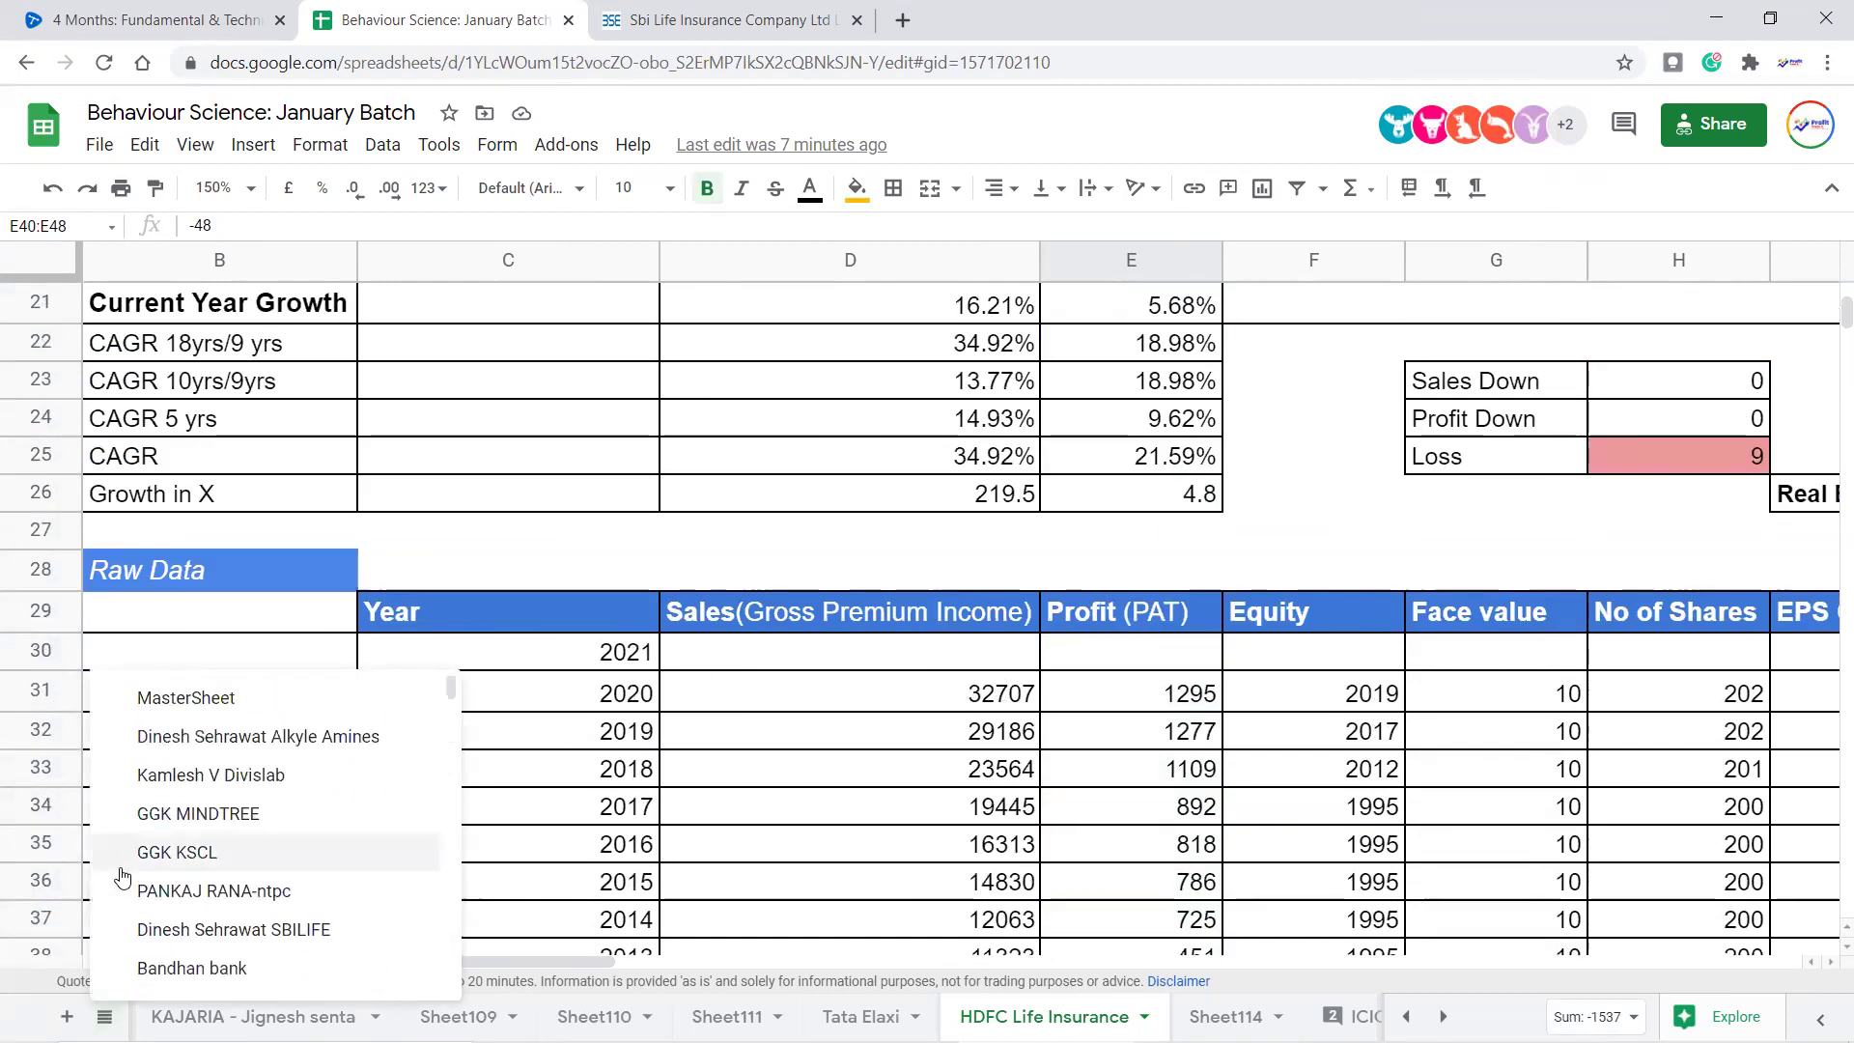
{"action": "left_click", "coordinate": [221, 698]}
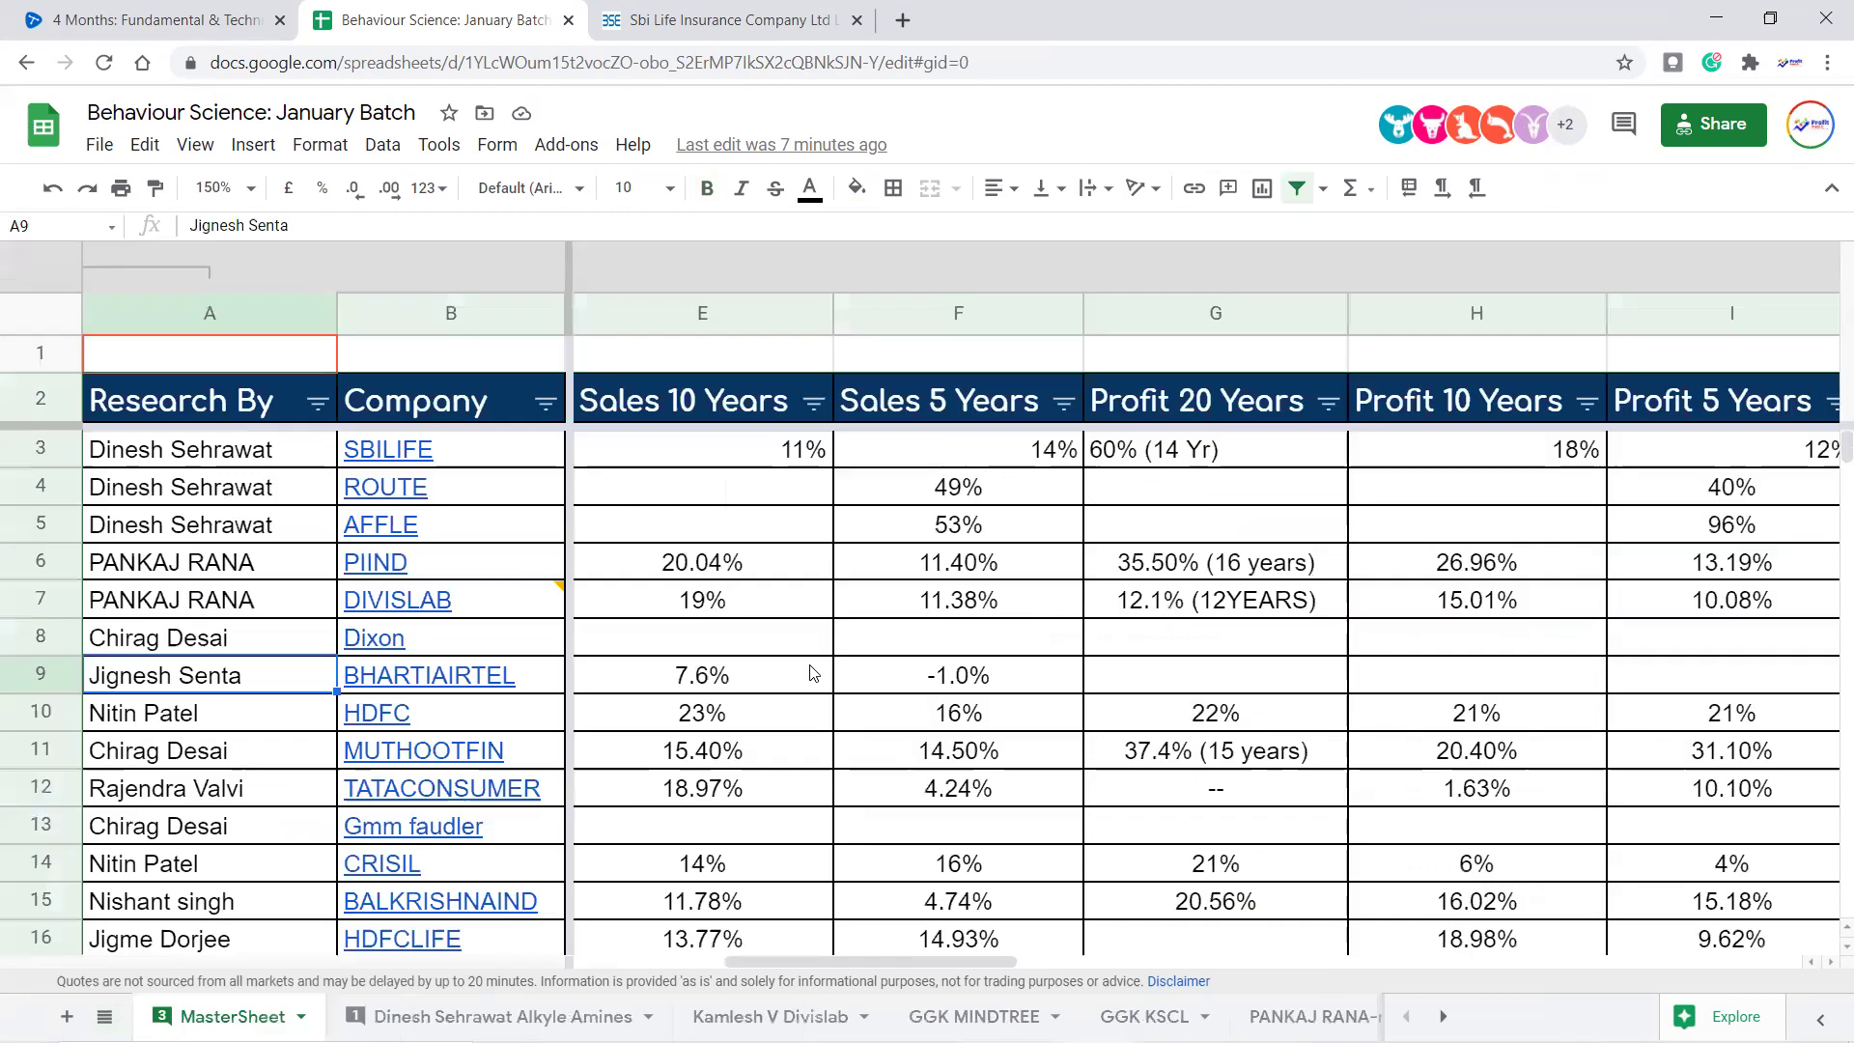
{"action": "mouse_move", "coordinate": [407, 456]}
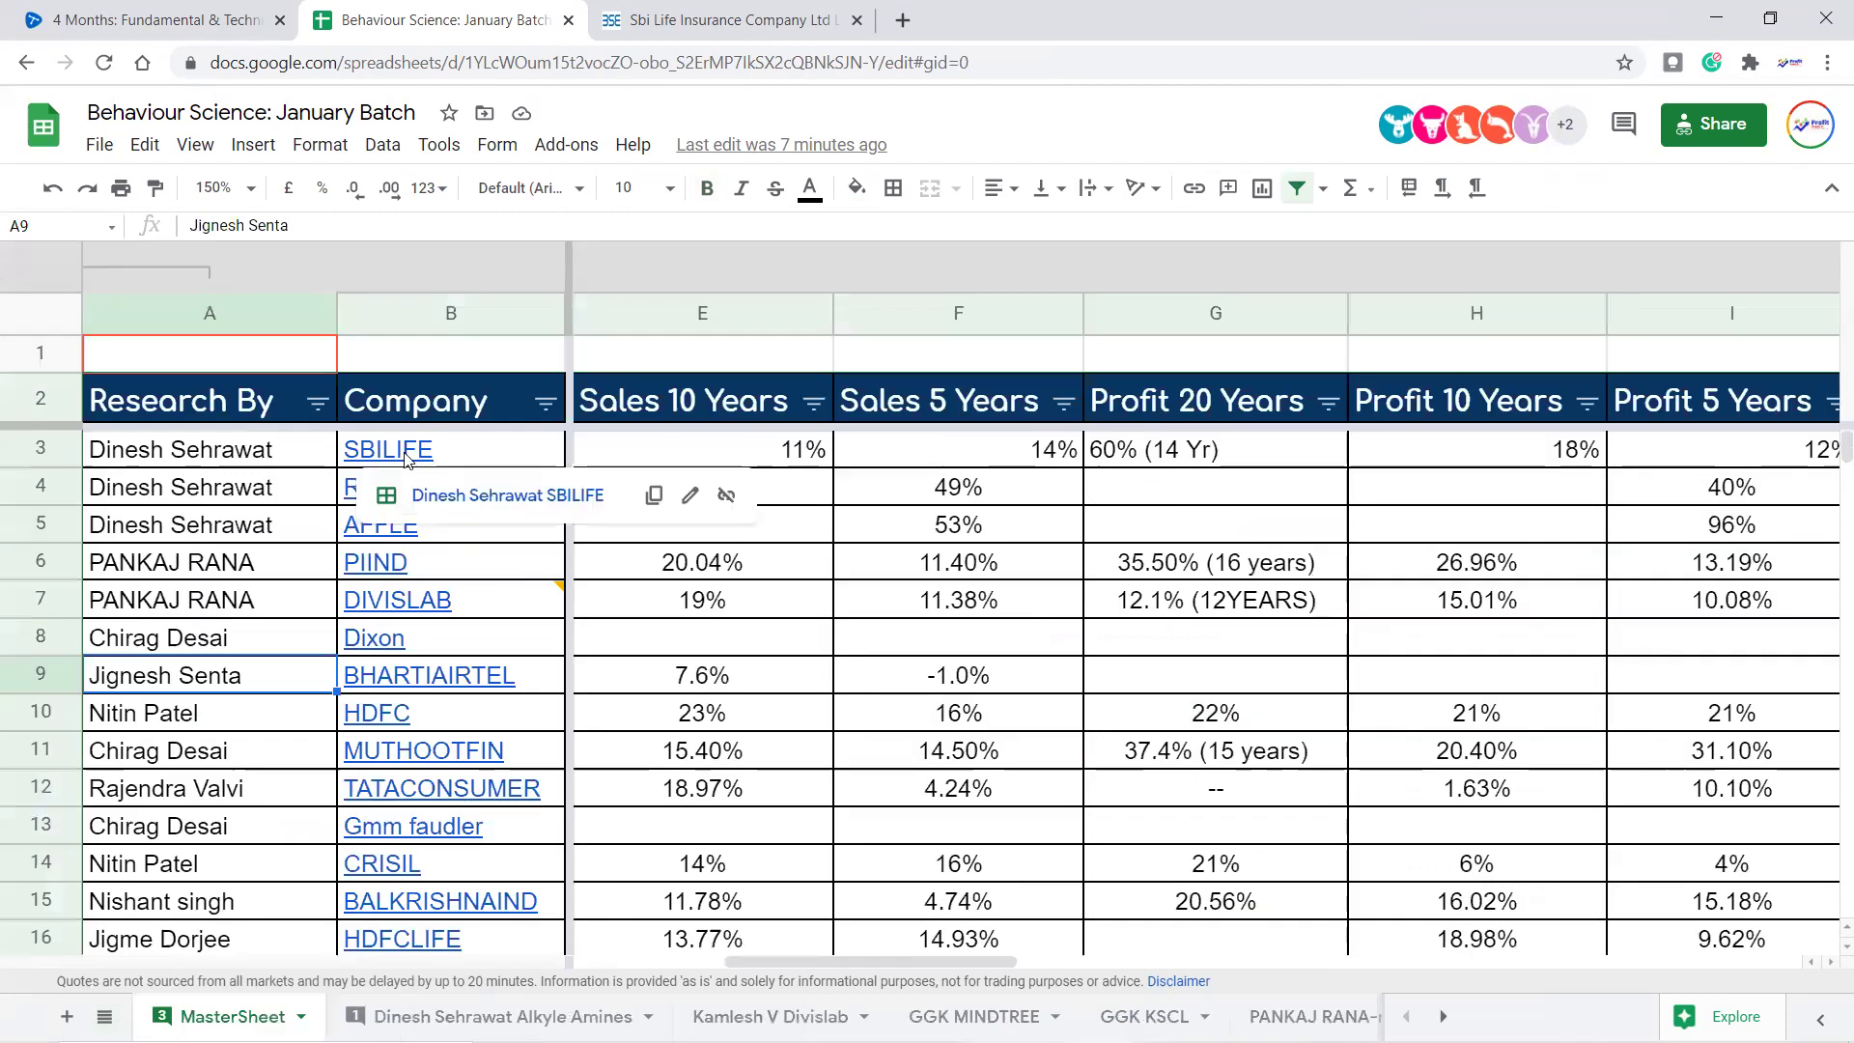
{"action": "left_click", "coordinate": [492, 495]}
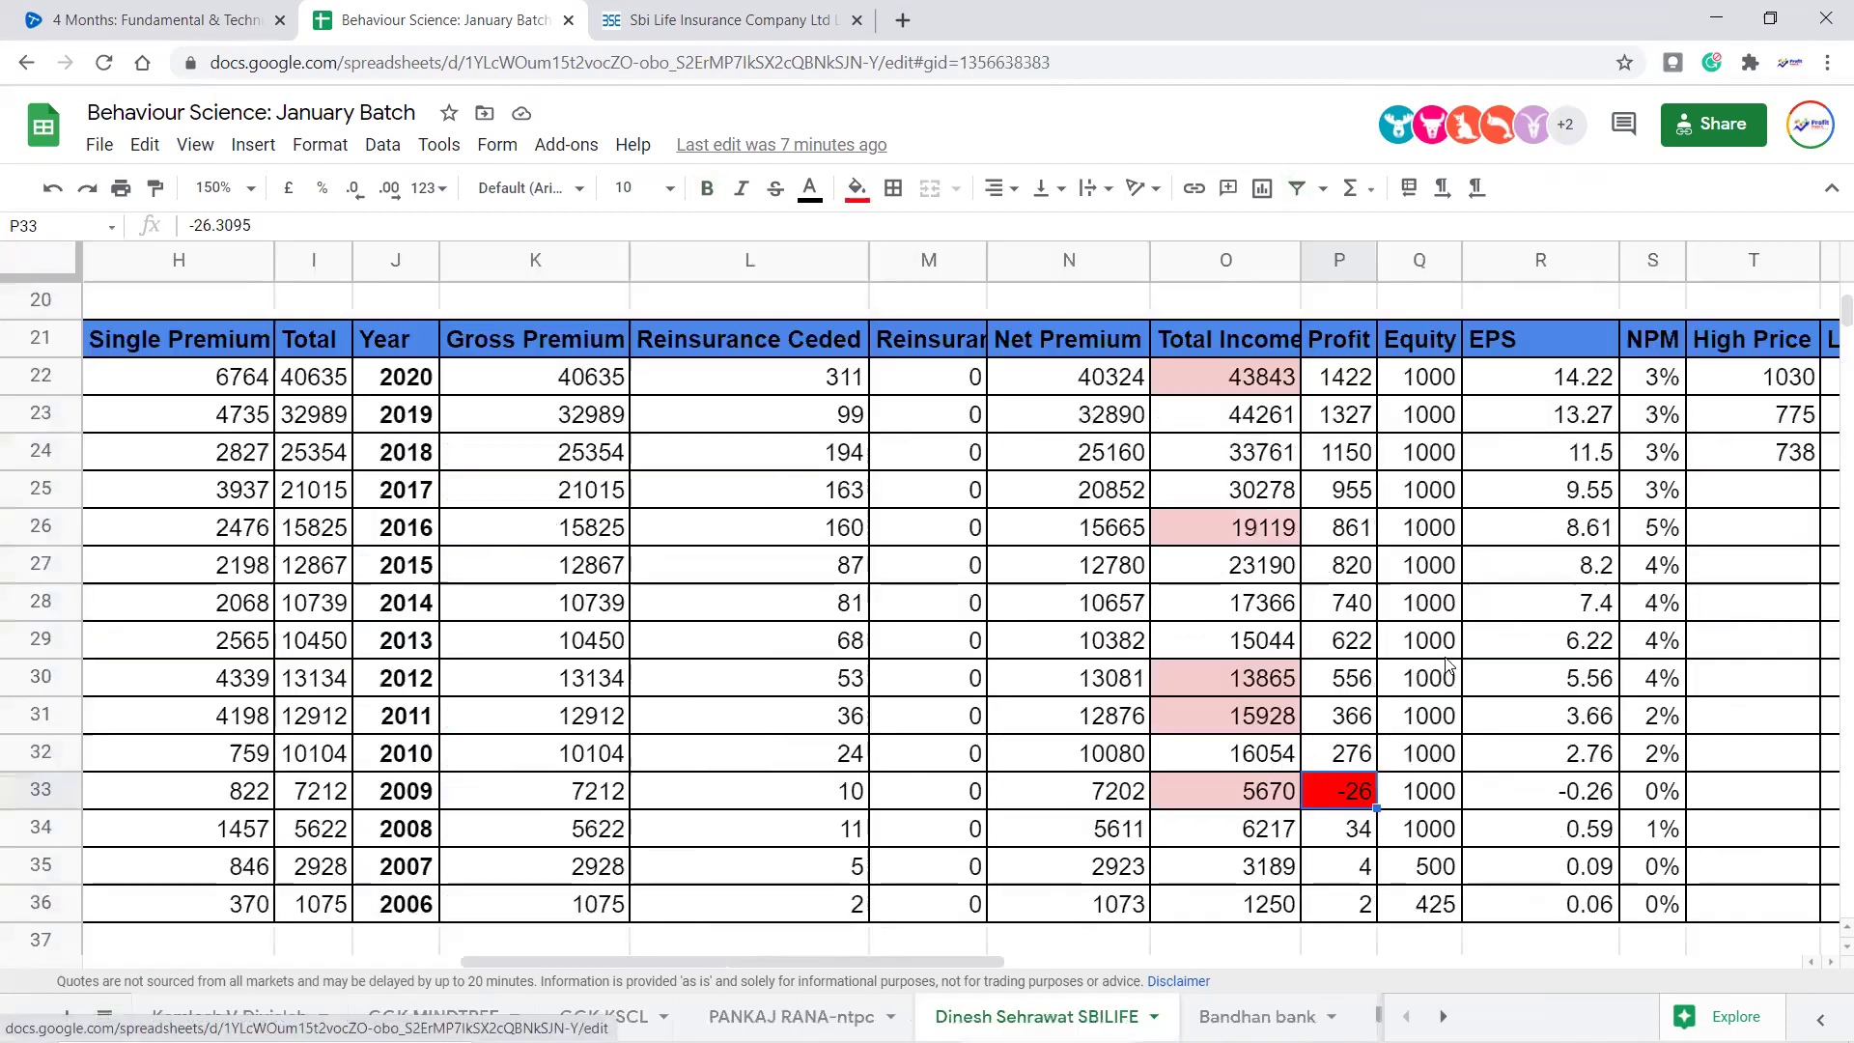
Examine SBILIFE's 2009 loss in P33 and select its Profit values from 2009 up to 2020 (P22:P33)
{"action": "scroll", "coordinate": [1447, 664], "scroll_direction": "down", "scroll_amount": 3}
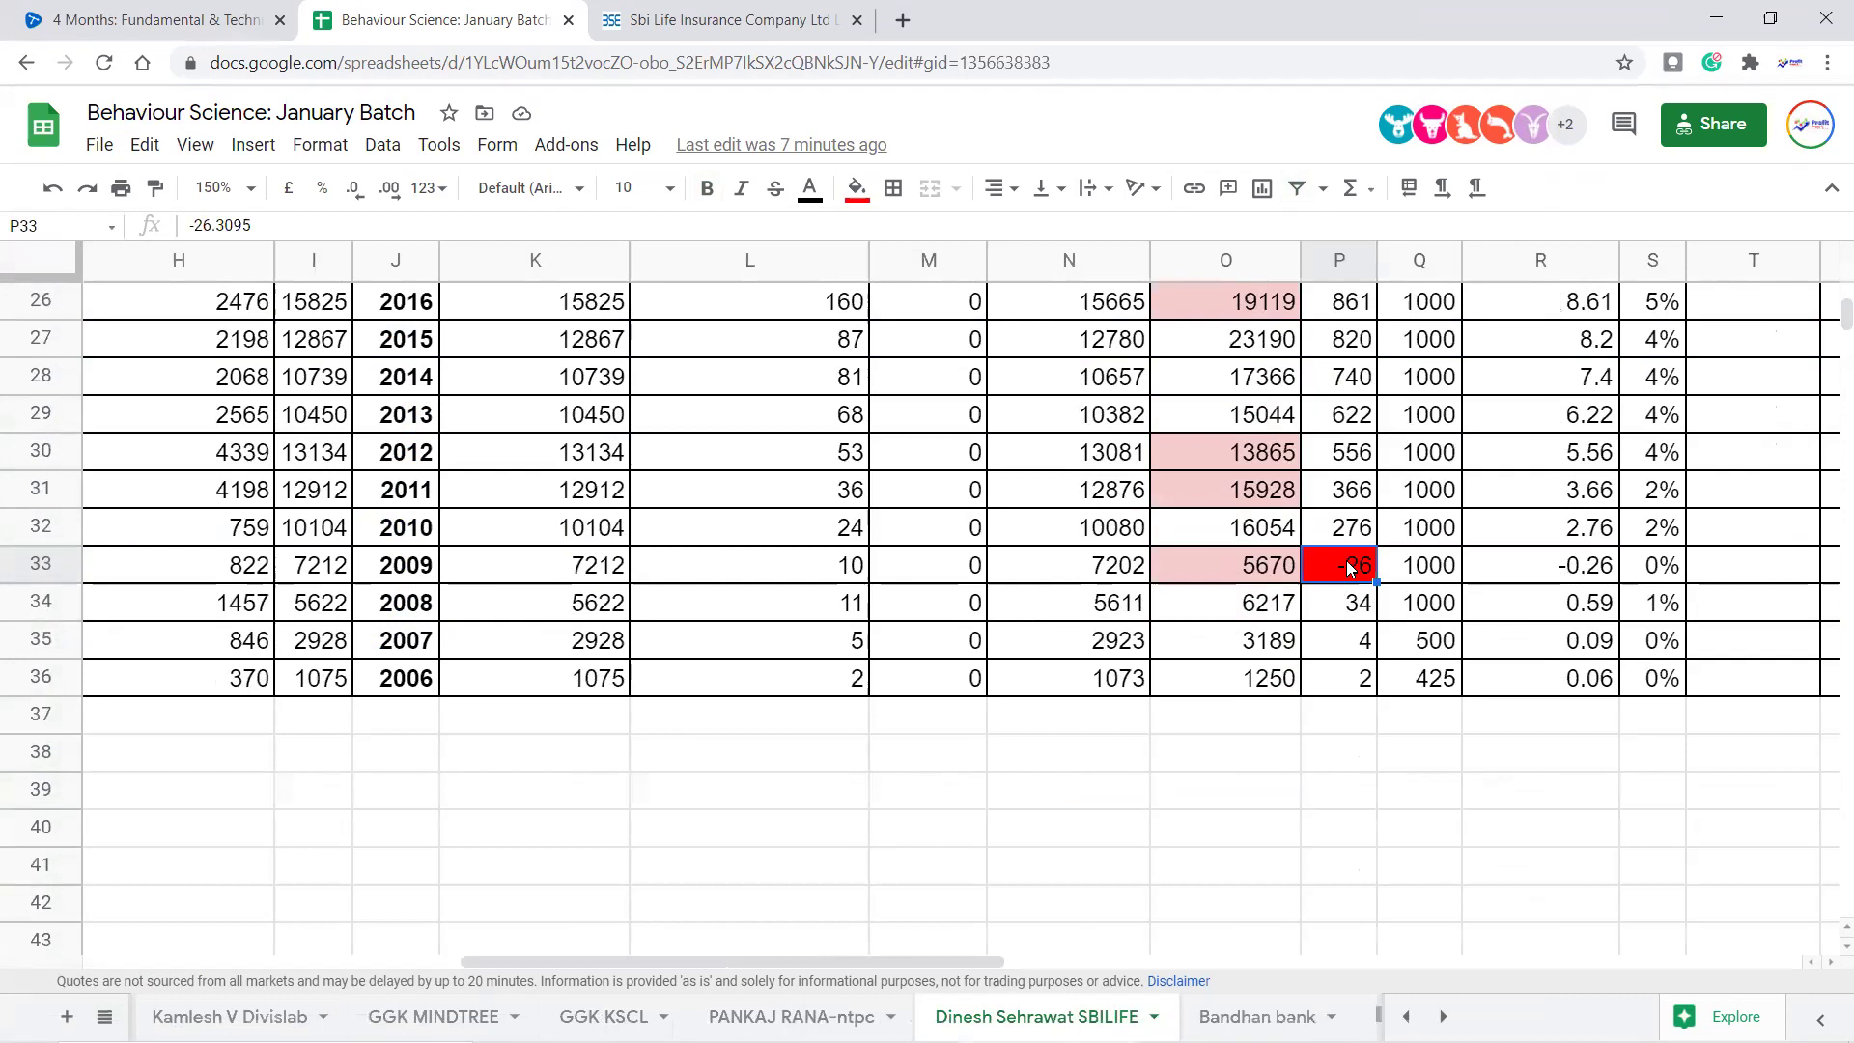
{"action": "left_click_drag", "start_coordinate": [1342, 538], "coordinate": [1337, 934]}
{"action": "left_click", "coordinate": [1338, 566]}
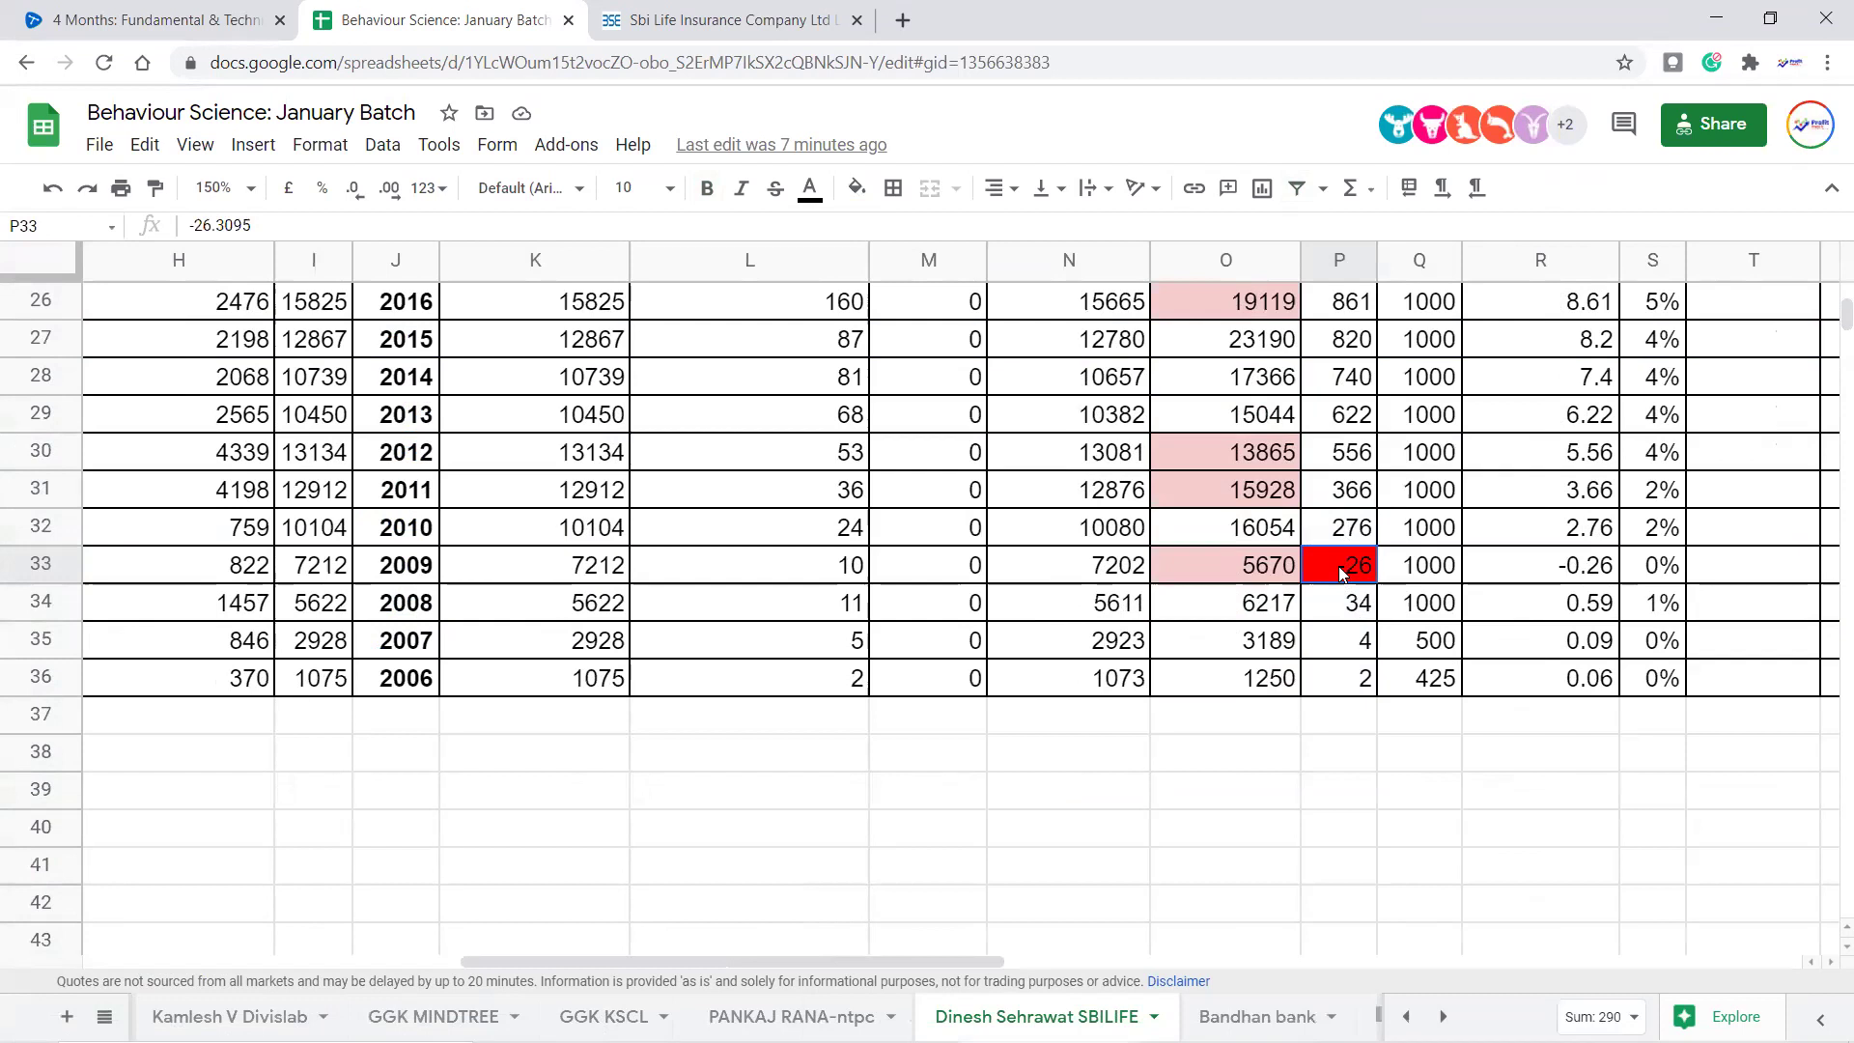
{"action": "scroll", "coordinate": [1362, 593], "scroll_direction": "up", "scroll_amount": 3}
{"action": "left_click_drag", "start_coordinate": [1349, 790], "coordinate": [1339, 365]}
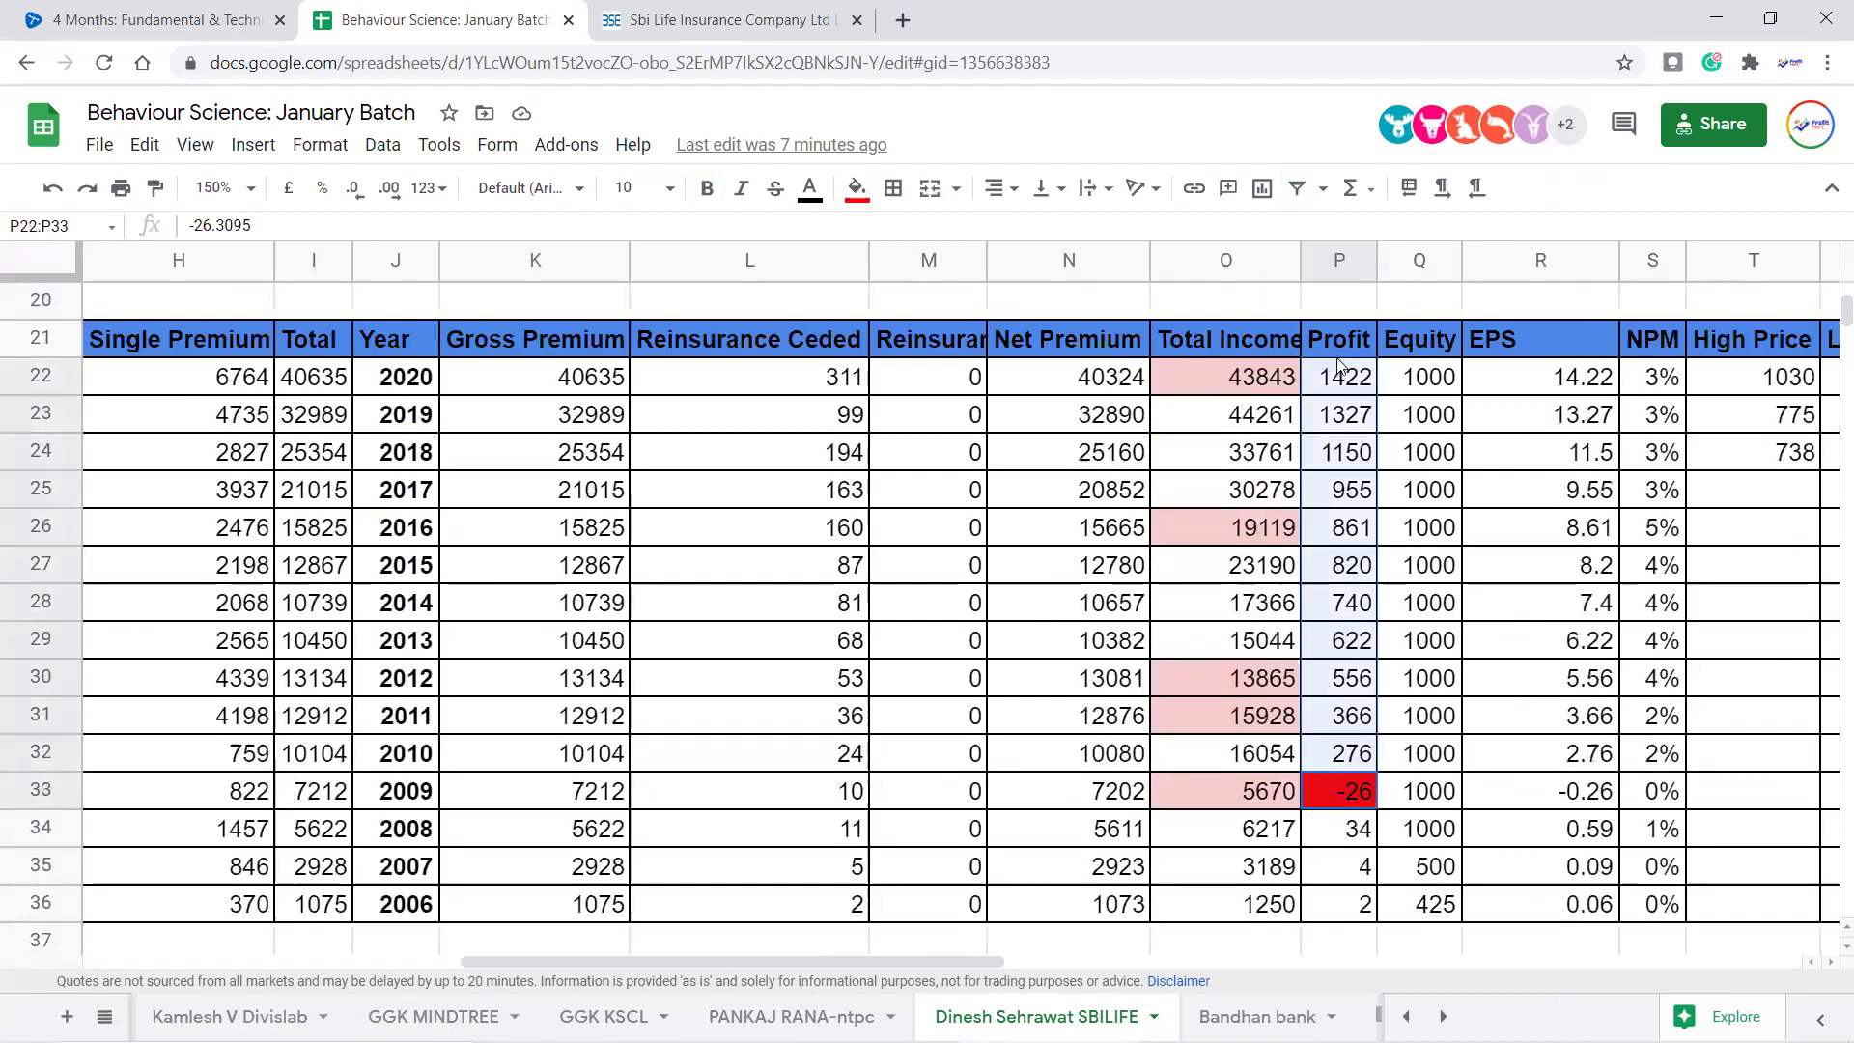
{"action": "left_click", "coordinate": [1373, 691]}
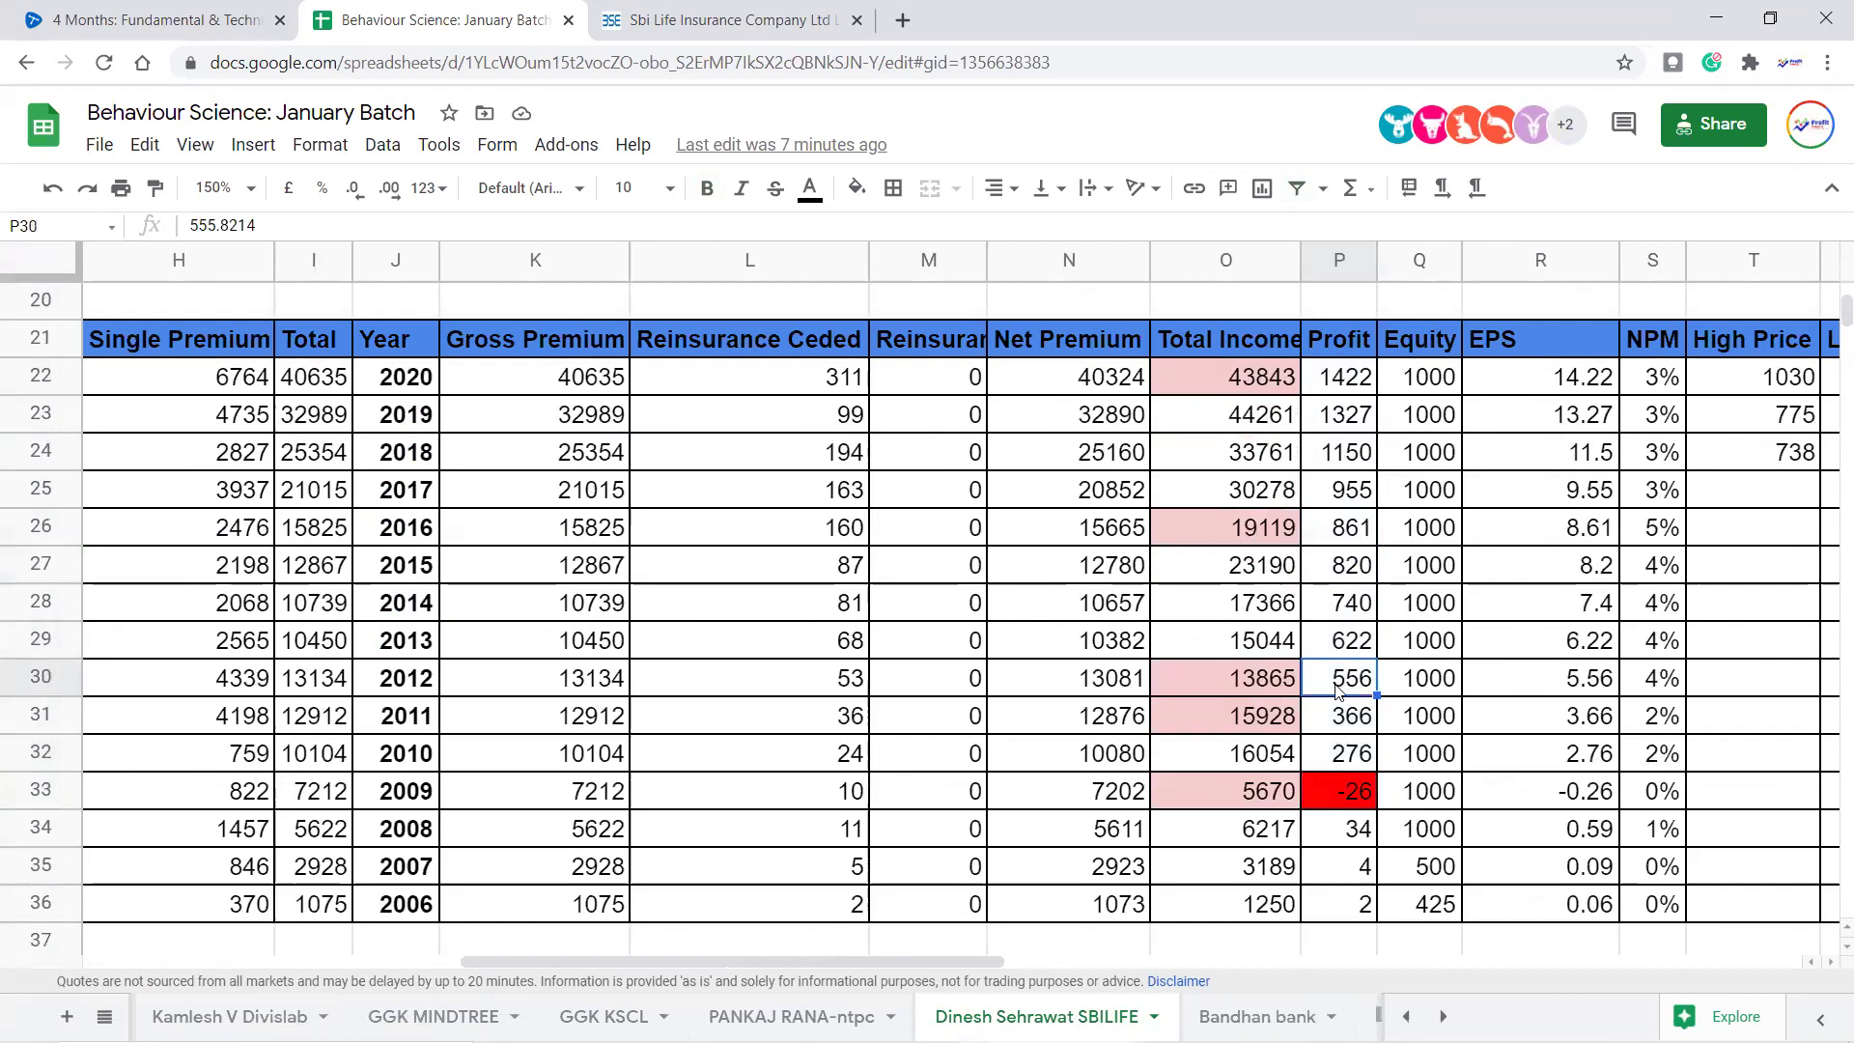
Go from SBILIFE's 10-year Profit growth in P17 across to the 9M, H1 and Q1 results tables in columns AA to AD
{"action": "scroll", "coordinate": [1323, 663], "scroll_direction": "up", "scroll_amount": 5}
{"action": "left_click", "coordinate": [1337, 533]}
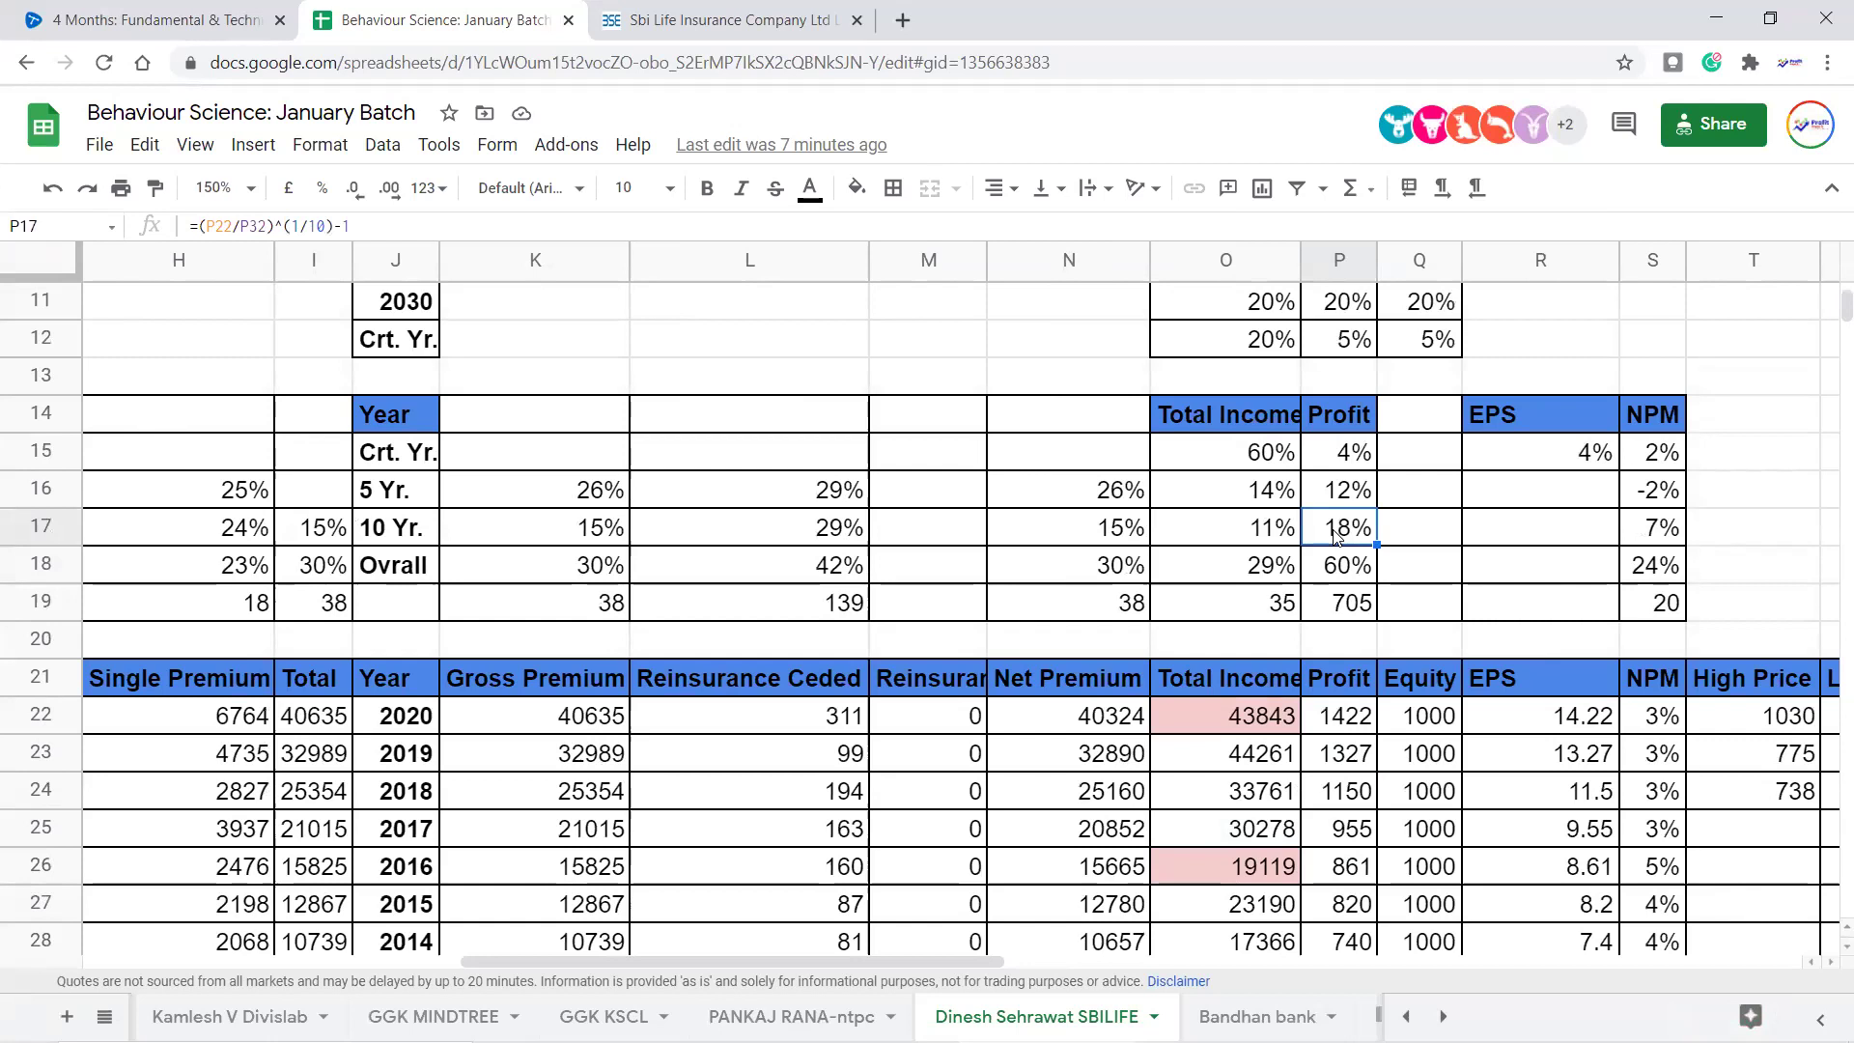
{"action": "key", "text": "Right"}
{"action": "key", "text": "Right"}
{"action": "key", "text": "Right"}
{"action": "key", "text": "Right"}
{"action": "key", "text": "Right"}
{"action": "key", "text": "Right"}
{"action": "key", "text": "Right"}
{"action": "key", "text": "Right"}
{"action": "key", "text": "Right"}
{"action": "key", "text": "Right"}
{"action": "key", "text": "Right"}
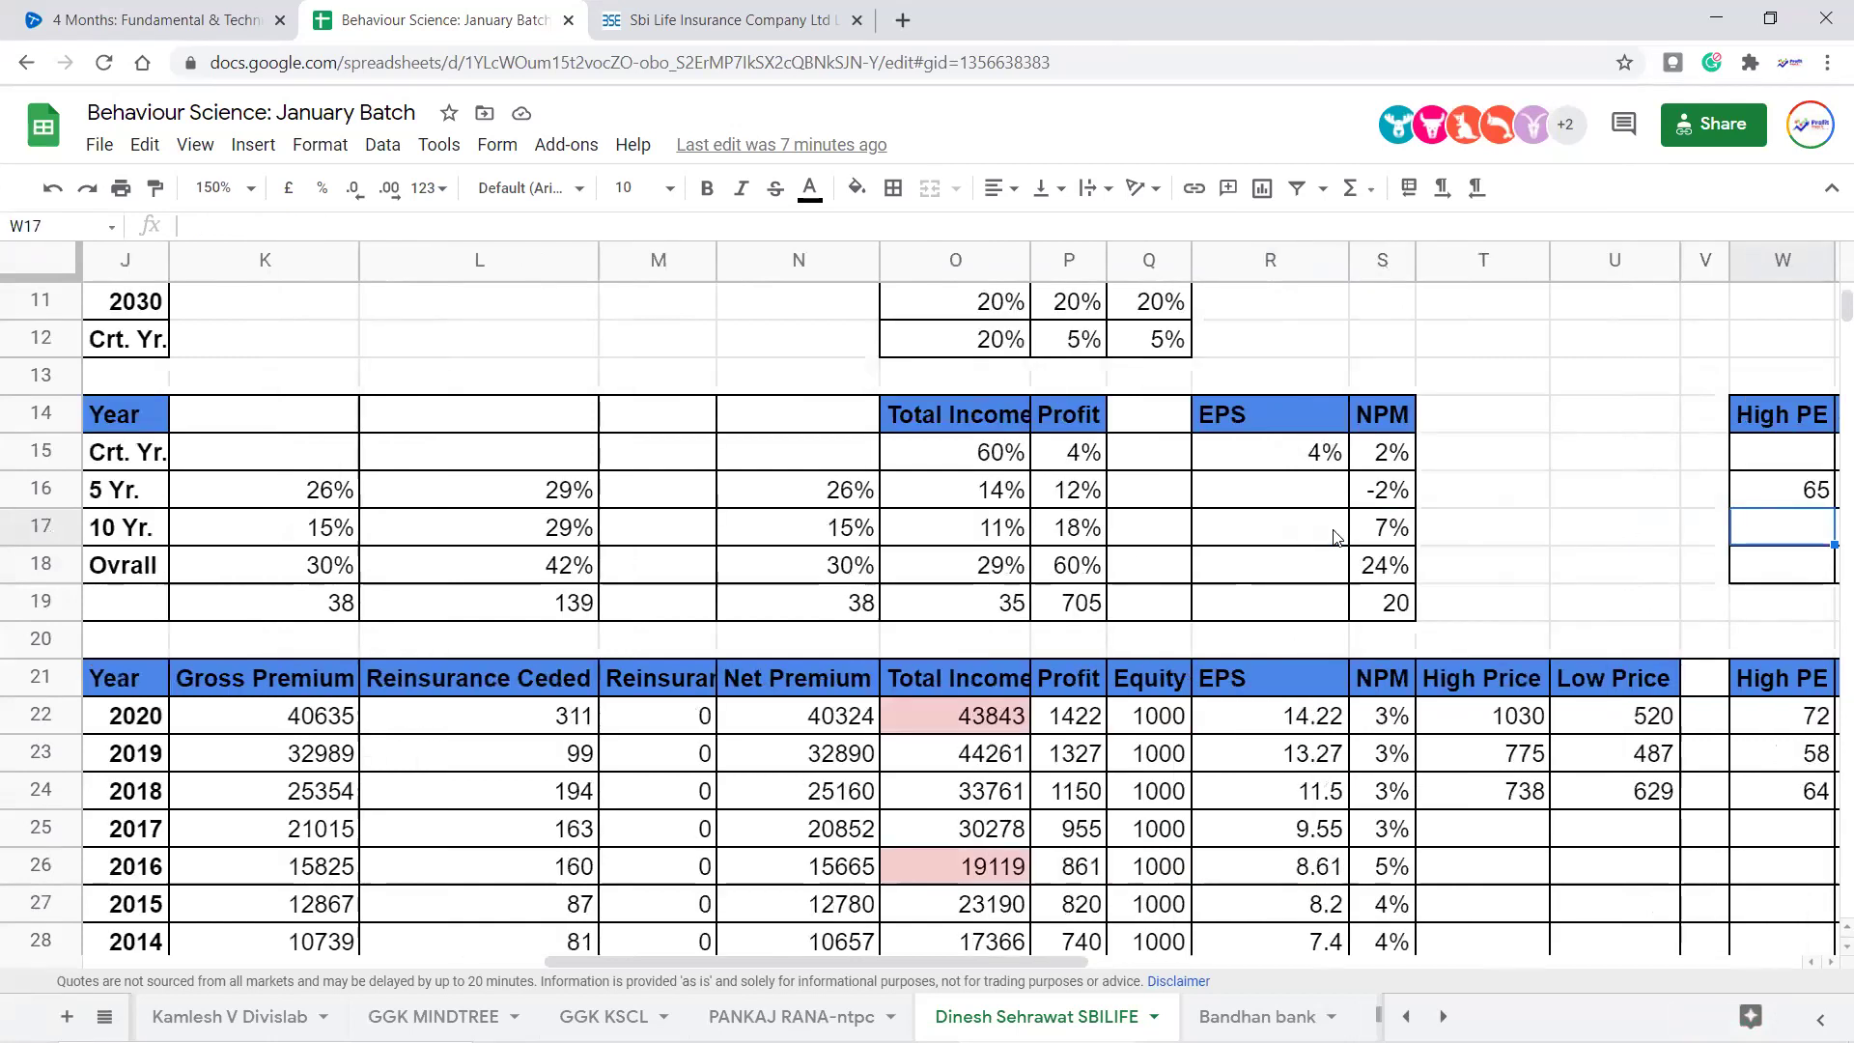
{"action": "key", "text": "Right"}
{"action": "key", "text": "Right"}
{"action": "key", "text": "Right"}
{"action": "scroll", "coordinate": [1332, 536], "scroll_direction": "down", "scroll_amount": 6}
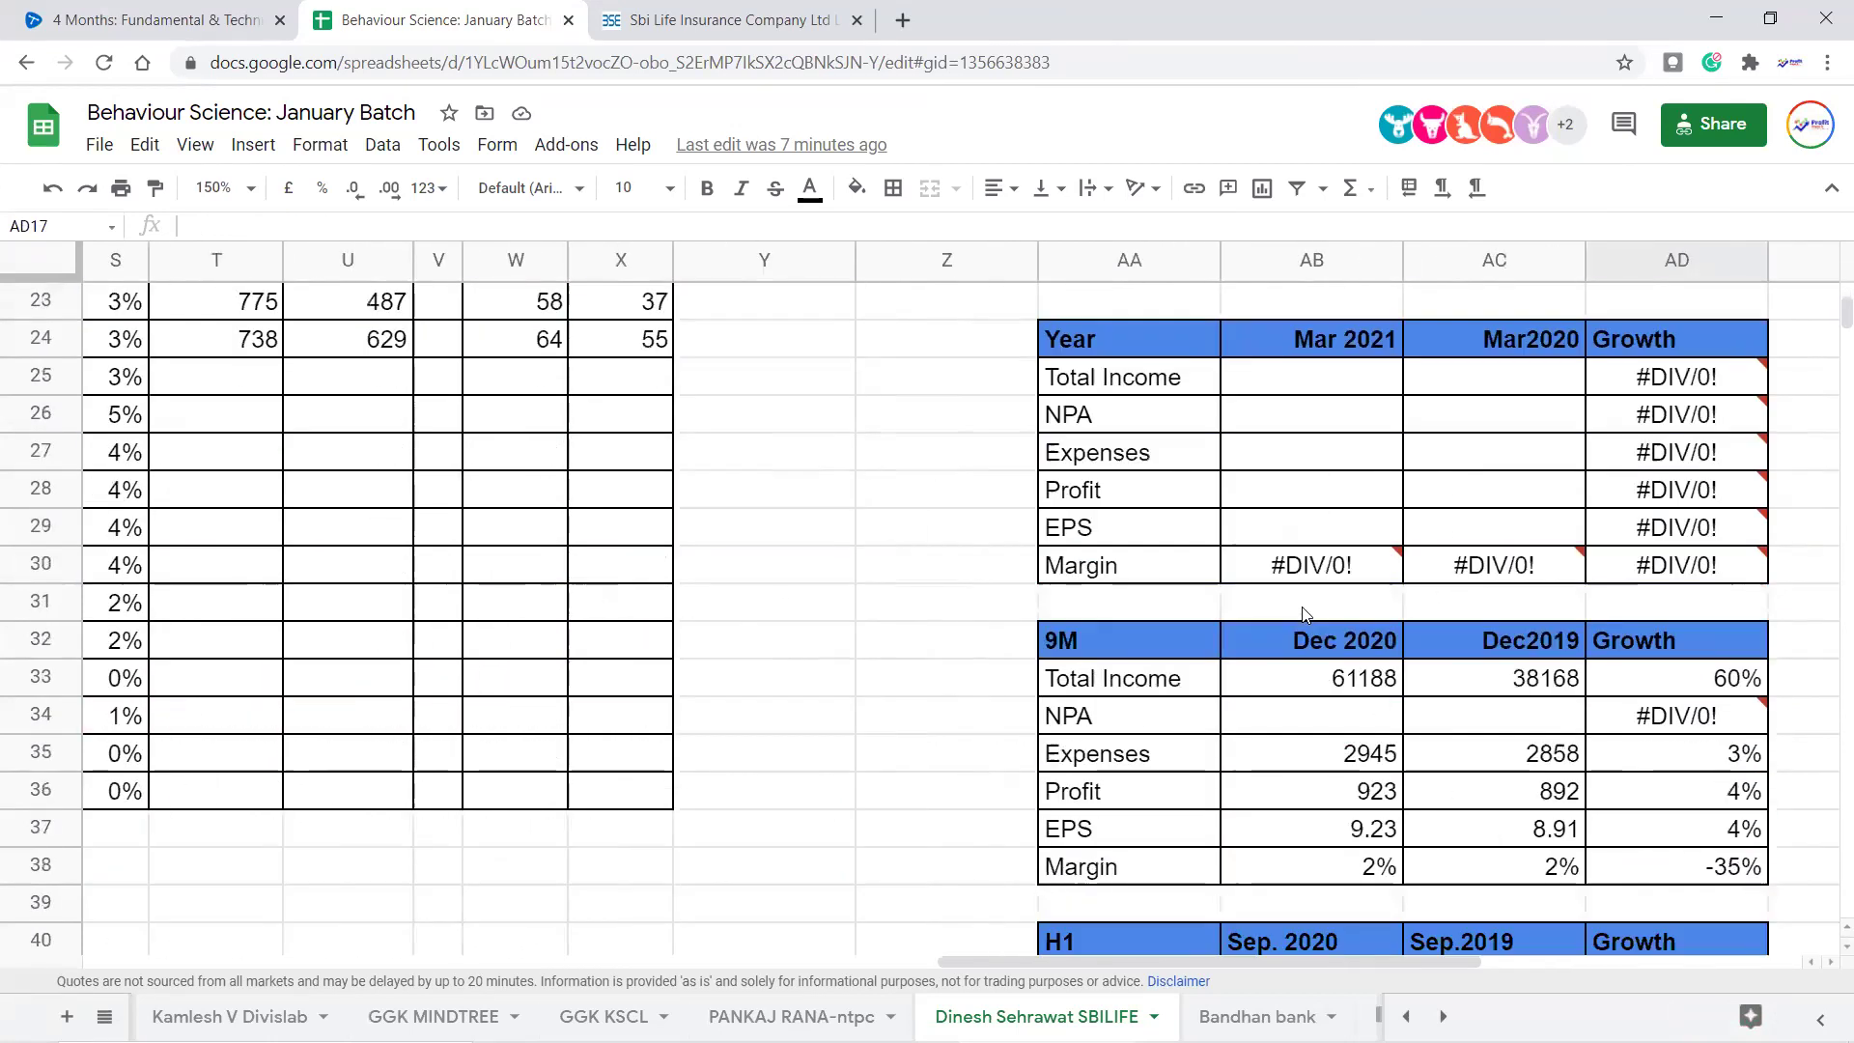
{"action": "scroll", "coordinate": [1303, 613], "scroll_direction": "down", "scroll_amount": 2}
{"action": "scroll", "coordinate": [1313, 676], "scroll_direction": "up", "scroll_amount": 2}
{"action": "scroll", "coordinate": [1371, 617], "scroll_direction": "down", "scroll_amount": 2}
{"action": "scroll", "coordinate": [1438, 569], "scroll_direction": "down", "scroll_amount": 1}
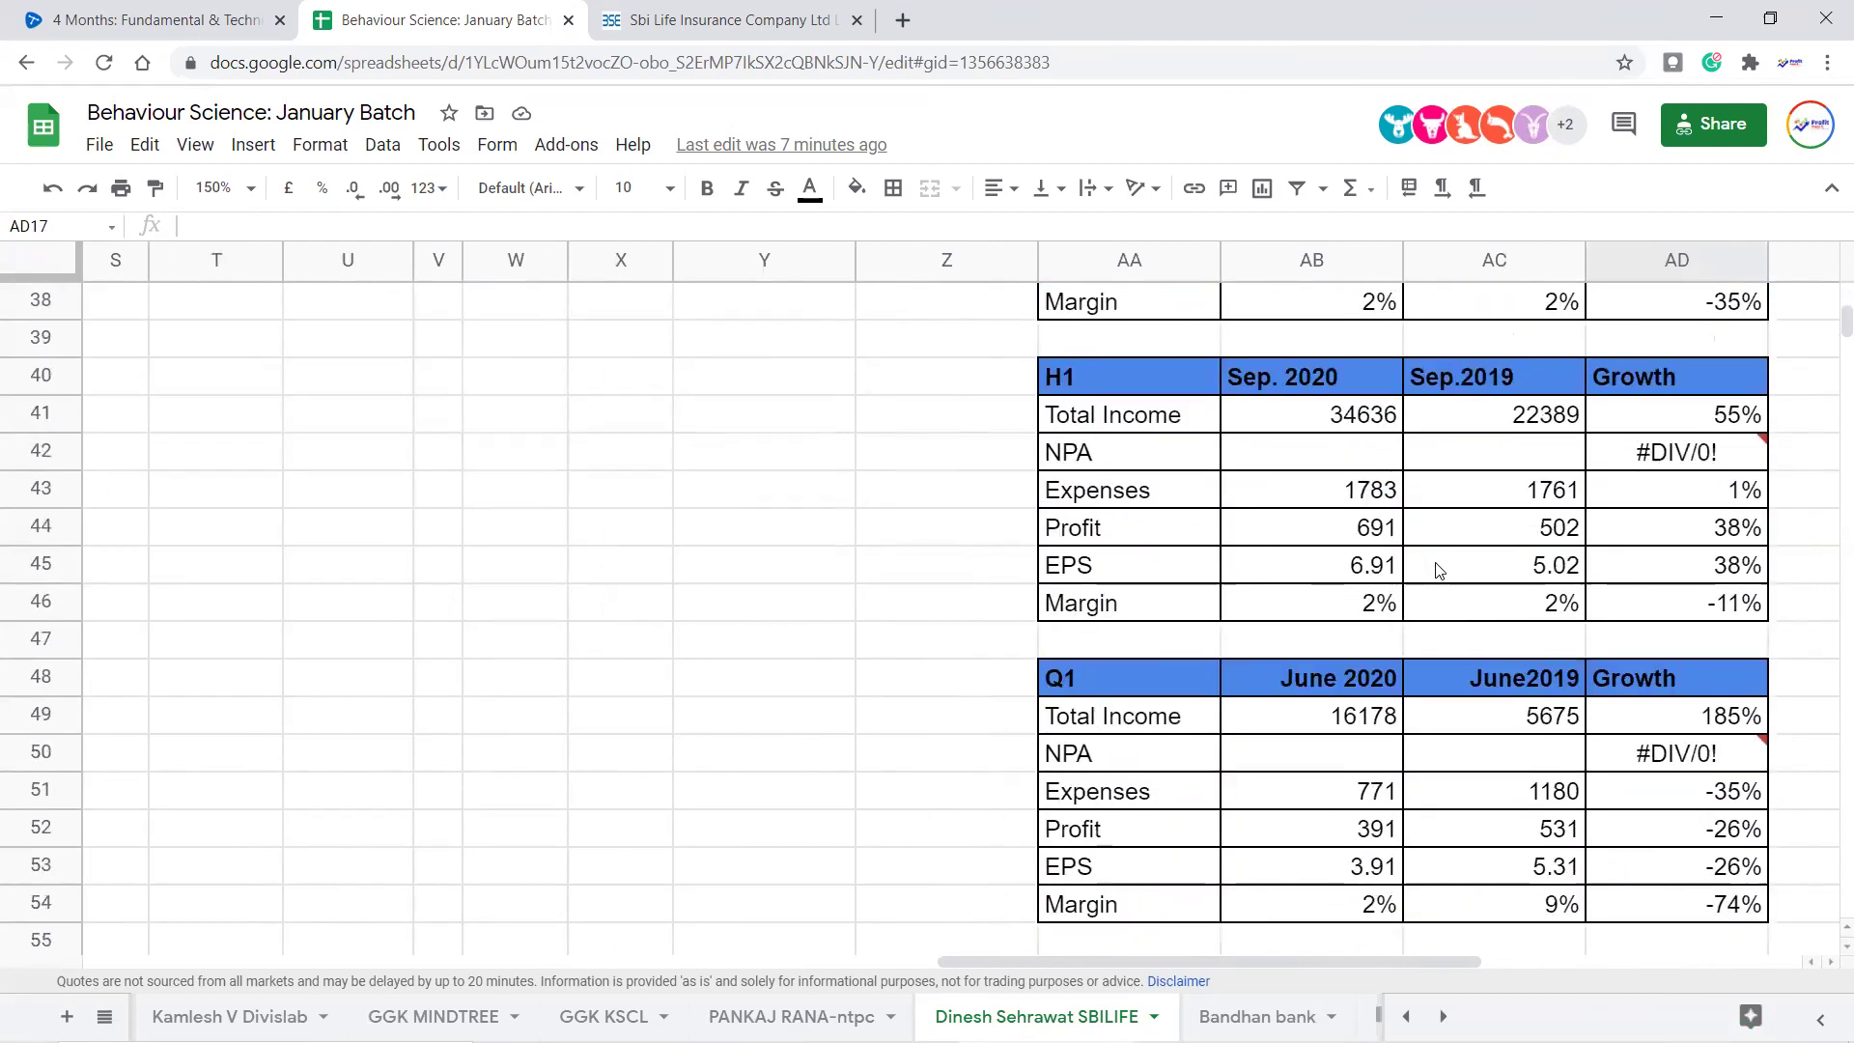
Compare the Total Income growth of Q1 in AD49 and H1 in AD41 with the 9M results
{"action": "left_click", "coordinate": [1726, 719]}
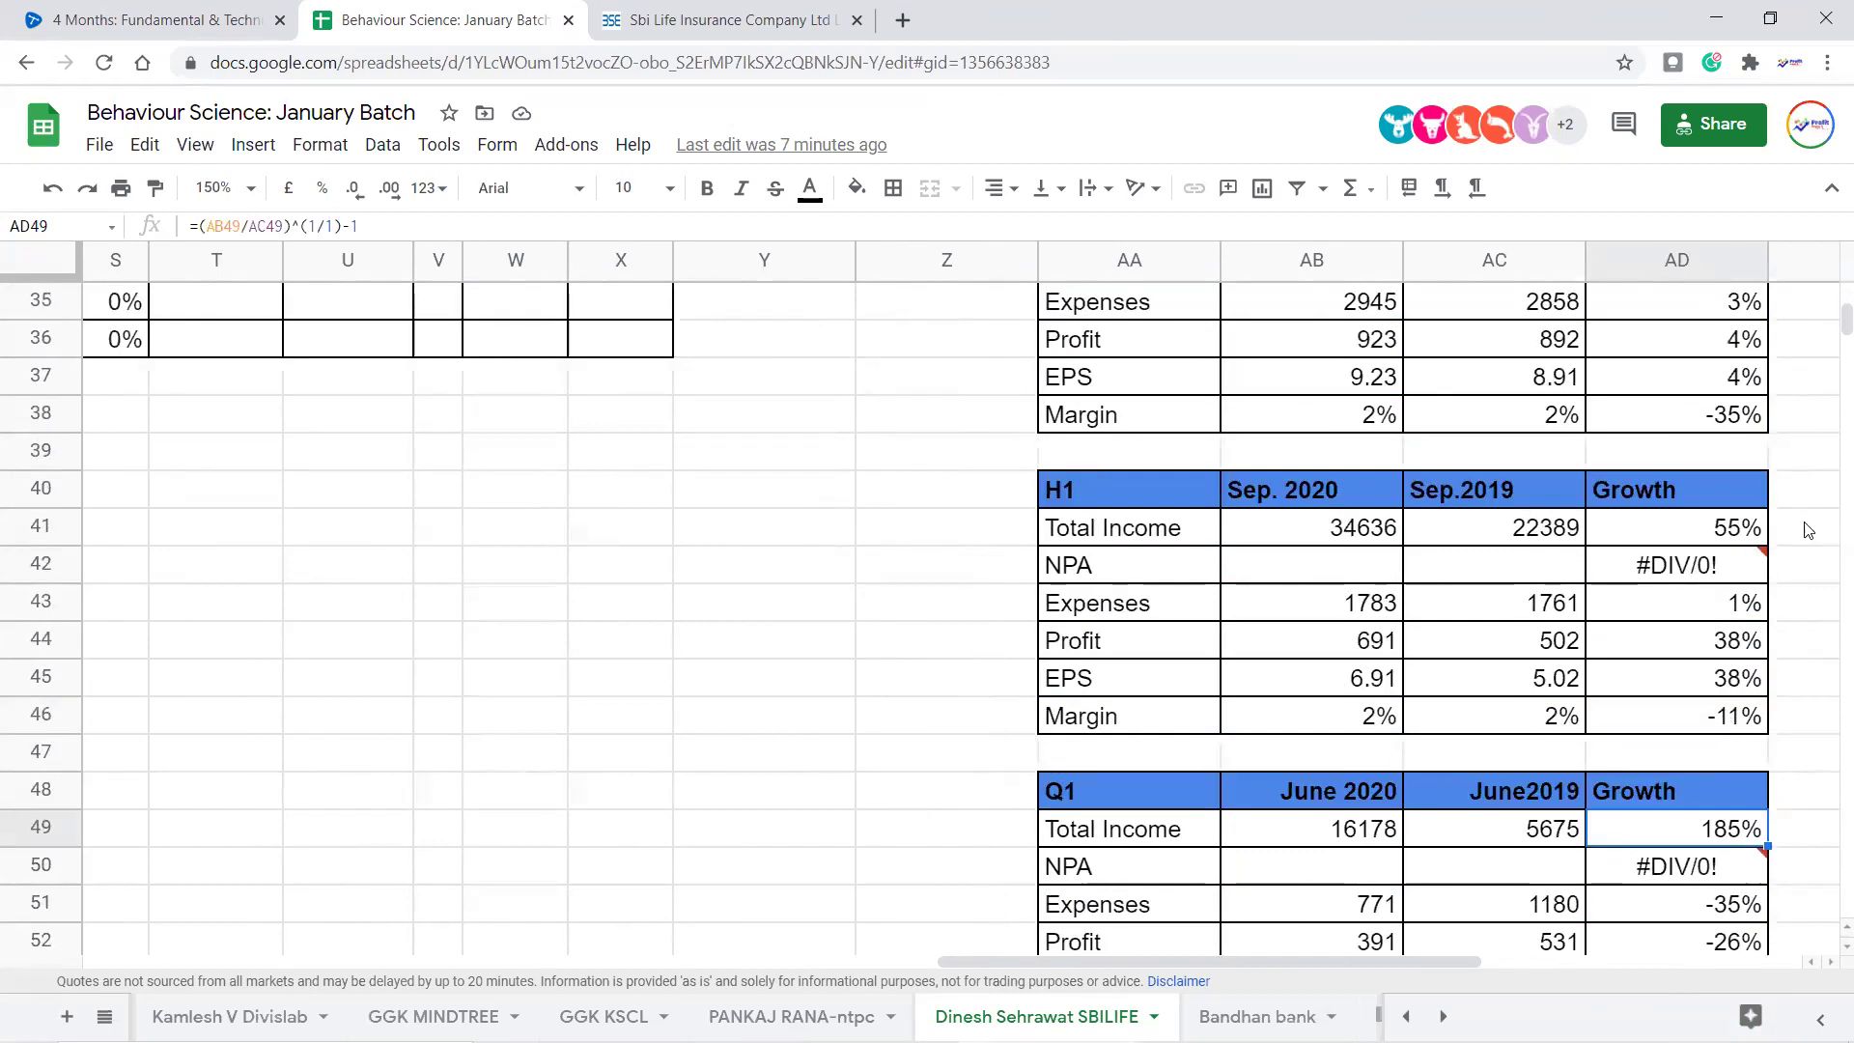
{"action": "left_click", "coordinate": [1731, 533]}
{"action": "scroll", "coordinate": [1629, 684], "scroll_direction": "up", "scroll_amount": 2}
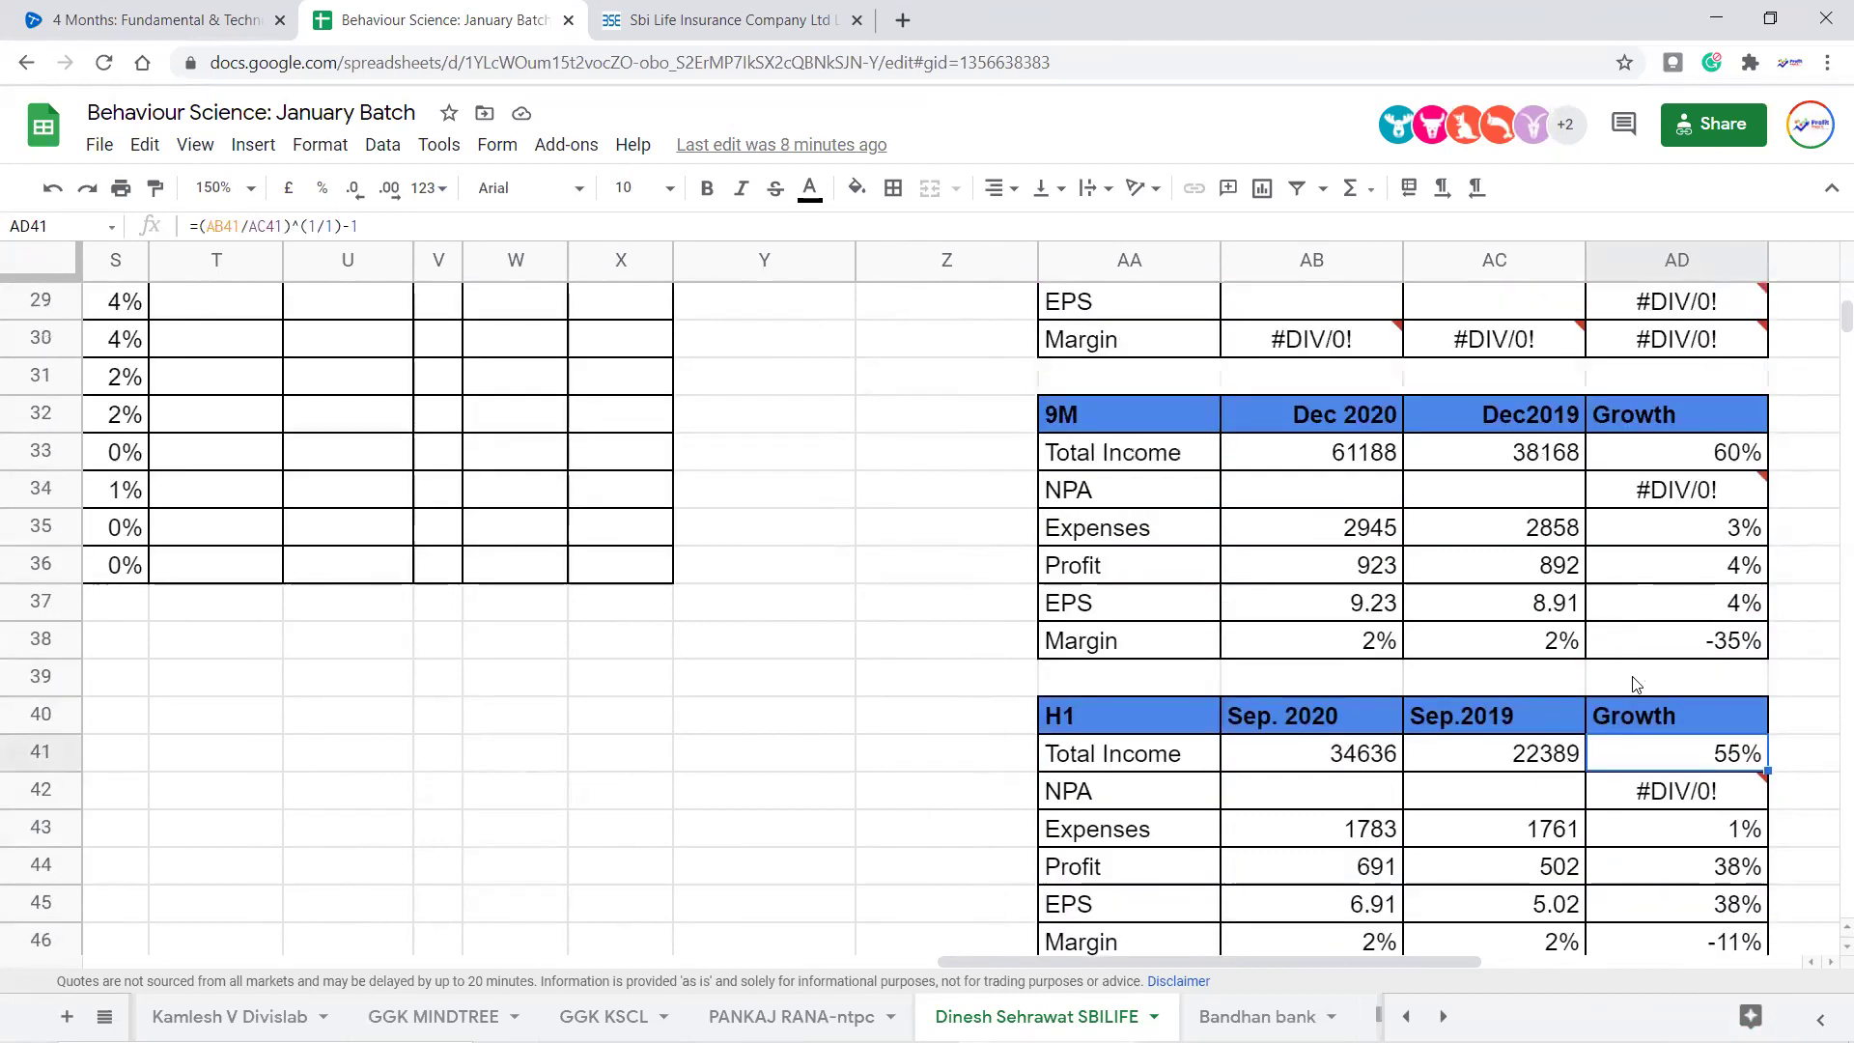
Compare the 9M Total Income growth in AD33 with the H1 Total Income growth in AD41
{"action": "left_click", "coordinate": [1735, 451]}
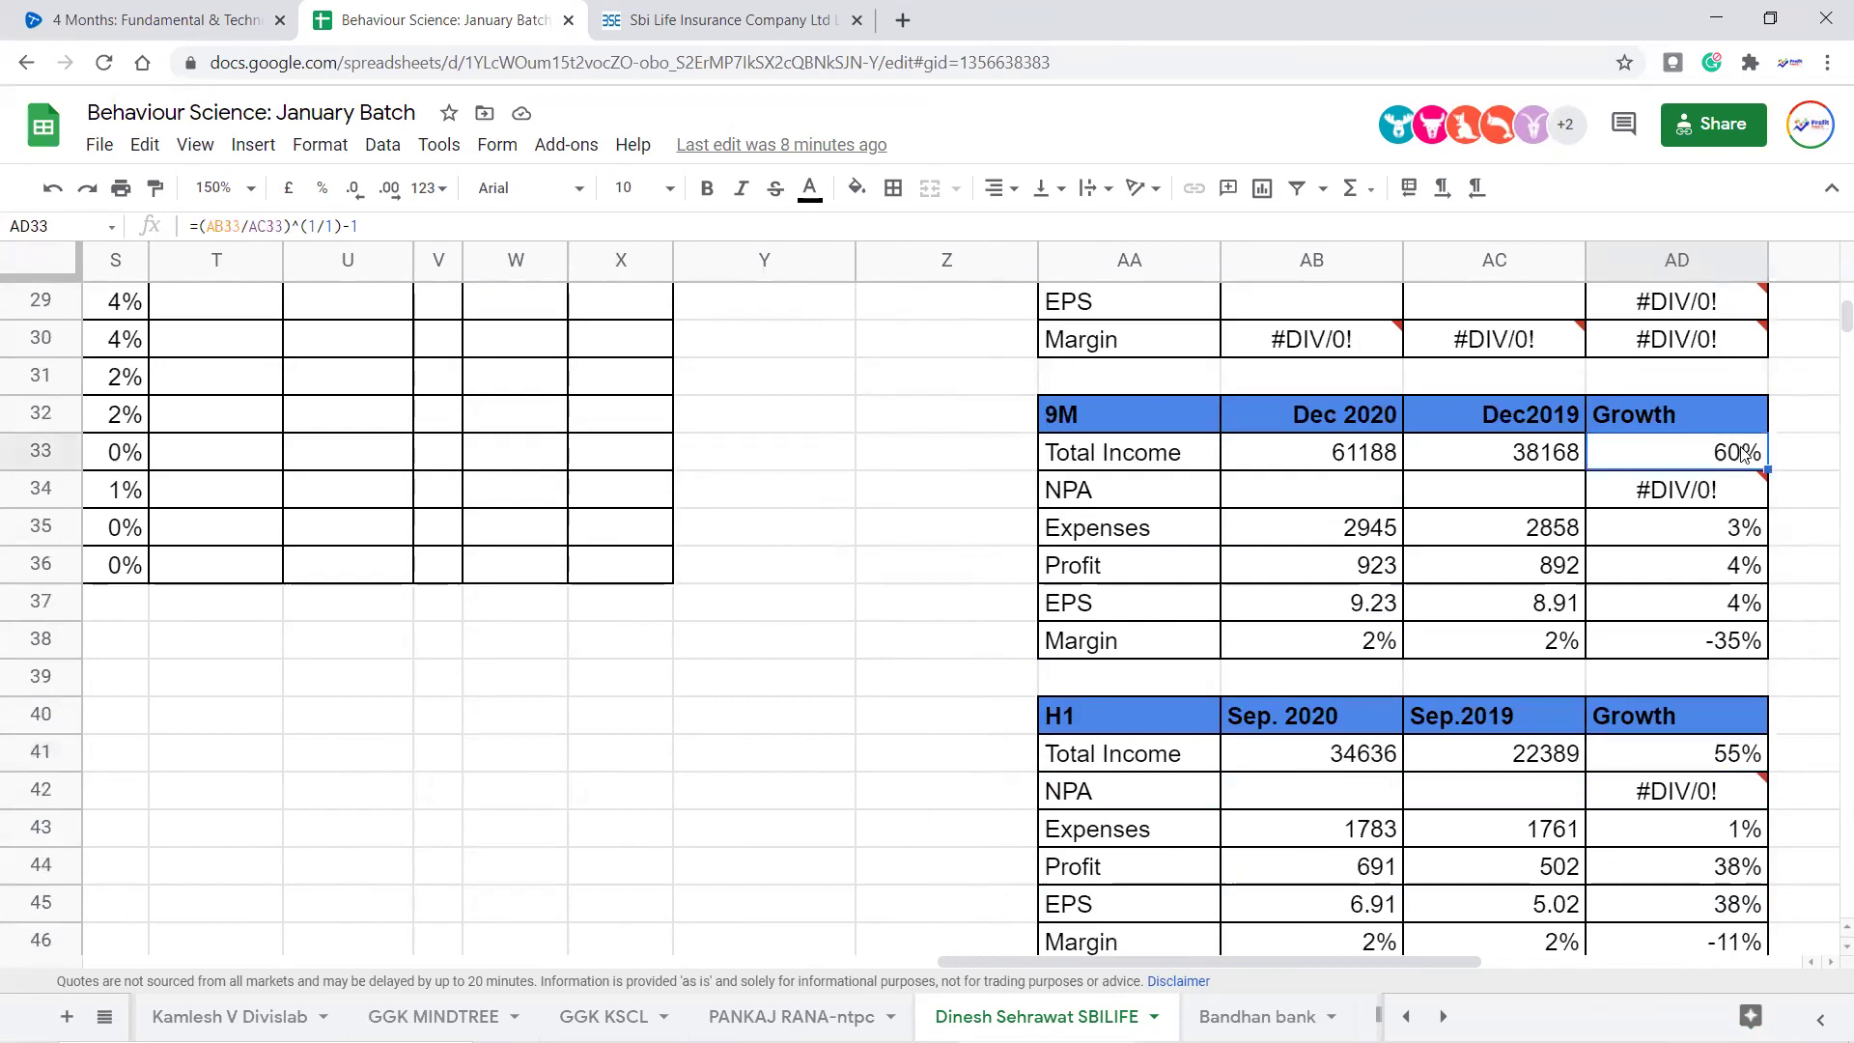
{"action": "scroll", "coordinate": [1766, 477], "scroll_direction": "down", "scroll_amount": 1}
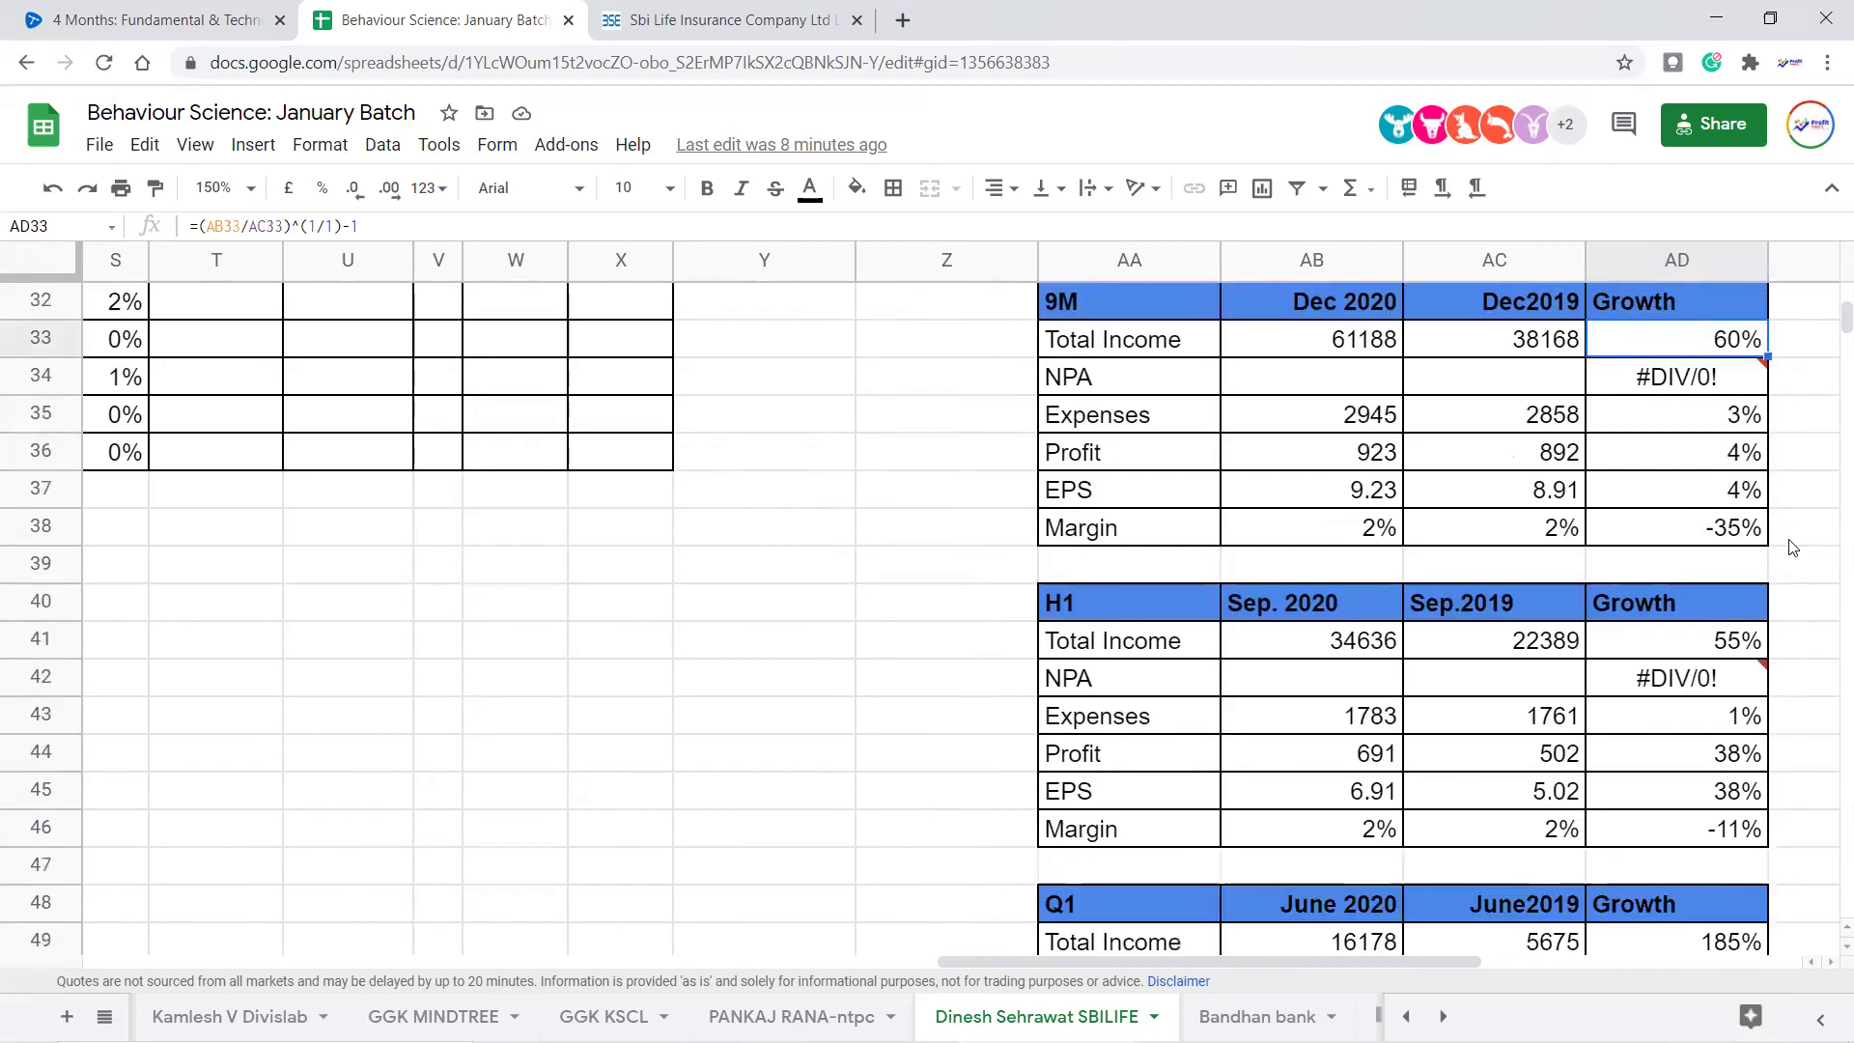
{"action": "left_click", "coordinate": [1749, 649]}
{"action": "left_click", "coordinate": [1718, 333]}
{"action": "mouse_move", "coordinate": [1746, 374]}
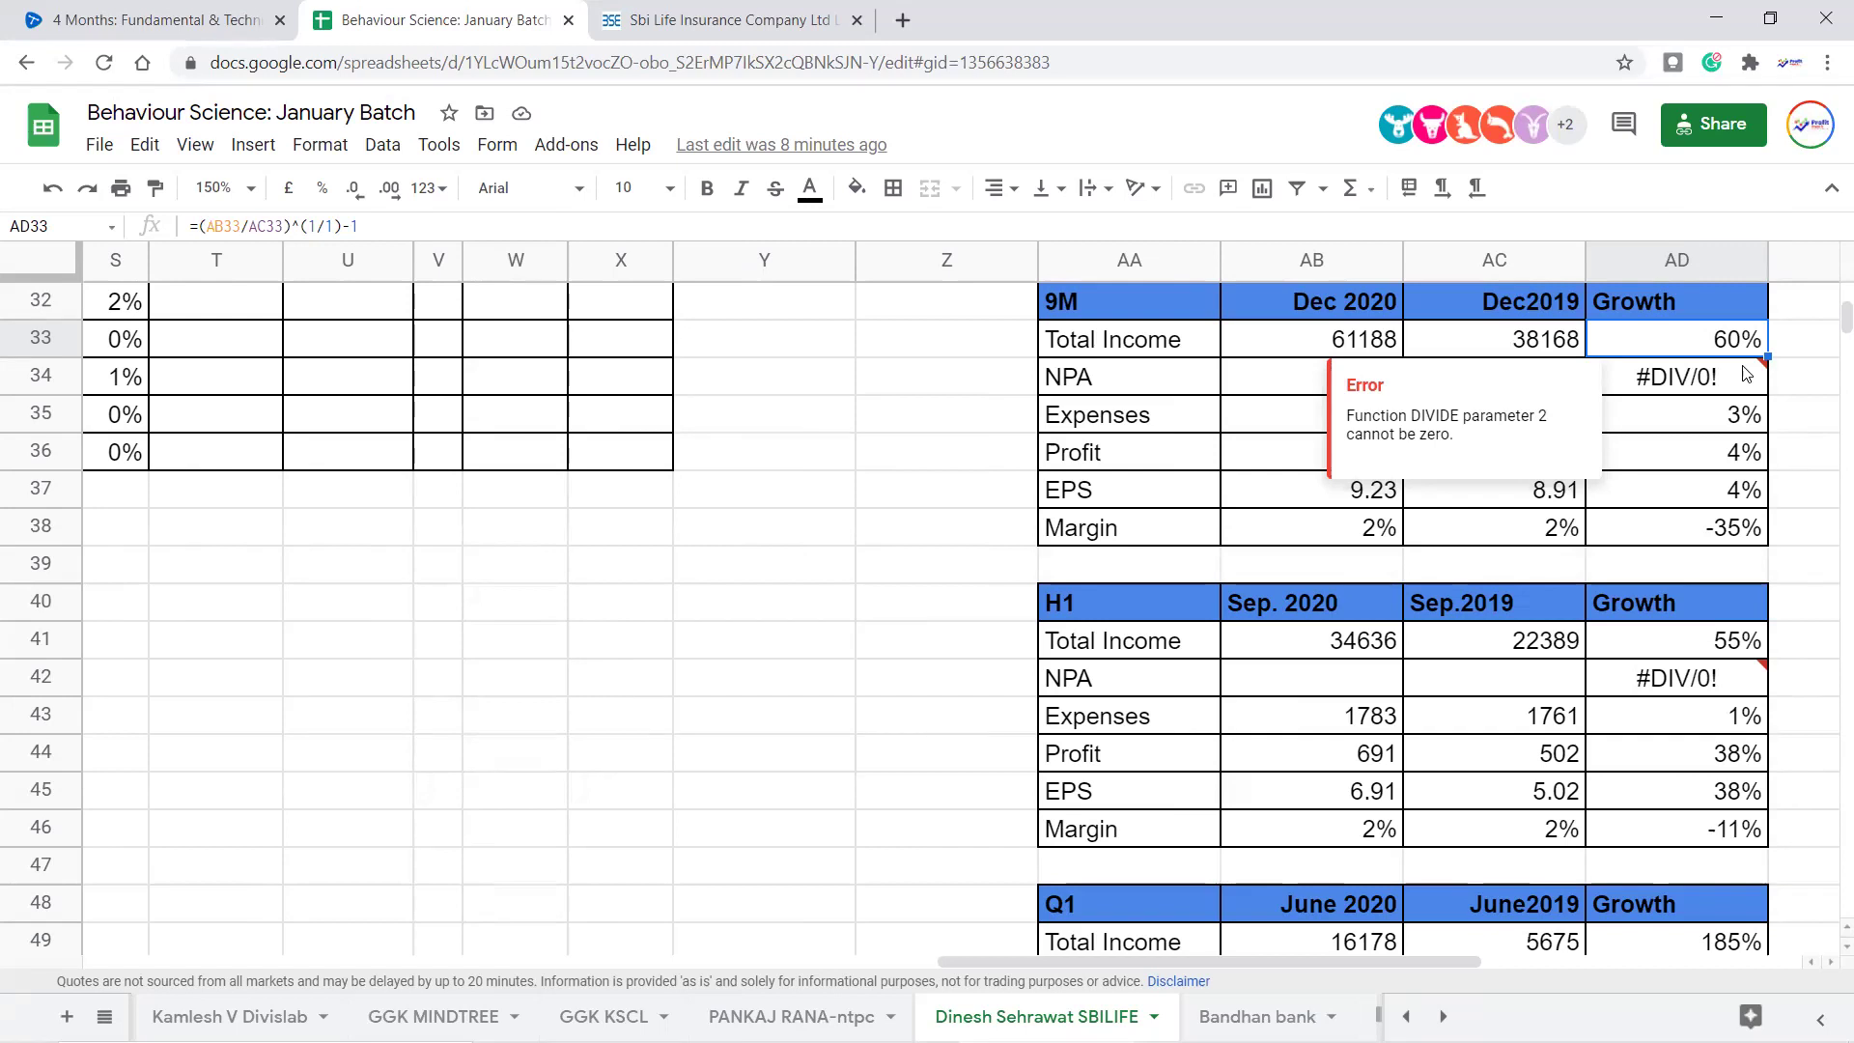
Examine the 9M Profit growth in AD36 together with the Dec 2020 and Dec2019 Profit figures in its row
{"action": "left_click", "coordinate": [1726, 450]}
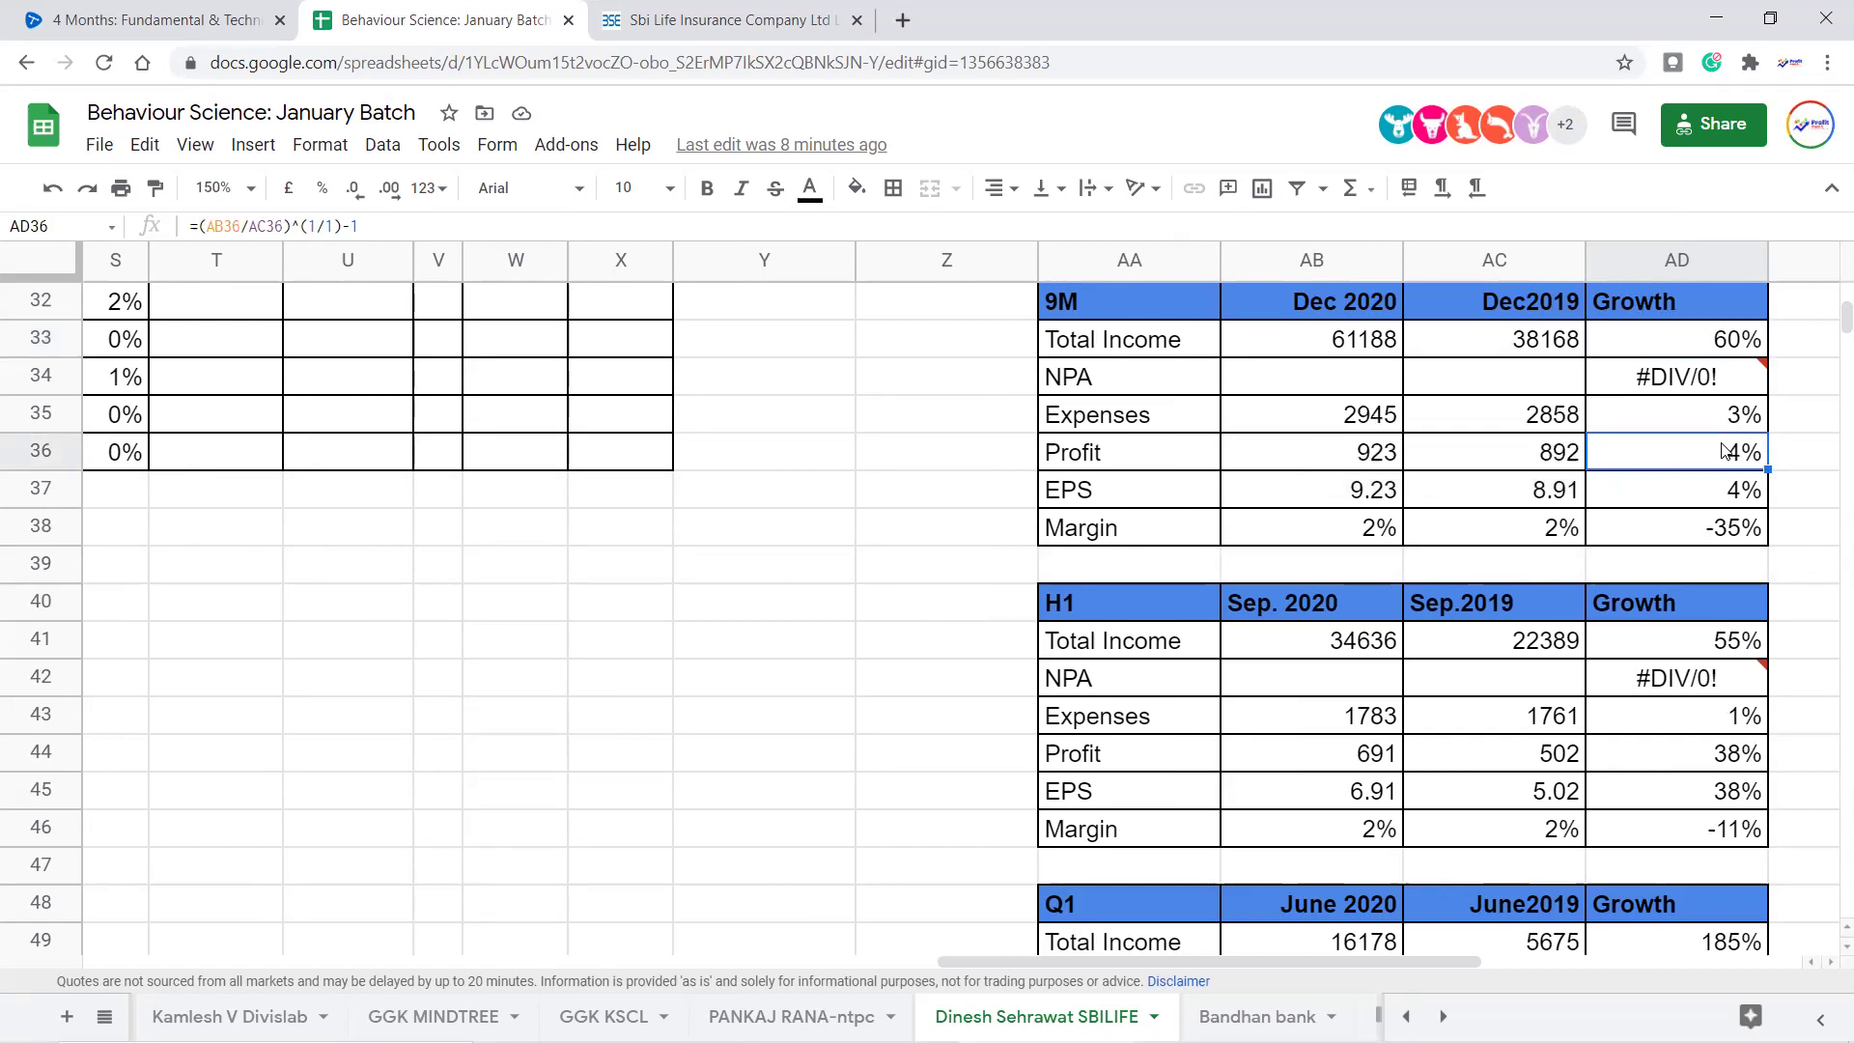
{"action": "key", "text": "shift+Left"}
{"action": "key", "text": "shift+Left"}
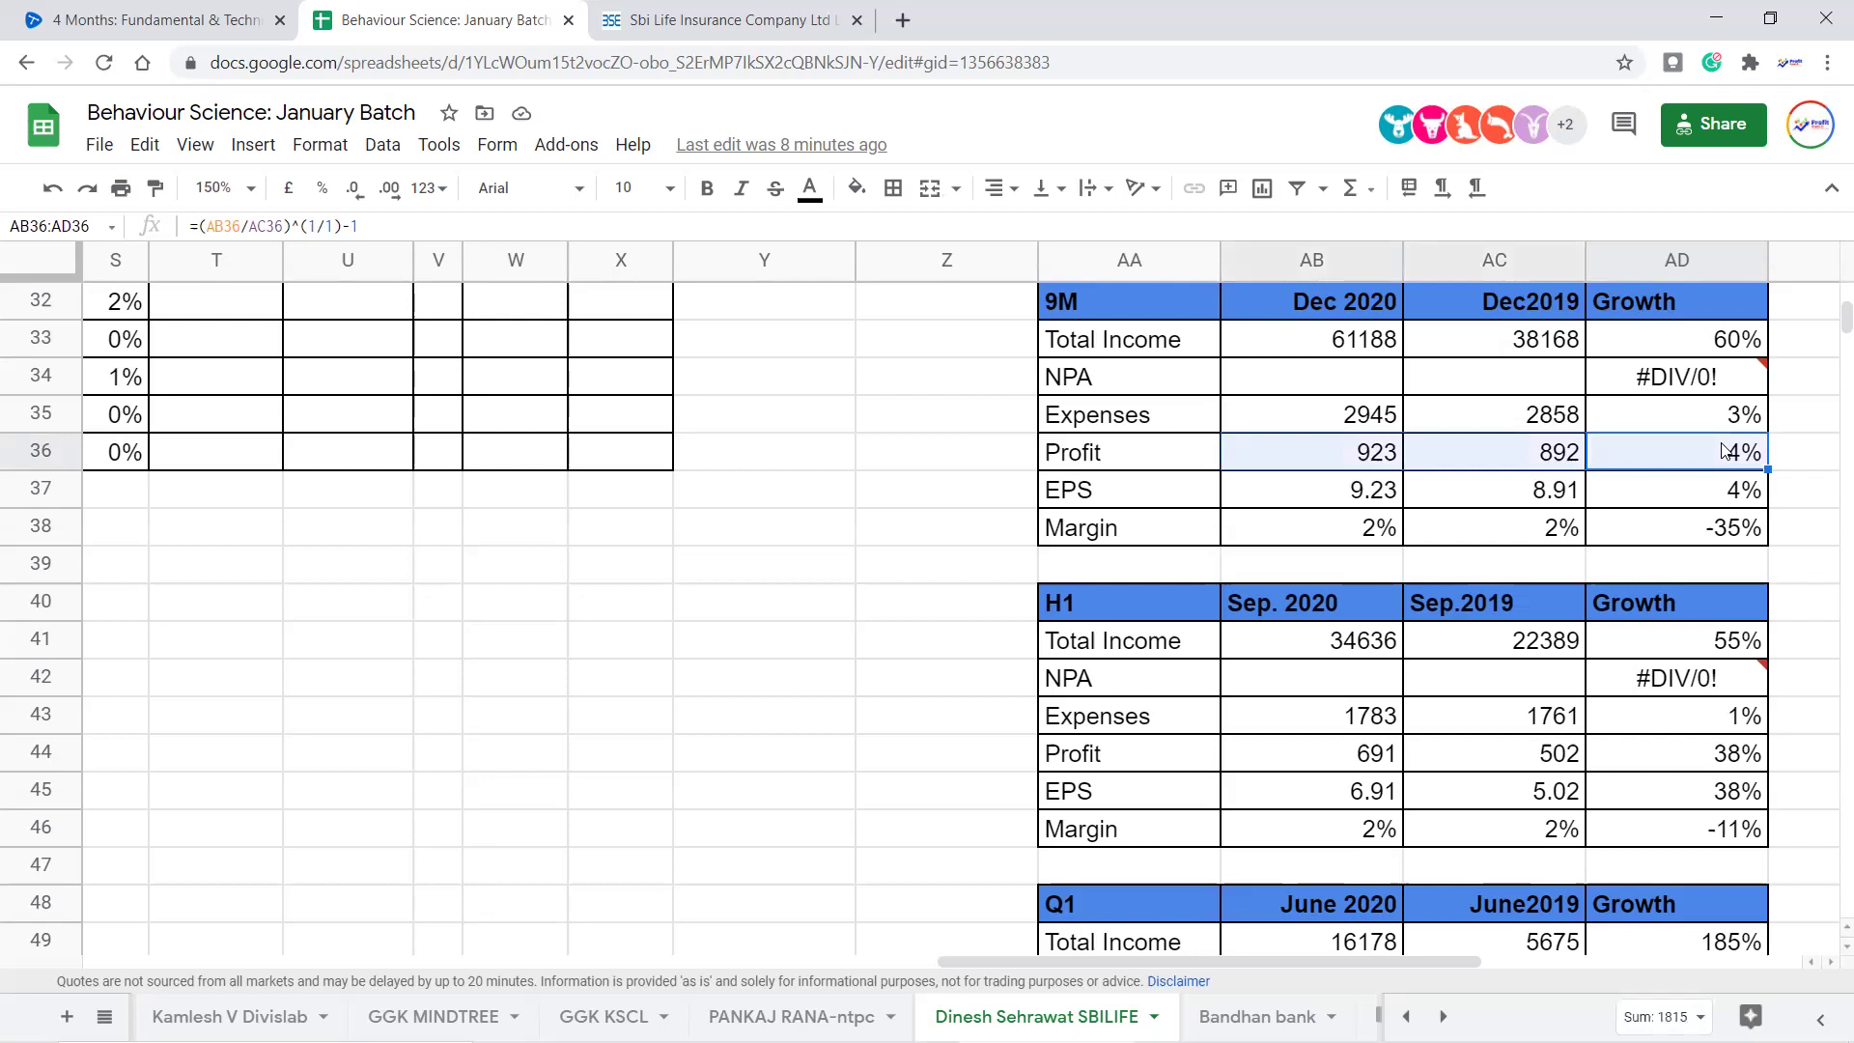
{"action": "key", "text": "shift+Left"}
{"action": "key", "text": "Up"}
{"action": "key", "text": "Up"}
{"action": "key", "text": "Up"}
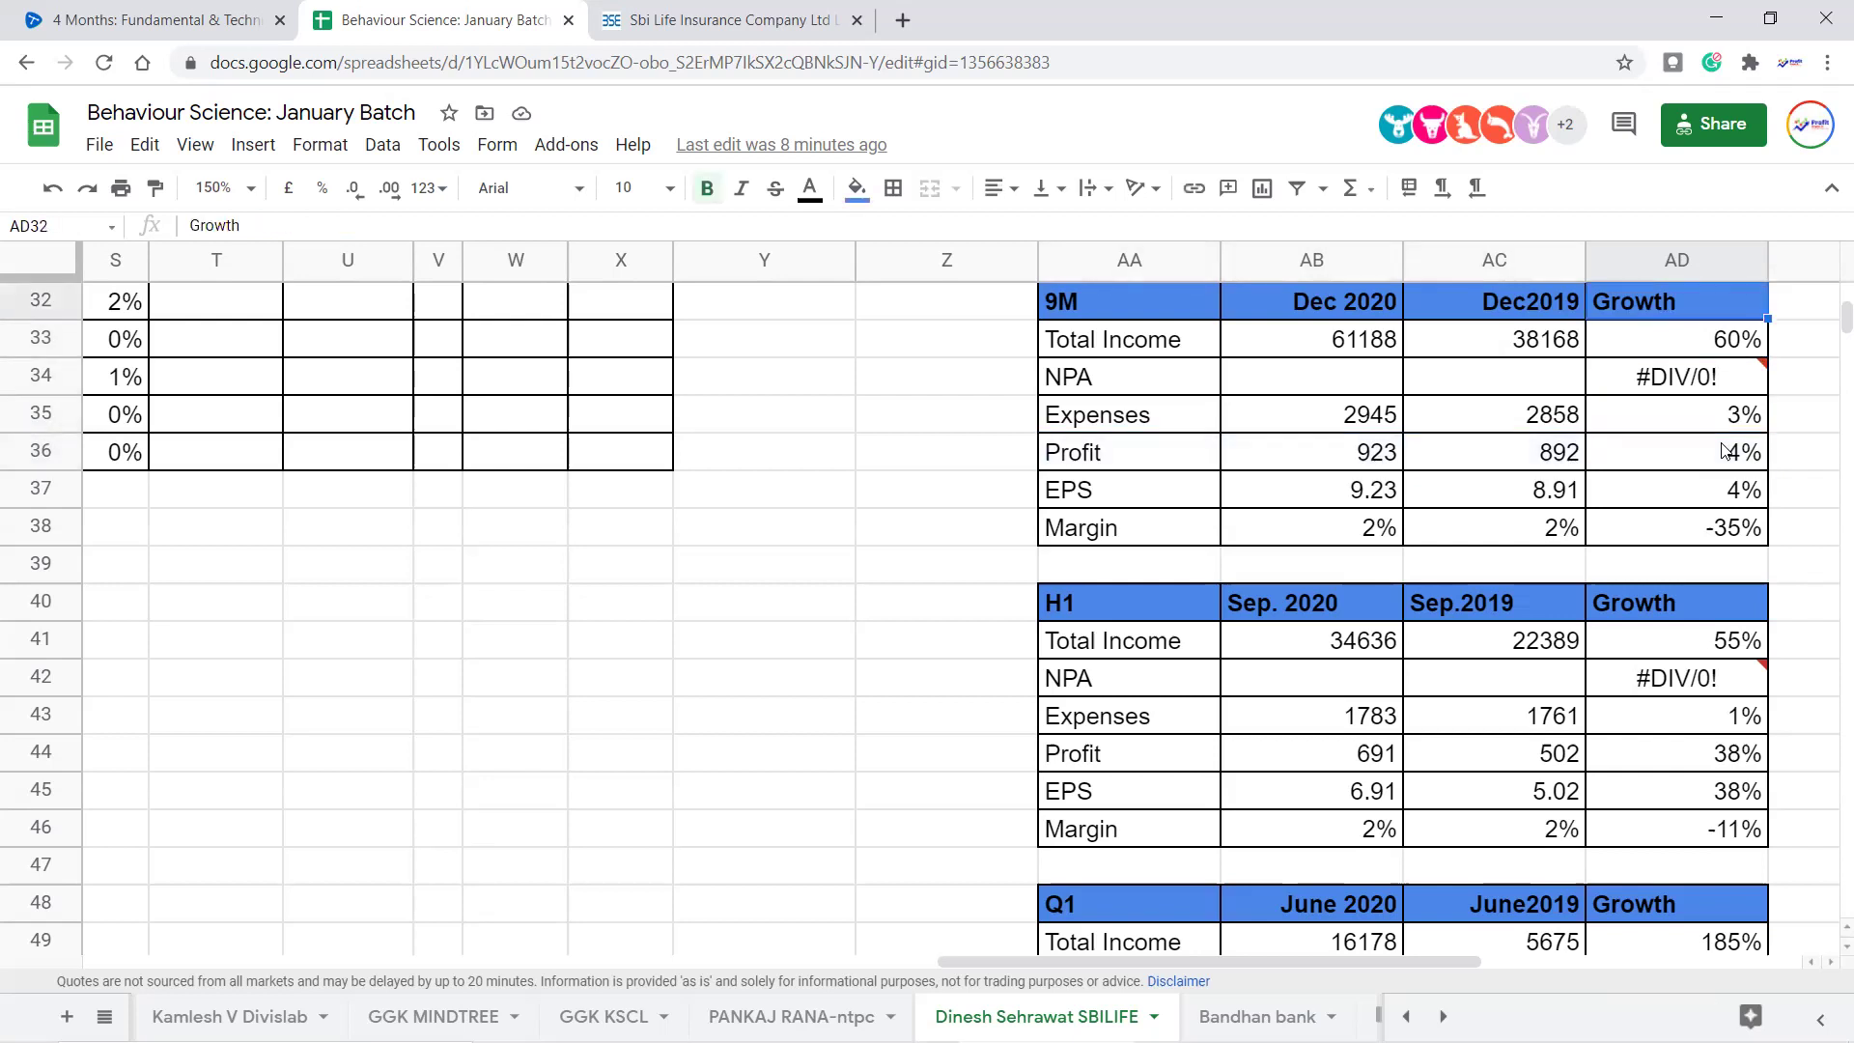
Highlight the 9M results from Total Income to Profit (AA33:AD36), and check the Dec 2020 Total Income and its growth
{"action": "key", "text": "shift+Down"}
{"action": "key", "text": "shift+Down"}
{"action": "key", "text": "shift+Down"}
{"action": "key", "text": "shift+Left"}
{"action": "key", "text": "shift+Left"}
{"action": "key", "text": "shift+Left"}
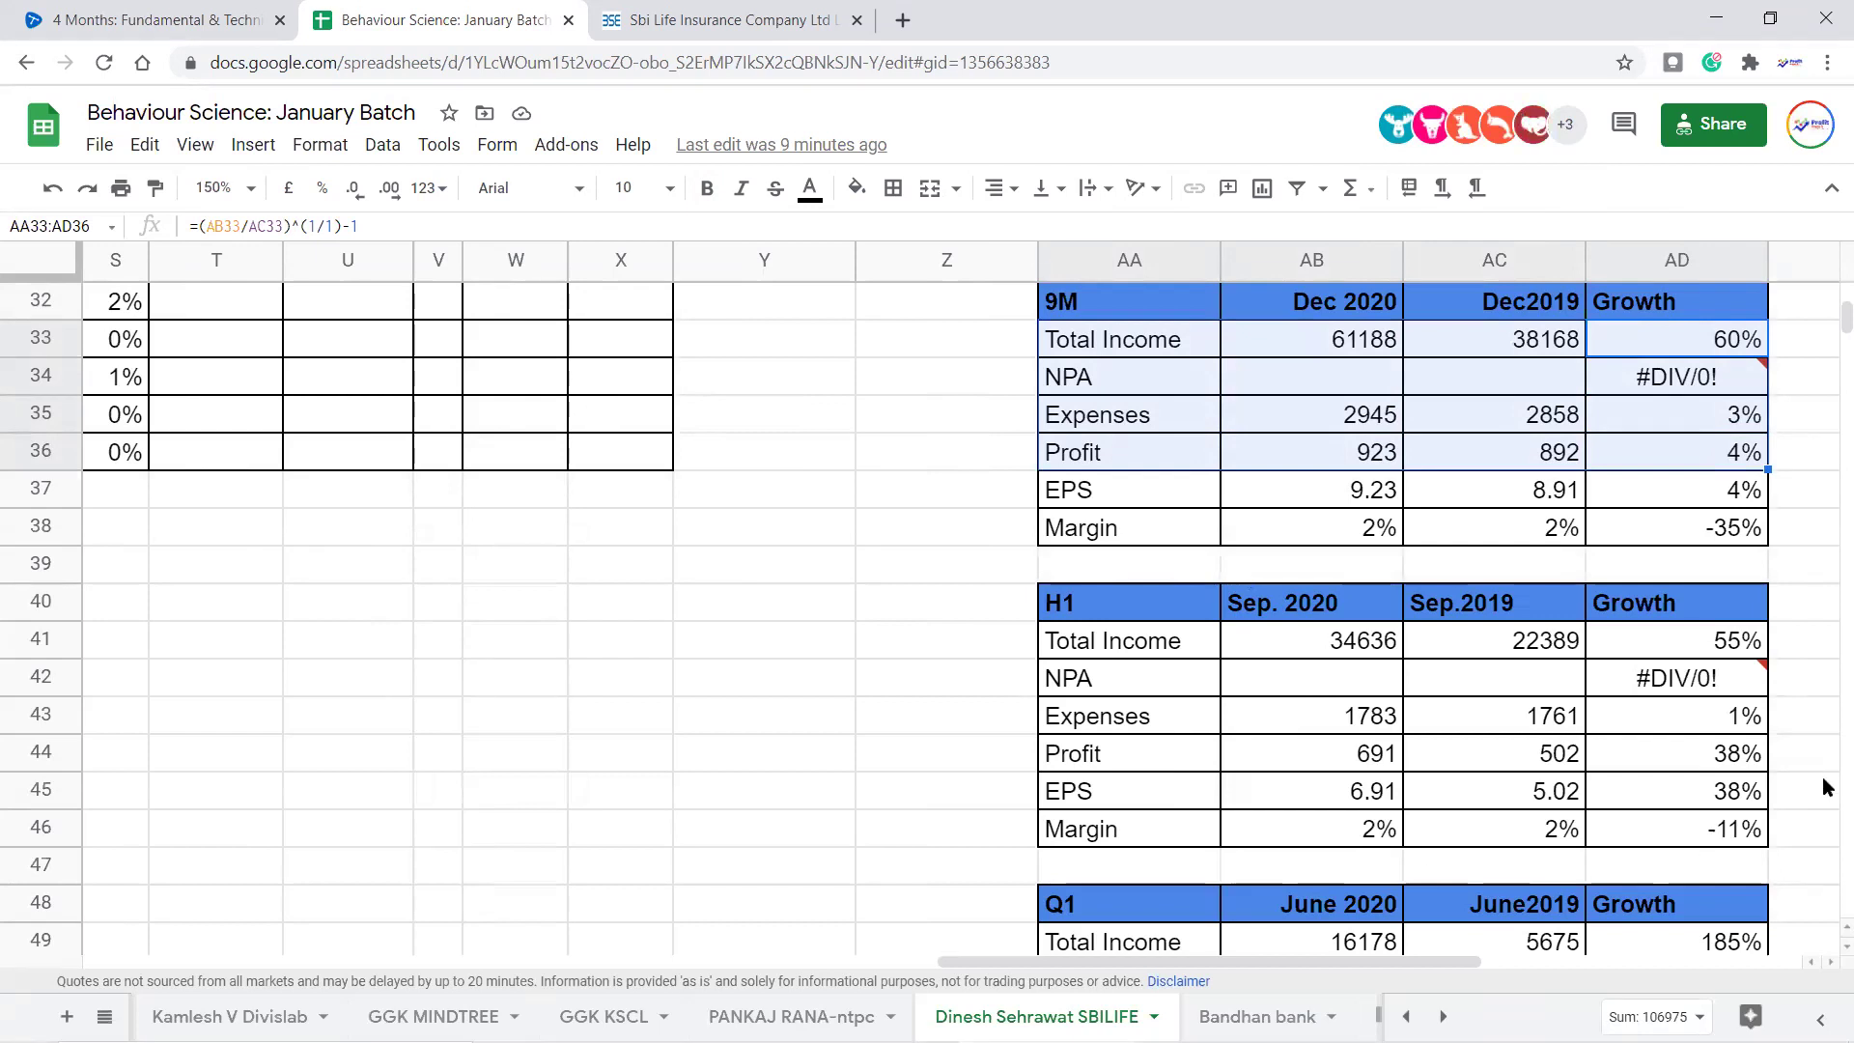
{"action": "left_click", "coordinate": [1308, 352]}
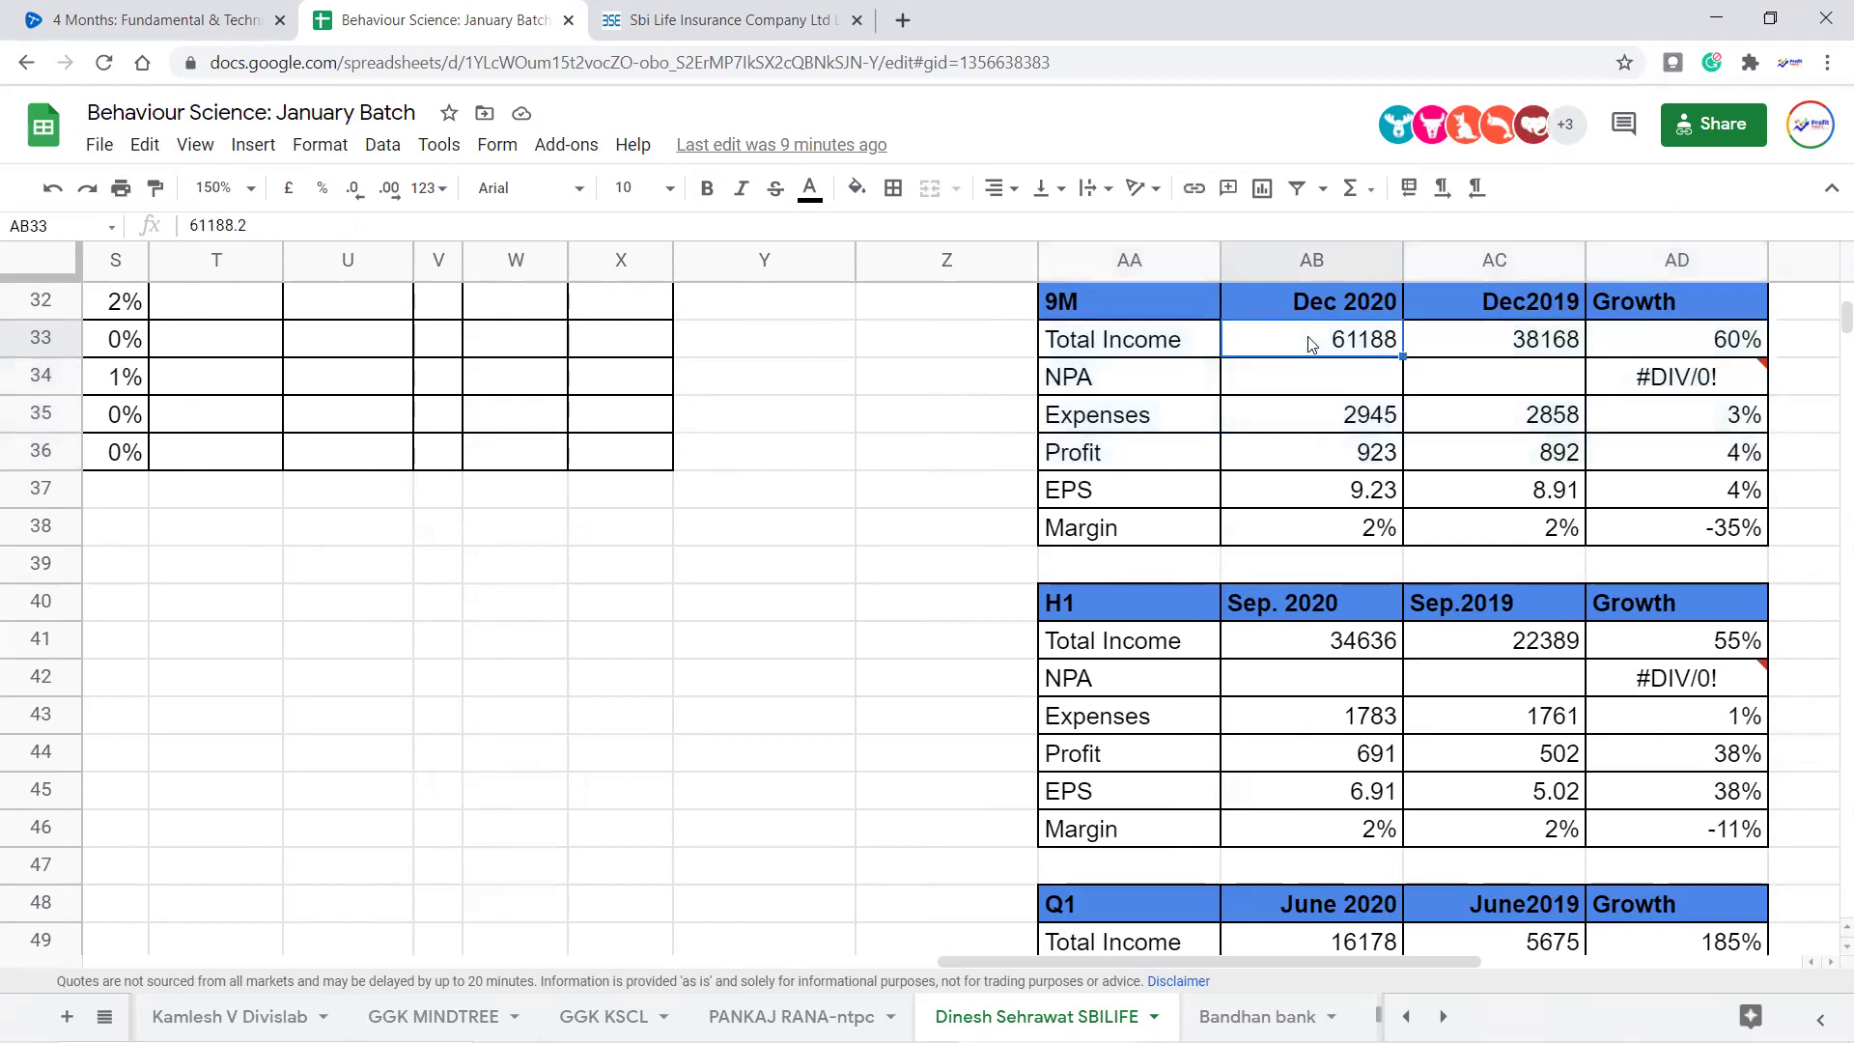
{"action": "left_click", "coordinate": [1730, 349]}
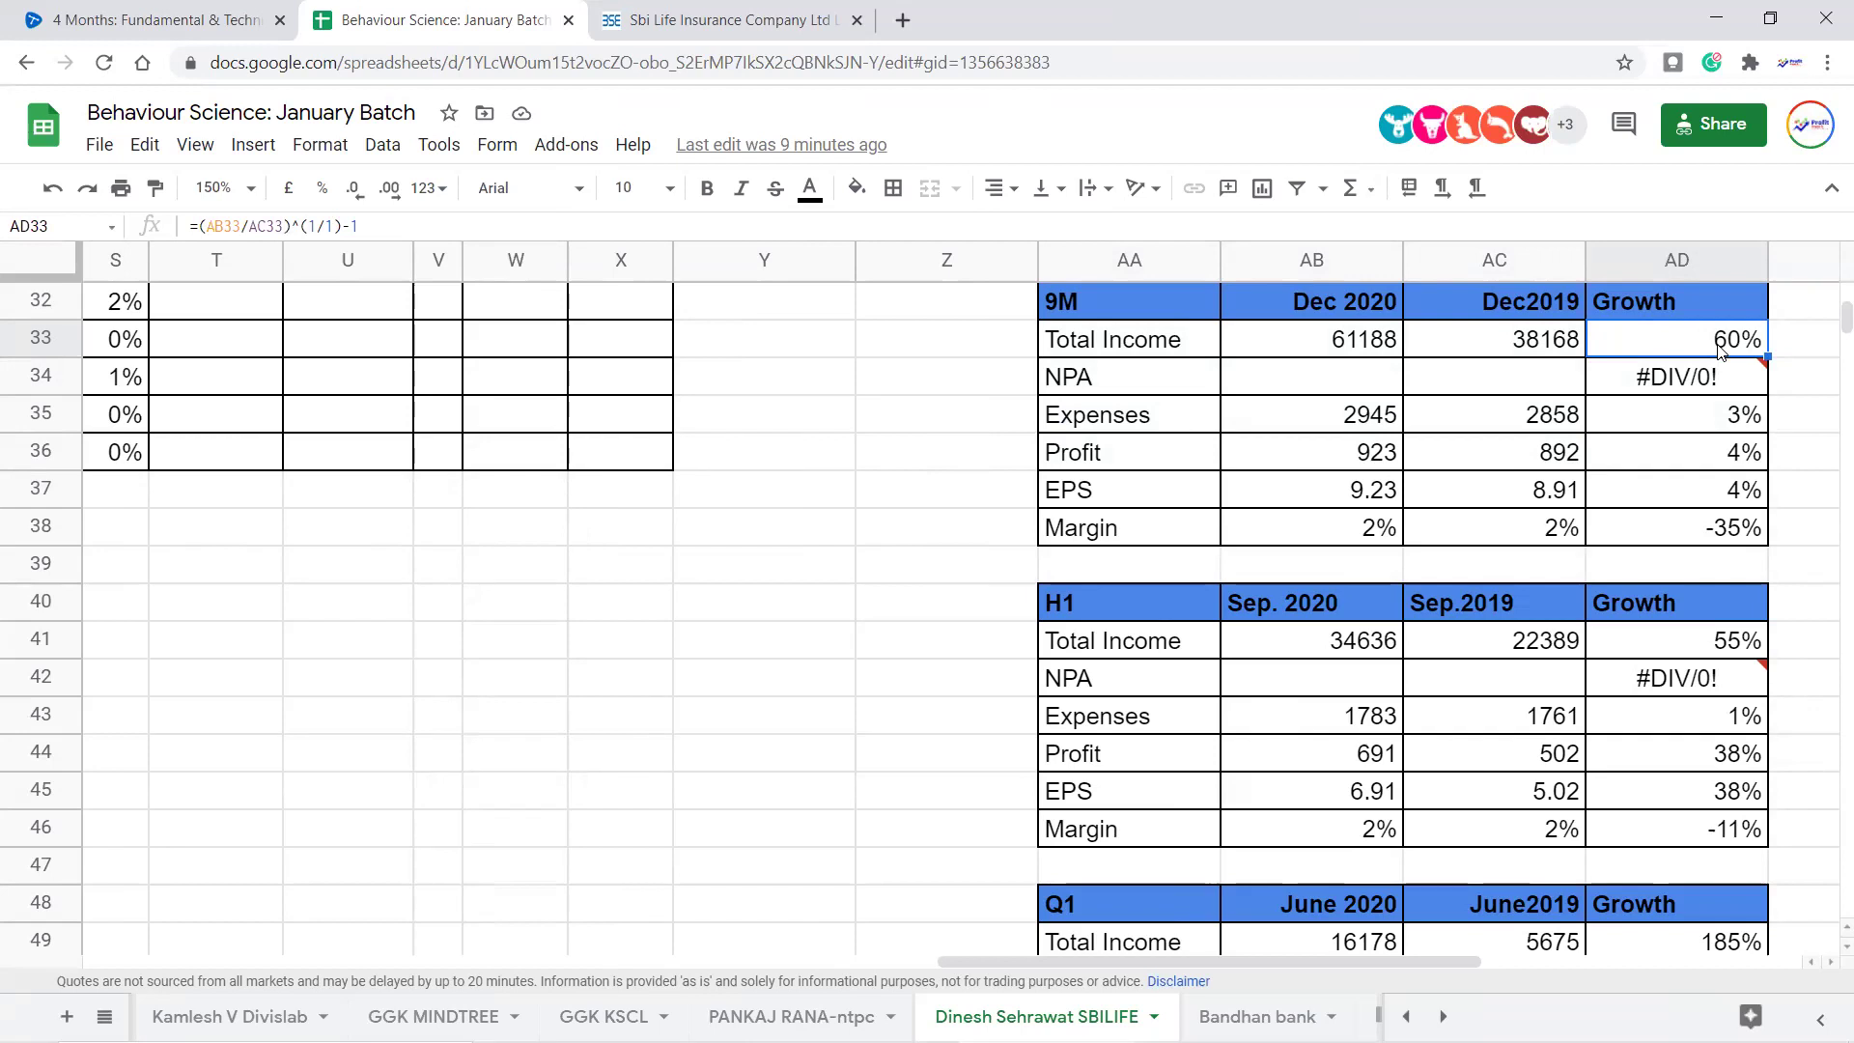
Go from the 9M NPA label in AA34 across to the empty cell AF33 beside the table
{"action": "left_click", "coordinate": [1111, 385]}
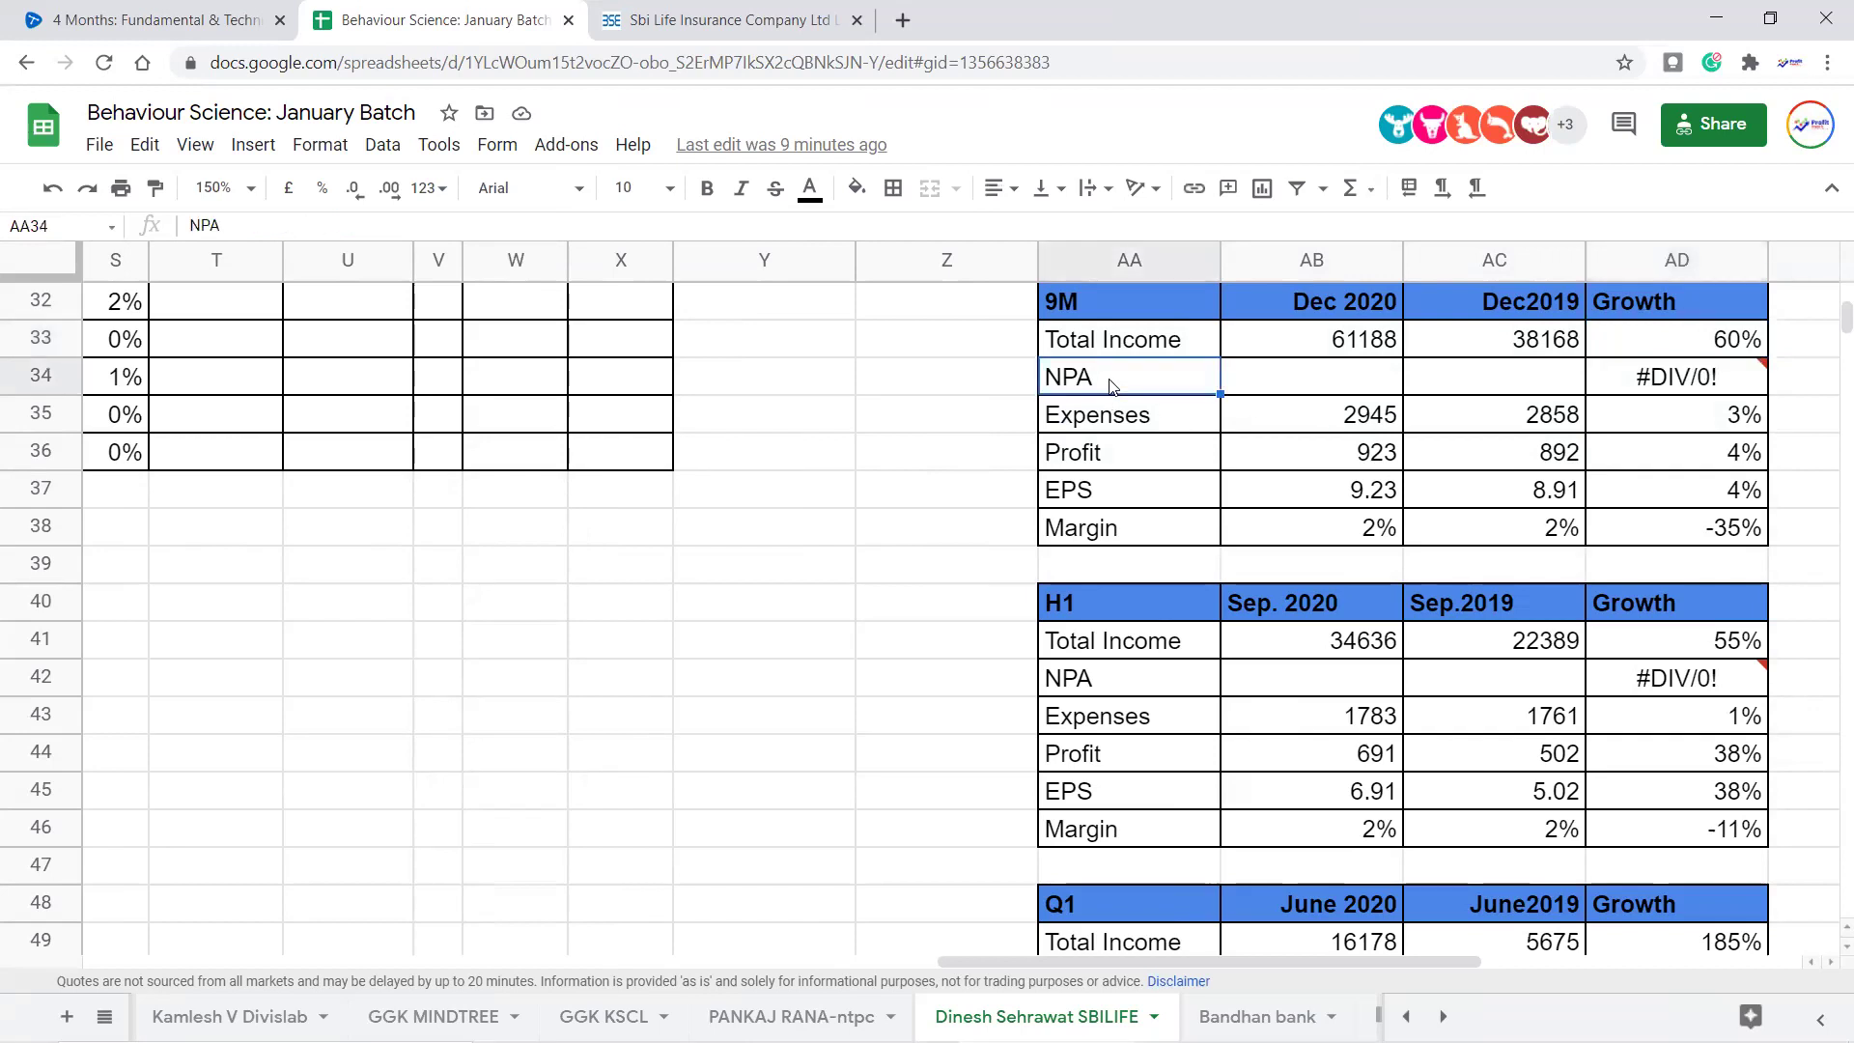
{"action": "key", "text": "Right"}
{"action": "key", "text": "Right"}
{"action": "key", "text": "Right"}
{"action": "key", "text": "Right"}
{"action": "key", "text": "Right"}
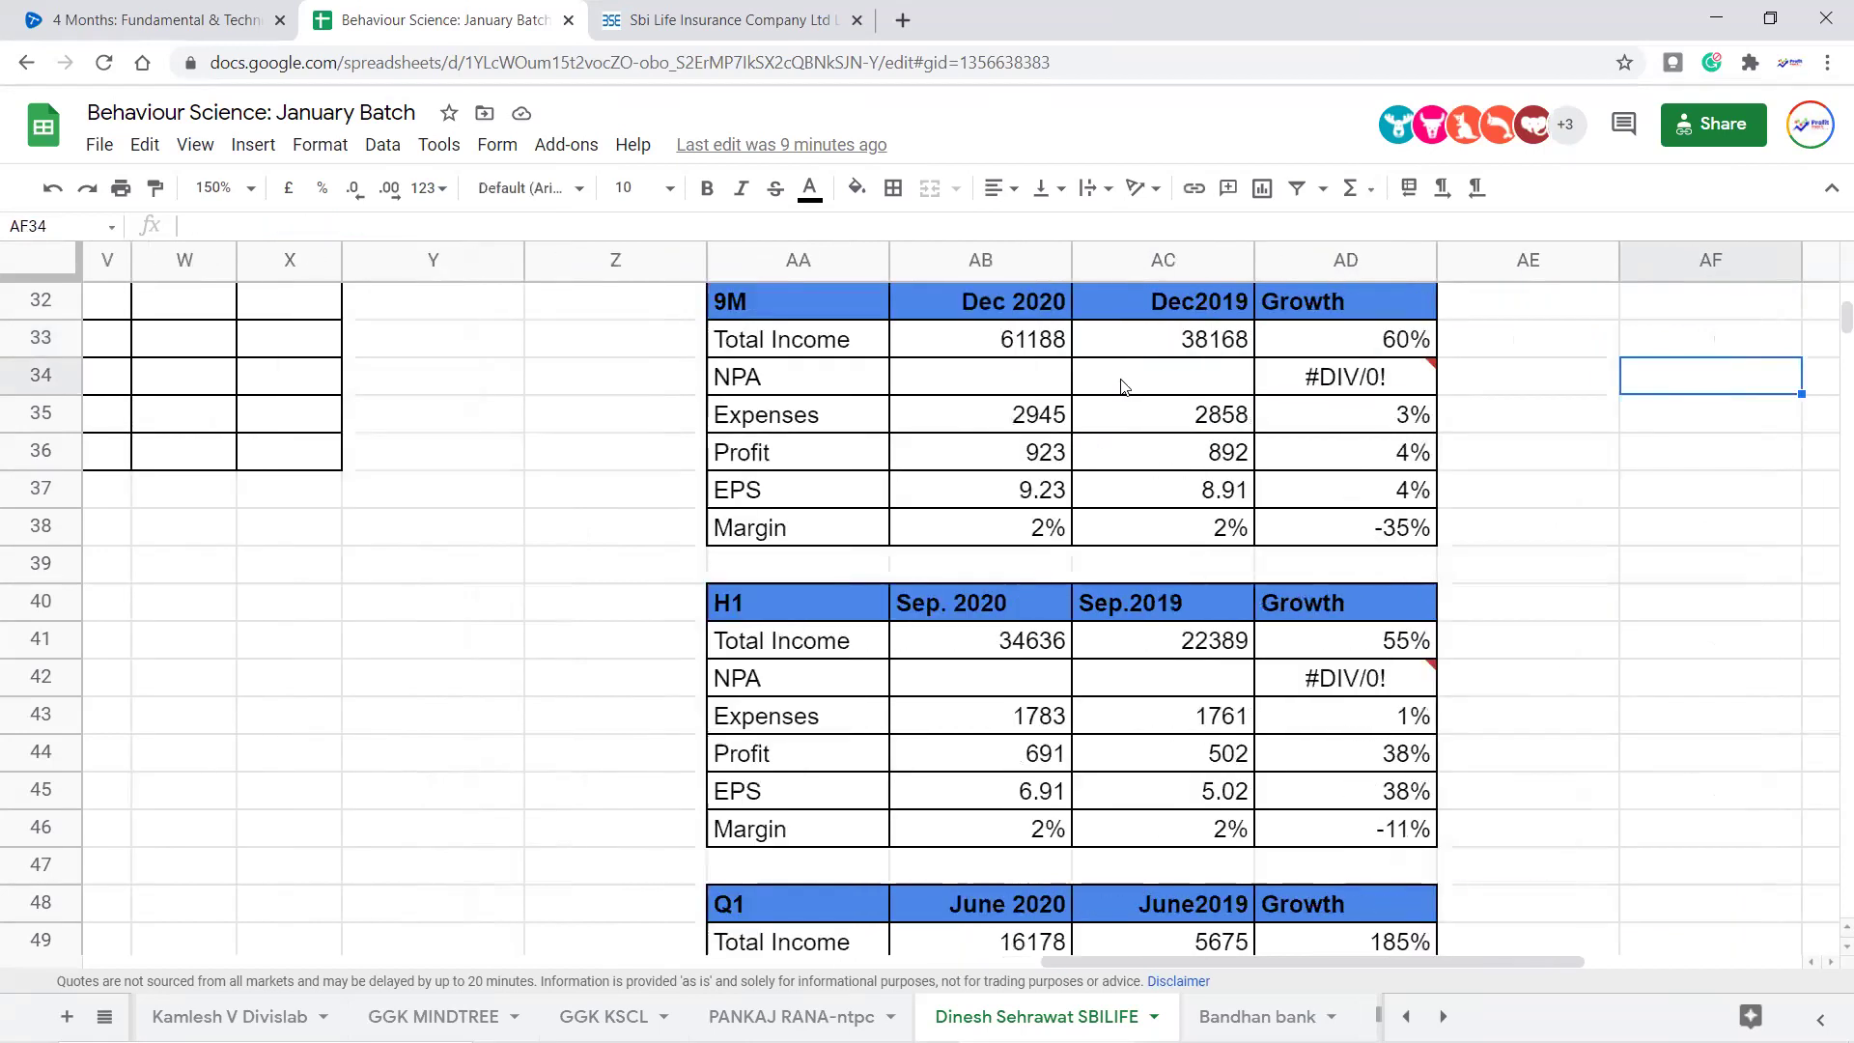
{"action": "key", "text": "Up"}
{"action": "type", "text": "Gross Prem"}
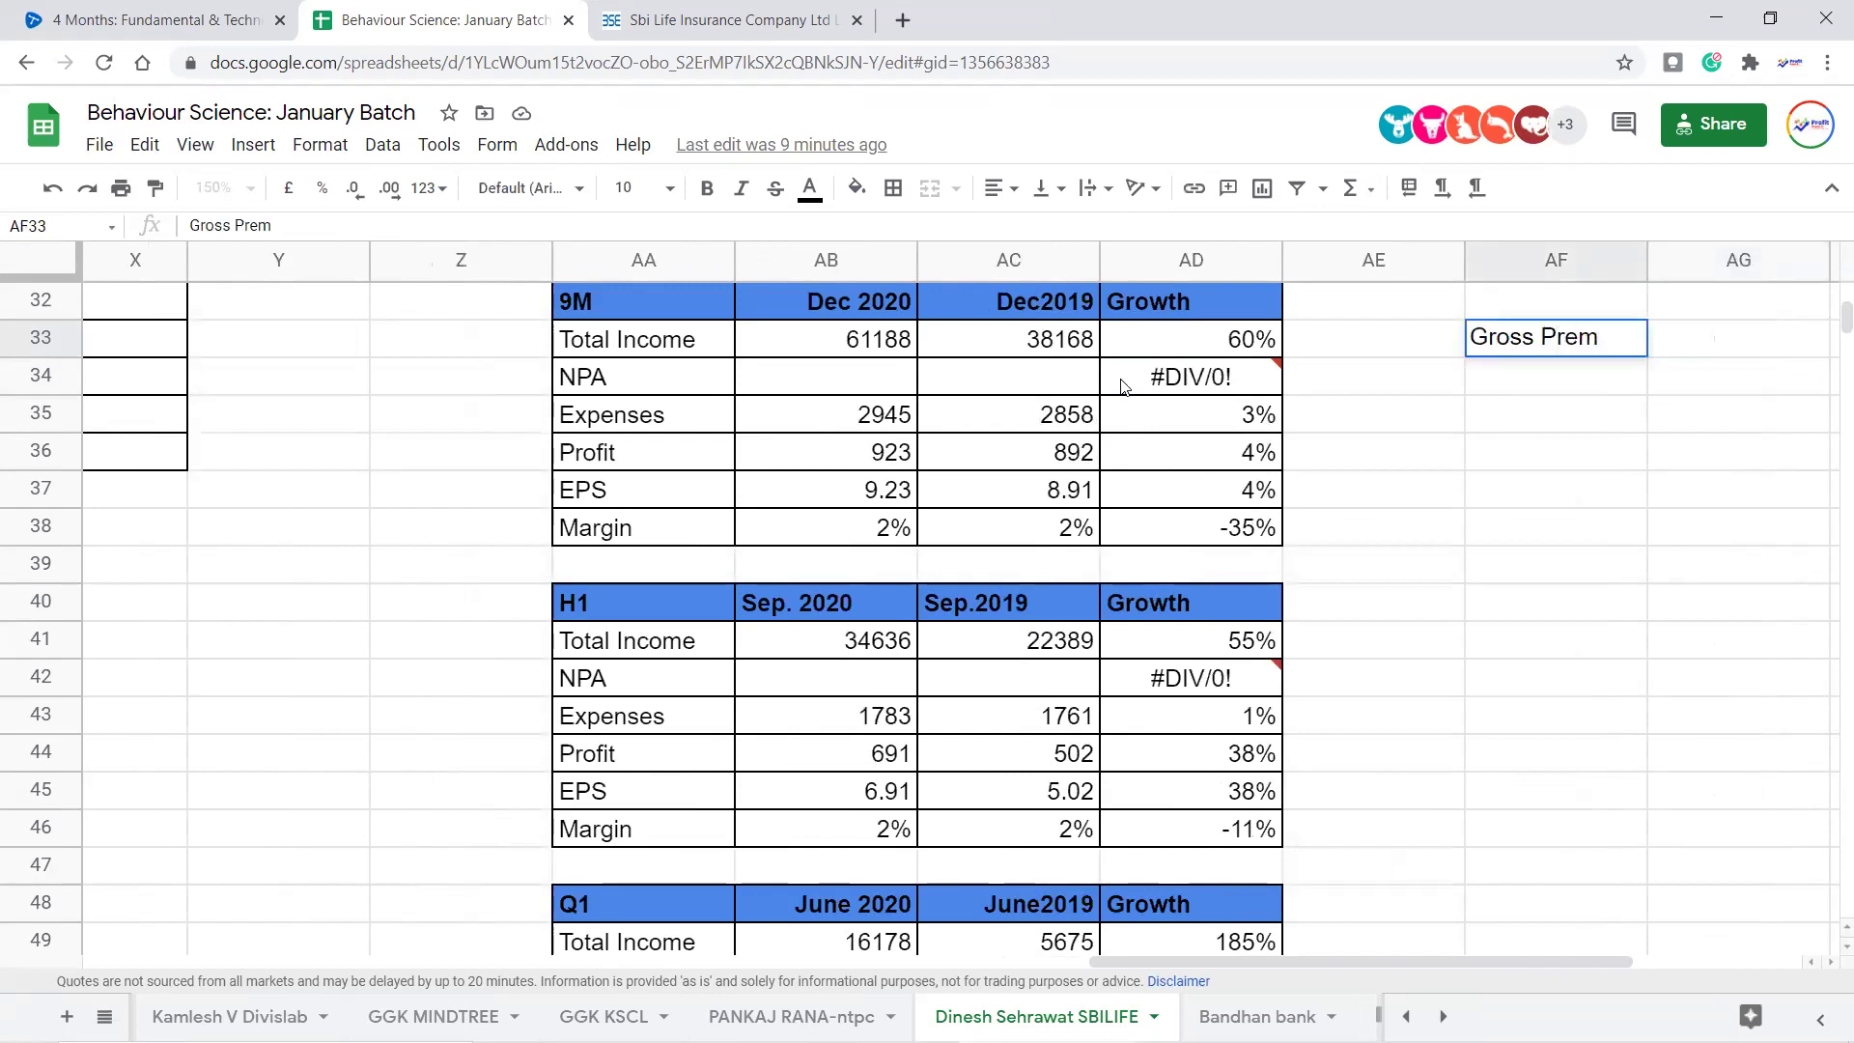
{"action": "key", "text": "BackSpace"}
{"action": "key", "text": "BackSpace"}
{"action": "key", "text": "BackSpace"}
{"action": "key", "text": "BackSpace"}
{"action": "key", "text": "BackSpace"}
{"action": "key", "text": "BackSpace"}
{"action": "key", "text": "BackSpace"}
{"action": "key", "text": "BackSpace"}
{"action": "key", "text": "BackSpace"}
{"action": "key", "text": "BackSpace"}
Enter the label "PremiumGr" in AF33
{"action": "type", "text": "Premium"}
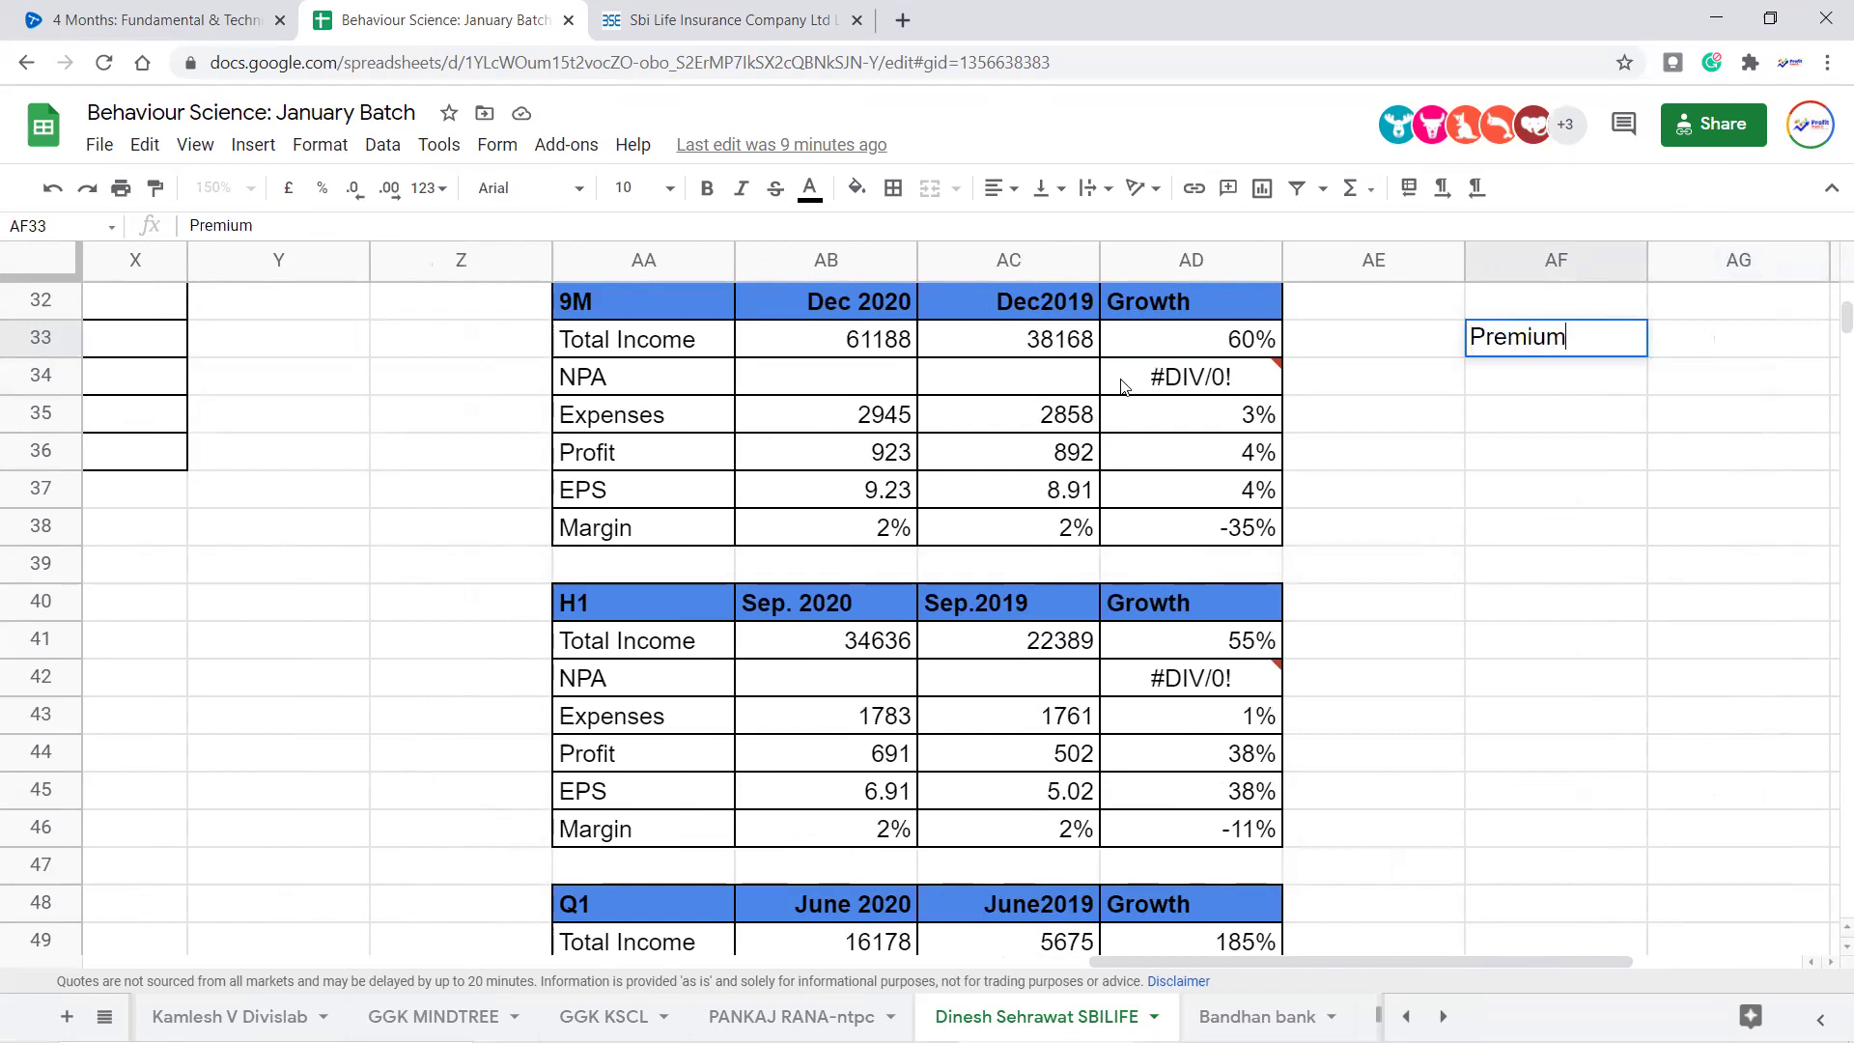
{"action": "type", "text": "Gr"}
{"action": "key", "text": "Tab"}
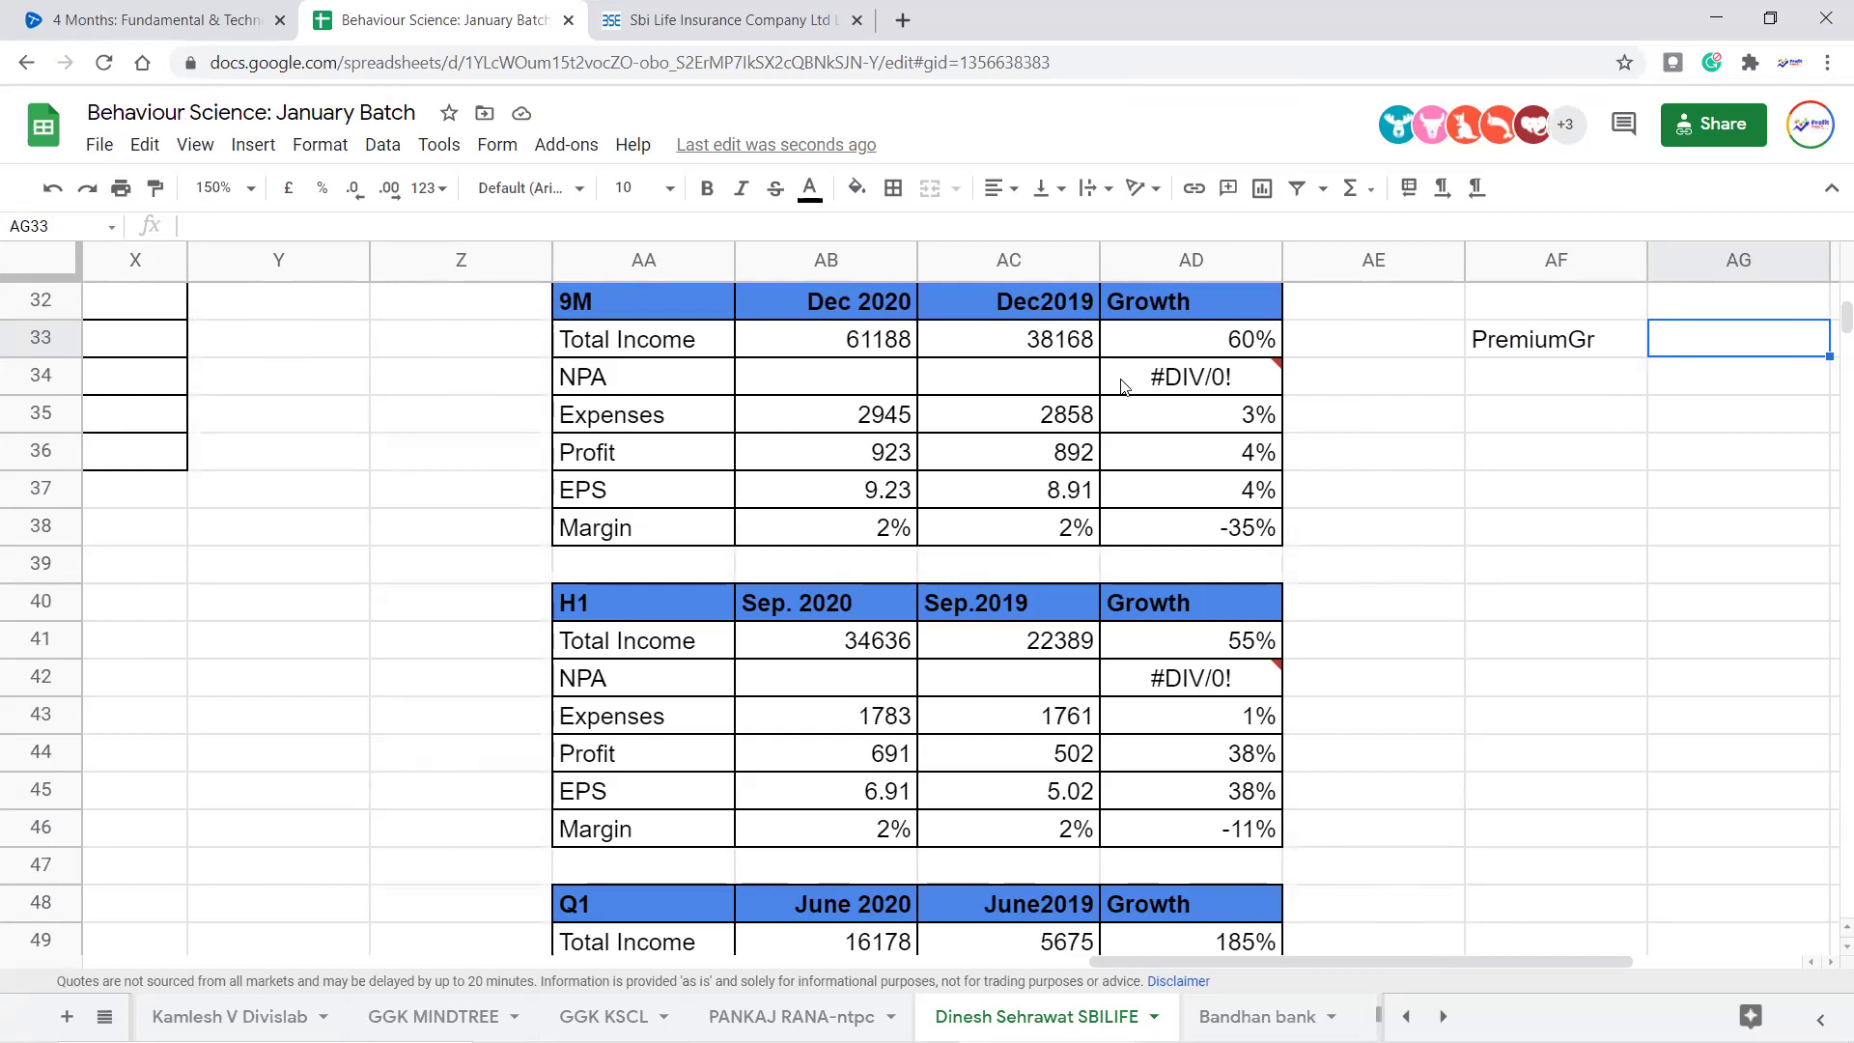
Review the 9M Total Income label in AA33 and the Profit growth in AD36
{"action": "key", "text": "Left"}
{"action": "key", "text": "Left"}
{"action": "key", "text": "Left"}
{"action": "key", "text": "Left"}
{"action": "key", "text": "Left"}
{"action": "key", "text": "Left"}
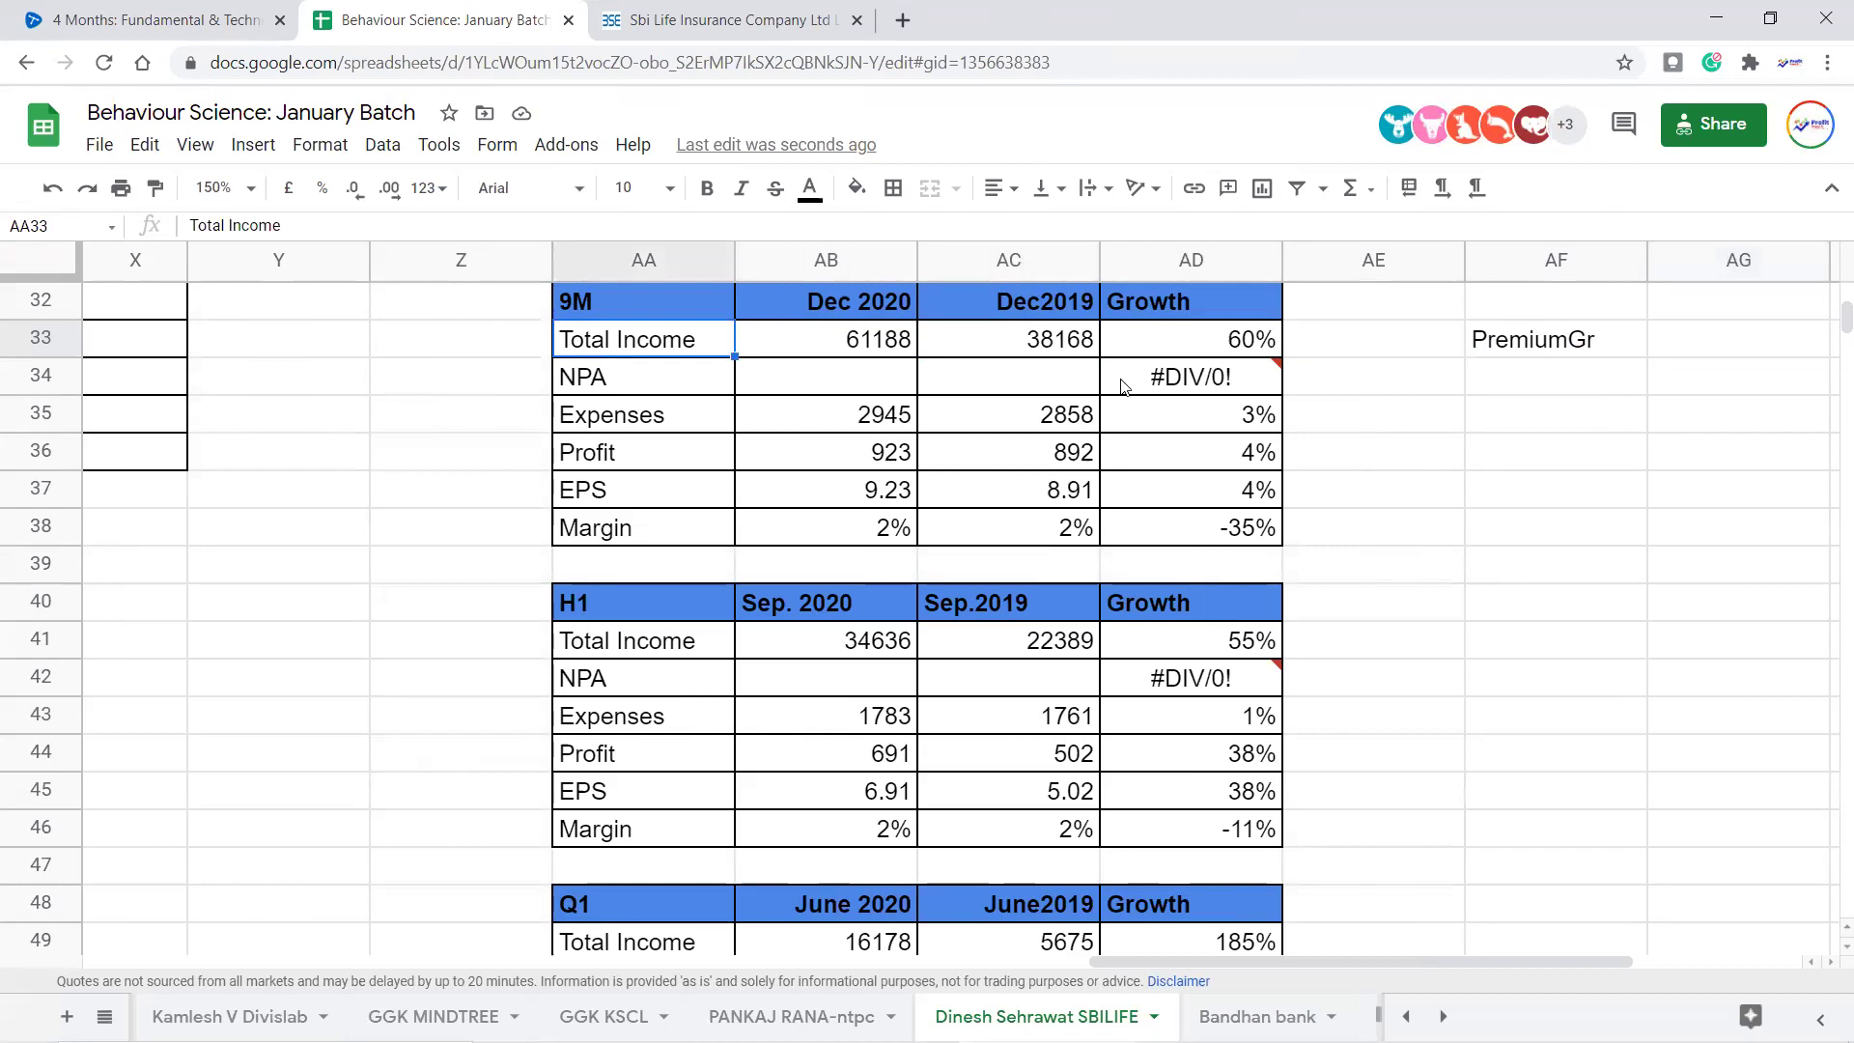
{"action": "left_click", "coordinate": [1215, 468]}
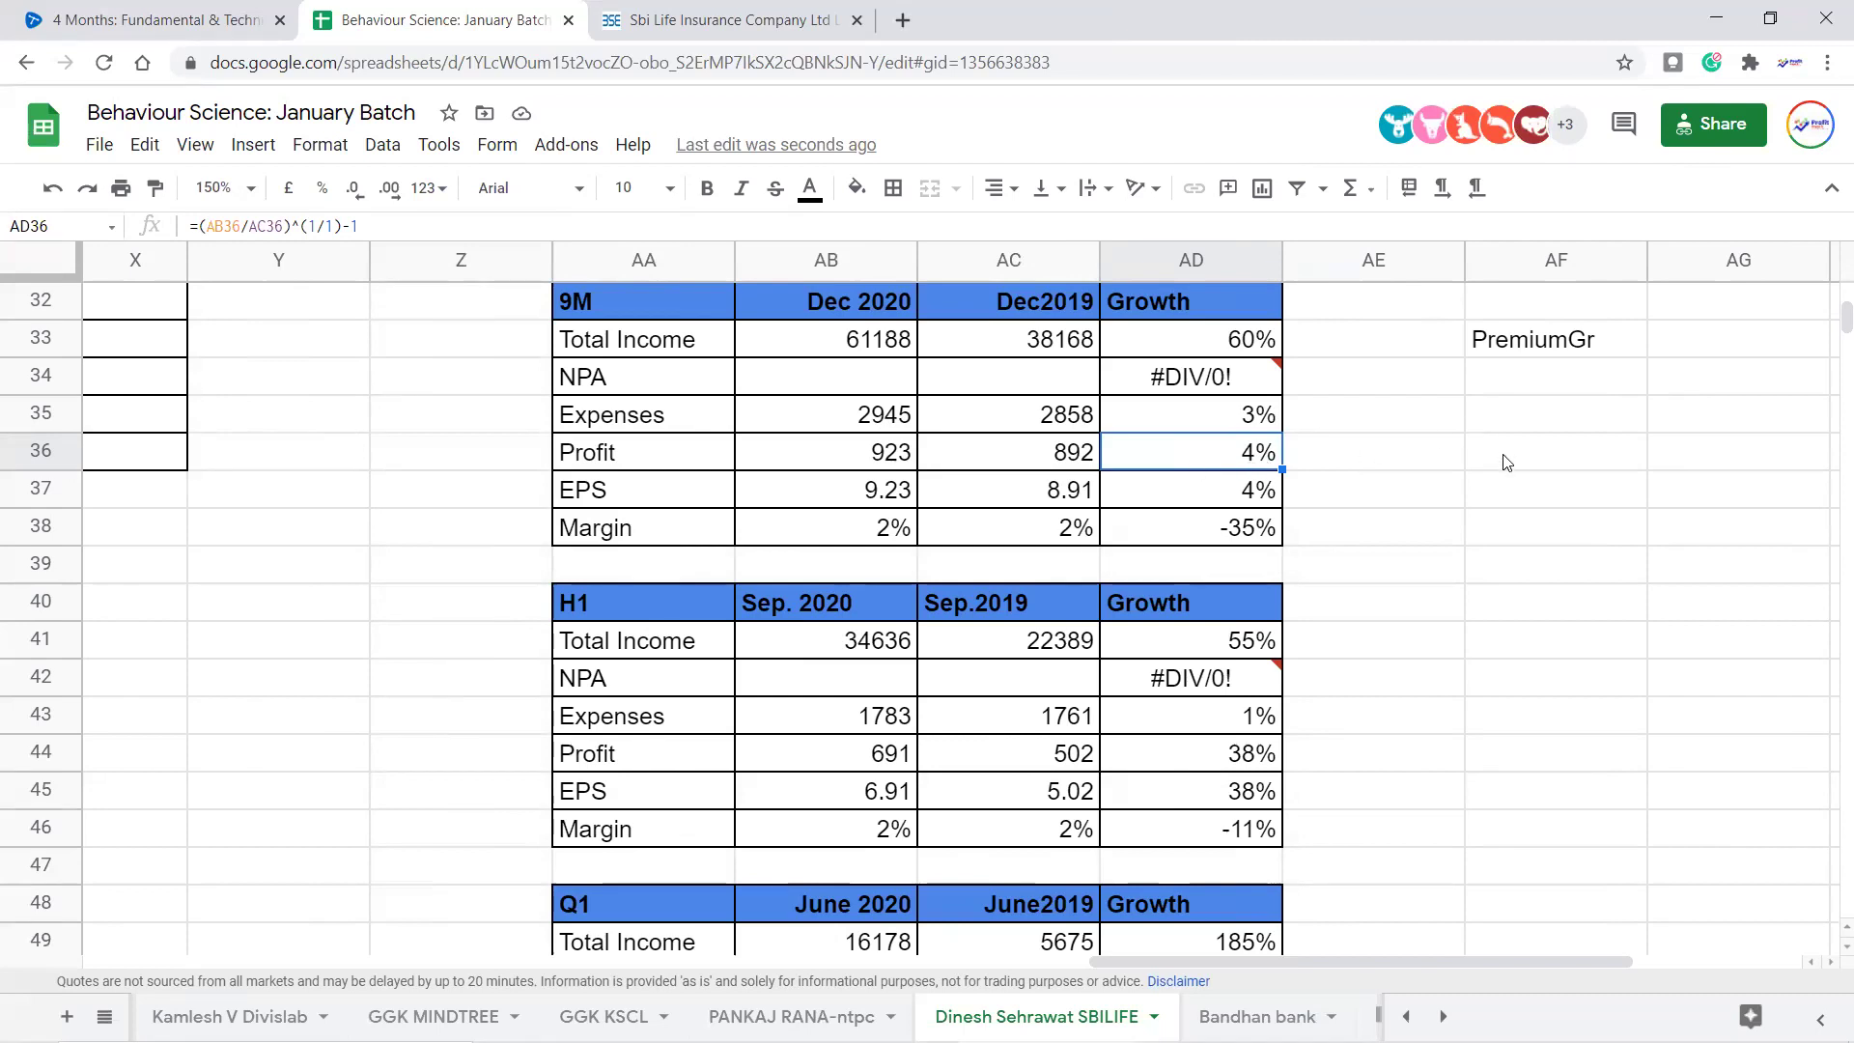
Enter 10 in AF35 and 0 in AF37 below the PremiumGr label, and select AF35:AF37
{"action": "left_click", "coordinate": [1518, 488]}
{"action": "left_click", "coordinate": [1539, 417]}
{"action": "type", "text": "10"}
{"action": "key", "text": "Return"}
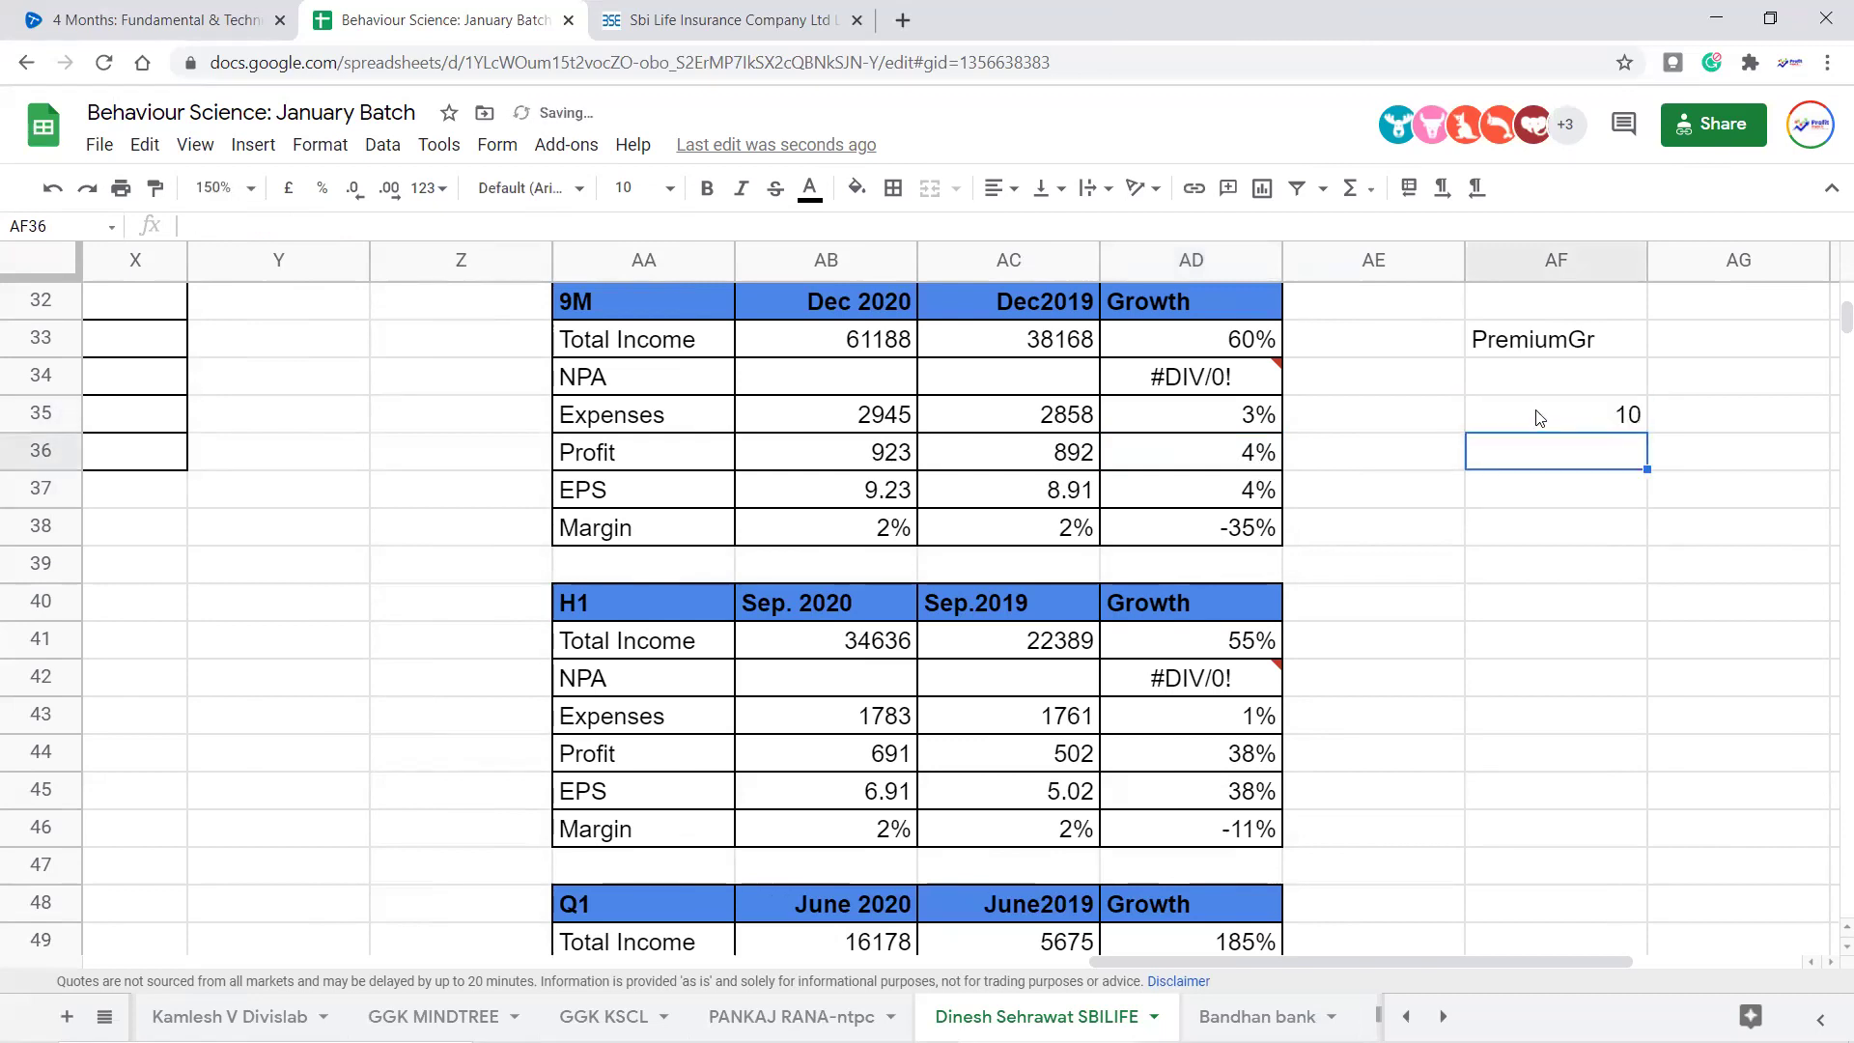
{"action": "key", "text": "Down"}
{"action": "type", "text": "0"}
{"action": "key", "text": "Return"}
{"action": "key", "text": "Up"}
{"action": "key", "text": "shift+Up"}
{"action": "key", "text": "shift+Up"}
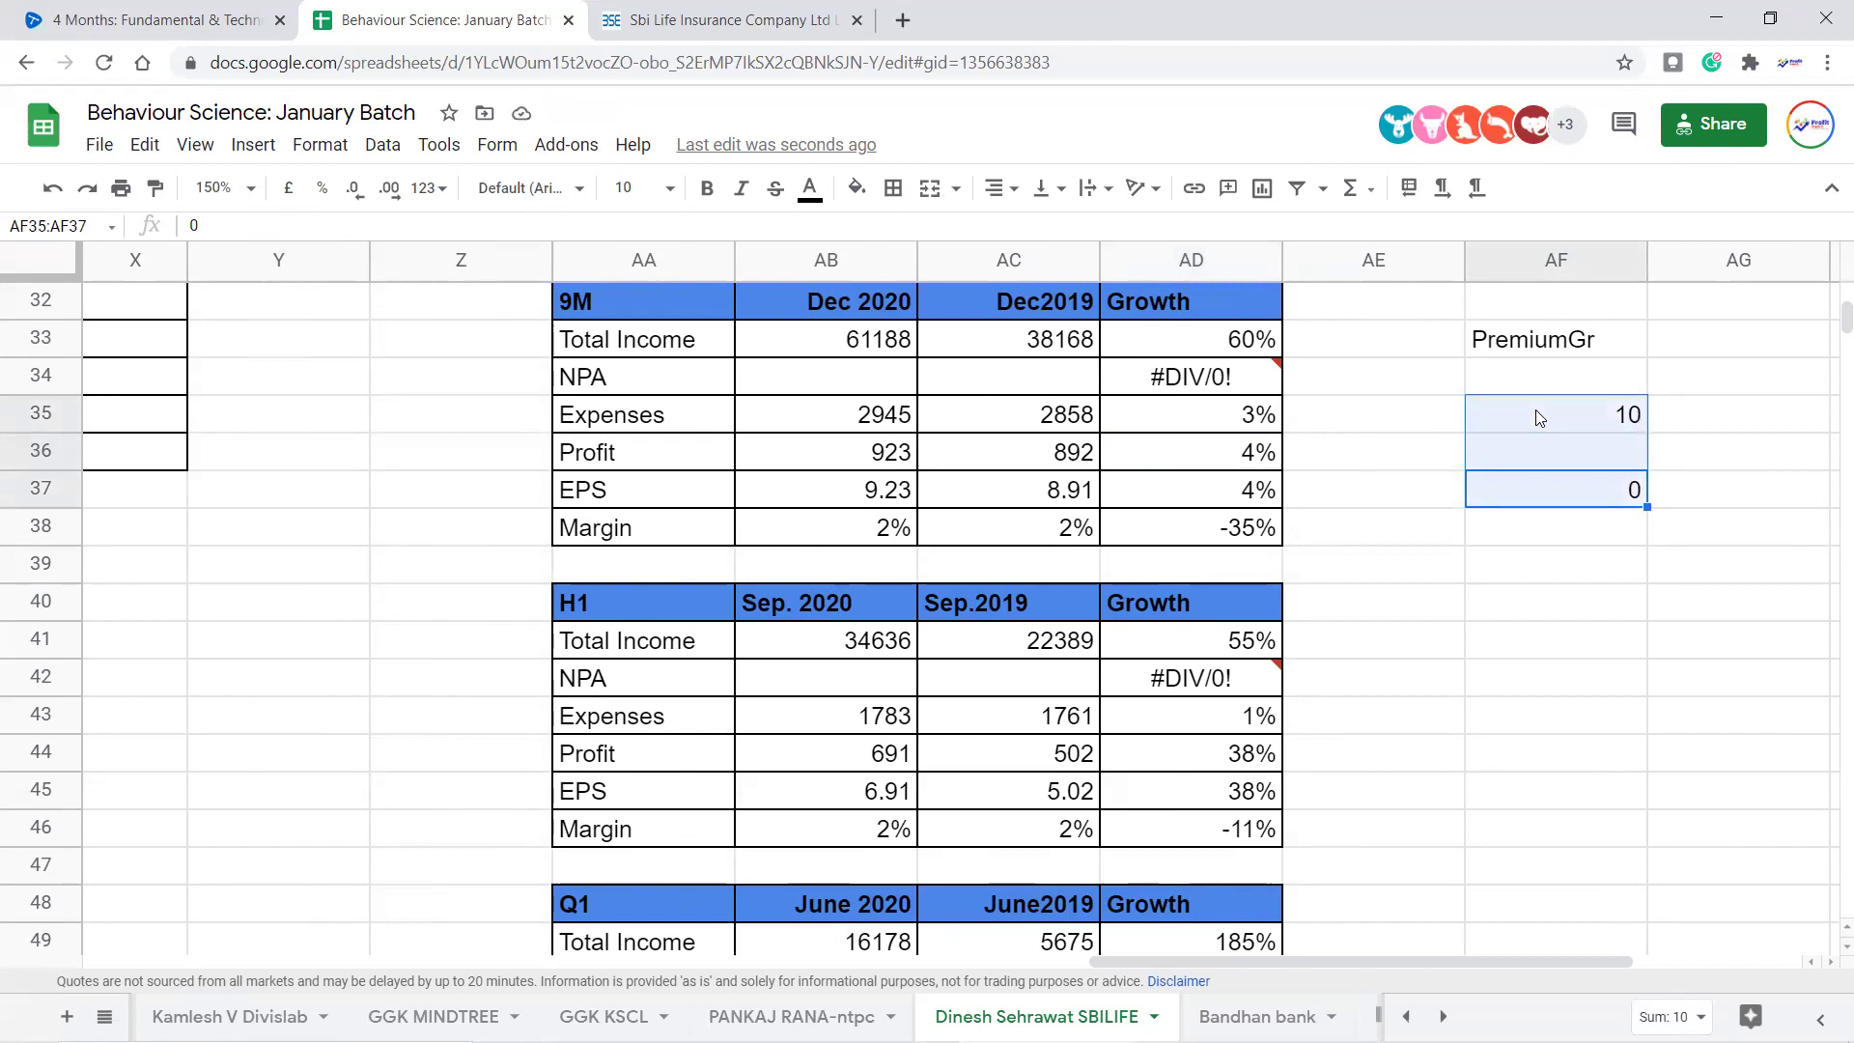
Compare the example value in AF35 with the 9M growth of Total Income in AD33 and Profit in AD36
{"action": "left_click", "coordinate": [1539, 417]}
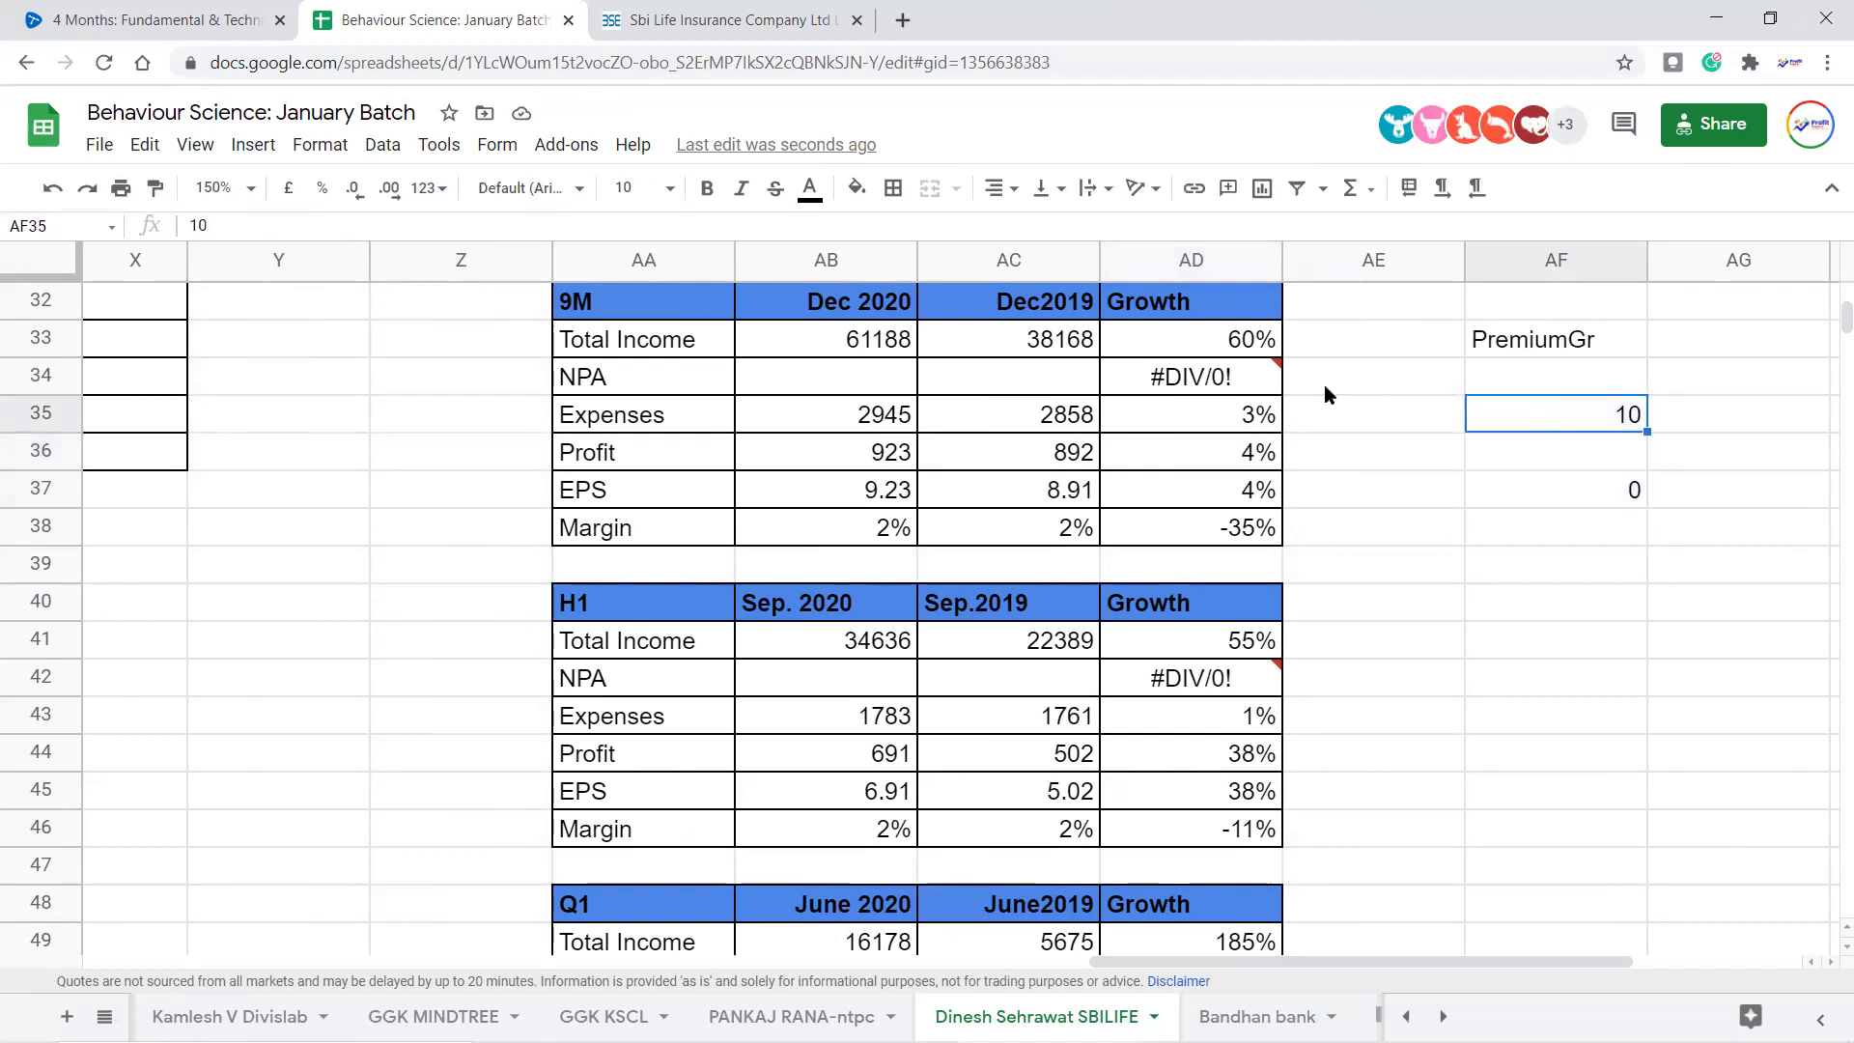
{"action": "left_click", "coordinate": [1236, 352]}
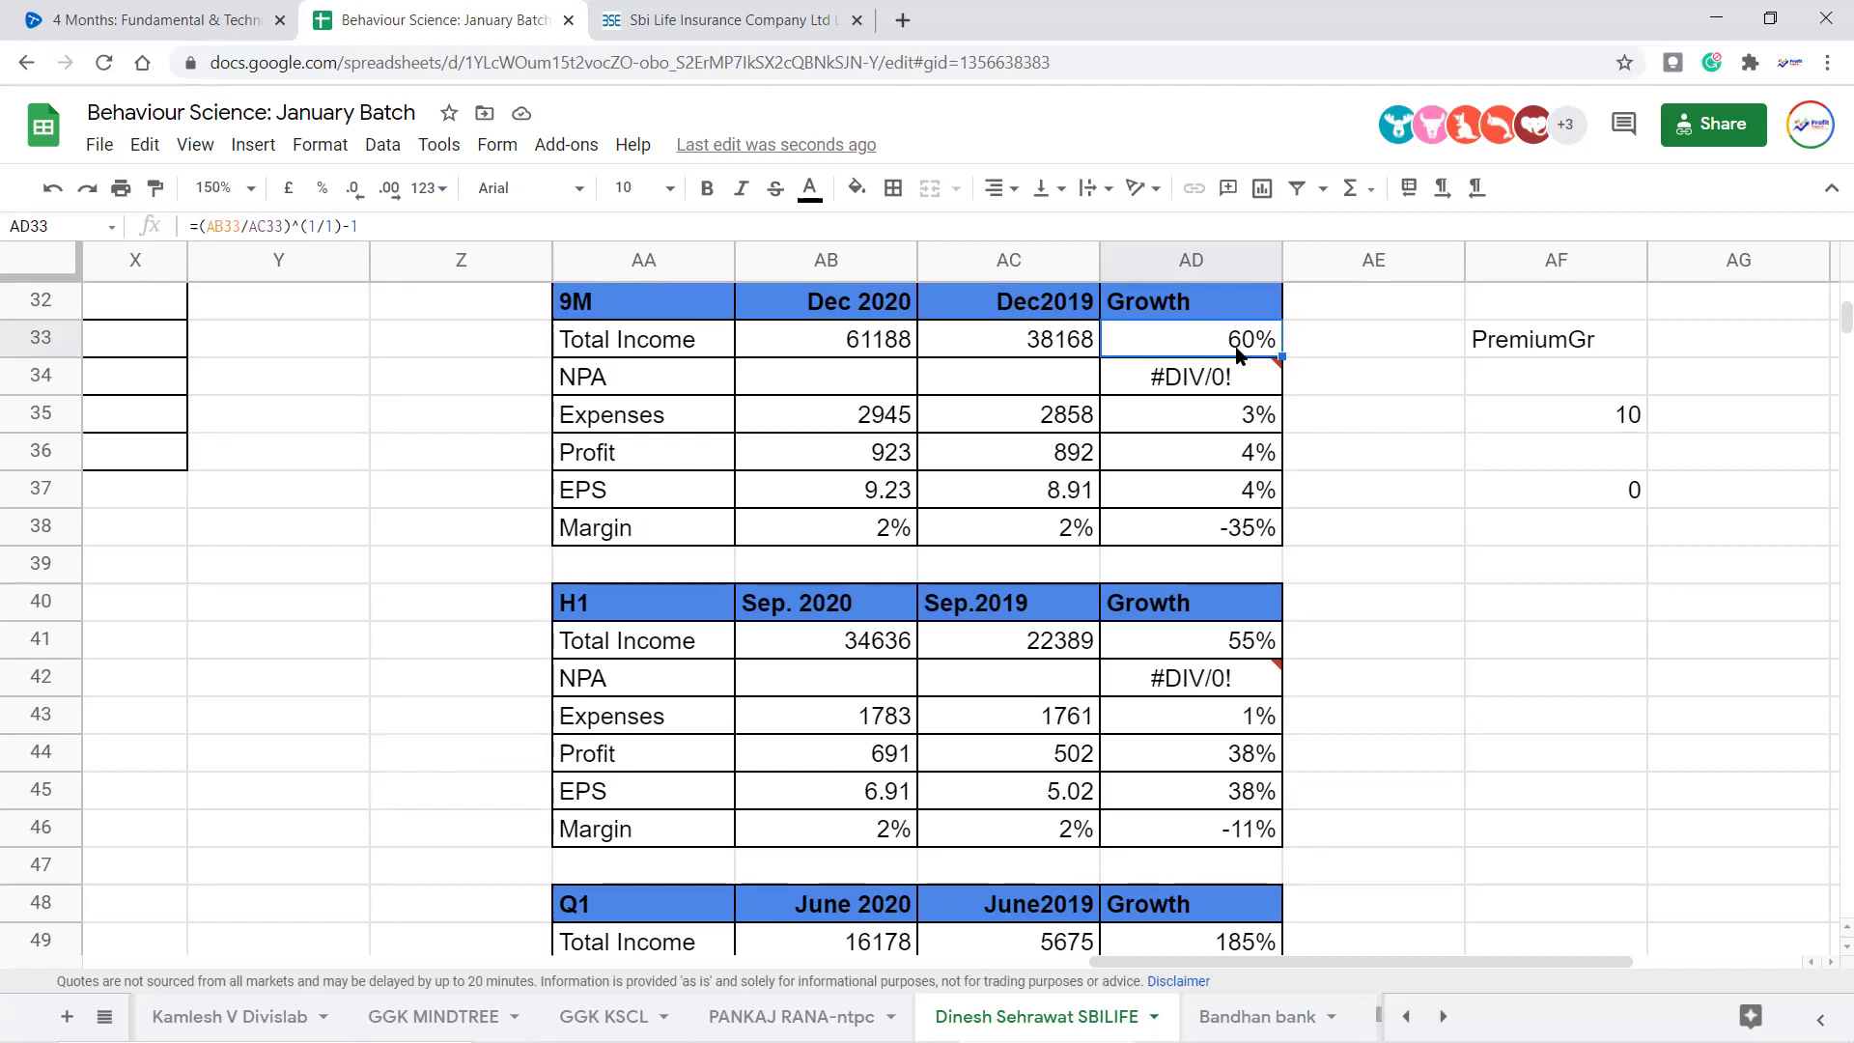
{"action": "left_click", "coordinate": [1247, 466]}
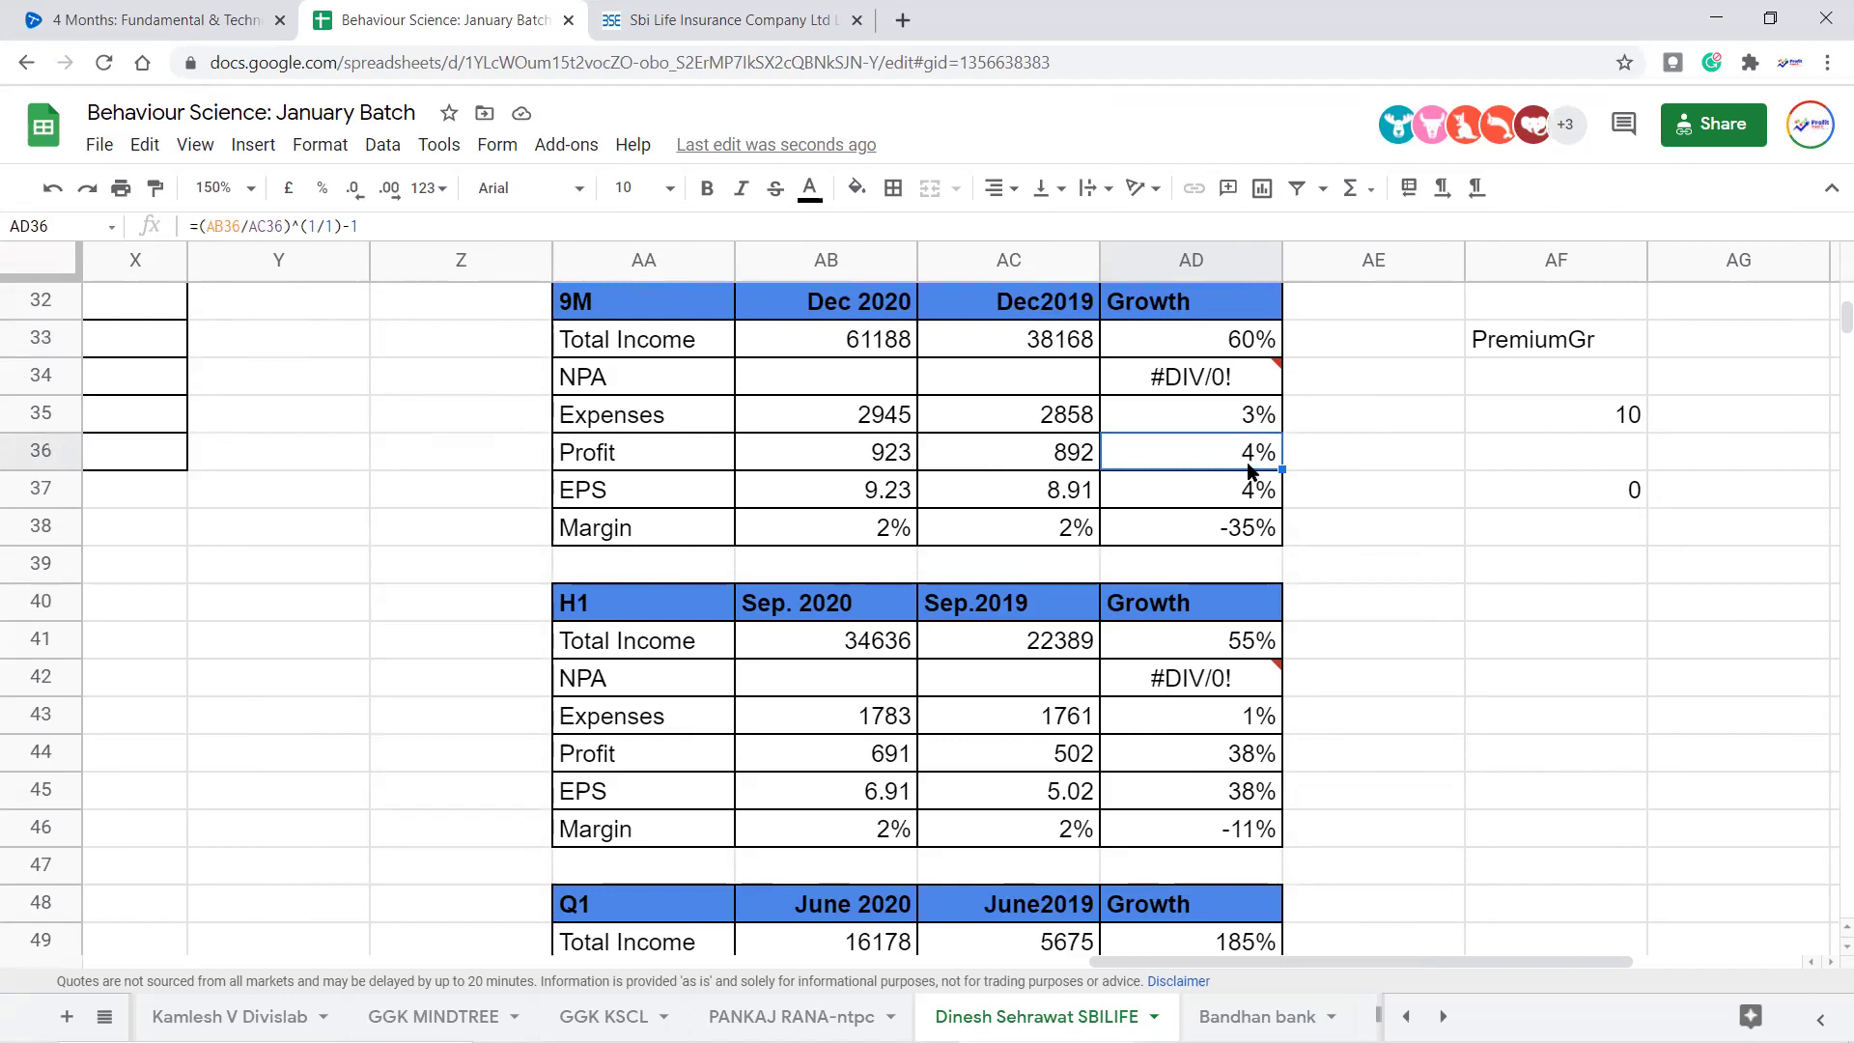
Look over the H1 and Q1 results tables, and go back to column A and up to row 23 of the yearly data
{"action": "scroll", "coordinate": [913, 560], "scroll_direction": "down", "scroll_amount": 5}
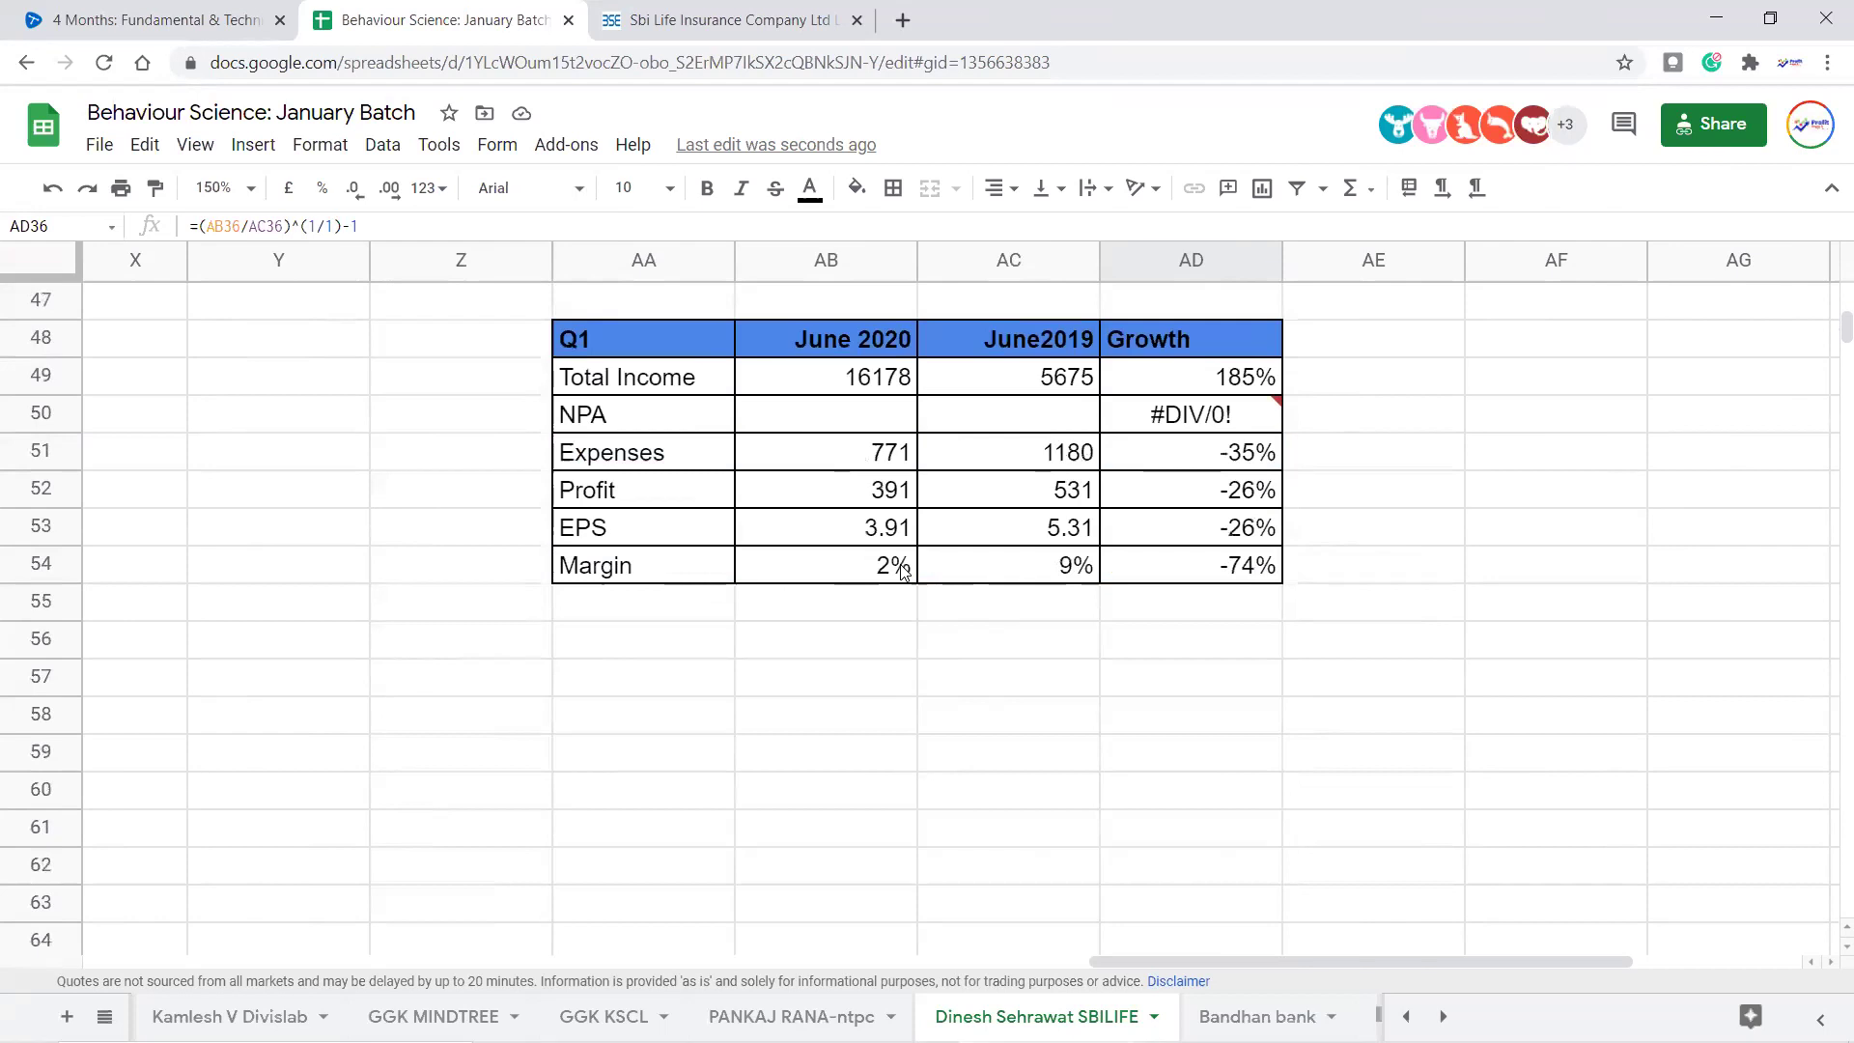
{"action": "scroll", "coordinate": [908, 570], "scroll_direction": "up", "scroll_amount": 3}
{"action": "left_click", "coordinate": [432, 560]}
{"action": "key", "text": "Left"}
{"action": "key", "text": "Left"}
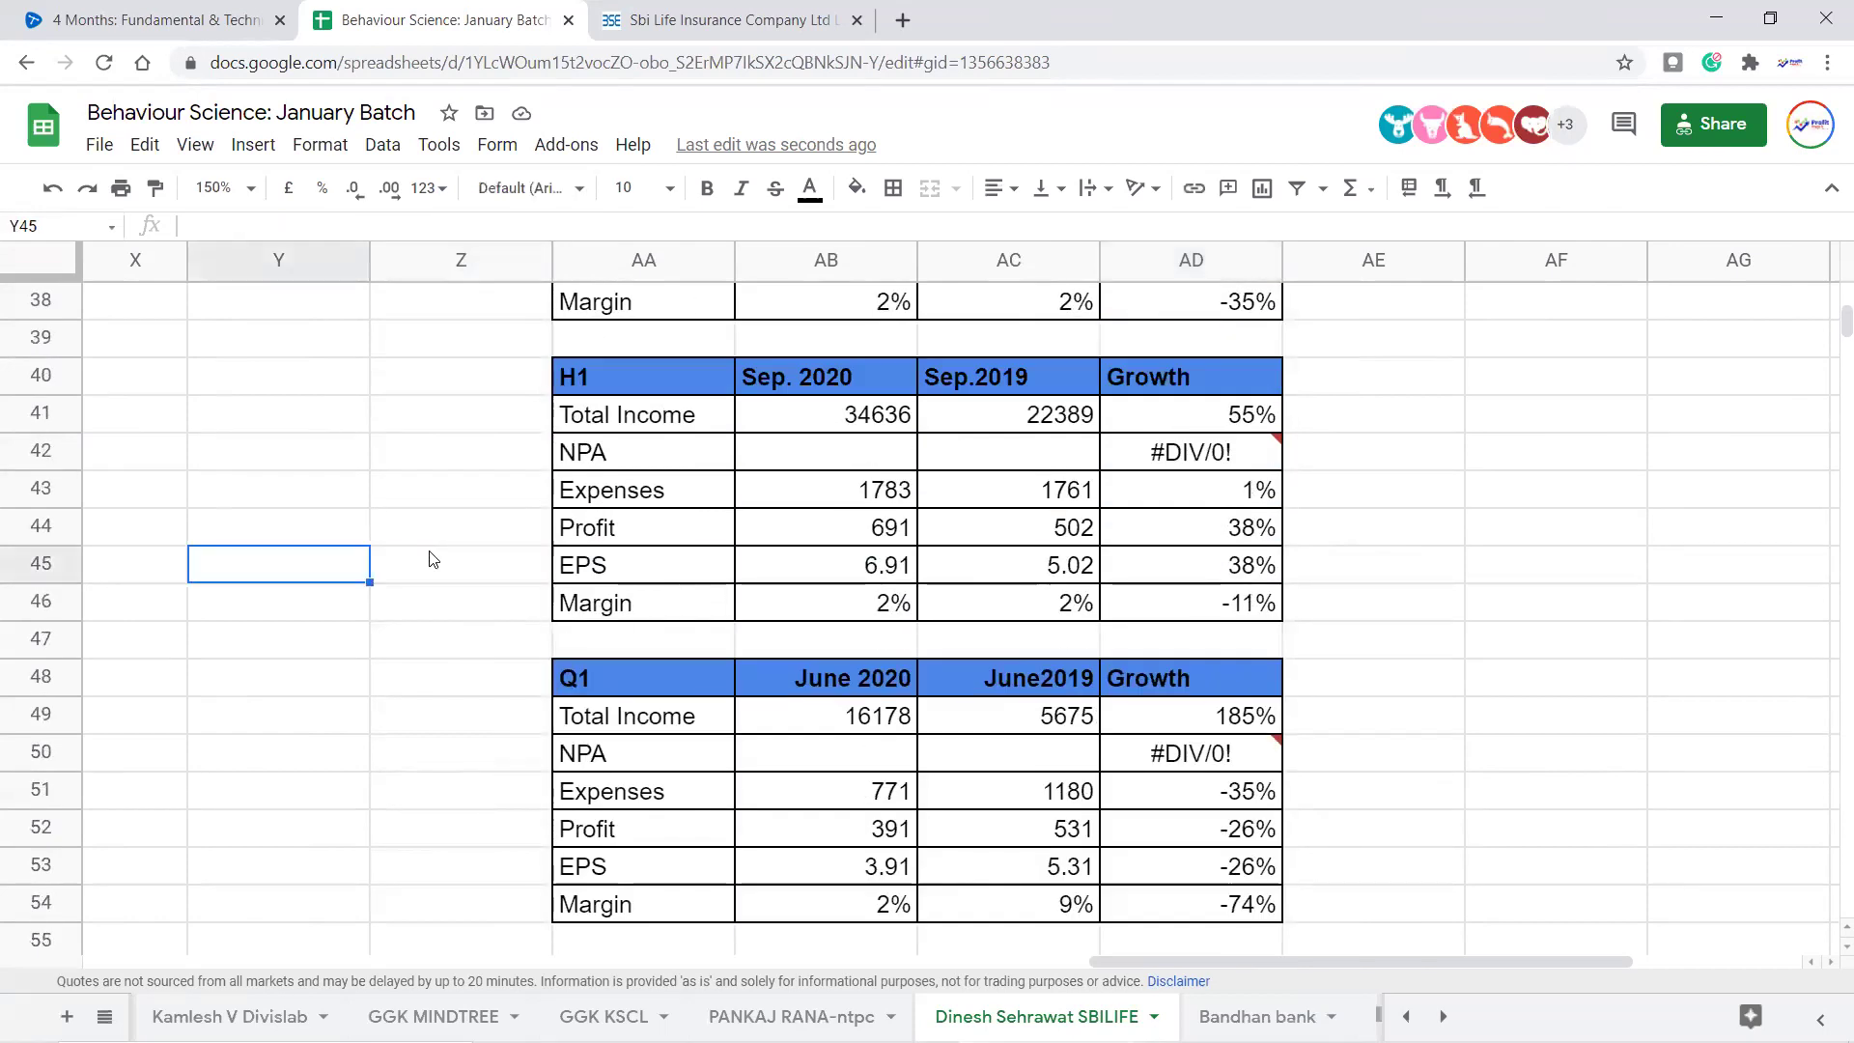
{"action": "key", "text": "Home"}
{"action": "key", "text": "Up"}
{"action": "key", "text": "Up"}
{"action": "key", "text": "Up"}
{"action": "key", "text": "Up"}
{"action": "key", "text": "Up"}
{"action": "key", "text": "Up"}
{"action": "key", "text": "Up"}
{"action": "key", "text": "Up"}
{"action": "key", "text": "Up"}
{"action": "key", "text": "Up"}
{"action": "key", "text": "Up"}
{"action": "key", "text": "Up"}
{"action": "key", "text": "Up"}
{"action": "key", "text": "Up"}
{"action": "key", "text": "Up"}
{"action": "key", "text": "Up"}
{"action": "key", "text": "Up"}
{"action": "key", "text": "Up"}
{"action": "key", "text": "Up"}
{"action": "key", "text": "Up"}
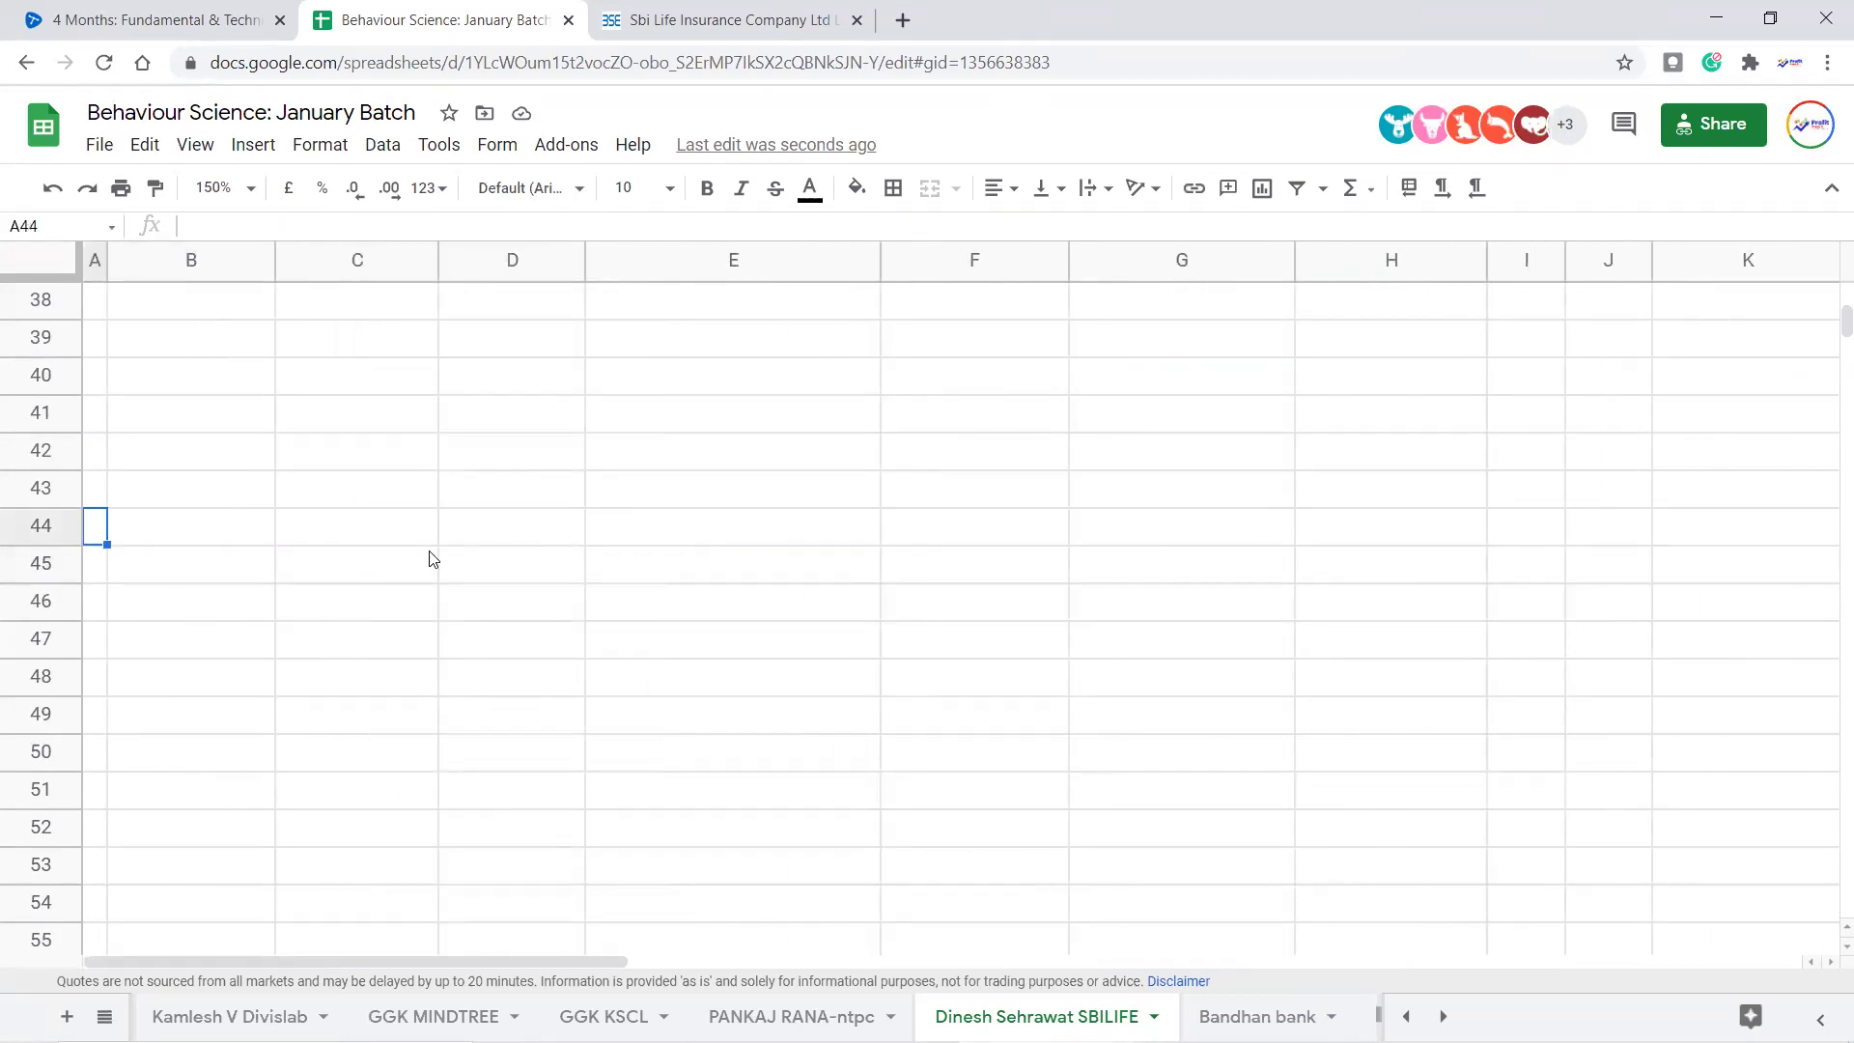
Go across row 23 past the yearly figures to column AF beside the results tables
{"action": "key", "text": "Right"}
{"action": "key", "text": "Right"}
{"action": "key", "text": "Right"}
{"action": "key", "text": "Right"}
{"action": "key", "text": "Right"}
{"action": "key", "text": "Right"}
{"action": "key", "text": "Right"}
{"action": "key", "text": "Right"}
{"action": "key", "text": "Right"}
{"action": "key", "text": "Right"}
{"action": "key", "text": "Right"}
{"action": "key", "text": "Right"}
{"action": "key", "text": "Right"}
{"action": "key", "text": "Right"}
{"action": "key", "text": "Right"}
{"action": "key", "text": "Right"}
{"action": "key", "text": "Right"}
{"action": "key", "text": "Right"}
{"action": "key", "text": "Right"}
{"action": "key", "text": "Right"}
{"action": "key", "text": "Right"}
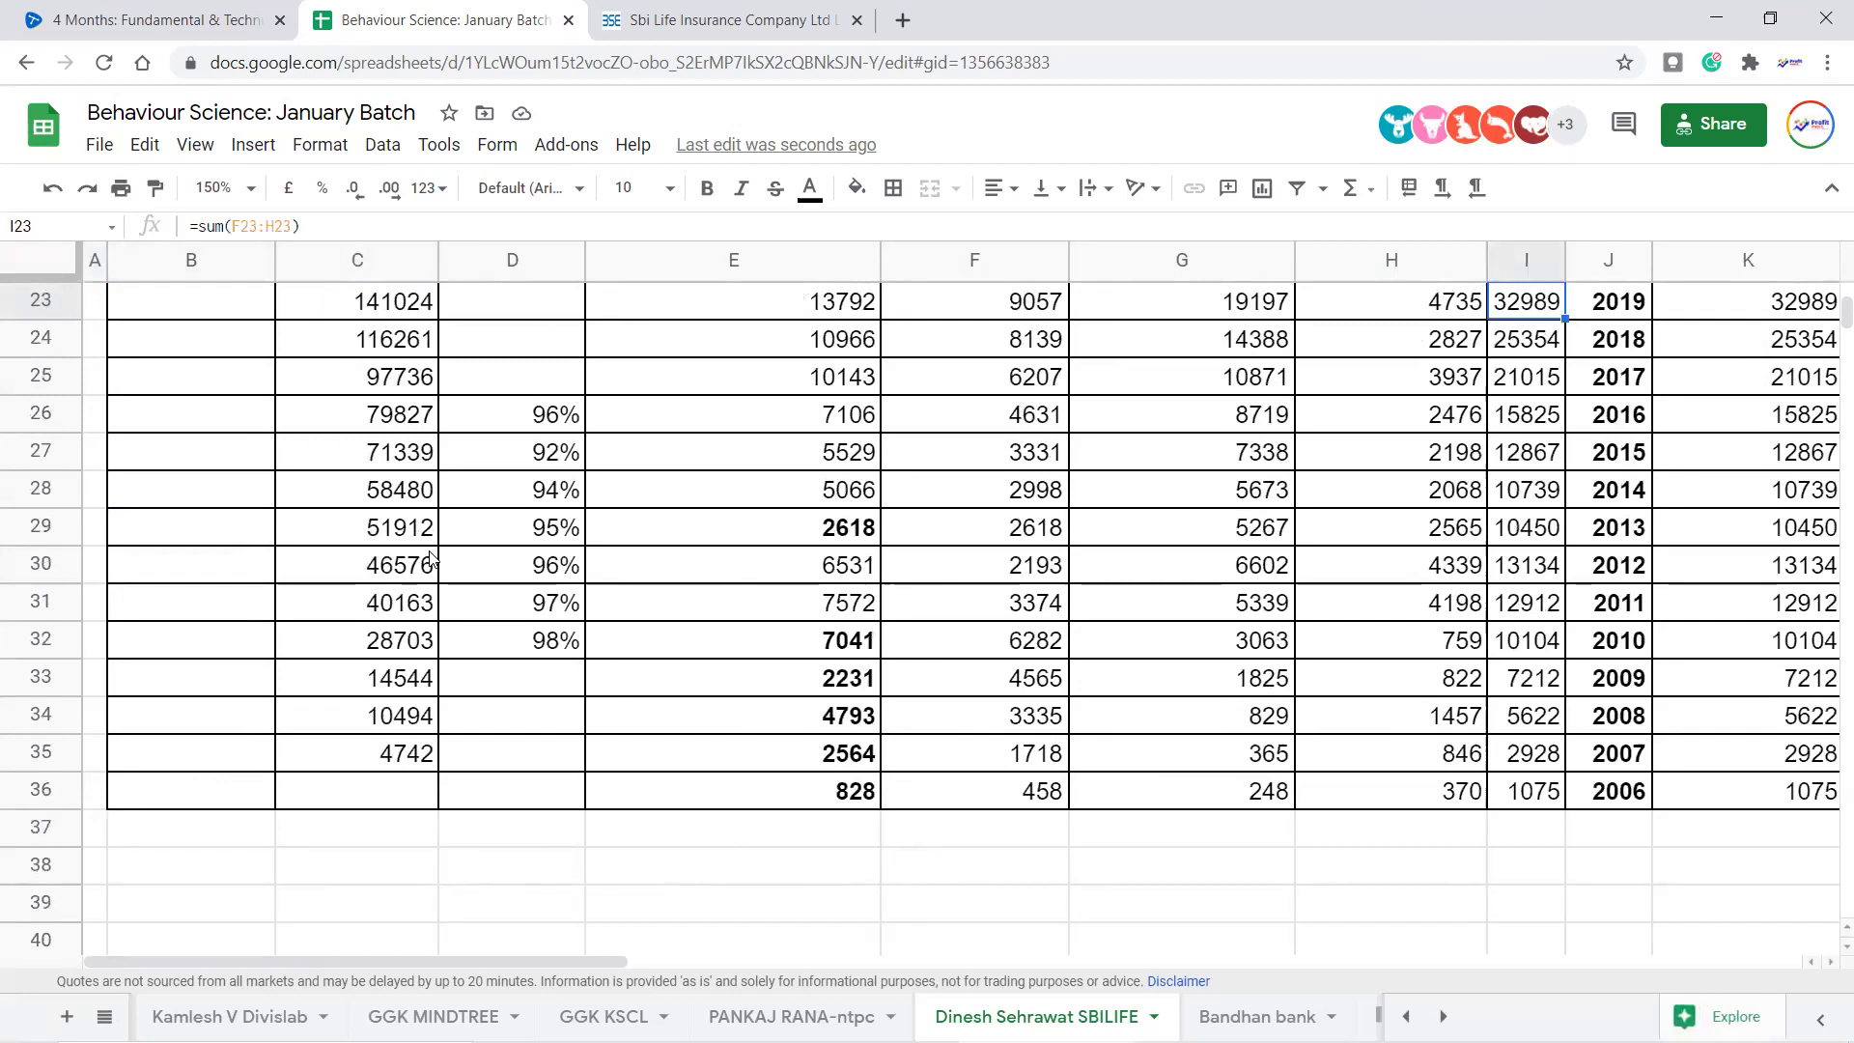
{"action": "key", "text": "Right"}
{"action": "key", "text": "Right"}
{"action": "key", "text": "Right"}
{"action": "key", "text": "Right"}
{"action": "key", "text": "Right"}
{"action": "key", "text": "Right"}
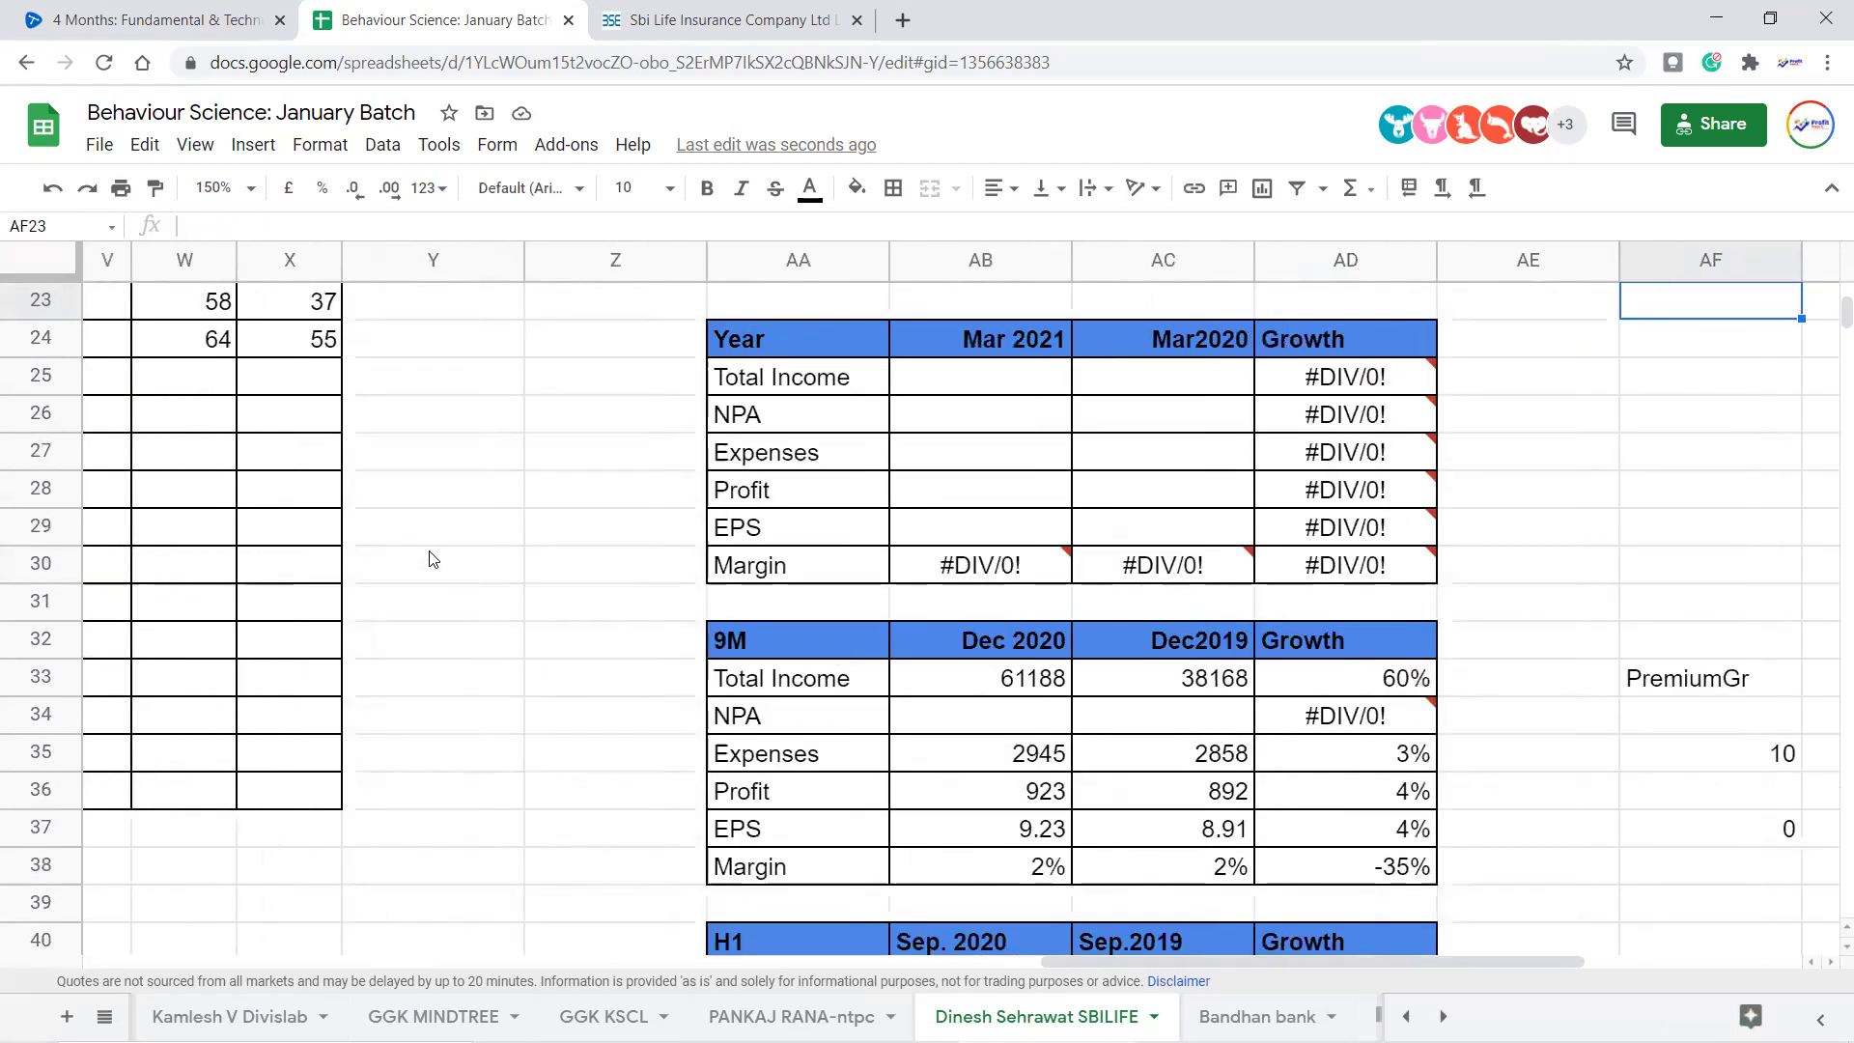
Highlight the whole 9M table (AA32:AD38) and its Growth column (AD32:AD38), and examine the Margin growth in AD38
{"action": "scroll", "coordinate": [1498, 745], "scroll_direction": "down", "scroll_amount": 1}
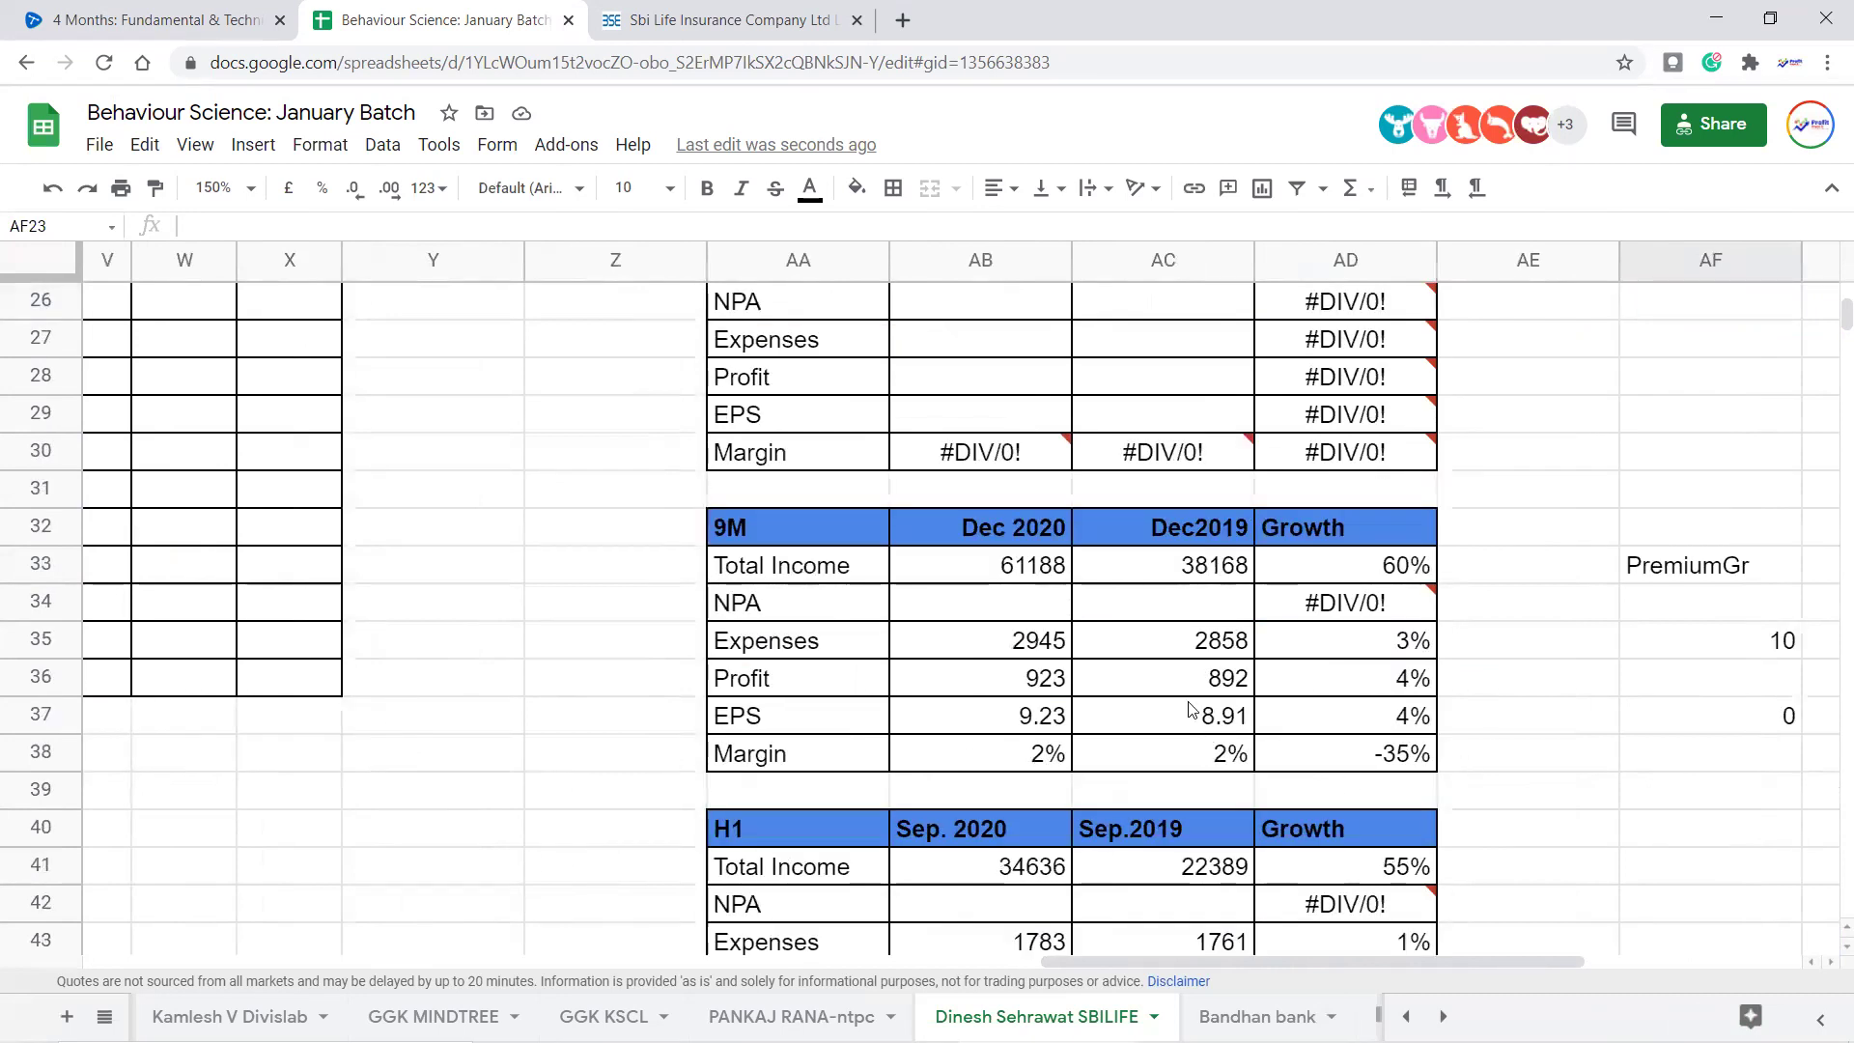
{"action": "left_click_drag", "start_coordinate": [797, 522], "coordinate": [1380, 755]}
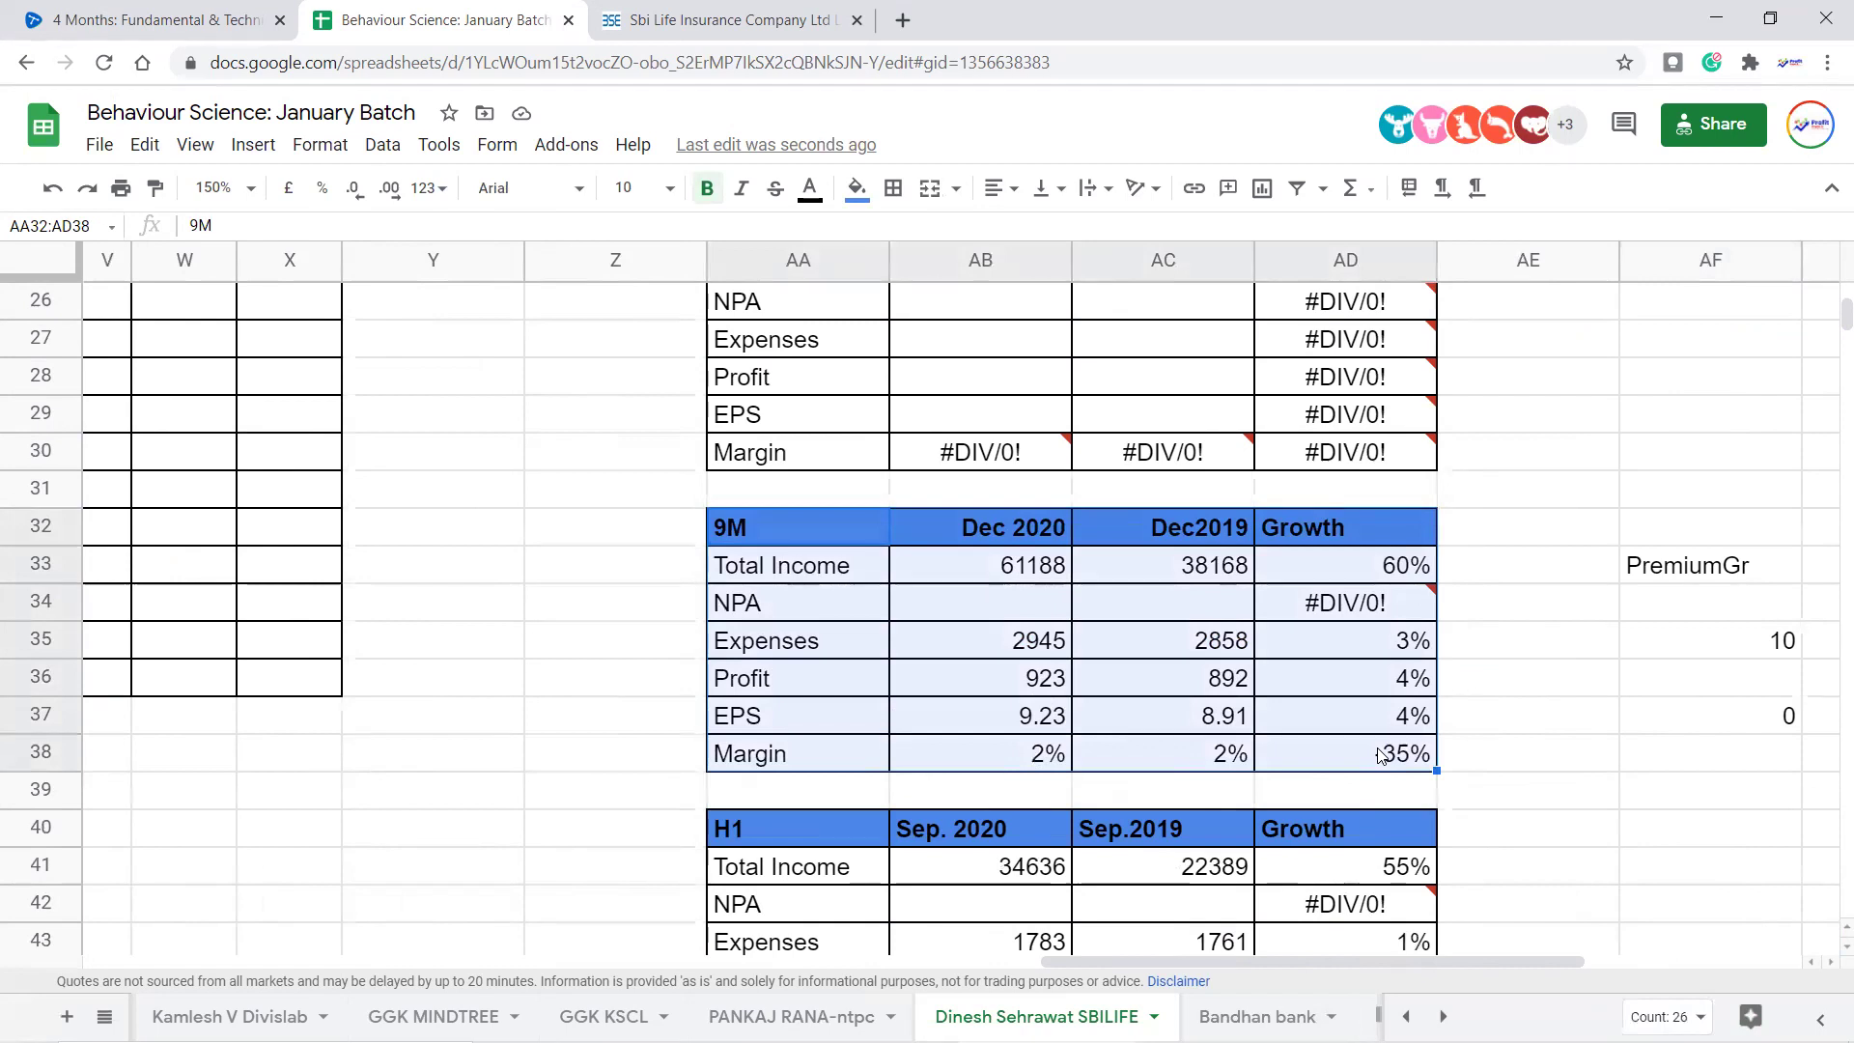
{"action": "left_click", "coordinate": [1381, 755]}
{"action": "left_click_drag", "start_coordinate": [1405, 536], "coordinate": [1413, 759]}
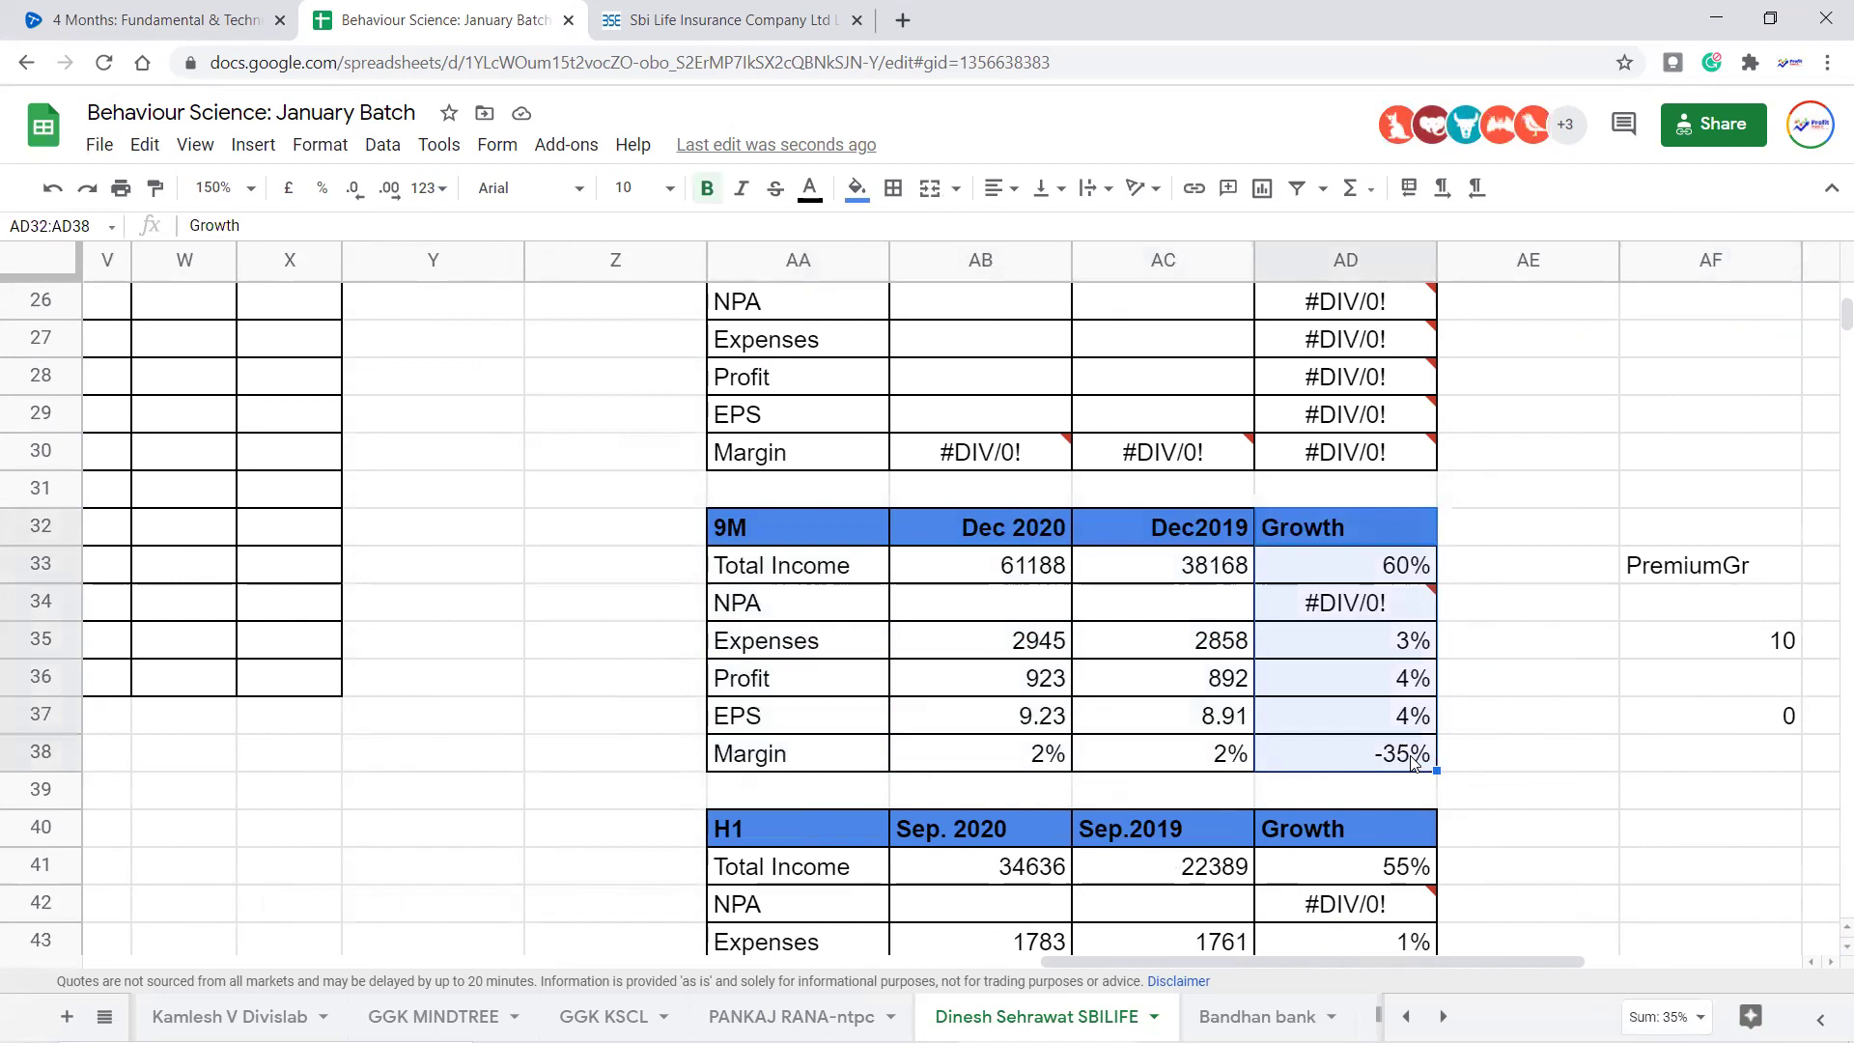
{"action": "left_click", "coordinate": [1393, 758]}
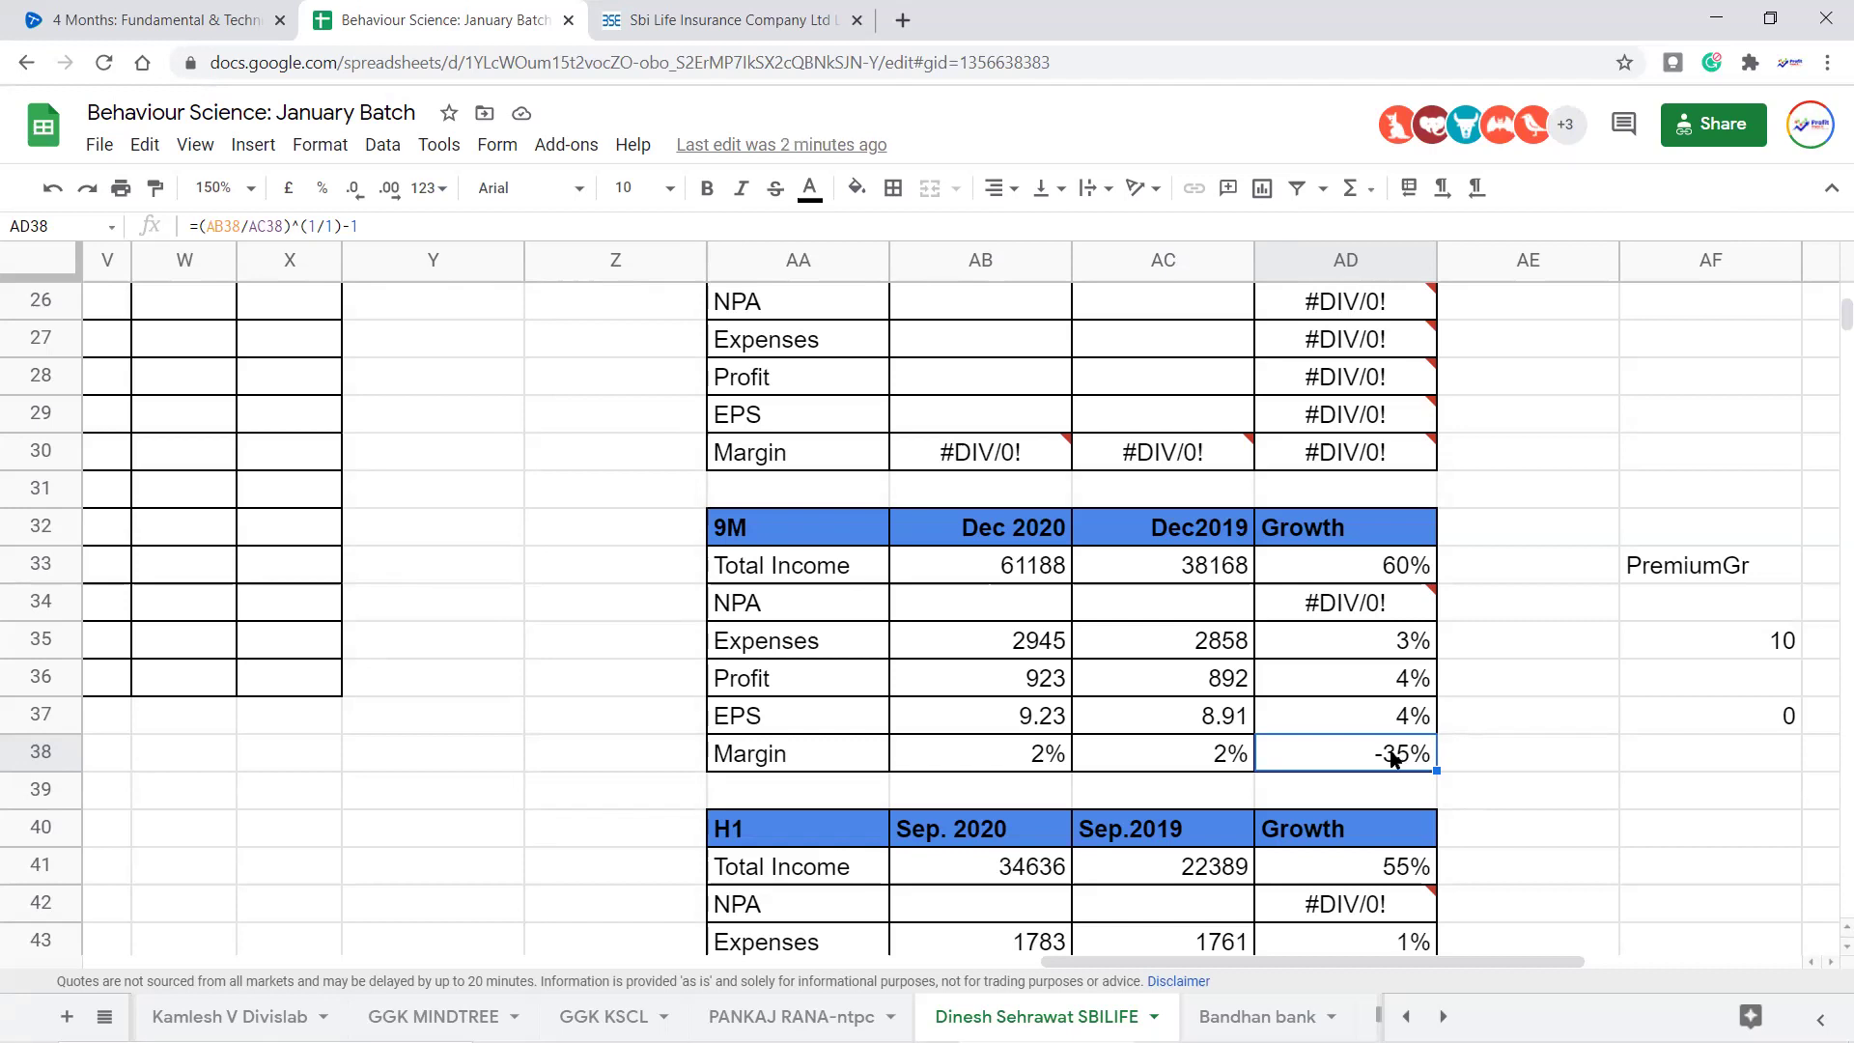
Compare the 9M Total Income row (AA33:AD33) with the 9M Profit label in AA36 and its growth in AD36
{"action": "left_click", "coordinate": [1394, 688]}
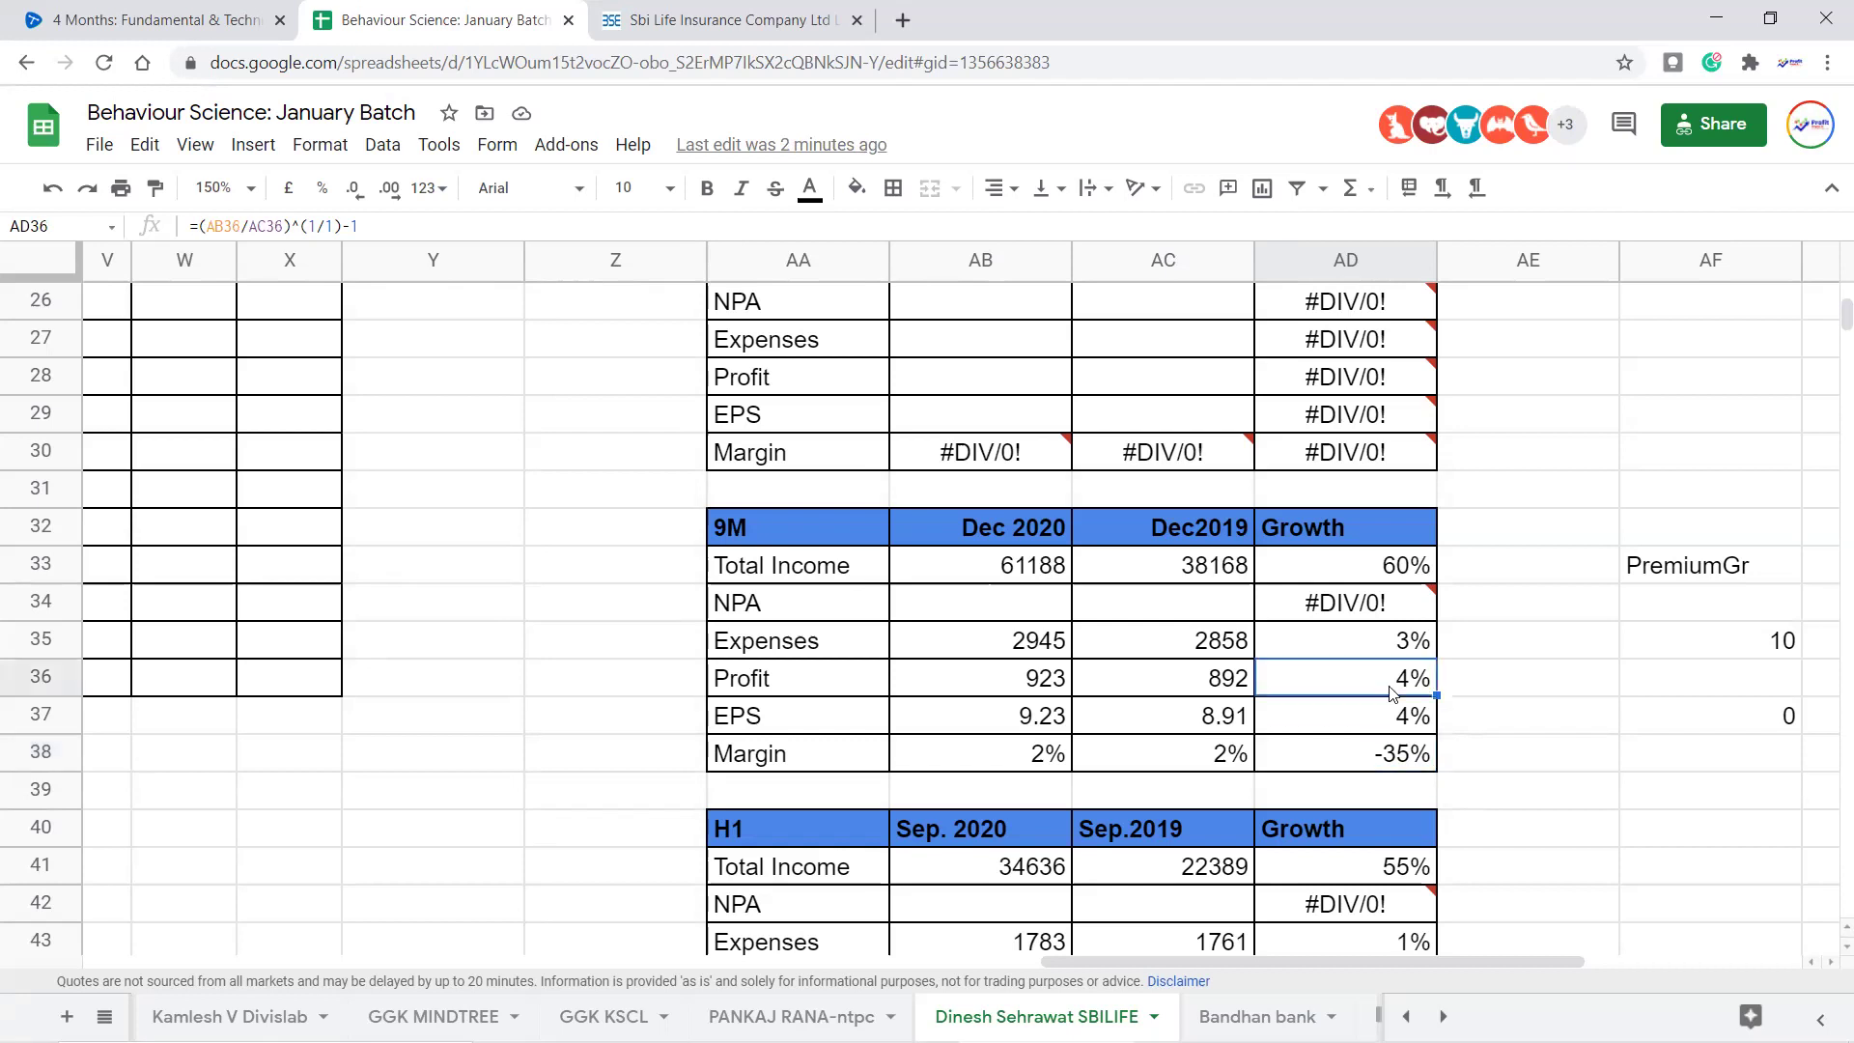
{"action": "scroll", "coordinate": [1391, 687], "scroll_direction": "up", "scroll_amount": 3}
{"action": "scroll", "coordinate": [1376, 660], "scroll_direction": "down", "scroll_amount": 4}
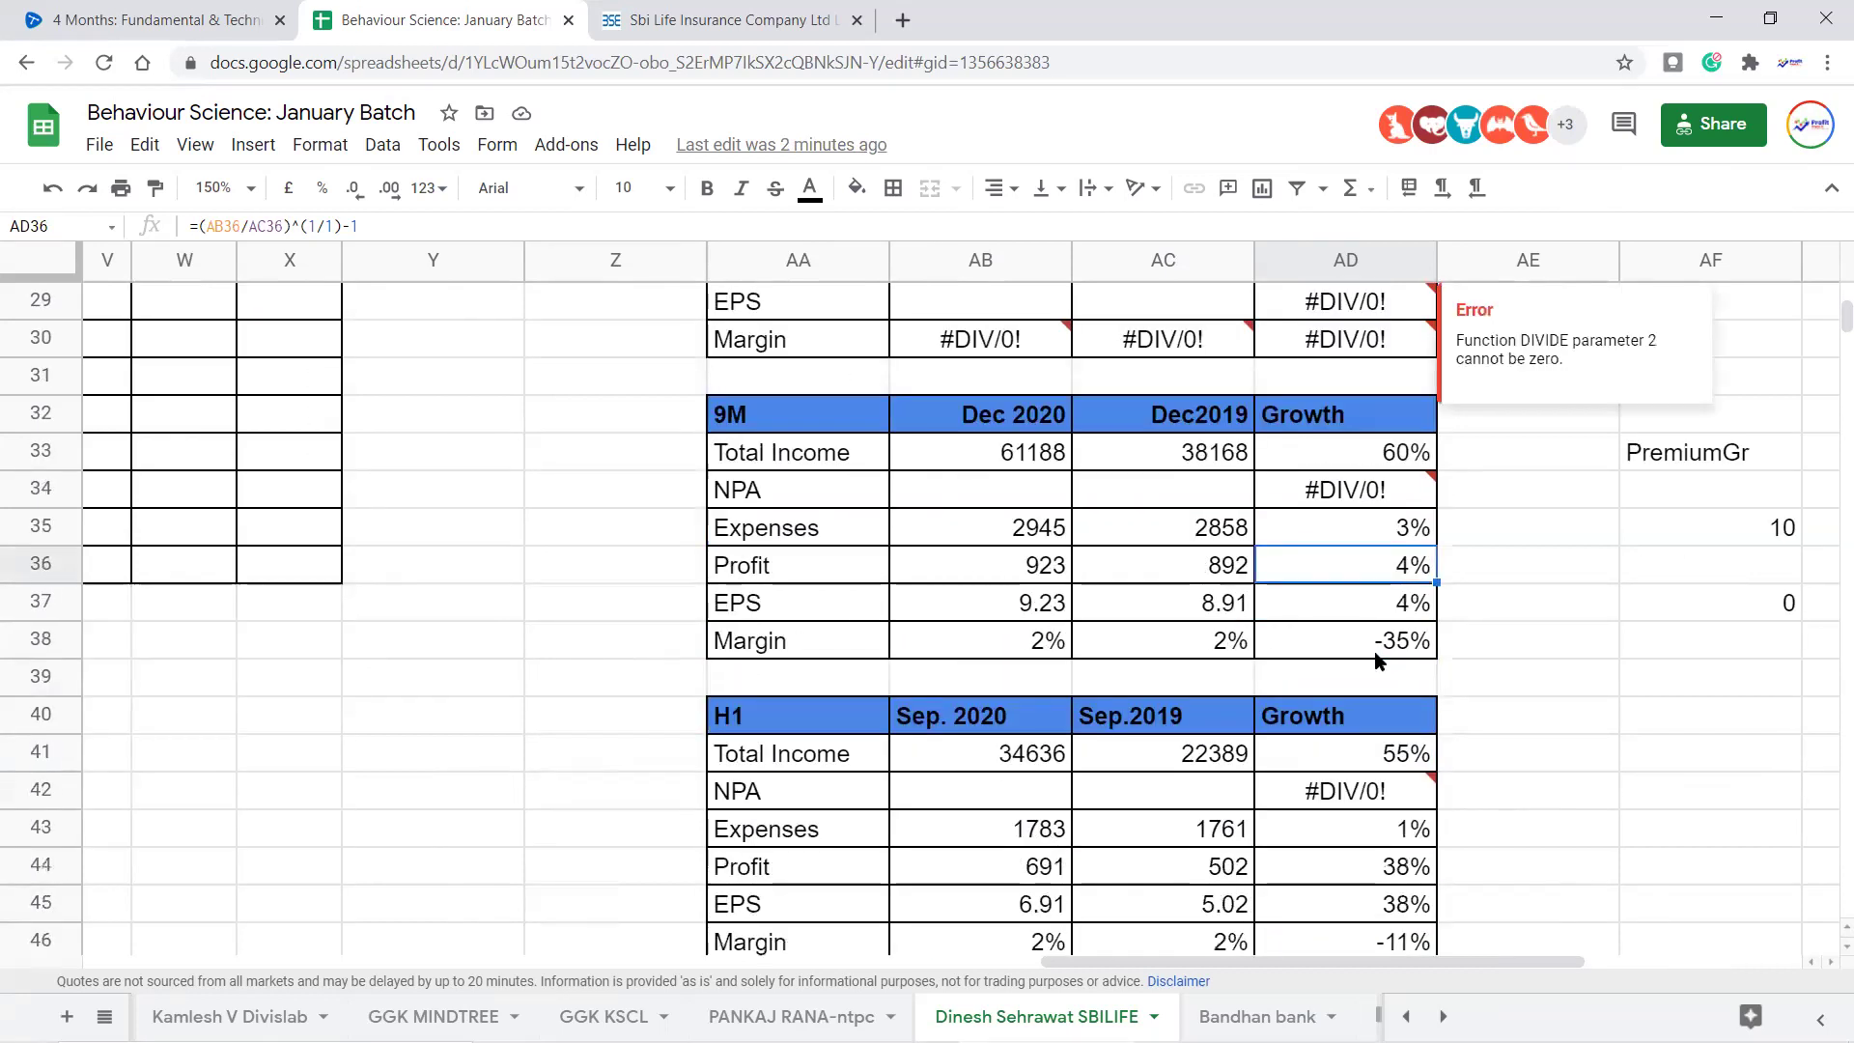
{"action": "left_click_drag", "start_coordinate": [1395, 452], "coordinate": [811, 462]}
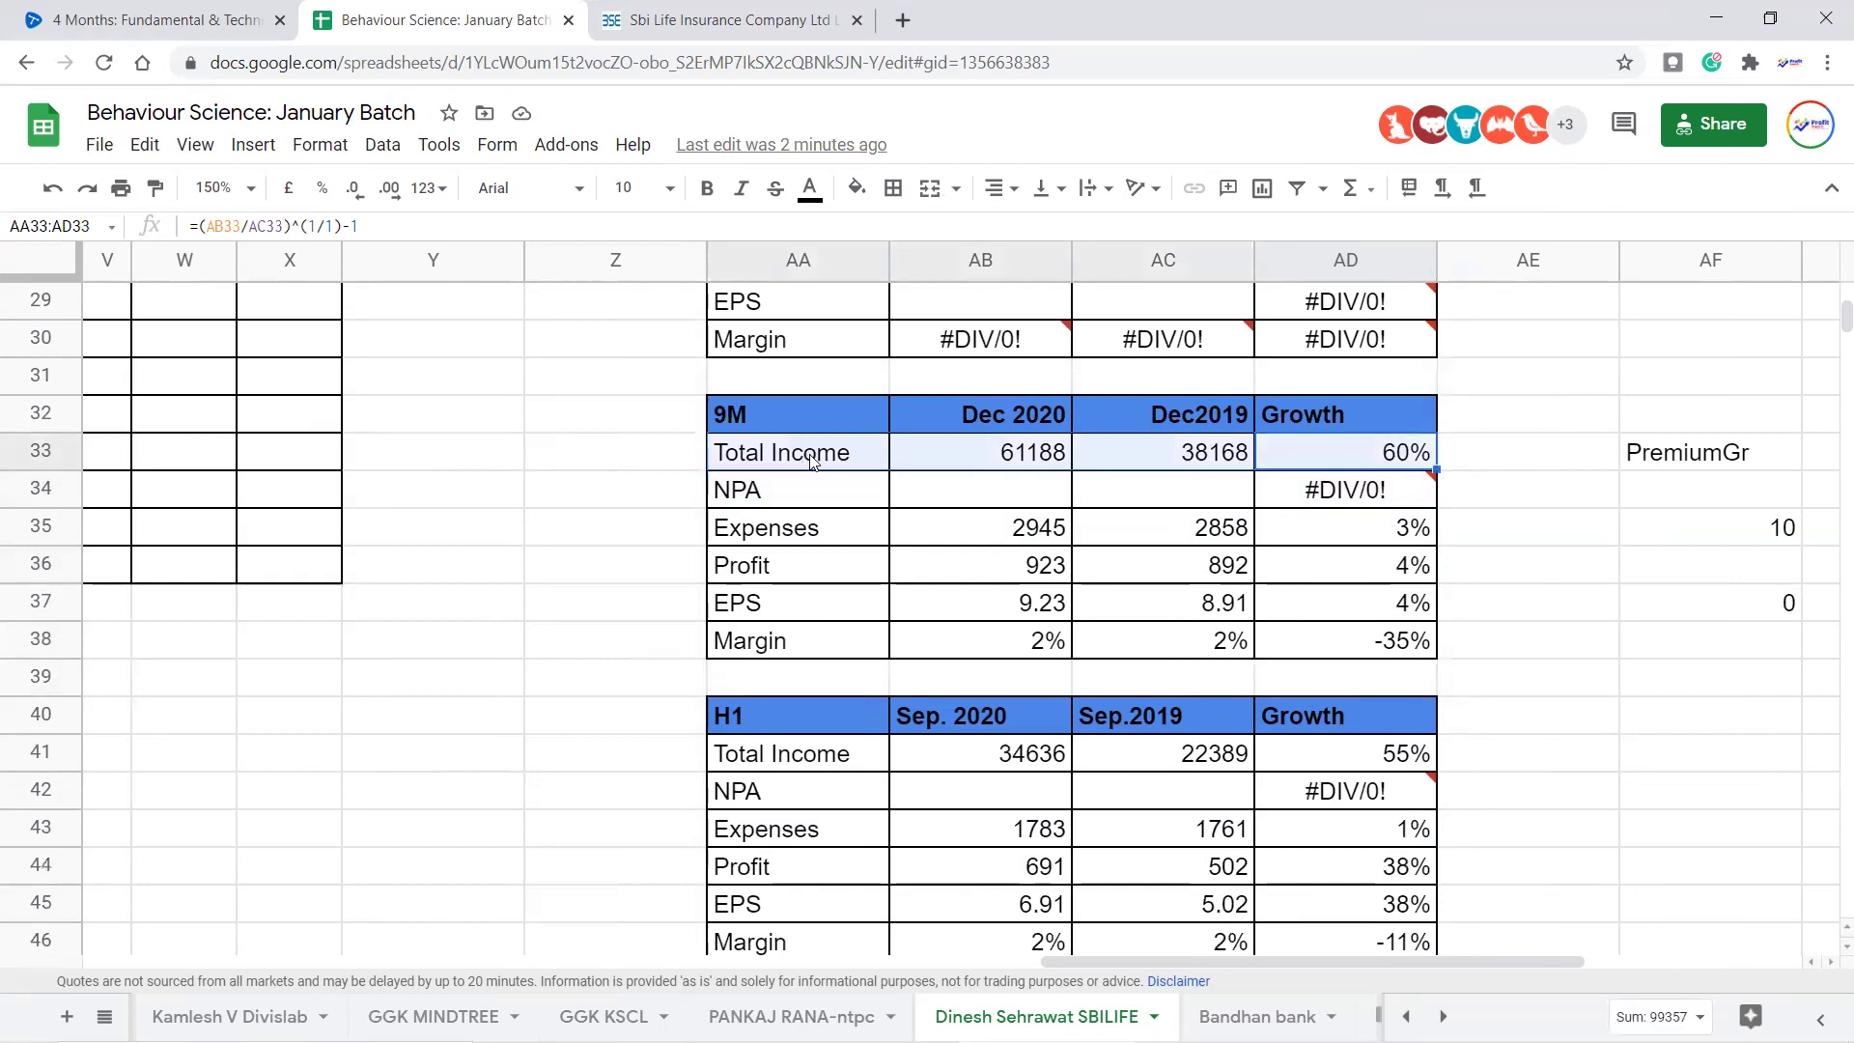
{"action": "left_click", "coordinate": [1404, 569]}
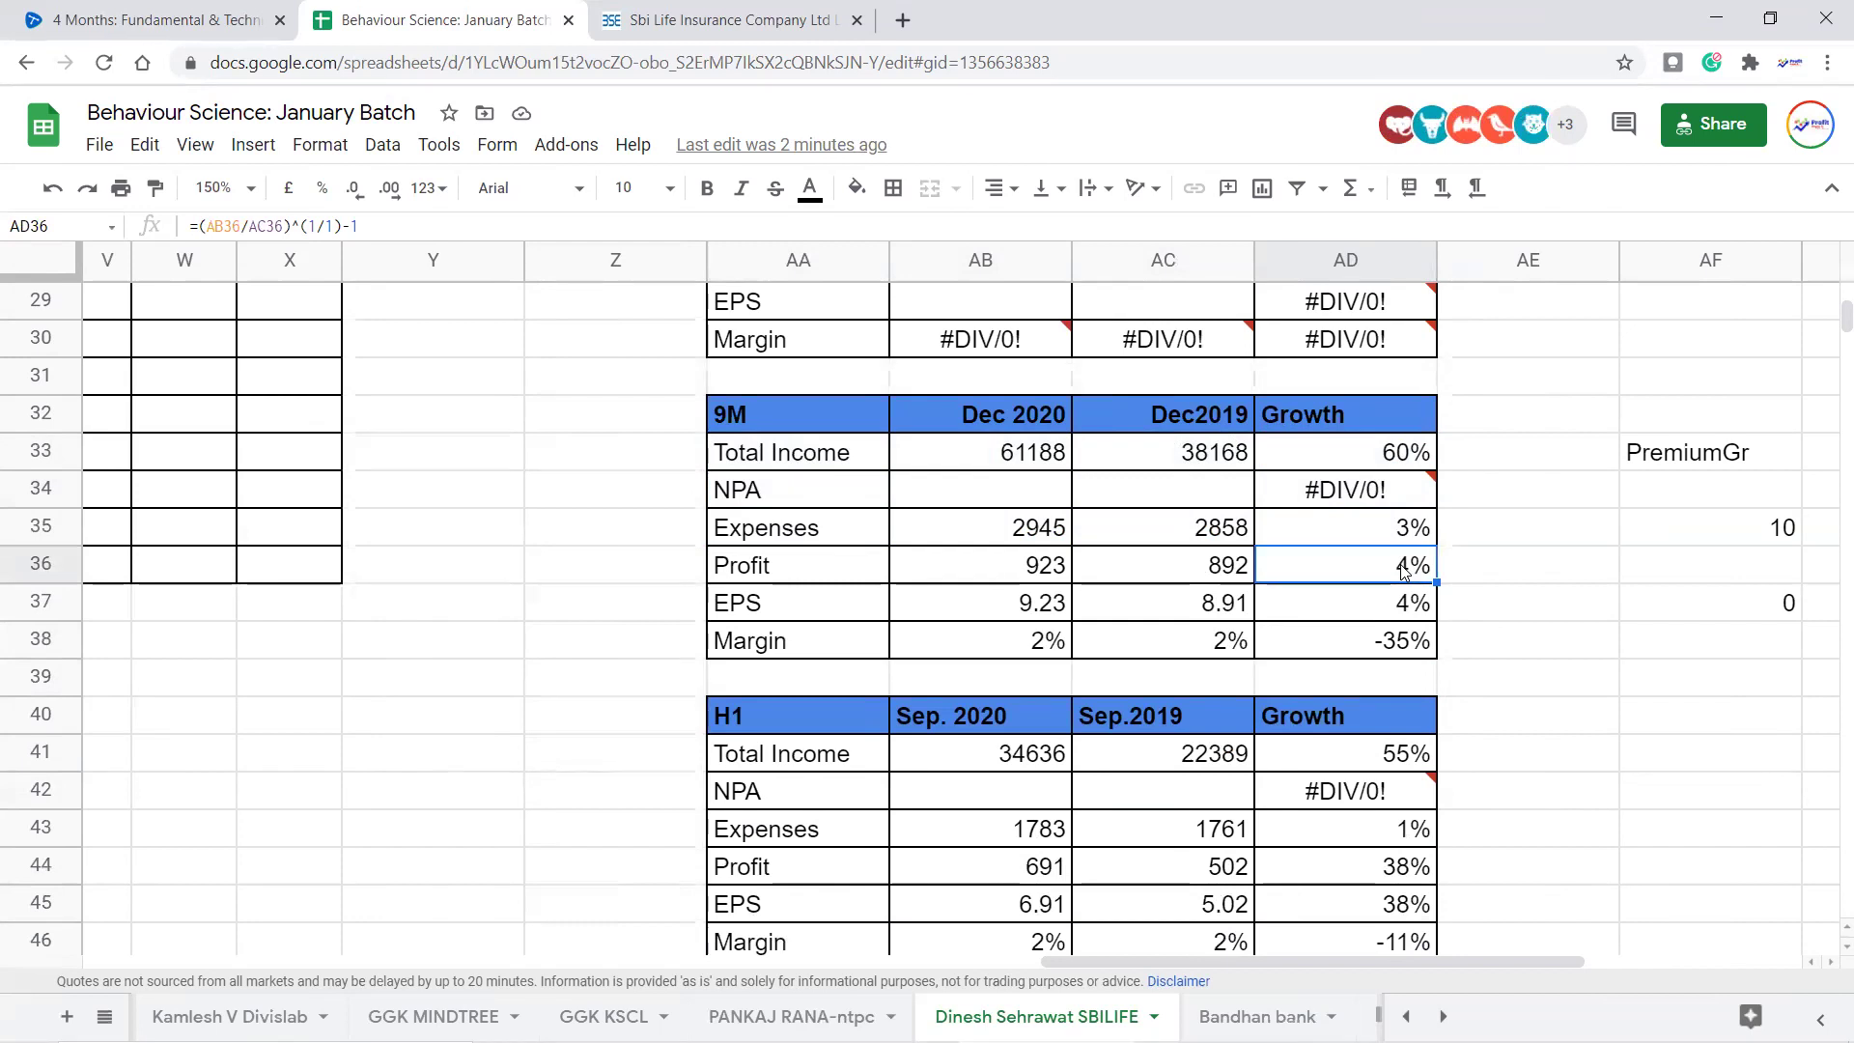
{"action": "left_click", "coordinate": [790, 565]}
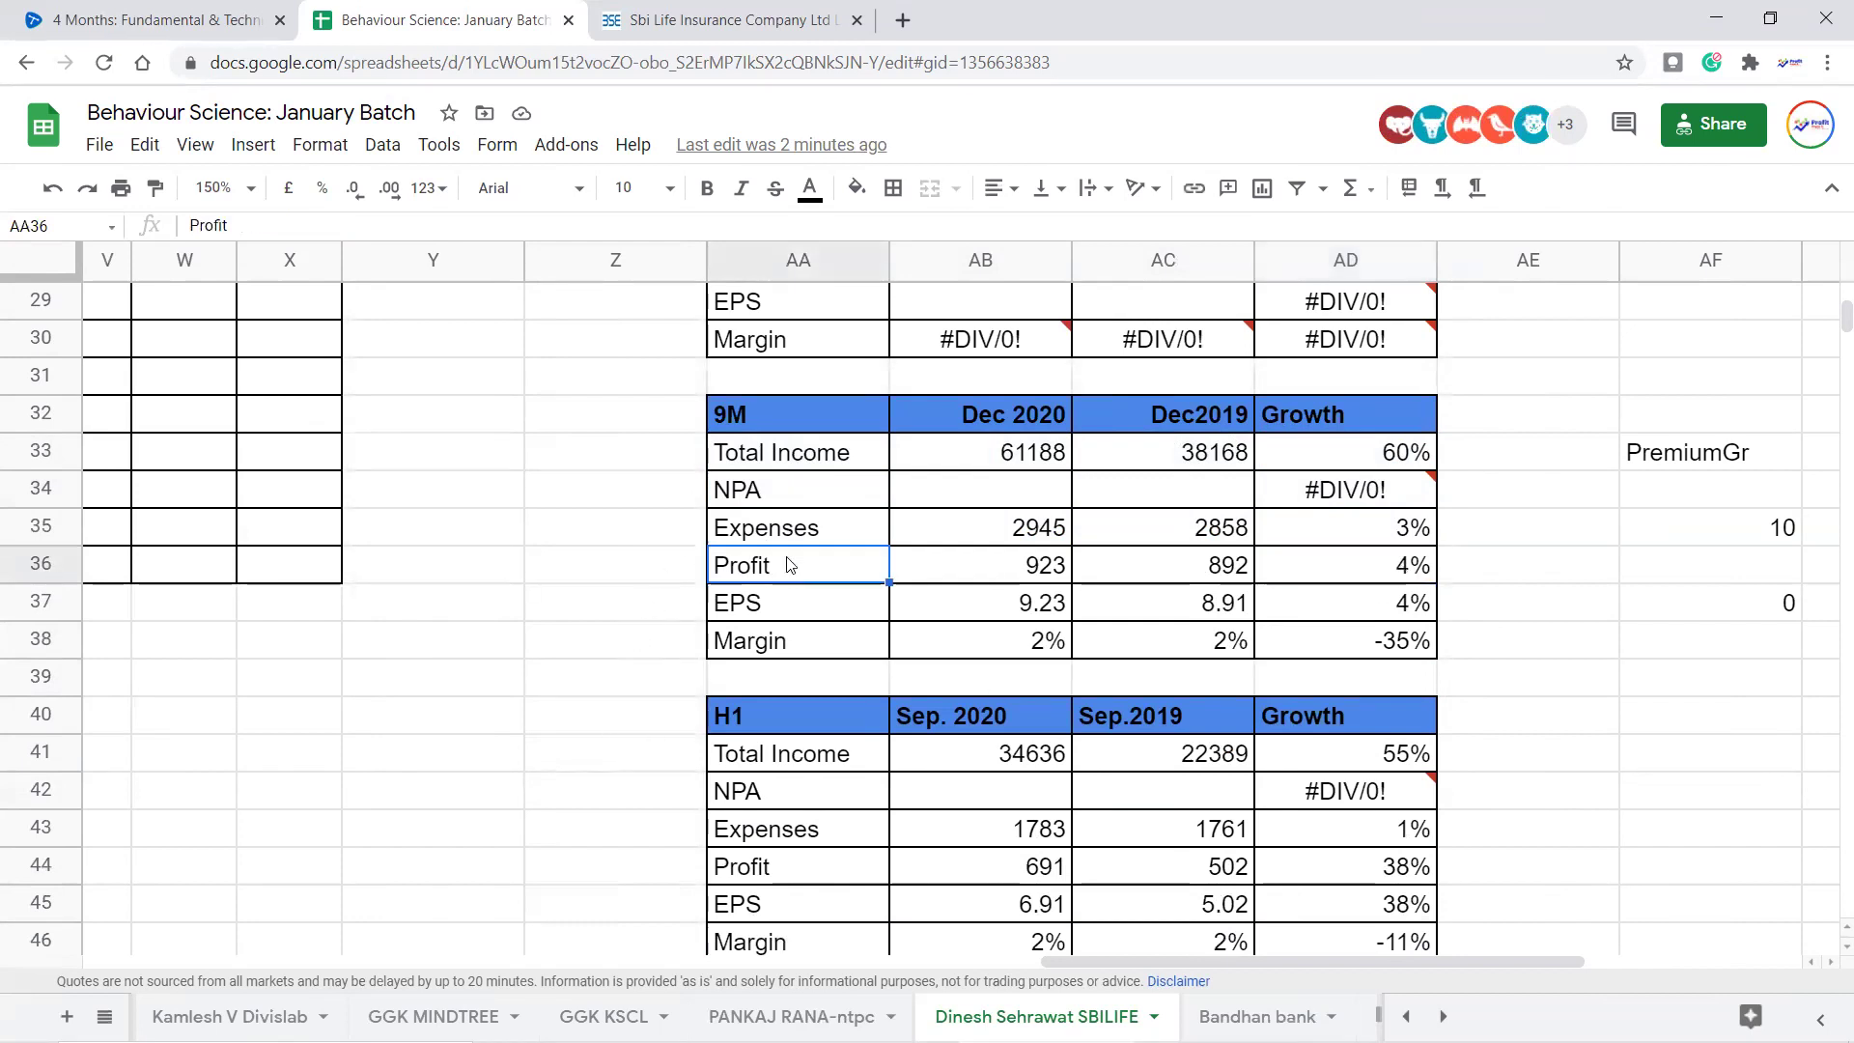
Return to the start of the sheet, look over the yearly data down to 2006, and go to column A
{"action": "key", "text": "ctrl+Home"}
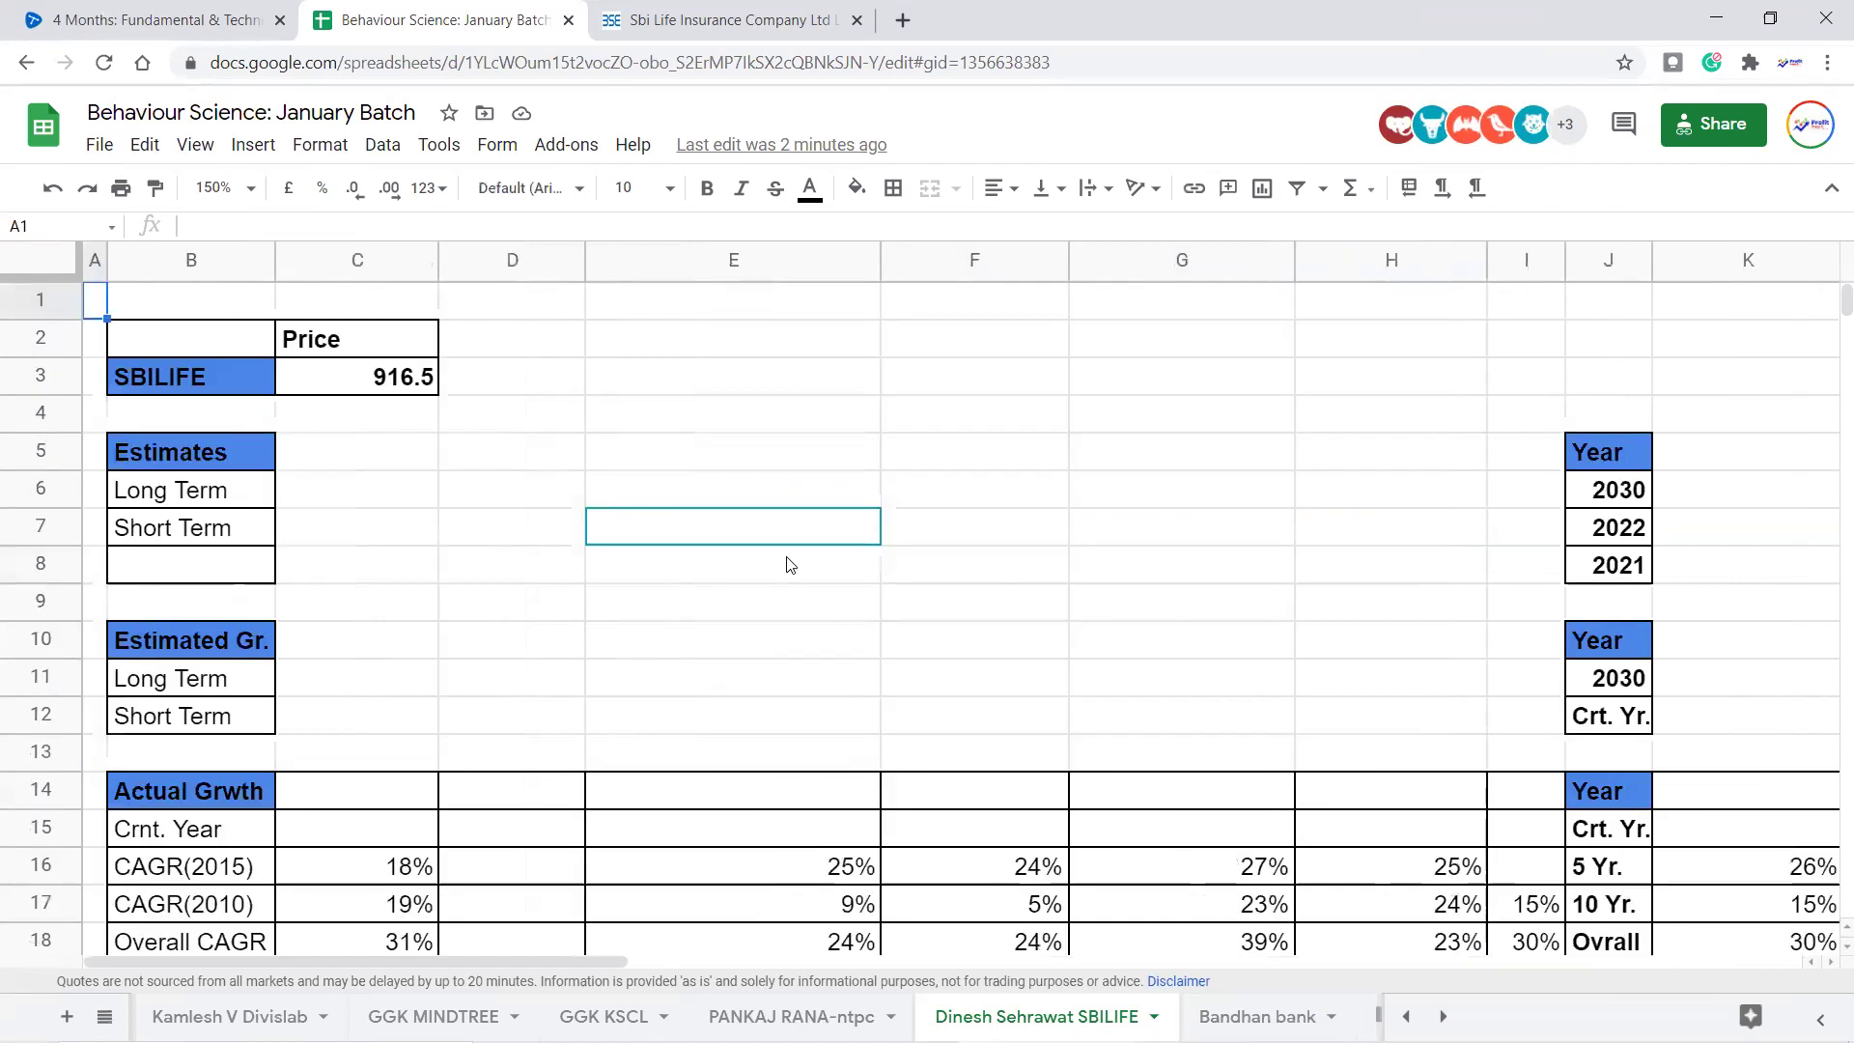
{"action": "scroll", "coordinate": [1055, 488], "scroll_direction": "down", "scroll_amount": 7}
{"action": "left_click", "coordinate": [1058, 490]}
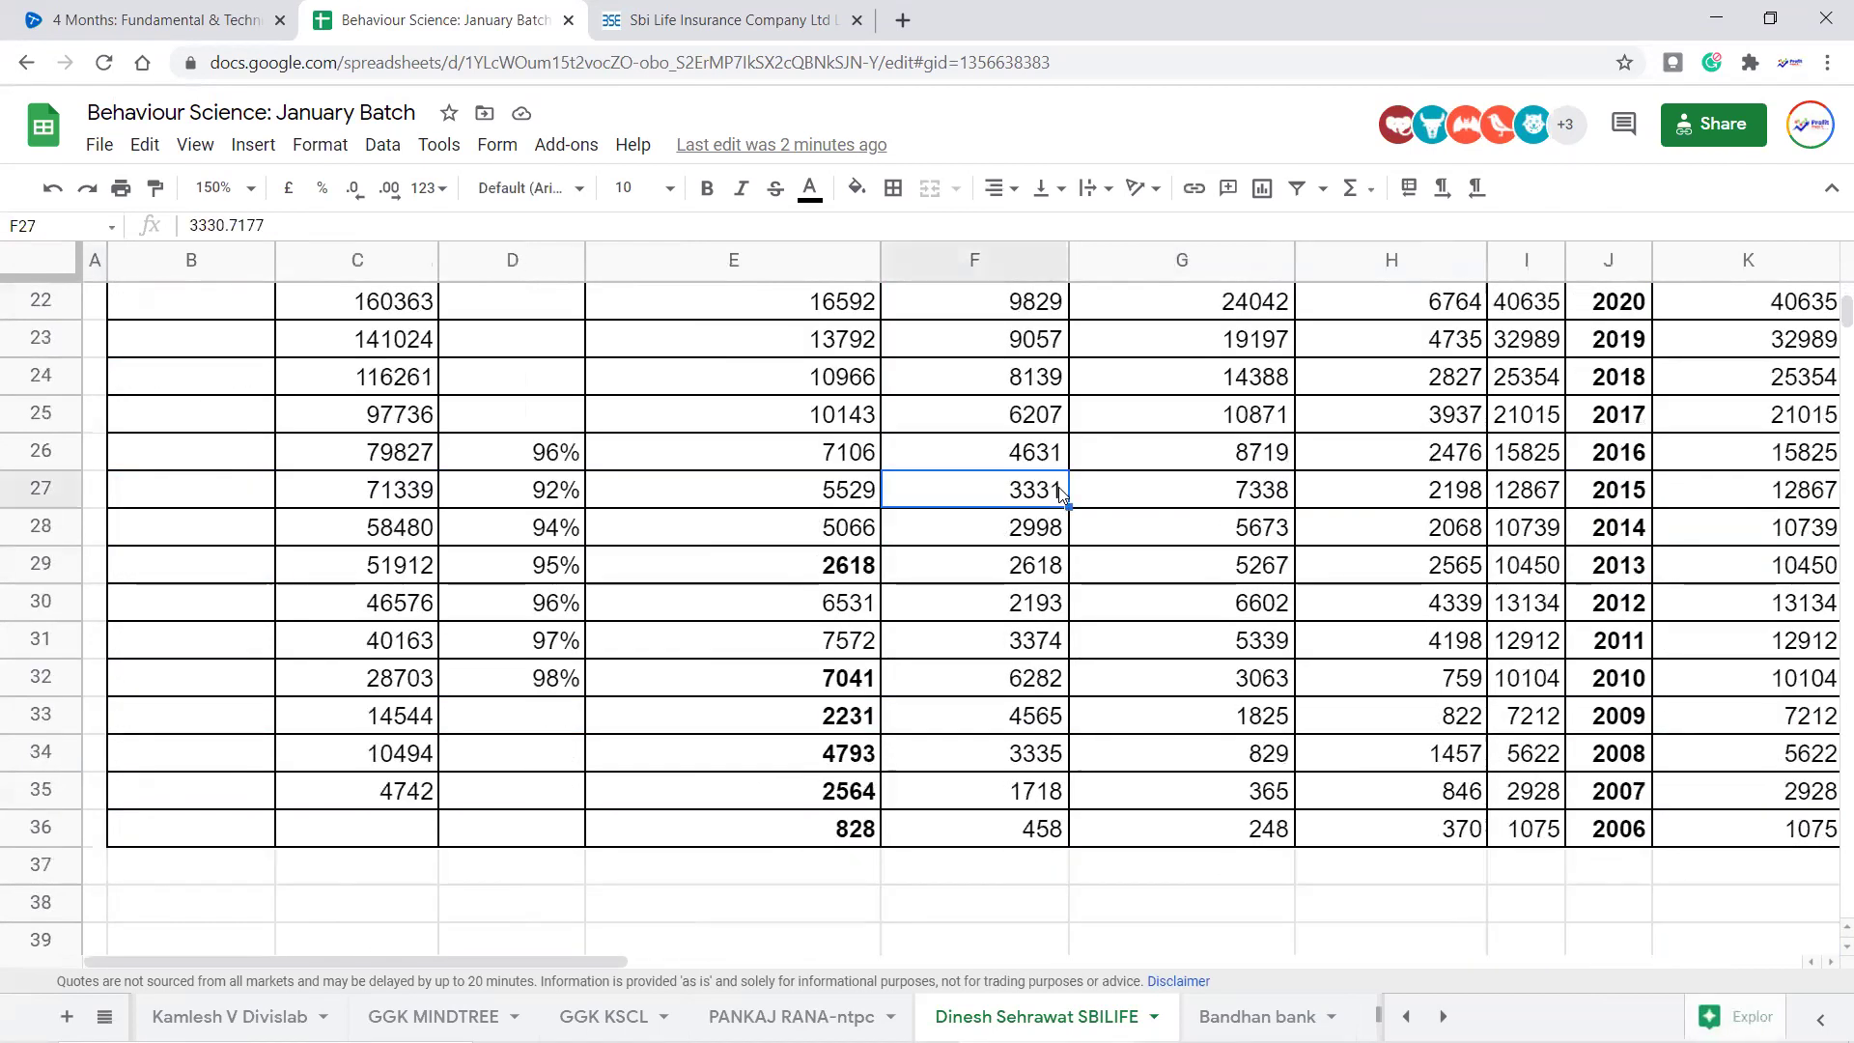
{"action": "key", "text": "Left"}
{"action": "key", "text": "Left"}
{"action": "key", "text": "Left"}
{"action": "key", "text": "Left"}
{"action": "key", "text": "Left"}
{"action": "key", "text": "Up"}
{"action": "key", "text": "Up"}
{"action": "key", "text": "Up"}
{"action": "key", "text": "Up"}
{"action": "key", "text": "Up"}
{"action": "key", "text": "Up"}
{"action": "key", "text": "Up"}
{"action": "key", "text": "Up"}
{"action": "key", "text": "Up"}
{"action": "key", "text": "Up"}
{"action": "key", "text": "Up"}
{"action": "key", "text": "Up"}
{"action": "key", "text": "Up"}
{"action": "key", "text": "Up"}
{"action": "key", "text": "Up"}
{"action": "key", "text": "Up"}
{"action": "key", "text": "Up"}
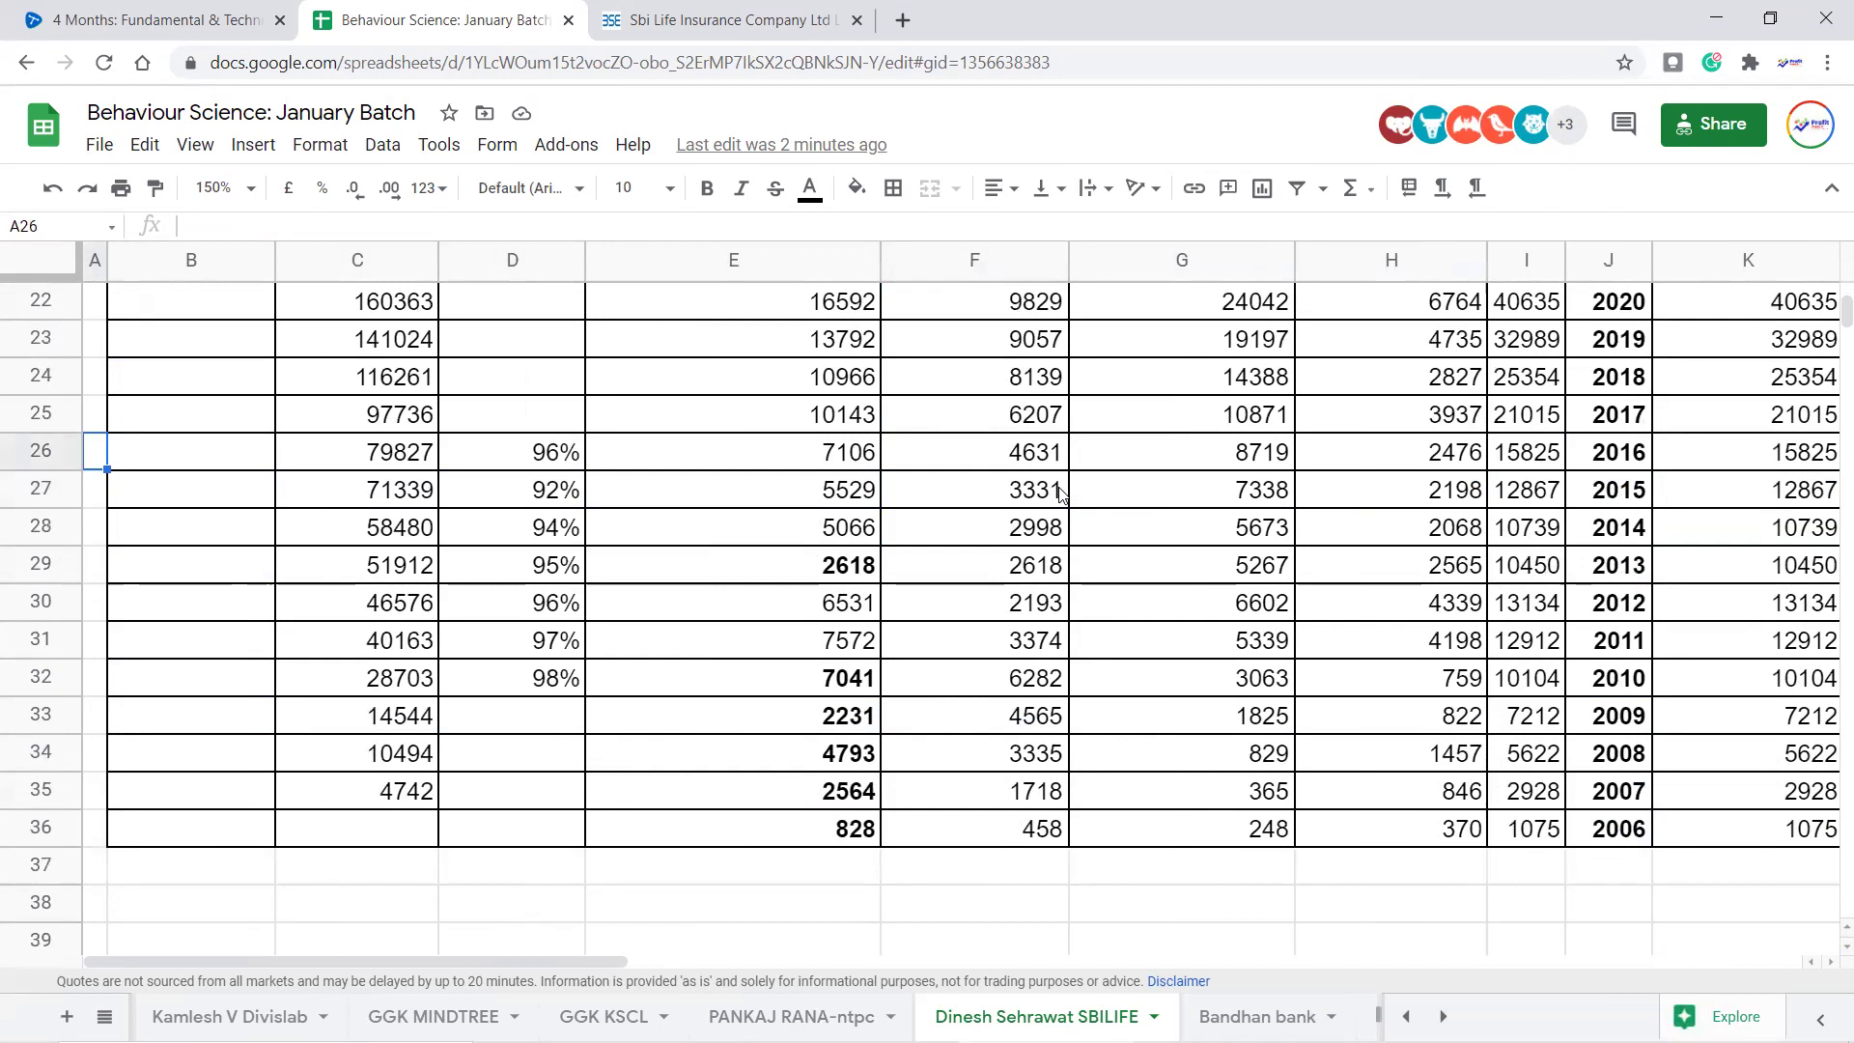
Examine the Actual Growth rows above the yearly data and the premium headings up to Single Premium in H21
{"action": "key", "text": "Down"}
{"action": "key", "text": "Down"}
{"action": "key", "text": "Down"}
{"action": "key", "text": "Down"}
{"action": "key", "text": "Right"}
{"action": "key", "text": "Right"}
{"action": "key", "text": "Right"}
{"action": "key", "text": "Right"}
{"action": "key", "text": "Right"}
{"action": "key", "text": "Right"}
{"action": "key", "text": "Right"}
{"action": "key", "text": "Right"}
{"action": "scroll", "coordinate": [1163, 610], "scroll_direction": "down", "scroll_amount": 2}
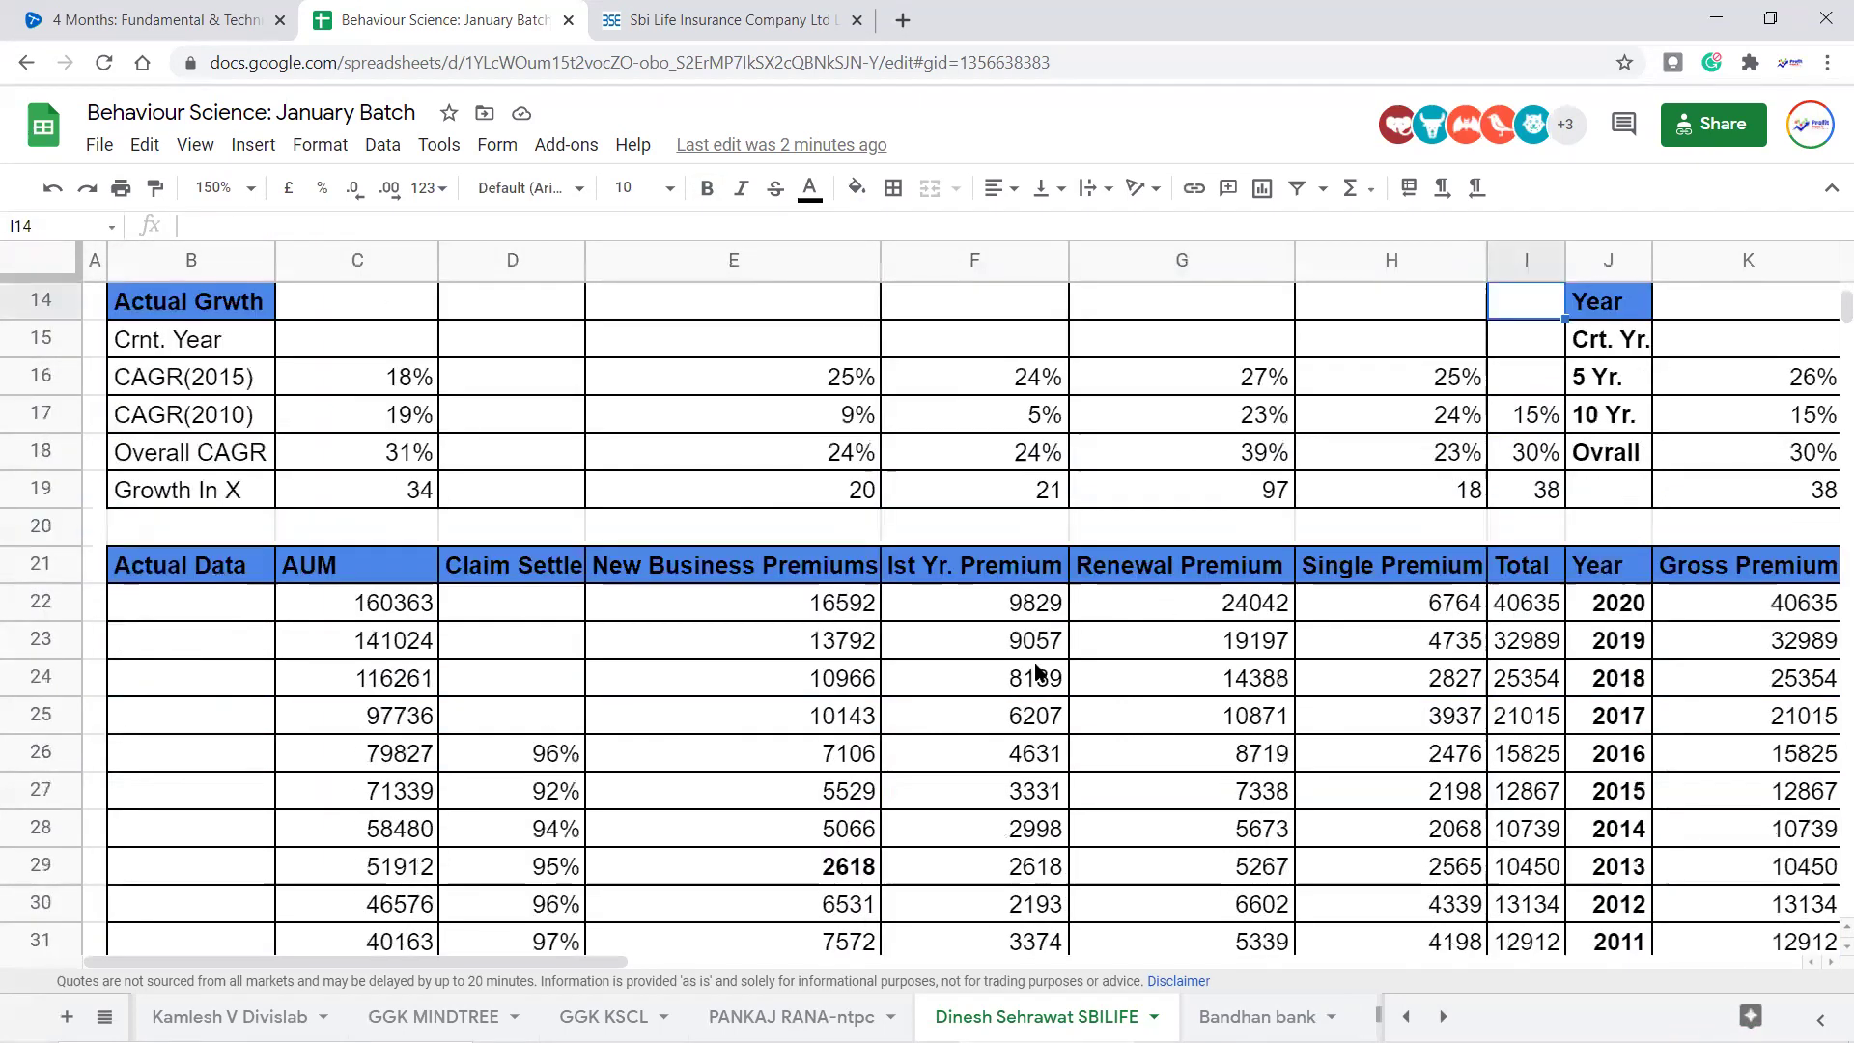
{"action": "left_click", "coordinate": [1395, 571]}
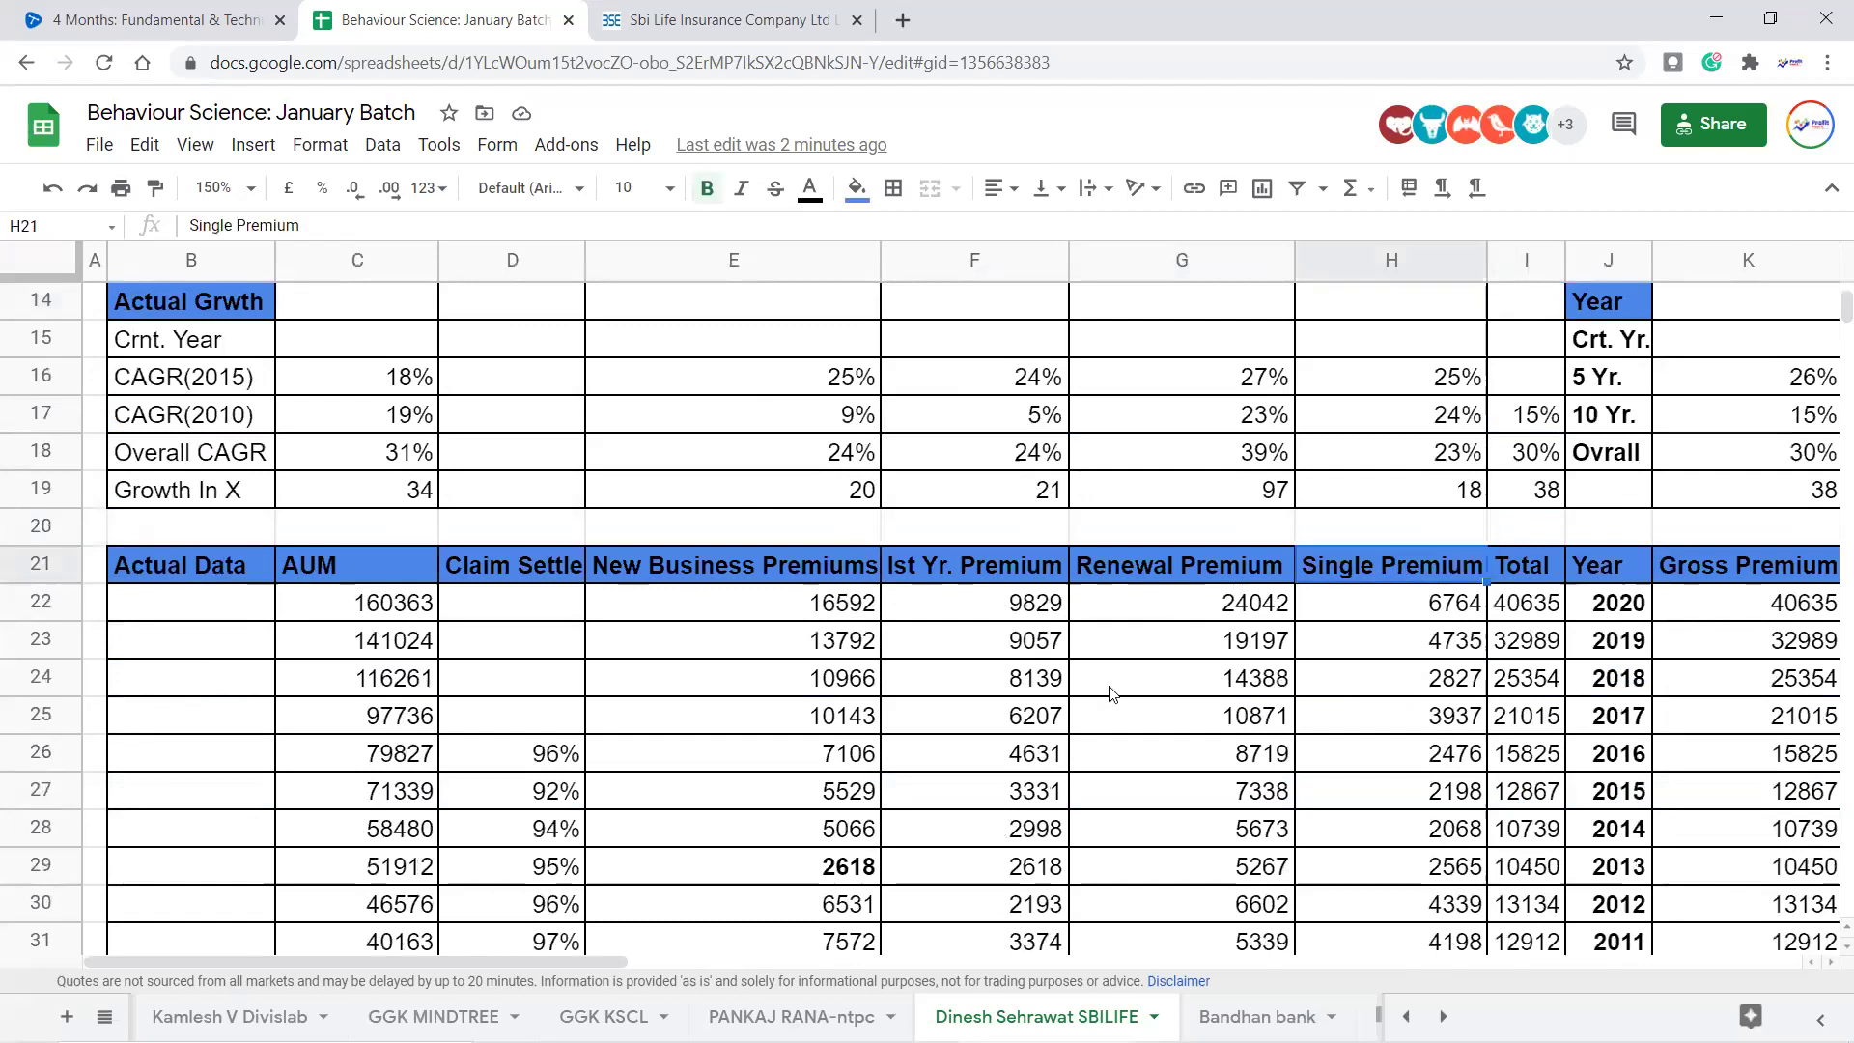
Highlight the Claim Settlement Ratio's filled years (D26:D32) and its blank recent years (D22:D25), and select the 2020 cell D22
{"action": "left_click_drag", "start_coordinate": [519, 572], "coordinate": [556, 737]}
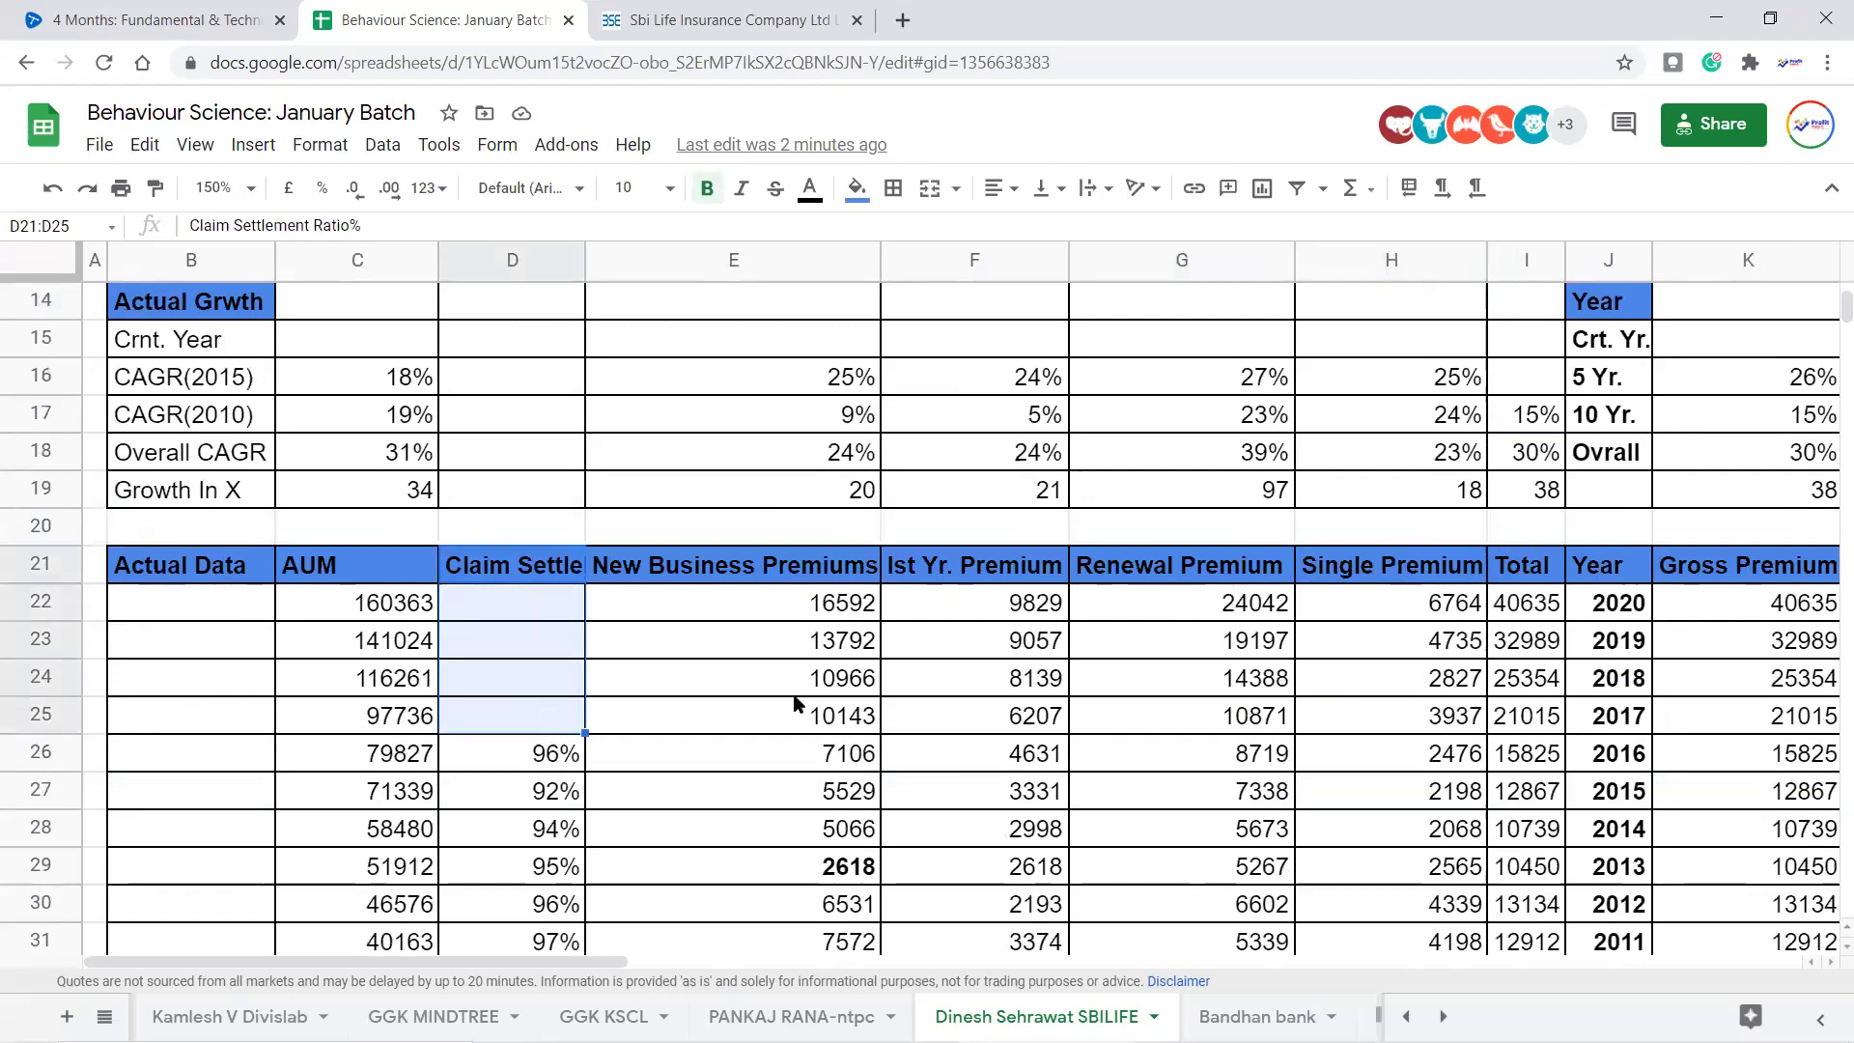
{"action": "scroll", "coordinate": [787, 691], "scroll_direction": "down", "scroll_amount": 2}
{"action": "left_click_drag", "start_coordinate": [551, 530], "coordinate": [556, 568]}
{"action": "left_click_drag", "start_coordinate": [555, 708], "coordinate": [556, 753]}
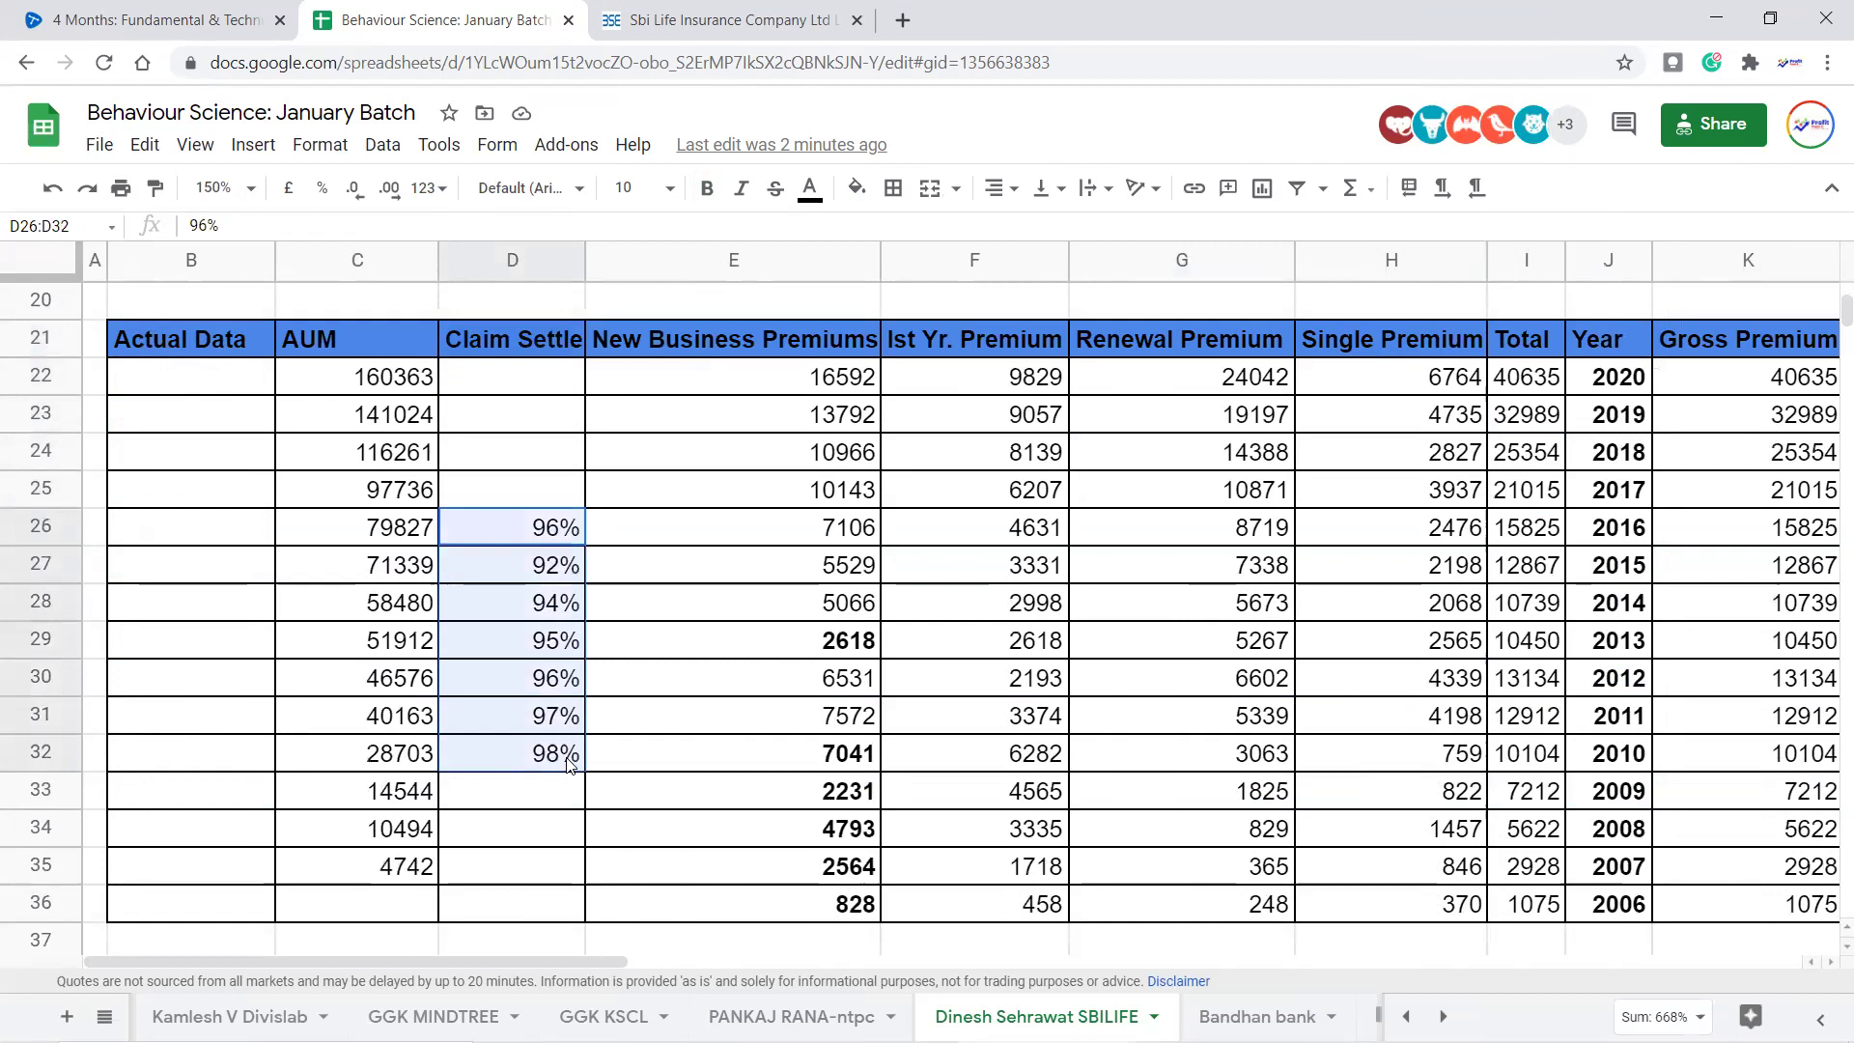
{"action": "left_click", "coordinate": [553, 752]}
{"action": "left_click", "coordinate": [539, 532], "text": "shift"}
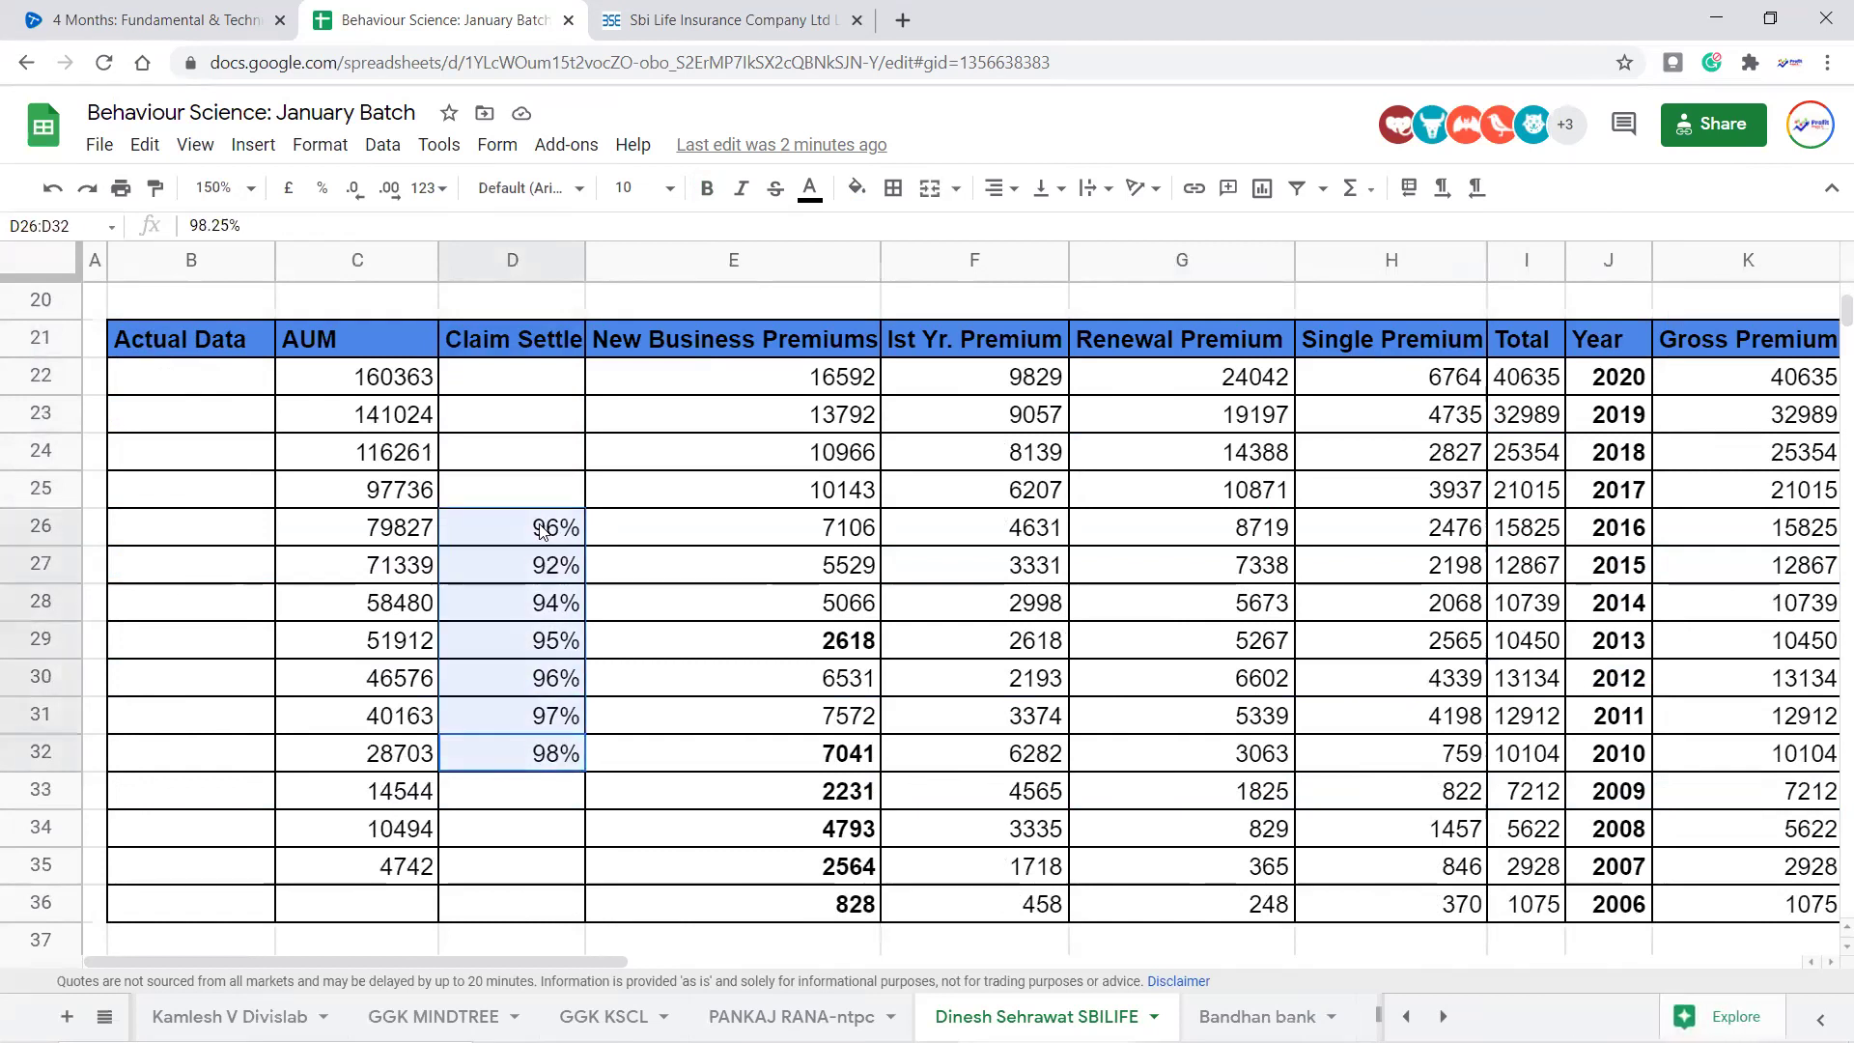
{"action": "left_click", "coordinate": [540, 532]}
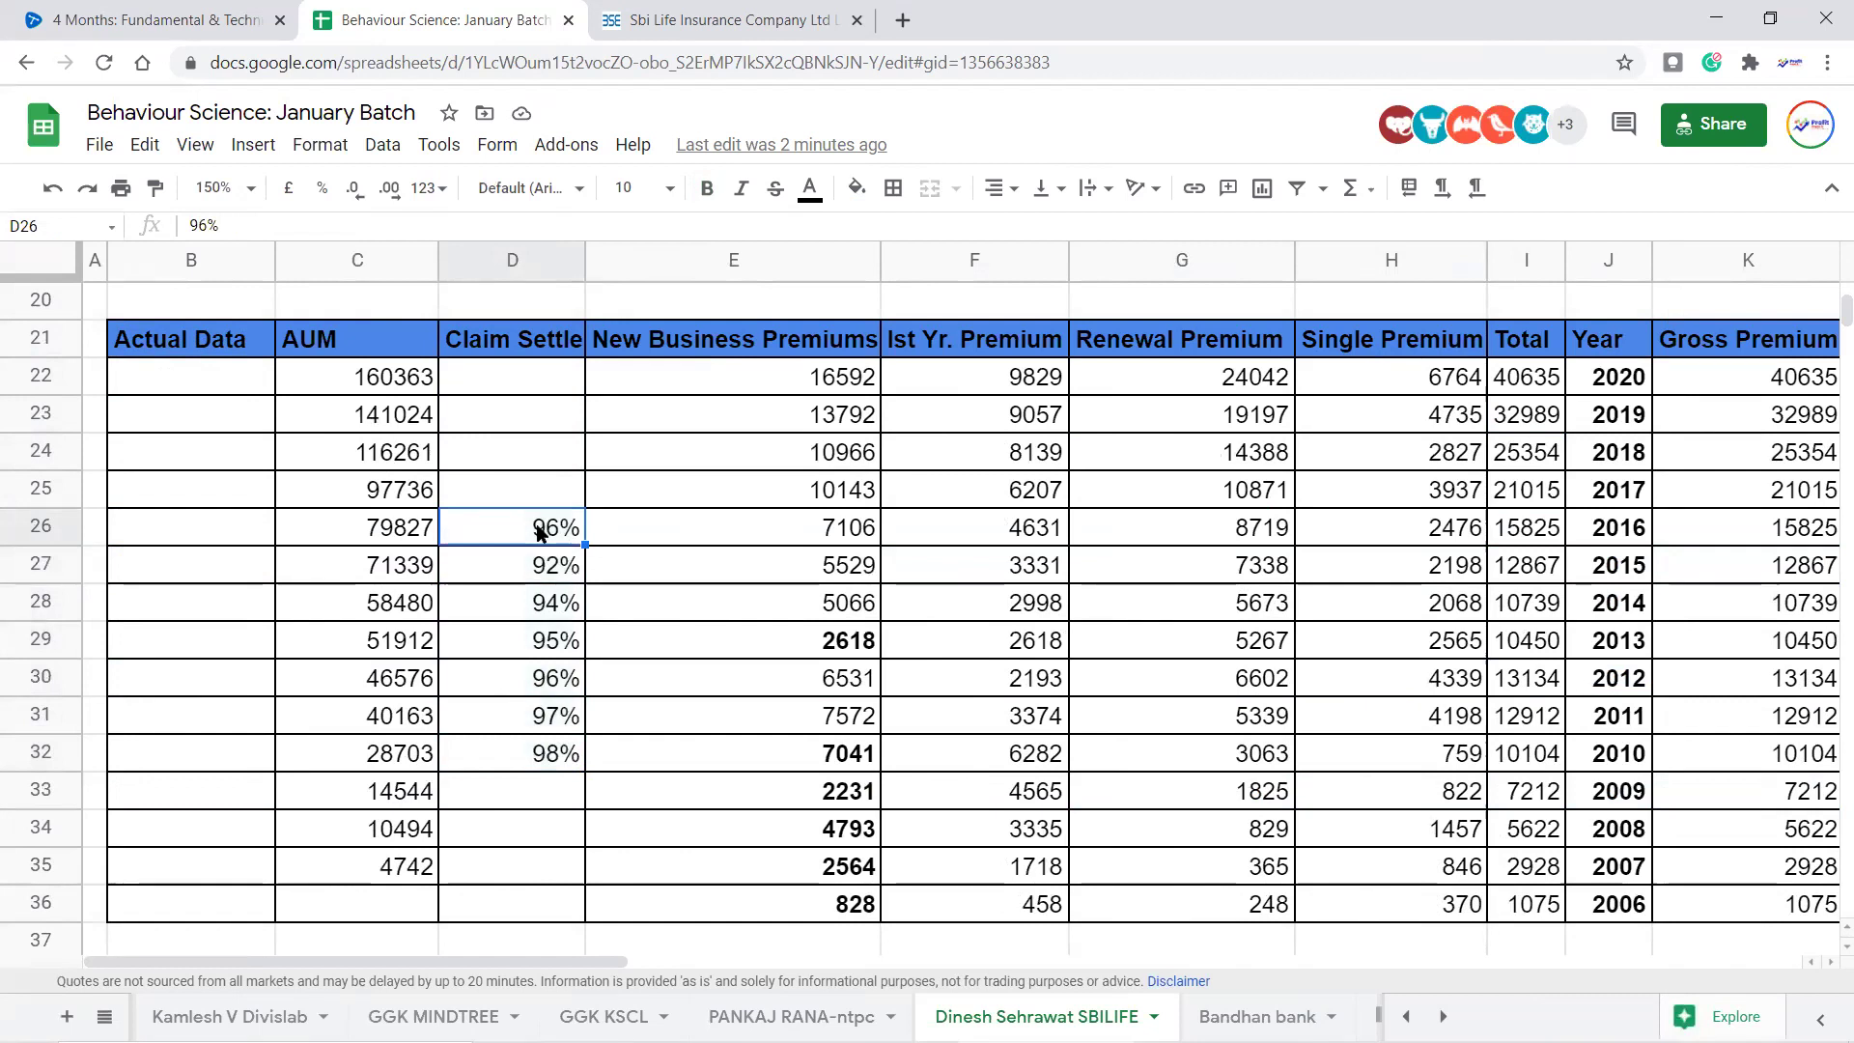
{"action": "left_click_drag", "start_coordinate": [548, 375], "coordinate": [562, 495]}
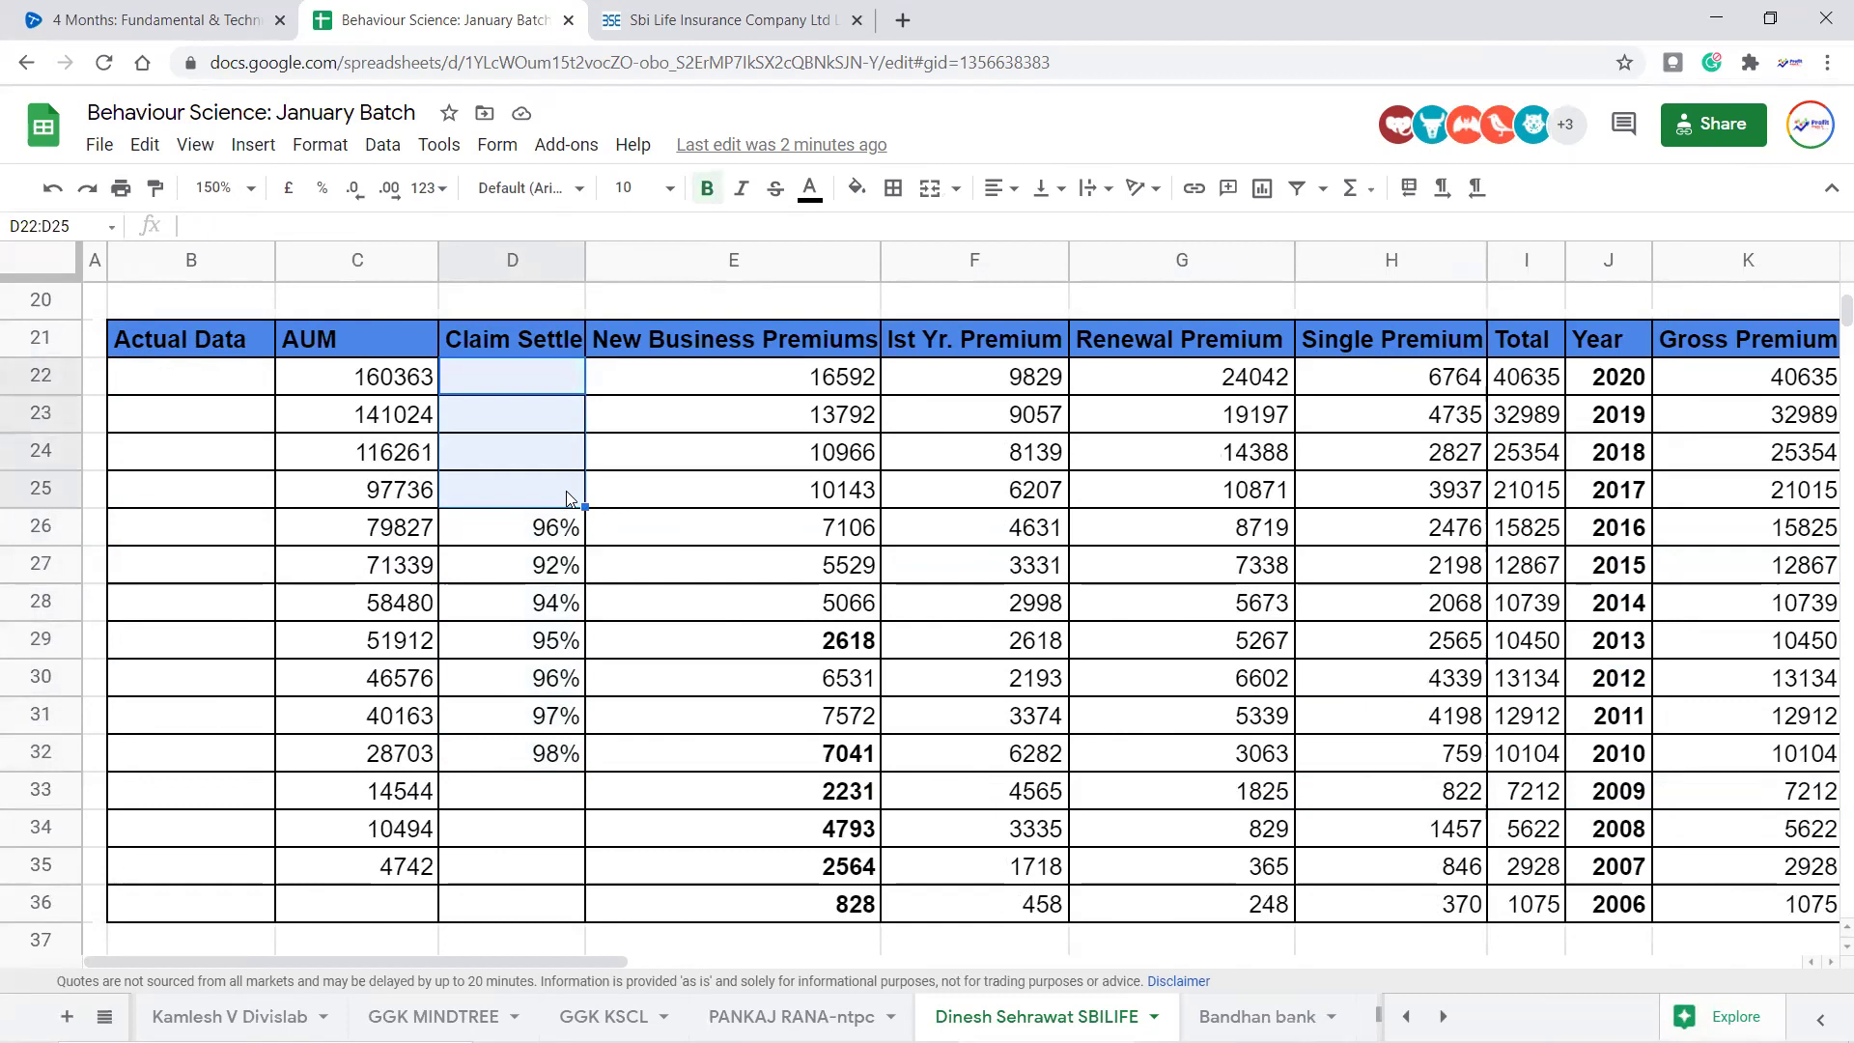
{"action": "left_click", "coordinate": [557, 379]}
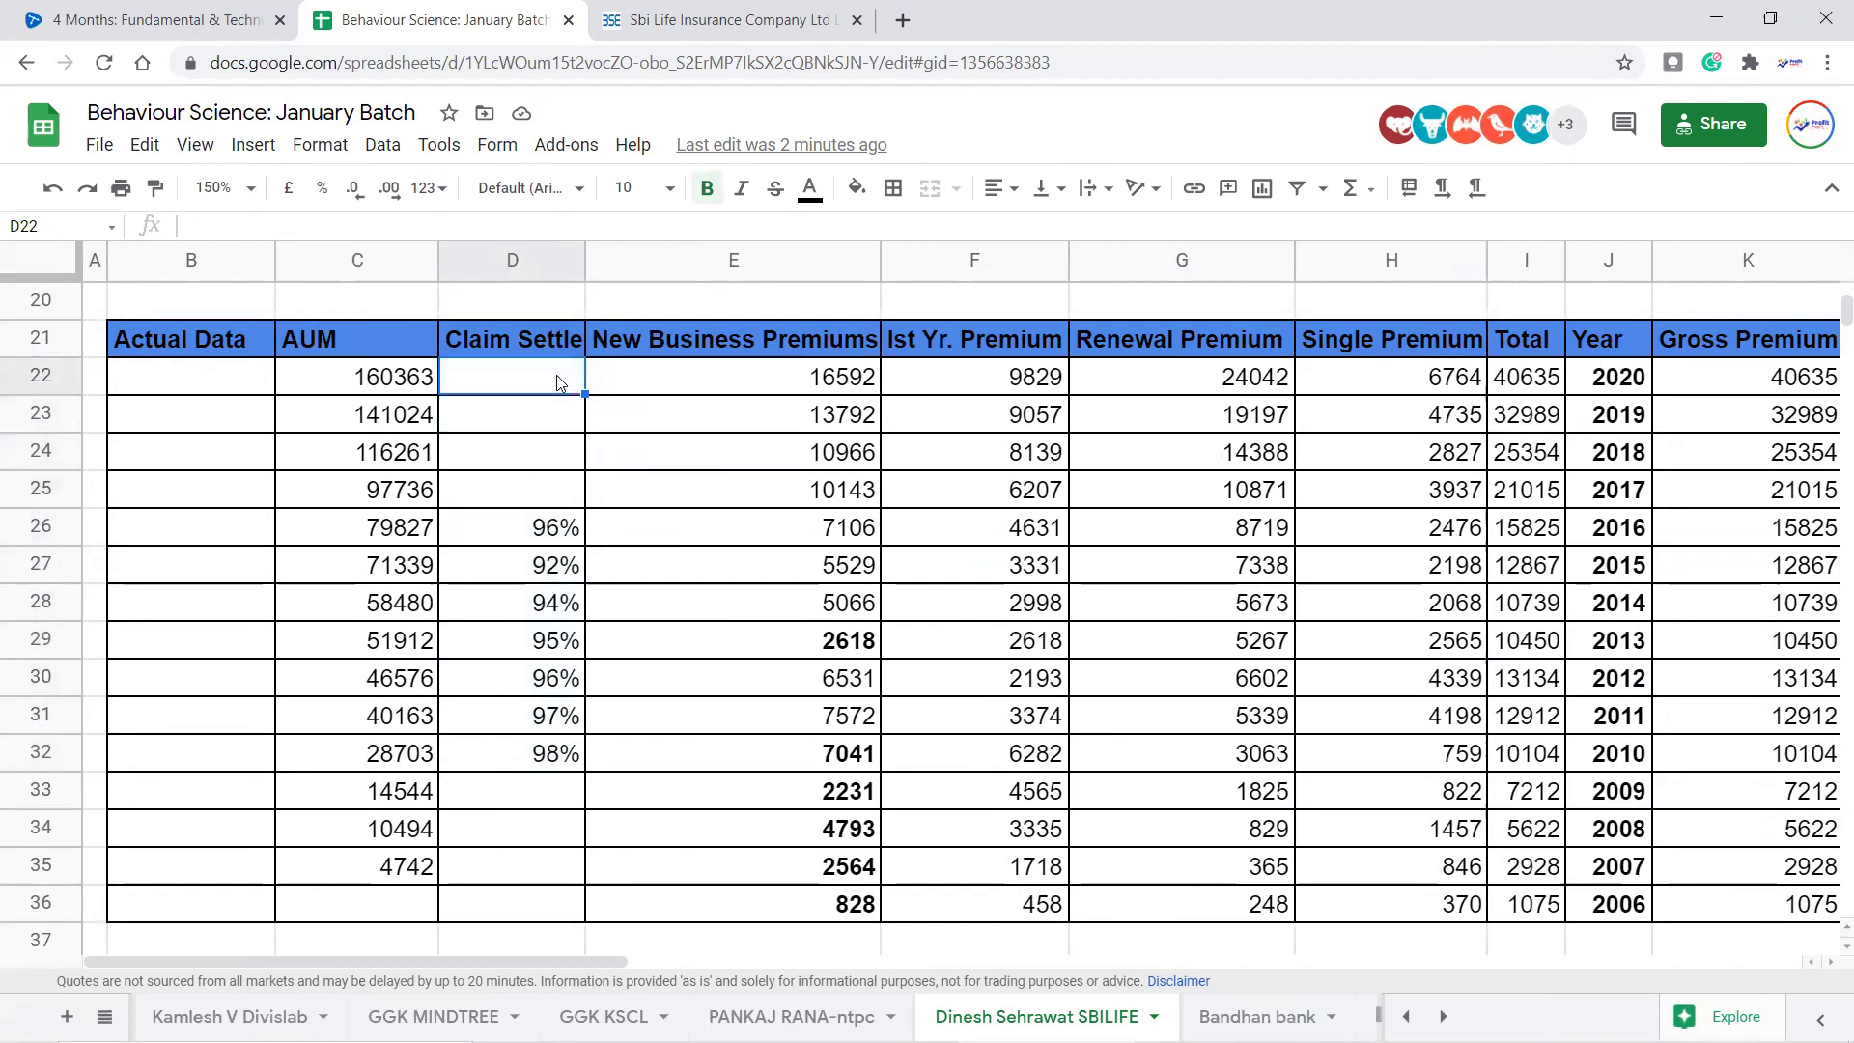
Go across the 2020 row (row 22) from Ist Yr. Premium to Low PE in X22
{"action": "left_click", "coordinate": [951, 391]}
{"action": "key", "text": "Right"}
{"action": "key", "text": "Right"}
{"action": "key", "text": "Right"}
{"action": "key", "text": "Right"}
{"action": "key", "text": "Right"}
{"action": "key", "text": "Right"}
{"action": "key", "text": "Right"}
{"action": "key", "text": "Right"}
{"action": "key", "text": "Right"}
{"action": "key", "text": "Right"}
{"action": "key", "text": "Right"}
{"action": "key", "text": "Right"}
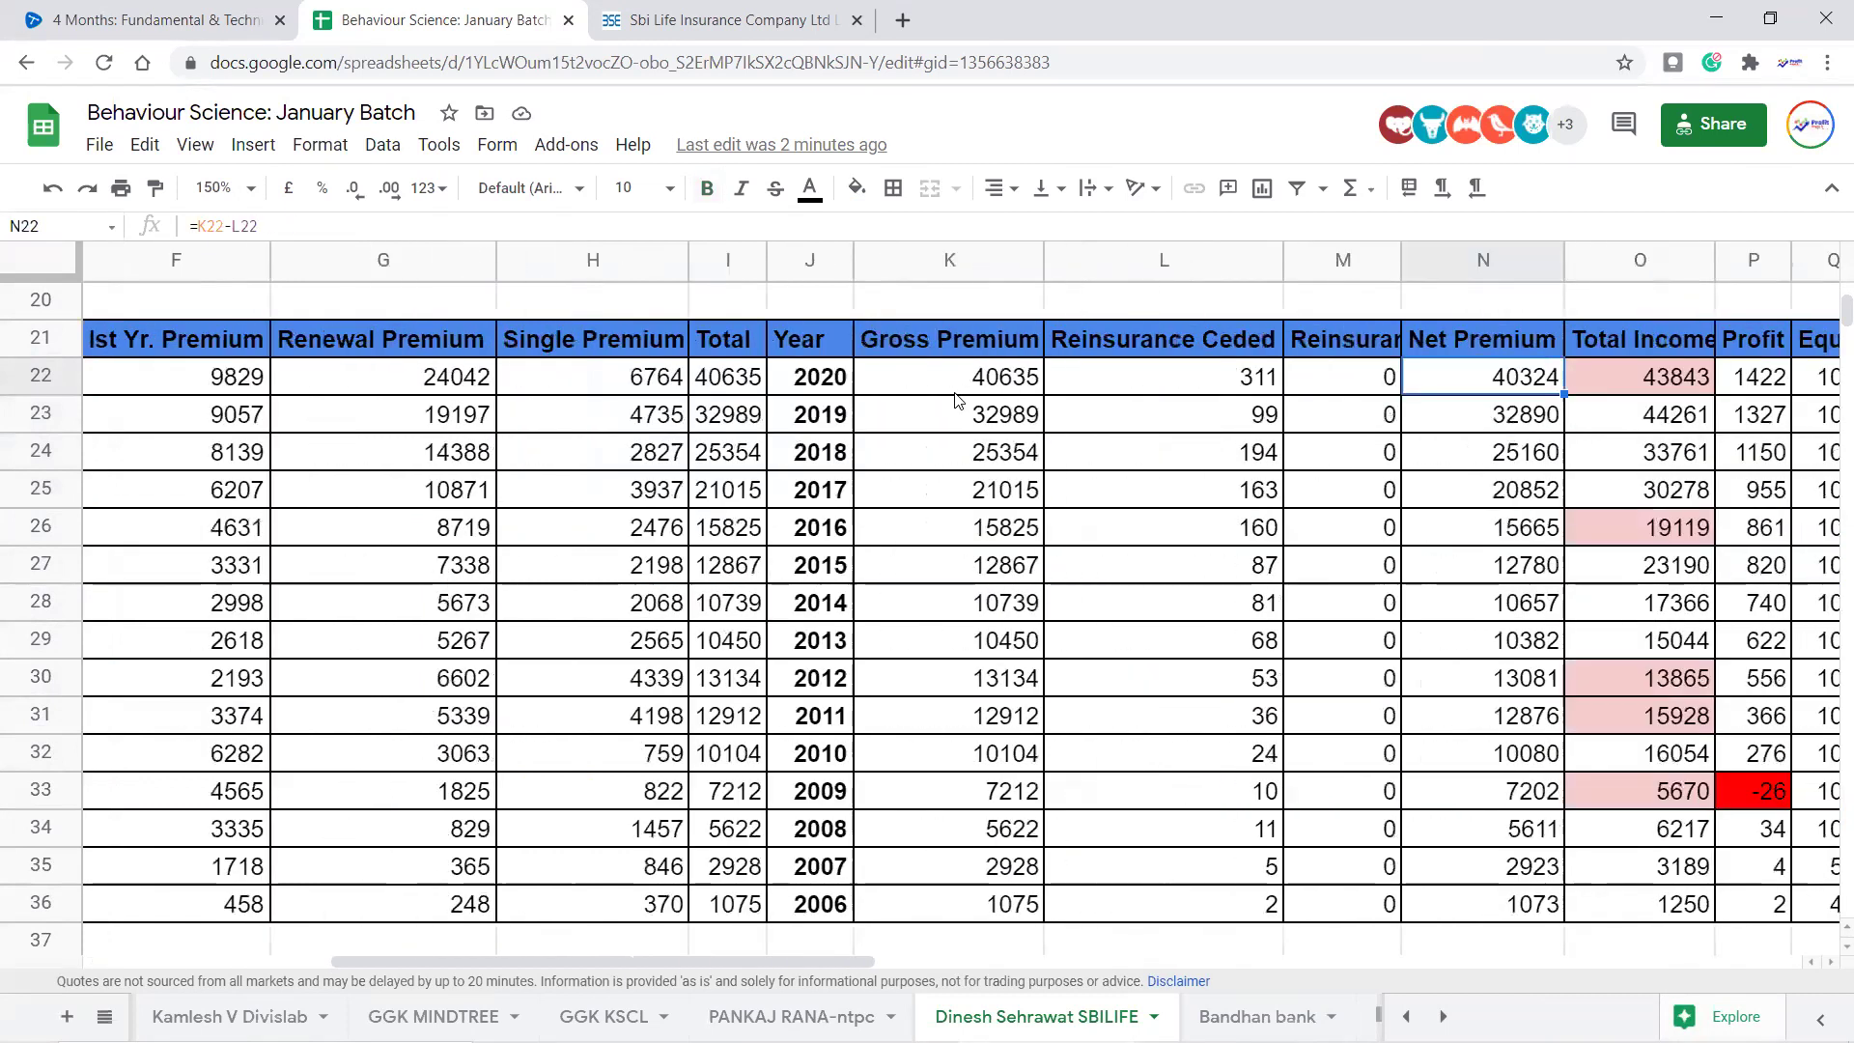
{"action": "key", "text": "Right"}
{"action": "key", "text": "Right"}
{"action": "key", "text": "Right"}
{"action": "key", "text": "Right"}
{"action": "key", "text": "Right"}
{"action": "key", "text": "Right"}
{"action": "key", "text": "Right"}
{"action": "key", "text": "Right"}
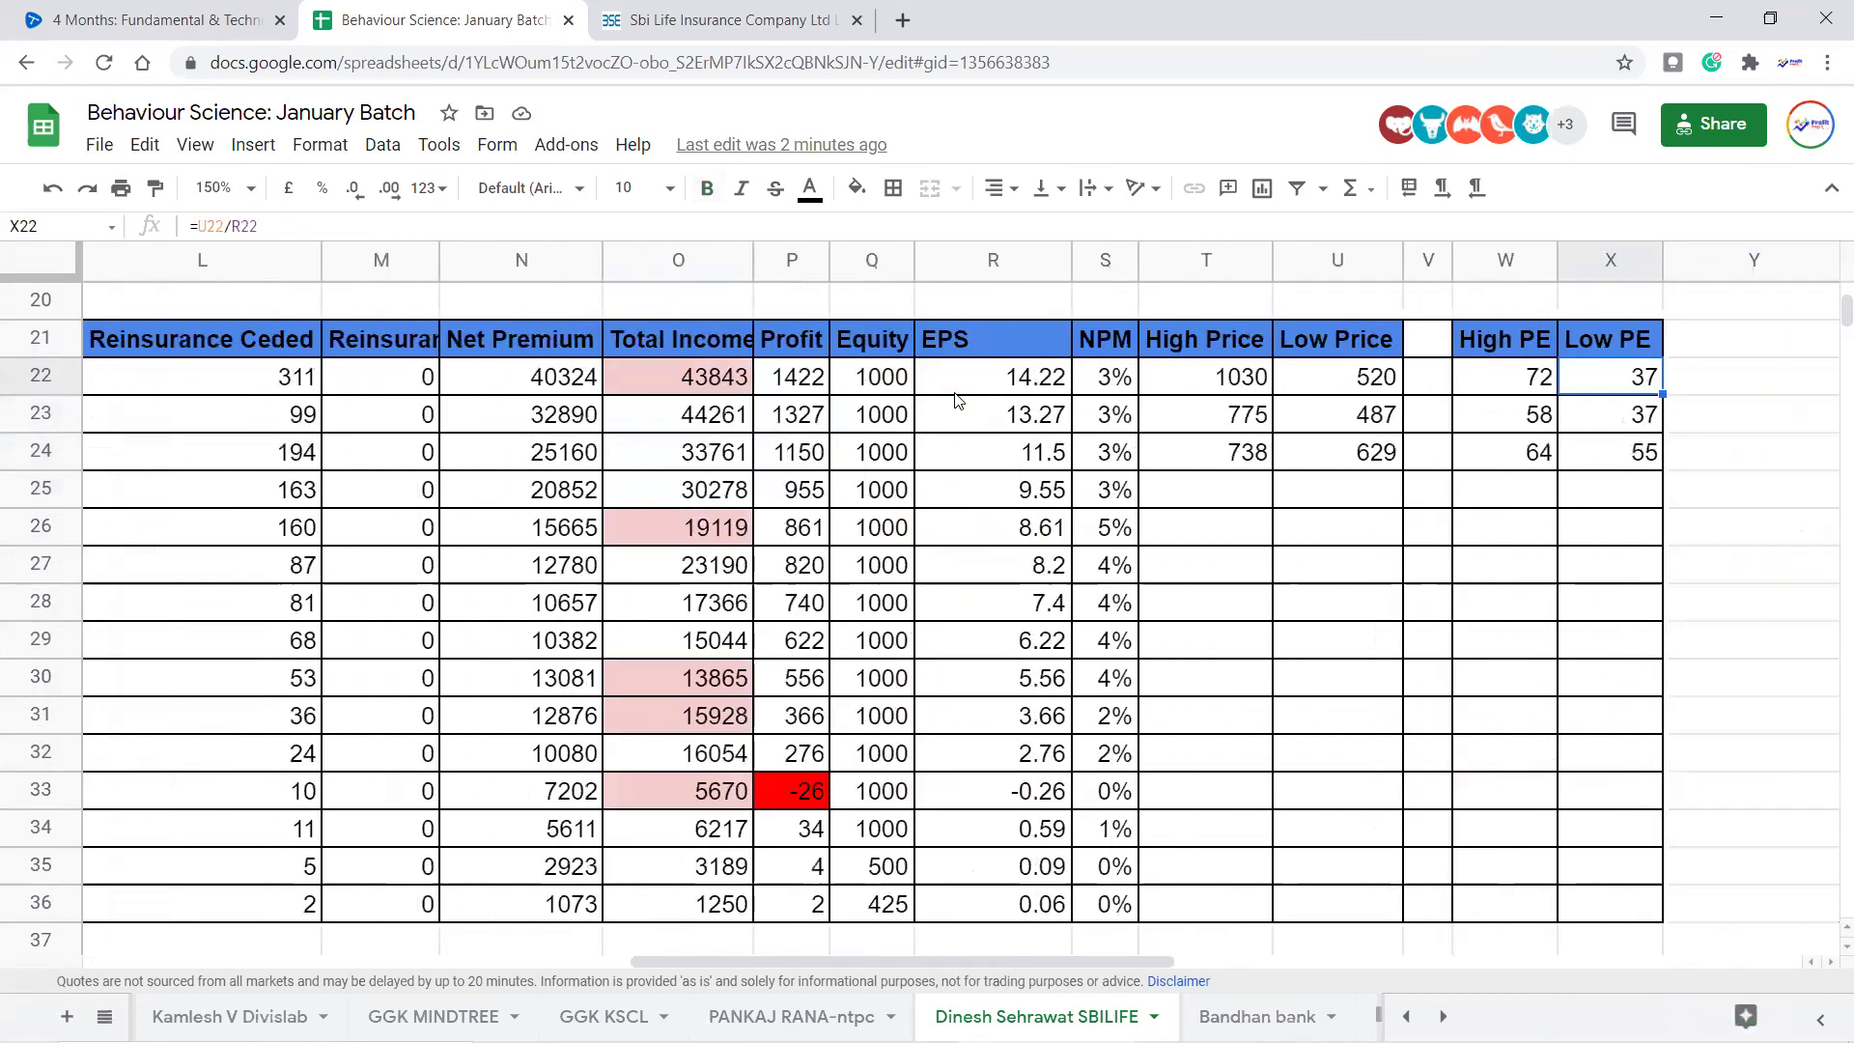
Examine the Year results table beside the yearly data along its Expenses row, between AD27 and AA27
{"action": "key", "text": "Right"}
{"action": "key", "text": "Right"}
{"action": "key", "text": "Right"}
{"action": "key", "text": "Right"}
{"action": "key", "text": "Right"}
{"action": "key", "text": "Right"}
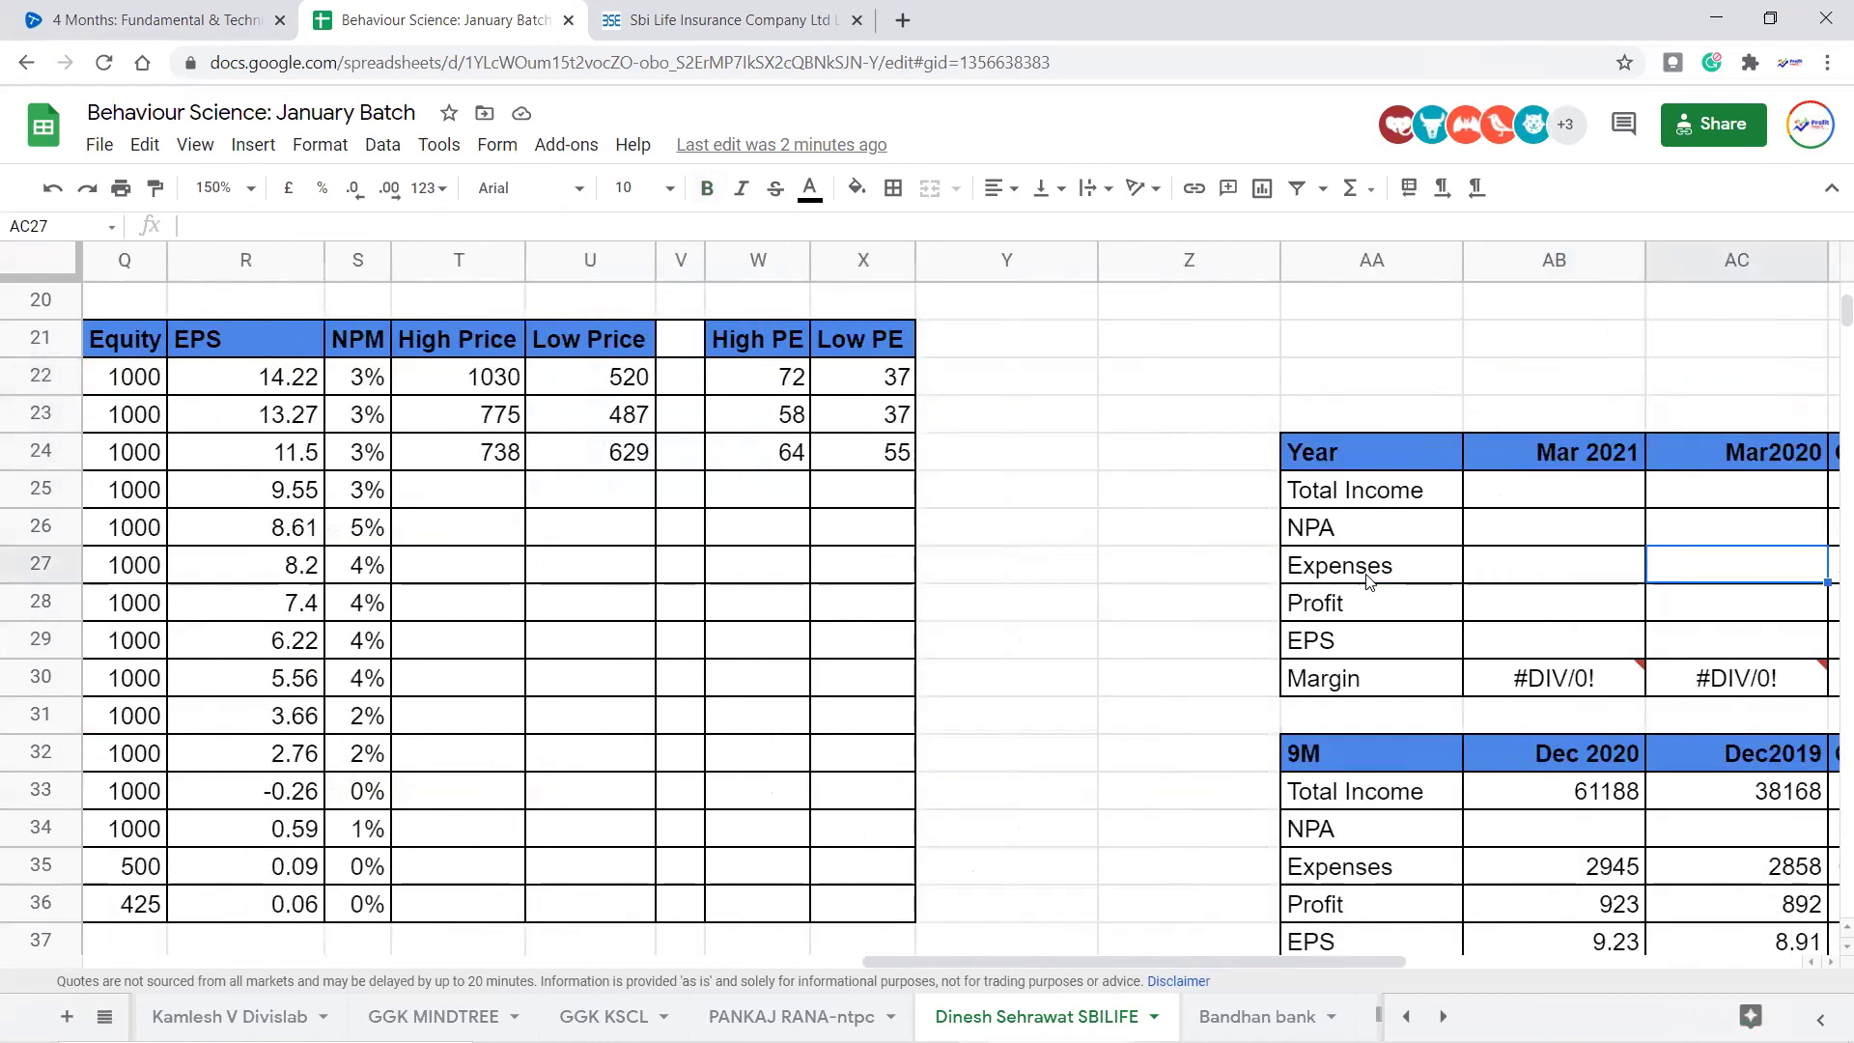
{"action": "key", "text": "Down"}
{"action": "key", "text": "Down"}
{"action": "key", "text": "Down"}
{"action": "key", "text": "Down"}
{"action": "key", "text": "Down"}
{"action": "key", "text": "Left"}
{"action": "key", "text": "Left"}
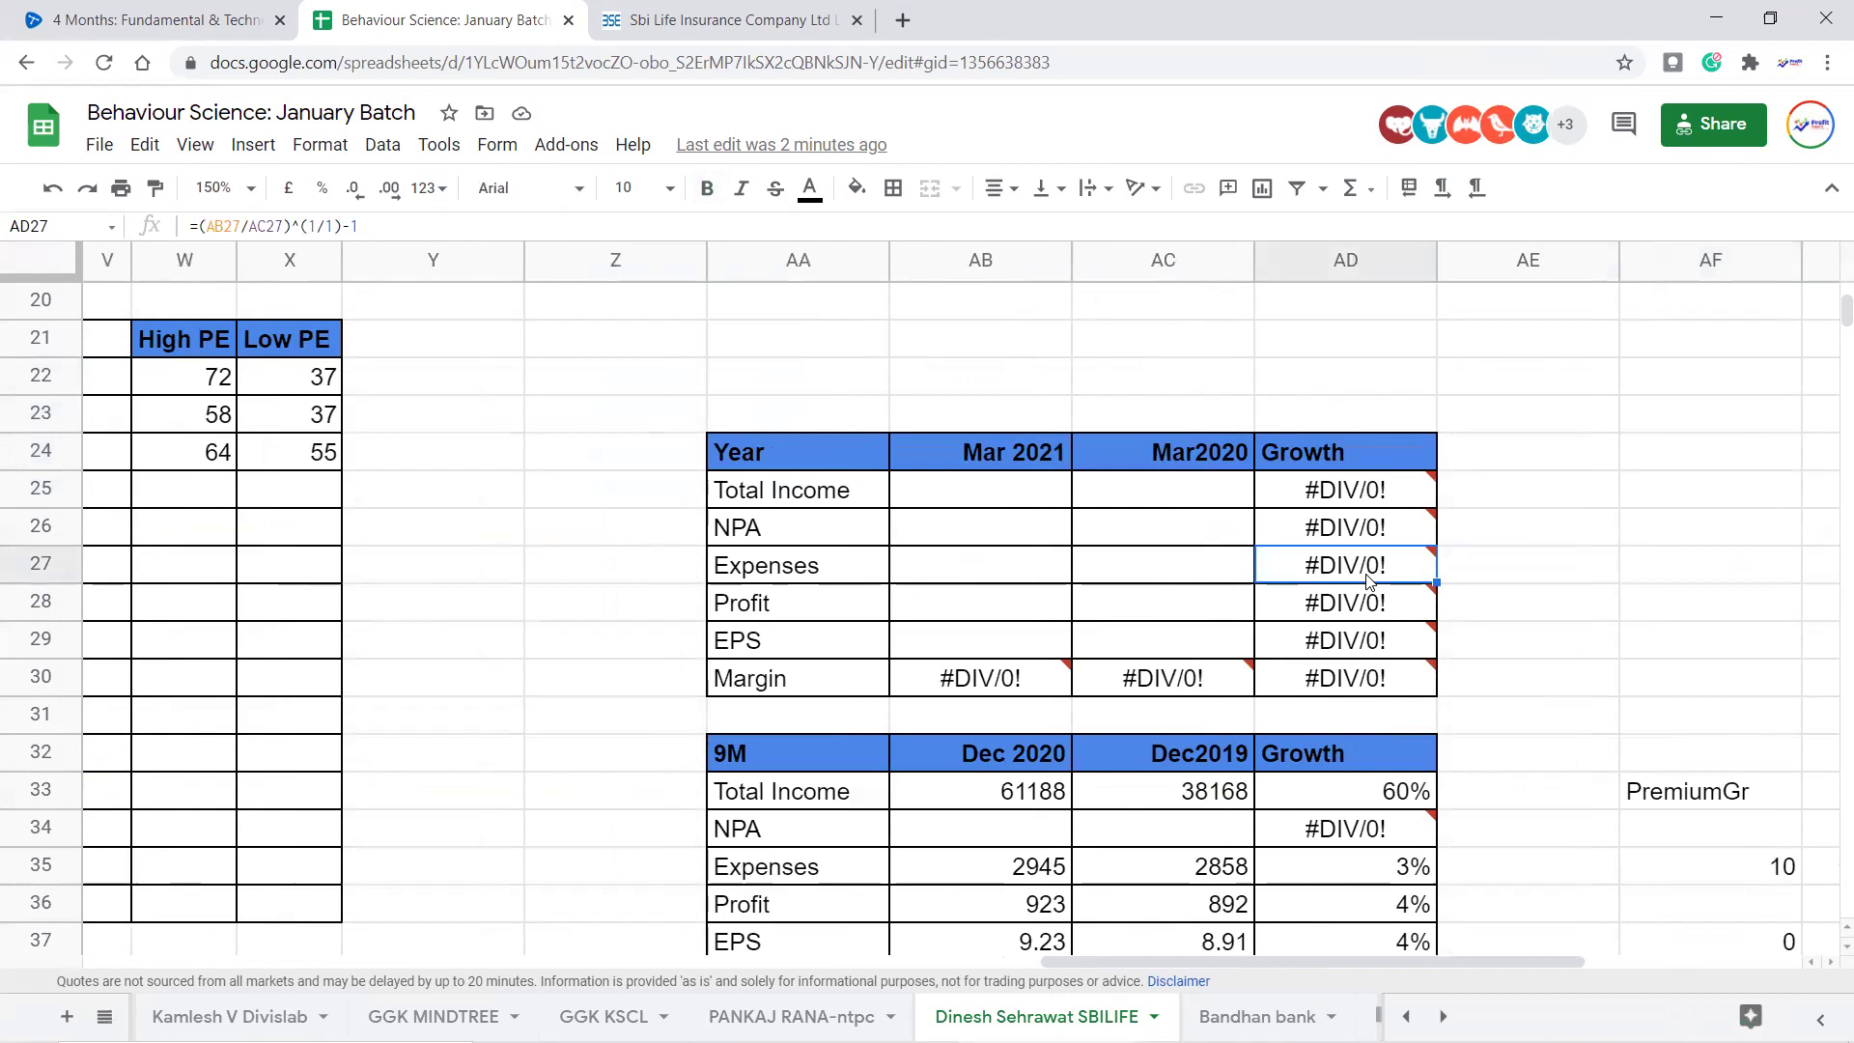
{"action": "key", "text": "Left"}
{"action": "key", "text": "Left"}
{"action": "key", "text": "Left"}
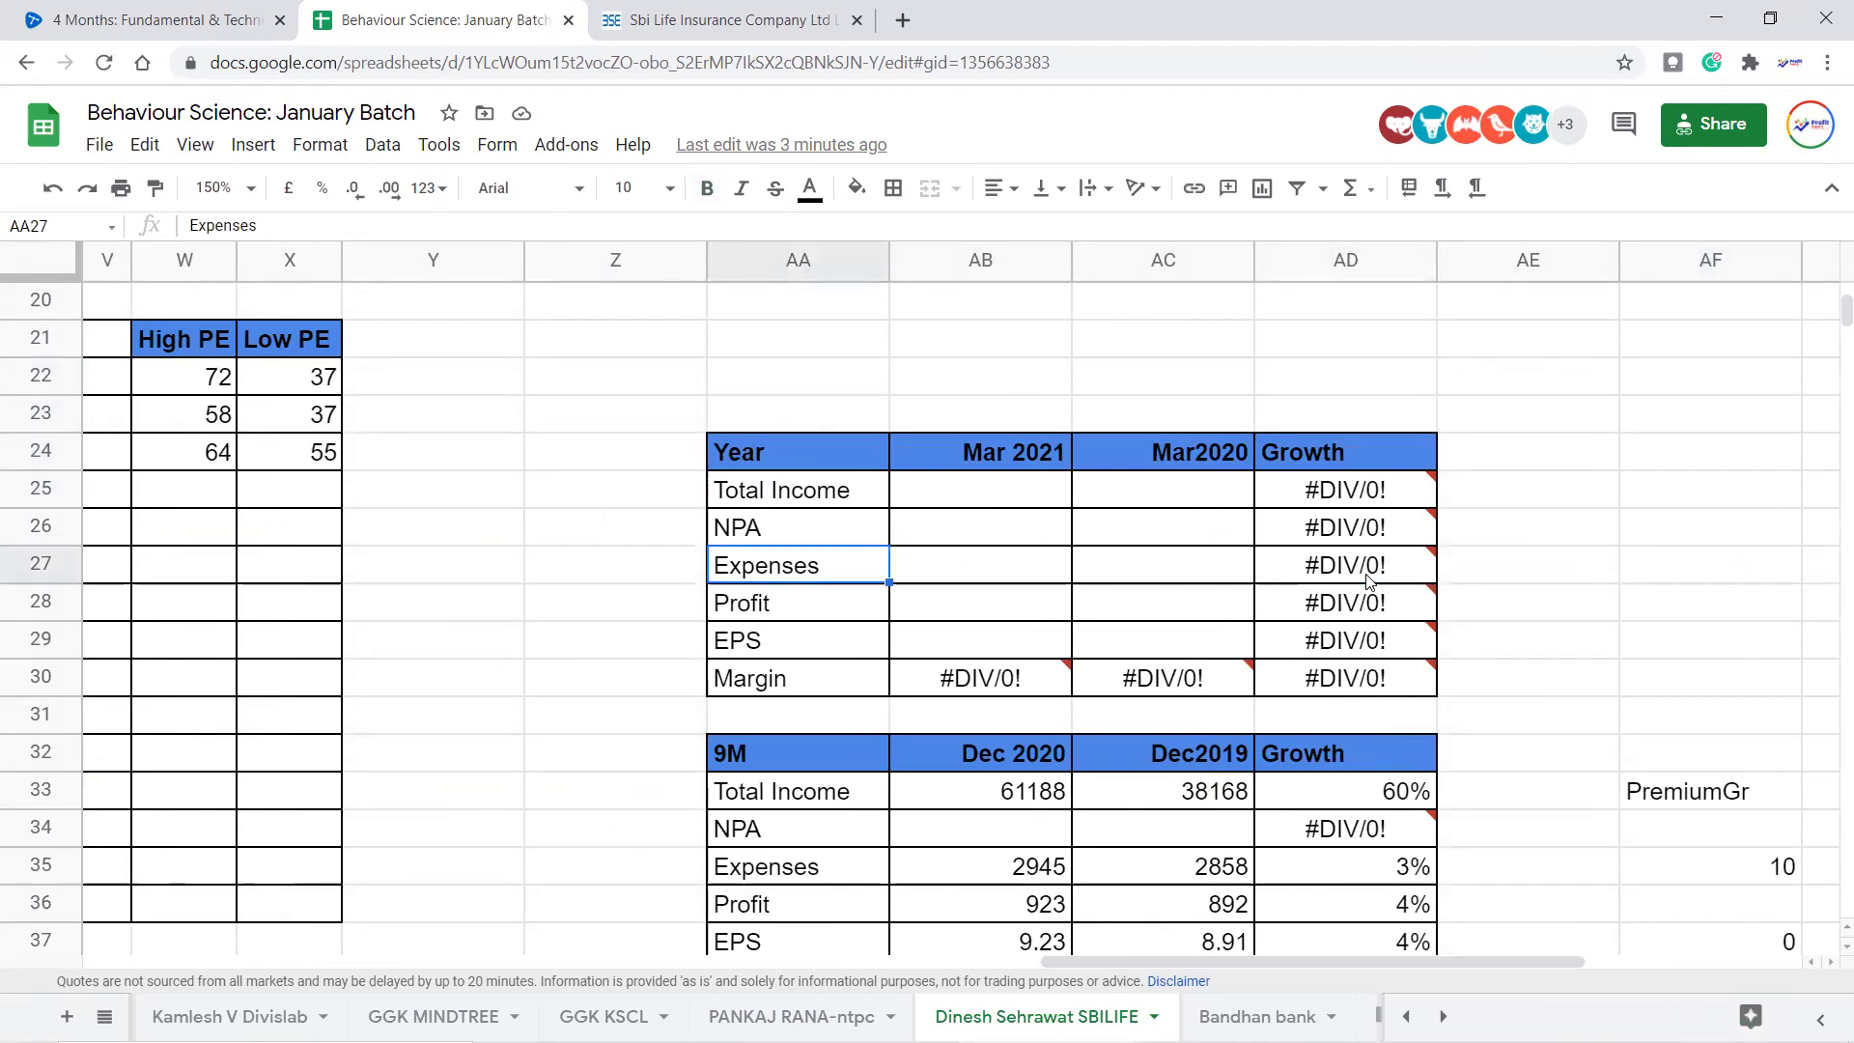
Go back along row 27 to column A and up to the SBILIFE price and estimates
{"action": "key", "text": "Left"}
{"action": "key", "text": "Left"}
{"action": "key", "text": "Left"}
{"action": "key", "text": "Left"}
{"action": "key", "text": "Left"}
{"action": "key", "text": "Left"}
{"action": "key", "text": "Left"}
{"action": "key", "text": "Left"}
{"action": "key", "text": "Left"}
{"action": "key", "text": "Left"}
{"action": "key", "text": "Left"}
{"action": "key", "text": "Left"}
{"action": "key", "text": "Left"}
{"action": "key", "text": "Left"}
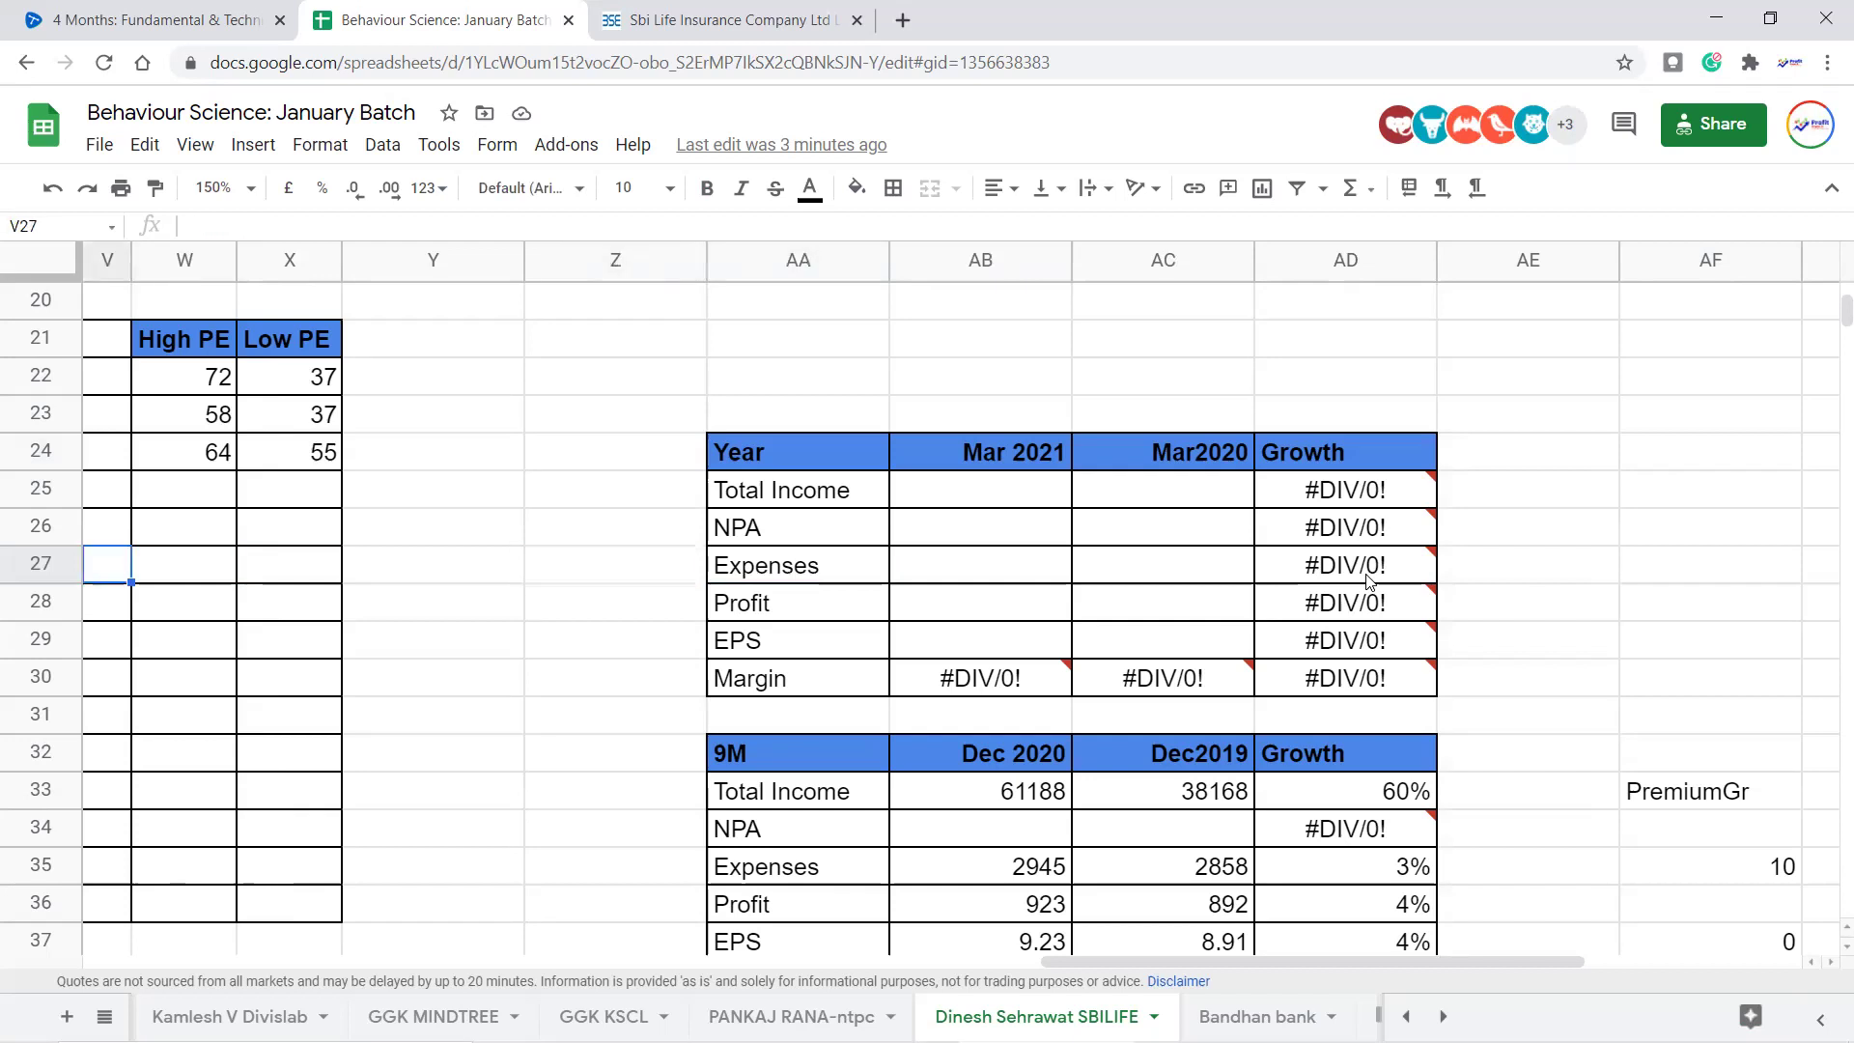
{"action": "key", "text": "Home"}
{"action": "scroll", "coordinate": [647, 507], "scroll_direction": "up", "scroll_amount": 6}
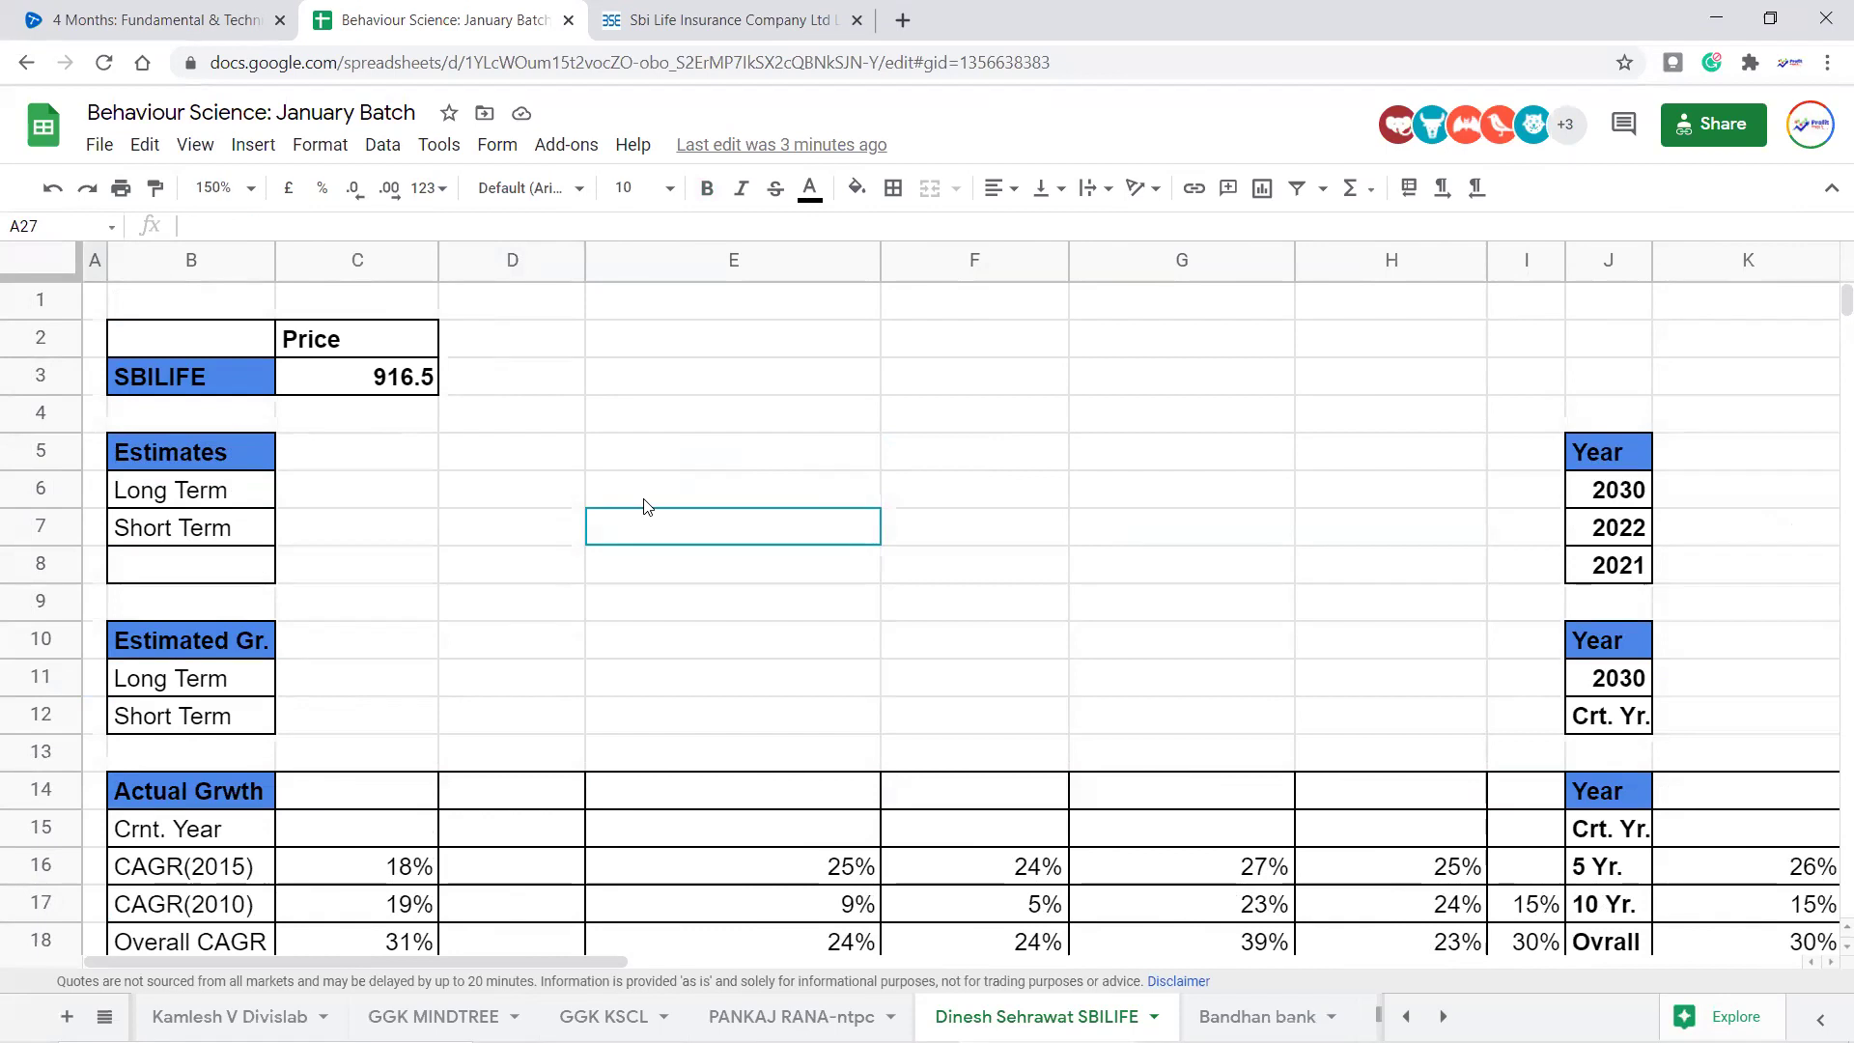
Open the MasterSheet and highlight the companies ROUTE and AFFLE (B4:B5)
{"action": "left_click", "coordinate": [104, 1016]}
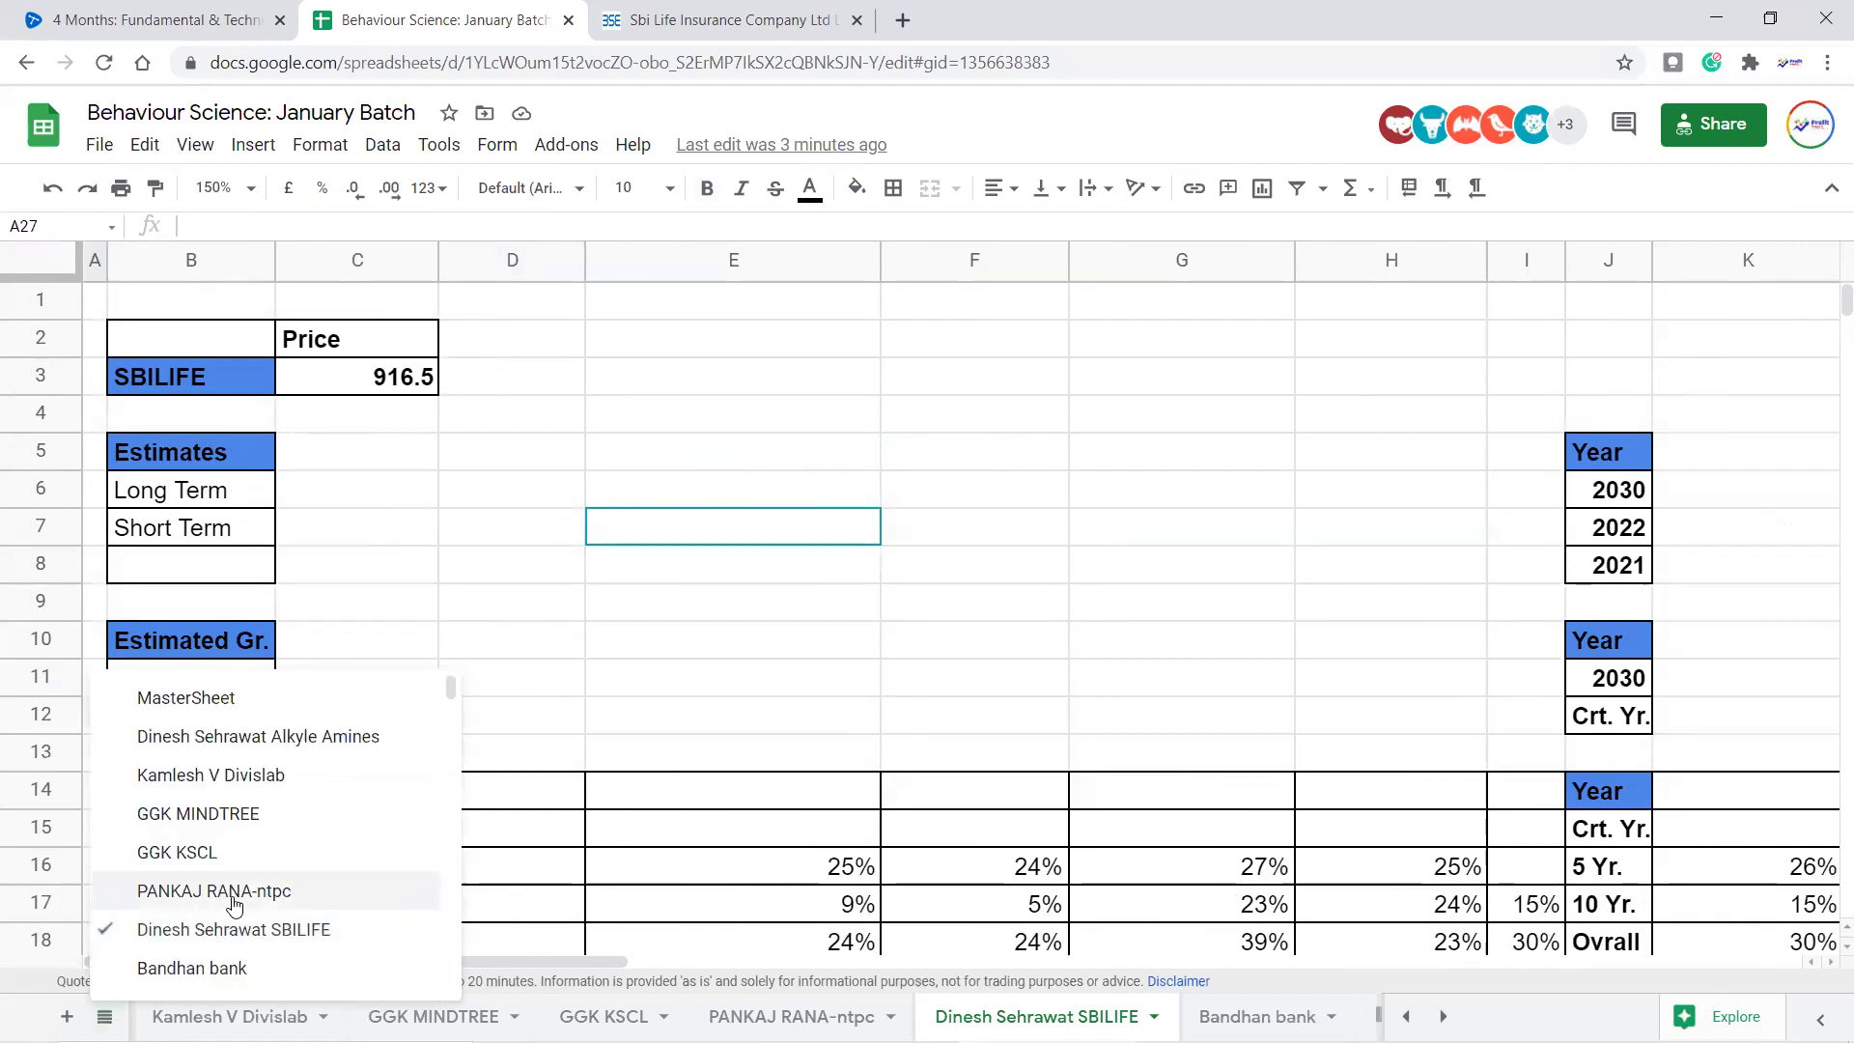
{"action": "left_click", "coordinate": [194, 696]}
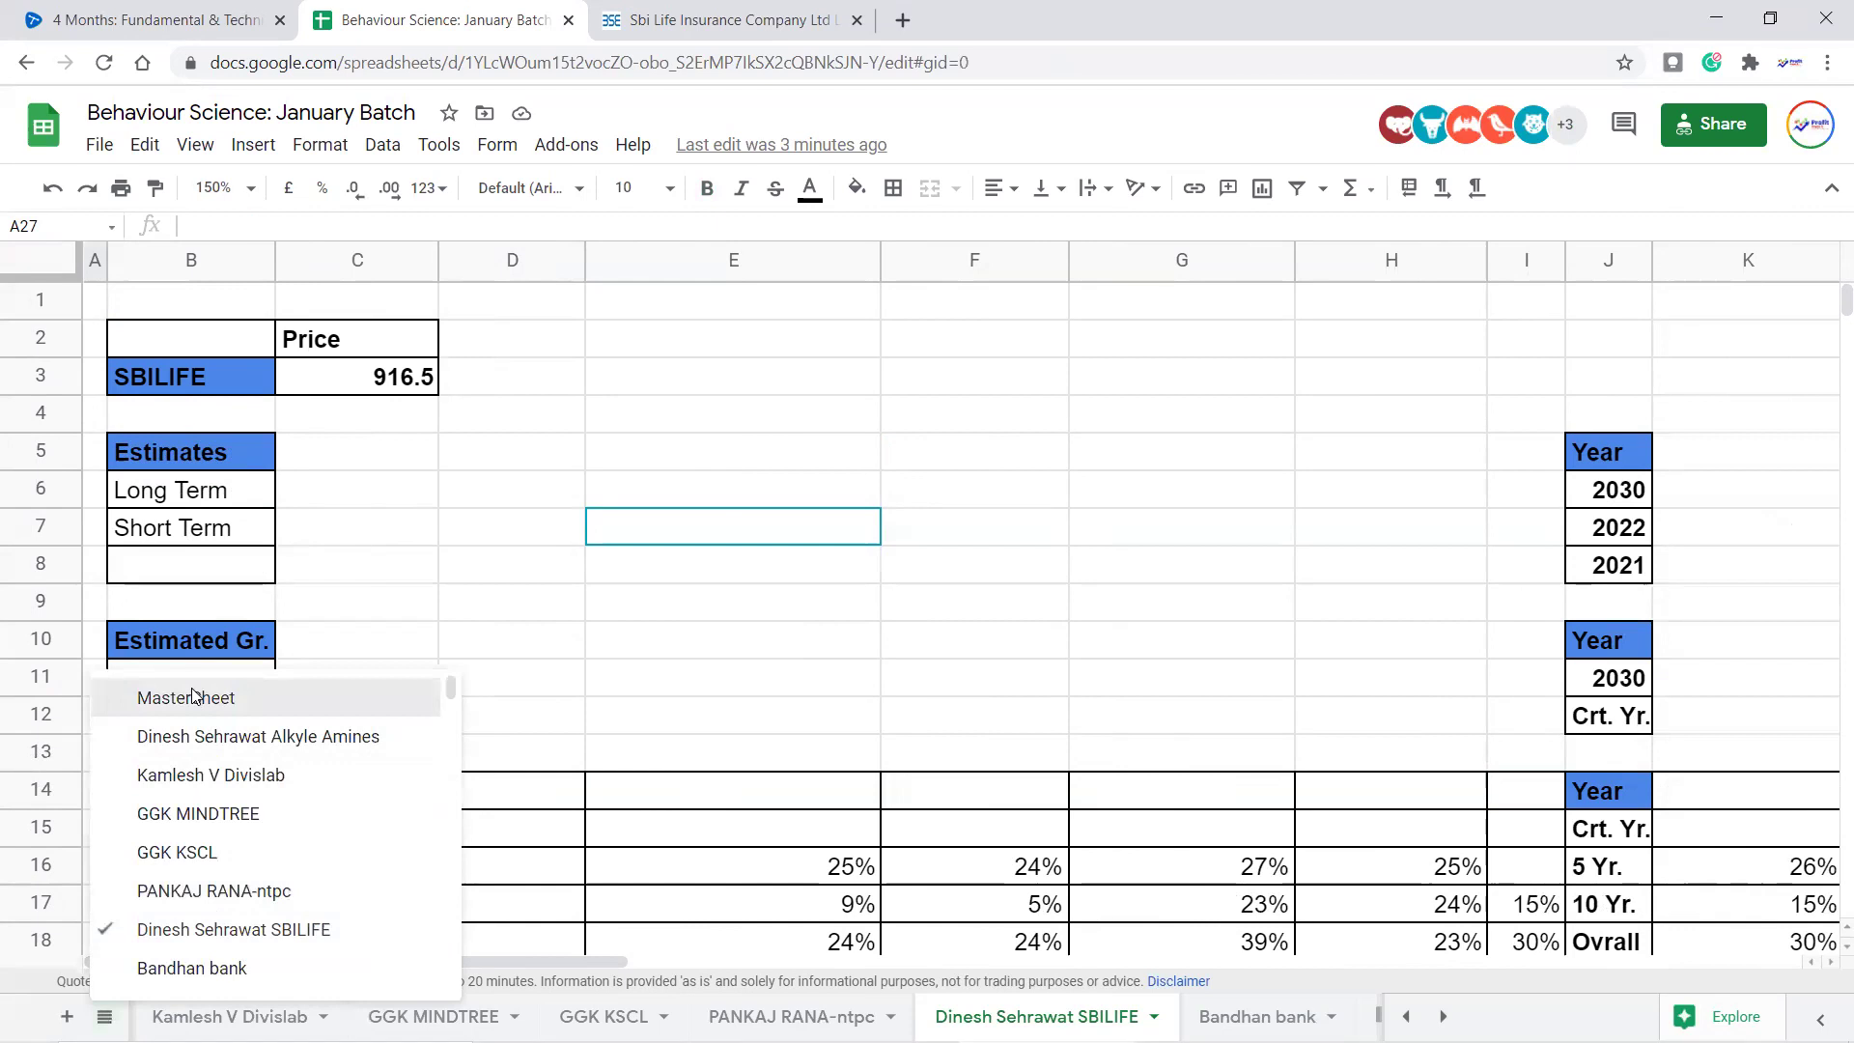
{"action": "left_click", "coordinate": [905, 497]}
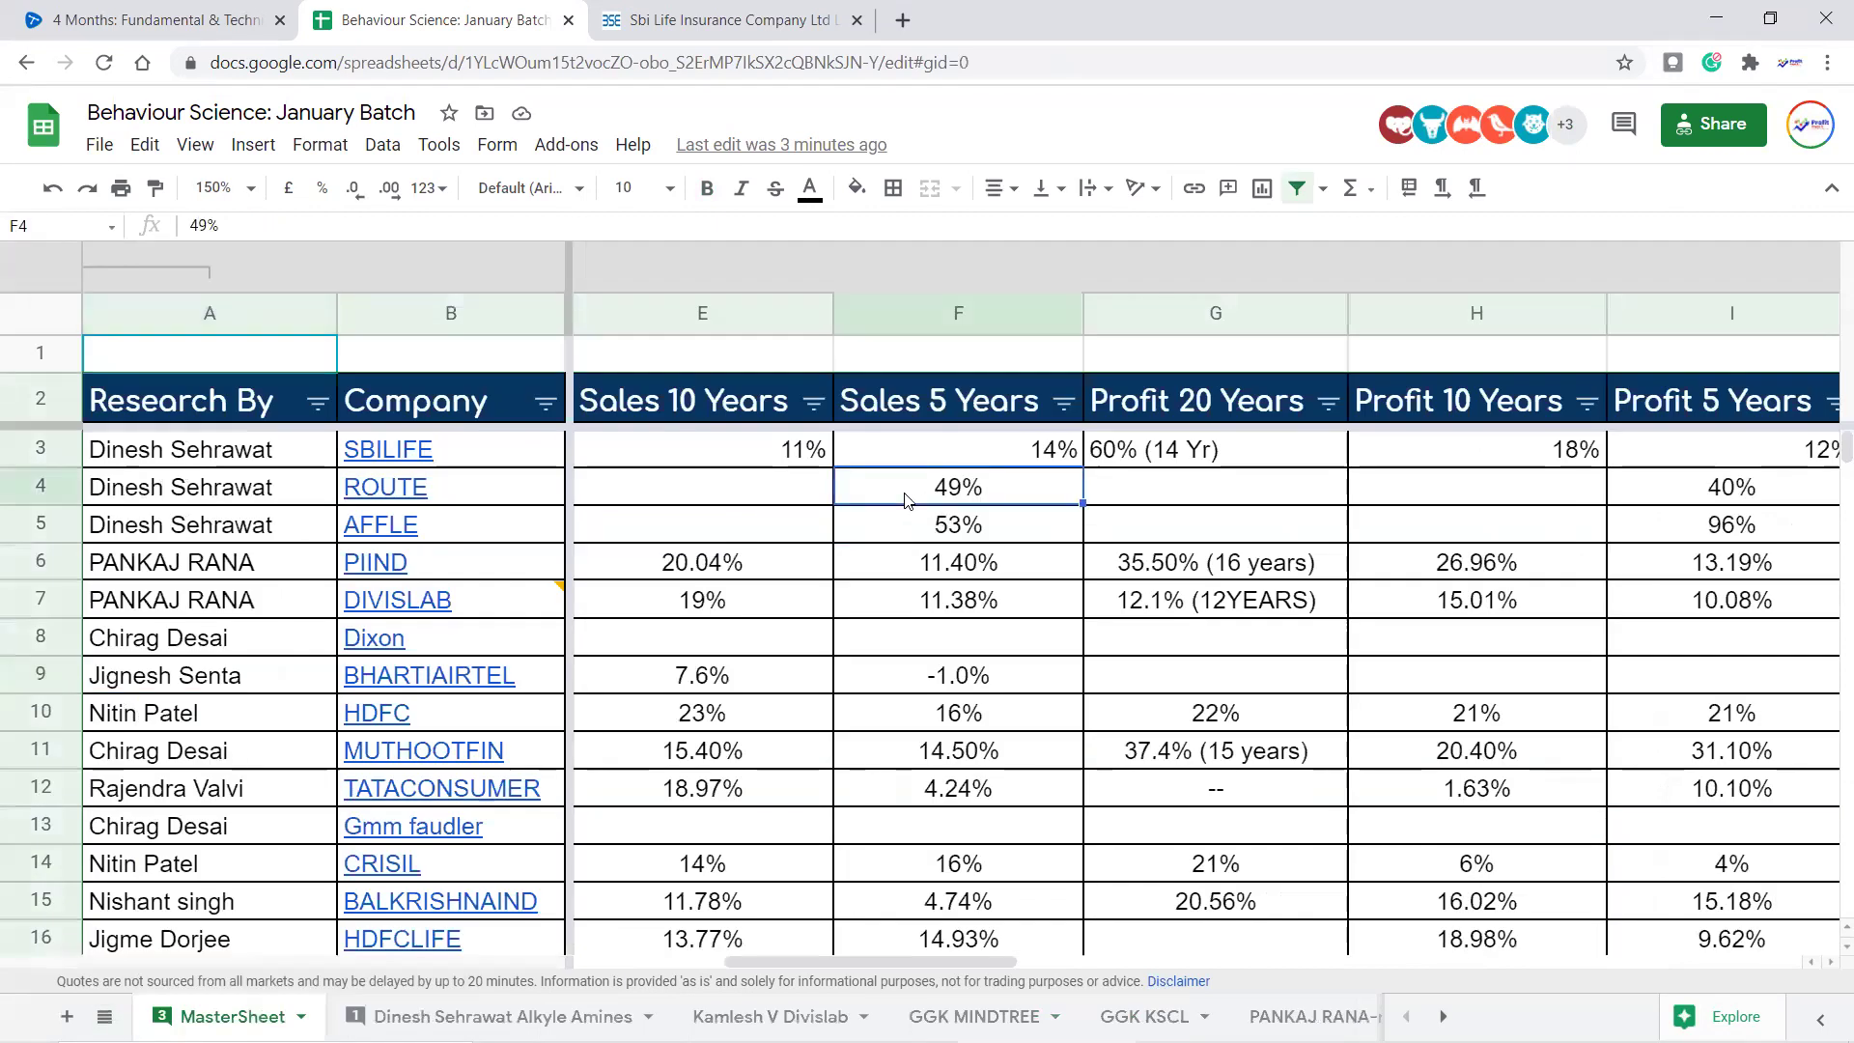
{"action": "key", "text": "Left"}
{"action": "key", "text": "Left"}
{"action": "key", "text": "Left"}
{"action": "key", "text": "Left"}
{"action": "key", "text": "Left"}
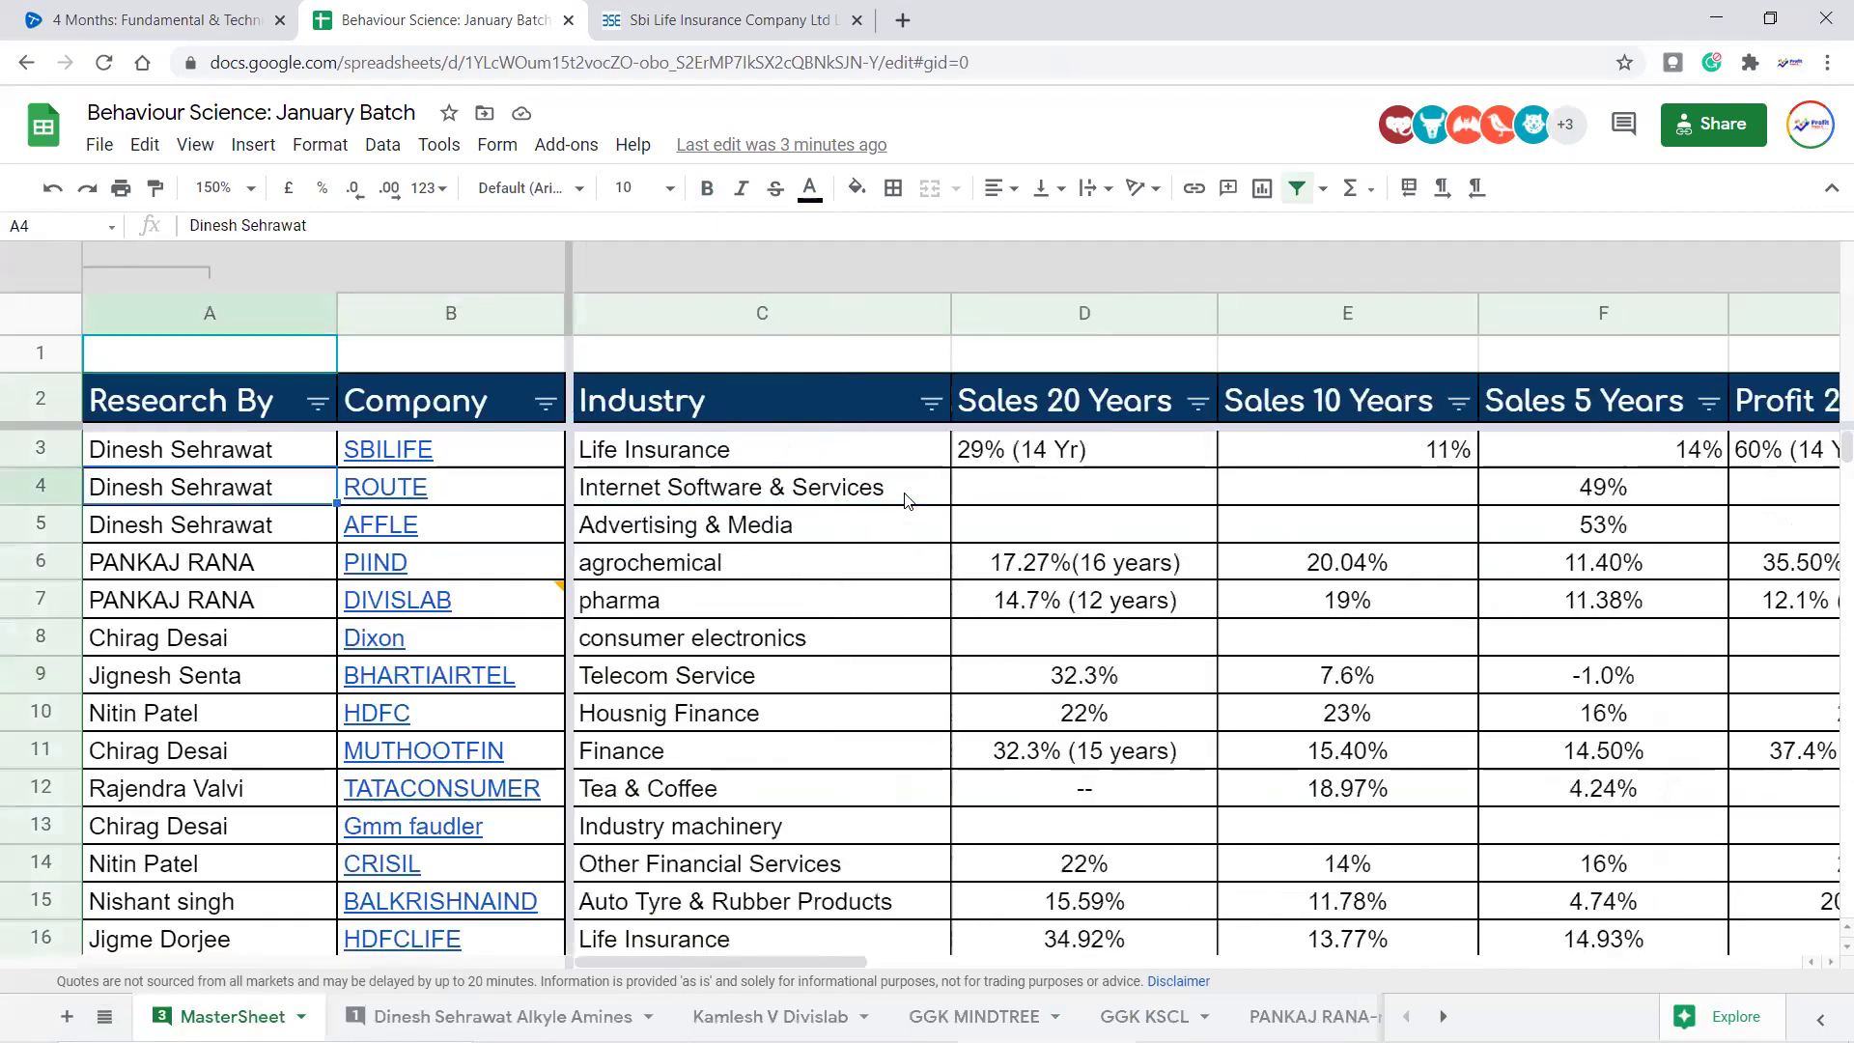
{"action": "key", "text": "Right"}
{"action": "key", "text": "shift+Down"}
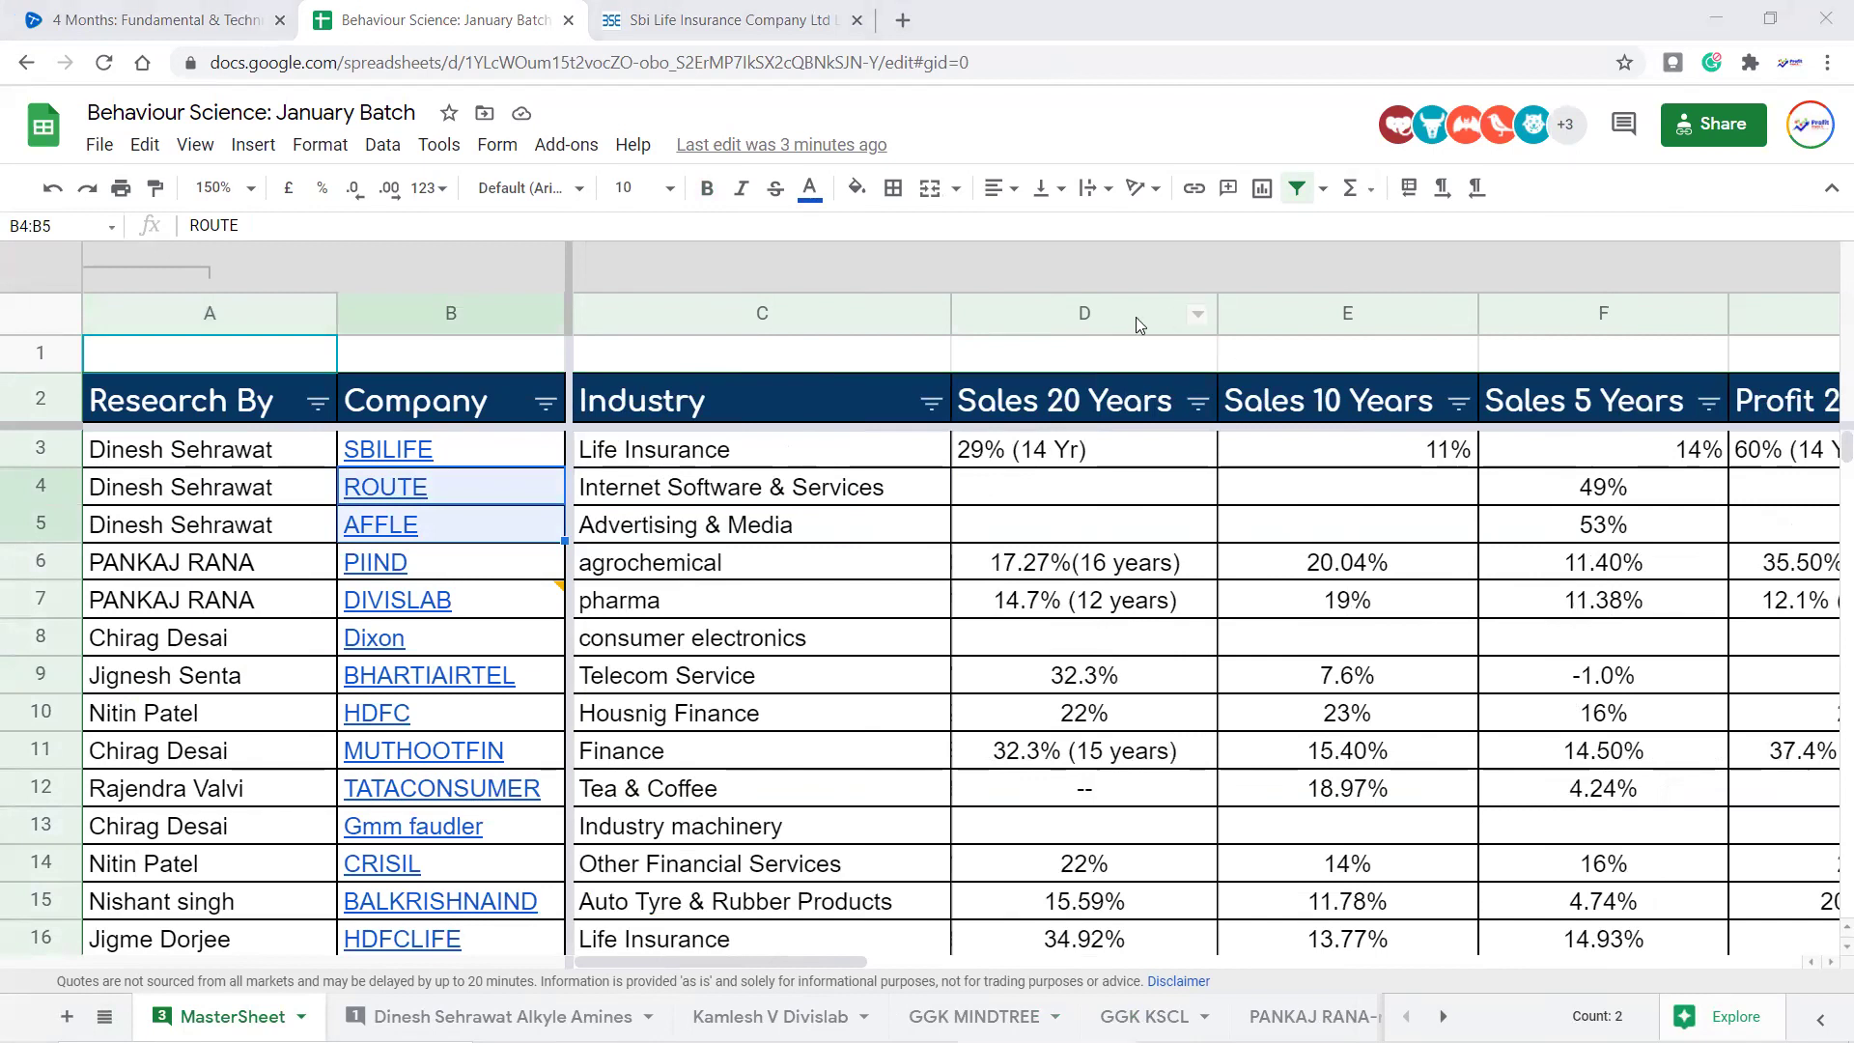
Follow the link of the company SBILIFE in B3 to reopen its research sheet
{"action": "left_click", "coordinate": [762, 459]}
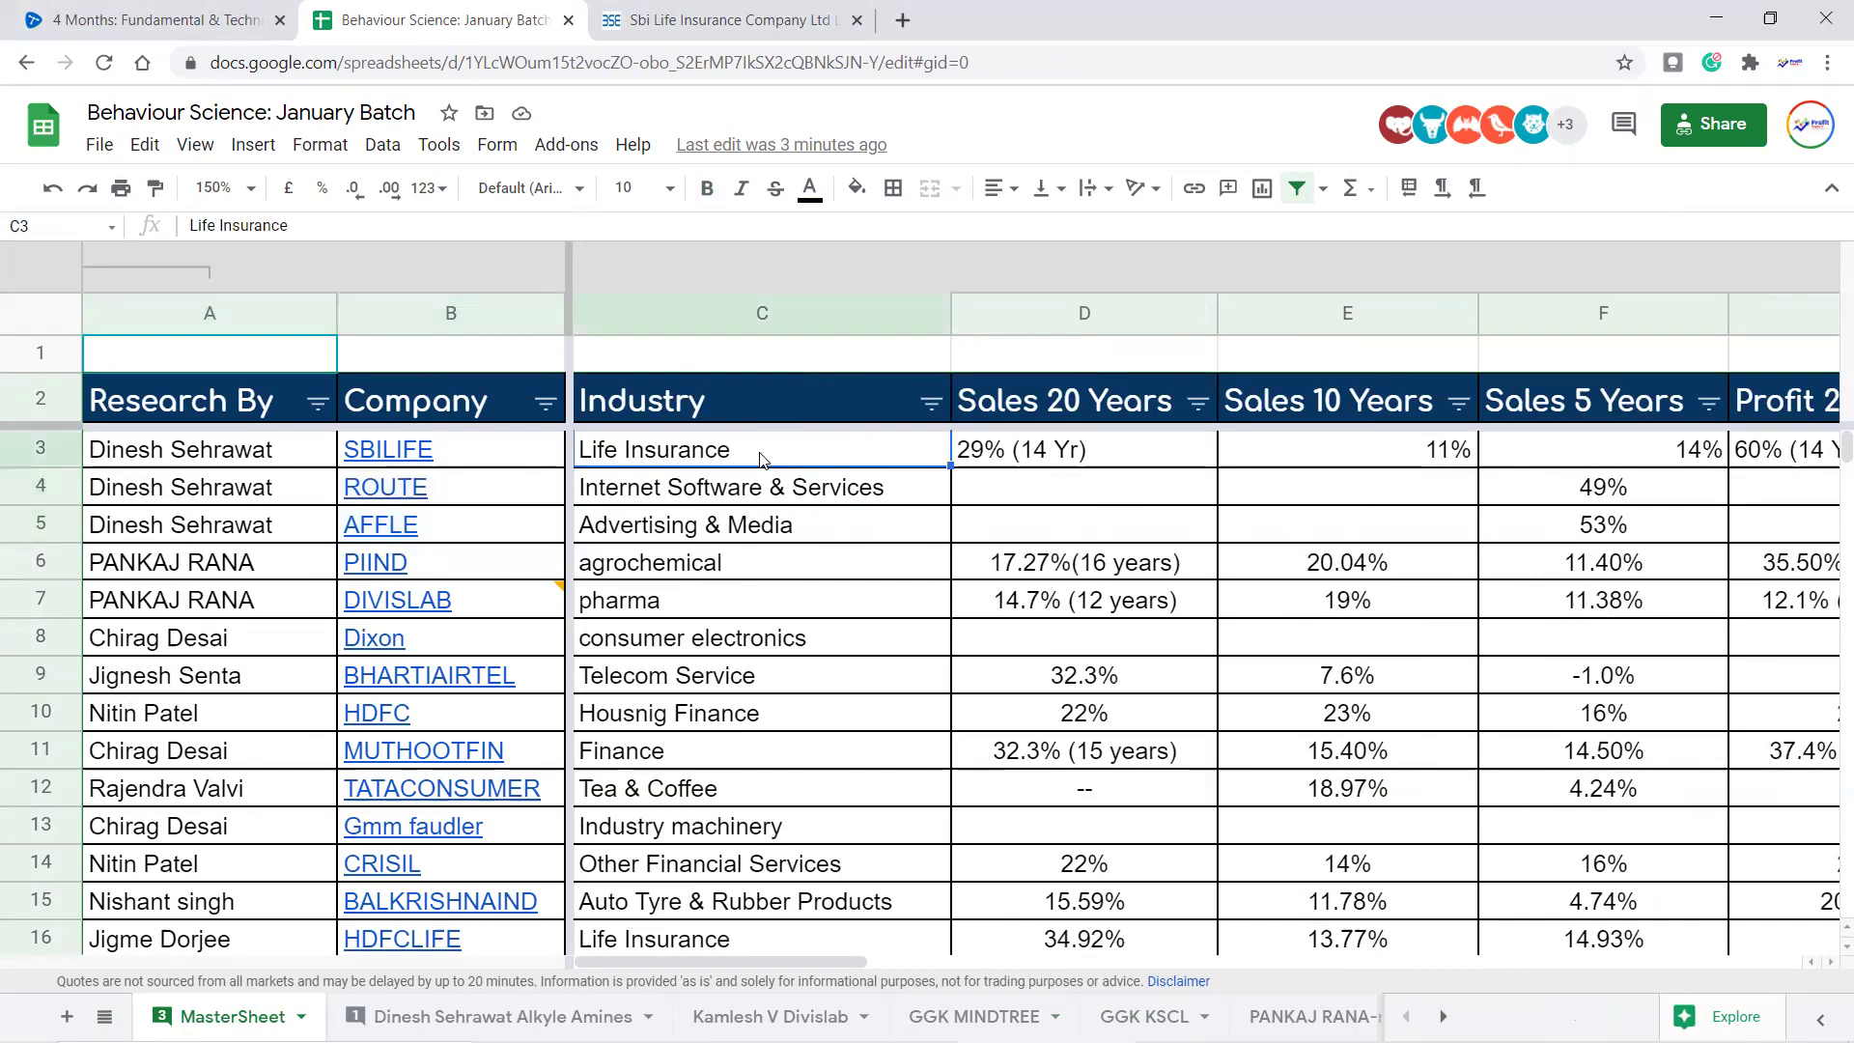
{"action": "key", "text": "Left"}
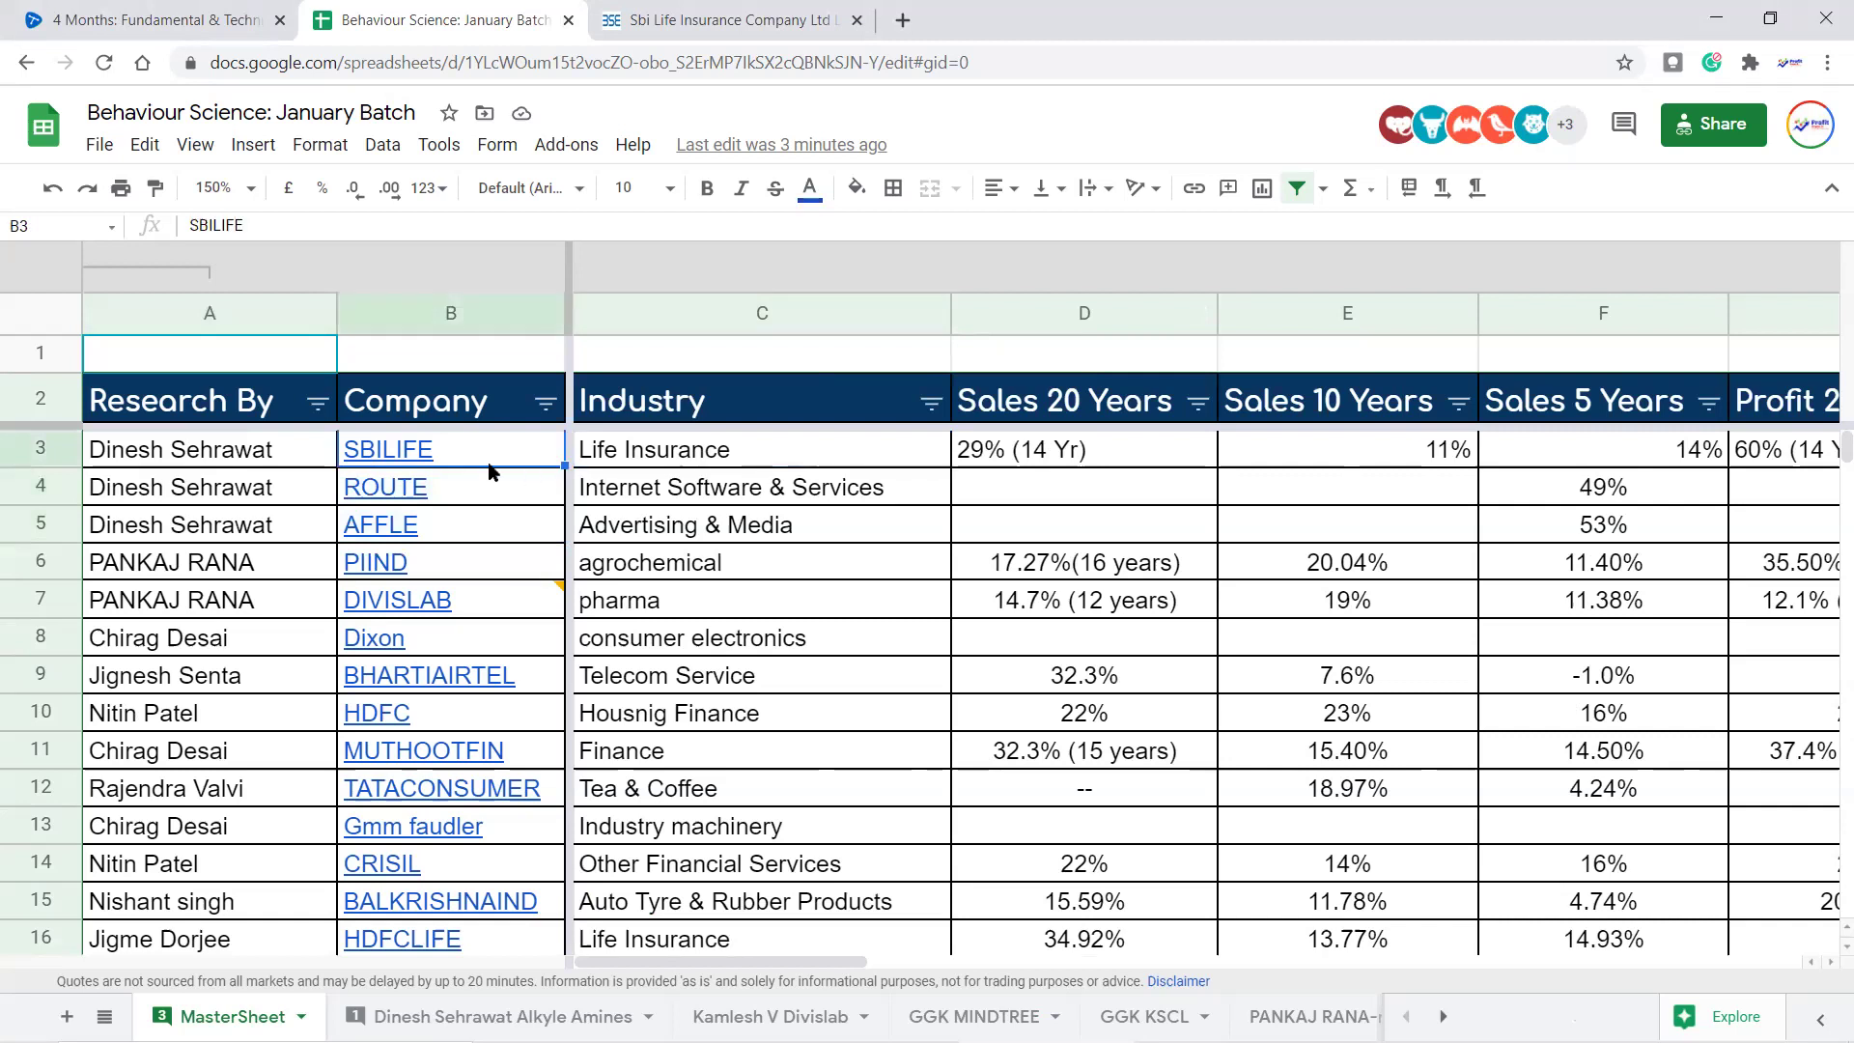
{"action": "mouse_move", "coordinate": [422, 460]}
{"action": "left_click", "coordinate": [507, 494]}
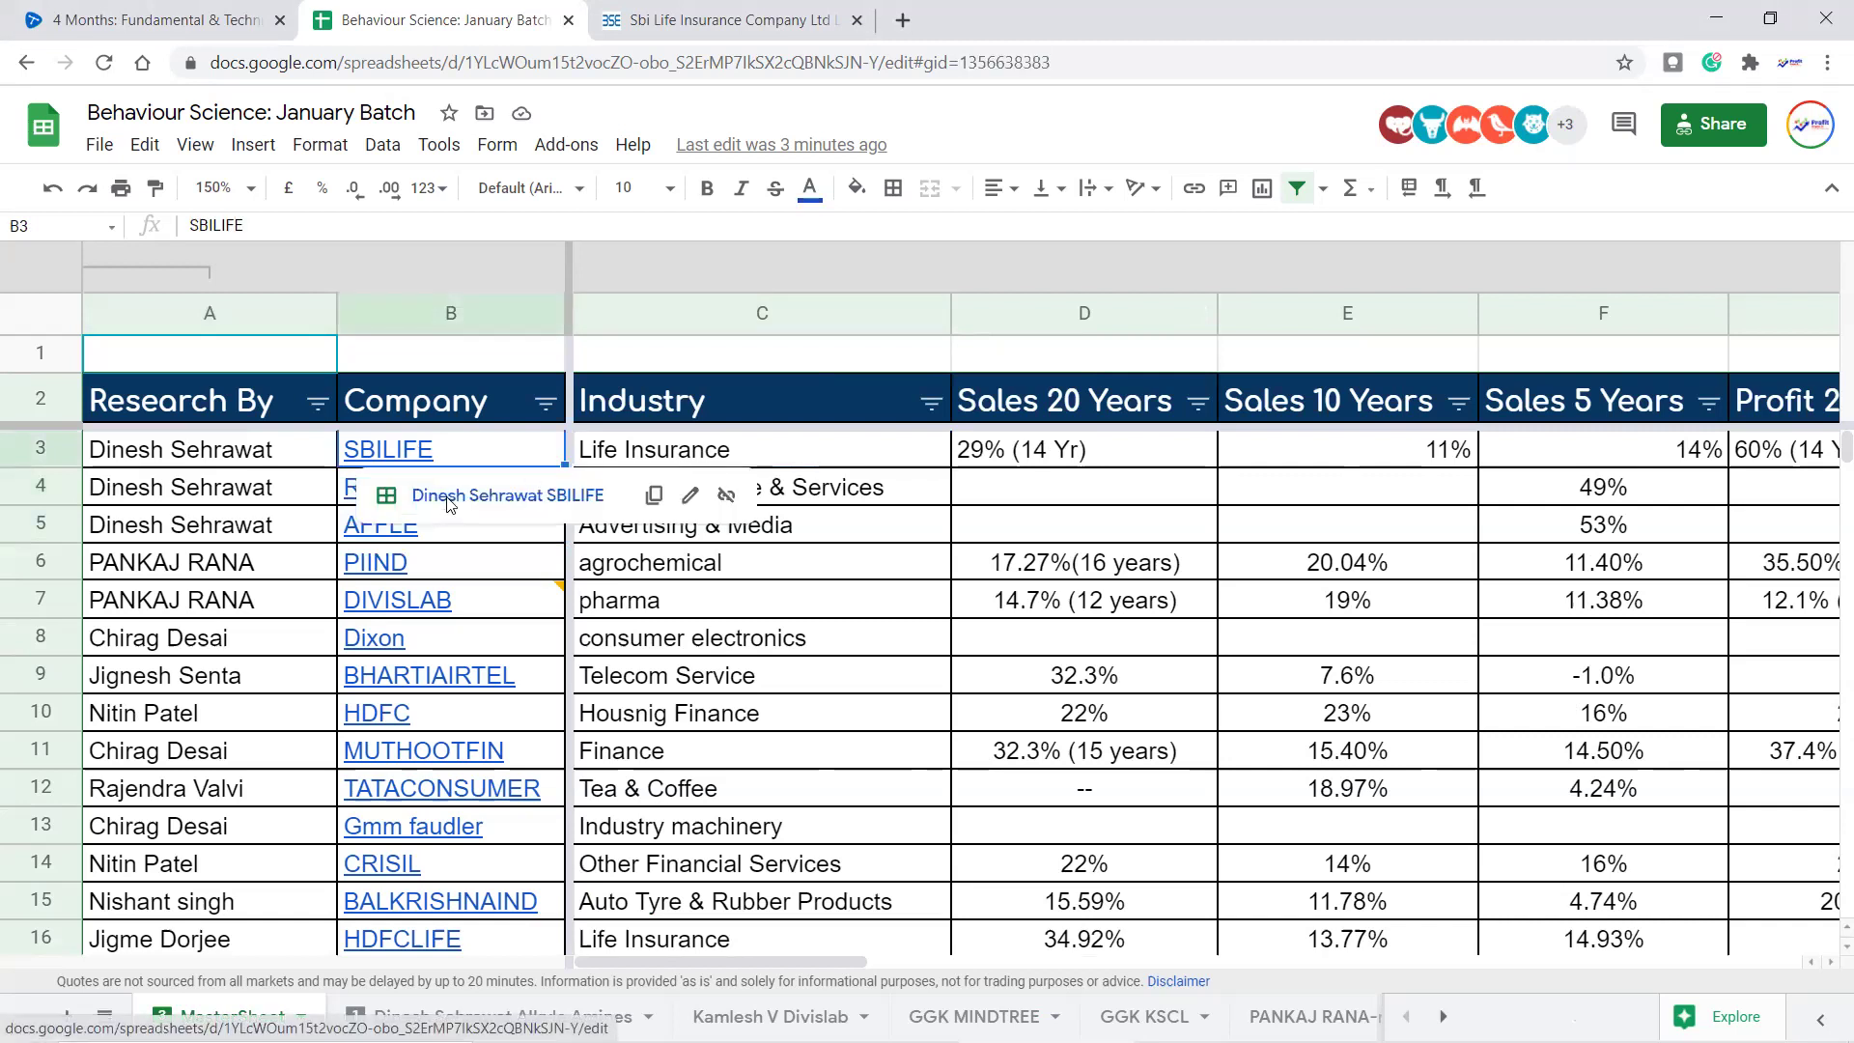
Go across the 2030 estimates in row 6, past Total Income, Profit, EPS and Intrinsic Price, to AA6
{"action": "left_click", "coordinate": [1347, 508]}
{"action": "key", "text": "Right"}
{"action": "key", "text": "Right"}
{"action": "key", "text": "Right"}
{"action": "key", "text": "Right"}
{"action": "key", "text": "Right"}
{"action": "key", "text": "Right"}
{"action": "key", "text": "Right"}
{"action": "key", "text": "Right"}
{"action": "key", "text": "Right"}
{"action": "key", "text": "Right"}
{"action": "key", "text": "Right"}
{"action": "key", "text": "Right"}
{"action": "key", "text": "Right"}
{"action": "key", "text": "Right"}
{"action": "key", "text": "Right"}
{"action": "key", "text": "Right"}
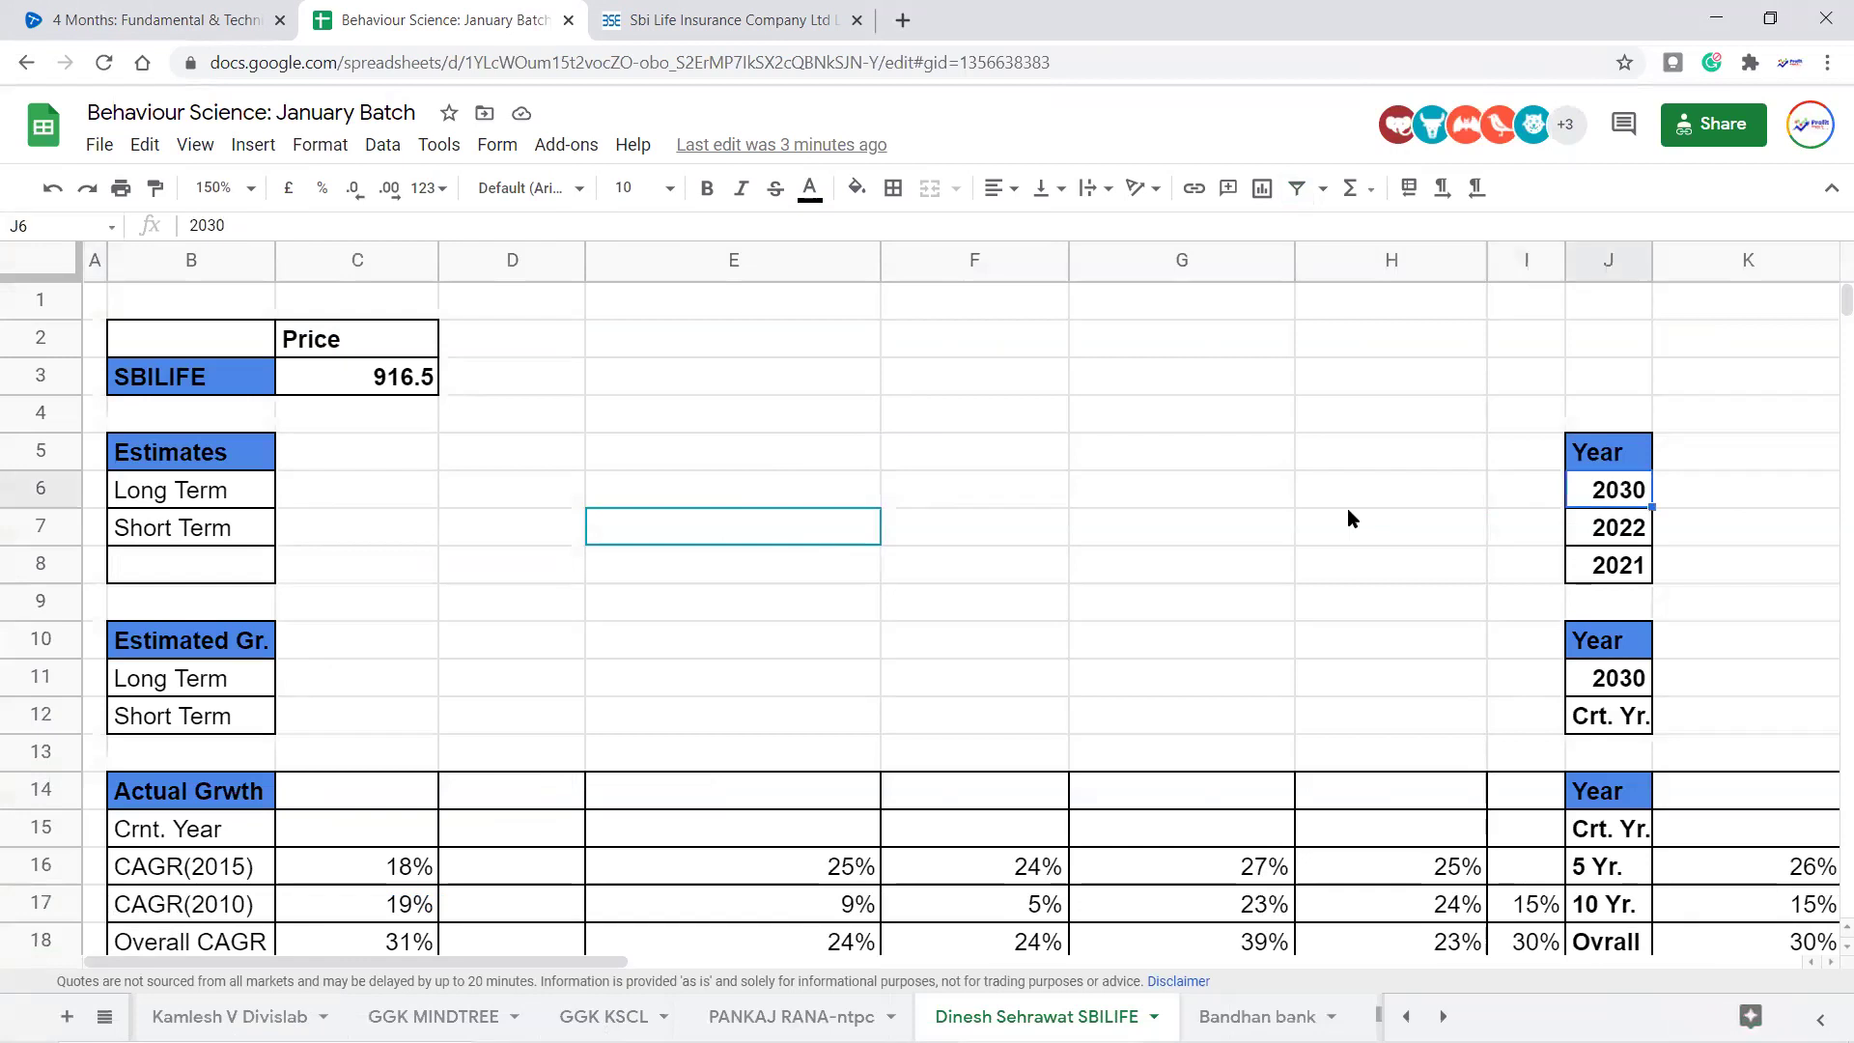
{"action": "key", "text": "Right"}
{"action": "key", "text": "Right"}
{"action": "key", "text": "Right"}
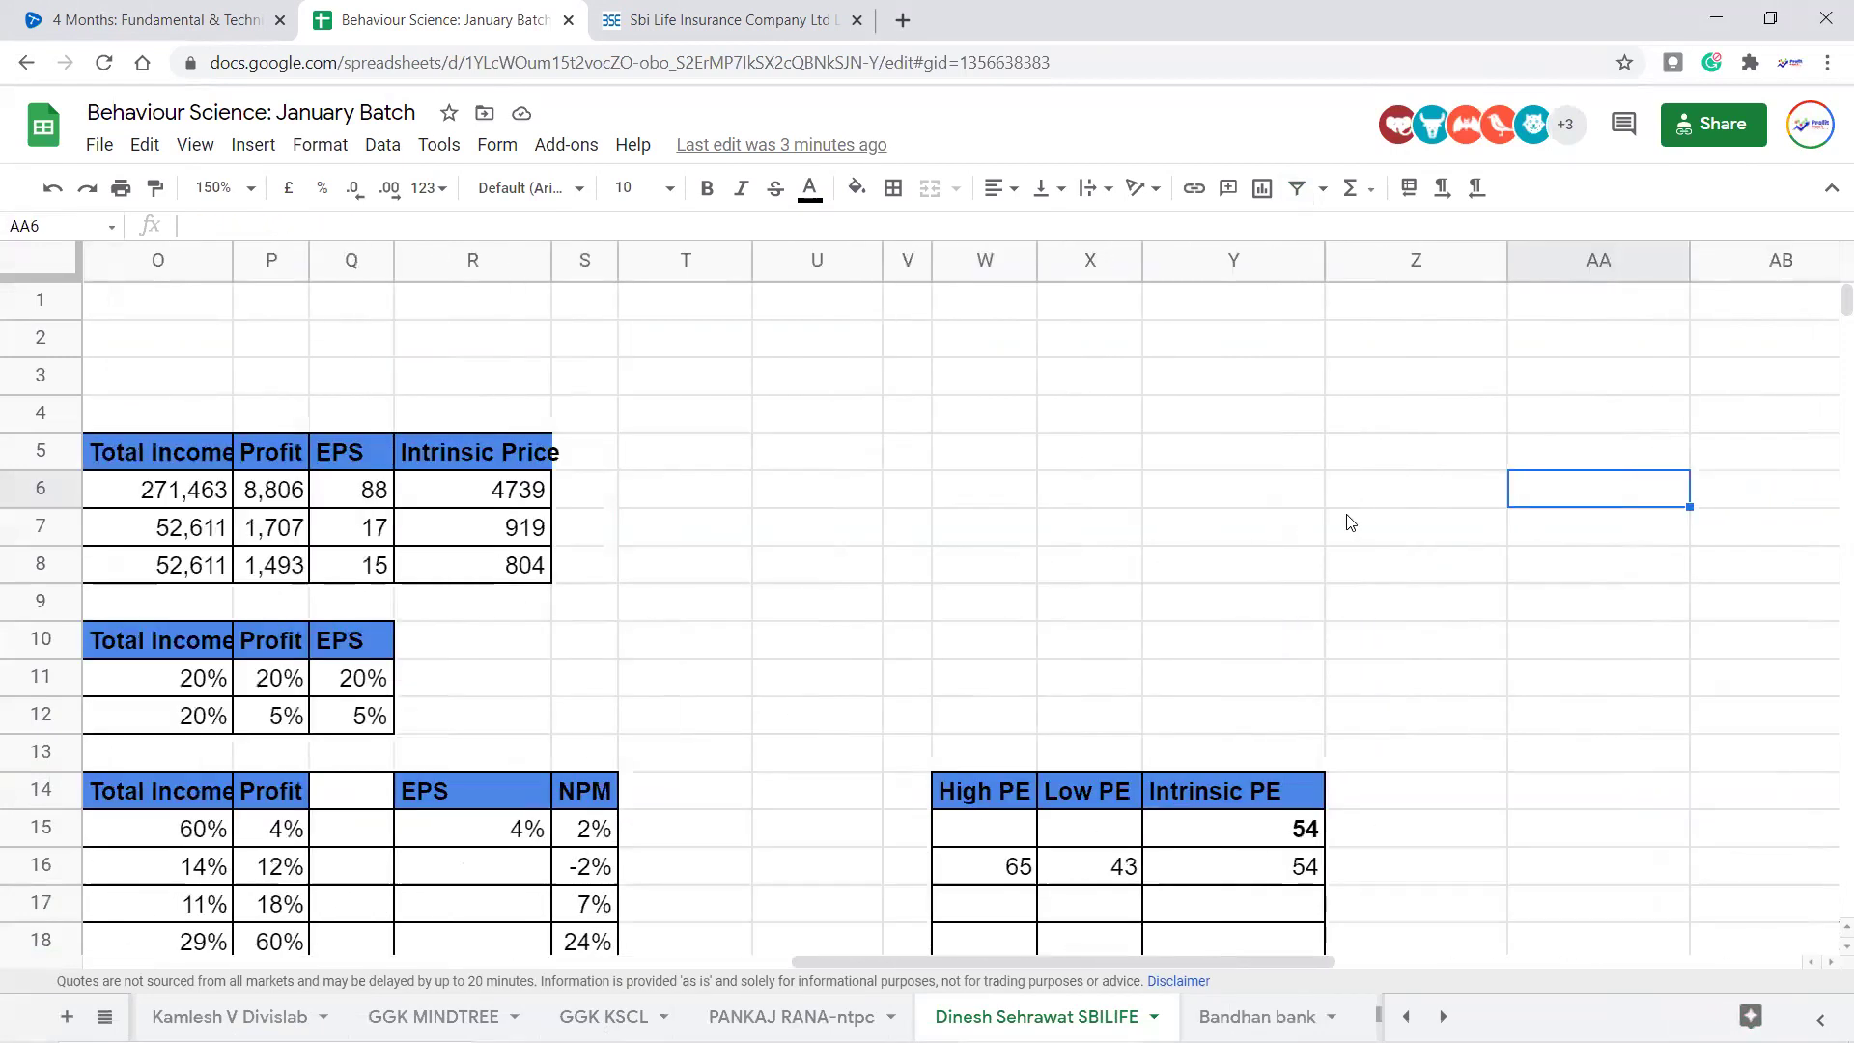
Examine the Year results table beside the yearly data along its NPA row, from AA26 to the growth in AD26
{"action": "scroll", "coordinate": [1405, 600], "scroll_direction": "down", "scroll_amount": 8}
{"action": "scroll", "coordinate": [1405, 591], "scroll_direction": "down", "scroll_amount": 2}
{"action": "left_click", "coordinate": [1419, 565]}
{"action": "key", "text": "Right"}
{"action": "key", "text": "Right"}
{"action": "key", "text": "Right"}
{"action": "key", "text": "Right"}
{"action": "key", "text": "Right"}
{"action": "key", "text": "Right"}
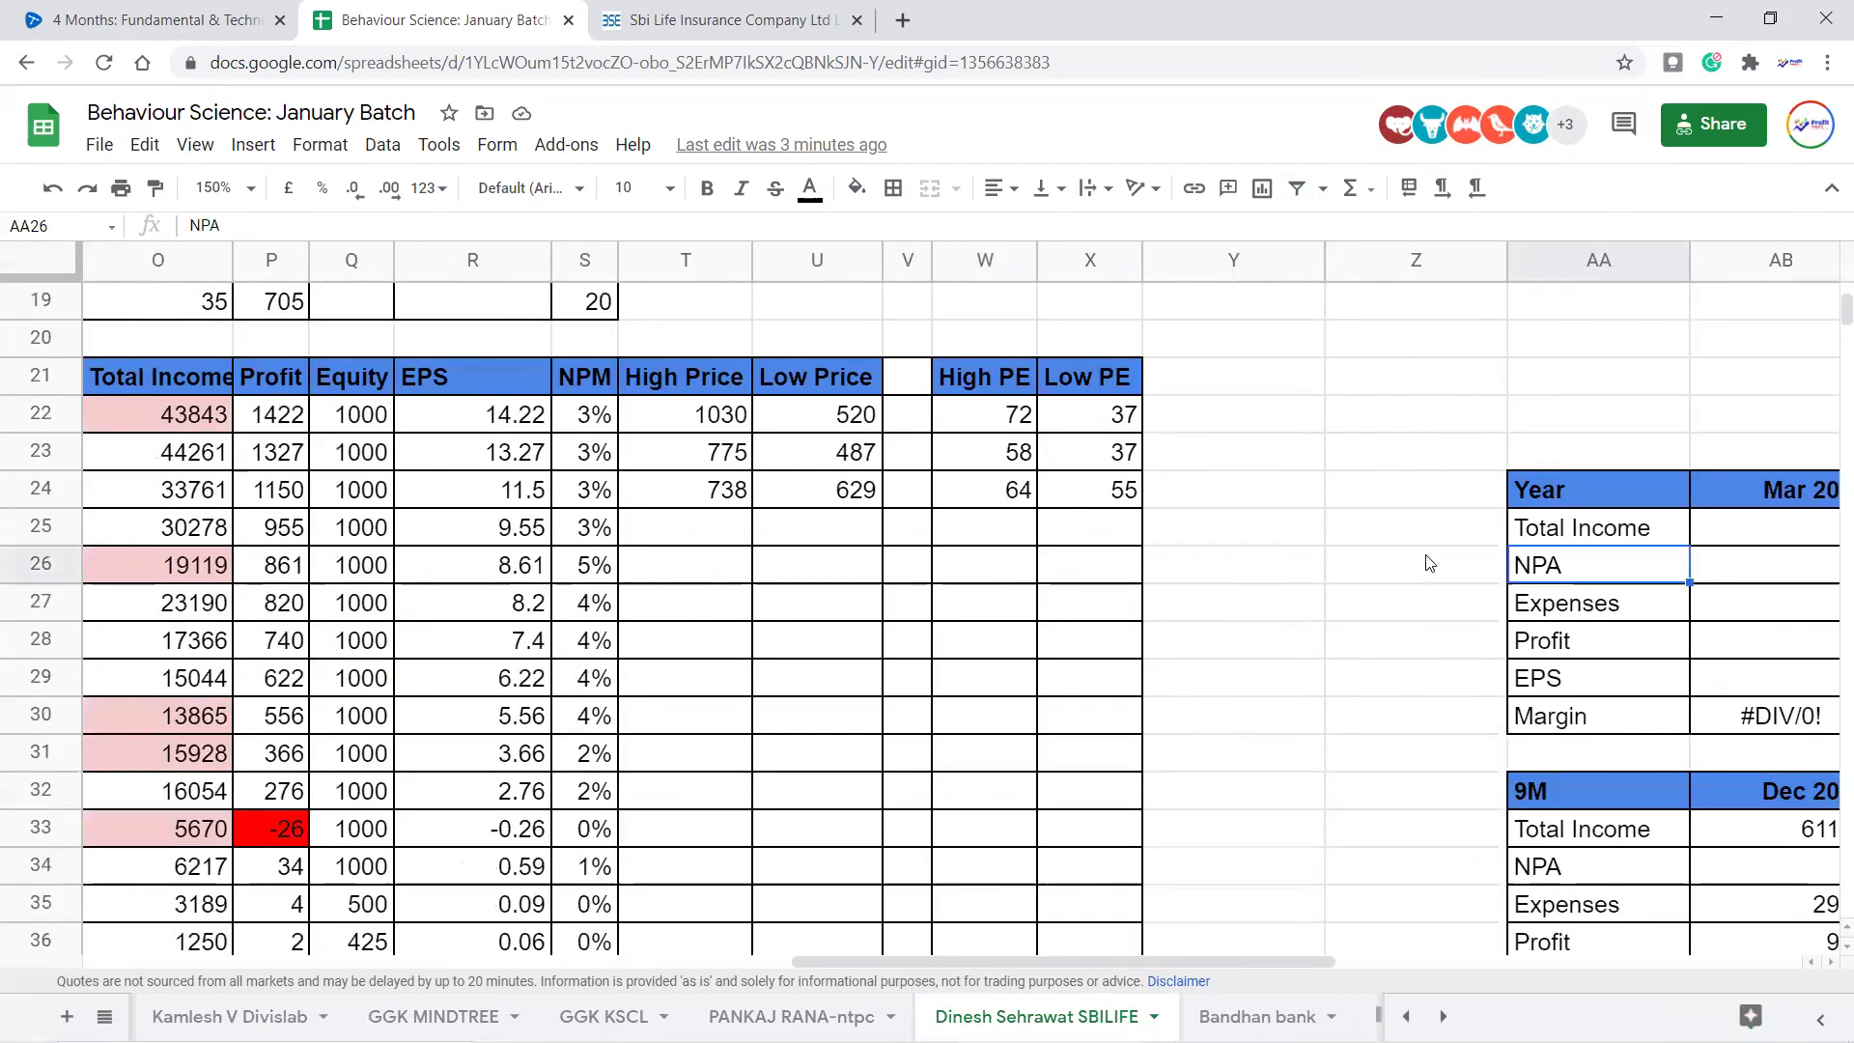
{"action": "key", "text": "Left"}
{"action": "key", "text": "Left"}
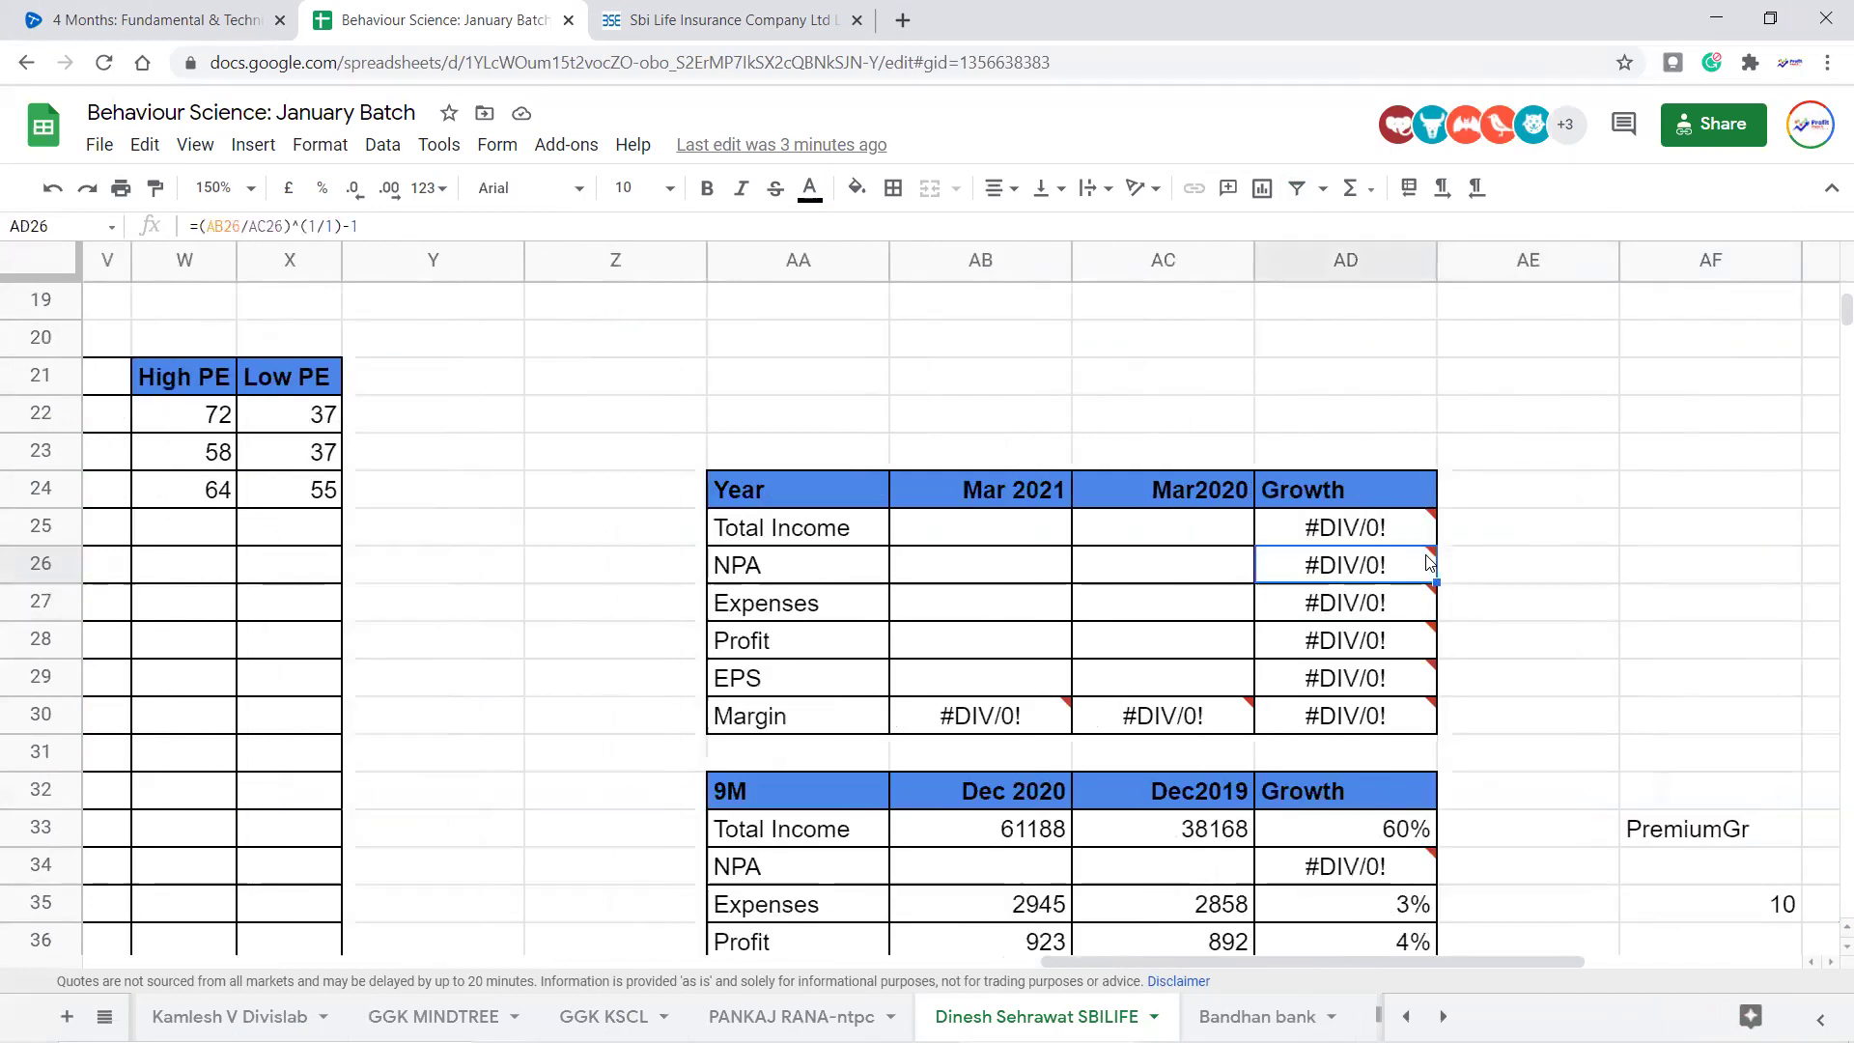
Go down the Growth column past the Year and 9M tables to the H1 Expenses growth in AD43
{"action": "key", "text": "Down"}
{"action": "key", "text": "Down"}
{"action": "key", "text": "Down"}
{"action": "key", "text": "Down"}
{"action": "key", "text": "Down"}
{"action": "key", "text": "Down"}
{"action": "key", "text": "Down"}
{"action": "key", "text": "Down"}
{"action": "key", "text": "Down"}
{"action": "key", "text": "Down"}
{"action": "key", "text": "Down"}
{"action": "key", "text": "Down"}
{"action": "key", "text": "Down"}
{"action": "key", "text": "Down"}
{"action": "key", "text": "Down"}
{"action": "key", "text": "Down"}
{"action": "key", "text": "Down"}
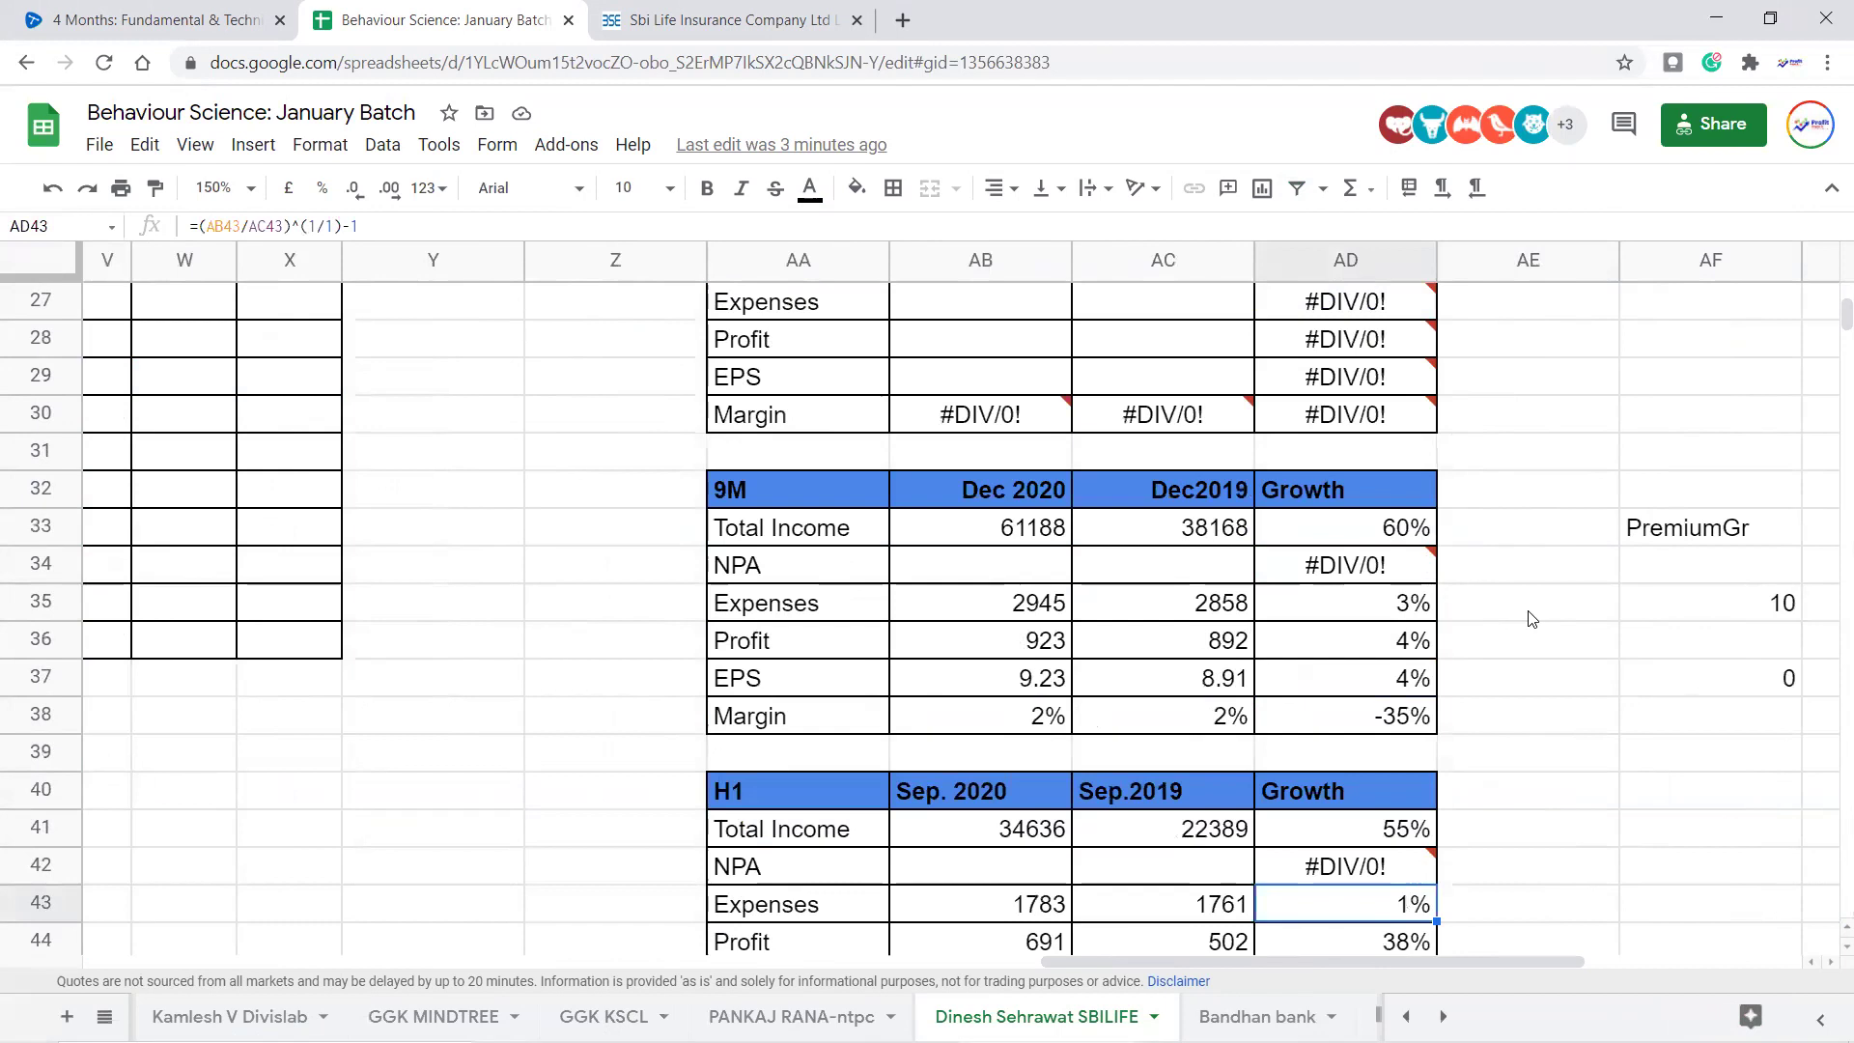
{"action": "scroll", "coordinate": [1532, 618], "scroll_direction": "down", "scroll_amount": 1}
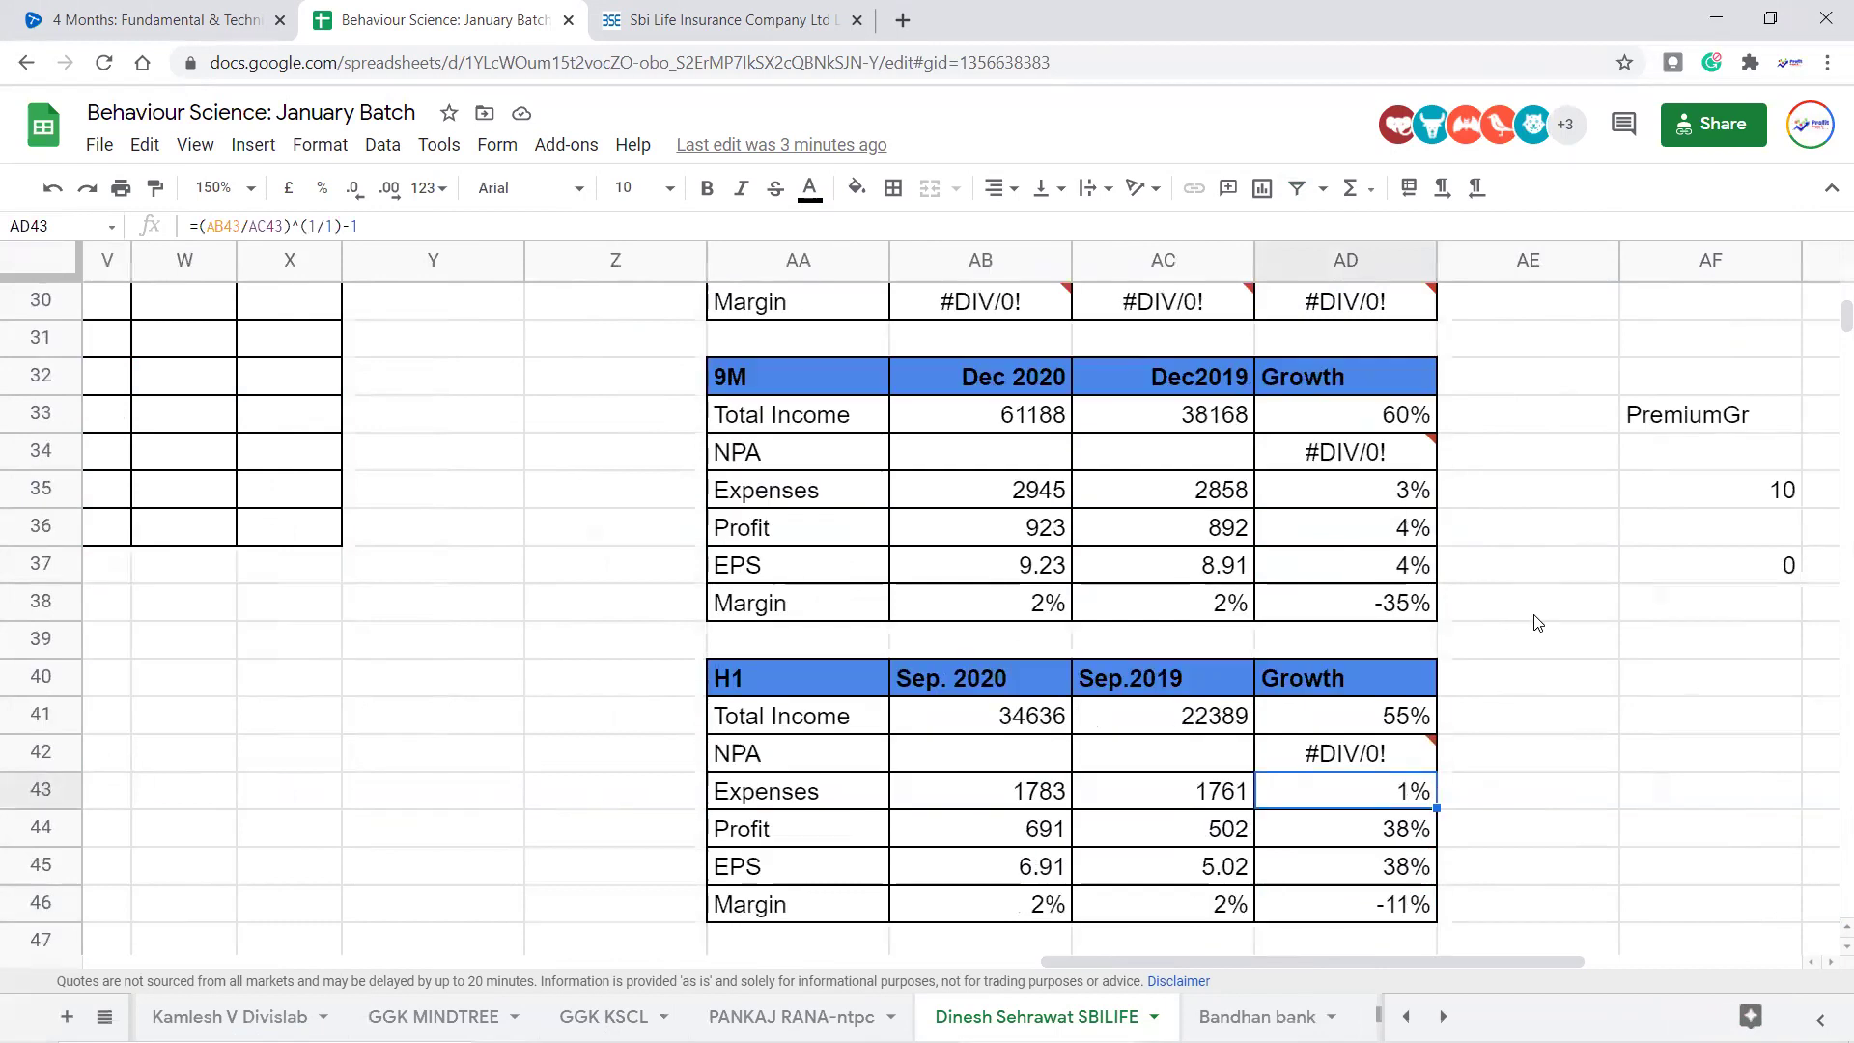
Examine the 9M growth of Total Income (AD33) and Profit (AD36) against the H1 Profit growth (AD44), ending at the 9M heading in AA32
{"action": "scroll", "coordinate": [1531, 618], "scroll_direction": "up", "scroll_amount": 2}
{"action": "left_click", "coordinate": [1398, 651]}
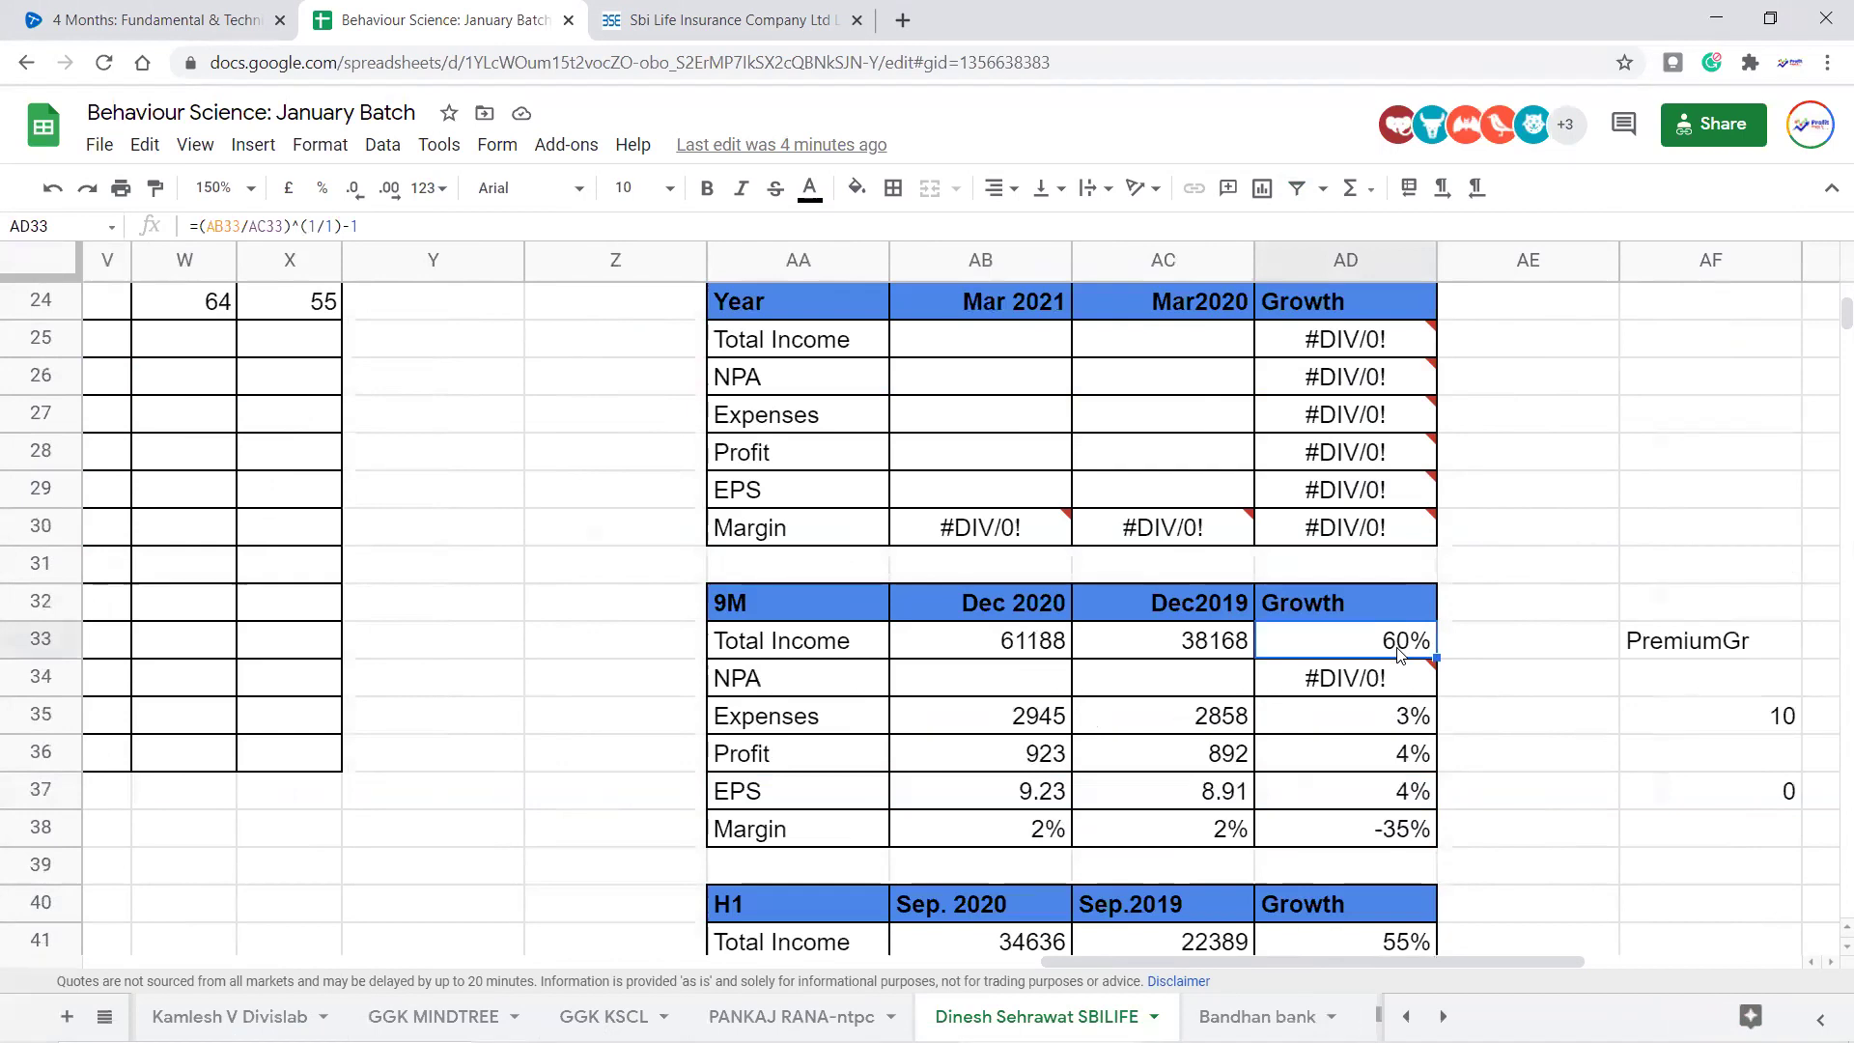
{"action": "scroll", "coordinate": [1411, 640], "scroll_direction": "down", "scroll_amount": 2}
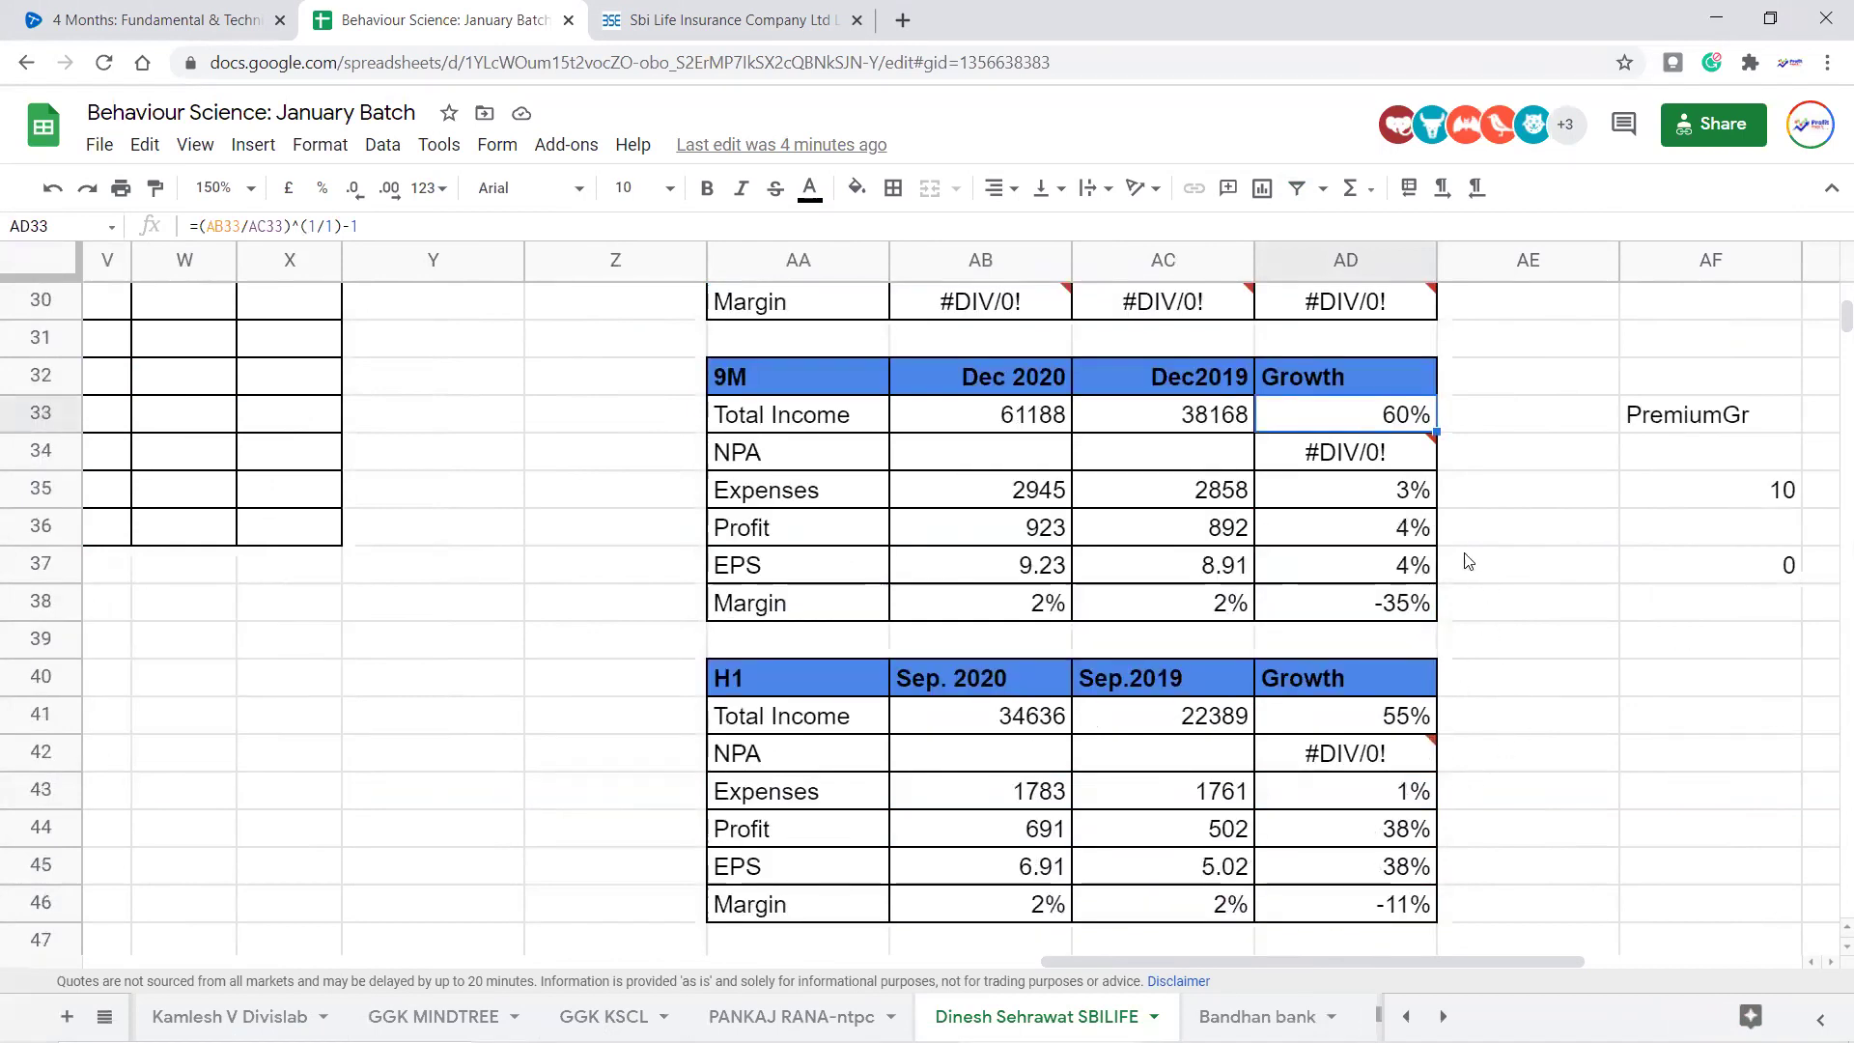
{"action": "left_click", "coordinate": [1417, 531]}
{"action": "scroll", "coordinate": [1412, 529], "scroll_direction": "up", "scroll_amount": 2}
{"action": "scroll", "coordinate": [1411, 529], "scroll_direction": "down", "scroll_amount": 2}
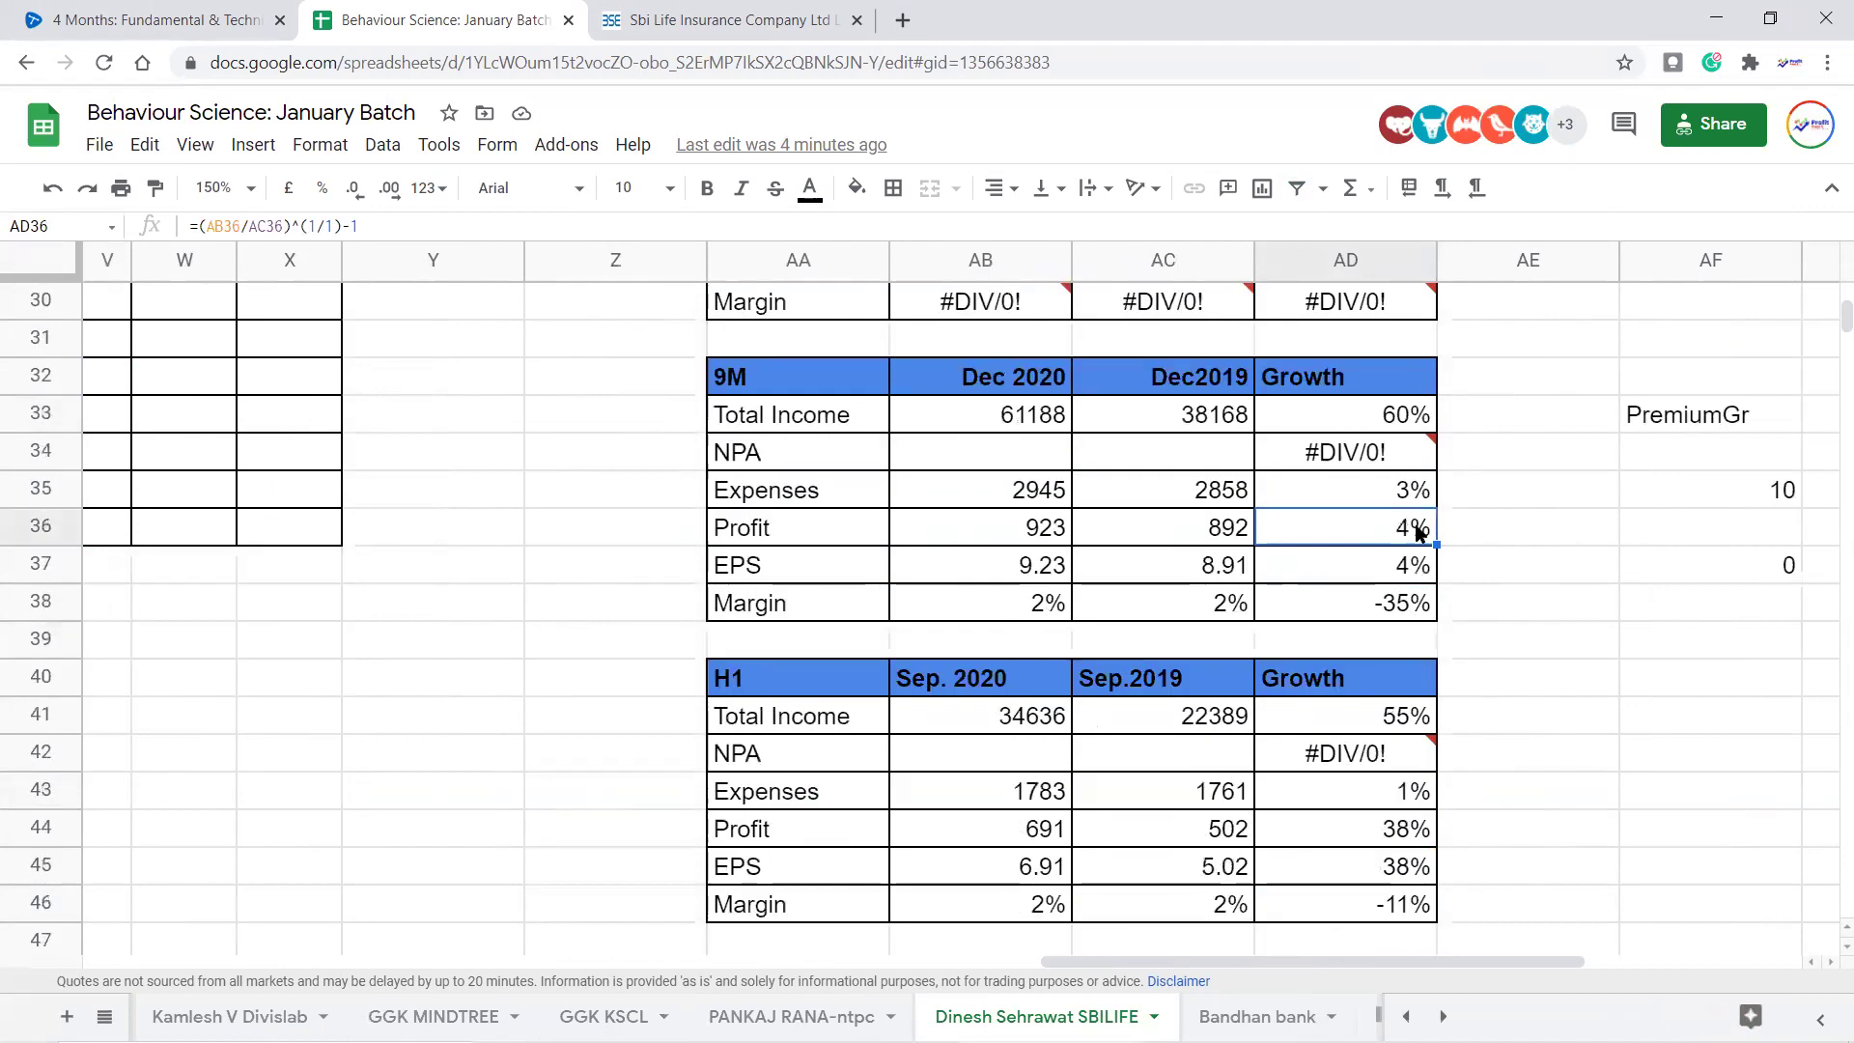
{"action": "left_click", "coordinate": [826, 832]}
{"action": "left_click", "coordinate": [1415, 836]}
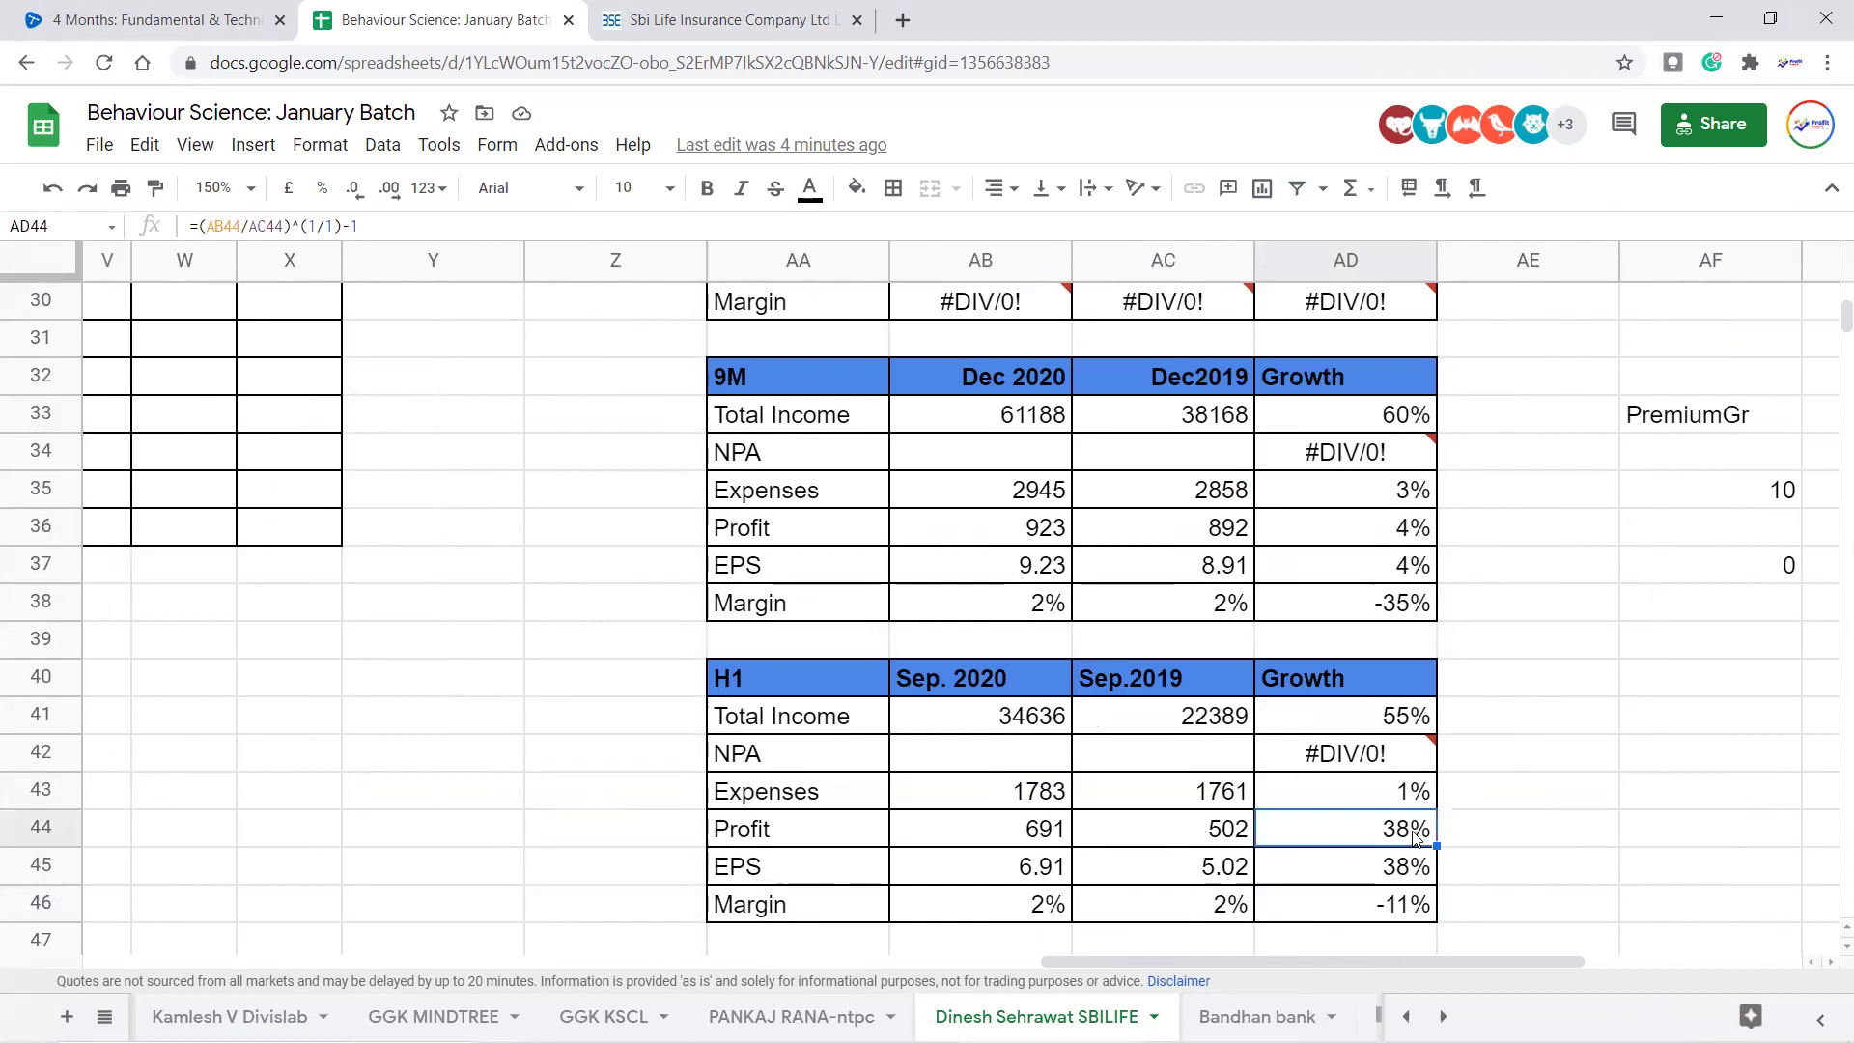
{"action": "left_click", "coordinate": [834, 389]}
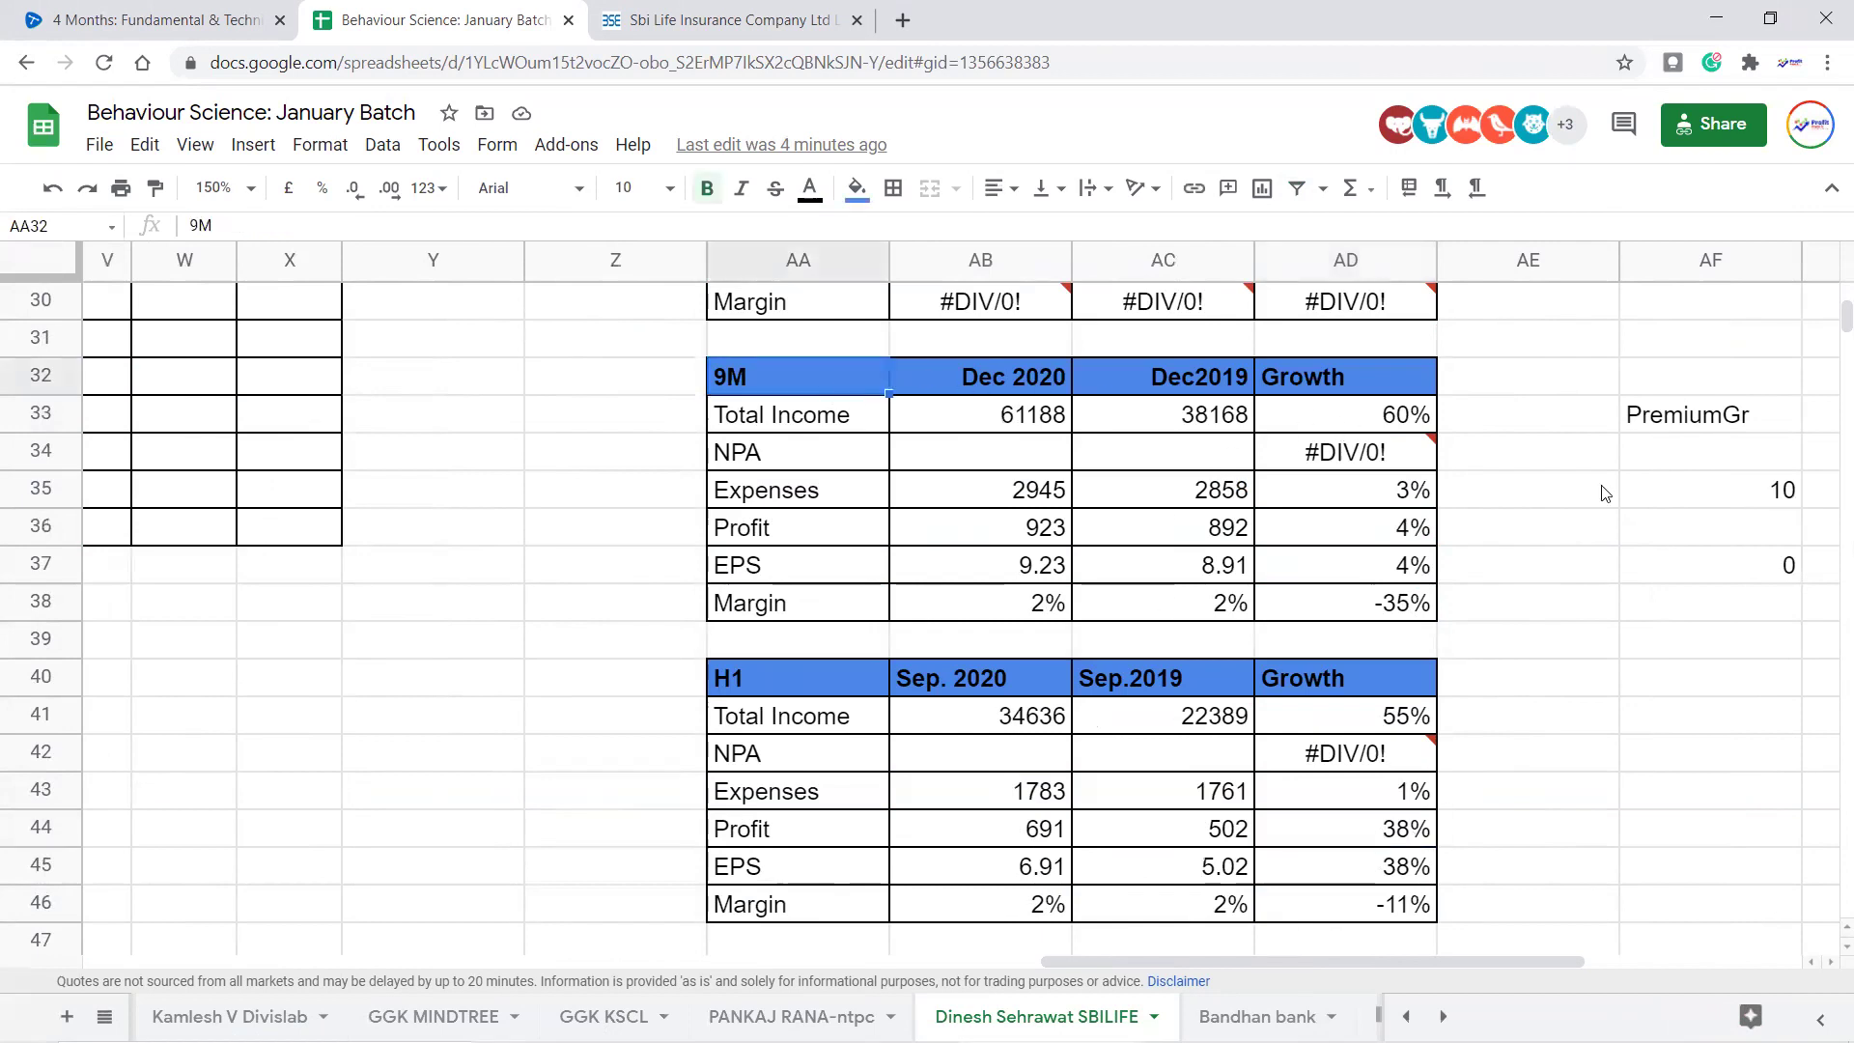
Enter 25% in AE36 beside the 9M Profit growth, clear the entry again and return to AD36
{"action": "left_click", "coordinate": [1541, 543]}
{"action": "type", "text": "25%"}
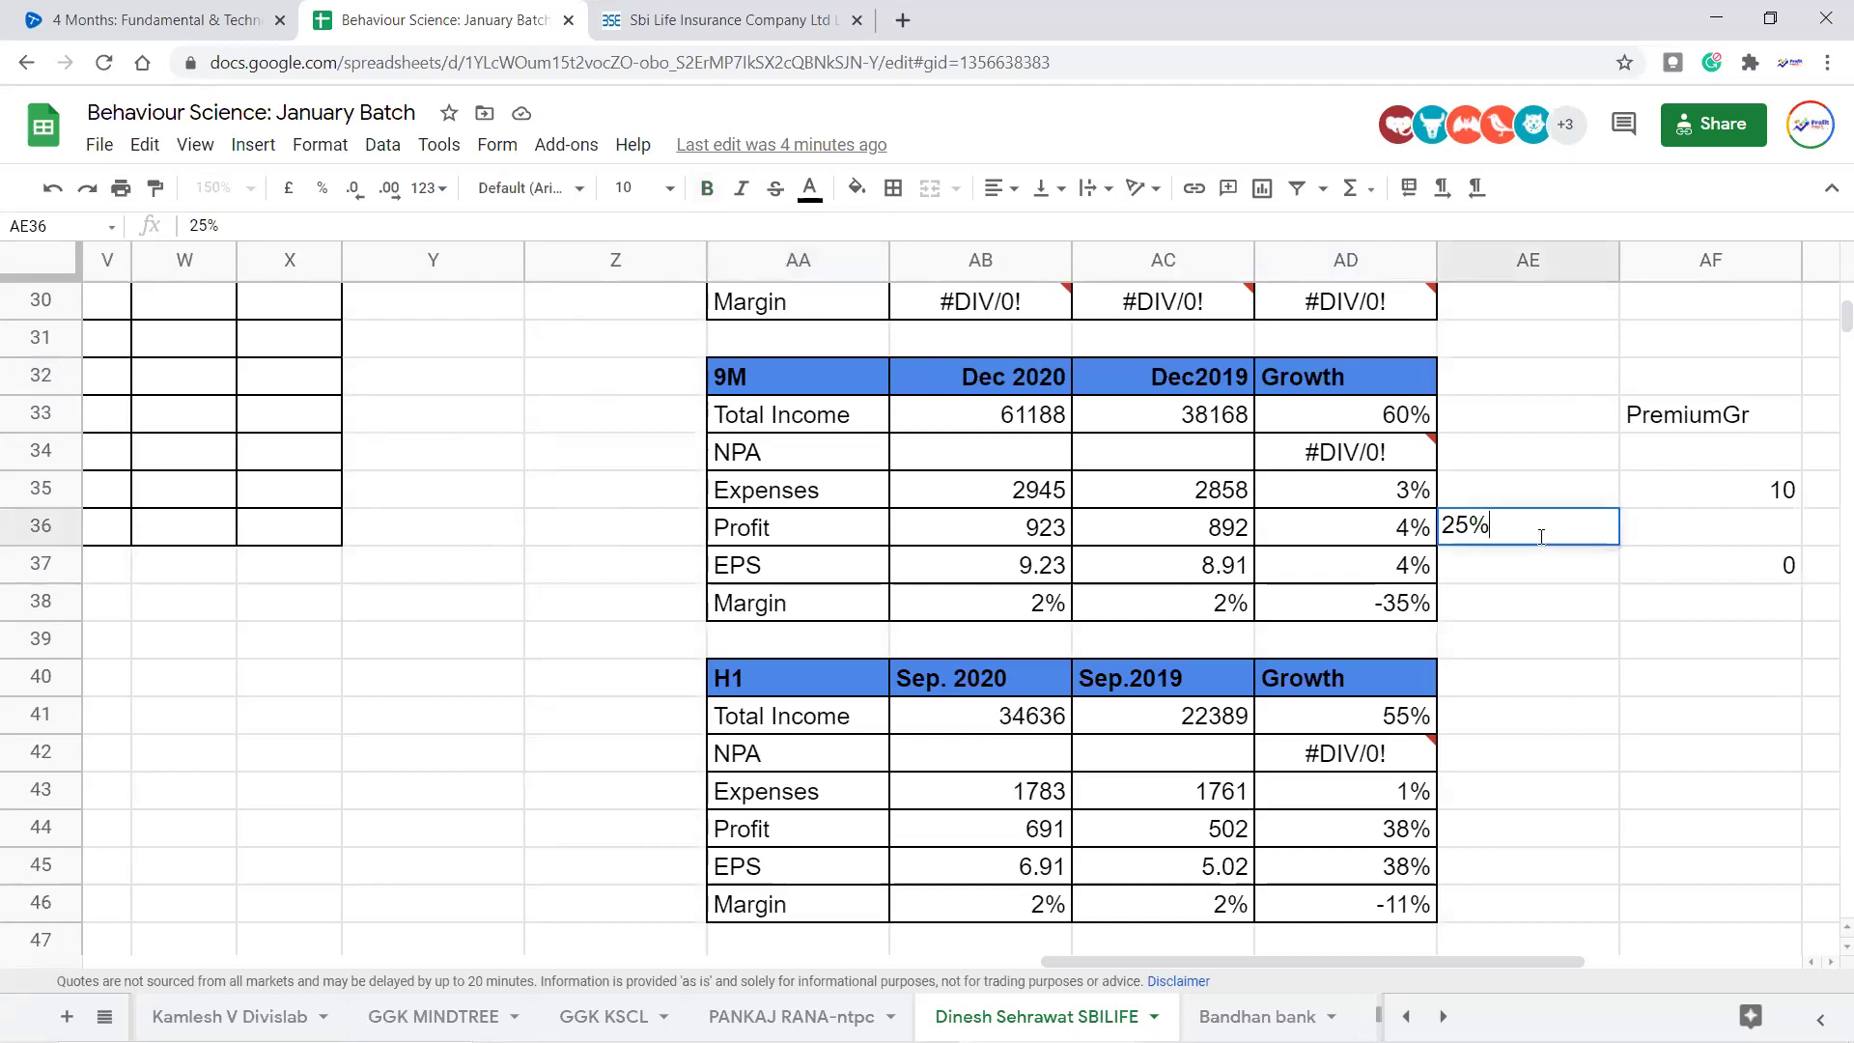
{"action": "key", "text": "Return"}
{"action": "left_click", "coordinate": [1542, 538]}
{"action": "key", "text": "Delete"}
{"action": "key", "text": "Left"}
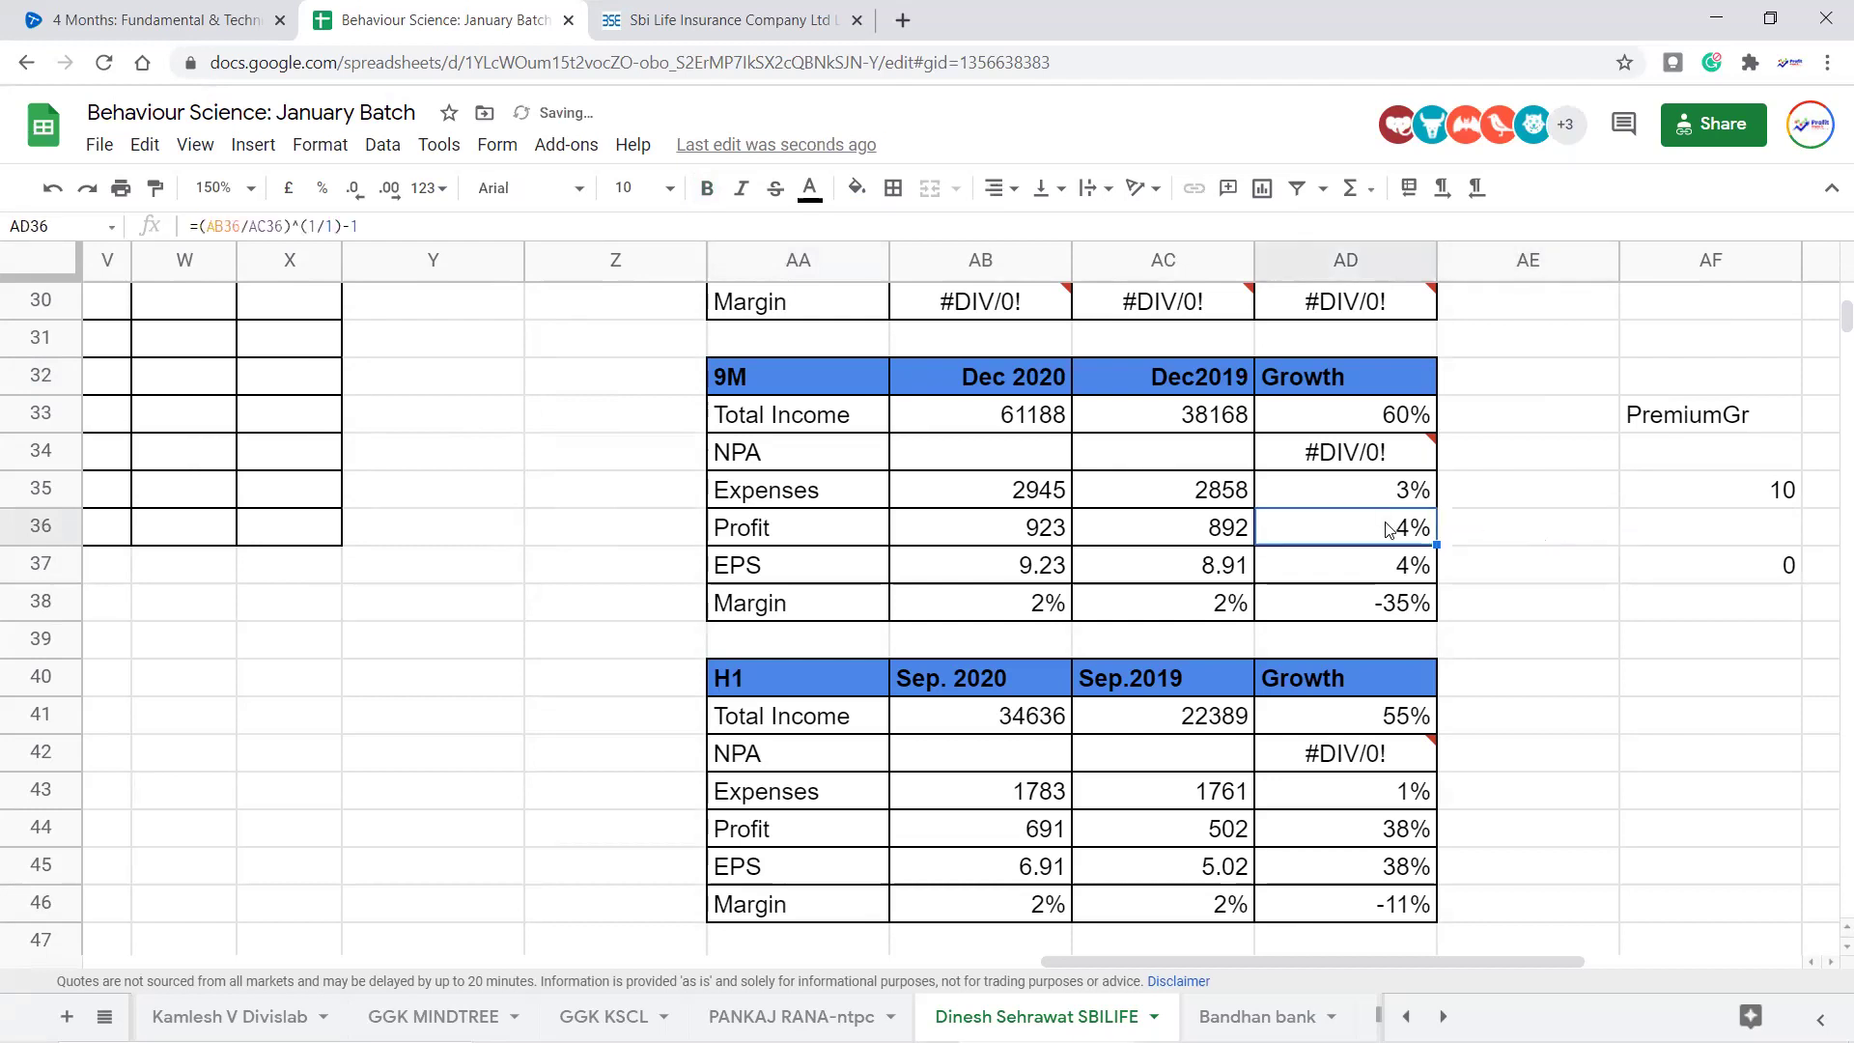
Note "UnderPerforming." in AE36 beside the 9M Profit growth
{"action": "key", "text": "Right"}
{"action": "type", "text": "Under"}
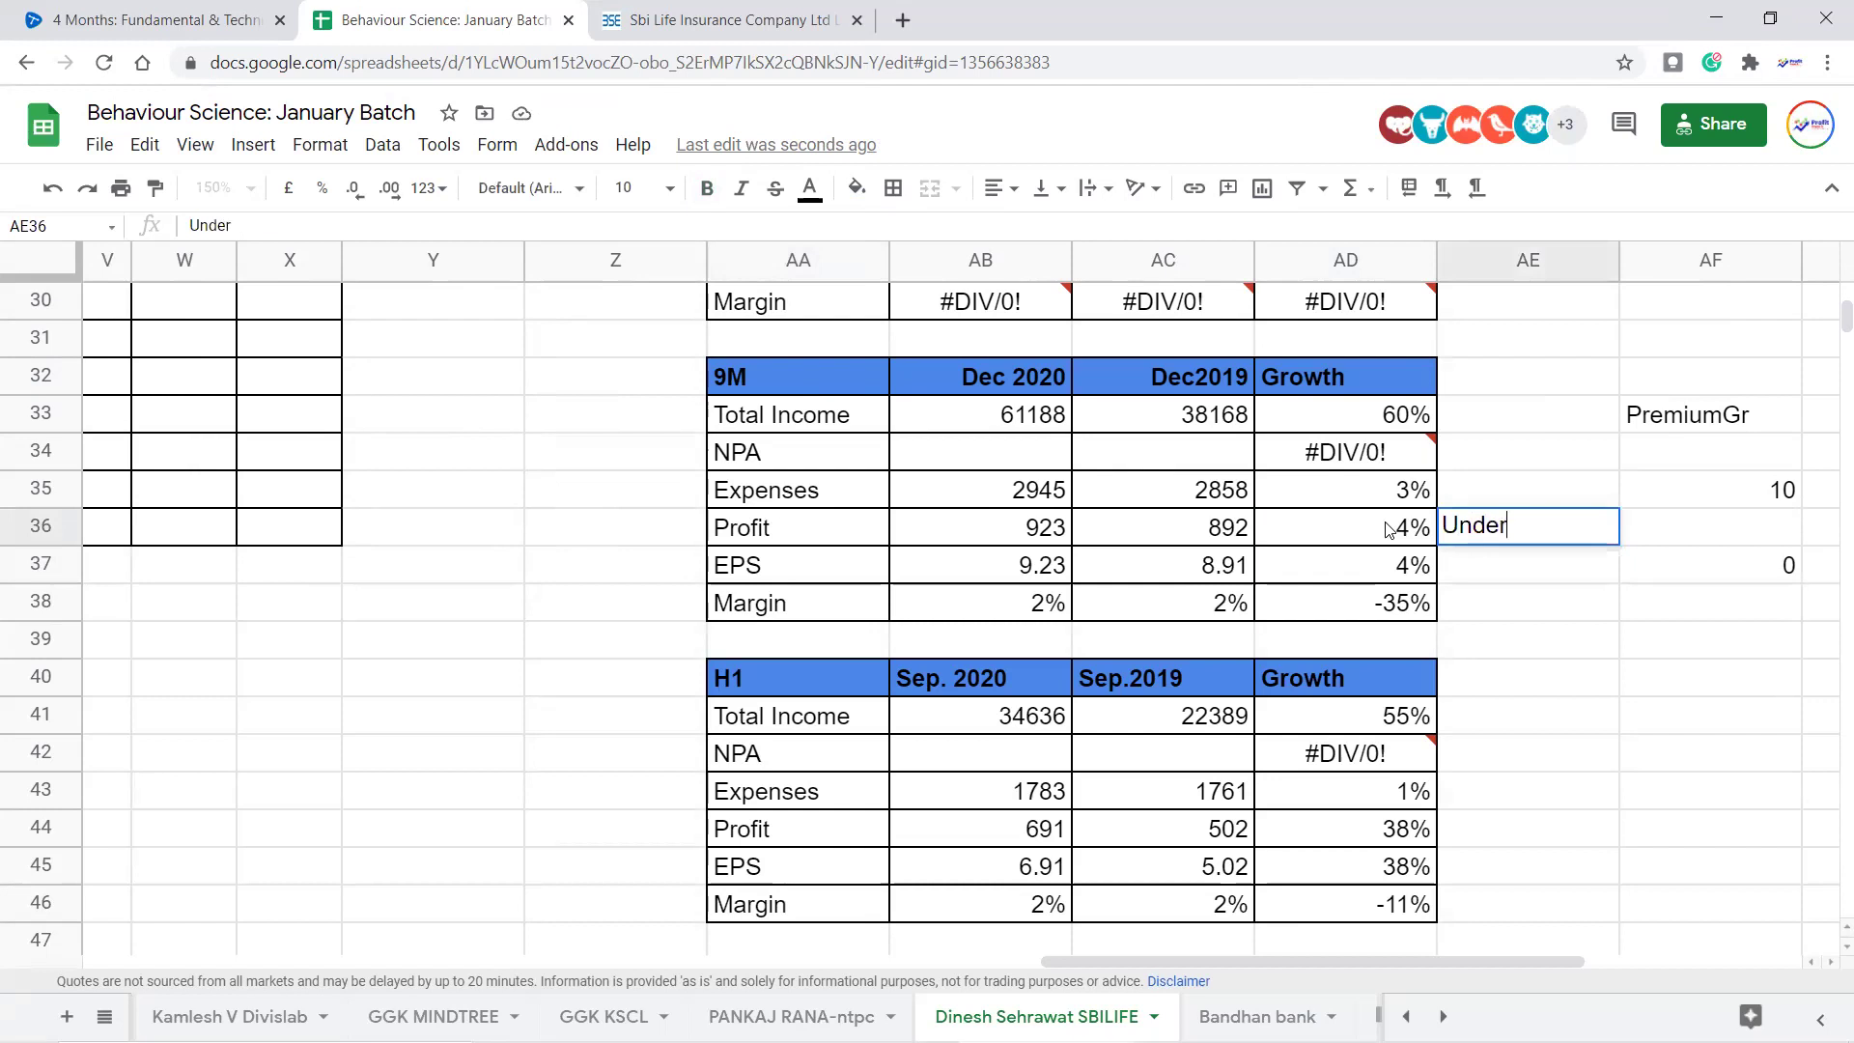
{"action": "type", "text": "Performing."}
{"action": "key", "text": "Return"}
{"action": "key", "text": "Up"}
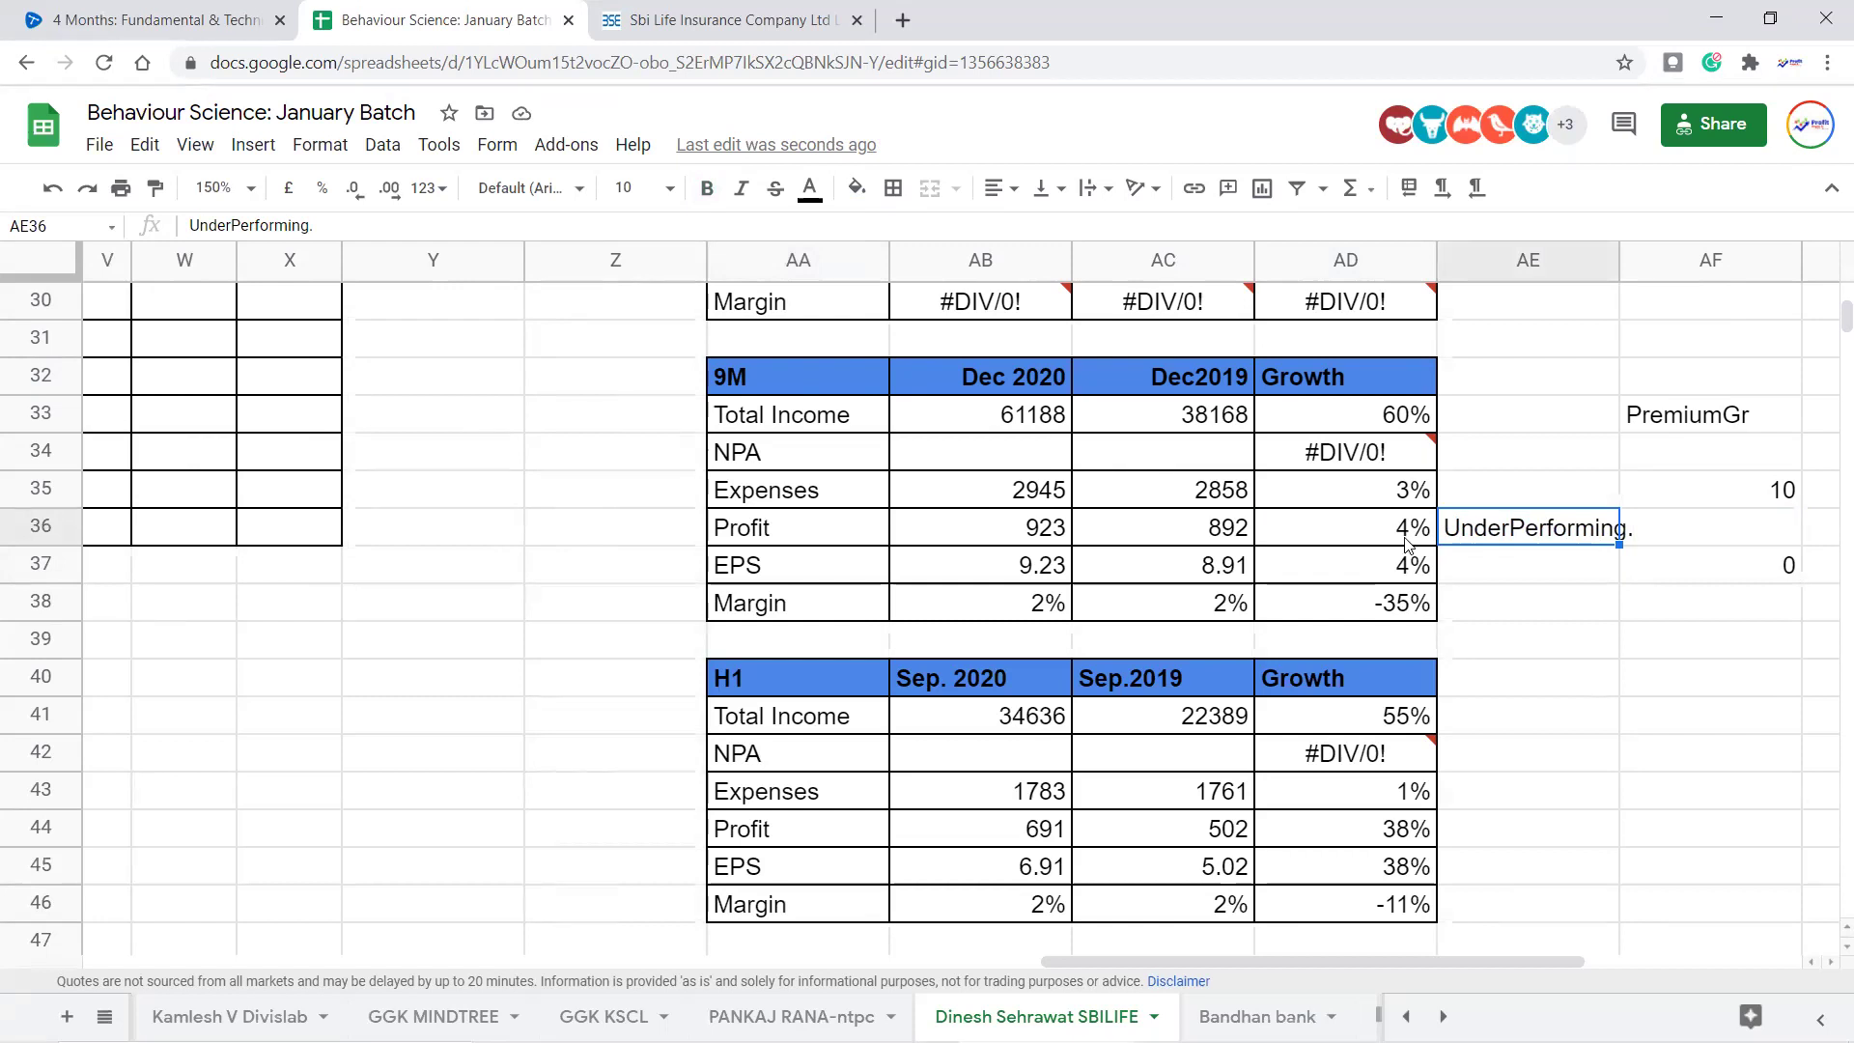
Compare the Profit growth (AD44, AD36) and Total Income growth (AD33, AD41) between the H1 and 9M tables
{"action": "left_click", "coordinate": [1411, 828]}
{"action": "left_click", "coordinate": [1405, 527]}
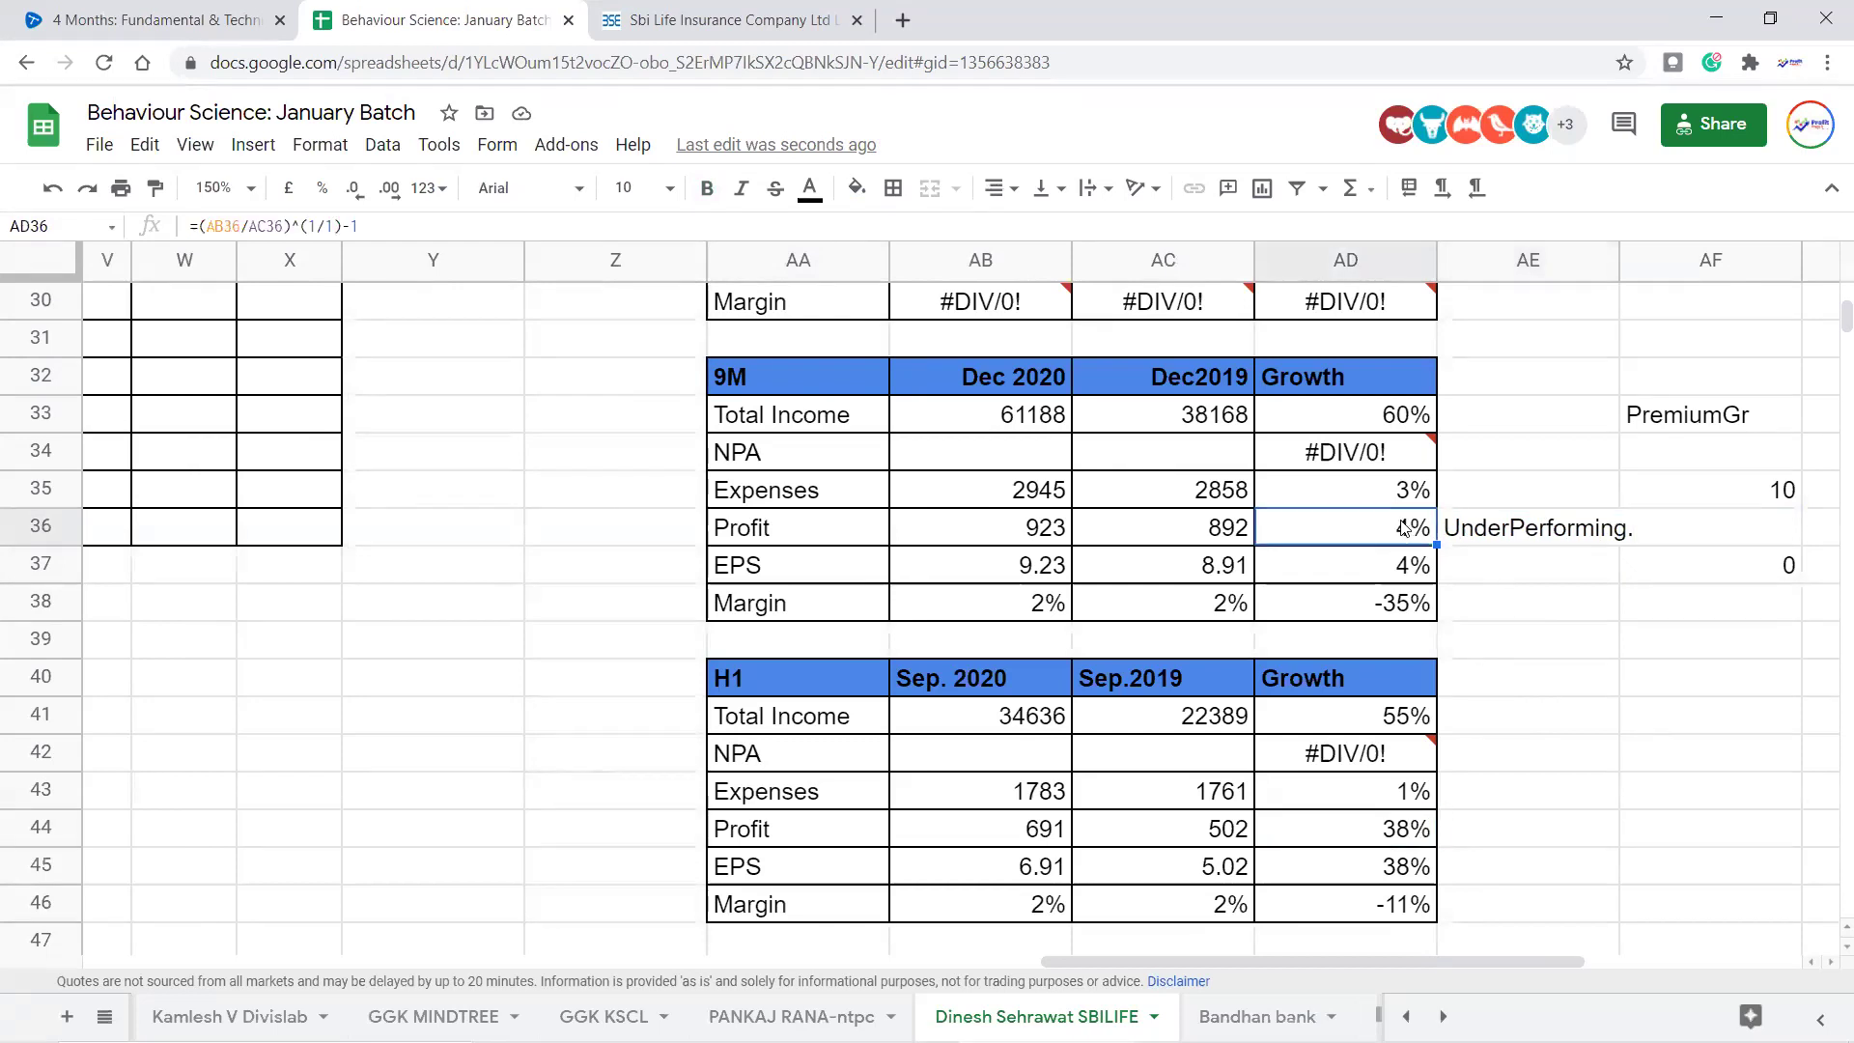
{"action": "left_click", "coordinate": [1402, 415]}
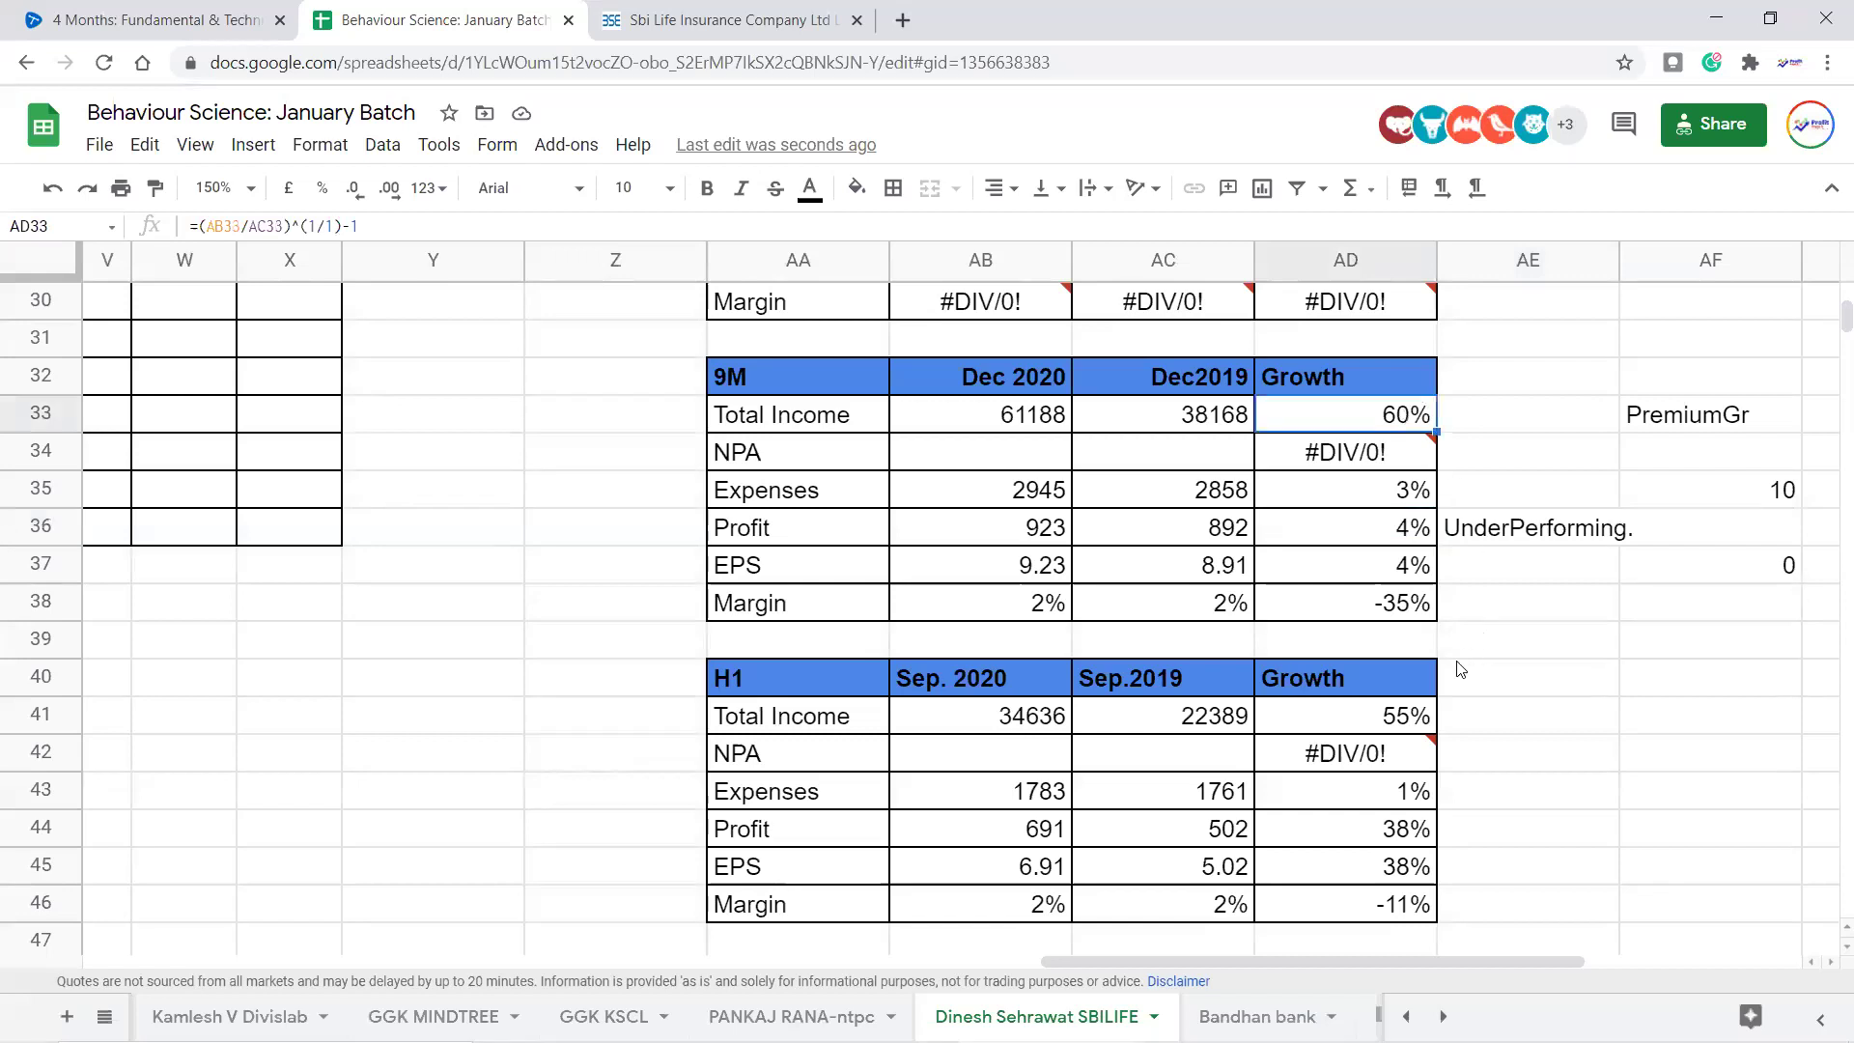
{"action": "left_click", "coordinate": [1412, 719]}
{"action": "left_click", "coordinate": [1411, 415]}
{"action": "left_click", "coordinate": [1415, 721]}
{"action": "left_click", "coordinate": [1391, 413]}
{"action": "left_click", "coordinate": [1415, 540]}
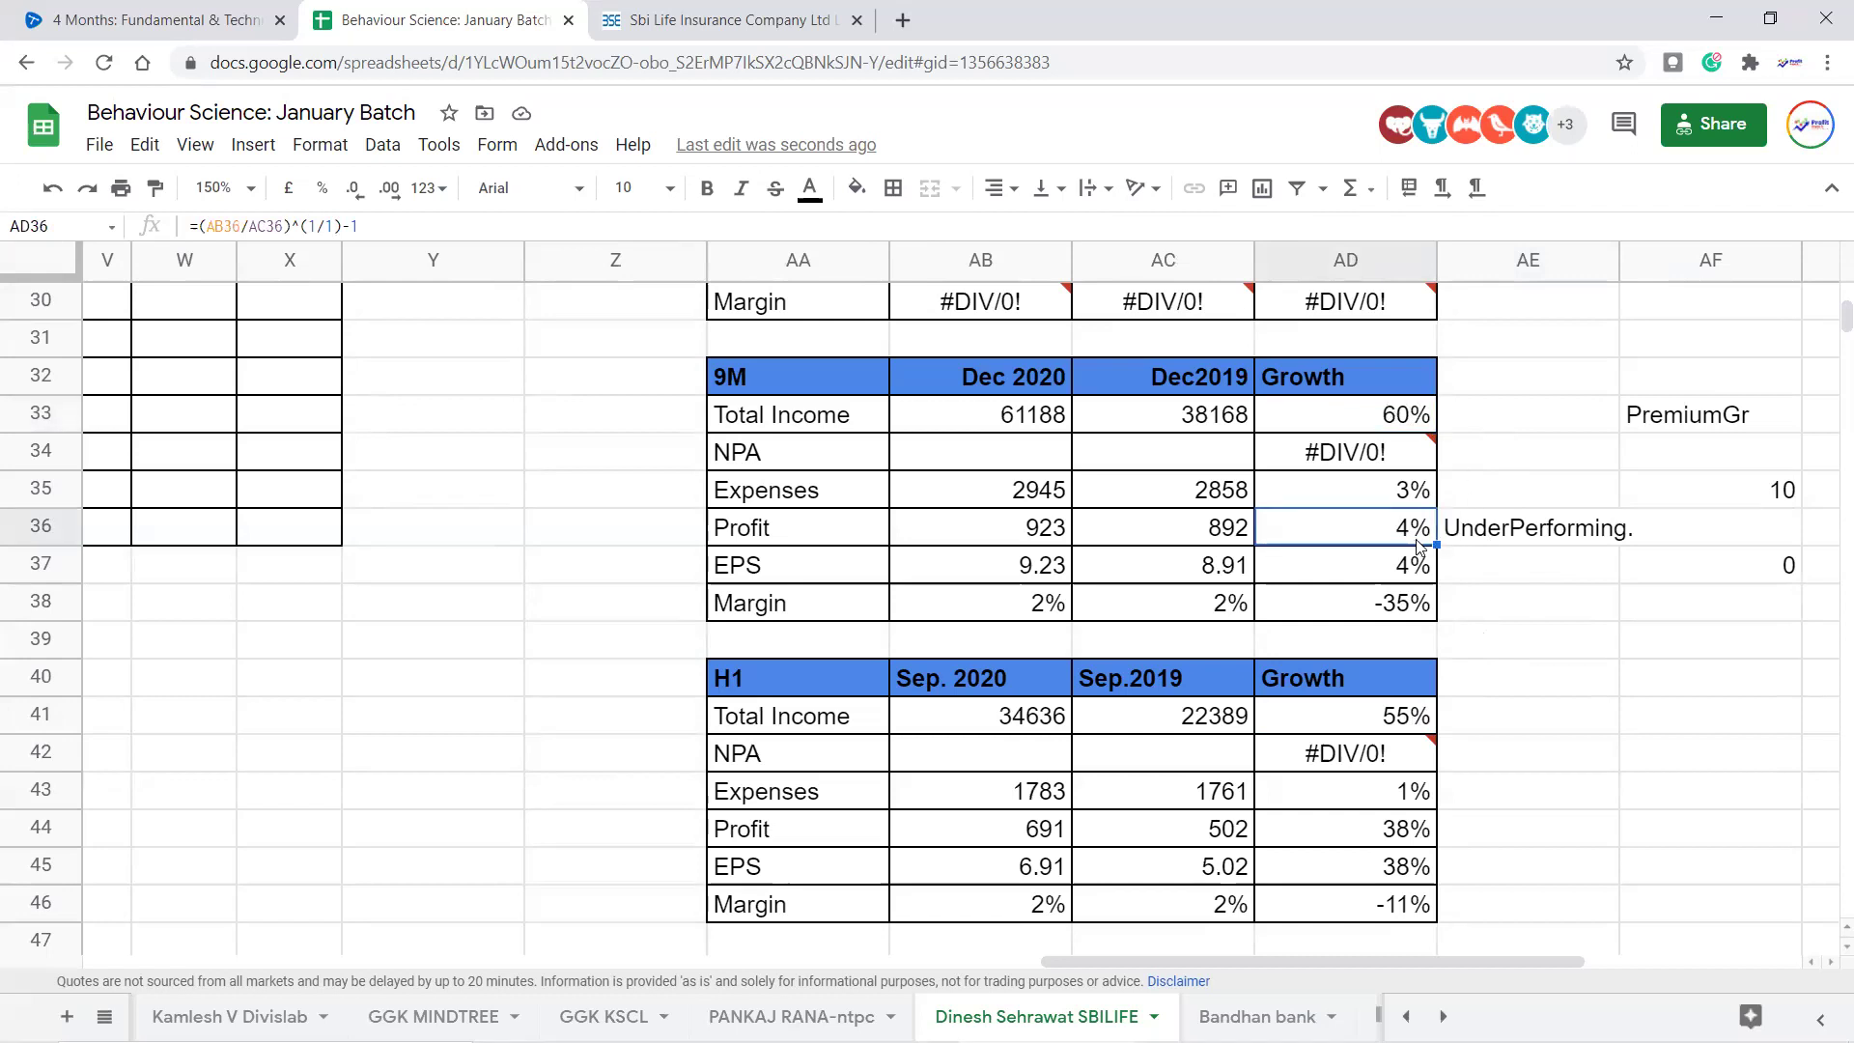
Clear the "UnderPerforming." note from AE36 and select the H1 Growth heading in AD40
{"action": "left_click", "coordinate": [1569, 543]}
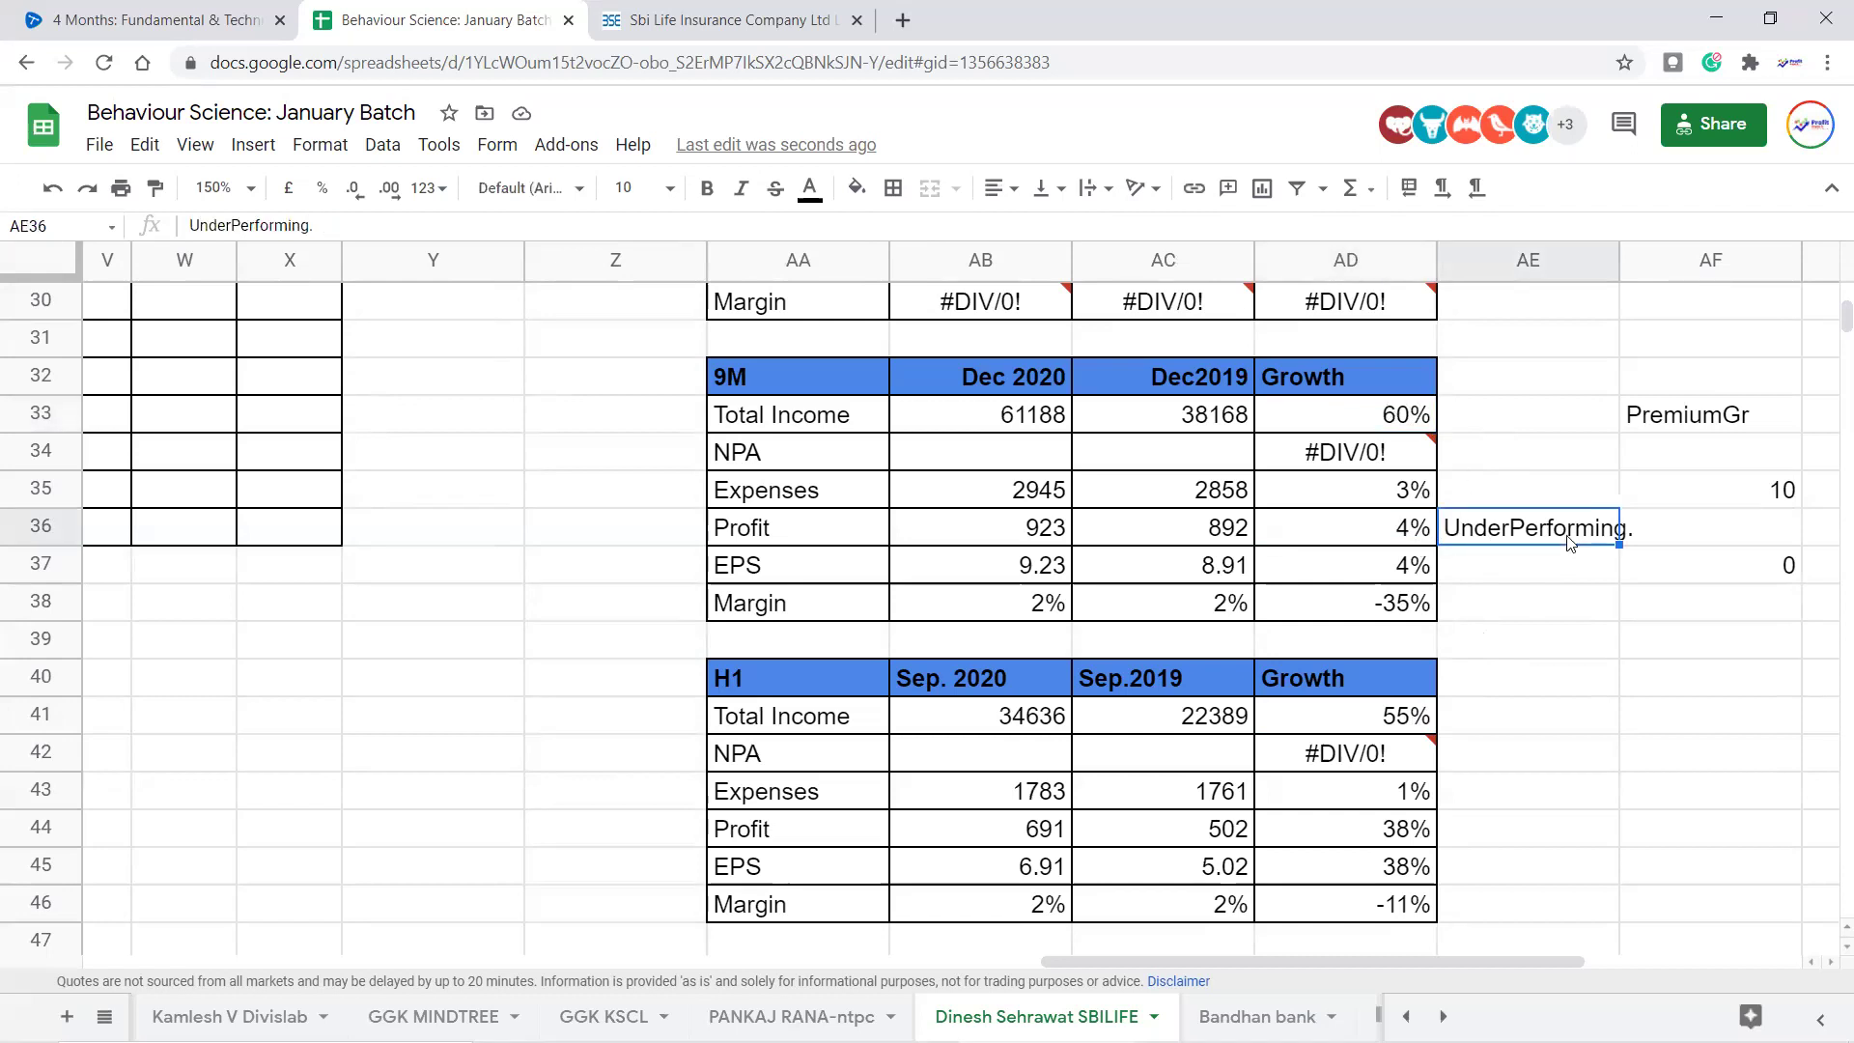
{"action": "key", "text": "Delete"}
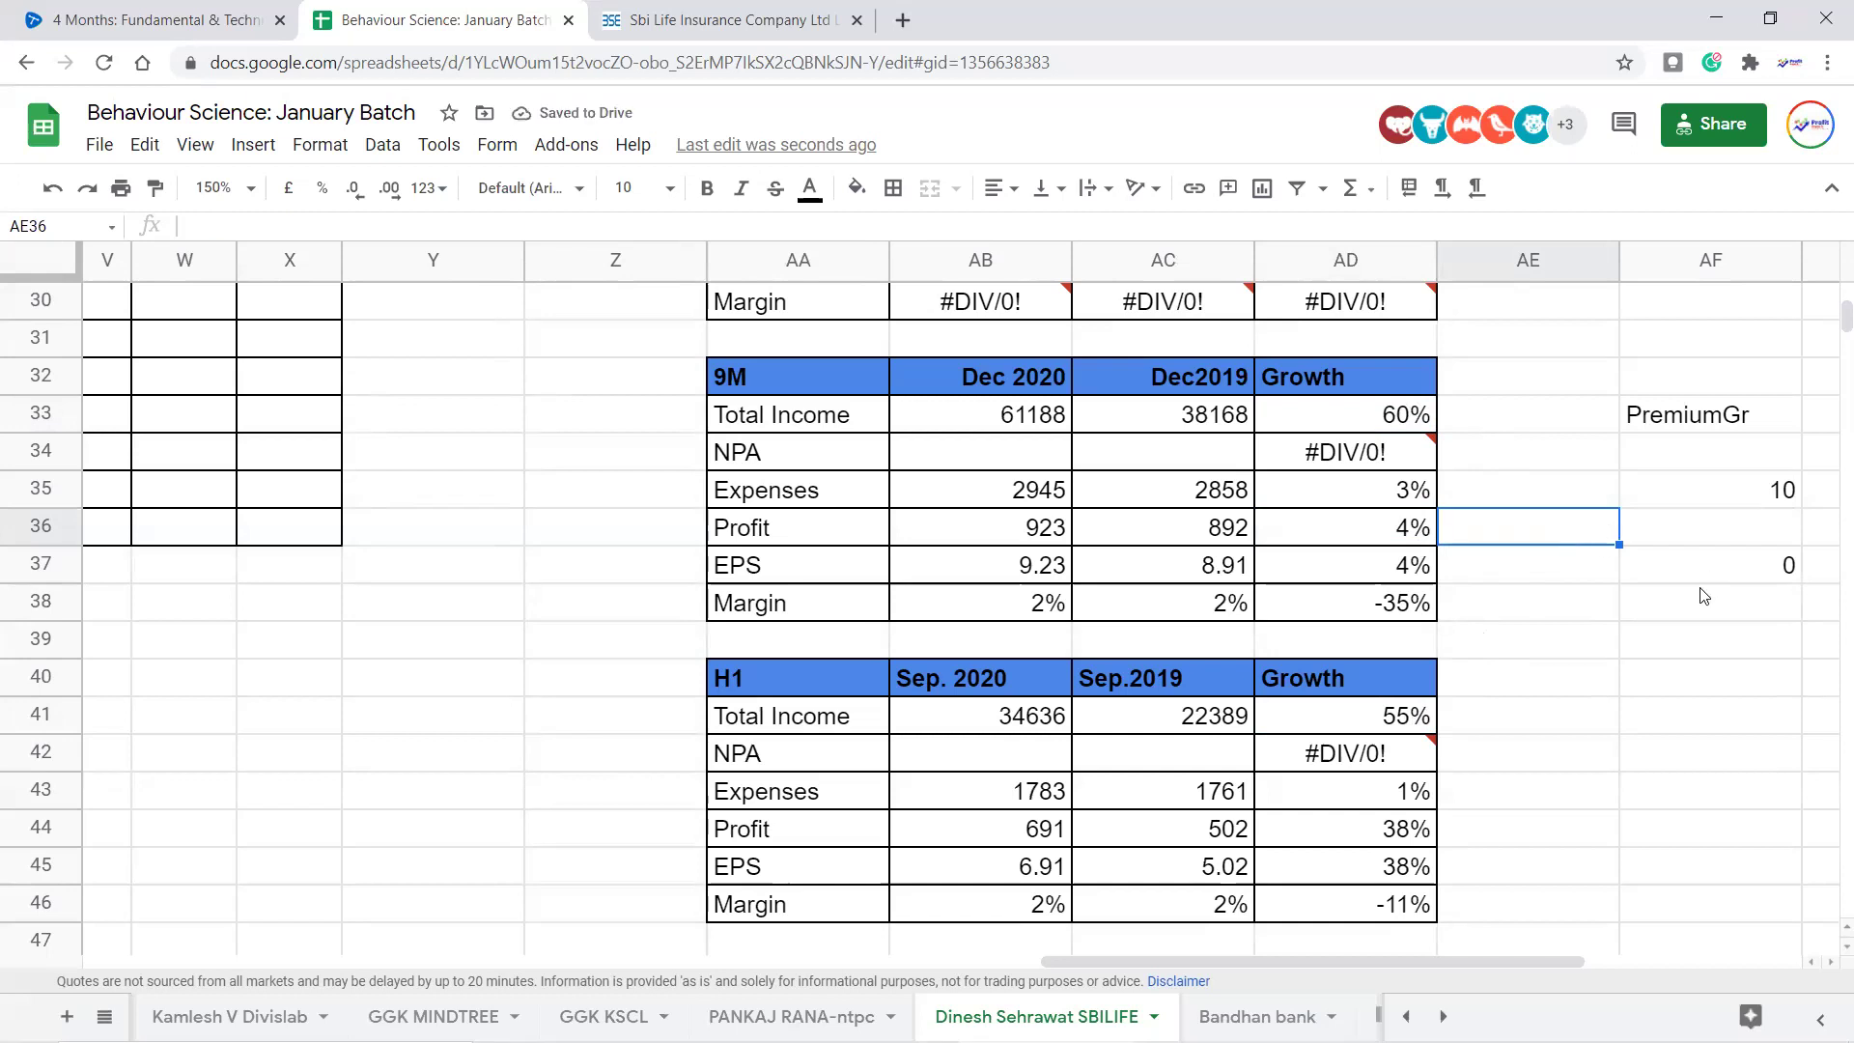
{"action": "left_click", "coordinate": [1337, 680]}
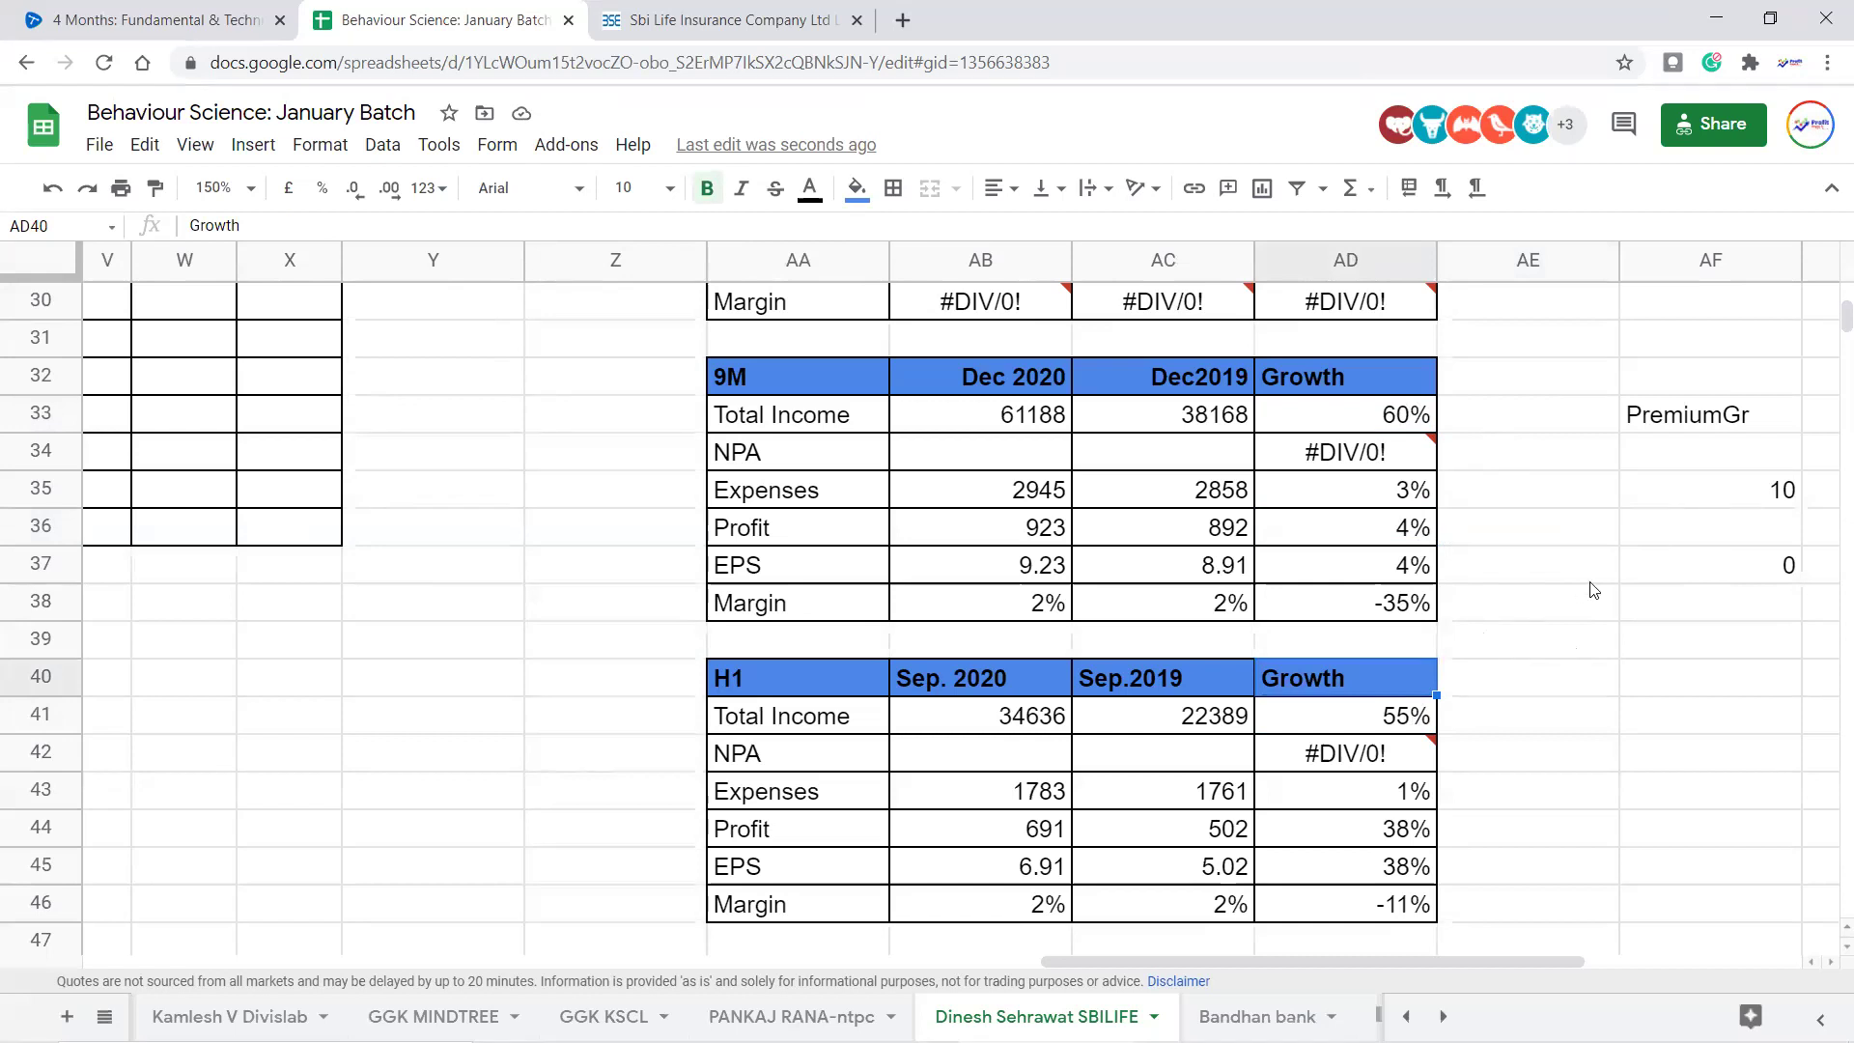
Examine the Total Income growth across the 9M, H1 and Q1 tables, returning to the 9M figure in AD33
{"action": "left_click", "coordinate": [1405, 417]}
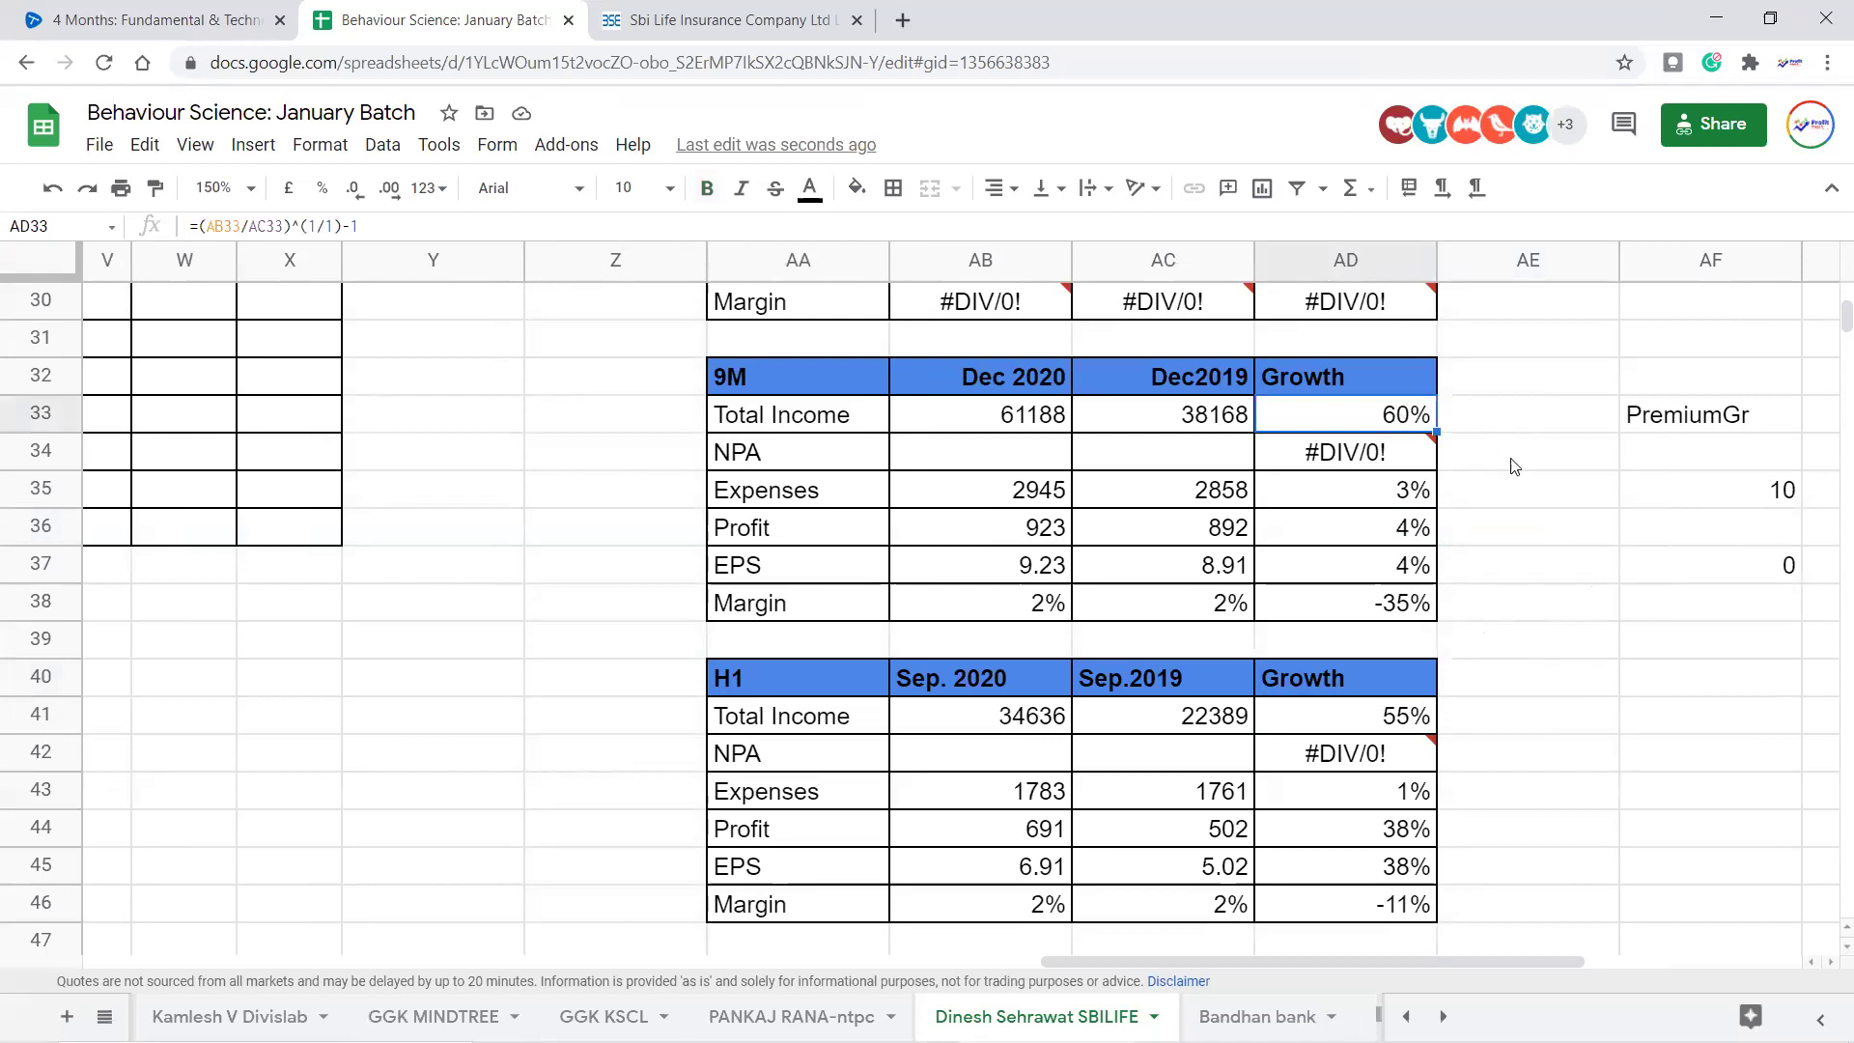
{"action": "left_click", "coordinate": [1564, 426]}
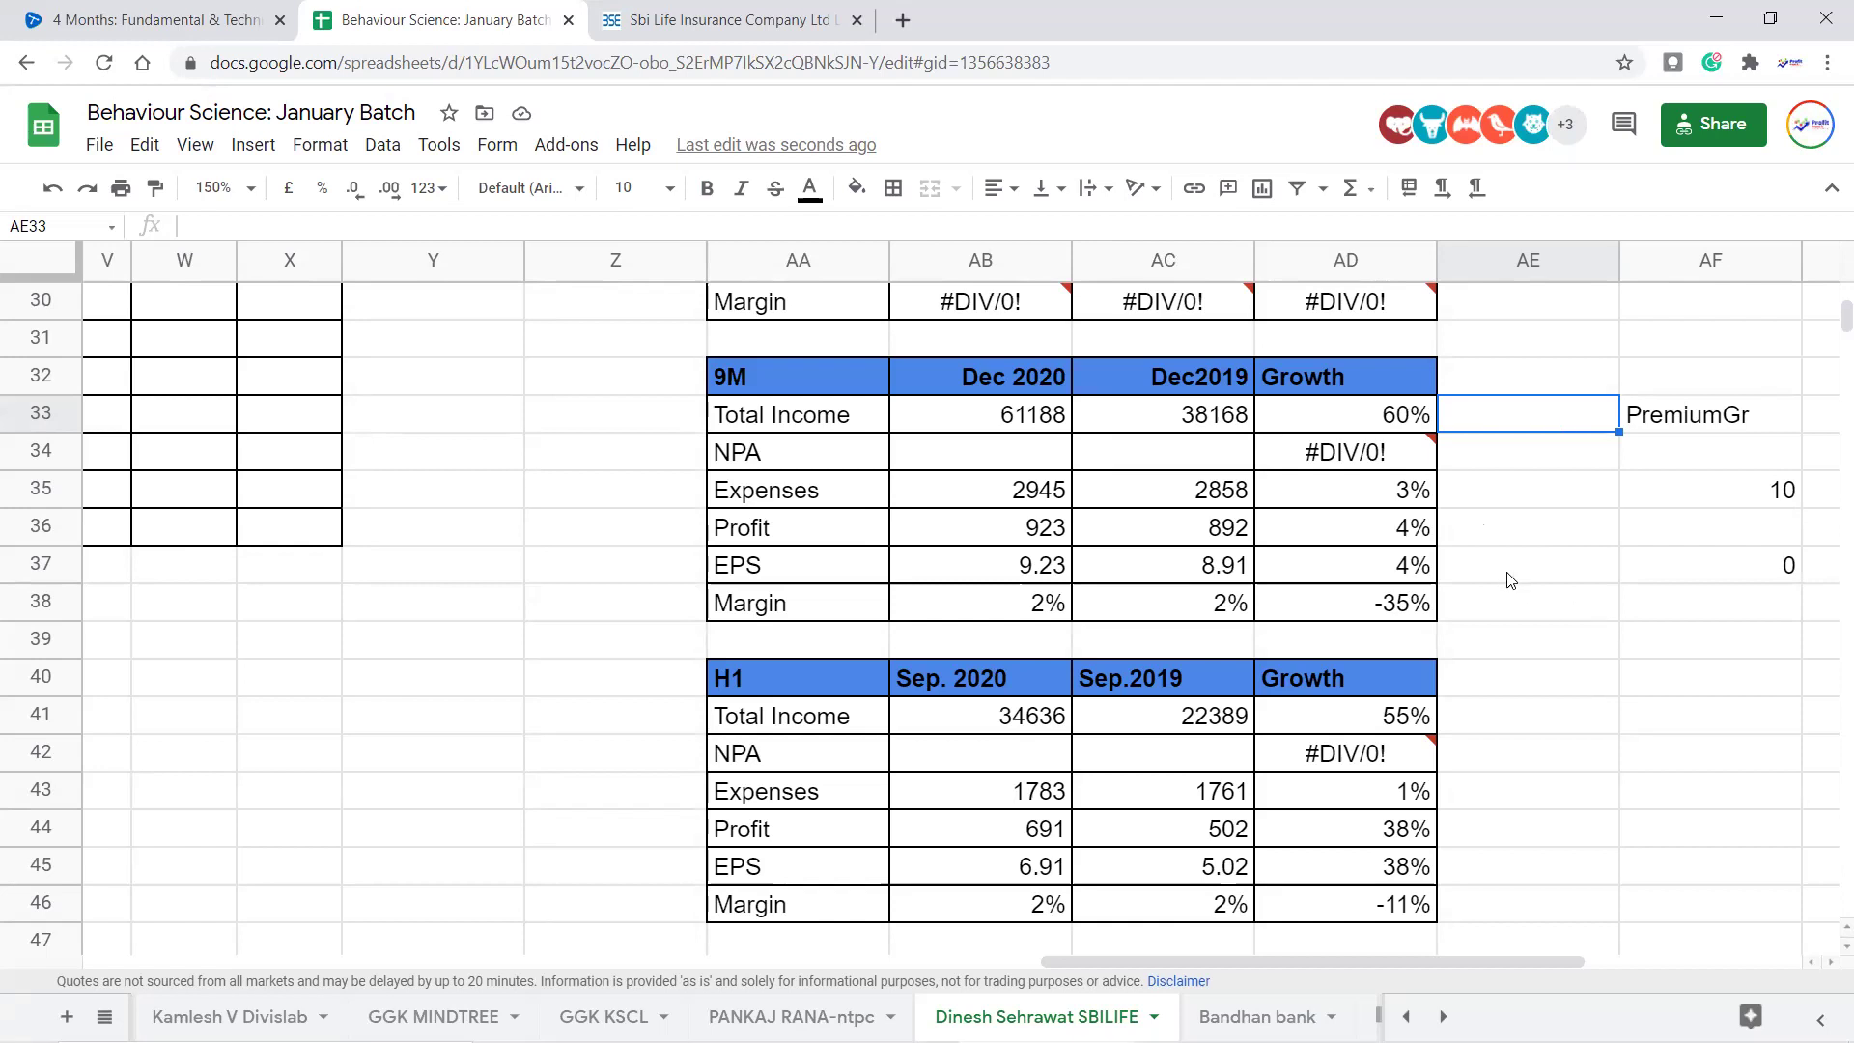
{"action": "left_click", "coordinate": [1400, 719]}
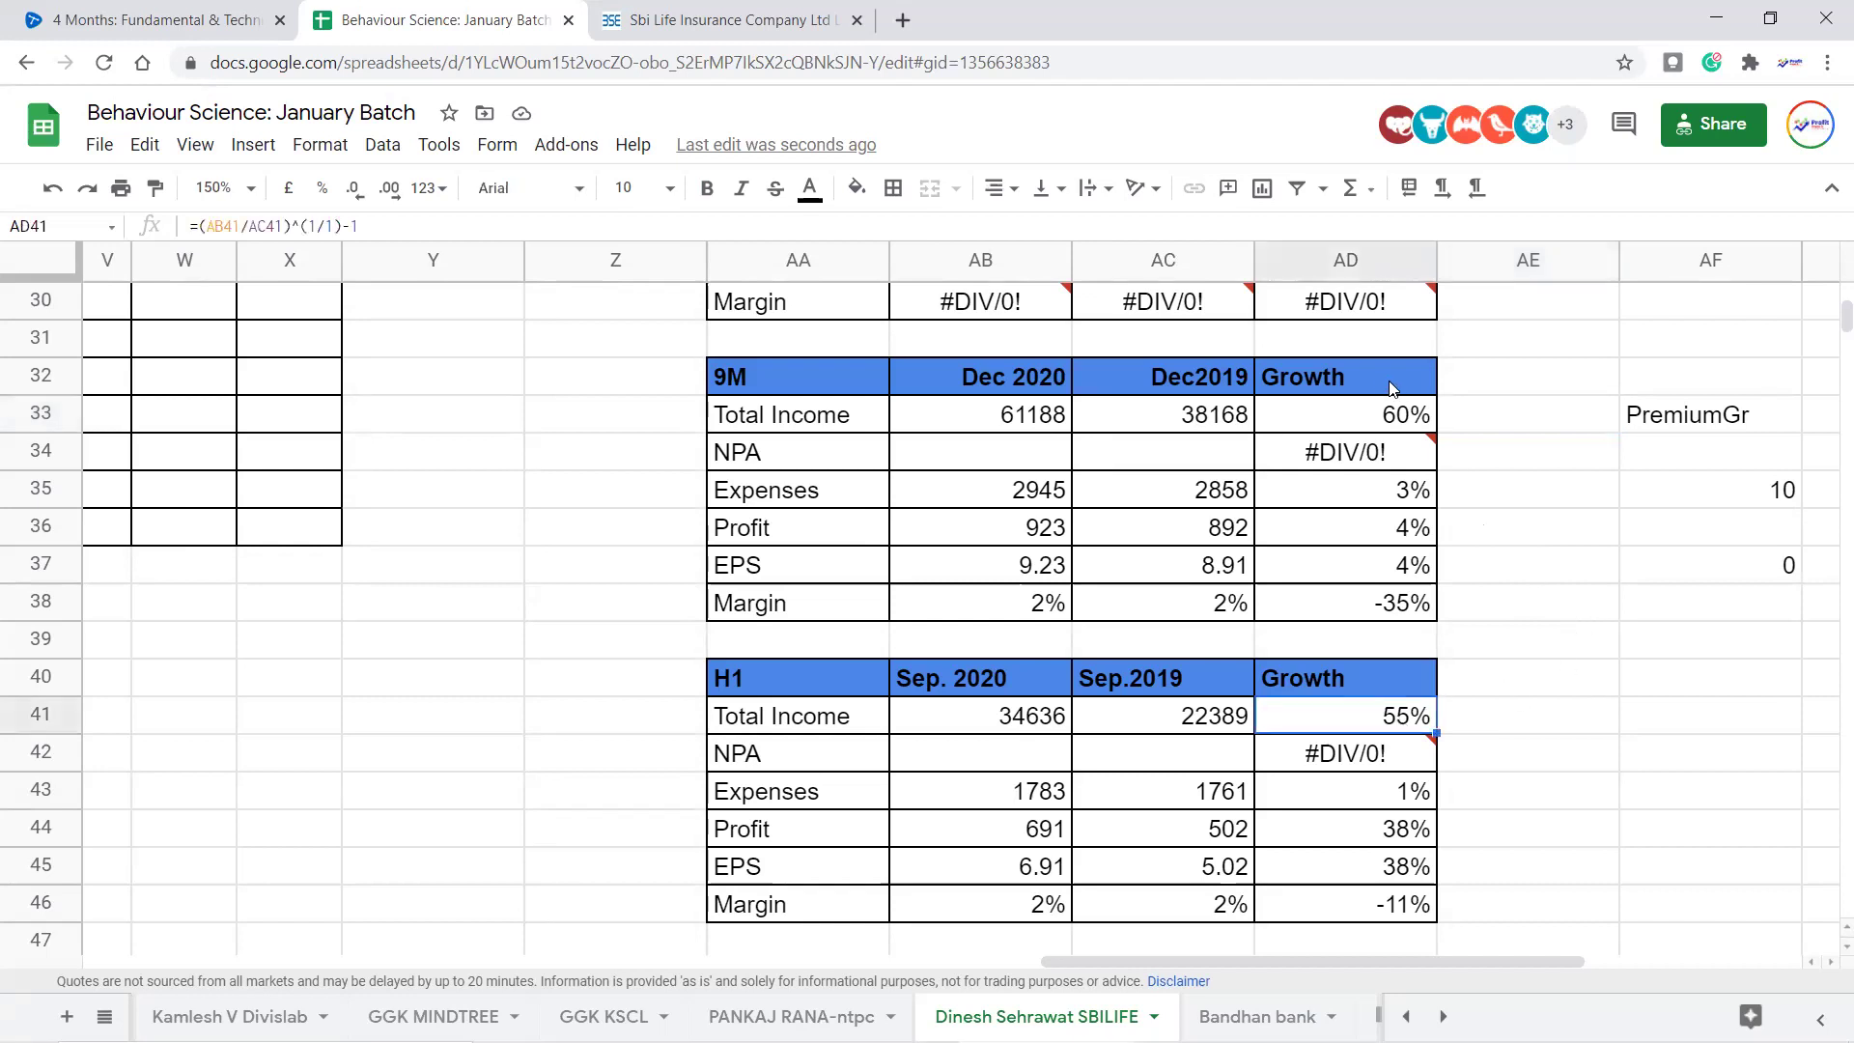
{"action": "scroll", "coordinate": [1400, 676], "scroll_direction": "down", "scroll_amount": 3}
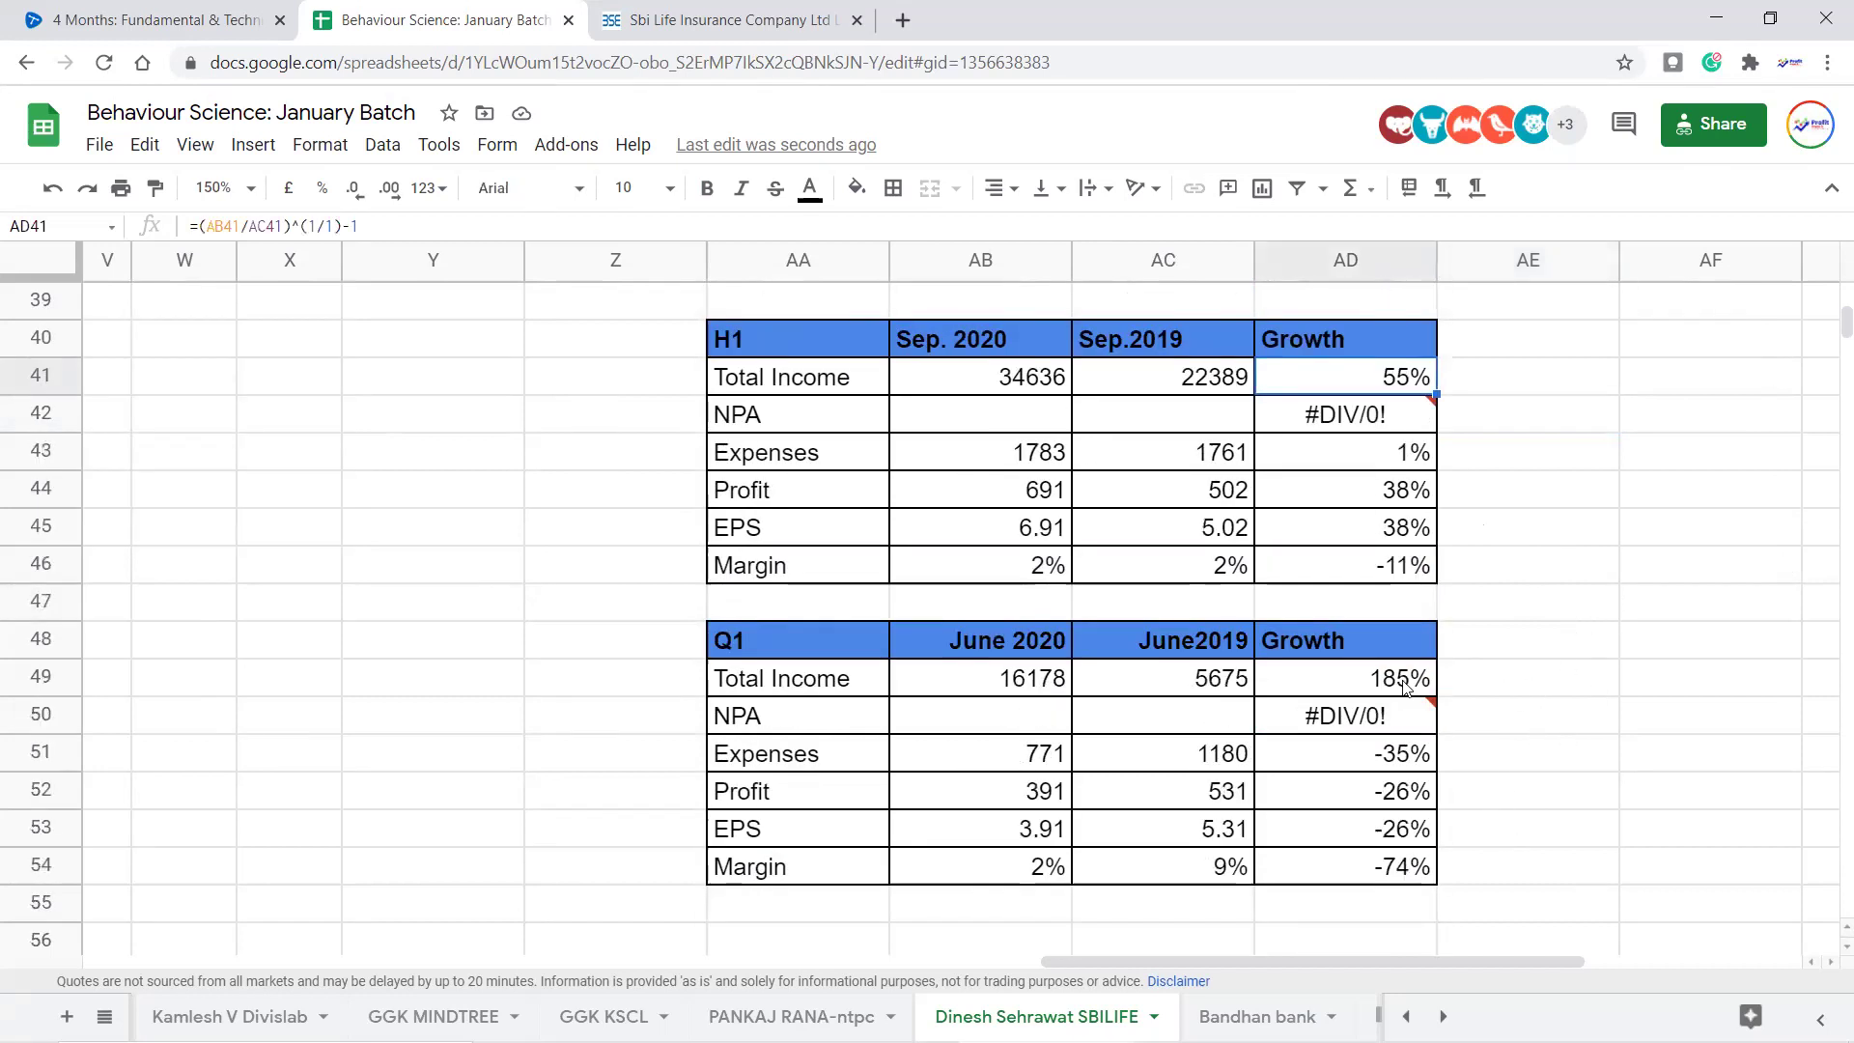
{"action": "scroll", "coordinate": [1494, 536], "scroll_direction": "up", "scroll_amount": 2}
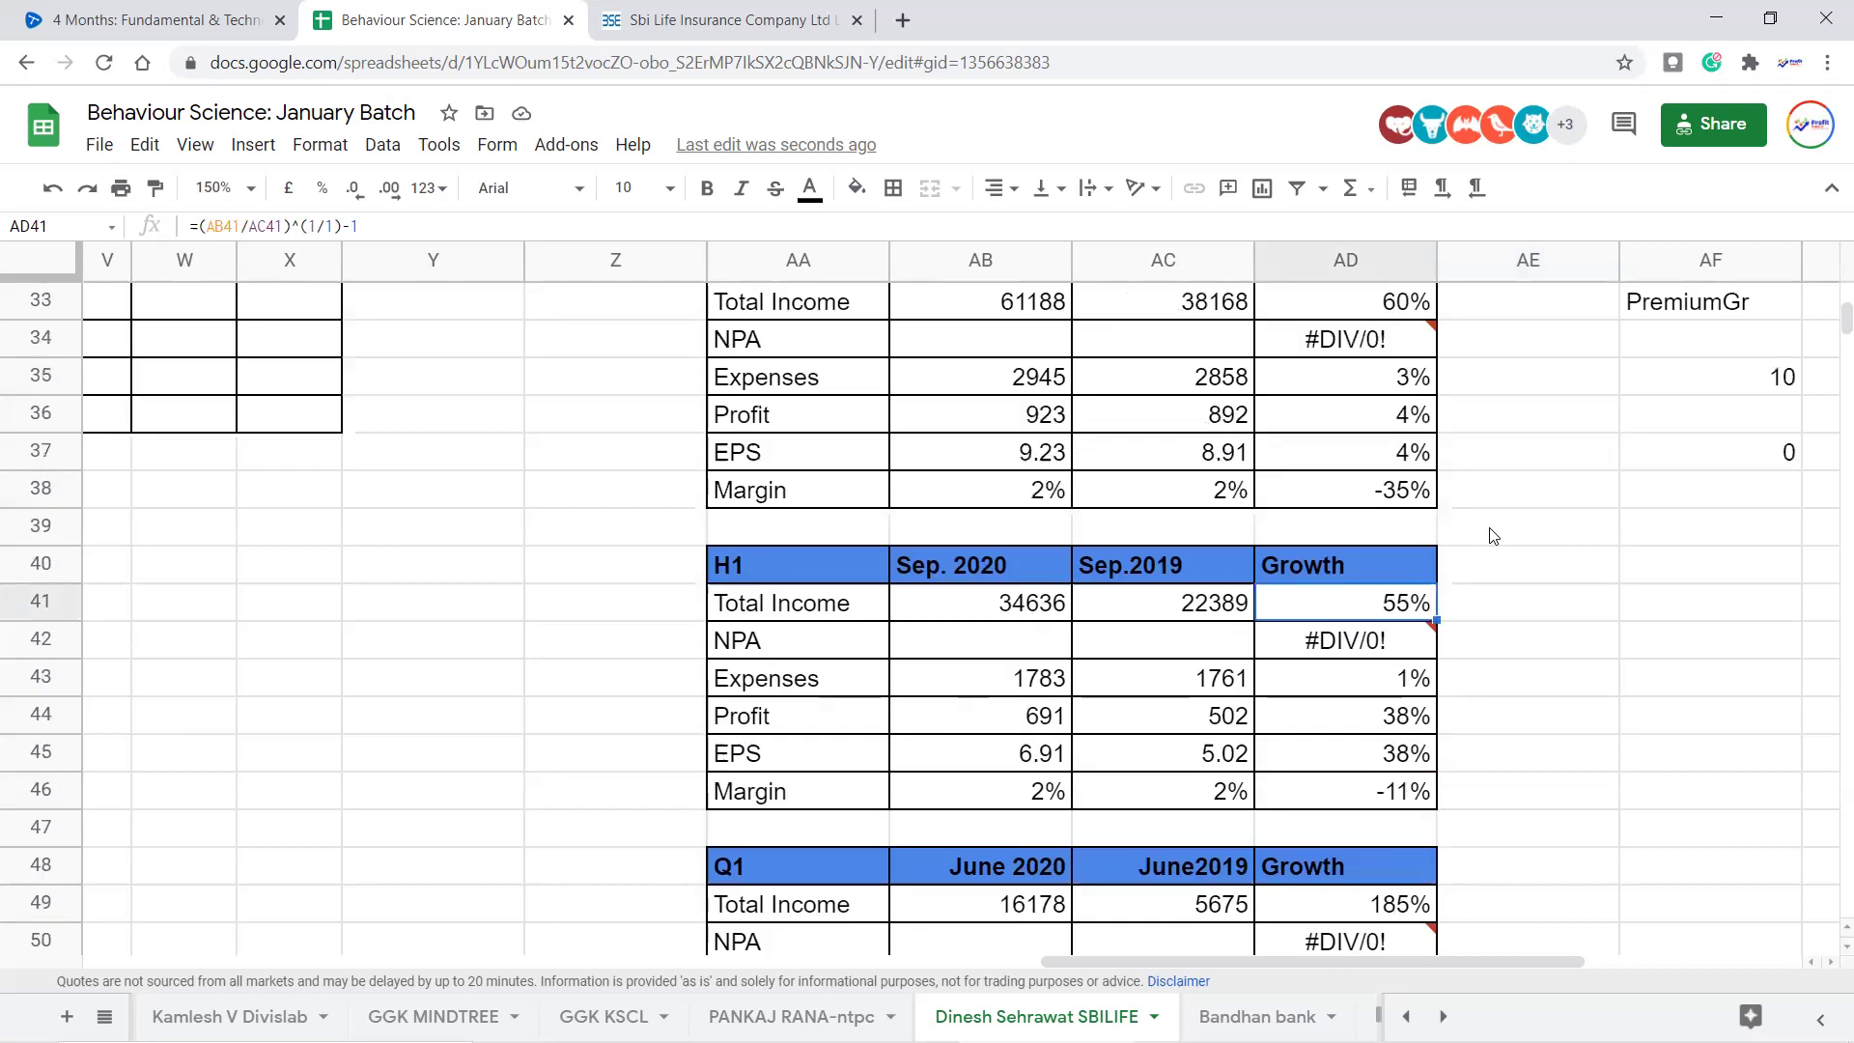
{"action": "scroll", "coordinate": [1496, 521], "scroll_direction": "up", "scroll_amount": 1}
{"action": "left_click", "coordinate": [1410, 417]}
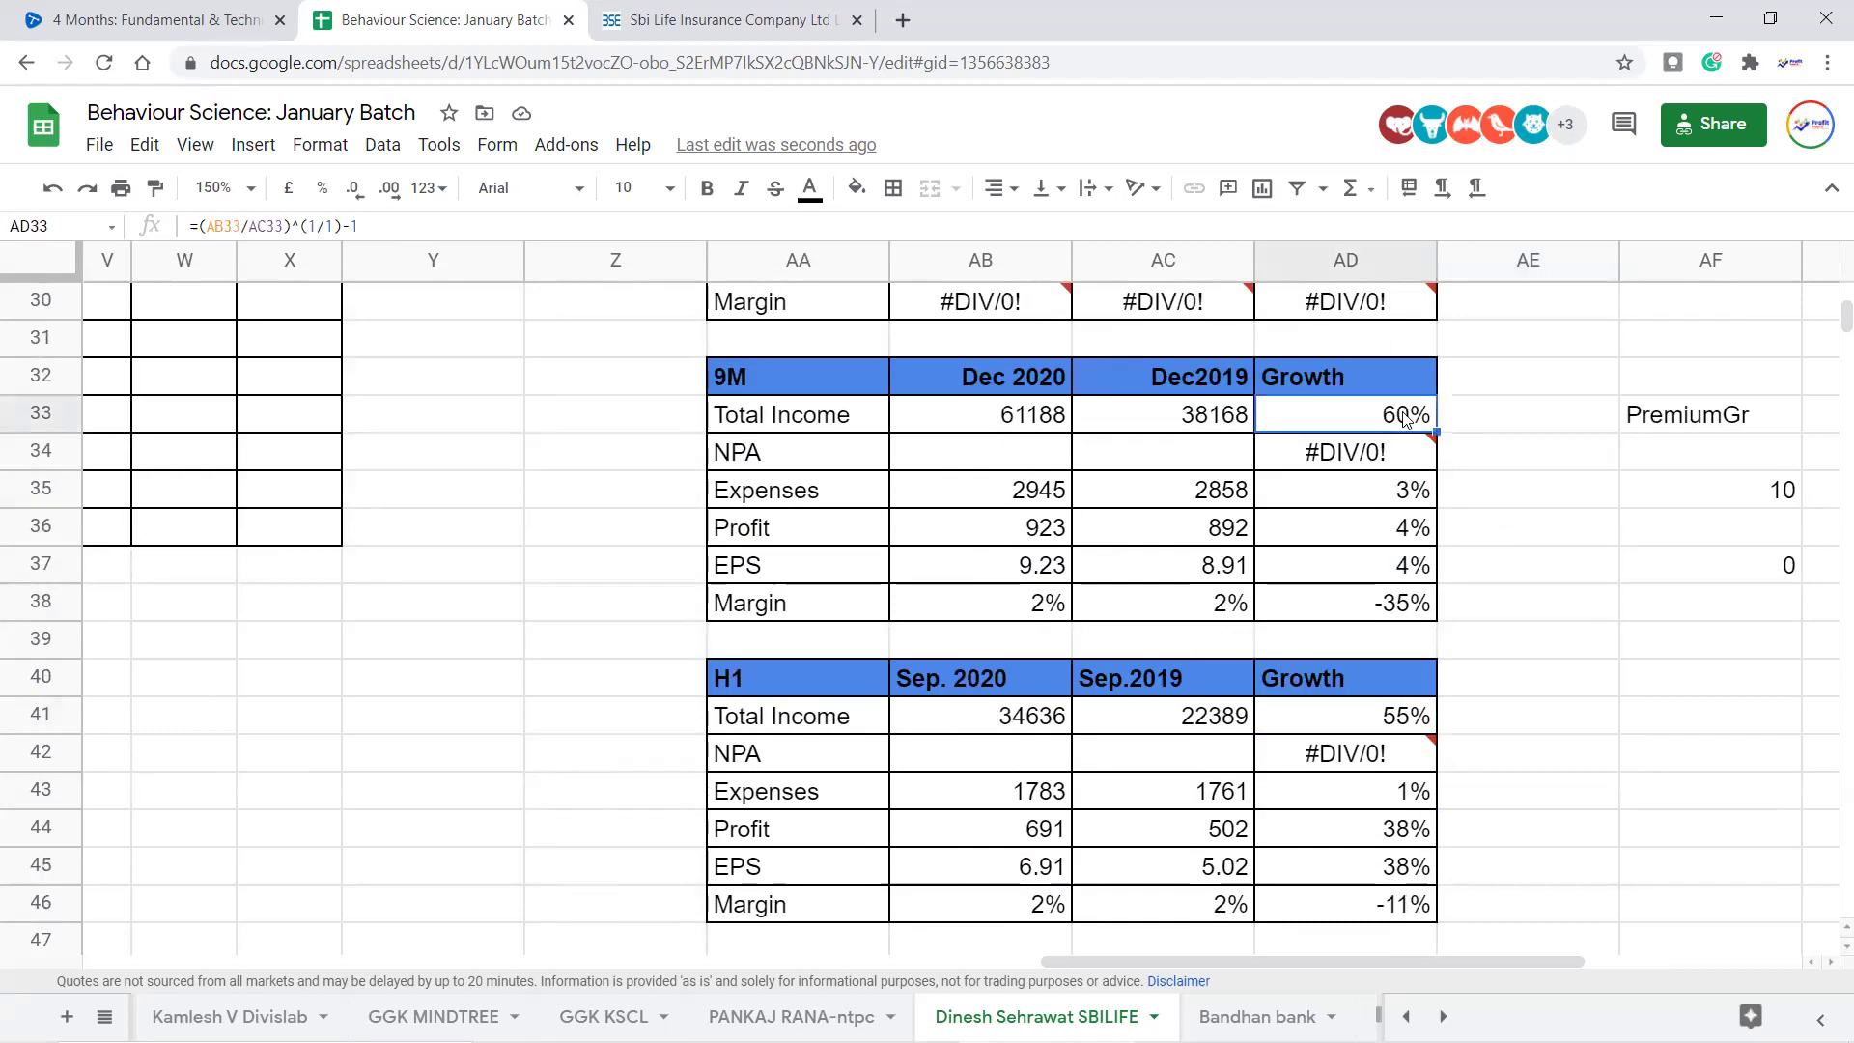
Point out the PremiumGr label in AF33, then the H1 and 9M Profit growth in AD44 and AD36, ending at AE33
{"action": "left_click", "coordinate": [1656, 422]}
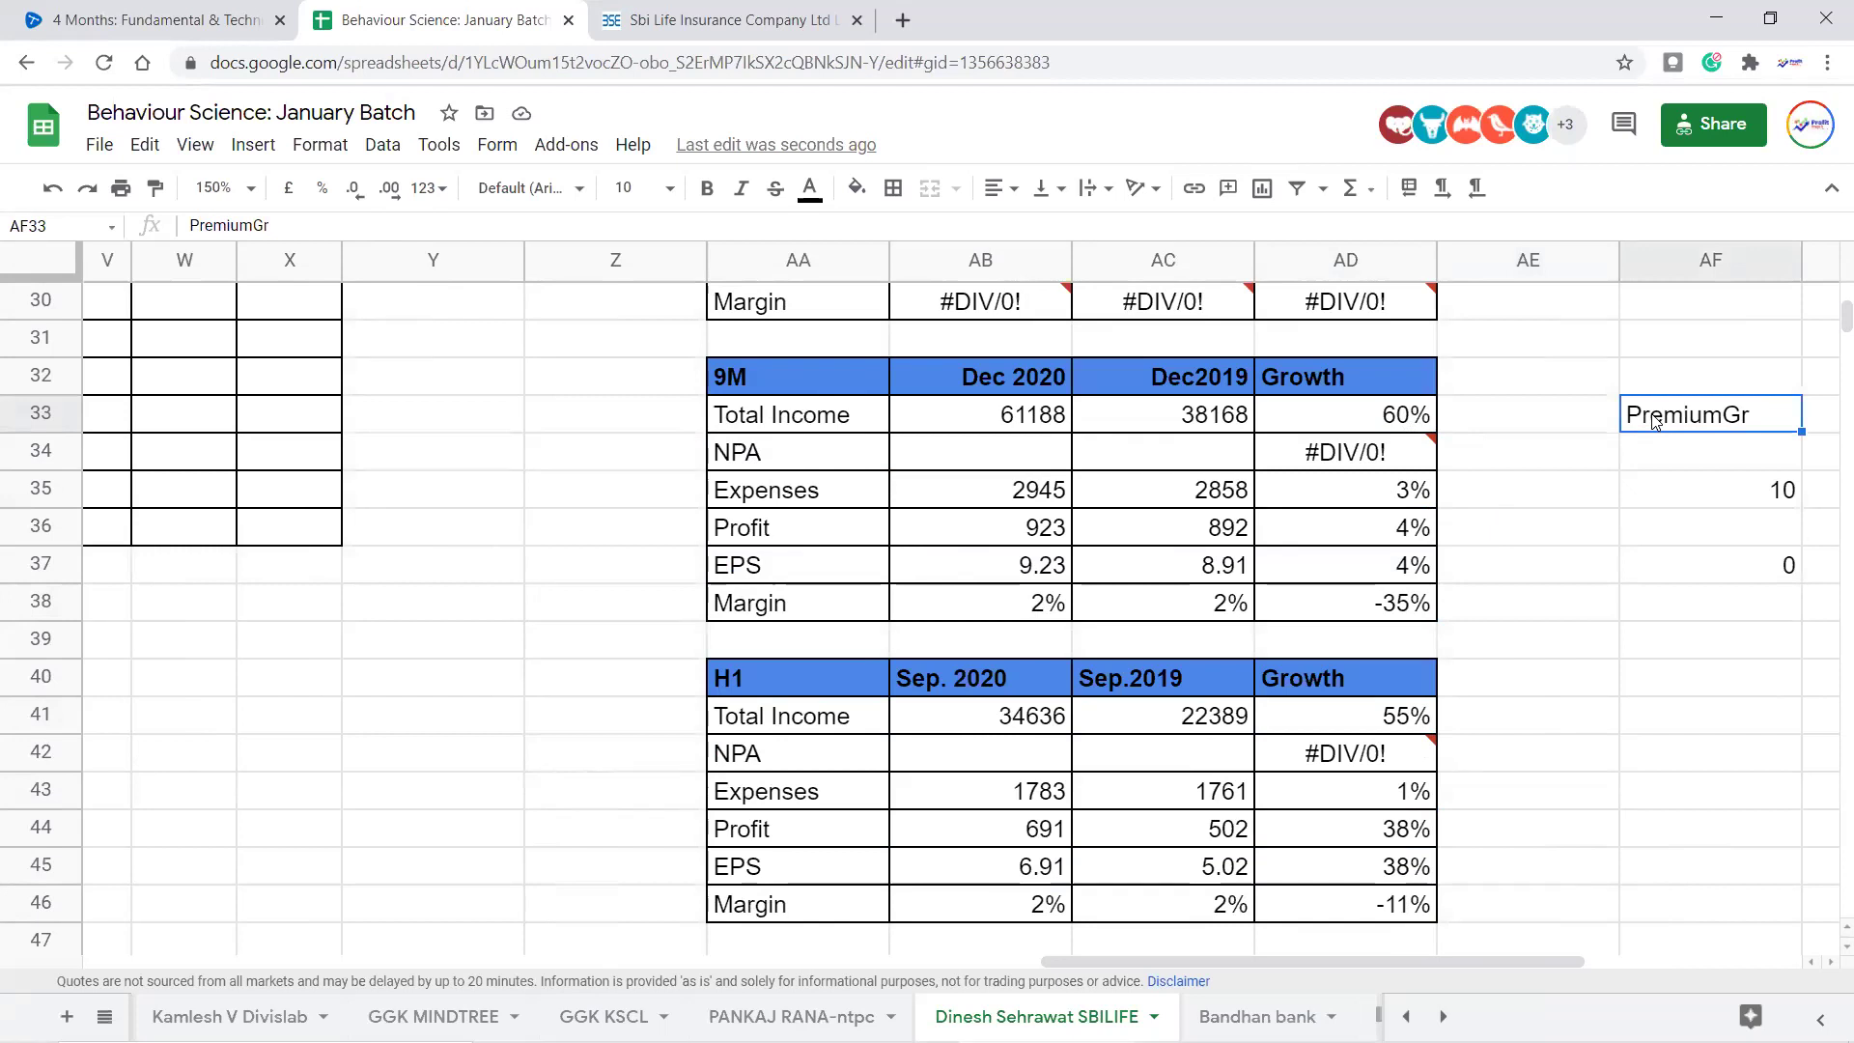
{"action": "scroll", "coordinate": [1656, 422], "scroll_direction": "down", "scroll_amount": 1}
{"action": "left_click", "coordinate": [1414, 724]}
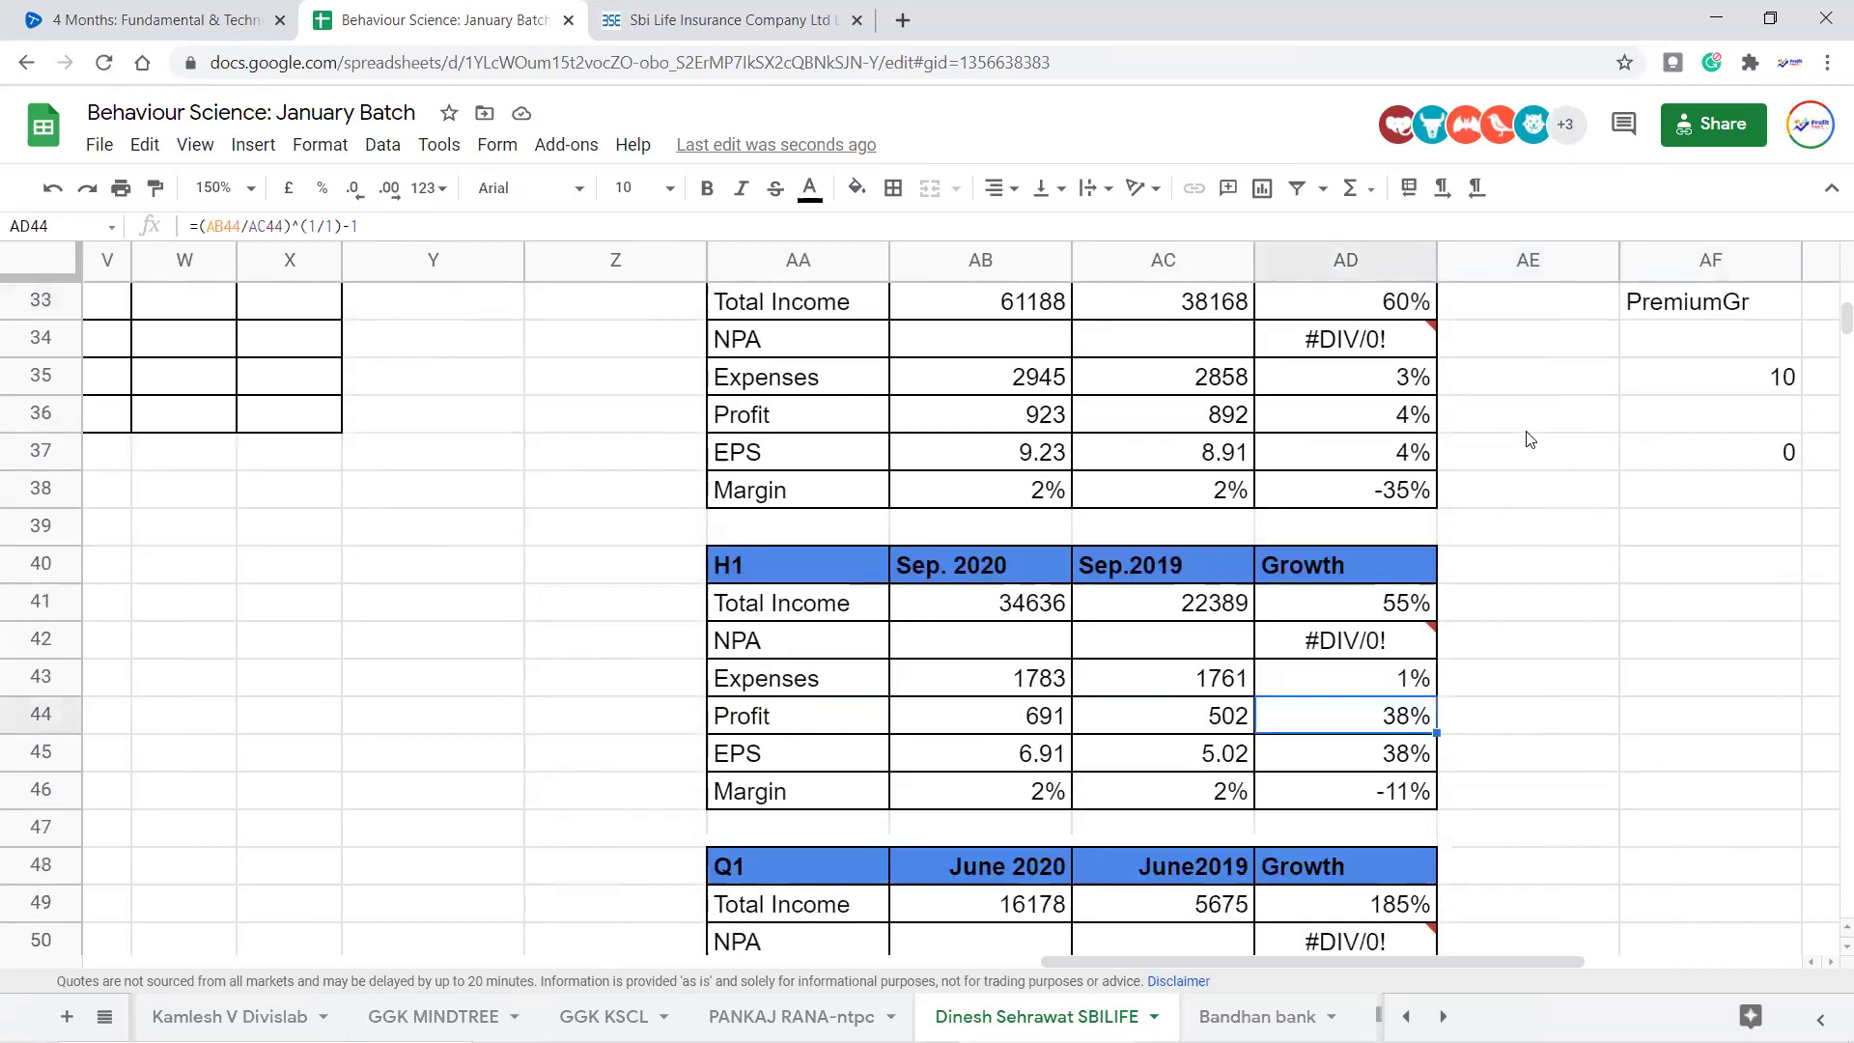
{"action": "left_click", "coordinate": [1422, 417]}
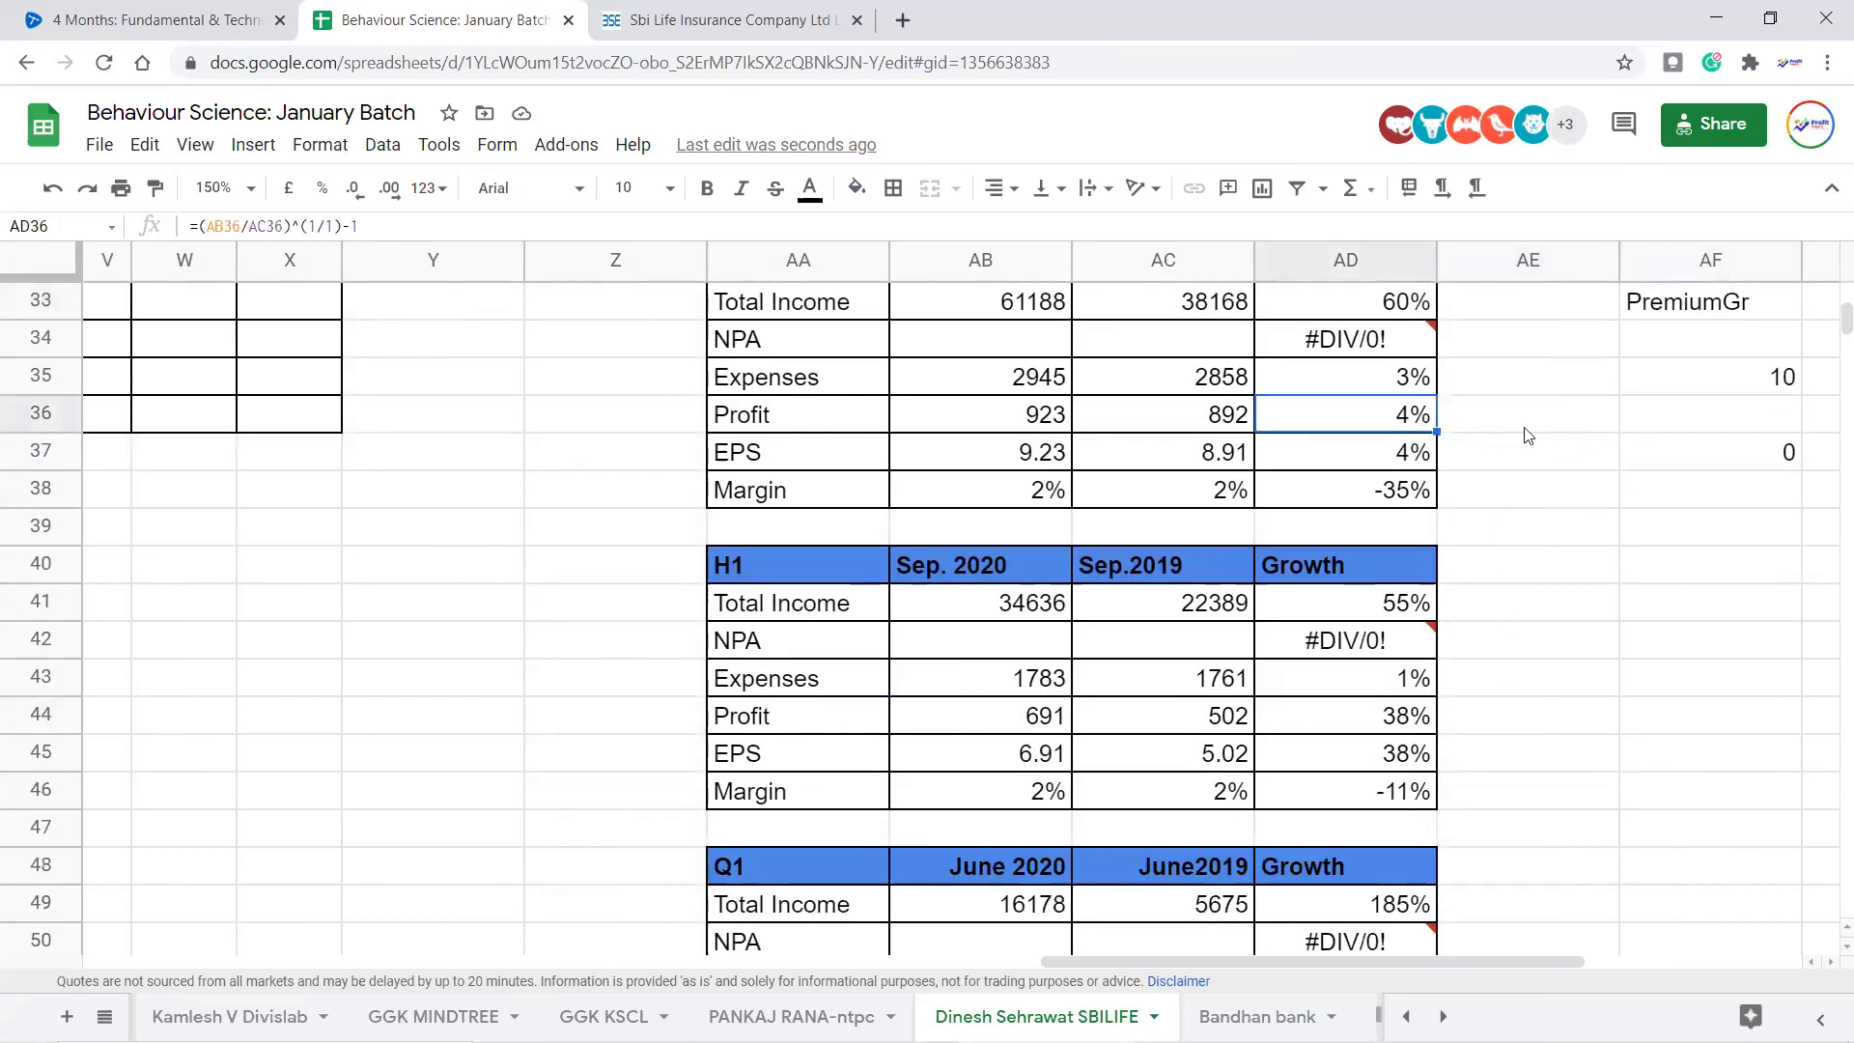
{"action": "left_click", "coordinate": [1585, 305]}
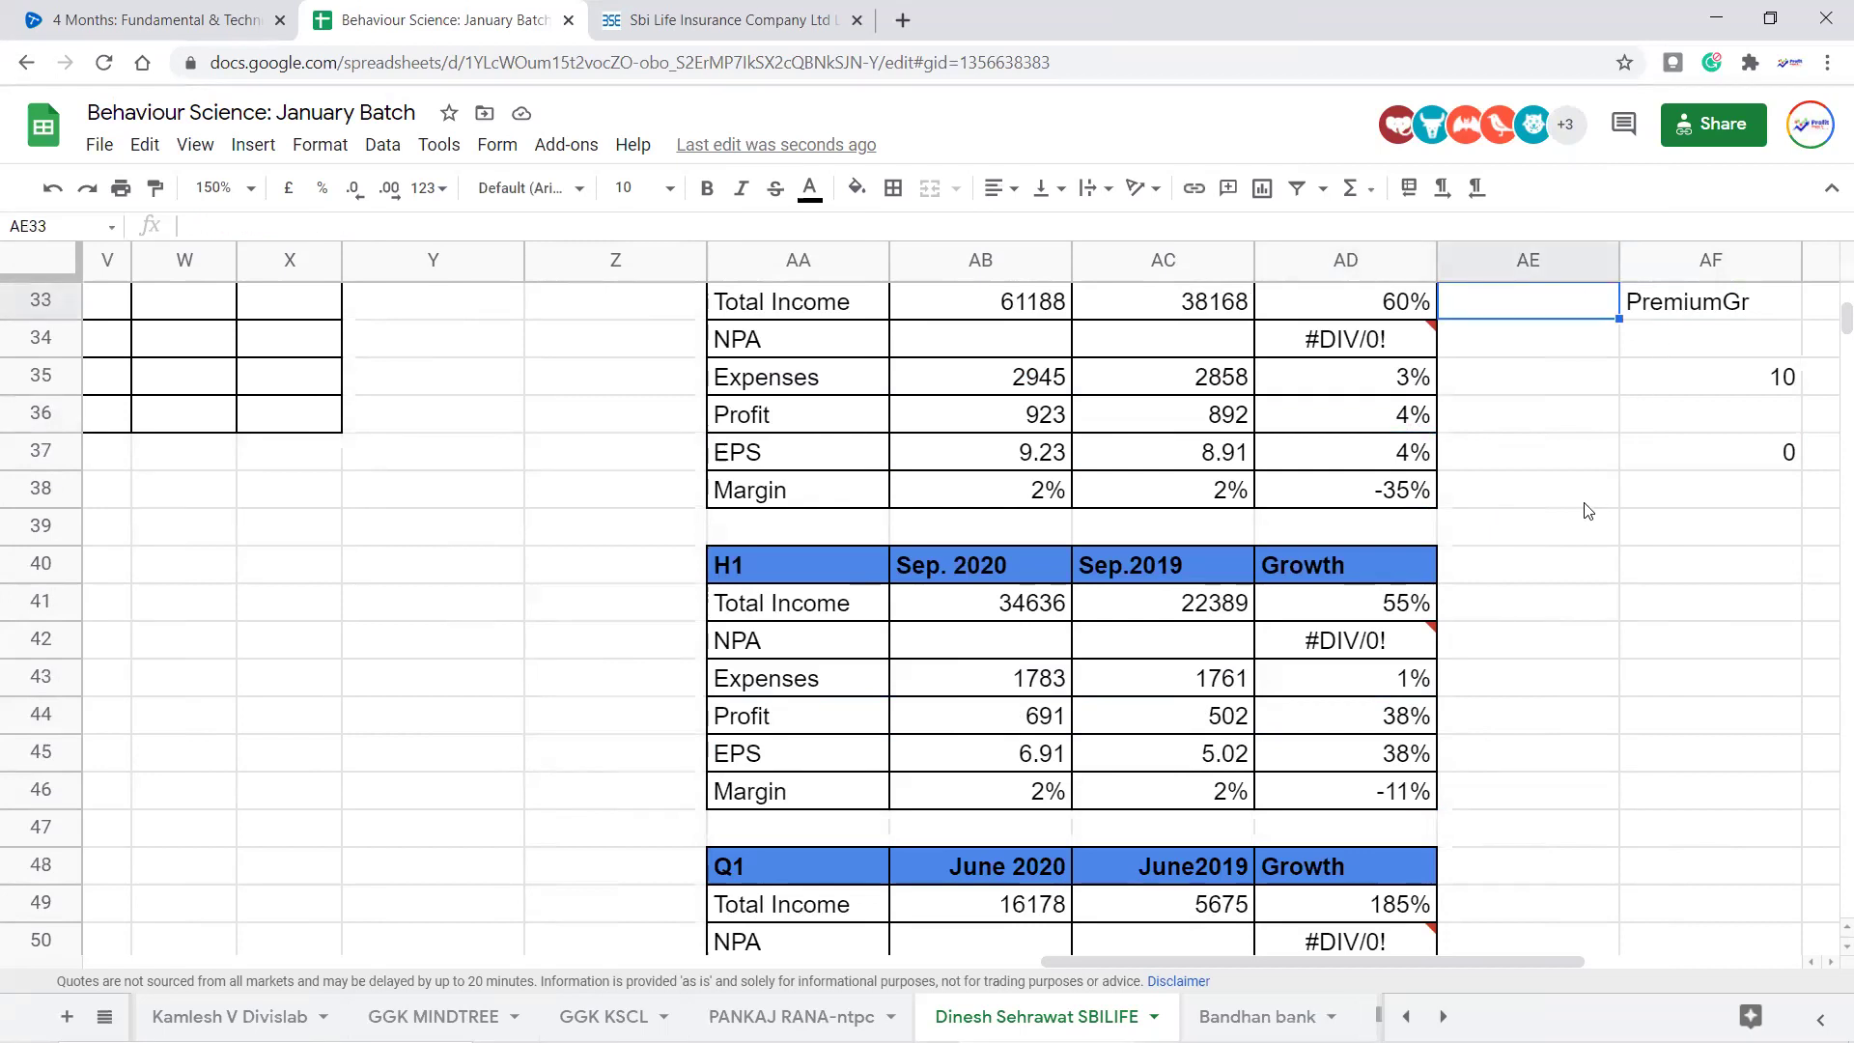
{"action": "scroll", "coordinate": [1585, 508], "scroll_direction": "up", "scroll_amount": 2}
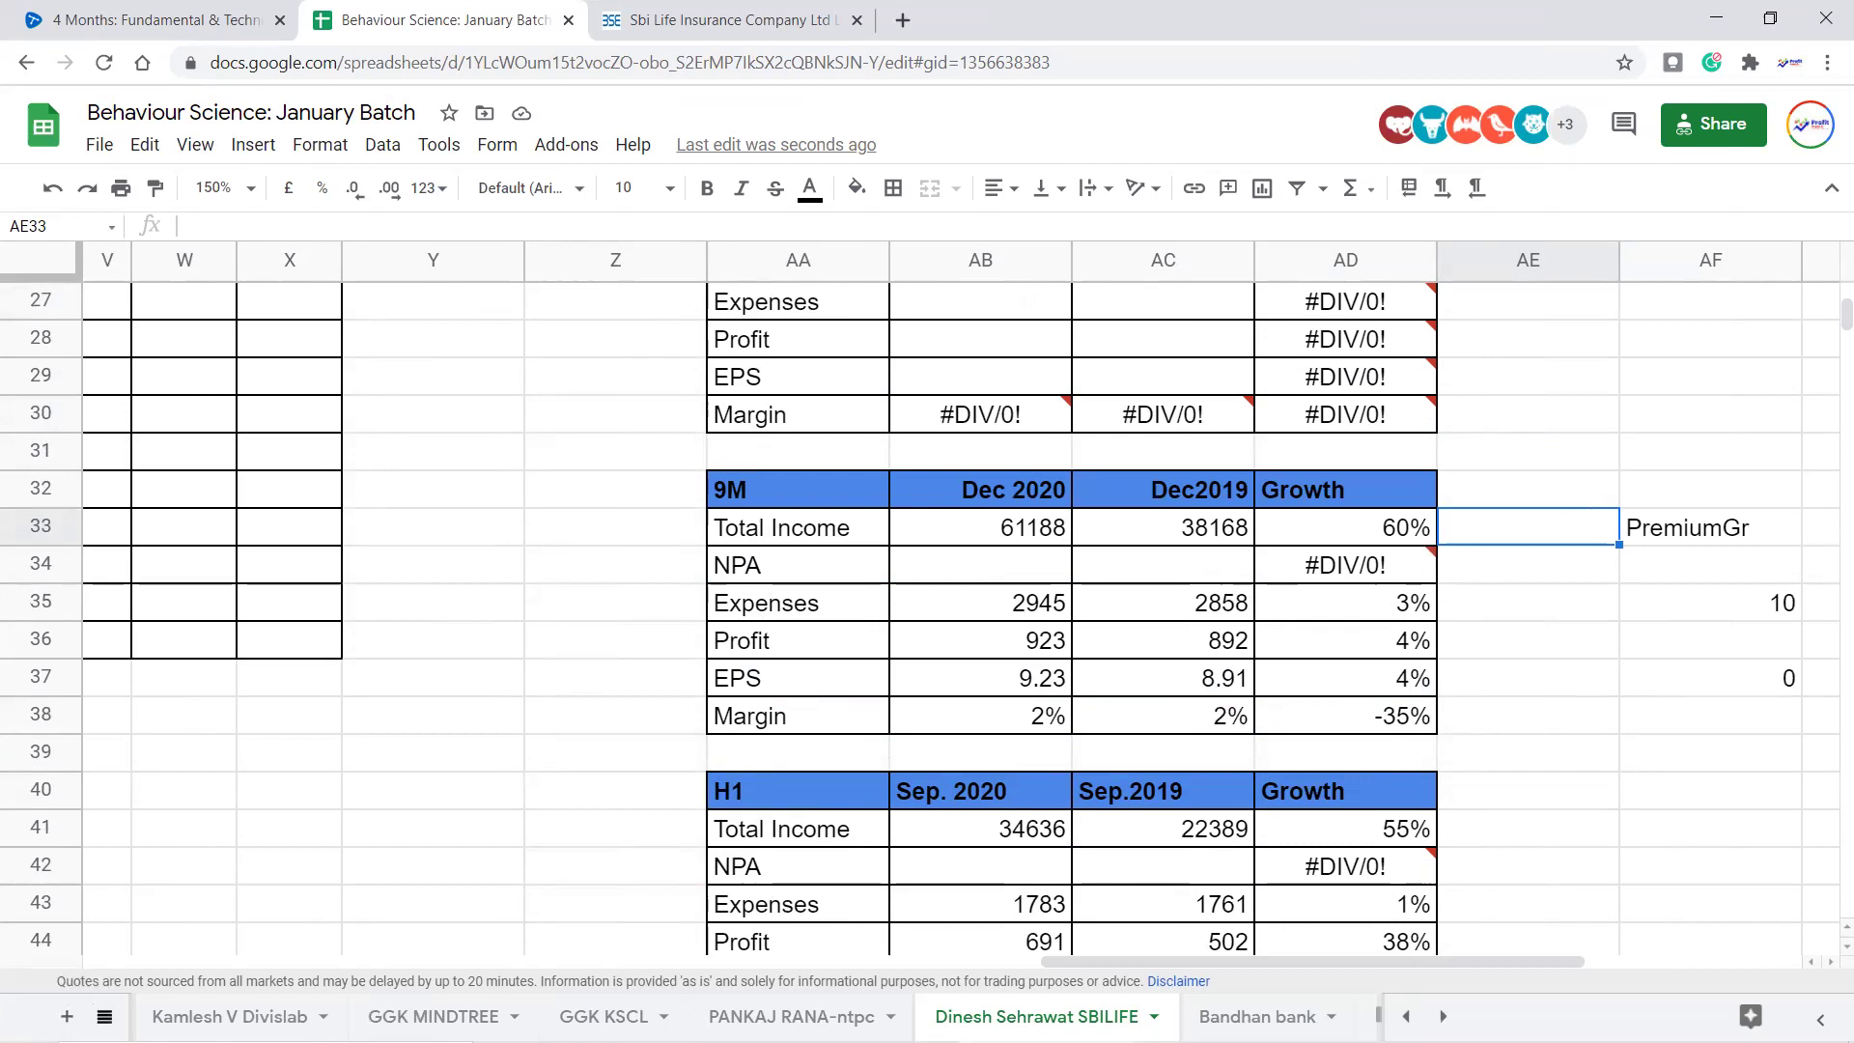
Open the MasterSheet, find the company RELAXO and follow its link in B64 to its research sheet
{"action": "left_click", "coordinate": [102, 1016]}
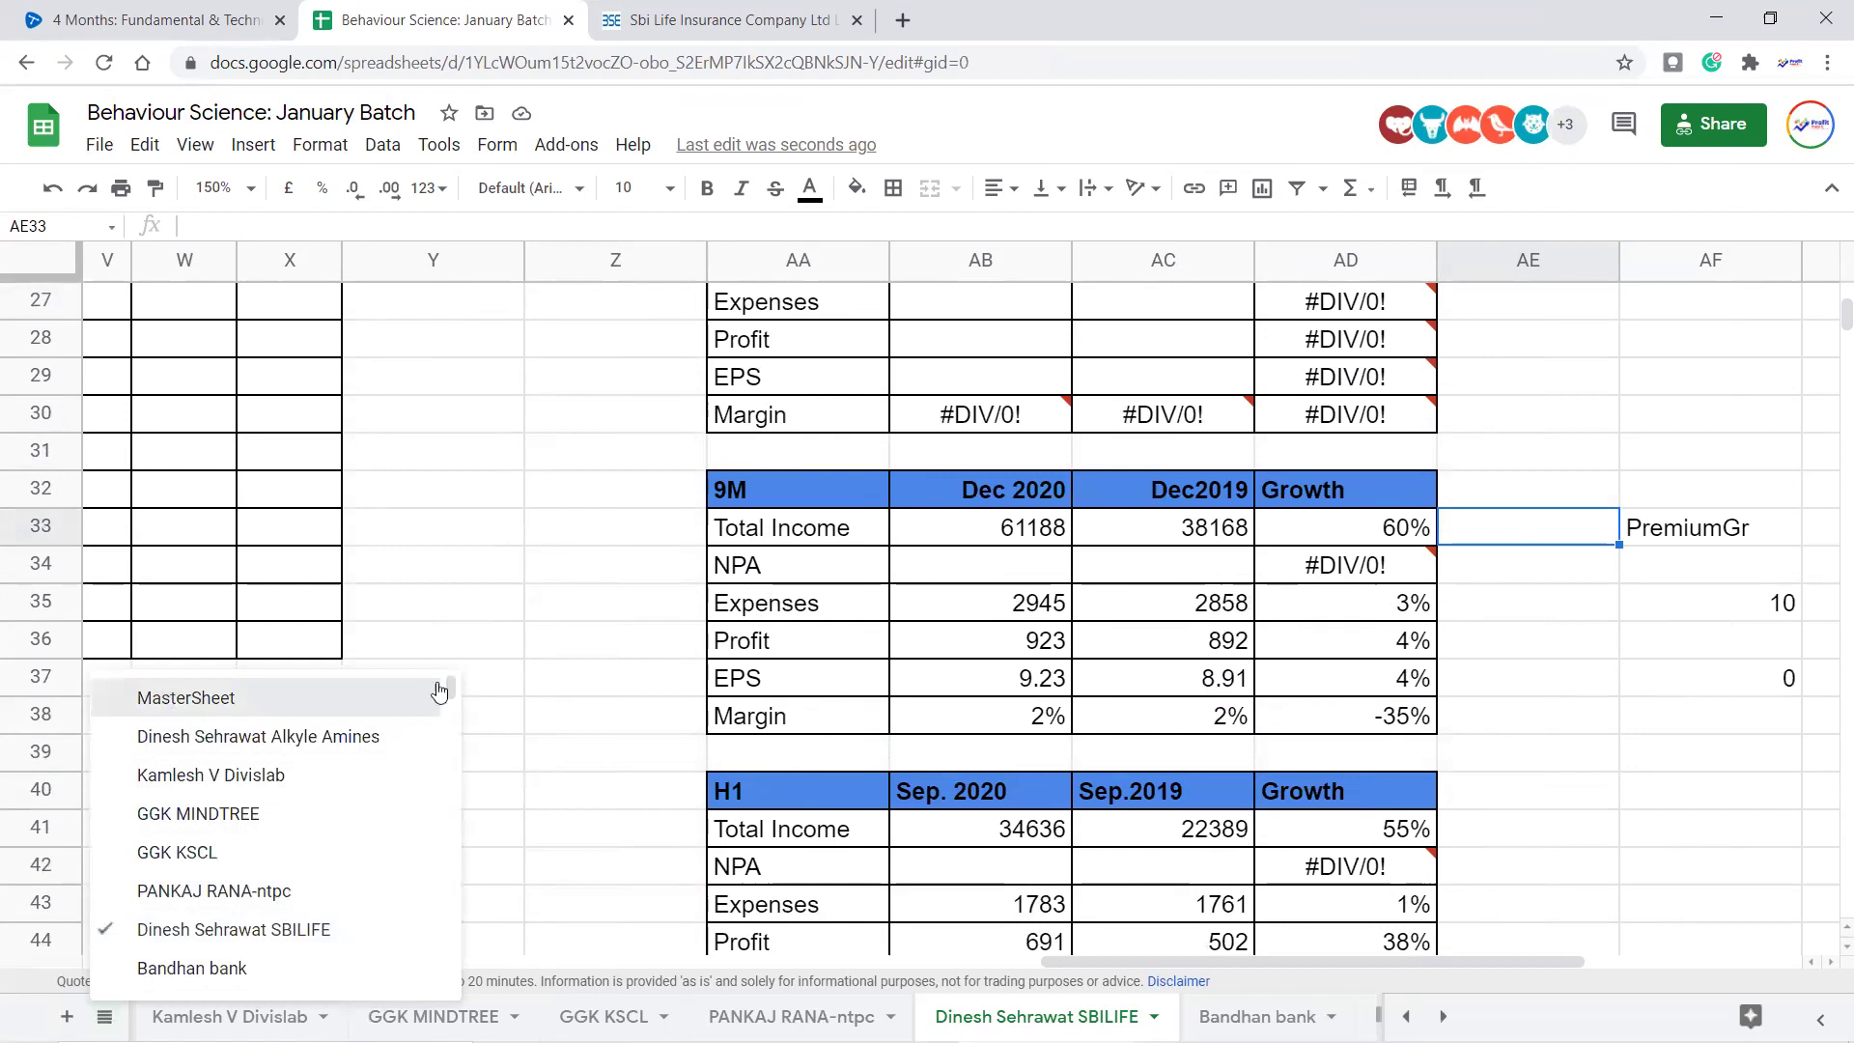
{"action": "left_click", "coordinate": [372, 720]}
{"action": "key", "text": "ctrl+f"}
{"action": "type", "text": "relaxi"}
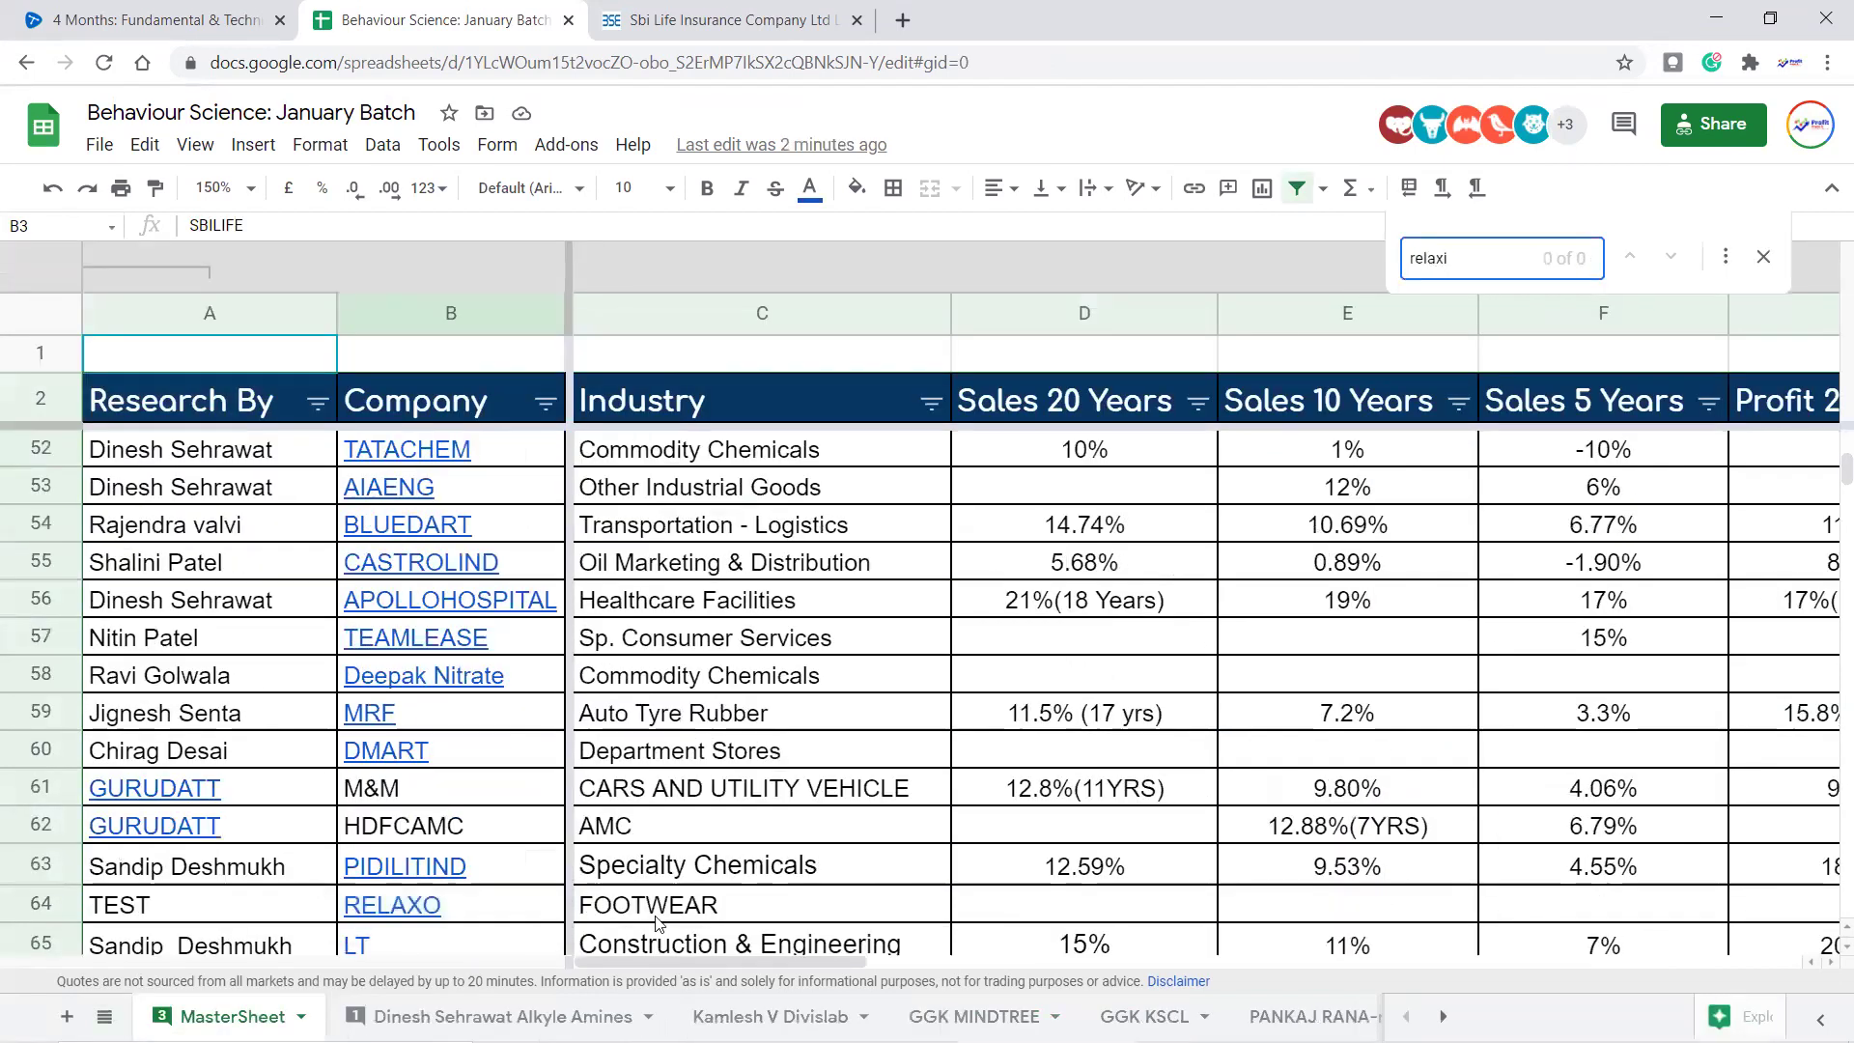
{"action": "key", "text": "Escape"}
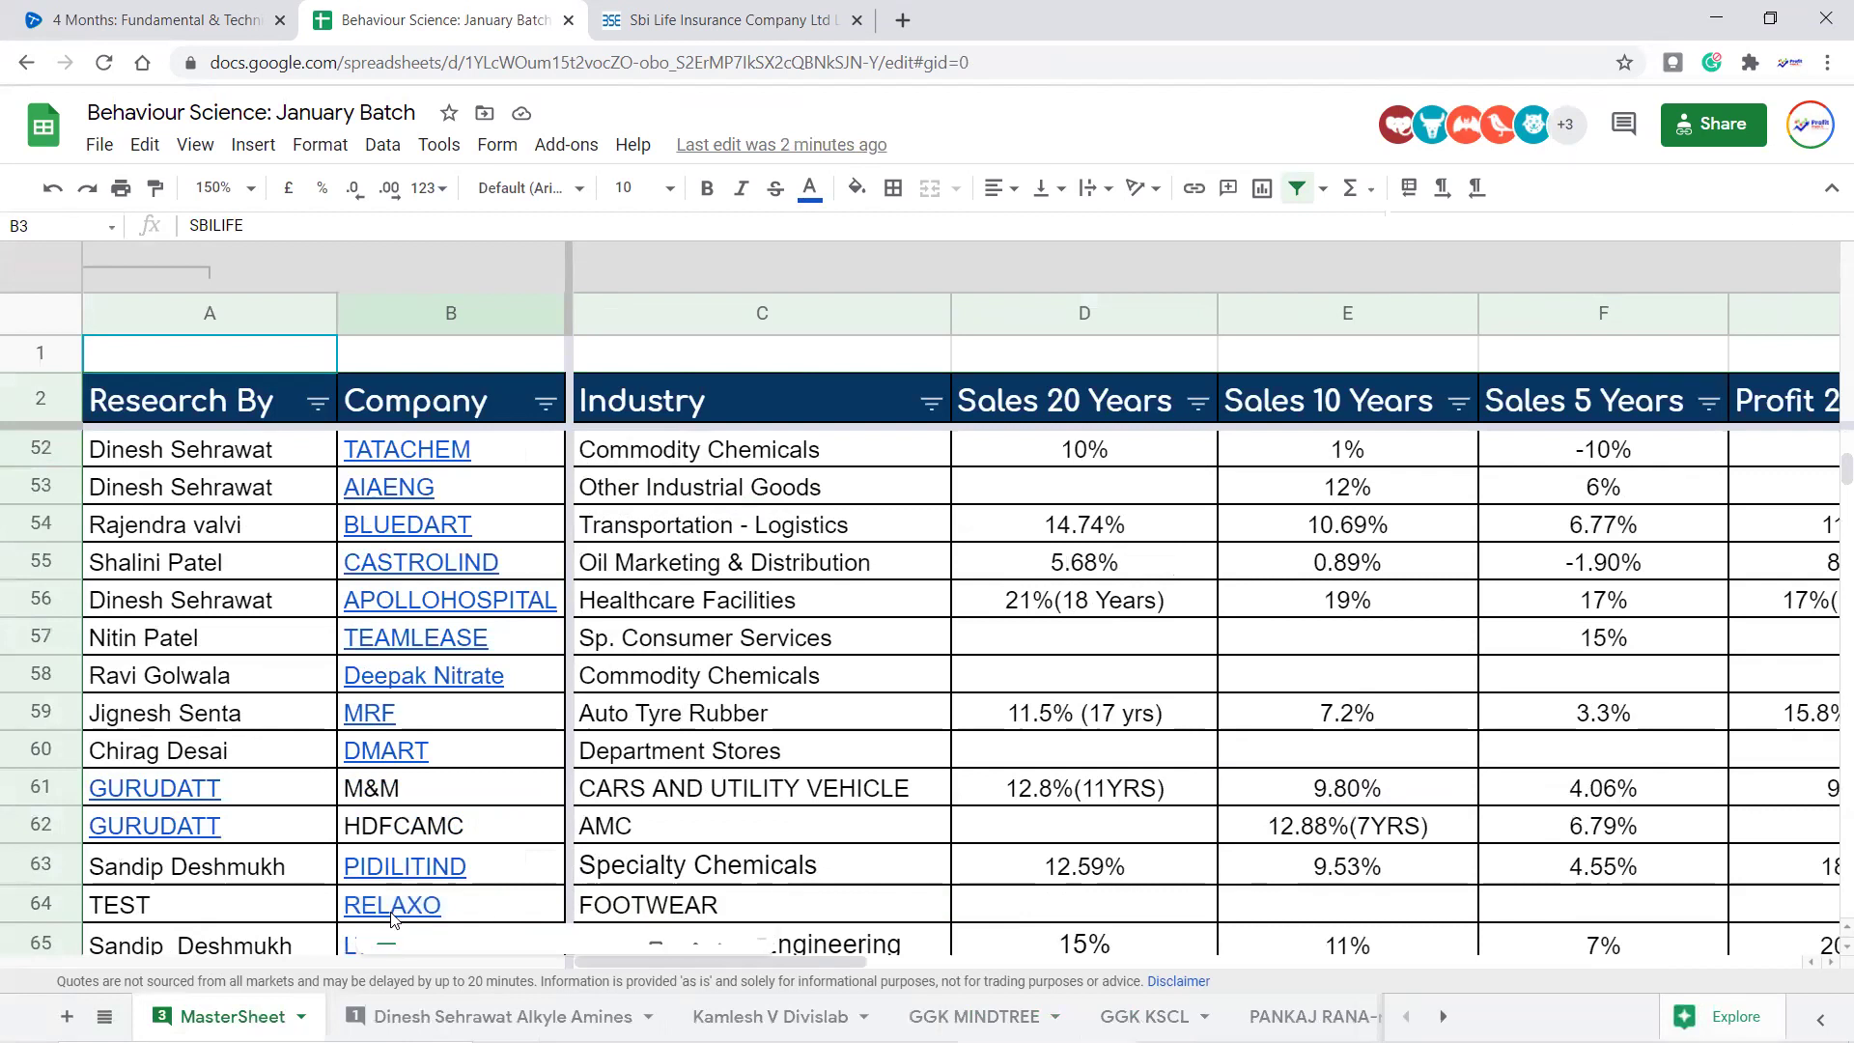
{"action": "left_click", "coordinate": [427, 946]}
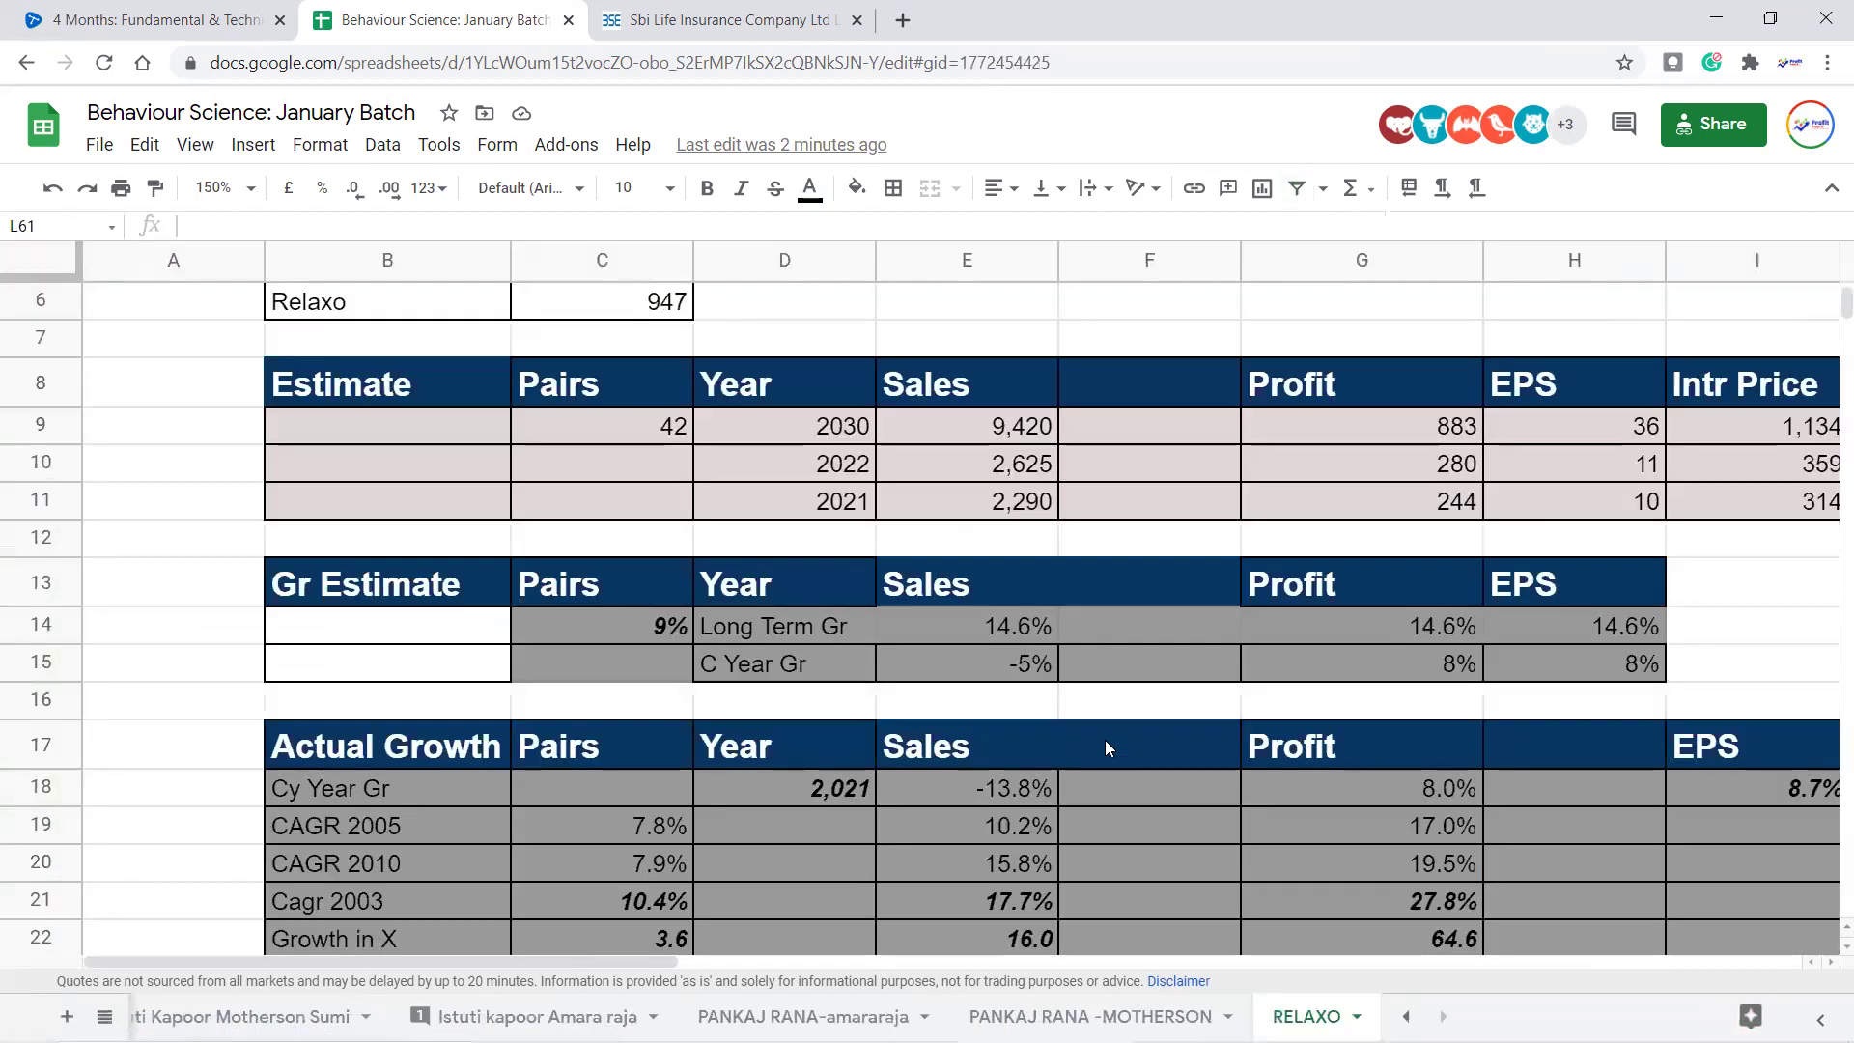
Go across the Actual Growth heading row 17, past Margin and the PE columns, to the 9M table's Exp row in R17
{"action": "left_click", "coordinate": [1104, 739]}
{"action": "key", "text": "Right"}
{"action": "key", "text": "Right"}
{"action": "key", "text": "Right"}
{"action": "key", "text": "Right"}
{"action": "key", "text": "Right"}
{"action": "key", "text": "Right"}
{"action": "key", "text": "Right"}
{"action": "key", "text": "Right"}
{"action": "key", "text": "Right"}
{"action": "key", "text": "Right"}
{"action": "key", "text": "Right"}
{"action": "key", "text": "Right"}
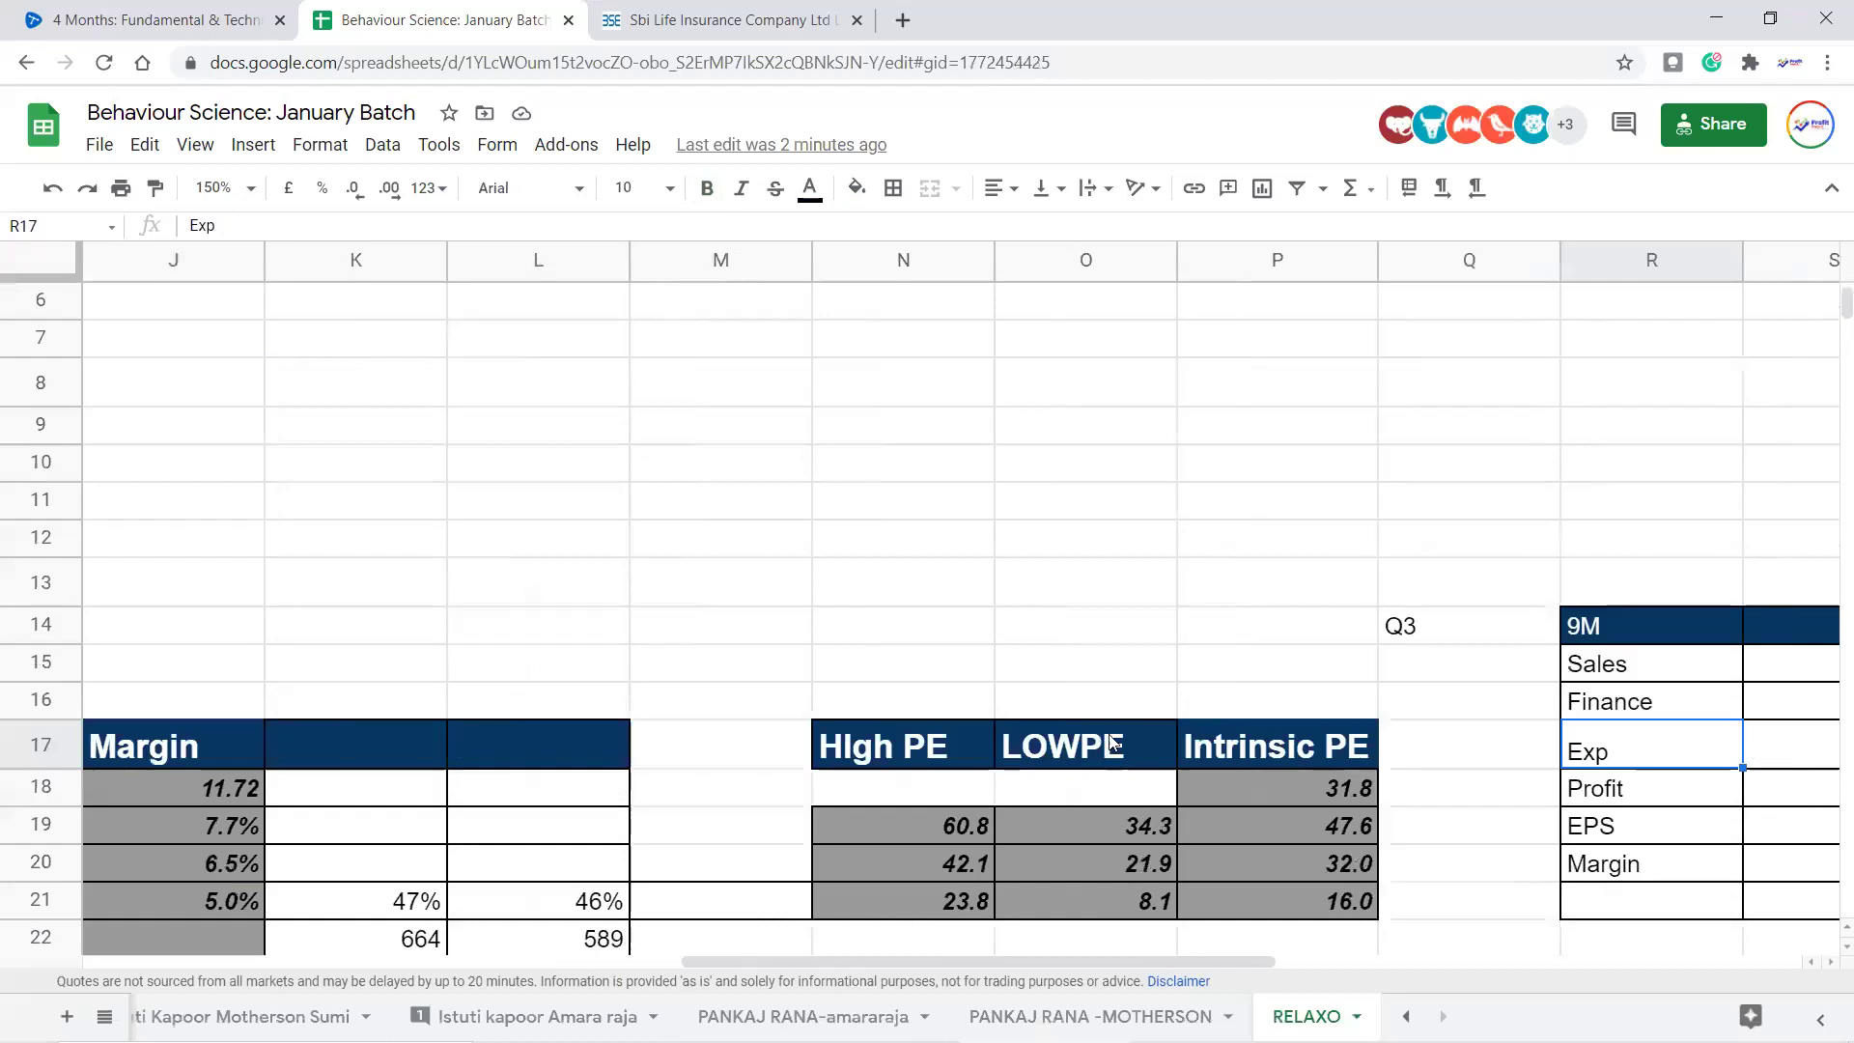
Examine RELAXO's Q1 results table comparing 2020-21 with 2020-19, selecting the Sales growth in U35
{"action": "scroll", "coordinate": [1704, 634], "scroll_direction": "down", "scroll_amount": 2}
{"action": "scroll", "coordinate": [1668, 736], "scroll_direction": "down", "scroll_amount": 5}
{"action": "scroll", "coordinate": [1669, 735], "scroll_direction": "down", "scroll_amount": 1}
{"action": "left_click", "coordinate": [1652, 639]}
{"action": "key", "text": "Right"}
{"action": "key", "text": "Right"}
{"action": "key", "text": "Right"}
{"action": "key", "text": "Right"}
{"action": "key", "text": "Right"}
{"action": "scroll", "coordinate": [1593, 670], "scroll_direction": "down", "scroll_amount": 2}
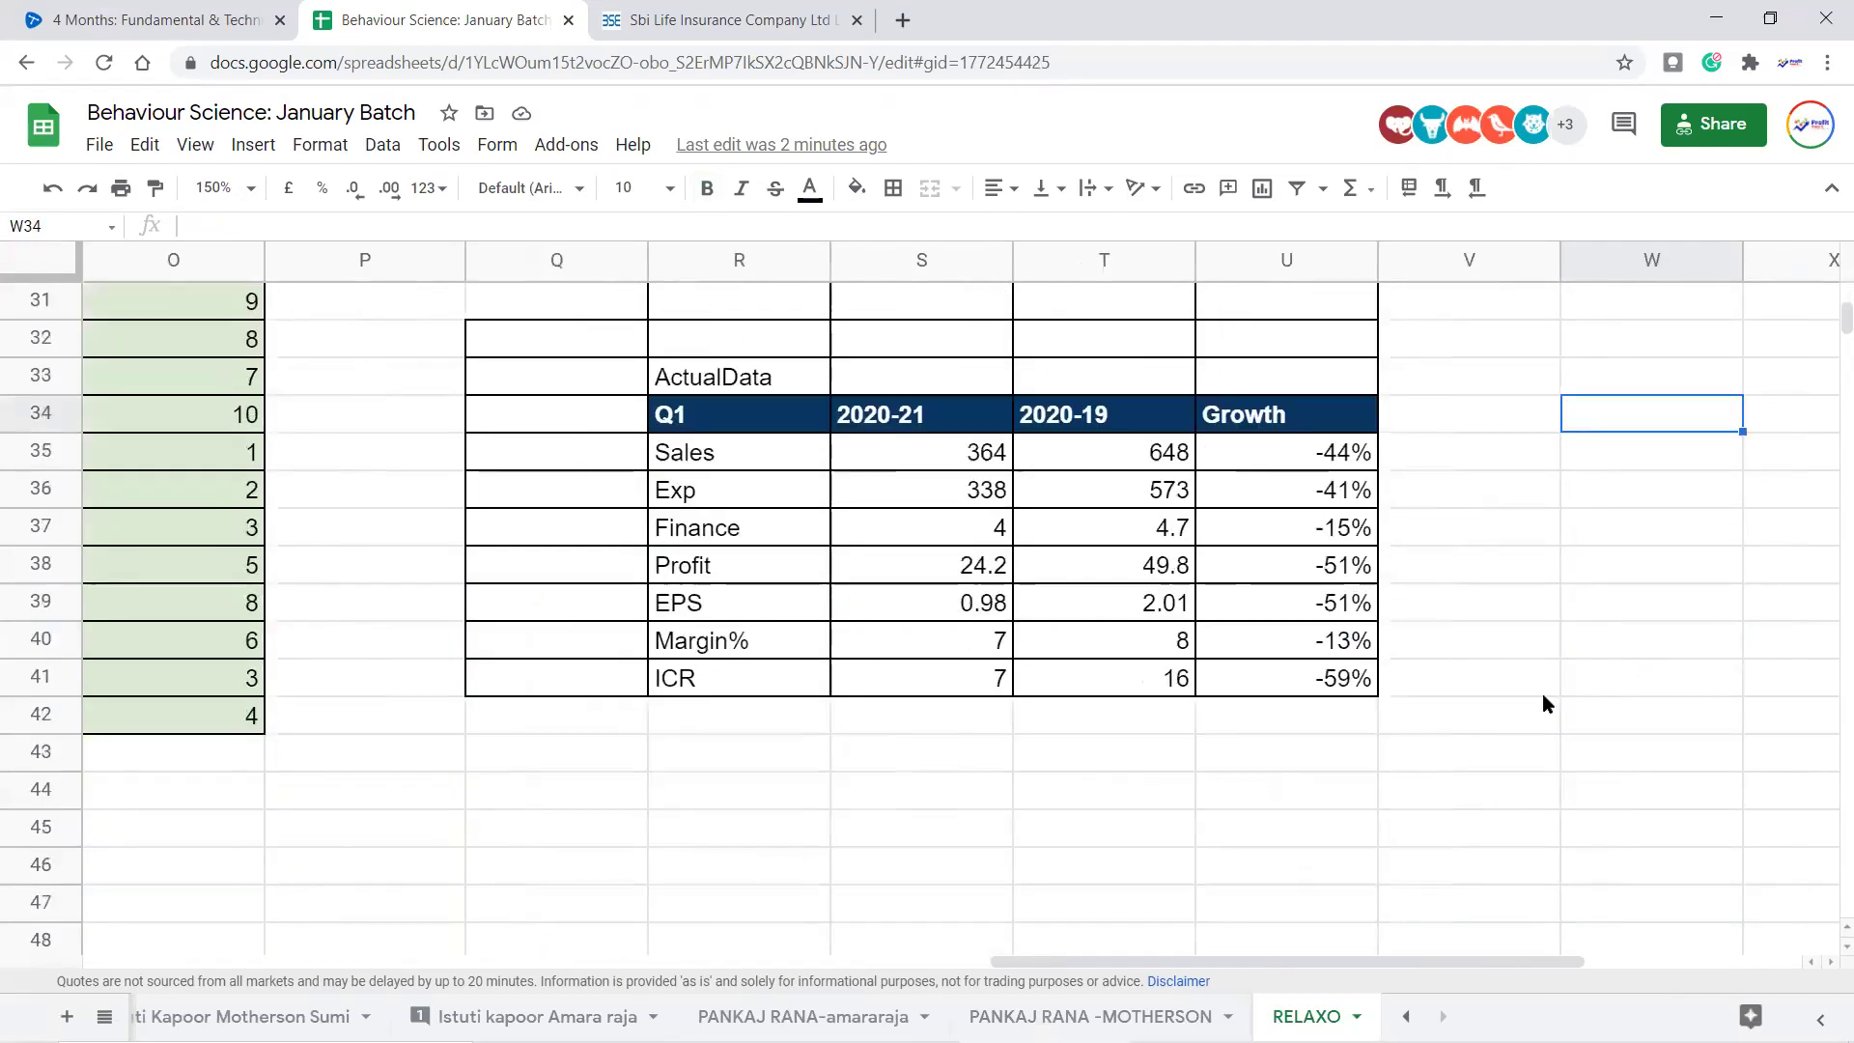
{"action": "left_click", "coordinate": [1357, 457]}
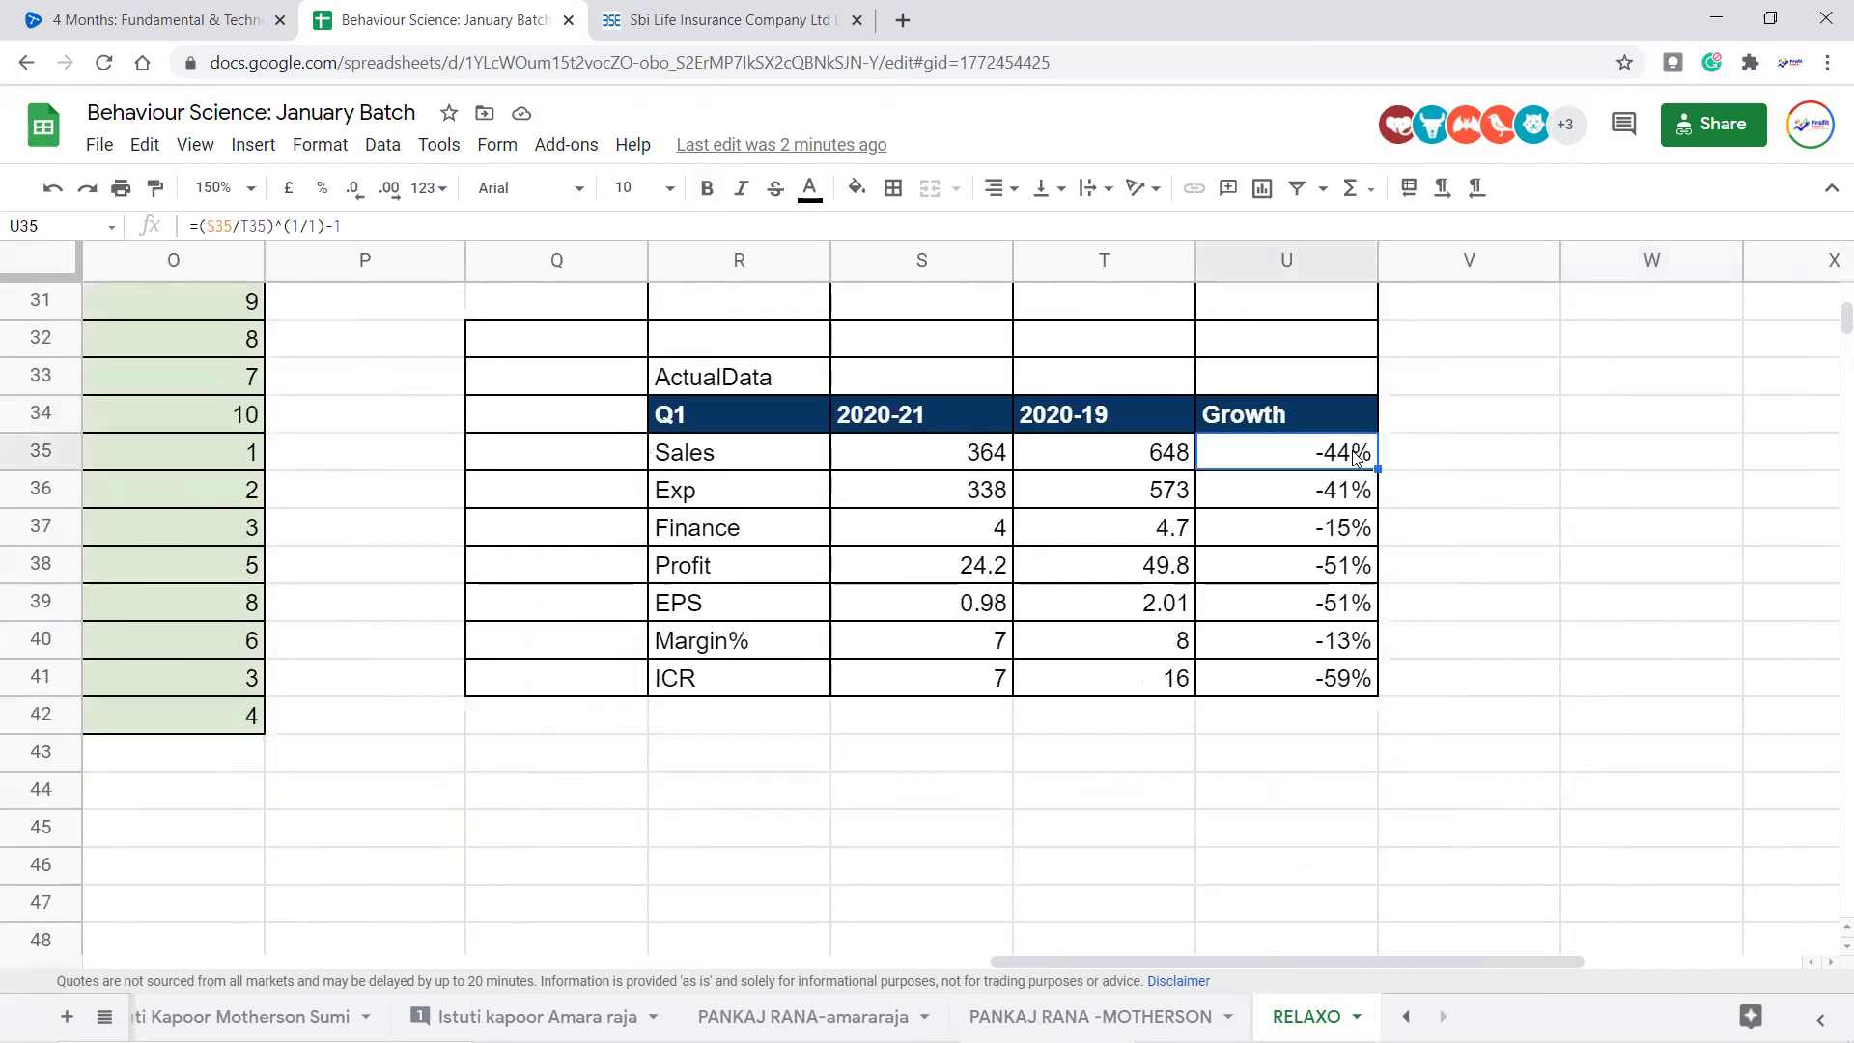
Check RELAXO's Q1 Profit growth in U38, and enter "Improvement" in V25 beside the H1 Sales growth
{"action": "left_click", "coordinate": [1369, 565]}
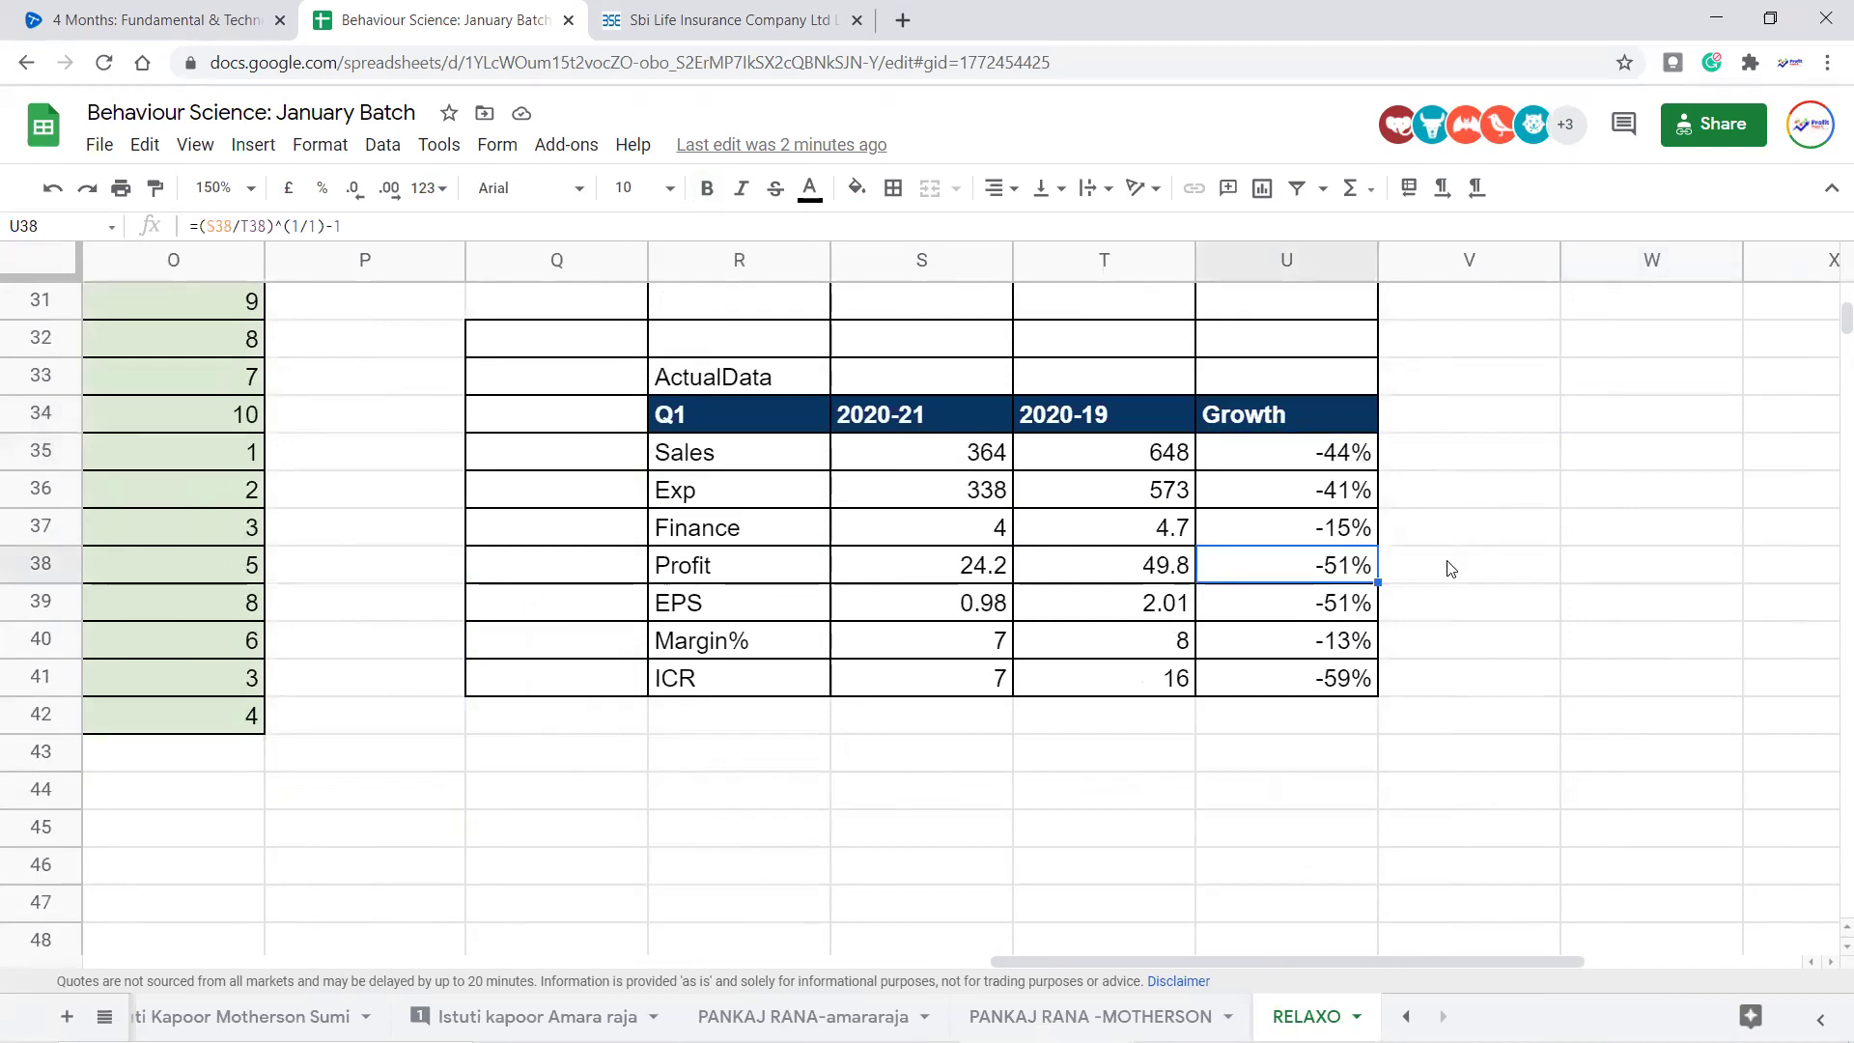
{"action": "scroll", "coordinate": [1449, 567], "scroll_direction": "up", "scroll_amount": 1}
{"action": "scroll", "coordinate": [1390, 574], "scroll_direction": "up", "scroll_amount": 2}
{"action": "left_click", "coordinate": [1361, 386]}
{"action": "left_click", "coordinate": [1526, 396]}
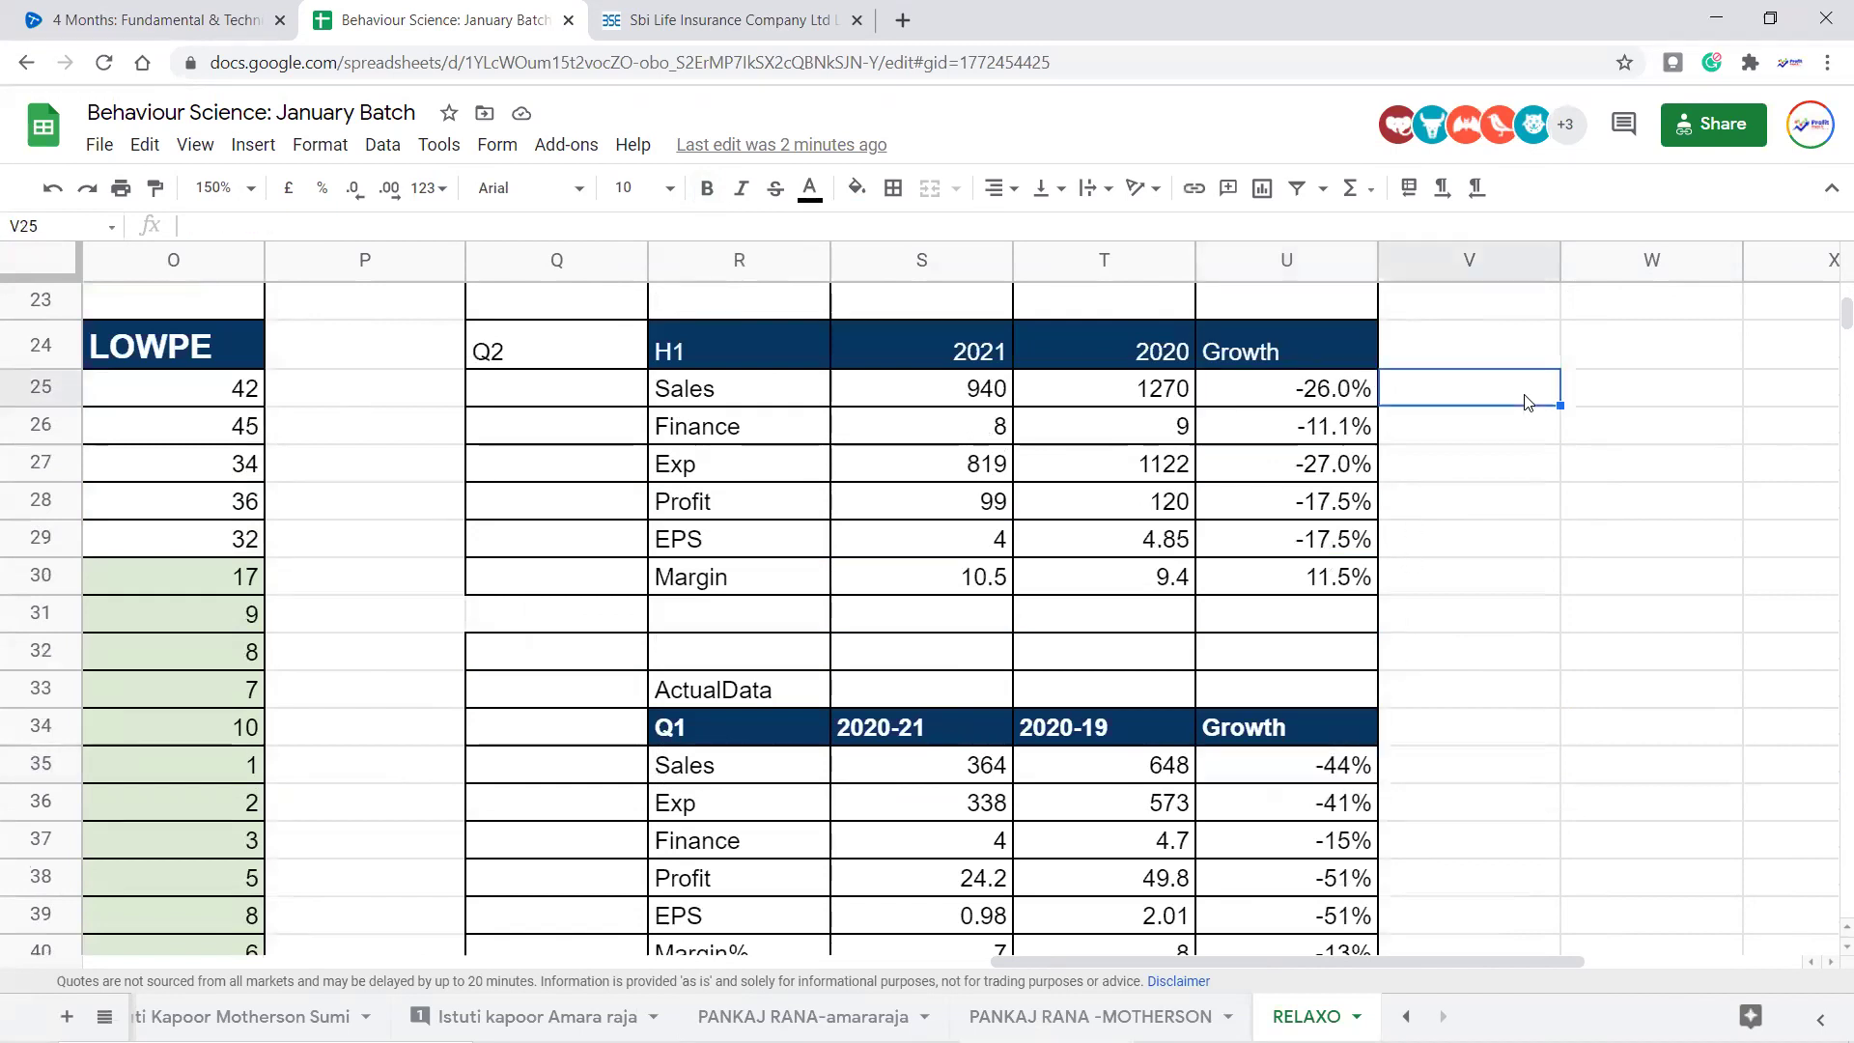
{"action": "type", "text": "Improvement"}
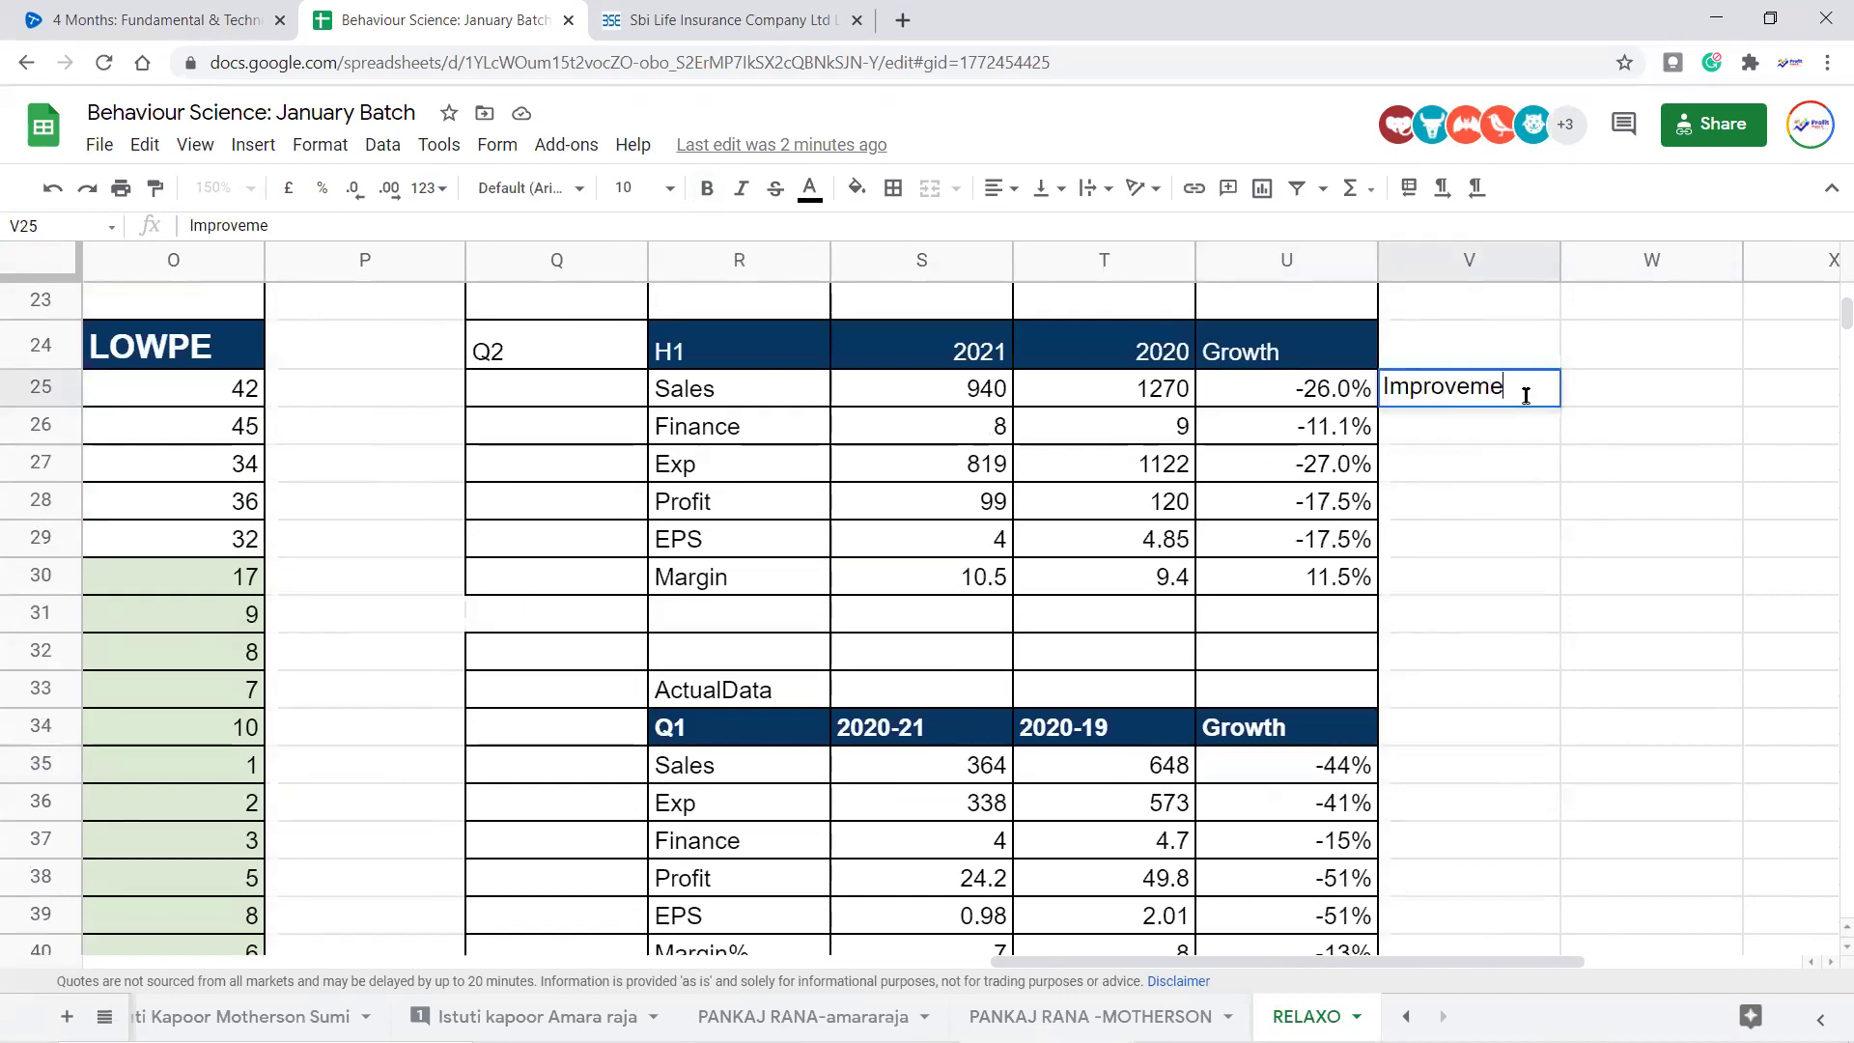
{"action": "key", "text": "Return"}
Enter "Improvement" in V15 beside the 9M Sales growth and select that note
{"action": "key", "text": "Up"}
{"action": "key", "text": "Up"}
{"action": "key", "text": "Down"}
{"action": "key", "text": "Up"}
{"action": "key", "text": "Up"}
{"action": "key", "text": "Up"}
{"action": "key", "text": "Up"}
{"action": "key", "text": "Up"}
{"action": "key", "text": "Up"}
{"action": "key", "text": "Up"}
{"action": "key", "text": "Up"}
{"action": "key", "text": "Up"}
{"action": "key", "text": "Up"}
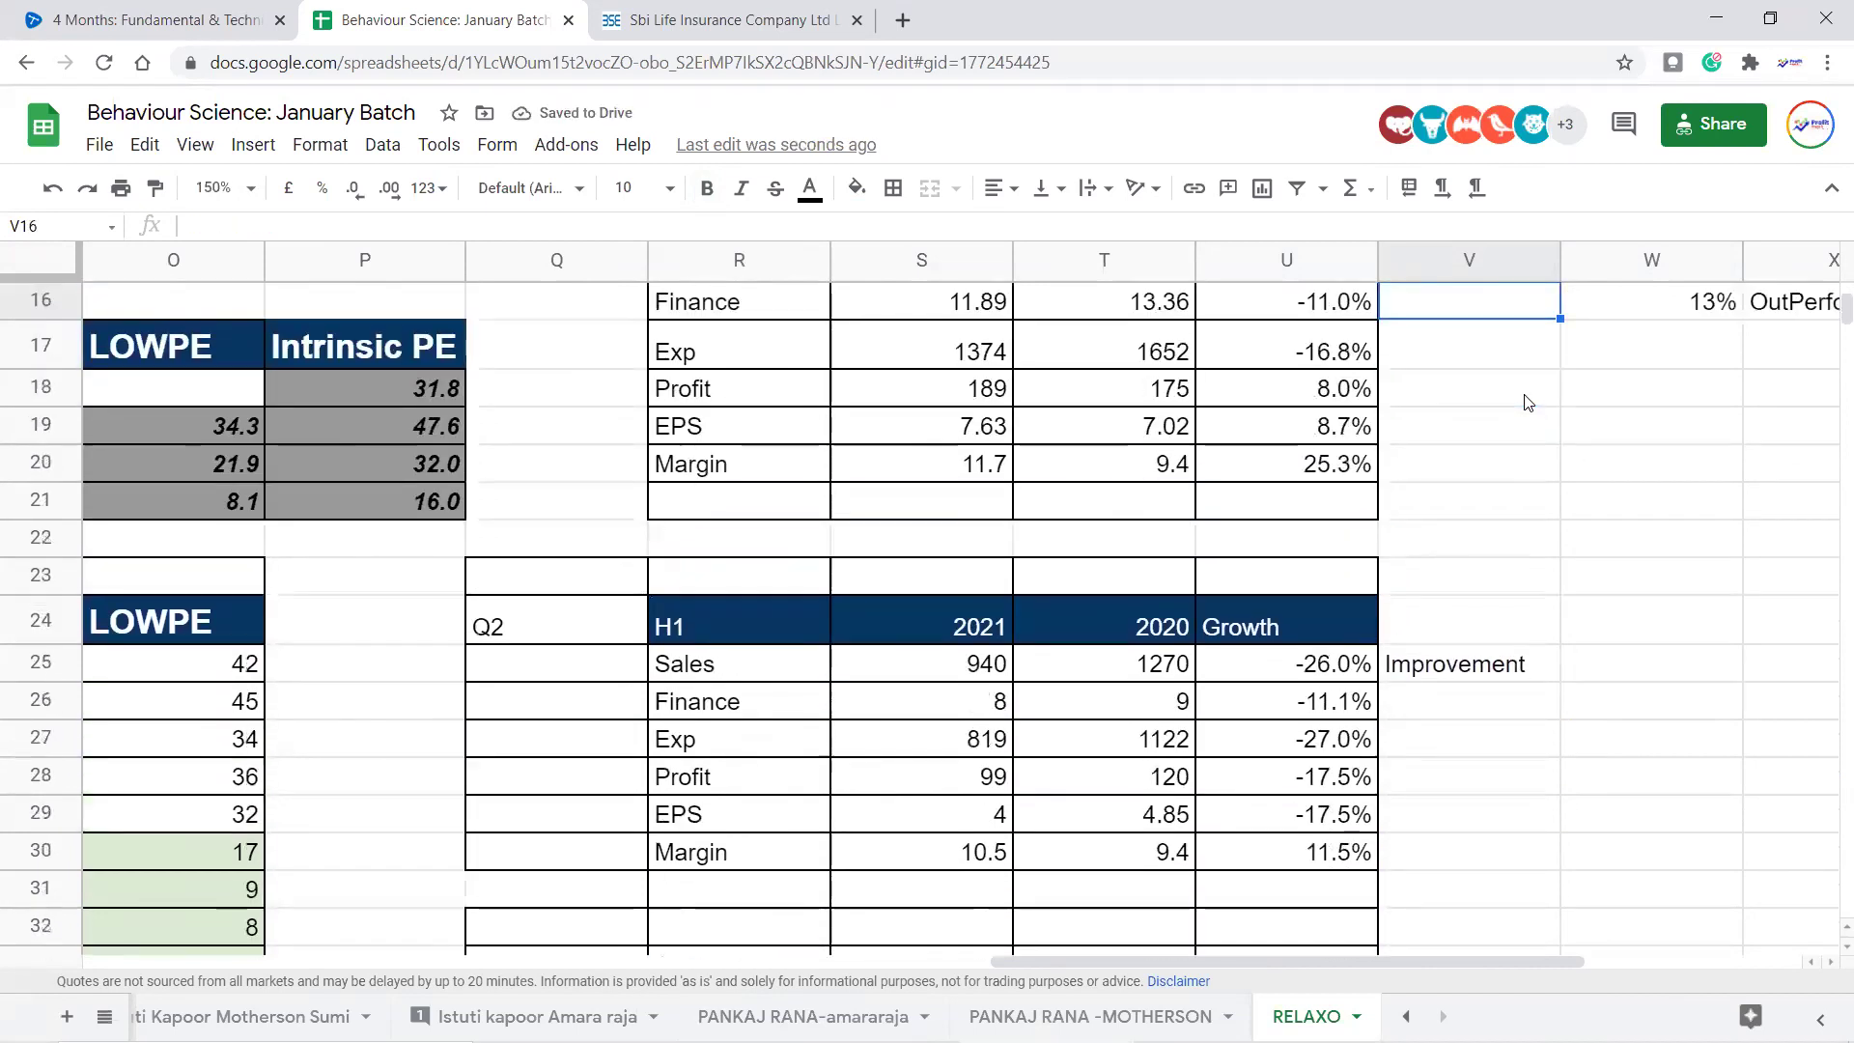
{"action": "type", "text": "Improvement"}
{"action": "key", "text": "Return"}
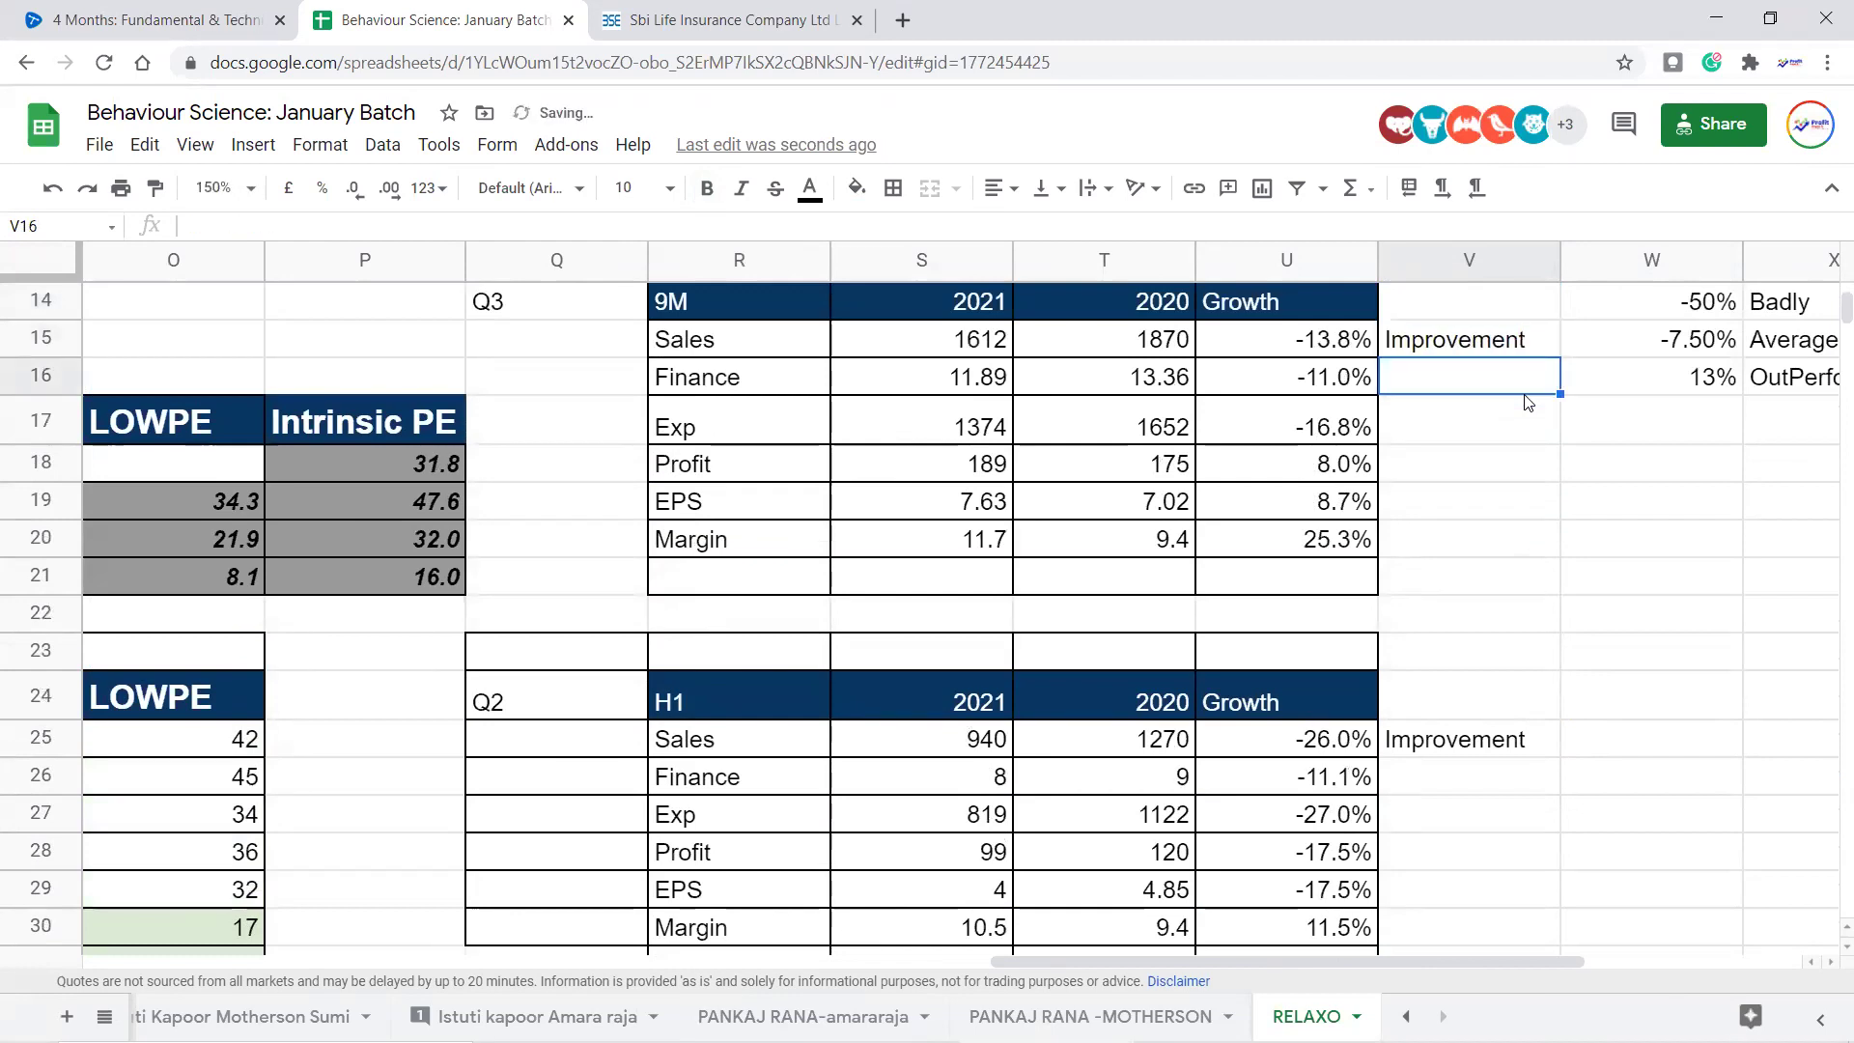
{"action": "left_click", "coordinate": [1527, 329]}
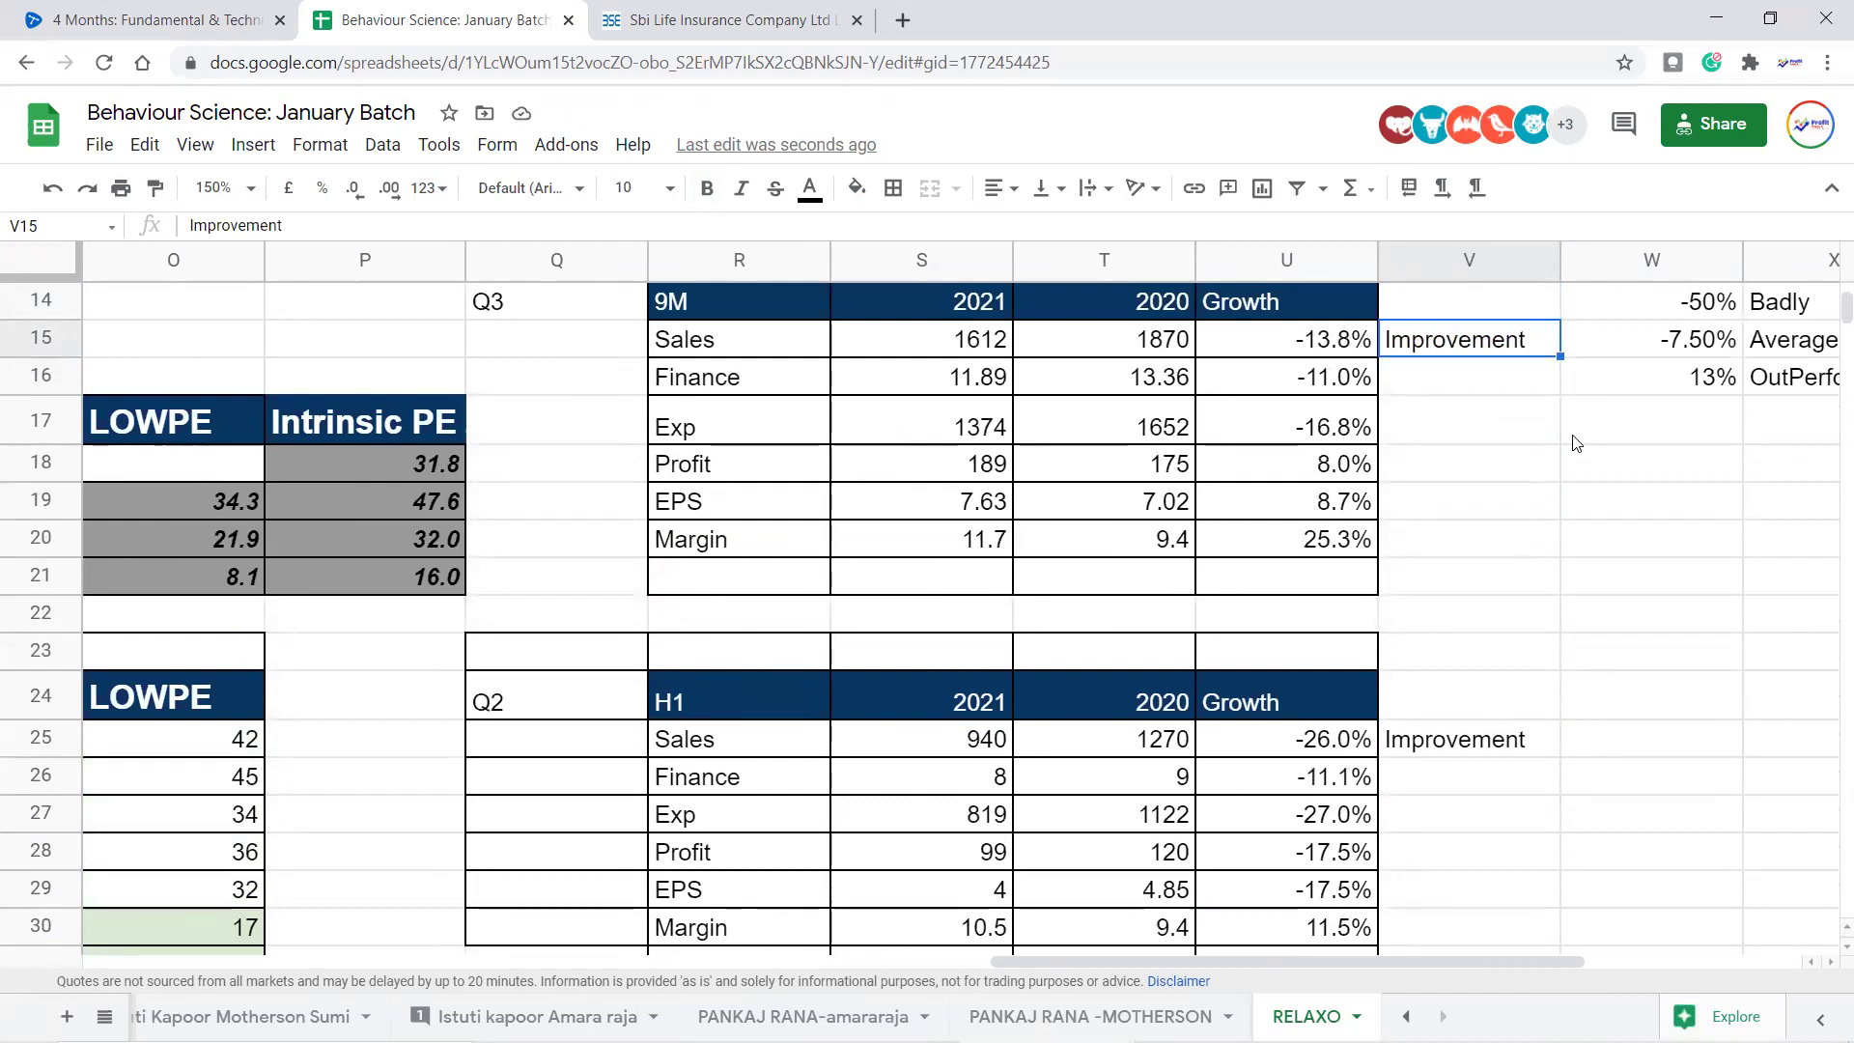
Compare the 9M Sales growth in U15 with the Q1 Sales growth in U35
{"action": "scroll", "coordinate": [1575, 443], "scroll_direction": "down", "scroll_amount": 1}
{"action": "scroll", "coordinate": [1576, 443], "scroll_direction": "up", "scroll_amount": 1}
{"action": "scroll", "coordinate": [1575, 443], "scroll_direction": "up", "scroll_amount": 1}
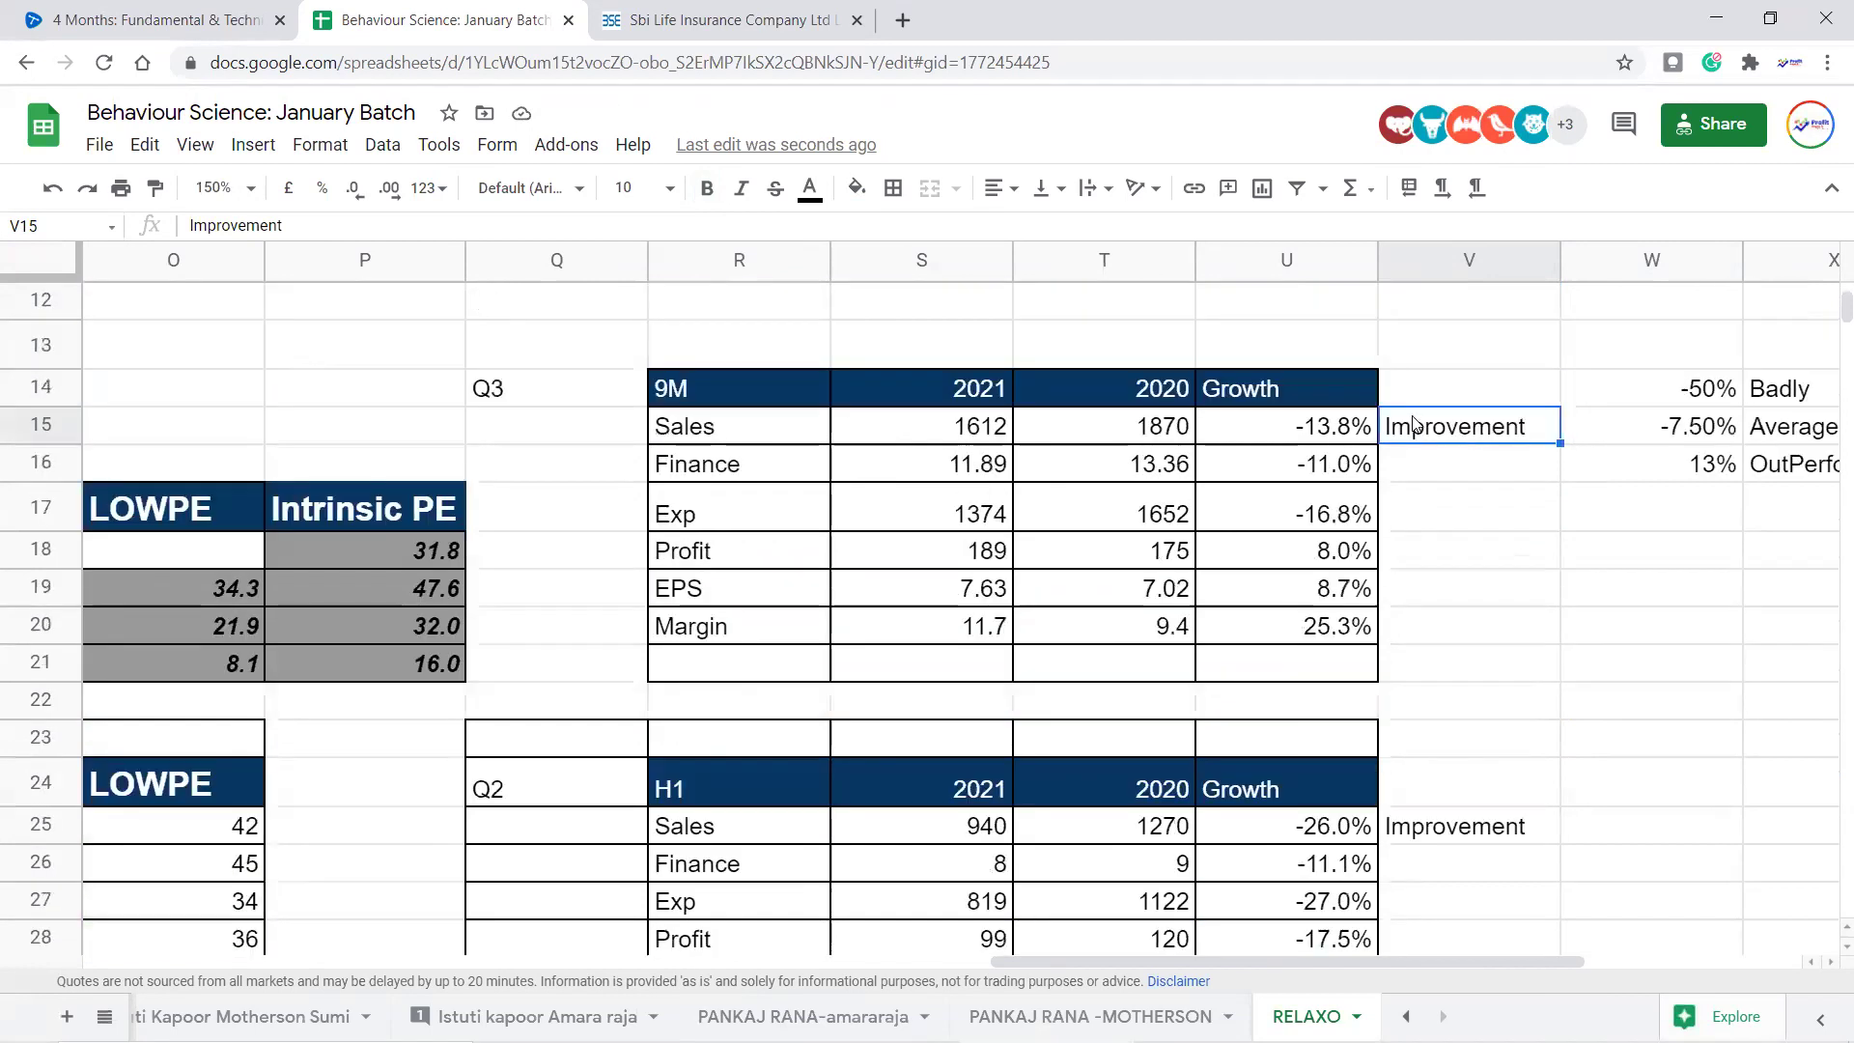
{"action": "left_click", "coordinate": [1342, 441]}
{"action": "scroll", "coordinate": [1348, 439], "scroll_direction": "down", "scroll_amount": 5}
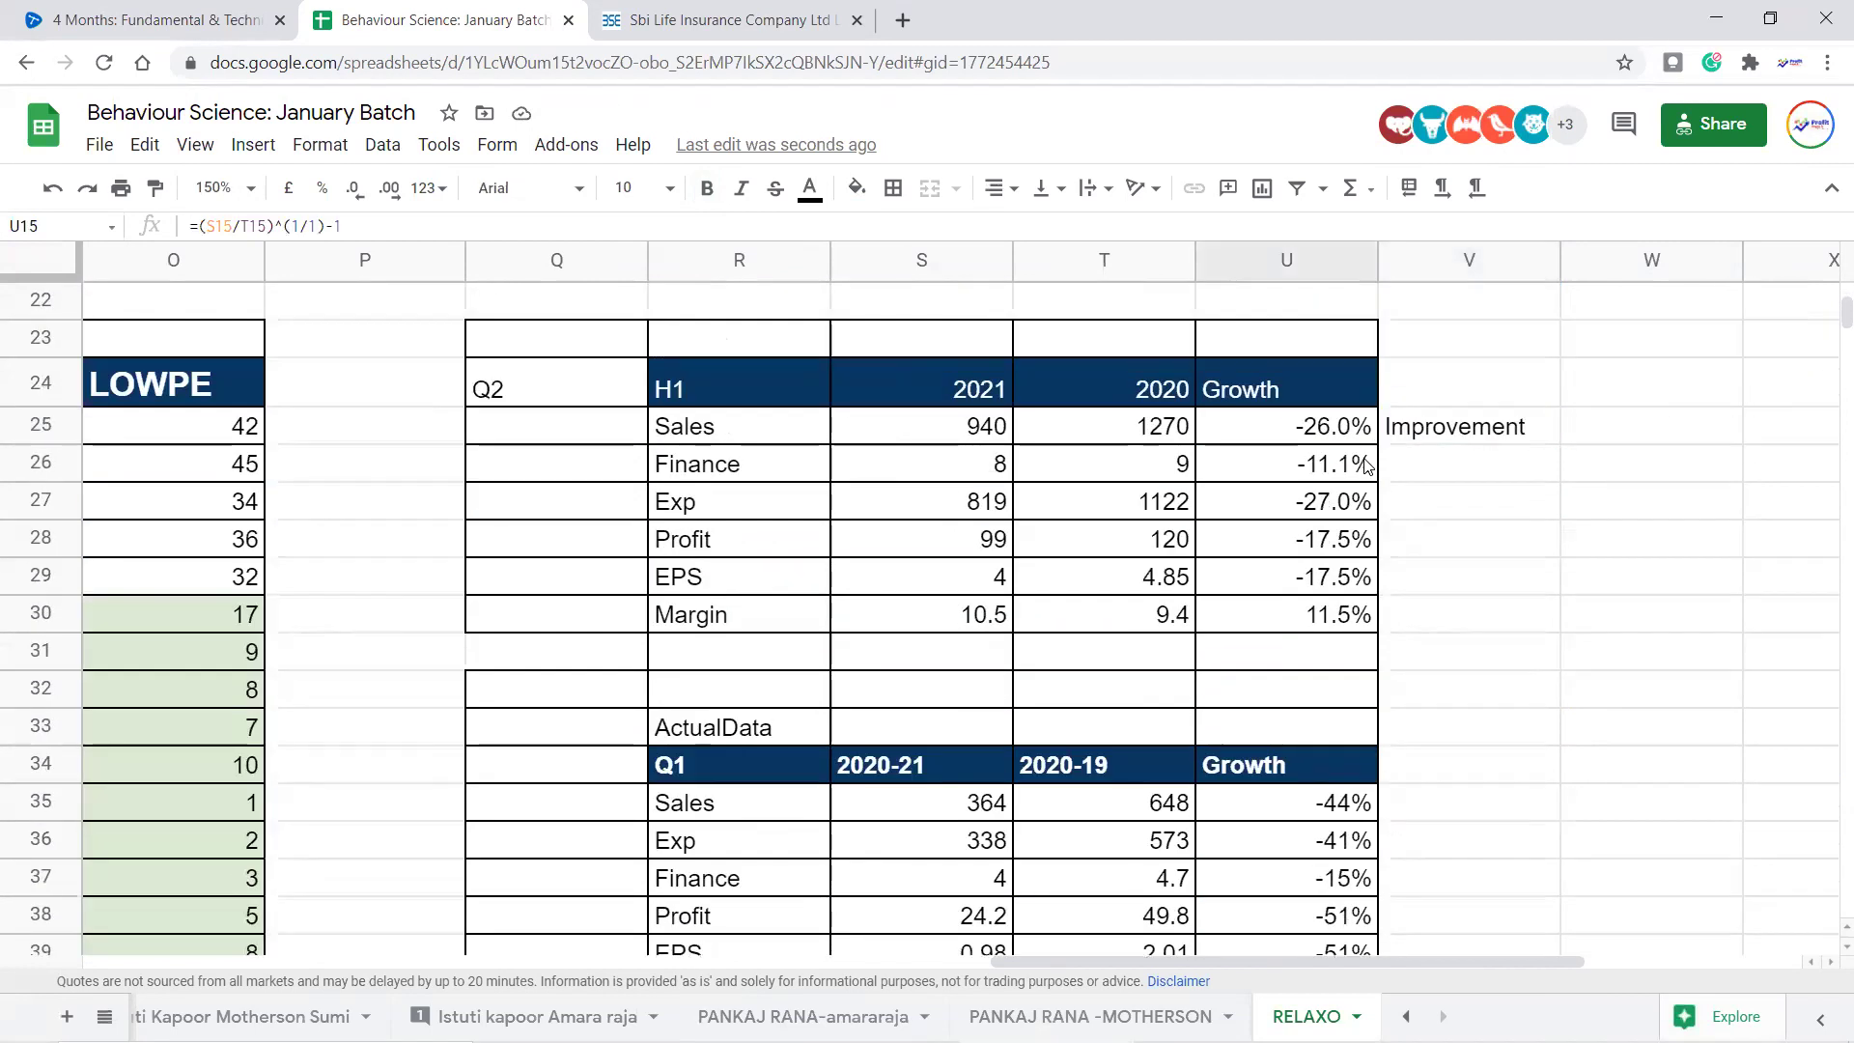
{"action": "left_click", "coordinate": [1359, 678]}
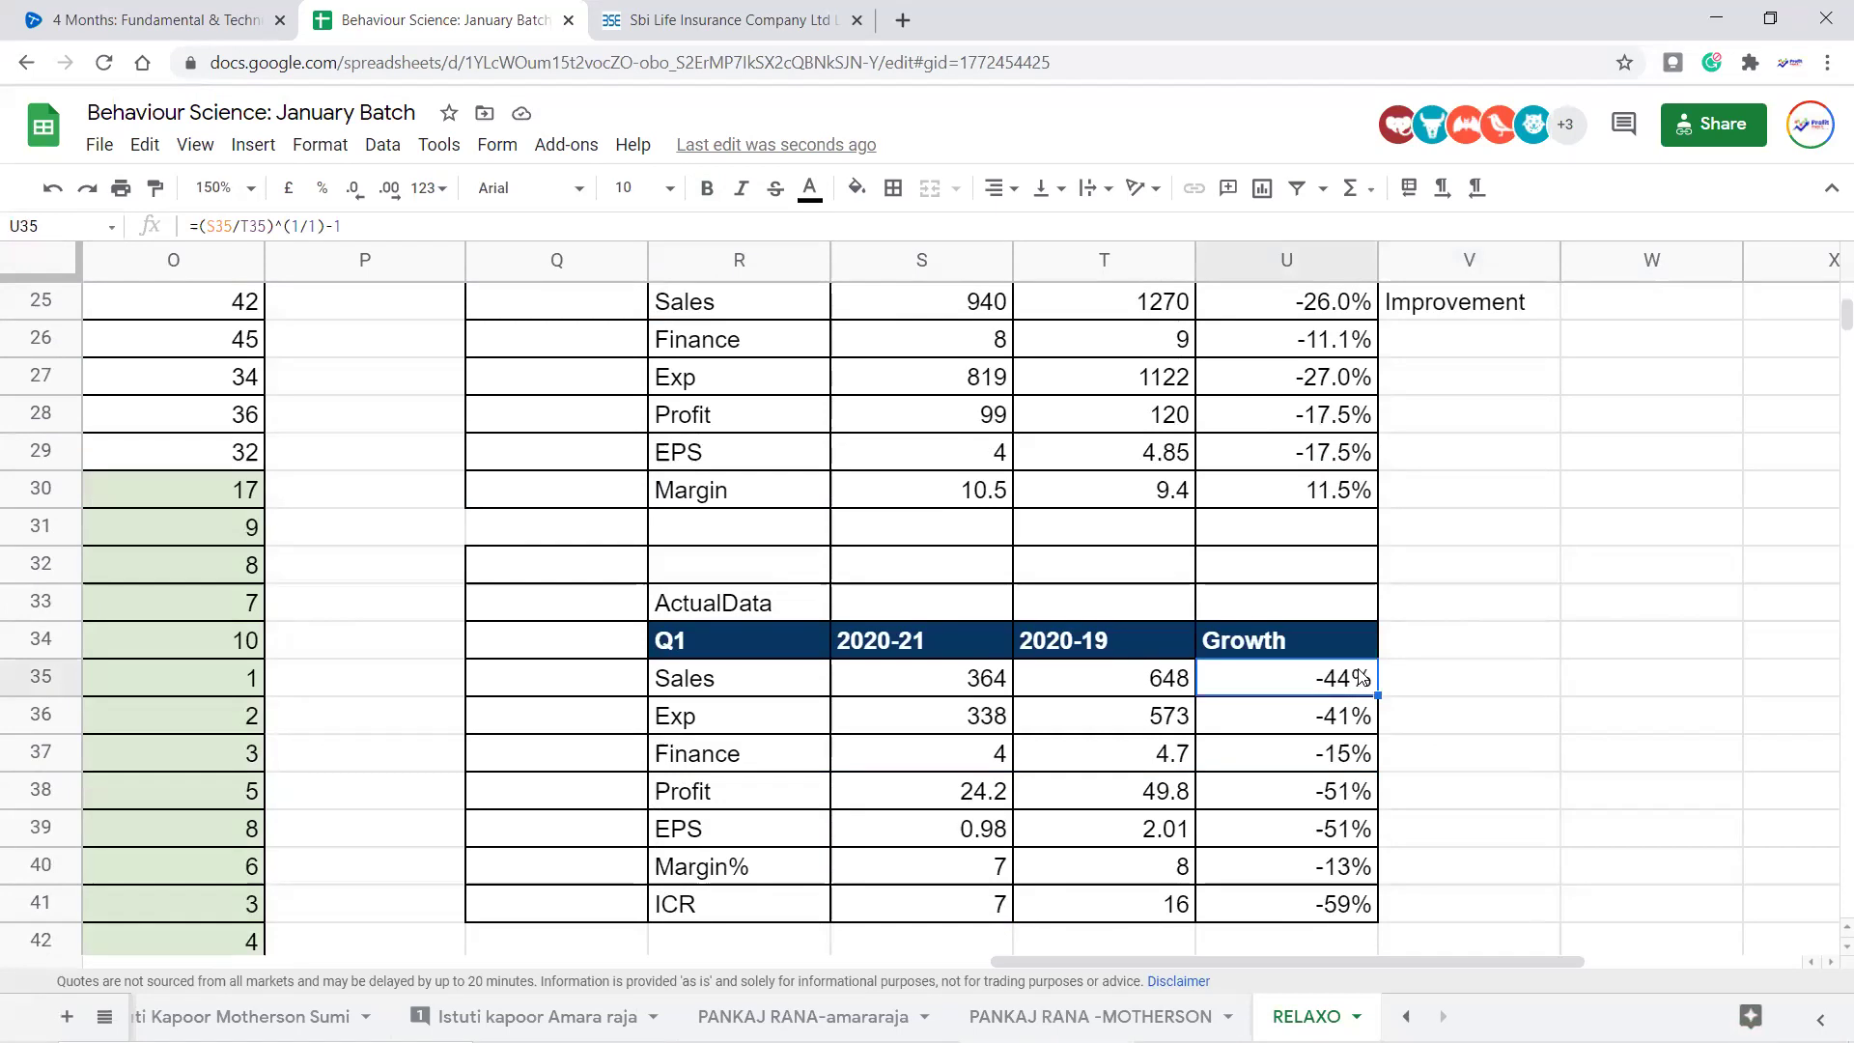
Enter "52Weeklow" in V35 beside the Q1 Sales growth and select that note
{"action": "left_click", "coordinate": [1514, 686]}
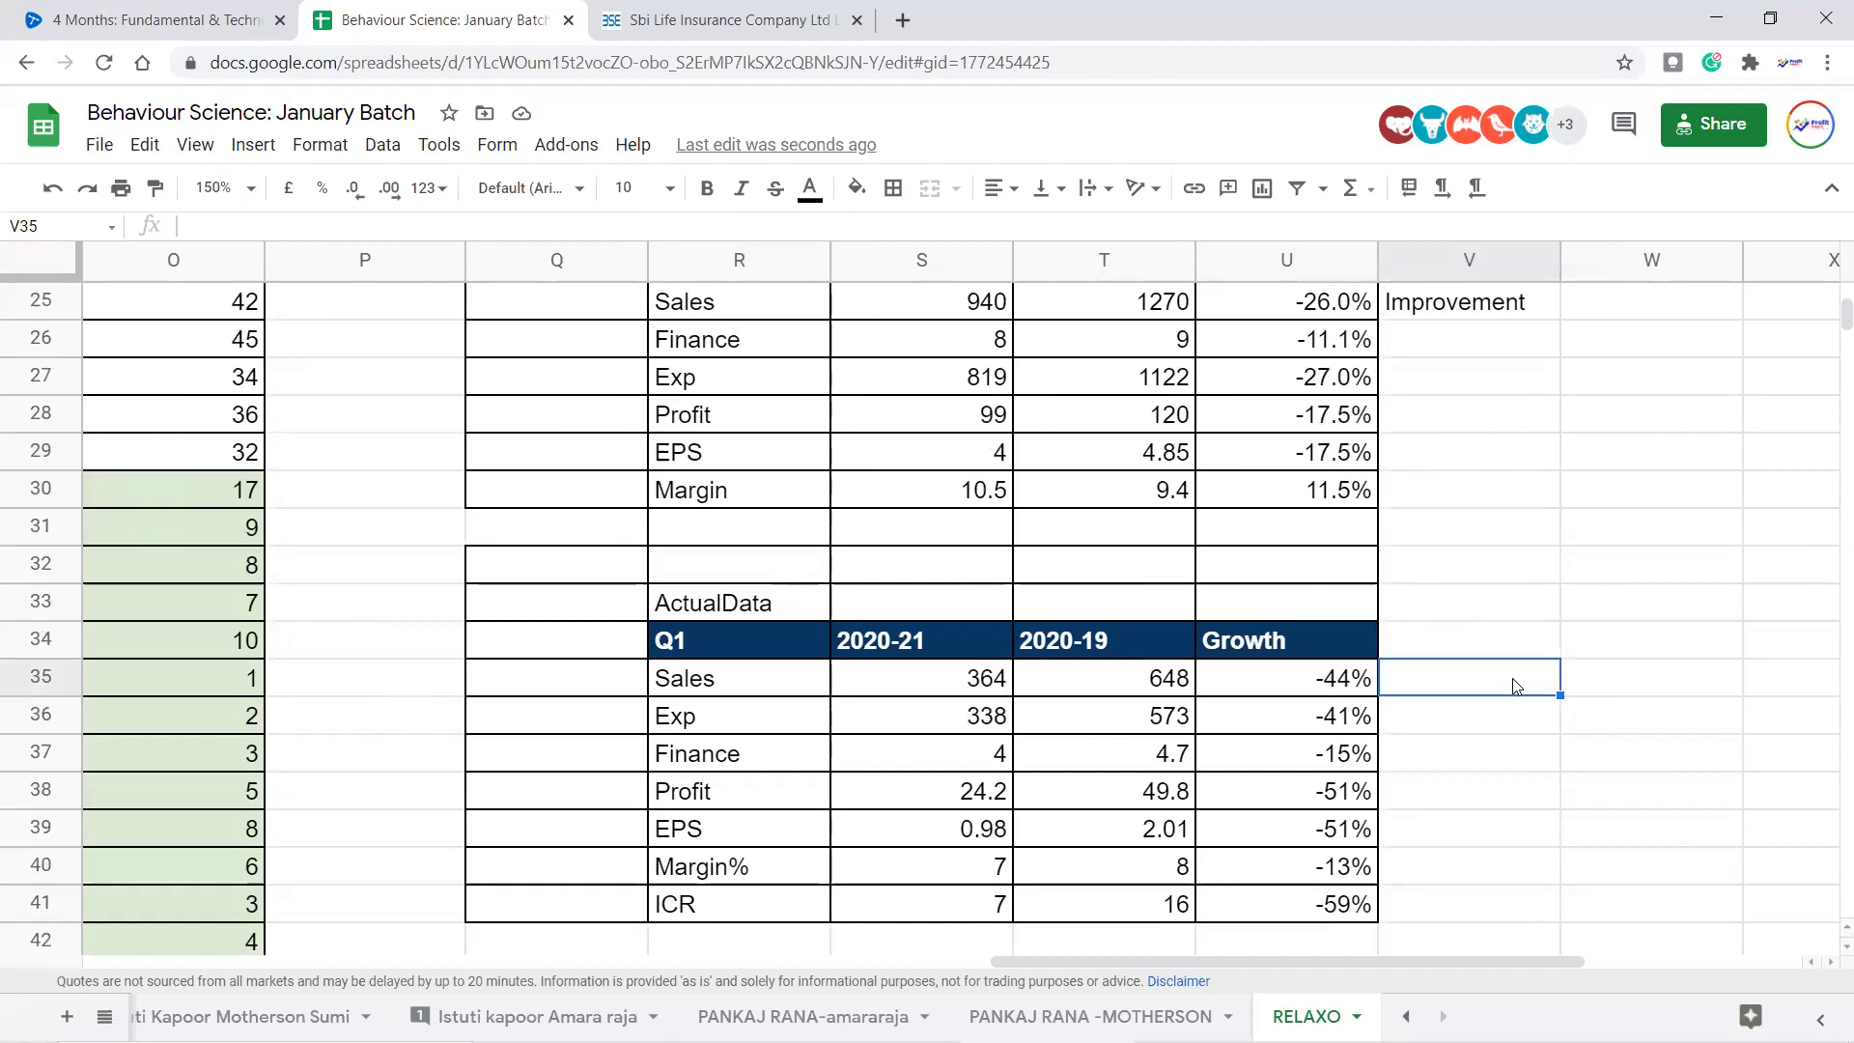
{"action": "left_click", "coordinate": [1340, 688]}
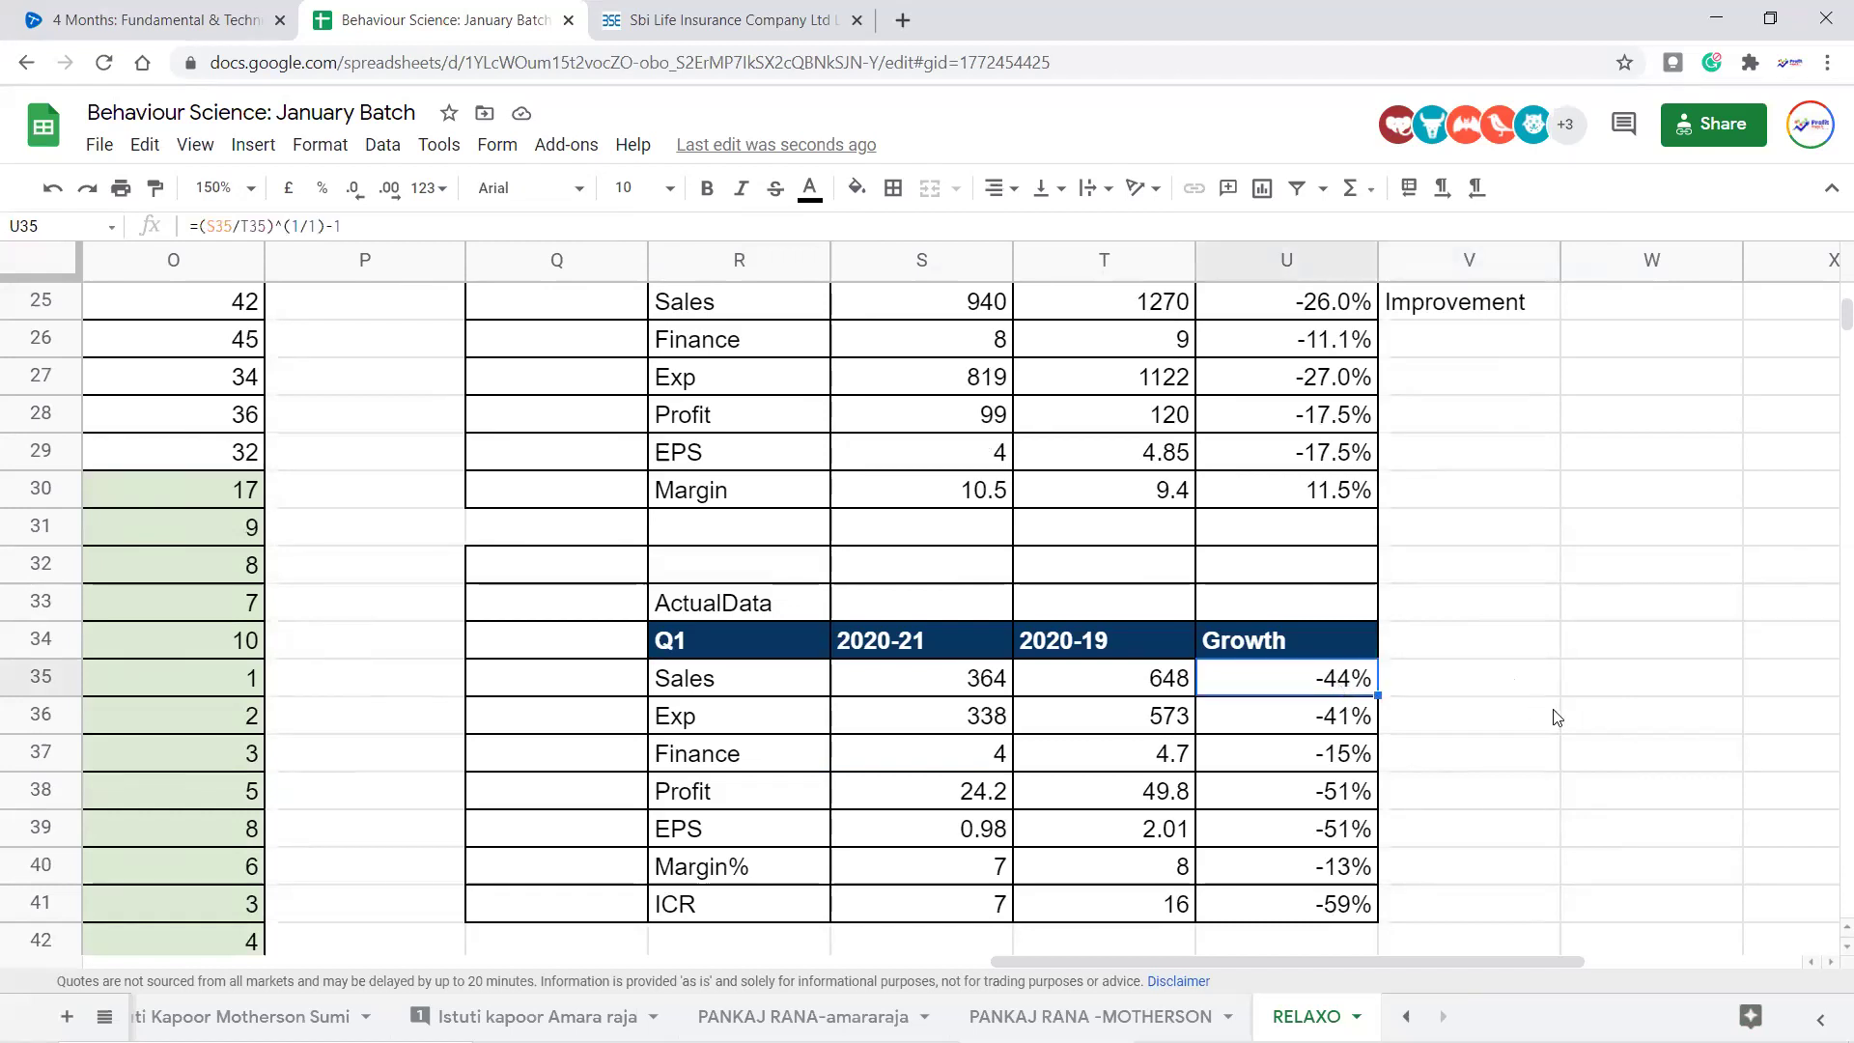
{"action": "left_click", "coordinate": [1518, 693]}
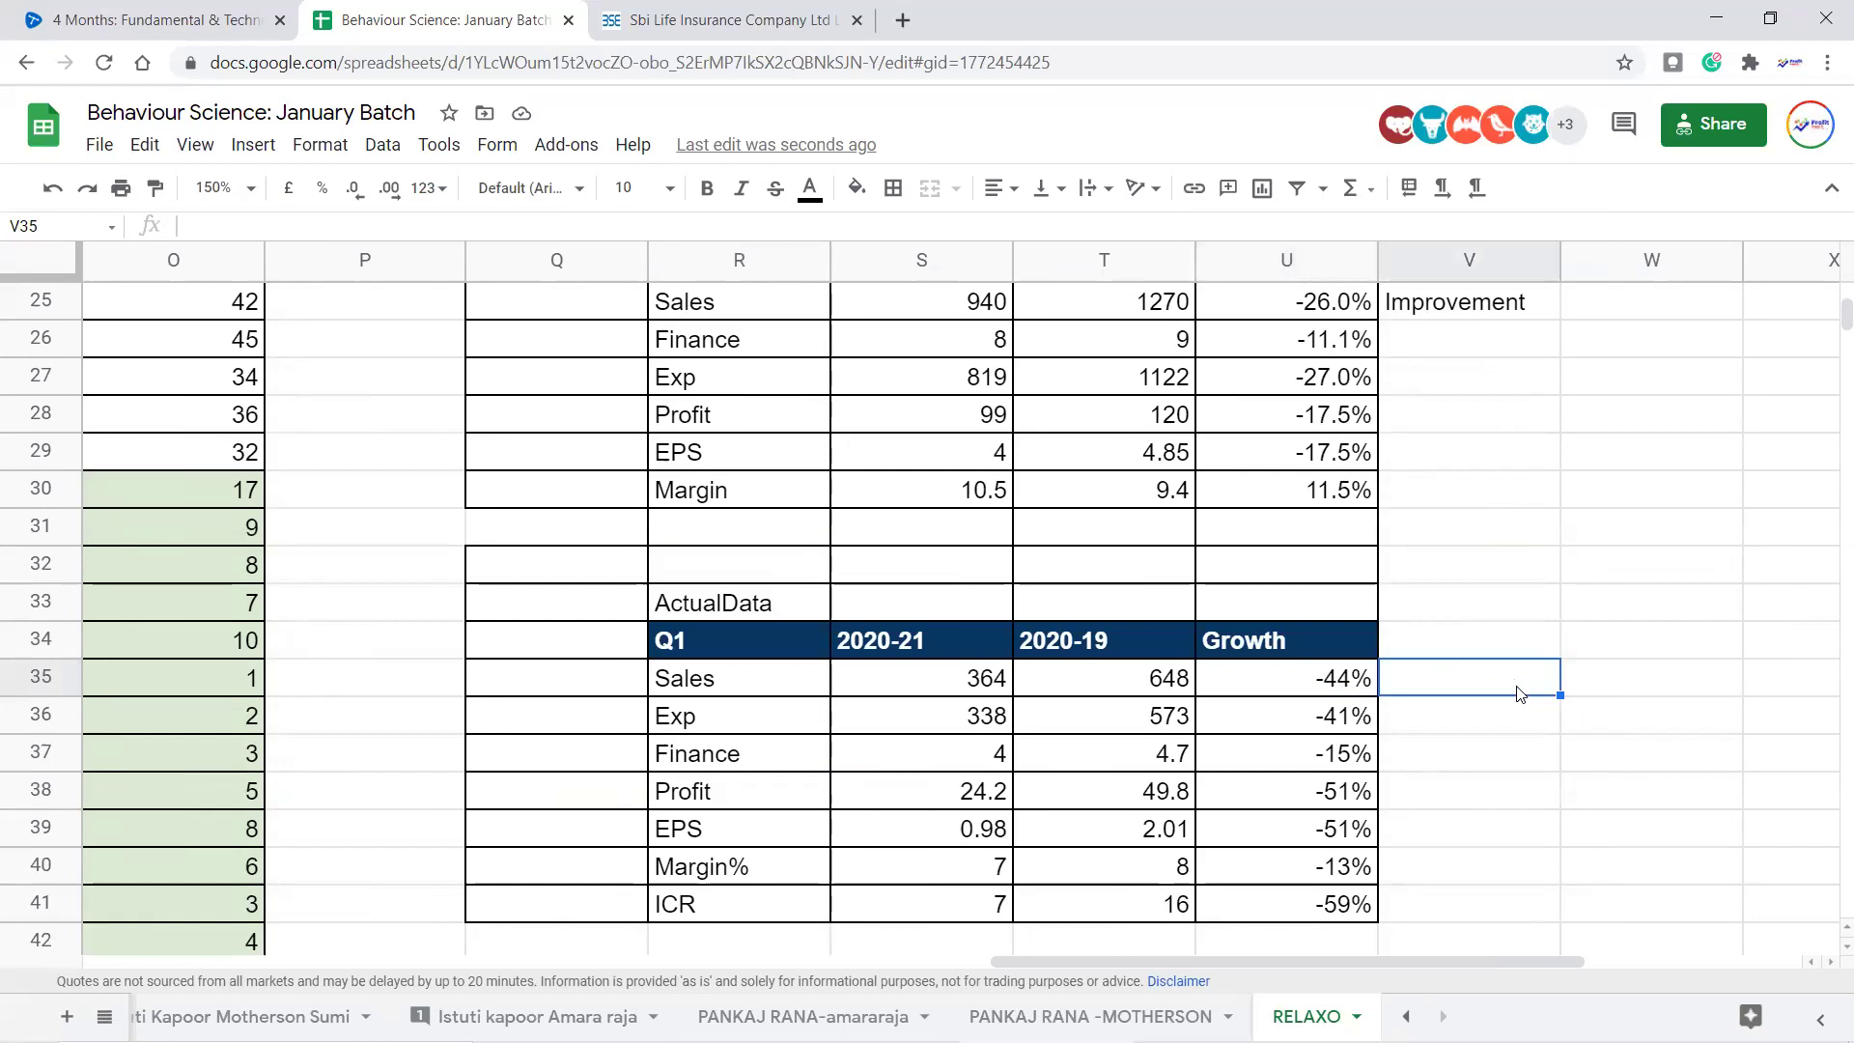
{"action": "type", "text": "52Weekk"}
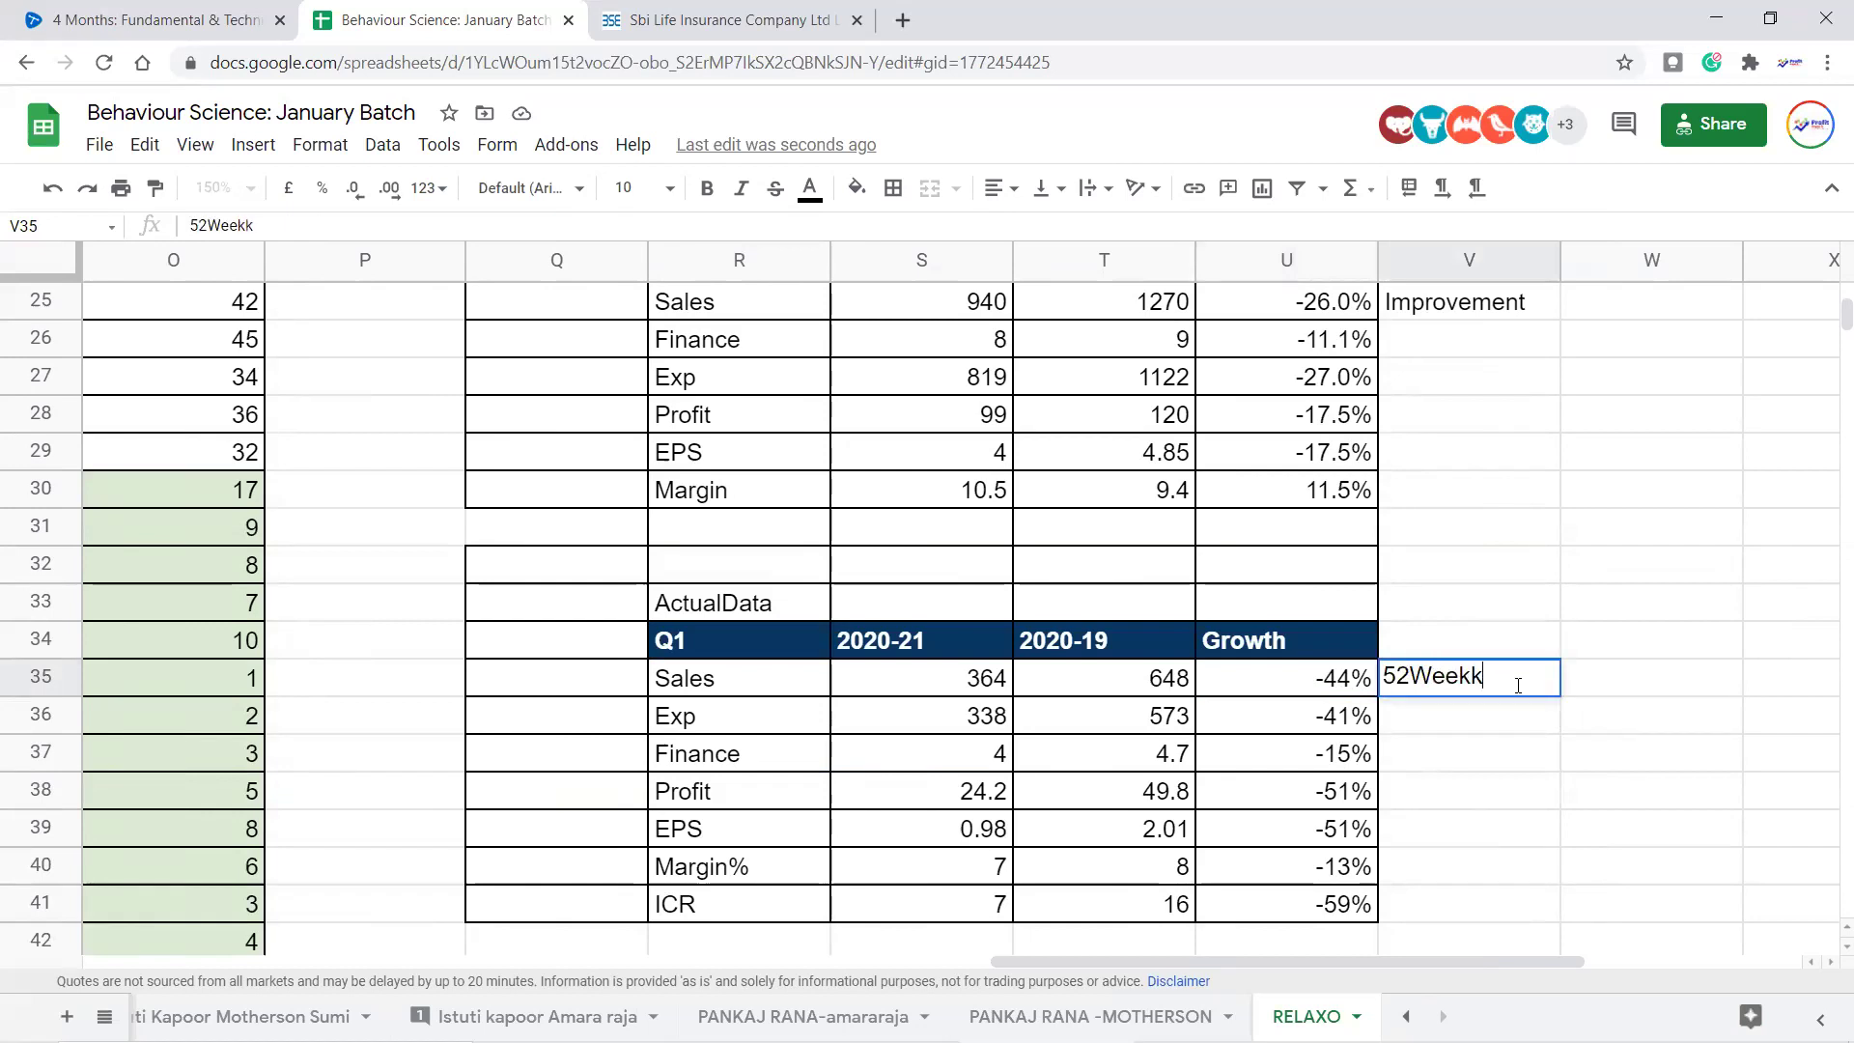
{"action": "key", "text": "BackSpace"}
{"action": "type", "text": "low"}
{"action": "key", "text": "Return"}
{"action": "left_click", "coordinate": [1519, 691]}
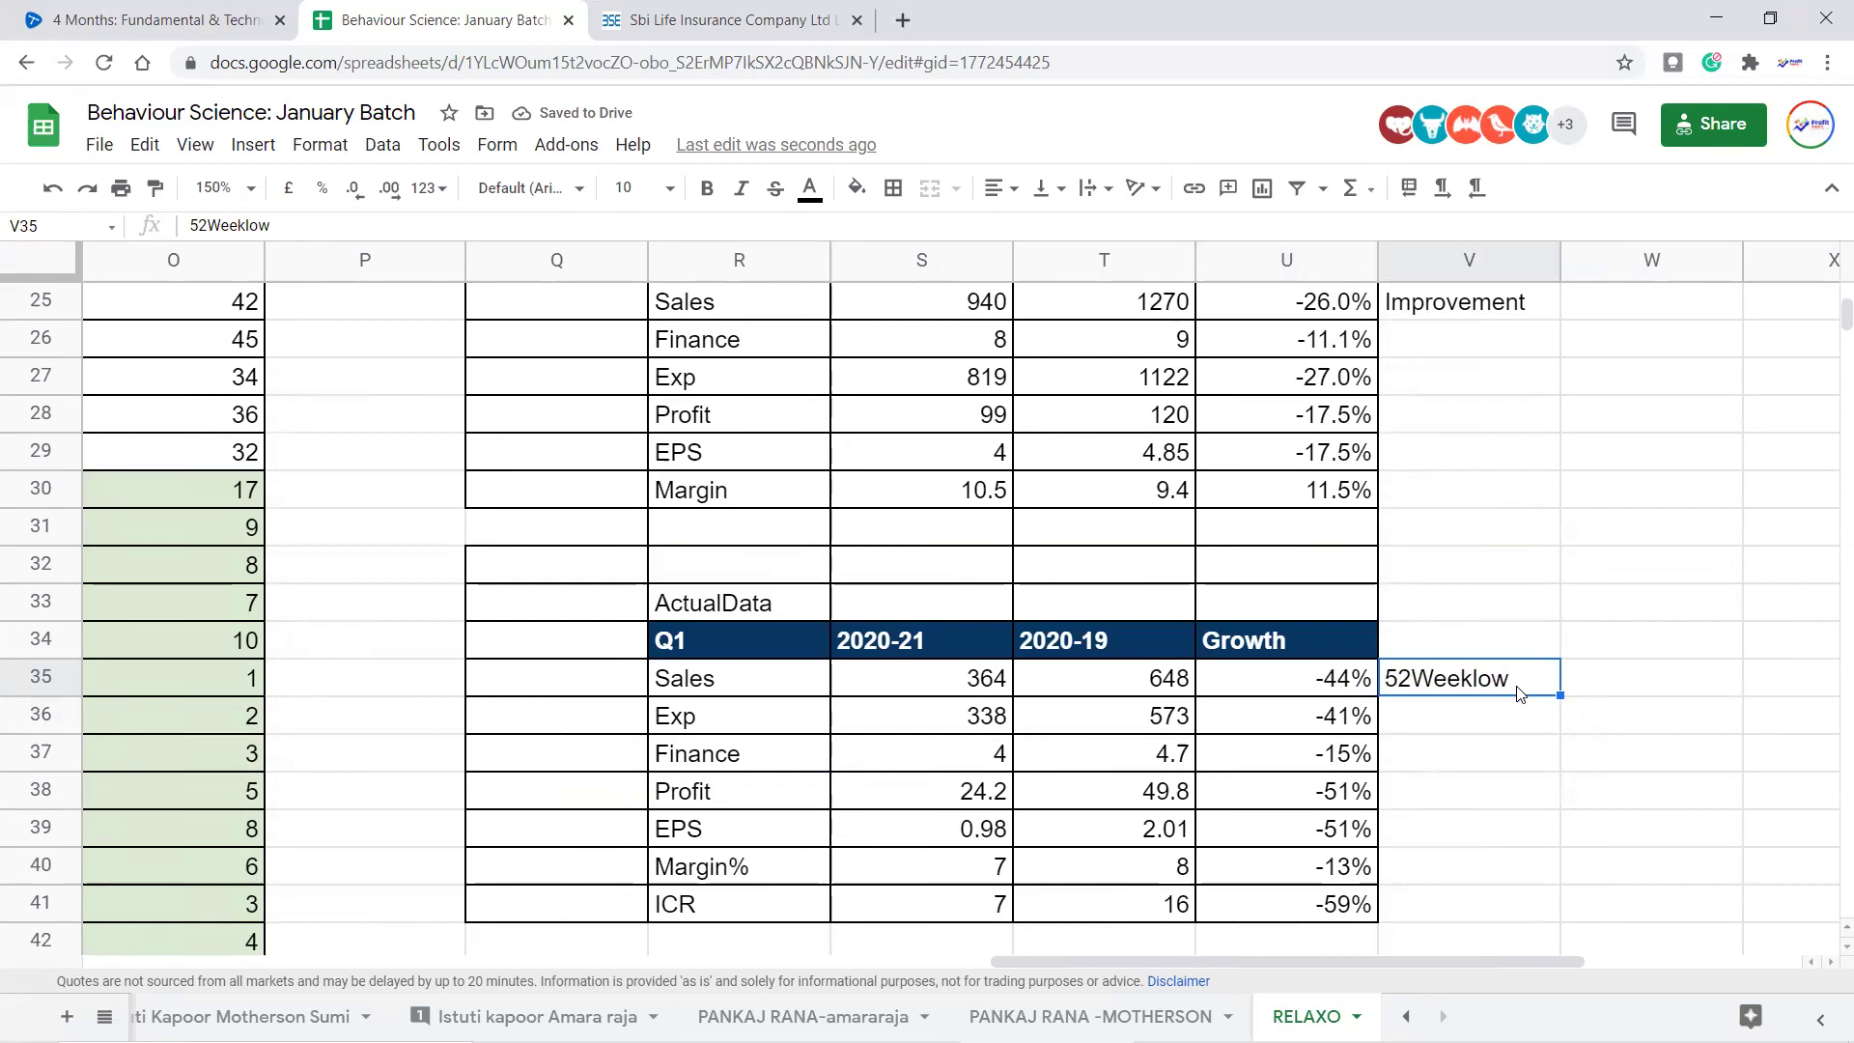
Point out the Q1 Sales growth in U35 and the blank W35, ending at the 52Weeklow note in V35
{"action": "key", "text": "Tab"}
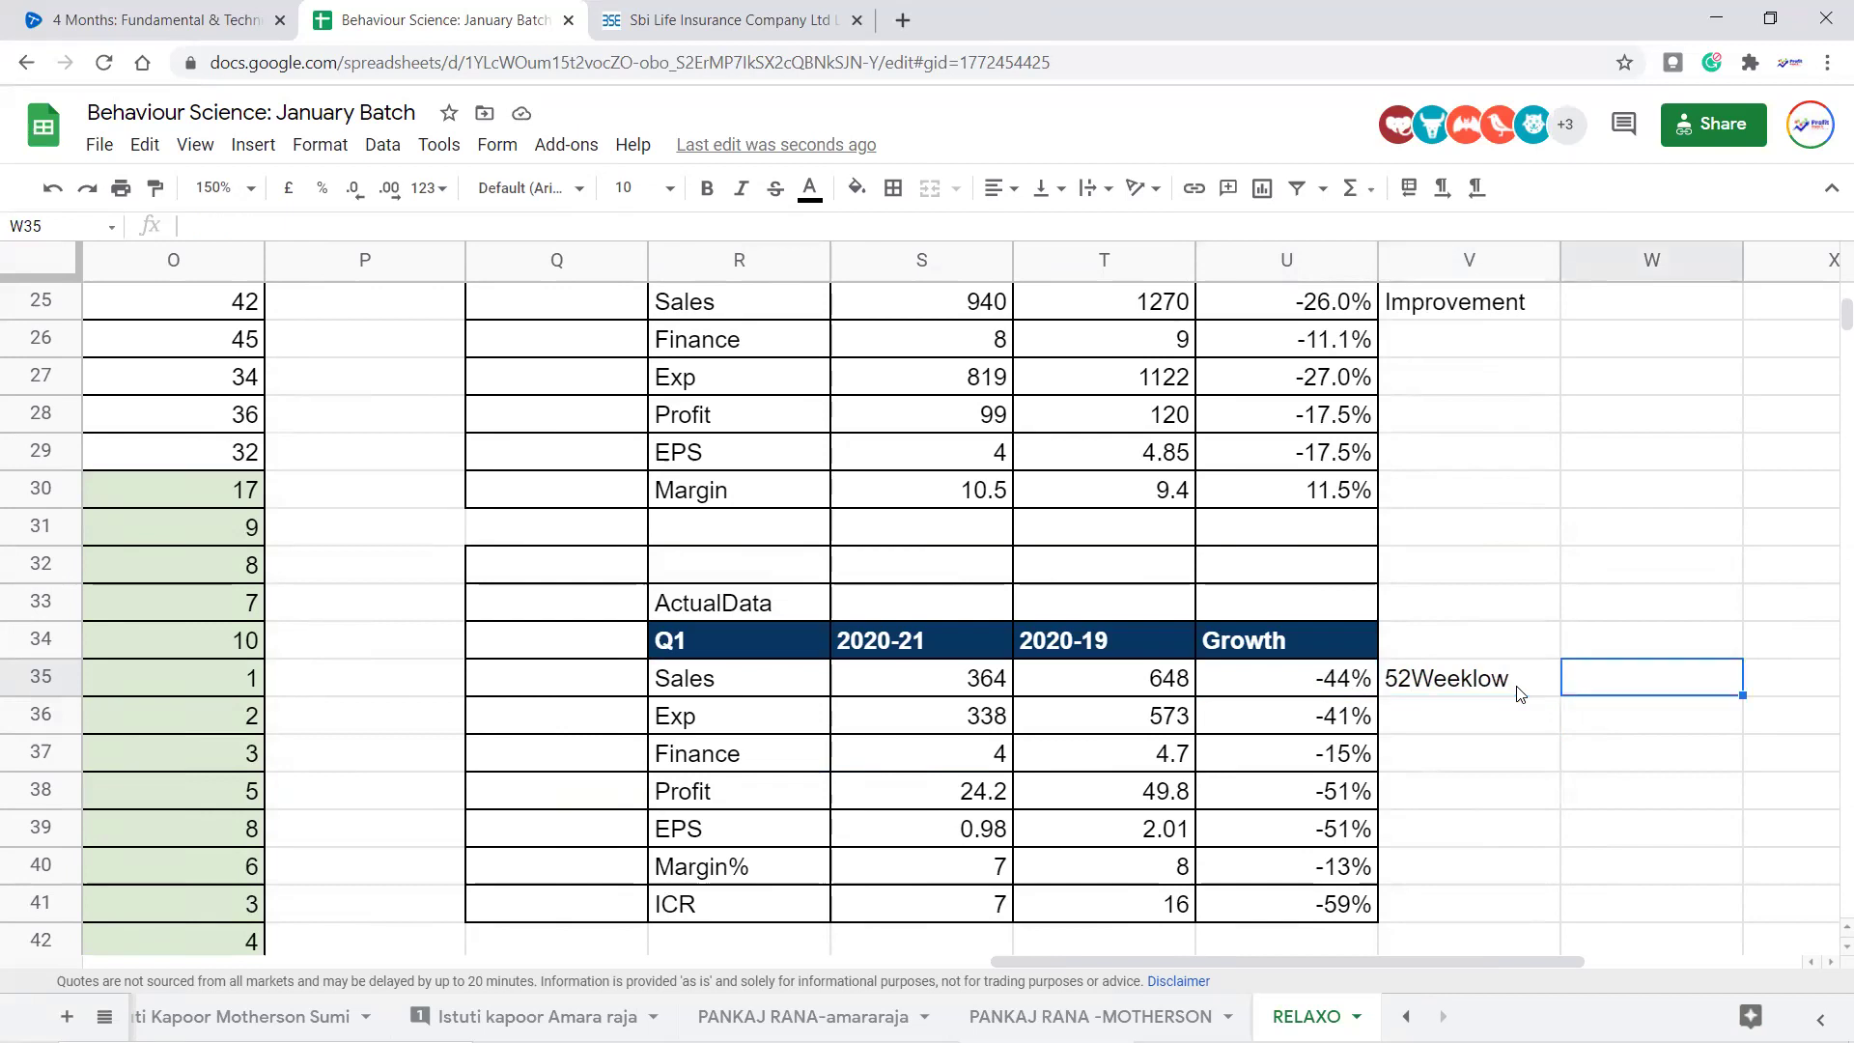
{"action": "key", "text": "Left"}
{"action": "key", "text": "Left"}
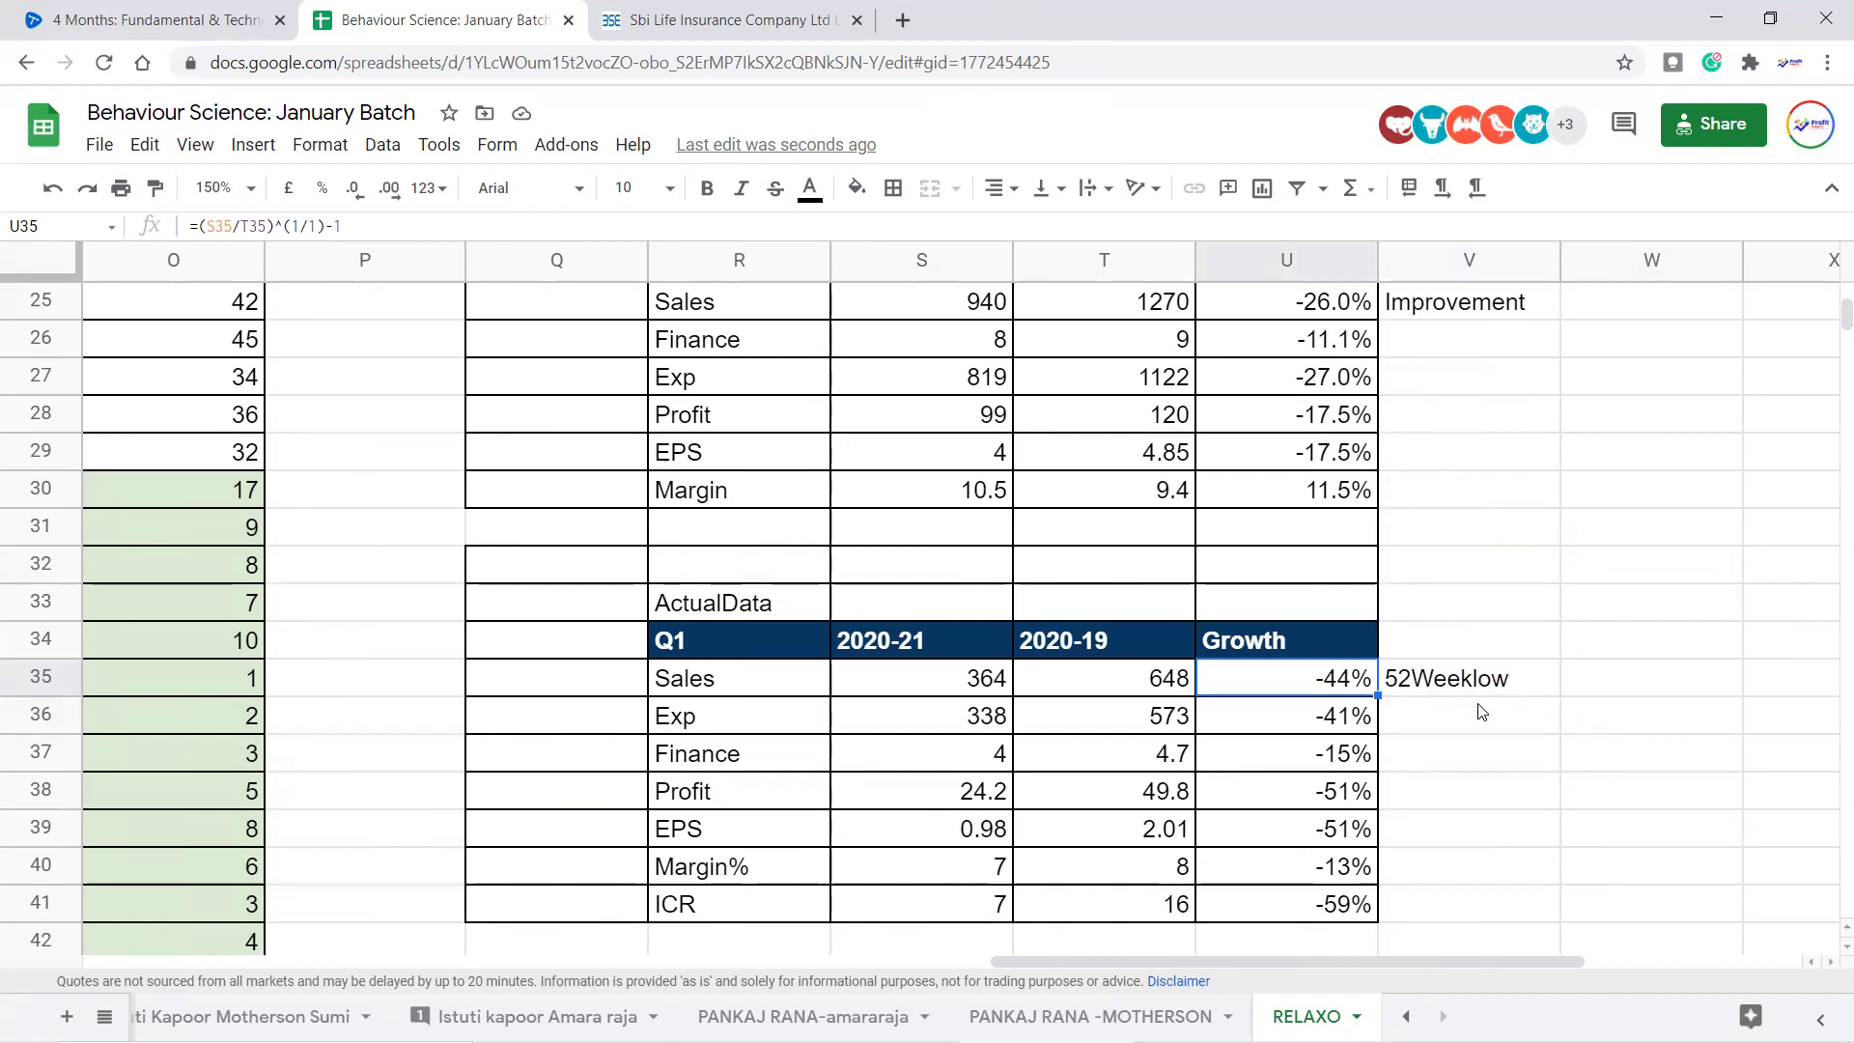
{"action": "left_click", "coordinate": [1641, 692]}
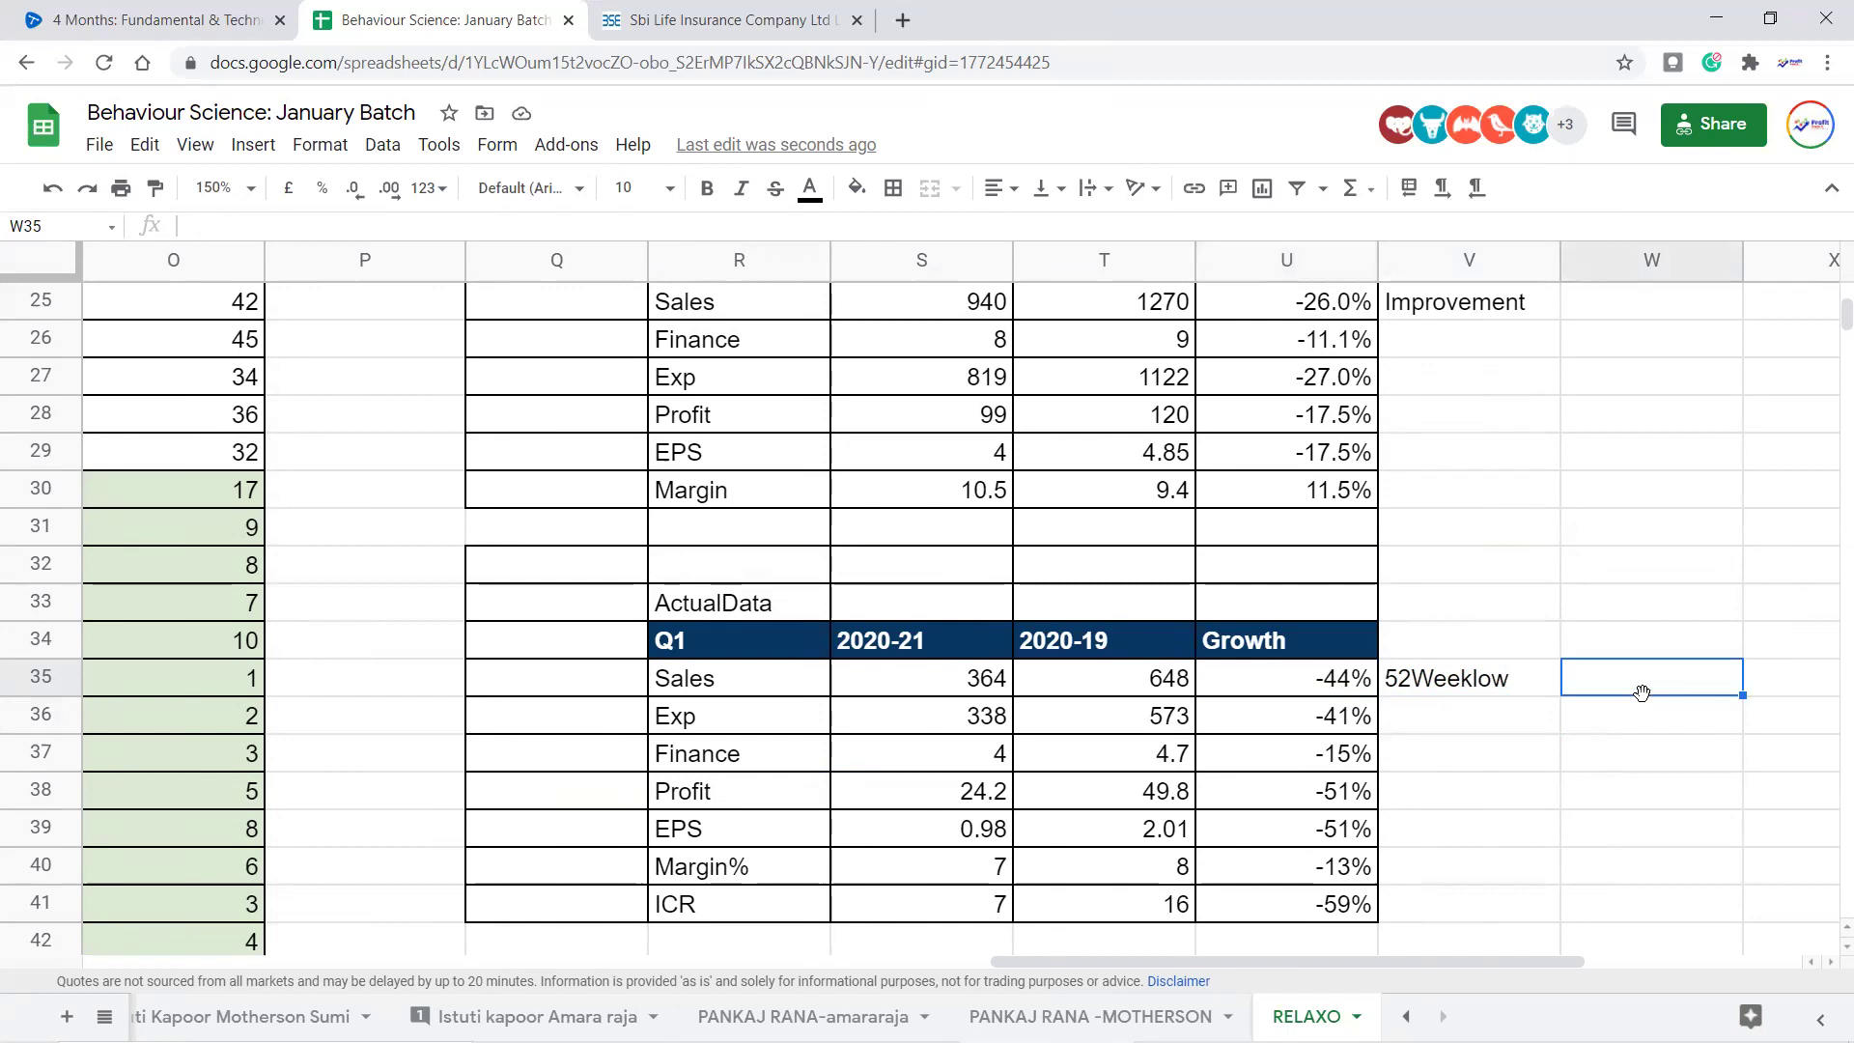
{"action": "left_click", "coordinate": [1518, 691]}
{"action": "left_click", "coordinate": [1610, 695]}
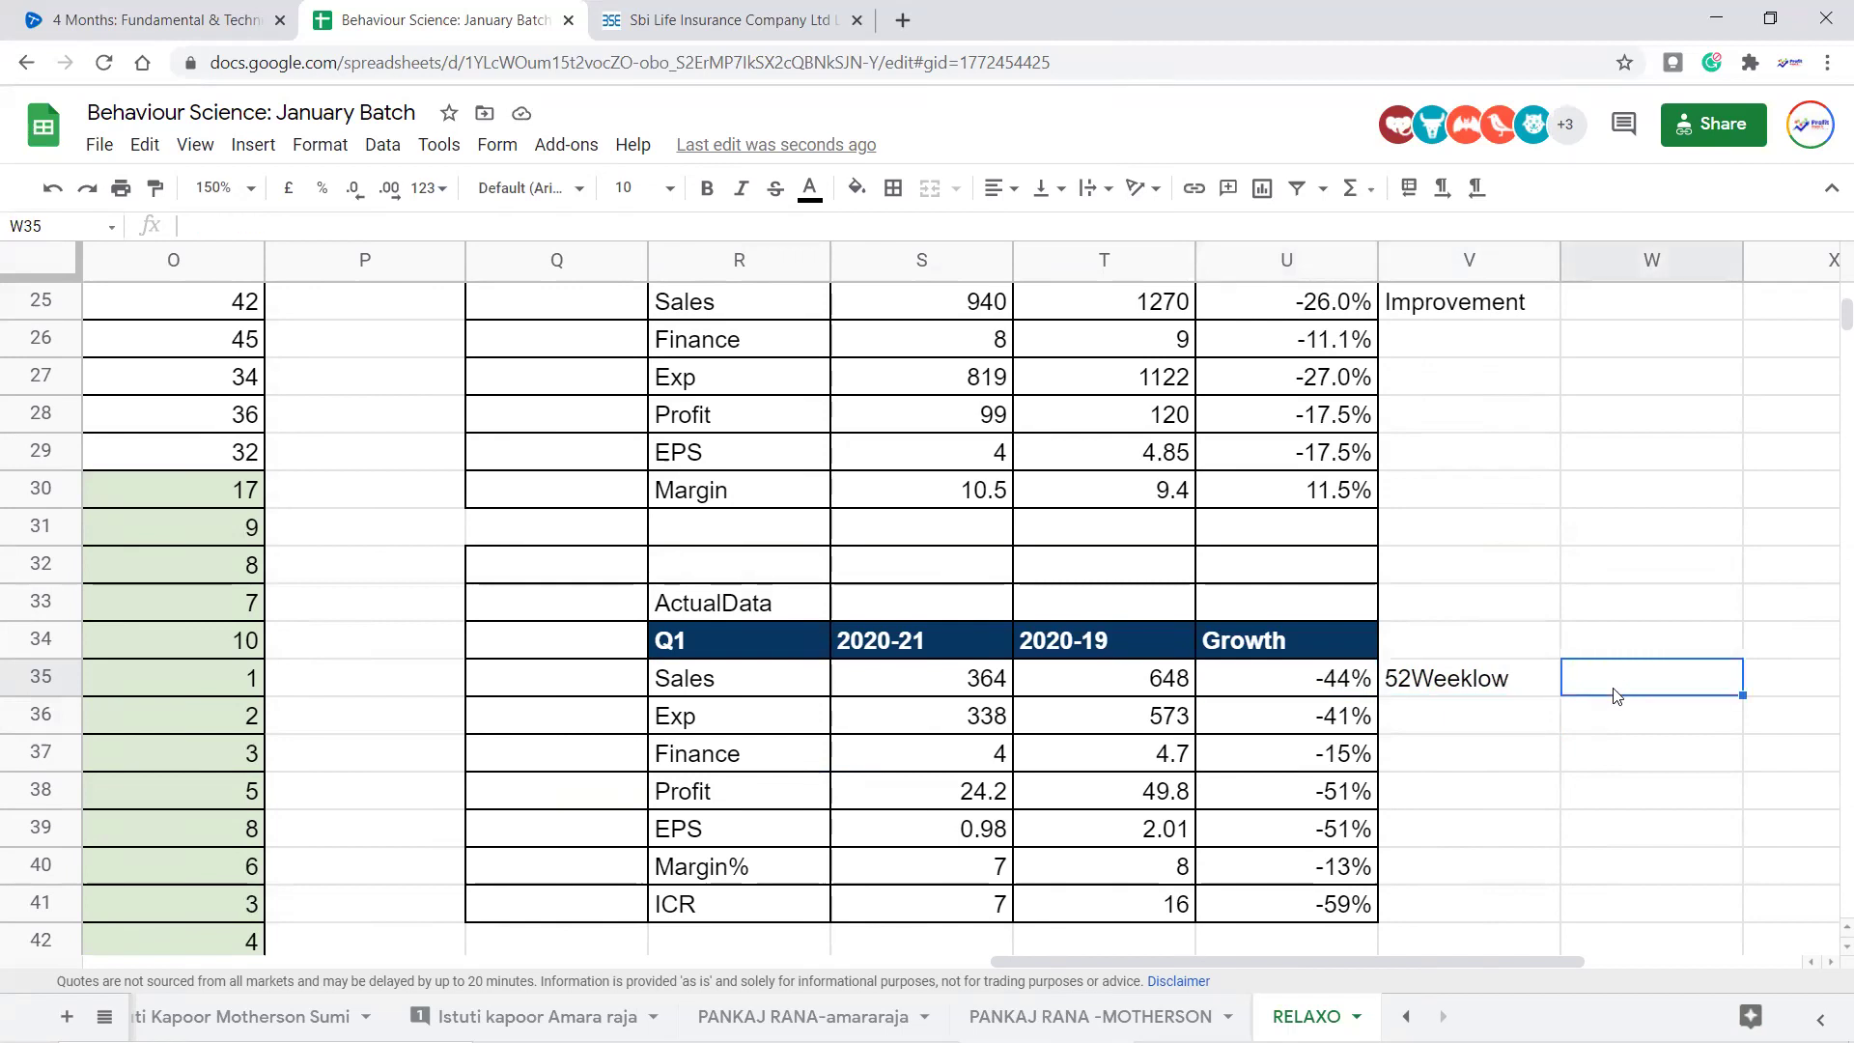
{"action": "left_click", "coordinate": [1508, 683]}
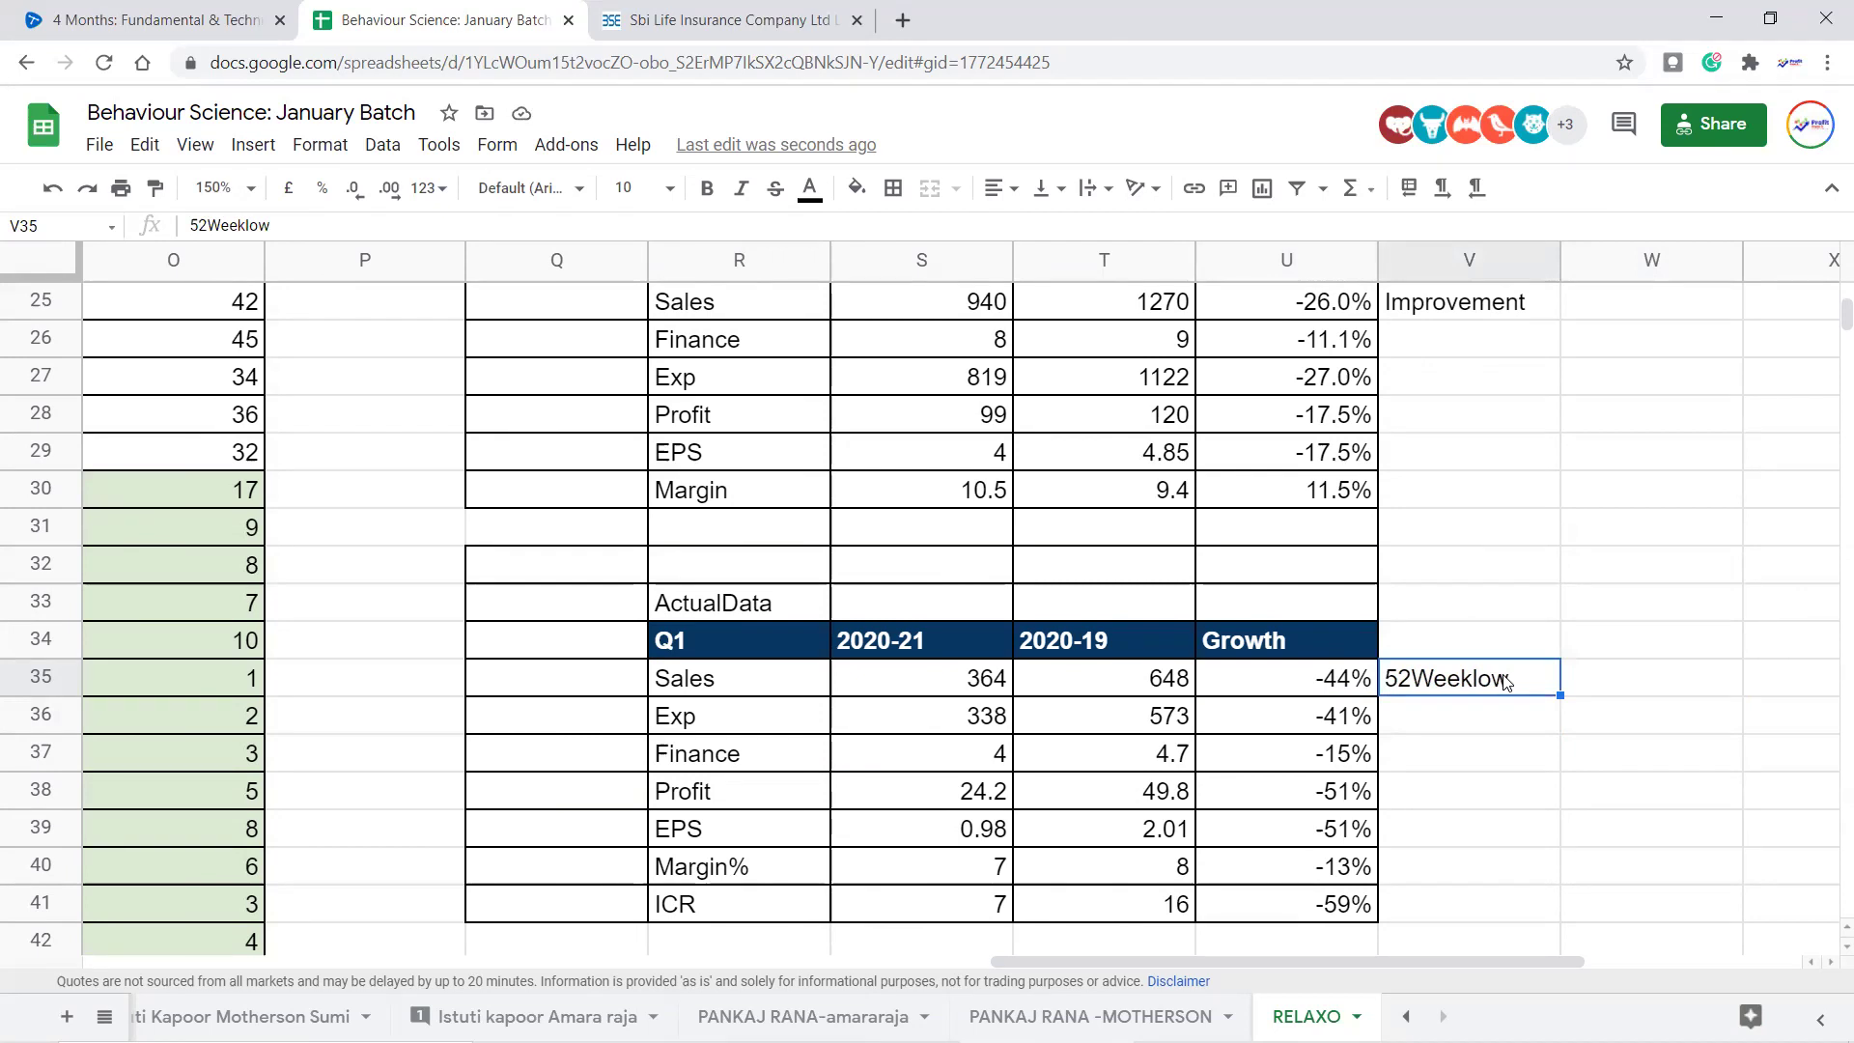
Trace the Sales growth from Q1 in U35 through H1 in U25 to 9M in U15
{"action": "left_click", "coordinate": [1361, 684]}
{"action": "scroll", "coordinate": [1375, 558], "scroll_direction": "up", "scroll_amount": 2}
{"action": "left_click", "coordinate": [1345, 498]}
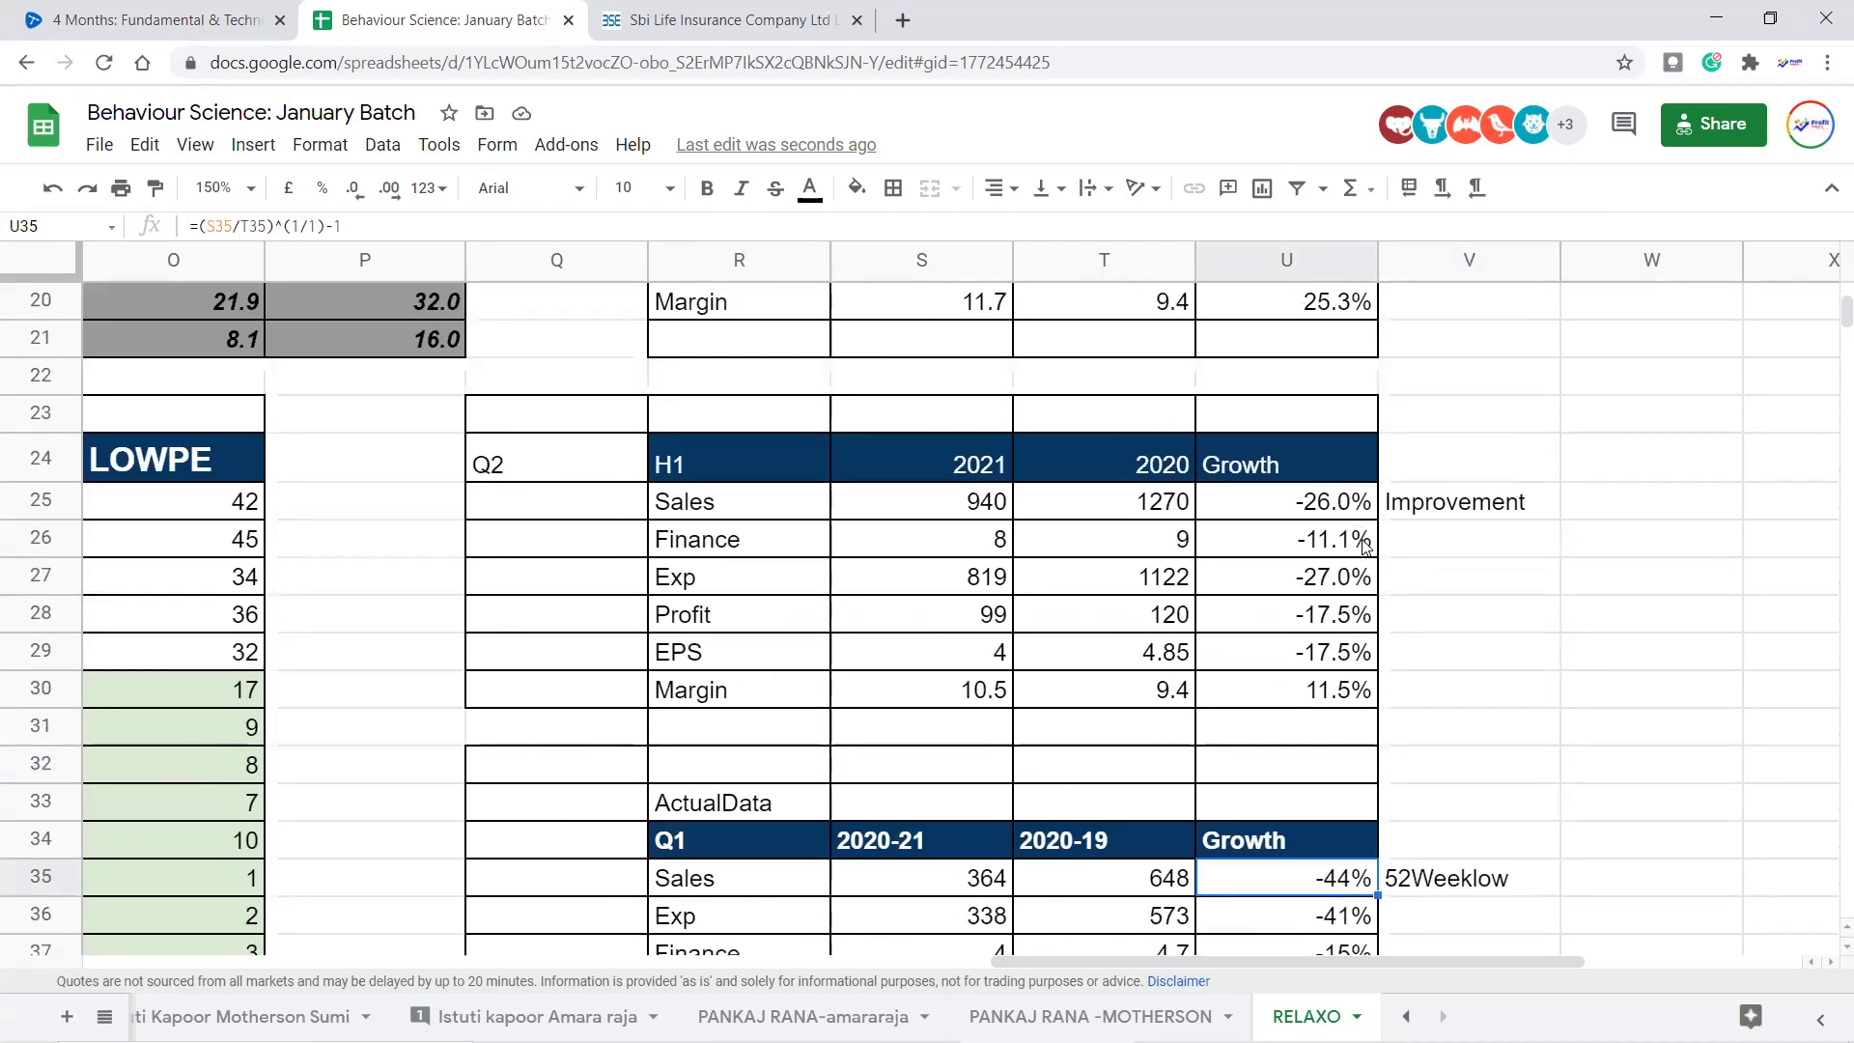
{"action": "scroll", "coordinate": [1421, 595], "scroll_direction": "up", "scroll_amount": 4}
{"action": "left_click", "coordinate": [1356, 539]}
{"action": "scroll", "coordinate": [1390, 676], "scroll_direction": "down", "scroll_amount": 5}
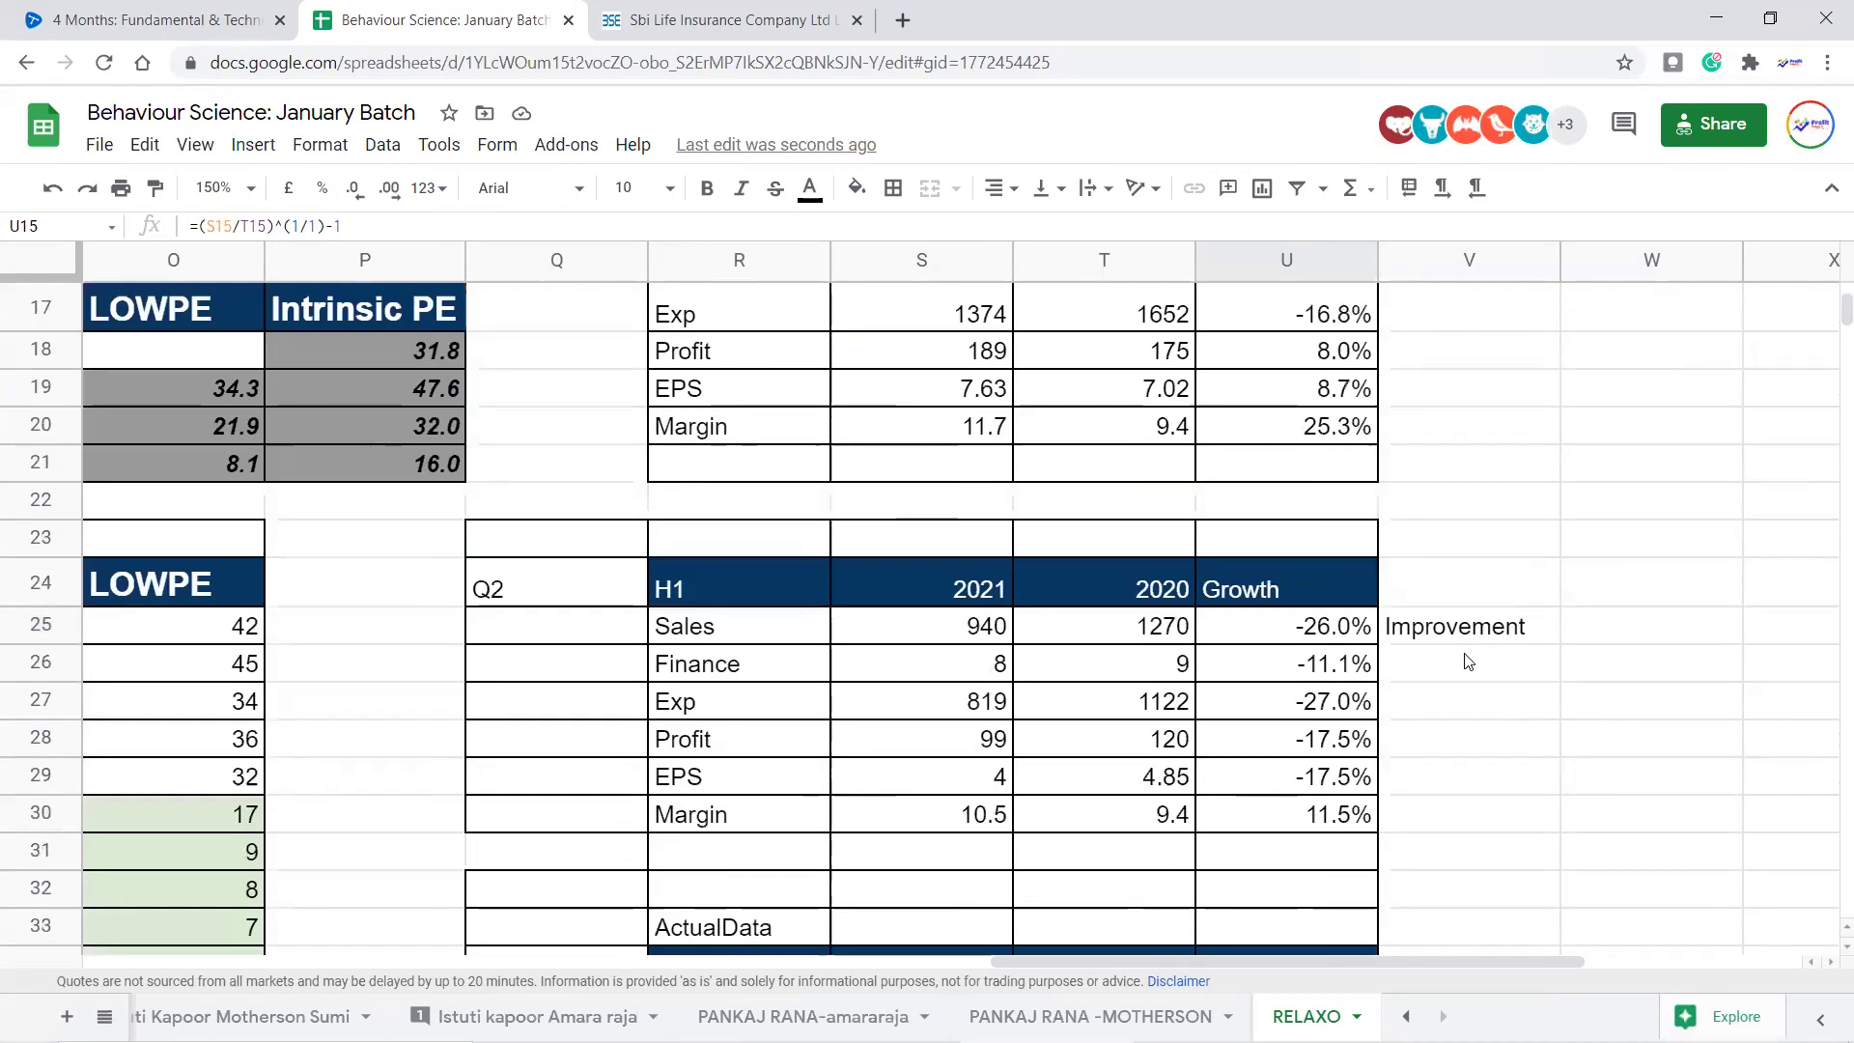
{"action": "scroll", "coordinate": [1419, 816], "scroll_direction": "up", "scroll_amount": 2}
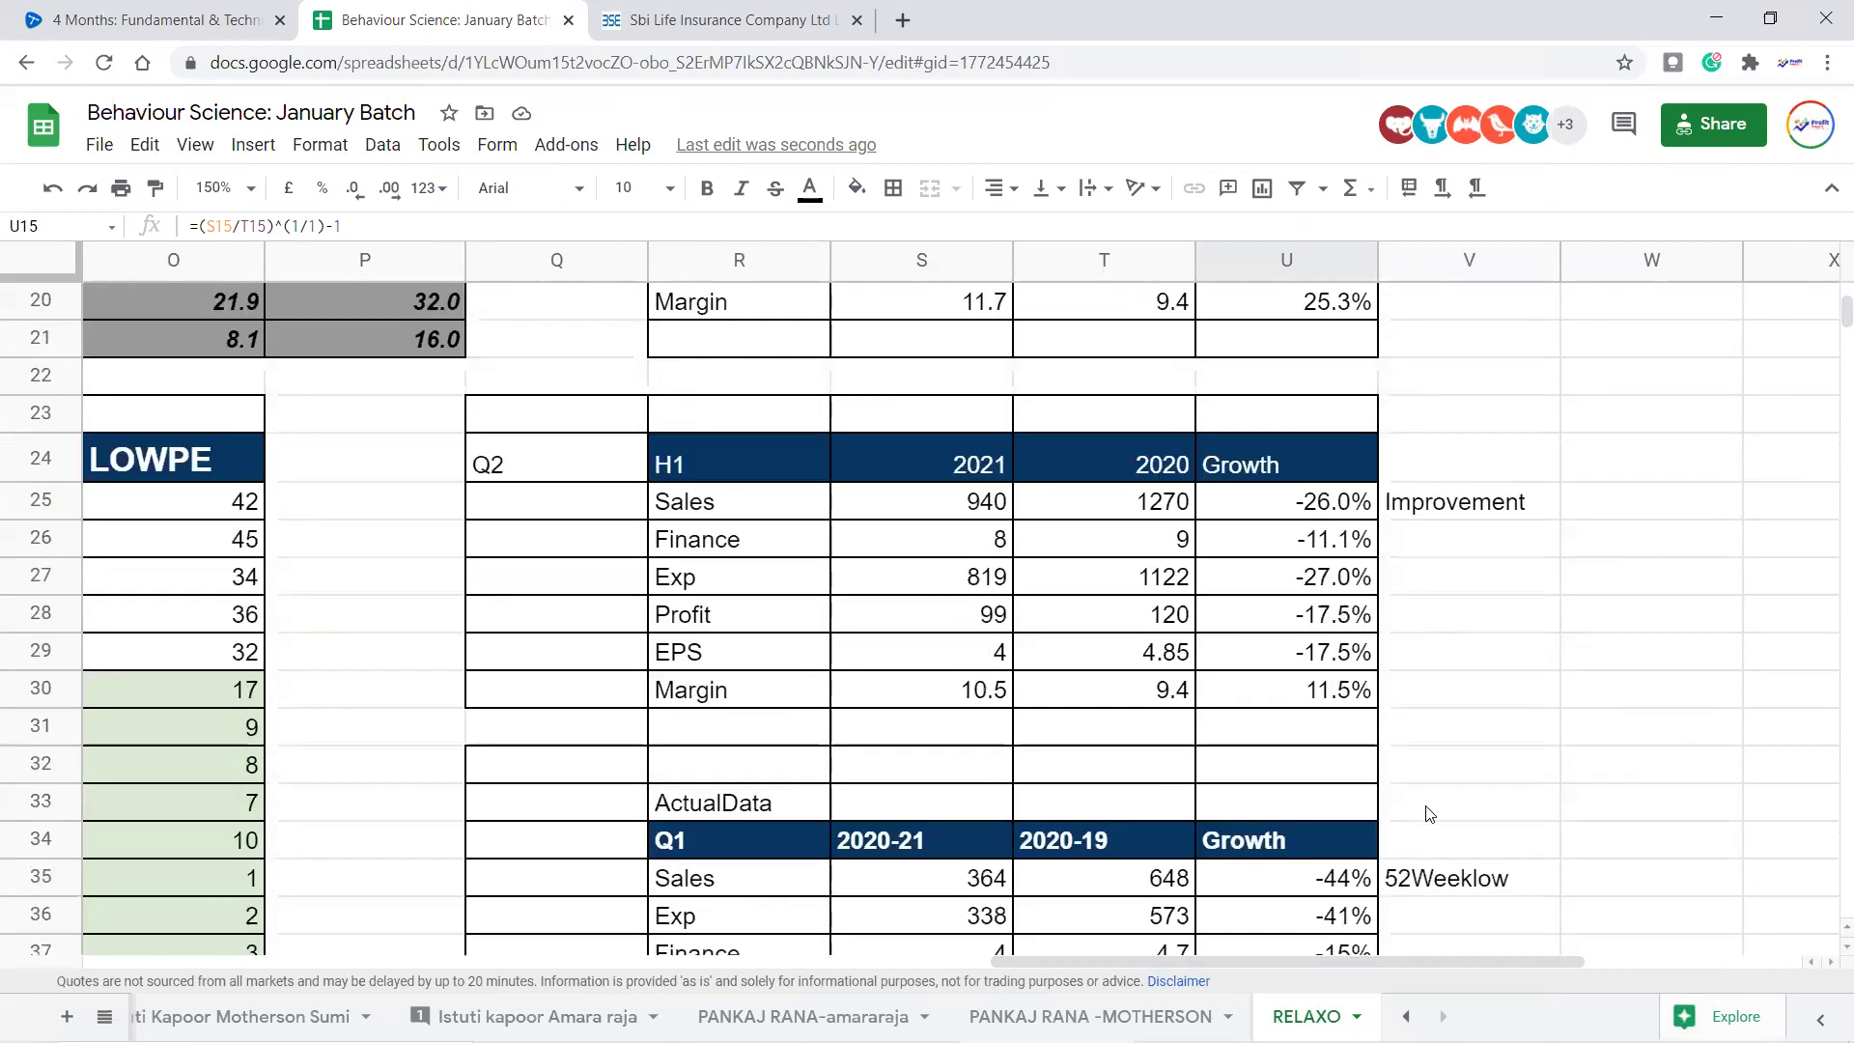
Select the notes column from V35 up to V16, and point out the 9M Profit growth in U18
{"action": "left_click_drag", "start_coordinate": [1448, 893], "coordinate": [1435, 315]}
{"action": "scroll", "coordinate": [1494, 477], "scroll_direction": "up", "scroll_amount": 2}
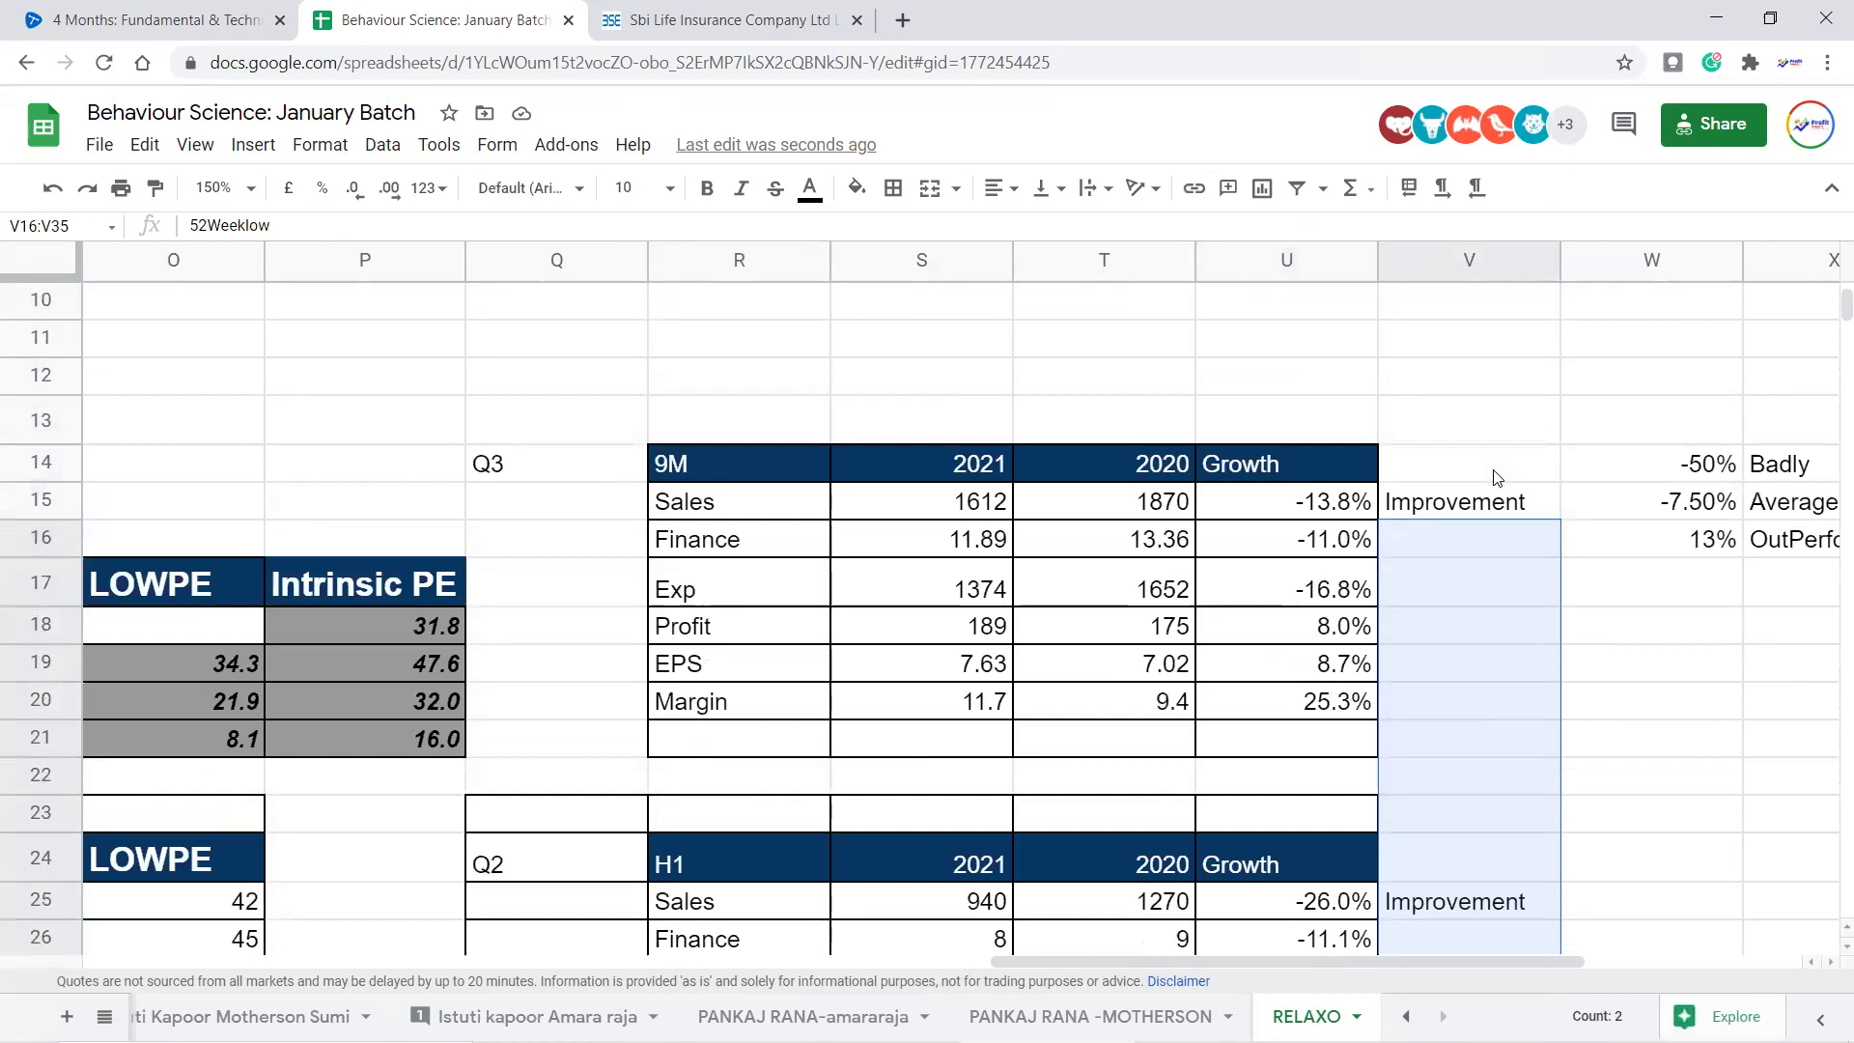
{"action": "left_click", "coordinate": [1342, 635]}
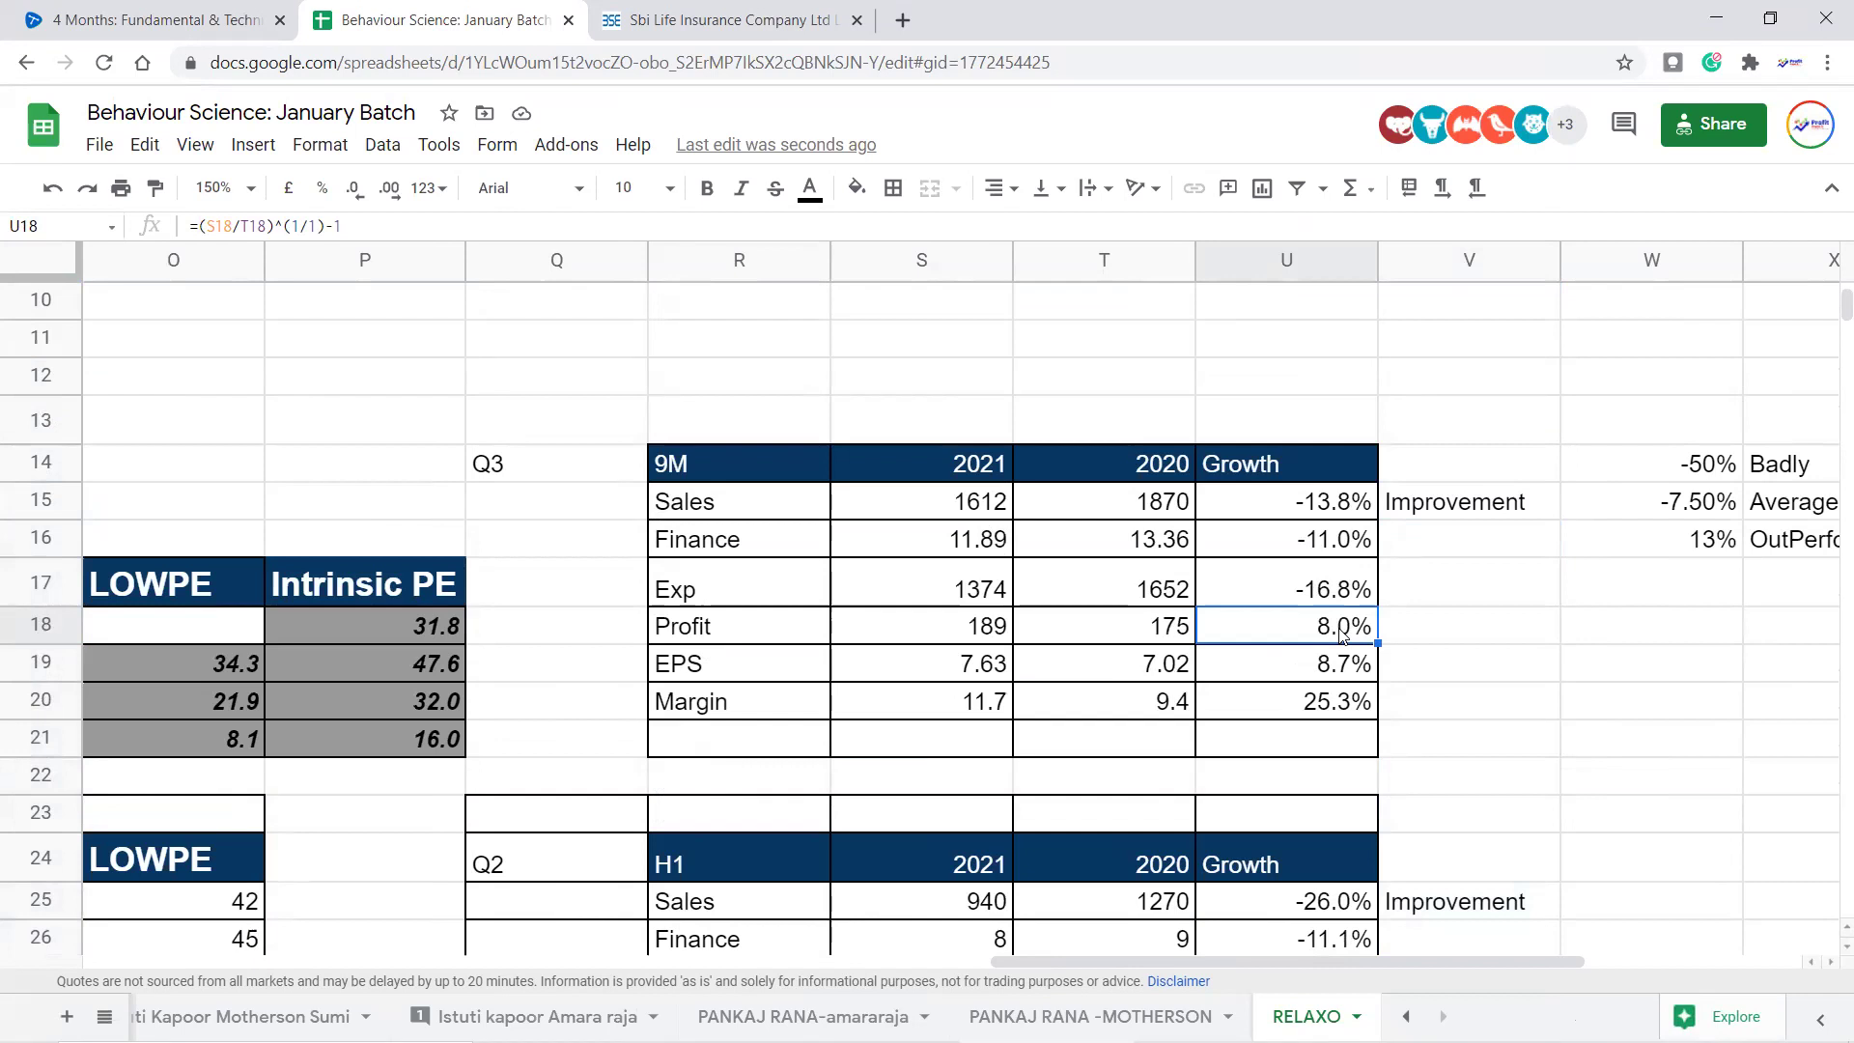
{"action": "scroll", "coordinate": [1387, 726], "scroll_direction": "down", "scroll_amount": 1}
{"action": "scroll", "coordinate": [1371, 723], "scroll_direction": "up", "scroll_amount": 1}
Open the MasterSheet, find the company ROUTE in row 4 and follow its link in B4 to its research sheet
{"action": "left_click", "coordinate": [105, 1015]}
{"action": "scroll", "coordinate": [174, 869], "scroll_direction": "down", "scroll_amount": 10}
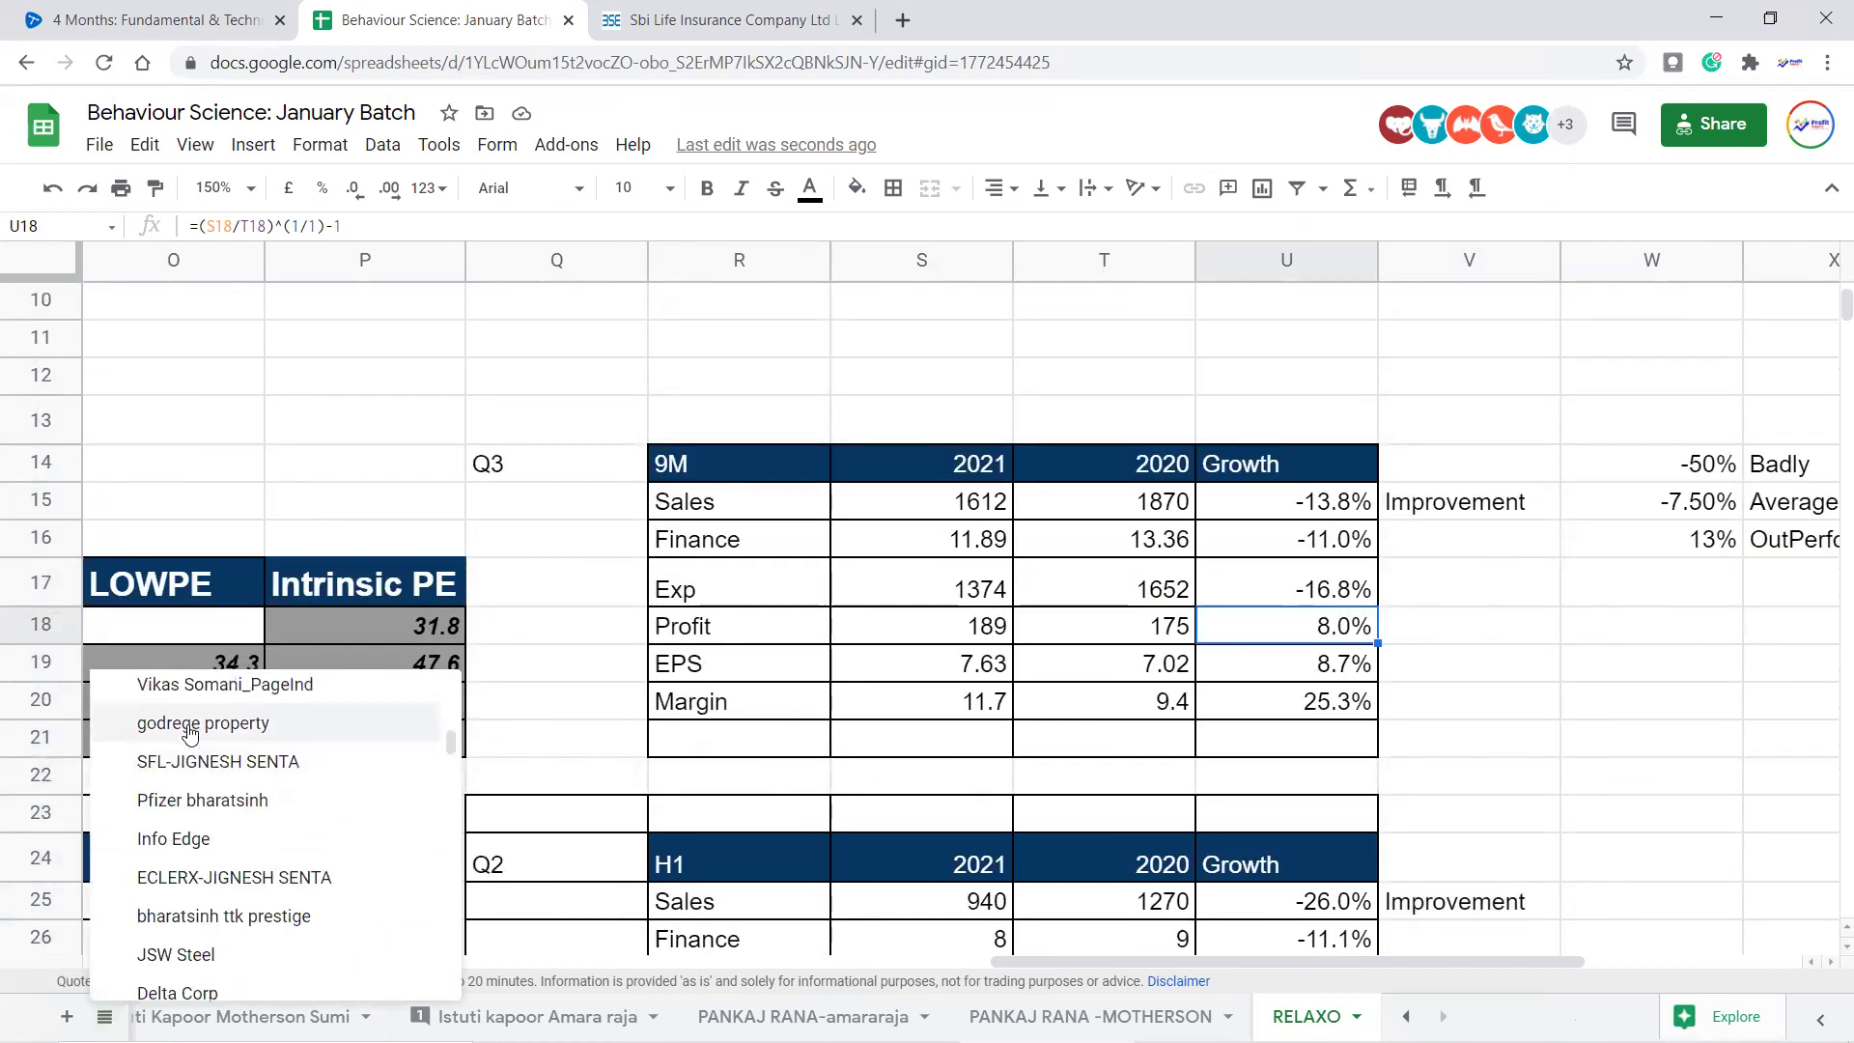
{"action": "scroll", "coordinate": [190, 734], "scroll_direction": "up", "scroll_amount": 10}
{"action": "left_click", "coordinate": [186, 702]}
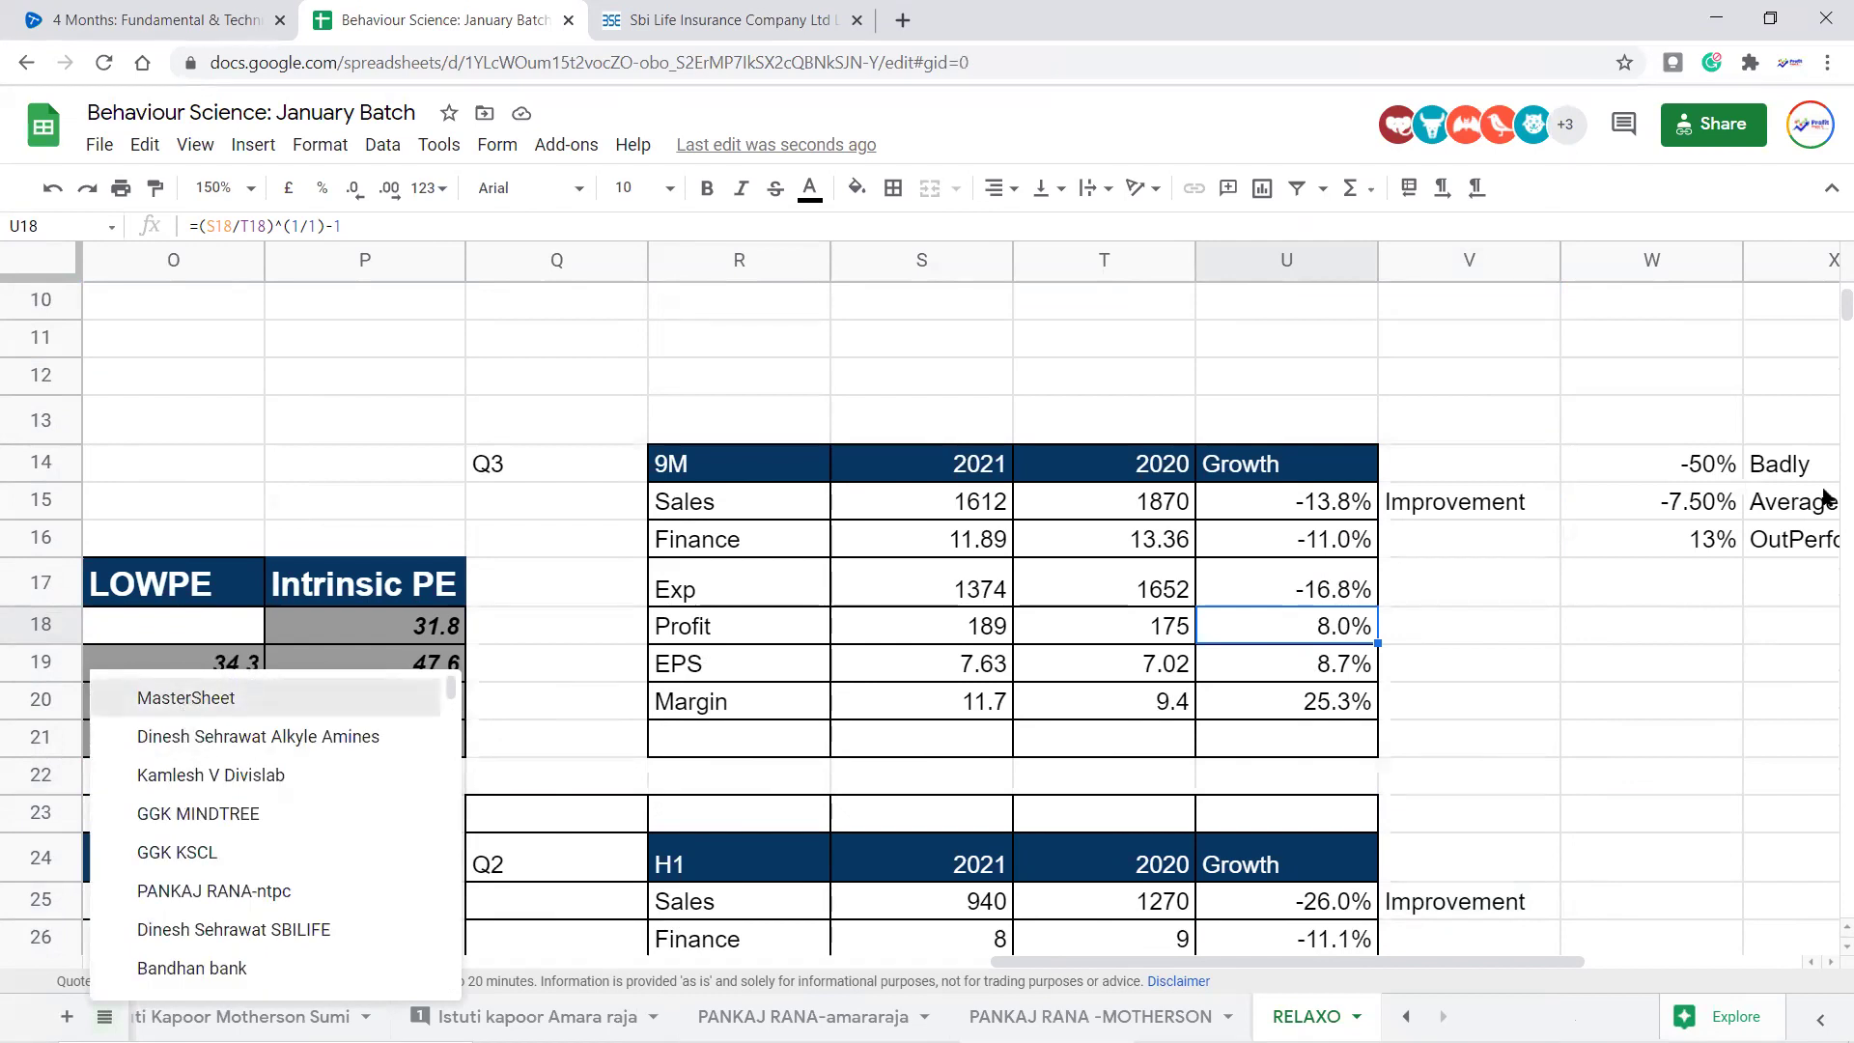
{"action": "left_click", "coordinate": [927, 639]}
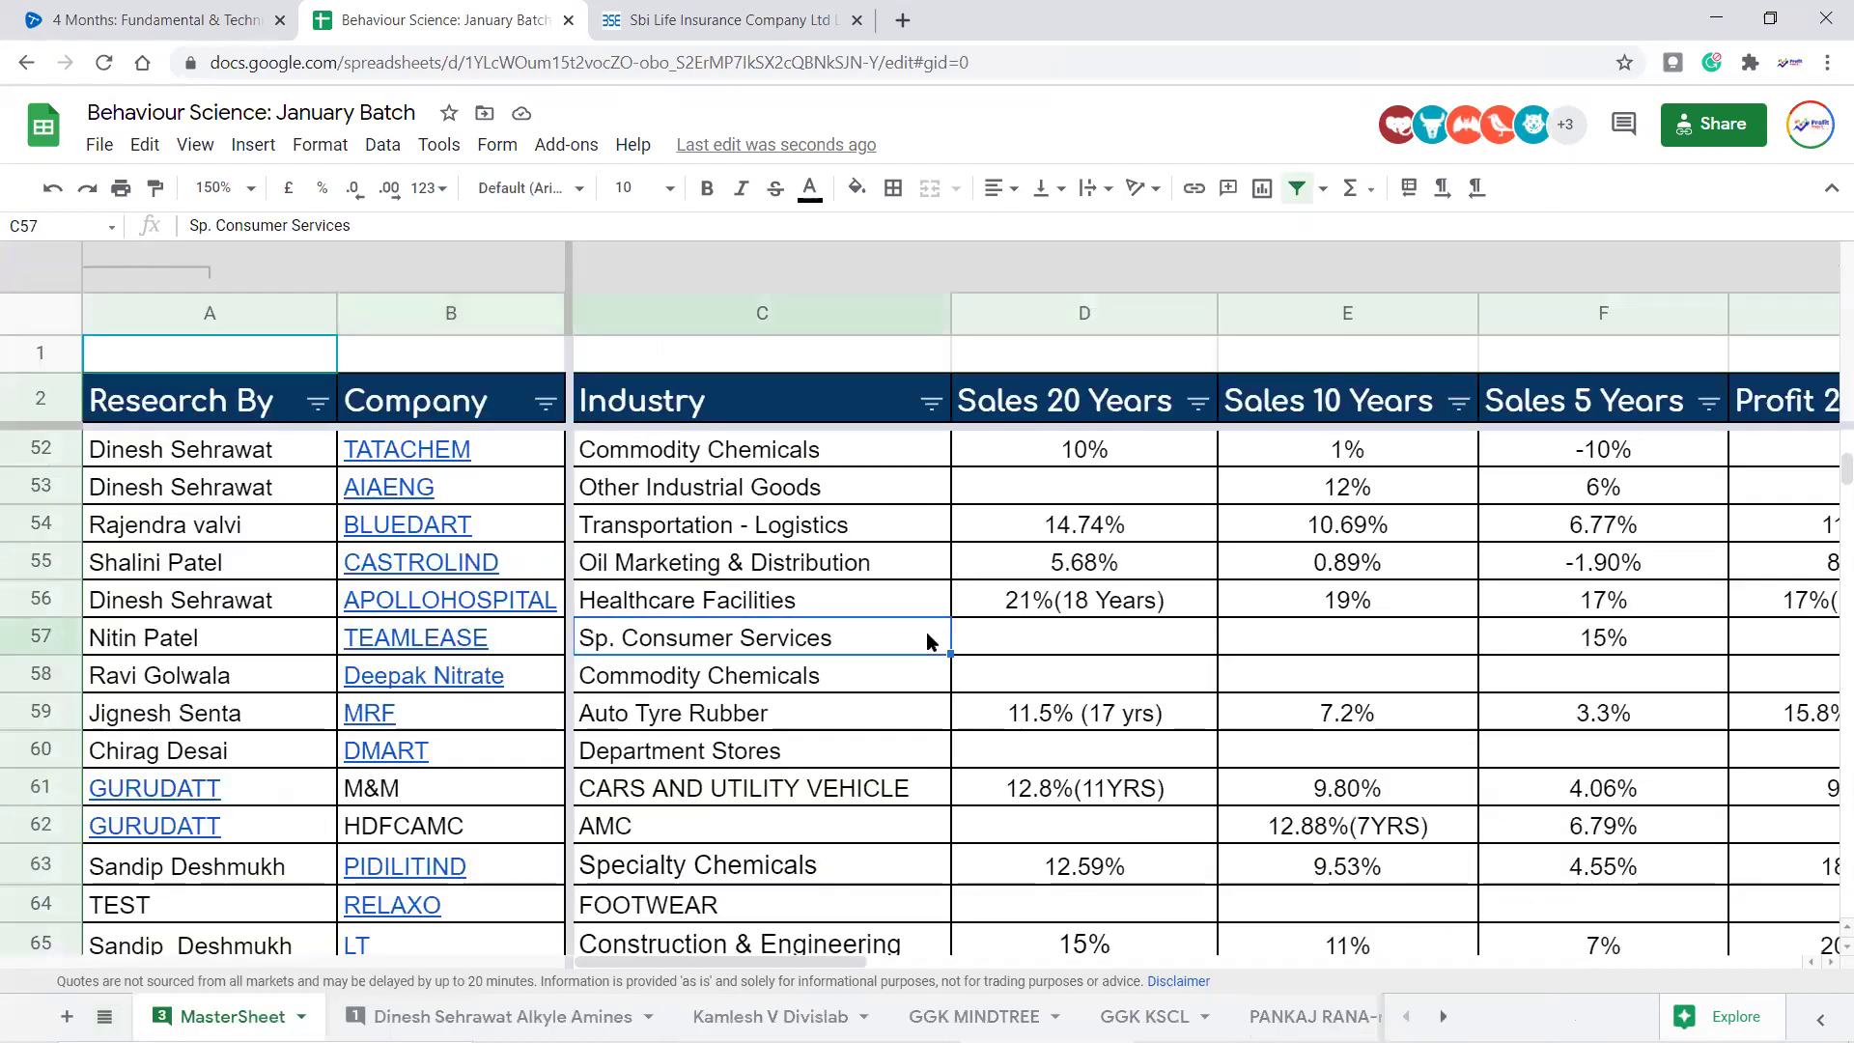
{"action": "scroll", "coordinate": [925, 637], "scroll_direction": "up", "scroll_amount": 10}
{"action": "scroll", "coordinate": [924, 645], "scroll_direction": "up", "scroll_amount": 6}
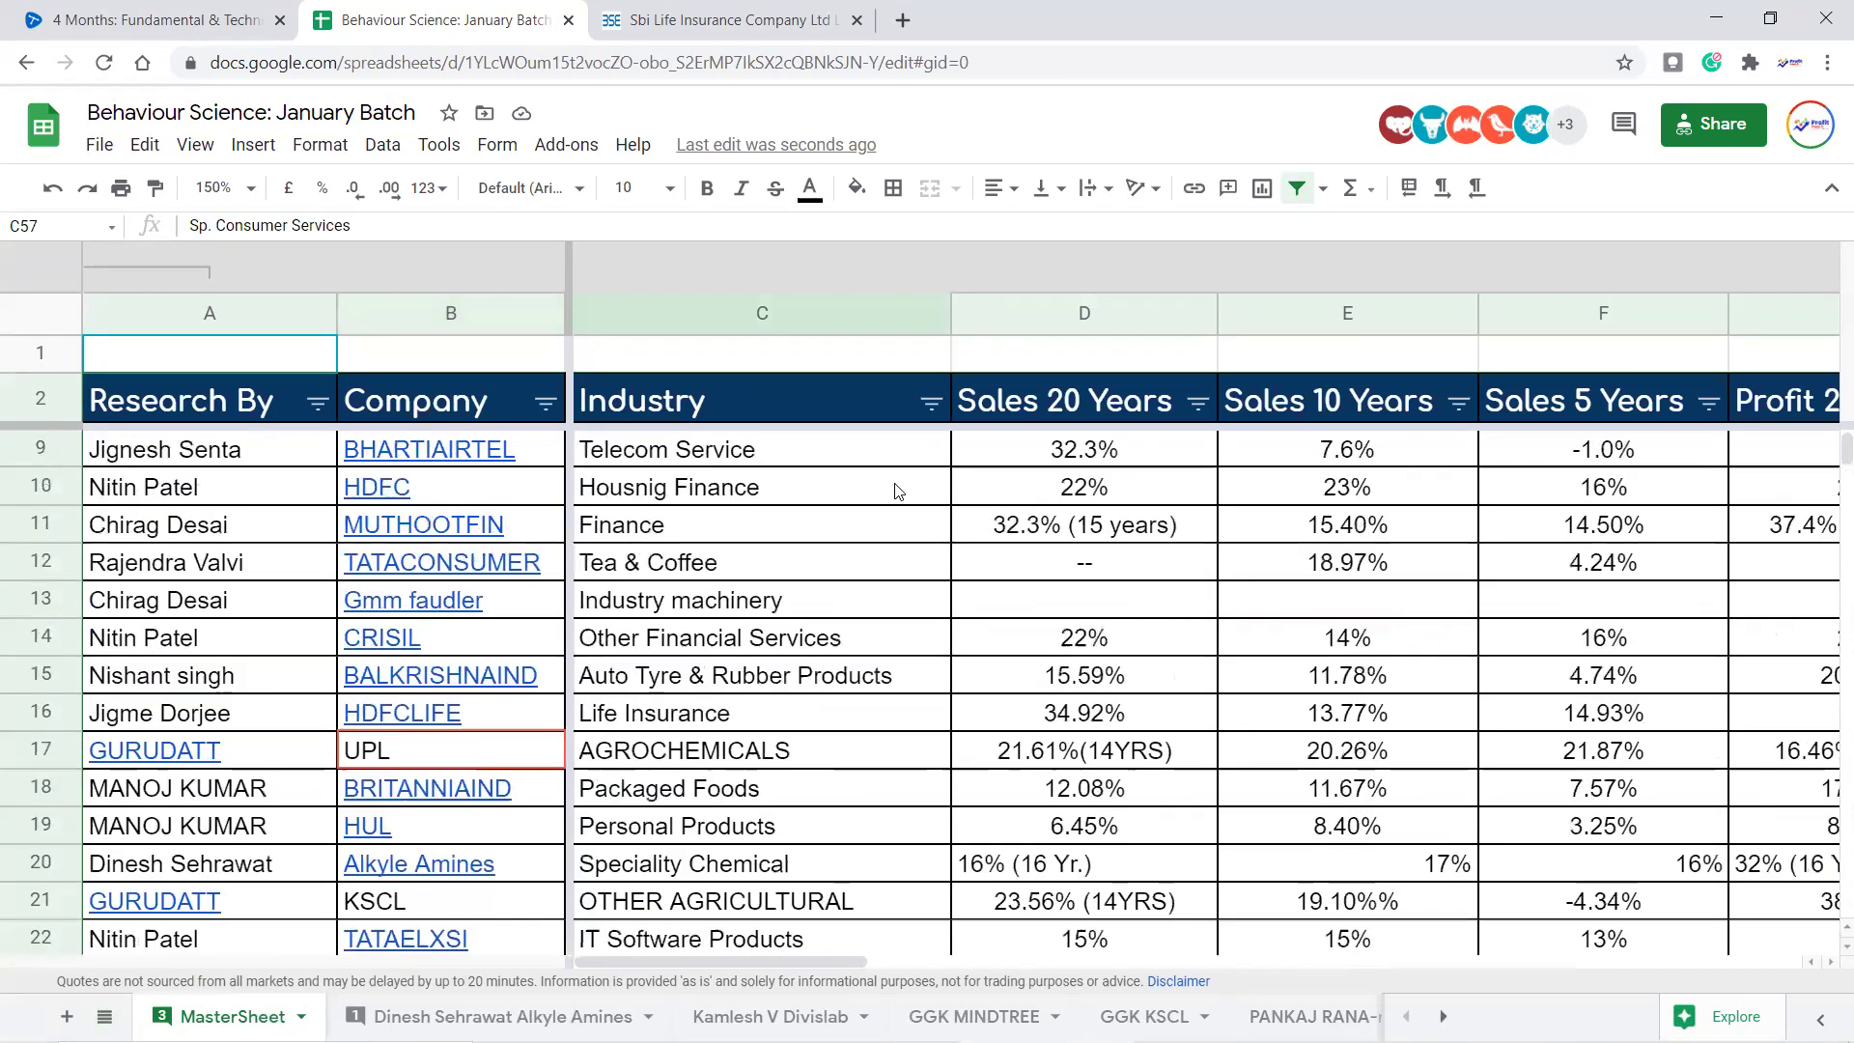
{"action": "left_click", "coordinate": [892, 491]}
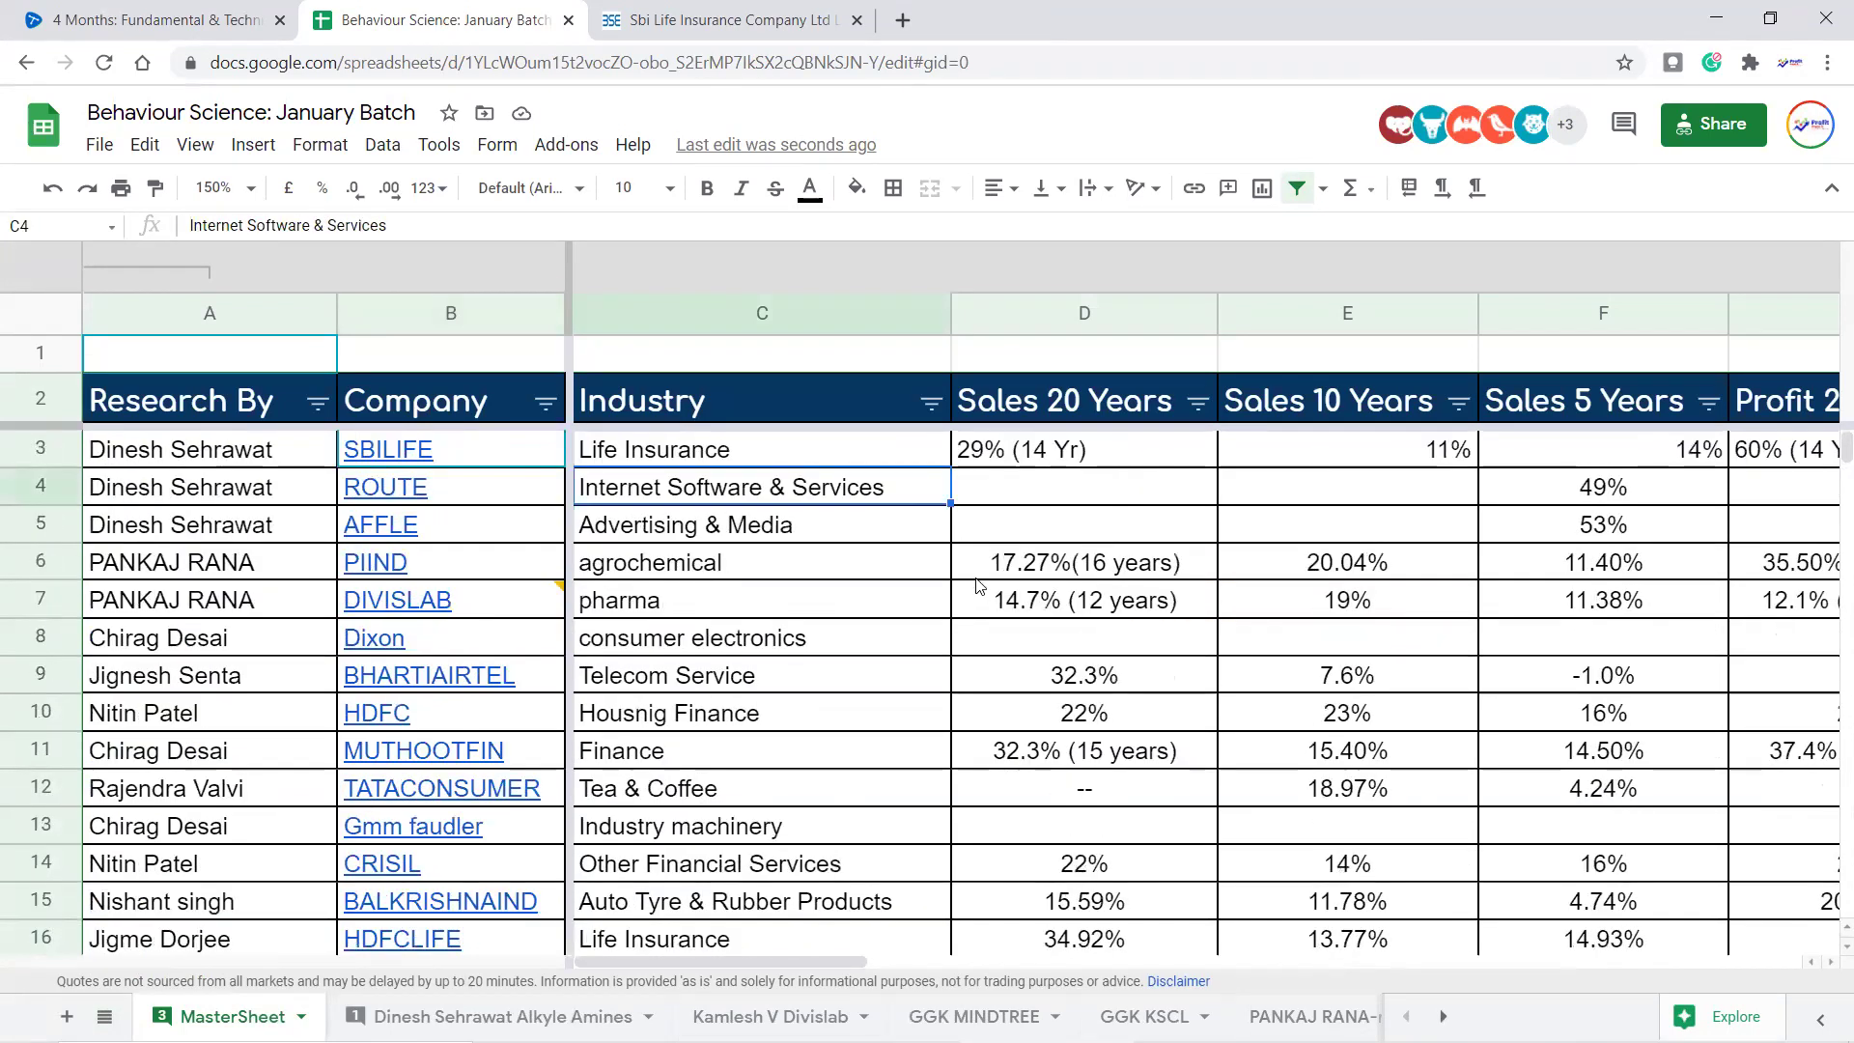
{"action": "left_click", "coordinate": [179, 491]}
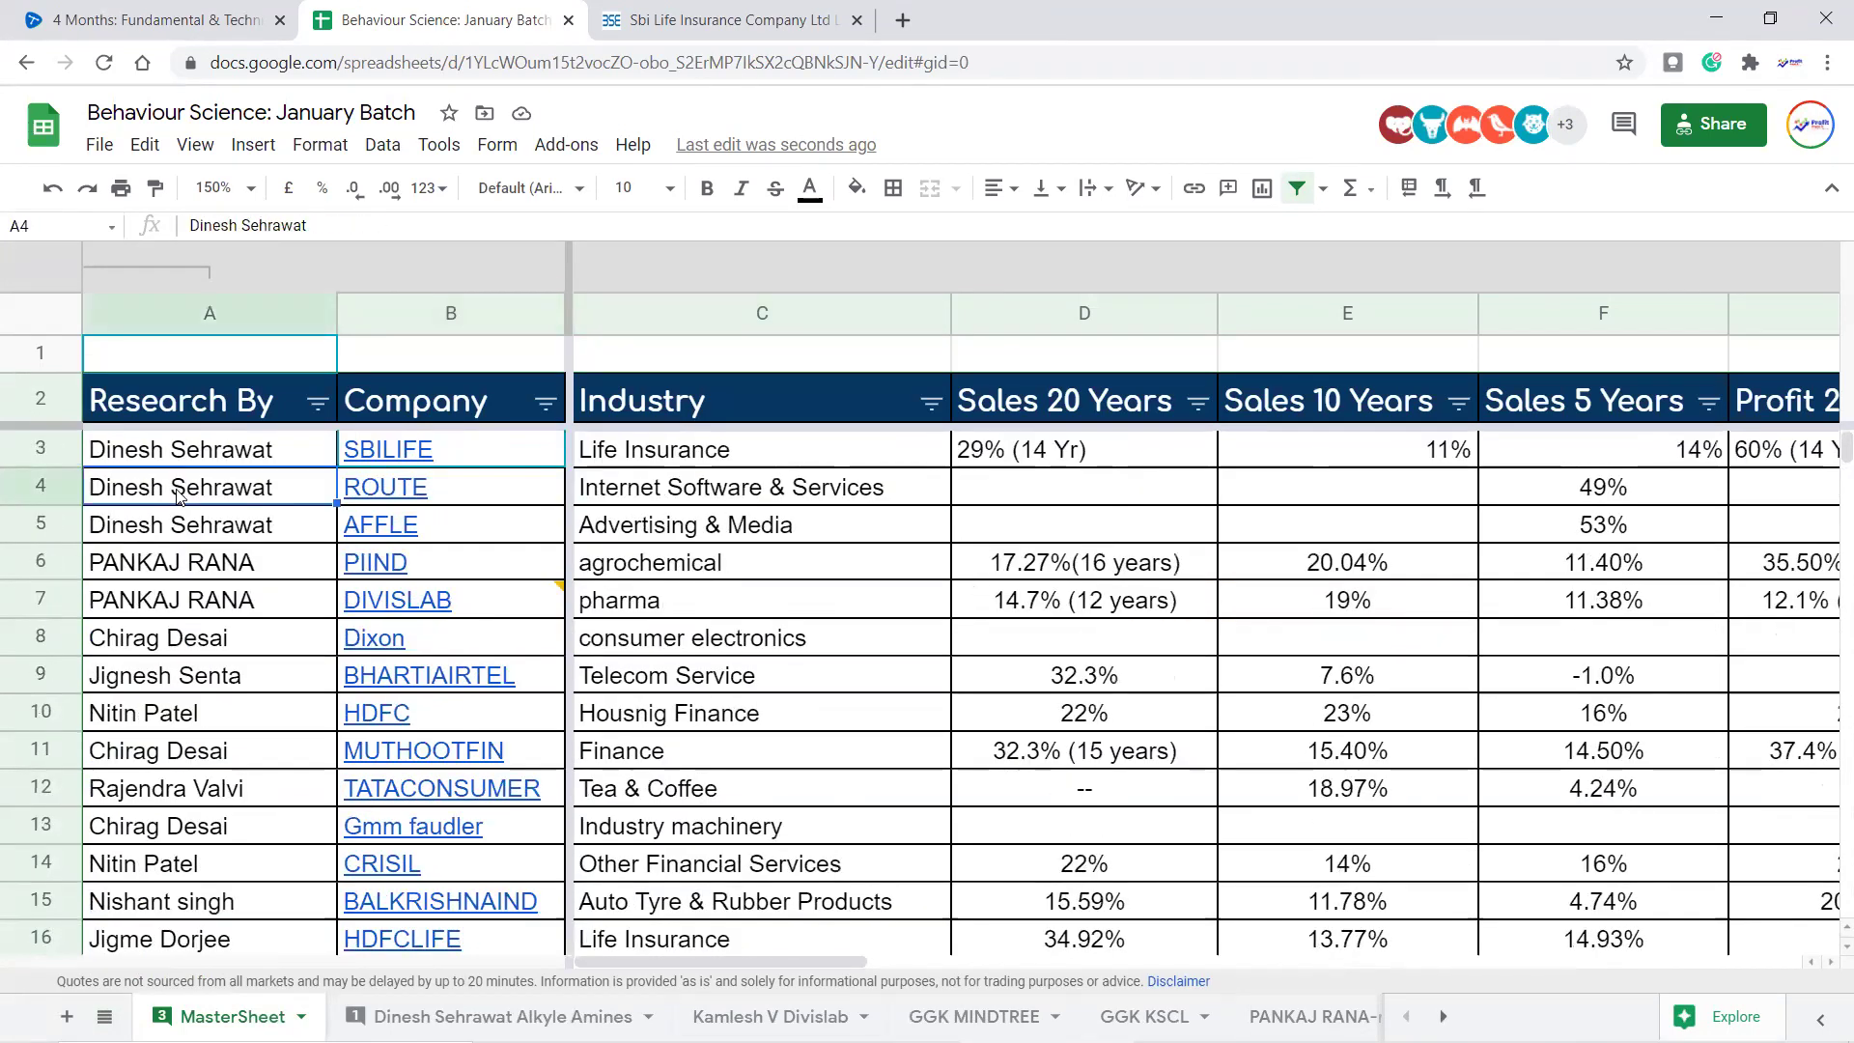
{"action": "mouse_move", "coordinate": [381, 500]}
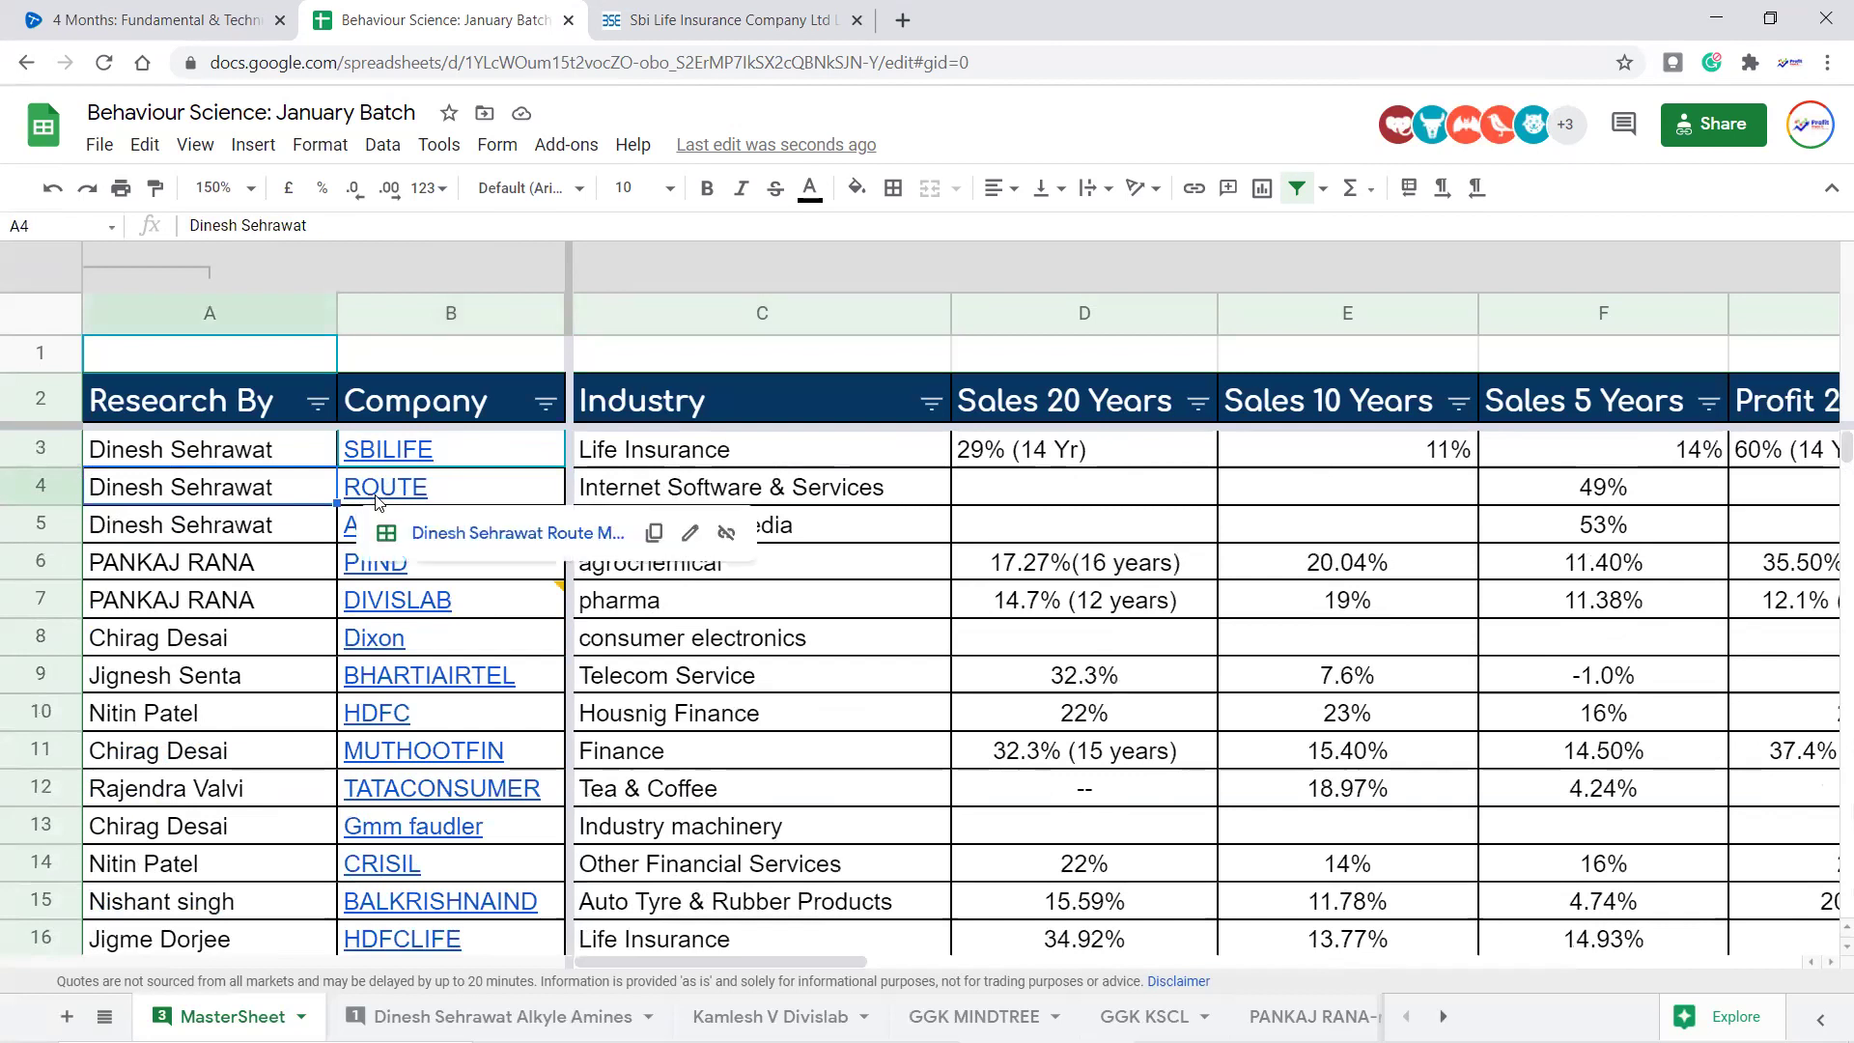
{"action": "left_click", "coordinate": [489, 534]}
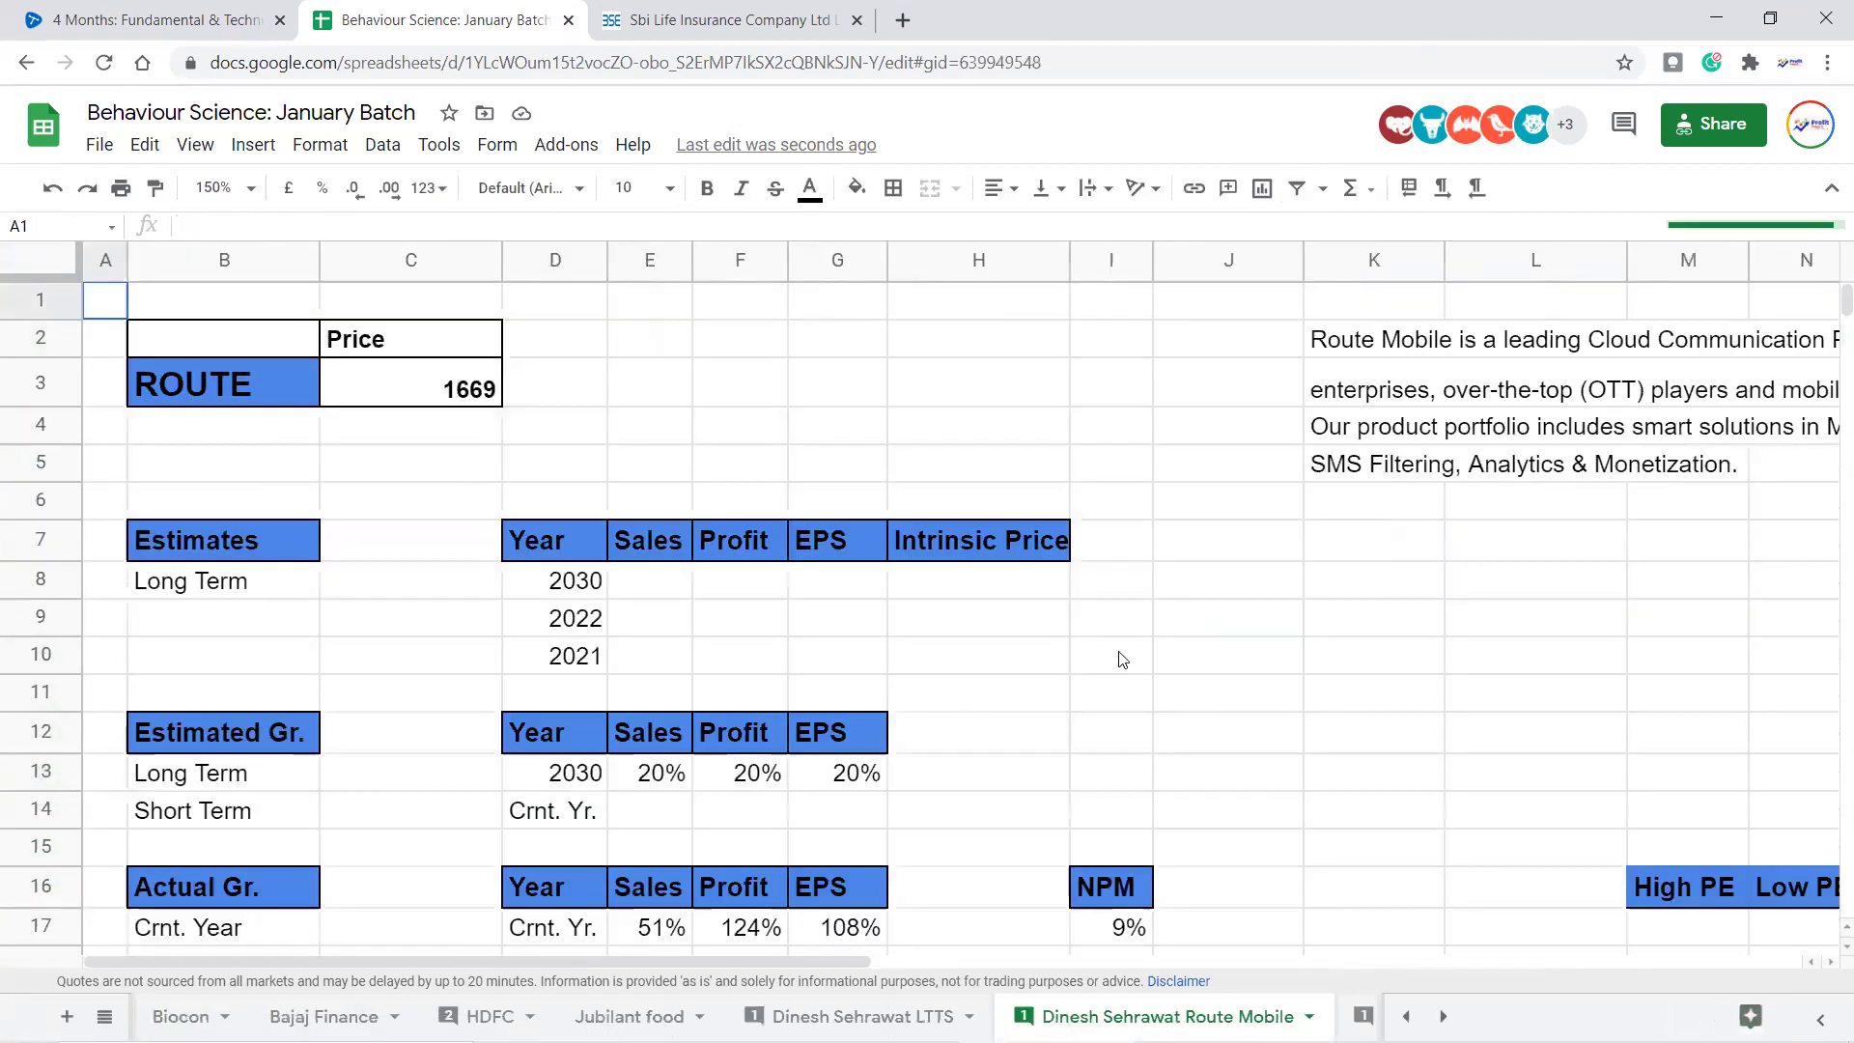
Examine ROUTE's Actual Data table, selecting the Sales figures for 2013 to 2020 in E23:E30
{"action": "scroll", "coordinate": [1120, 656], "scroll_direction": "down", "scroll_amount": 5}
{"action": "scroll", "coordinate": [1123, 667], "scroll_direction": "down", "scroll_amount": 2}
{"action": "scroll", "coordinate": [1123, 667], "scroll_direction": "up", "scroll_amount": 2}
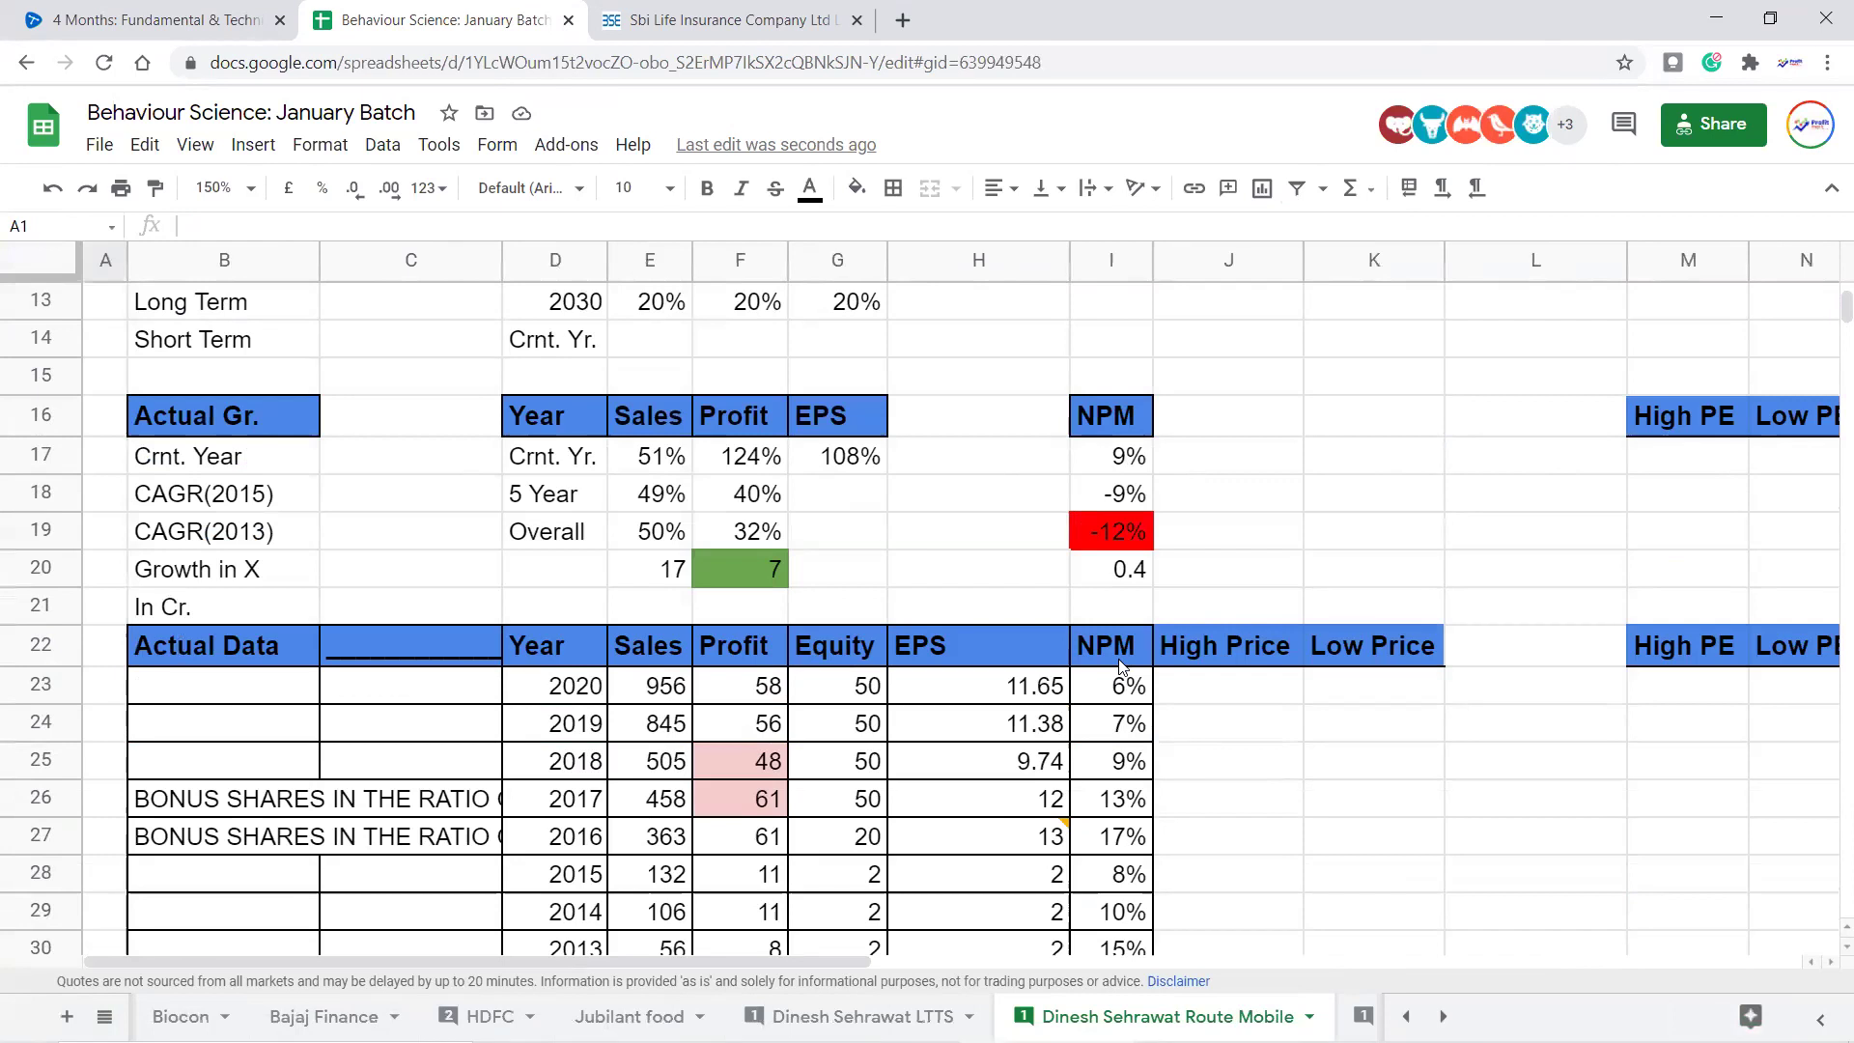
{"action": "scroll", "coordinate": [1120, 666], "scroll_direction": "down", "scroll_amount": 1}
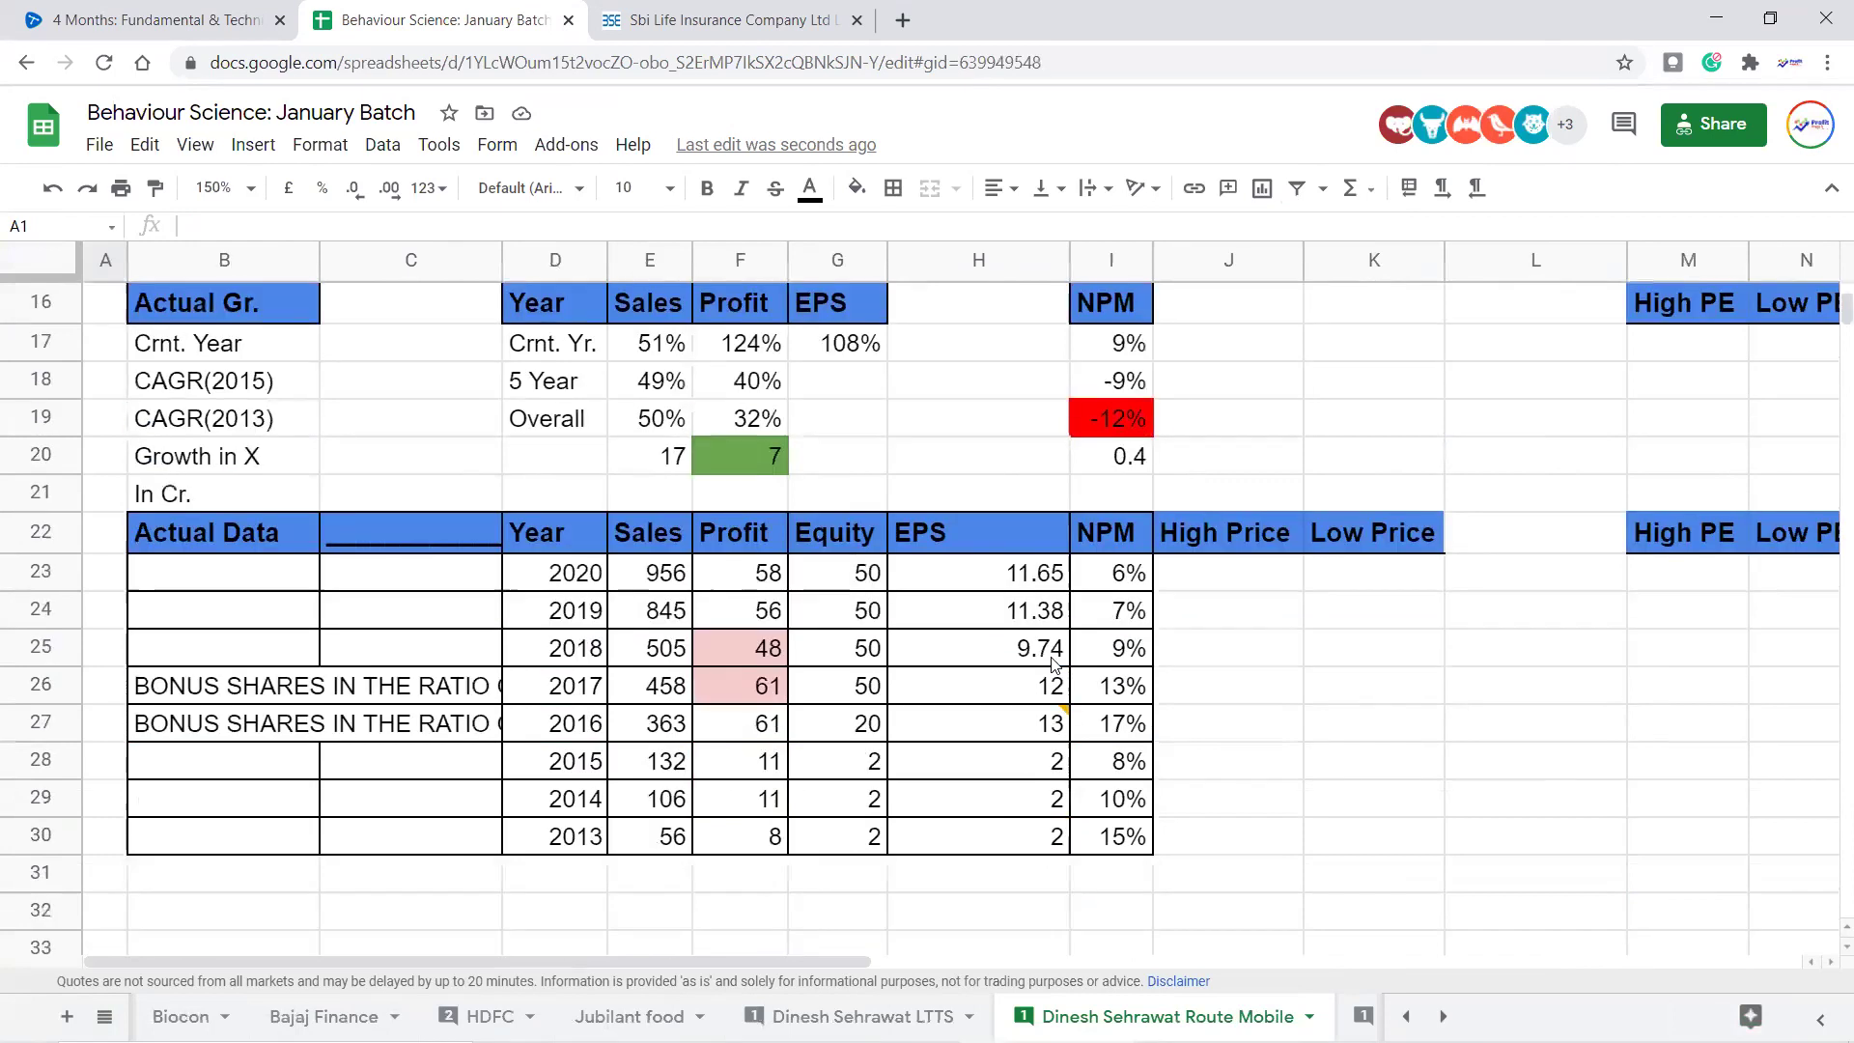
{"action": "left_click_drag", "start_coordinate": [649, 836], "coordinate": [652, 764]}
{"action": "left_click_drag", "start_coordinate": [655, 619], "coordinate": [664, 583]}
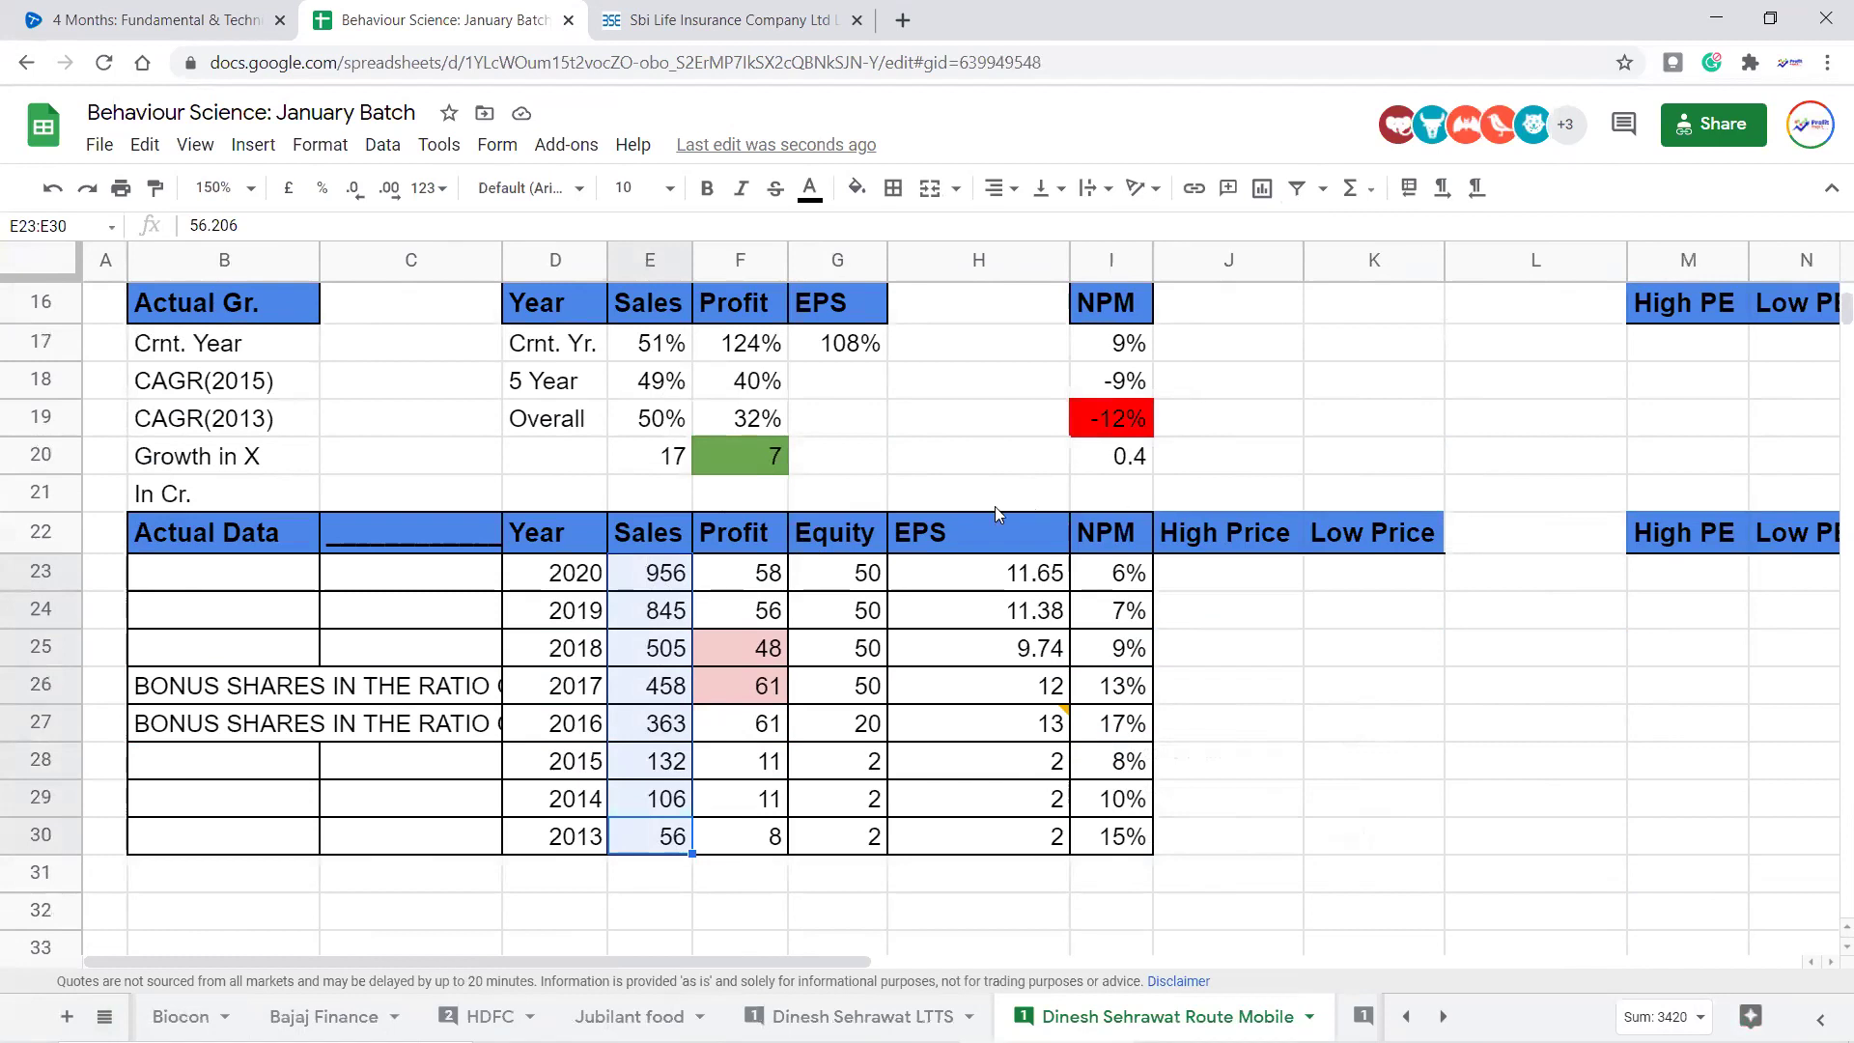
Examine ROUTE's CAGR figures, selecting the Sales growth in E18:E19 and comparing overall Sales and Profit growth in E19:F19
{"action": "left_click_drag", "start_coordinate": [657, 412], "coordinate": [656, 386]}
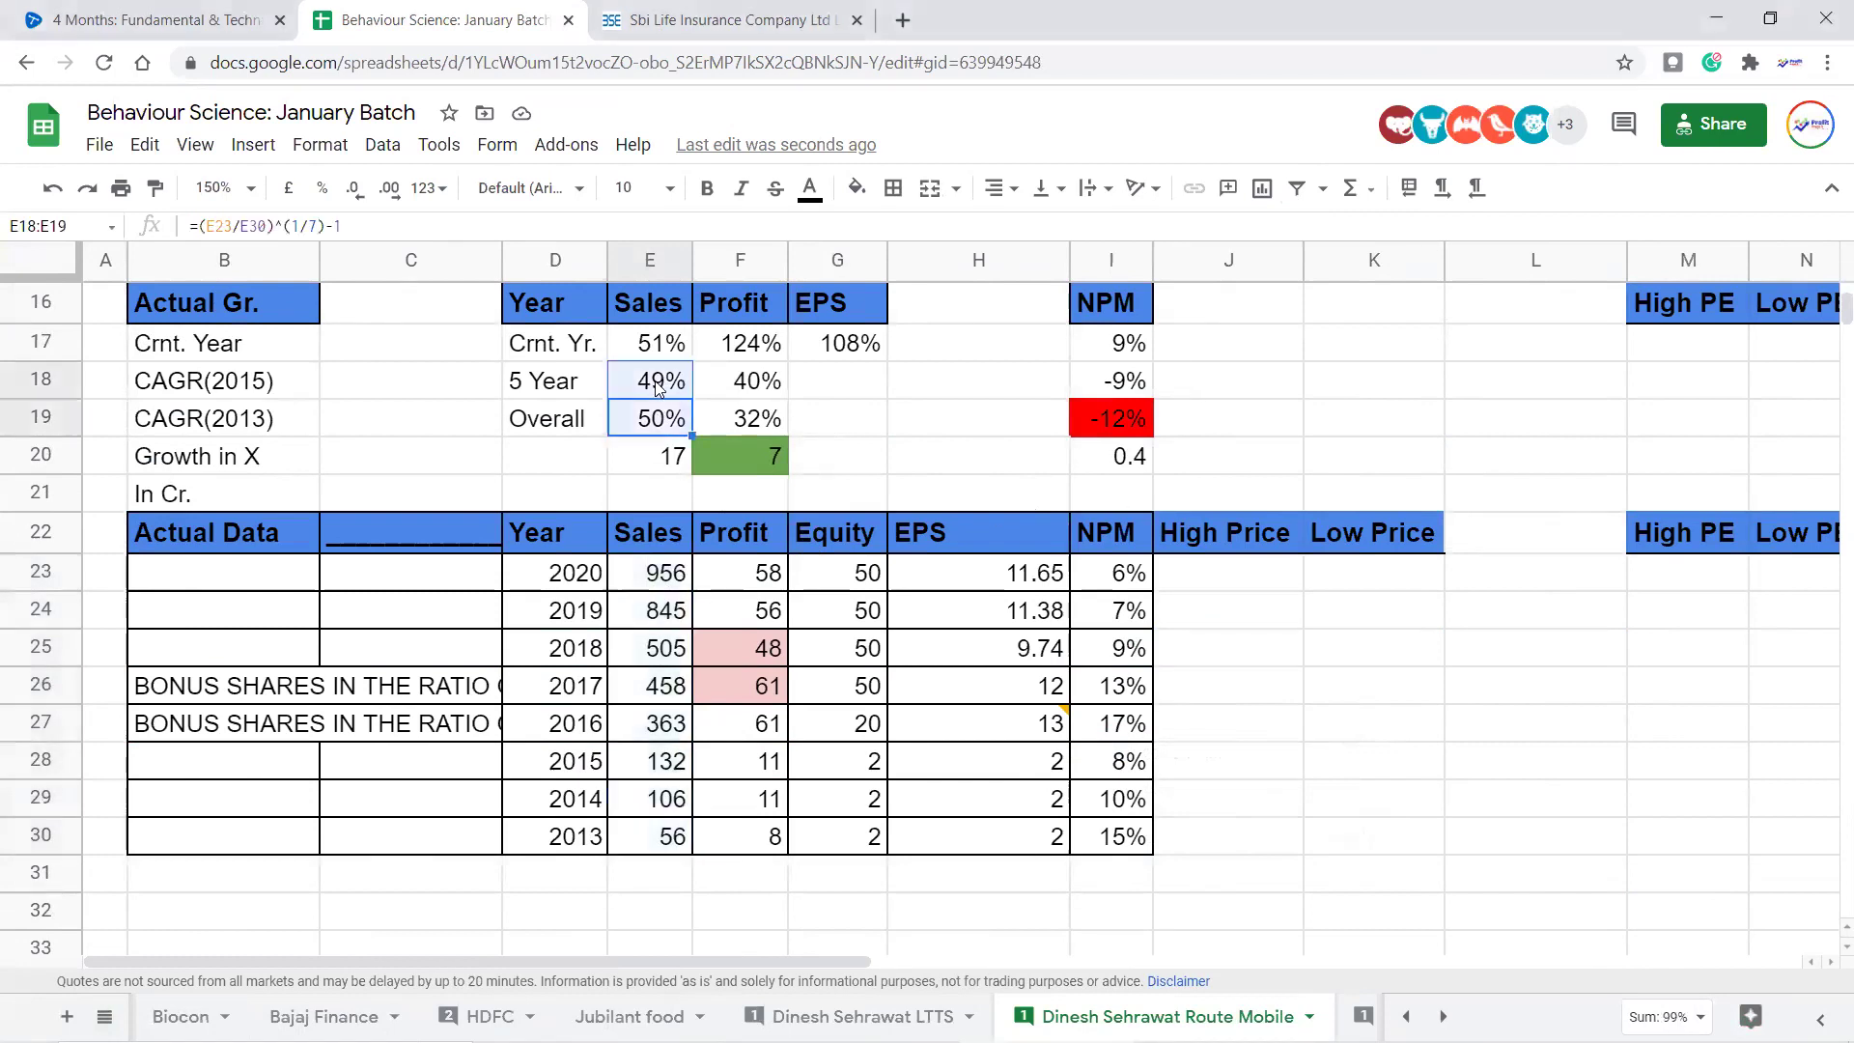
{"action": "left_click", "coordinate": [673, 422]}
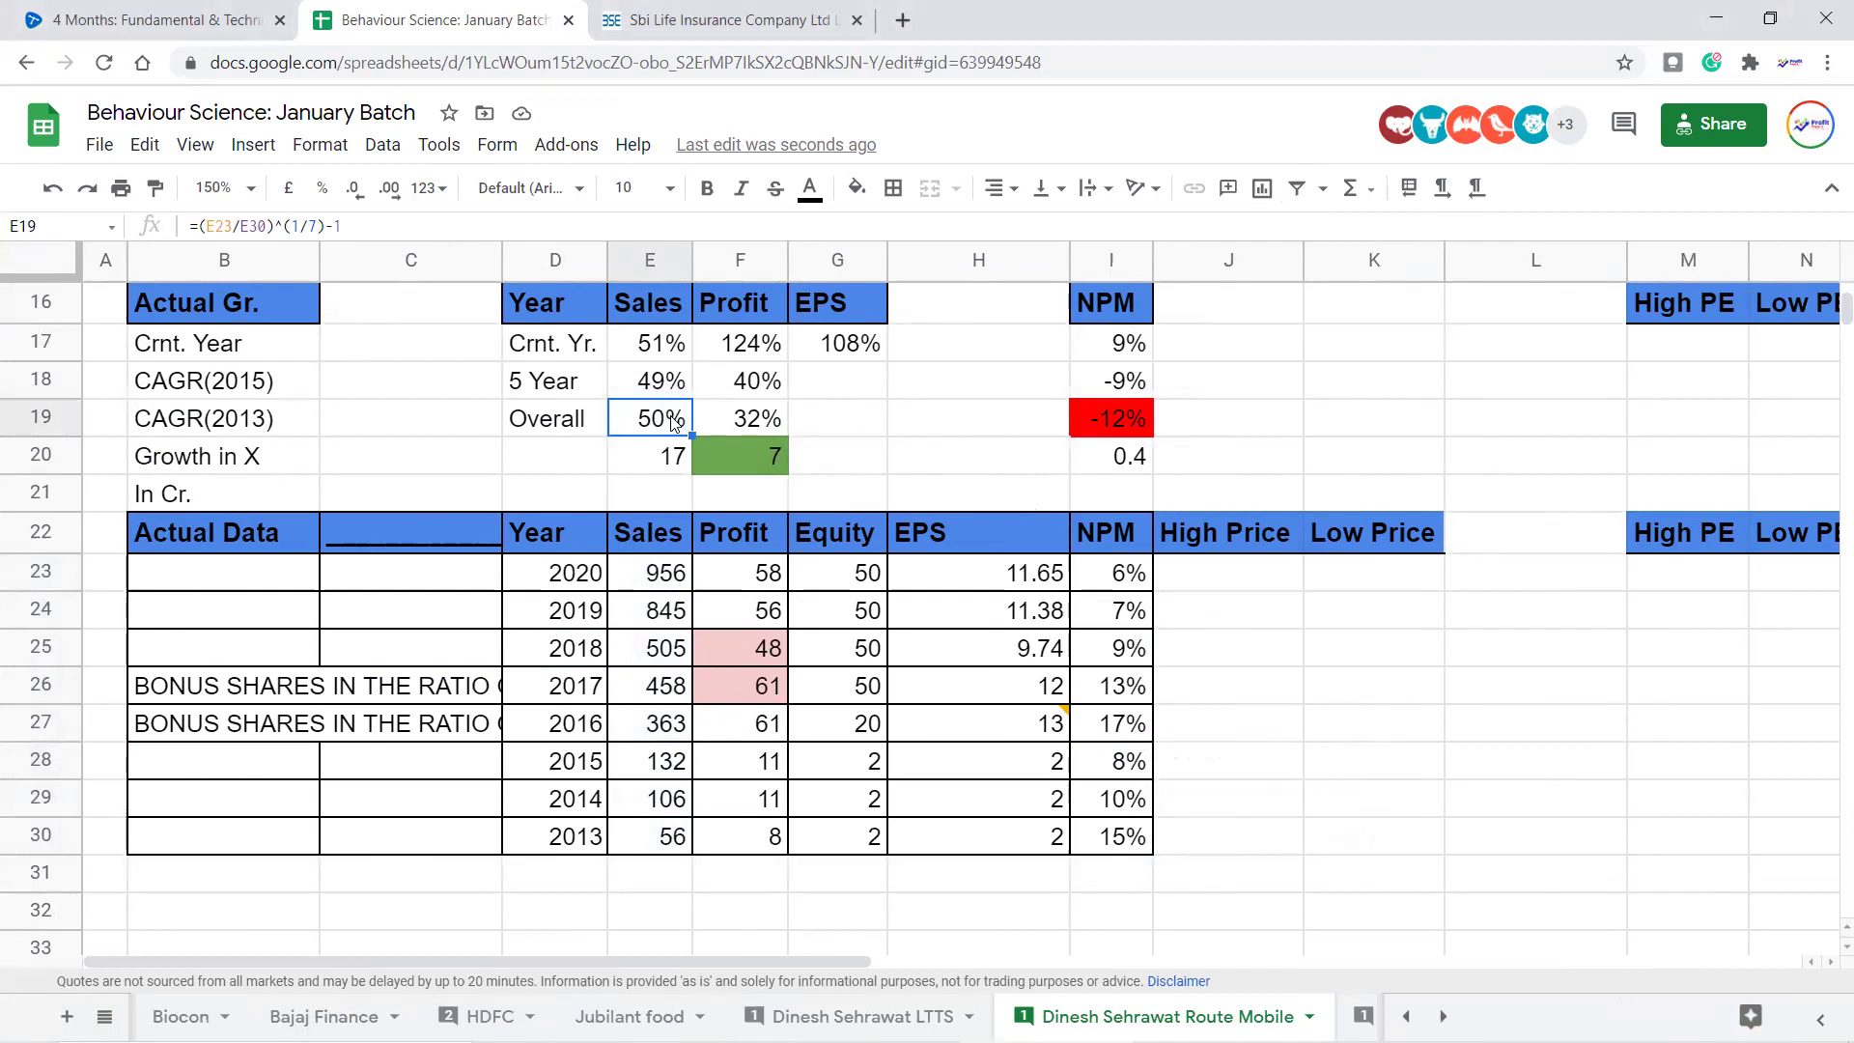
{"action": "left_click", "coordinate": [745, 430]}
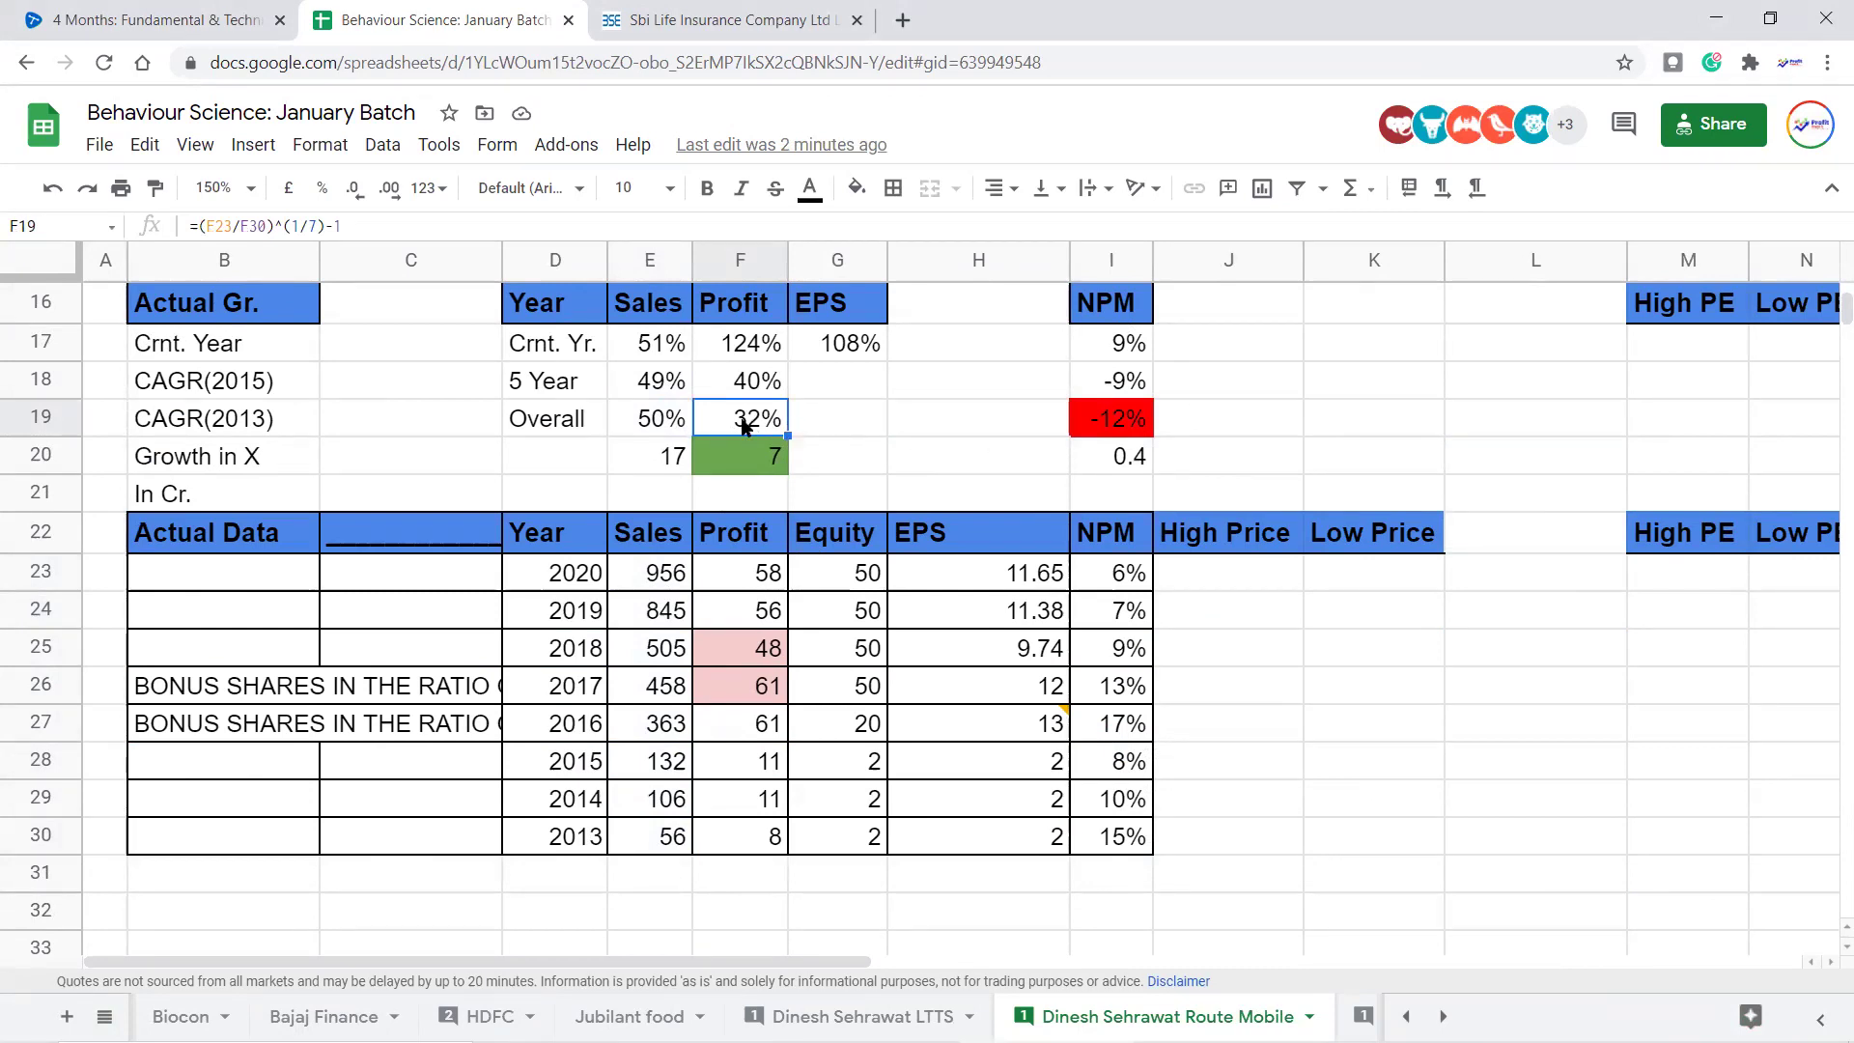
{"action": "left_click_drag", "start_coordinate": [666, 422], "coordinate": [718, 423]}
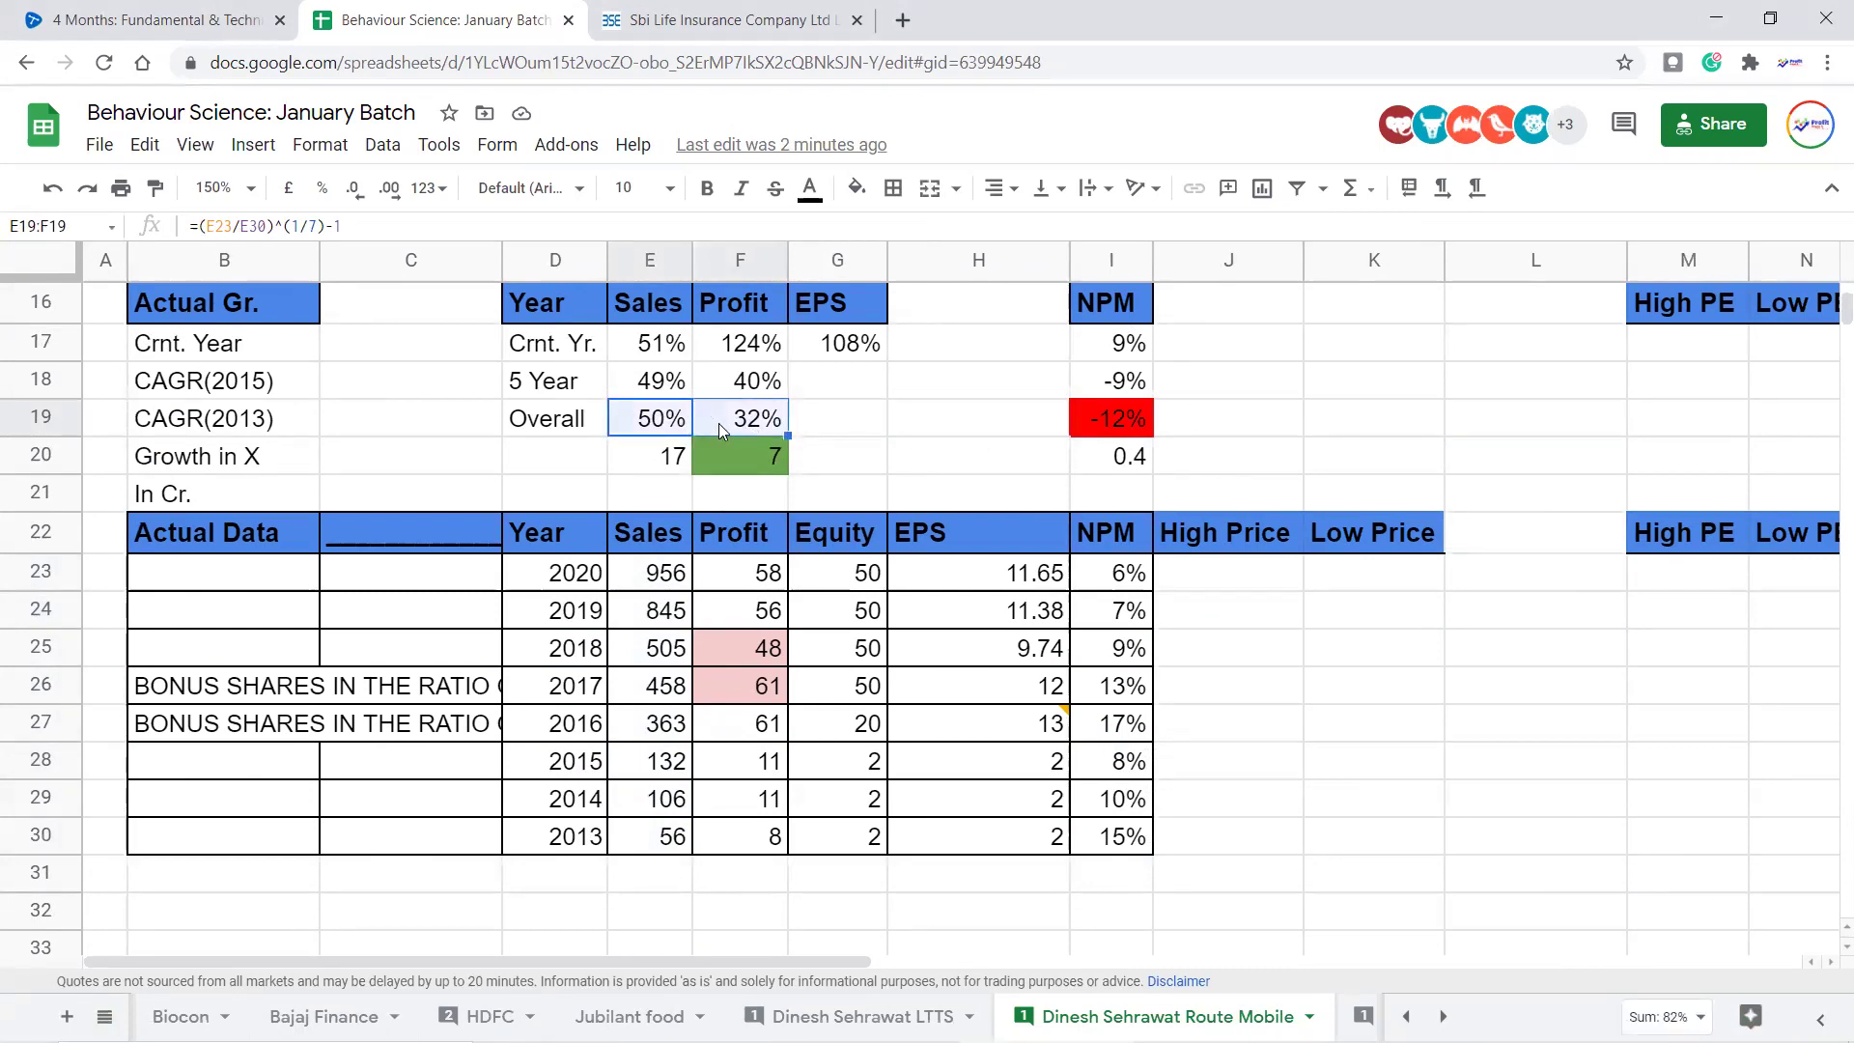
Find ROUTE's 9M results table among the periodic tables and point out the Sales growth in T34 and Profit growth in T37
{"action": "key", "text": "Right"}
{"action": "key", "text": "Right"}
{"action": "key", "text": "Right"}
{"action": "key", "text": "Right"}
{"action": "key", "text": "Right"}
{"action": "key", "text": "Right"}
{"action": "key", "text": "Right"}
{"action": "key", "text": "Right"}
{"action": "key", "text": "Right"}
{"action": "key", "text": "Right"}
{"action": "key", "text": "Right"}
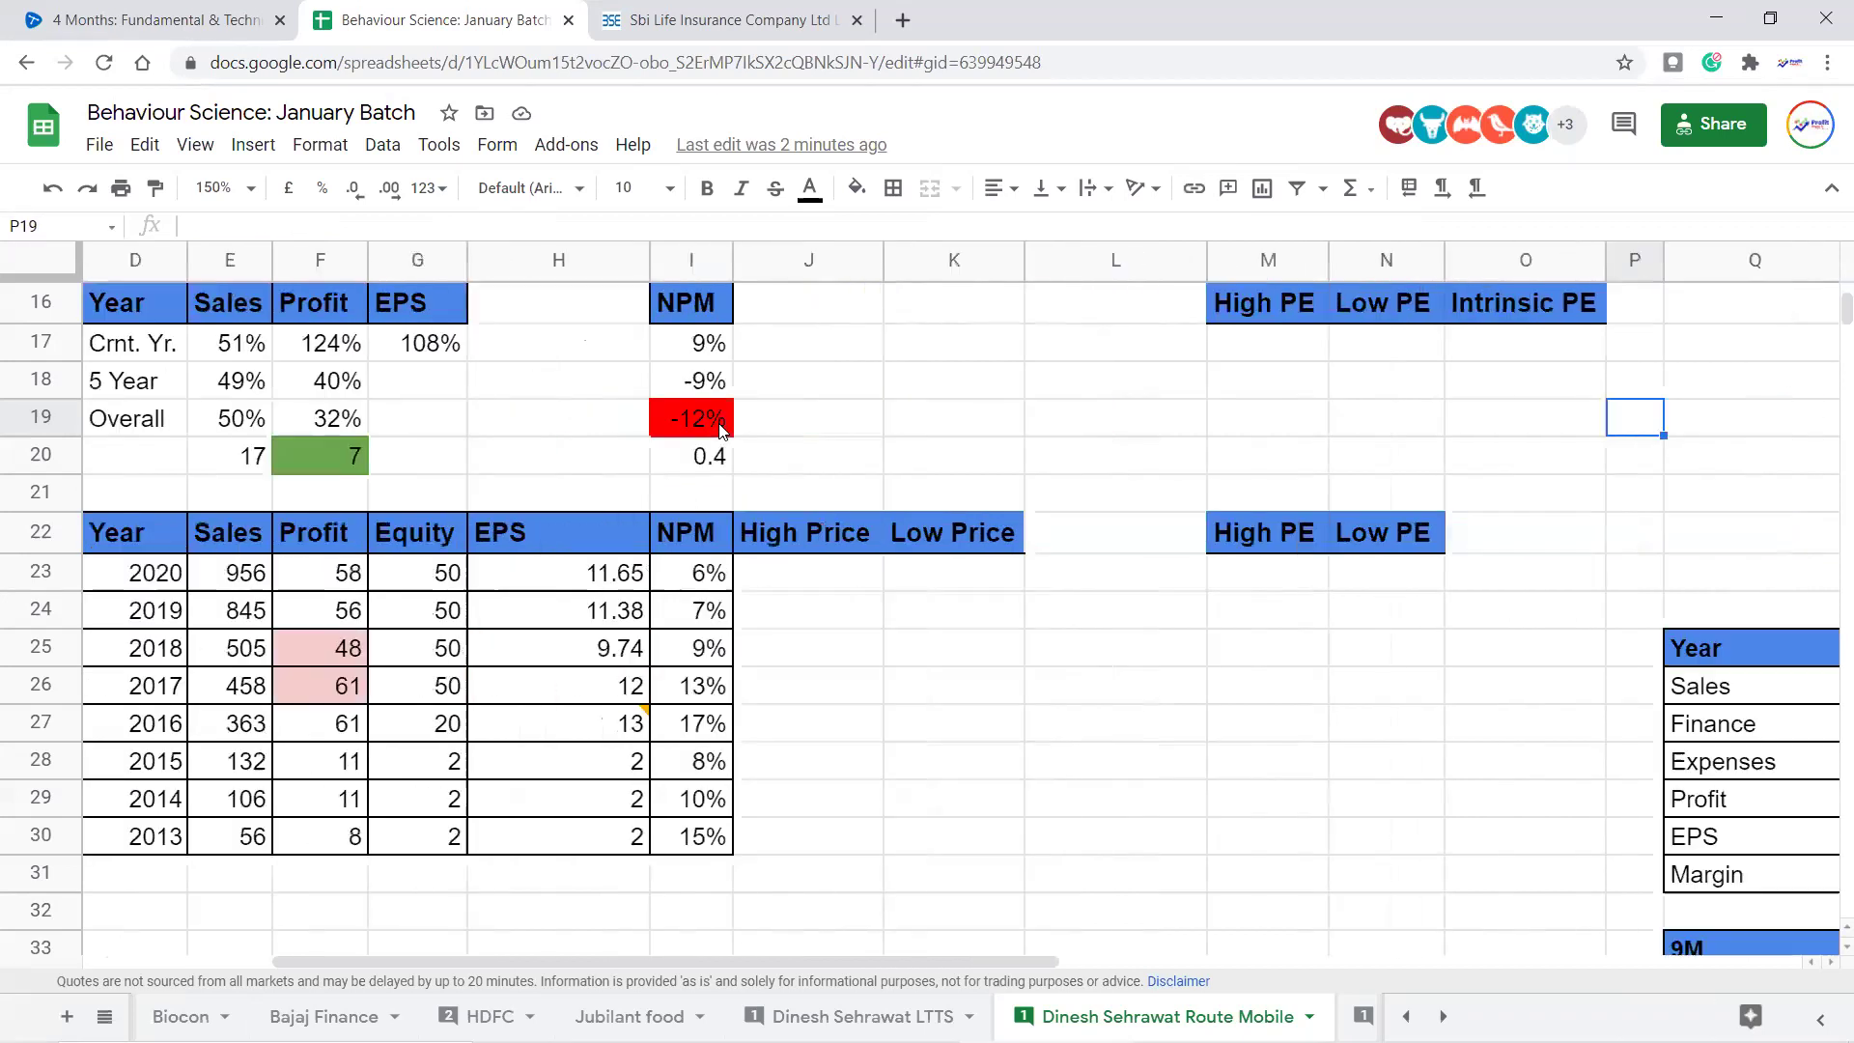
{"action": "key", "text": "Right"}
{"action": "key", "text": "Right"}
{"action": "key", "text": "Right"}
{"action": "key", "text": "Right"}
{"action": "key", "text": "Right"}
{"action": "key", "text": "Right"}
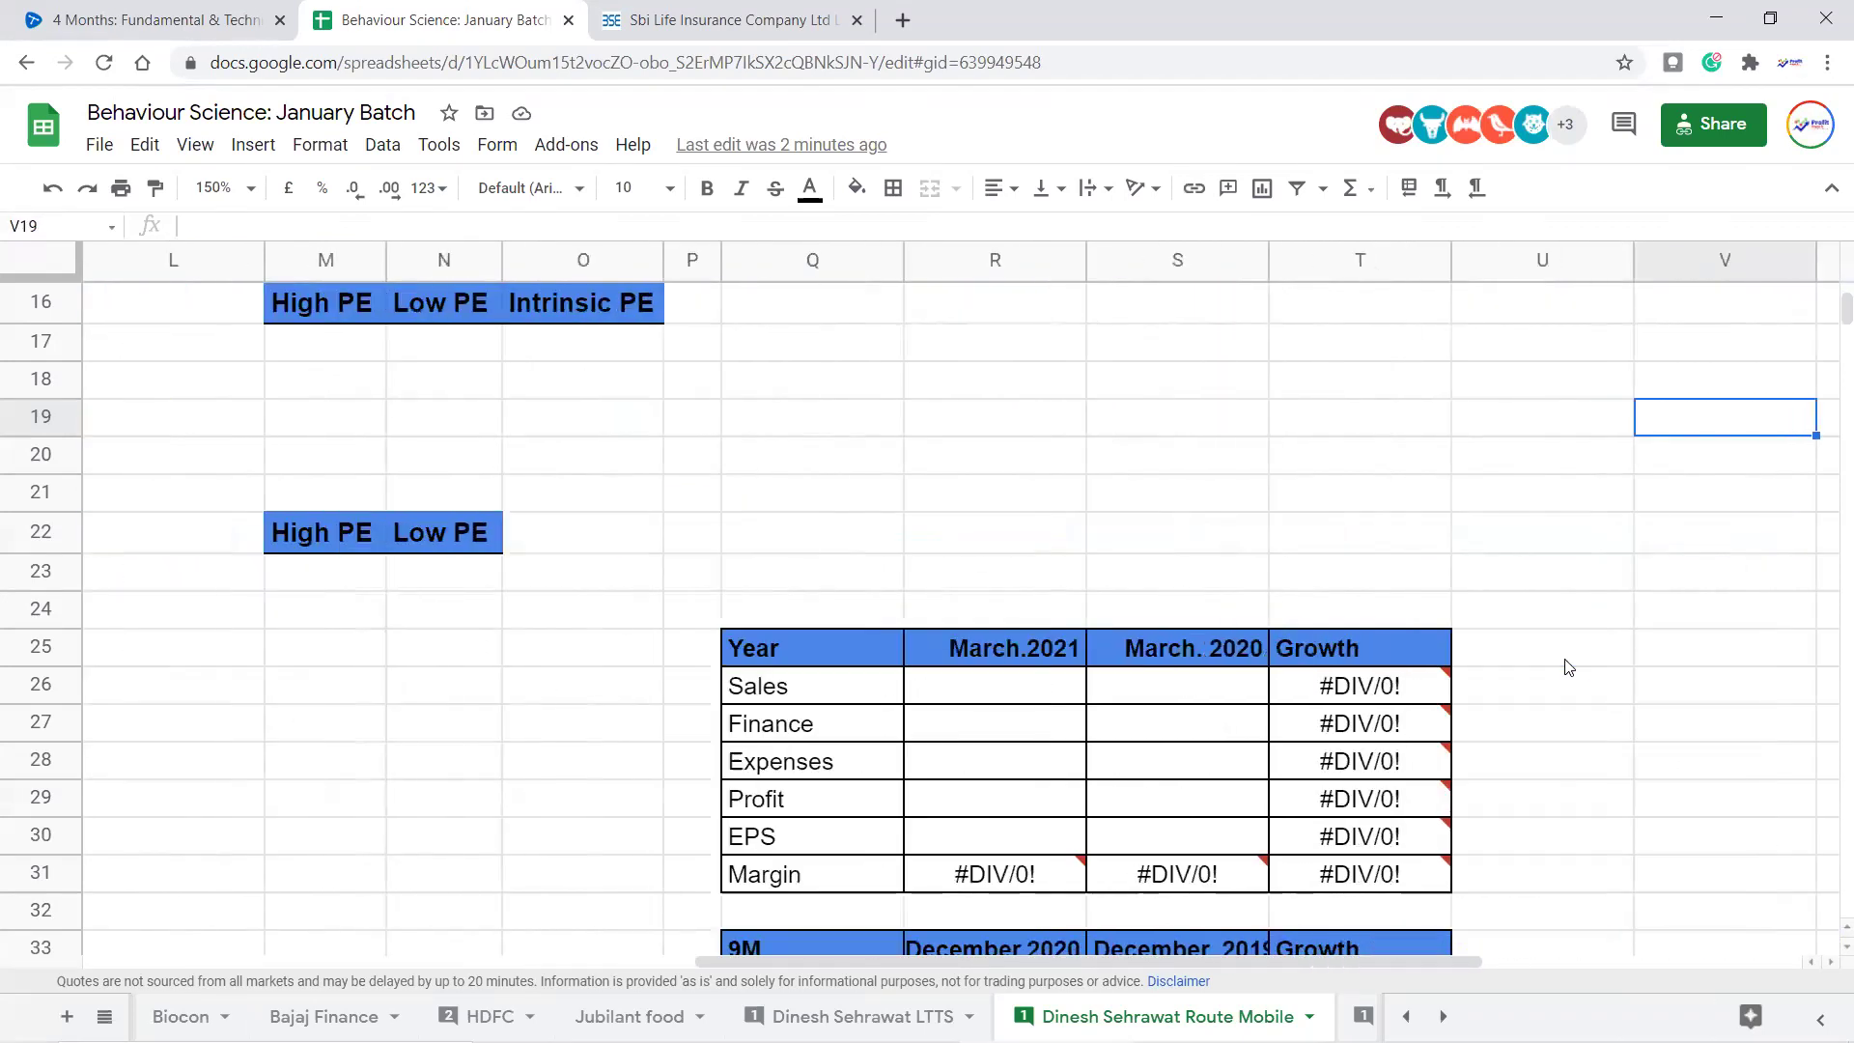
{"action": "scroll", "coordinate": [1502, 650], "scroll_direction": "down", "scroll_amount": 10}
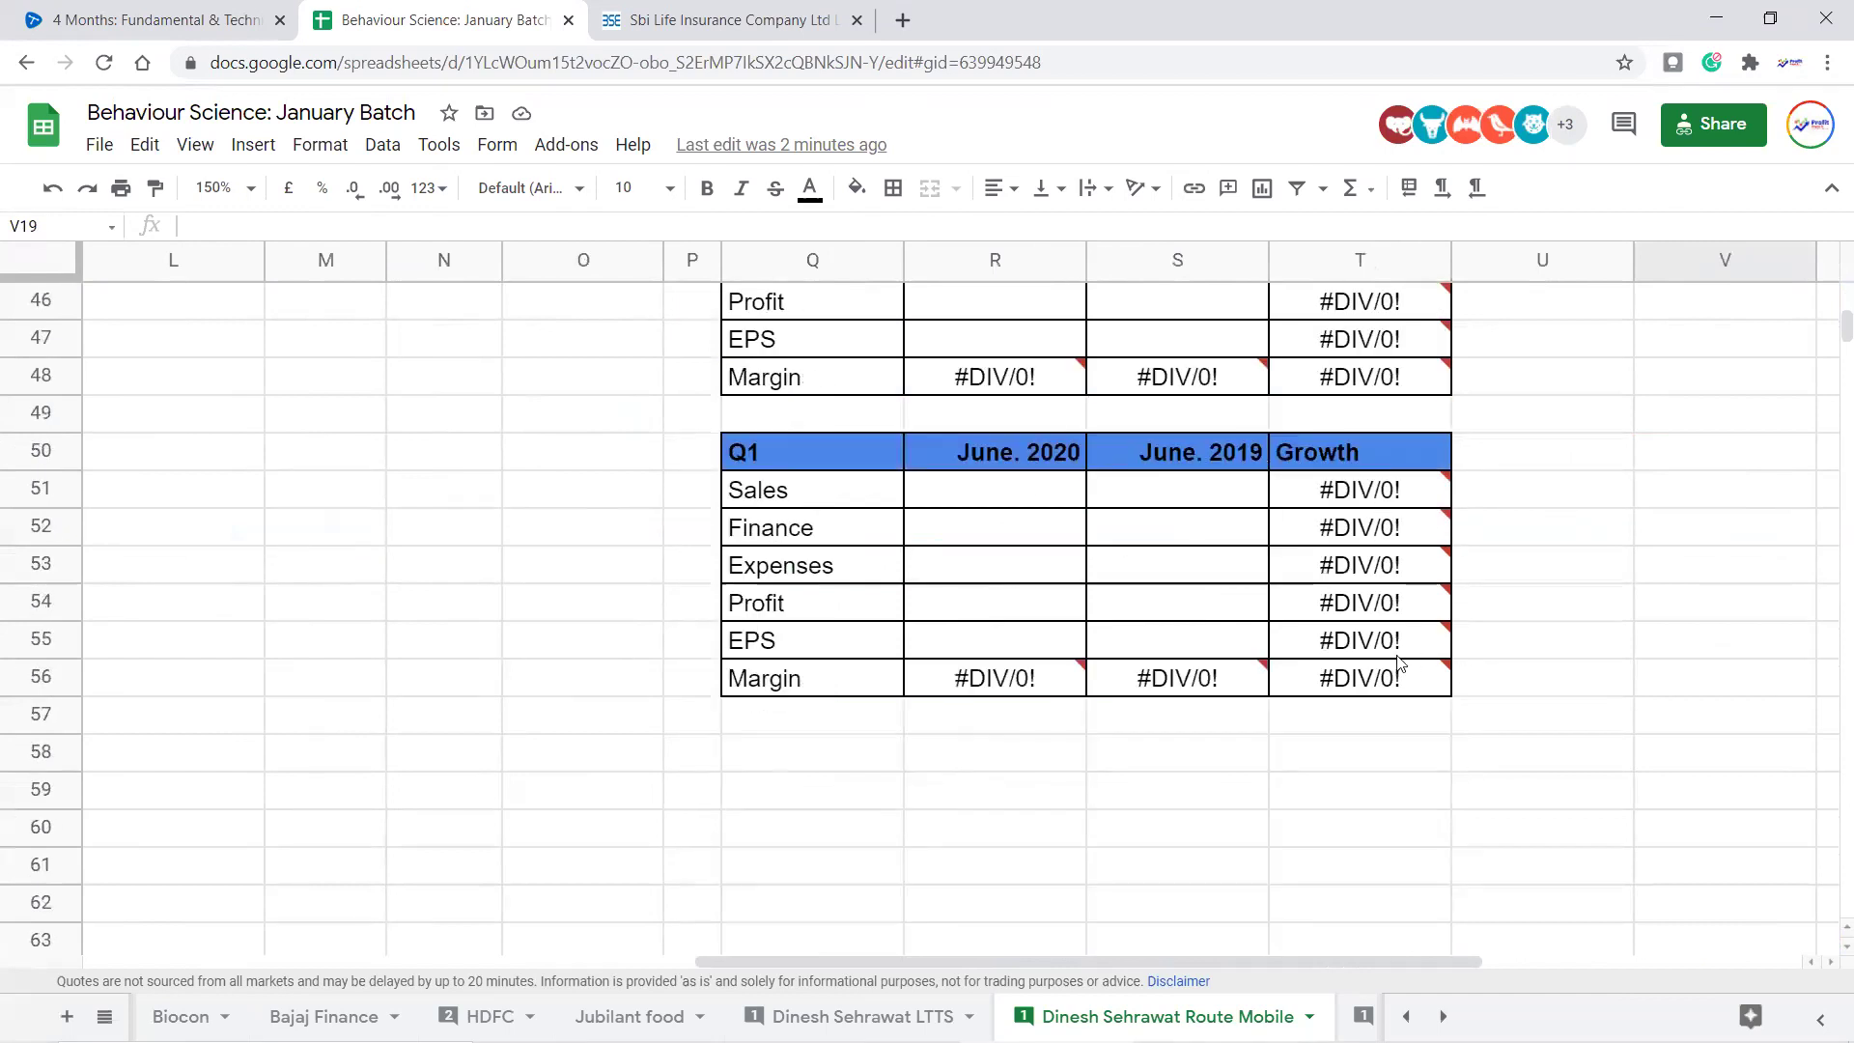
{"action": "scroll", "coordinate": [1219, 658], "scroll_direction": "up", "scroll_amount": 6}
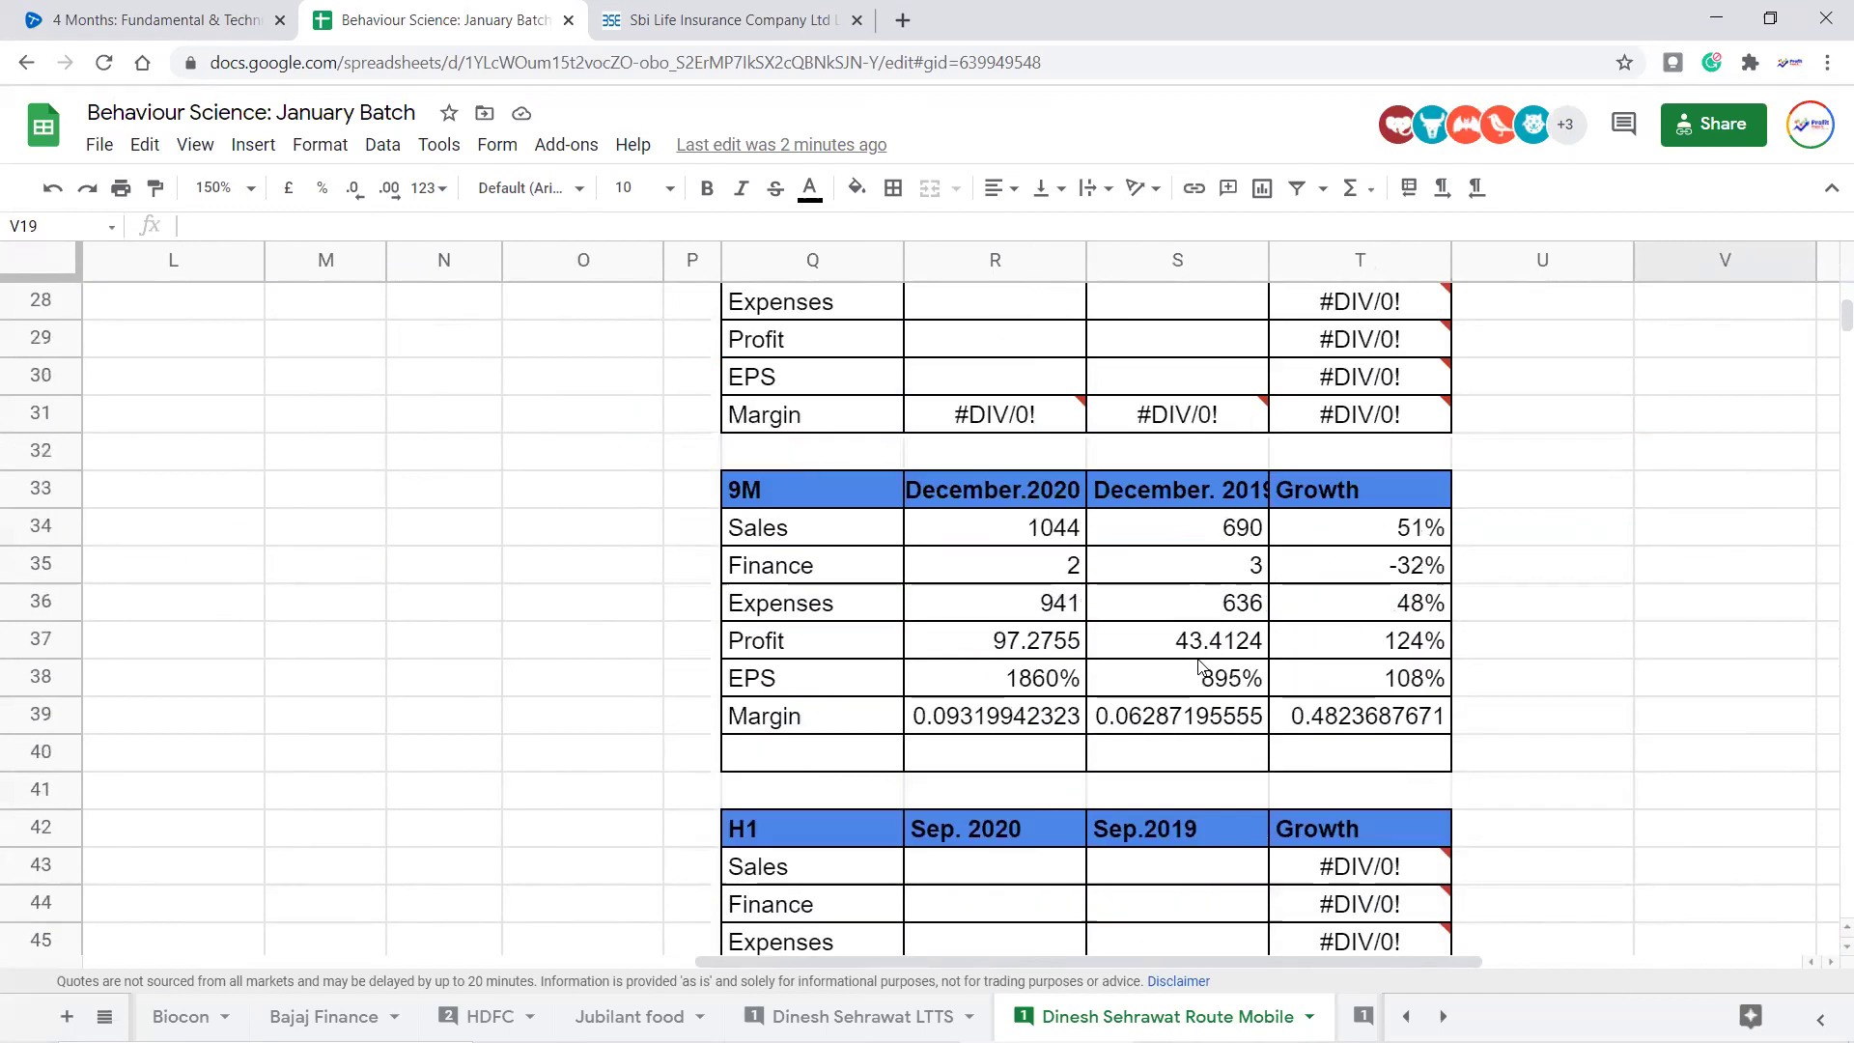
{"action": "scroll", "coordinate": [1197, 666], "scroll_direction": "up", "scroll_amount": 1}
{"action": "left_click", "coordinate": [1423, 653]}
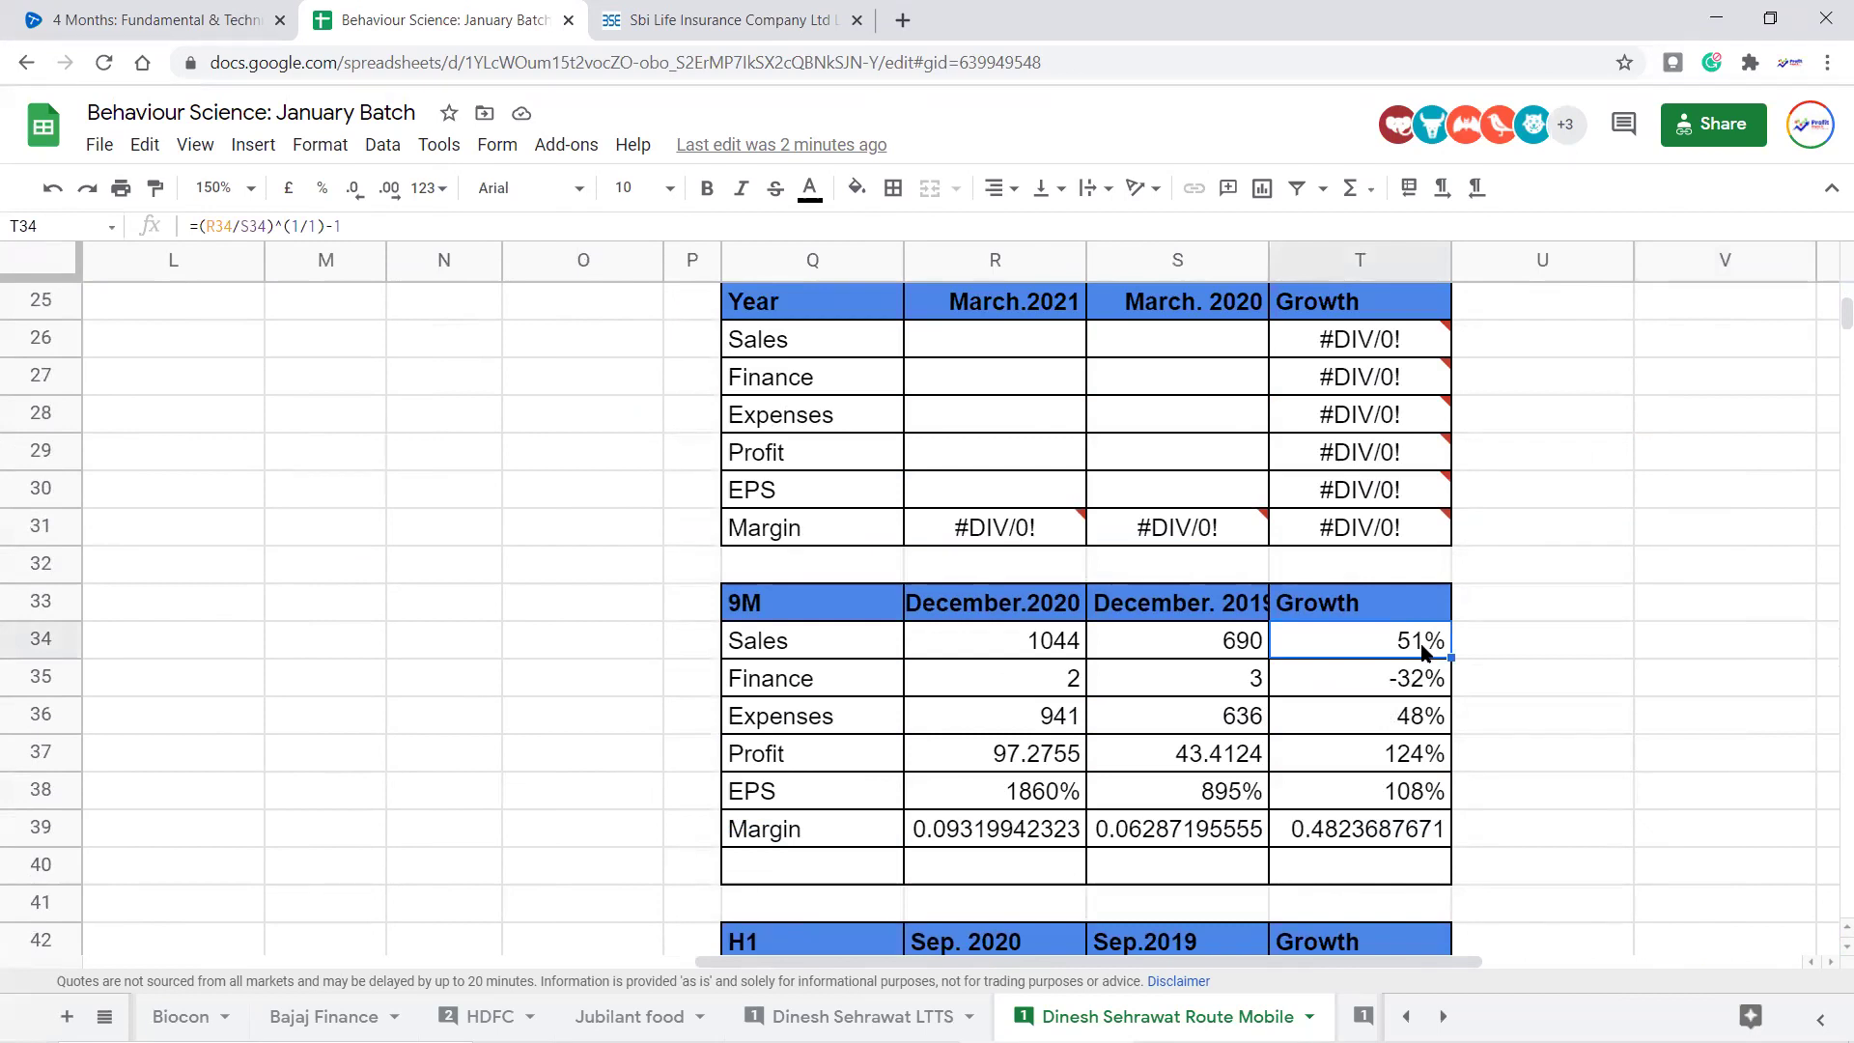
{"action": "left_click", "coordinate": [1425, 757]}
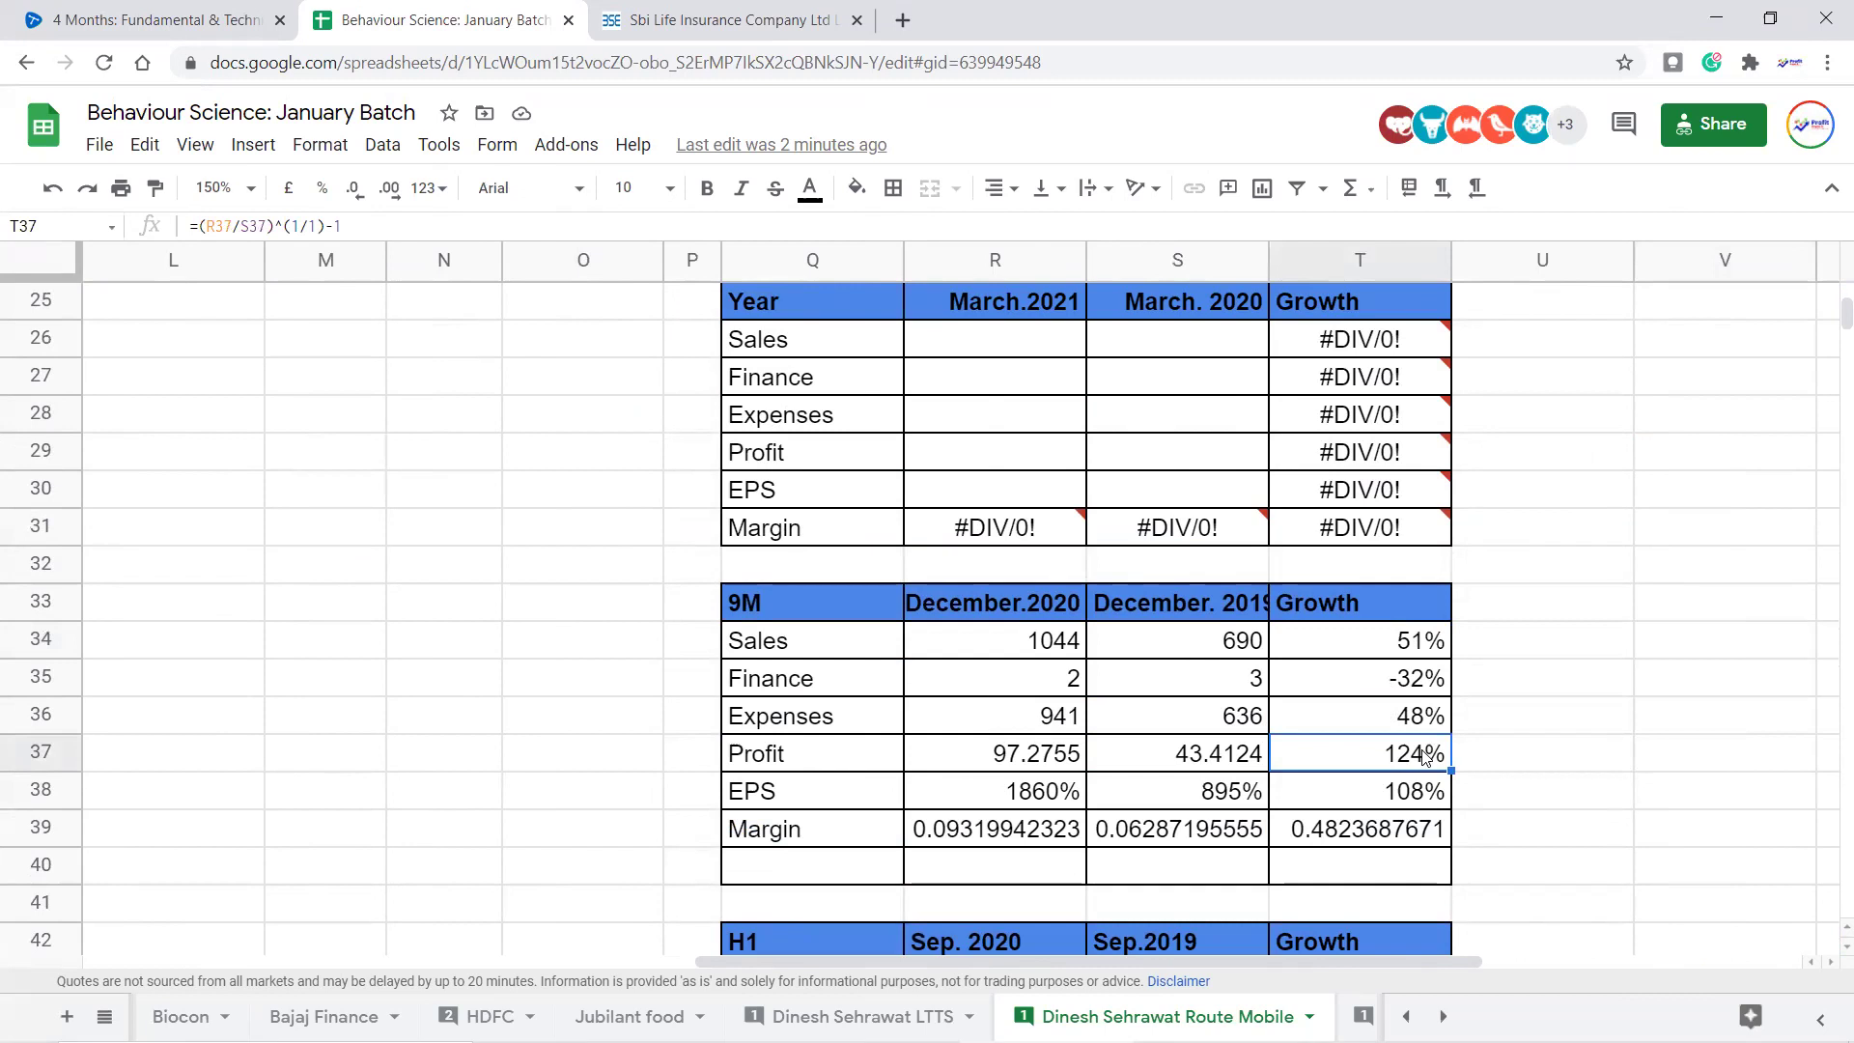
Enter the note "LifetimeHigh" in U34 beside the 9M Sales growth
{"action": "left_click", "coordinate": [1510, 652]}
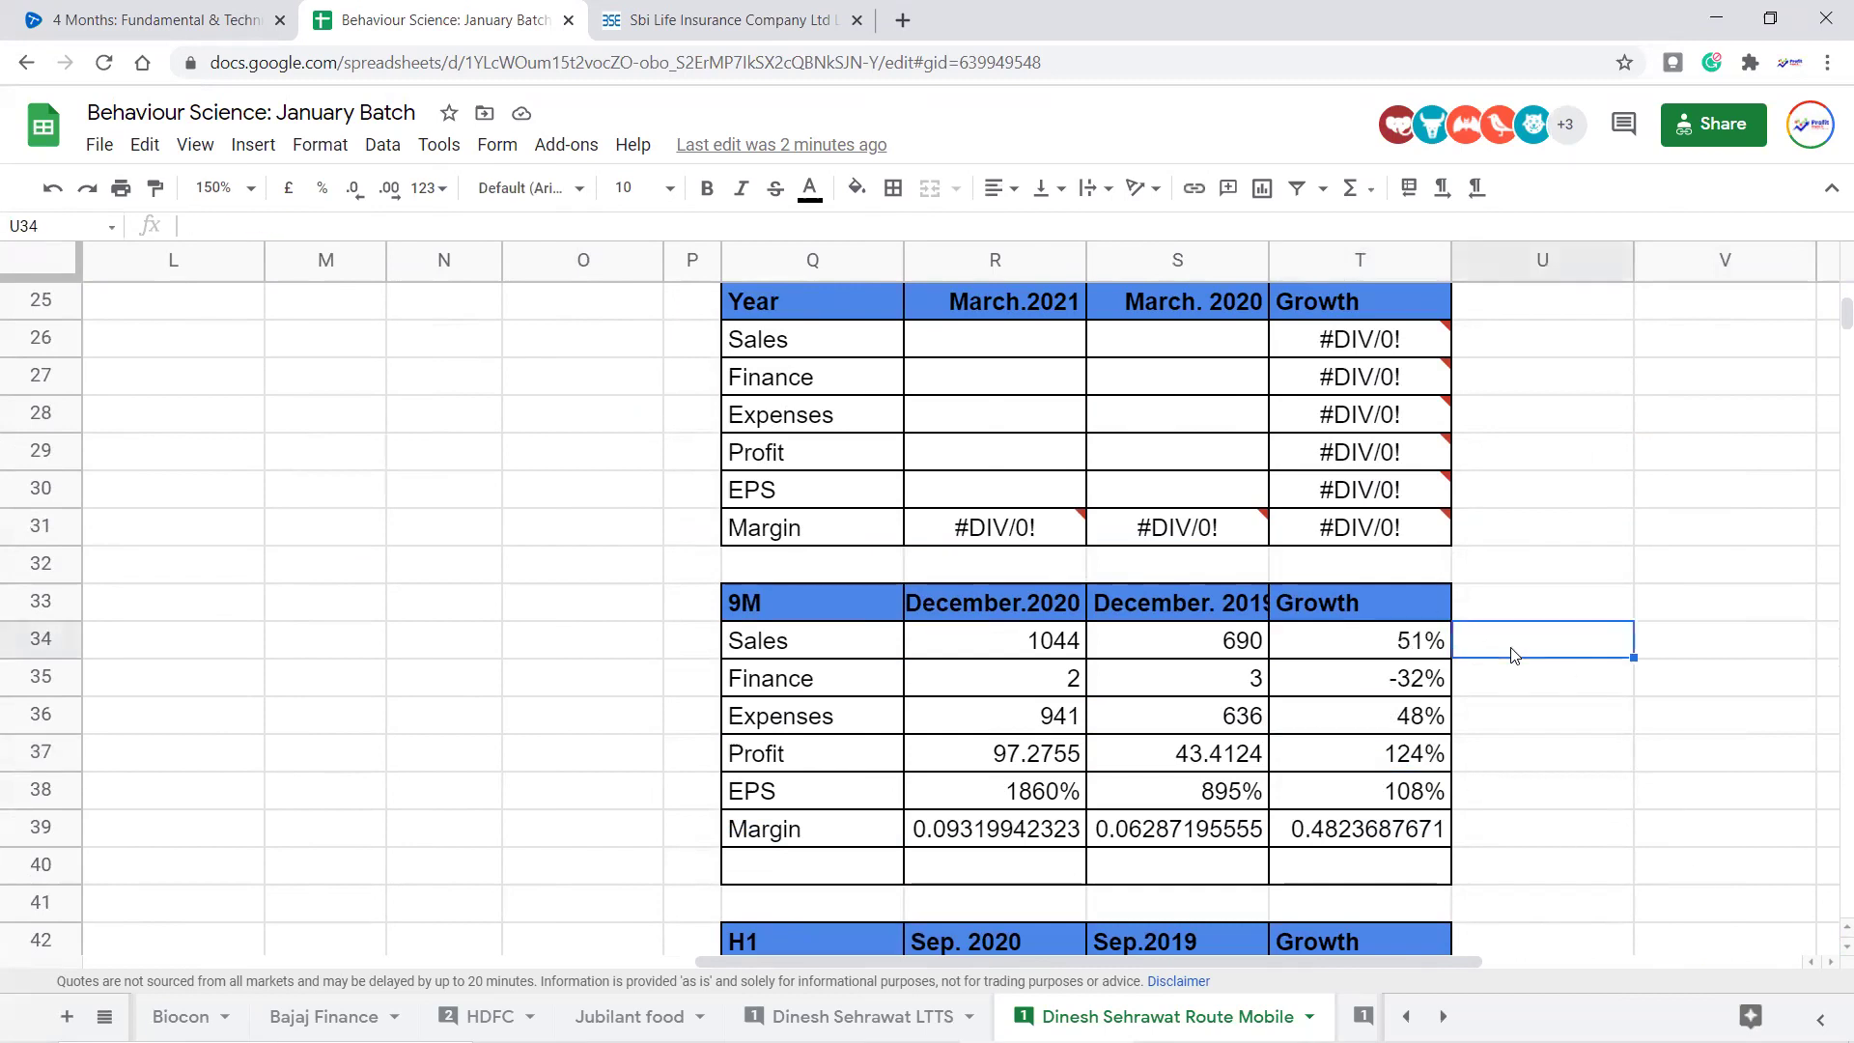
{"action": "type", "text": "LFE"}
{"action": "key", "text": "BackSpace"}
{"action": "key", "text": "BackSpace"}
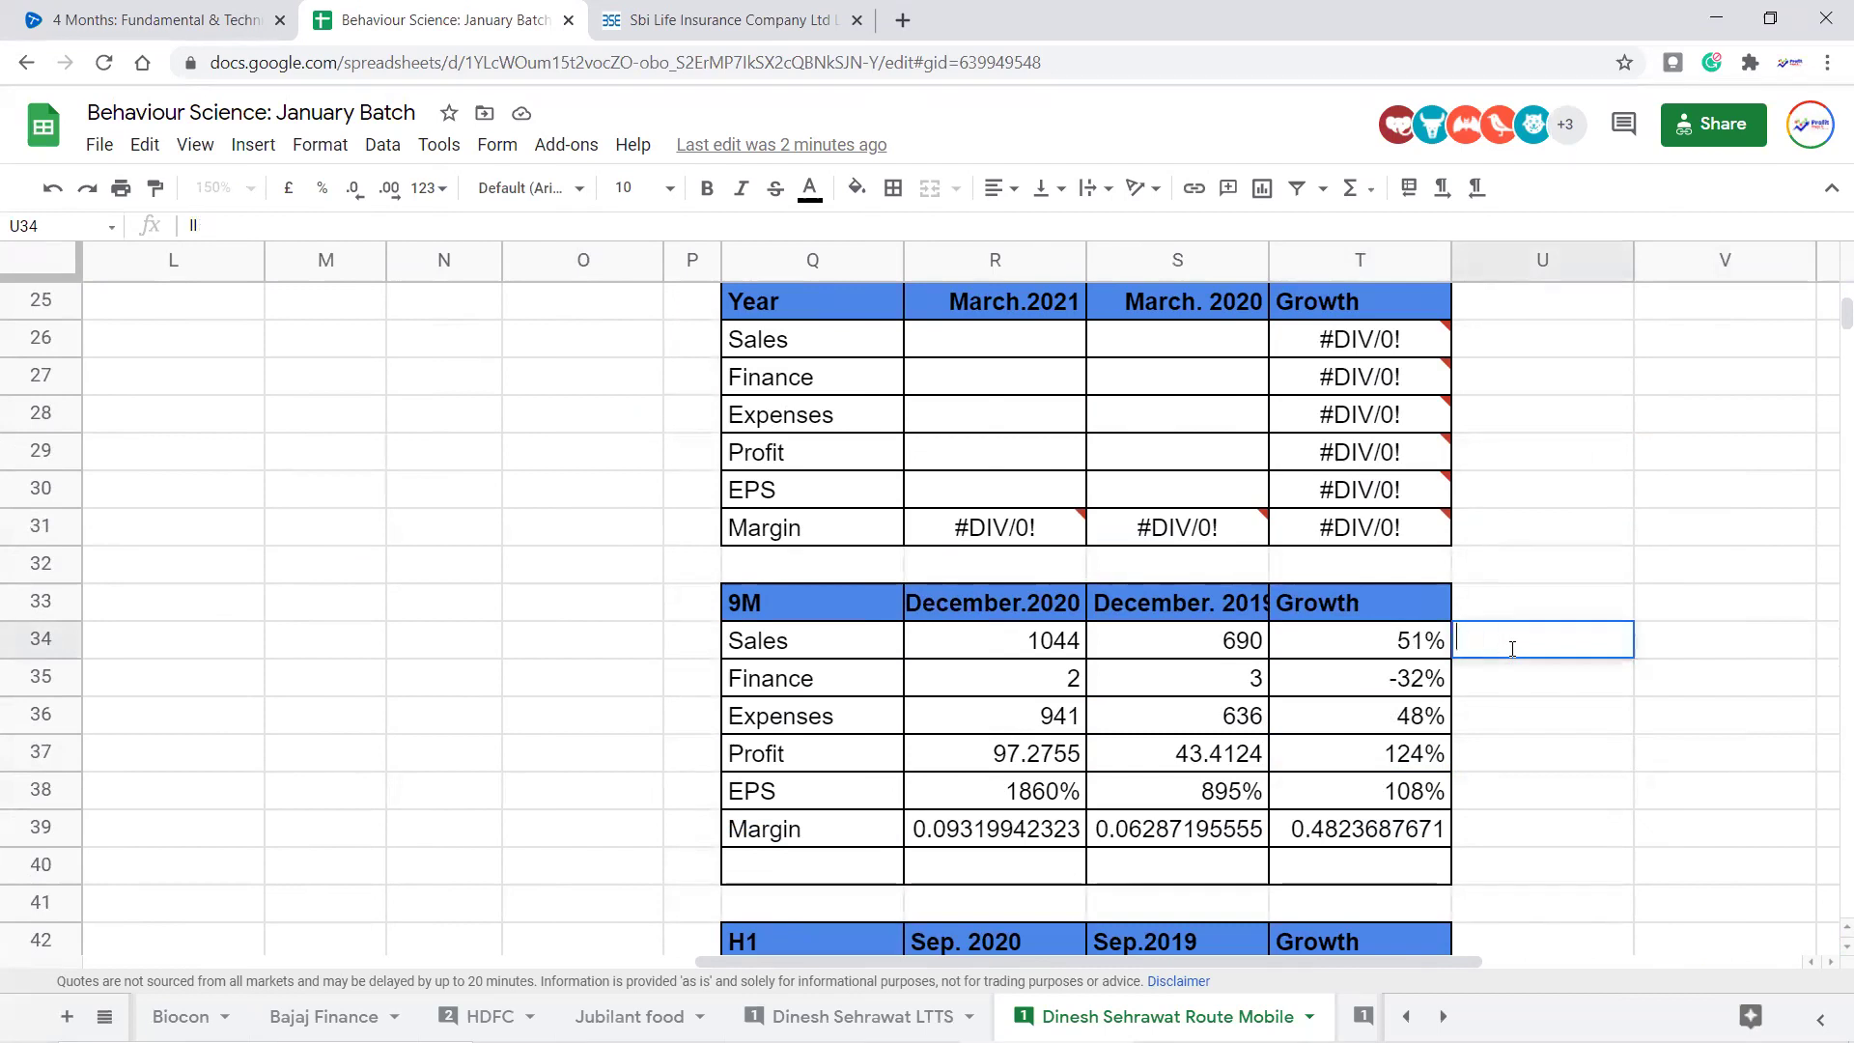
{"action": "type", "text": "ifetimeHigy"}
{"action": "key", "text": "BackSpace"}
{"action": "type", "text": "h"}
{"action": "key", "text": "Return"}
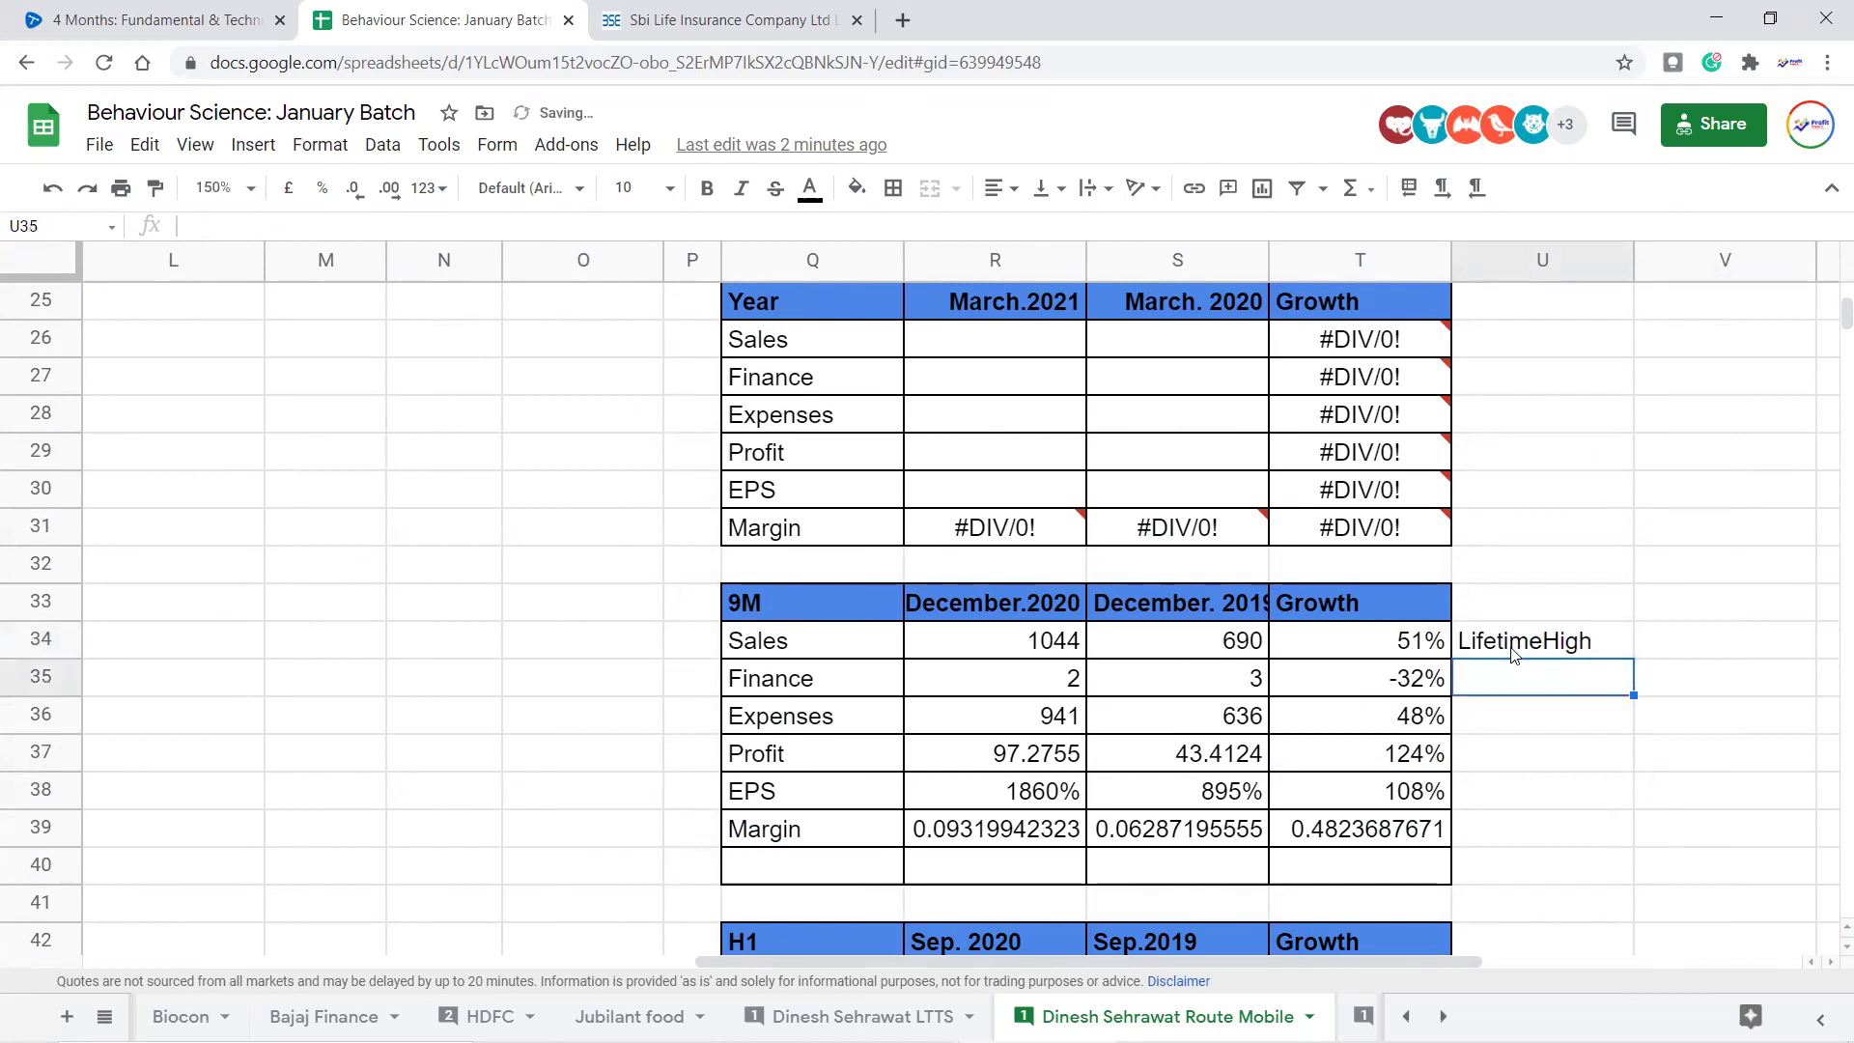
Enter the note "LifetimeHigh Profits" in U37 beside the 9M Profit growth
{"action": "key", "text": "Down"}
{"action": "key", "text": "Down"}
{"action": "type", "text": "LifetimeHi"}
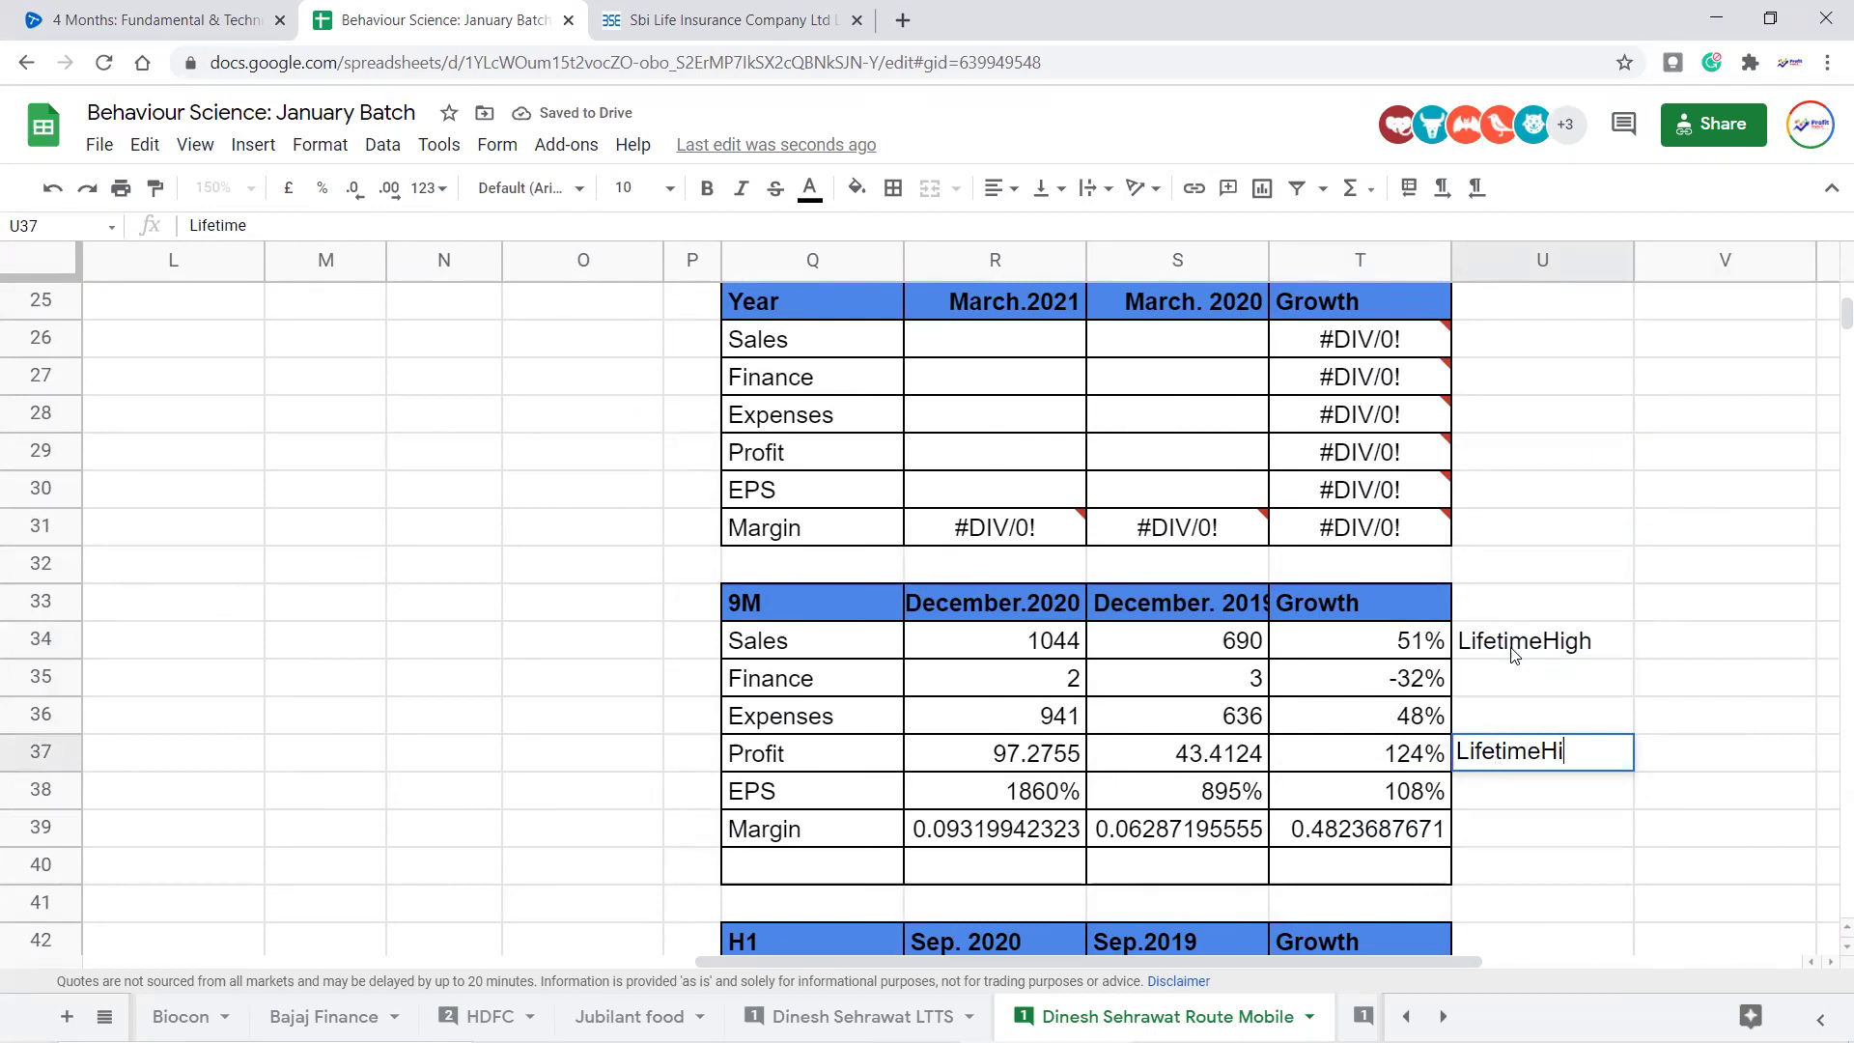
{"action": "type", "text": "gh Profits"}
{"action": "key", "text": "Return"}
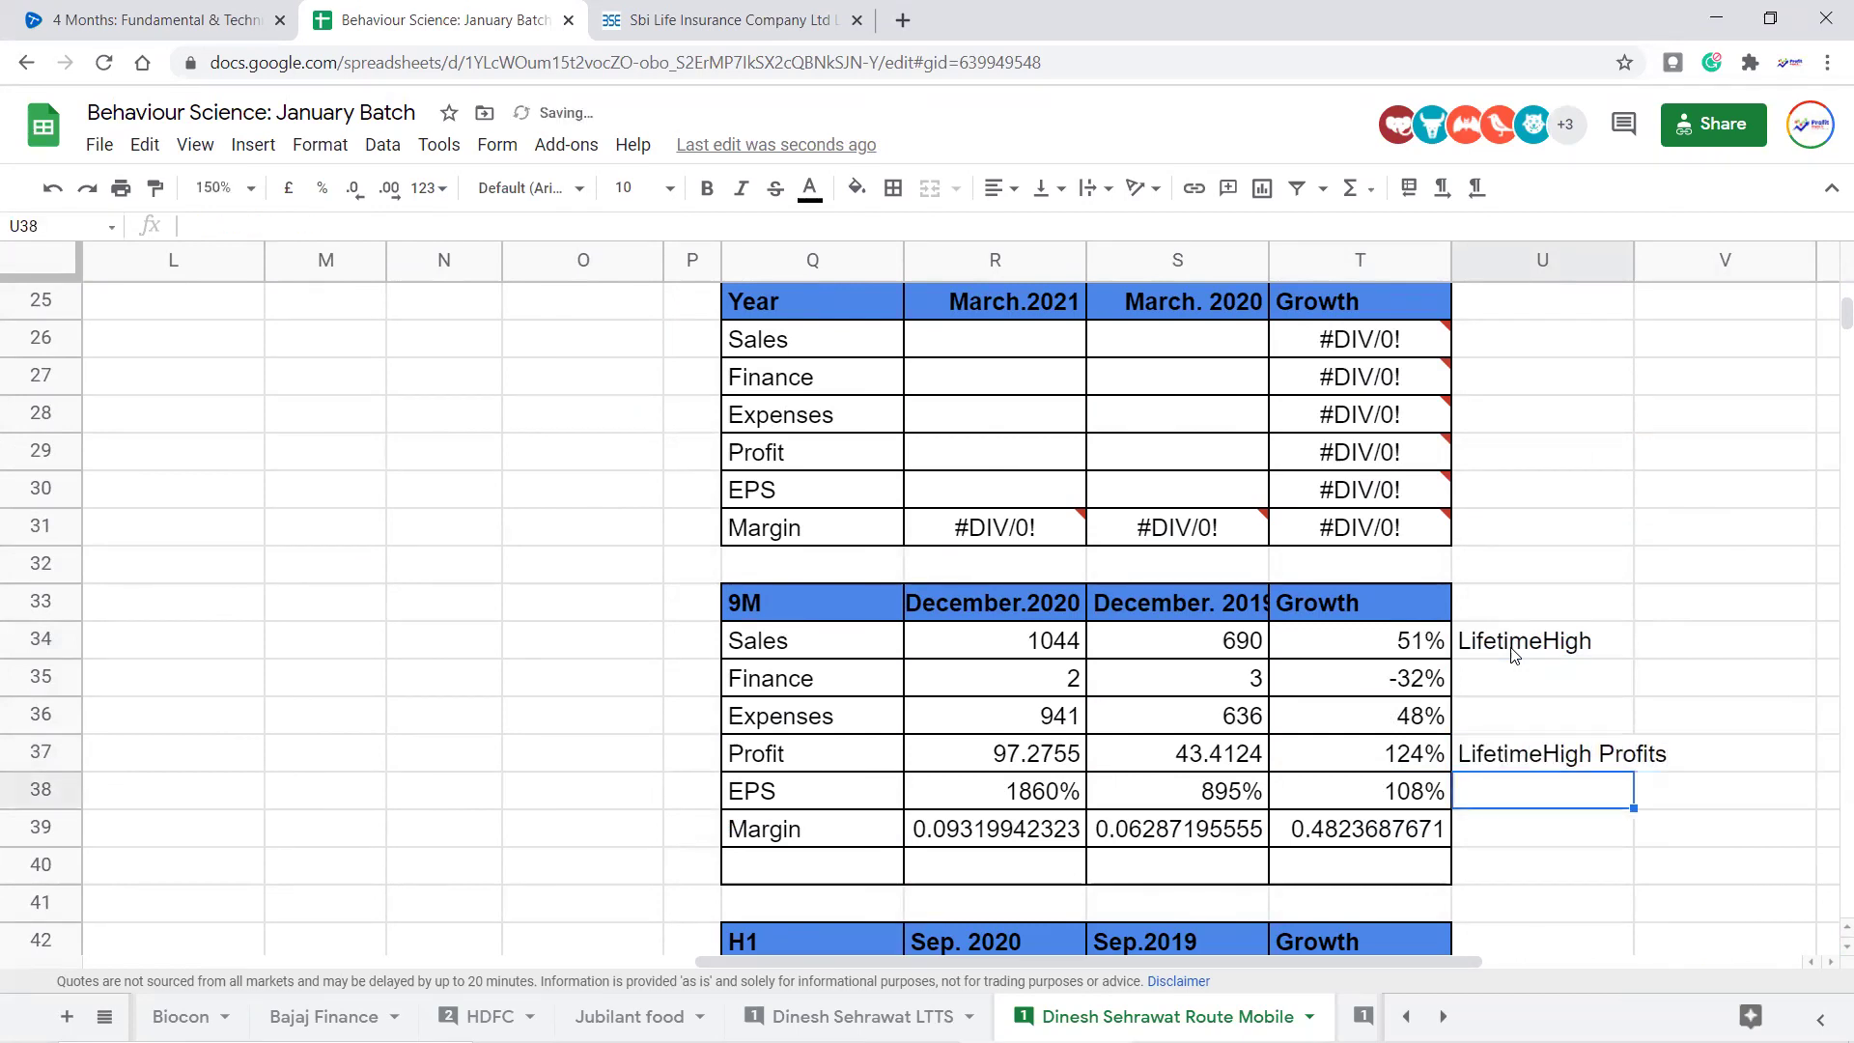
{"action": "key", "text": "Up"}
{"action": "key", "text": "Left"}
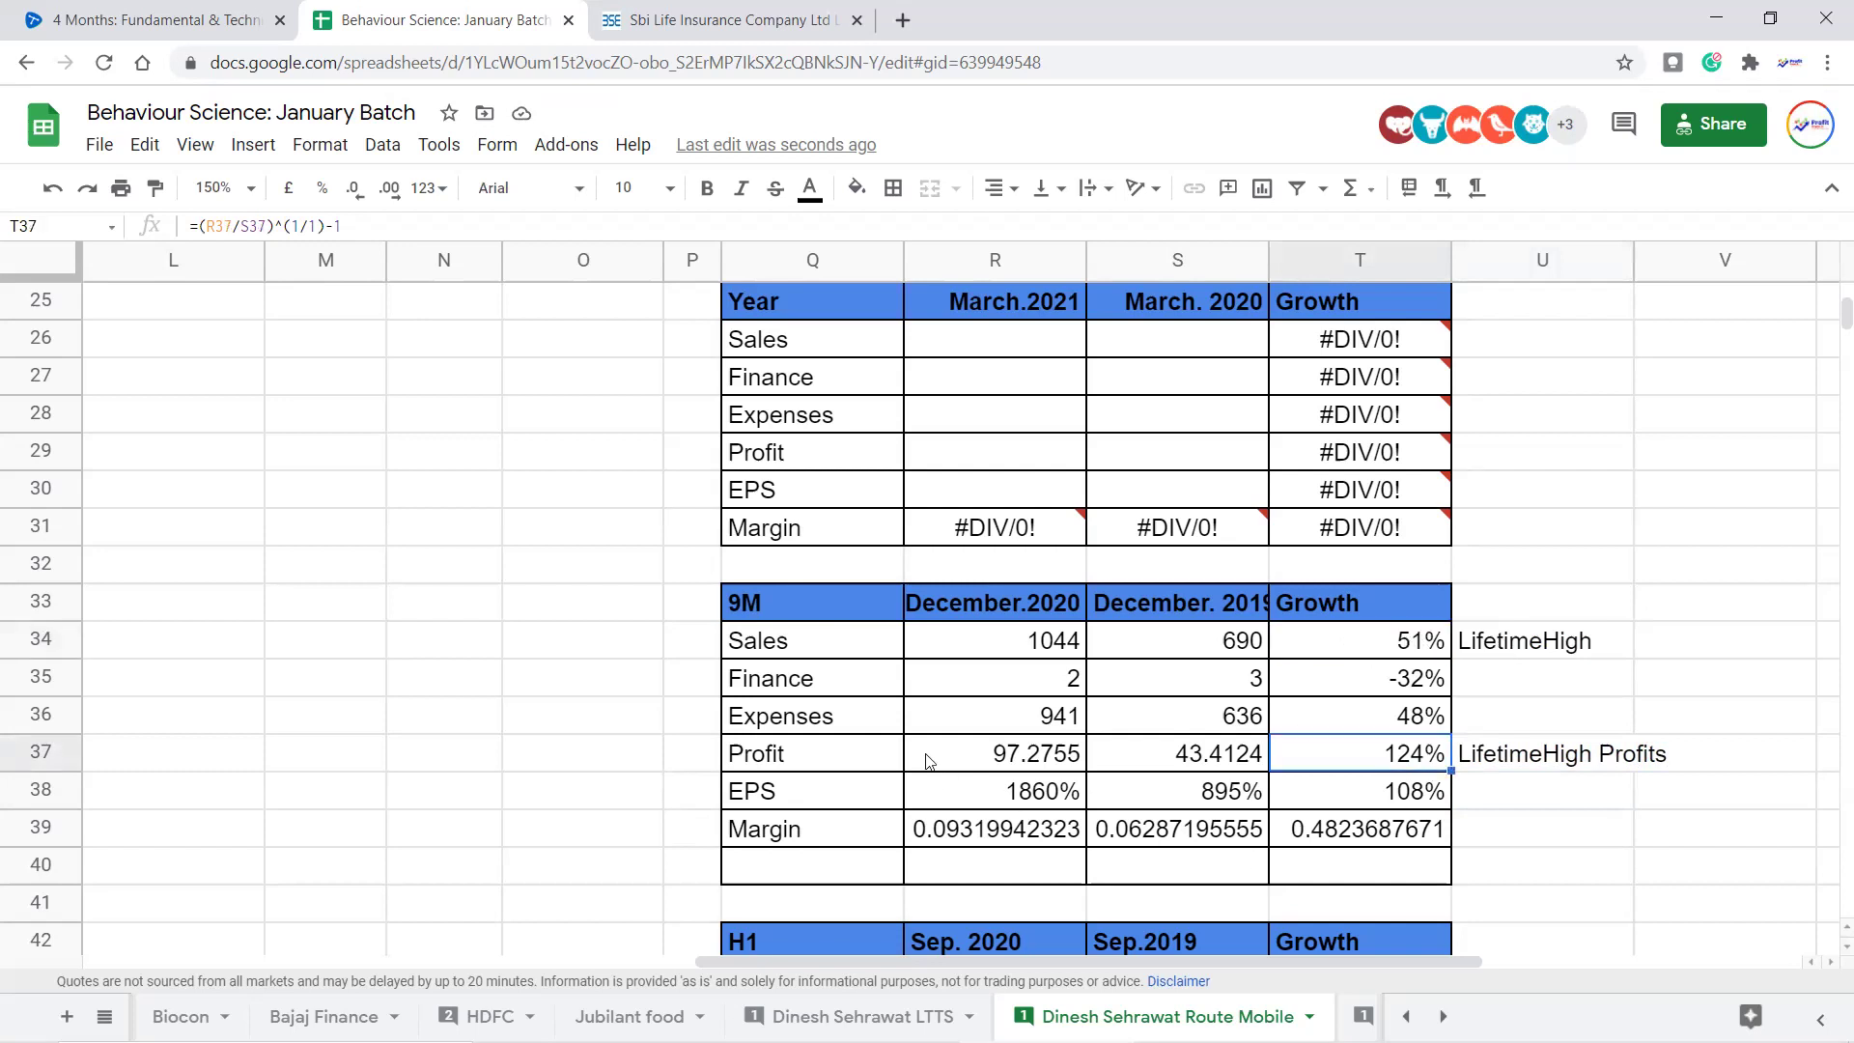
Review the 9M results table, selecting its Growth column in T33:T39 and pointing out the Margin growth in T39
{"action": "left_click_drag", "start_coordinate": [832, 613], "coordinate": [1367, 833]}
{"action": "left_click_drag", "start_coordinate": [1402, 603], "coordinate": [1431, 846]}
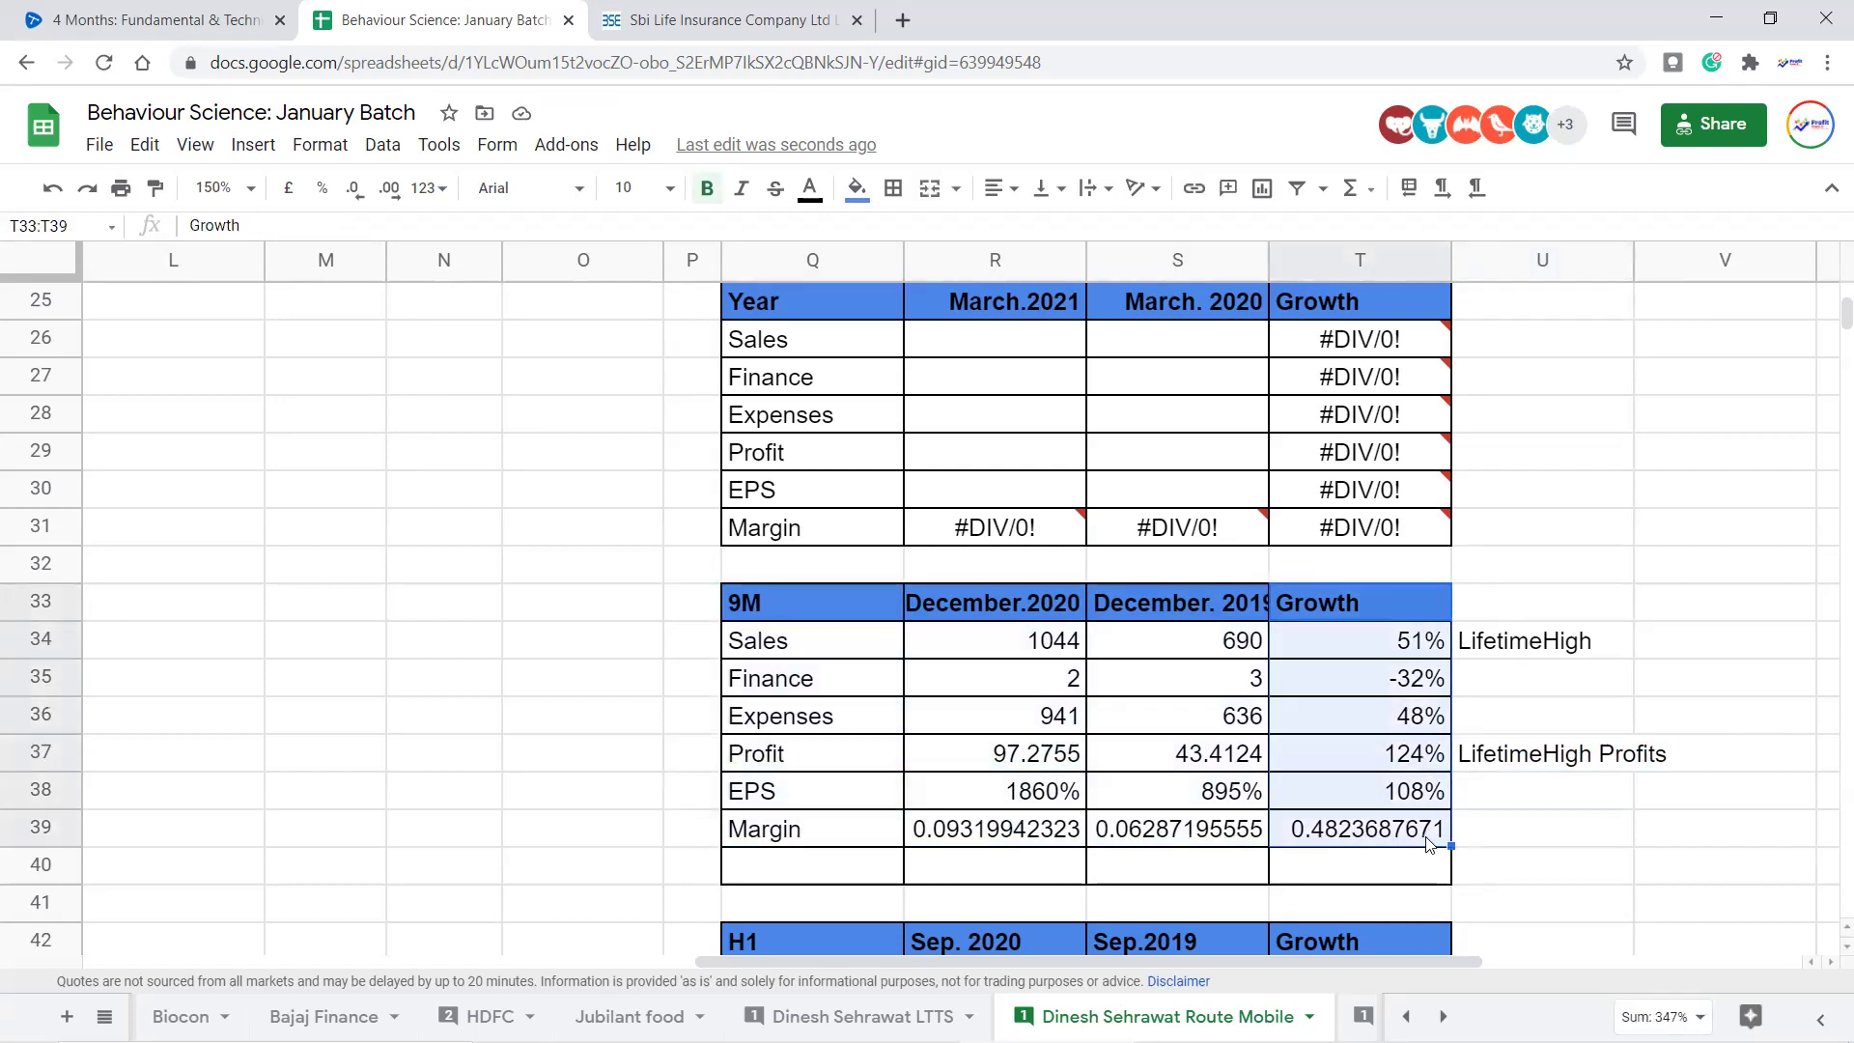
{"action": "left_click", "coordinate": [1429, 841]}
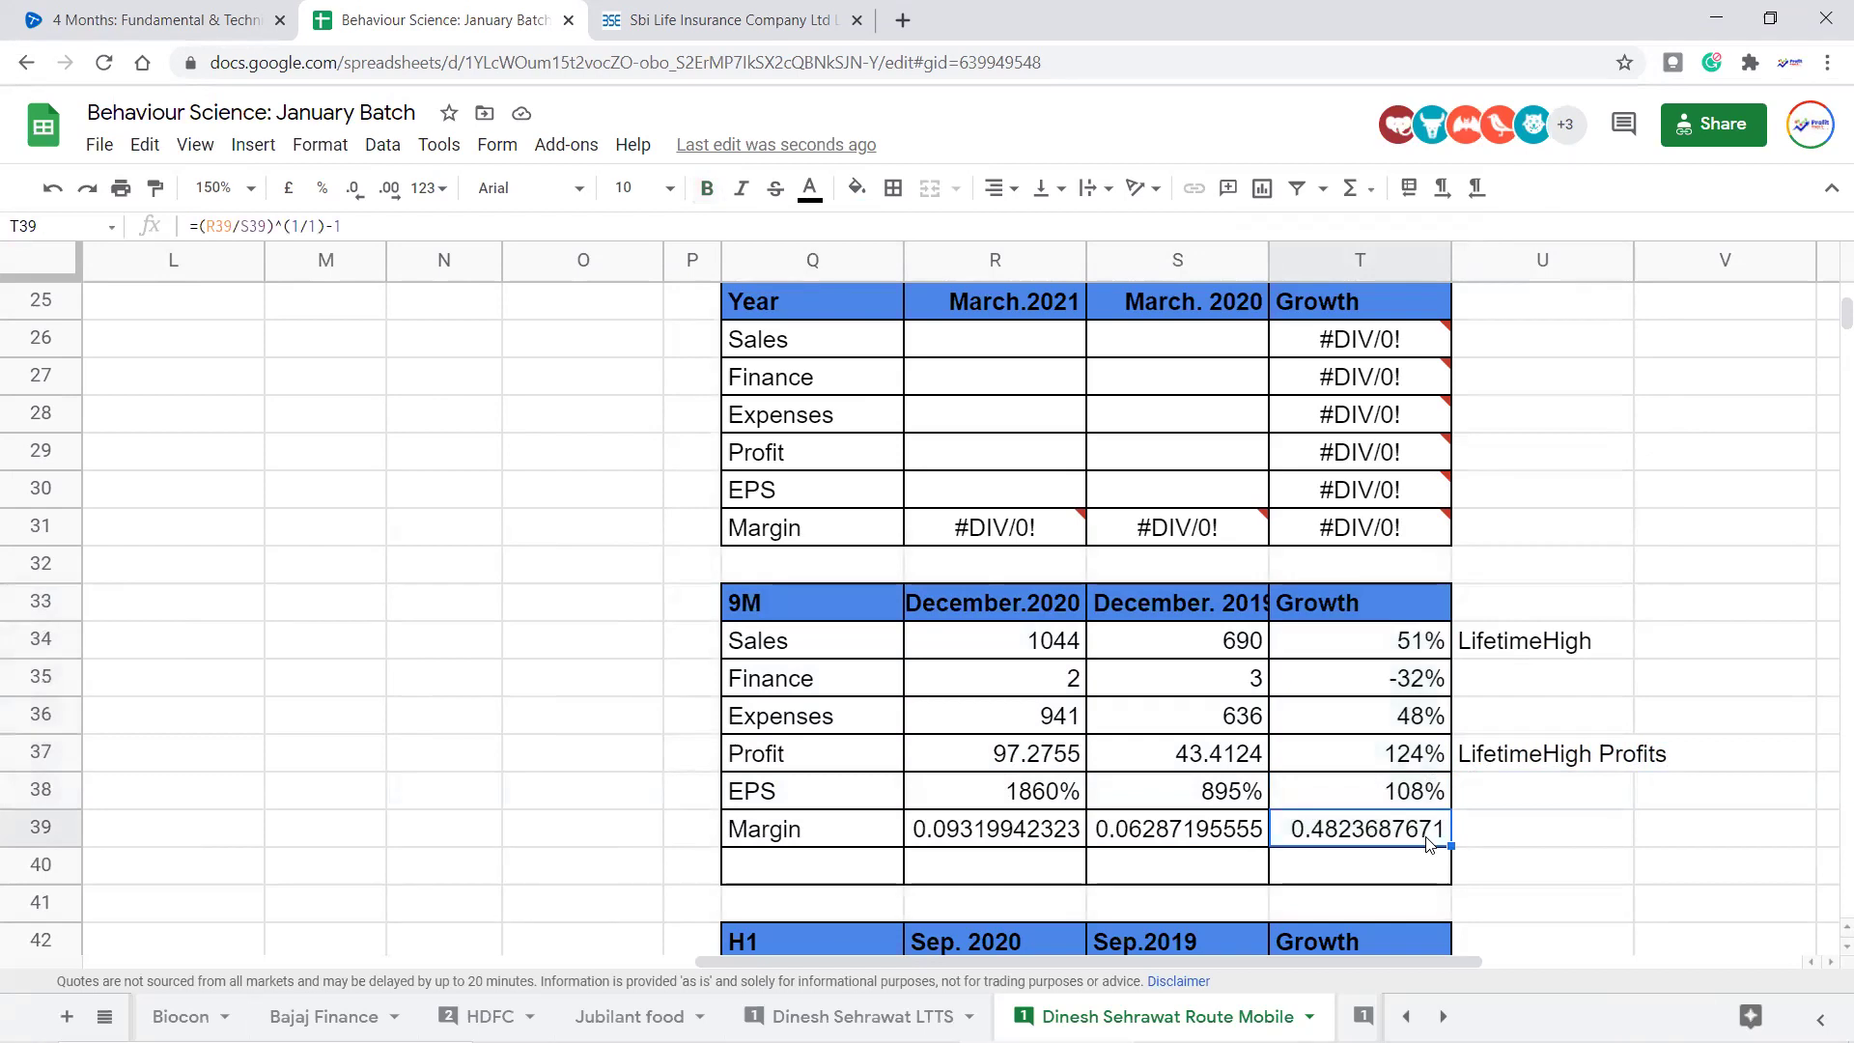
Look over the rest of ROUTE's sheet, from the yearly data across to the Year, 9M, H1 and Q1 tables
{"action": "left_click", "coordinate": [344, 732]}
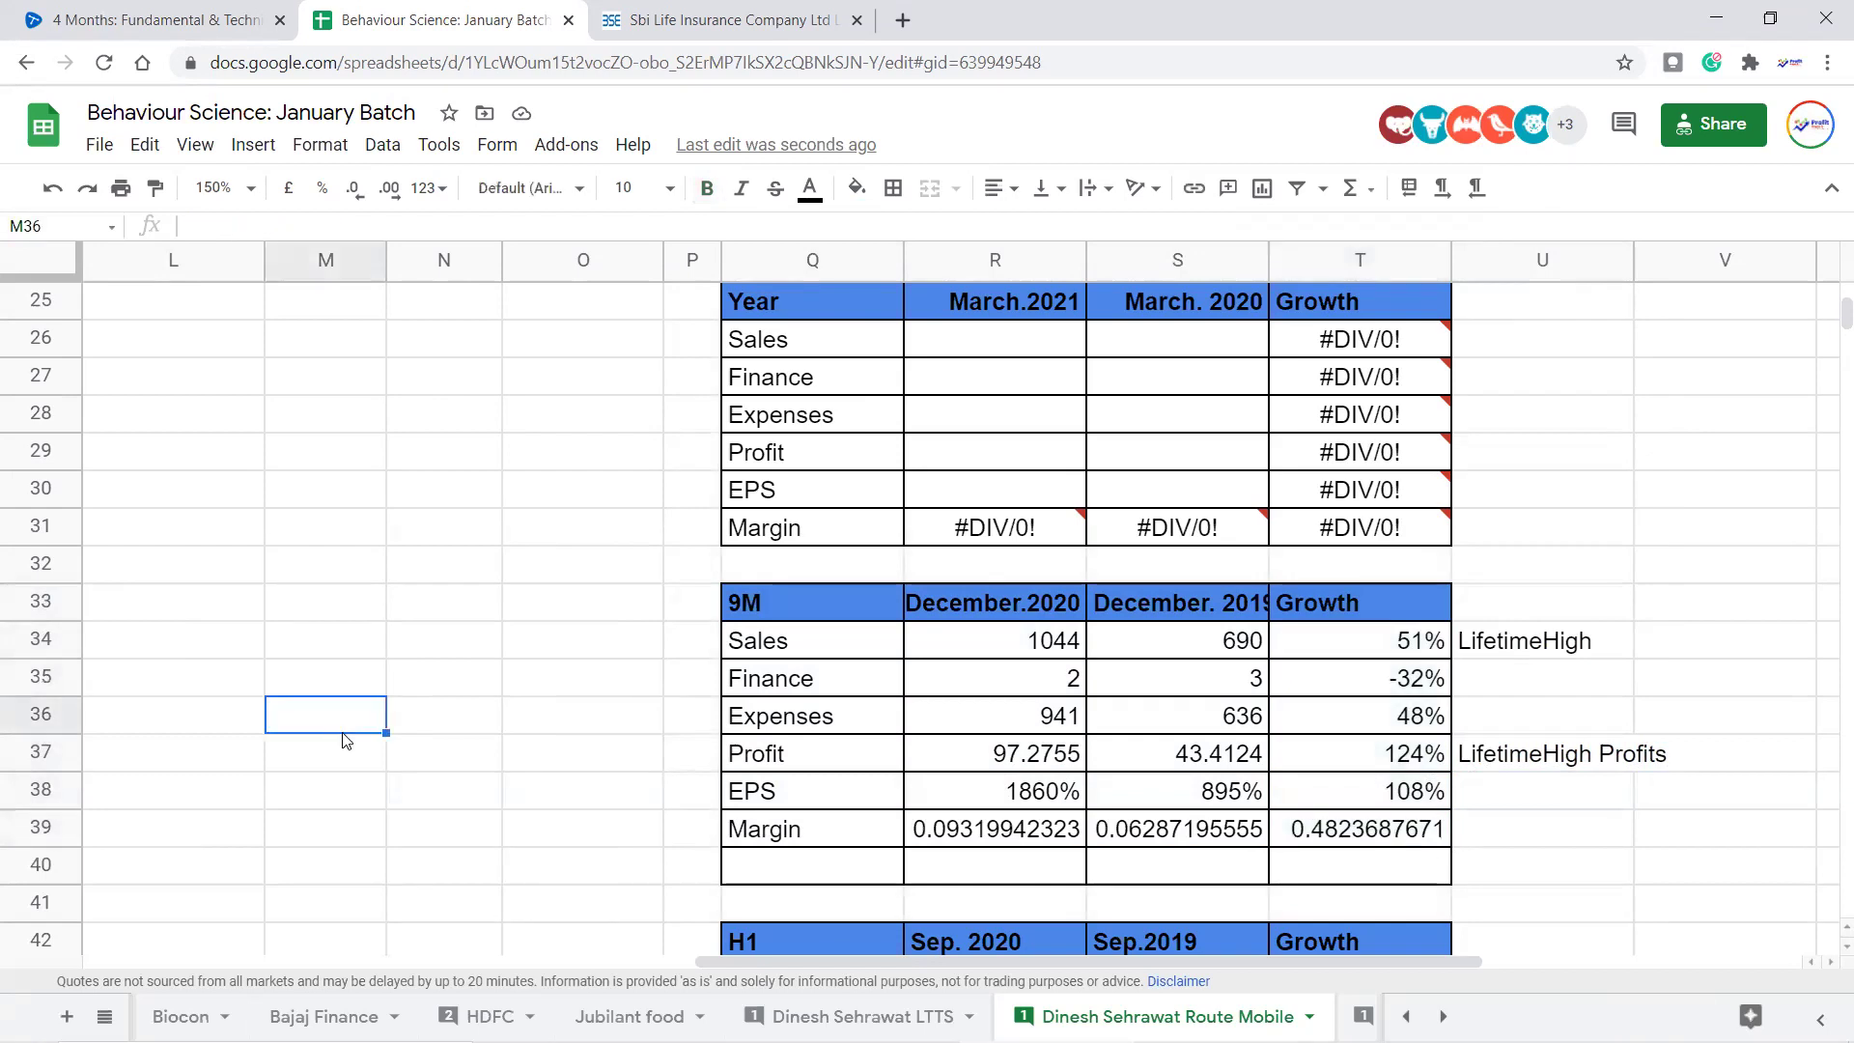
{"action": "key", "text": "Left"}
{"action": "key", "text": "Left"}
{"action": "key", "text": "Left"}
{"action": "key", "text": "Left"}
{"action": "key", "text": "Left"}
{"action": "key", "text": "Left"}
{"action": "key", "text": "Left"}
{"action": "key", "text": "Left"}
{"action": "key", "text": "Left"}
{"action": "key", "text": "Left"}
{"action": "key", "text": "Left"}
{"action": "key", "text": "Left"}
{"action": "key", "text": "Up"}
{"action": "key", "text": "Up"}
{"action": "key", "text": "Up"}
{"action": "key", "text": "Up"}
{"action": "key", "text": "Up"}
{"action": "key", "text": "Up"}
{"action": "key", "text": "Up"}
{"action": "key", "text": "Up"}
{"action": "key", "text": "Up"}
{"action": "key", "text": "Up"}
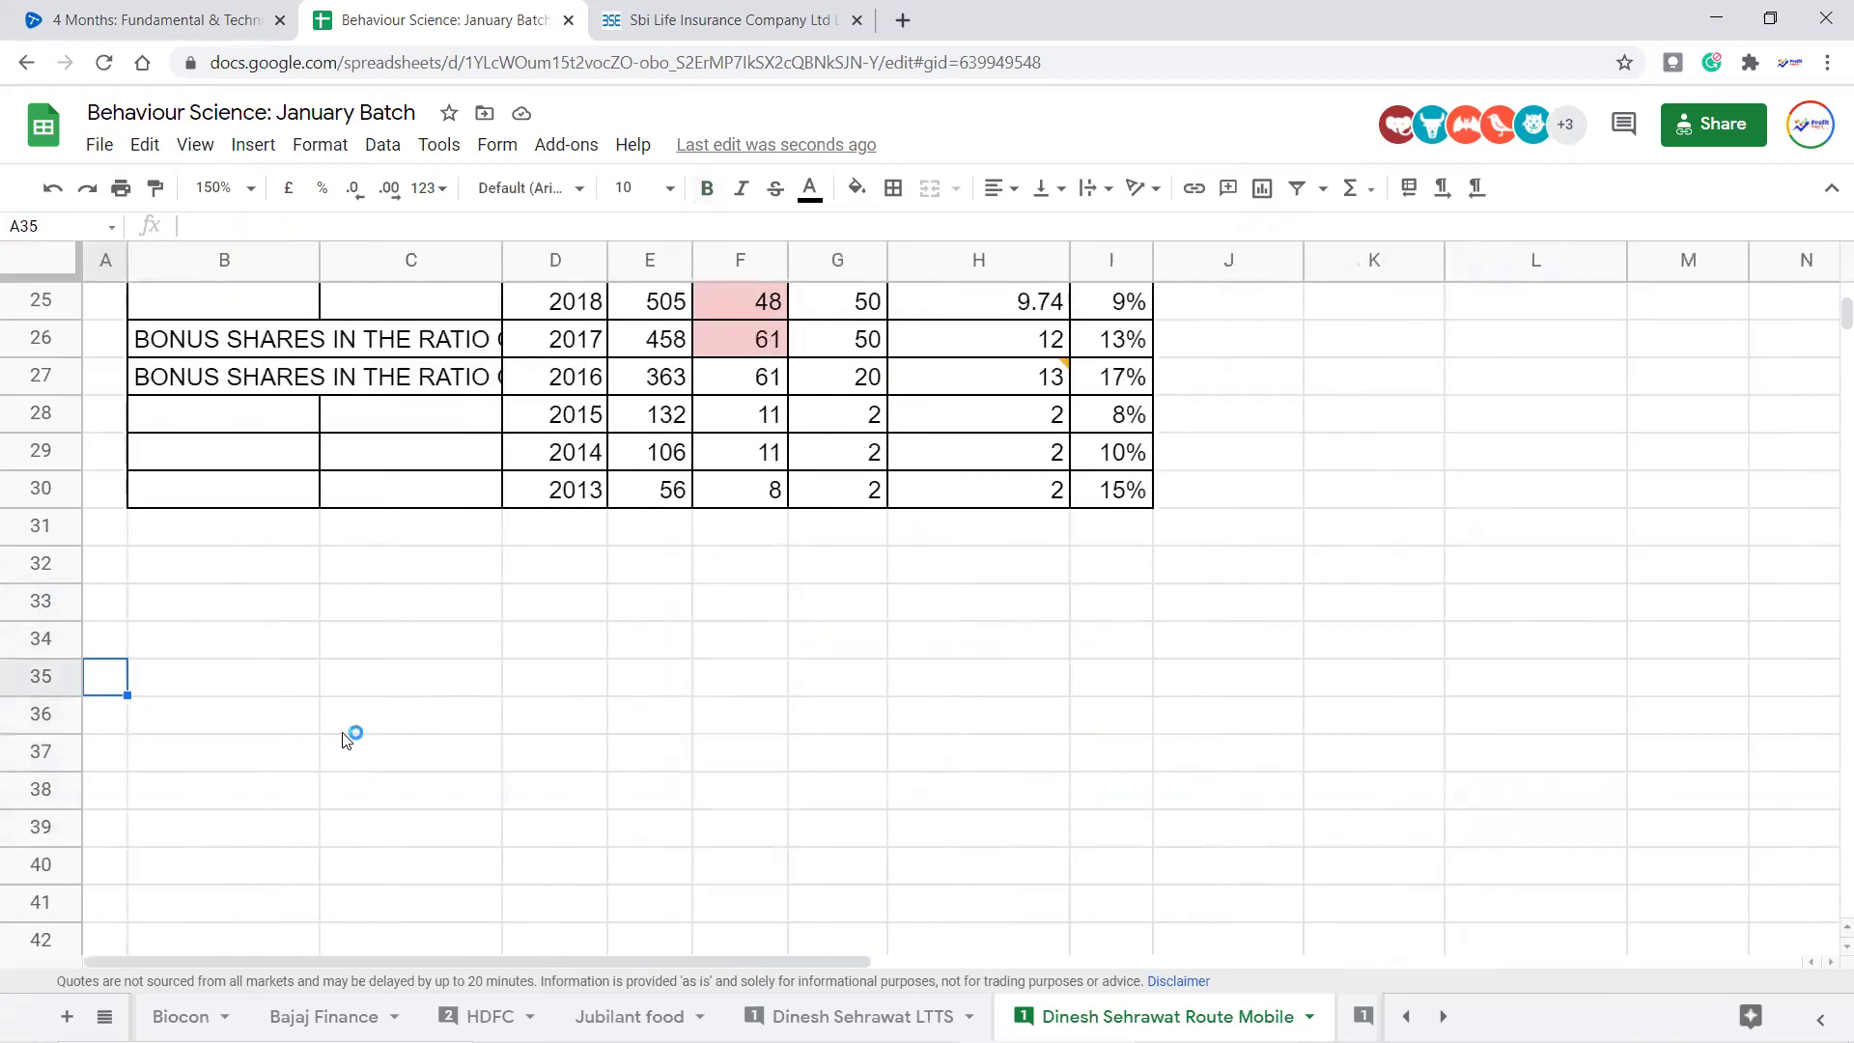
{"action": "key", "text": "Up"}
{"action": "key", "text": "Up"}
{"action": "key", "text": "Up"}
{"action": "key", "text": "Up"}
{"action": "key", "text": "Up"}
{"action": "key", "text": "Up"}
{"action": "key", "text": "Up"}
{"action": "key", "text": "Up"}
{"action": "key", "text": "Up"}
{"action": "key", "text": "Up"}
{"action": "key", "text": "Up"}
{"action": "key", "text": "Up"}
{"action": "key", "text": "Up"}
{"action": "key", "text": "Up"}
{"action": "key", "text": "Up"}
{"action": "key", "text": "Up"}
{"action": "key", "text": "Up"}
{"action": "key", "text": "Up"}
{"action": "key", "text": "Up"}
{"action": "key", "text": "Up"}
{"action": "key", "text": "Right"}
{"action": "key", "text": "Right"}
{"action": "key", "text": "Right"}
{"action": "key", "text": "Right"}
{"action": "key", "text": "Right"}
{"action": "key", "text": "Right"}
{"action": "key", "text": "Right"}
{"action": "key", "text": "Right"}
{"action": "key", "text": "Right"}
{"action": "key", "text": "Right"}
{"action": "key", "text": "Right"}
{"action": "key", "text": "Right"}
{"action": "key", "text": "Right"}
{"action": "key", "text": "Right"}
{"action": "key", "text": "Right"}
{"action": "key", "text": "Right"}
{"action": "key", "text": "Right"}
{"action": "key", "text": "Right"}
{"action": "key", "text": "Right"}
{"action": "key", "text": "Right"}
{"action": "scroll", "coordinate": [537, 868], "scroll_direction": "down", "scroll_amount": 8}
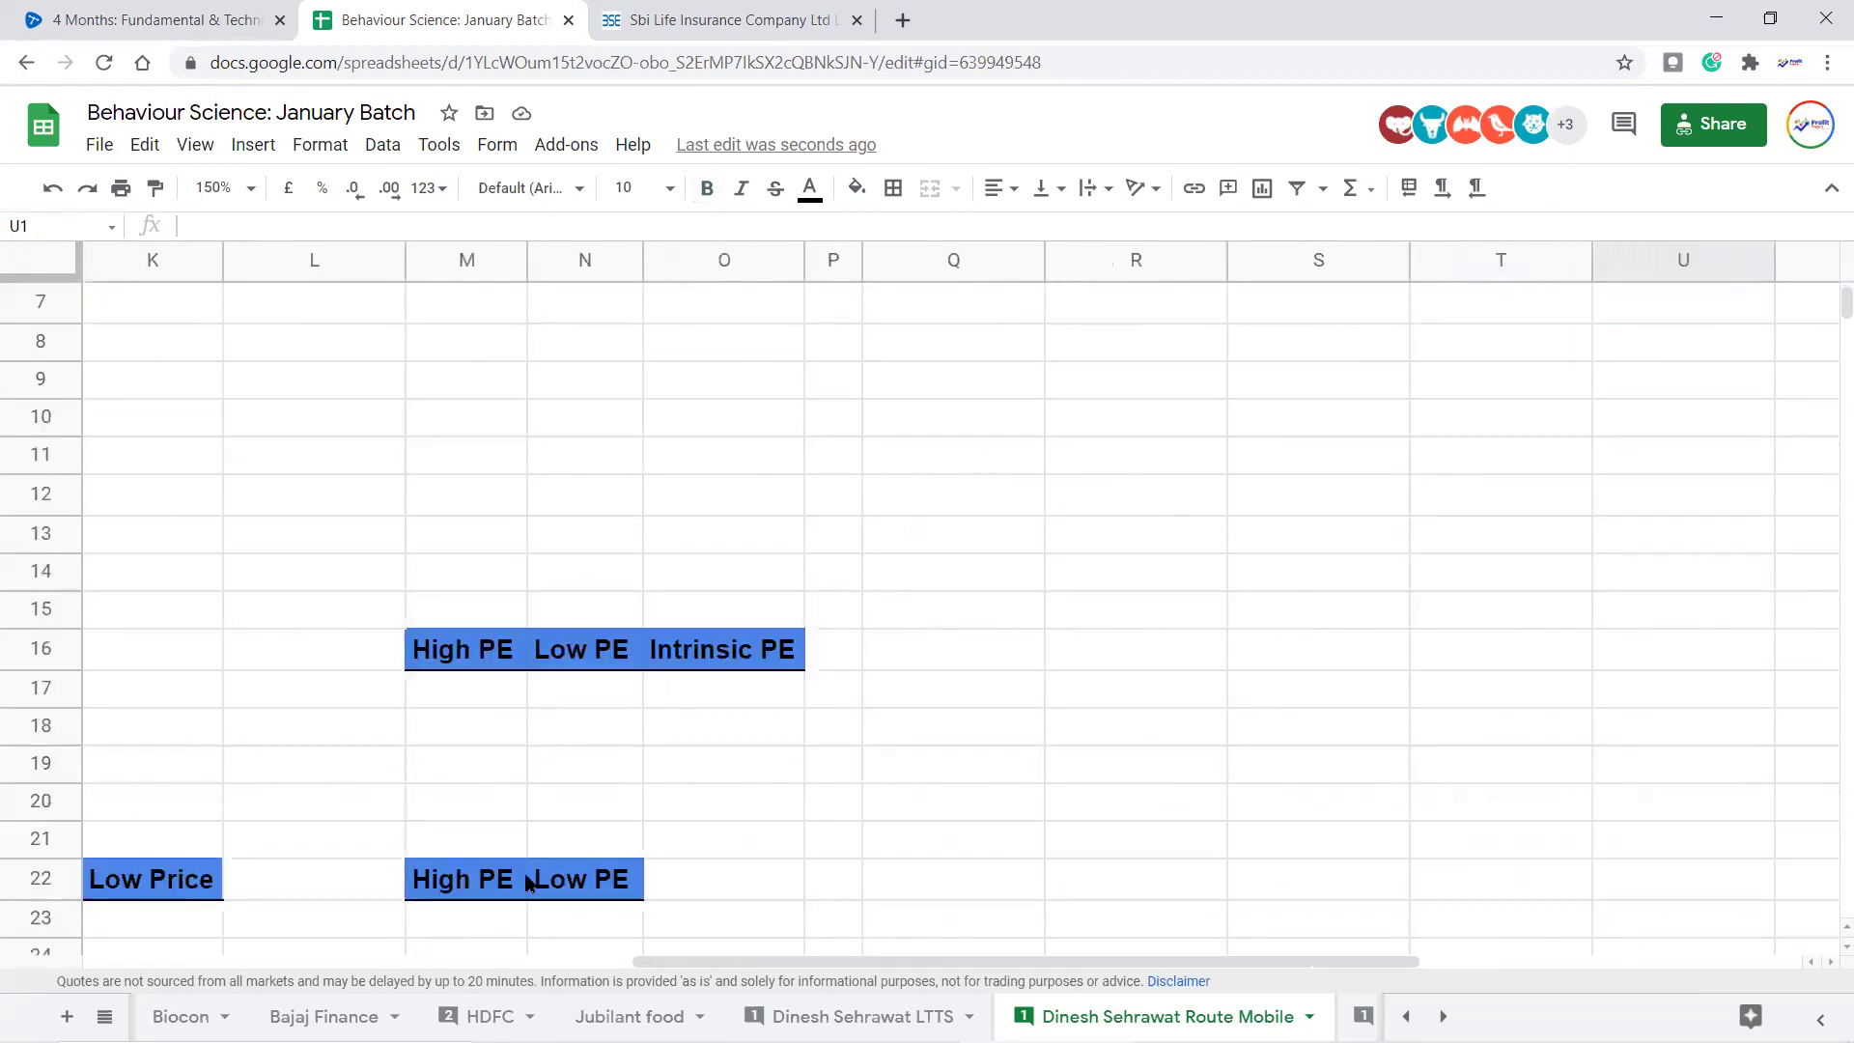
{"action": "scroll", "coordinate": [707, 832], "scroll_direction": "down", "scroll_amount": 7}
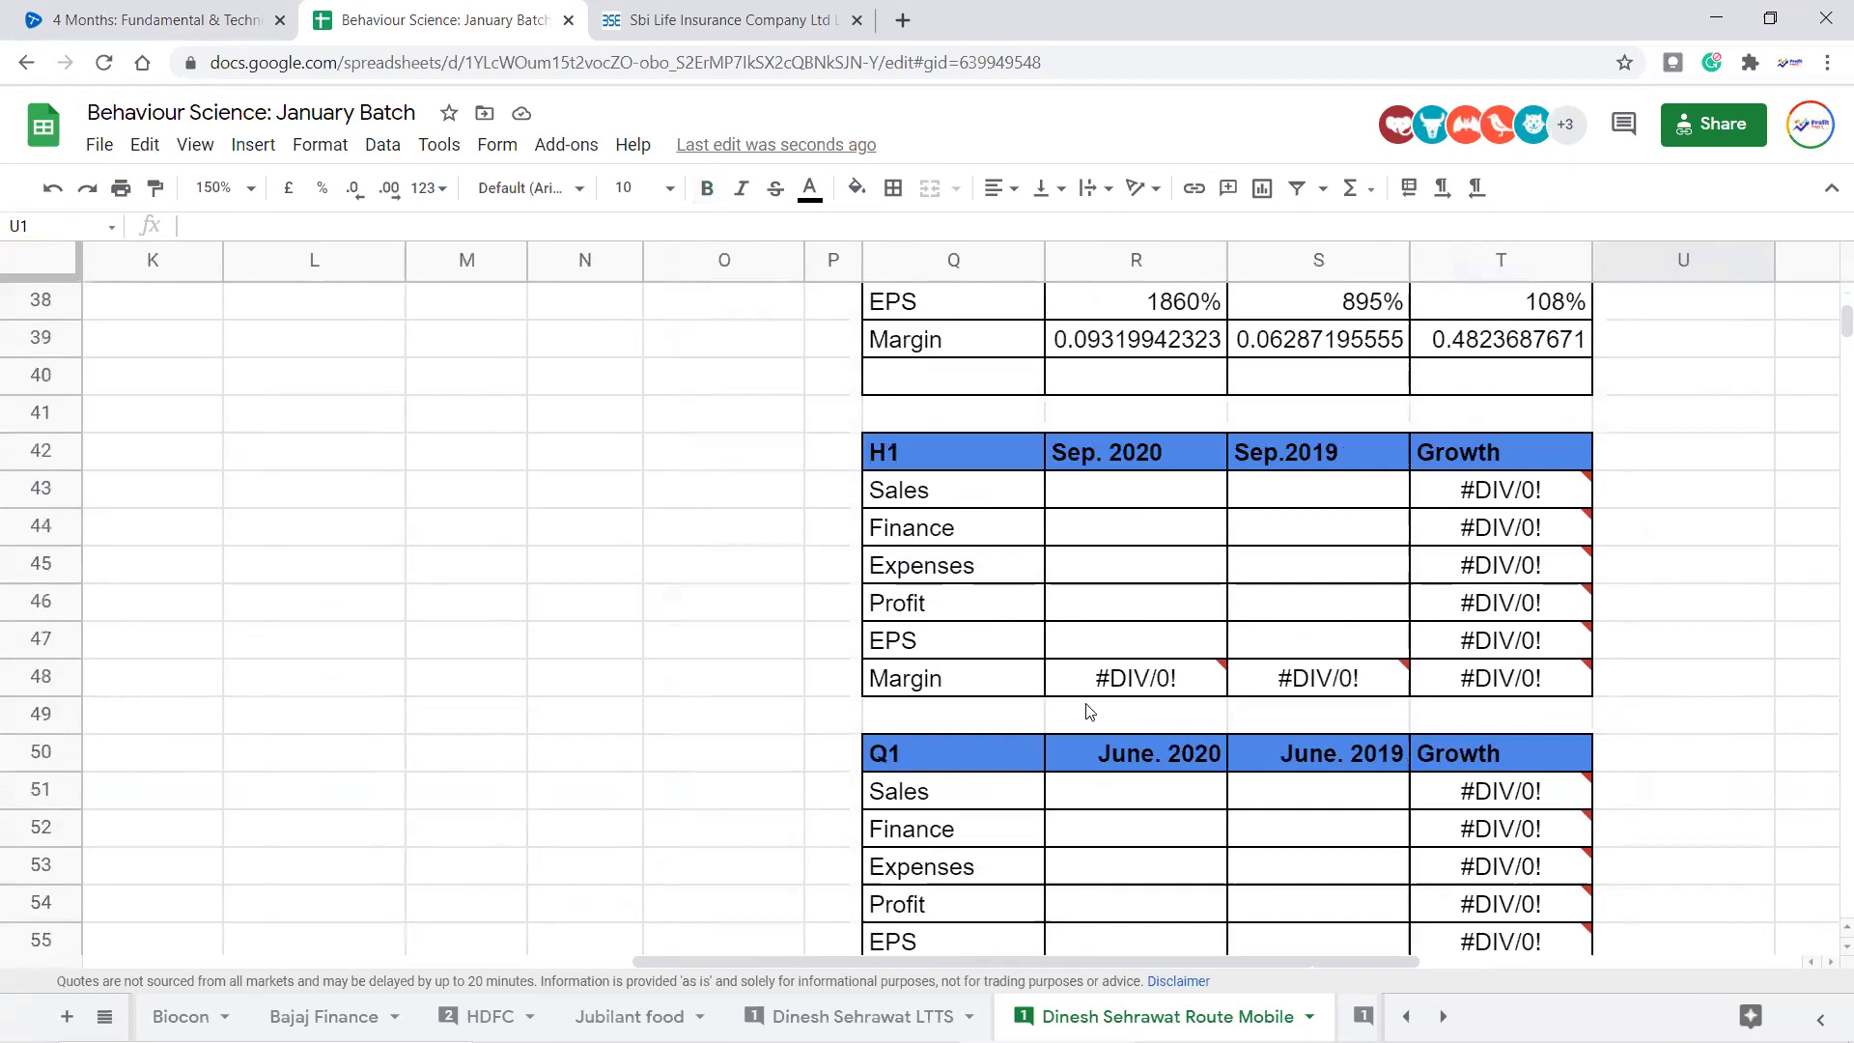
{"action": "scroll", "coordinate": [1087, 707], "scroll_direction": "up", "scroll_amount": 5}
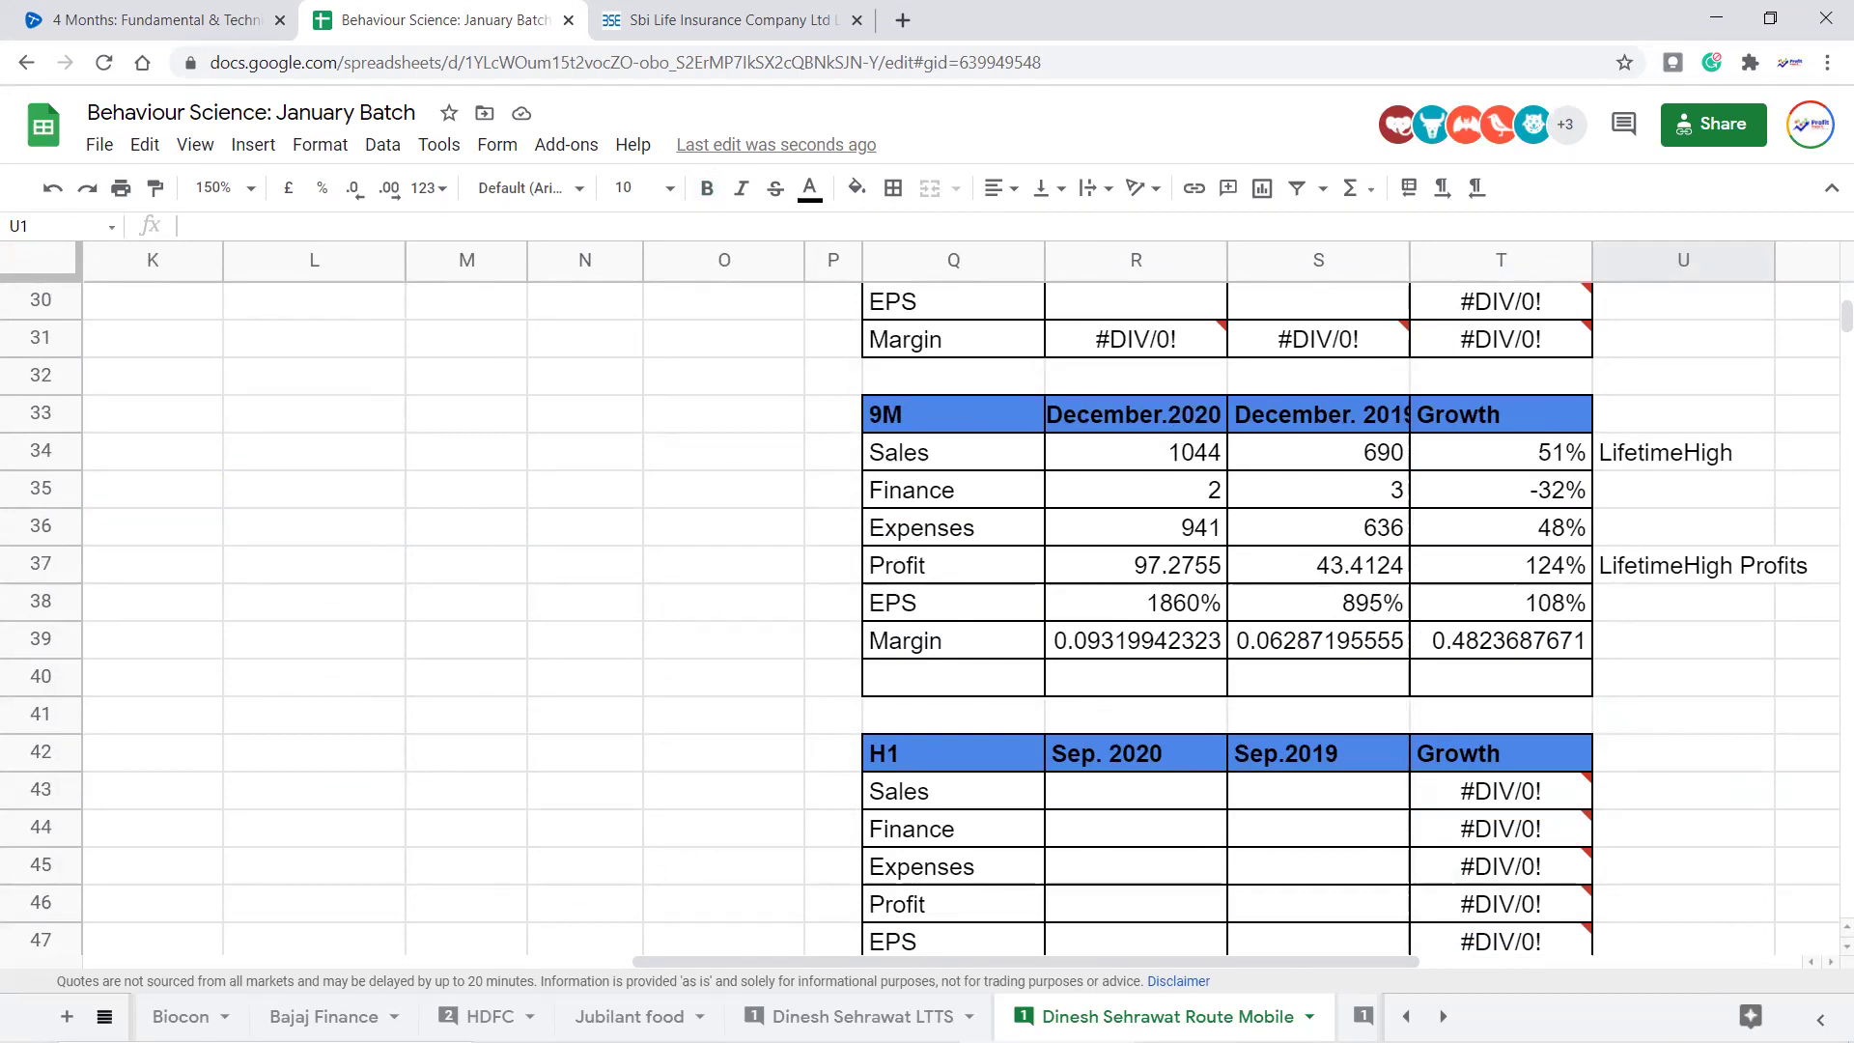
{"action": "scroll", "coordinate": [576, 784], "scroll_direction": "up", "scroll_amount": 2}
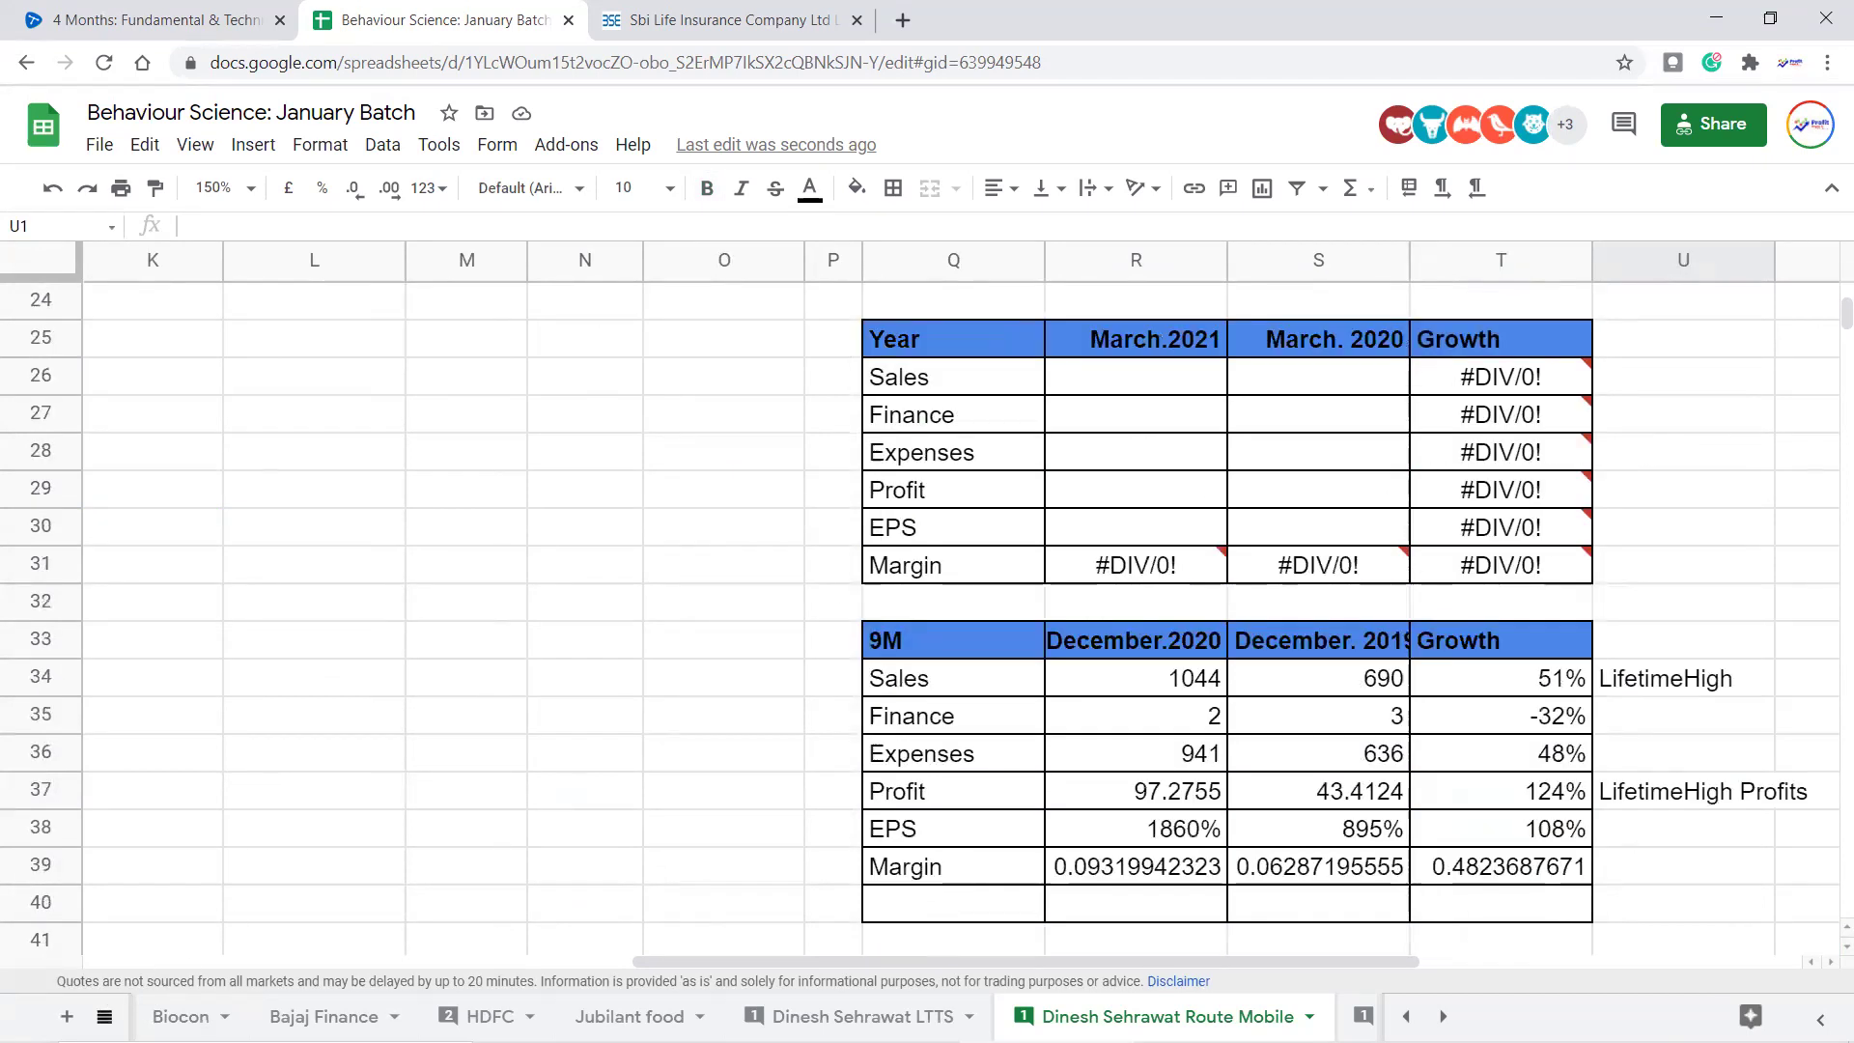
Open the MasterSheet and read across ROUTE's row 4 to its MajorCost entry in O4
{"action": "left_click", "coordinate": [104, 1016]}
{"action": "scroll", "coordinate": [249, 875], "scroll_direction": "up", "scroll_amount": 20}
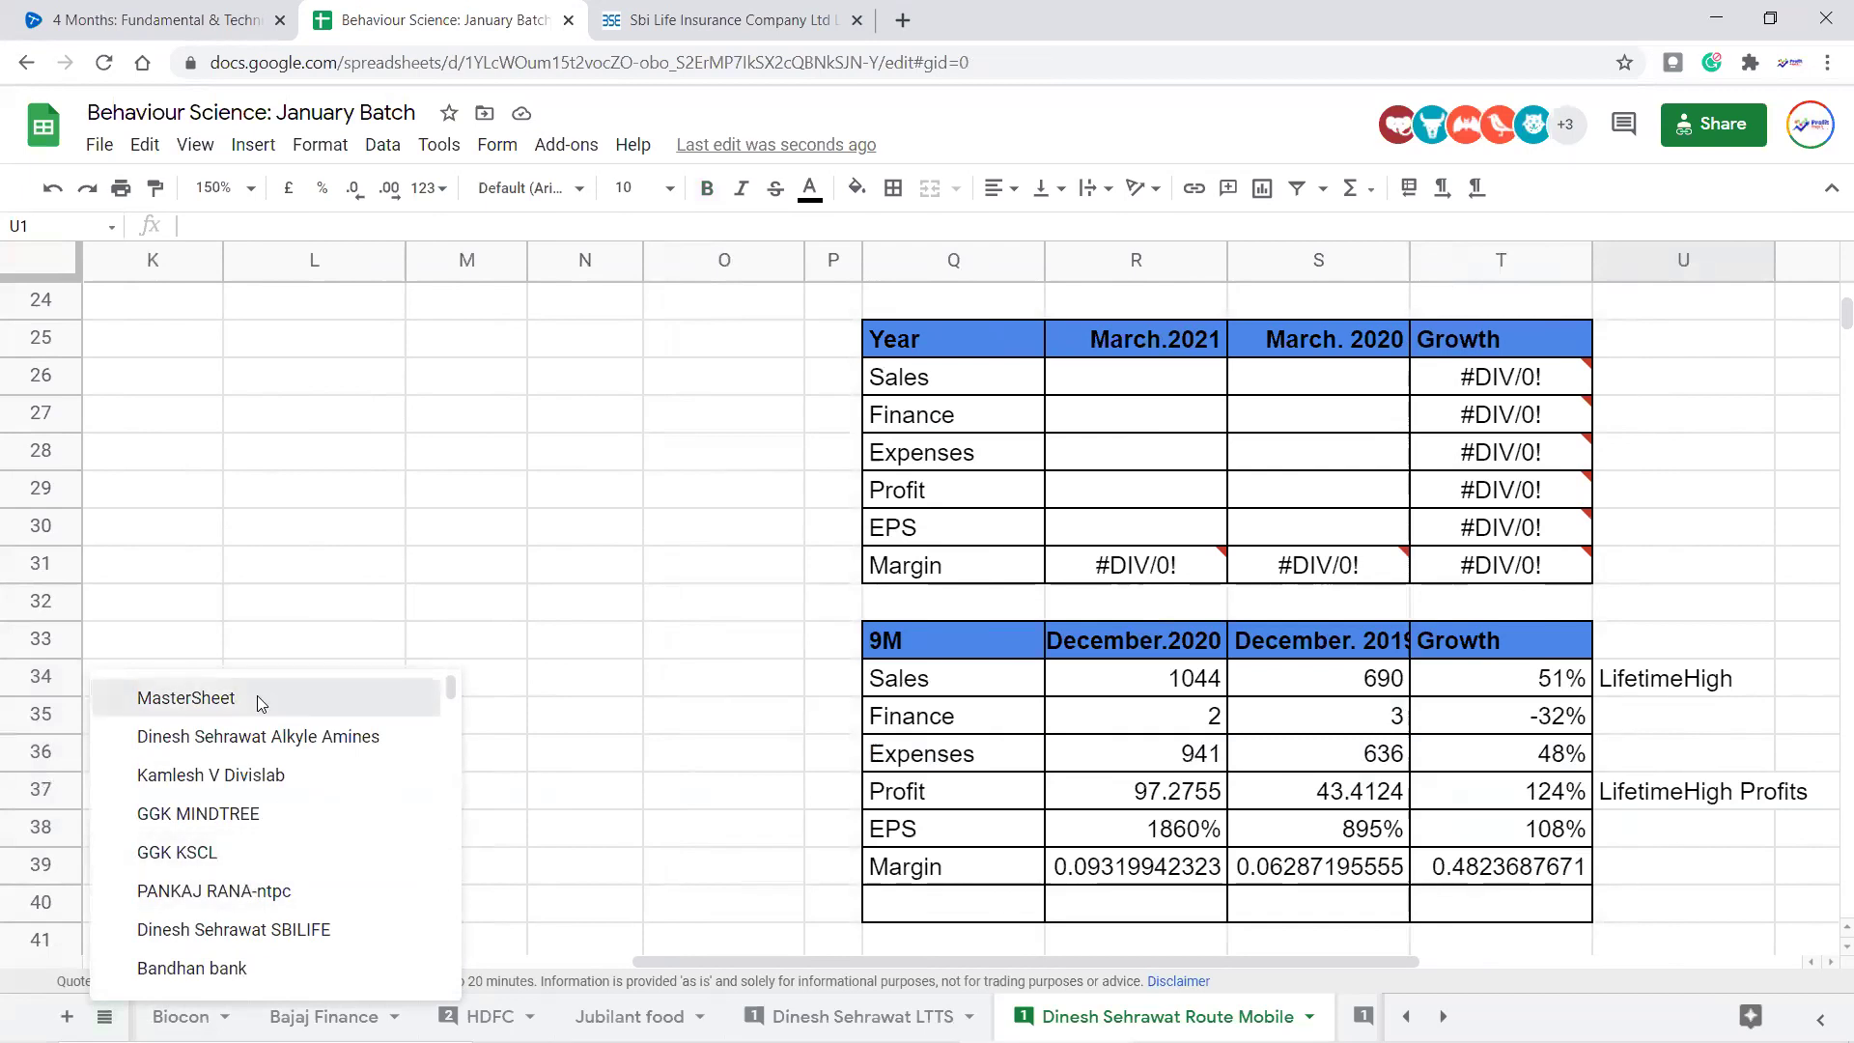
{"action": "left_click", "coordinate": [362, 697]}
{"action": "left_click", "coordinate": [707, 502]}
{"action": "key", "text": "Right"}
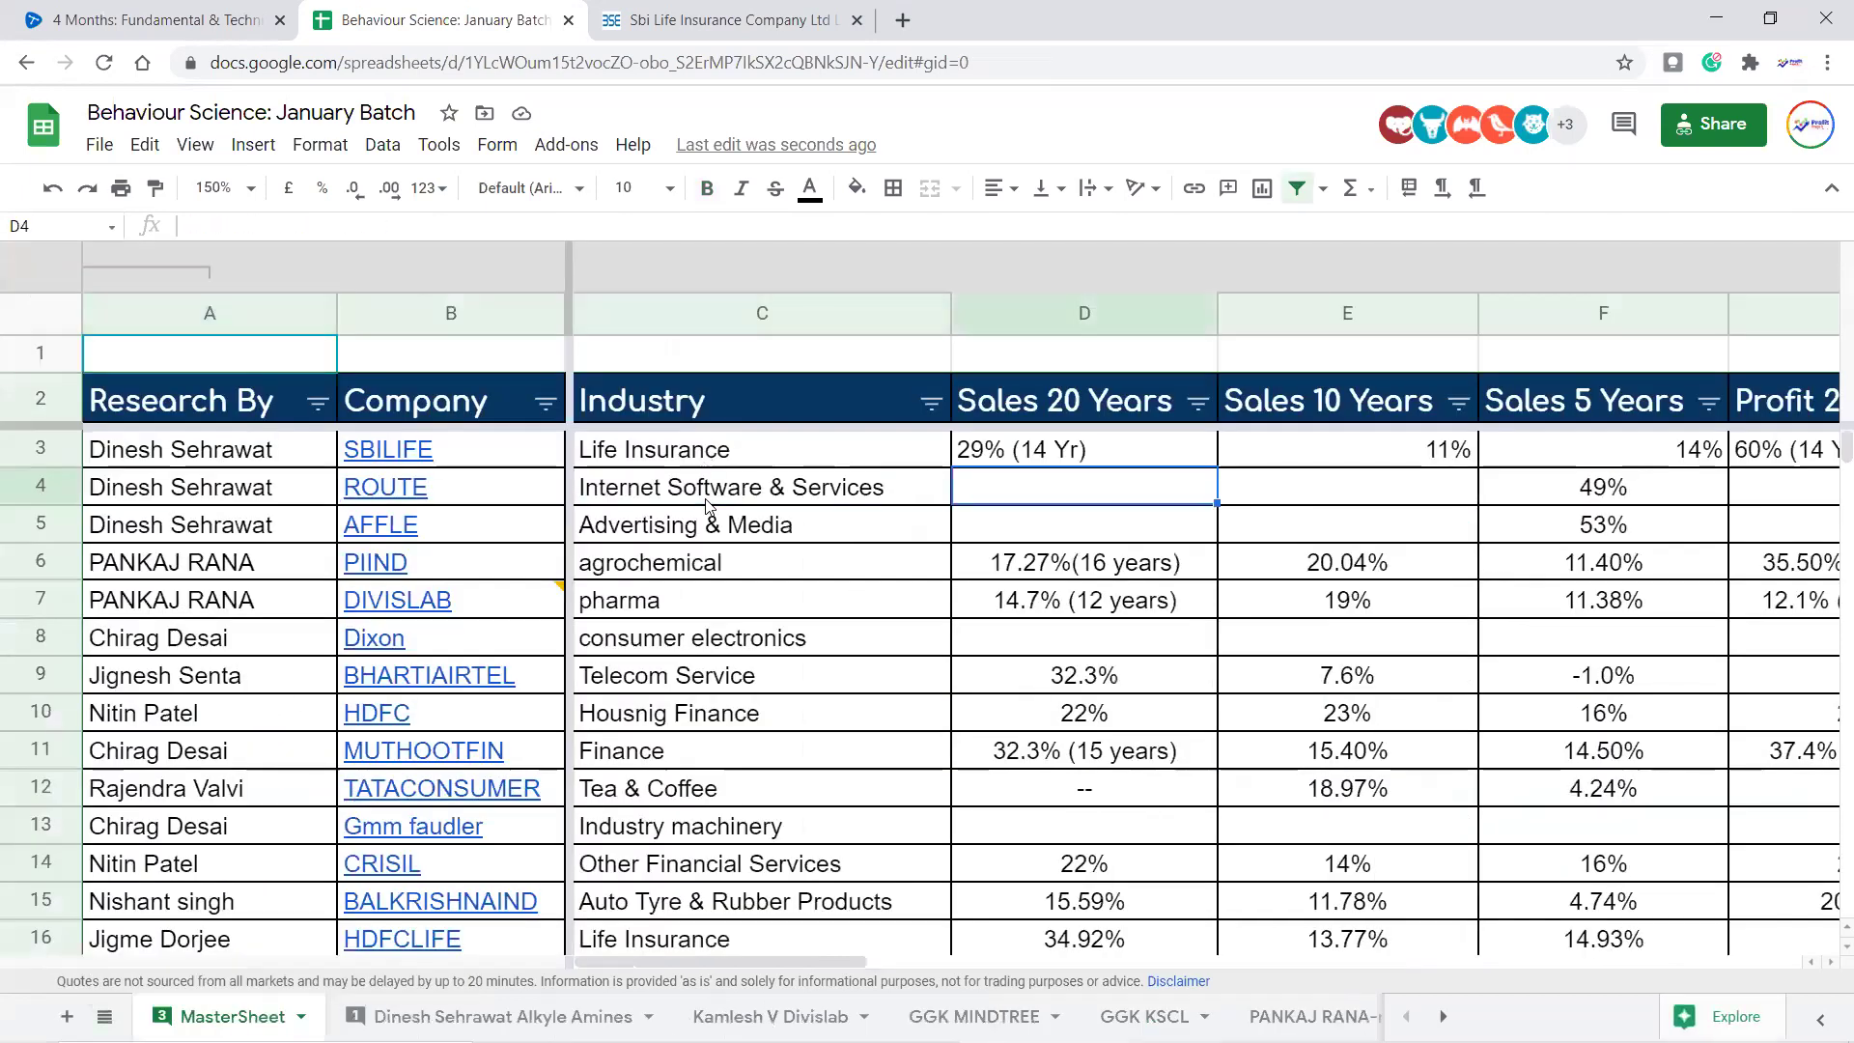
{"action": "key", "text": "Right"}
{"action": "key", "text": "Right"}
{"action": "key", "text": "Right"}
{"action": "key", "text": "Right"}
{"action": "key", "text": "Right"}
{"action": "key", "text": "Right"}
{"action": "key", "text": "Right"}
{"action": "key", "text": "Right"}
{"action": "key", "text": "Right"}
{"action": "key", "text": "Right"}
{"action": "key", "text": "Right"}
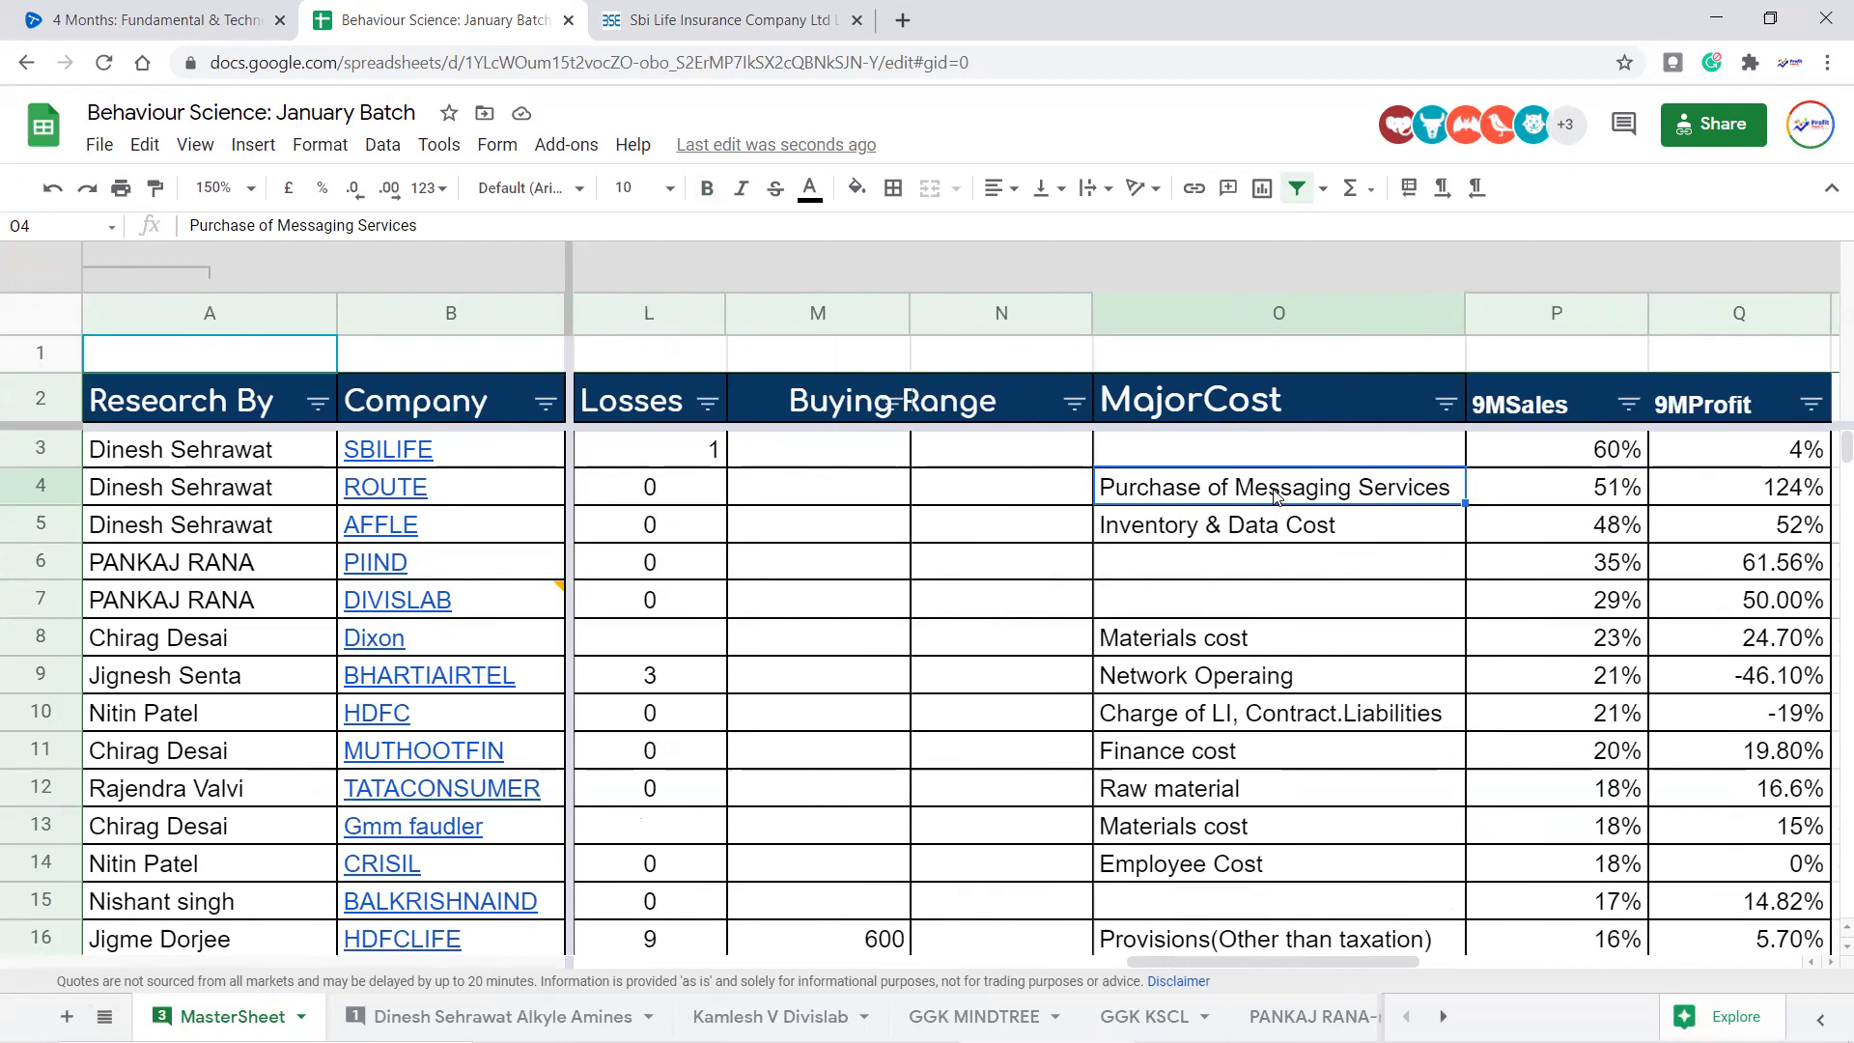
Return to the Company column, find AFFLE in row 5 and follow its link in B5 to its research sheet
{"action": "key", "text": "Left"}
{"action": "key", "text": "Left"}
{"action": "key", "text": "Left"}
{"action": "key", "text": "Left"}
{"action": "key", "text": "Left"}
{"action": "key", "text": "Left"}
{"action": "key", "text": "Left"}
{"action": "key", "text": "Left"}
{"action": "key", "text": "Left"}
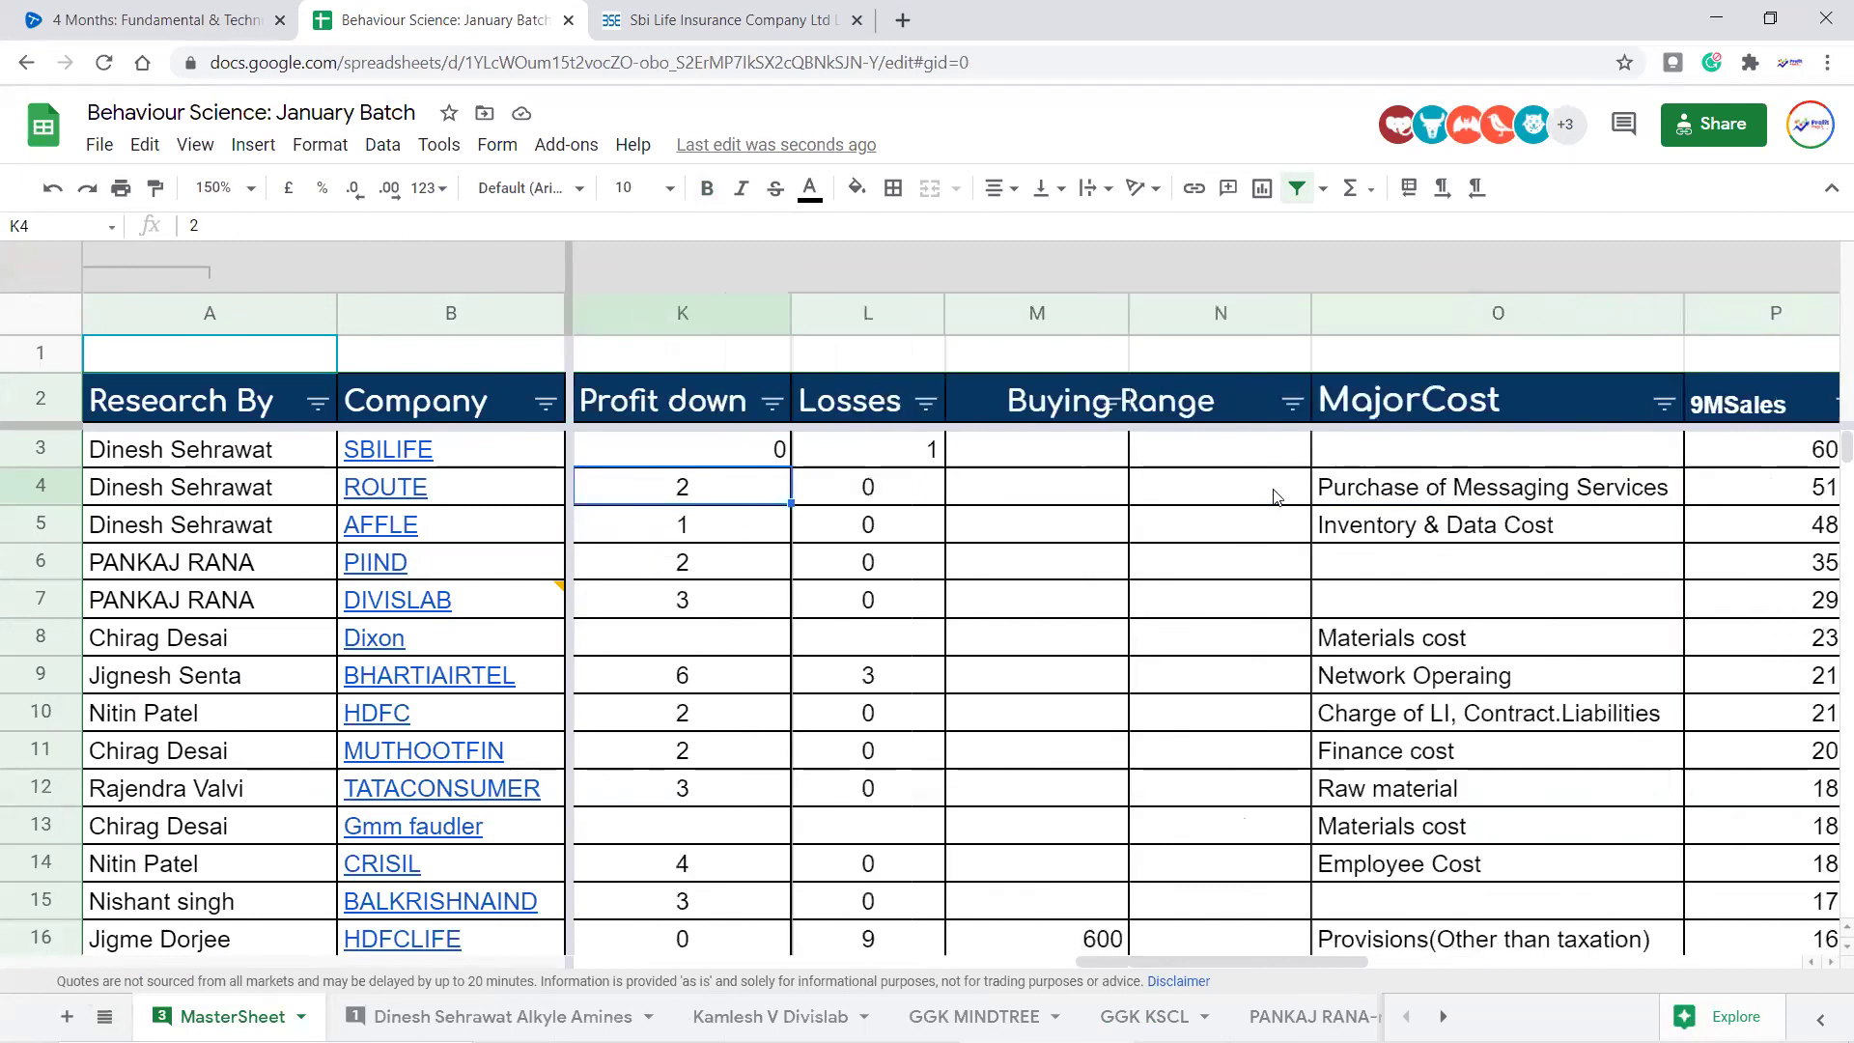
{"action": "key", "text": "Left"}
{"action": "key", "text": "Left"}
{"action": "key", "text": "Left"}
{"action": "key", "text": "Left"}
{"action": "key", "text": "Left"}
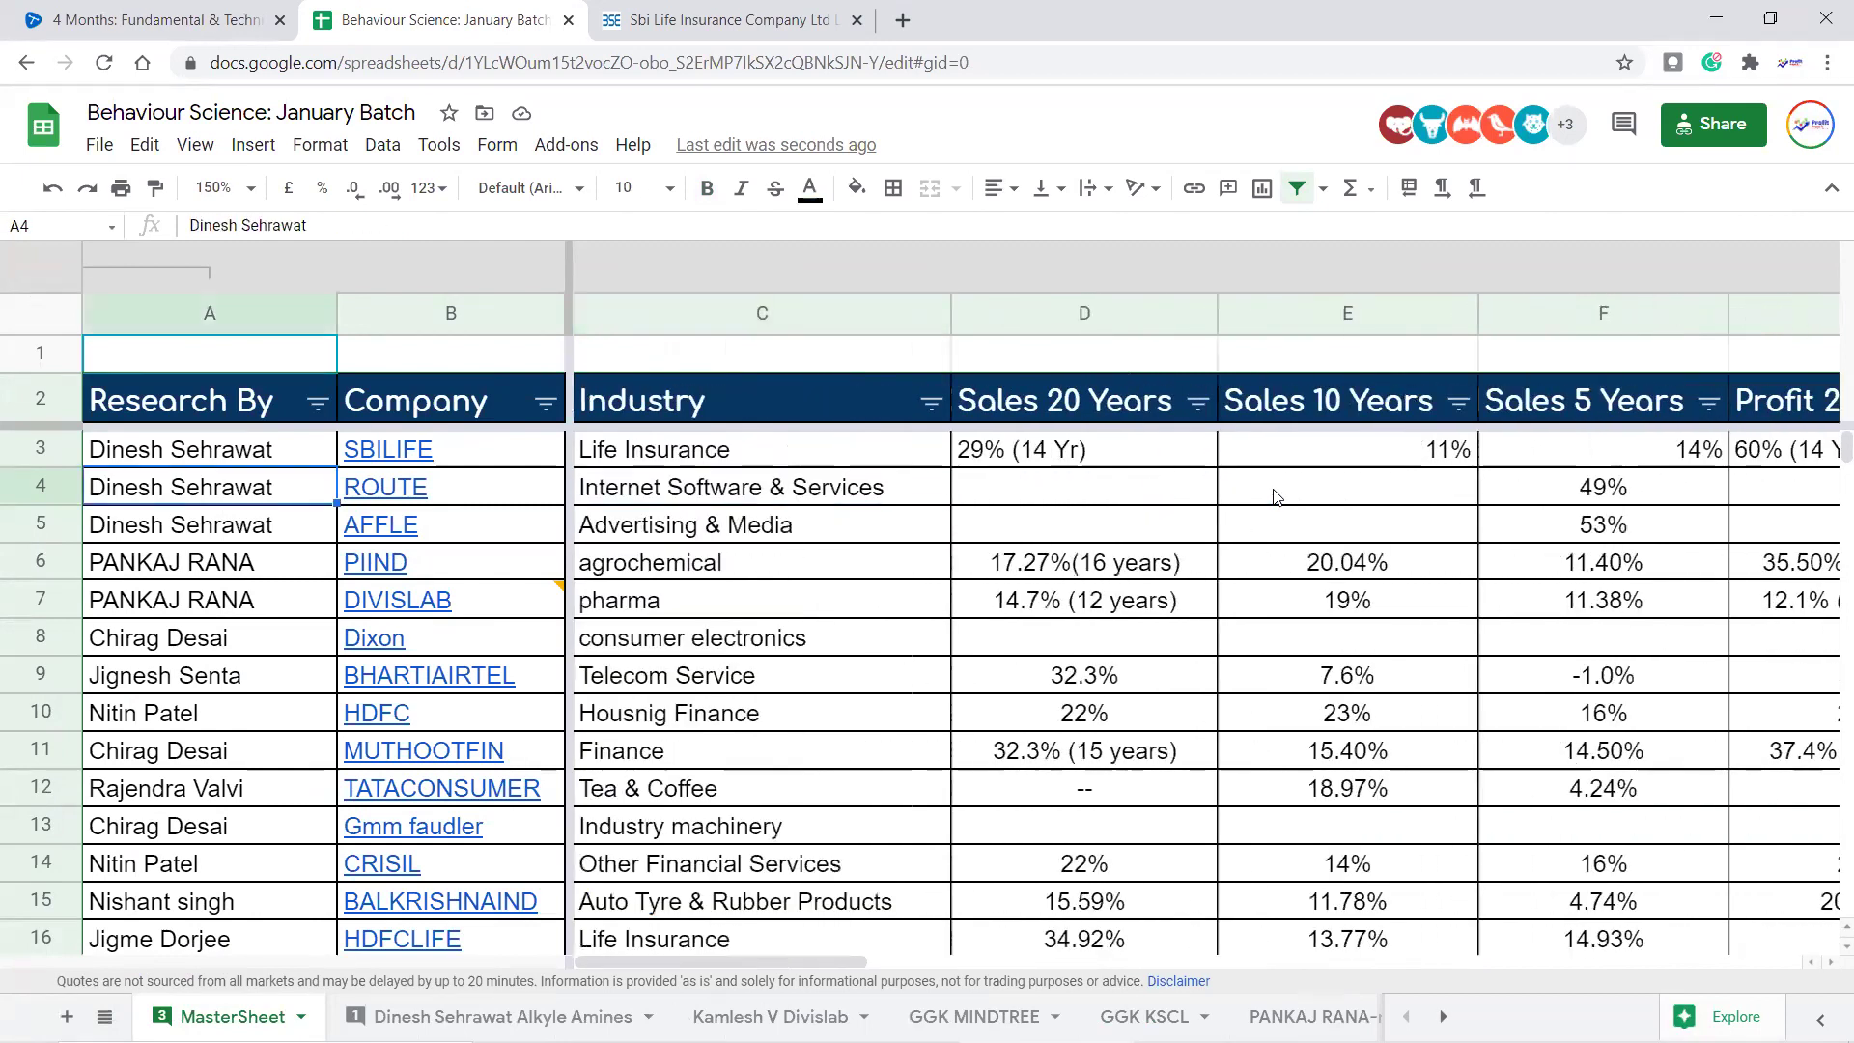
{"action": "key", "text": "Down"}
{"action": "key", "text": "Right"}
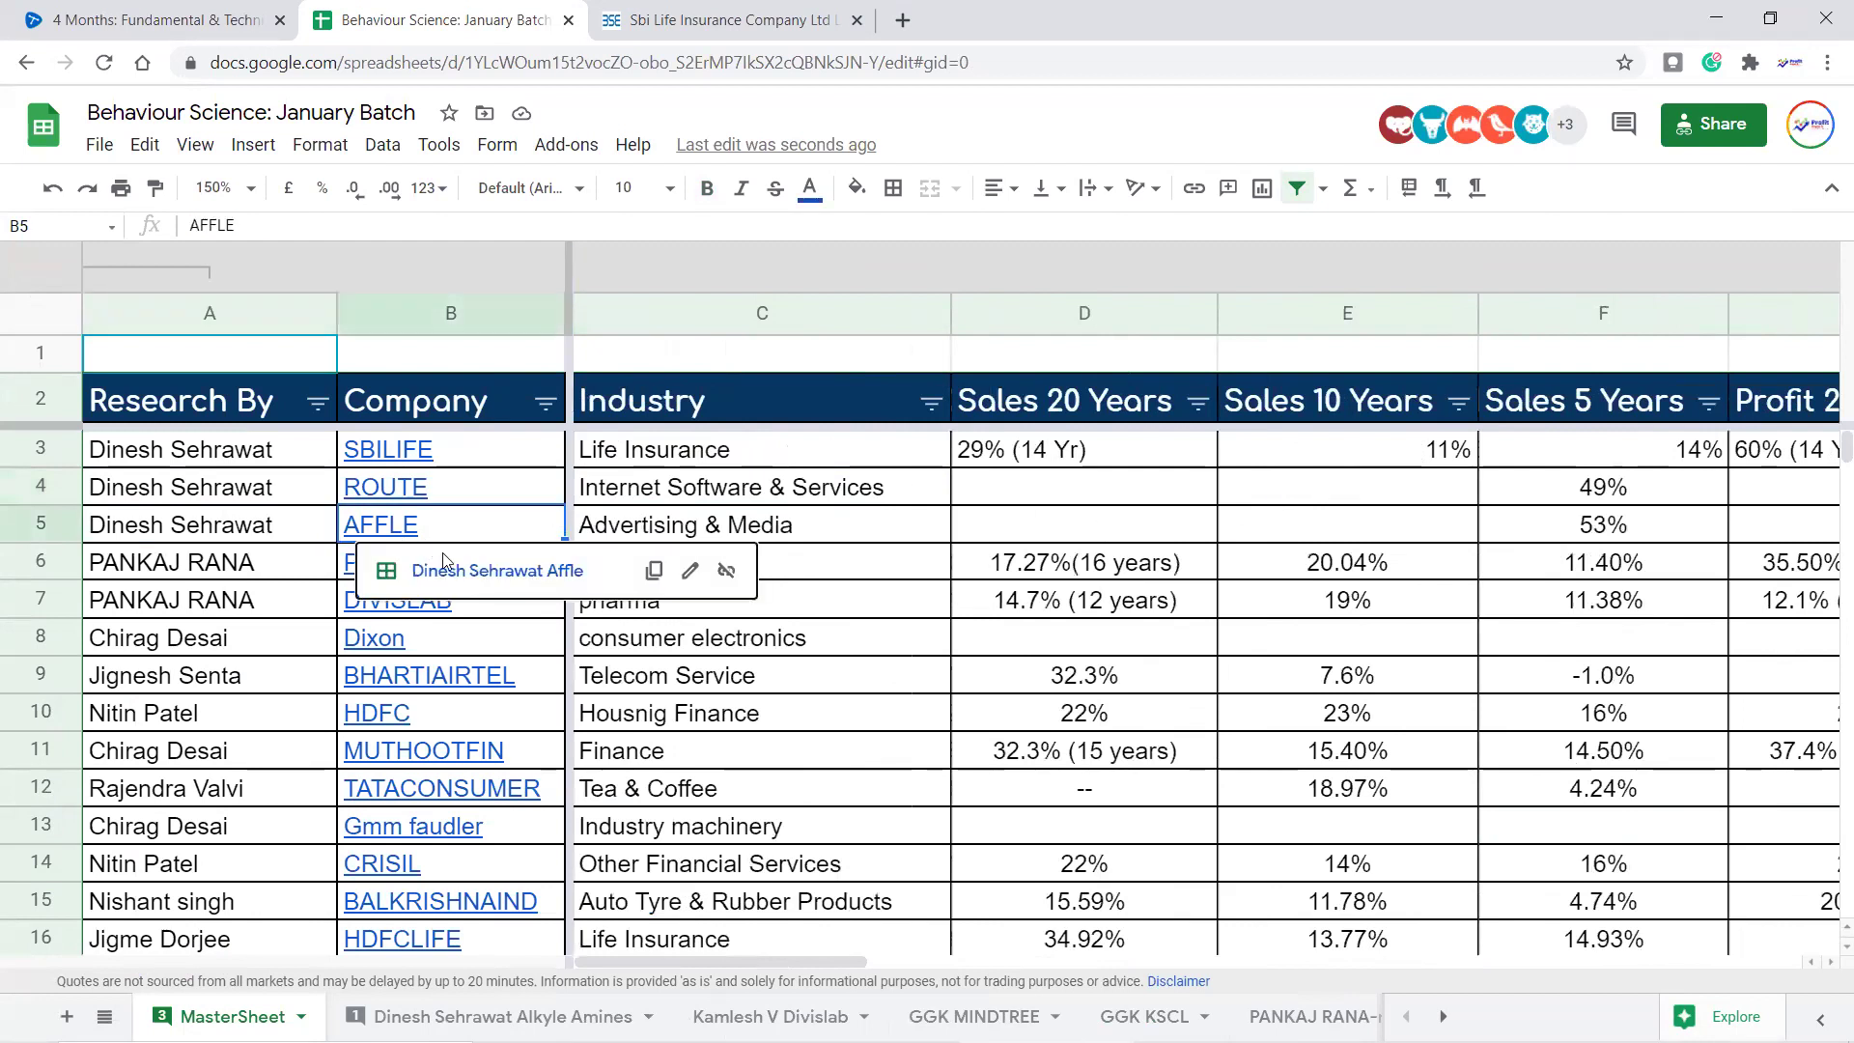
{"action": "left_click", "coordinate": [450, 569]}
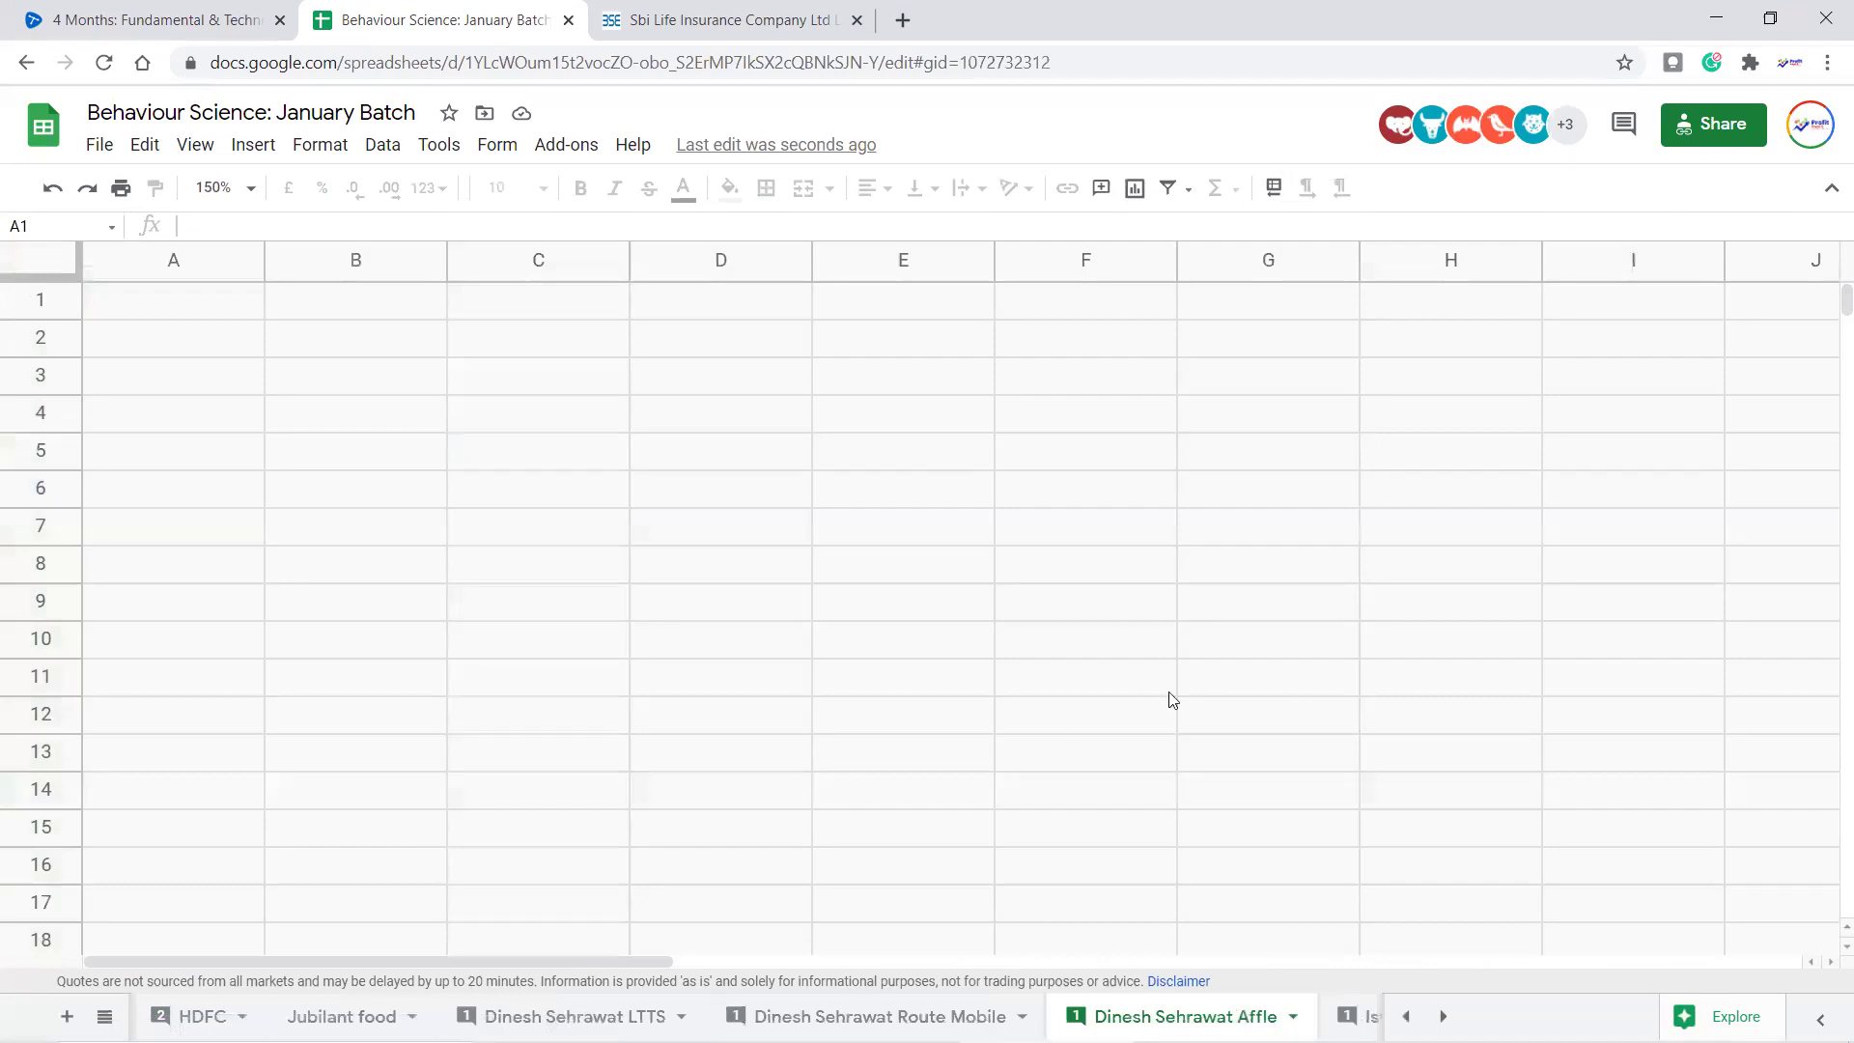
Examine AFFLE's growth summary, selecting Sales and Profit growth in G15:H16, the 2015 and 2016 Sales, and the Sales growth in G14:G16
{"action": "scroll", "coordinate": [1014, 657], "scroll_direction": "down", "scroll_amount": 5}
{"action": "scroll", "coordinate": [1187, 608], "scroll_direction": "up", "scroll_amount": 1}
{"action": "left_click_drag", "start_coordinate": [1301, 387], "coordinate": [1412, 431]}
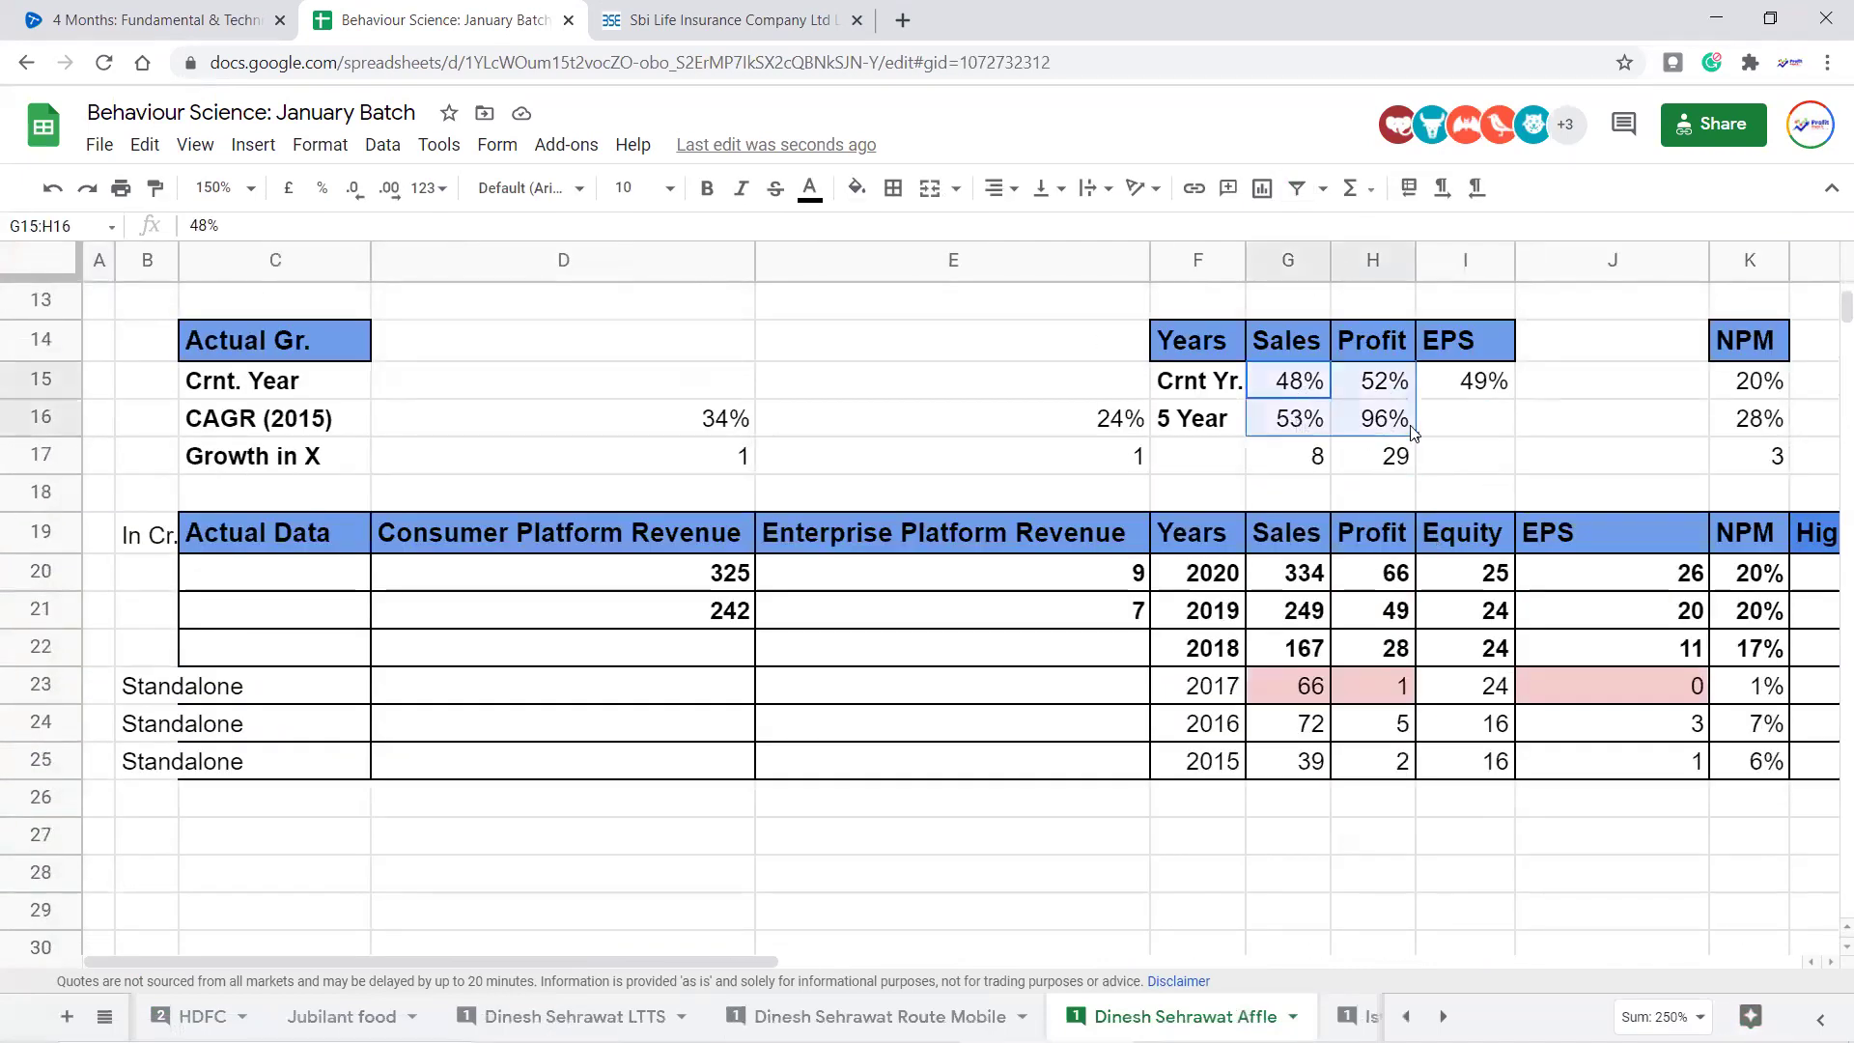
{"action": "left_click_drag", "start_coordinate": [1318, 773], "coordinate": [1304, 726]}
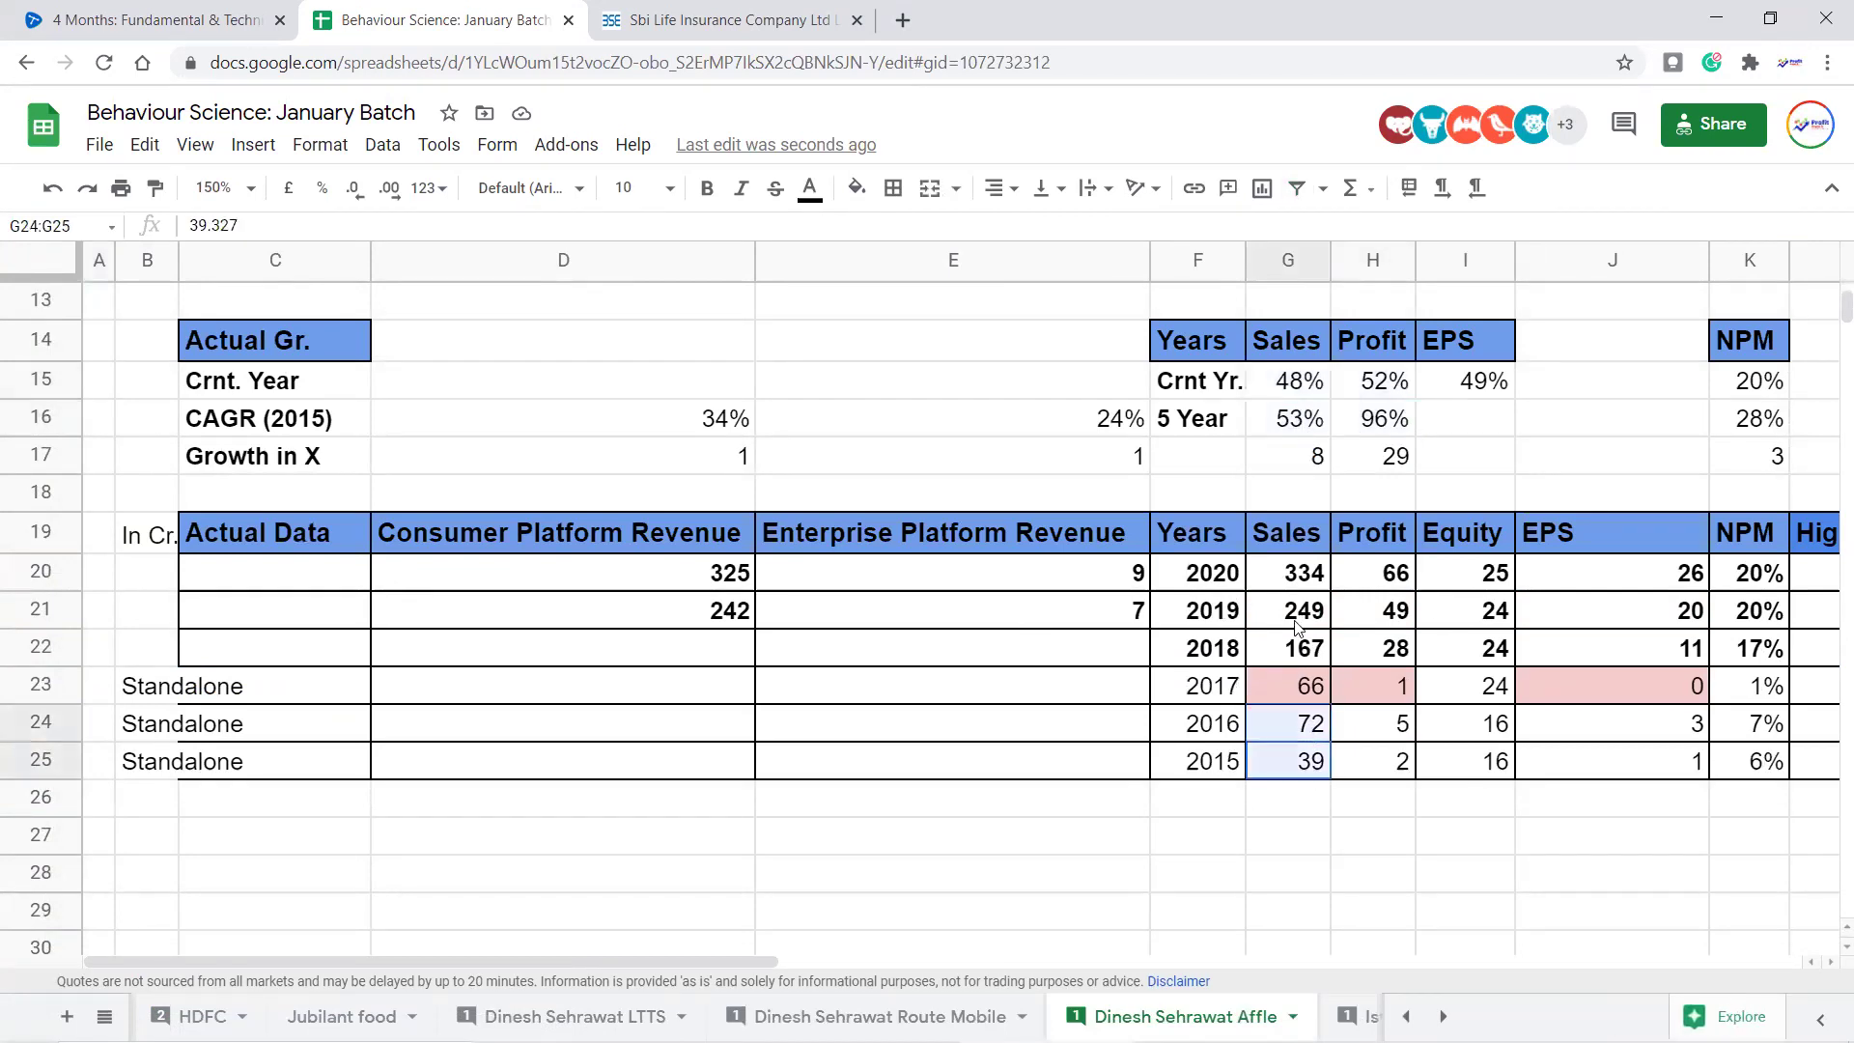
{"action": "left_click_drag", "start_coordinate": [1308, 397], "coordinate": [1324, 436]}
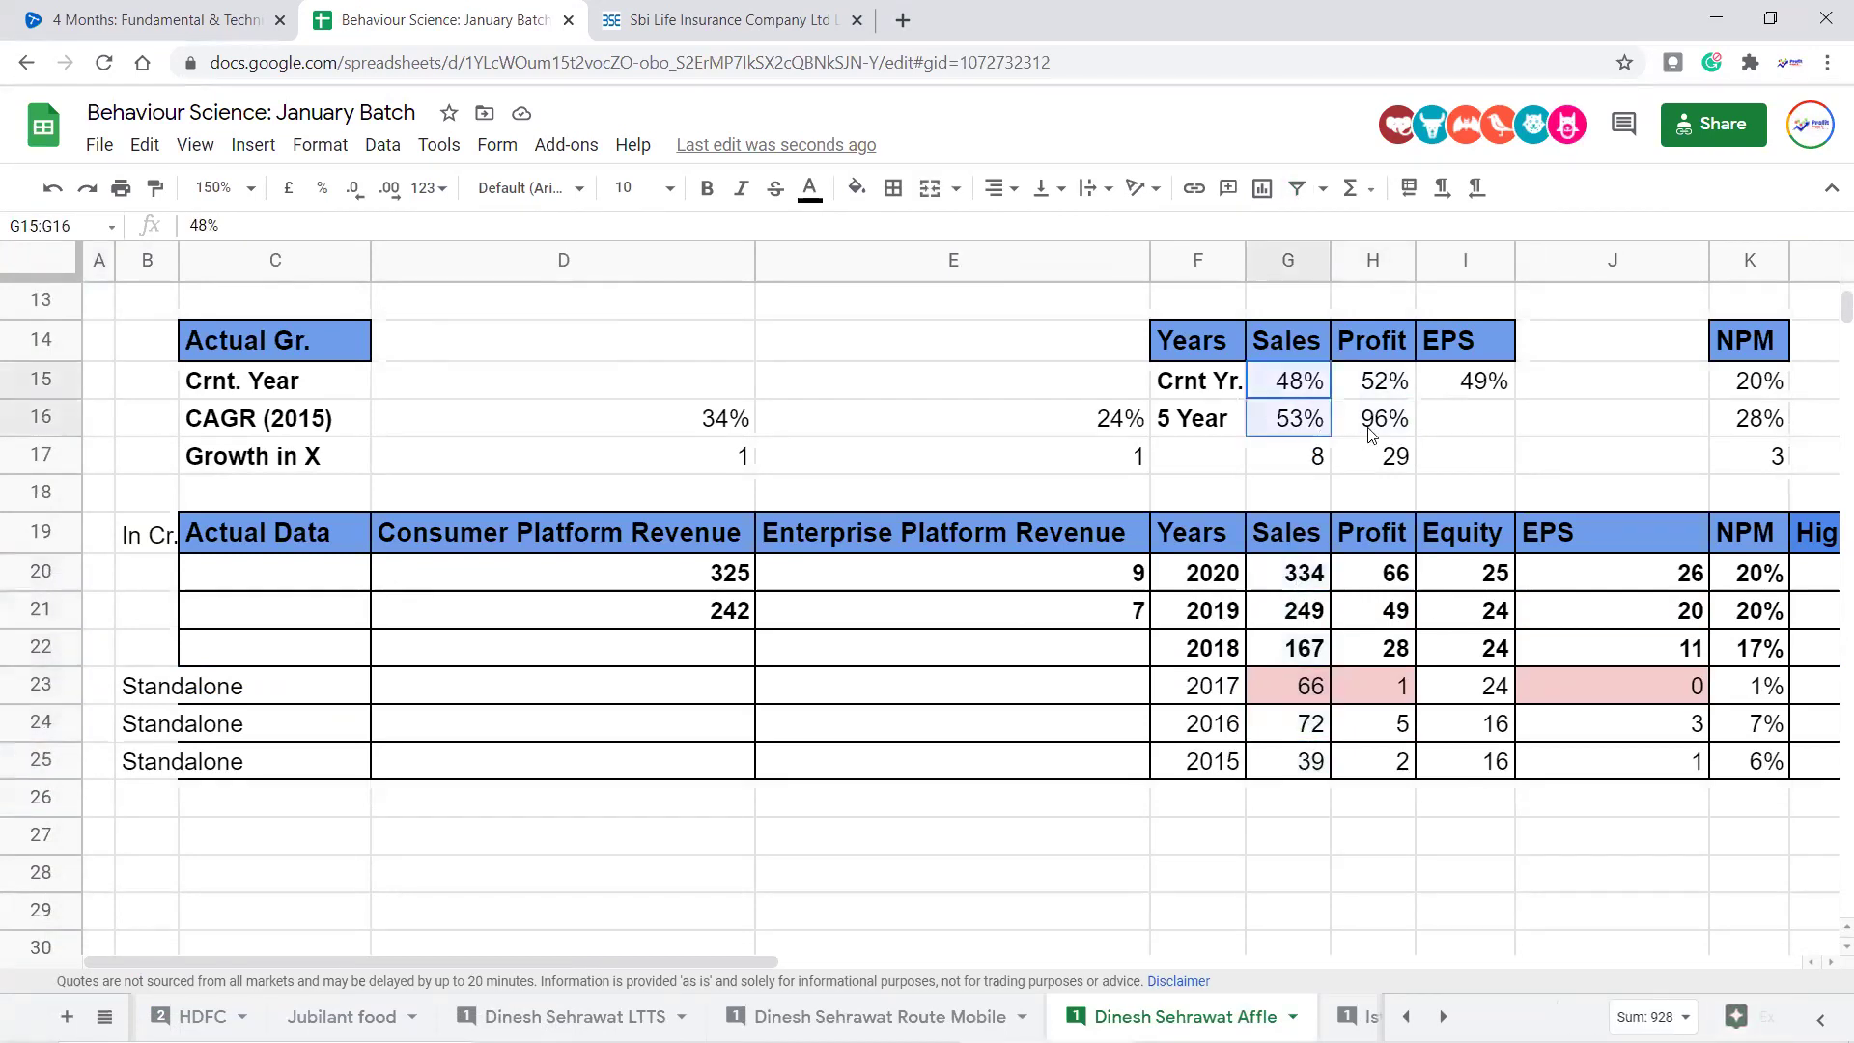
{"action": "left_click_drag", "start_coordinate": [1292, 350], "coordinate": [1284, 437]}
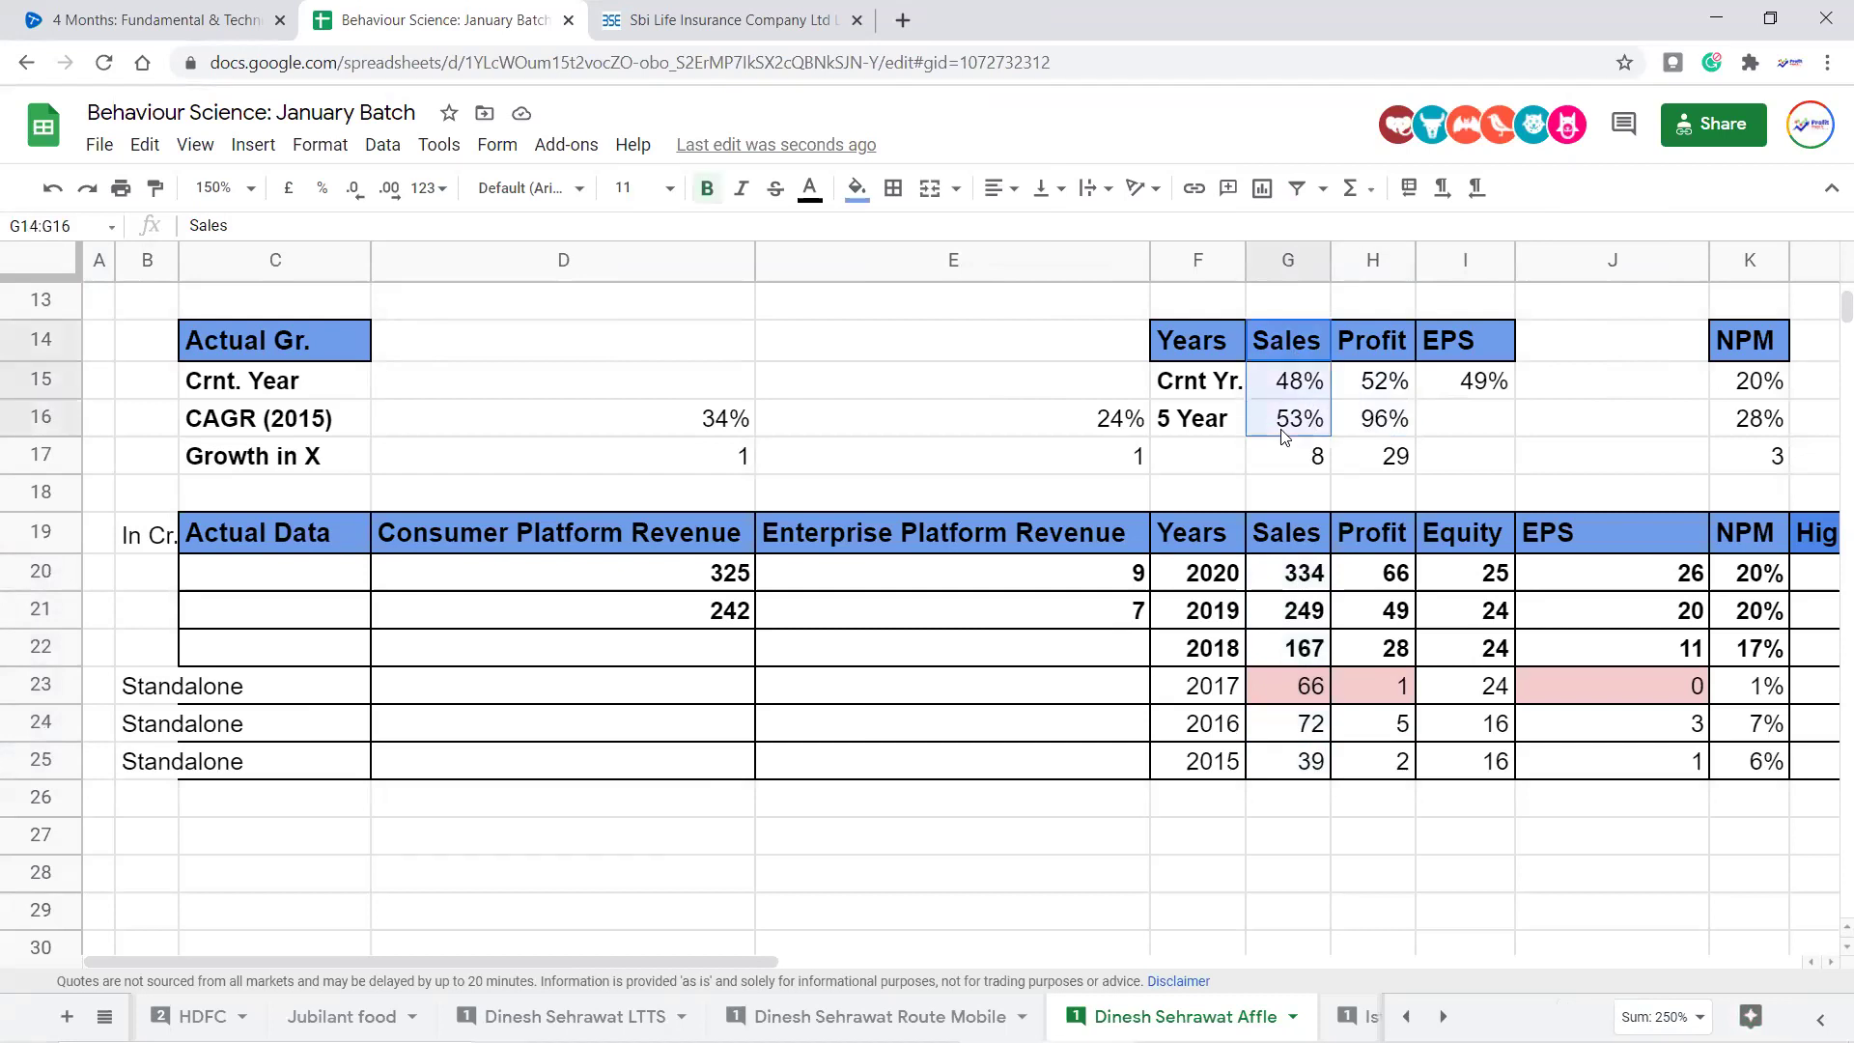
Read across AFFLE's row 16 from the EPS column through High PE, Low PE and Intrinsic PE to the 9M table
{"action": "left_click", "coordinate": [1475, 419]}
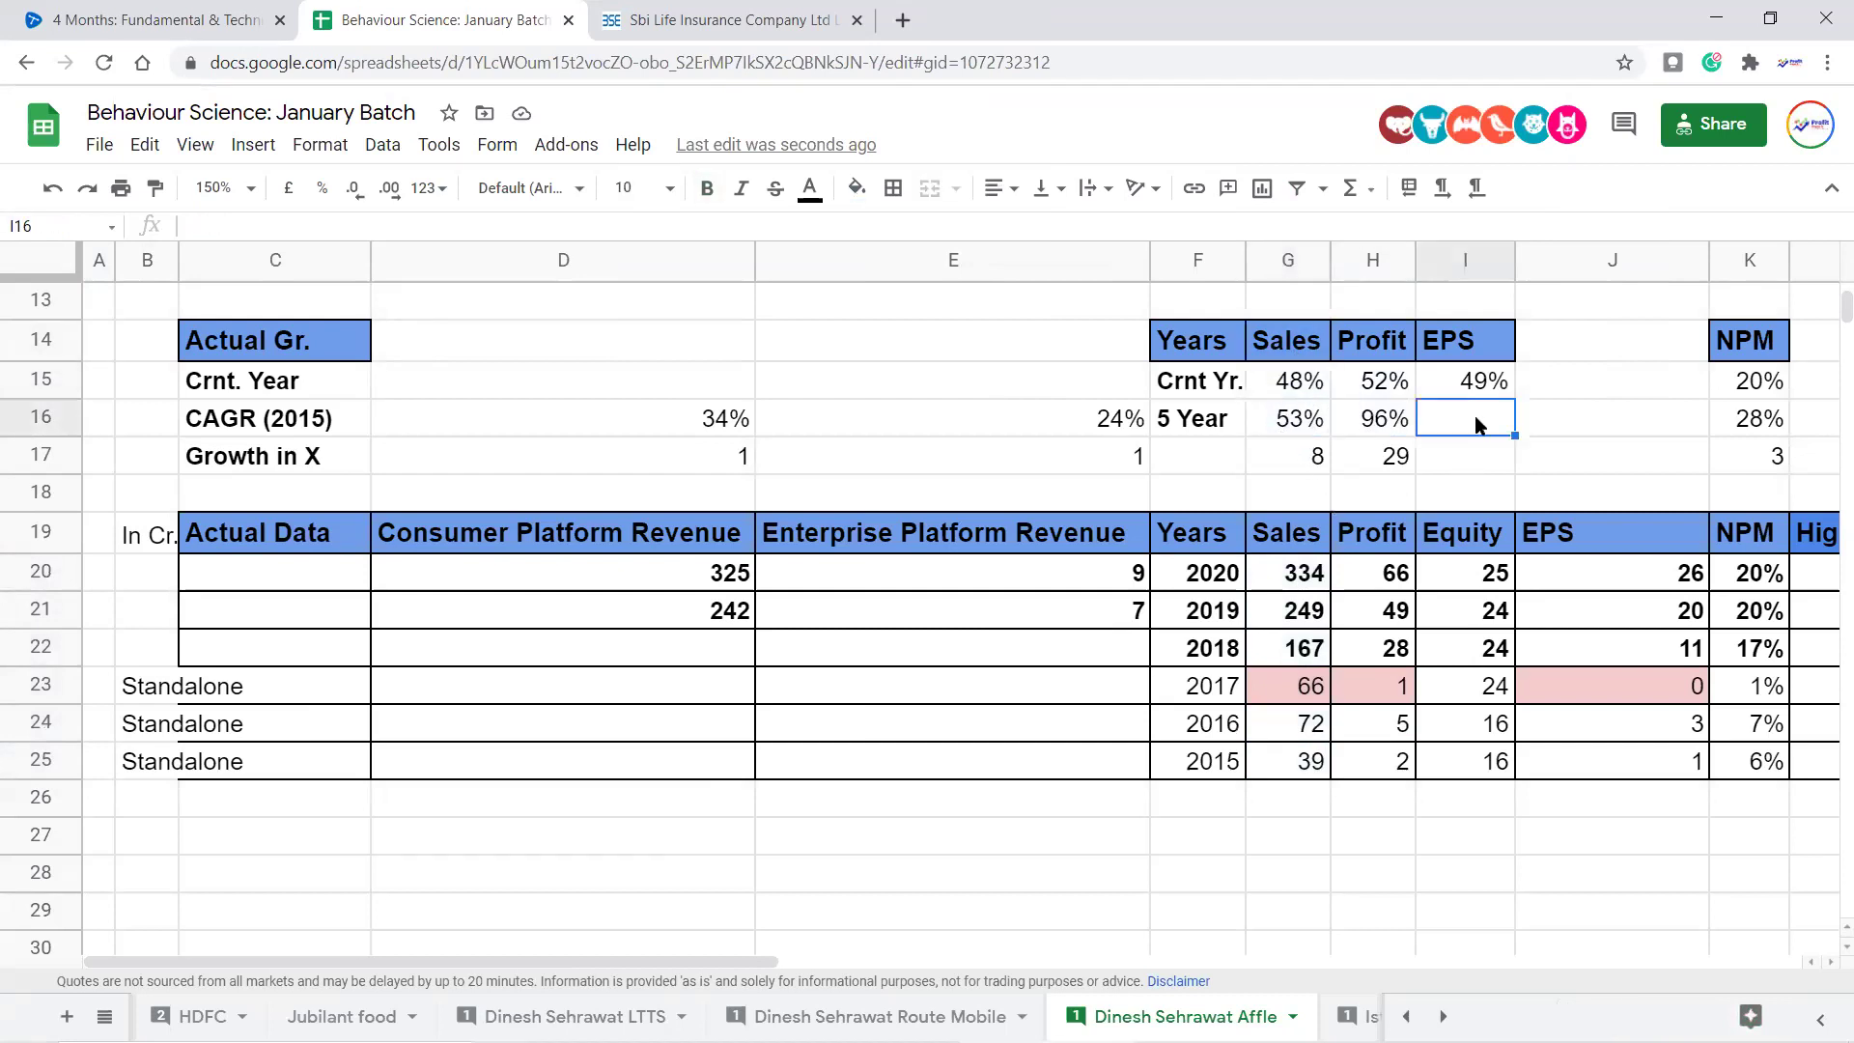
{"action": "key", "text": "Right"}
{"action": "key", "text": "Right"}
{"action": "key", "text": "Right"}
{"action": "key", "text": "Right"}
{"action": "key", "text": "Right"}
{"action": "key", "text": "Right"}
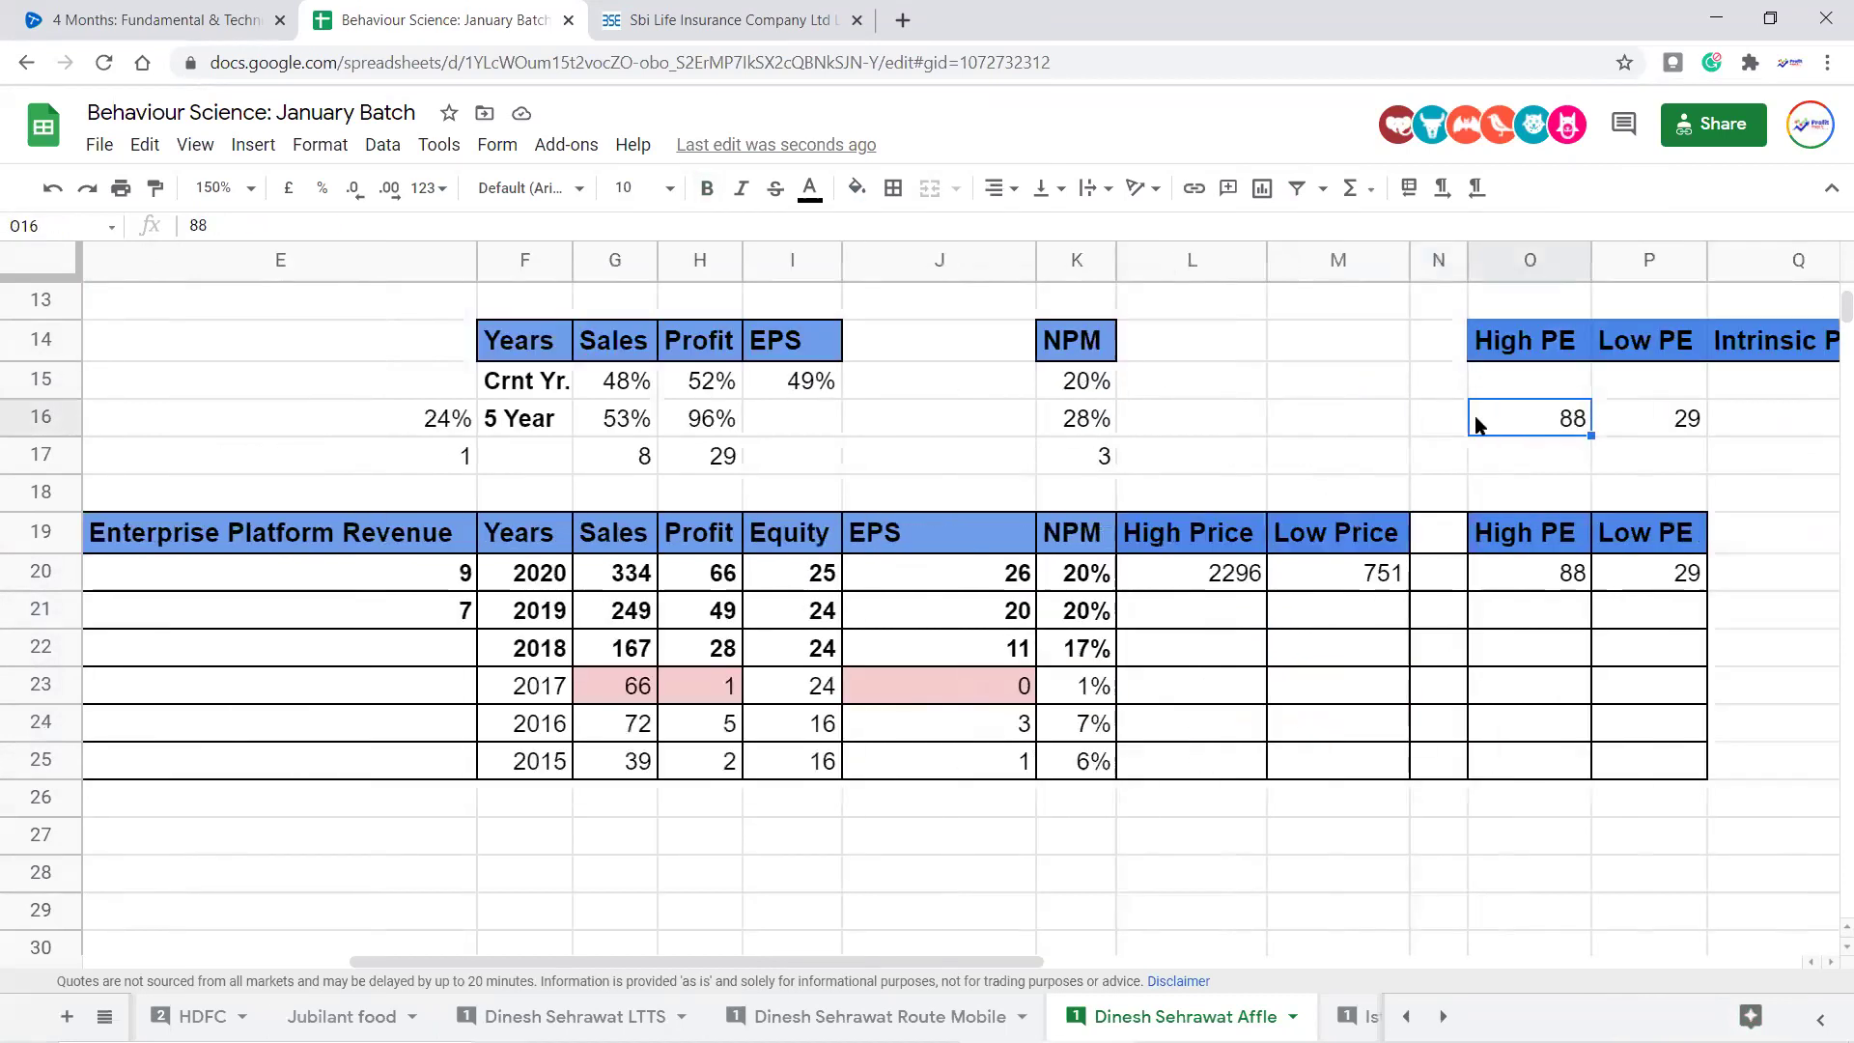
{"action": "key", "text": "Right"}
{"action": "key", "text": "Right"}
{"action": "key", "text": "Right"}
{"action": "key", "text": "Right"}
{"action": "key", "text": "Right"}
{"action": "key", "text": "Right"}
{"action": "key", "text": "Right"}
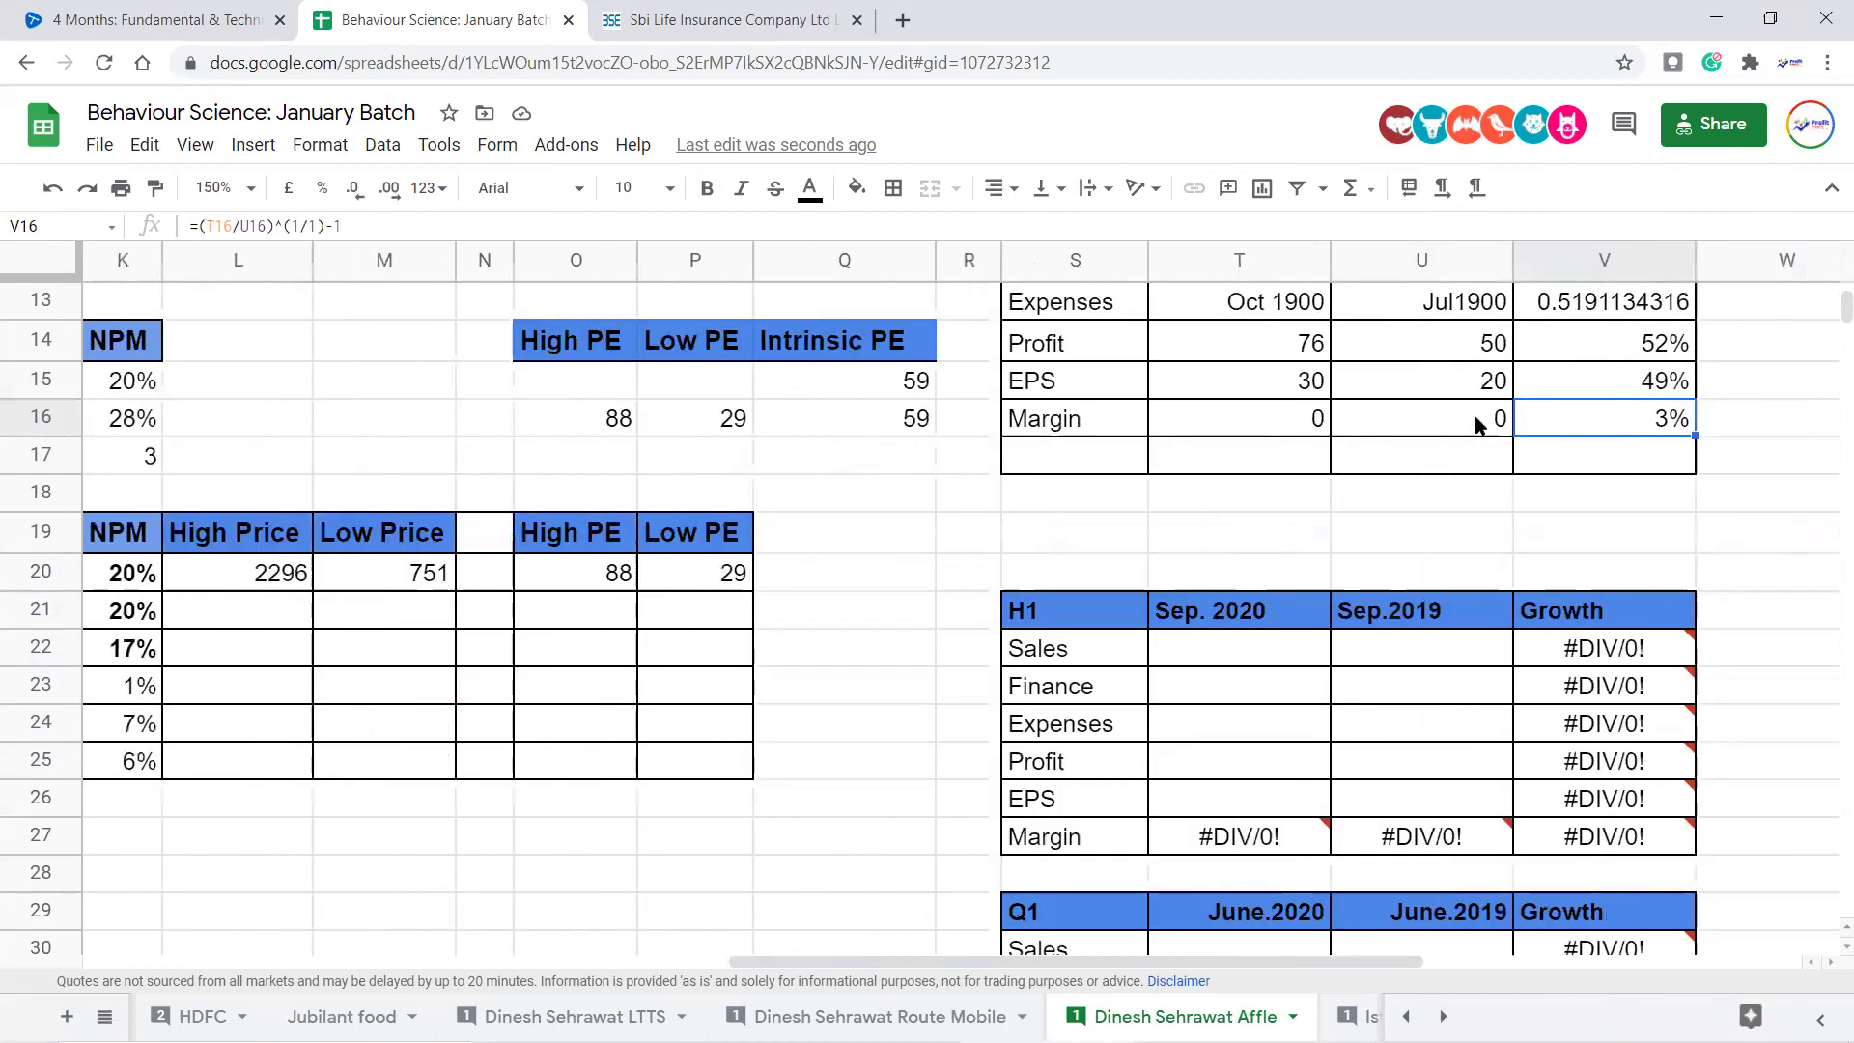
{"action": "key", "text": "Right"}
Examine AFFLE's 9M table, selecting Sales growth in V11 together with Profit growth in V14, and the adjacent cells W11 and W14
{"action": "scroll", "coordinate": [1699, 618], "scroll_direction": "up", "scroll_amount": 4}
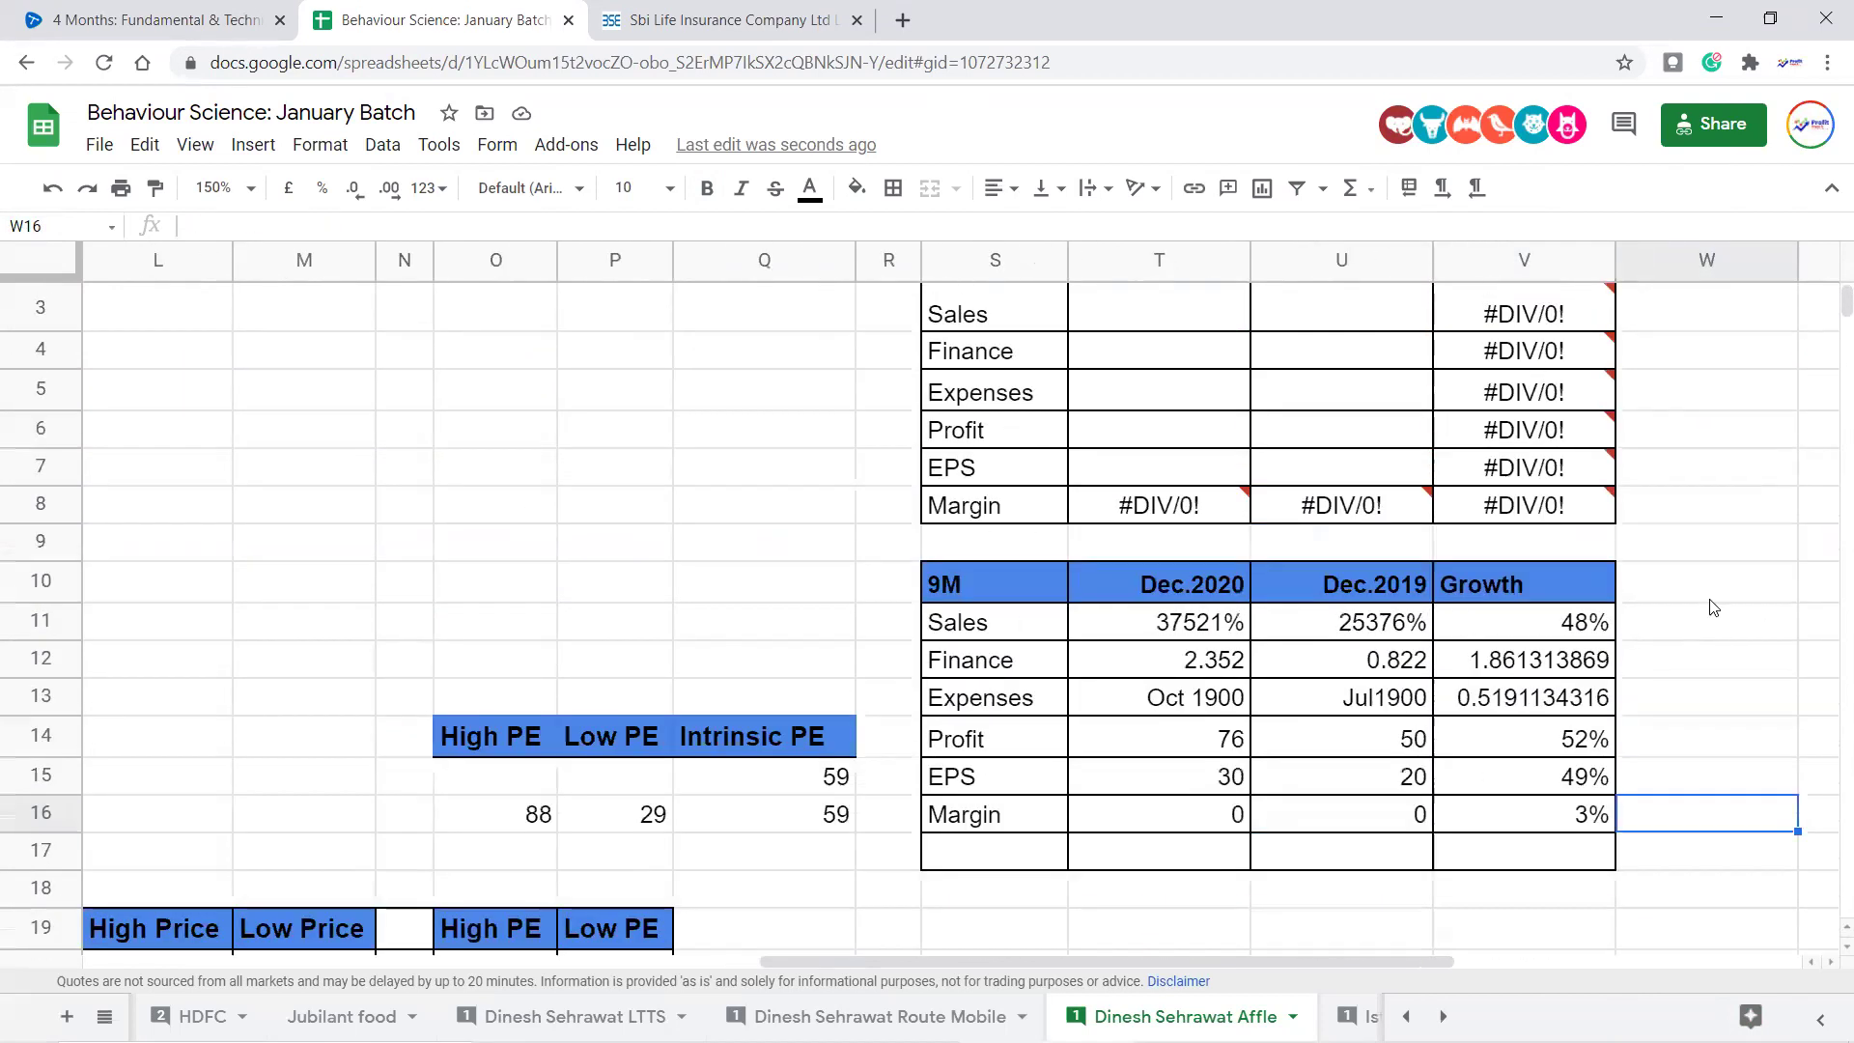
{"action": "left_click", "coordinate": [1605, 623]}
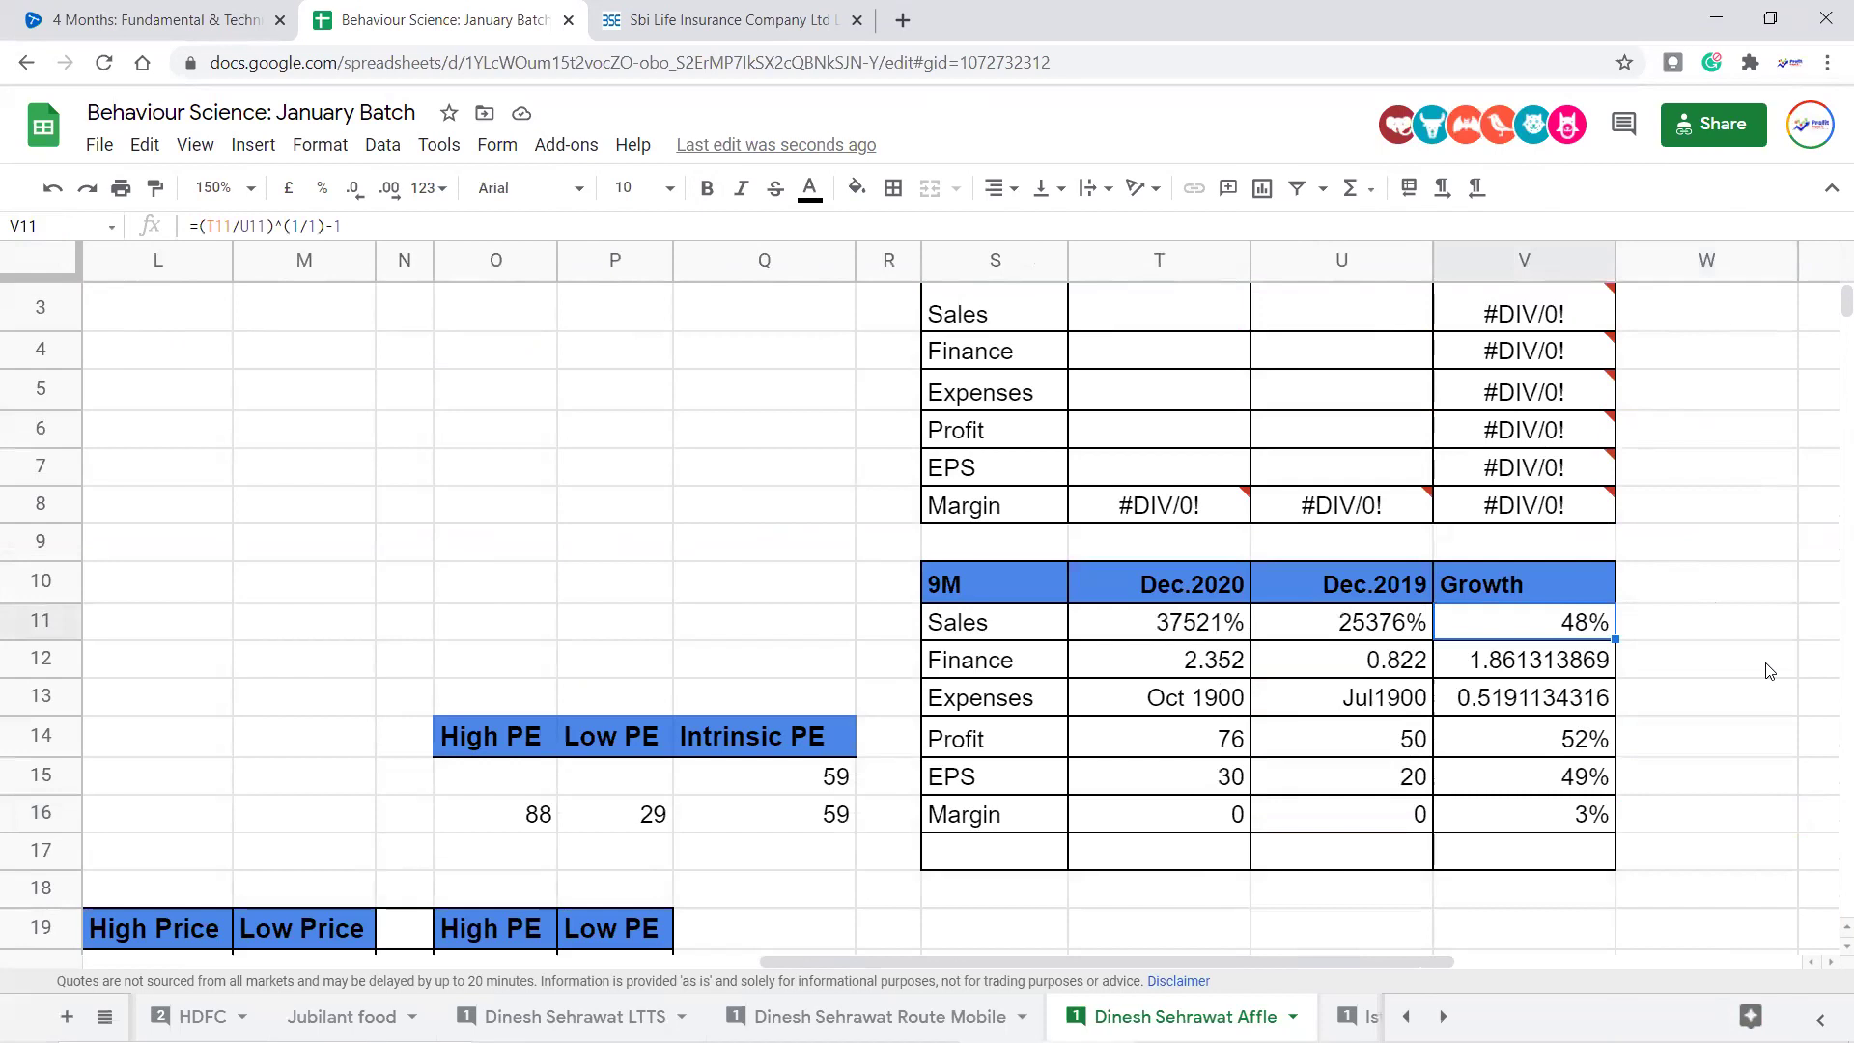
{"action": "left_click", "coordinate": [1605, 743], "text": "ctrl"}
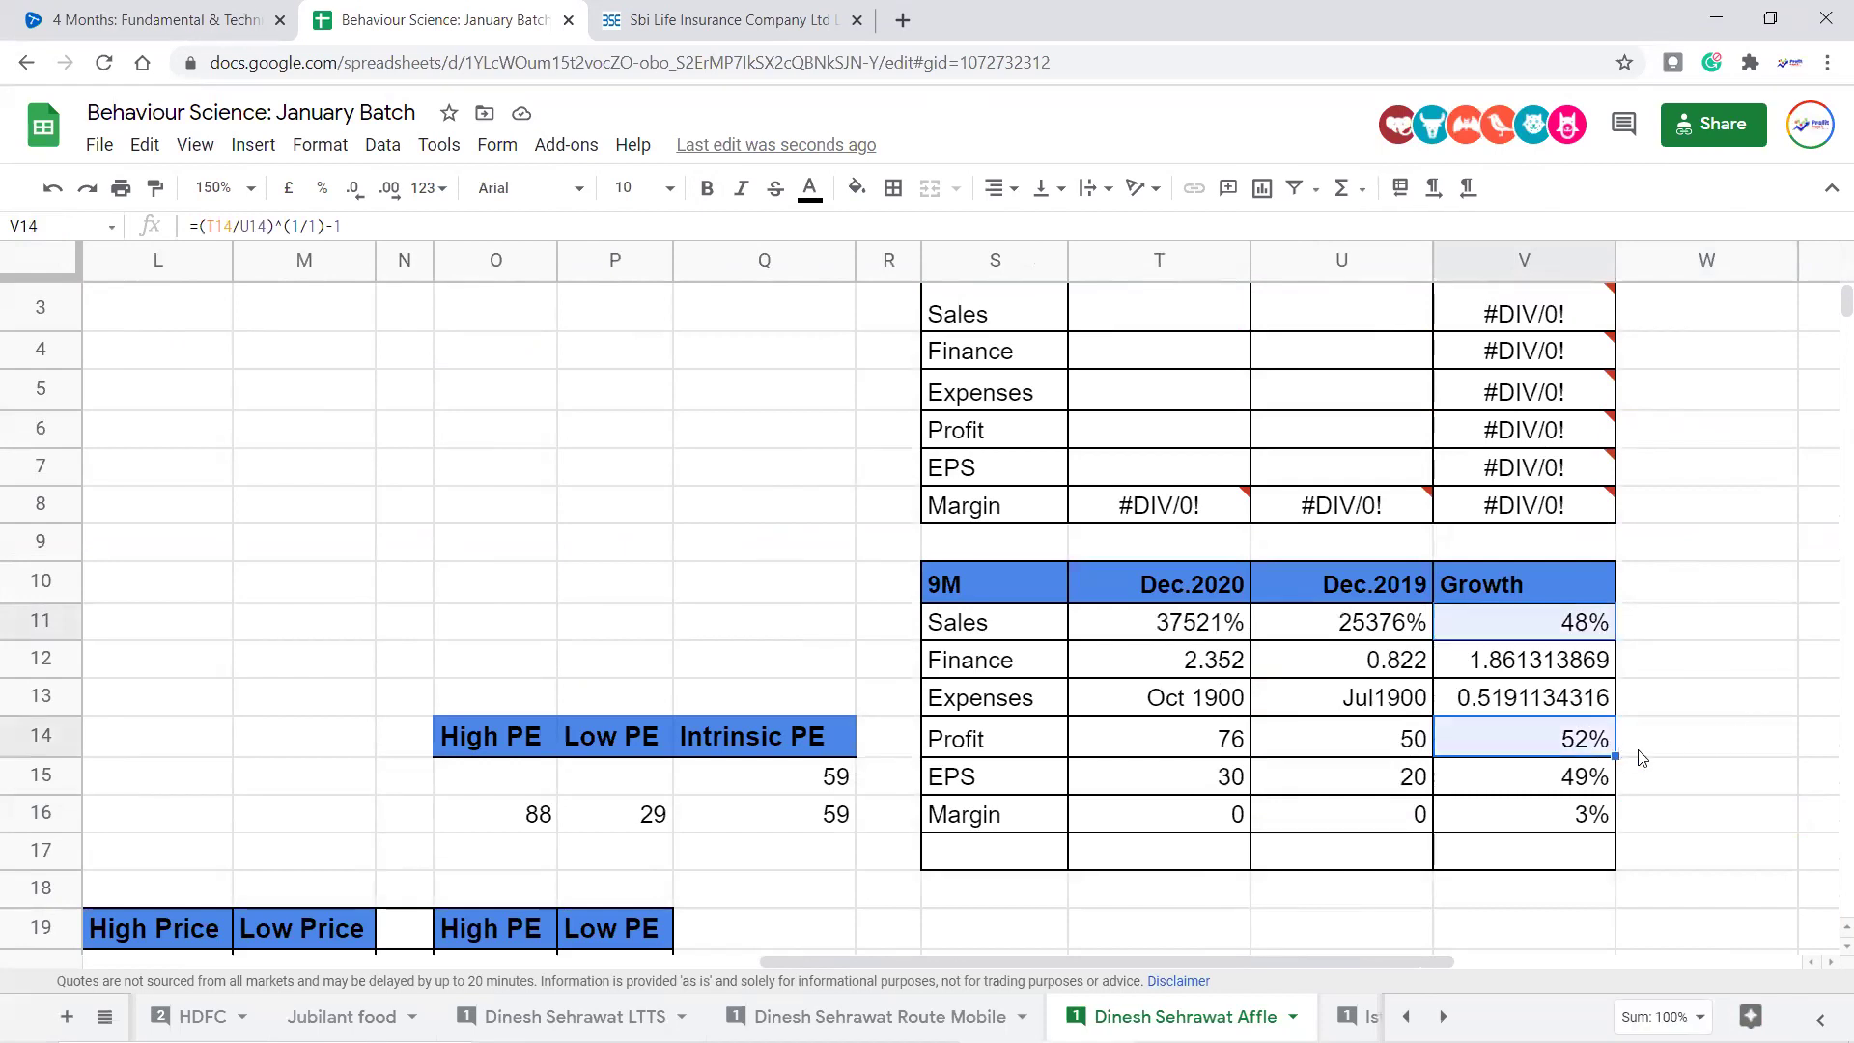
{"action": "left_click", "coordinate": [1702, 625]}
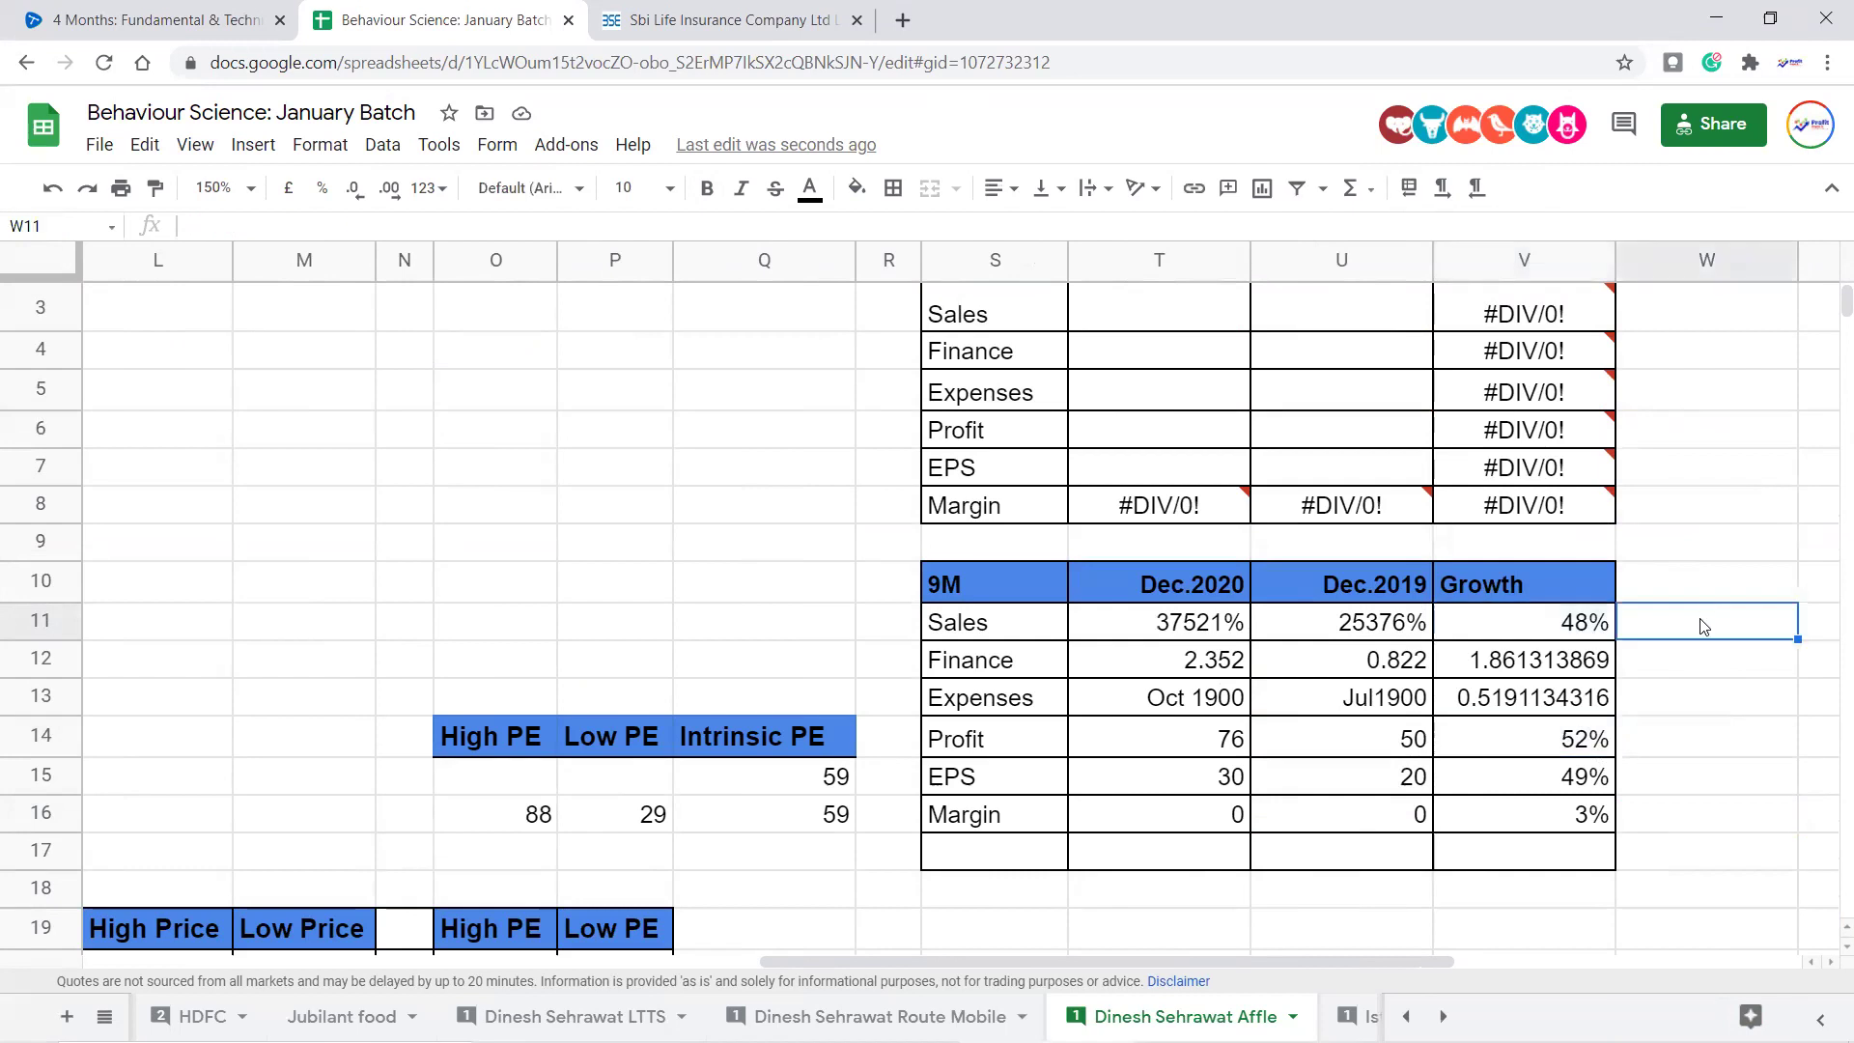
{"action": "left_click", "coordinate": [1754, 749]}
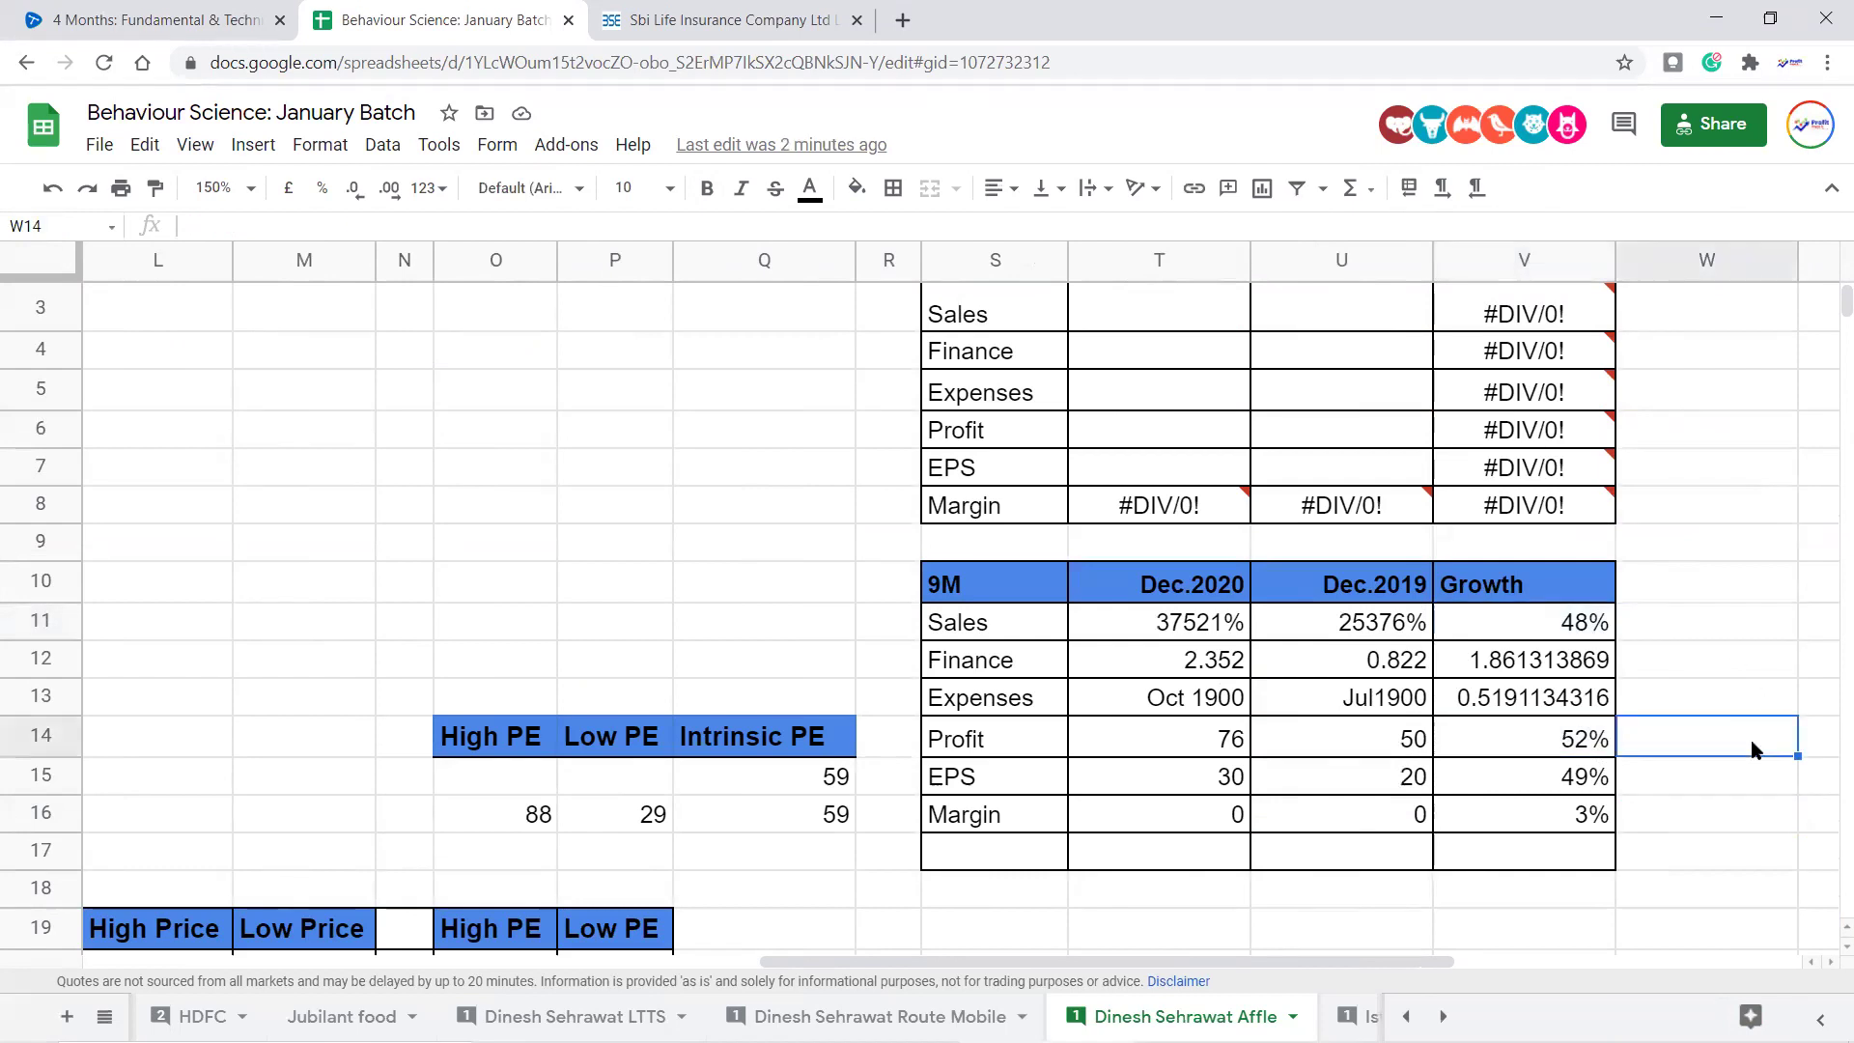
Look over AFFLE's yearly profit and growth charts, down to the Major Cost table in rows 77 to 83
{"action": "scroll", "coordinate": [1719, 700], "scroll_direction": "up", "scroll_amount": 1}
{"action": "scroll", "coordinate": [1325, 547], "scroll_direction": "down", "scroll_amount": 10}
{"action": "scroll", "coordinate": [1324, 547], "scroll_direction": "down", "scroll_amount": 20}
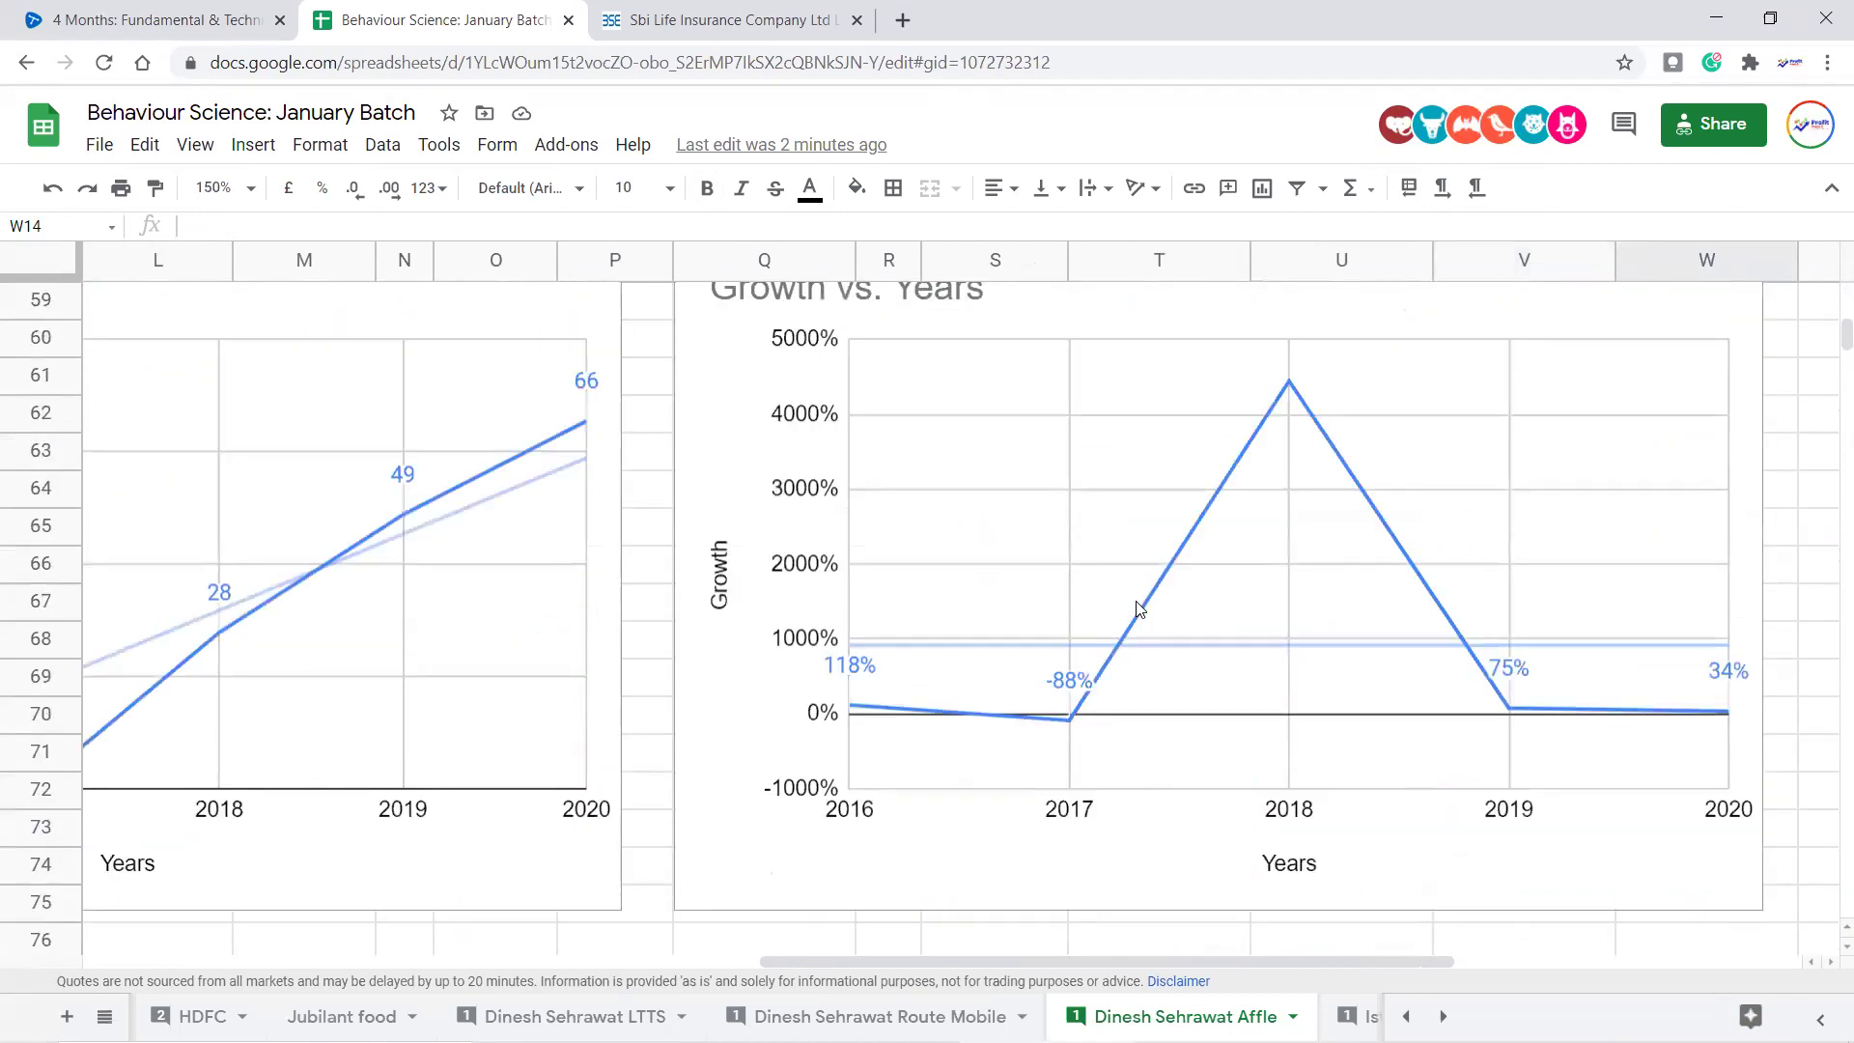
{"action": "left_click", "coordinate": [1205, 563]}
{"action": "key", "text": "Left"}
{"action": "key", "text": "Left"}
{"action": "key", "text": "Left"}
{"action": "key", "text": "Left"}
{"action": "key", "text": "Left"}
{"action": "key", "text": "Left"}
{"action": "key", "text": "Left"}
{"action": "key", "text": "Left"}
{"action": "key", "text": "Left"}
{"action": "key", "text": "Left"}
{"action": "key", "text": "Left"}
{"action": "key", "text": "Left"}
{"action": "key", "text": "Left"}
{"action": "key", "text": "Left"}
{"action": "key", "text": "Left"}
{"action": "key", "text": "Left"}
{"action": "key", "text": "Left"}
{"action": "key", "text": "Left"}
{"action": "key", "text": "Left"}
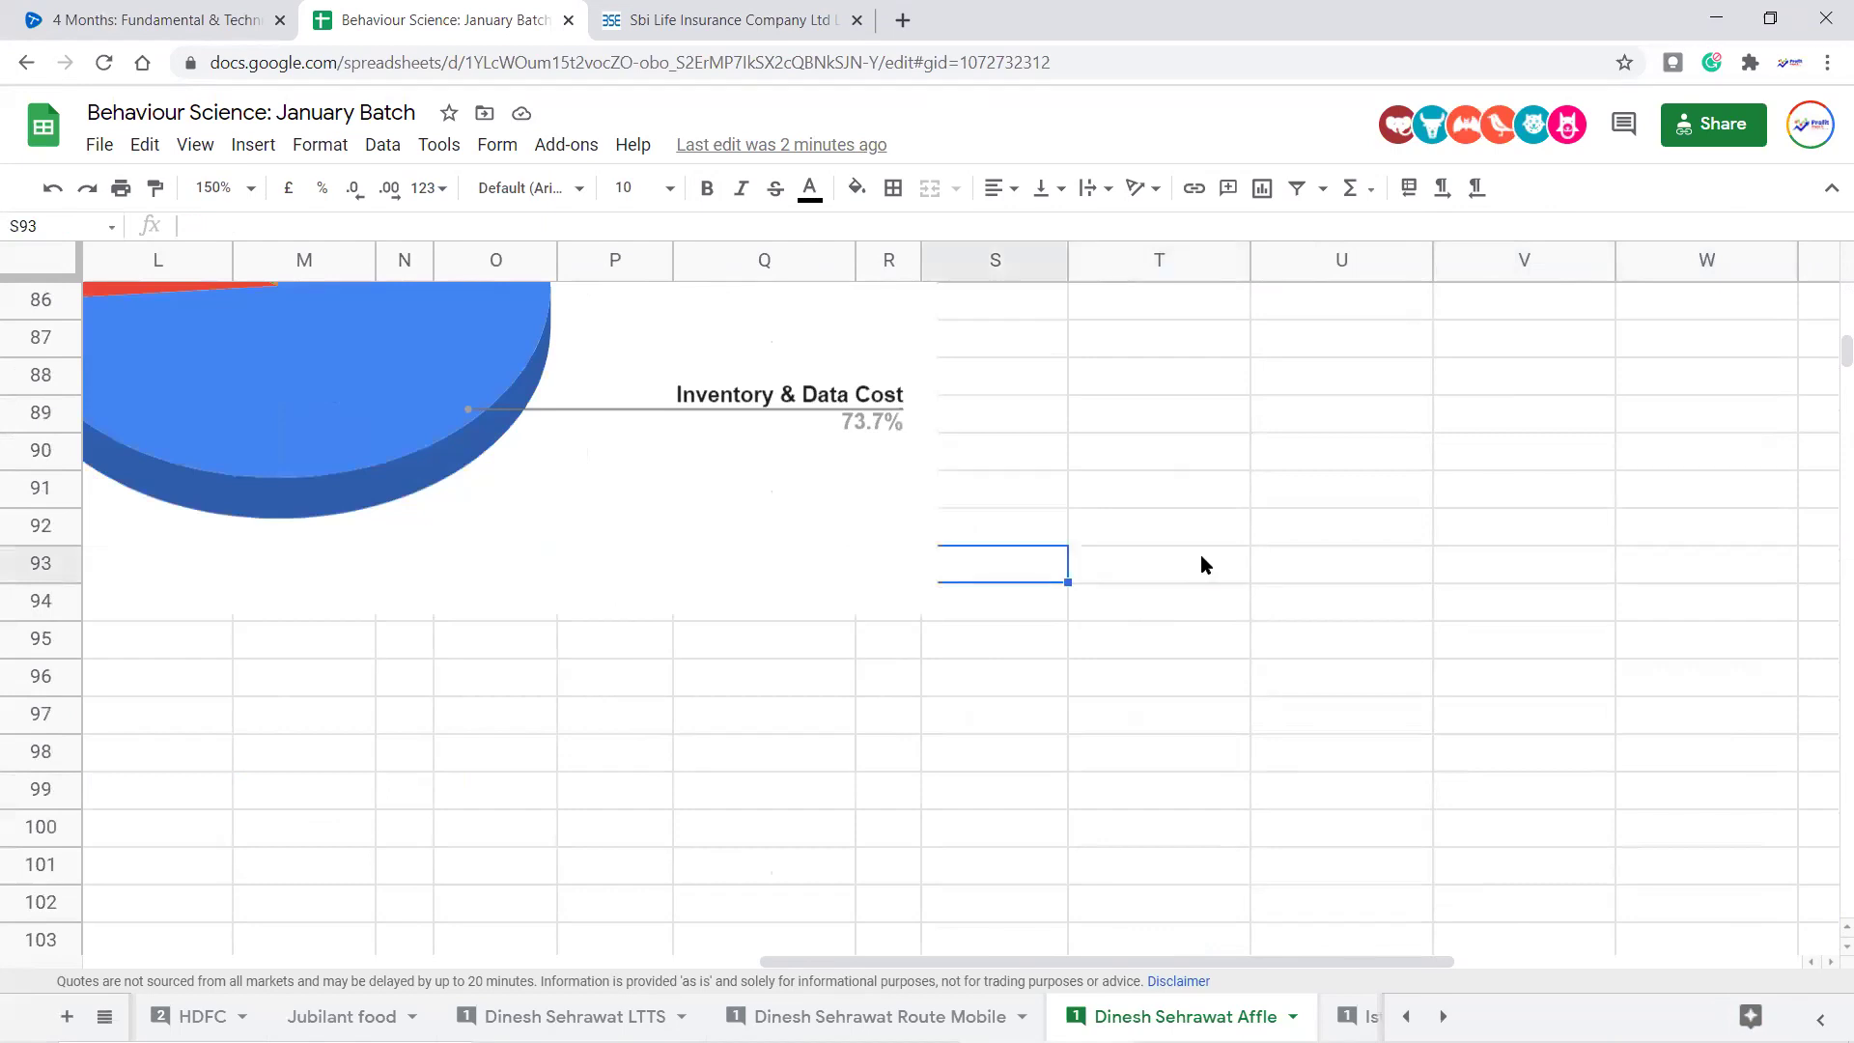
{"action": "key", "text": "Right"}
{"action": "key", "text": "Right"}
{"action": "key", "text": "Right"}
{"action": "key", "text": "Right"}
{"action": "key", "text": "Right"}
{"action": "key", "text": "Right"}
{"action": "key", "text": "Right"}
{"action": "key", "text": "Right"}
{"action": "key", "text": "Right"}
{"action": "key", "text": "Right"}
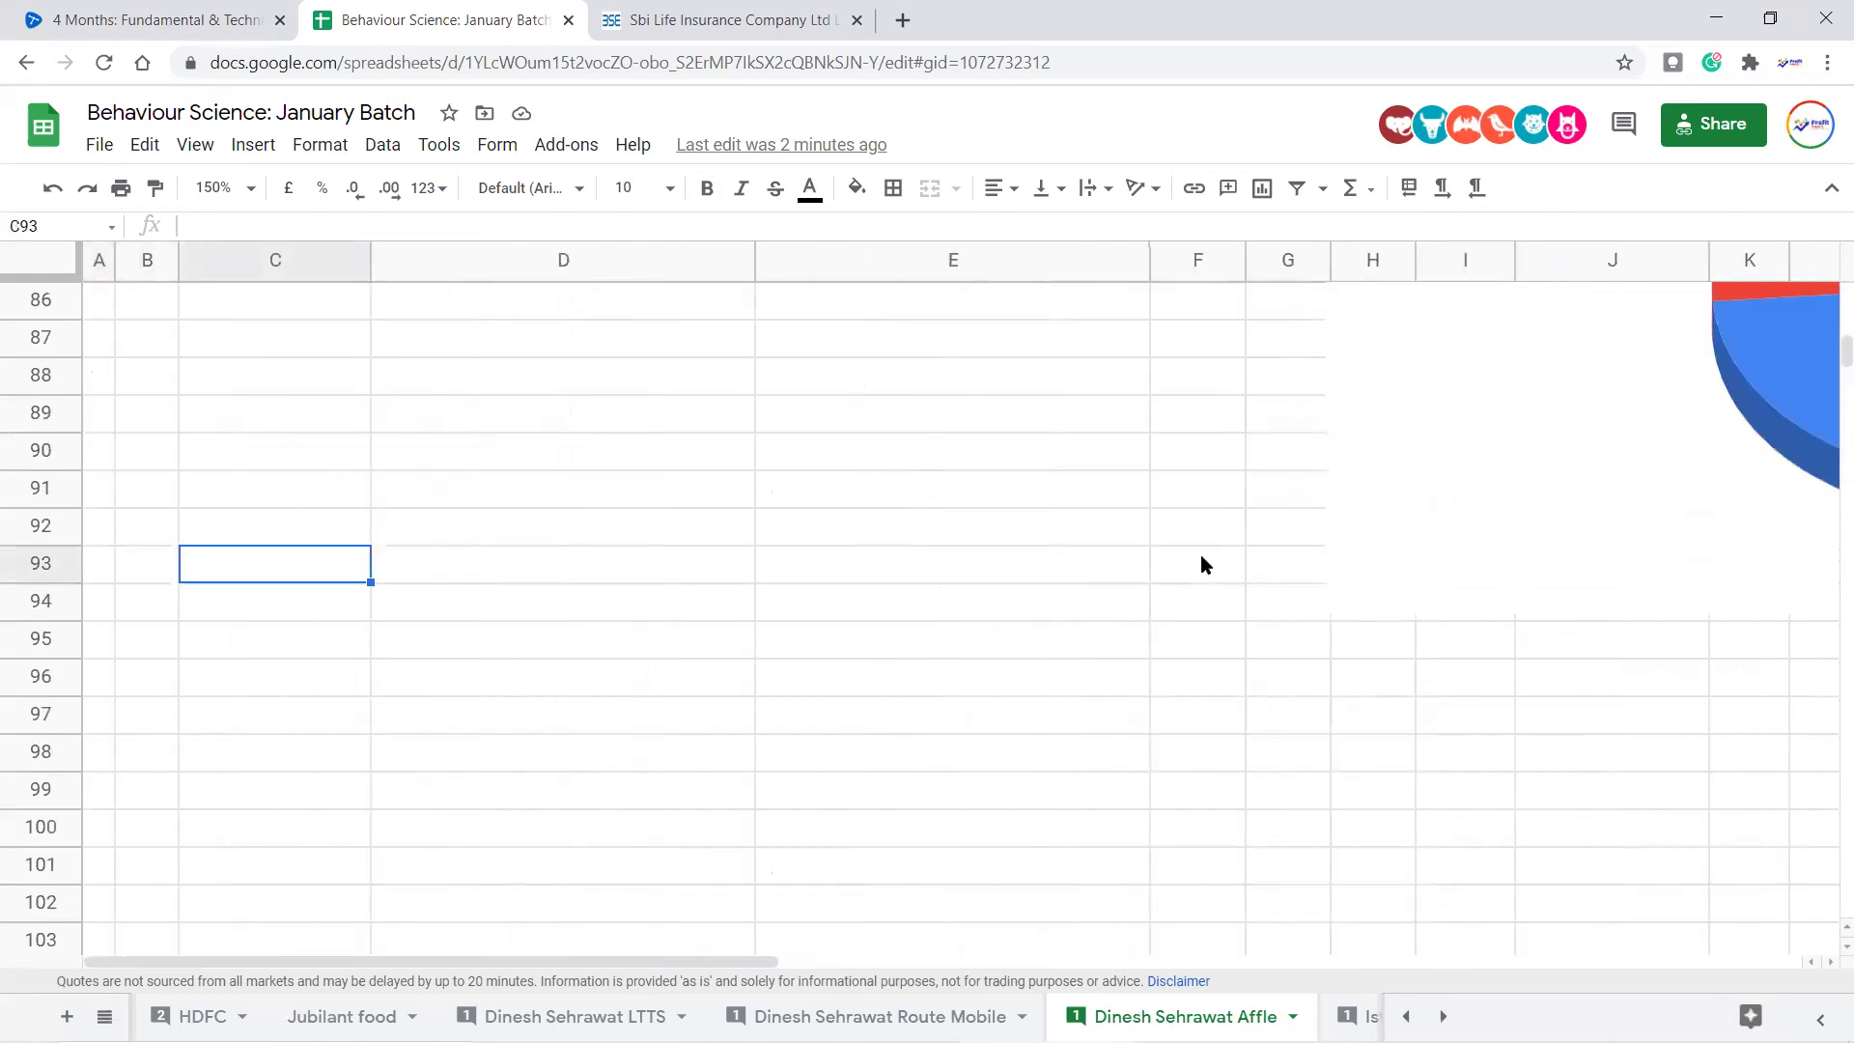
{"action": "scroll", "coordinate": [1205, 565], "scroll_direction": "up", "scroll_amount": 5}
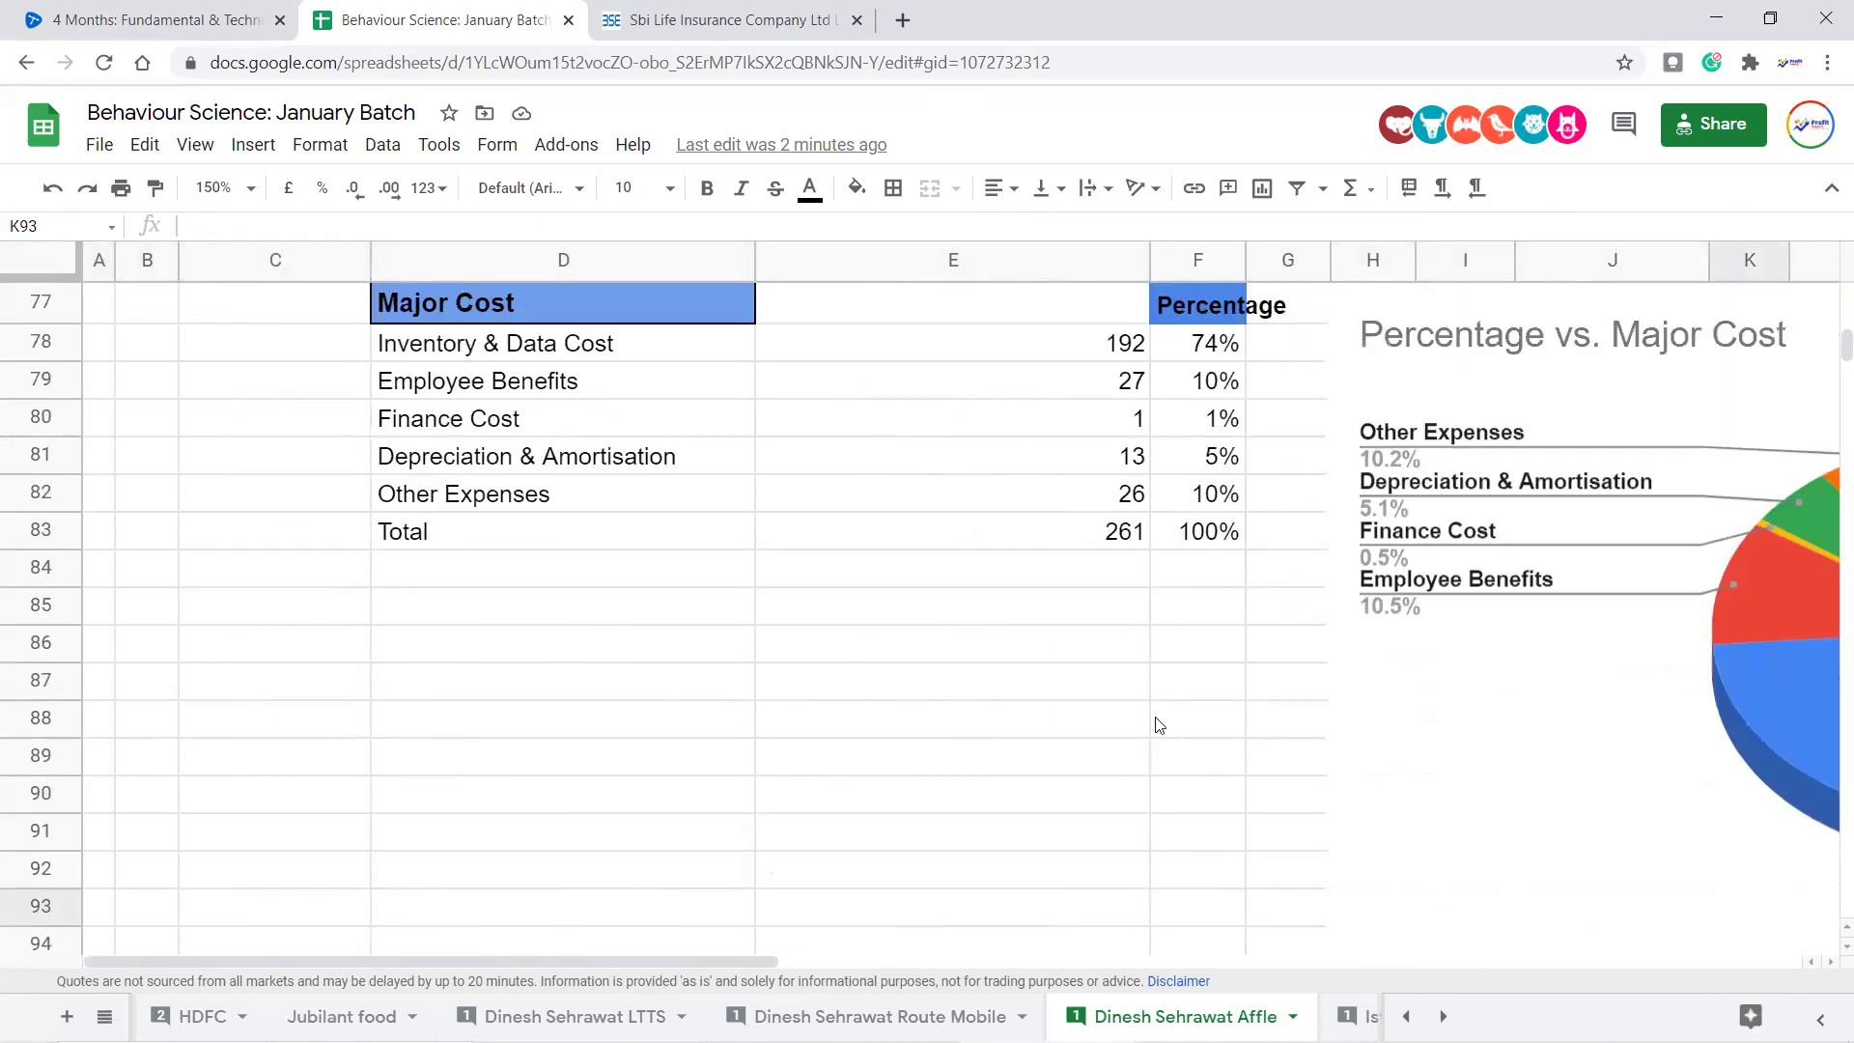
Examine the Major Cost percentages and the whole Percentage vs. Major Cost pie chart beside them
{"action": "left_click", "coordinate": [1009, 770]}
{"action": "key", "text": "Right"}
{"action": "key", "text": "Right"}
{"action": "key", "text": "Right"}
{"action": "key", "text": "Right"}
{"action": "key", "text": "Right"}
{"action": "key", "text": "Right"}
{"action": "key", "text": "Right"}
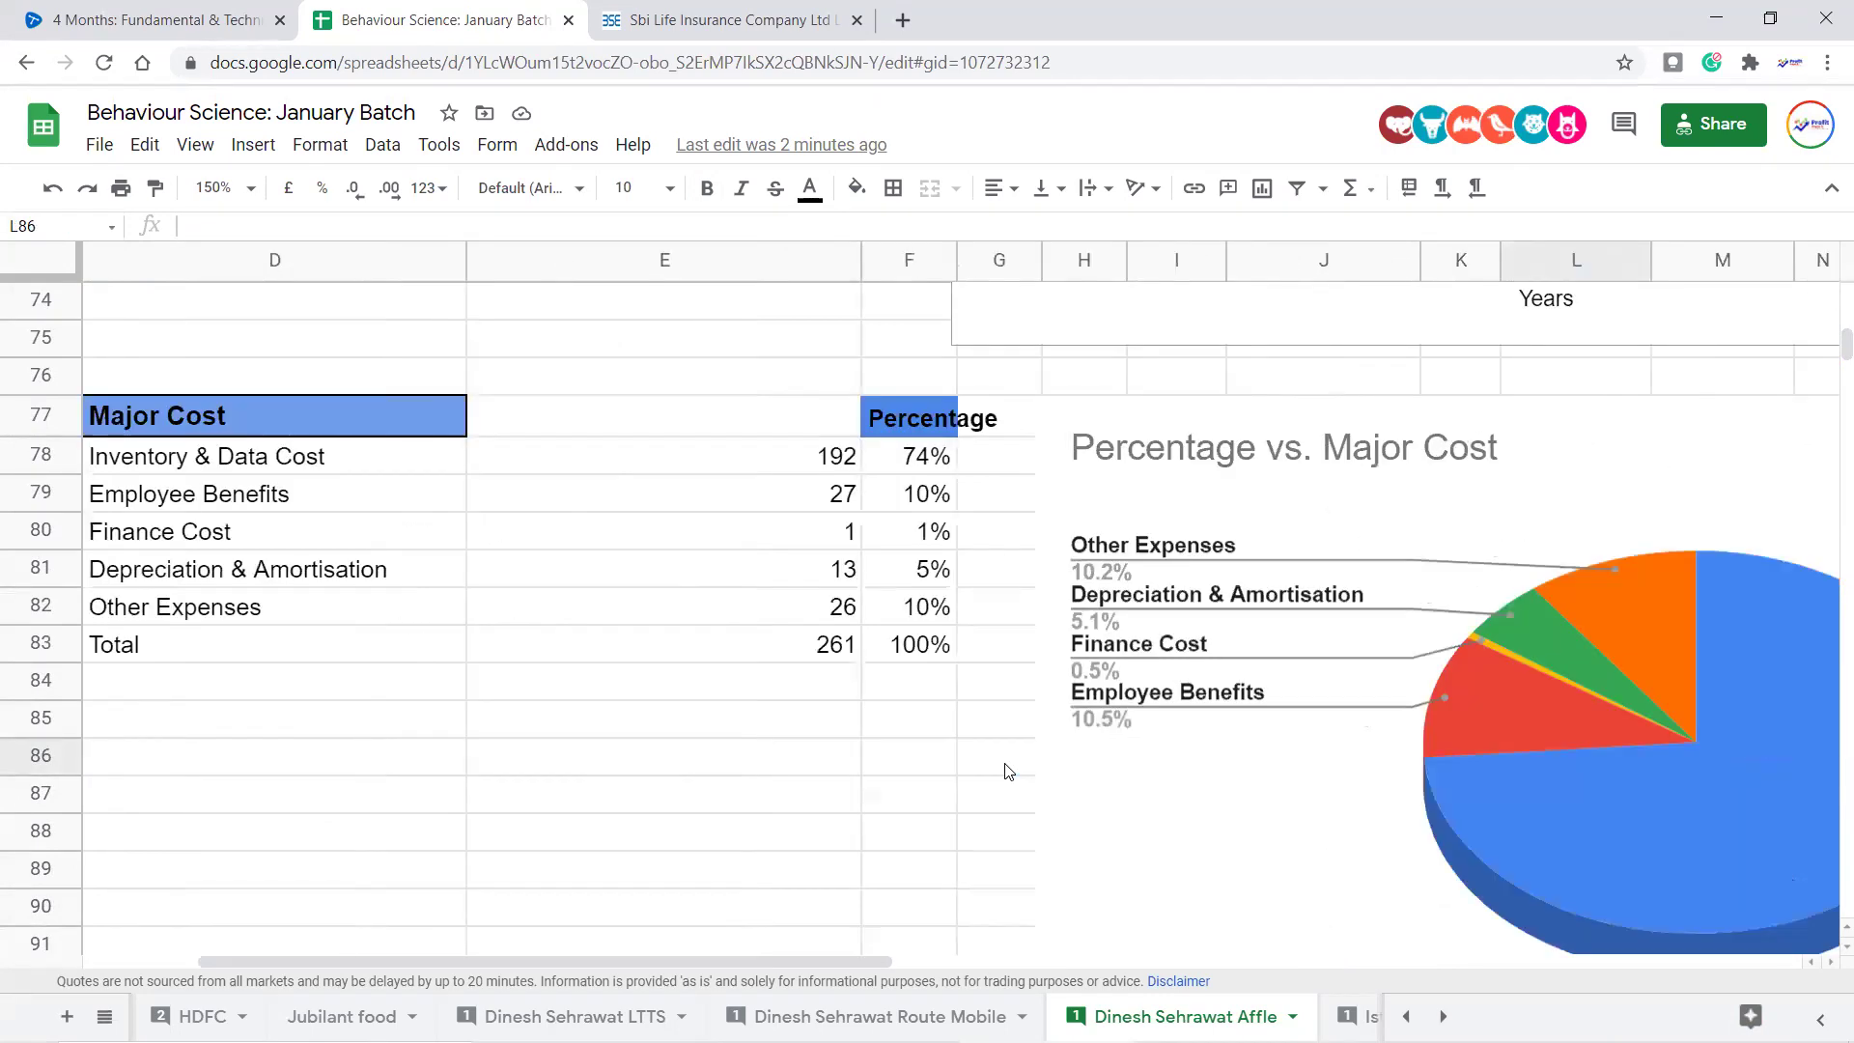
{"action": "key", "text": "Right"}
{"action": "key", "text": "Right"}
{"action": "key", "text": "Right"}
{"action": "key", "text": "Right"}
{"action": "scroll", "coordinate": [1105, 823], "scroll_direction": "down", "scroll_amount": 2}
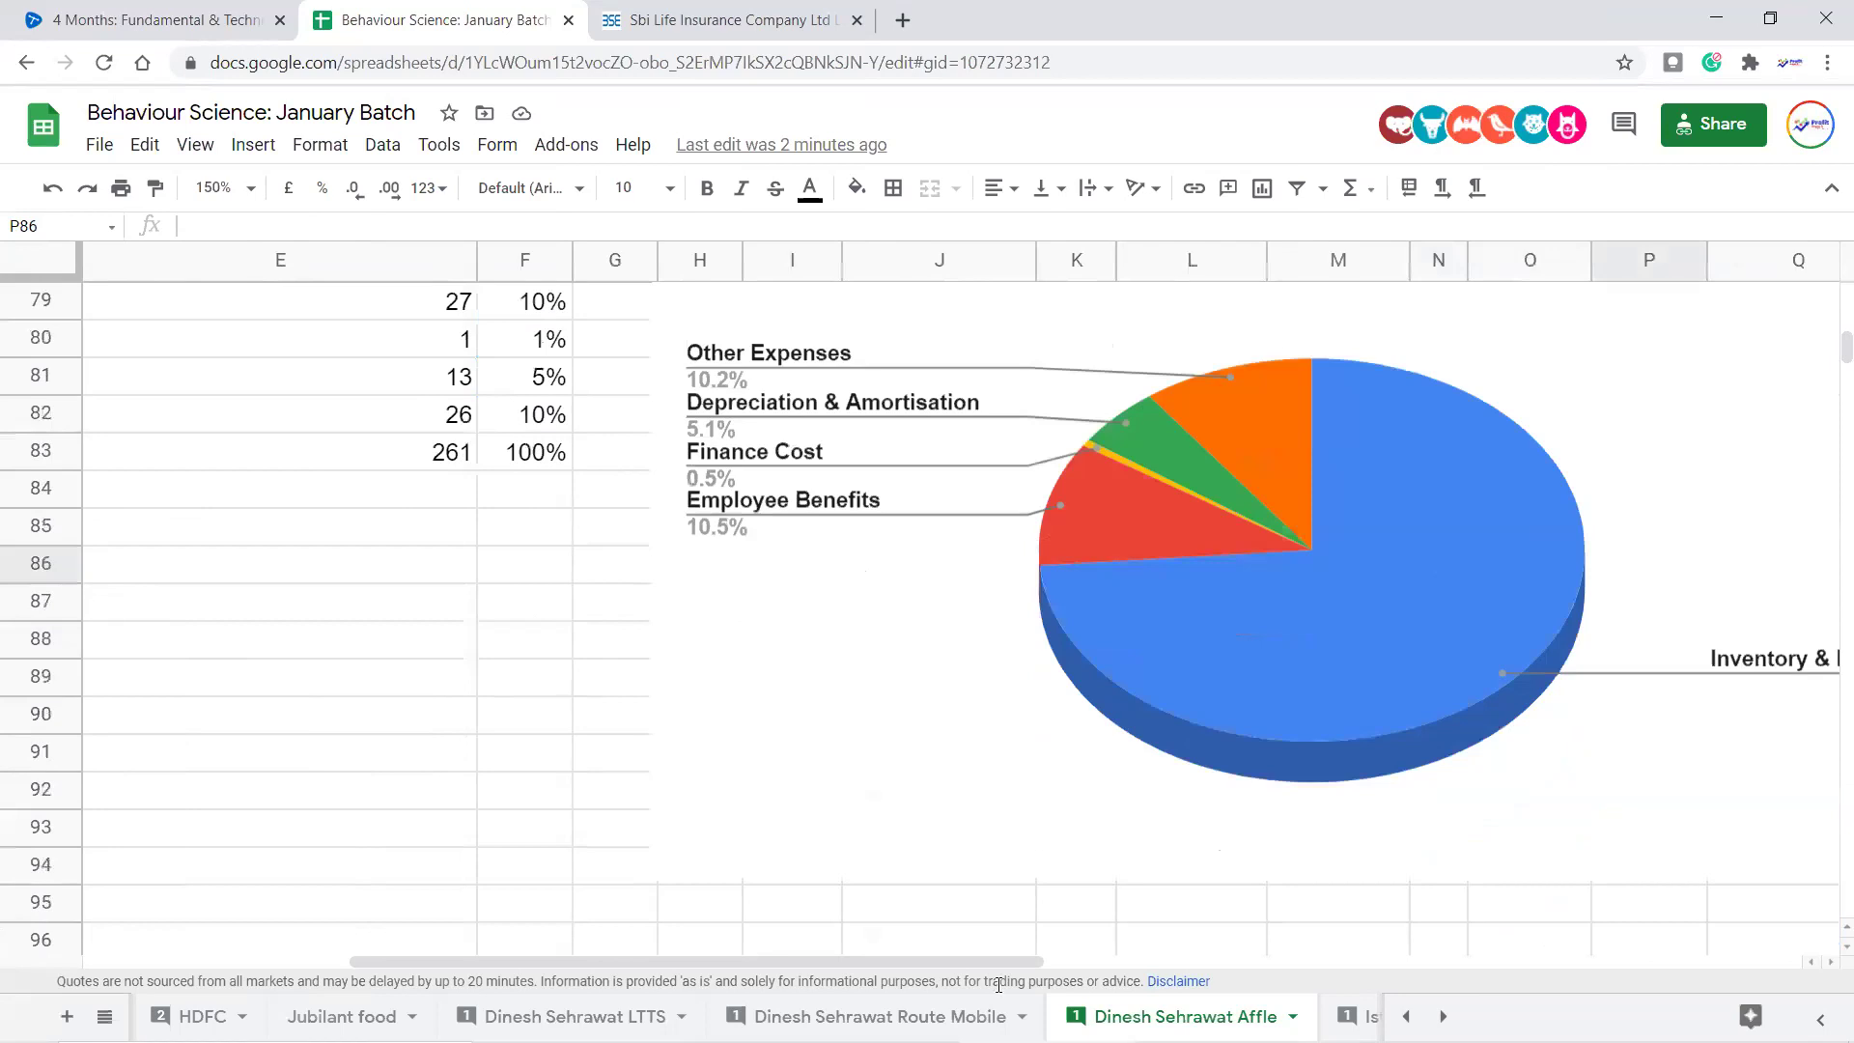
{"action": "left_click_drag", "start_coordinate": [1002, 963], "coordinate": [1228, 853]}
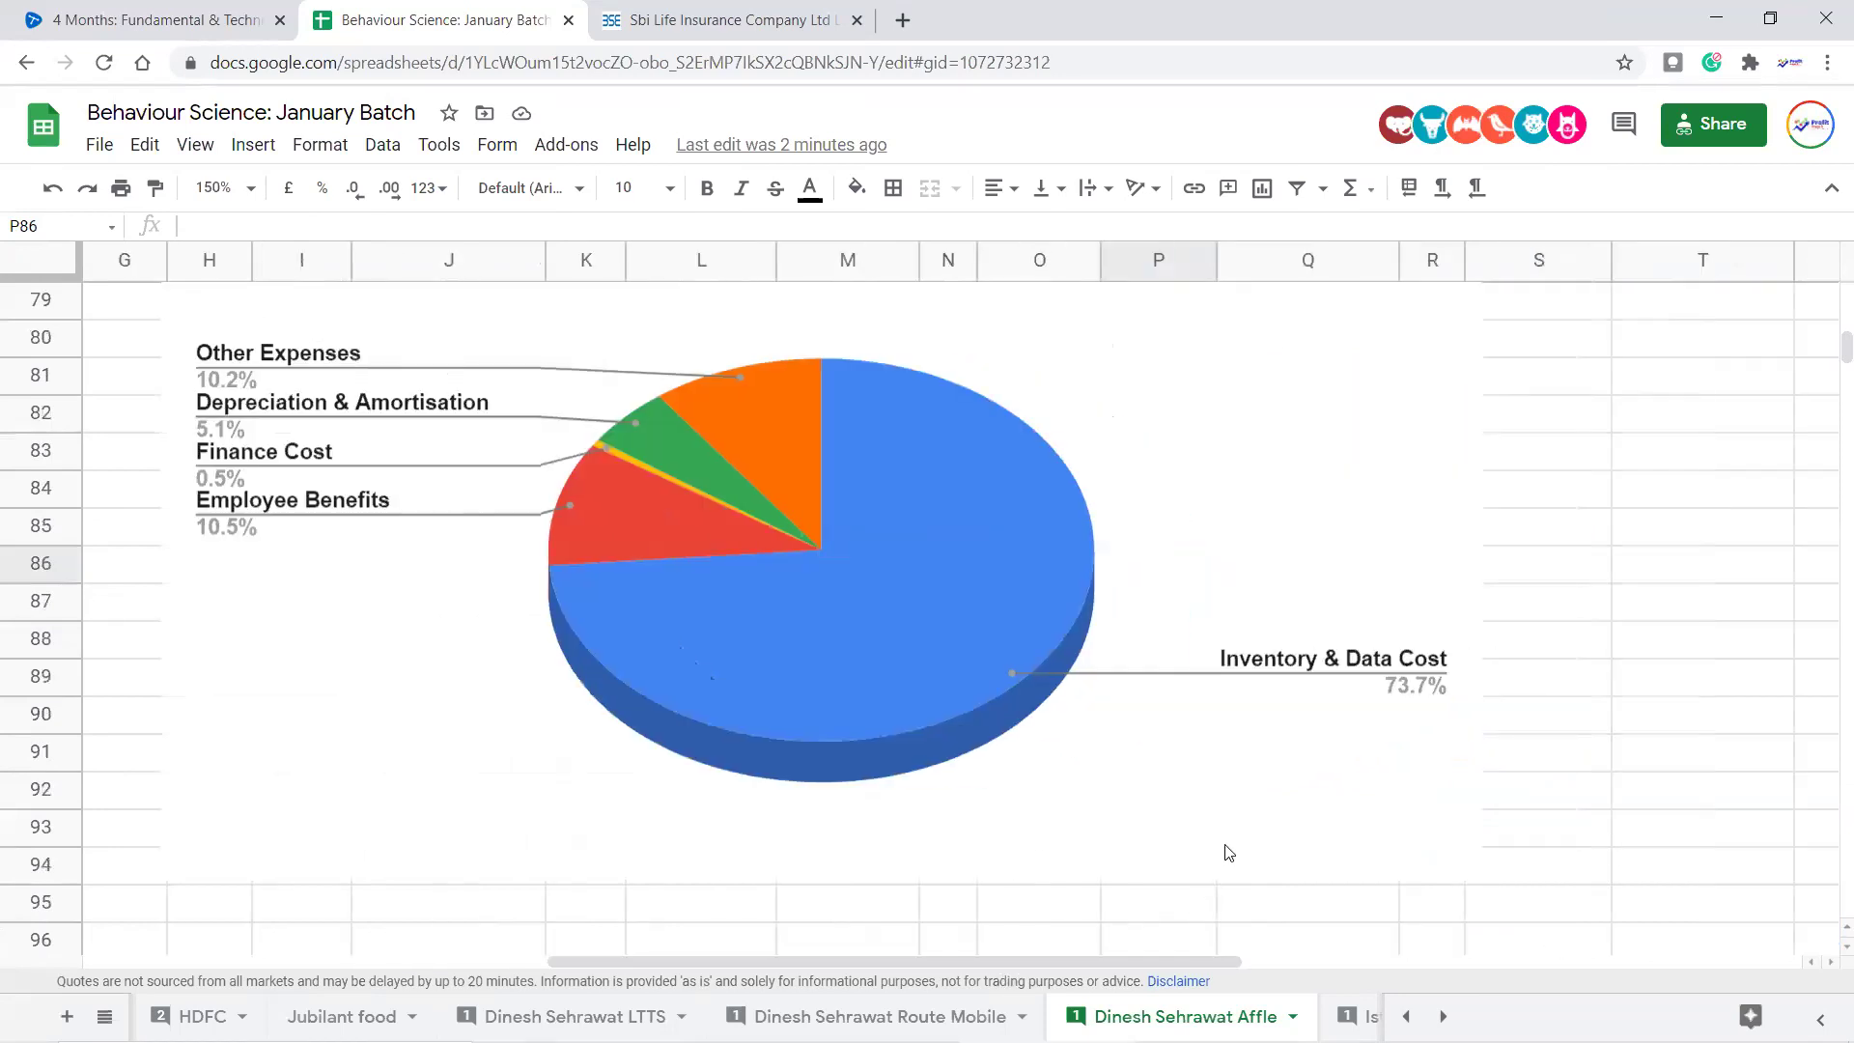
Shrink the Percentage vs. Major Cost pie chart so its lower corner ends in column P at row 90
{"action": "scroll", "coordinate": [863, 676], "scroll_direction": "up", "scroll_amount": 1}
{"action": "left_click", "coordinate": [863, 675]}
{"action": "scroll", "coordinate": [1592, 780], "scroll_direction": "down", "scroll_amount": 1}
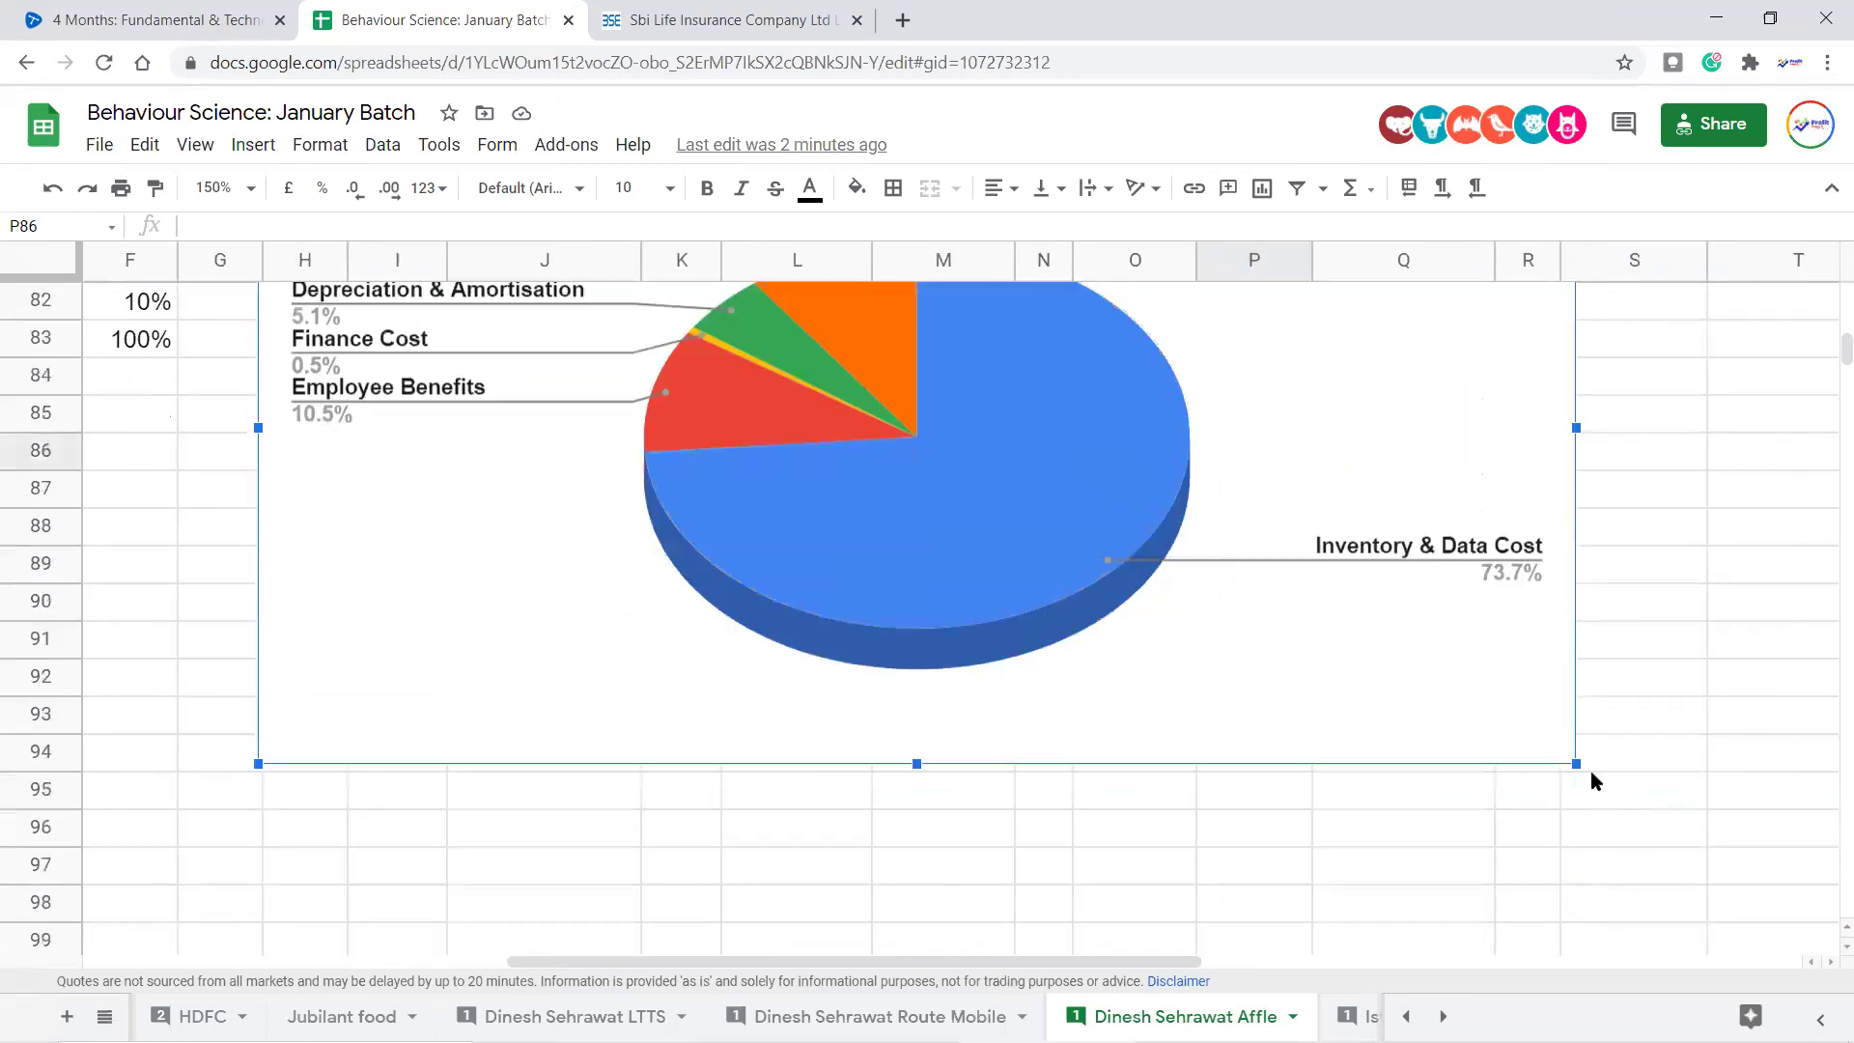
{"action": "left_click_drag", "start_coordinate": [1576, 765], "coordinate": [1270, 604]}
{"action": "scroll", "coordinate": [1467, 724], "scroll_direction": "up", "scroll_amount": 1}
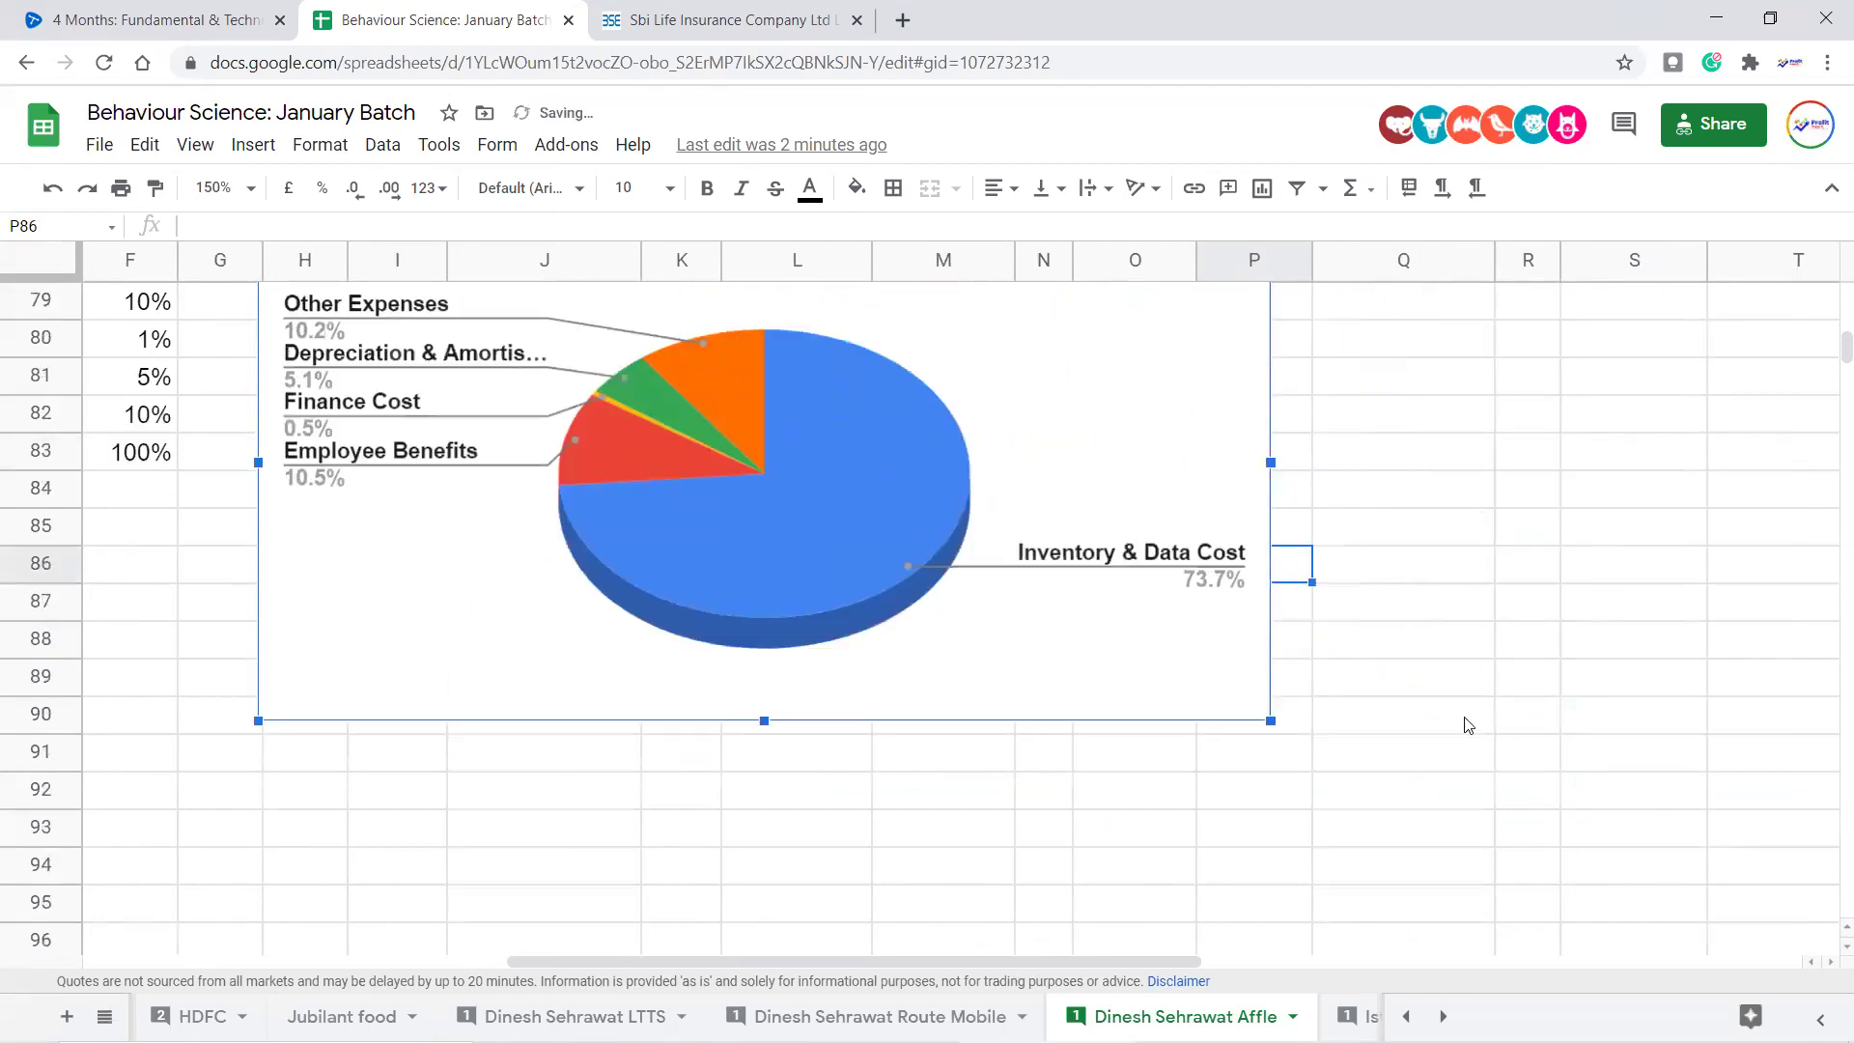
{"action": "scroll", "coordinate": [1467, 724], "scroll_direction": "up", "scroll_amount": 2}
{"action": "left_click", "coordinate": [1453, 688]}
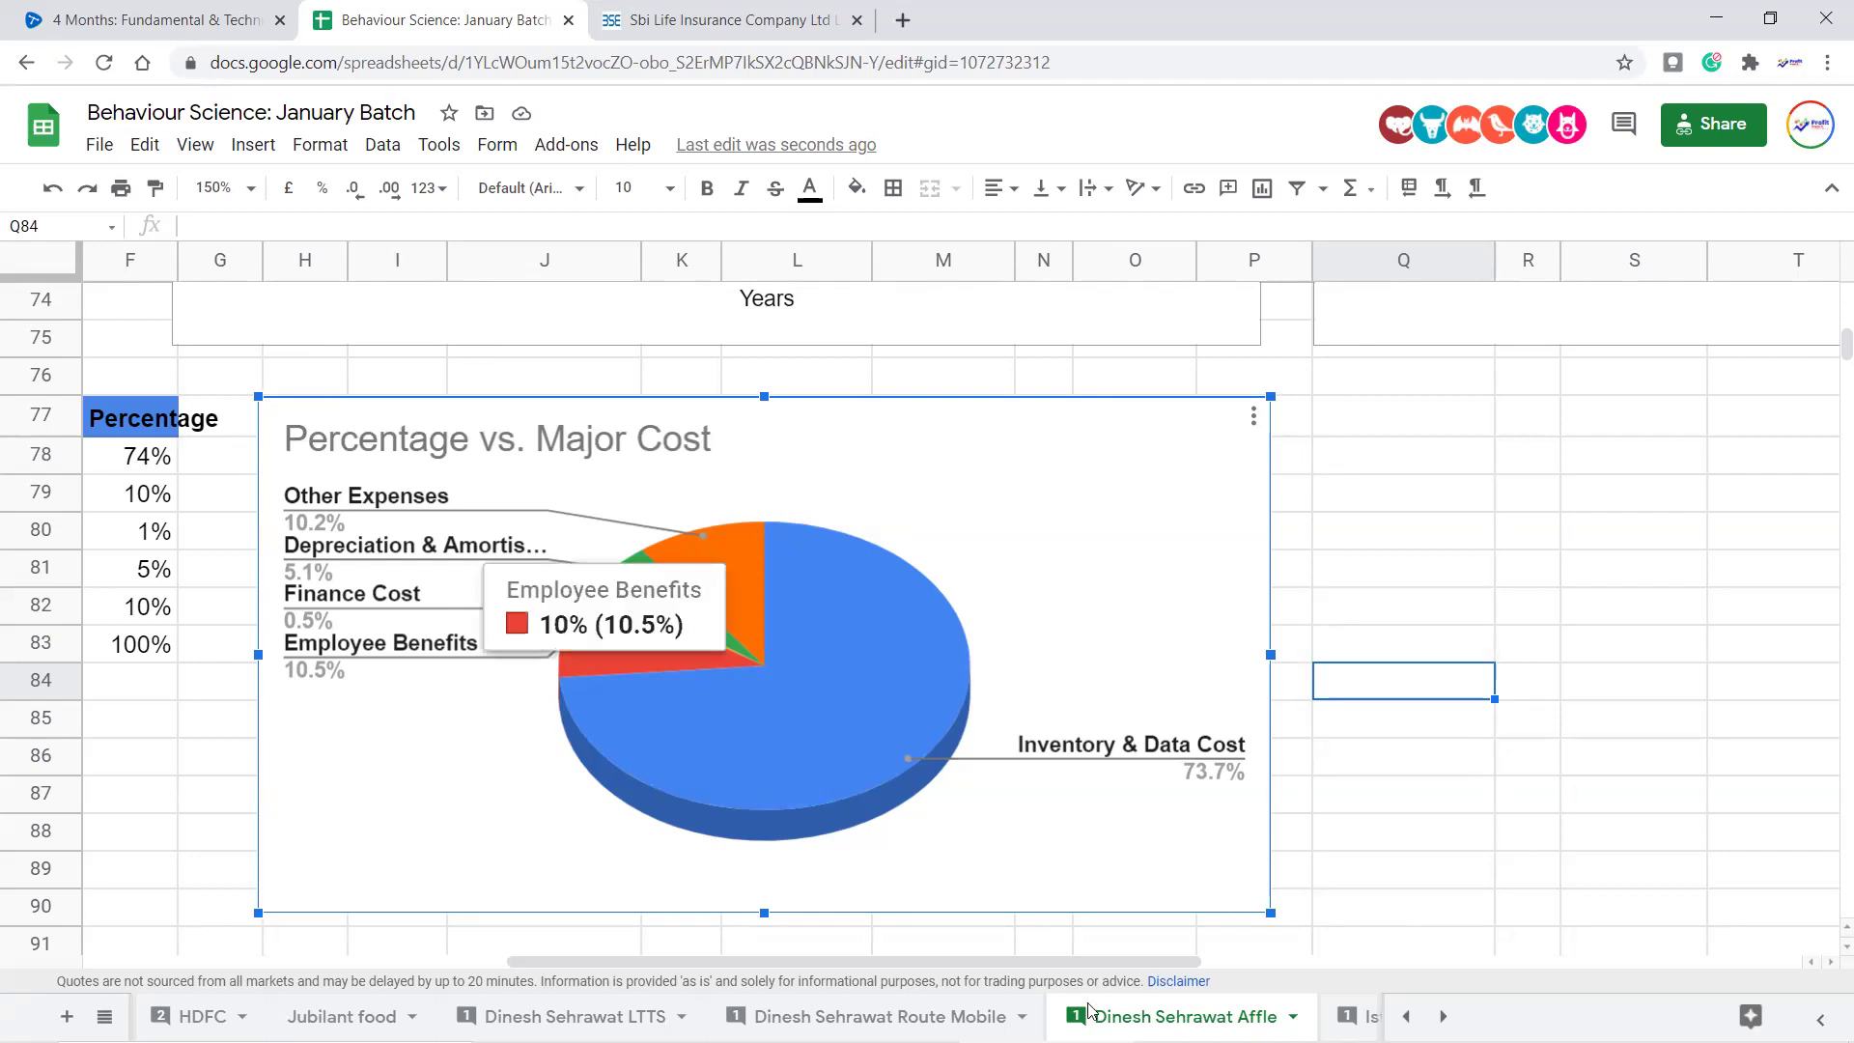
Examine the cost shares in the Percentage vs. Major Cost pie chart, inspecting the Finance Cost slice
{"action": "left_click", "coordinate": [1514, 600]}
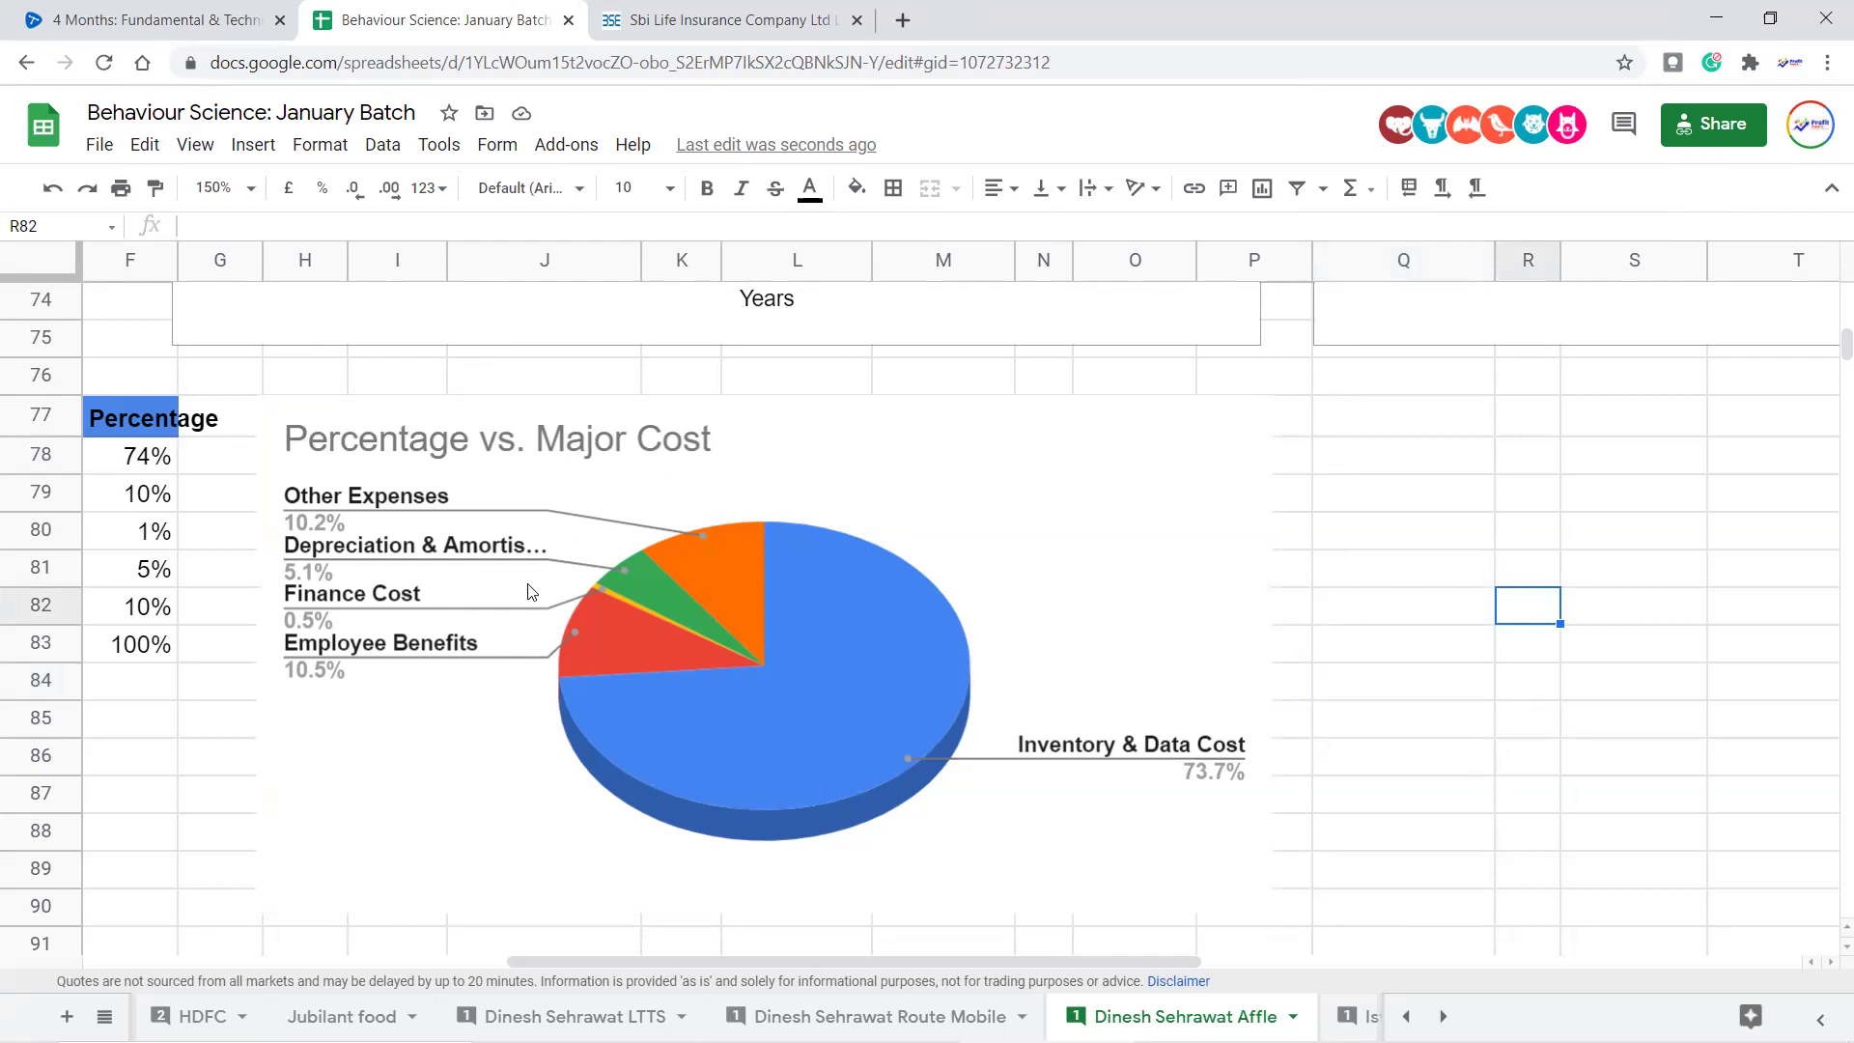
{"action": "left_click", "coordinate": [402, 621]}
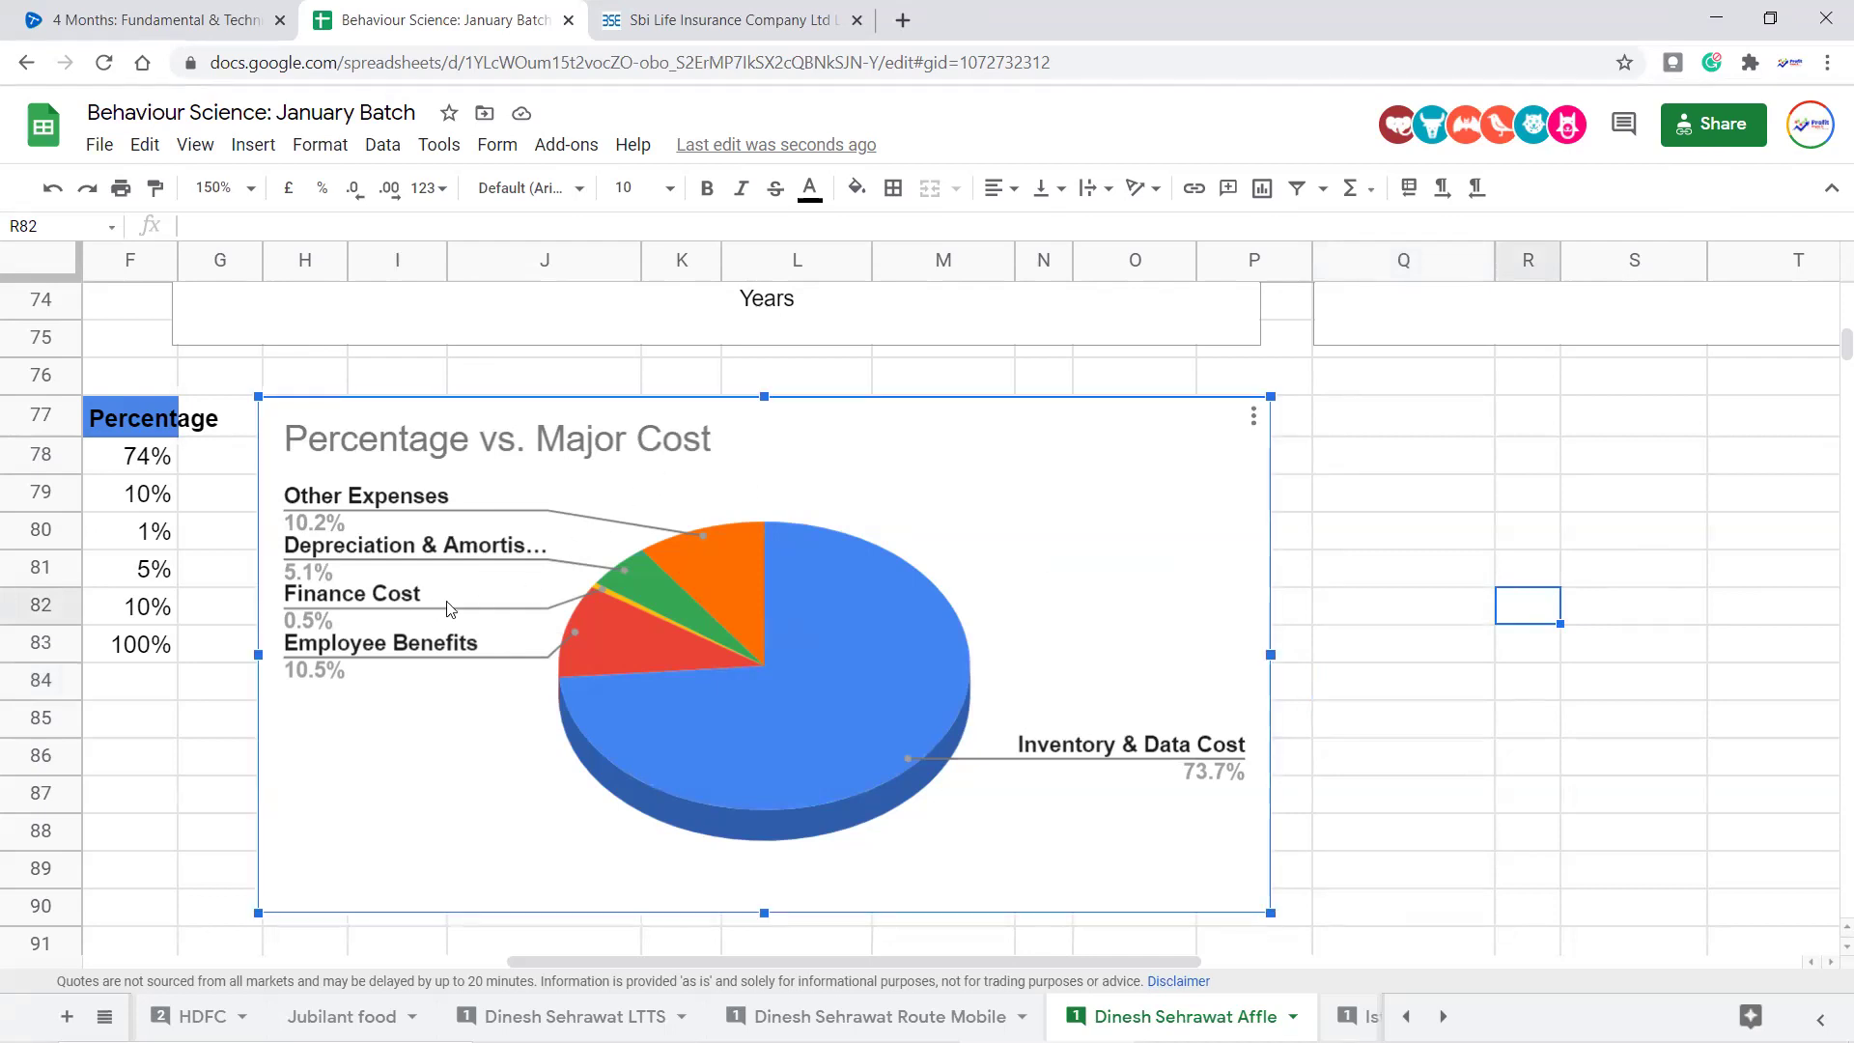
{"action": "mouse_move", "coordinate": [614, 601]}
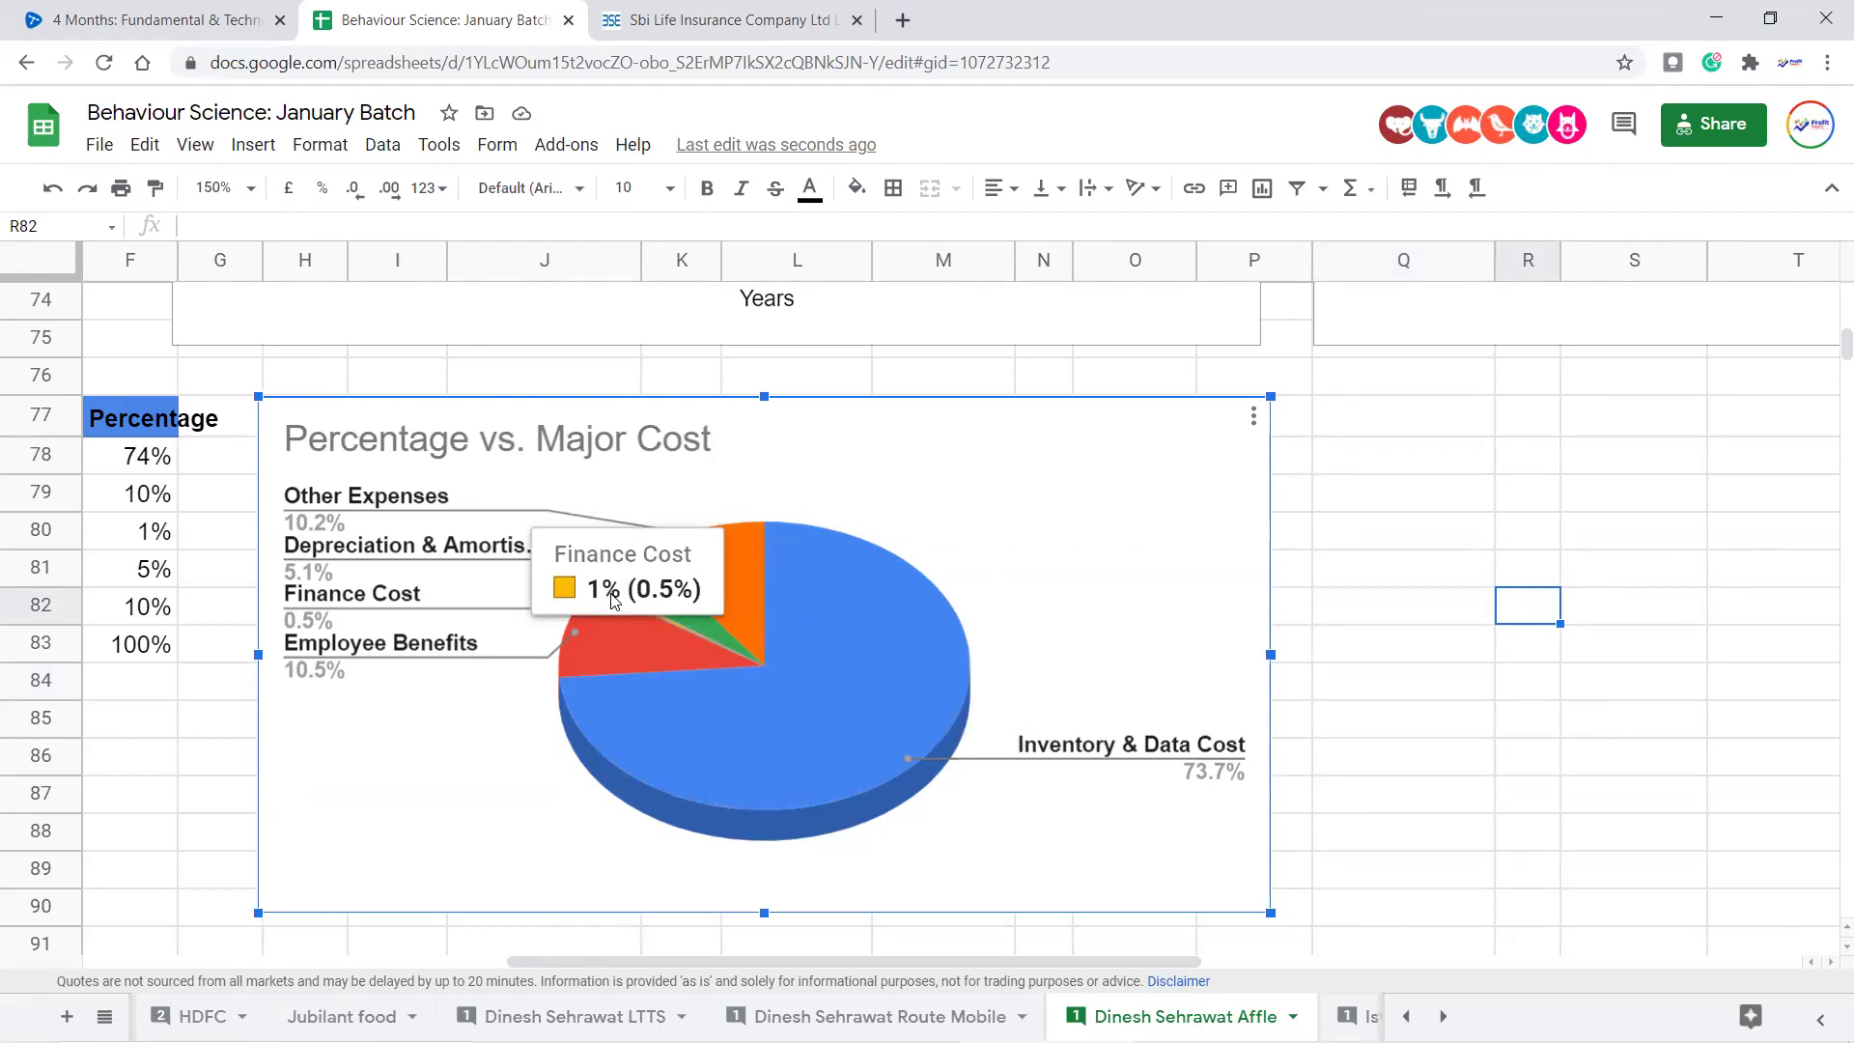
{"action": "left_click", "coordinate": [1534, 725]}
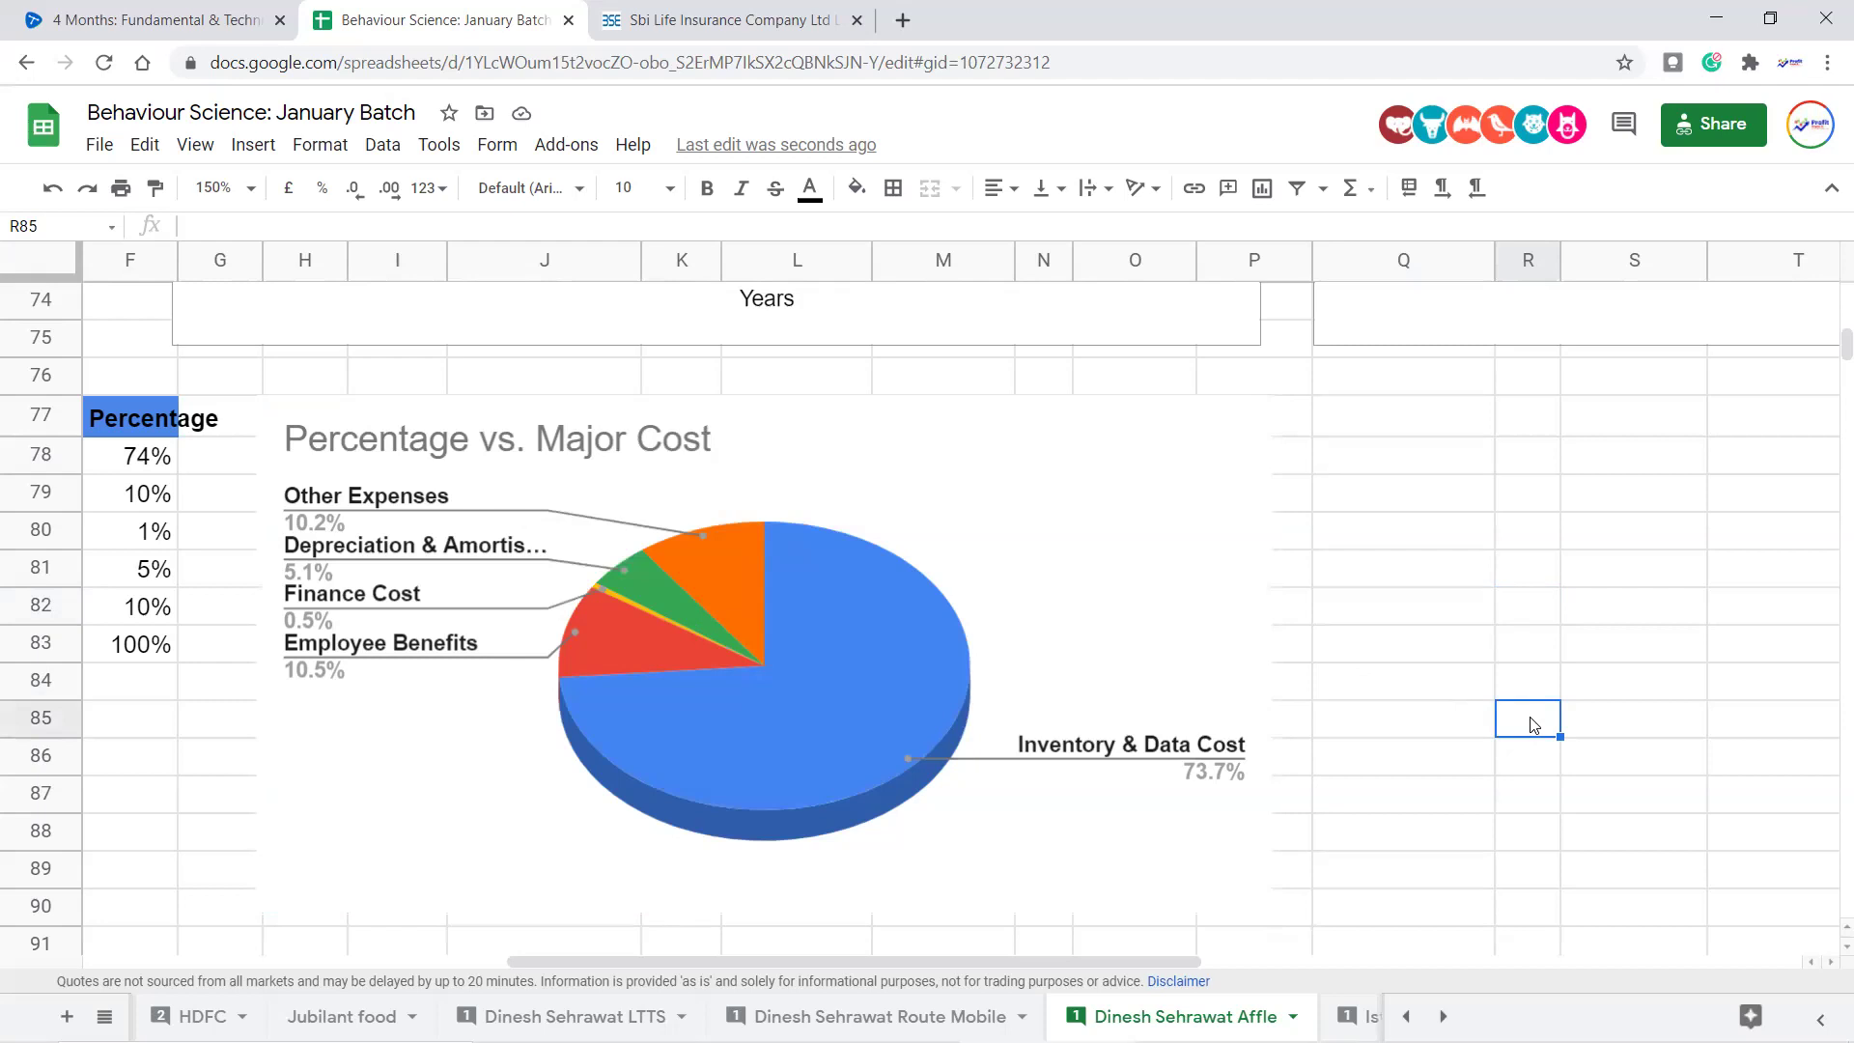
{"action": "left_click", "coordinate": [988, 698]}
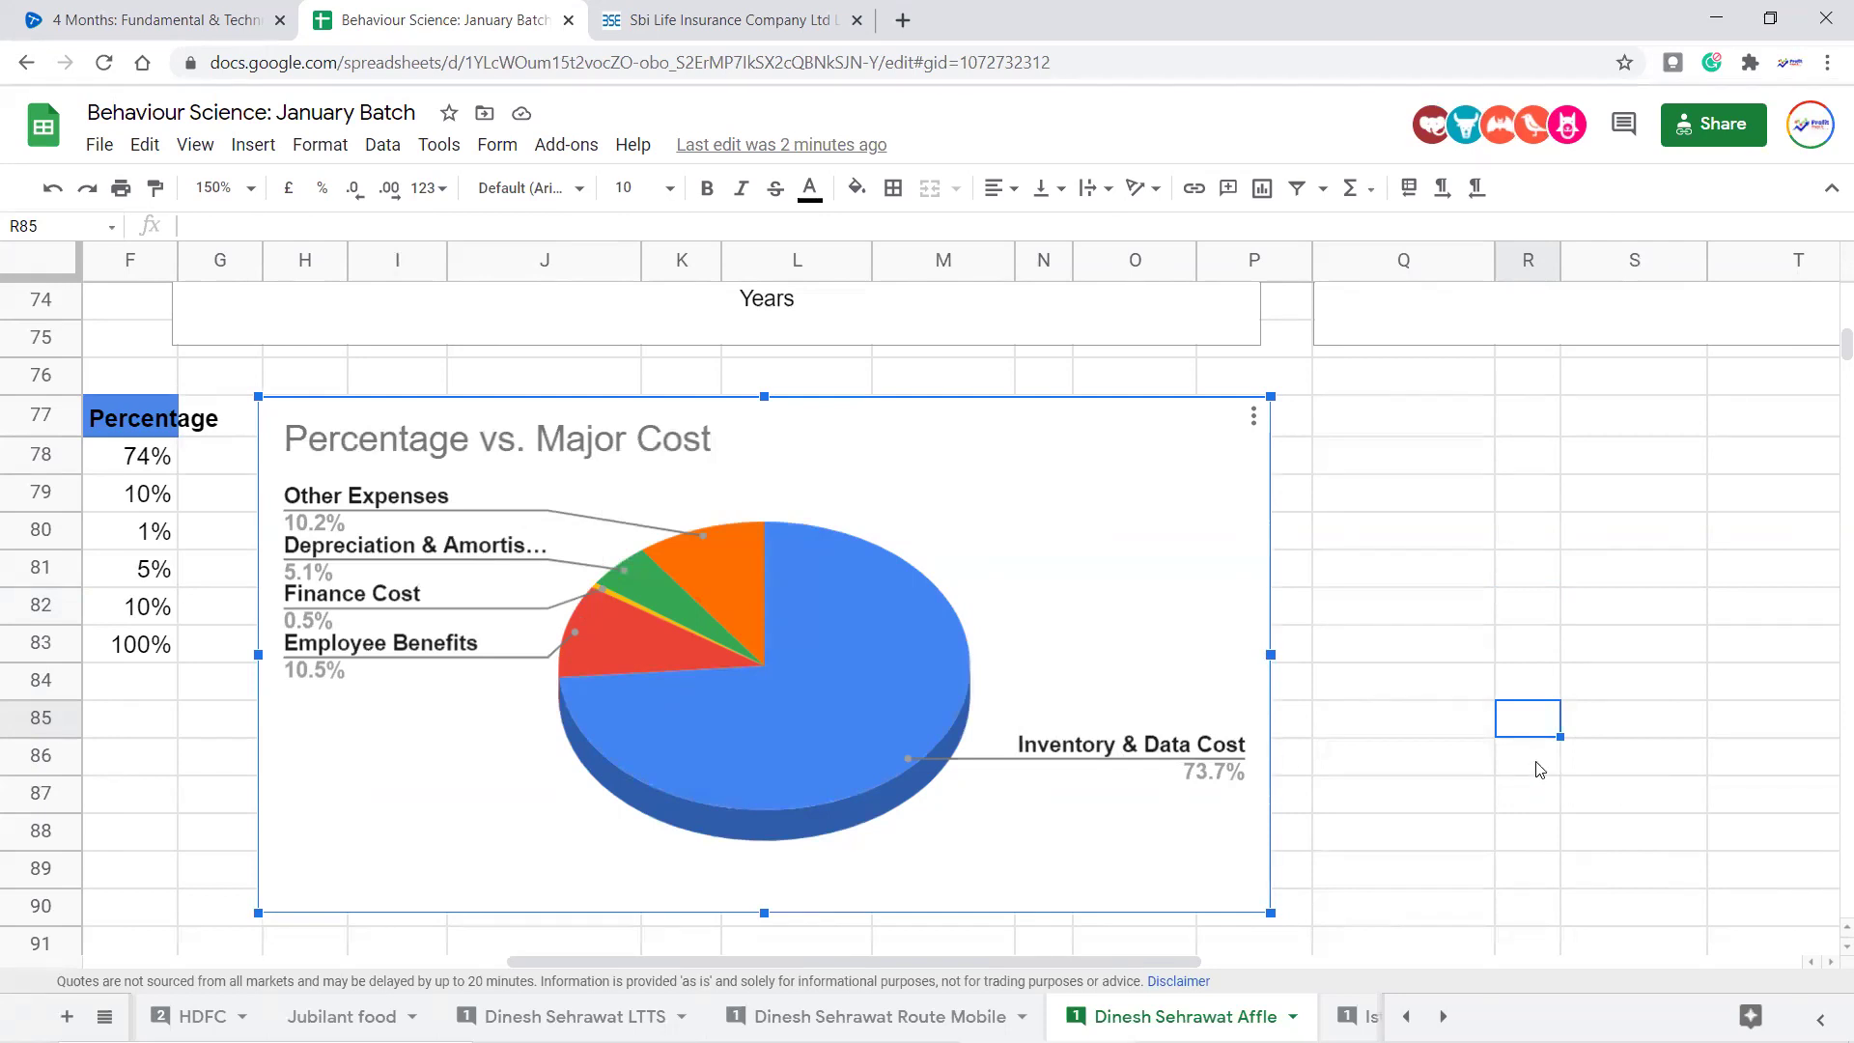
{"action": "left_click", "coordinate": [154, 751]}
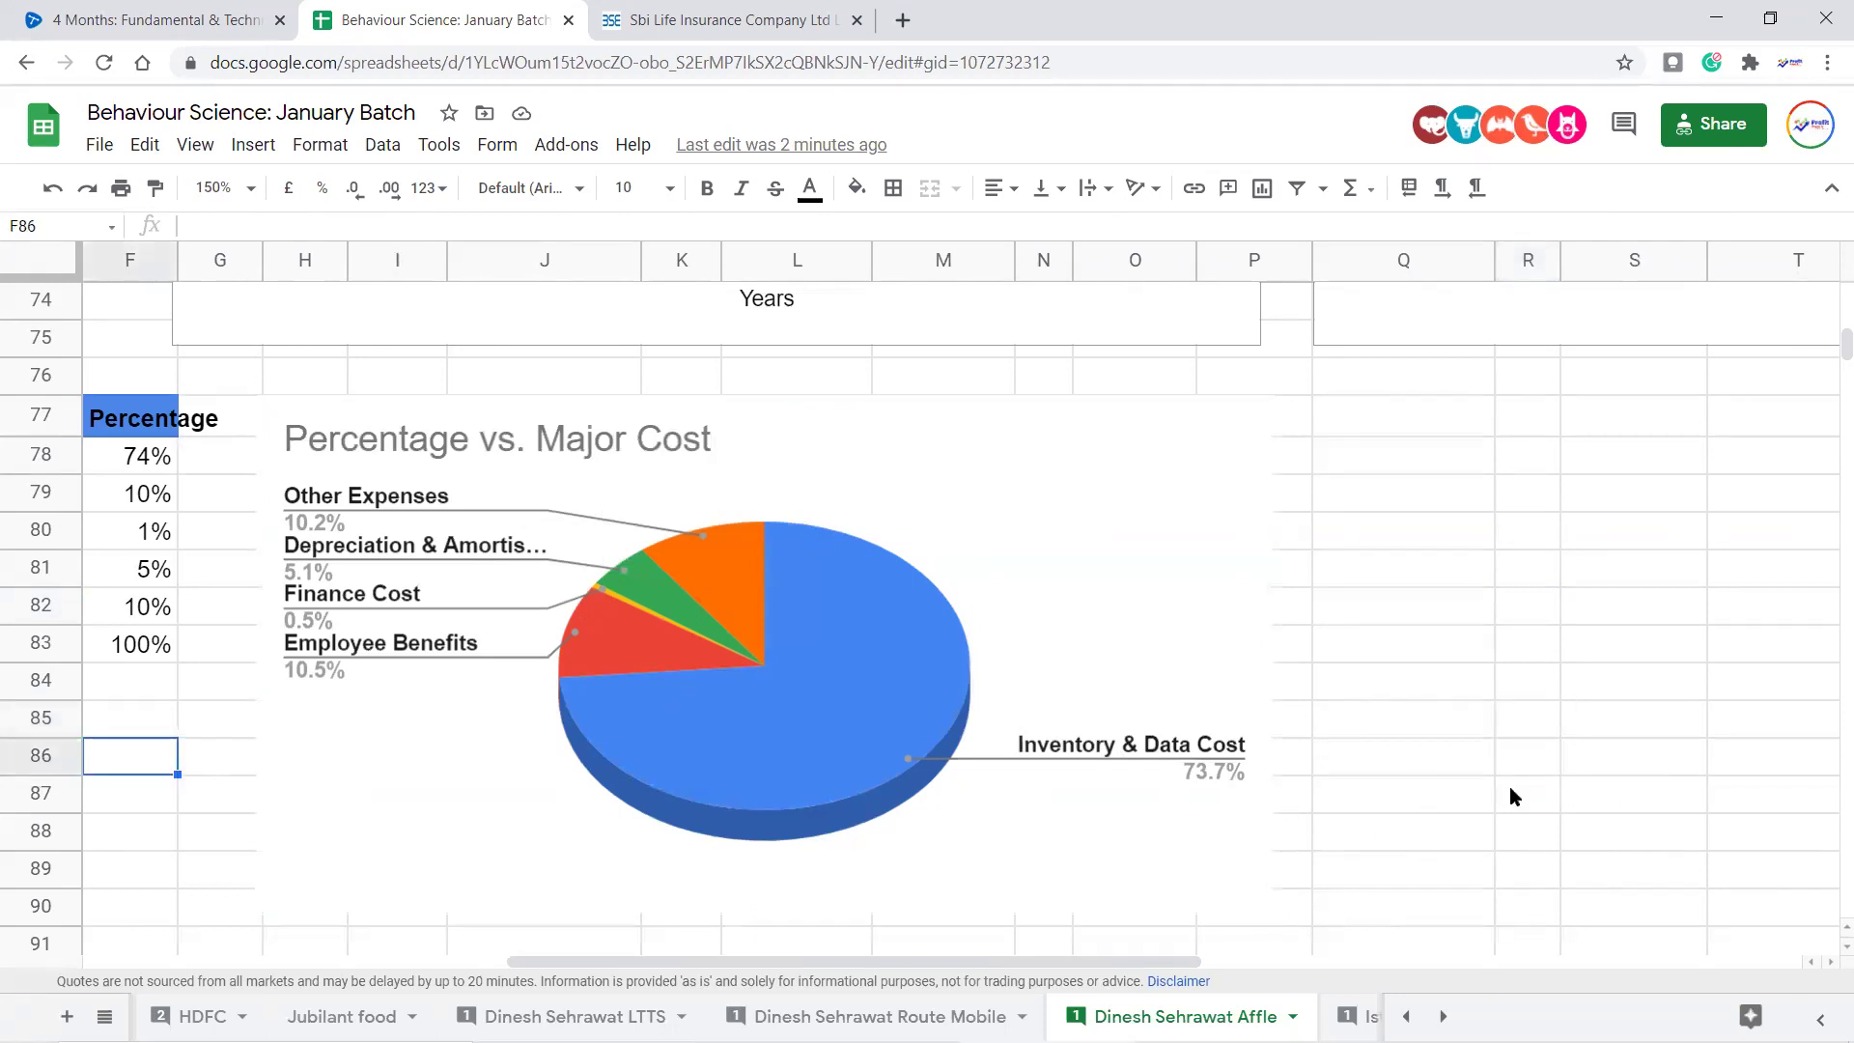
Look back over AFFLE's sales, growth and cost charts and return to column A beside the yearly data
{"action": "scroll", "coordinate": [1544, 782], "scroll_direction": "up", "scroll_amount": 3}
{"action": "scroll", "coordinate": [1497, 778], "scroll_direction": "up", "scroll_amount": 15}
{"action": "scroll", "coordinate": [1159, 753], "scroll_direction": "down", "scroll_amount": 16}
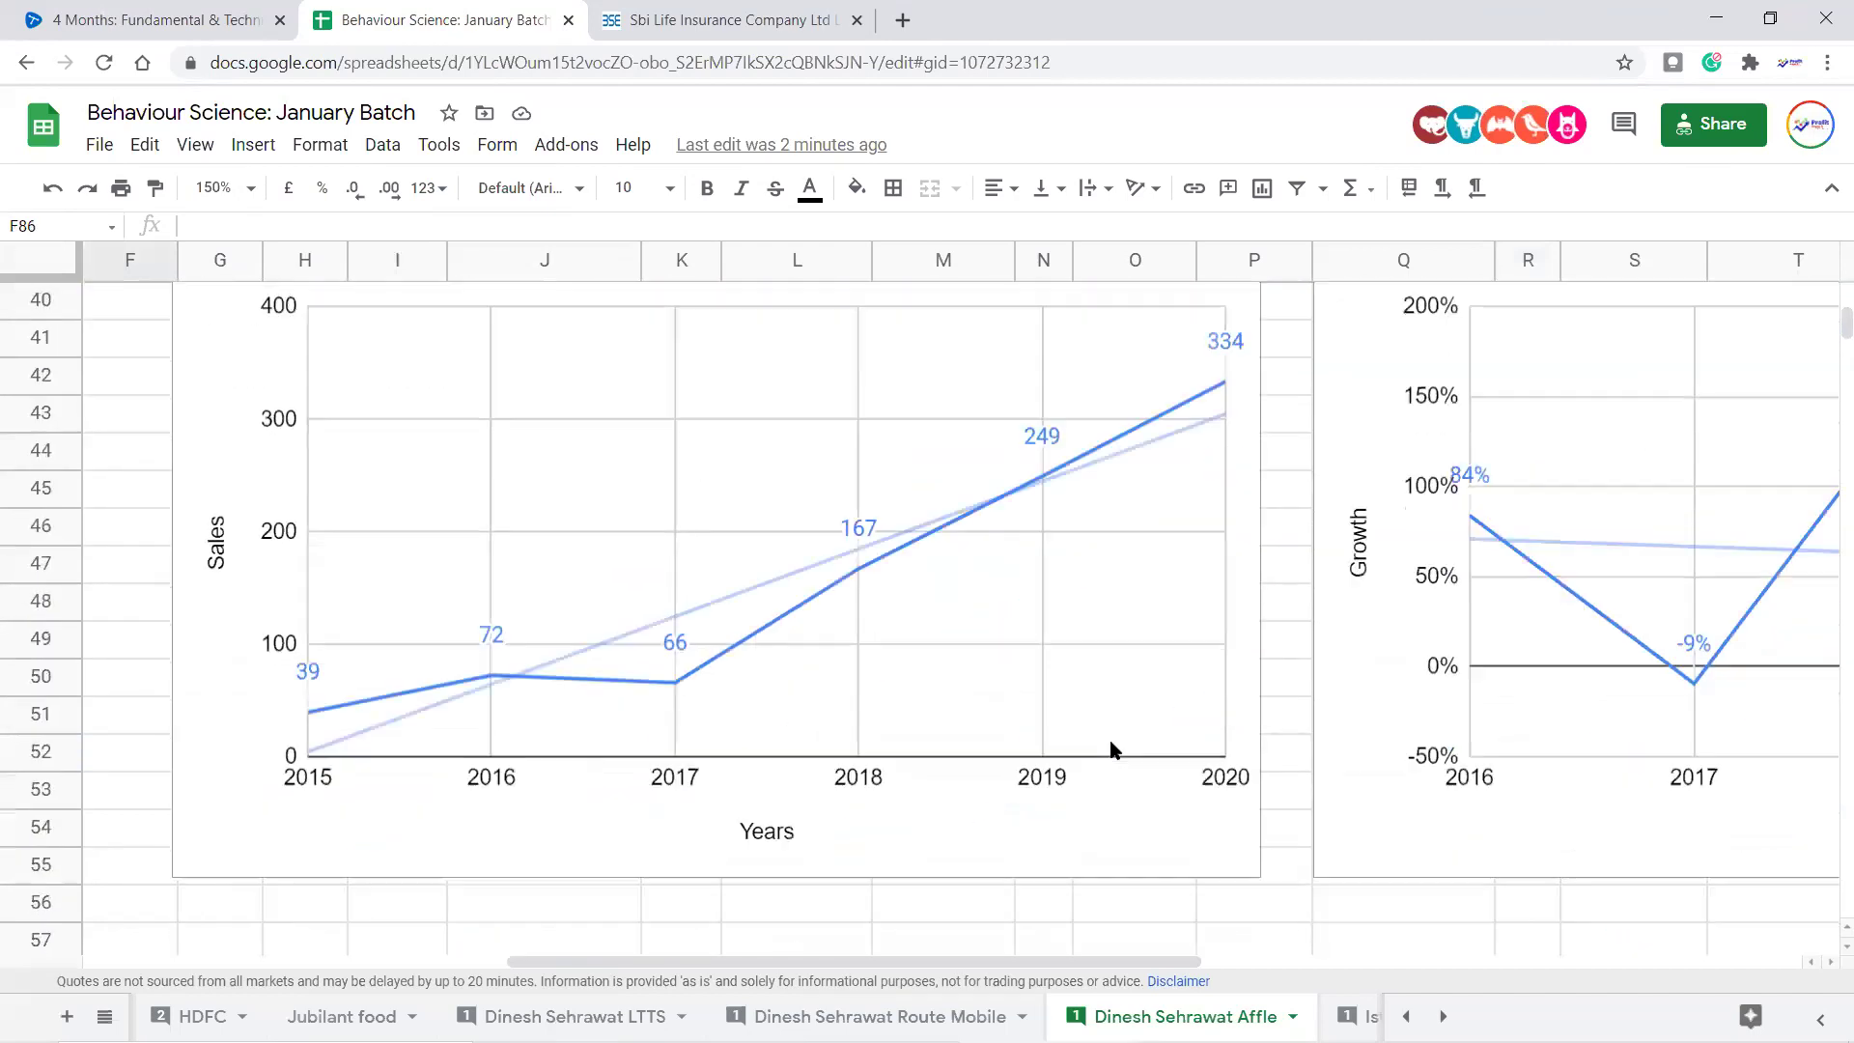
{"action": "scroll", "coordinate": [1117, 747], "scroll_direction": "down", "scroll_amount": 4}
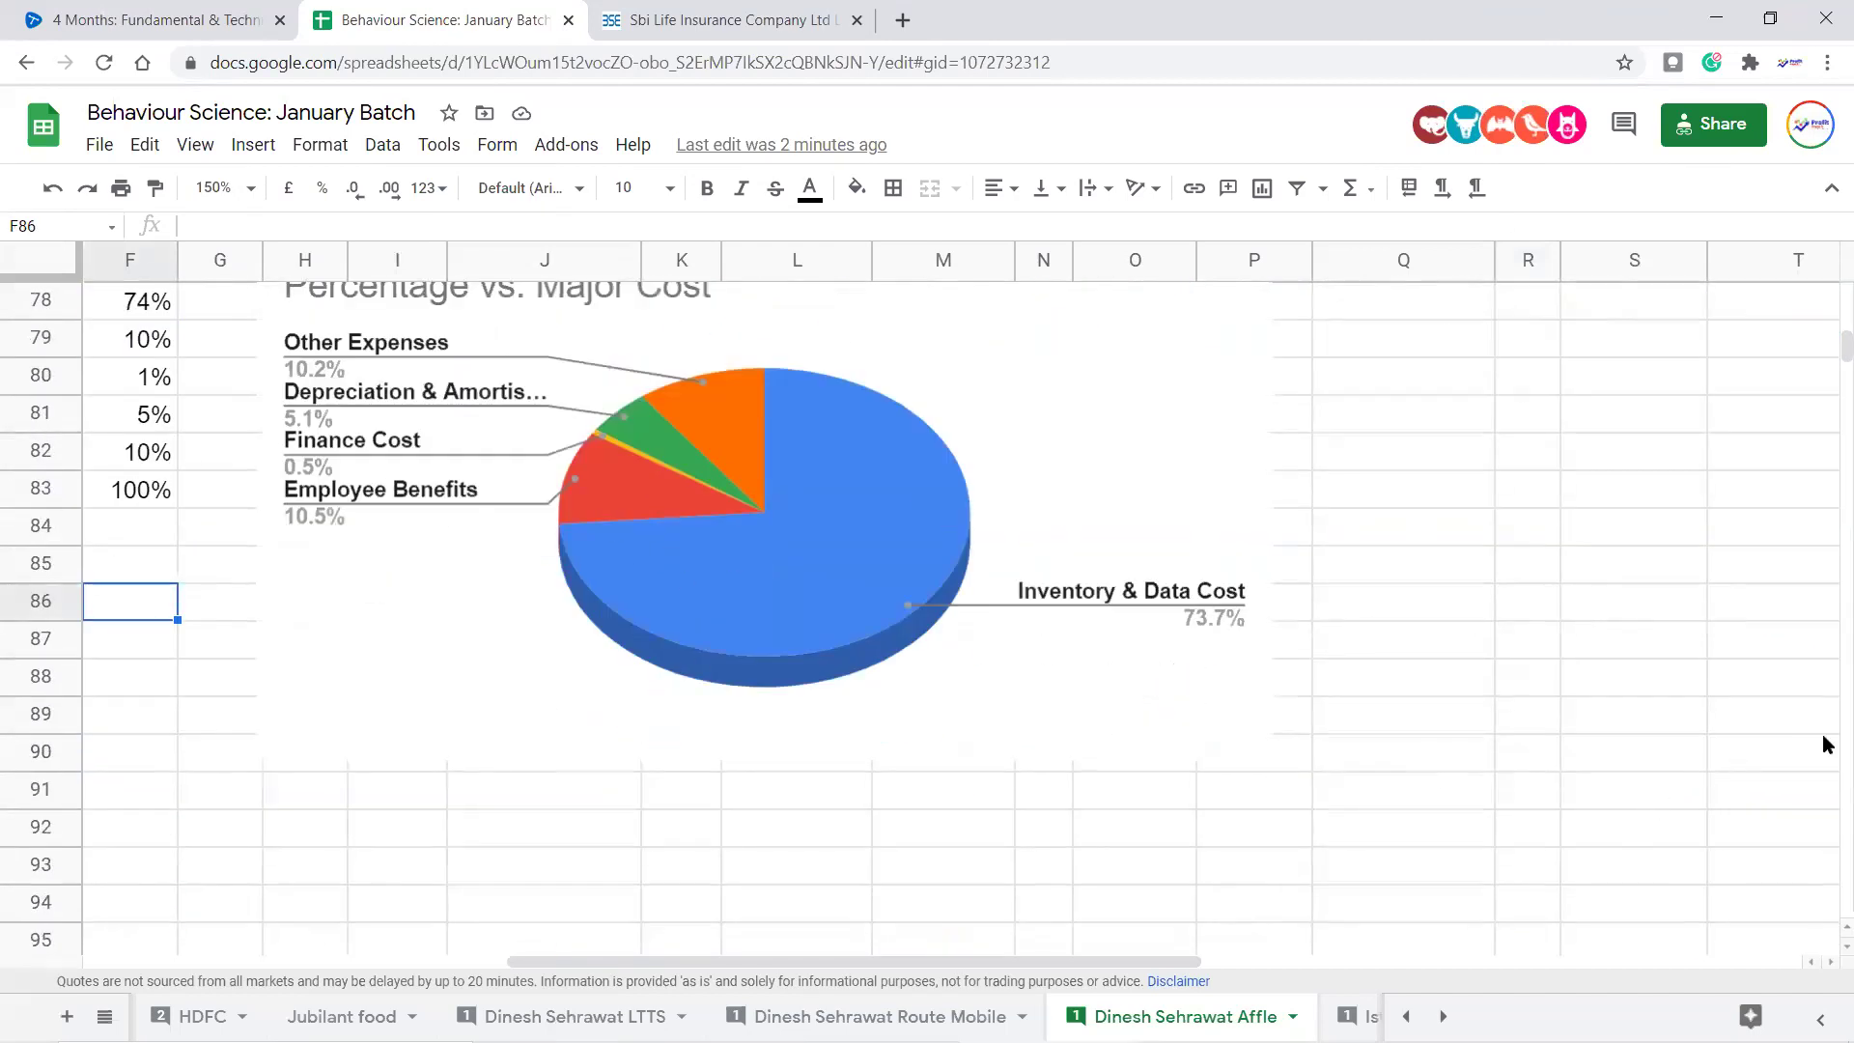
{"action": "scroll", "coordinate": [1825, 748], "scroll_direction": "up", "scroll_amount": 8}
{"action": "scroll", "coordinate": [1825, 748], "scroll_direction": "up", "scroll_amount": 12}
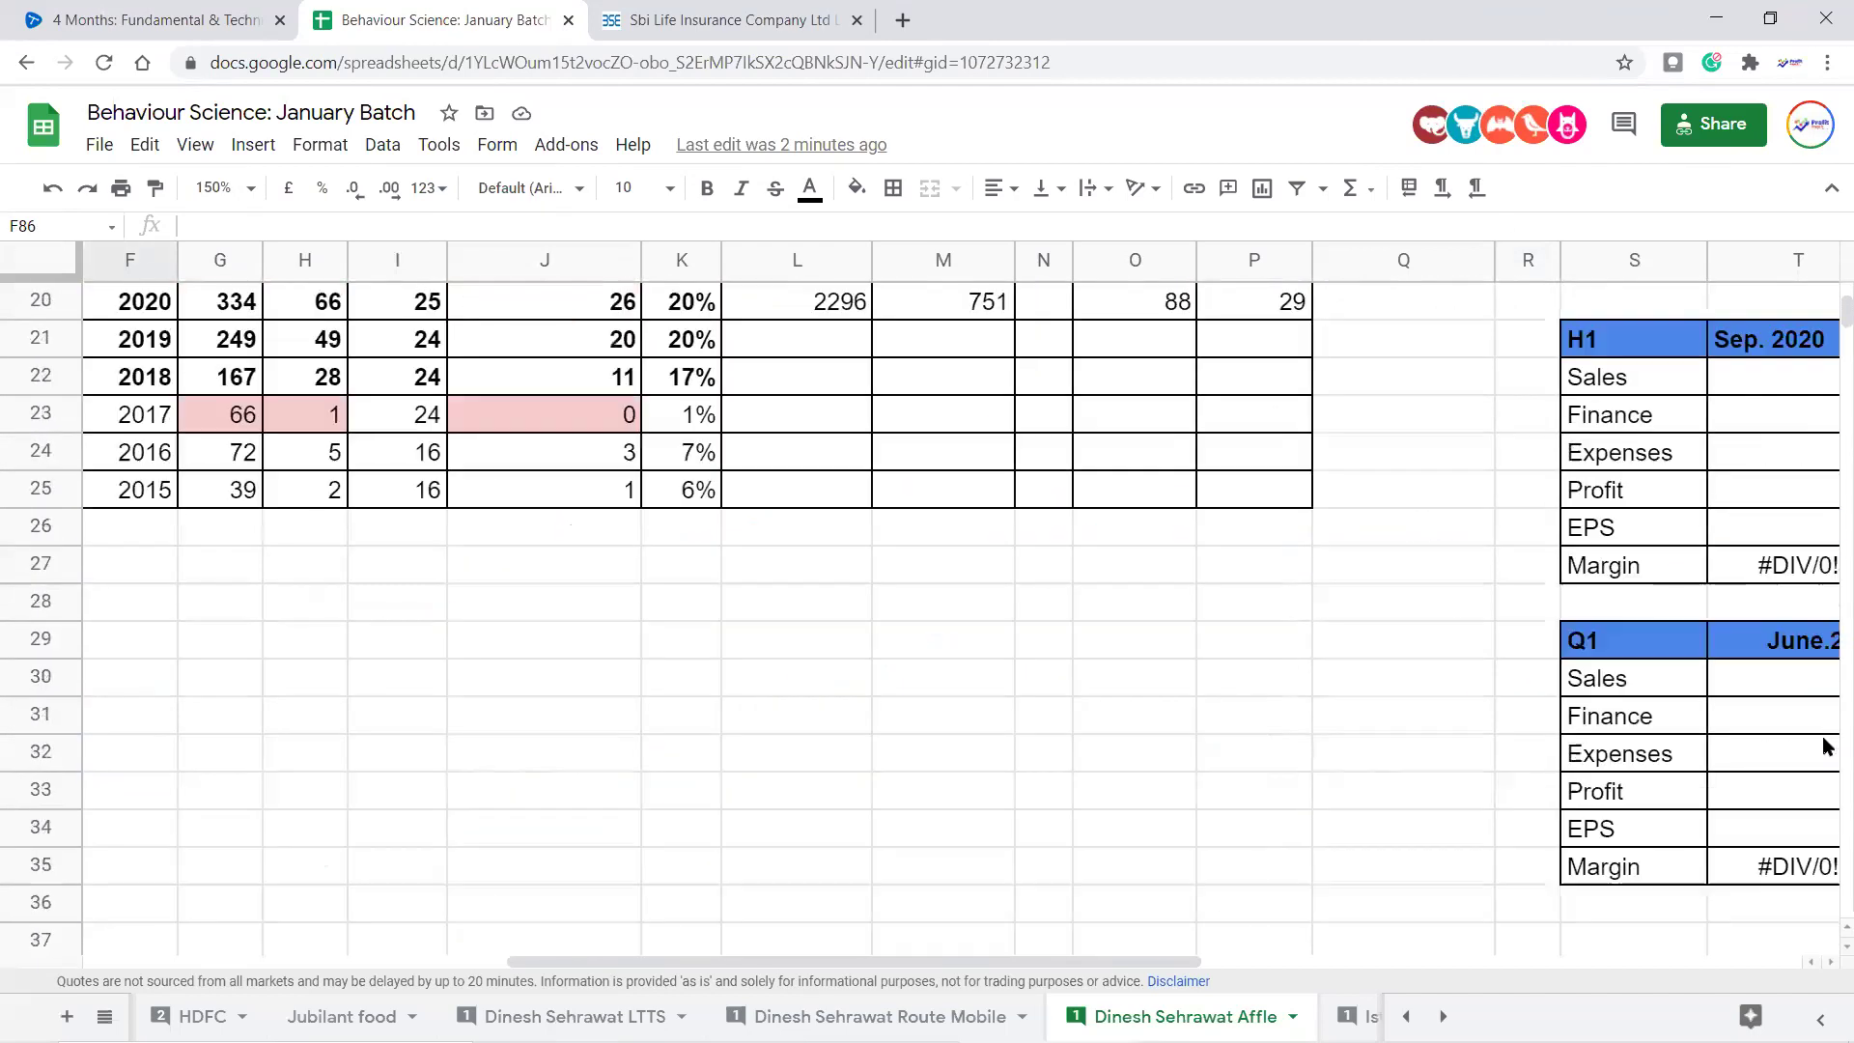
{"action": "left_click", "coordinate": [845, 711]}
{"action": "key", "text": "Left"}
{"action": "key", "text": "Left"}
{"action": "key", "text": "Left"}
{"action": "key", "text": "Left"}
{"action": "key", "text": "Left"}
{"action": "key", "text": "Left"}
{"action": "key", "text": "Left"}
{"action": "key", "text": "Left"}
{"action": "key", "text": "Left"}
{"action": "key", "text": "Left"}
{"action": "key", "text": "Left"}
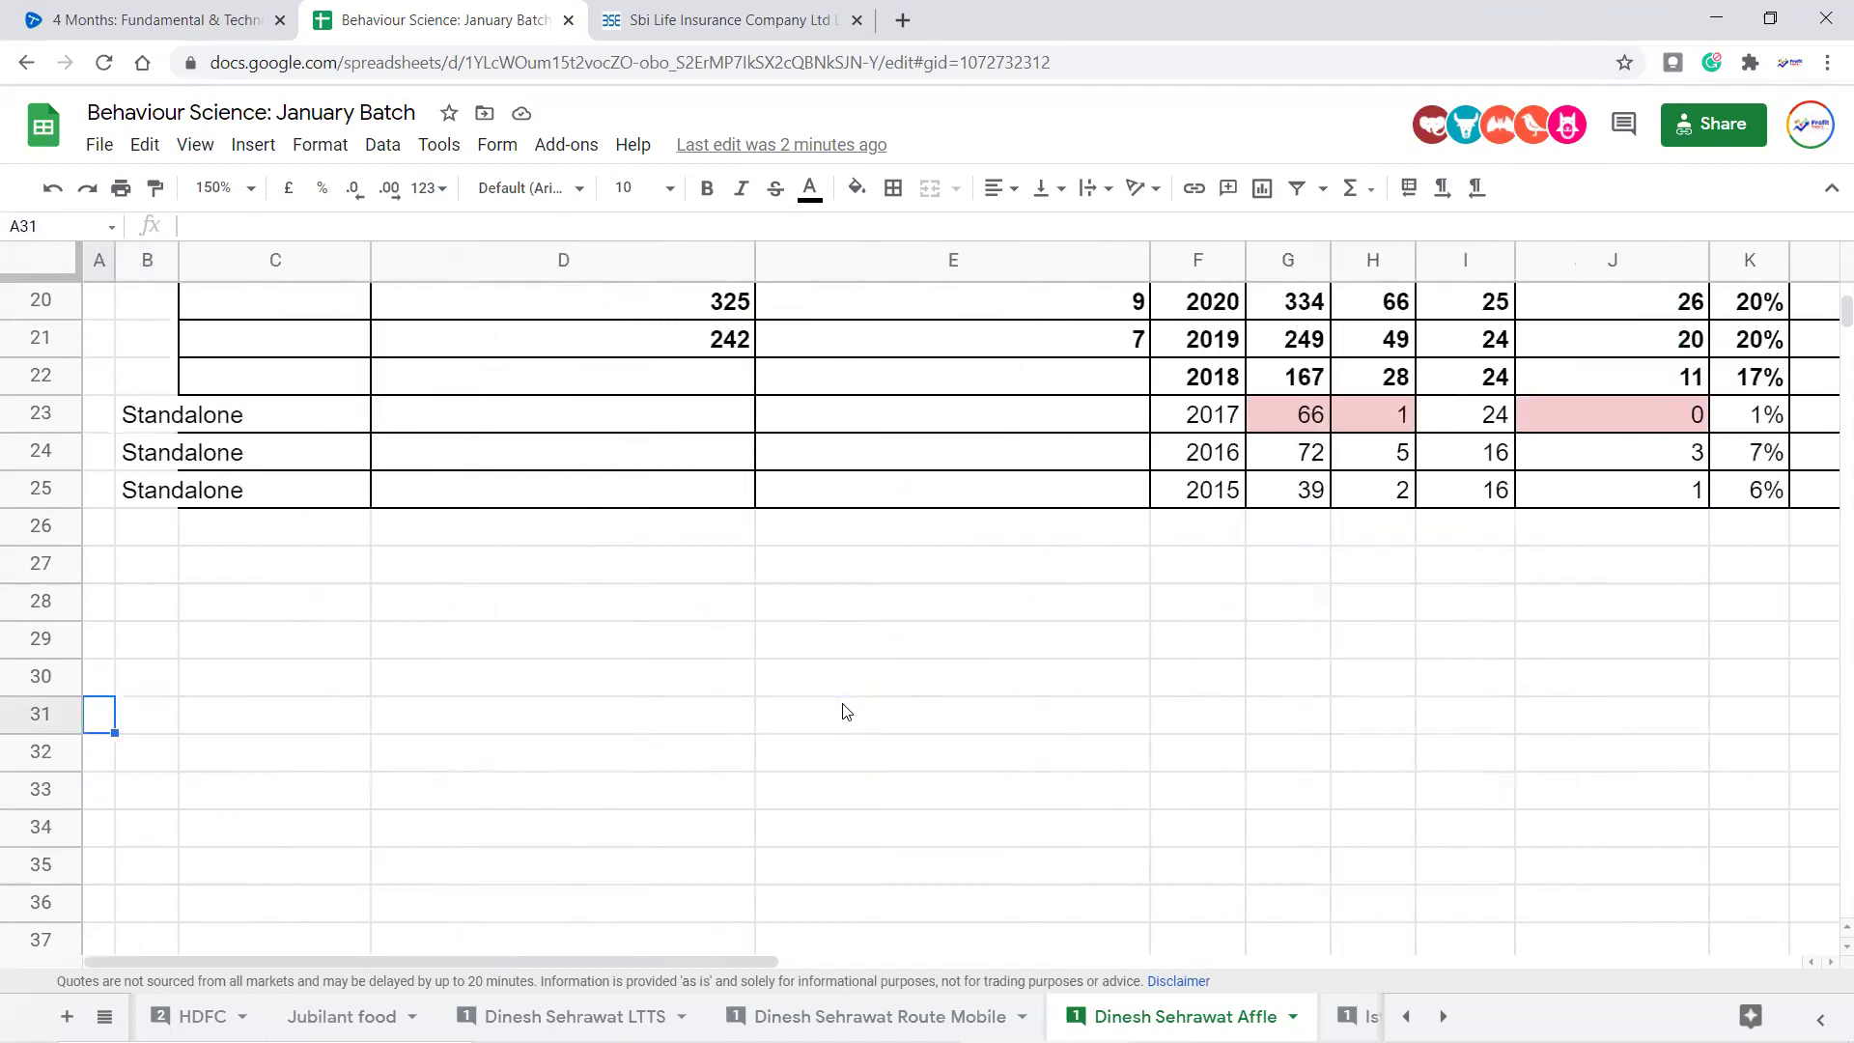
Return to the start of AFFLE's sheet and open the MasterSheet
{"action": "key", "text": "ctrl+Home"}
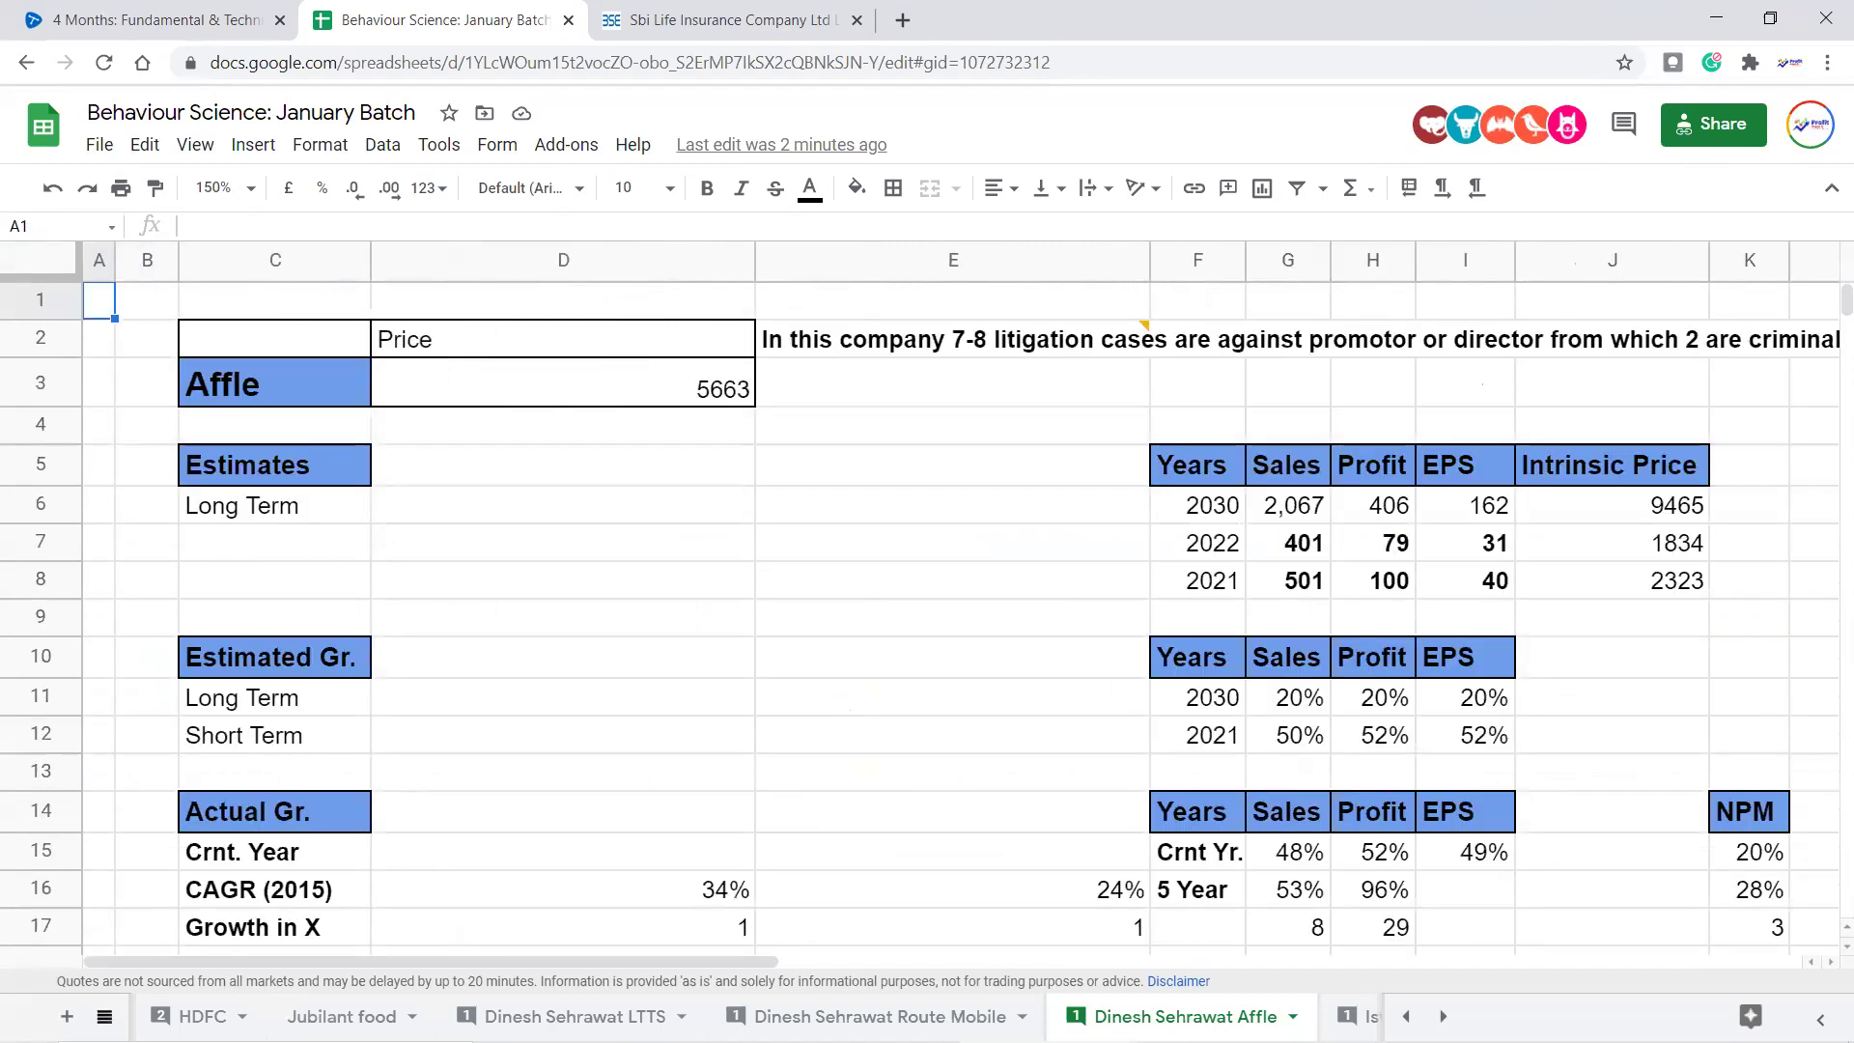
{"action": "left_click", "coordinate": [104, 1015]}
{"action": "scroll", "coordinate": [181, 977], "scroll_direction": "up", "scroll_amount": 10}
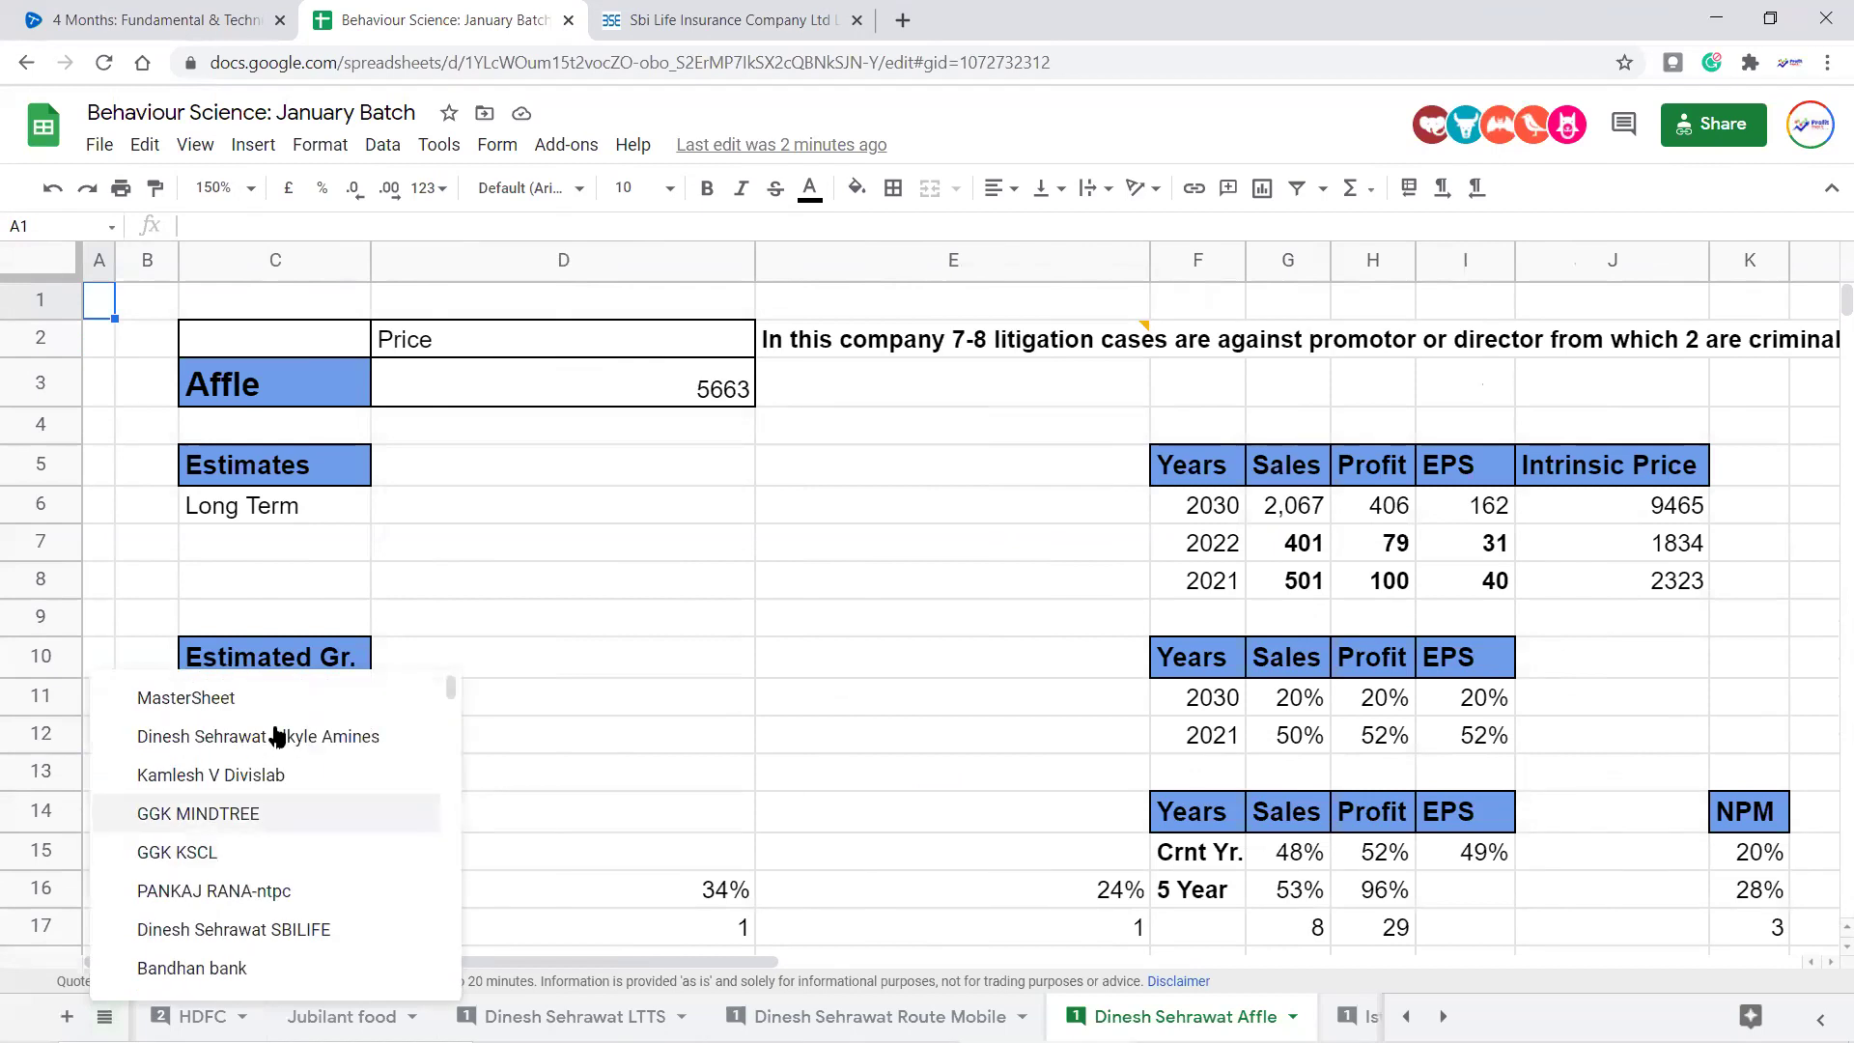
{"action": "left_click", "coordinate": [216, 706]}
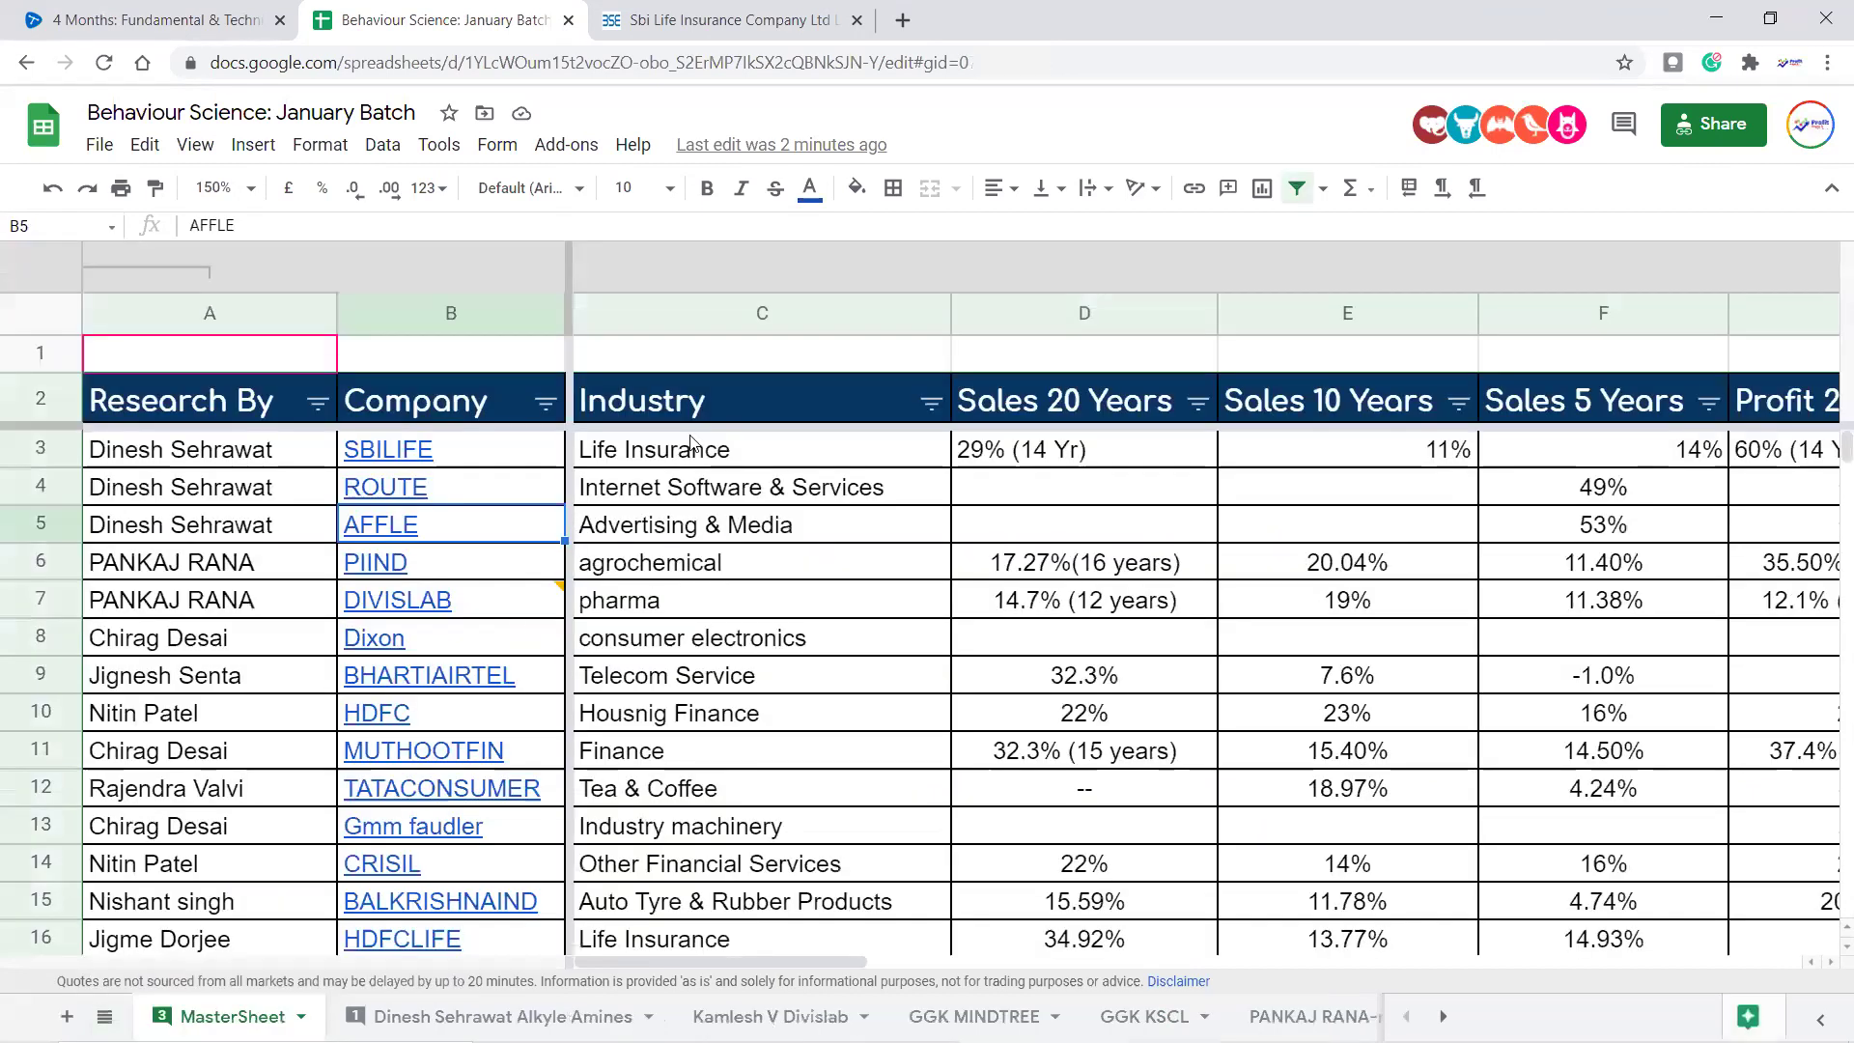
Compare the first three companies, selecting their names in B3:B5, their industries in C3:C5, and the individual industries in C3 and C4
{"action": "left_click_drag", "start_coordinate": [538, 455], "coordinate": [555, 529]}
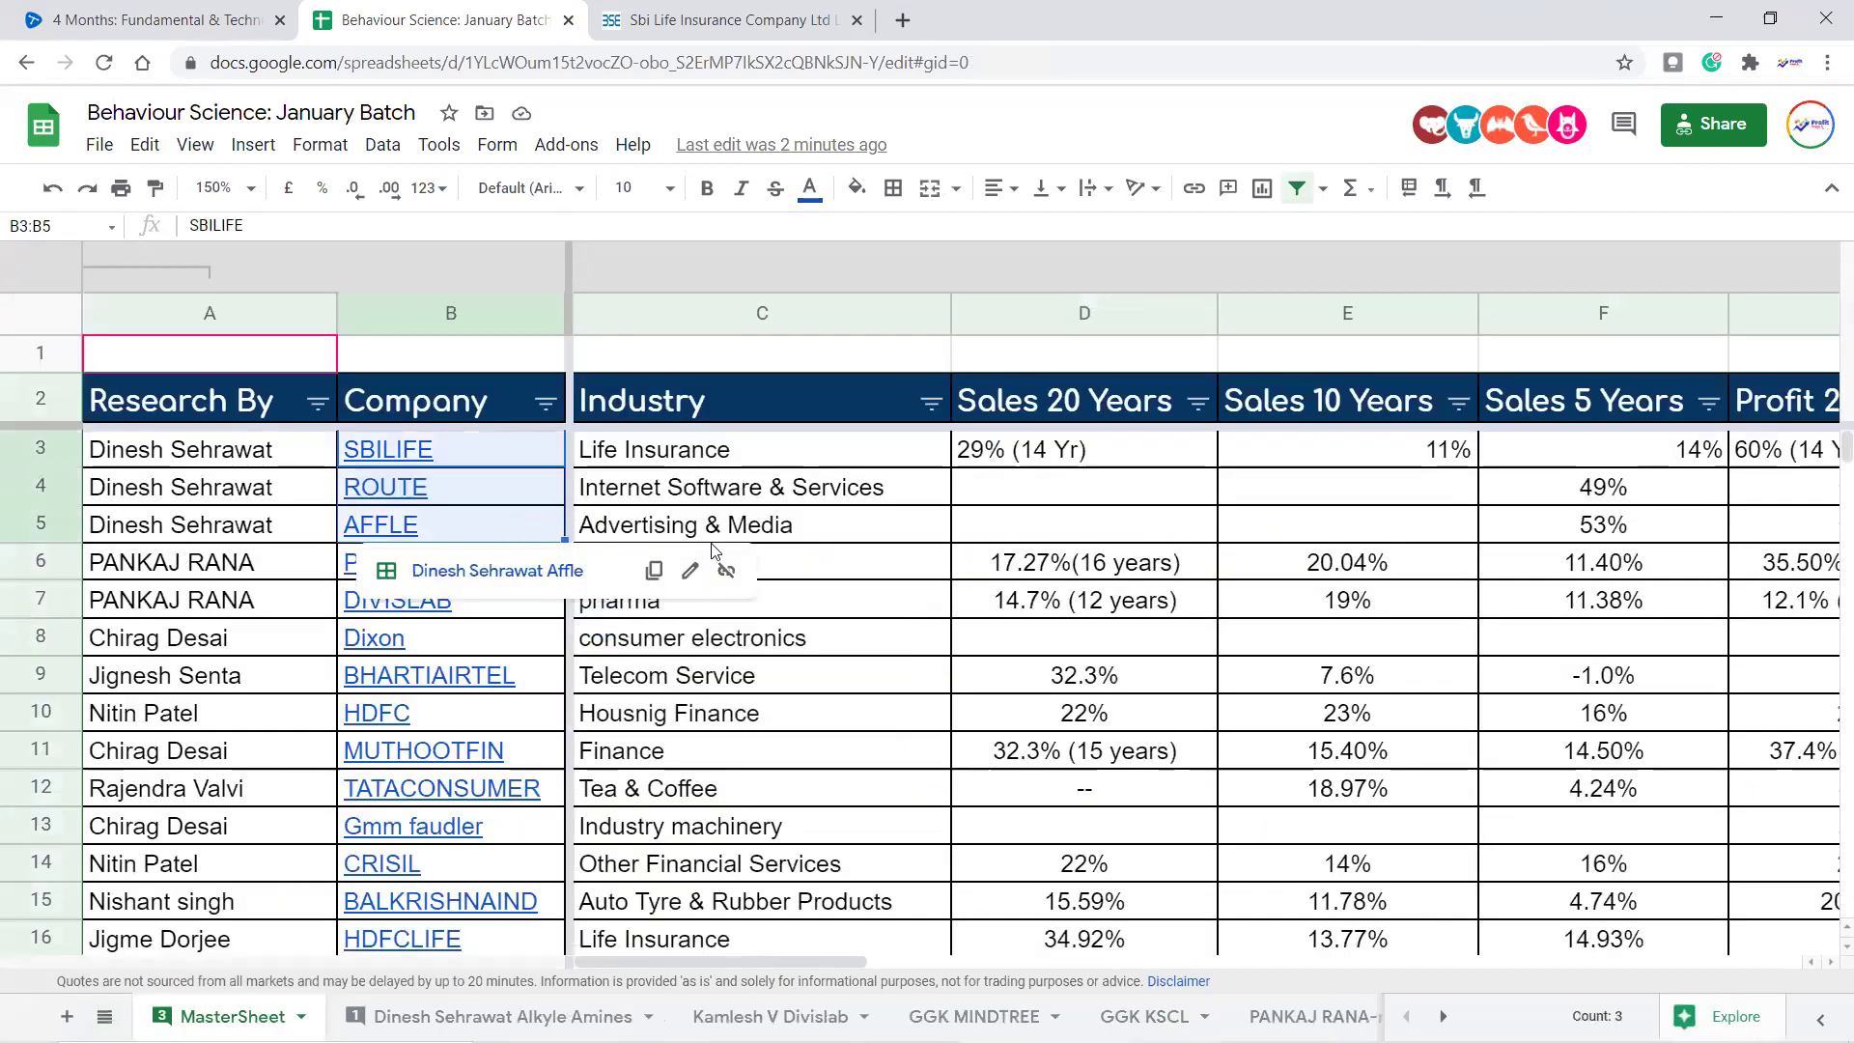
{"action": "left_click_drag", "start_coordinate": [697, 535], "coordinate": [695, 466]}
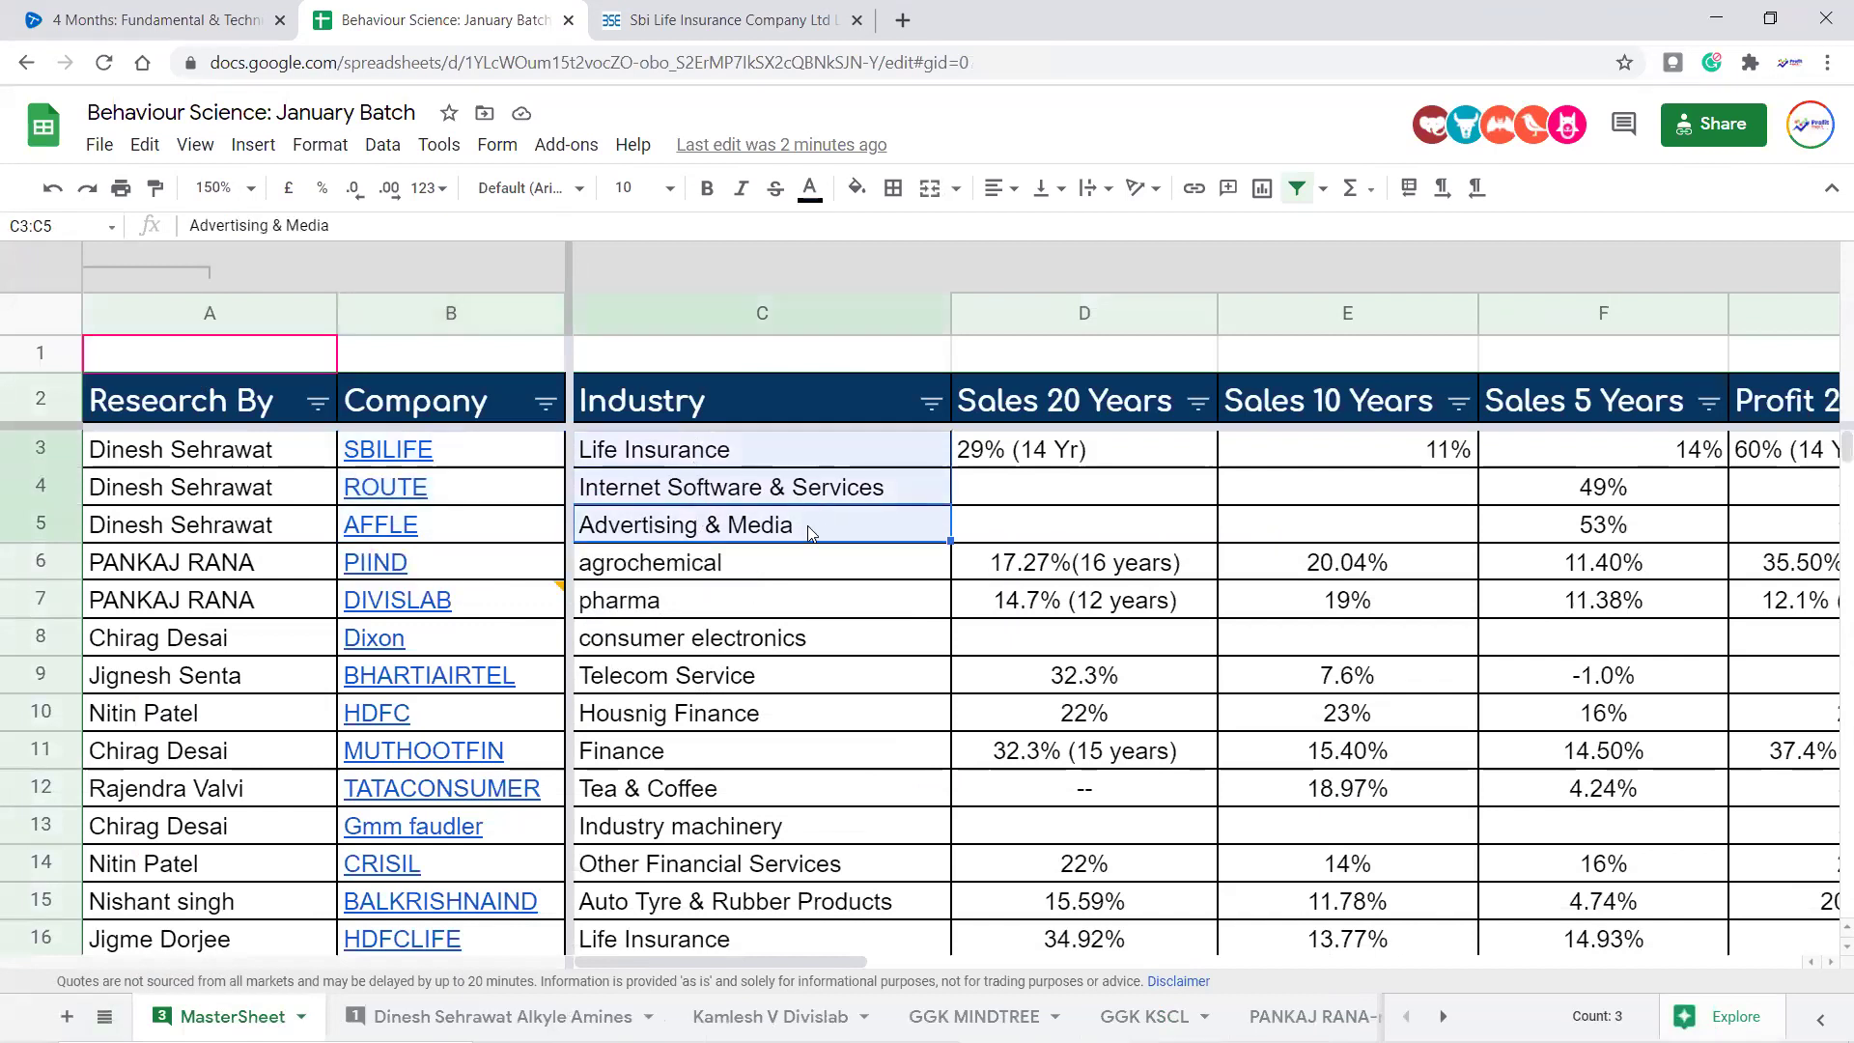
{"action": "left_click", "coordinate": [818, 447]}
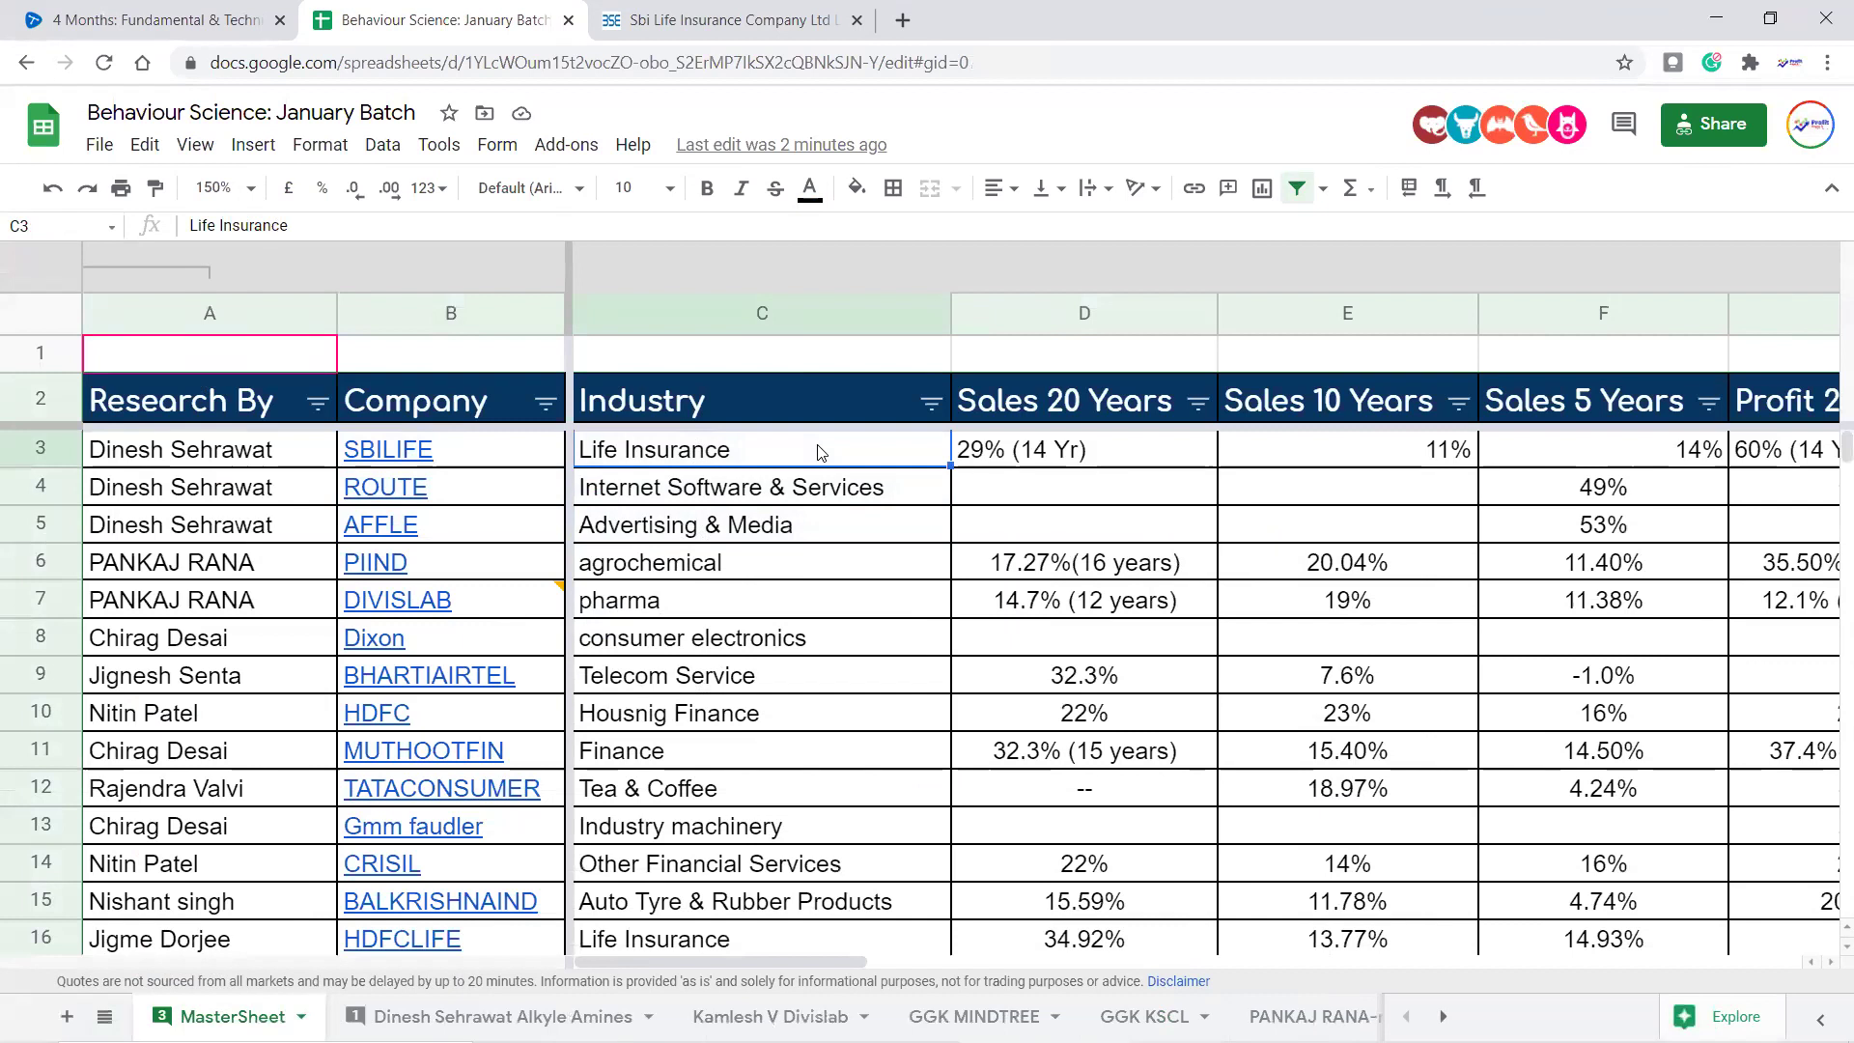
{"action": "left_click", "coordinate": [818, 500]}
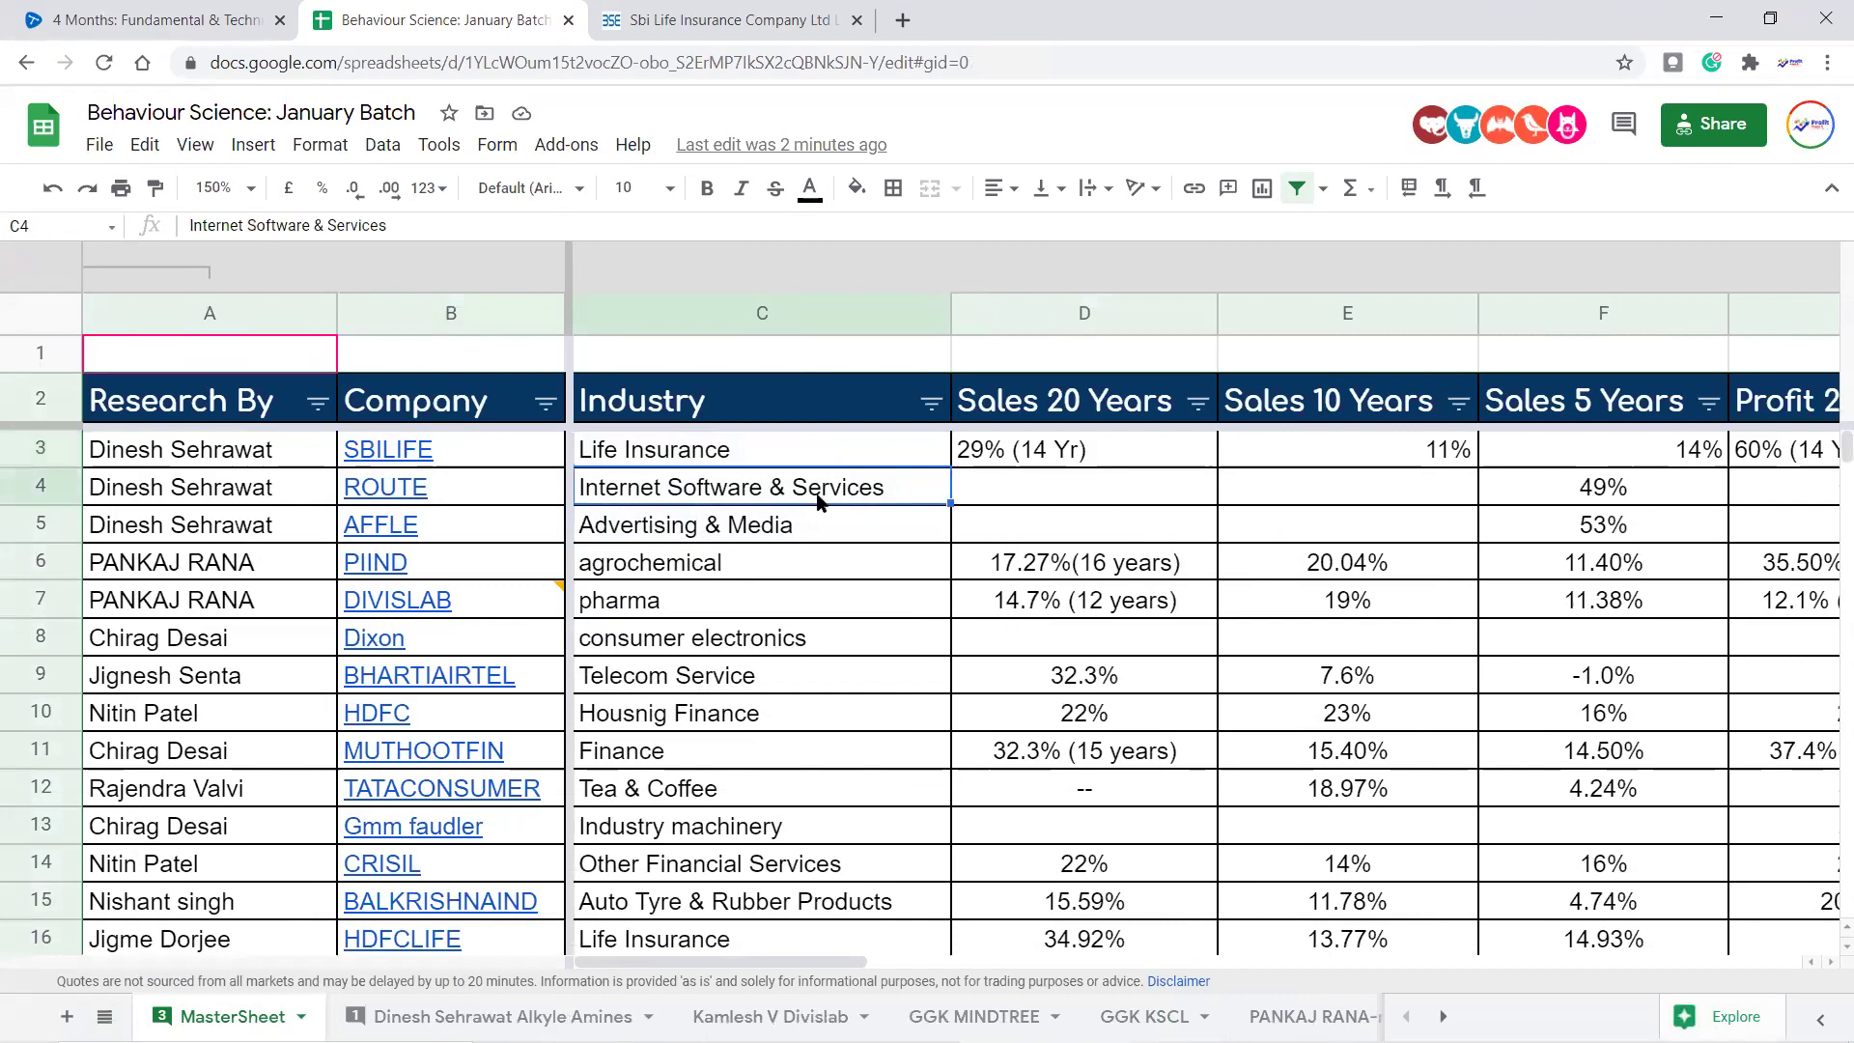
Compare AFFLE's industry in C5 with the three companies' industries by selecting C5 and the range C3:C5
{"action": "left_click", "coordinate": [812, 529]}
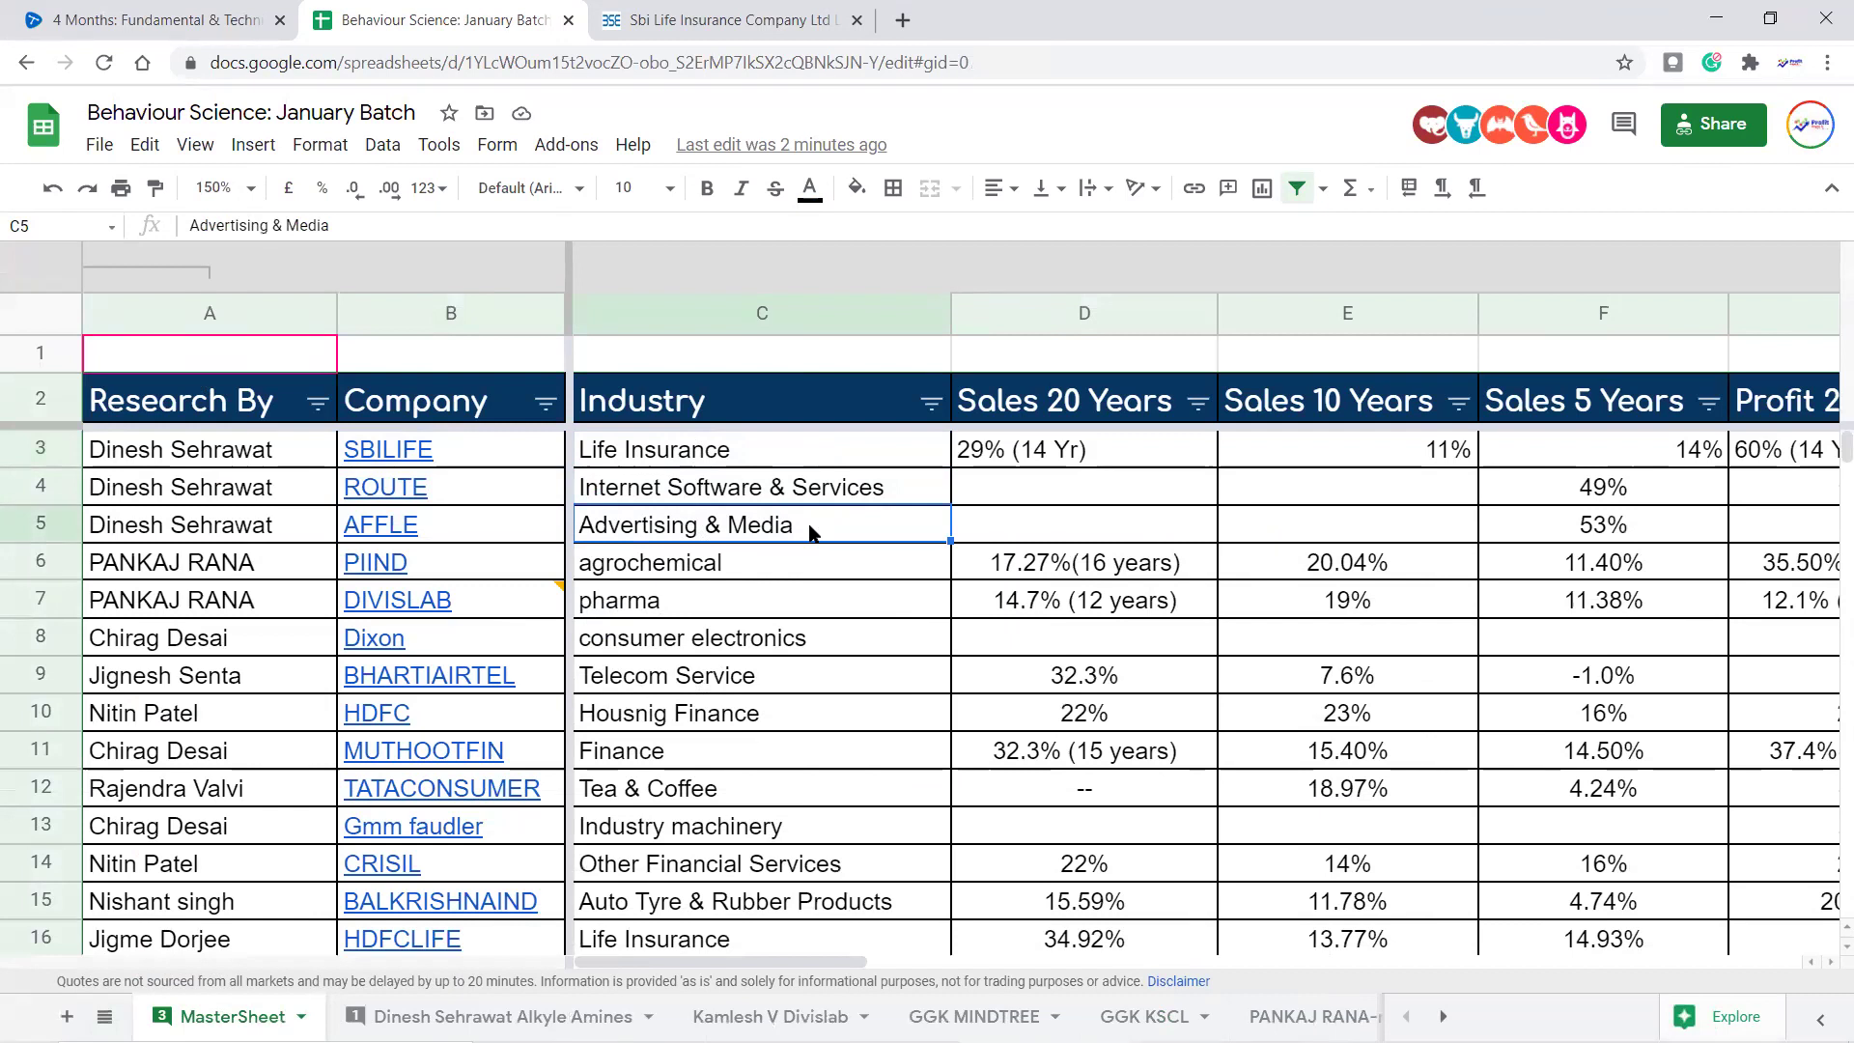
{"action": "left_click_drag", "start_coordinate": [817, 454], "coordinate": [806, 534]}
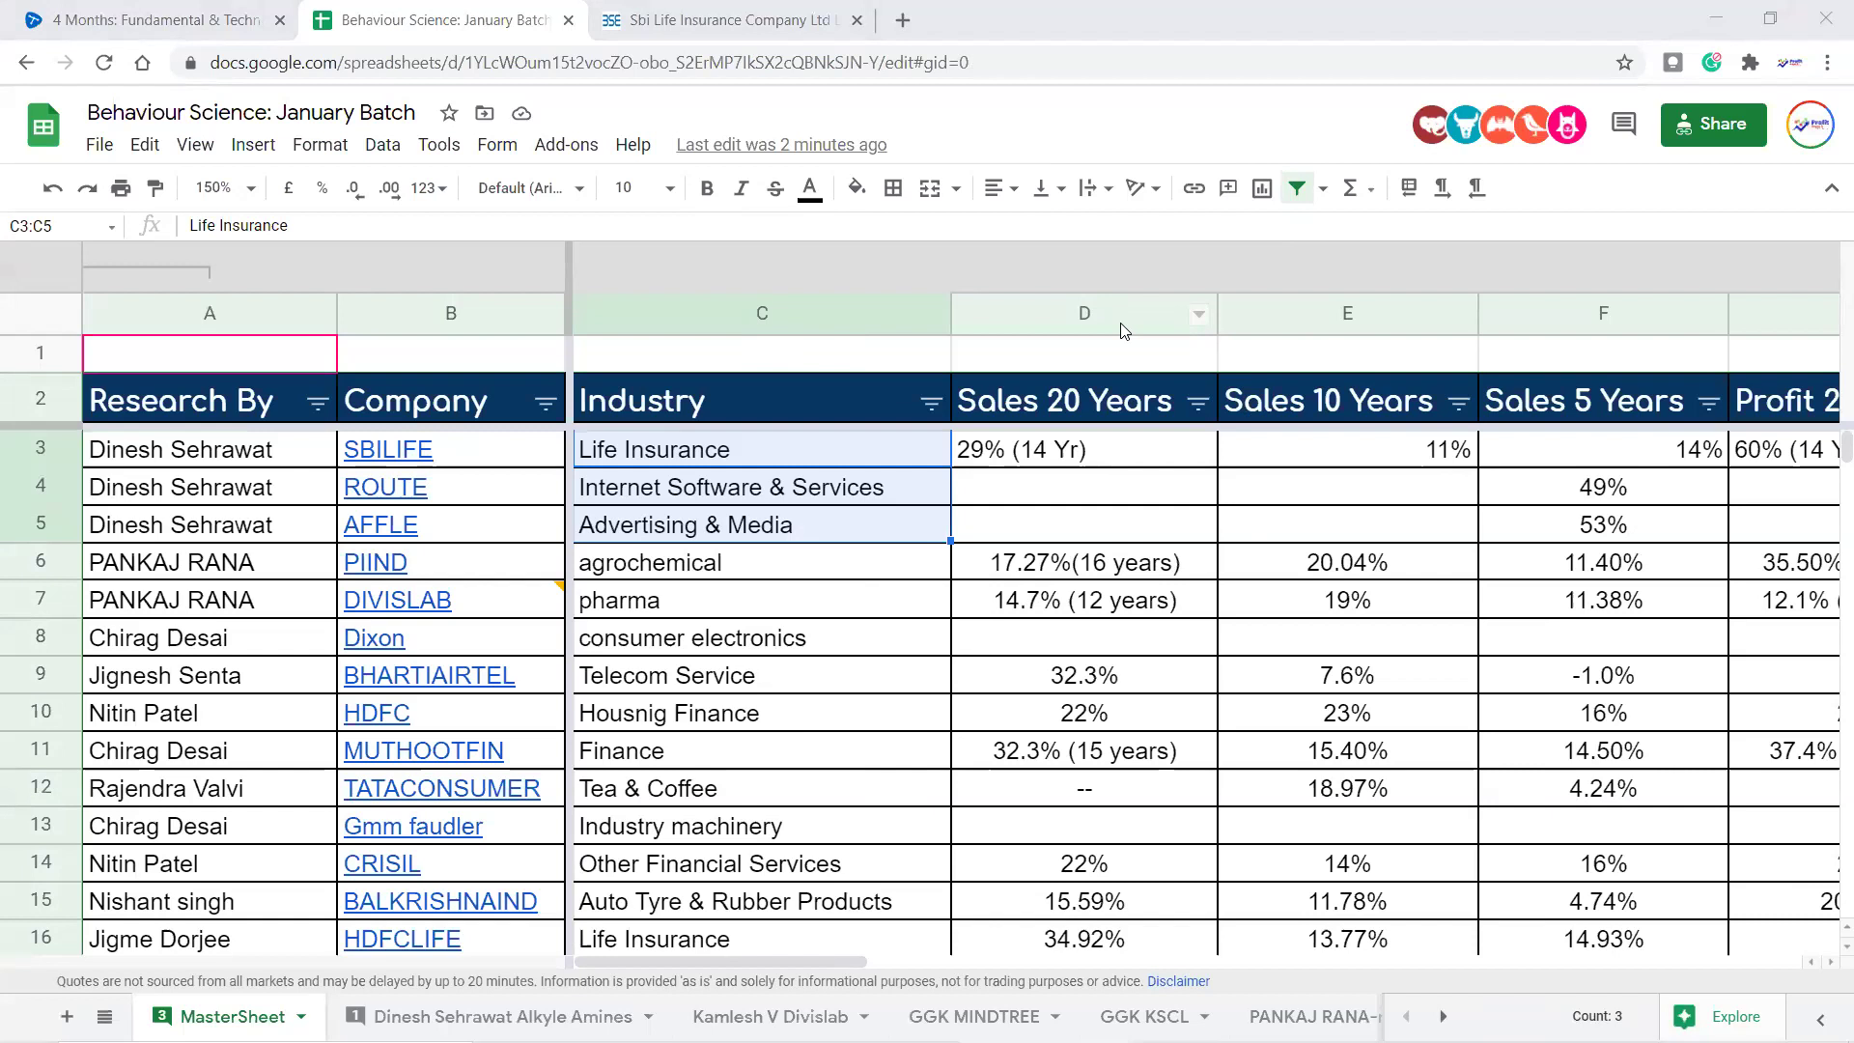
{"action": "left_click", "coordinate": [749, 524]}
Open AFFLE's linked research sheet and look over its estimates, growth figures and yearly data
{"action": "mouse_move", "coordinate": [403, 533]}
{"action": "left_click", "coordinate": [492, 571]}
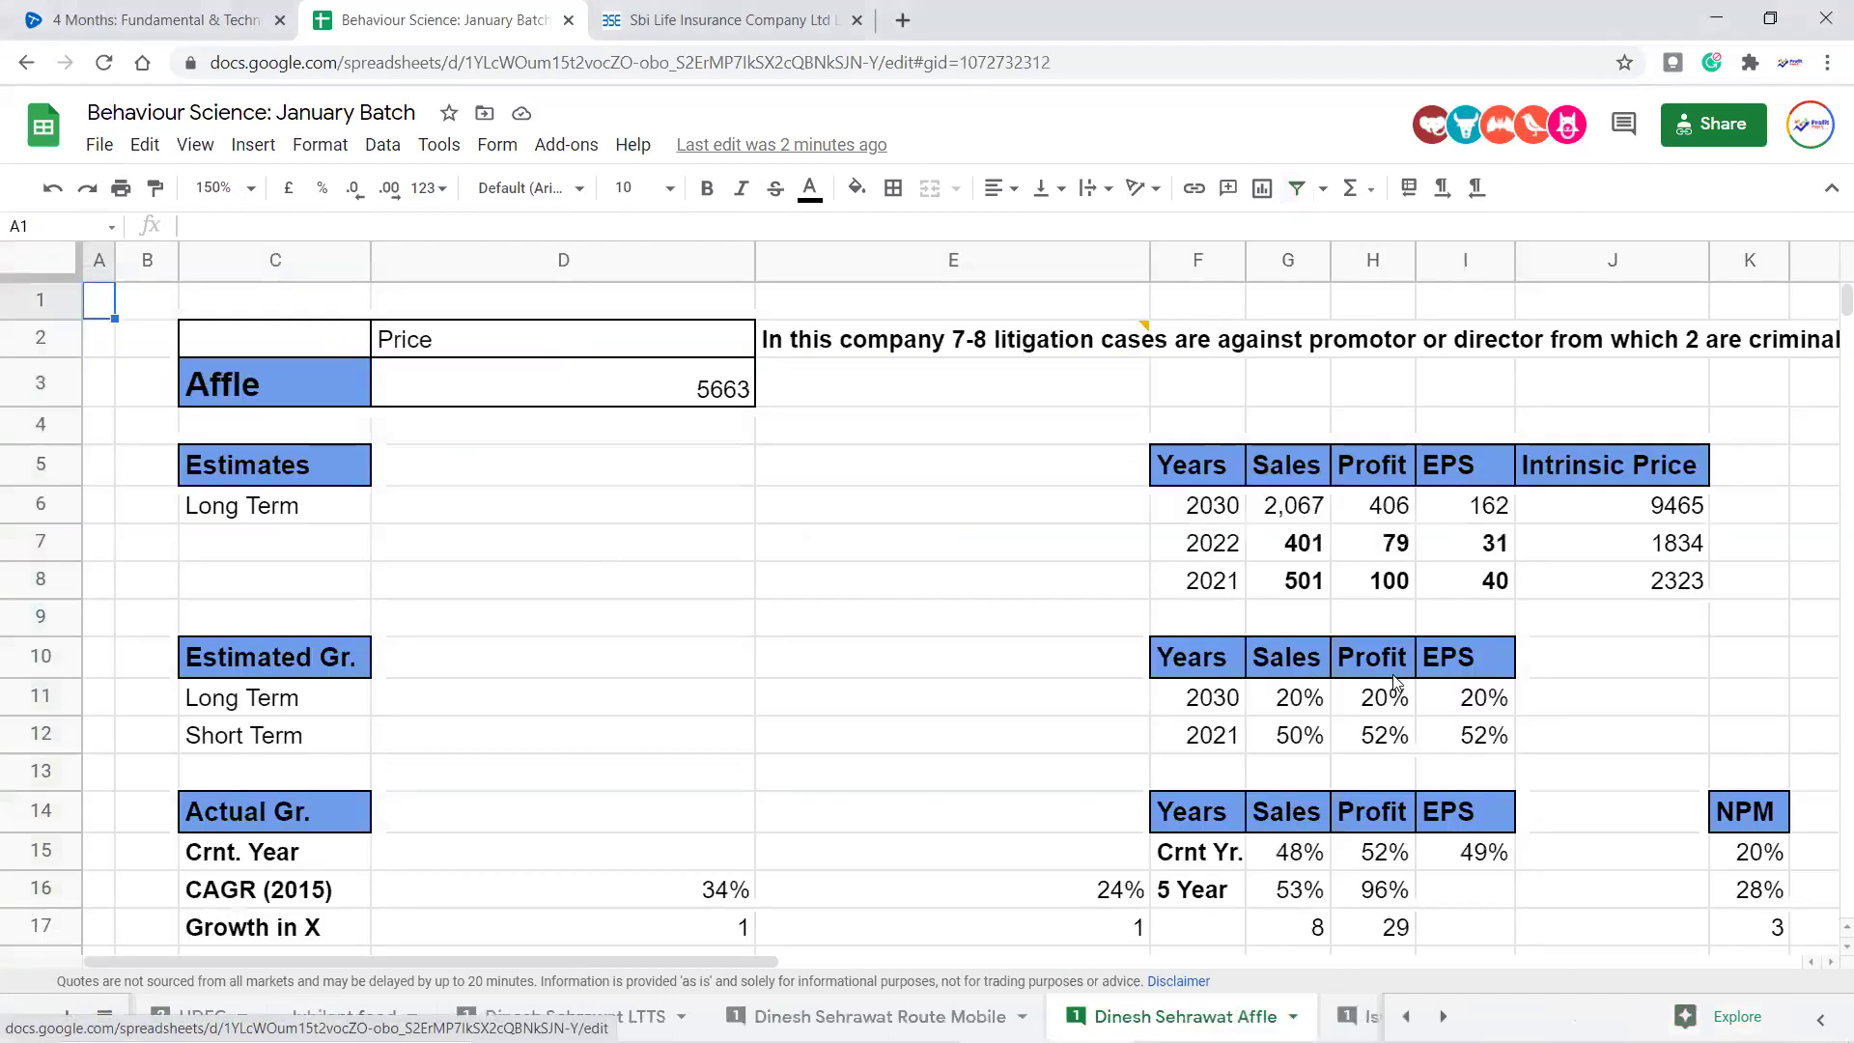
{"action": "scroll", "coordinate": [1101, 705], "scroll_direction": "down", "scroll_amount": 2}
{"action": "scroll", "coordinate": [1101, 707], "scroll_direction": "down", "scroll_amount": 3}
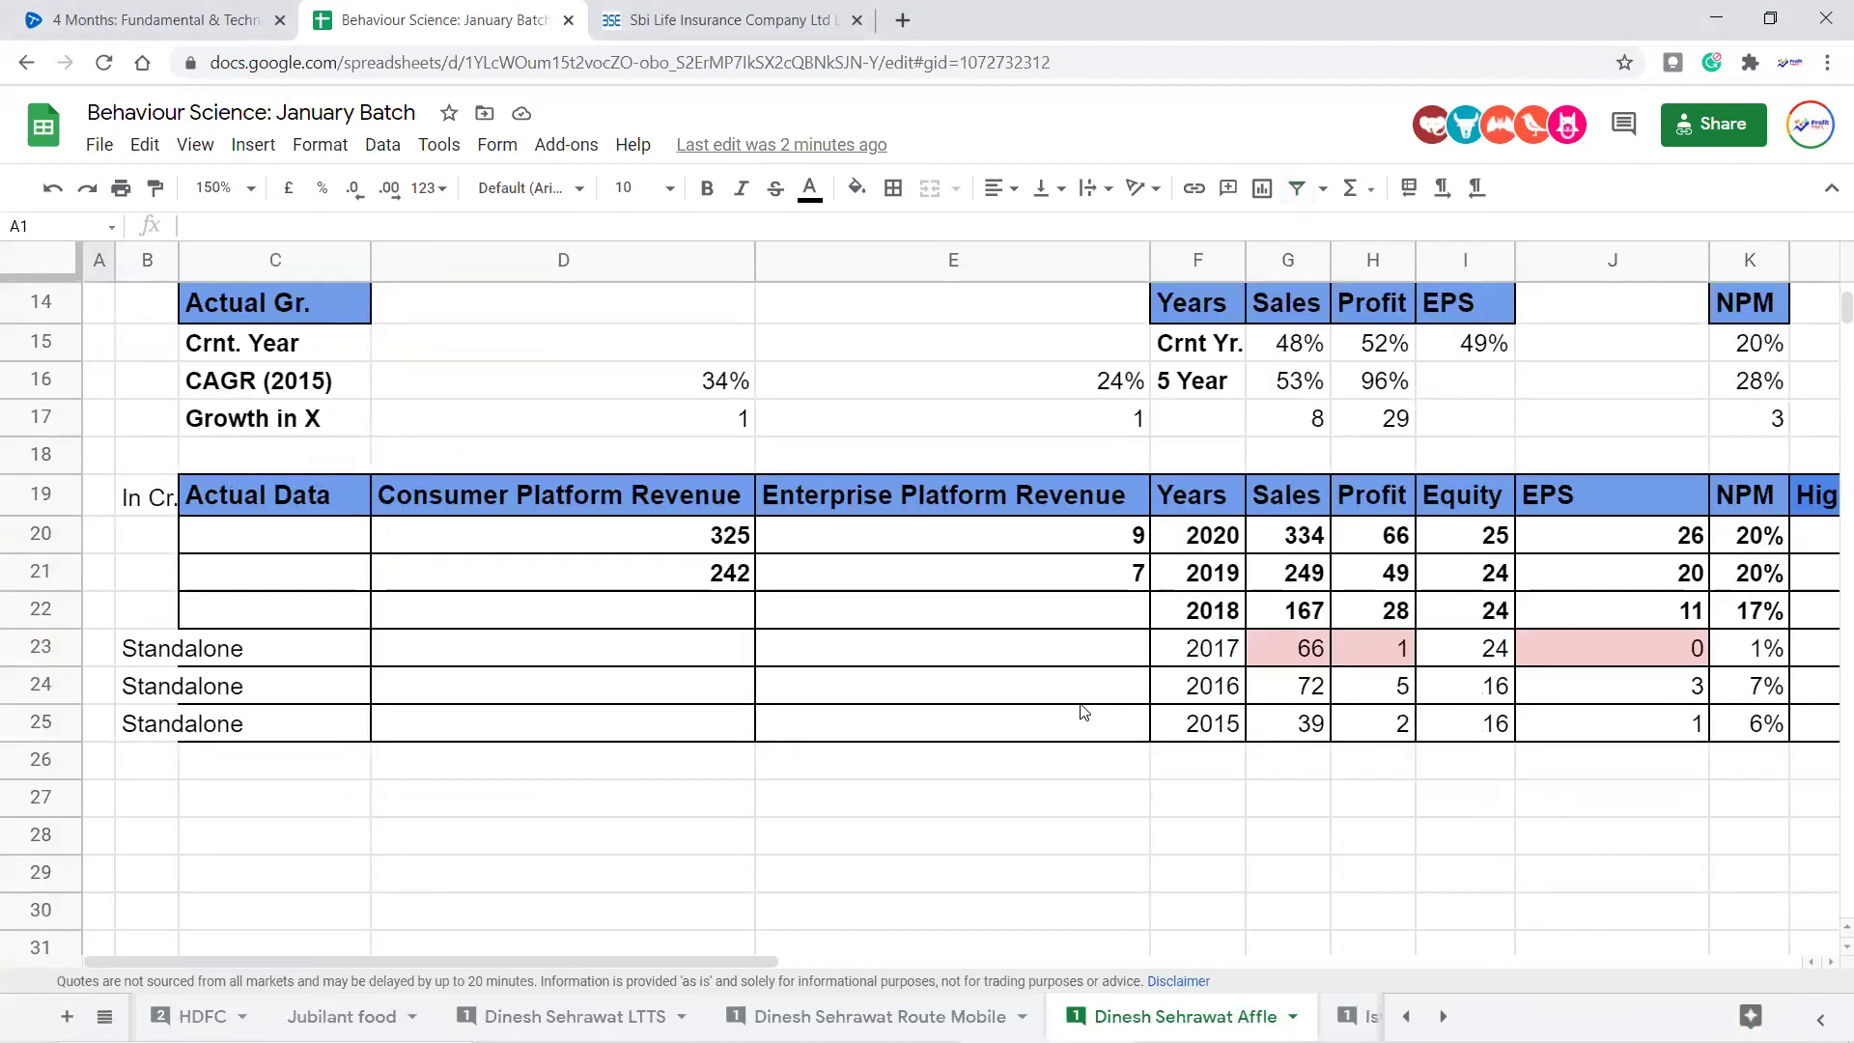
{"action": "scroll", "coordinate": [1111, 708], "scroll_direction": "up", "scroll_amount": 5}
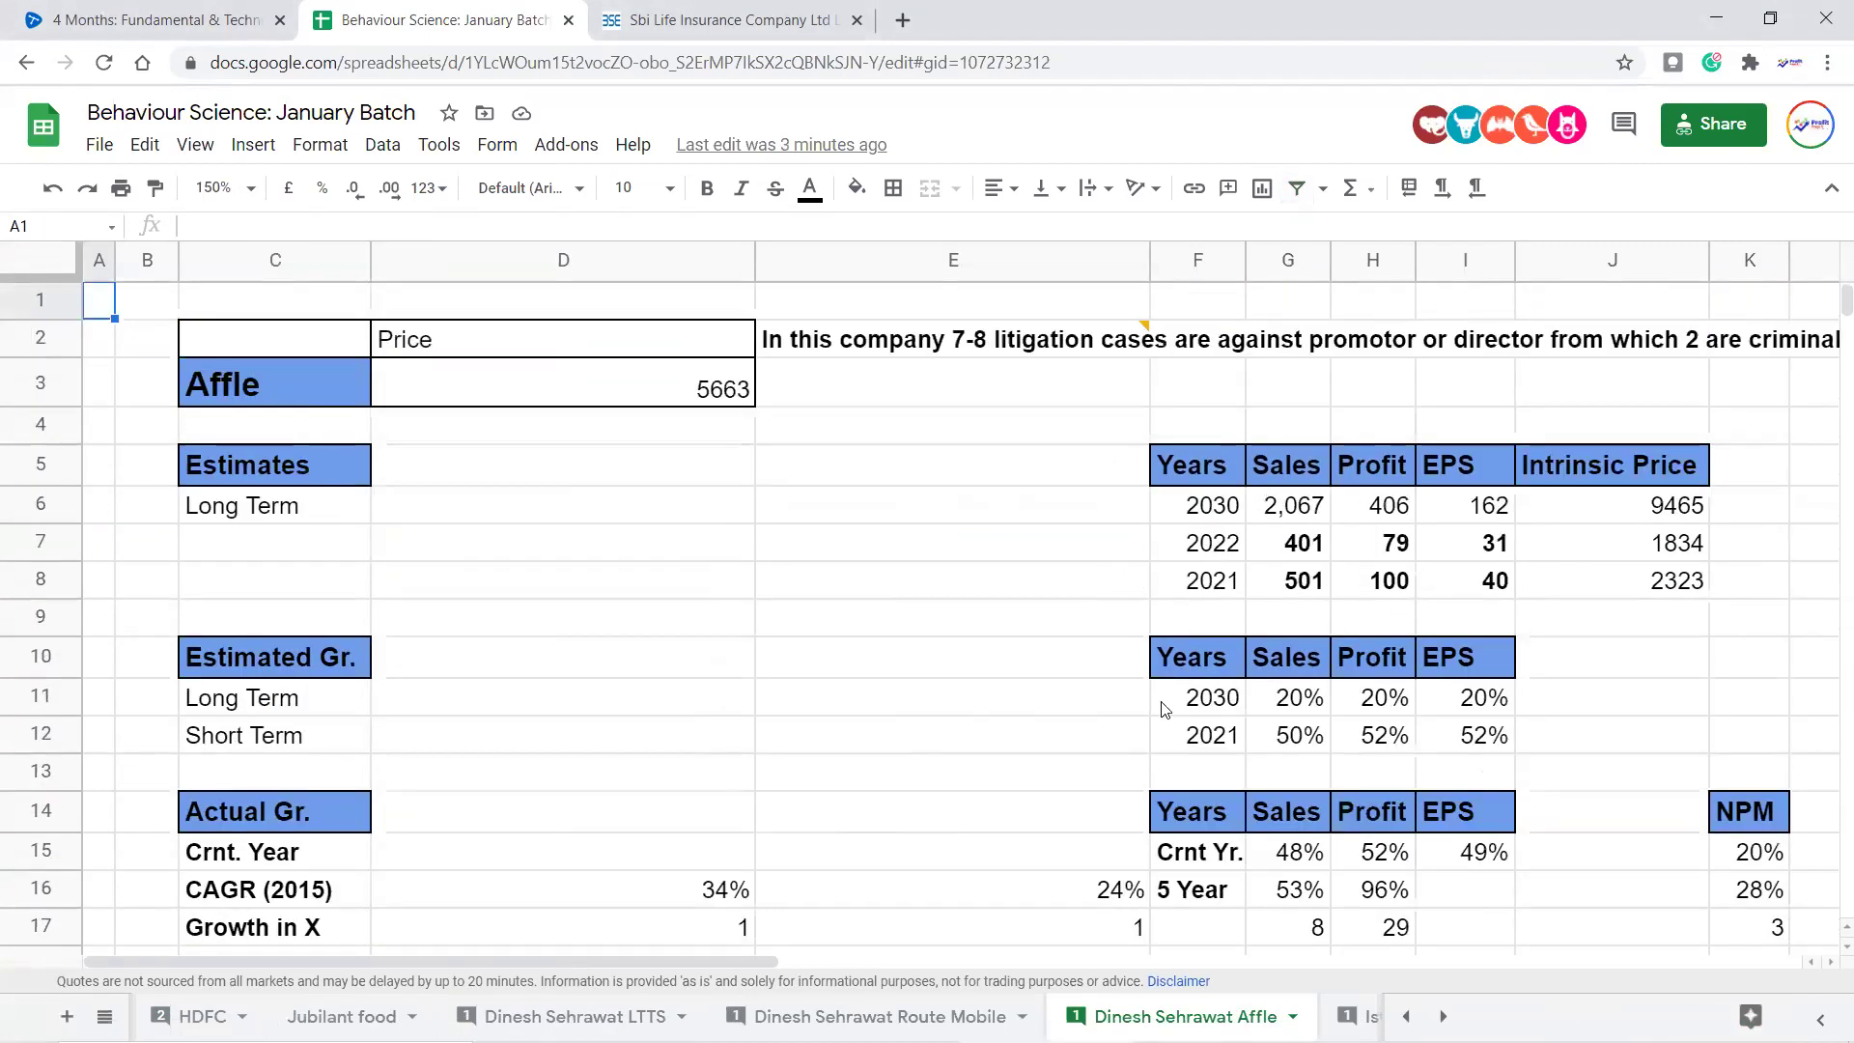
Check the litigation note in E2 and move through column E down to E7
{"action": "left_click", "coordinate": [1110, 348]}
{"action": "left_click", "coordinate": [985, 497]}
{"action": "key", "text": "Up"}
{"action": "key", "text": "Up"}
{"action": "key", "text": "Up"}
{"action": "key", "text": "Up"}
{"action": "key", "text": "Down"}
{"action": "key", "text": "Down"}
{"action": "key", "text": "Down"}
{"action": "key", "text": "Down"}
{"action": "key", "text": "Down"}
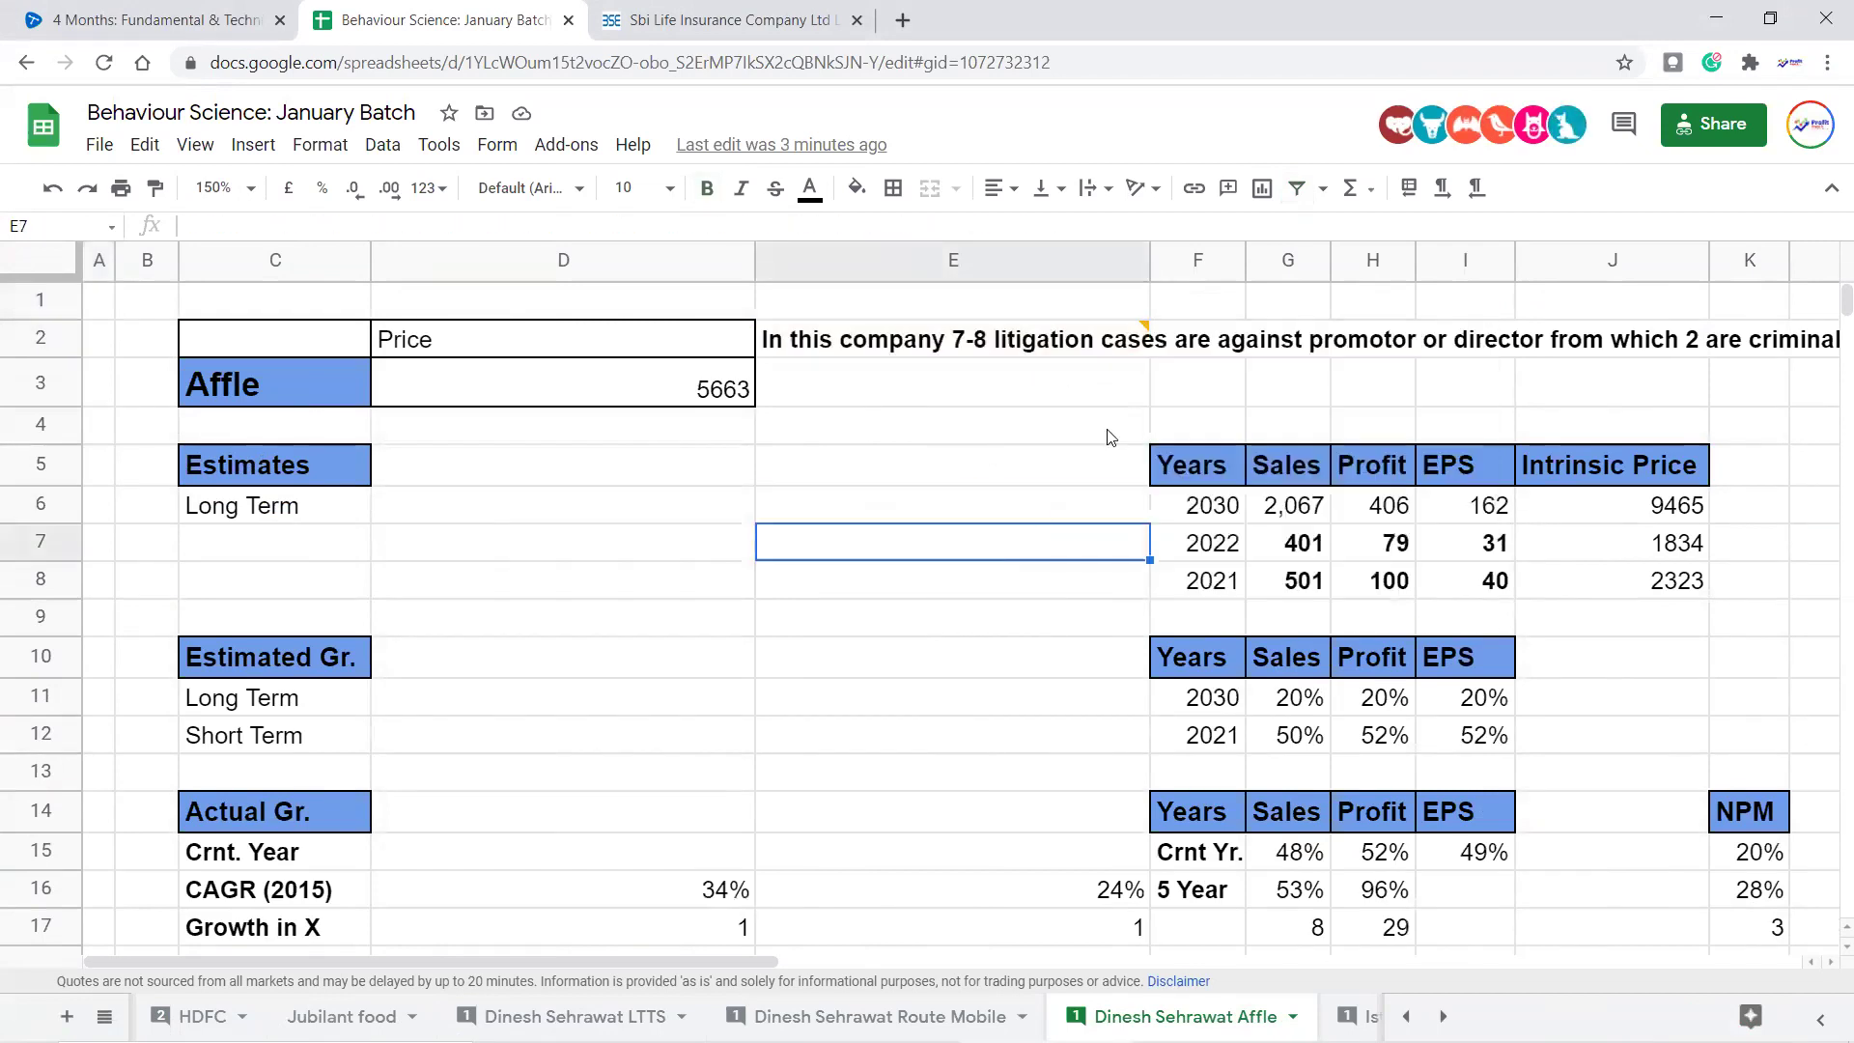
Read the full litigation note in E2 and its attached comment about the red herring draft
{"action": "left_click", "coordinate": [1043, 349]}
{"action": "left_click", "coordinate": [1048, 477]}
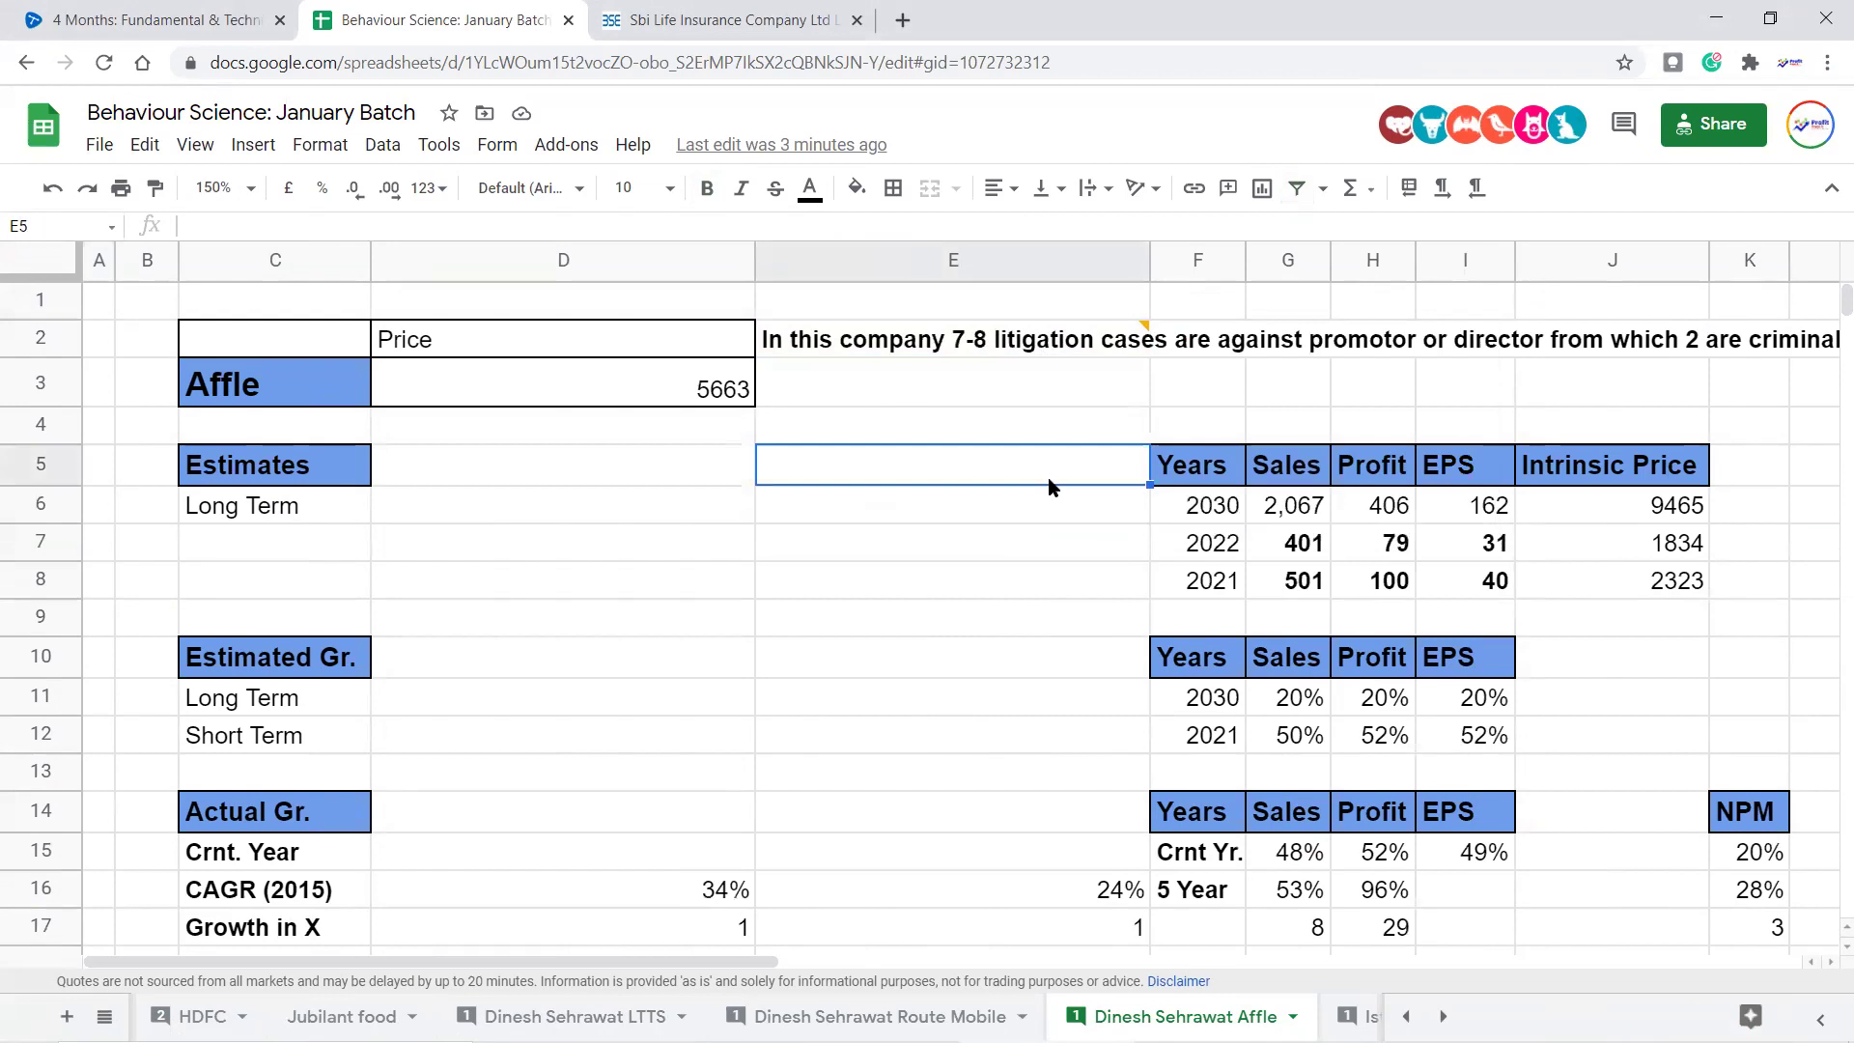
{"action": "left_click", "coordinate": [1097, 336]}
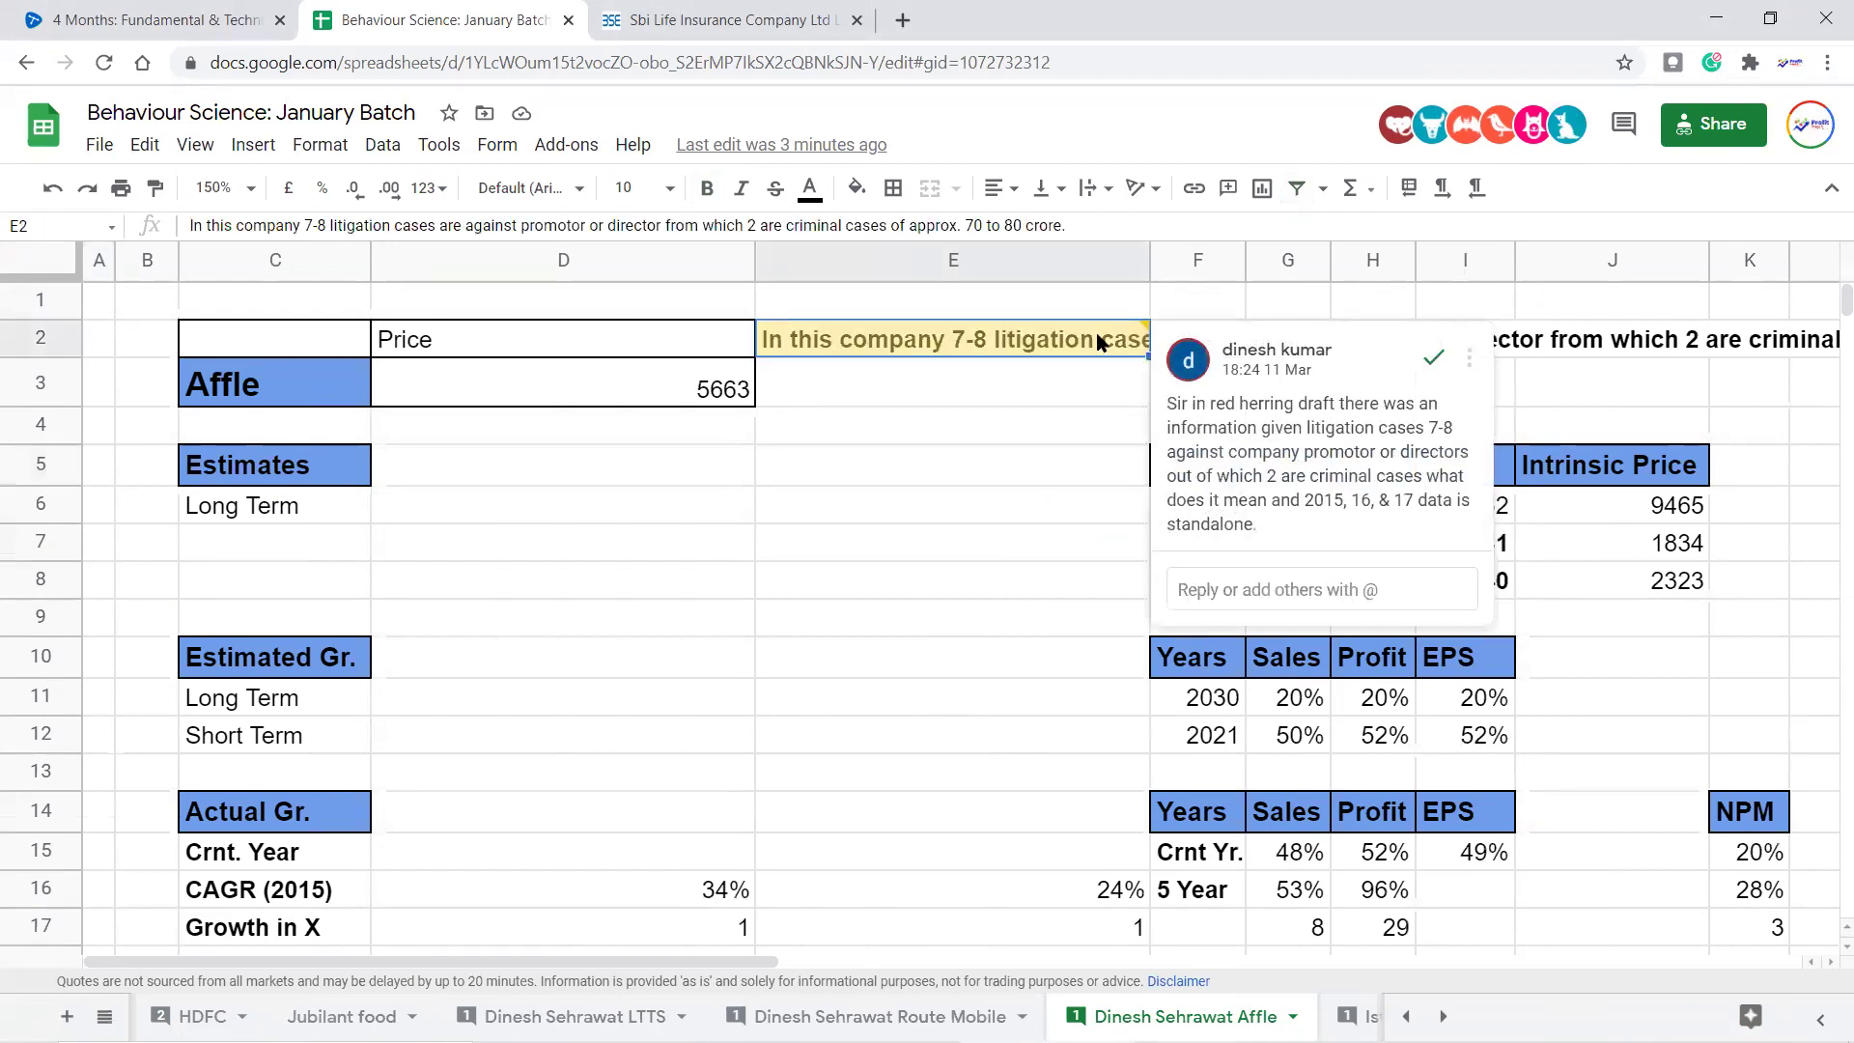
{"action": "left_click", "coordinate": [1021, 534]}
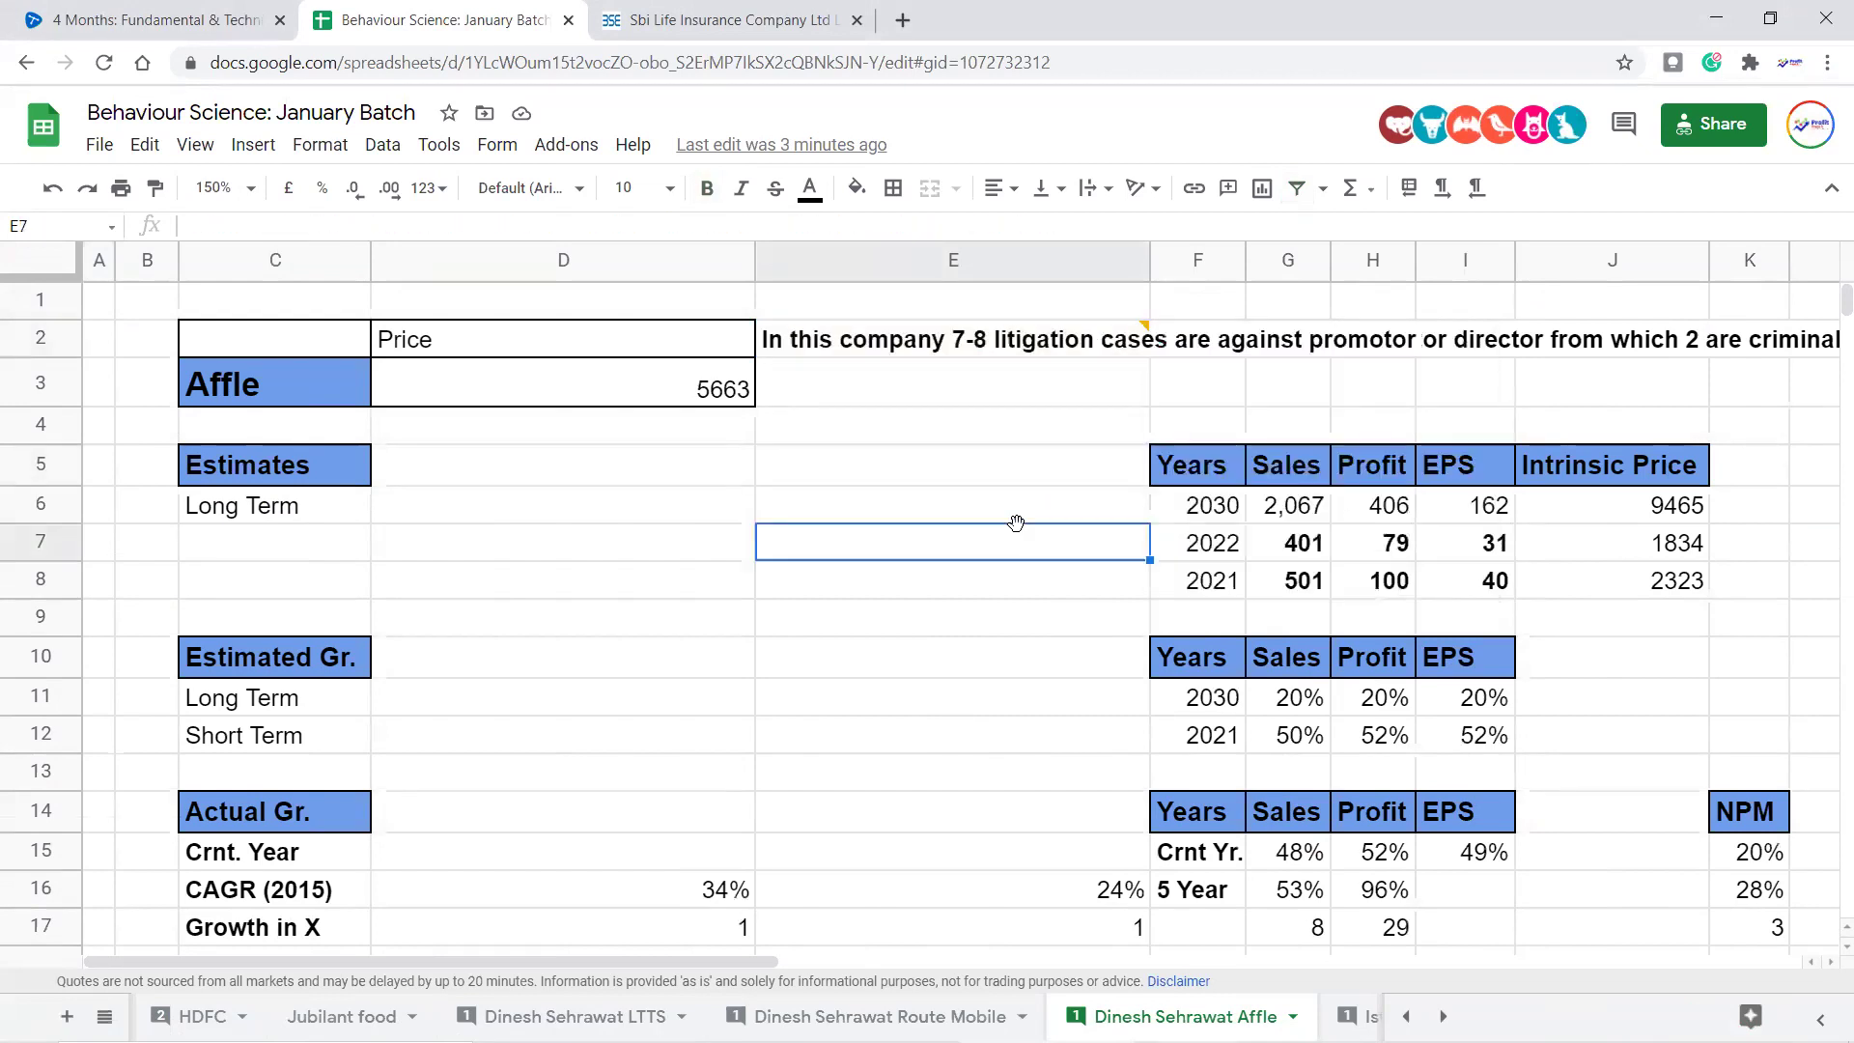
{"action": "left_click", "coordinate": [1122, 348]}
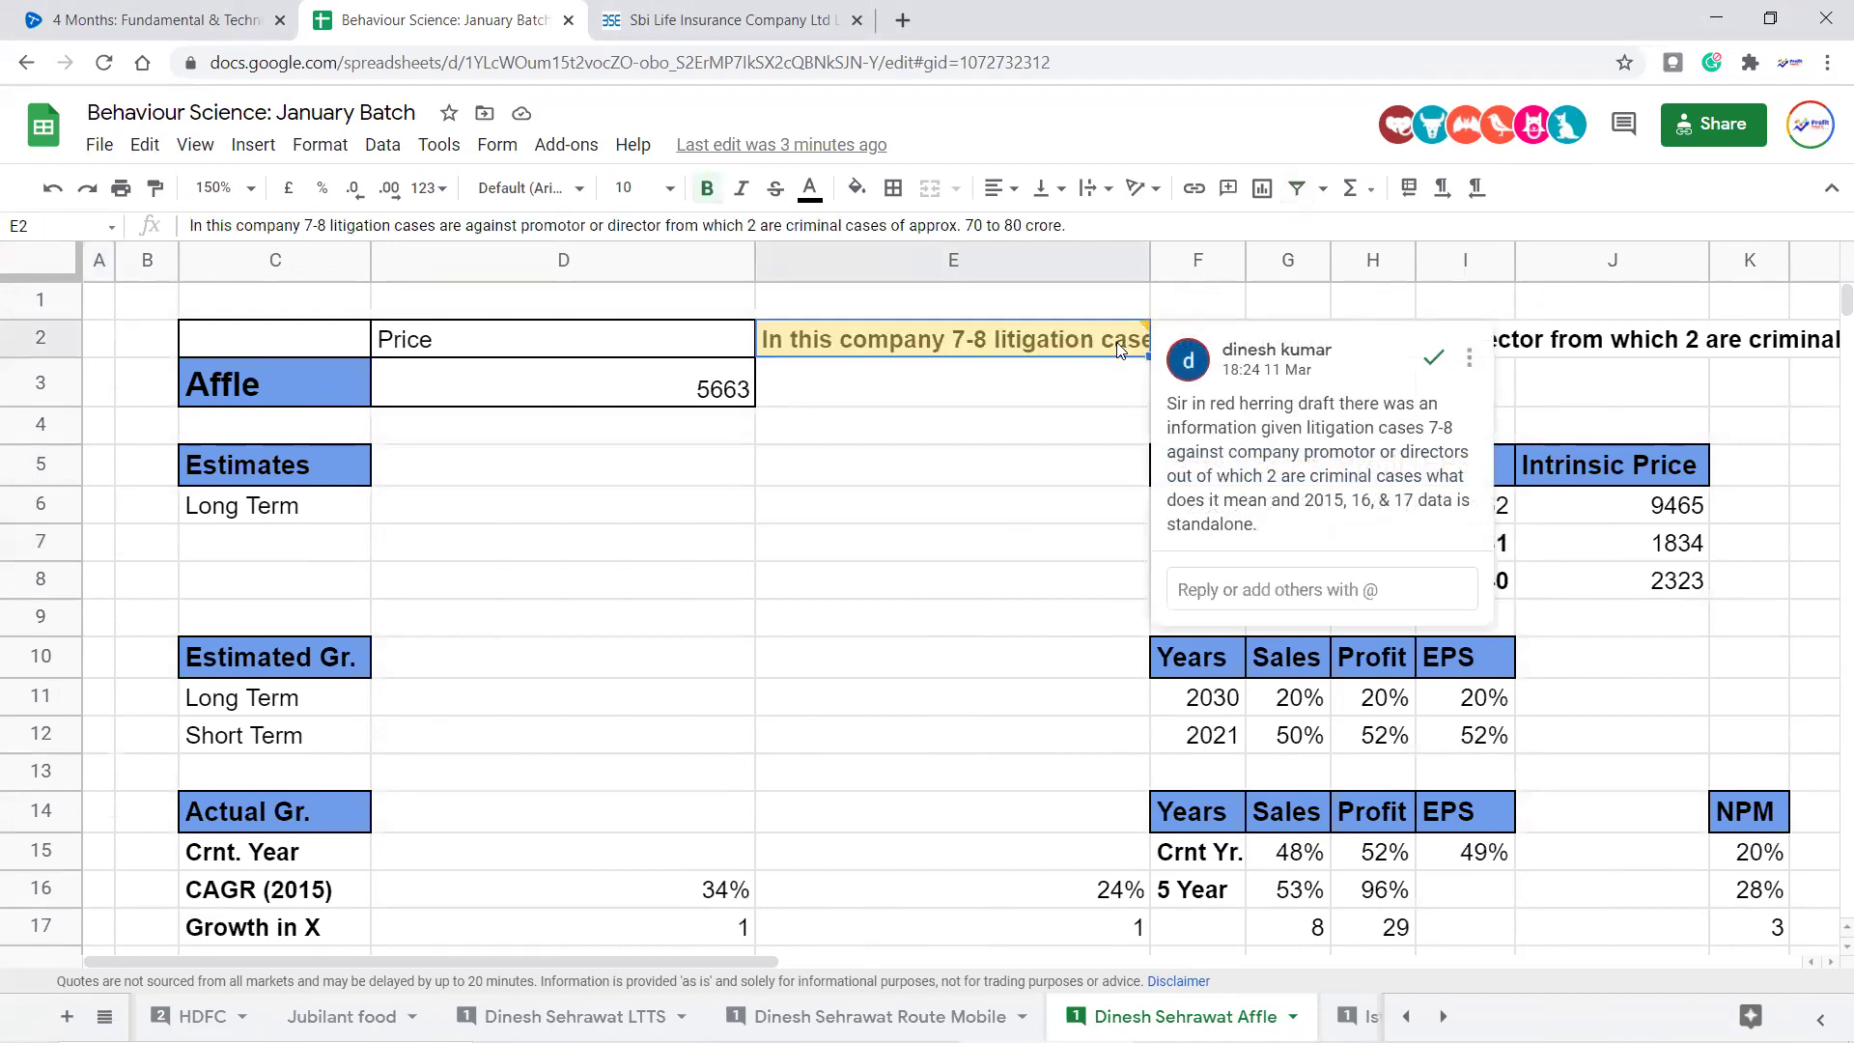
{"action": "left_click", "coordinate": [1041, 488]}
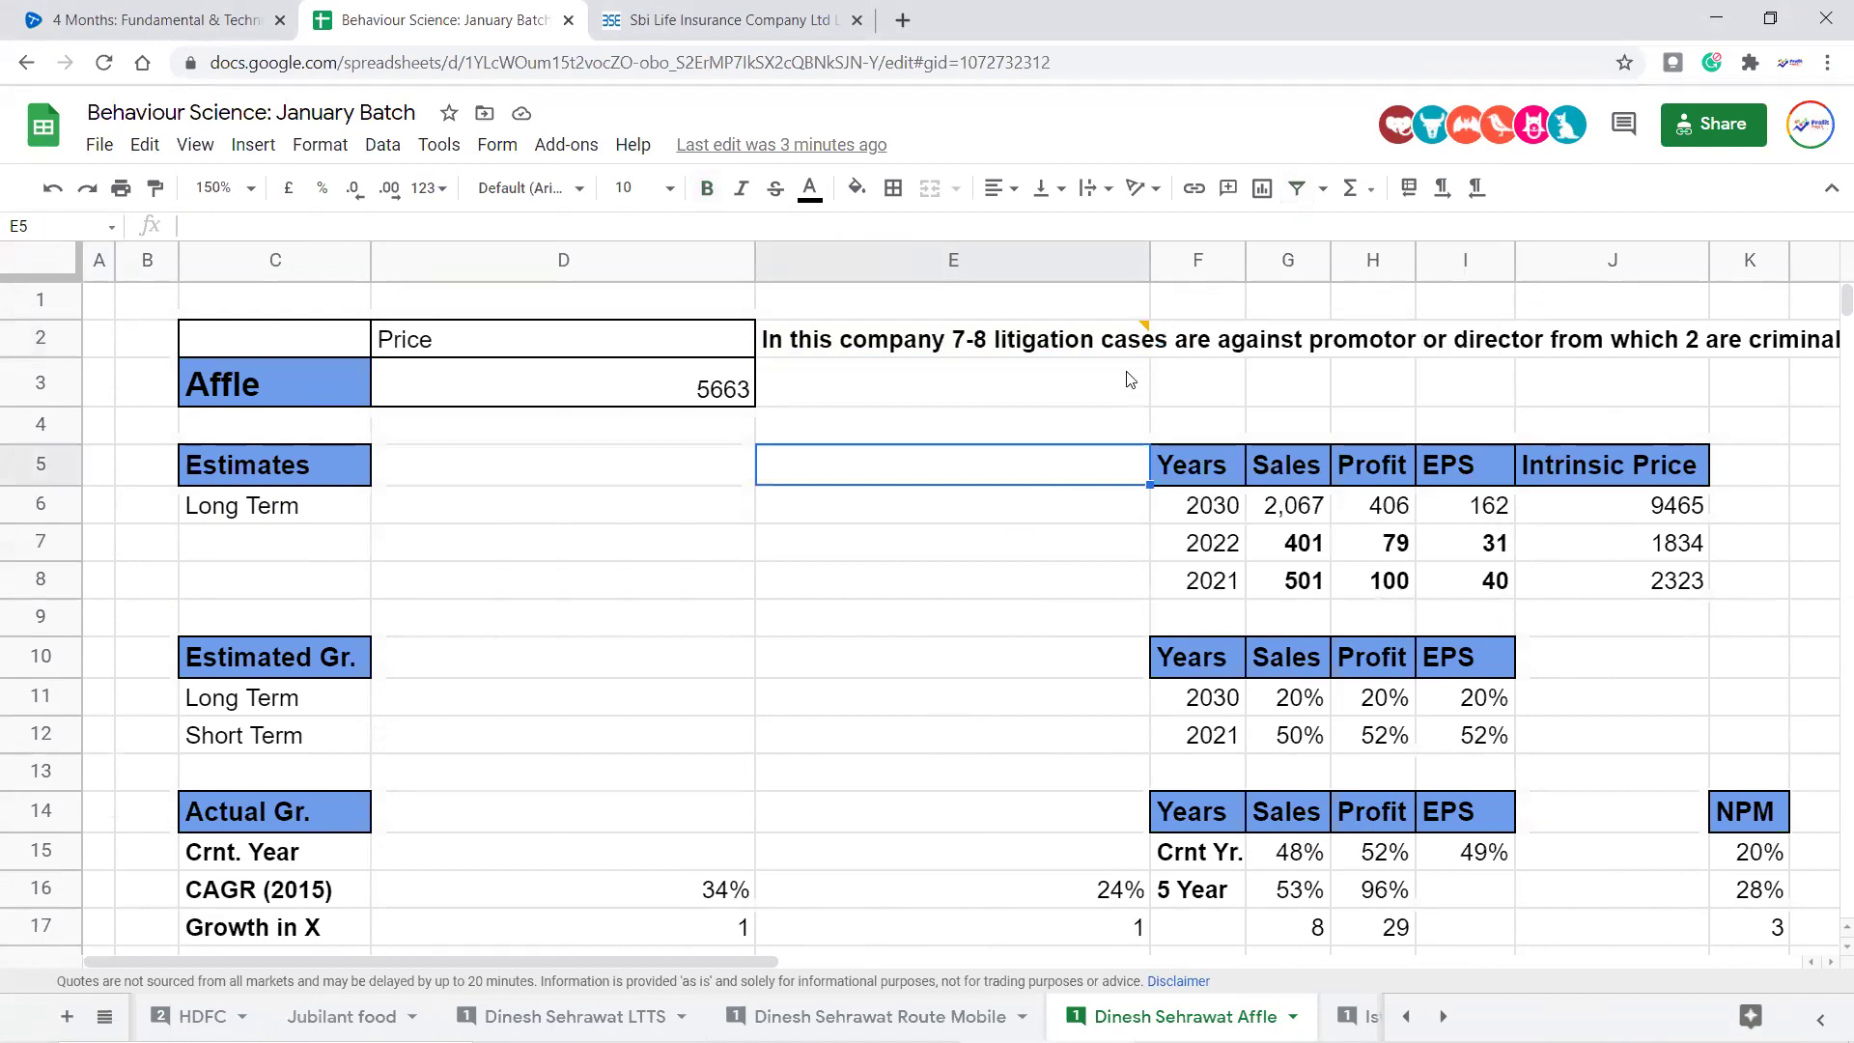
{"action": "left_click", "coordinate": [1103, 345]}
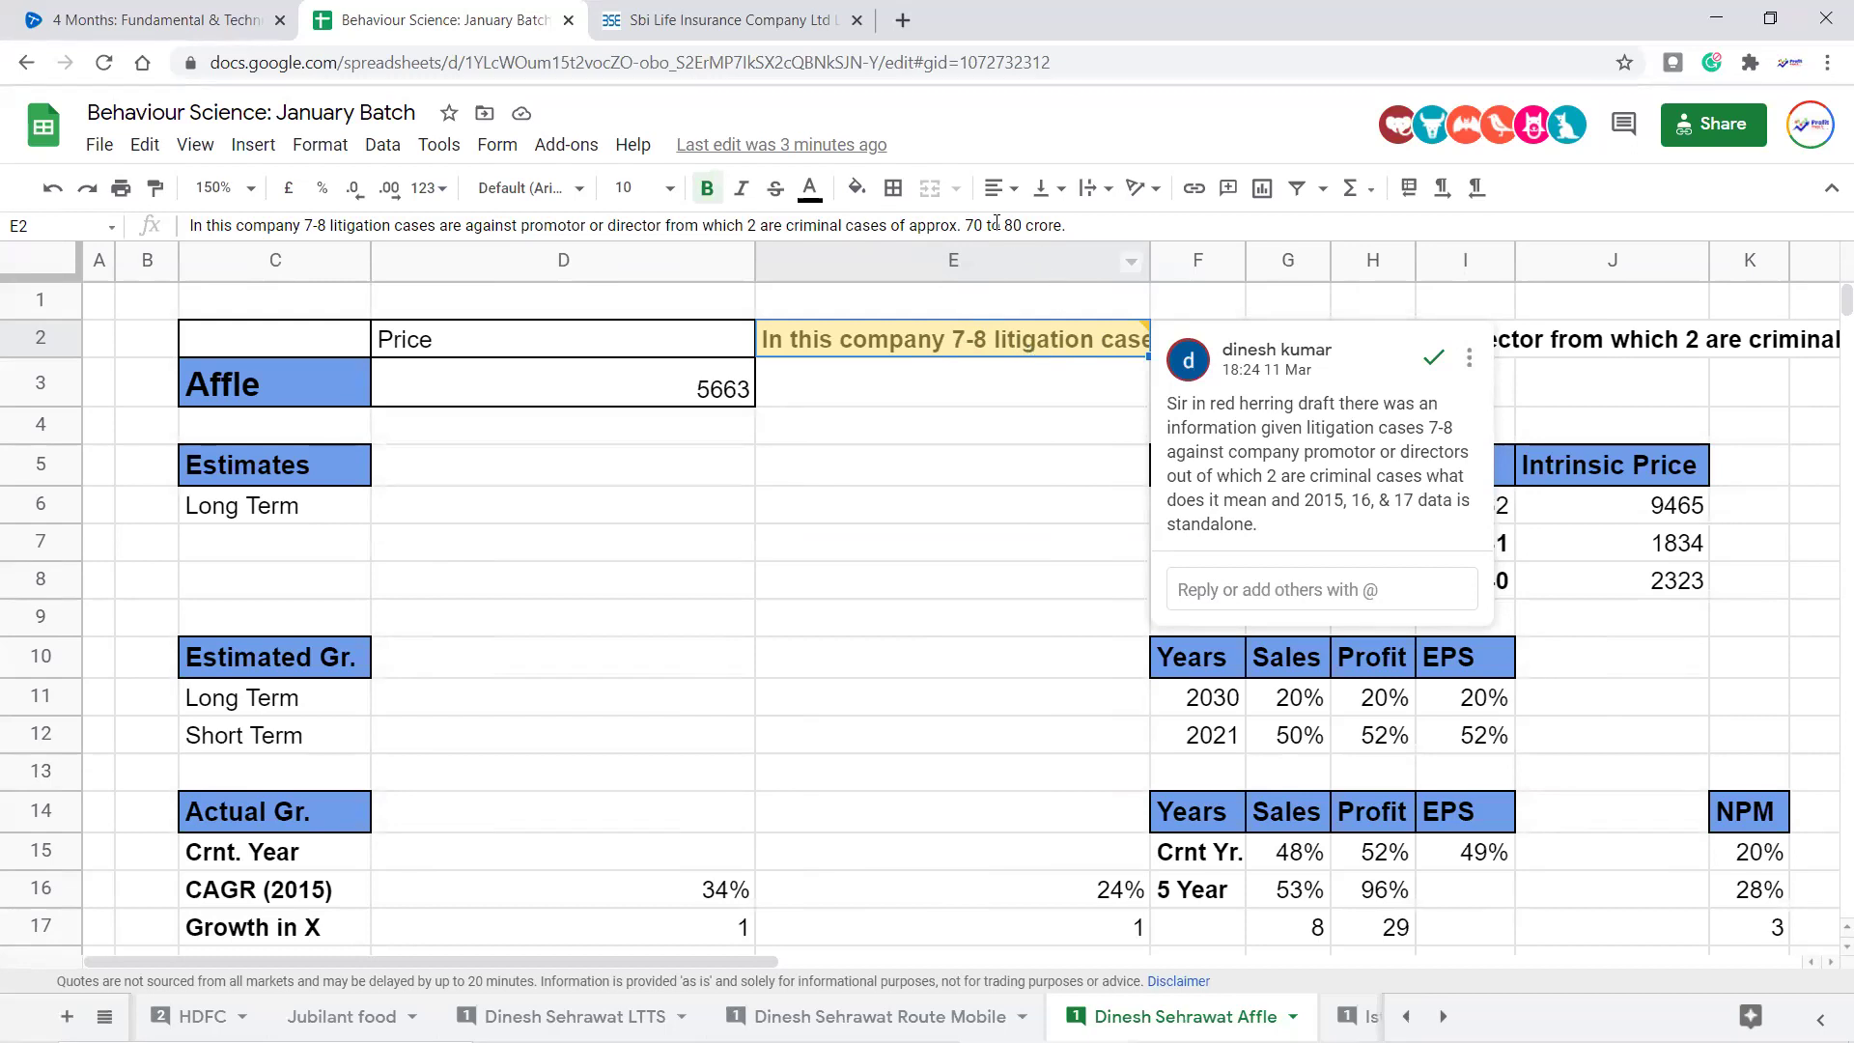
Highlight the amount "70 to 80 crore" in the litigation note, then reselect E2 to review its comment
{"action": "left_click_drag", "start_coordinate": [965, 225], "coordinate": [1073, 235]}
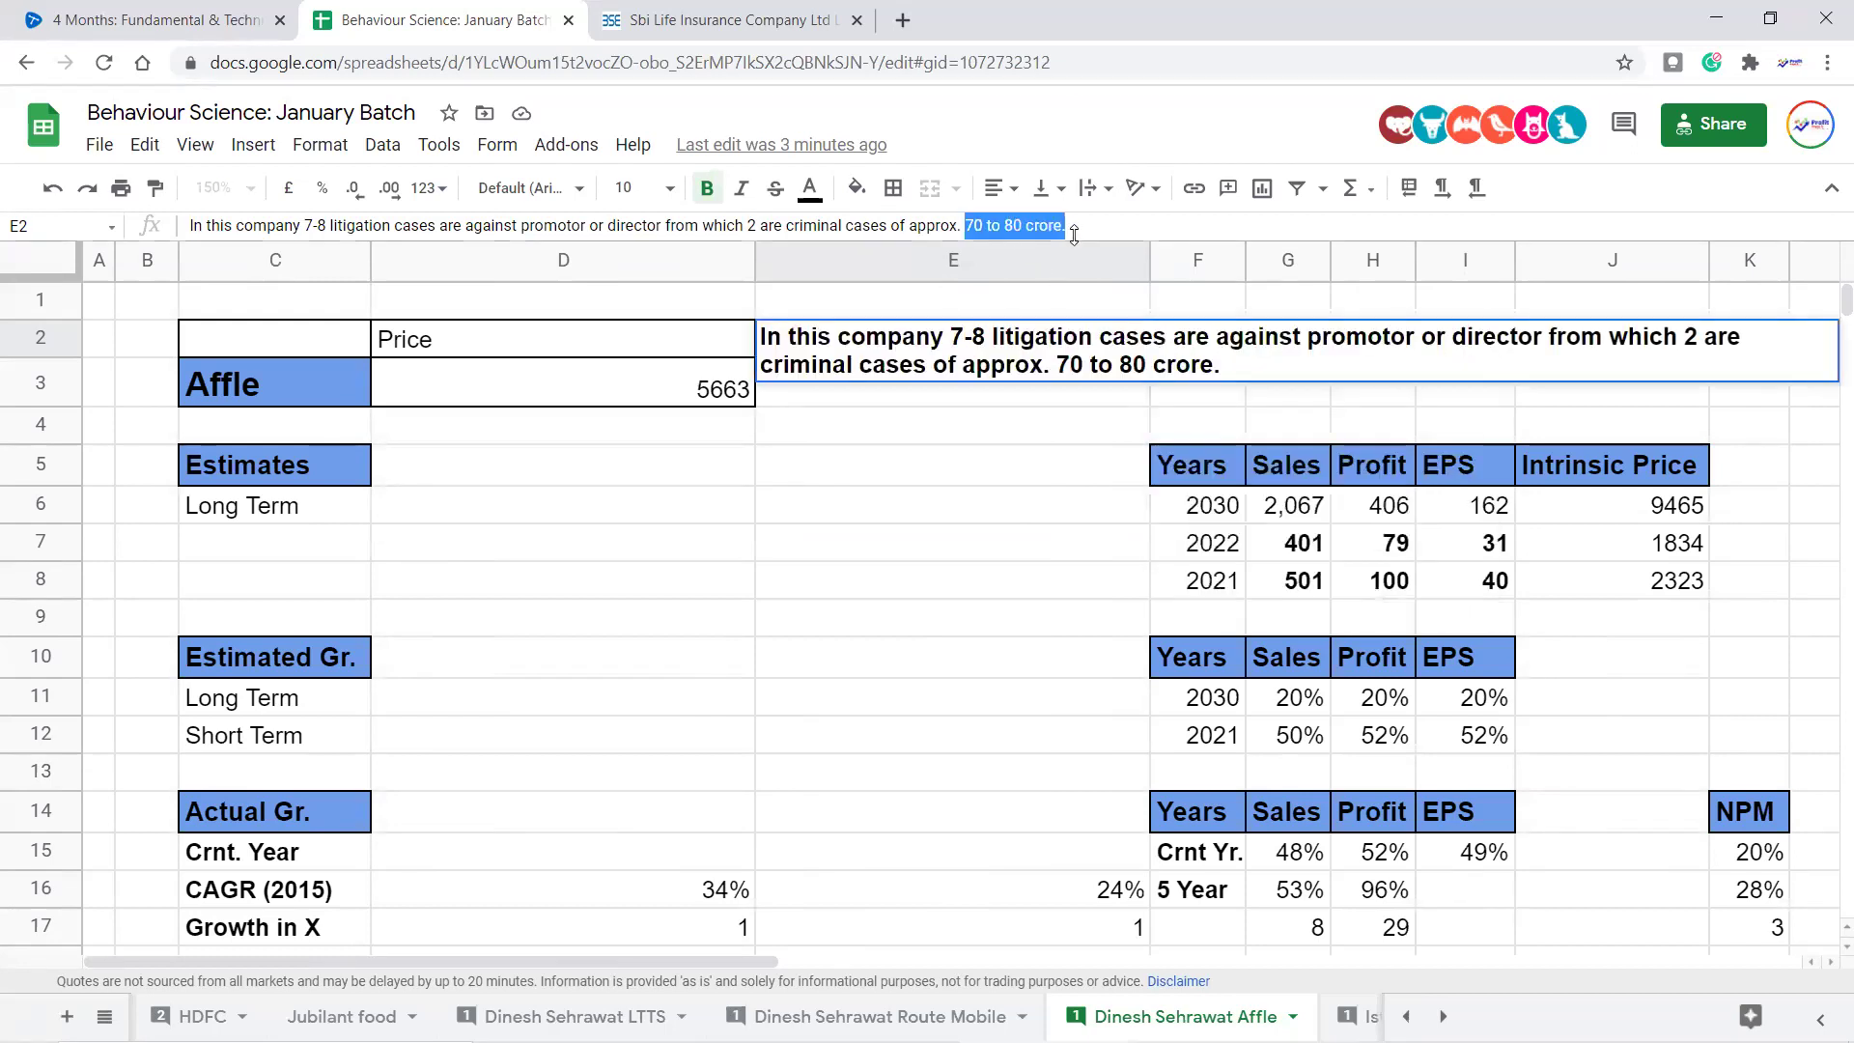
{"action": "left_click", "coordinate": [1041, 464]}
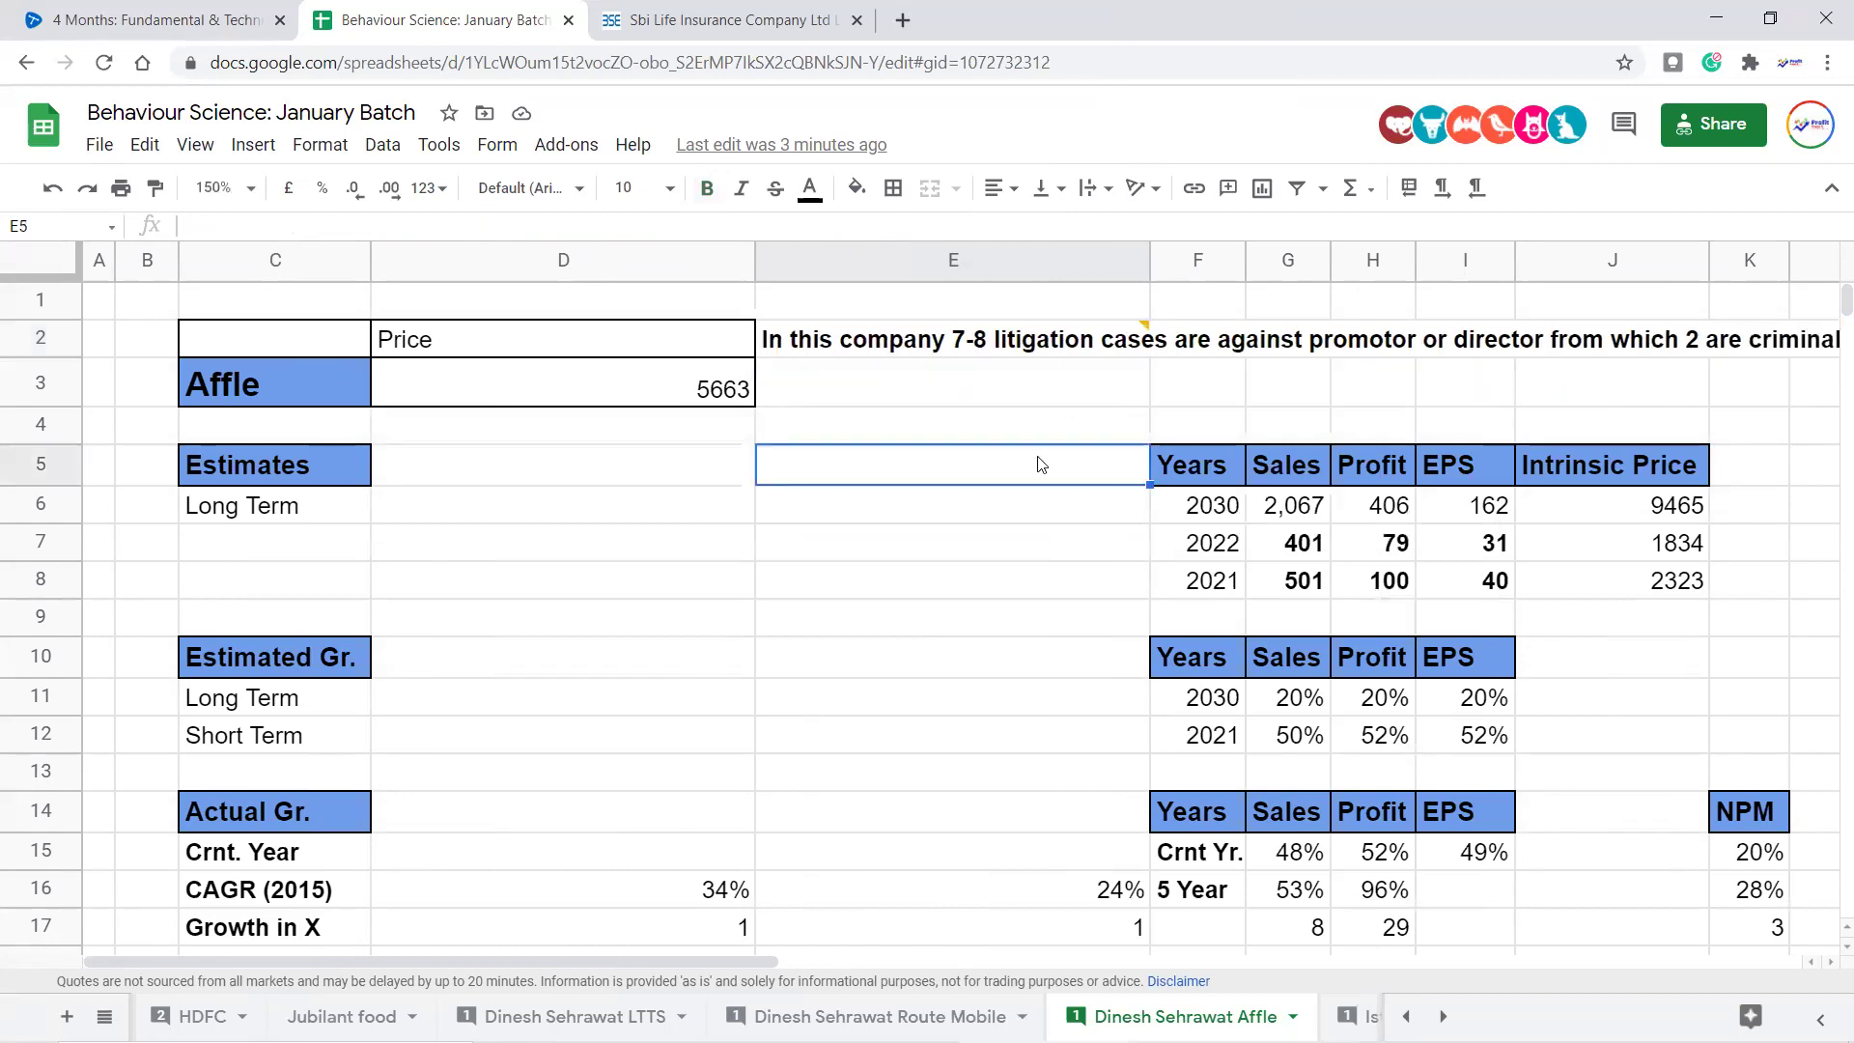
{"action": "left_click", "coordinate": [1103, 349]}
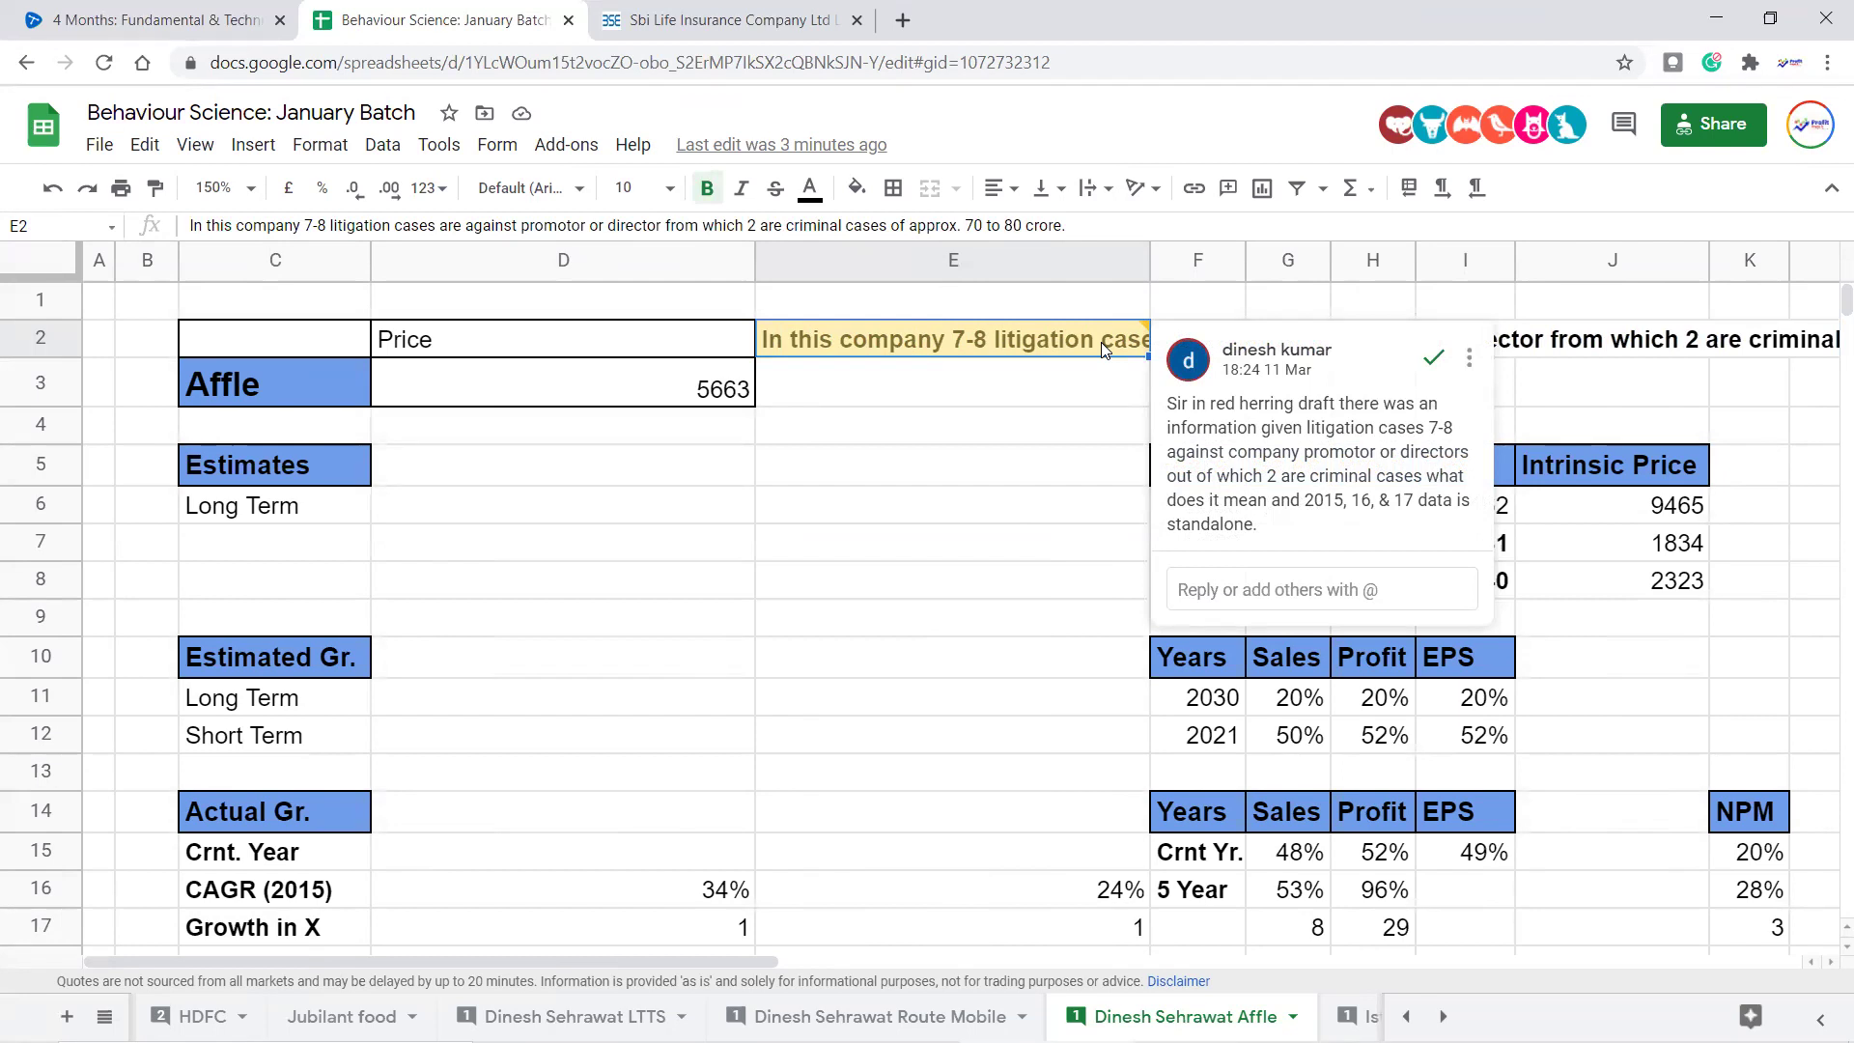
{"action": "double_click", "coordinate": [973, 225]}
{"action": "left_click_drag", "start_coordinate": [1016, 233], "coordinate": [1066, 226]}
{"action": "left_click", "coordinate": [1107, 552]}
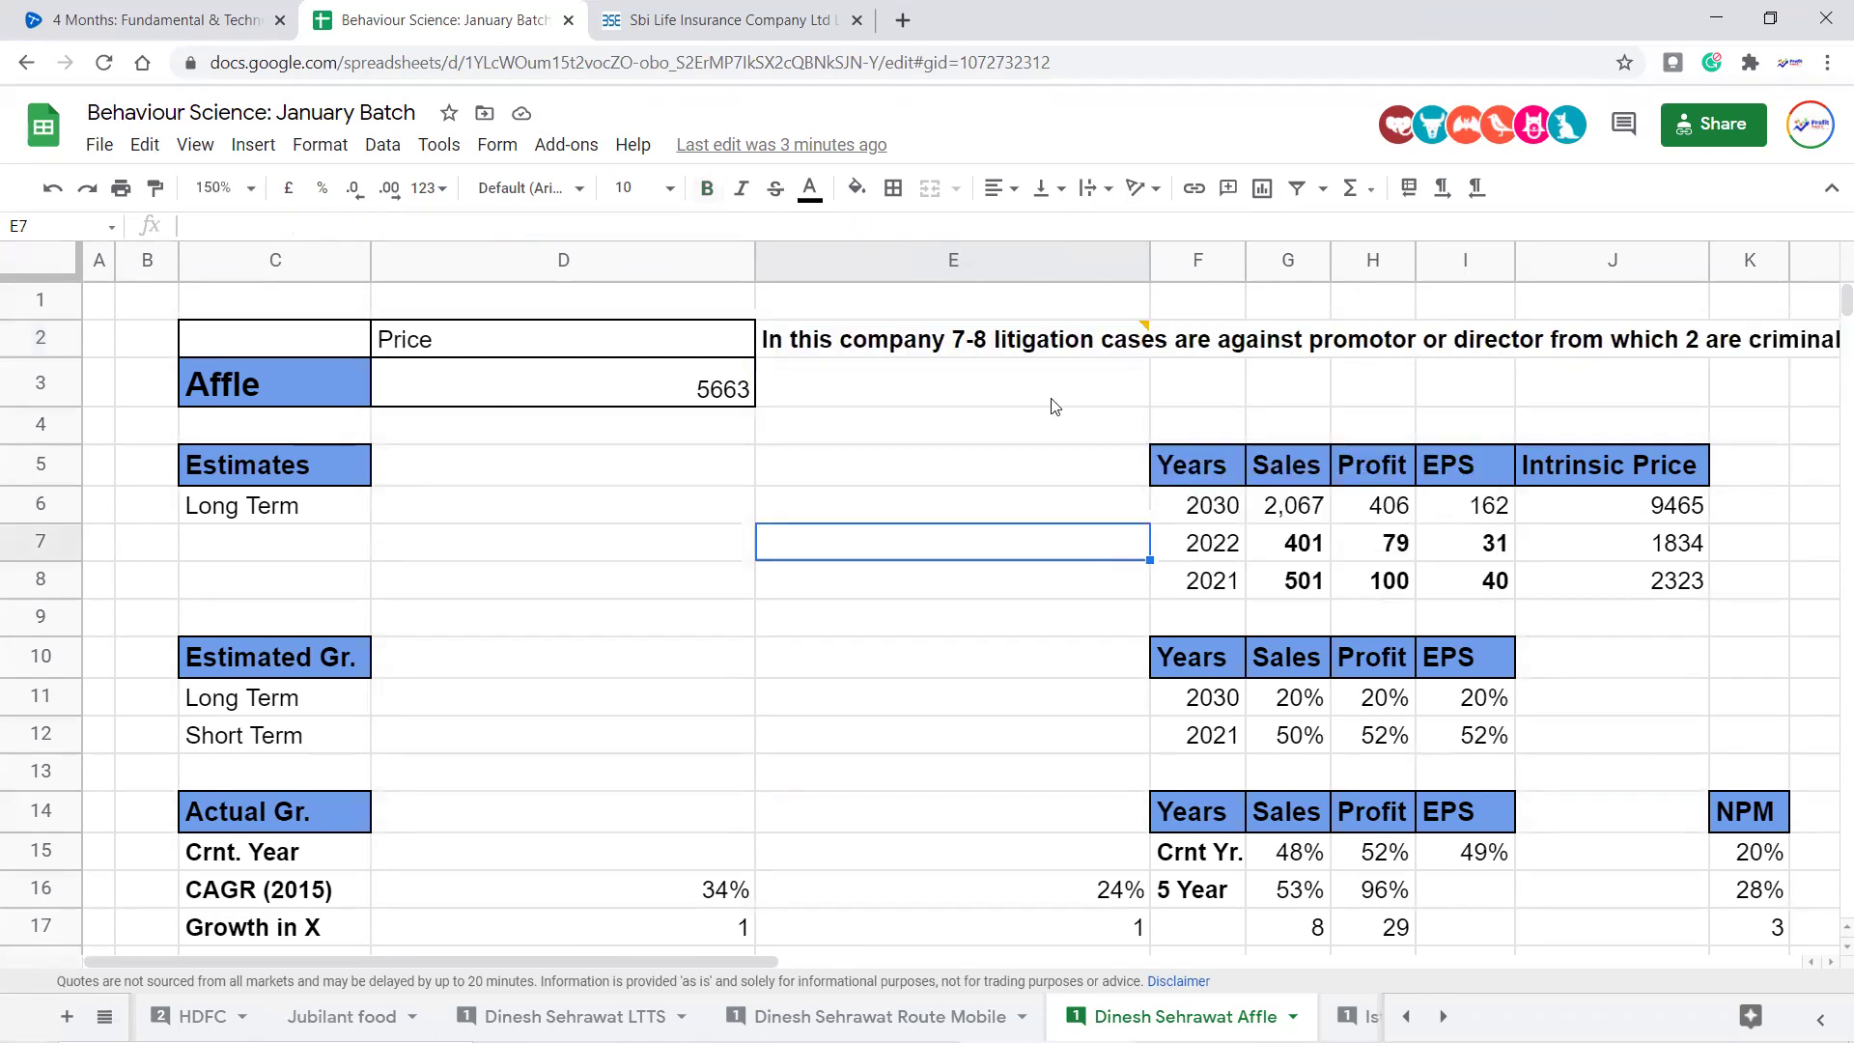
{"action": "left_click", "coordinate": [1089, 352]}
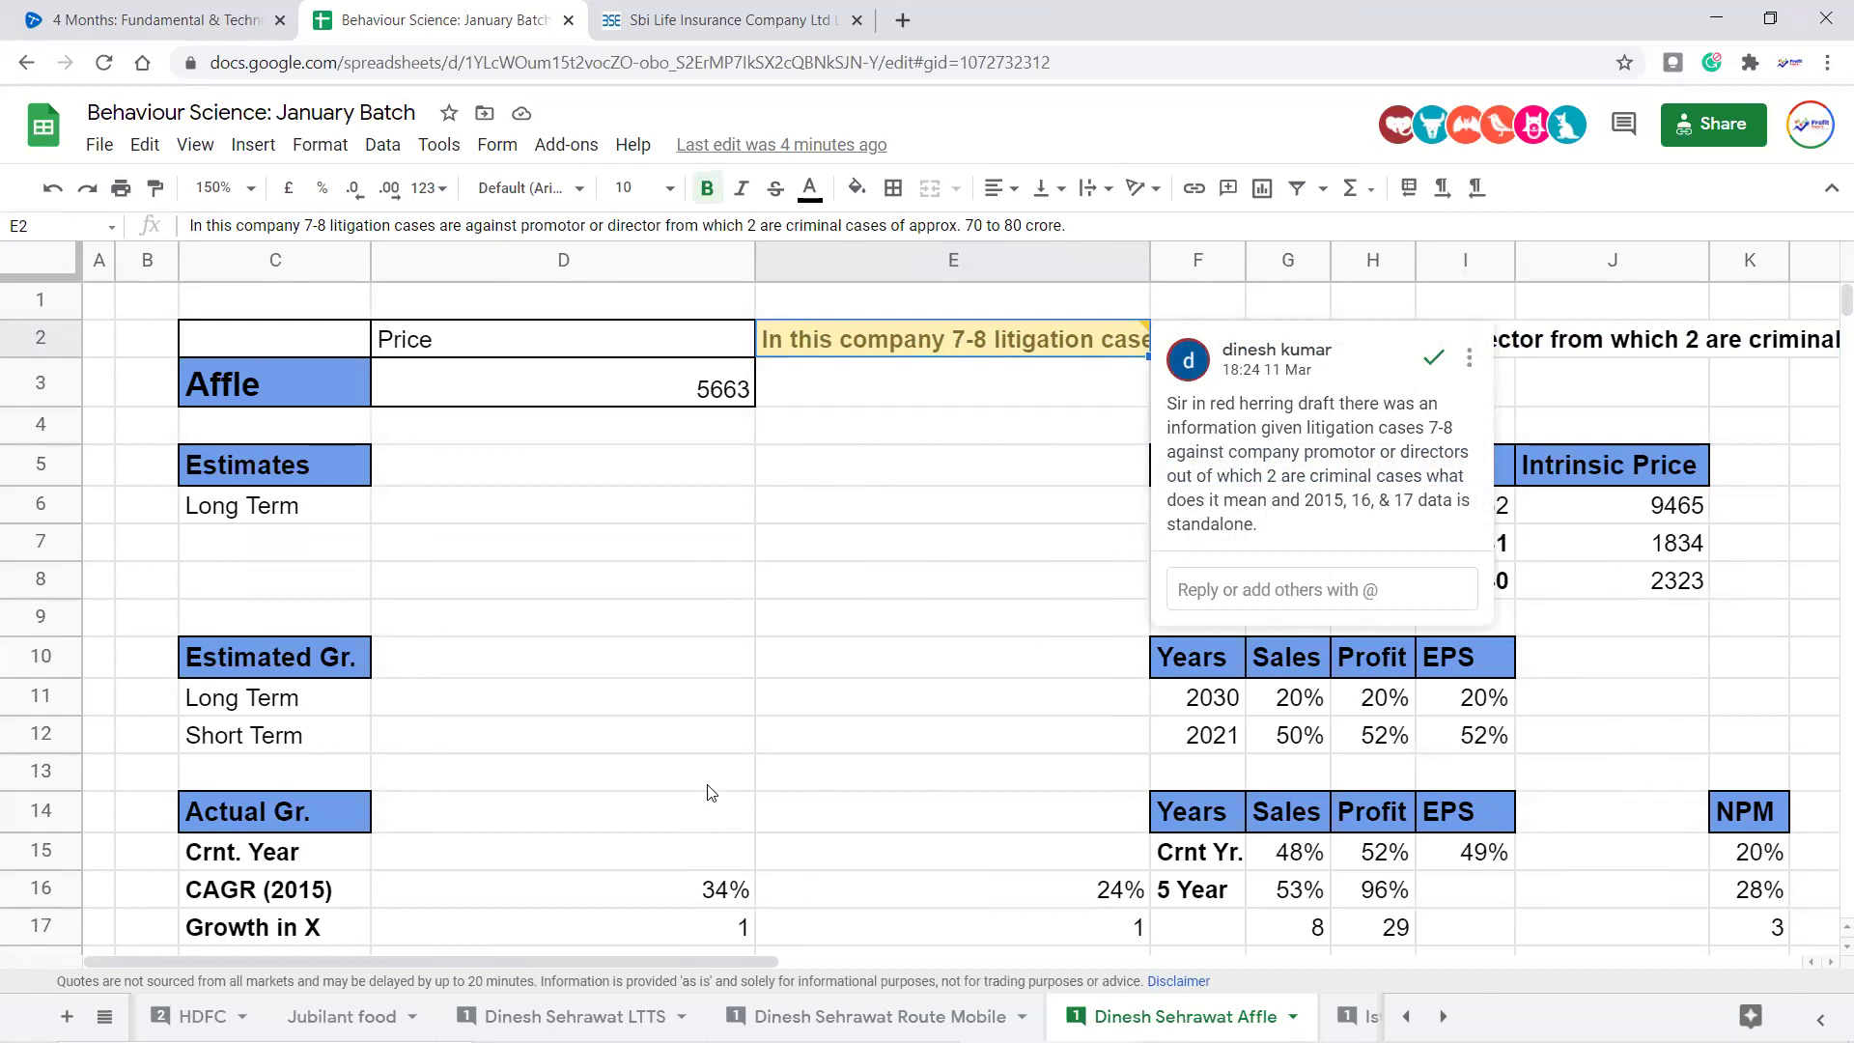
Return to the MasterSheet and select the first three researcher entries in A3:A5 and their companies in B3:B5
{"action": "left_click", "coordinate": [104, 1016]}
{"action": "scroll", "coordinate": [227, 881], "scroll_direction": "up", "scroll_amount": 20}
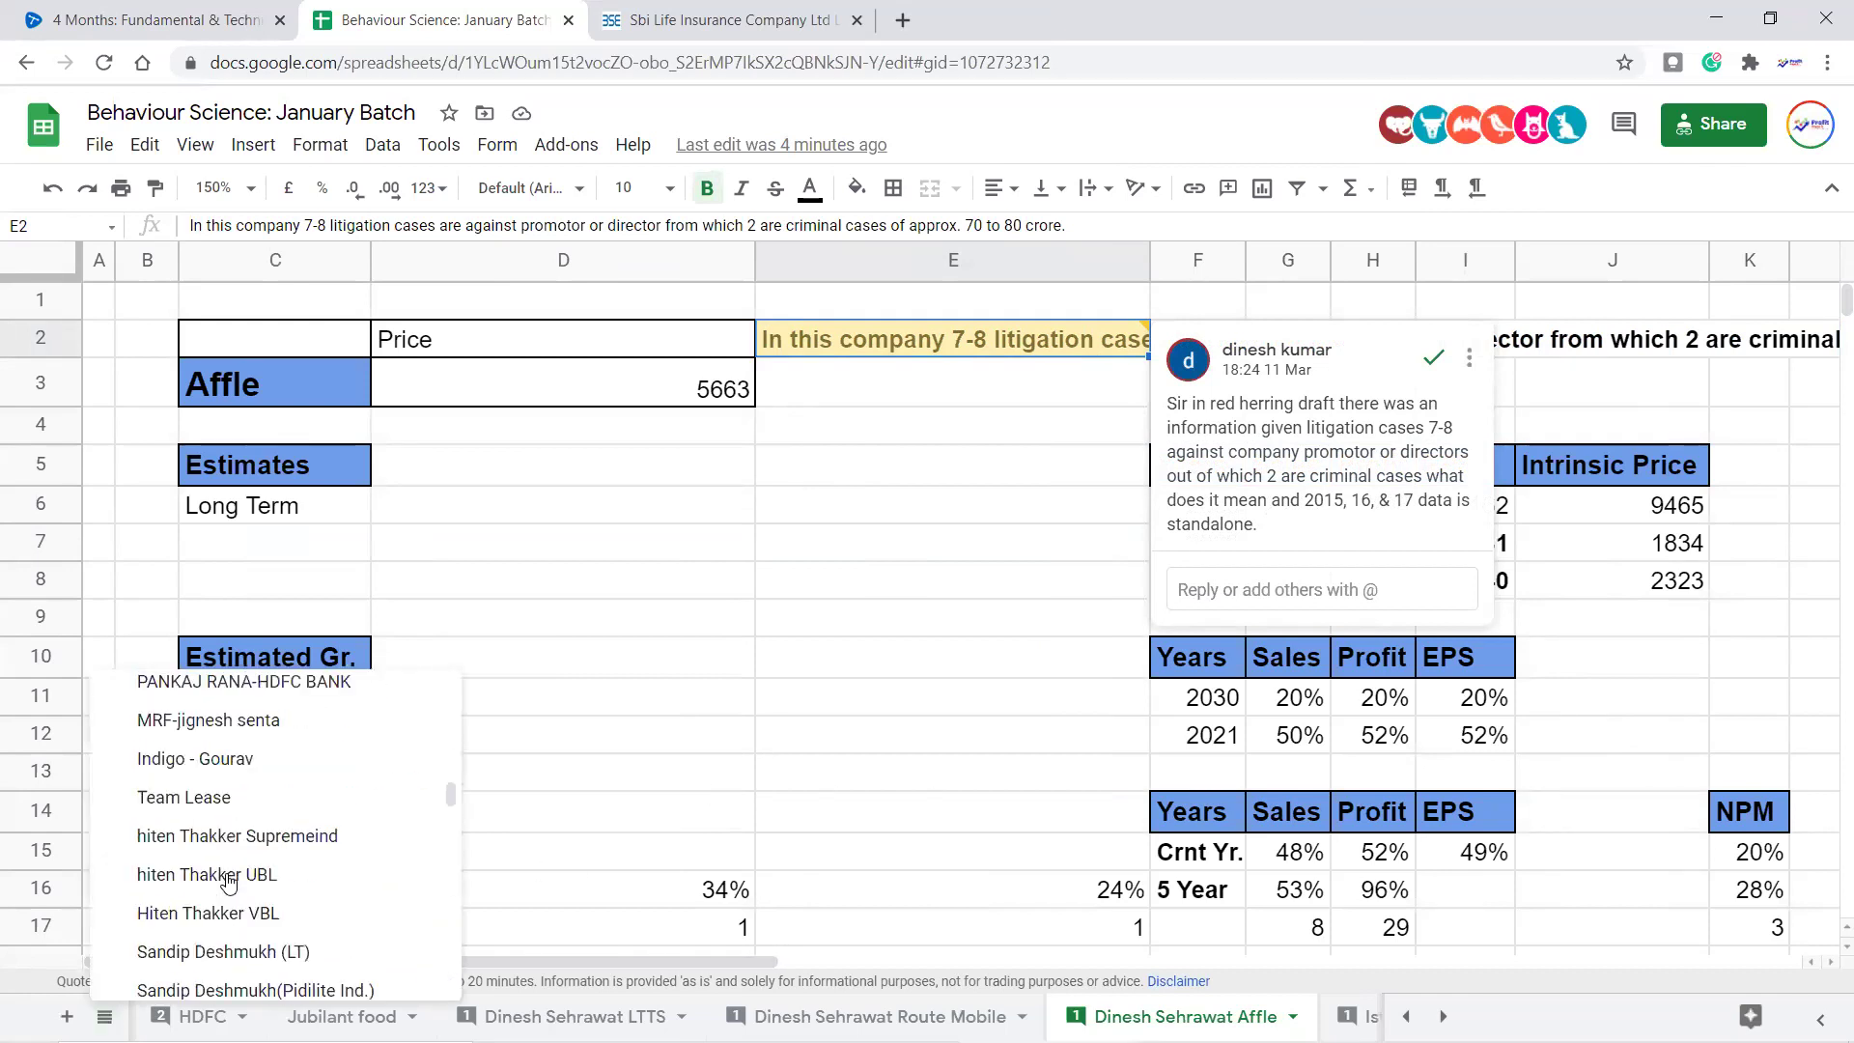
{"action": "left_click", "coordinate": [205, 693]}
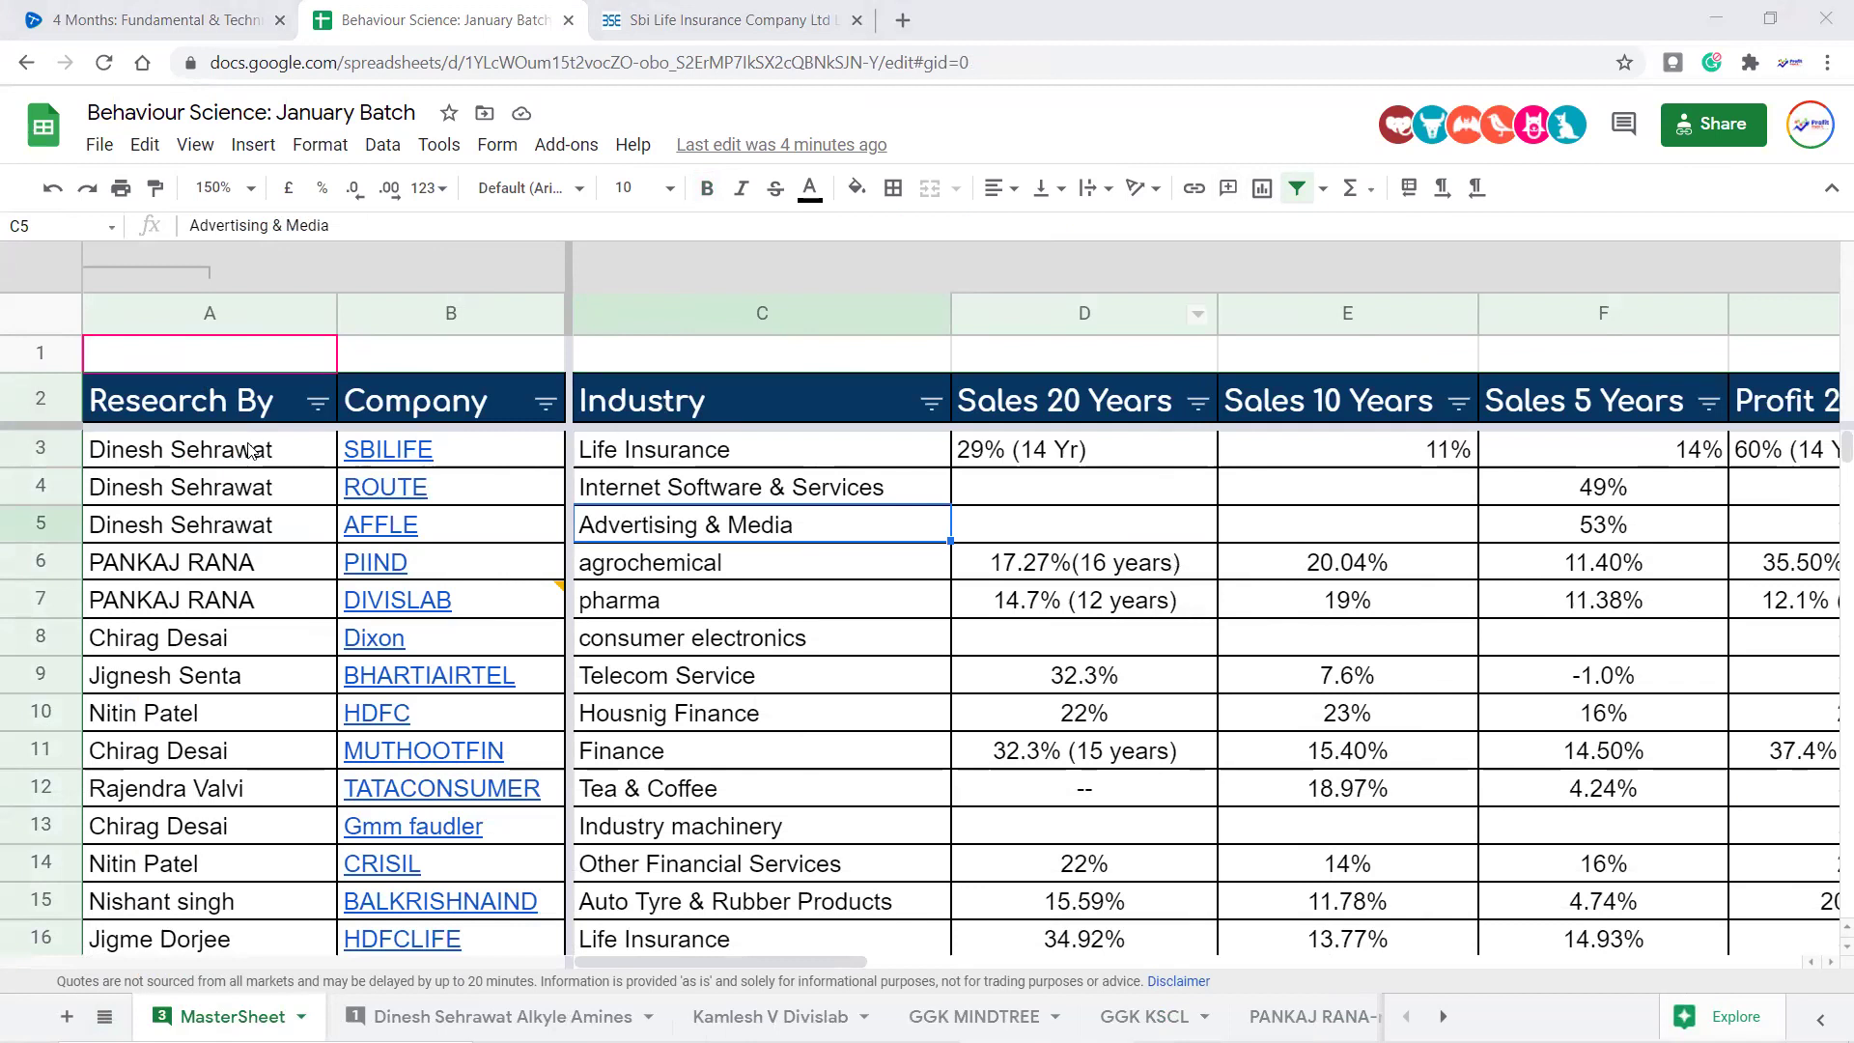
{"action": "left_click_drag", "start_coordinate": [248, 449], "coordinate": [267, 526]}
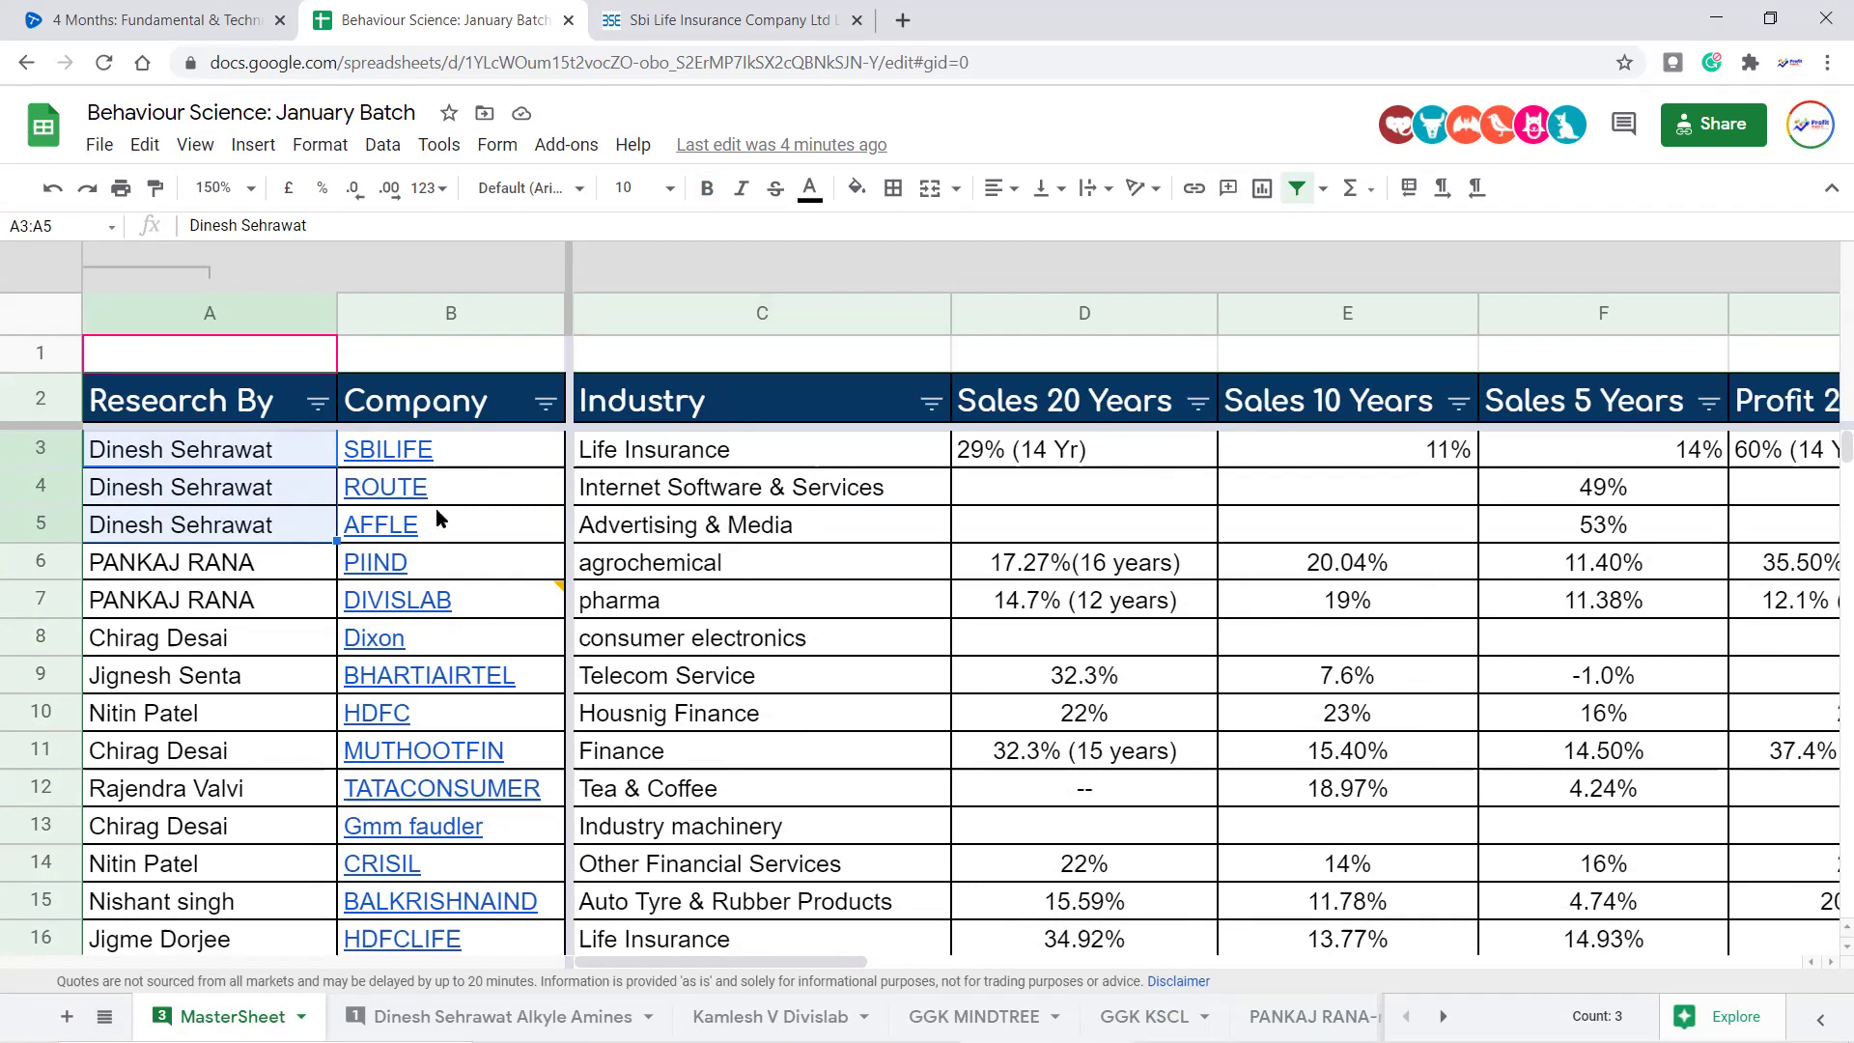
{"action": "left_click_drag", "start_coordinate": [480, 450], "coordinate": [465, 532]}
Review the industries of SBILIFE, ROUTE and AFFLE, selecting C5, C4 and the whole range C3:C5
{"action": "left_click", "coordinate": [790, 618]}
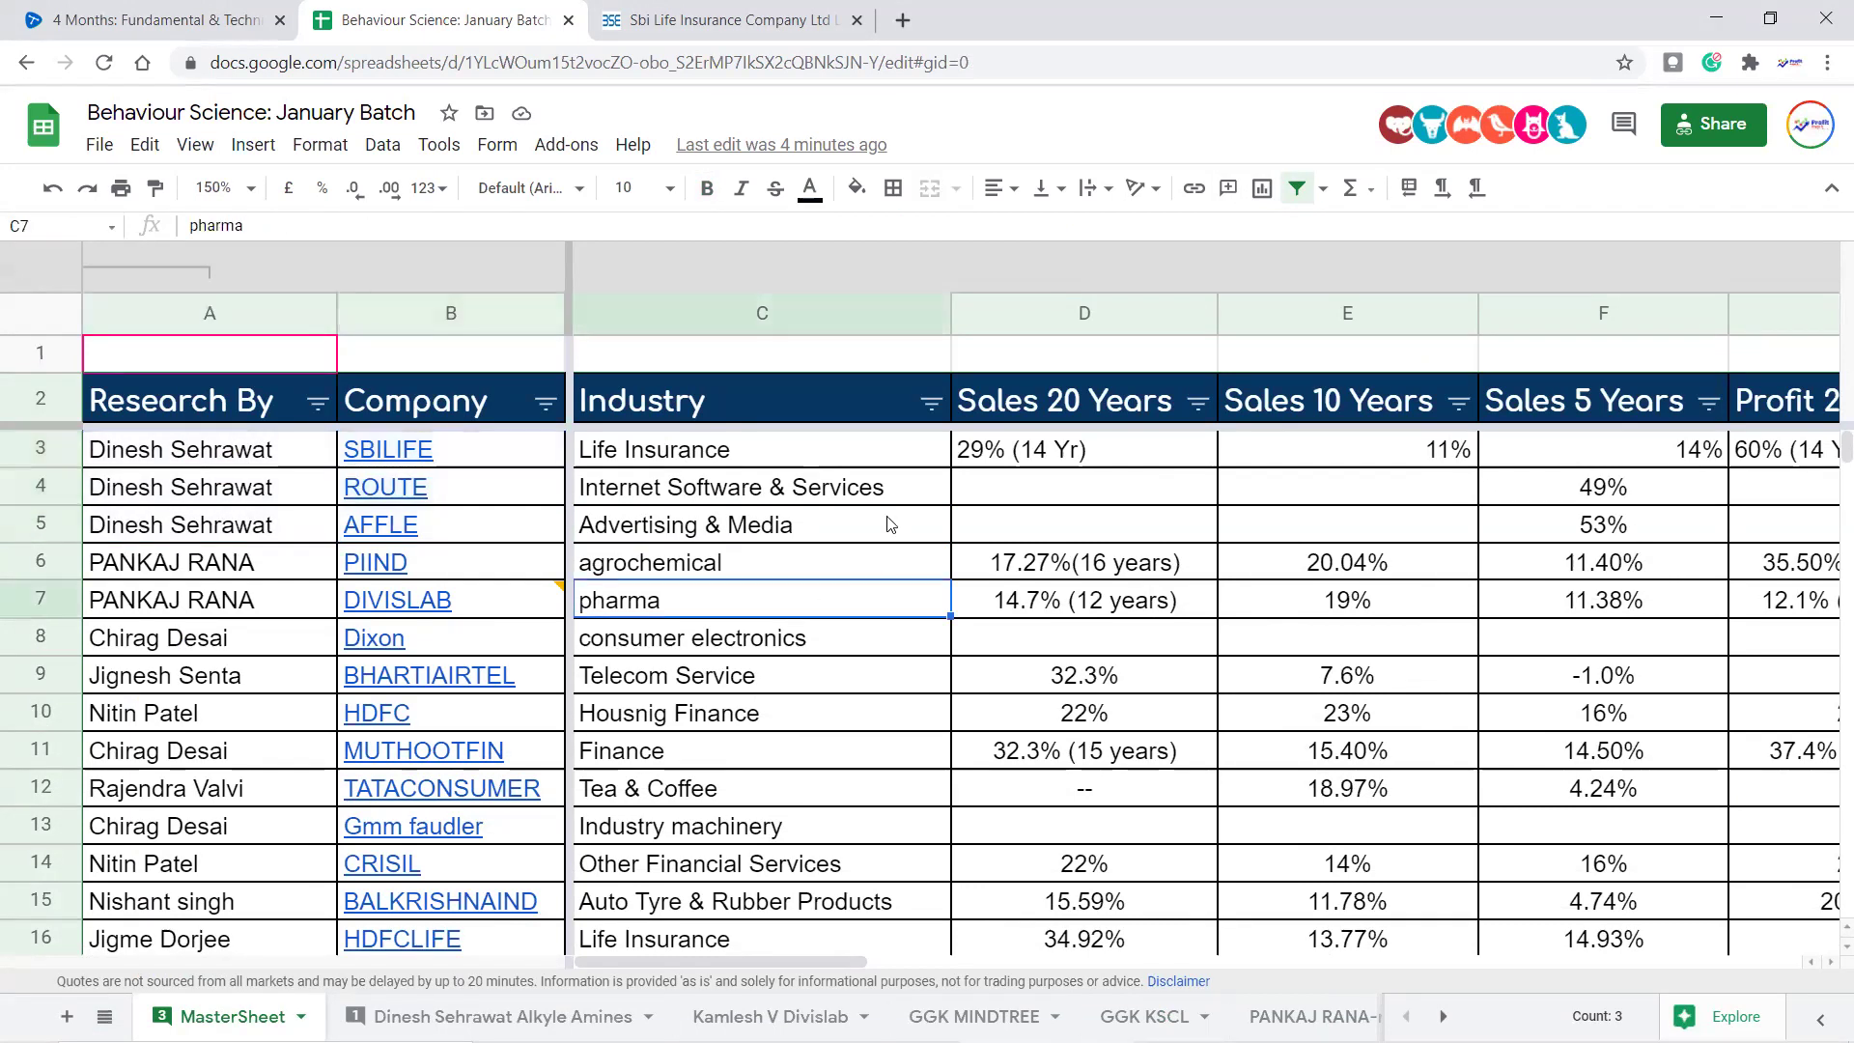
{"action": "left_click_drag", "start_coordinate": [865, 455], "coordinate": [856, 535]}
{"action": "left_click", "coordinate": [851, 534]}
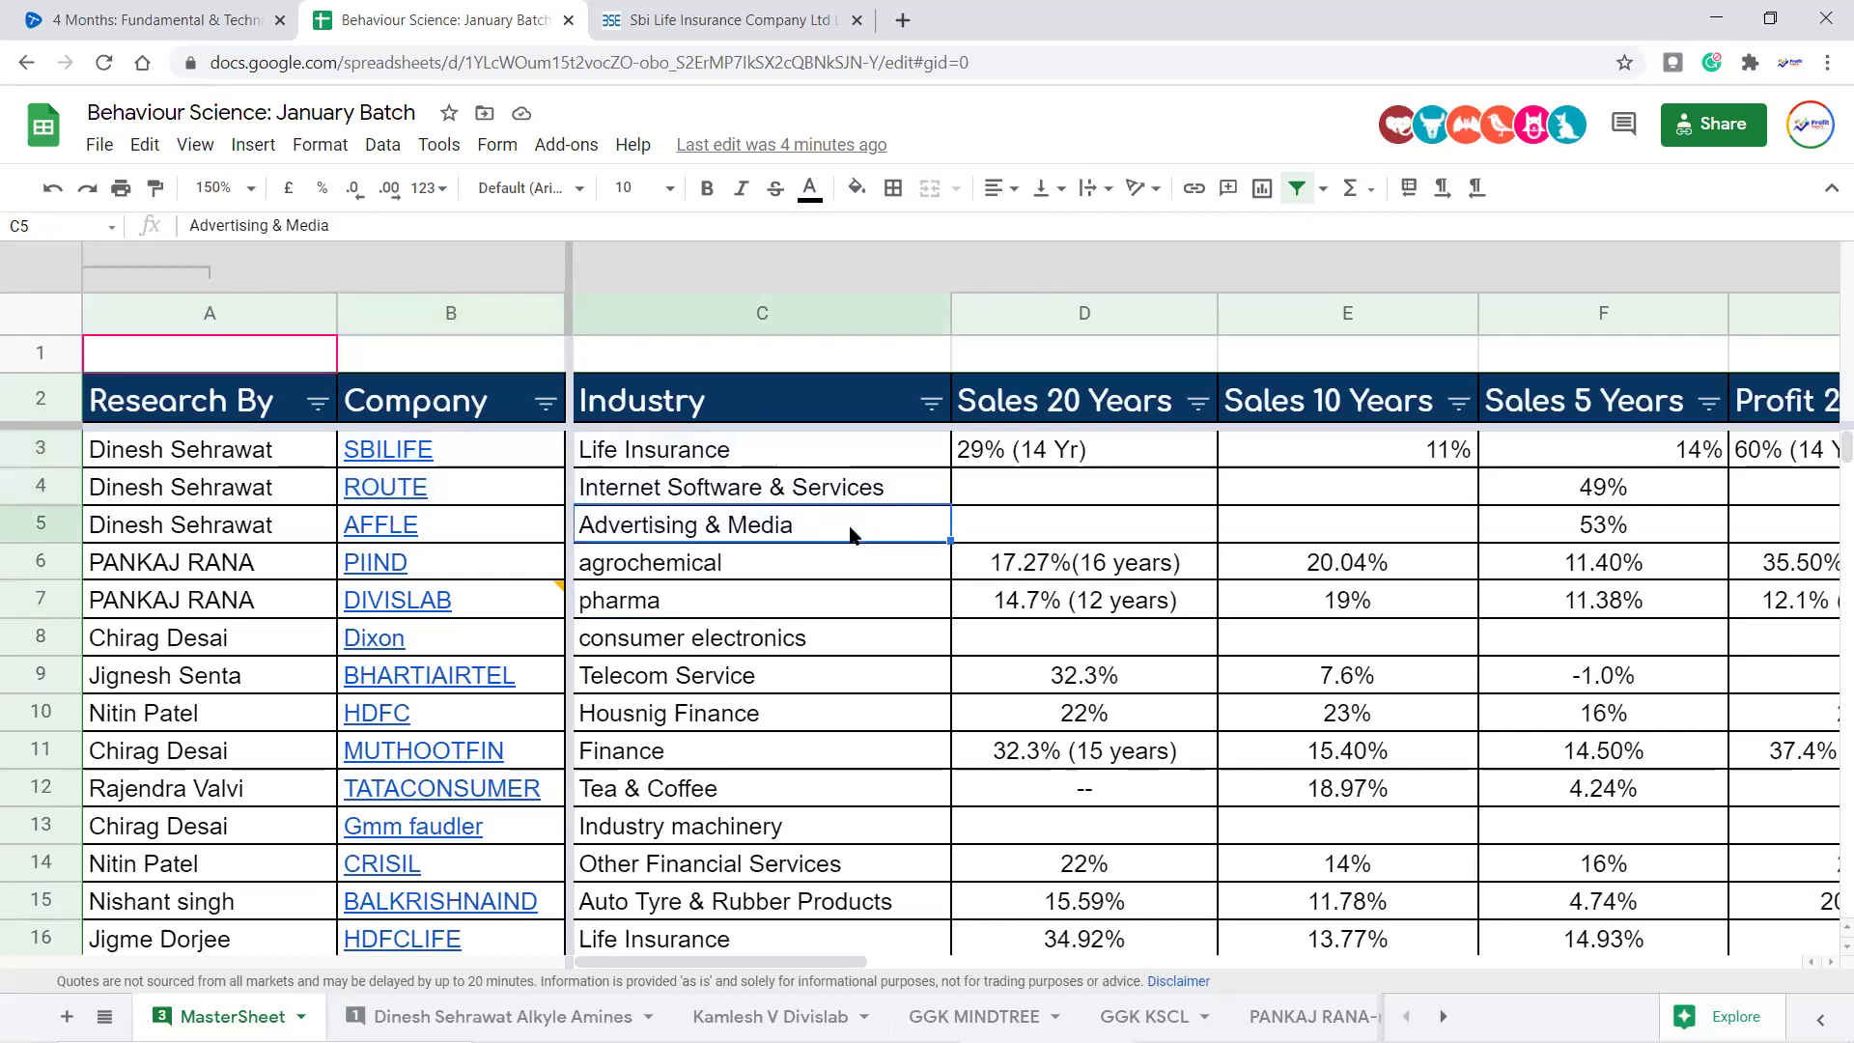
{"action": "left_click", "coordinate": [858, 496]}
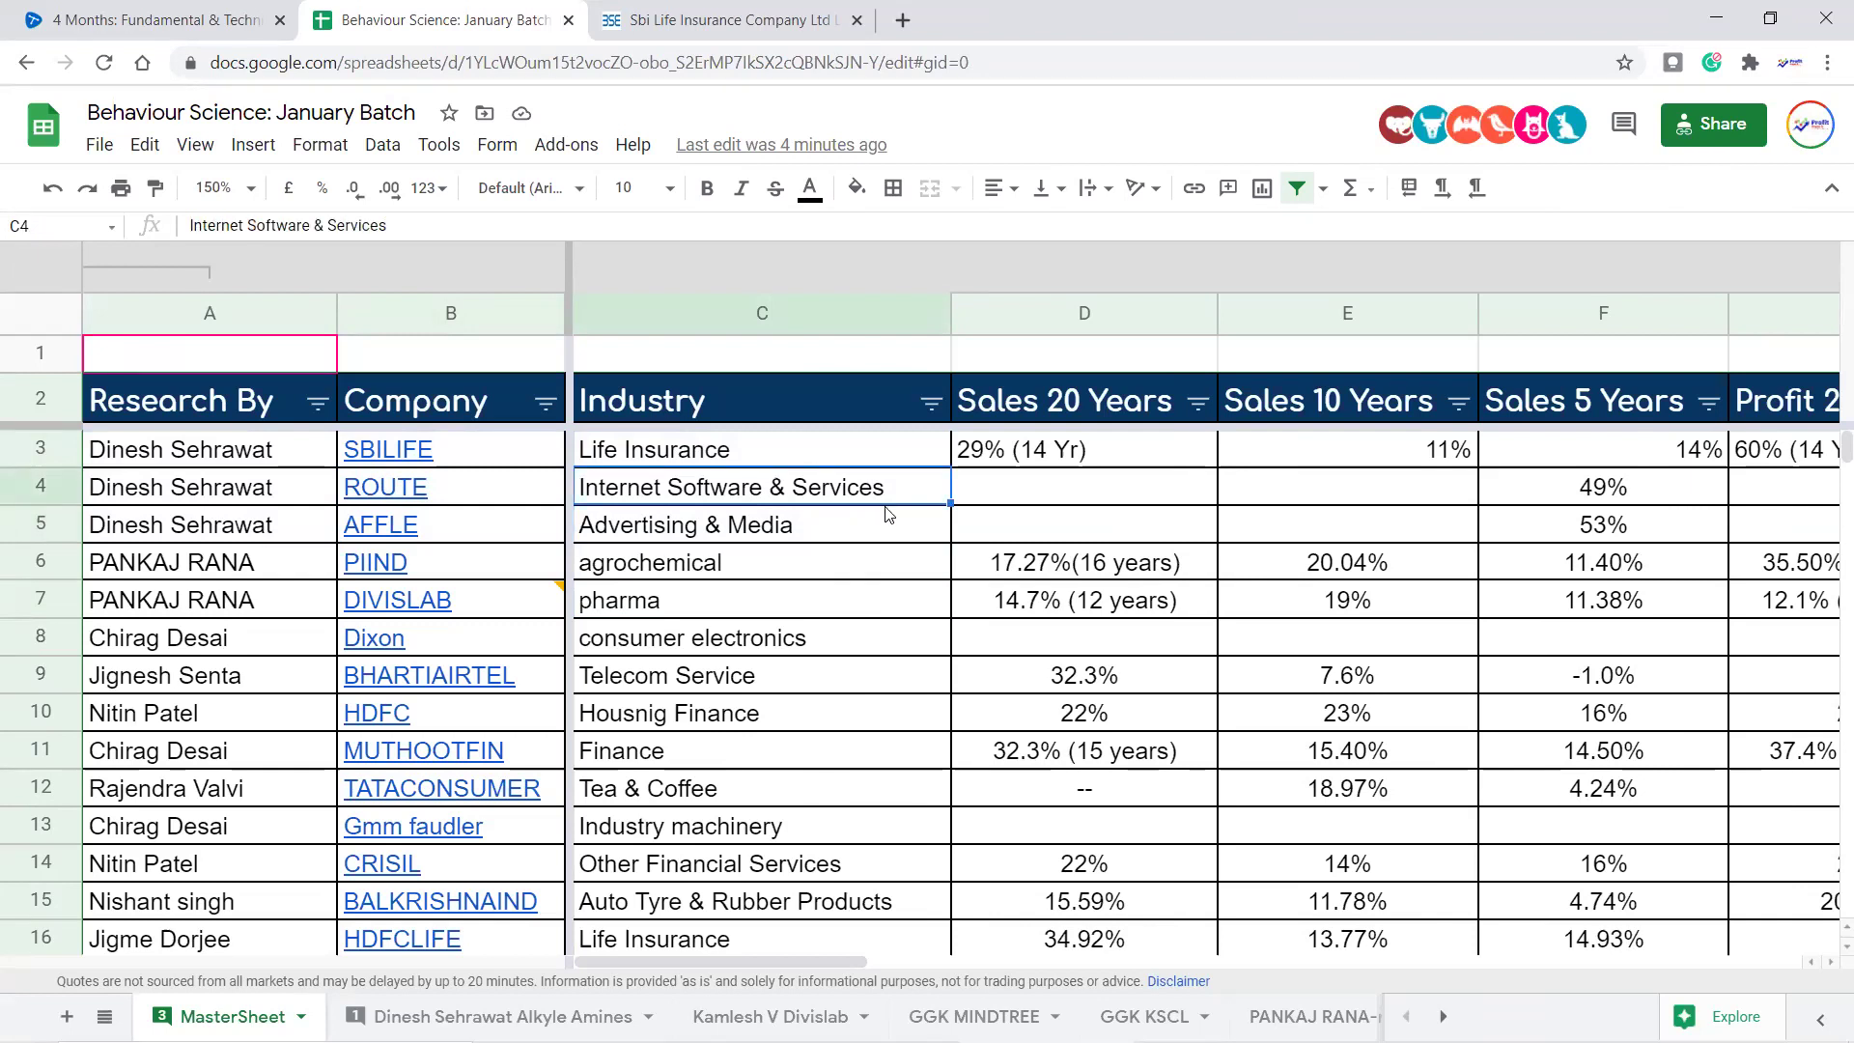
{"action": "left_click_drag", "start_coordinate": [862, 449], "coordinate": [862, 534]}
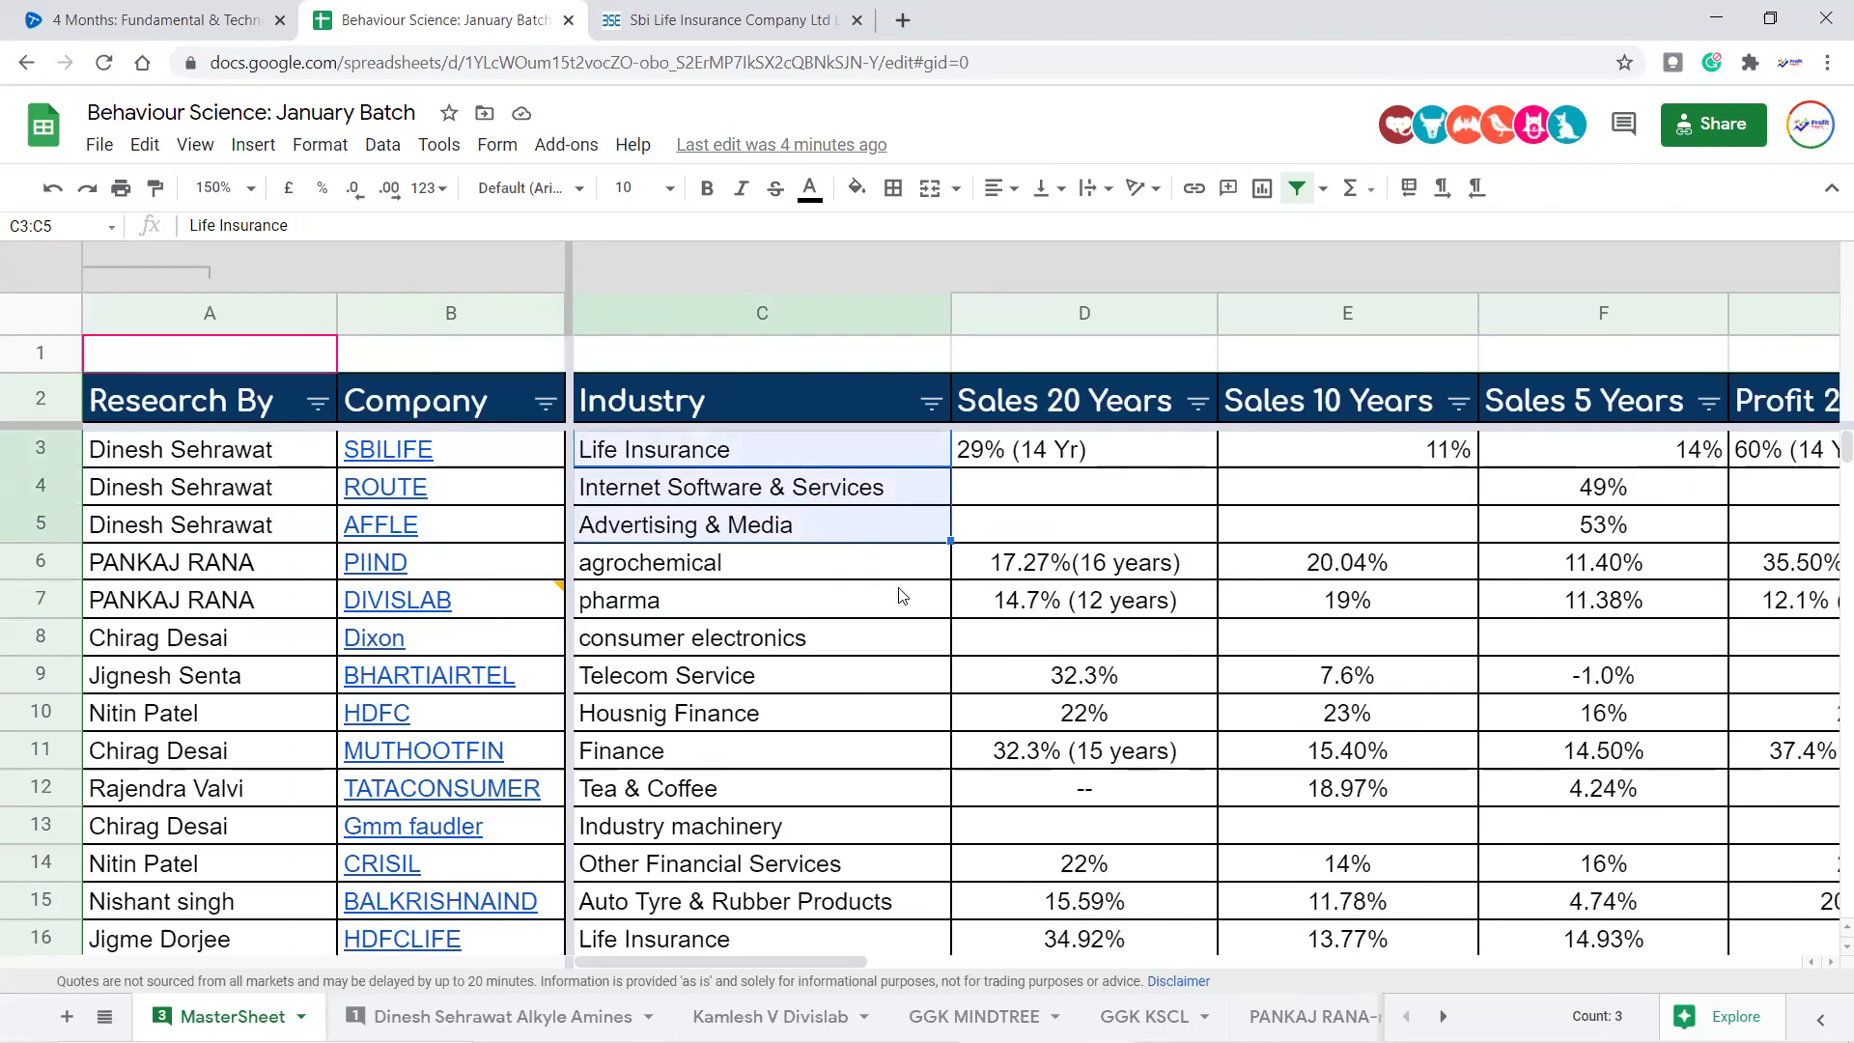
Find the companies around row 82 in the MasterSheet and examine PVR's figures across to the MajorCost column
{"action": "scroll", "coordinate": [901, 596], "scroll_direction": "down", "scroll_amount": 17}
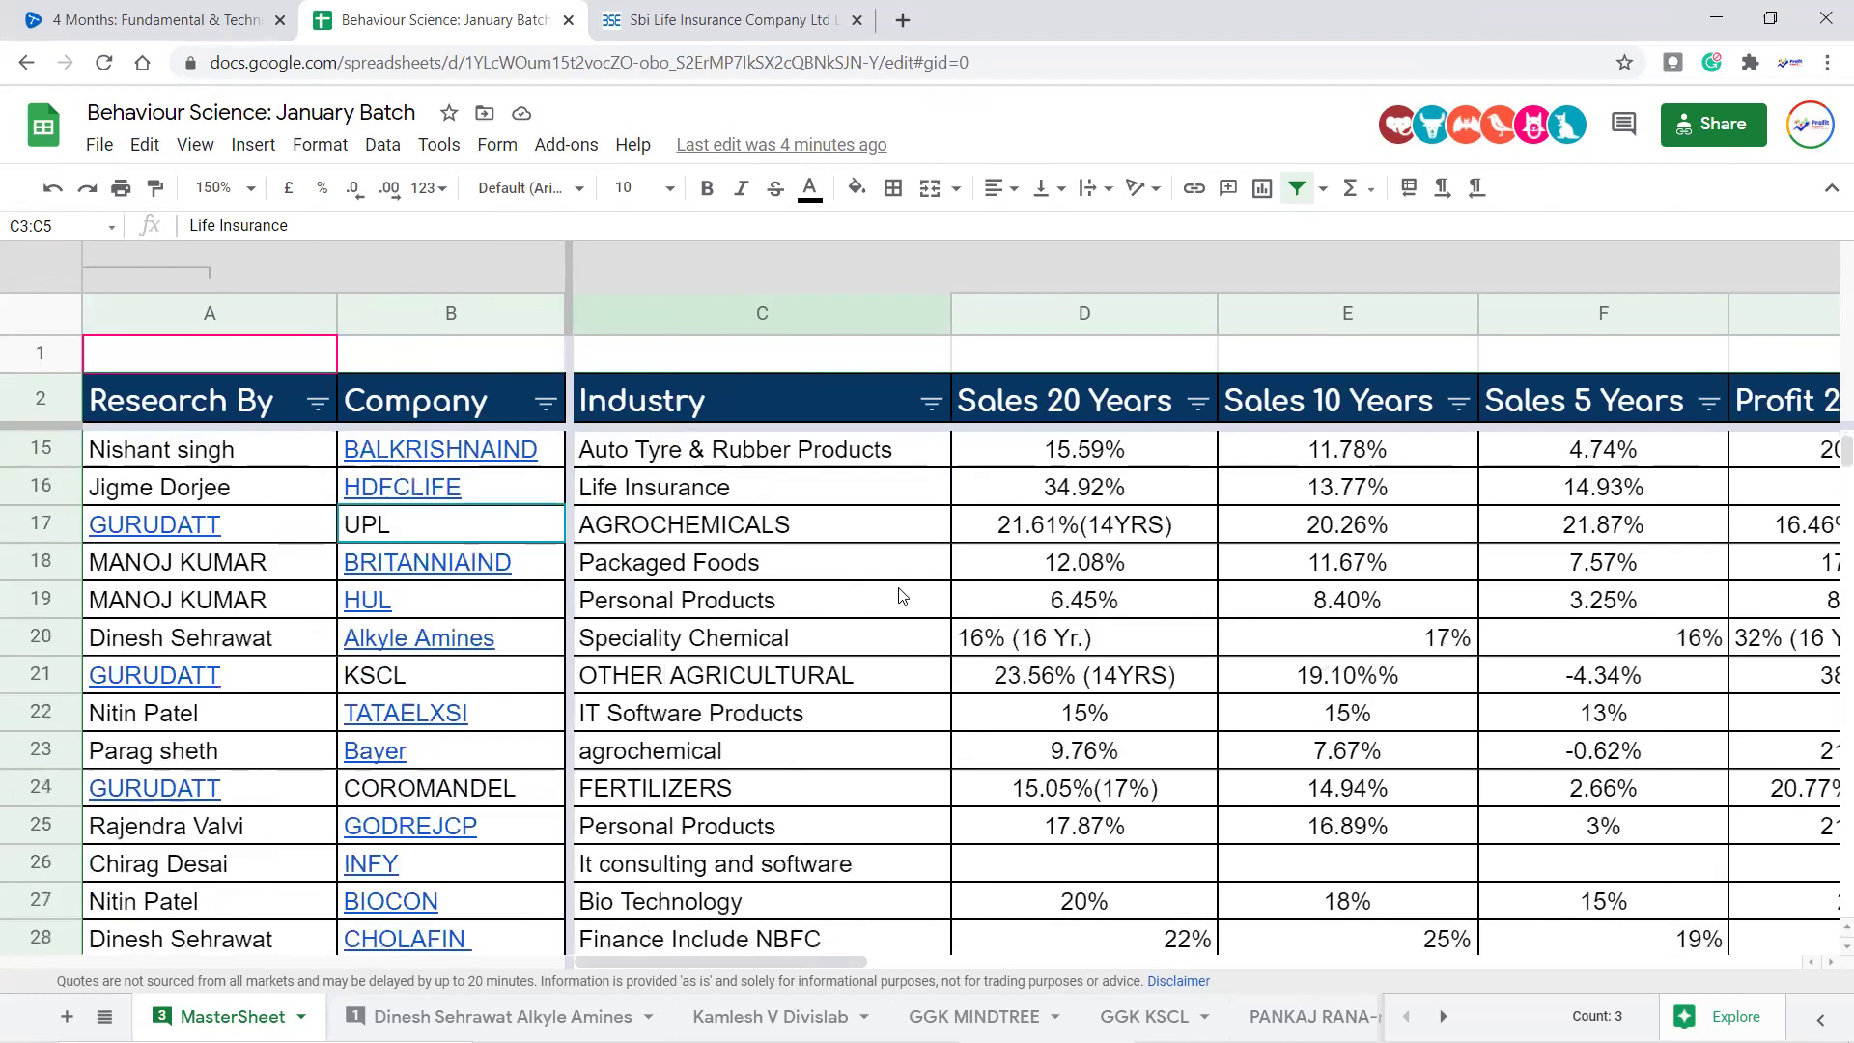
{"action": "scroll", "coordinate": [901, 596], "scroll_direction": "down", "scroll_amount": 14}
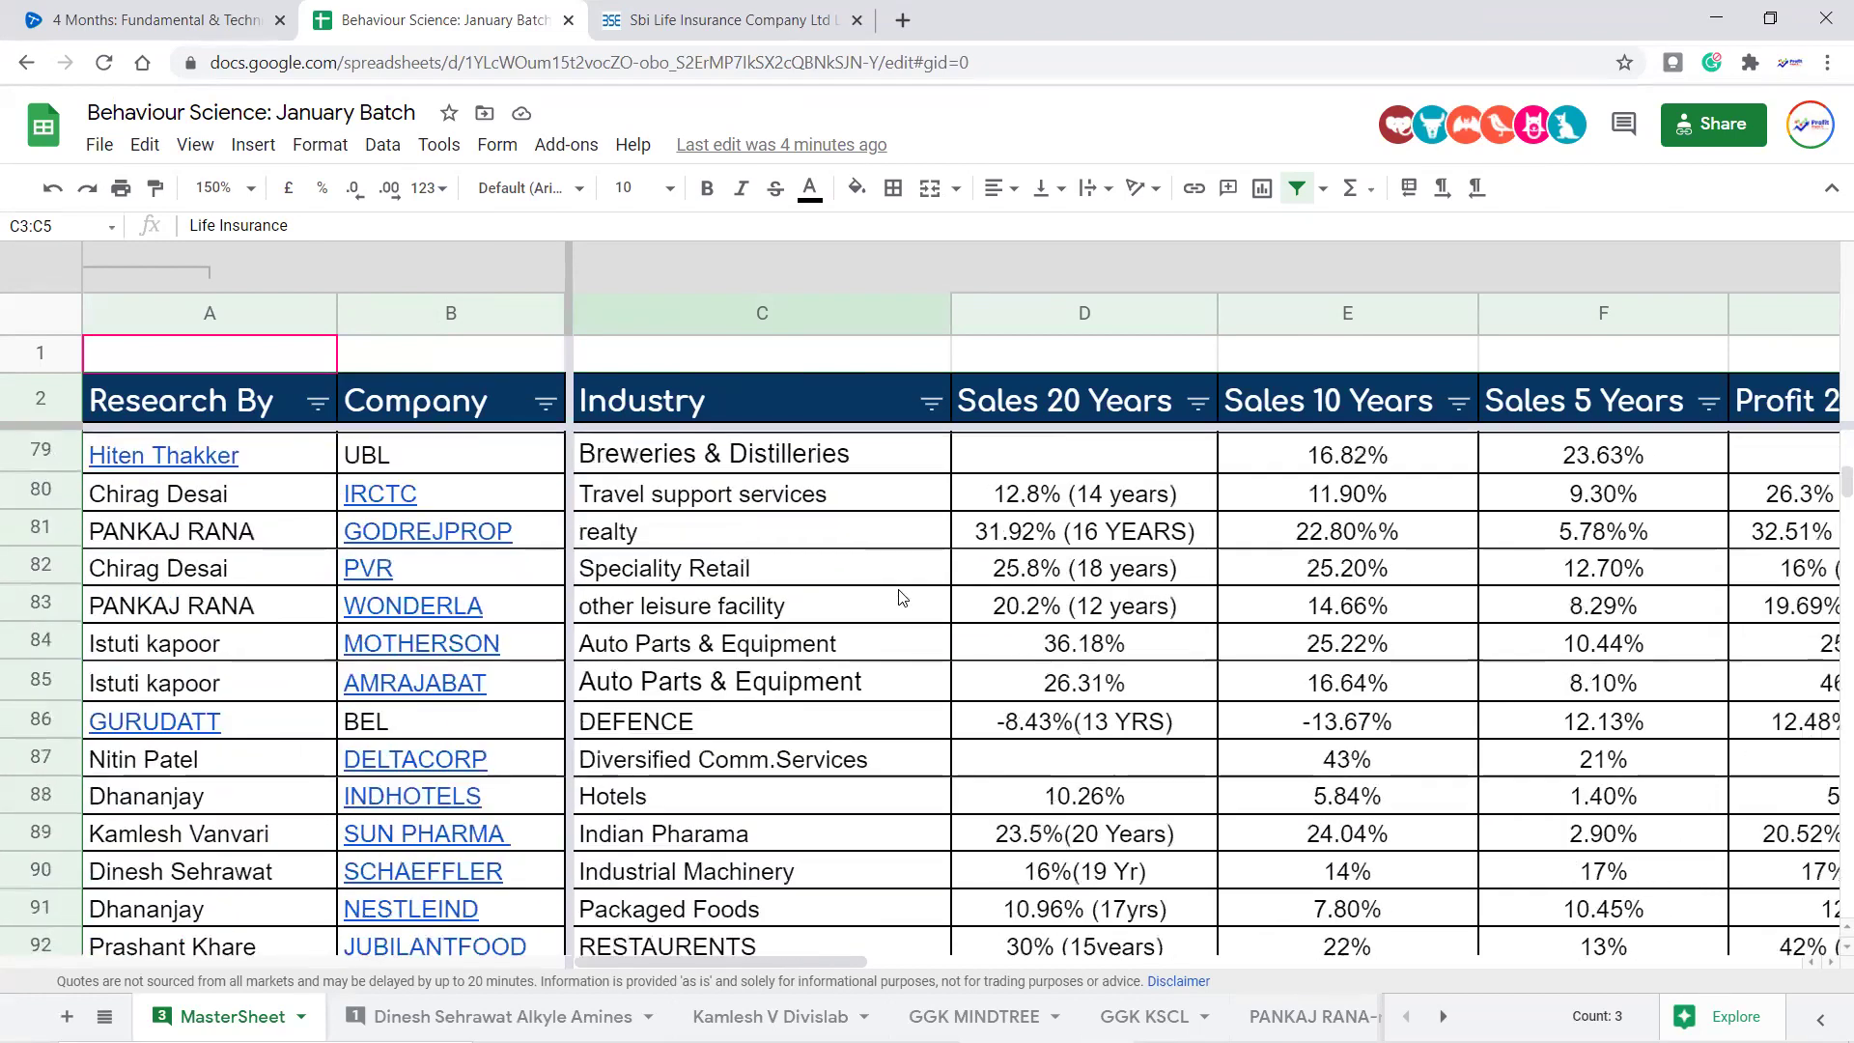
{"action": "scroll", "coordinate": [944, 591], "scroll_direction": "up", "scroll_amount": 6}
{"action": "left_click", "coordinate": [953, 580]}
{"action": "key", "text": "Right"}
{"action": "key", "text": "Right"}
{"action": "key", "text": "Right"}
{"action": "key", "text": "Right"}
{"action": "key", "text": "Right"}
{"action": "key", "text": "Right"}
{"action": "key", "text": "Right"}
{"action": "key", "text": "Right"}
{"action": "key", "text": "Right"}
{"action": "key", "text": "Right"}
{"action": "key", "text": "Right"}
{"action": "key", "text": "Right"}
{"action": "key", "text": "Right"}
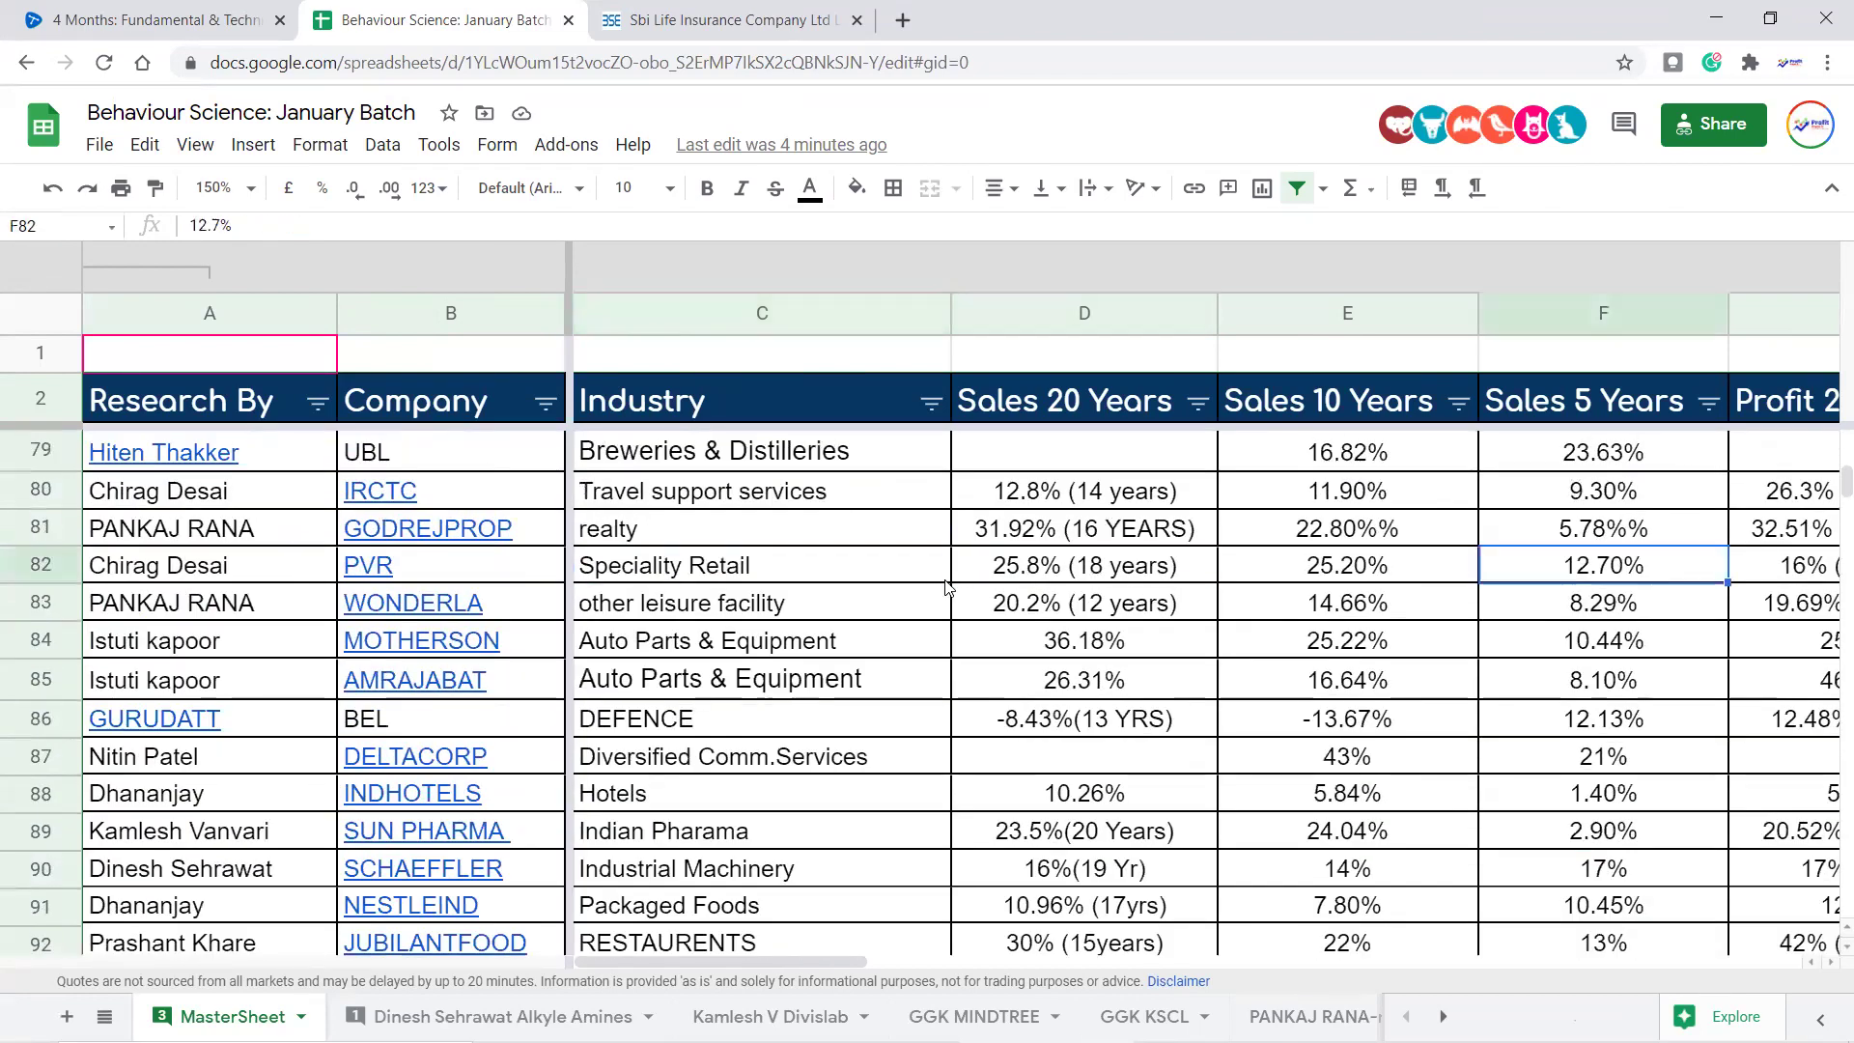
{"action": "key", "text": "Left"}
{"action": "key", "text": "Left"}
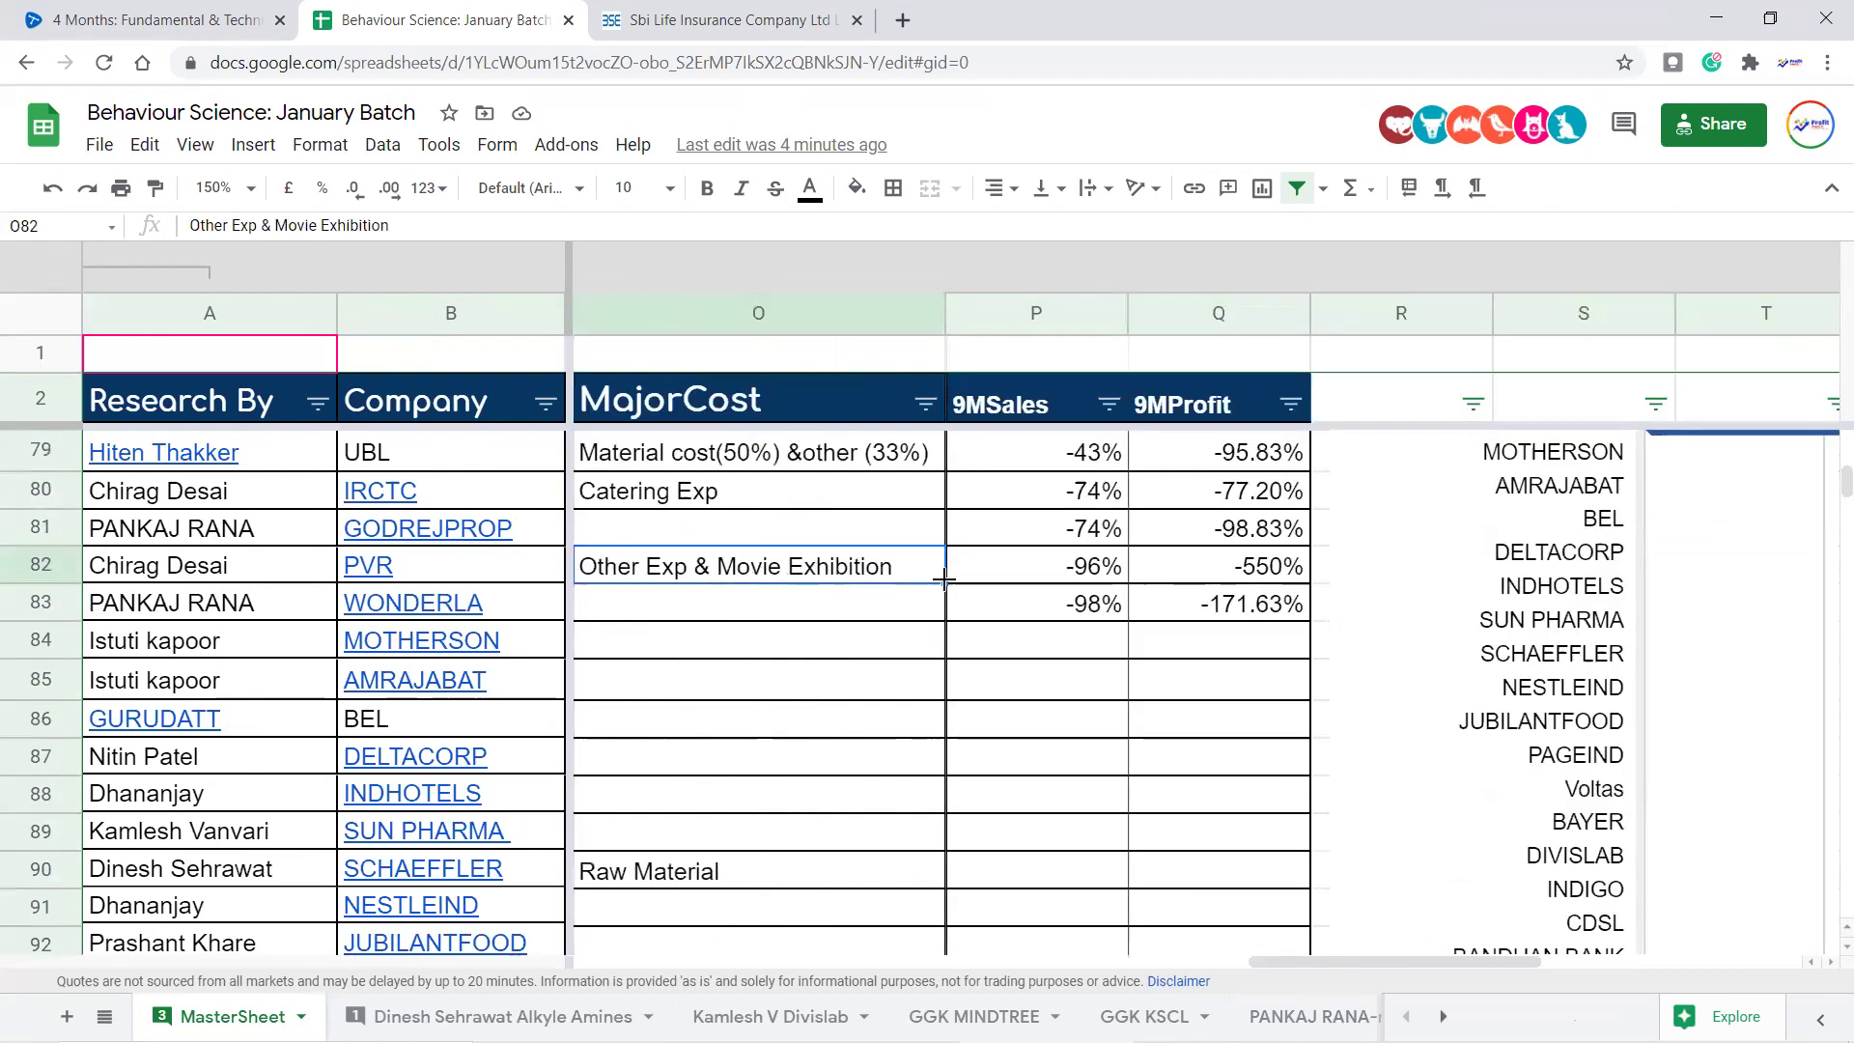
Select the rows of IRCTC, GODREJPROP, PVR and WONDERLA from column P back to column A, covering A80:P83
{"action": "left_click", "coordinate": [949, 578]}
{"action": "left_click", "coordinate": [948, 589]}
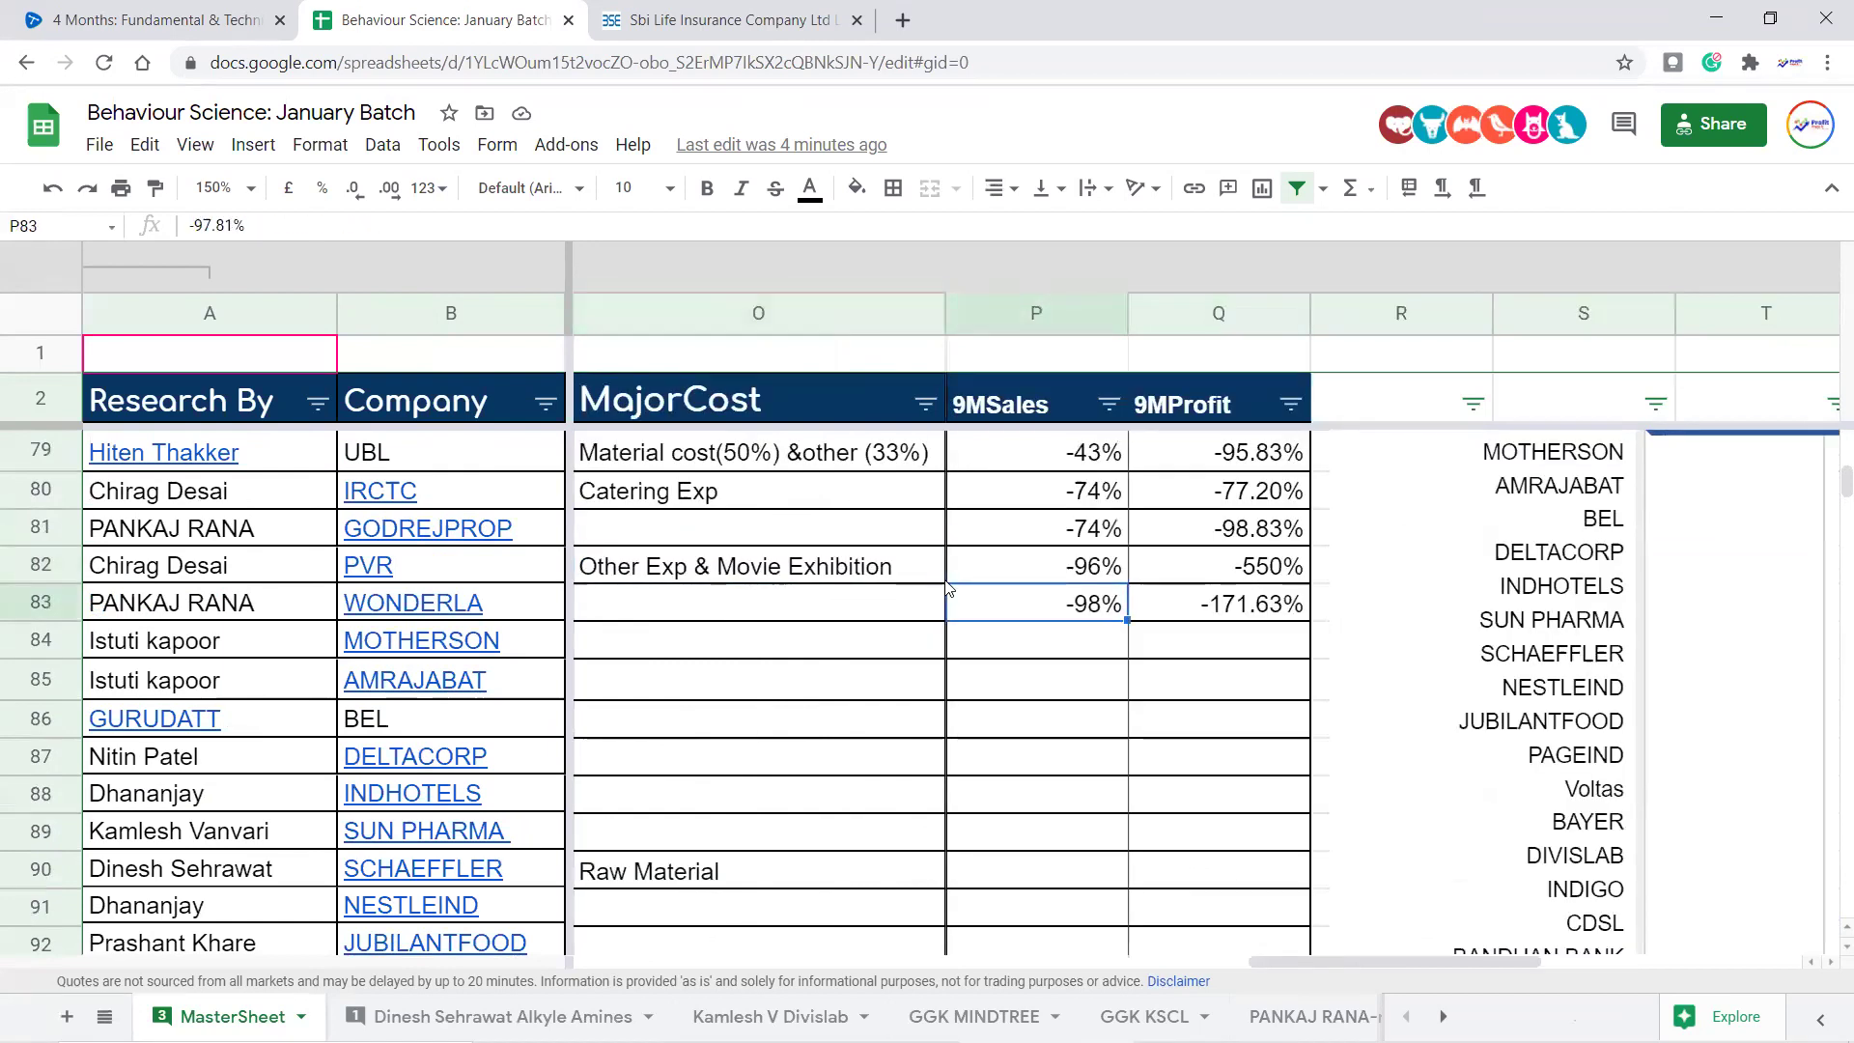
{"action": "key", "text": "shift+Up"}
{"action": "key", "text": "shift+Up"}
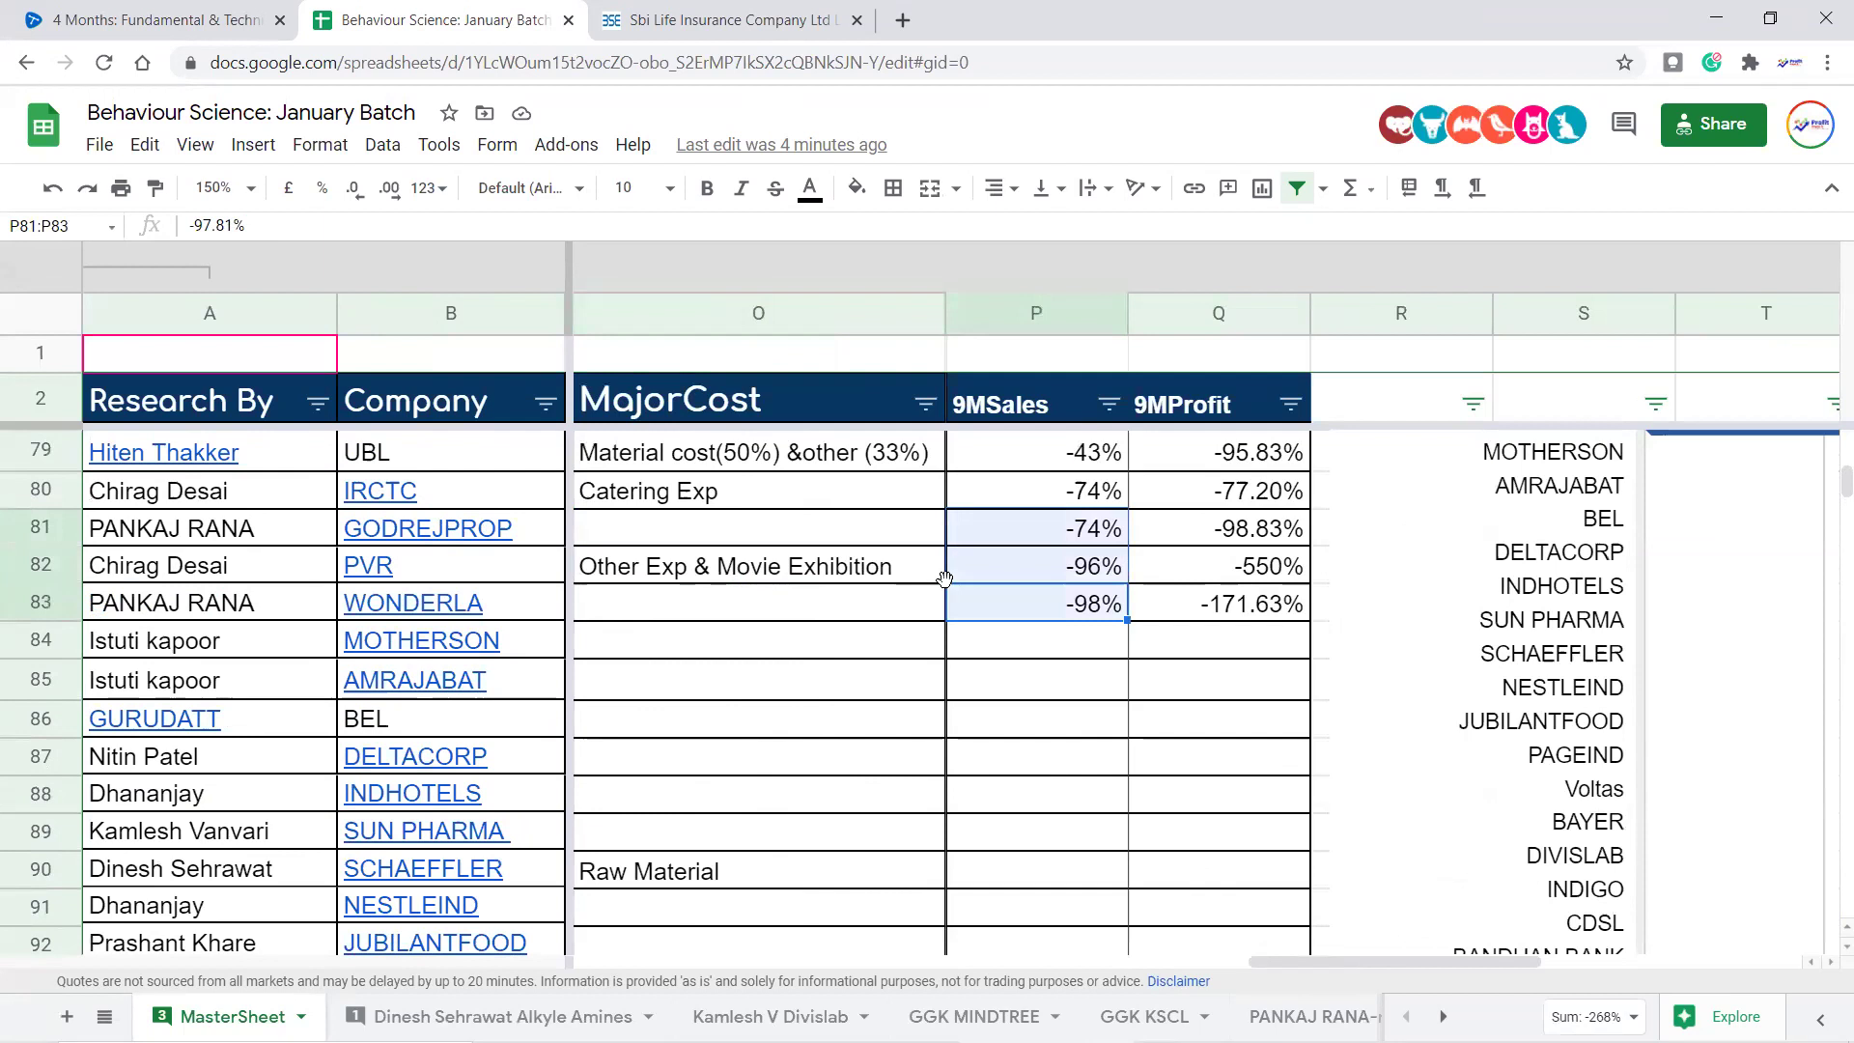
{"action": "key", "text": "shift+Up"}
{"action": "key", "text": "shift+Left"}
{"action": "key", "text": "shift+Left"}
{"action": "key", "text": "shift+Left"}
{"action": "key", "text": "shift+Left"}
{"action": "key", "text": "shift+Left"}
{"action": "key", "text": "shift+Left"}
{"action": "key", "text": "shift+Left"}
{"action": "key", "text": "shift+Left"}
{"action": "key", "text": "shift+Left"}
{"action": "key", "text": "shift+Left"}
{"action": "key", "text": "shift+Left"}
{"action": "key", "text": "shift+Left"}
{"action": "key", "text": "shift+Left"}
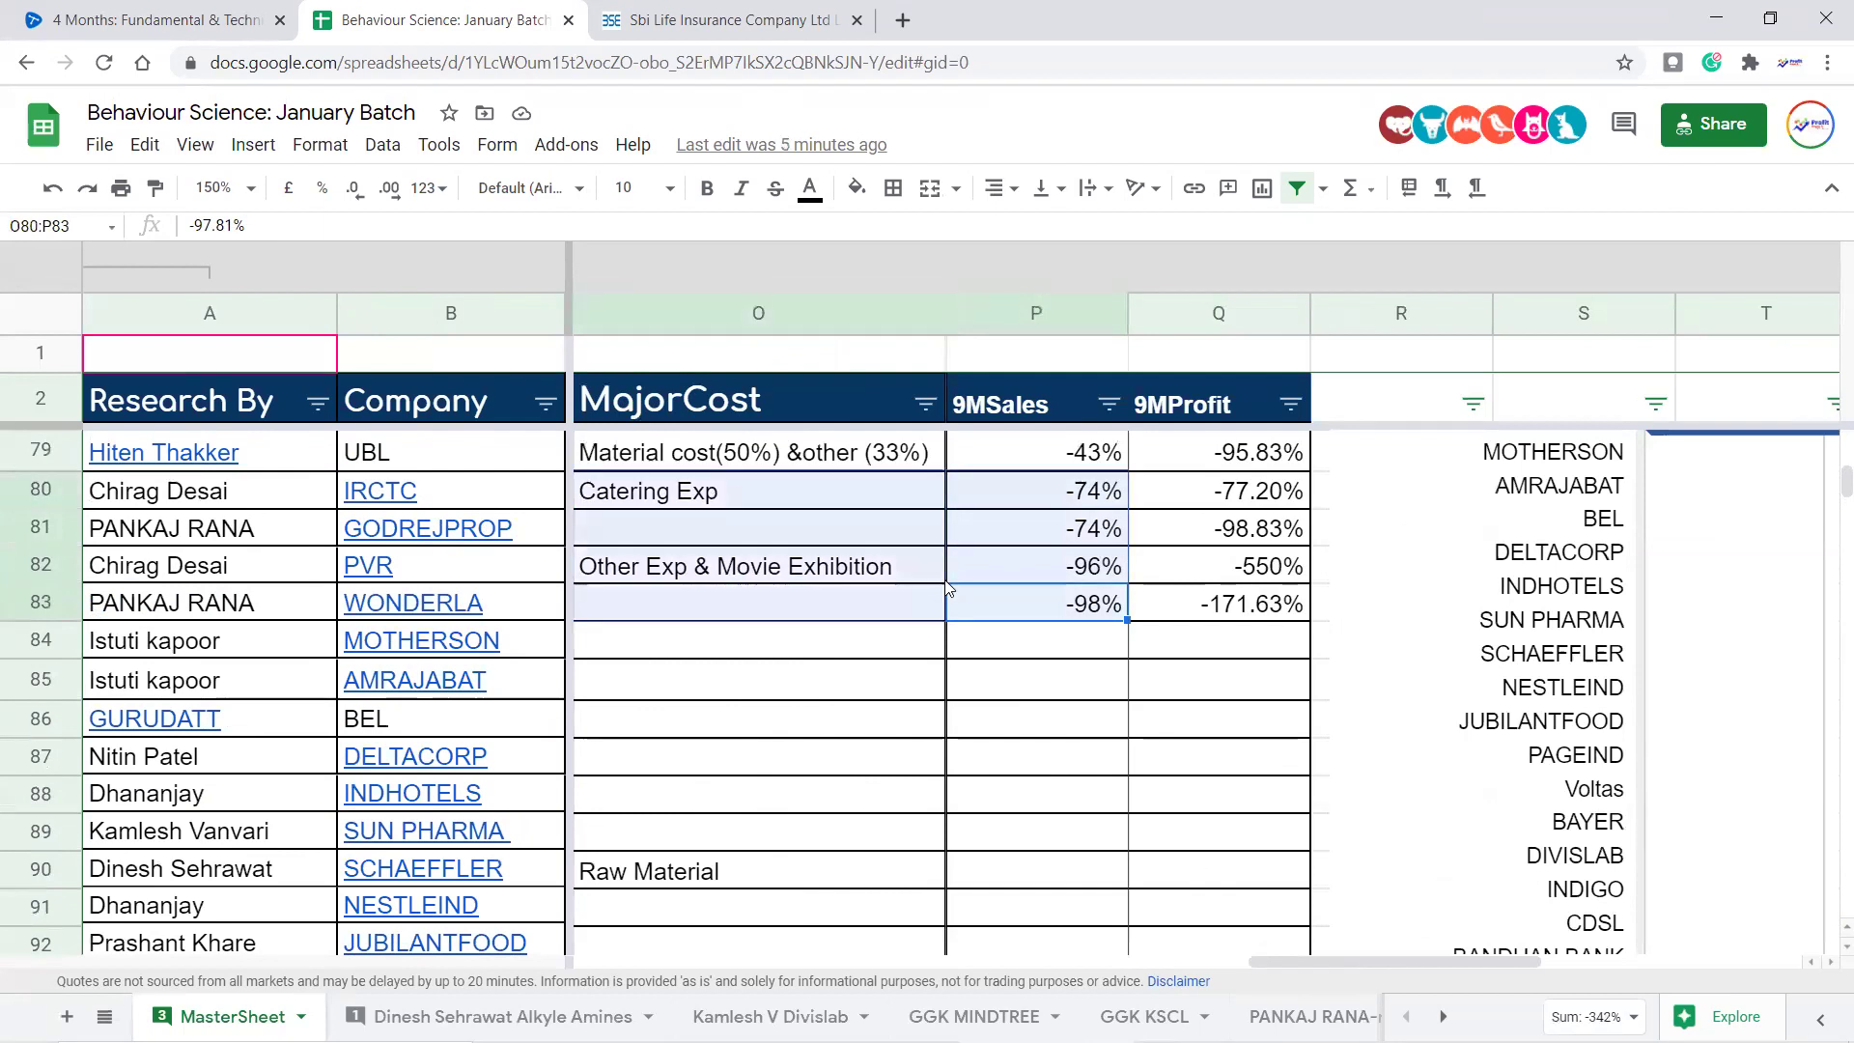
{"action": "key", "text": "shift+Left"}
{"action": "key", "text": "shift+Left"}
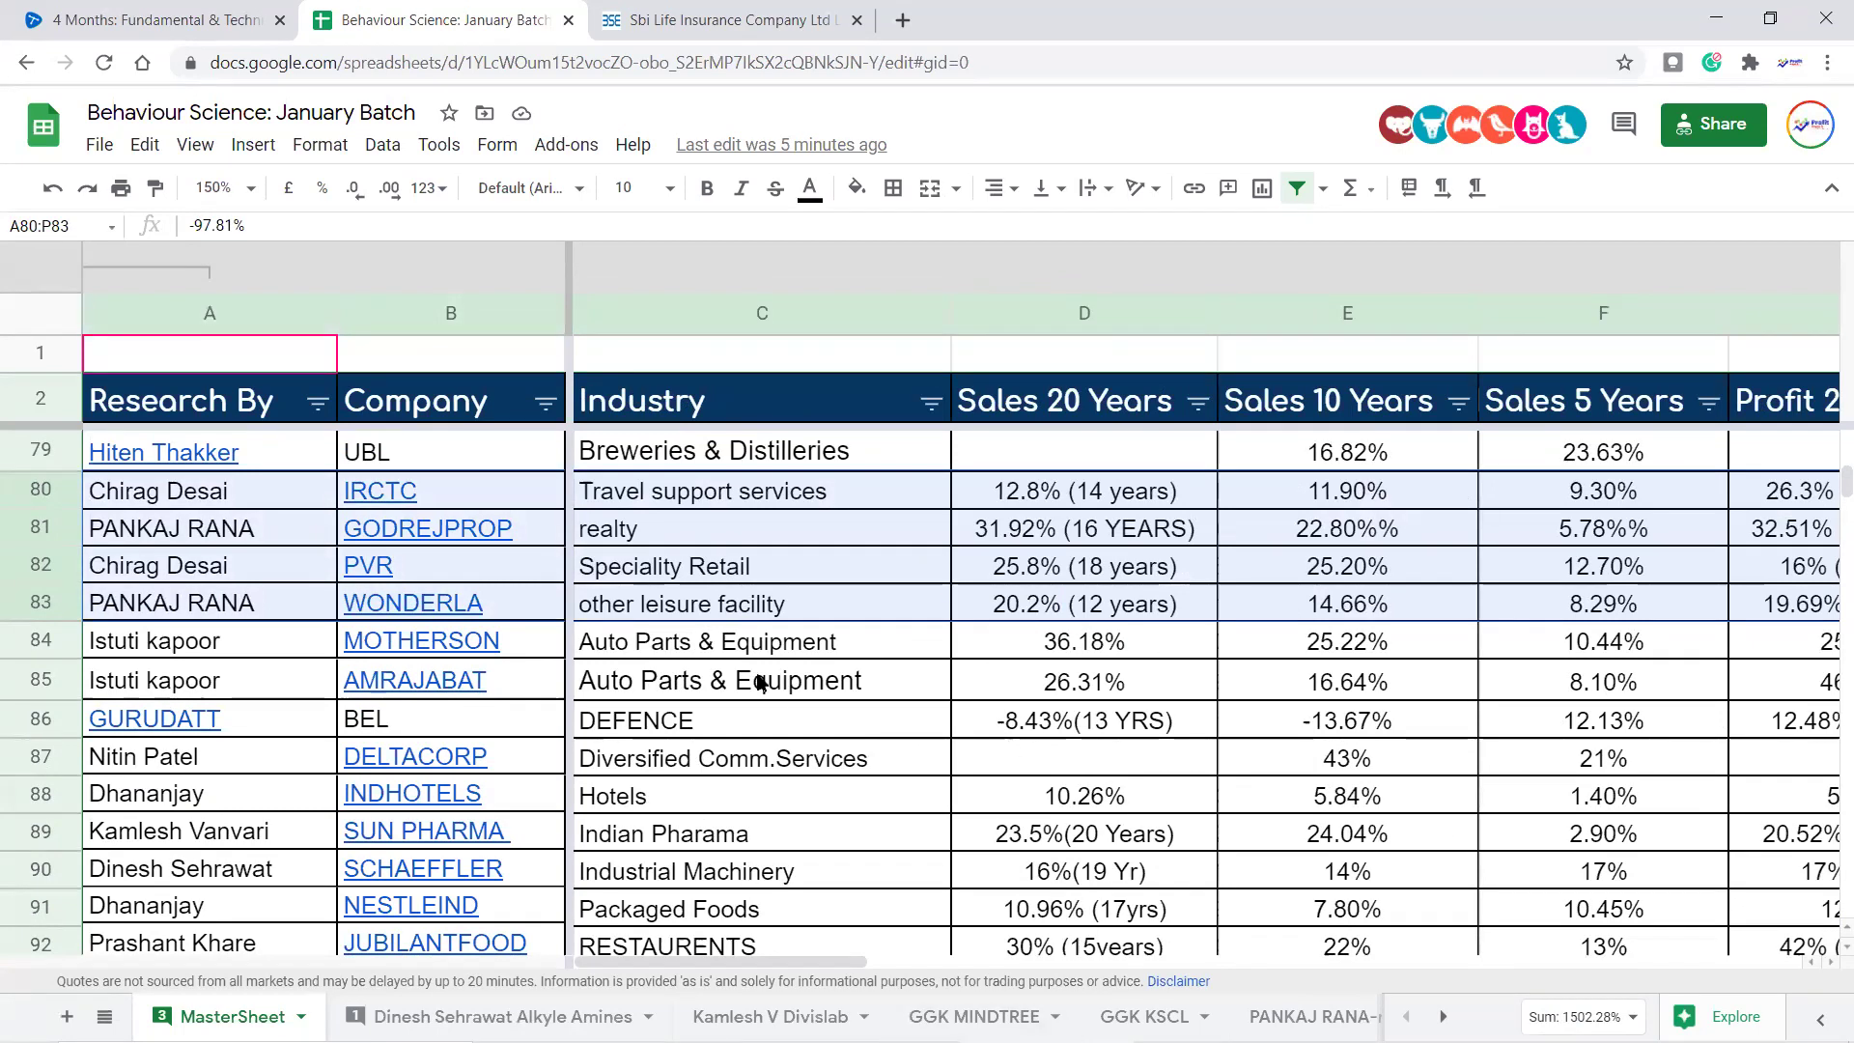
Open WONDERLA's linked research sheet and select cell A7 below its company details
{"action": "mouse_move", "coordinate": [448, 614]}
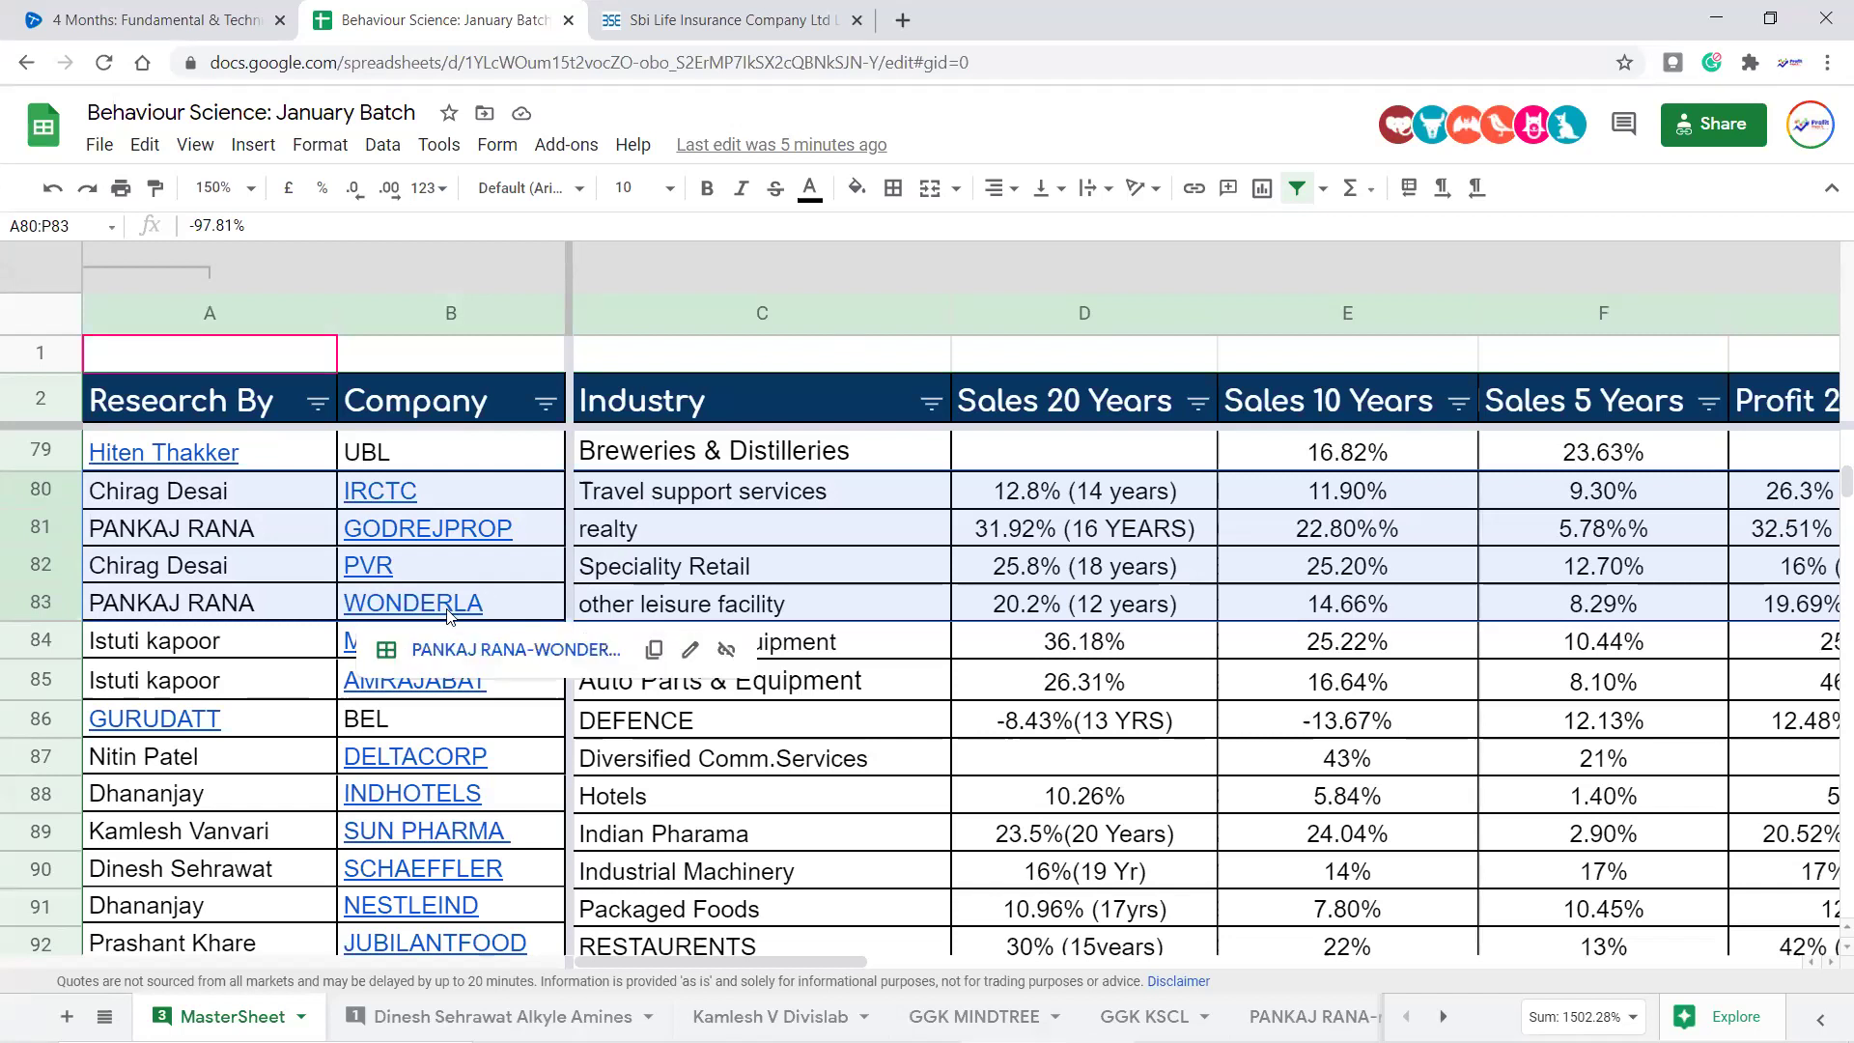
{"action": "left_click", "coordinate": [509, 652]}
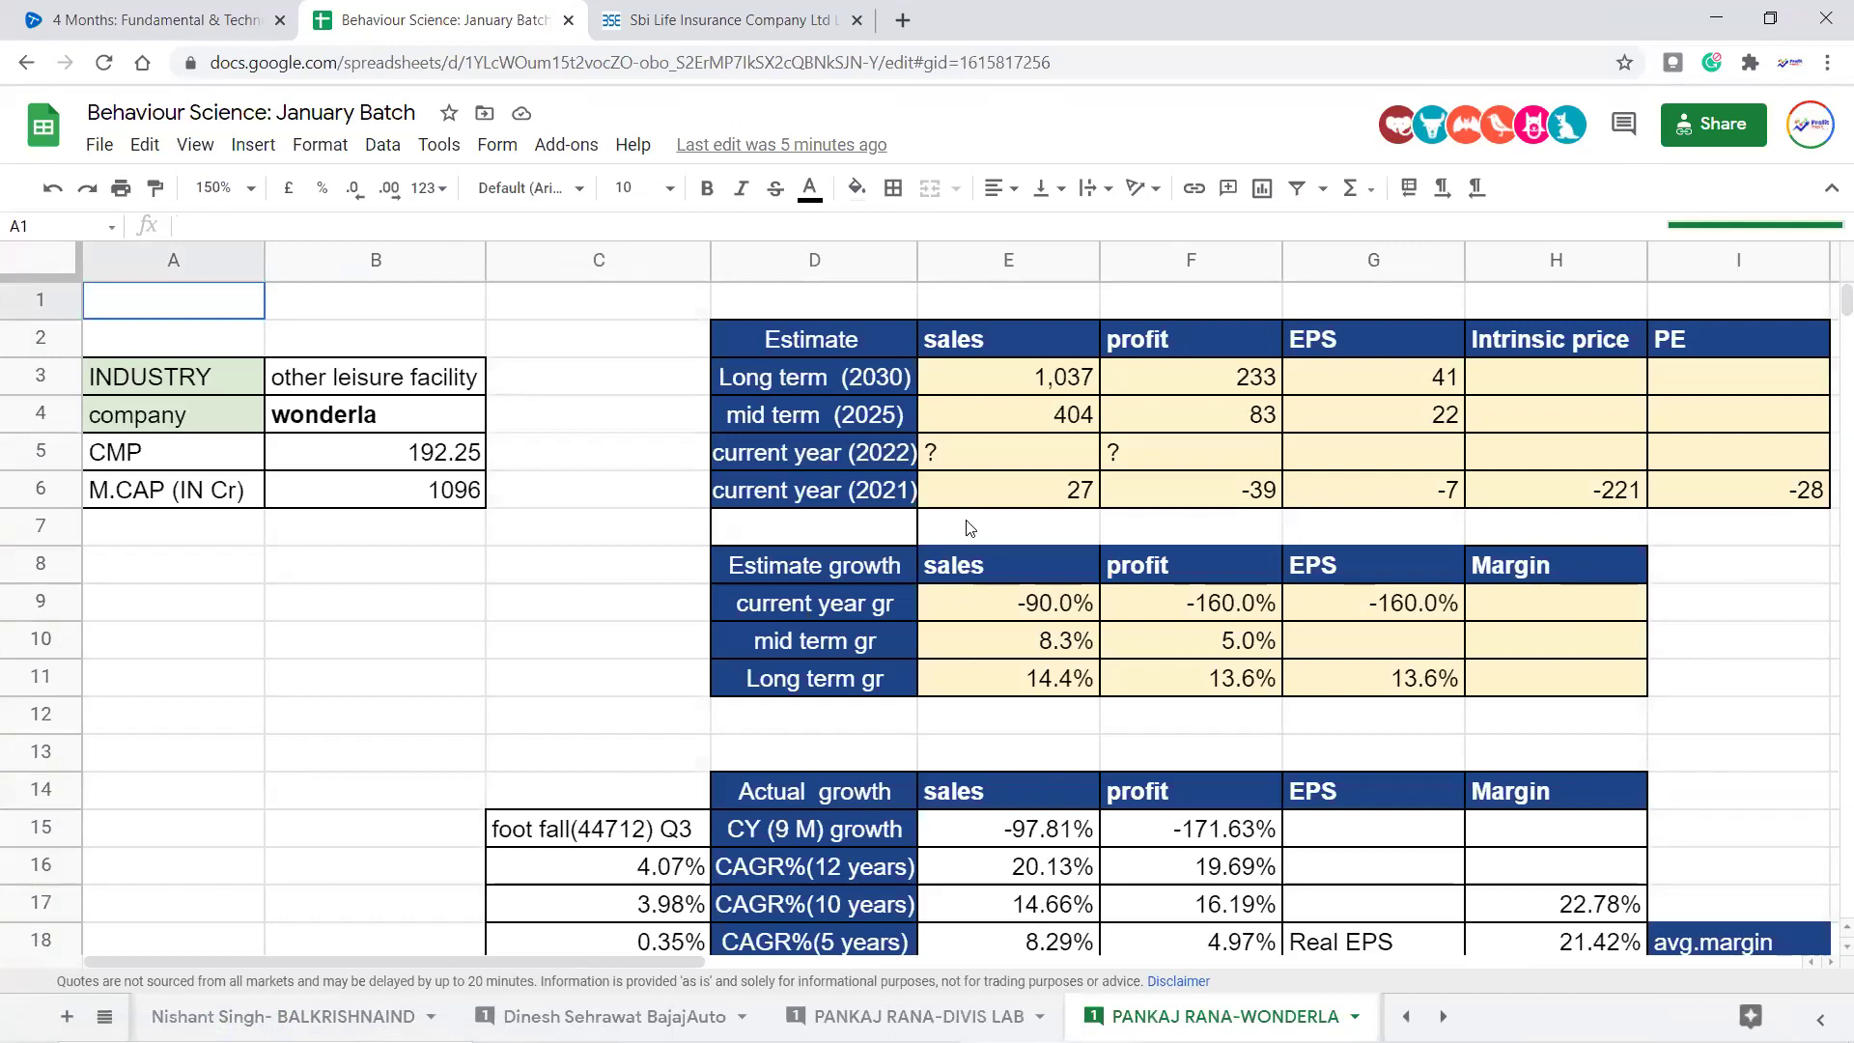
{"action": "left_click", "coordinate": [969, 527]}
{"action": "key", "text": "Left"}
{"action": "key", "text": "Left"}
{"action": "key", "text": "Left"}
{"action": "key", "text": "Left"}
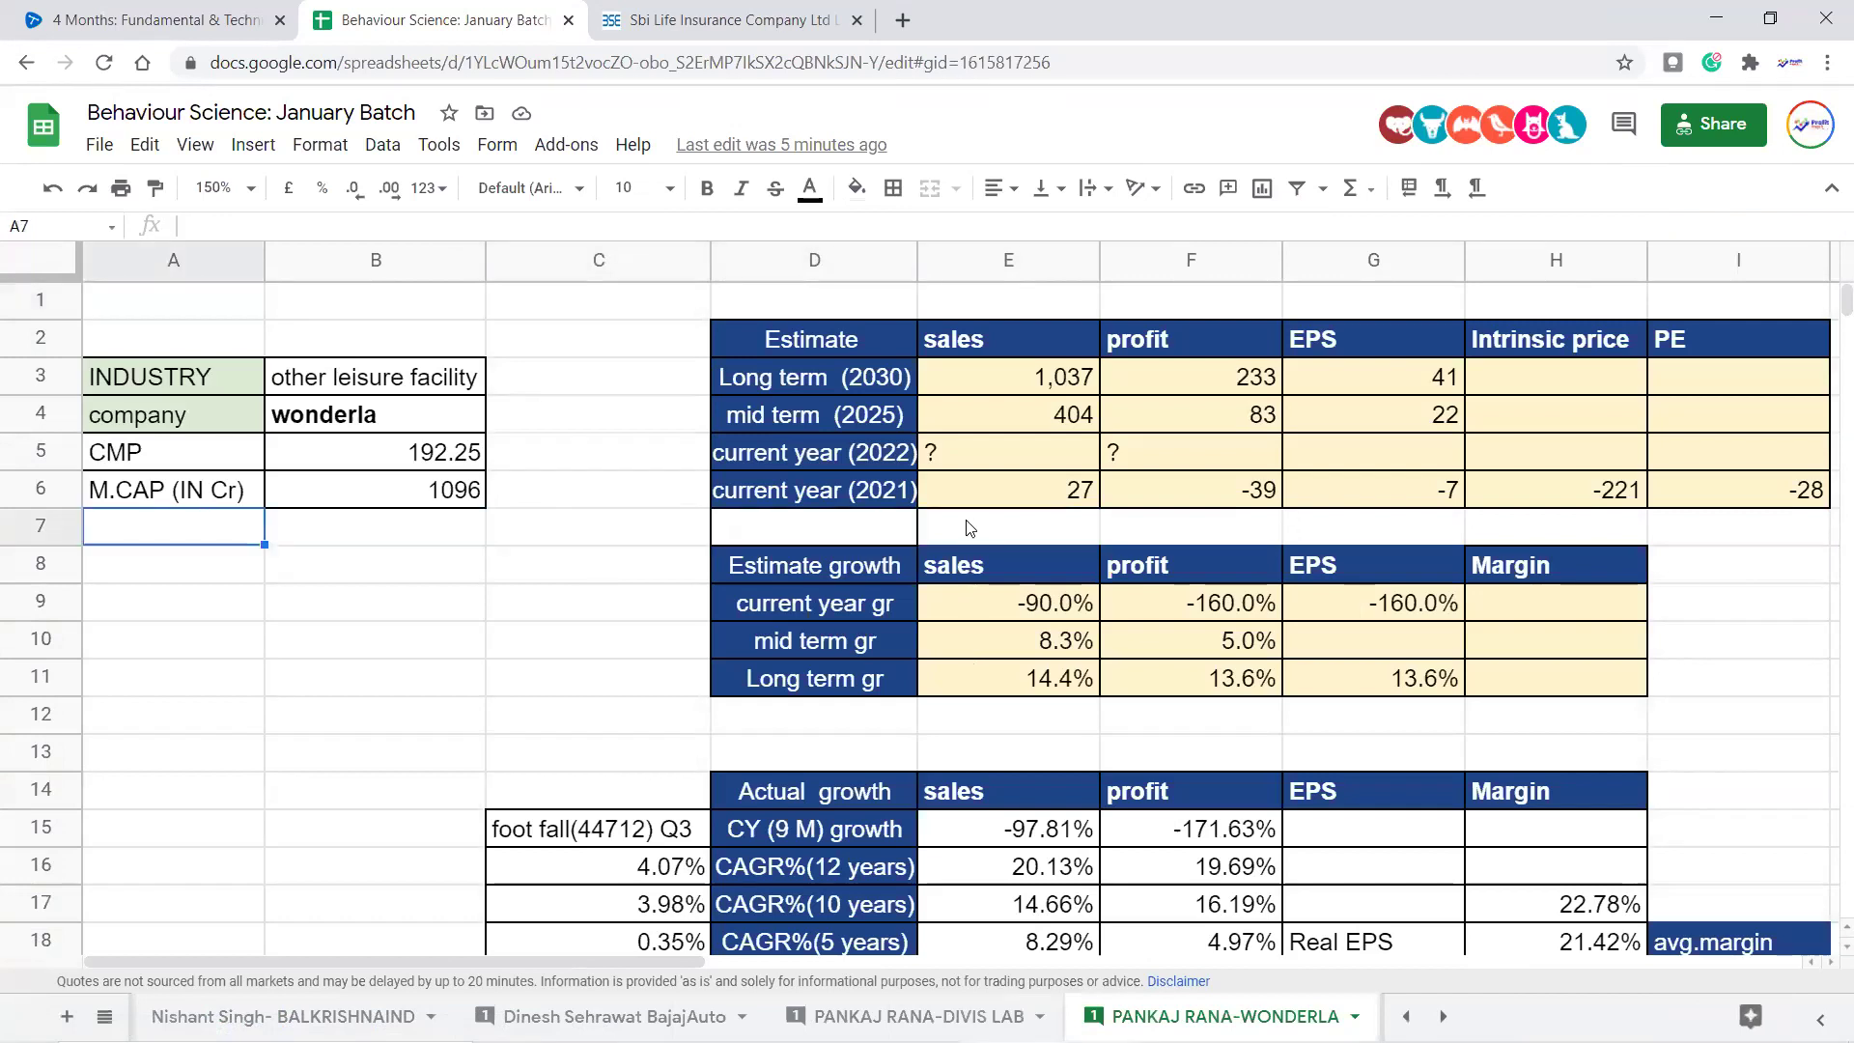
Check WONDERLA's industry in B3 and look across row 8 from B8 past the Estimate growth headings and back to A8
{"action": "left_click", "coordinate": [438, 376]}
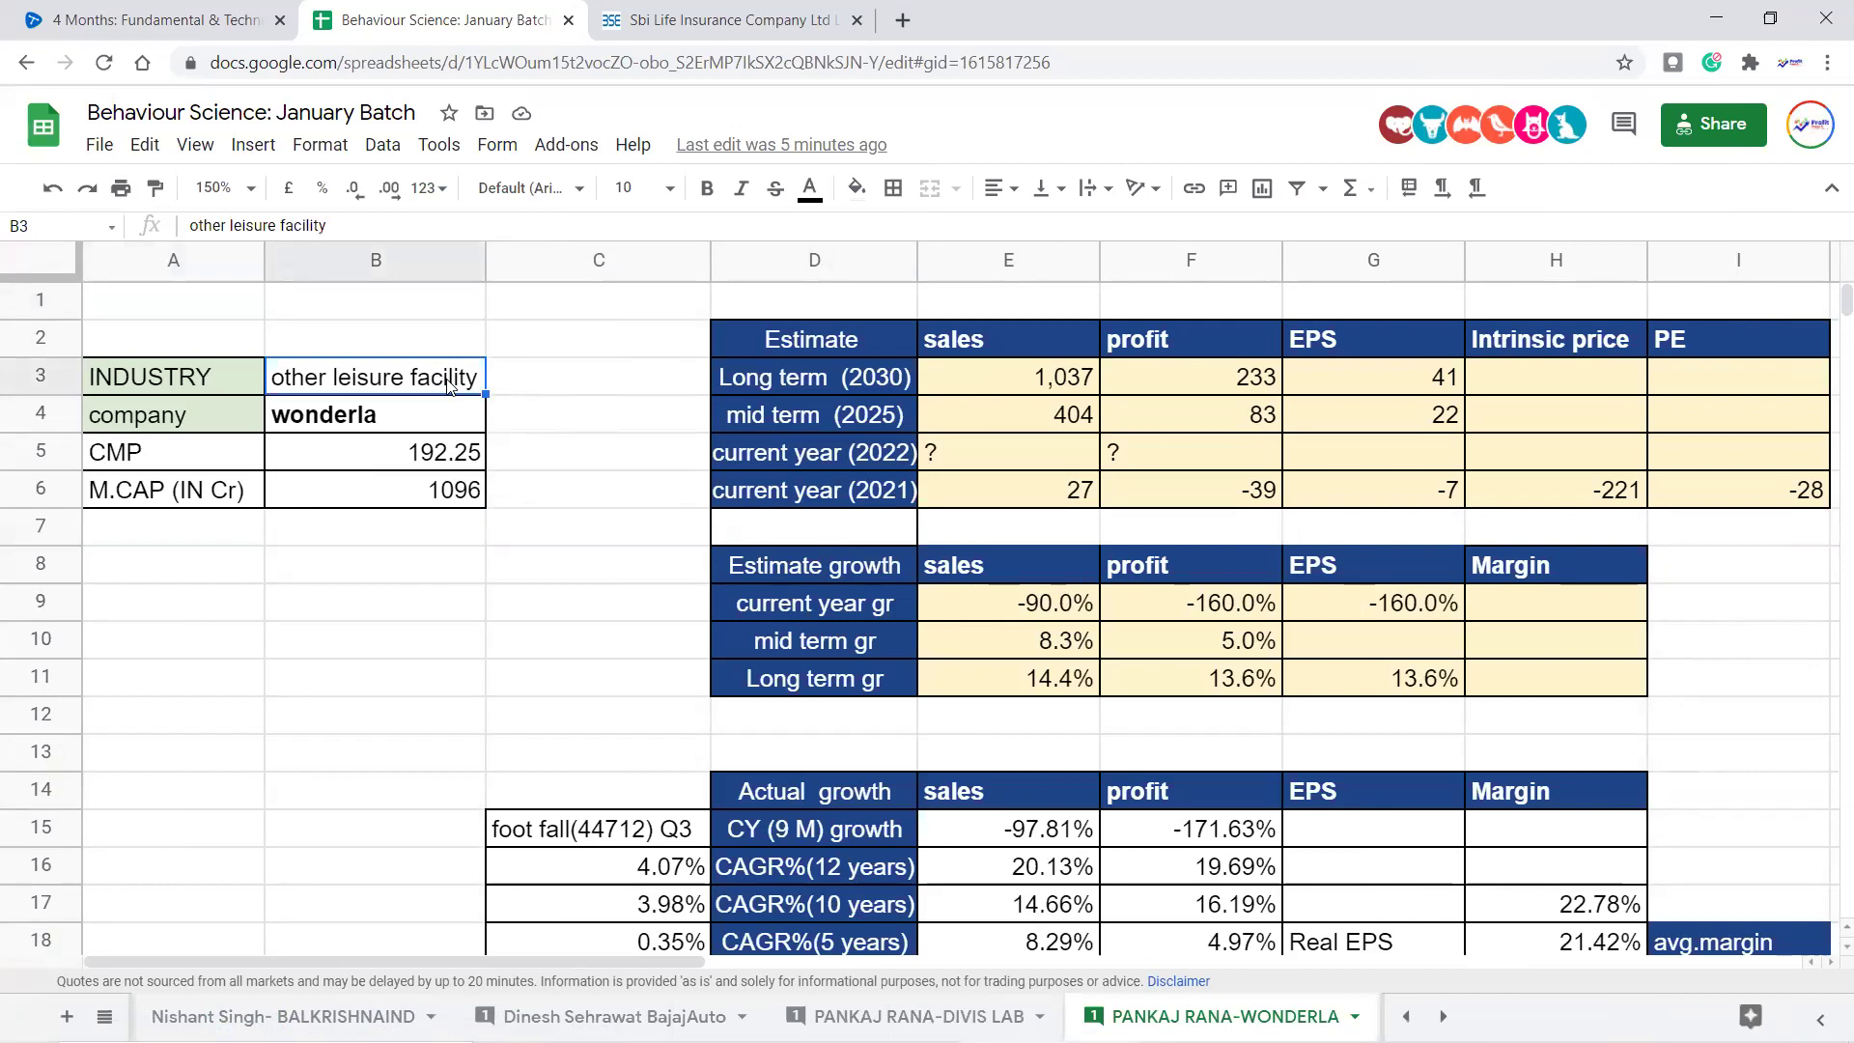
{"action": "left_click", "coordinate": [482, 562]}
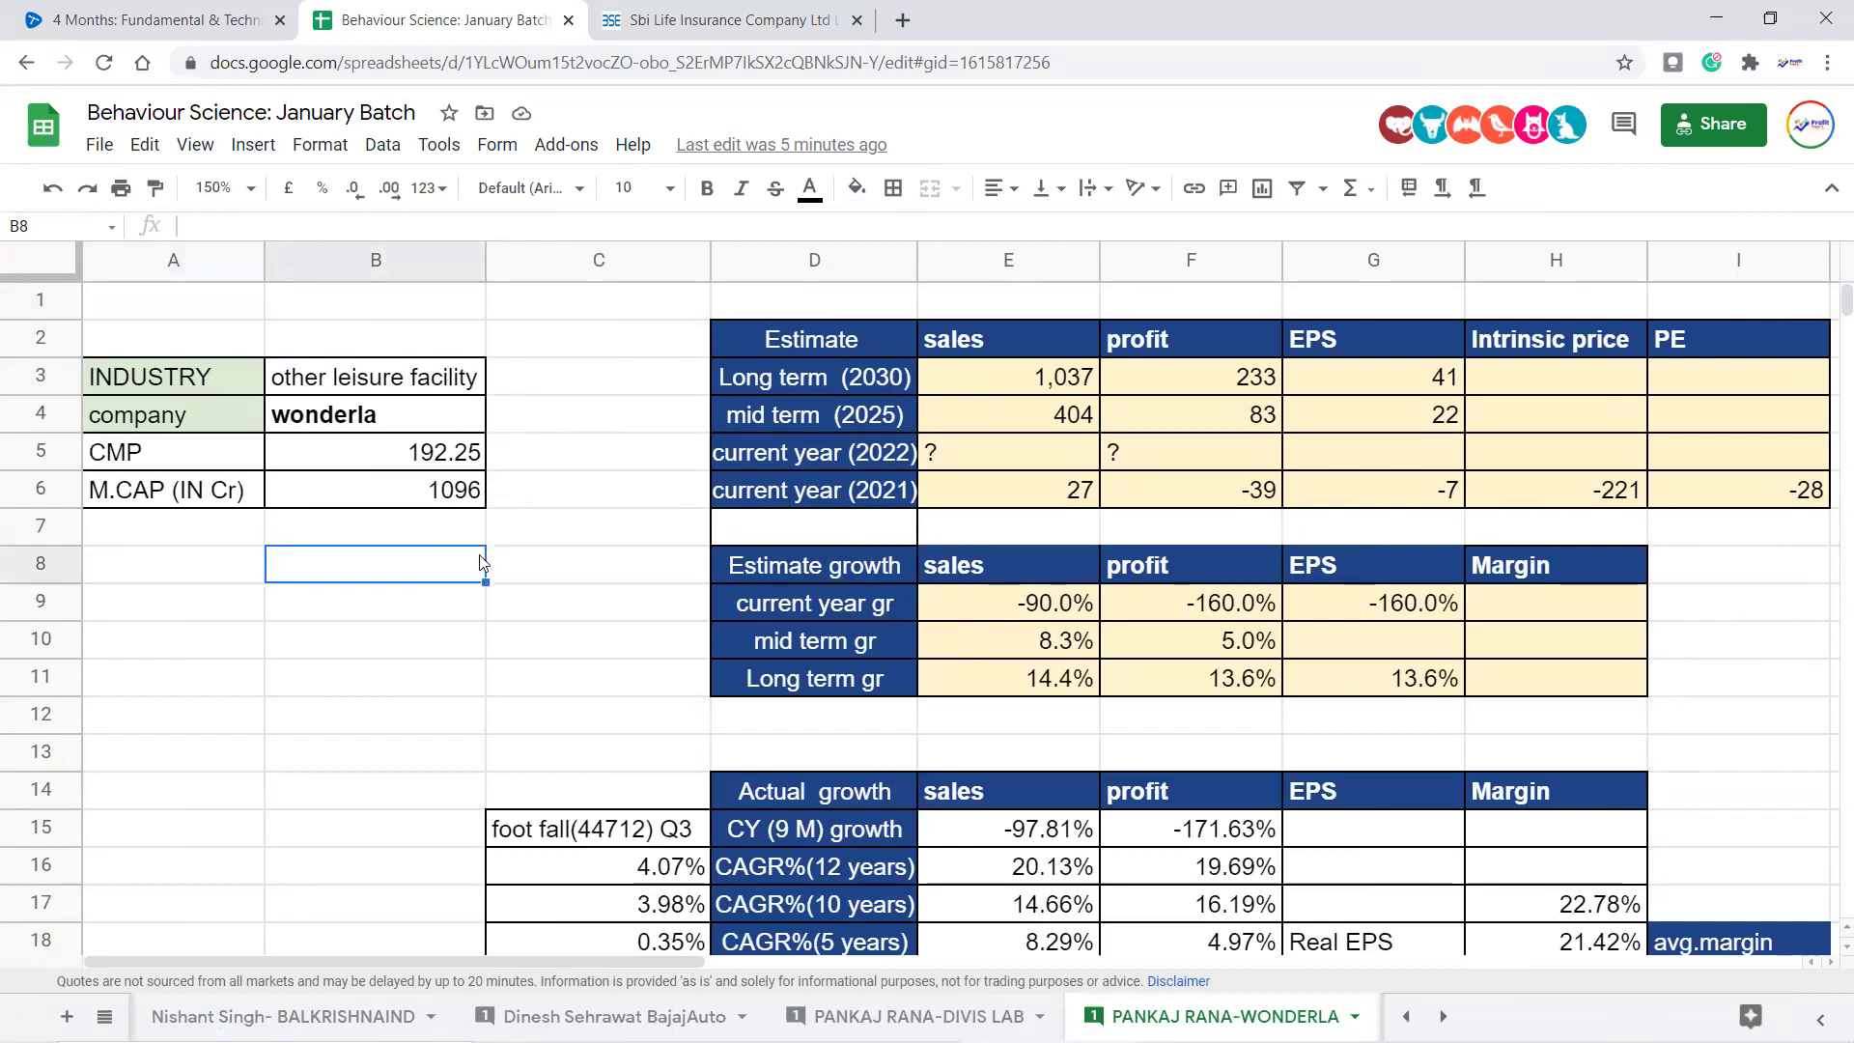
{"action": "key", "text": "Right"}
{"action": "key", "text": "Right"}
{"action": "key", "text": "Right"}
{"action": "key", "text": "Right"}
{"action": "key", "text": "Right"}
{"action": "key", "text": "Right"}
{"action": "key", "text": "Right"}
{"action": "key", "text": "Right"}
{"action": "key", "text": "Right"}
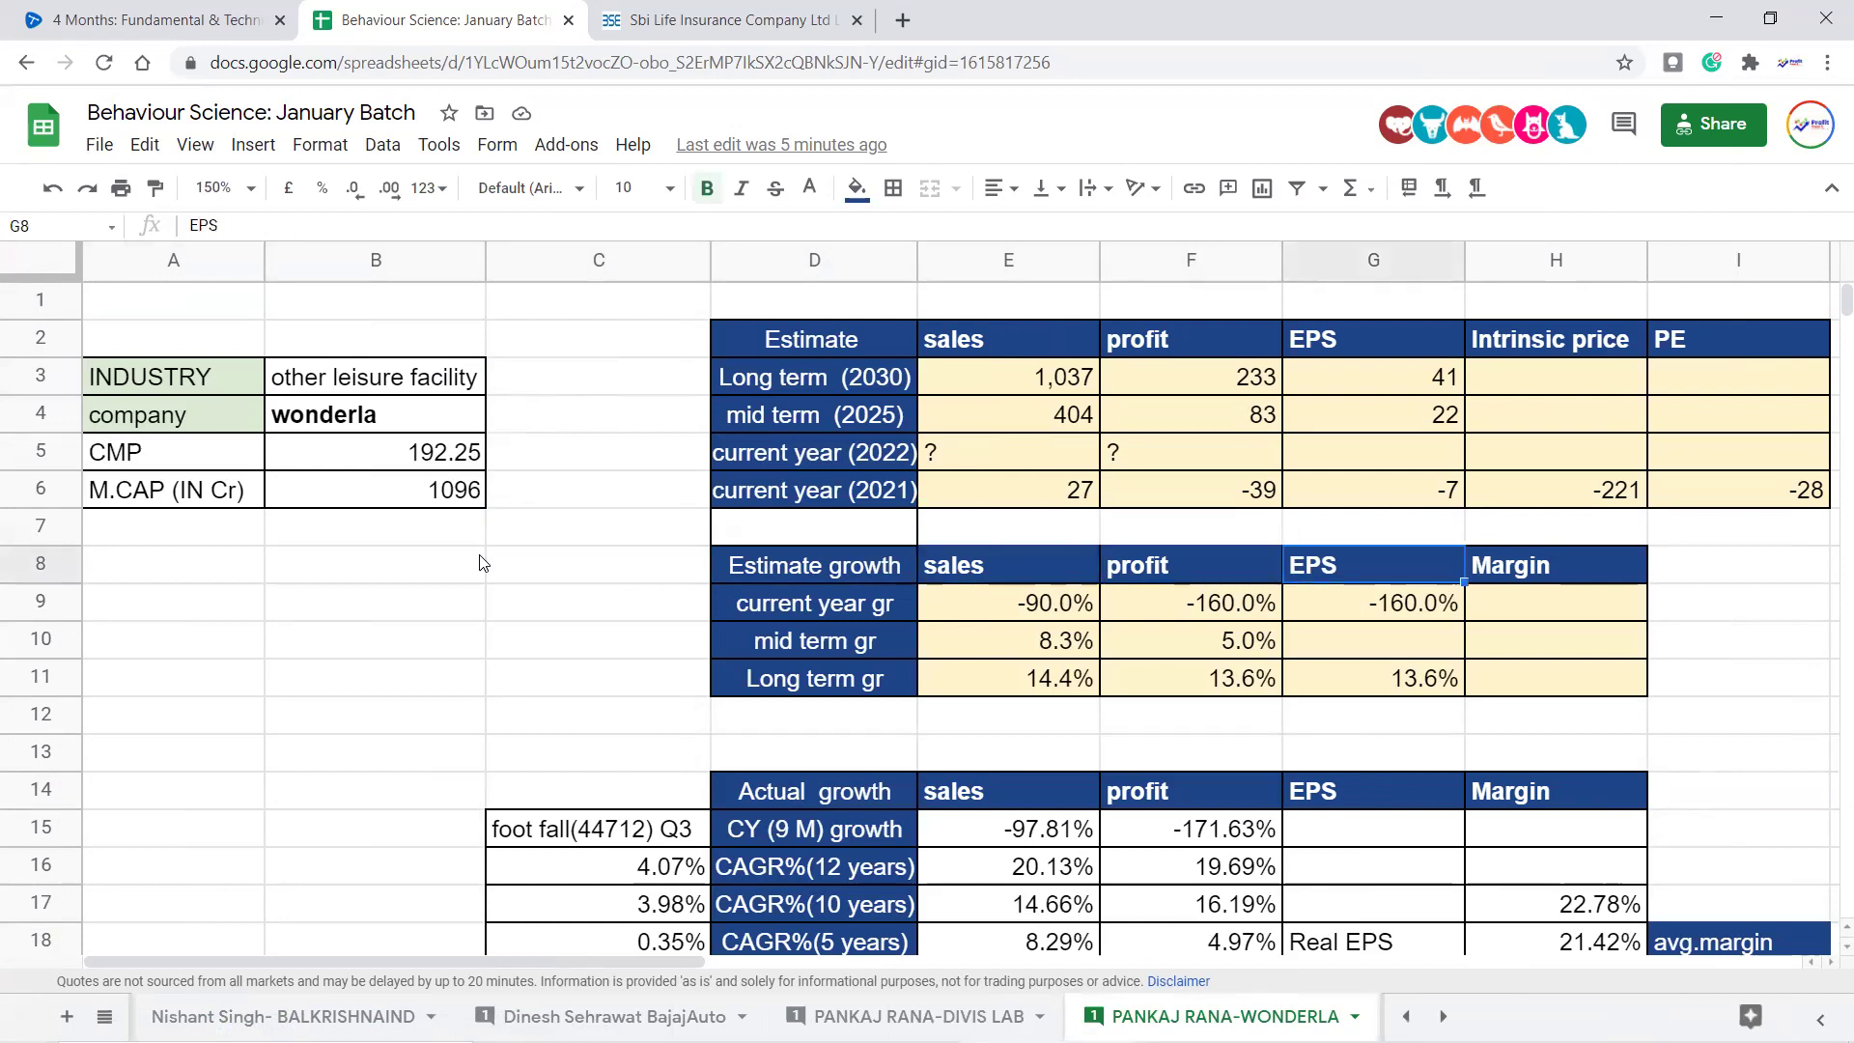
{"action": "key", "text": "Left"}
{"action": "key", "text": "Left"}
{"action": "key", "text": "Left"}
{"action": "key", "text": "Left"}
{"action": "key", "text": "Left"}
{"action": "key", "text": "Left"}
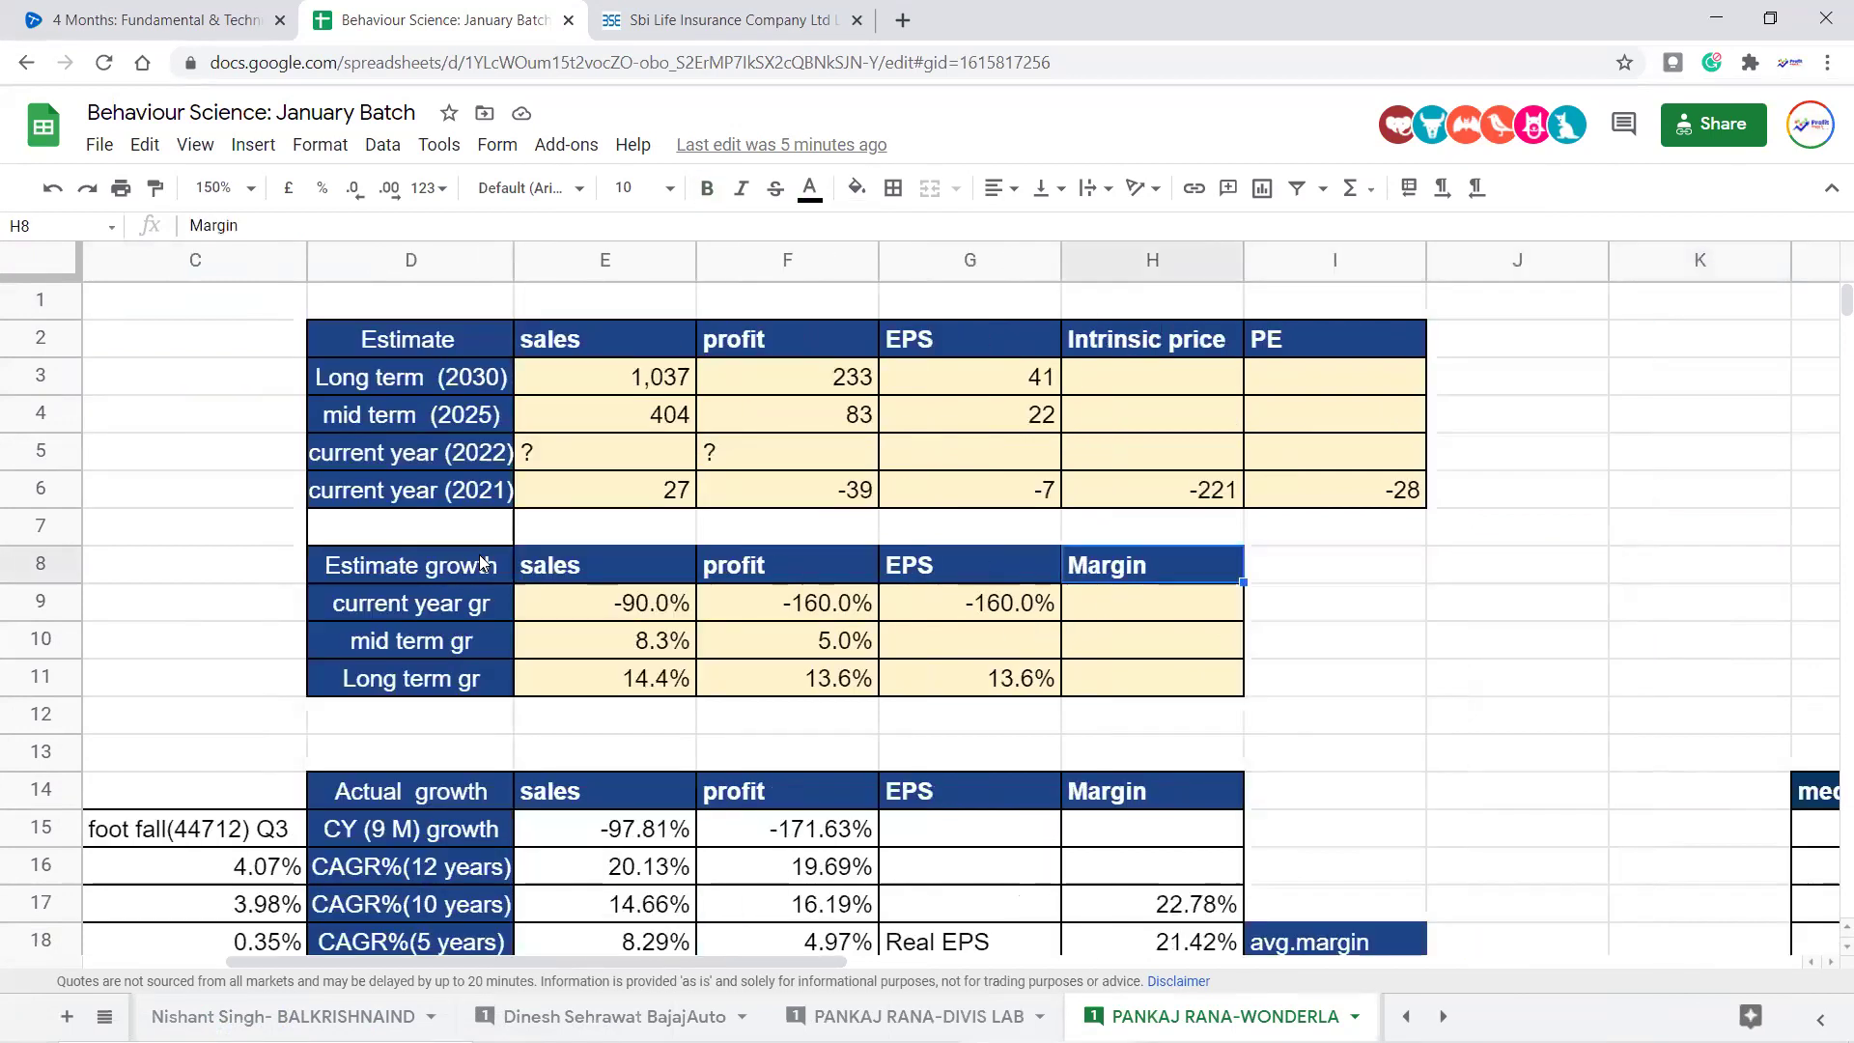
{"action": "key", "text": "Left"}
{"action": "key", "text": "Left"}
{"action": "key", "text": "Left"}
{"action": "key", "text": "Left"}
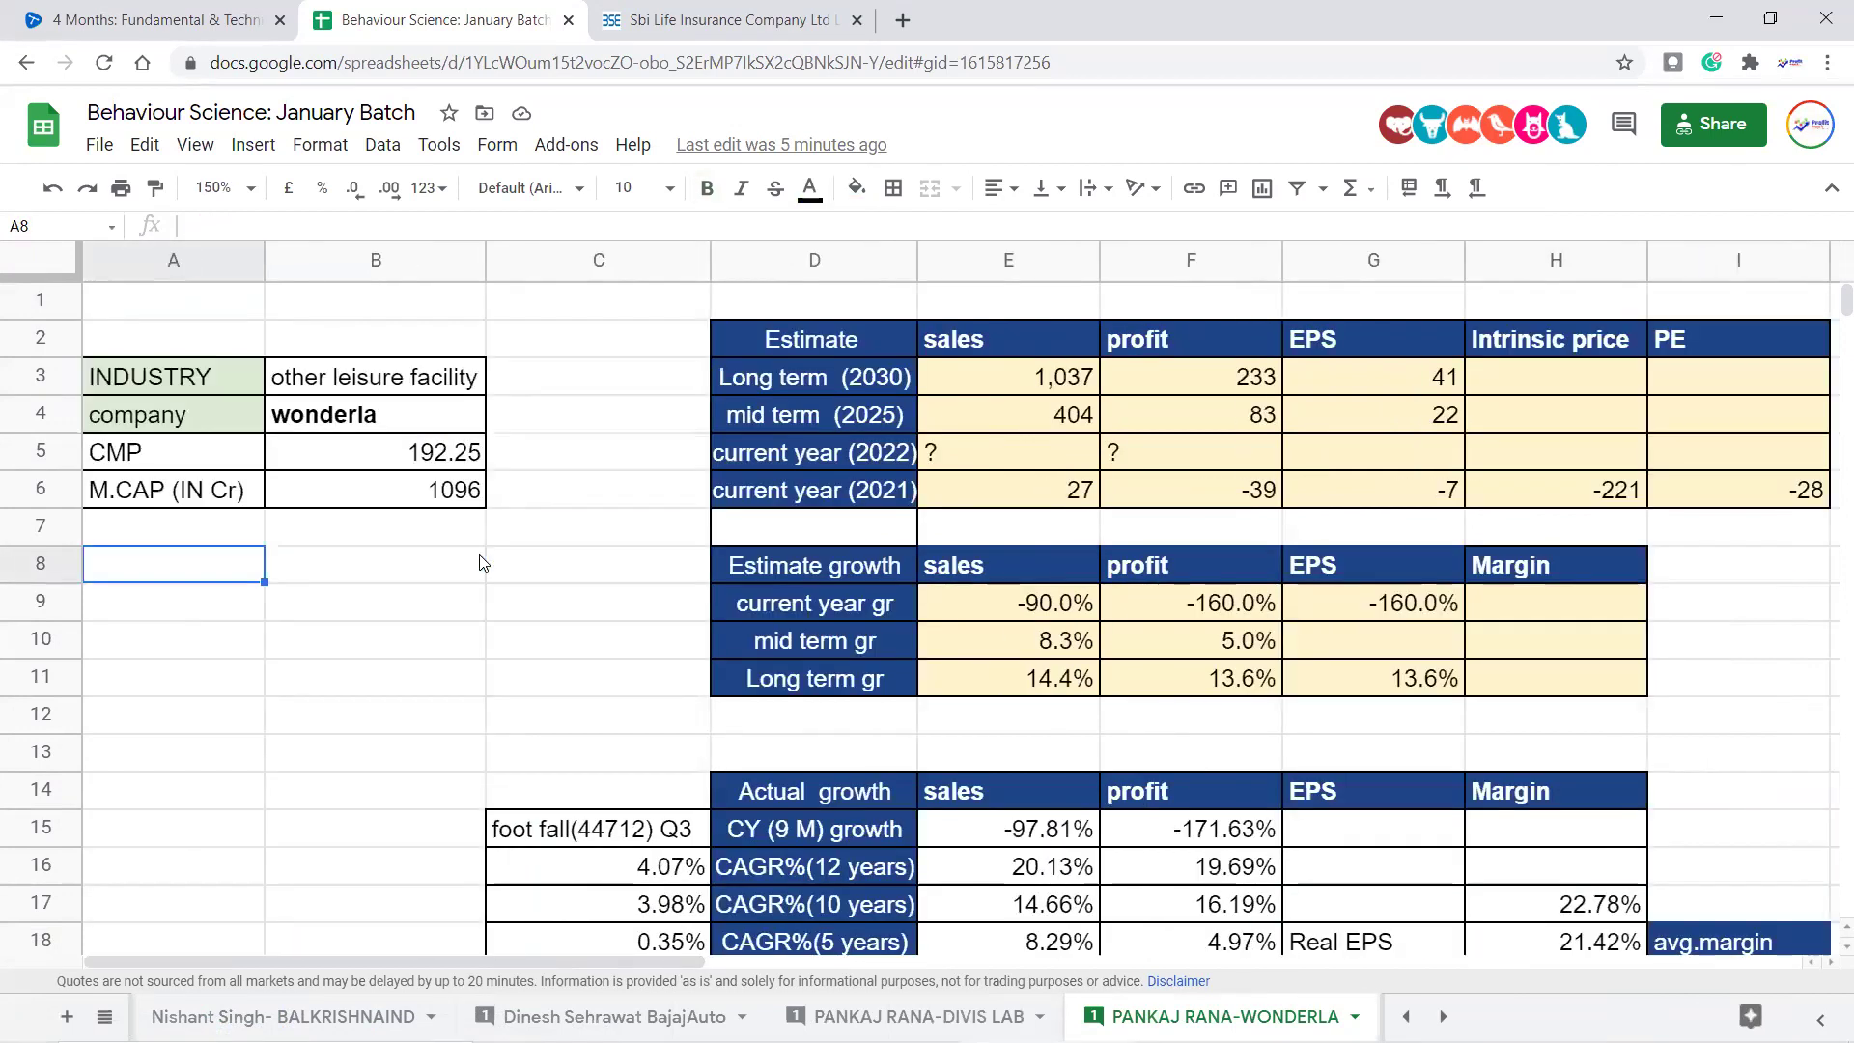
Find WONDERLA's yearly history table and select the sales column from 2008 up to its heading, E20:E34
{"action": "key", "text": "Right"}
{"action": "key", "text": "Right"}
{"action": "key", "text": "Right"}
{"action": "key", "text": "Right"}
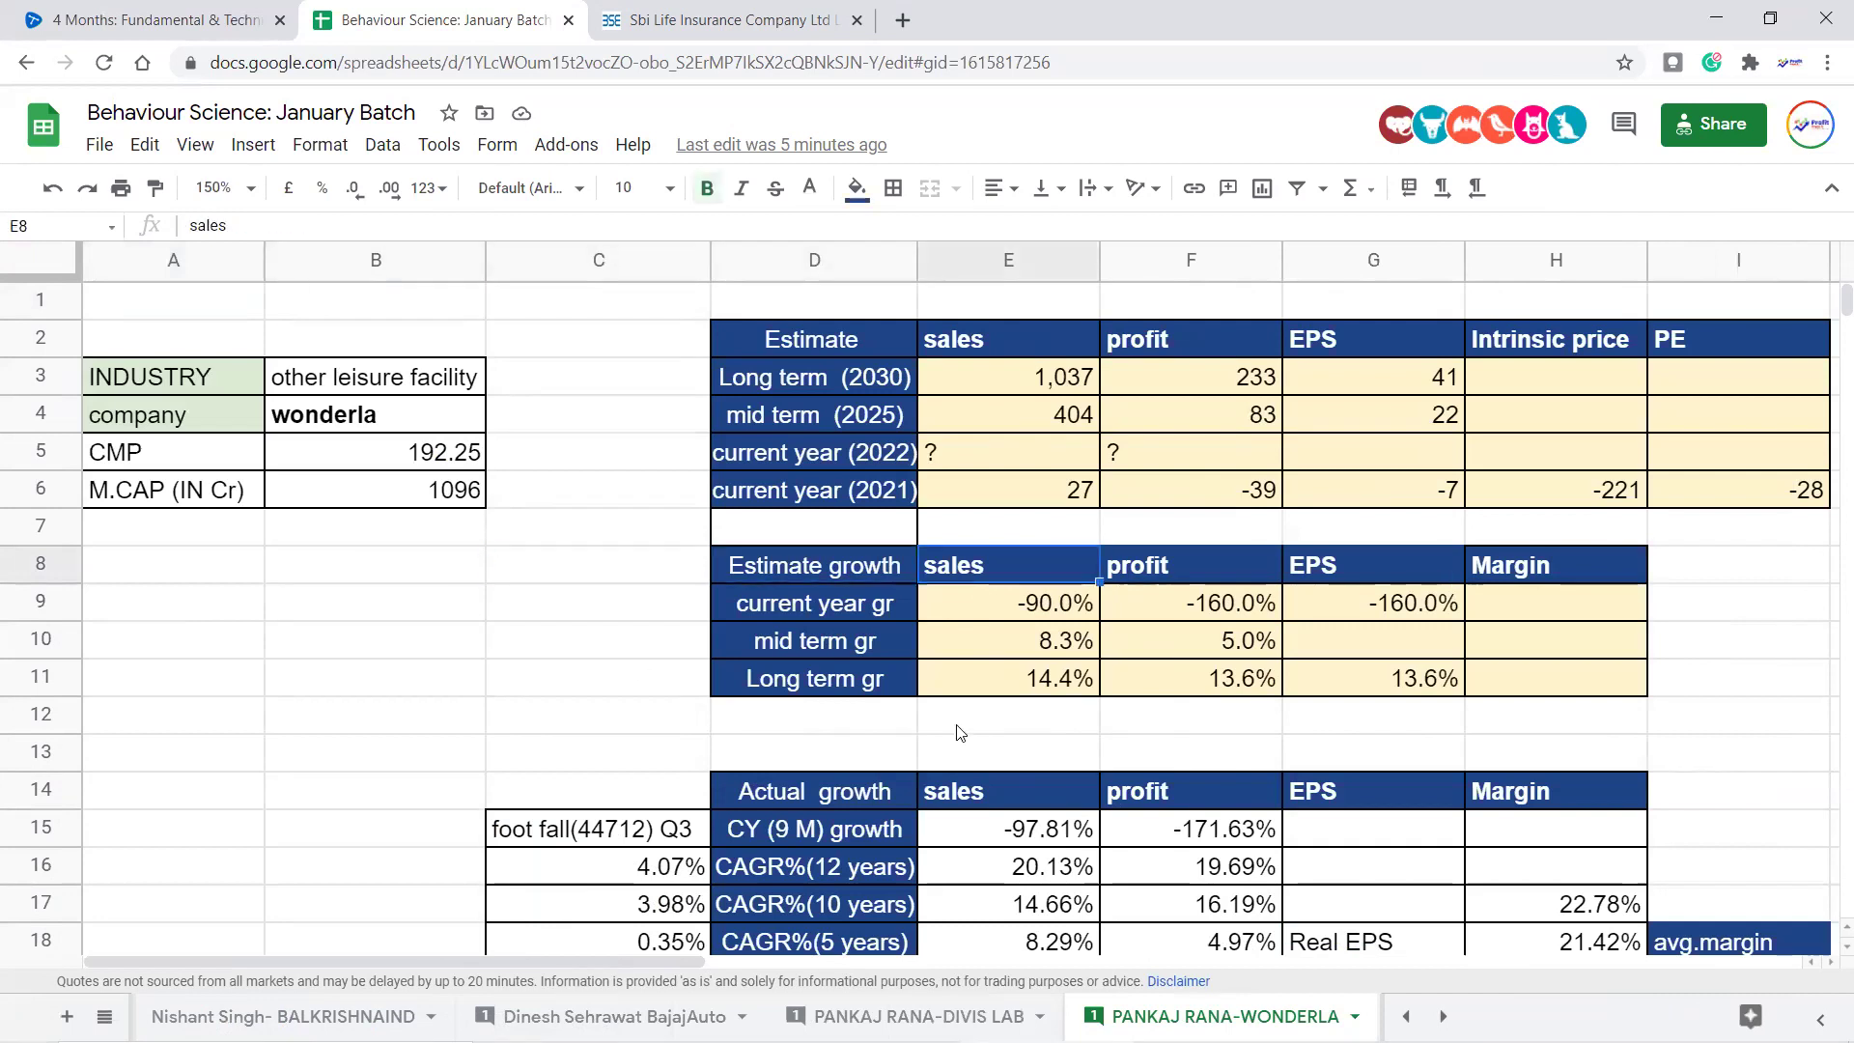
{"action": "scroll", "coordinate": [1062, 739], "scroll_direction": "down", "scroll_amount": 2}
{"action": "scroll", "coordinate": [1158, 741], "scroll_direction": "down", "scroll_amount": 3}
{"action": "scroll", "coordinate": [1149, 850], "scroll_direction": "down", "scroll_amount": 2}
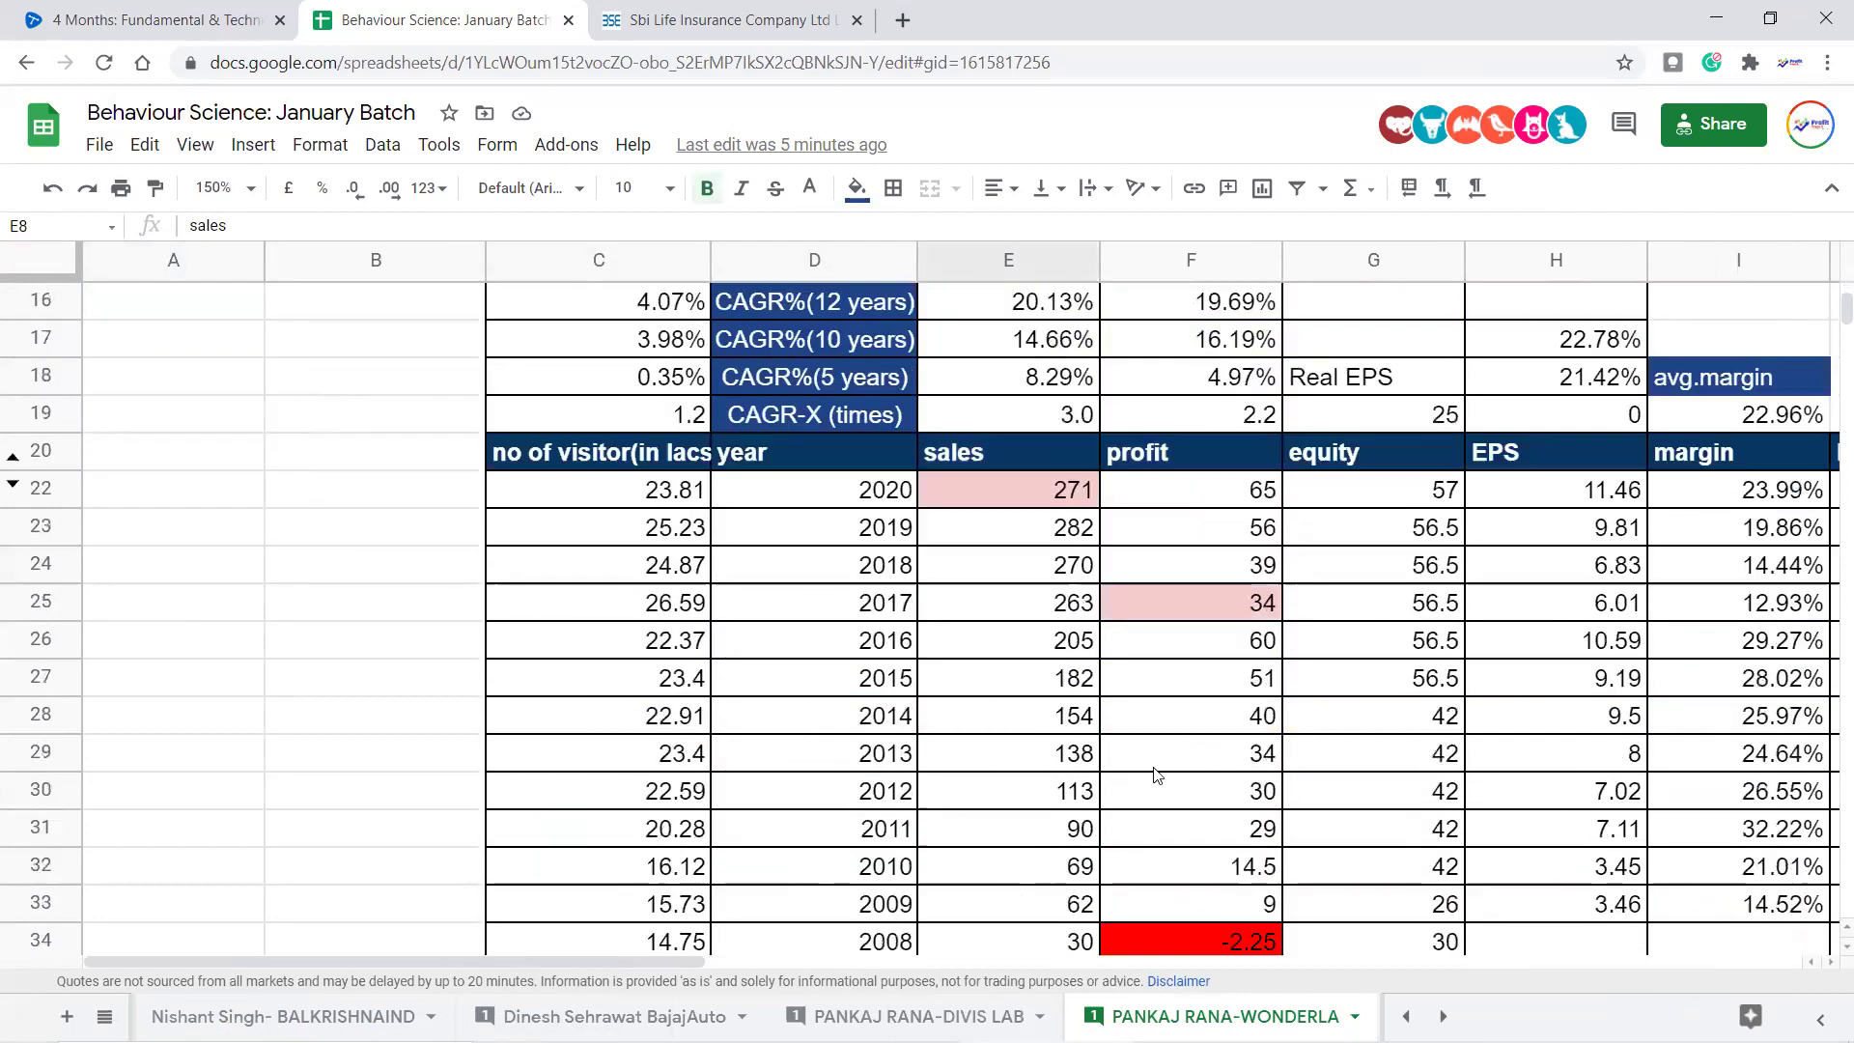
{"action": "left_click_drag", "start_coordinate": [1077, 832], "coordinate": [1062, 349]}
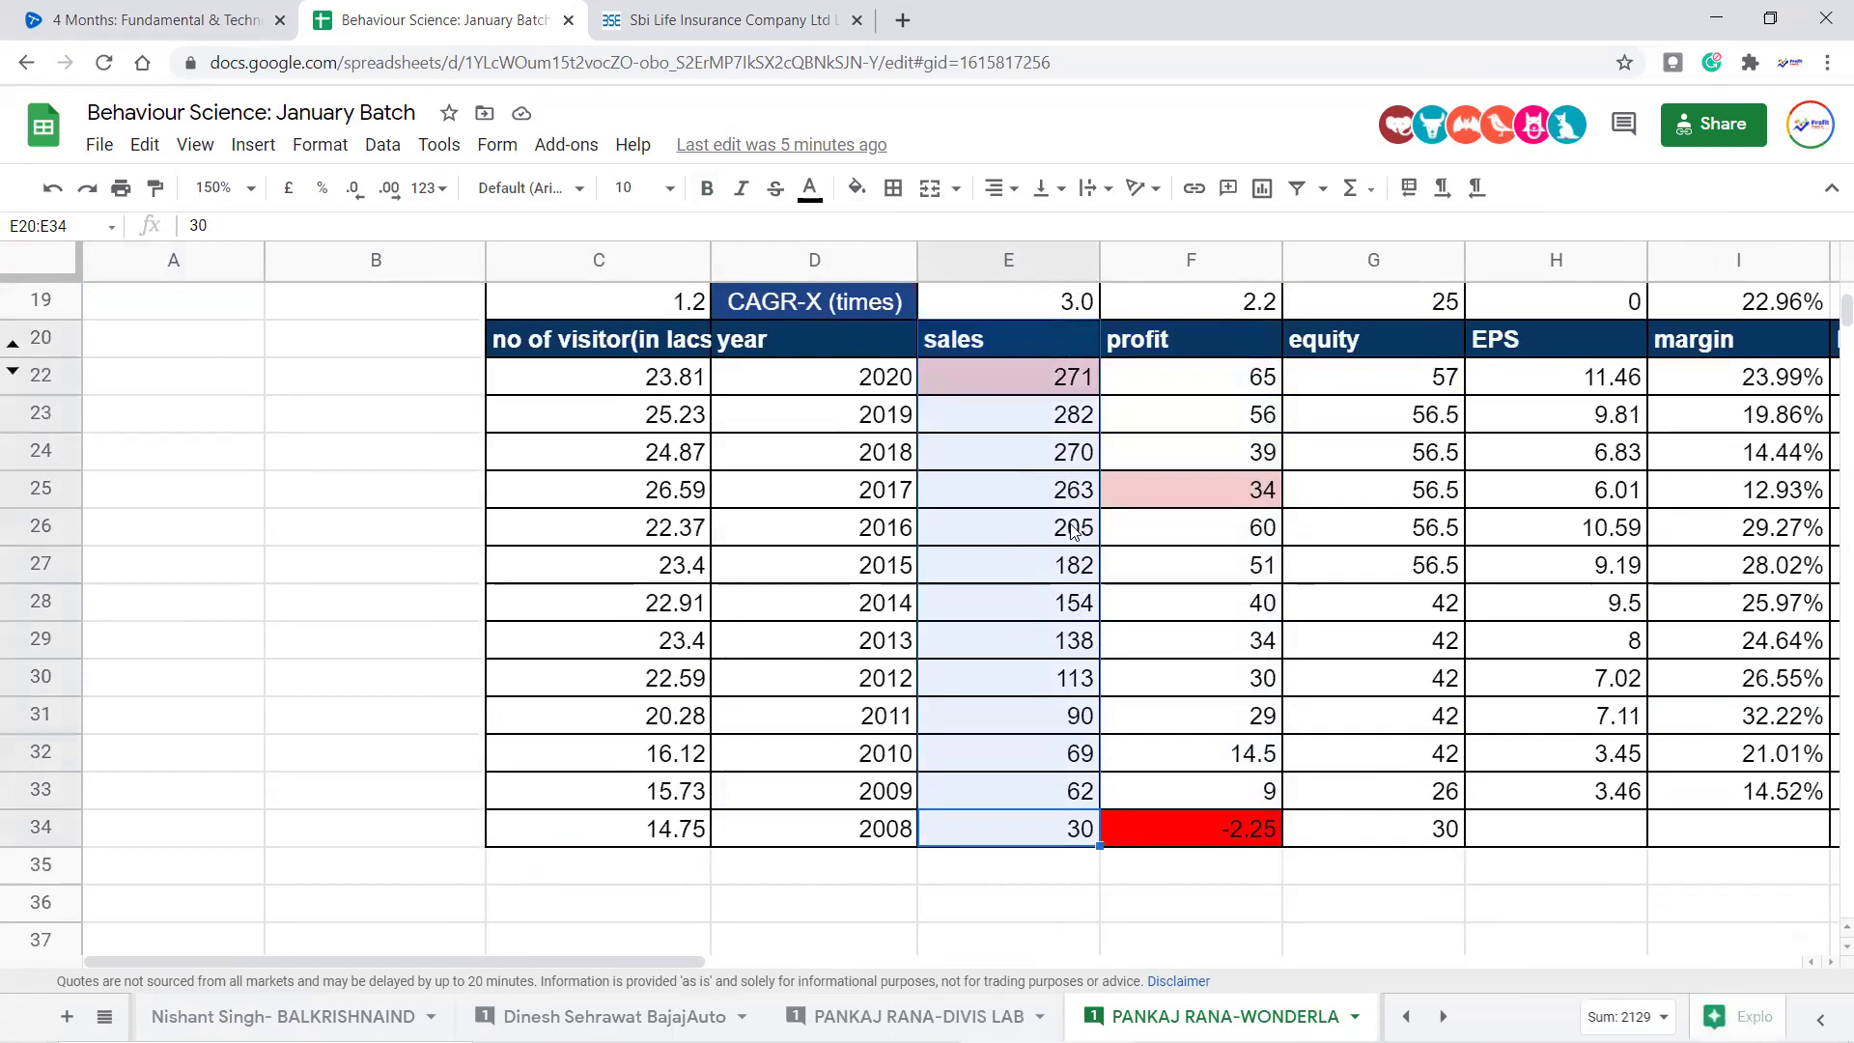
{"action": "scroll", "coordinate": [1071, 529], "scroll_direction": "up", "scroll_amount": 1}
{"action": "scroll", "coordinate": [1094, 531], "scroll_direction": "down", "scroll_amount": 1}
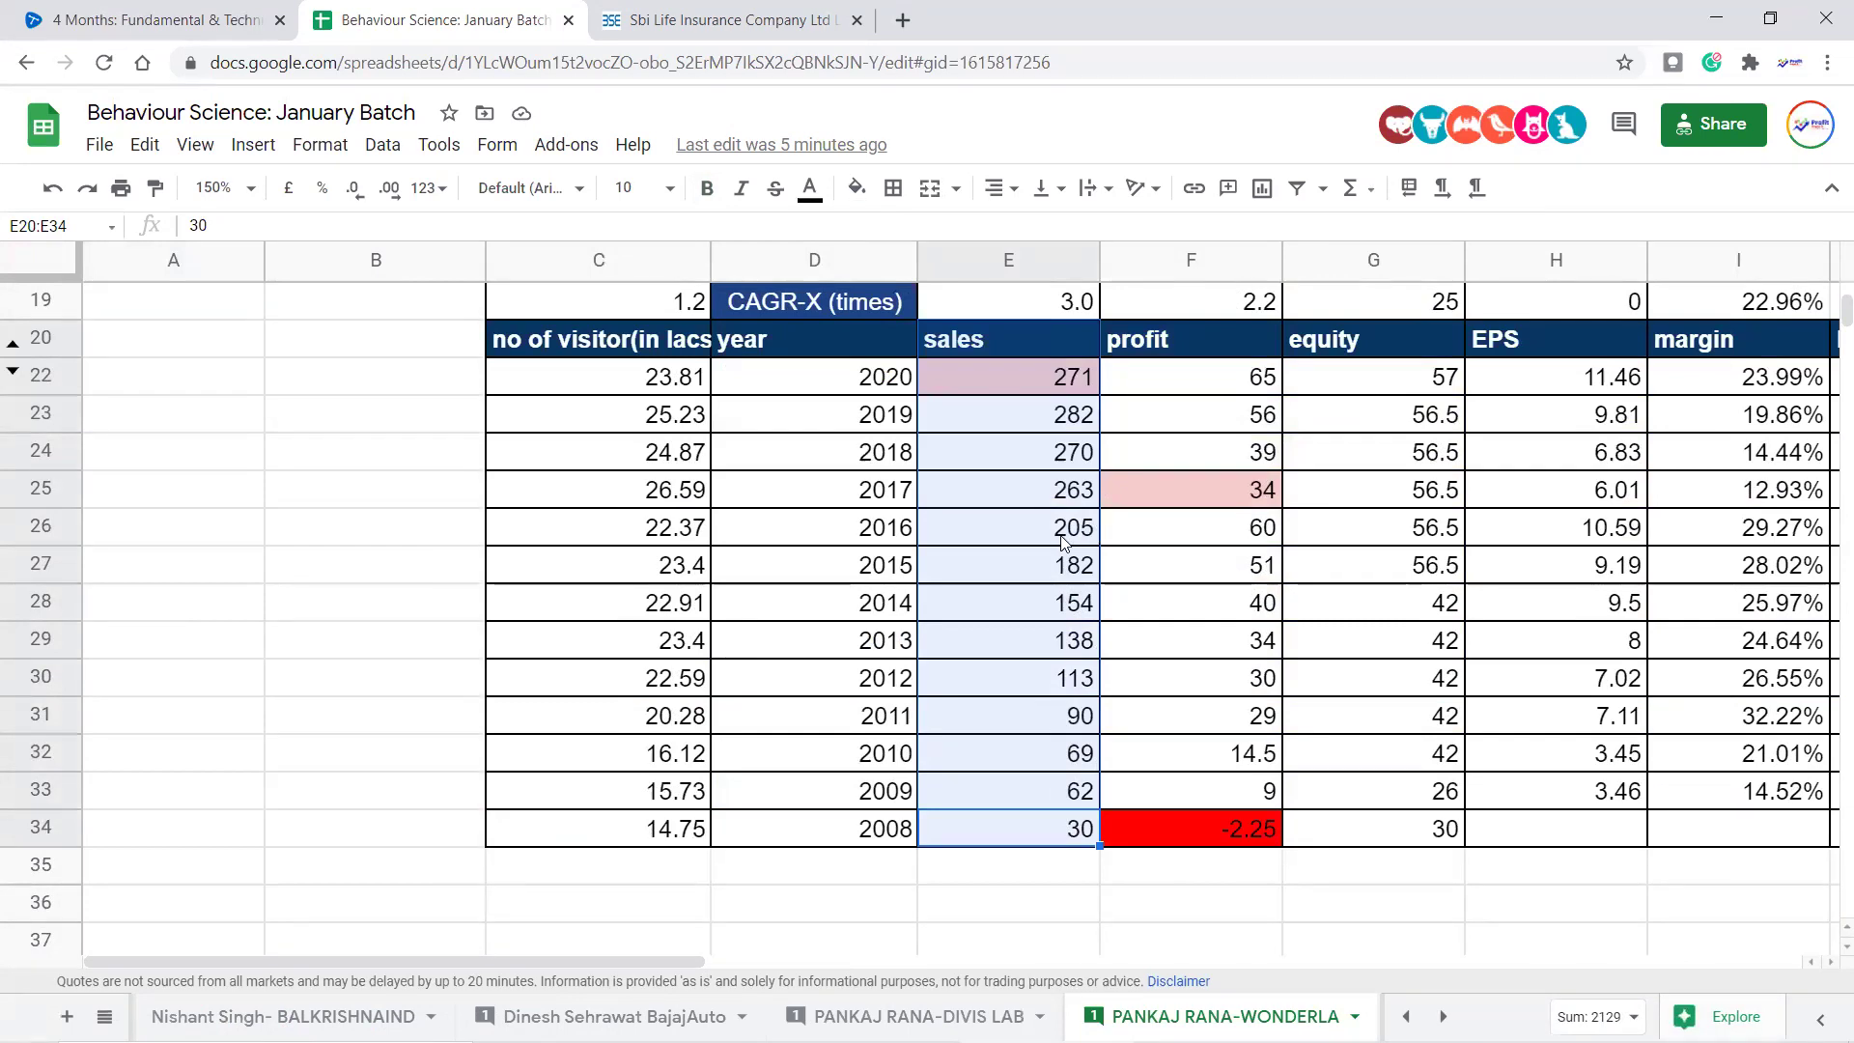
Select the yearly profit column F20:F34, and reselect it without the 2008 figure as F20:F33
{"action": "left_click_drag", "start_coordinate": [1255, 830], "coordinate": [1257, 354]}
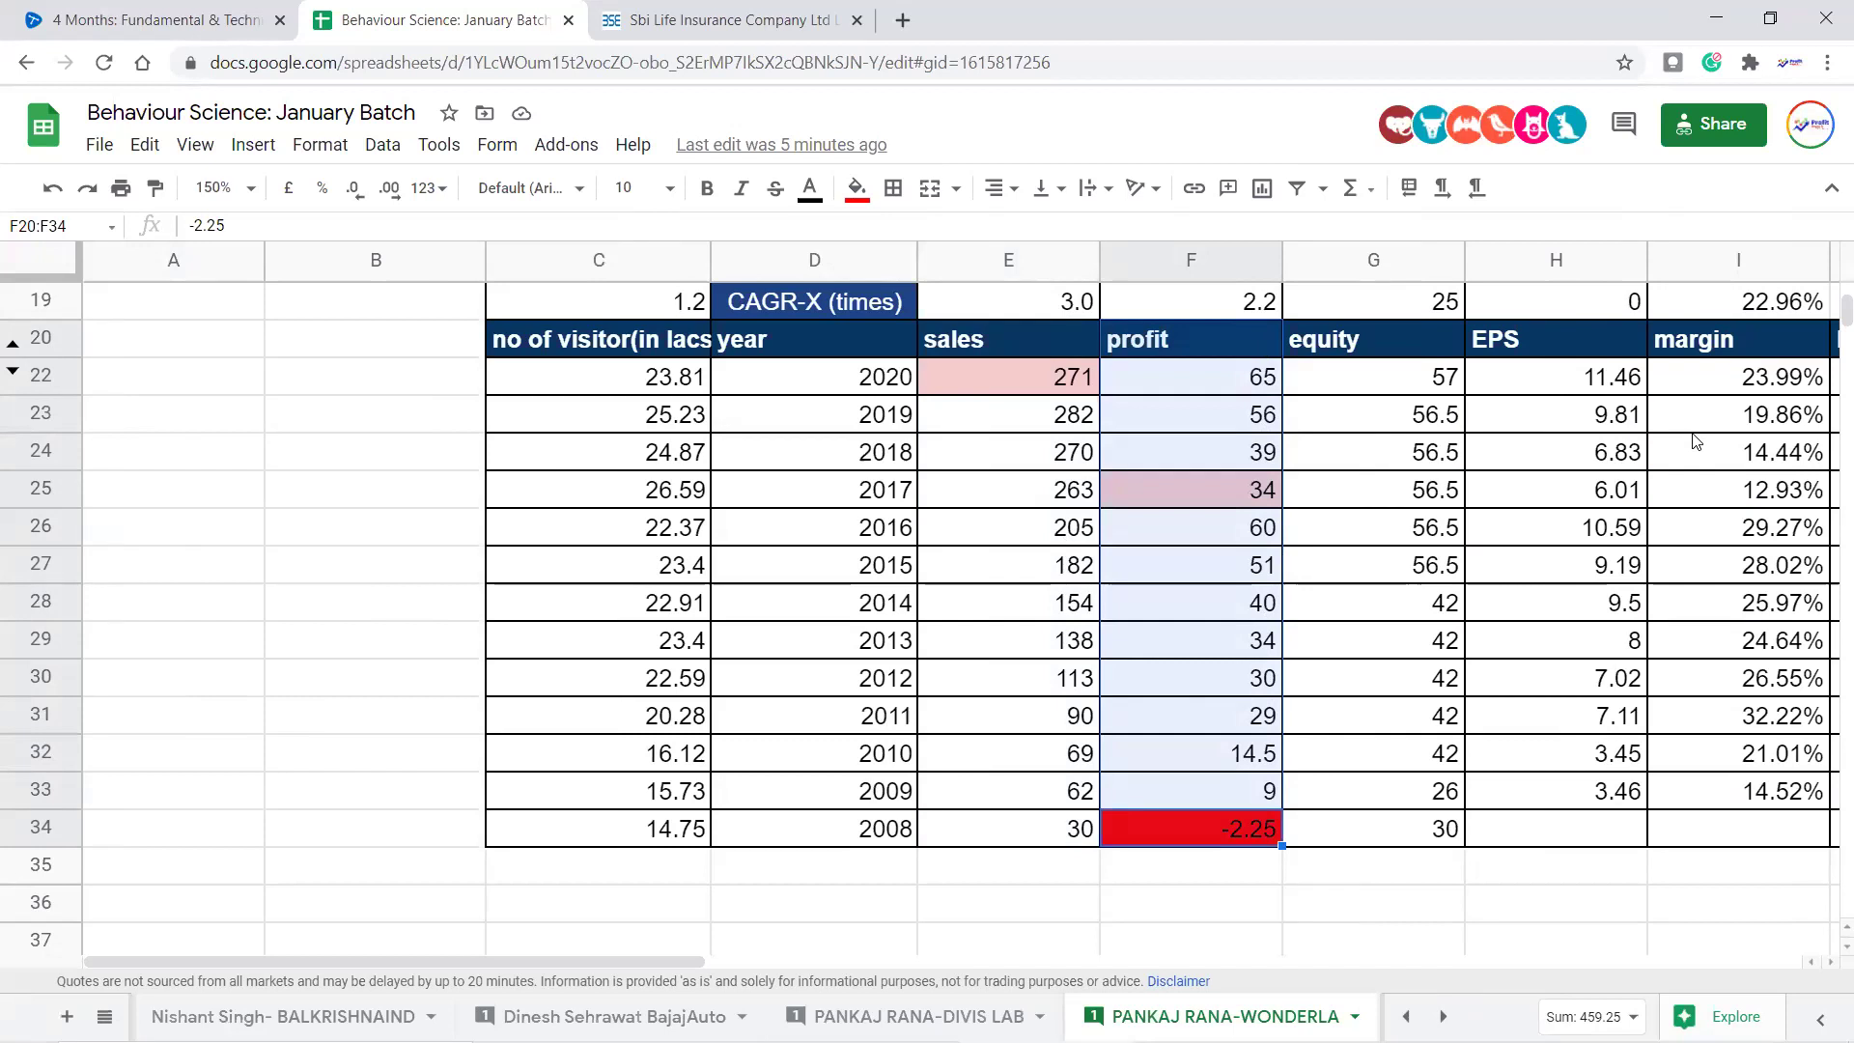
{"action": "left_click", "coordinate": [1251, 832]}
{"action": "mouse_move", "coordinate": [1259, 794]}
{"action": "left_mouse_down"}
{"action": "mouse_move", "coordinate": [1243, 717]}
{"action": "mouse_move", "coordinate": [1260, 350]}
{"action": "mouse_move", "coordinate": [1251, 794]}
{"action": "left_mouse_up"}
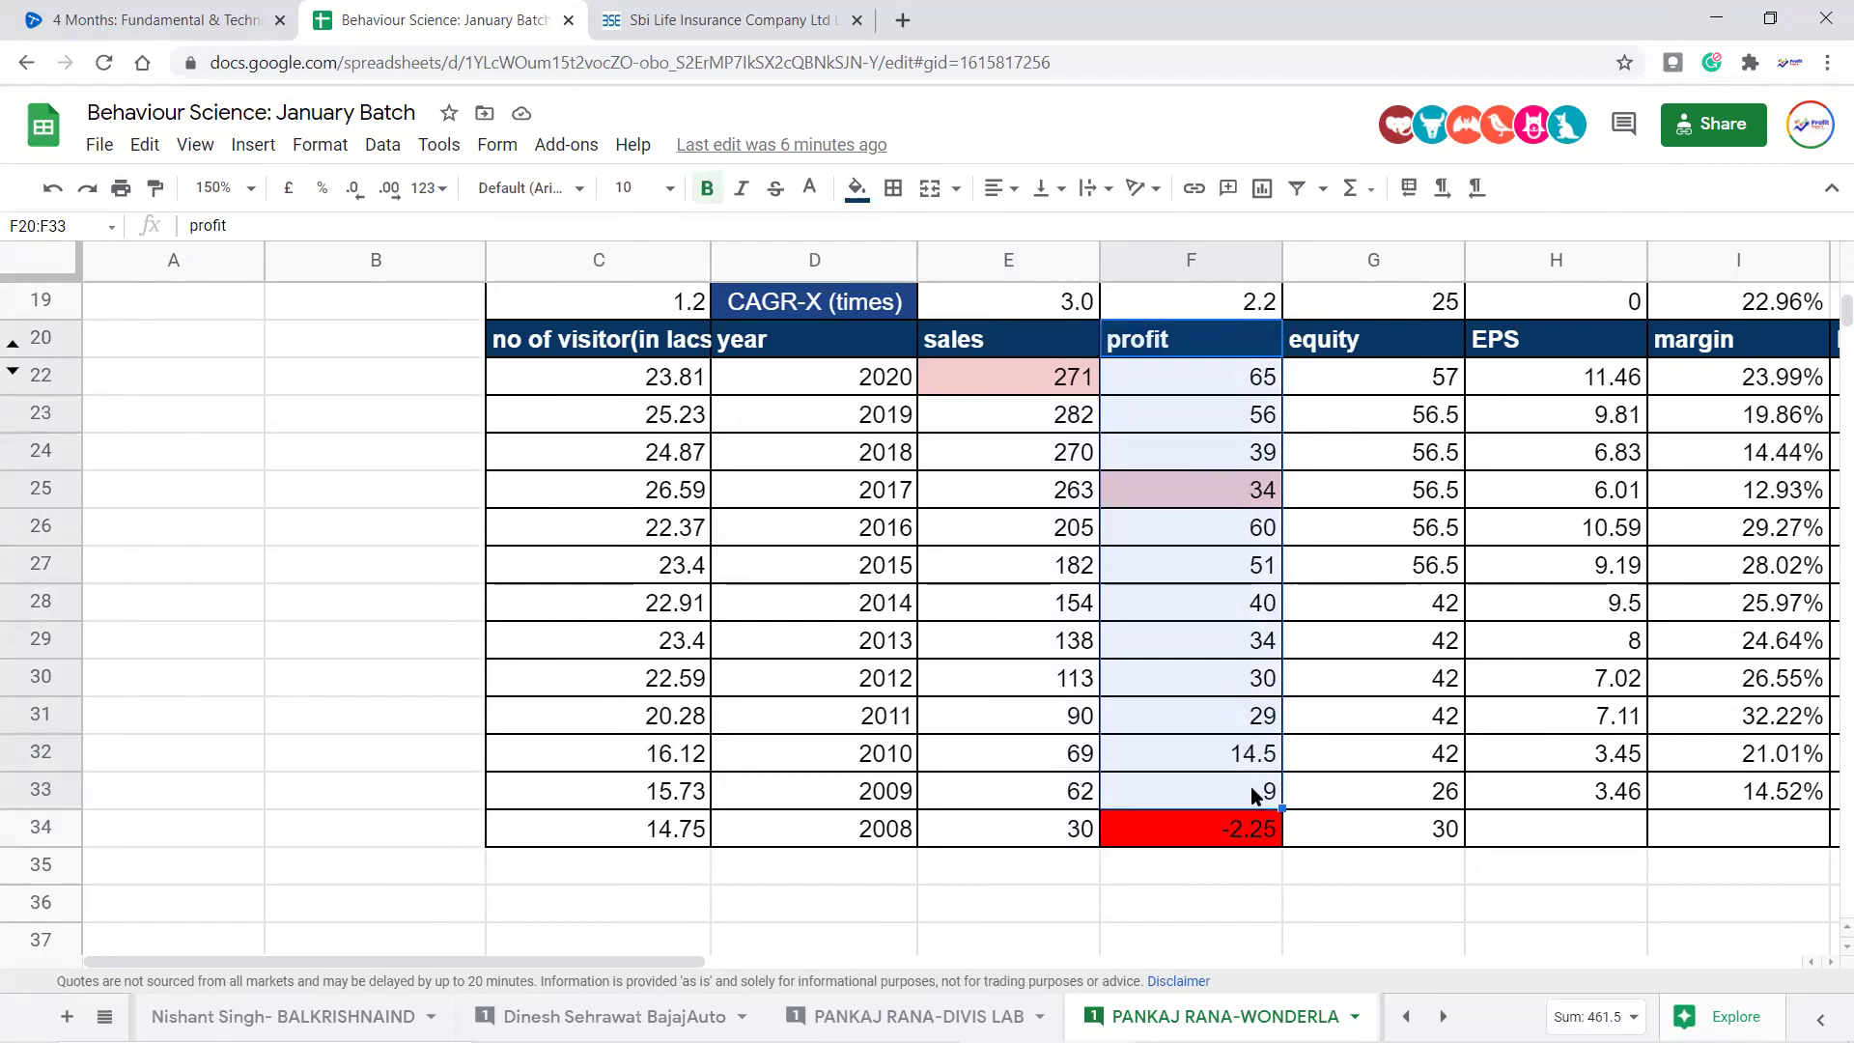
Examine row 18 from the five-year profit CAGR in F18 across the margin, PE and H1 figures to U18
{"action": "scroll", "coordinate": [1252, 793], "scroll_direction": "up", "scroll_amount": 5}
{"action": "scroll", "coordinate": [1260, 559], "scroll_direction": "down", "scroll_amount": 3}
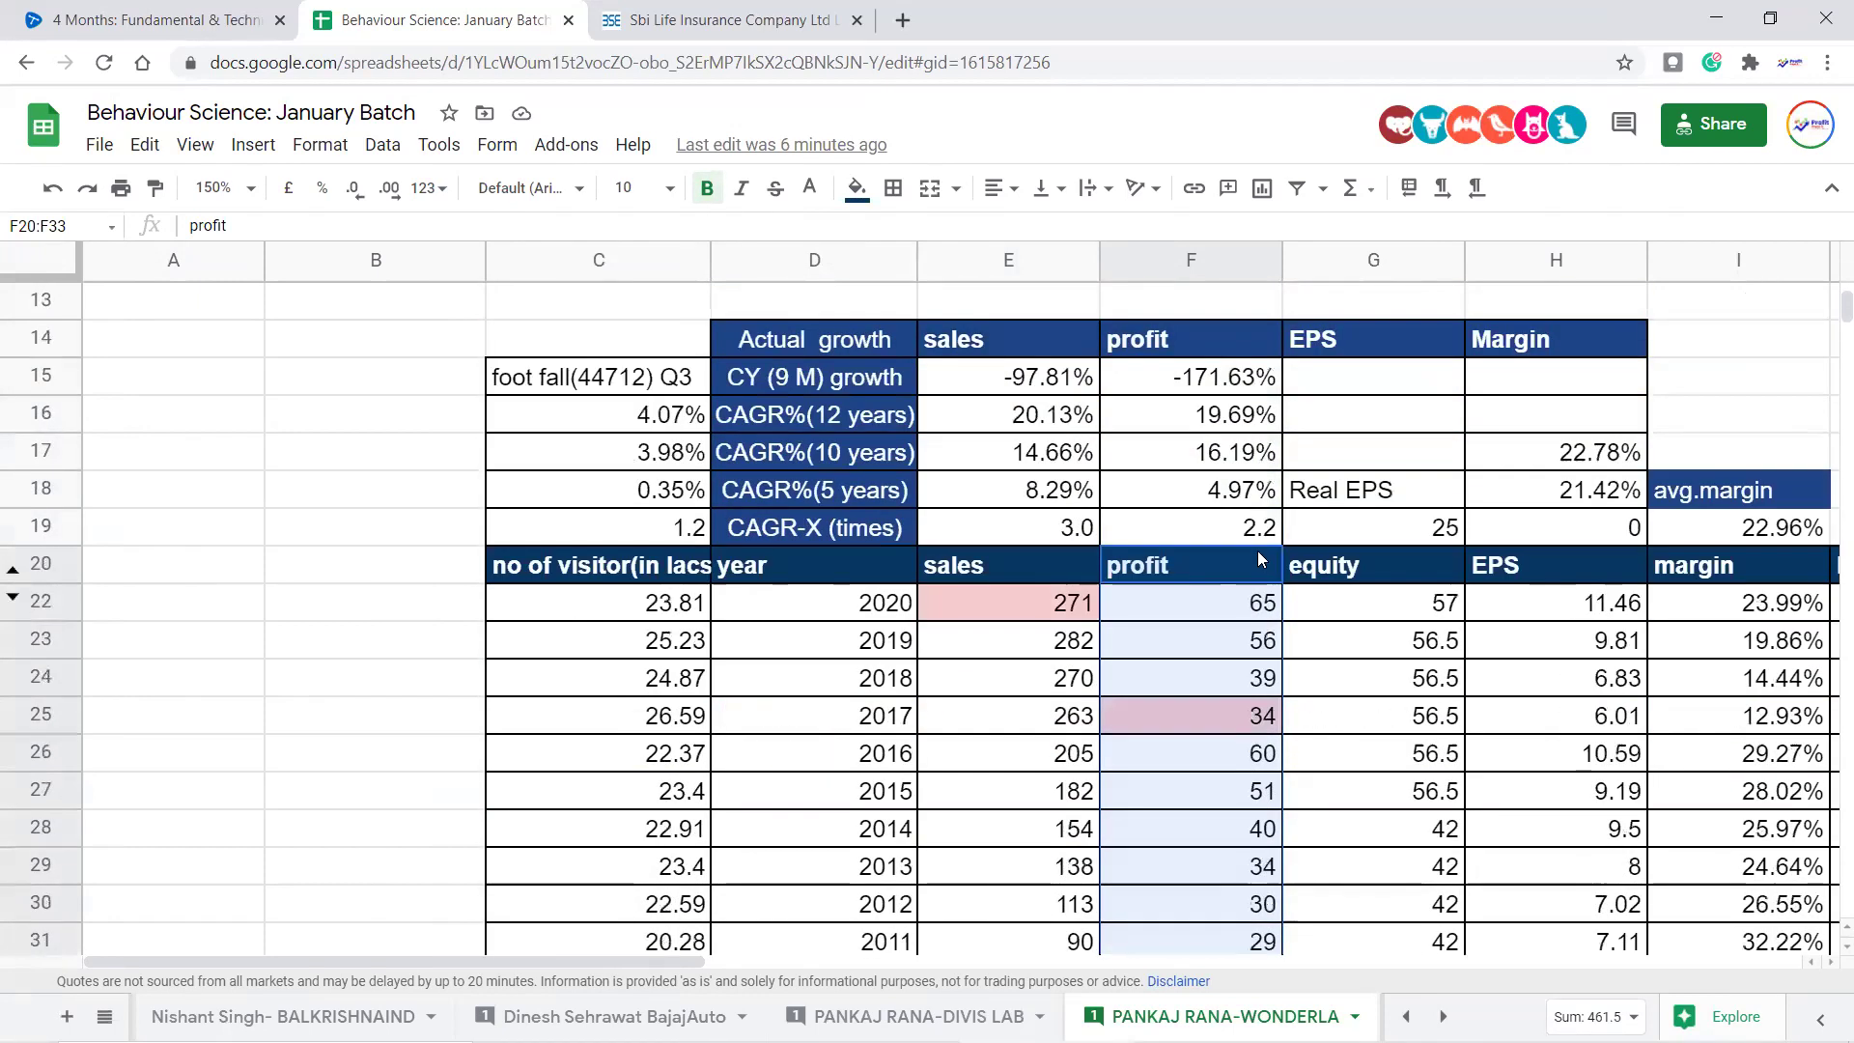
{"action": "left_click", "coordinate": [1262, 506]}
{"action": "key", "text": "Right"}
{"action": "key", "text": "Right"}
{"action": "key", "text": "Right"}
{"action": "key", "text": "Right"}
{"action": "key", "text": "Right"}
{"action": "key", "text": "Right"}
{"action": "key", "text": "Right"}
{"action": "key", "text": "Right"}
{"action": "key", "text": "Right"}
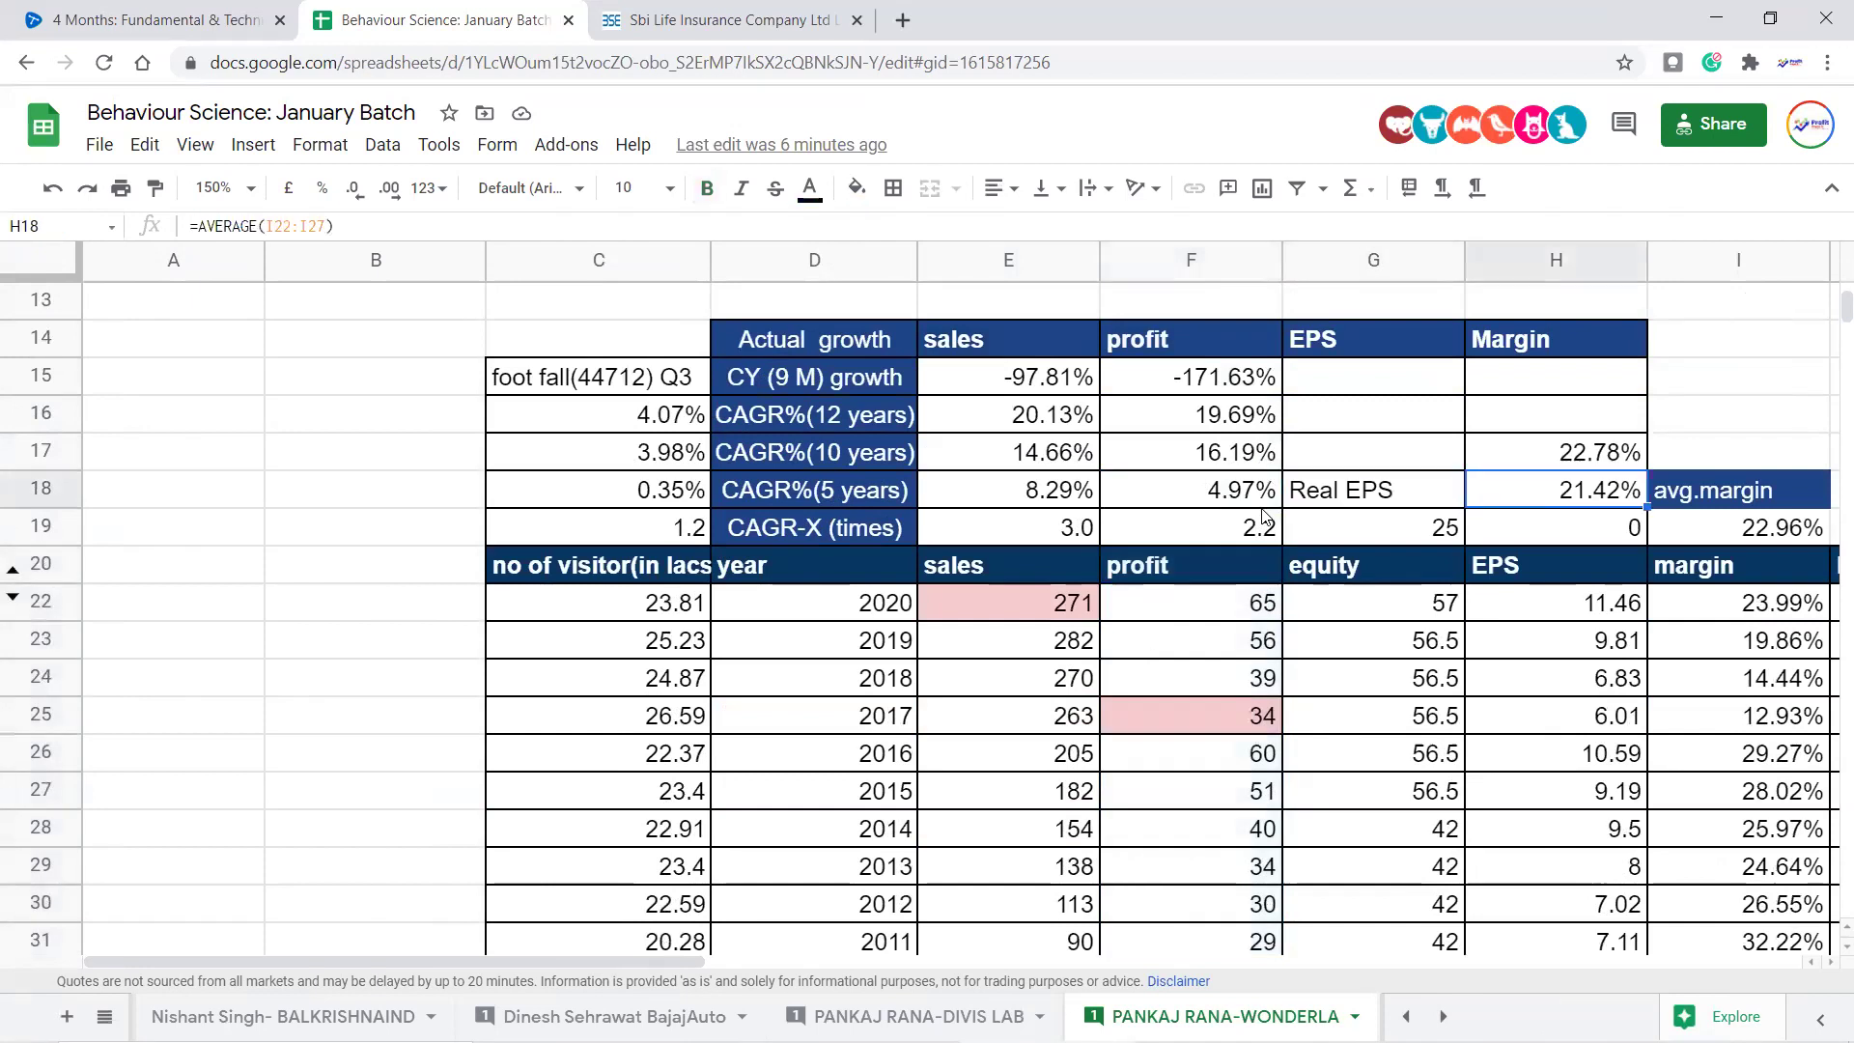
{"action": "key", "text": "Right"}
{"action": "key", "text": "Right"}
{"action": "key", "text": "Right"}
{"action": "key", "text": "Right"}
{"action": "key", "text": "Right"}
{"action": "key", "text": "Right"}
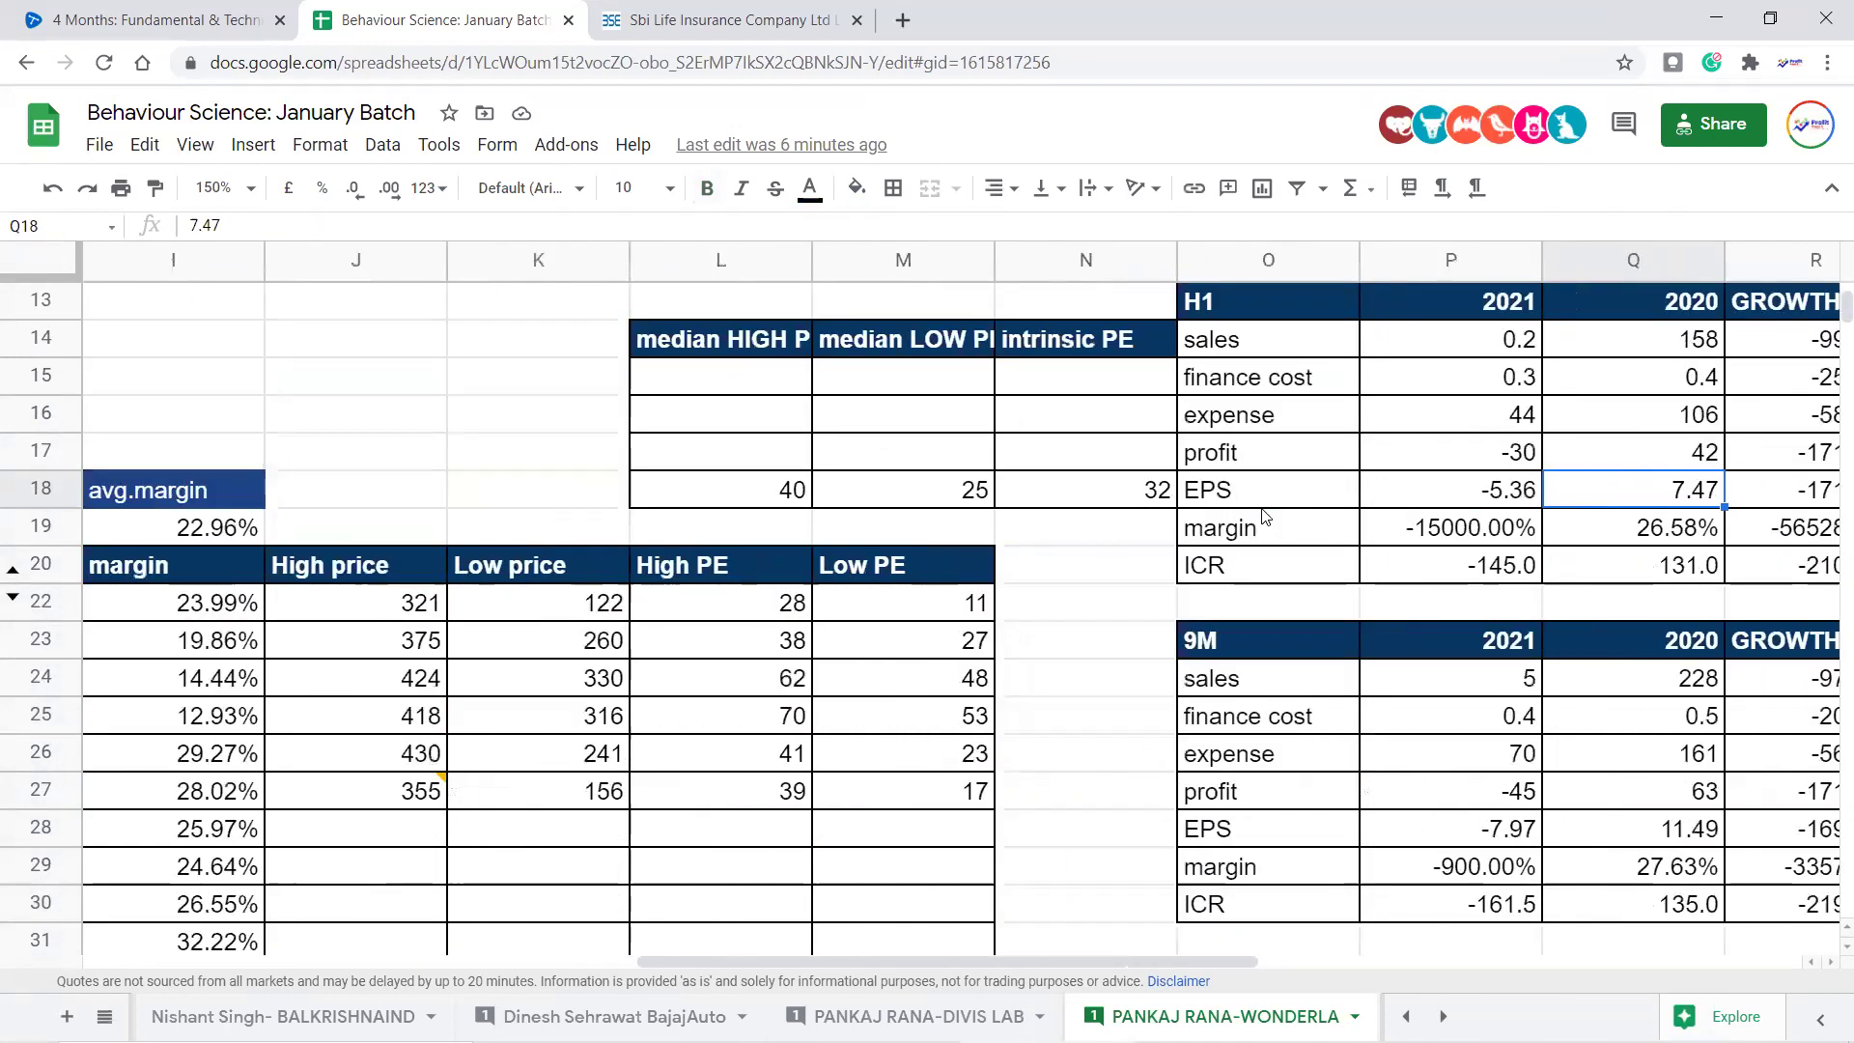
Find the Q1 comparison of 2021 against 2020 and select its sales growth in R5
{"action": "scroll", "coordinate": [1096, 667], "scroll_direction": "up", "scroll_amount": 3}
{"action": "scroll", "coordinate": [1095, 667], "scroll_direction": "up", "scroll_amount": 1}
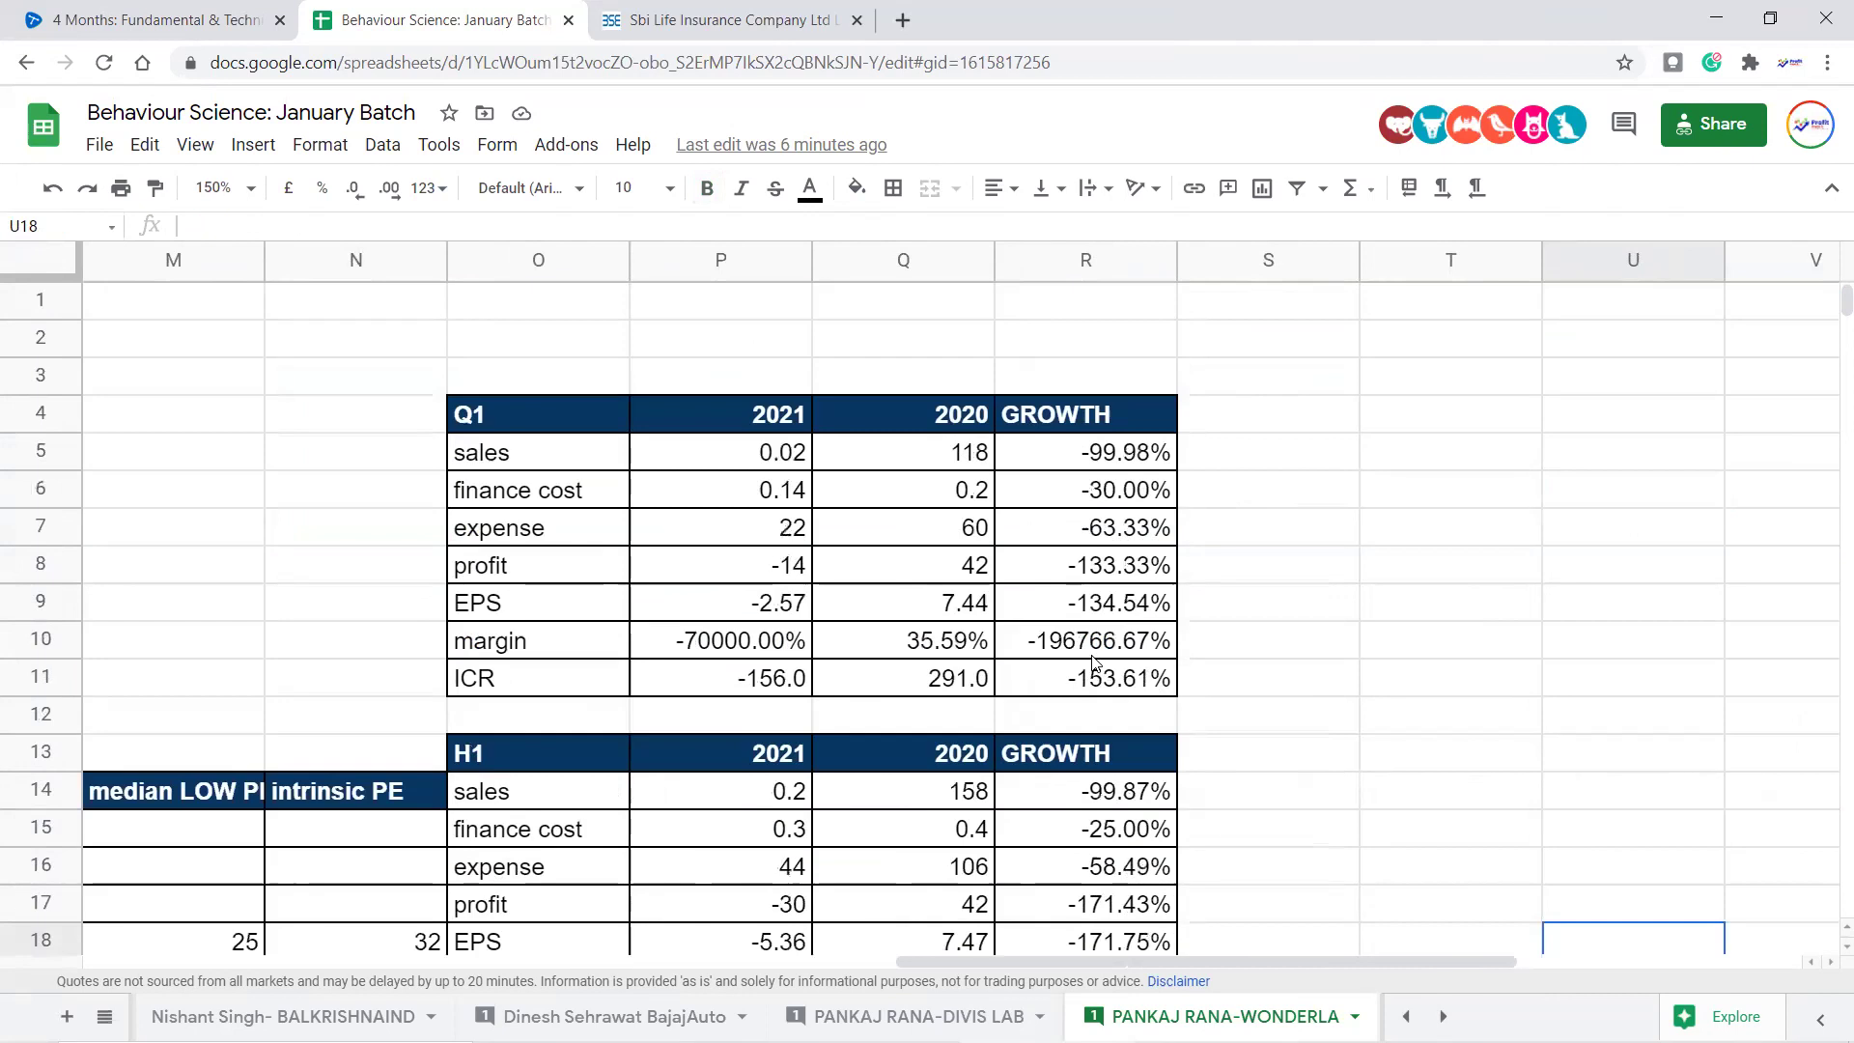
{"action": "left_click", "coordinate": [1144, 453]}
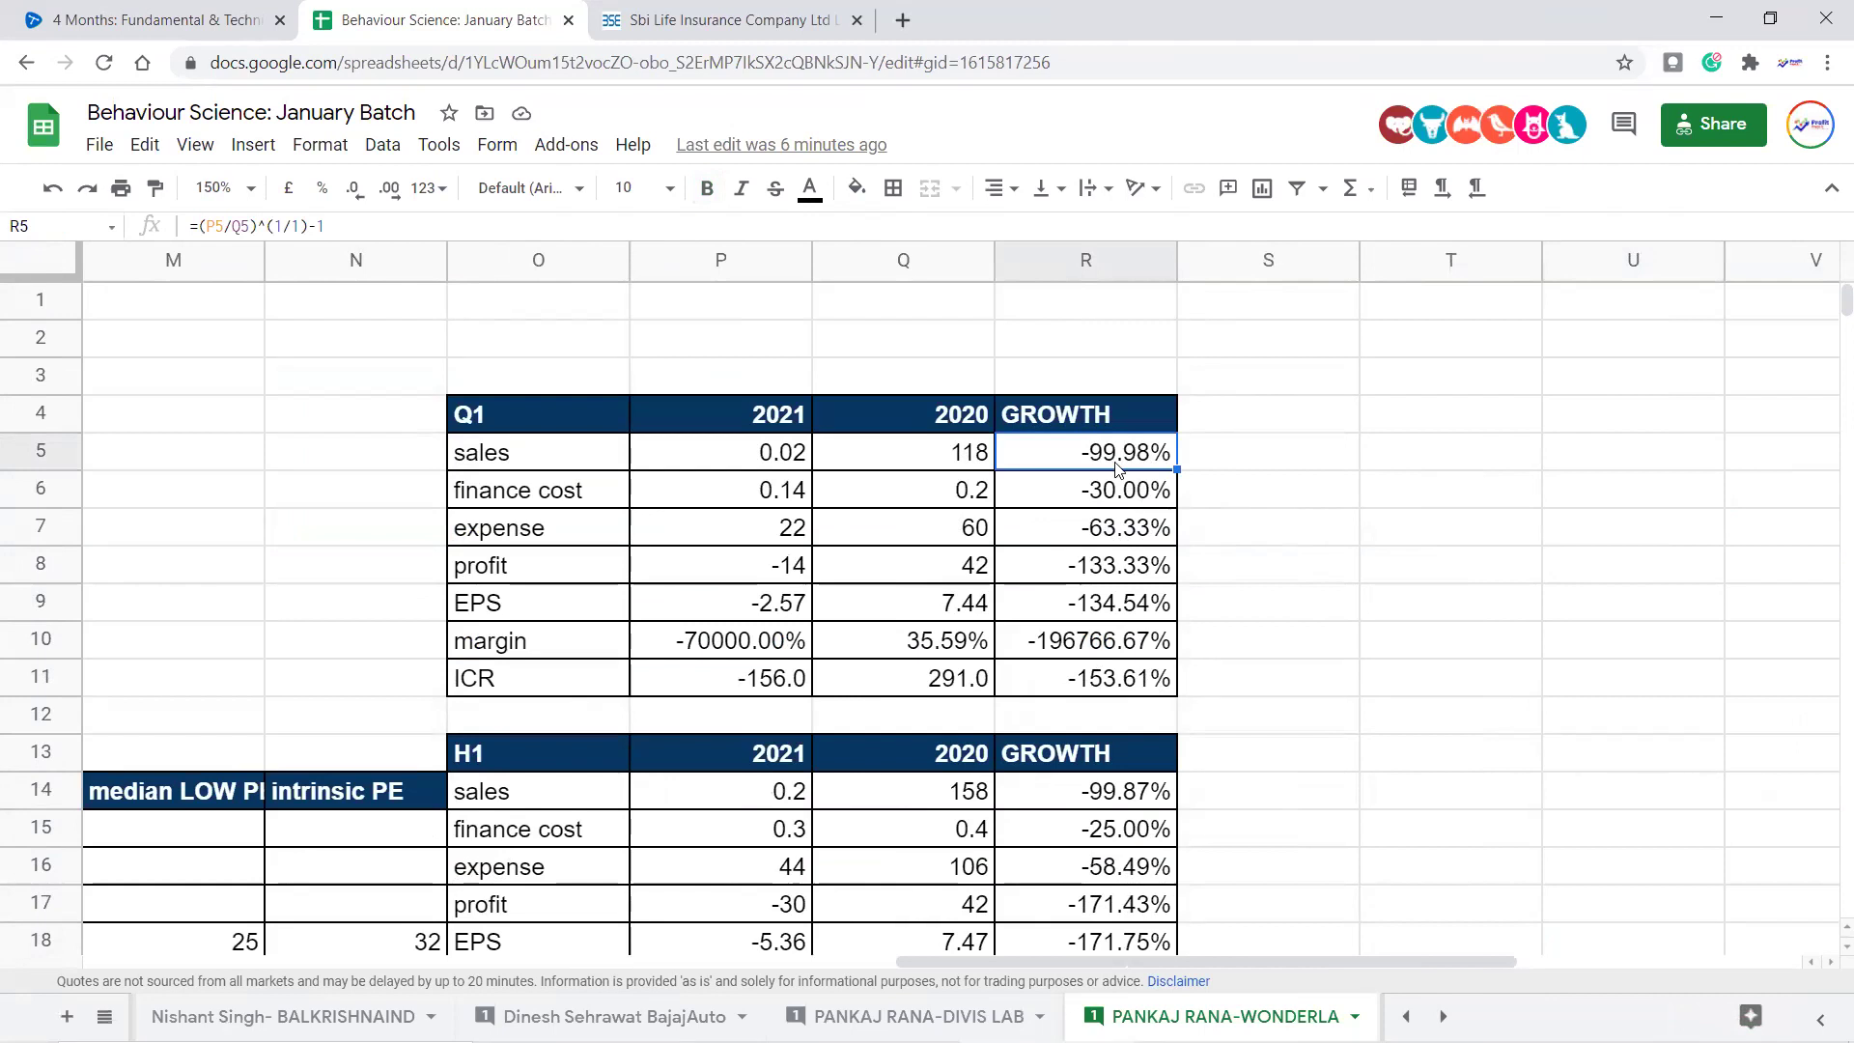
Review the 2021 versus 2020 growth figures in the Q1, H1 and 9M tables, checking the sales growth formulas
{"action": "scroll", "coordinate": [1117, 469], "scroll_direction": "down", "scroll_amount": 2}
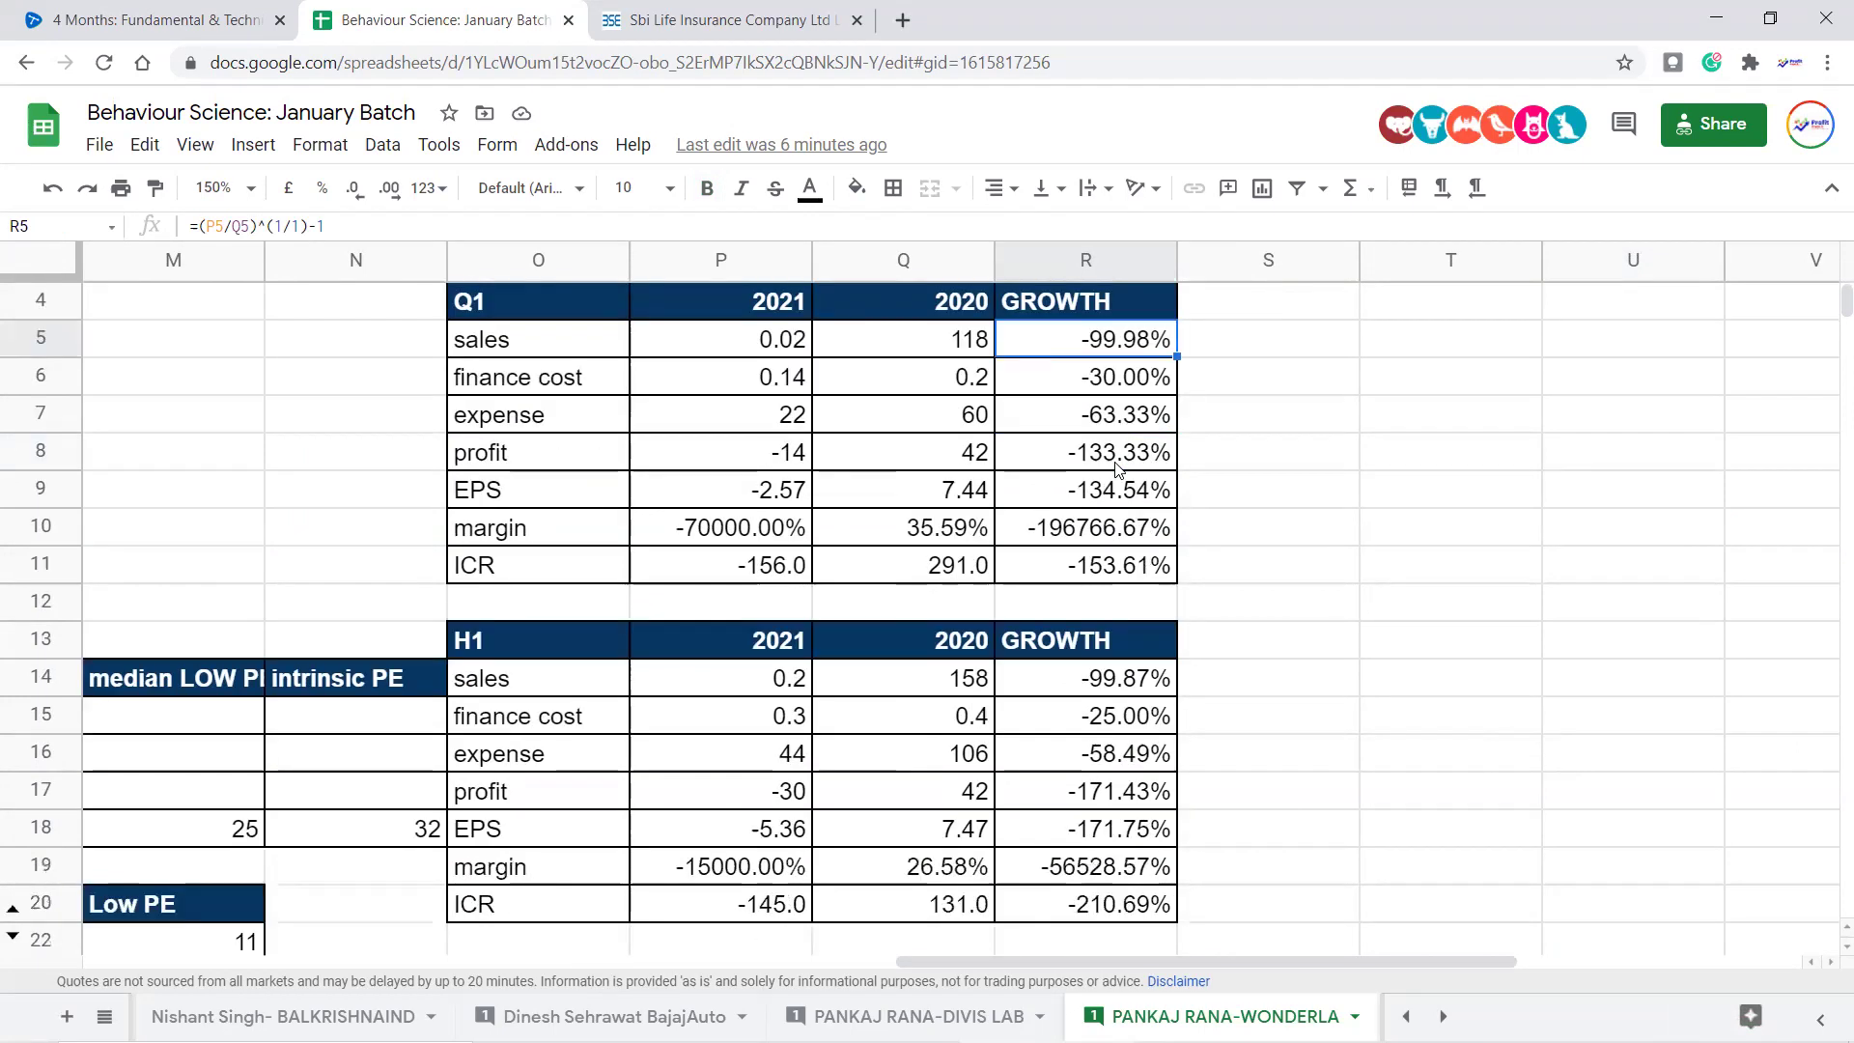
{"action": "left_click", "coordinate": [1142, 577]}
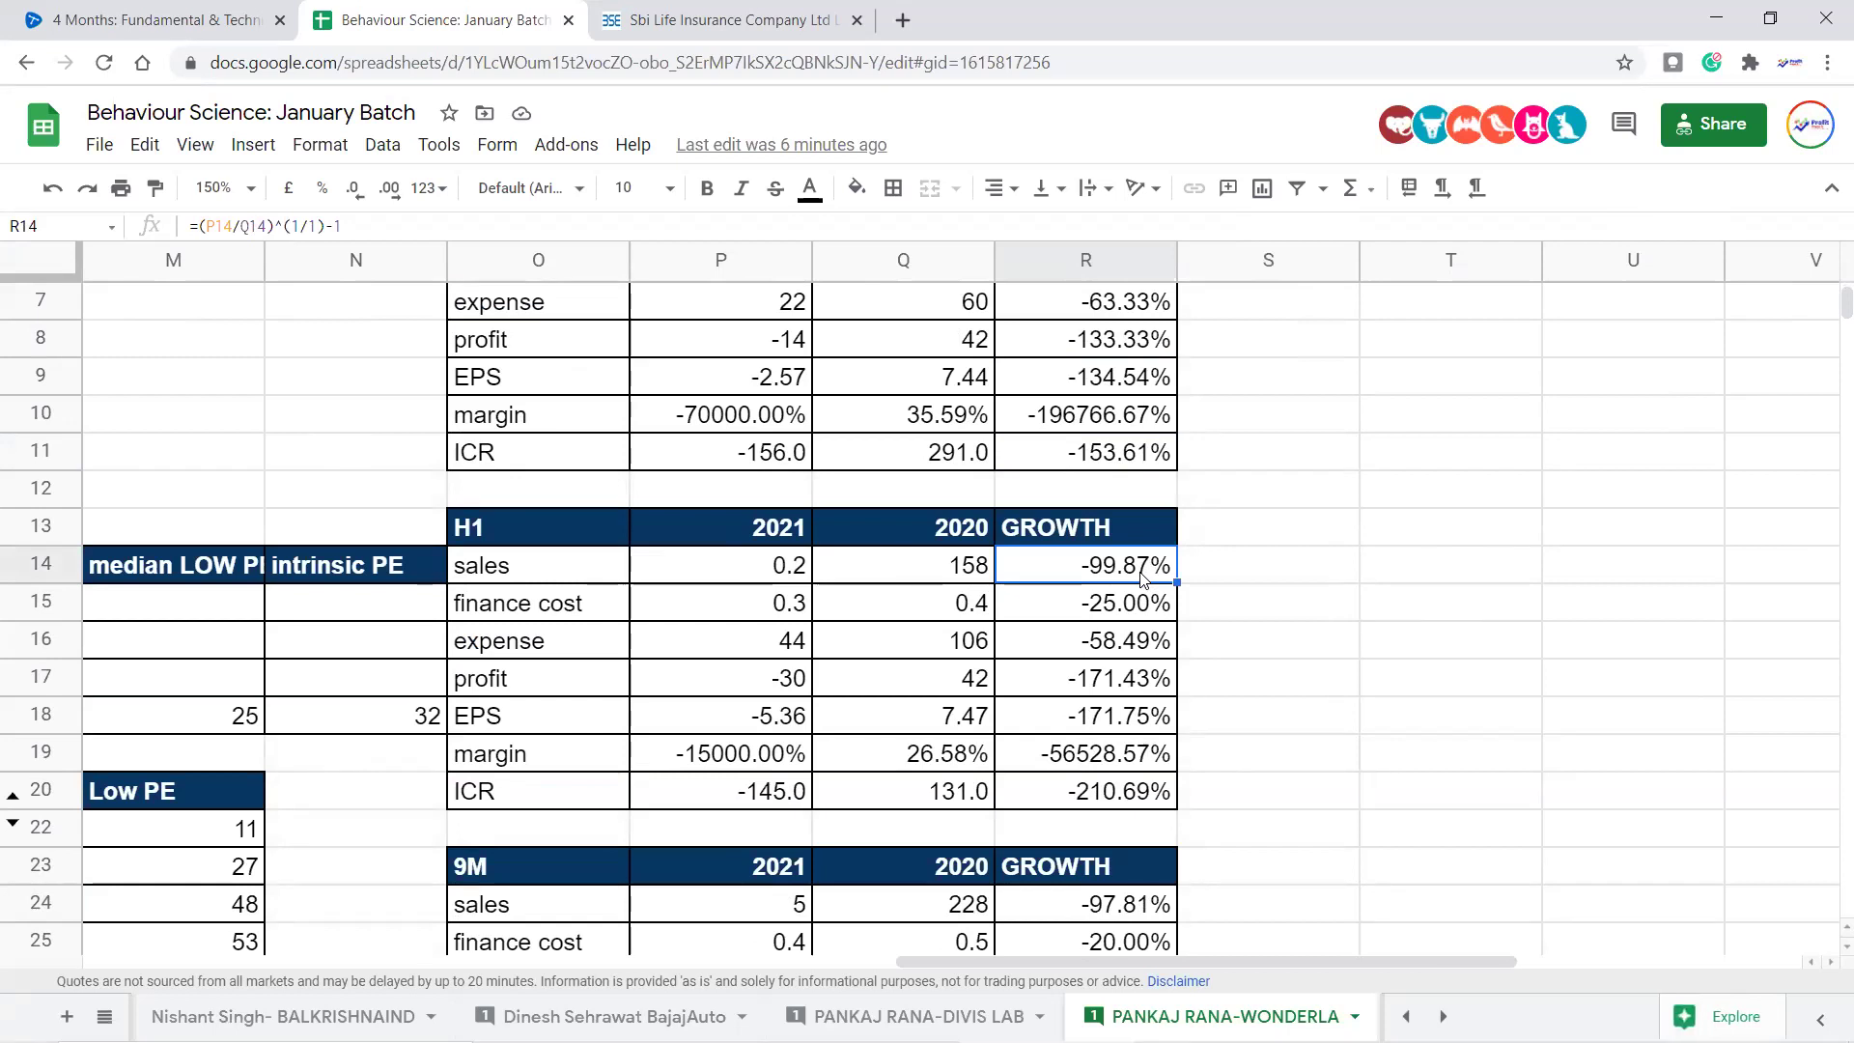
{"action": "scroll", "coordinate": [1158, 594], "scroll_direction": "down", "scroll_amount": 3}
{"action": "left_click", "coordinate": [1118, 573]}
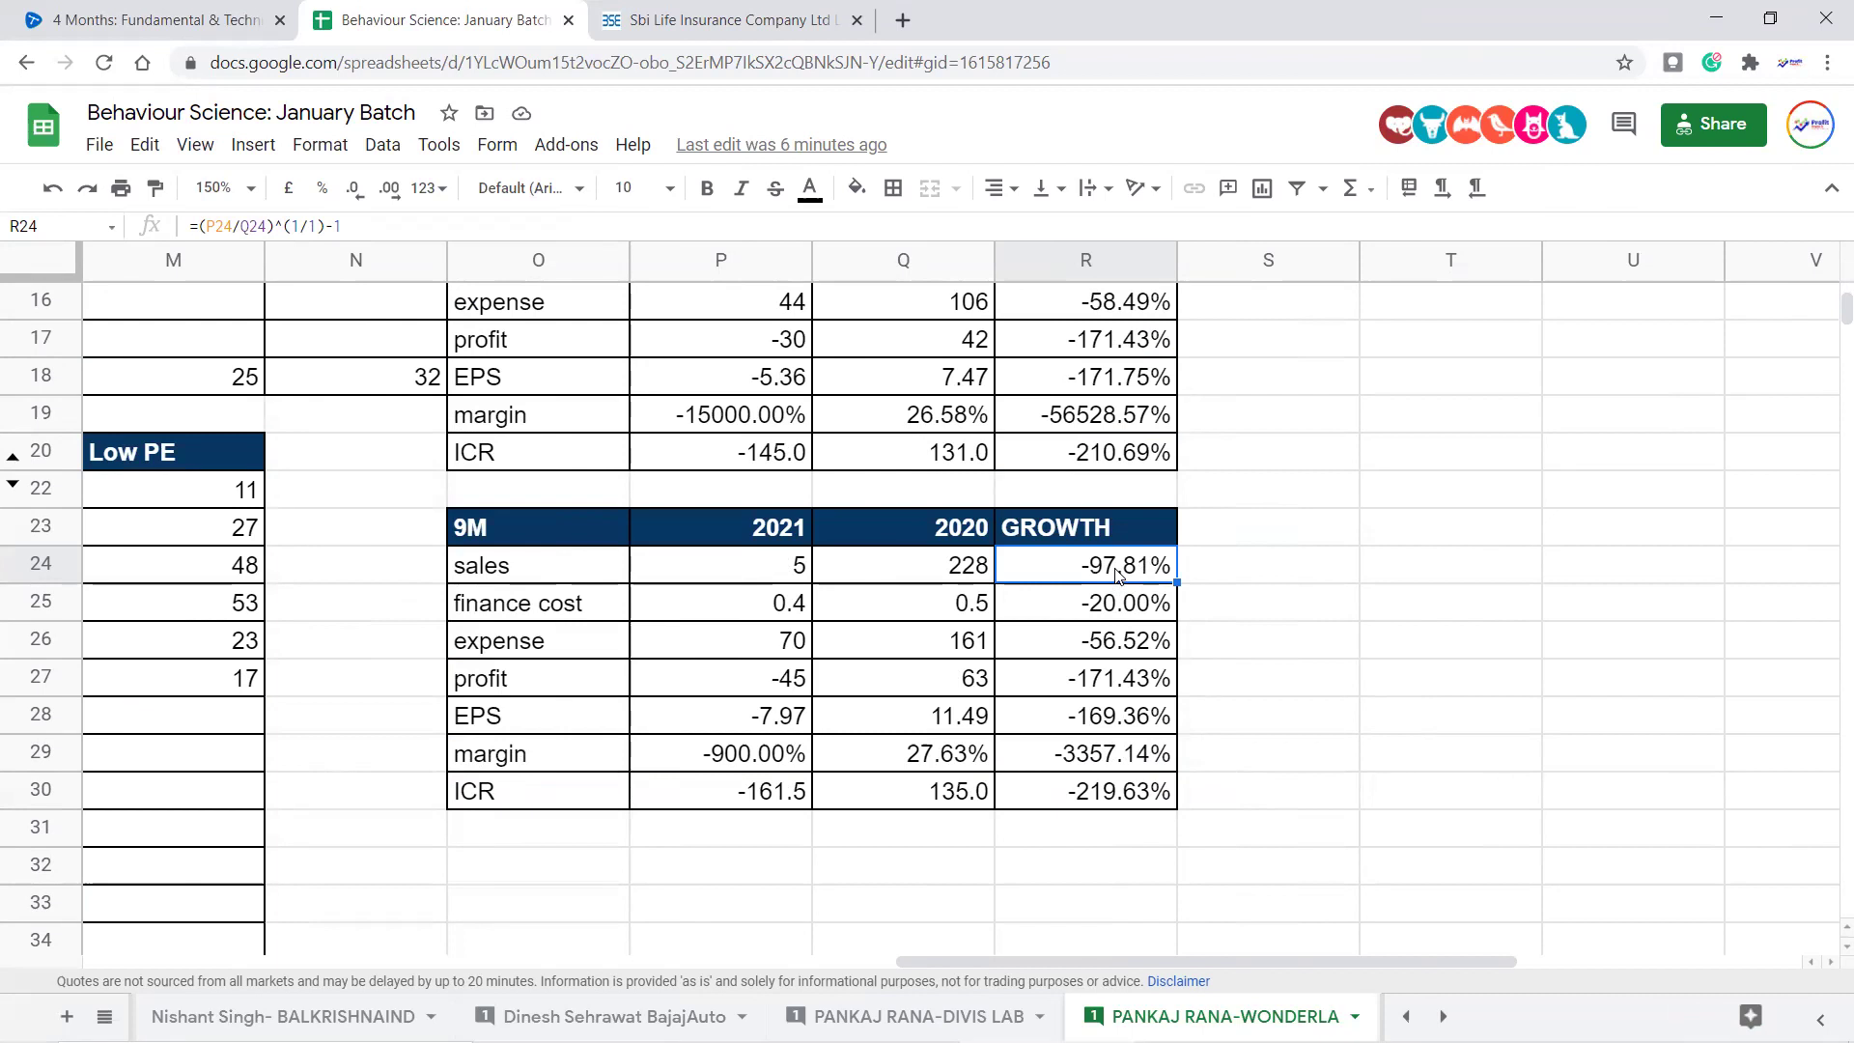
{"action": "scroll", "coordinate": [1013, 650], "scroll_direction": "up", "scroll_amount": 1}
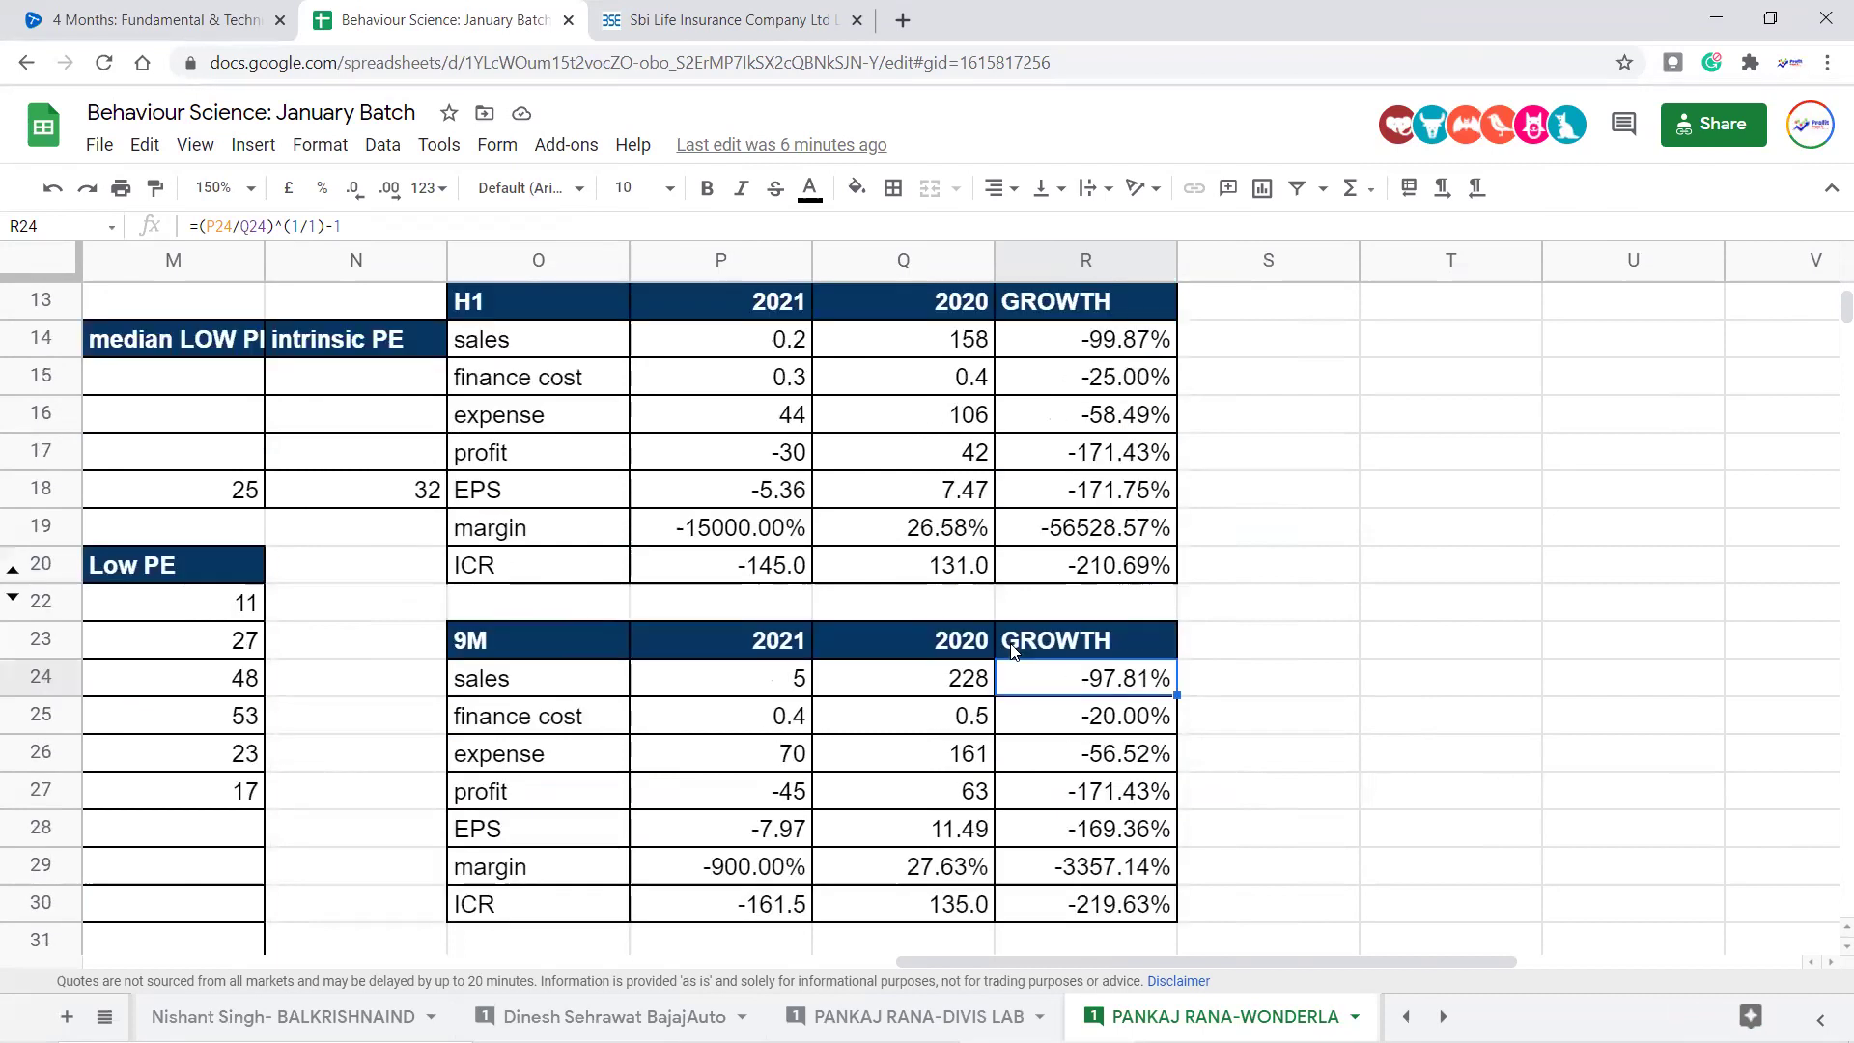
{"action": "scroll", "coordinate": [1013, 650], "scroll_direction": "up", "scroll_amount": 3}
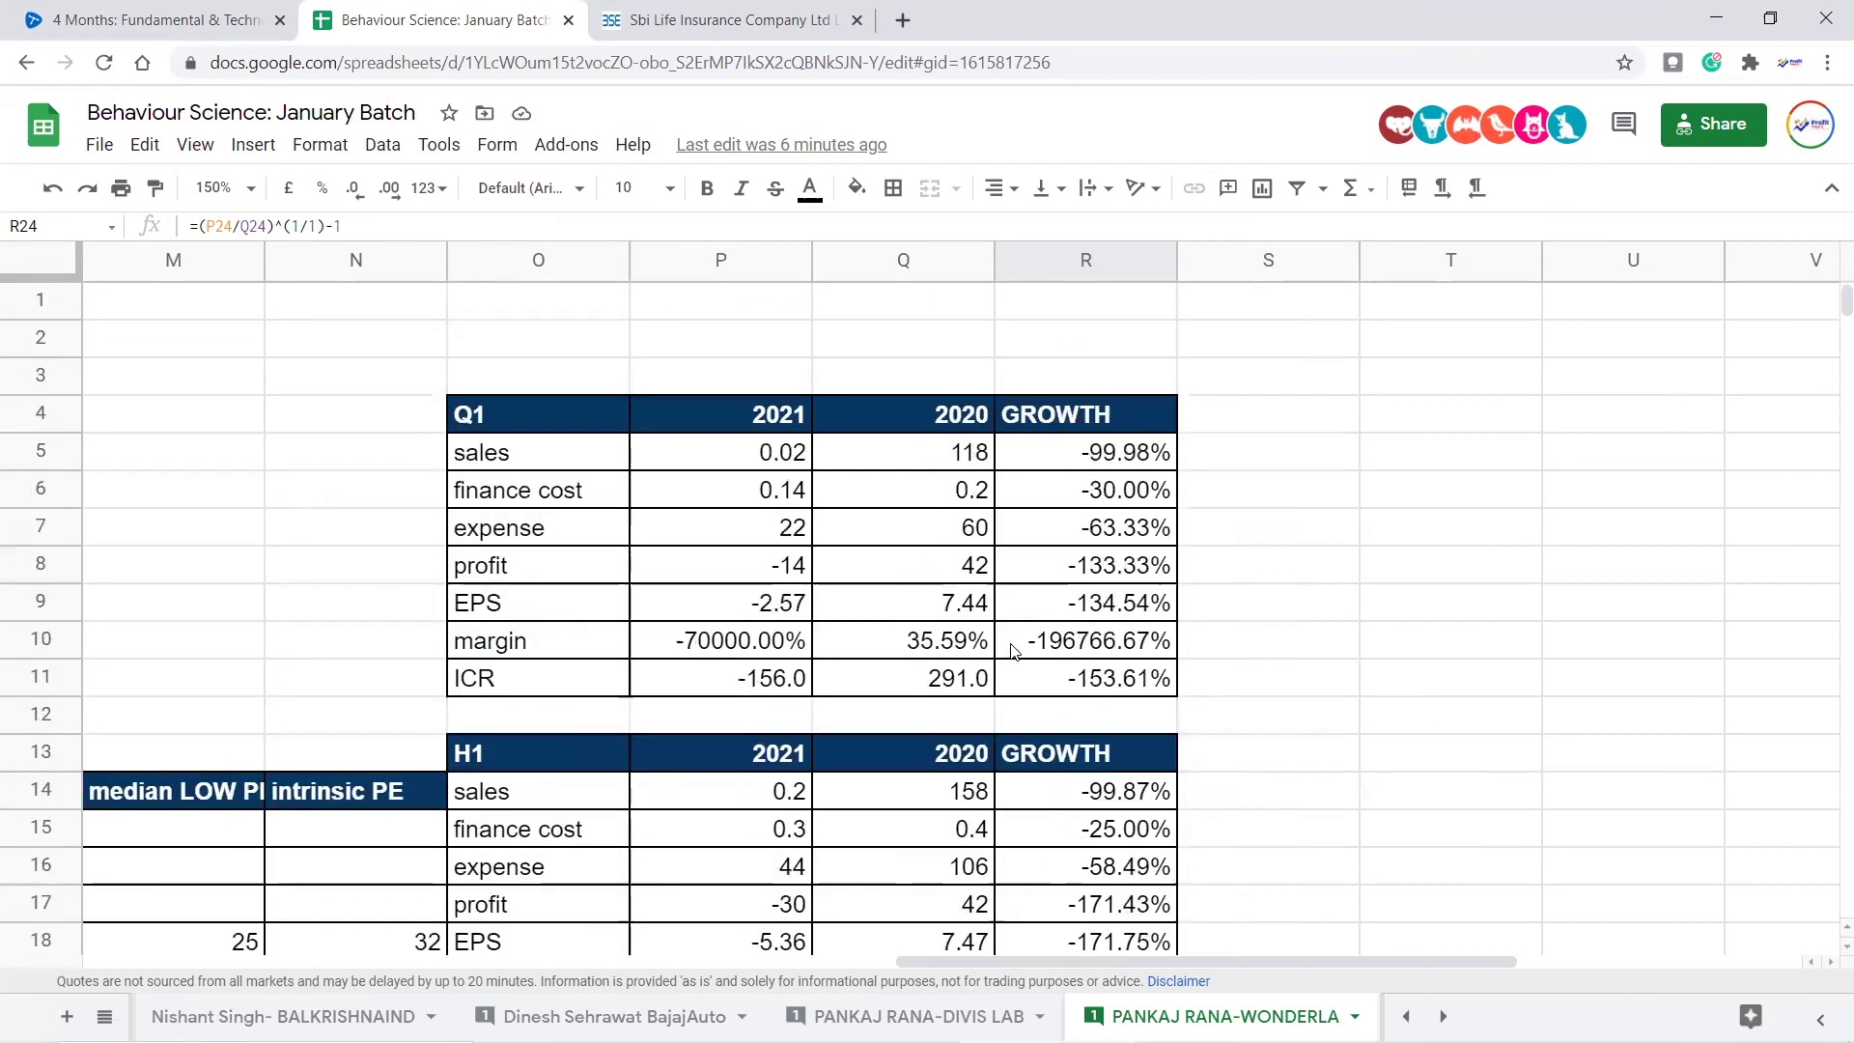
{"action": "scroll", "coordinate": [1014, 649], "scroll_direction": "down", "scroll_amount": 3}
{"action": "scroll", "coordinate": [1014, 650], "scroll_direction": "down", "scroll_amount": 1}
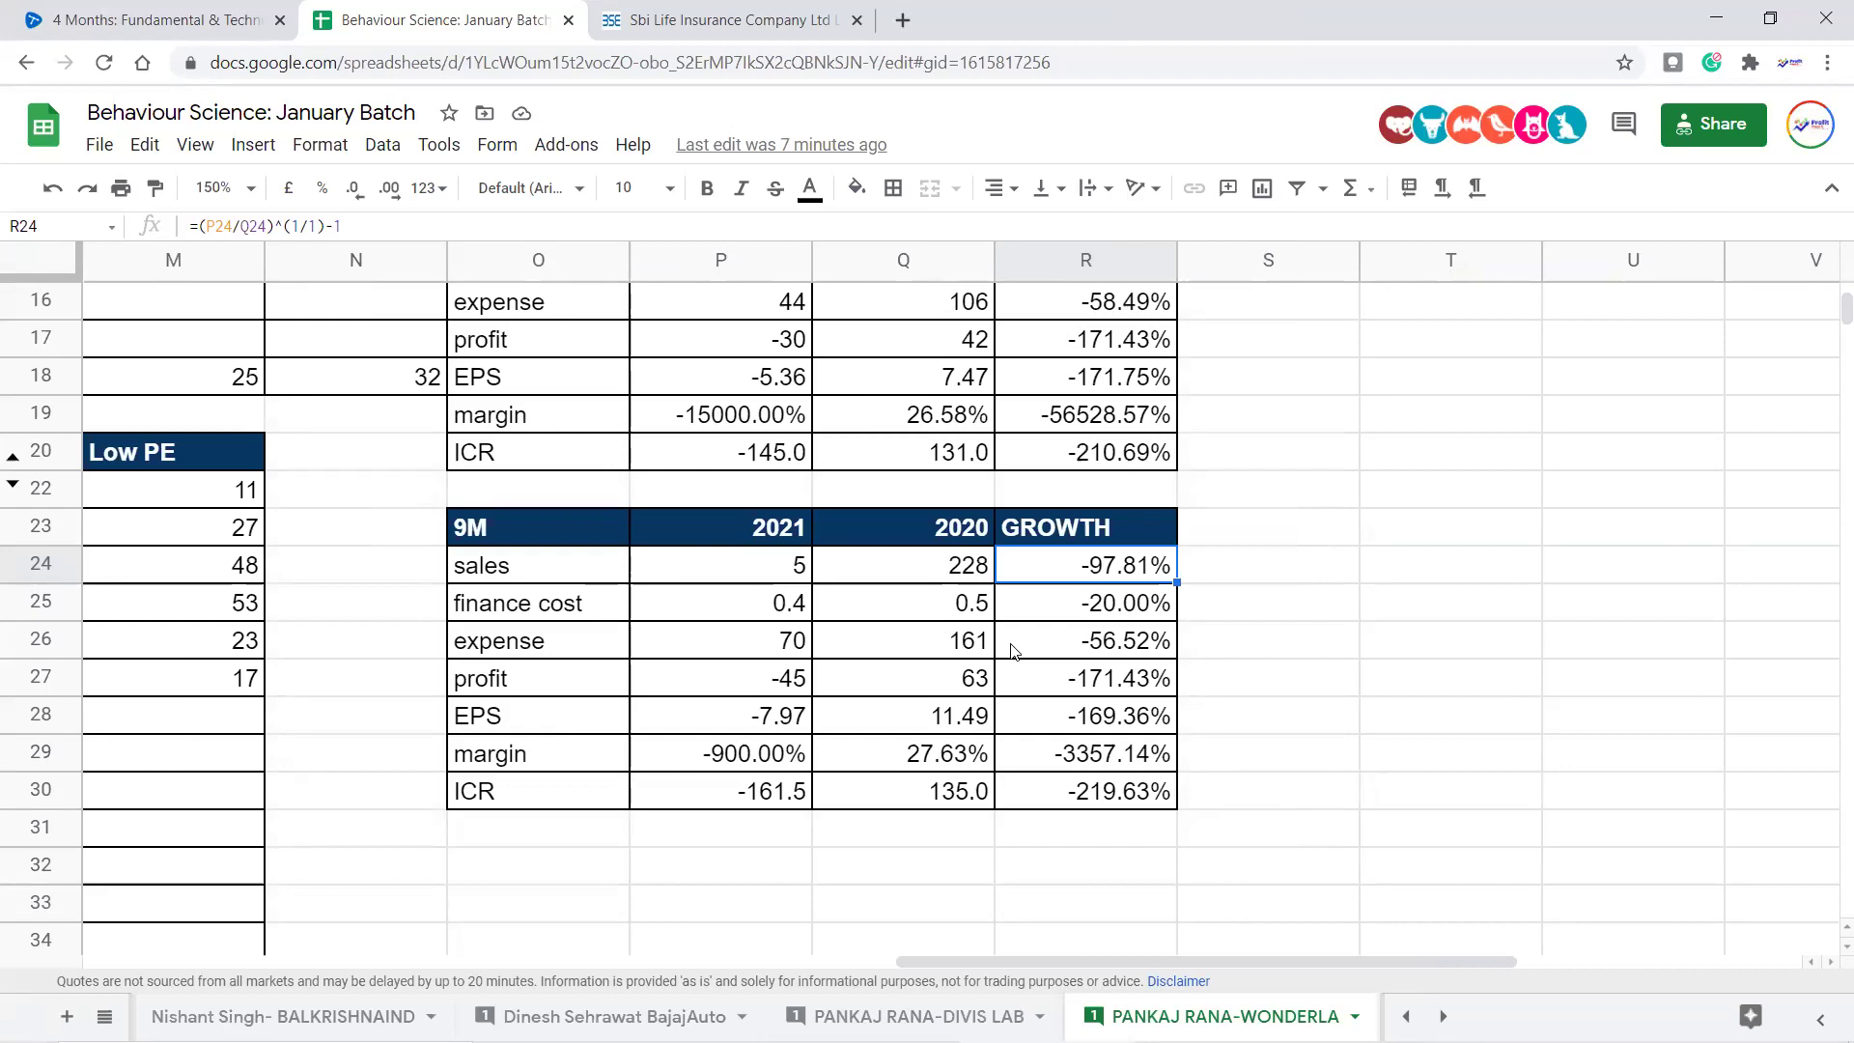
{"action": "scroll", "coordinate": [1023, 653], "scroll_direction": "up", "scroll_amount": 1}
{"action": "scroll", "coordinate": [1034, 653], "scroll_direction": "down", "scroll_amount": 1}
{"action": "scroll", "coordinate": [1039, 653], "scroll_direction": "down", "scroll_amount": 1}
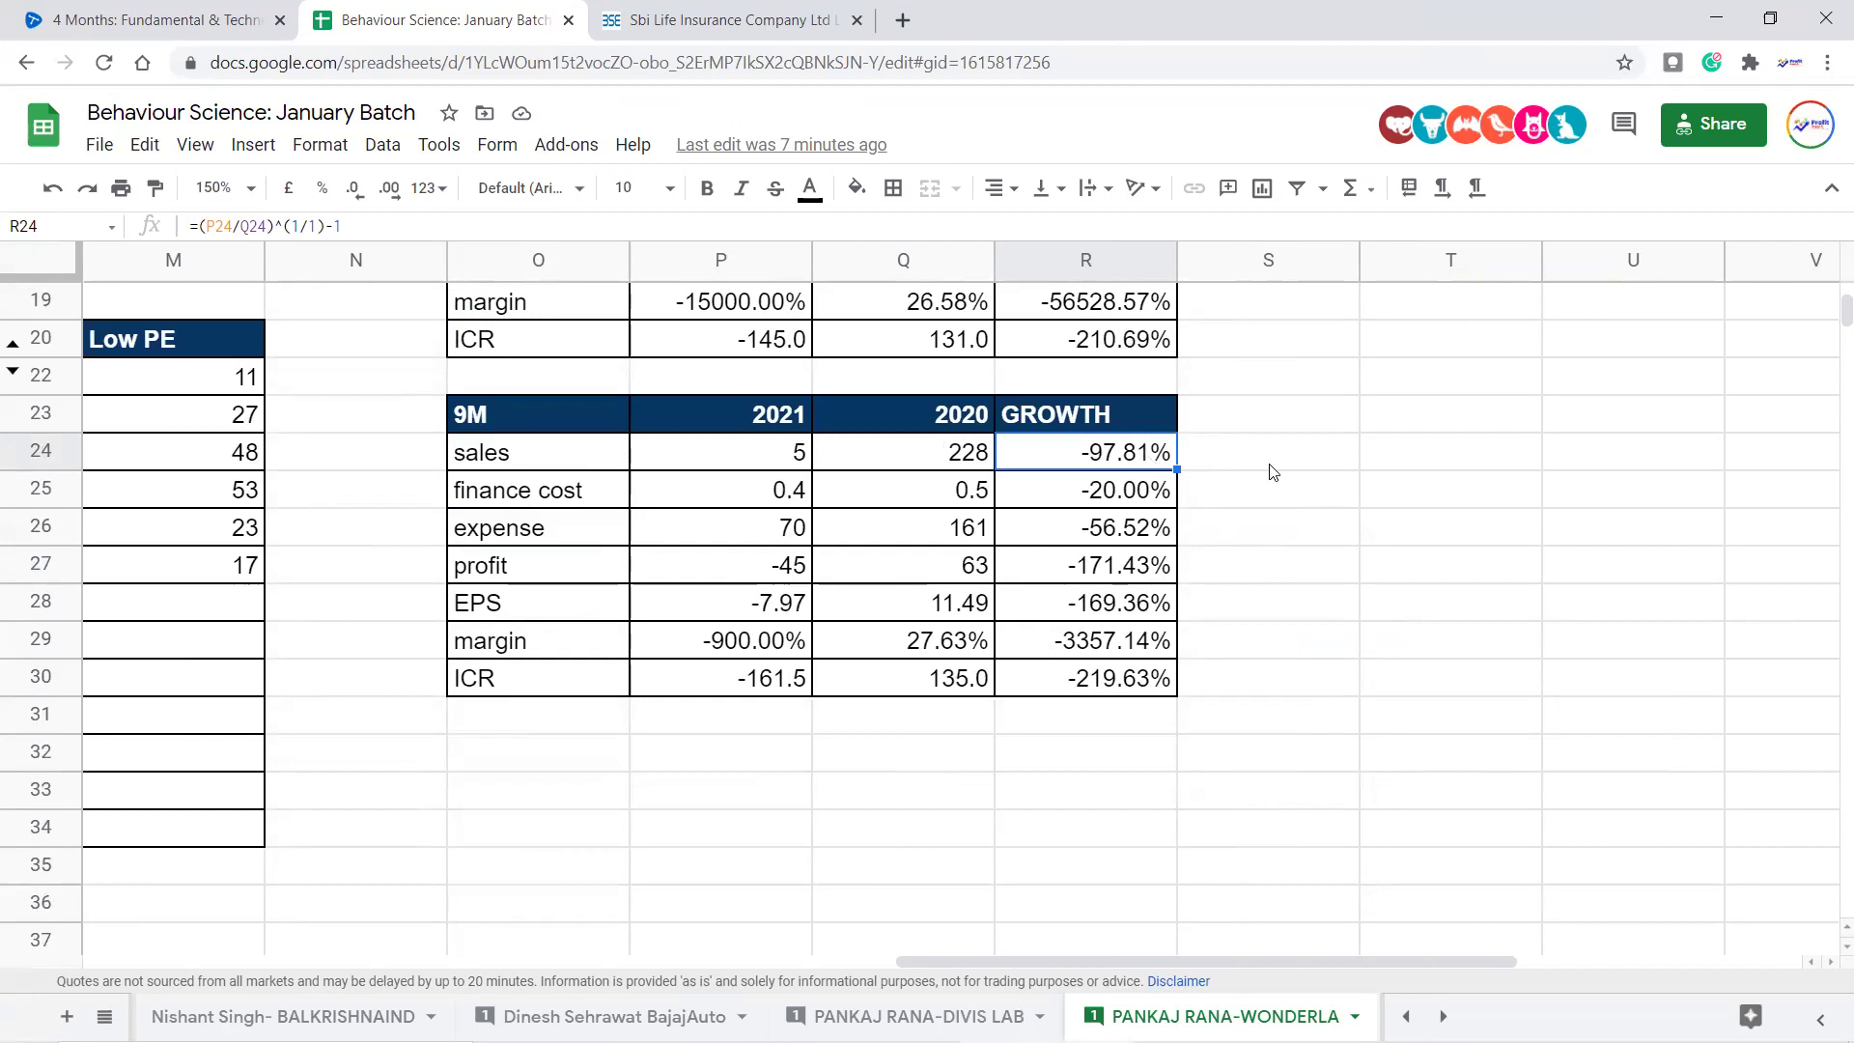
Enter the note "52WeekLow" in cell S24, beside the sales growth of the 9M table
{"action": "left_click", "coordinate": [1293, 471]}
{"action": "left_click", "coordinate": [1419, 473]}
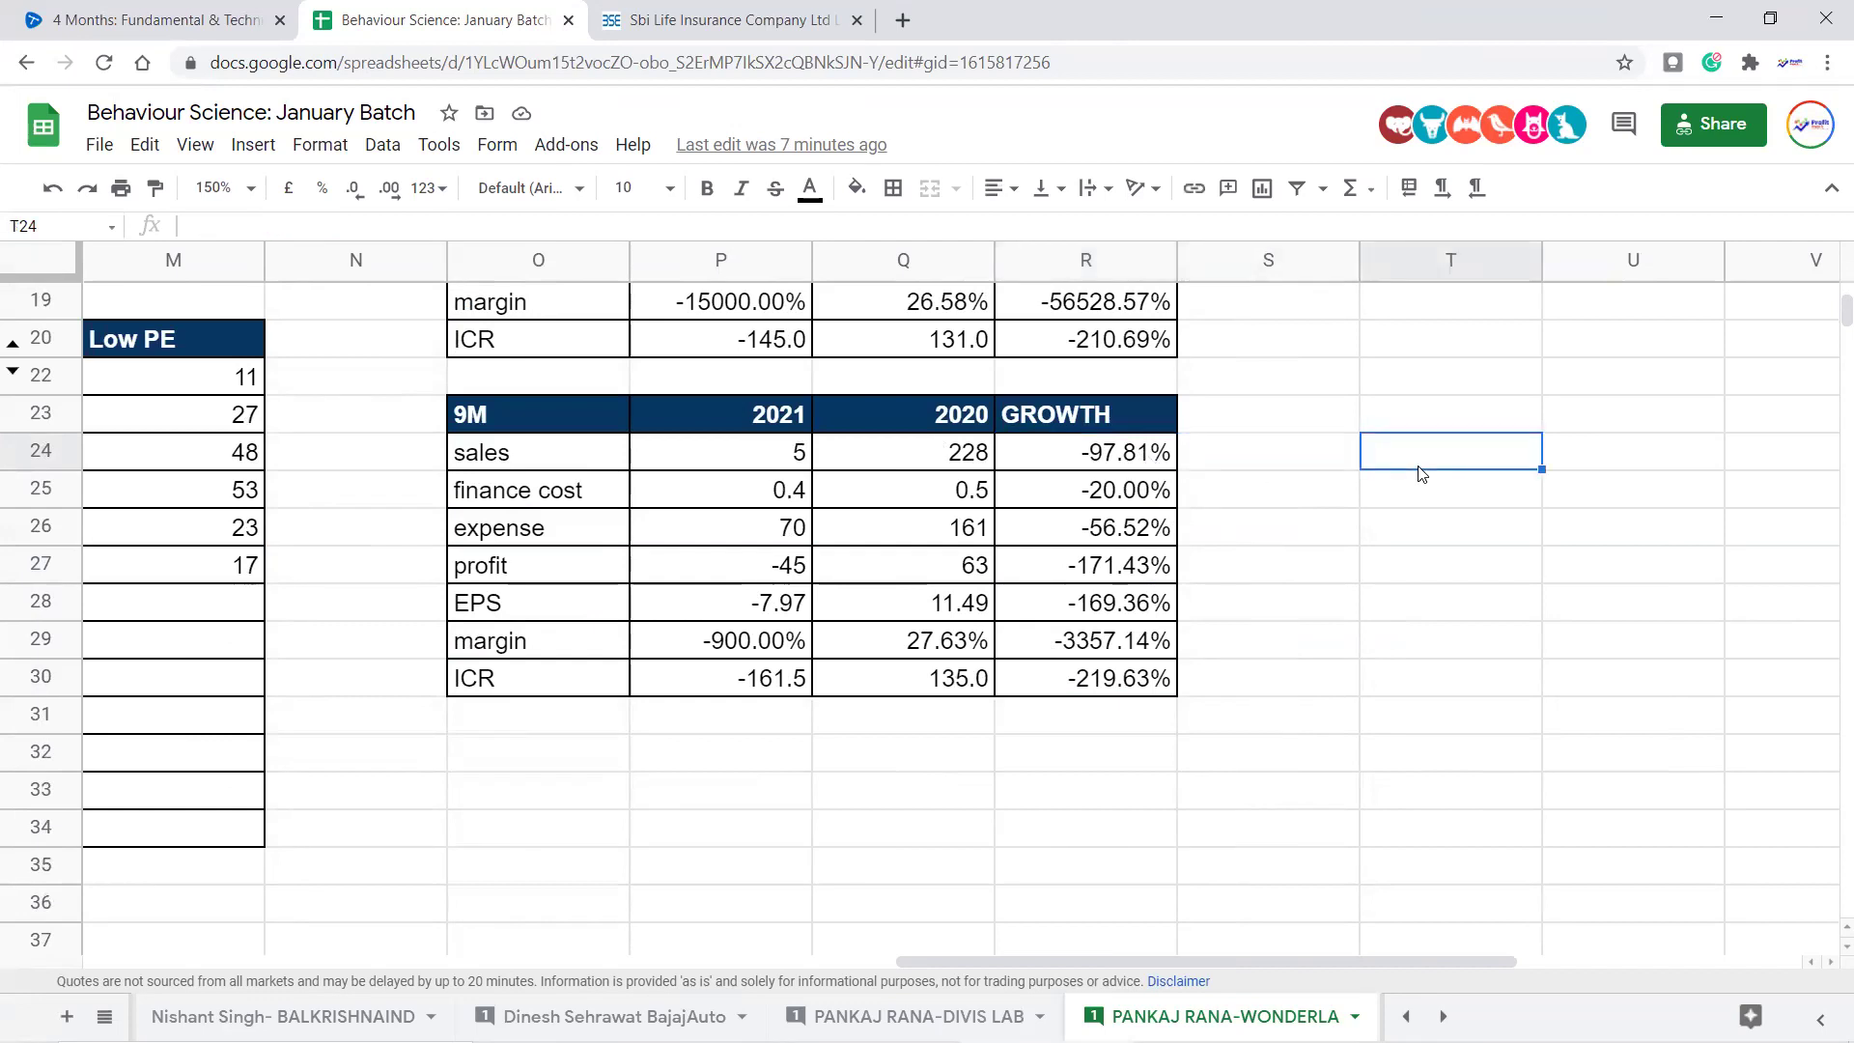
{"action": "left_click", "coordinate": [1164, 462]}
{"action": "left_click", "coordinate": [1427, 471]}
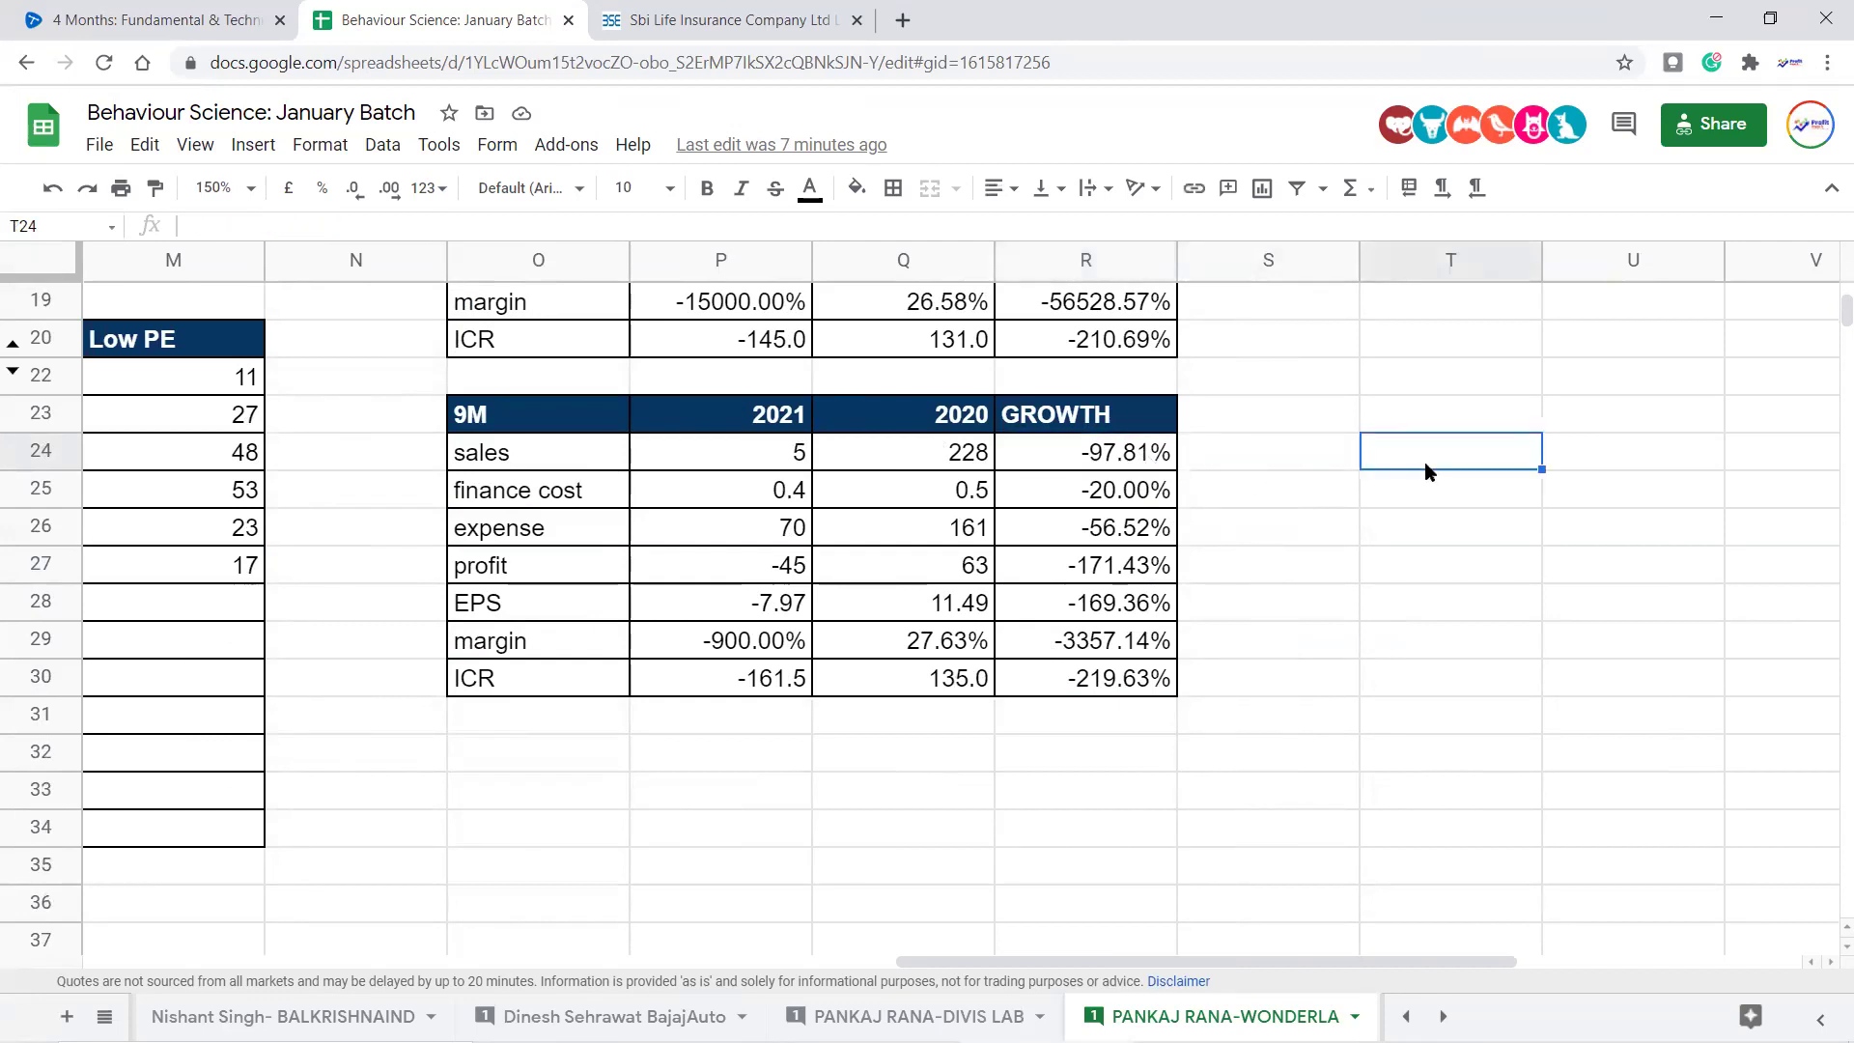
{"action": "left_click", "coordinate": [1285, 463]}
{"action": "type", "text": "52WeekLow"}
{"action": "key", "text": "Return"}
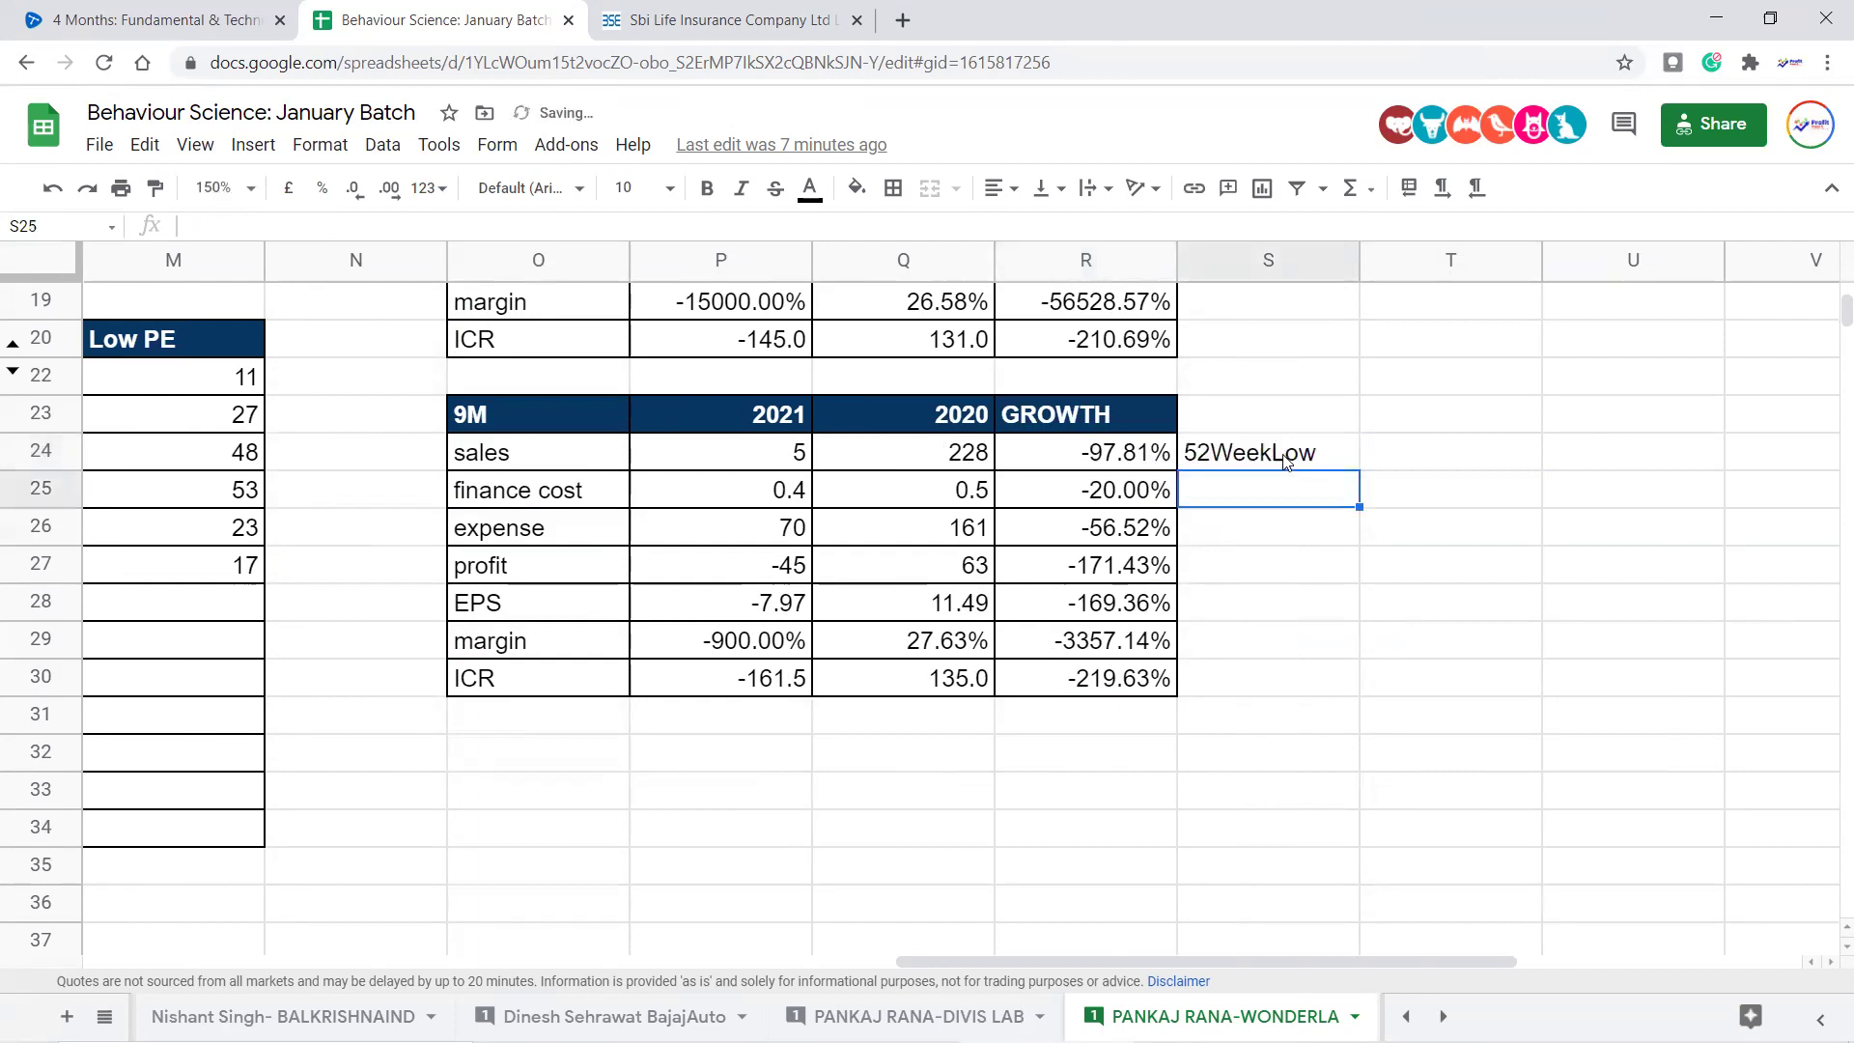
{"action": "left_click", "coordinate": [1285, 463]}
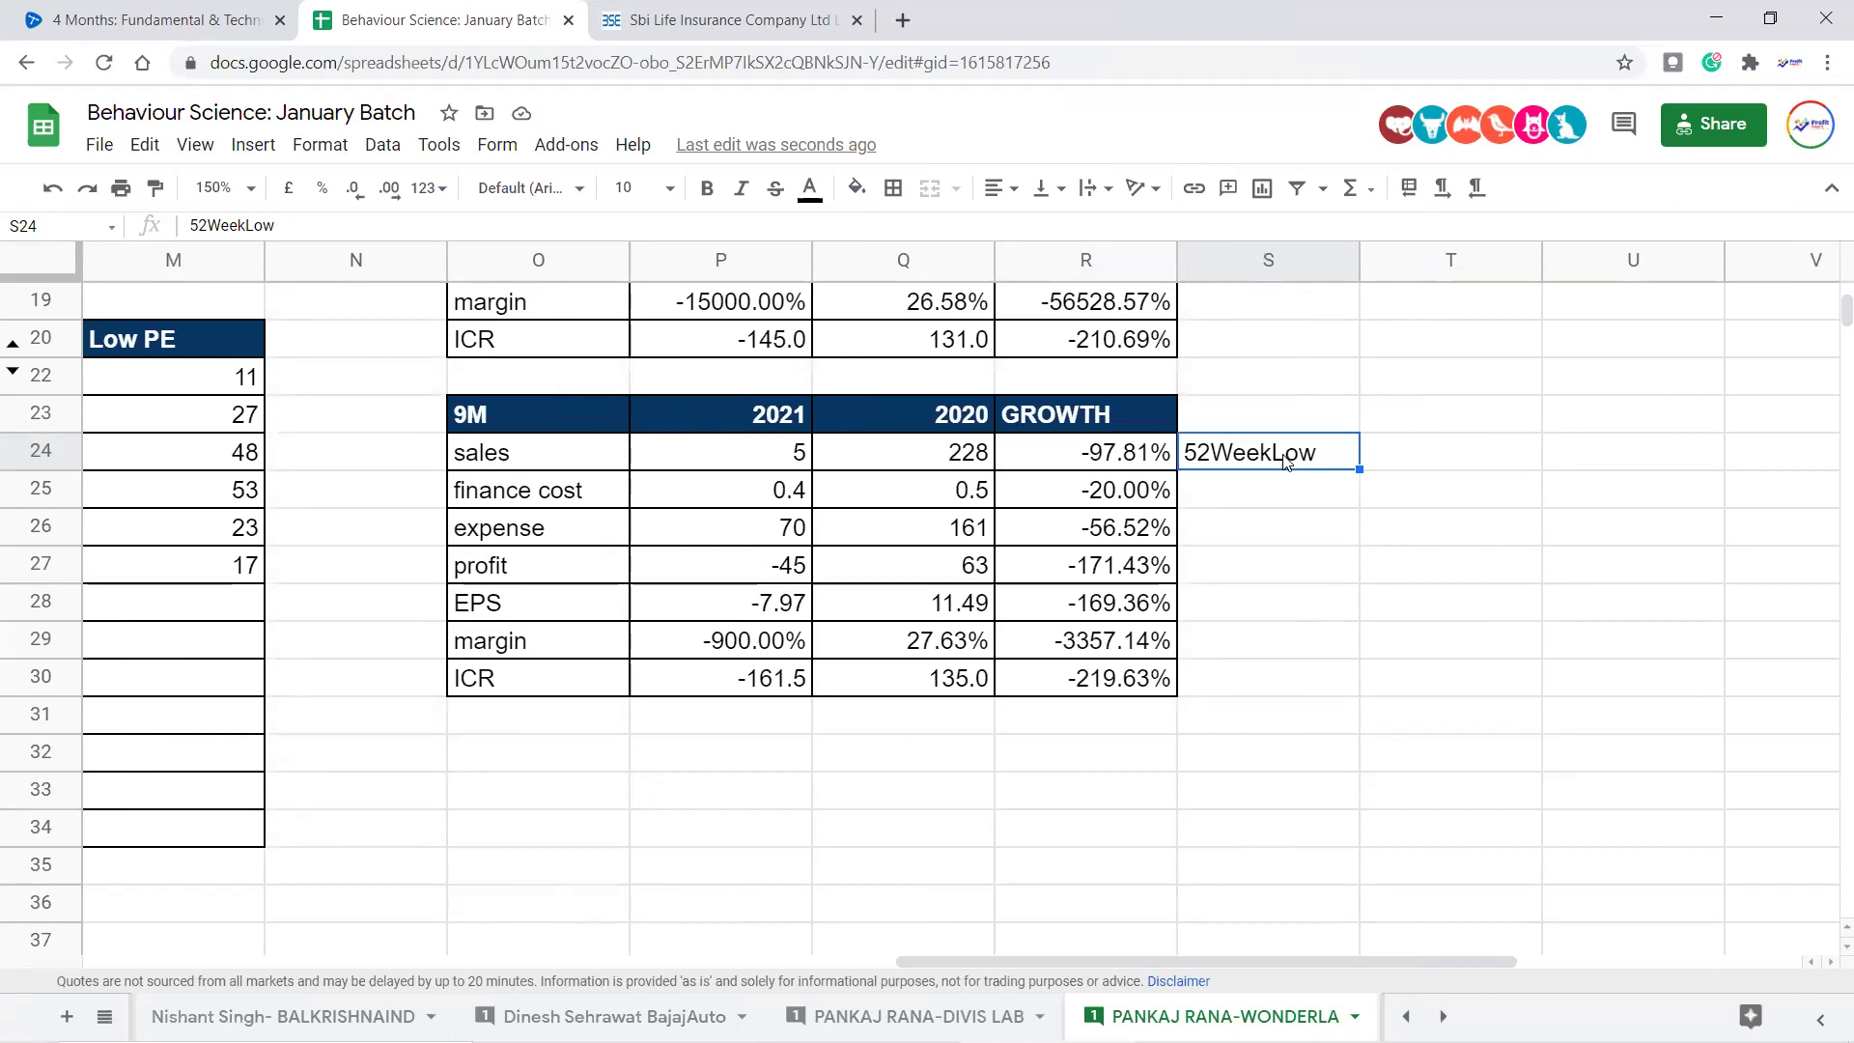
{"action": "key", "text": "Down"}
{"action": "left_click", "coordinate": [1286, 461]}
{"action": "key", "text": "Left"}
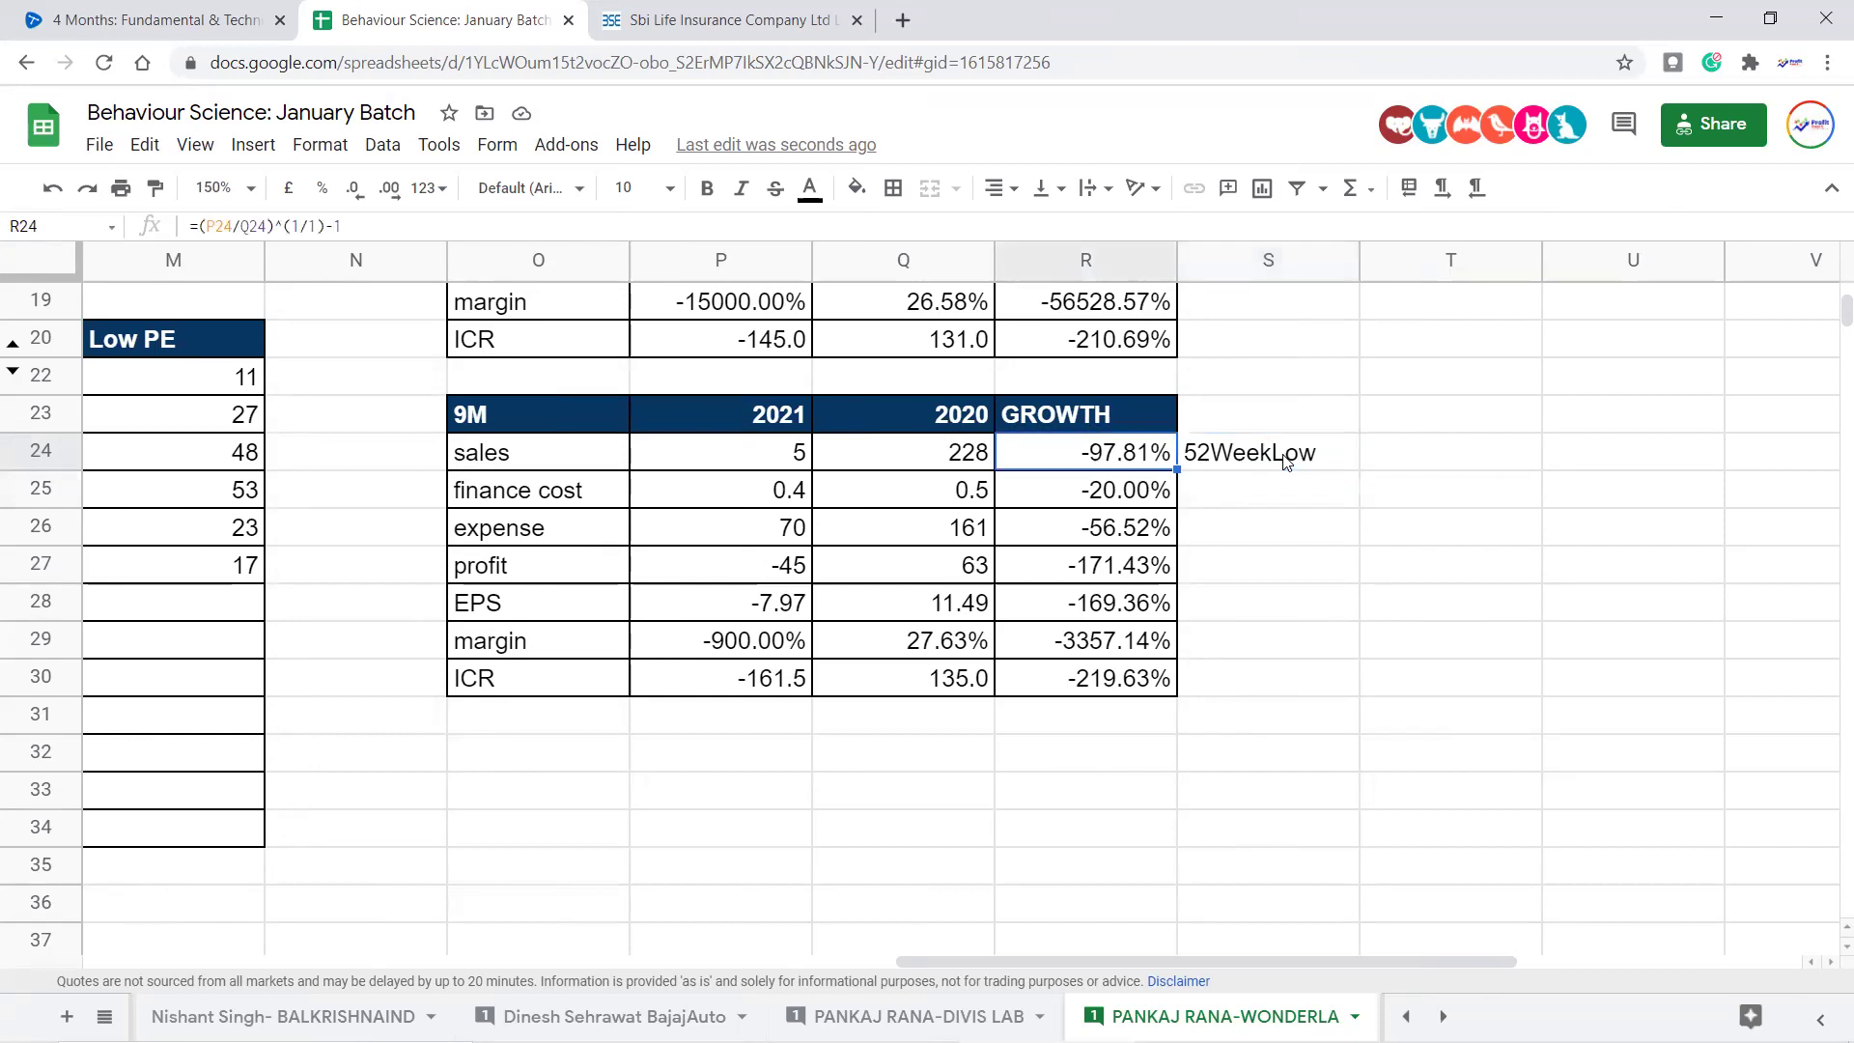
{"action": "left_click", "coordinate": [1286, 461]}
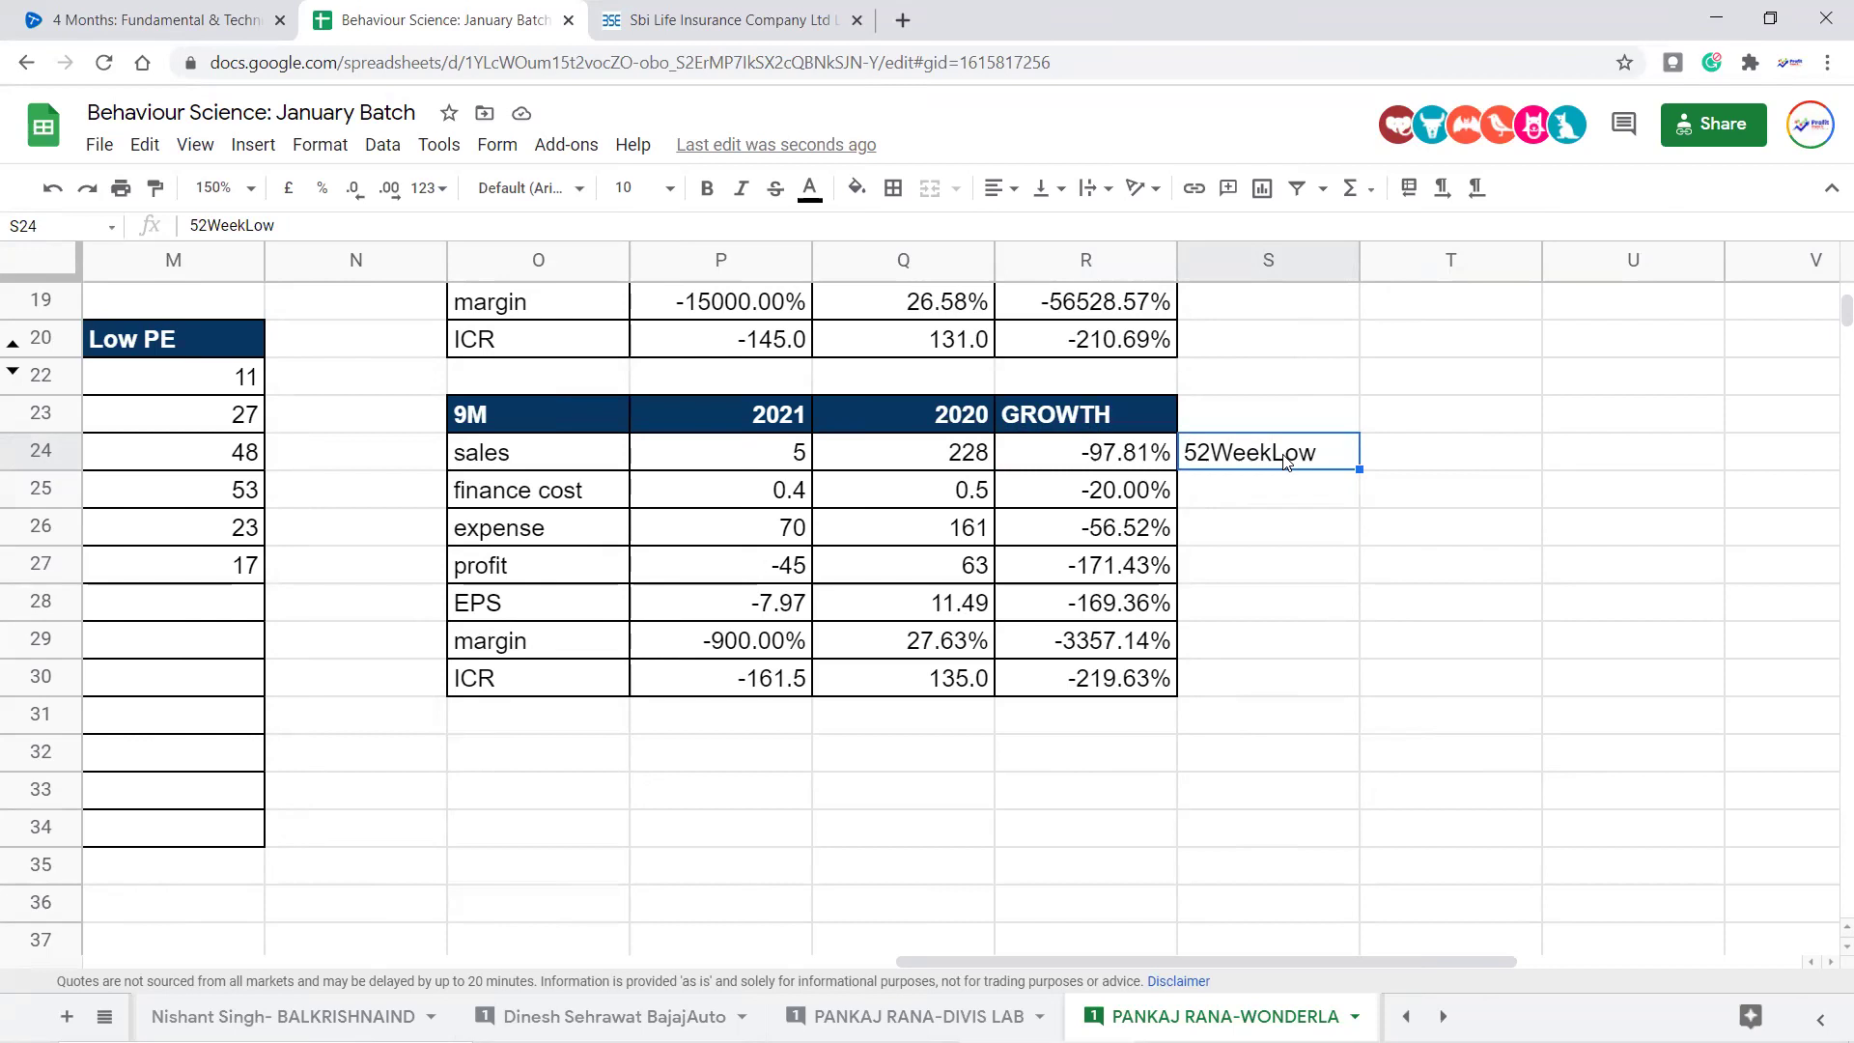
{"action": "key", "text": "Left"}
{"action": "left_click", "coordinate": [1286, 461]}
{"action": "key", "text": "Left"}
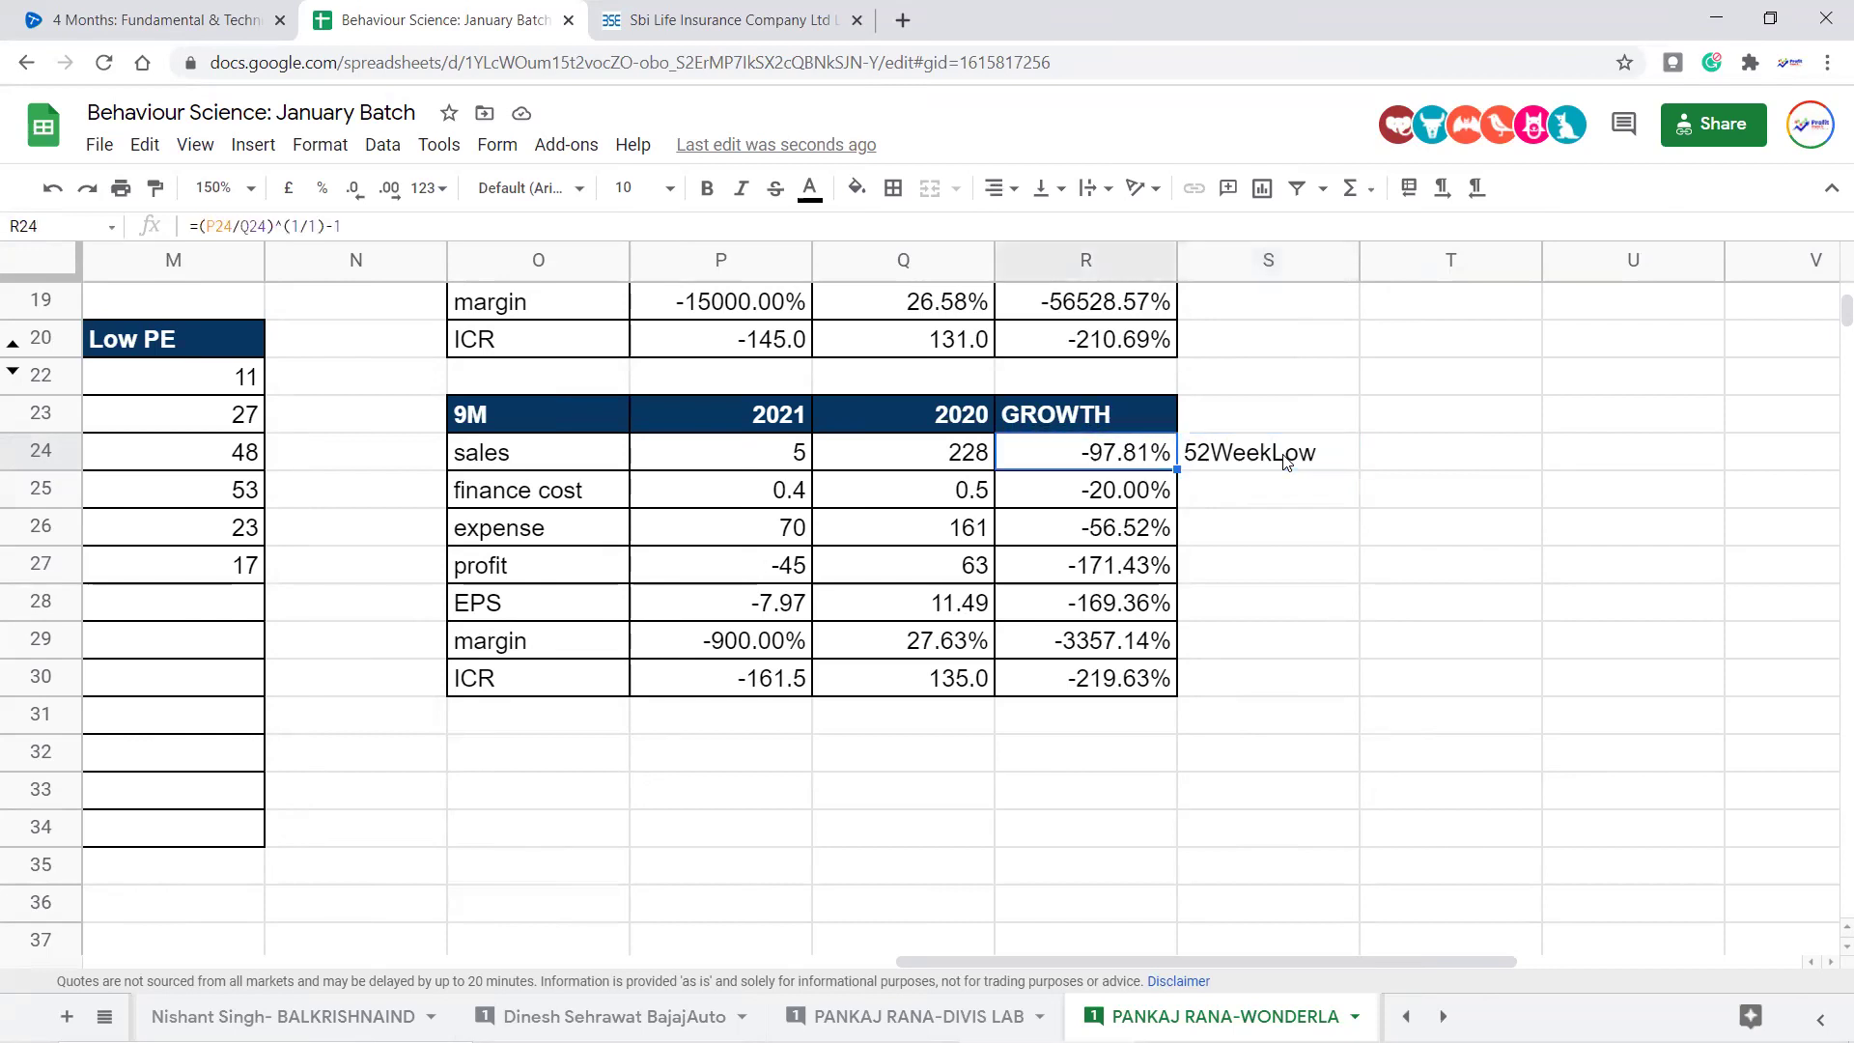
{"action": "left_click", "coordinate": [1286, 461]}
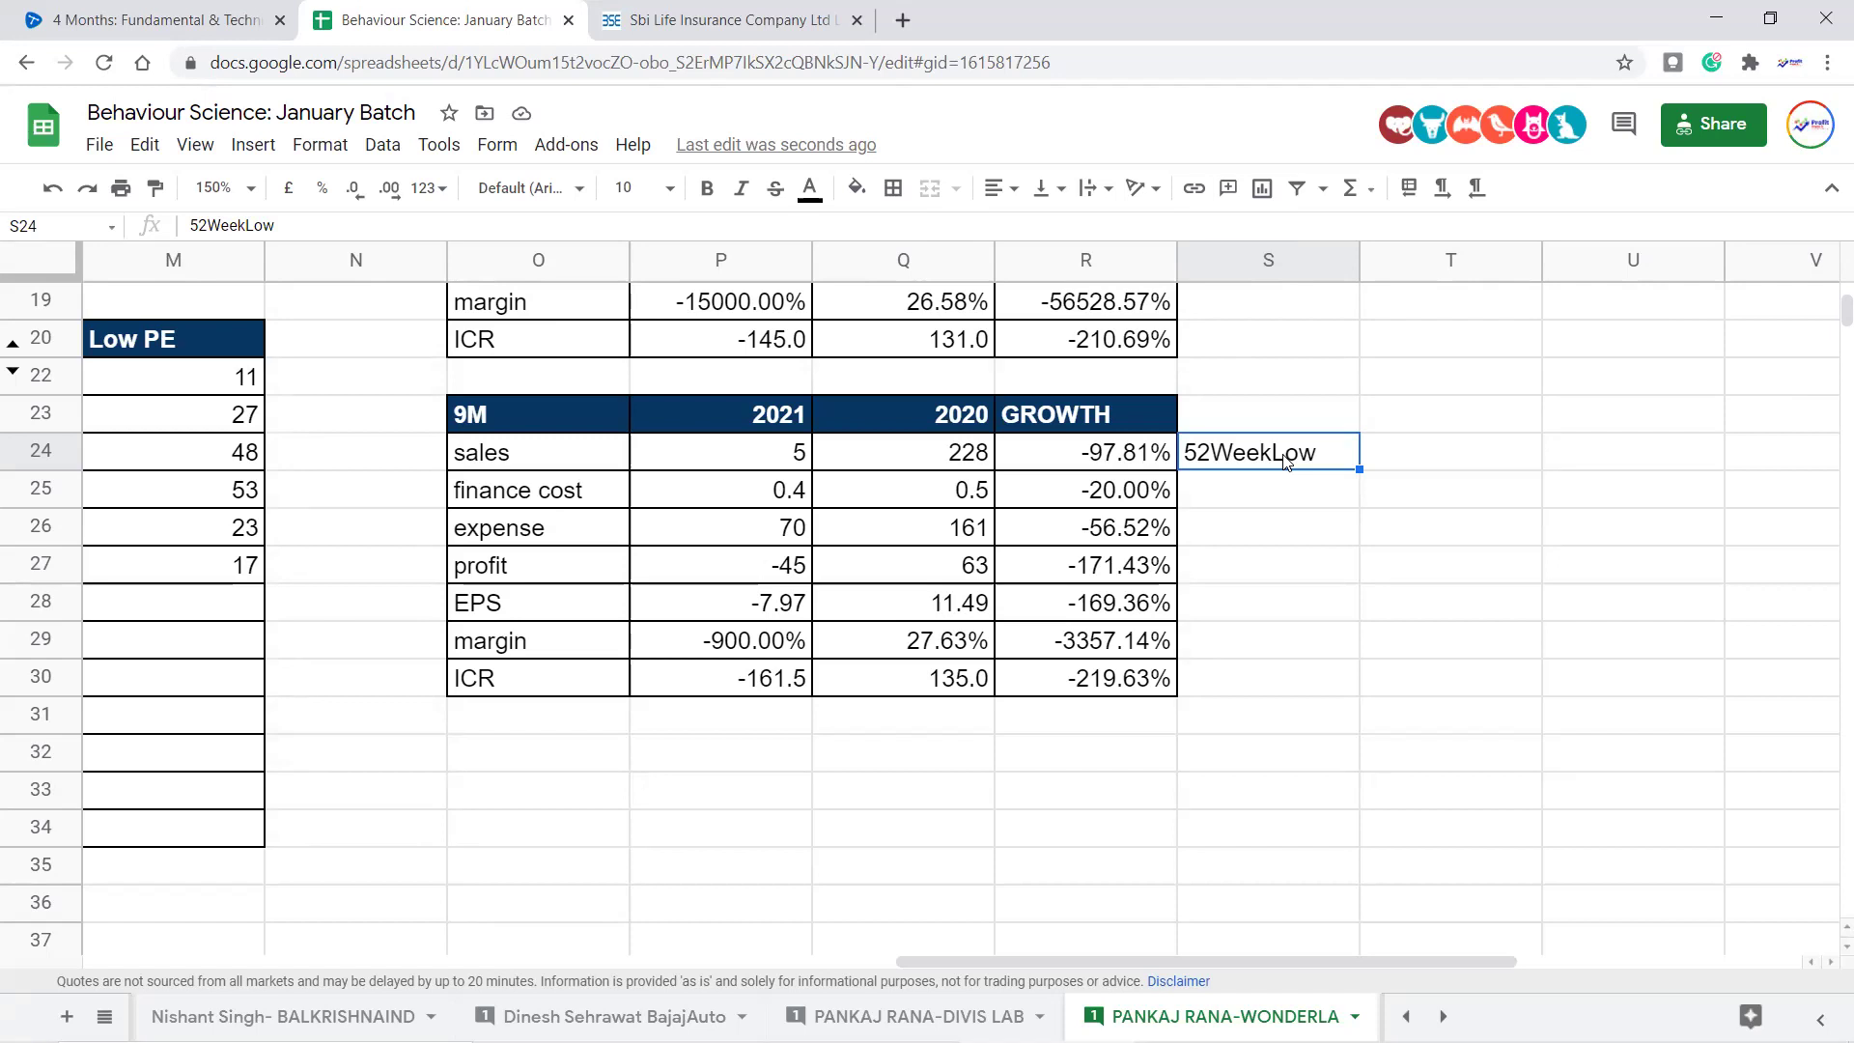
{"action": "key", "text": "Left"}
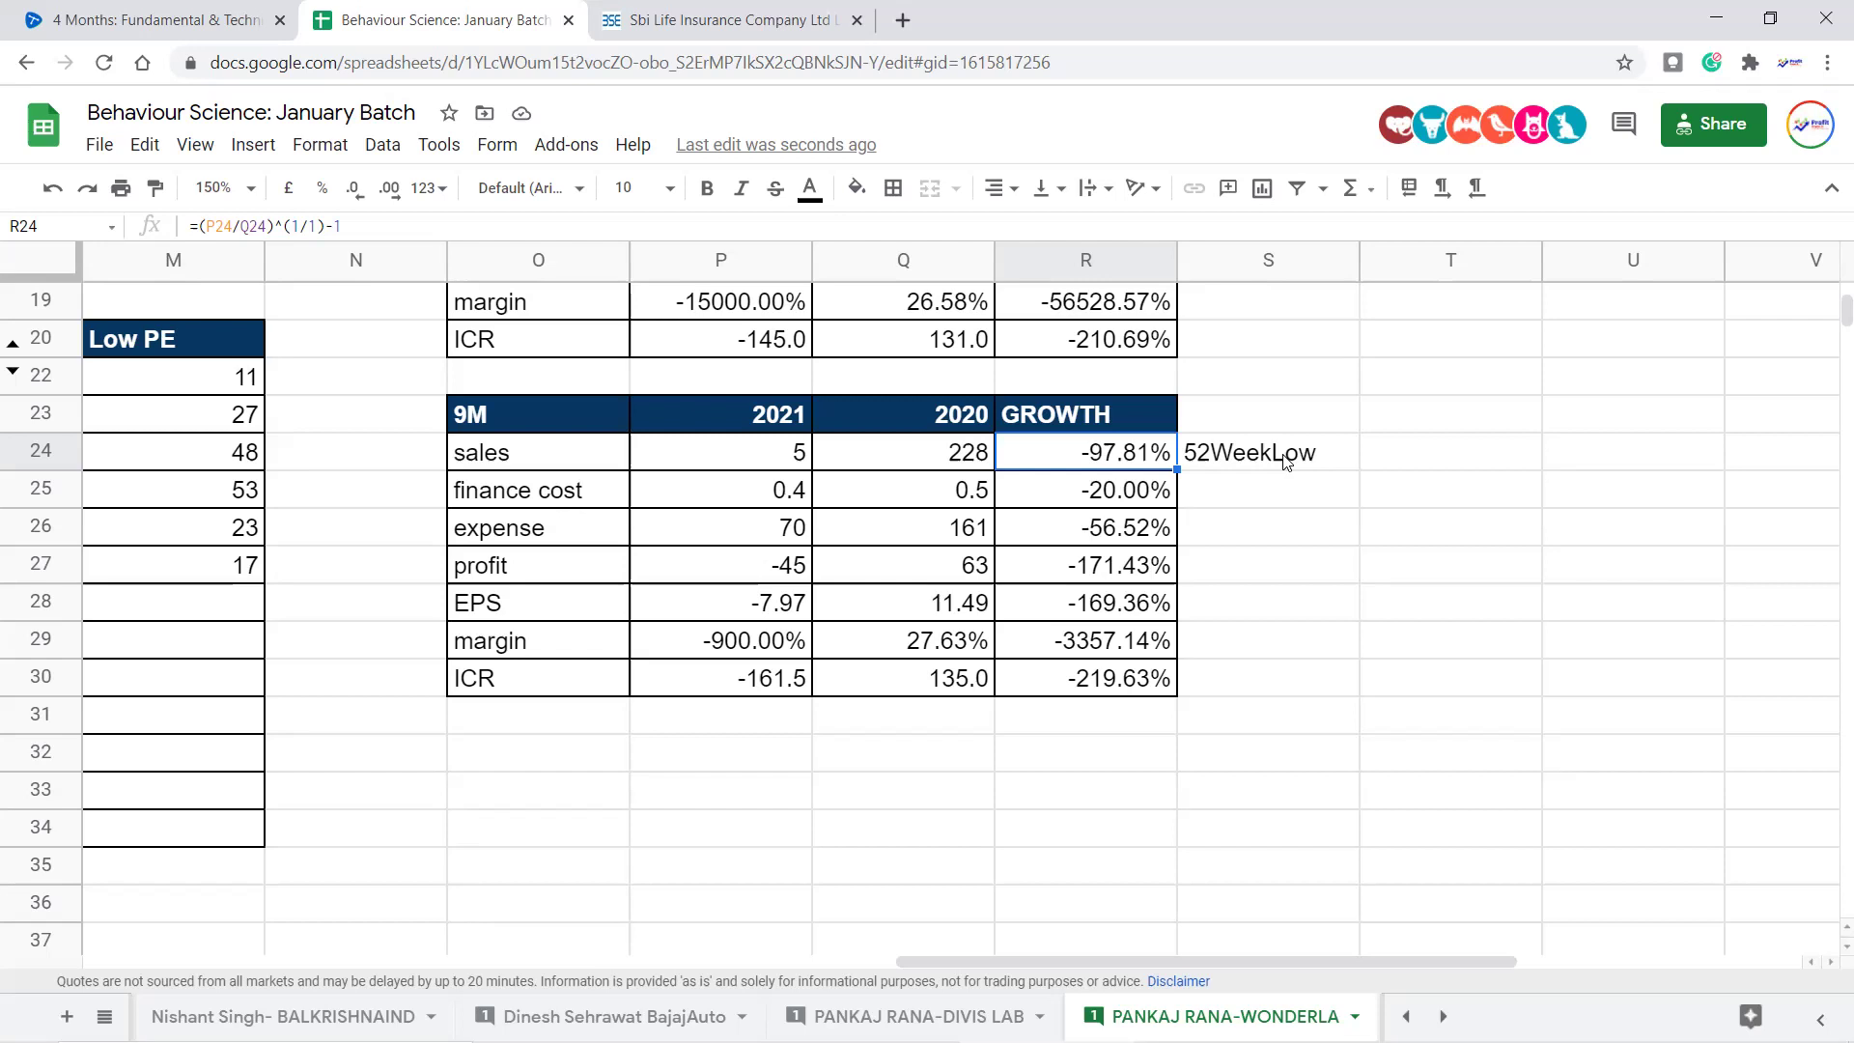
Examine the number of visitors column and its 2020 entry in the yearly history table
{"action": "key", "text": "Right"}
{"action": "key", "text": "Left"}
{"action": "key", "text": "Left"}
{"action": "key", "text": "Left"}
{"action": "key", "text": "Left"}
{"action": "key", "text": "Left"}
{"action": "key", "text": "Left"}
{"action": "key", "text": "Left"}
{"action": "key", "text": "Left"}
{"action": "key", "text": "Left"}
{"action": "key", "text": "Left"}
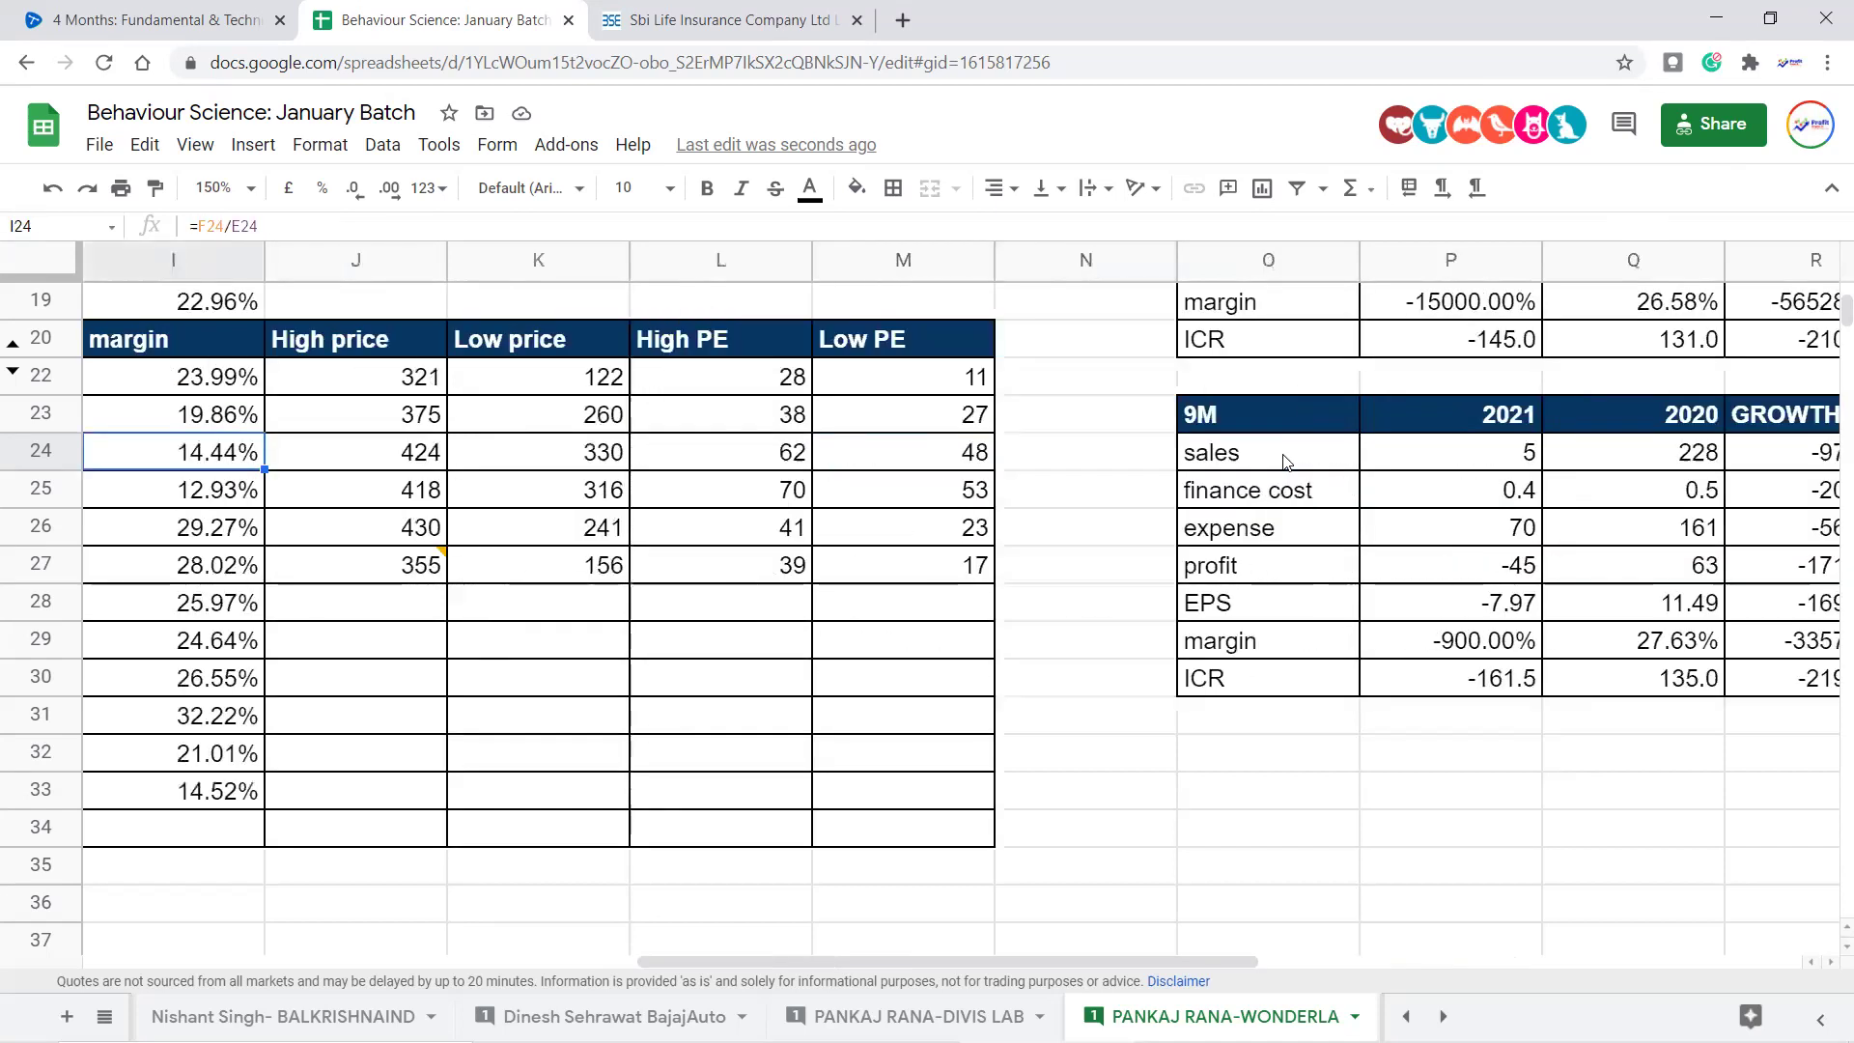
{"action": "key", "text": "Left"}
{"action": "key", "text": "Left"}
{"action": "key", "text": "Left"}
{"action": "key", "text": "Left"}
{"action": "key", "text": "Left"}
{"action": "key", "text": "Left"}
{"action": "key", "text": "Left"}
{"action": "key", "text": "Left"}
{"action": "key", "text": "ctrl+Home"}
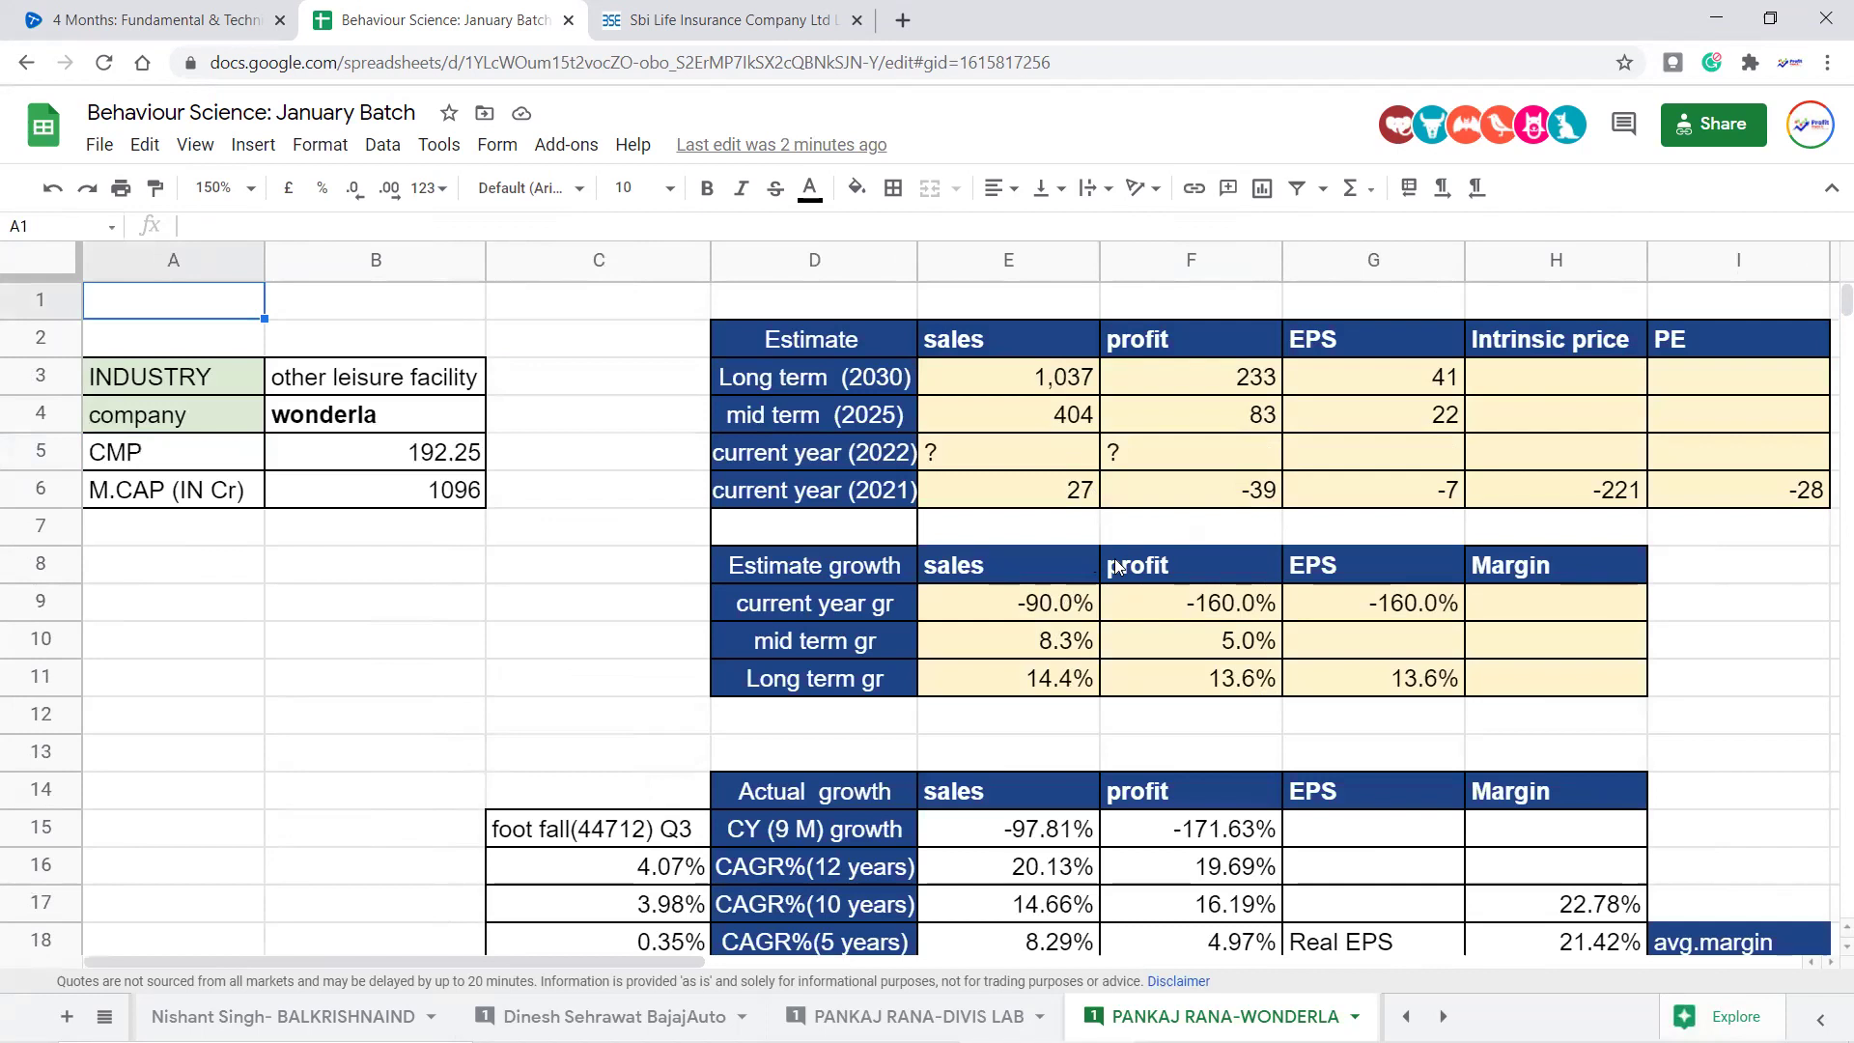
{"action": "scroll", "coordinate": [1120, 567], "scroll_direction": "down", "scroll_amount": 5}
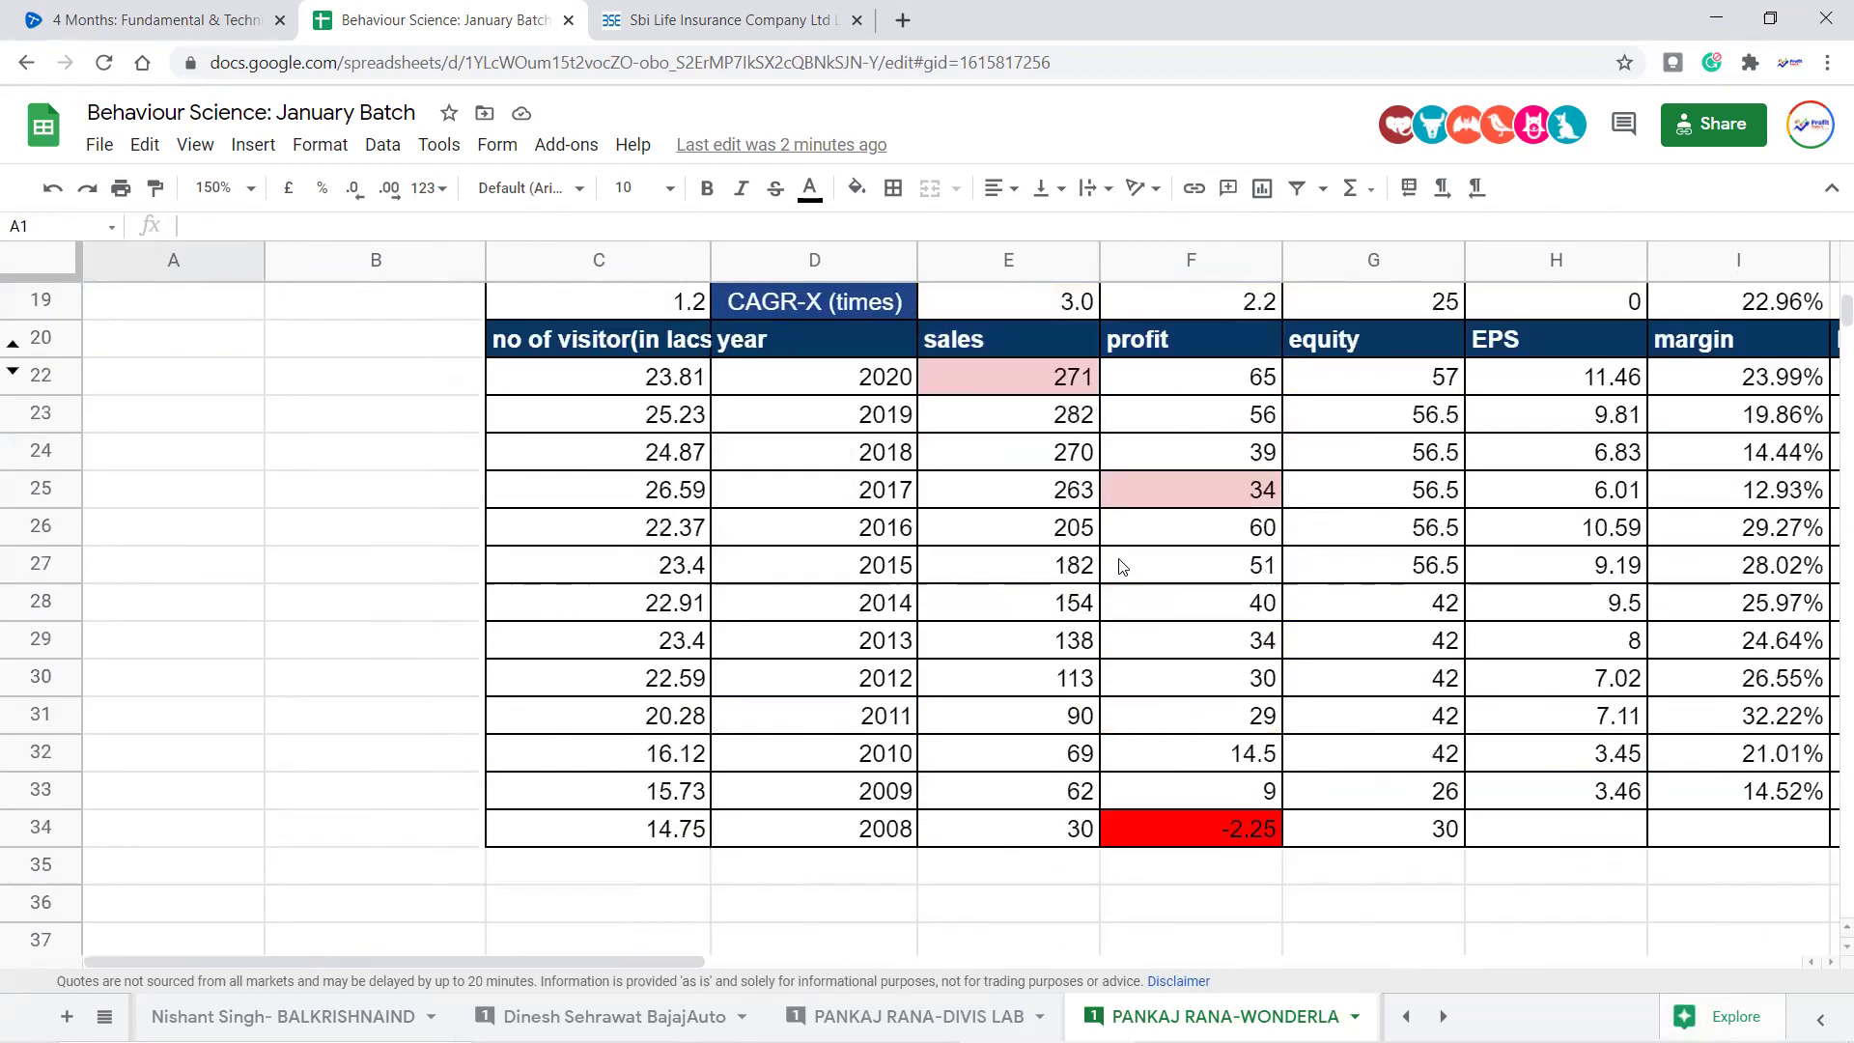
{"action": "scroll", "coordinate": [1120, 567], "scroll_direction": "down", "scroll_amount": 1}
{"action": "left_click", "coordinate": [1021, 355]}
{"action": "key", "text": "Left"}
{"action": "key", "text": "Left"}
{"action": "key", "text": "Left"}
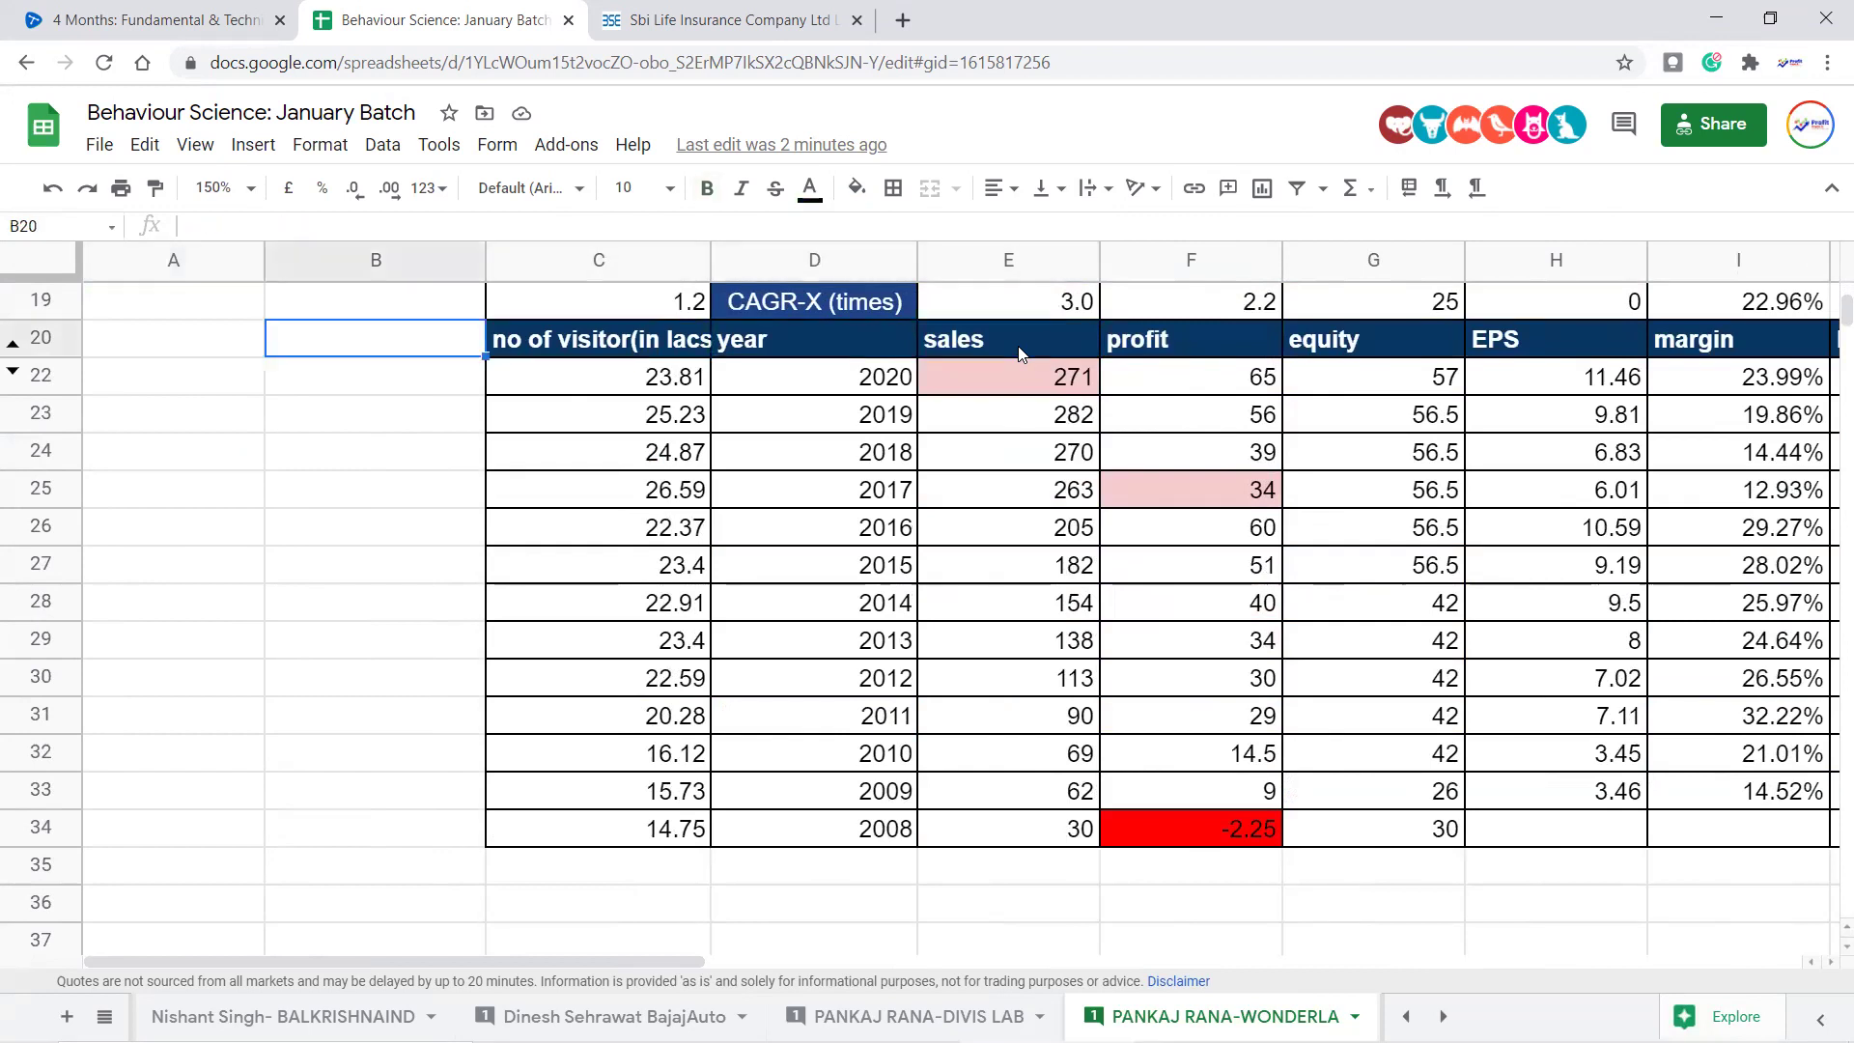
{"action": "key", "text": "Right"}
{"action": "key", "text": "Down"}
{"action": "key", "text": "Down"}
{"action": "key", "text": "Up"}
{"action": "key", "text": "Up"}
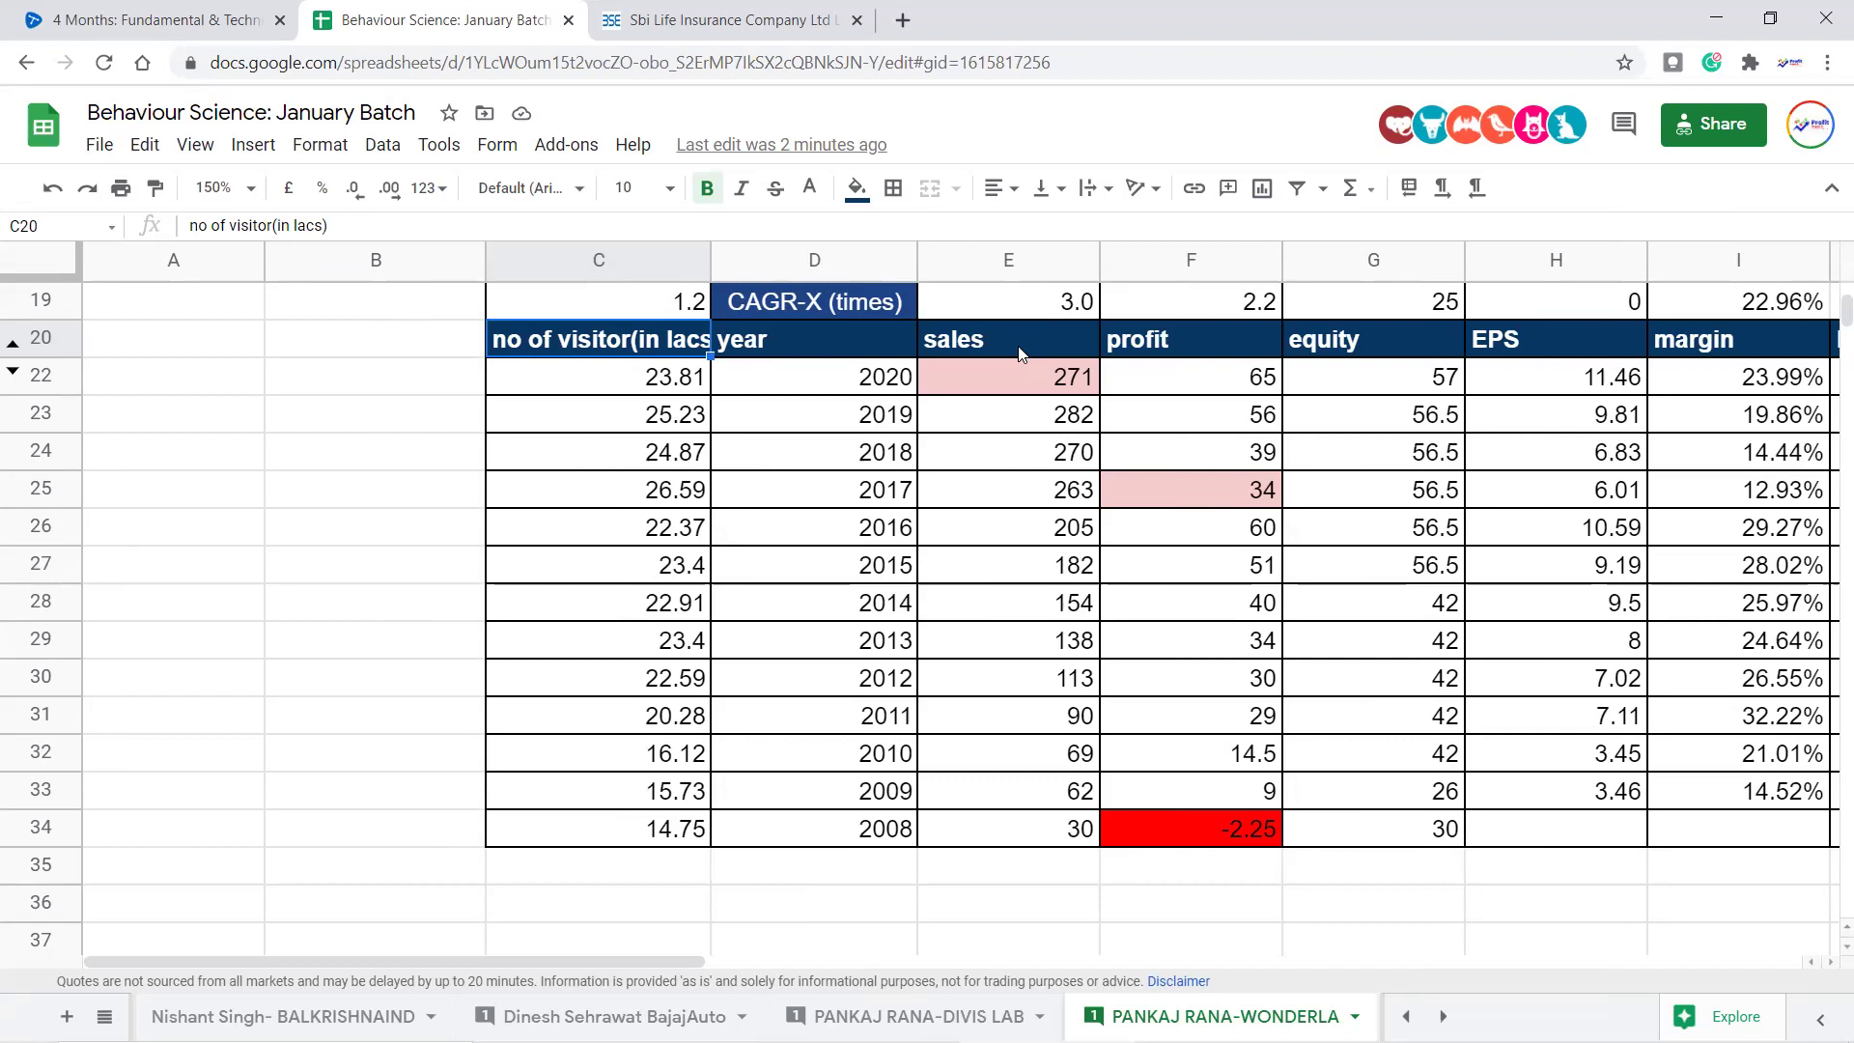
{"action": "key", "text": "Down"}
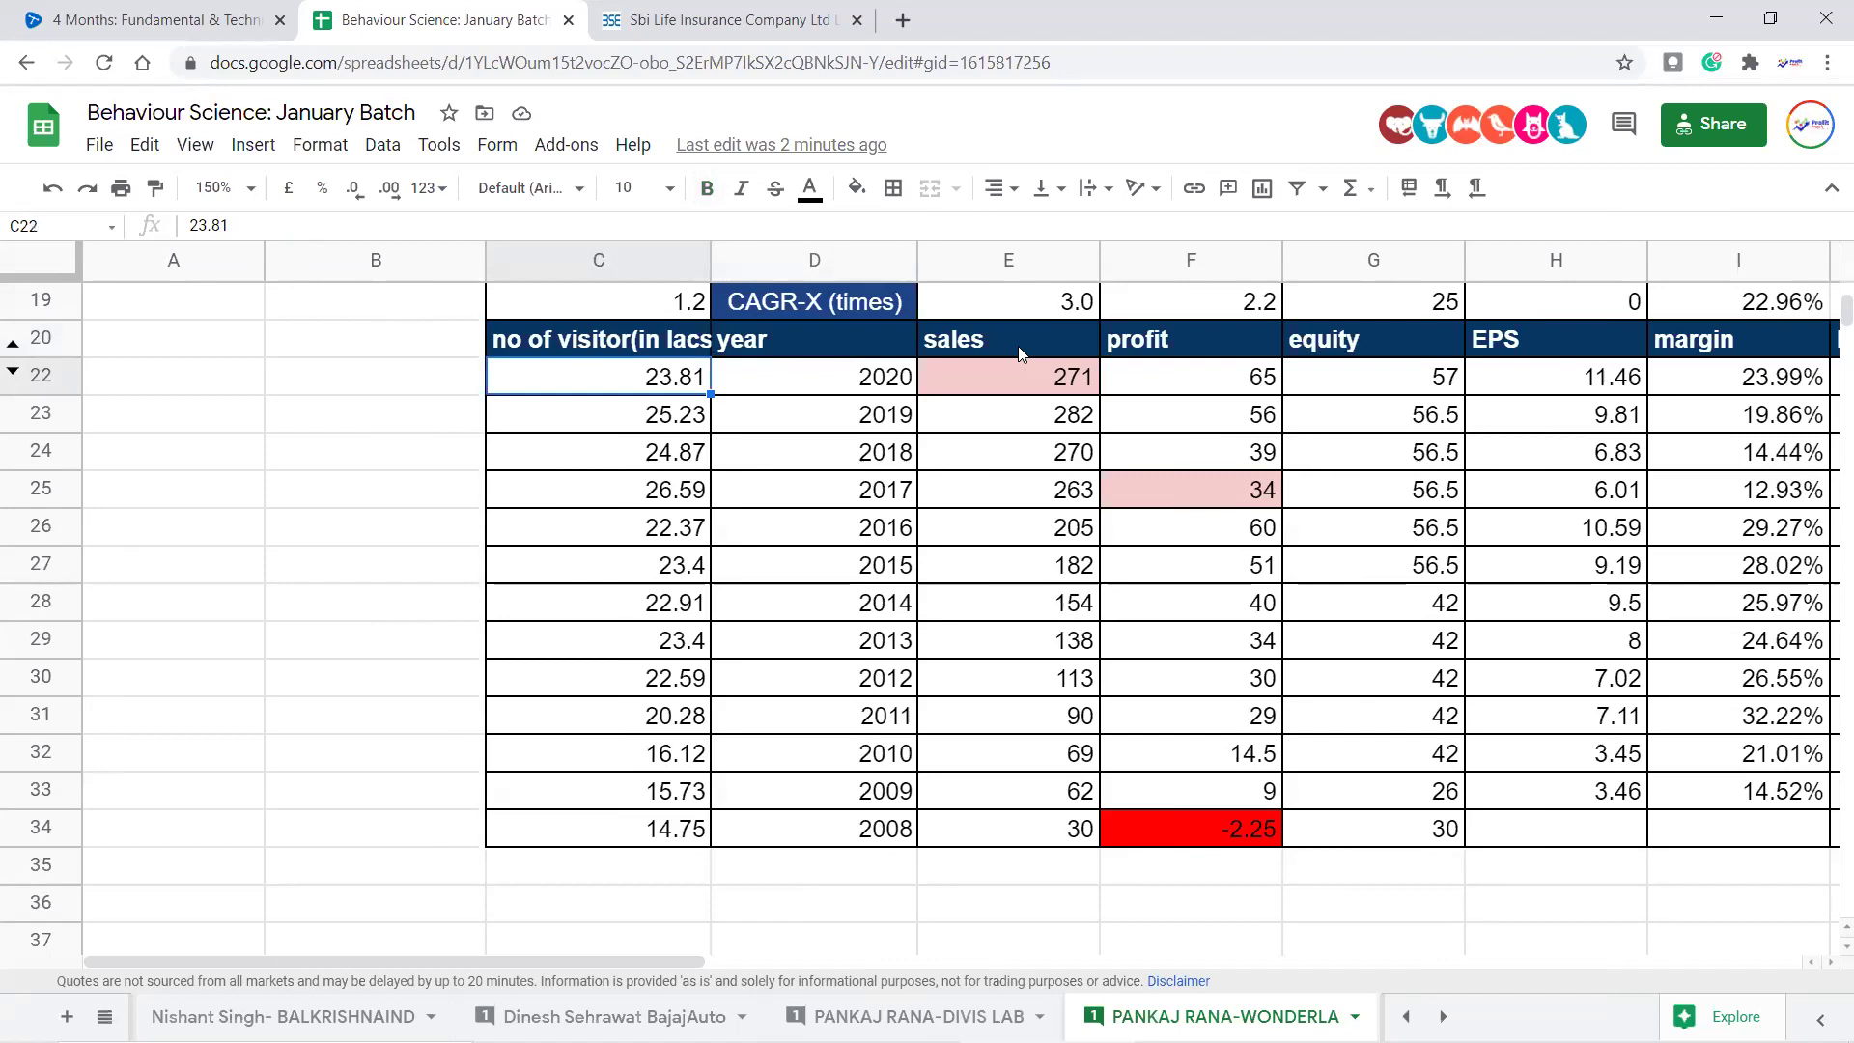
{"action": "key", "text": "Up"}
Review the long-term growth estimates for sales, profit and EPS in the Estimate growth table
{"action": "key", "text": "ctrl+Home"}
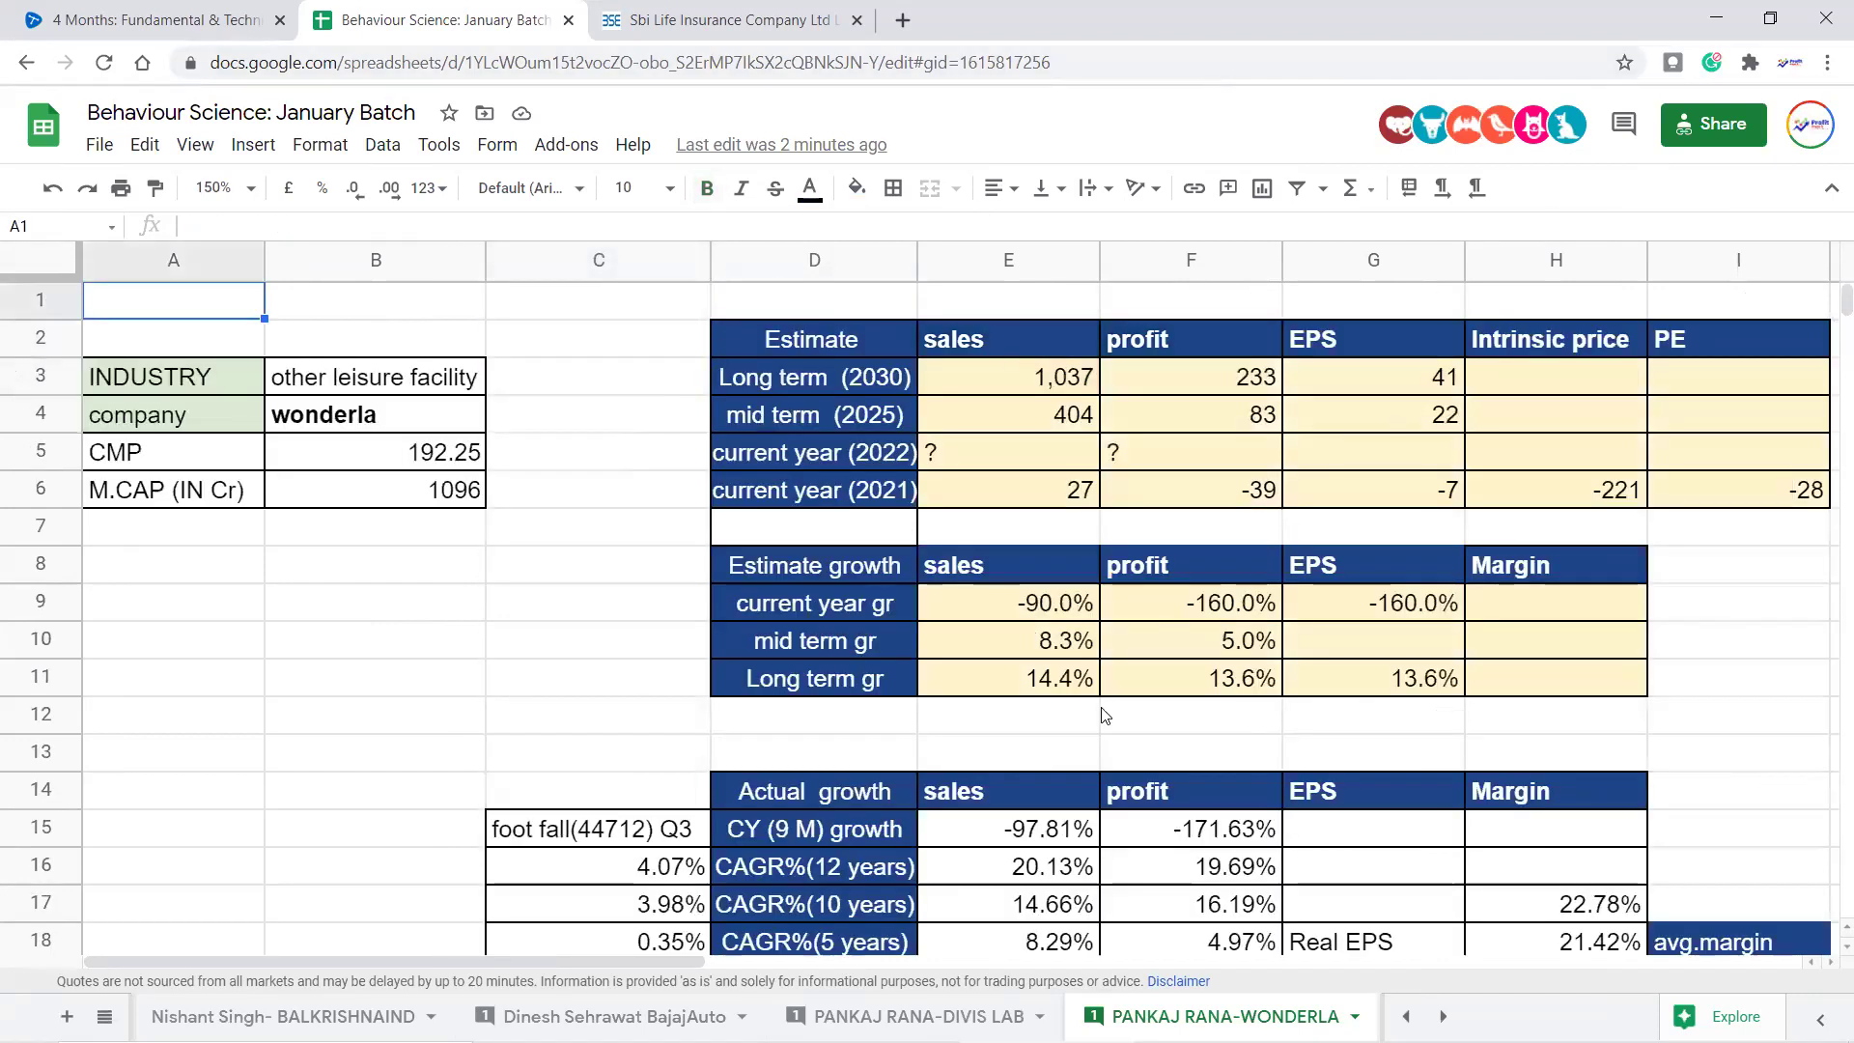
{"action": "left_click", "coordinate": [1175, 689]}
{"action": "key", "text": "Right"}
{"action": "key", "text": "Right"}
{"action": "key", "text": "Right"}
{"action": "key", "text": "Left"}
{"action": "key", "text": "Left"}
{"action": "key", "text": "Left"}
{"action": "key", "text": "Left"}
{"action": "key", "text": "shift+Right"}
{"action": "key", "text": "shift+Right"}
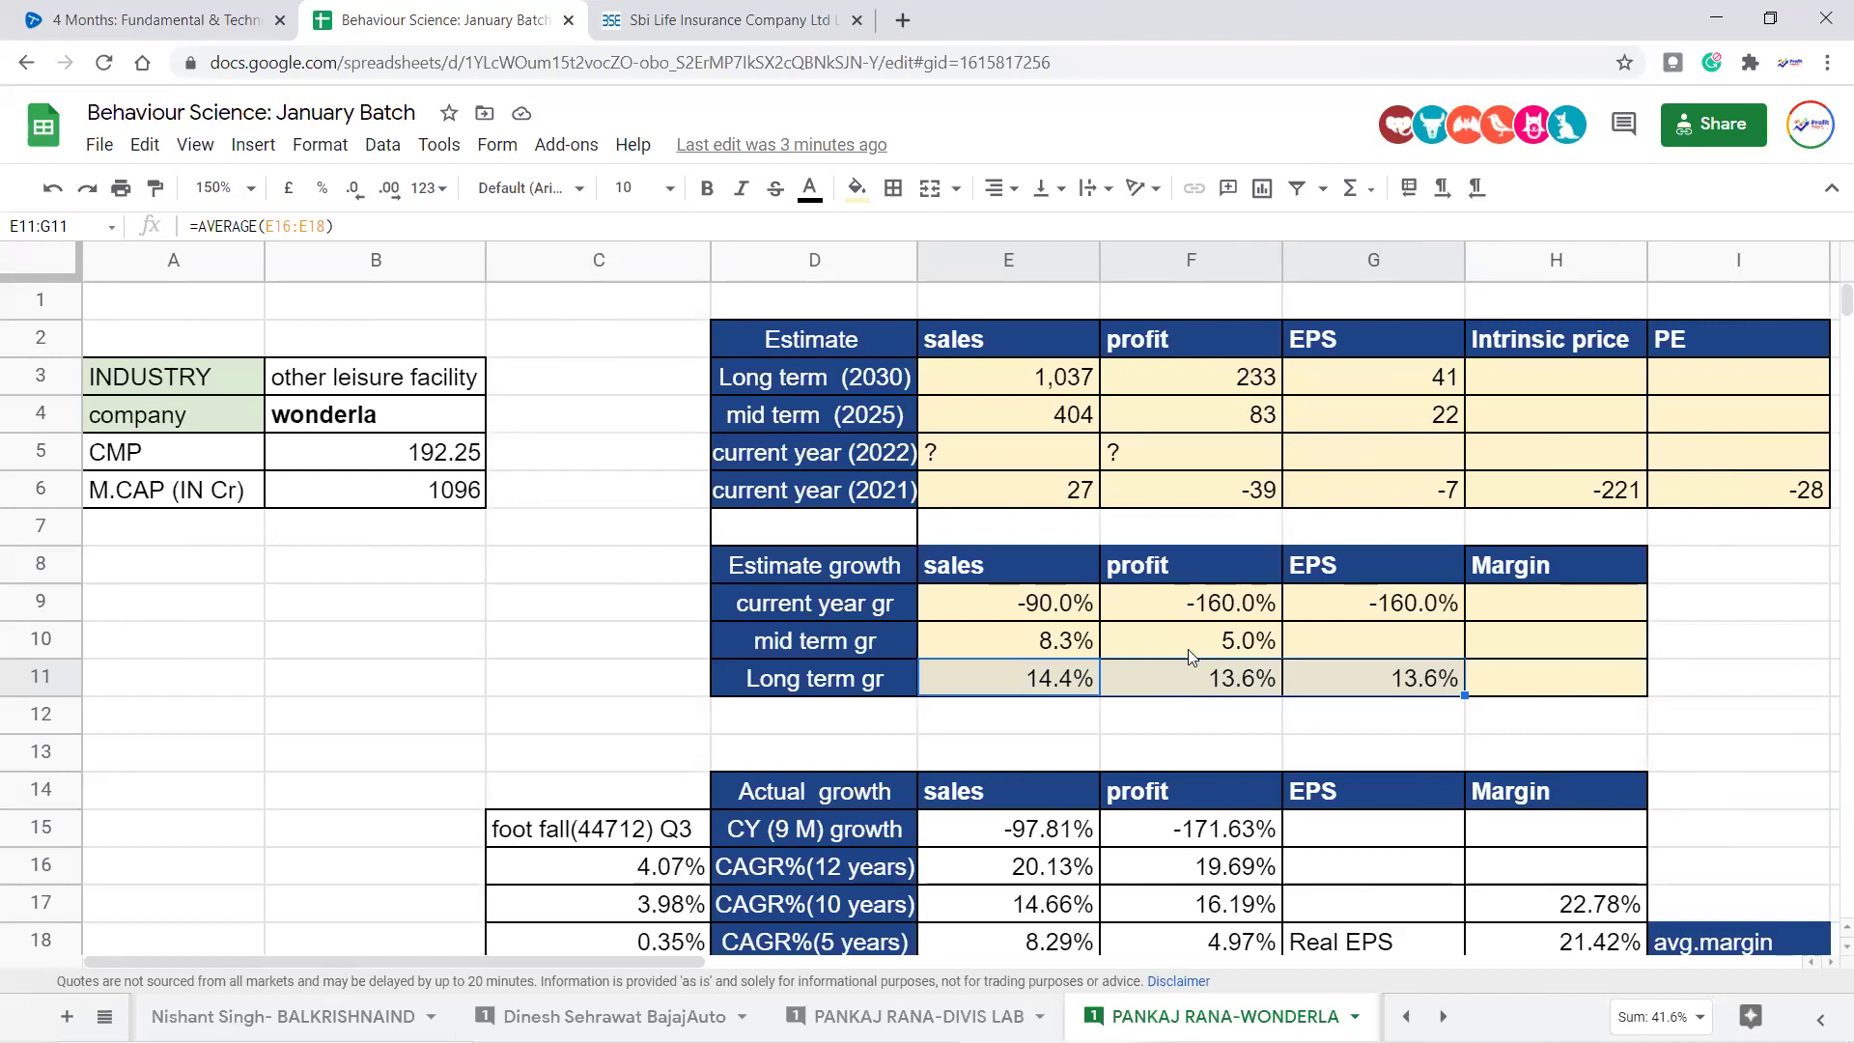
Examine the 2020 row of the yearly history table, from the number of visitors across to the high price
{"action": "scroll", "coordinate": [1190, 655], "scroll_direction": "down", "scroll_amount": 5}
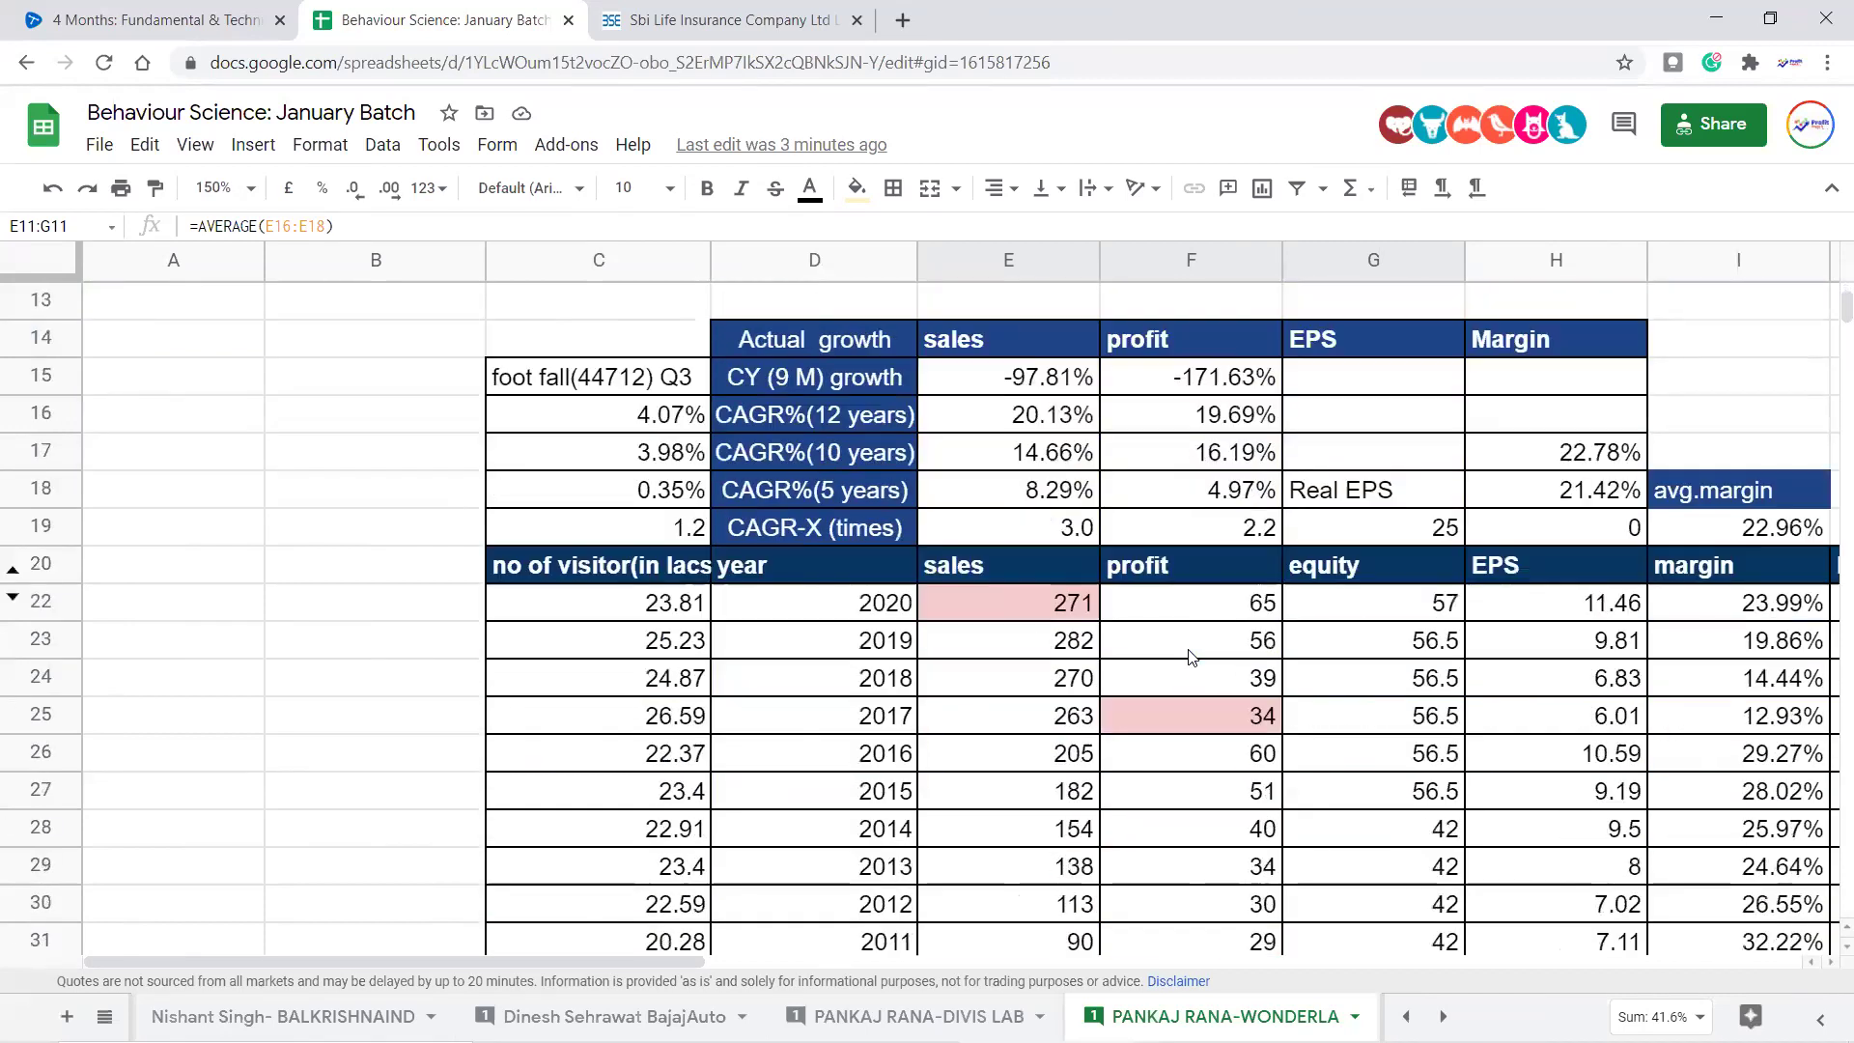
{"action": "scroll", "coordinate": [1189, 654], "scroll_direction": "up", "scroll_amount": 5}
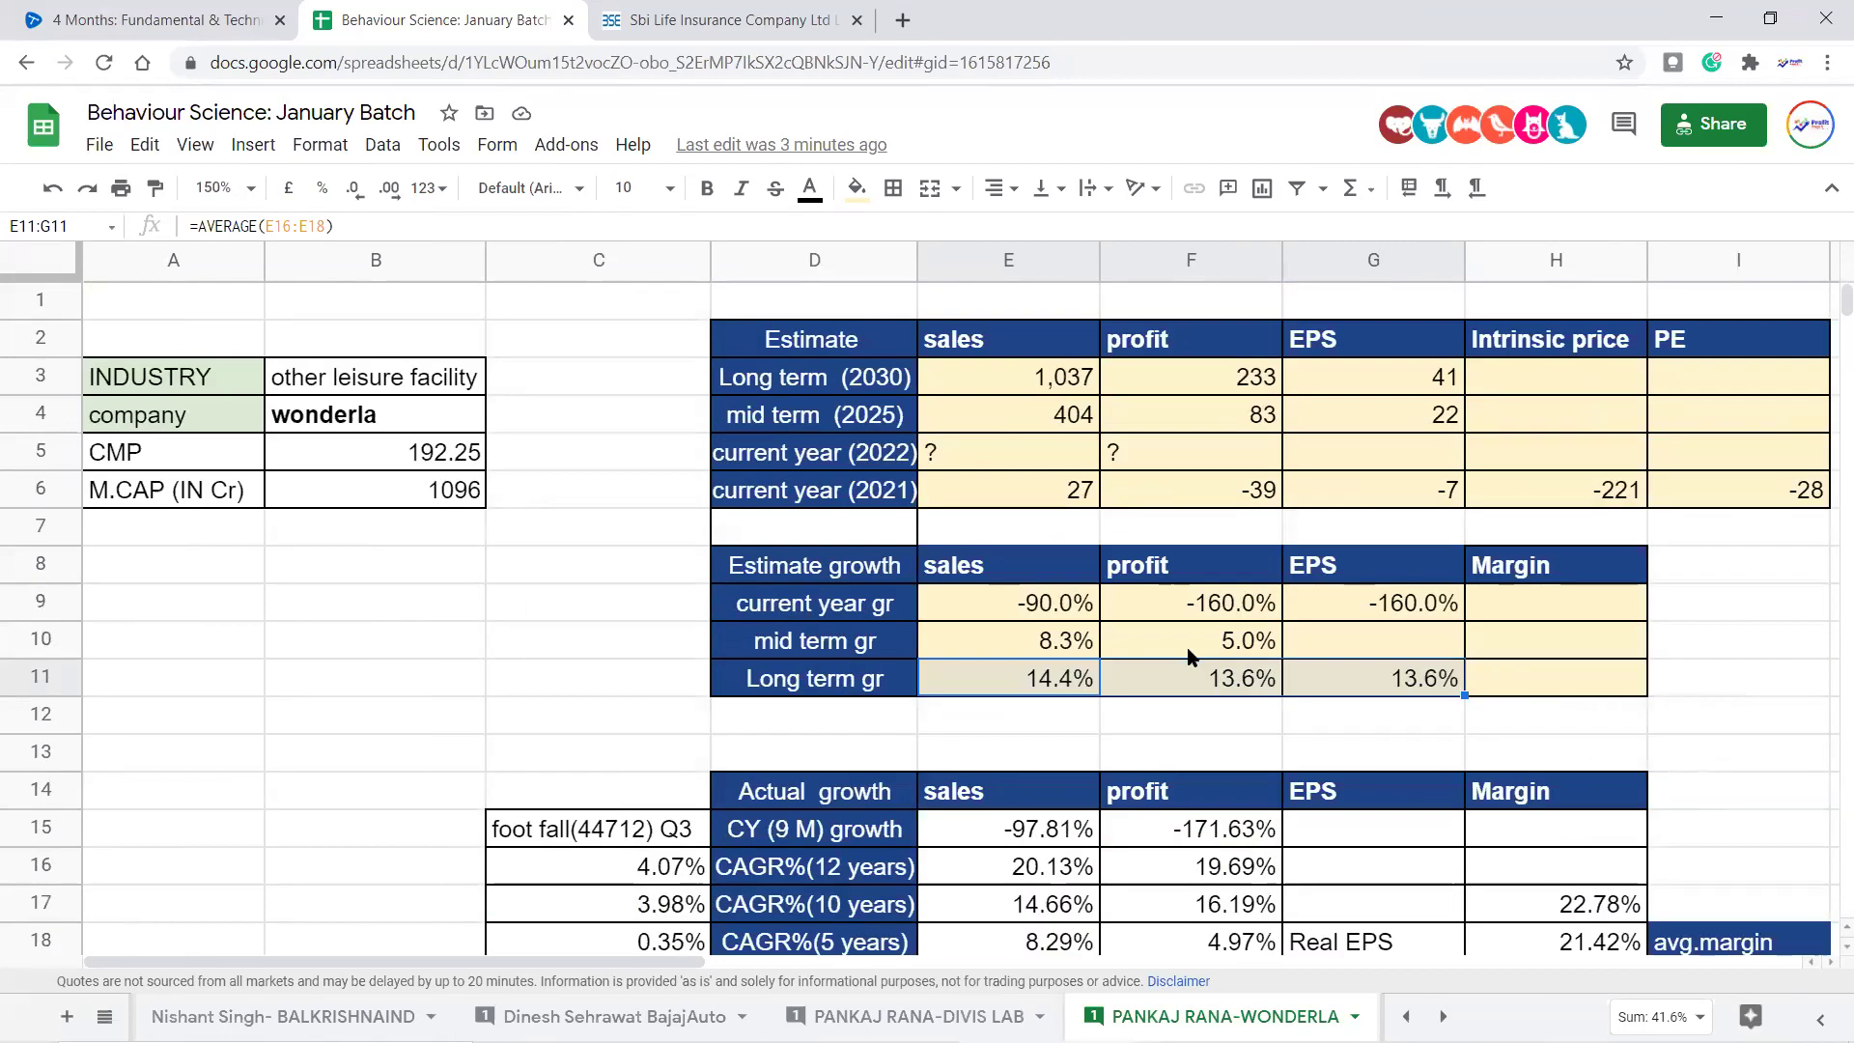
{"action": "scroll", "coordinate": [1189, 654], "scroll_direction": "down", "scroll_amount": 5}
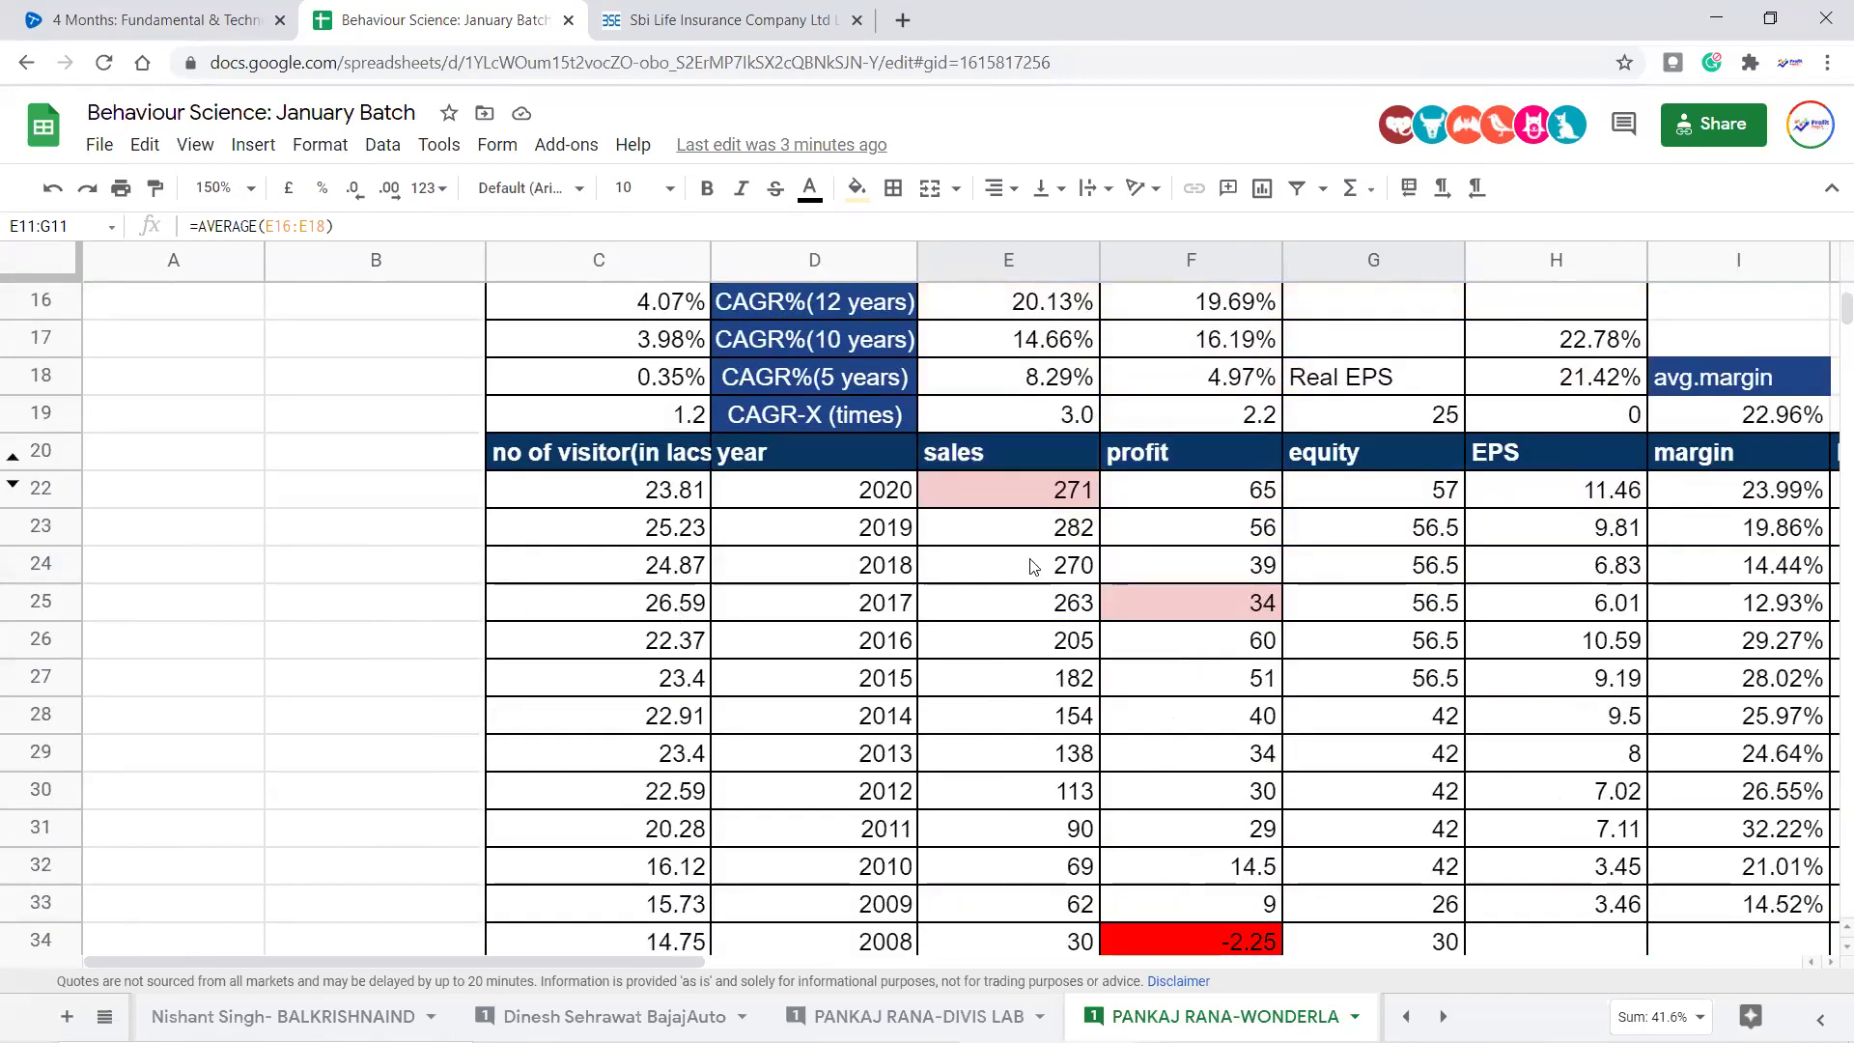
{"action": "left_click", "coordinate": [1001, 497]}
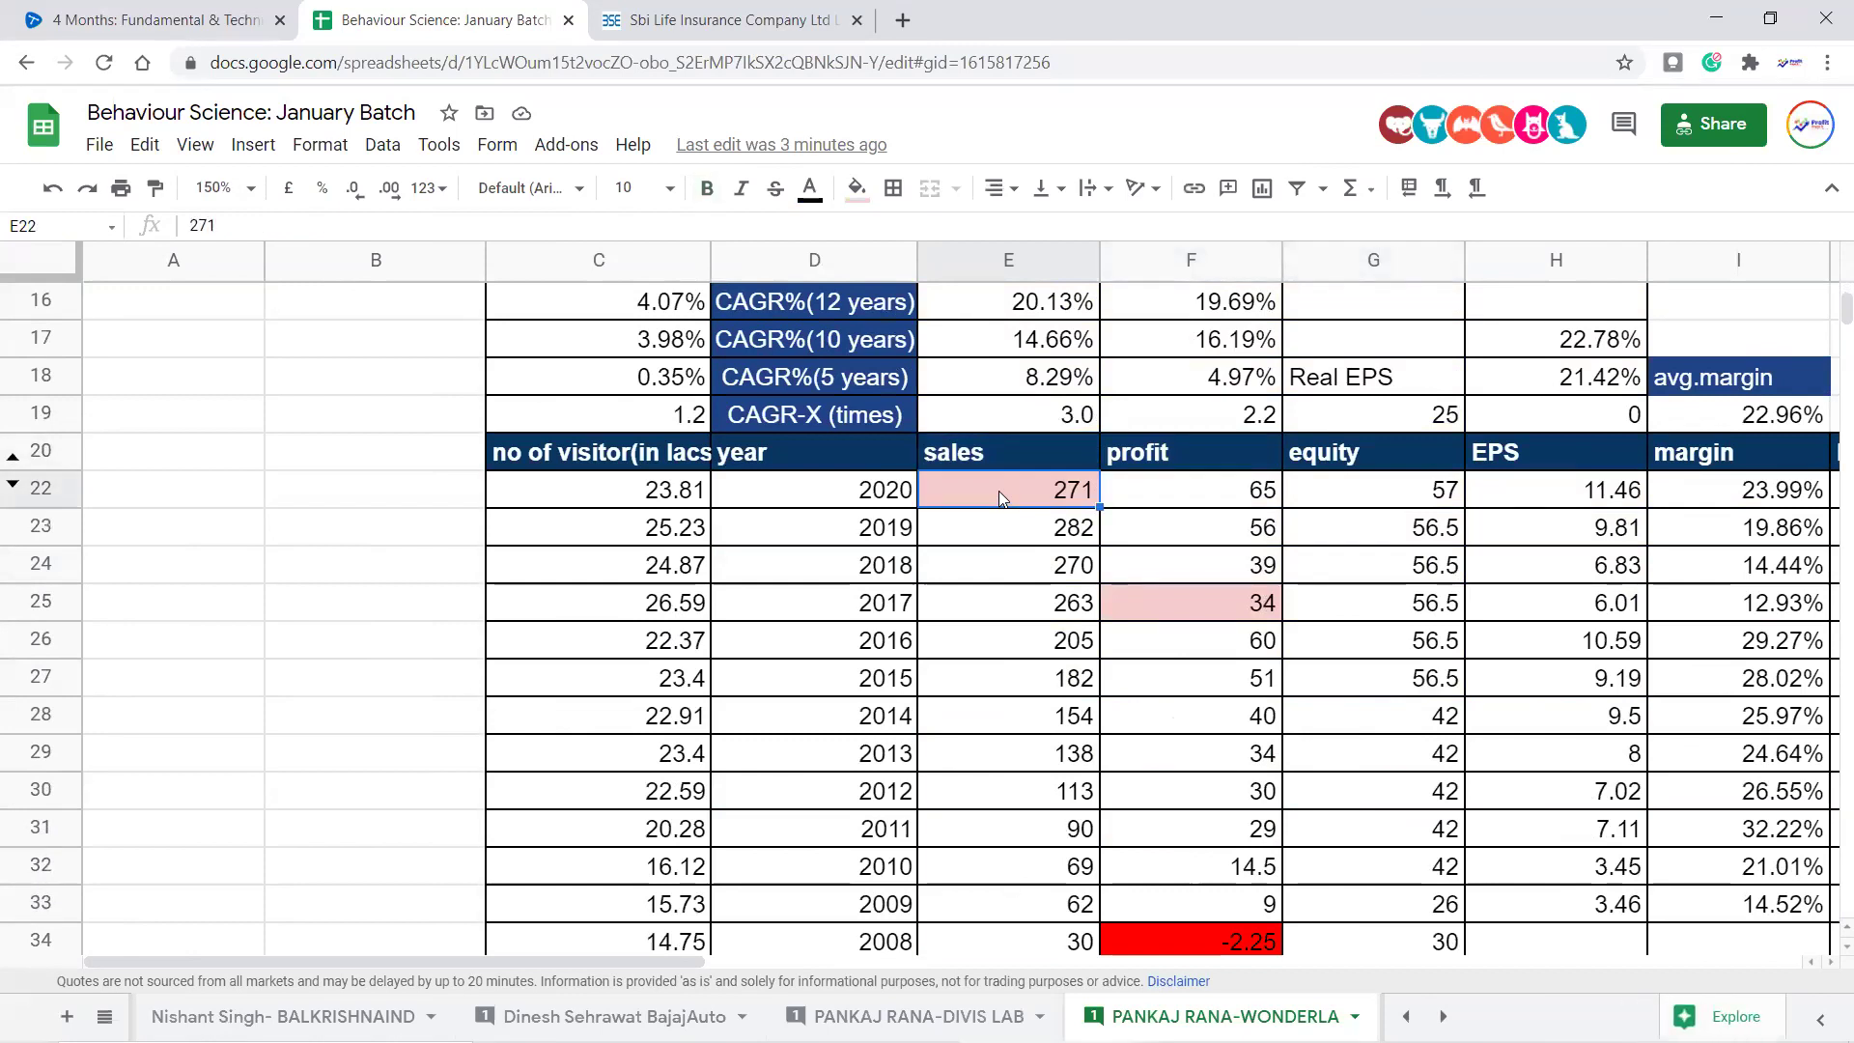
{"action": "key", "text": "Right"}
{"action": "key", "text": "Right"}
{"action": "key", "text": "Right"}
{"action": "key", "text": "Right"}
{"action": "key", "text": "Right"}
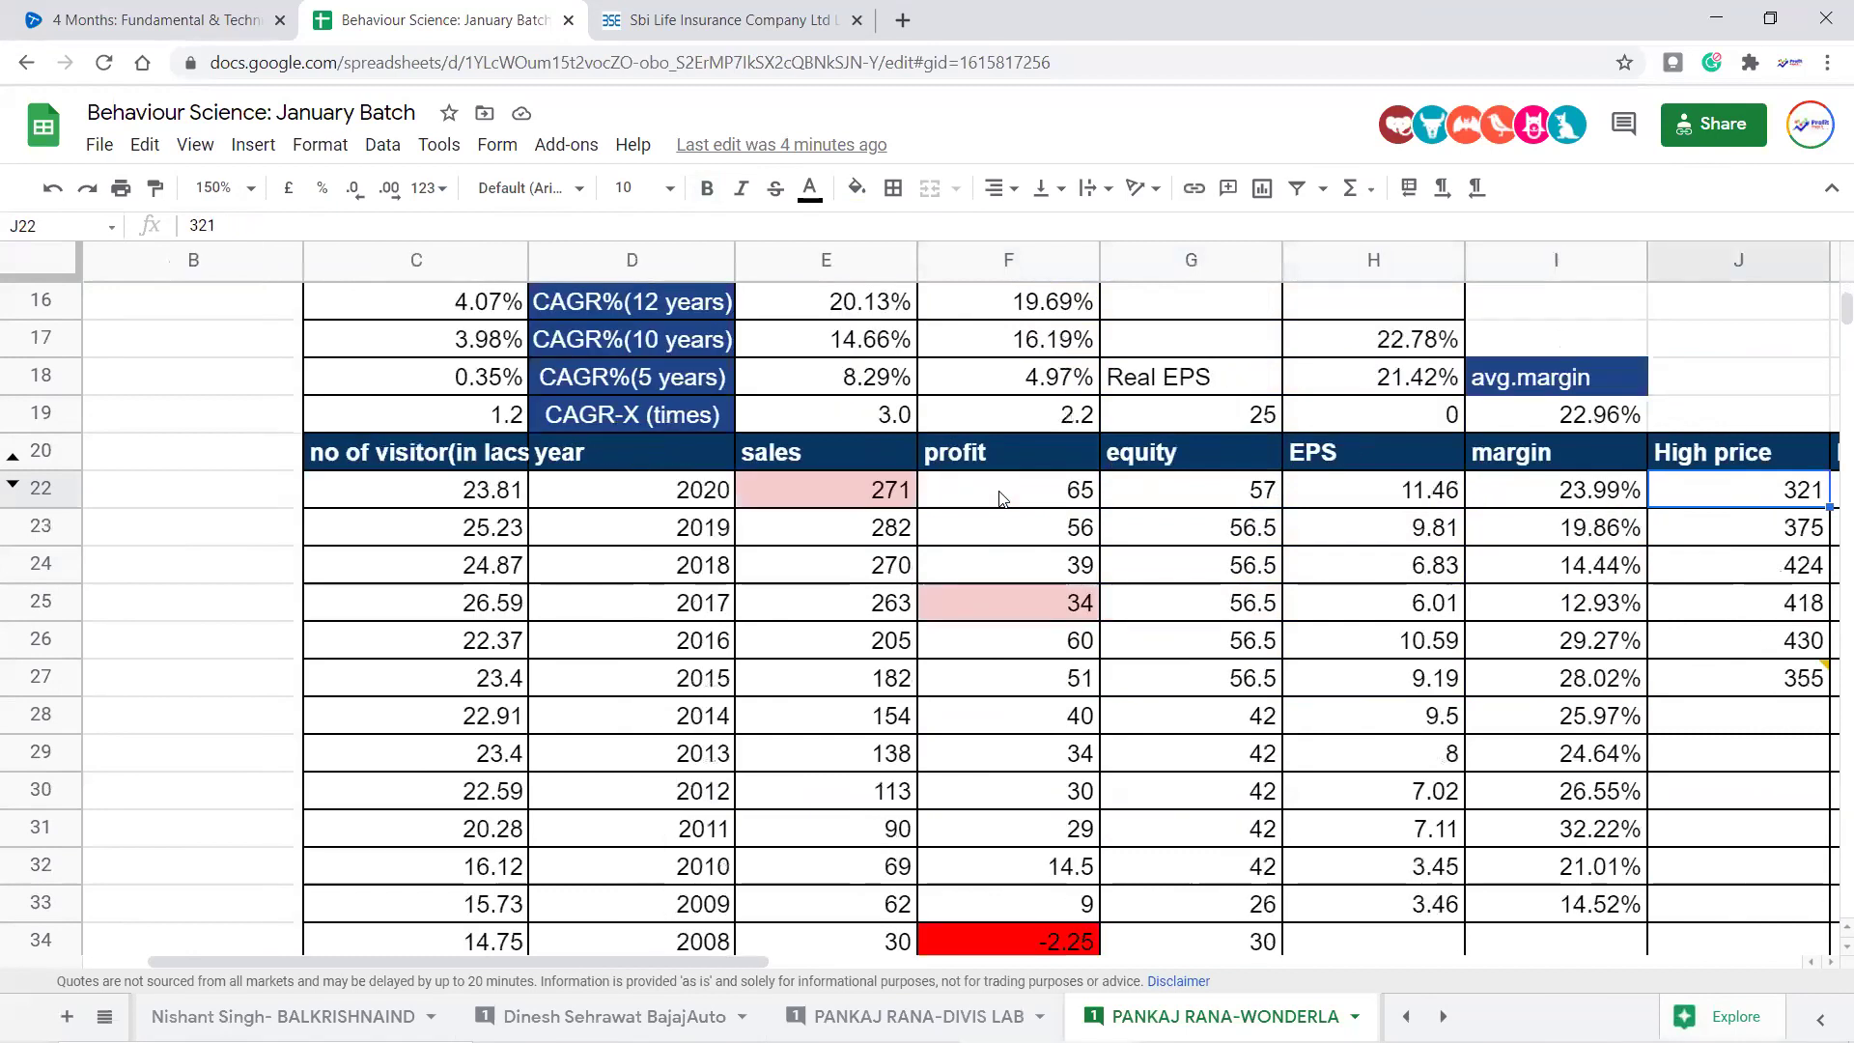
{"action": "key", "text": "Left"}
{"action": "key", "text": "Left"}
{"action": "key", "text": "Left"}
{"action": "key", "text": "Left"}
{"action": "key", "text": "Left"}
{"action": "key", "text": "Left"}
{"action": "key", "text": "Left"}
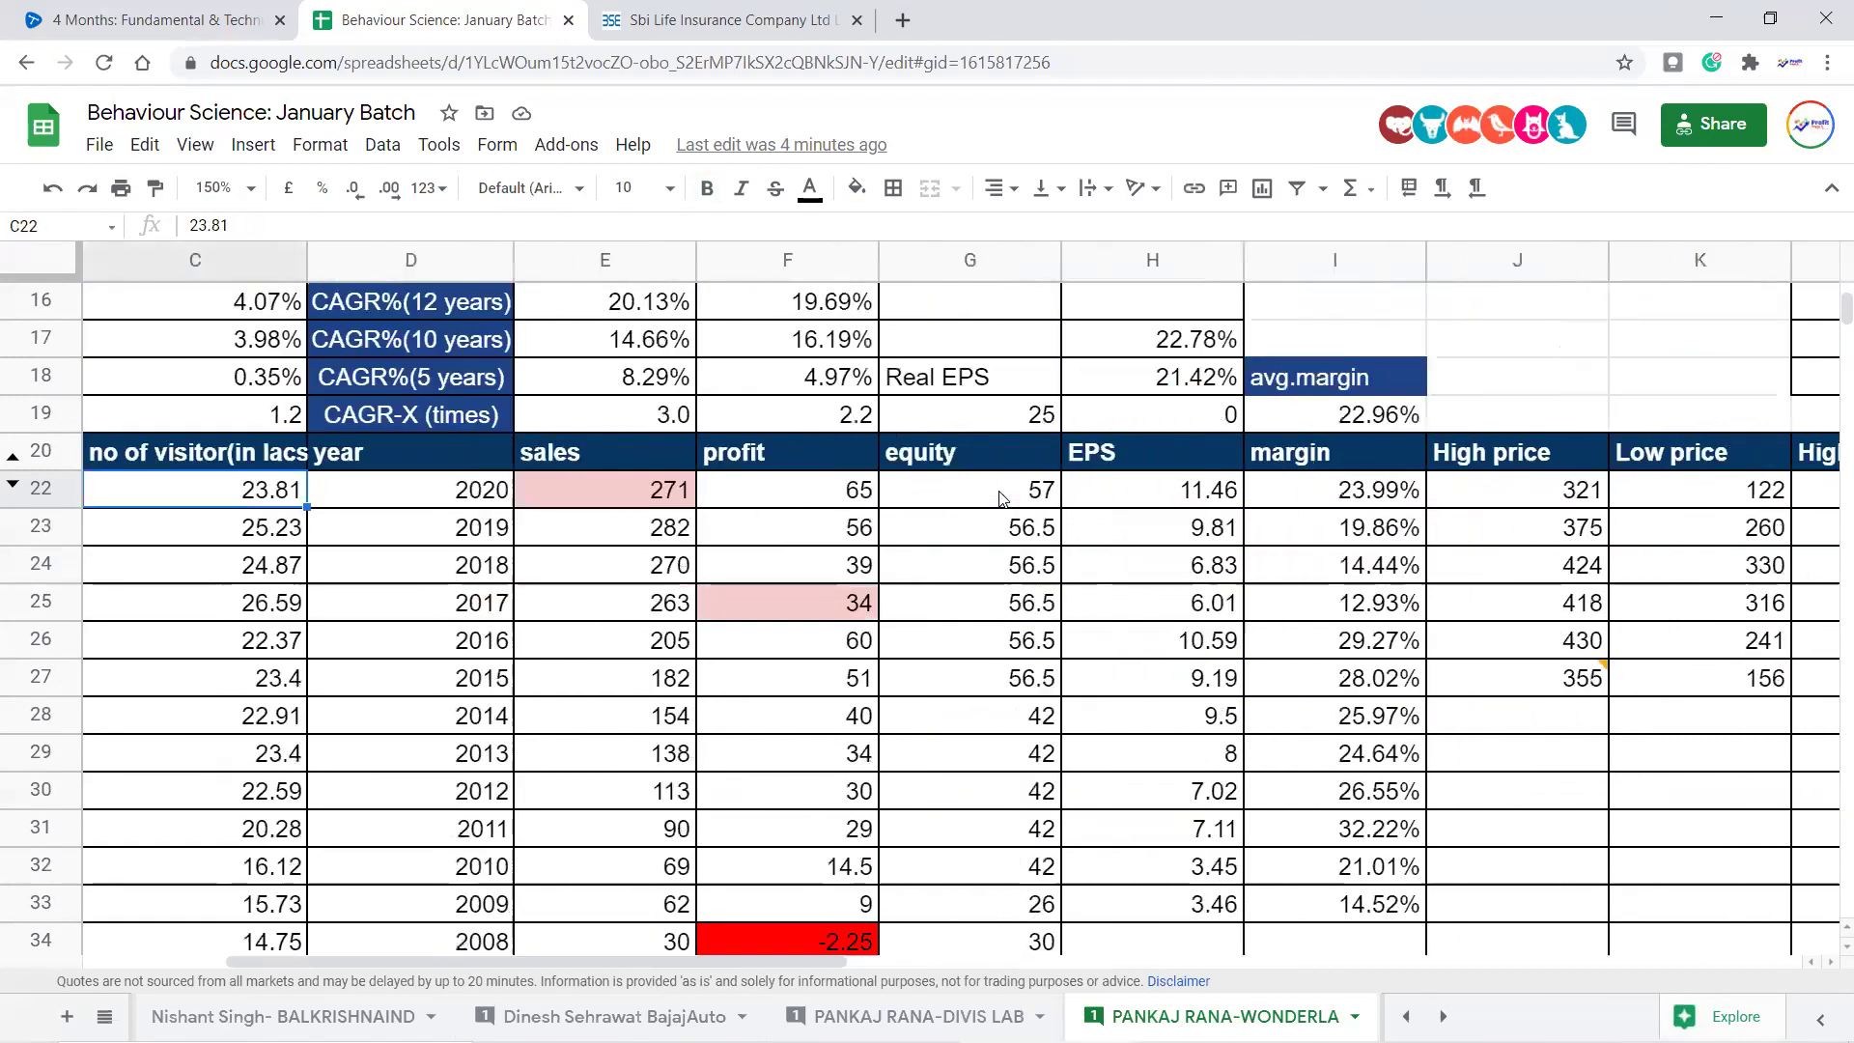
{"action": "key", "text": "Right"}
{"action": "key", "text": "Right"}
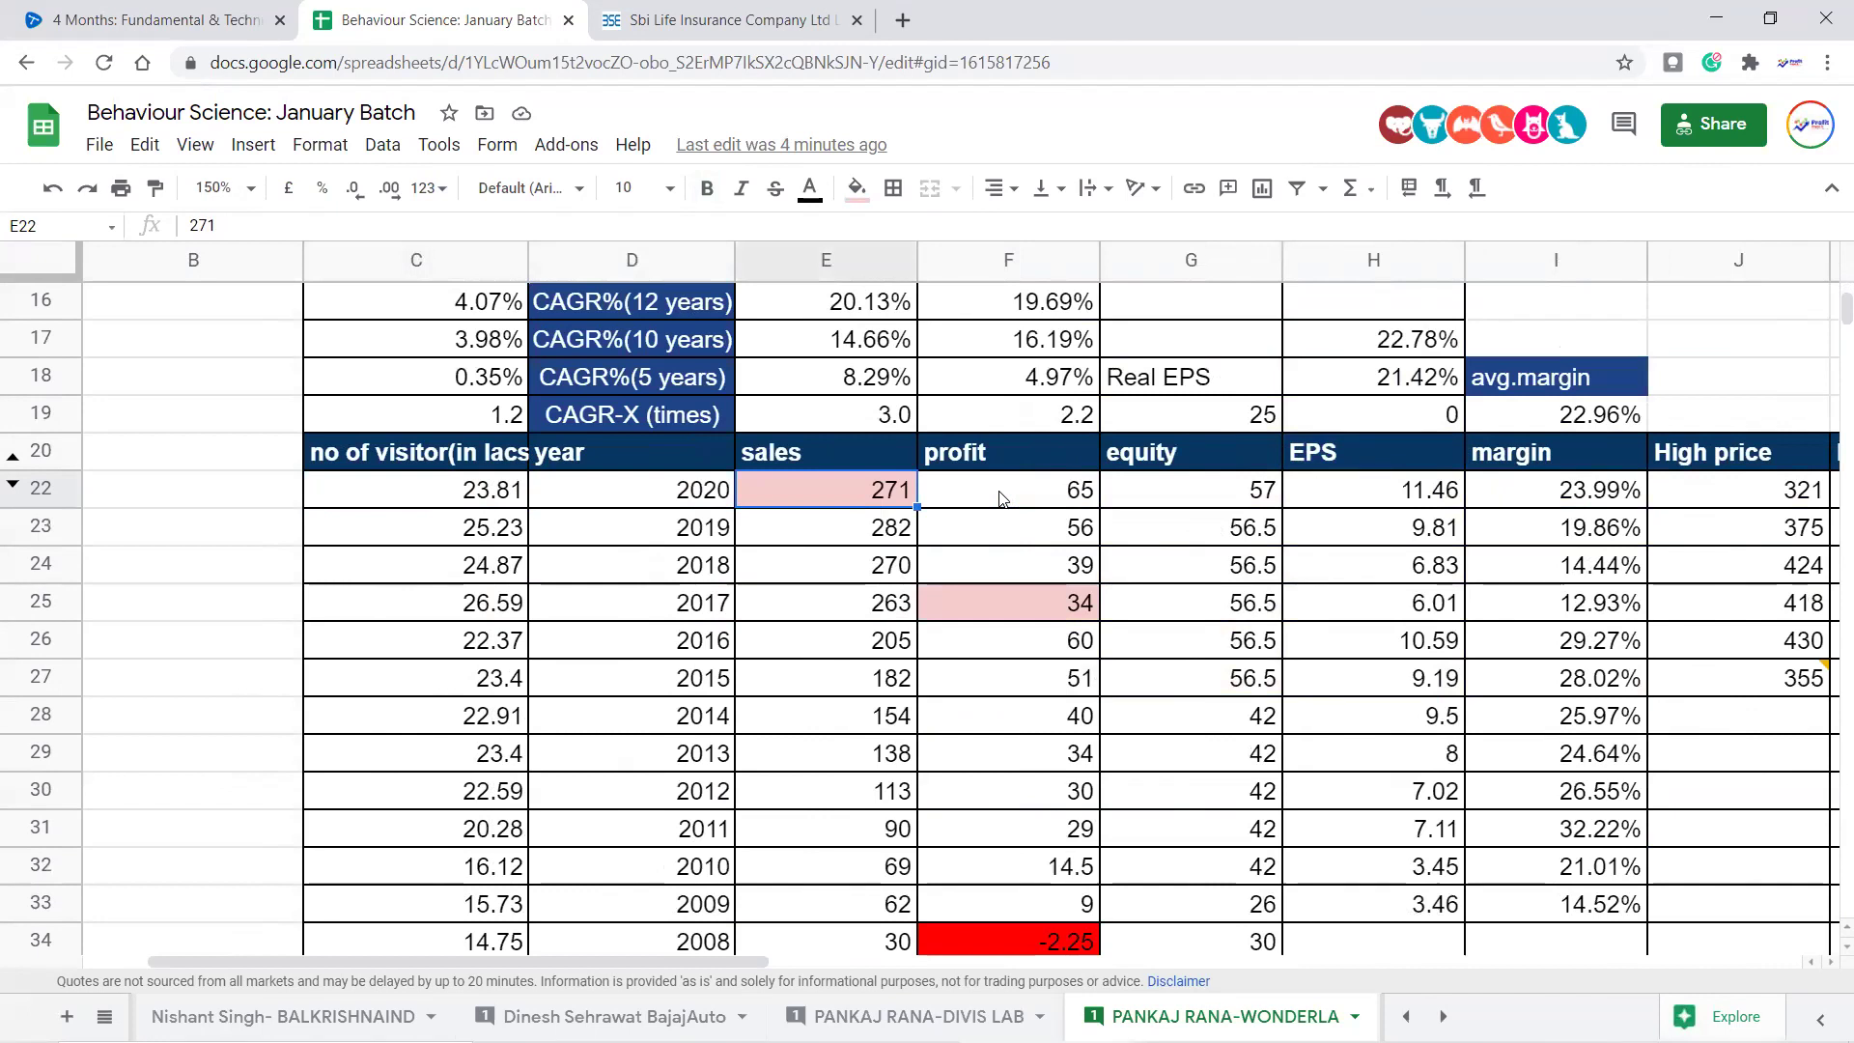
Check the 10-year sales CAGR formula and compare the actual growth and yearly sales with the estimate tables
{"action": "key", "text": "Up"}
{"action": "key", "text": "Up"}
{"action": "key", "text": "Up"}
{"action": "key", "text": "Up"}
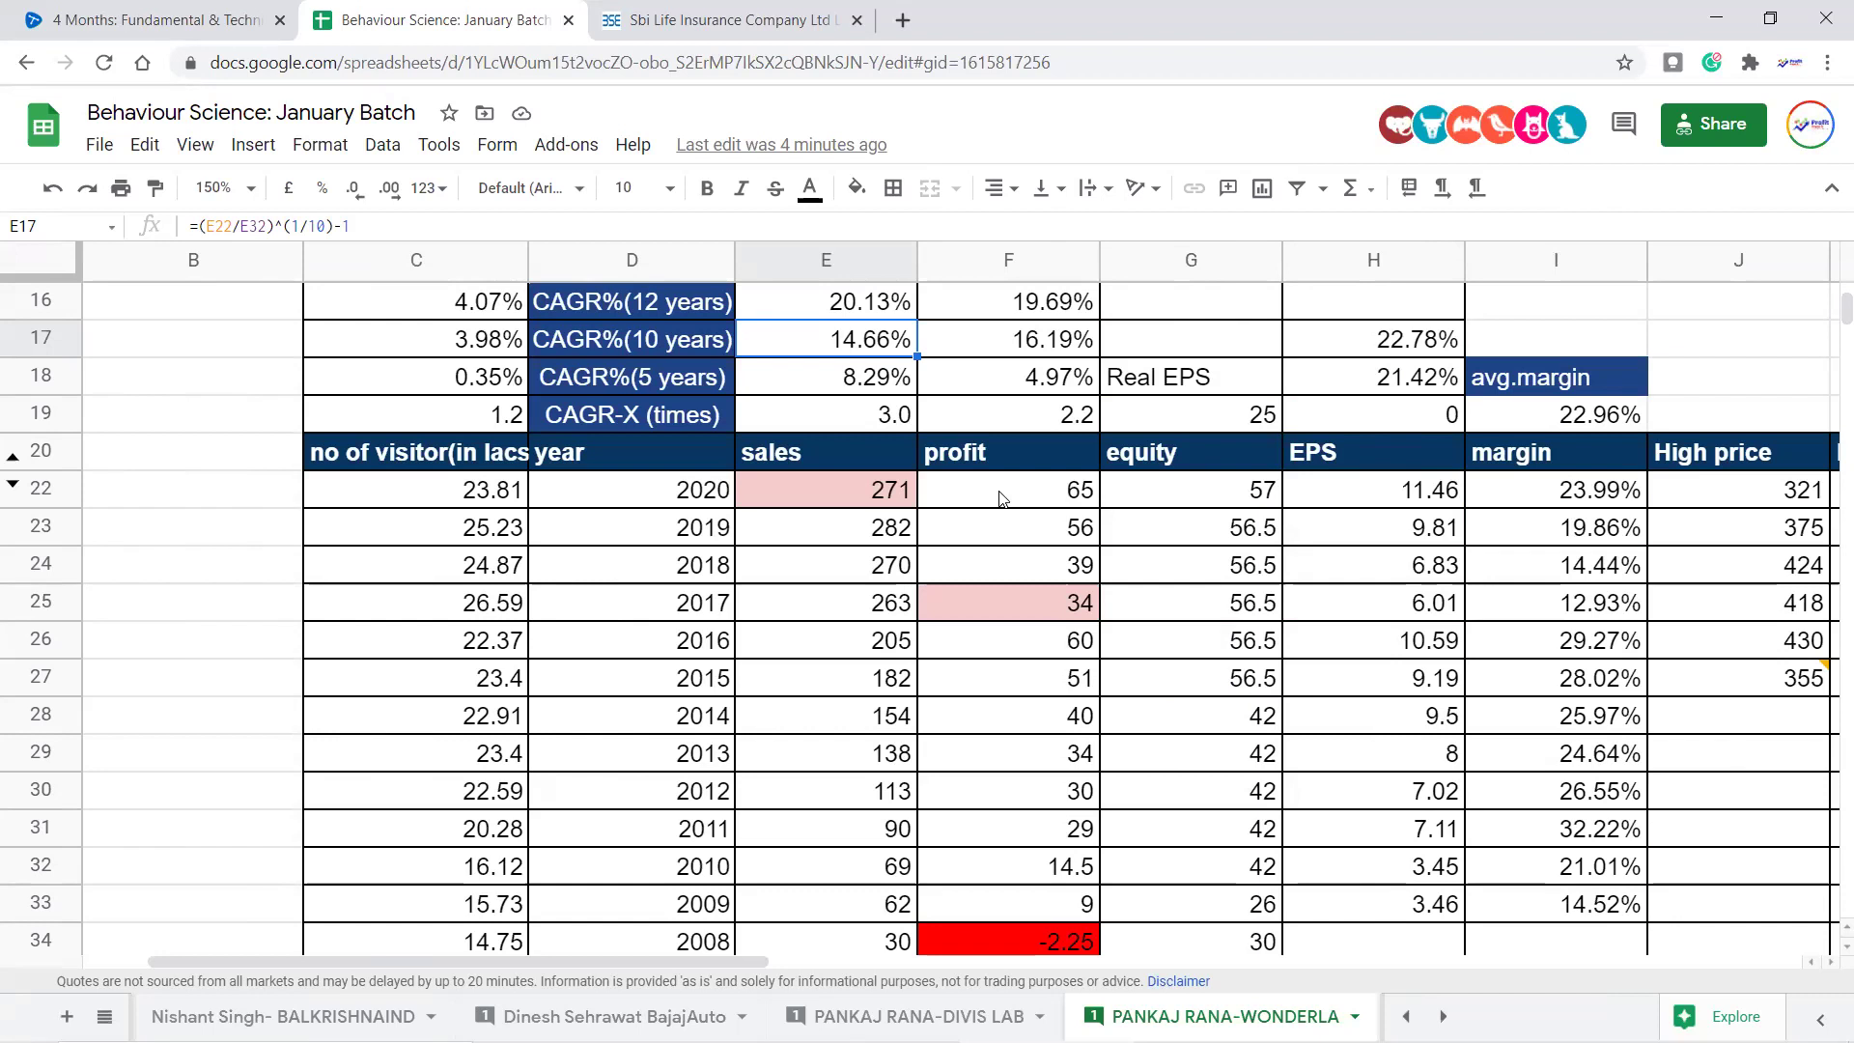
{"action": "scroll", "coordinate": [874, 686], "scroll_direction": "up", "scroll_amount": 1}
{"action": "scroll", "coordinate": [1070, 540], "scroll_direction": "down", "scroll_amount": 1}
{"action": "scroll", "coordinate": [628, 676], "scroll_direction": "up", "scroll_amount": 5}
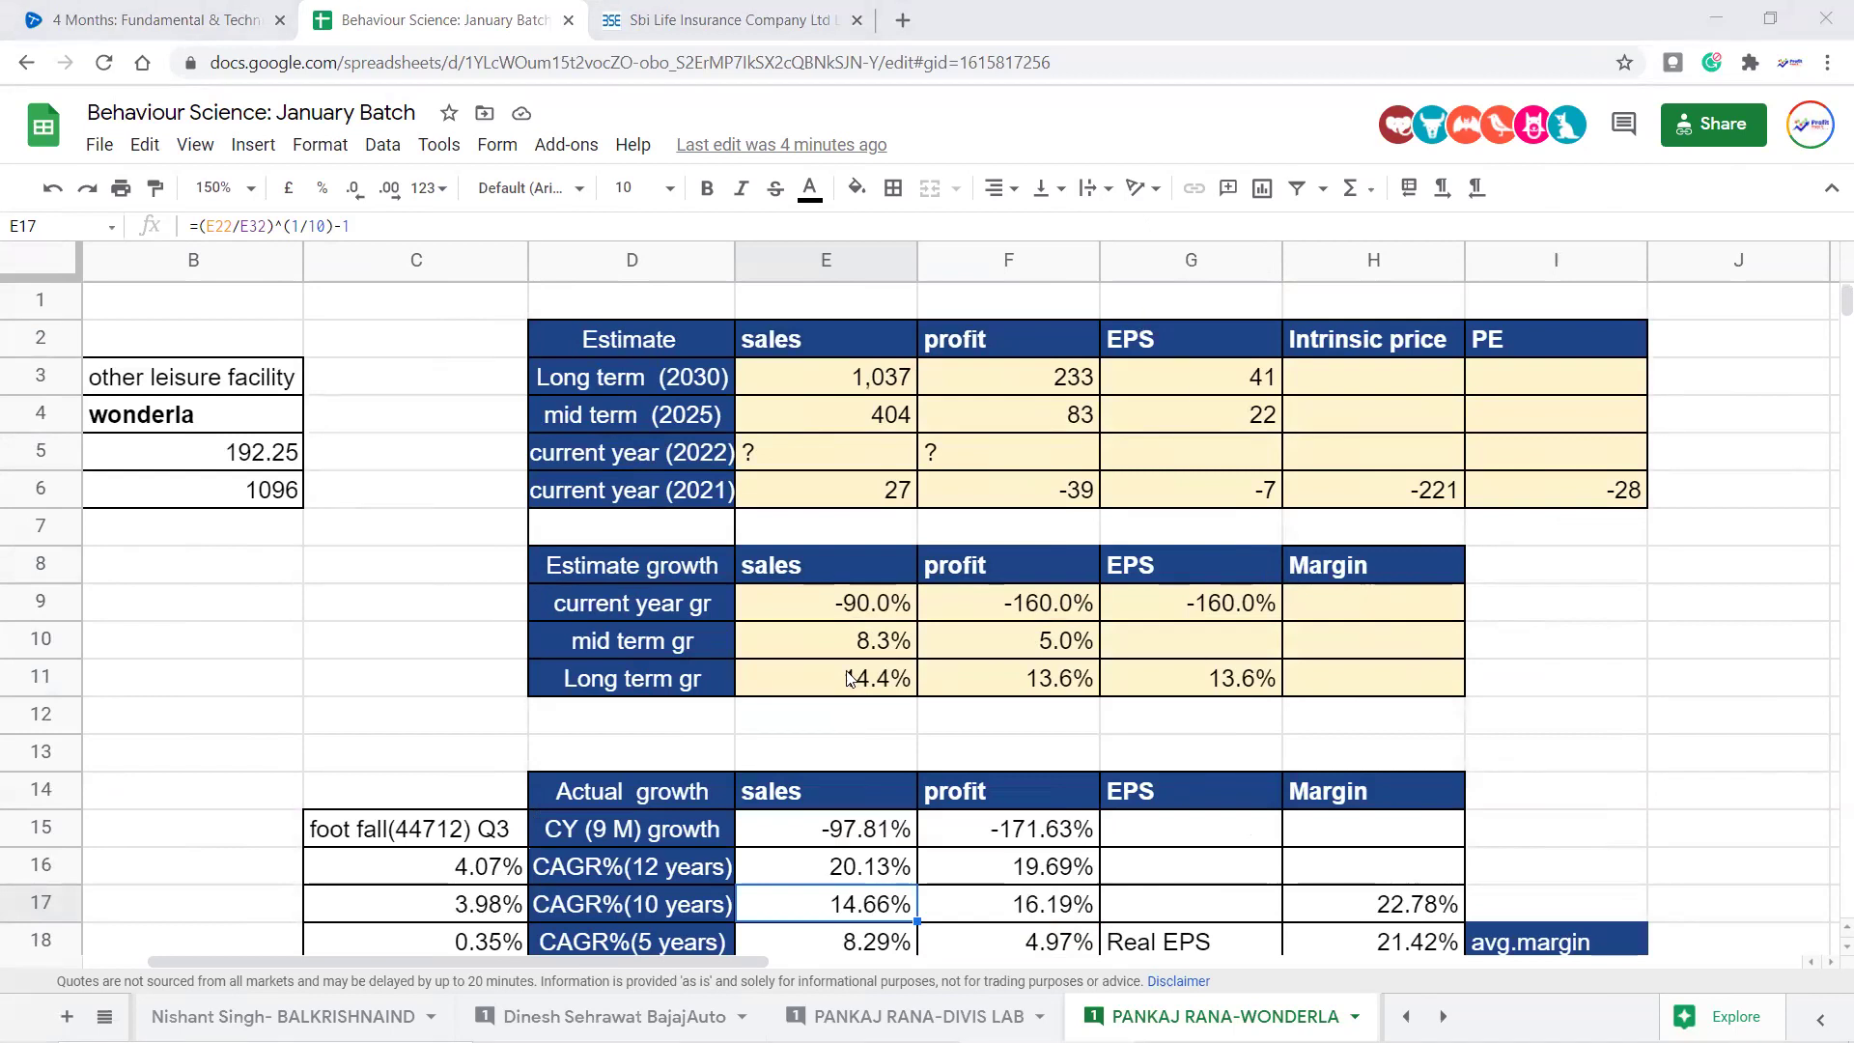
{"action": "scroll", "coordinate": [849, 676], "scroll_direction": "down", "scroll_amount": 5}
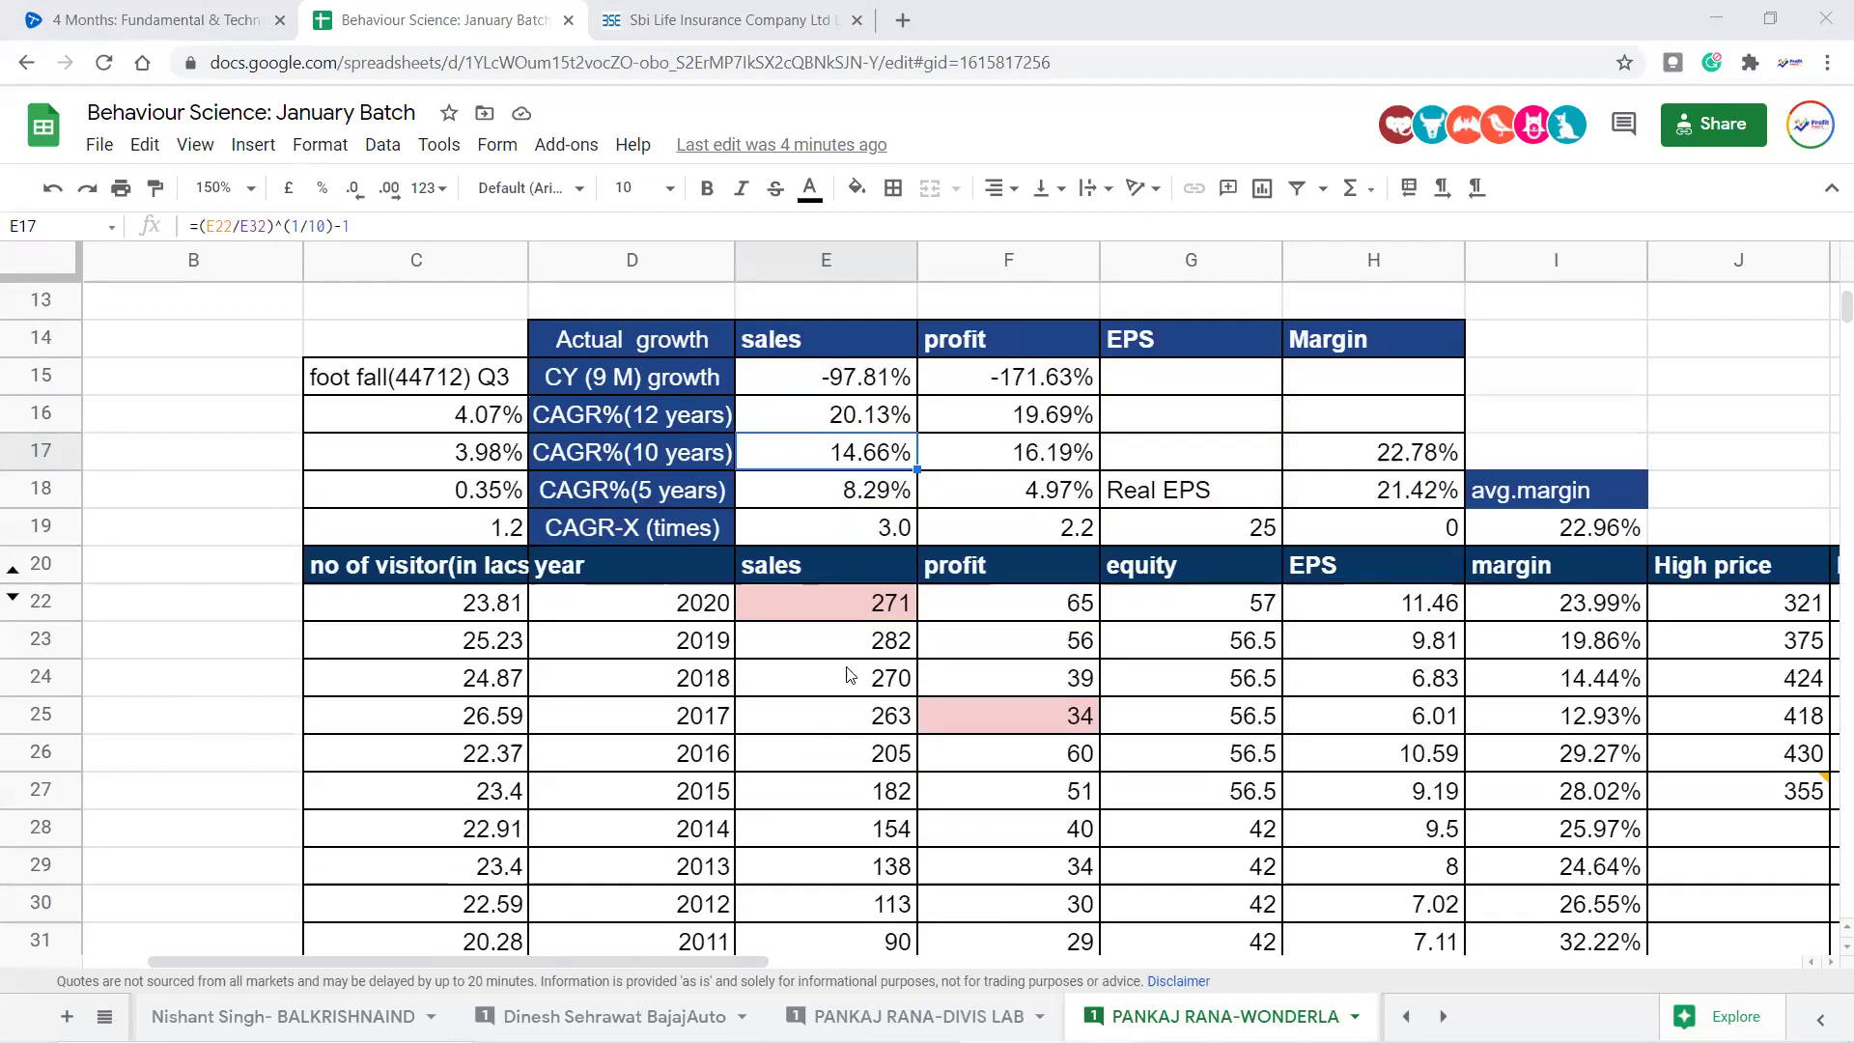
{"action": "left_click", "coordinate": [849, 676]}
{"action": "scroll", "coordinate": [849, 675], "scroll_direction": "up", "scroll_amount": 5}
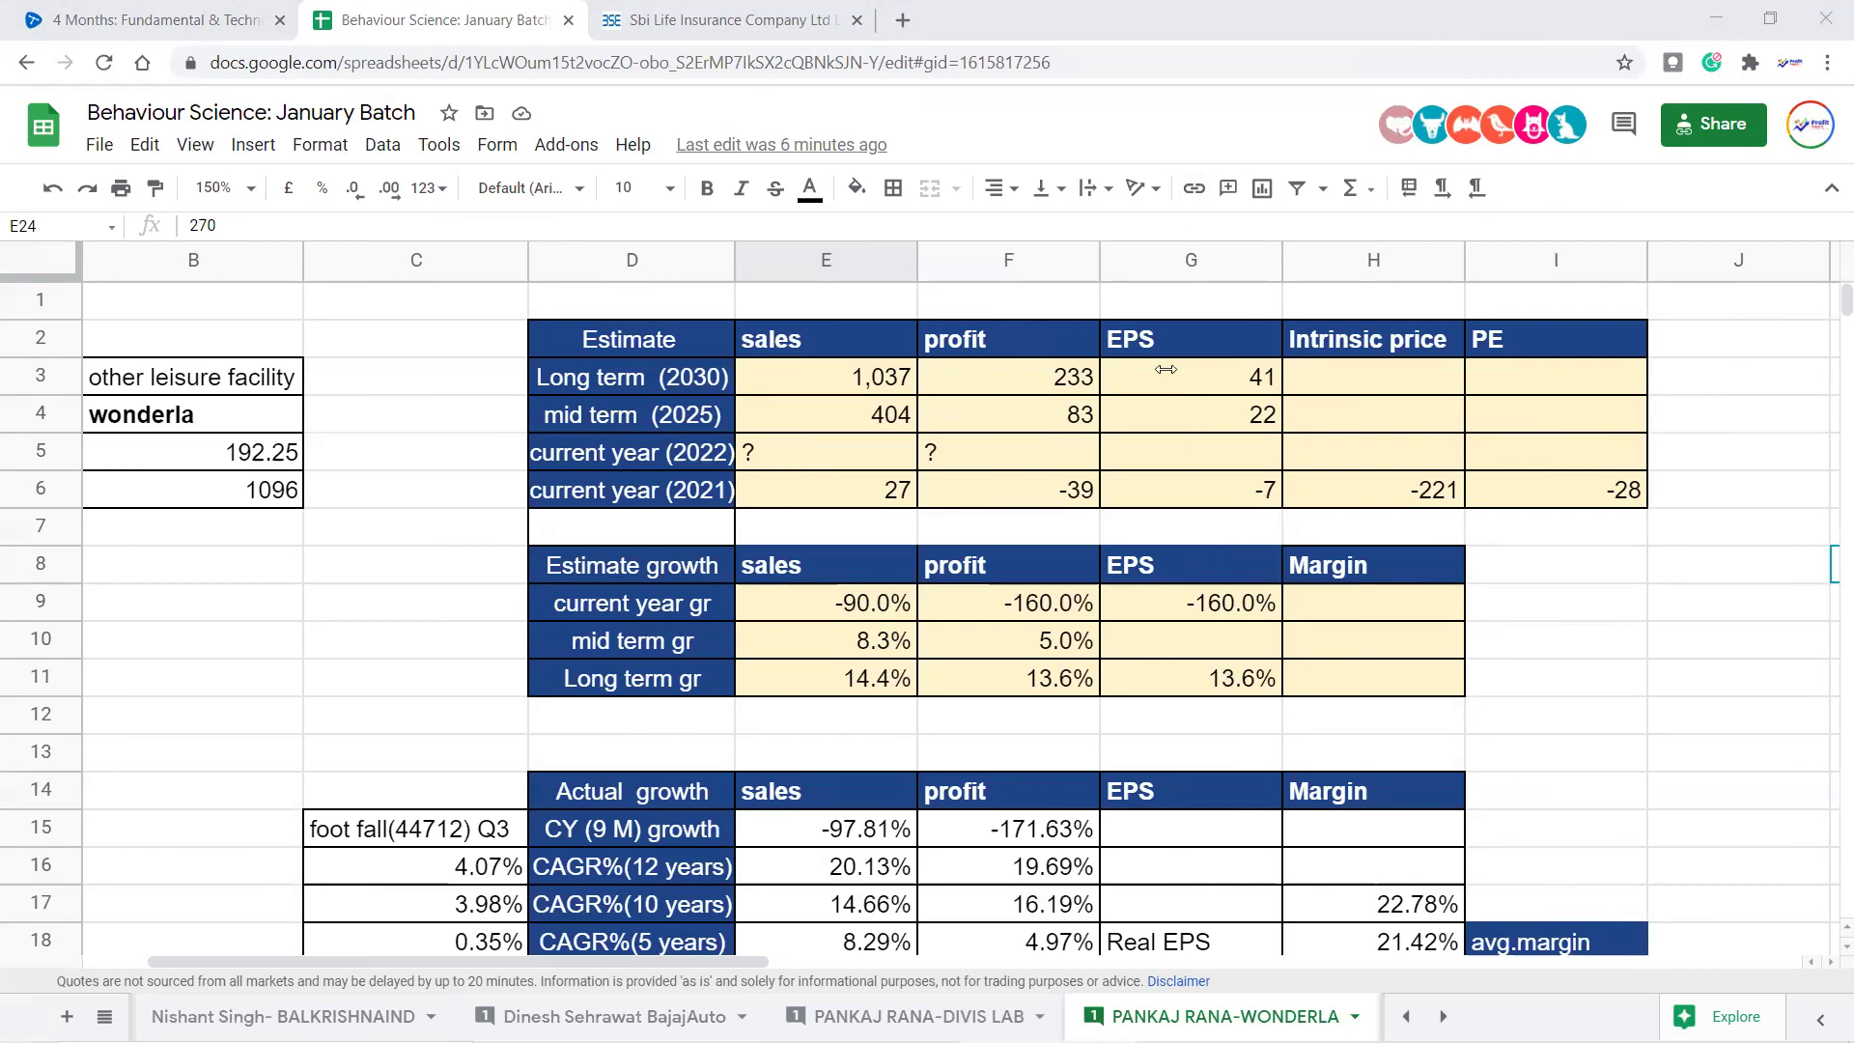
Switch to the MasterSheet and look through its list of companies and their sales growth
{"action": "left_click", "coordinate": [105, 1015]}
{"action": "scroll", "coordinate": [178, 830], "scroll_direction": "up", "scroll_amount": 5}
{"action": "left_click", "coordinate": [203, 707]}
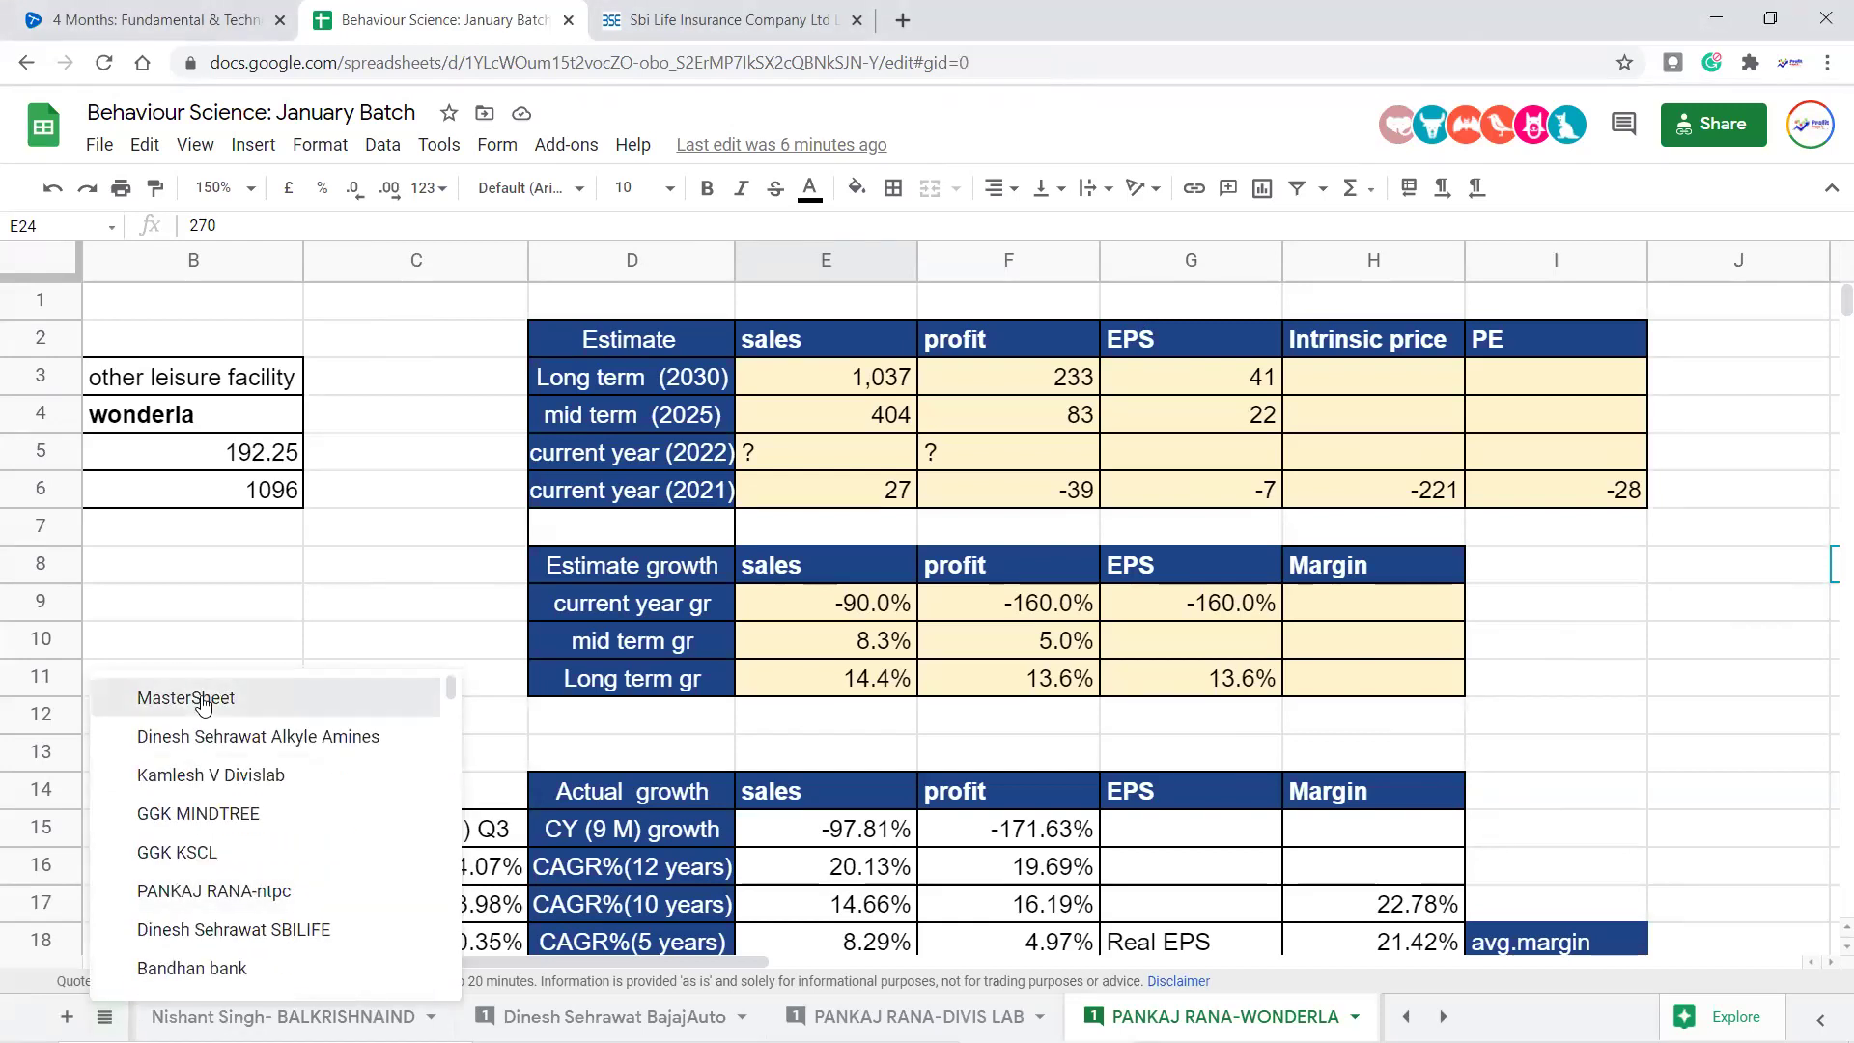
{"action": "scroll", "coordinate": [1479, 717], "scroll_direction": "down", "scroll_amount": 1}
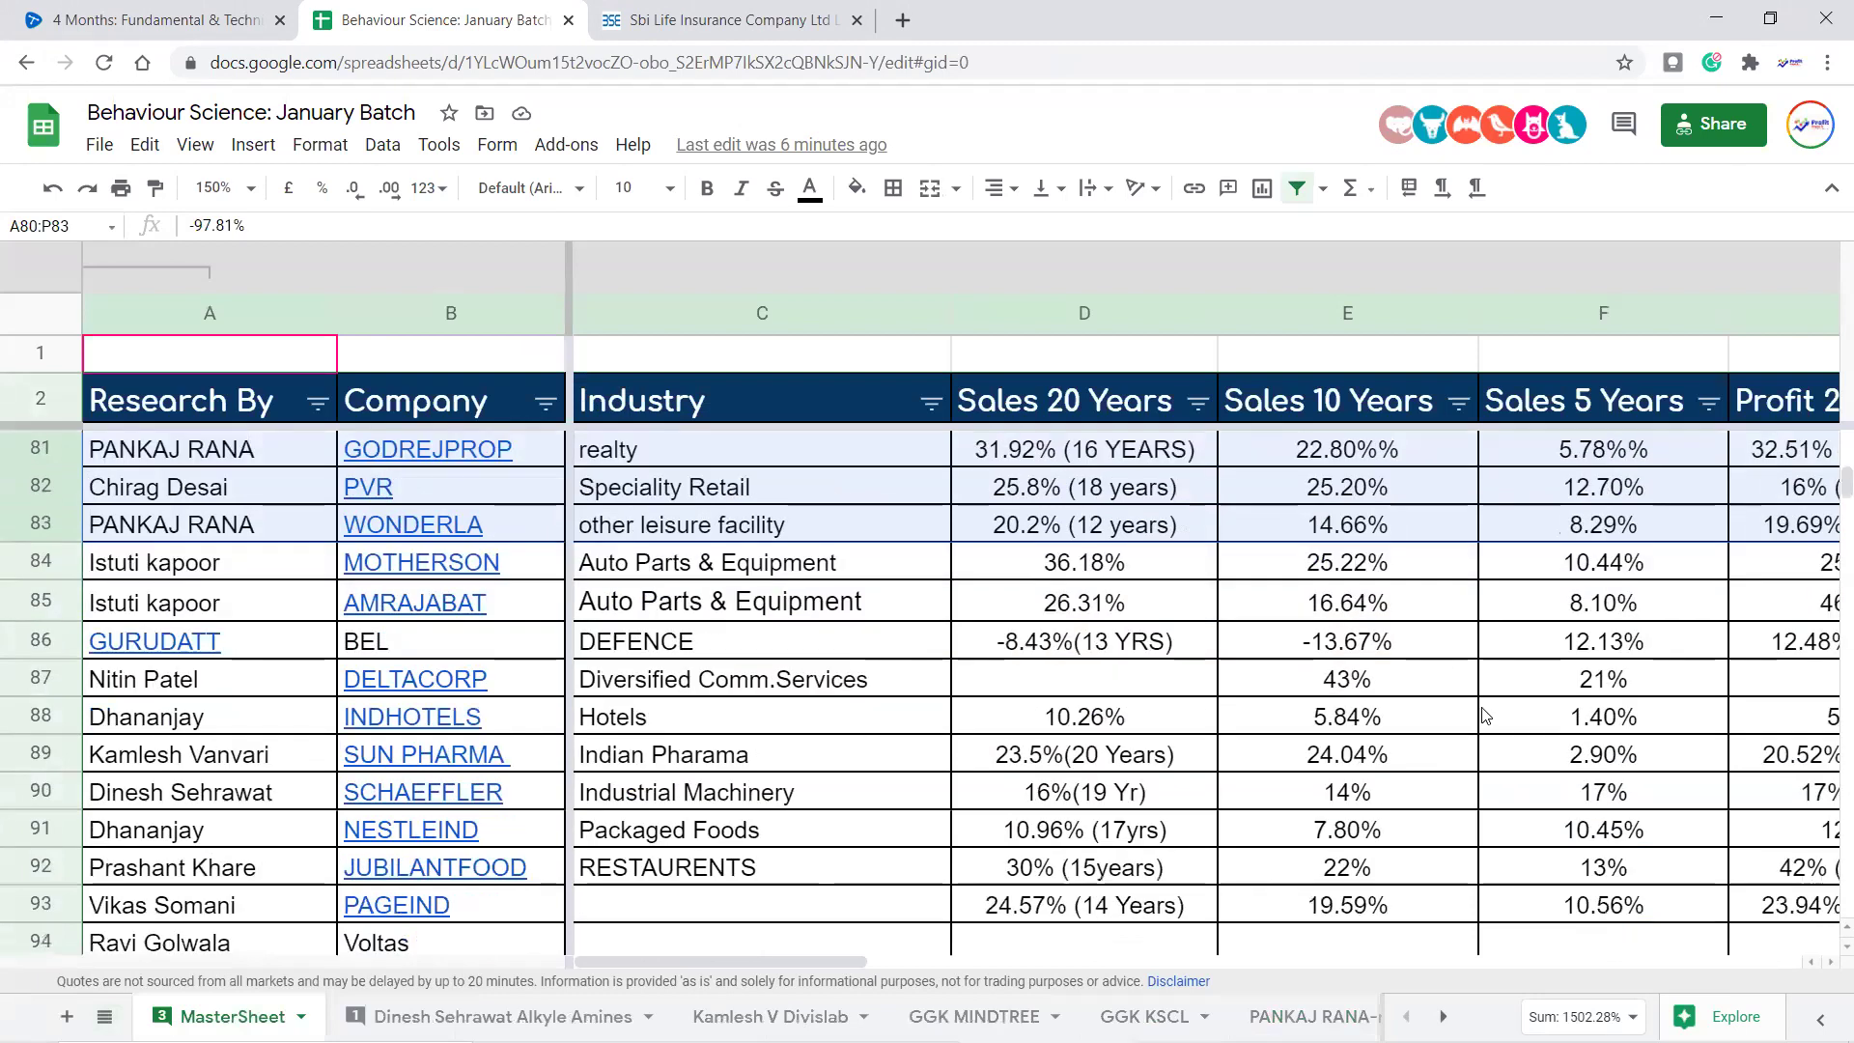
{"action": "scroll", "coordinate": [1255, 734], "scroll_direction": "up", "scroll_amount": 7}
{"action": "scroll", "coordinate": [989, 754], "scroll_direction": "down", "scroll_amount": 3}
{"action": "scroll", "coordinate": [988, 754], "scroll_direction": "down", "scroll_amount": 5}
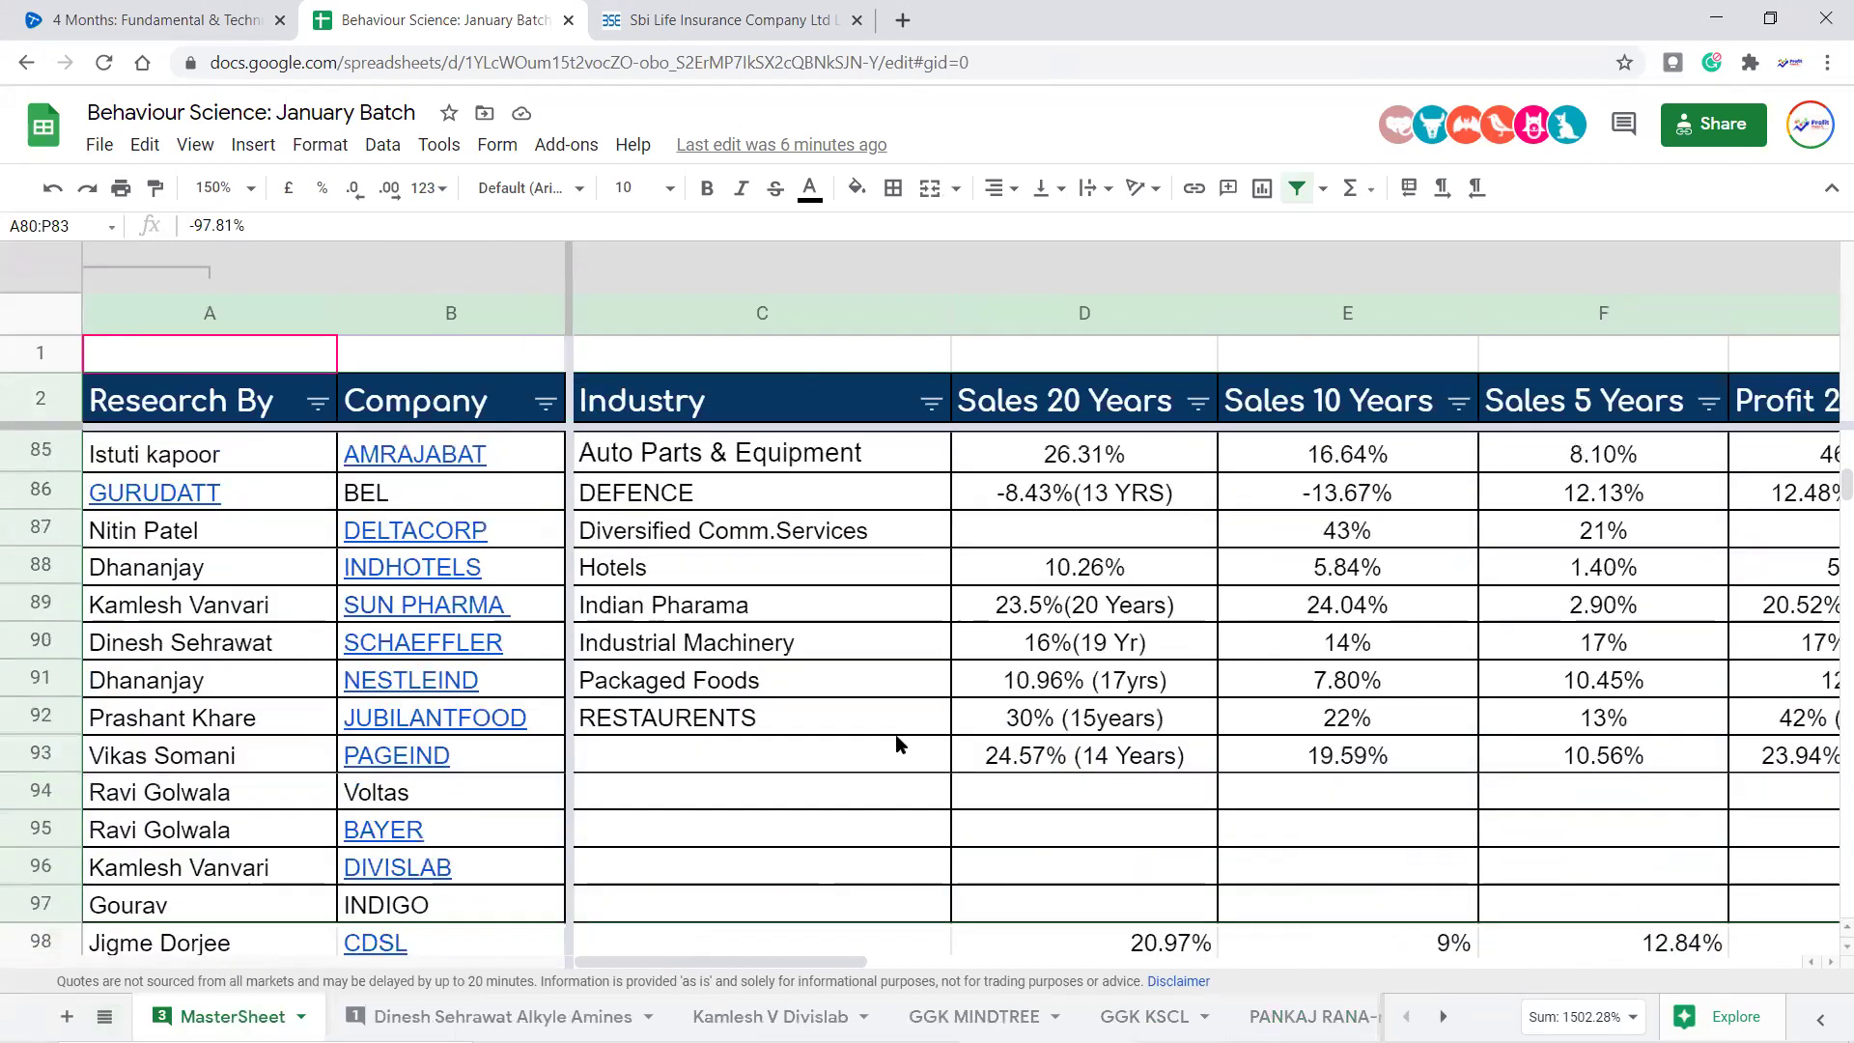
{"action": "scroll", "coordinate": [1380, 775], "scroll_direction": "down", "scroll_amount": 2}
{"action": "scroll", "coordinate": [1351, 762], "scroll_direction": "up", "scroll_amount": 4}
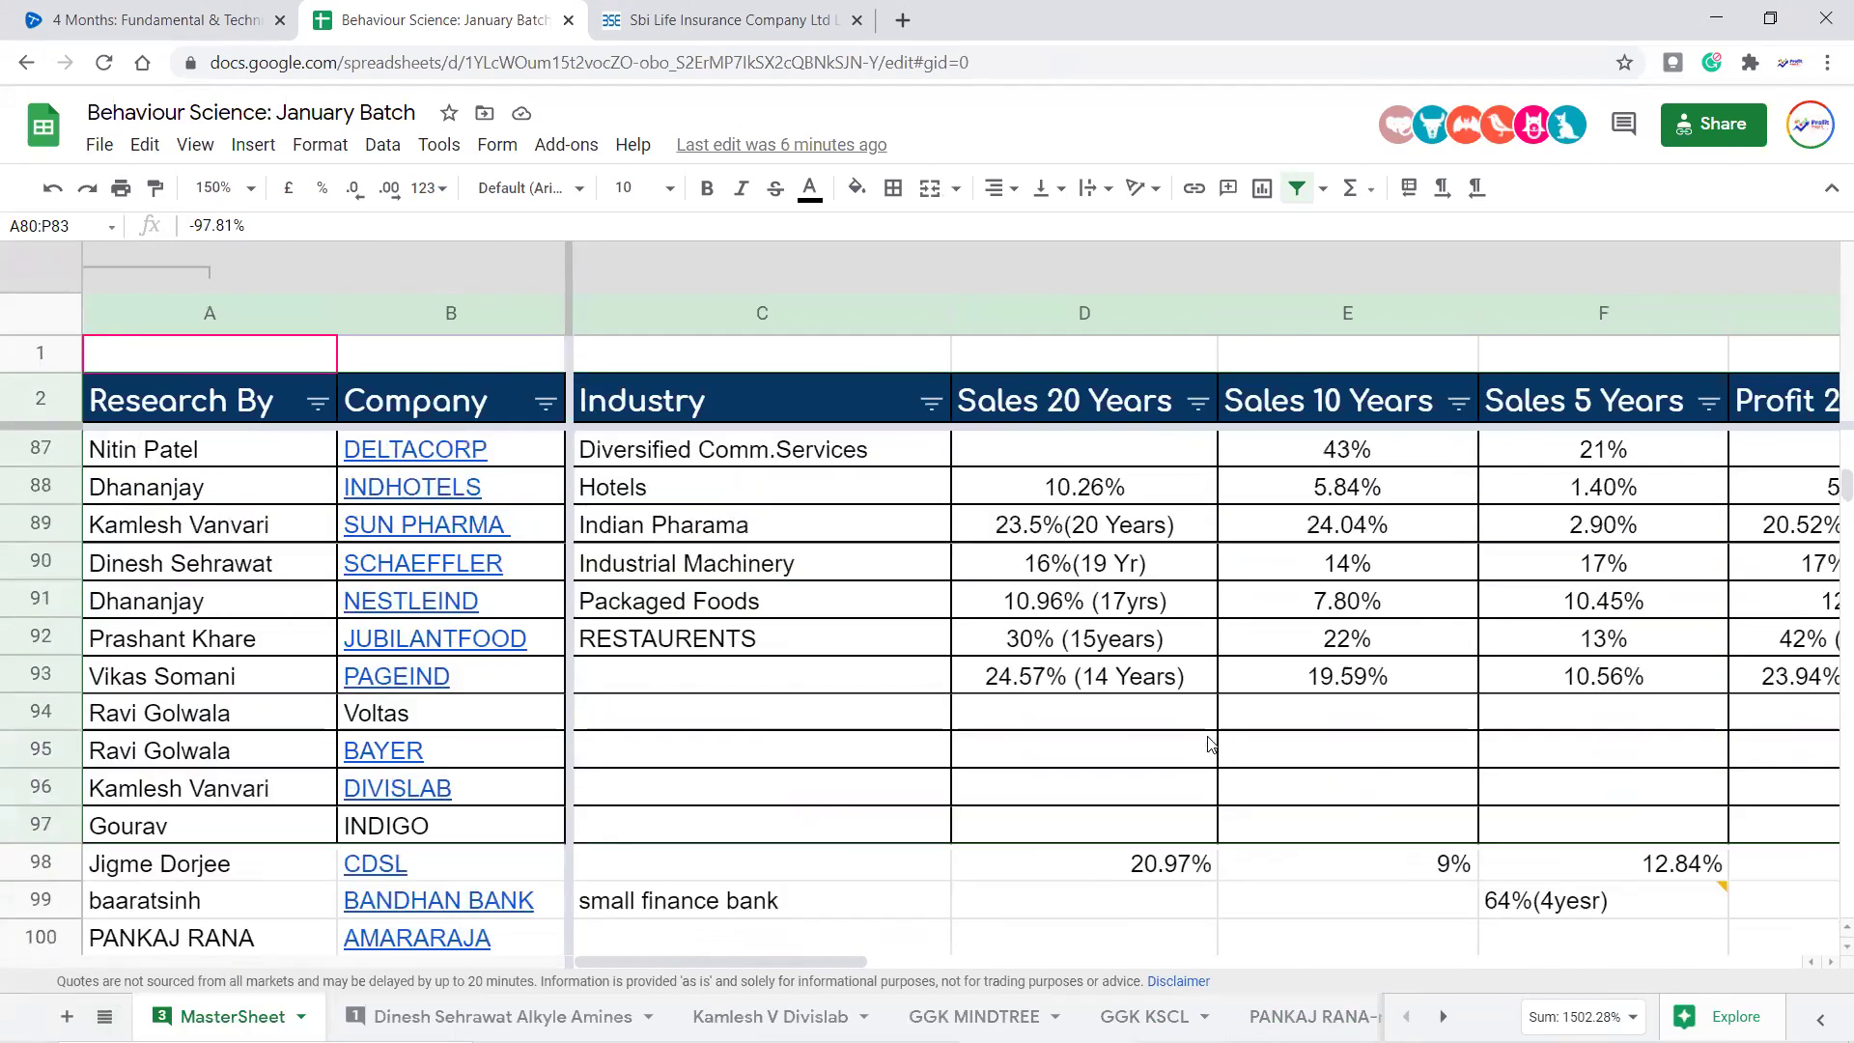
Look across the MasterSheet columns from the sales growth figures to 9MSales and 9MProfit
{"action": "left_click", "coordinate": [1603, 719]}
{"action": "key", "text": "Right"}
{"action": "key", "text": "Right"}
{"action": "key", "text": "Right"}
{"action": "key", "text": "Right"}
{"action": "key", "text": "Right"}
{"action": "key", "text": "Right"}
{"action": "key", "text": "Right"}
{"action": "key", "text": "Right"}
{"action": "key", "text": "Right"}
{"action": "key", "text": "Right"}
{"action": "key", "text": "Right"}
{"action": "key", "text": "Right"}
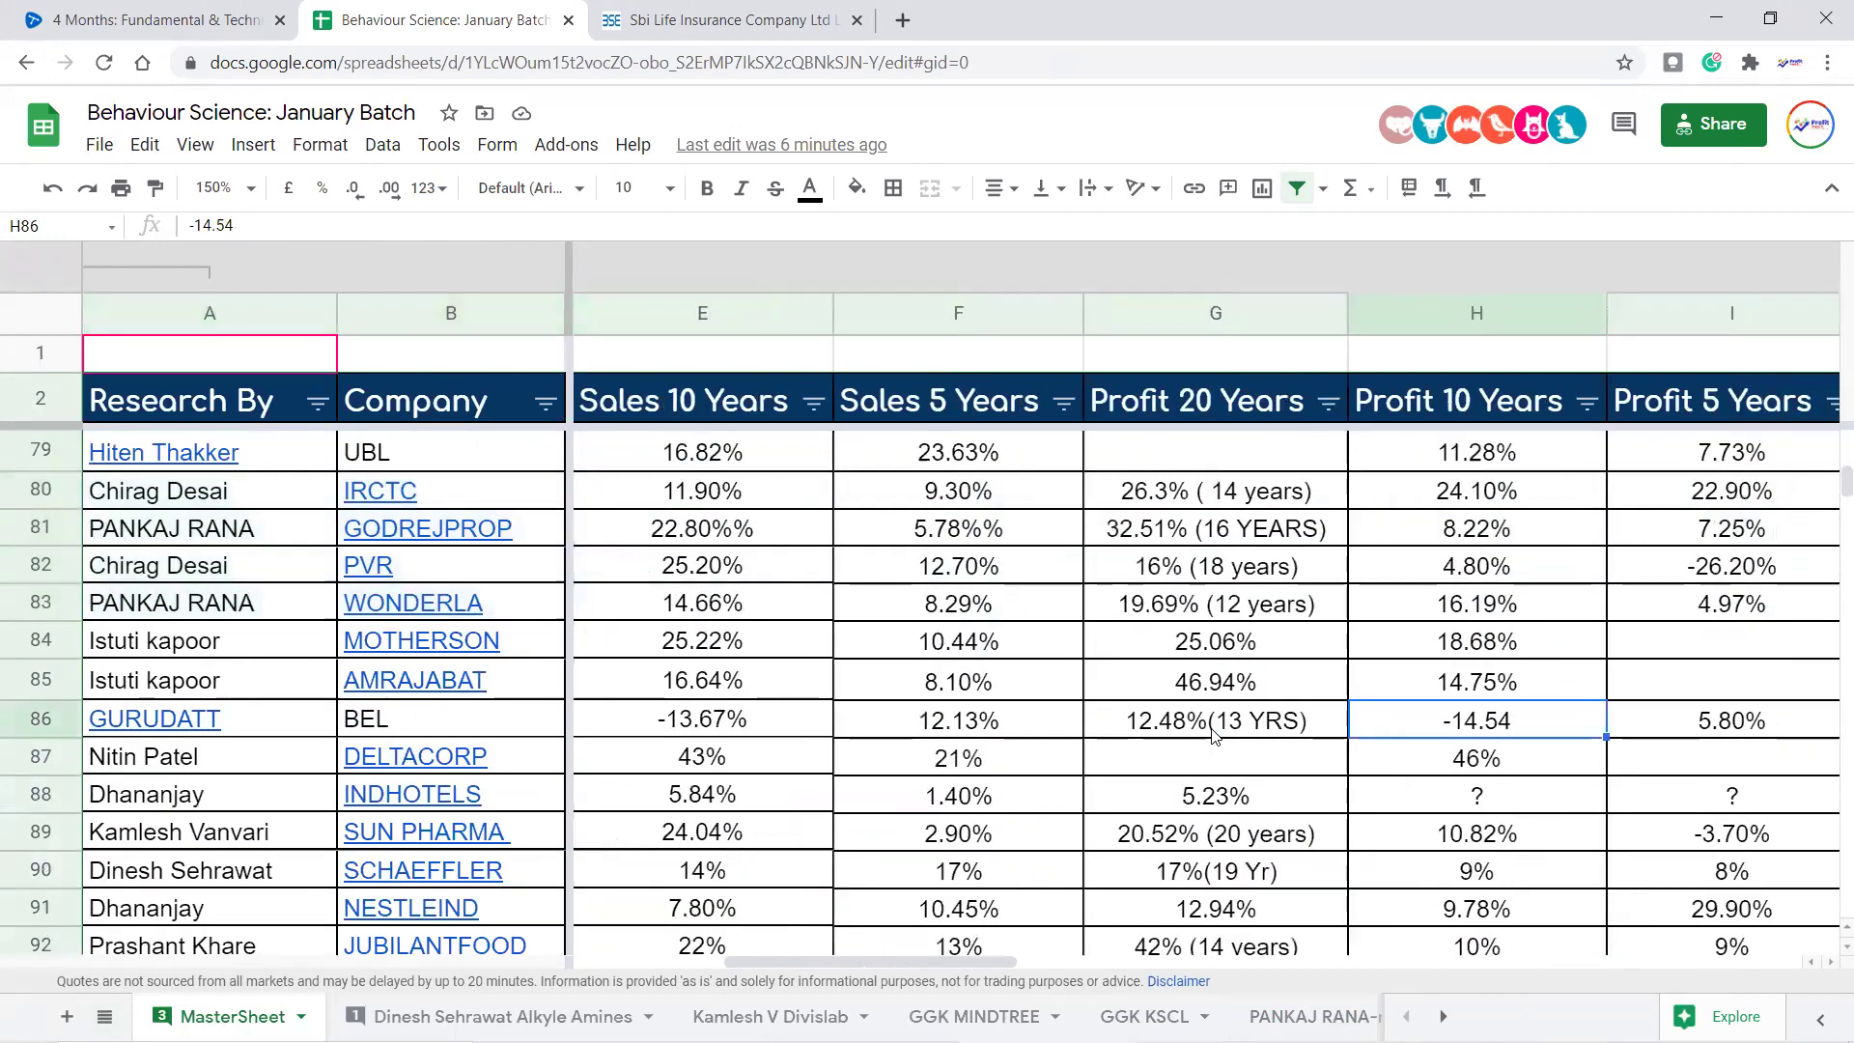
{"action": "key", "text": "Left"}
{"action": "key", "text": "Left"}
{"action": "key", "text": "Left"}
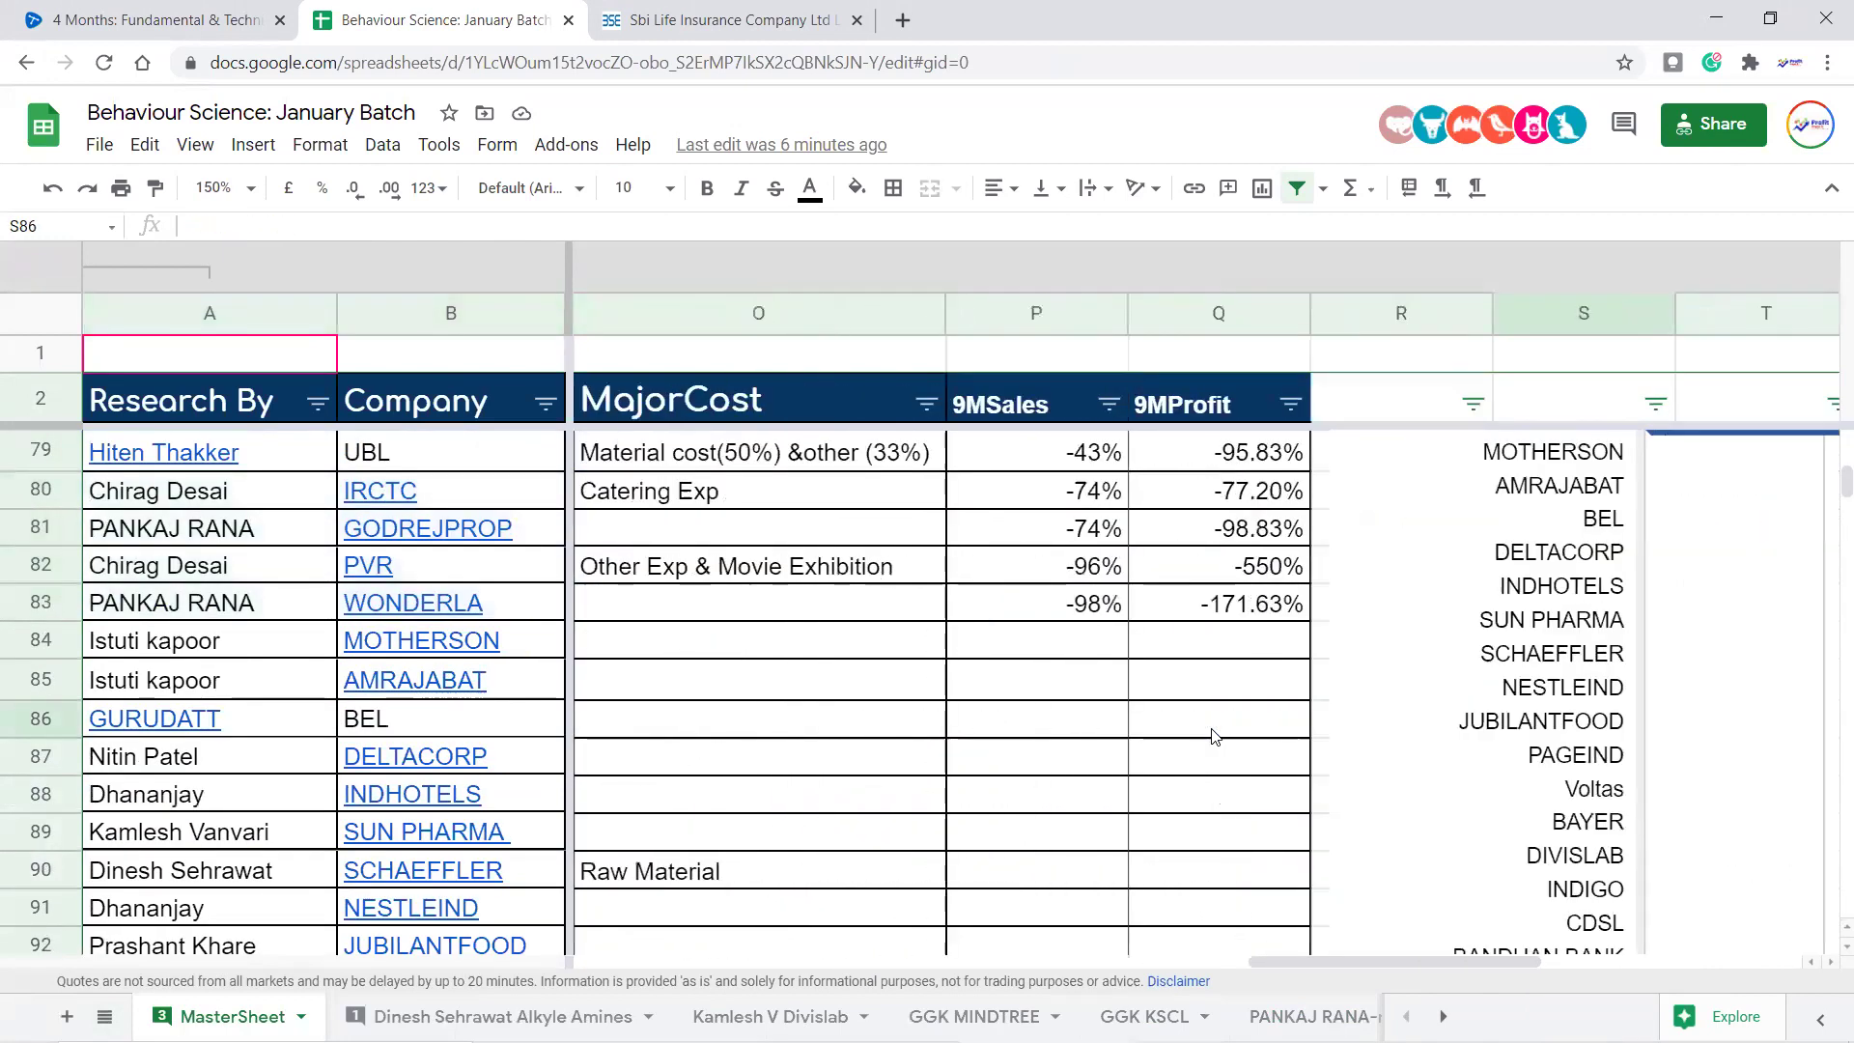
Examine the WONDERLA row from its nine-month figures back through profit and sales growth to its first column
{"action": "key", "text": "Up"}
{"action": "key", "text": "Up"}
{"action": "key", "text": "Up"}
{"action": "key", "text": "Left"}
{"action": "key", "text": "Left"}
{"action": "key", "text": "Left"}
{"action": "key", "text": "Left"}
{"action": "key", "text": "Left"}
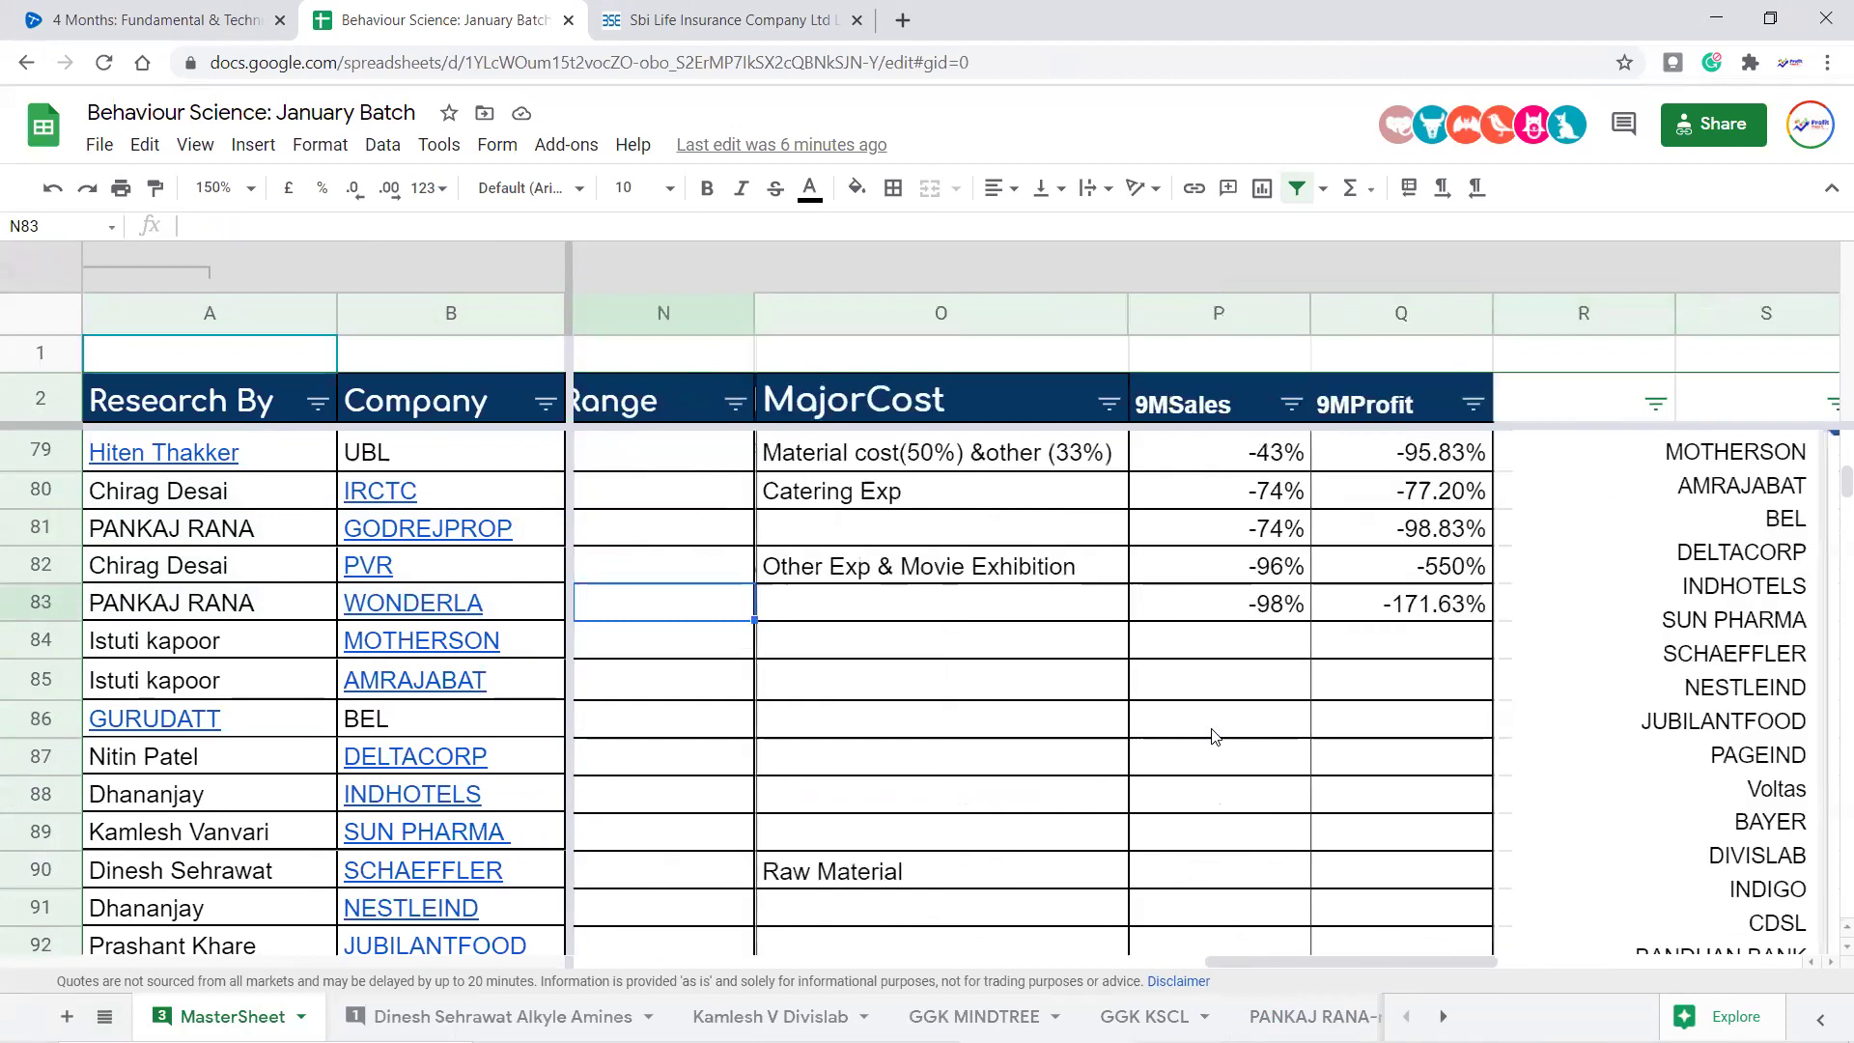
{"action": "key", "text": "Left"}
{"action": "key", "text": "Left"}
{"action": "key", "text": "Left"}
{"action": "key", "text": "Left"}
{"action": "key", "text": "Left"}
{"action": "key", "text": "Left"}
{"action": "key", "text": "Left"}
{"action": "key", "text": "Left"}
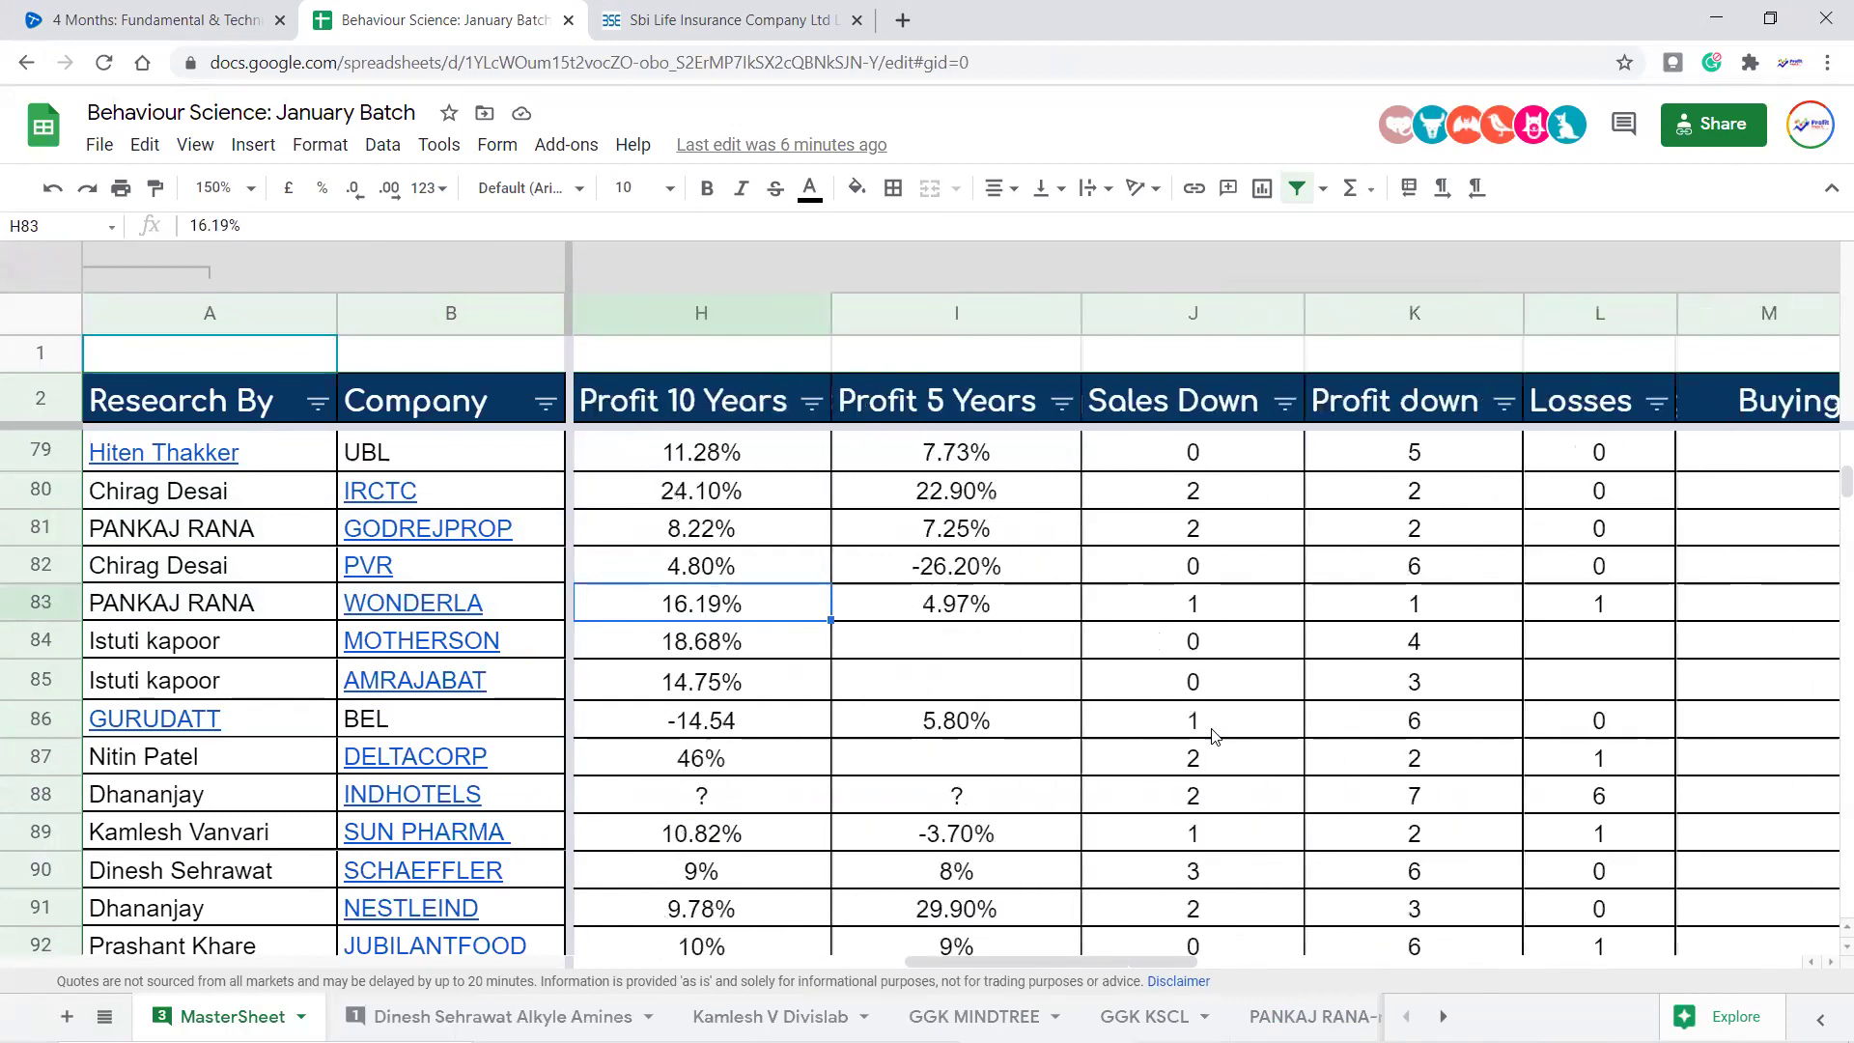
{"action": "key", "text": "Left"}
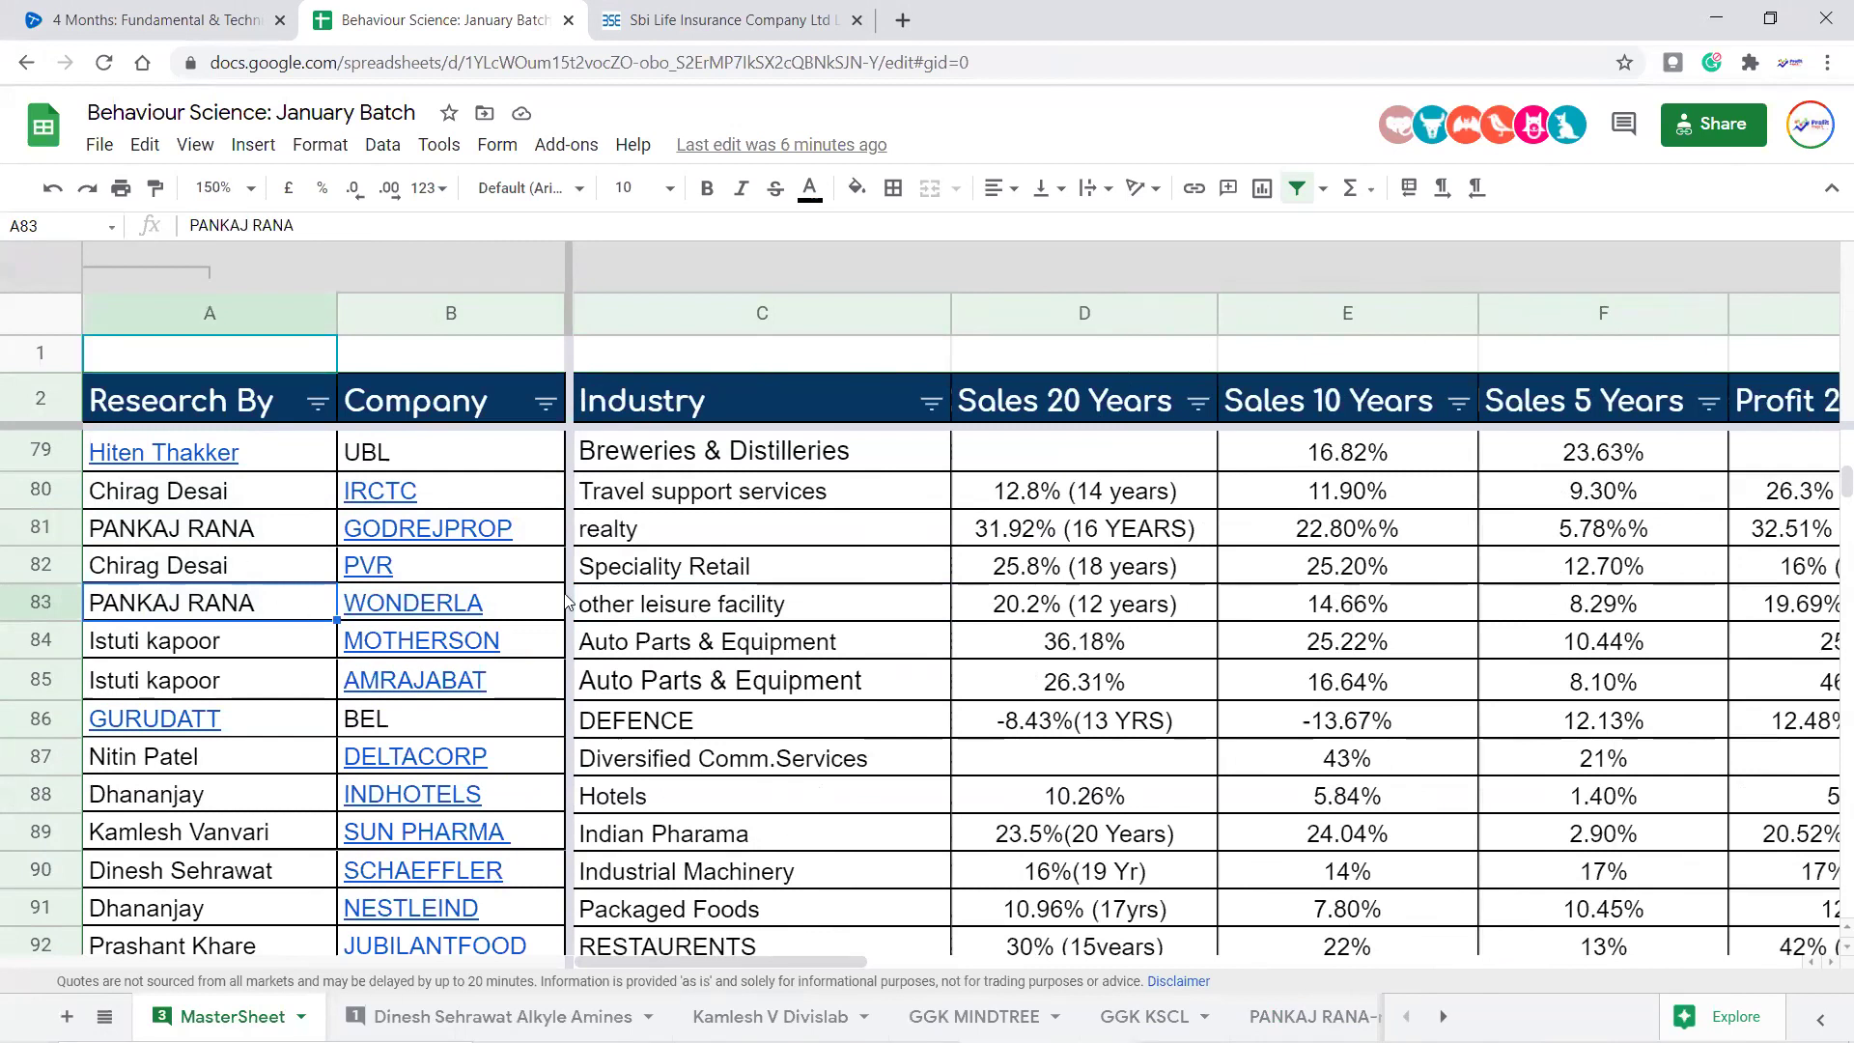
Open the PVR research sheet through the company's link in the MasterSheet and review its growth tables
{"action": "mouse_move", "coordinate": [384, 567]}
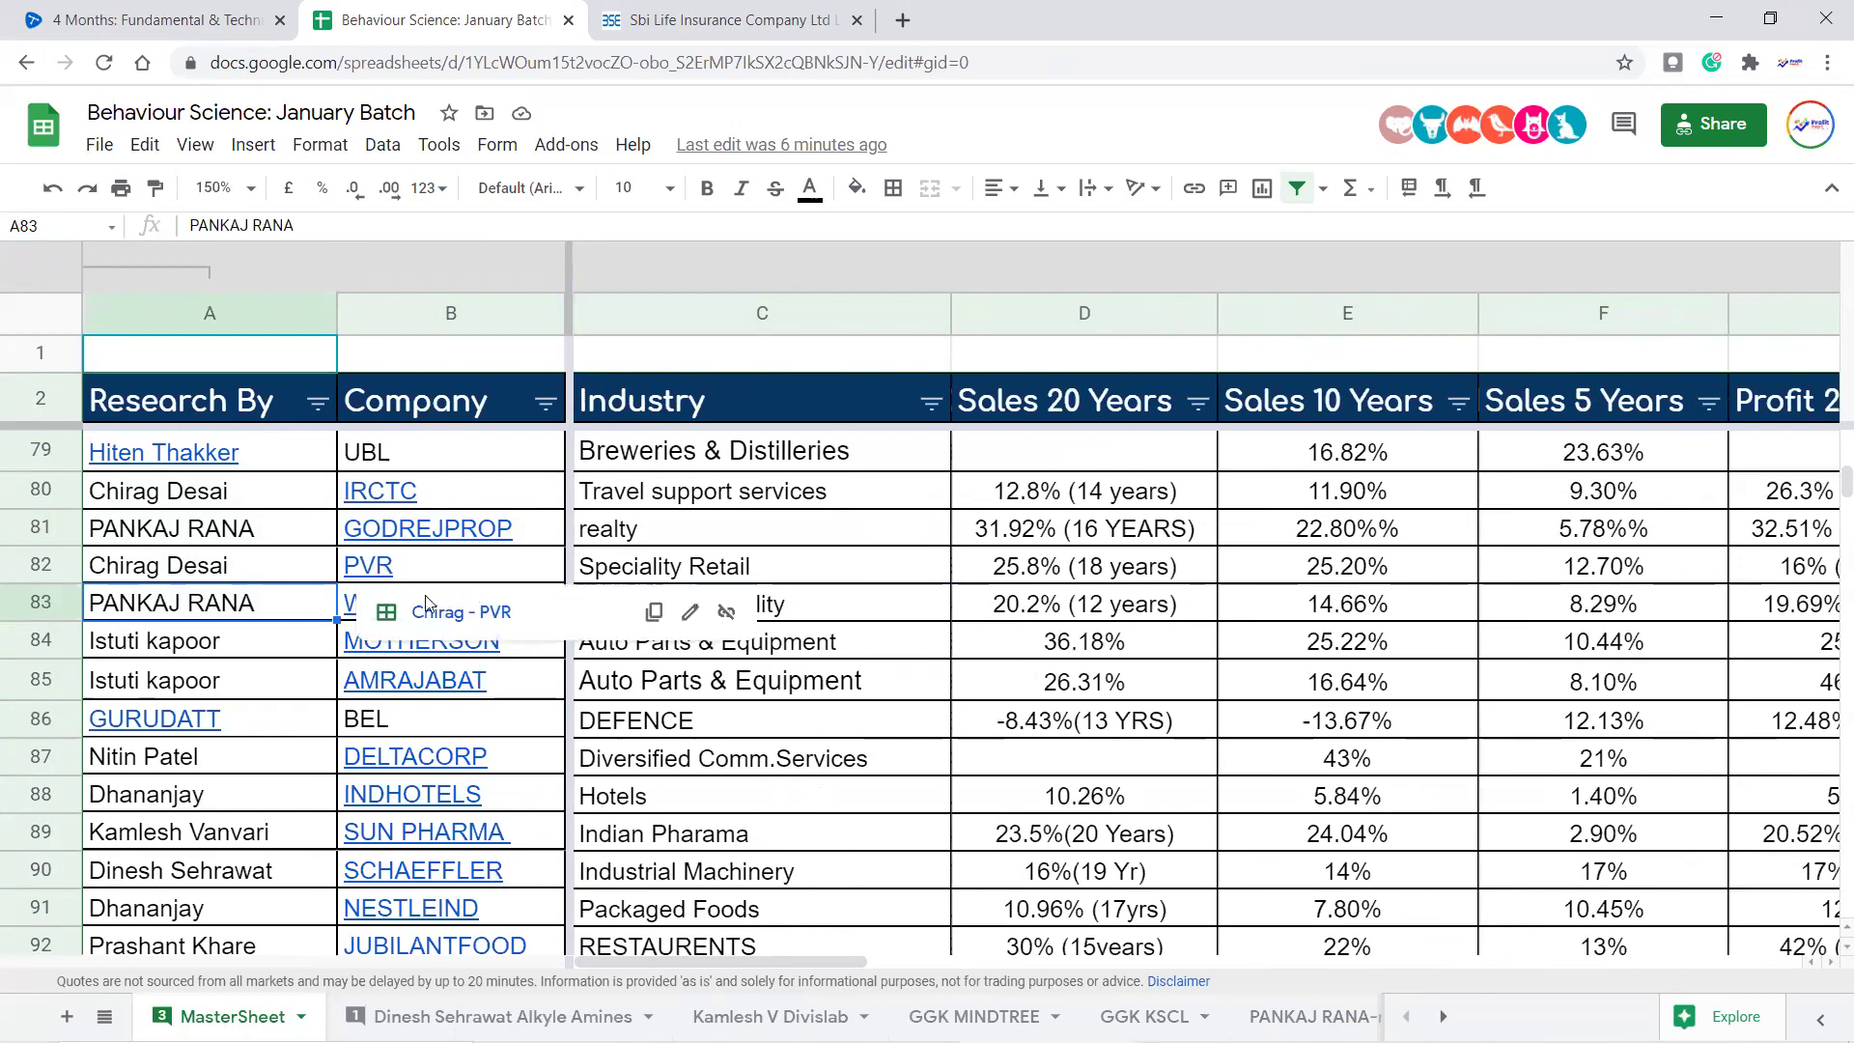
{"action": "left_click", "coordinate": [461, 623]}
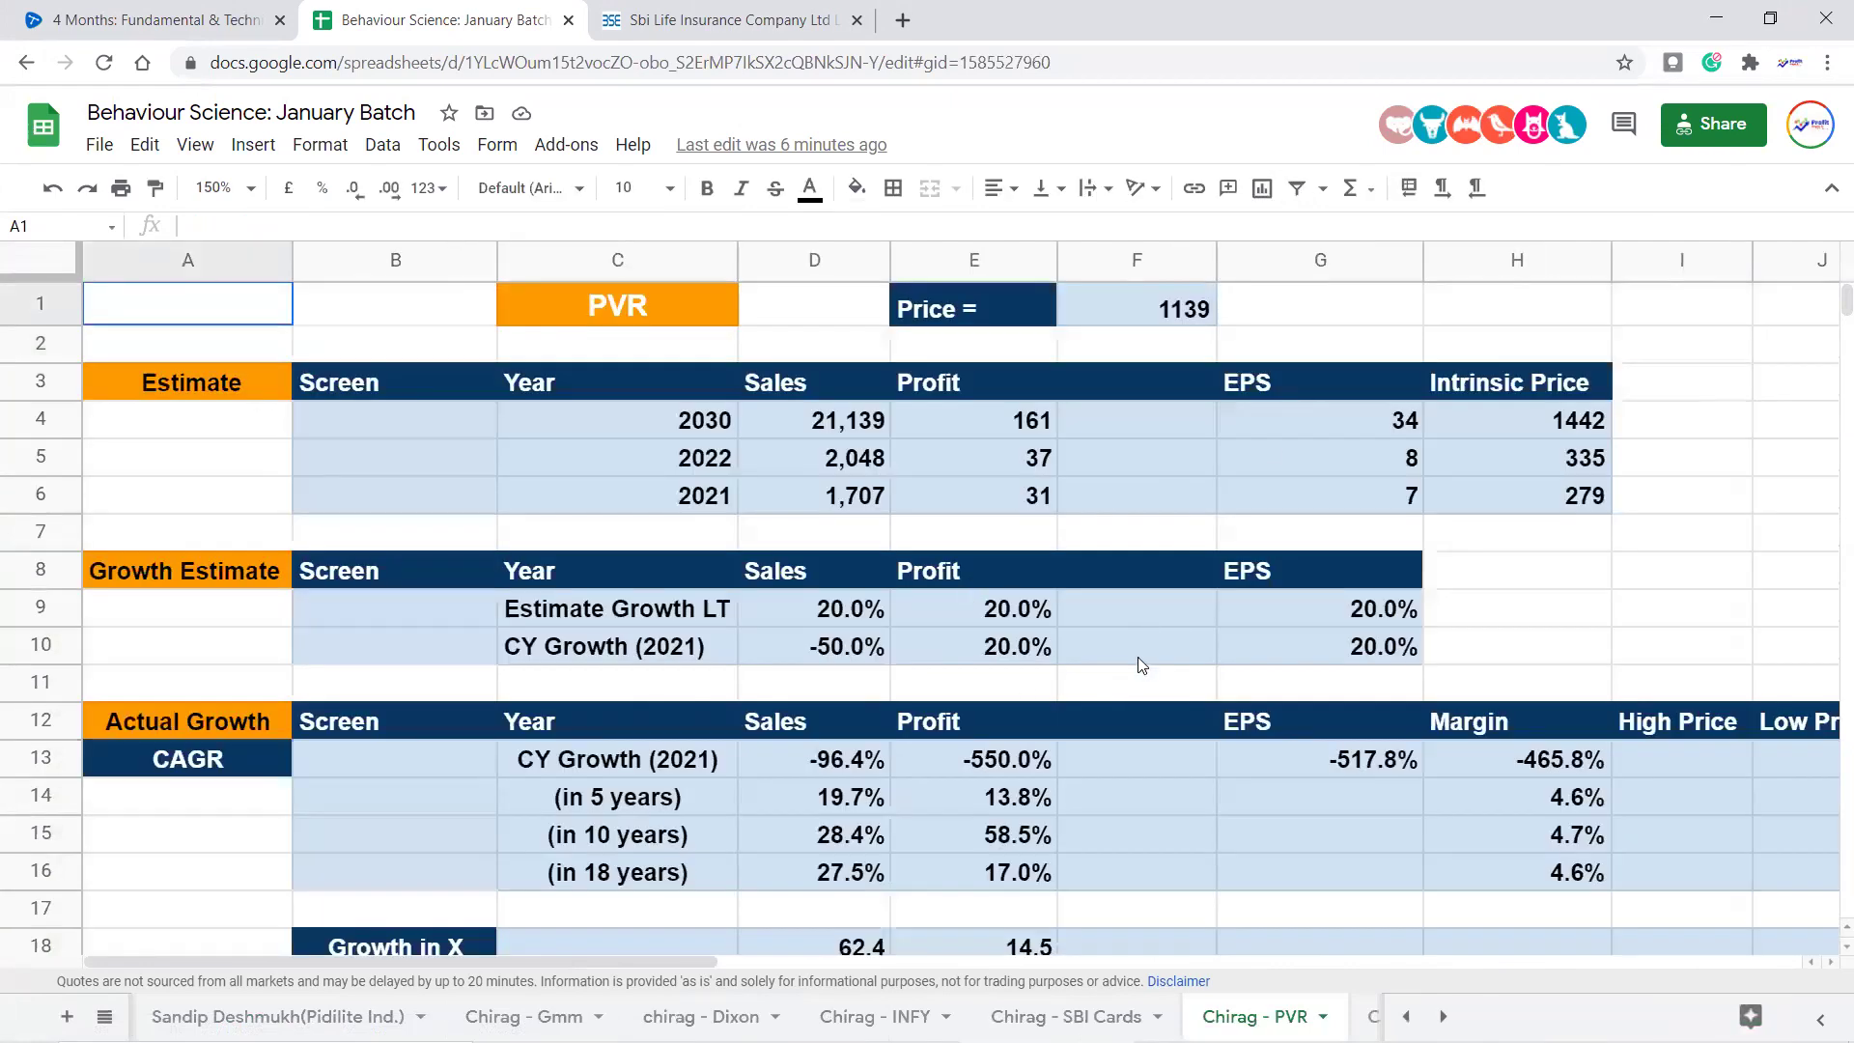
{"action": "left_click", "coordinate": [657, 307]}
{"action": "scroll", "coordinate": [1060, 572], "scroll_direction": "down", "scroll_amount": 7}
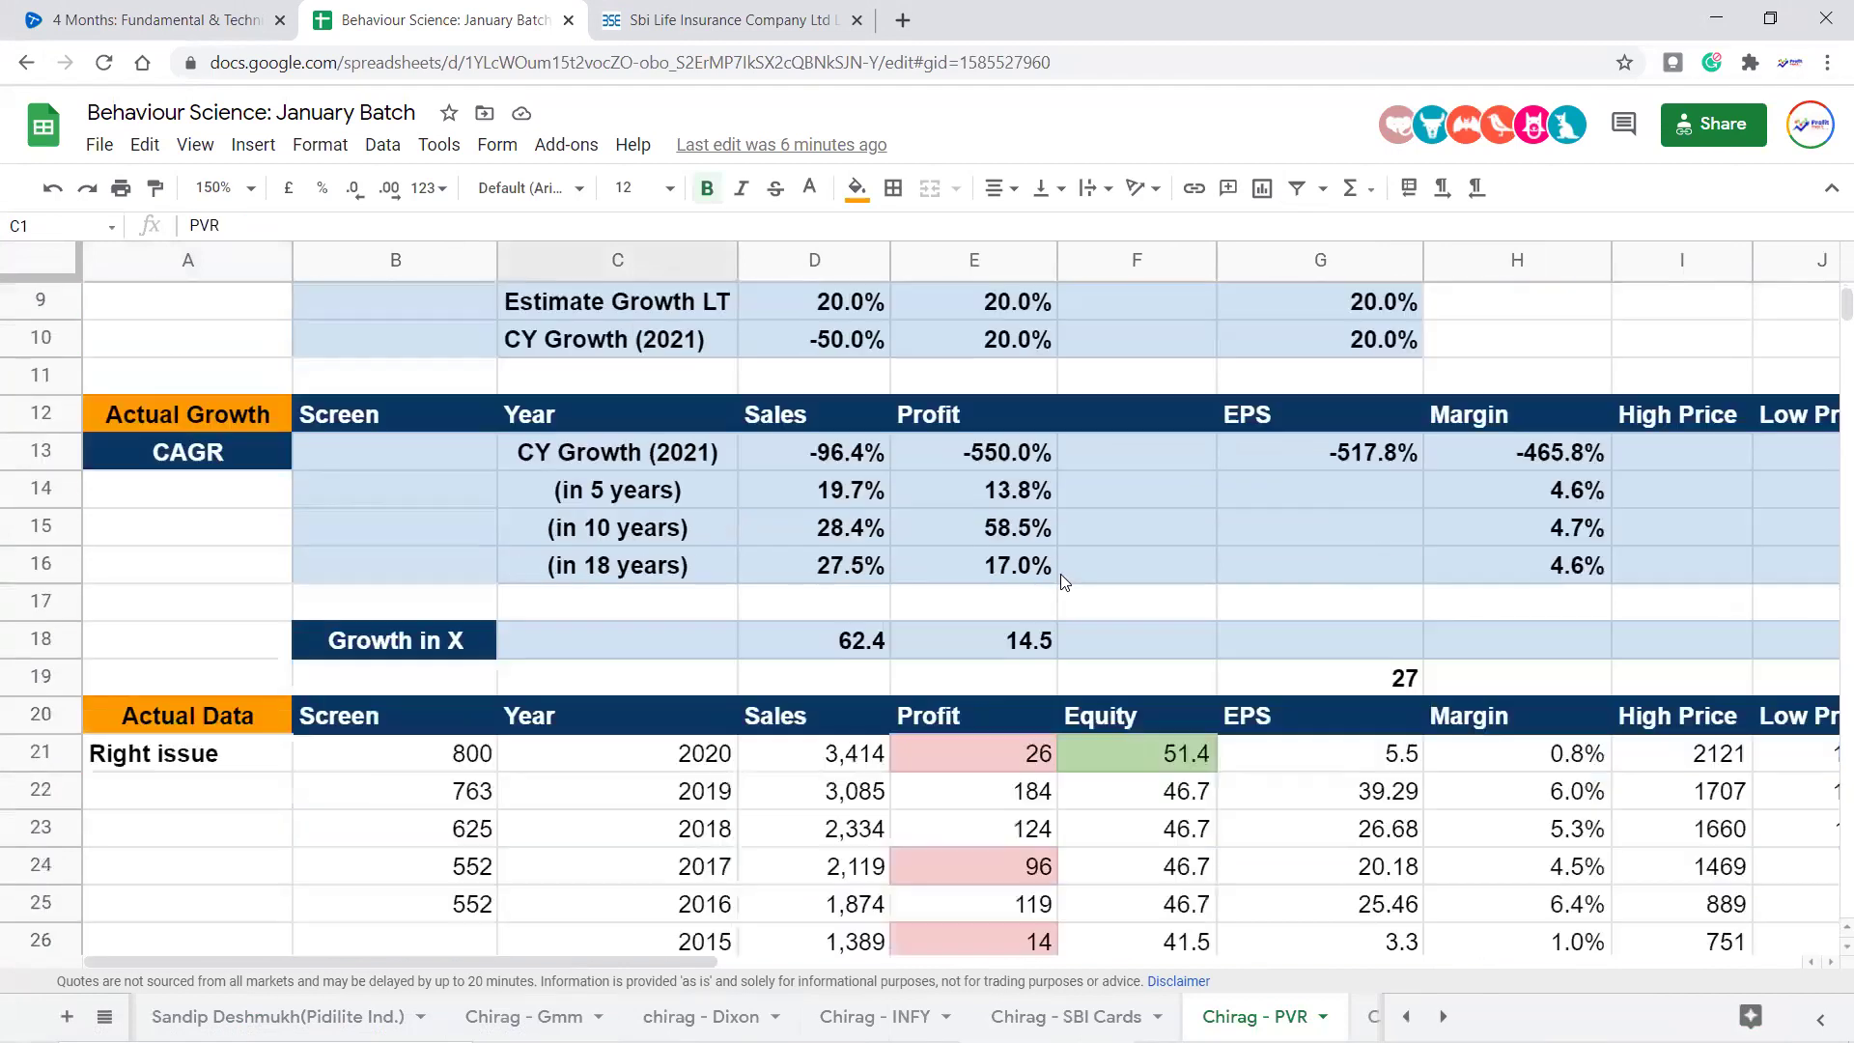
{"action": "scroll", "coordinate": [1060, 572], "scroll_direction": "up", "scroll_amount": 2}
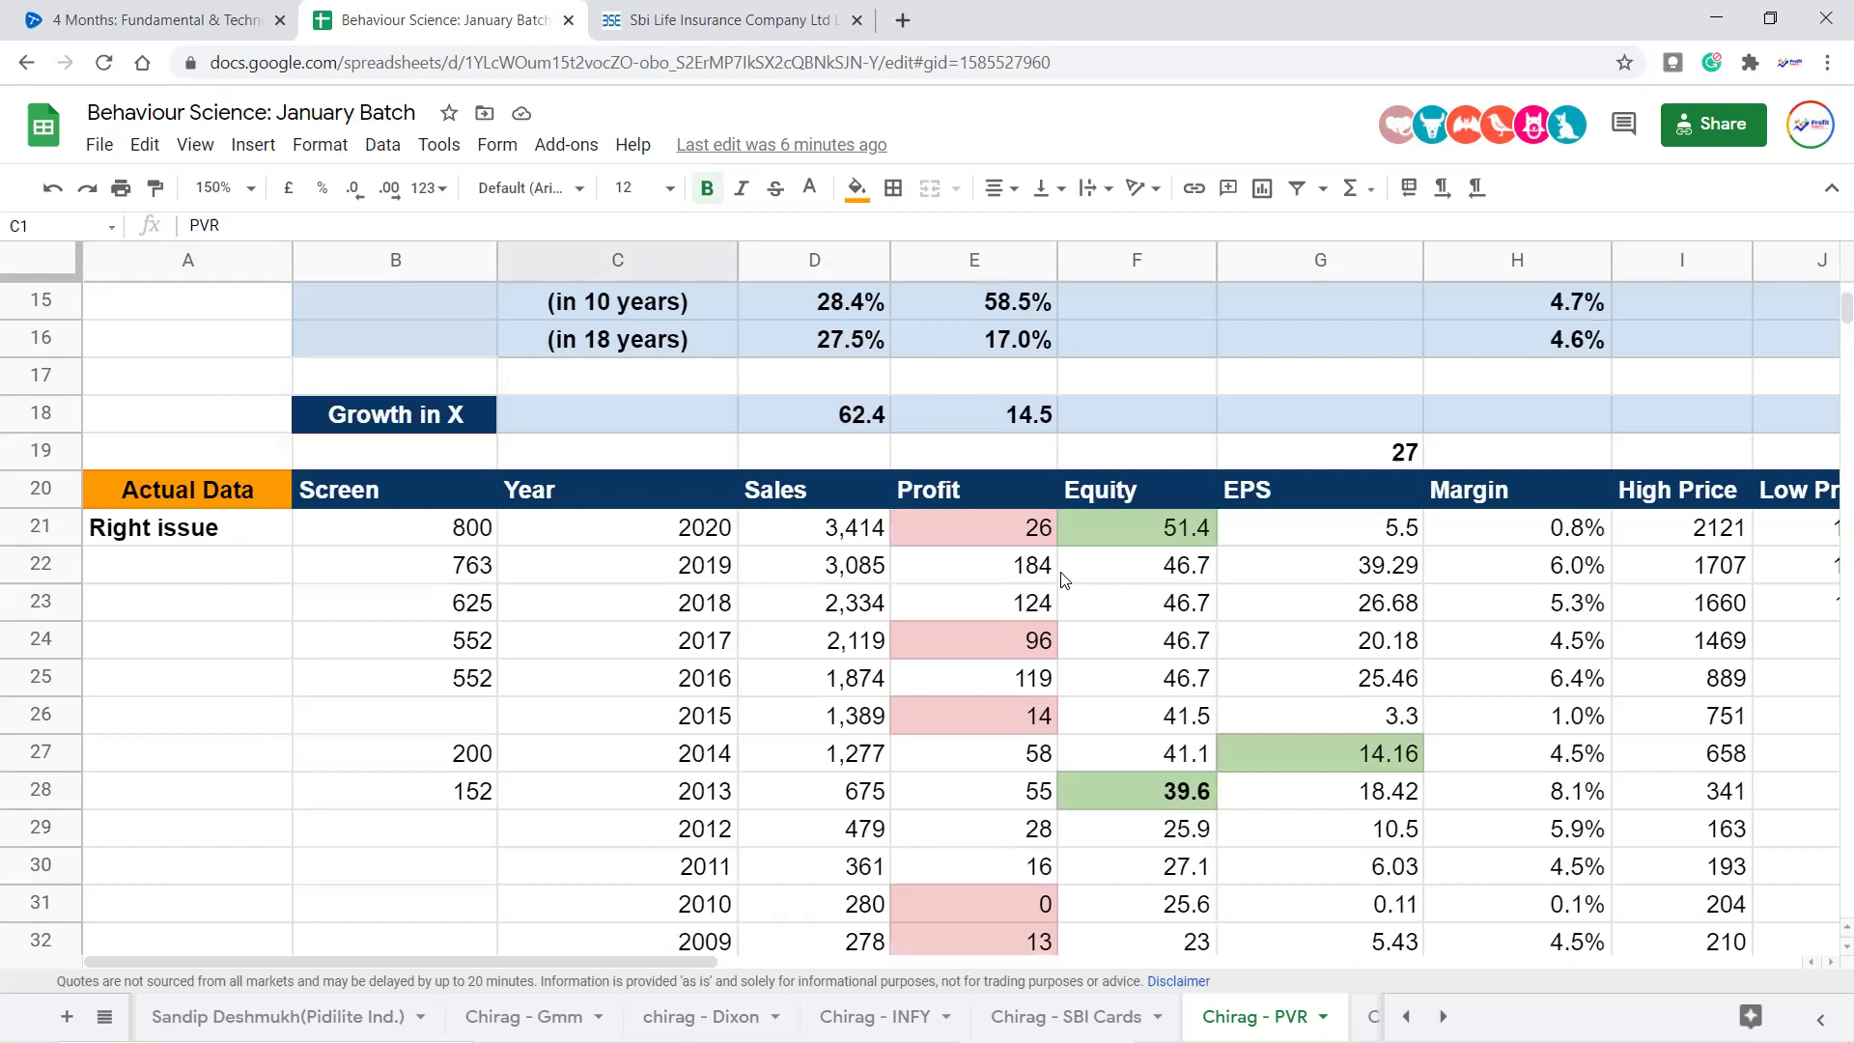
Examine PVR's yearly sales from 2003 to 2020 in the Actual Data table
{"action": "scroll", "coordinate": [1063, 578], "scroll_direction": "down", "scroll_amount": 4}
{"action": "left_click_drag", "start_coordinate": [876, 714], "coordinate": [874, 289]}
{"action": "scroll", "coordinate": [896, 665], "scroll_direction": "up", "scroll_amount": 2}
{"action": "left_click_drag", "start_coordinate": [896, 664], "coordinate": [863, 936]}
{"action": "scroll", "coordinate": [965, 594], "scroll_direction": "down", "scroll_amount": 5}
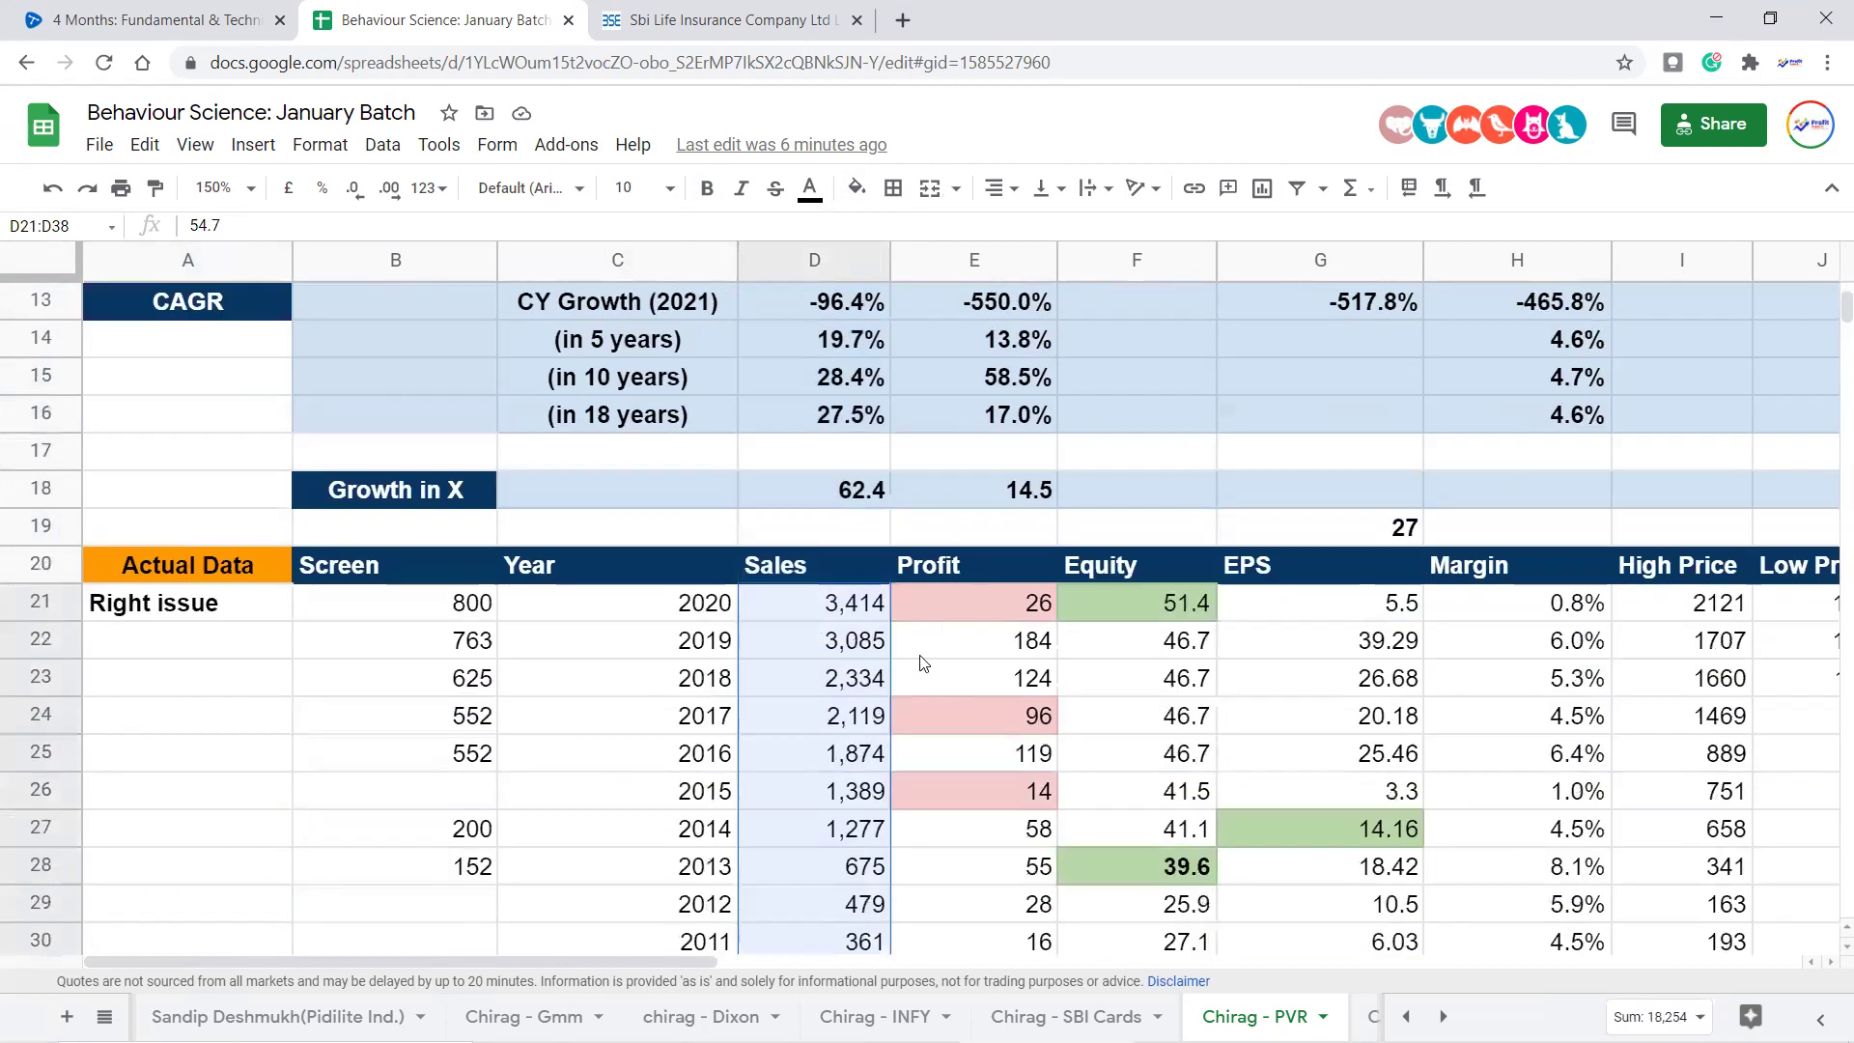
{"action": "scroll", "coordinate": [917, 763], "scroll_direction": "up", "scroll_amount": 1}
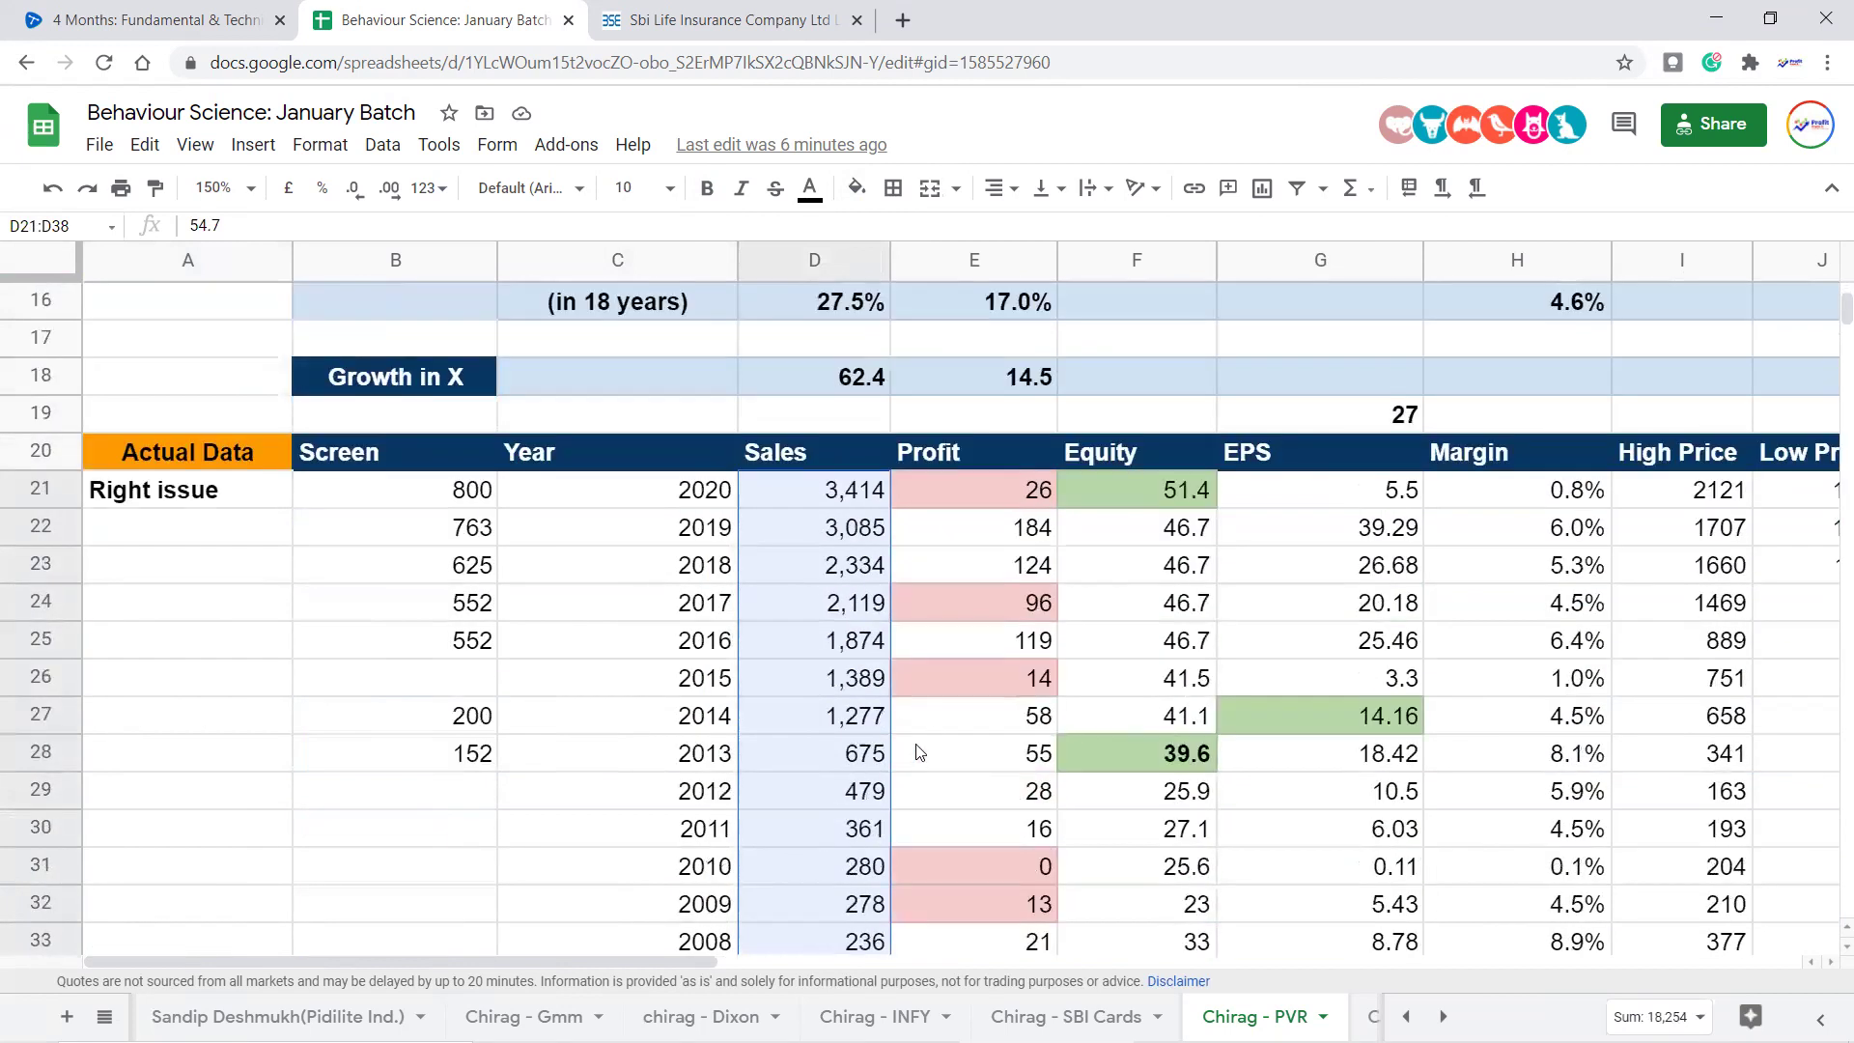
{"action": "scroll", "coordinate": [922, 748], "scroll_direction": "up", "scroll_amount": 1}
{"action": "scroll", "coordinate": [929, 715], "scroll_direction": "up", "scroll_amount": 1}
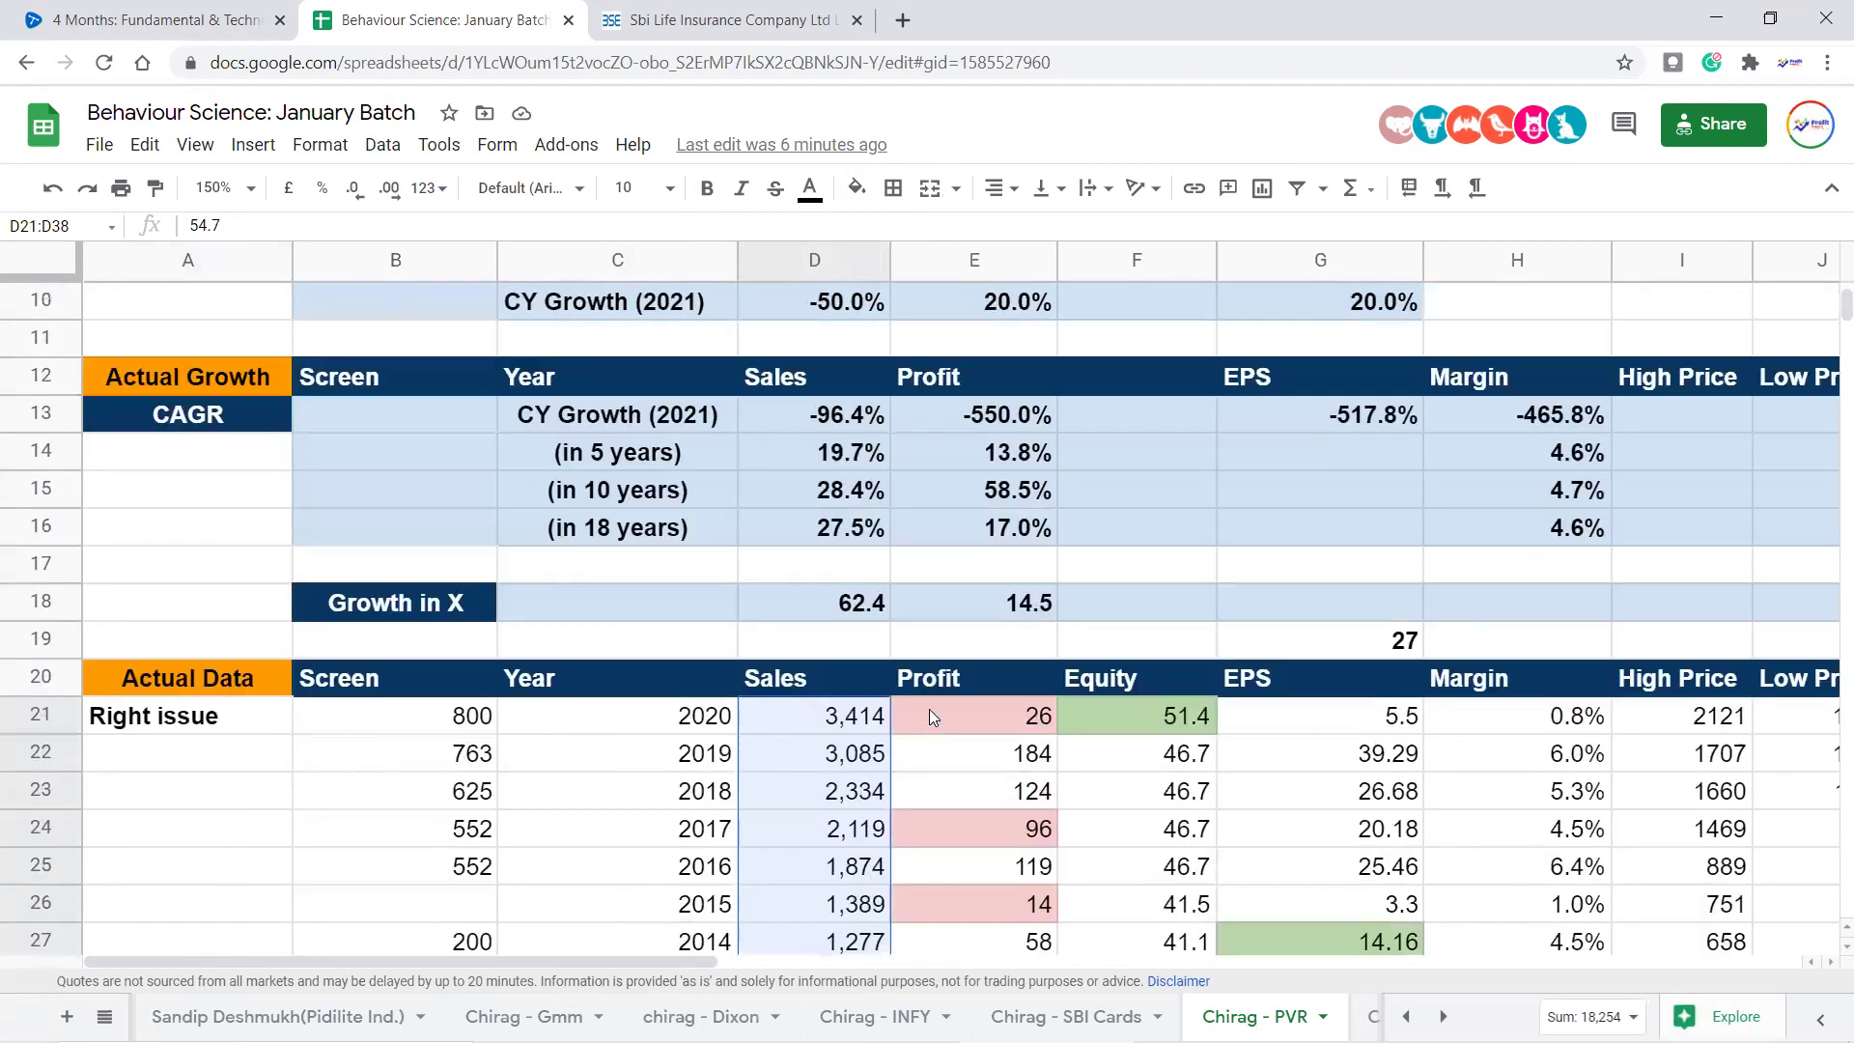
Check PVR's sales CAGR for 5, 10 and 18 years in the Actual Growth table
{"action": "left_click_drag", "start_coordinate": [858, 454], "coordinate": [857, 537]}
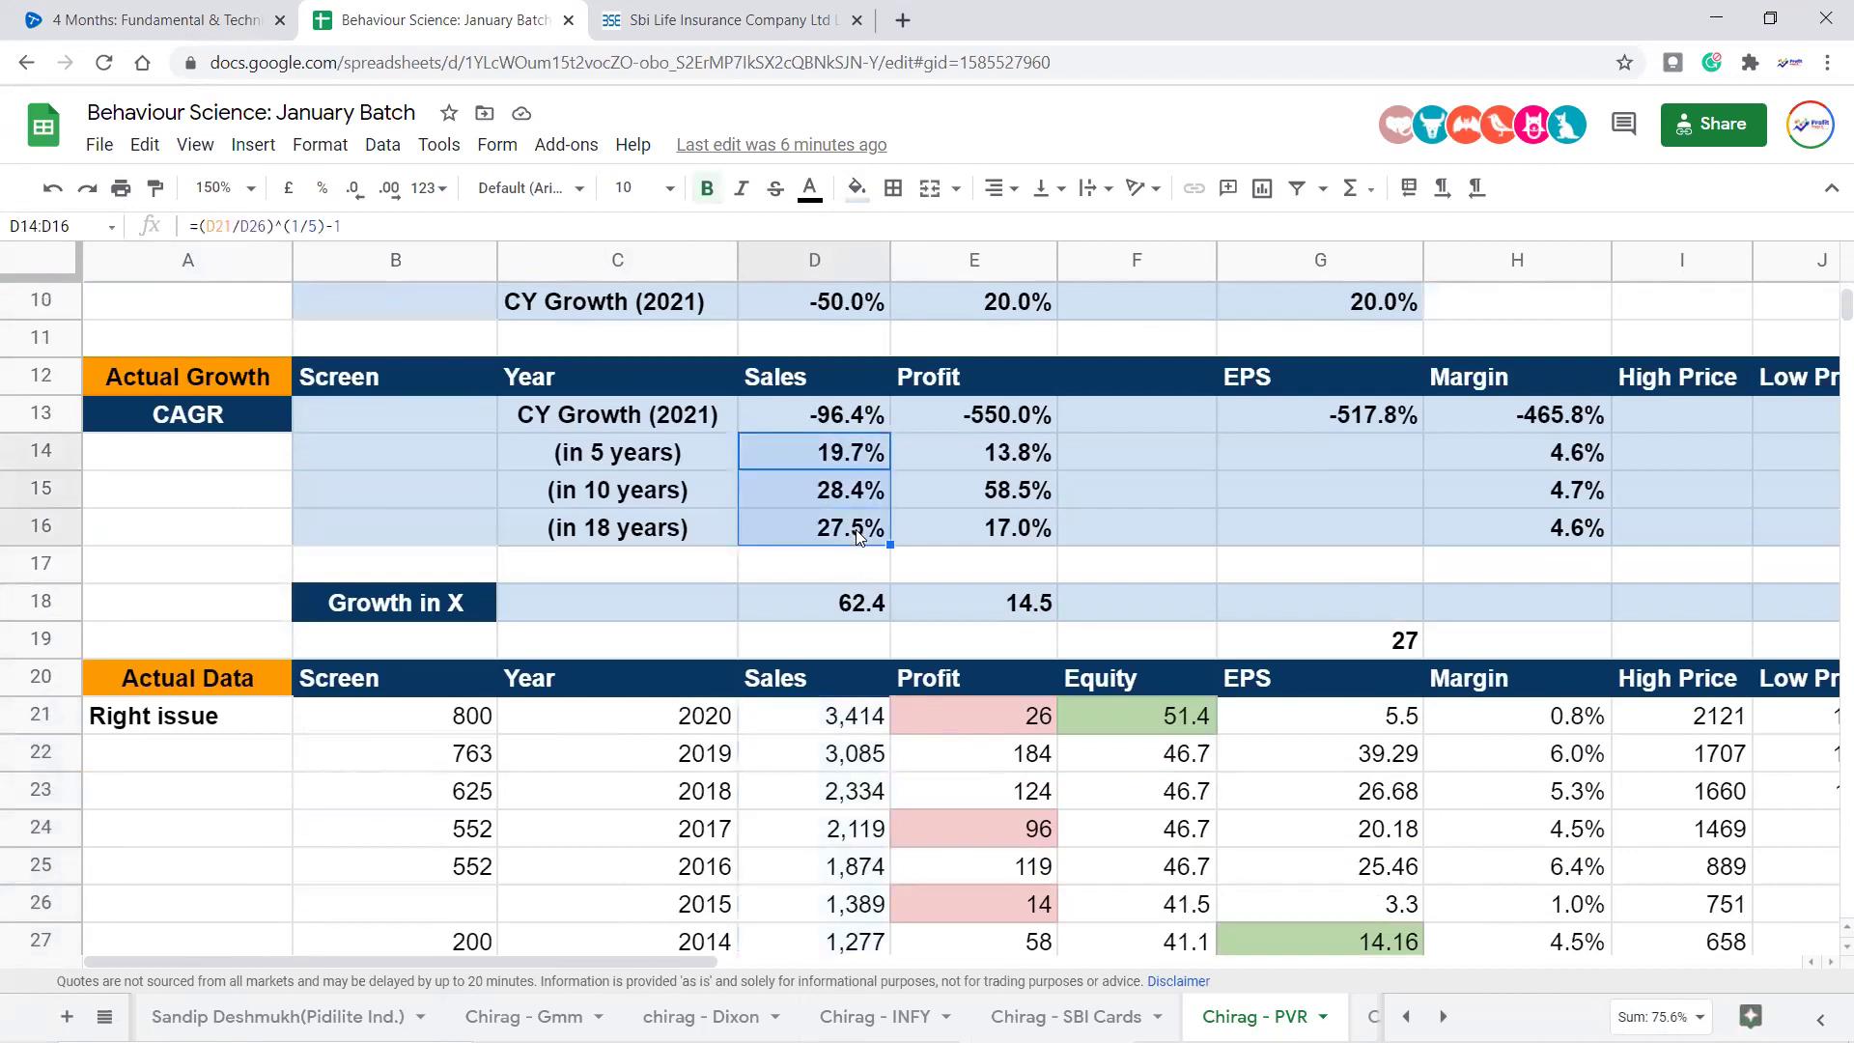
{"action": "scroll", "coordinate": [881, 734], "scroll_direction": "down", "scroll_amount": 2}
{"action": "scroll", "coordinate": [897, 719], "scroll_direction": "up", "scroll_amount": 2}
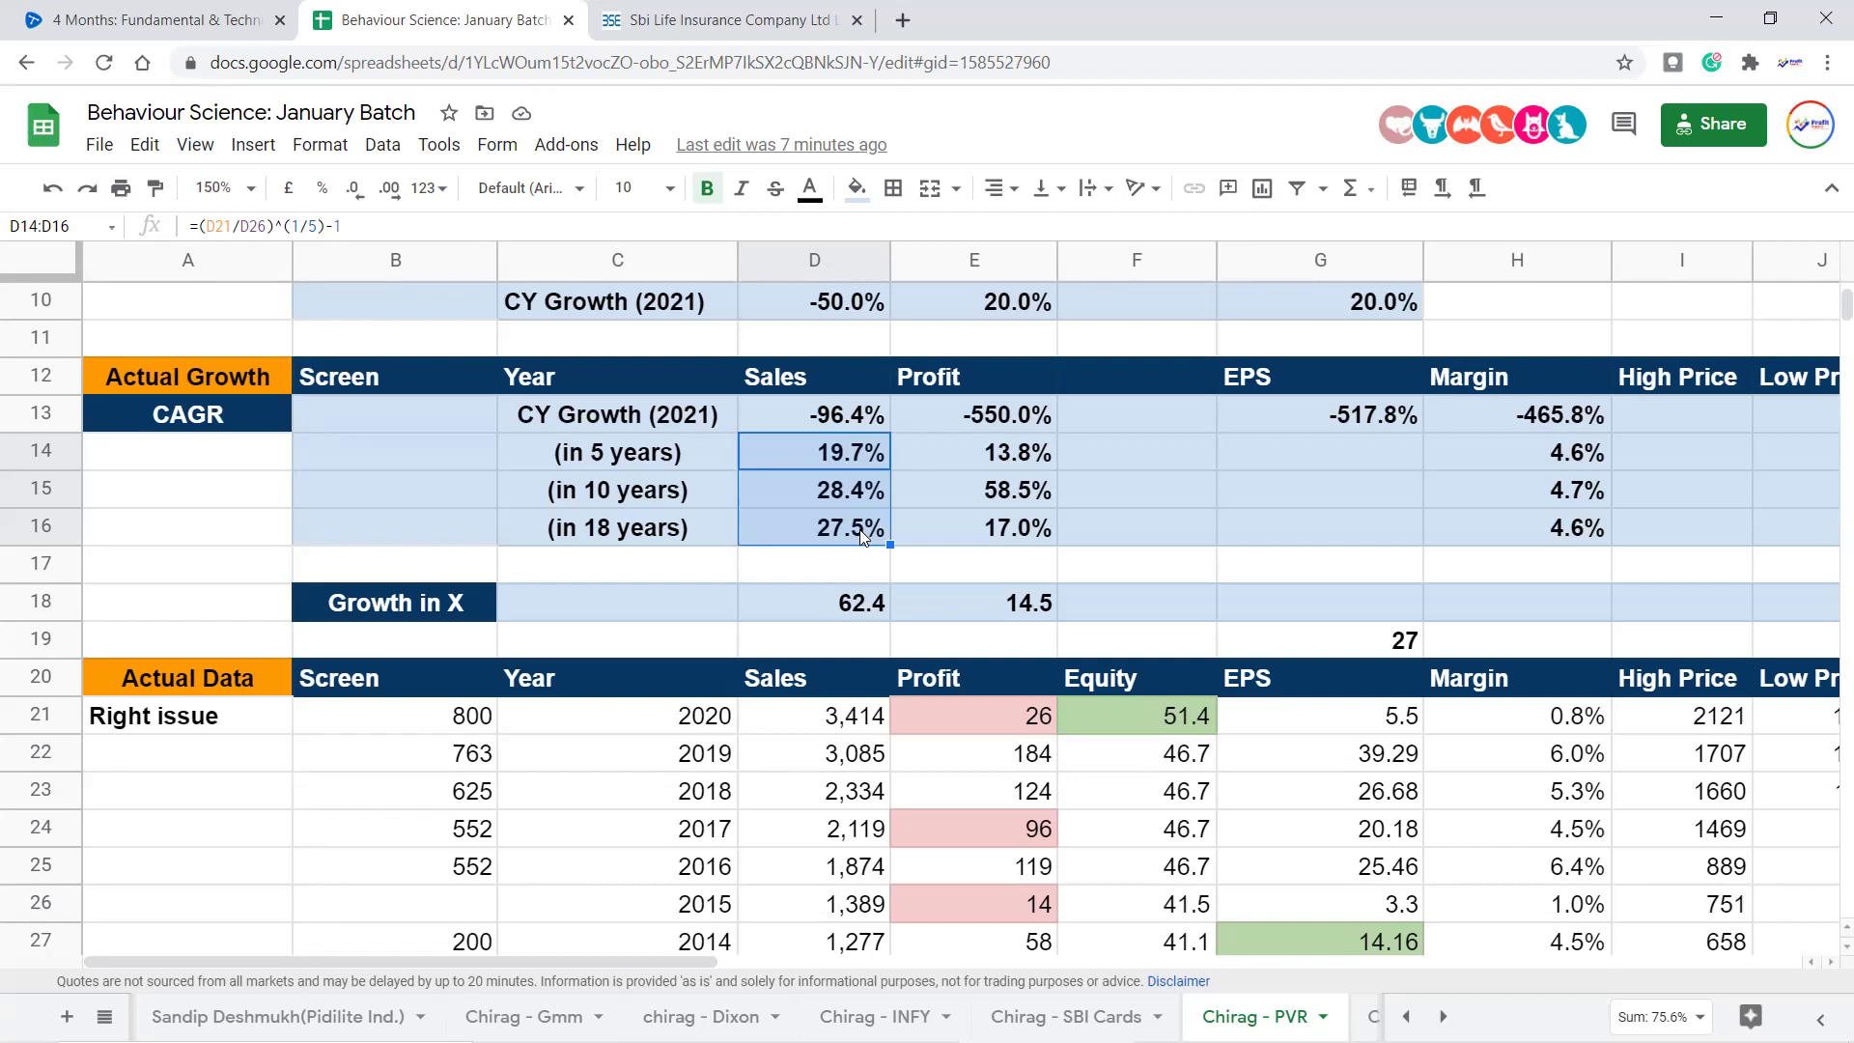
Compare PVR's profit CAGR with its yearly profit history in the Actual Data table
{"action": "scroll", "coordinate": [842, 493], "scroll_direction": "down", "scroll_amount": 6}
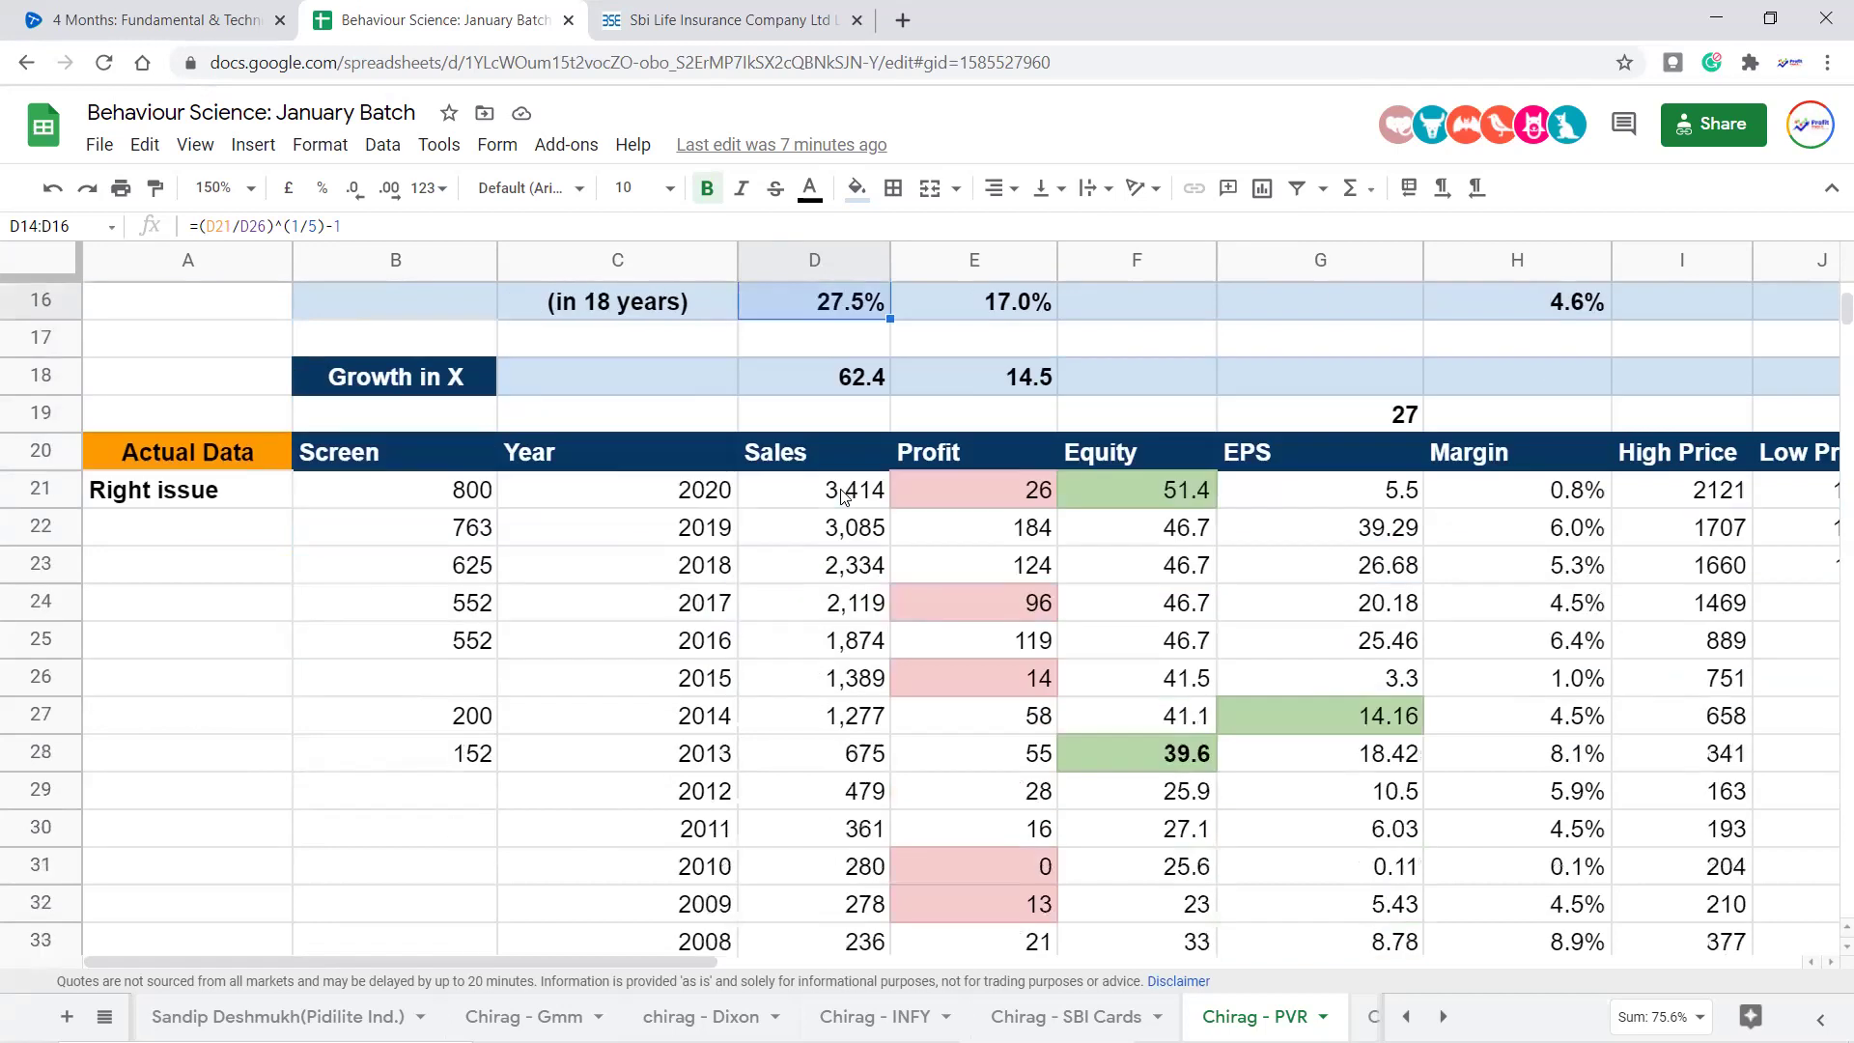
{"action": "scroll", "coordinate": [1022, 449], "scroll_direction": "up", "scroll_amount": 4}
{"action": "left_click_drag", "start_coordinate": [975, 451], "coordinate": [1009, 541]}
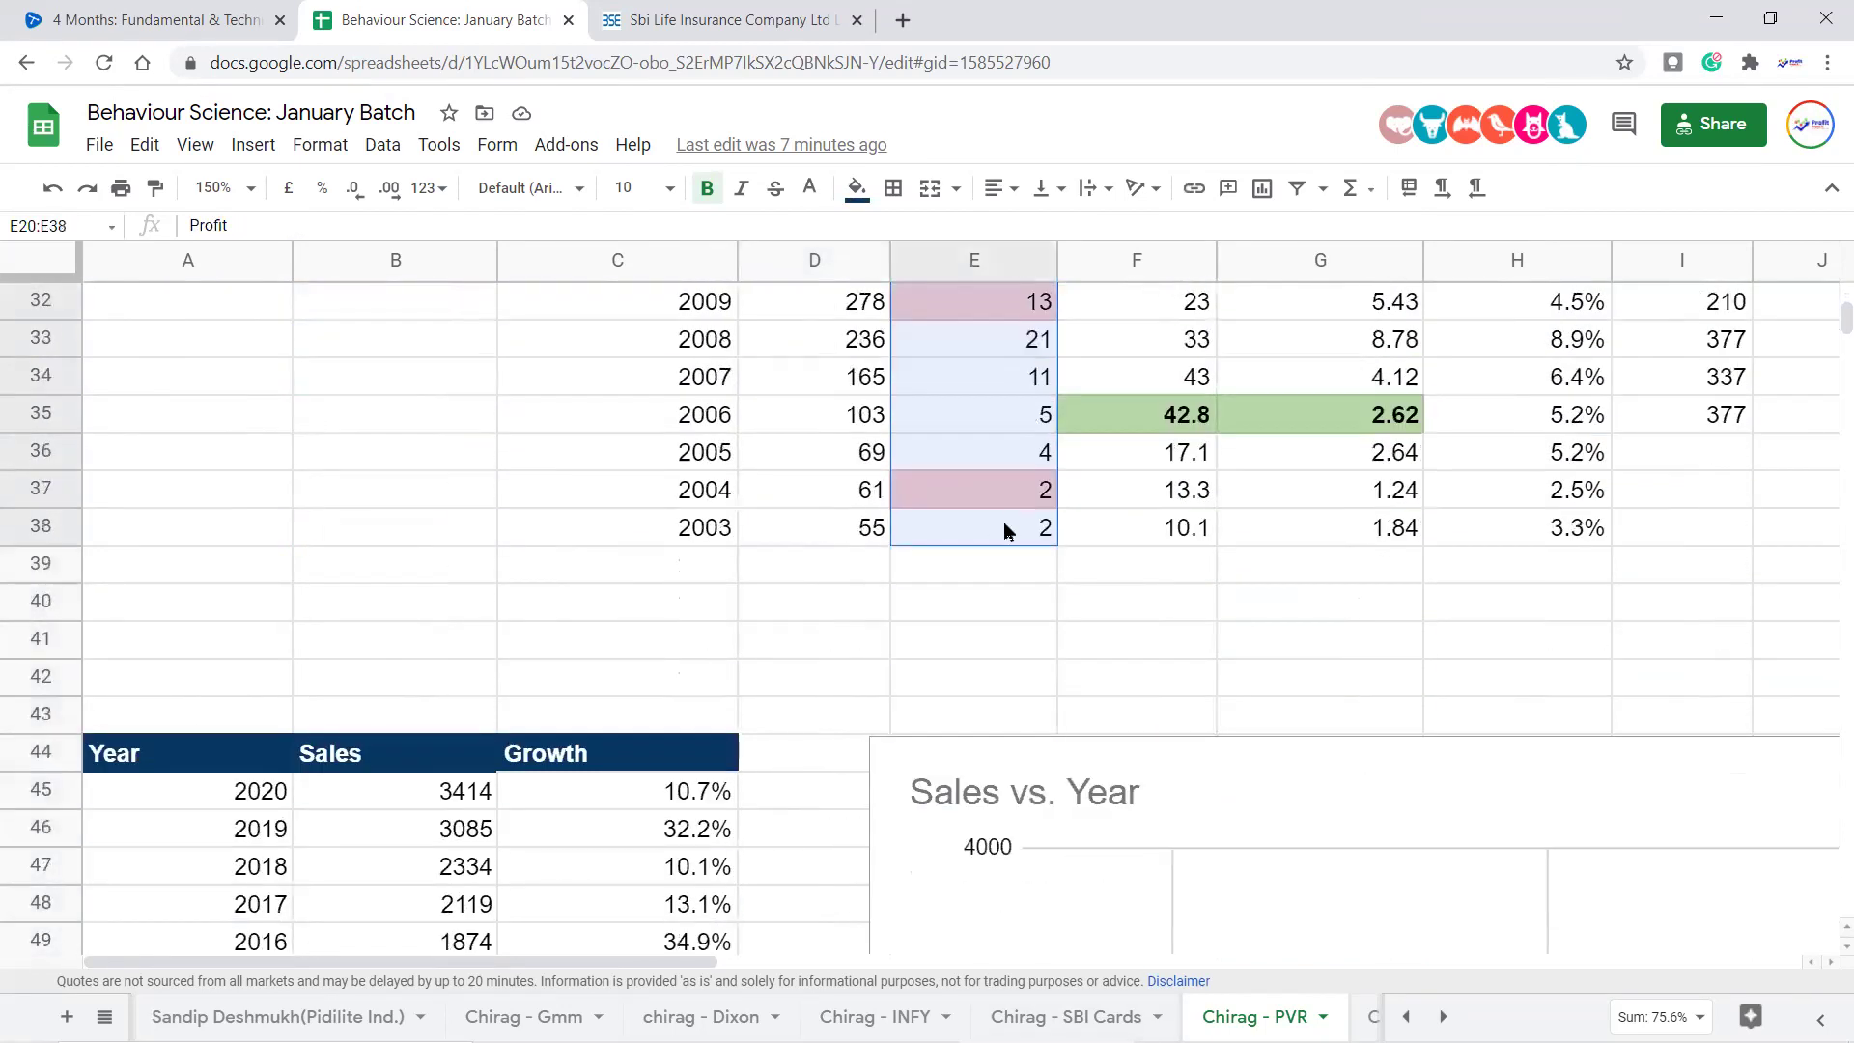
{"action": "scroll", "coordinate": [1025, 603], "scroll_direction": "up", "scroll_amount": 6}
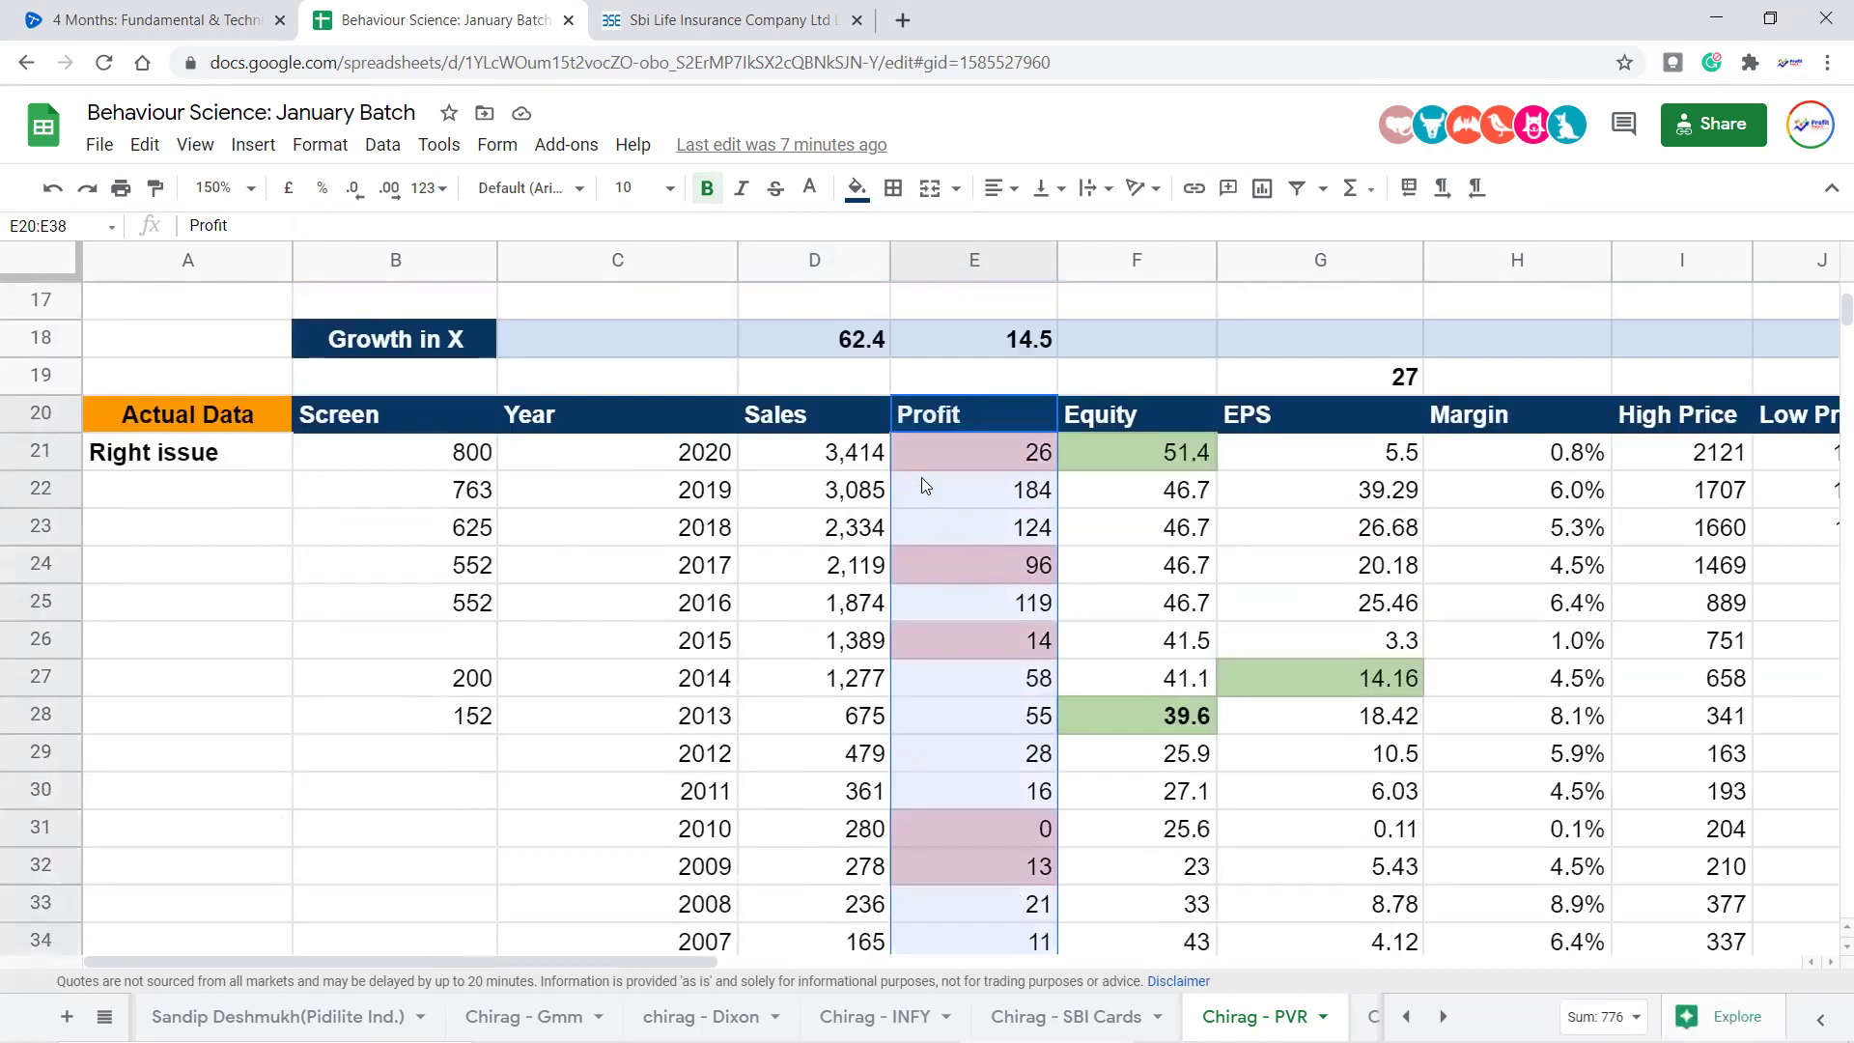
Compare PVR's actual 2020 sales with its 2030 sales estimate and check the estimate's formula
{"action": "left_click", "coordinate": [866, 465]}
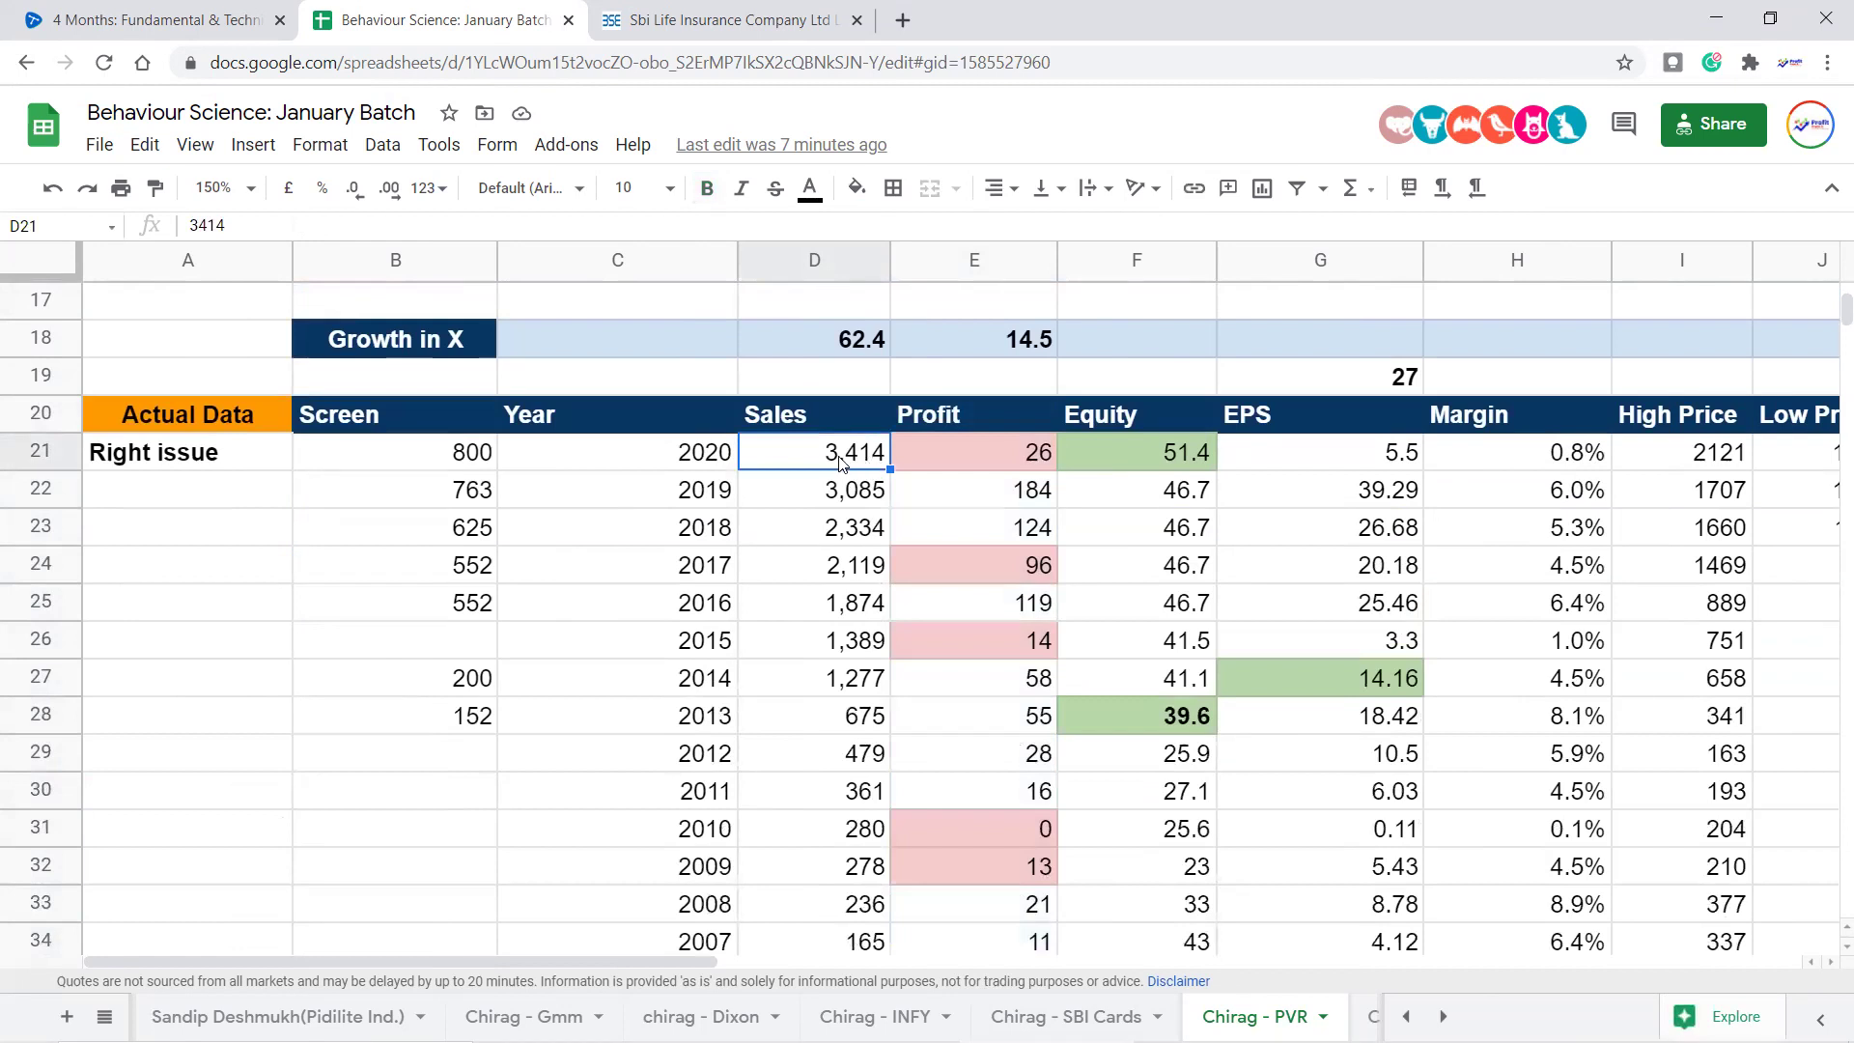
{"action": "scroll", "coordinate": [840, 464], "scroll_direction": "up", "scroll_amount": 5}
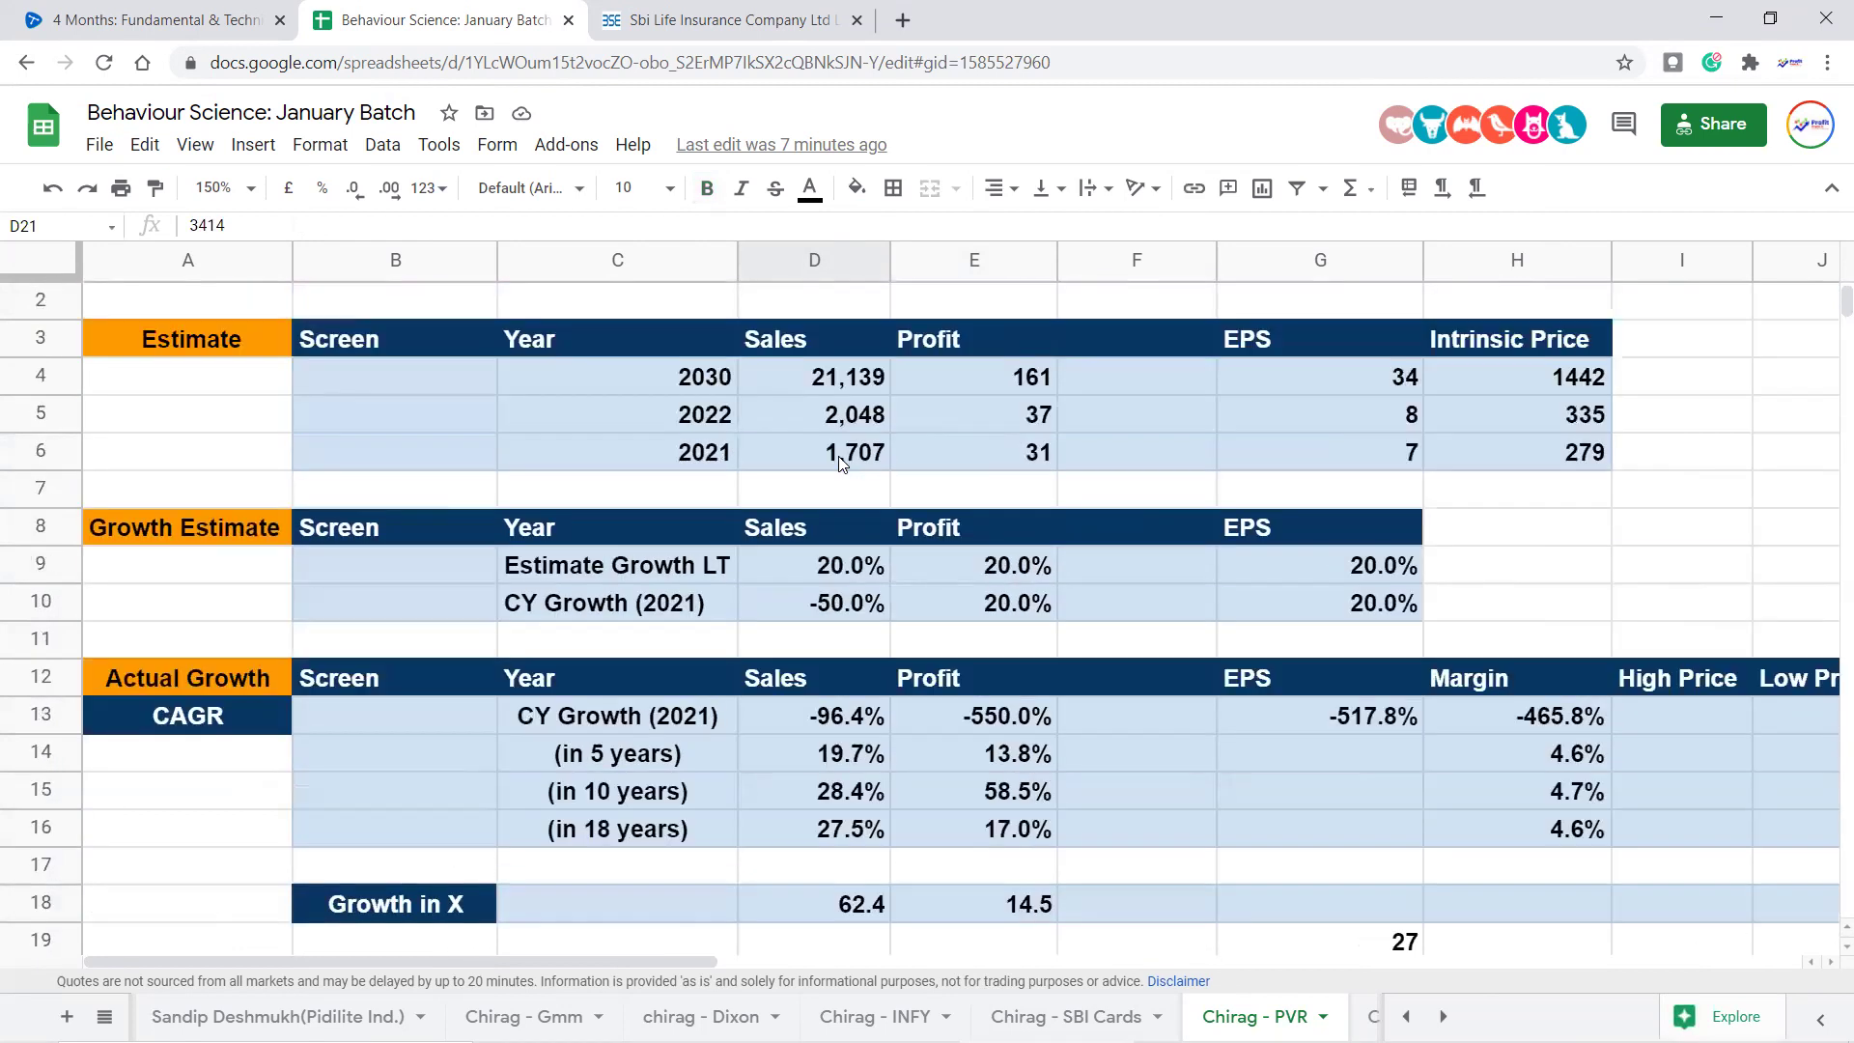
{"action": "left_click", "coordinate": [867, 386]}
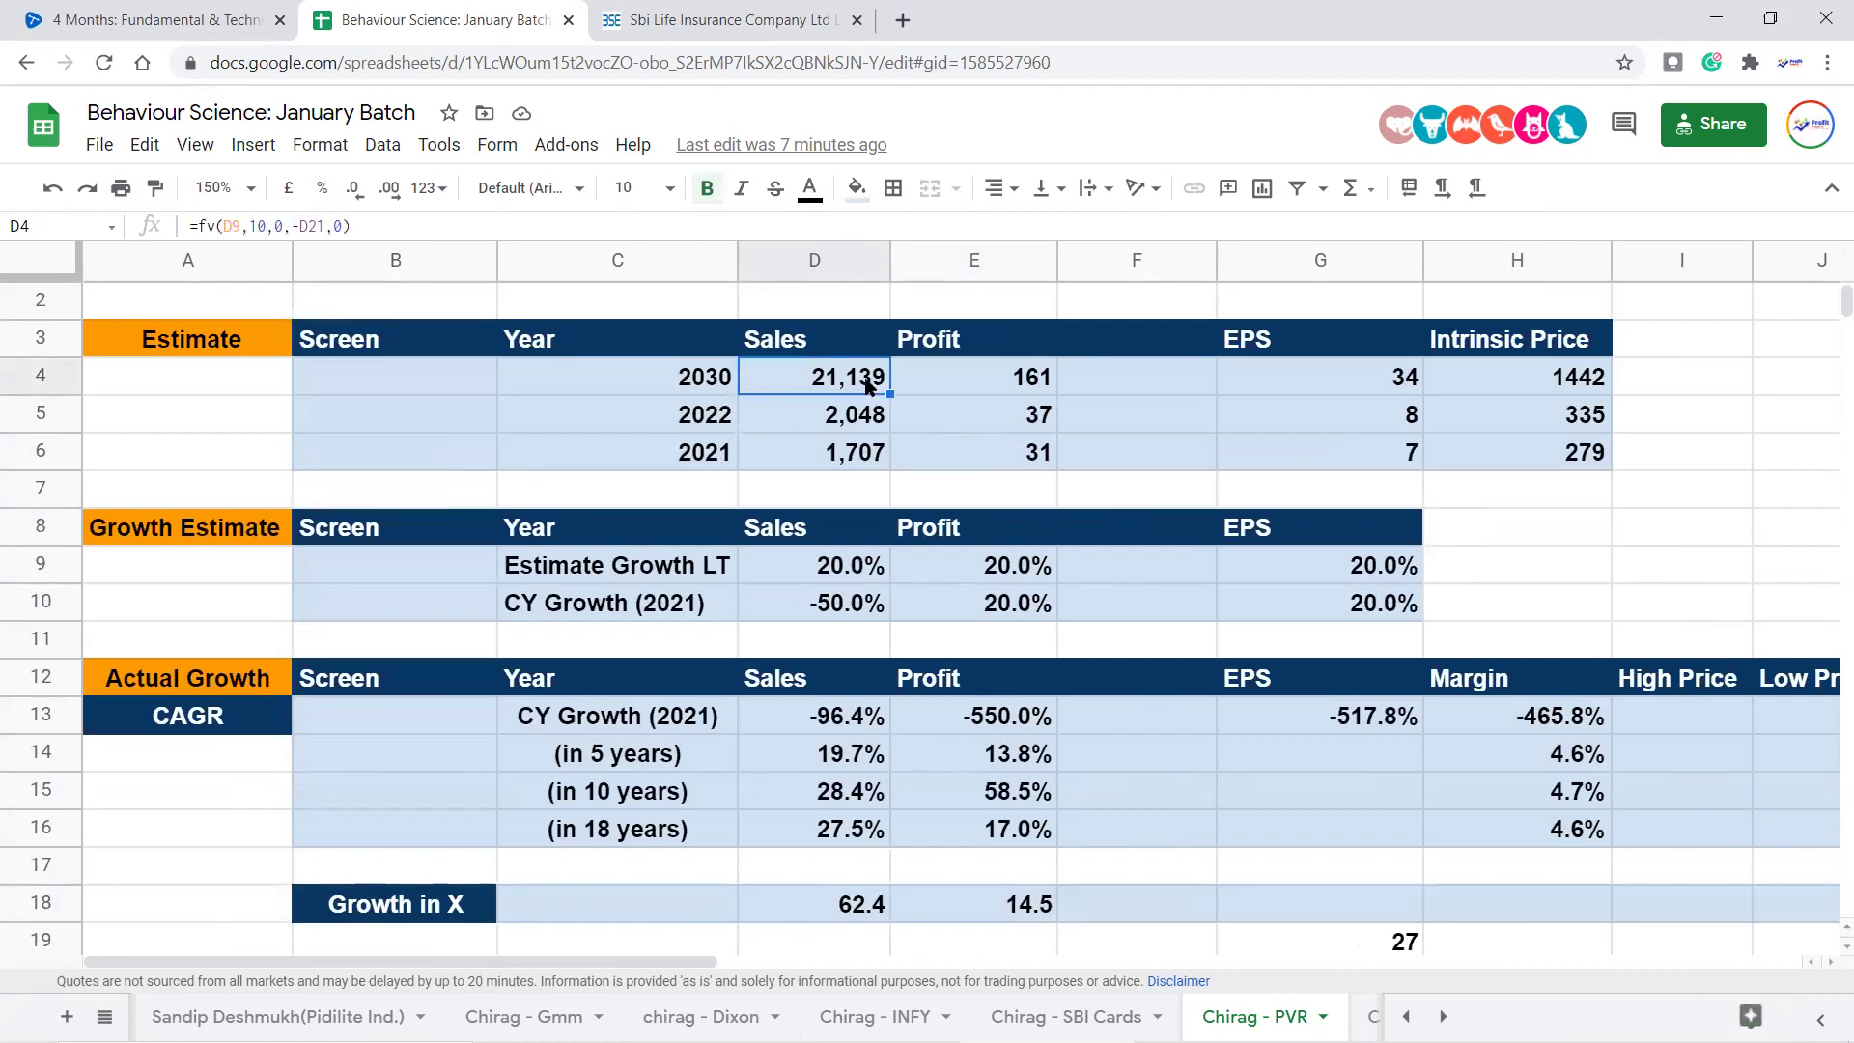
Look along the 2030 estimate row past the intrinsic price and PE columns and back
{"action": "key", "text": "Right"}
{"action": "key", "text": "Right"}
{"action": "key", "text": "Right"}
{"action": "key", "text": "Right"}
{"action": "key", "text": "Right"}
{"action": "key", "text": "Right"}
{"action": "key", "text": "Right"}
{"action": "key", "text": "Right"}
{"action": "key", "text": "Right"}
{"action": "key", "text": "Right"}
{"action": "key", "text": "Right"}
{"action": "key", "text": "Right"}
{"action": "key", "text": "Right"}
{"action": "key", "text": "Right"}
{"action": "key", "text": "Right"}
{"action": "key", "text": "Right"}
{"action": "key", "text": "Right"}
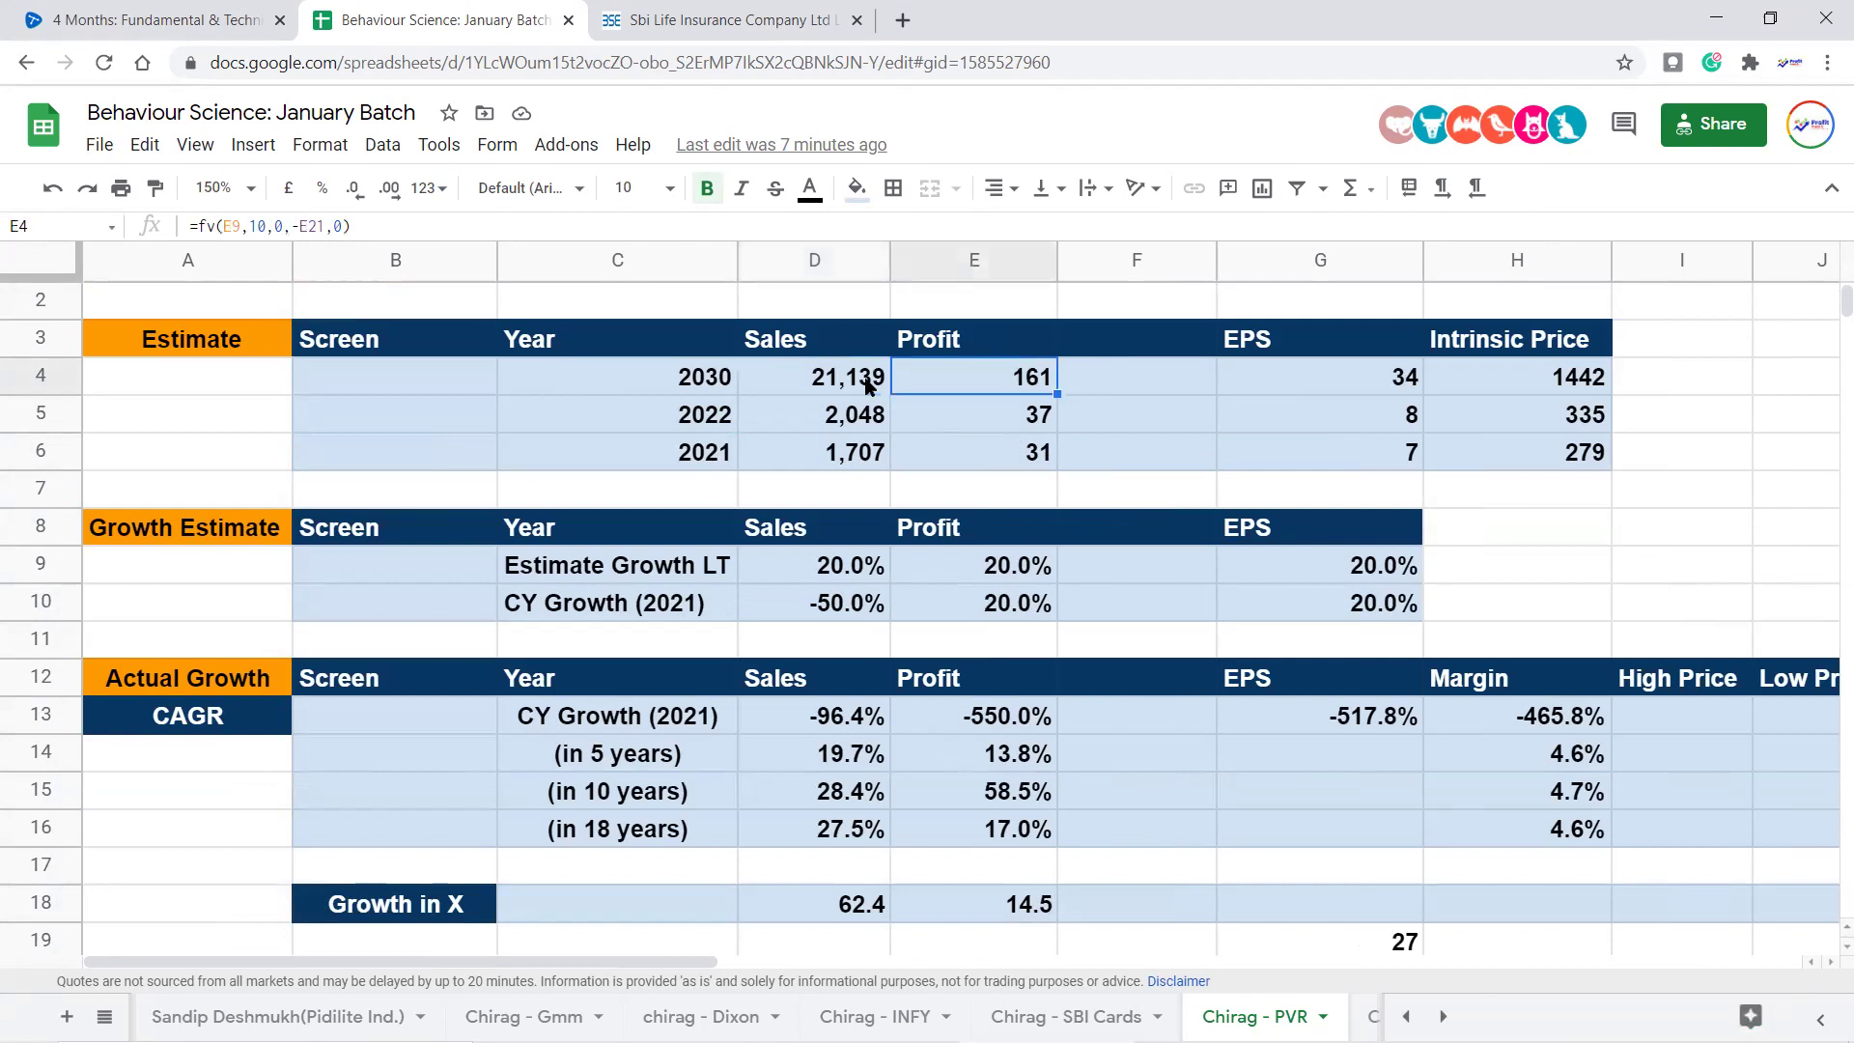
{"action": "key", "text": "Left"}
{"action": "key", "text": "Left"}
{"action": "key", "text": "Left"}
{"action": "key", "text": "Left"}
{"action": "key", "text": "Left"}
{"action": "key", "text": "Left"}
{"action": "key", "text": "Left"}
{"action": "key", "text": "Left"}
{"action": "key", "text": "Left"}
{"action": "key", "text": "Left"}
{"action": "key", "text": "Left"}
{"action": "key", "text": "Left"}
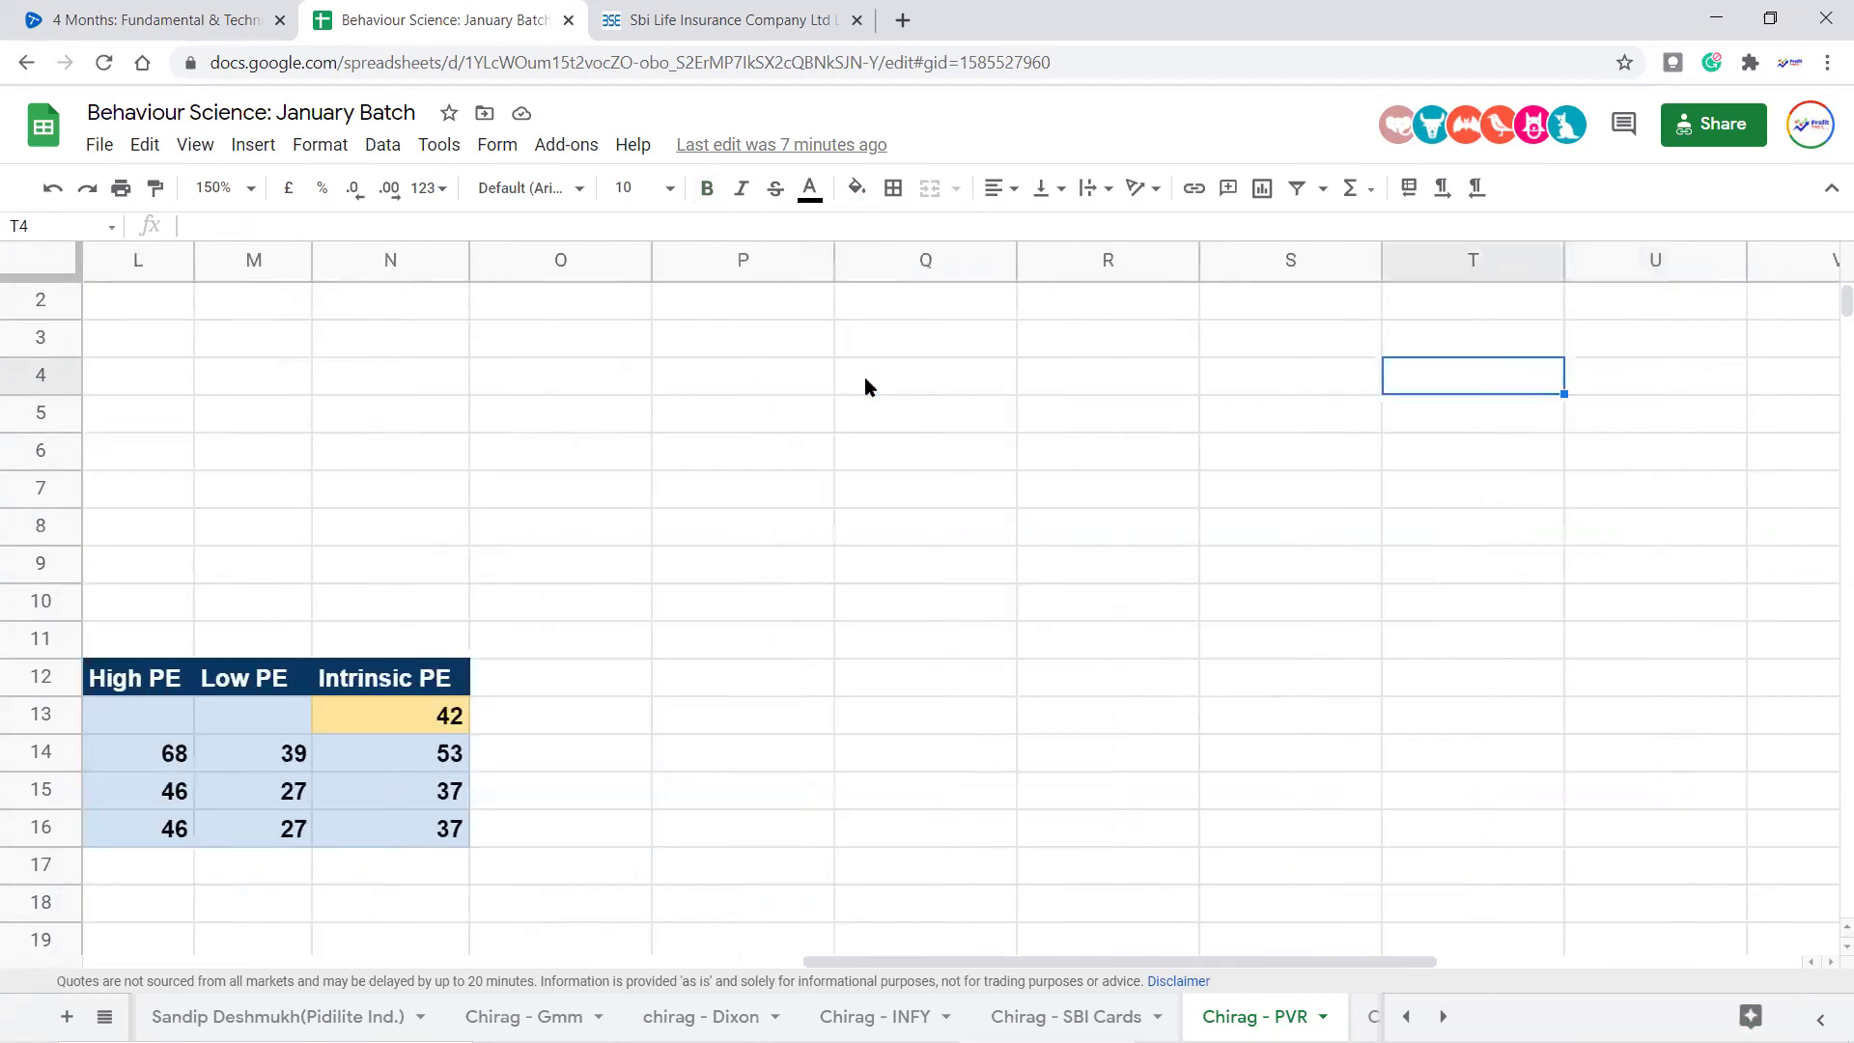
Examine PVR's 9M results table comparing 2021 and 2020 sales, expense, profit, EPS and margin
{"action": "scroll", "coordinate": [905, 549], "scroll_direction": "down", "scroll_amount": 5}
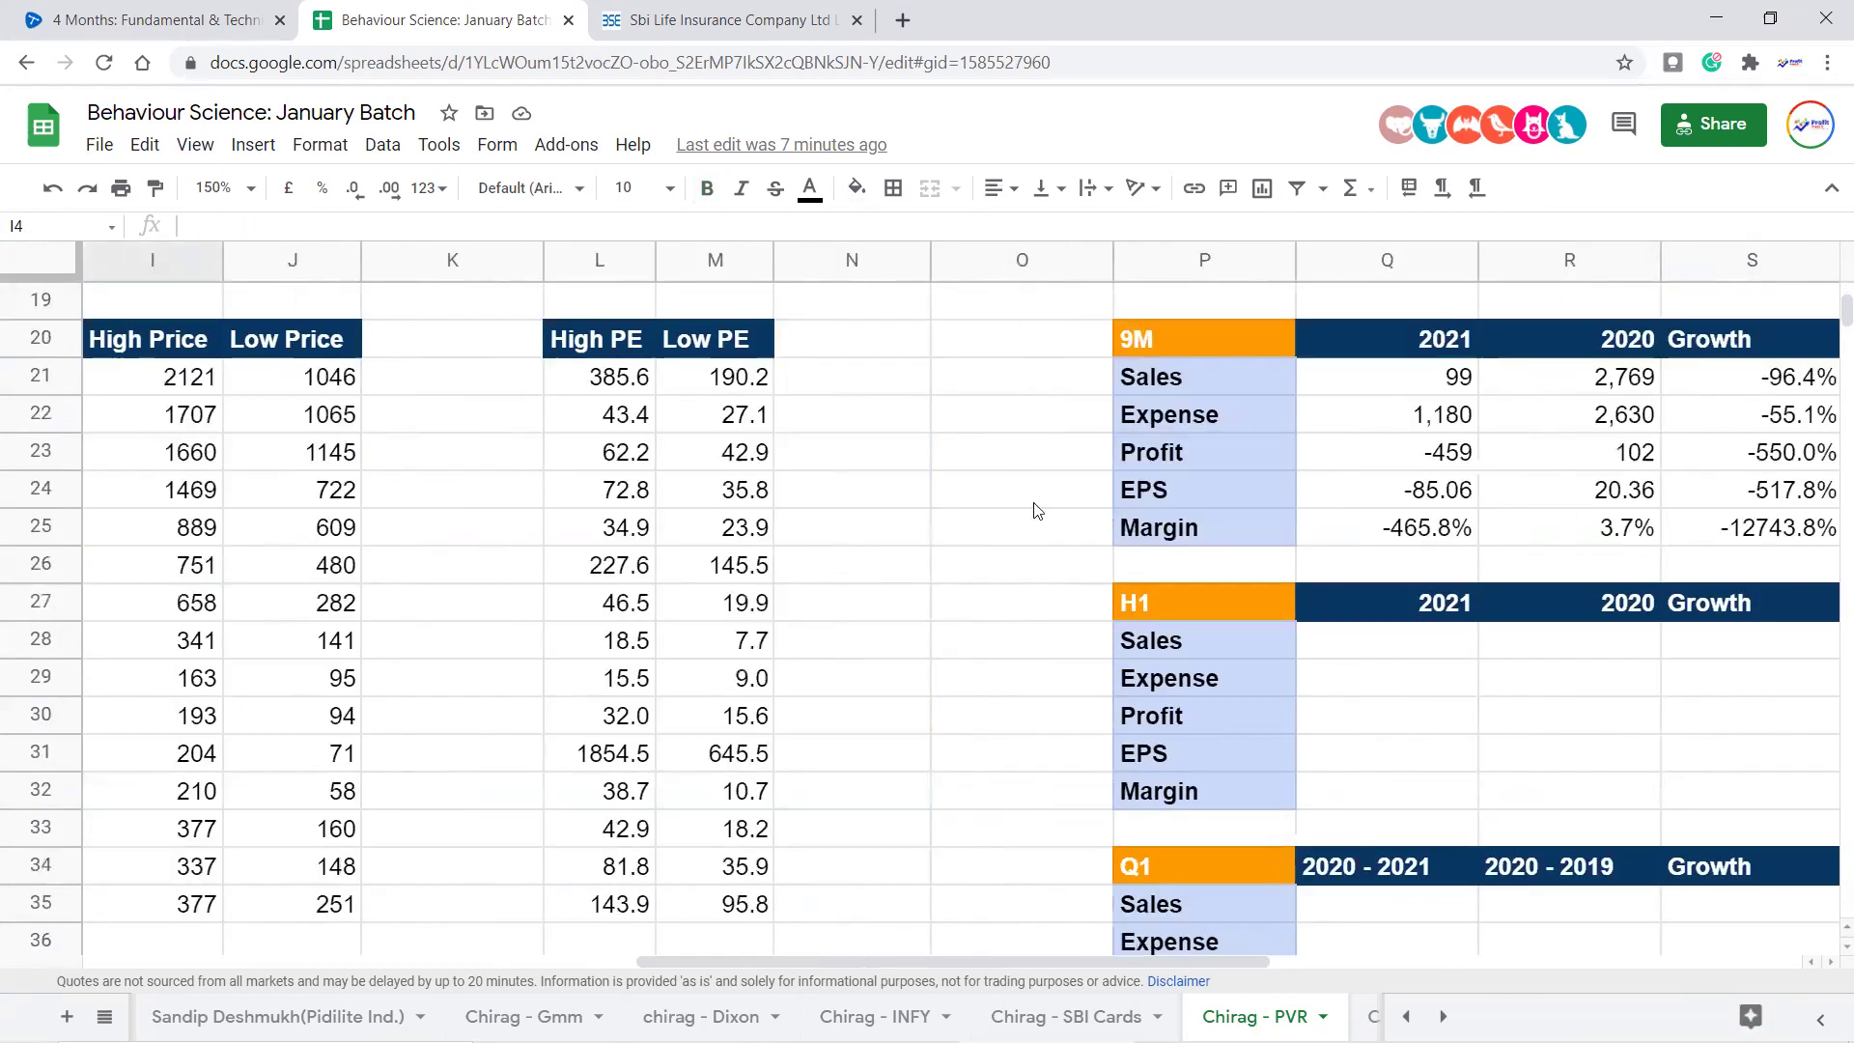
{"action": "left_click", "coordinate": [1031, 558]}
{"action": "key", "text": "Right"}
{"action": "key", "text": "Right"}
{"action": "key", "text": "Right"}
{"action": "key", "text": "Right"}
{"action": "key", "text": "Right"}
{"action": "key", "text": "Right"}
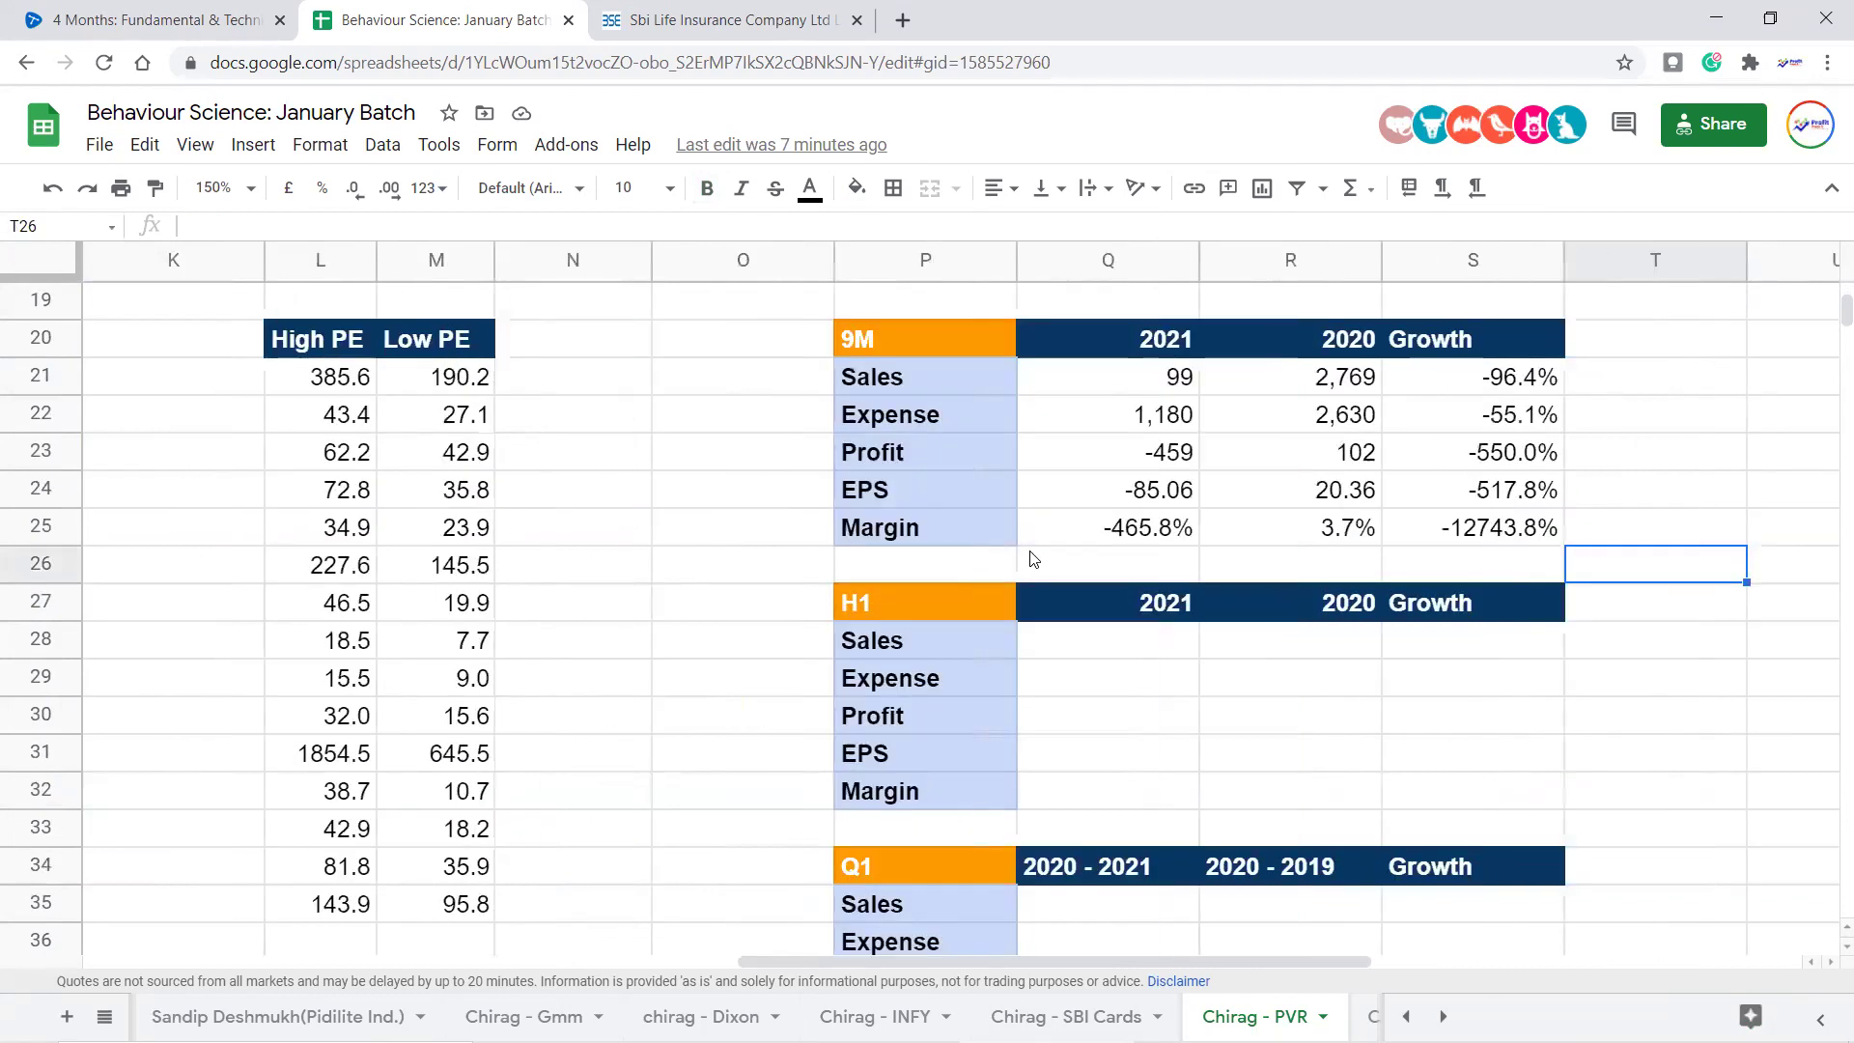
{"action": "scroll", "coordinate": [1206, 574], "scroll_direction": "down", "scroll_amount": 1}
{"action": "scroll", "coordinate": [1234, 578], "scroll_direction": "up", "scroll_amount": 2}
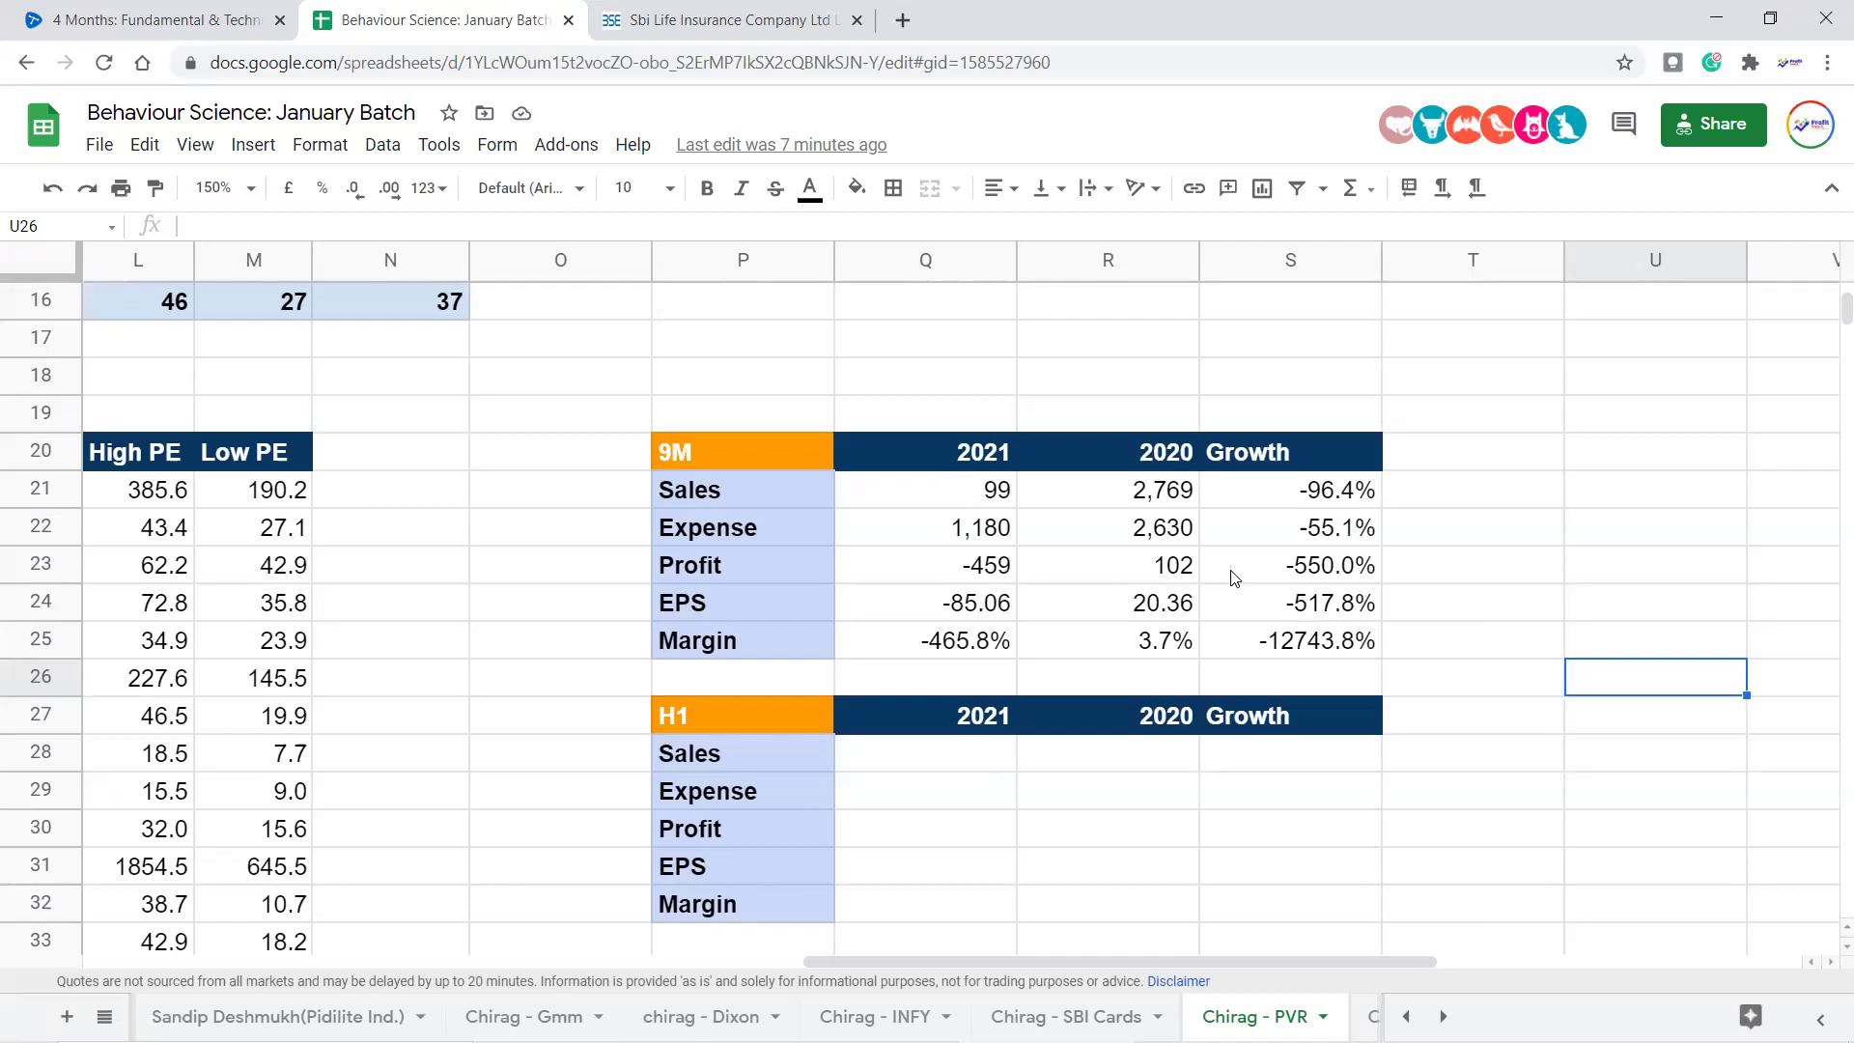
{"action": "scroll", "coordinate": [1236, 578], "scroll_direction": "down", "scroll_amount": 1}
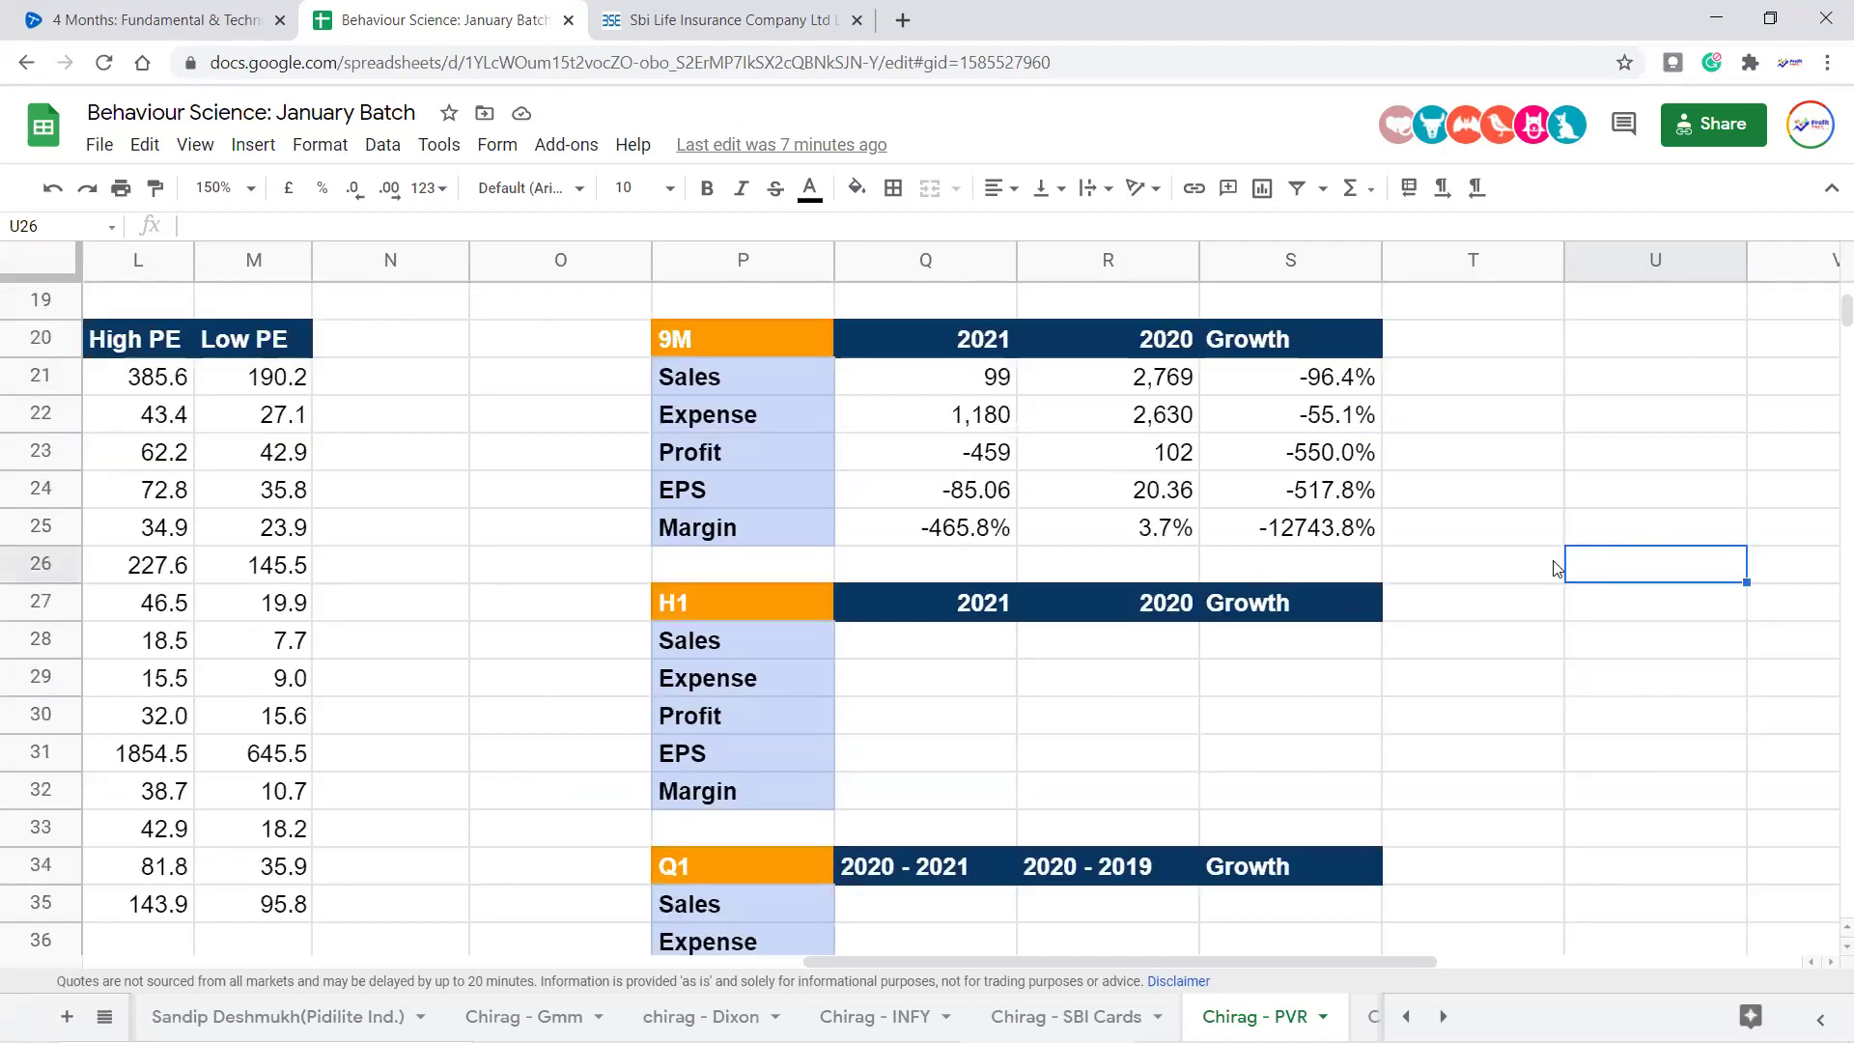
{"action": "scroll", "coordinate": [1558, 566], "scroll_direction": "down", "scroll_amount": 2}
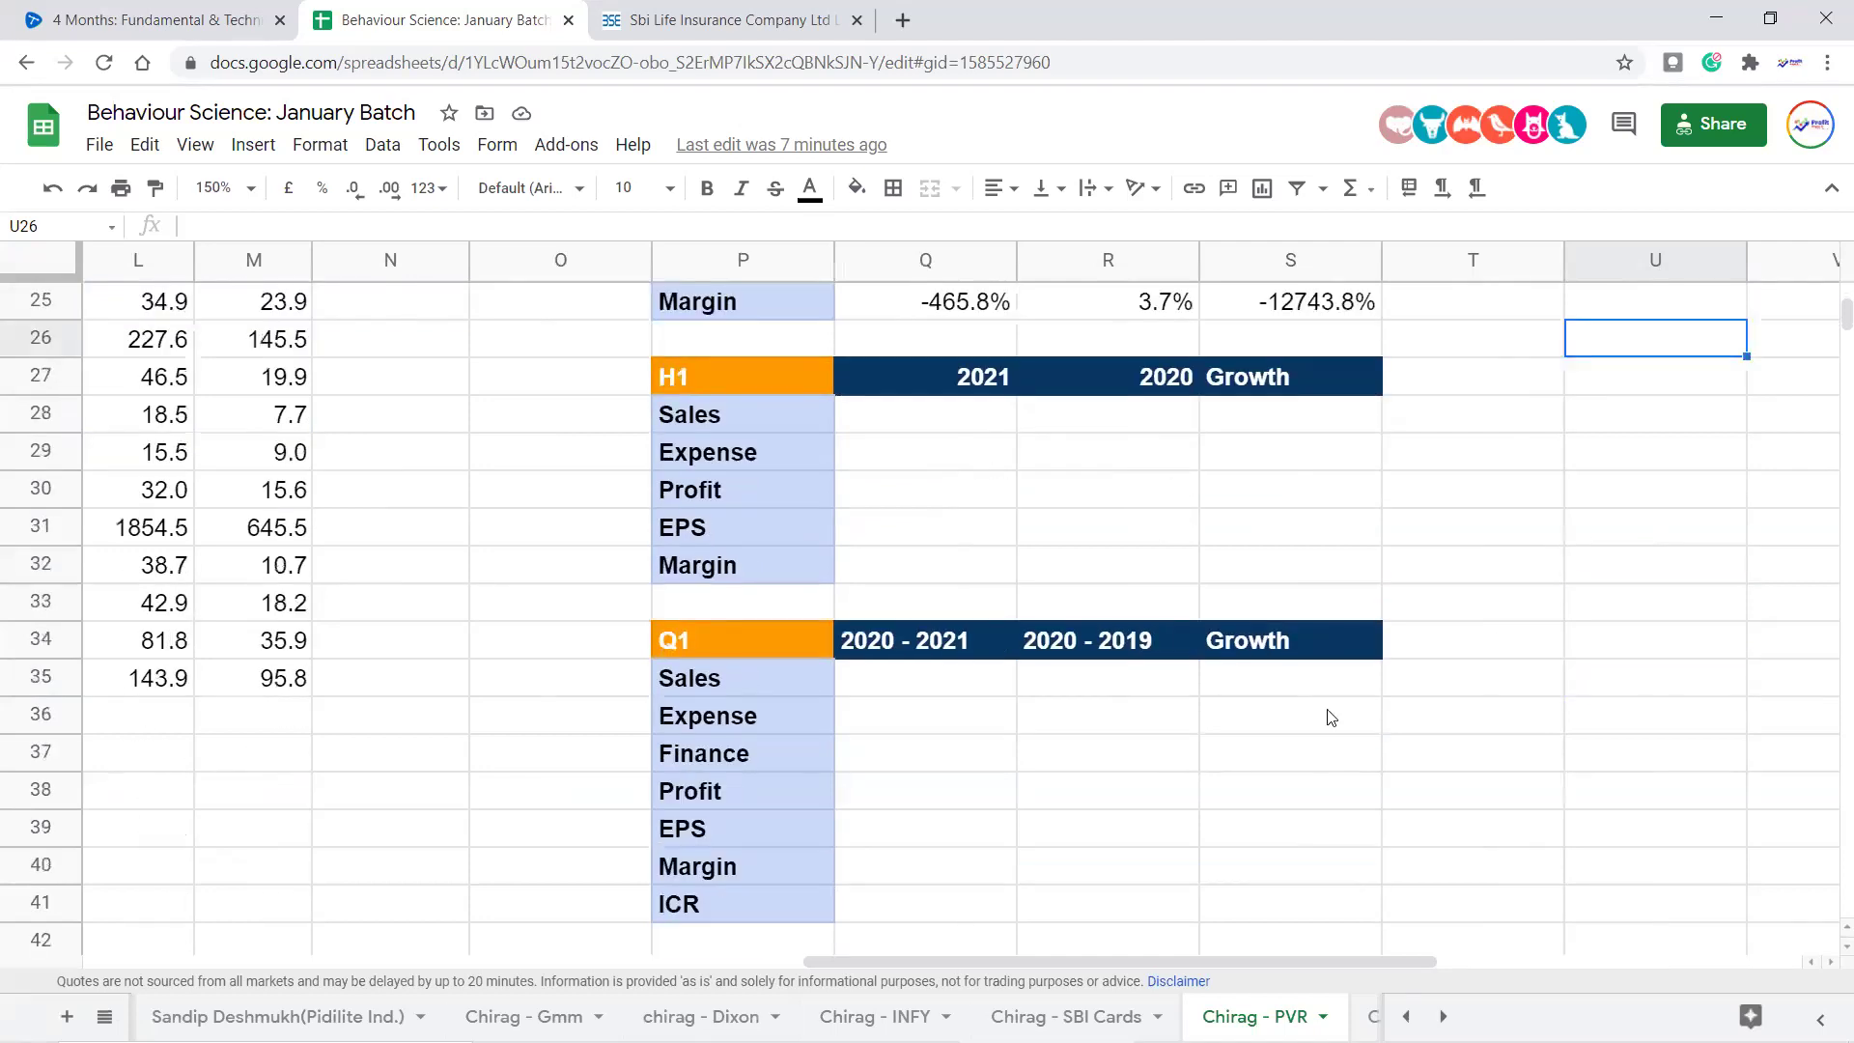
Inspect the Q1 and H1 results tables beneath PVR's 9M figures
{"action": "left_click_drag", "start_coordinate": [743, 640], "coordinate": [1301, 891]}
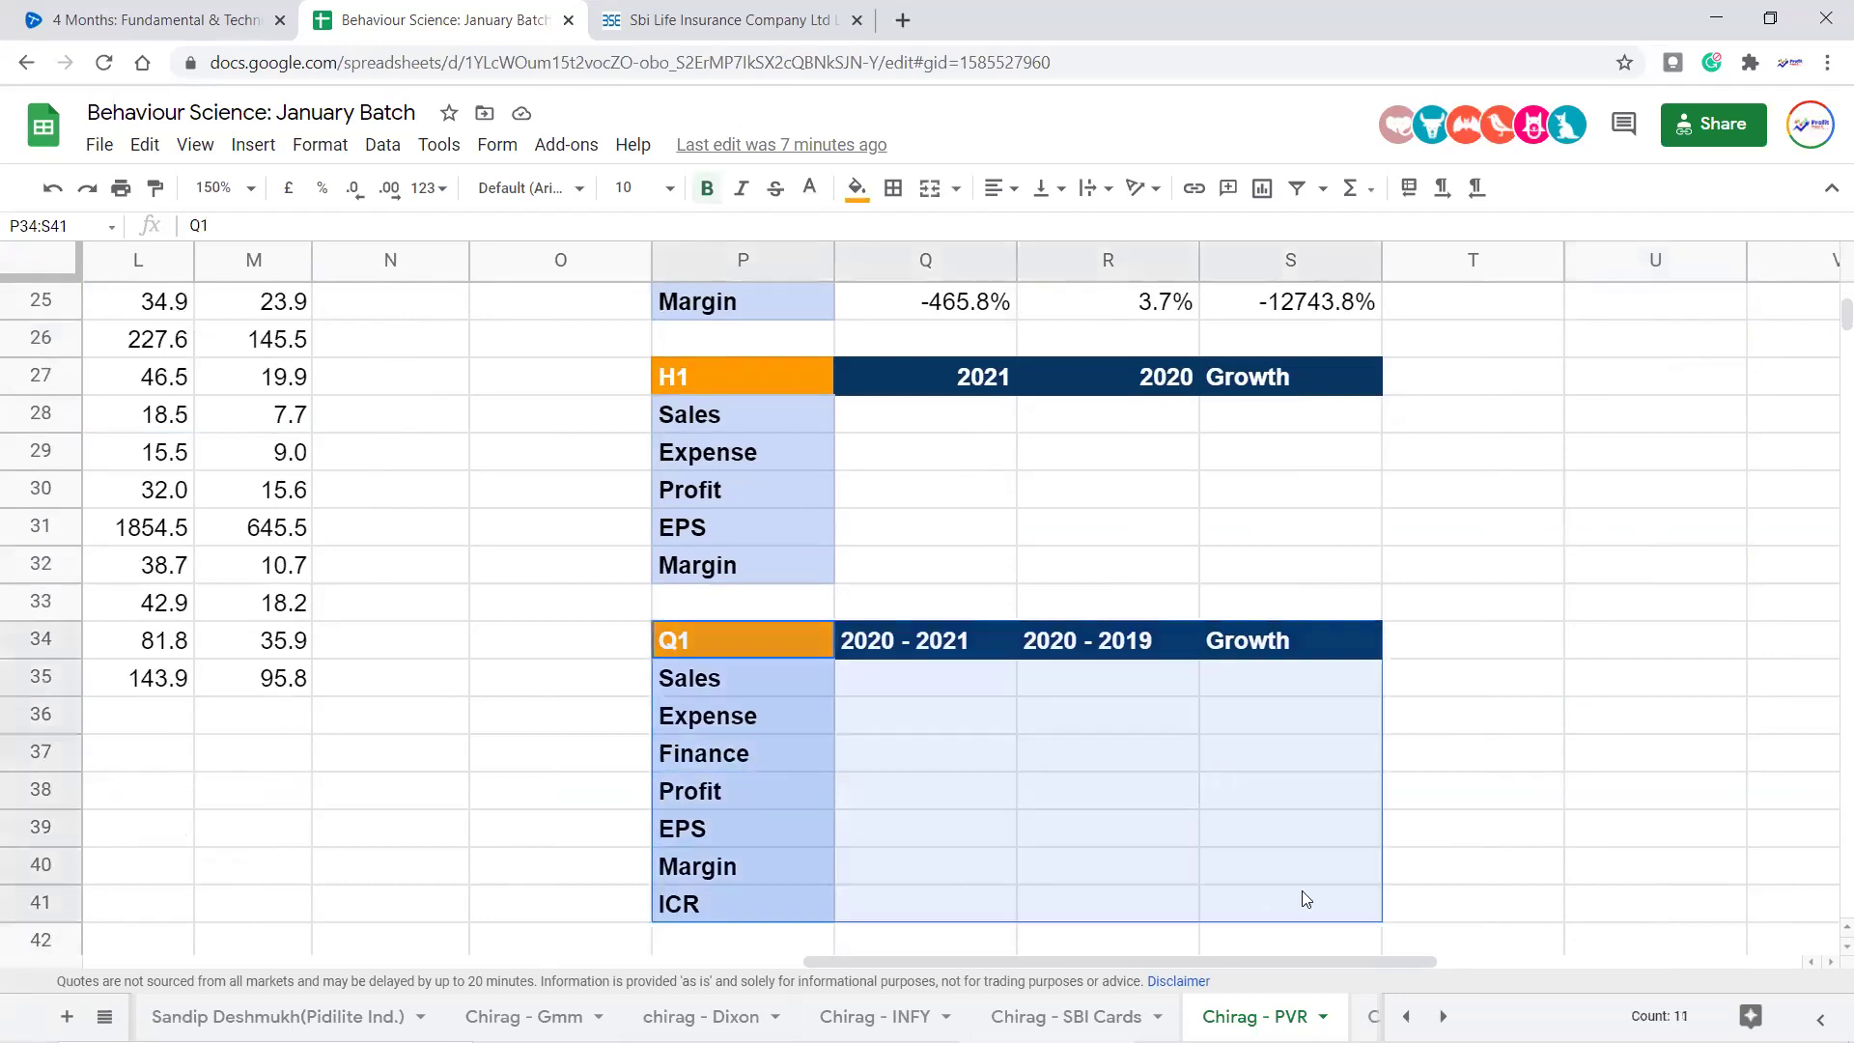
{"action": "left_click", "coordinate": [790, 391]}
{"action": "left_click_drag", "start_coordinate": [847, 521], "coordinate": [1291, 560]}
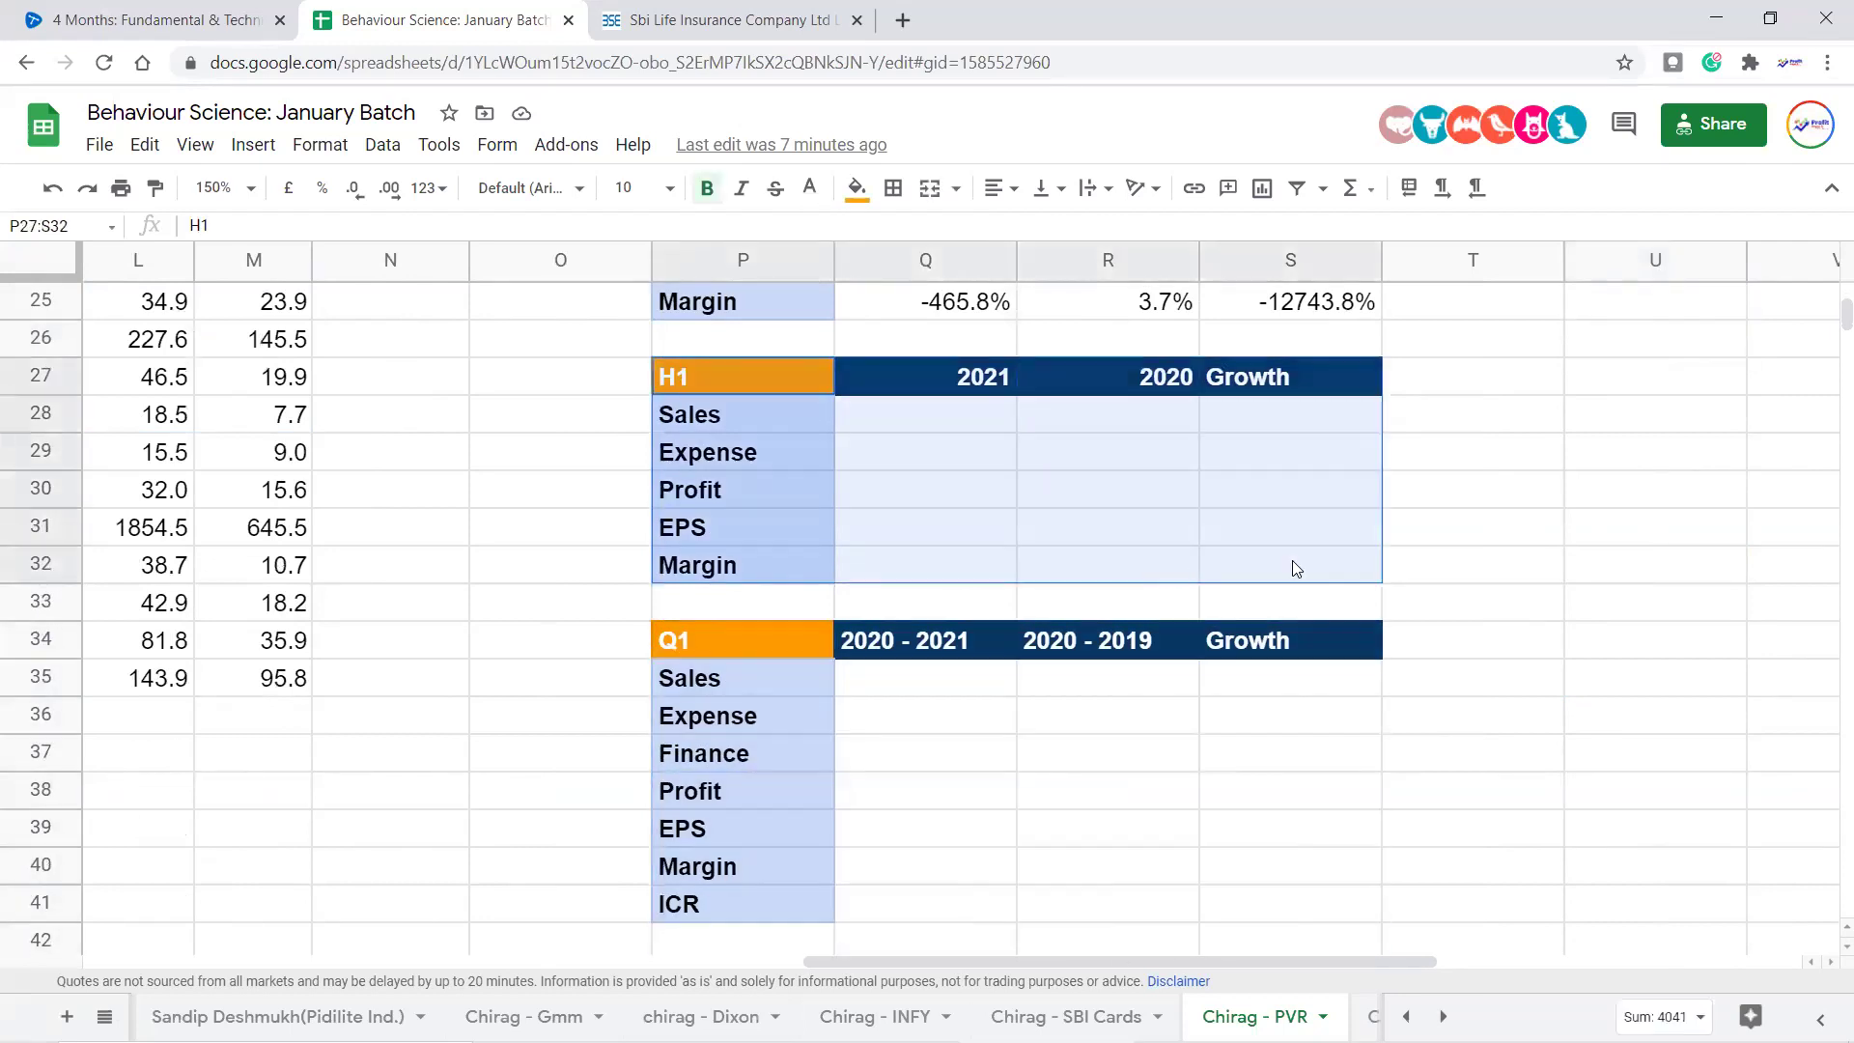
{"action": "scroll", "coordinate": [1224, 734], "scroll_direction": "up", "scroll_amount": 1}
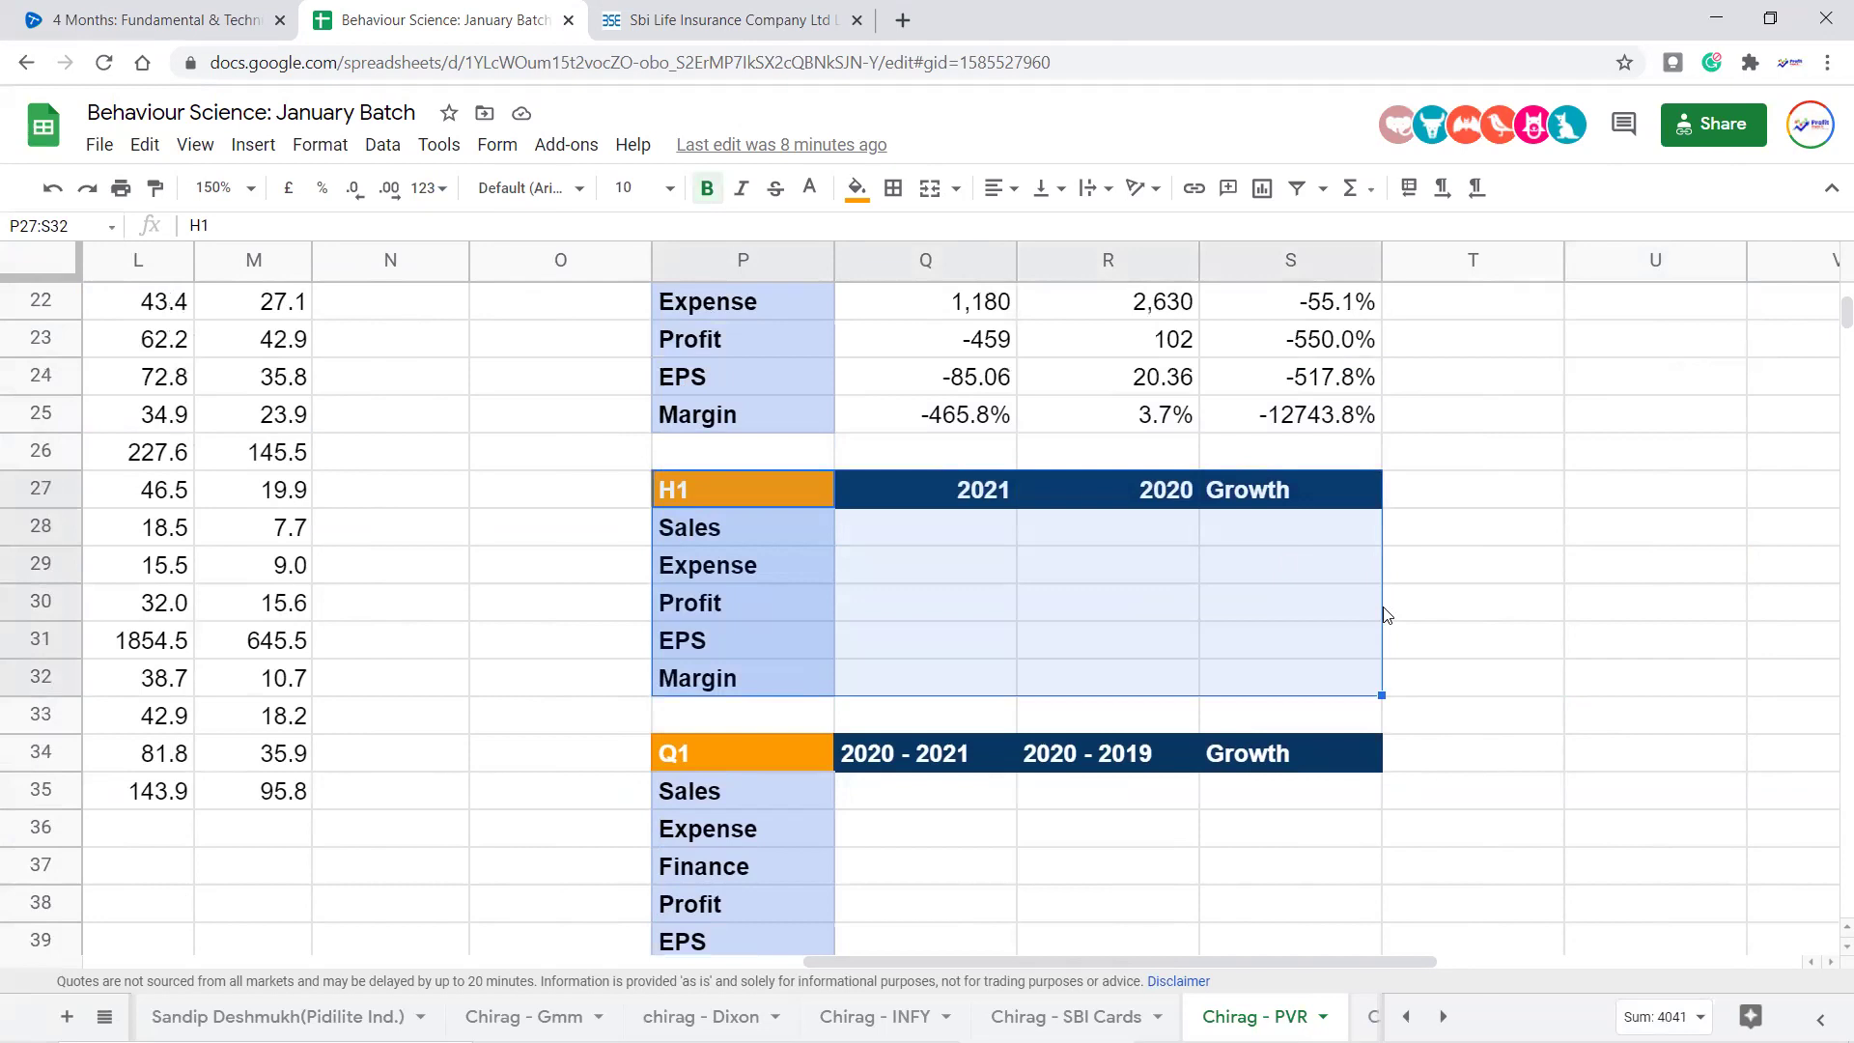
{"action": "scroll", "coordinate": [1387, 614], "scroll_direction": "up", "scroll_amount": 1}
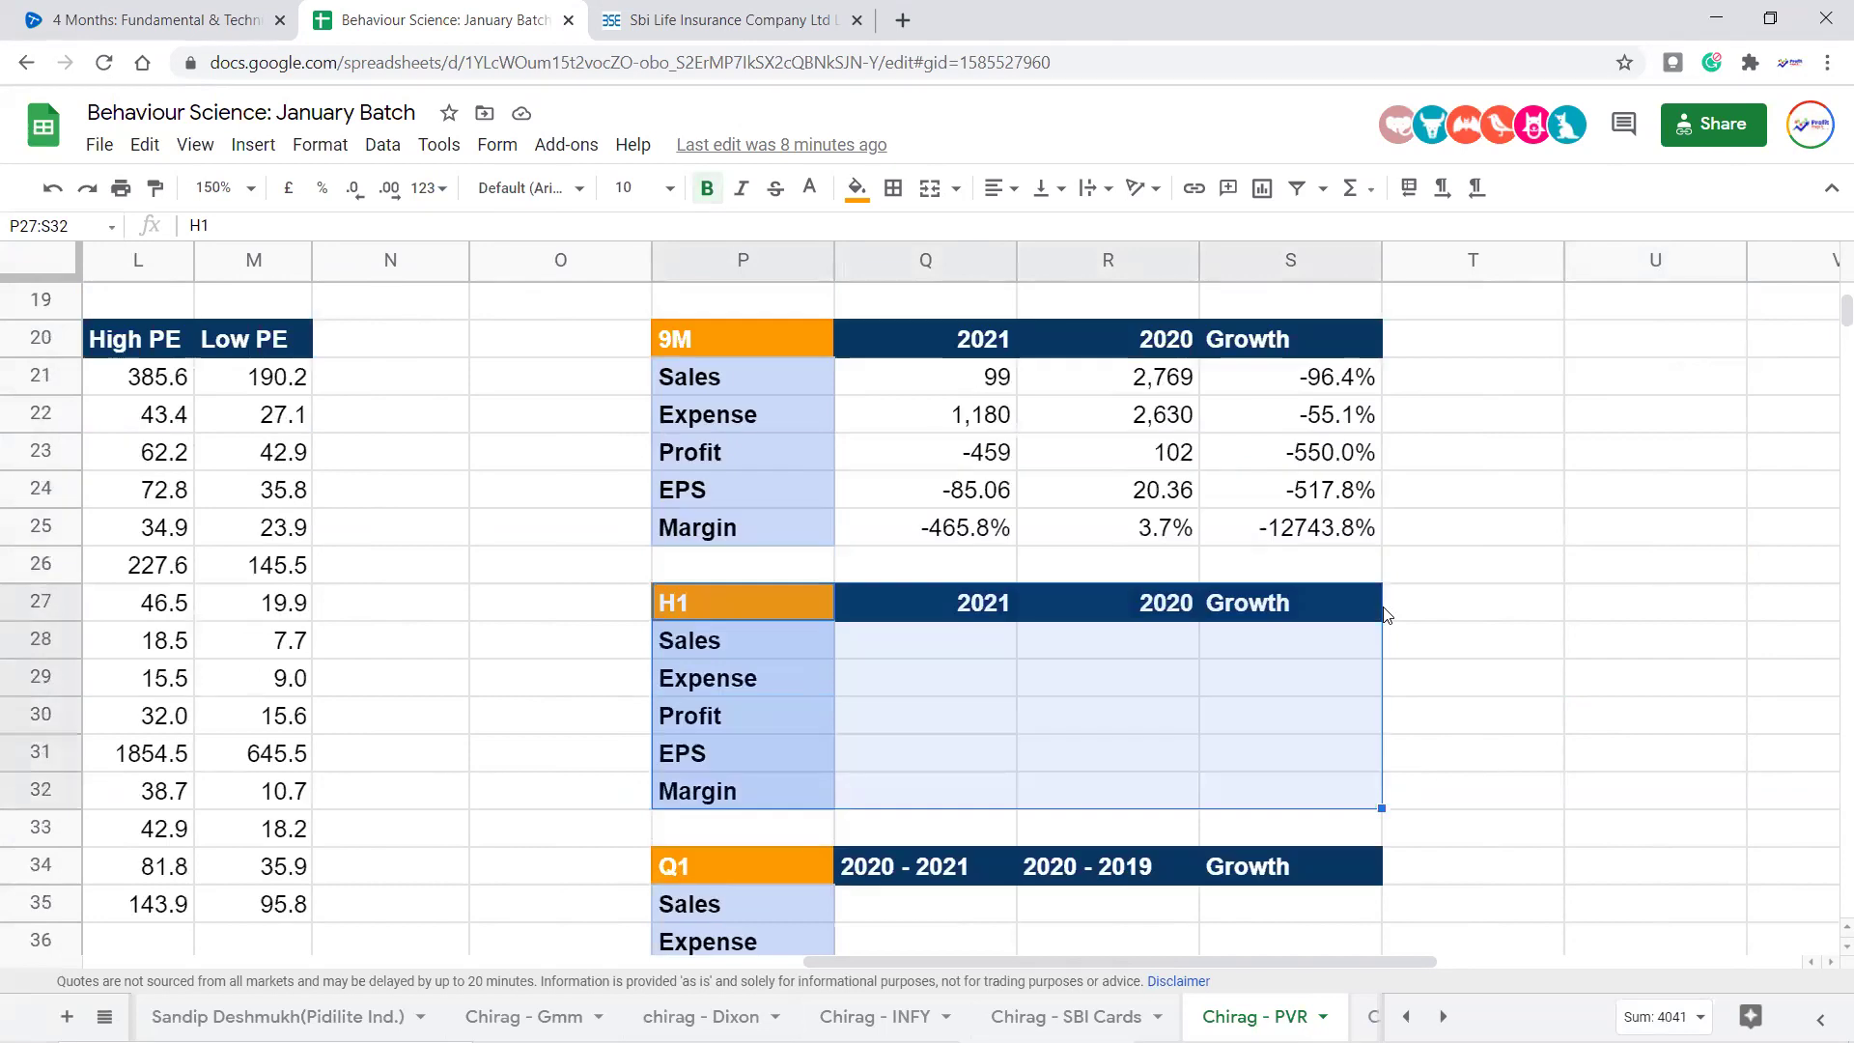
Look over the H1 and Q1 growth columns, and examine the growth column and 2021 sales in PVR's 9M table
{"action": "scroll", "coordinate": [1388, 615], "scroll_direction": "down", "scroll_amount": 2}
{"action": "left_click", "coordinate": [1325, 691]}
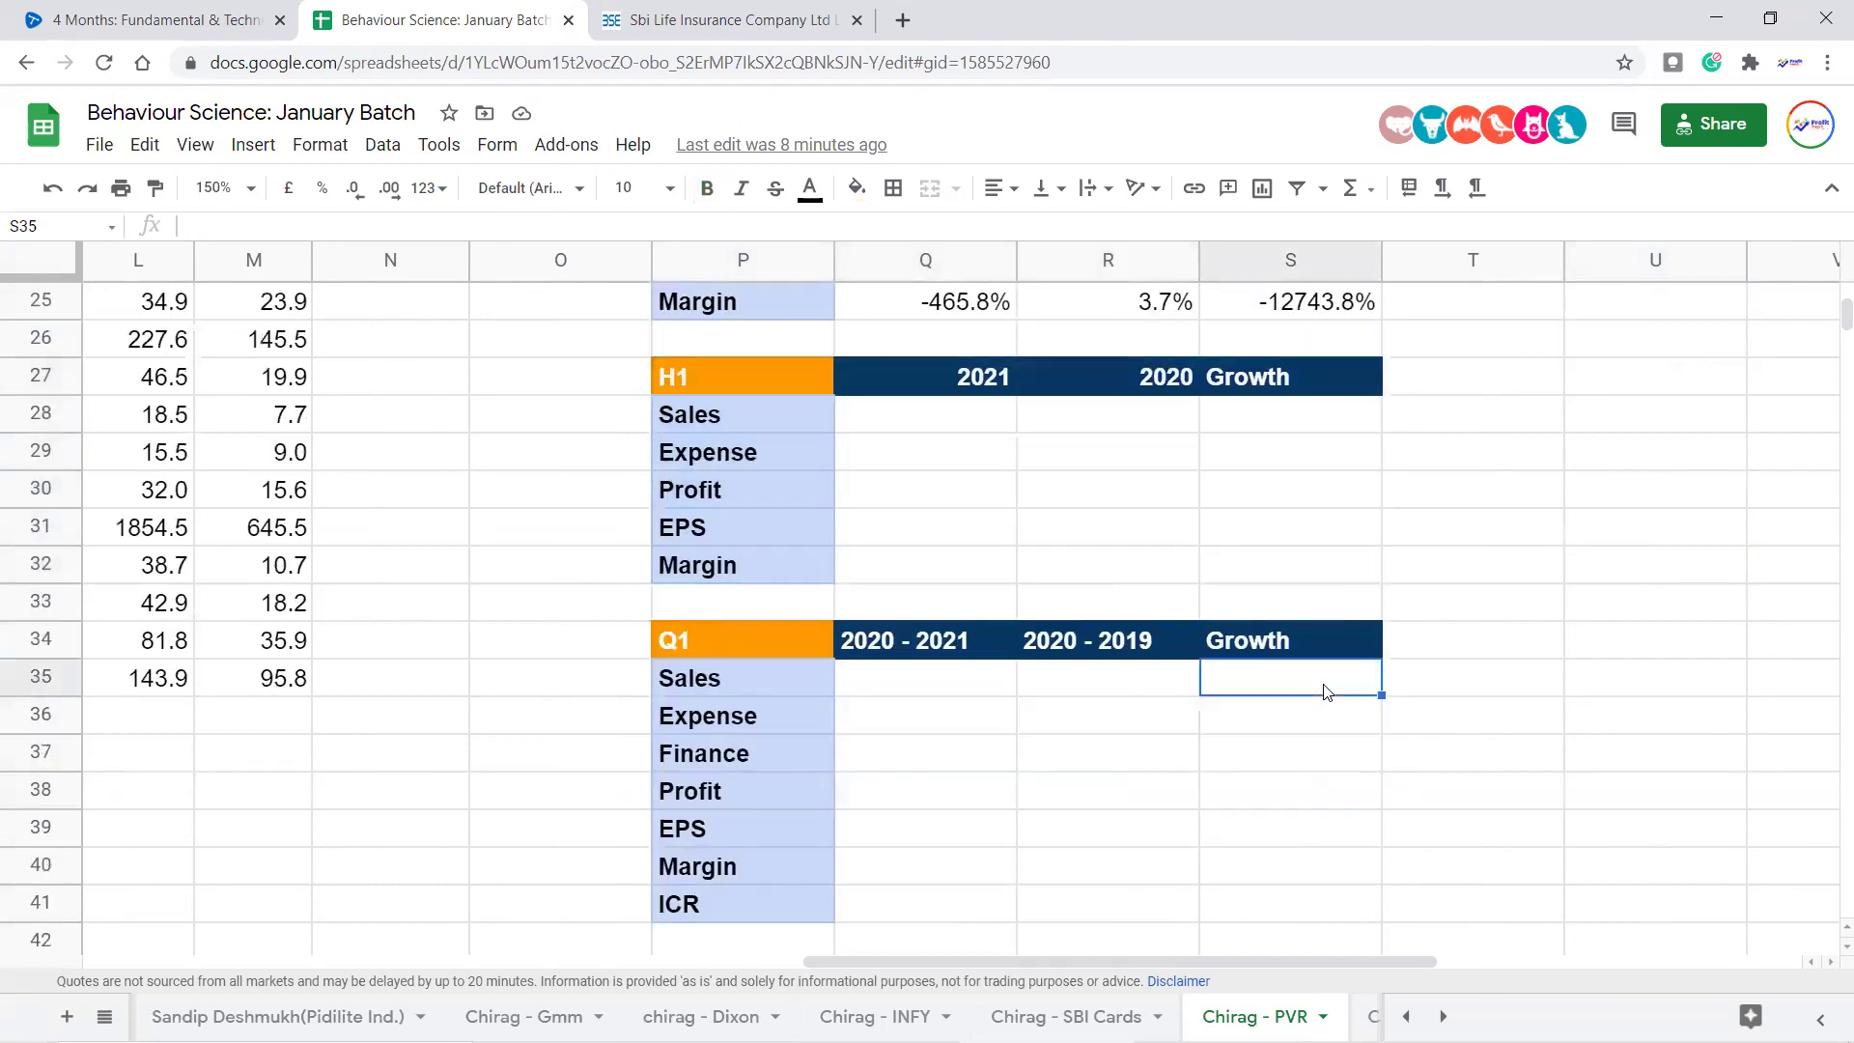
{"action": "scroll", "coordinate": [1324, 691], "scroll_direction": "up", "scroll_amount": 1}
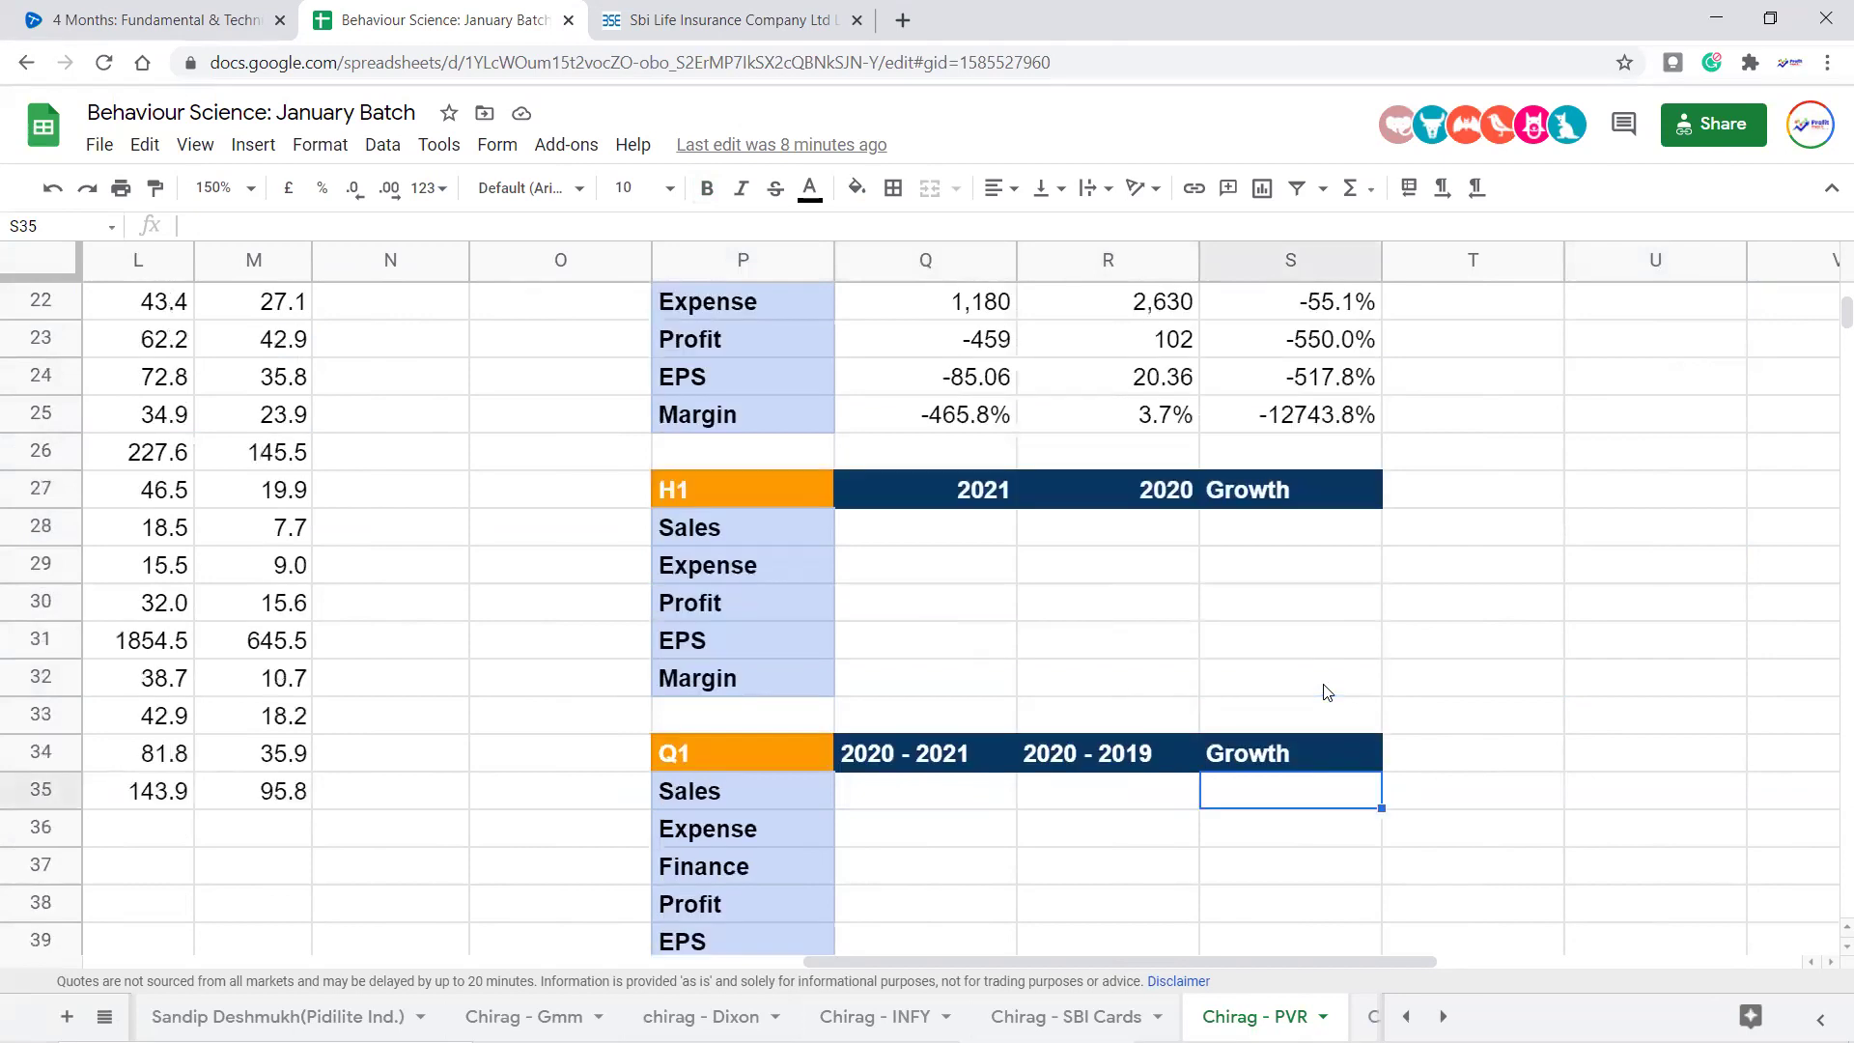
{"action": "left_click", "coordinate": [1299, 535]}
{"action": "scroll", "coordinate": [1315, 607], "scroll_direction": "up", "scroll_amount": 1}
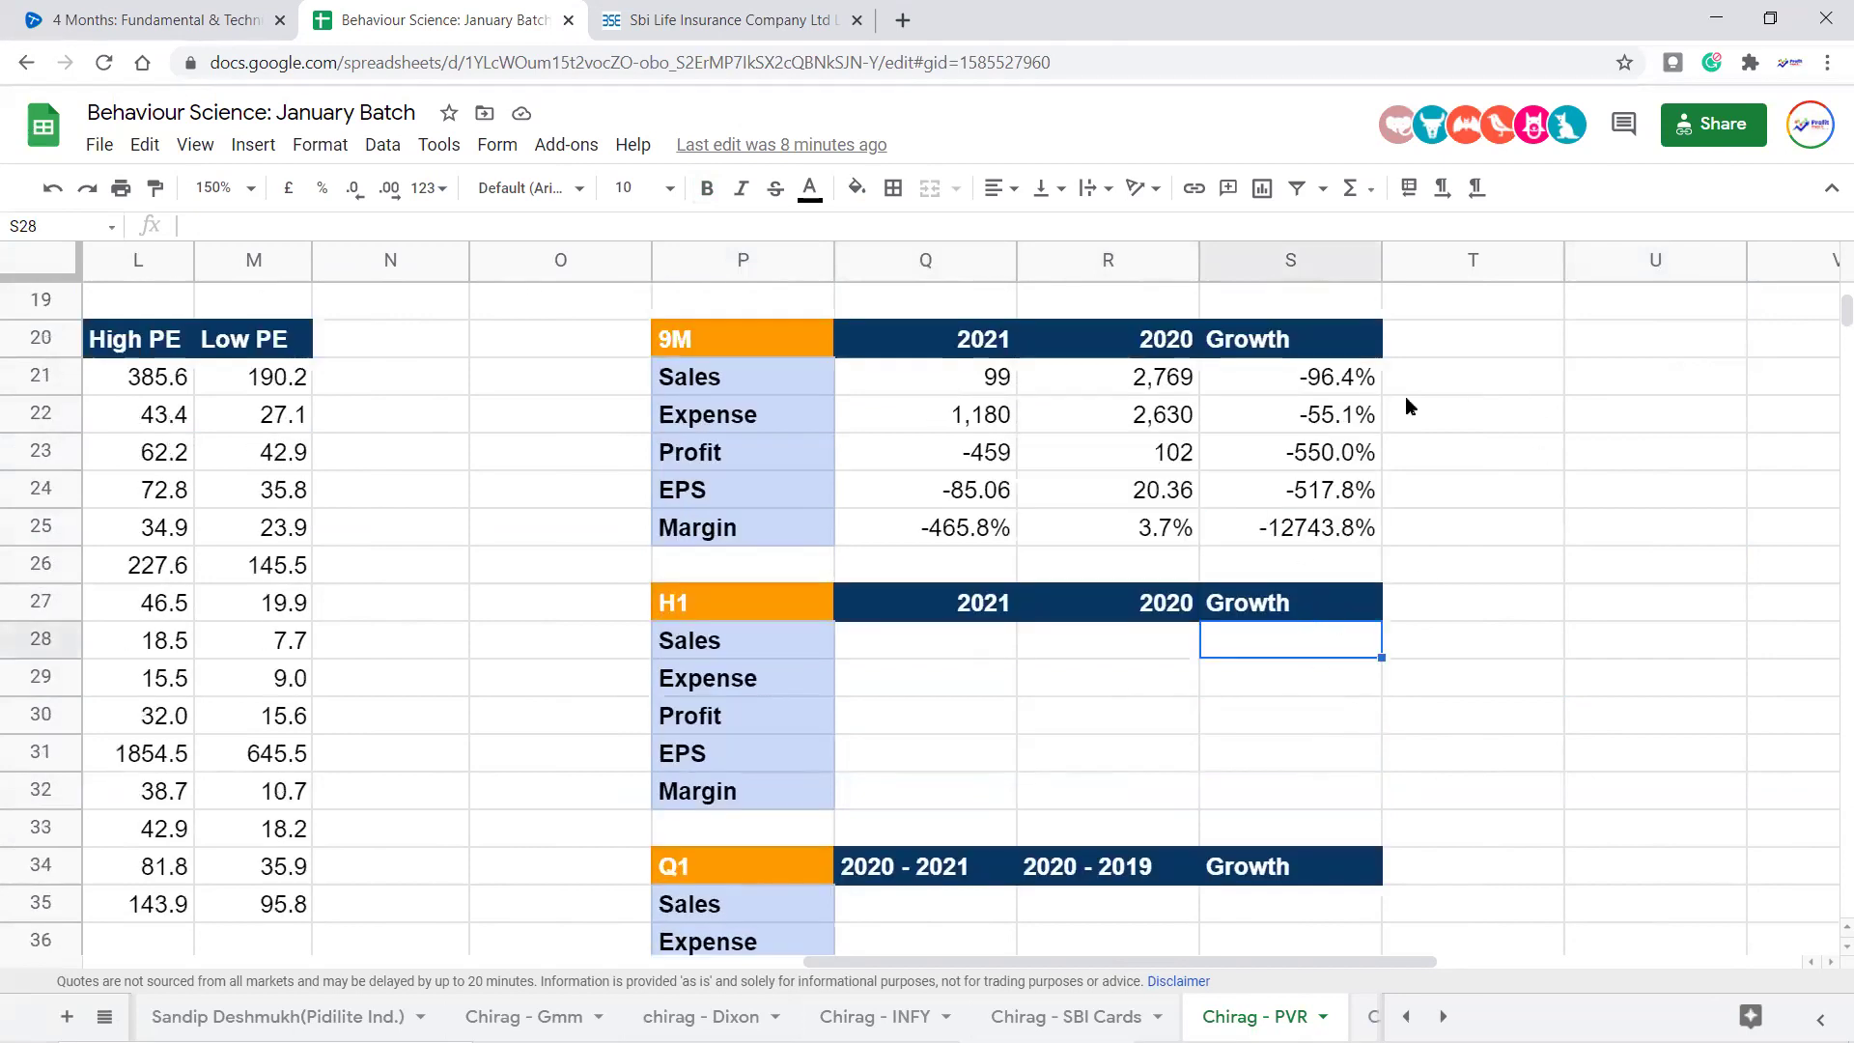
{"action": "left_click", "coordinate": [1347, 376]}
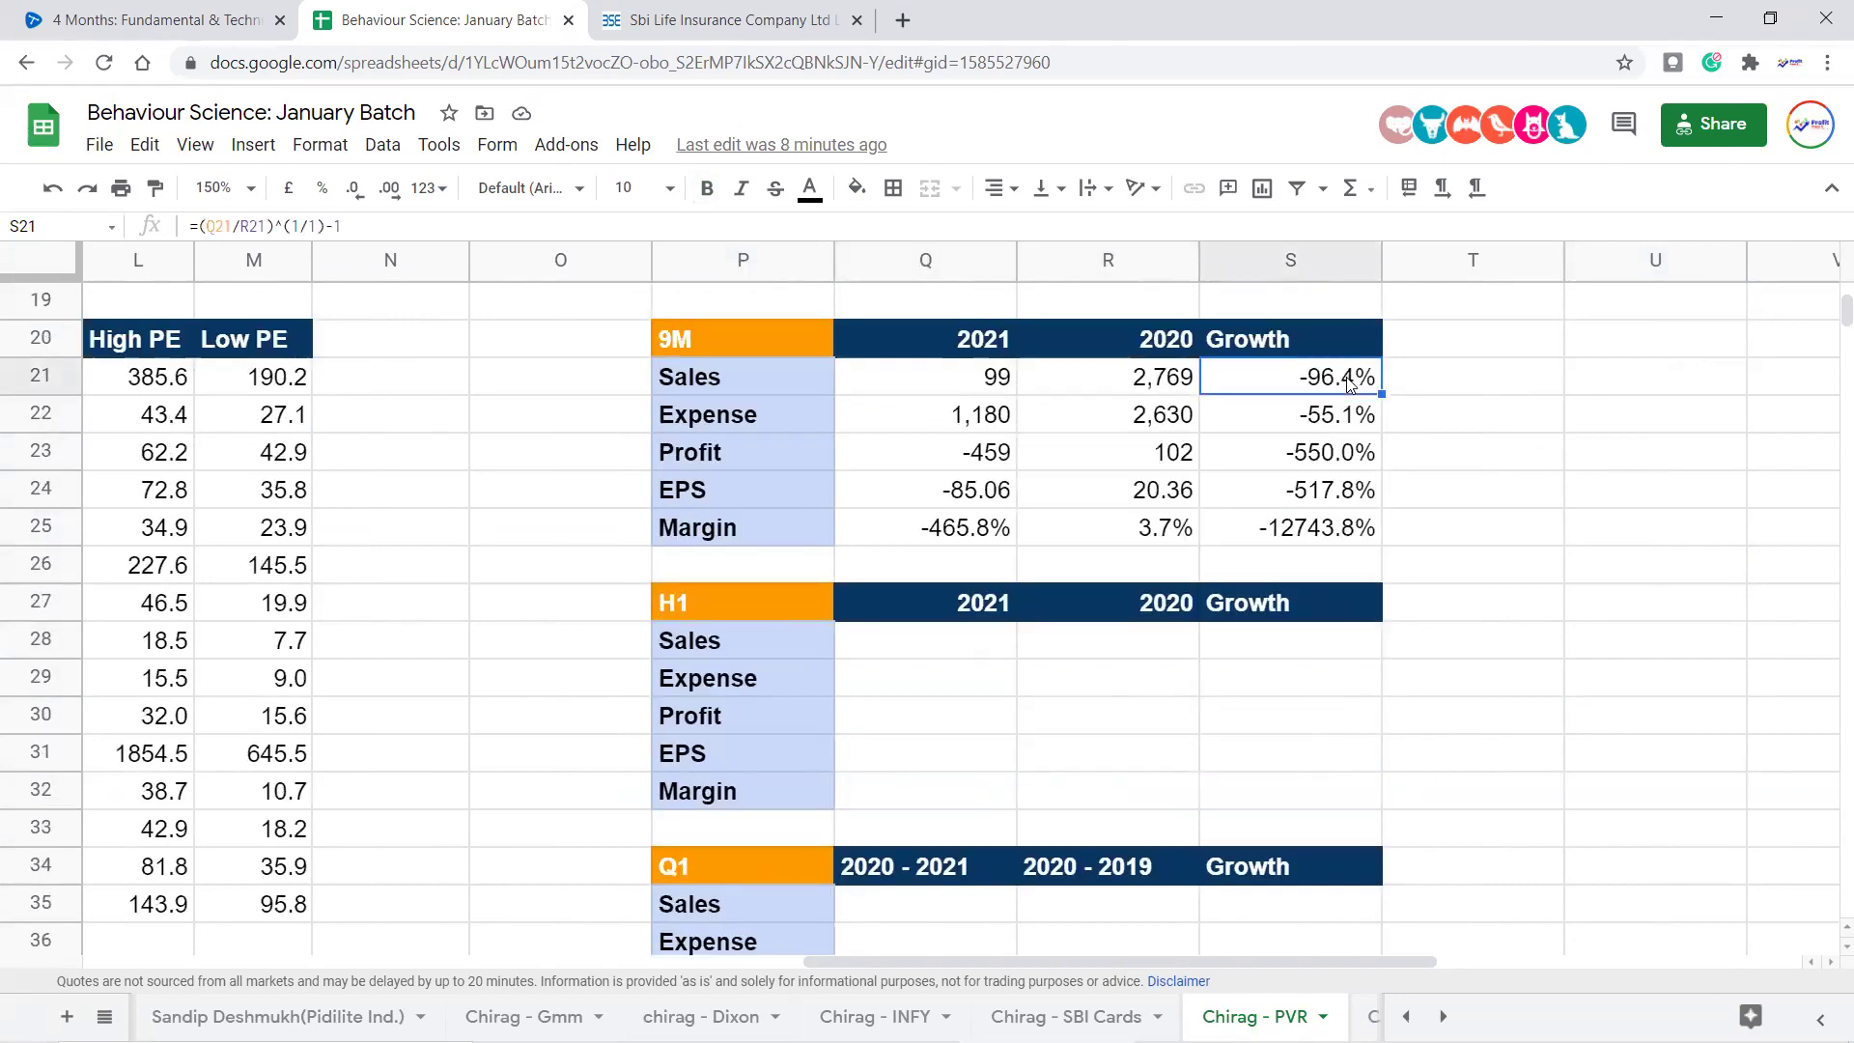
{"action": "left_click_drag", "start_coordinate": [1332, 353], "coordinate": [1335, 528]}
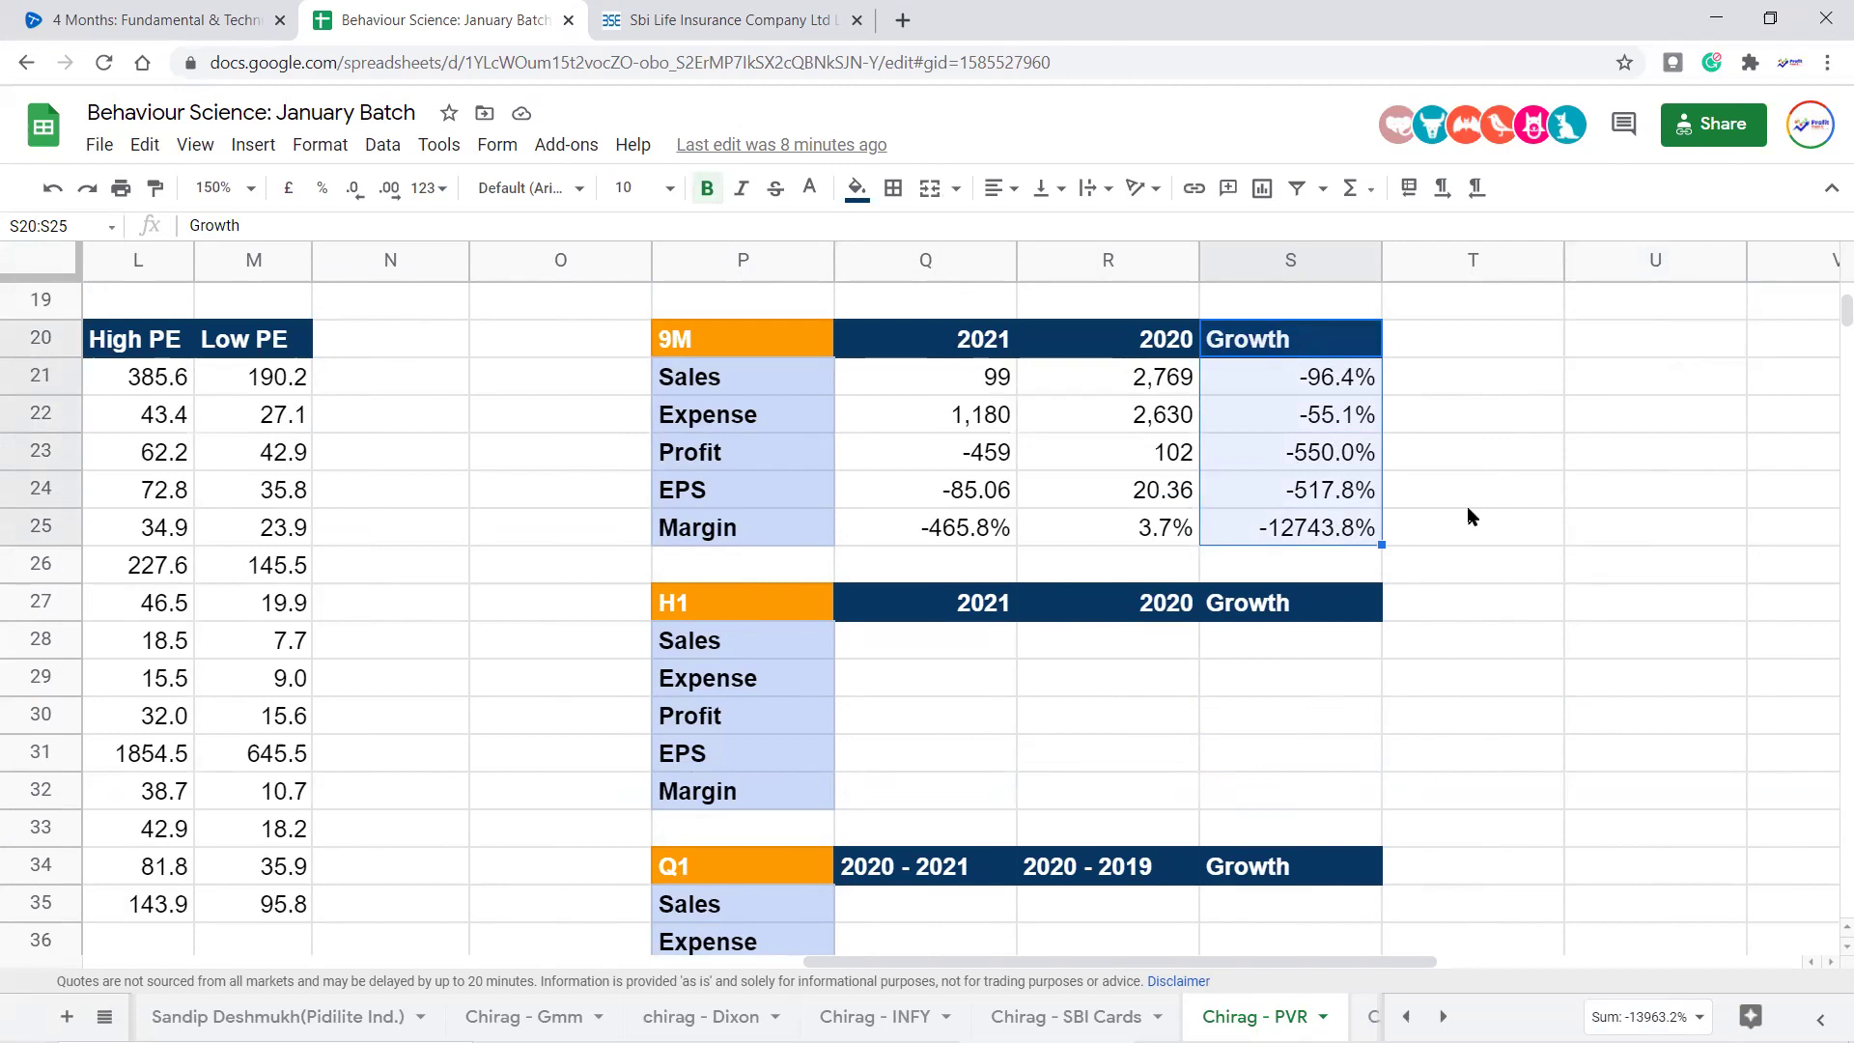
{"action": "key", "text": "shift+Return"}
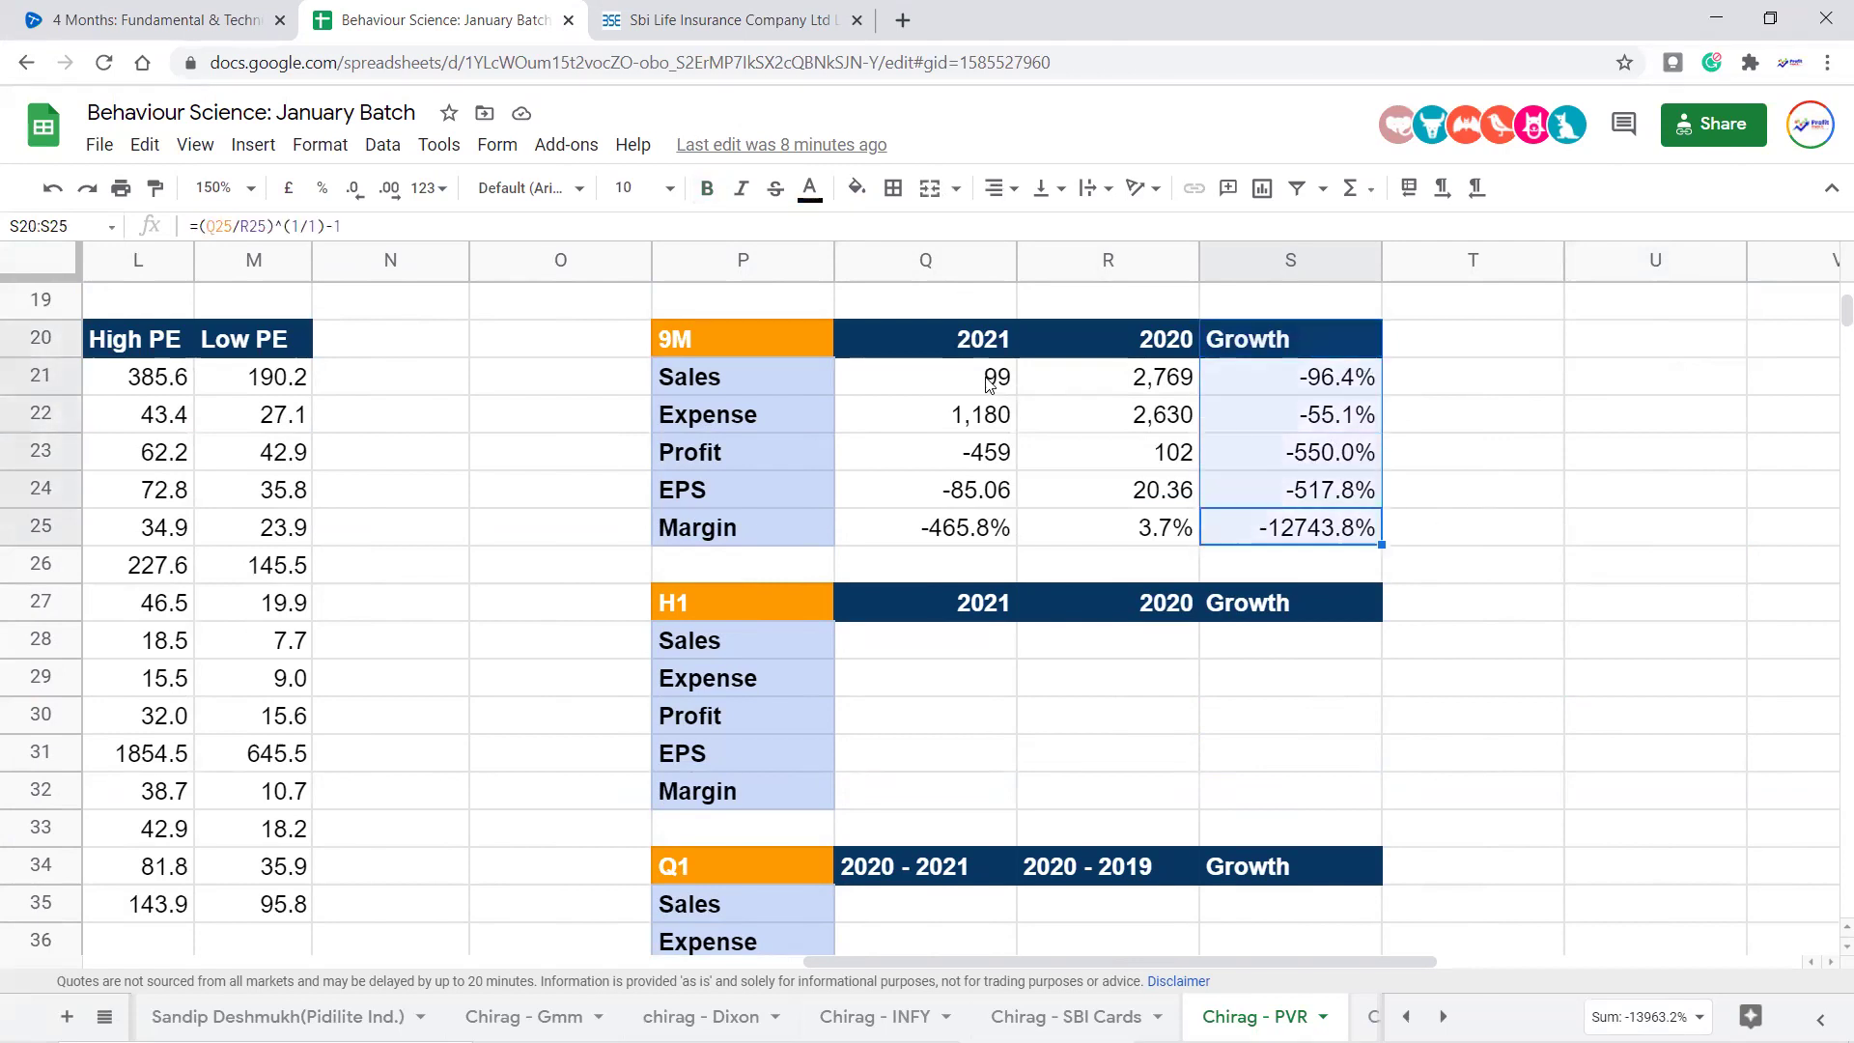
{"action": "left_click", "coordinate": [990, 383]}
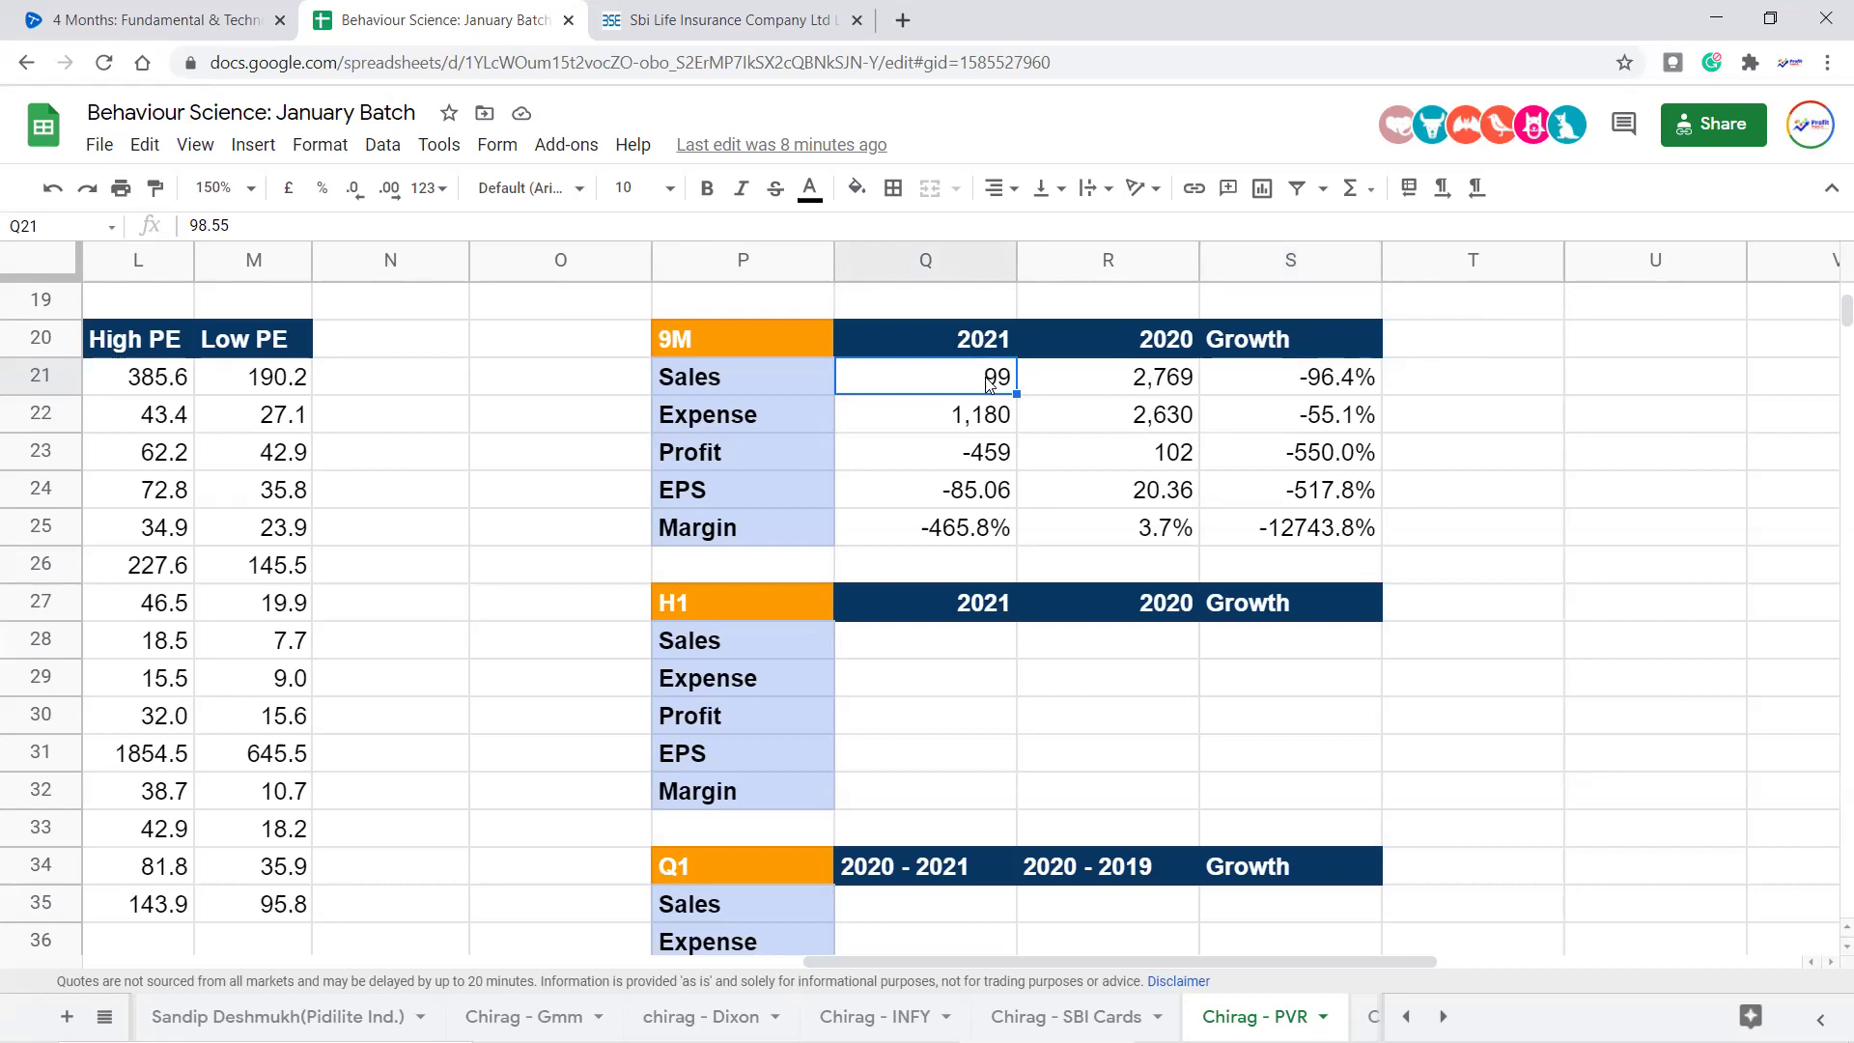
Compare the growth columns of the 9M, H1 and Q1 tables, and check the 9M sales and EPS growth formulas
{"action": "left_click_drag", "start_coordinate": [1357, 349], "coordinate": [1337, 415]}
{"action": "left_click_drag", "start_coordinate": [1328, 545], "coordinate": [1322, 939]}
{"action": "left_click_drag", "start_coordinate": [1307, 616], "coordinate": [1296, 521]}
{"action": "scroll", "coordinate": [1545, 512], "scroll_direction": "up", "scroll_amount": 3}
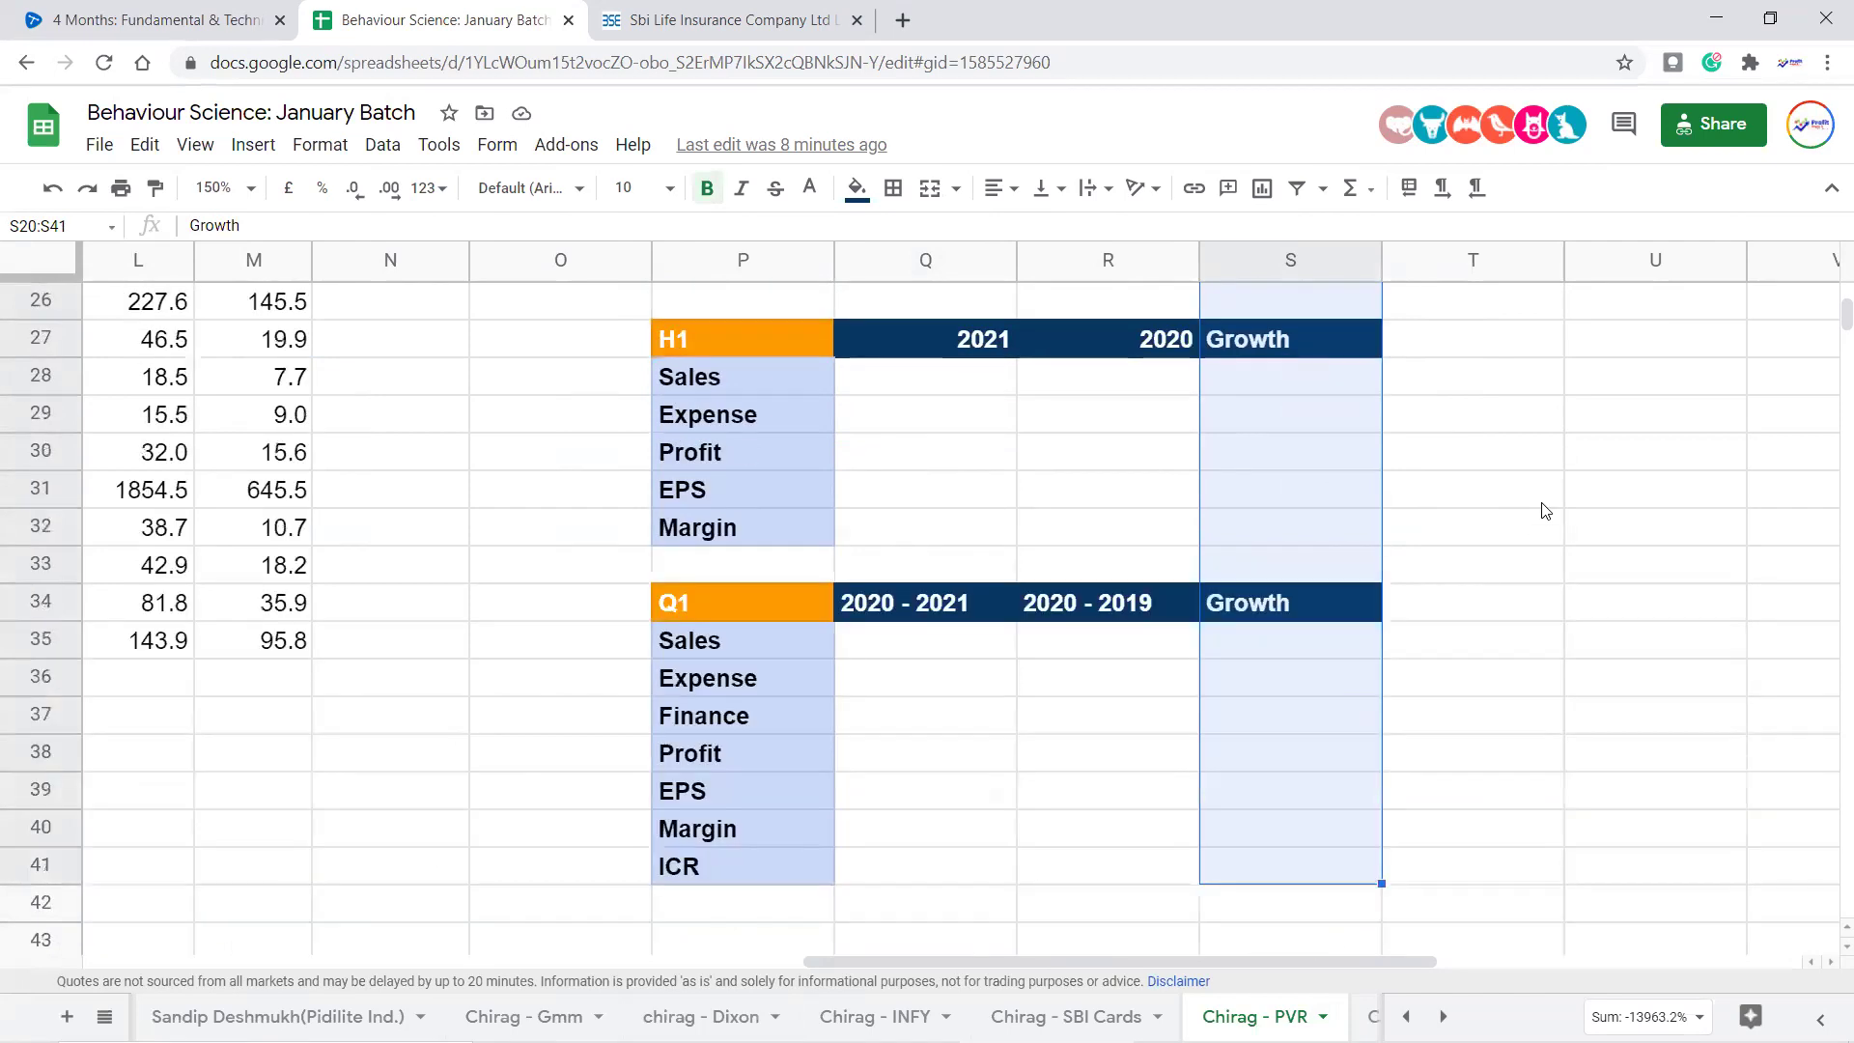
{"action": "scroll", "coordinate": [1545, 512], "scroll_direction": "up", "scroll_amount": 3}
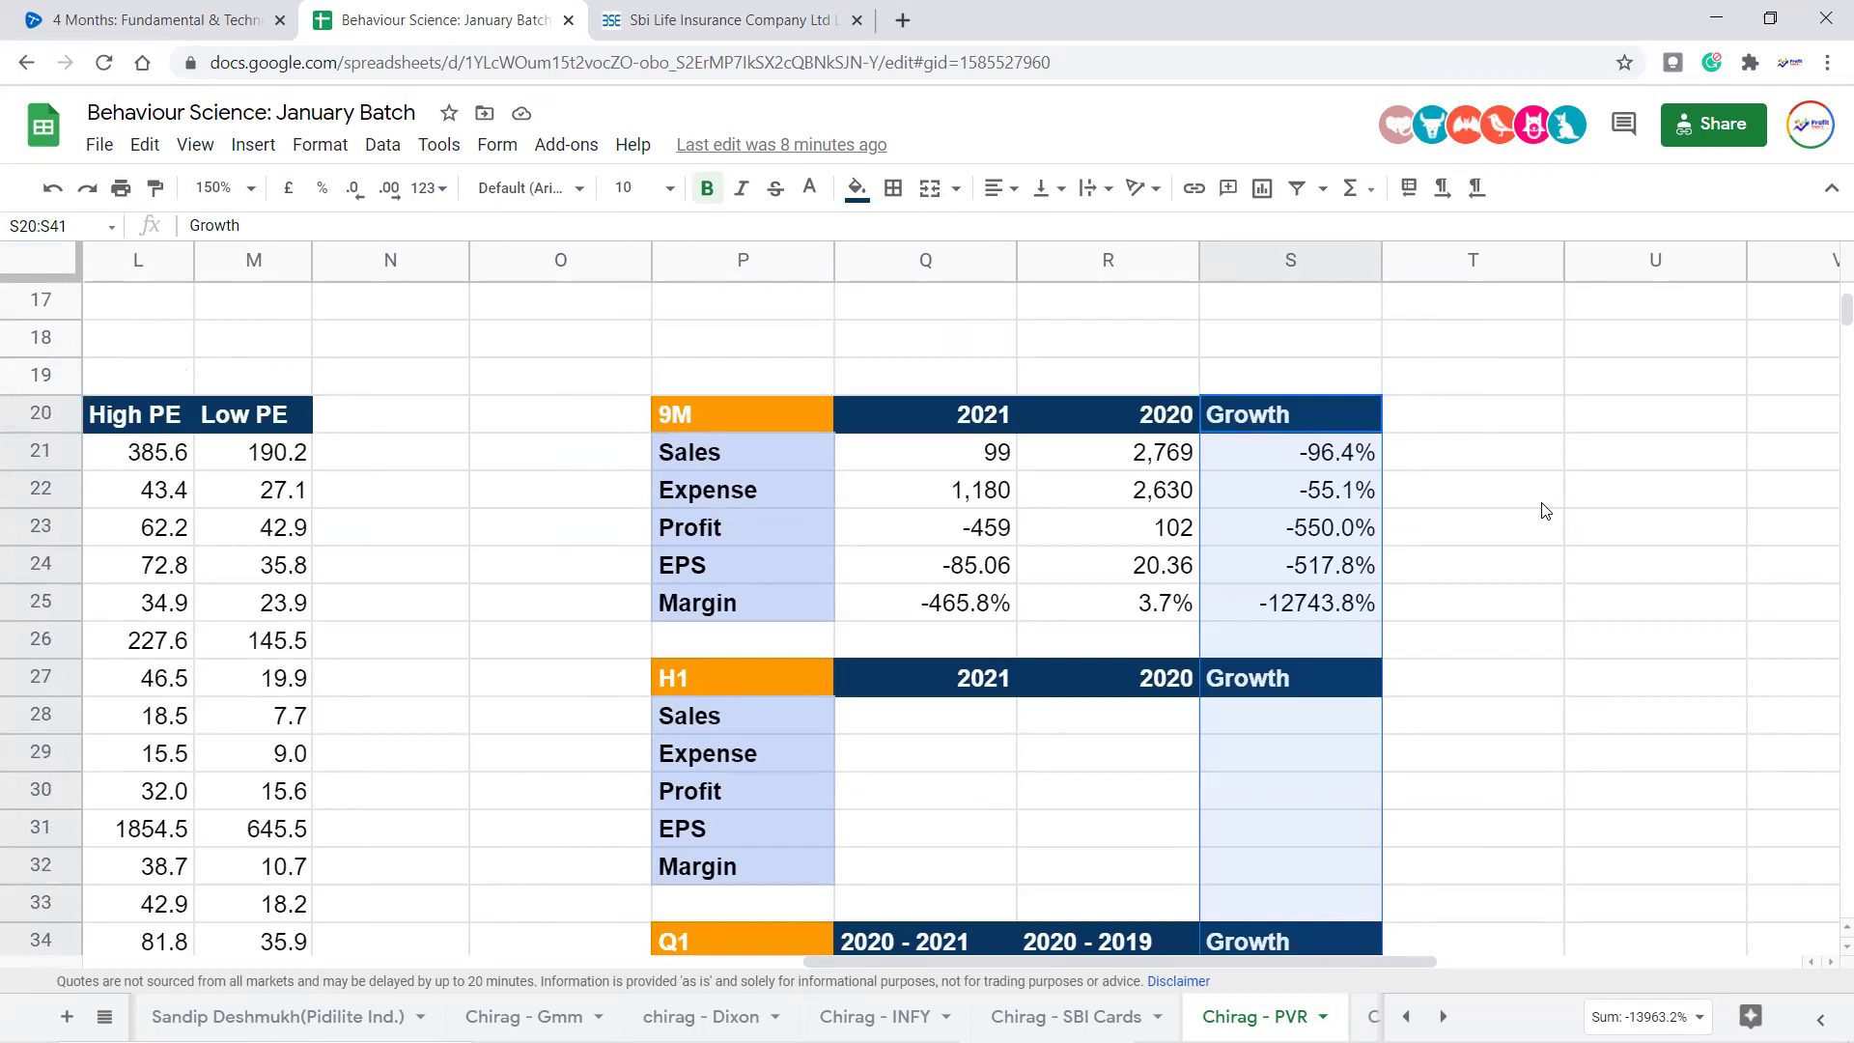
{"action": "left_click", "coordinate": [1327, 458]}
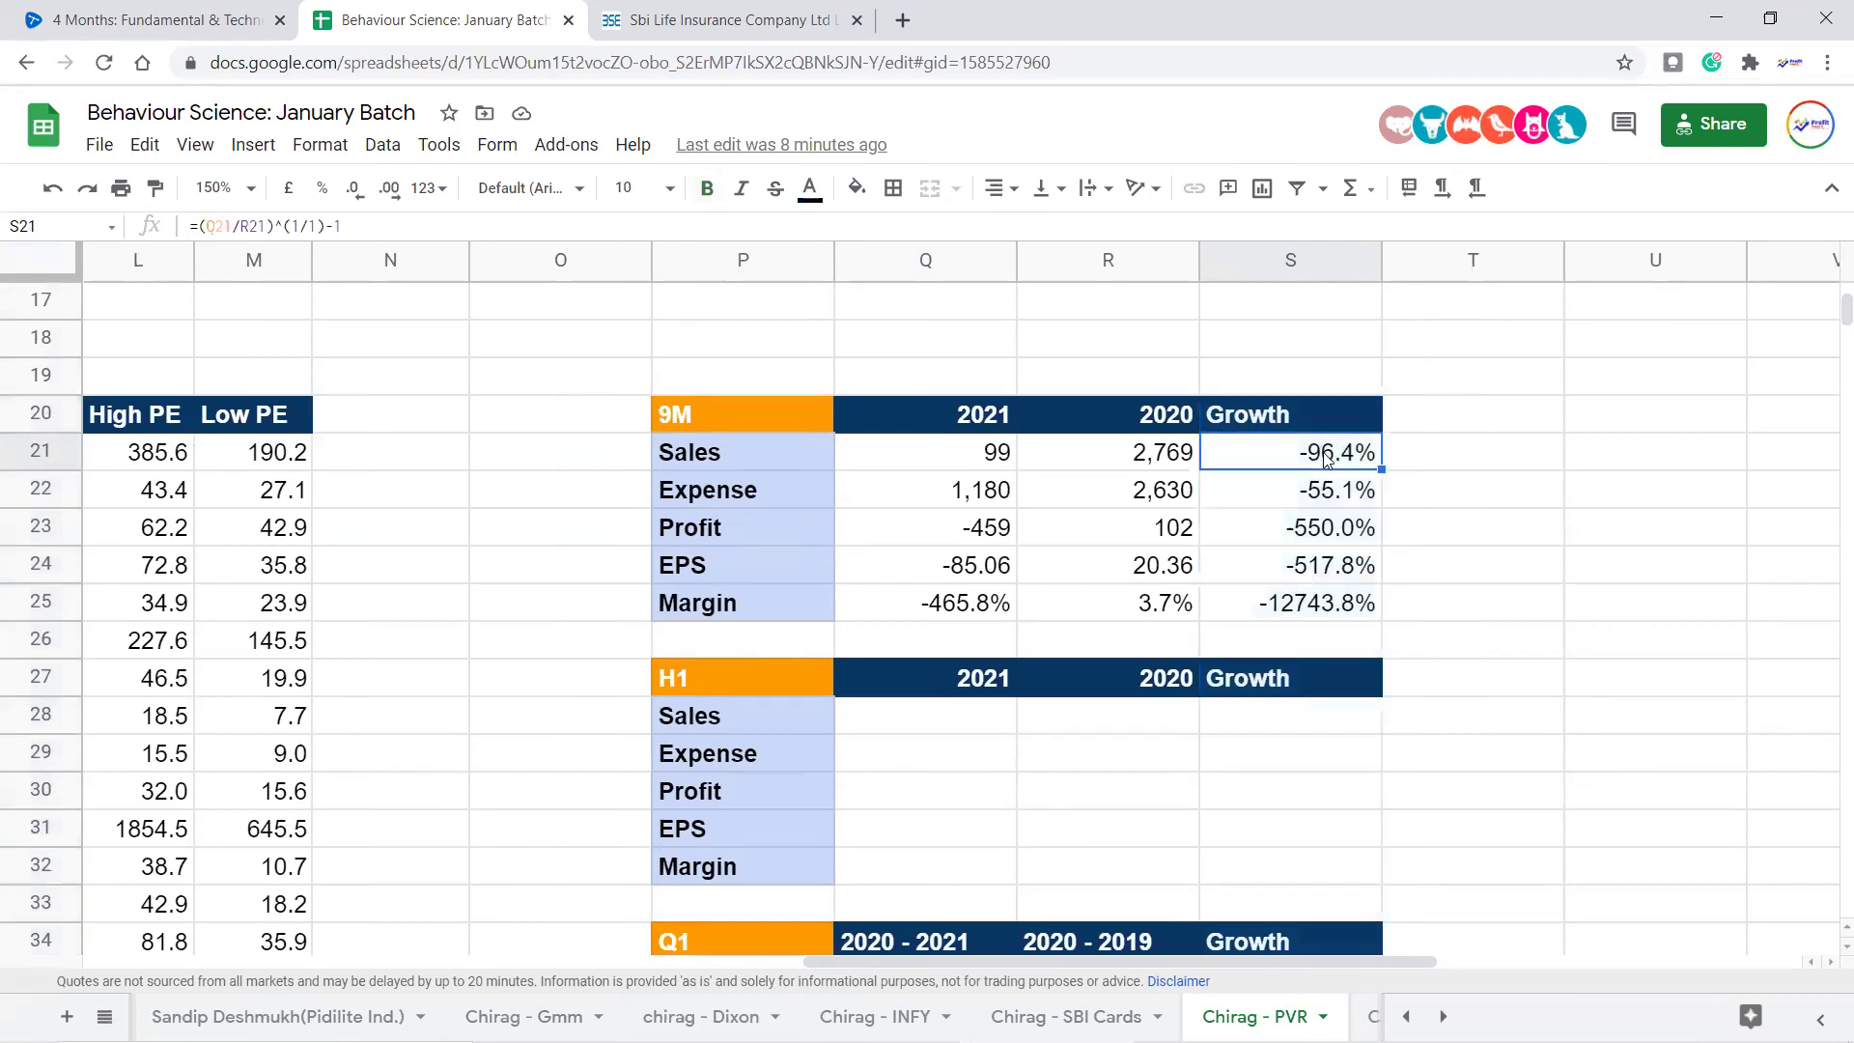
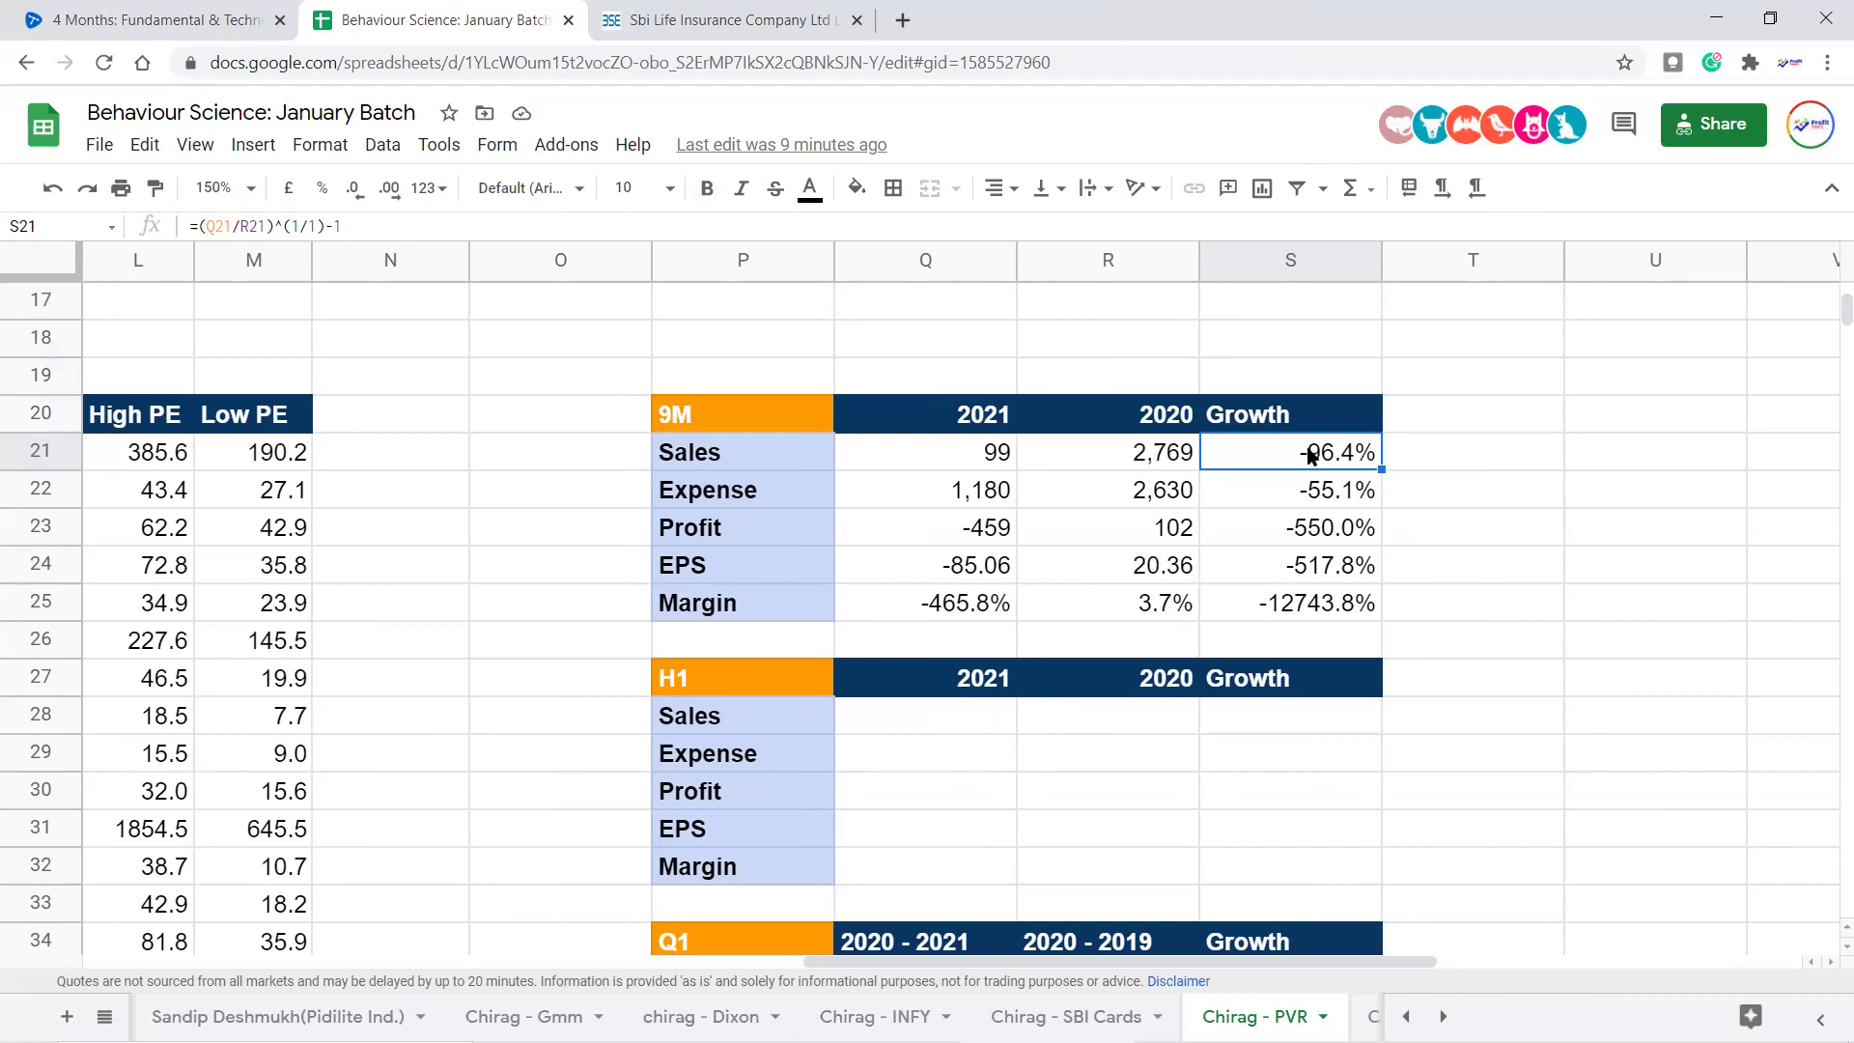
{"action": "left_click", "coordinate": [1301, 570]}
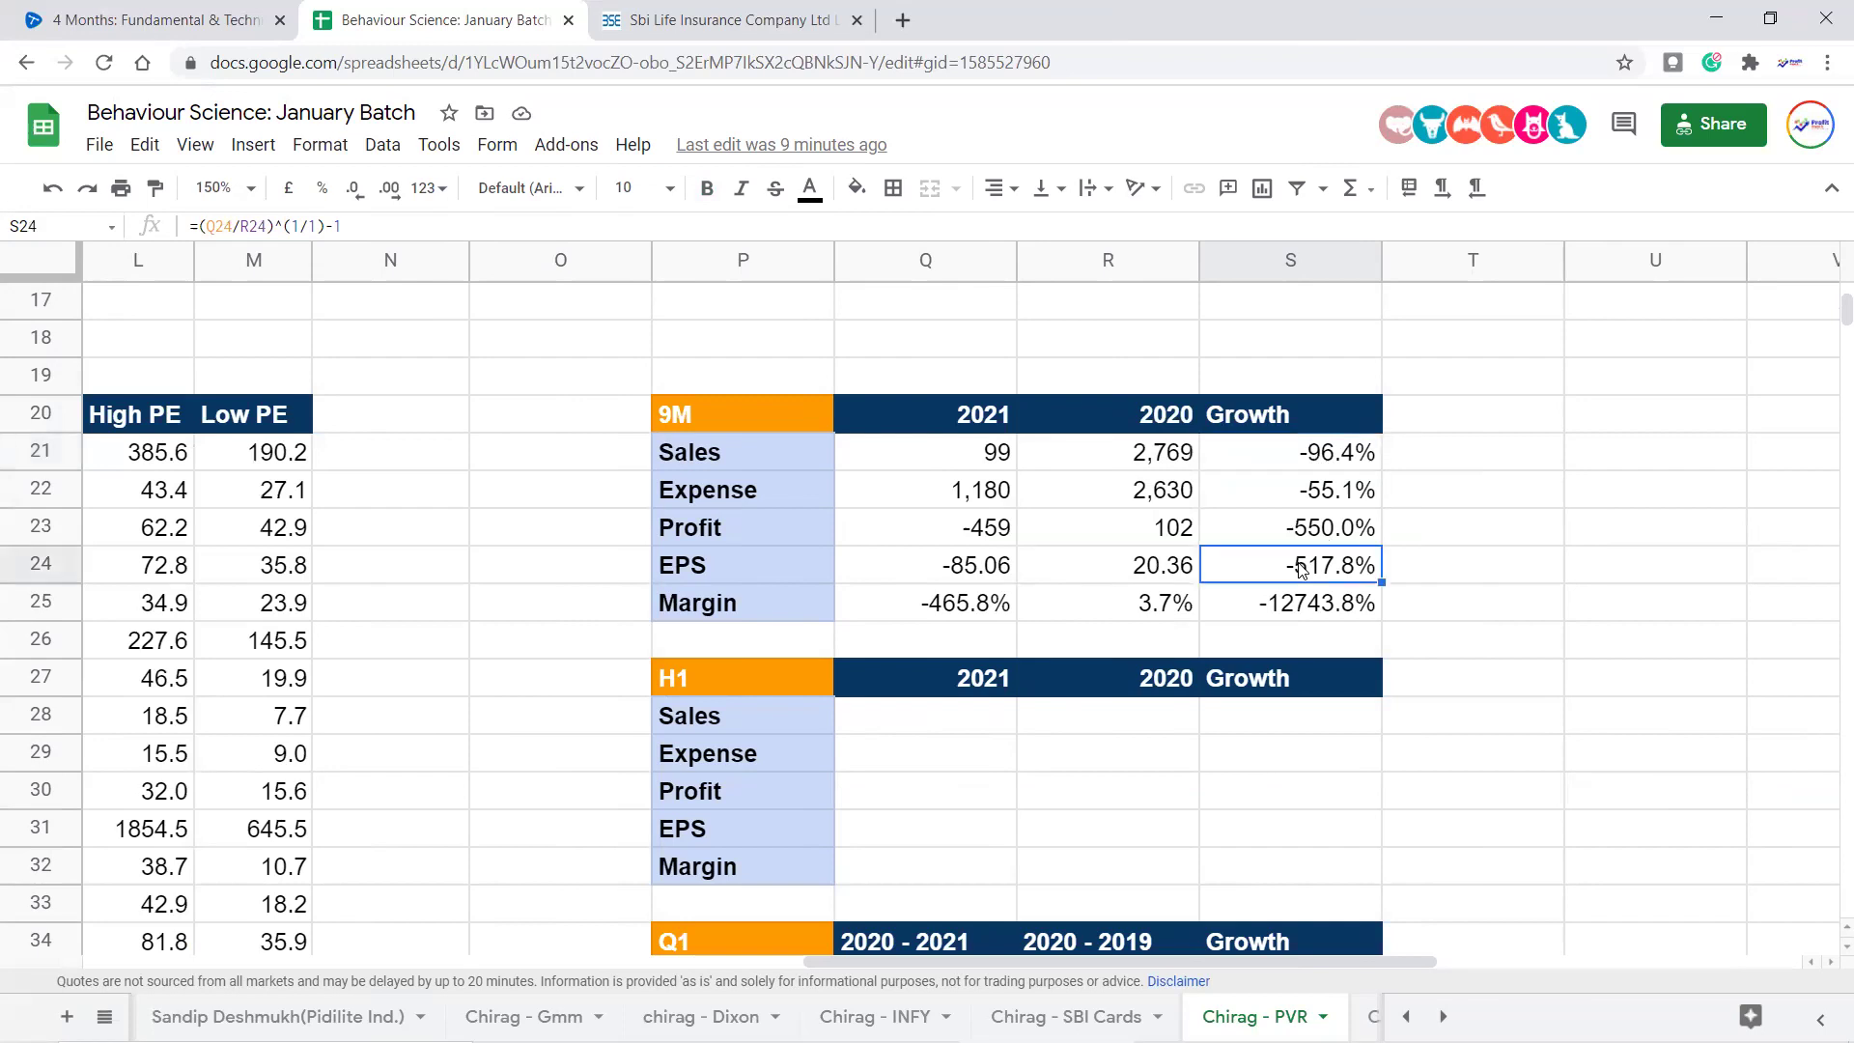
Look back through PVR's annual sales, profit, equity and EPS data down to the earliest years
{"action": "key", "text": "Left"}
{"action": "key", "text": "Left"}
{"action": "key", "text": "Left"}
{"action": "key", "text": "Left"}
{"action": "key", "text": "Left"}
{"action": "key", "text": "Left"}
{"action": "key", "text": "Left"}
{"action": "key", "text": "Left"}
{"action": "key", "text": "Left"}
{"action": "key", "text": "Left"}
{"action": "key", "text": "Left"}
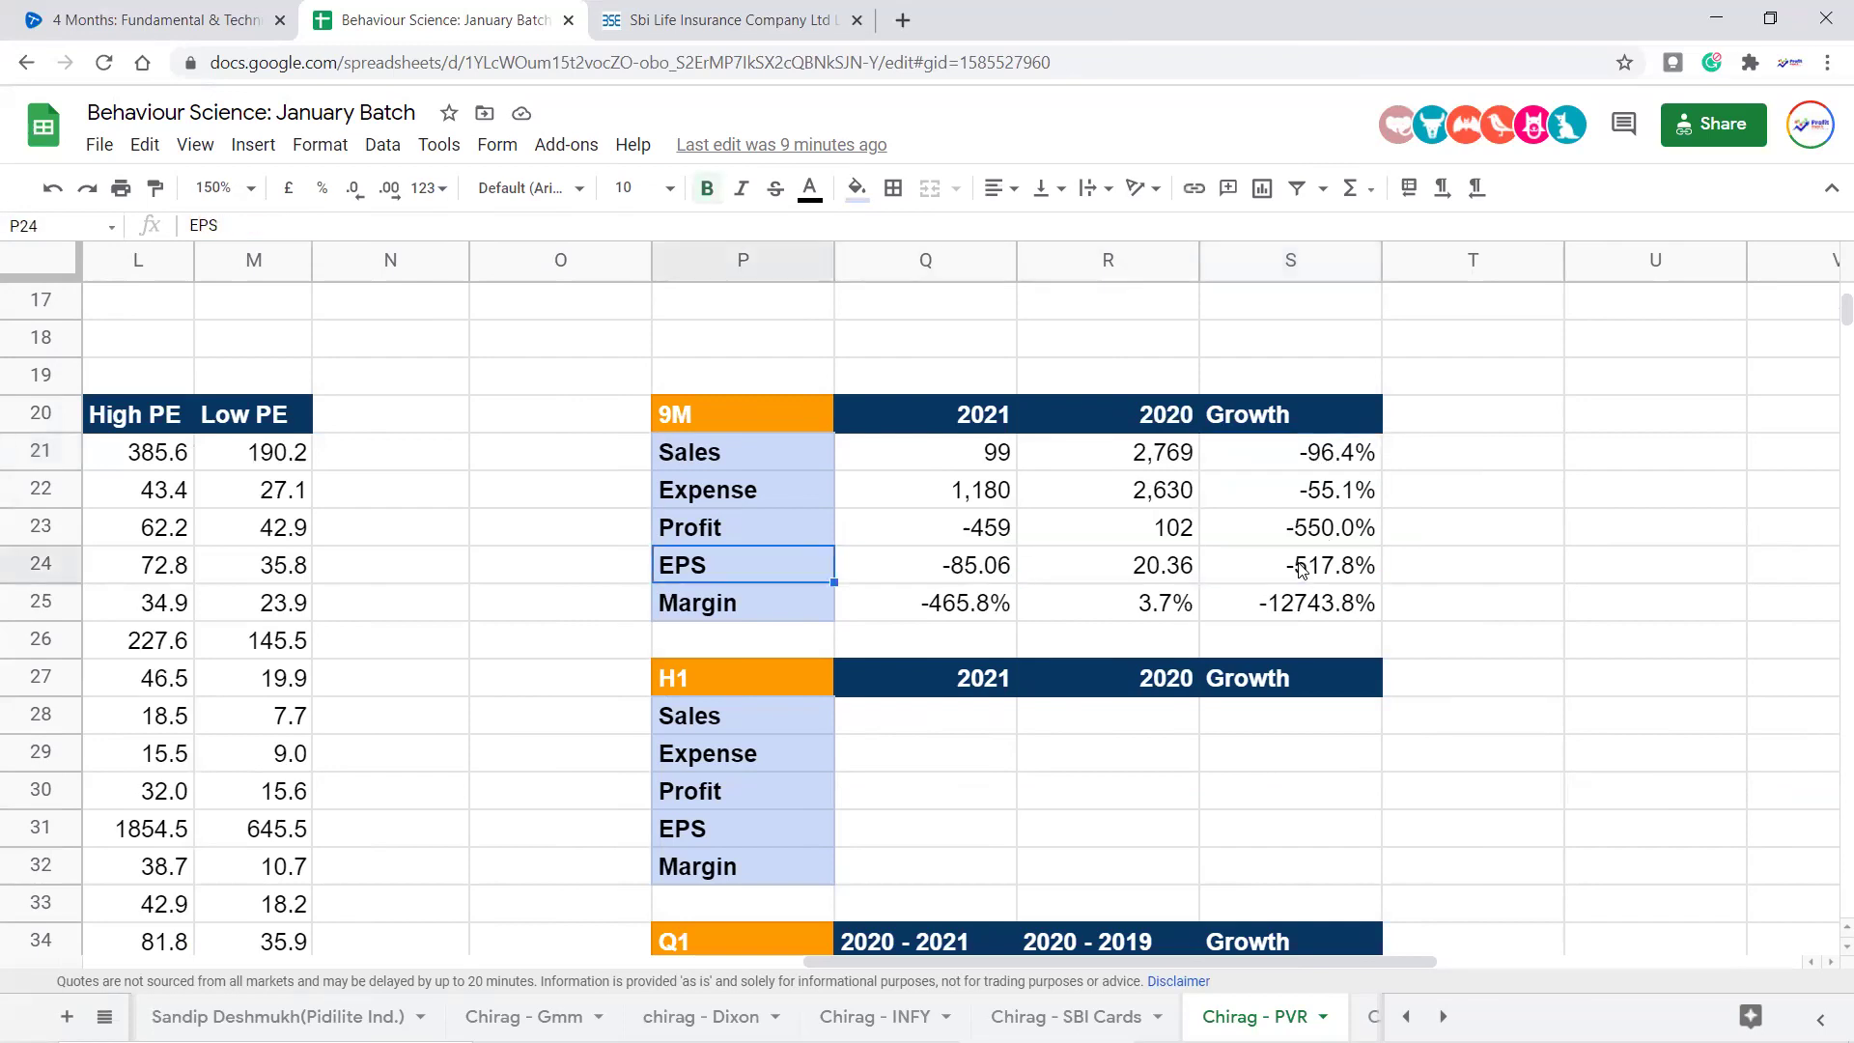
{"action": "key", "text": "Left"}
{"action": "scroll", "coordinate": [1297, 565], "scroll_direction": "down", "scroll_amount": 3}
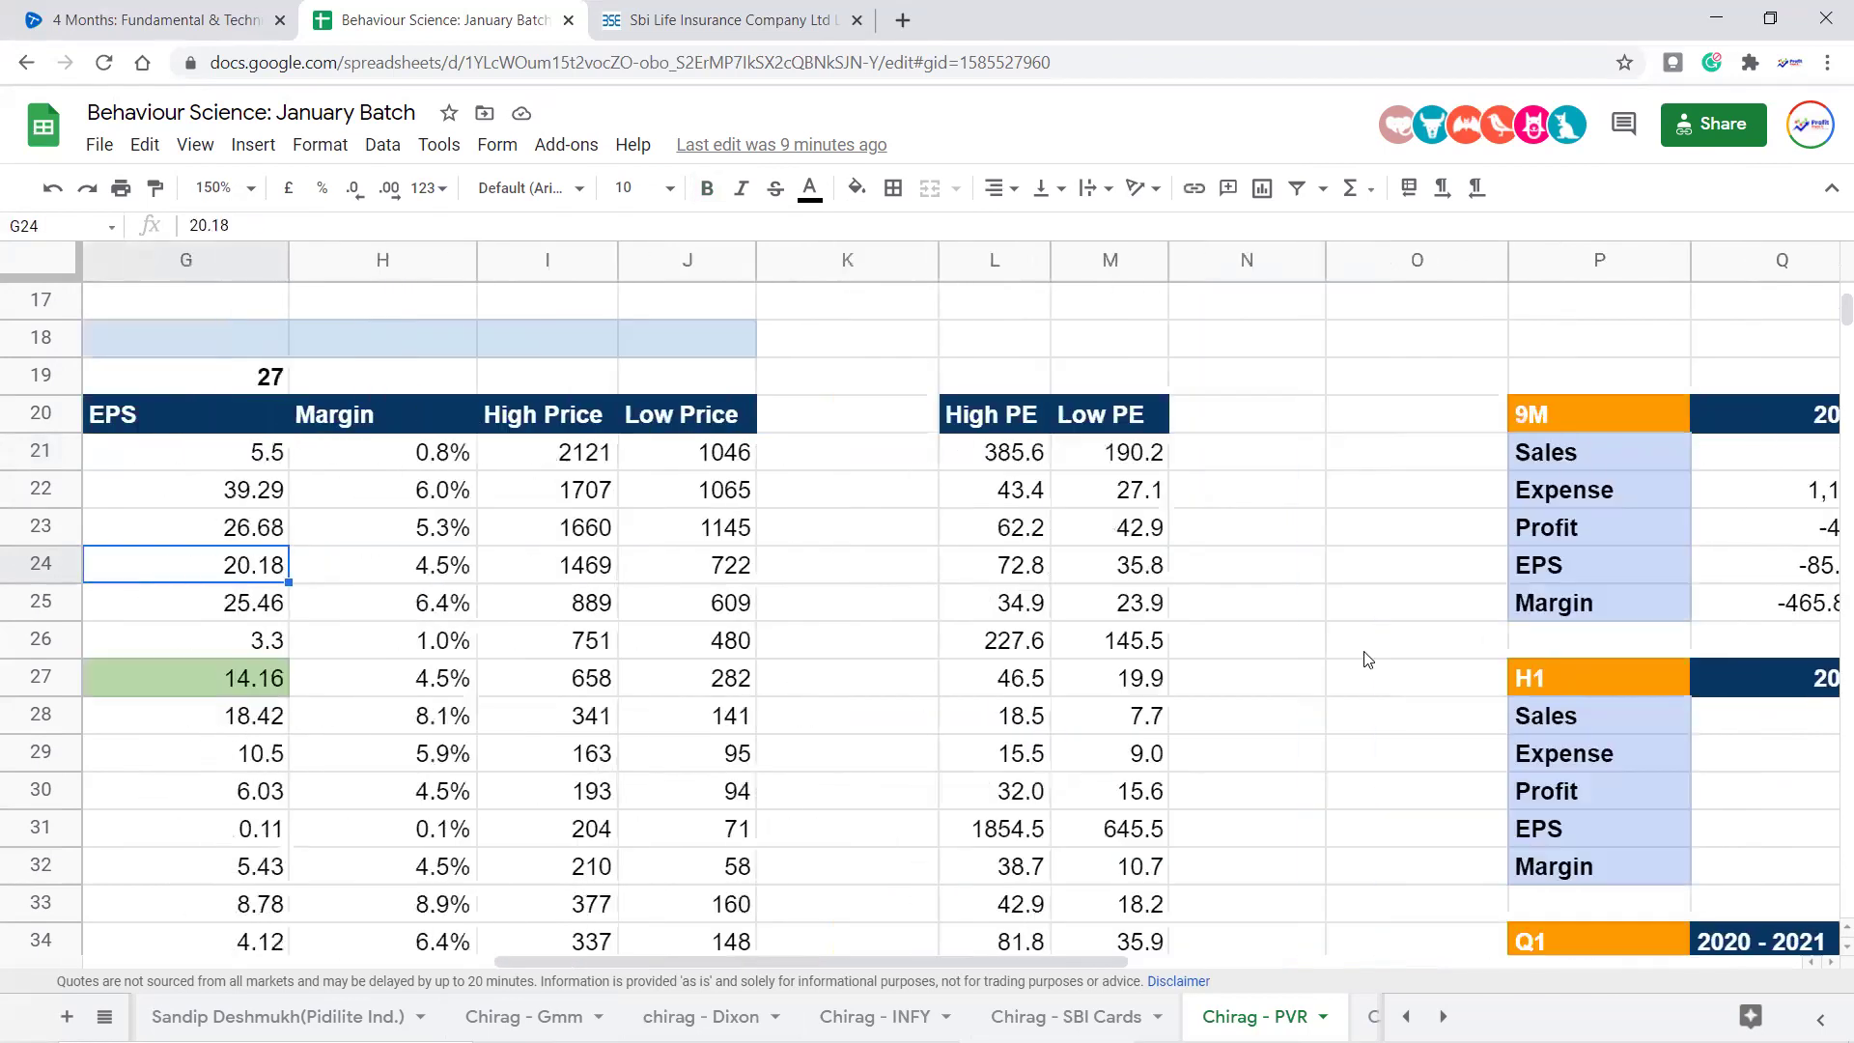
{"action": "left_click", "coordinate": [1029, 645]}
{"action": "key", "text": "Left"}
{"action": "key", "text": "Left"}
{"action": "key", "text": "Left"}
{"action": "key", "text": "Left"}
{"action": "key", "text": "Left"}
{"action": "key", "text": "Left"}
{"action": "key", "text": "Left"}
{"action": "key", "text": "Left"}
{"action": "key", "text": "Left"}
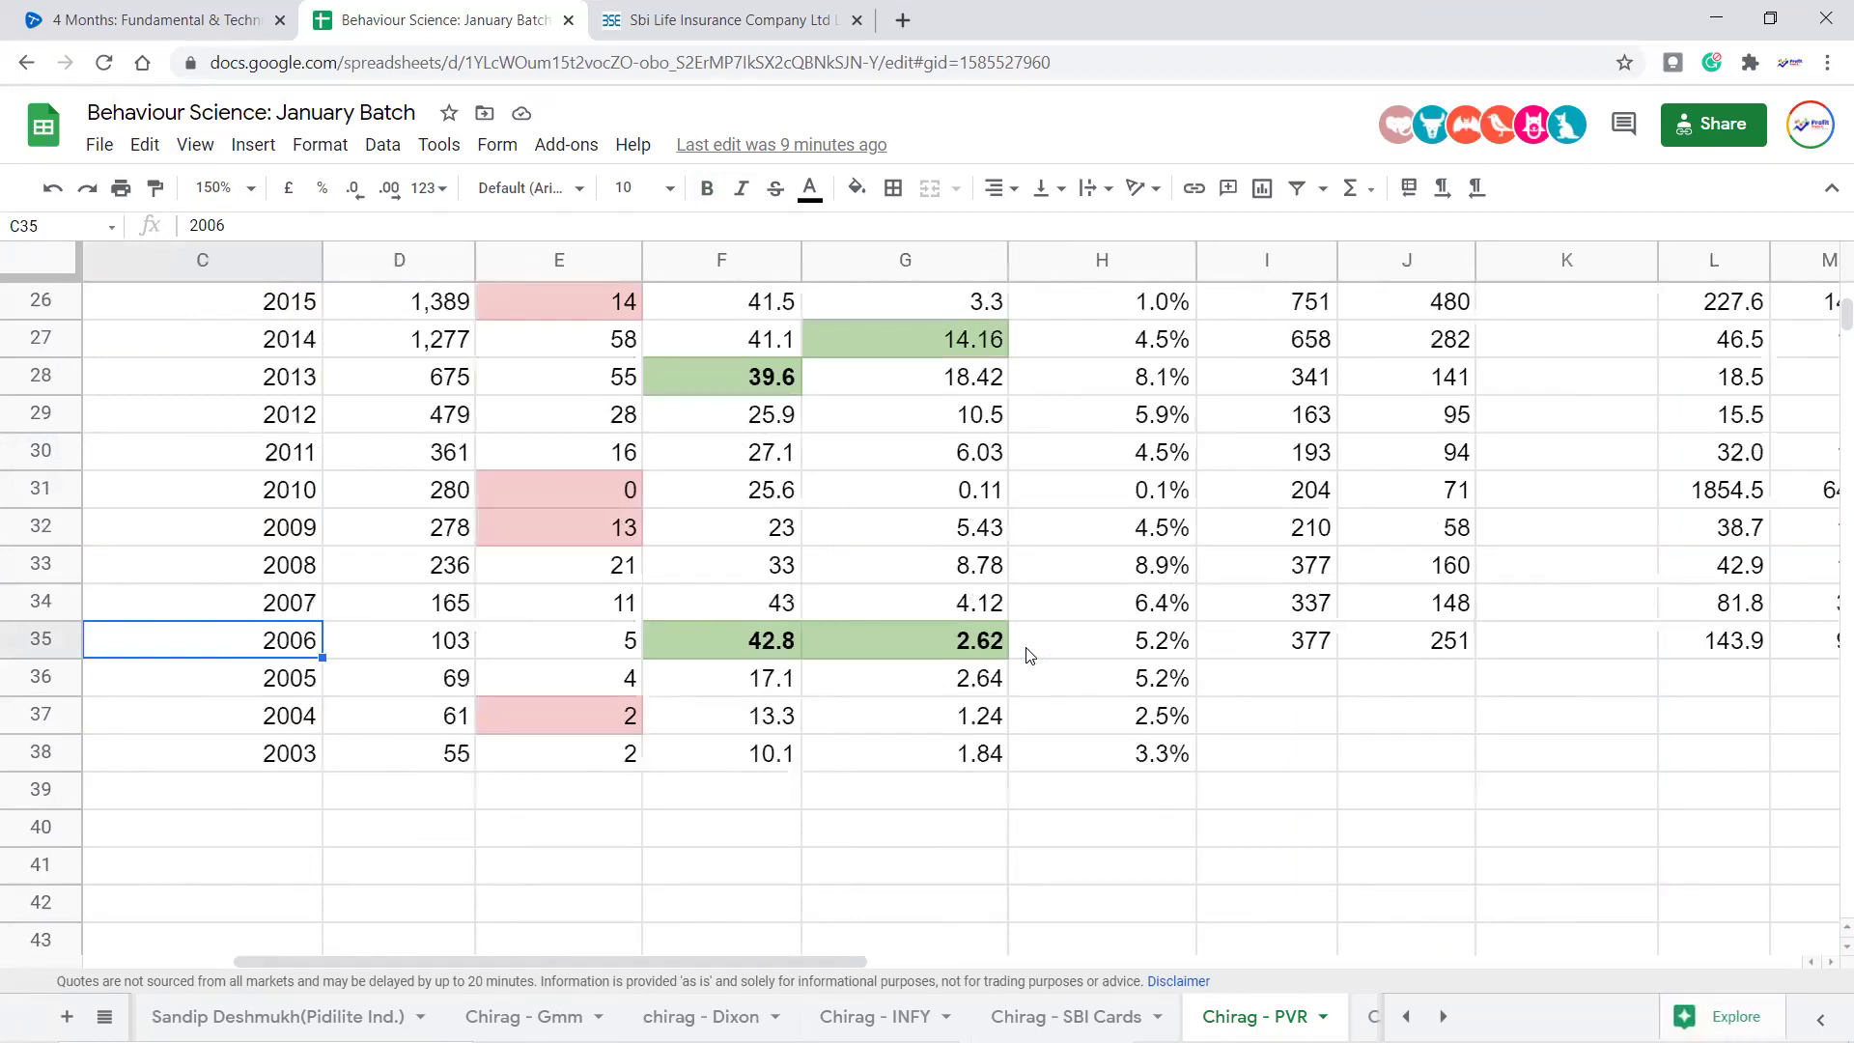
{"action": "key", "text": "Right"}
{"action": "key", "text": "Right"}
{"action": "key", "text": "Right"}
{"action": "scroll", "coordinate": [996, 673], "scroll_direction": "up", "scroll_amount": 1}
{"action": "scroll", "coordinate": [995, 672], "scroll_direction": "up", "scroll_amount": 2}
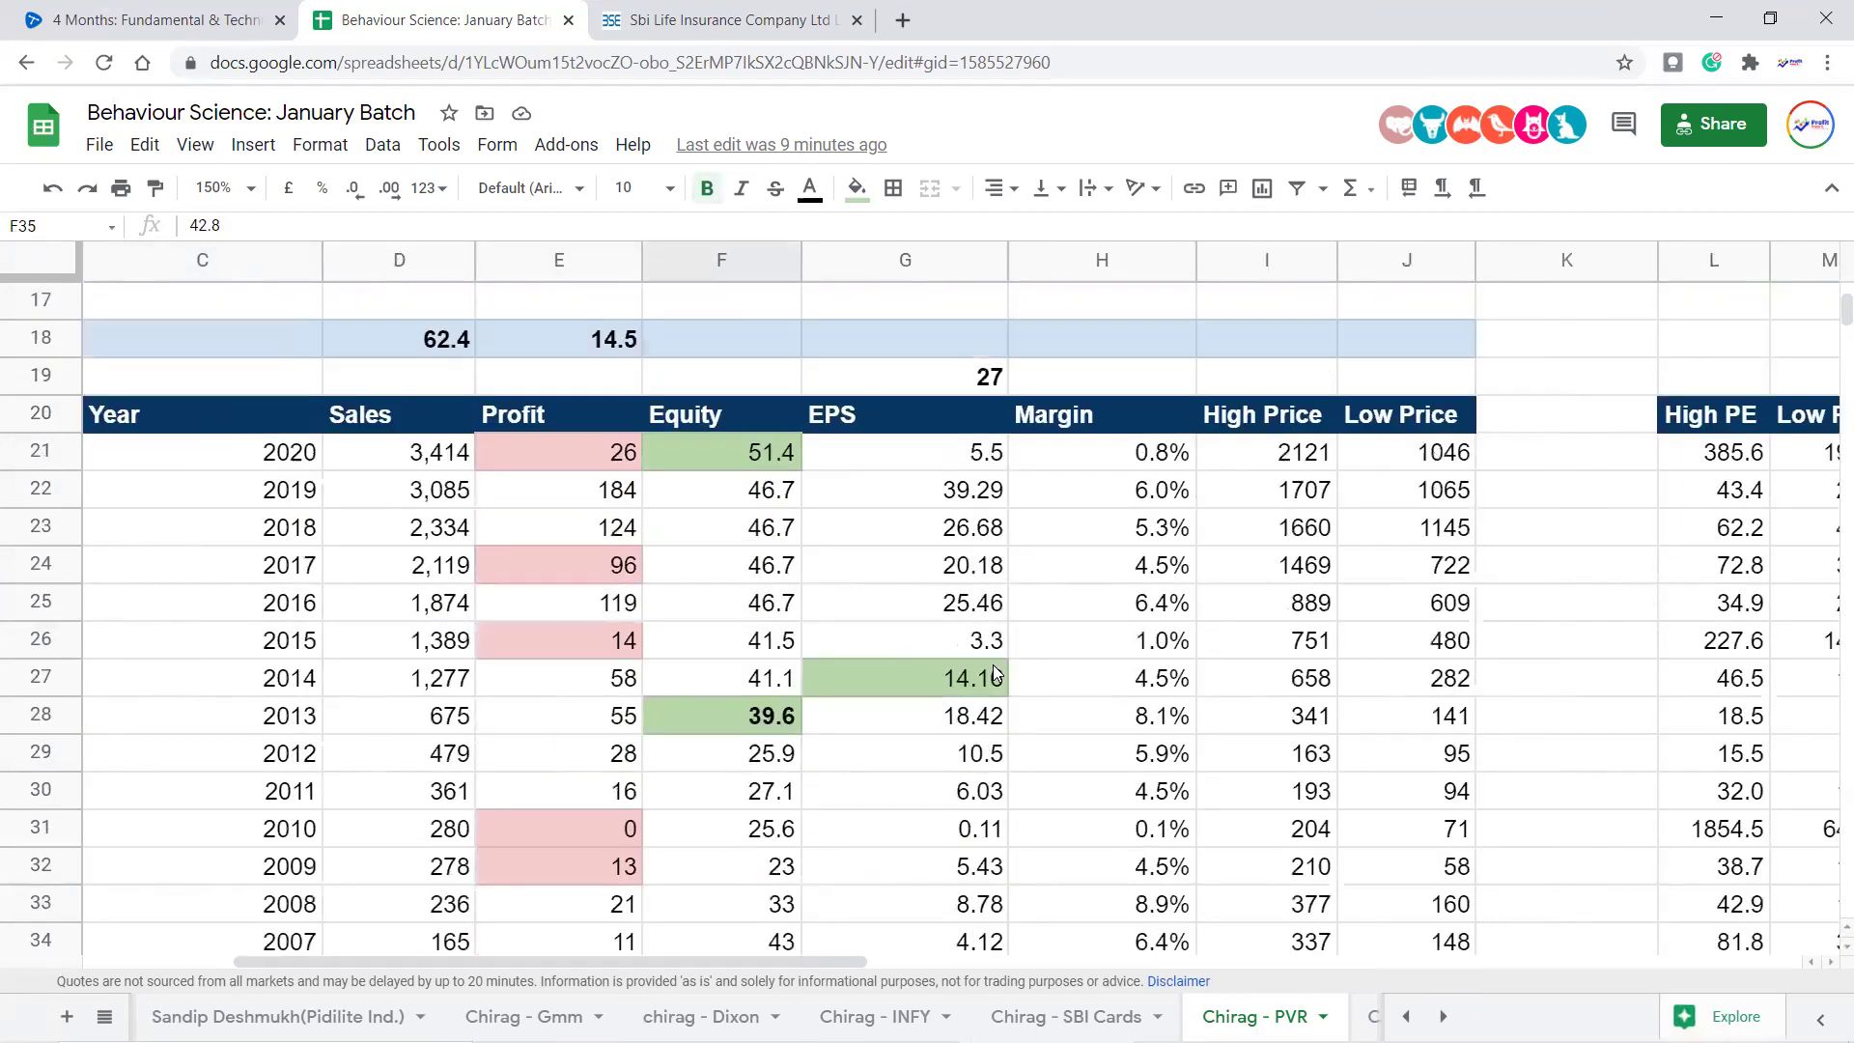
Follow the annual data header row from Equity across to the 9M table and examine its sales and expense growth
{"action": "left_click", "coordinate": [755, 415]}
{"action": "key", "text": "Right"}
{"action": "key", "text": "Right"}
{"action": "key", "text": "Right"}
{"action": "key", "text": "Right"}
{"action": "key", "text": "Right"}
{"action": "key", "text": "Right"}
{"action": "key", "text": "Right"}
{"action": "key", "text": "Right"}
{"action": "key", "text": "Right"}
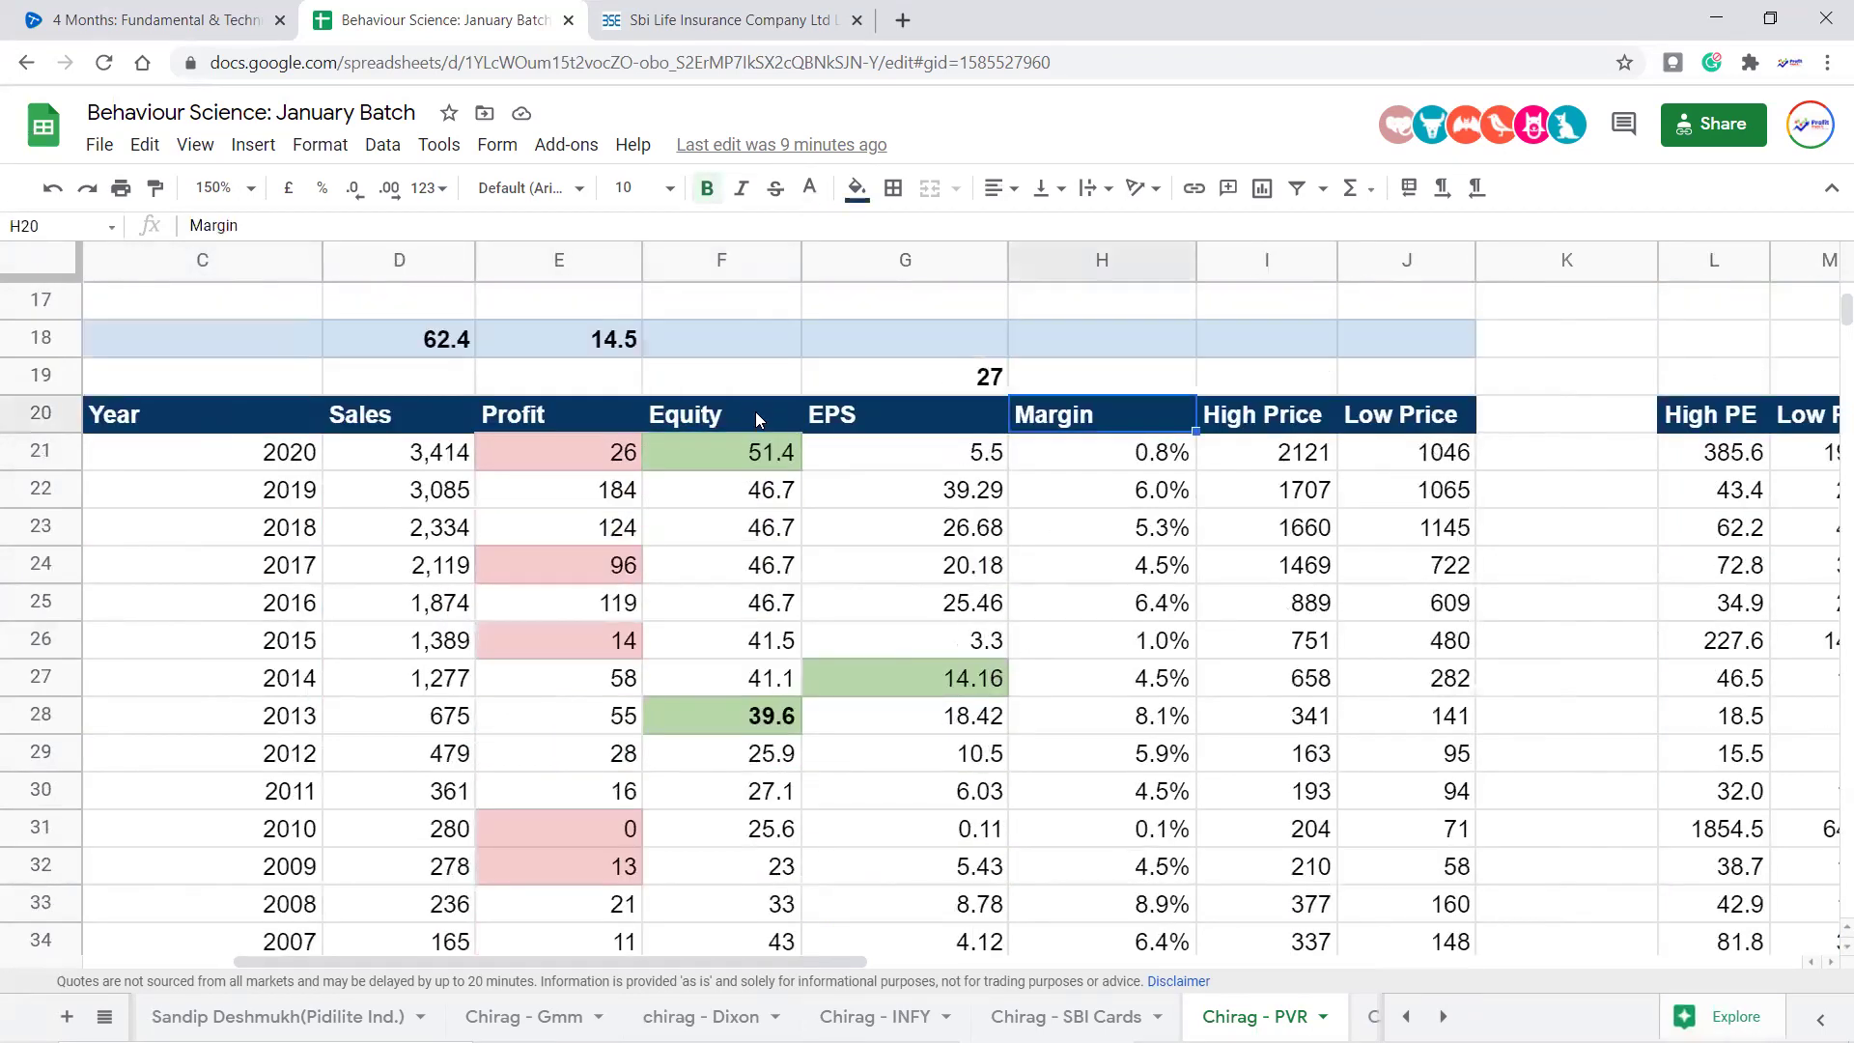
{"action": "key", "text": "Right"}
{"action": "key", "text": "Right"}
{"action": "key", "text": "Right"}
{"action": "key", "text": "Right"}
{"action": "key", "text": "Right"}
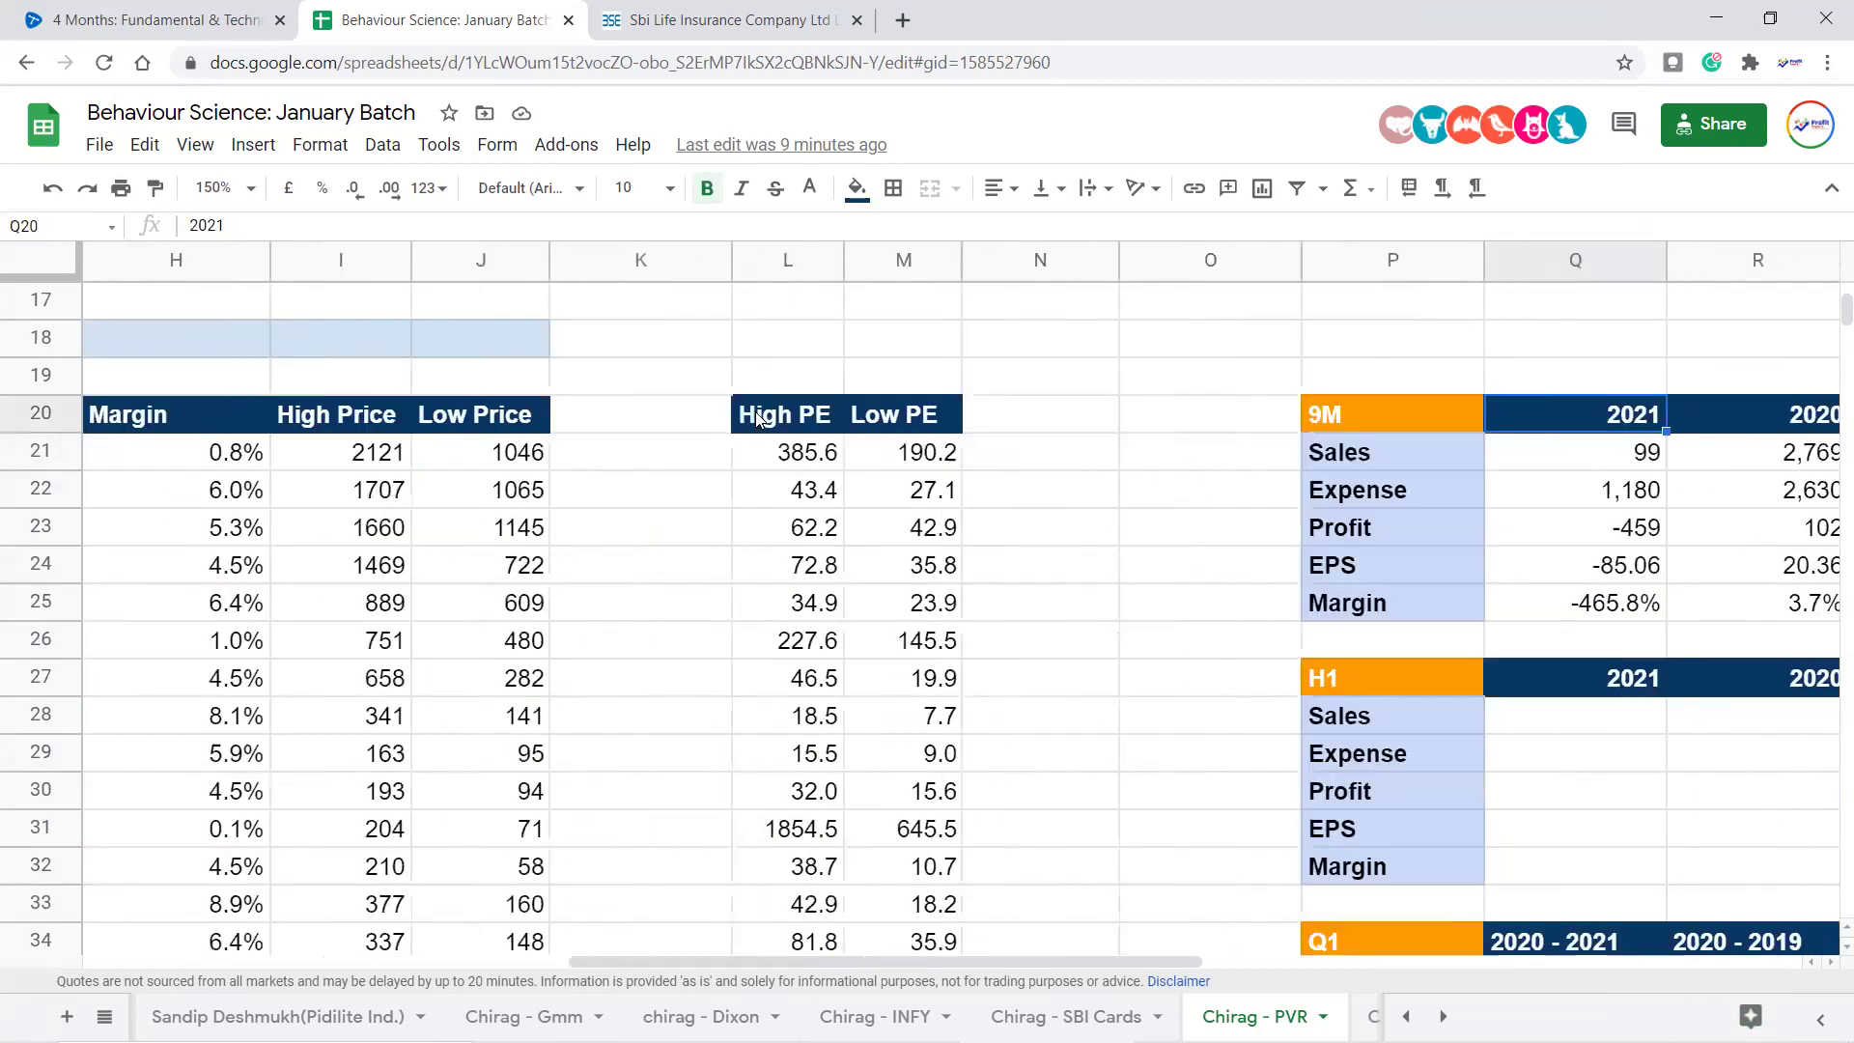
{"action": "left_click_drag", "start_coordinate": [1473, 415], "coordinate": [1508, 608]}
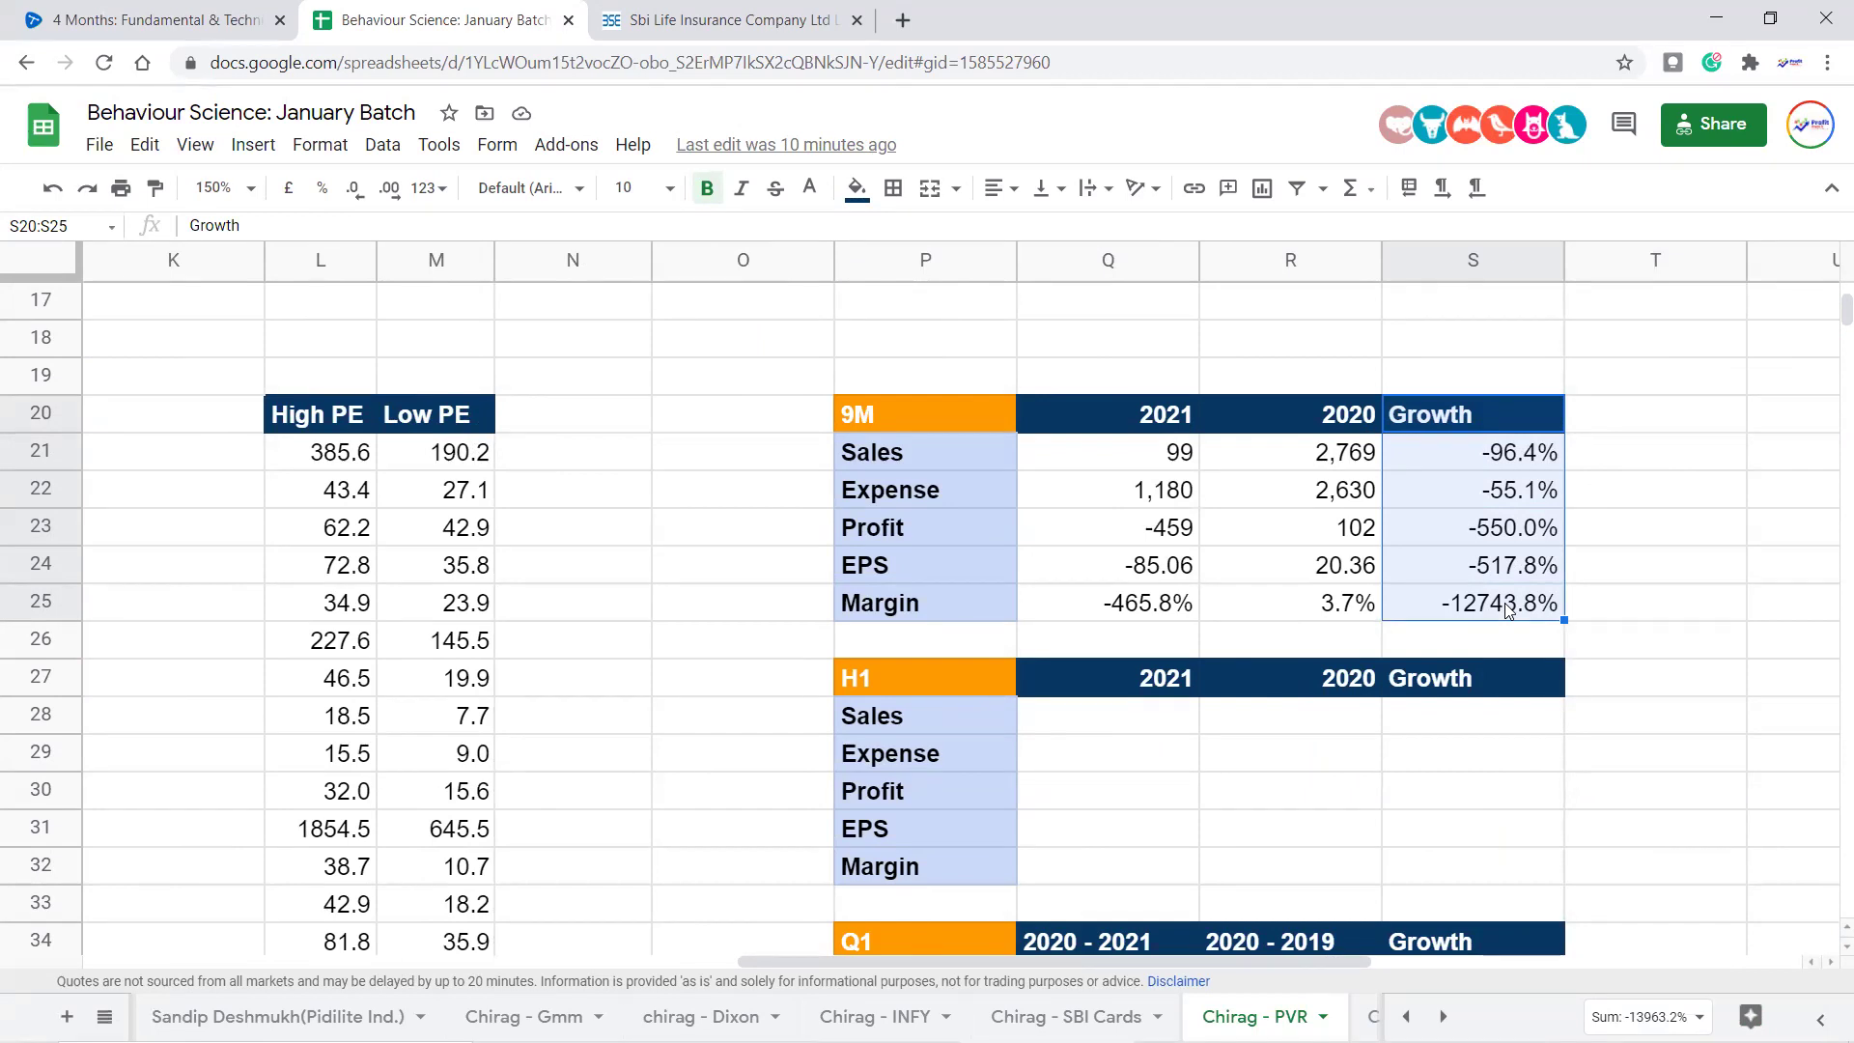
{"action": "left_click_drag", "start_coordinate": [1492, 430], "coordinate": [1508, 492]}
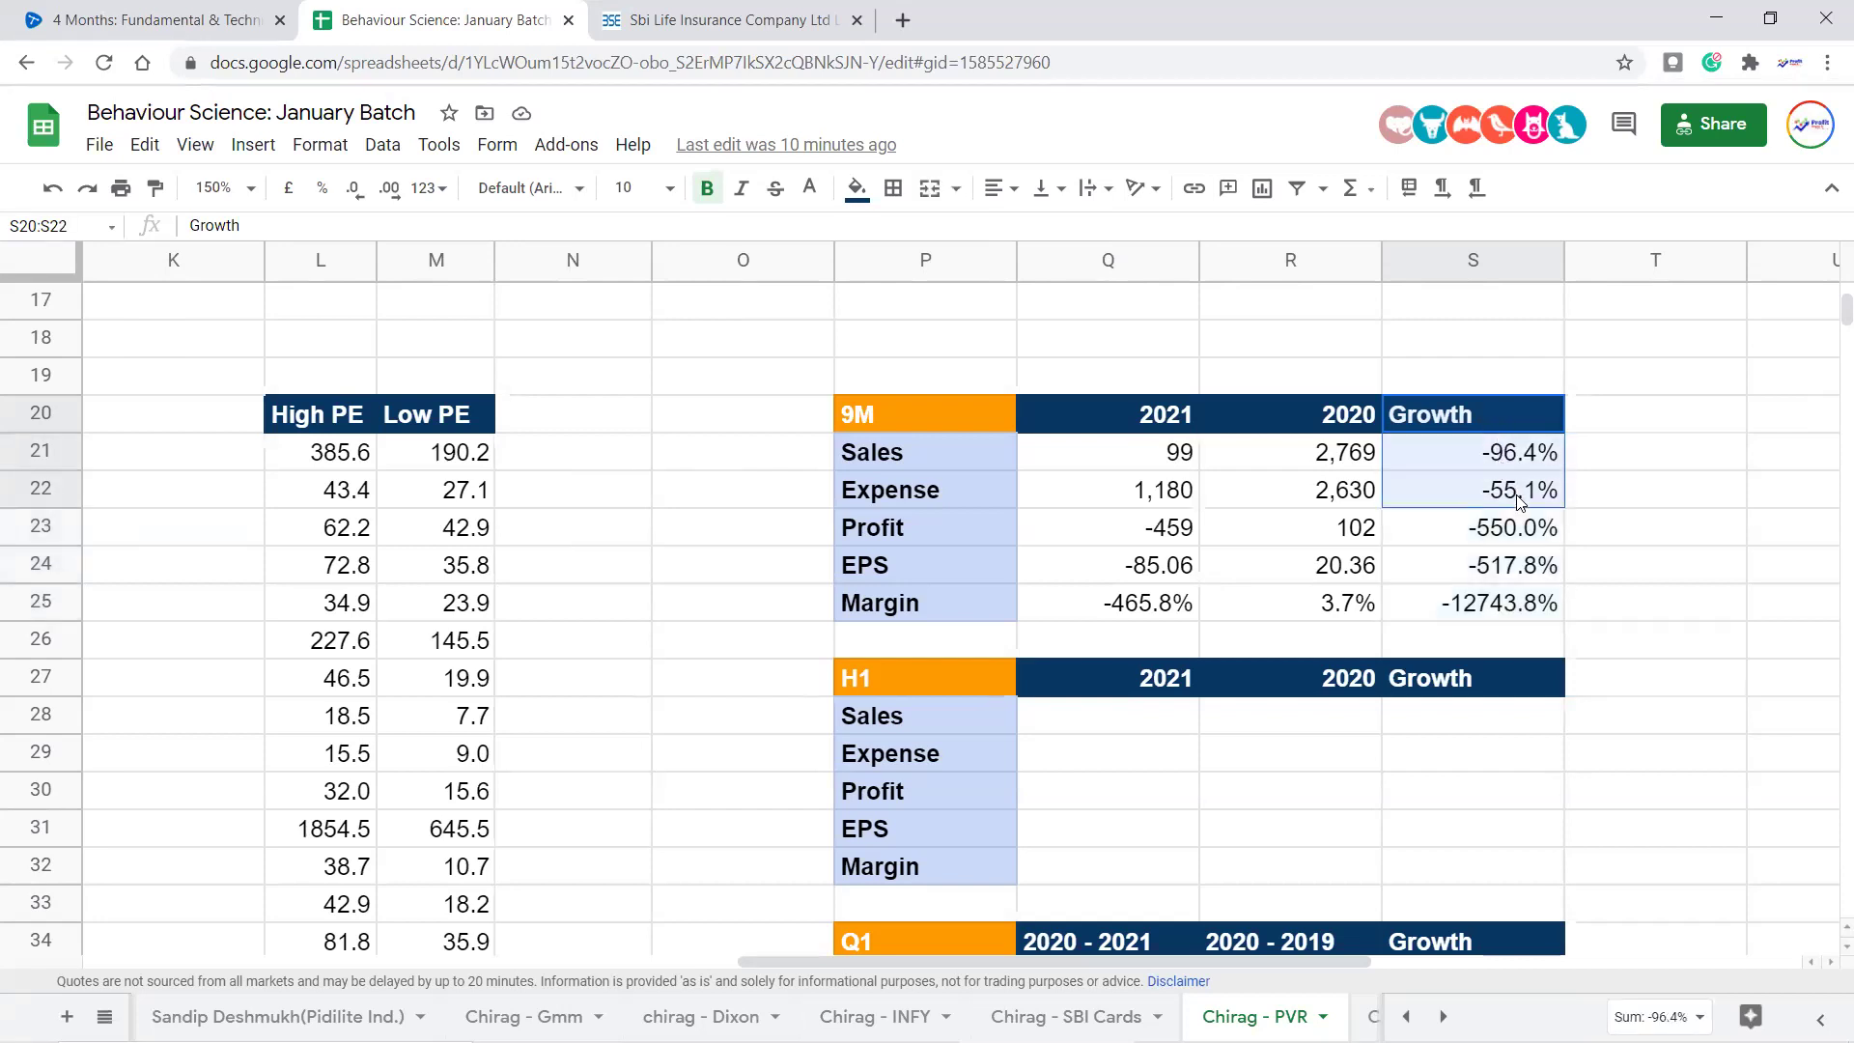
{"action": "left_click", "coordinate": [1533, 460]}
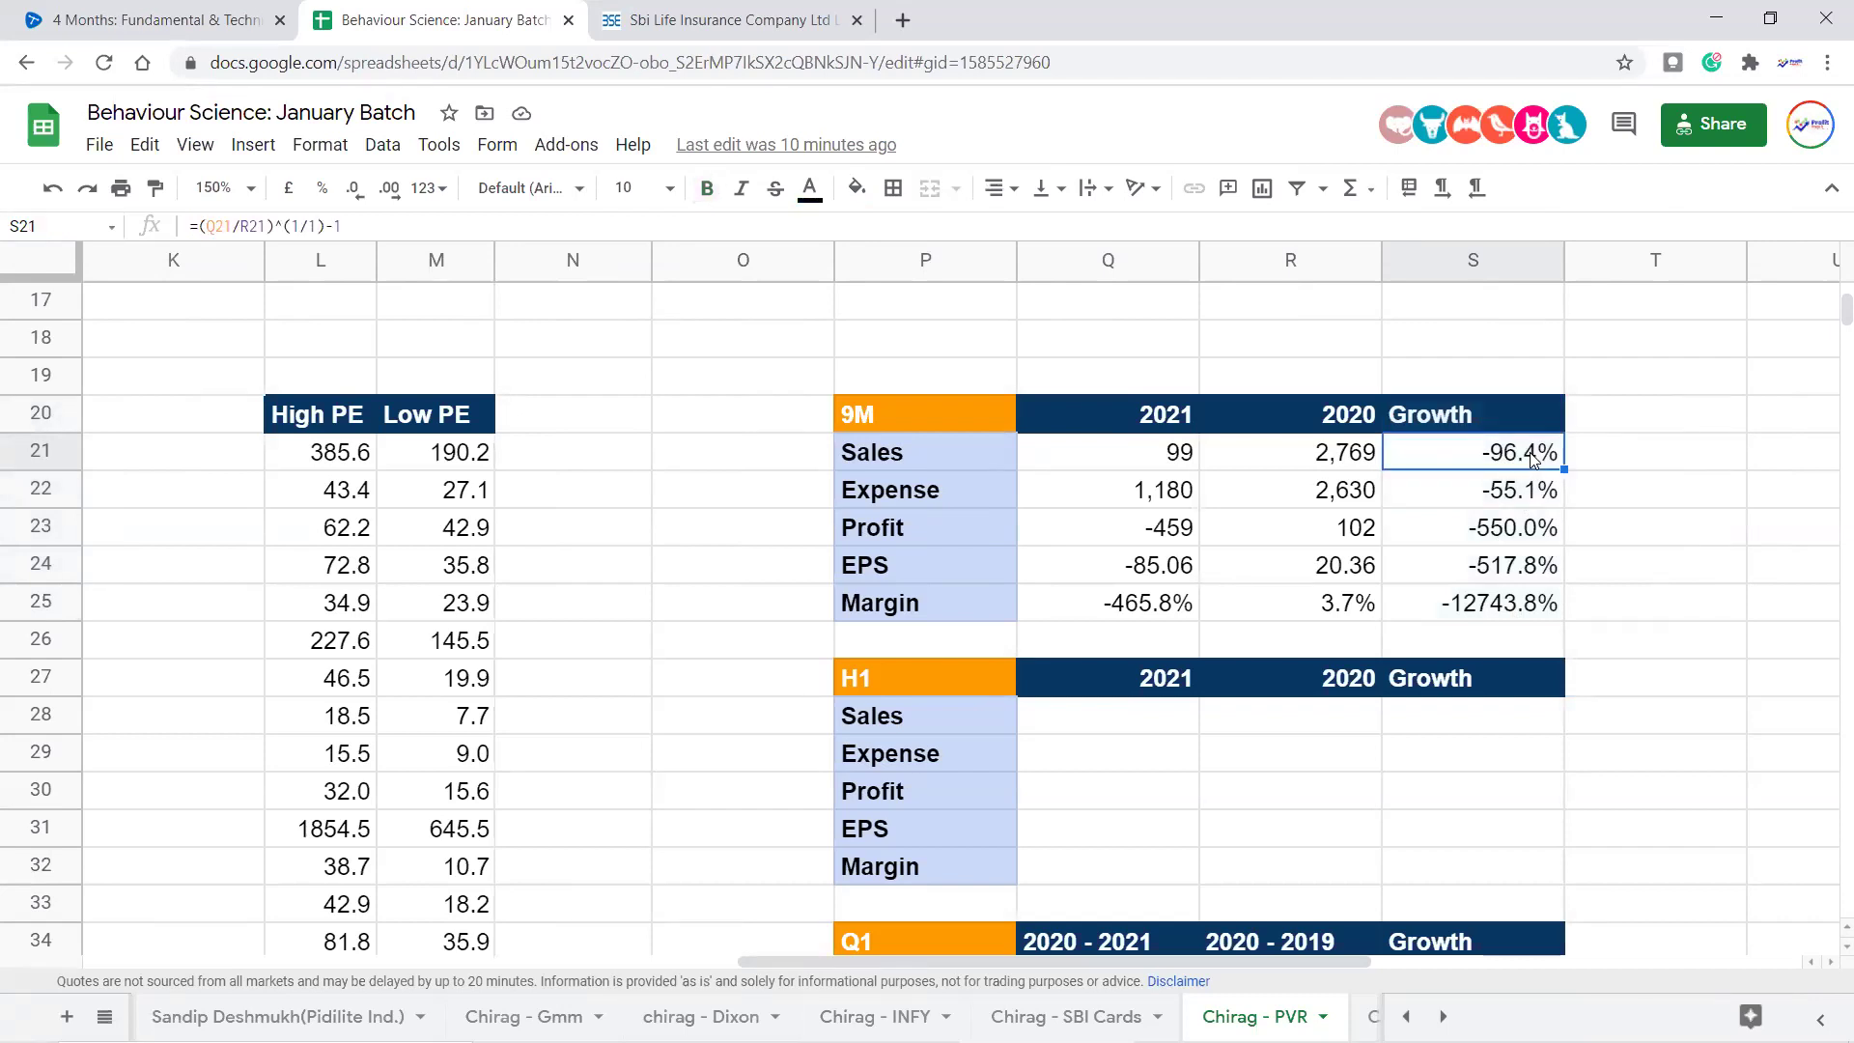
Return along the 2020 row to the start of the annual data and view the Actual Growth CAGR section above
{"action": "key", "text": "Left"}
{"action": "key", "text": "Left"}
{"action": "key", "text": "Left"}
{"action": "key", "text": "Left"}
{"action": "key", "text": "Left"}
{"action": "key", "text": "Left"}
{"action": "key", "text": "Left"}
{"action": "key", "text": "Left"}
{"action": "key", "text": "Left"}
{"action": "key", "text": "Left"}
{"action": "key", "text": "Left"}
{"action": "key", "text": "Left"}
{"action": "key", "text": "Left"}
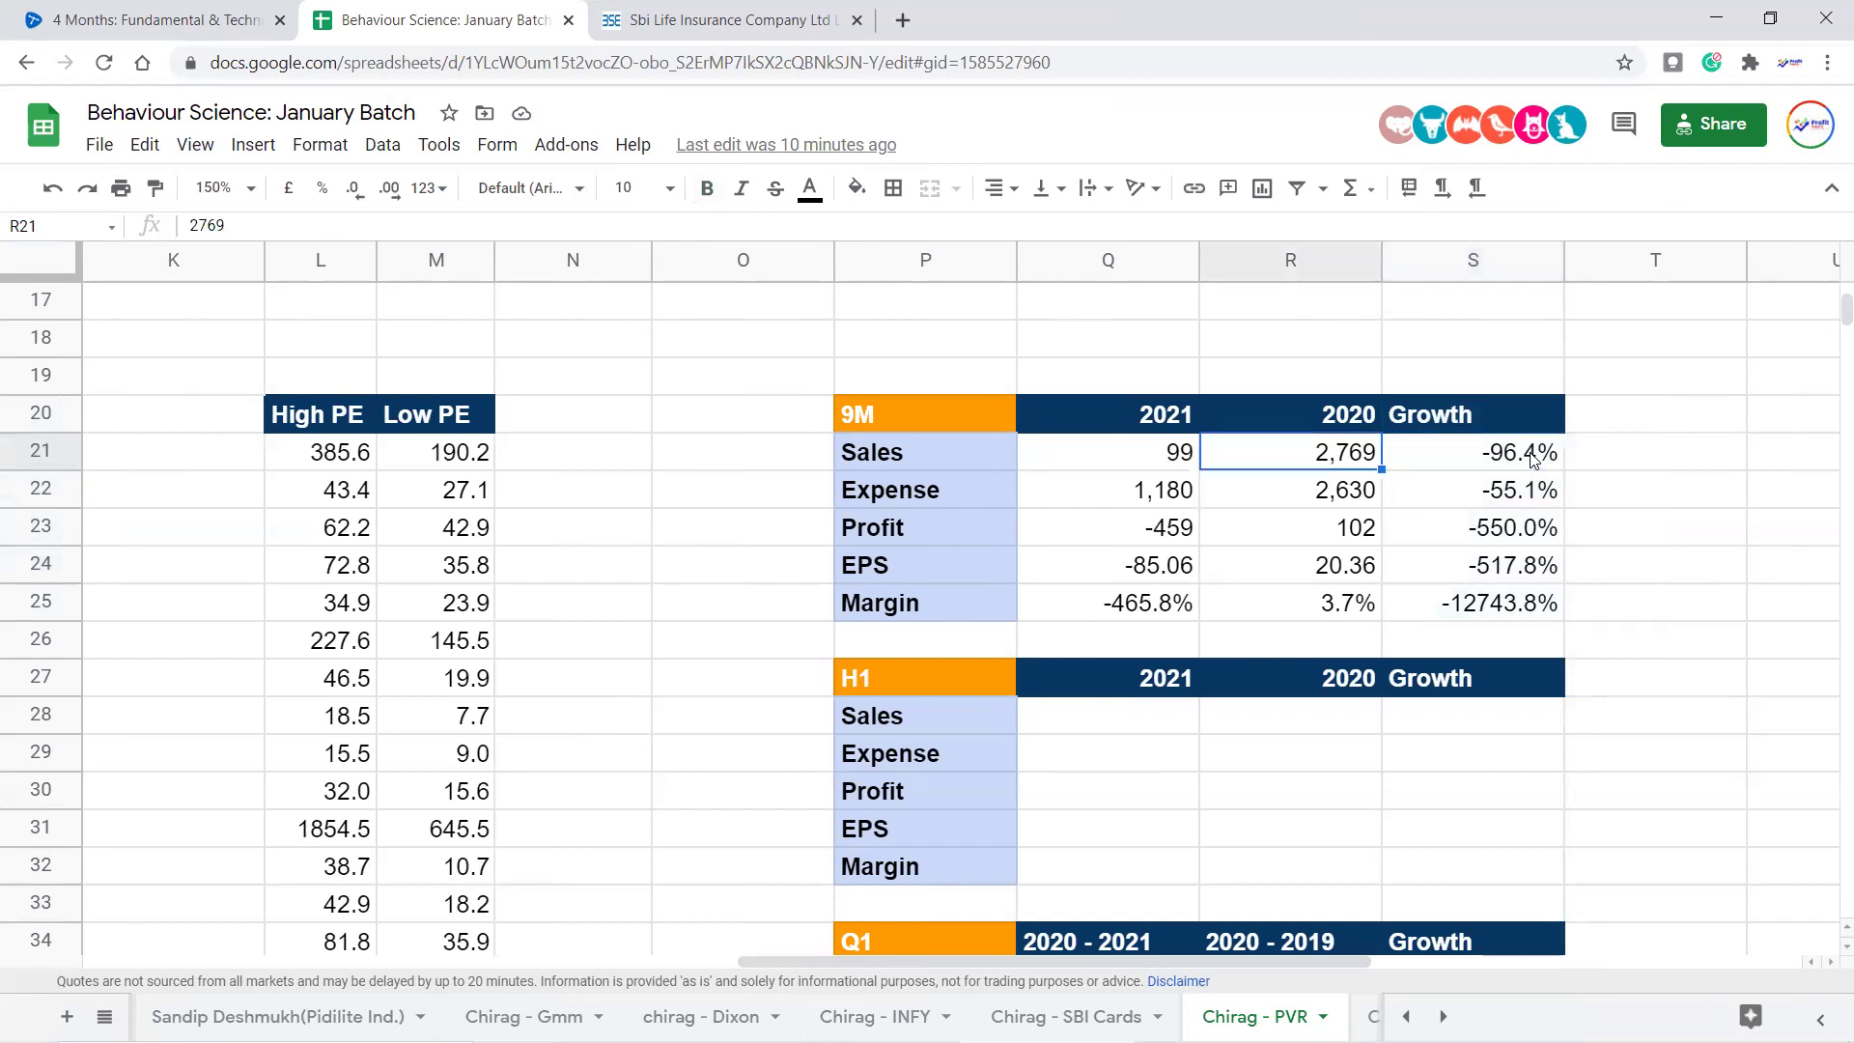
{"action": "key", "text": "Left"}
{"action": "key", "text": "Left"}
{"action": "key", "text": "Left"}
{"action": "key", "text": "Left"}
{"action": "key", "text": "Left"}
{"action": "scroll", "coordinate": [662, 542], "scroll_direction": "up", "scroll_amount": 5}
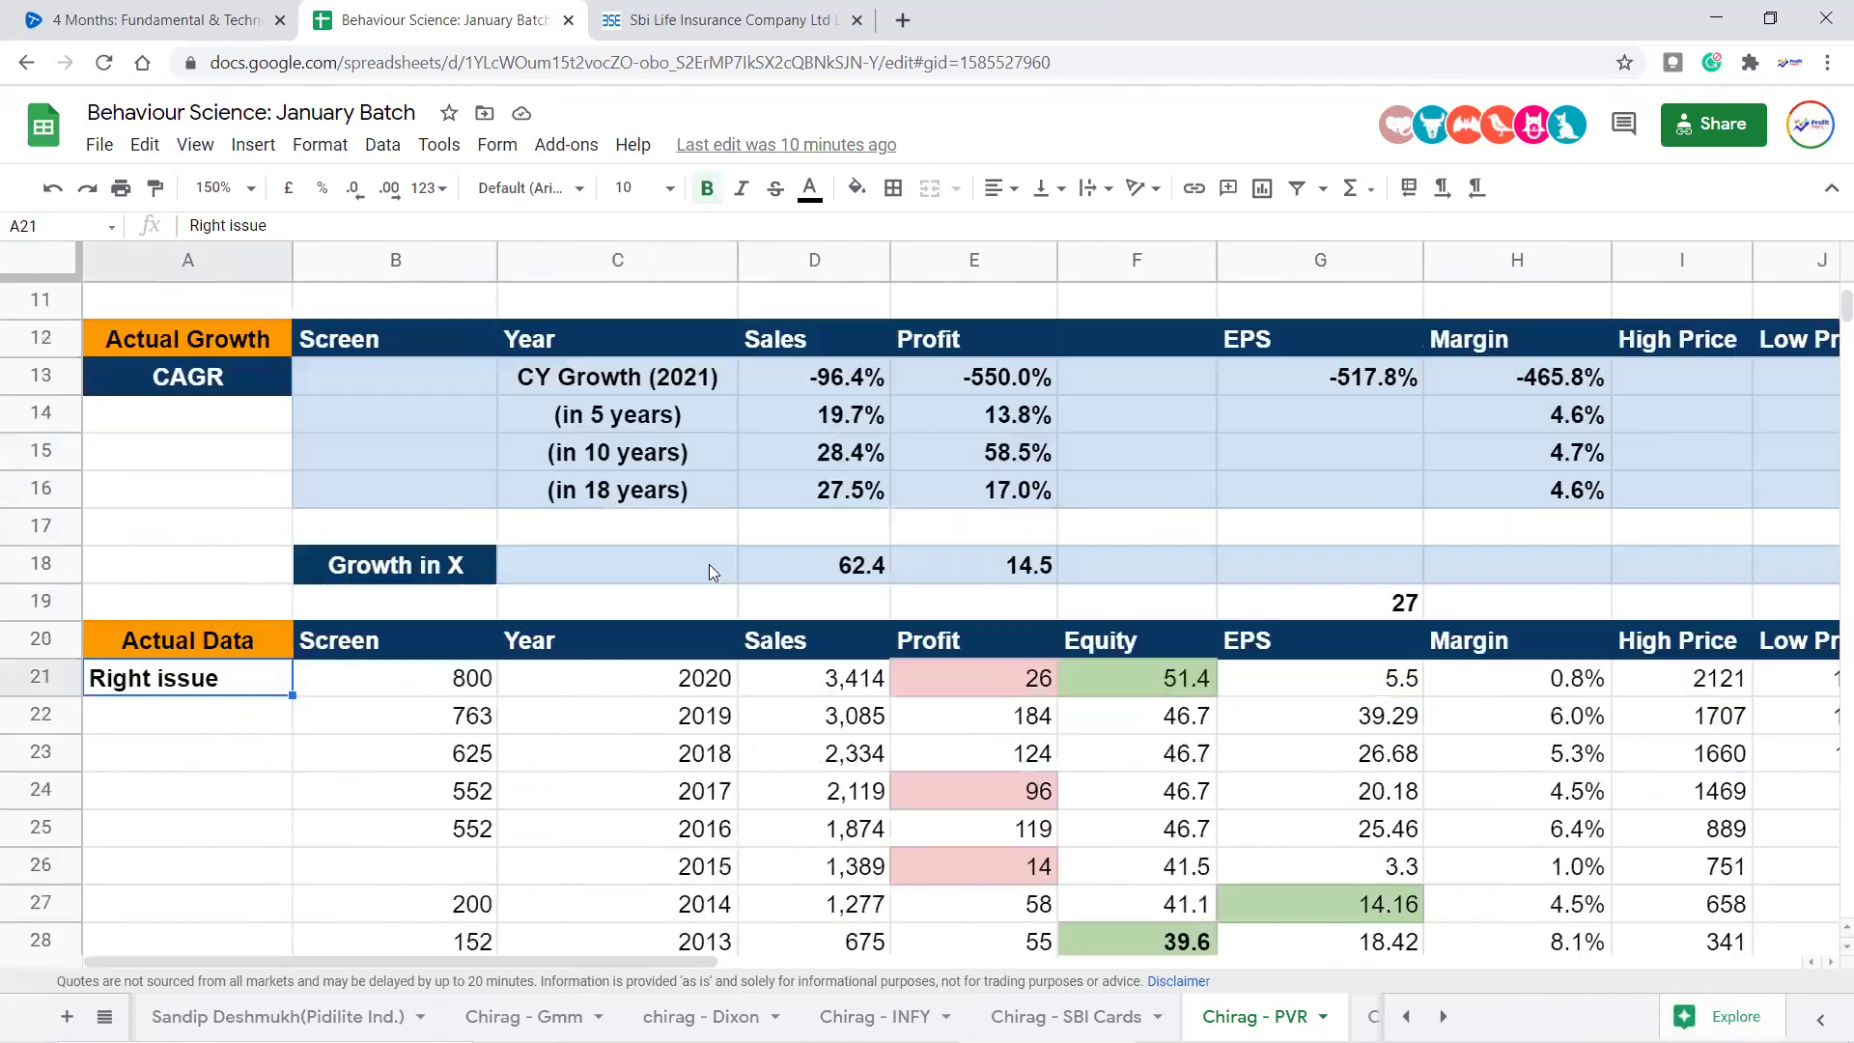
Inspect the right issue note in the 2020 row and the sales figure for that year
{"action": "scroll", "coordinate": [662, 542], "scroll_direction": "down", "scroll_amount": 5}
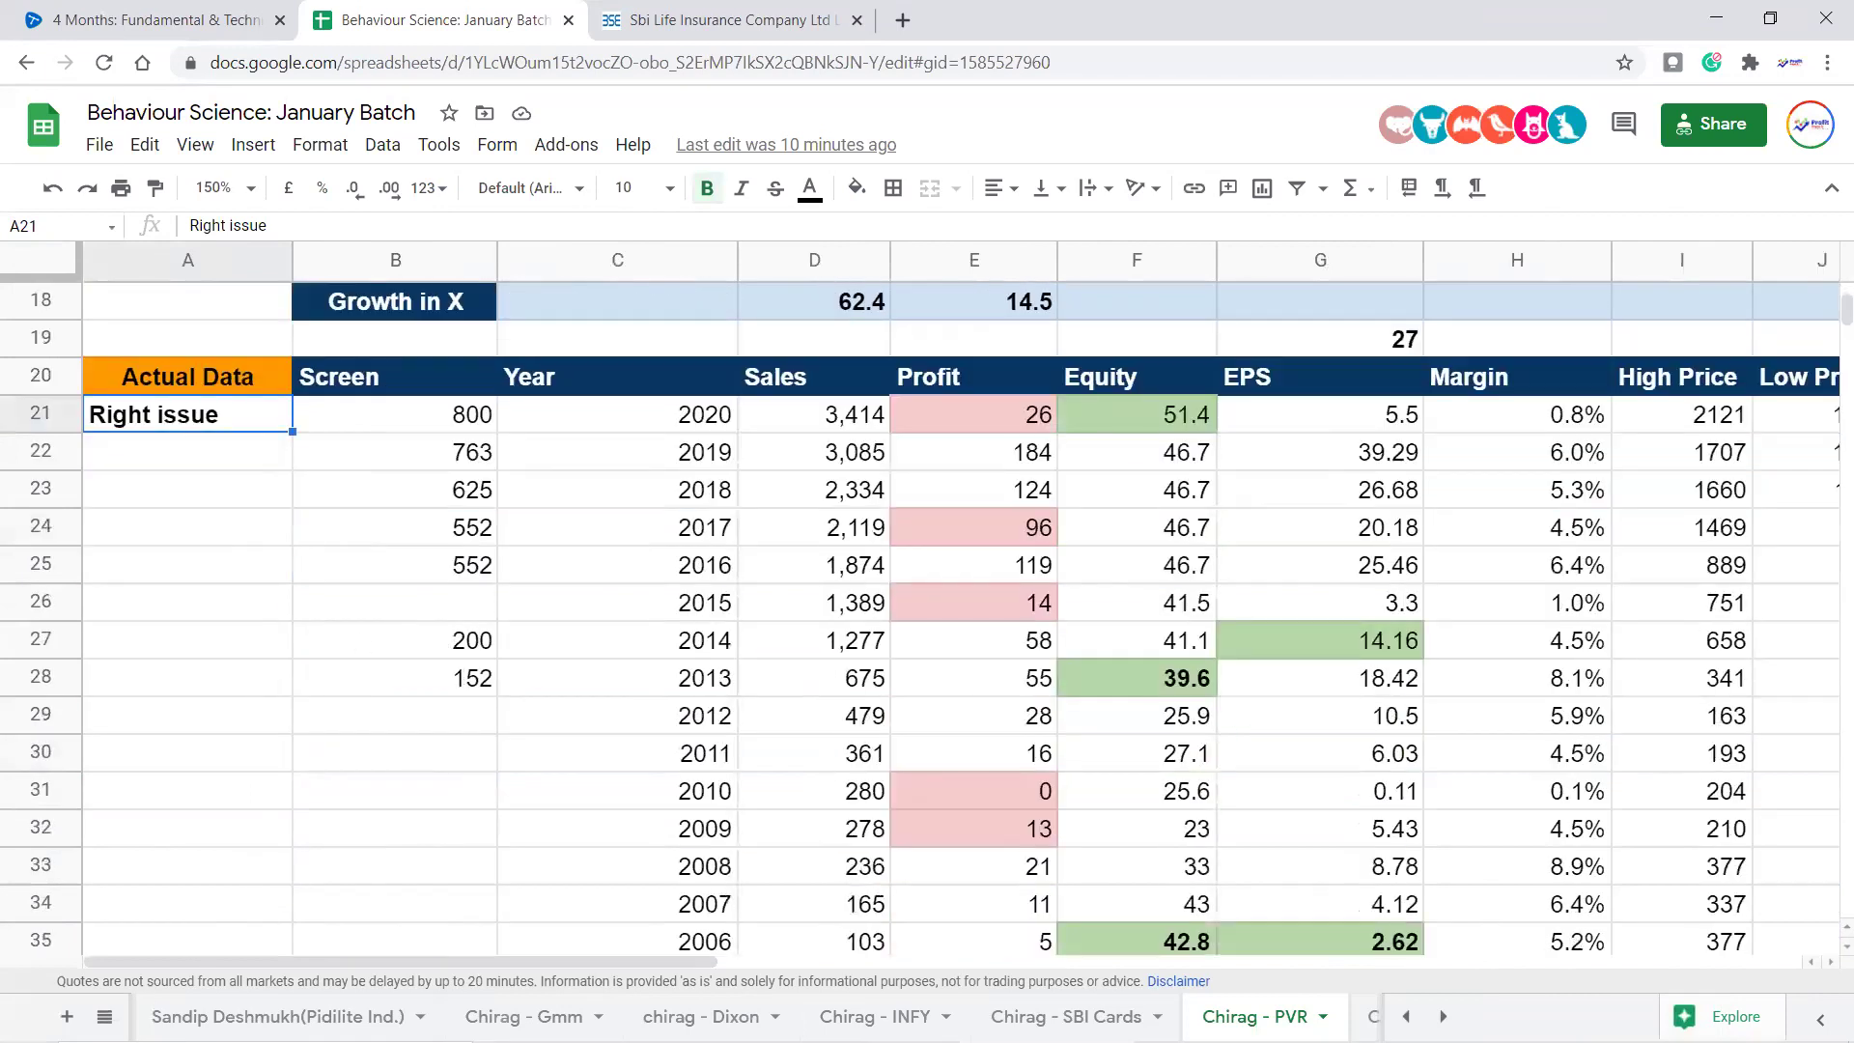
{"action": "left_click", "coordinate": [846, 415]}
{"action": "left_click", "coordinate": [206, 418]}
{"action": "scroll", "coordinate": [212, 424], "scroll_direction": "up", "scroll_amount": 1}
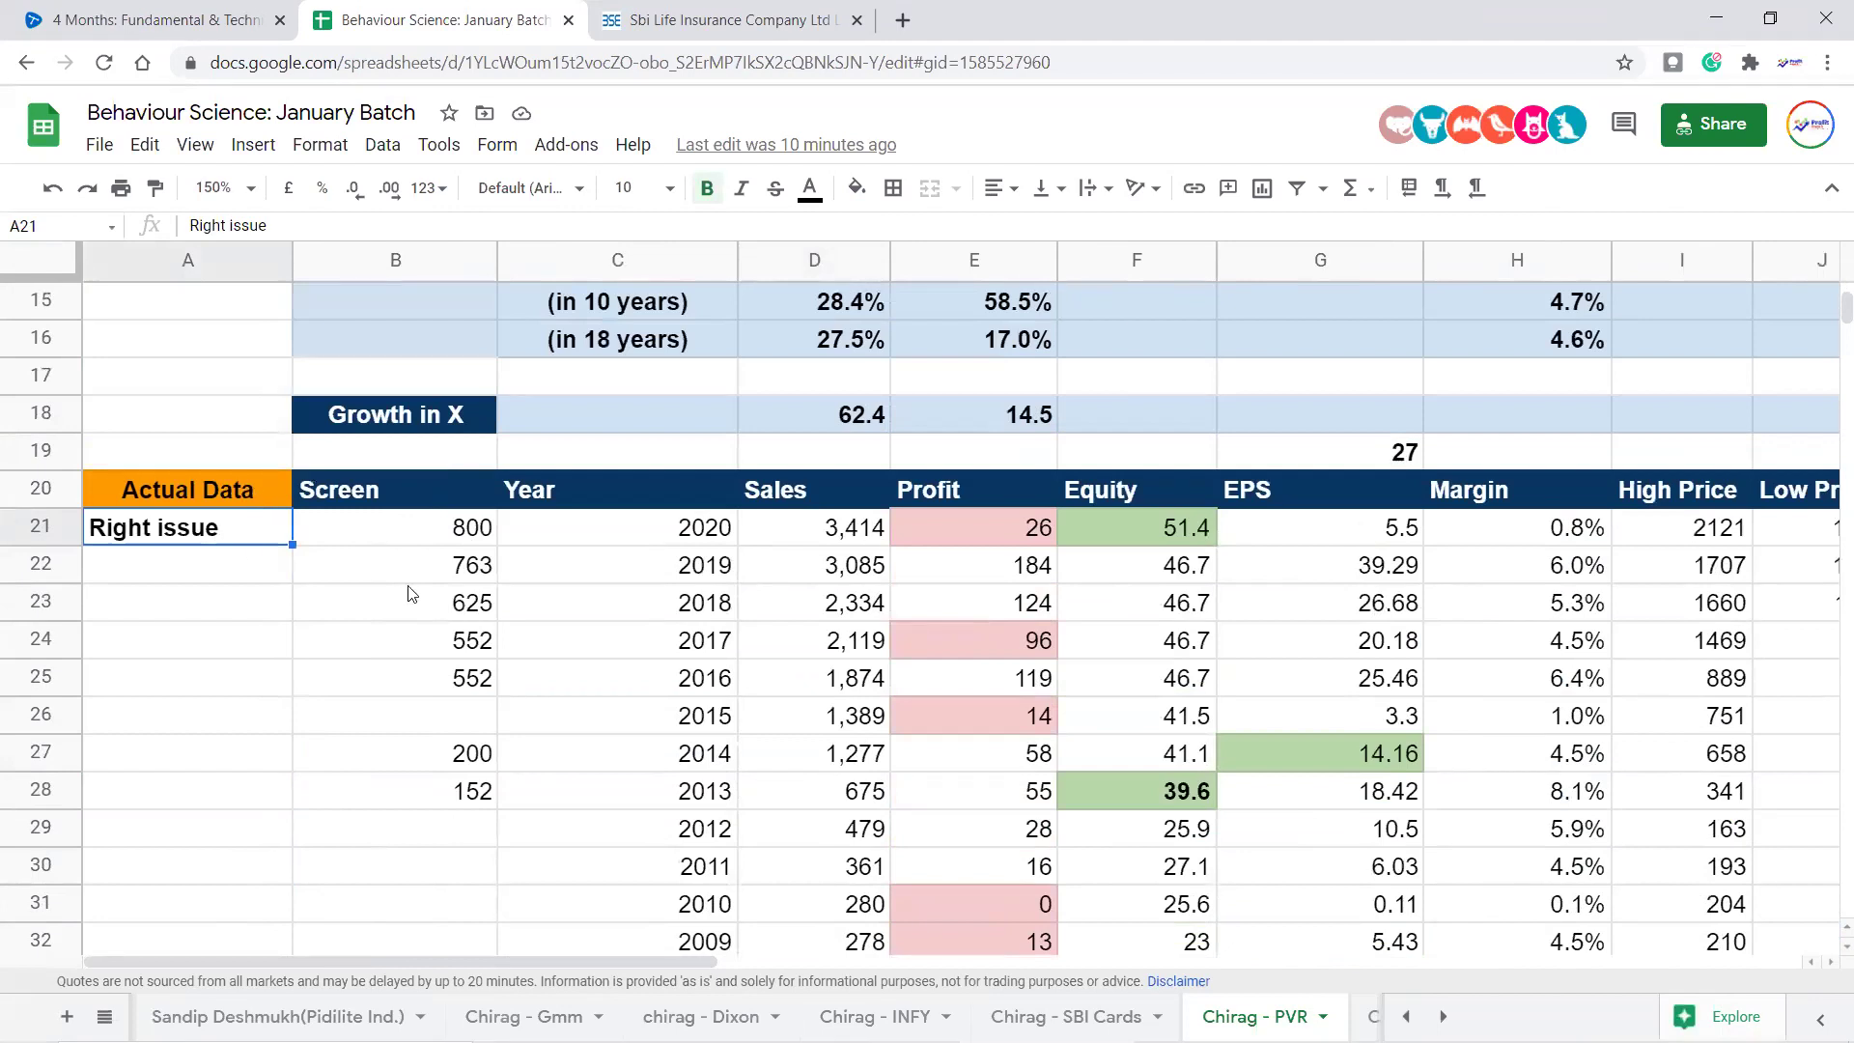
{"action": "key", "text": "Right"}
{"action": "key", "text": "Right"}
{"action": "key", "text": "Right"}
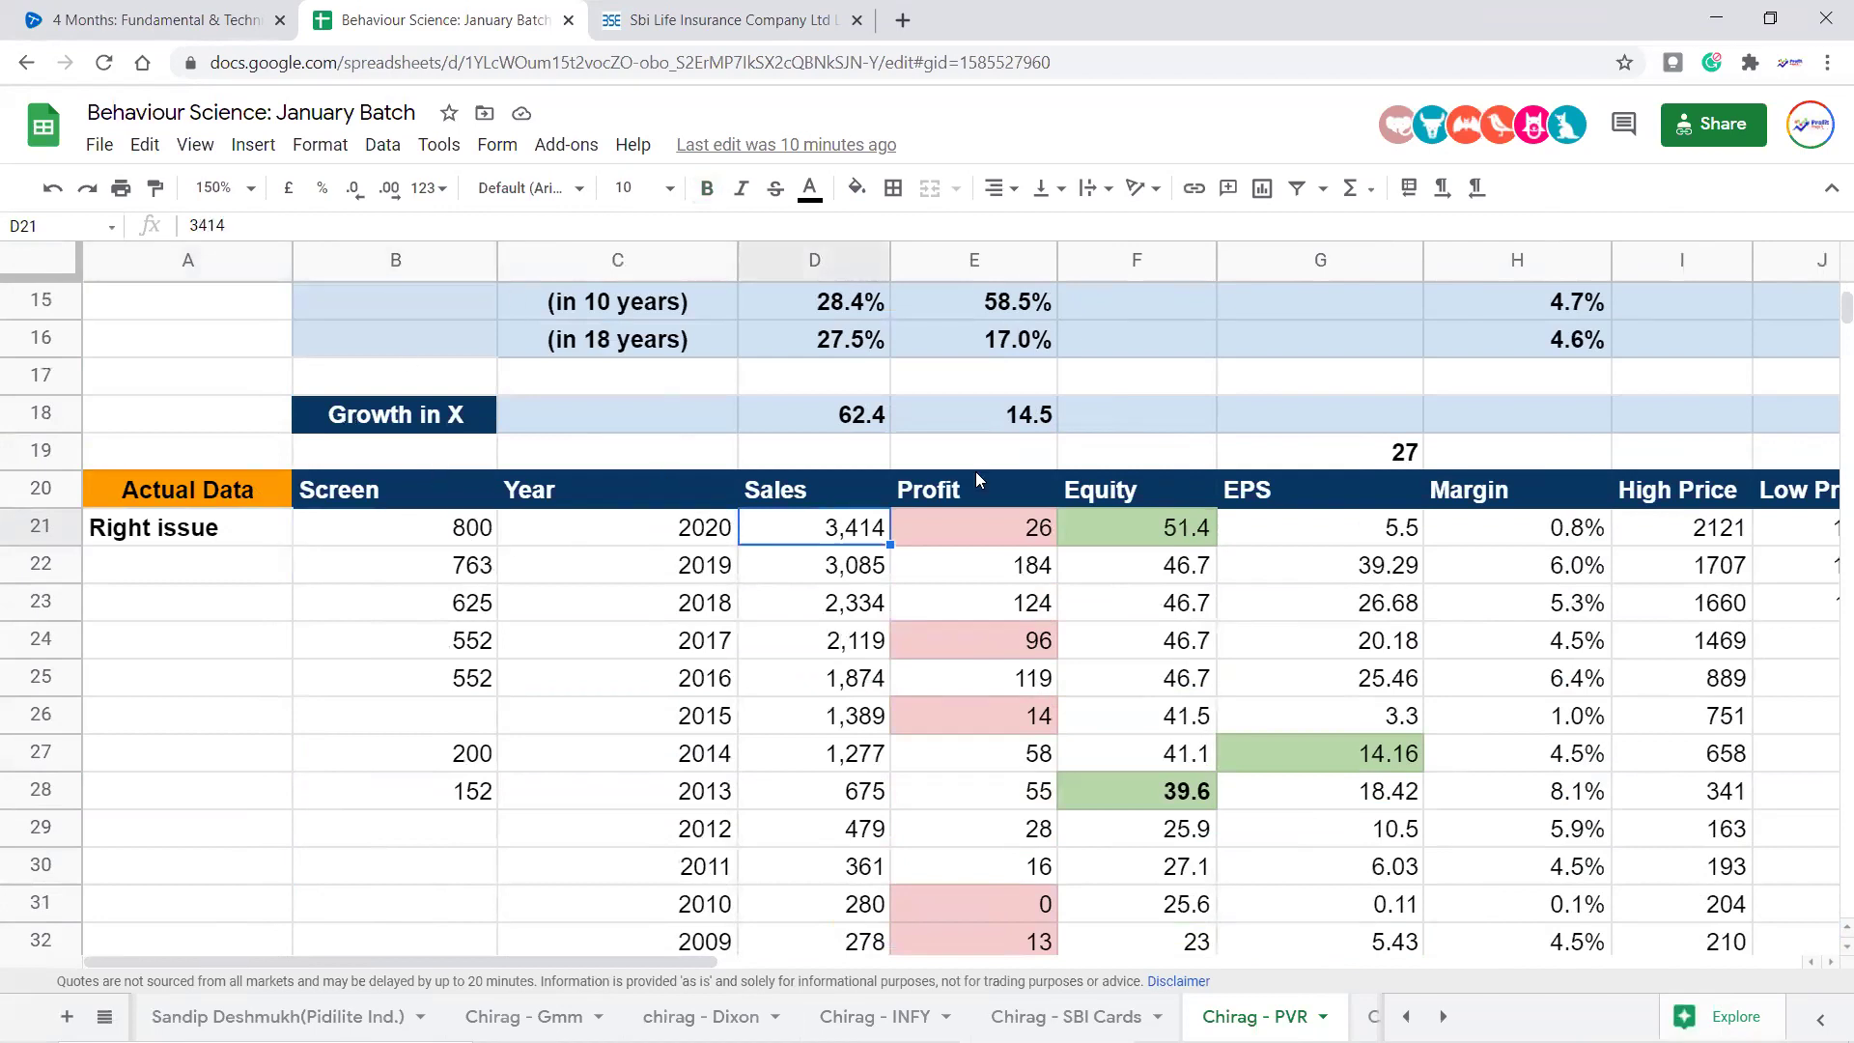
Compare PVR's sales from 2013 to 2020 with its 2020 profit, and check the 2020 margin formula
{"action": "left_click", "coordinate": [1021, 536]}
{"action": "scroll", "coordinate": [1021, 537], "scroll_direction": "down", "scroll_amount": 1}
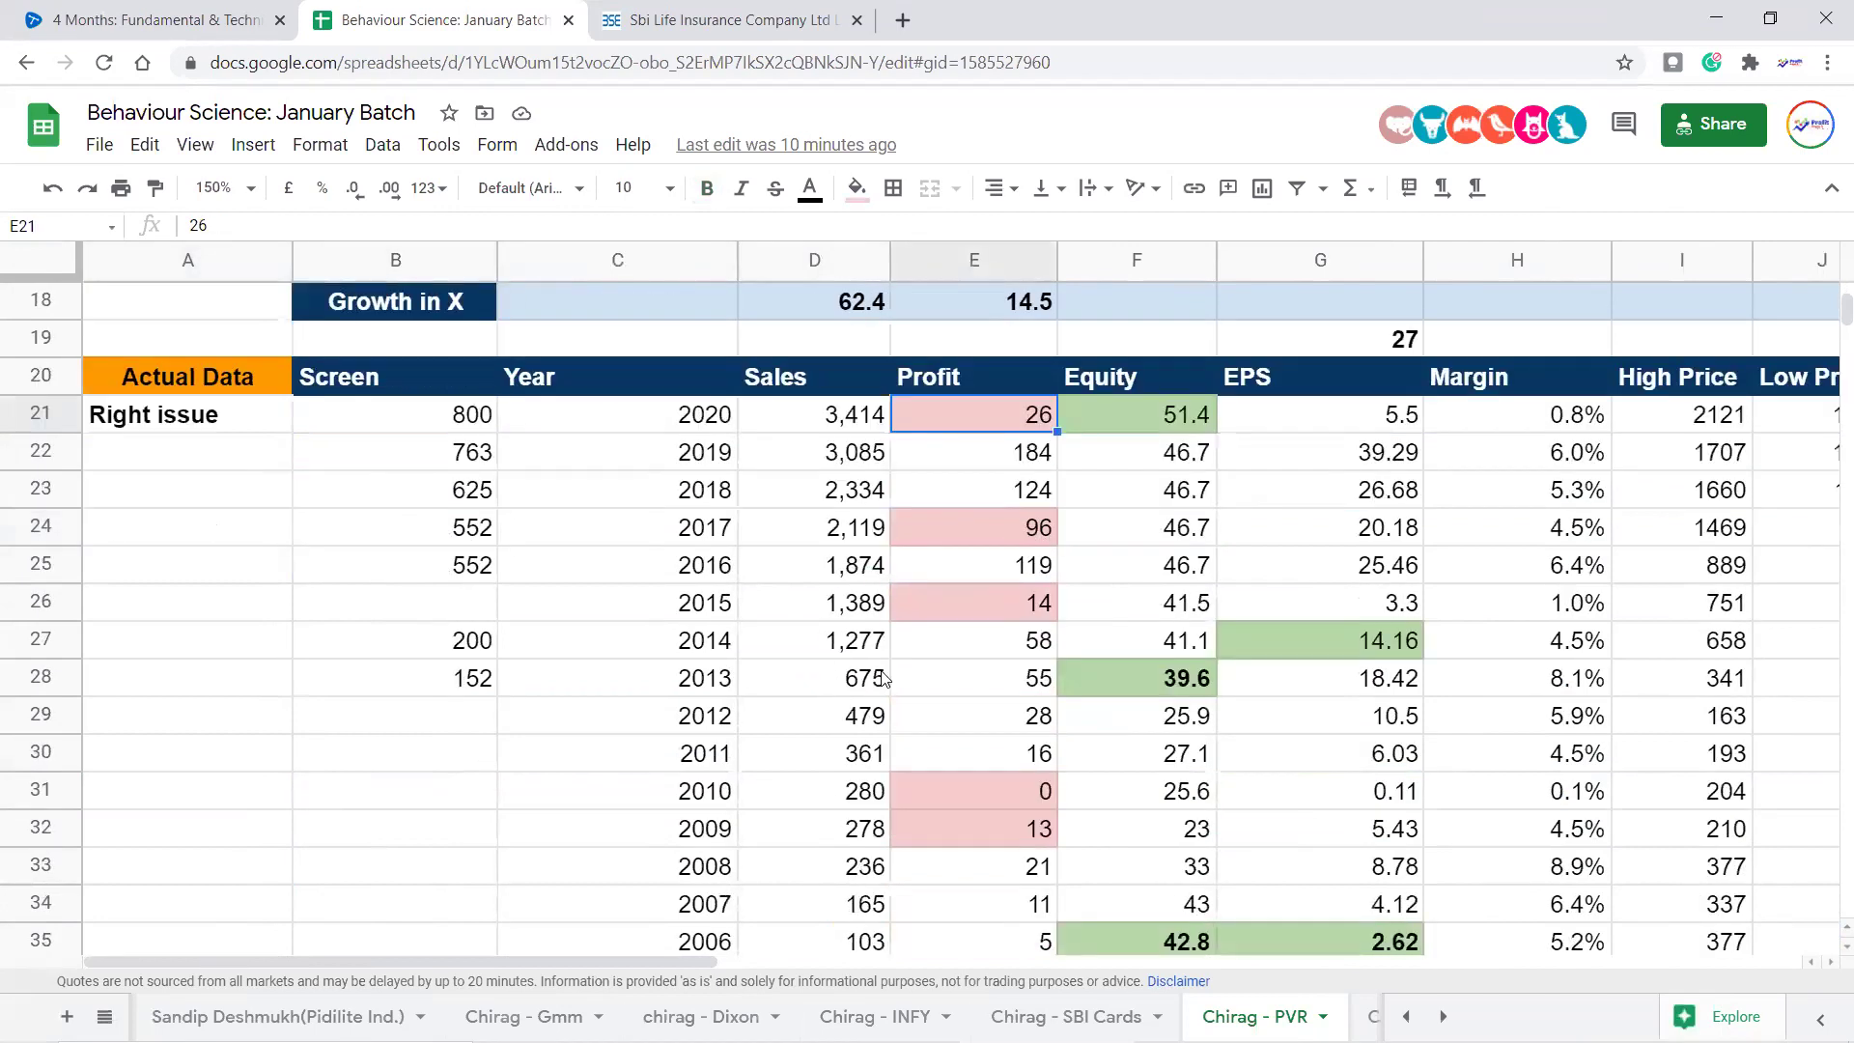
{"action": "left_click", "coordinate": [858, 687]}
{"action": "left_click_drag", "start_coordinate": [850, 576], "coordinate": [833, 425]}
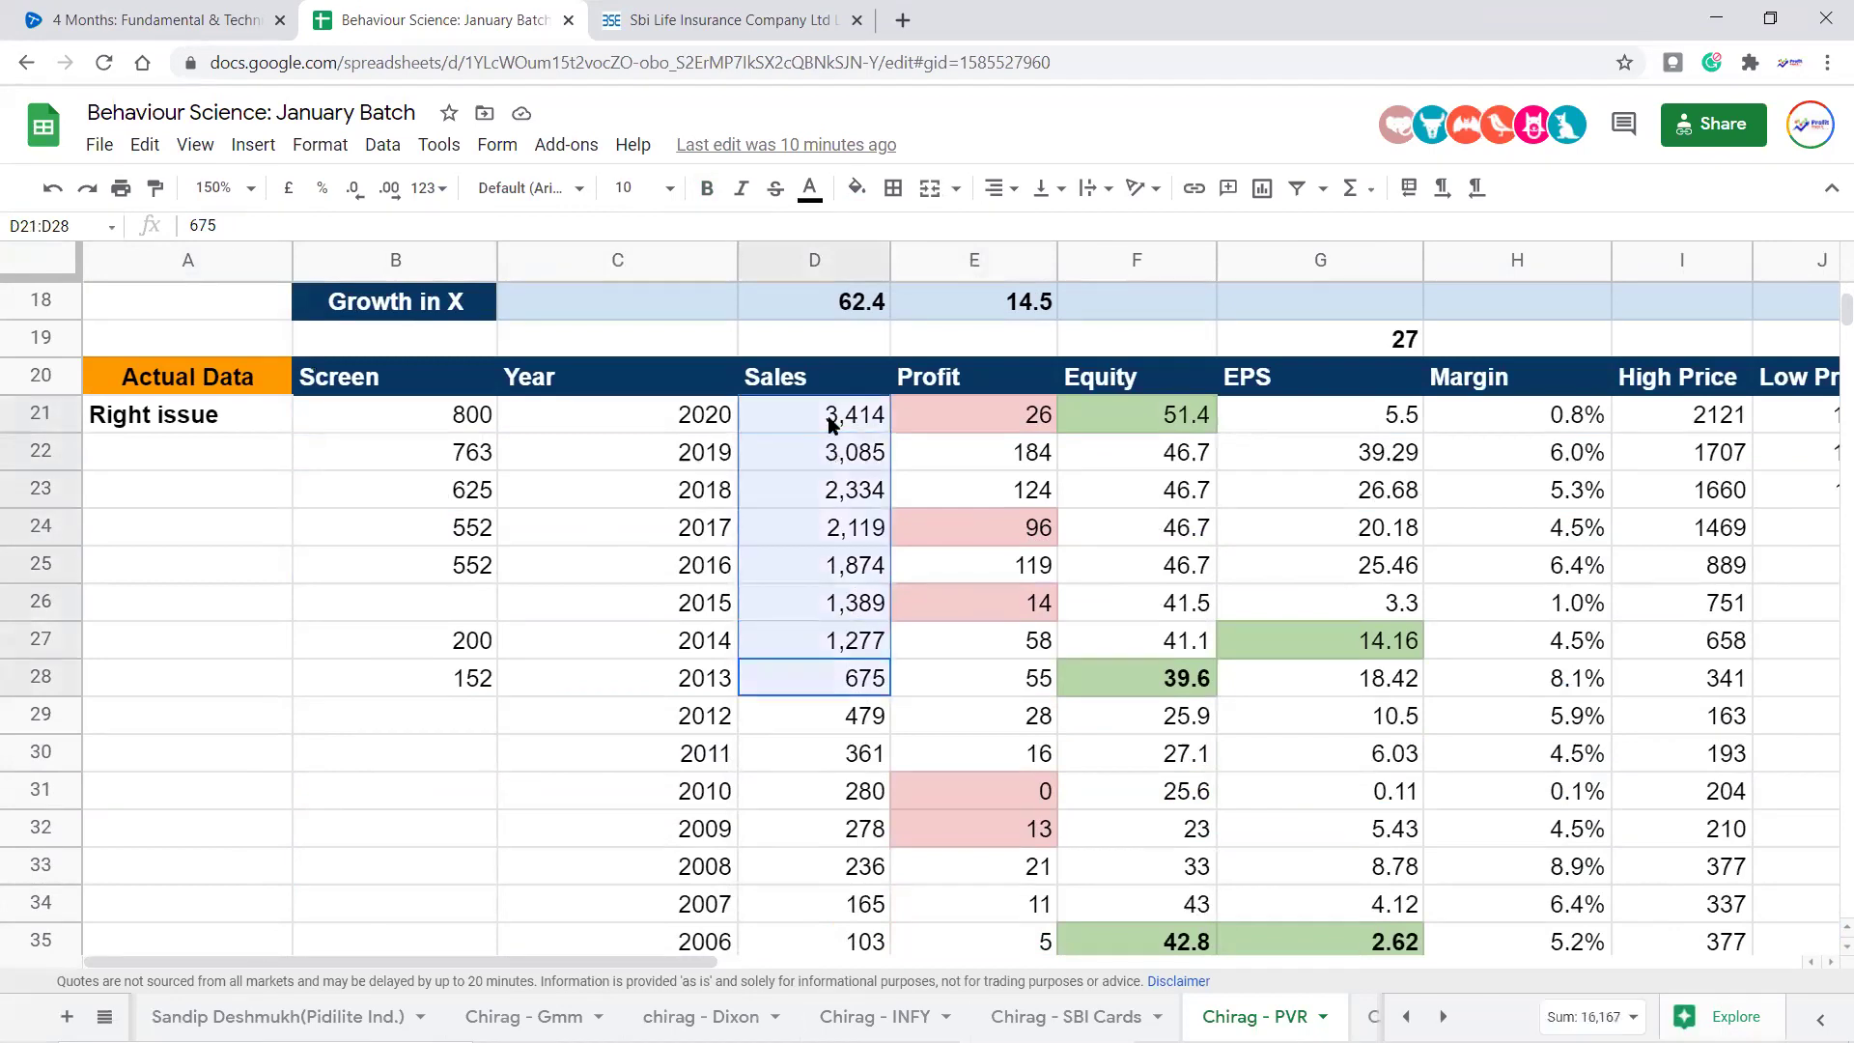
{"action": "left_click", "coordinate": [1001, 415]}
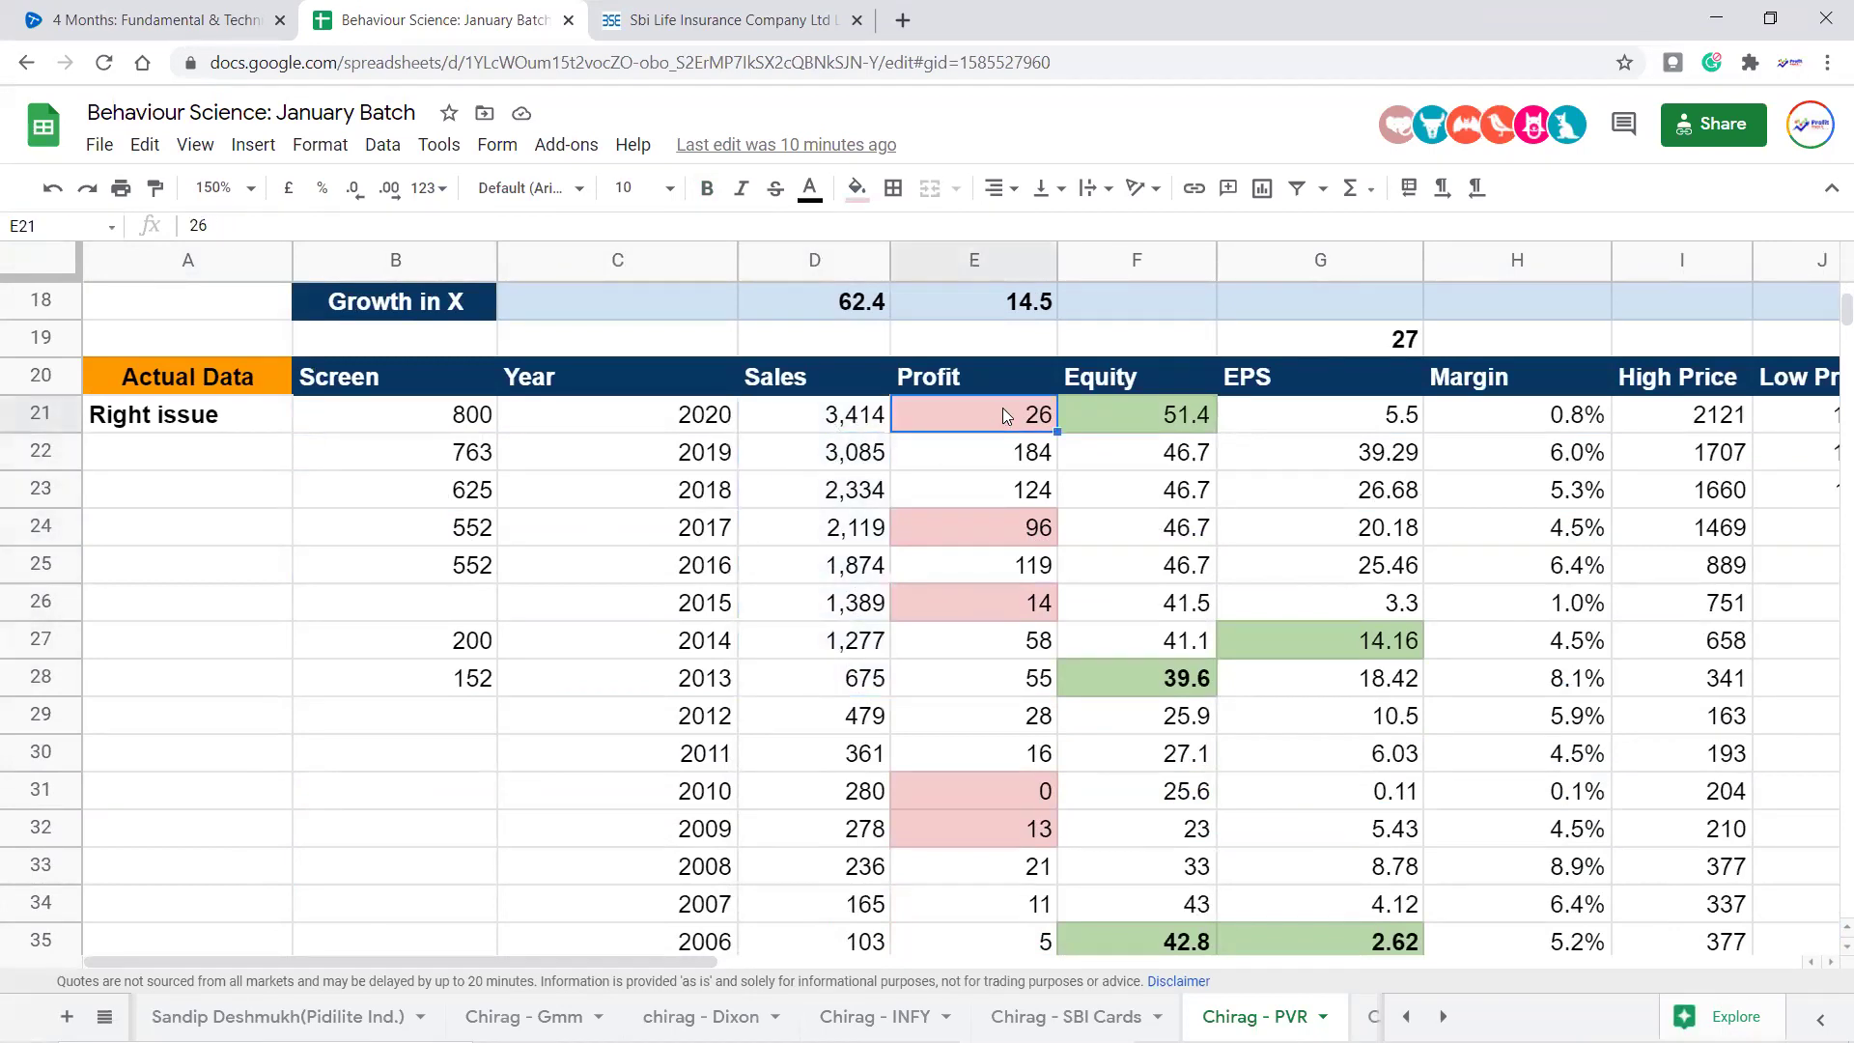
{"action": "key", "text": "Right"}
{"action": "key", "text": "Right"}
{"action": "key", "text": "Right"}
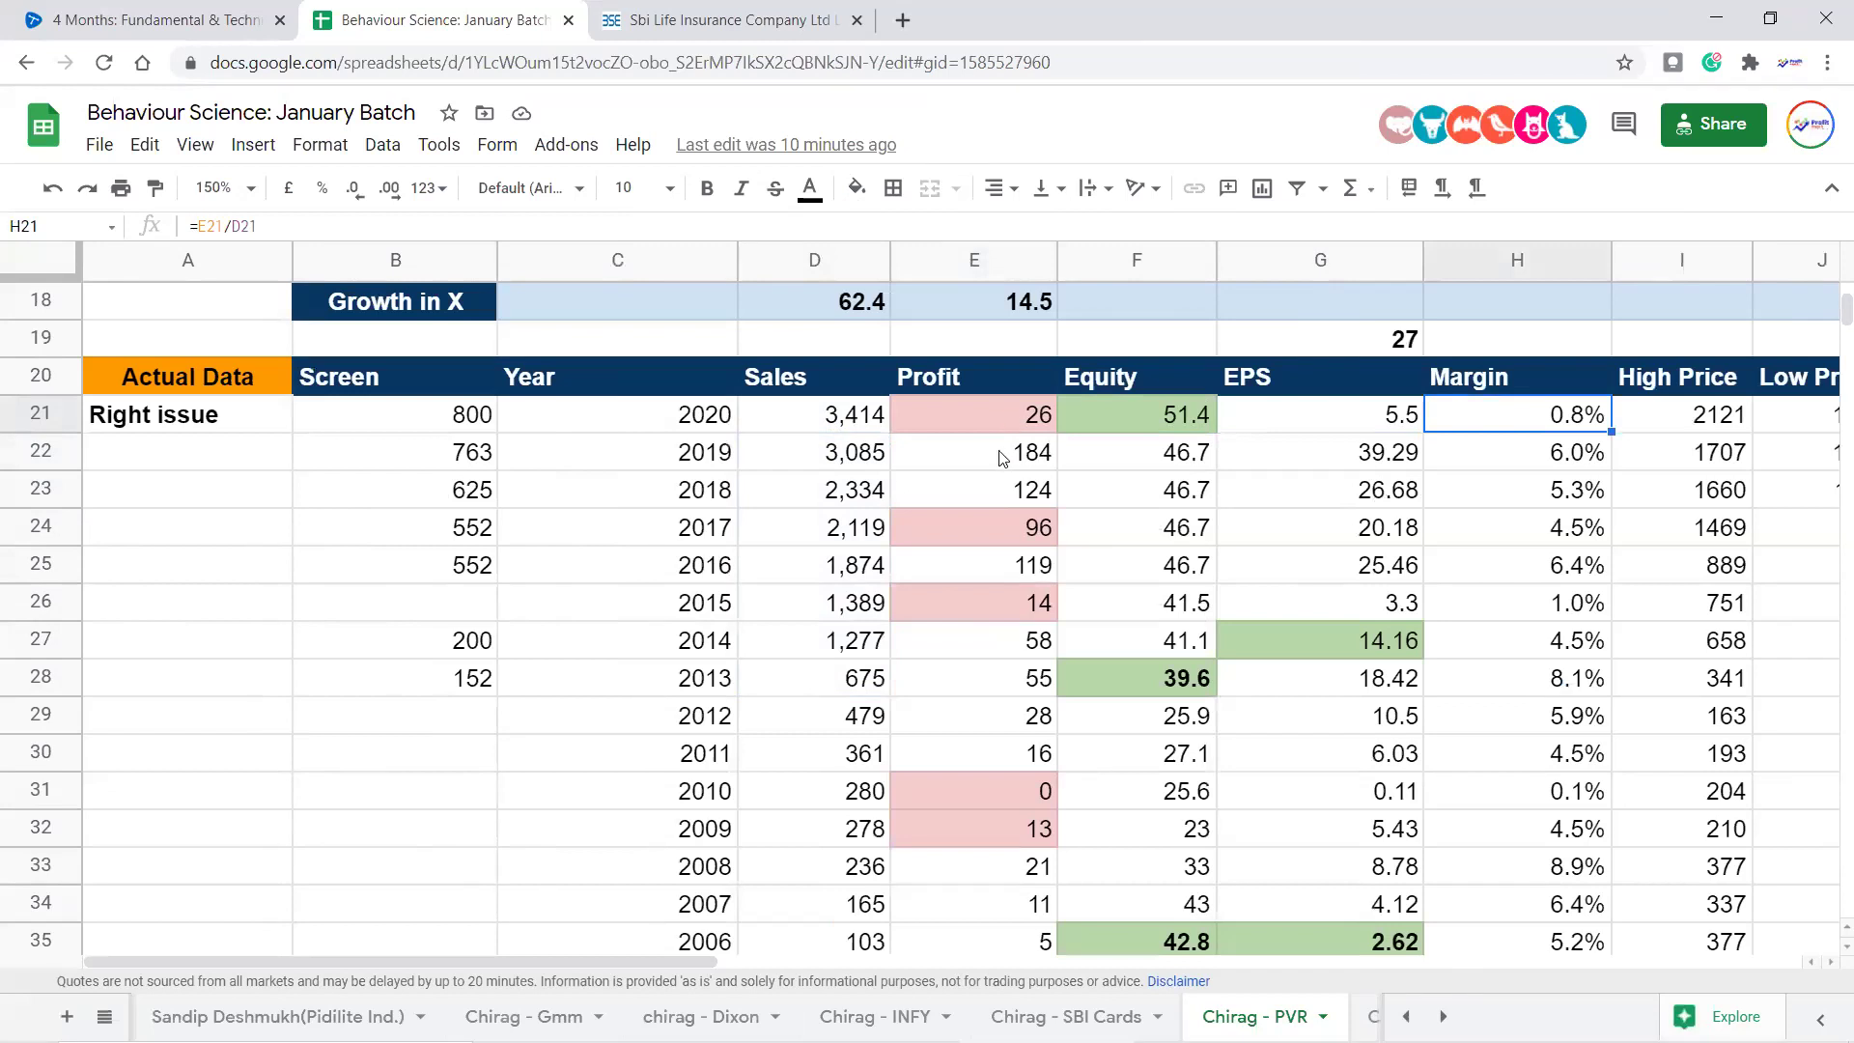
Compare PVR's 2019 and 2020 equity, and relate it to the right issue note and 2020 EPS
{"action": "key", "text": "Left"}
{"action": "key", "text": "Left"}
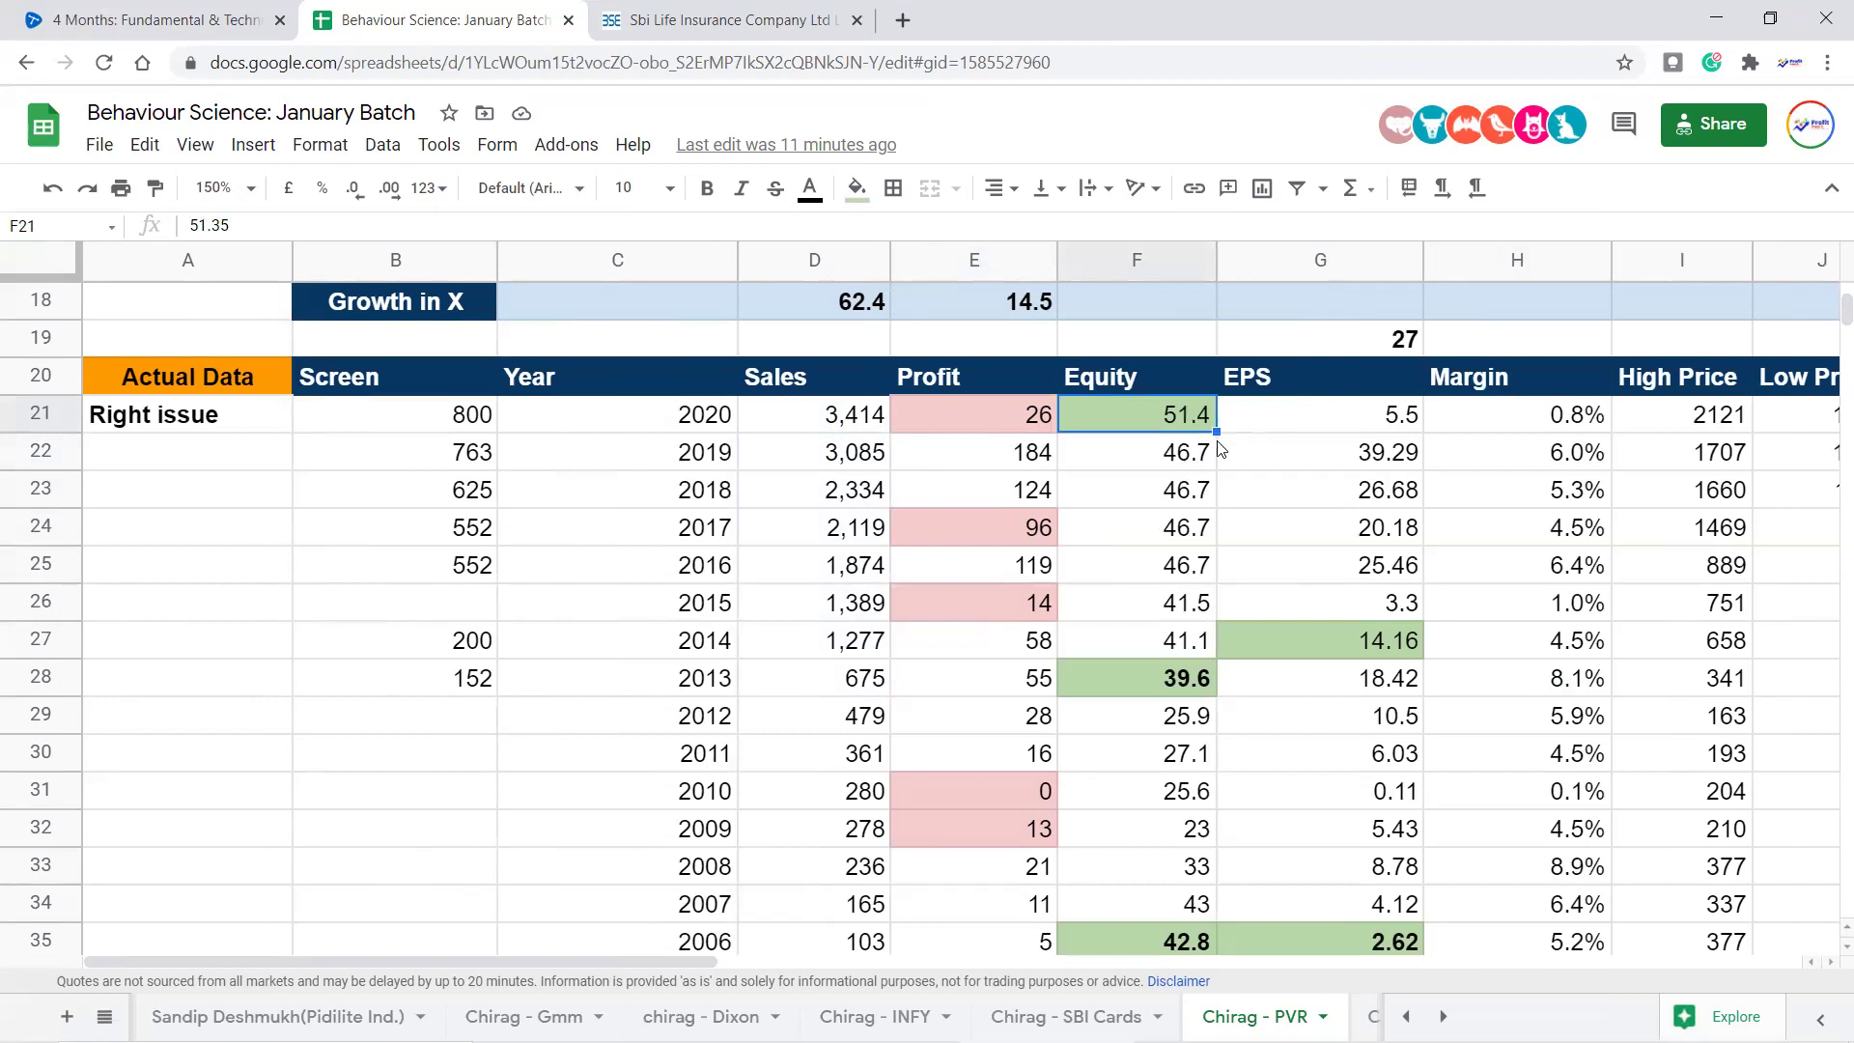
{"action": "left_click_drag", "start_coordinate": [1200, 456], "coordinate": [1187, 425]}
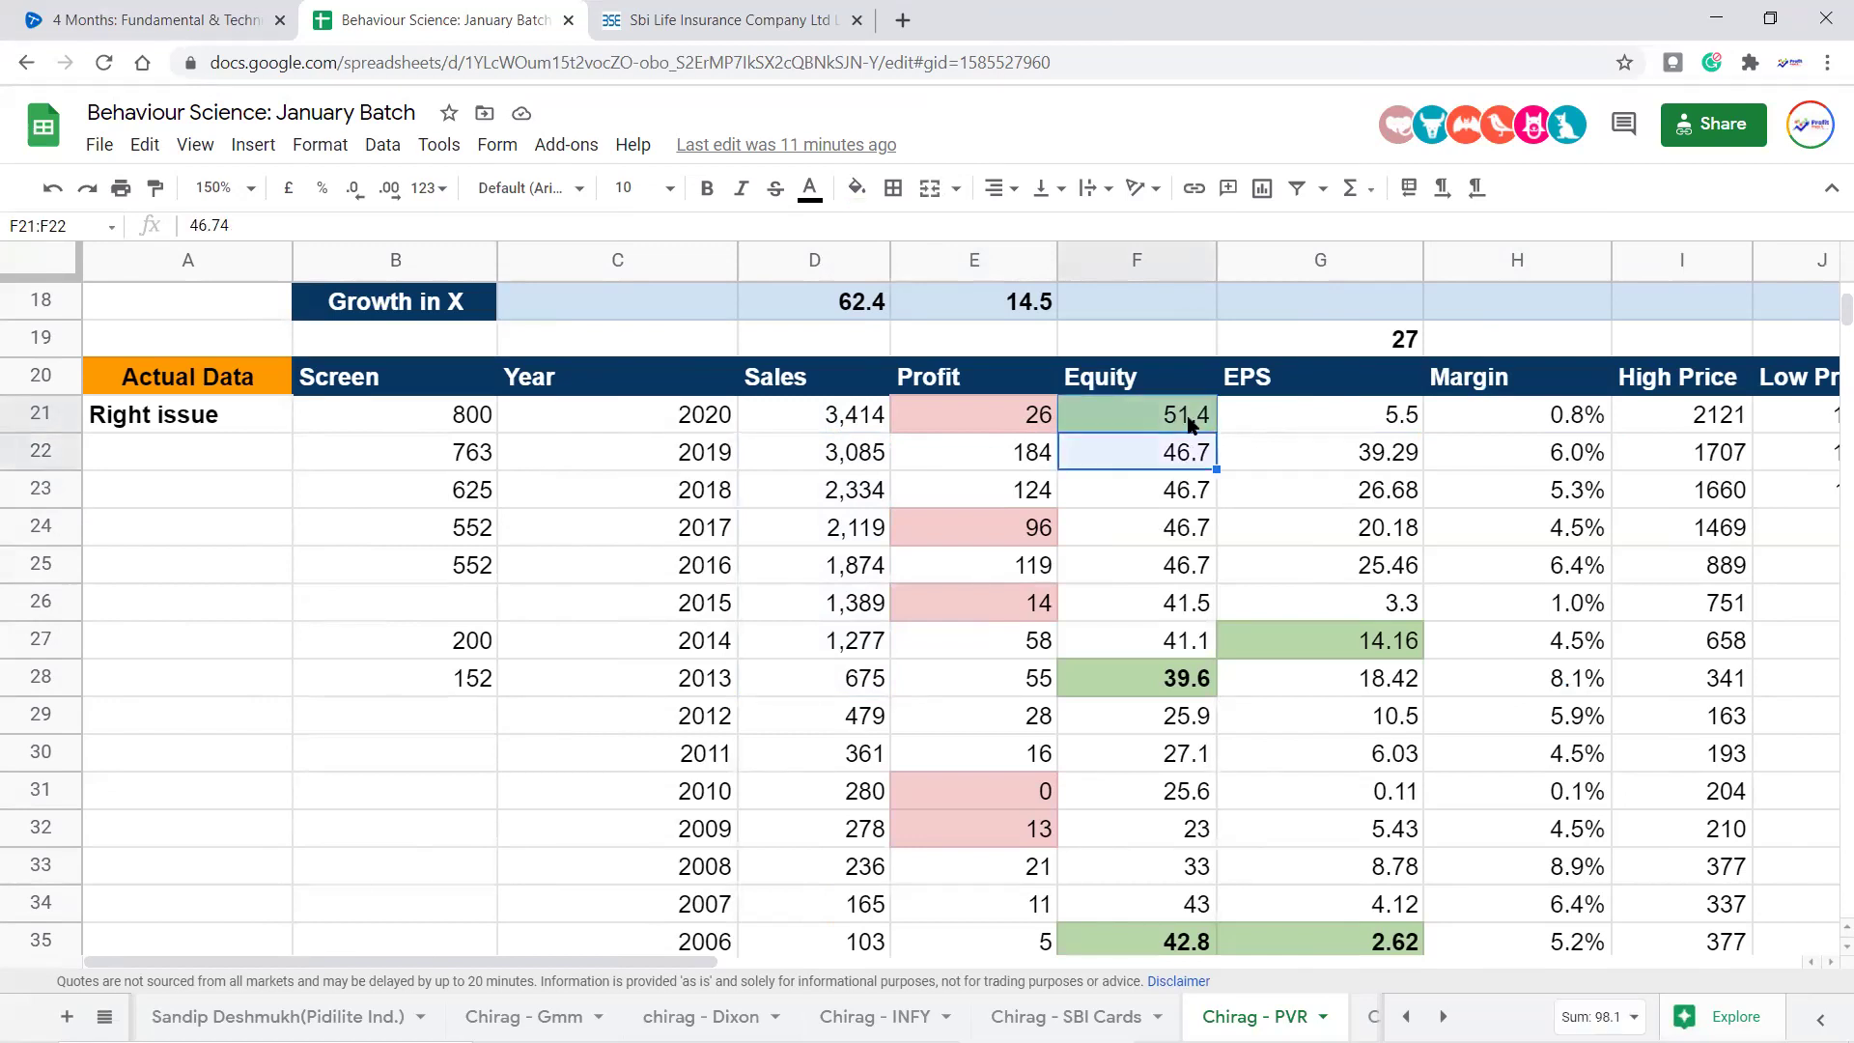
{"action": "left_click", "coordinate": [1188, 425]}
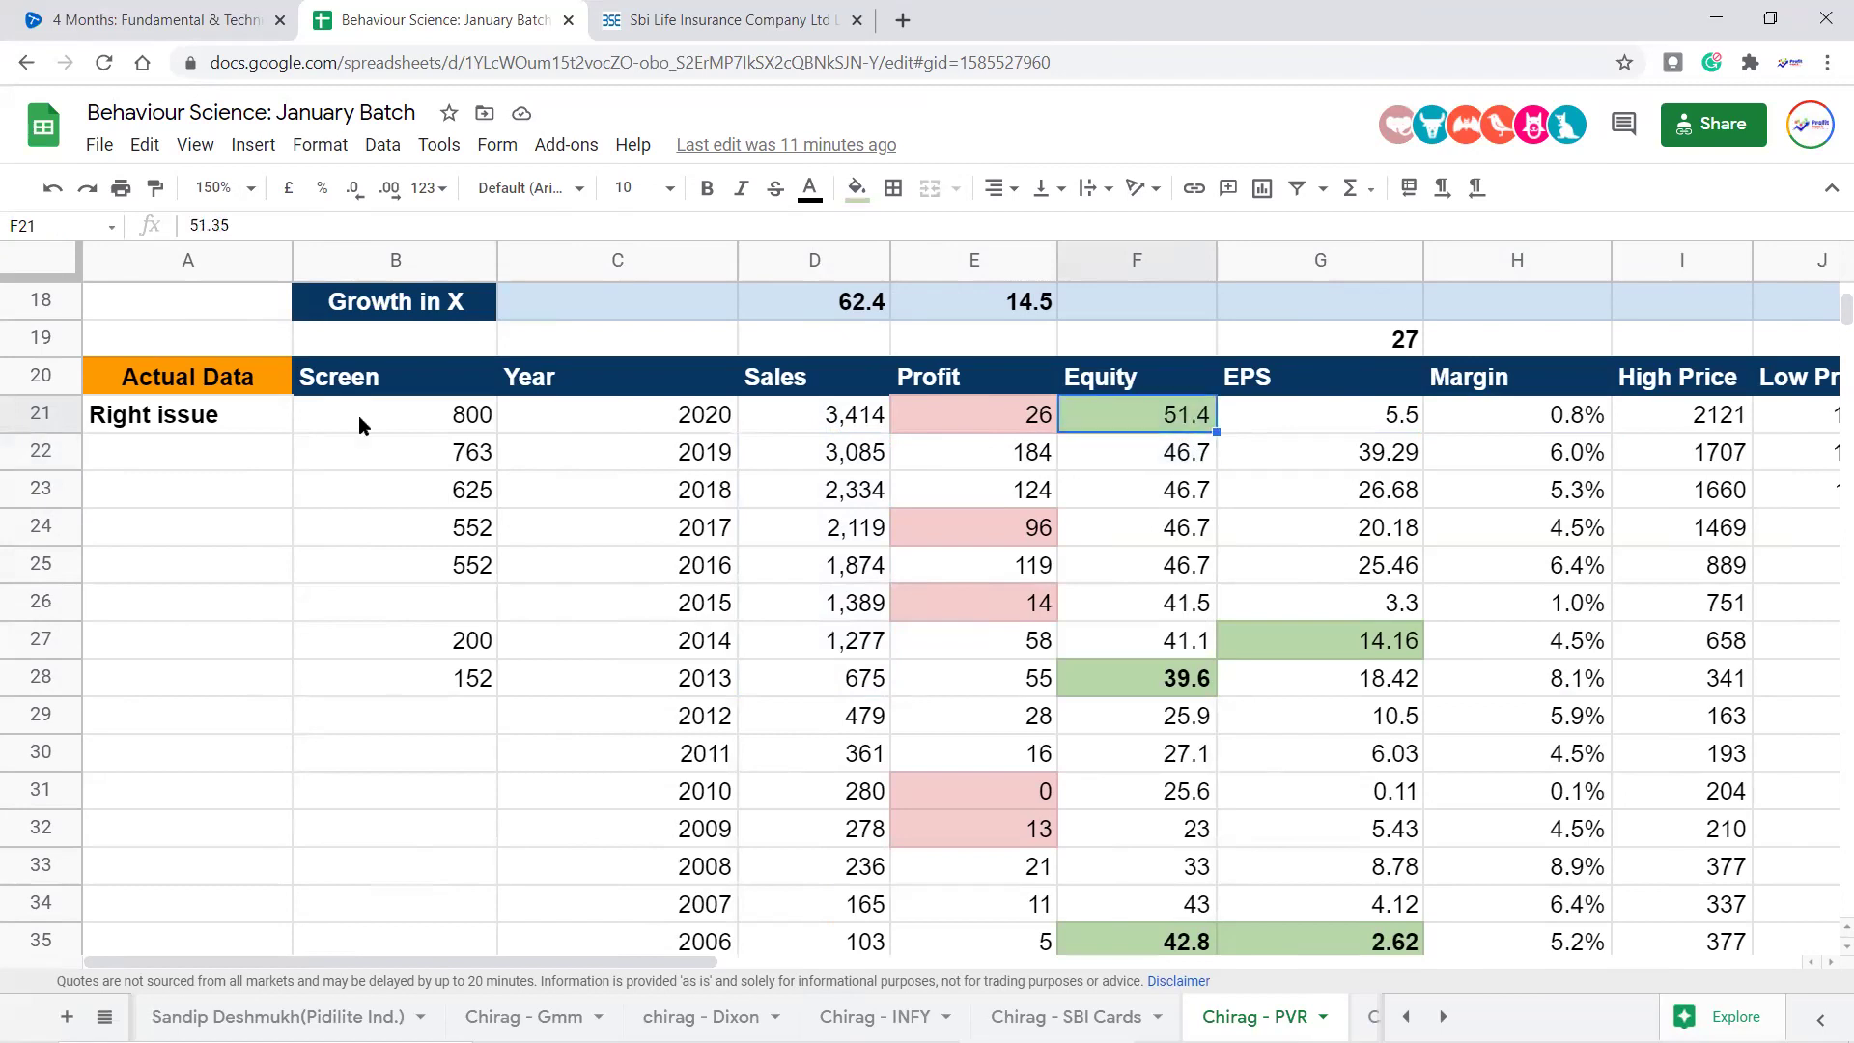
{"action": "left_click", "coordinate": [203, 424]}
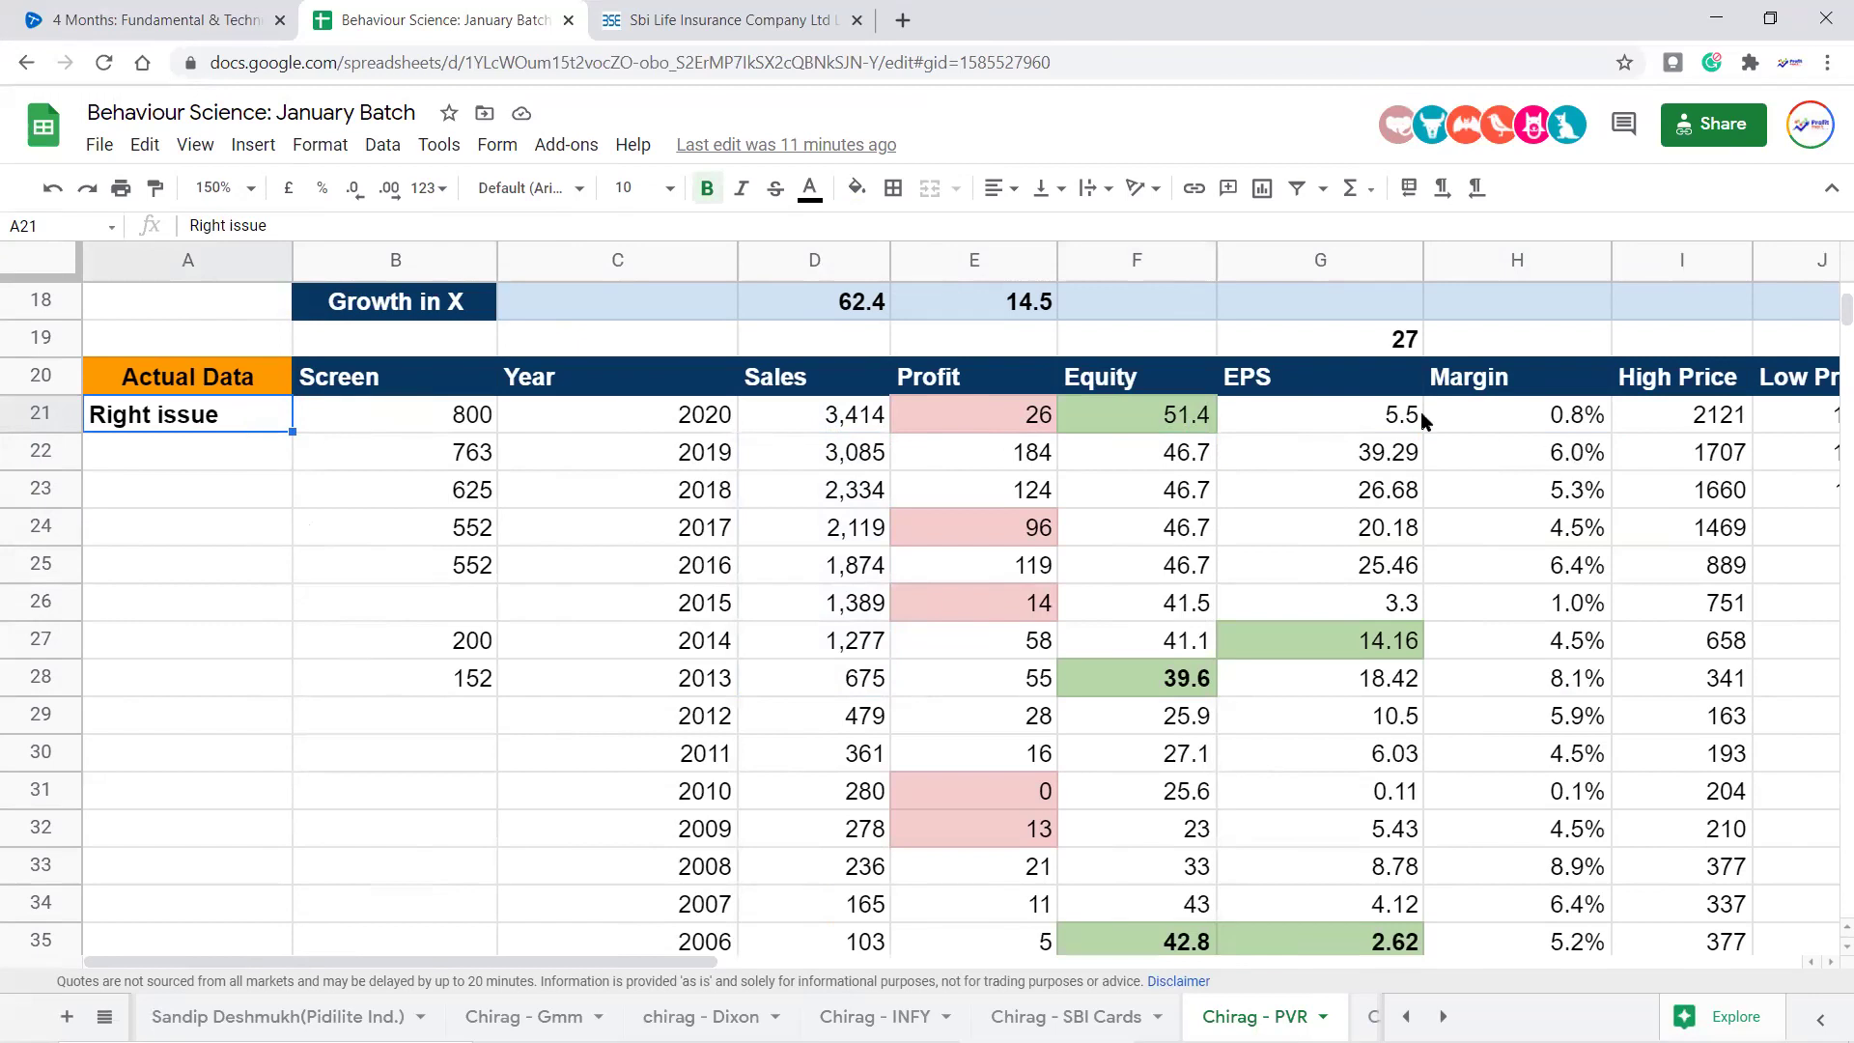
{"action": "left_click", "coordinate": [1393, 425]}
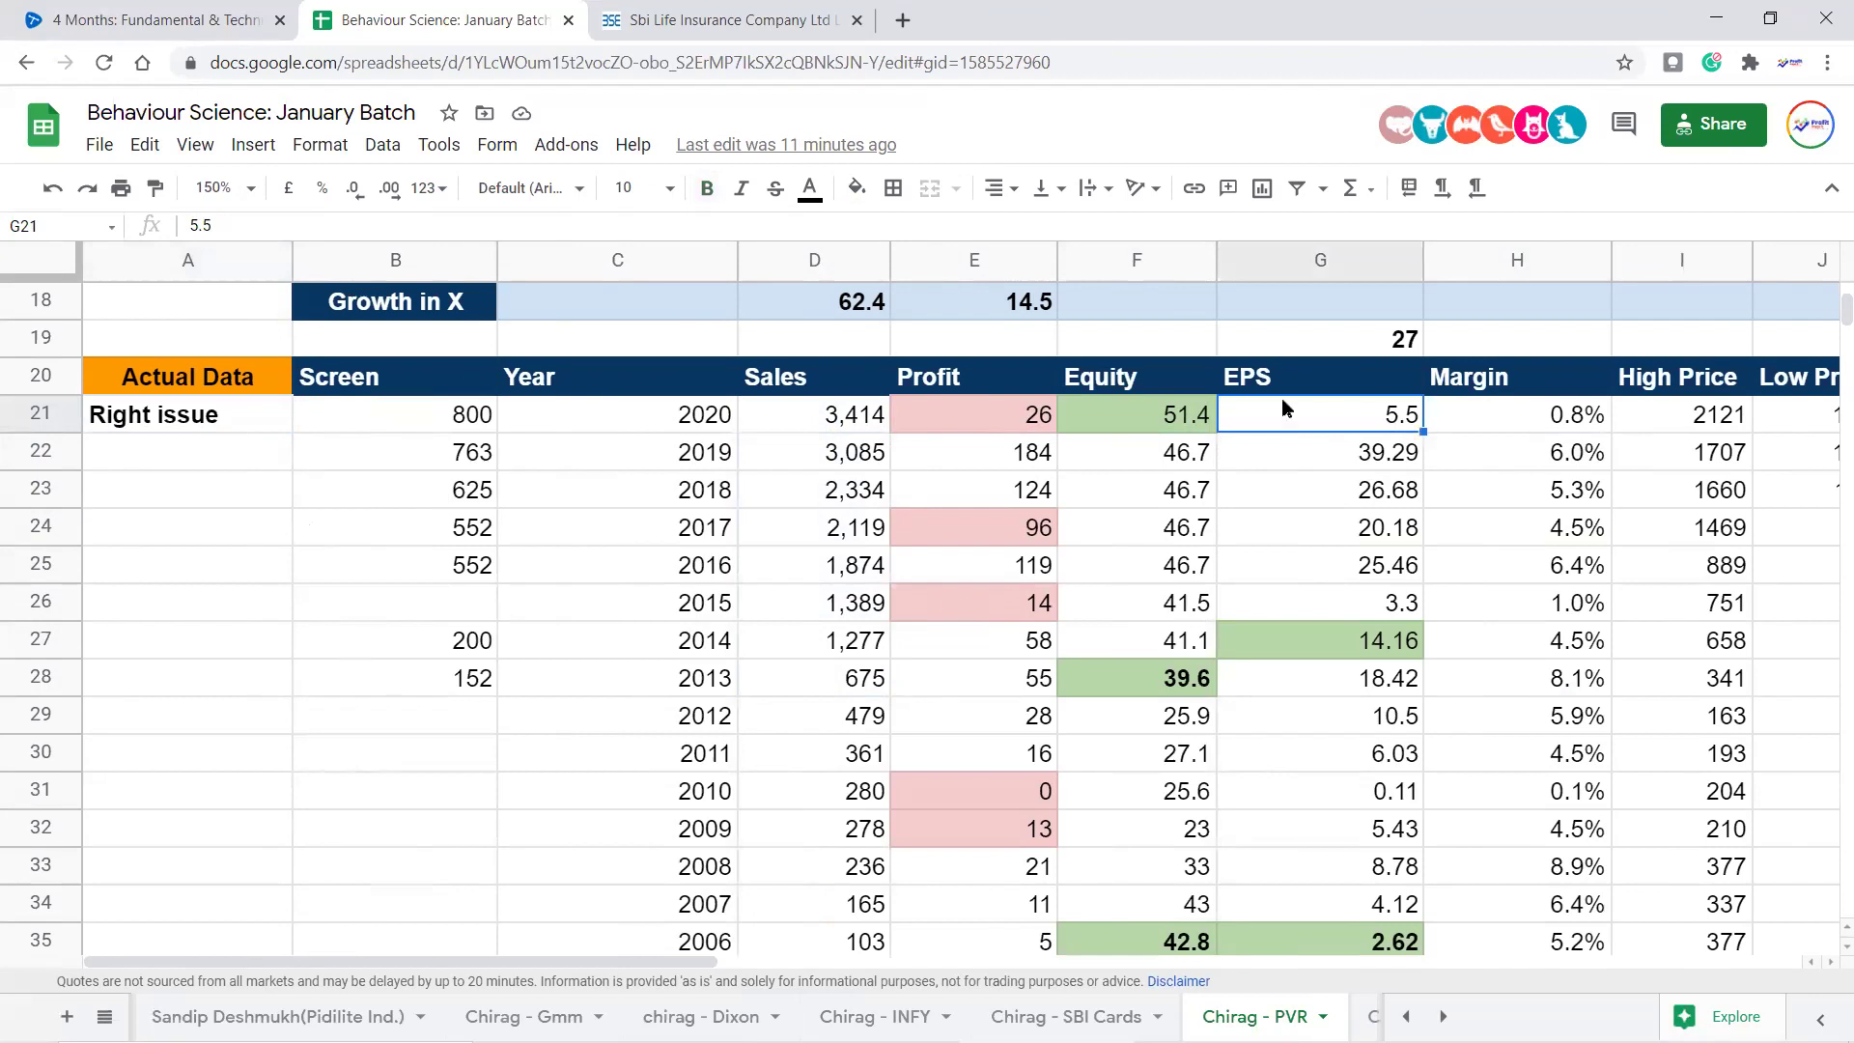
Compare PVR's 2020 profit with its 2020 EPS and equity
{"action": "left_click", "coordinate": [1012, 416]}
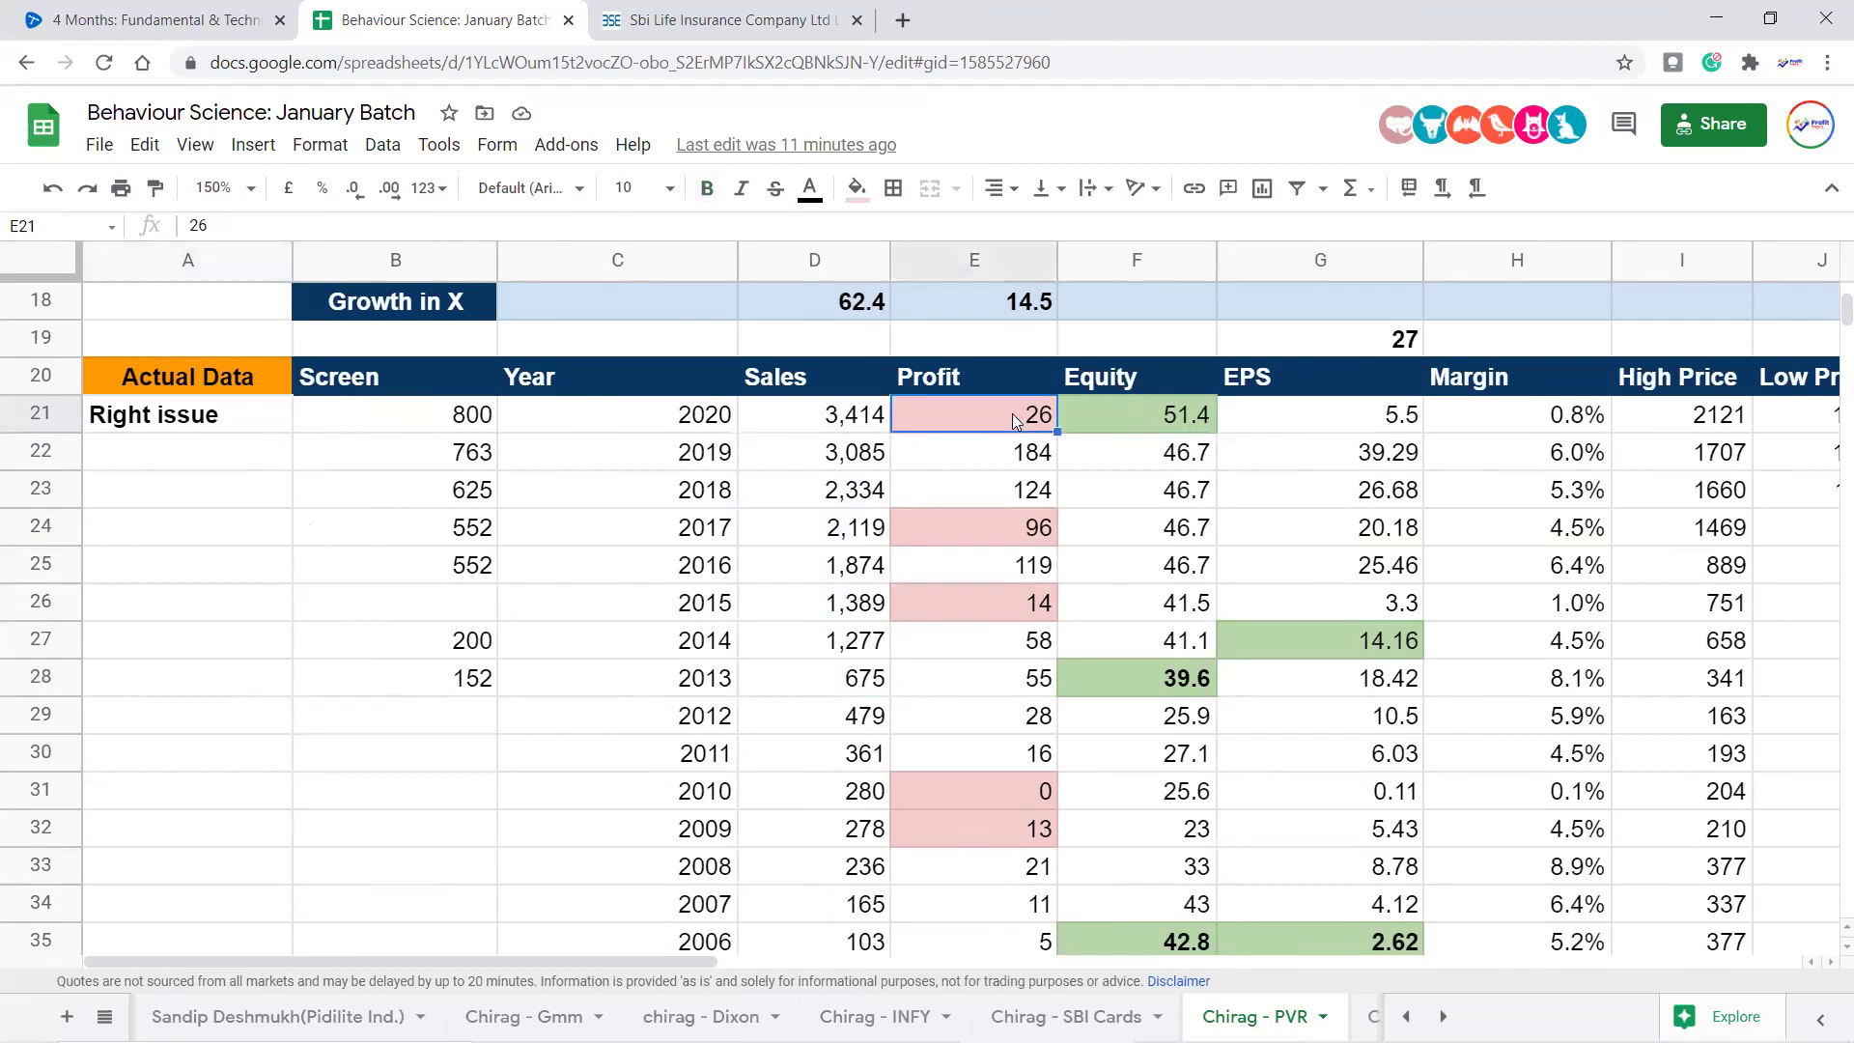
{"action": "left_click", "coordinate": [1028, 376]}
{"action": "left_click", "coordinate": [1045, 425]}
{"action": "left_click", "coordinate": [1402, 420]}
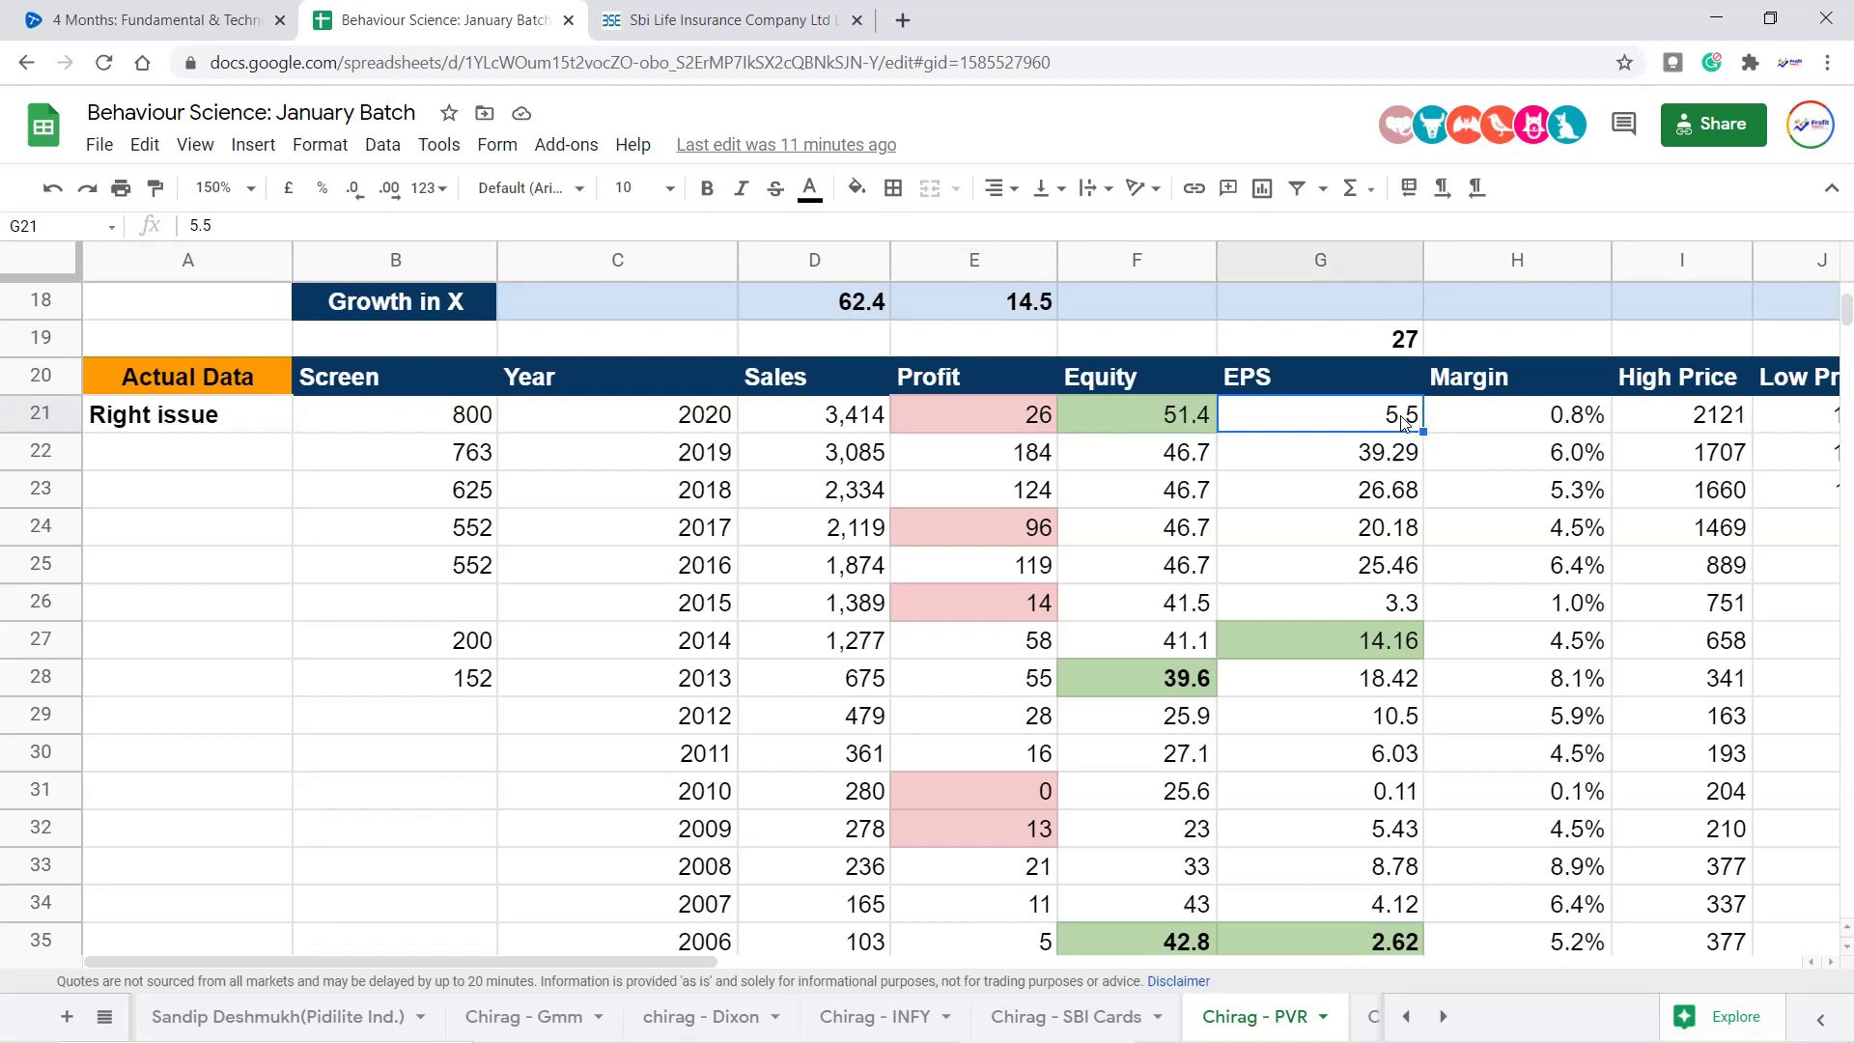
{"action": "left_click", "coordinate": [1201, 419]}
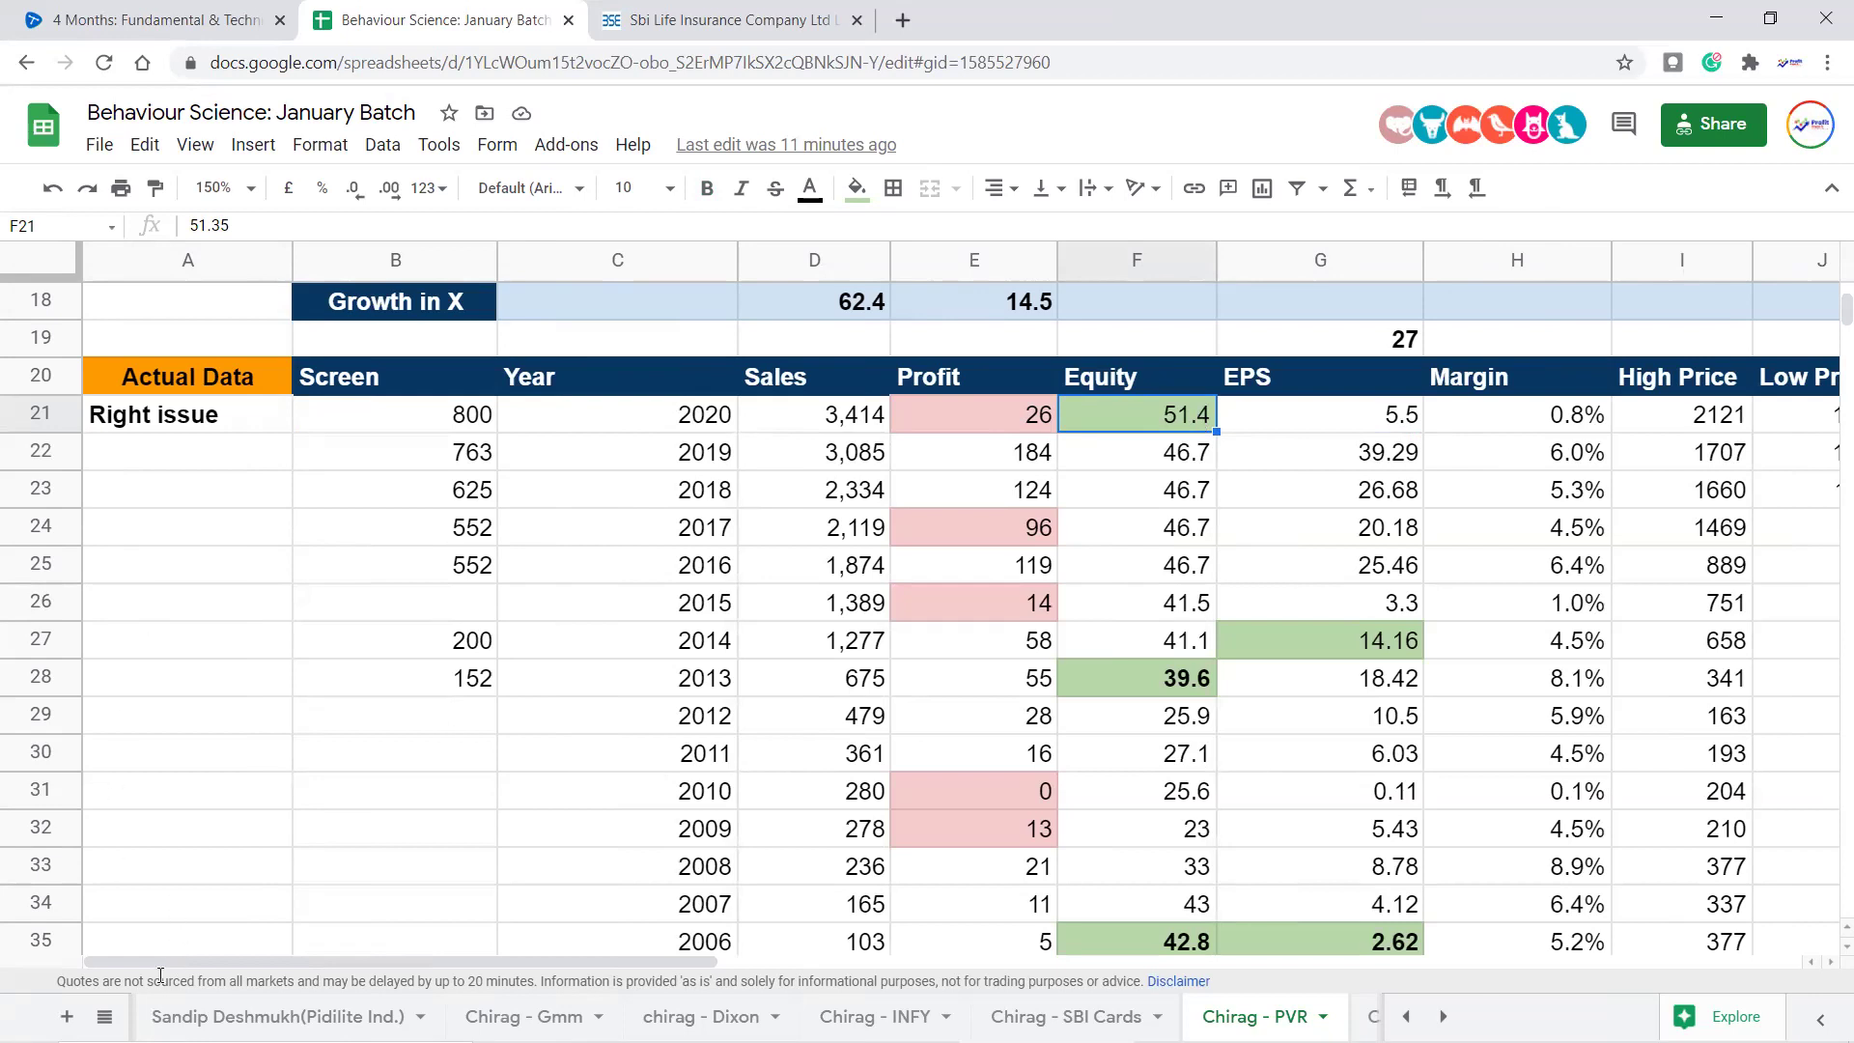
Switch from PVR's sheet to the MasterSheet using the list of all sheets
{"action": "left_click", "coordinate": [104, 1016]}
{"action": "scroll", "coordinate": [246, 753], "scroll_direction": "up", "scroll_amount": 3}
{"action": "scroll", "coordinate": [246, 753], "scroll_direction": "up", "scroll_amount": 5}
{"action": "left_click", "coordinate": [215, 702]}
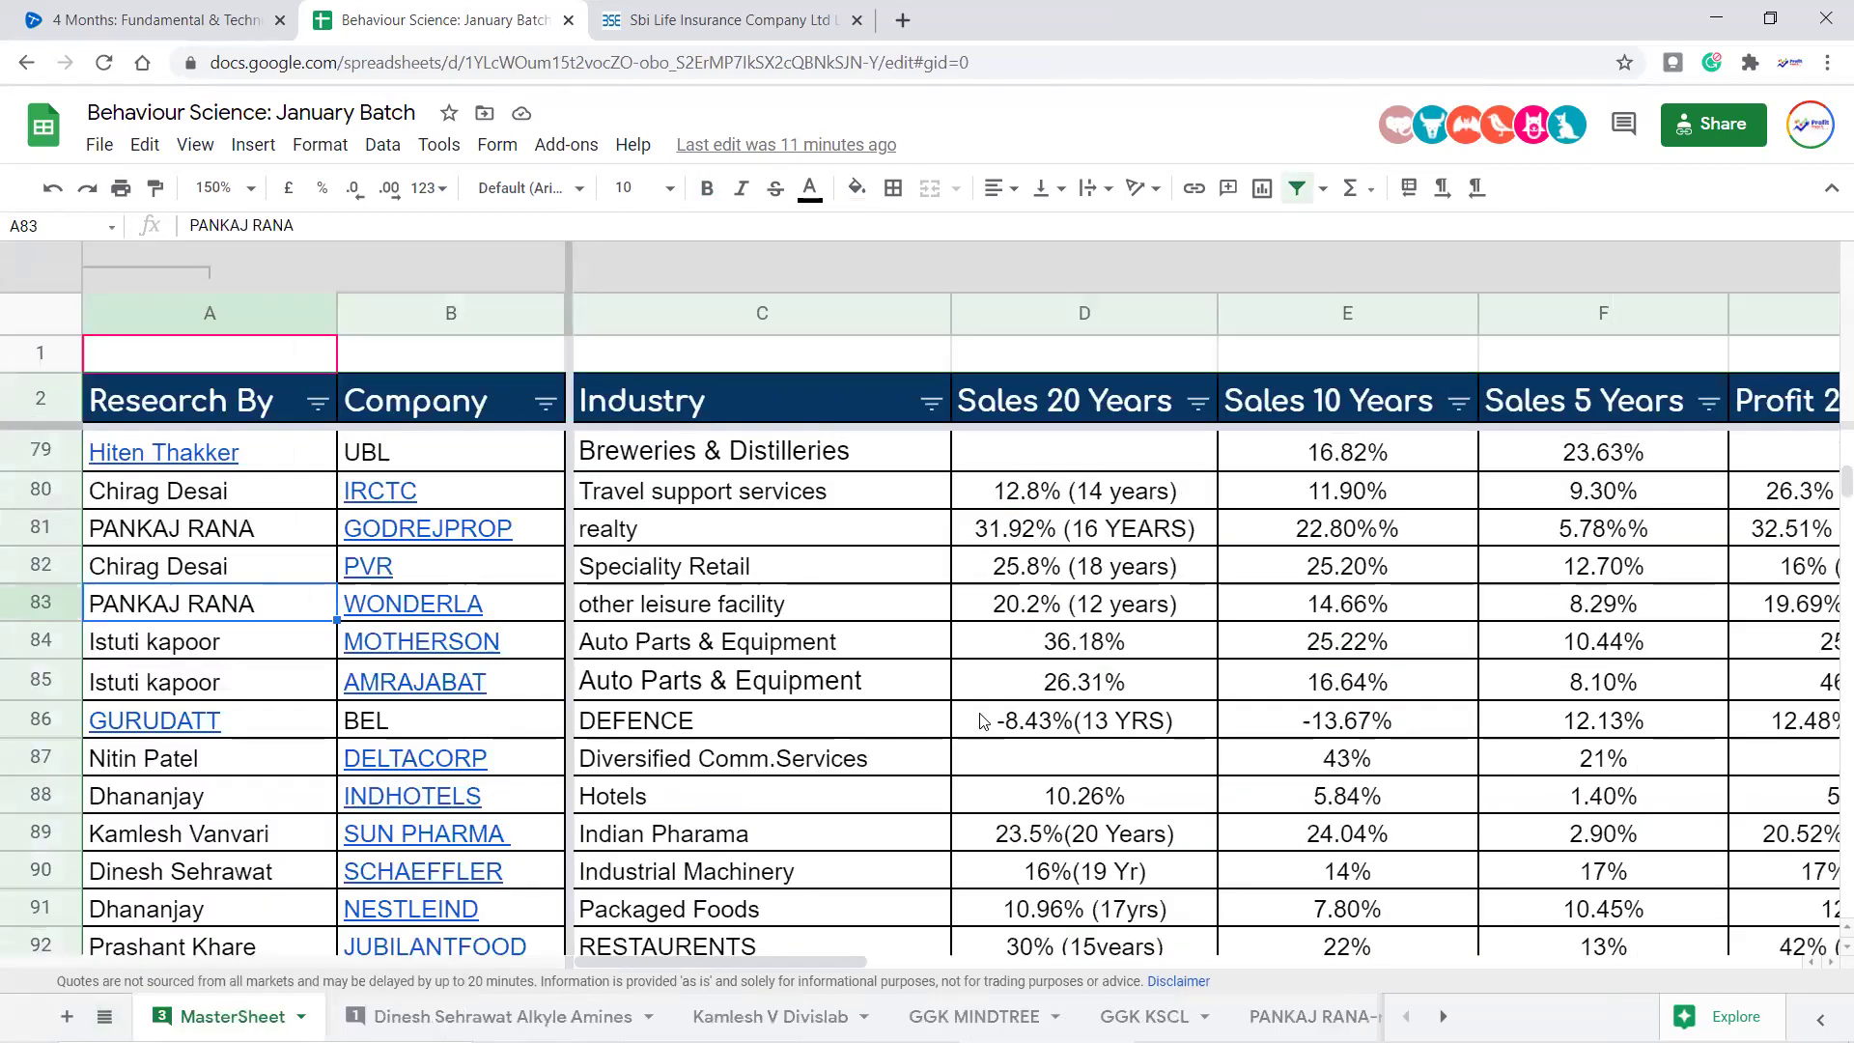
Find GODREJPROP in the company list and open its linked analysis sheet
{"action": "scroll", "coordinate": [975, 599], "scroll_direction": "down", "scroll_amount": 5}
{"action": "scroll", "coordinate": [980, 612], "scroll_direction": "up", "scroll_amount": 5}
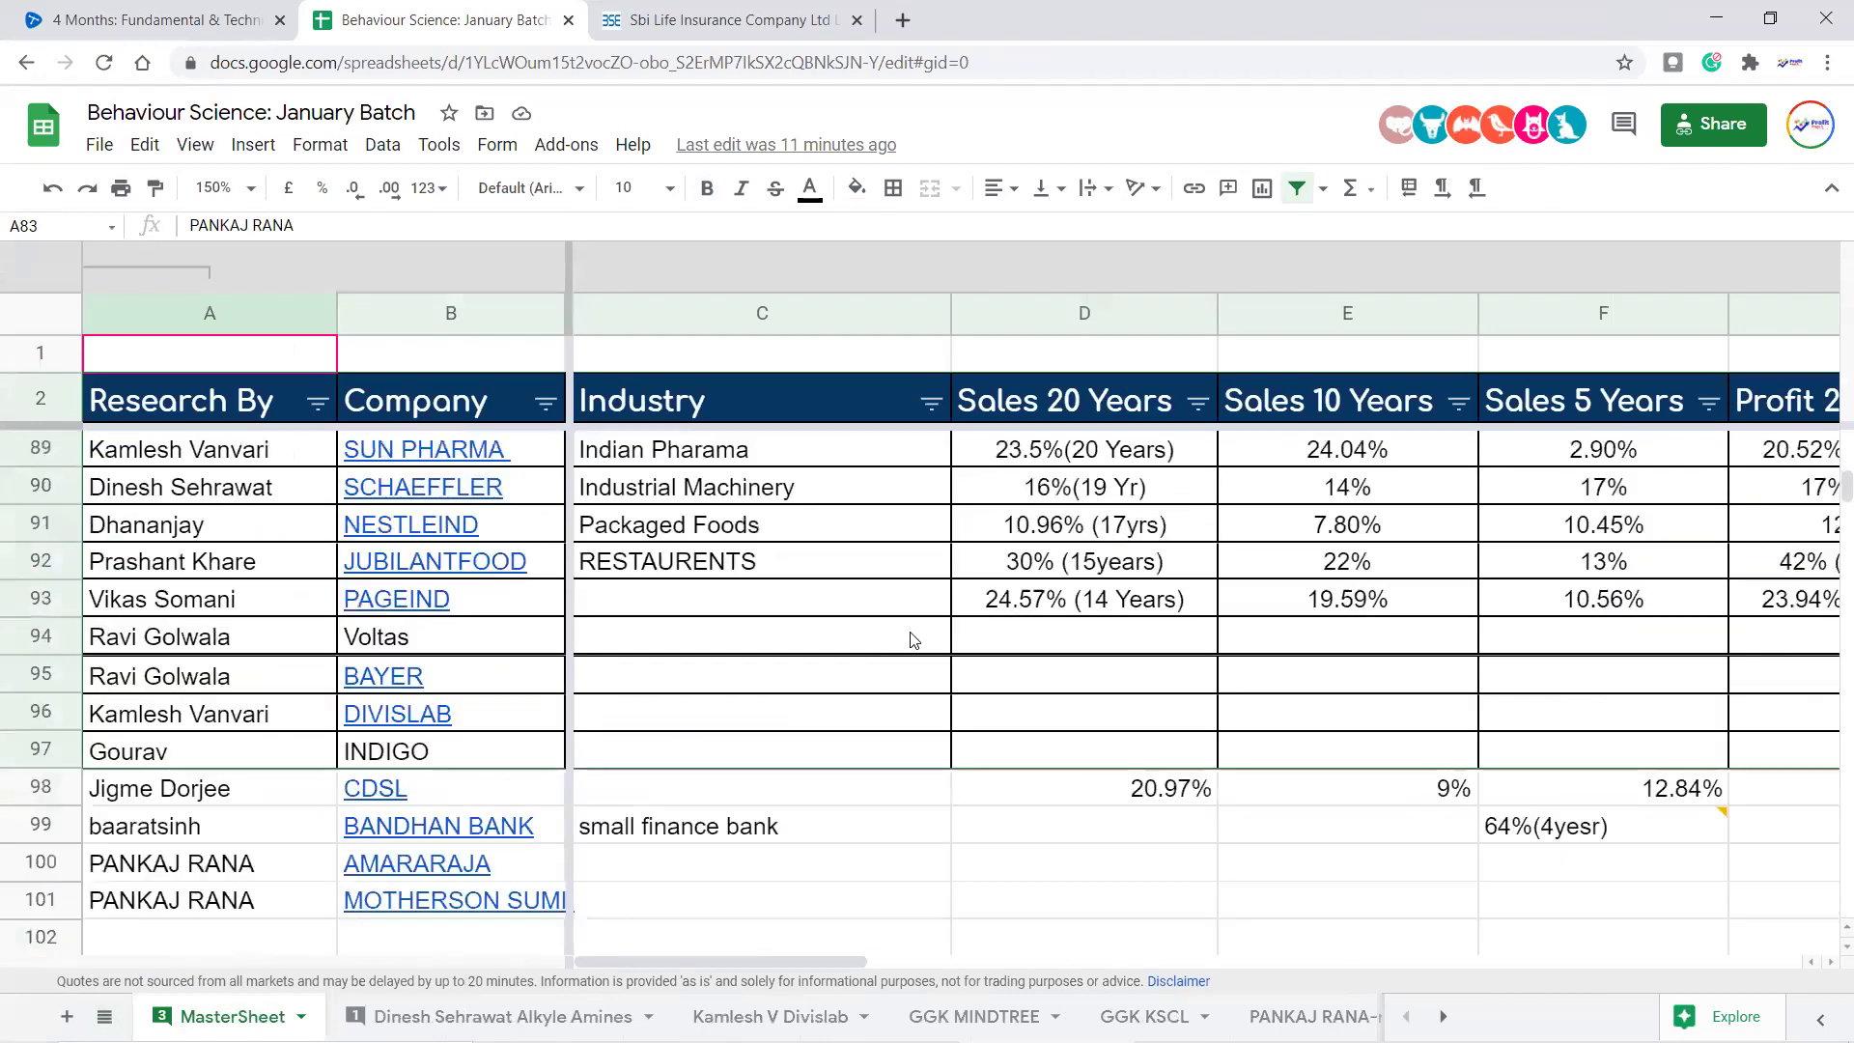
{"action": "scroll", "coordinate": [913, 640], "scroll_direction": "up", "scroll_amount": 1}
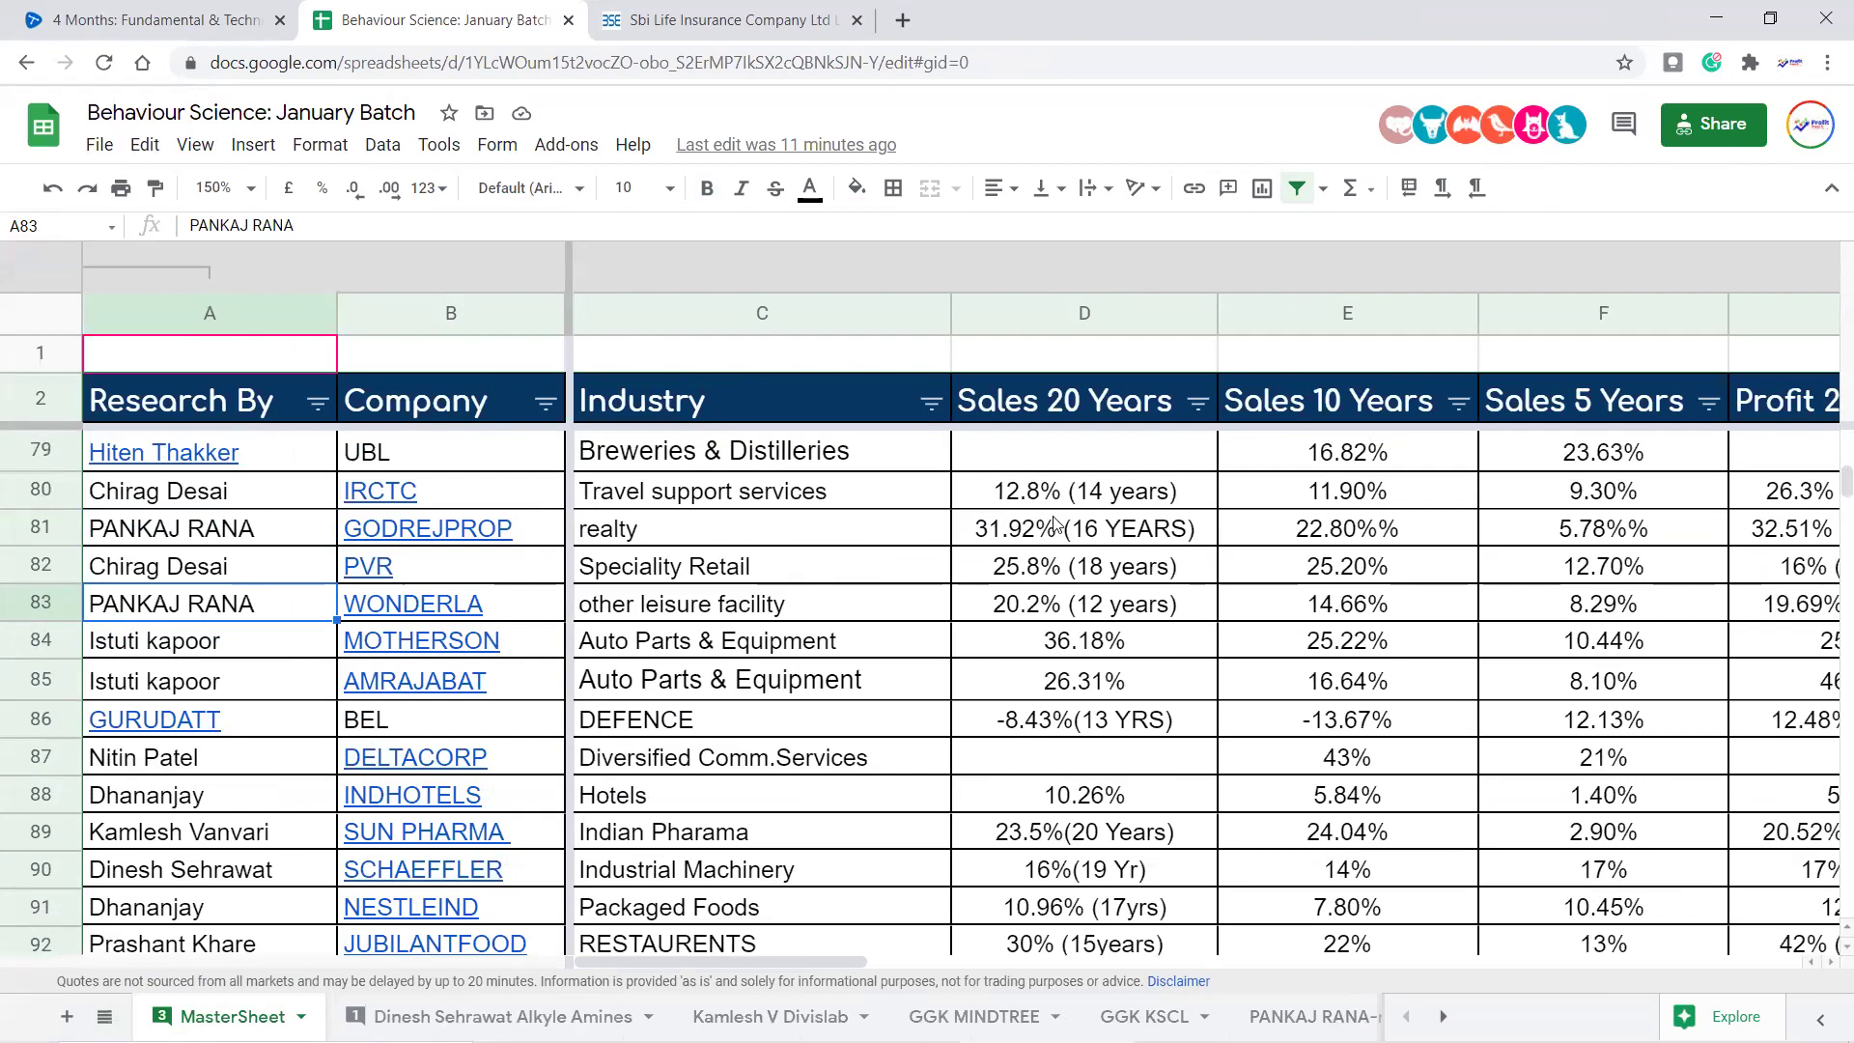
{"action": "left_click", "coordinate": [204, 529]}
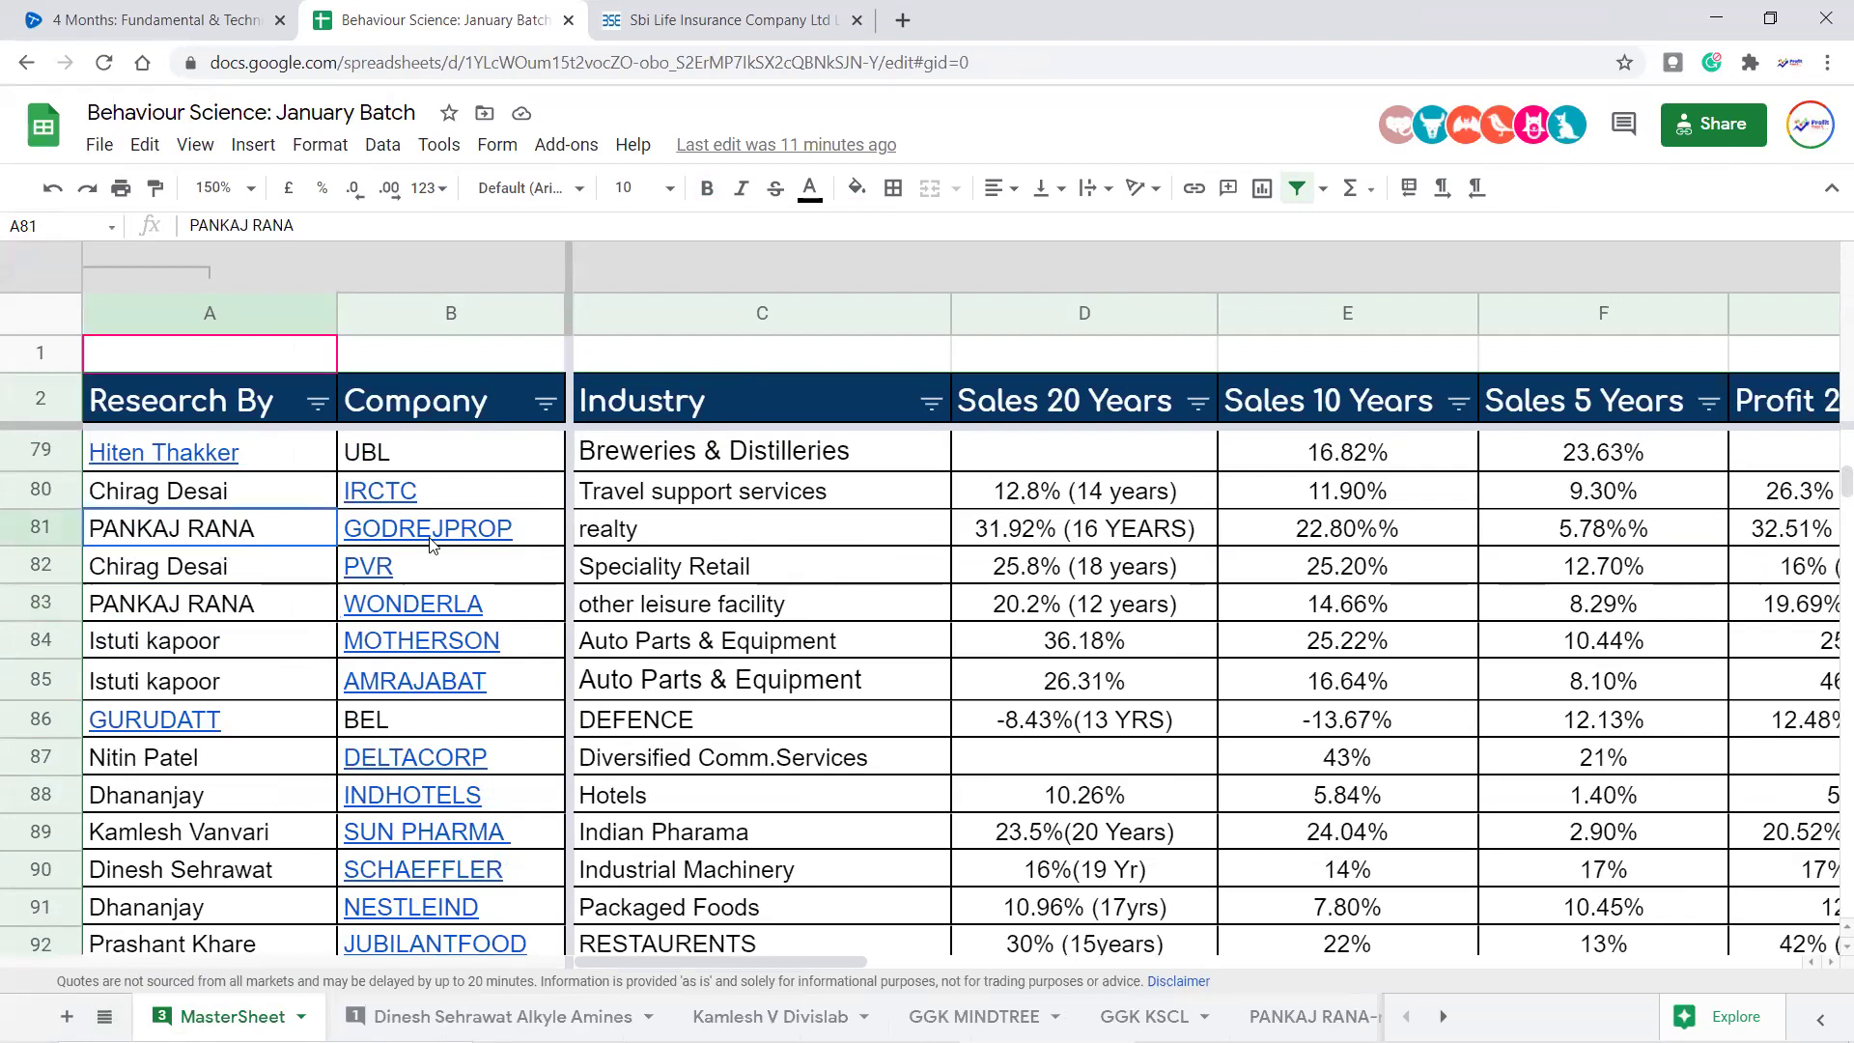
{"action": "mouse_move", "coordinate": [459, 539]}
{"action": "left_click", "coordinate": [495, 574]}
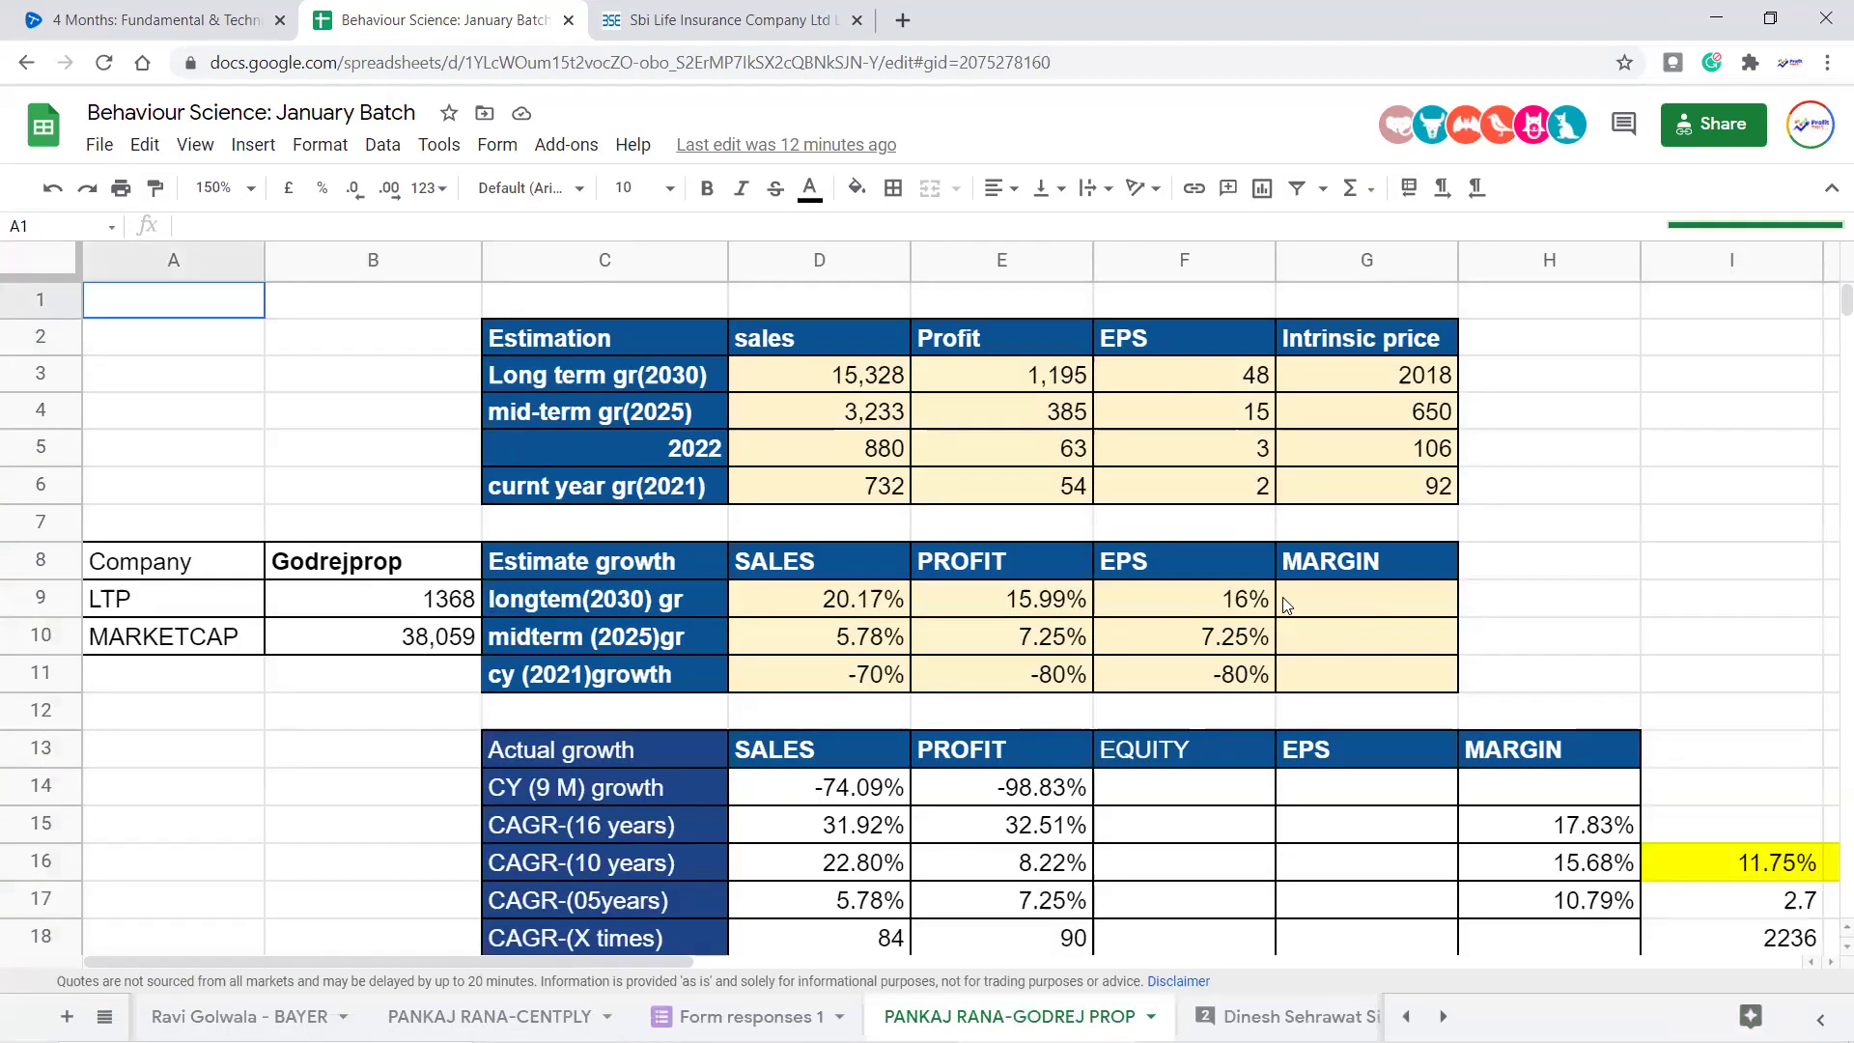
Go to Godrejprop's annual data and highlight the sales figures from 2004 up to 2020
{"action": "left_click", "coordinate": [1386, 637]}
{"action": "scroll", "coordinate": [1296, 591], "scroll_direction": "down", "scroll_amount": 10}
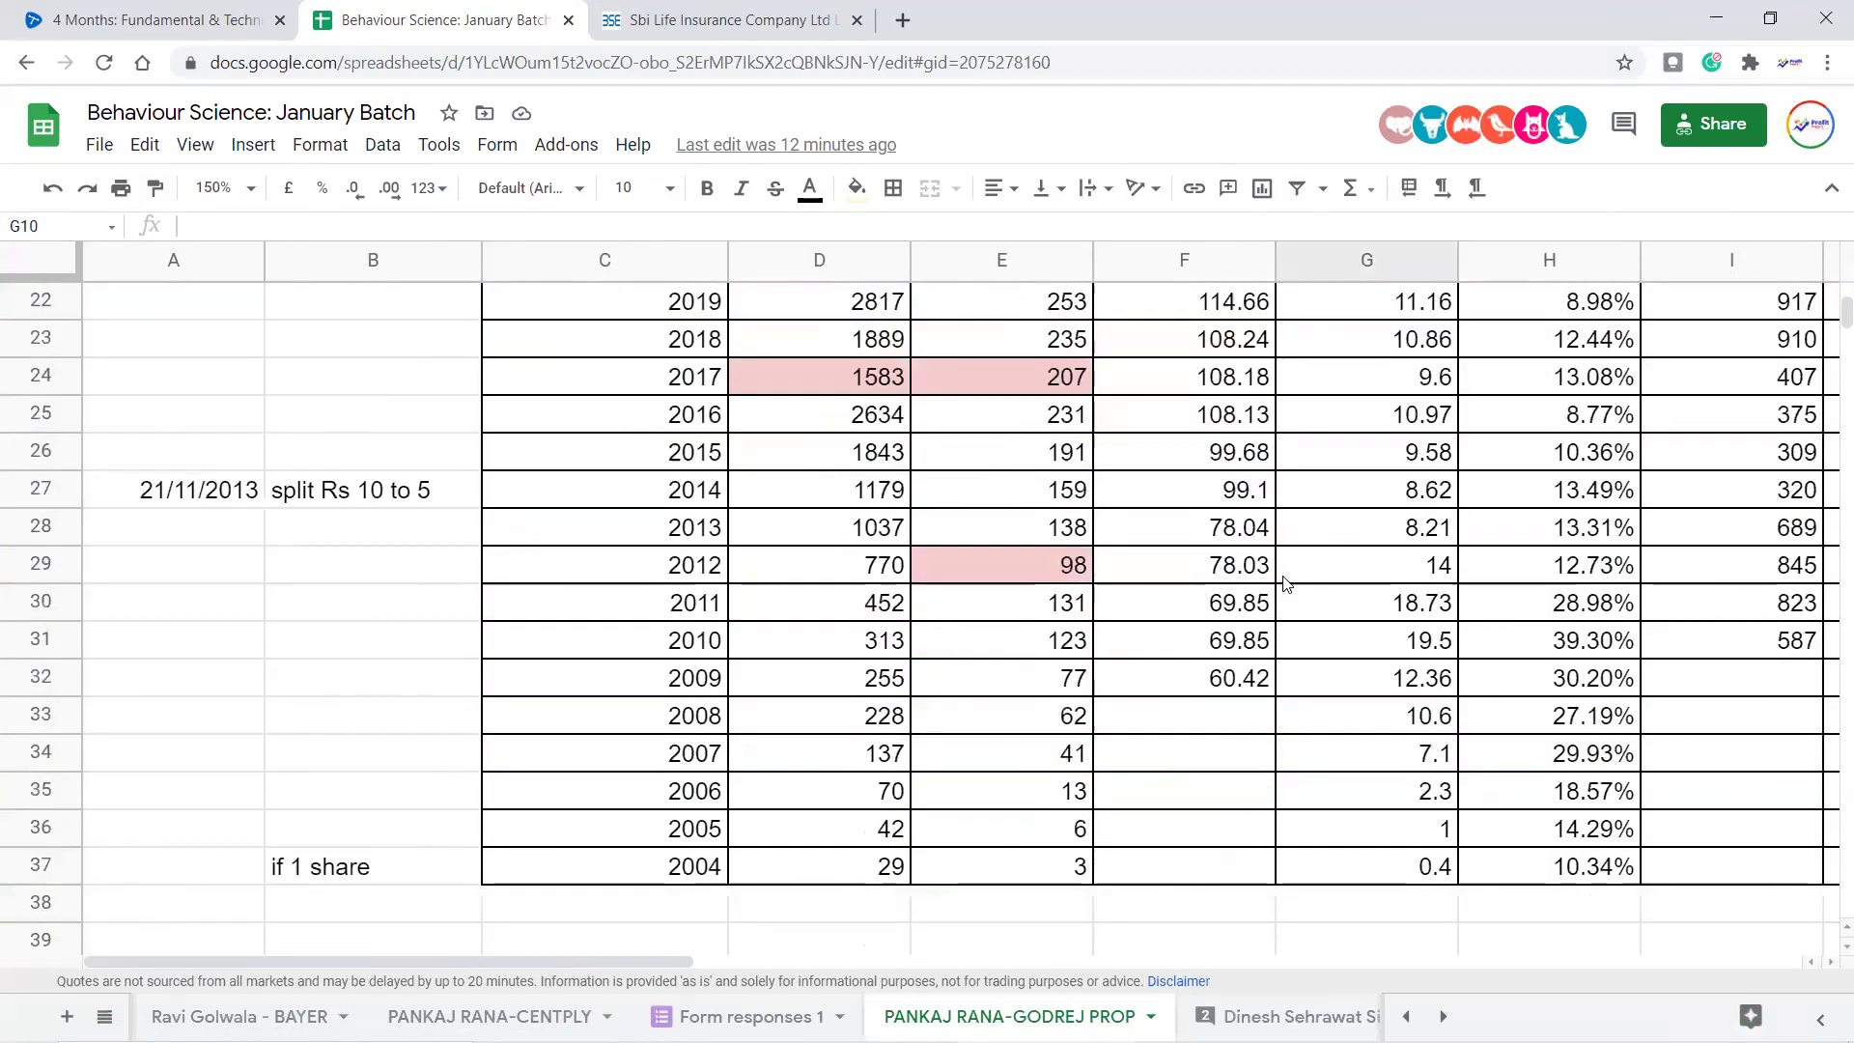
{"action": "scroll", "coordinate": [1287, 583], "scroll_direction": "up", "scroll_amount": 1}
{"action": "scroll", "coordinate": [1287, 579], "scroll_direction": "up", "scroll_amount": 2}
{"action": "scroll", "coordinate": [898, 751], "scroll_direction": "down", "scroll_amount": 1}
{"action": "left_click", "coordinate": [869, 758]}
{"action": "left_click_drag", "start_coordinate": [850, 753], "coordinate": [831, 304]}
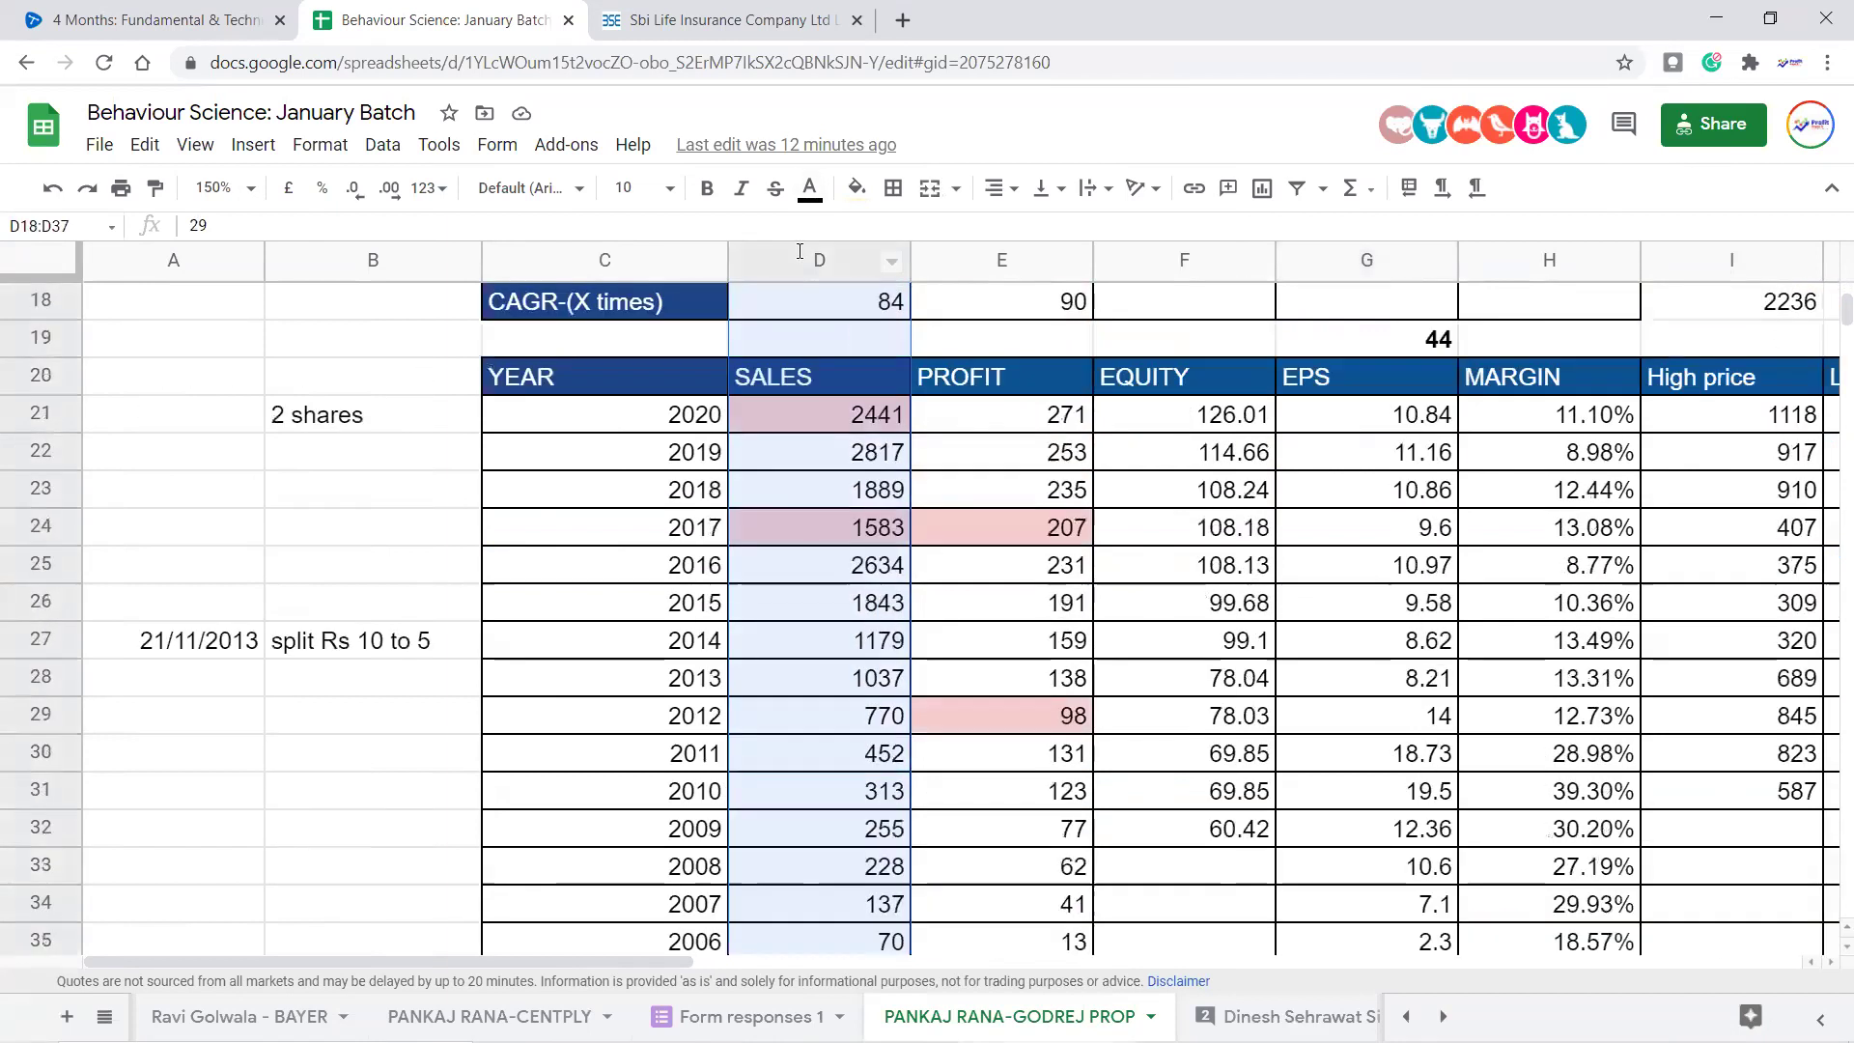
Review the annual sales alongside the growth rows above, and highlight the sales again from 2004 up to the heading
{"action": "scroll", "coordinate": [869, 675], "scroll_direction": "up", "scroll_amount": 4}
{"action": "scroll", "coordinate": [1216, 608], "scroll_direction": "down", "scroll_amount": 4}
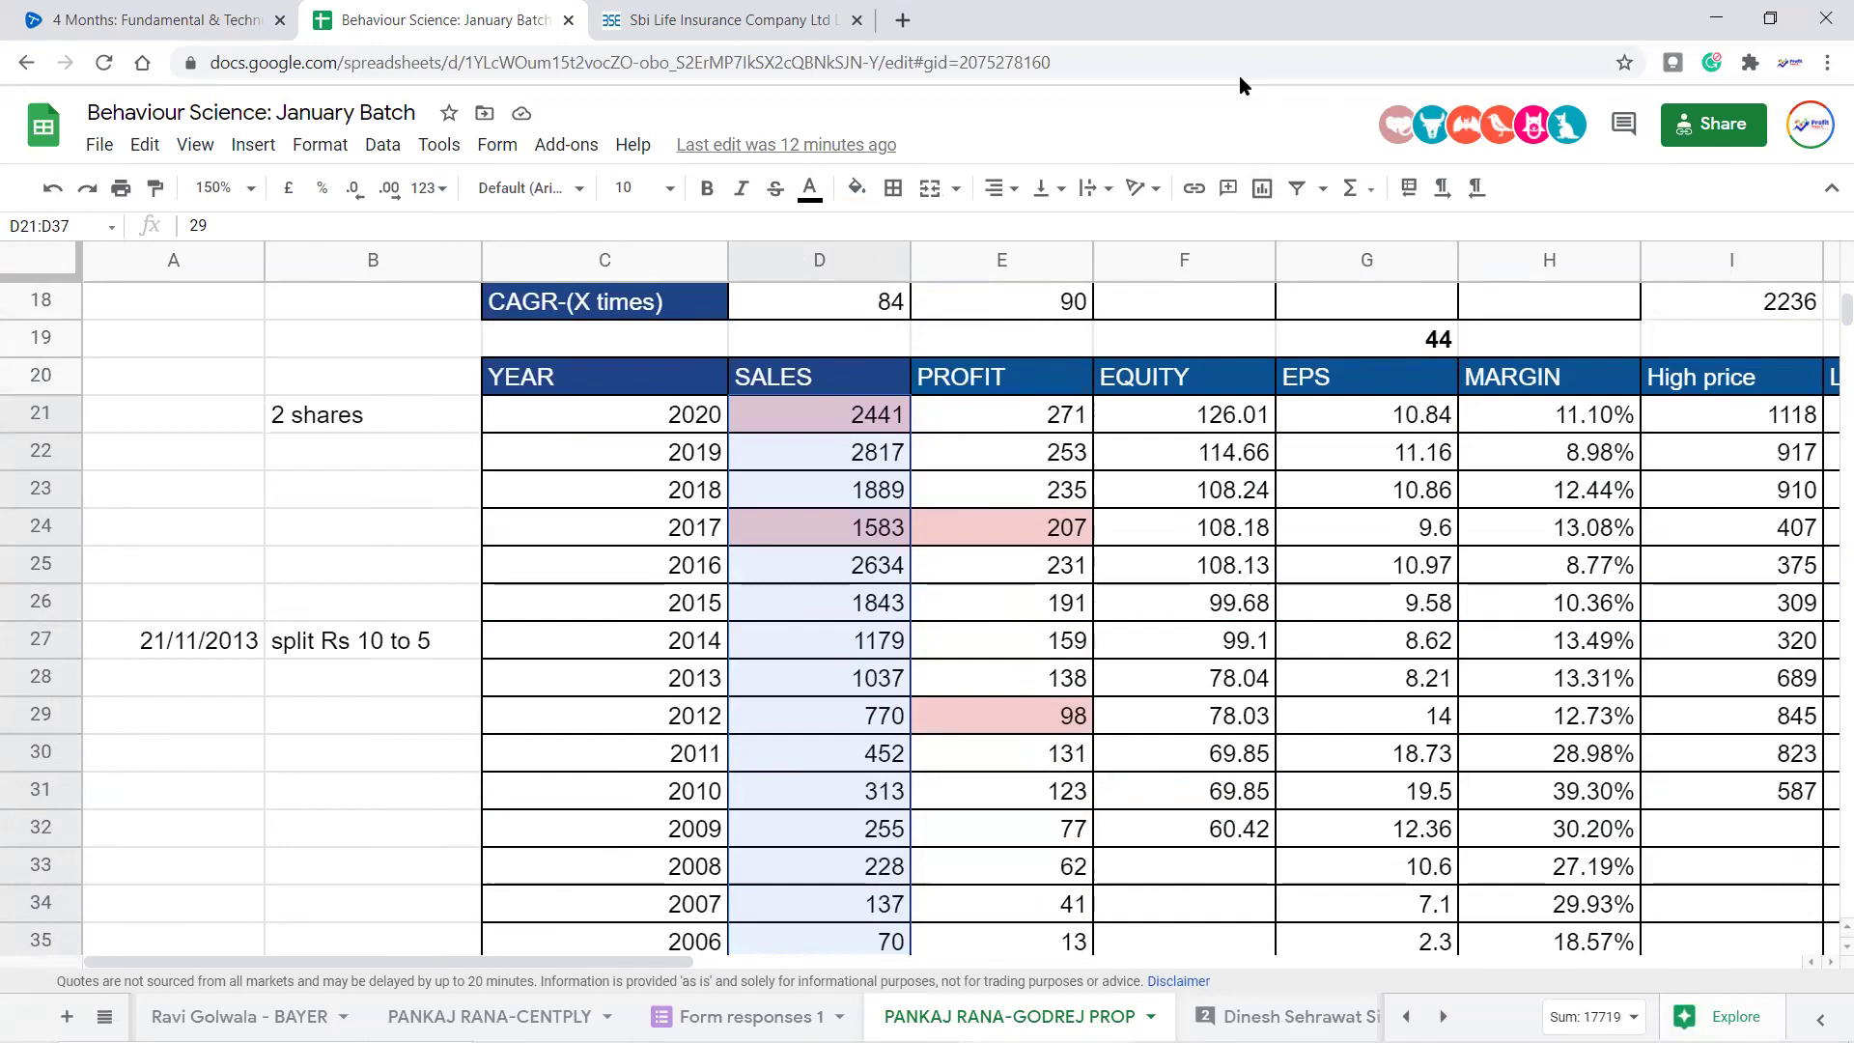
{"action": "scroll", "coordinate": [1143, 594], "scroll_direction": "down", "scroll_amount": 3}
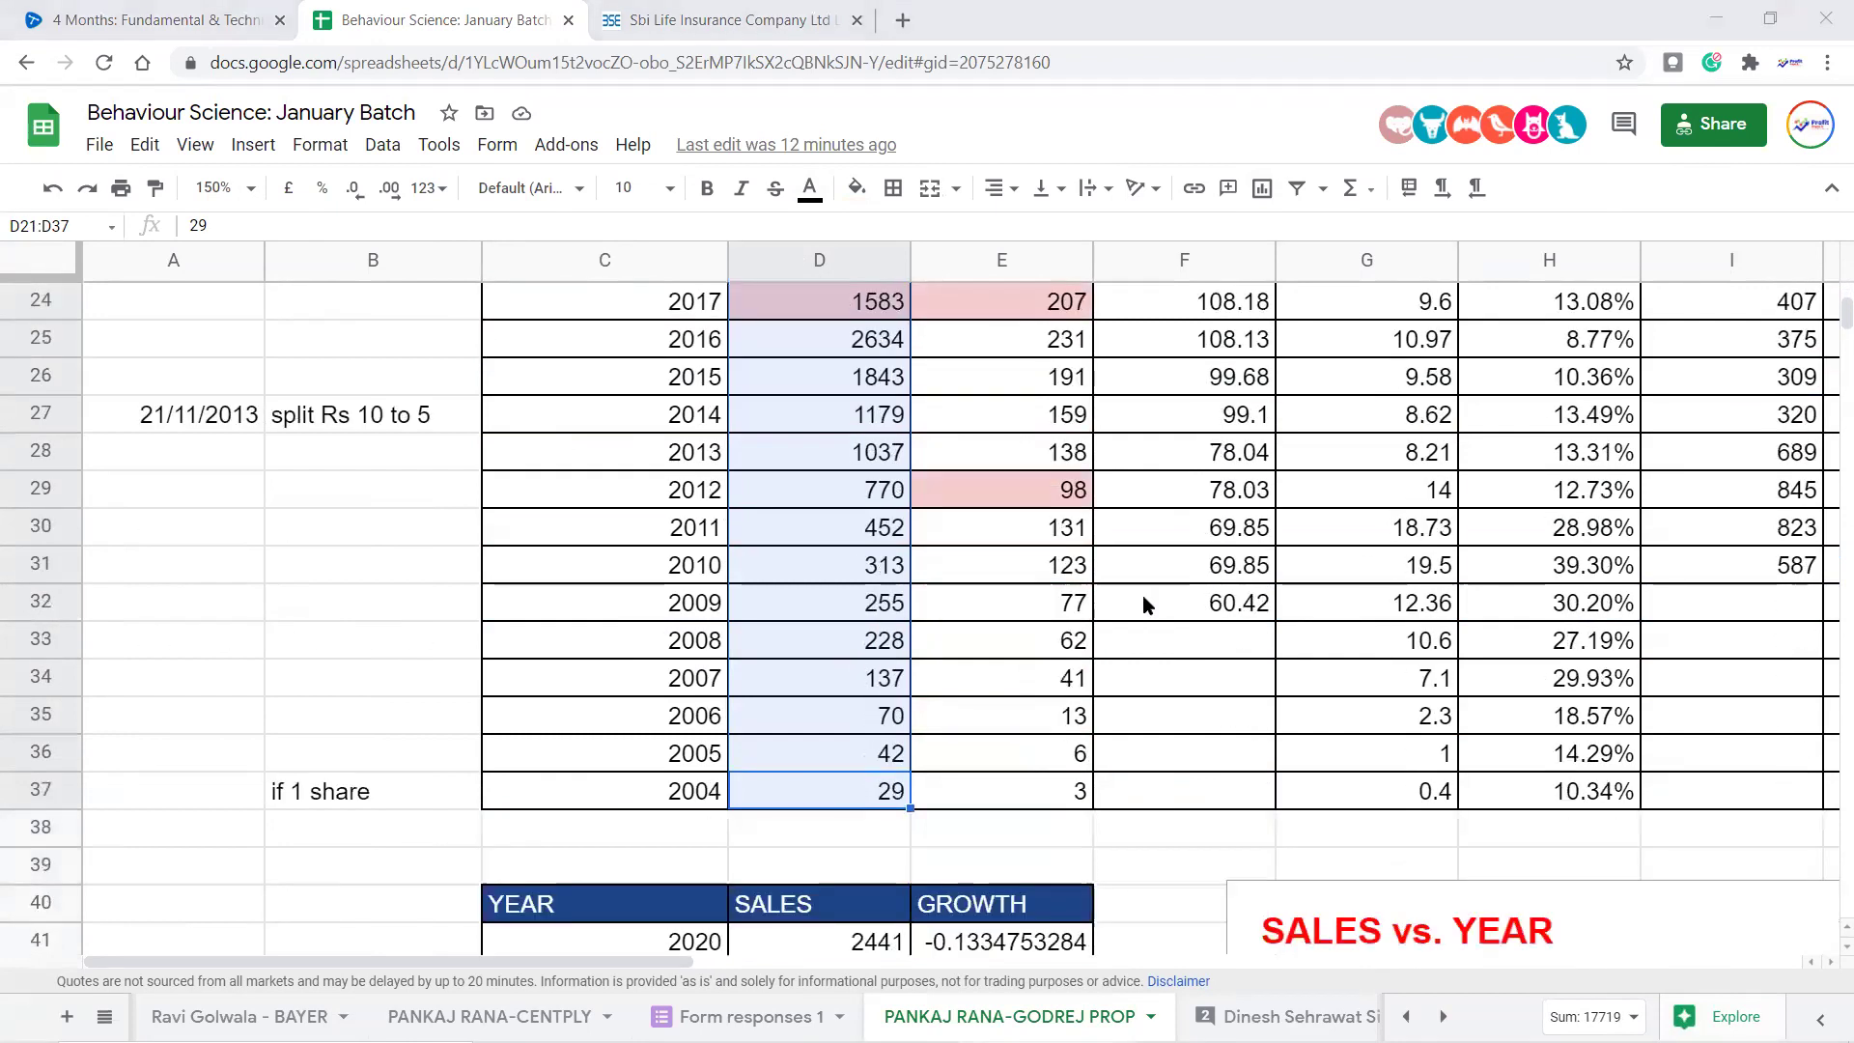
{"action": "scroll", "coordinate": [1143, 595], "scroll_direction": "up", "scroll_amount": 3}
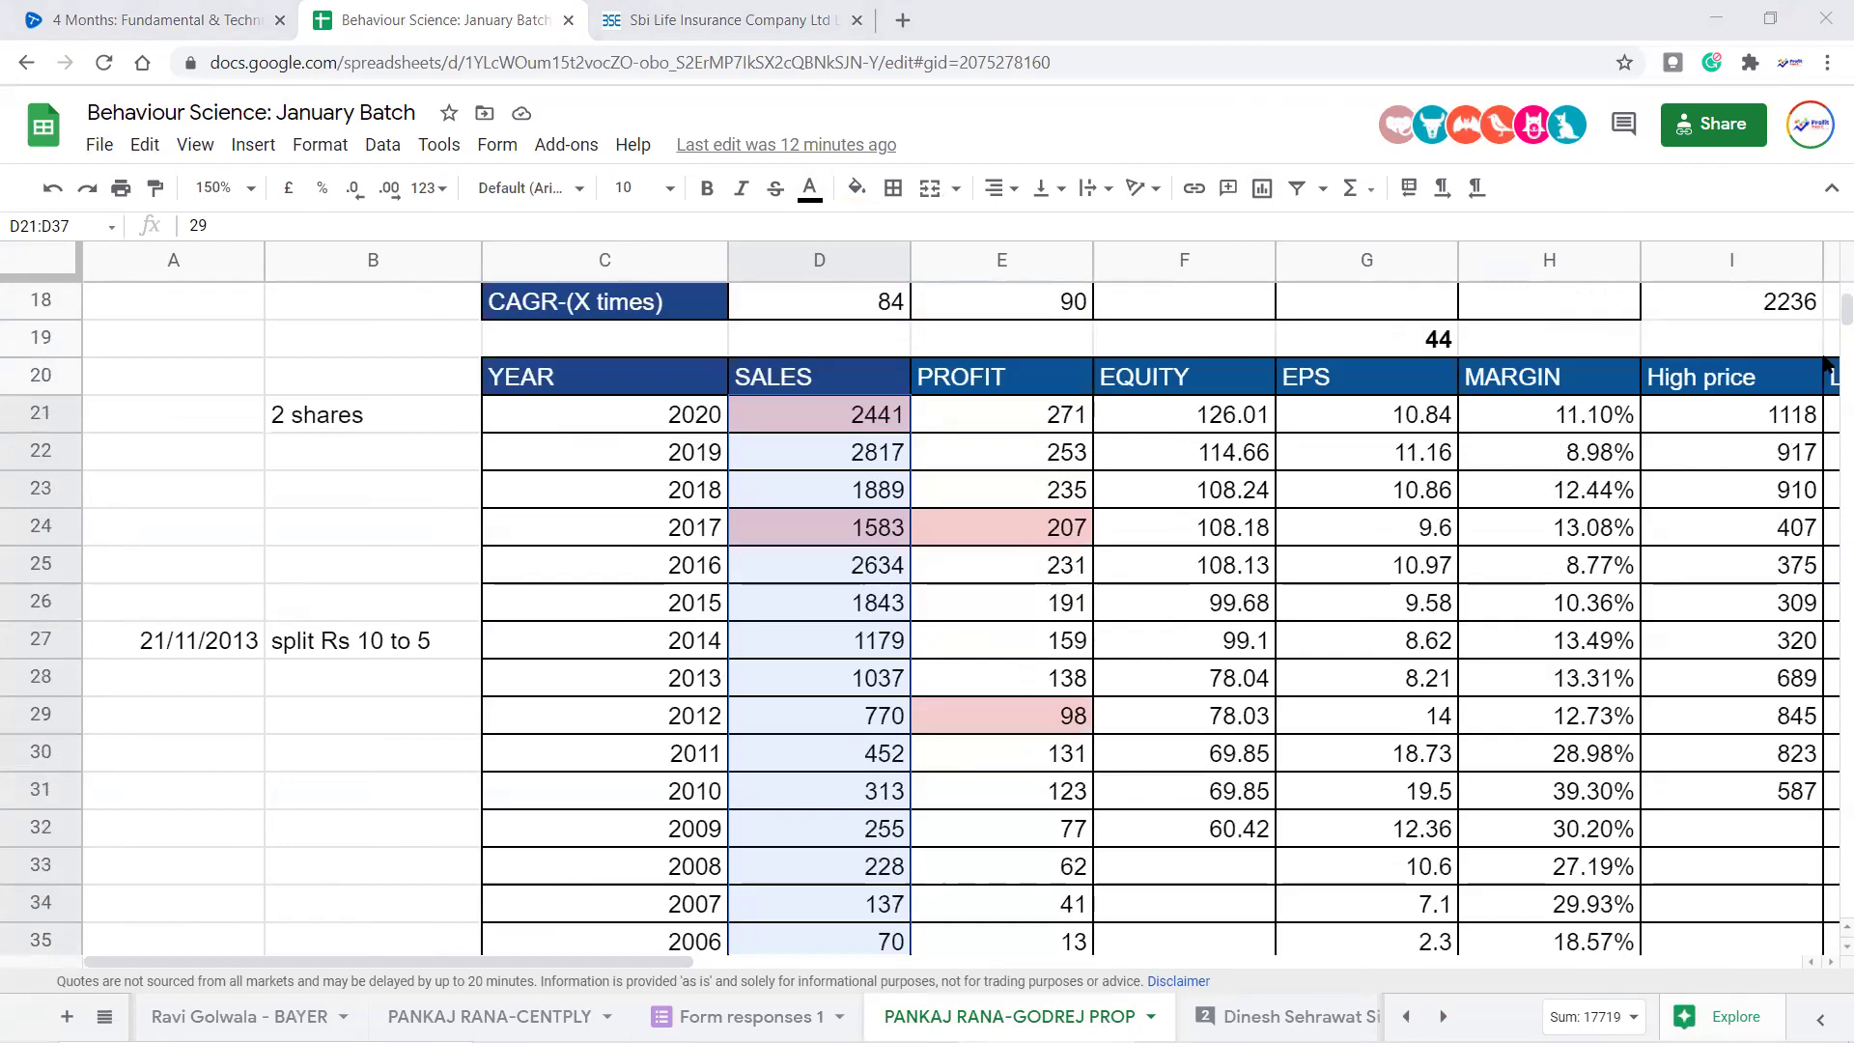
{"action": "scroll", "coordinate": [981, 616], "scroll_direction": "down", "scroll_amount": 2}
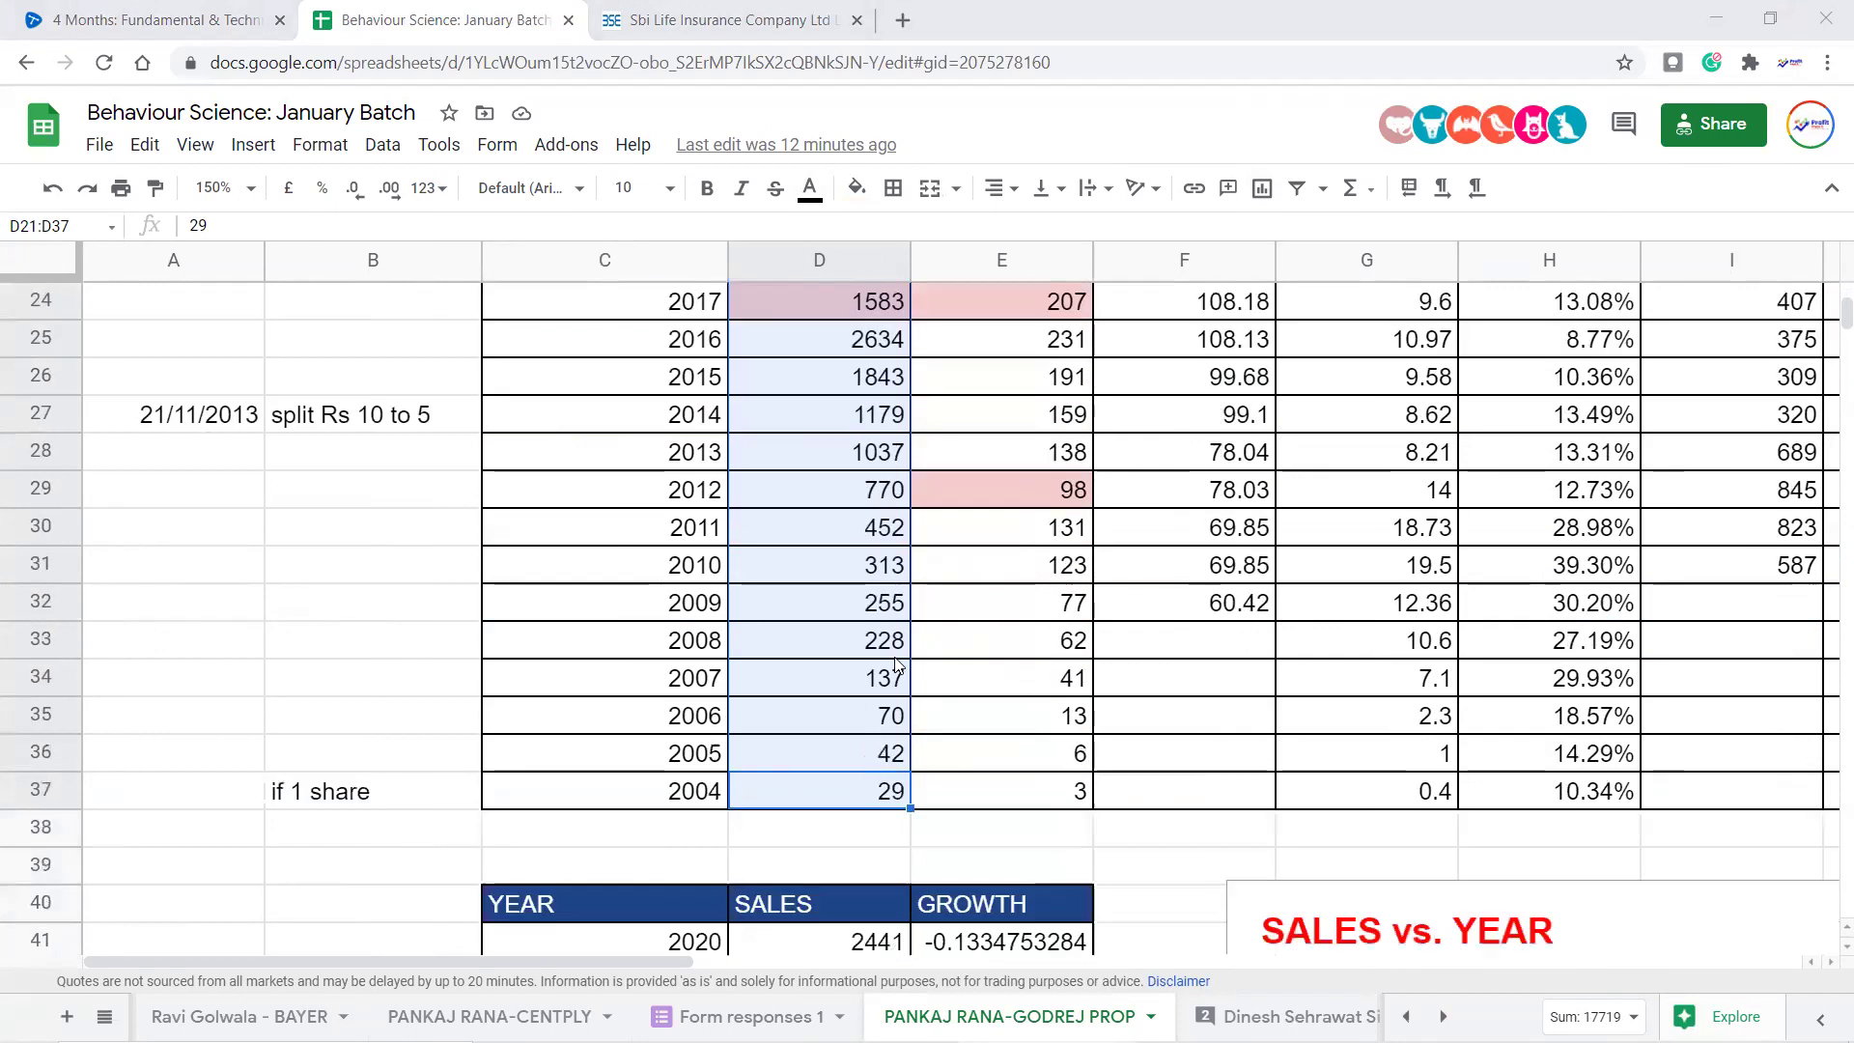
{"action": "scroll", "coordinate": [874, 817], "scroll_direction": "up", "scroll_amount": 1}
{"action": "scroll", "coordinate": [874, 817], "scroll_direction": "down", "scroll_amount": 1}
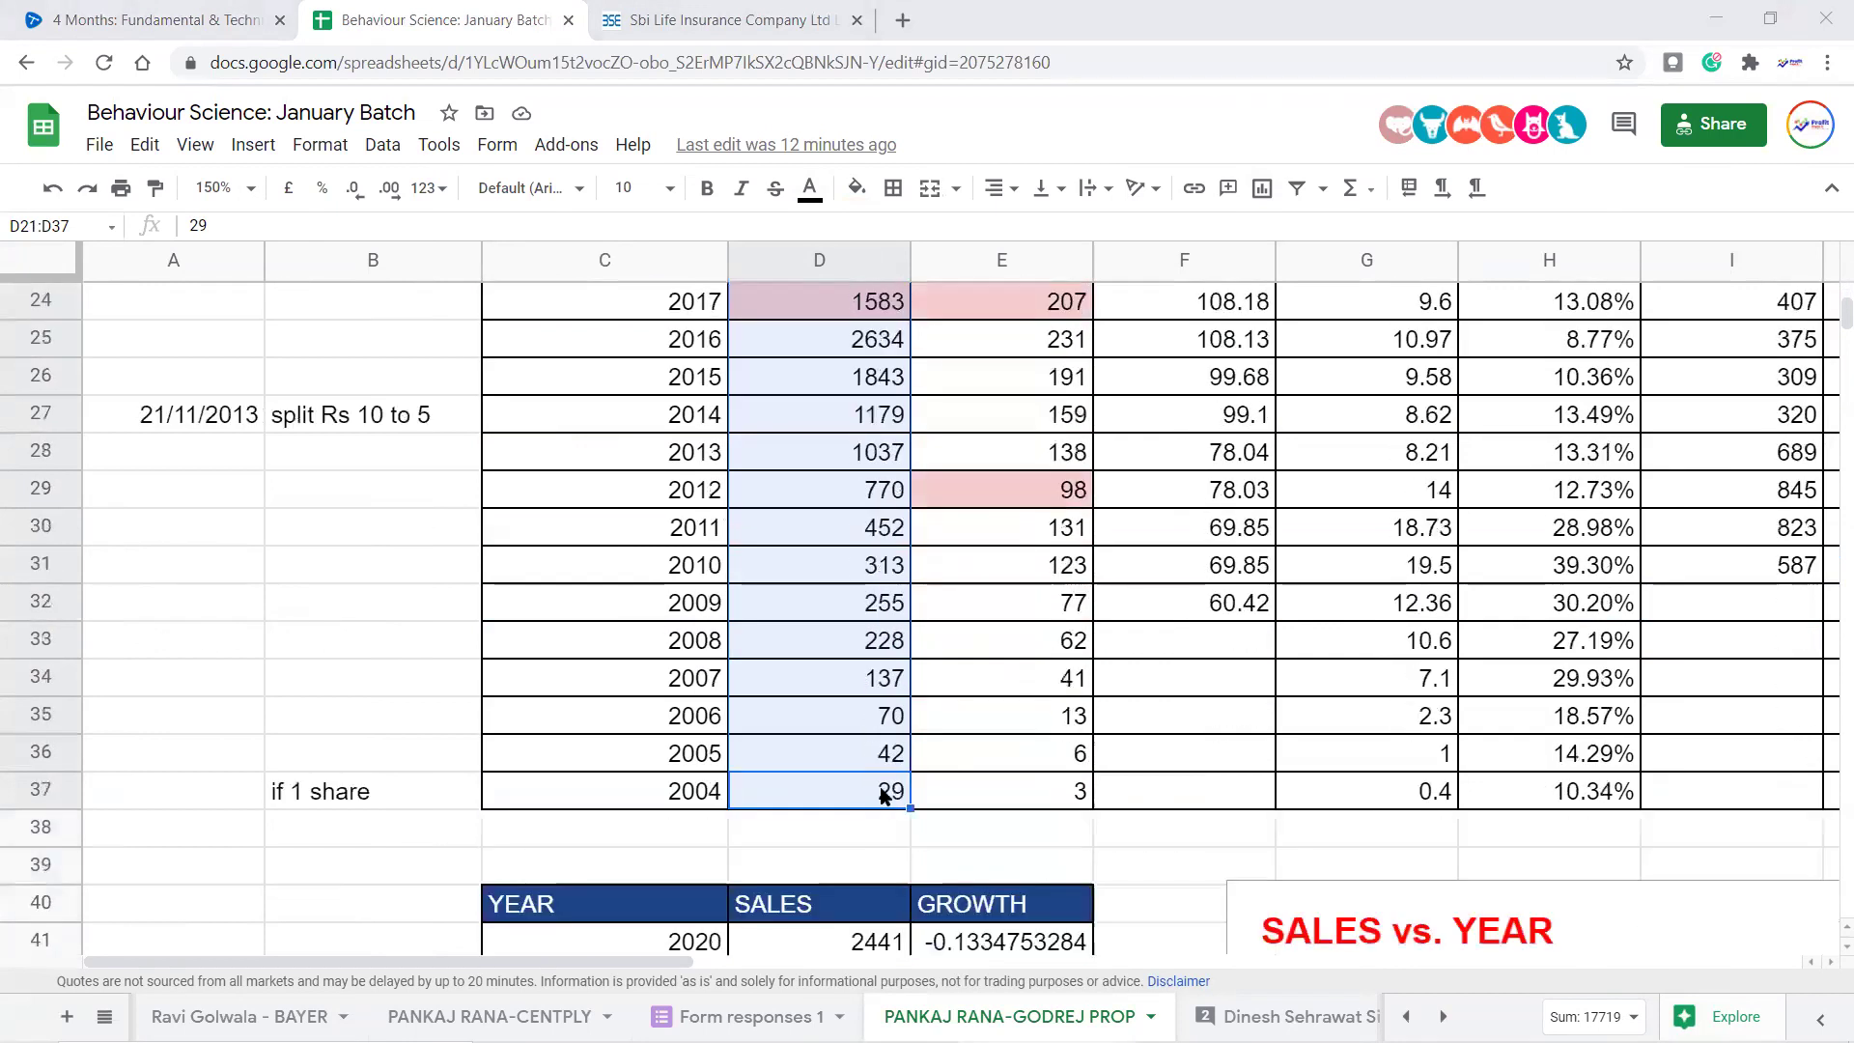
{"action": "left_click_drag", "start_coordinate": [880, 793], "coordinate": [814, 399]}
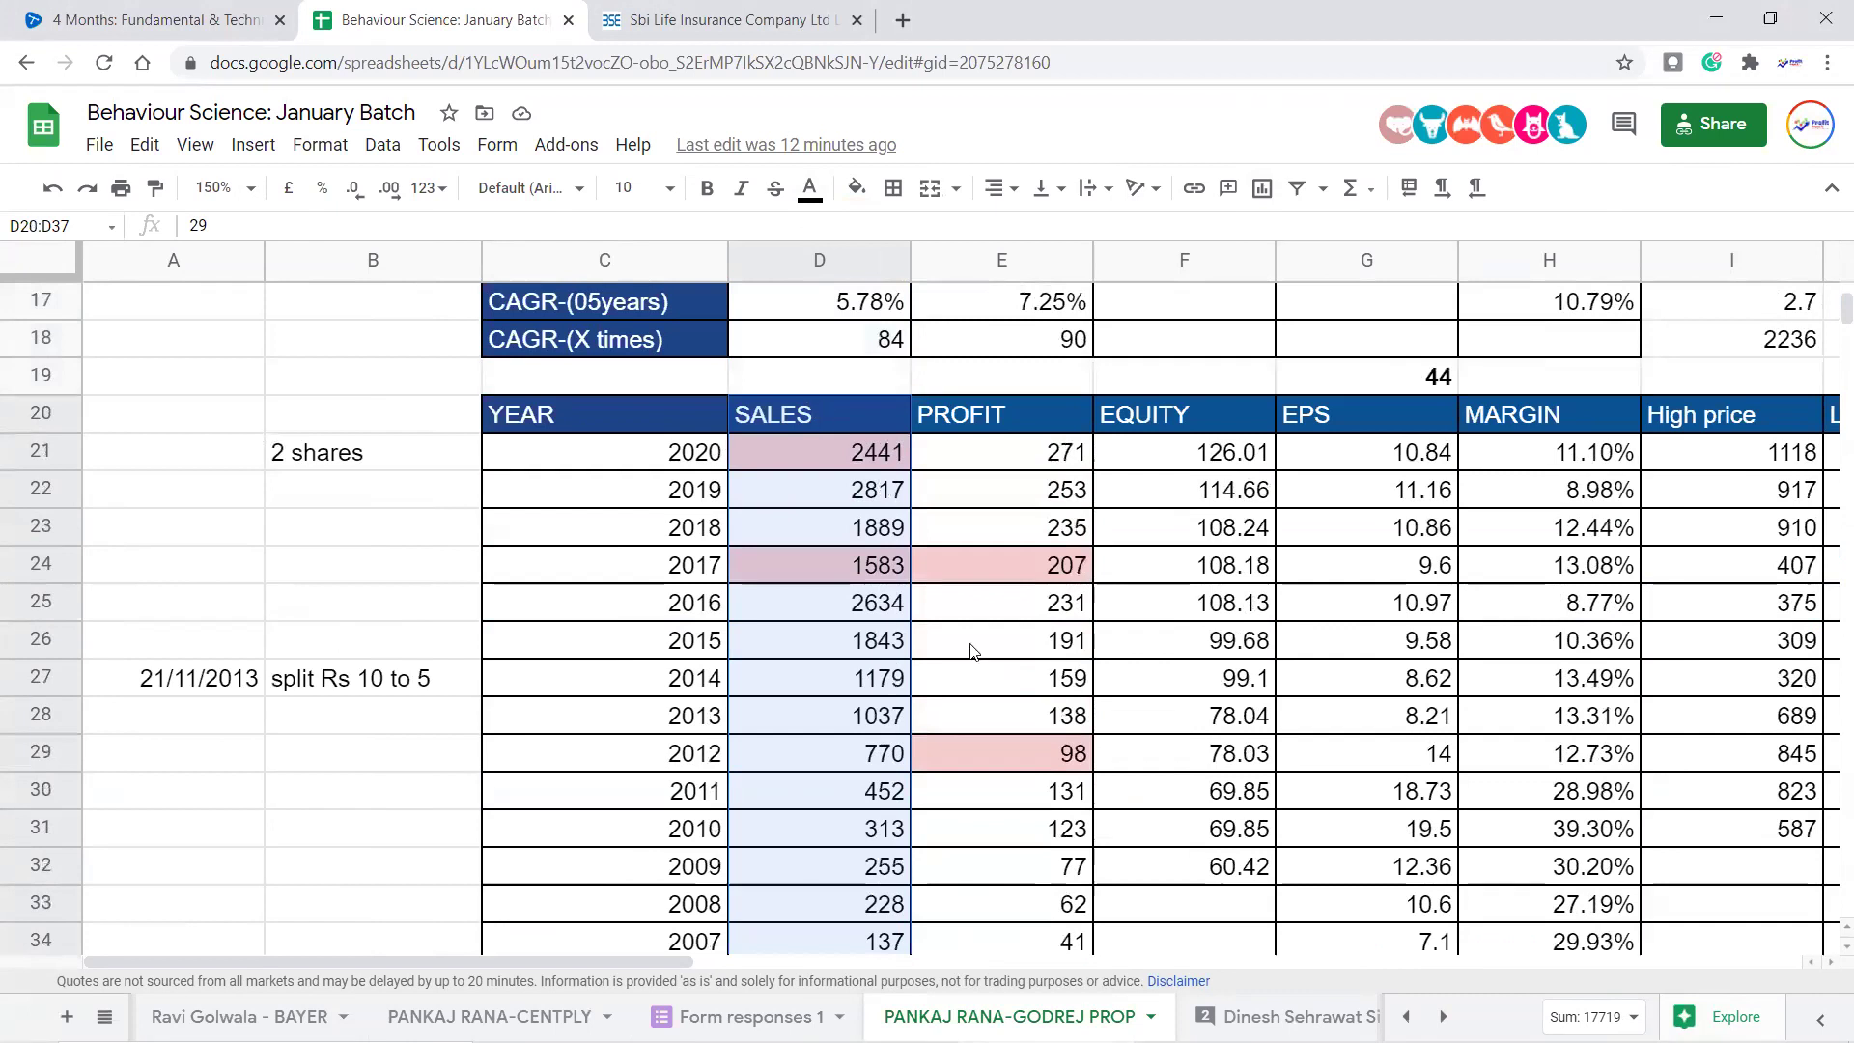
{"action": "scroll", "coordinate": [971, 650], "scroll_direction": "down", "scroll_amount": 1}
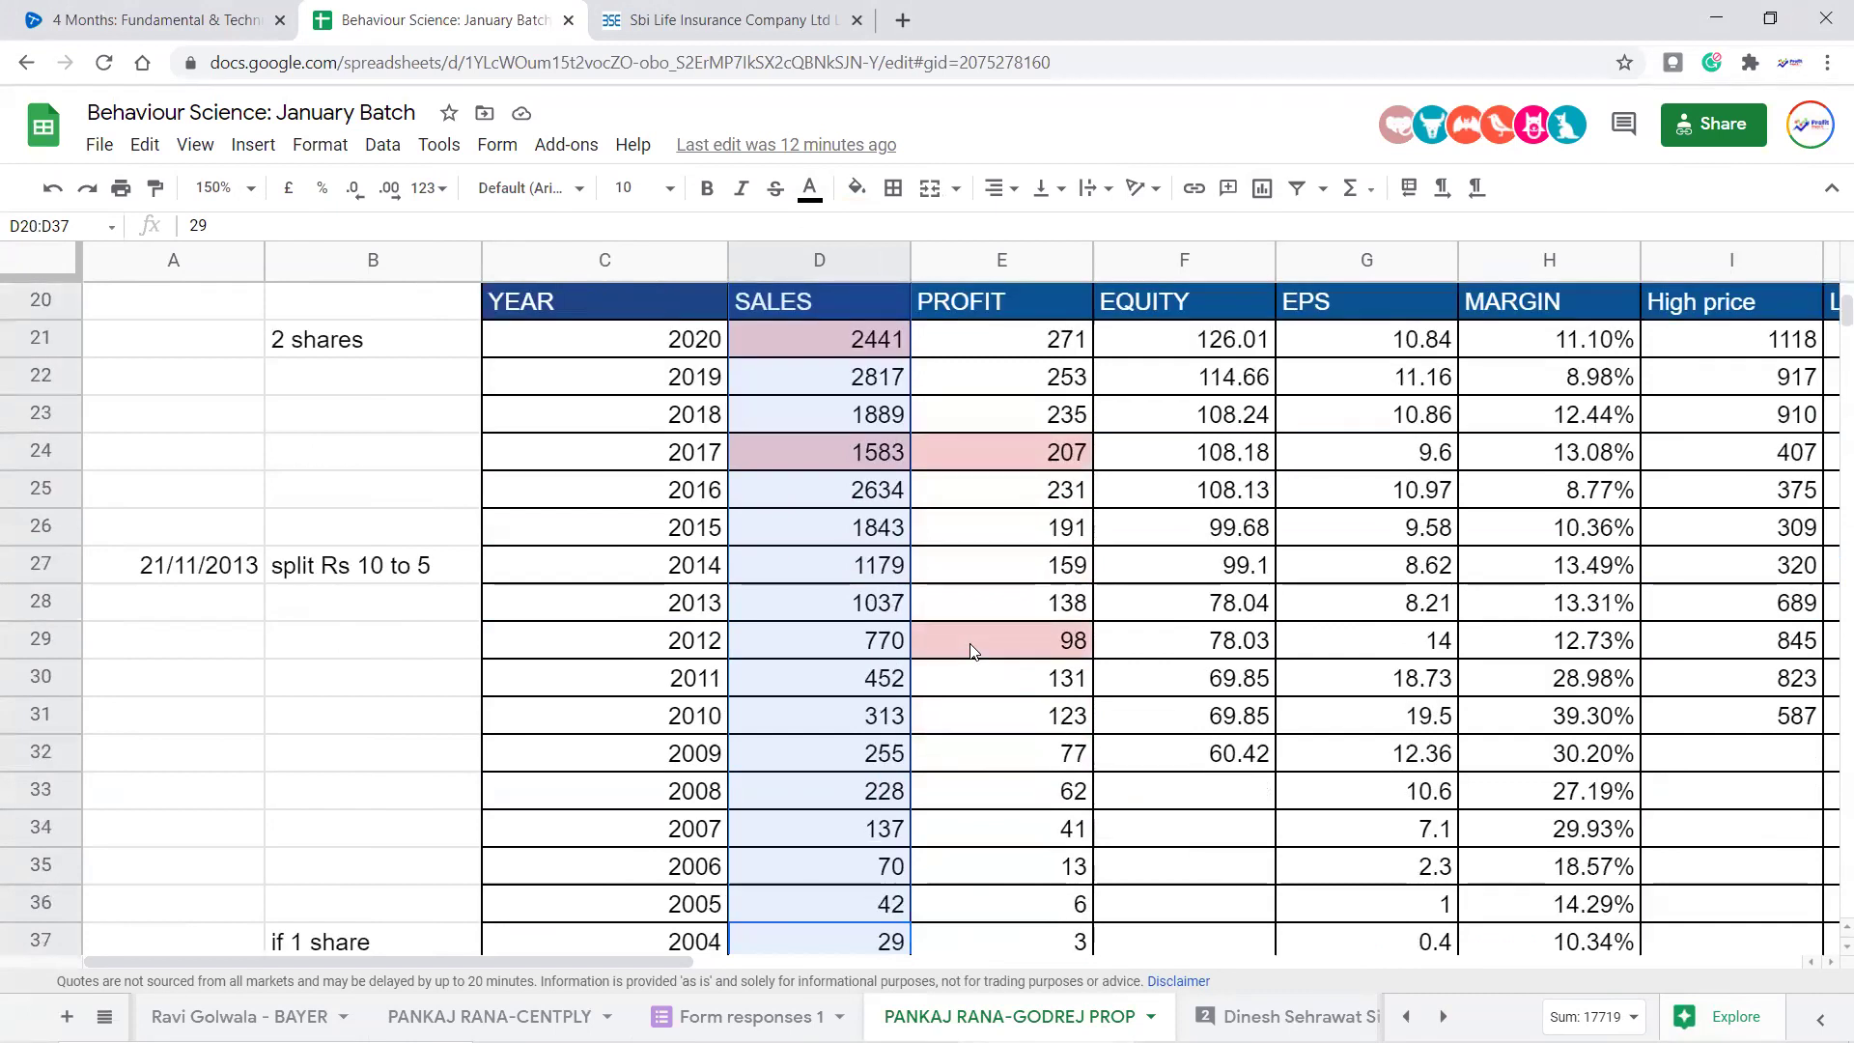
Compare Godrejprop's 2016 sales with its 2019 and 2020 sales, finishing on the 2020 figure
{"action": "left_click", "coordinate": [743, 490]}
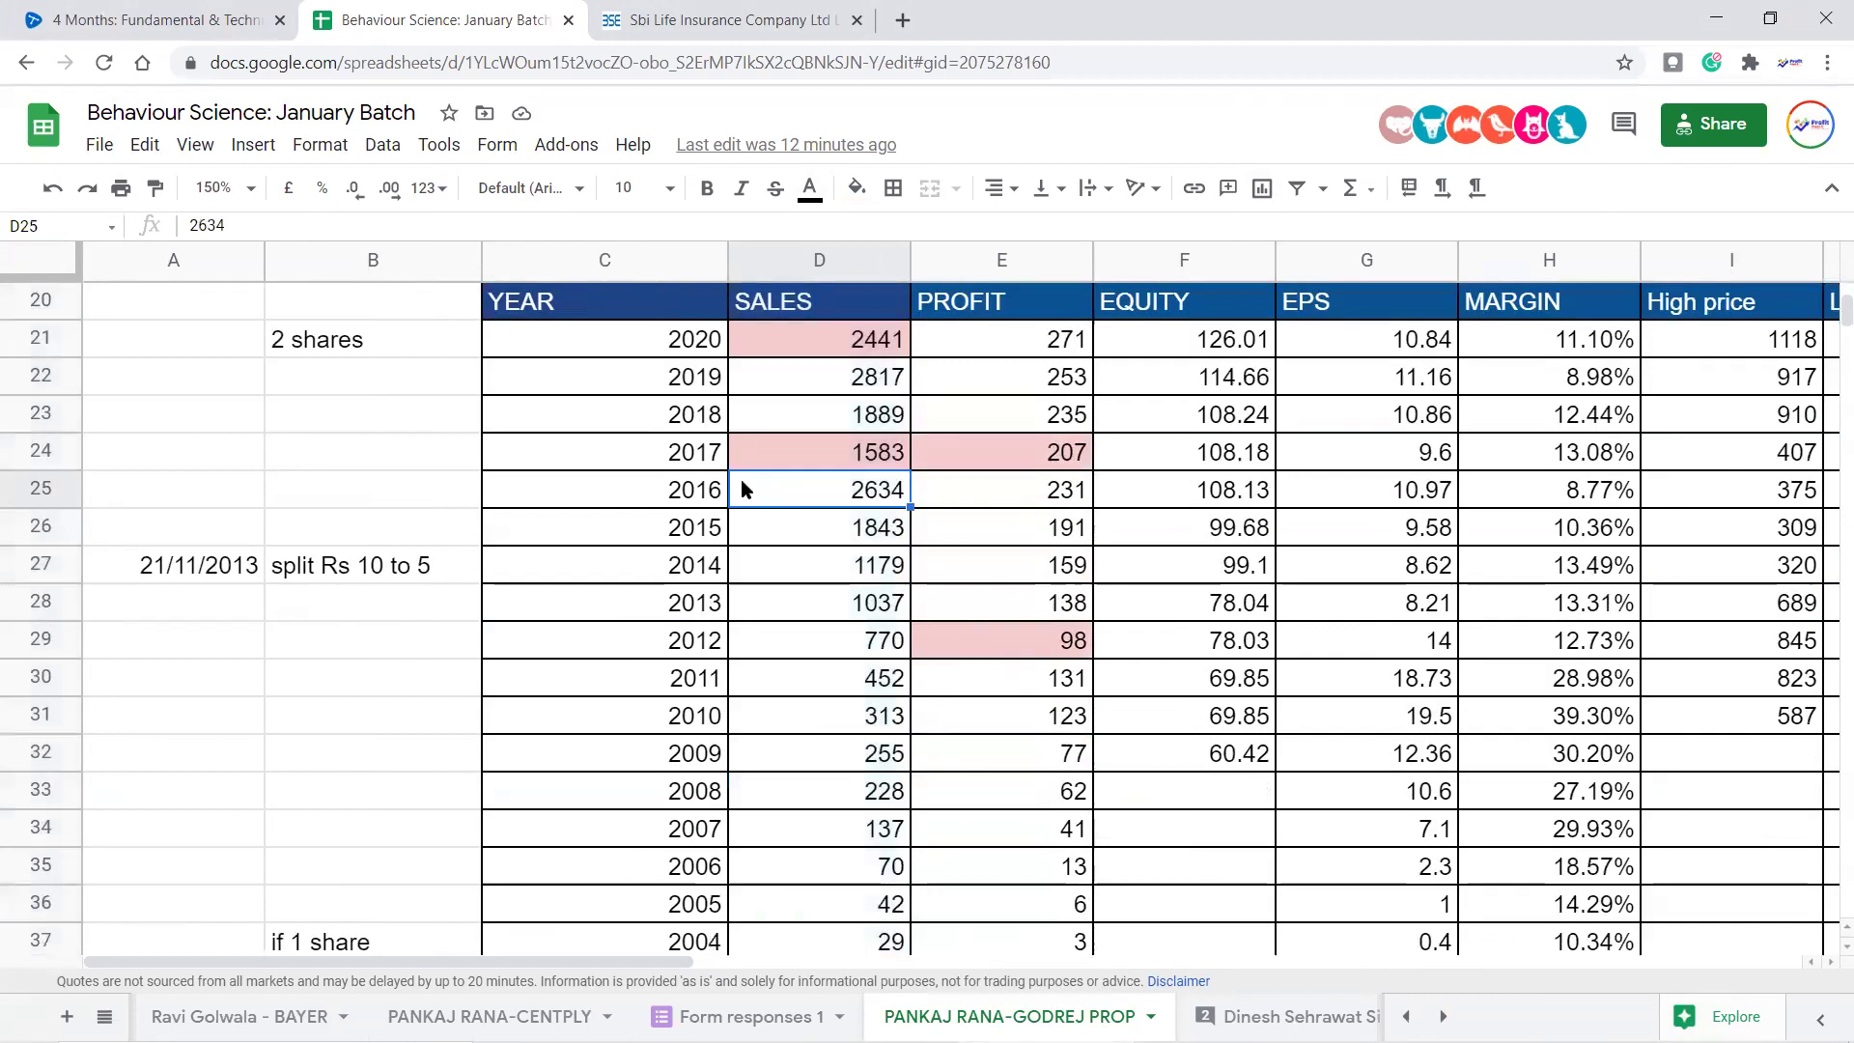
{"action": "key", "text": "Left"}
{"action": "key", "text": "shift+Right"}
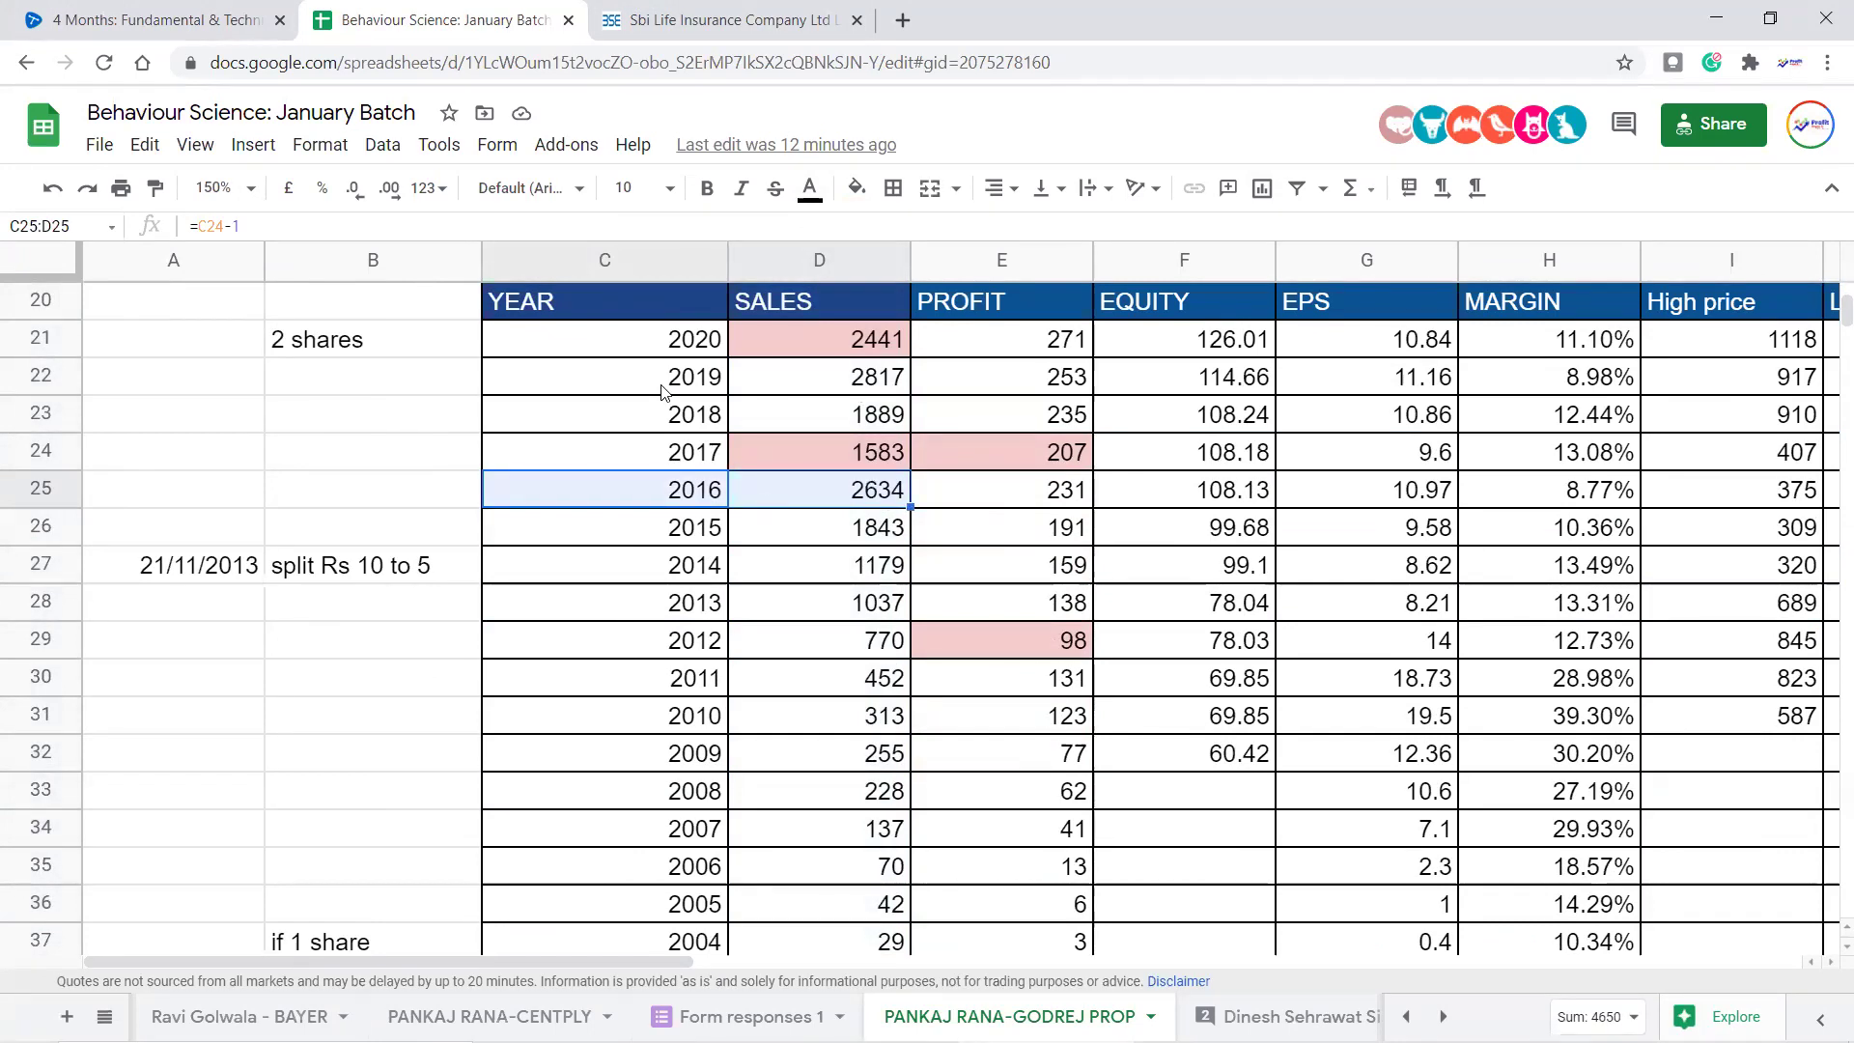
{"action": "left_click_drag", "start_coordinate": [712, 384], "coordinate": [842, 394]}
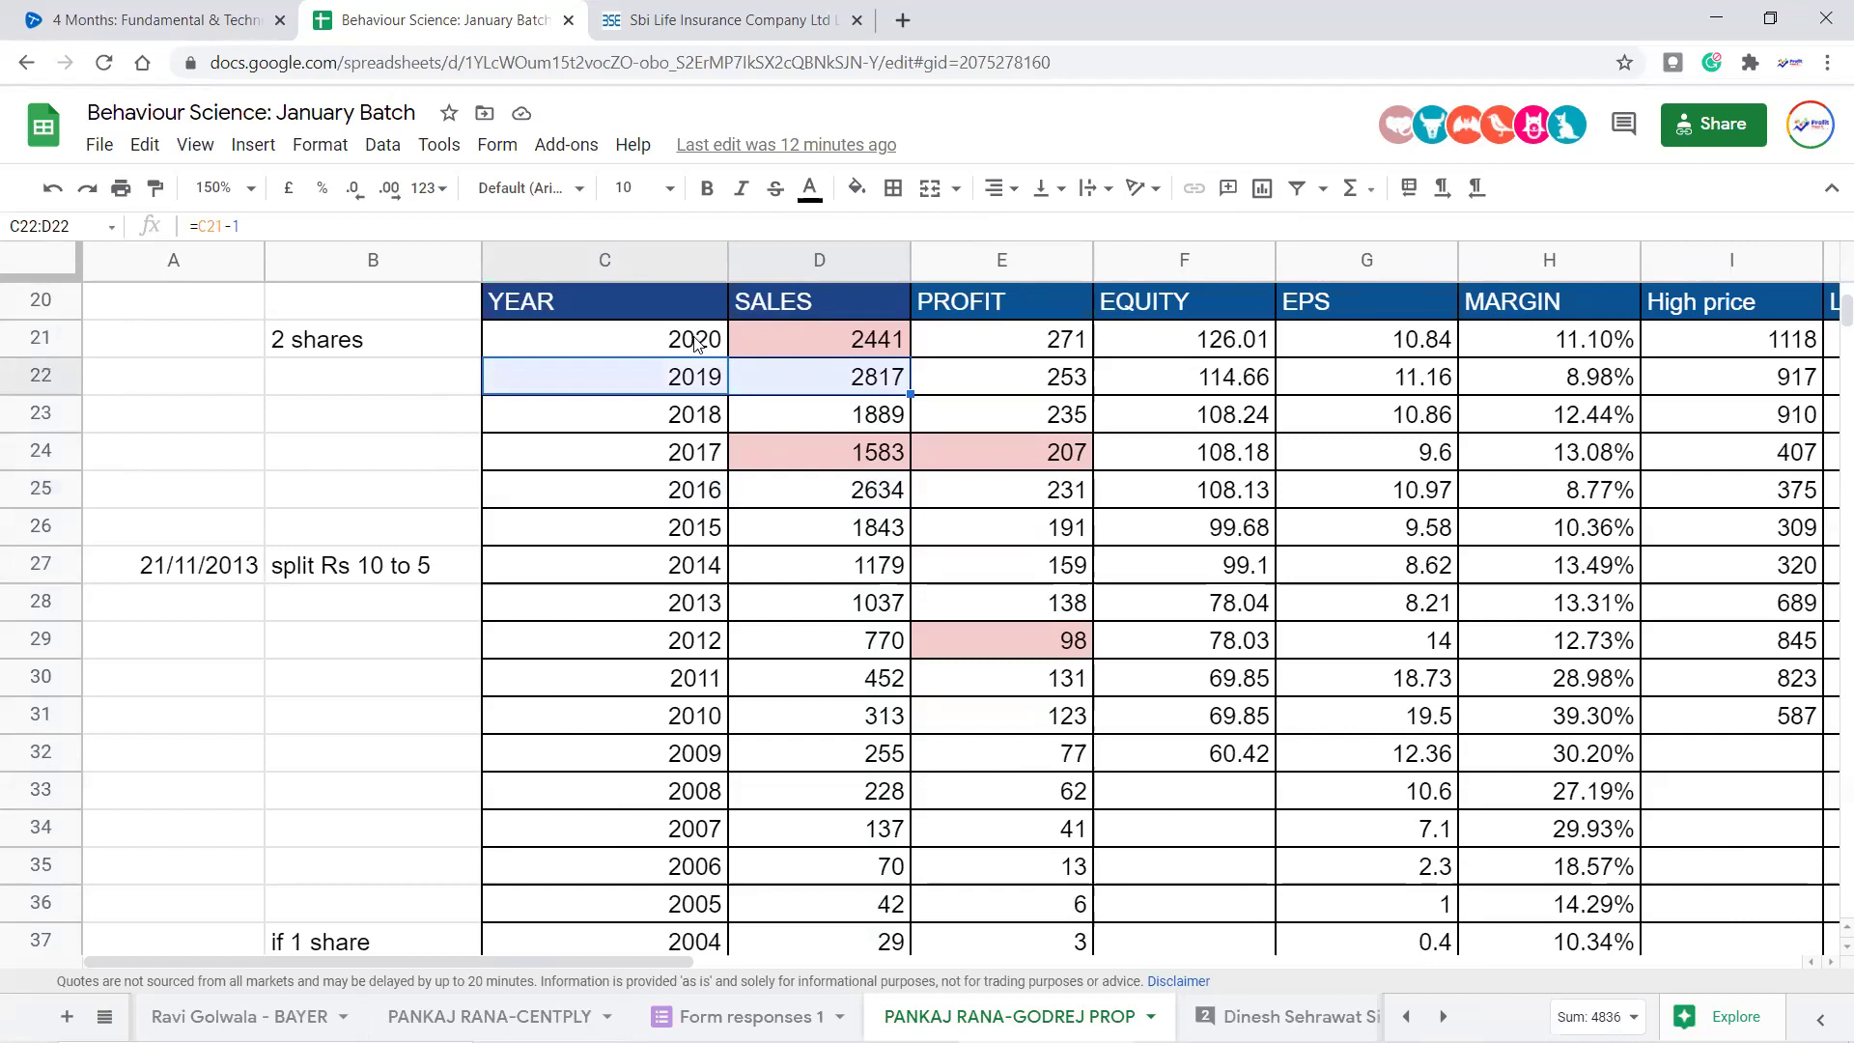
{"action": "left_click_drag", "start_coordinate": [699, 346], "coordinate": [762, 353]}
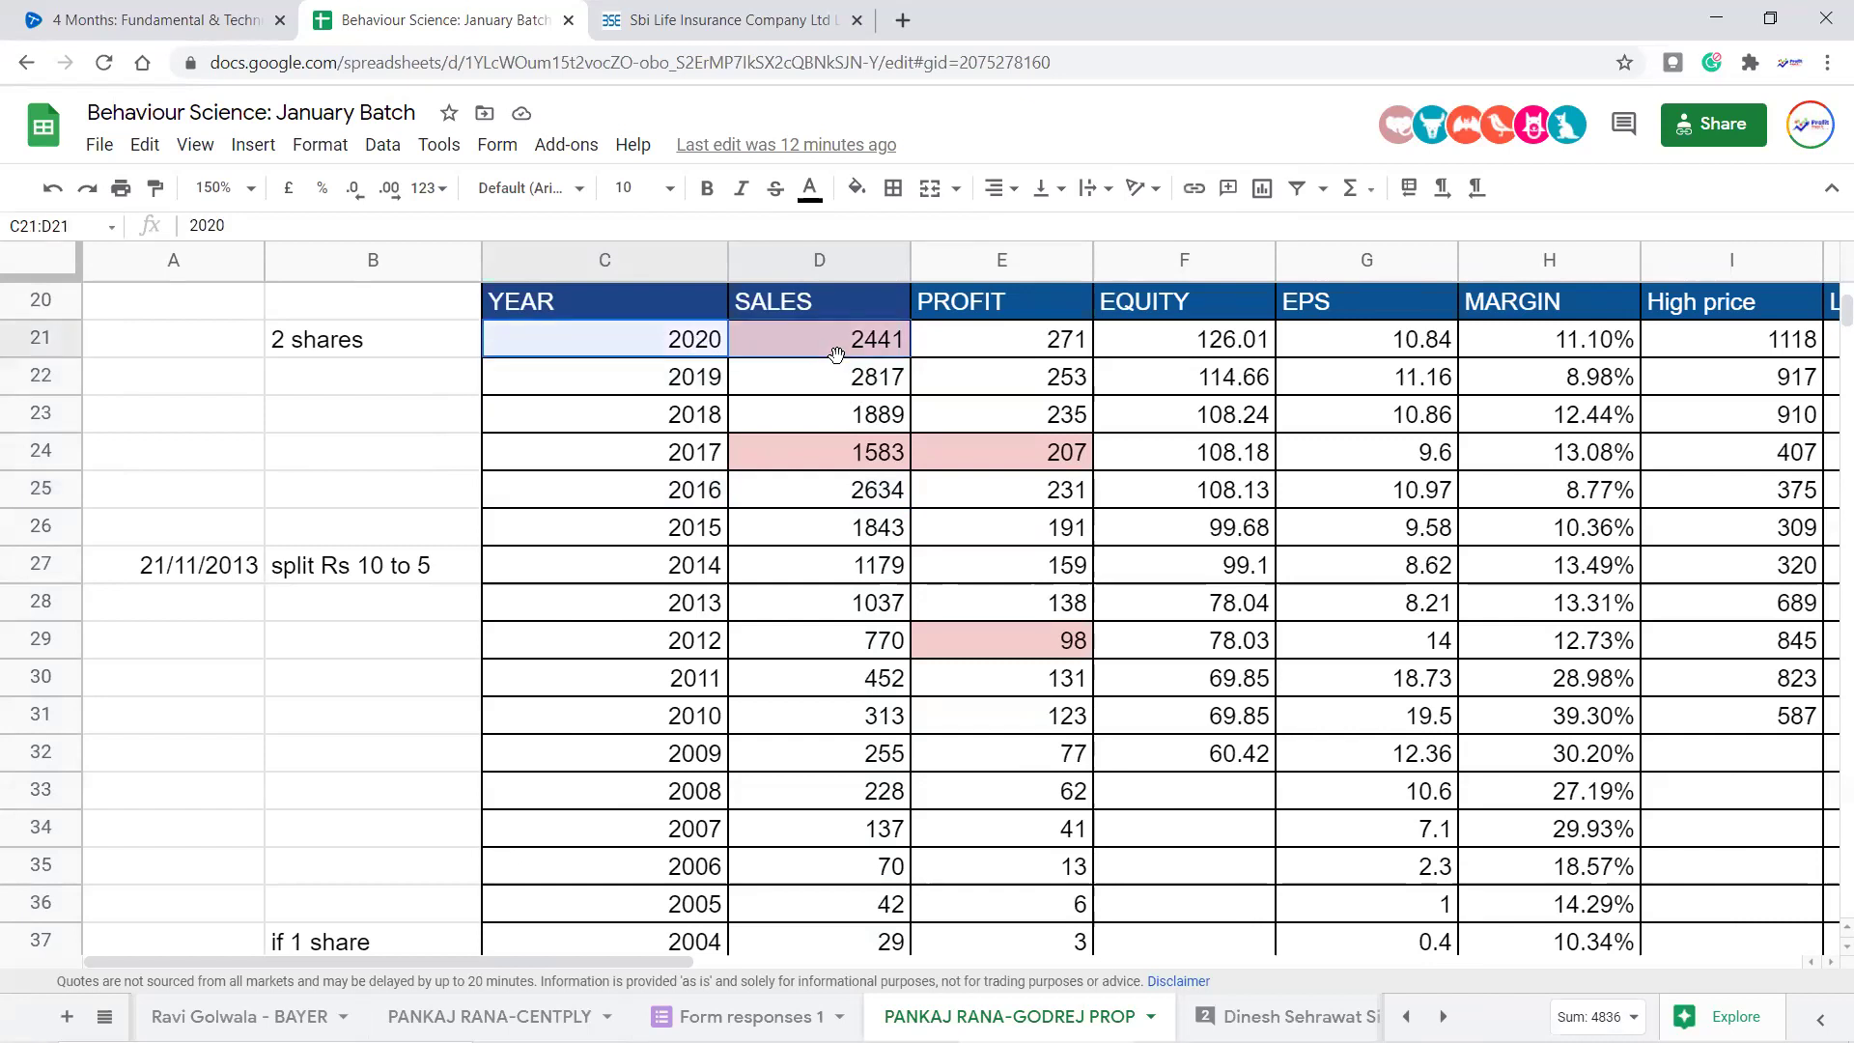
{"action": "left_click", "coordinate": [885, 350]}
{"action": "left_click_drag", "start_coordinate": [885, 350], "coordinate": [878, 376]}
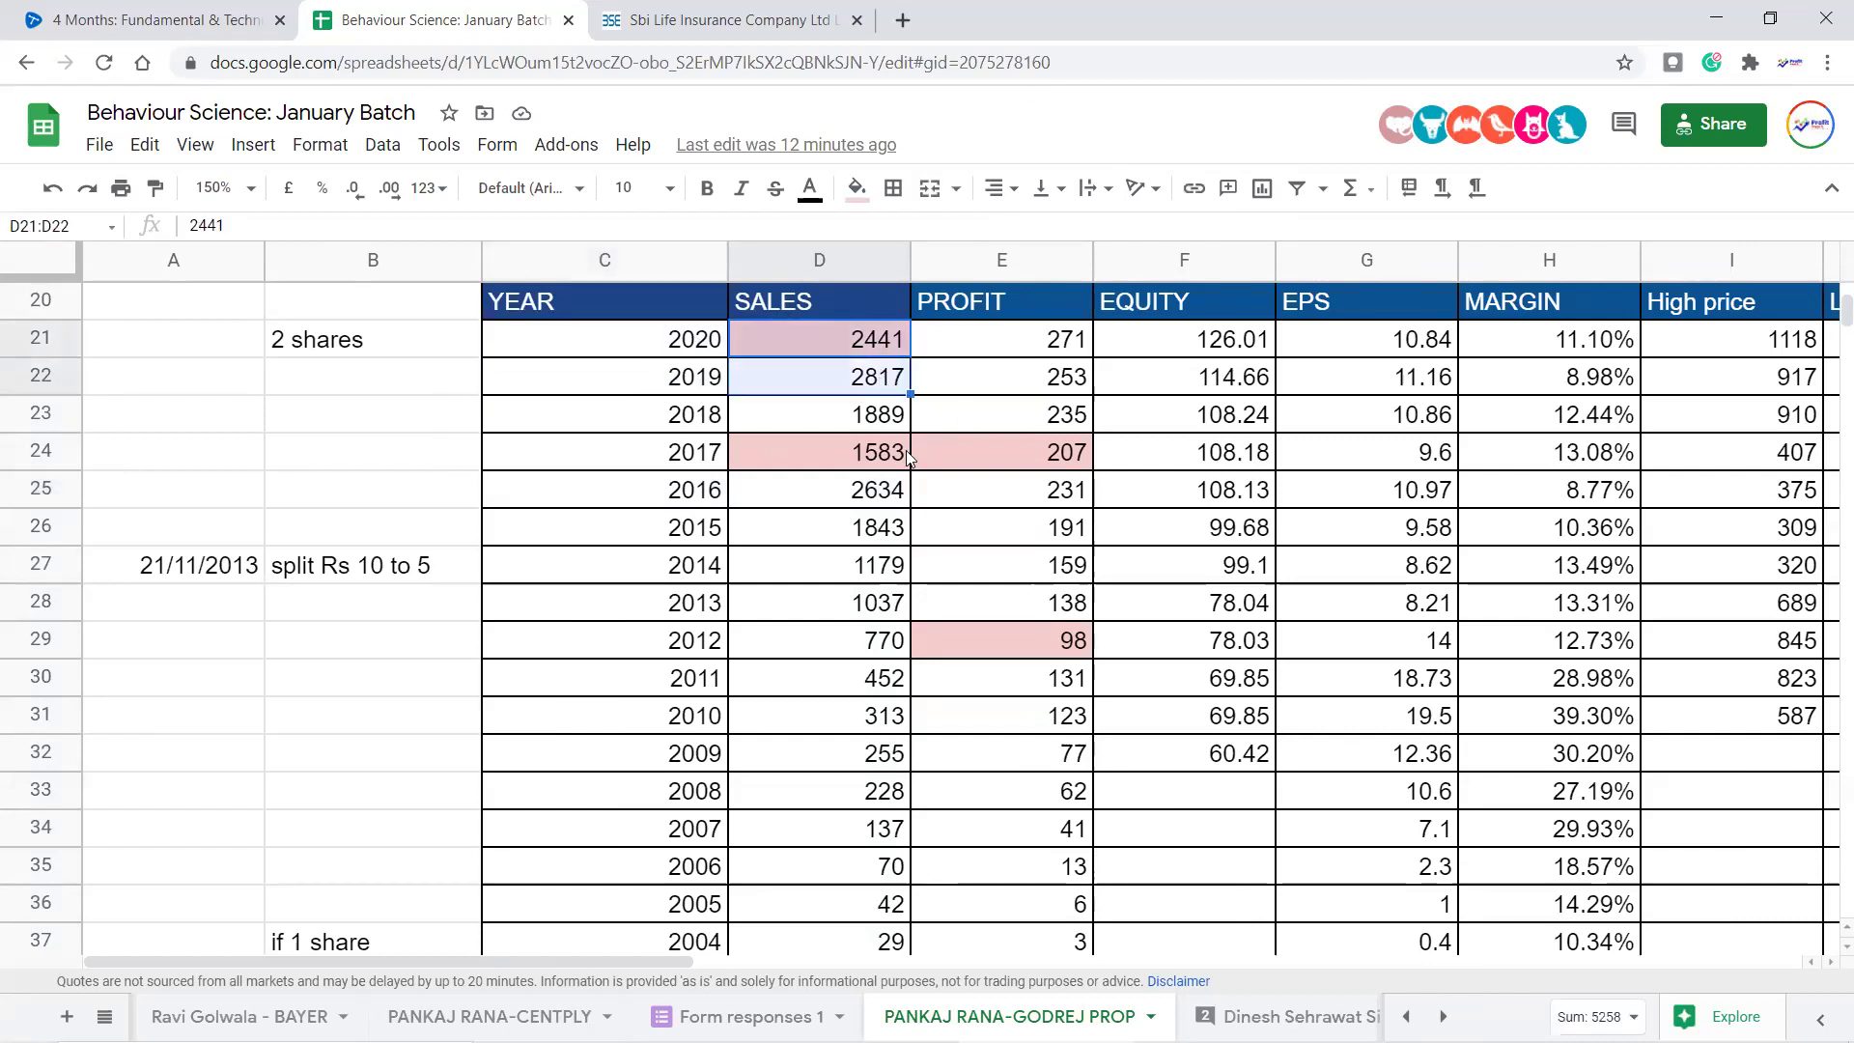
{"action": "left_click", "coordinate": [878, 349]}
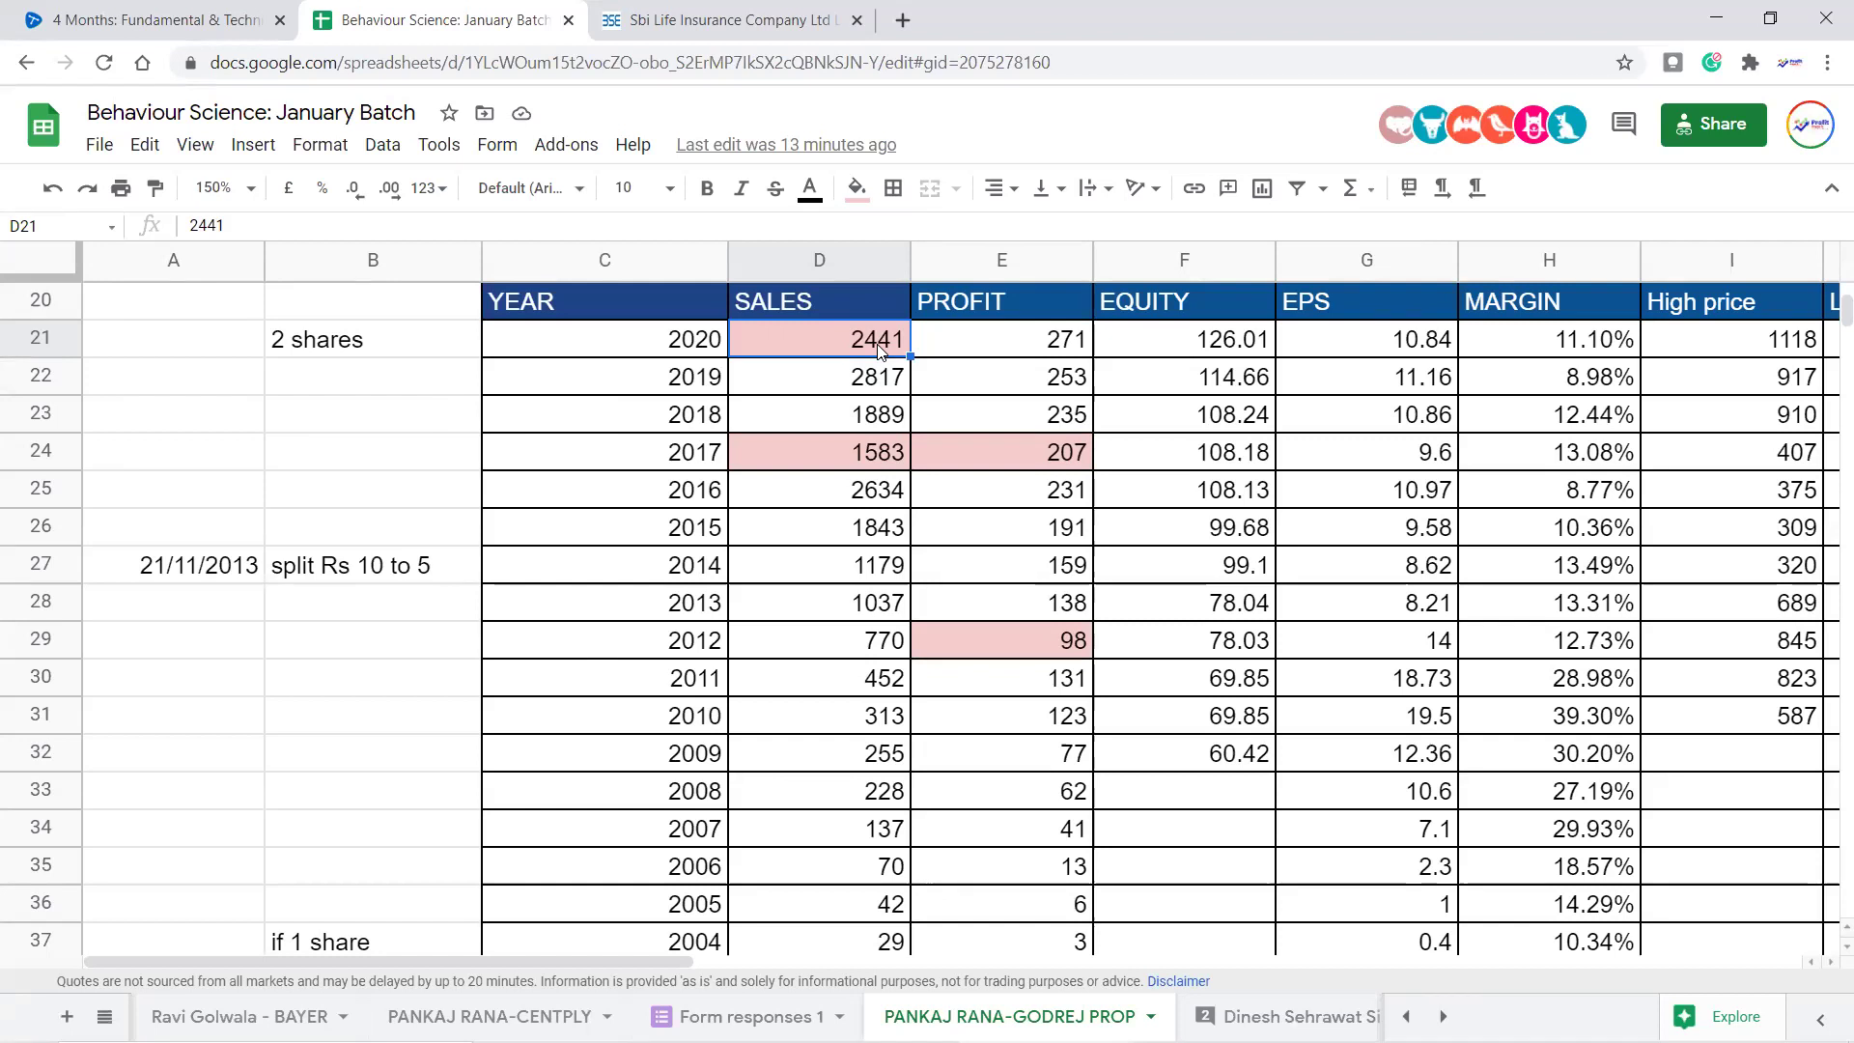
Highlight Godrejprop's sales column downward from its heading to review the whole trend
{"action": "scroll", "coordinate": [881, 350], "scroll_direction": "down", "scroll_amount": 3}
{"action": "scroll", "coordinate": [883, 521], "scroll_direction": "up", "scroll_amount": 4}
{"action": "key", "text": "Up"}
{"action": "key", "text": "ctrl+shift+Down"}
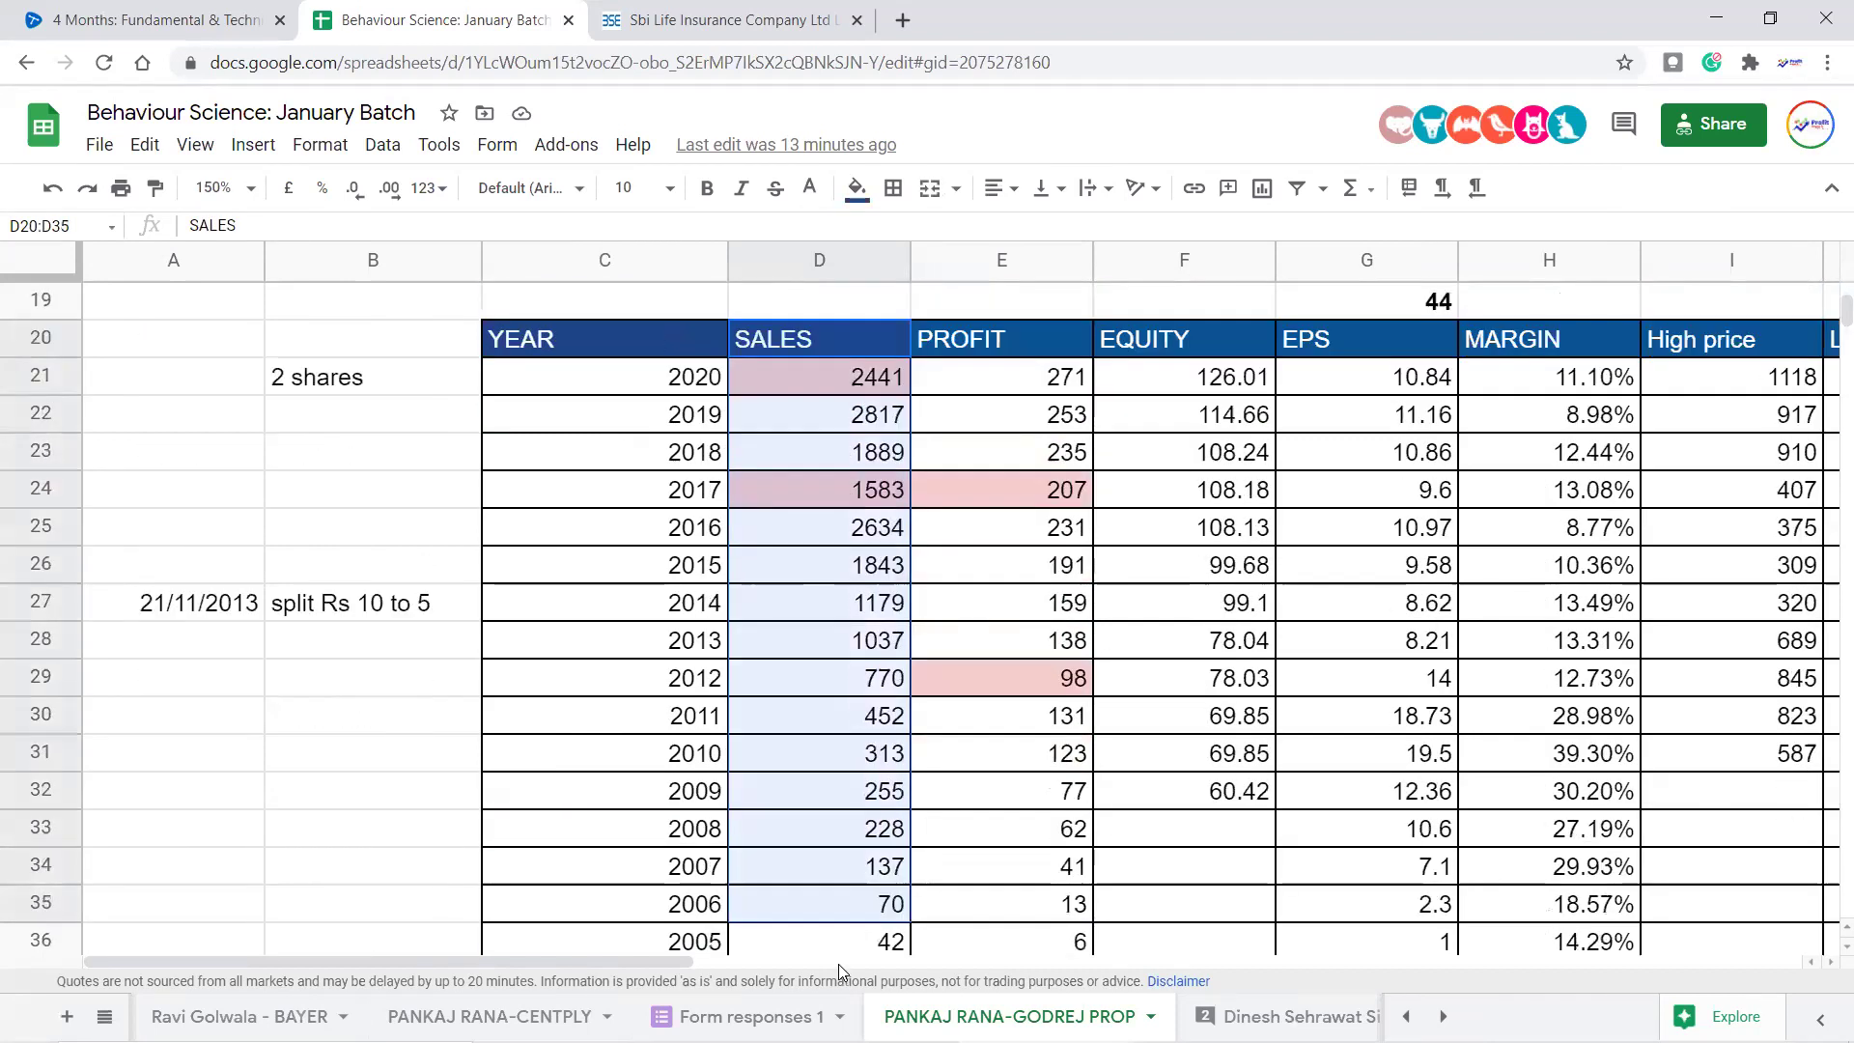
{"action": "scroll", "coordinate": [1021, 531], "scroll_direction": "up", "scroll_amount": 2}
Highlight Godrejprop's profit column from its heading down to 2004 and review the yearly trend
{"action": "left_click_drag", "start_coordinate": [1021, 531], "coordinate": [1062, 908]}
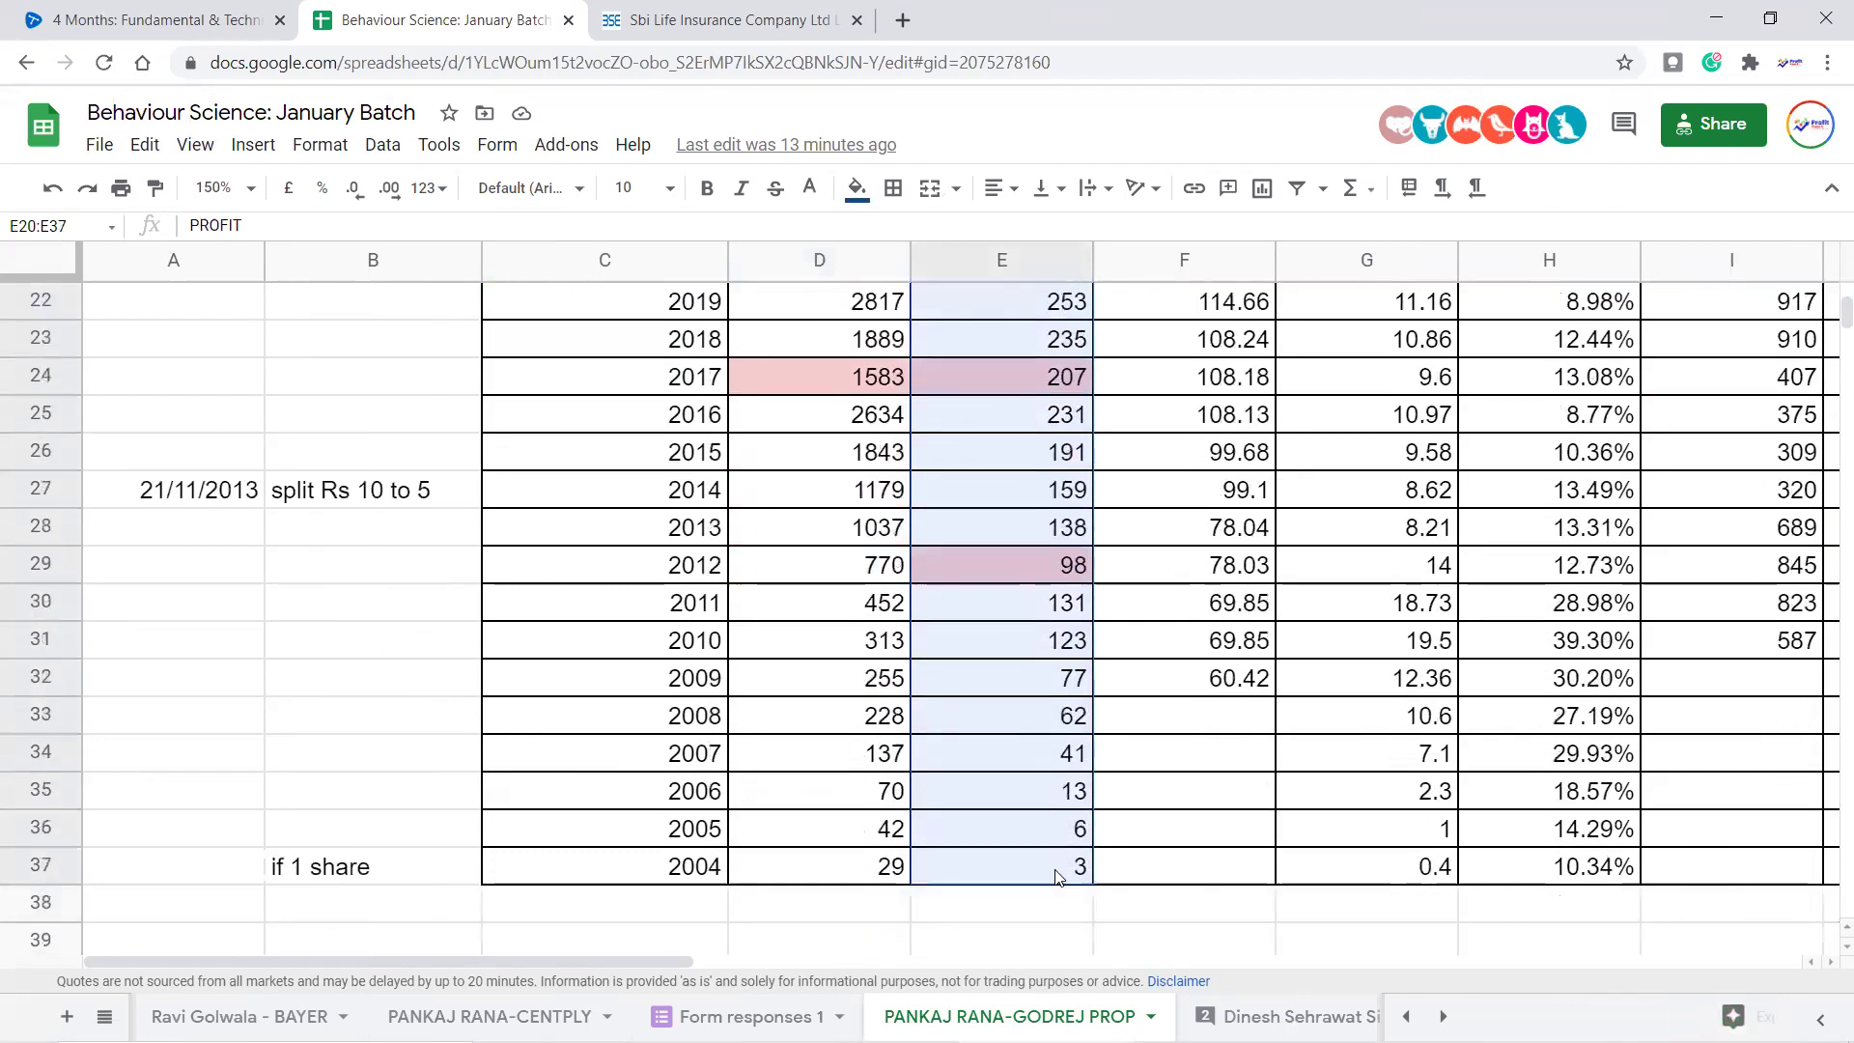
{"action": "scroll", "coordinate": [1159, 777], "scroll_direction": "up", "scroll_amount": 2}
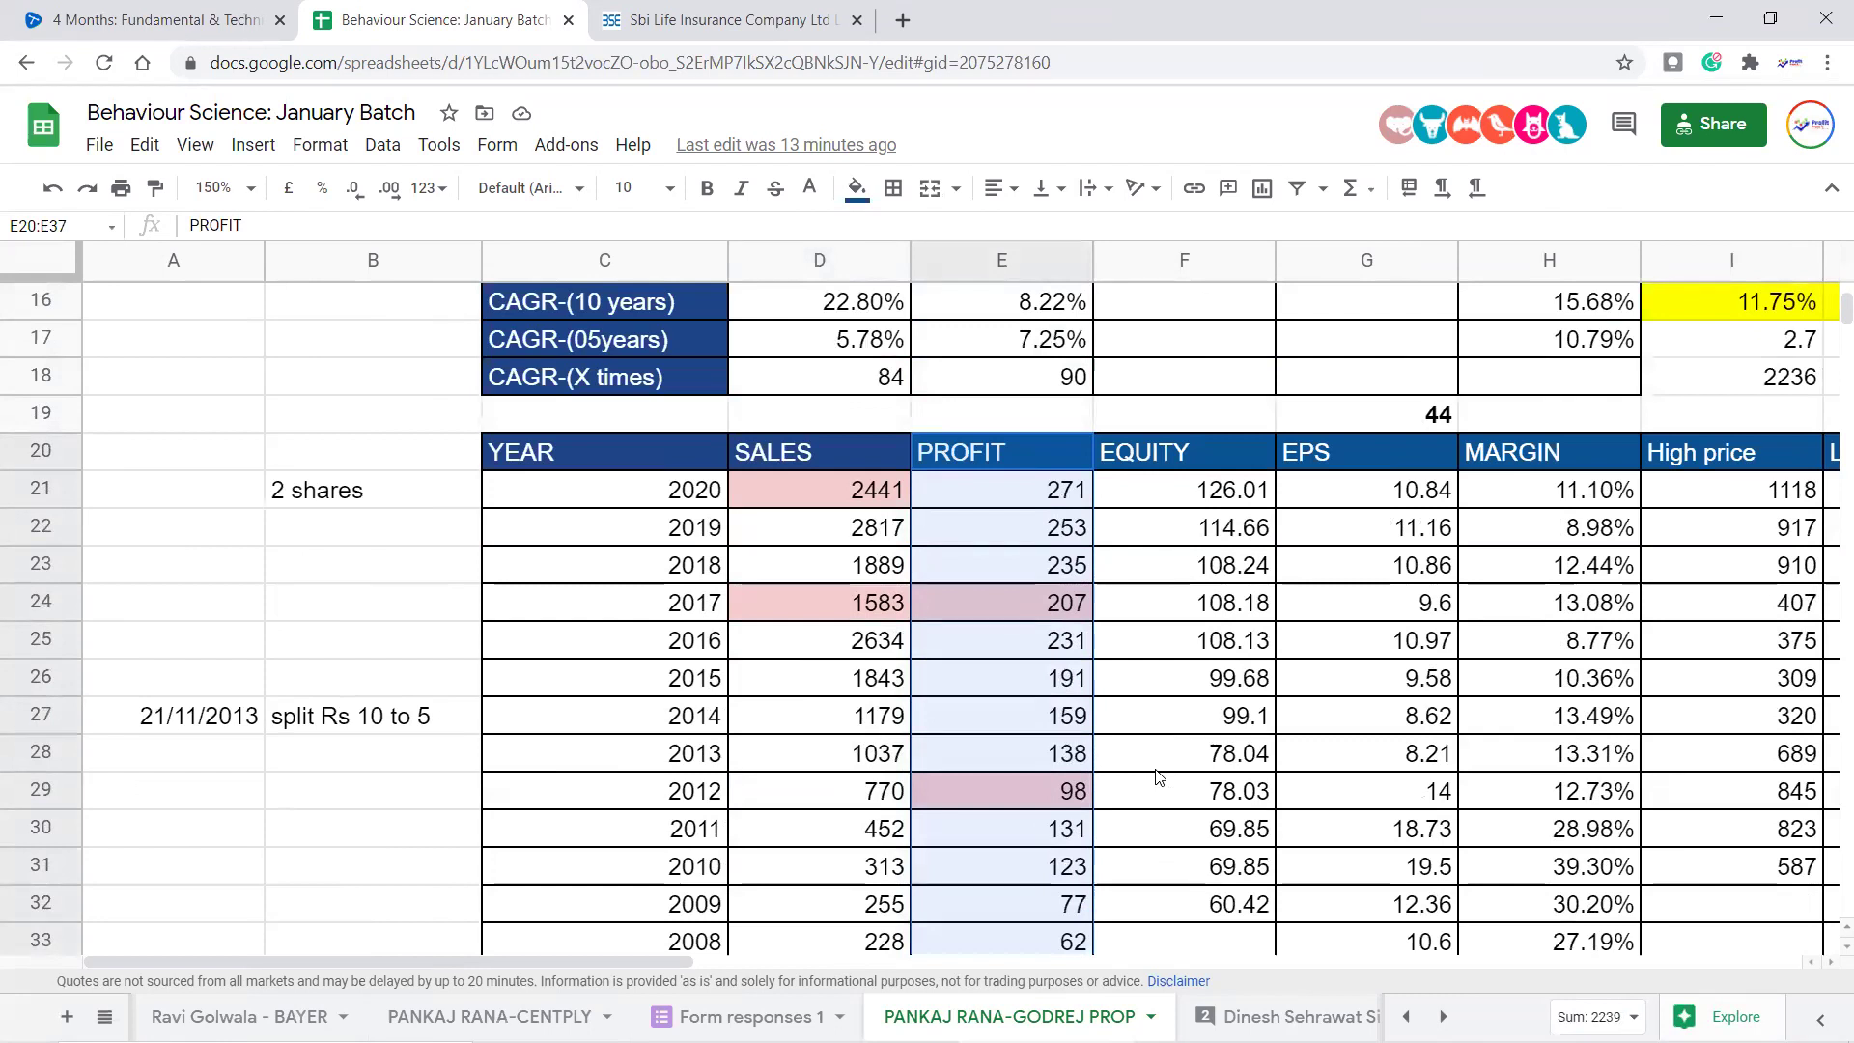
{"action": "scroll", "coordinate": [1207, 749], "scroll_direction": "down", "scroll_amount": 2}
{"action": "scroll", "coordinate": [1102, 457], "scroll_direction": "up", "scroll_amount": 1}
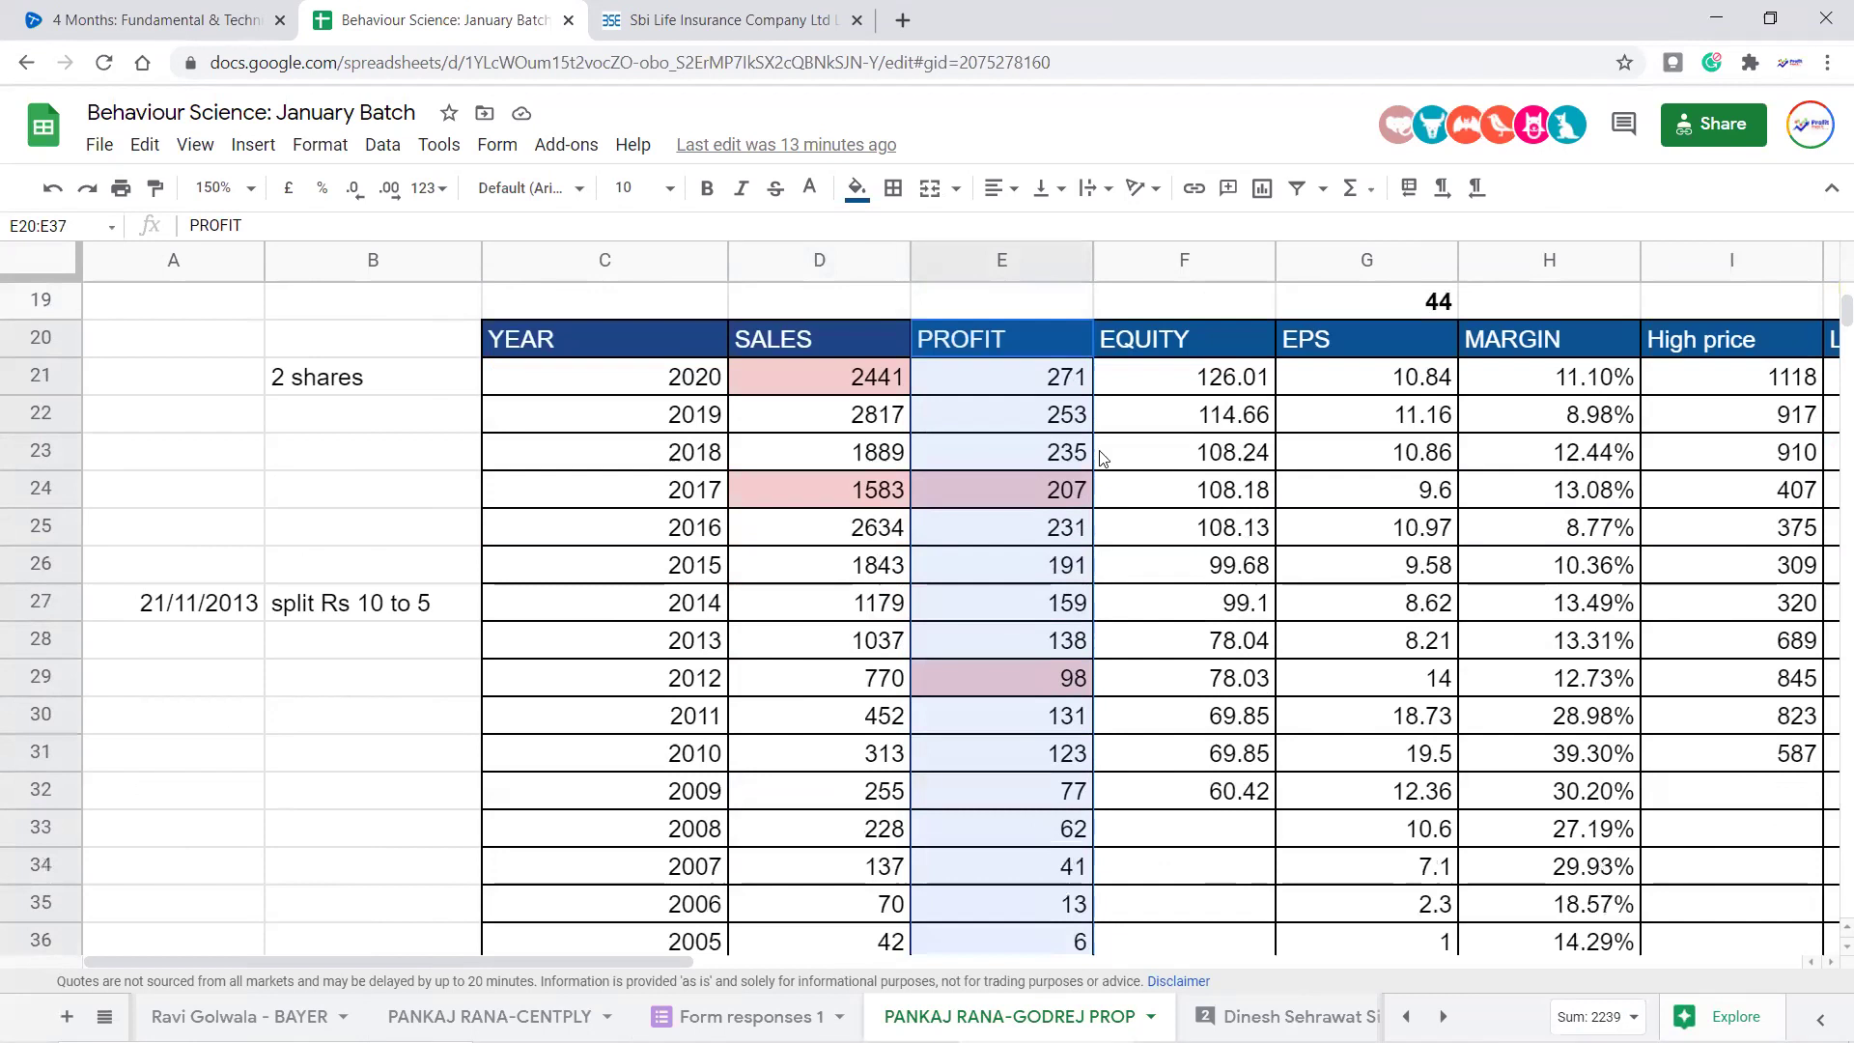
Inspect the 2009 profit, the shaded 2017 and 2012 profit figures, and the 2017 equity
{"action": "left_click", "coordinate": [1069, 773], "text": "shift"}
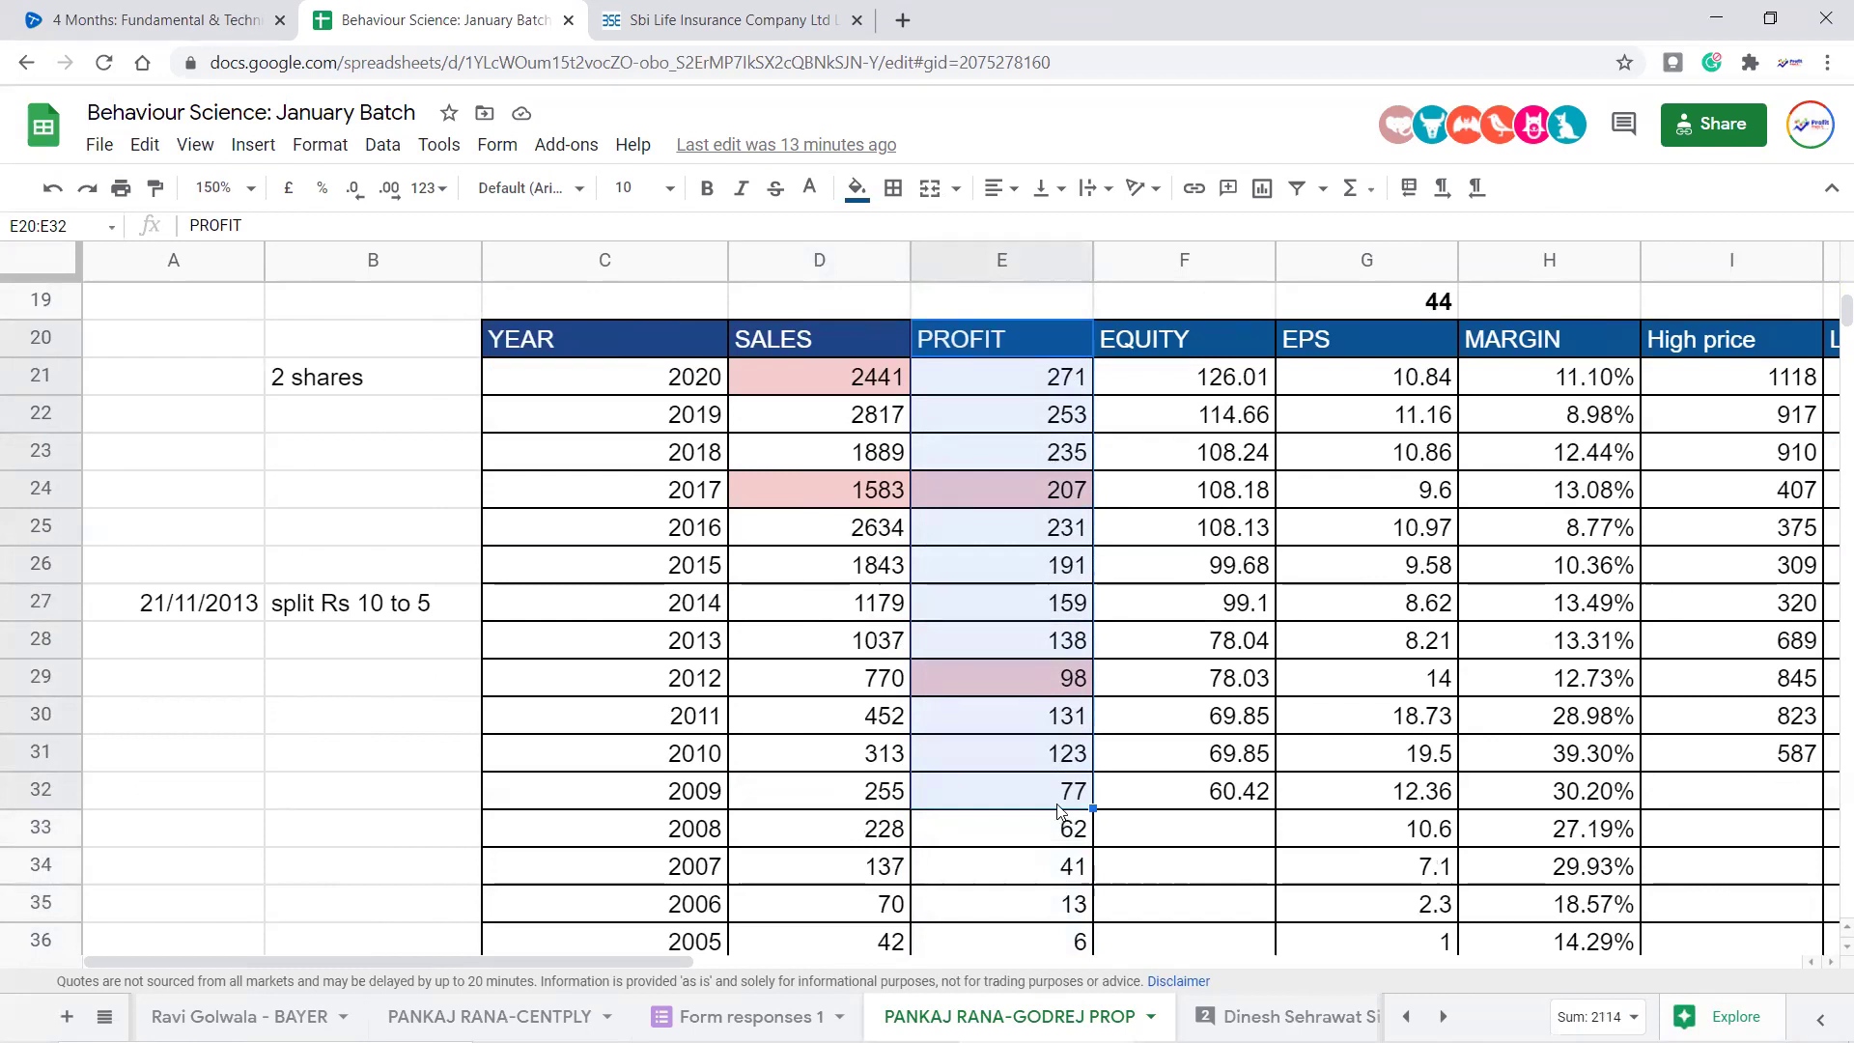
{"action": "left_click", "coordinate": [1062, 801]}
{"action": "left_click", "coordinate": [1059, 497]}
{"action": "left_click", "coordinate": [1062, 687]}
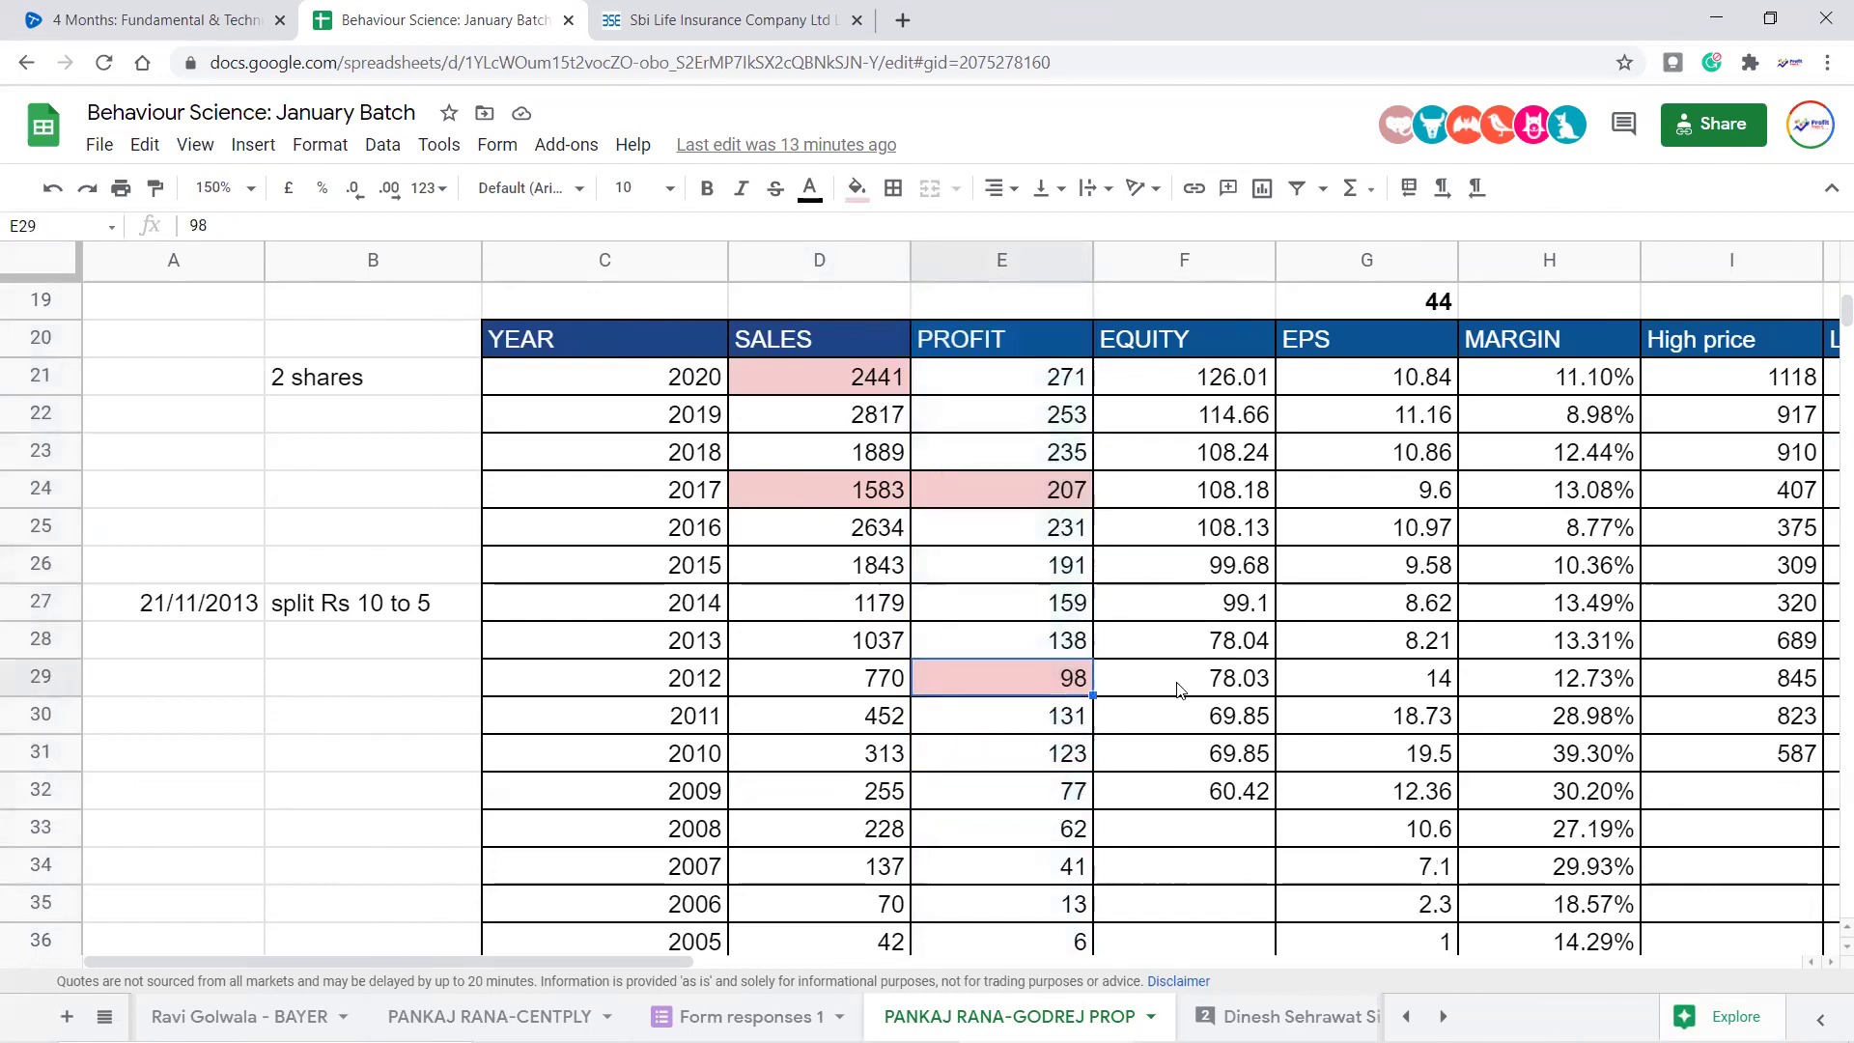
{"action": "left_click", "coordinate": [1214, 497]}
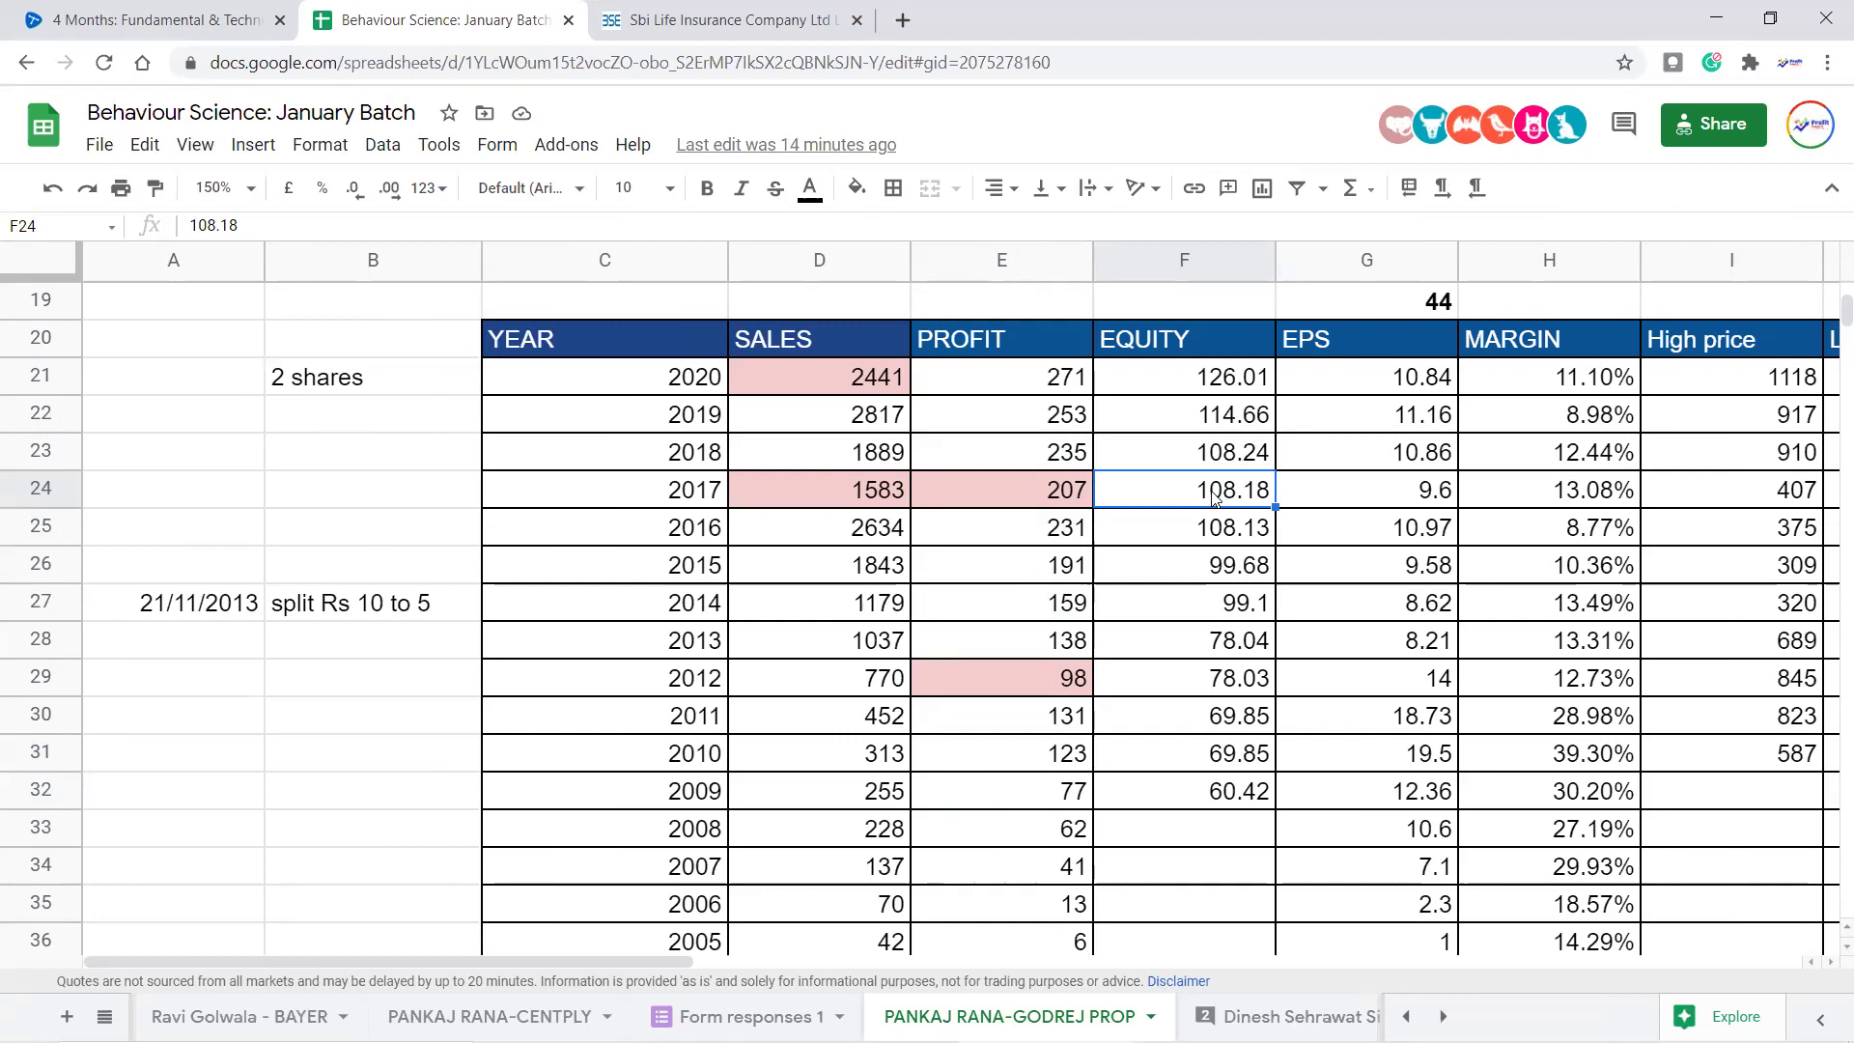
Trace the profit history down to 2004 once more, and return to the Estimation and Actual growth tables
{"action": "scroll", "coordinate": [1026, 633], "scroll_direction": "down", "scroll_amount": 1}
{"action": "scroll", "coordinate": [1139, 674], "scroll_direction": "up", "scroll_amount": 1}
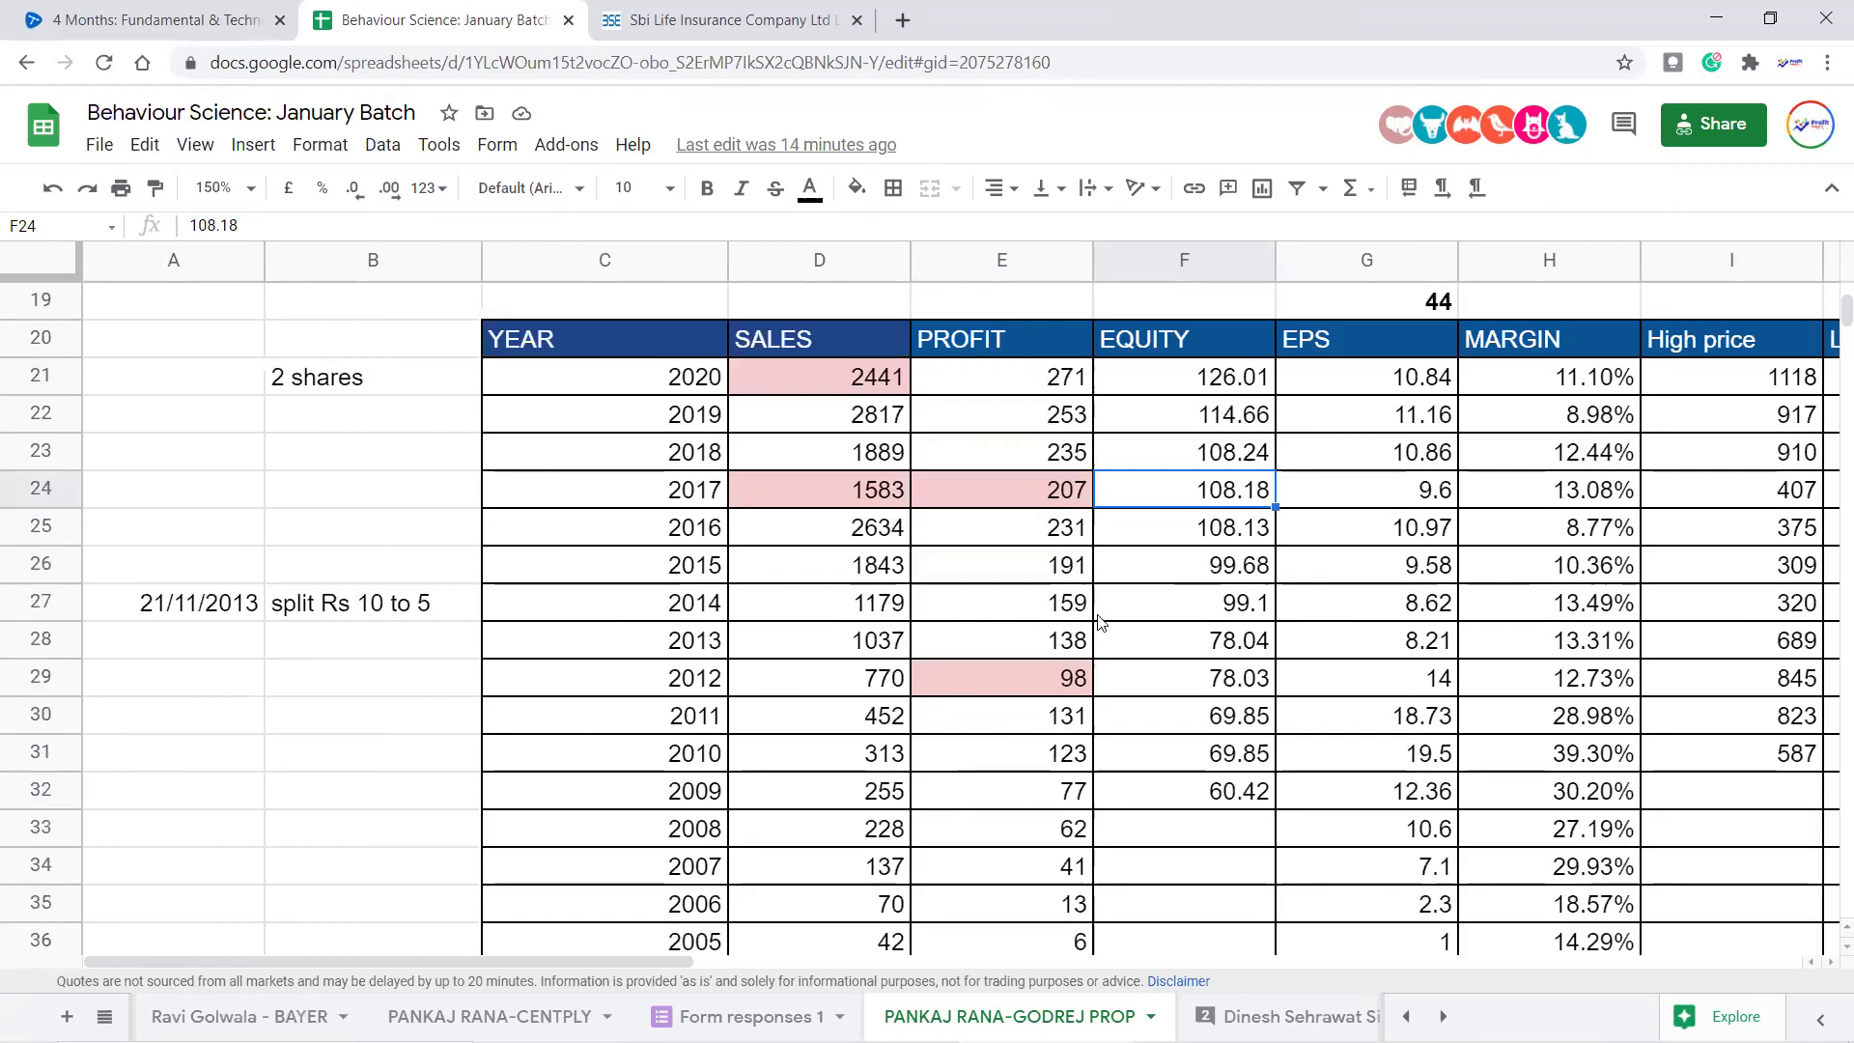
{"action": "left_click_drag", "start_coordinate": [1043, 343], "coordinate": [1076, 676]}
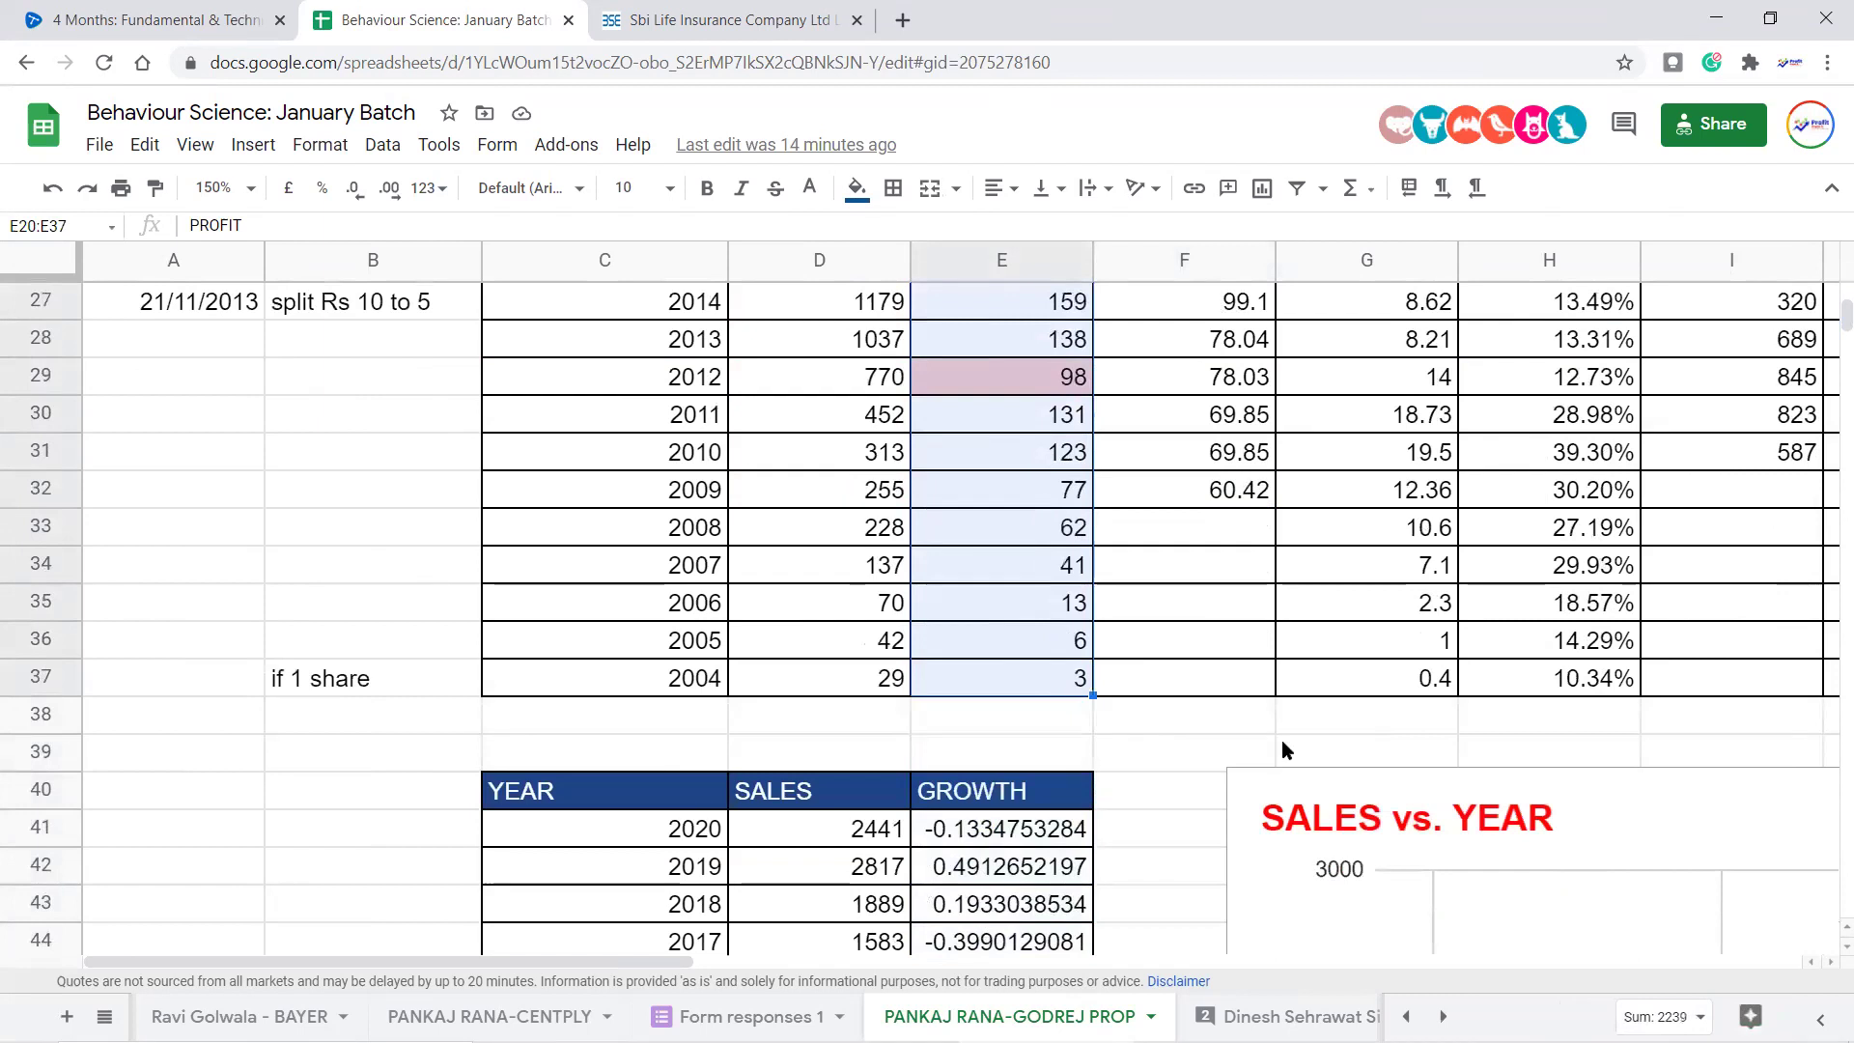
{"action": "scroll", "coordinate": [1284, 750], "scroll_direction": "up", "scroll_amount": 3}
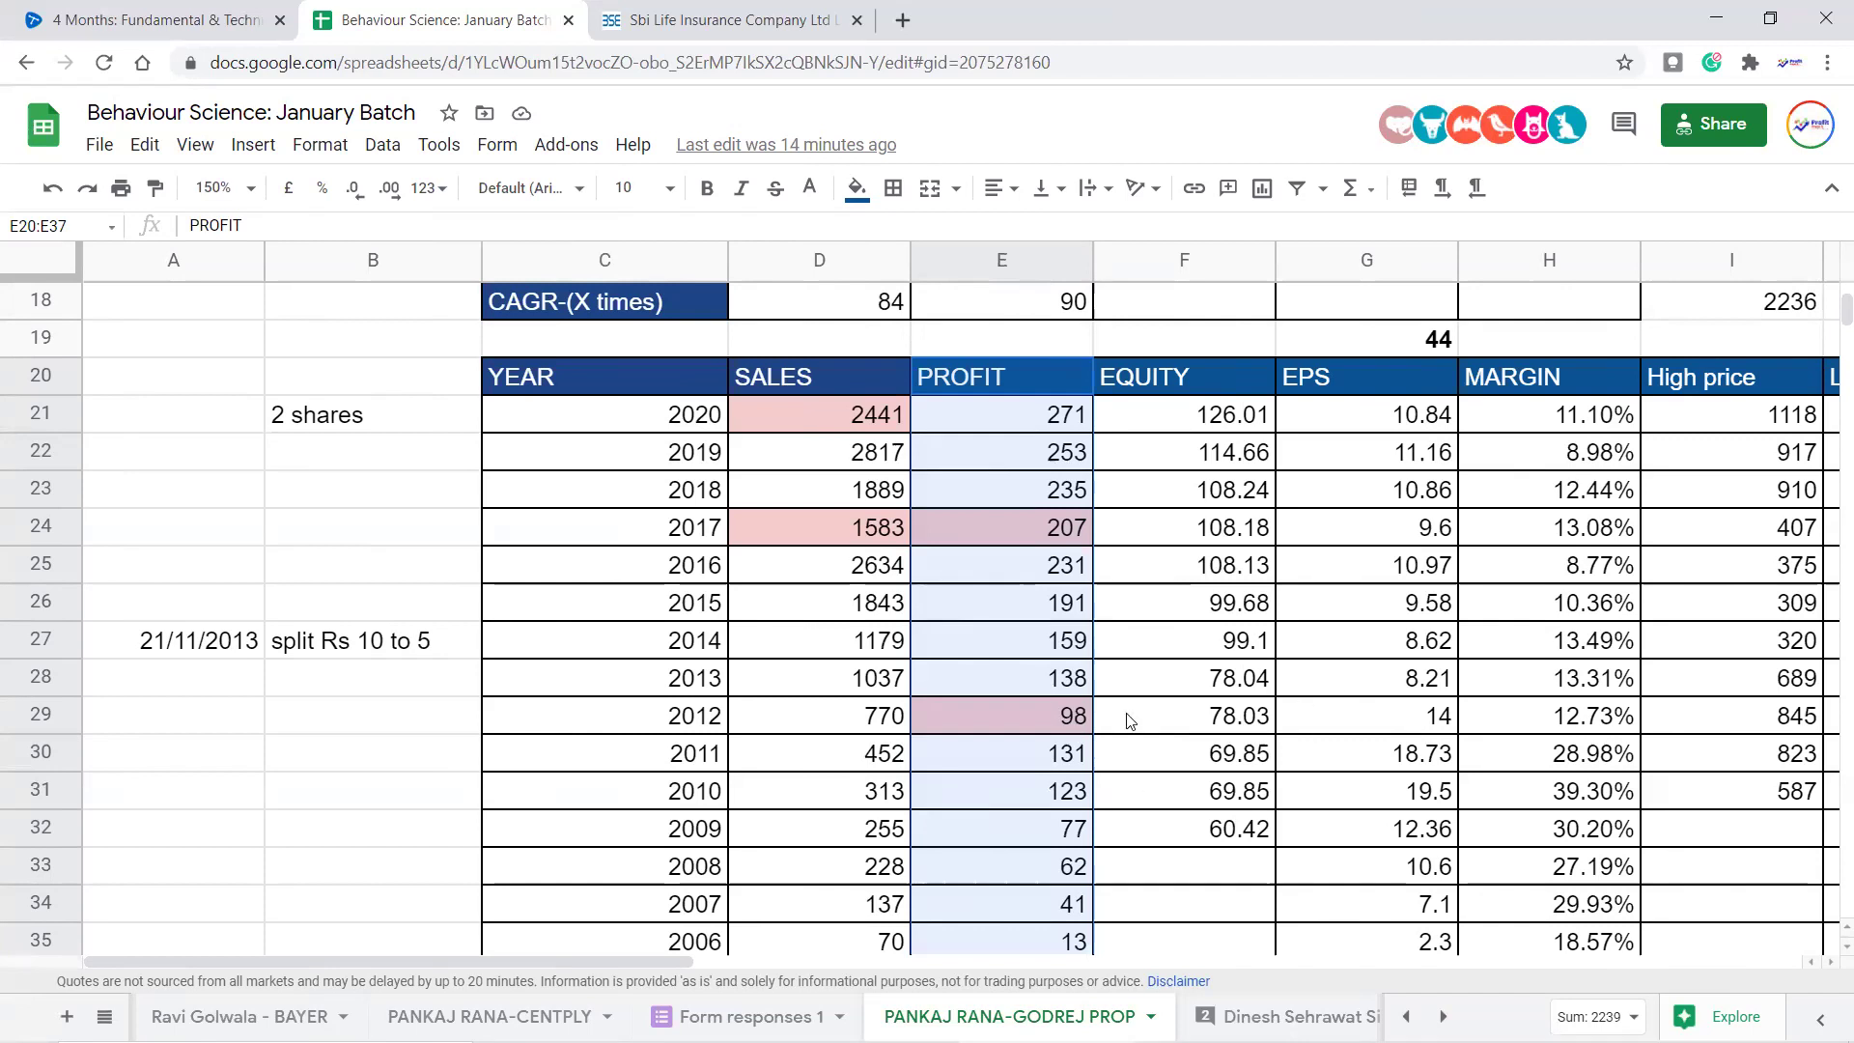
{"action": "left_click_drag", "start_coordinate": [1019, 382], "coordinate": [1082, 954]}
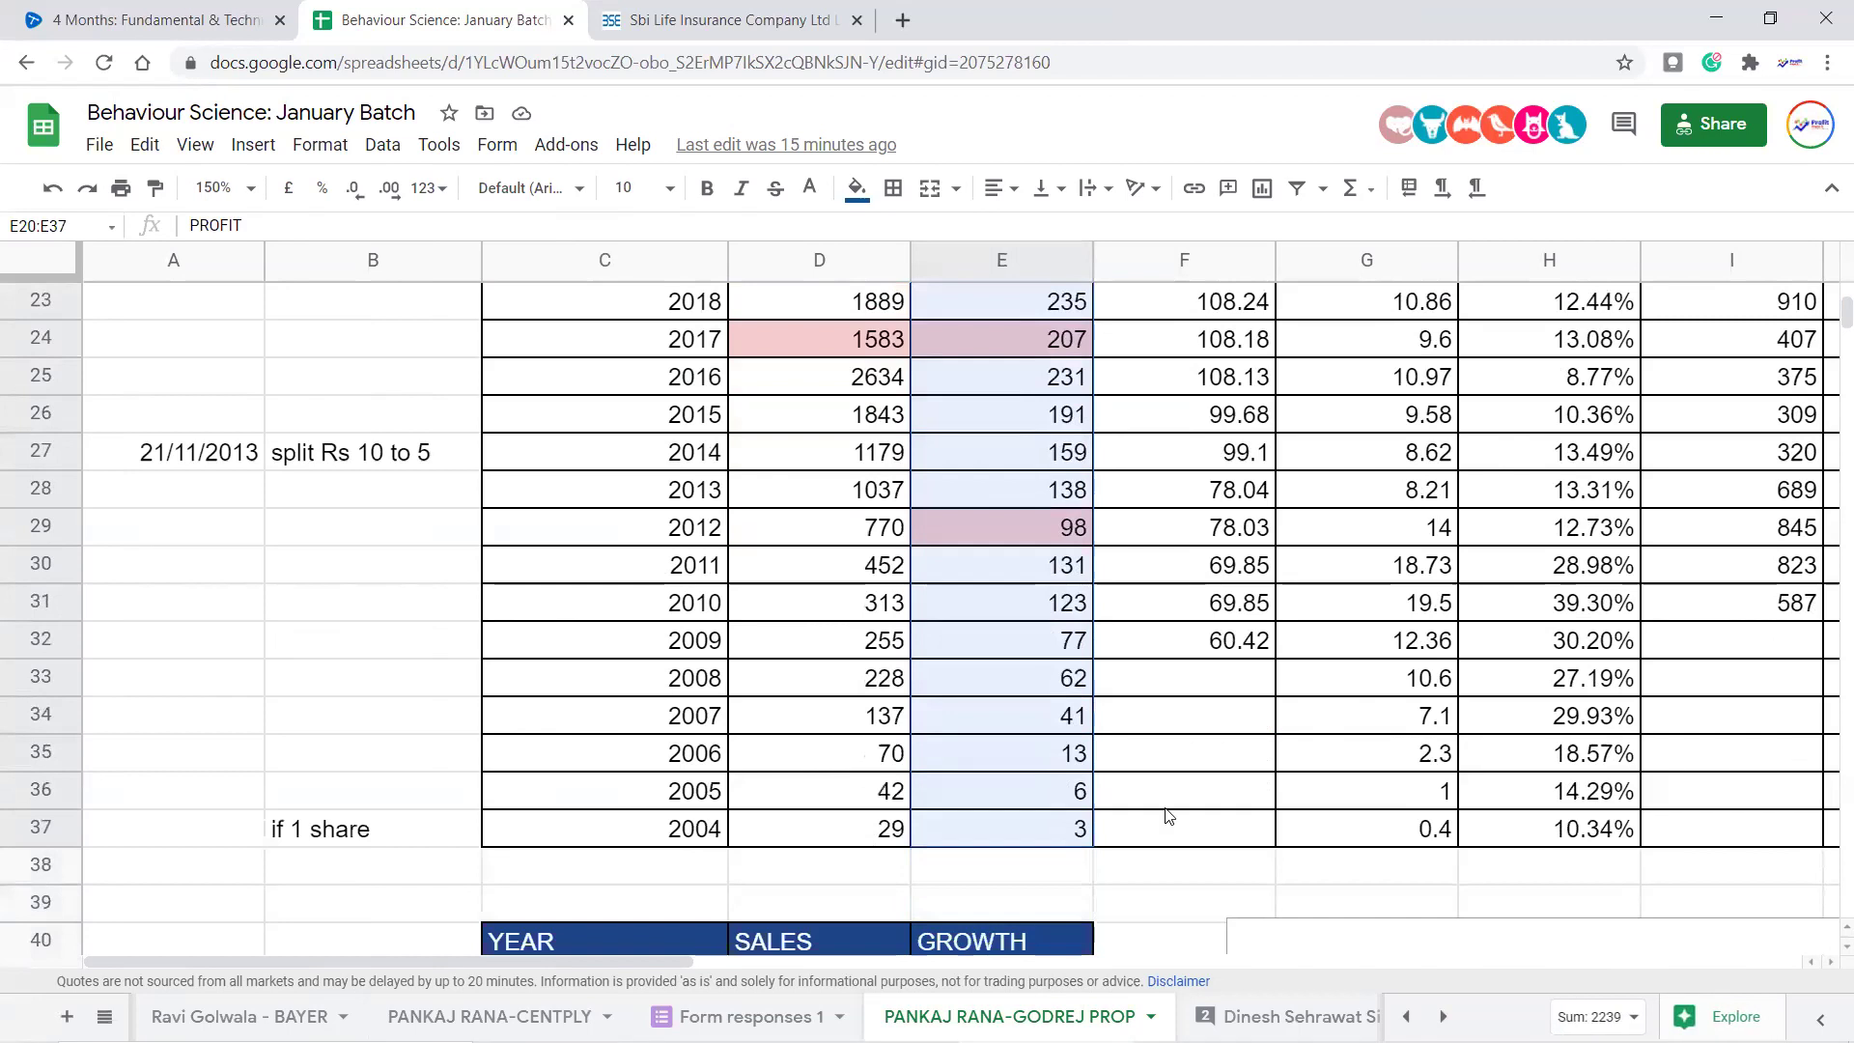
{"action": "scroll", "coordinate": [1151, 668], "scroll_direction": "up", "scroll_amount": 1}
{"action": "scroll", "coordinate": [1152, 668], "scroll_direction": "up", "scroll_amount": 7}
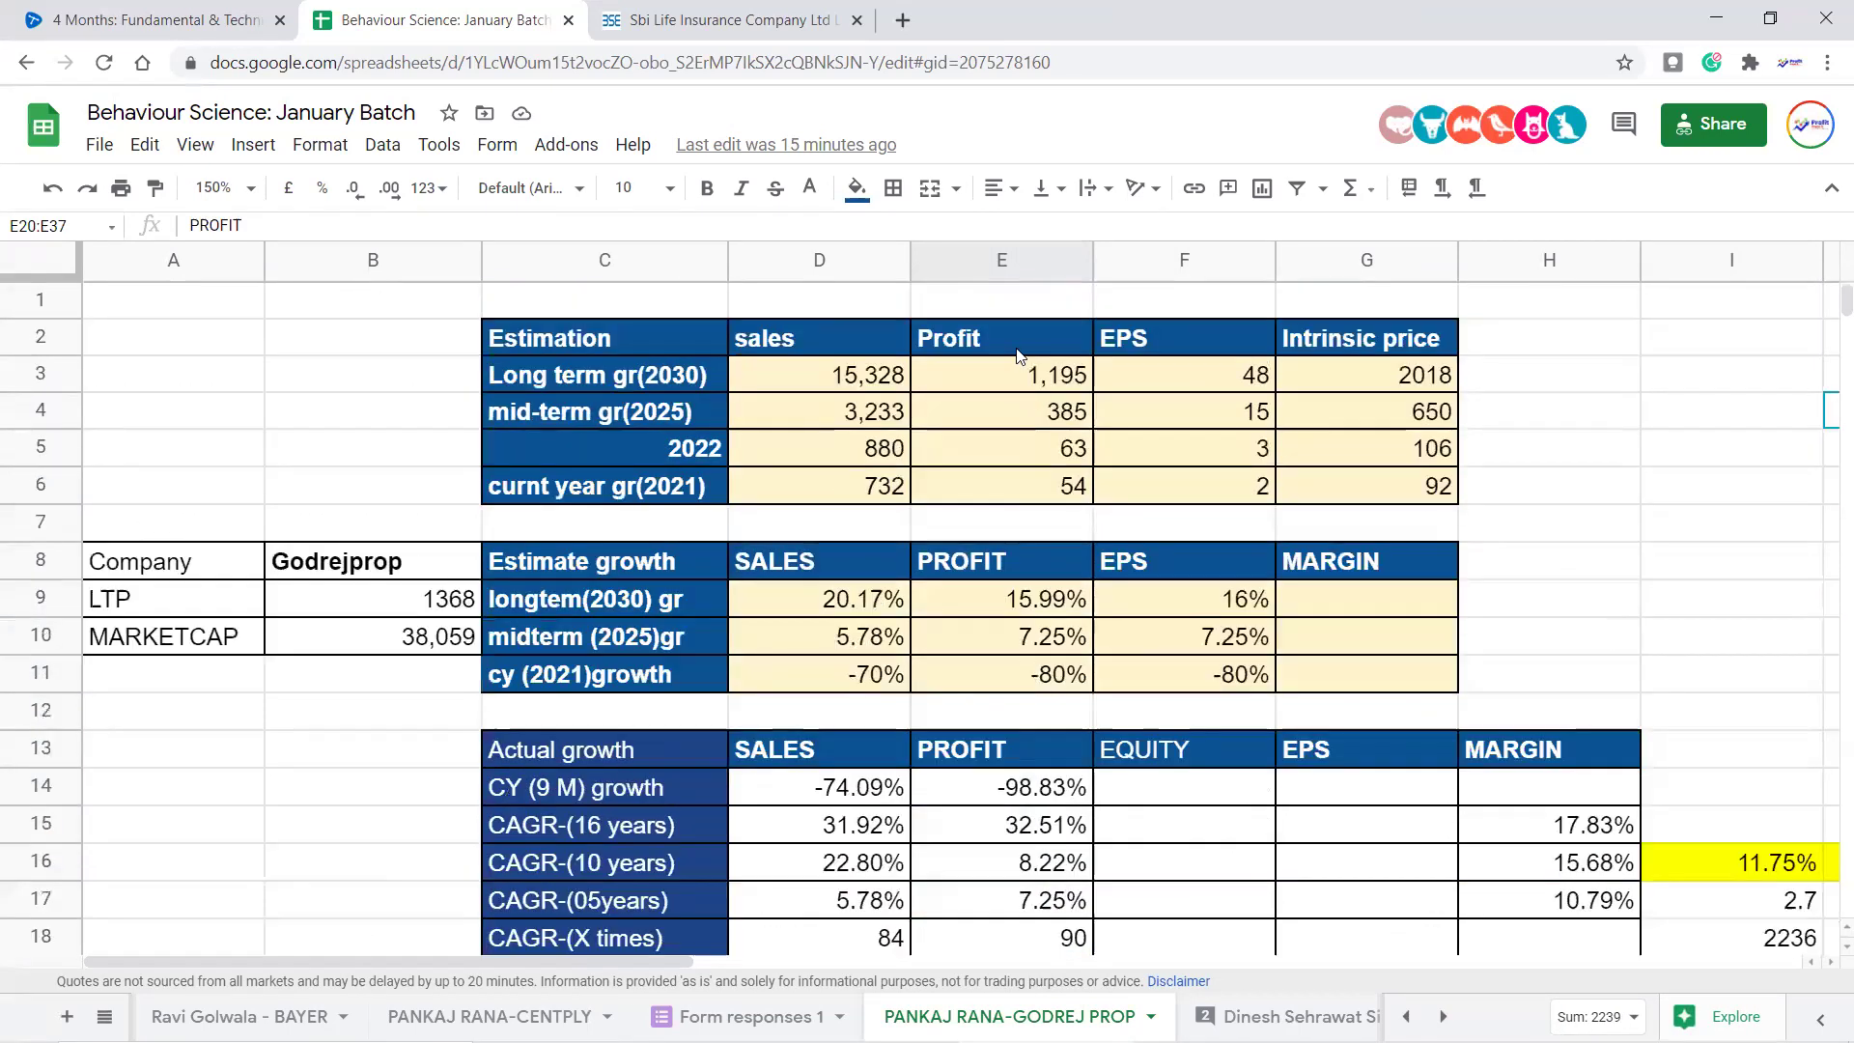
Go across the Godrejprop sheet to the Q1 results table and inspect its sales growth and 20-21 profit
{"action": "left_click", "coordinate": [1016, 340]}
{"action": "key", "text": "Right"}
{"action": "key", "text": "Right"}
{"action": "key", "text": "Right"}
{"action": "key", "text": "Right"}
{"action": "key", "text": "Right"}
{"action": "key", "text": "Right"}
{"action": "key", "text": "Right"}
{"action": "key", "text": "Right"}
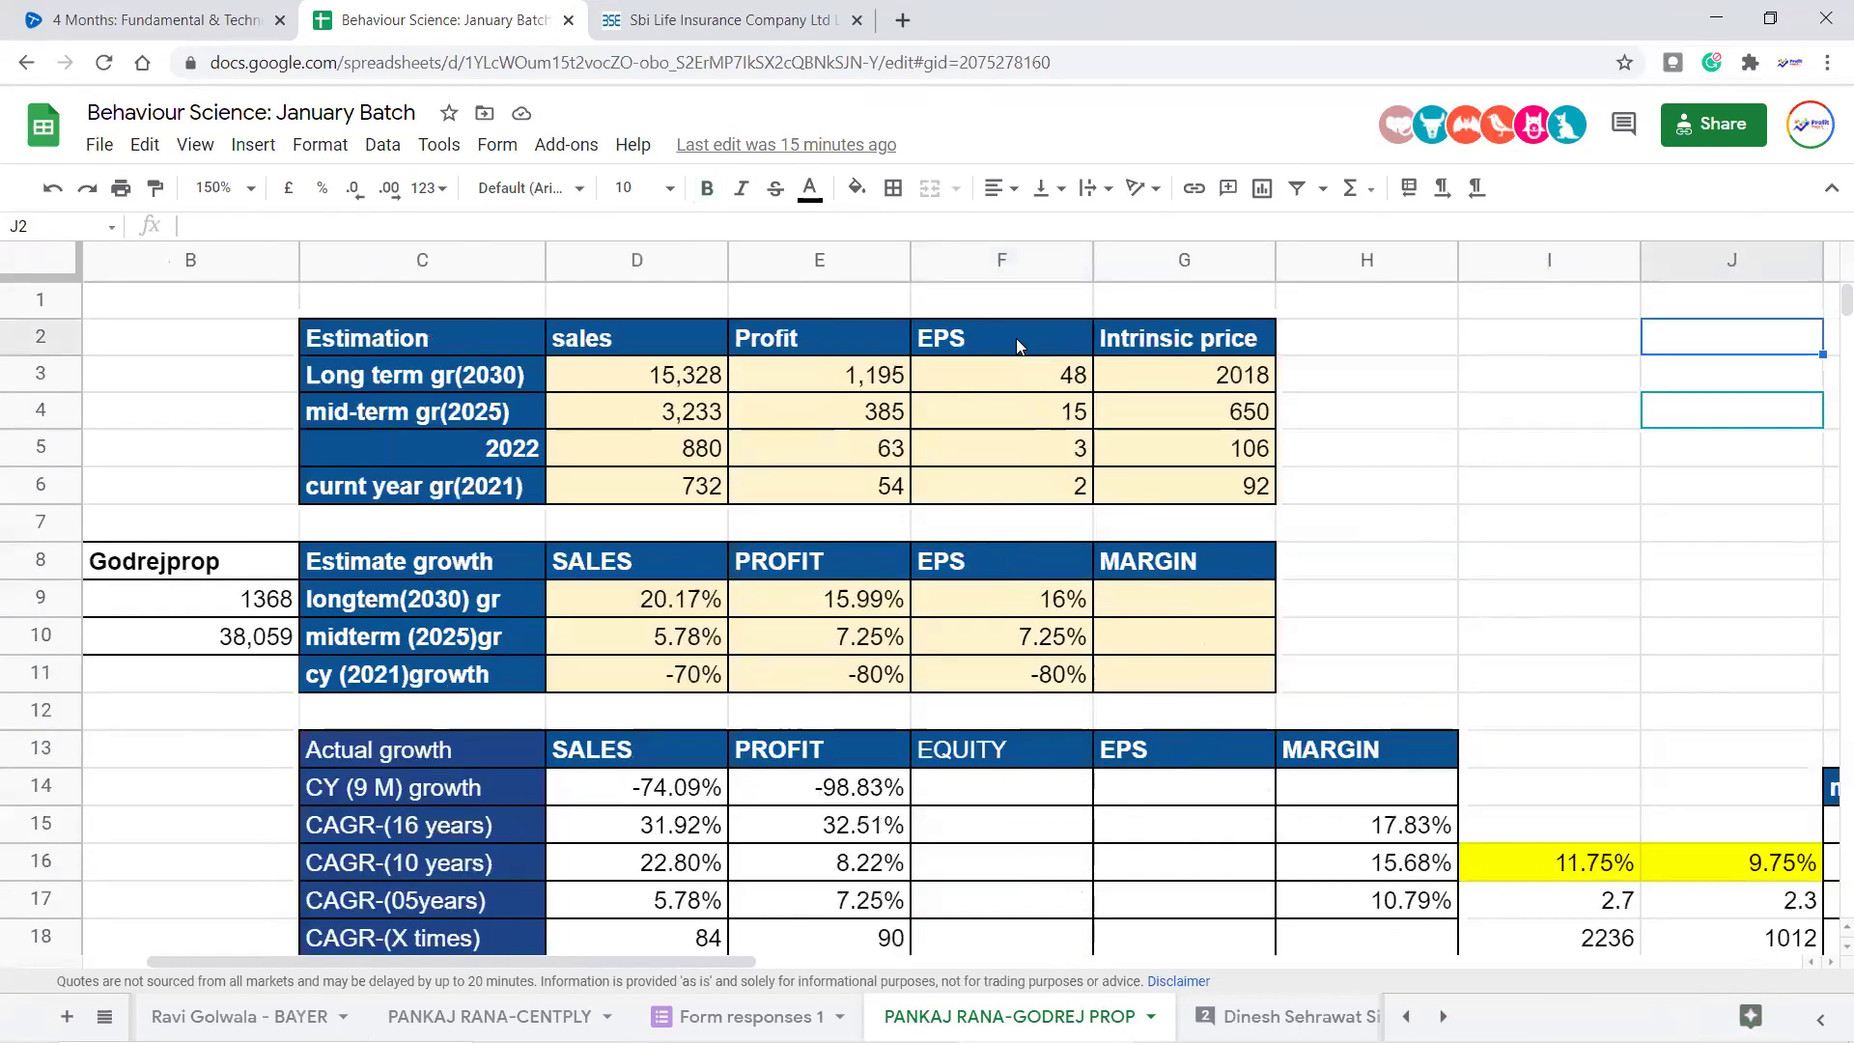
{"action": "key", "text": "Right"}
{"action": "key", "text": "Right"}
{"action": "key", "text": "Right"}
{"action": "key", "text": "Right"}
{"action": "key", "text": "Right"}
{"action": "key", "text": "Right"}
{"action": "key", "text": "Right"}
{"action": "key", "text": "Right"}
{"action": "key", "text": "Right"}
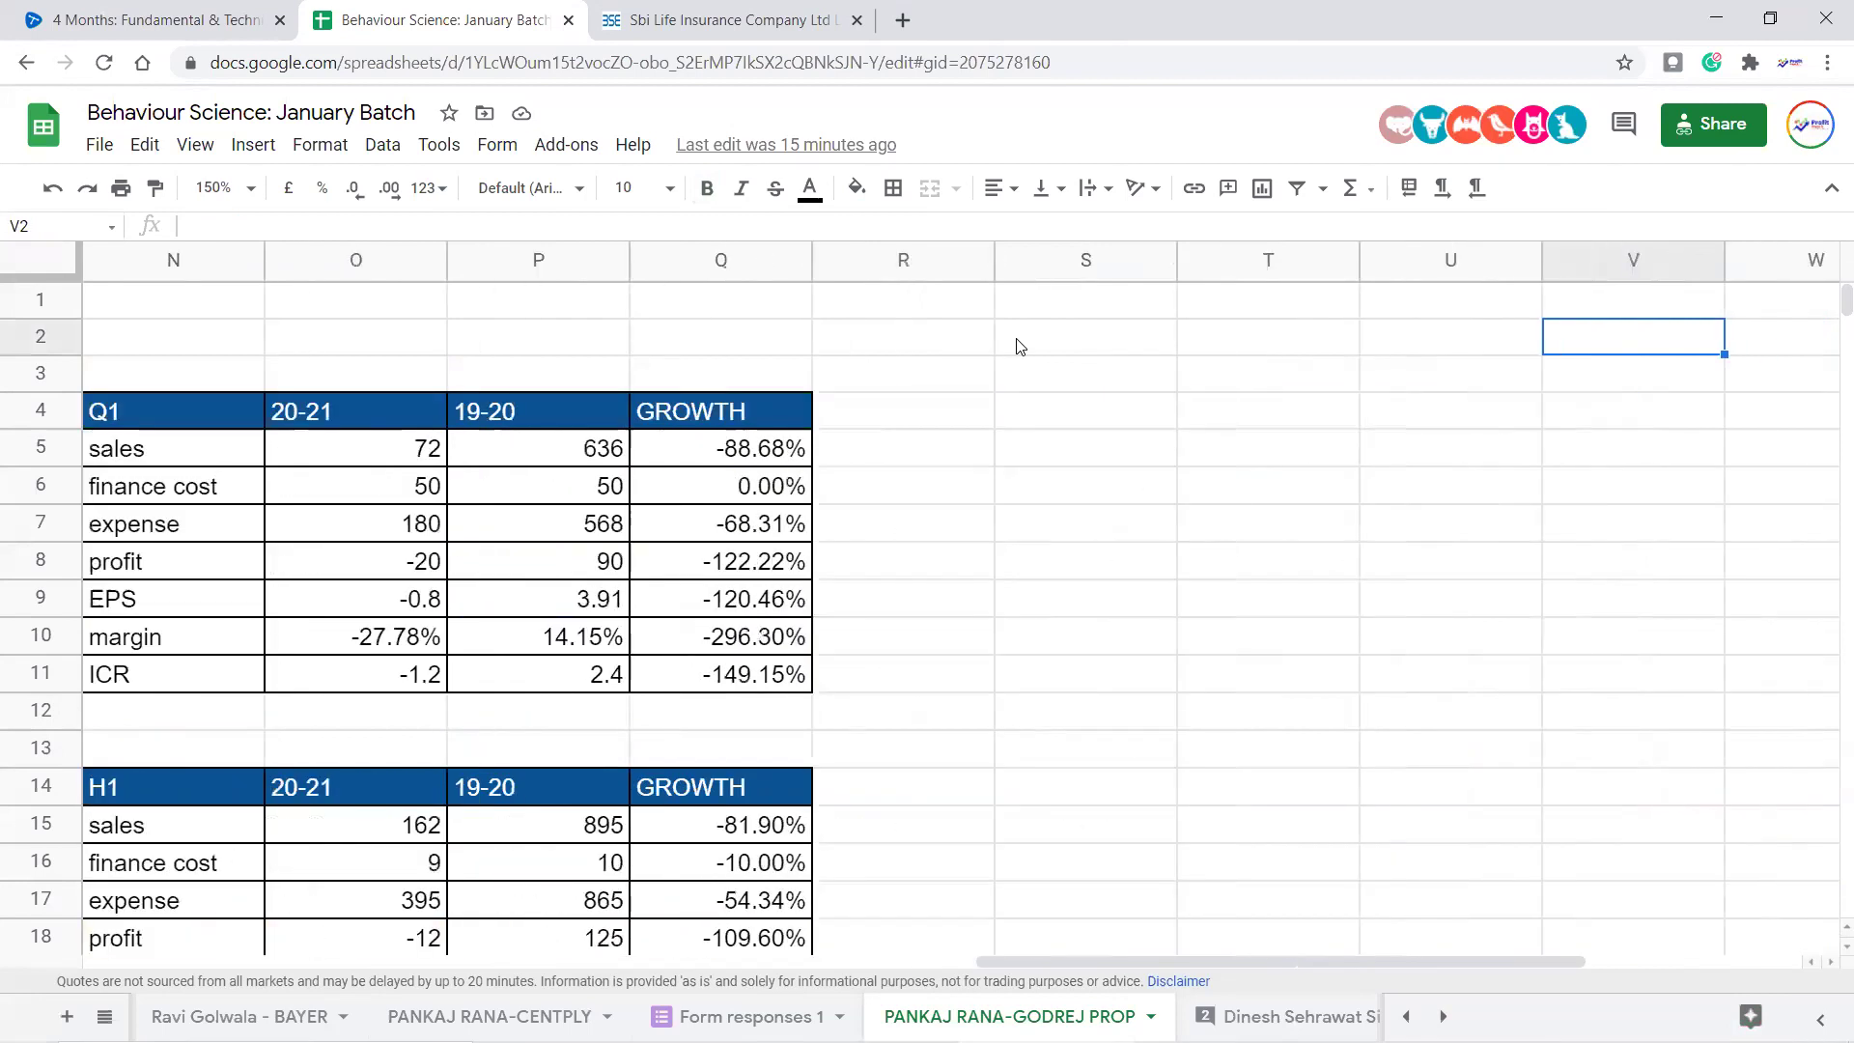
{"action": "key", "text": "Left"}
{"action": "key", "text": "Left"}
{"action": "key", "text": "Left"}
{"action": "key", "text": "Left"}
{"action": "key", "text": "Left"}
{"action": "key", "text": "Left"}
{"action": "key", "text": "Left"}
{"action": "key", "text": "Left"}
{"action": "key", "text": "Left"}
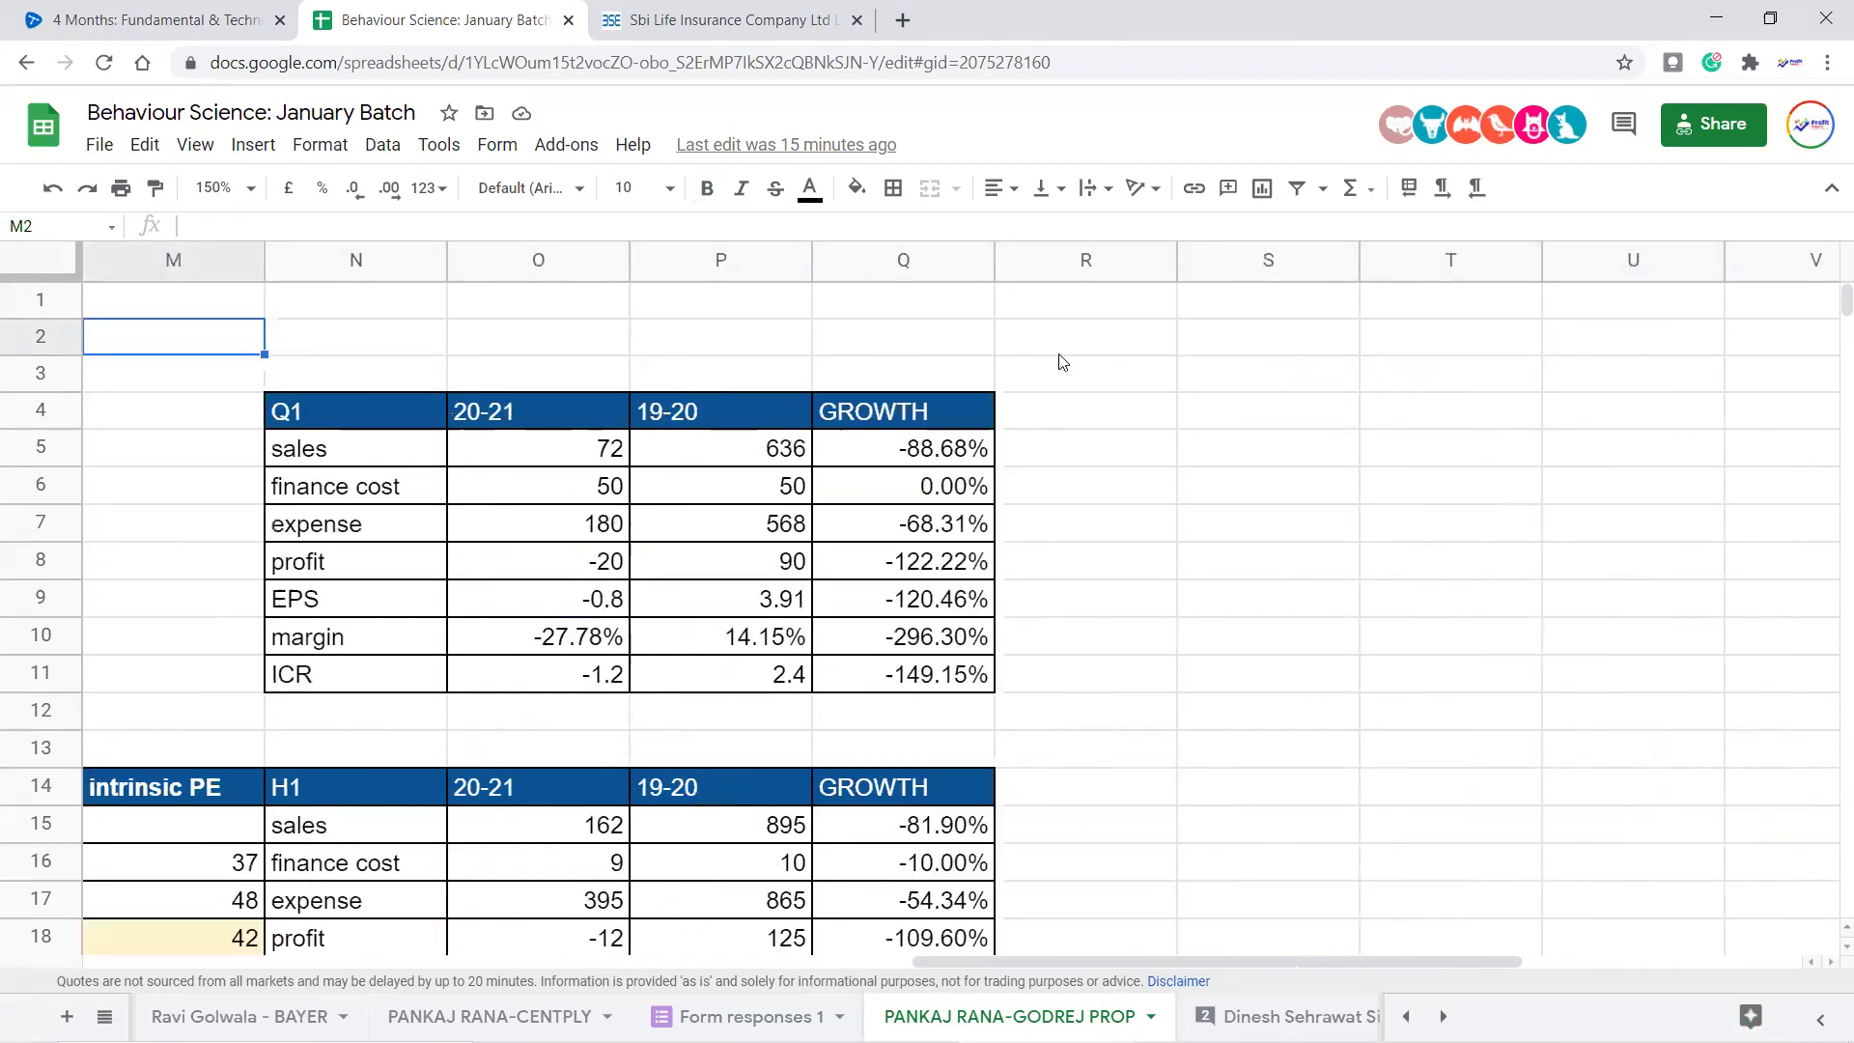
{"action": "left_click", "coordinate": [919, 456]}
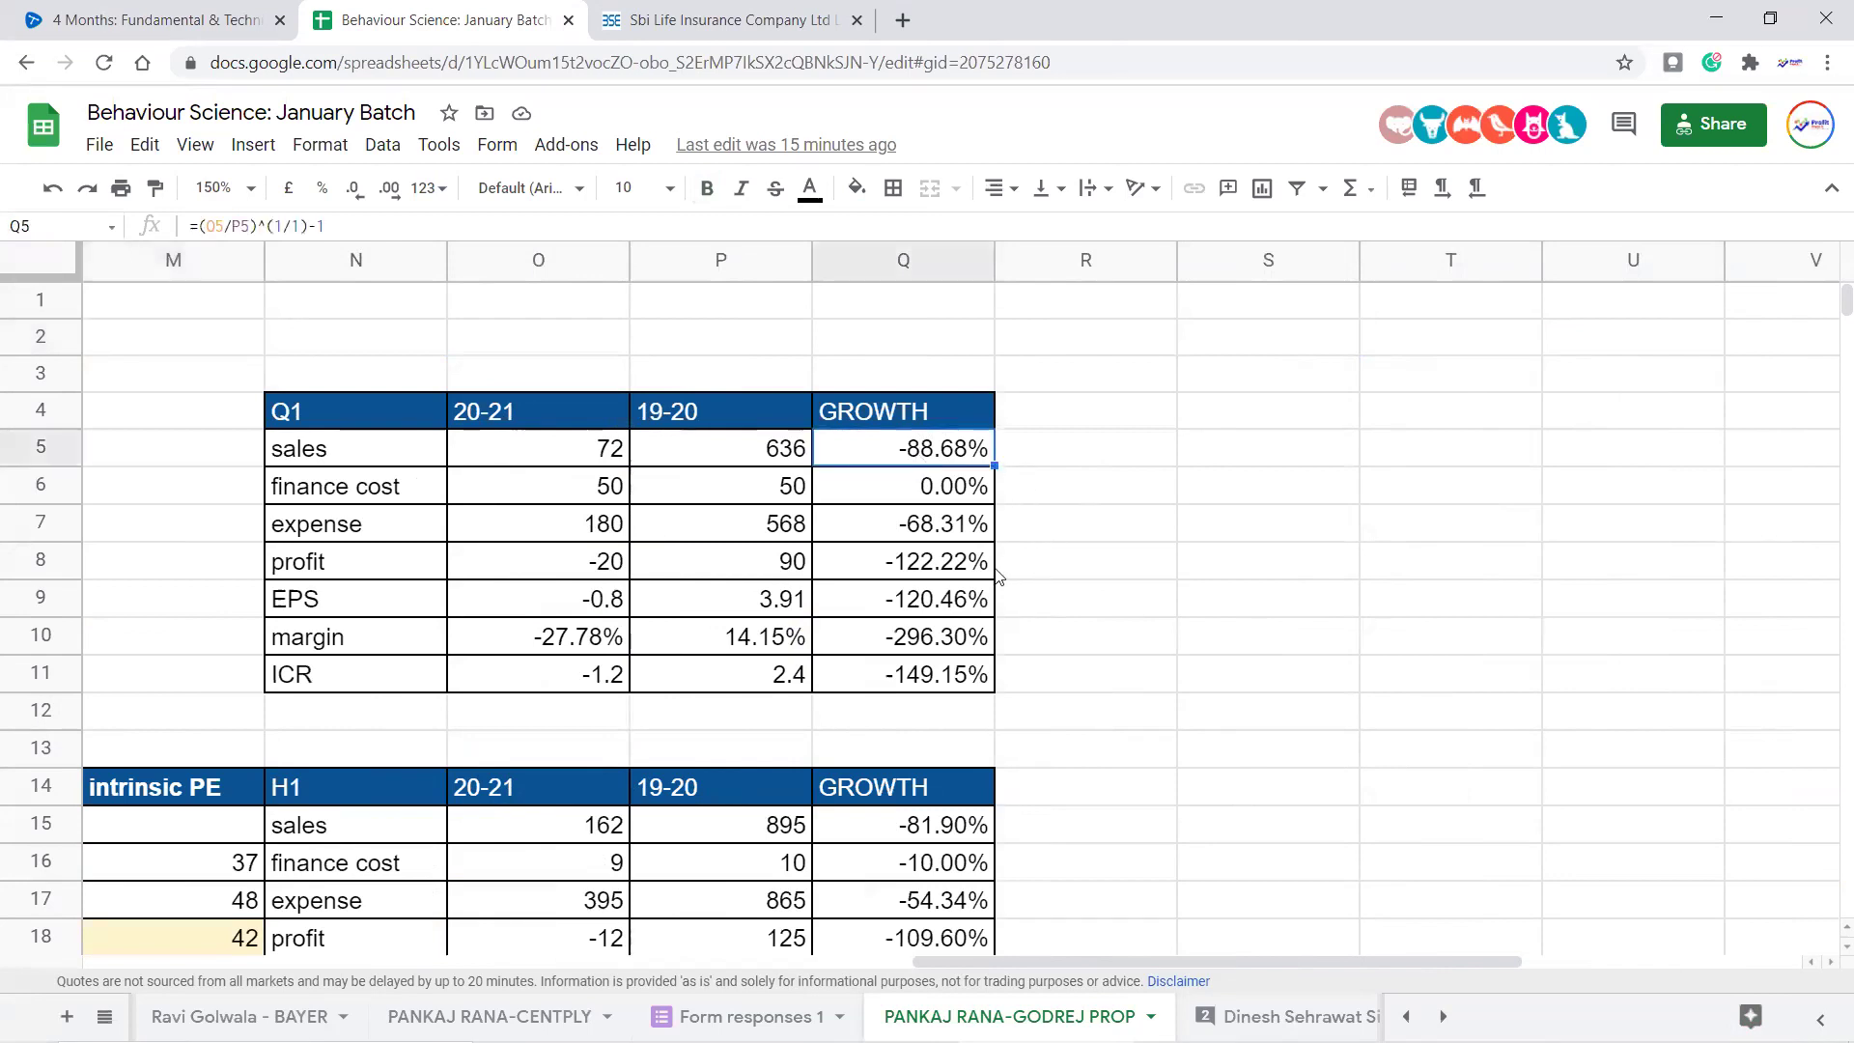
{"action": "left_click", "coordinate": [591, 564]}
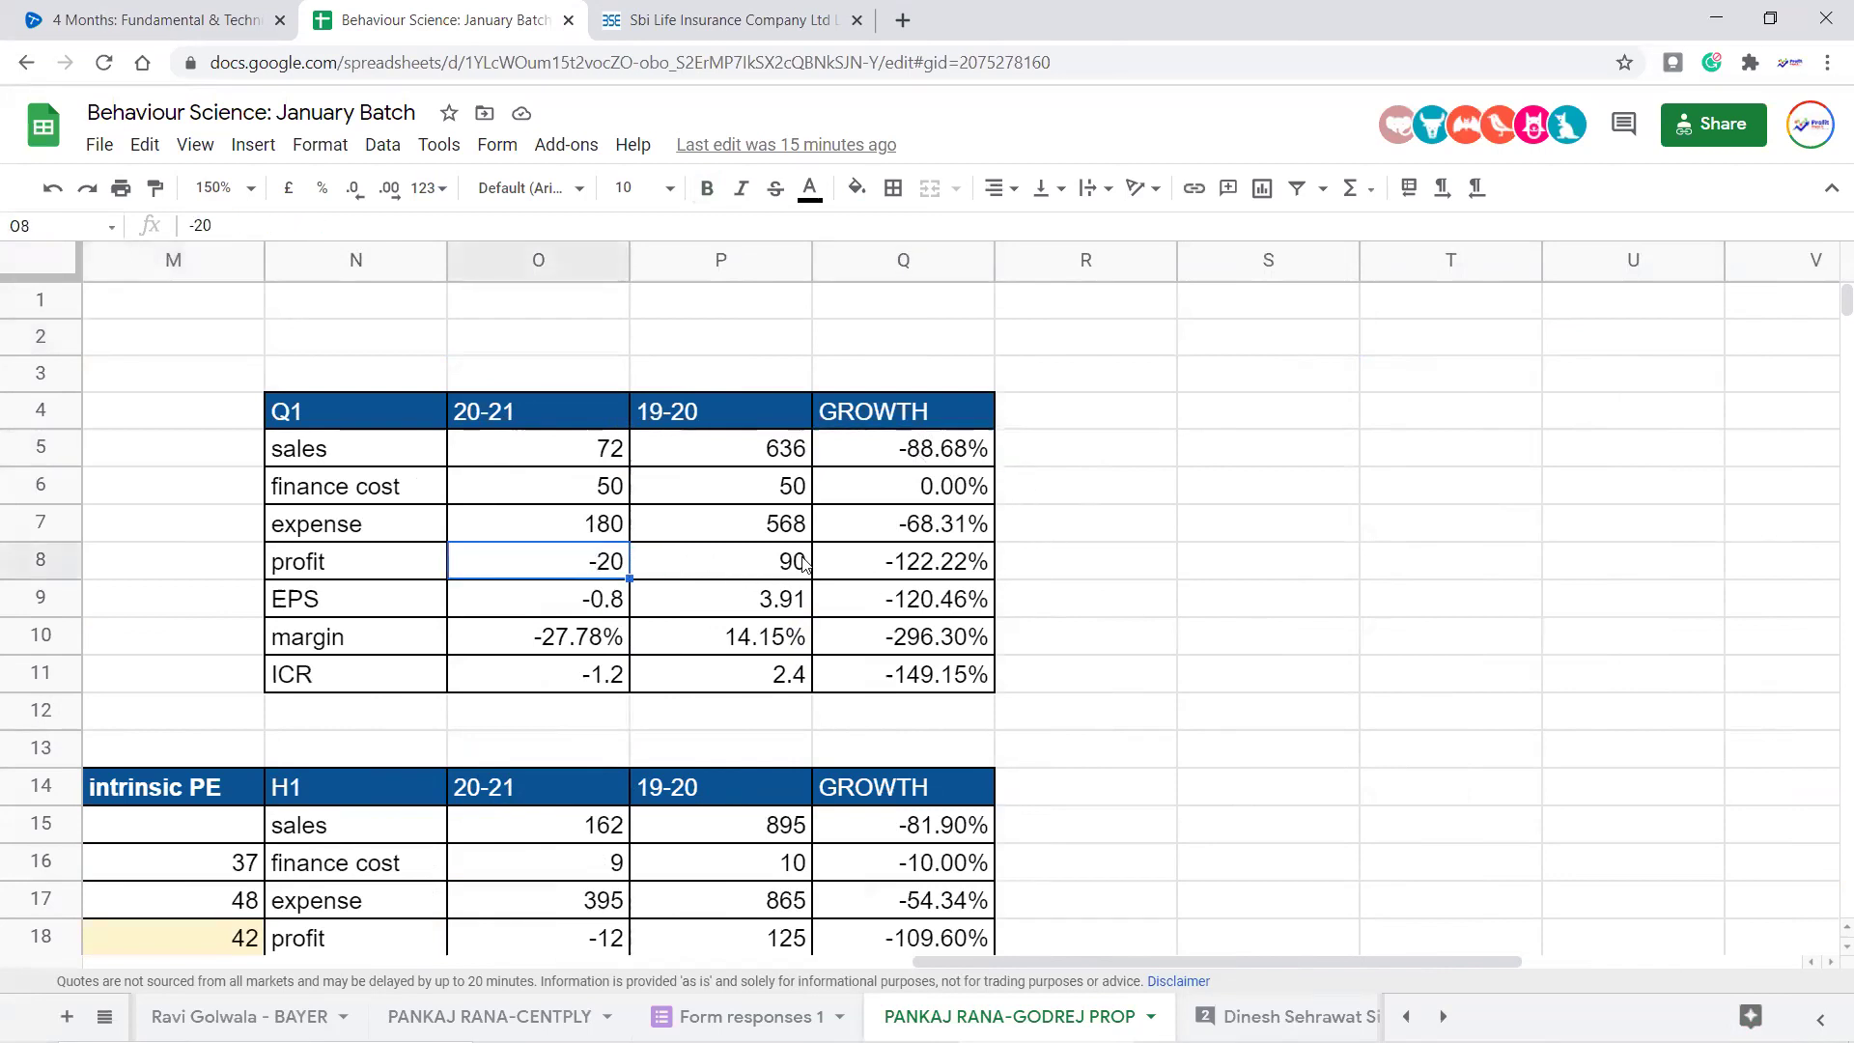
Highlight the whole Q1 comparison table, and narrow the highlight to its heading and sales row
{"action": "scroll", "coordinate": [804, 564], "scroll_direction": "down", "scroll_amount": 1}
{"action": "scroll", "coordinate": [759, 547], "scroll_direction": "up", "scroll_amount": 1}
{"action": "left_click_drag", "start_coordinate": [382, 421], "coordinate": [930, 687]}
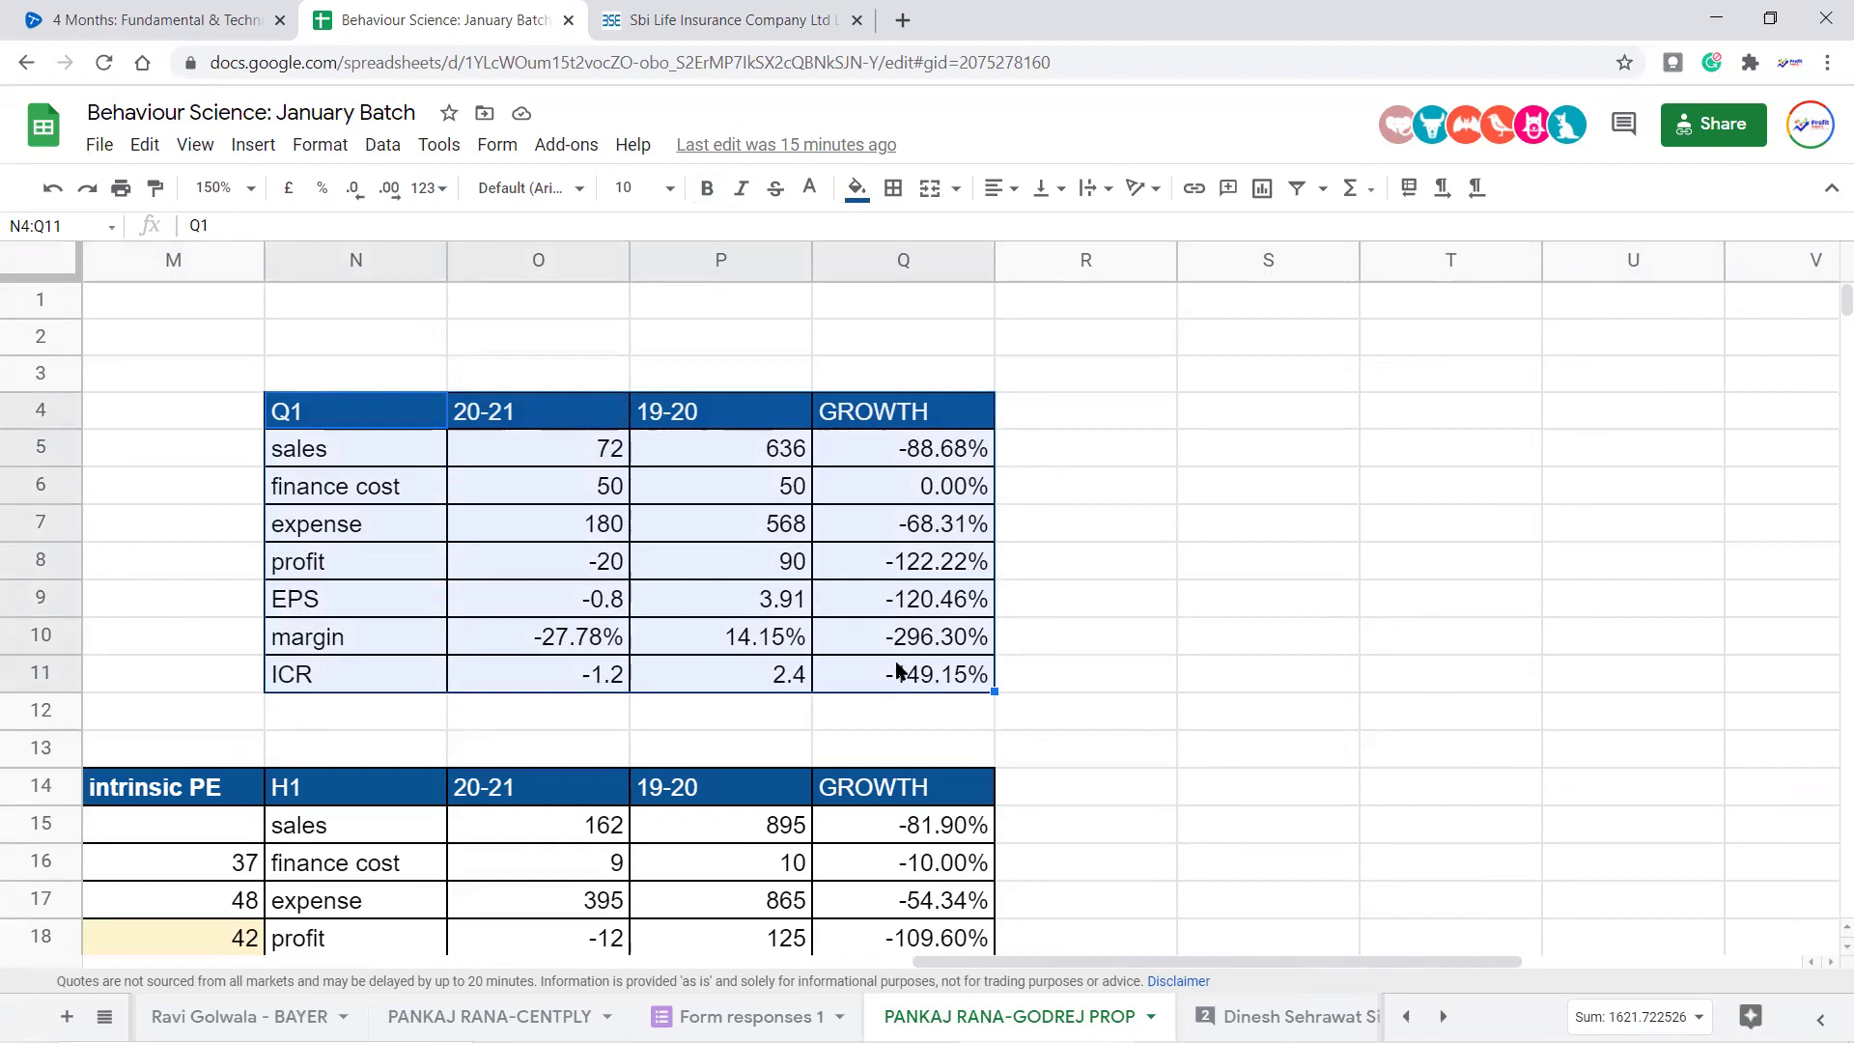
{"action": "left_click_drag", "start_coordinate": [376, 407], "coordinate": [929, 463]}
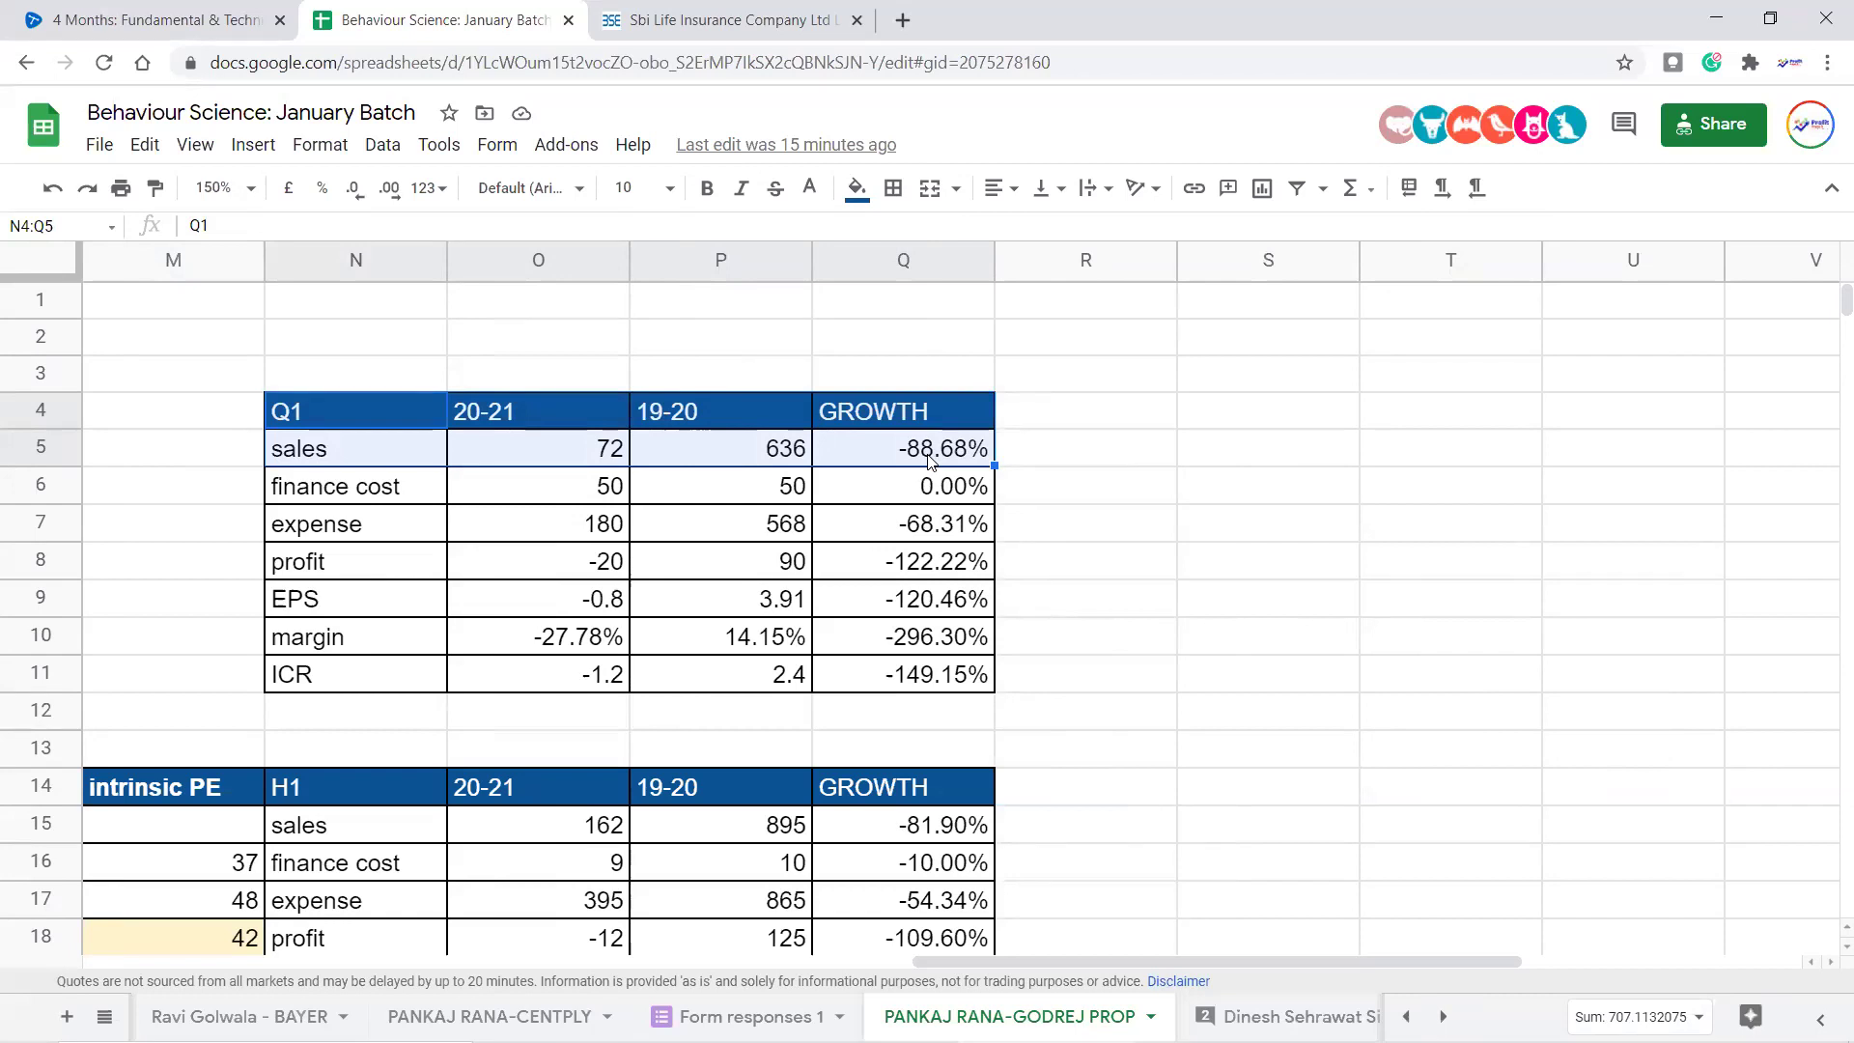
Highlight the H1 sales row, revisit the Q1 table from its heading to margin, and inspect the 9M sales growth
{"action": "scroll", "coordinate": [787, 695], "scroll_direction": "down", "scroll_amount": 3}
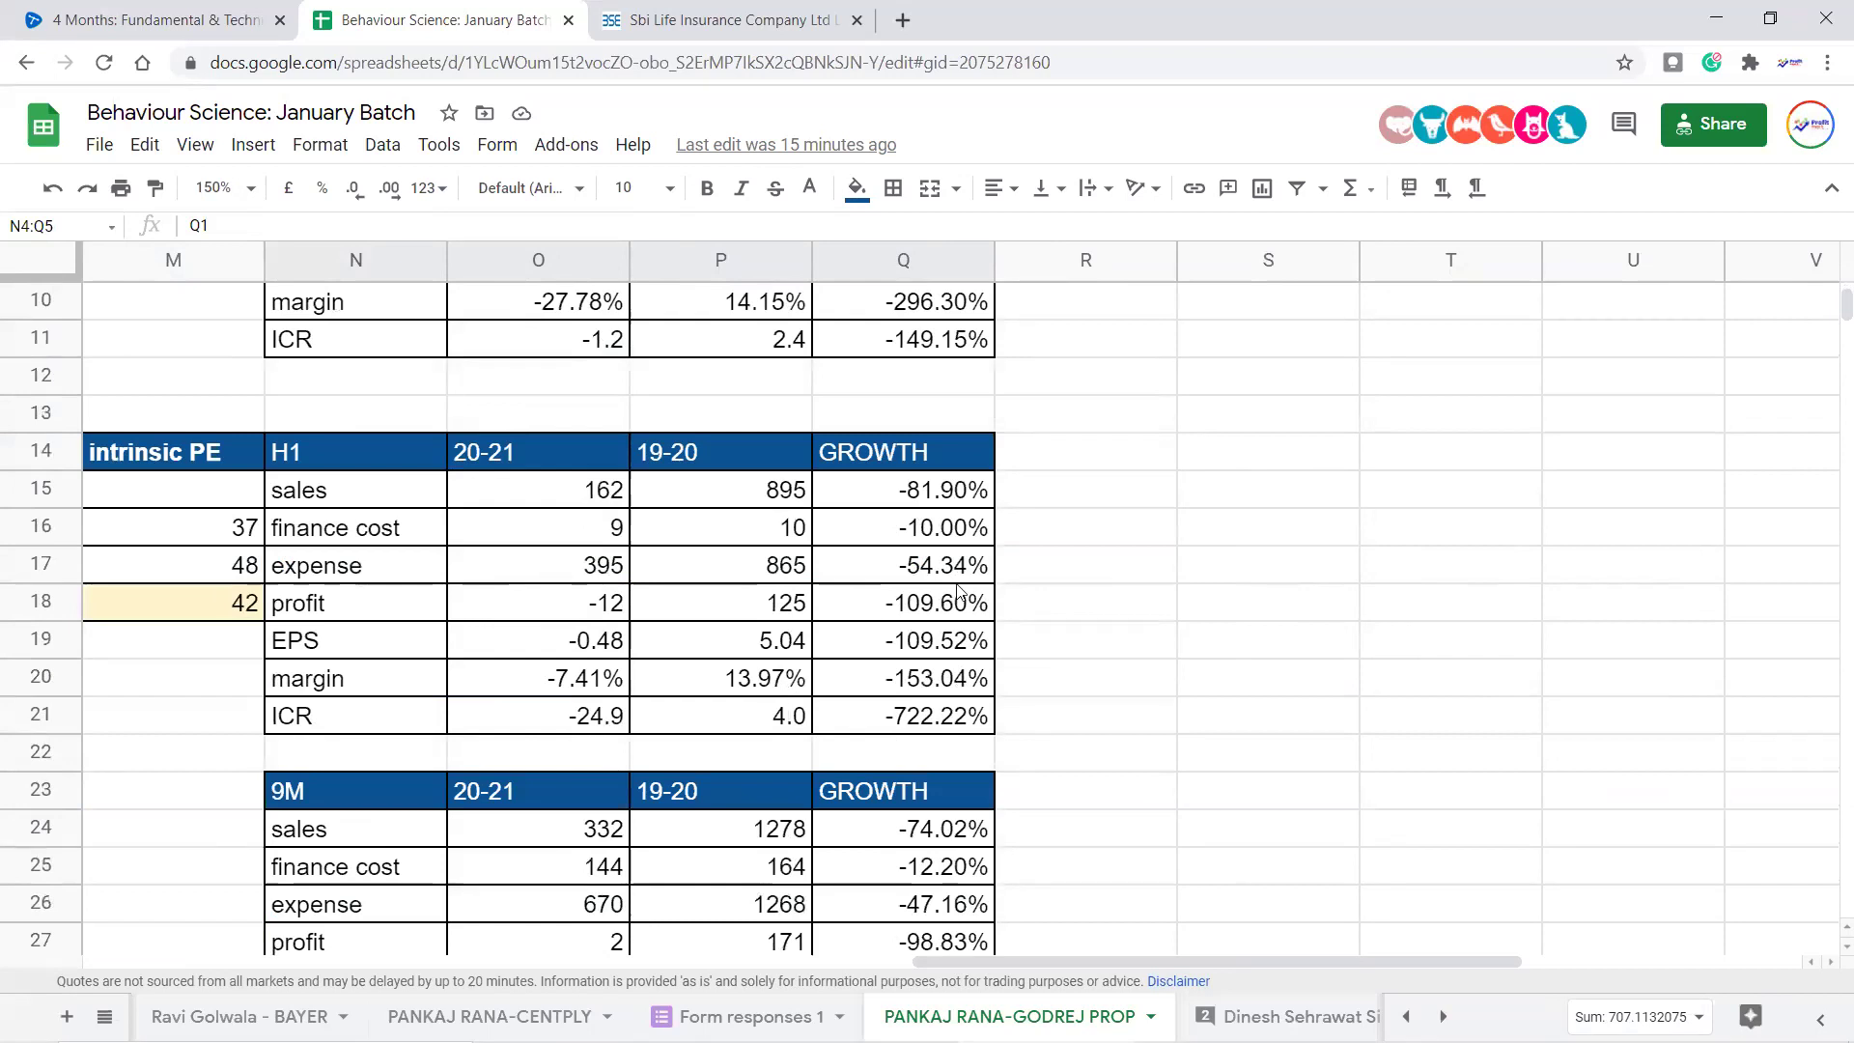
{"action": "left_click_drag", "start_coordinate": [915, 493], "coordinate": [357, 491]}
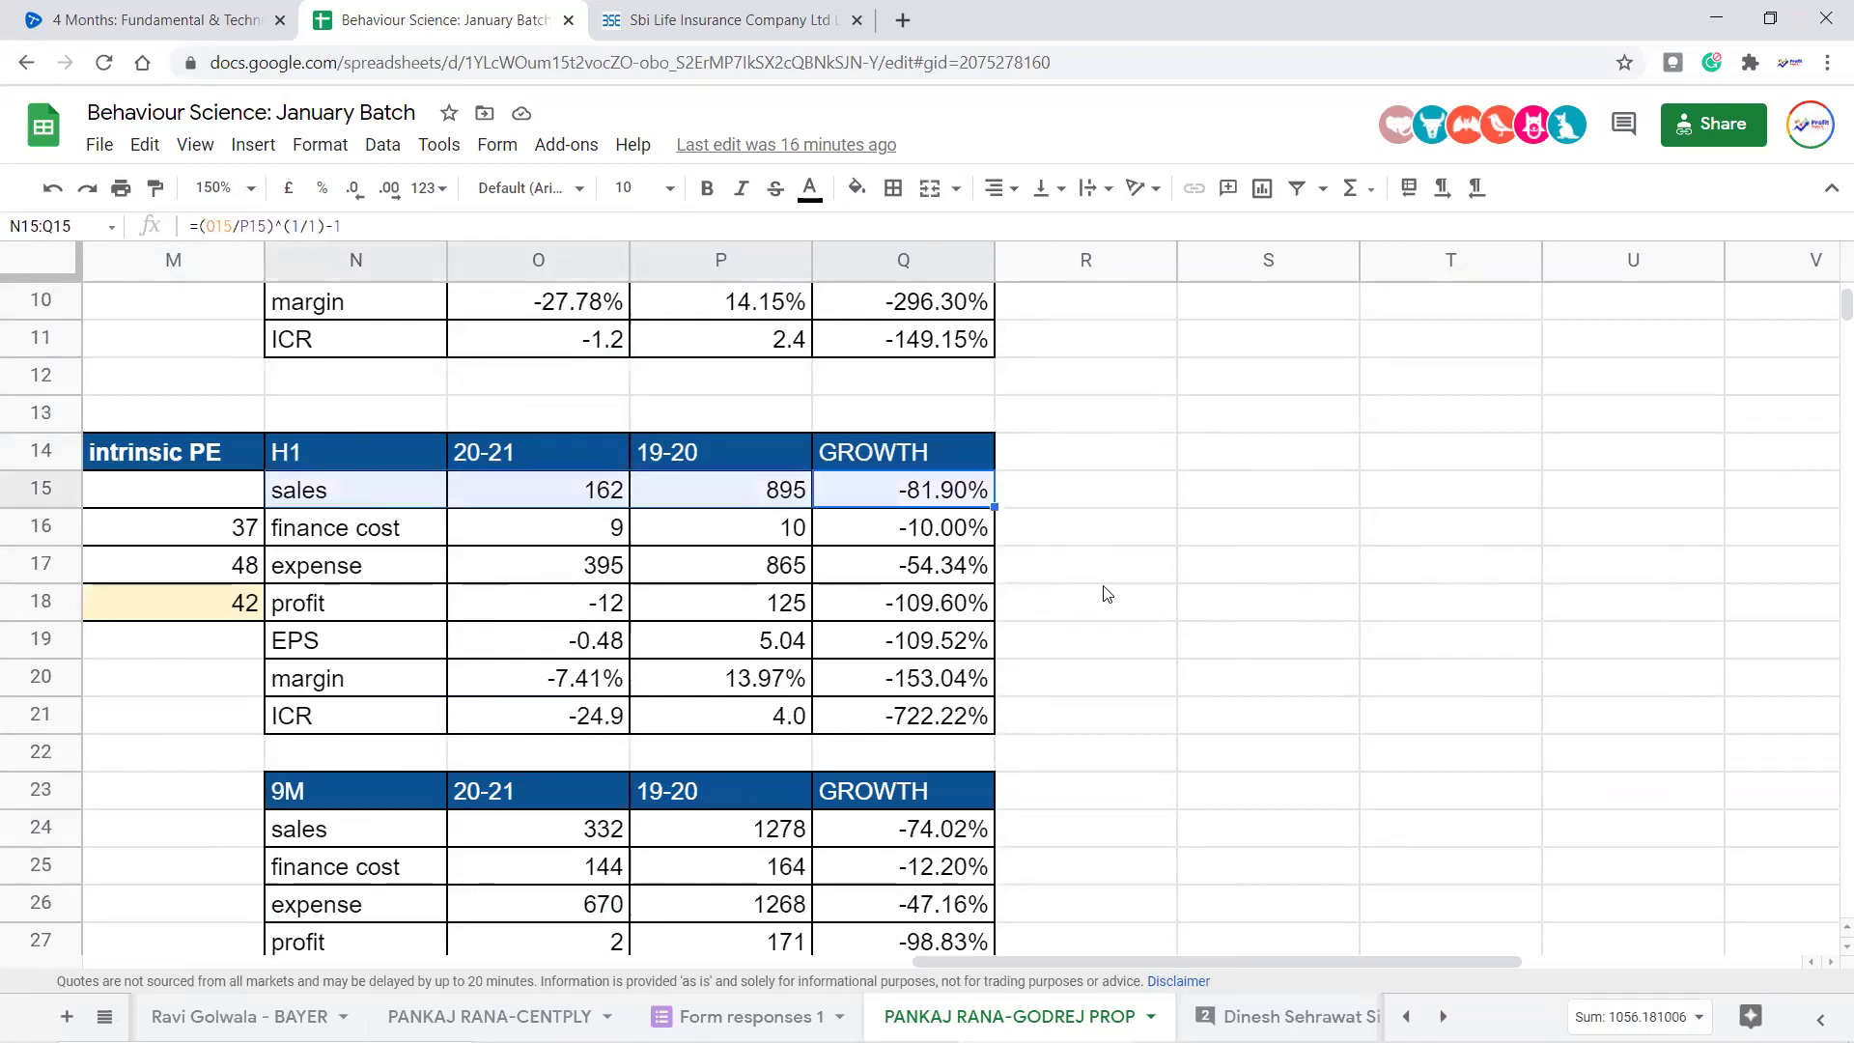
{"action": "scroll", "coordinate": [862, 647], "scroll_direction": "up", "scroll_amount": 1}
{"action": "left_click_drag", "start_coordinate": [946, 311], "coordinate": [322, 585]}
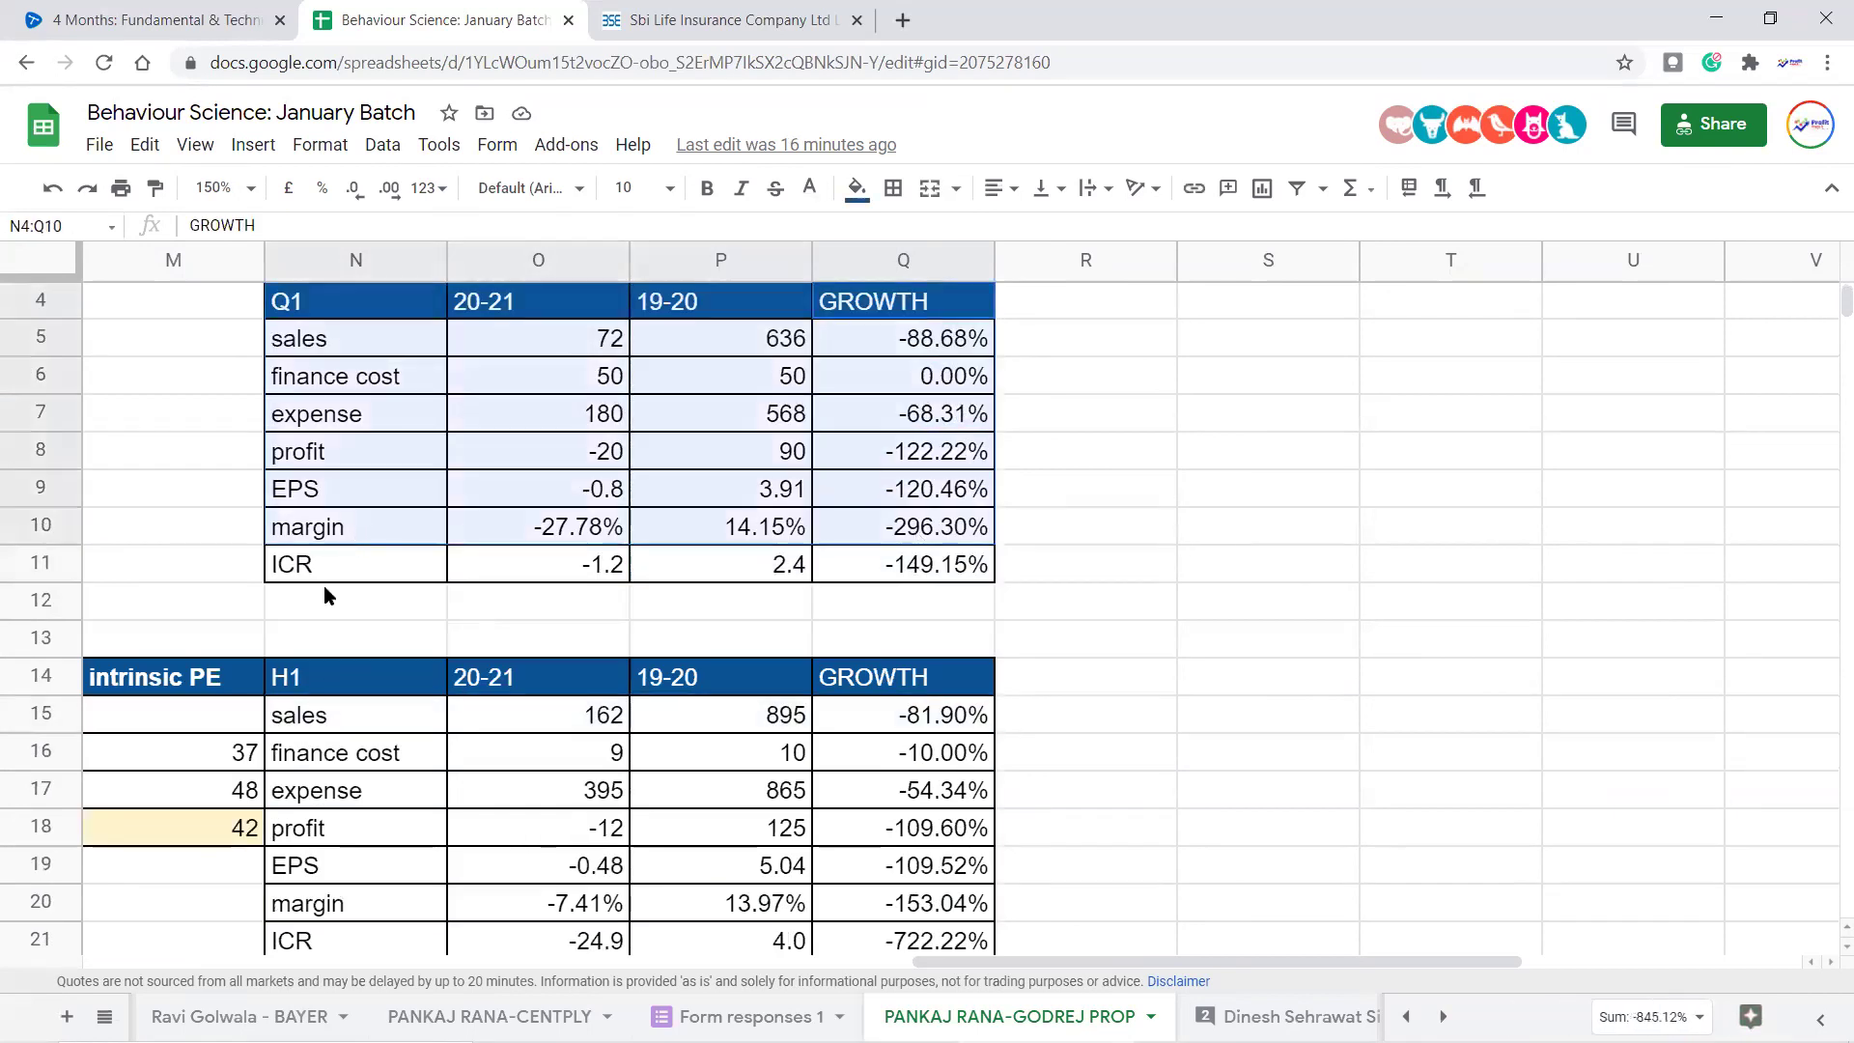
{"action": "scroll", "coordinate": [798, 641], "scroll_direction": "down", "scroll_amount": 4}
{"action": "left_click", "coordinate": [956, 594]}
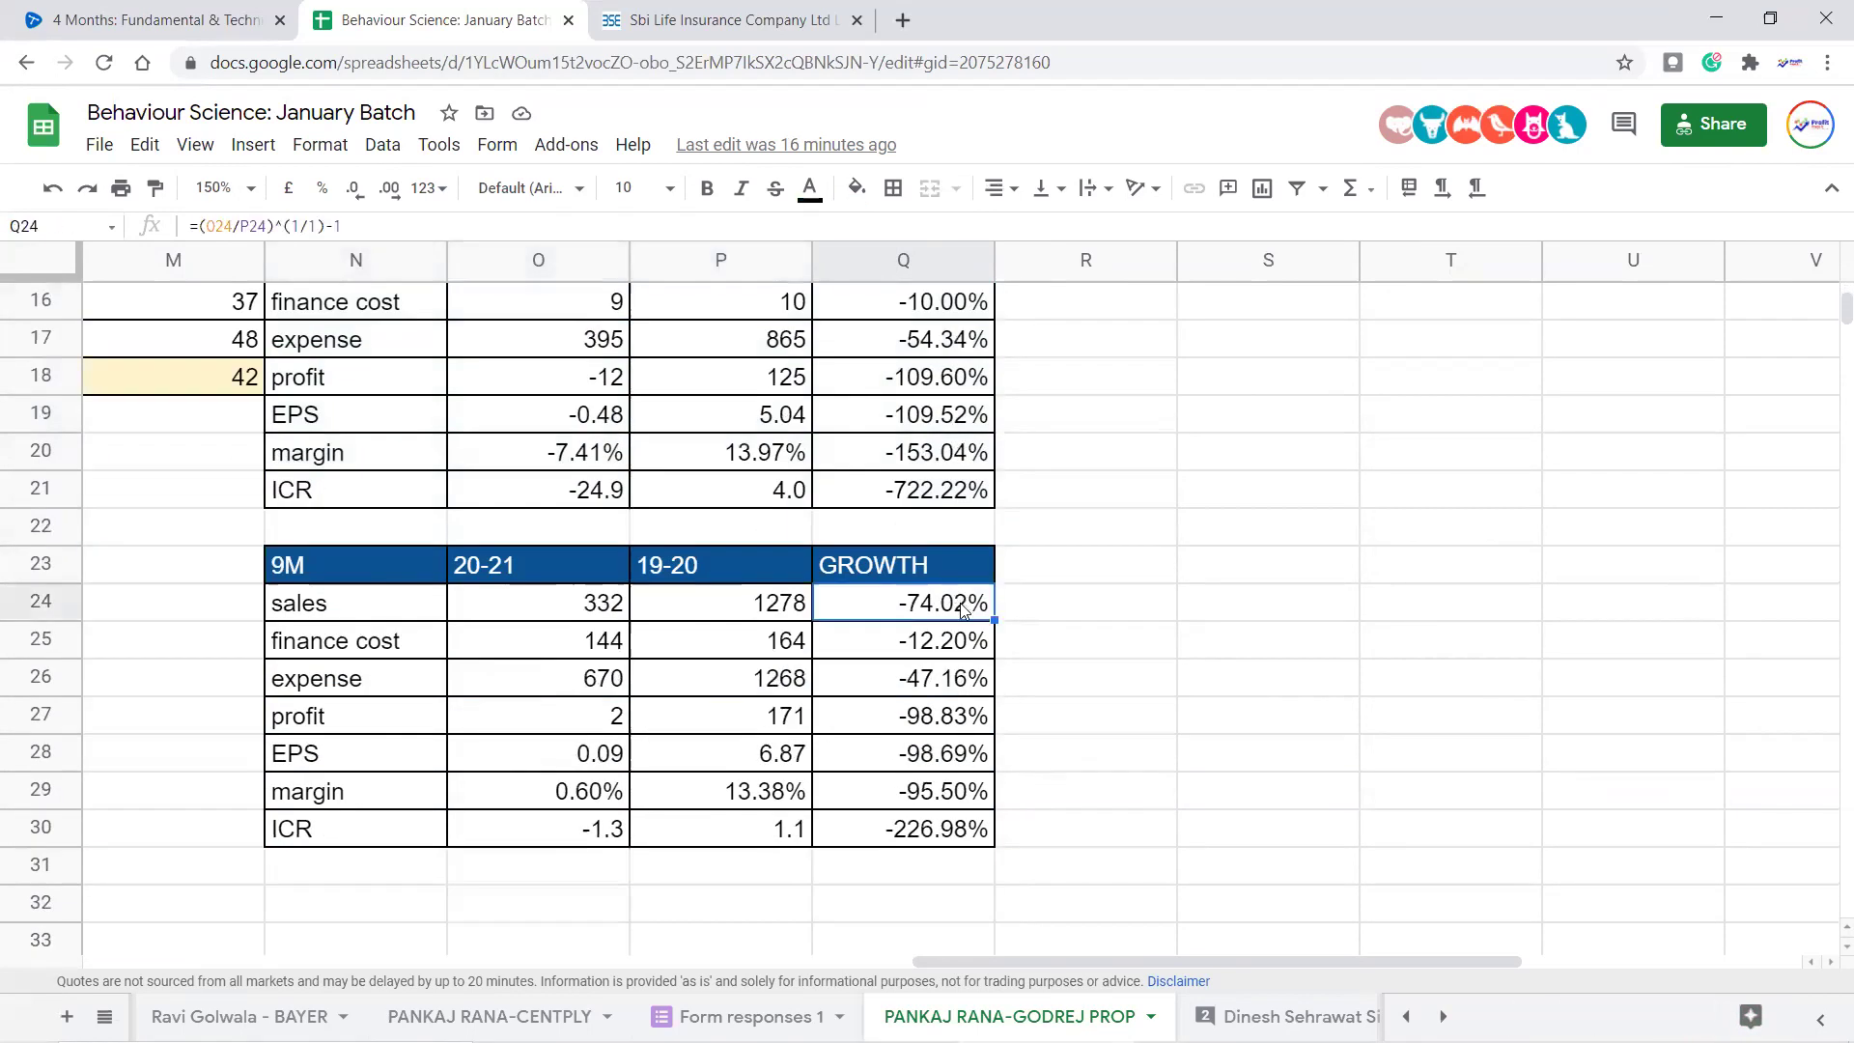
Check the H1 figures against the 9M table, inspecting the 9M profit for 20-21 and the 9M sales growth
{"action": "scroll", "coordinate": [965, 599], "scroll_direction": "up", "scroll_amount": 2}
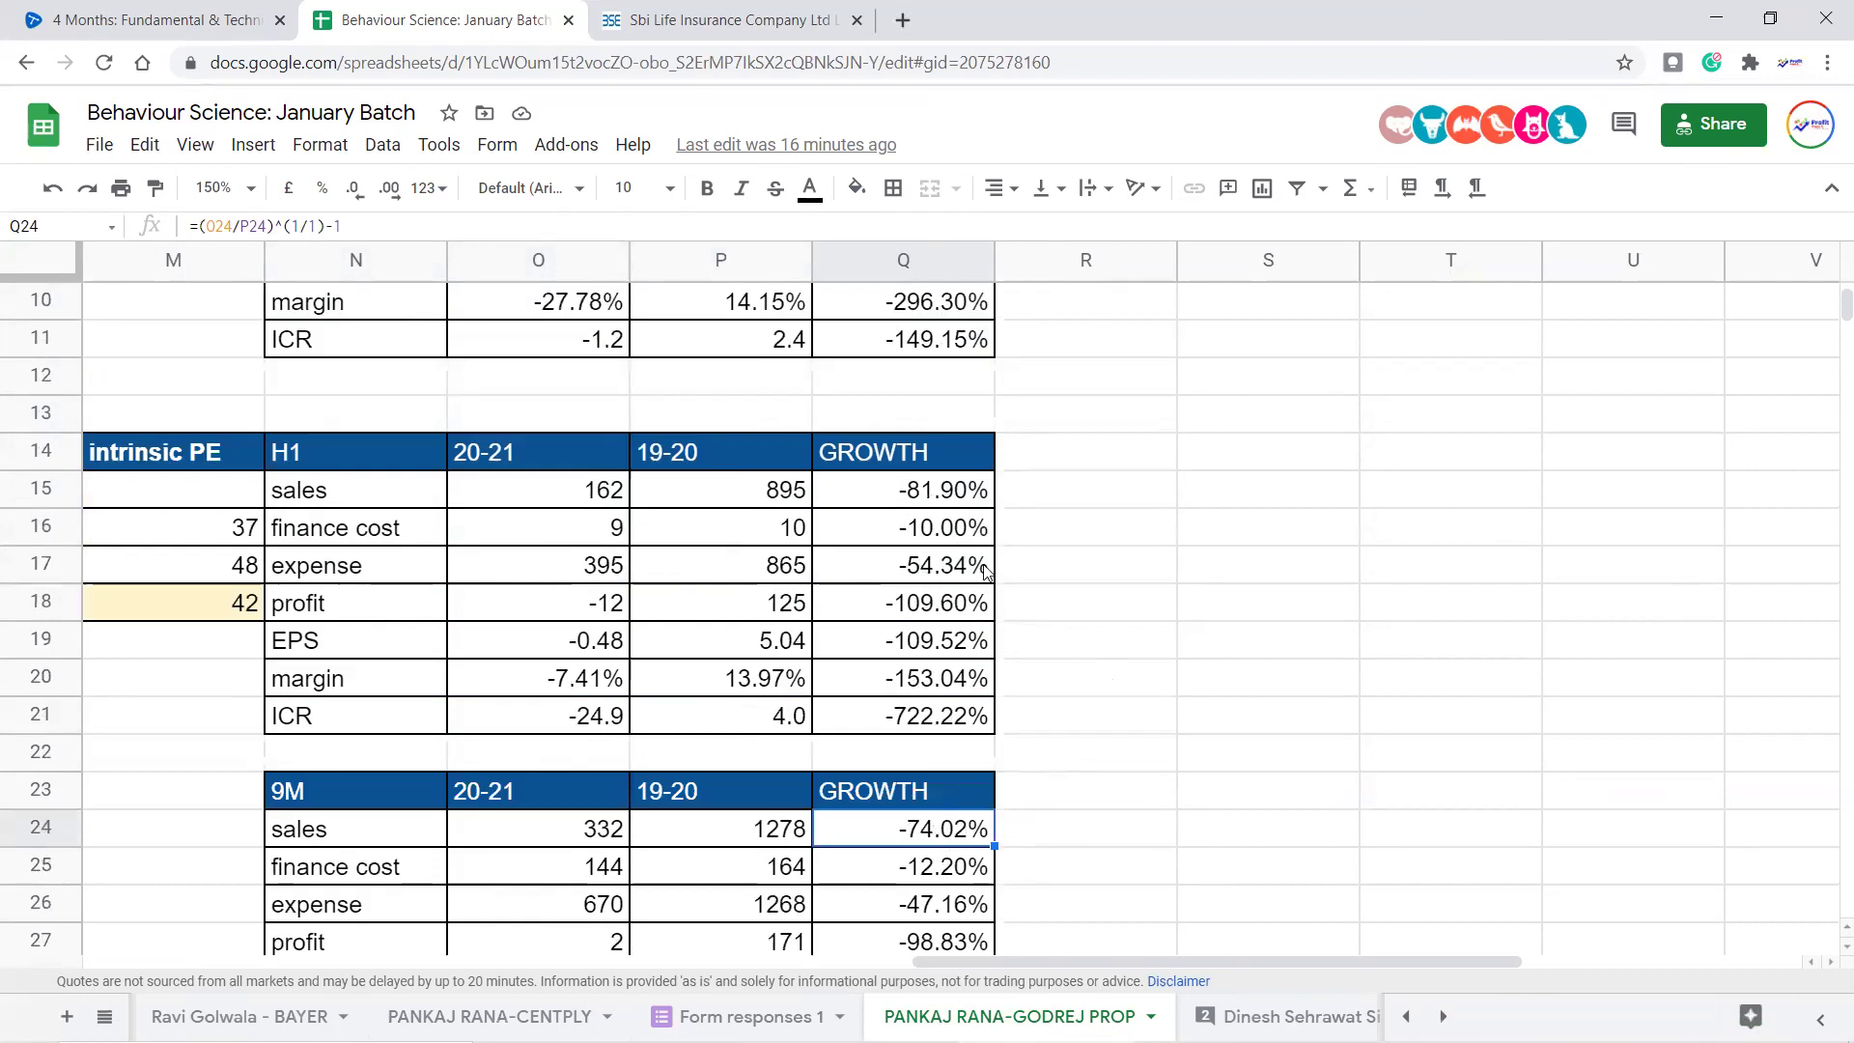
{"action": "scroll", "coordinate": [896, 578], "scroll_direction": "down", "scroll_amount": 1}
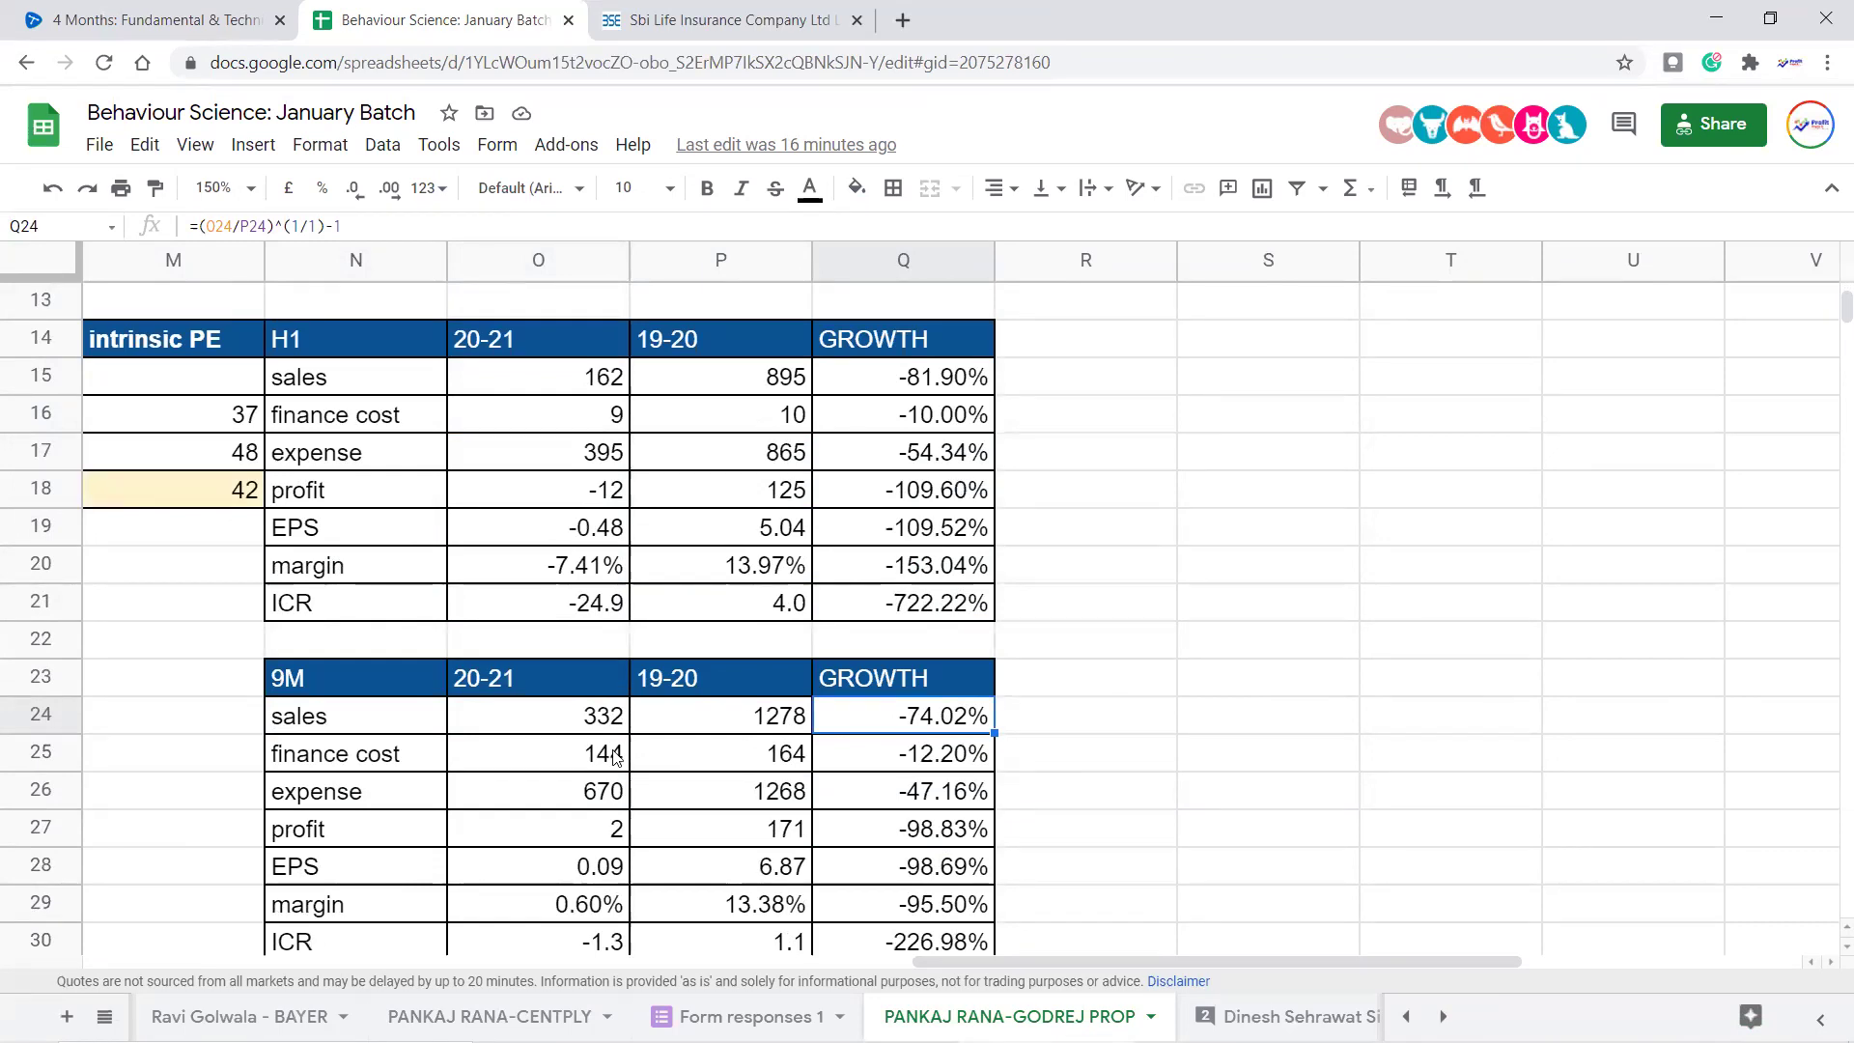
{"action": "left_click", "coordinate": [580, 838]}
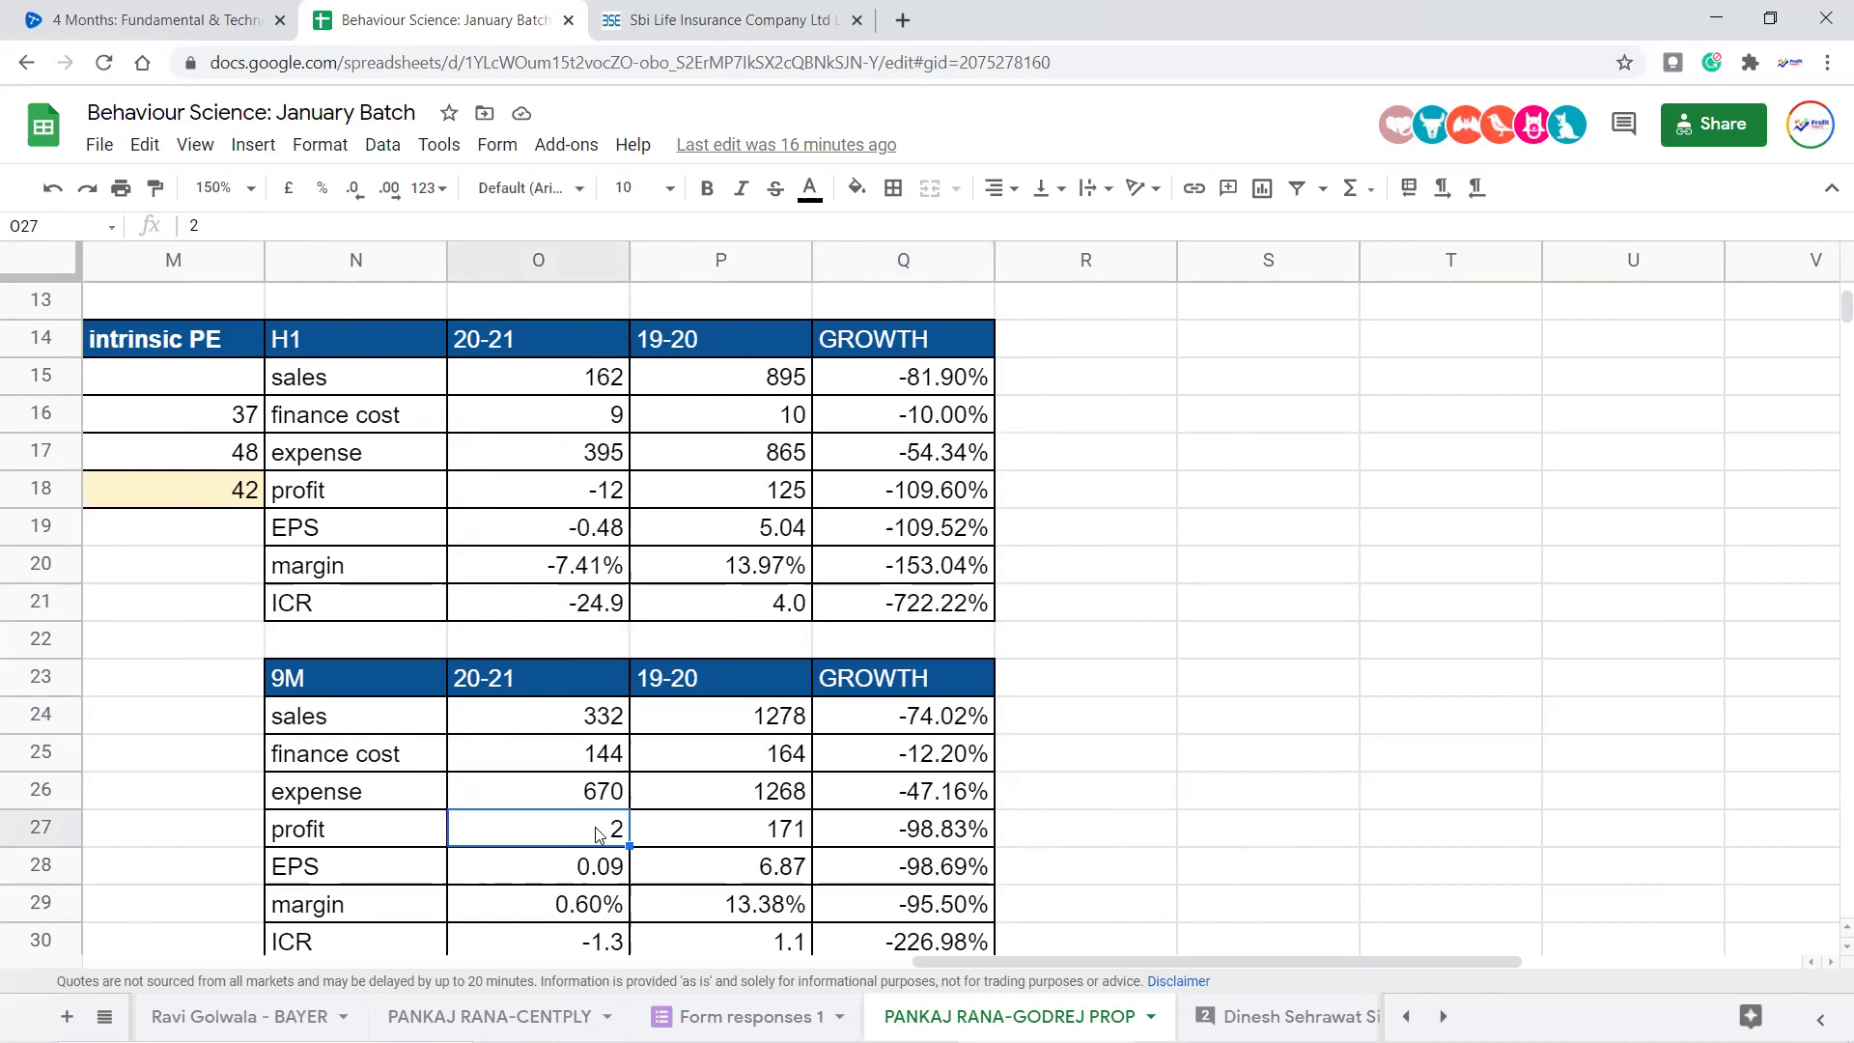
{"action": "scroll", "coordinate": [598, 832], "scroll_direction": "down", "scroll_amount": 1}
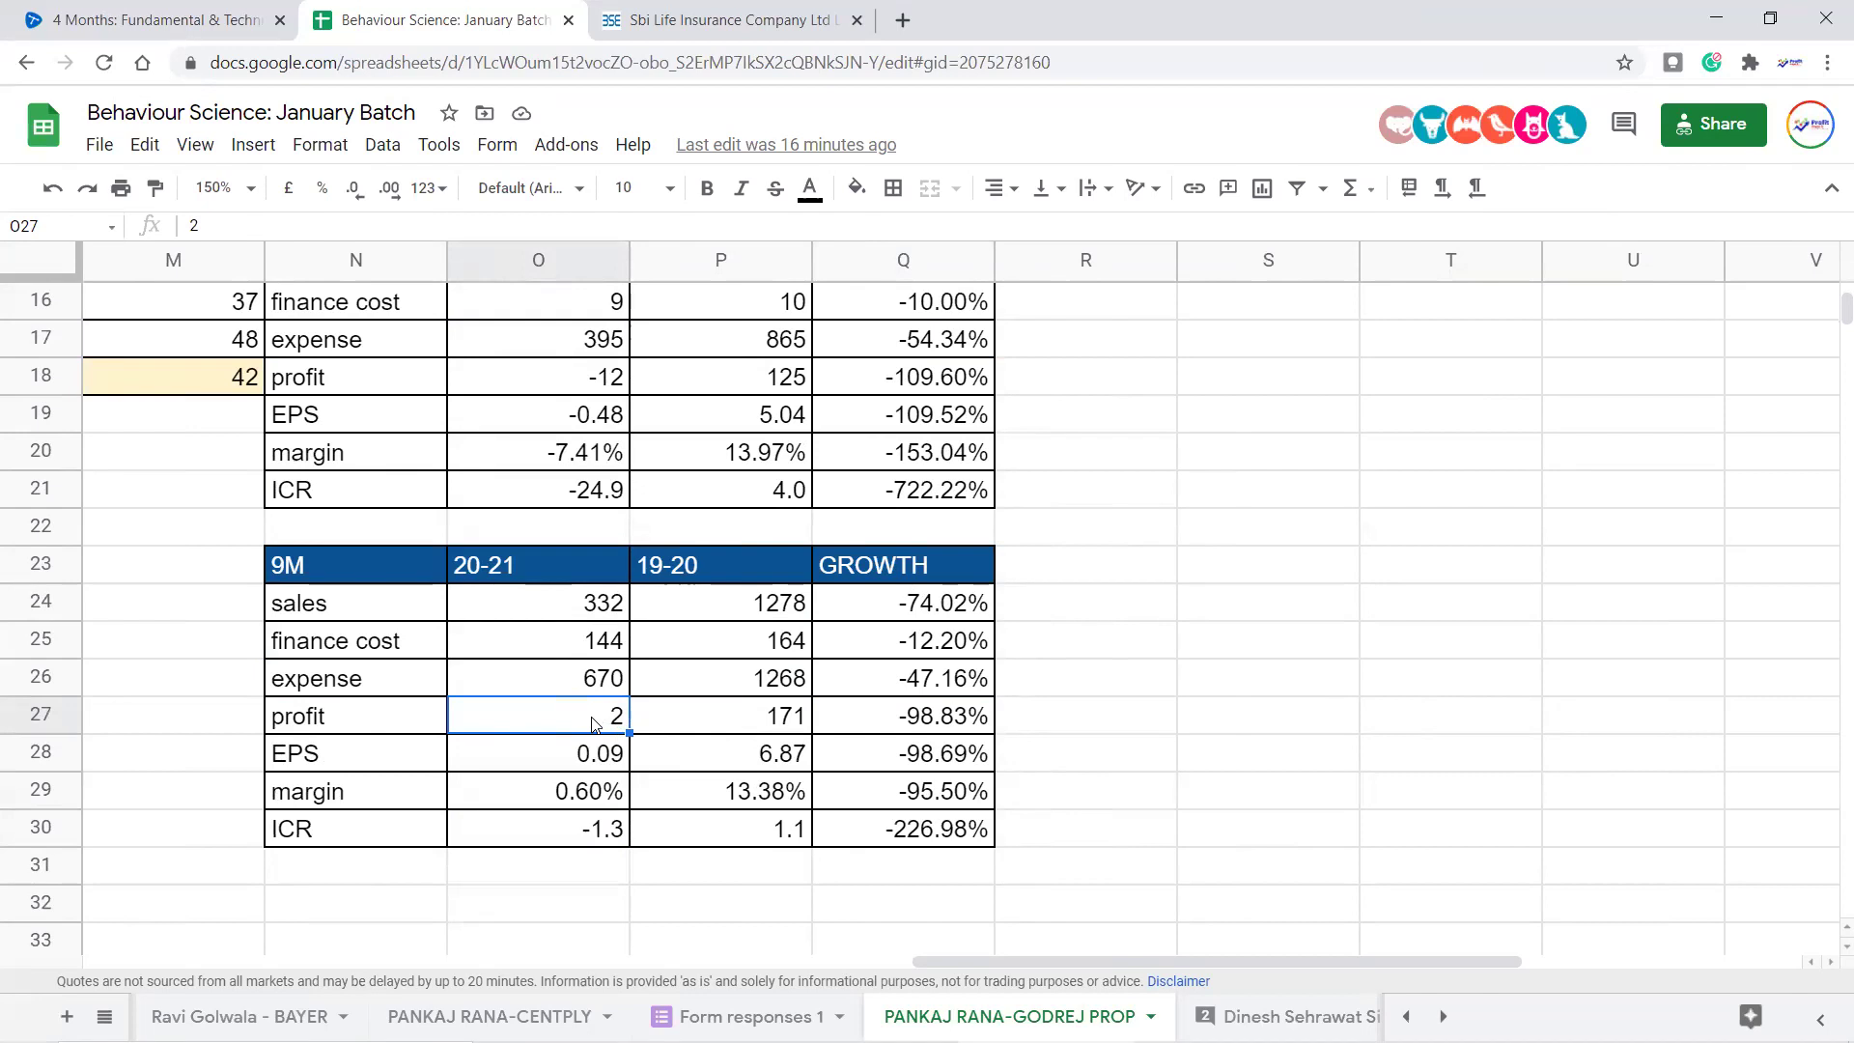
{"action": "left_click", "coordinate": [932, 606]}
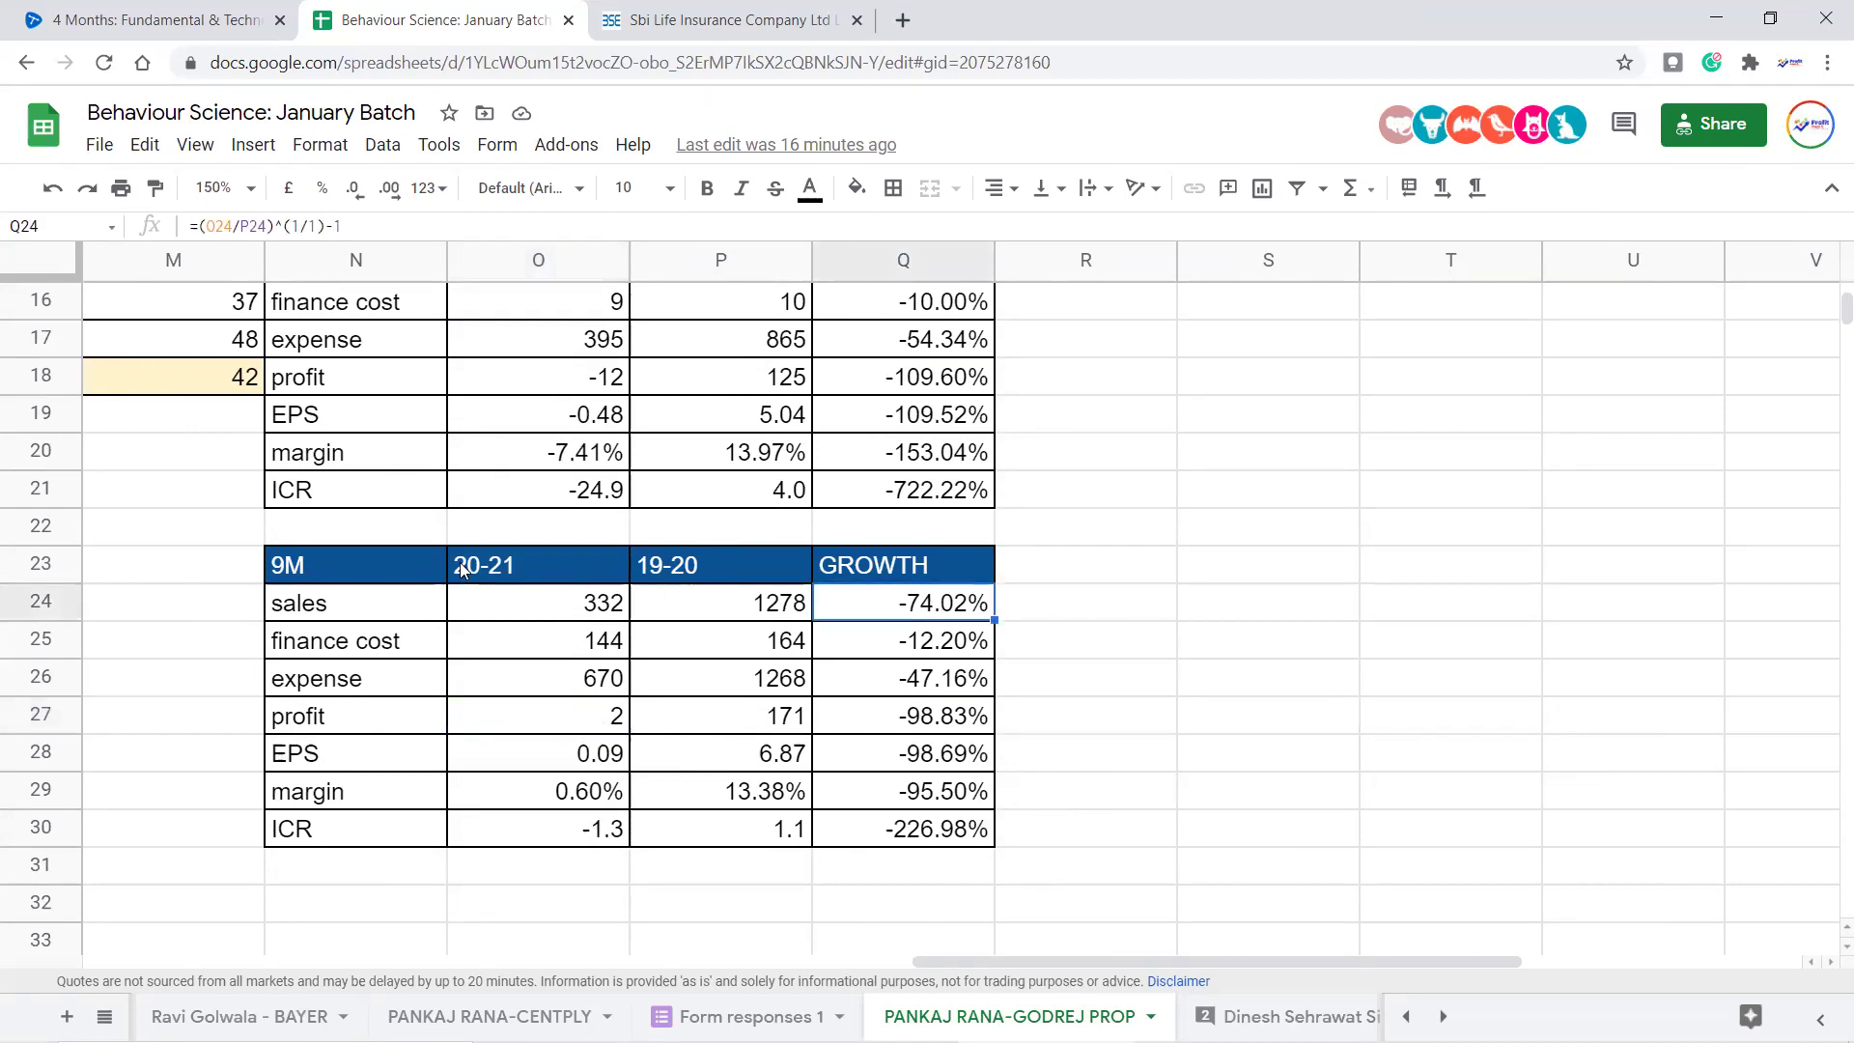
Highlight the full 9M table, its heading with the sales row, and its rows from the heading down to profit
{"action": "left_click_drag", "start_coordinate": [386, 577], "coordinate": [955, 829]}
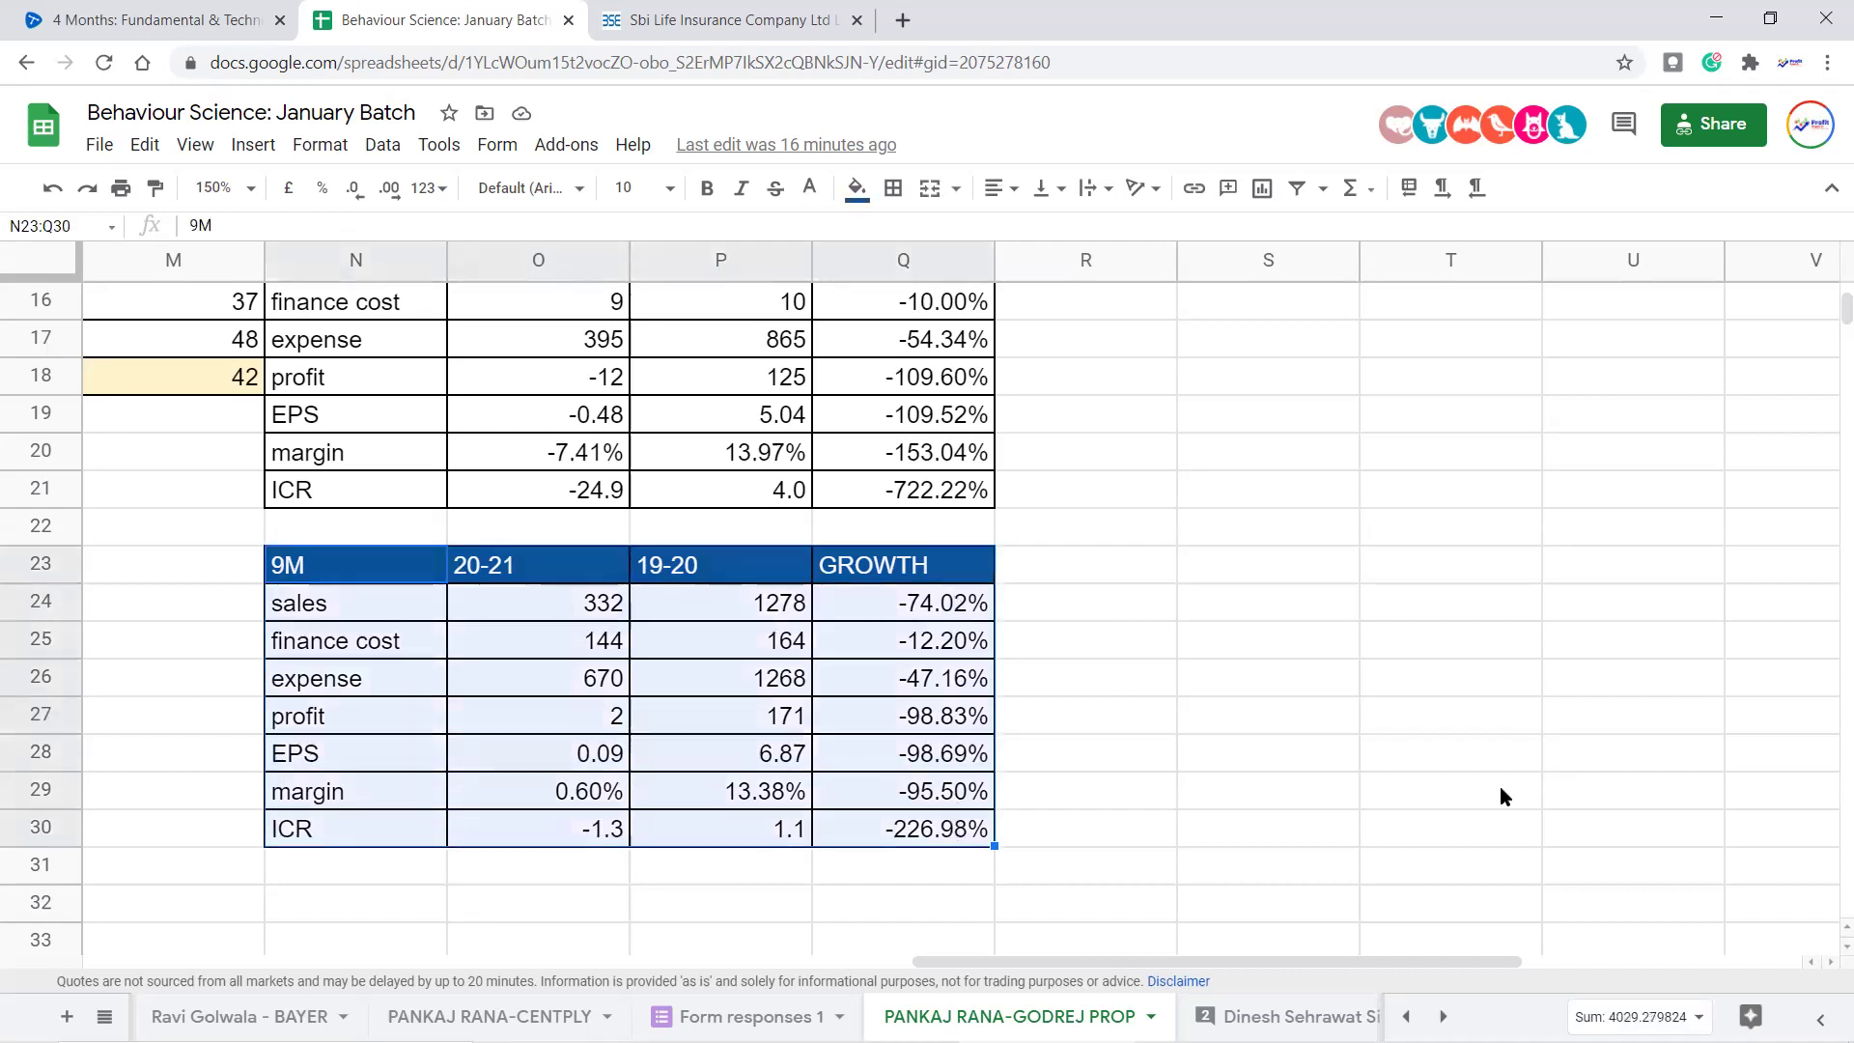
{"action": "left_click", "coordinate": [1164, 692]}
{"action": "left_click_drag", "start_coordinate": [366, 565], "coordinate": [996, 830]}
{"action": "left_click", "coordinate": [961, 615]}
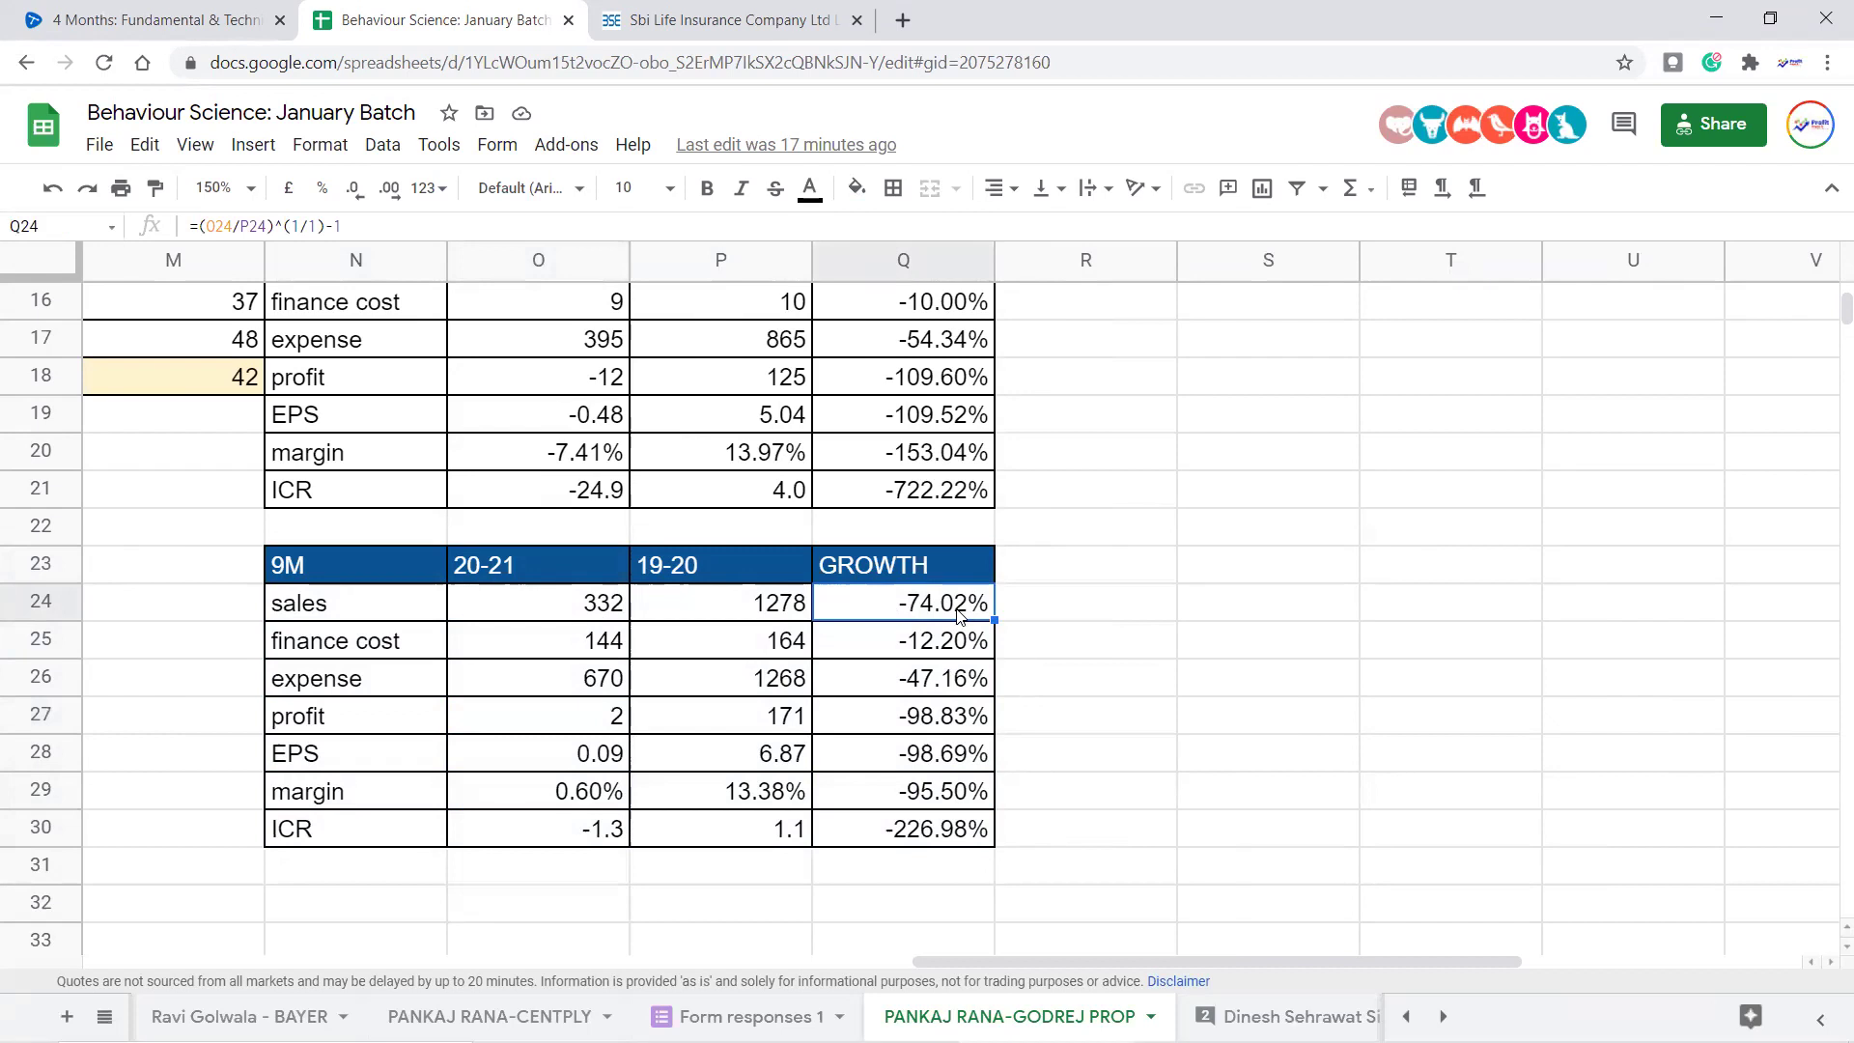
{"action": "left_click_drag", "start_coordinate": [297, 566], "coordinate": [960, 603]}
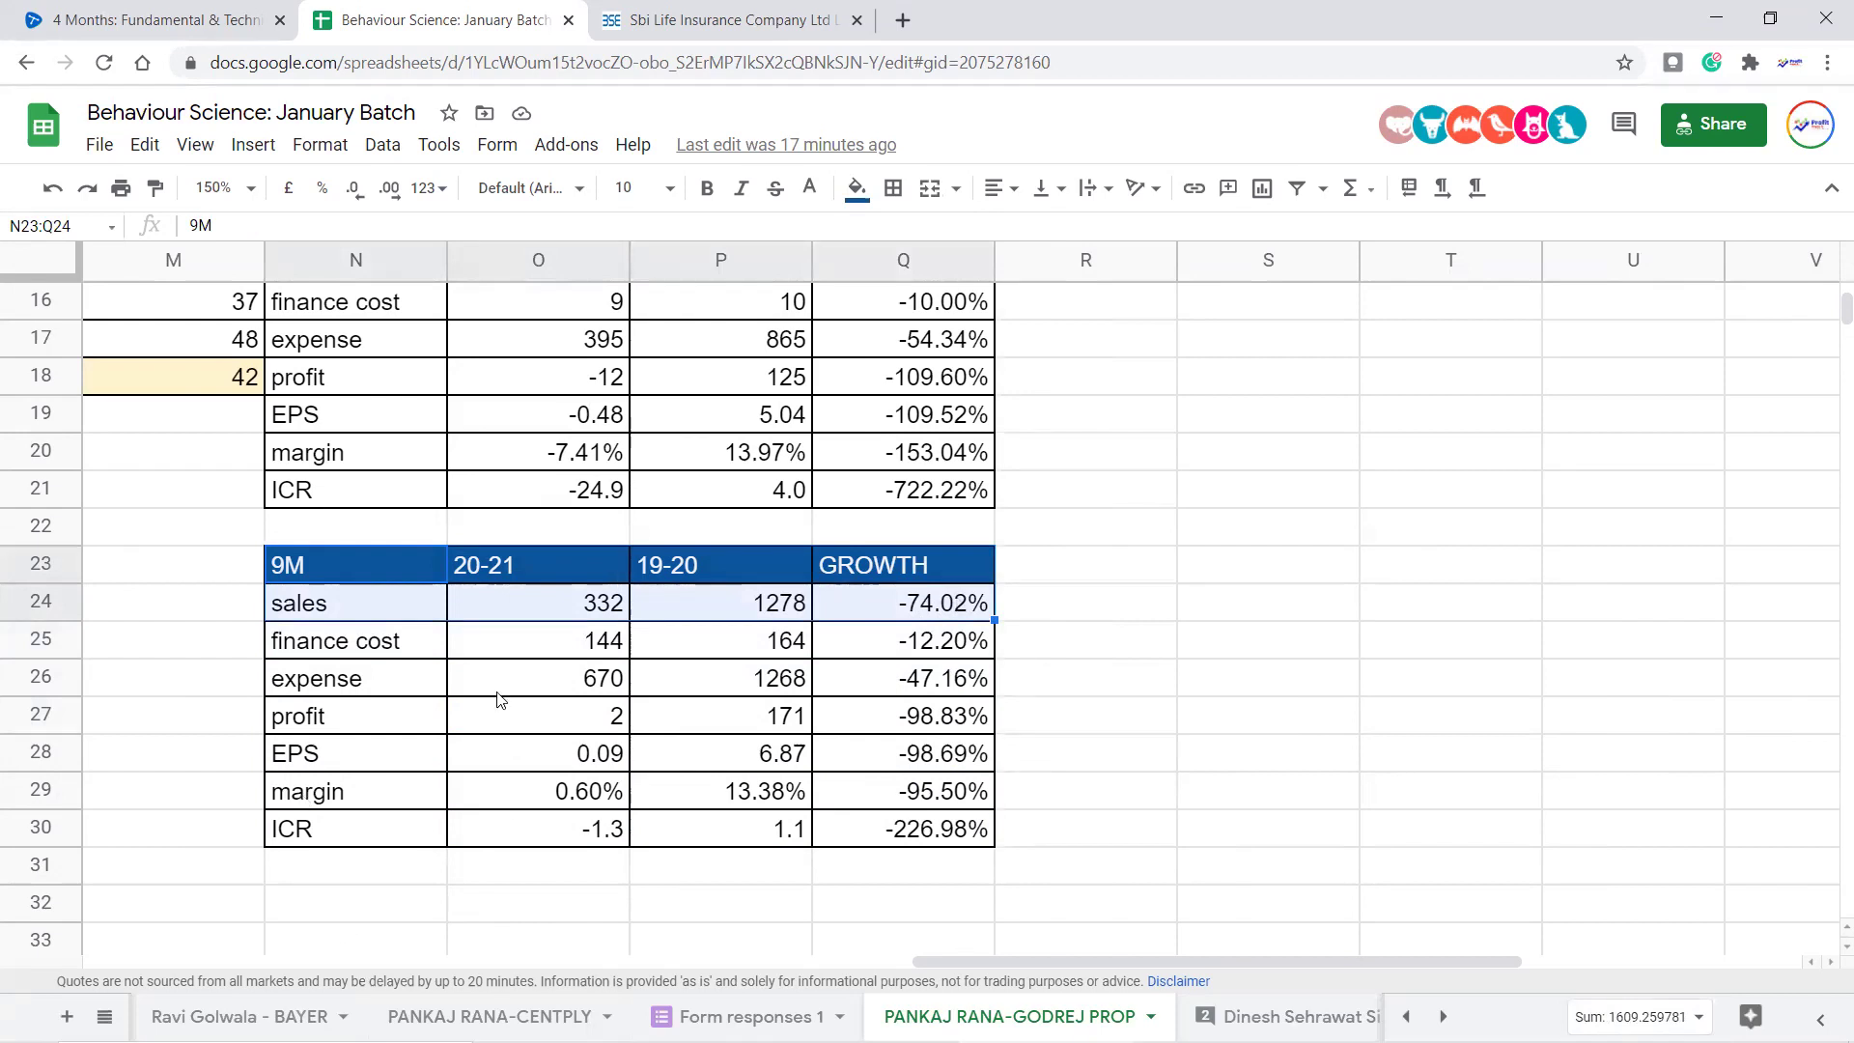
{"action": "left_click_drag", "start_coordinate": [359, 576], "coordinate": [949, 729]}
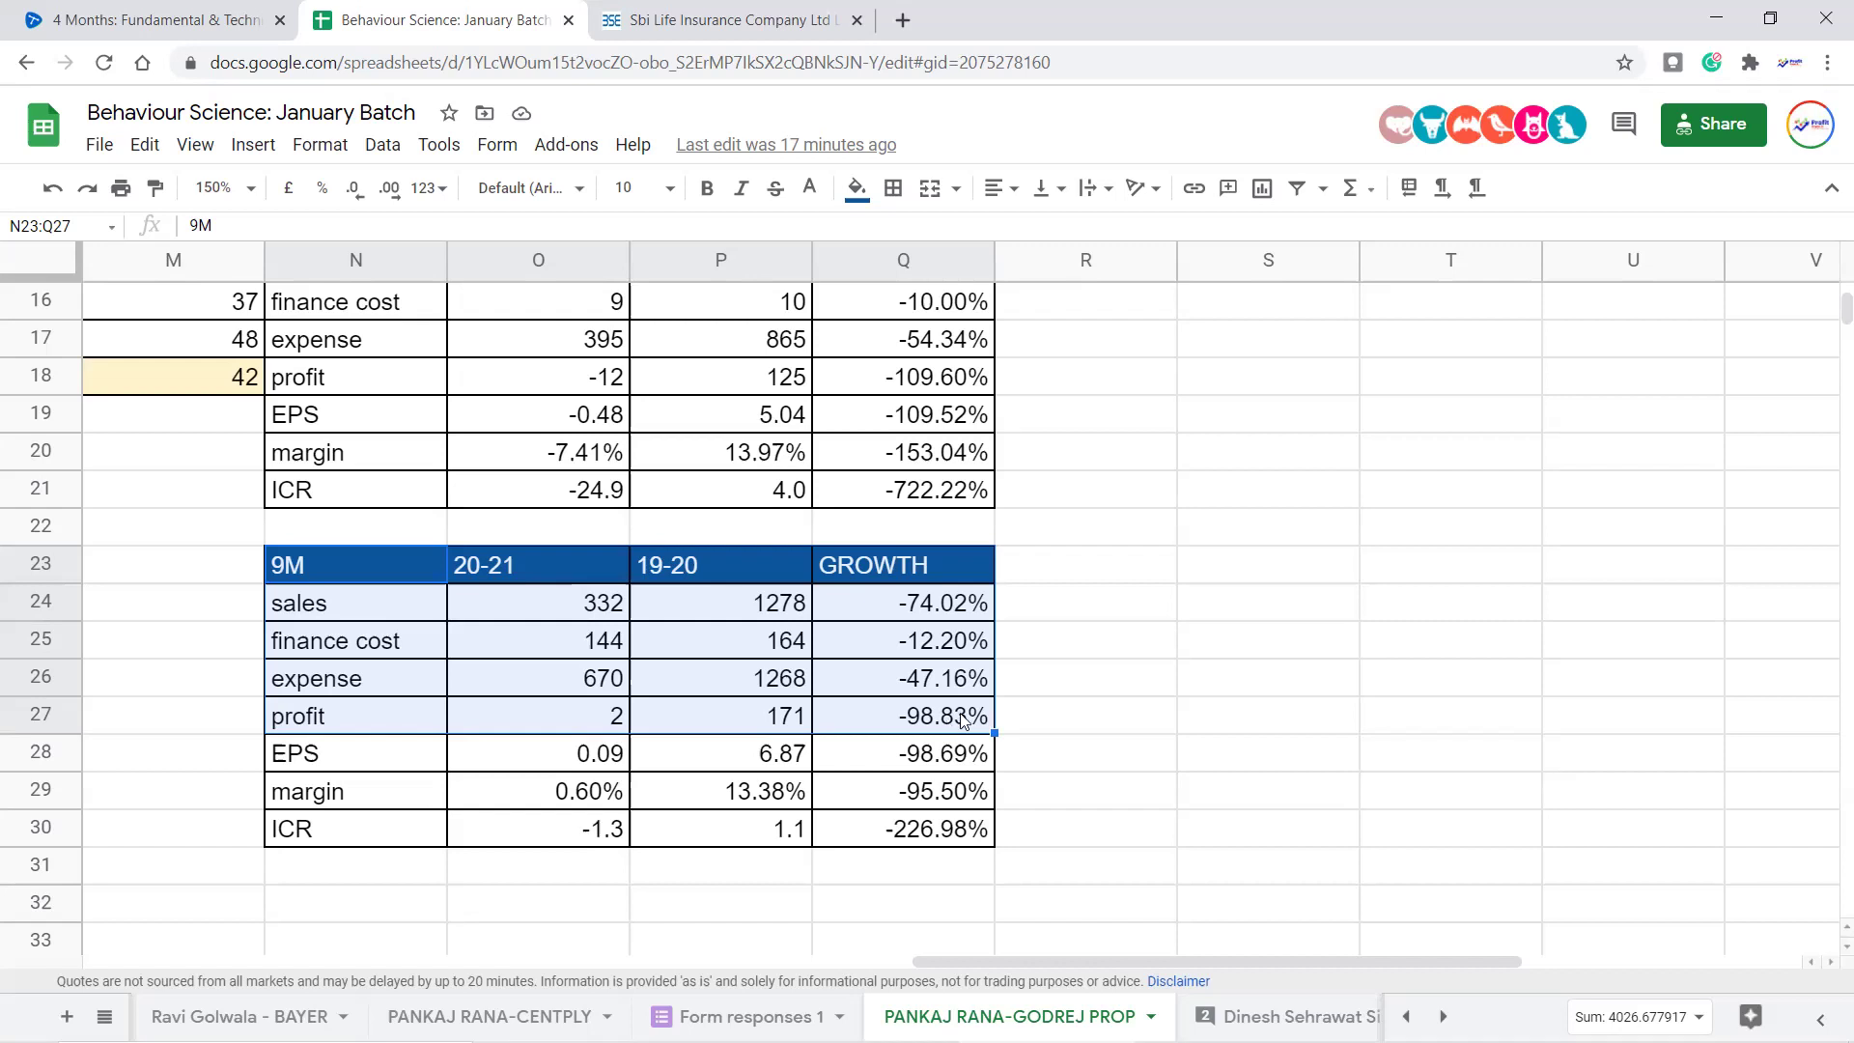
Compare the sales growth across the Q1, H1 and 9M tables, alternating between the H1 and 9M cells
{"action": "scroll", "coordinate": [1094, 688], "scroll_direction": "up", "scroll_amount": 3}
{"action": "scroll", "coordinate": [1094, 689], "scroll_direction": "up", "scroll_amount": 3}
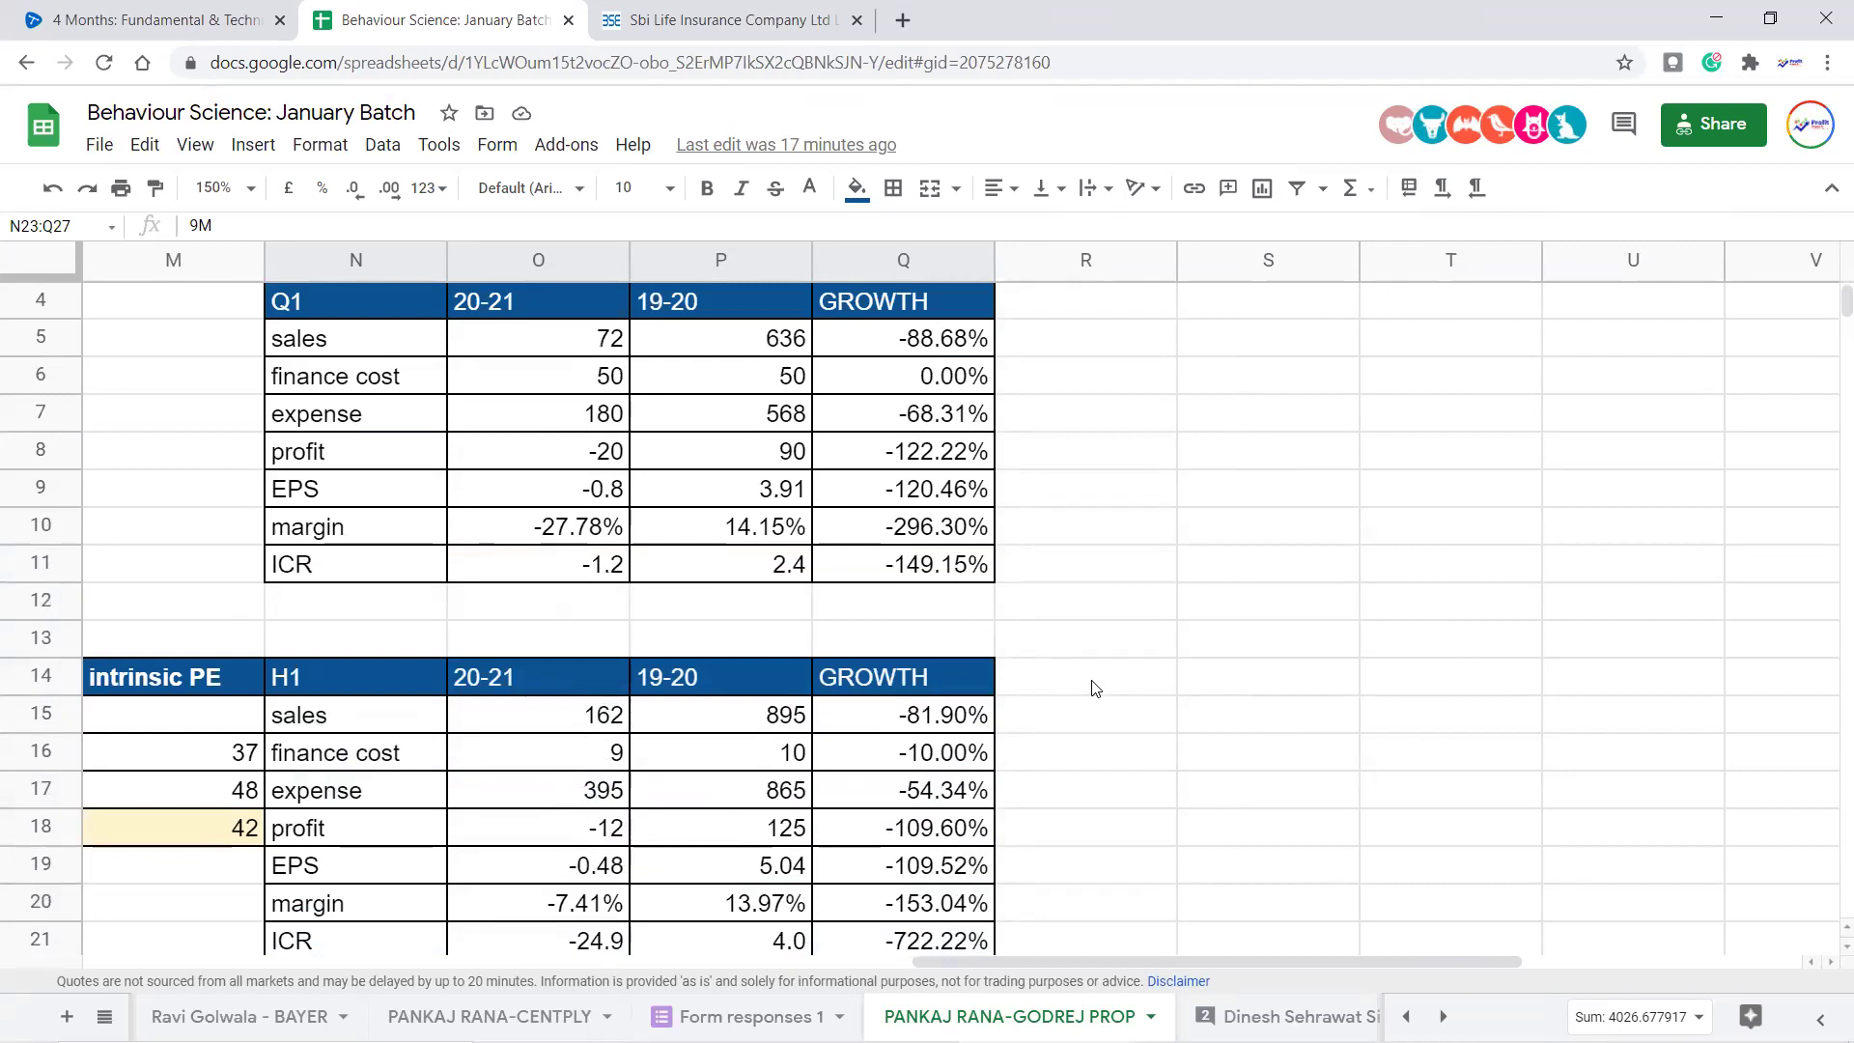
{"action": "scroll", "coordinate": [1094, 689], "scroll_direction": "down", "scroll_amount": 6}
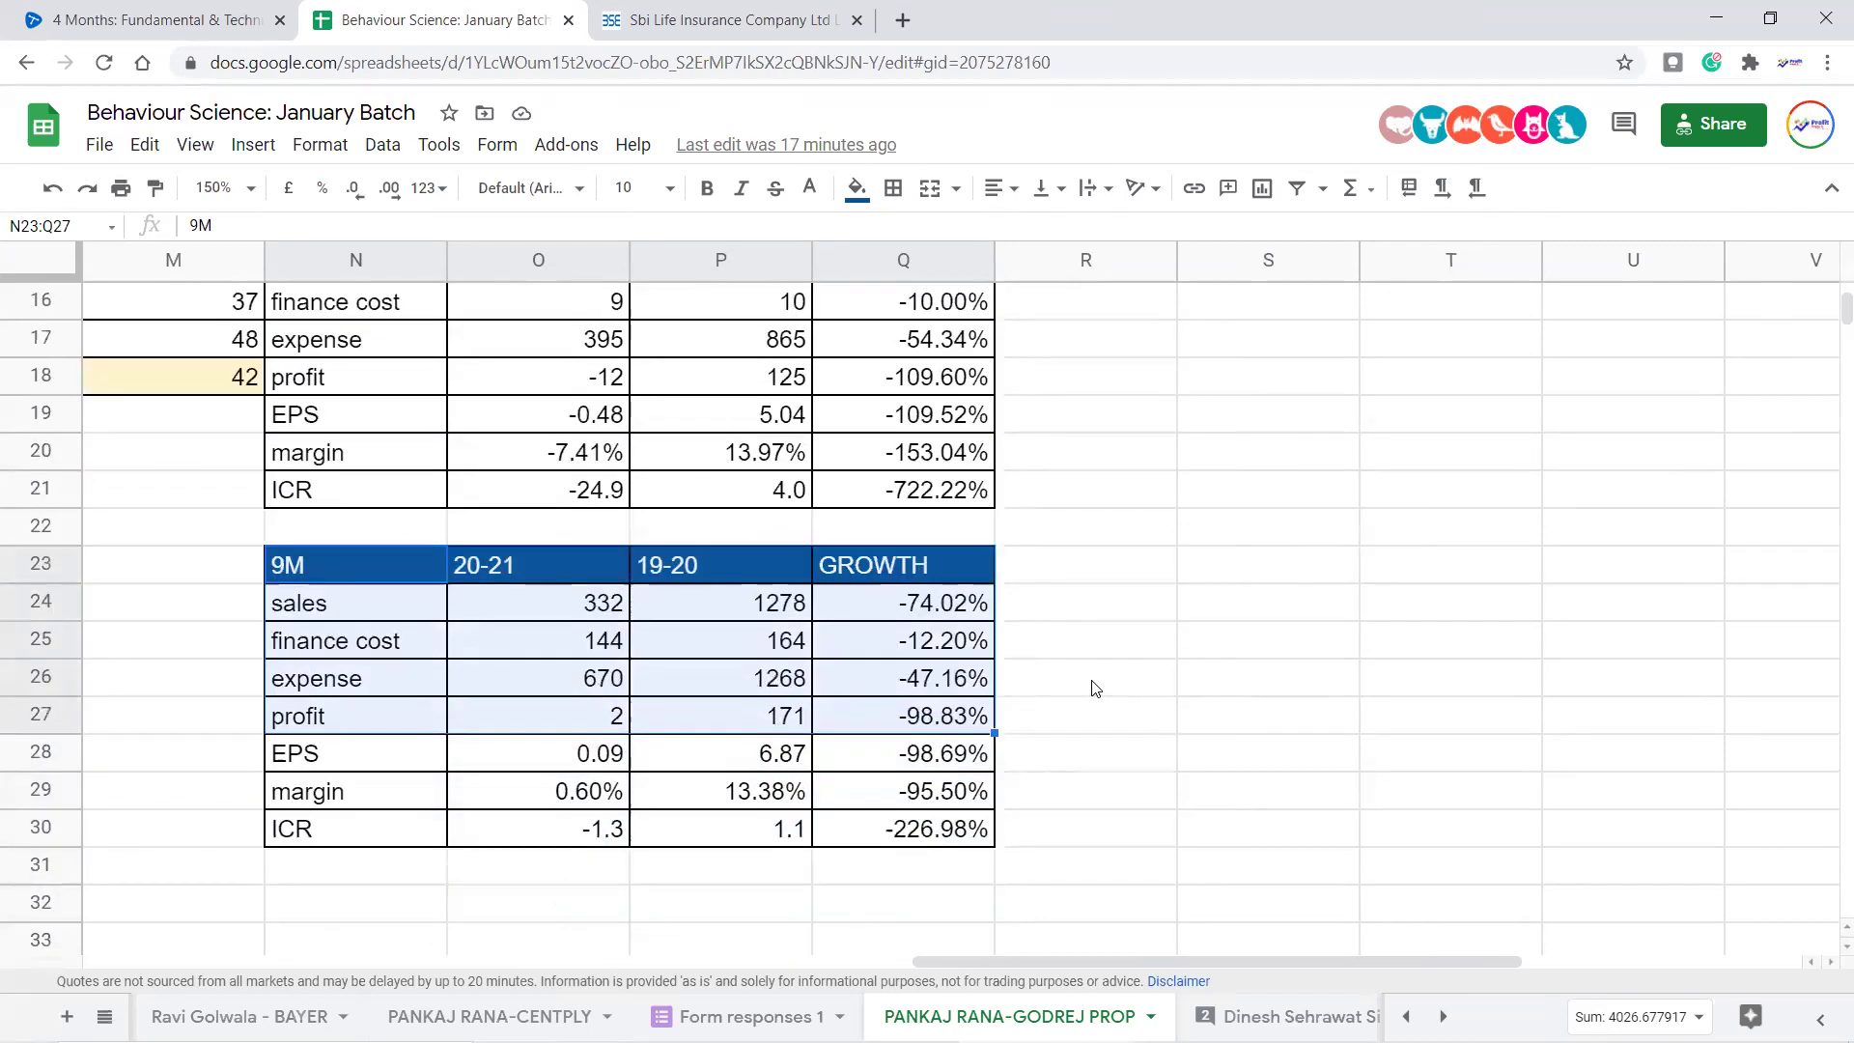
{"action": "scroll", "coordinate": [1094, 688], "scroll_direction": "up", "scroll_amount": 1}
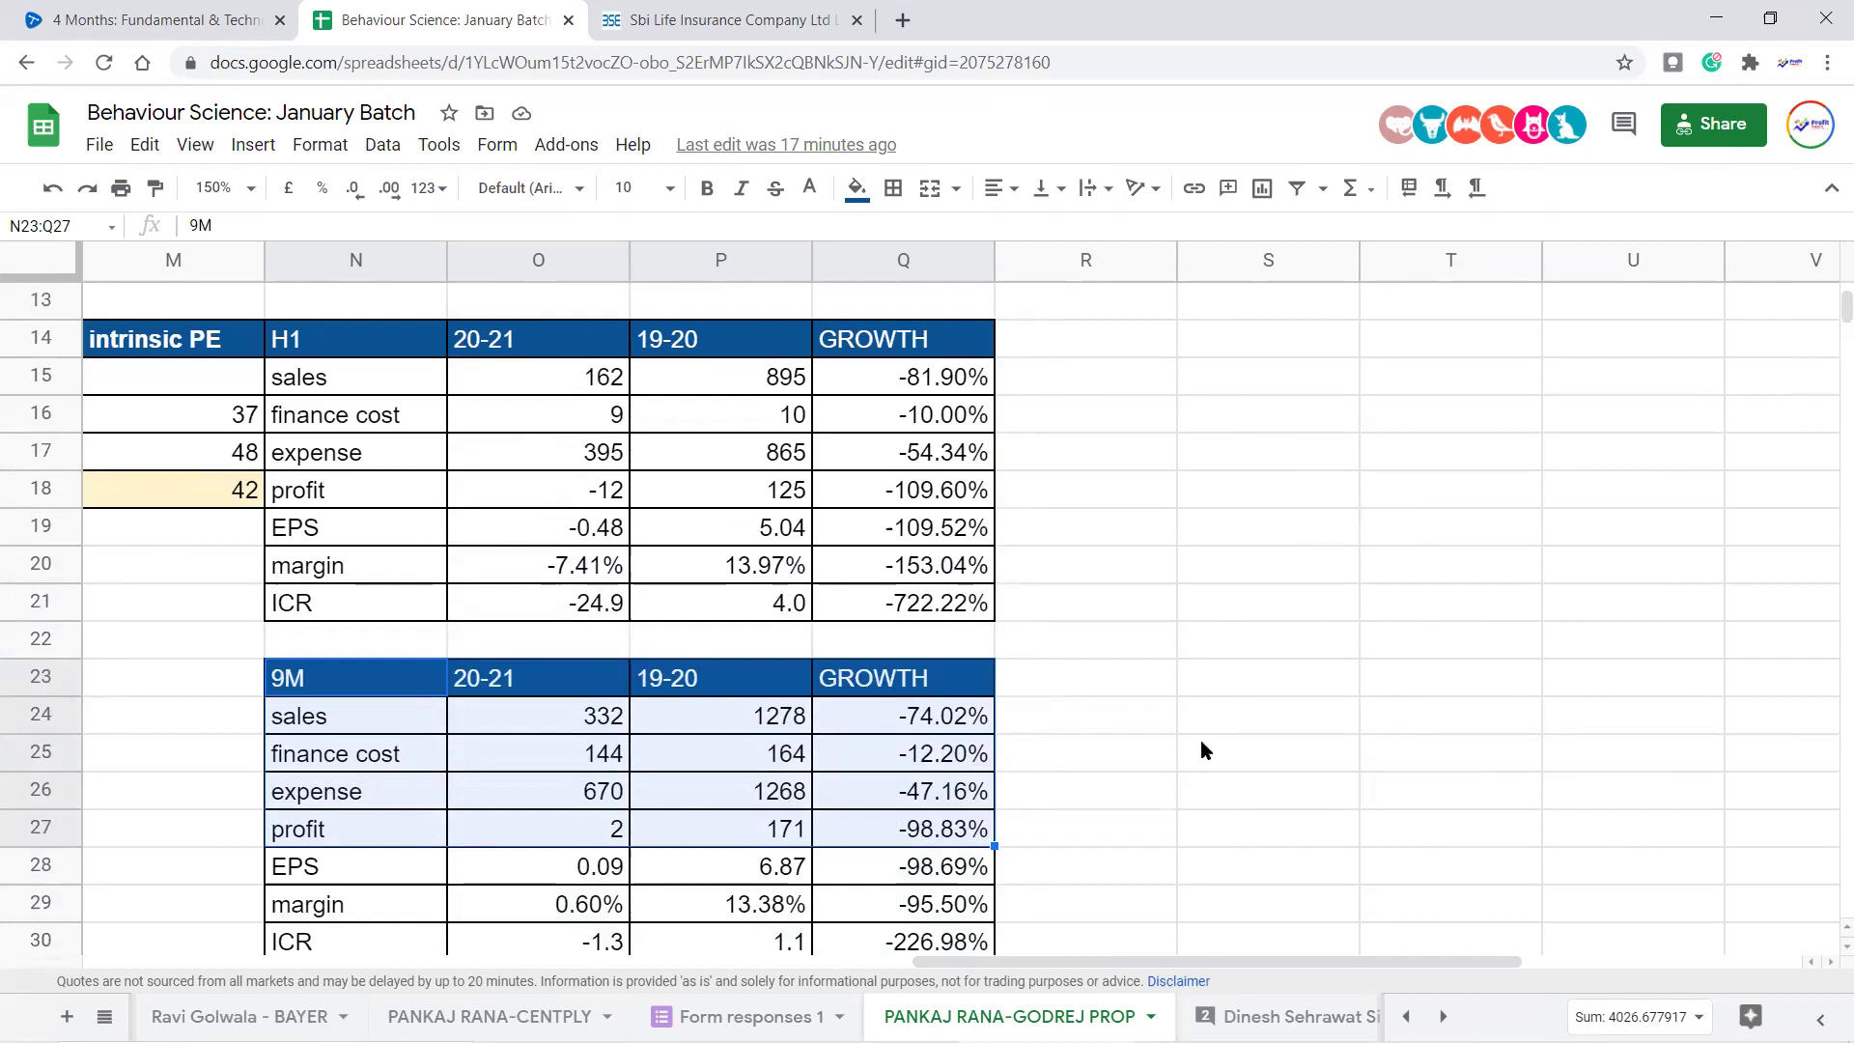
{"action": "scroll", "coordinate": [1201, 749], "scroll_direction": "up", "scroll_amount": 3}
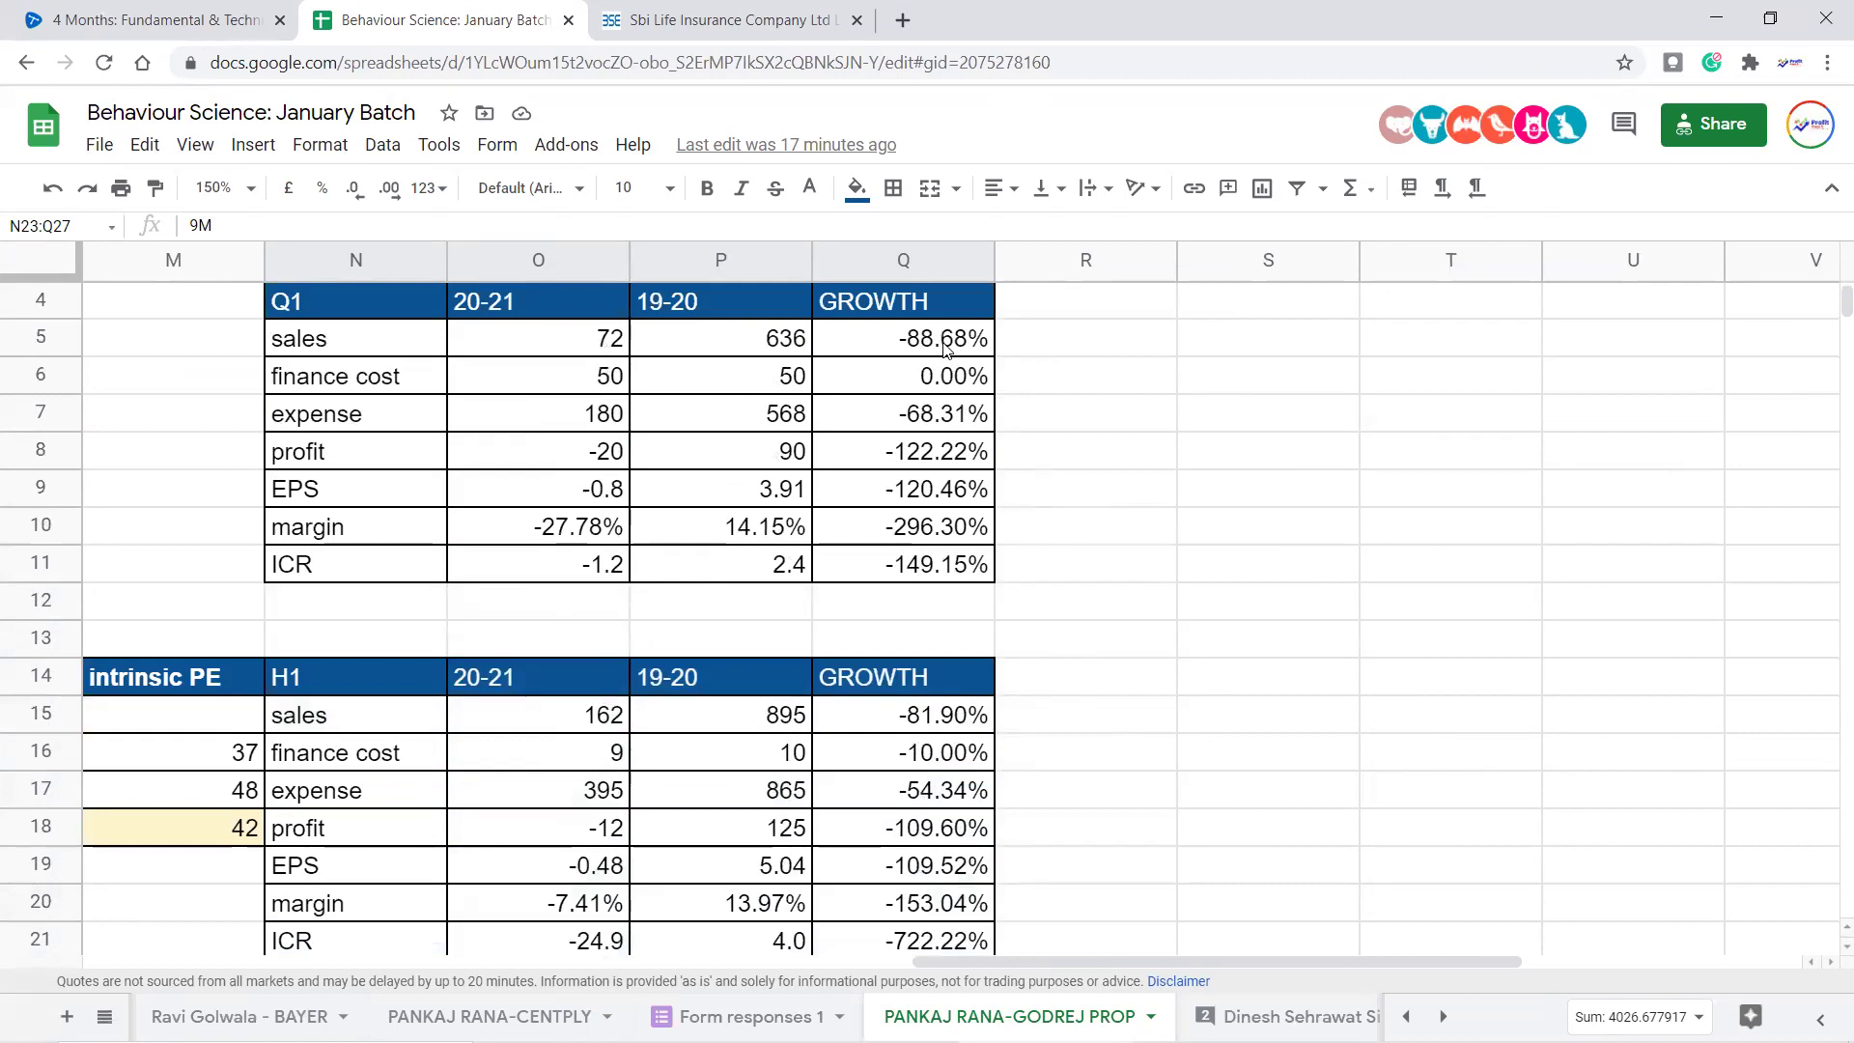
{"action": "scroll", "coordinate": [1034, 489], "scroll_direction": "down", "scroll_amount": 1}
{"action": "left_click", "coordinate": [960, 613]}
{"action": "scroll", "coordinate": [965, 628], "scroll_direction": "down", "scroll_amount": 2}
{"action": "left_click", "coordinate": [913, 725]}
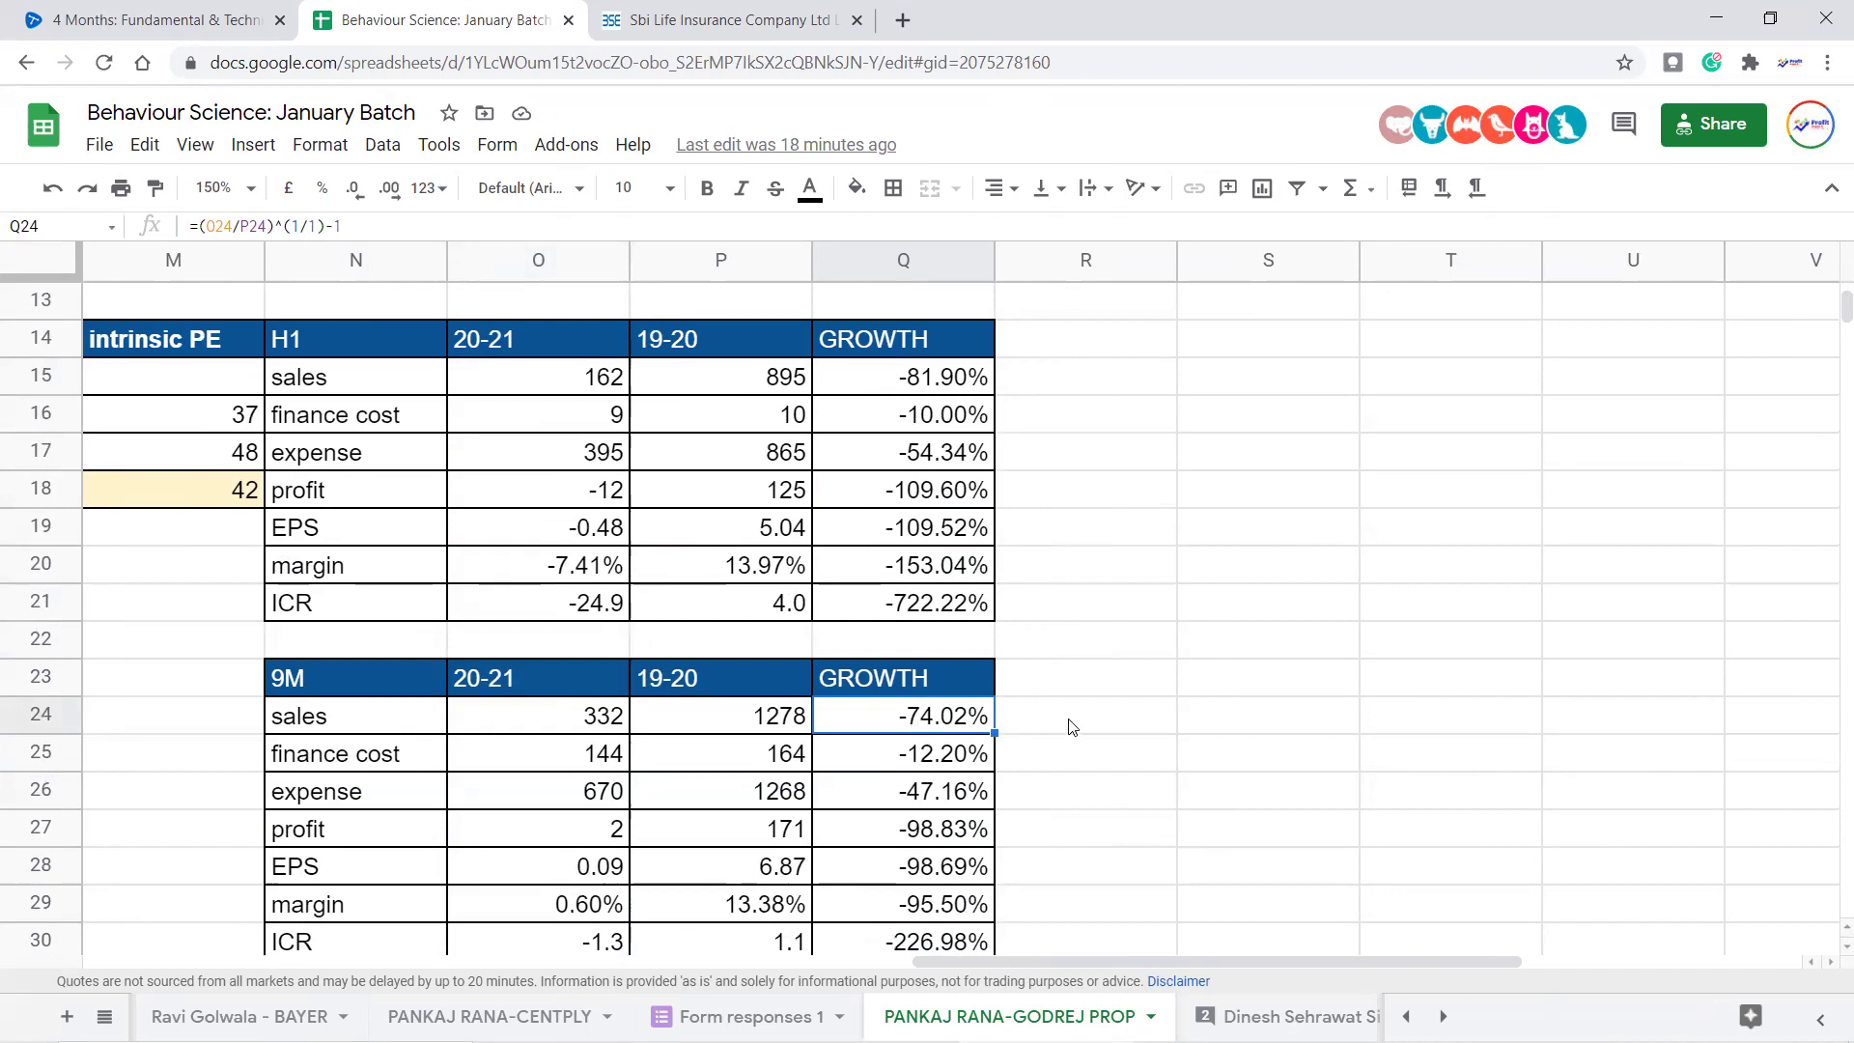
{"action": "left_click", "coordinate": [967, 384]}
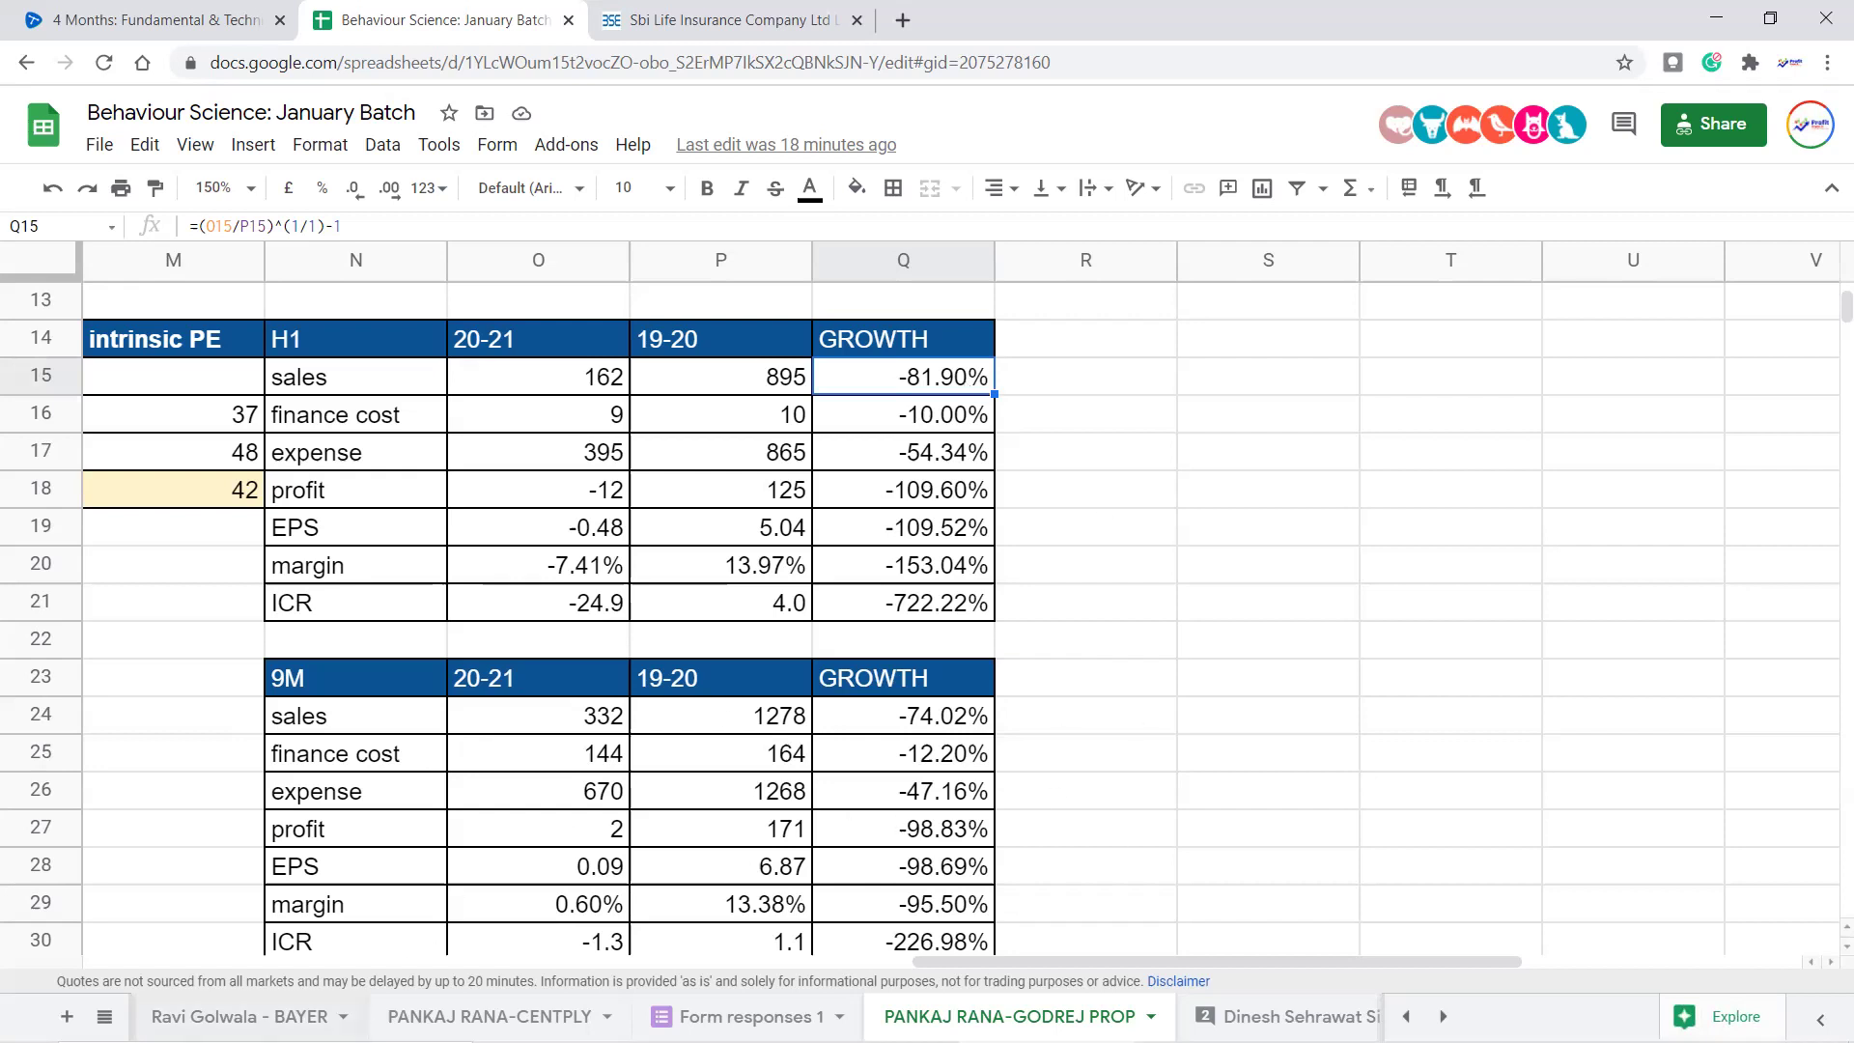
{"action": "left_click", "coordinate": [944, 722]}
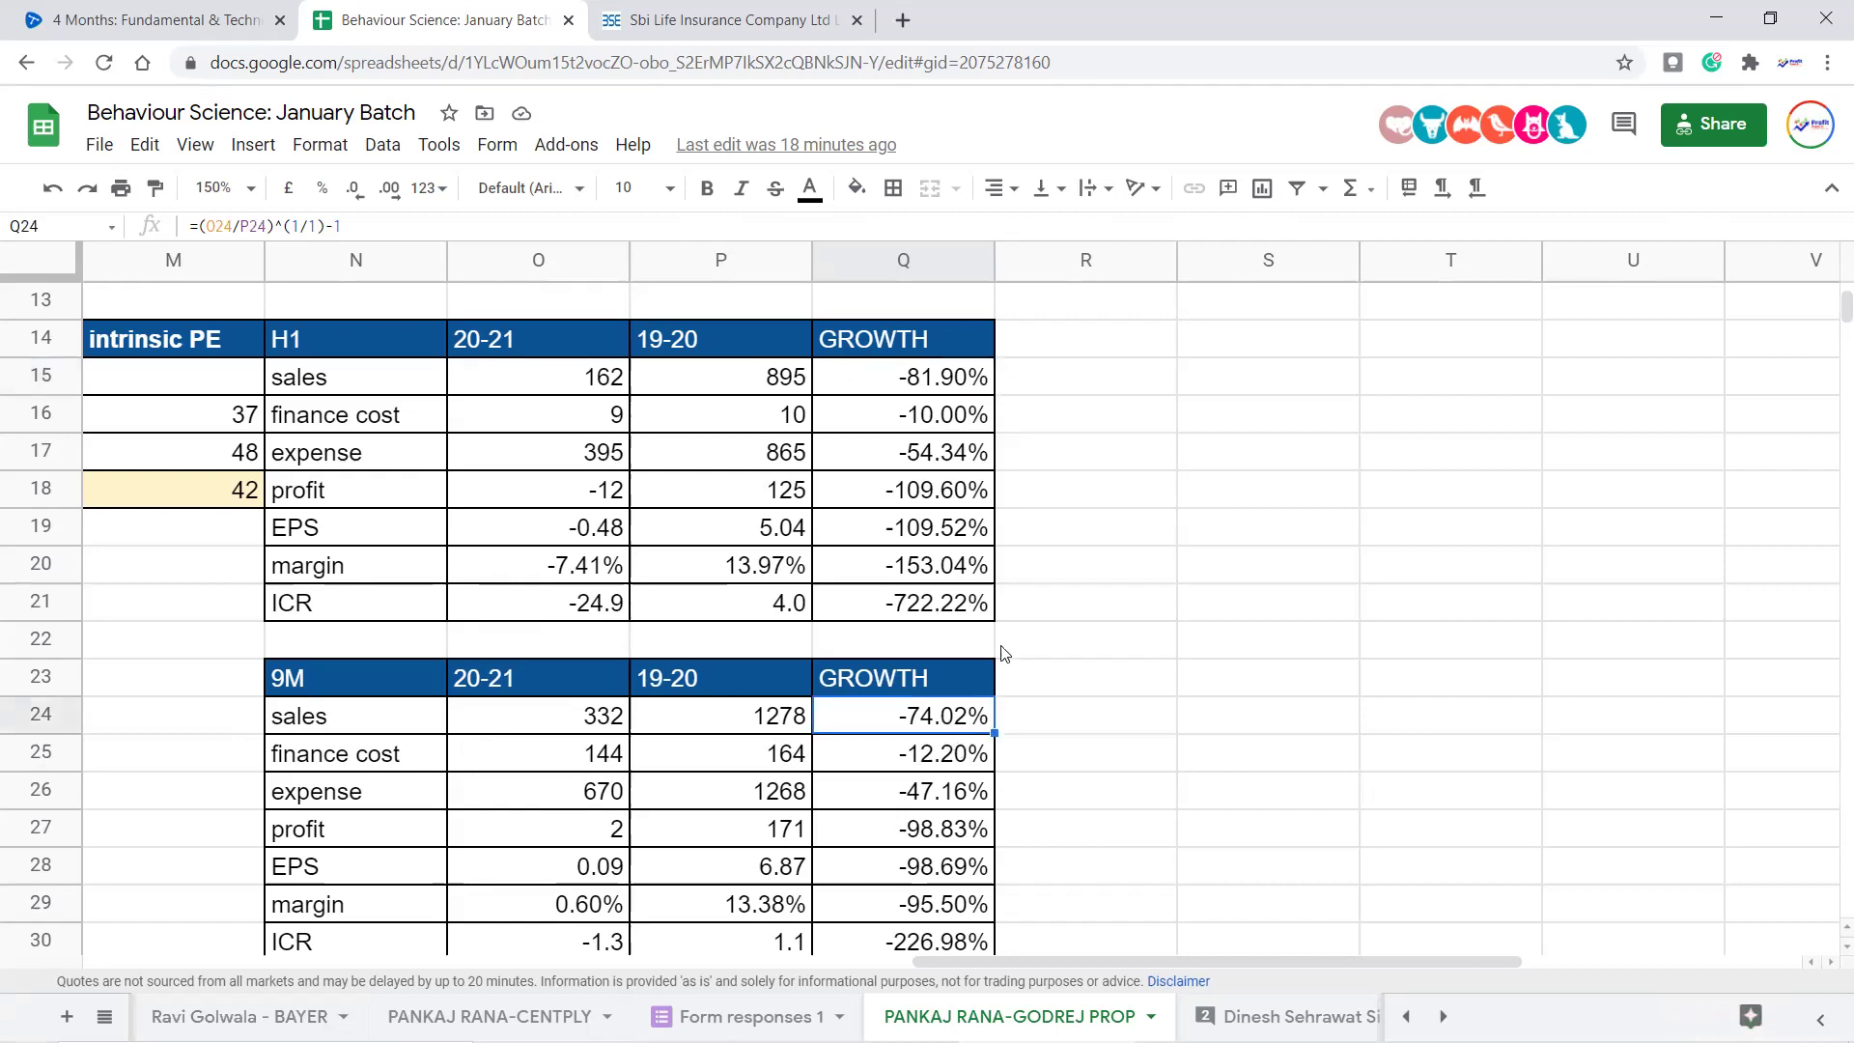
Return to the start of the Godrejprop sheet and look through the yearly figures down to the annual profit growth table
{"action": "key", "text": "Left"}
{"action": "key", "text": "Left"}
{"action": "key", "text": "Left"}
{"action": "key", "text": "Left"}
{"action": "key", "text": "Left"}
{"action": "key", "text": "Left"}
{"action": "key", "text": "Left"}
{"action": "key", "text": "Left"}
{"action": "key", "text": "Left"}
{"action": "key", "text": "Left"}
{"action": "key", "text": "Left"}
{"action": "key", "text": "Left"}
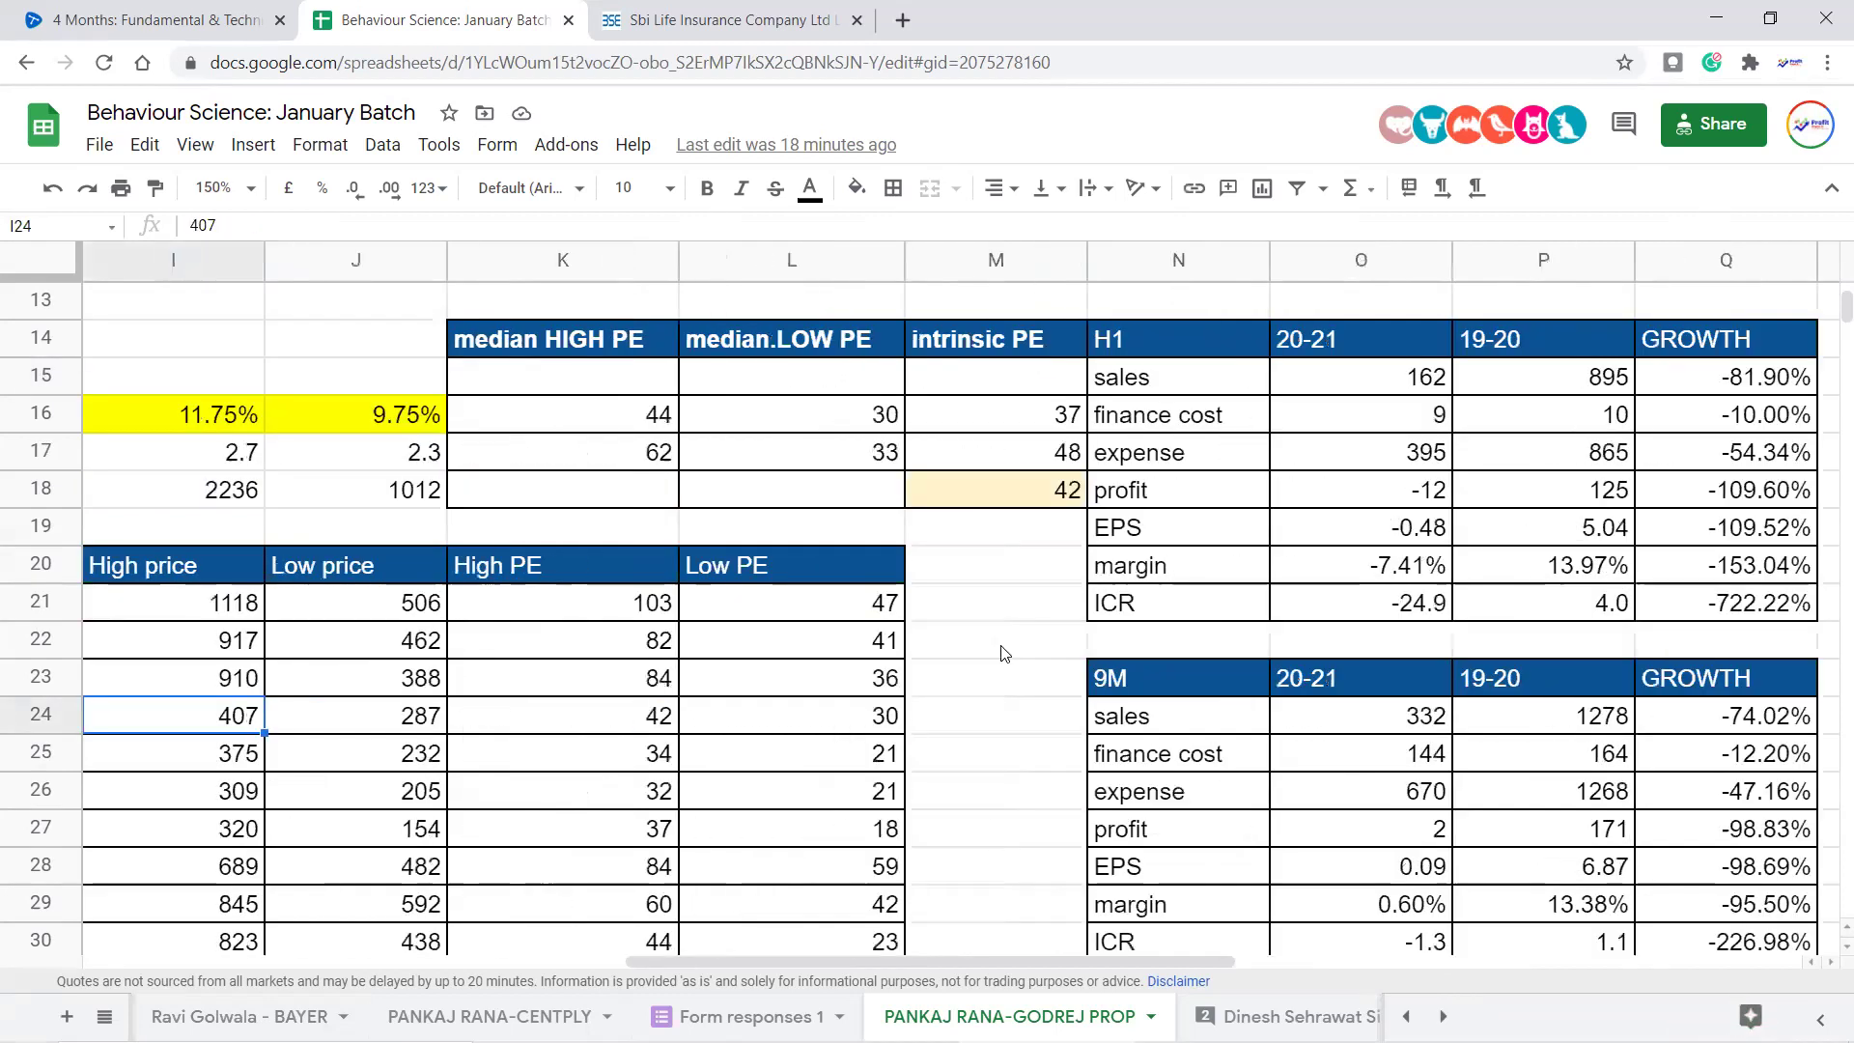
{"action": "key", "text": "Home"}
{"action": "scroll", "coordinate": [1144, 676], "scroll_direction": "down", "scroll_amount": 20}
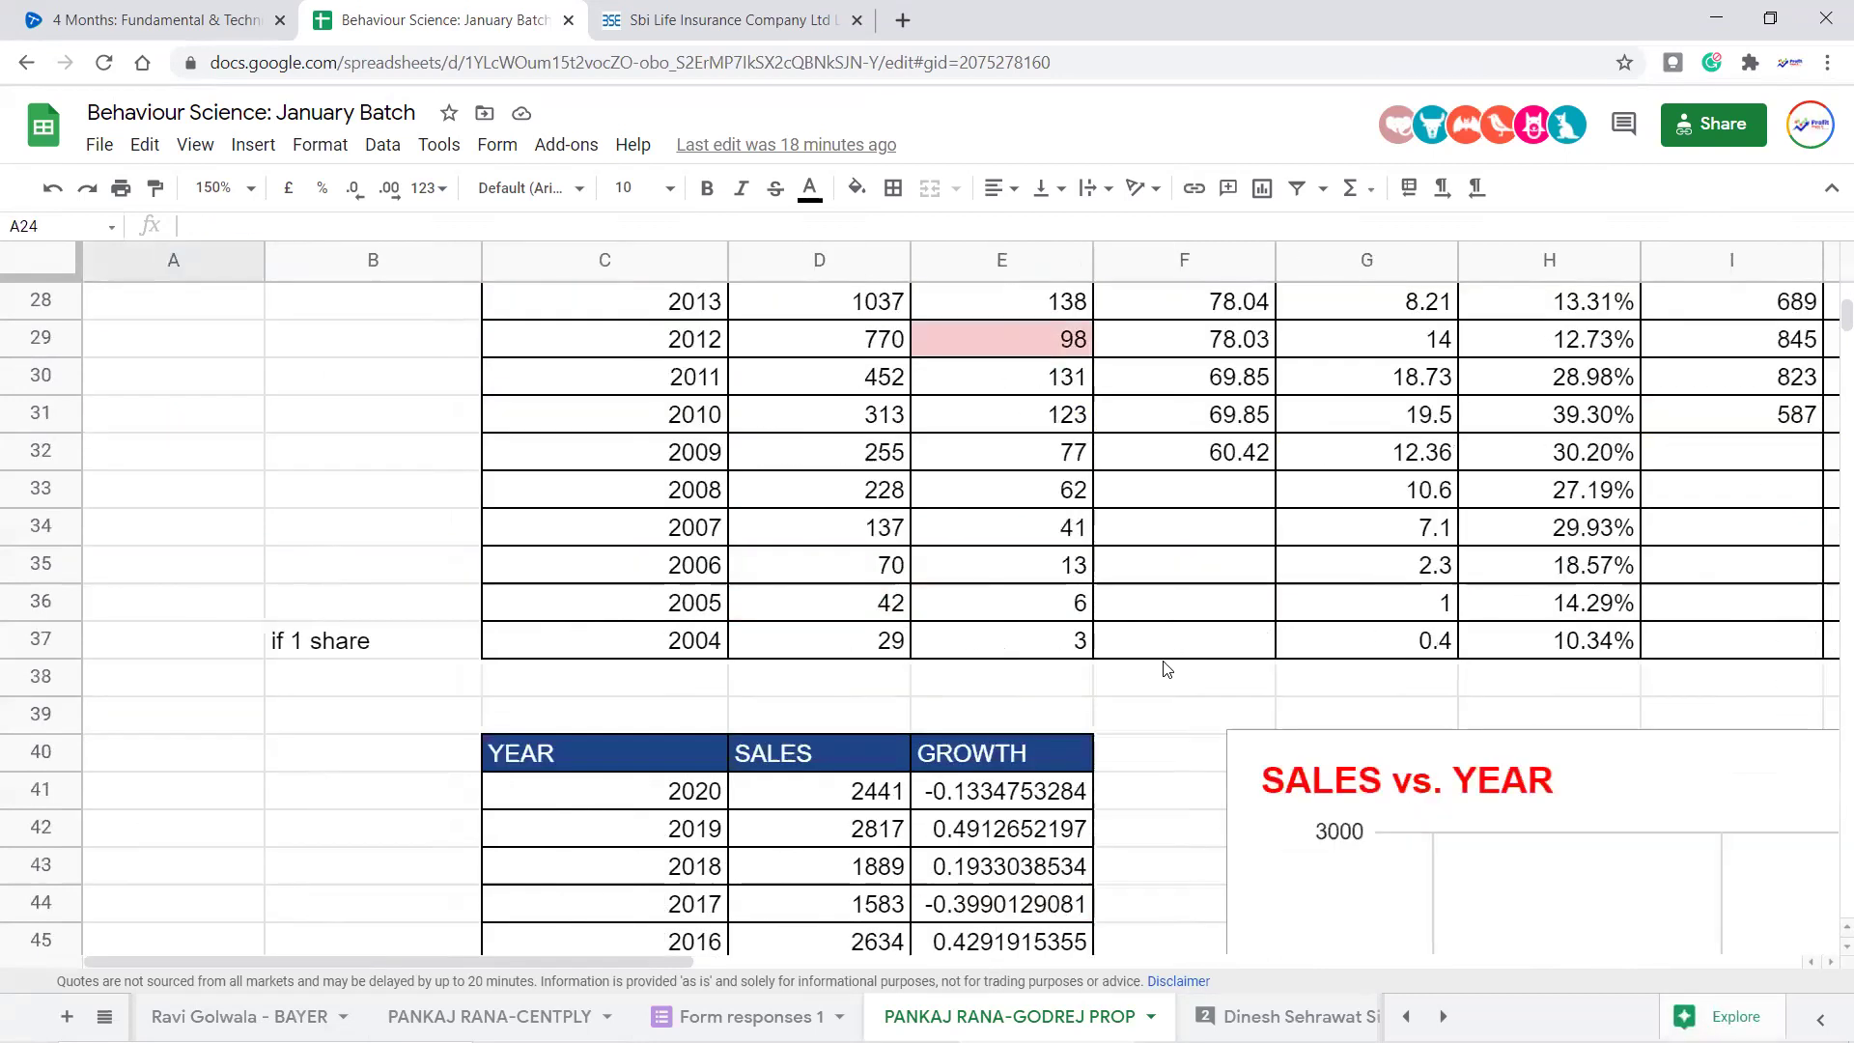
{"action": "scroll", "coordinate": [1166, 671], "scroll_direction": "down", "scroll_amount": 1}
{"action": "scroll", "coordinate": [1166, 671], "scroll_direction": "up", "scroll_amount": 7}
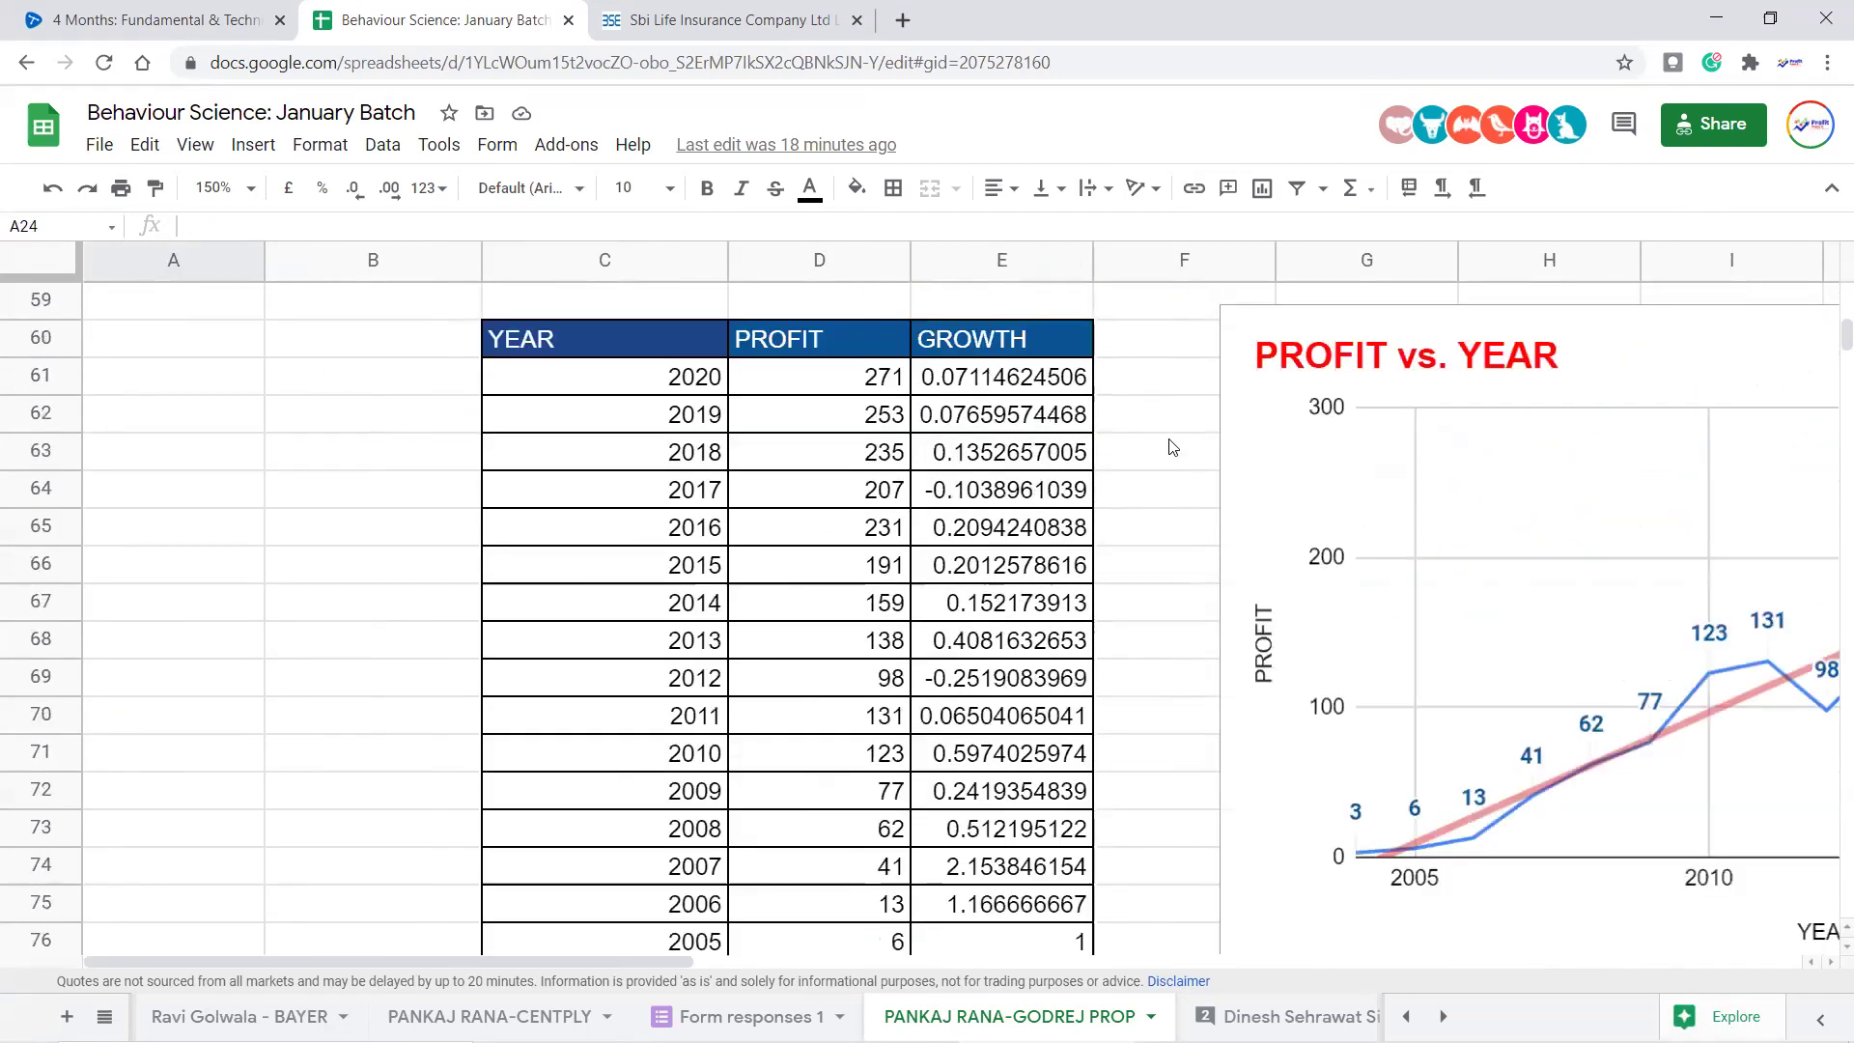
View the PROFIT vs. YEAR and GROWTH vs. YEAR charts beside the annual profit table
{"action": "left_click", "coordinate": [1171, 447]}
{"action": "key", "text": "Right"}
{"action": "key", "text": "Right"}
{"action": "key", "text": "Right"}
{"action": "key", "text": "Right"}
{"action": "key", "text": "Right"}
{"action": "key", "text": "Right"}
{"action": "key", "text": "Right"}
{"action": "key", "text": "Right"}
{"action": "key", "text": "Right"}
{"action": "key", "text": "Right"}
{"action": "key", "text": "Right"}
{"action": "key", "text": "Right"}
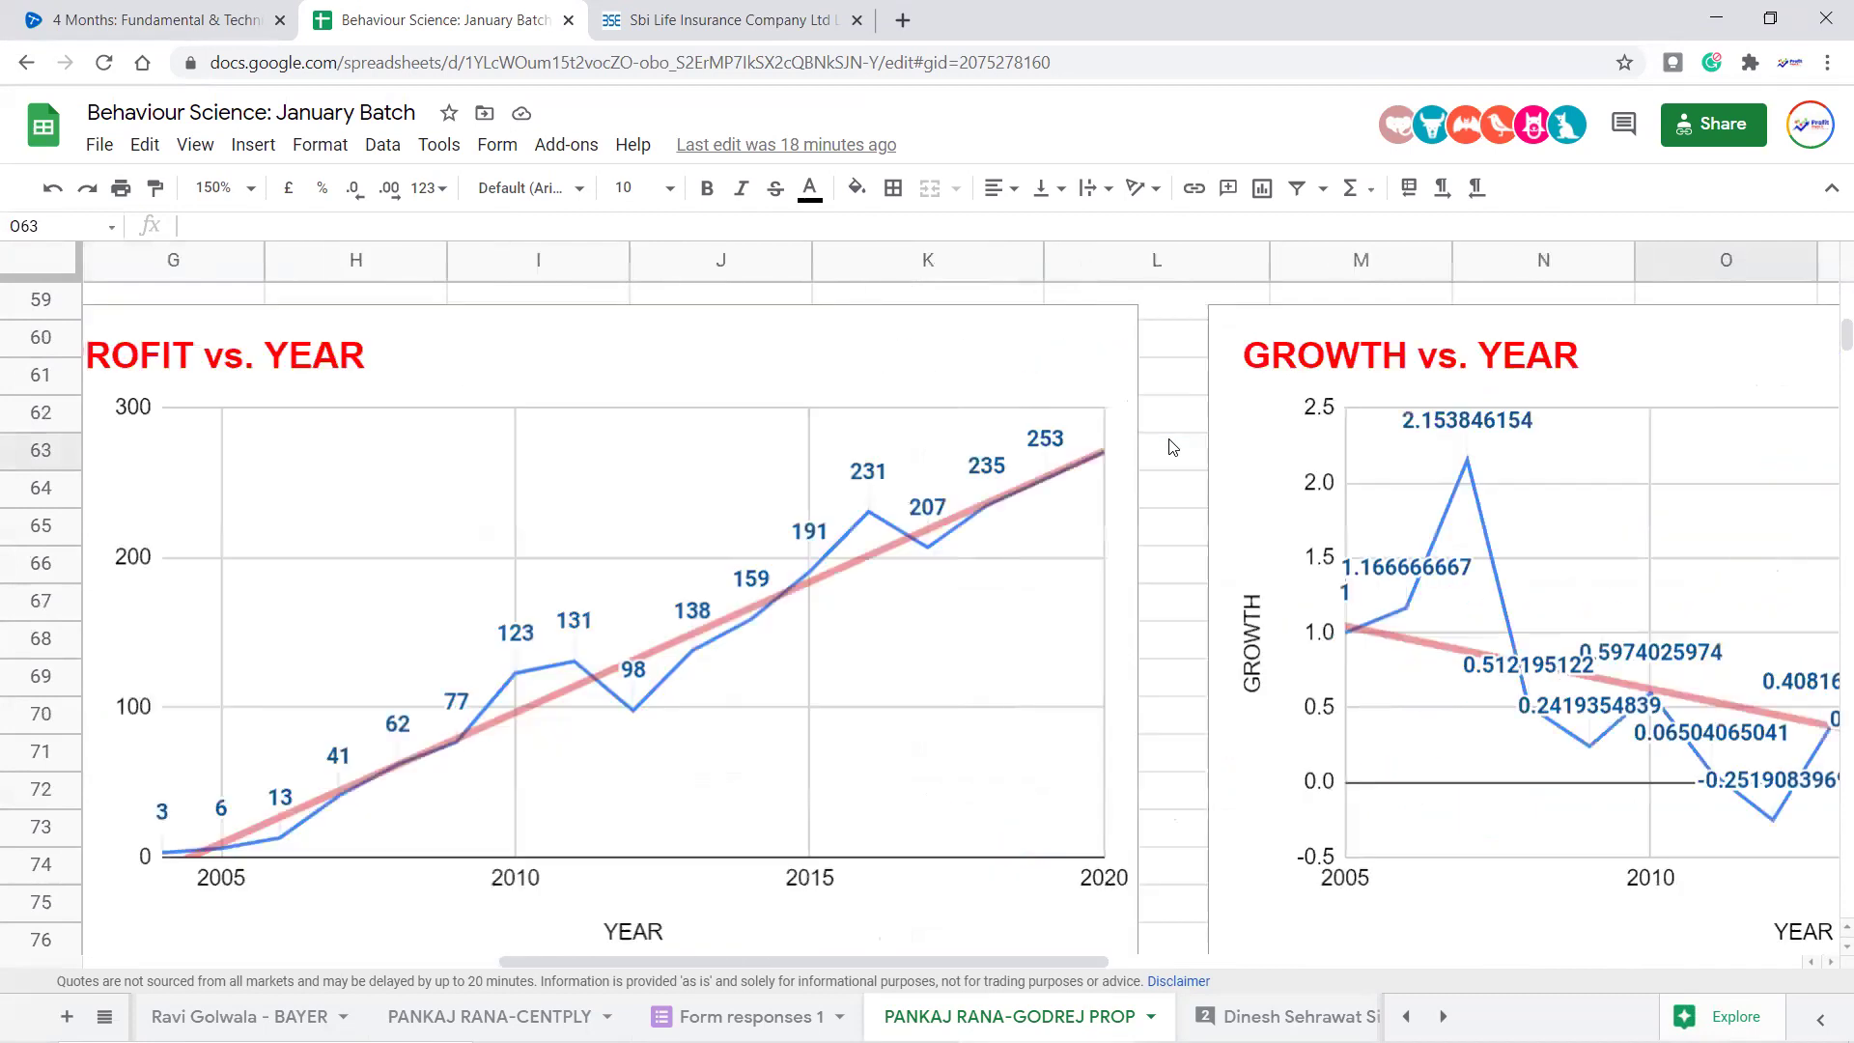
{"action": "key", "text": "Right"}
{"action": "key", "text": "Right"}
{"action": "key", "text": "Right"}
Go back up to the 9M comparison table and point out its expense and finance cost rows
{"action": "scroll", "coordinate": [756, 726], "scroll_direction": "up", "scroll_amount": 15}
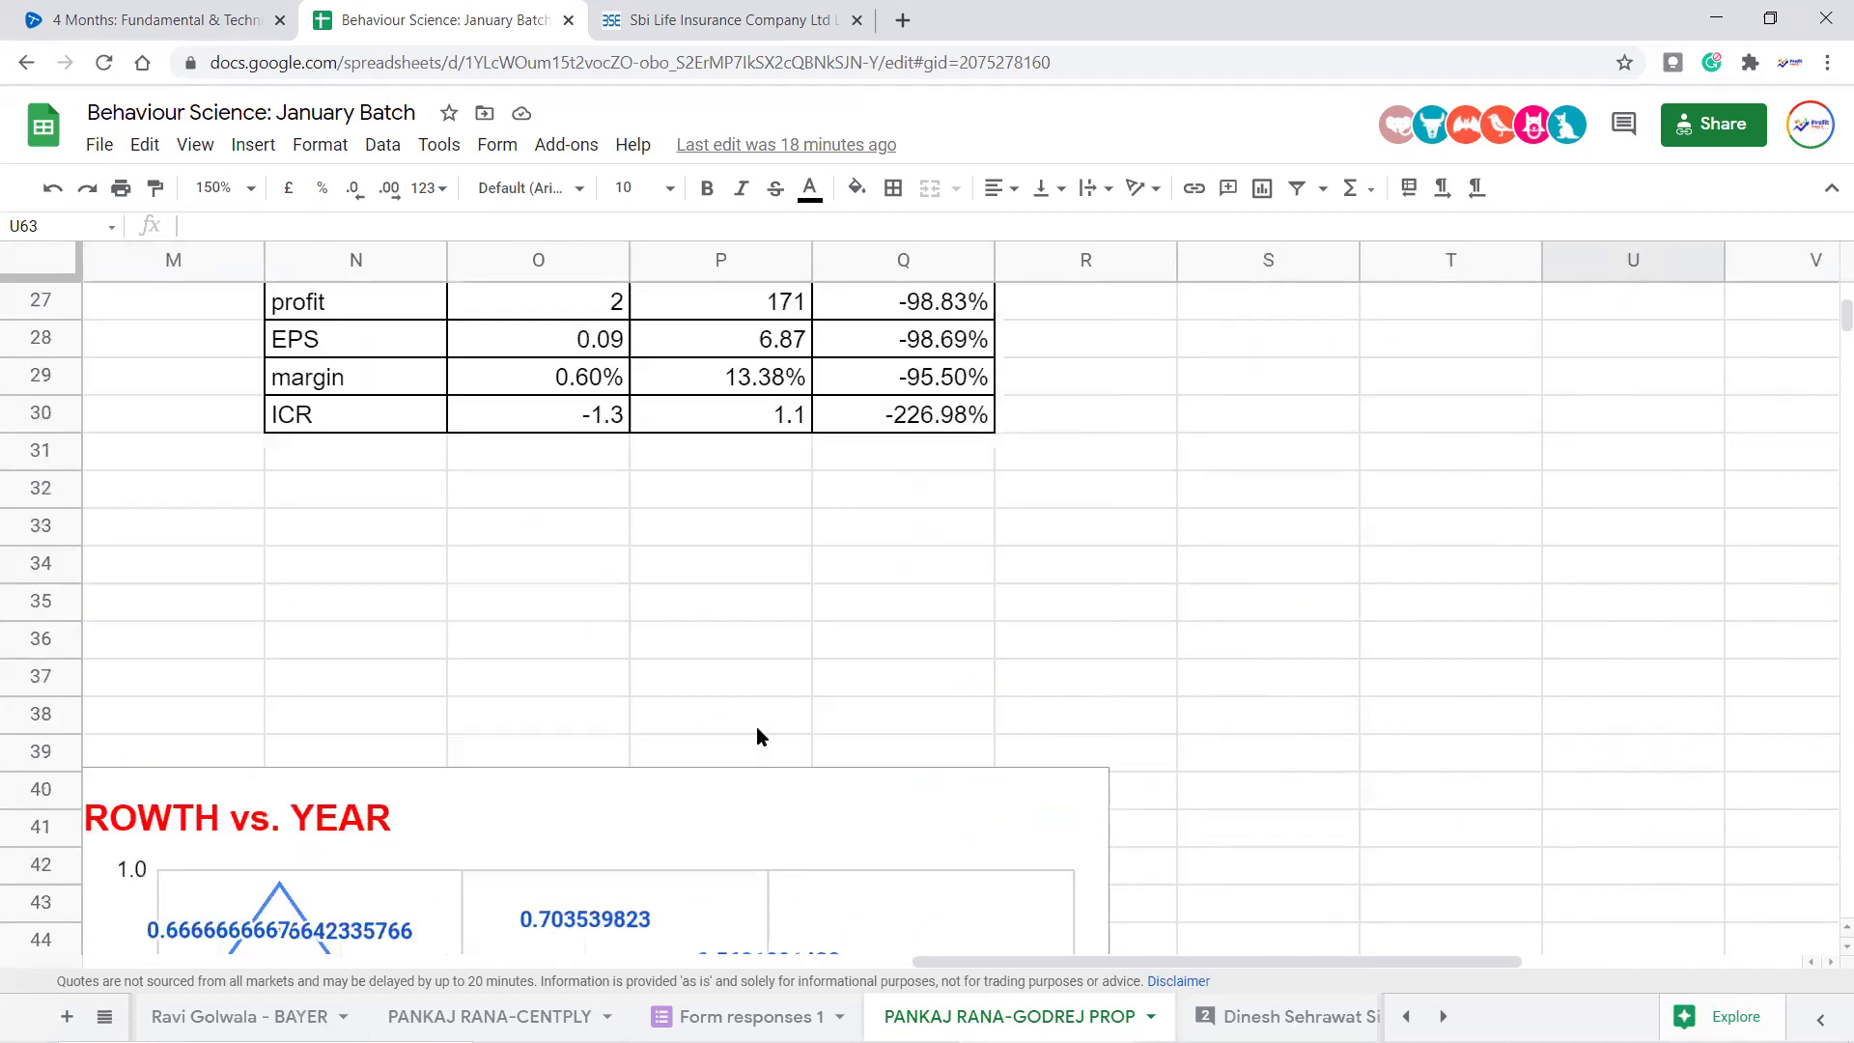
{"action": "scroll", "coordinate": [756, 736], "scroll_direction": "down", "scroll_amount": 2}
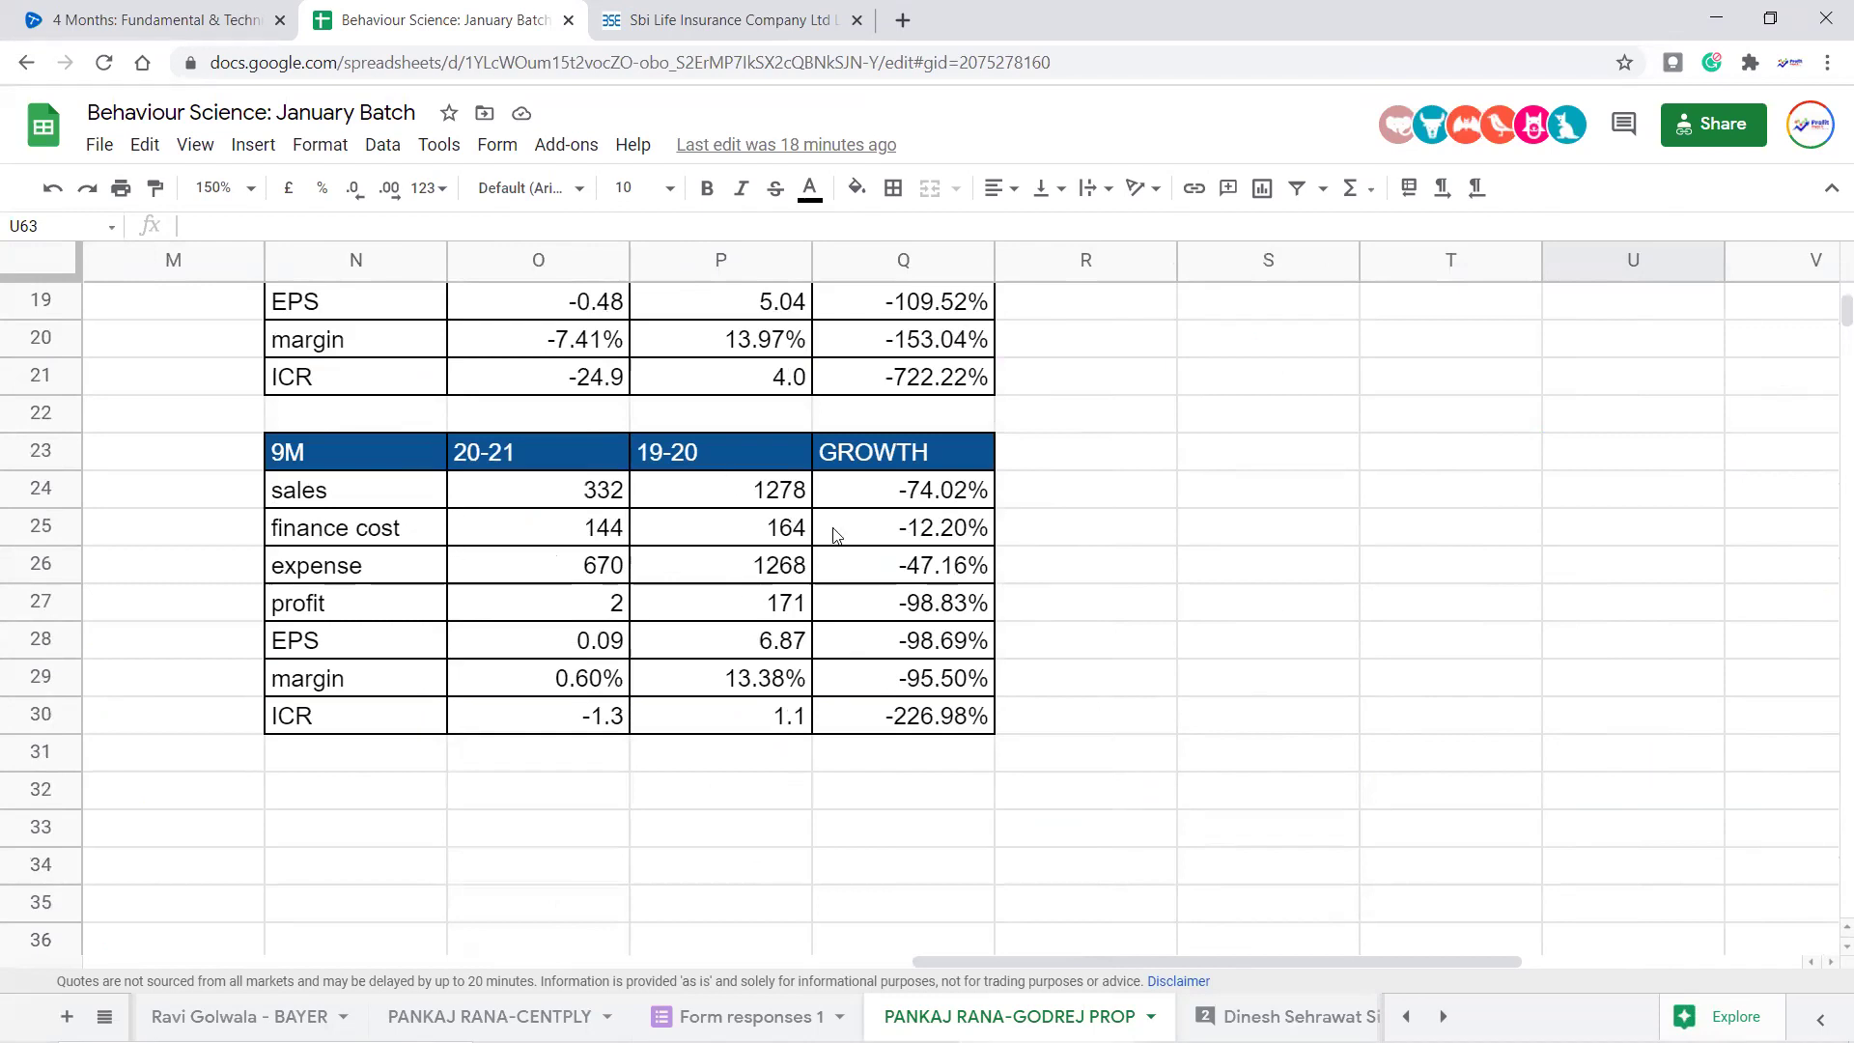
{"action": "left_click", "coordinate": [356, 558]}
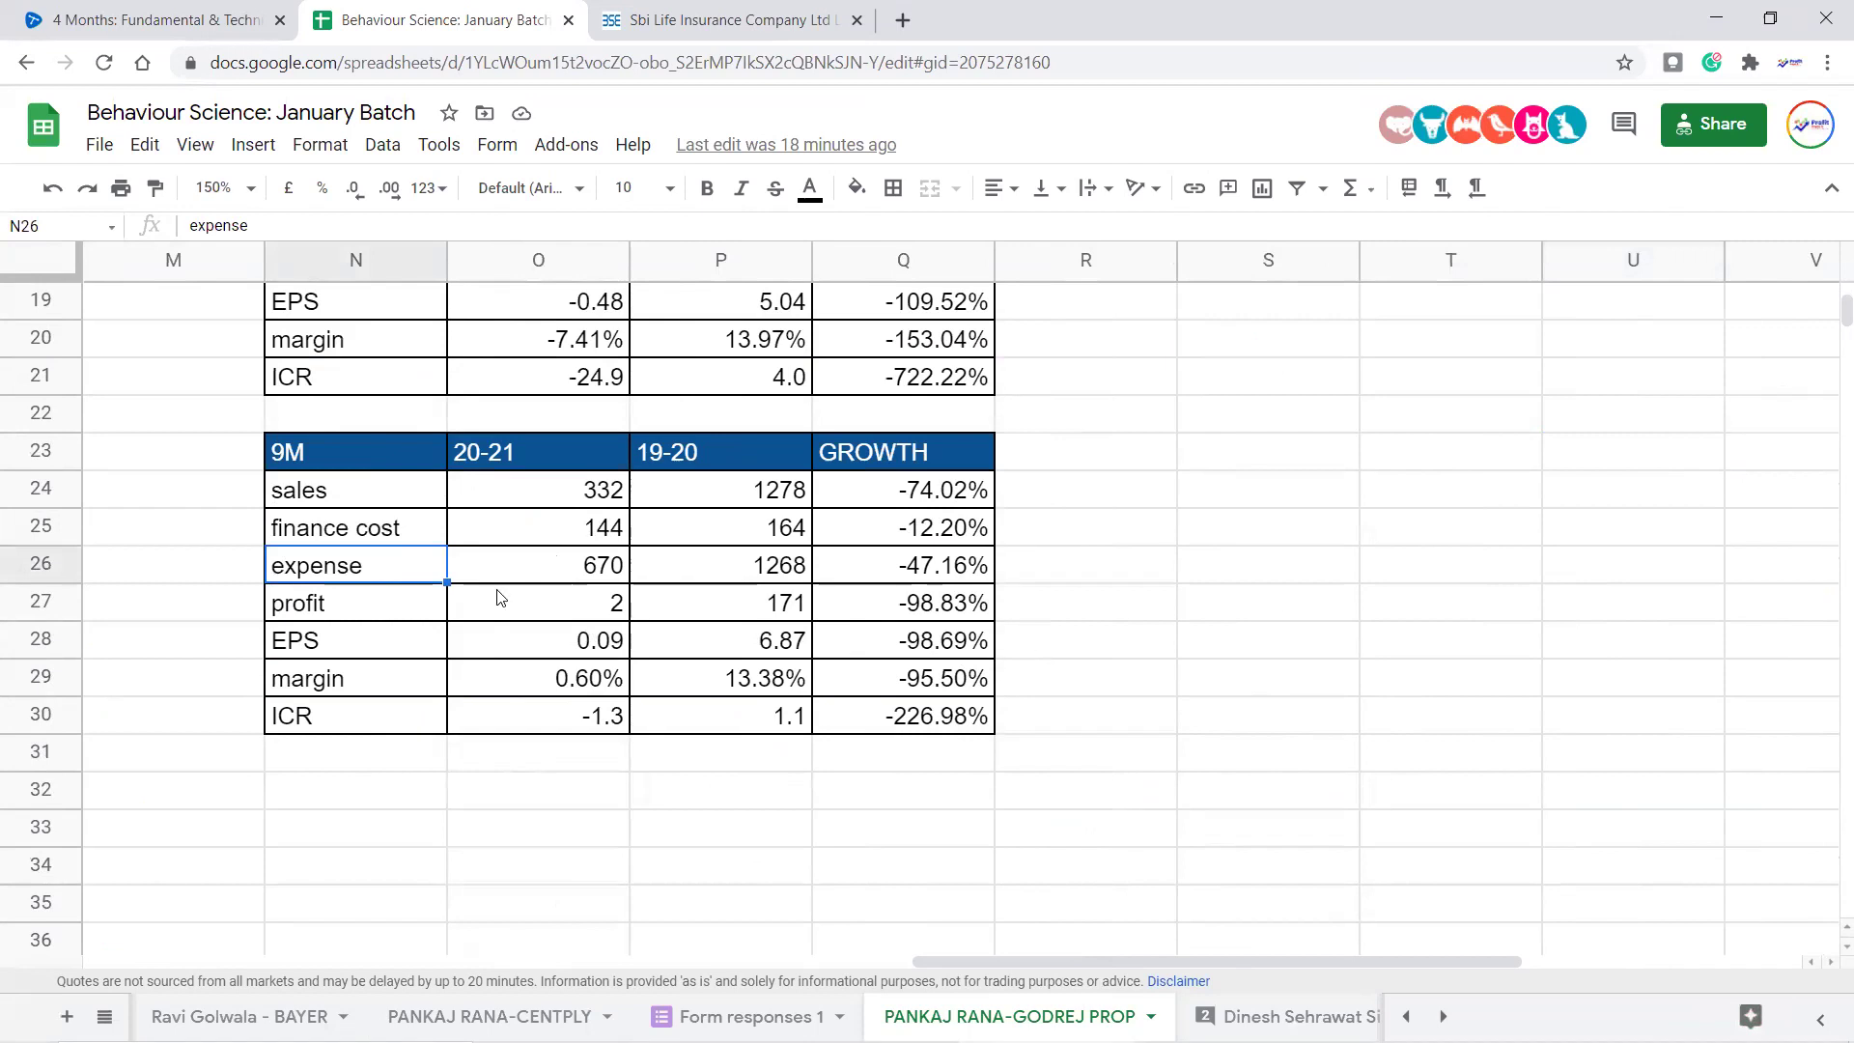
{"action": "left_click", "coordinate": [401, 530]}
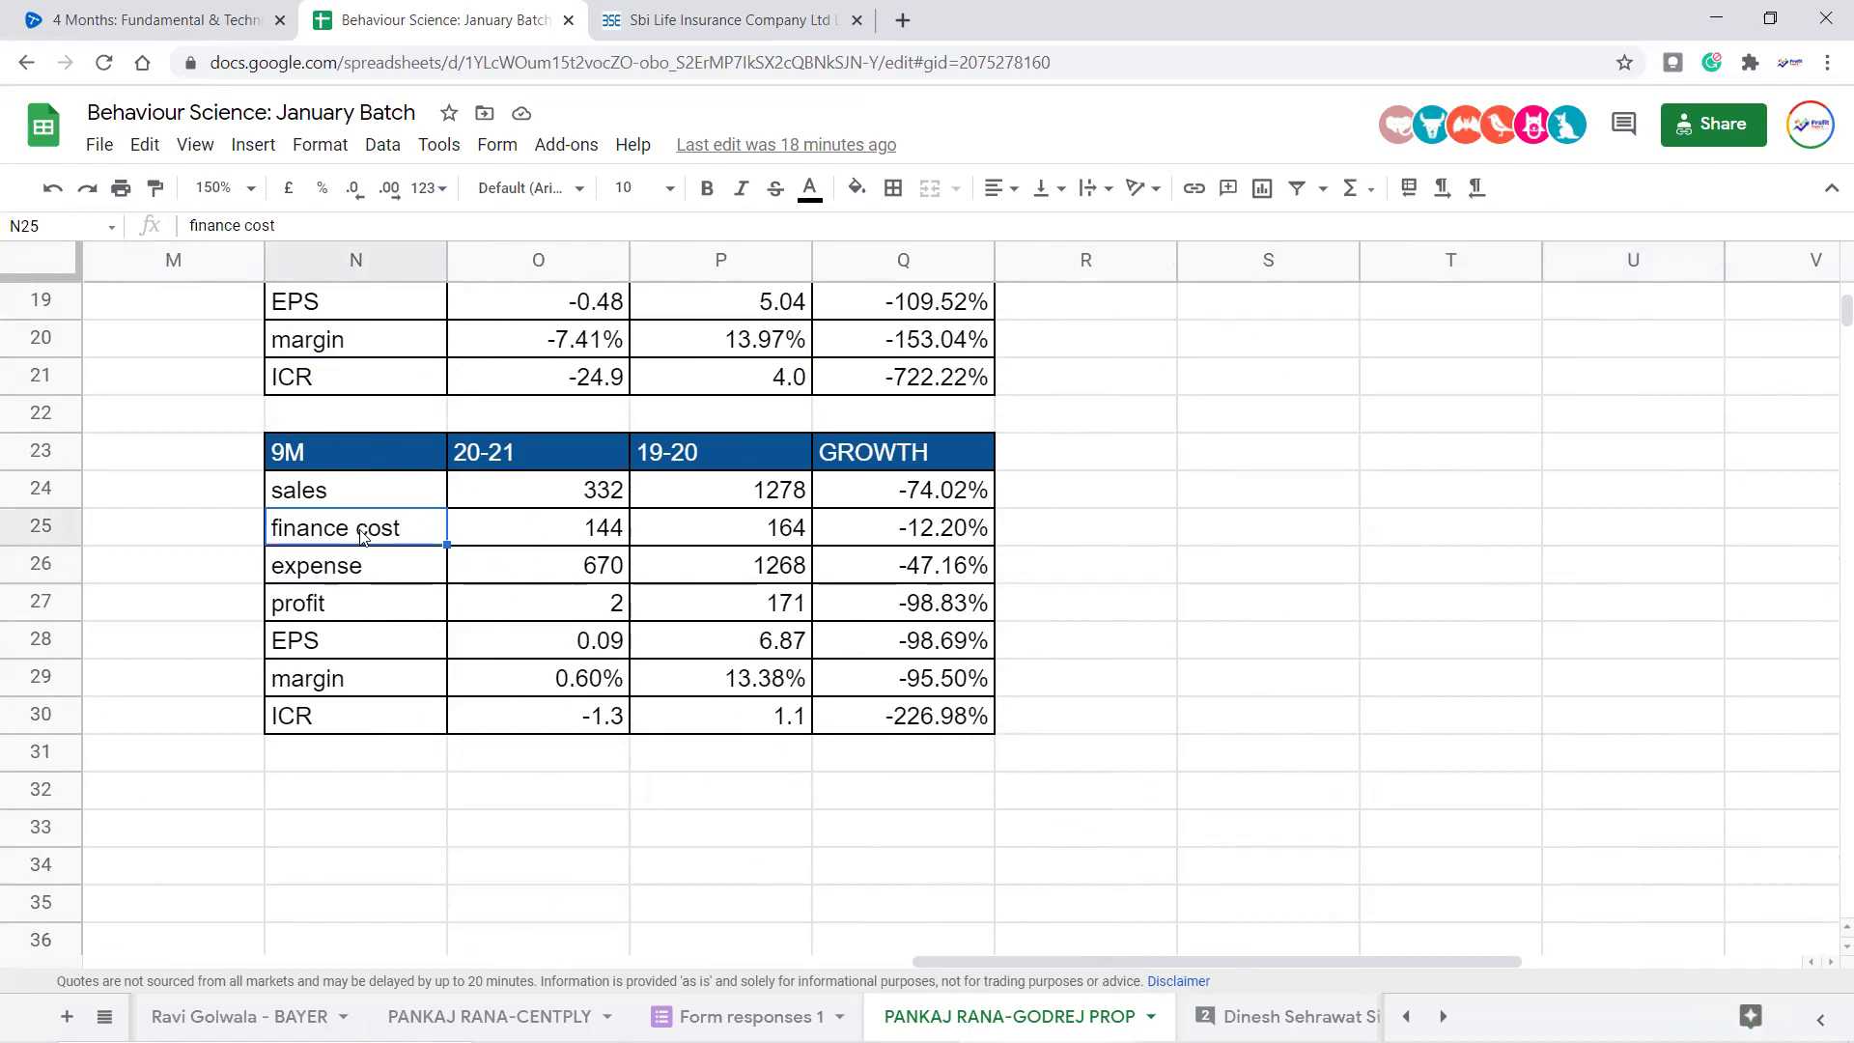
Point out the finance cost, the growth column and the whole 9M comparison table on the Godrejprop sheet
{"action": "left_click", "coordinate": [616, 538]}
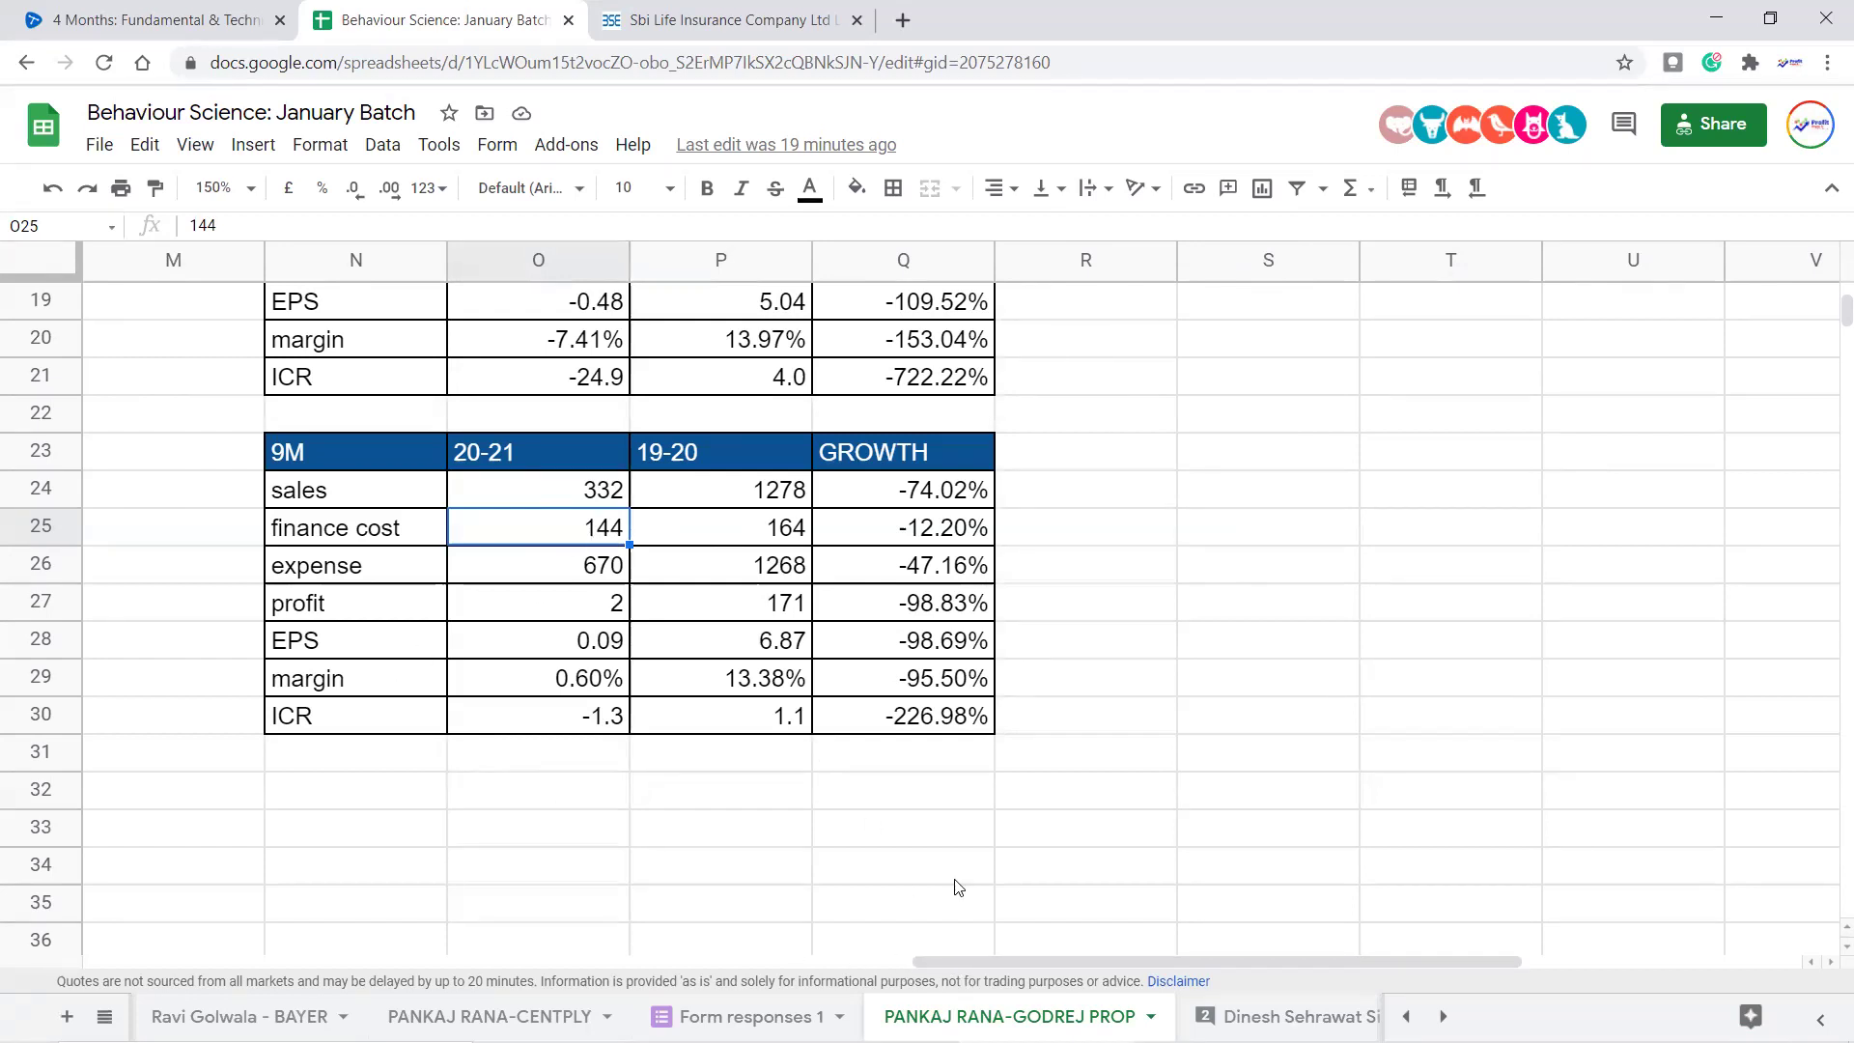
{"action": "left_click_drag", "start_coordinate": [944, 726], "coordinate": [922, 304]}
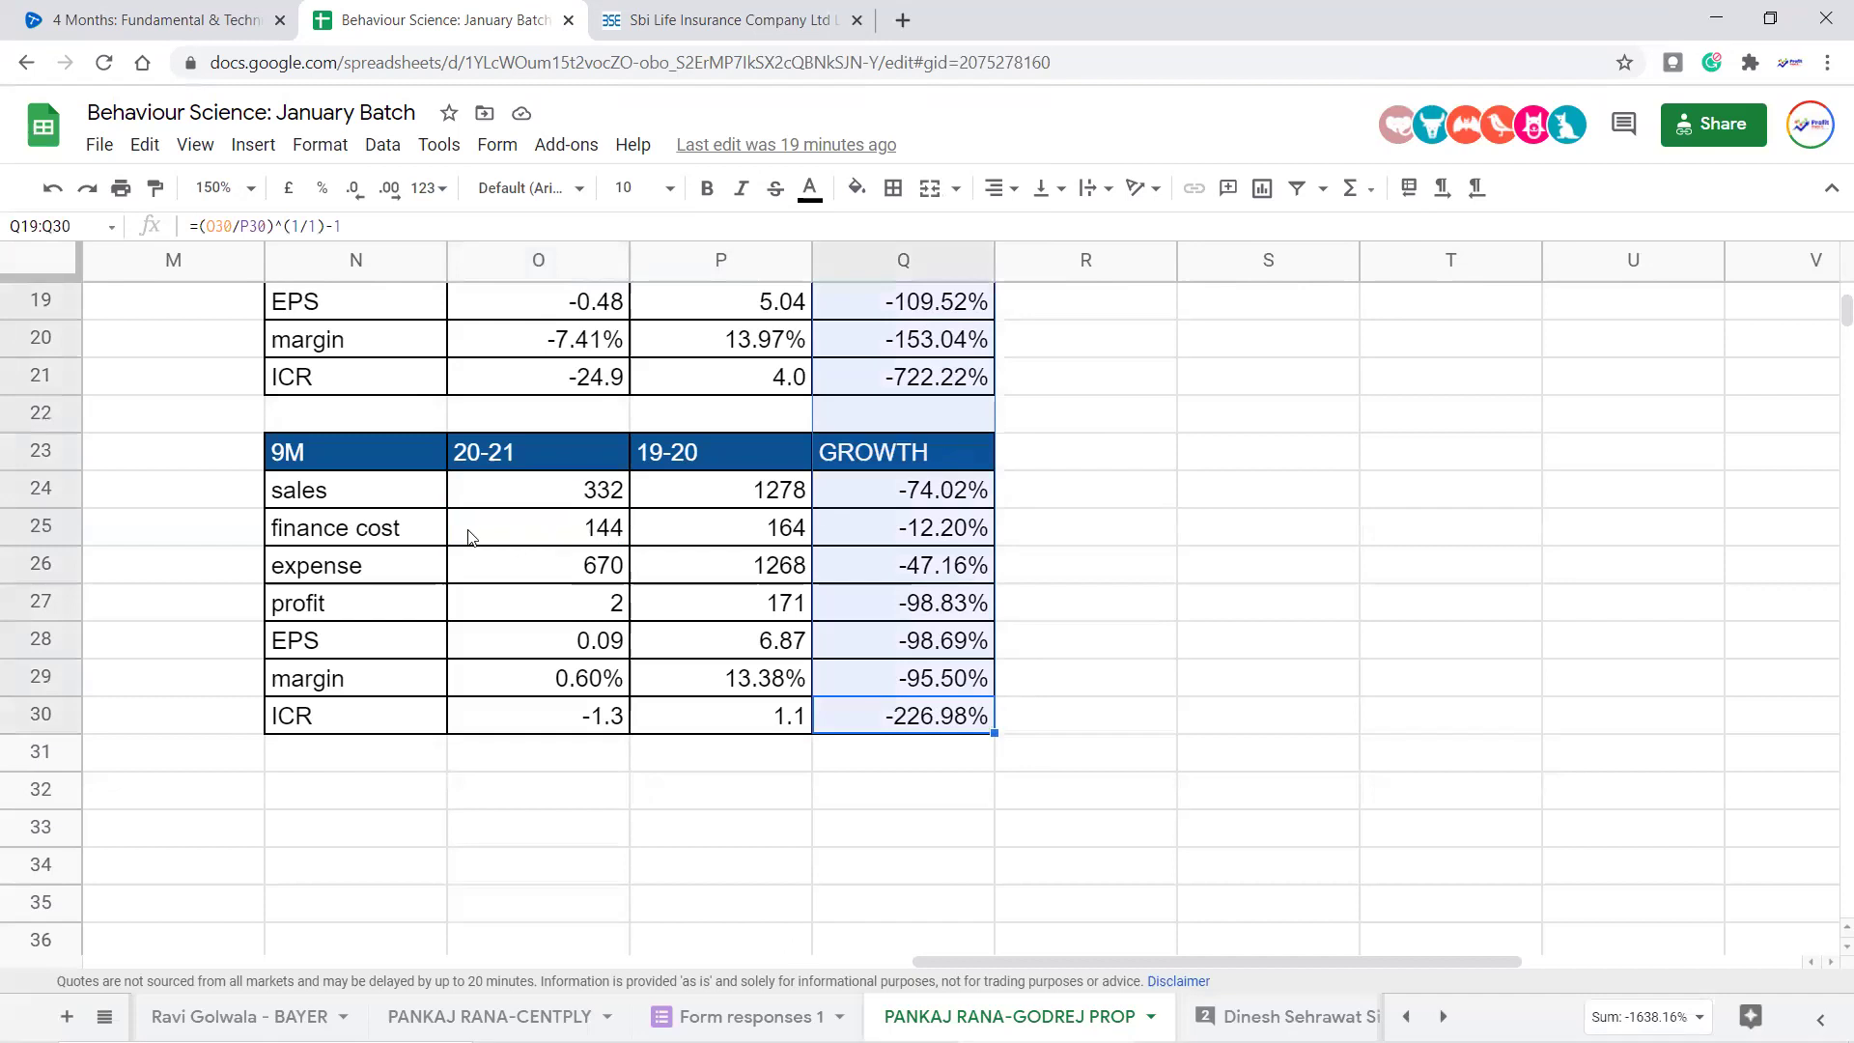
{"action": "left_click_drag", "start_coordinate": [357, 459], "coordinate": [955, 712]}
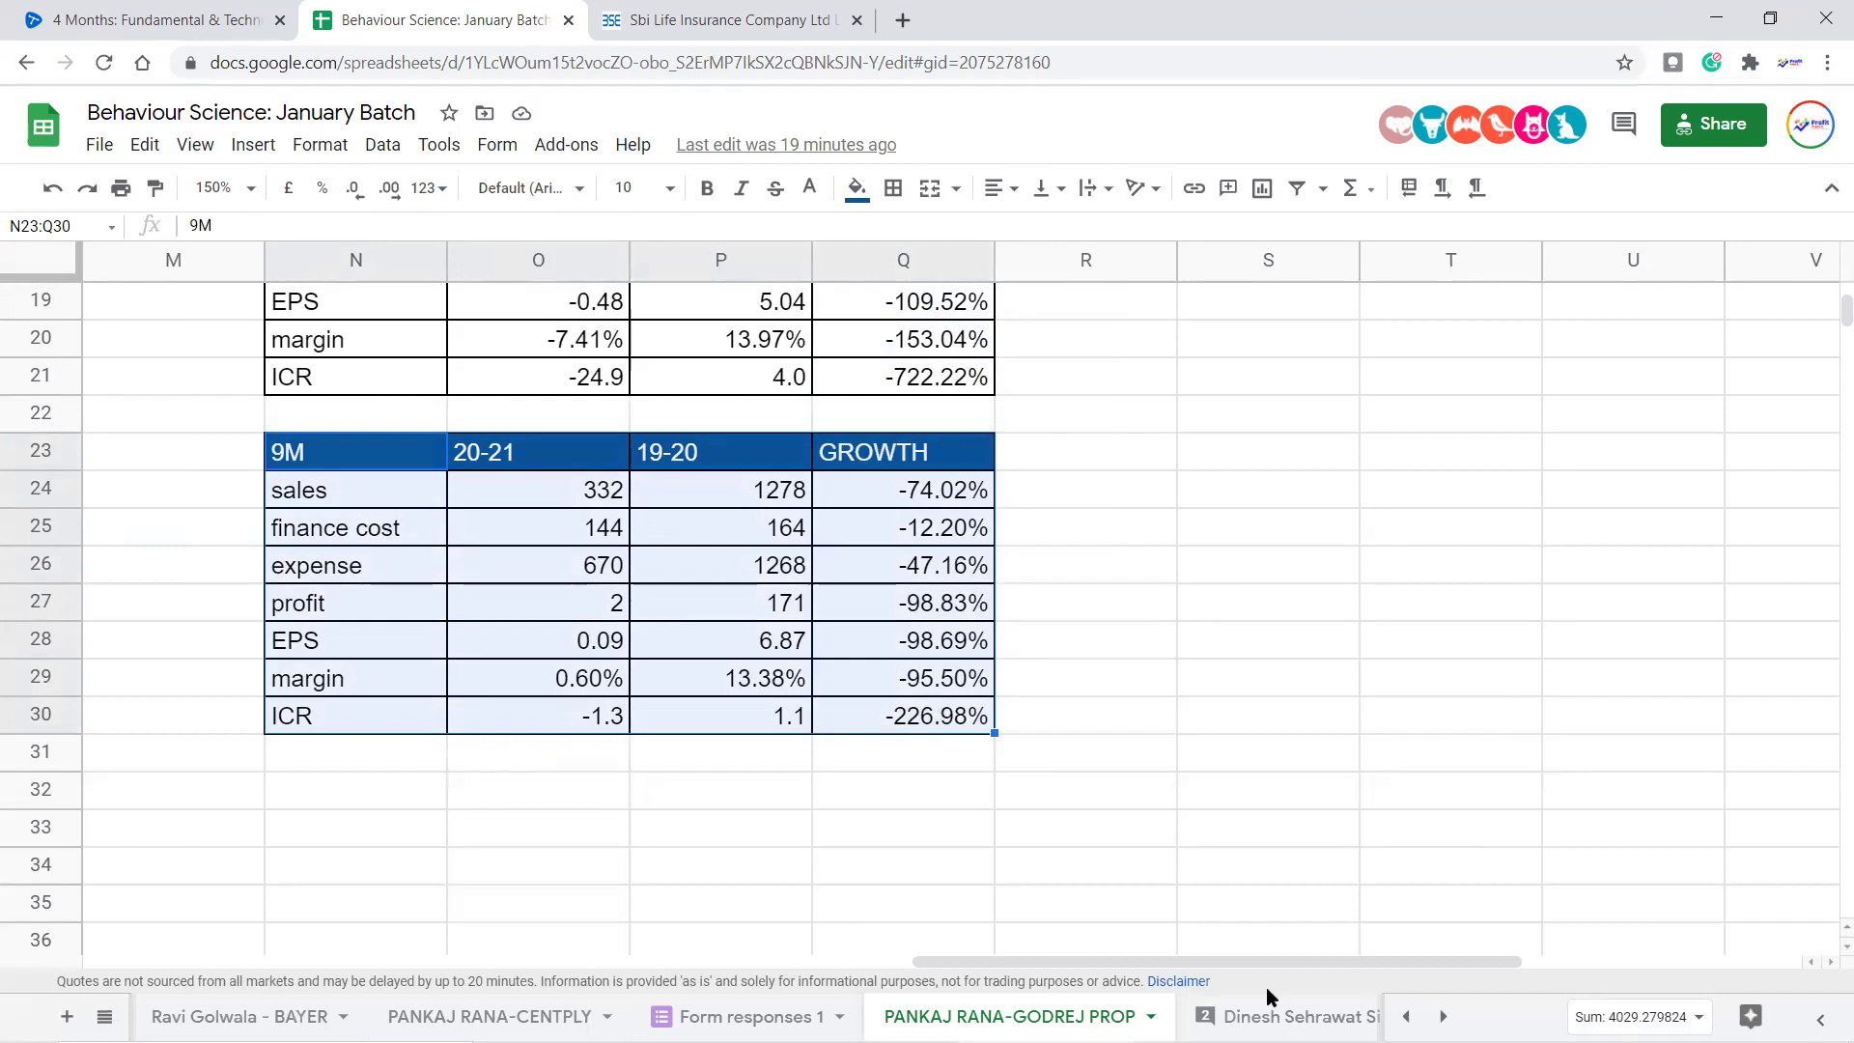
{"action": "left_click", "coordinate": [908, 866]}
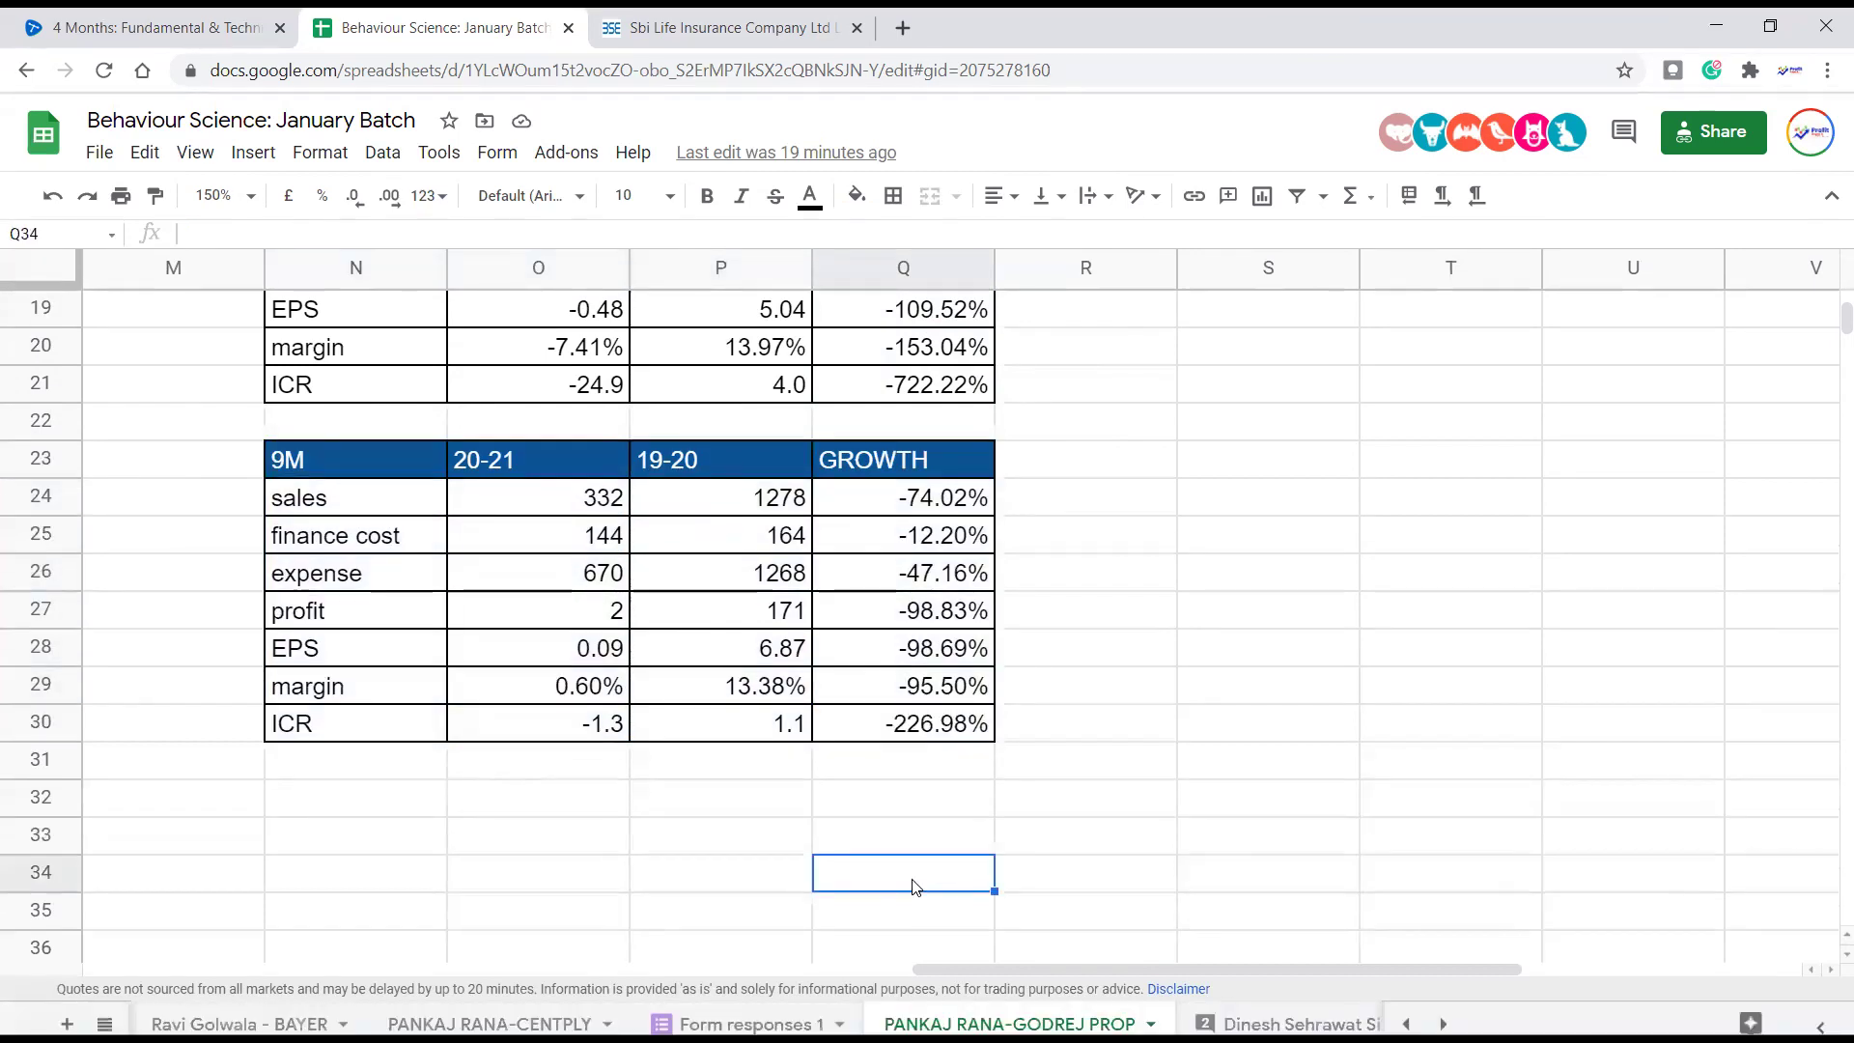
Go back to the MasterSheet company list, open the IRCTC sheet and look over its estimated and actual growth
{"action": "left_click", "coordinate": [104, 1015]}
{"action": "scroll", "coordinate": [354, 878], "scroll_direction": "up", "scroll_amount": 5}
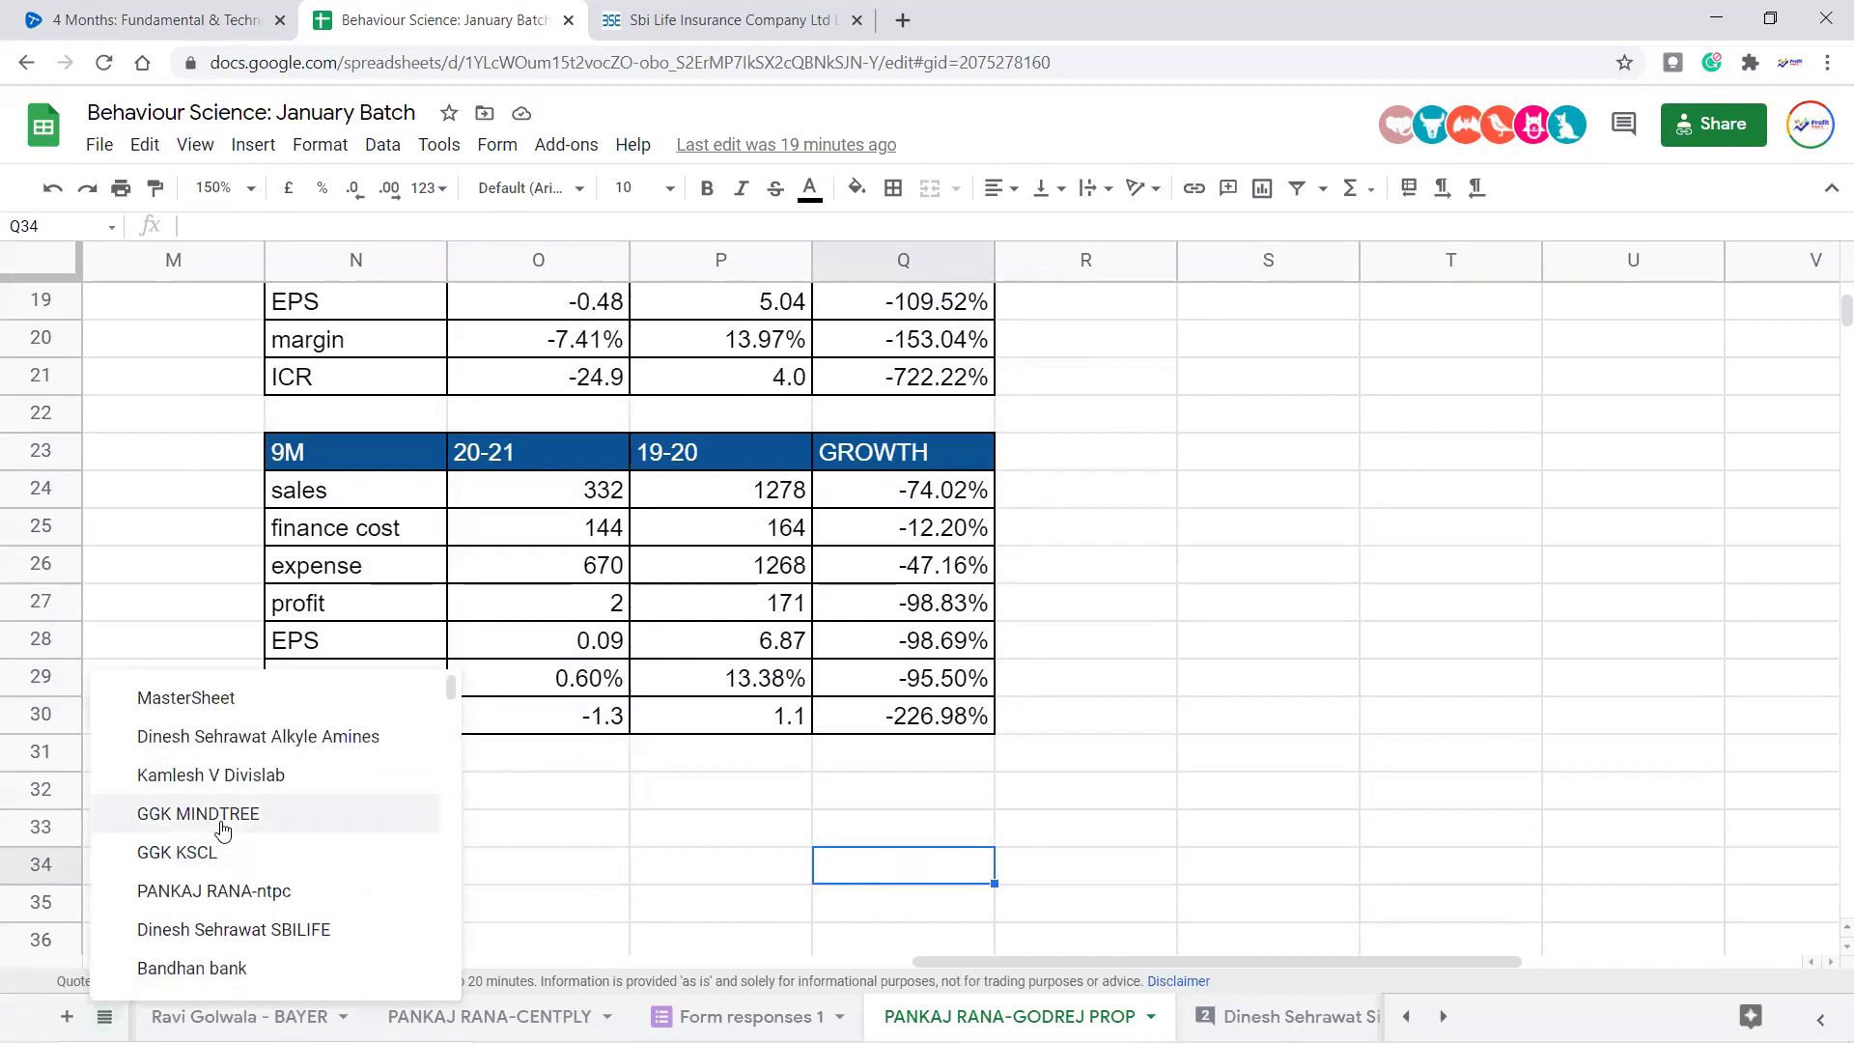
{"action": "left_click", "coordinate": [228, 700]}
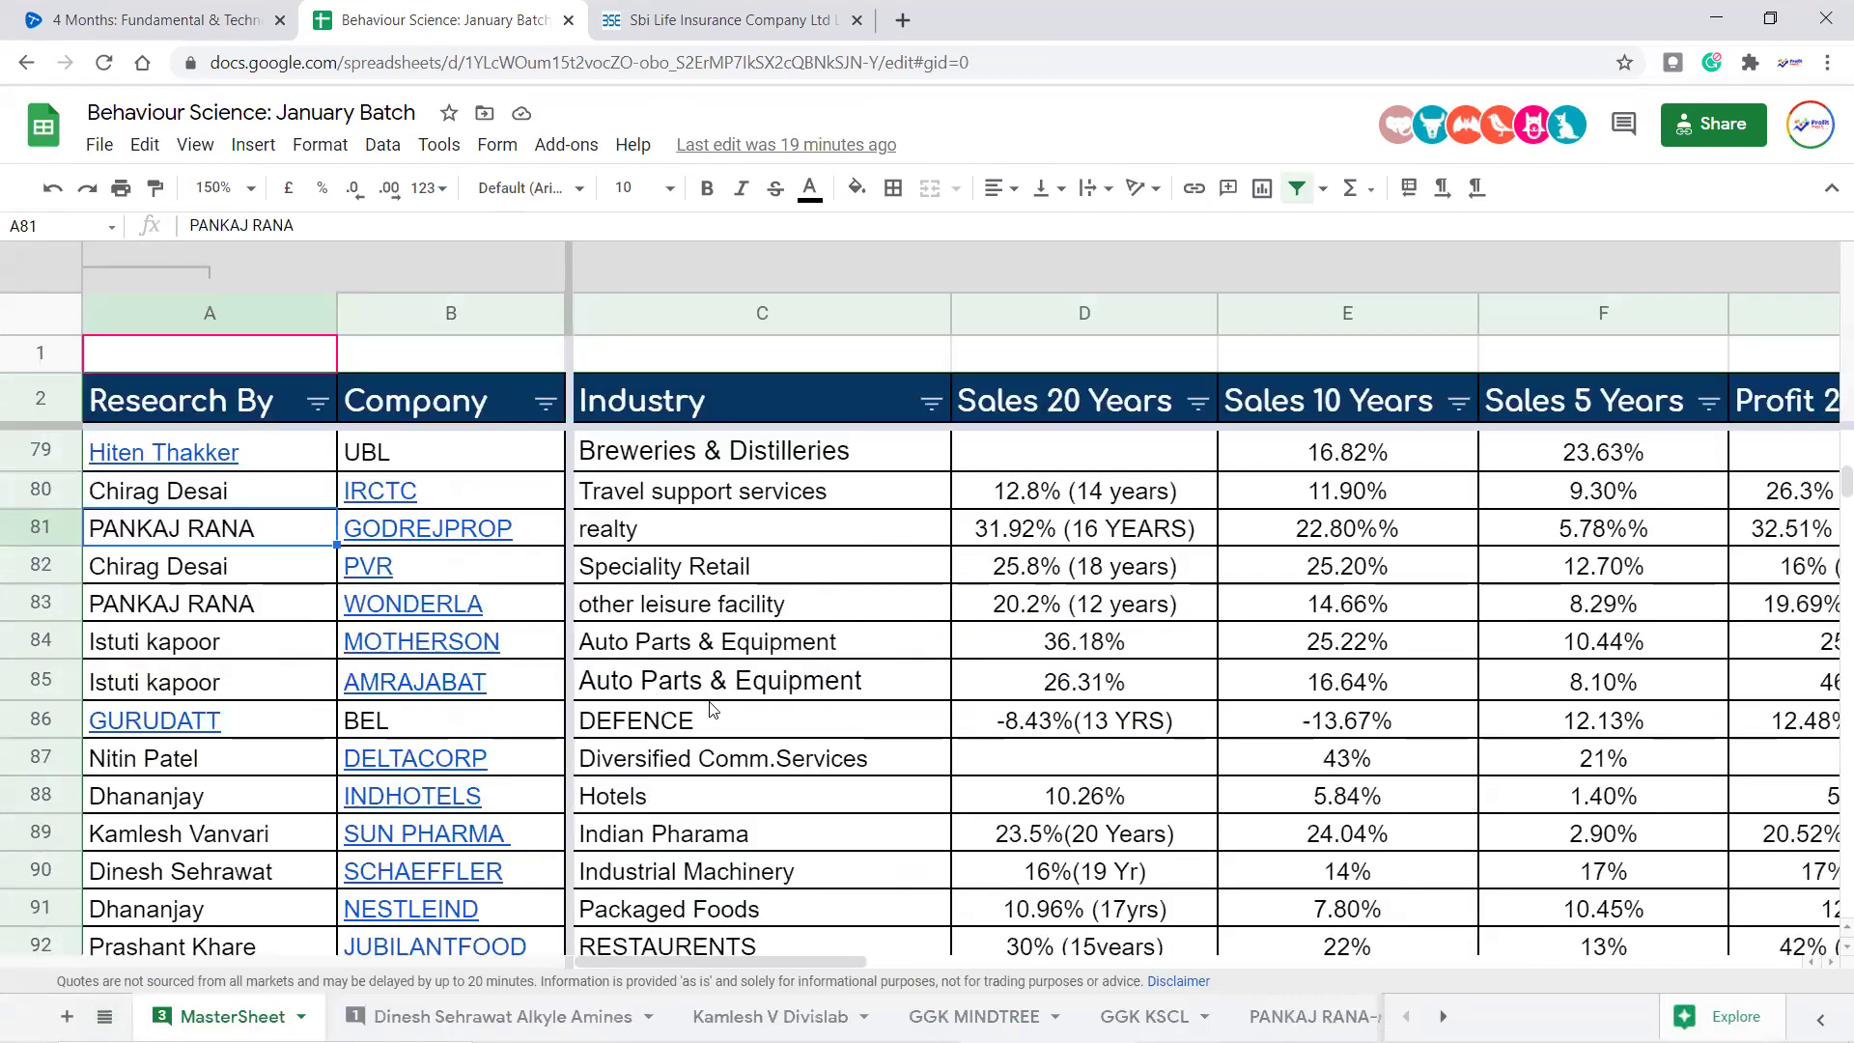
{"action": "scroll", "coordinate": [674, 726], "scroll_direction": "down", "scroll_amount": 1}
{"action": "scroll", "coordinate": [674, 726], "scroll_direction": "down", "scroll_amount": 5}
{"action": "scroll", "coordinate": [656, 666], "scroll_direction": "up", "scroll_amount": 6}
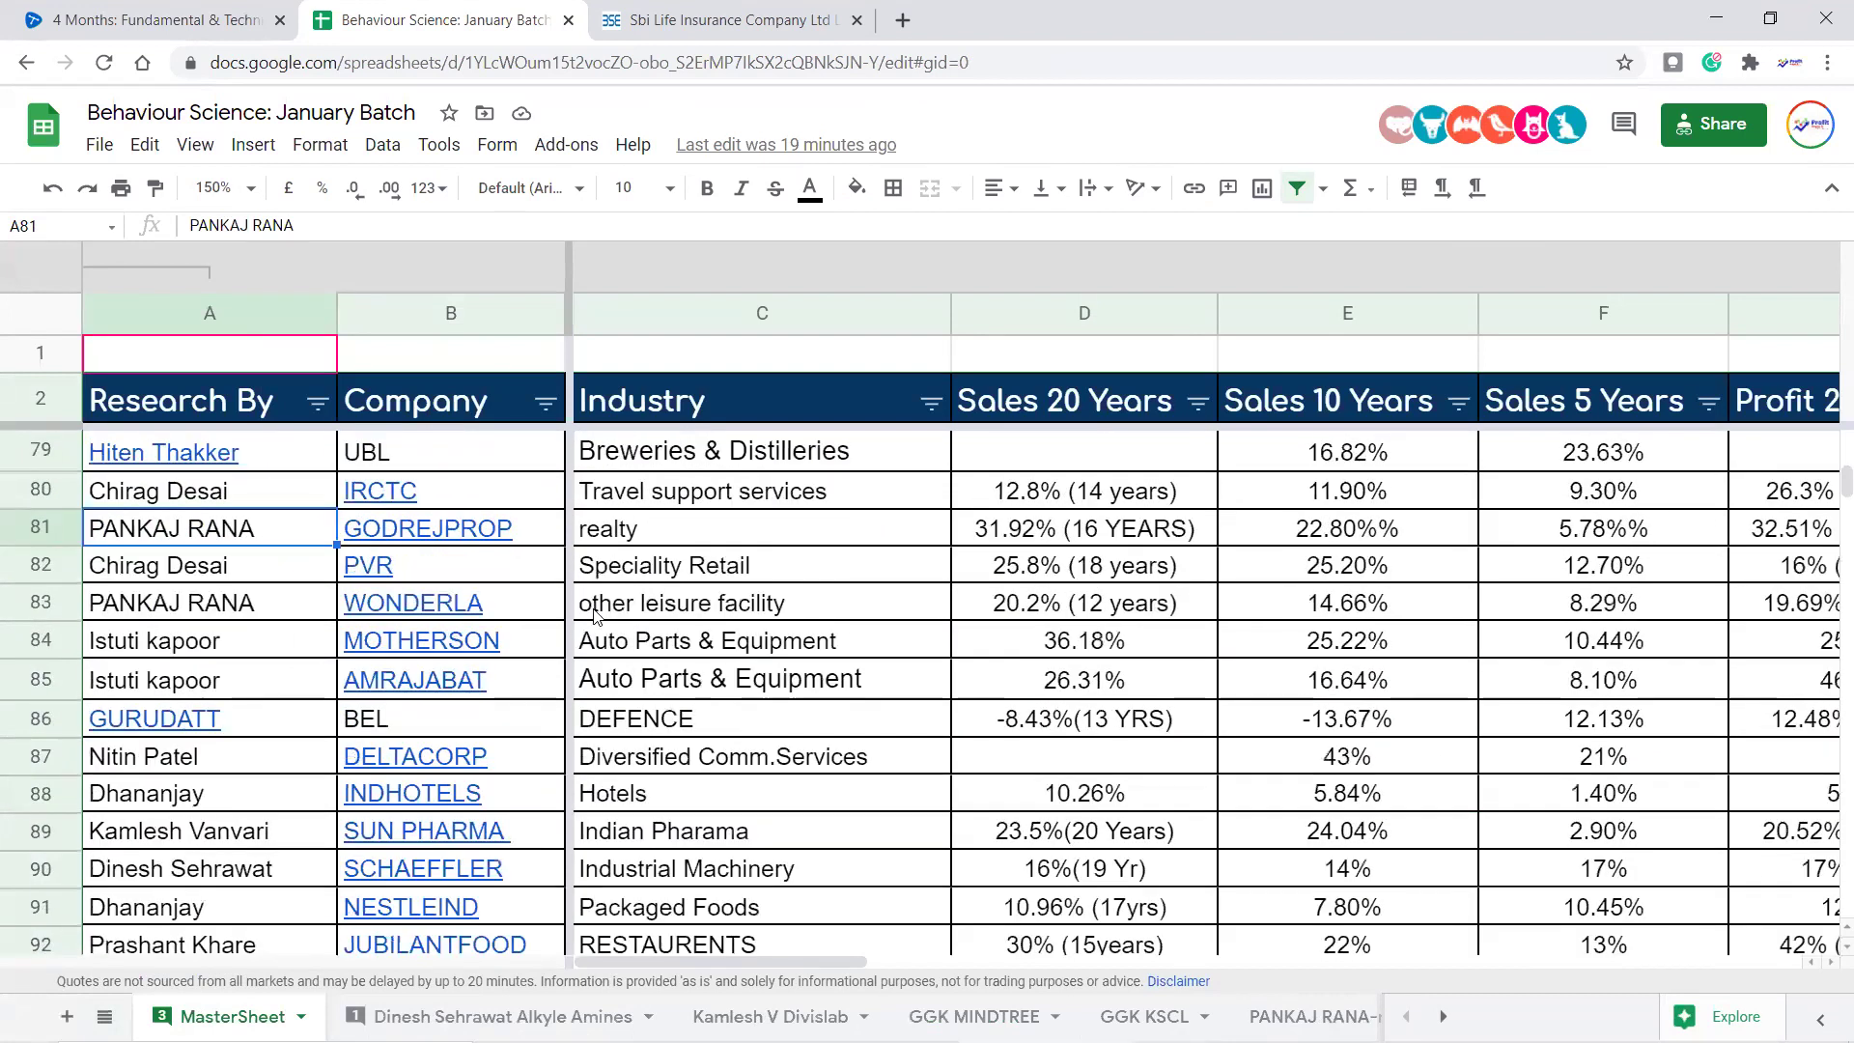
{"action": "scroll", "coordinate": [639, 591], "scroll_direction": "up", "scroll_amount": 1}
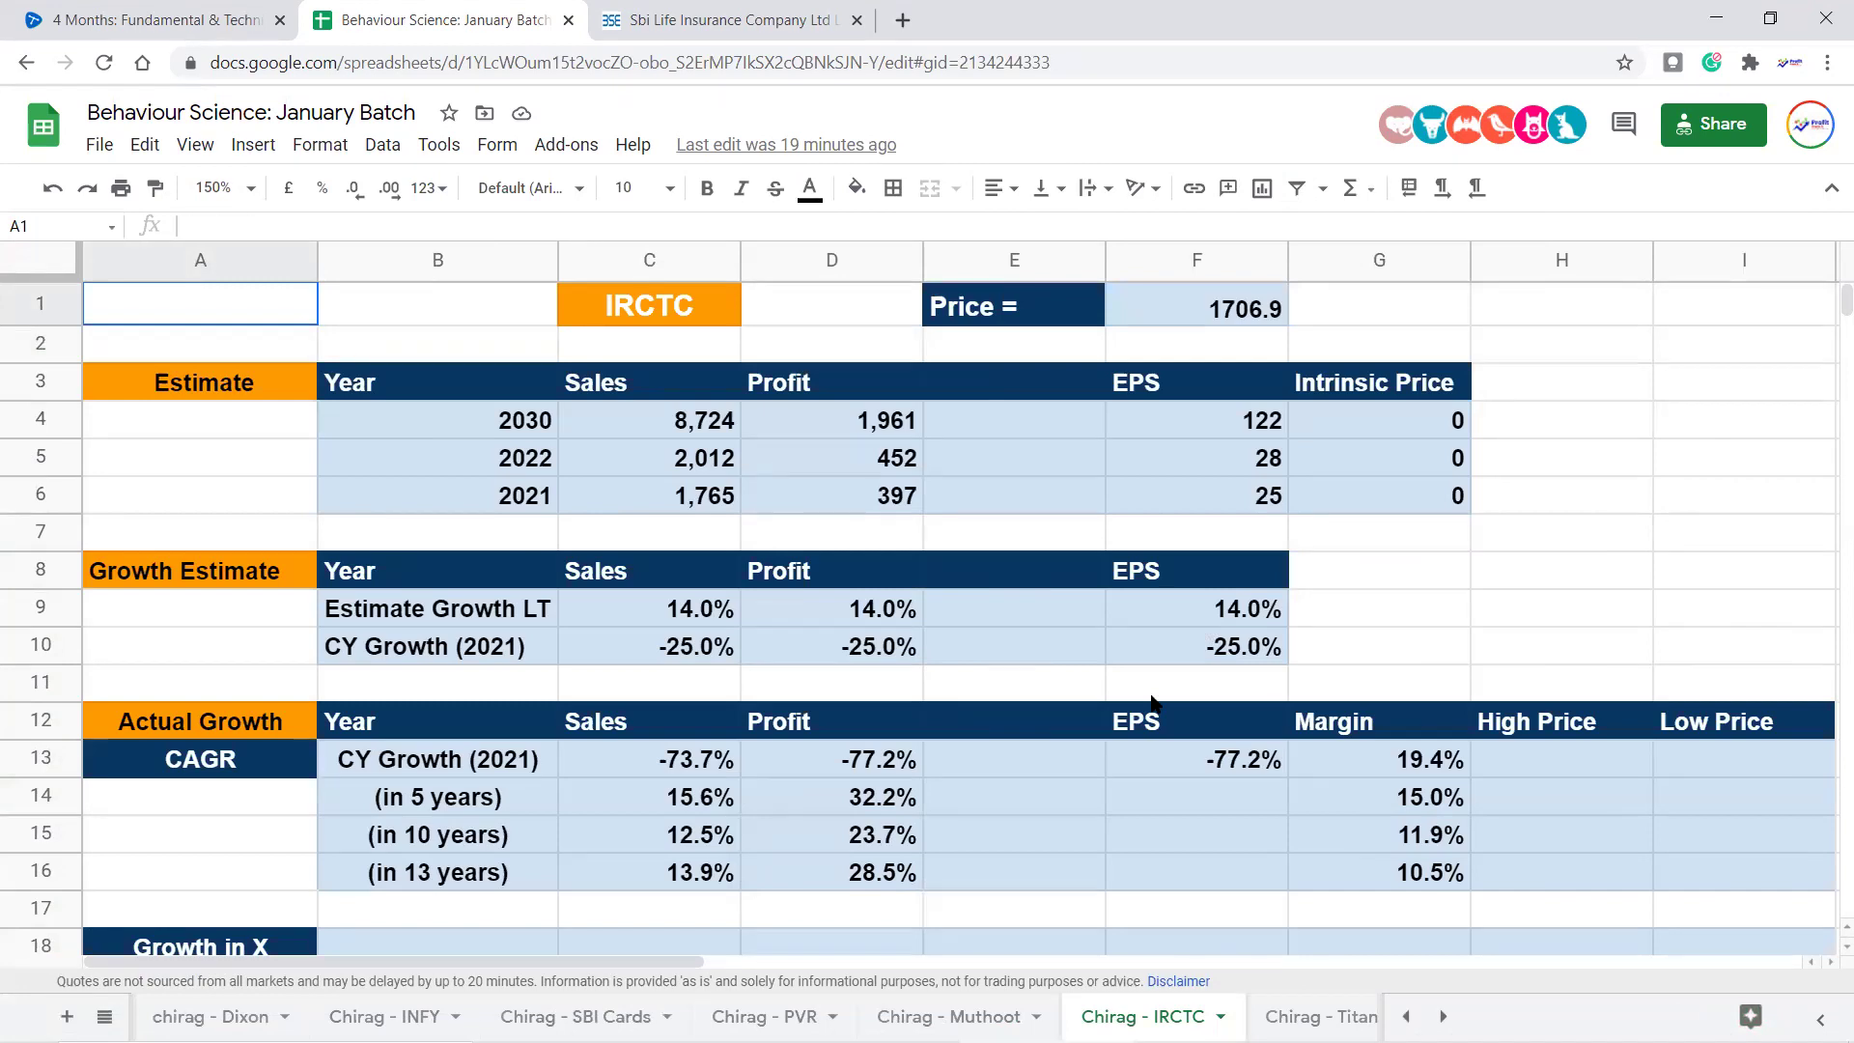
{"action": "scroll", "coordinate": [1151, 699], "scroll_direction": "down", "scroll_amount": 3}
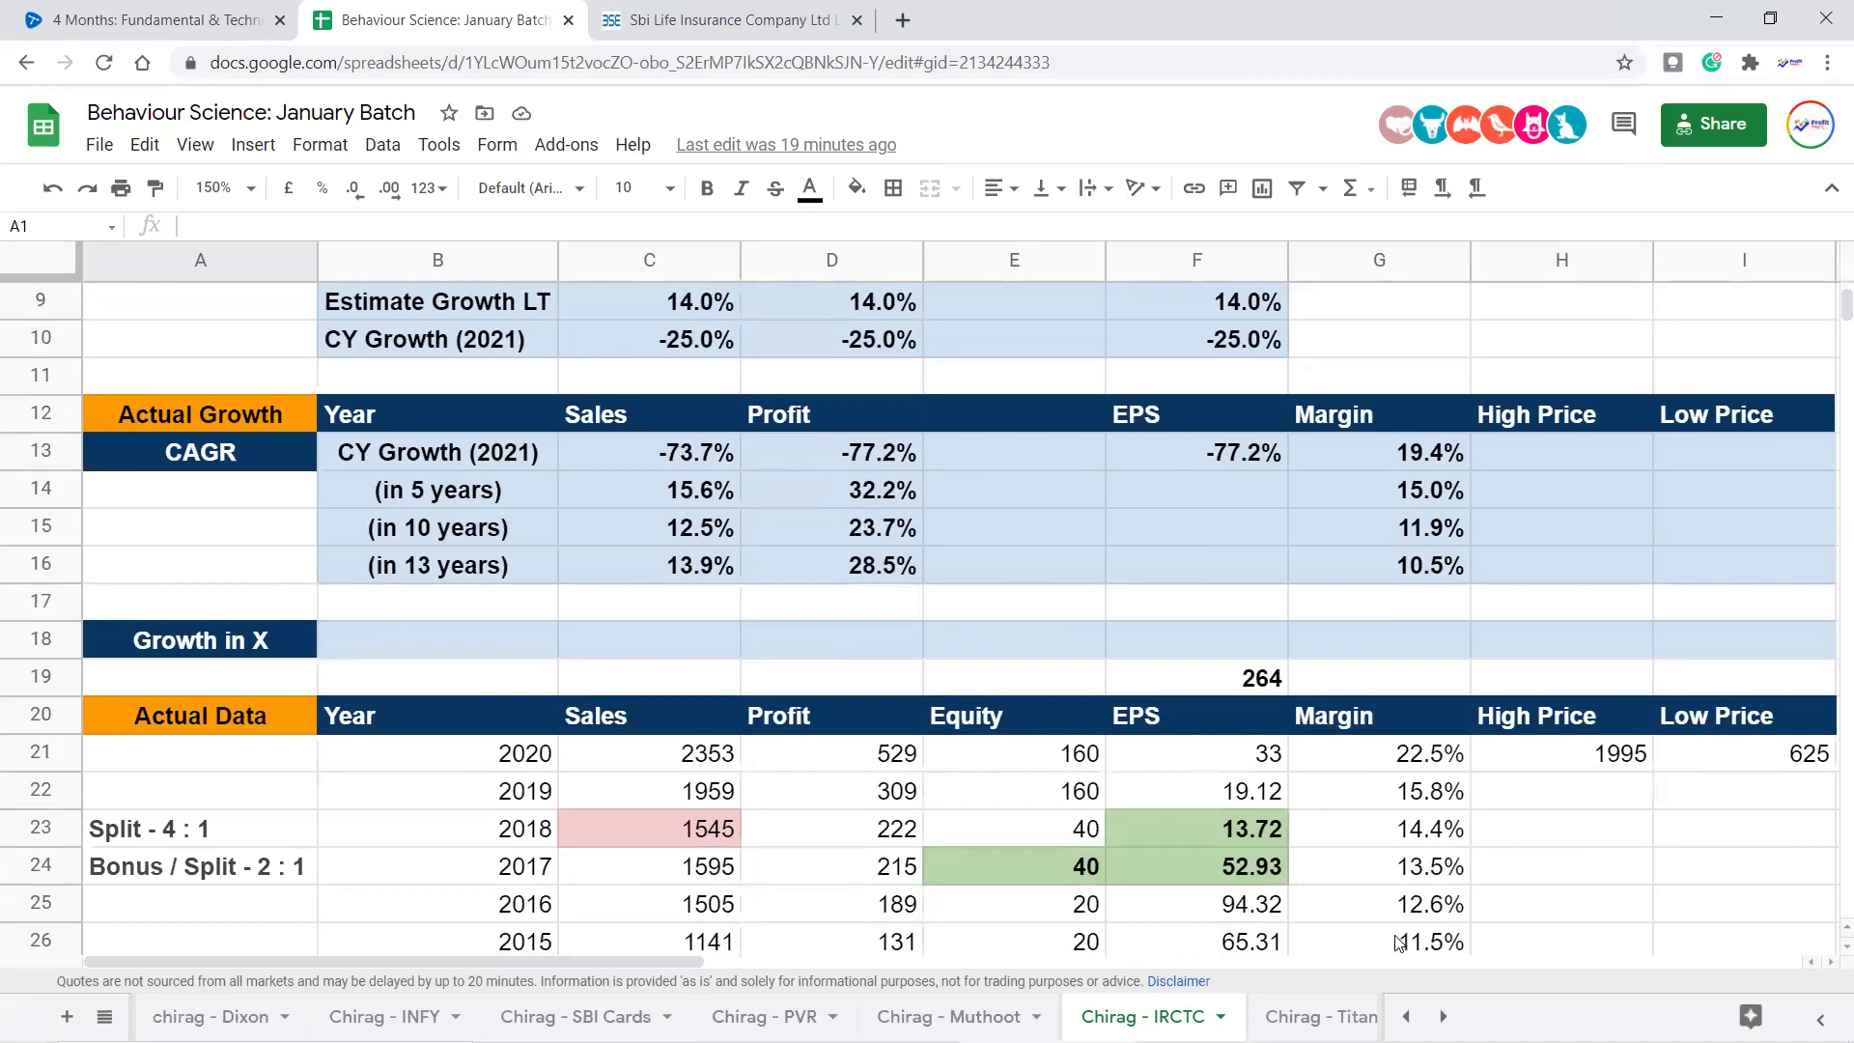
Open the PVR sheet and point out the movie exhibition, food and finance cost rows of its Major Cost table
{"action": "left_click", "coordinate": [763, 1016]}
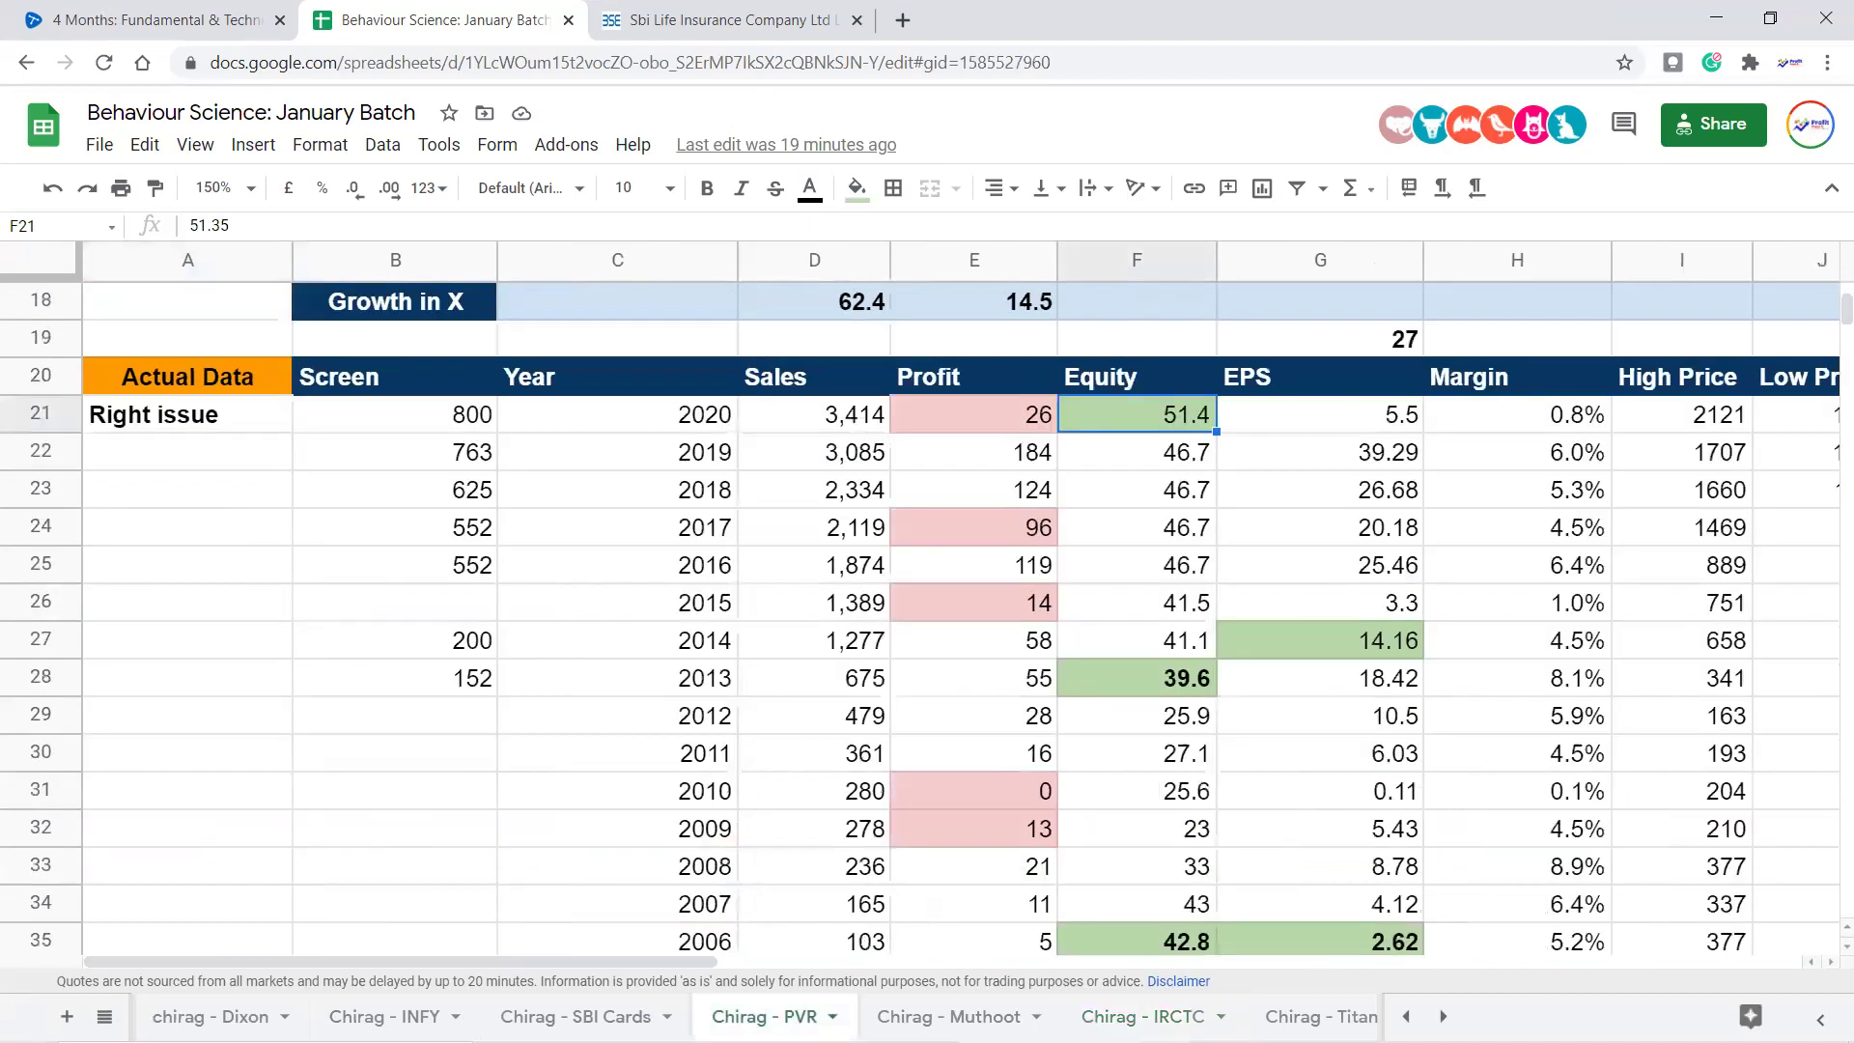
{"action": "scroll", "coordinate": [843, 670], "scroll_direction": "down", "scroll_amount": 10}
{"action": "scroll", "coordinate": [846, 666], "scroll_direction": "down", "scroll_amount": 14}
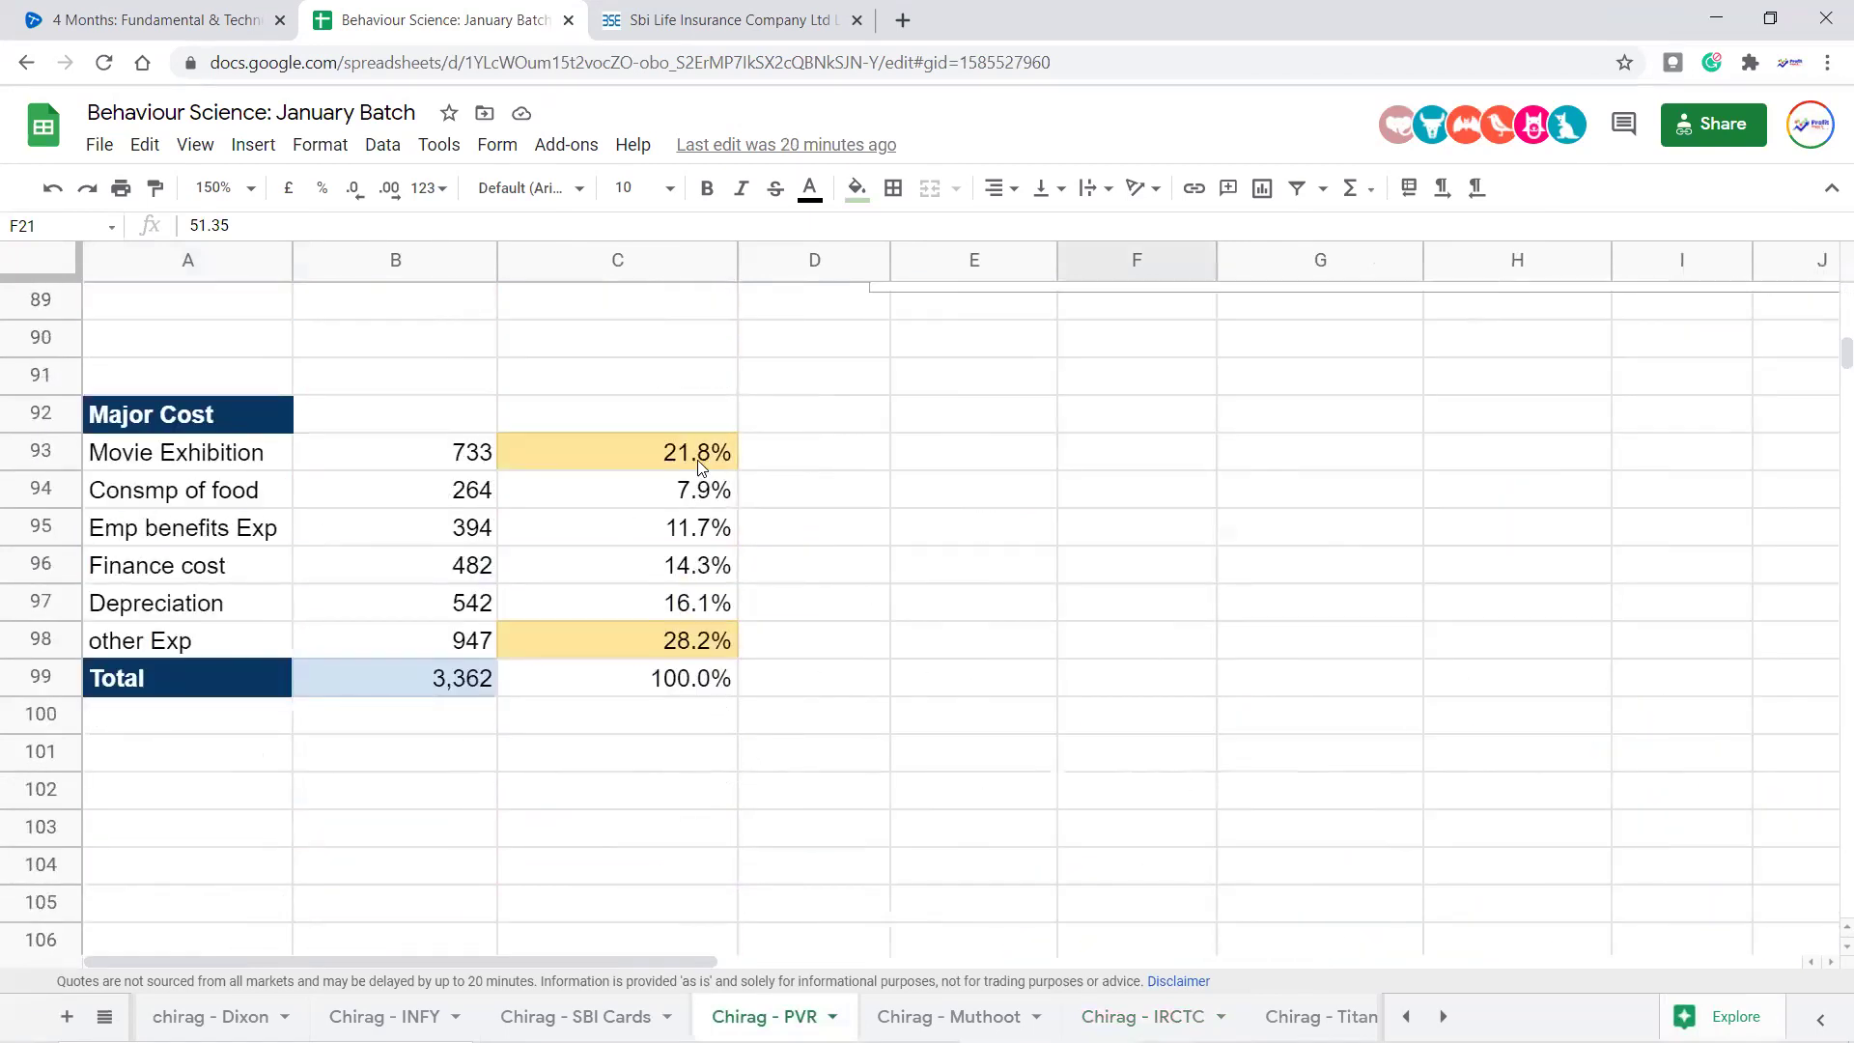
{"action": "left_click_drag", "start_coordinate": [194, 460], "coordinate": [671, 470]}
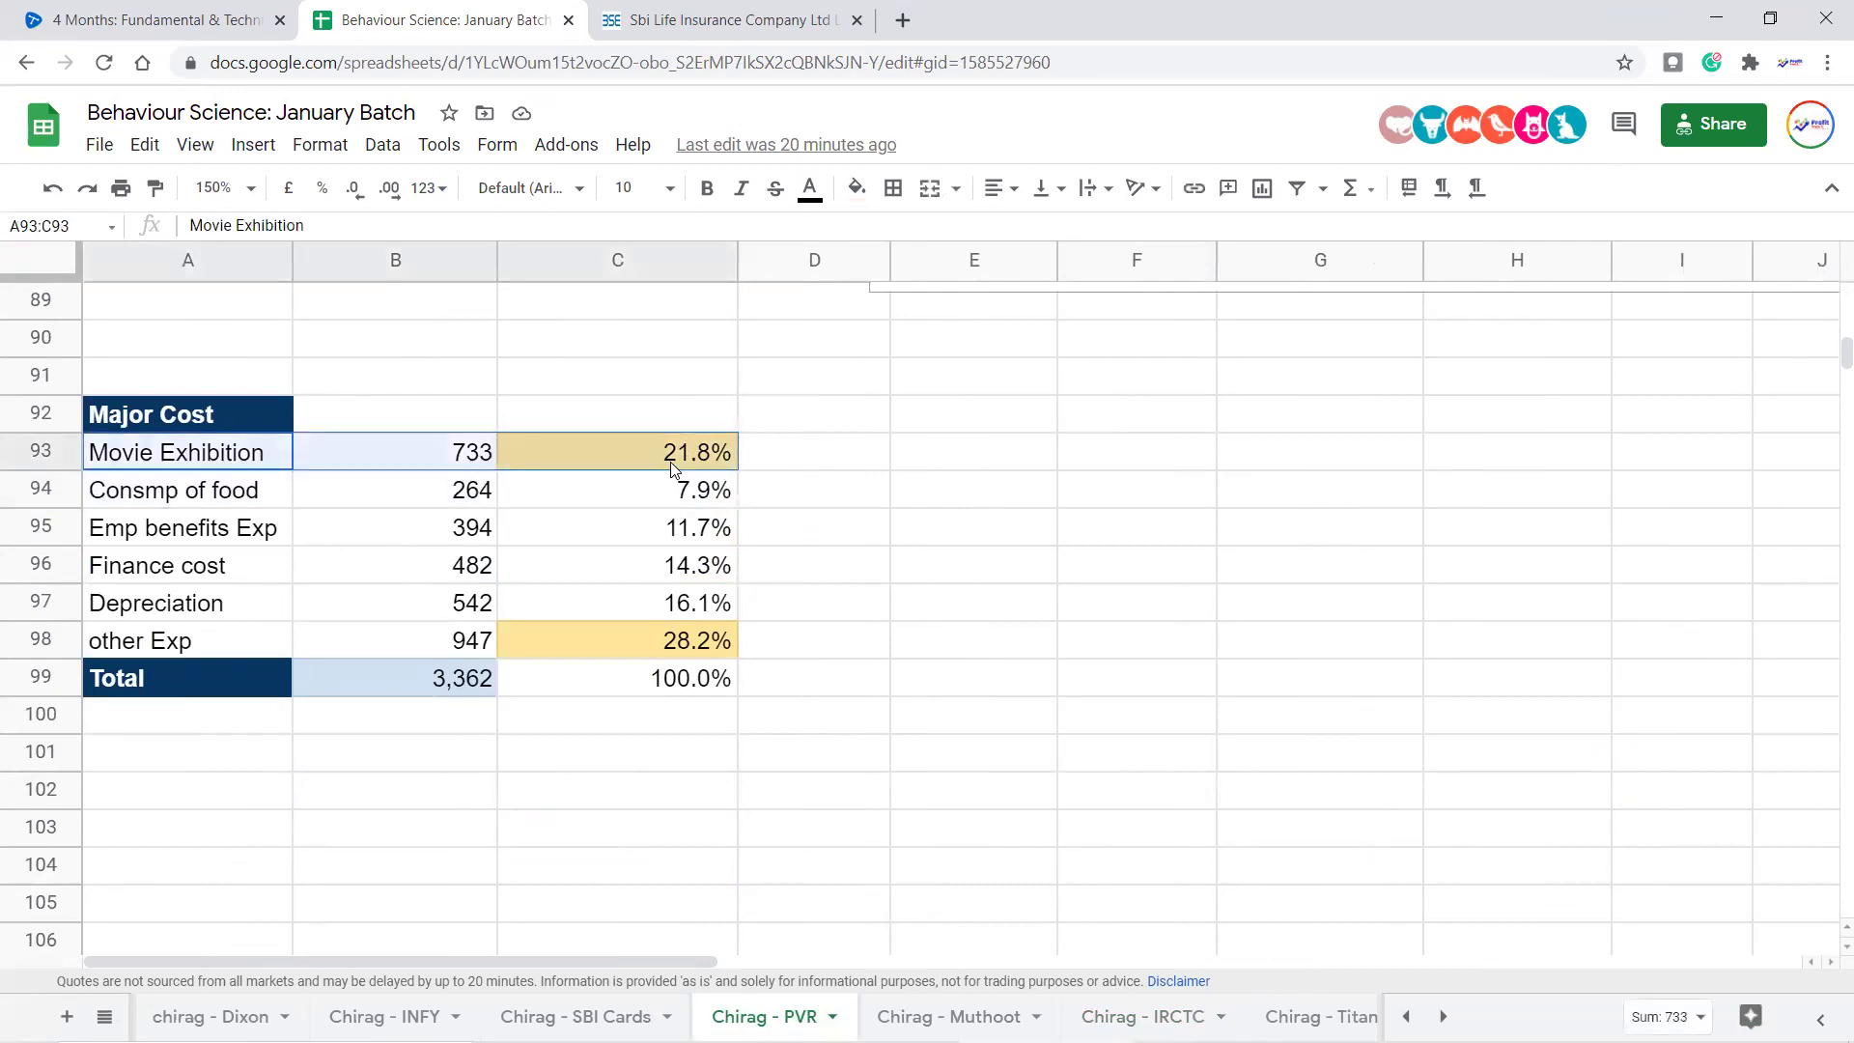
{"action": "left_click_drag", "start_coordinate": [220, 427], "coordinate": [223, 460]}
{"action": "left_click_drag", "start_coordinate": [340, 487], "coordinate": [687, 484]}
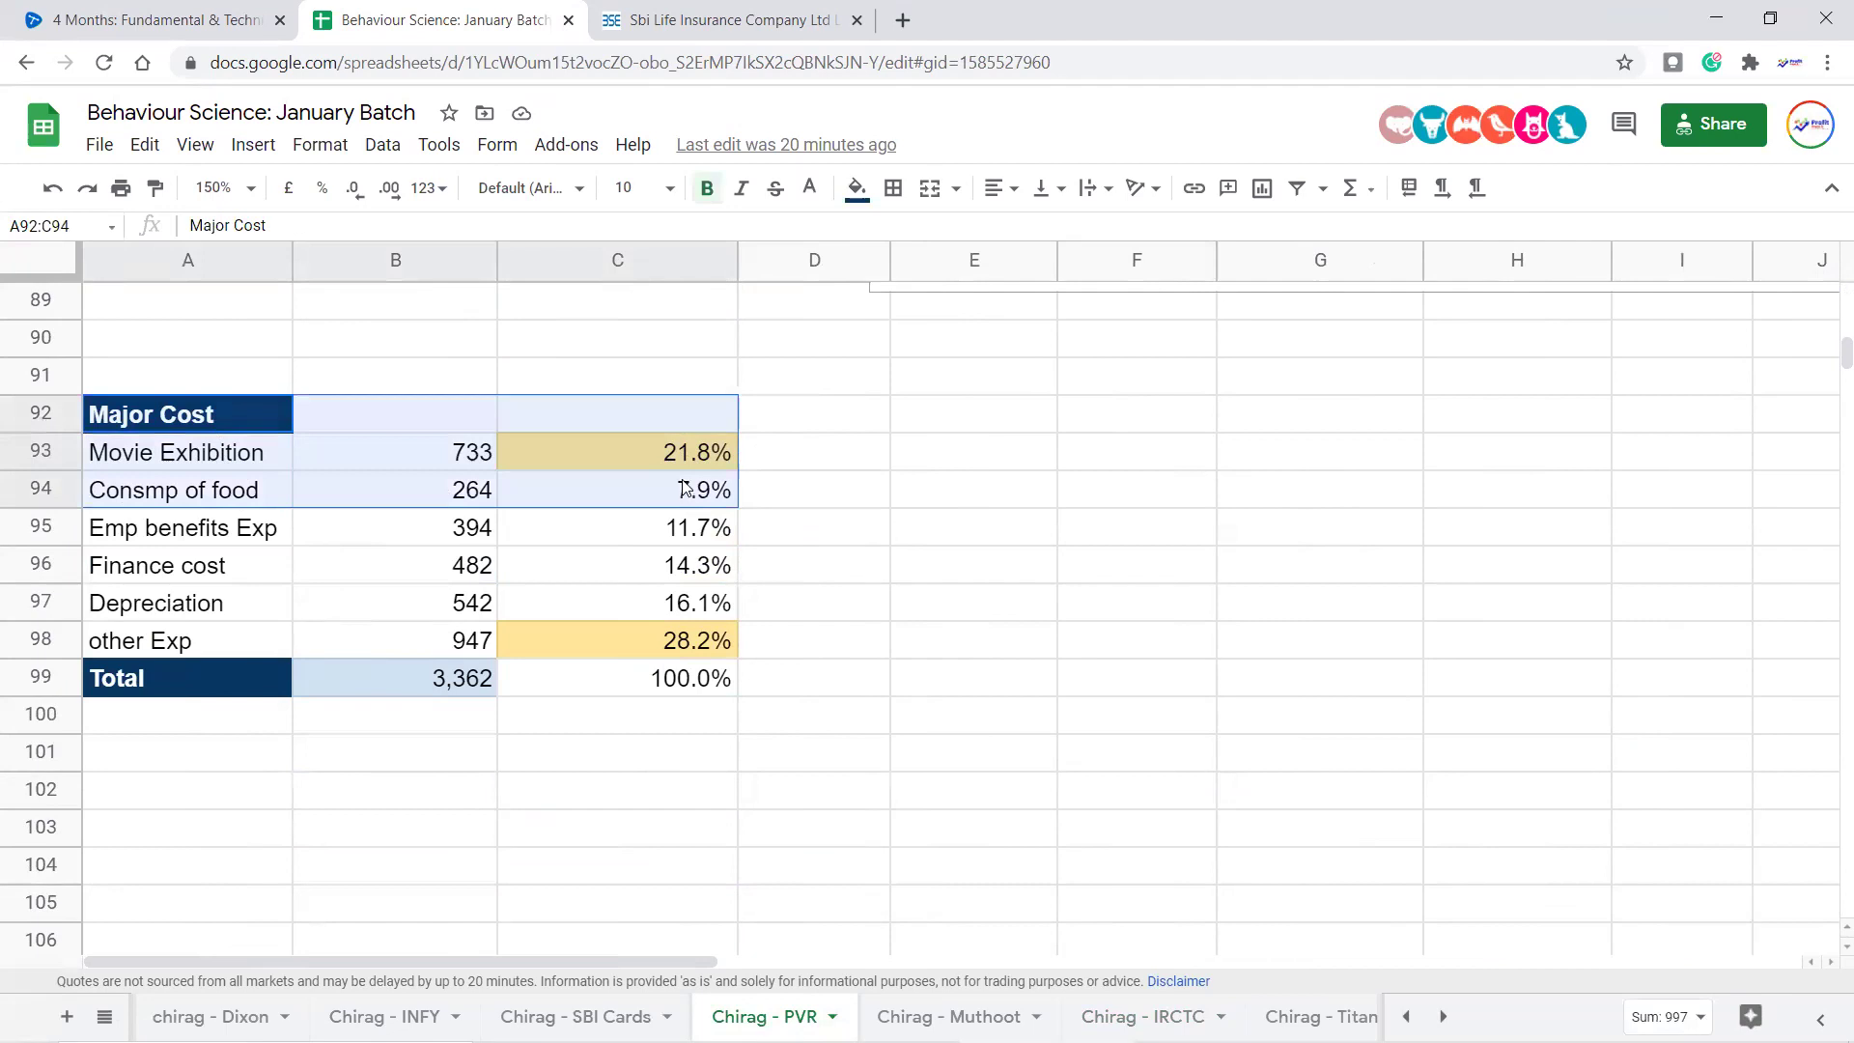
{"action": "left_click_drag", "start_coordinate": [203, 570], "coordinate": [715, 568]}
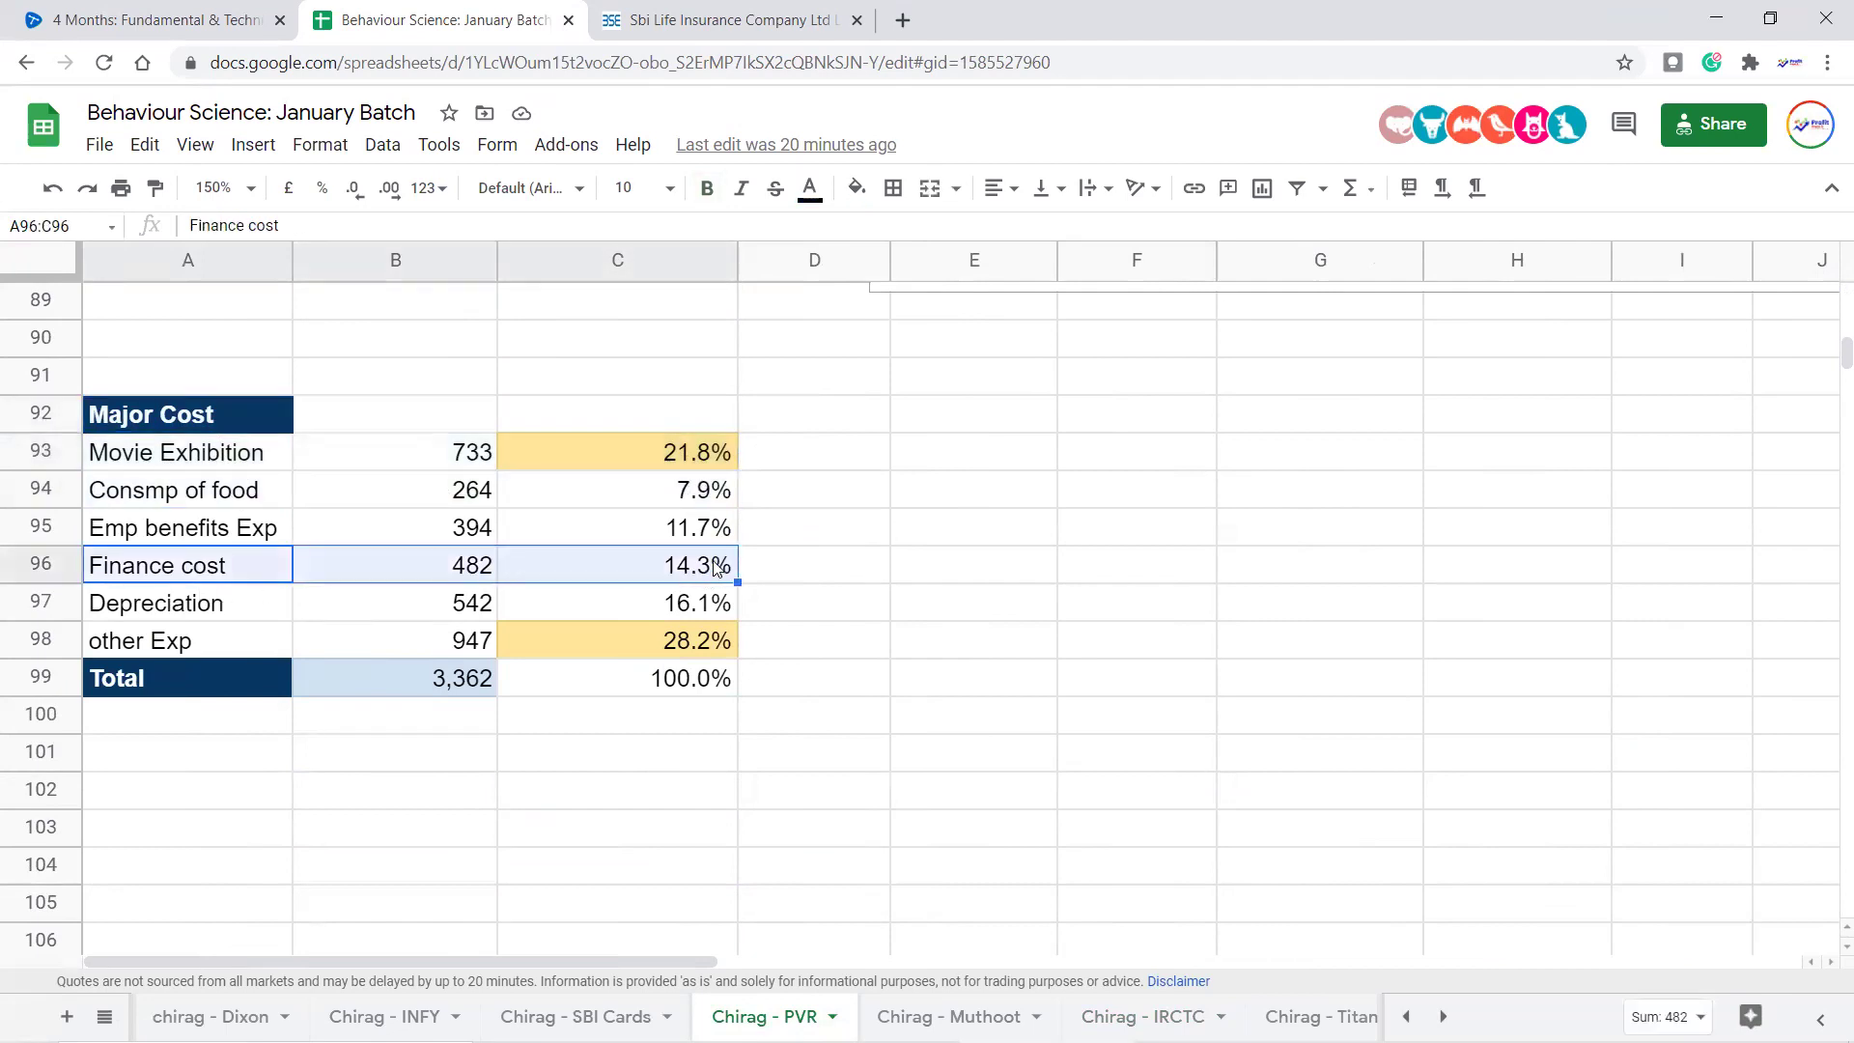
Revisit the Movie Exhibition row of PVR's cost breakdown, ending with the whole Major Cost table highlighted
{"action": "left_click", "coordinate": [715, 567]}
{"action": "left_click_drag", "start_coordinate": [699, 457], "coordinate": [490, 460]}
{"action": "left_click_drag", "start_coordinate": [215, 465], "coordinate": [162, 461]}
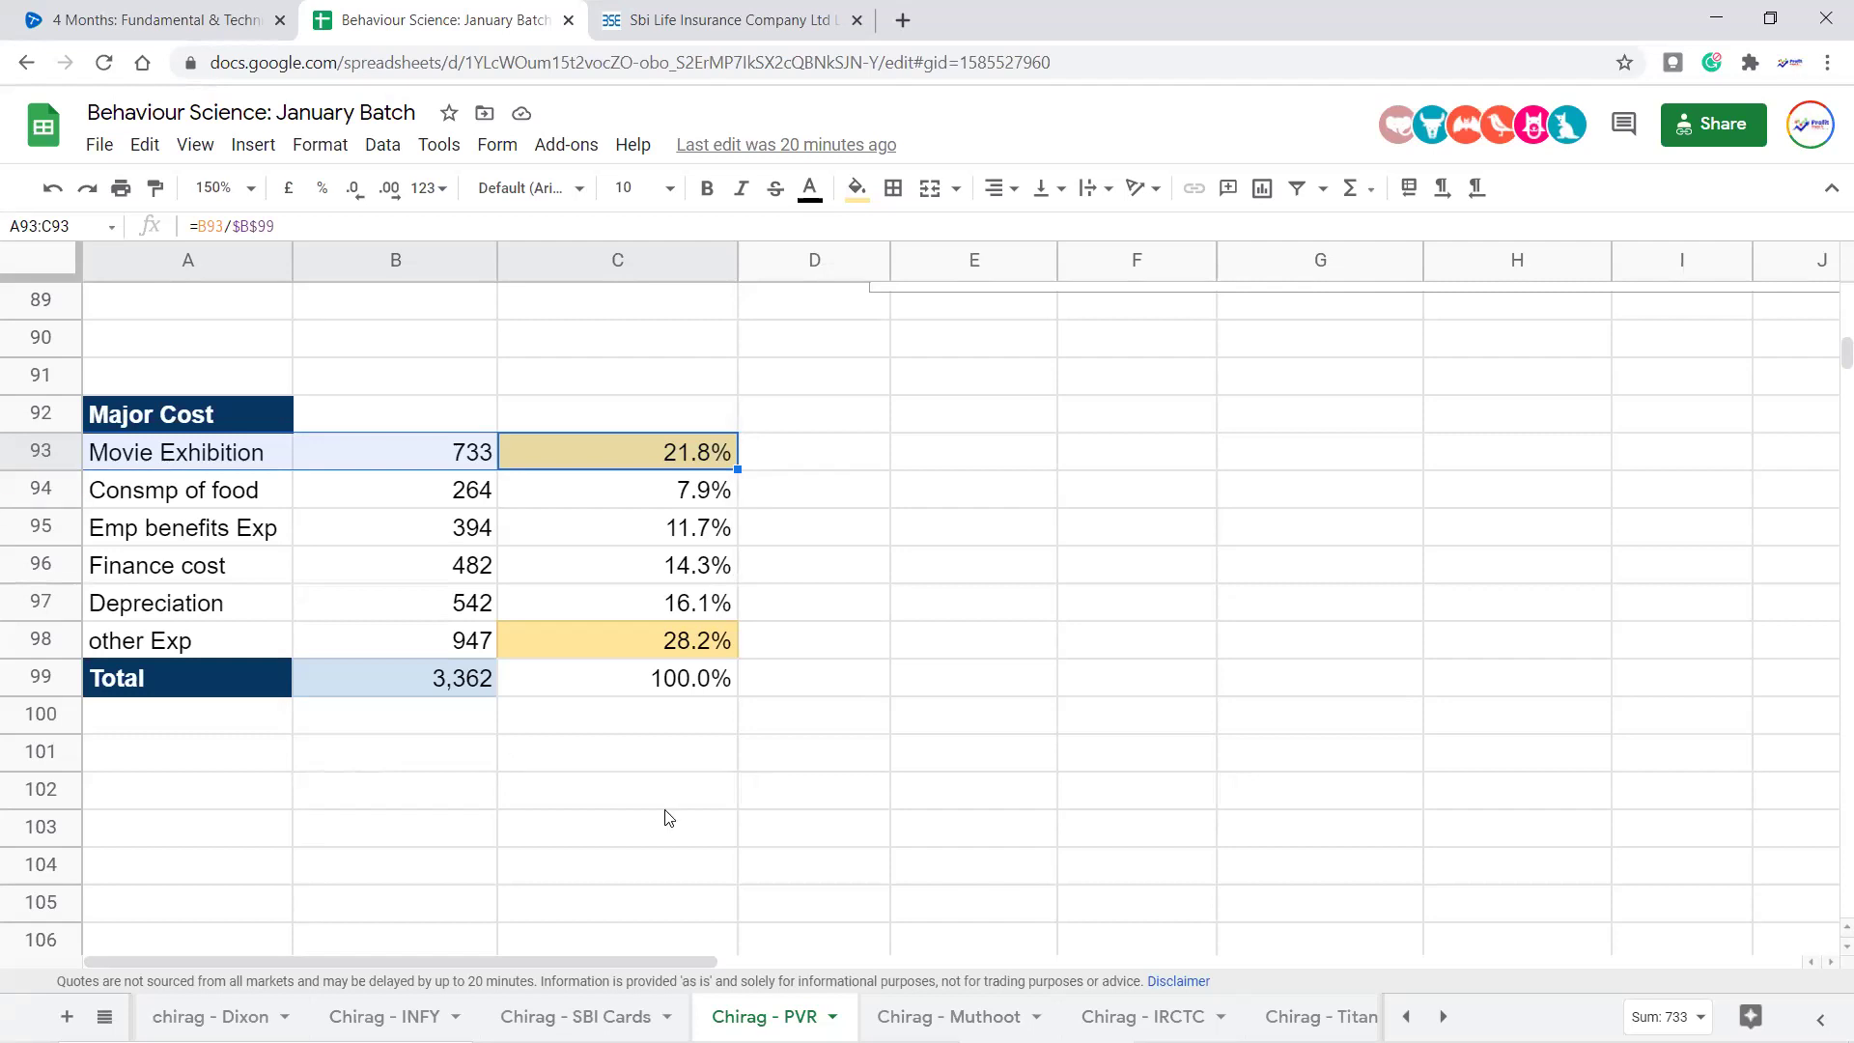
{"action": "left_click_drag", "start_coordinate": [273, 418], "coordinate": [435, 531]}
{"action": "left_click_drag", "start_coordinate": [524, 689], "coordinate": [691, 693]}
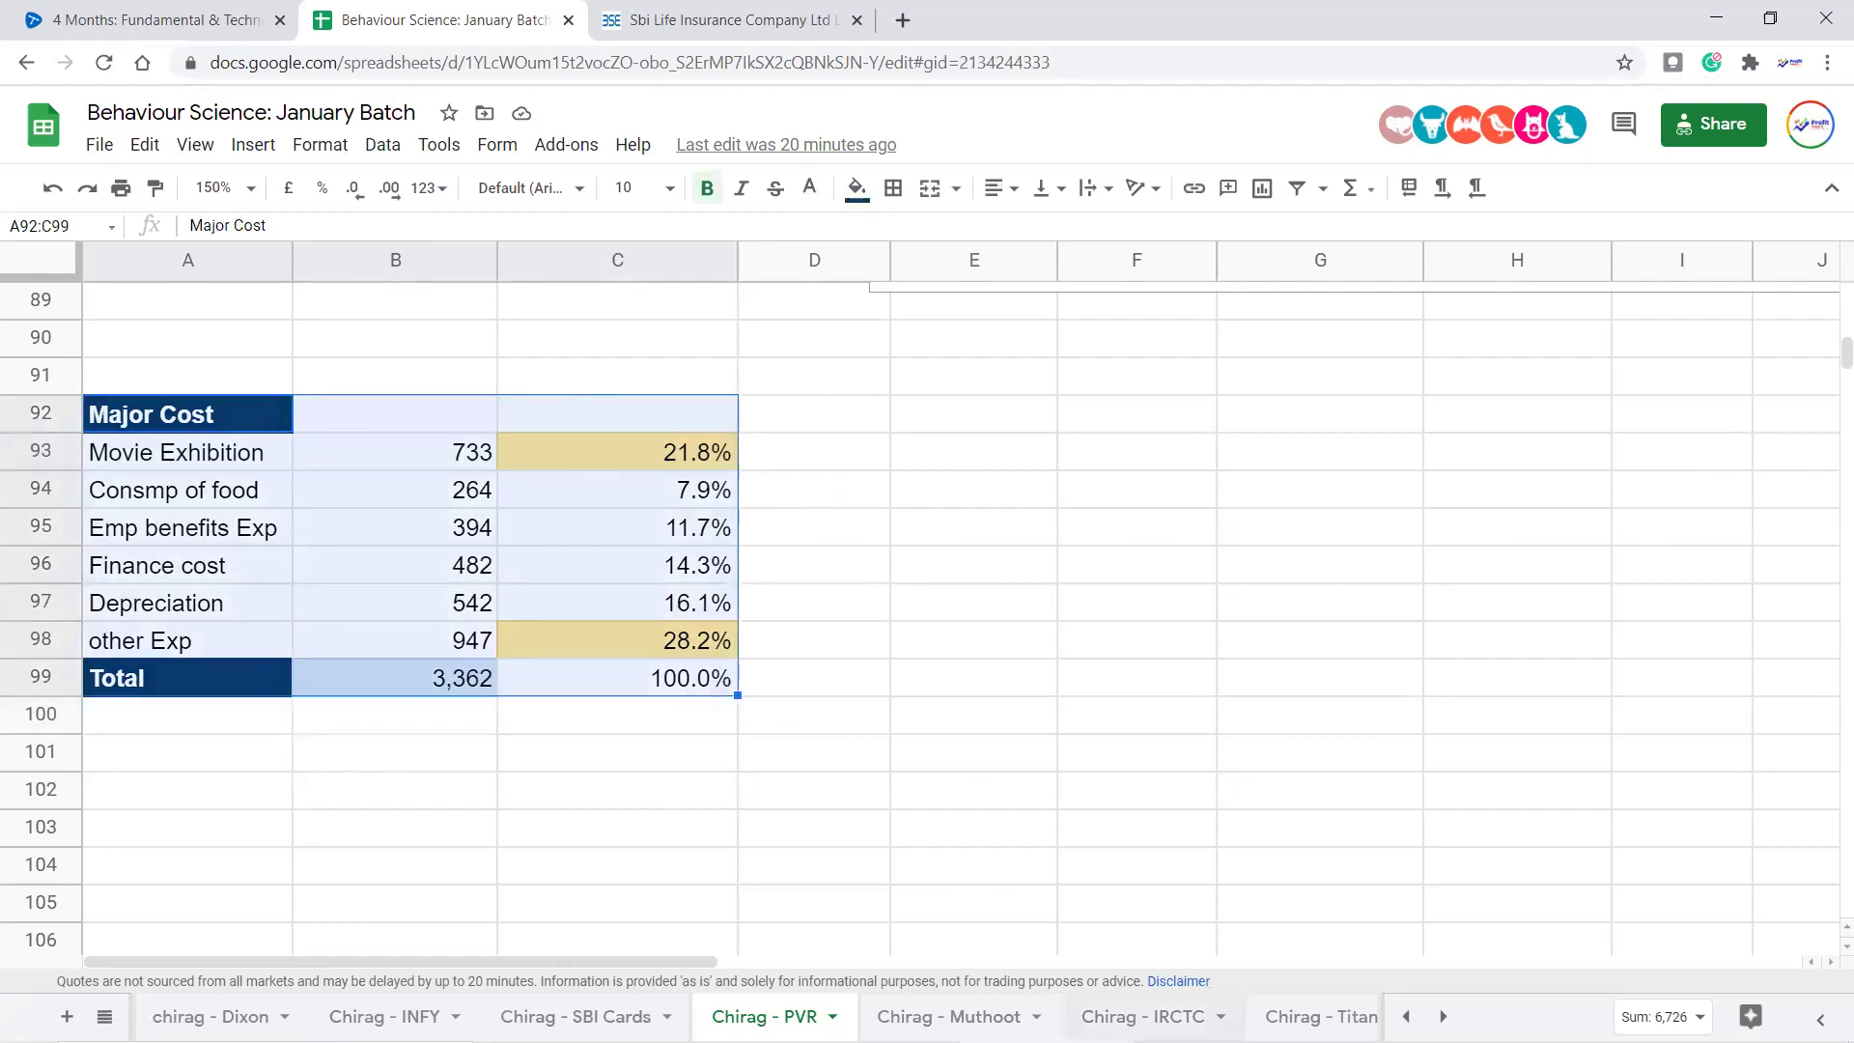
Return to the IRCTC sheet and highlight its yearly sales figures from 2007 to 2020
{"action": "scroll", "coordinate": [946, 724], "scroll_direction": "down", "scroll_amount": 1}
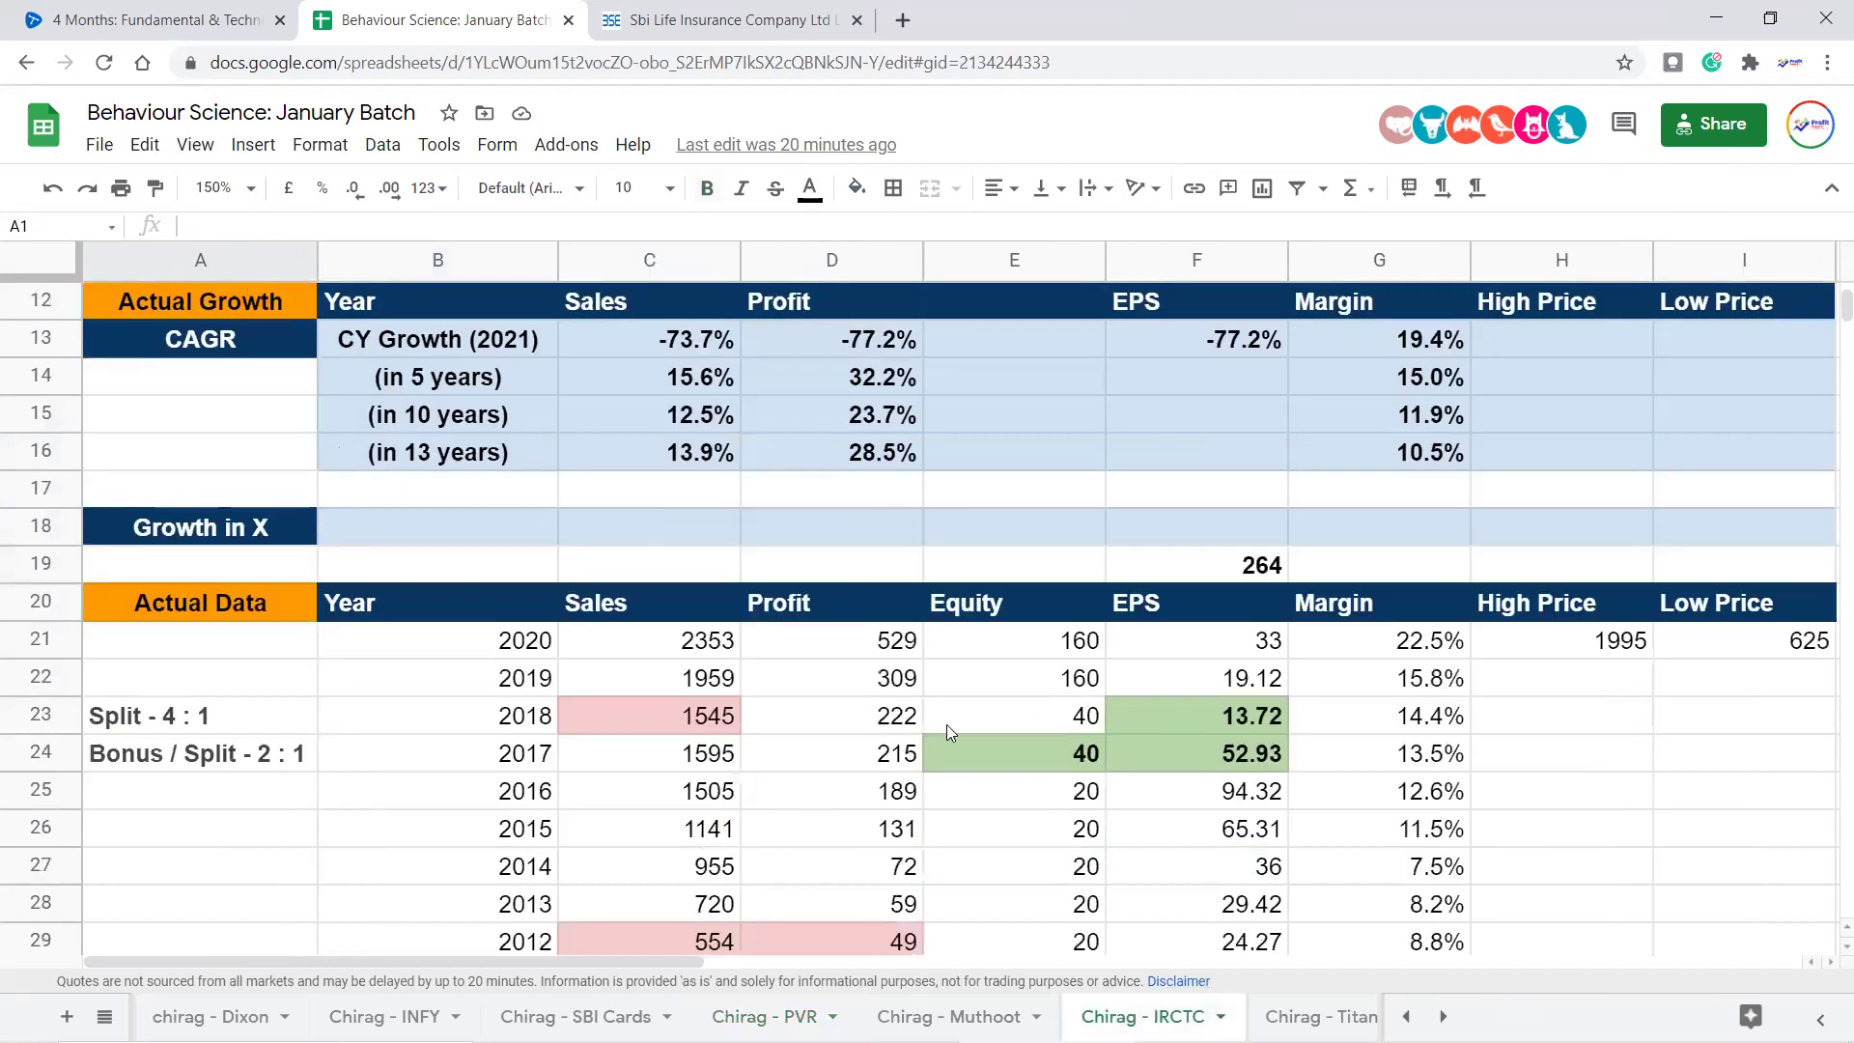
{"action": "scroll", "coordinate": [947, 724], "scroll_direction": "down", "scroll_amount": 1}
{"action": "scroll", "coordinate": [951, 729], "scroll_direction": "down", "scroll_amount": 2}
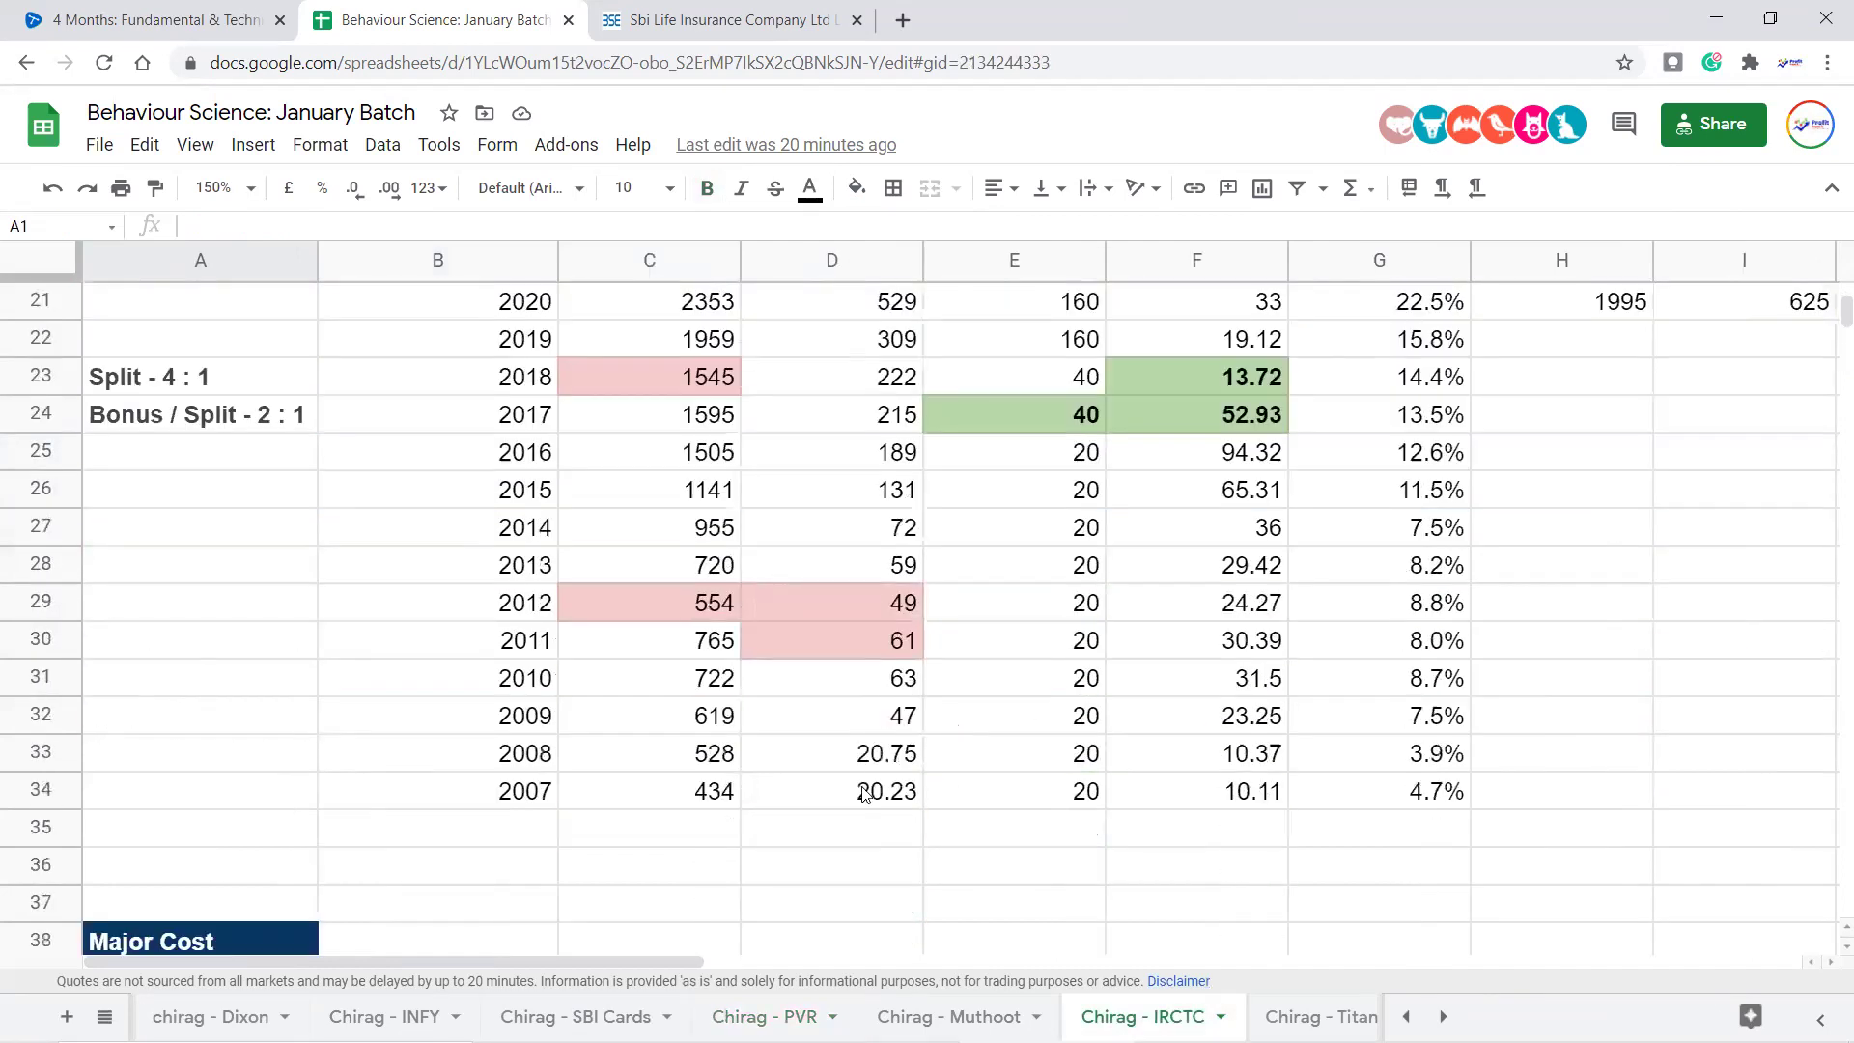
{"action": "scroll", "coordinate": [866, 791], "scroll_direction": "up", "scroll_amount": 1}
{"action": "scroll", "coordinate": [685, 862], "scroll_direction": "down", "scroll_amount": 1}
{"action": "left_click_drag", "start_coordinate": [709, 793], "coordinate": [710, 302]}
{"action": "scroll", "coordinate": [797, 589], "scroll_direction": "up", "scroll_amount": 2}
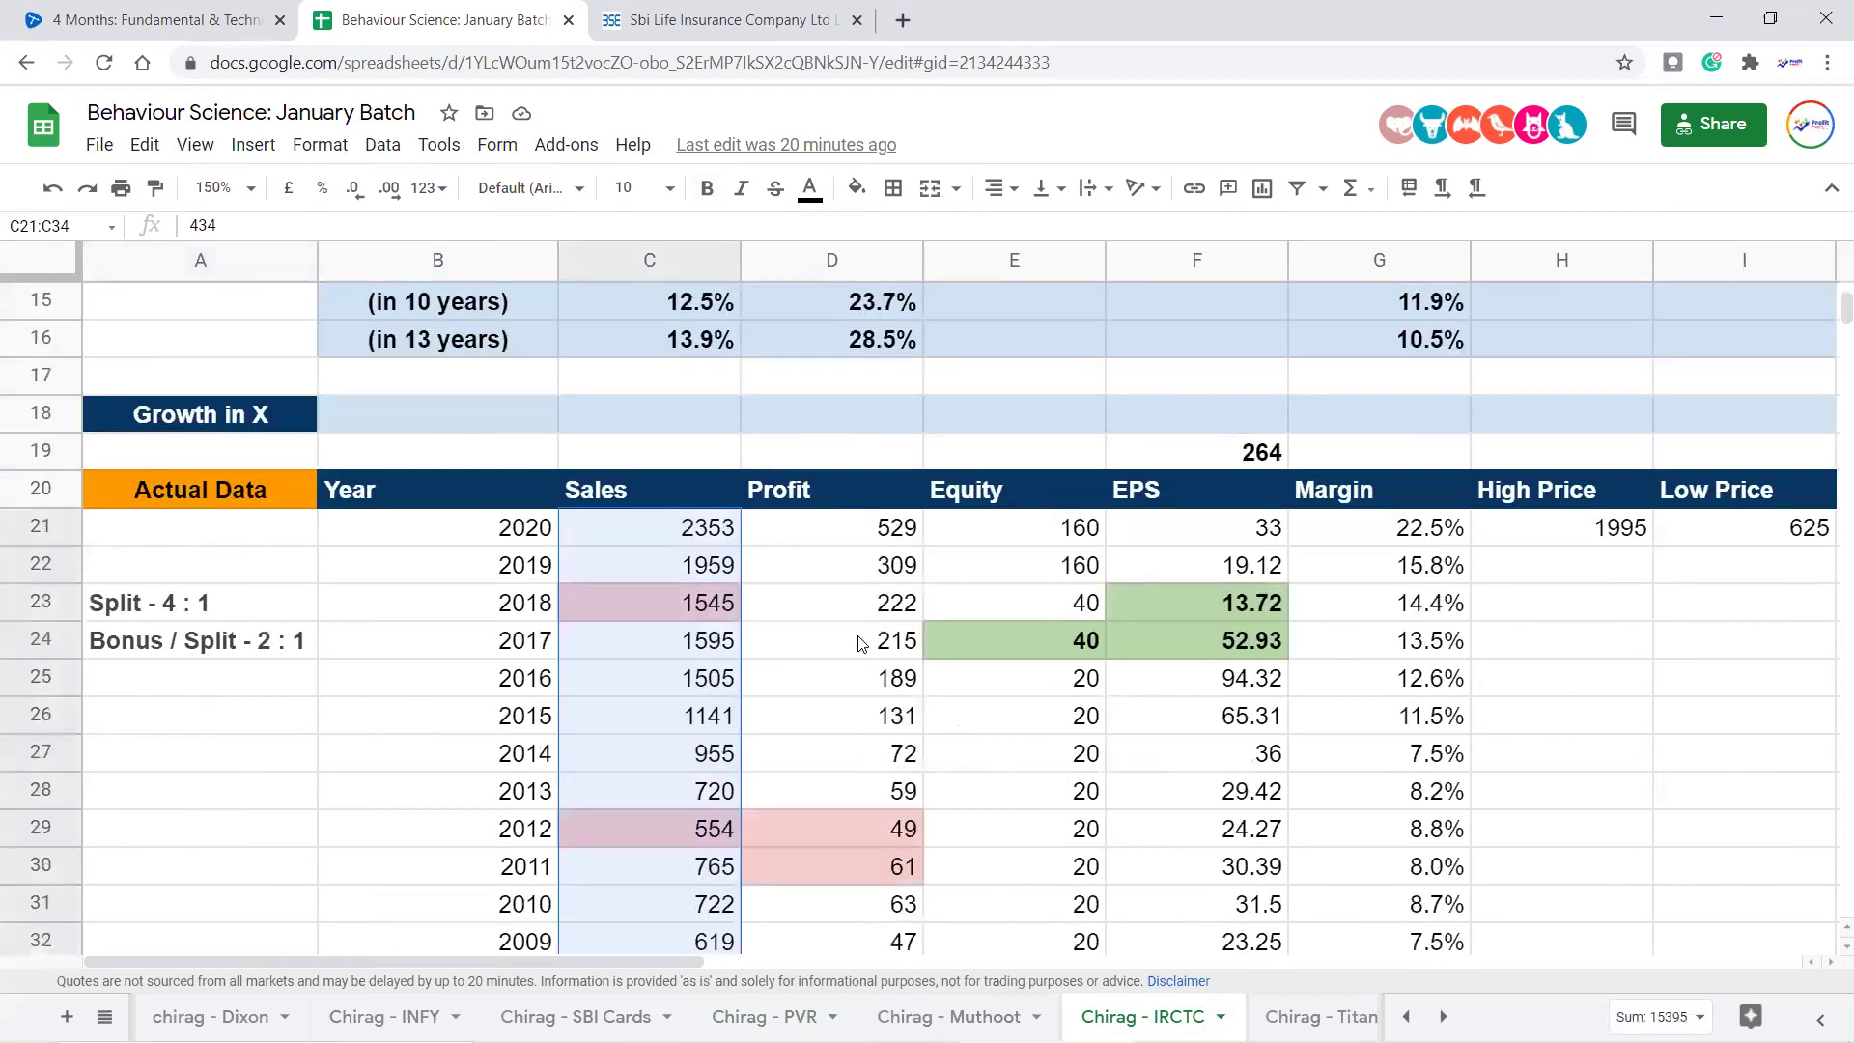
Format the IRCTC yearly profit figures for 2007 to 2020 to show no decimal places
{"action": "scroll", "coordinate": [926, 642], "scroll_direction": "down", "scroll_amount": 1}
{"action": "scroll", "coordinate": [963, 640], "scroll_direction": "down", "scroll_amount": 1}
{"action": "left_click_drag", "start_coordinate": [913, 794], "coordinate": [874, 263]}
{"action": "scroll", "coordinate": [878, 386], "scroll_direction": "up", "scroll_amount": 1}
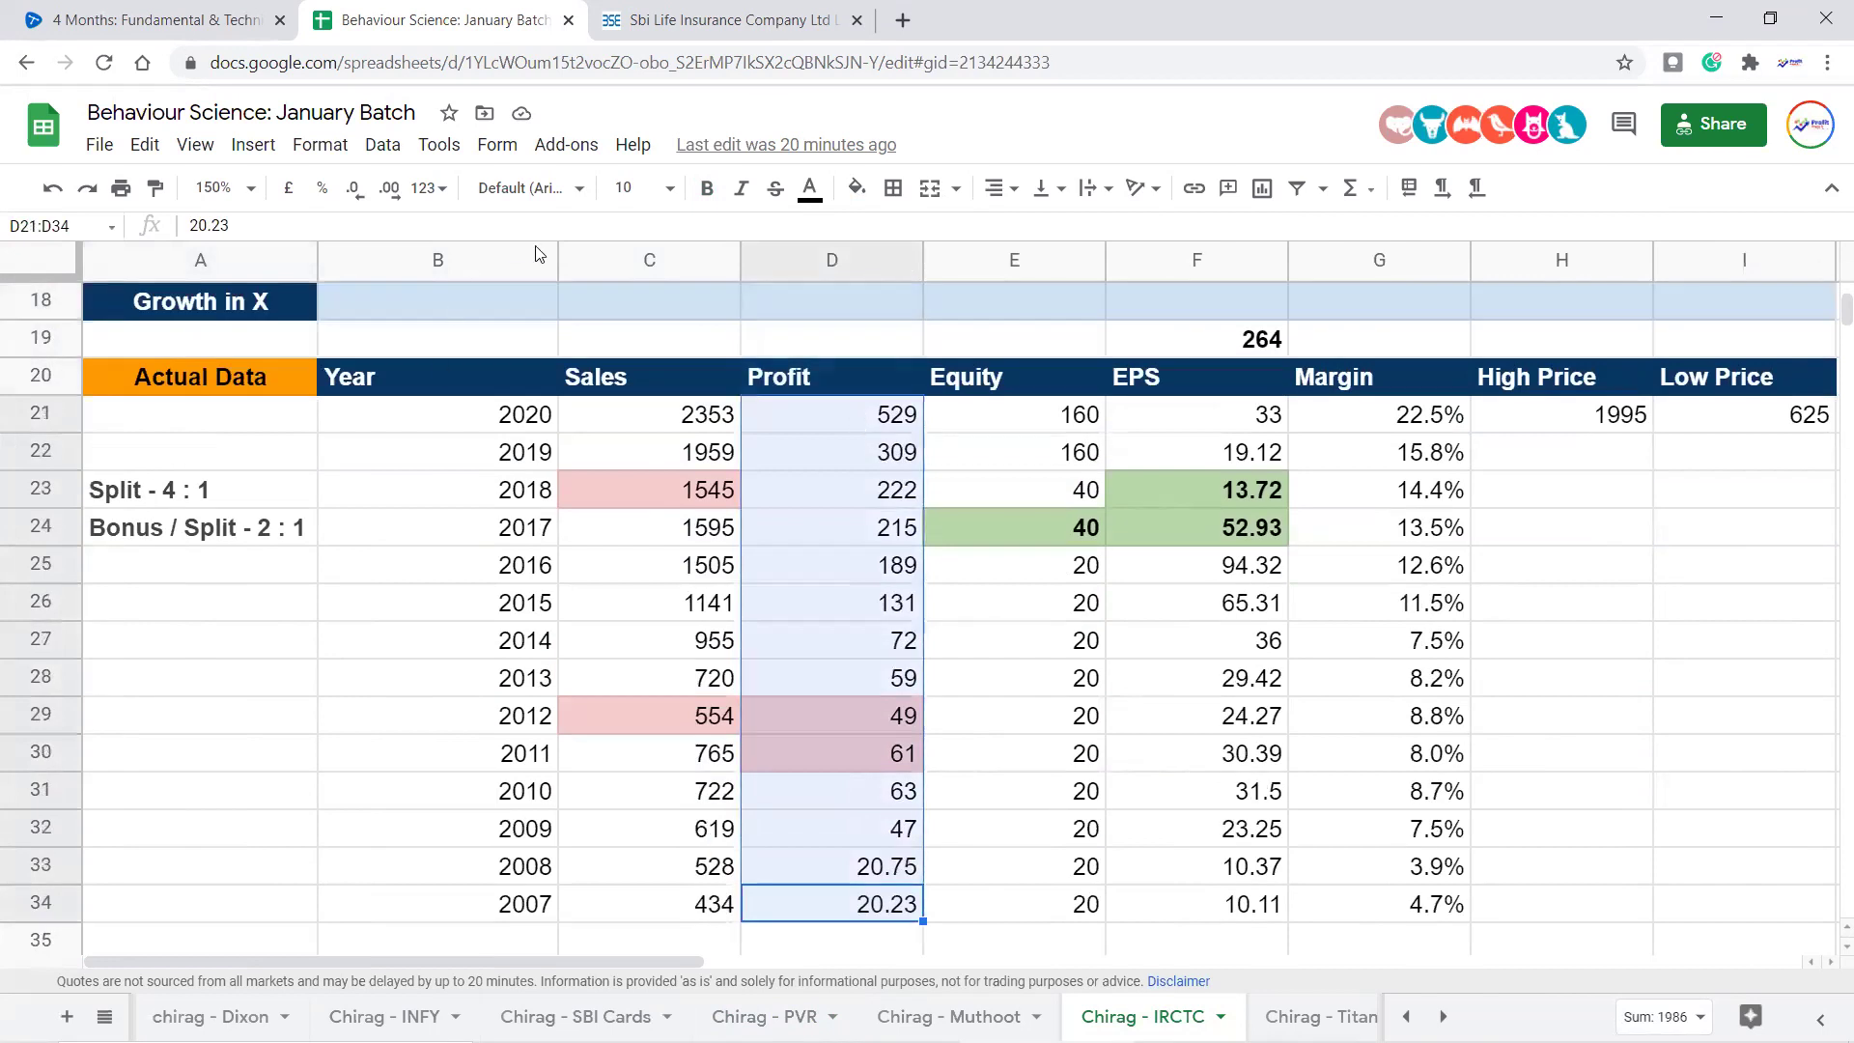
{"action": "left_click", "coordinate": [356, 187]}
{"action": "left_click", "coordinate": [357, 187]}
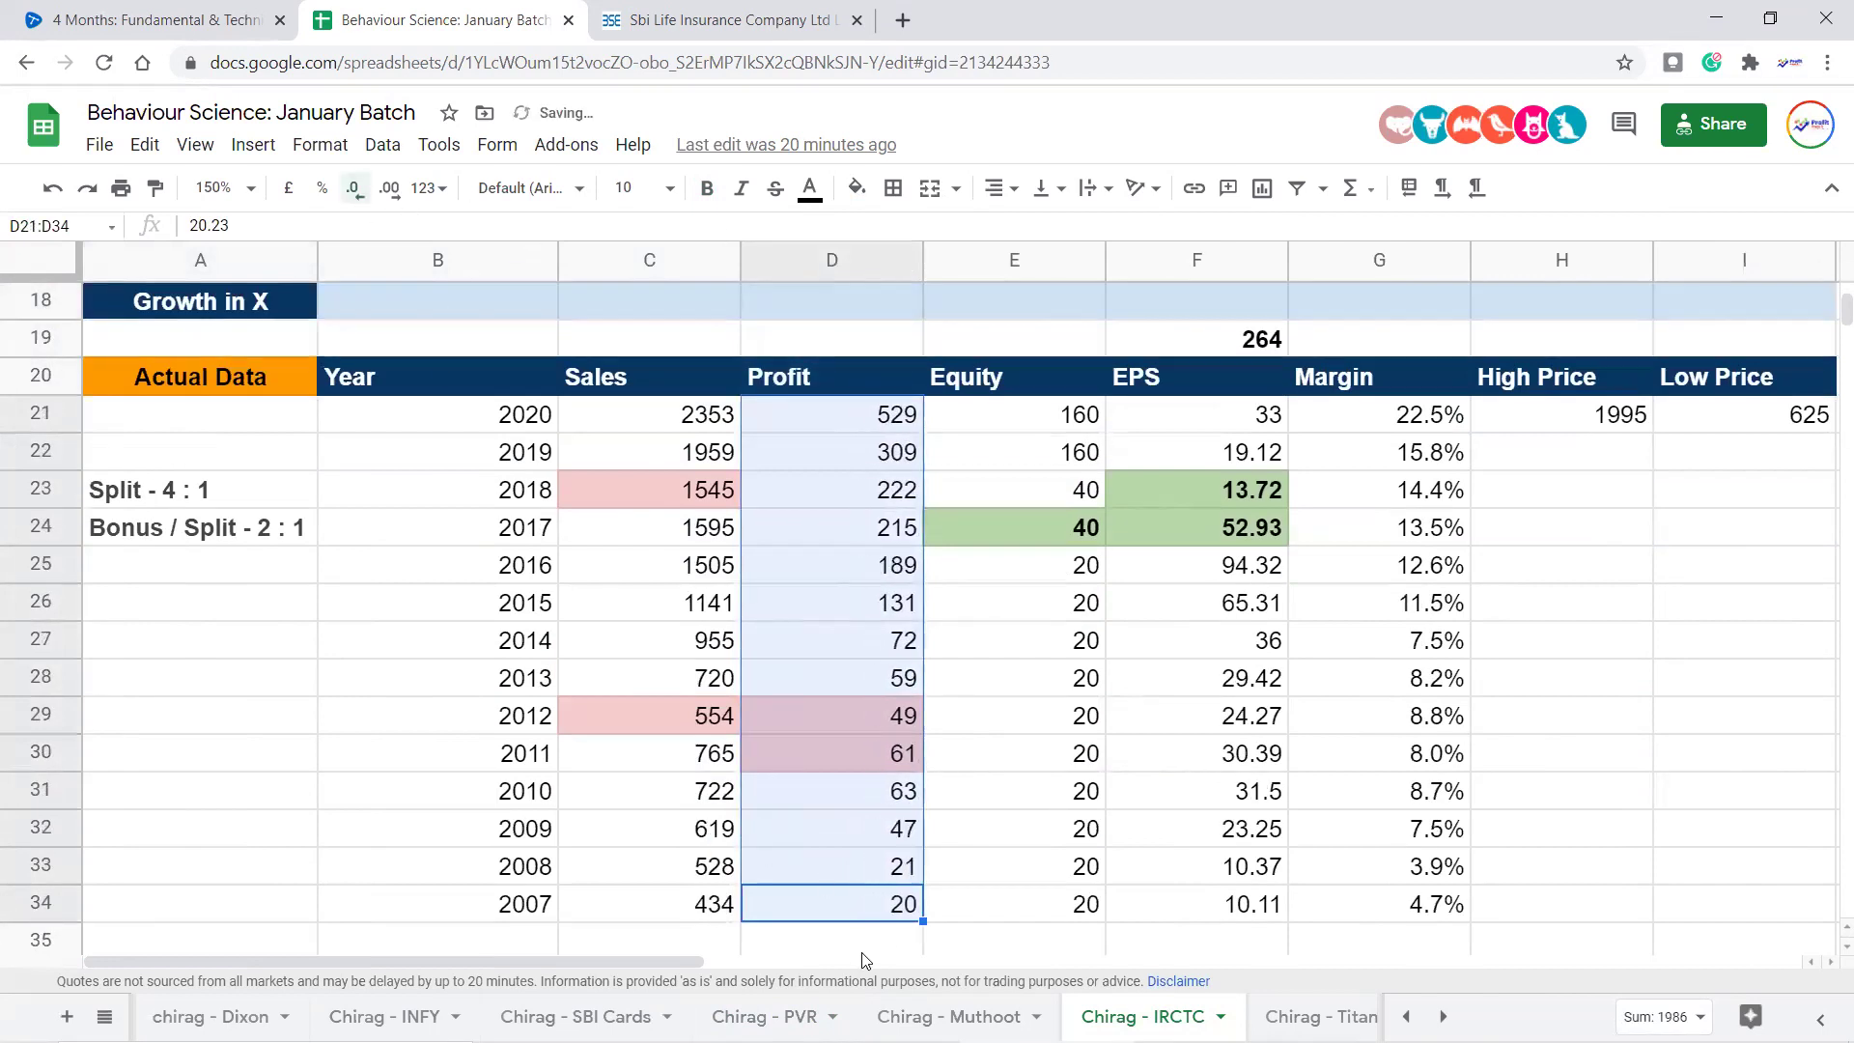
{"action": "scroll", "coordinate": [902, 913], "scroll_direction": "down", "scroll_amount": 1}
{"action": "scroll", "coordinate": [907, 908], "scroll_direction": "up", "scroll_amount": 2}
{"action": "scroll", "coordinate": [908, 909], "scroll_direction": "down", "scroll_amount": 2}
{"action": "scroll", "coordinate": [908, 909], "scroll_direction": "up", "scroll_amount": 2}
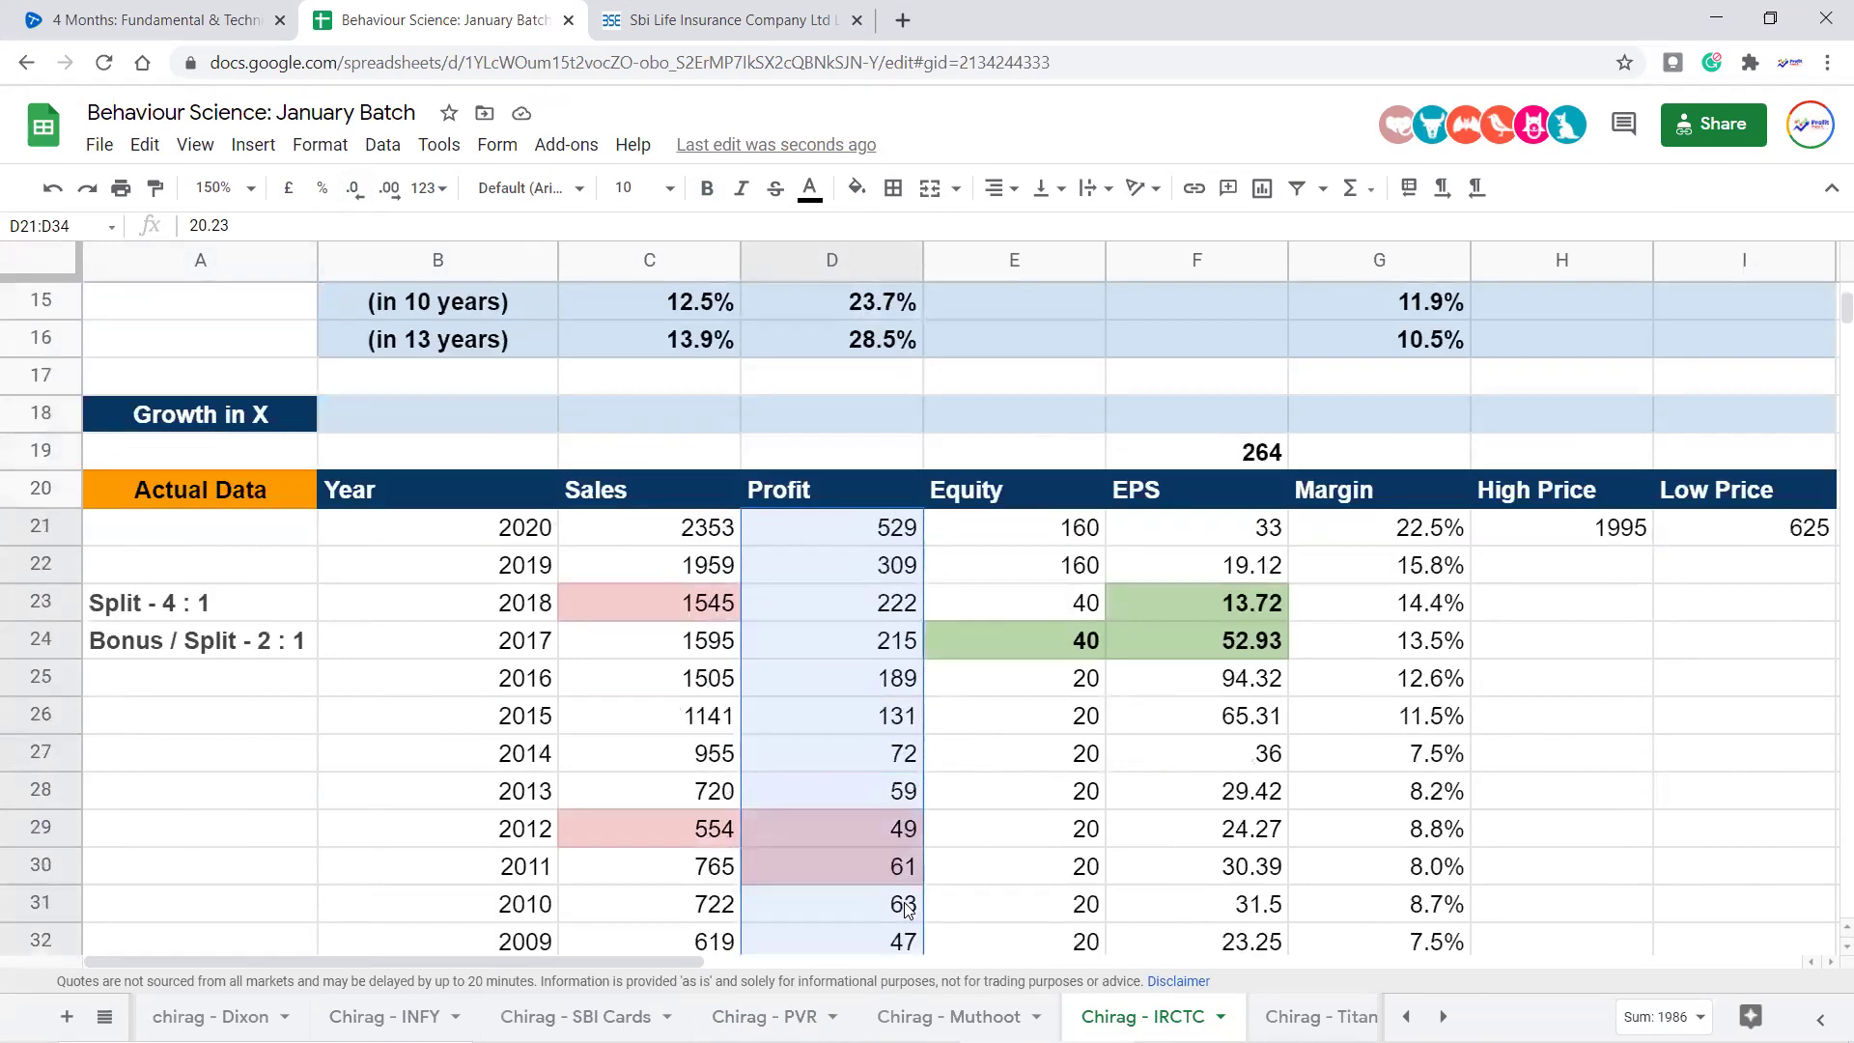
Move across from IRCTC's yearly data to the 9M, H1 and Q1 comparison tables and look through them
{"action": "left_click", "coordinate": [879, 500]}
{"action": "key", "text": "Right"}
{"action": "key", "text": "Right"}
{"action": "key", "text": "Right"}
{"action": "key", "text": "Right"}
{"action": "key", "text": "Right"}
{"action": "key", "text": "Right"}
{"action": "key", "text": "Right"}
{"action": "key", "text": "Right"}
{"action": "key", "text": "Right"}
{"action": "key", "text": "Right"}
{"action": "key", "text": "Right"}
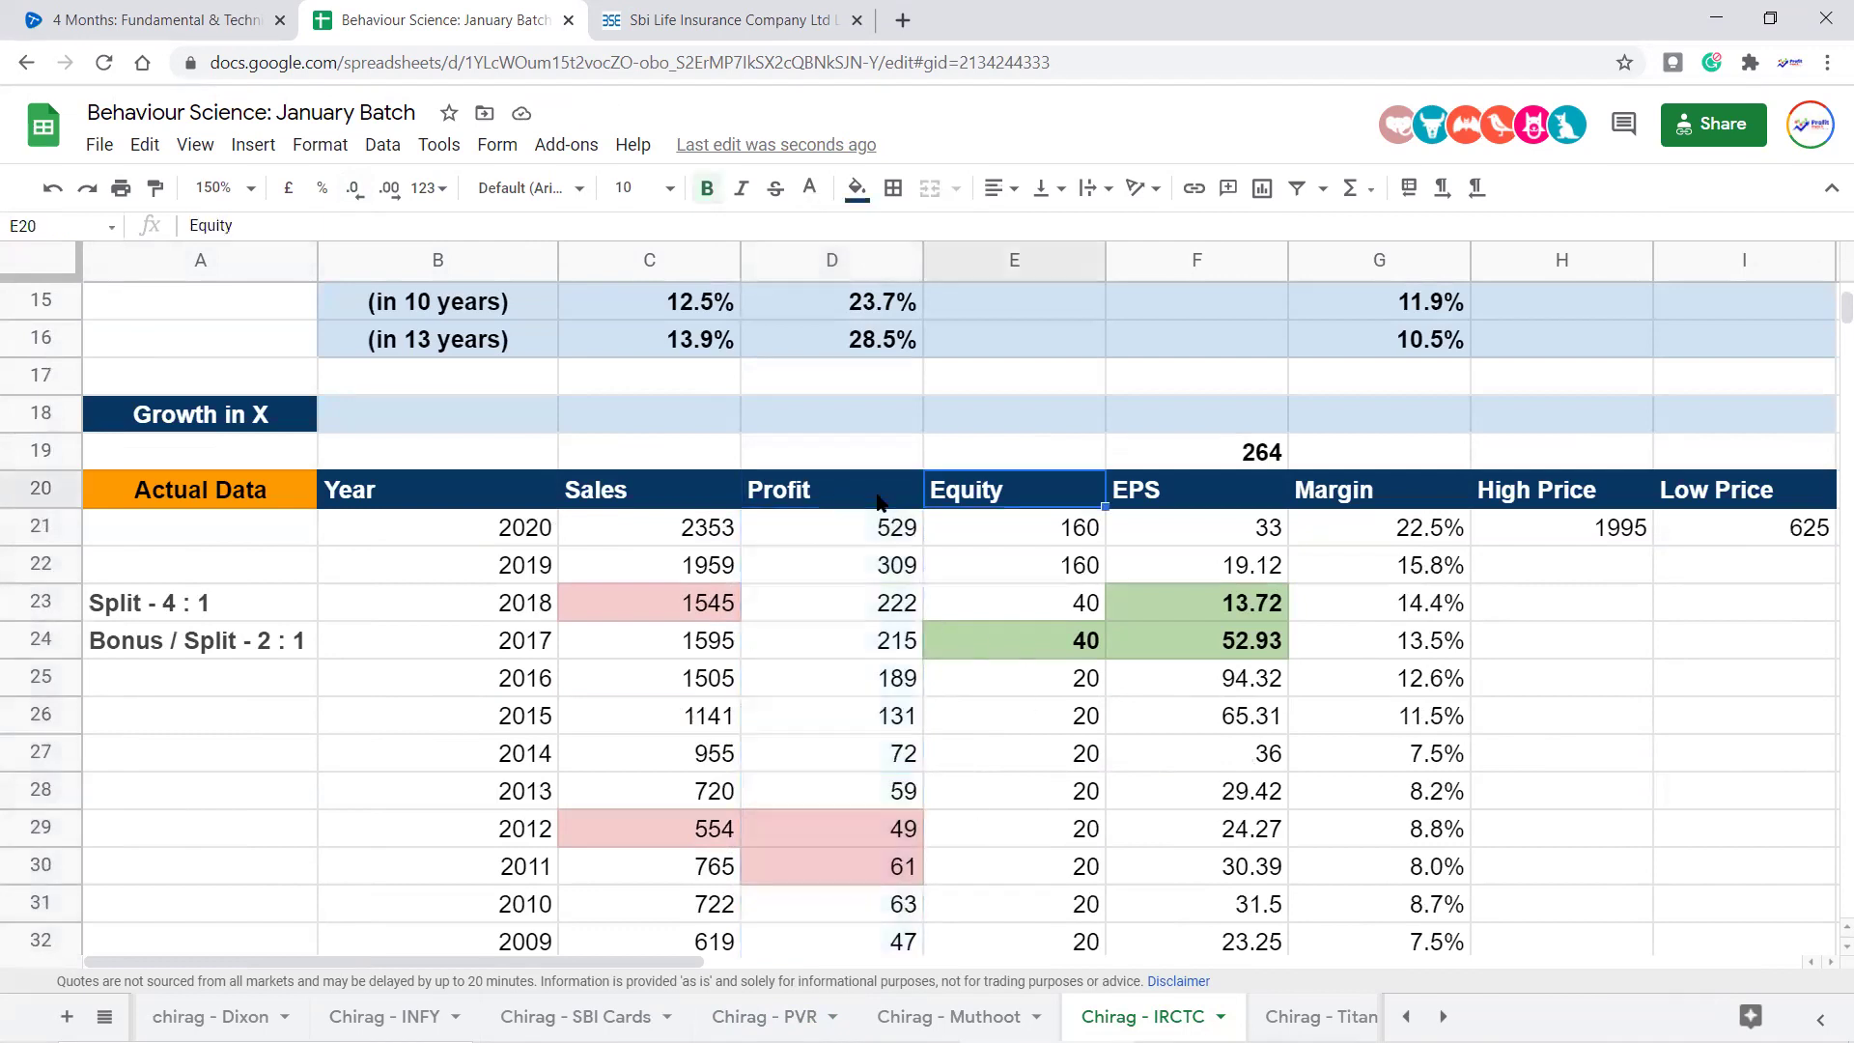
{"action": "key", "text": "Right"}
{"action": "key", "text": "Right"}
{"action": "key", "text": "Right"}
{"action": "key", "text": "Right"}
{"action": "key", "text": "Right"}
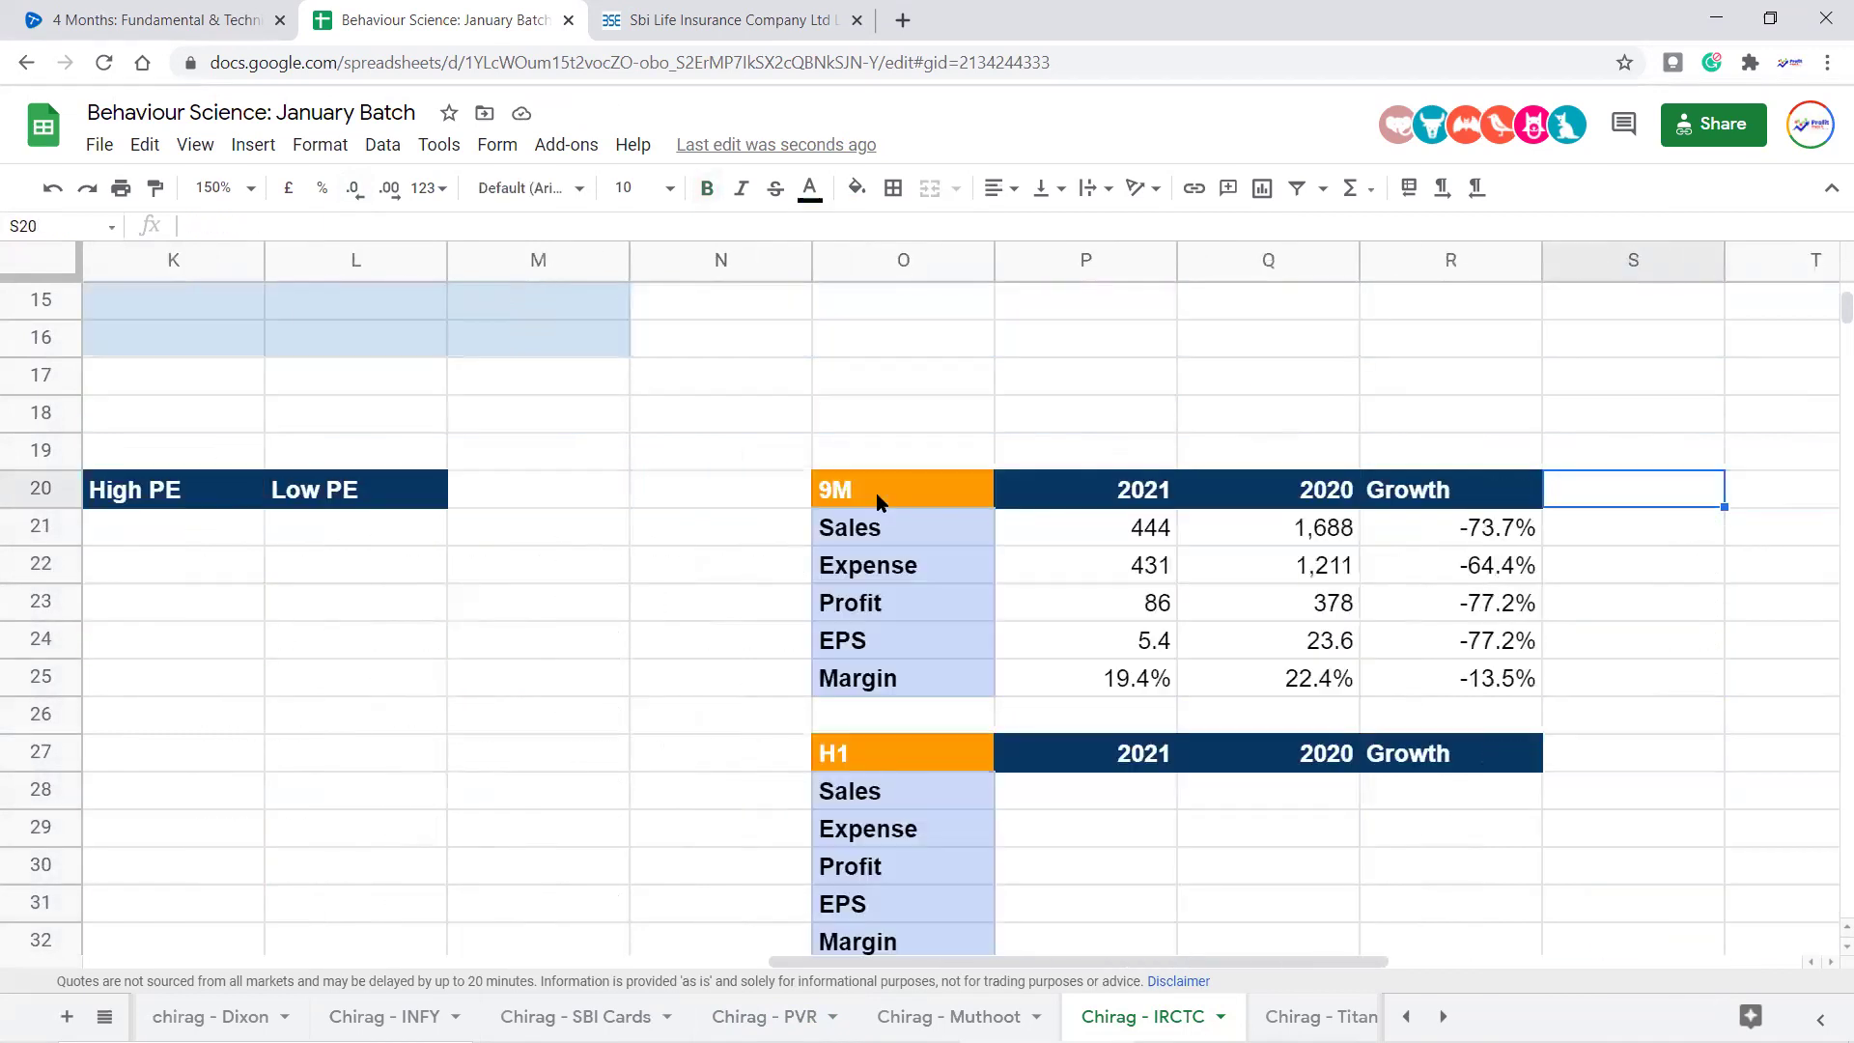
{"action": "scroll", "coordinate": [1097, 629], "scroll_direction": "down", "scroll_amount": 4}
{"action": "scroll", "coordinate": [1097, 629], "scroll_direction": "up", "scroll_amount": 1}
{"action": "scroll", "coordinate": [1096, 628], "scroll_direction": "up", "scroll_amount": 2}
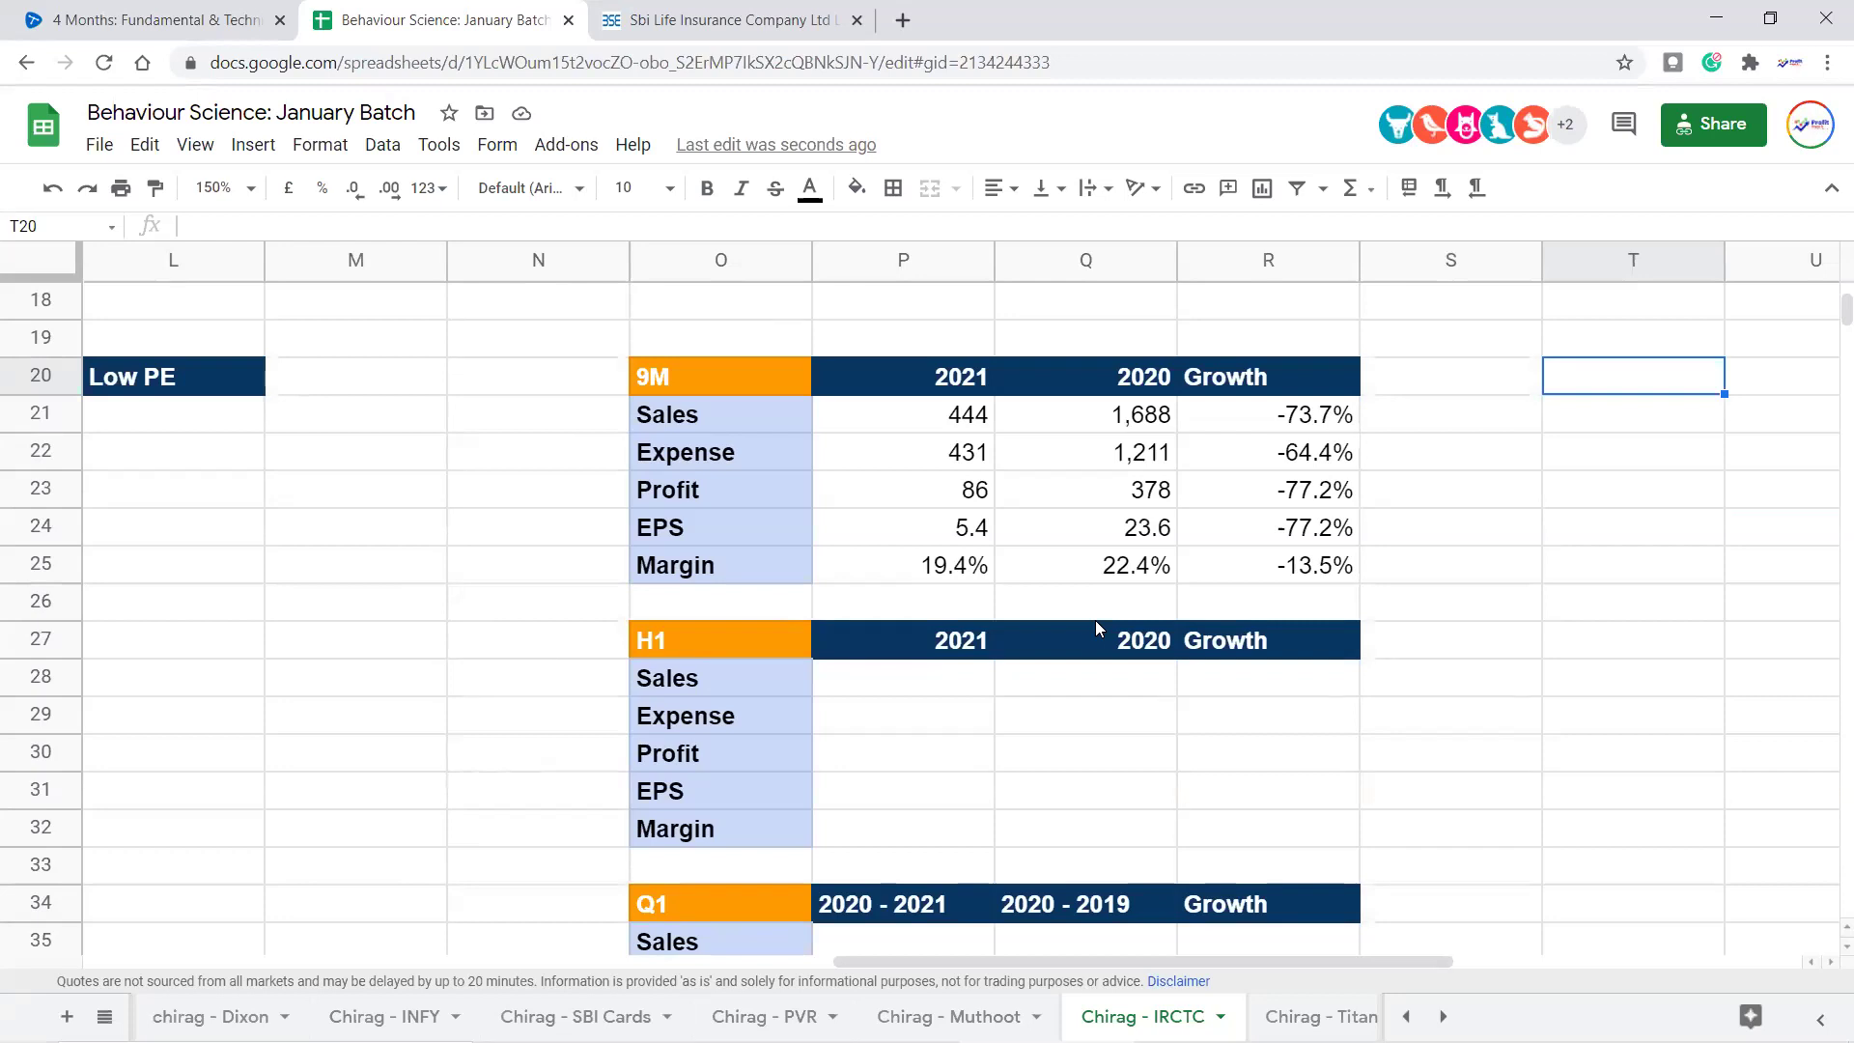
Point out the 9M sales growth formula, the H1 table and the whole Q1 table on the IRCTC sheet
{"action": "left_click", "coordinate": [1316, 425]}
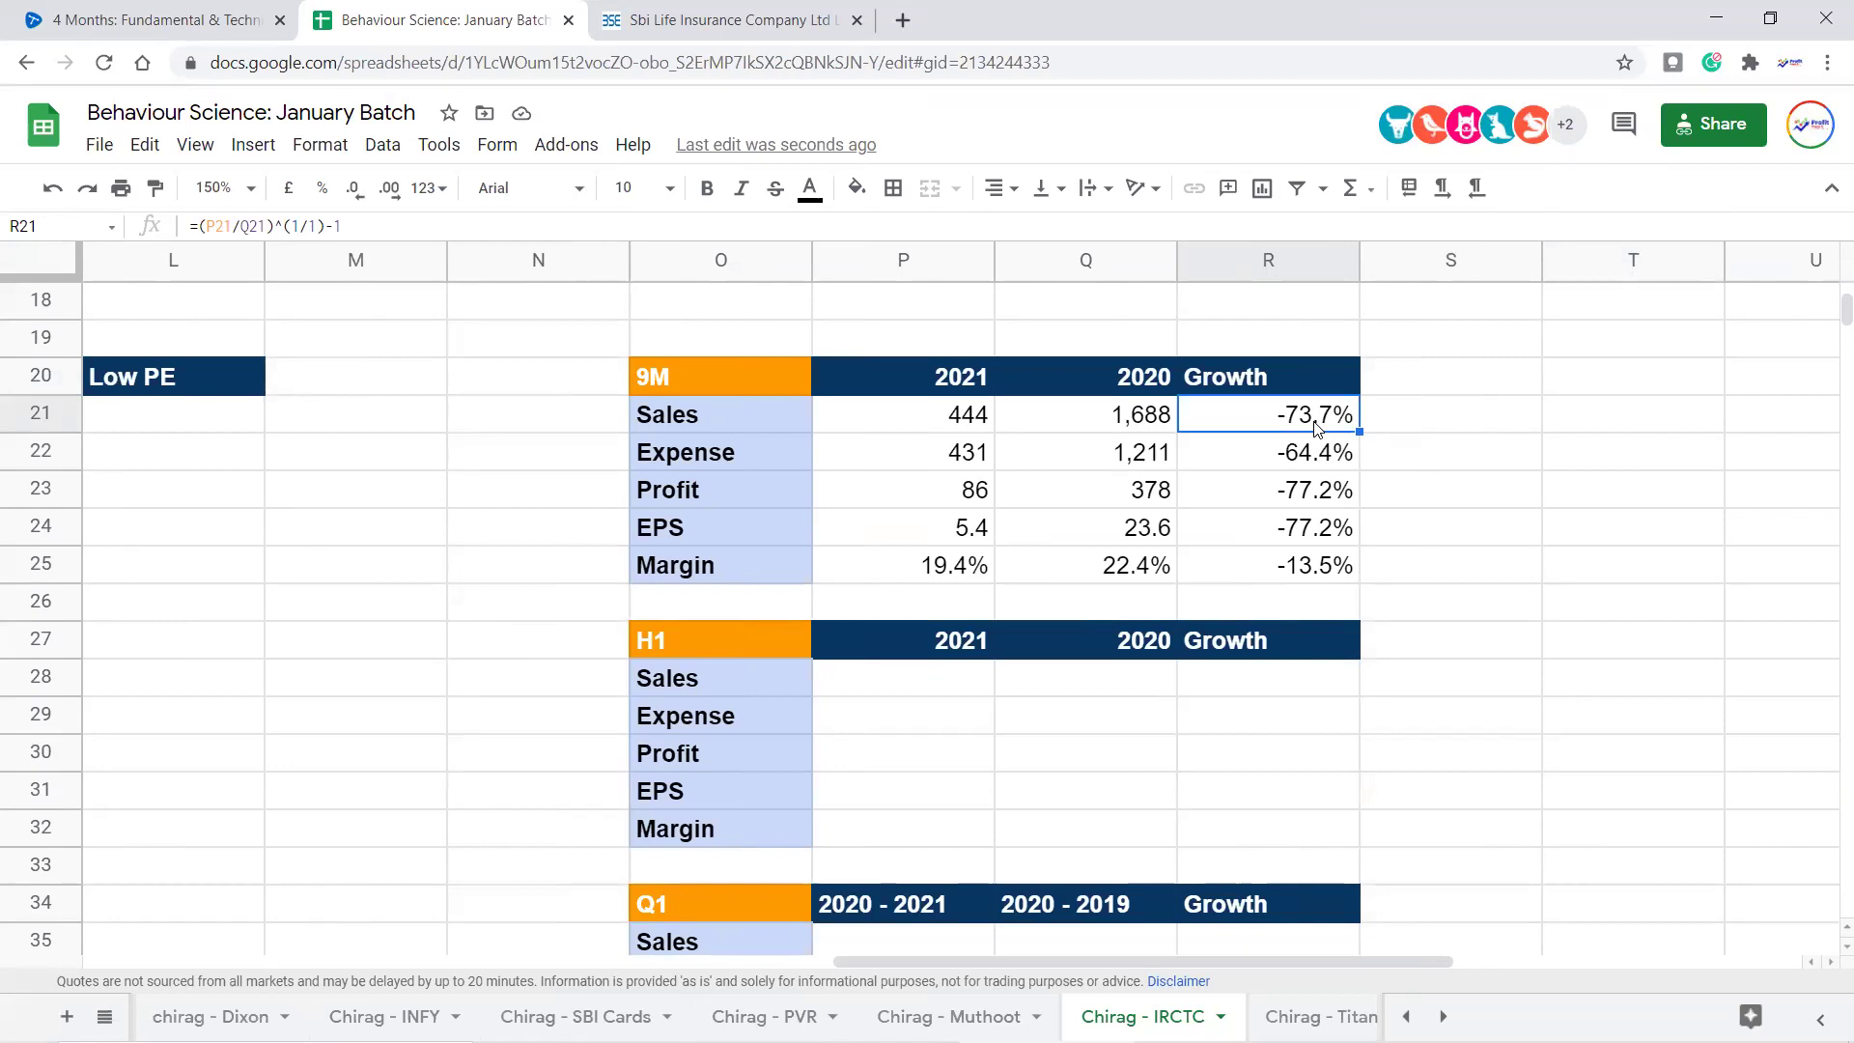
{"action": "left_click_drag", "start_coordinate": [719, 640], "coordinate": [1346, 830]}
{"action": "scroll", "coordinate": [848, 618], "scroll_direction": "down", "scroll_amount": 3}
{"action": "left_click_drag", "start_coordinate": [786, 569], "coordinate": [1352, 846]}
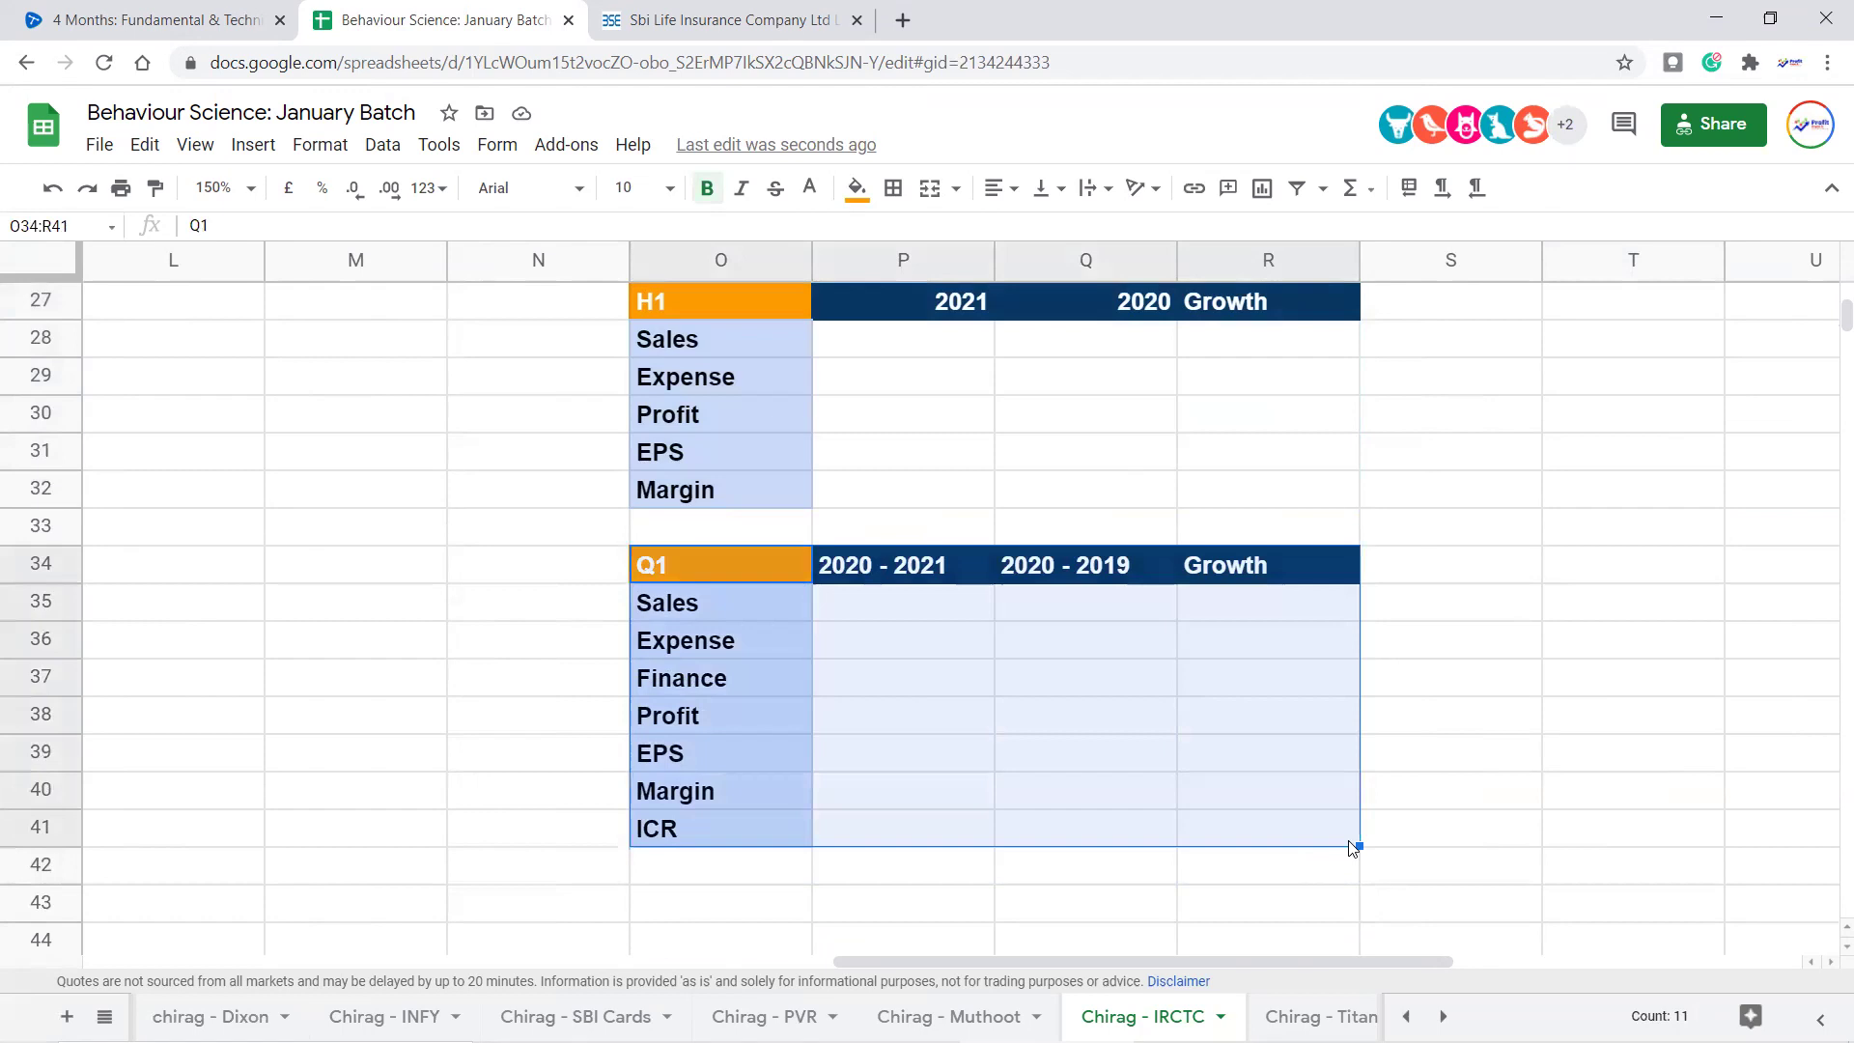
{"action": "left_click", "coordinate": [1484, 616]}
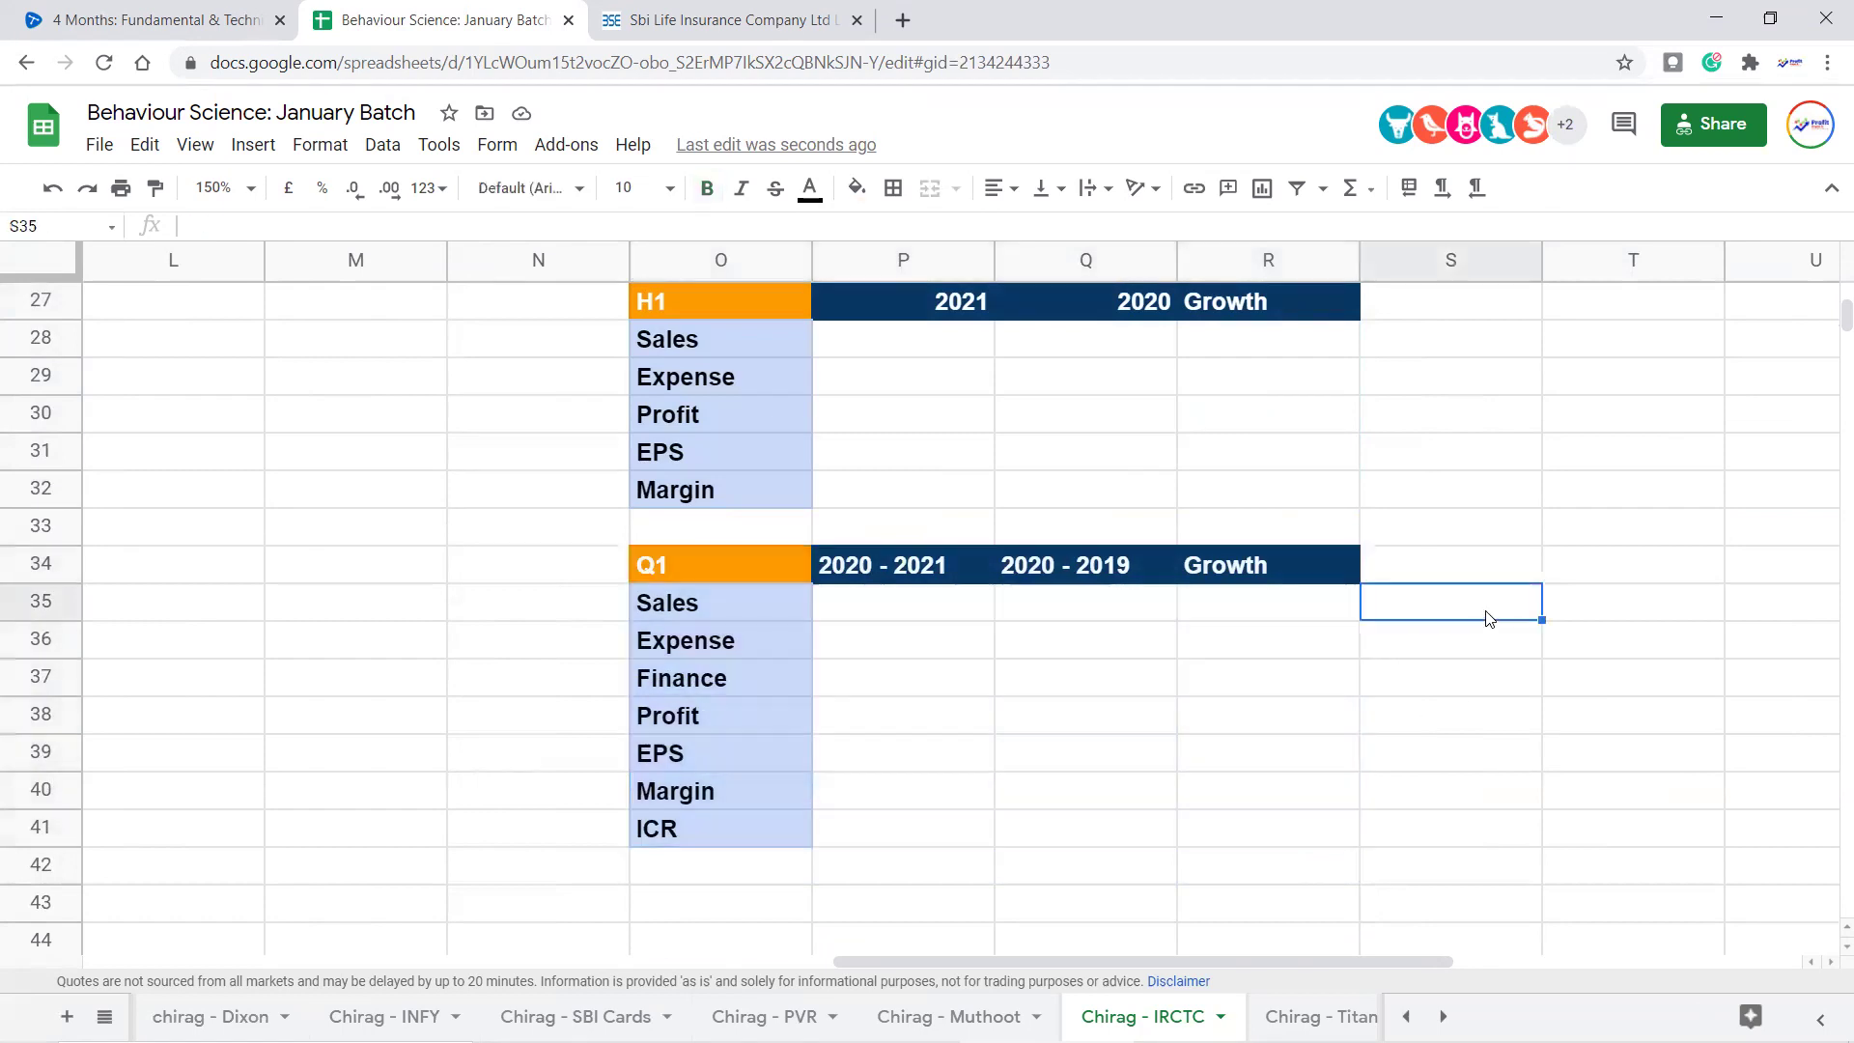
{"action": "scroll", "coordinate": [1487, 621], "scroll_direction": "up", "scroll_amount": 3}
{"action": "left_click", "coordinate": [1479, 678]}
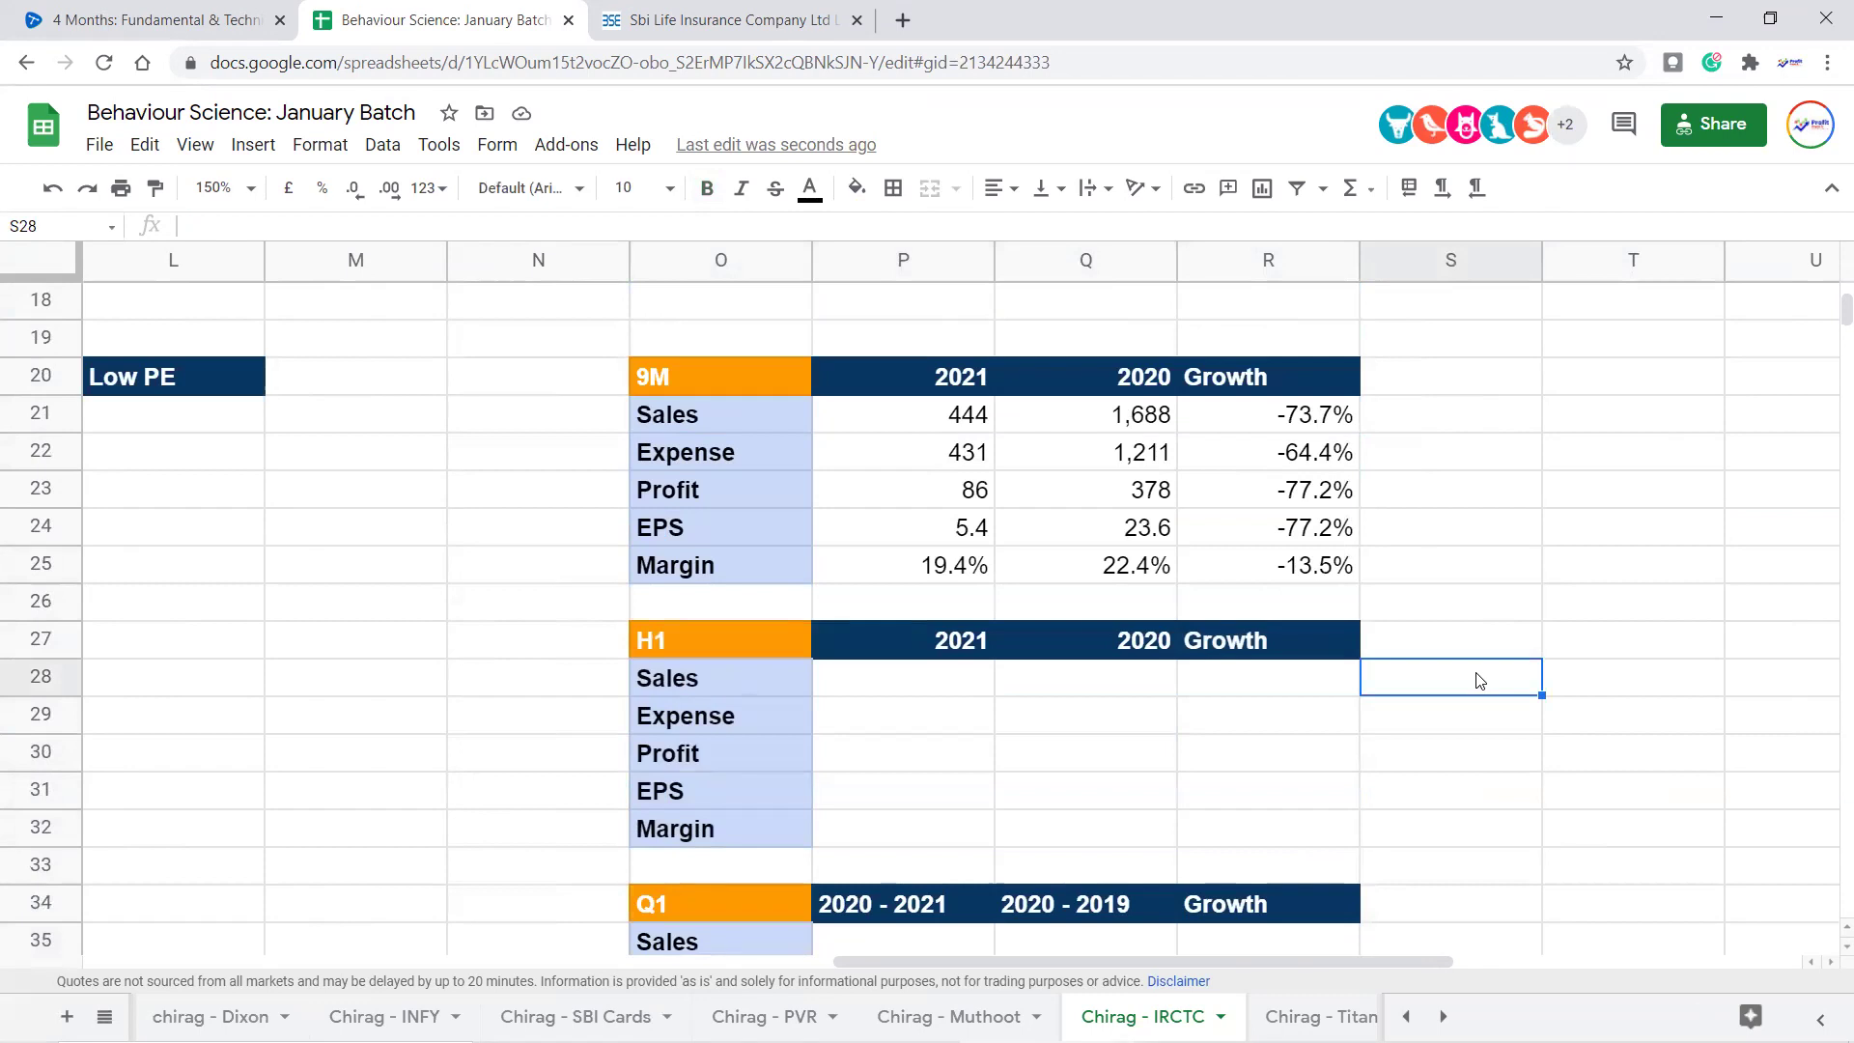
Trace the growth columns from Q1 up to 9M and check the sales growth cells of both tables
{"action": "scroll", "coordinate": [1498, 734], "scroll_direction": "down", "scroll_amount": 2}
{"action": "left_click_drag", "start_coordinate": [1265, 902], "coordinate": [1305, 383]}
{"action": "left_click", "coordinate": [1303, 382]}
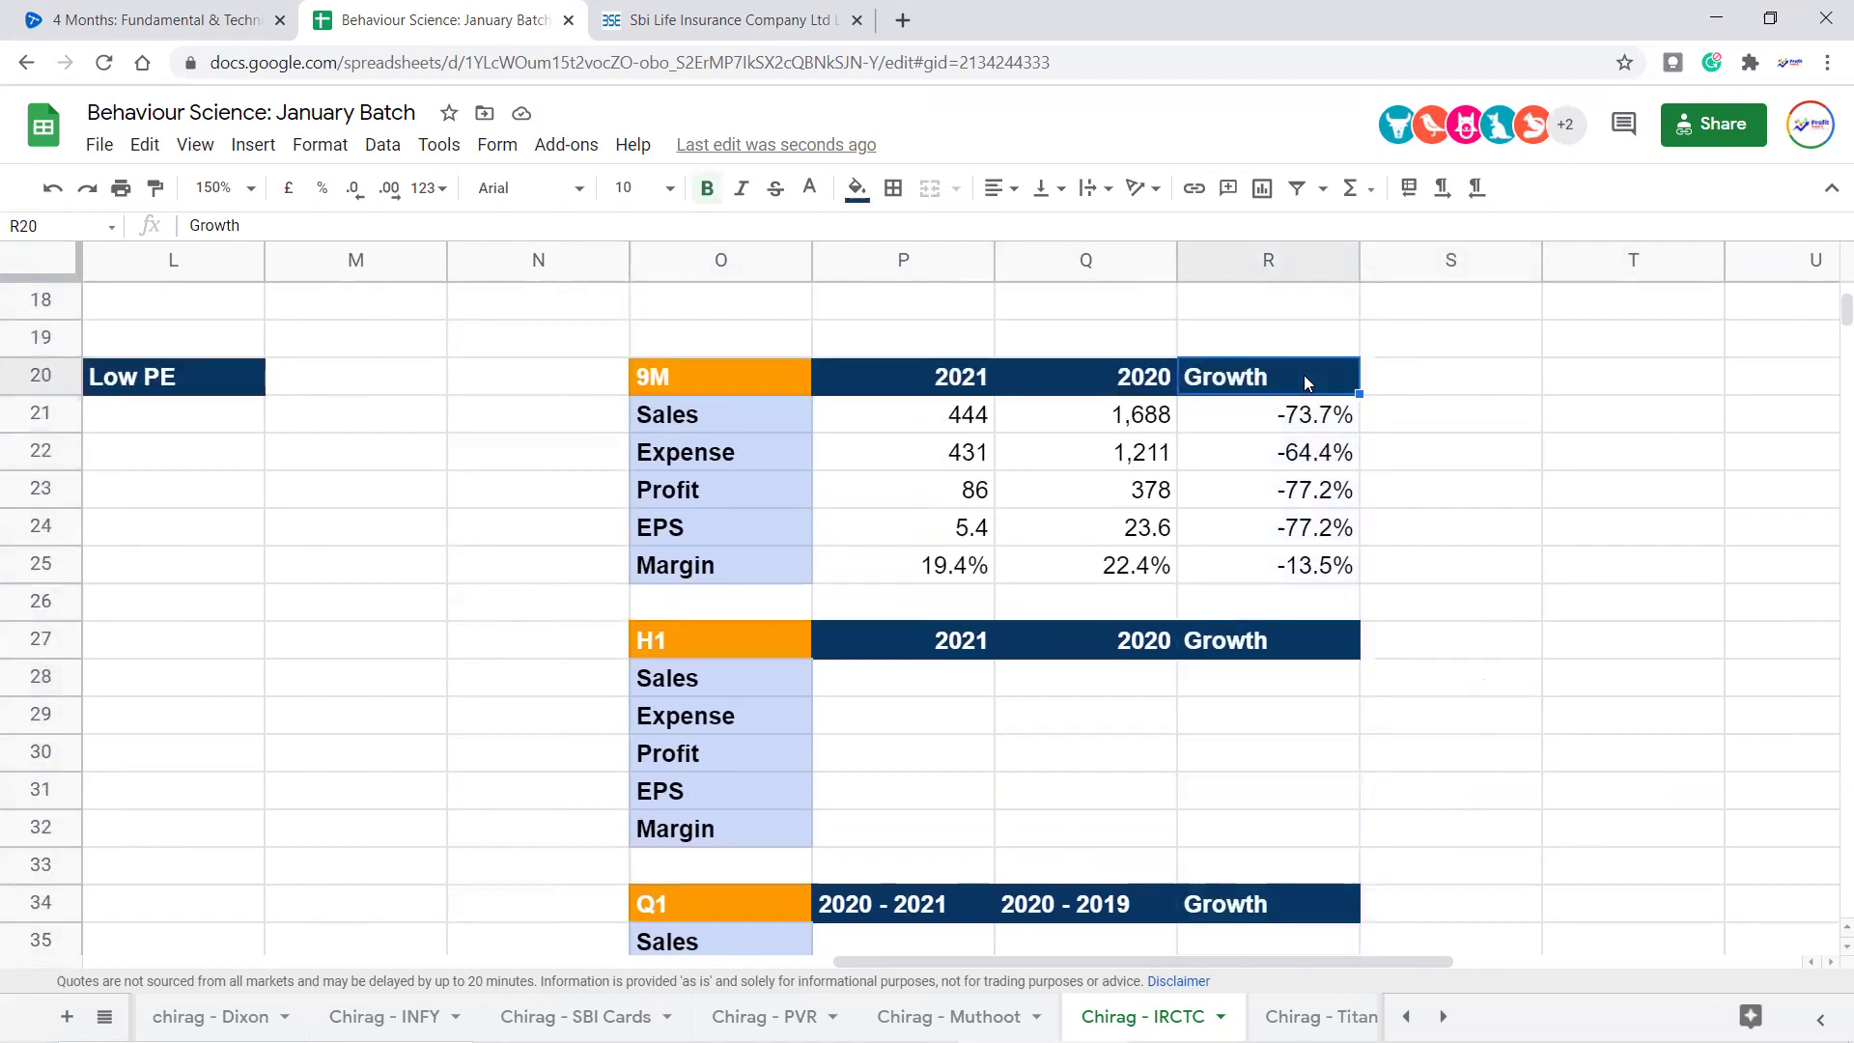
{"action": "left_click", "coordinate": [1326, 422]}
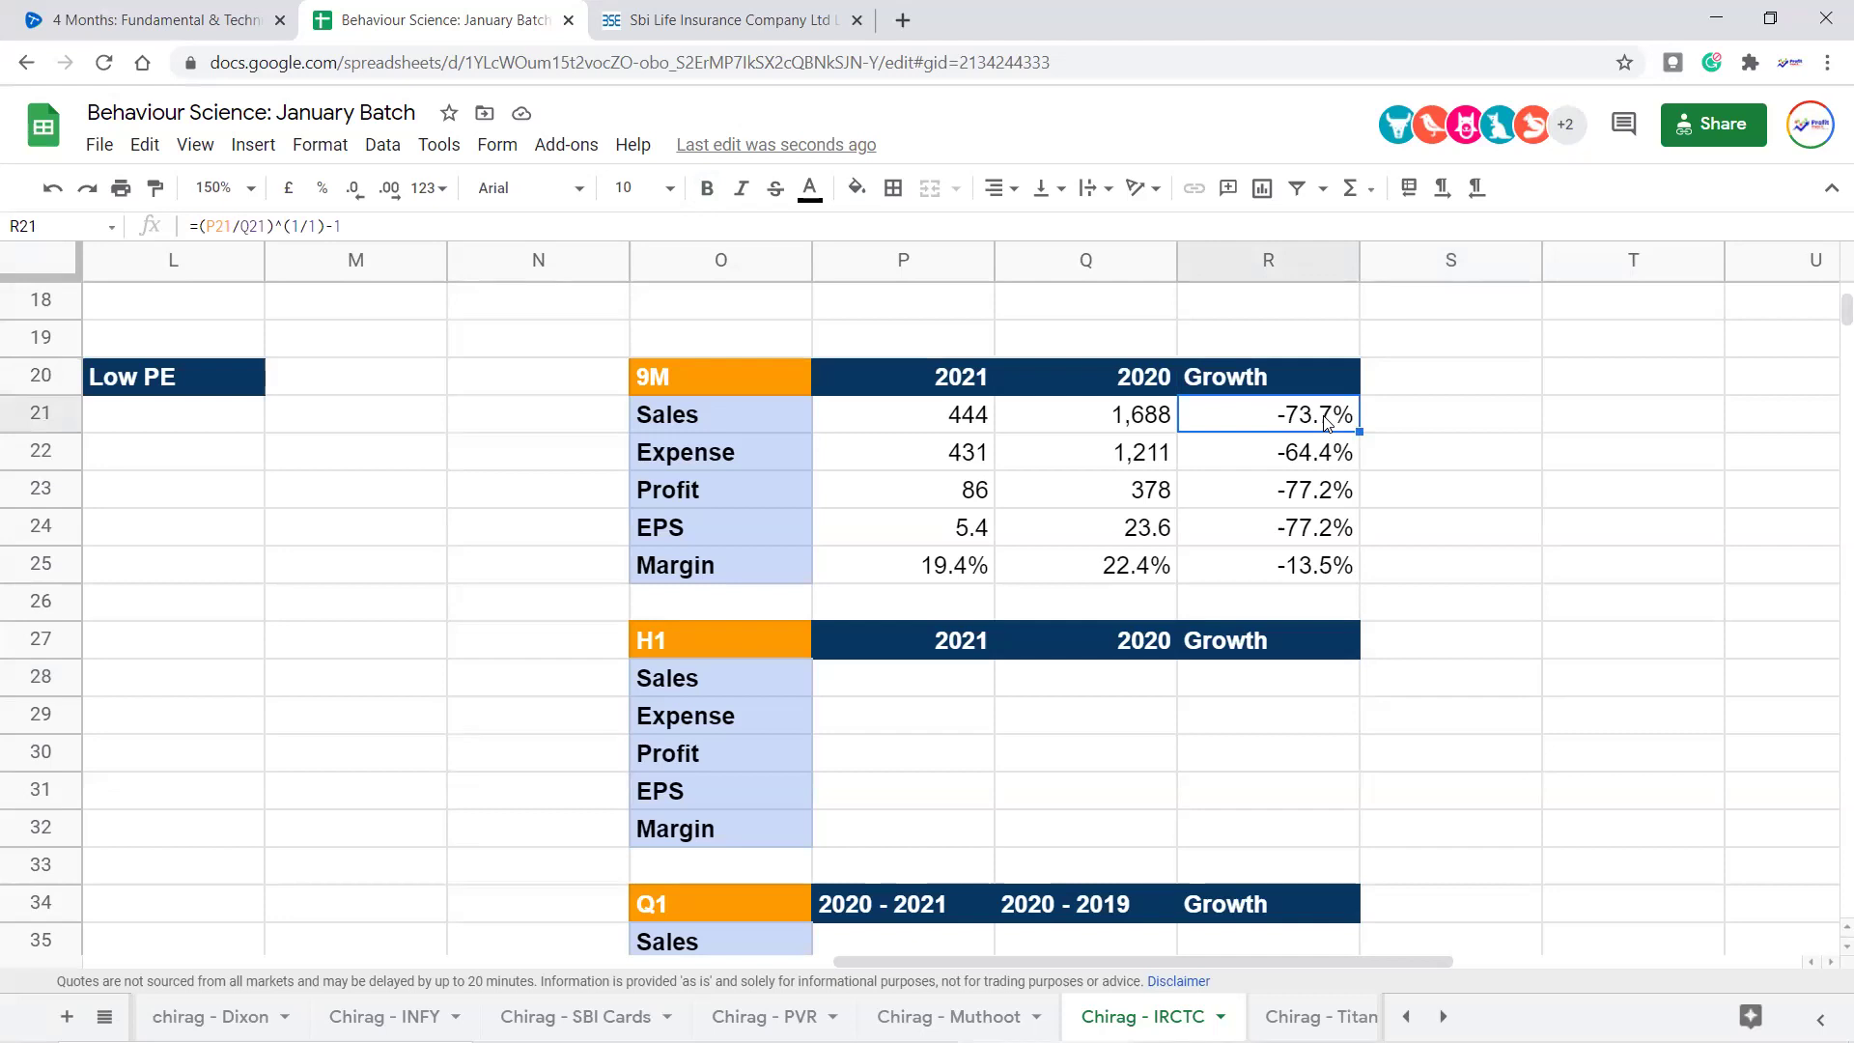
{"action": "scroll", "coordinate": [1304, 744], "scroll_direction": "down", "scroll_amount": 2}
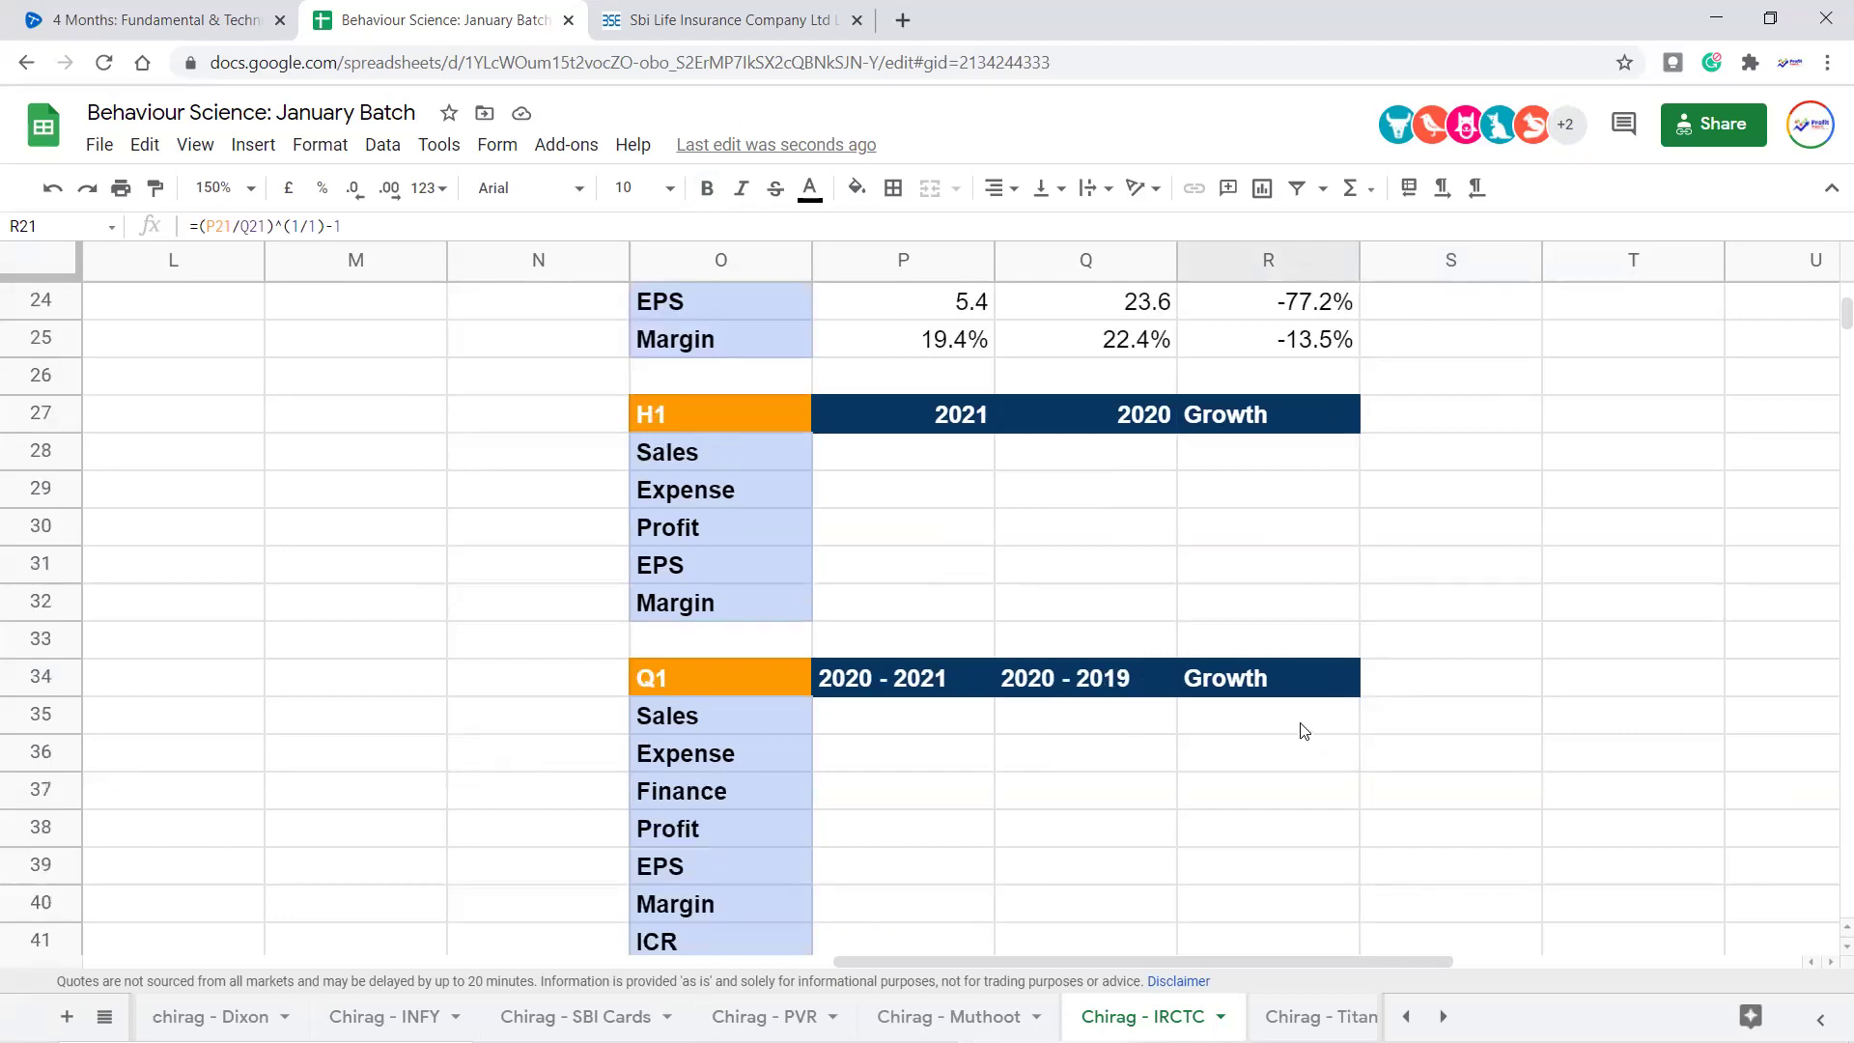
{"action": "left_click", "coordinate": [1303, 729]}
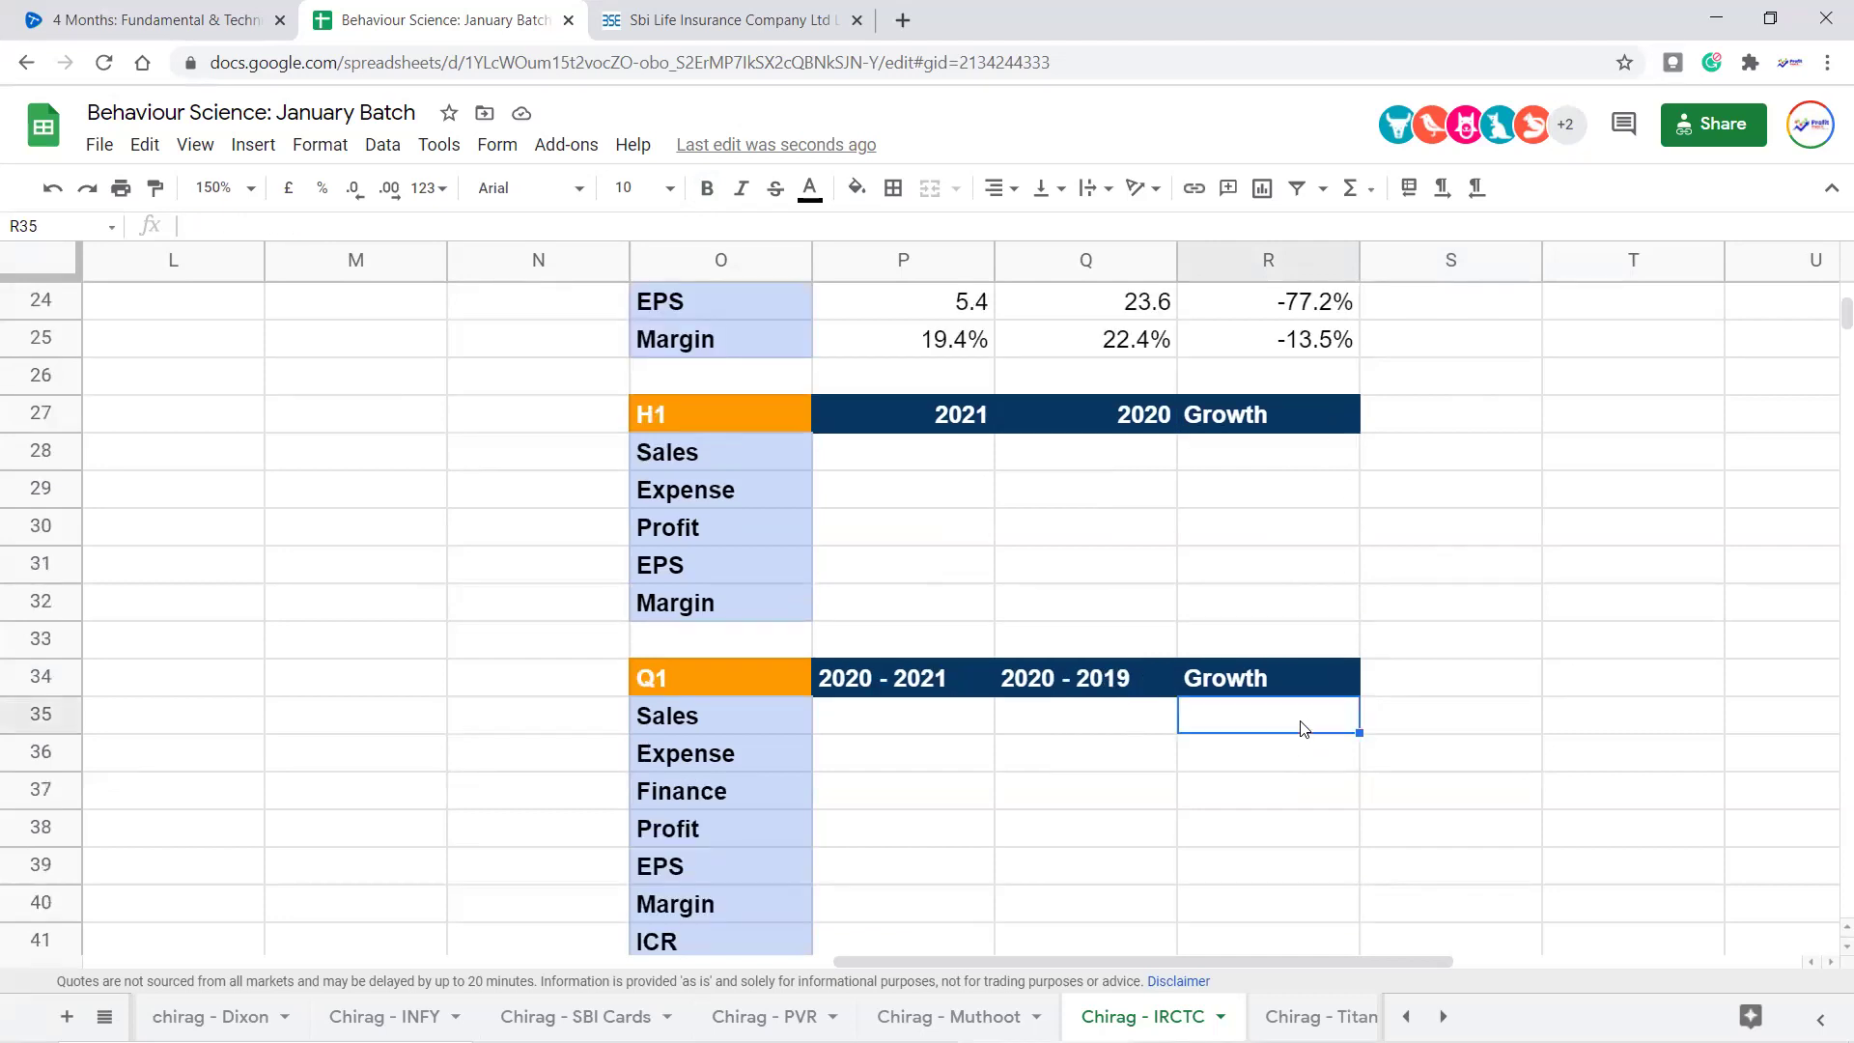
Compare the H1 and 9M sales growth cells, ending on the Growth heading of the 9M table
{"action": "scroll", "coordinate": [1352, 738], "scroll_direction": "up", "scroll_amount": 2}
{"action": "left_click", "coordinate": [1332, 693]}
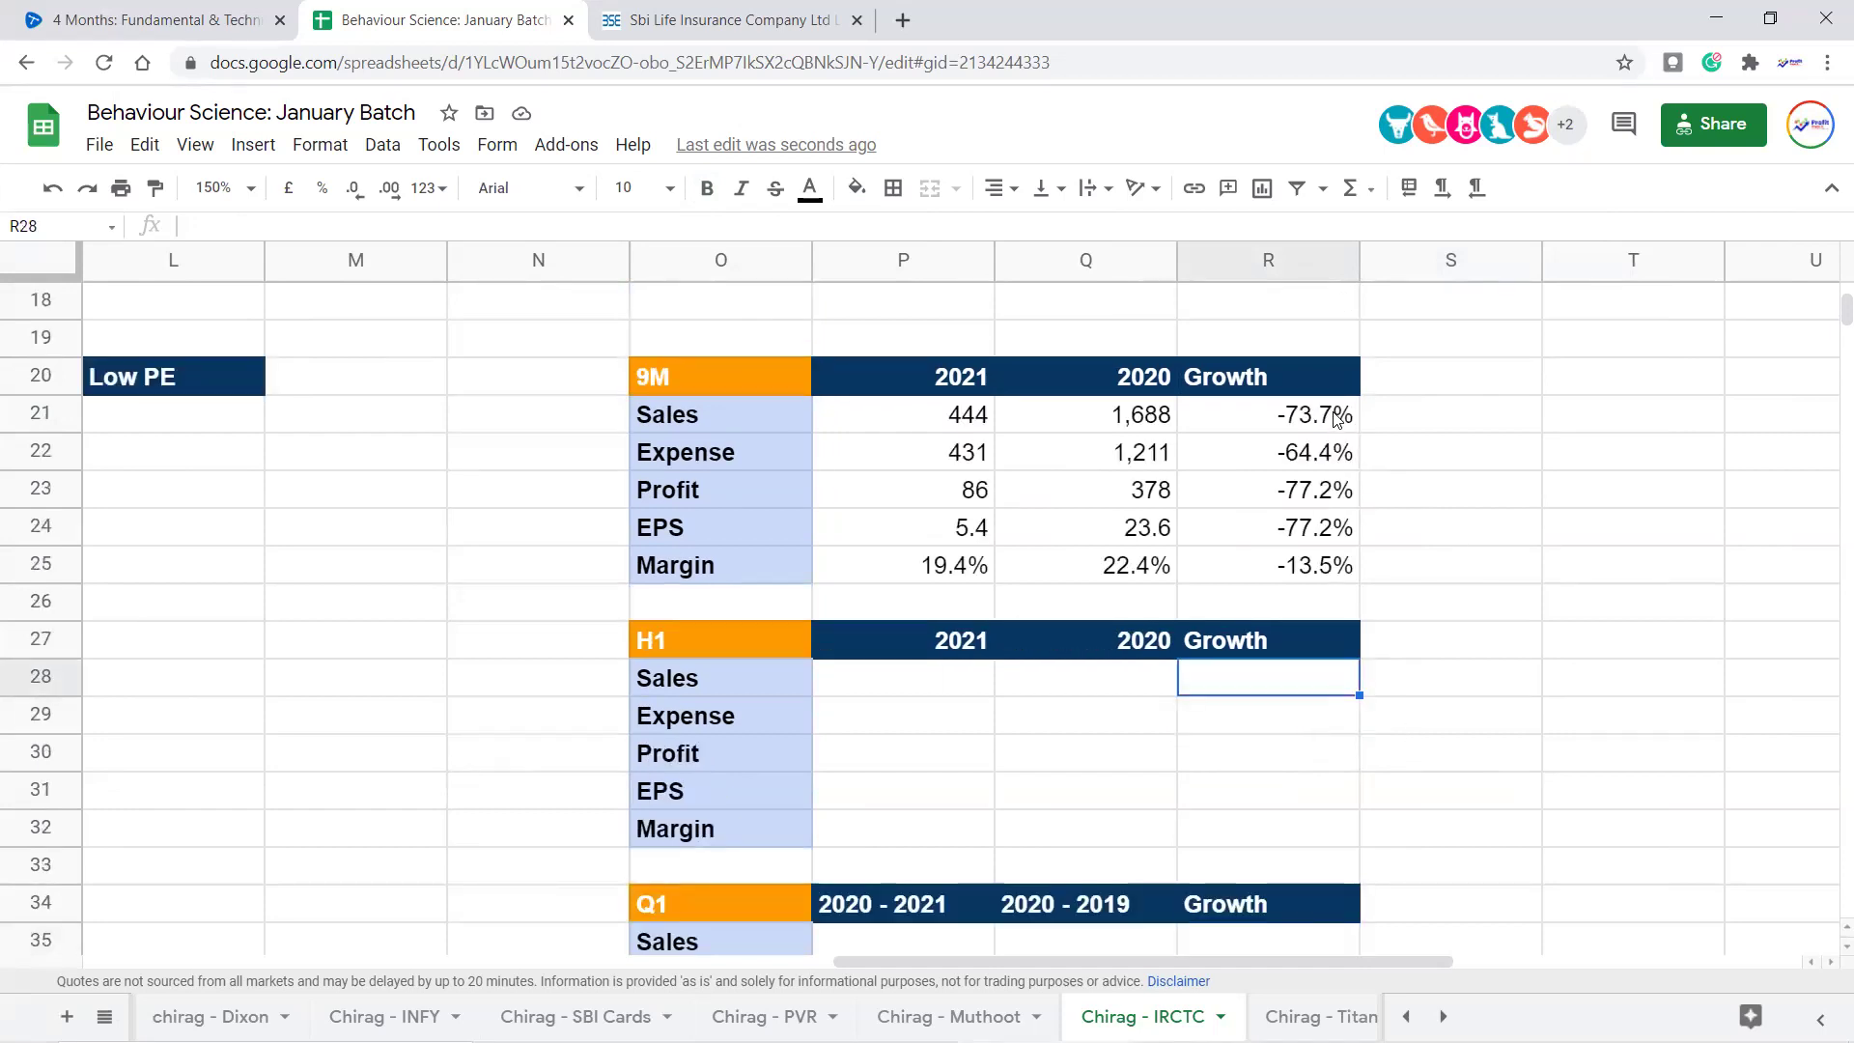
{"action": "left_click", "coordinate": [1337, 421]}
{"action": "left_click", "coordinate": [1323, 676]}
{"action": "left_click", "coordinate": [1315, 647]}
{"action": "key", "text": "ctrl+shift+Up"}
{"action": "key", "text": "ctrl+shift+Up"}
{"action": "left_click", "coordinate": [1327, 384]}
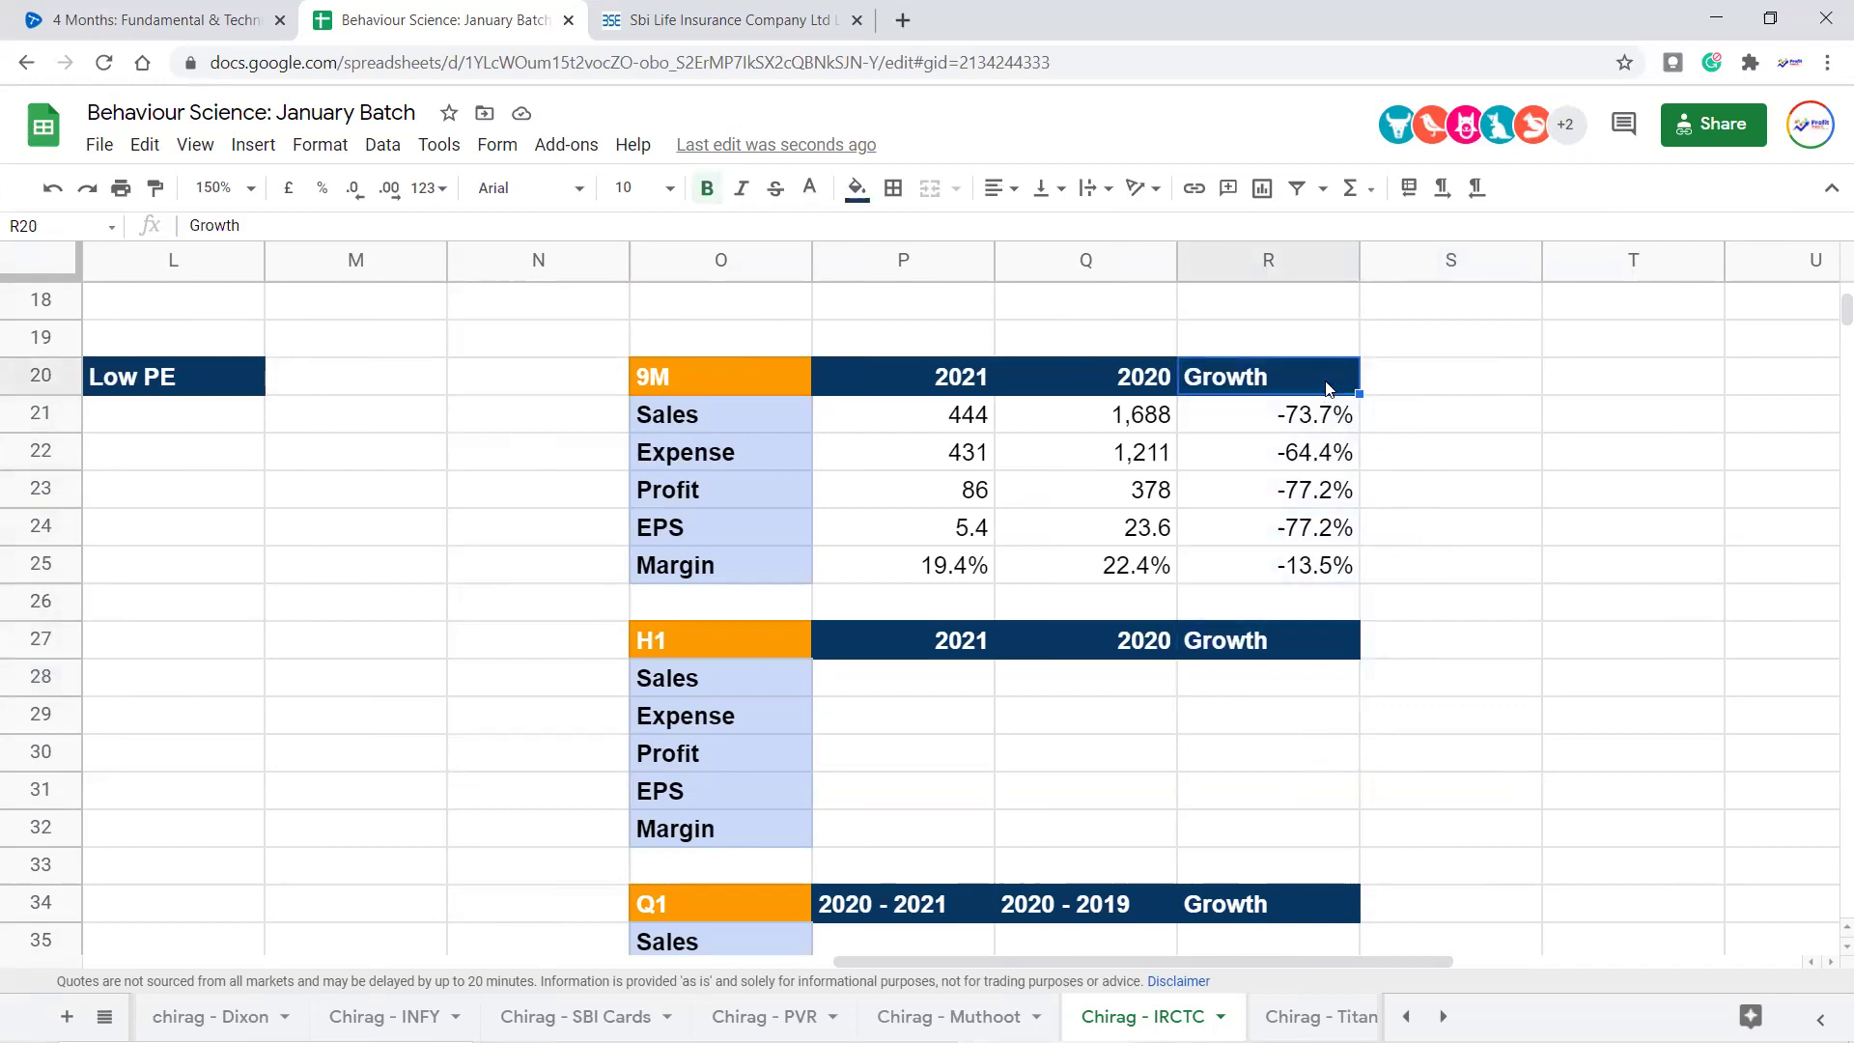
Enter -50% in cell T21 beside the 9M table and clear it again
{"action": "left_click", "coordinate": [1639, 384]}
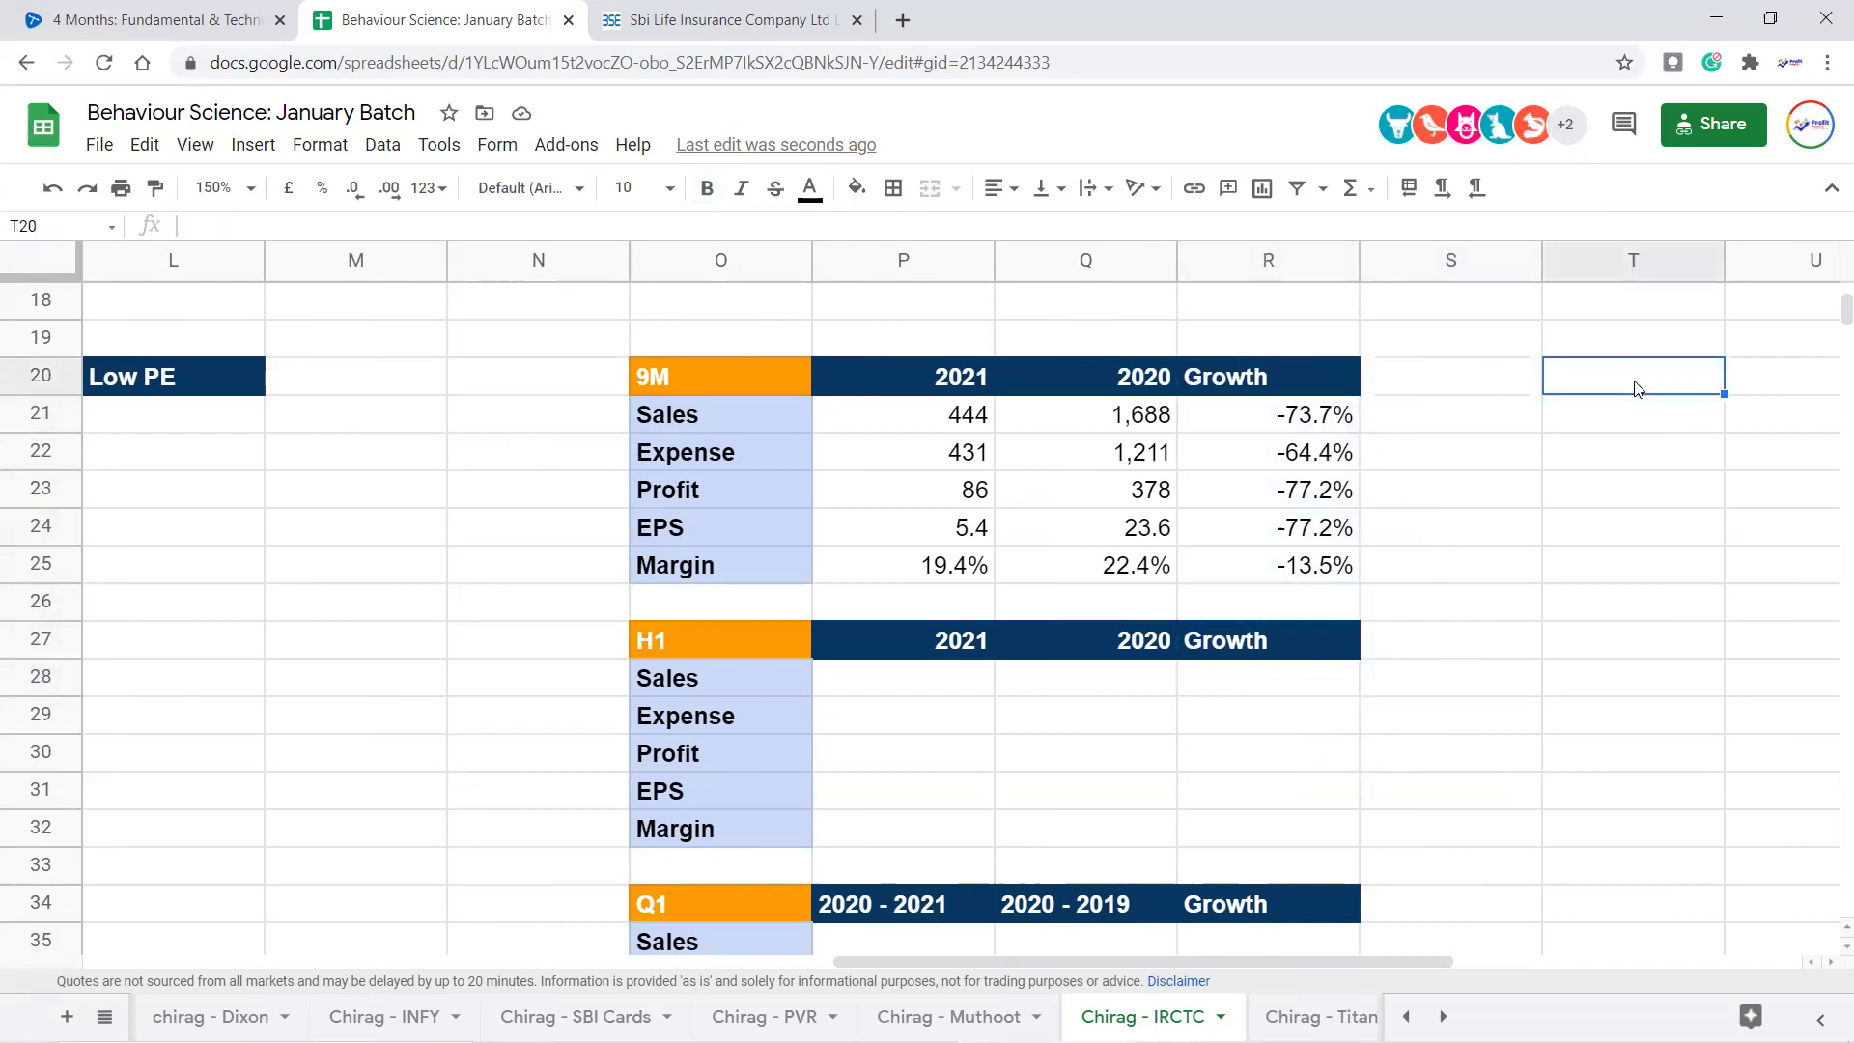
{"action": "left_click", "coordinate": [1636, 416]}
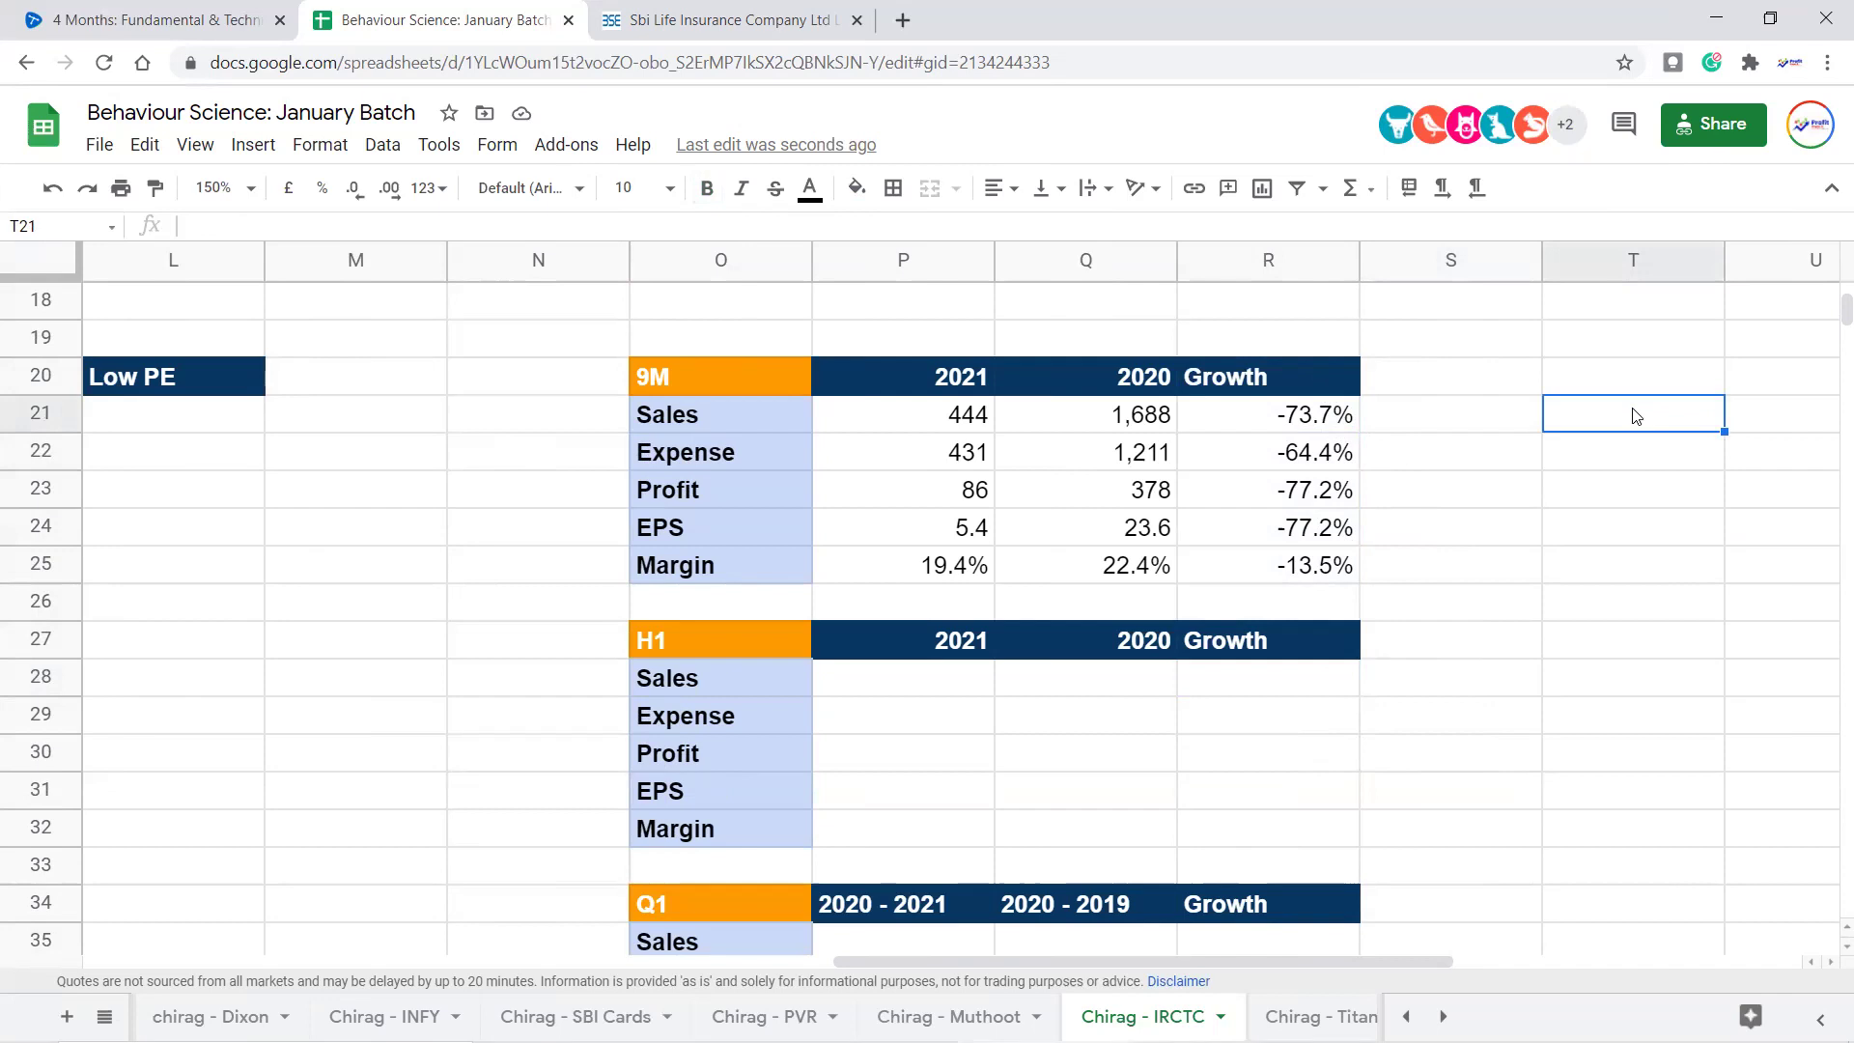
{"action": "type", "text": "-50%"}
{"action": "key", "text": "Return"}
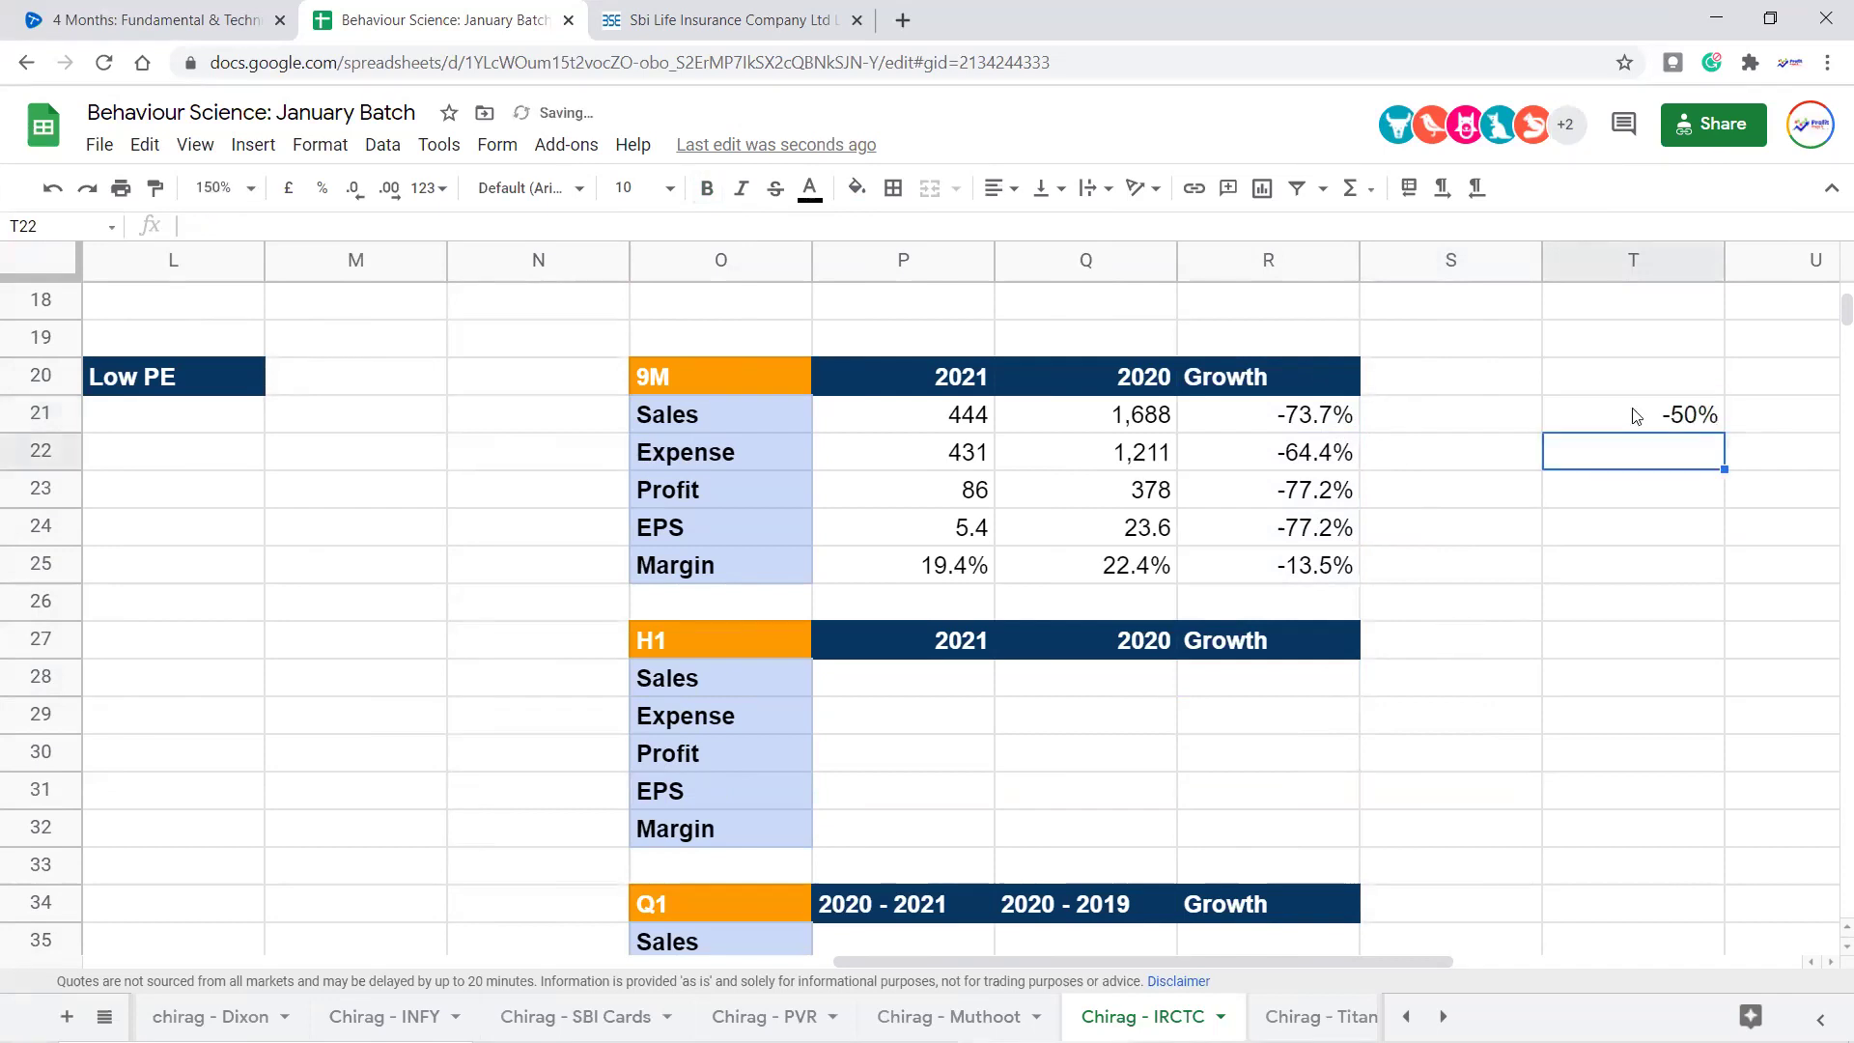
{"action": "left_click", "coordinate": [1635, 416]}
{"action": "key", "text": "Delete"}
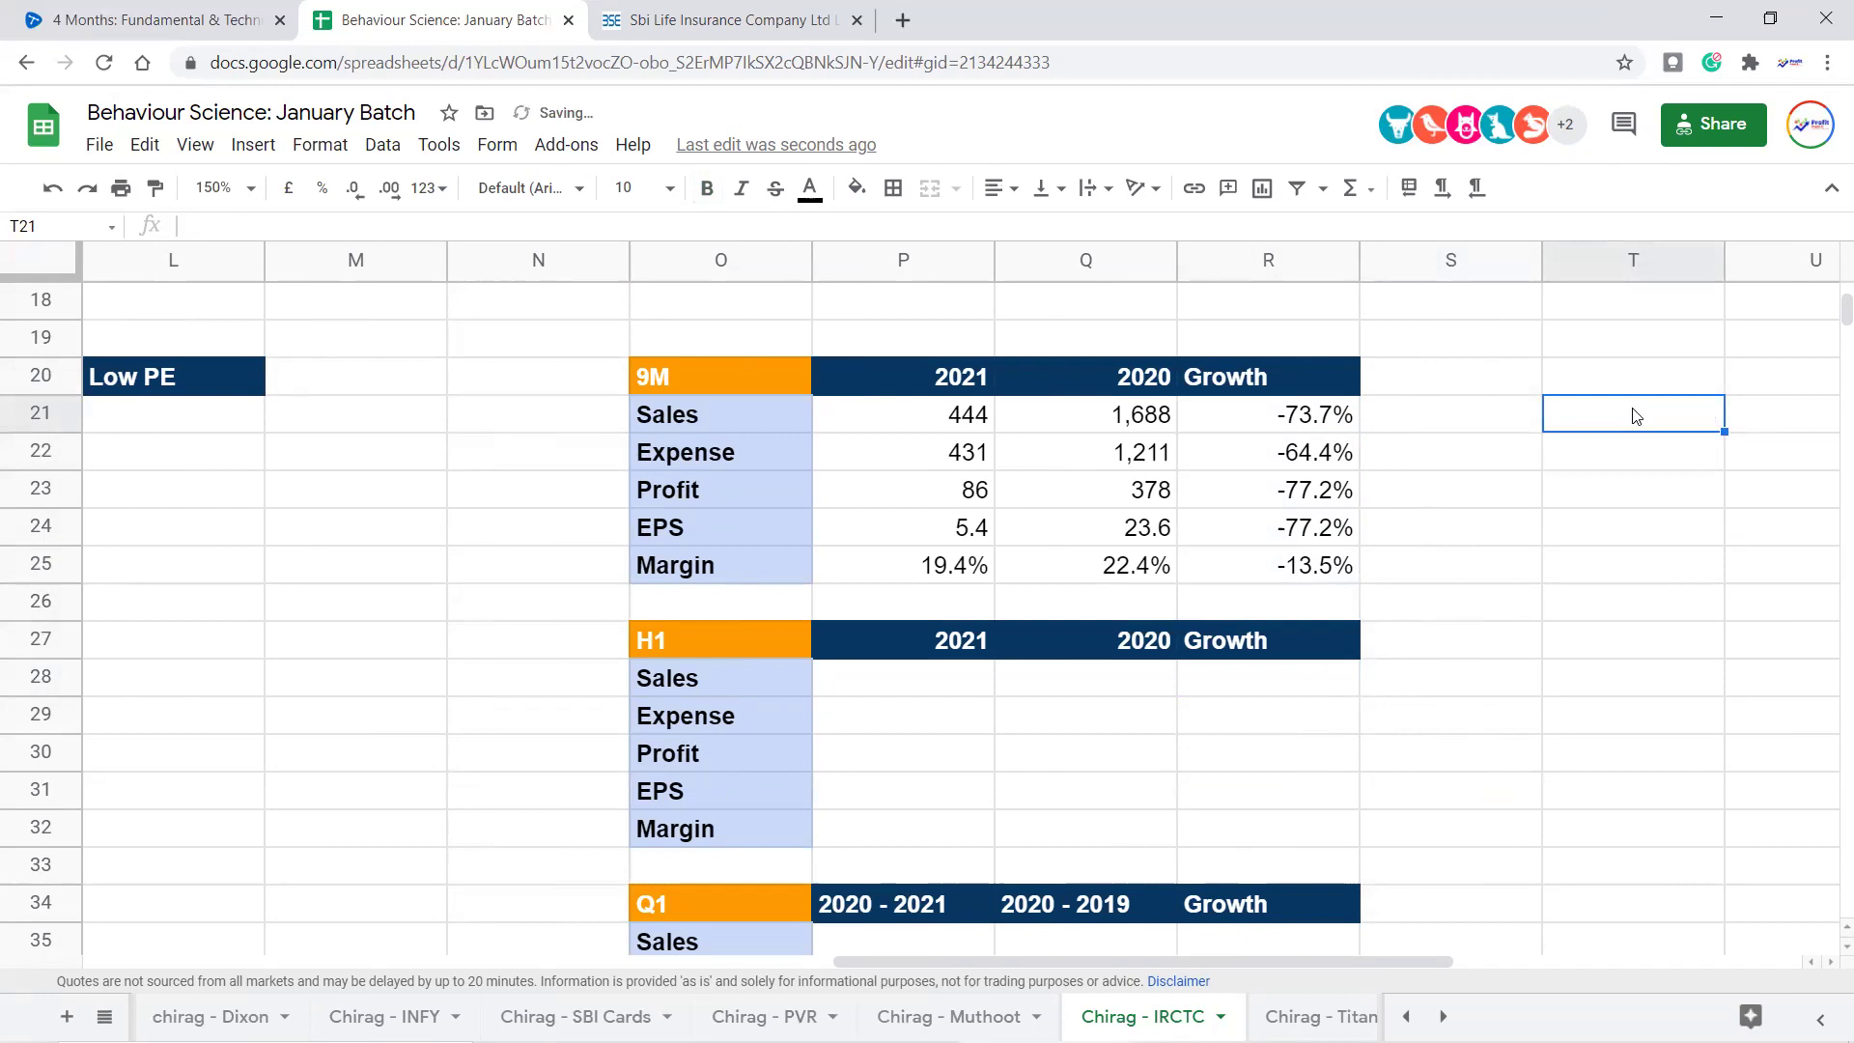
Return to IRCTC's yearly data and highlight the Sales and Profit columns from 2007 up to their headings
{"action": "key", "text": "Left"}
{"action": "key", "text": "Left"}
{"action": "key", "text": "Left"}
{"action": "key", "text": "Left"}
{"action": "key", "text": "Left"}
{"action": "key", "text": "Left"}
{"action": "key", "text": "Left"}
{"action": "key", "text": "Left"}
{"action": "key", "text": "Left"}
{"action": "key", "text": "Left"}
{"action": "key", "text": "Left"}
{"action": "key", "text": "Left"}
{"action": "key", "text": "Left"}
{"action": "key", "text": "Left"}
{"action": "key", "text": "Left"}
{"action": "key", "text": "Left"}
{"action": "key", "text": "Left"}
{"action": "key", "text": "Left"}
{"action": "key", "text": "Left"}
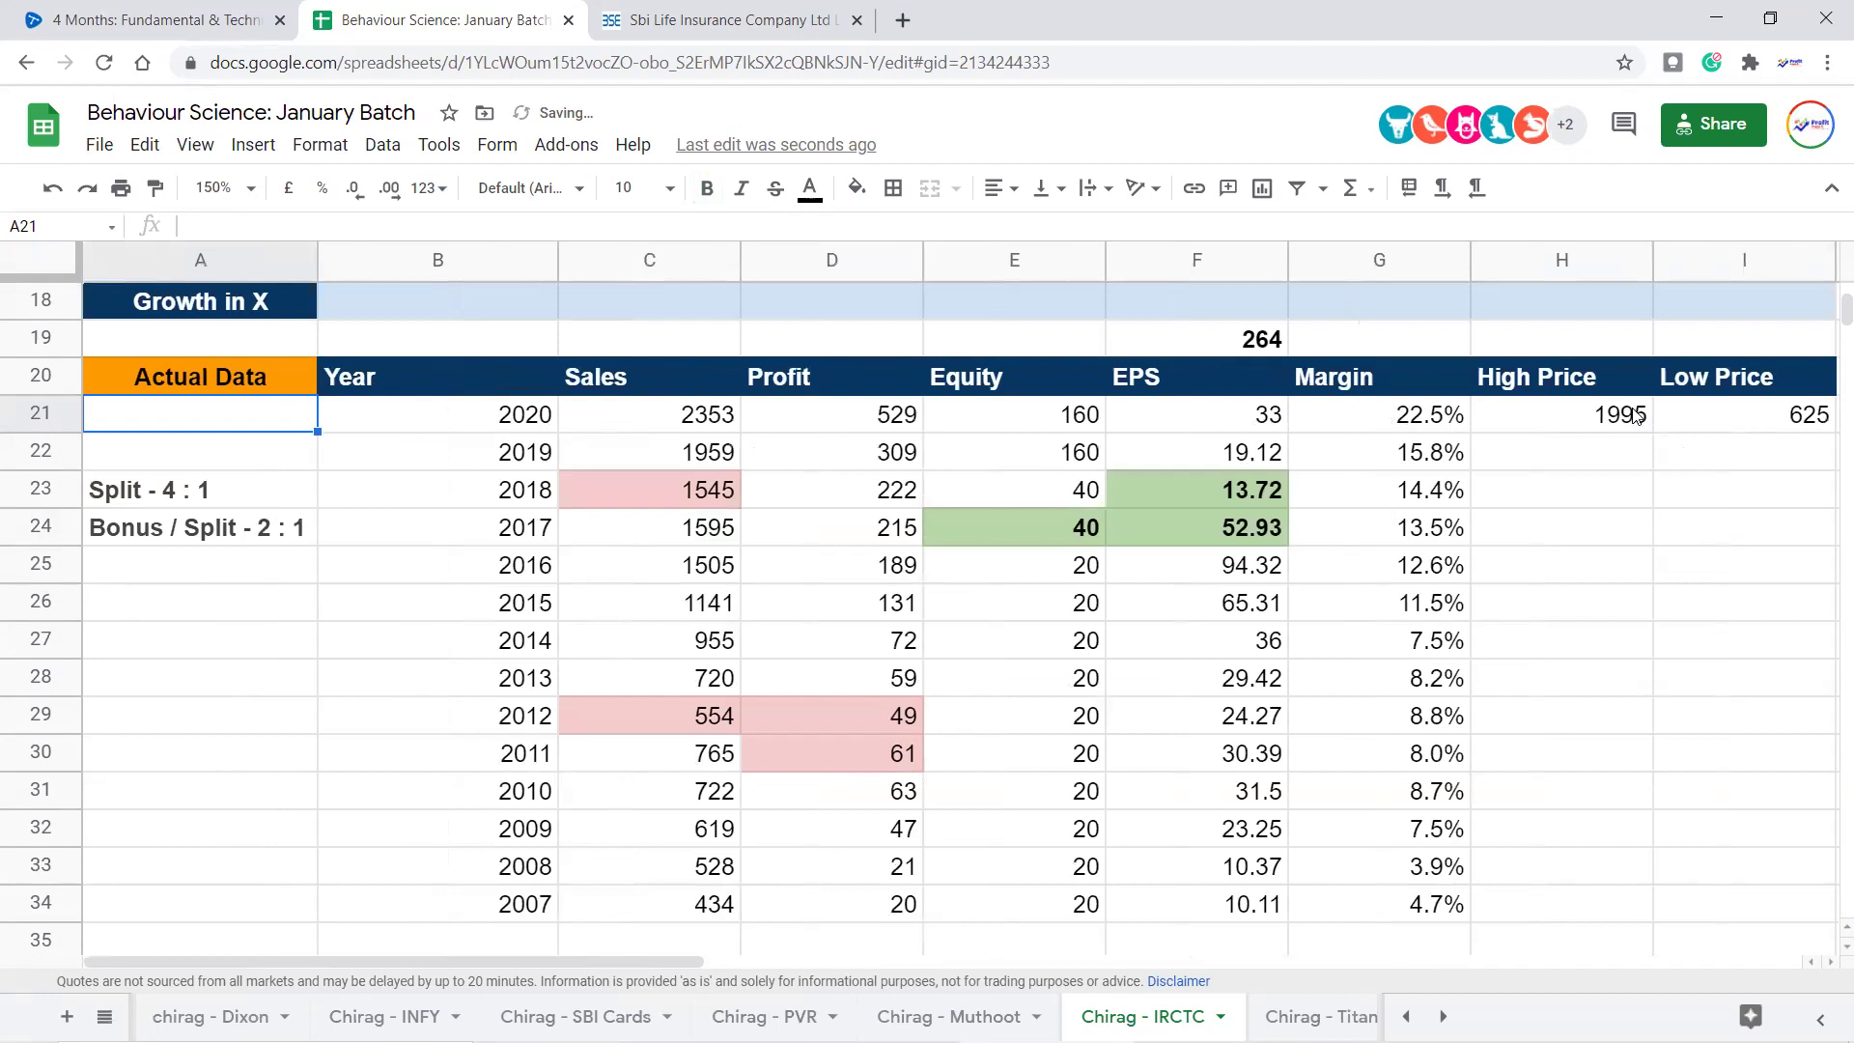
{"action": "scroll", "coordinate": [1419, 592], "scroll_direction": "down", "scroll_amount": 2}
{"action": "scroll", "coordinate": [985, 608], "scroll_direction": "up", "scroll_amount": 2}
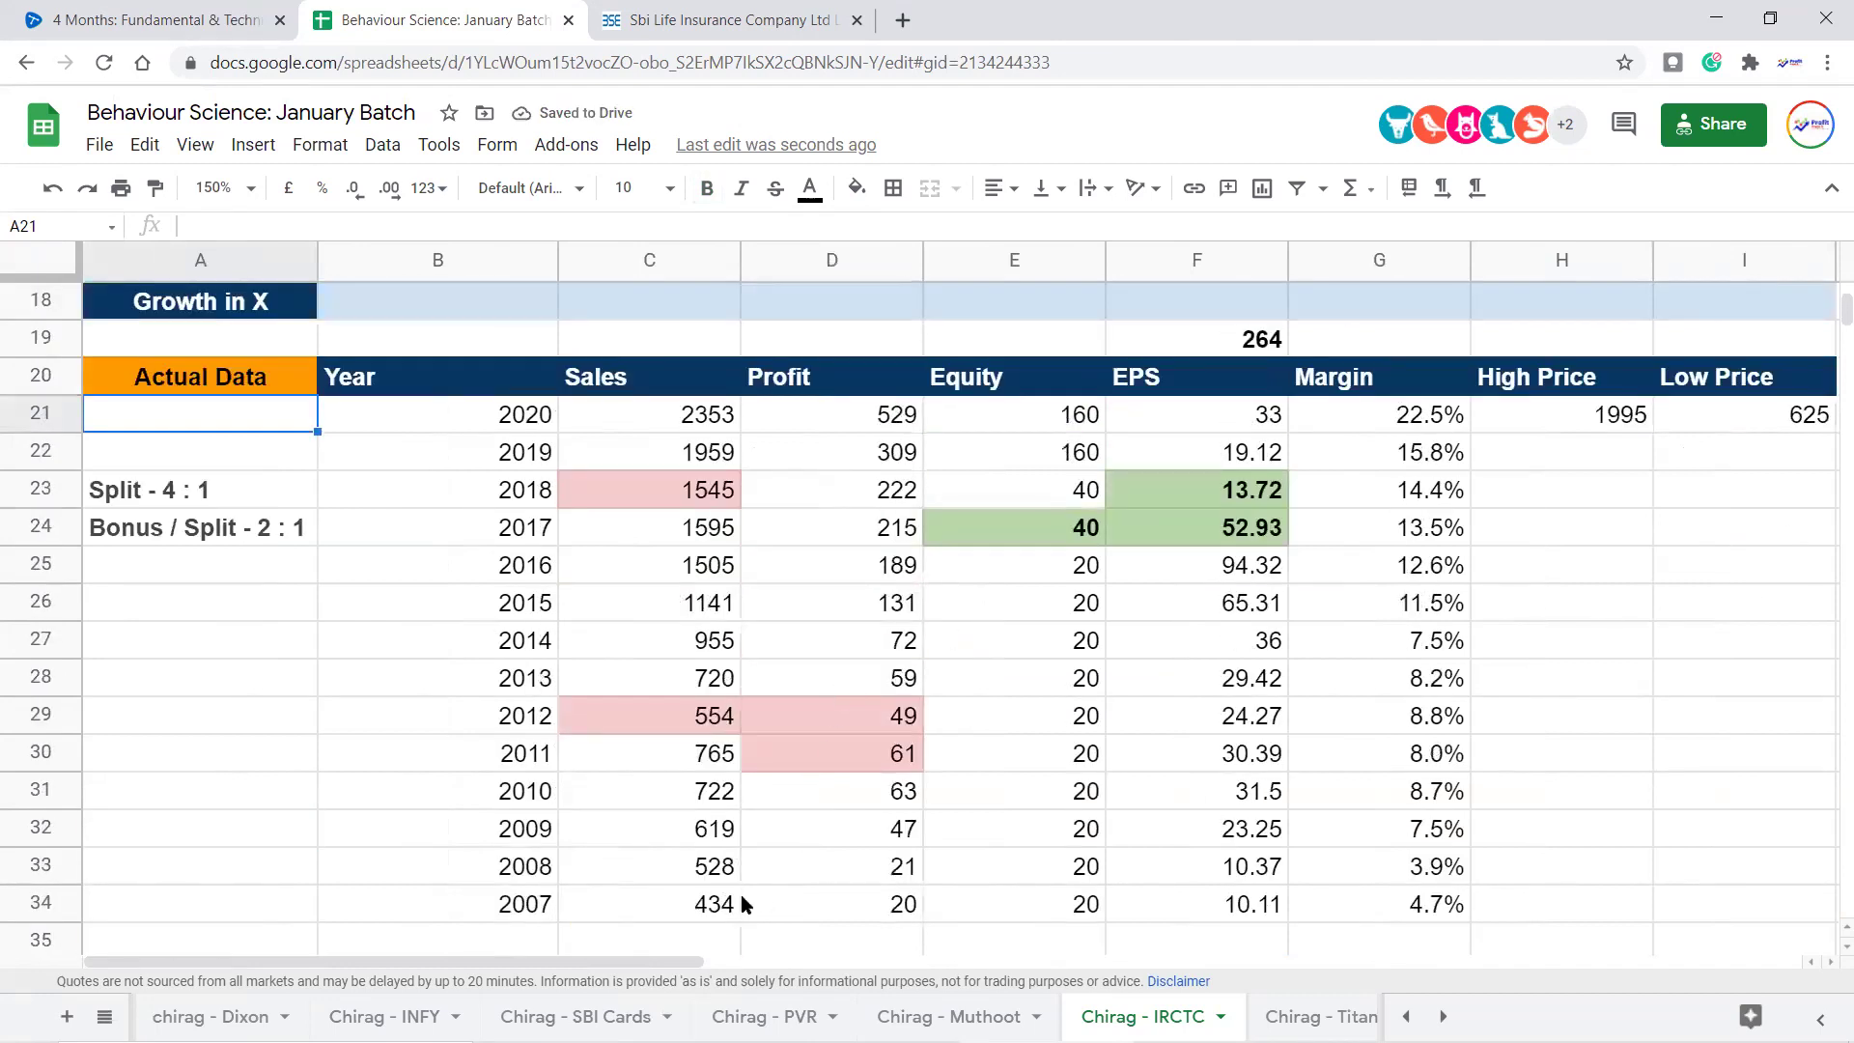
{"action": "left_click_drag", "start_coordinate": [874, 912], "coordinate": [669, 378]}
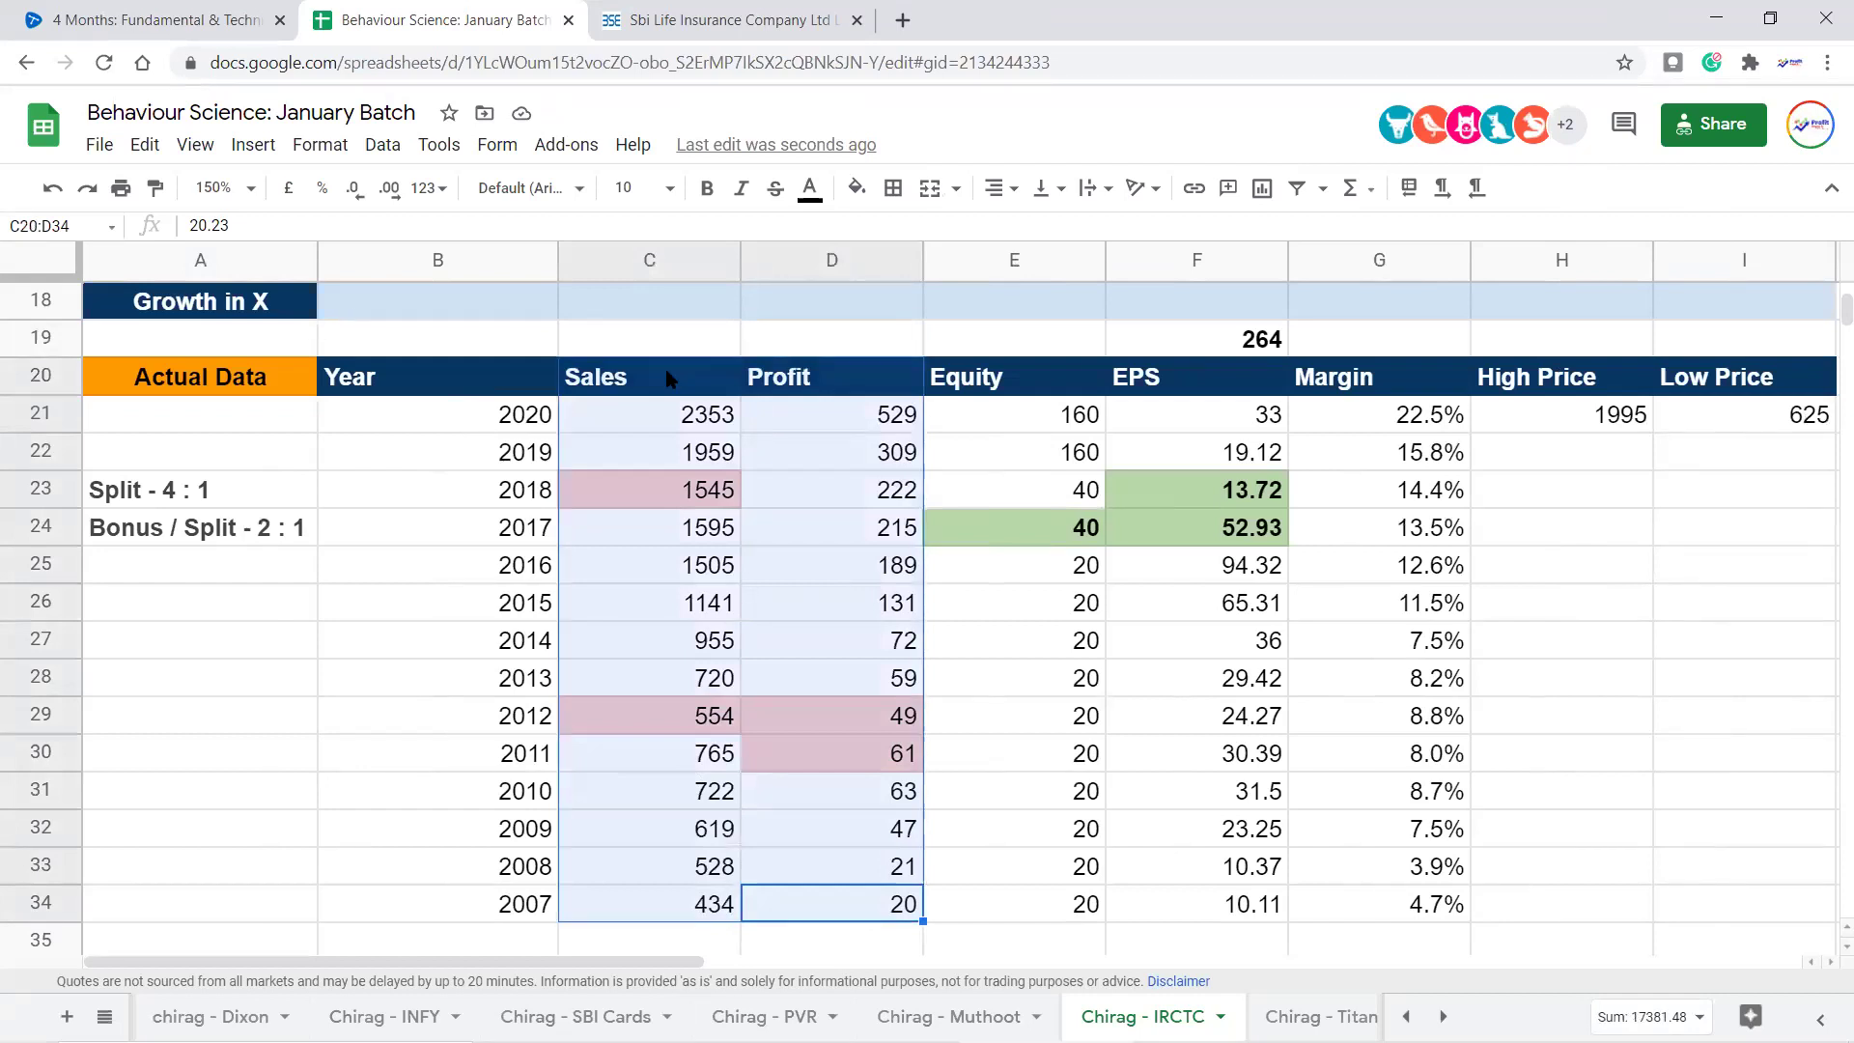
Move from the yearly Profit heading across to the 9M table and point out its 2021 profit
{"action": "left_click", "coordinate": [888, 388]}
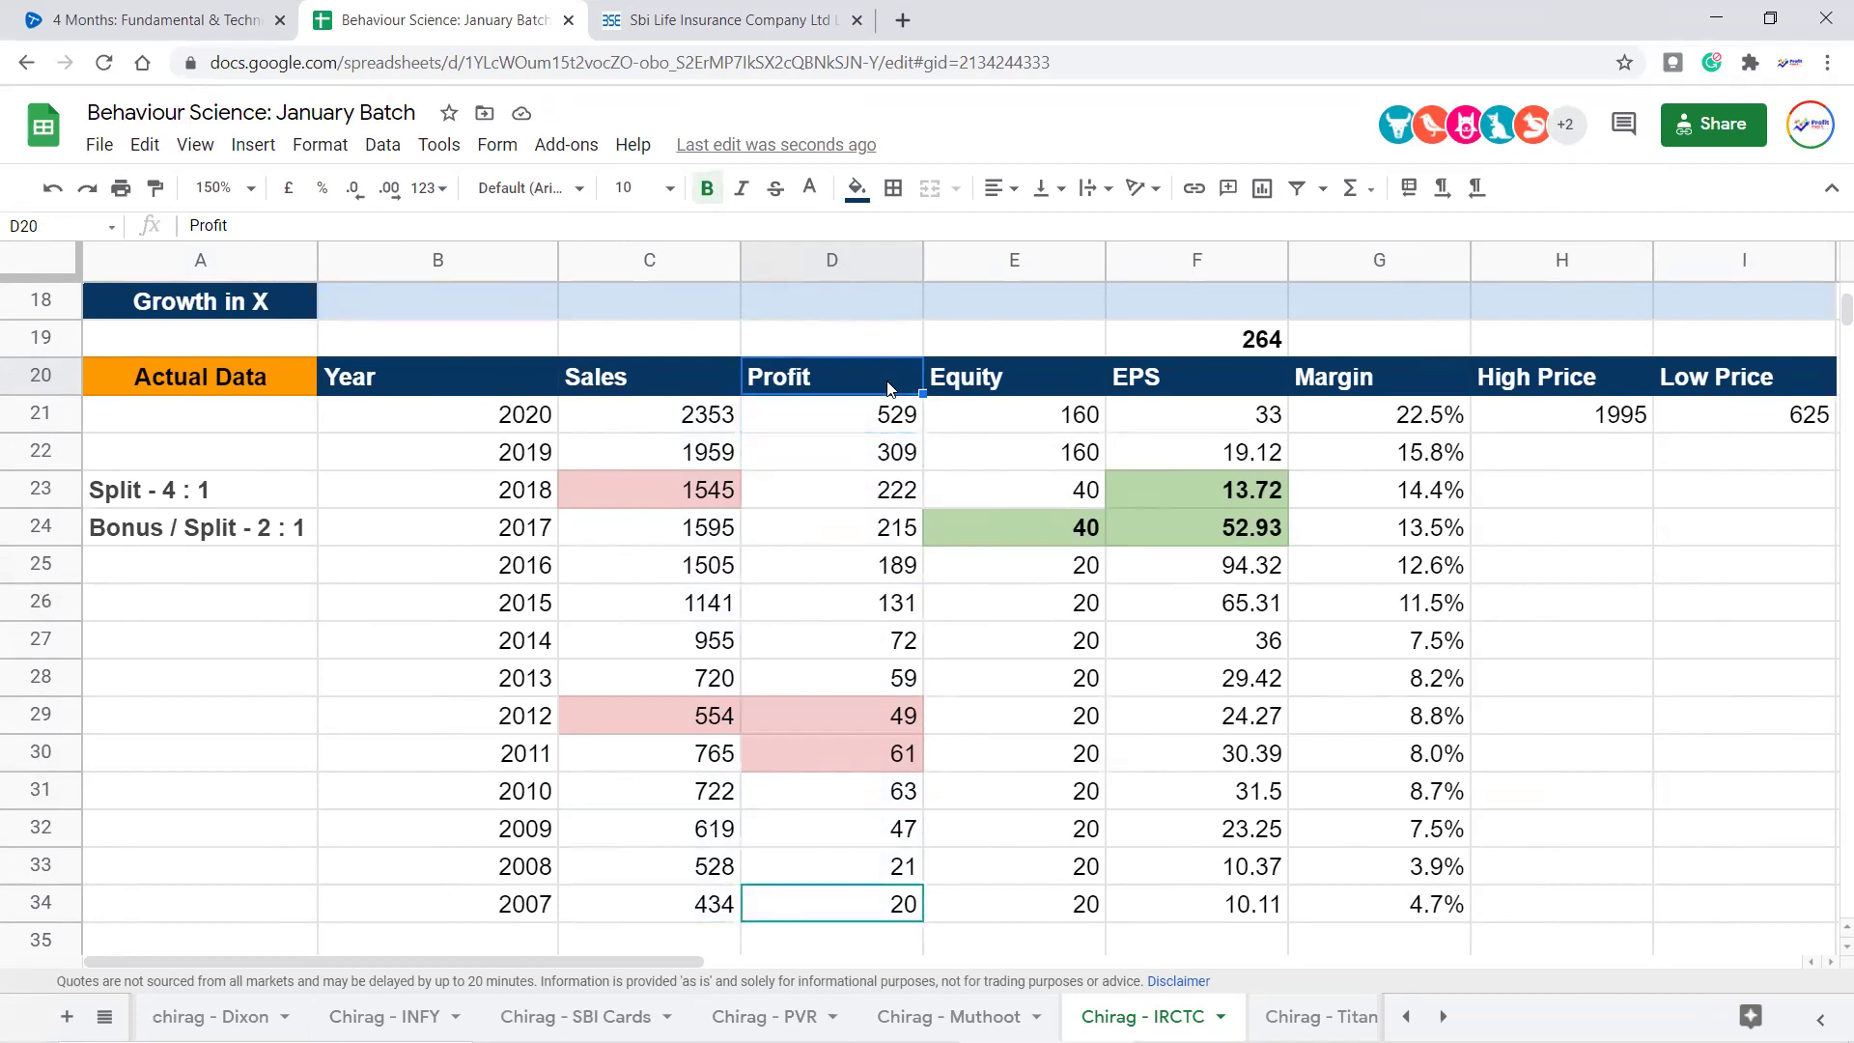
{"action": "key", "text": "Right"}
{"action": "key", "text": "Right"}
{"action": "key", "text": "Right"}
{"action": "key", "text": "Right"}
{"action": "key", "text": "Right"}
{"action": "key", "text": "Right"}
{"action": "key", "text": "Right"}
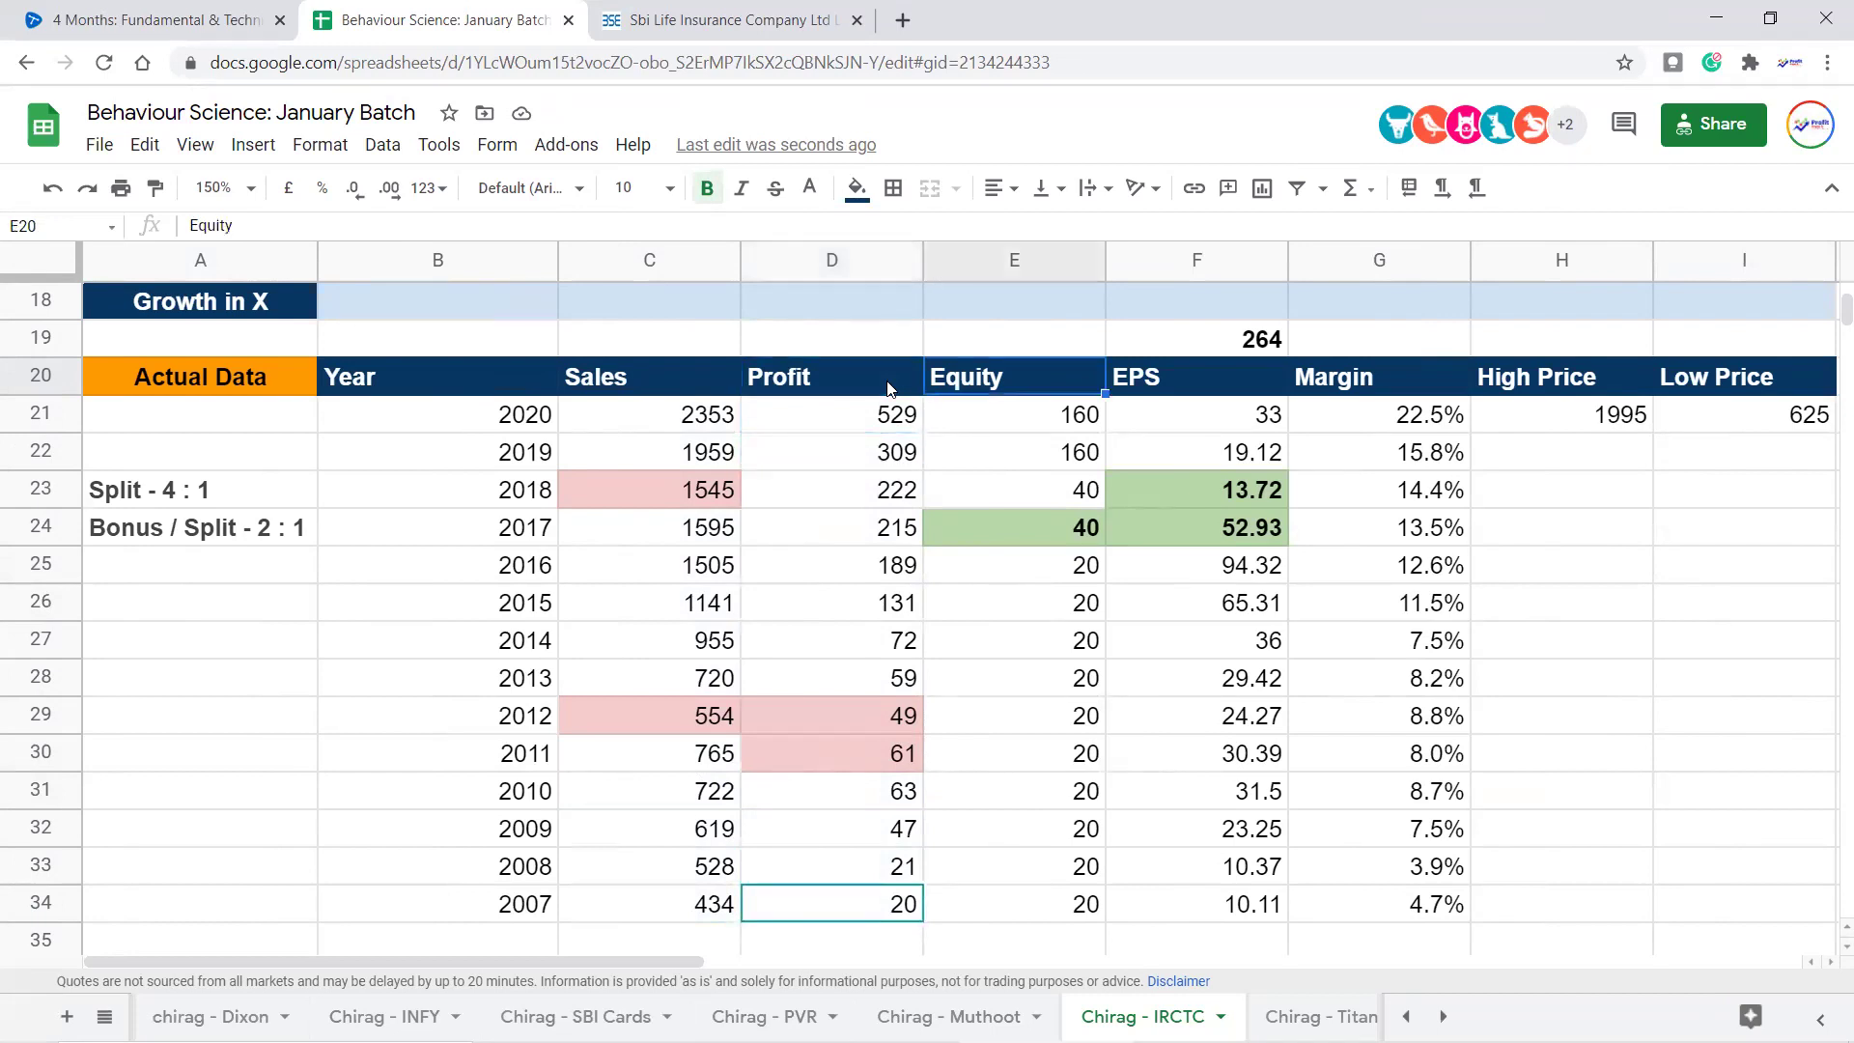
{"action": "key", "text": "Right"}
{"action": "key", "text": "Right"}
{"action": "key", "text": "Right"}
{"action": "key", "text": "Right"}
{"action": "key", "text": "Right"}
{"action": "key", "text": "Right"}
{"action": "key", "text": "Right"}
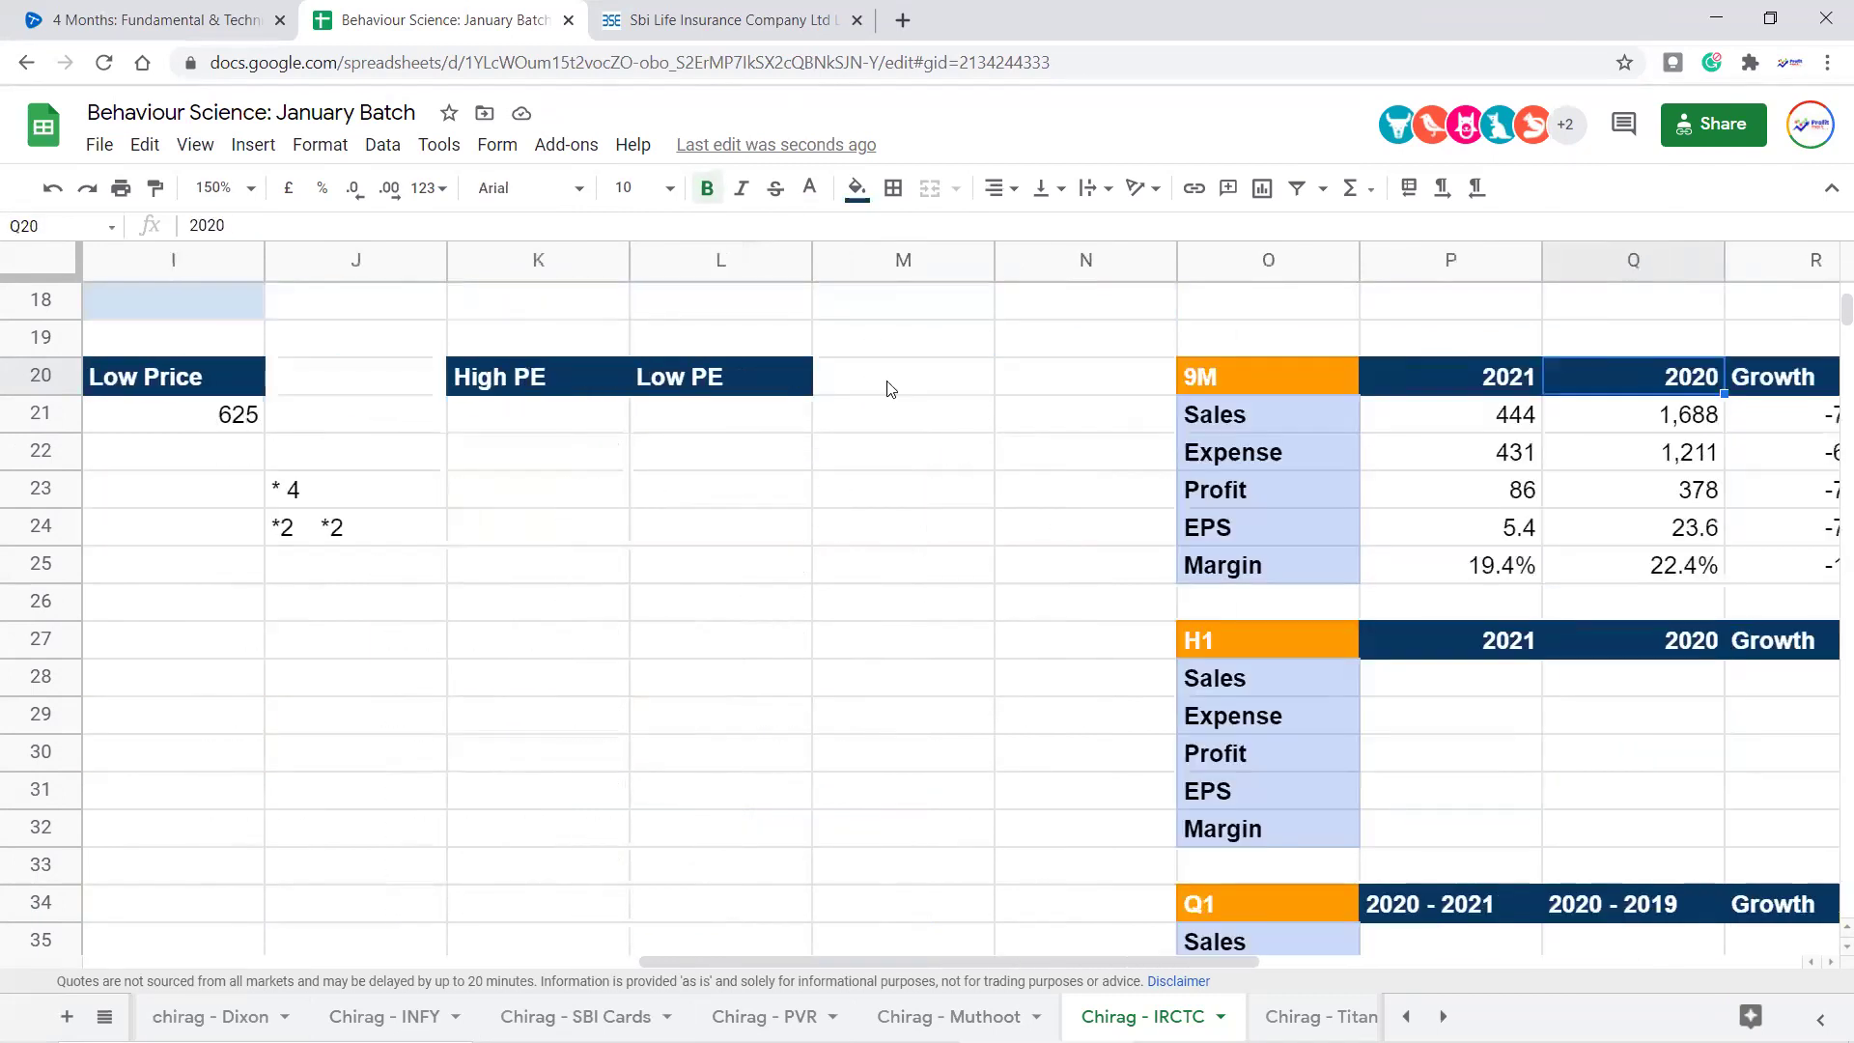
{"action": "left_click", "coordinate": [961, 499]}
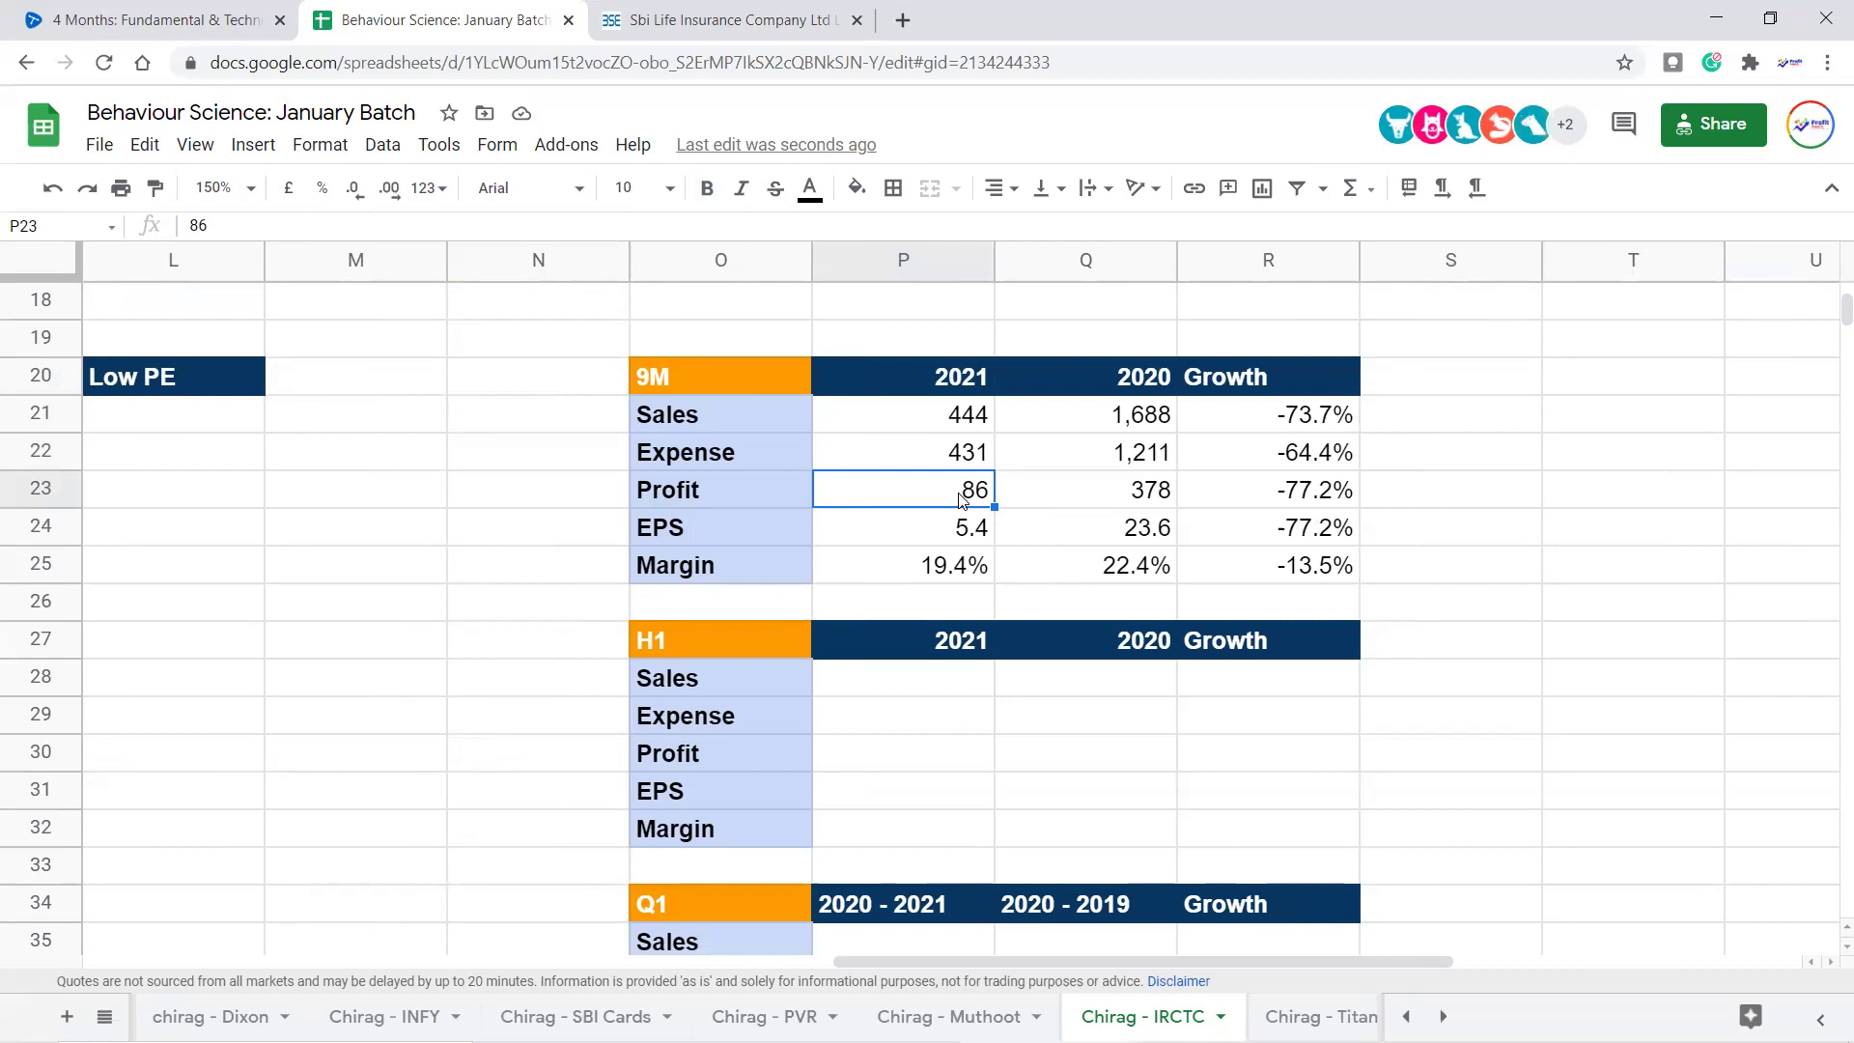
Point out the 2021 sales, profit and EPS figures in the 9M table
{"action": "left_click", "coordinate": [1012, 541]}
{"action": "left_click_drag", "start_coordinate": [944, 383], "coordinate": [962, 428]}
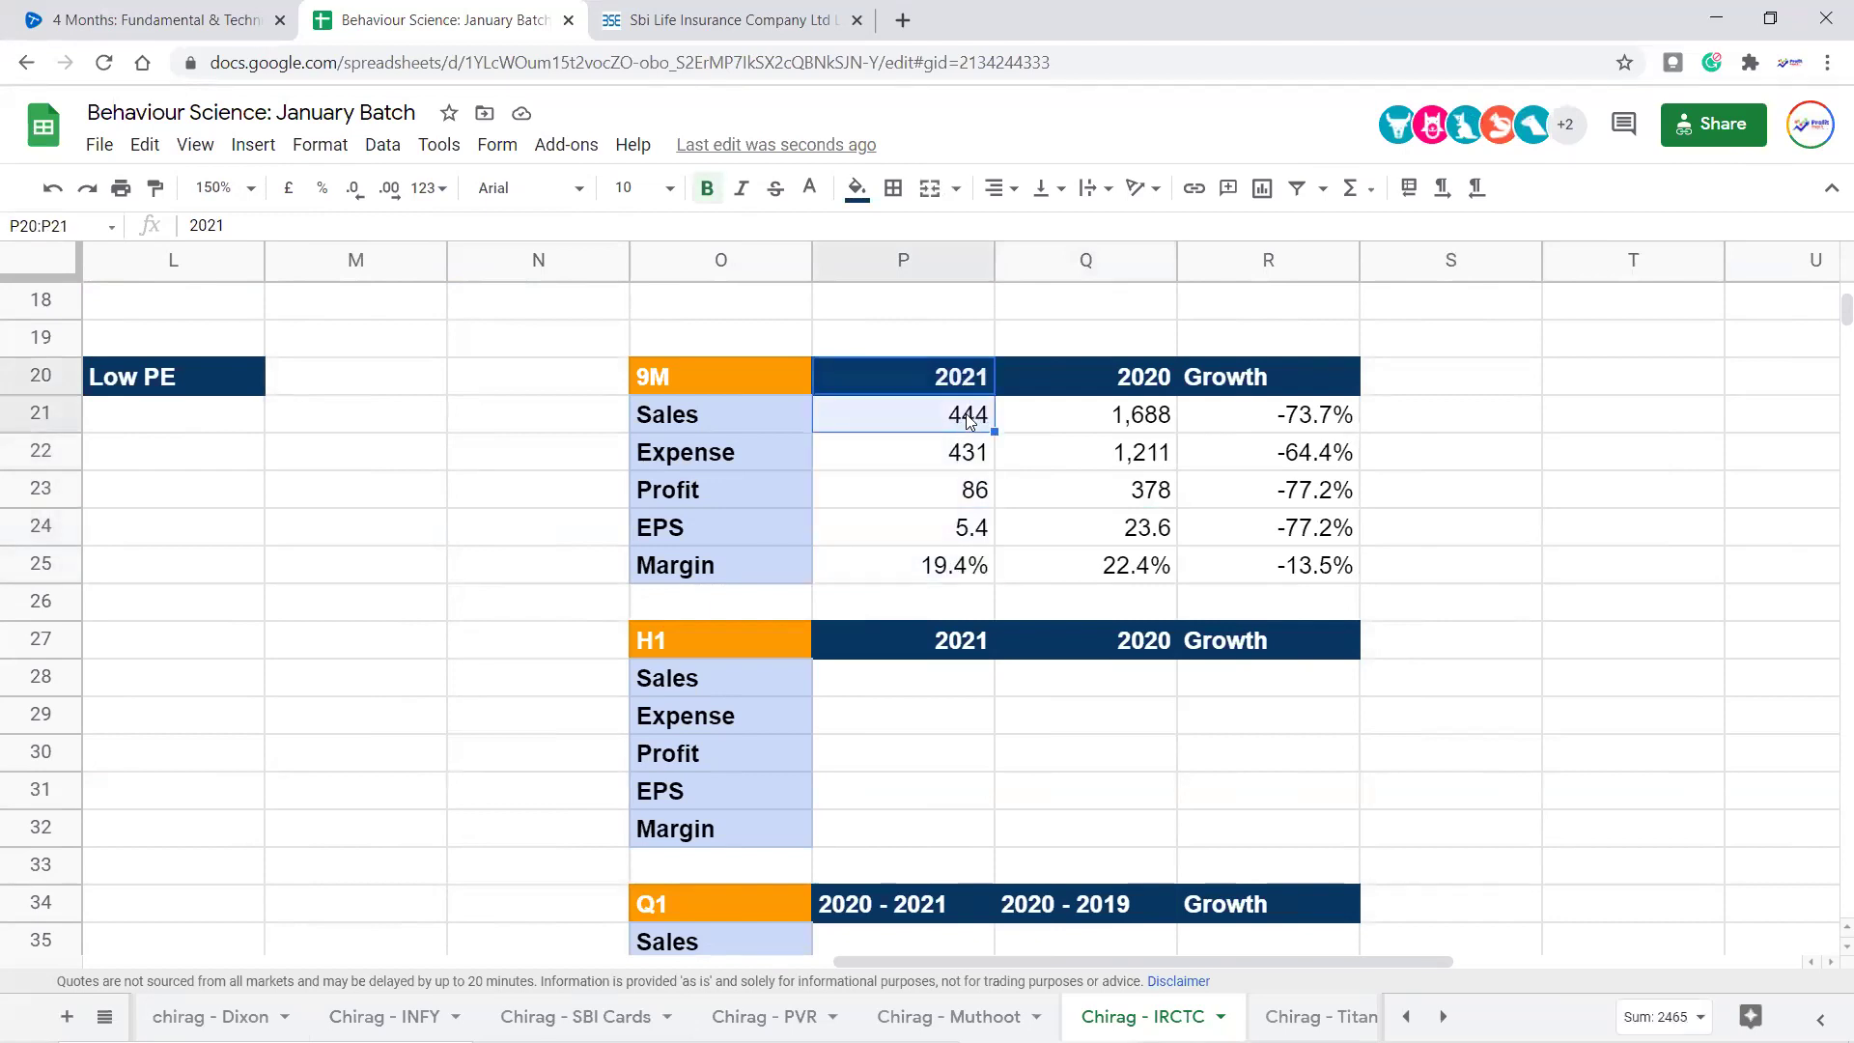
{"action": "left_click", "coordinate": [975, 425]}
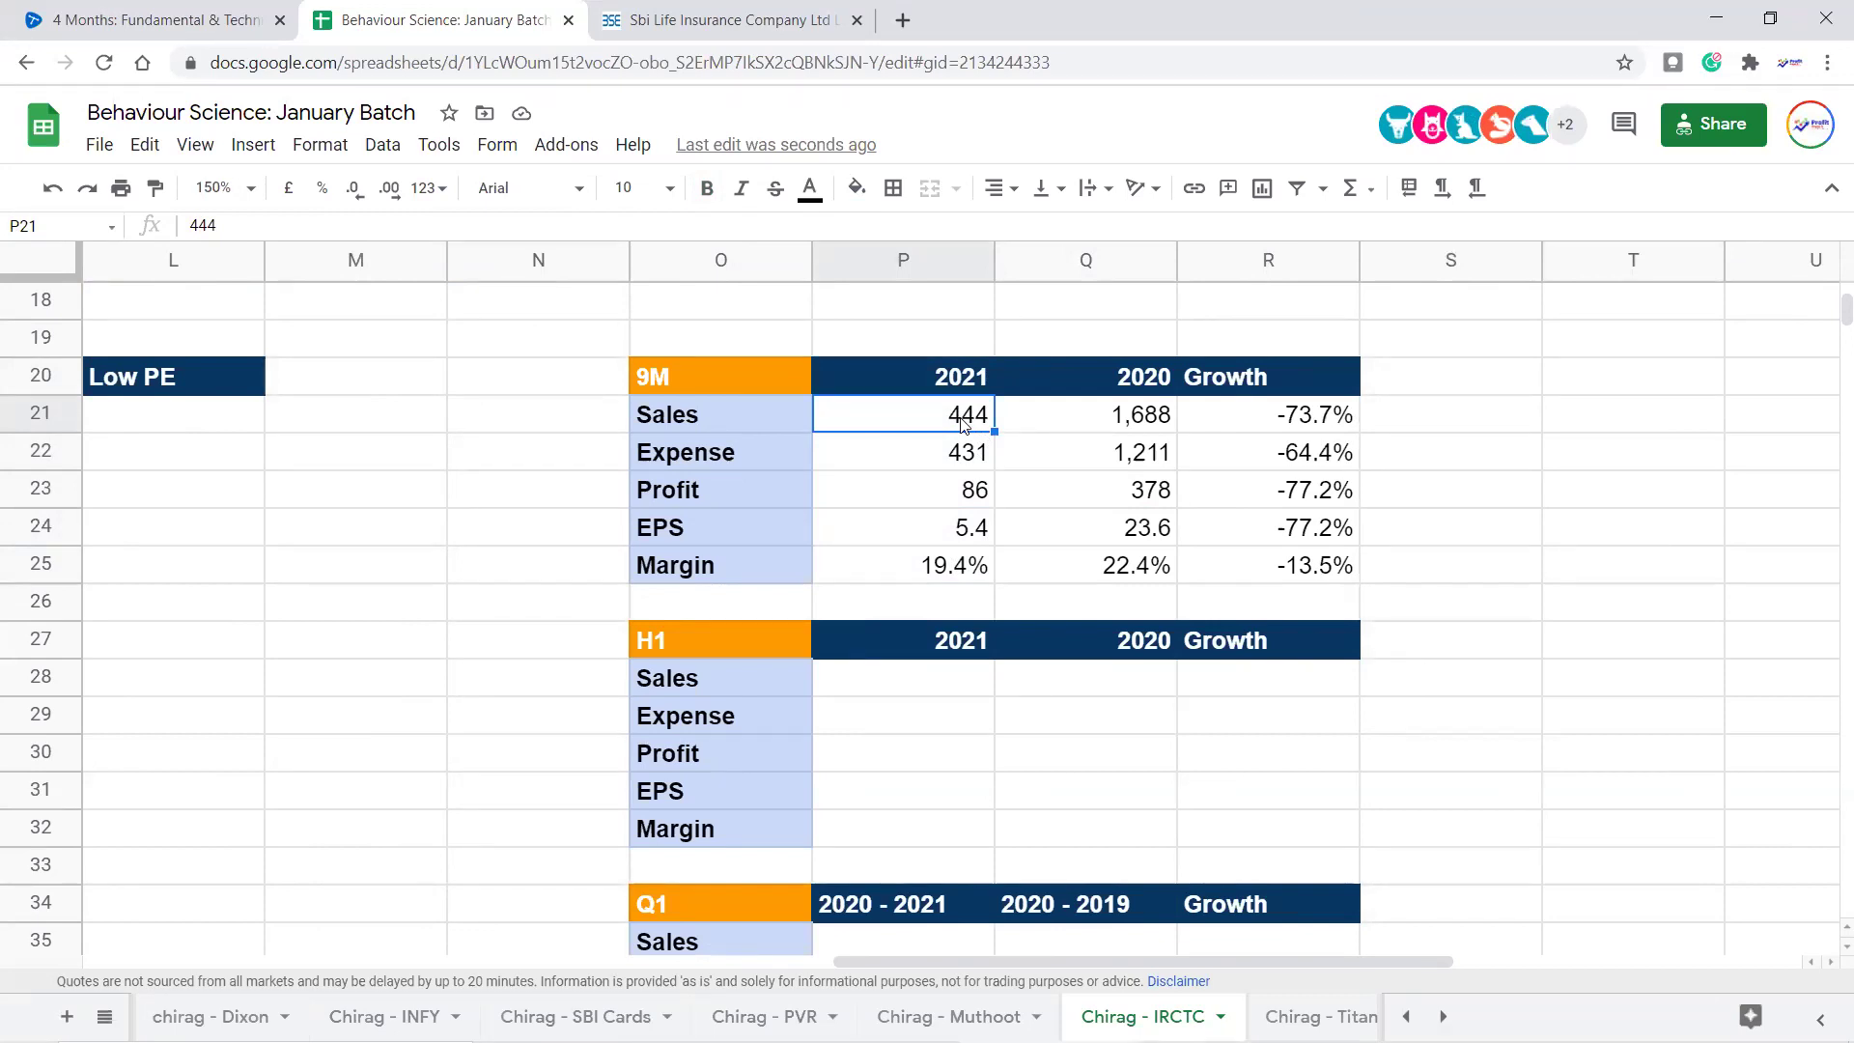
{"action": "left_click_drag", "start_coordinate": [786, 381], "coordinate": [955, 417]}
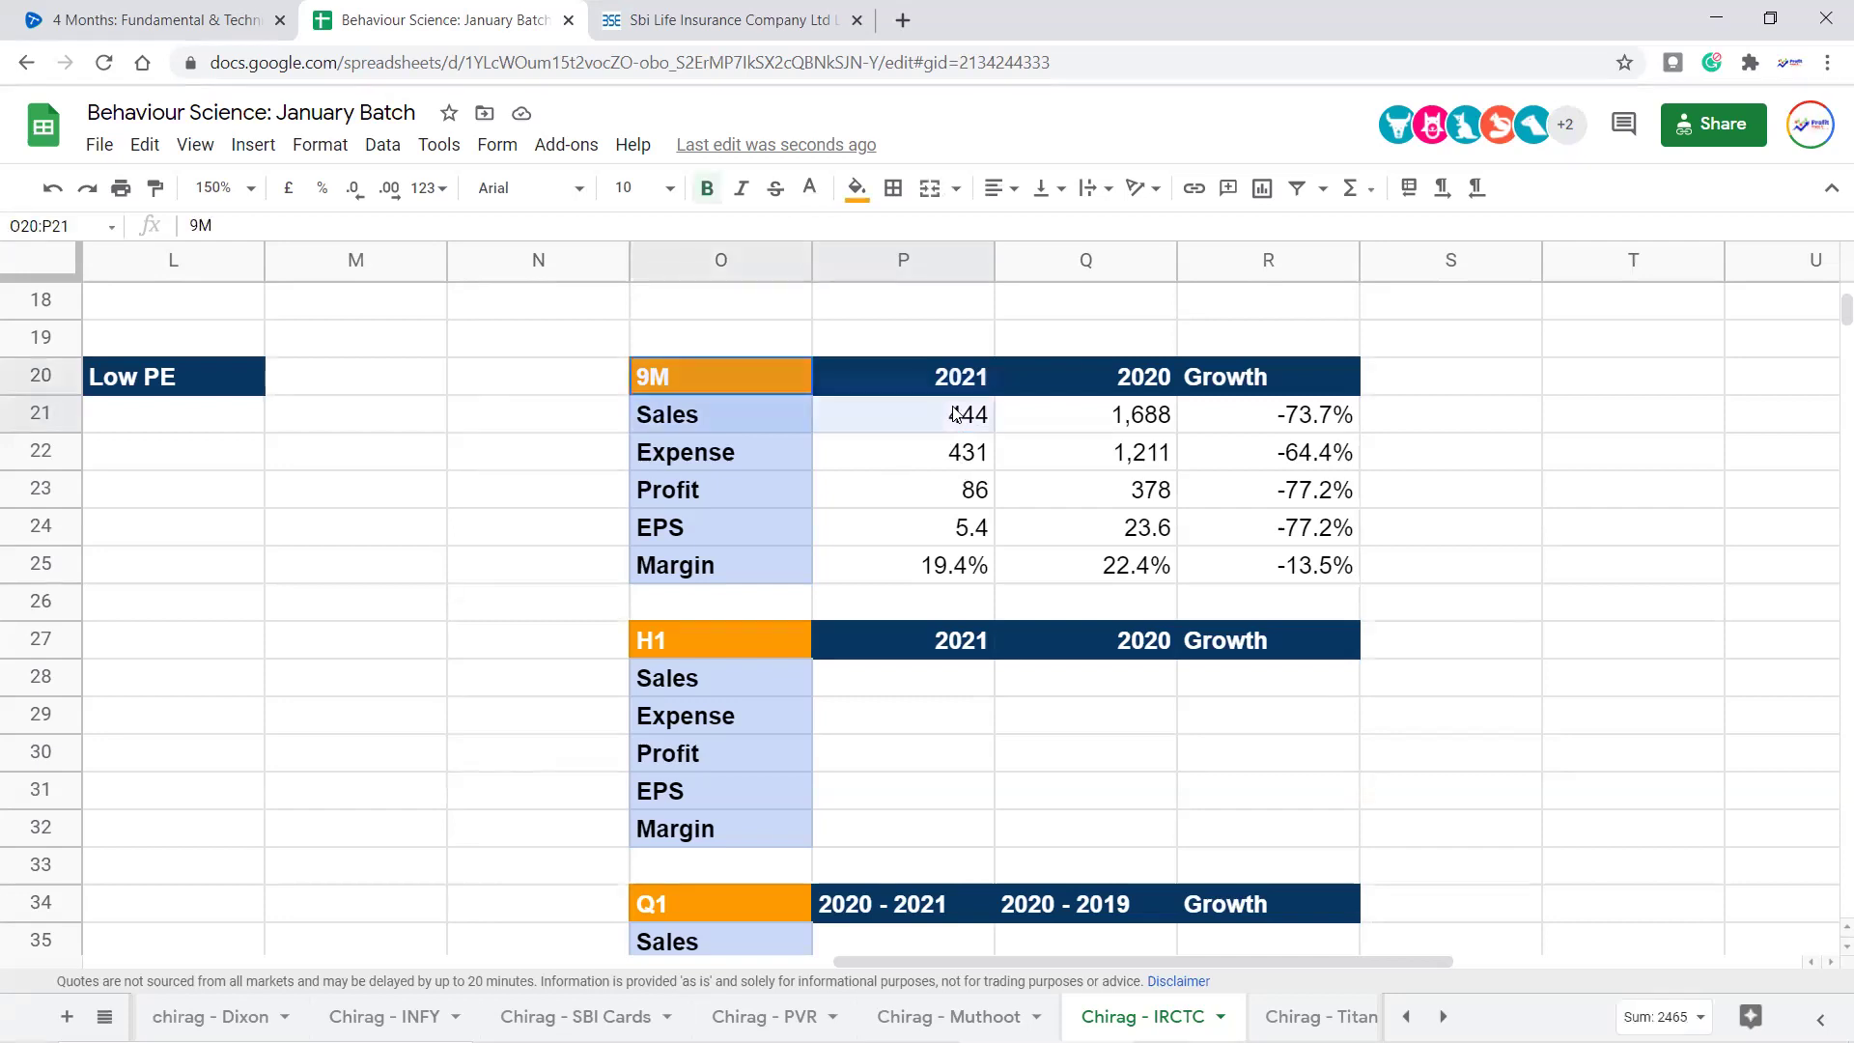
{"action": "left_click", "coordinate": [961, 504]}
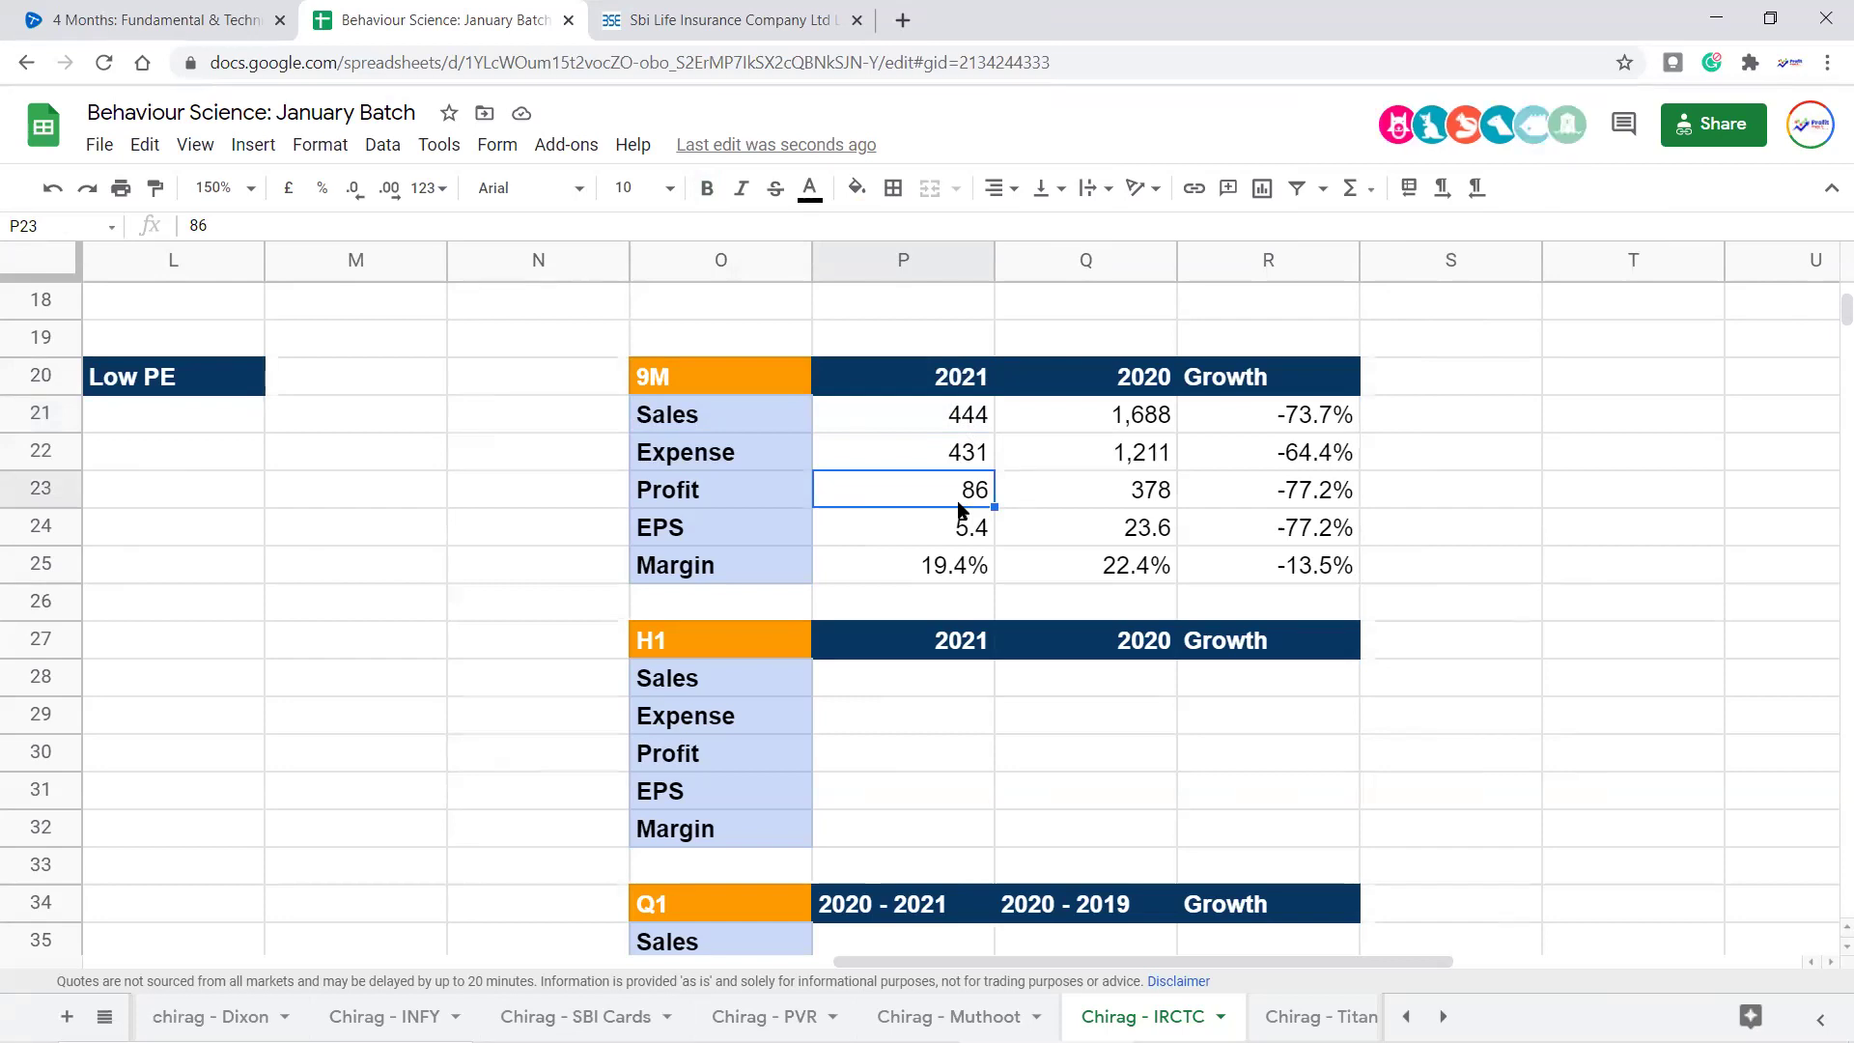
{"action": "left_click", "coordinate": [972, 531]}
{"action": "left_click", "coordinate": [970, 492]}
Highlight the whole 9M table from its heading to Margin, then just its heading and Sales rows
{"action": "left_click_drag", "start_coordinate": [734, 384], "coordinate": [1343, 575]}
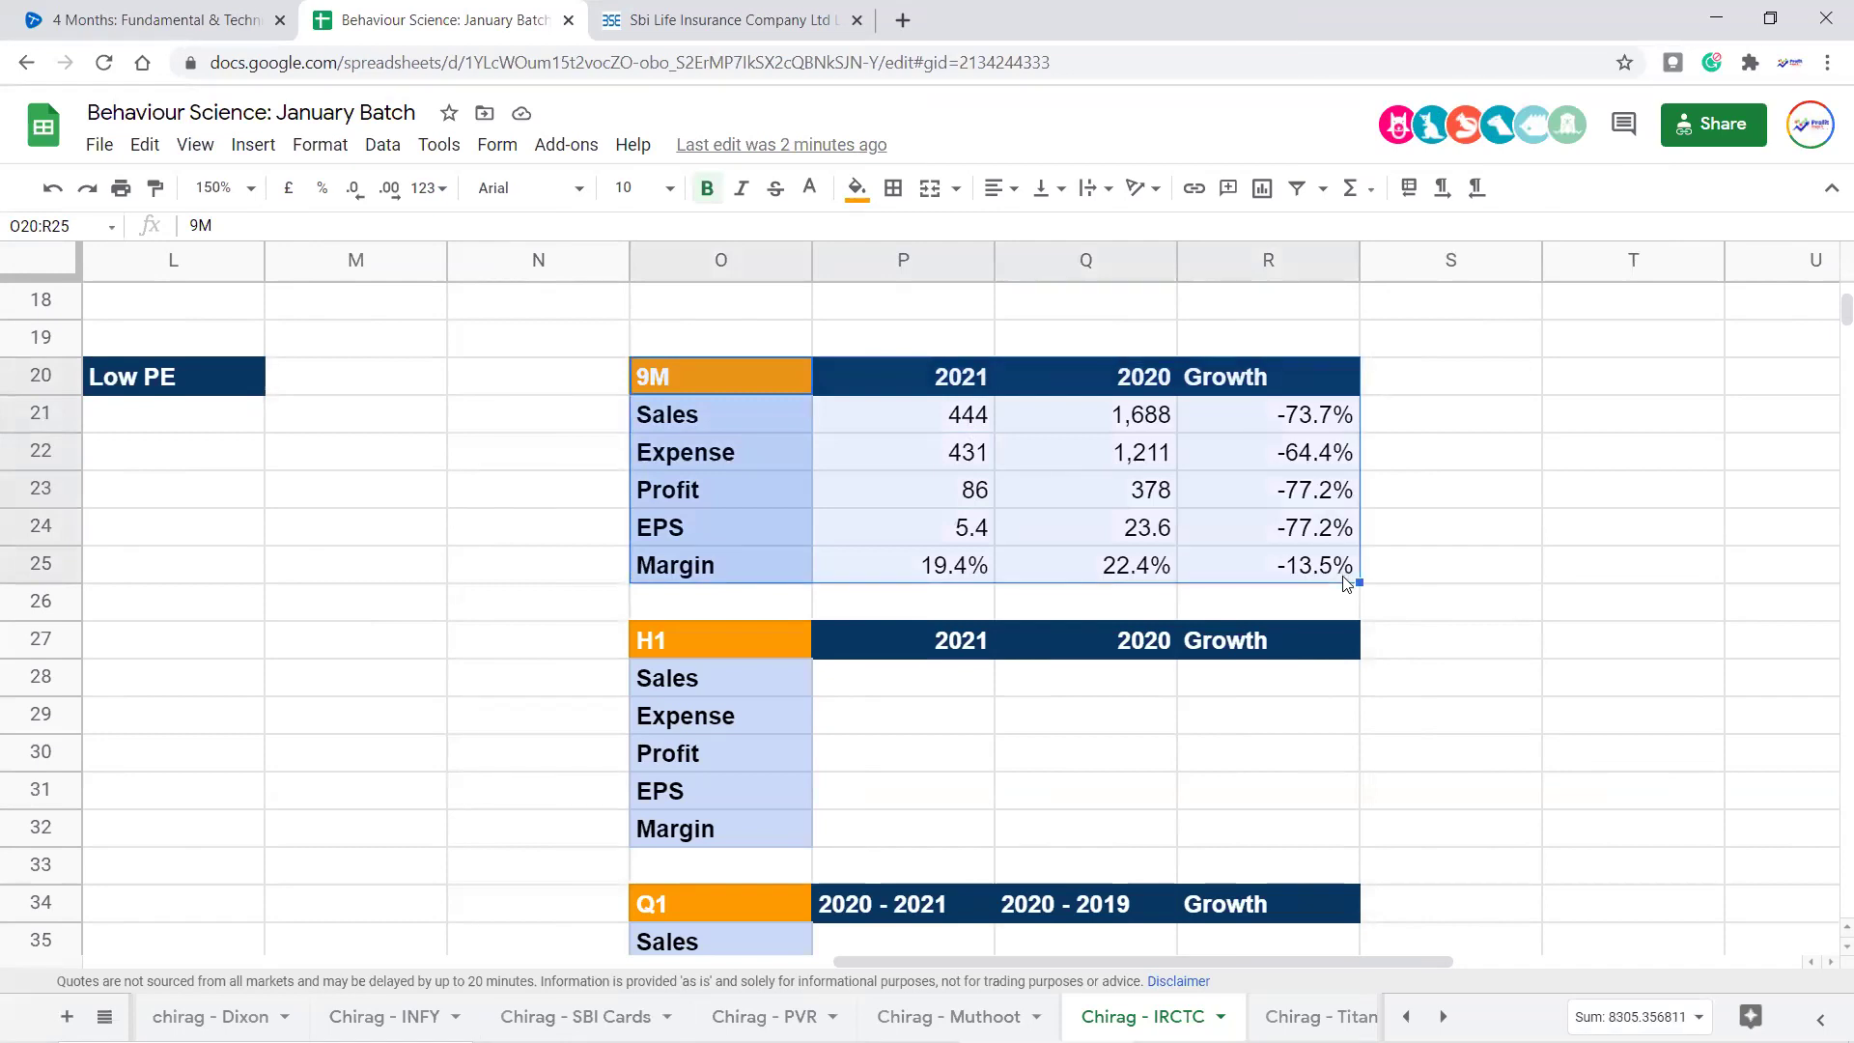
{"action": "left_click_drag", "start_coordinate": [1411, 682], "coordinate": [1313, 648]}
{"action": "left_click_drag", "start_coordinate": [1323, 376], "coordinate": [786, 399]}
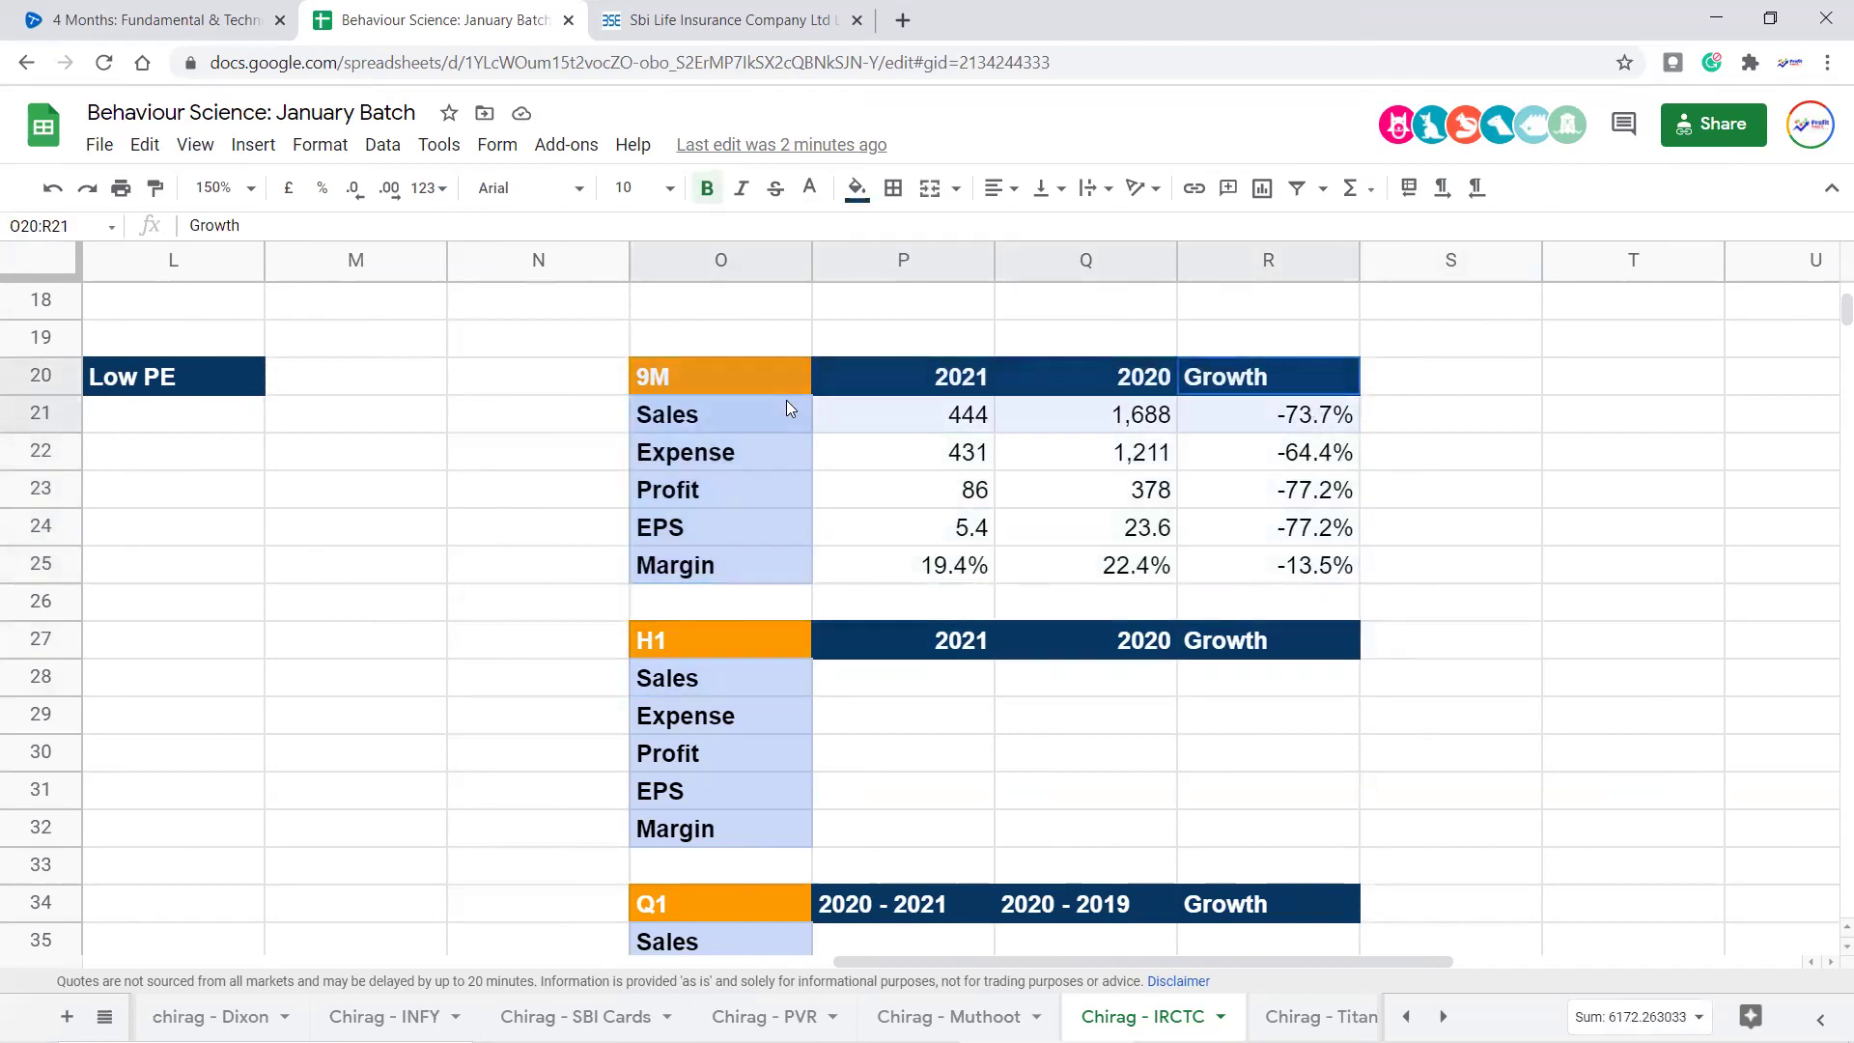
{"action": "left_click", "coordinate": [1473, 436]}
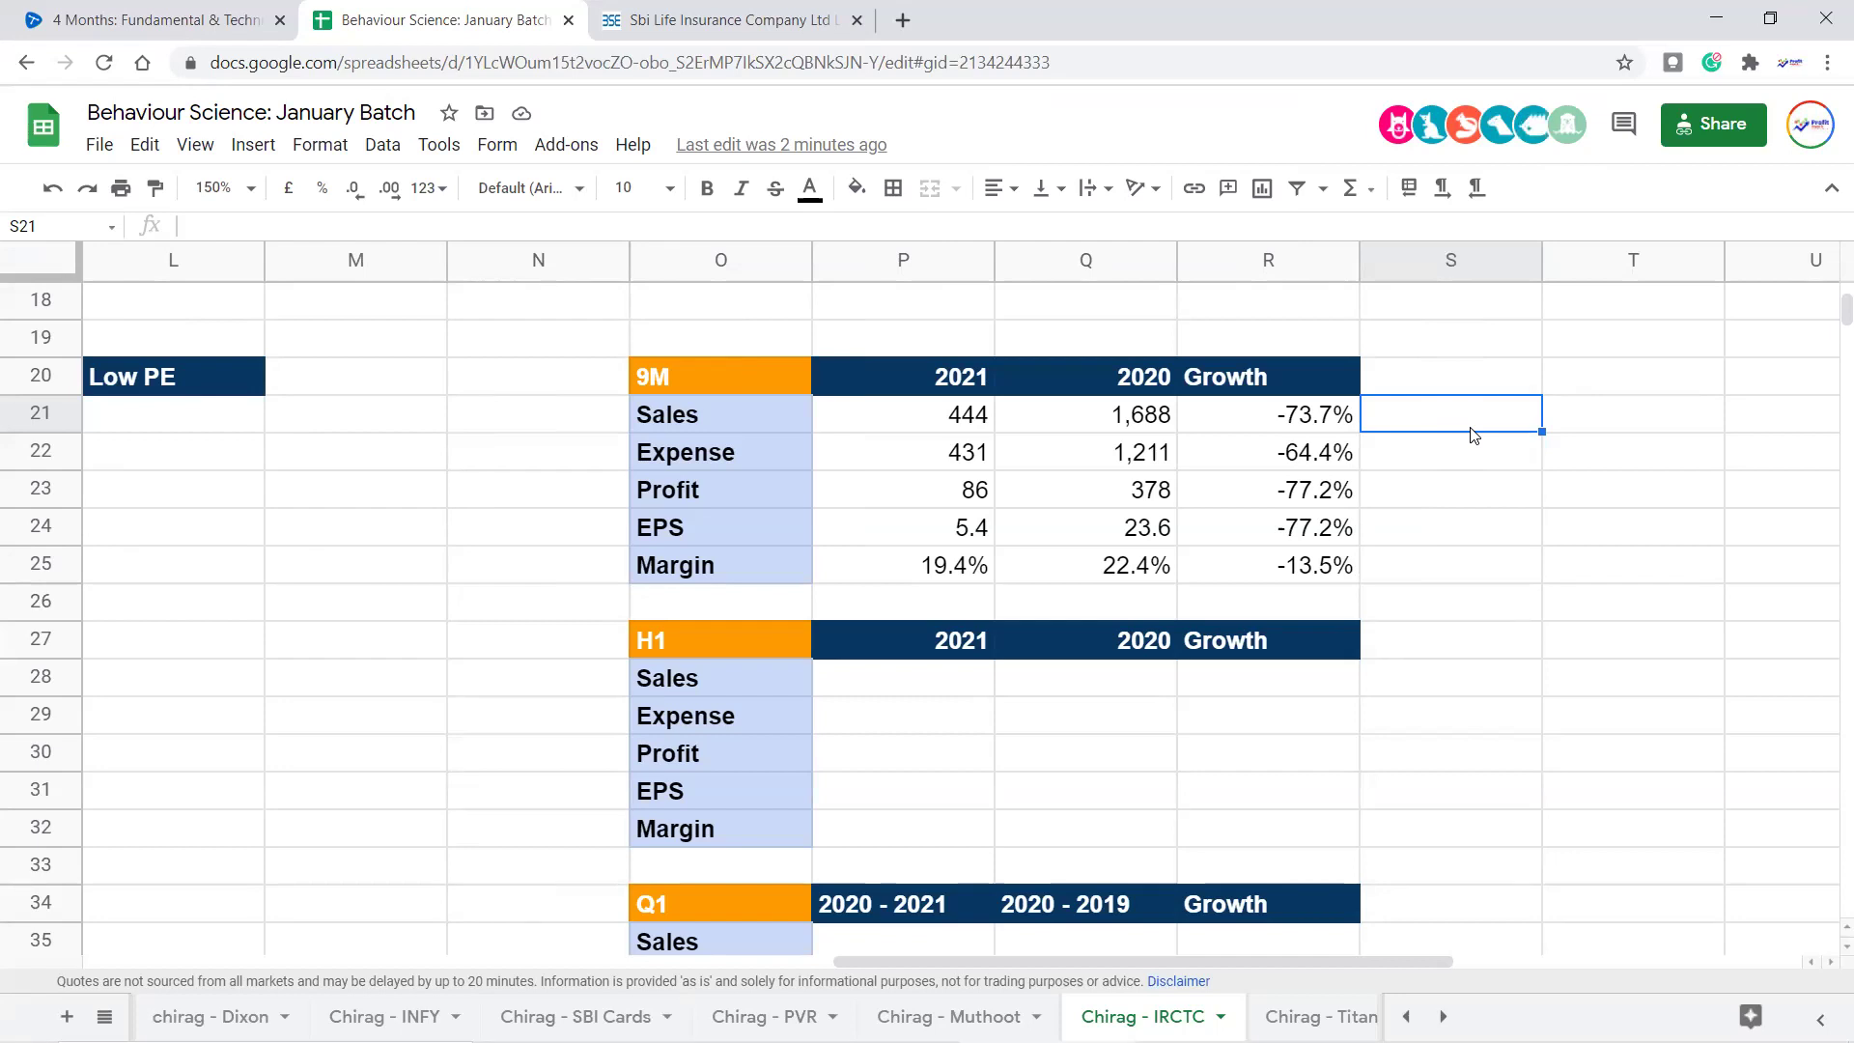
Highlight the full 9M table again, then the wider block N19:S26 around it
{"action": "mouse_move", "coordinate": [747, 388]}
{"action": "left_mouse_down"}
{"action": "mouse_move", "coordinate": [828, 480]}
{"action": "mouse_move", "coordinate": [1281, 589]}
{"action": "mouse_move", "coordinate": [1310, 571]}
{"action": "mouse_move", "coordinate": [1203, 419]}
{"action": "mouse_move", "coordinate": [715, 377]}
{"action": "left_mouse_up"}
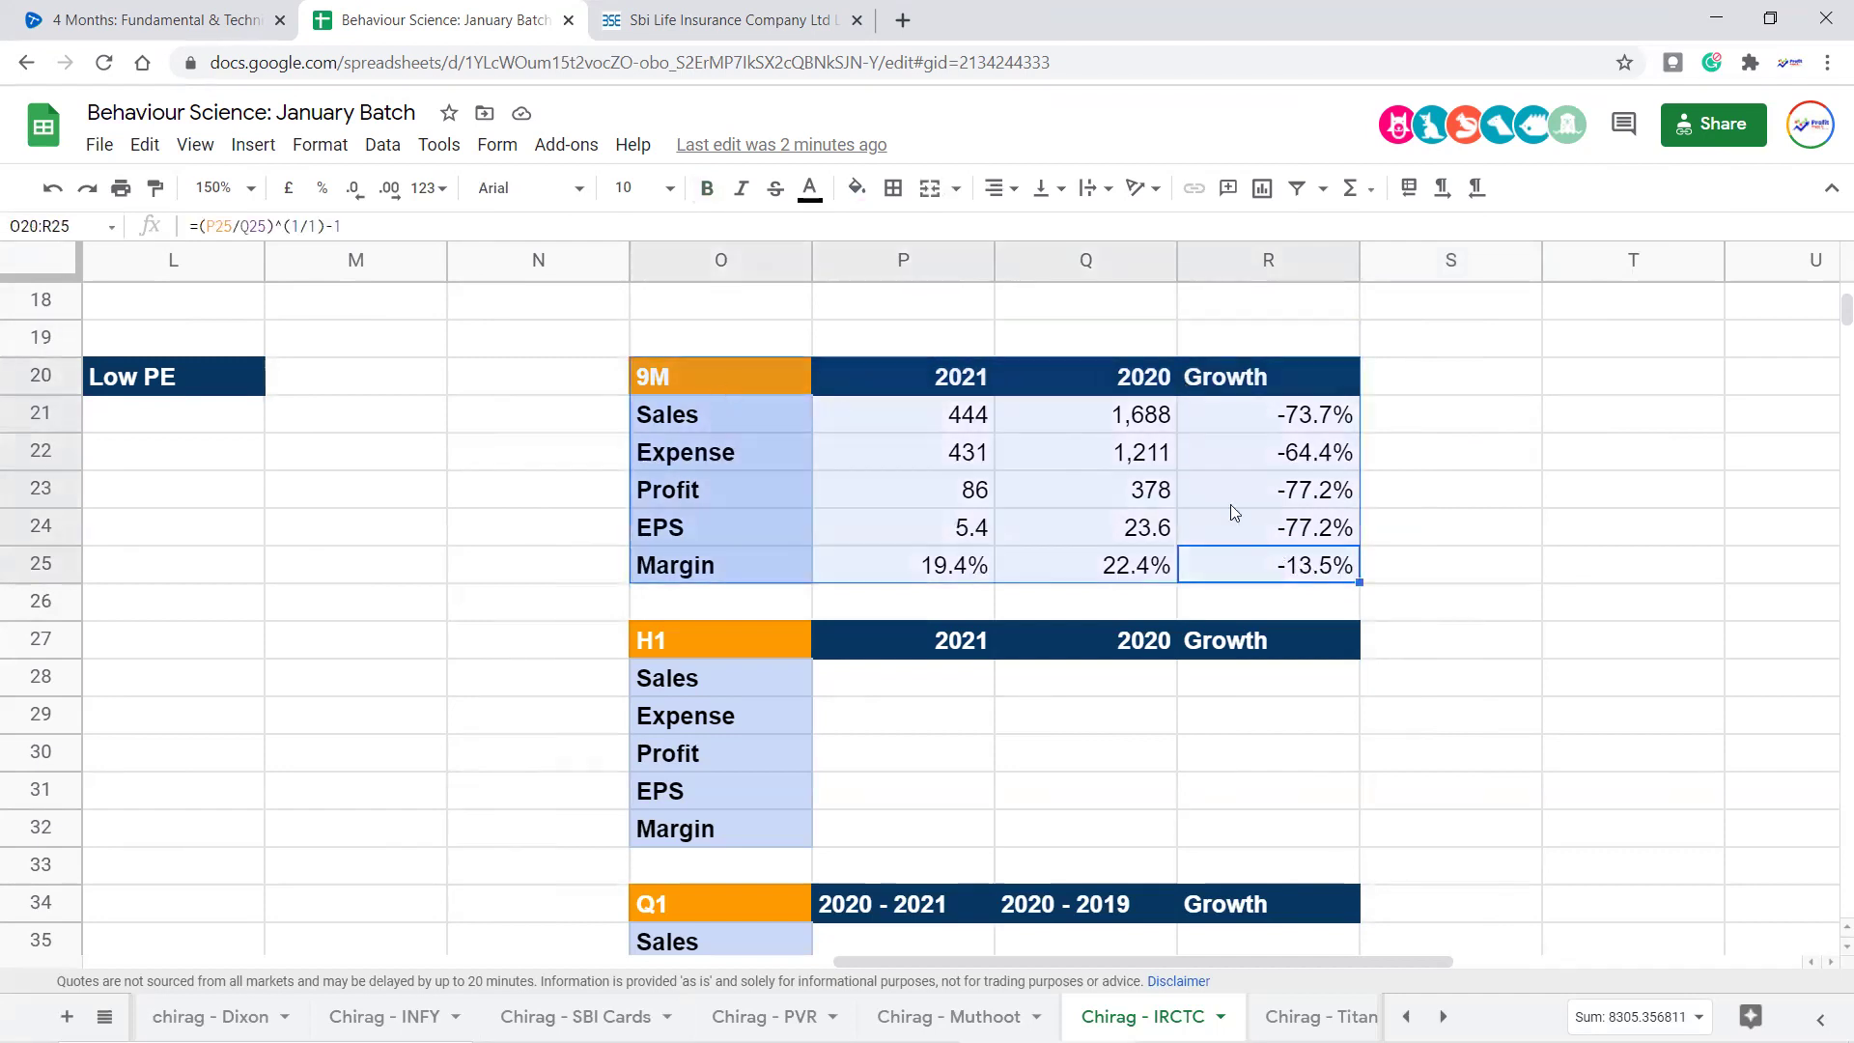
{"action": "left_click", "coordinate": [1514, 585]}
{"action": "left_click_drag", "start_coordinate": [1454, 596], "coordinate": [1443, 569]}
{"action": "left_click_drag", "start_coordinate": [1373, 388], "coordinate": [608, 330]}
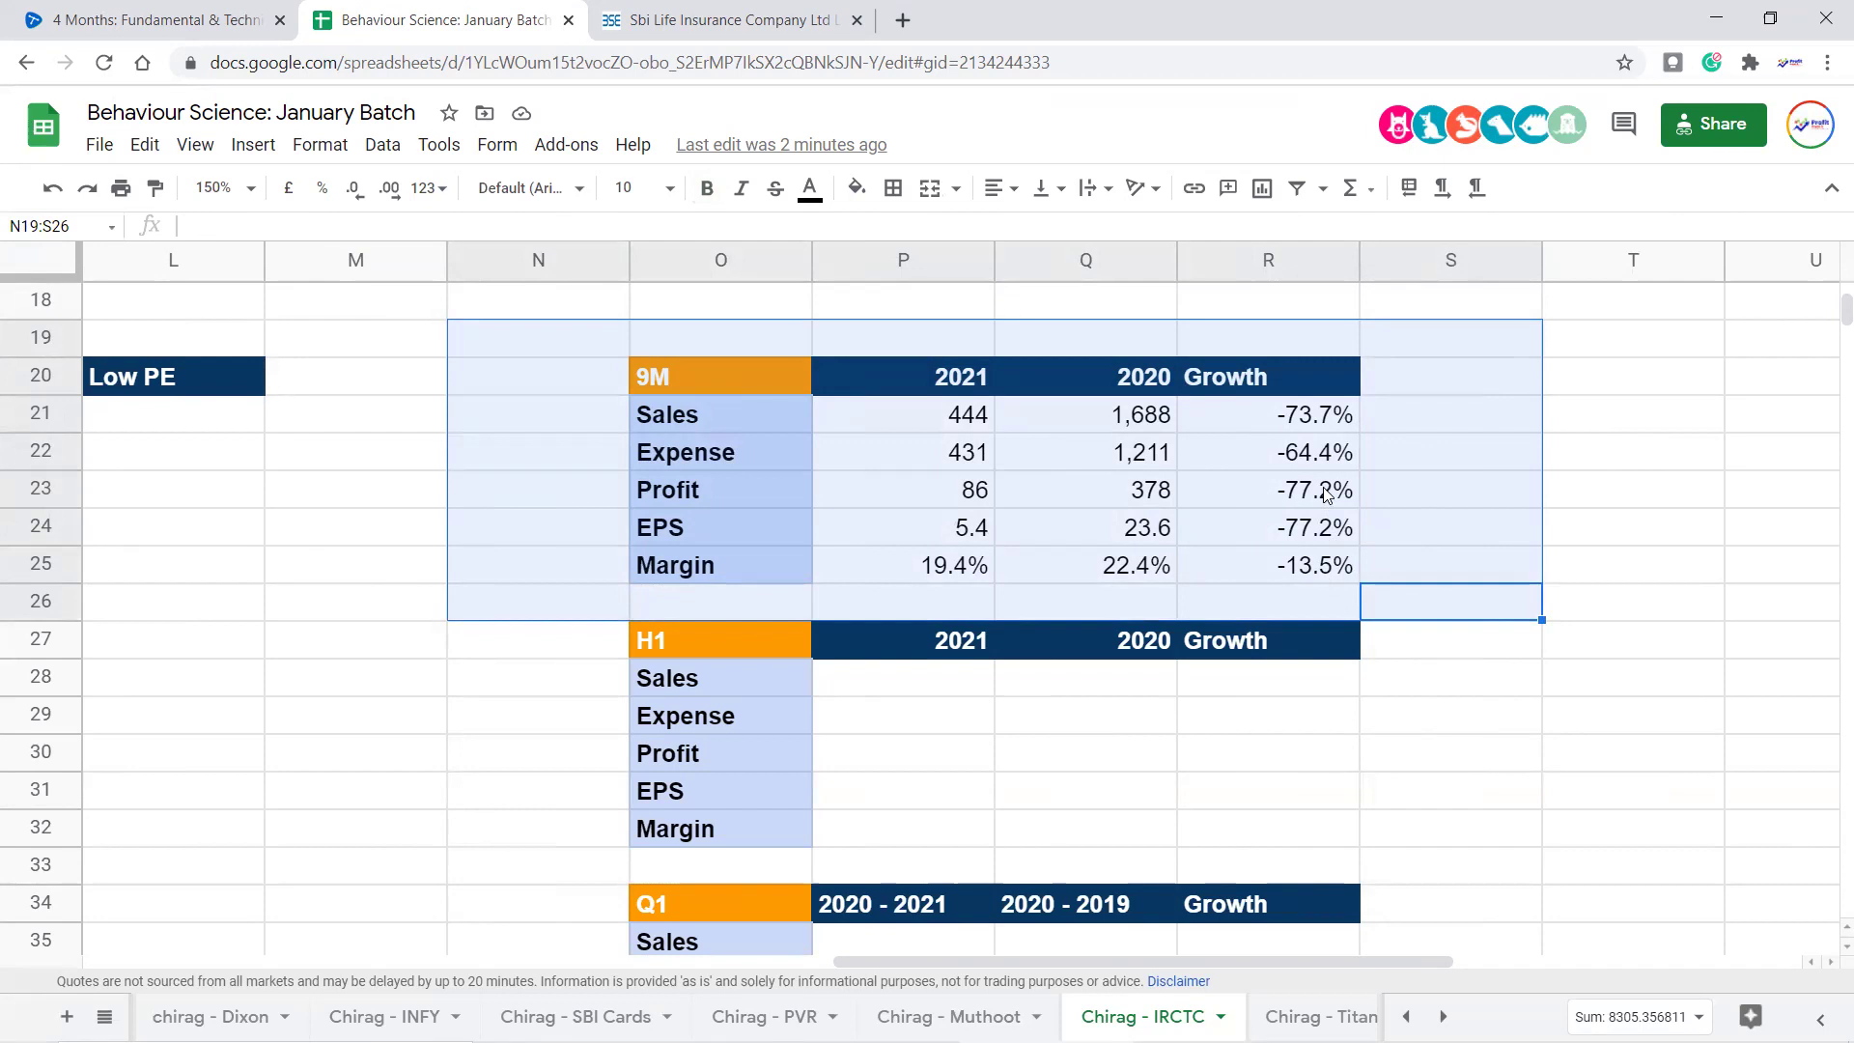
{"action": "left_click", "coordinate": [1411, 801]}
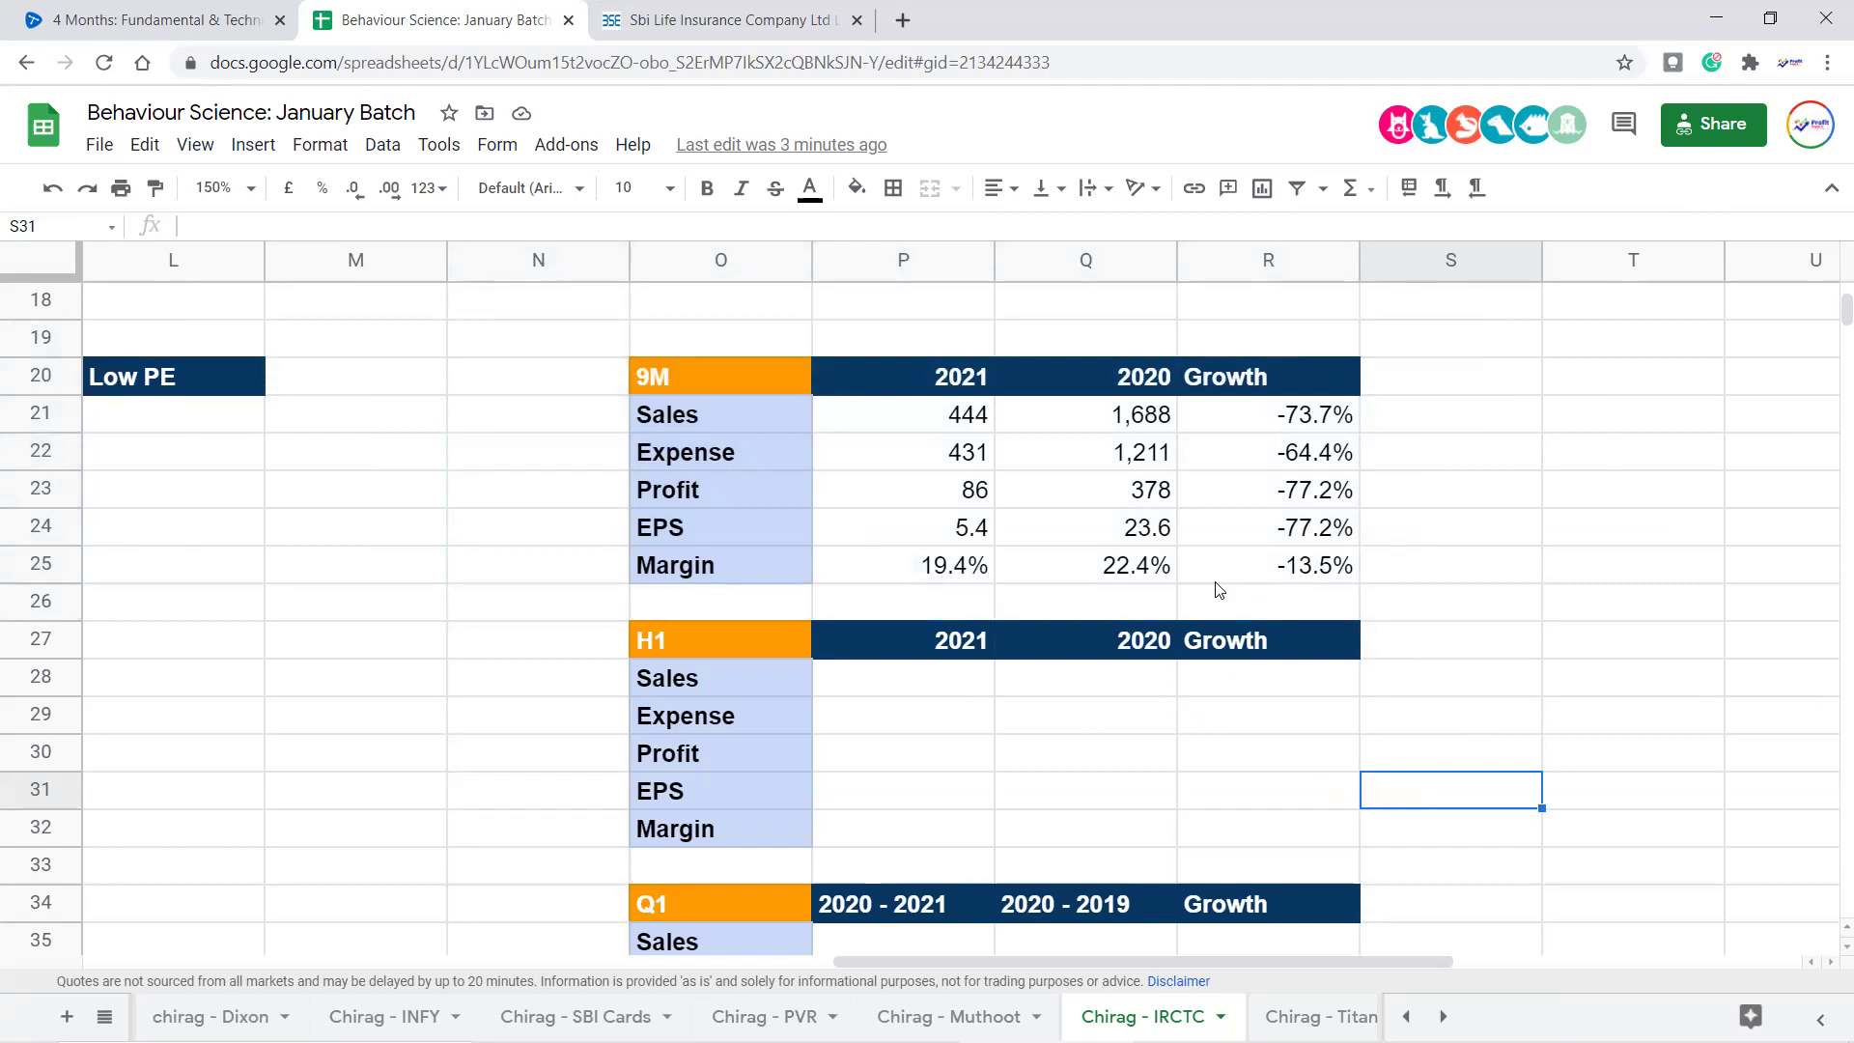
Check the 9M table's sales and profit growth formulas against the 2021 sales, expense and profit figures
{"action": "left_click_drag", "start_coordinate": [981, 424], "coordinate": [975, 490]}
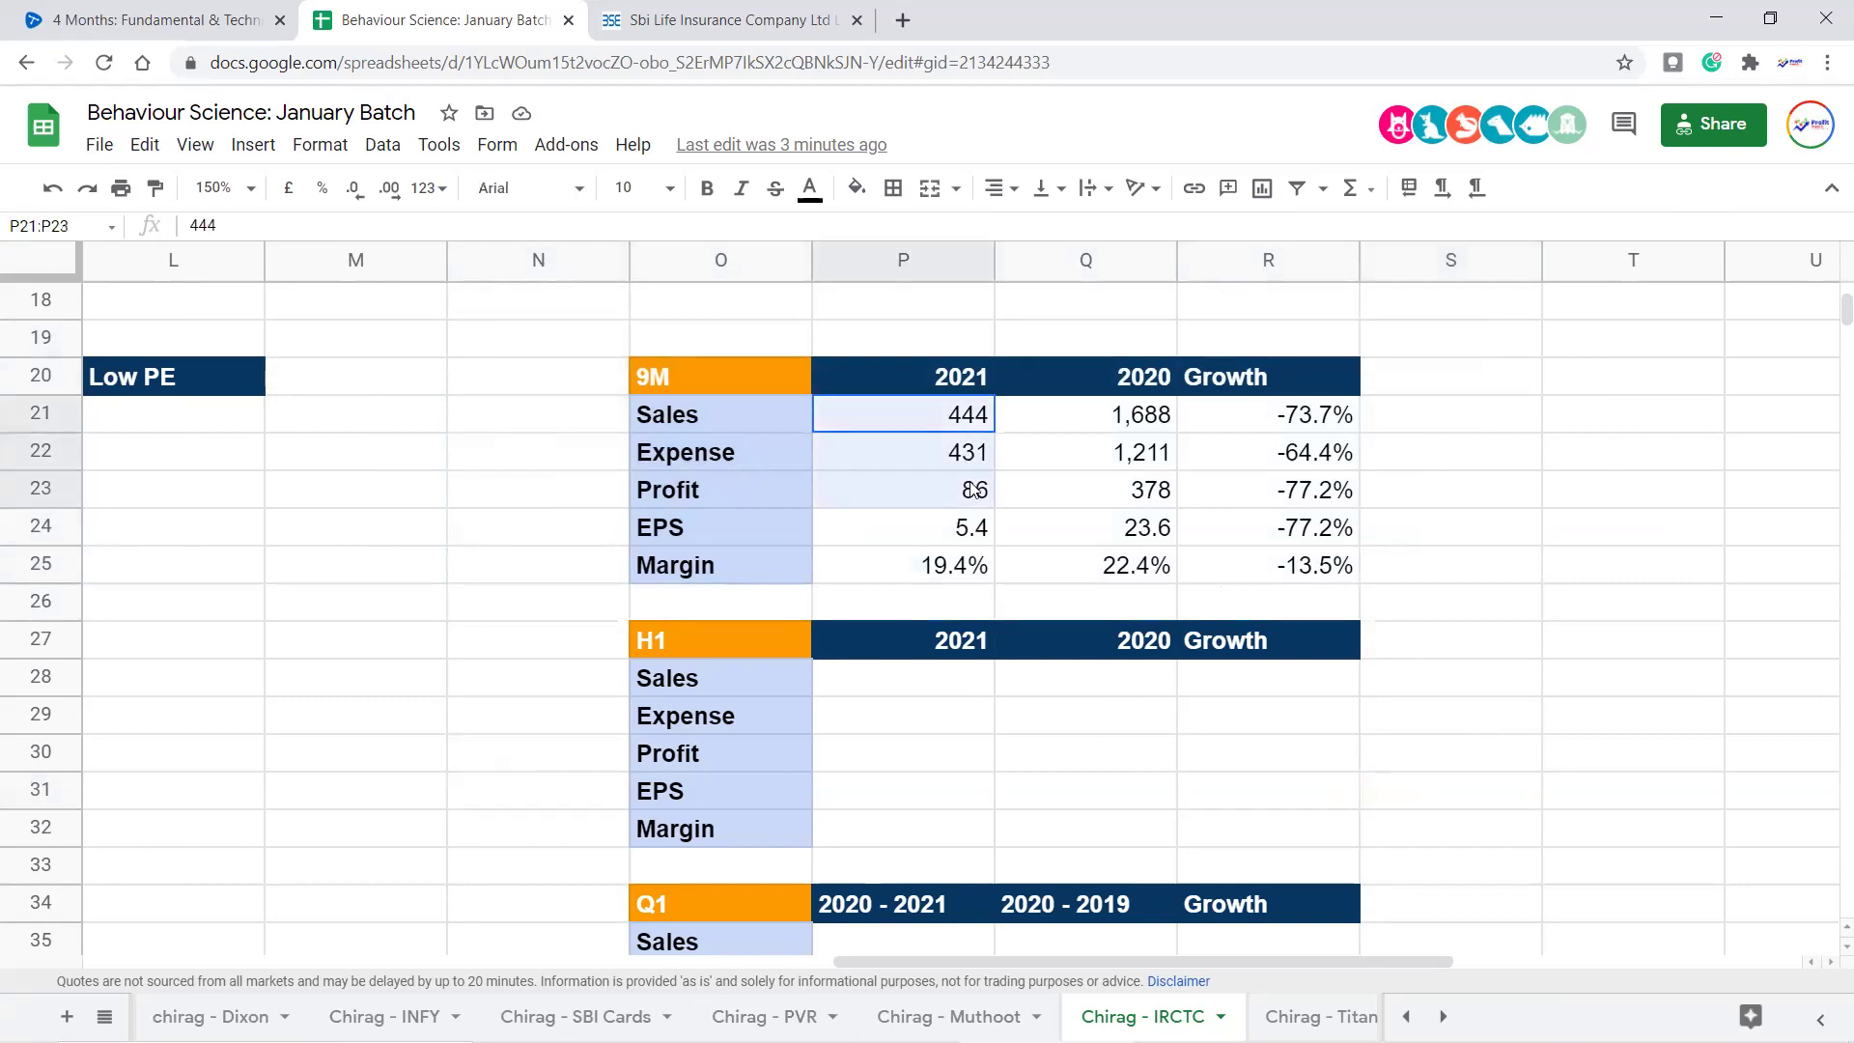
{"action": "left_click", "coordinate": [1520, 574]}
{"action": "left_click", "coordinate": [1335, 416]}
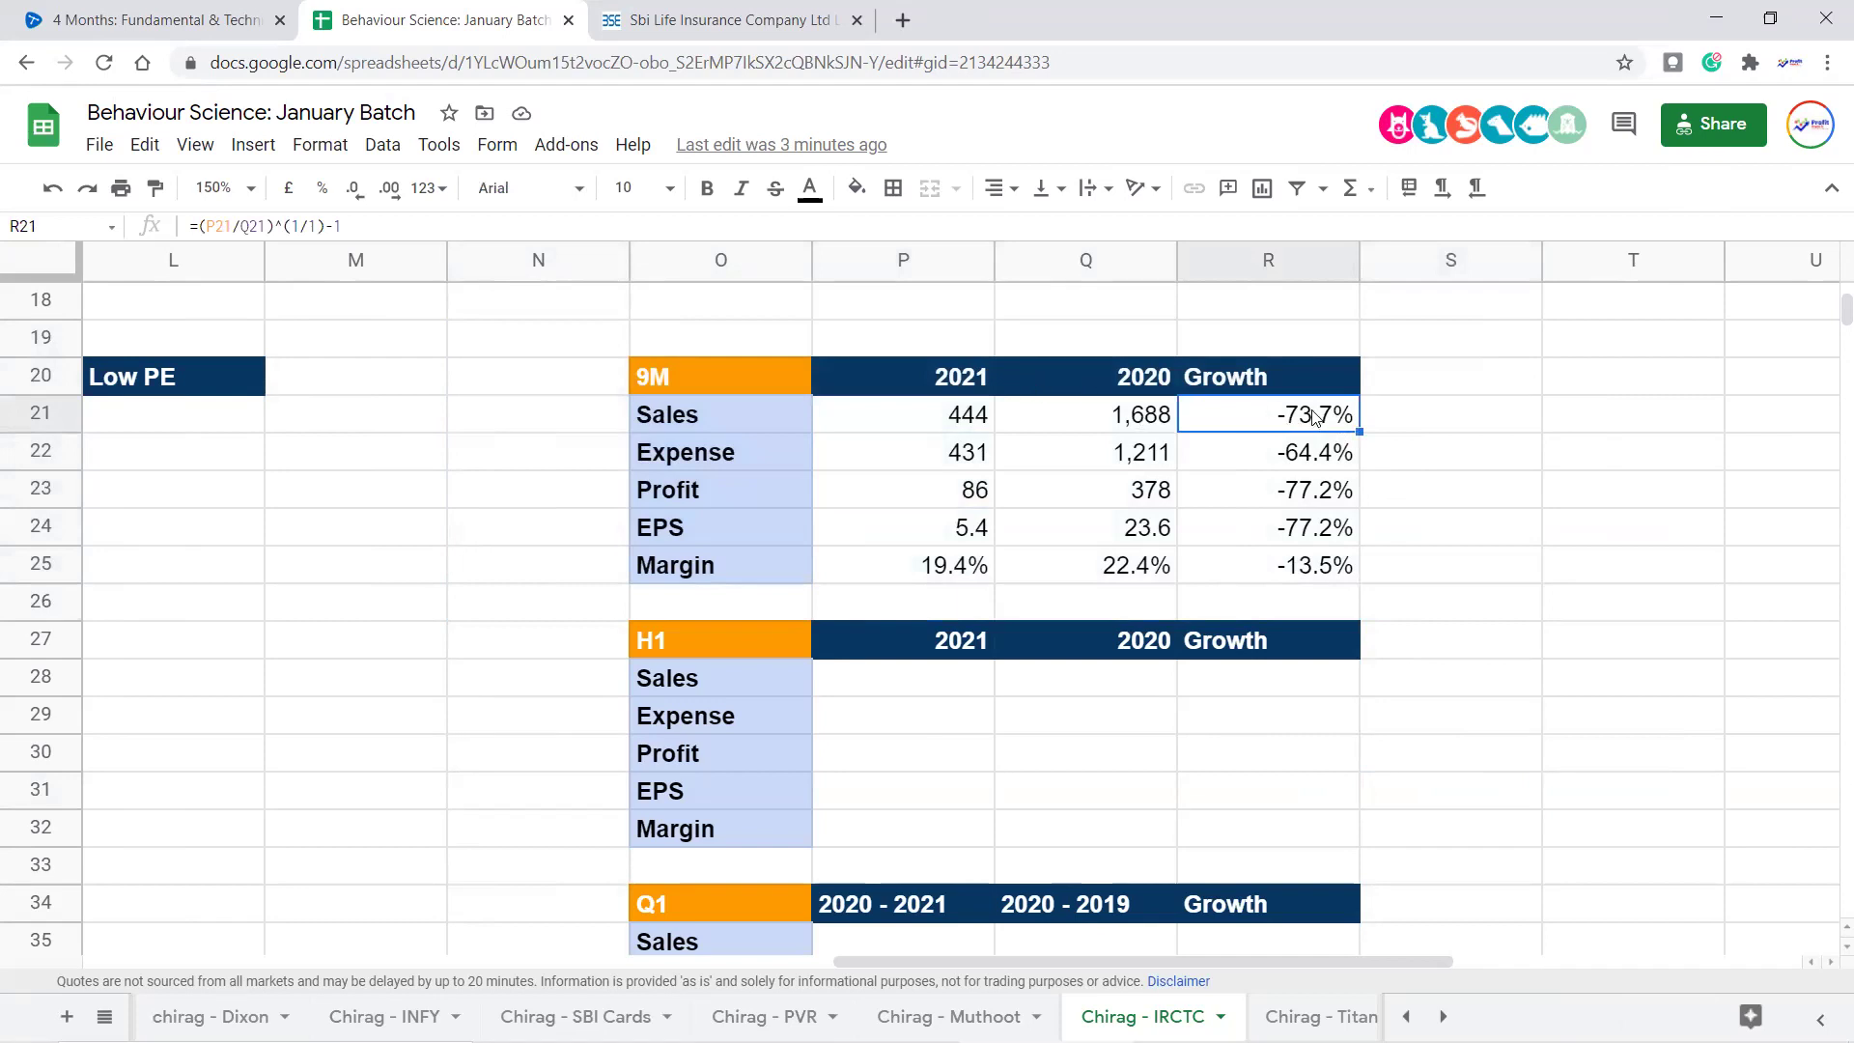
{"action": "left_click", "coordinate": [1324, 496]}
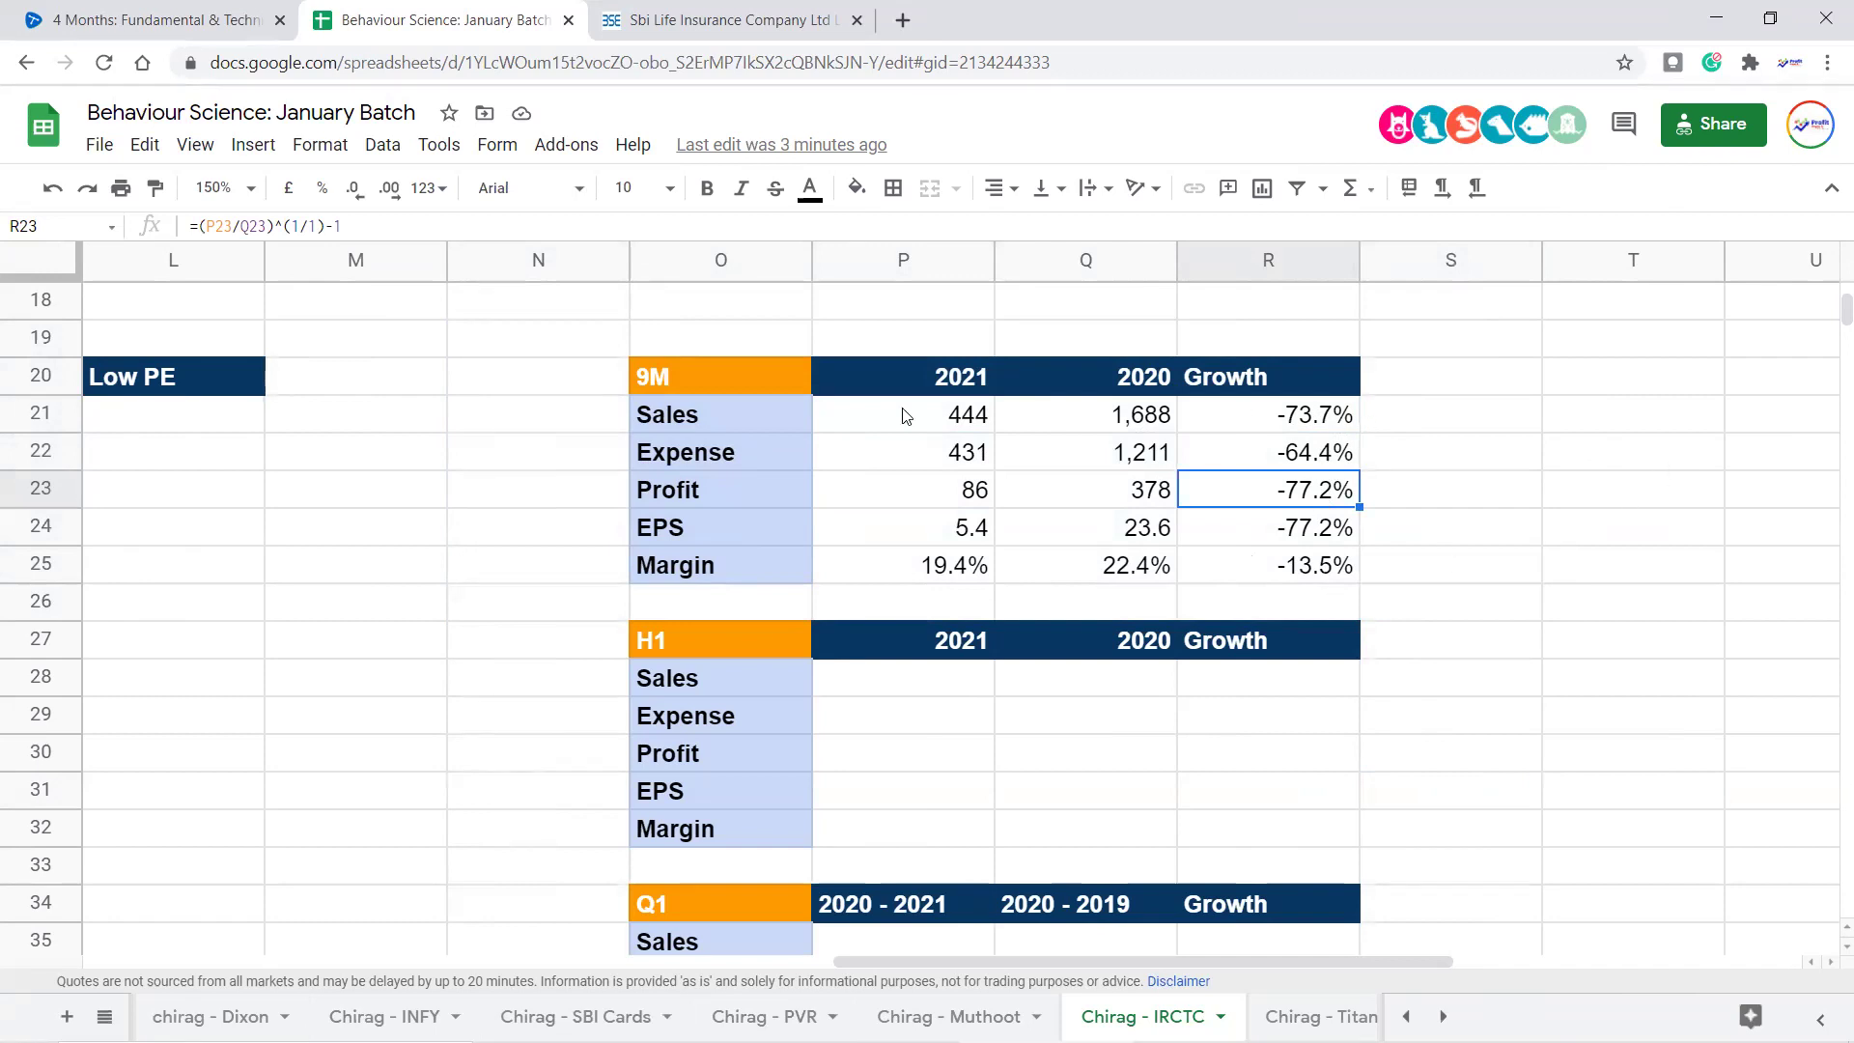
{"action": "left_click_drag", "start_coordinate": [933, 413], "coordinate": [935, 446]}
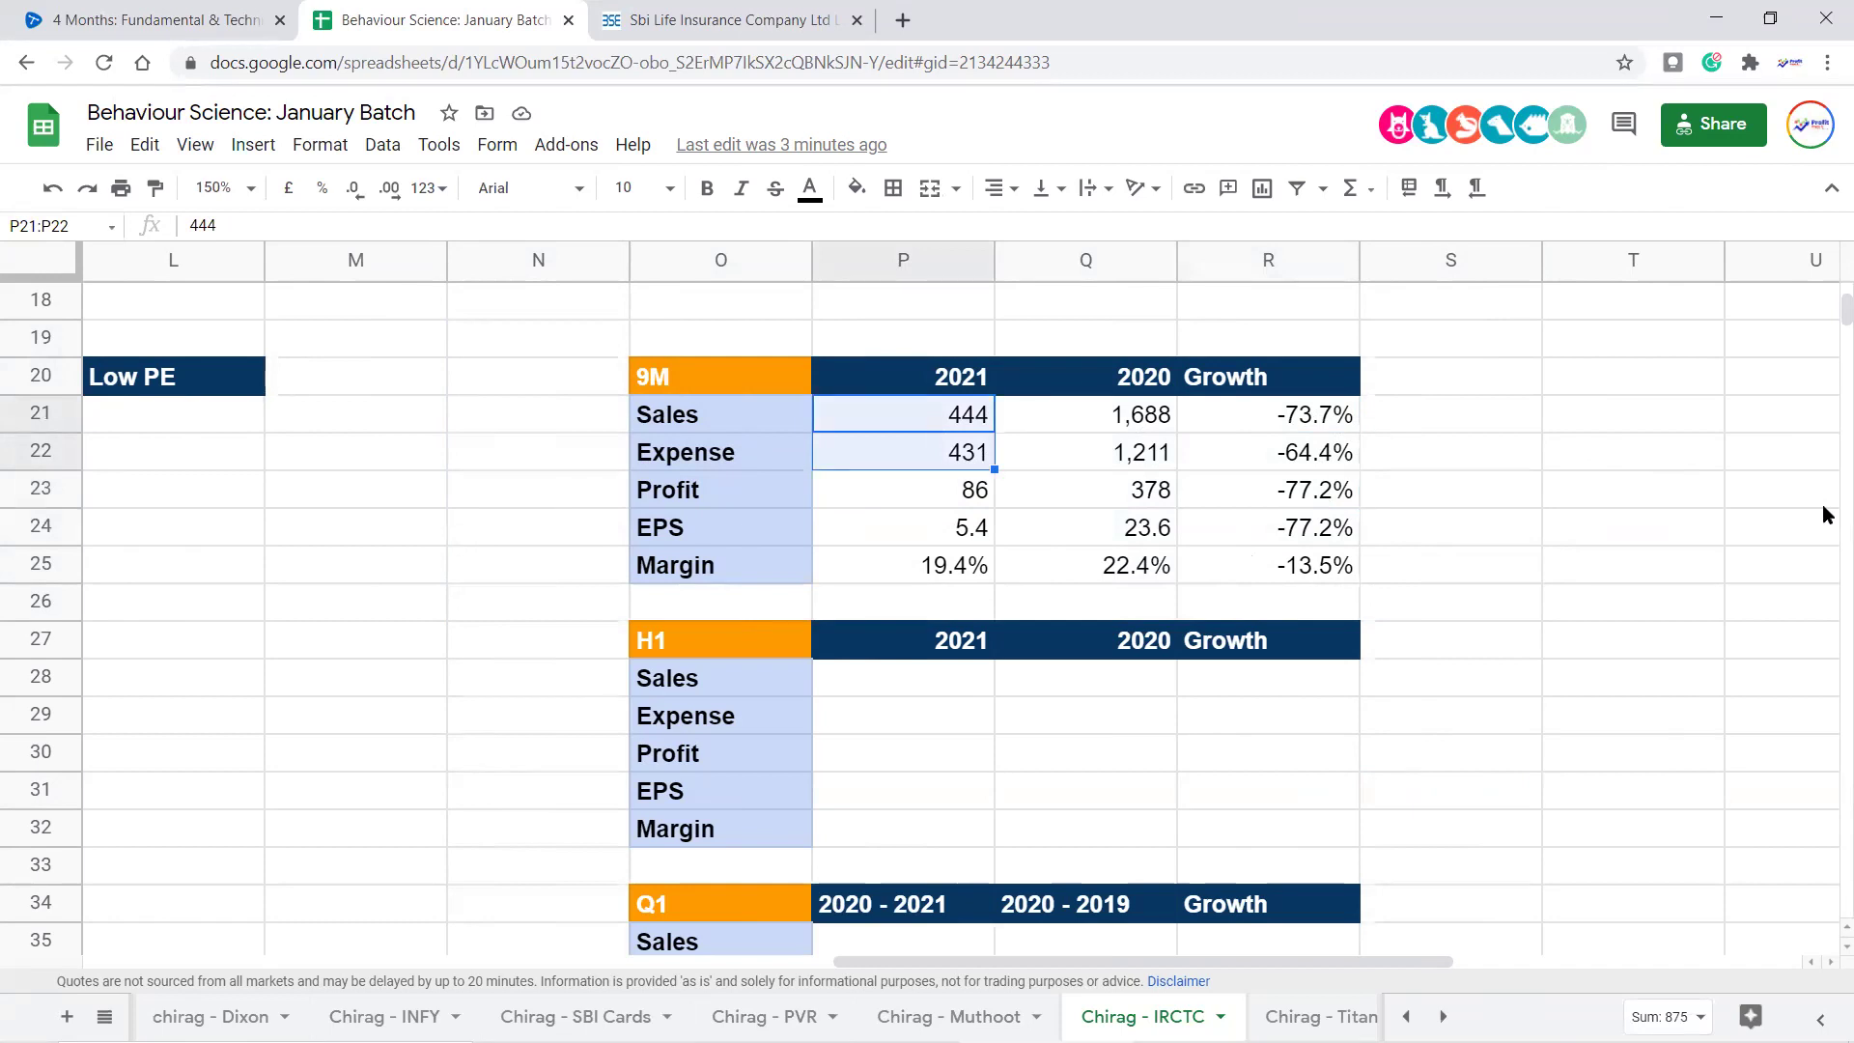
Point out the 2020 profit and highlight the Profit, EPS and Margin rows of the 9M table
{"action": "left_click", "coordinate": [1105, 500]}
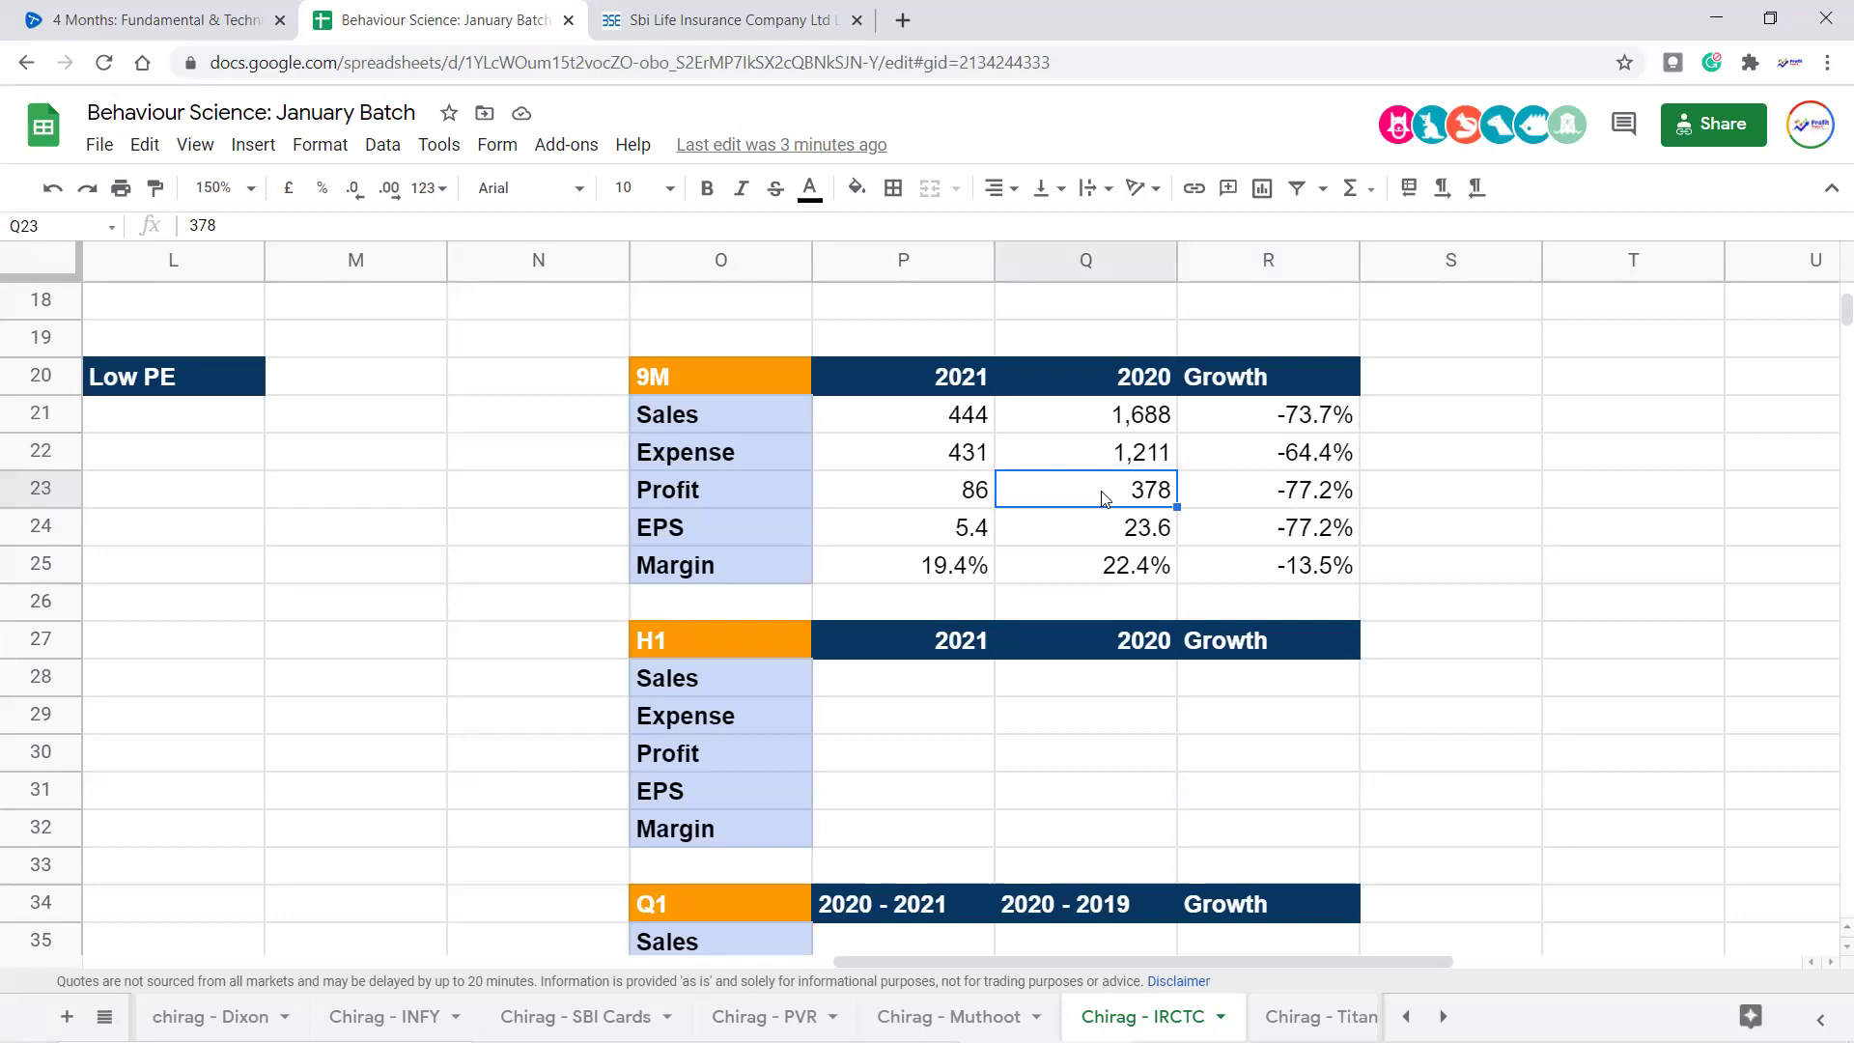
{"action": "left_click_drag", "start_coordinate": [743, 379], "coordinate": [1297, 571]}
{"action": "left_click_drag", "start_coordinate": [697, 493], "coordinate": [1322, 568]}
{"action": "left_click_drag", "start_coordinate": [722, 494], "coordinate": [1335, 583]}
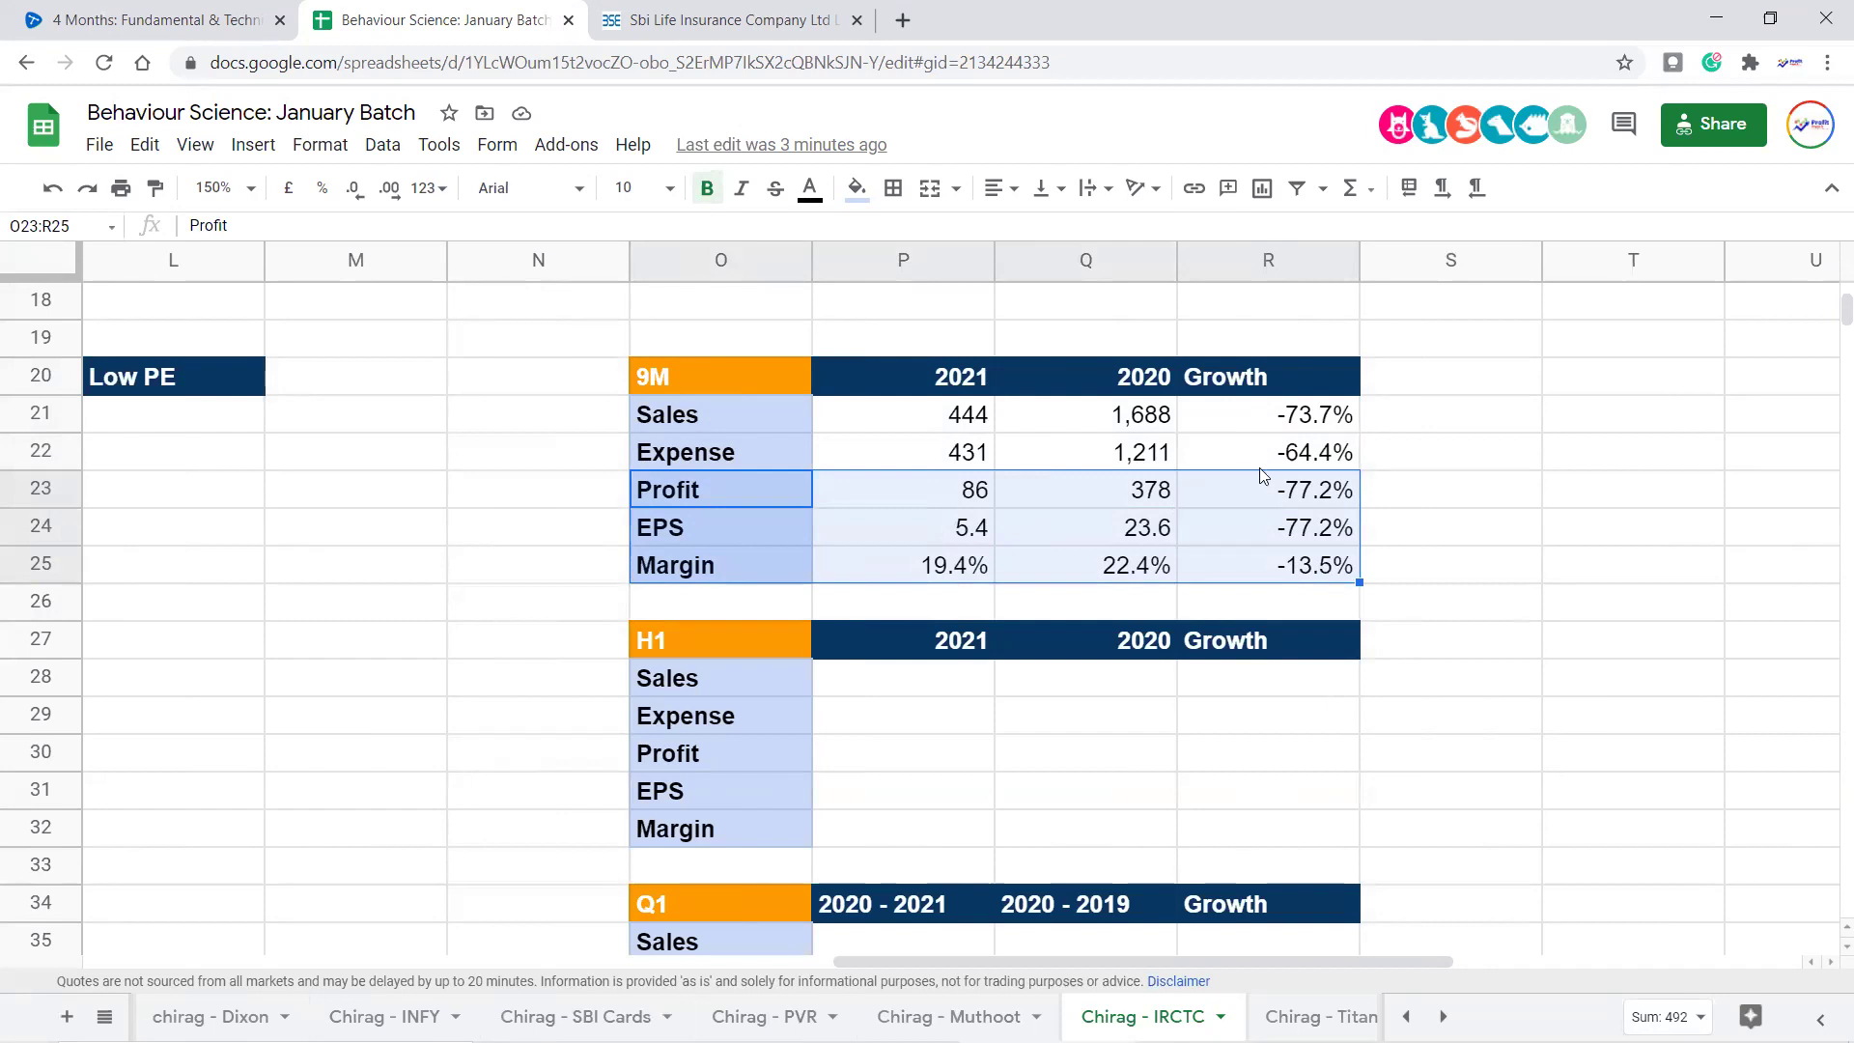
Compare the 9M sales growth with the profit growth and check the 2021 profit
{"action": "left_click", "coordinate": [1323, 416]}
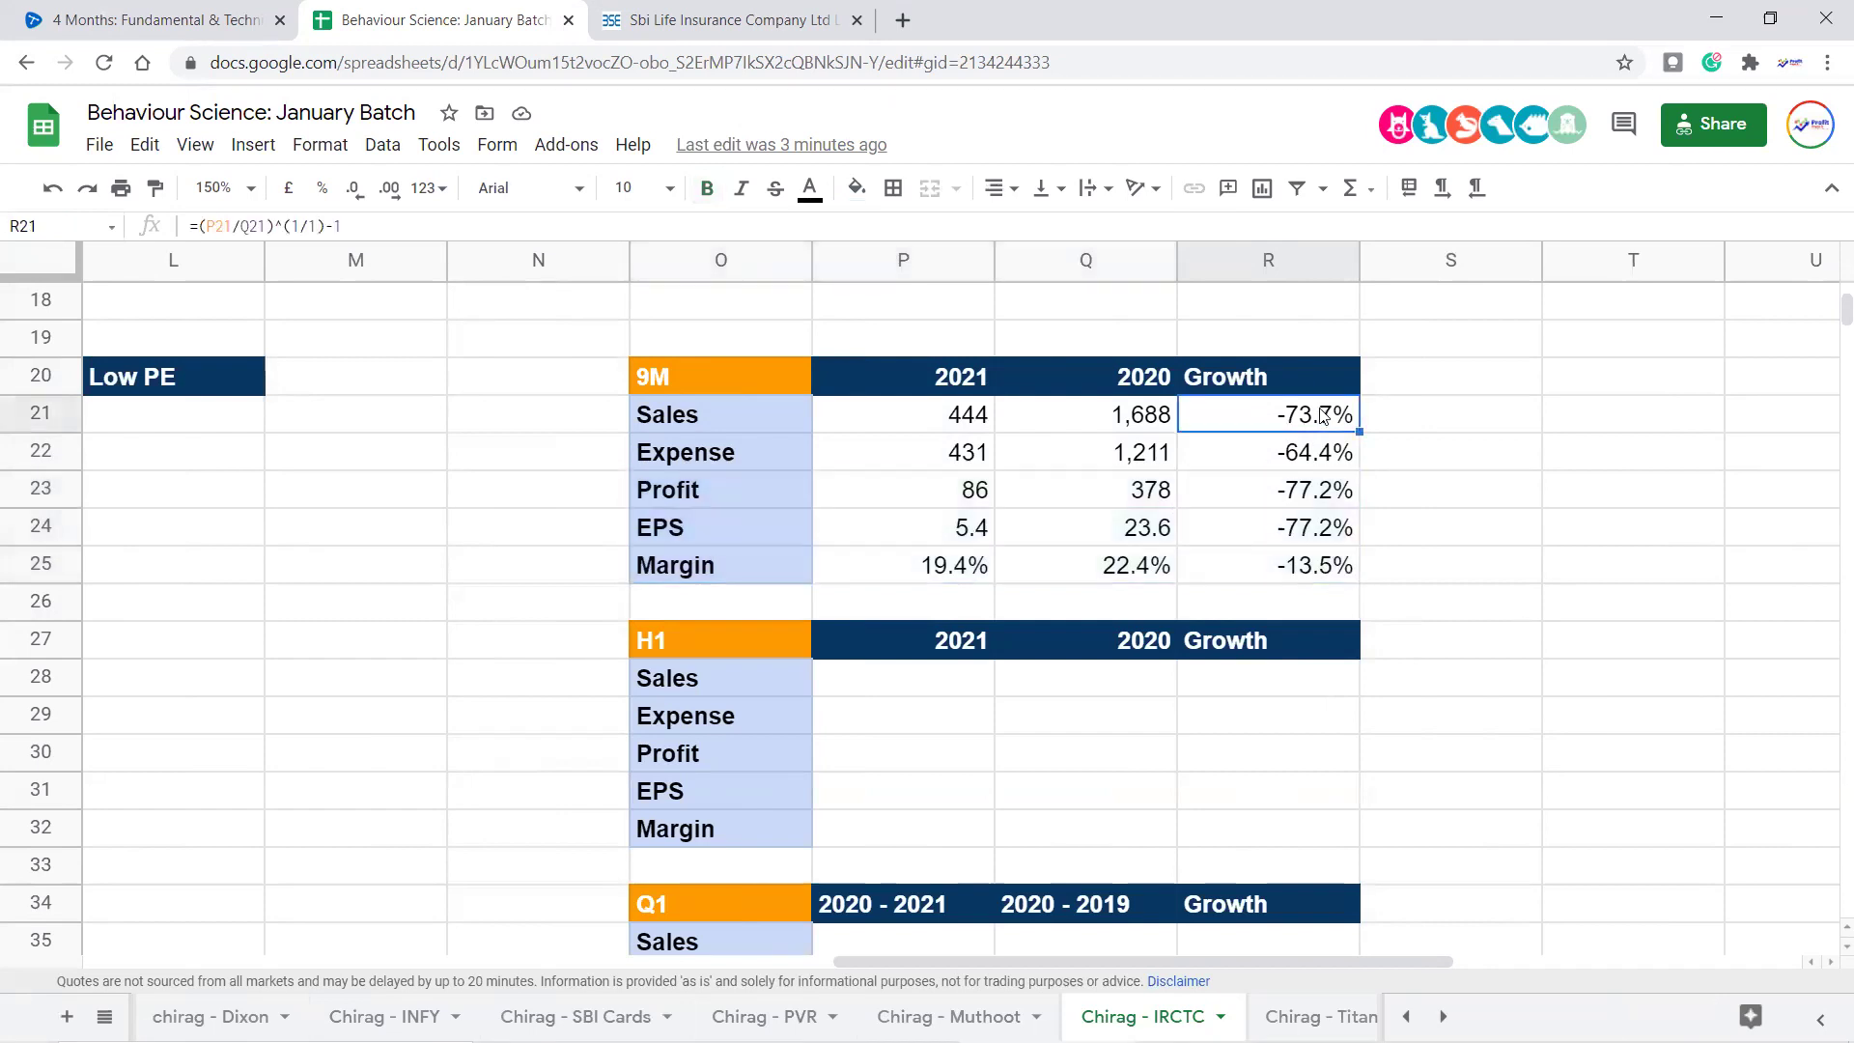
{"action": "left_click", "coordinate": [1325, 496]}
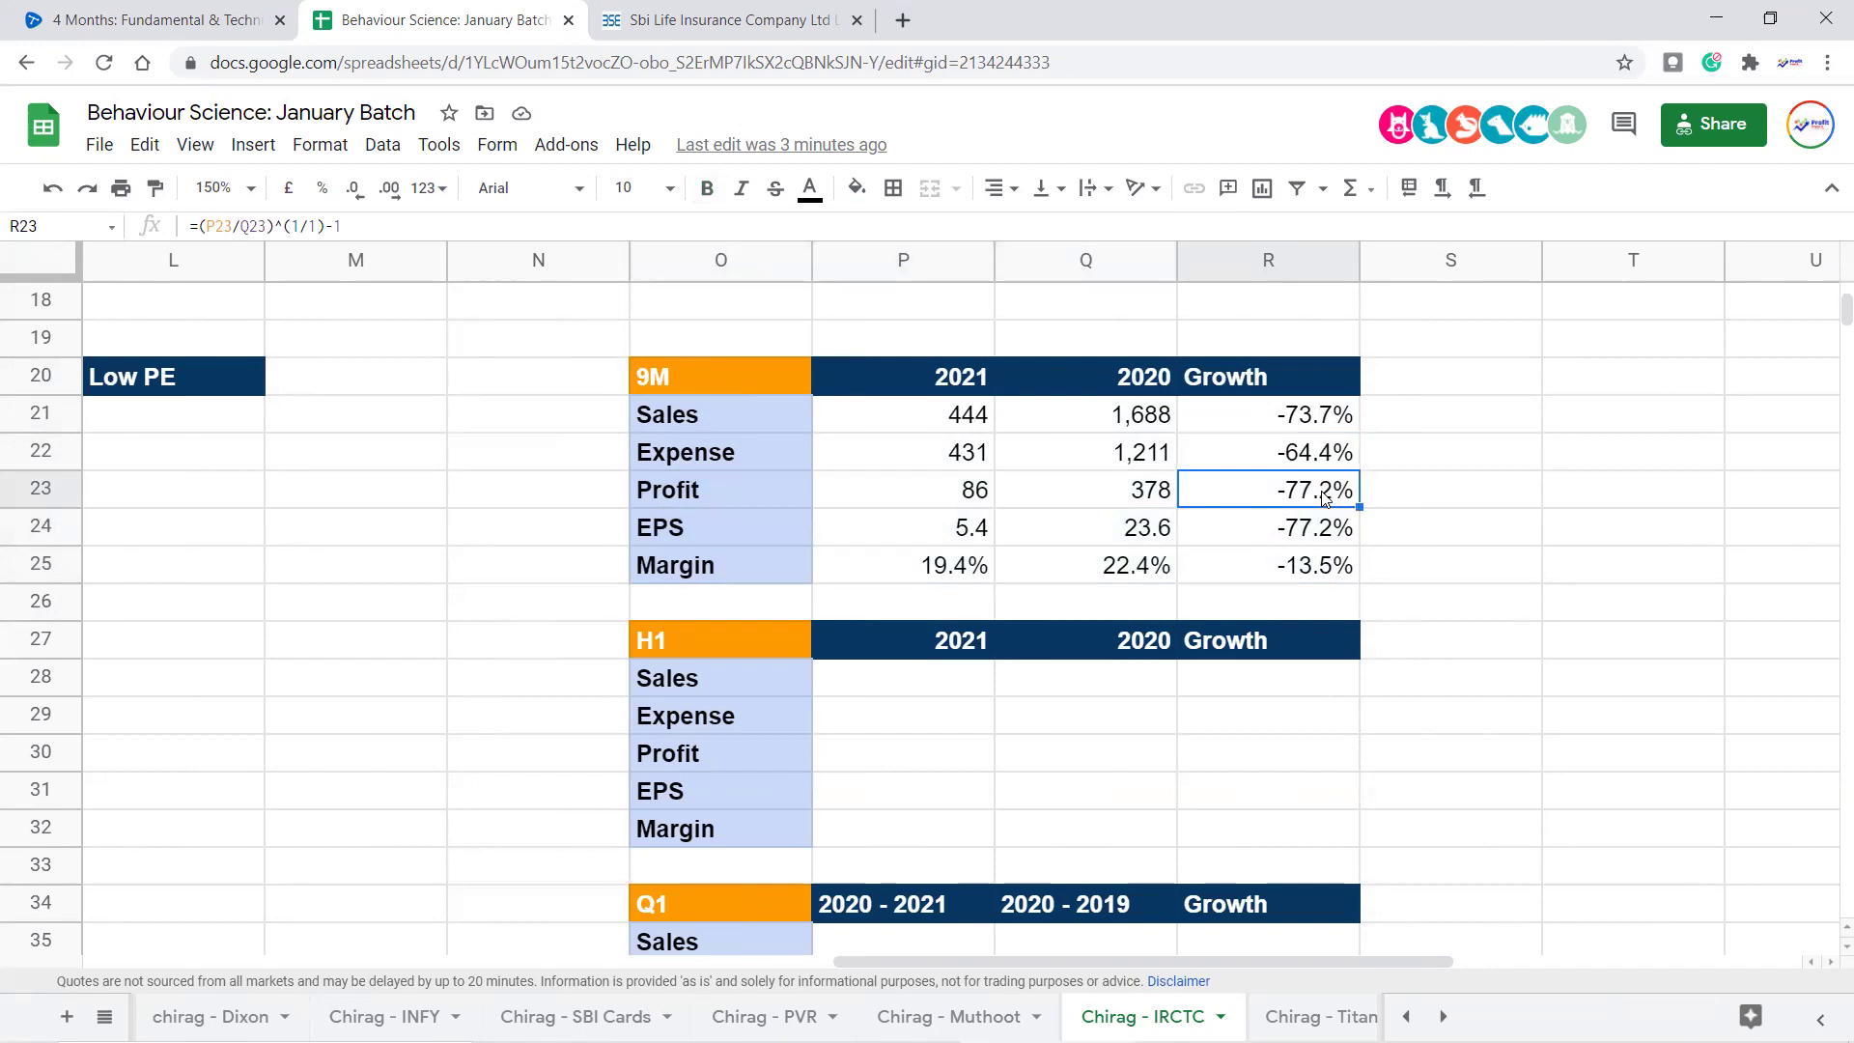
{"action": "left_click", "coordinate": [973, 500]}
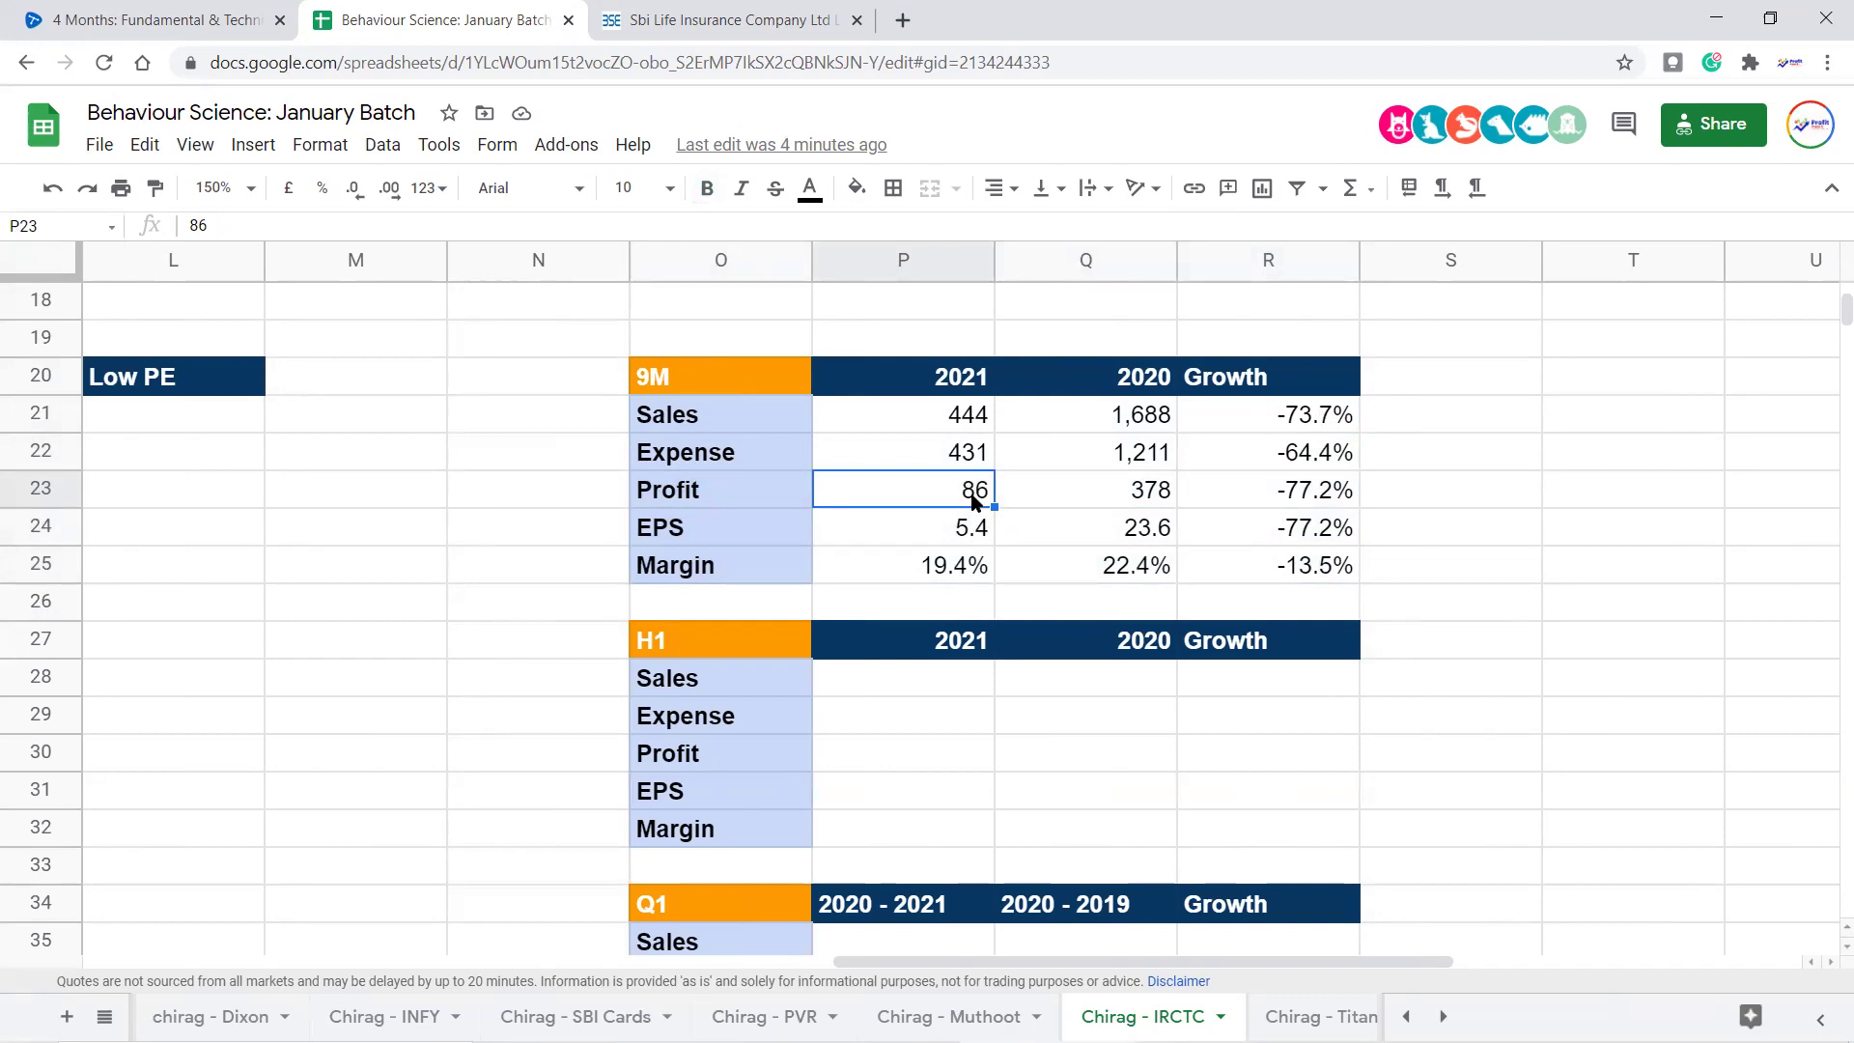
{"action": "left_click", "coordinate": [1281, 490]}
Highlight the 9M table together with its surrounding blank cells and return to the 2021 profit cell
{"action": "left_click_drag", "start_coordinate": [1490, 590], "coordinate": [1458, 610]}
{"action": "left_click", "coordinate": [1453, 454]}
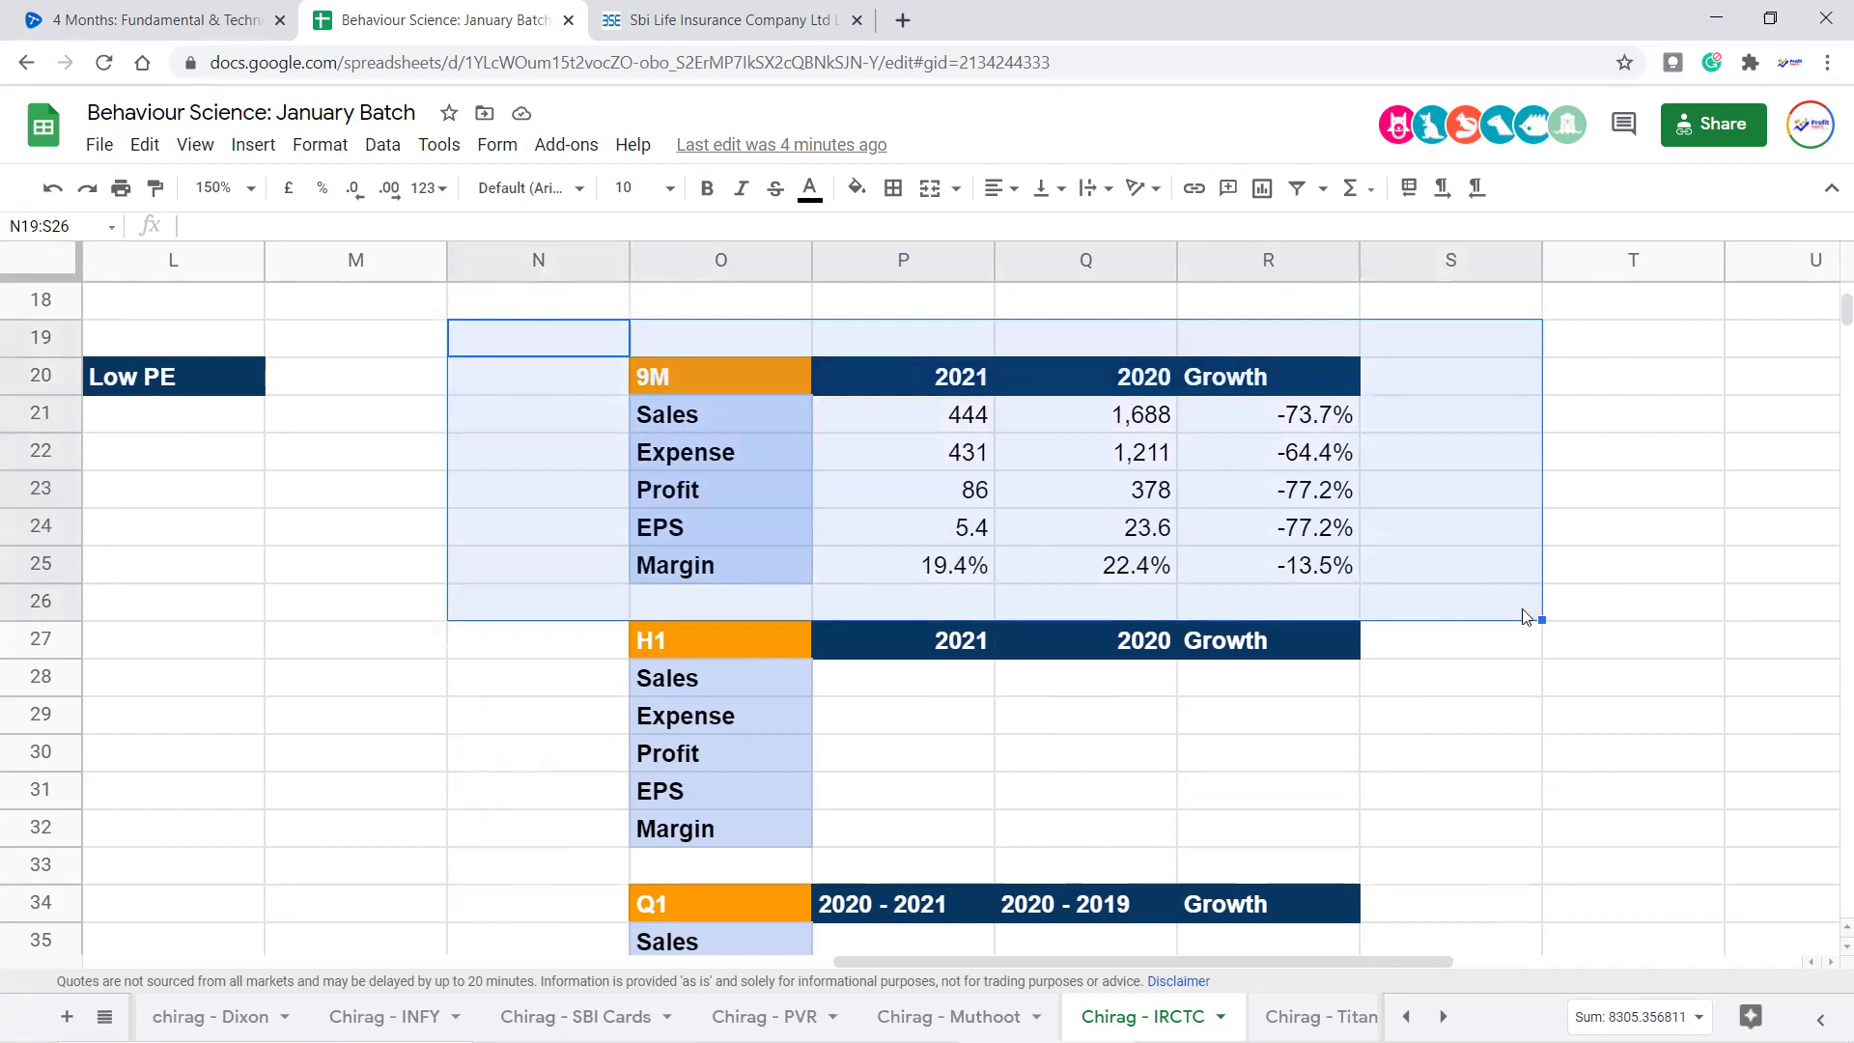
{"action": "left_click_drag", "start_coordinate": [1239, 346], "coordinate": [598, 338]}
{"action": "left_click", "coordinate": [976, 500]}
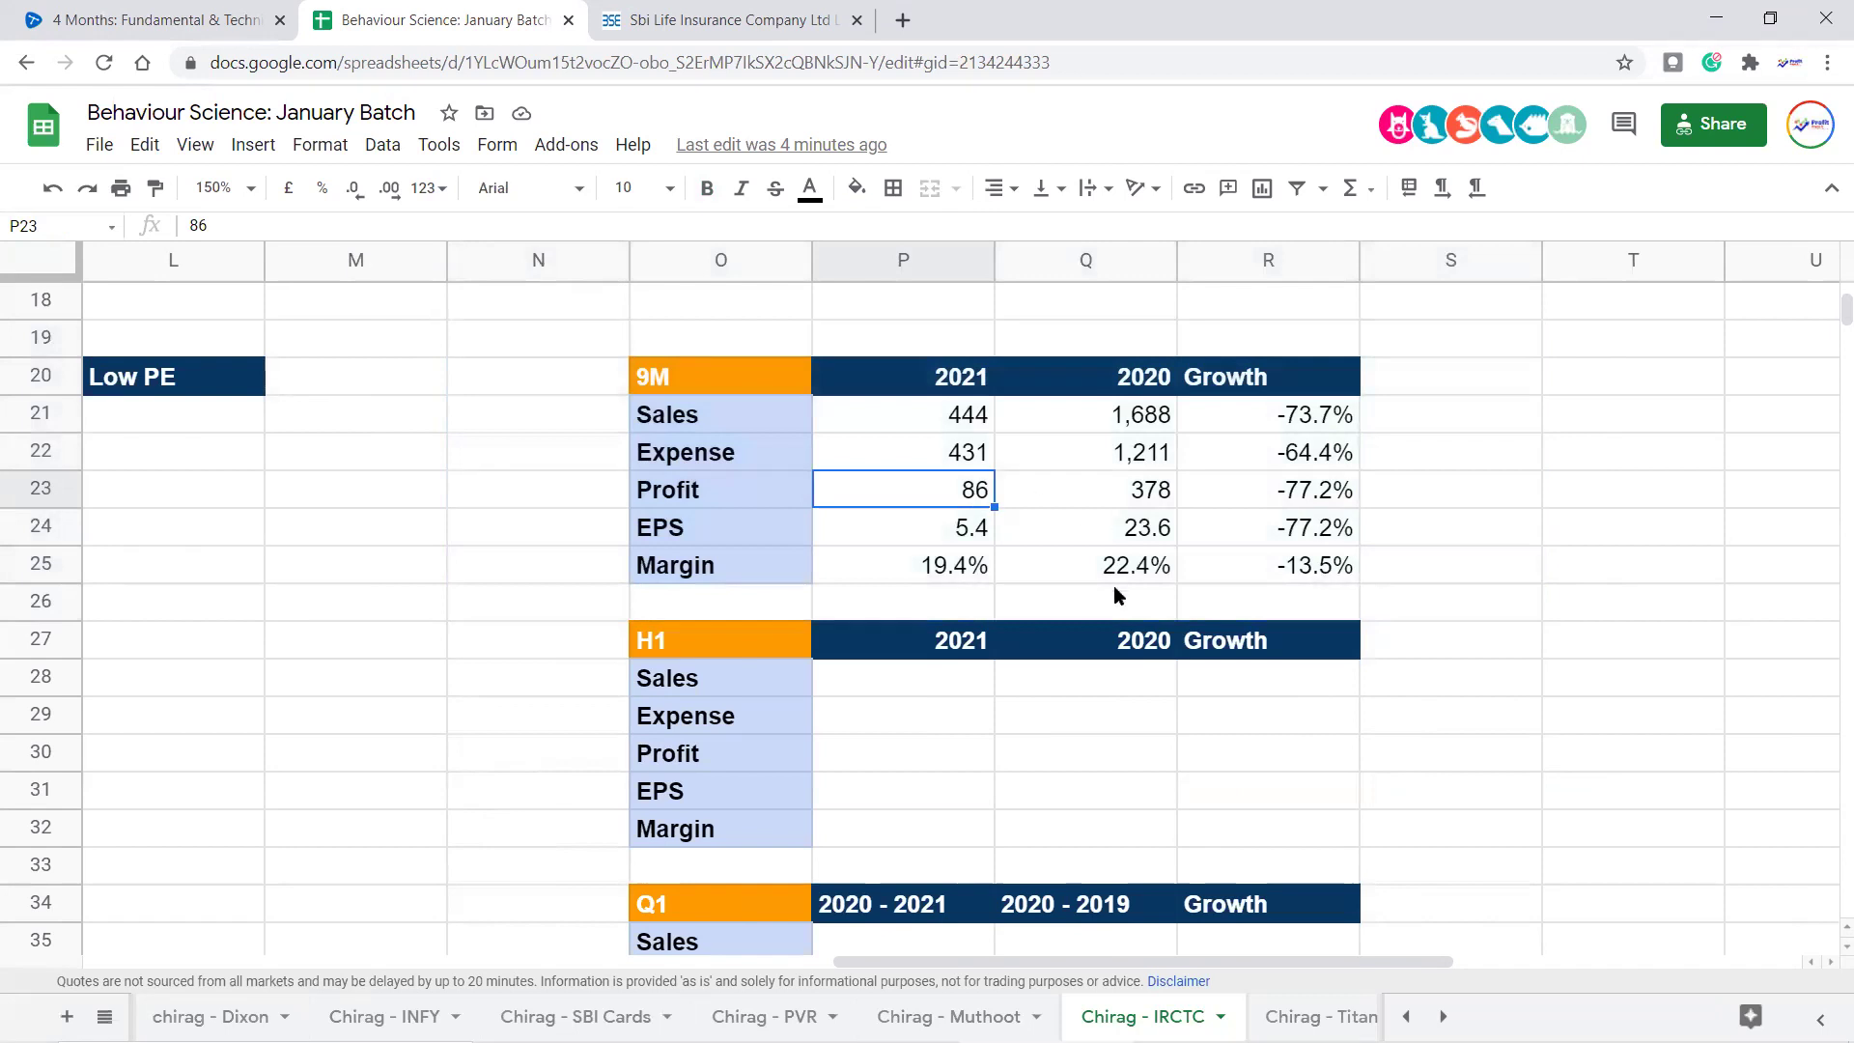
Compare the 2021 and 2020 margins of the 9M table with the 2021 sales and profit behind them
{"action": "left_click", "coordinate": [1010, 568]}
{"action": "left_click", "coordinate": [960, 580]}
{"action": "left_click", "coordinate": [1130, 577]}
{"action": "left_click", "coordinate": [985, 573], "text": "shift"}
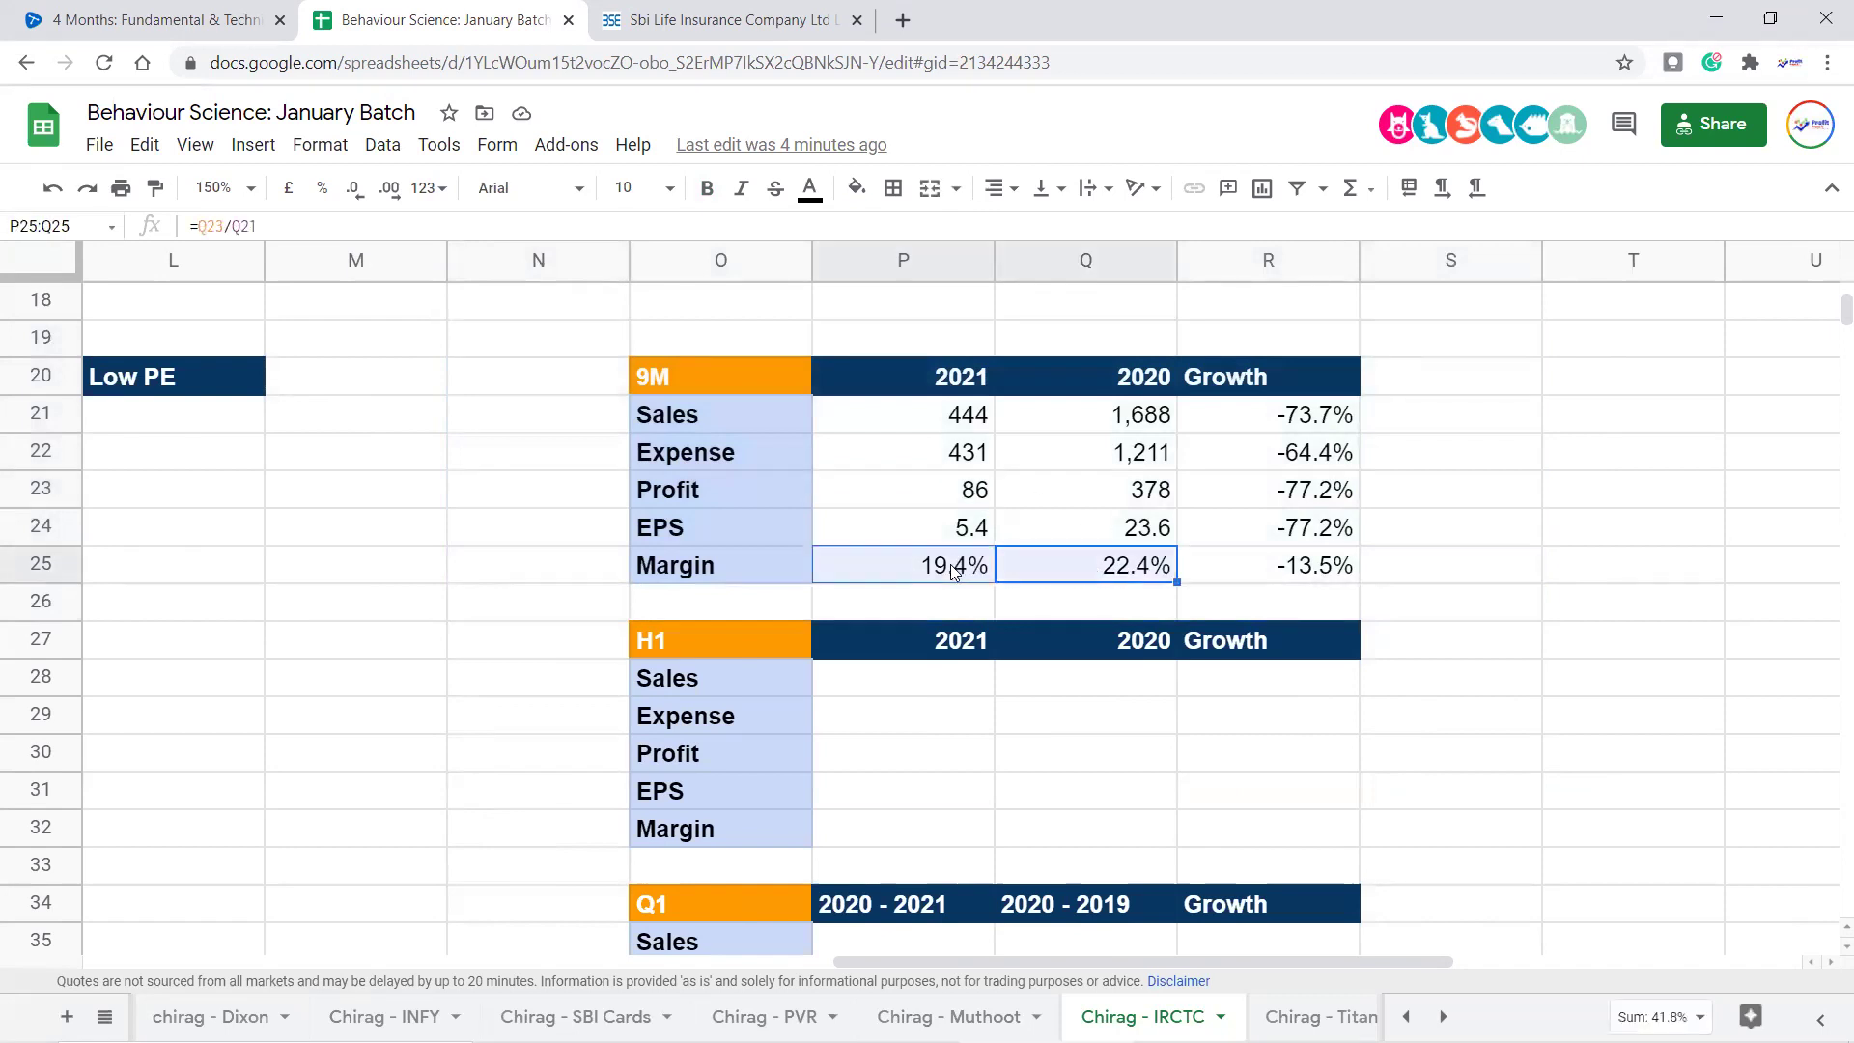
{"action": "left_click", "coordinate": [1111, 574]}
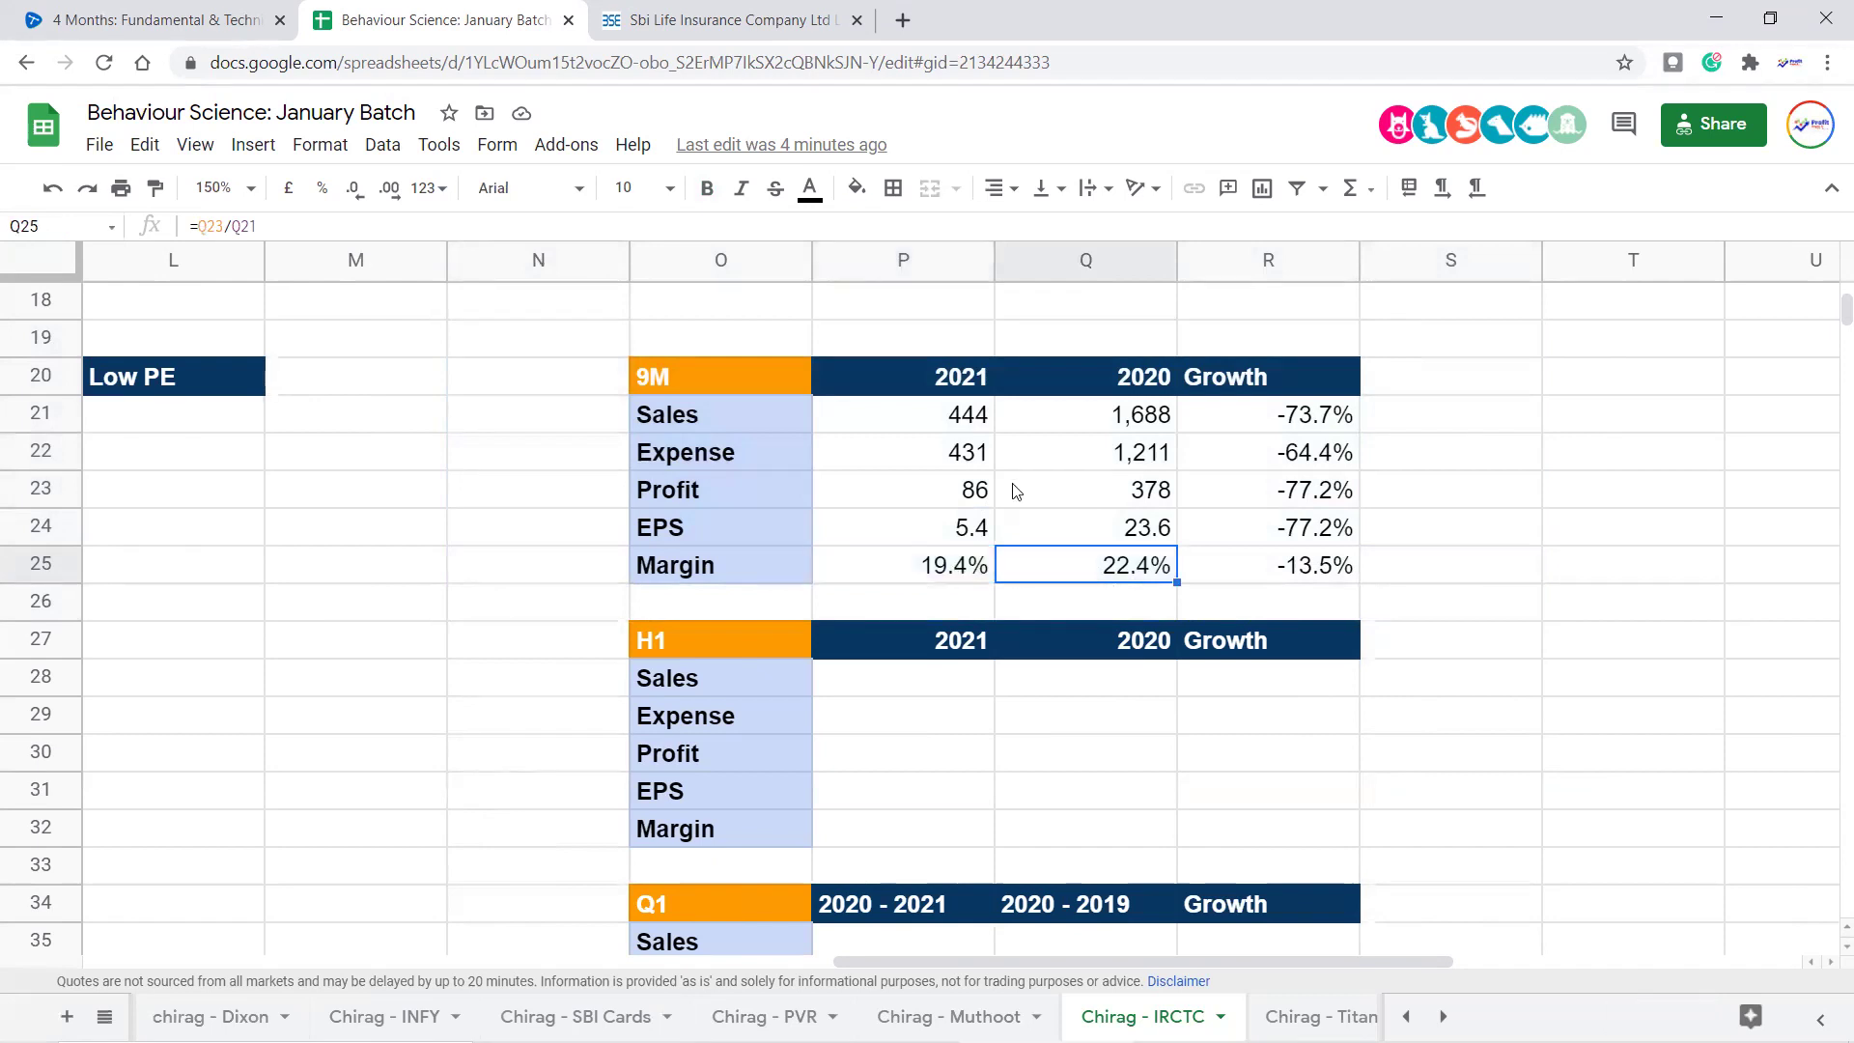
{"action": "left_click", "coordinate": [965, 418]}
{"action": "left_click", "coordinate": [1094, 567]}
{"action": "left_click", "coordinate": [983, 493]}
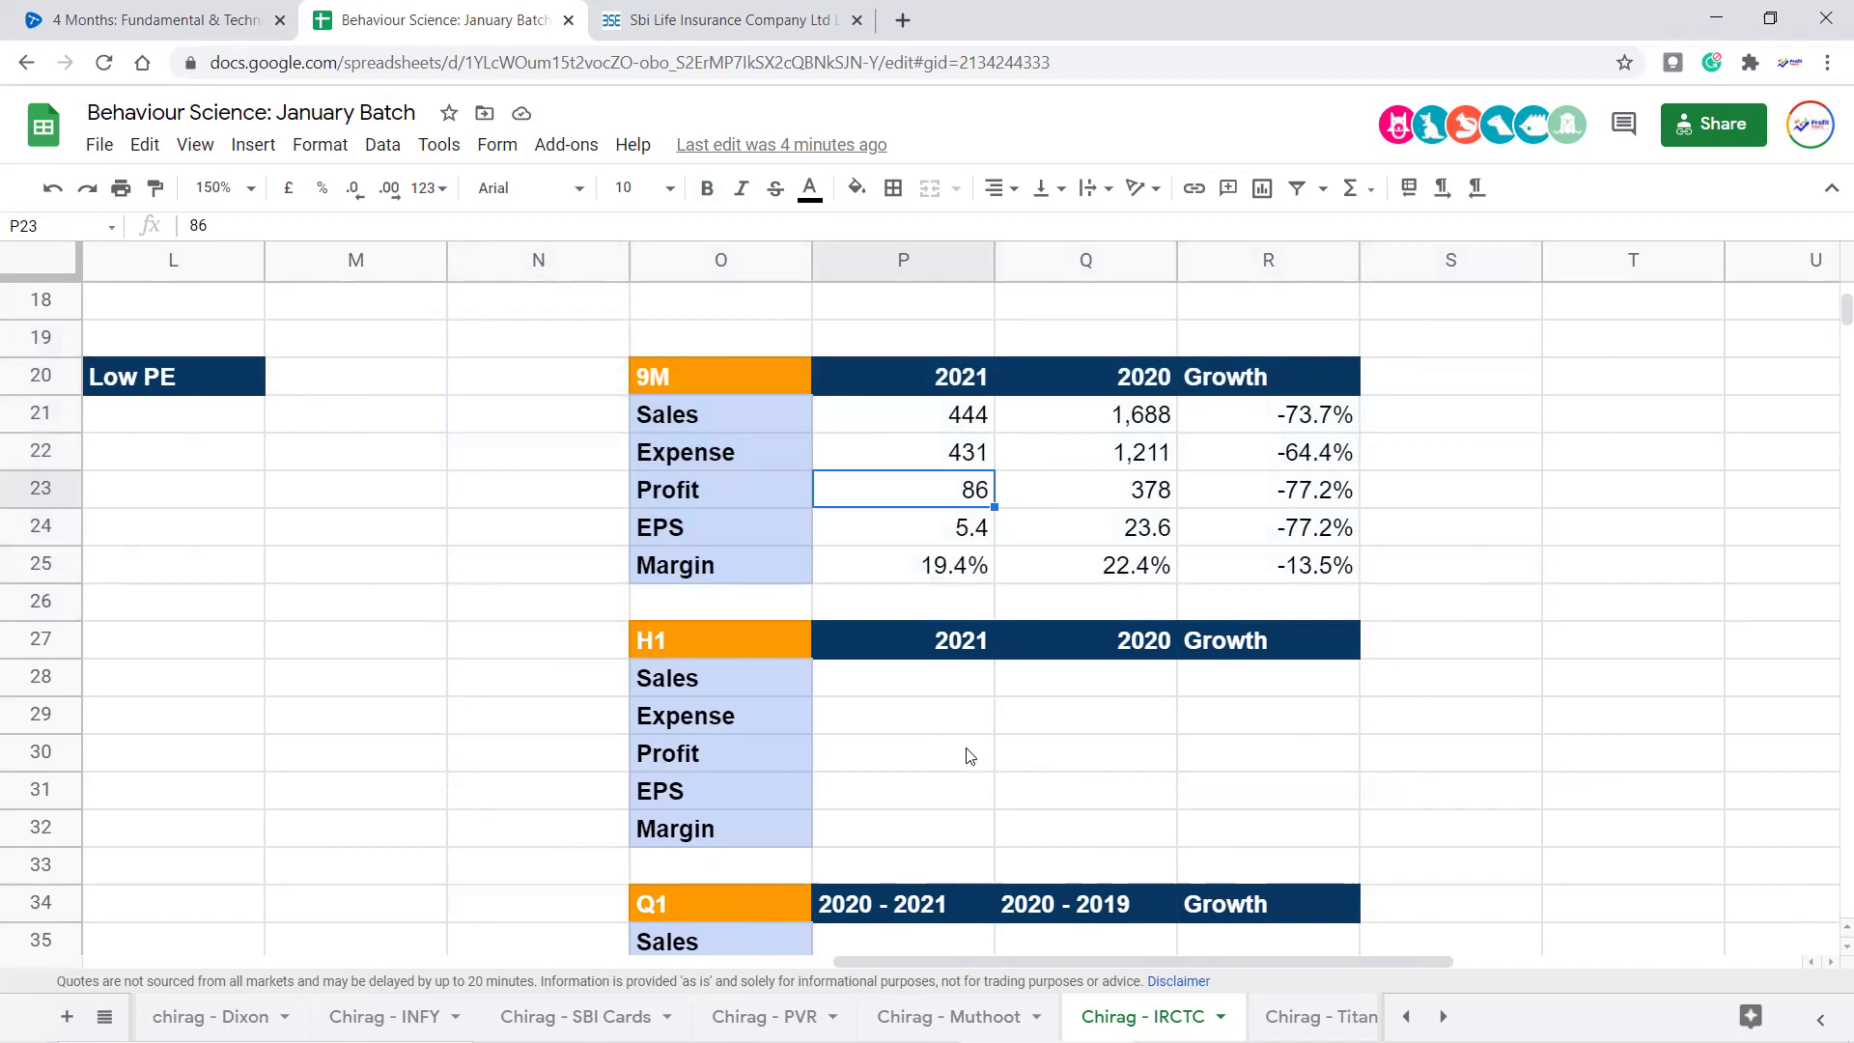
Open the MasterSheet and return to the start of its company list
{"action": "left_click", "coordinate": [106, 1016]}
{"action": "scroll", "coordinate": [209, 836], "scroll_direction": "up", "scroll_amount": 10}
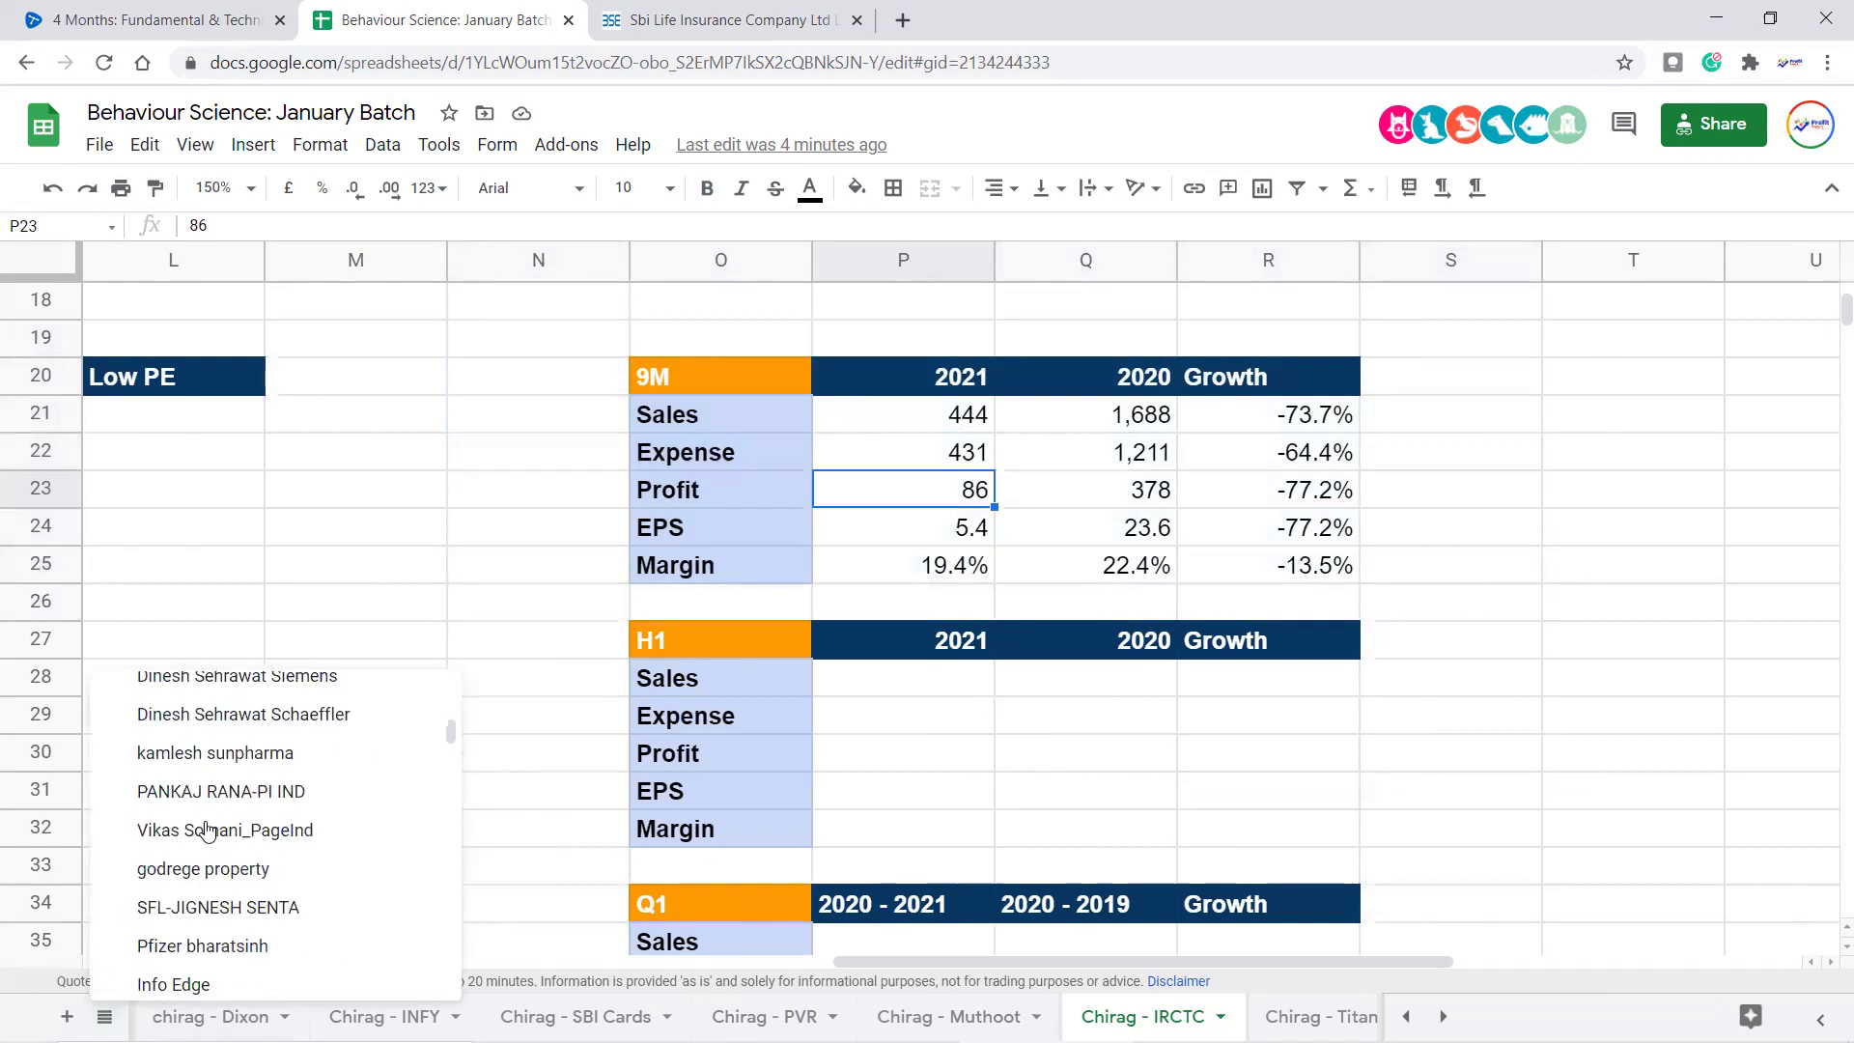
{"action": "left_click", "coordinate": [228, 713]}
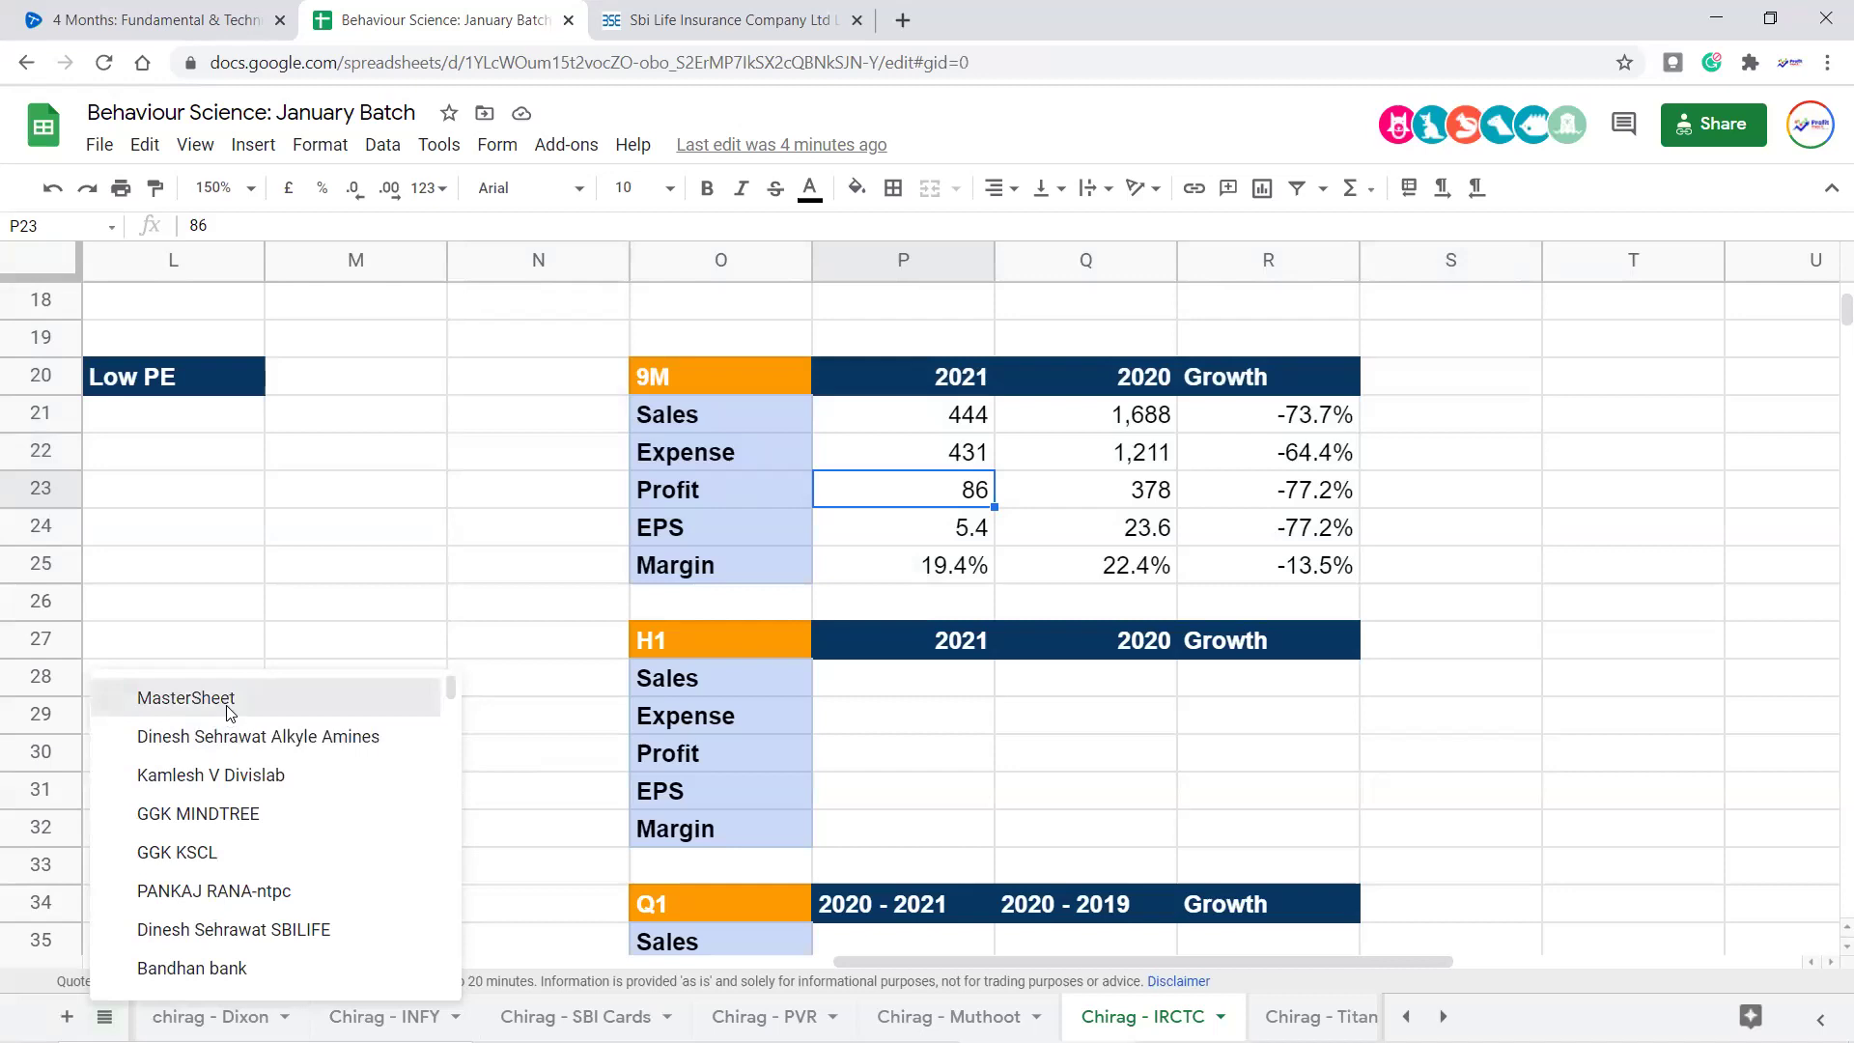
{"action": "left_click", "coordinate": [229, 711]}
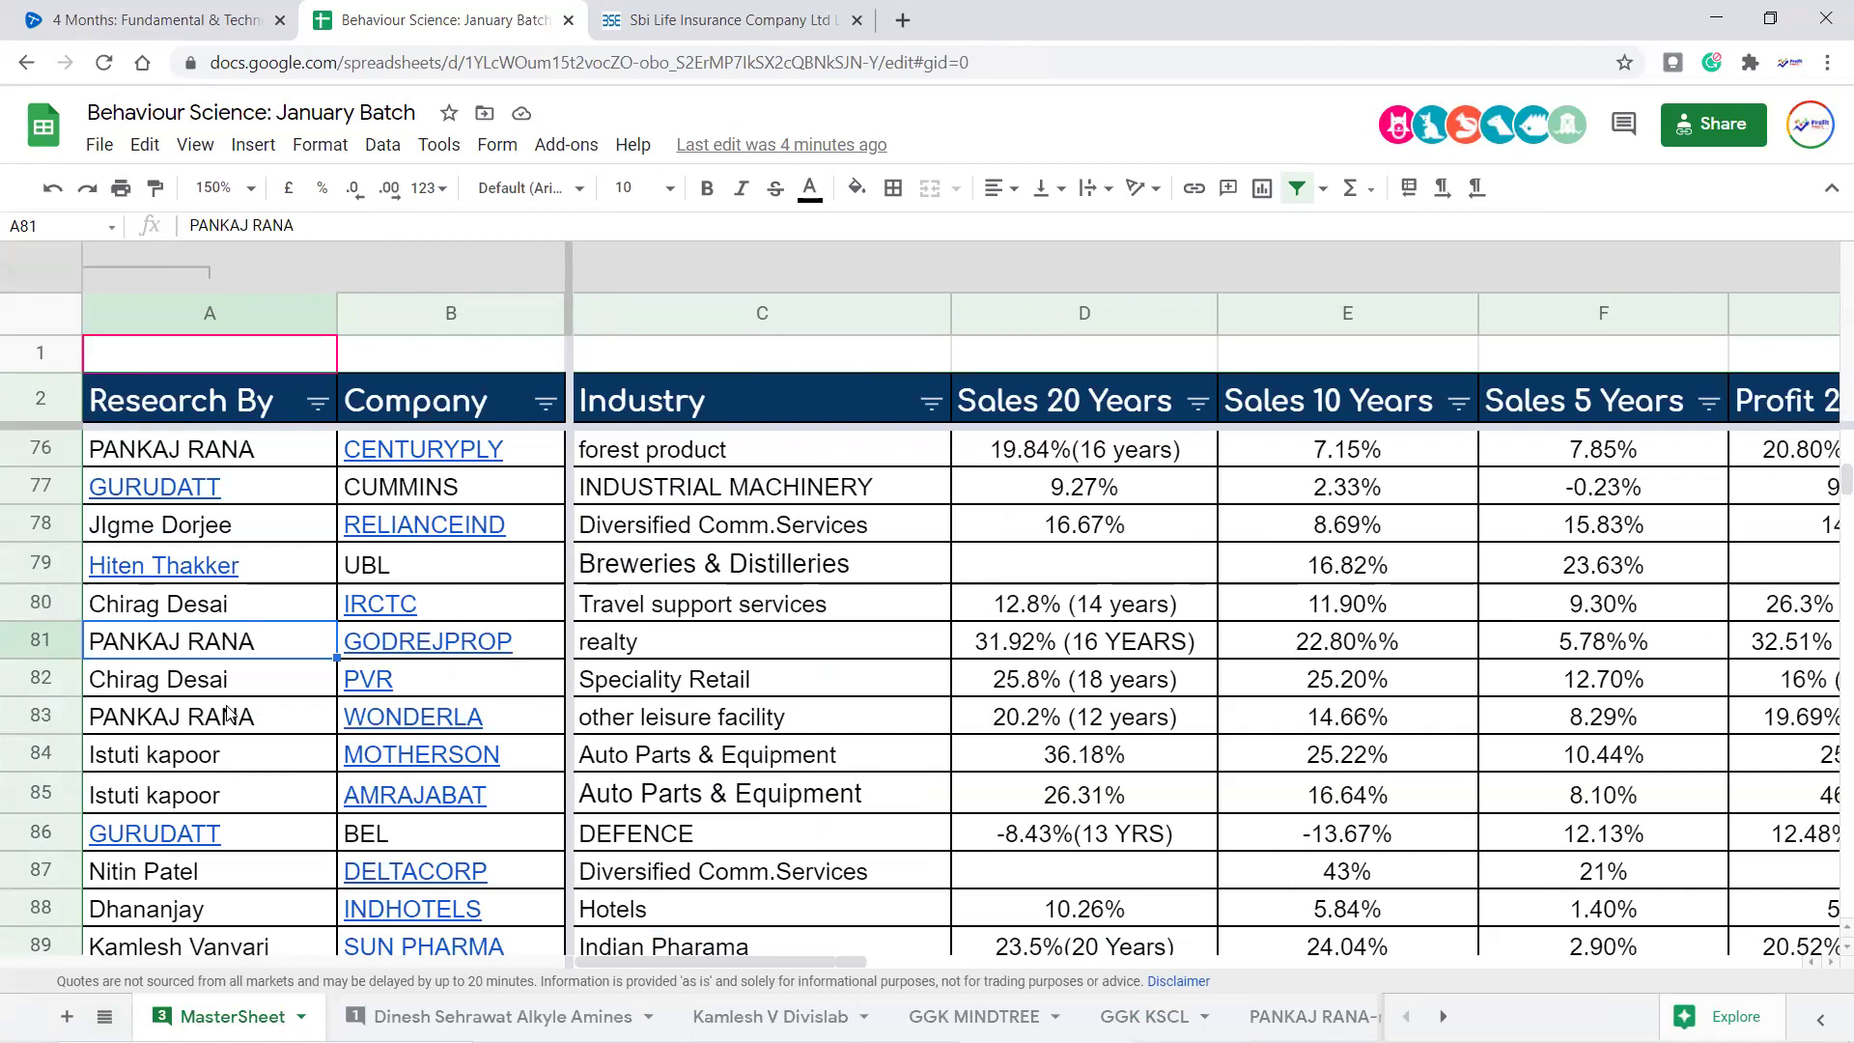
{"action": "scroll", "coordinate": [1086, 835], "scroll_direction": "up", "scroll_amount": 7}
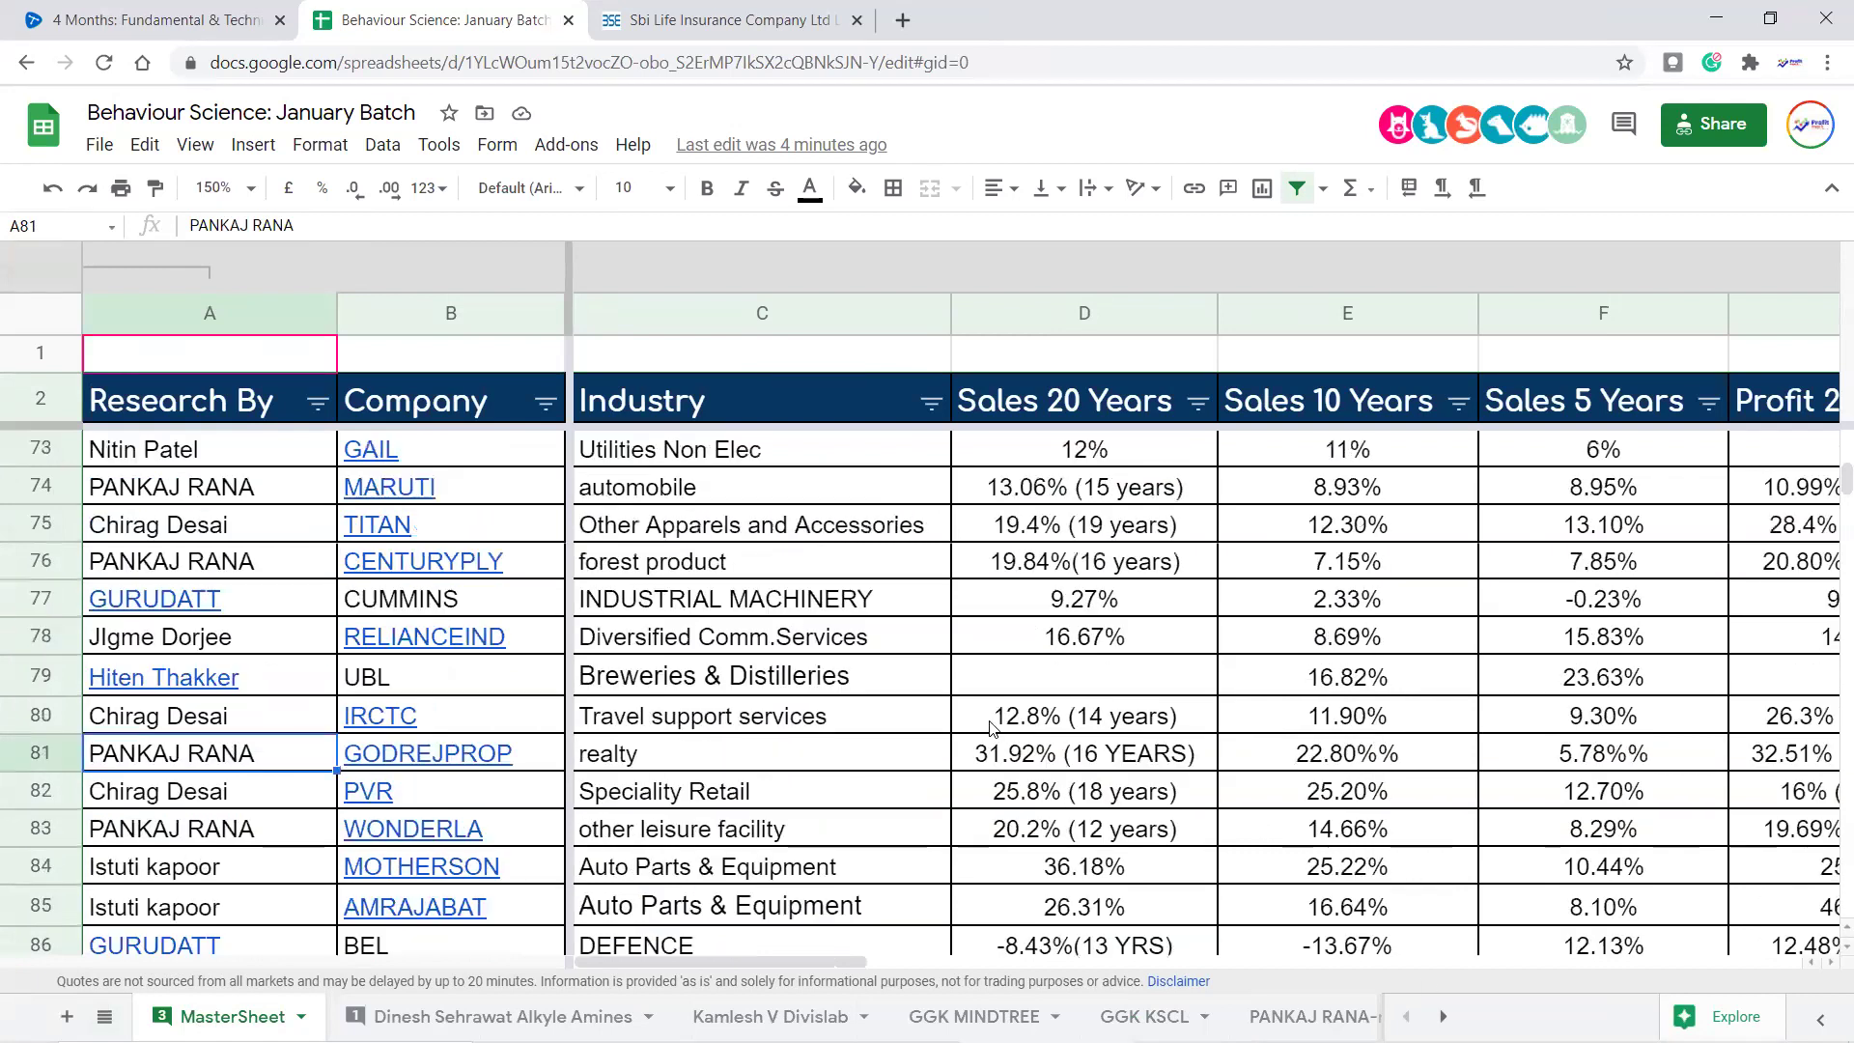
{"action": "scroll", "coordinate": [990, 726], "scroll_direction": "up", "scroll_amount": 17}
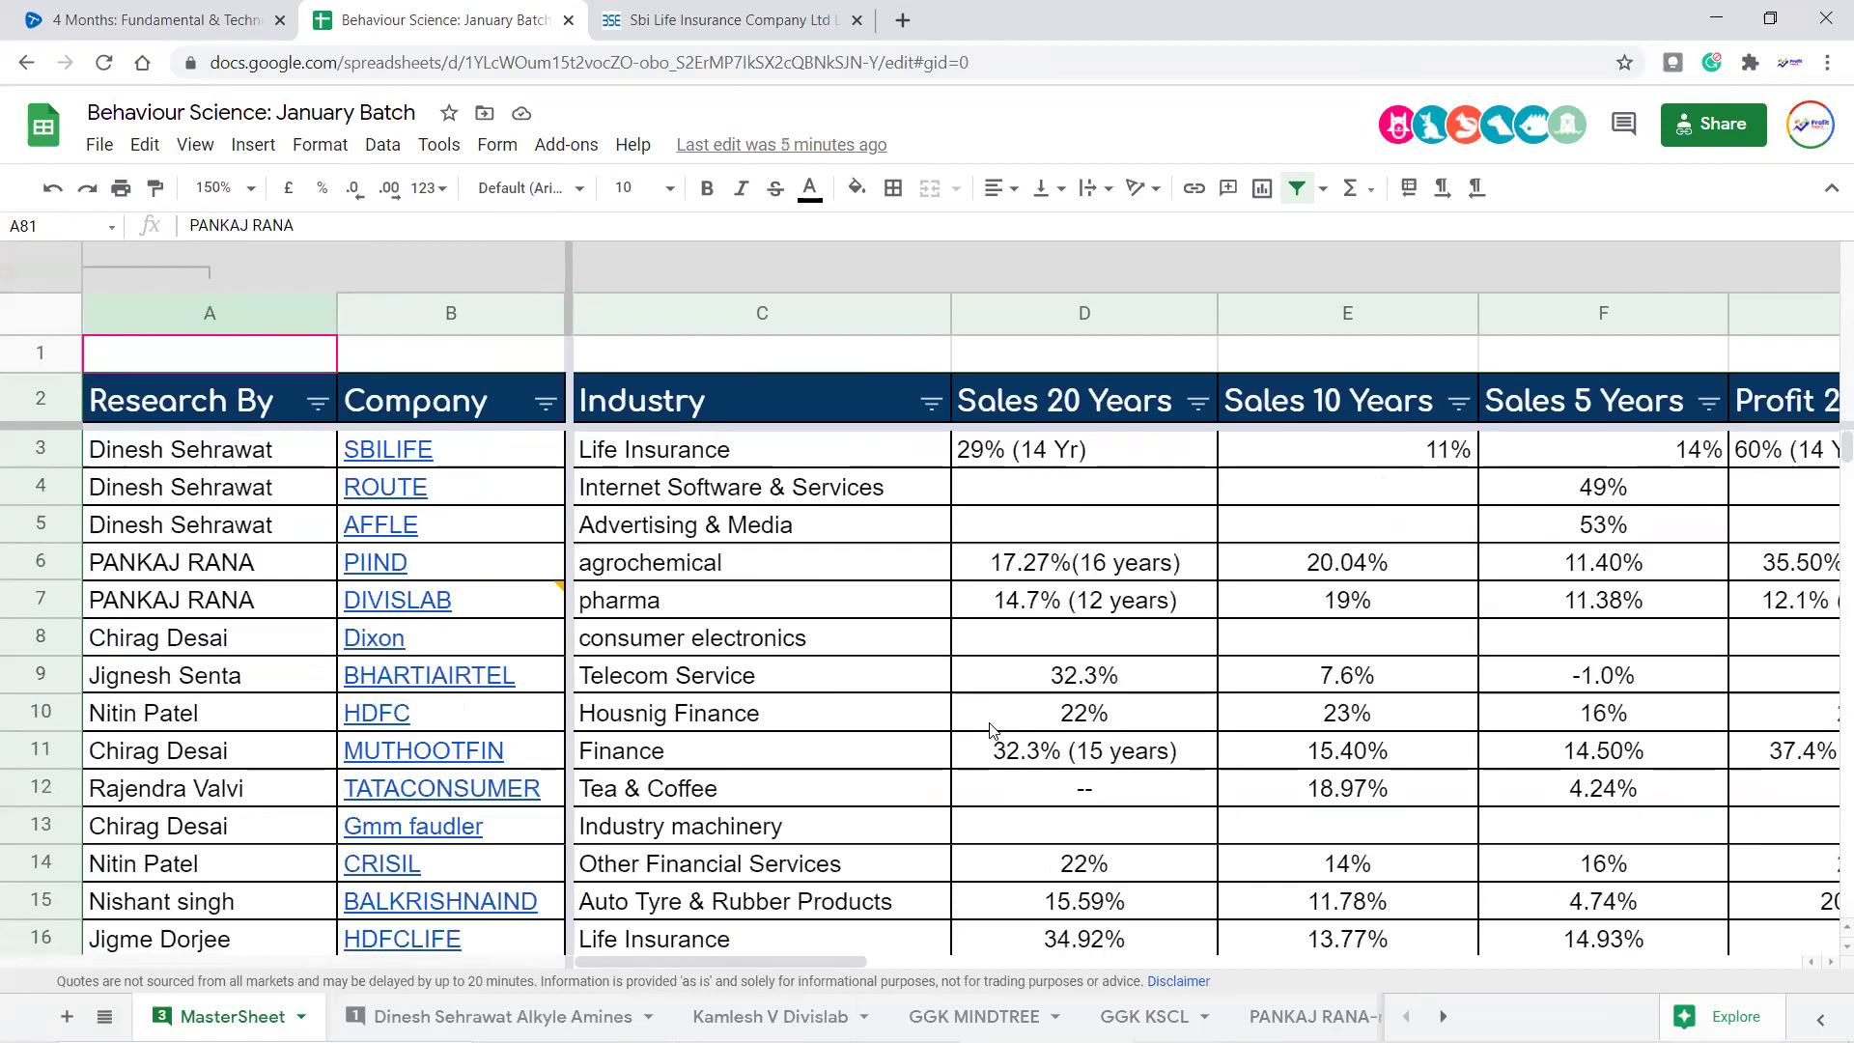
Point out PIIND's industry and researcher in the MasterSheet and open its linked analysis sheet
{"action": "left_click", "coordinate": [797, 568]}
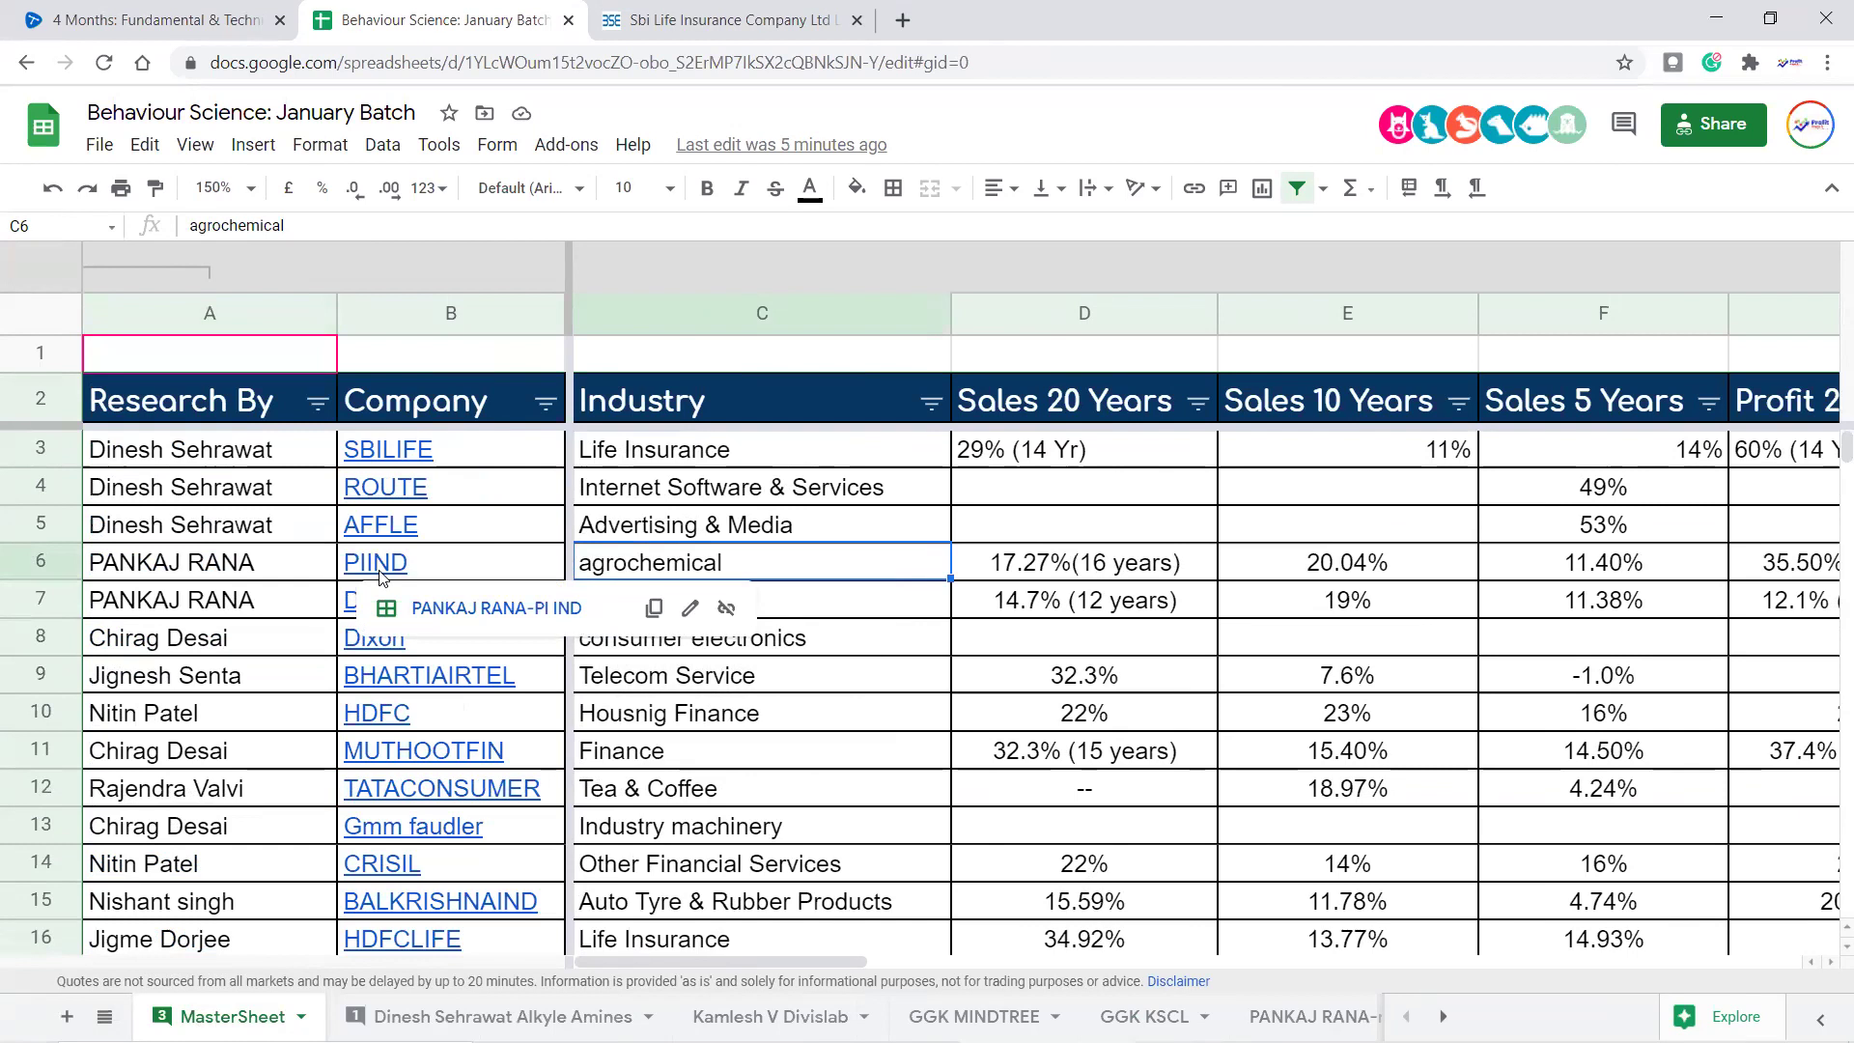
{"action": "left_click", "coordinate": [267, 678]}
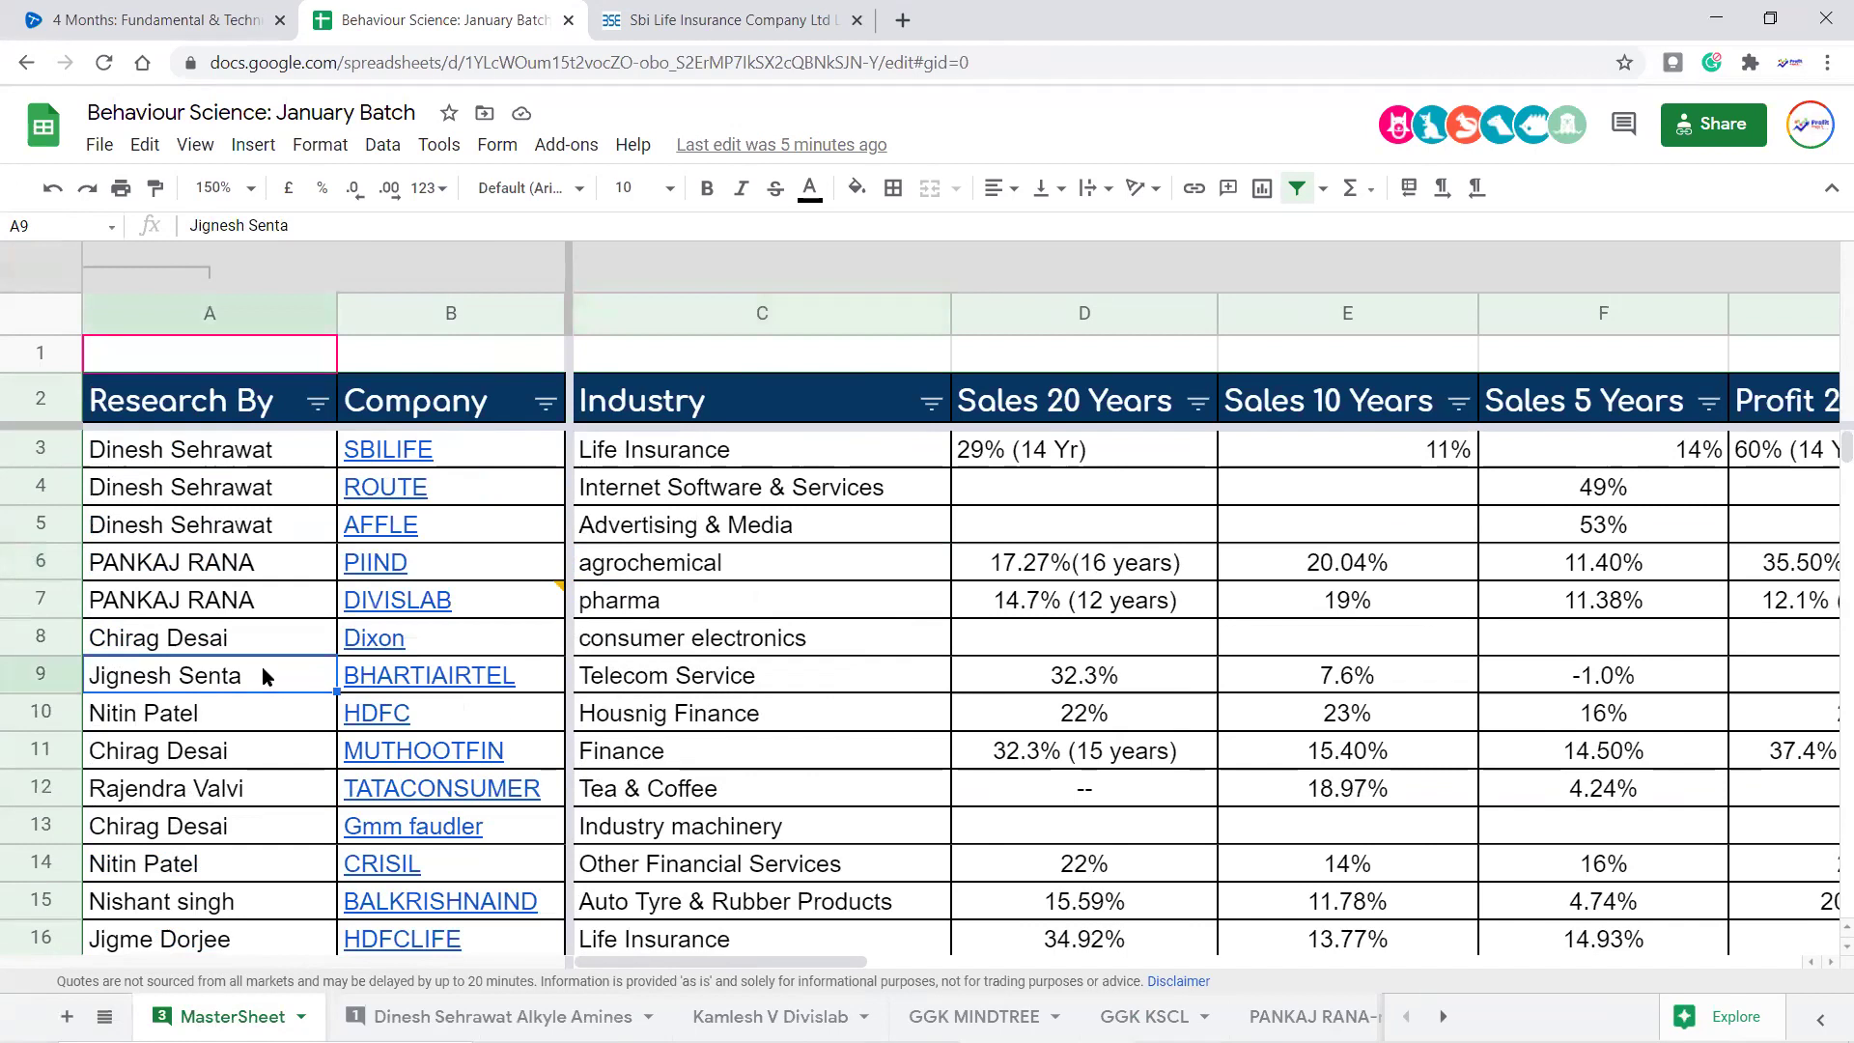
{"action": "left_click", "coordinate": [278, 570]}
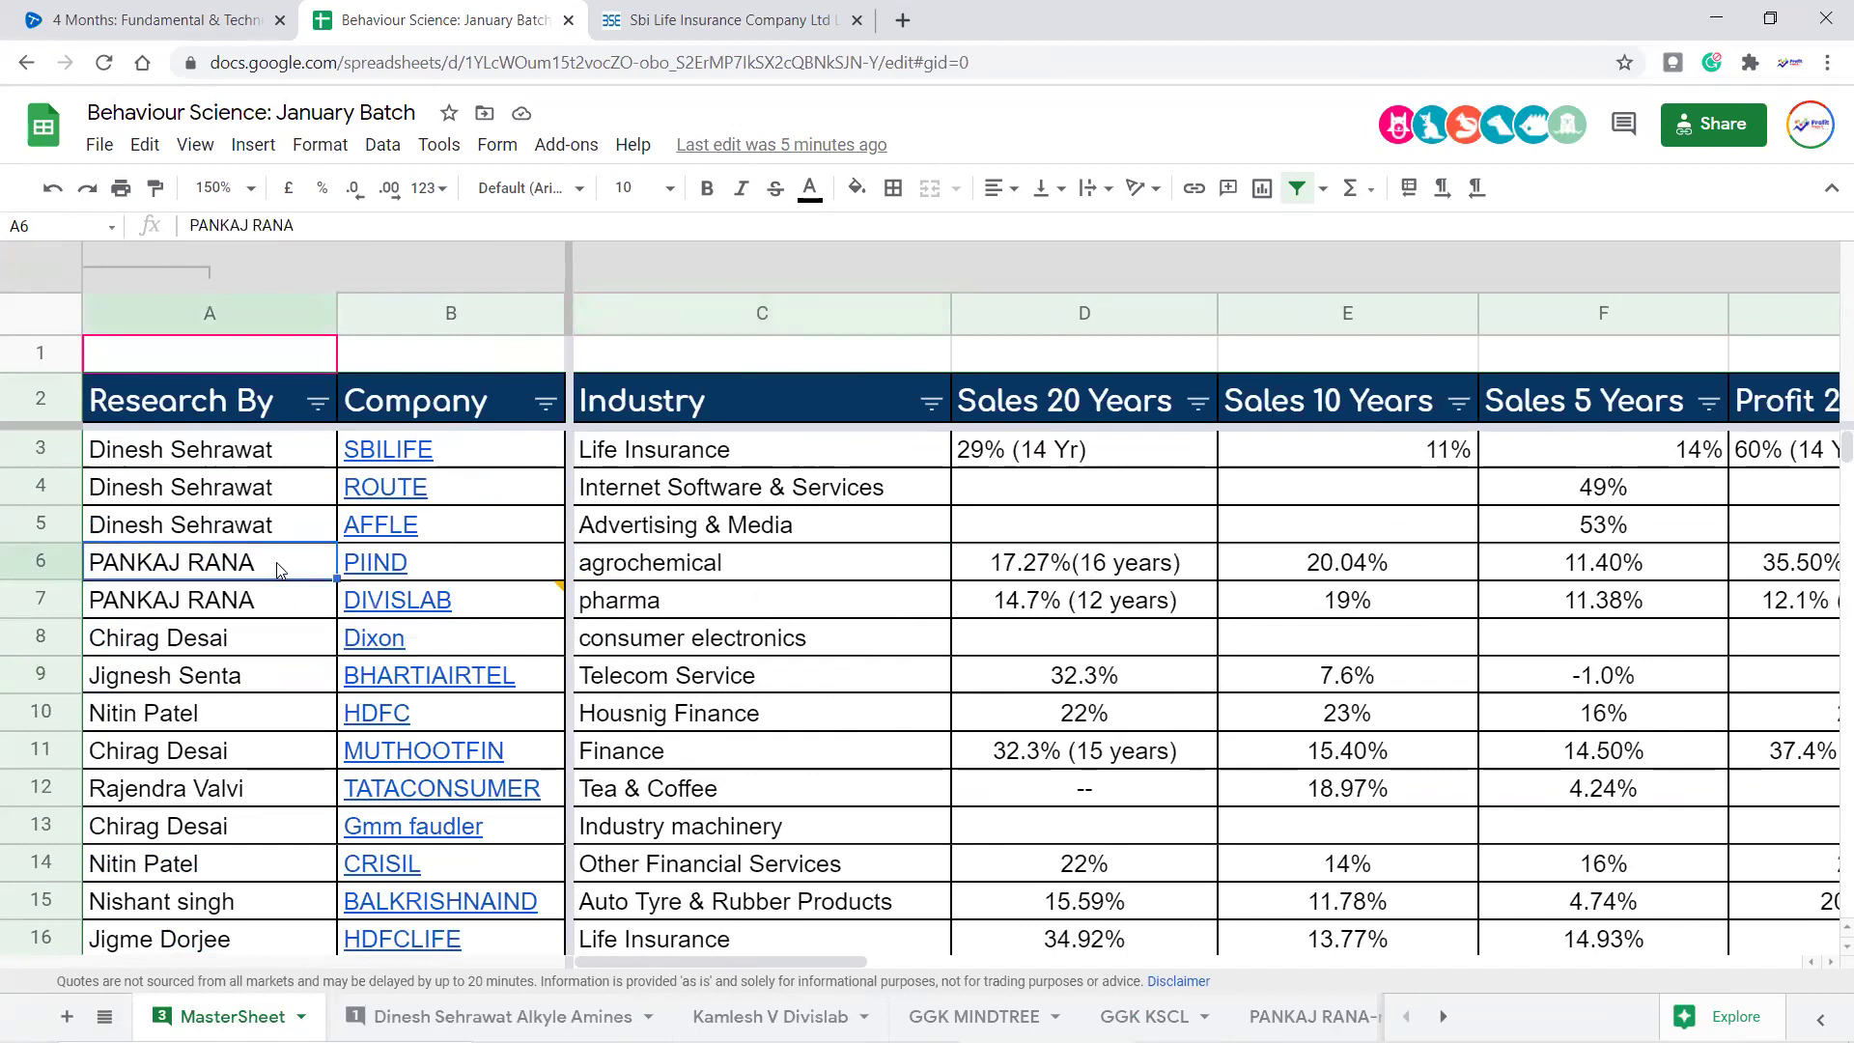
{"action": "mouse_move", "coordinate": [406, 577]}
{"action": "left_click", "coordinate": [484, 614]}
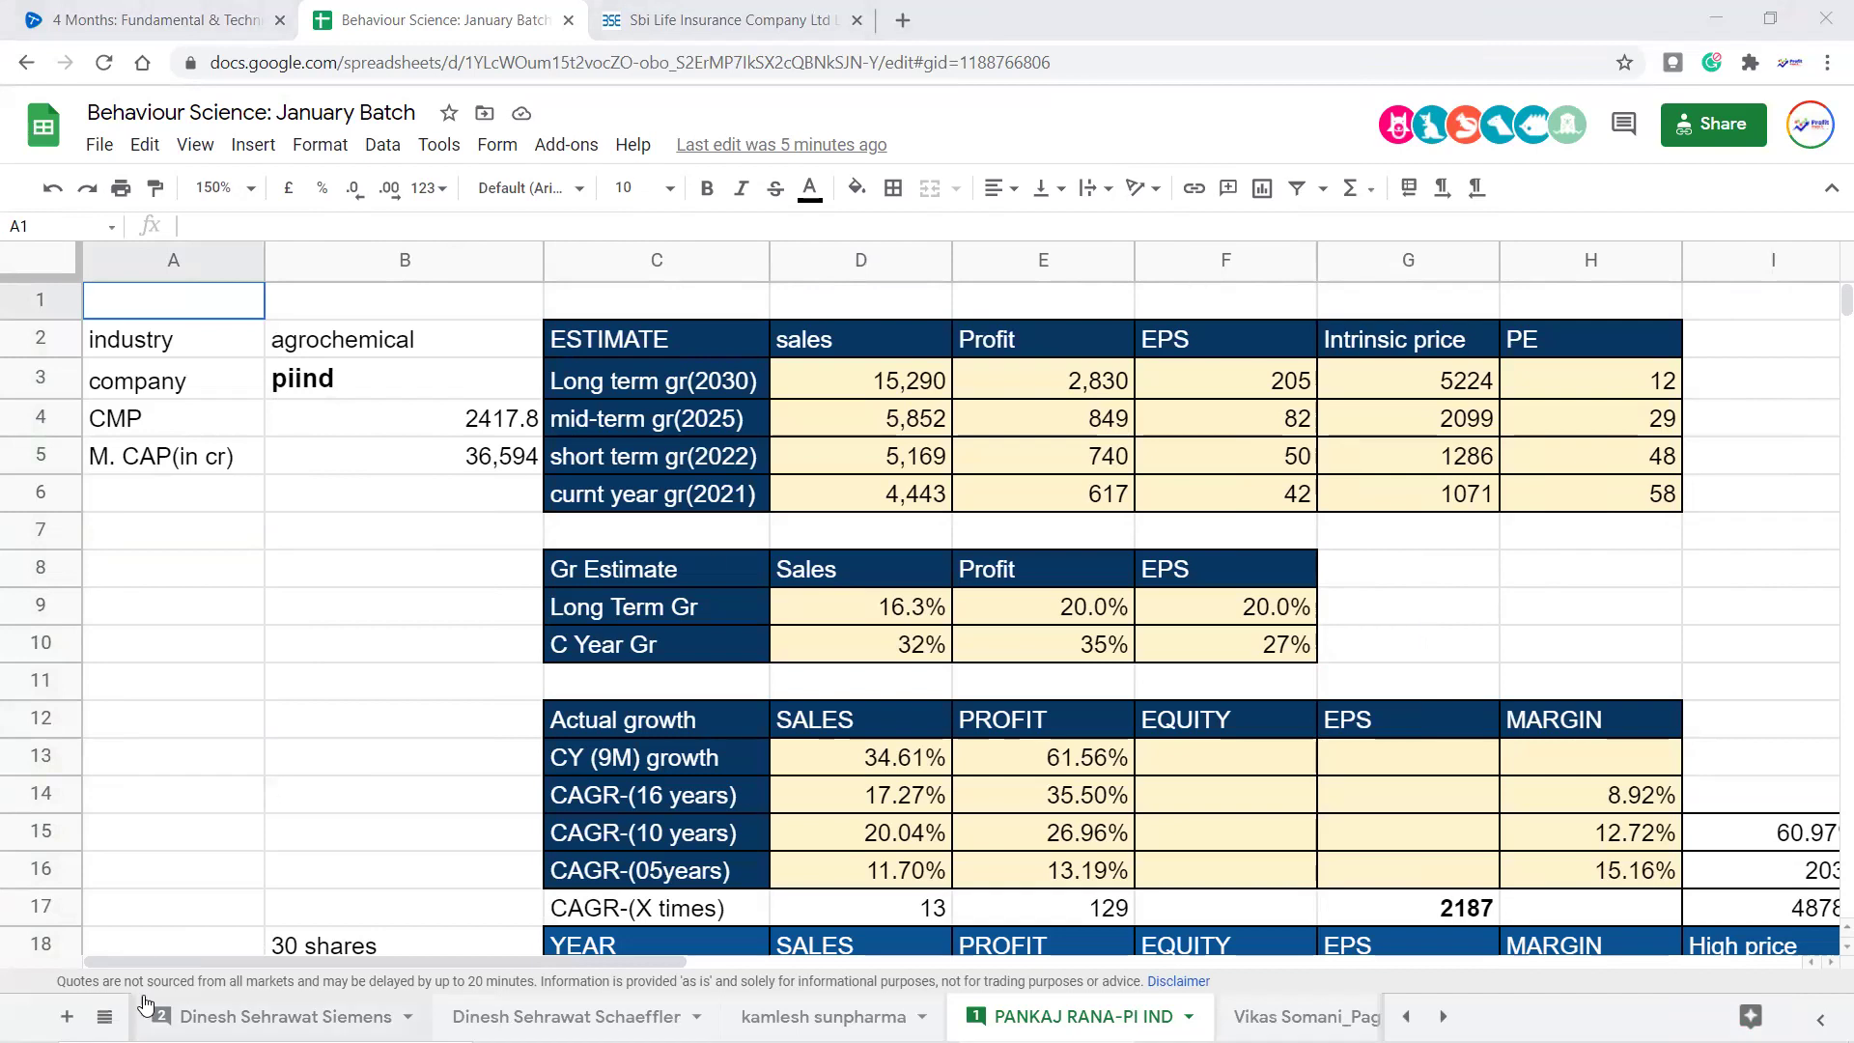
Go back to the MasterSheet and highlight the PIIND and DIVISLAB company names
{"action": "left_click", "coordinate": [104, 1015]}
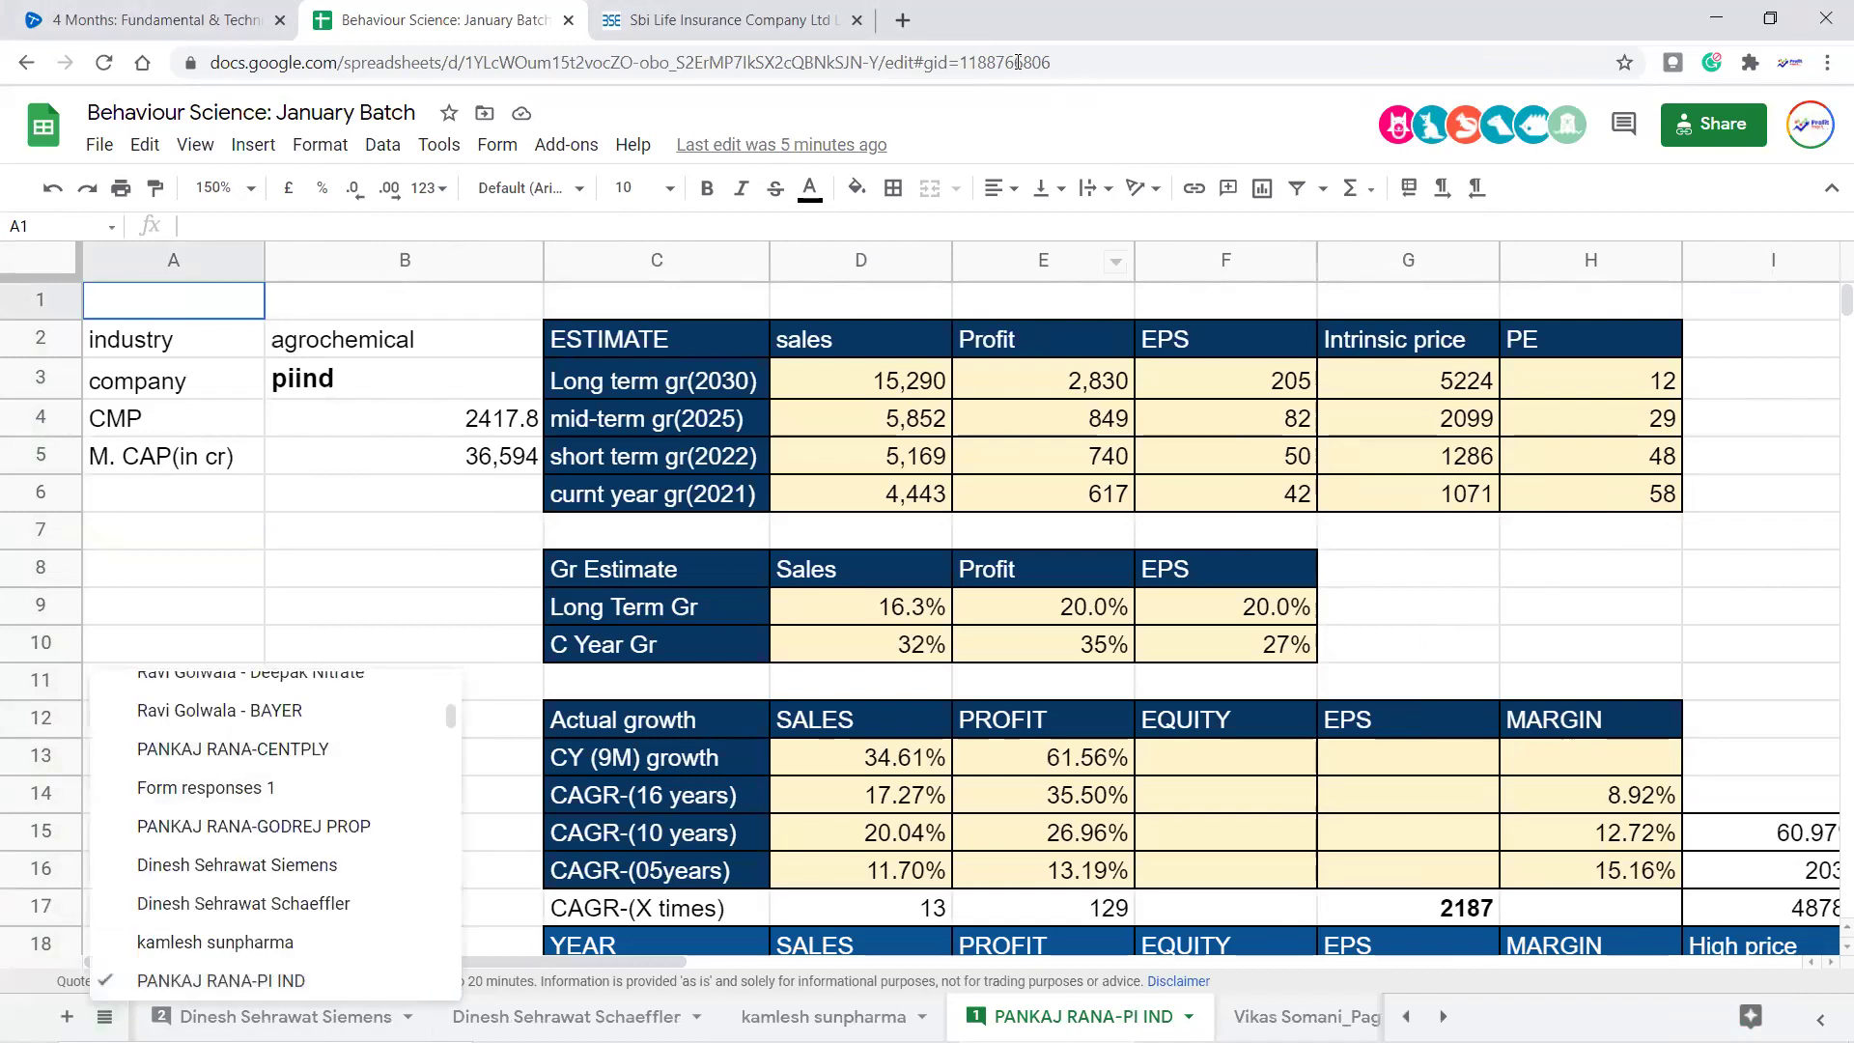
{"action": "scroll", "coordinate": [288, 678], "scroll_direction": "up", "scroll_amount": 5}
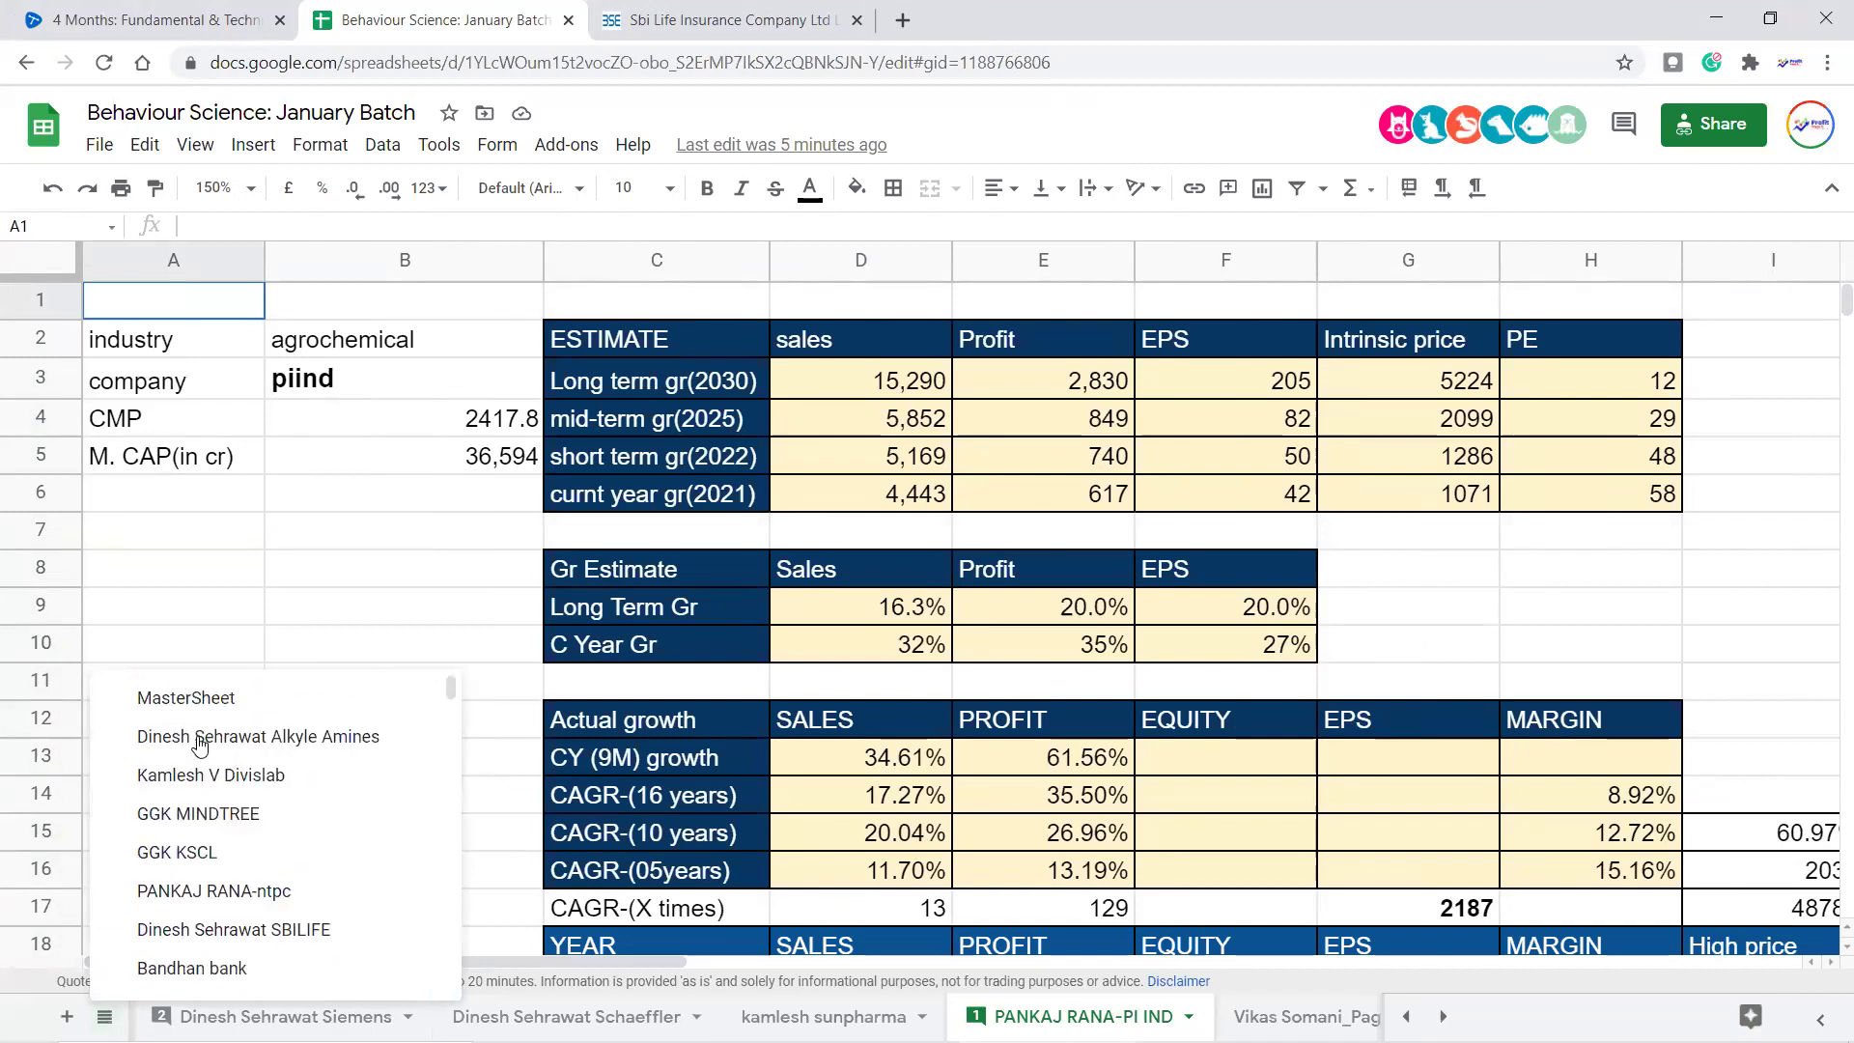
{"action": "left_click", "coordinate": [214, 686]}
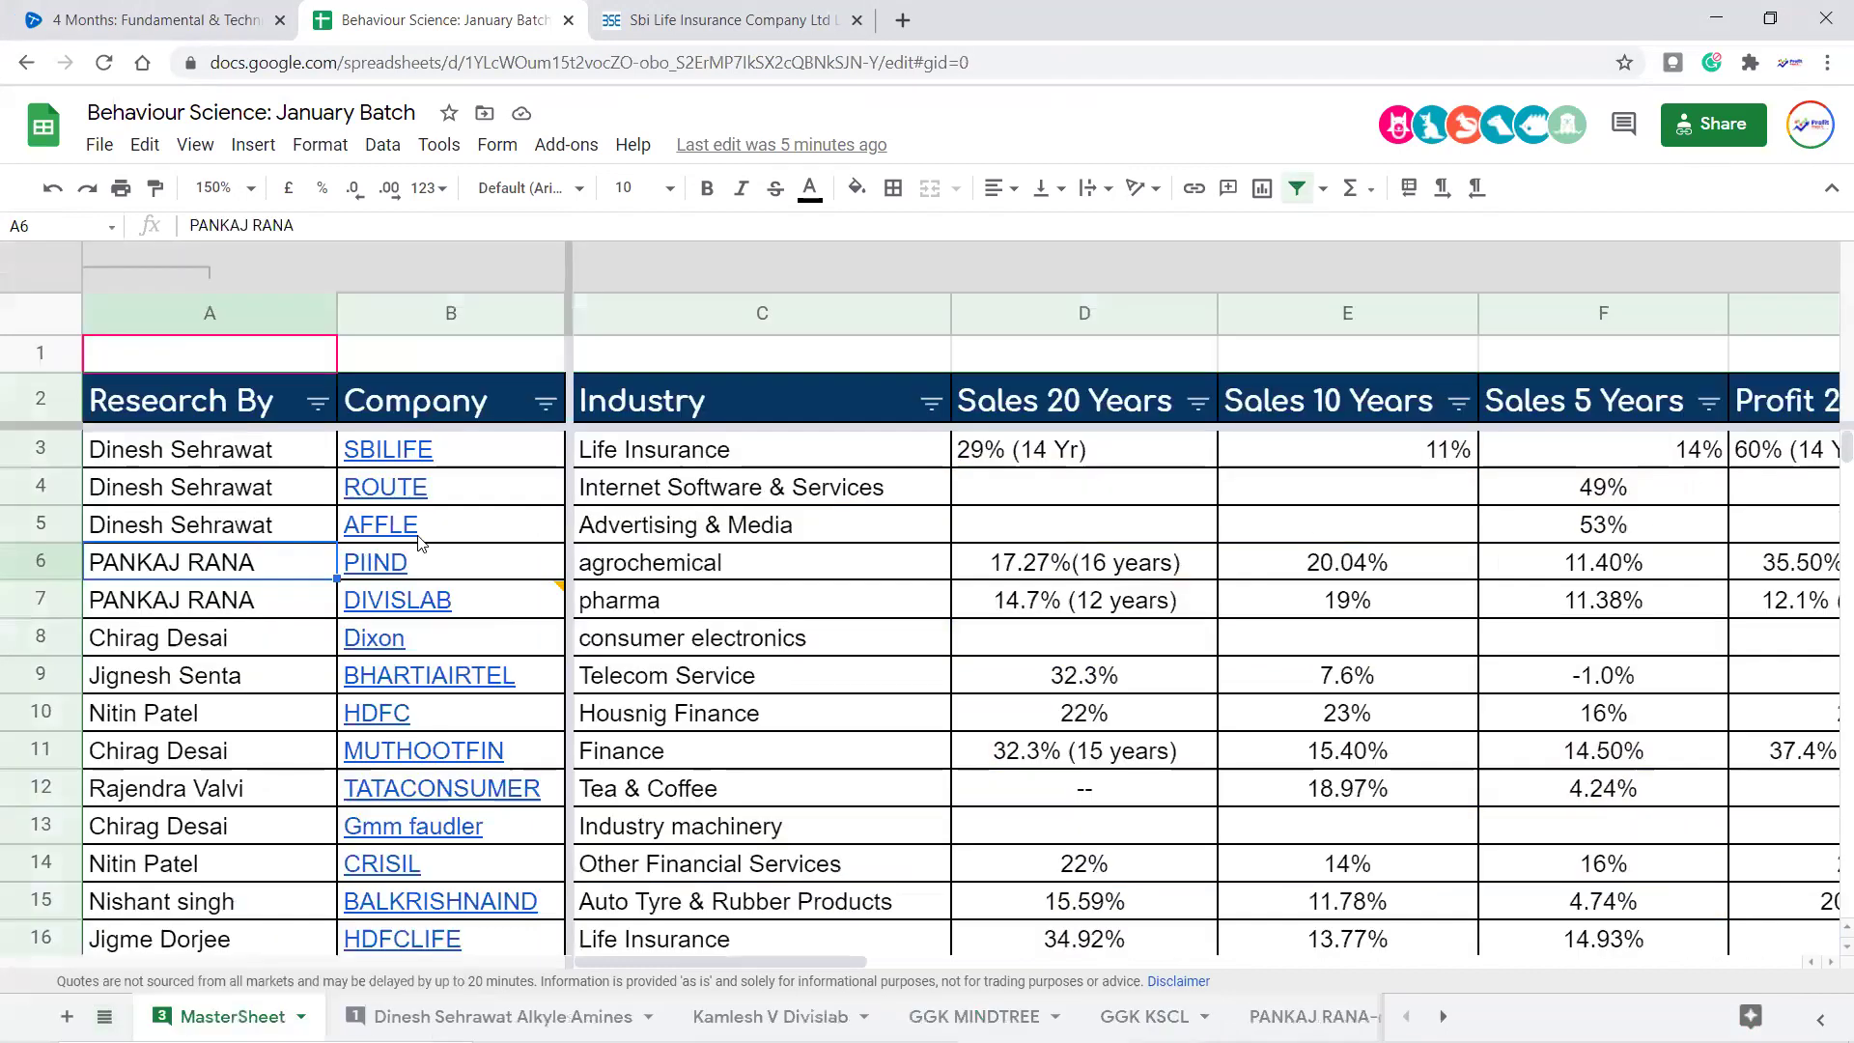
{"action": "left_click", "coordinate": [213, 715]}
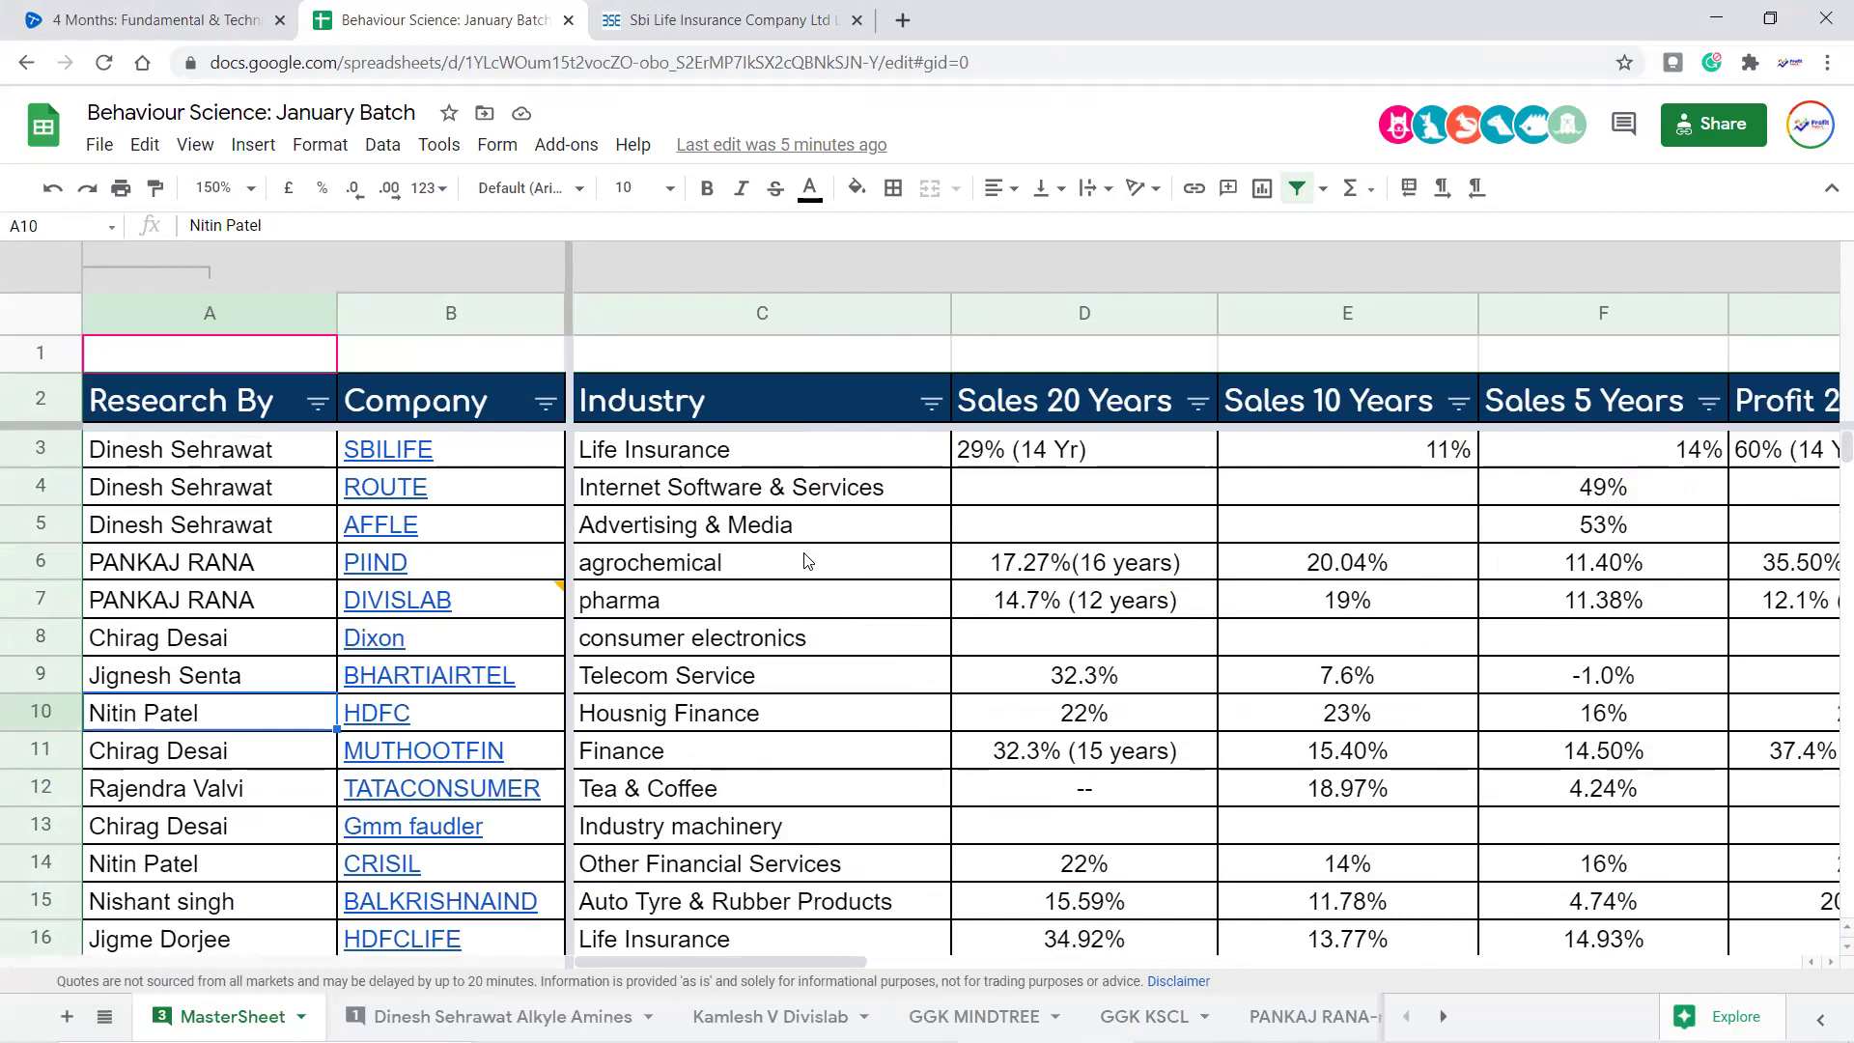
{"action": "left_click_drag", "start_coordinate": [507, 565], "coordinate": [521, 620]}
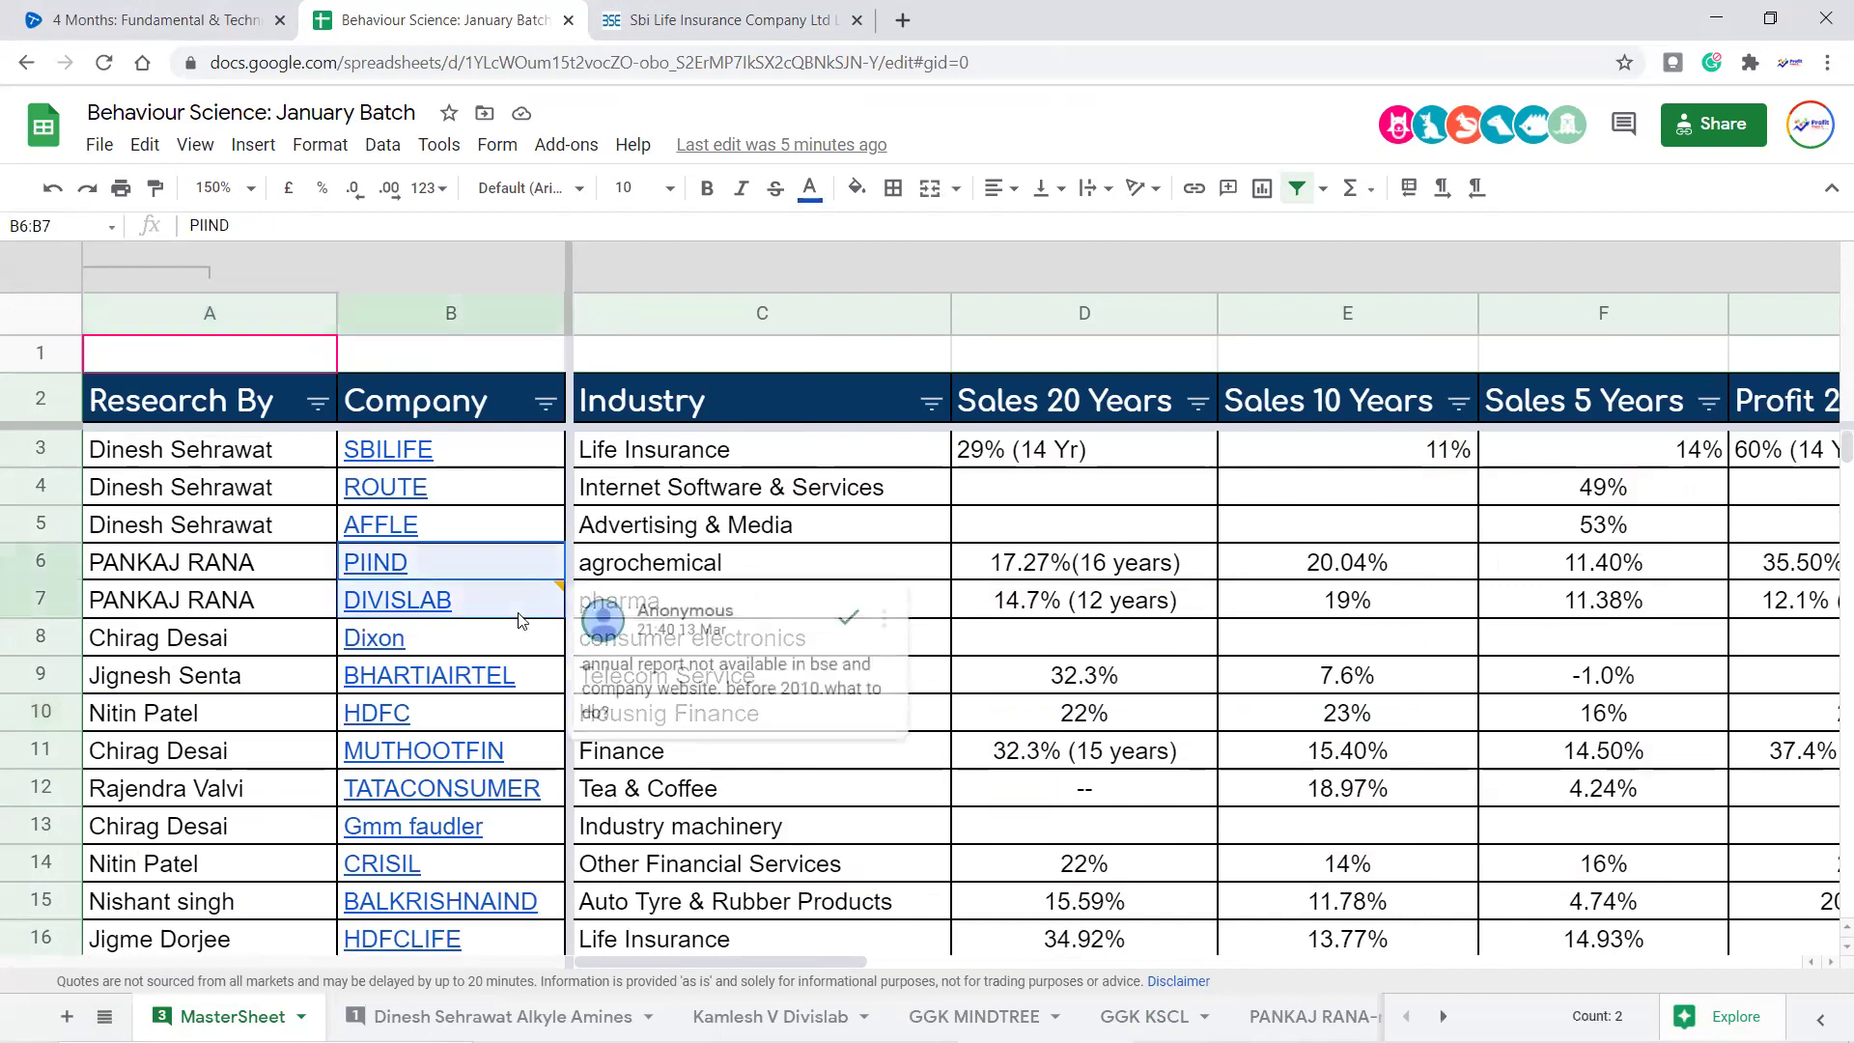
Highlight the industries and the 20-, 10- and 5-year sales growth of PIIND and DIVISLAB
{"action": "left_click", "coordinate": [1159, 608]}
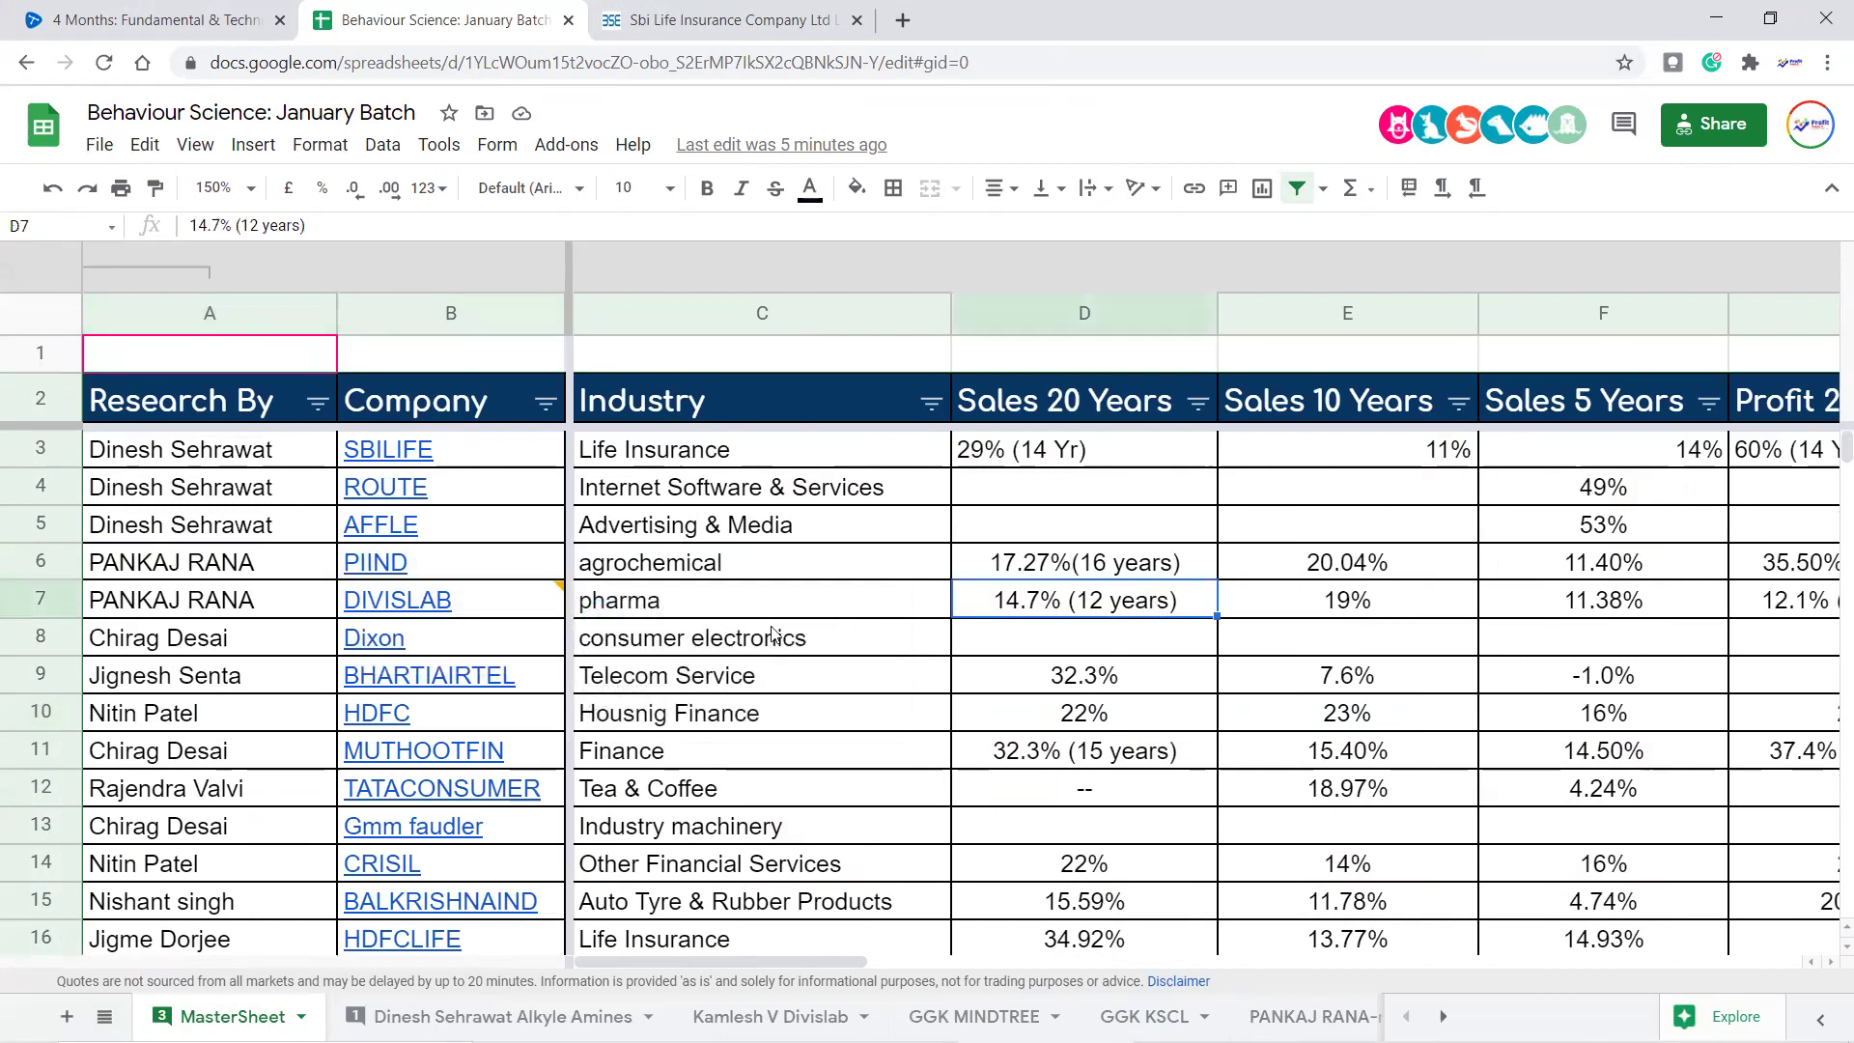
{"action": "left_click_drag", "start_coordinate": [1125, 575], "coordinate": [1613, 601]}
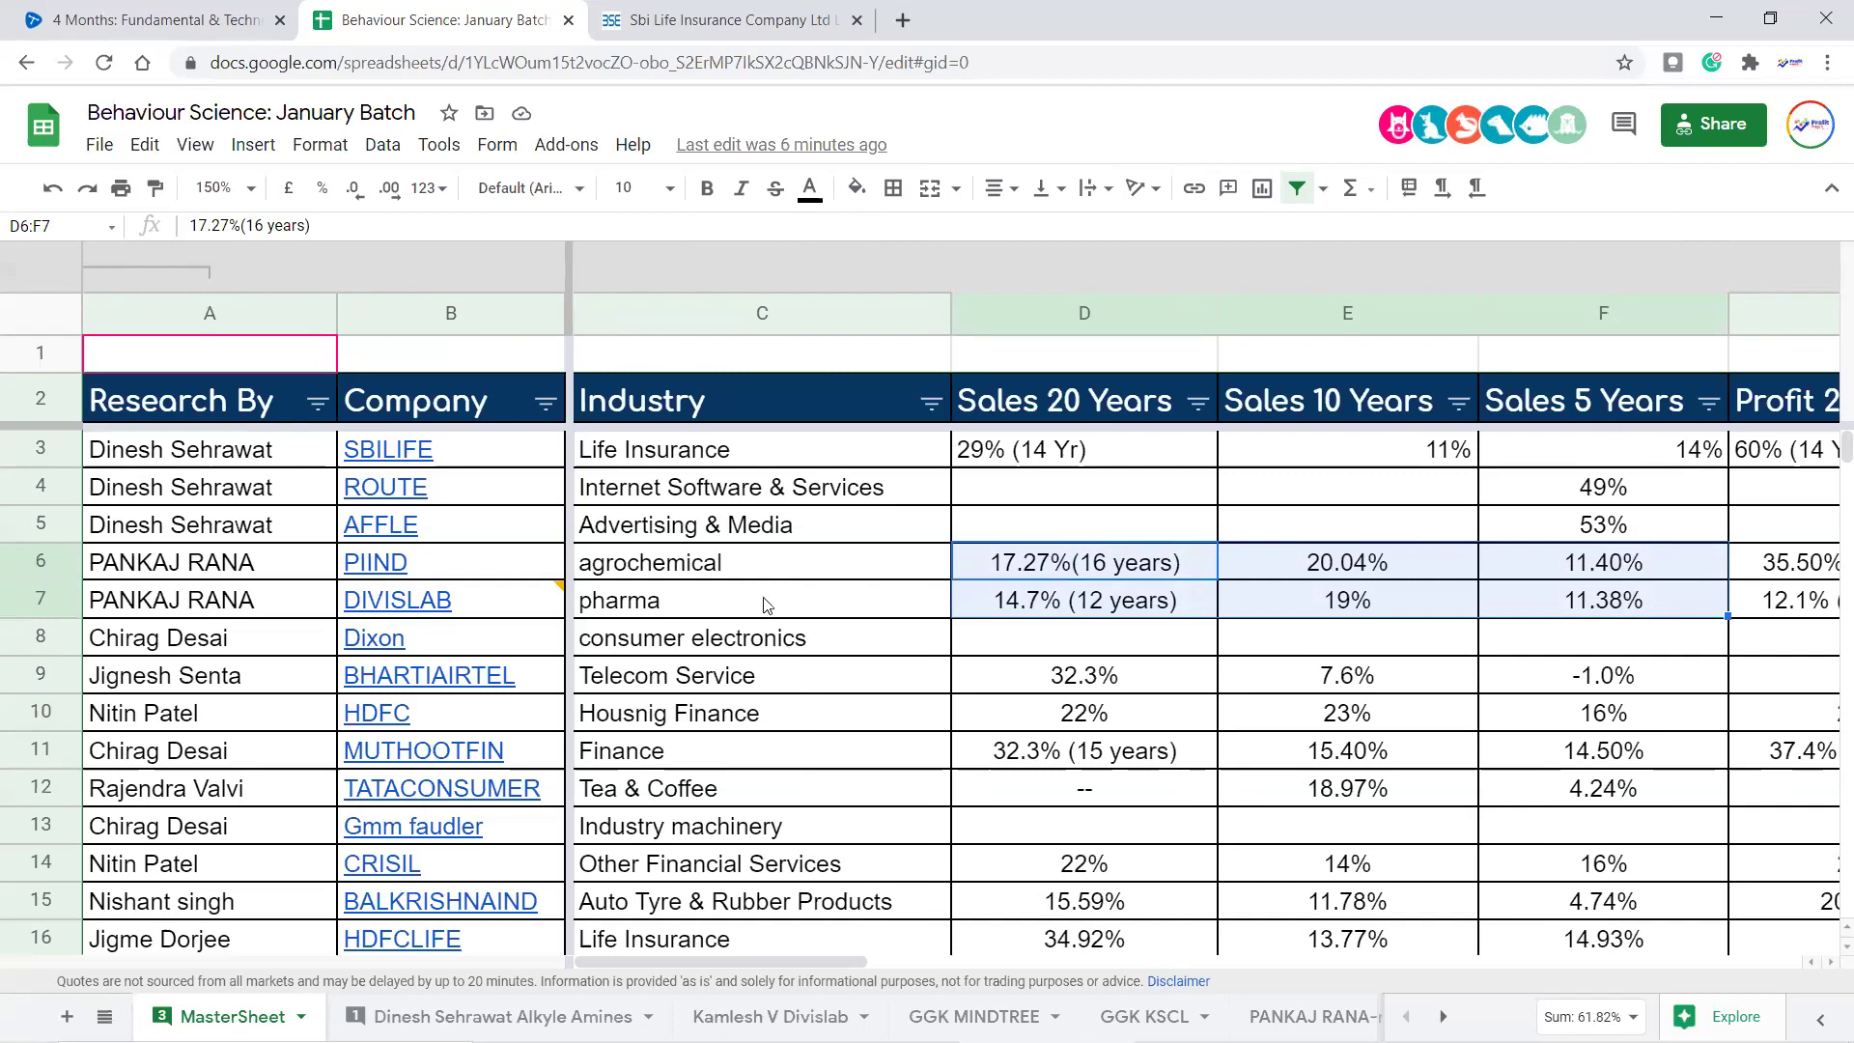
{"action": "left_click", "coordinate": [769, 571]}
{"action": "left_click_drag", "start_coordinate": [764, 610], "coordinate": [769, 613]}
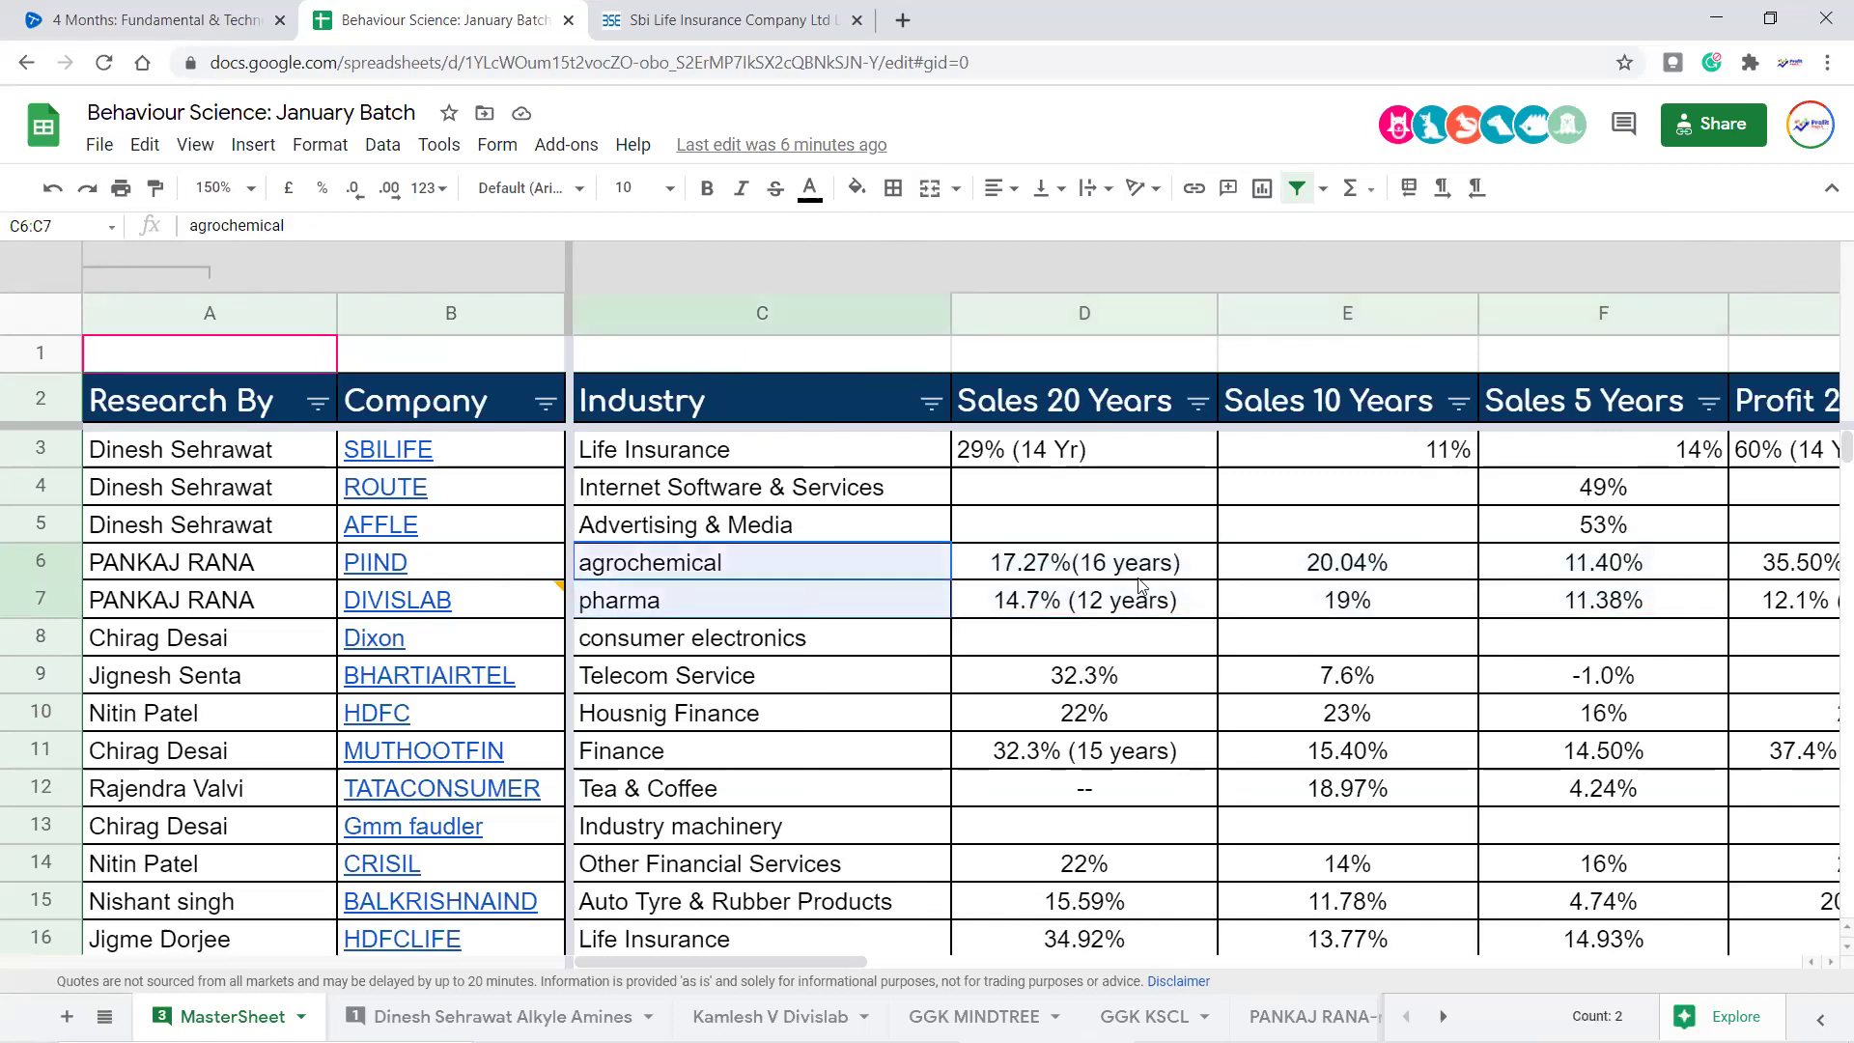
{"action": "left_click", "coordinate": [1535, 590], "text": "shift"}
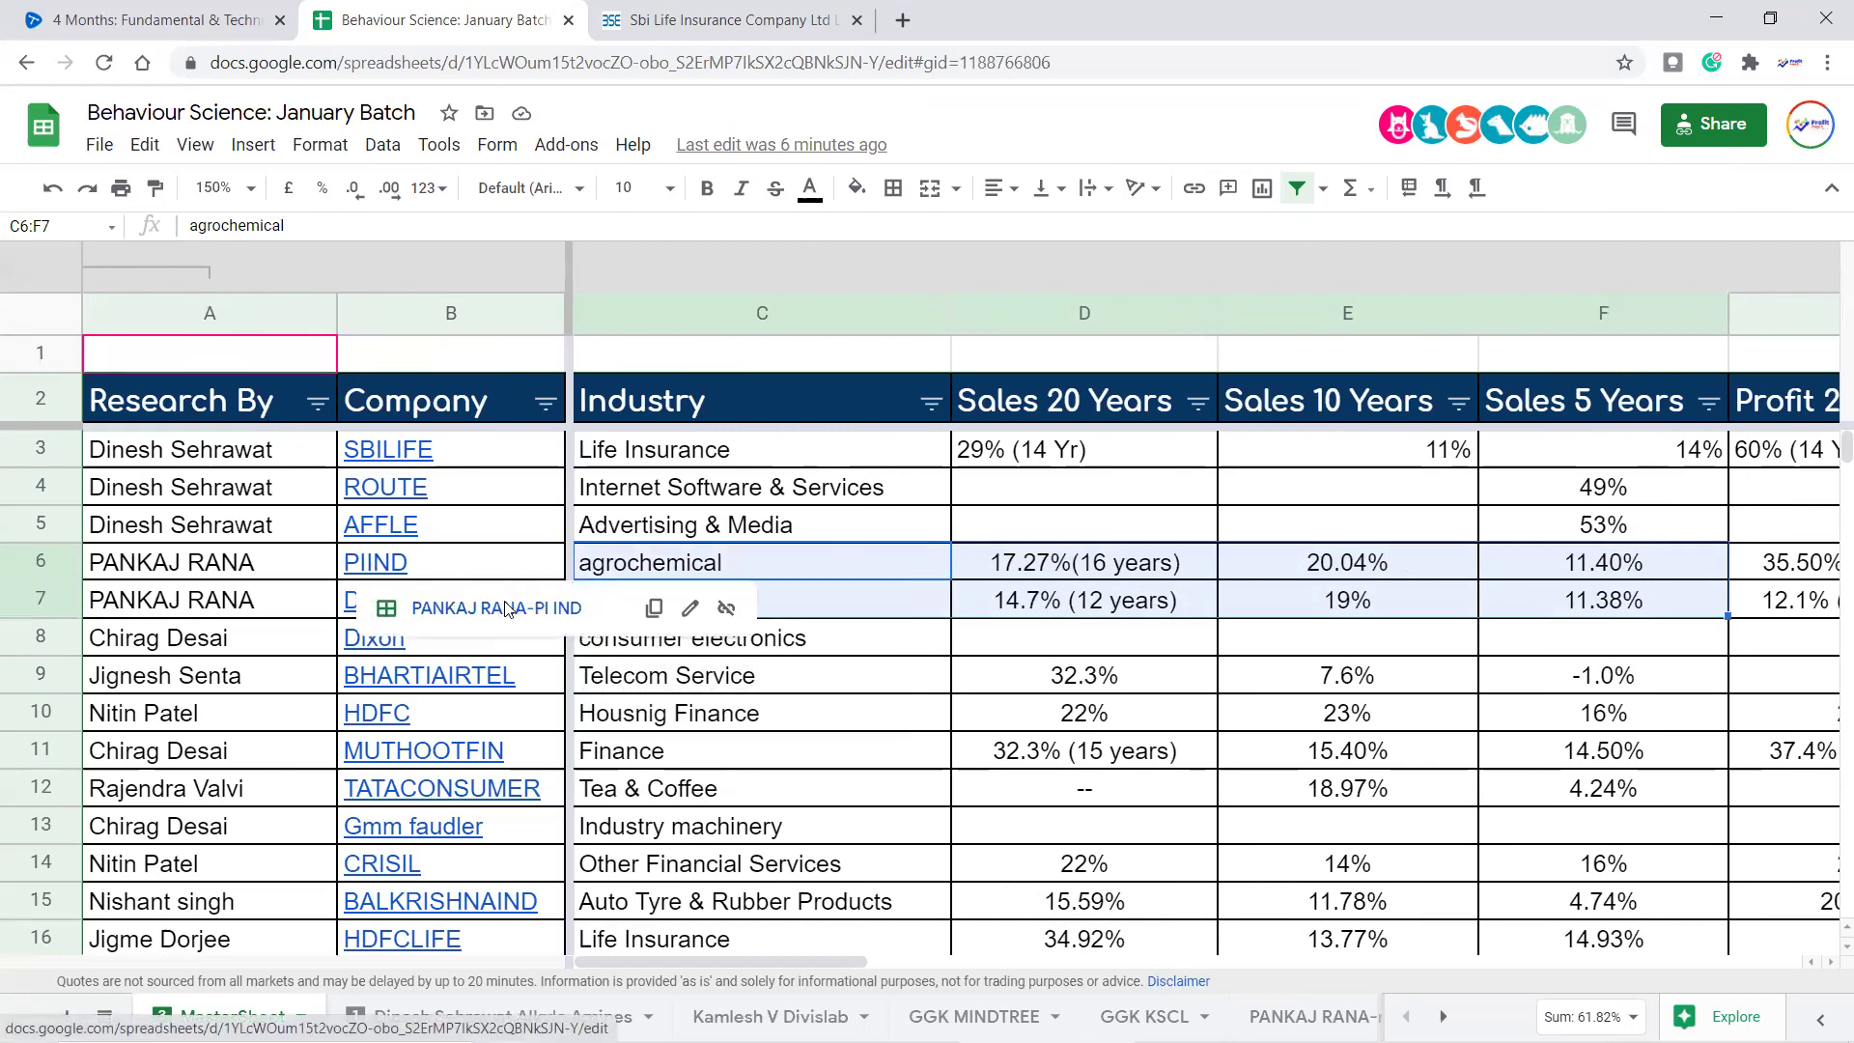
Open PIIND's linked sheet, highlight its yearly profits from 2004 to 2020 and examine the growth and estimate tables
{"action": "left_click", "coordinate": [497, 607]}
{"action": "scroll", "coordinate": [982, 782], "scroll_direction": "down", "scroll_amount": 6}
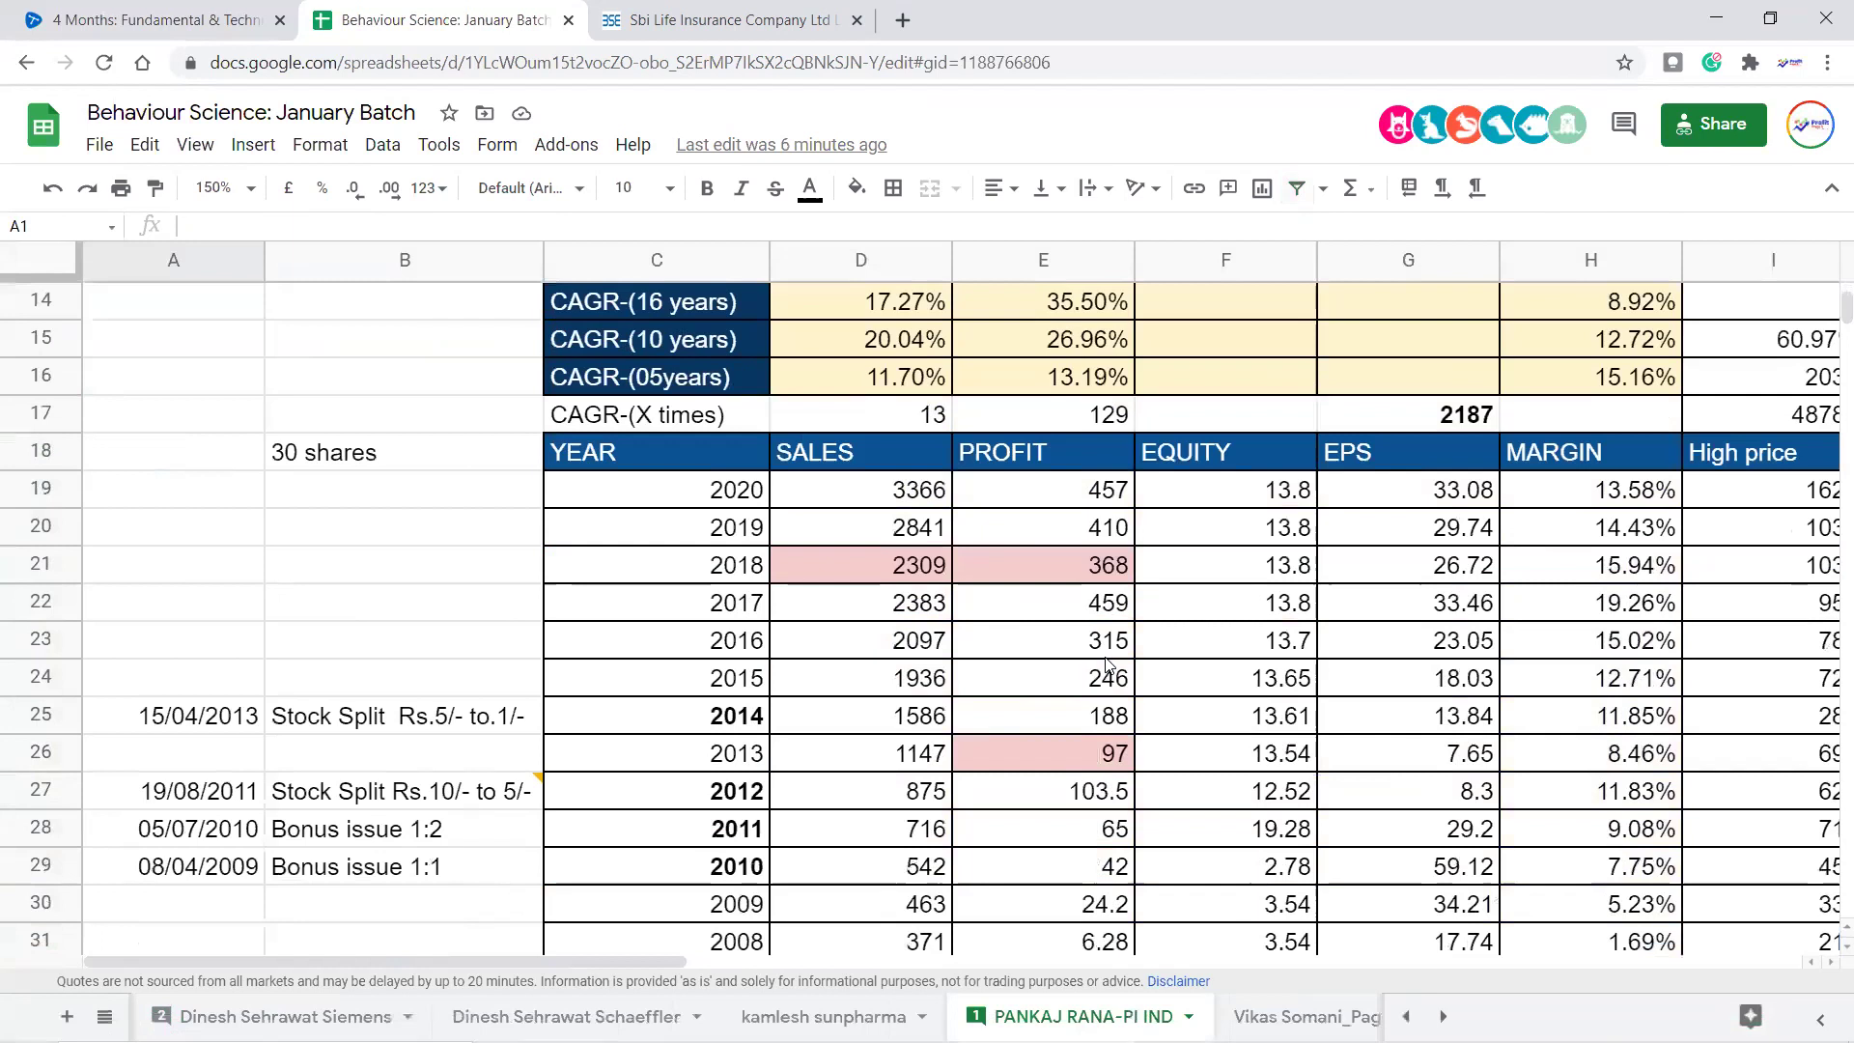
{"action": "scroll", "coordinate": [982, 782], "scroll_direction": "up", "scroll_amount": 3}
{"action": "scroll", "coordinate": [1014, 666], "scroll_direction": "down", "scroll_amount": 3}
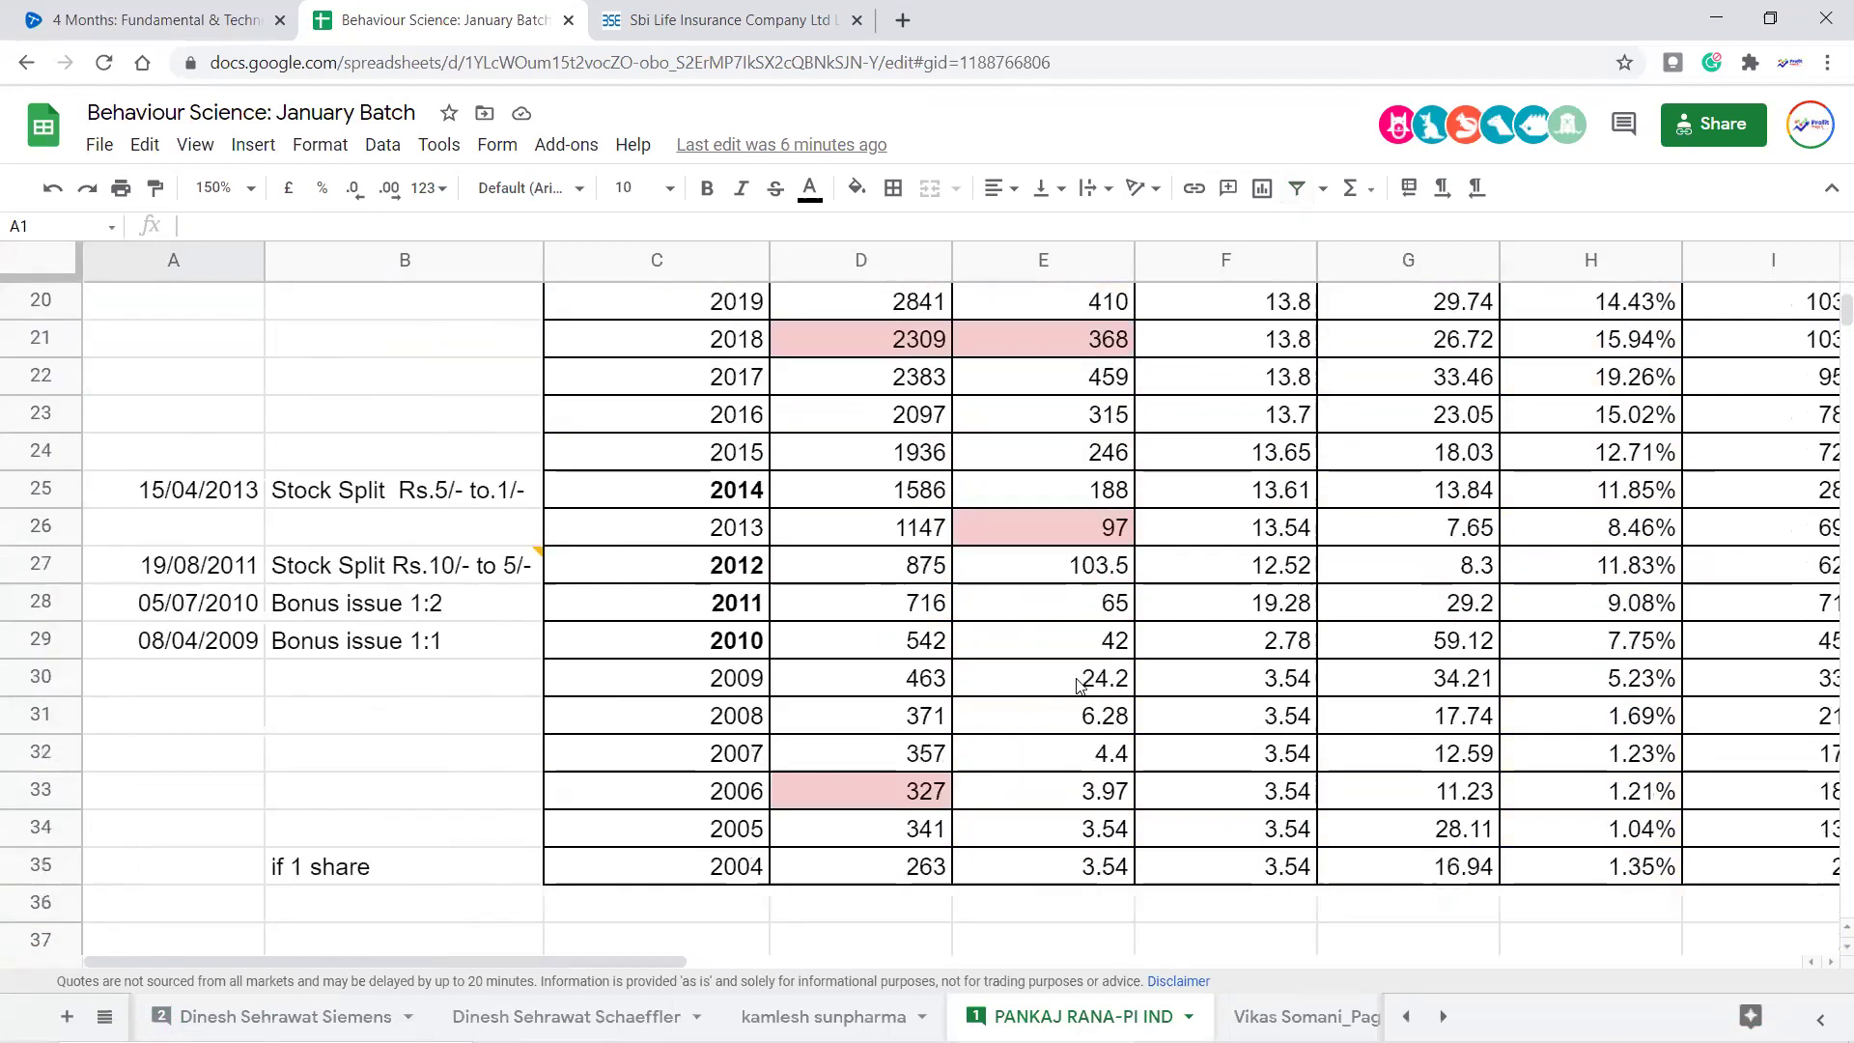
{"action": "left_click_drag", "start_coordinate": [1086, 864], "coordinate": [1089, 299]}
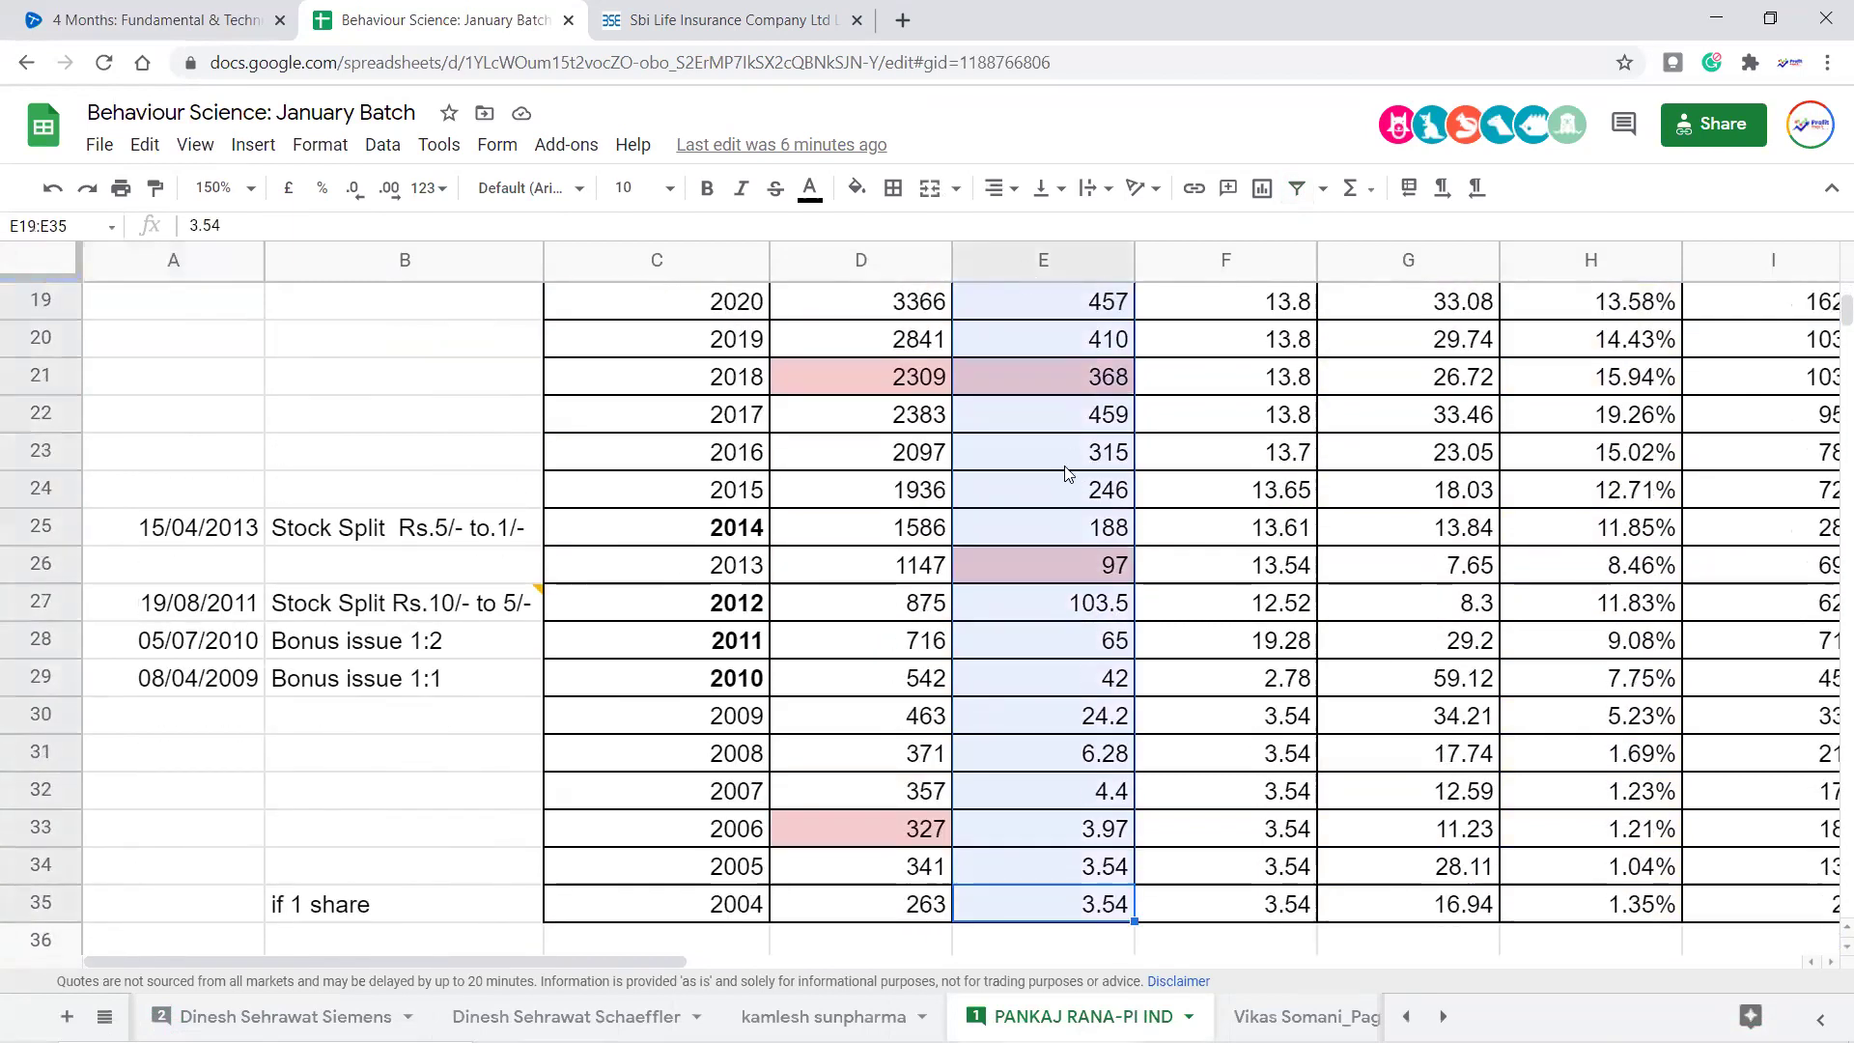
{"action": "scroll", "coordinate": [1091, 560], "scroll_direction": "up", "scroll_amount": 3}
{"action": "left_click", "coordinate": [1094, 608]}
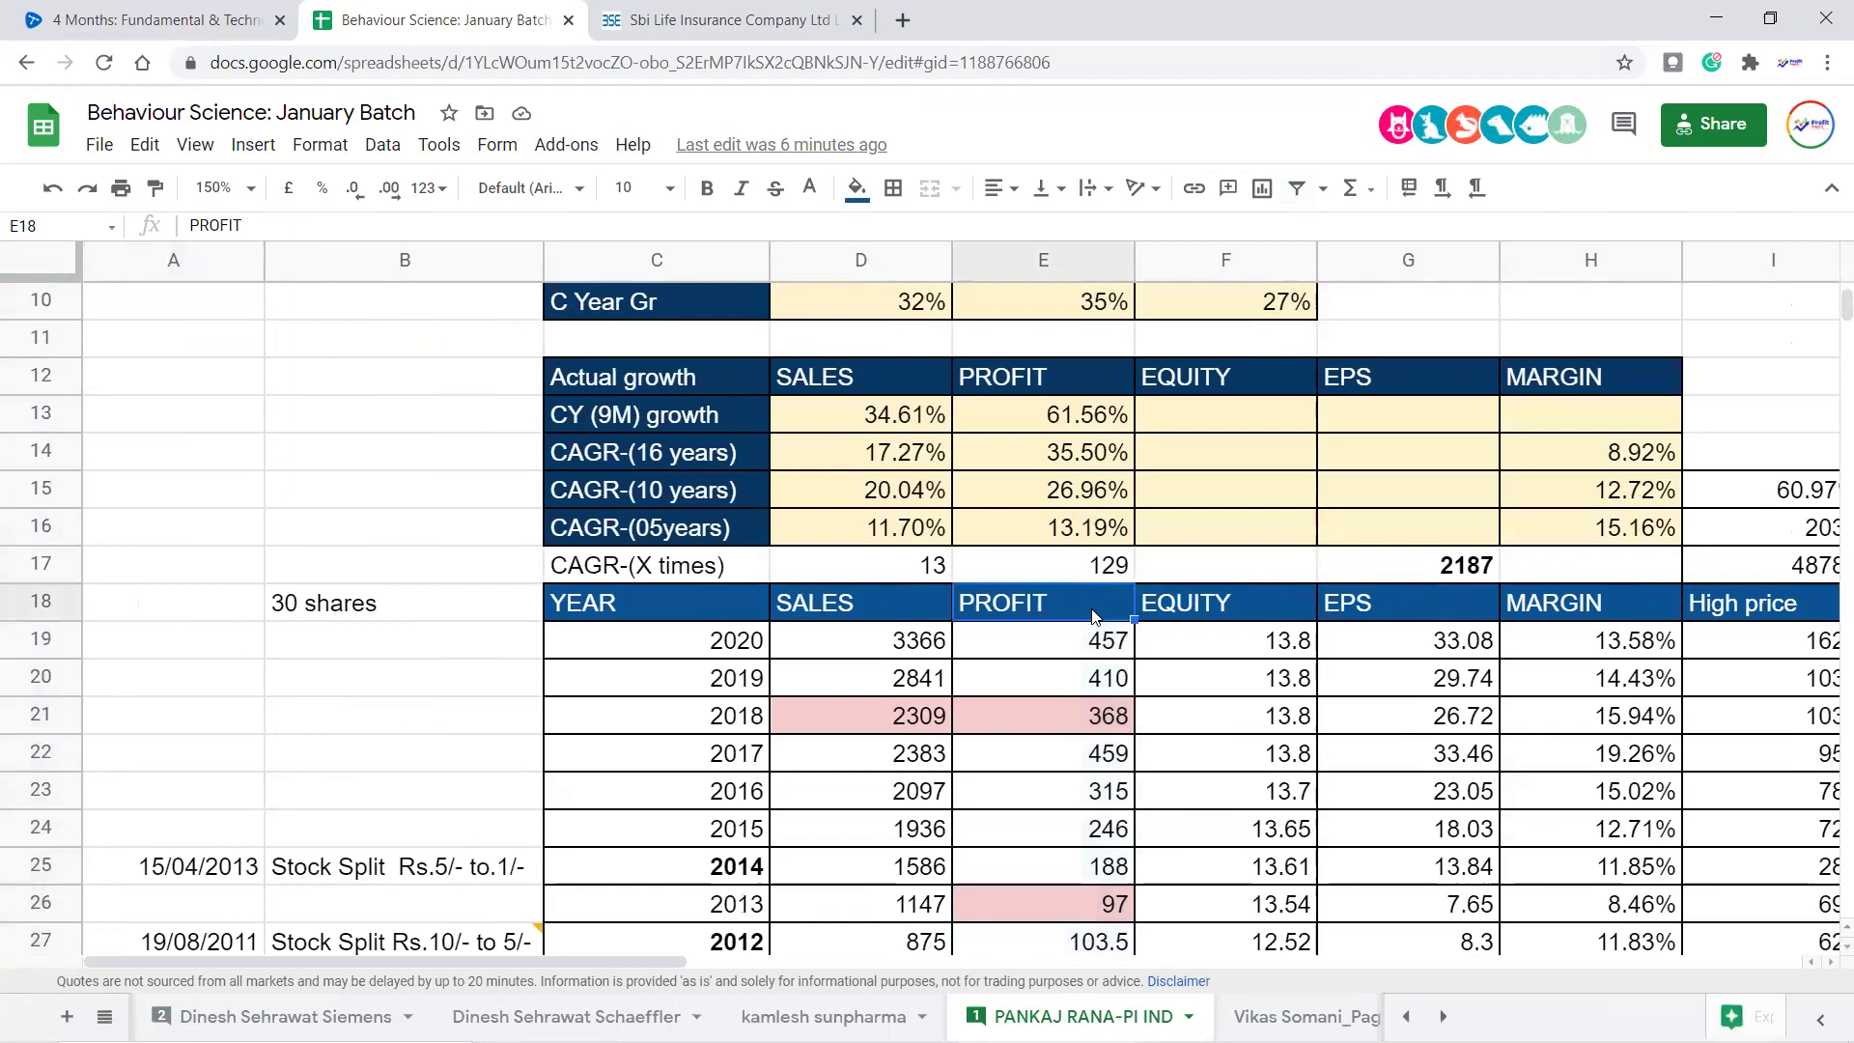
{"action": "scroll", "coordinate": [1094, 615], "scroll_direction": "up", "scroll_amount": 1}
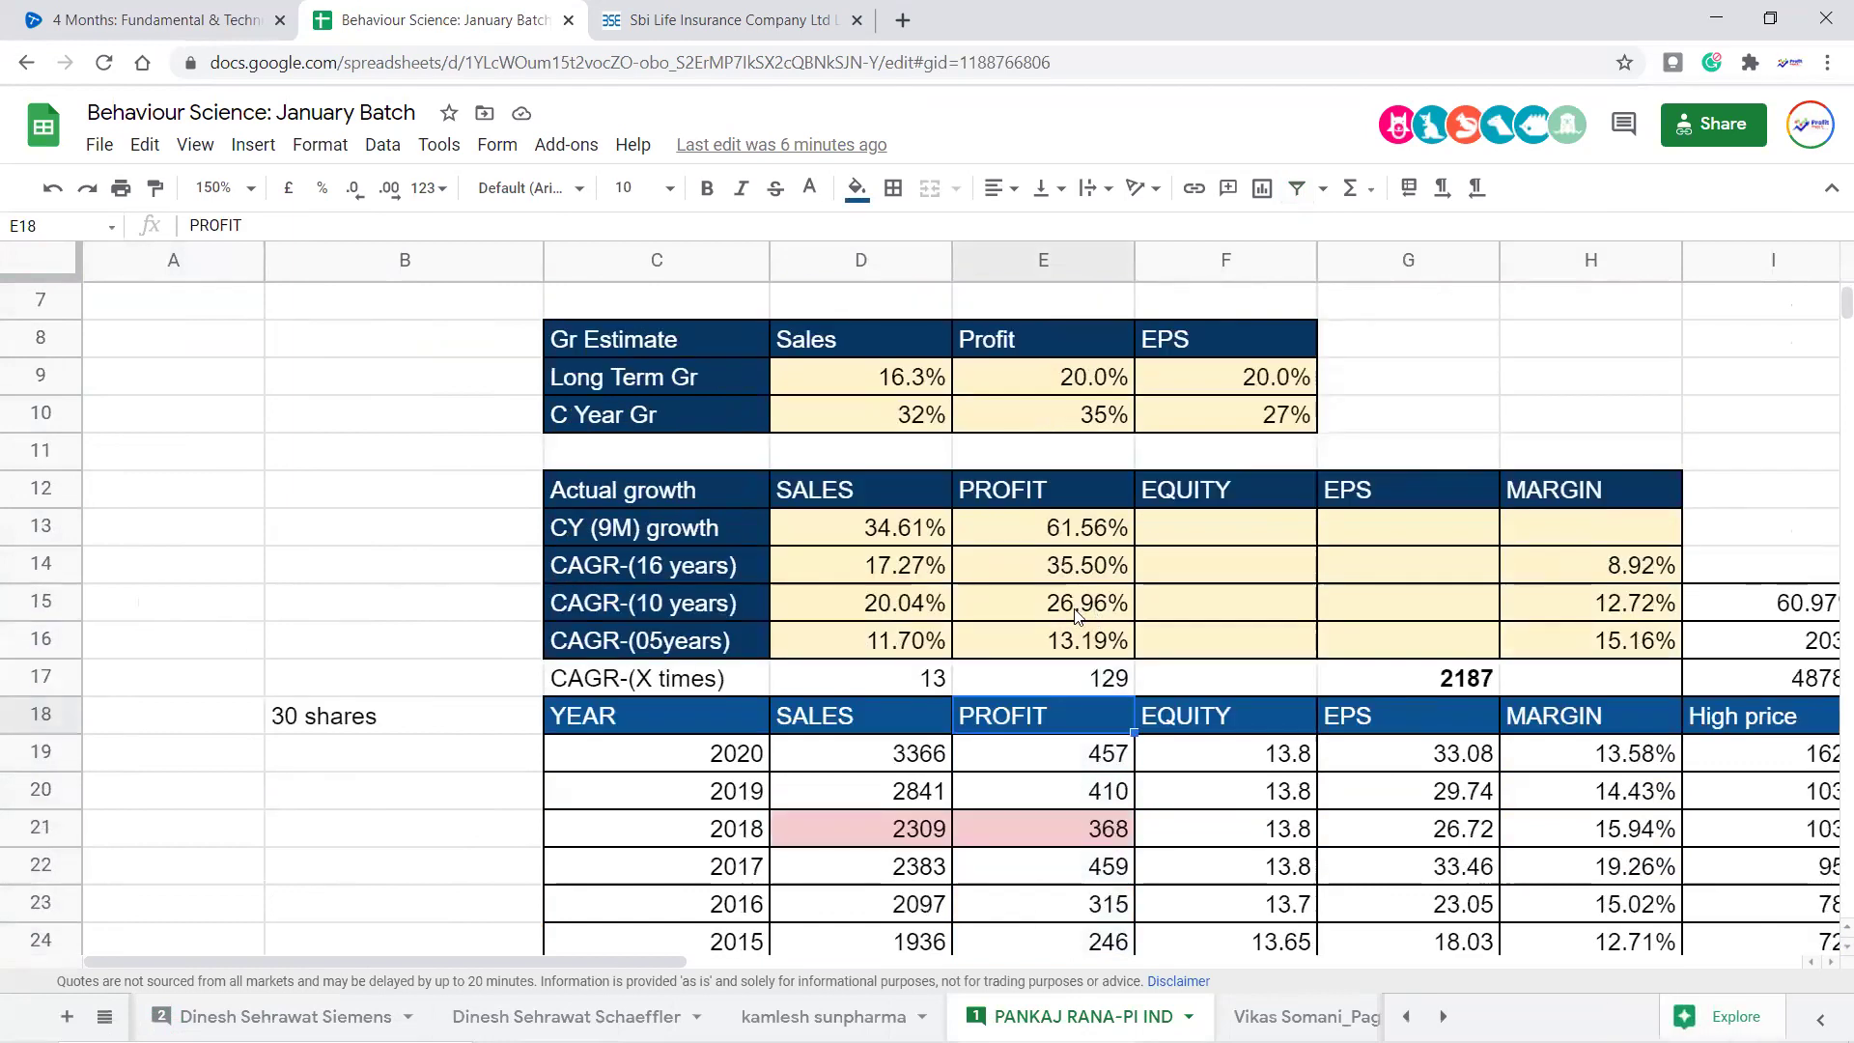
{"action": "scroll", "coordinate": [1065, 628], "scroll_direction": "up", "scroll_amount": 2}
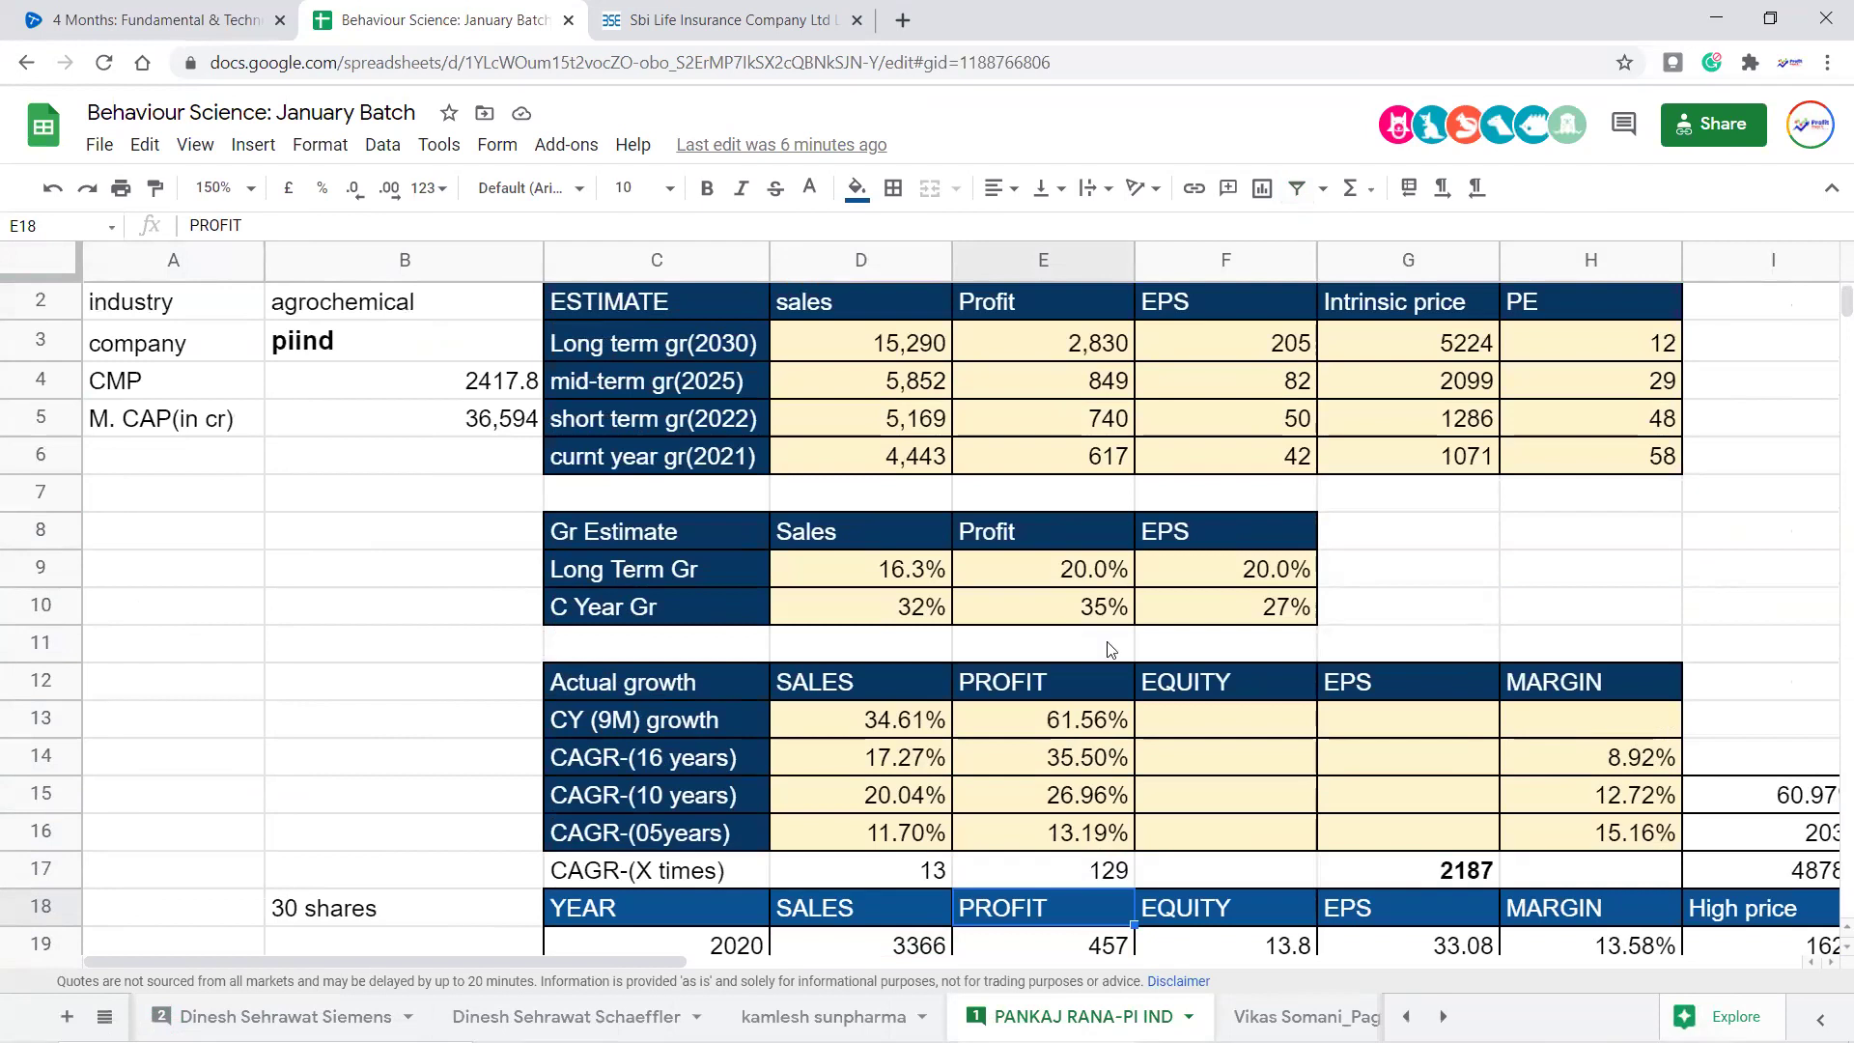
Find PIIND's Q1 results table and compare its sales growth with its profit growth
{"action": "left_click", "coordinate": [1477, 580]}
{"action": "key", "text": "Right"}
{"action": "key", "text": "Right"}
{"action": "key", "text": "Right"}
{"action": "key", "text": "Right"}
{"action": "key", "text": "Right"}
{"action": "key", "text": "Right"}
{"action": "key", "text": "Right"}
{"action": "key", "text": "Right"}
{"action": "key", "text": "Right"}
{"action": "key", "text": "Right"}
{"action": "key", "text": "Right"}
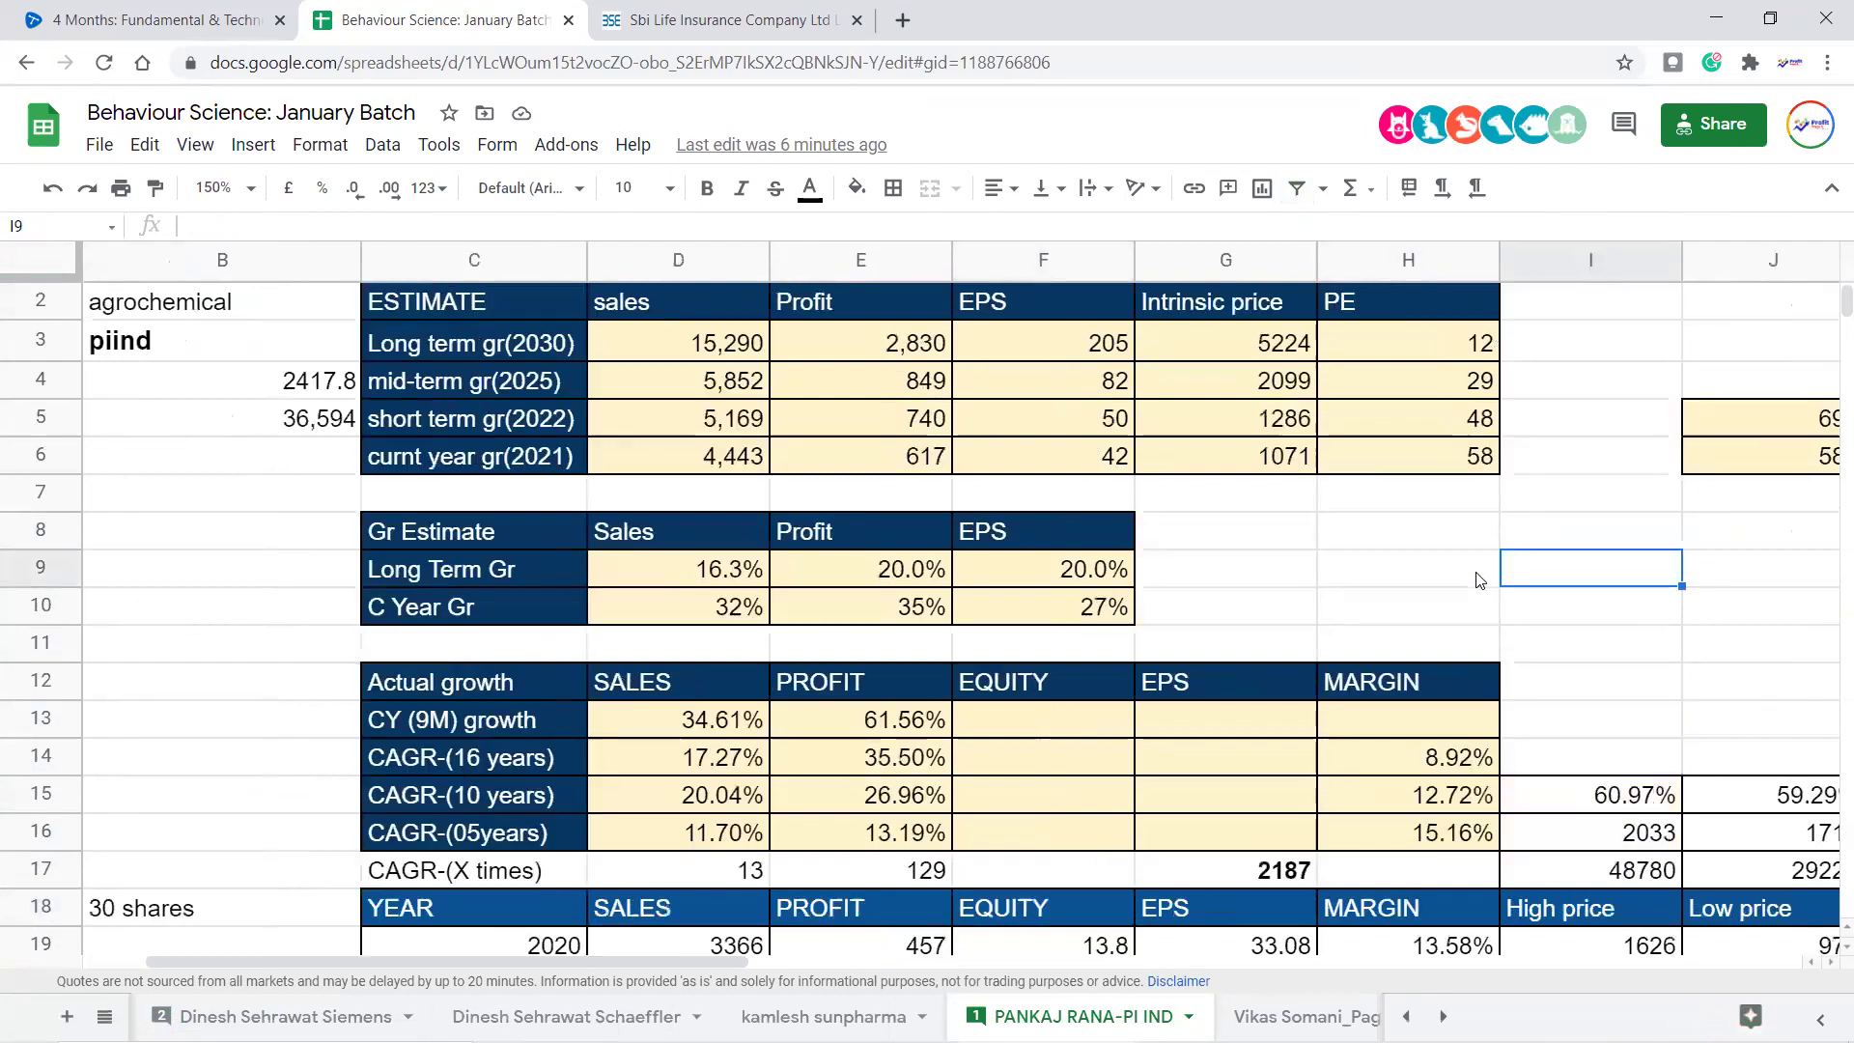
{"action": "key", "text": "Right"}
{"action": "key", "text": "Right"}
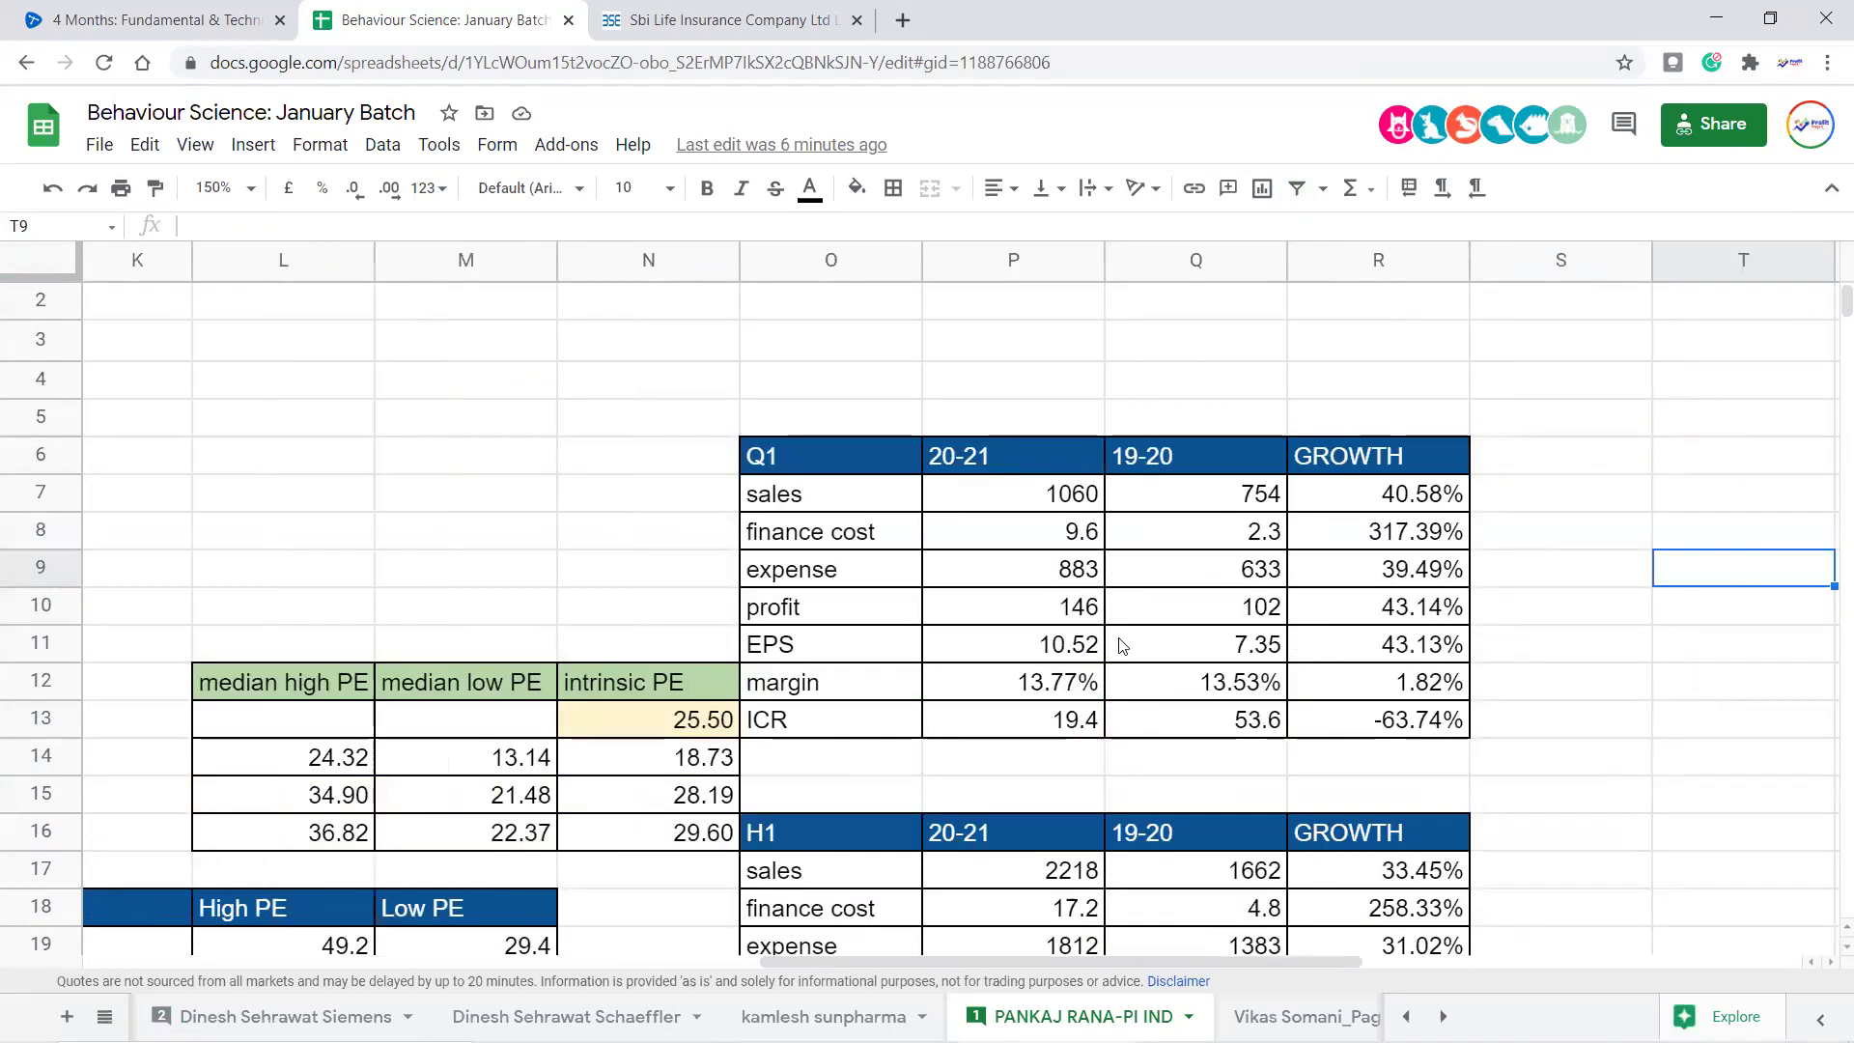
{"action": "scroll", "coordinate": [1186, 622], "scroll_direction": "down", "scroll_amount": 1}
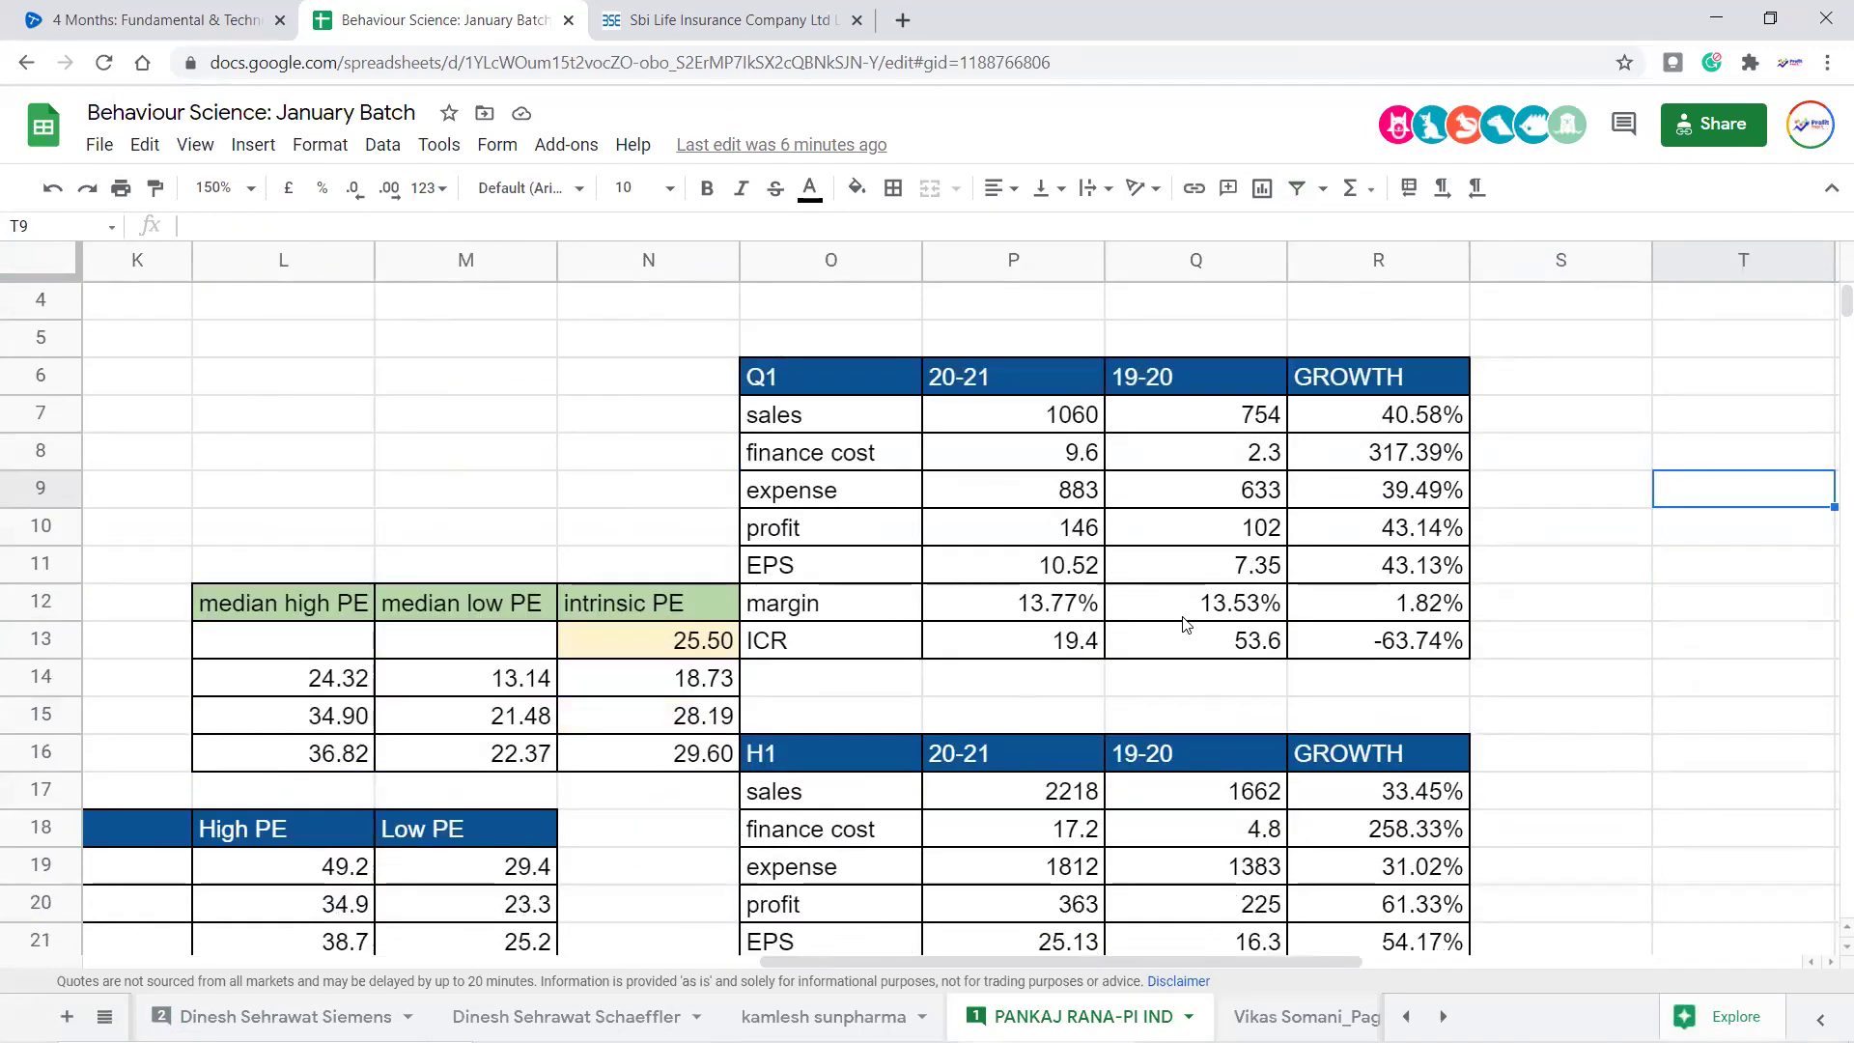
{"action": "scroll", "coordinate": [1186, 623], "scroll_direction": "down", "scroll_amount": 1}
{"action": "scroll", "coordinate": [1186, 623], "scroll_direction": "up", "scroll_amount": 1}
{"action": "left_click", "coordinate": [1415, 419]}
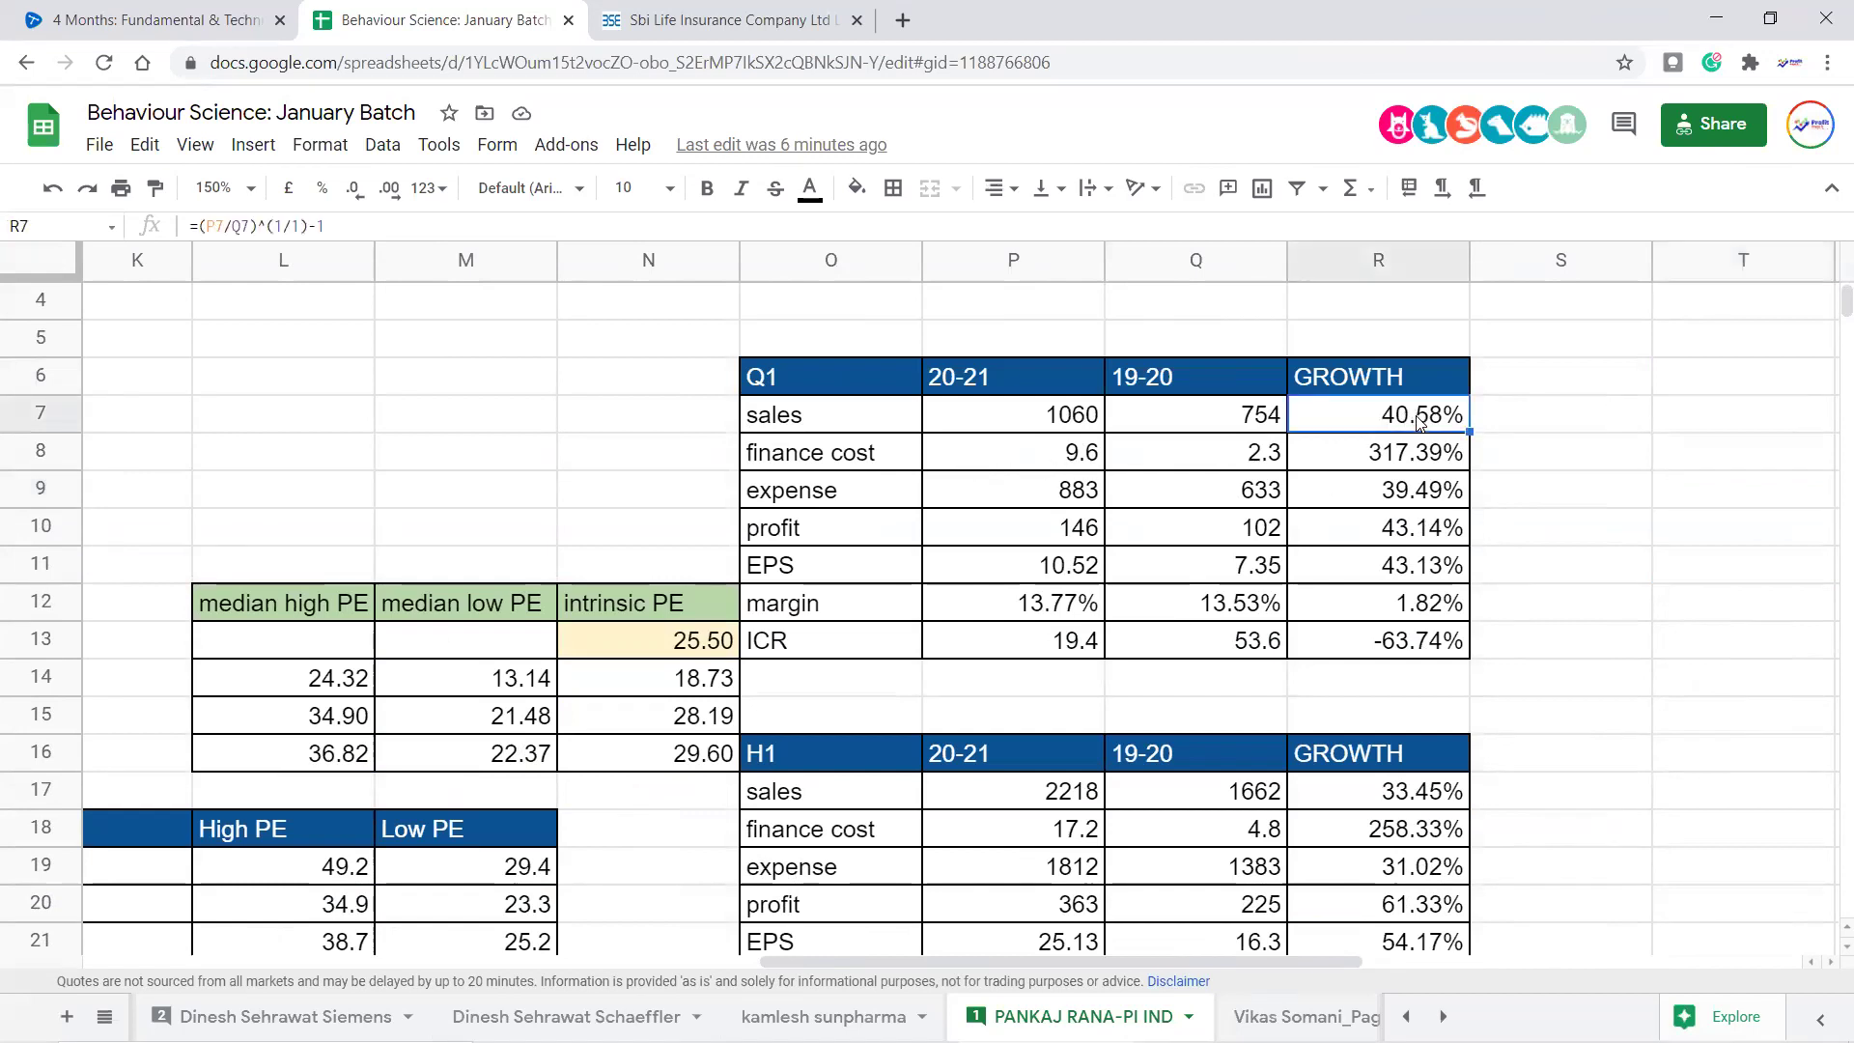
{"action": "left_click", "coordinate": [1439, 531]}
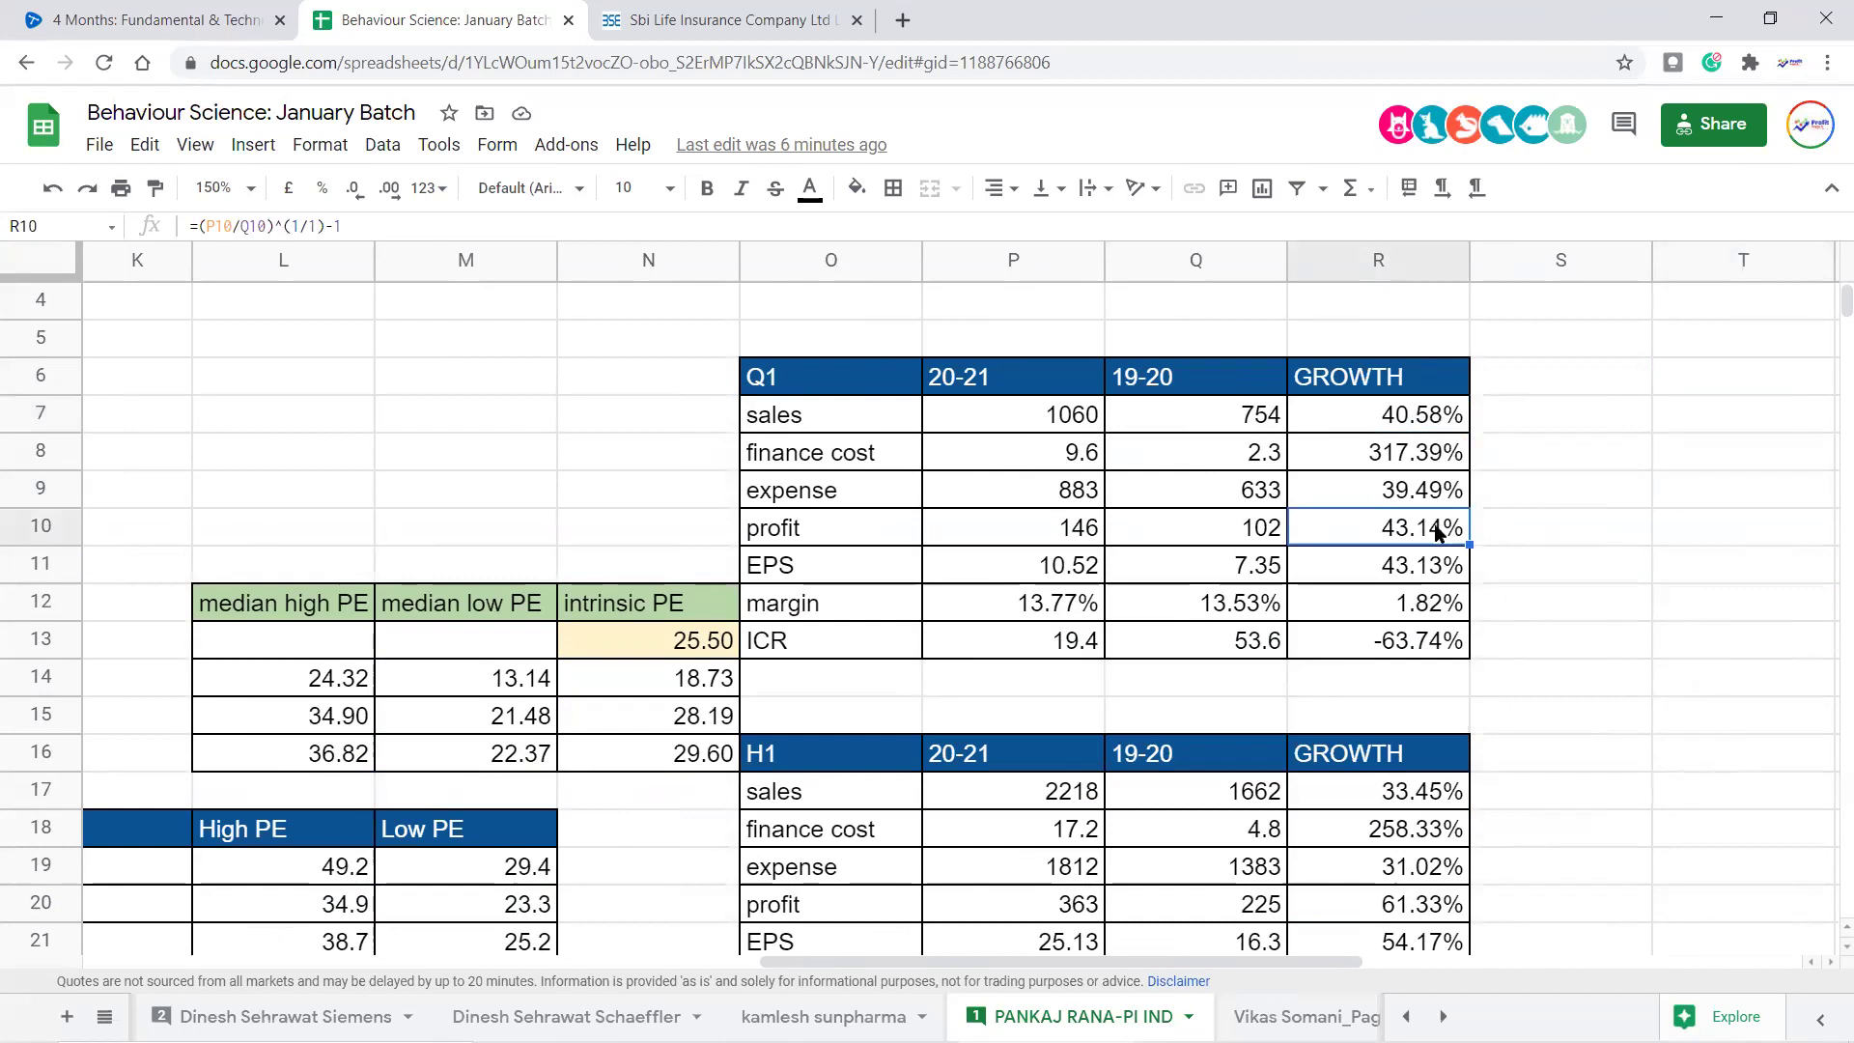
Highlight the Q1 table down to its profit row, check the profit growth, and highlight all figures through ICR
{"action": "left_click_drag", "start_coordinate": [865, 394], "coordinate": [1448, 541]}
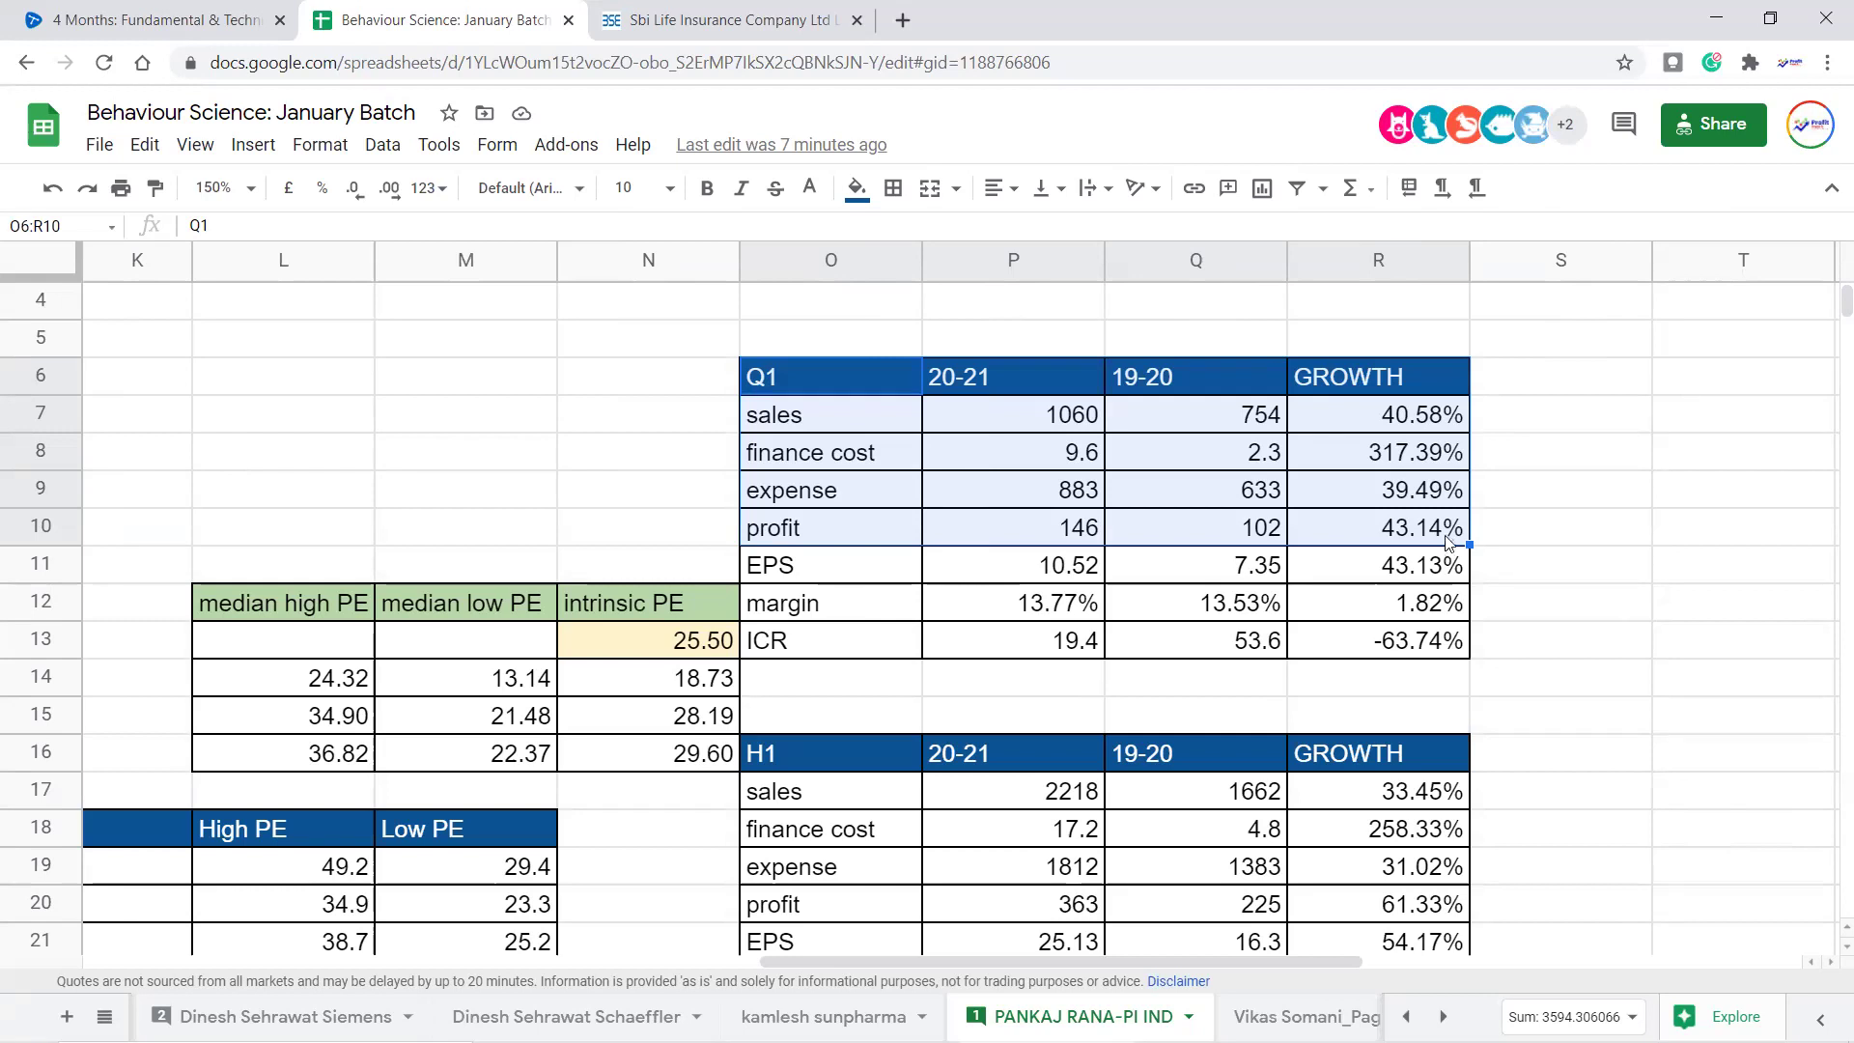
{"action": "left_click", "coordinate": [1436, 531]}
{"action": "left_click_drag", "start_coordinate": [1060, 391], "coordinate": [1384, 651]}
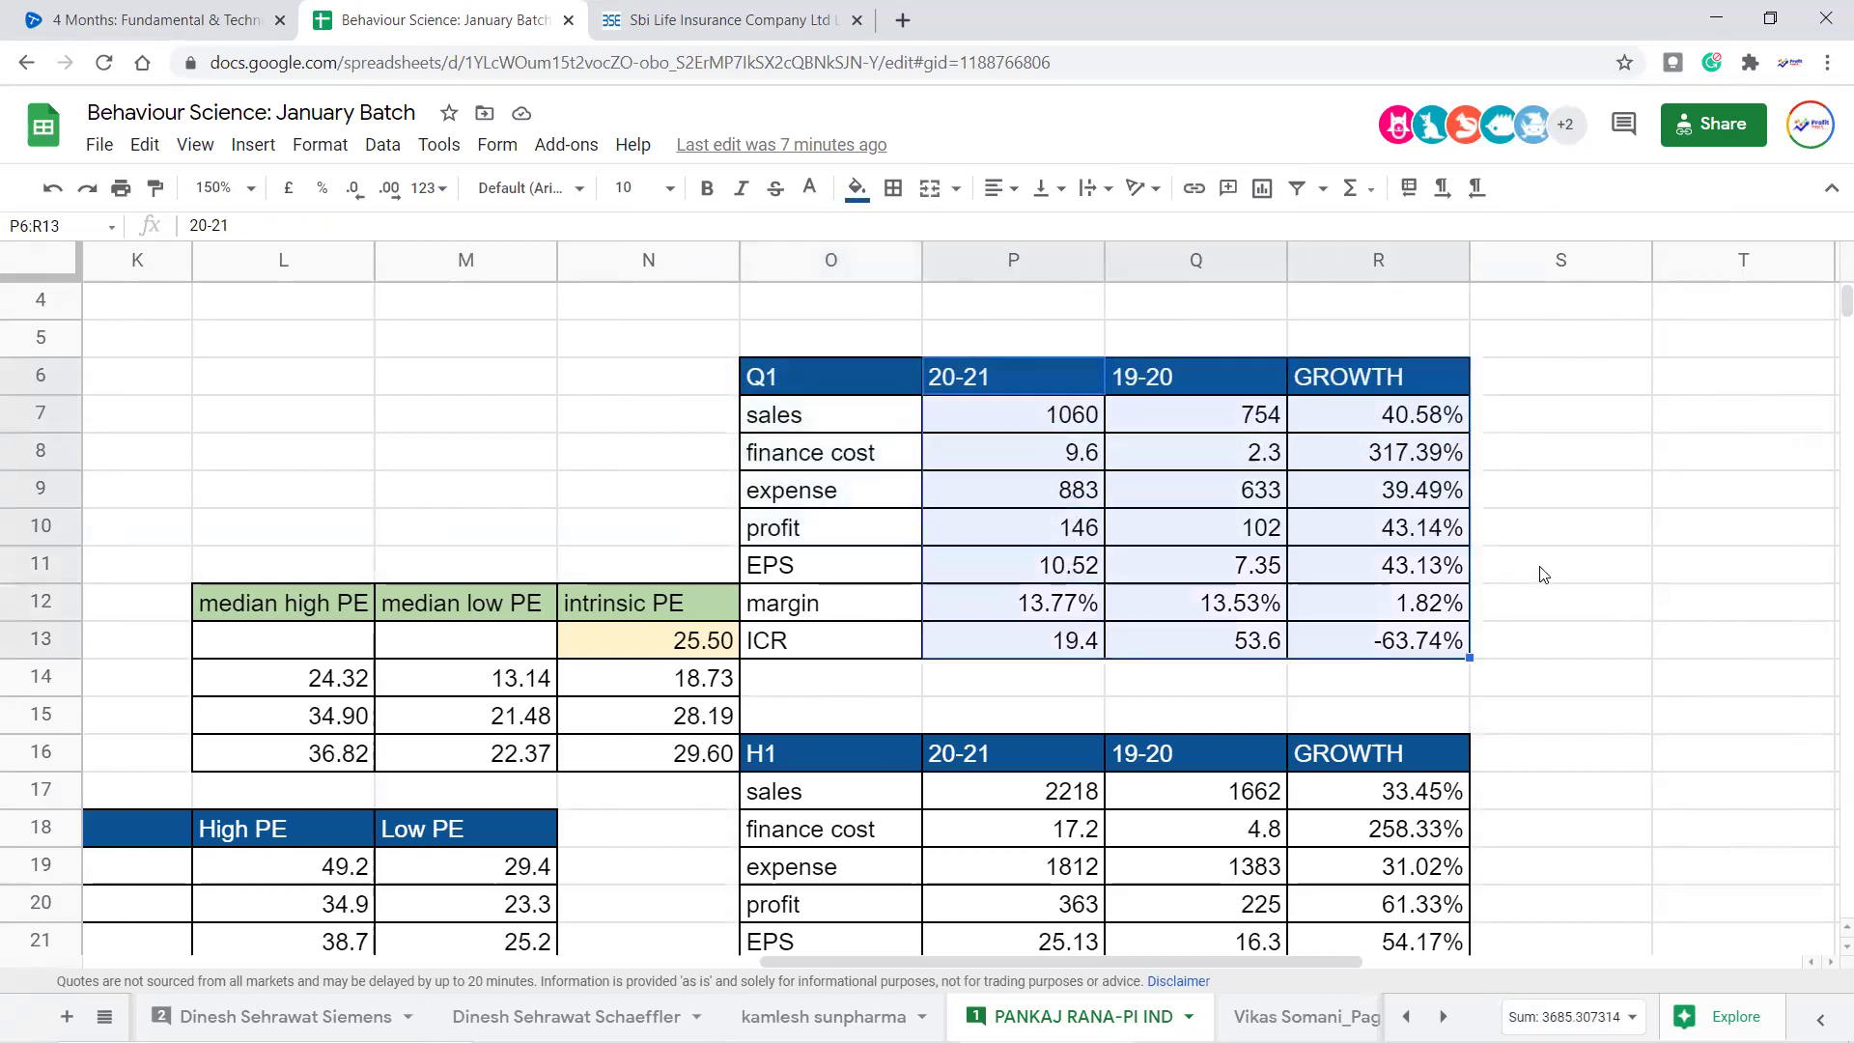
Recheck the Q1 sales and profit growth, then highlight the whole Q1 table and its header with the sales row
{"action": "left_click", "coordinate": [1432, 414]}
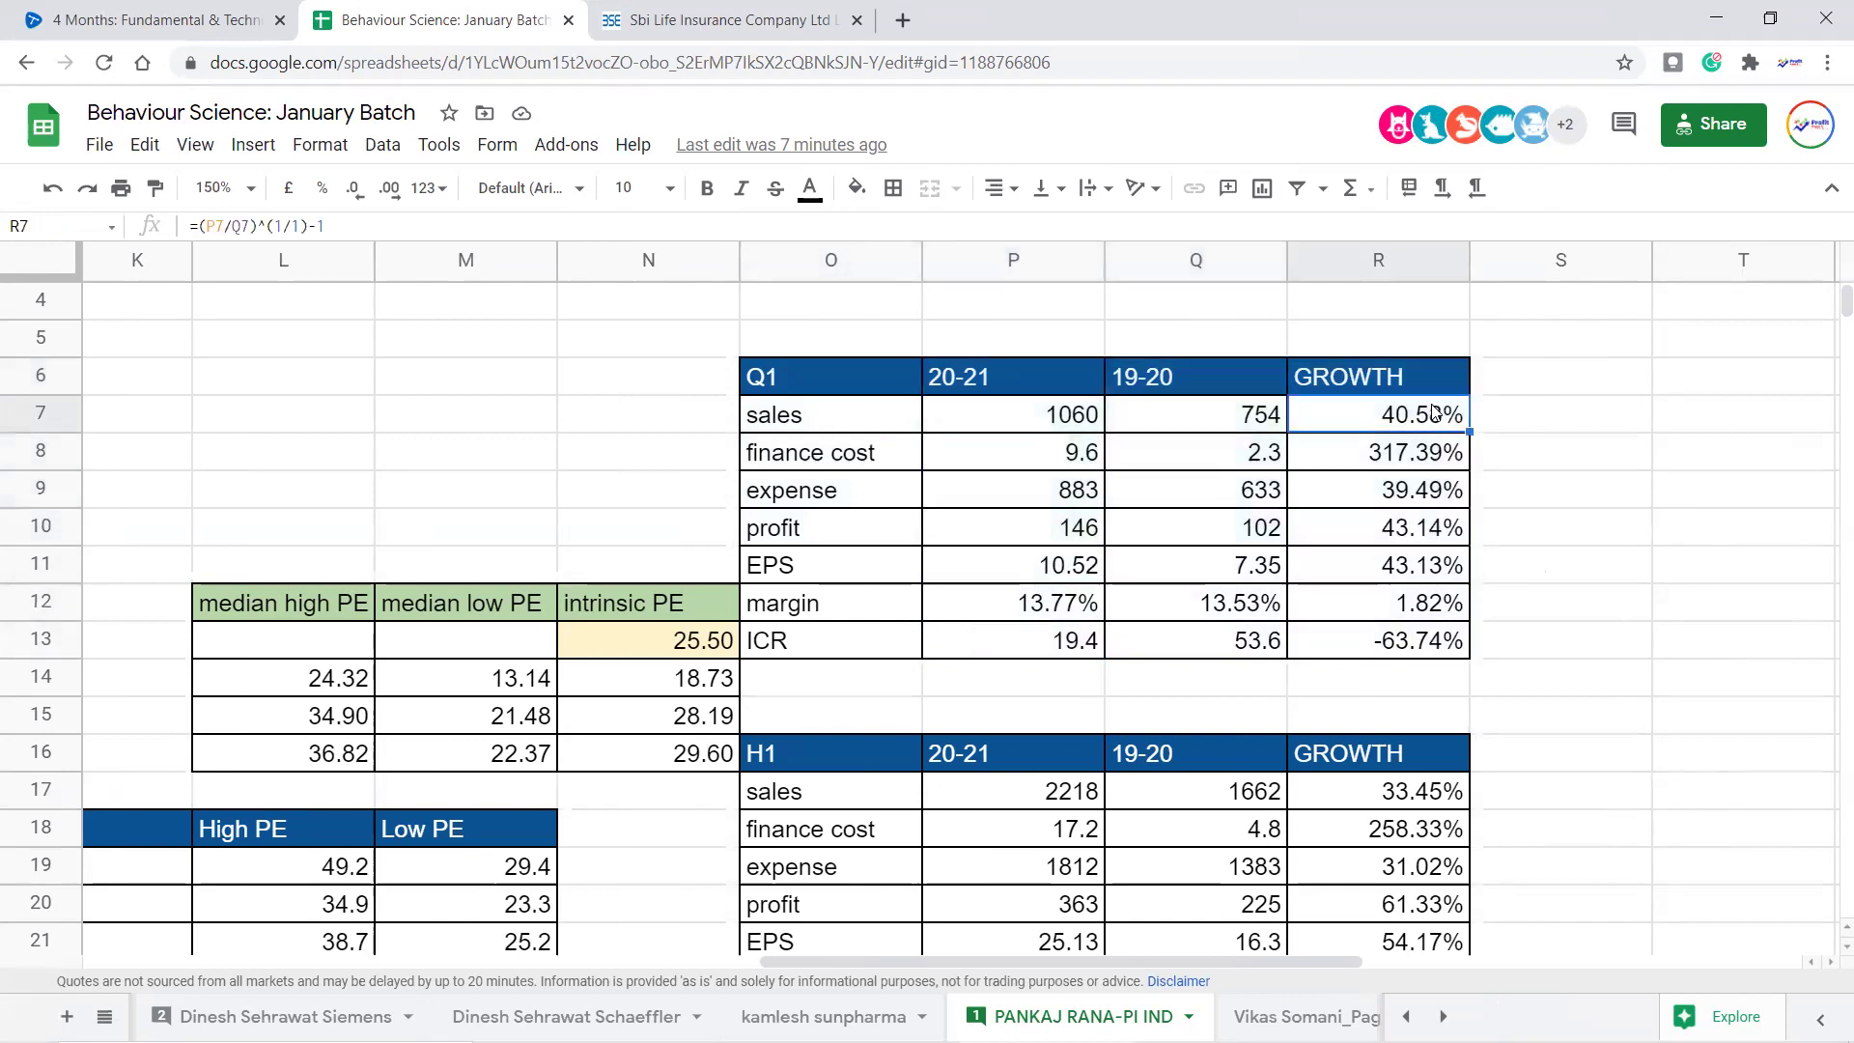
{"action": "left_click", "coordinate": [1414, 537]}
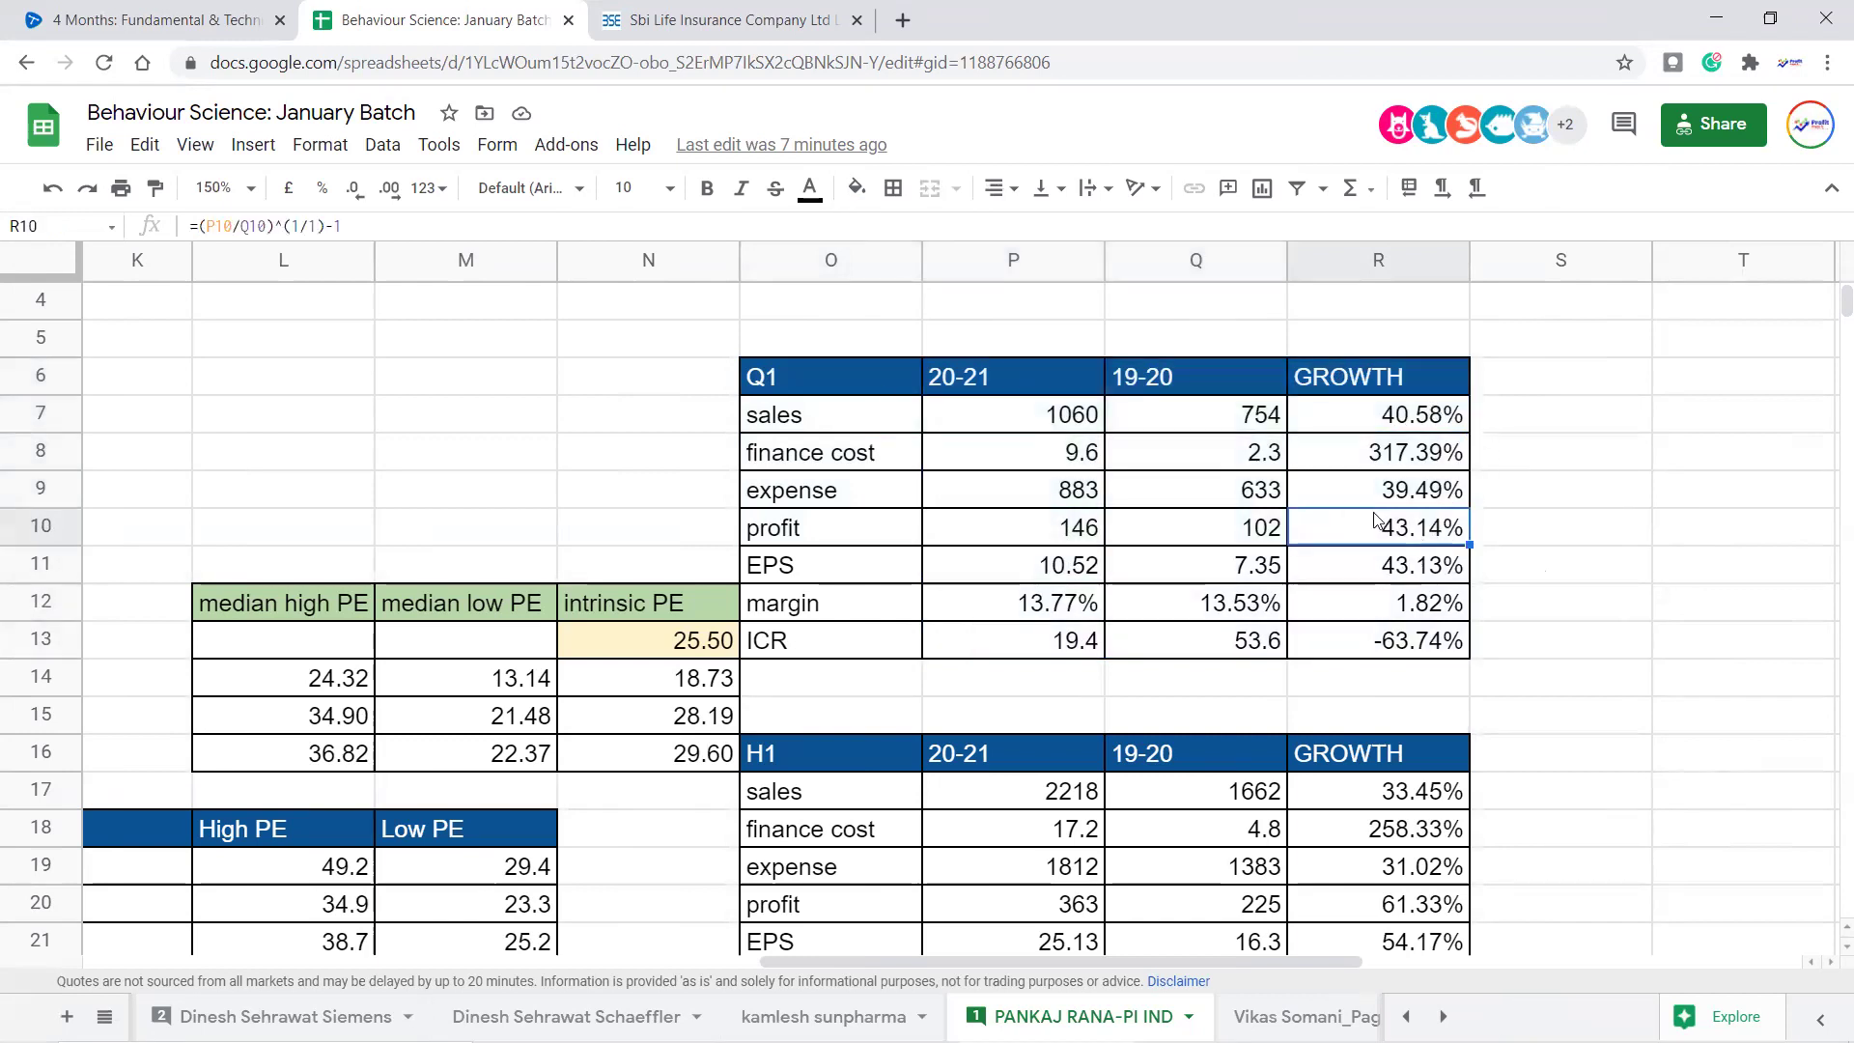
{"action": "left_click_drag", "start_coordinate": [807, 378], "coordinate": [1411, 653]}
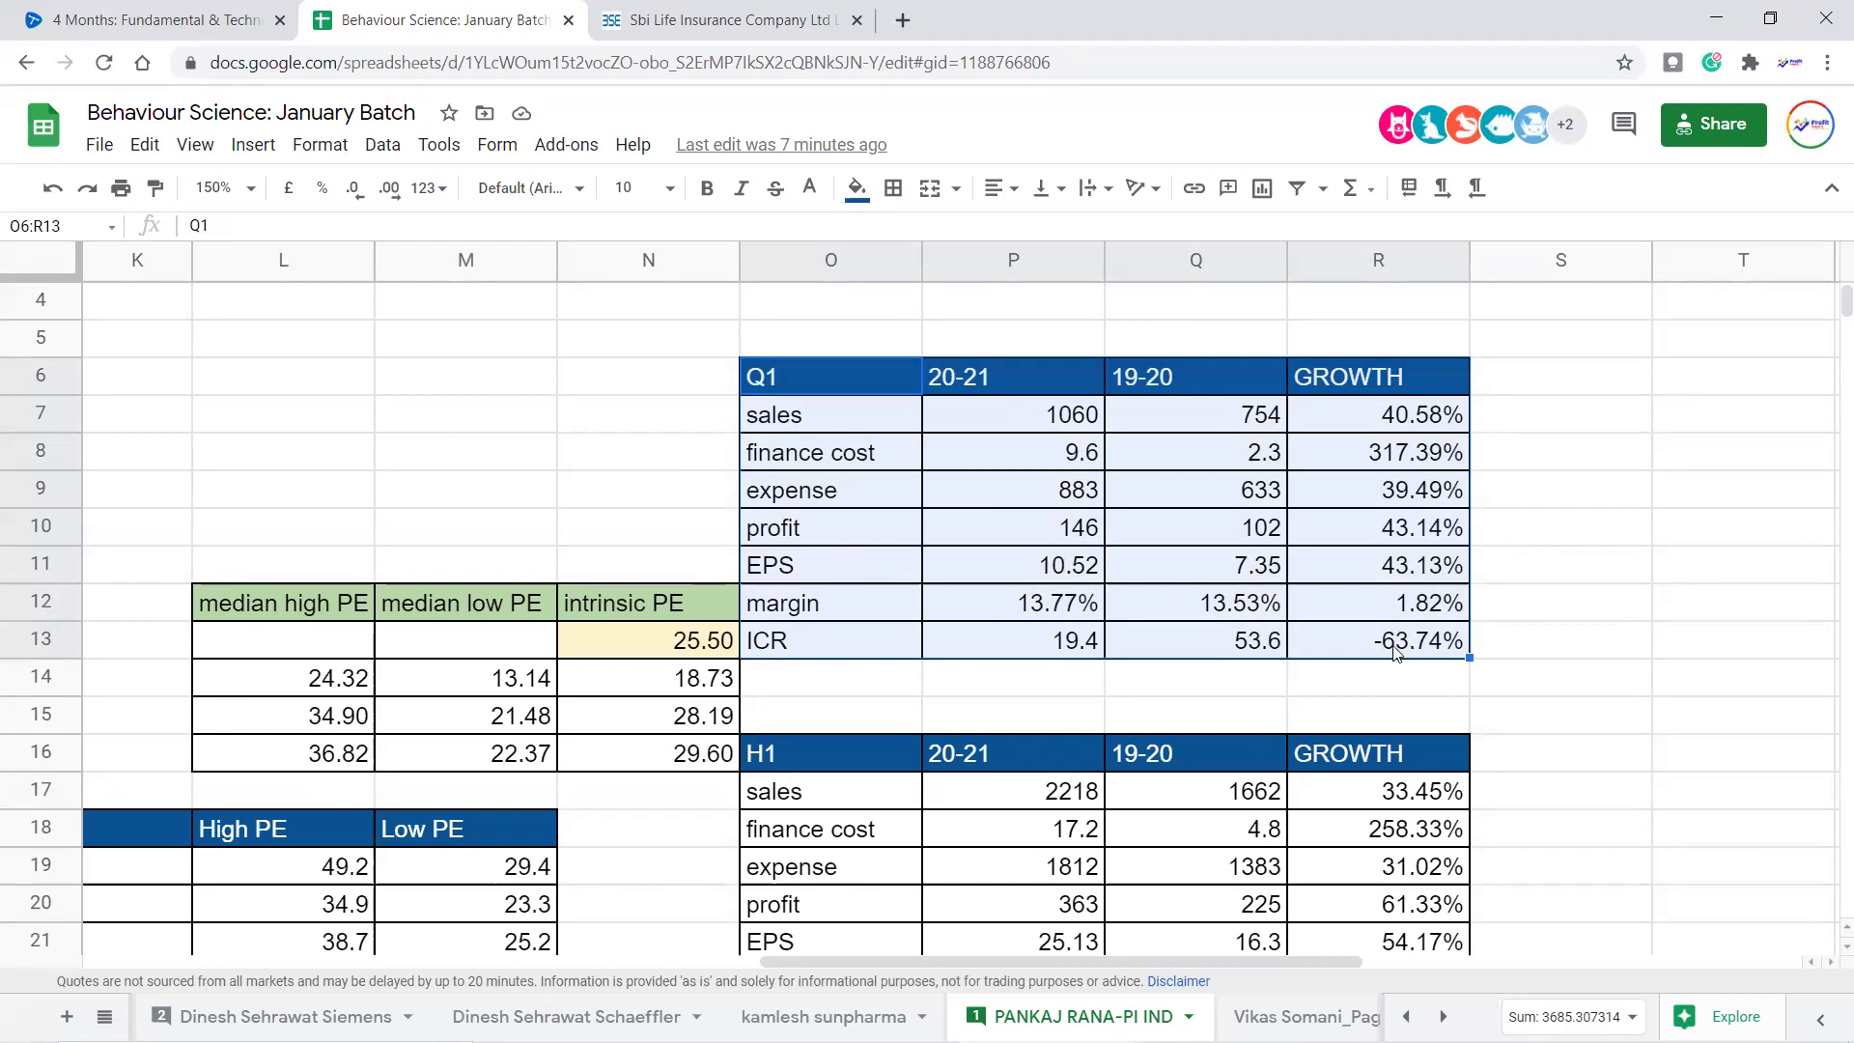
{"action": "left_click_drag", "start_coordinate": [851, 387], "coordinate": [1382, 414]}
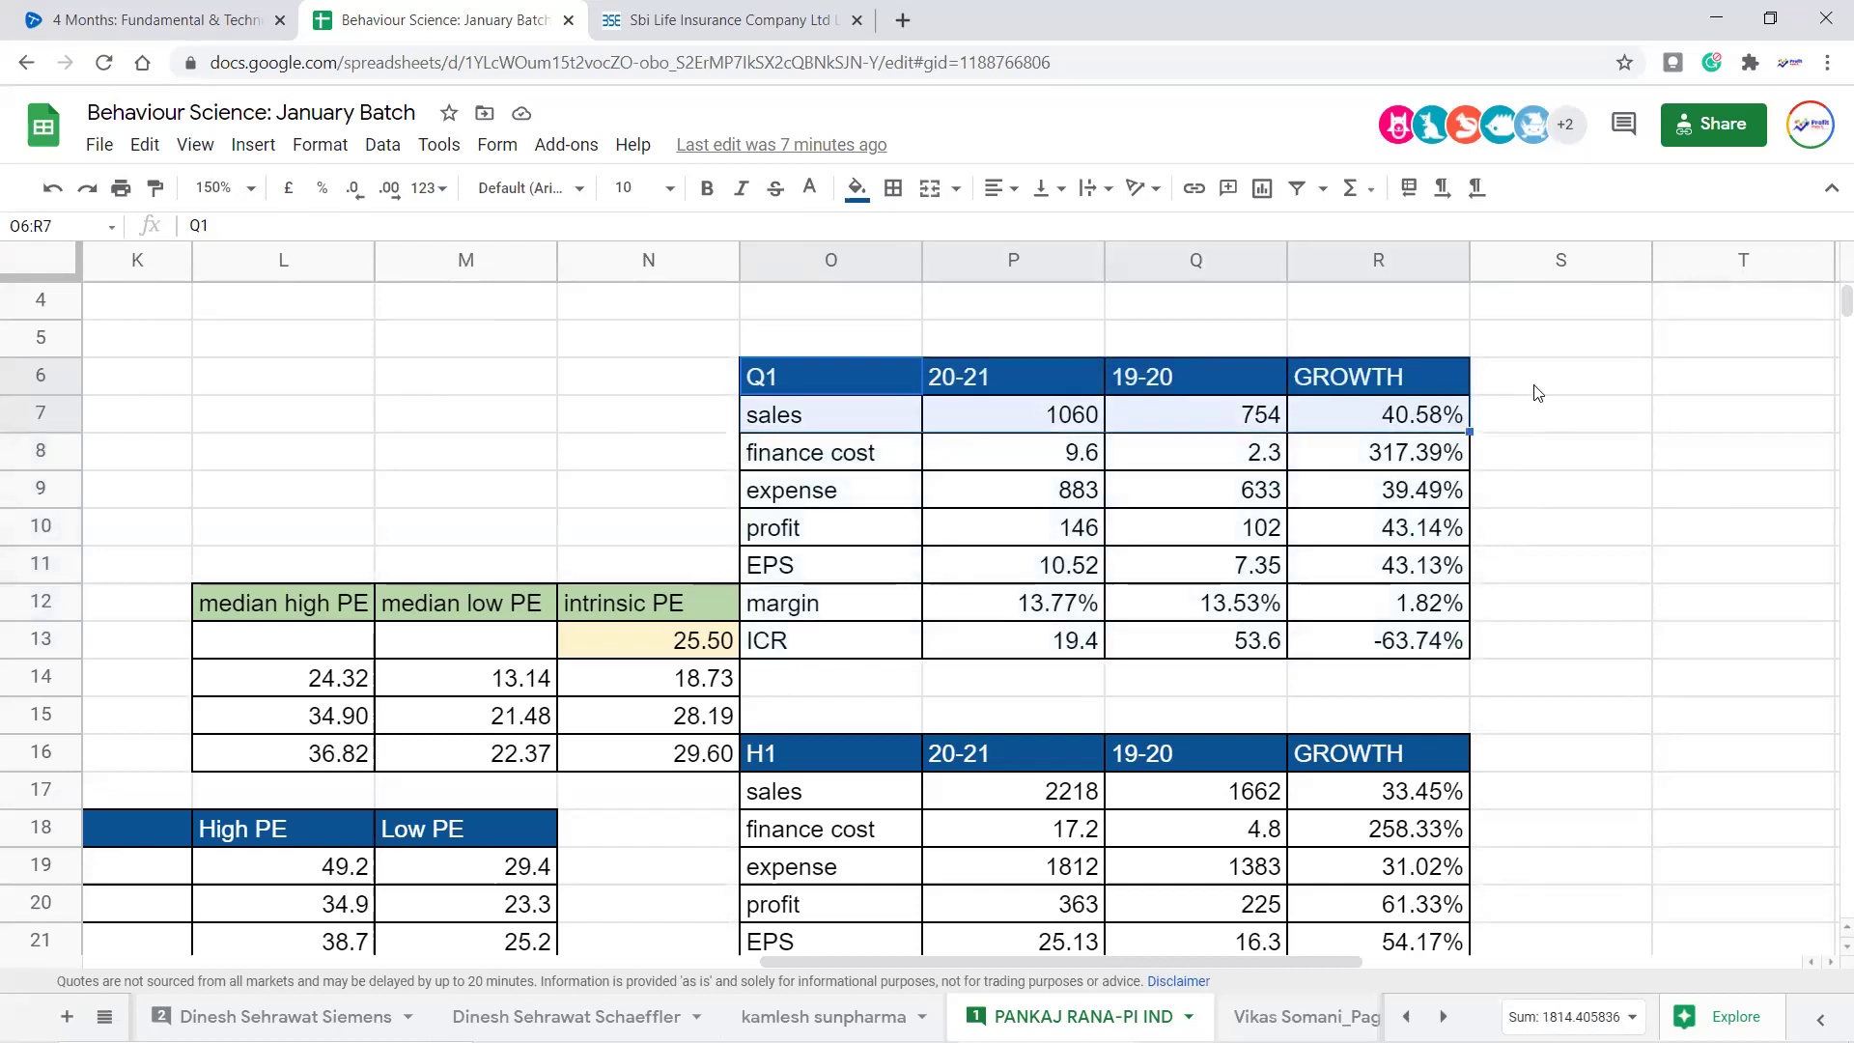
Check the Q1 sales growth, and compare the sales and profit growth in the H1 table
{"action": "left_click", "coordinate": [1433, 426]}
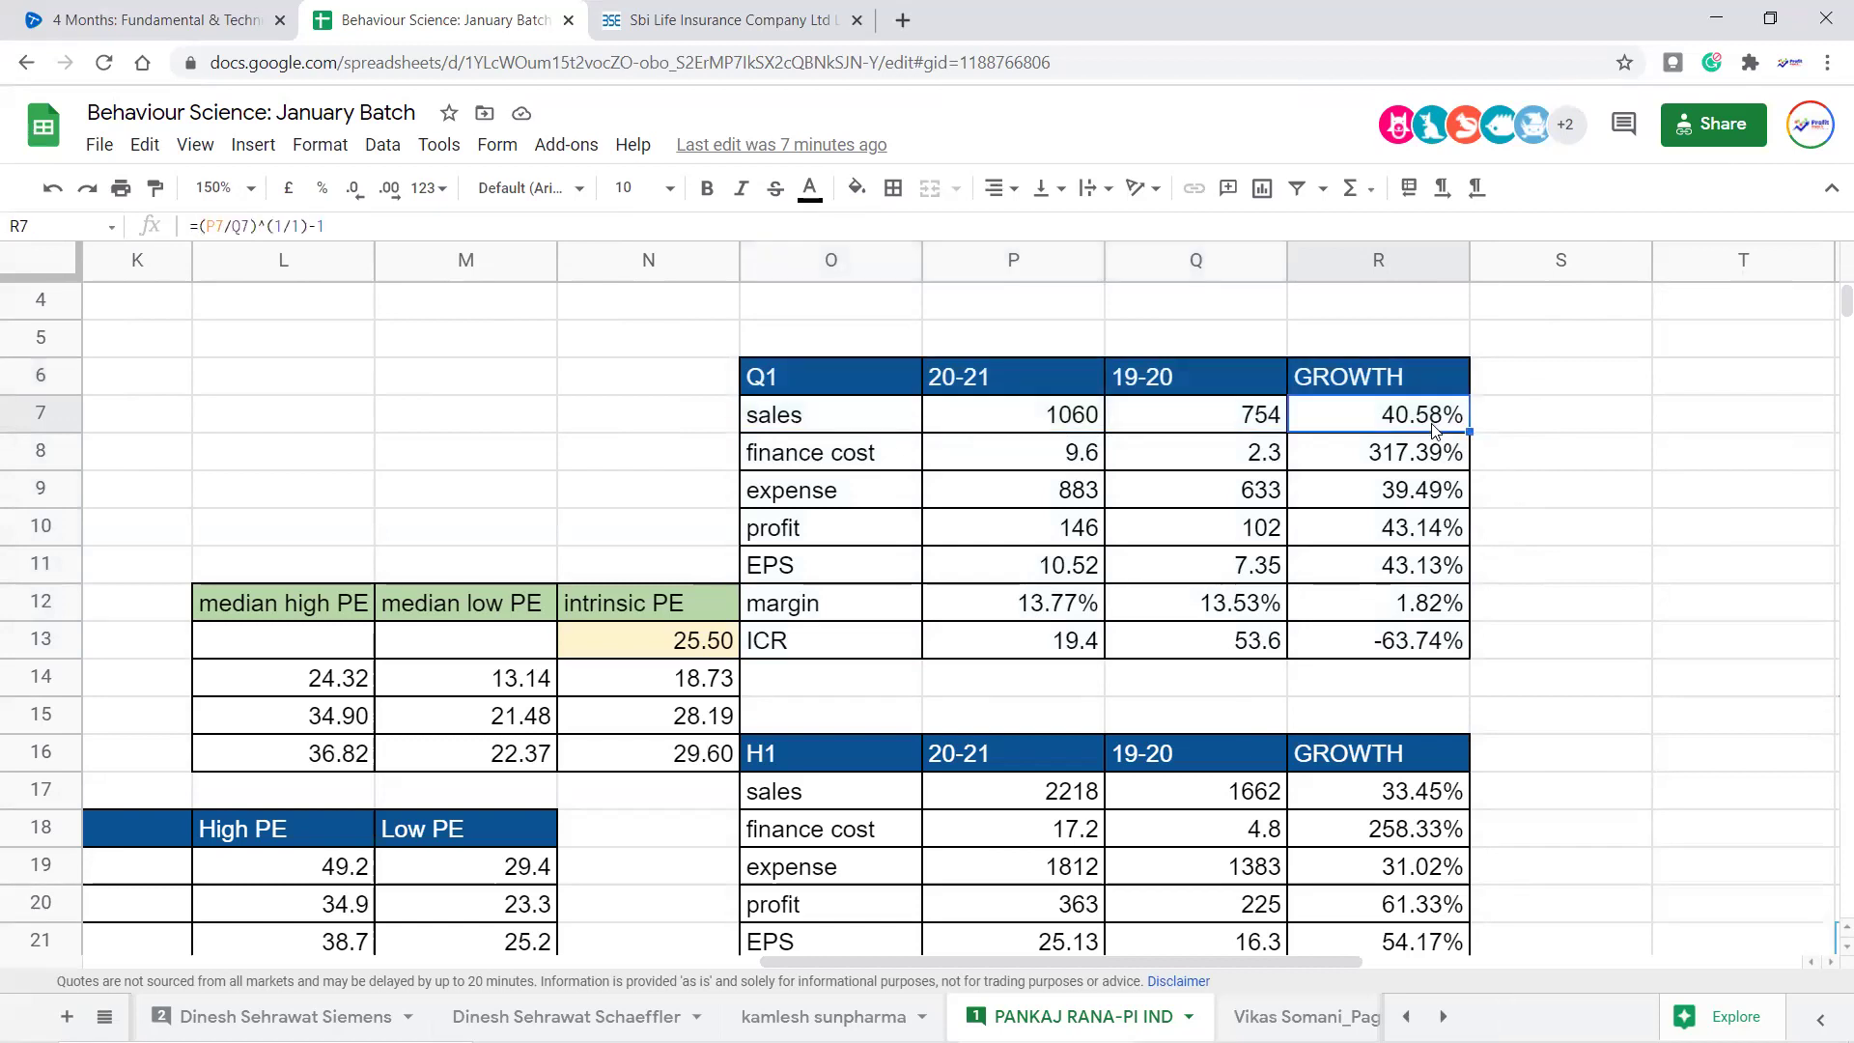
{"action": "scroll", "coordinate": [1433, 426], "scroll_direction": "down", "scroll_amount": 2}
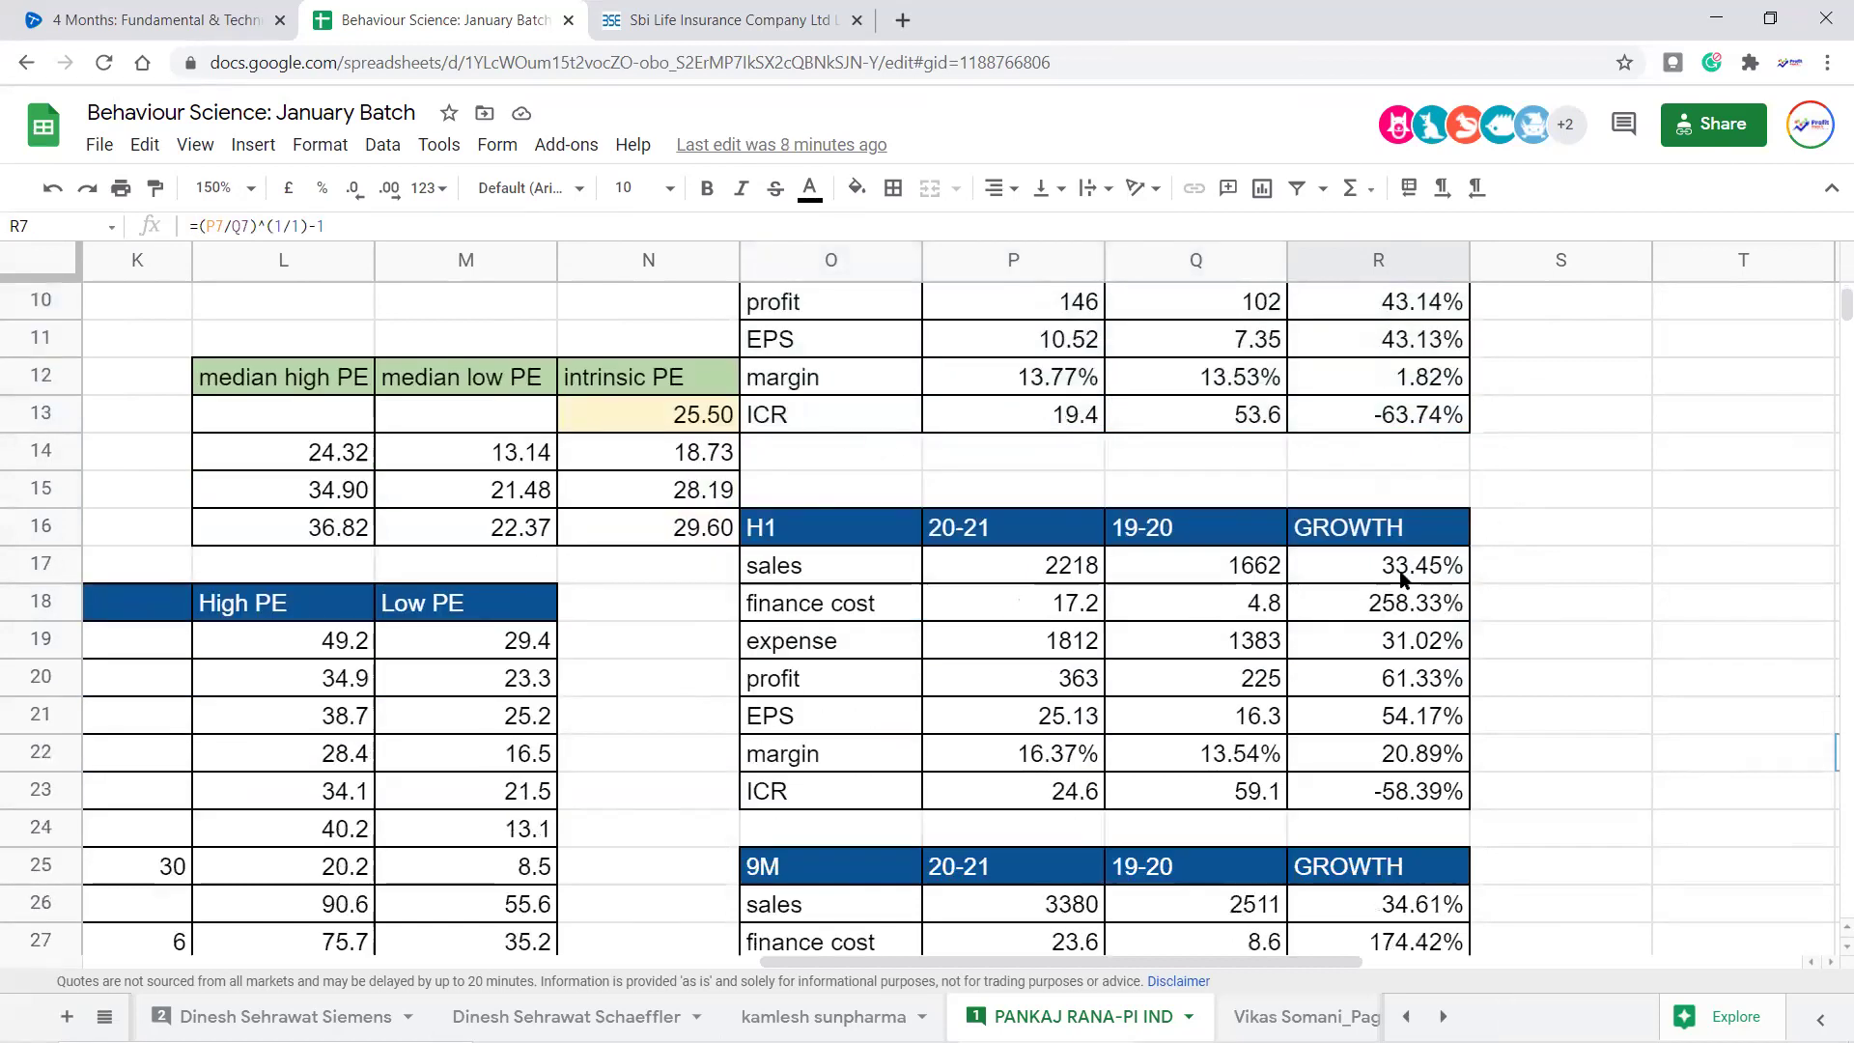
{"action": "left_click", "coordinate": [822, 533]}
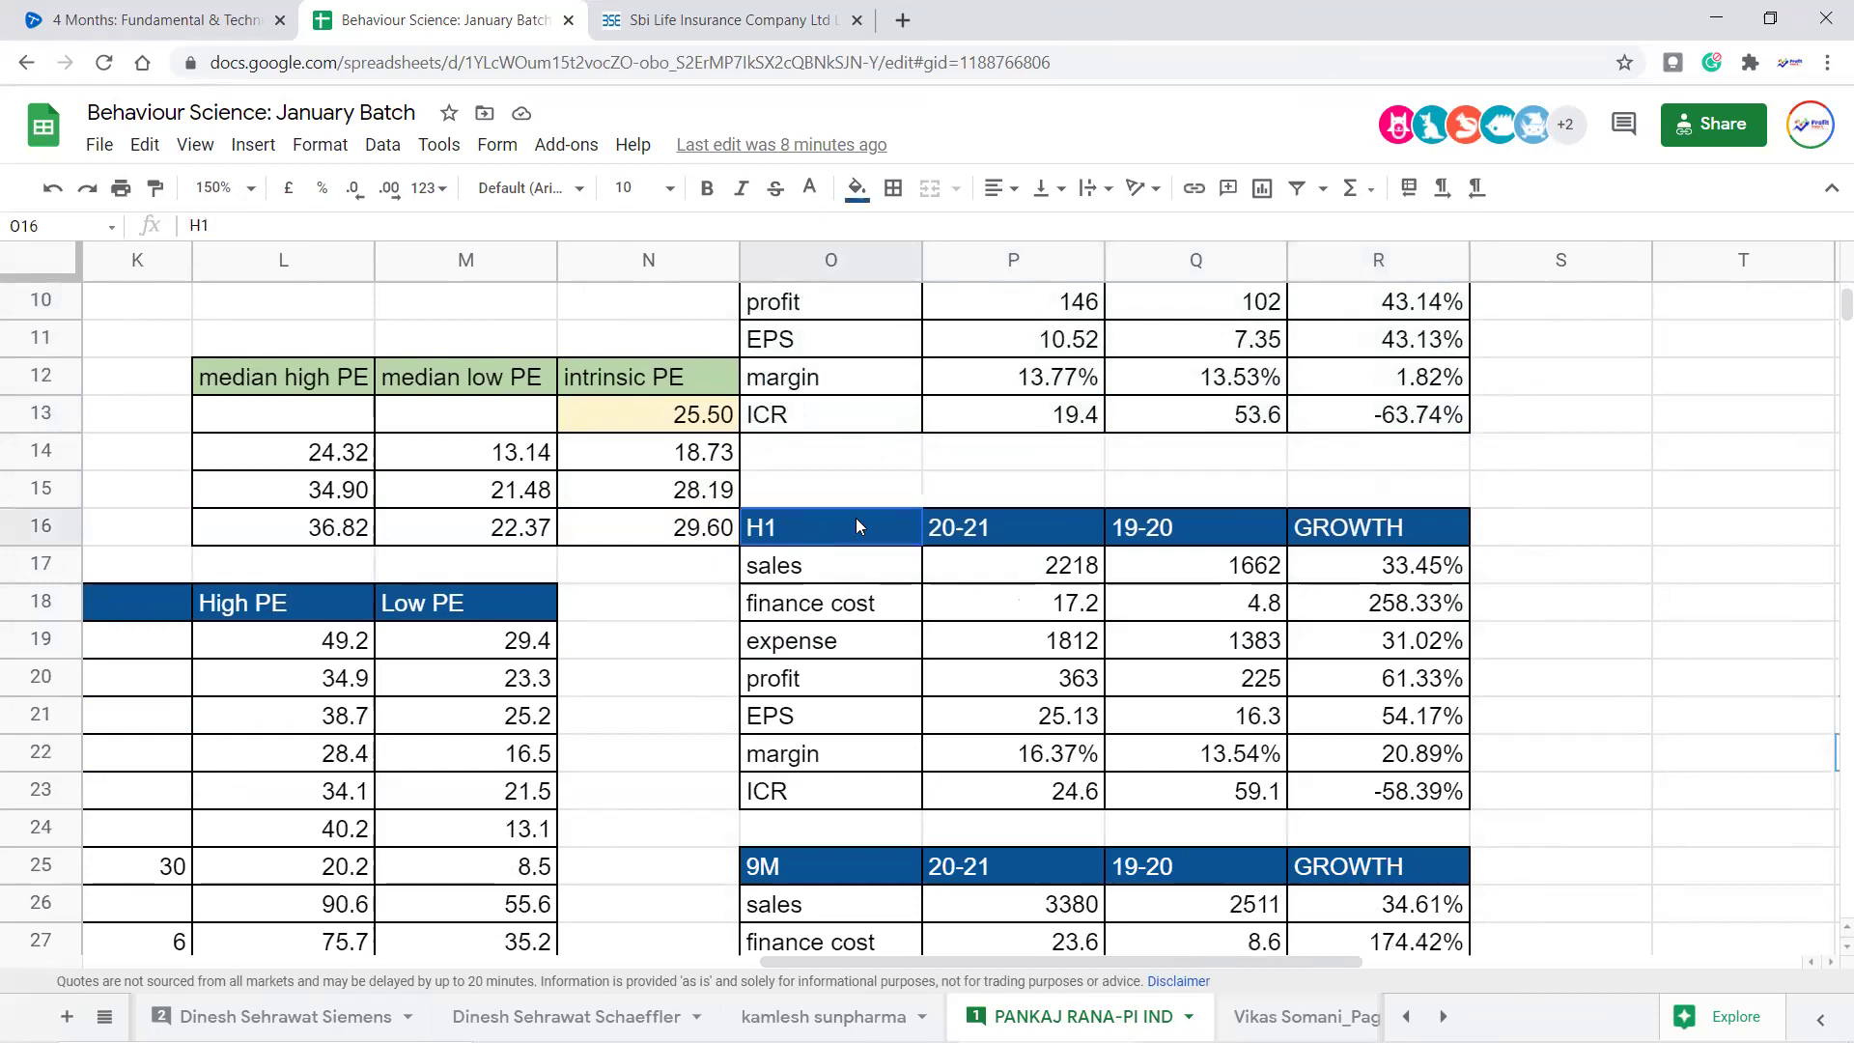
{"action": "left_click", "coordinate": [1392, 565]}
{"action": "left_click", "coordinate": [1428, 691]}
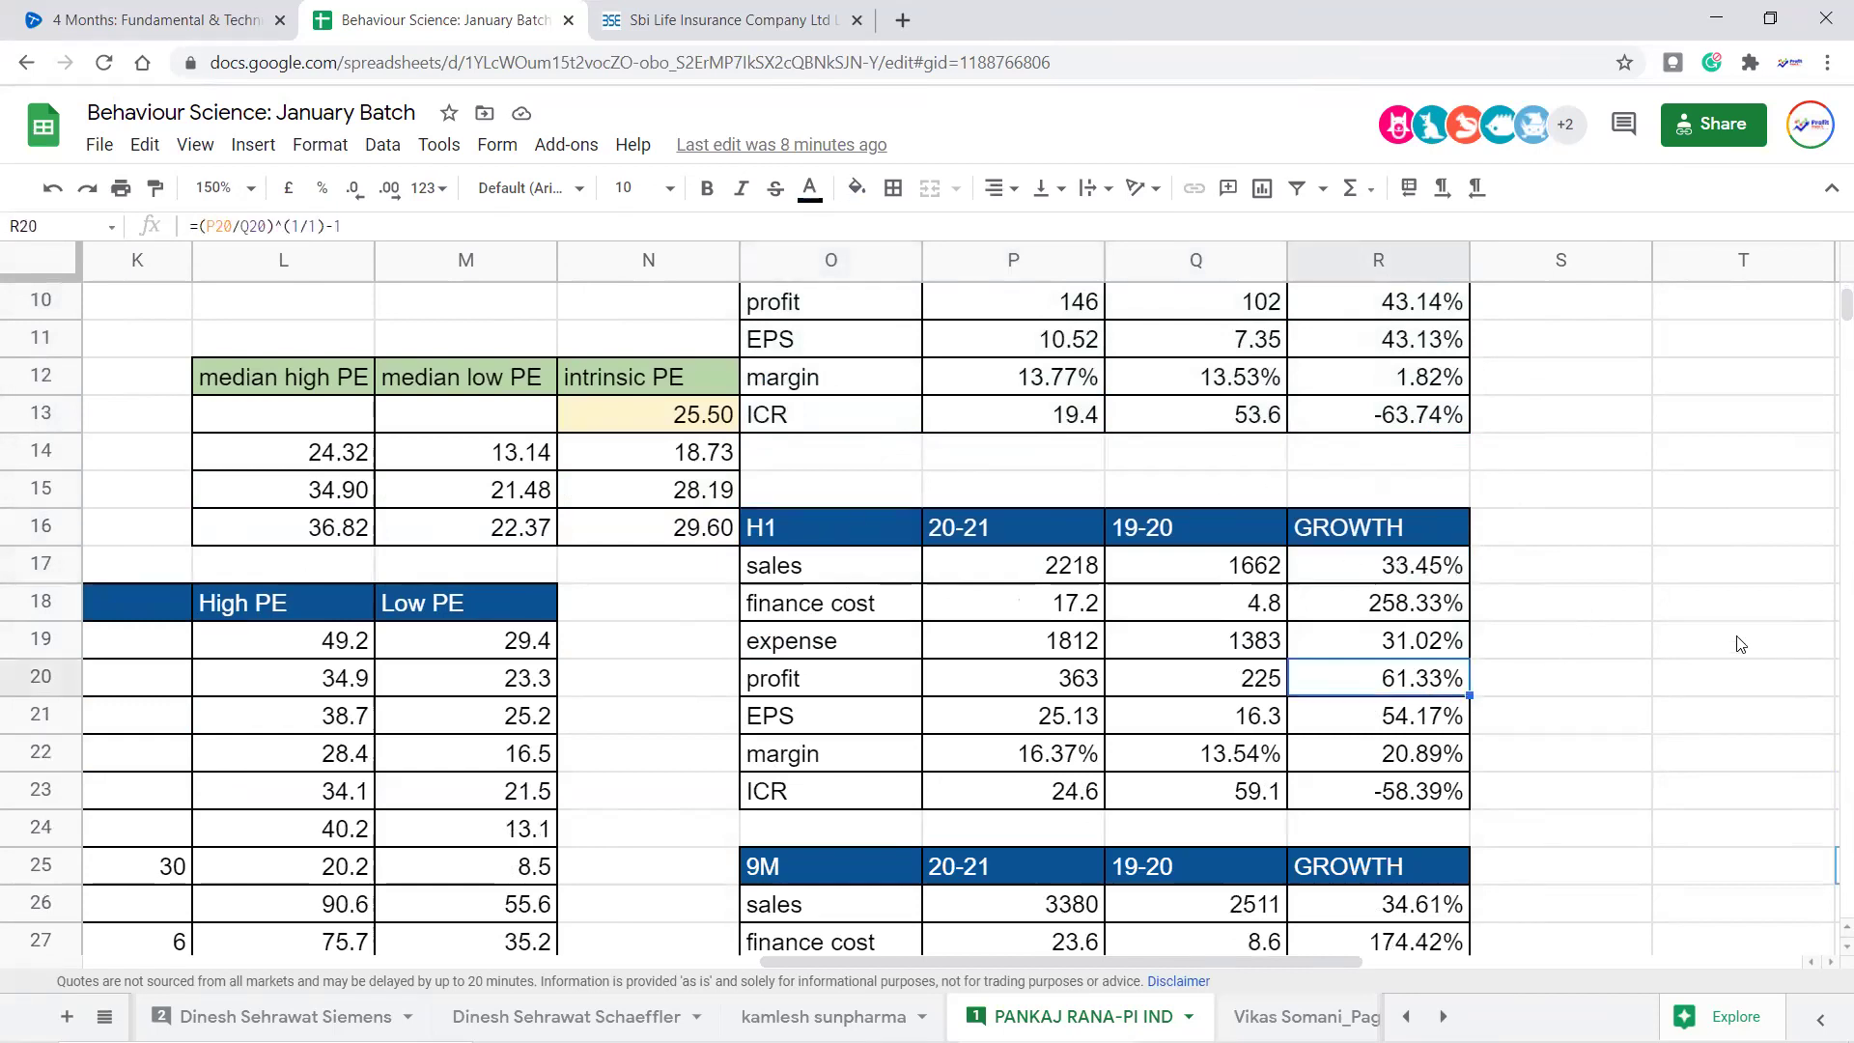
Compare the Q1 sales growth with the H1 sales growth, including the empty cells beside both sales rows
{"action": "scroll", "coordinate": [1558, 471], "scroll_direction": "up", "scroll_amount": 2}
{"action": "left_click", "coordinate": [1412, 416]}
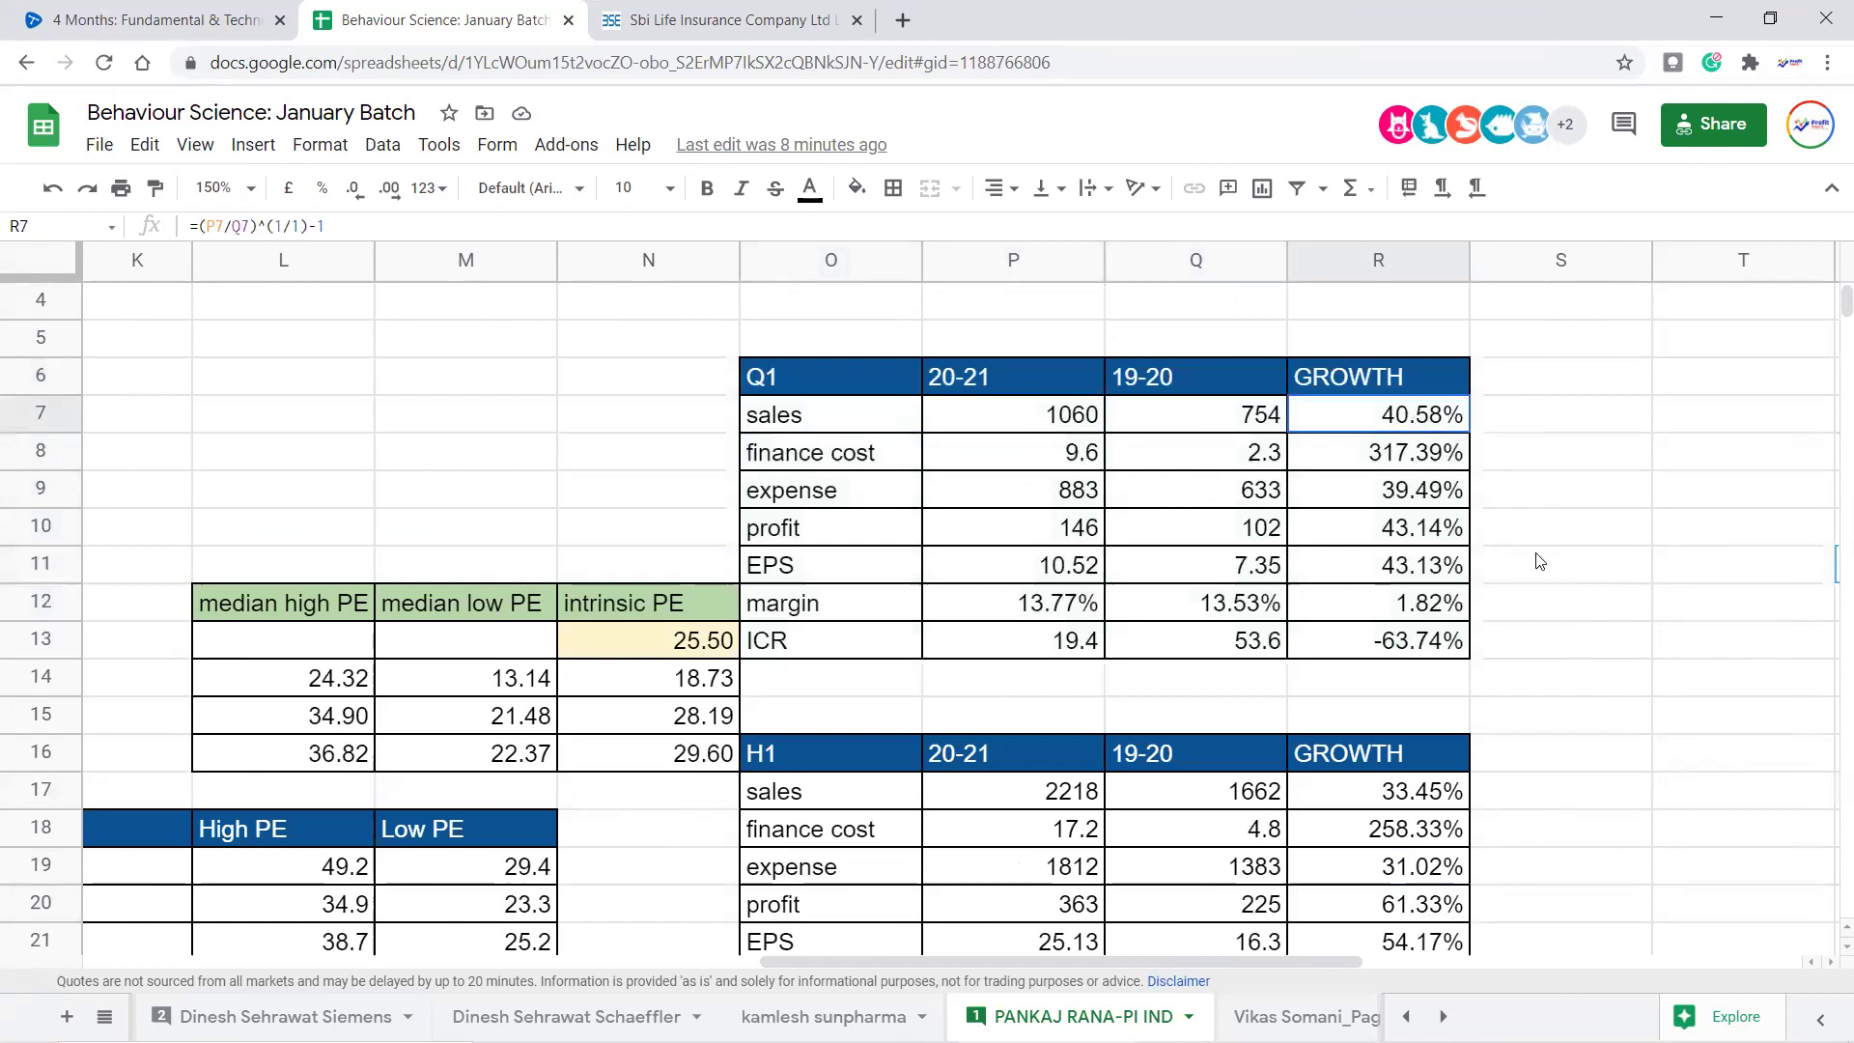
{"action": "scroll", "coordinate": [1559, 574], "scroll_direction": "down", "scroll_amount": 1}
{"action": "left_click", "coordinate": [1456, 684]}
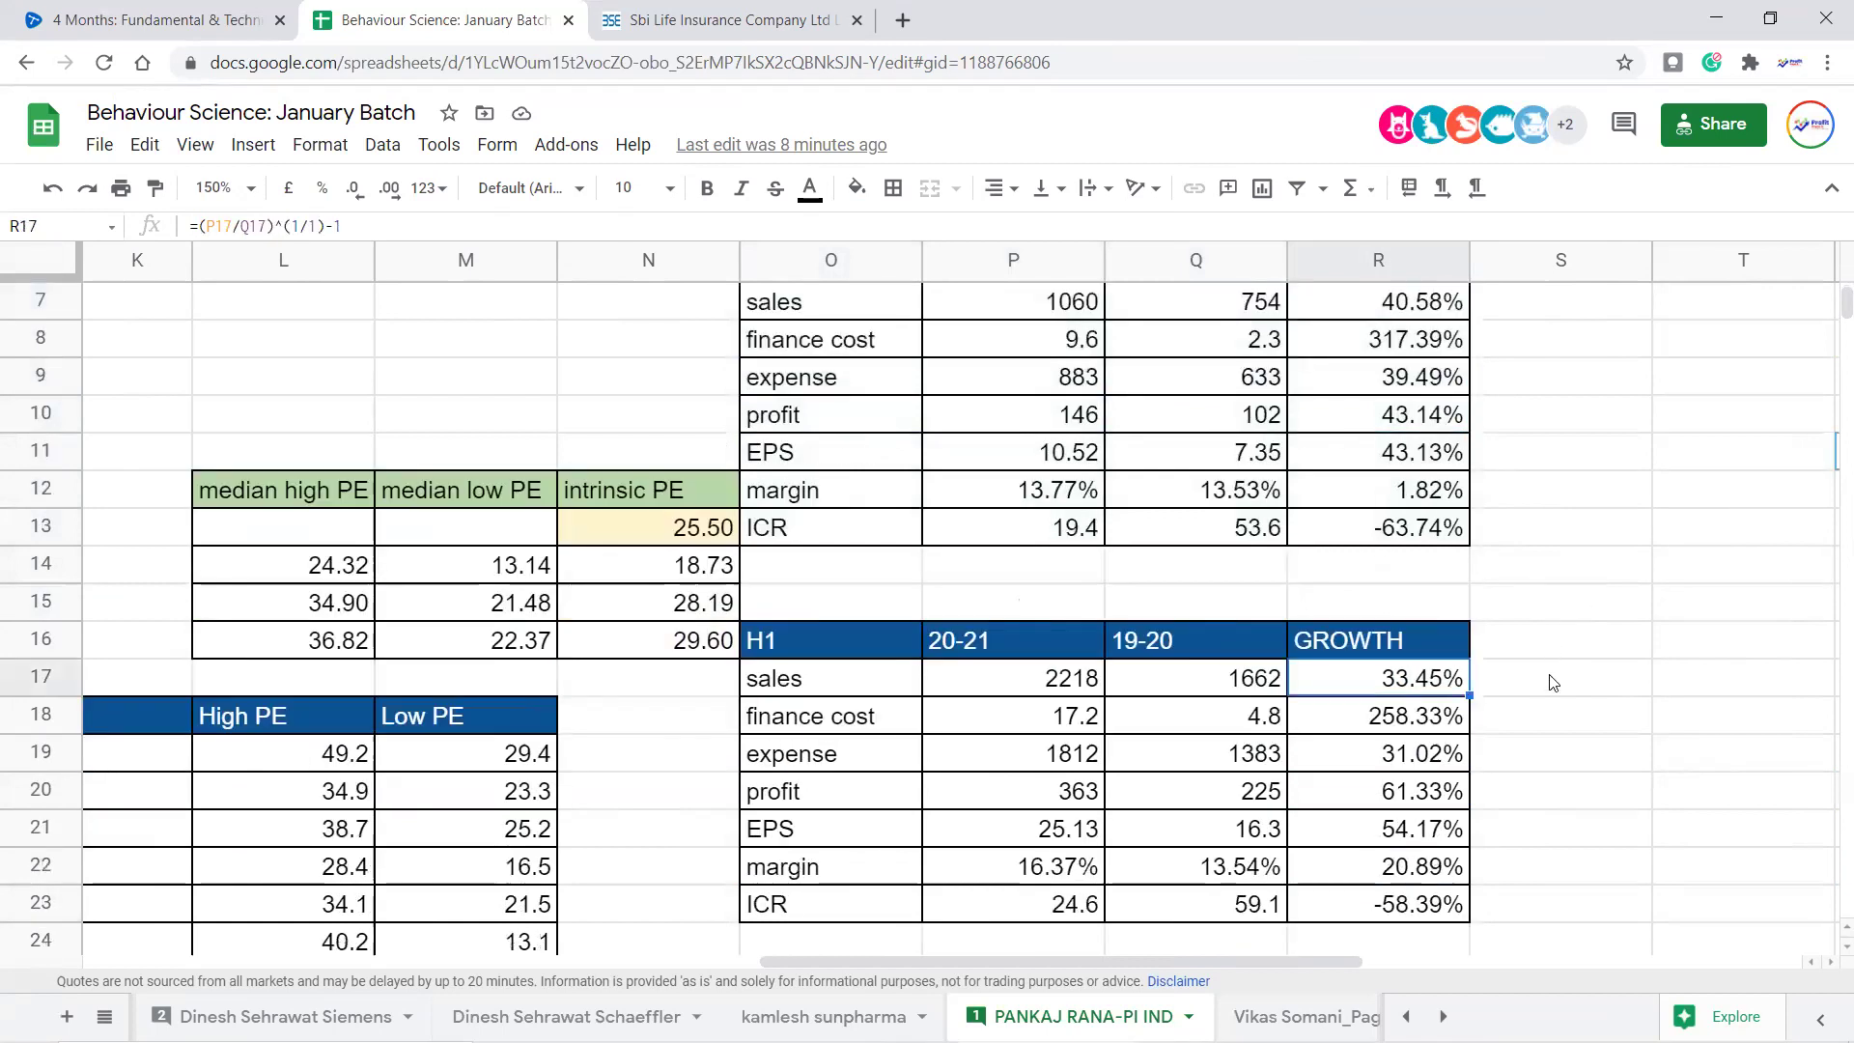
{"action": "scroll", "coordinate": [1564, 579], "scroll_direction": "up", "scroll_amount": 1}
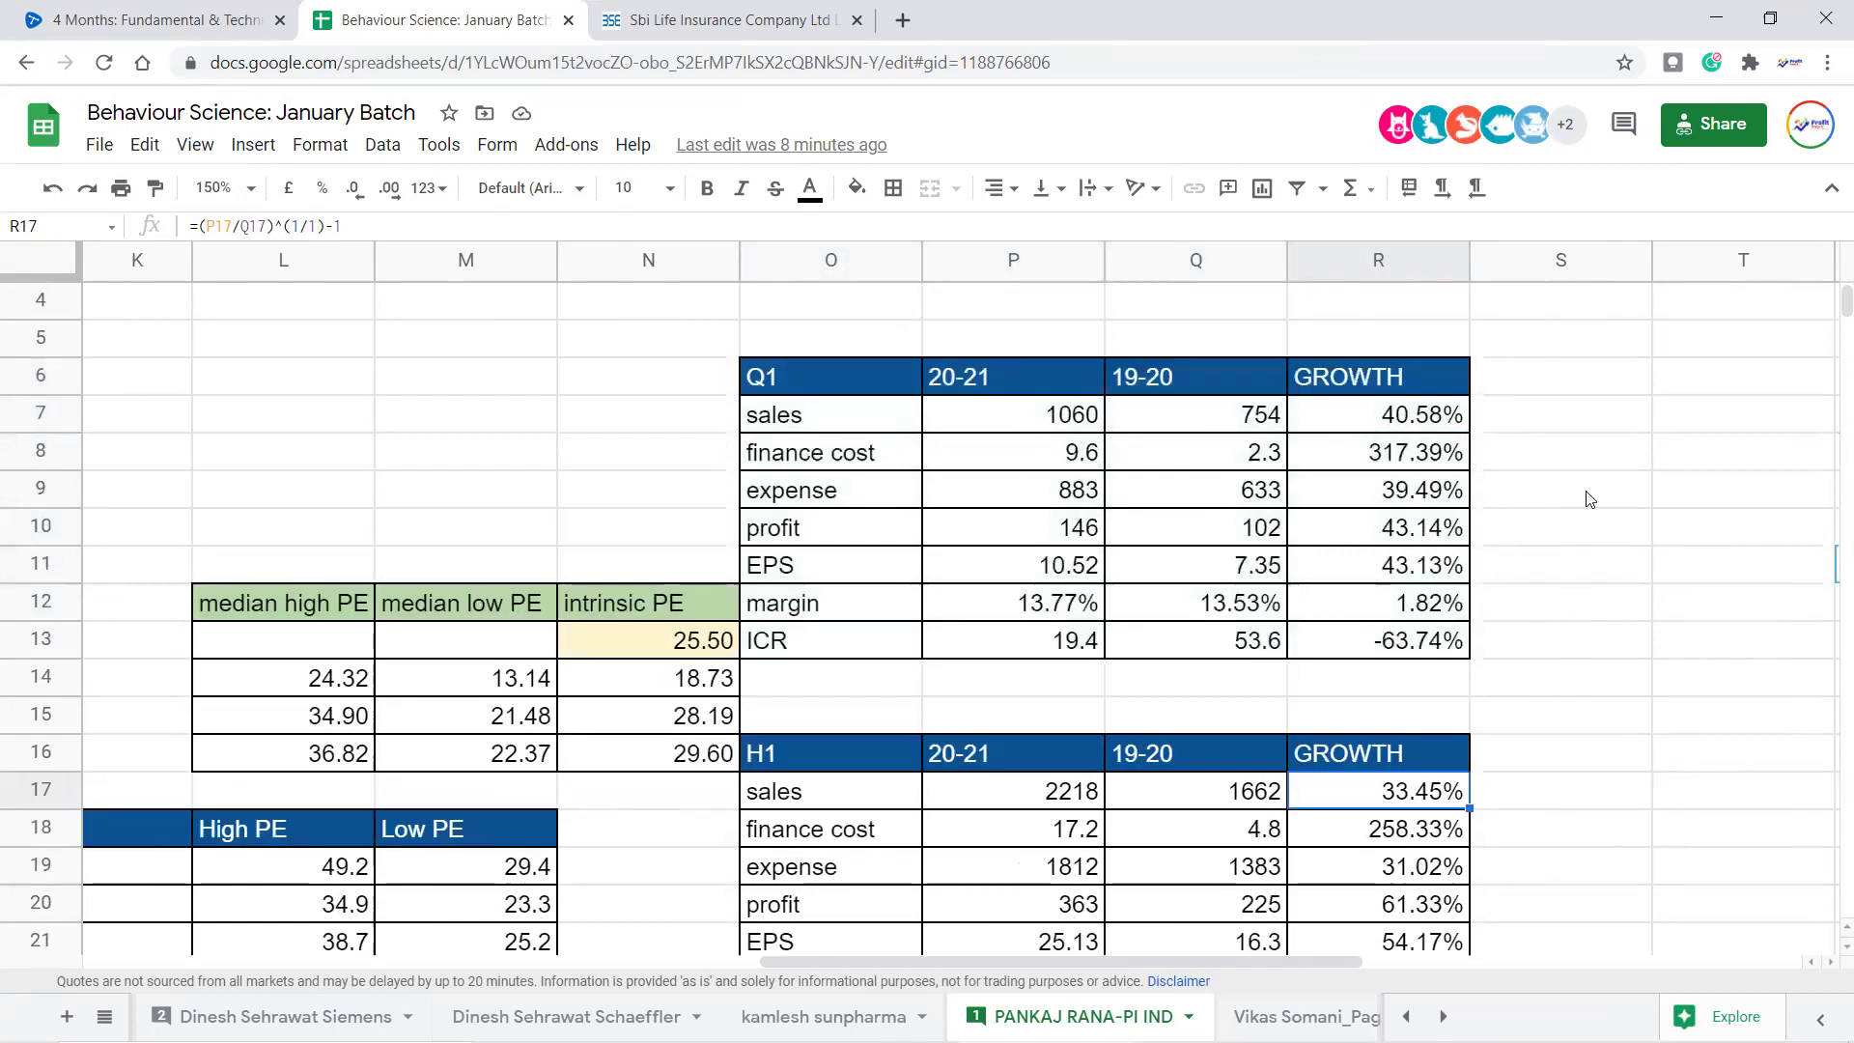
{"action": "left_click", "coordinate": [1561, 415]}
{"action": "scroll", "coordinate": [1565, 428], "scroll_direction": "down", "scroll_amount": 1}
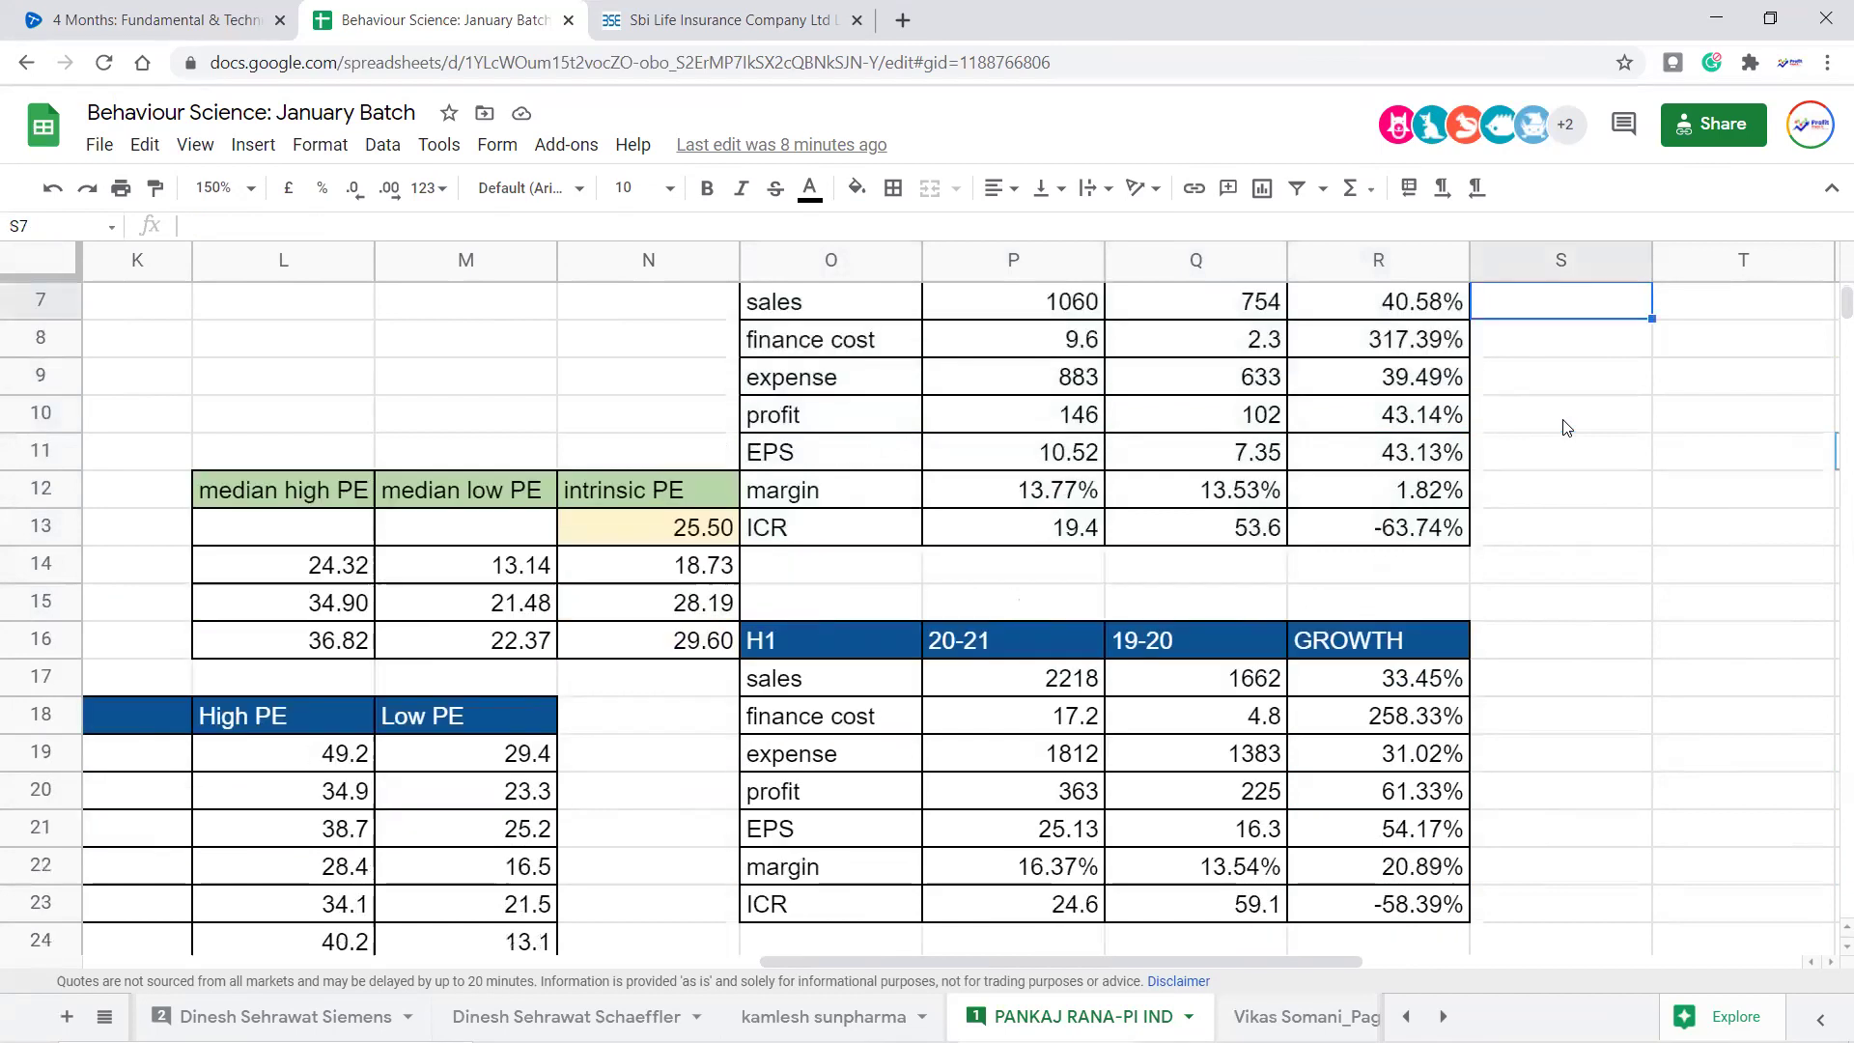
{"action": "left_click", "coordinate": [1551, 688]}
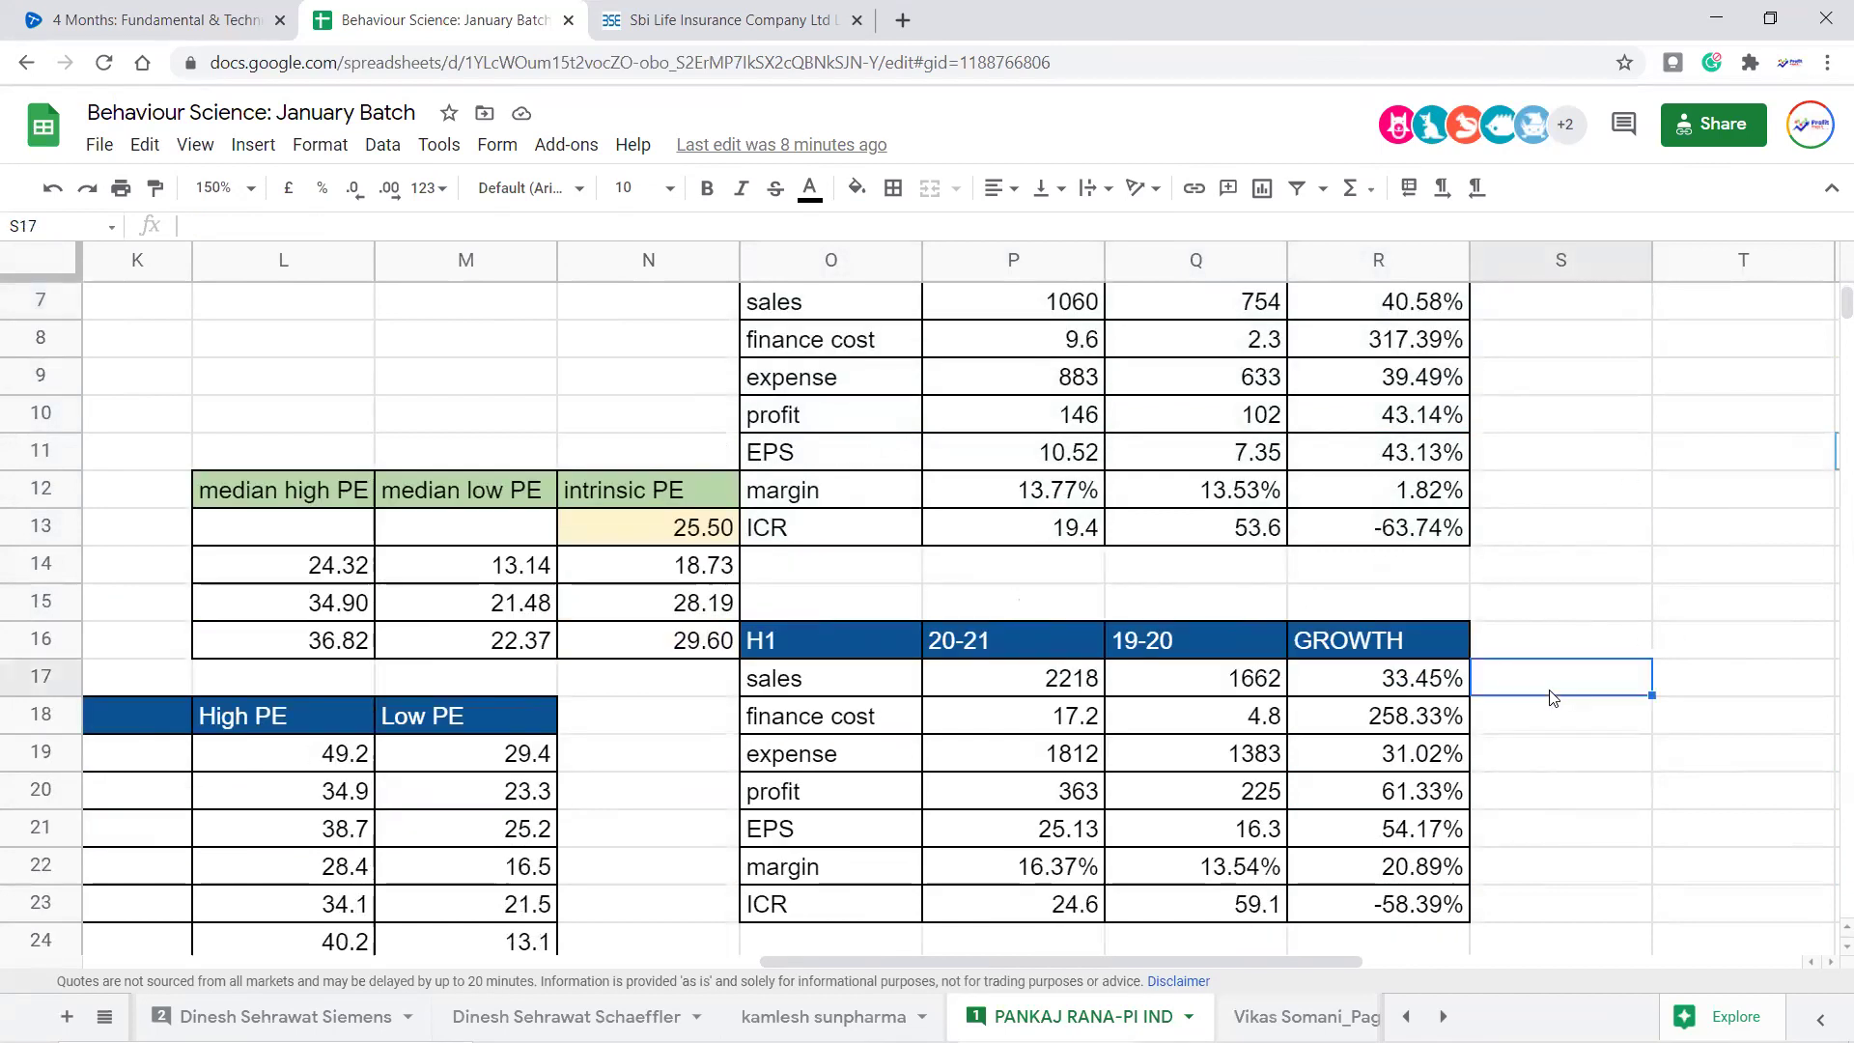
Recheck the sales growth in the H1 table against the Q1 table
{"action": "left_click", "coordinate": [1424, 682]}
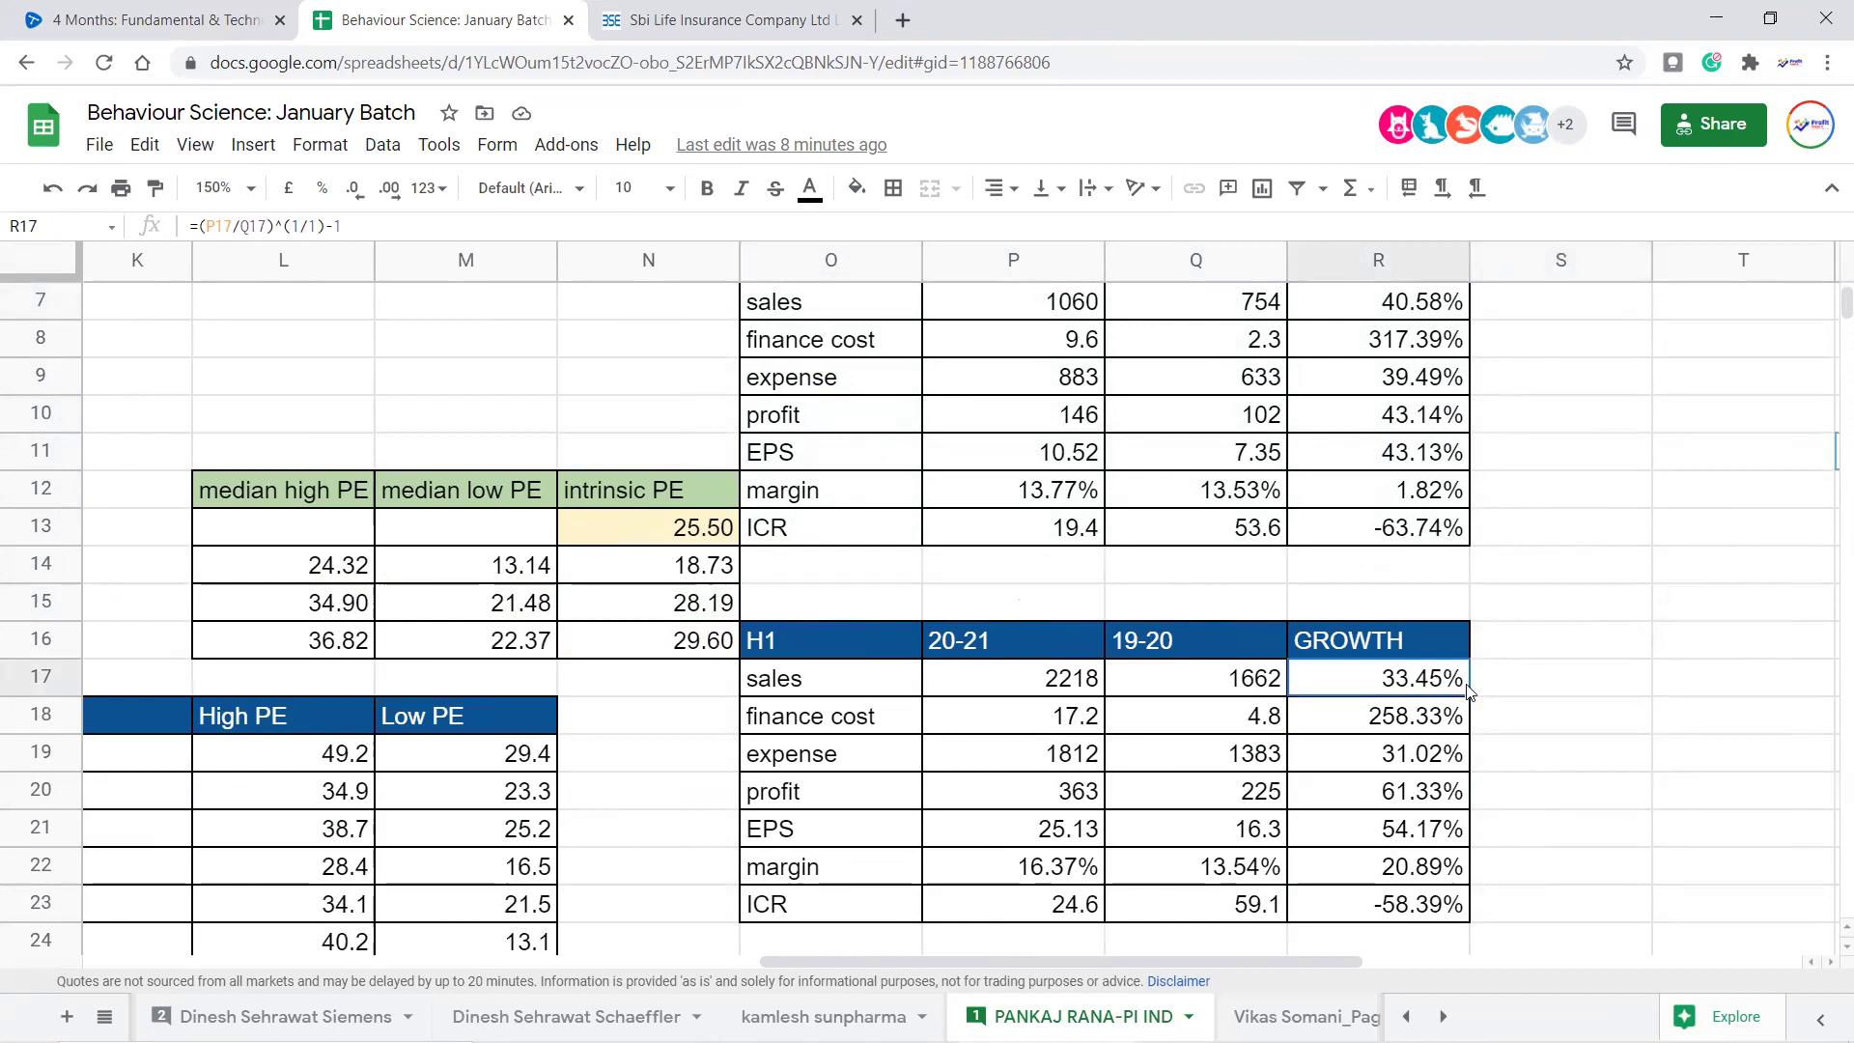
{"action": "left_click", "coordinate": [1541, 698]}
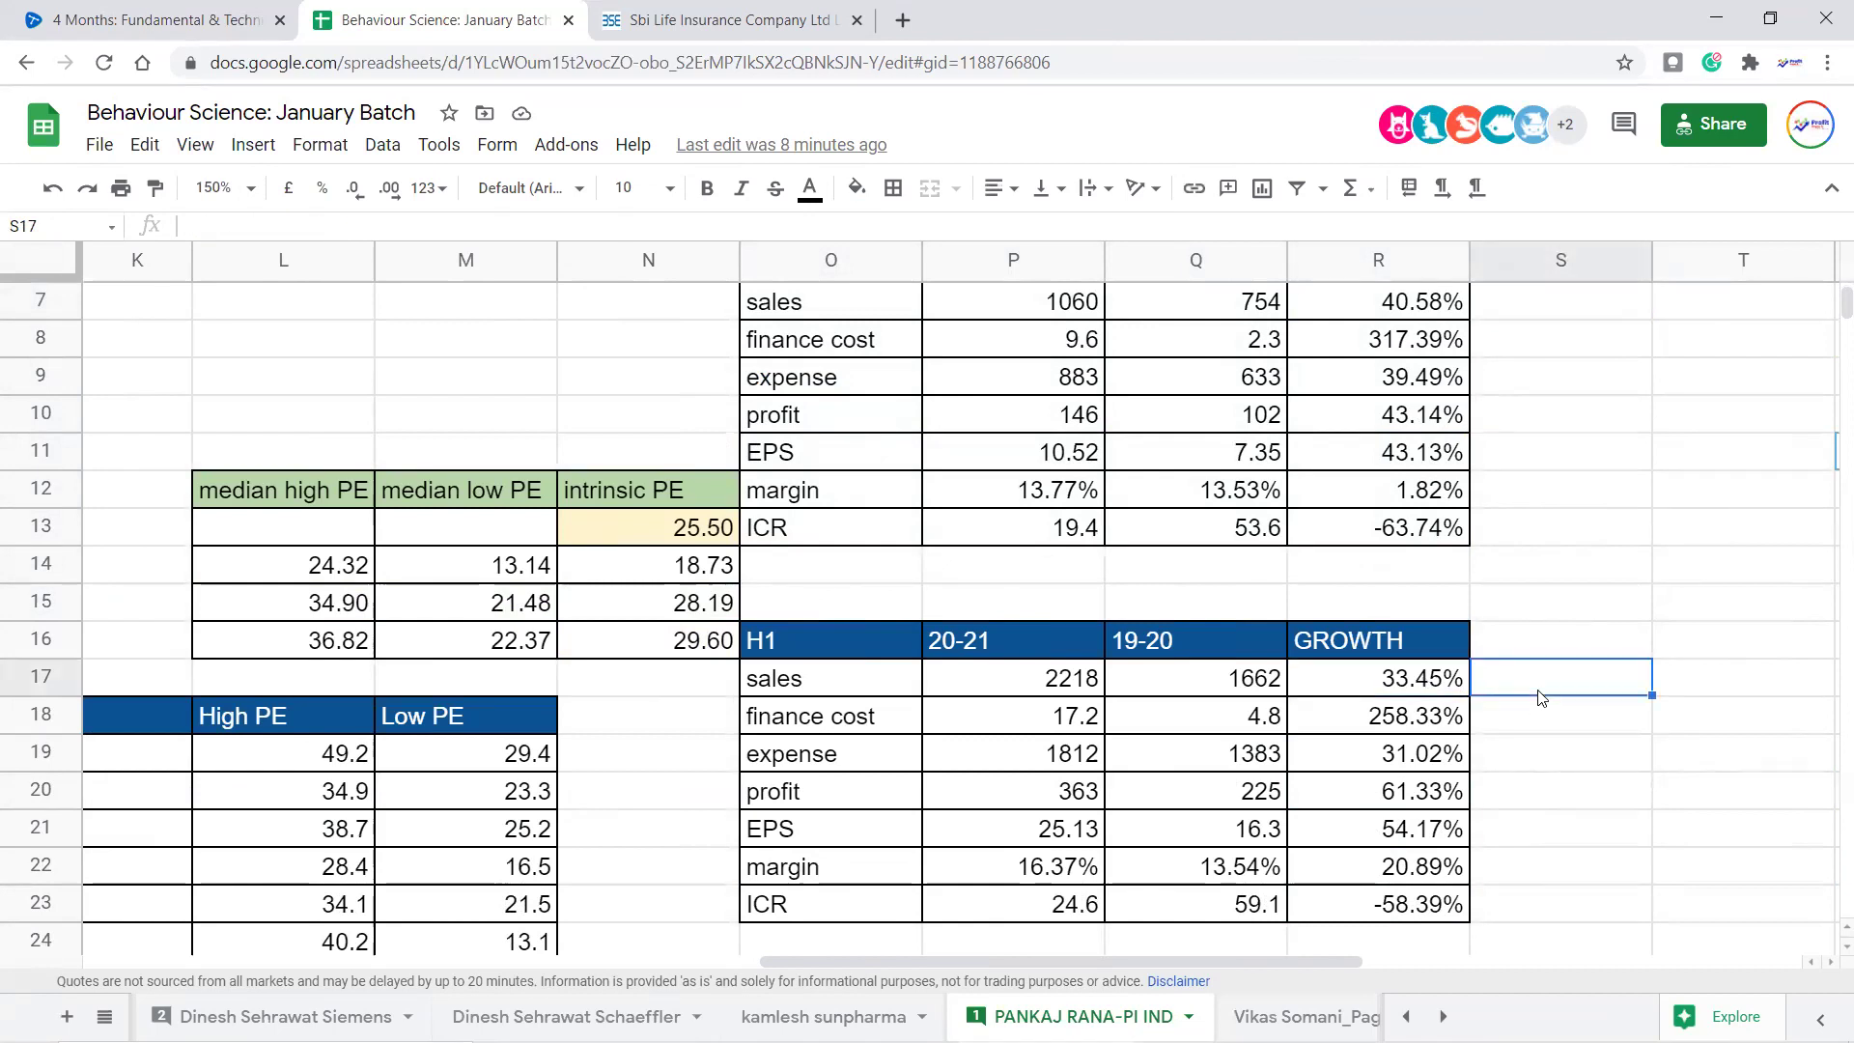
{"action": "scroll", "coordinate": [1541, 698], "scroll_direction": "up", "scroll_amount": 1}
{"action": "left_click", "coordinate": [1443, 791]}
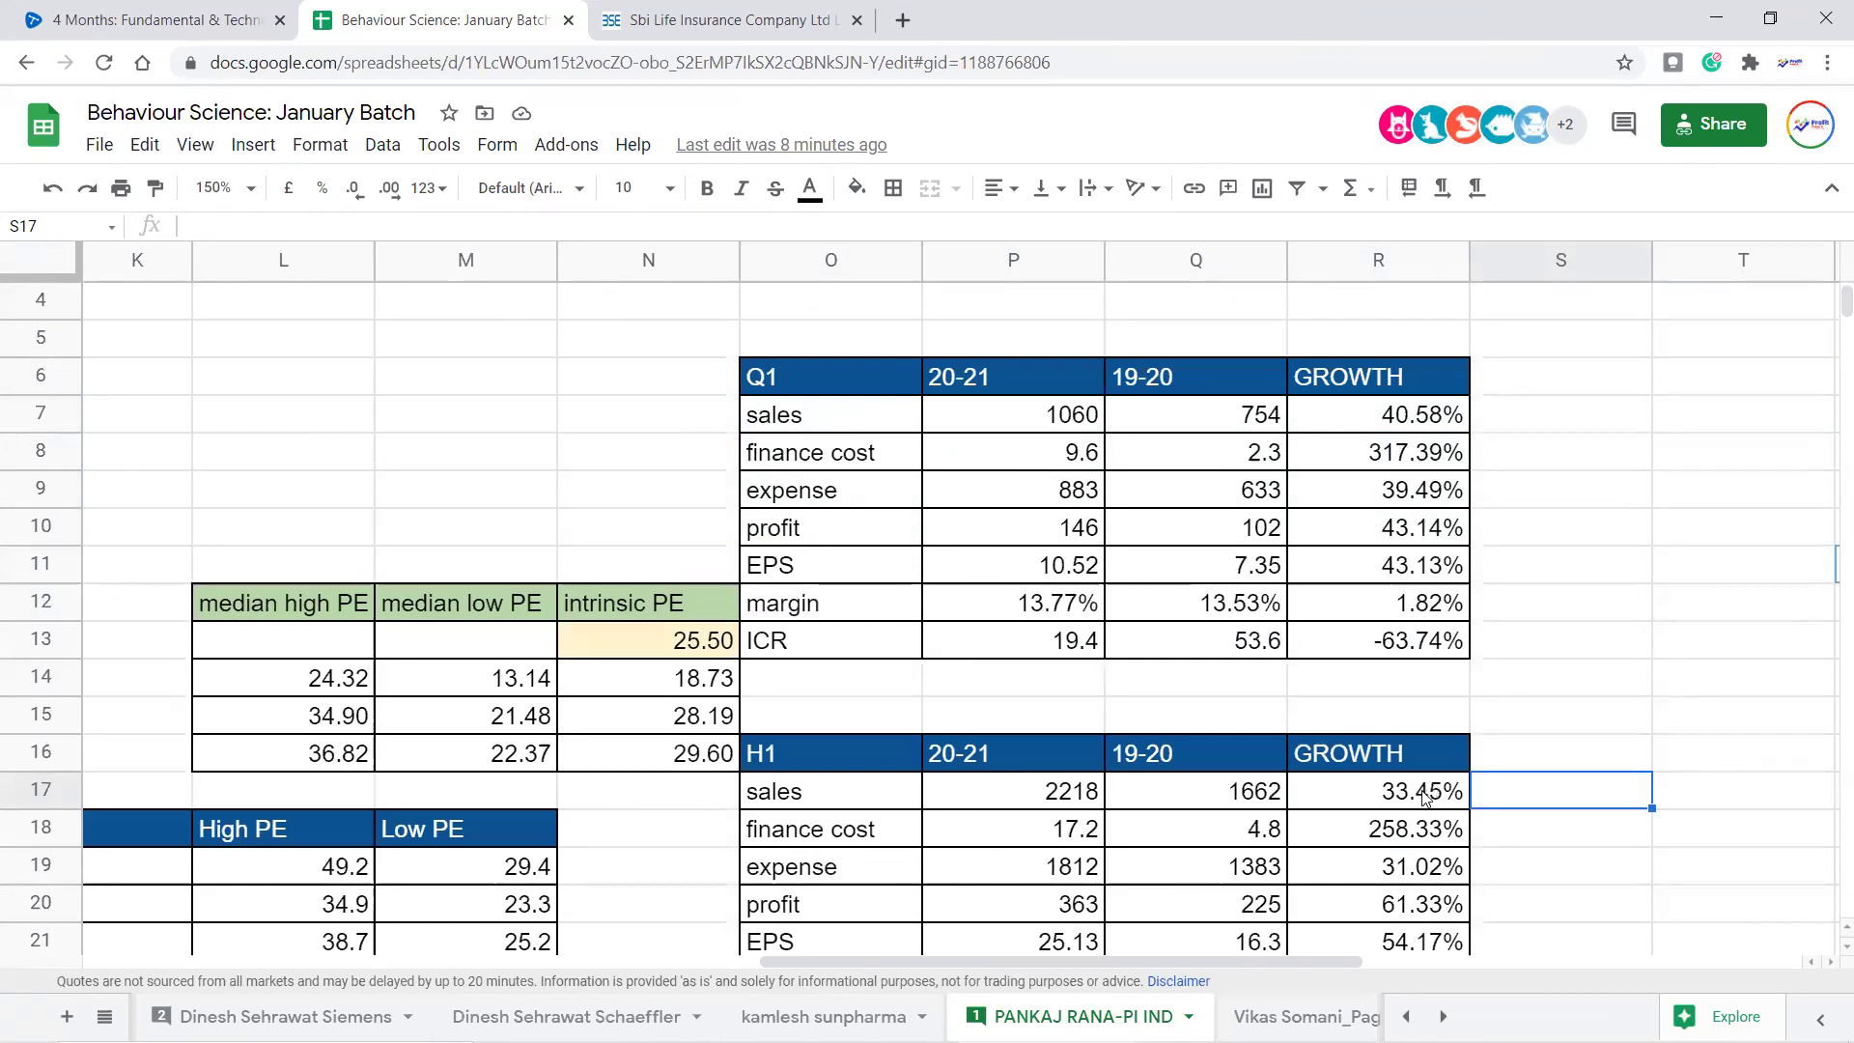
{"action": "scroll", "coordinate": [1638, 782], "scroll_direction": "down", "scroll_amount": 1}
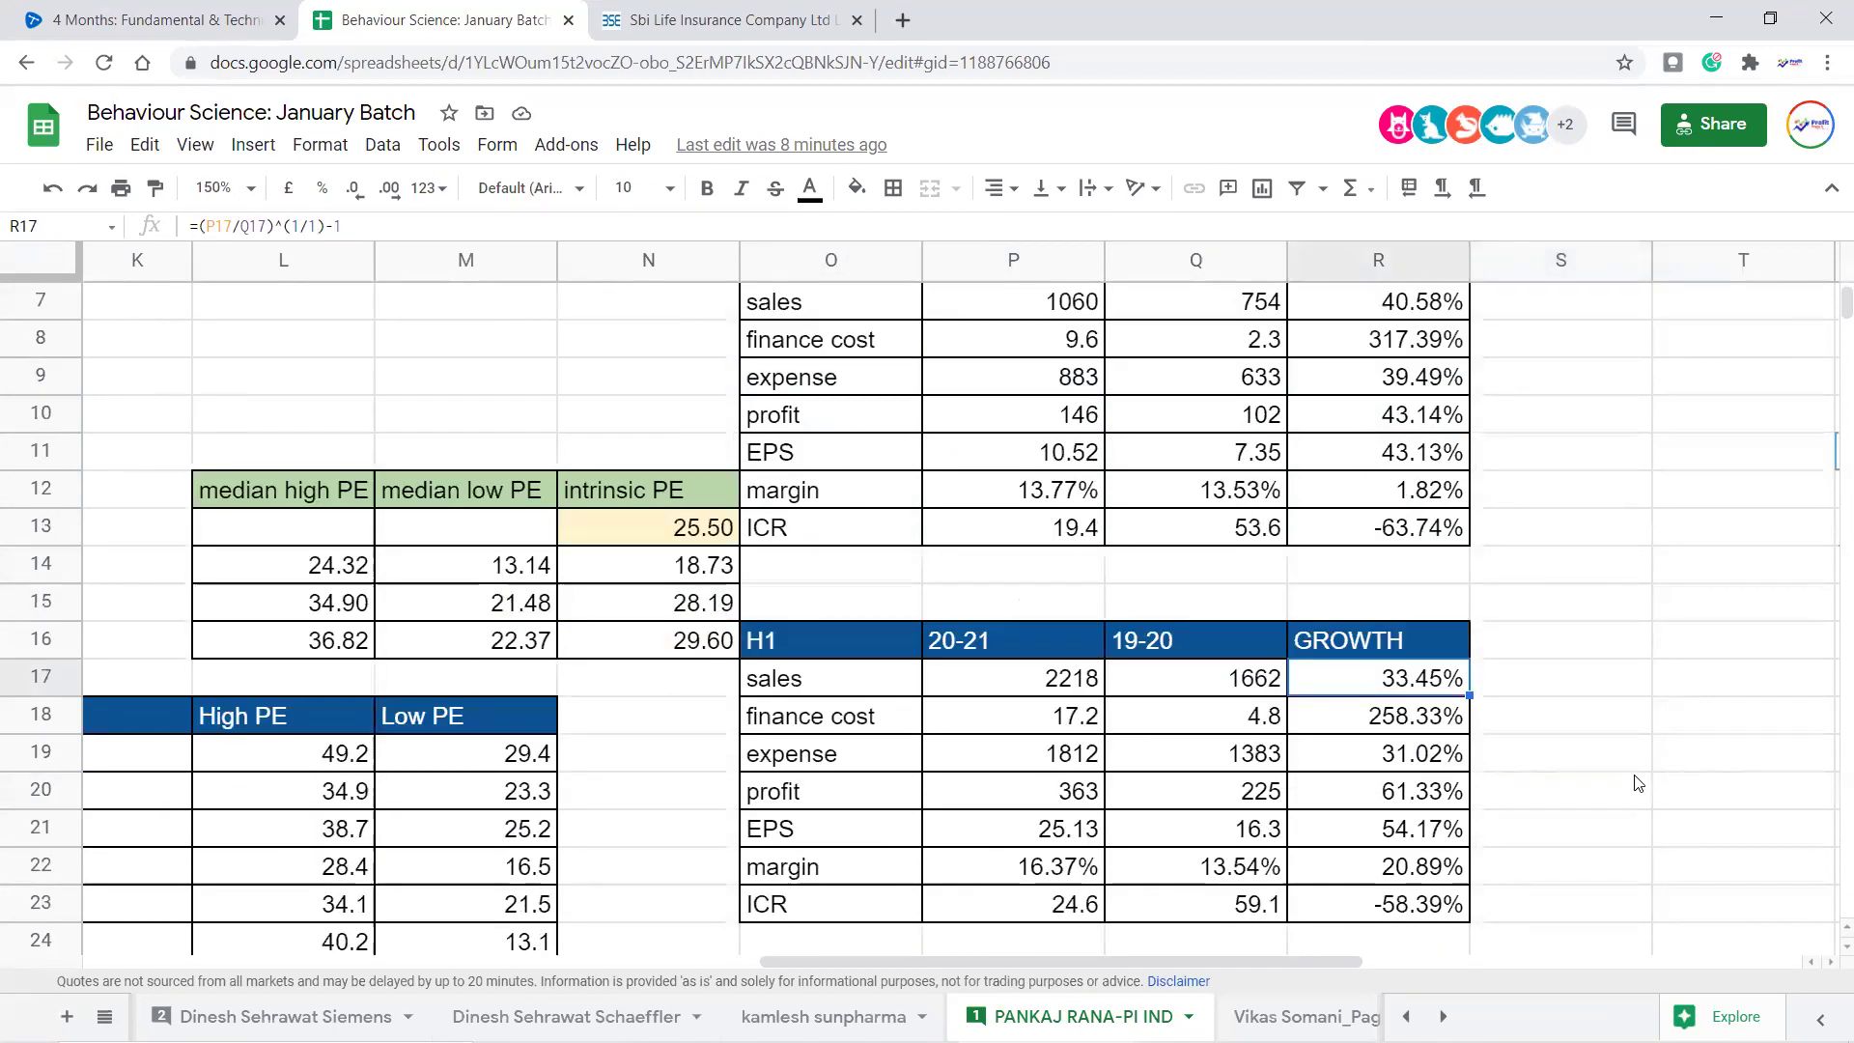
Add the note "As per Expected" in cell S26, beside the 9M table's sales growth
{"action": "scroll", "coordinate": [1570, 738], "scroll_direction": "down", "scroll_amount": 4}
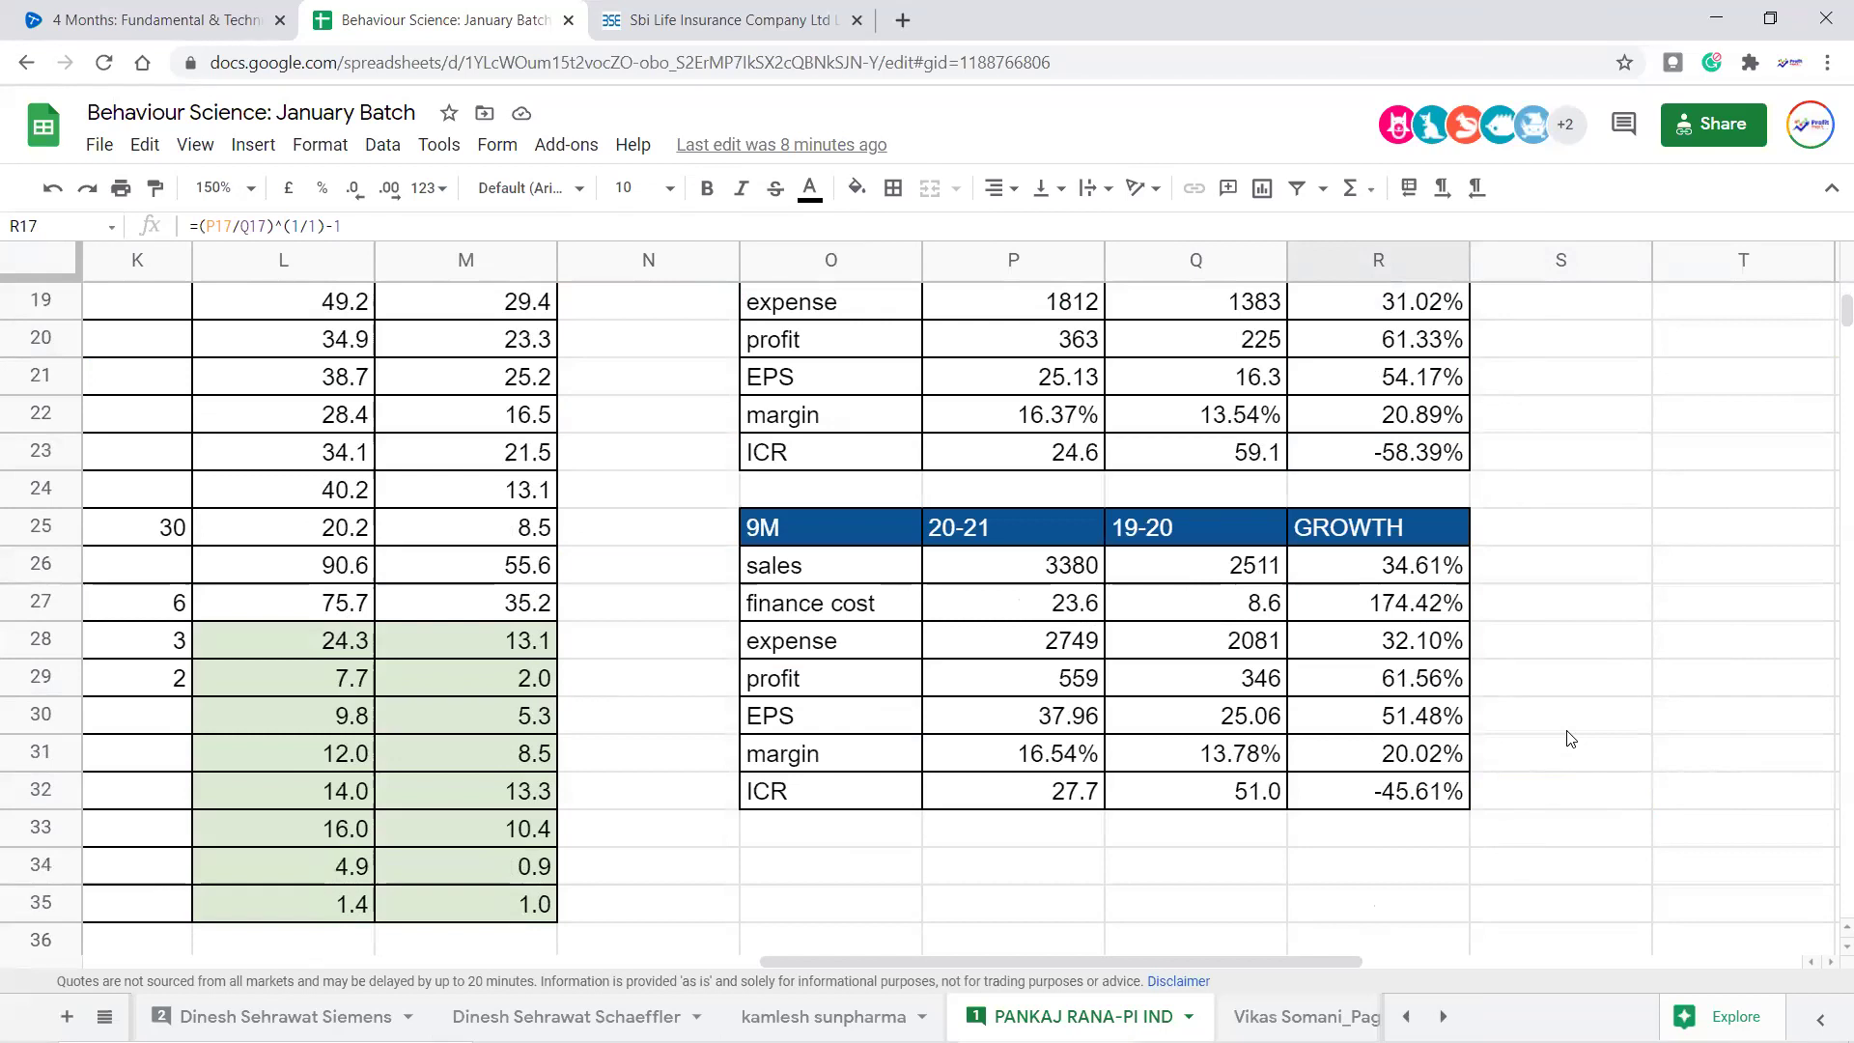
{"action": "scroll", "coordinate": [1571, 739], "scroll_direction": "up", "scroll_amount": 2}
{"action": "scroll", "coordinate": [1603, 715], "scroll_direction": "down", "scroll_amount": 1}
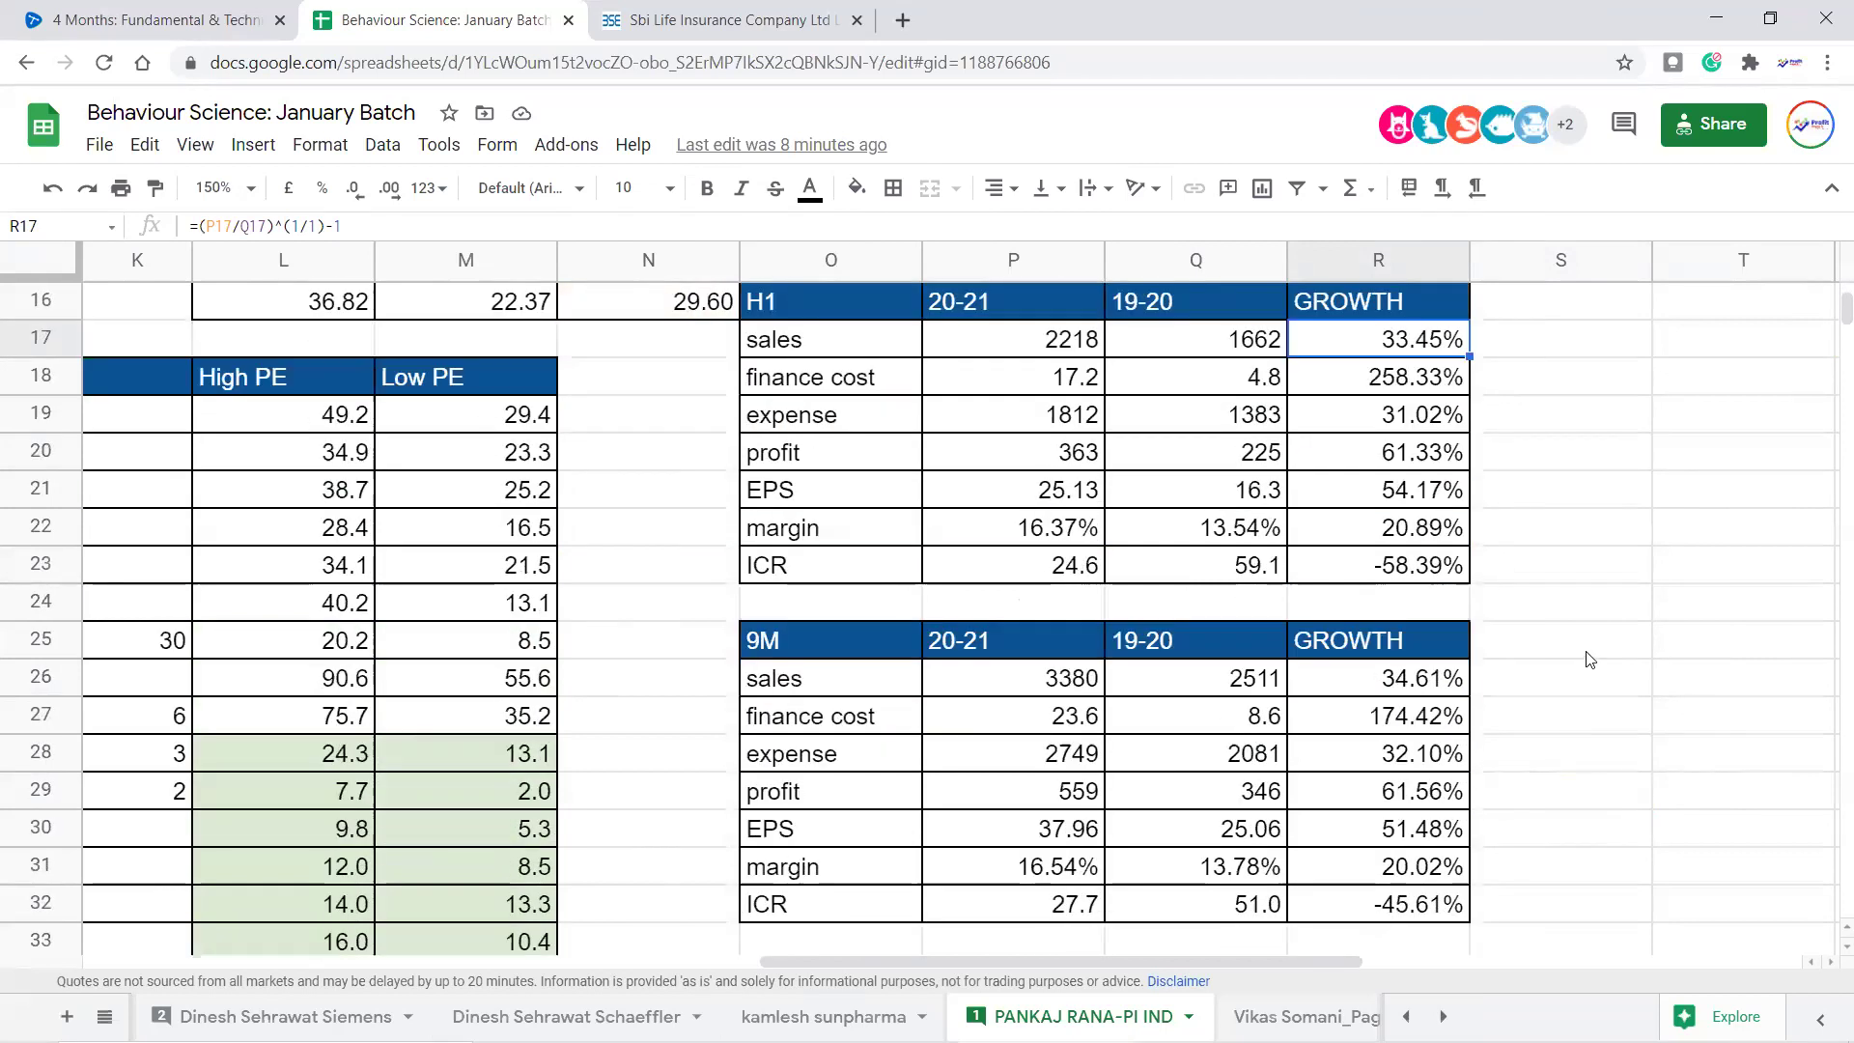
{"action": "left_click", "coordinate": [1585, 681]}
{"action": "type", "text": "A"}
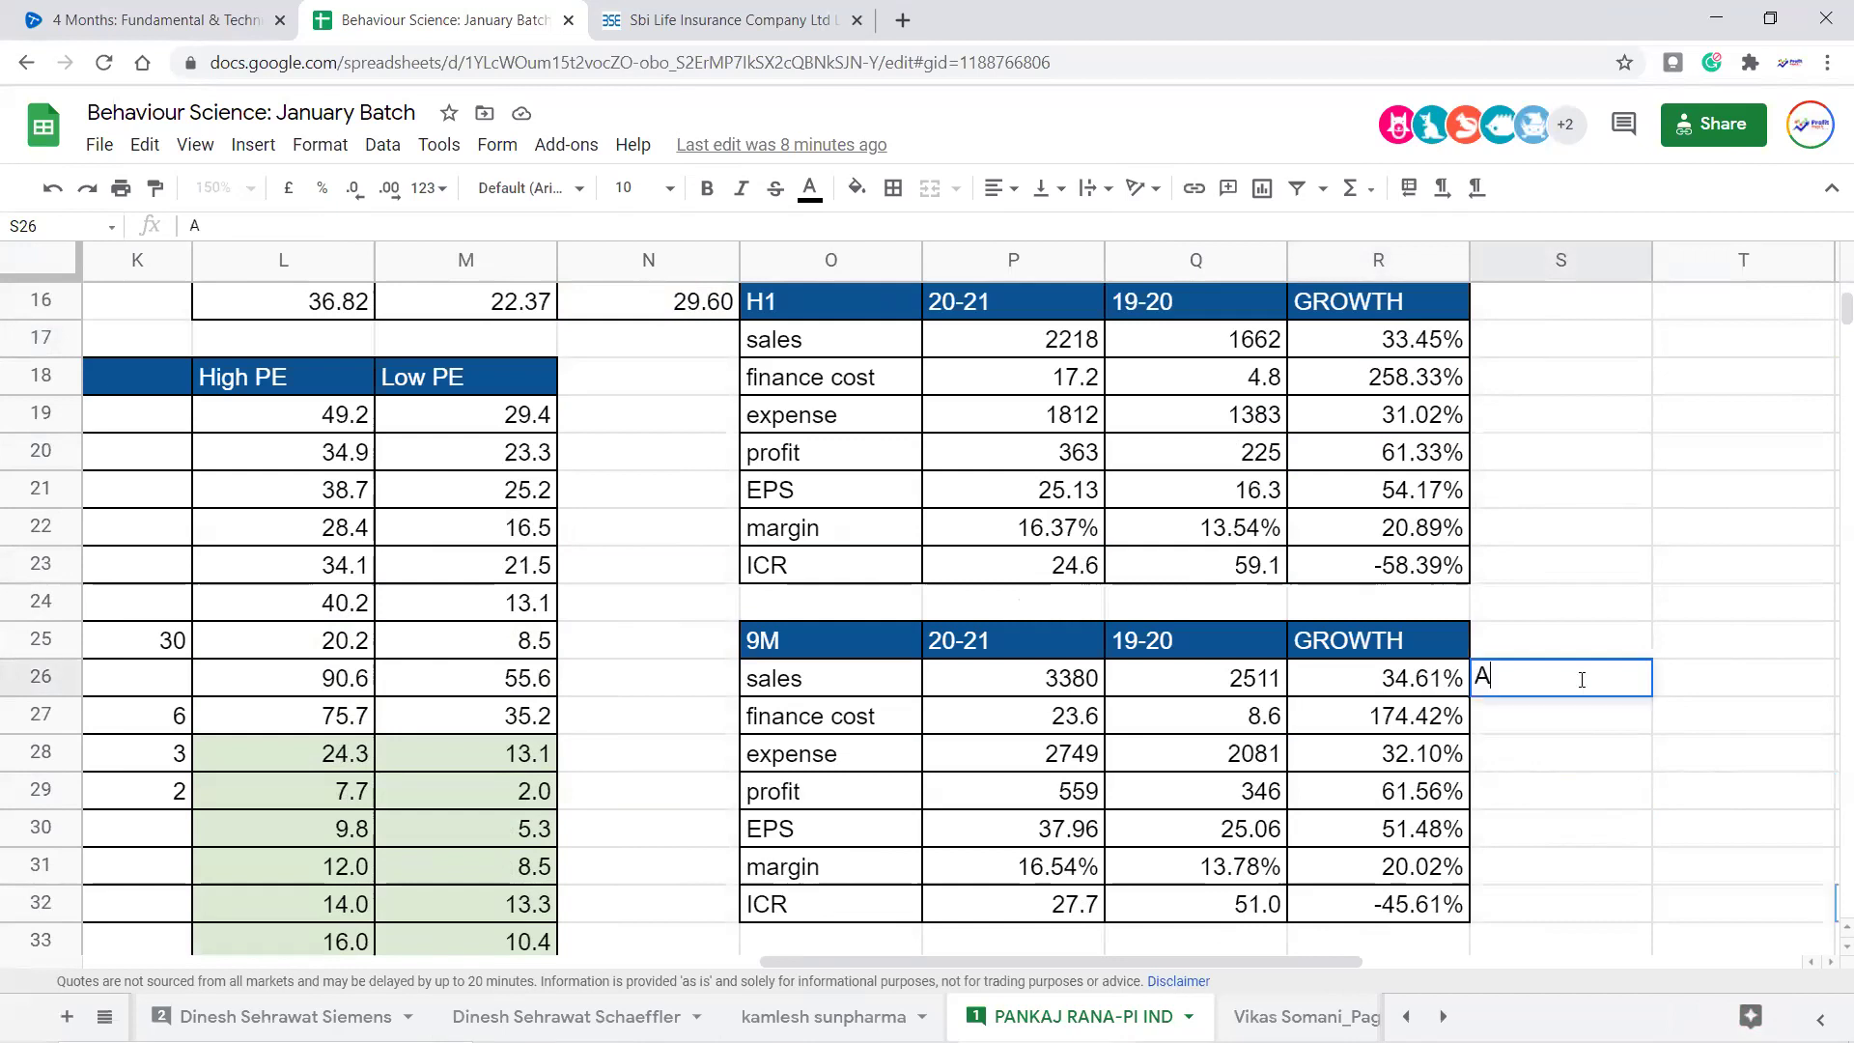
{"action": "type", "text": "s per Expected"}
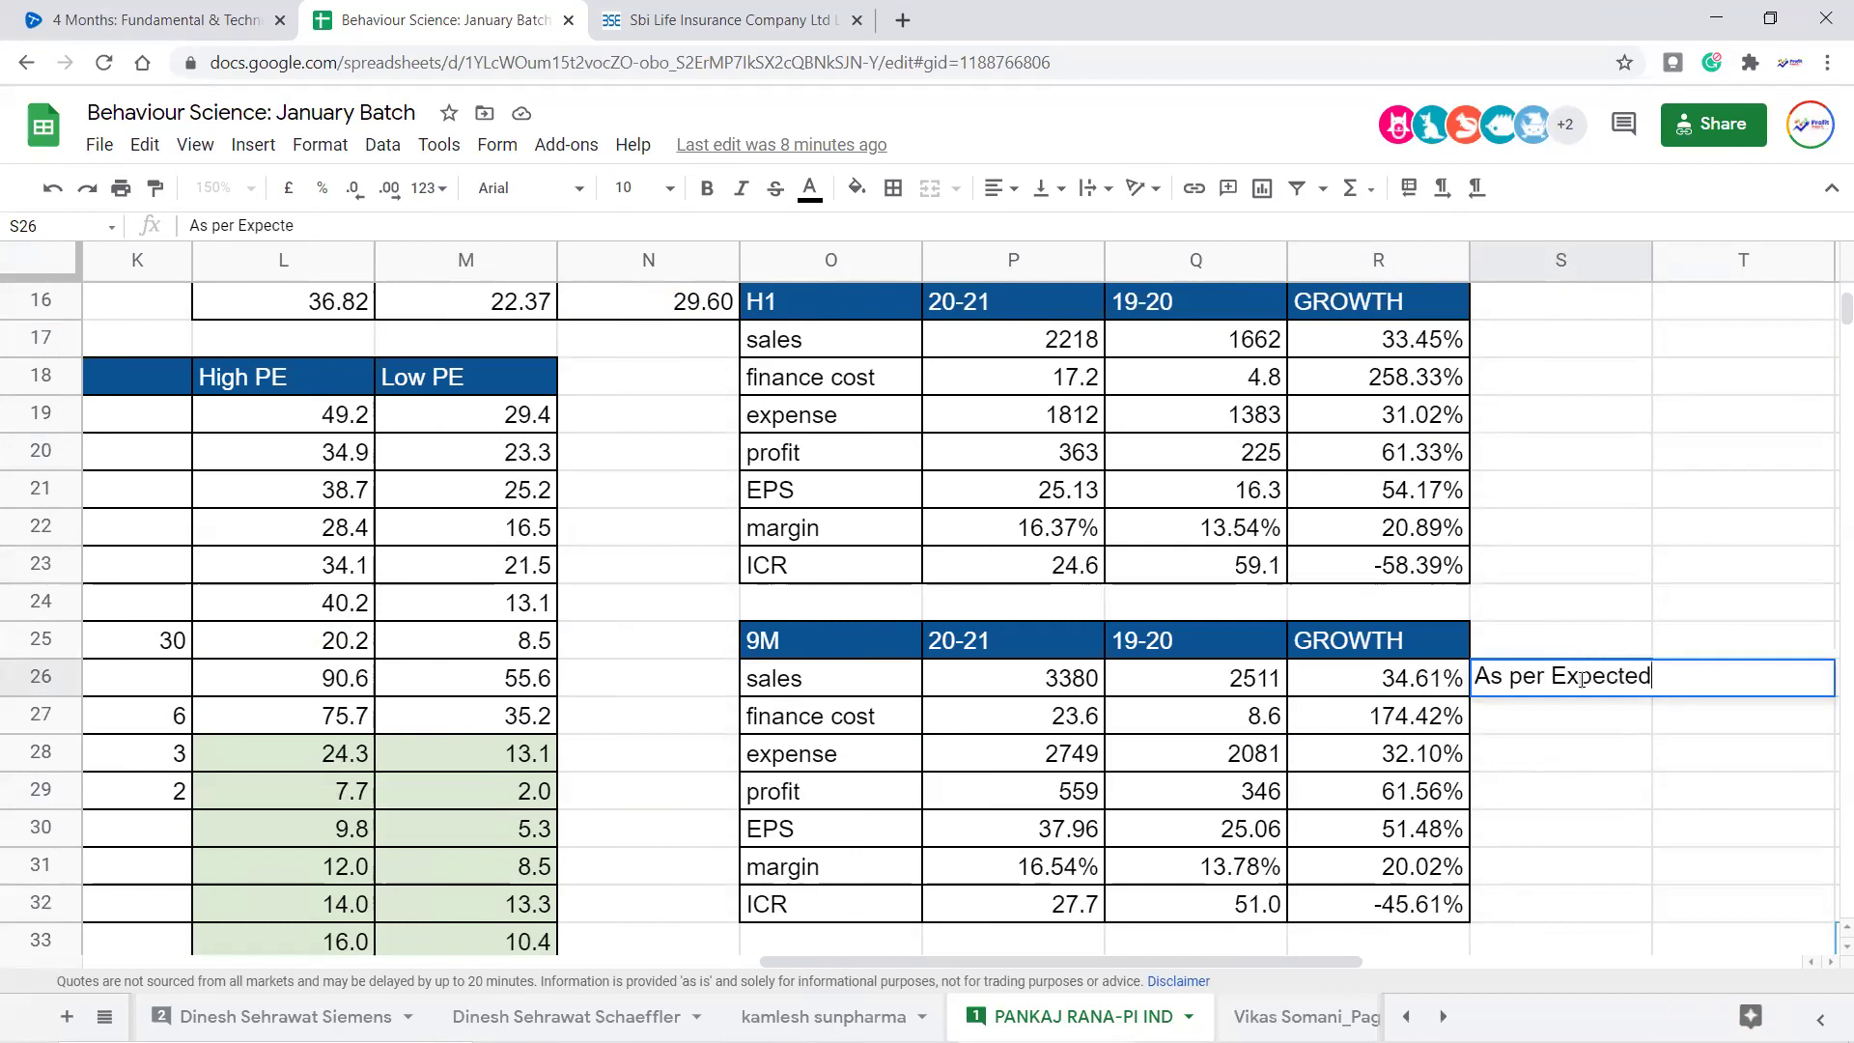
{"action": "key", "text": "Return"}
{"action": "left_click", "coordinate": [1582, 686]}
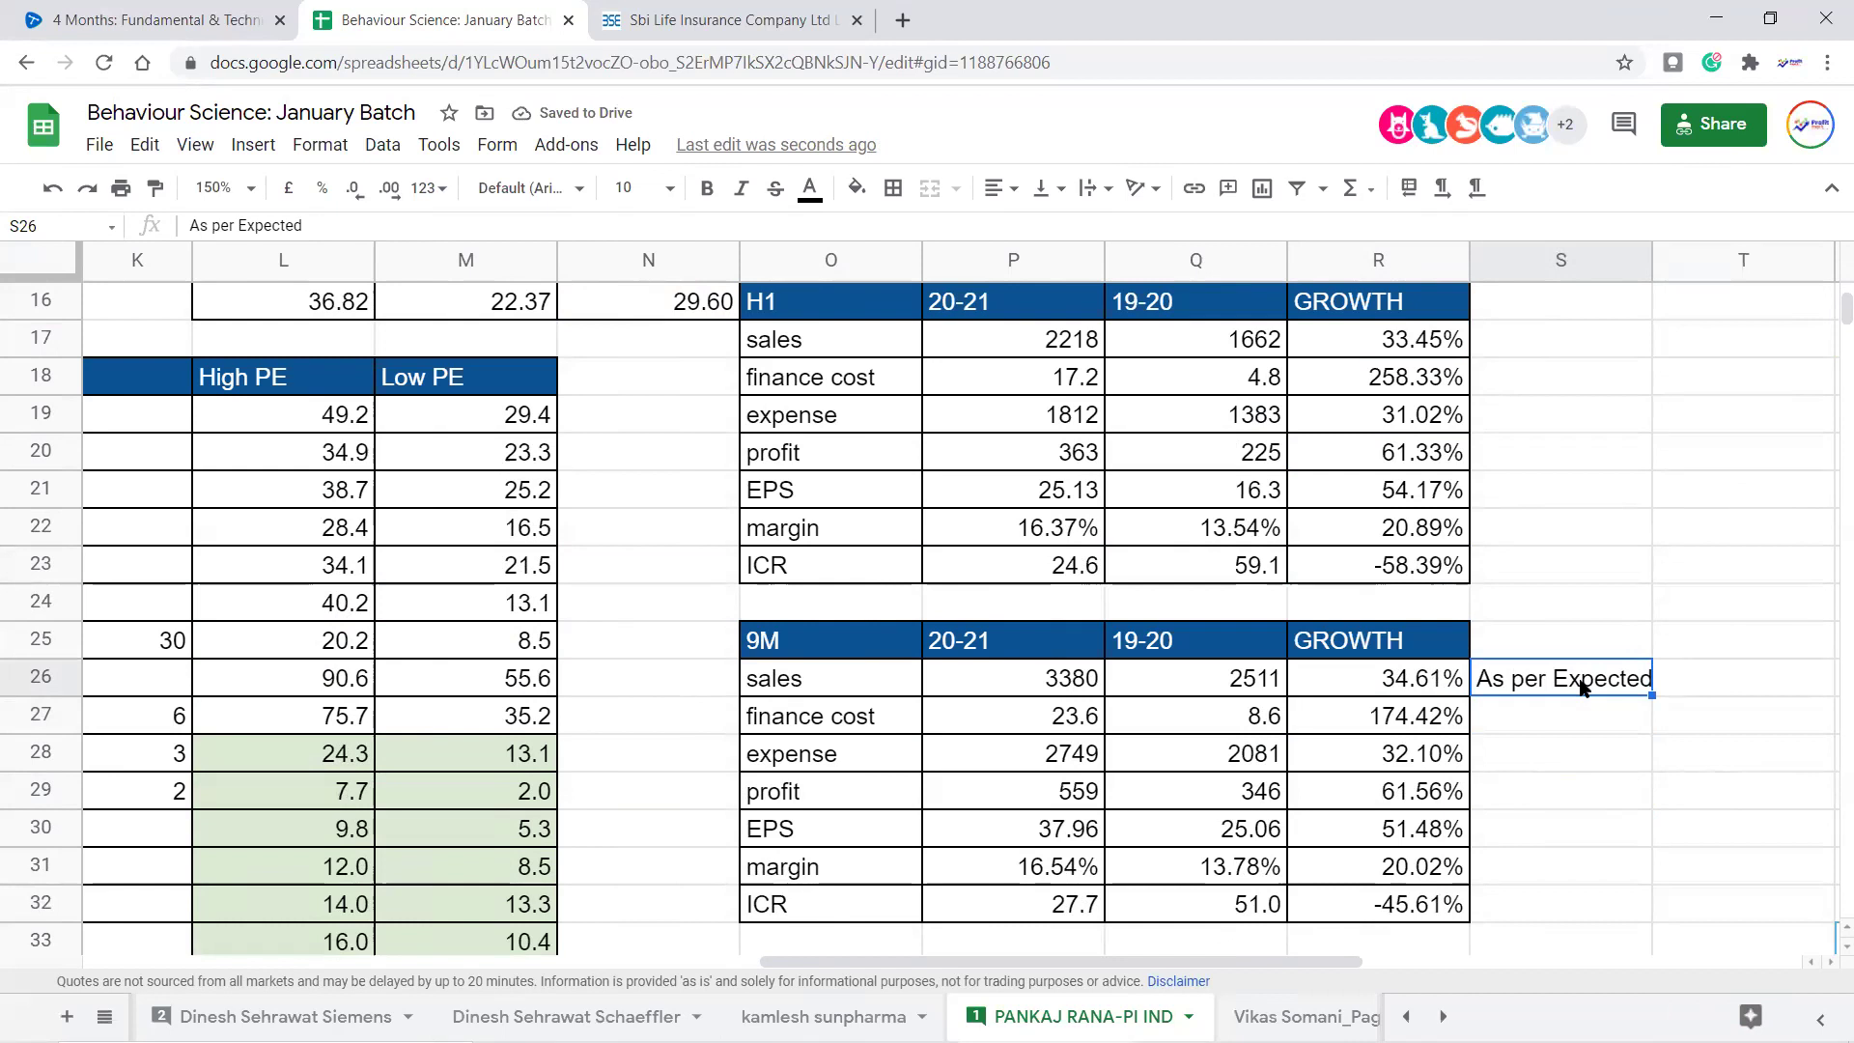
Highlight the 9M table's growth column from its header through ICR, and check the sales growth
{"action": "left_click_drag", "start_coordinate": [1414, 640], "coordinate": [1417, 722]}
{"action": "left_click_drag", "start_coordinate": [1417, 813], "coordinate": [1421, 915]}
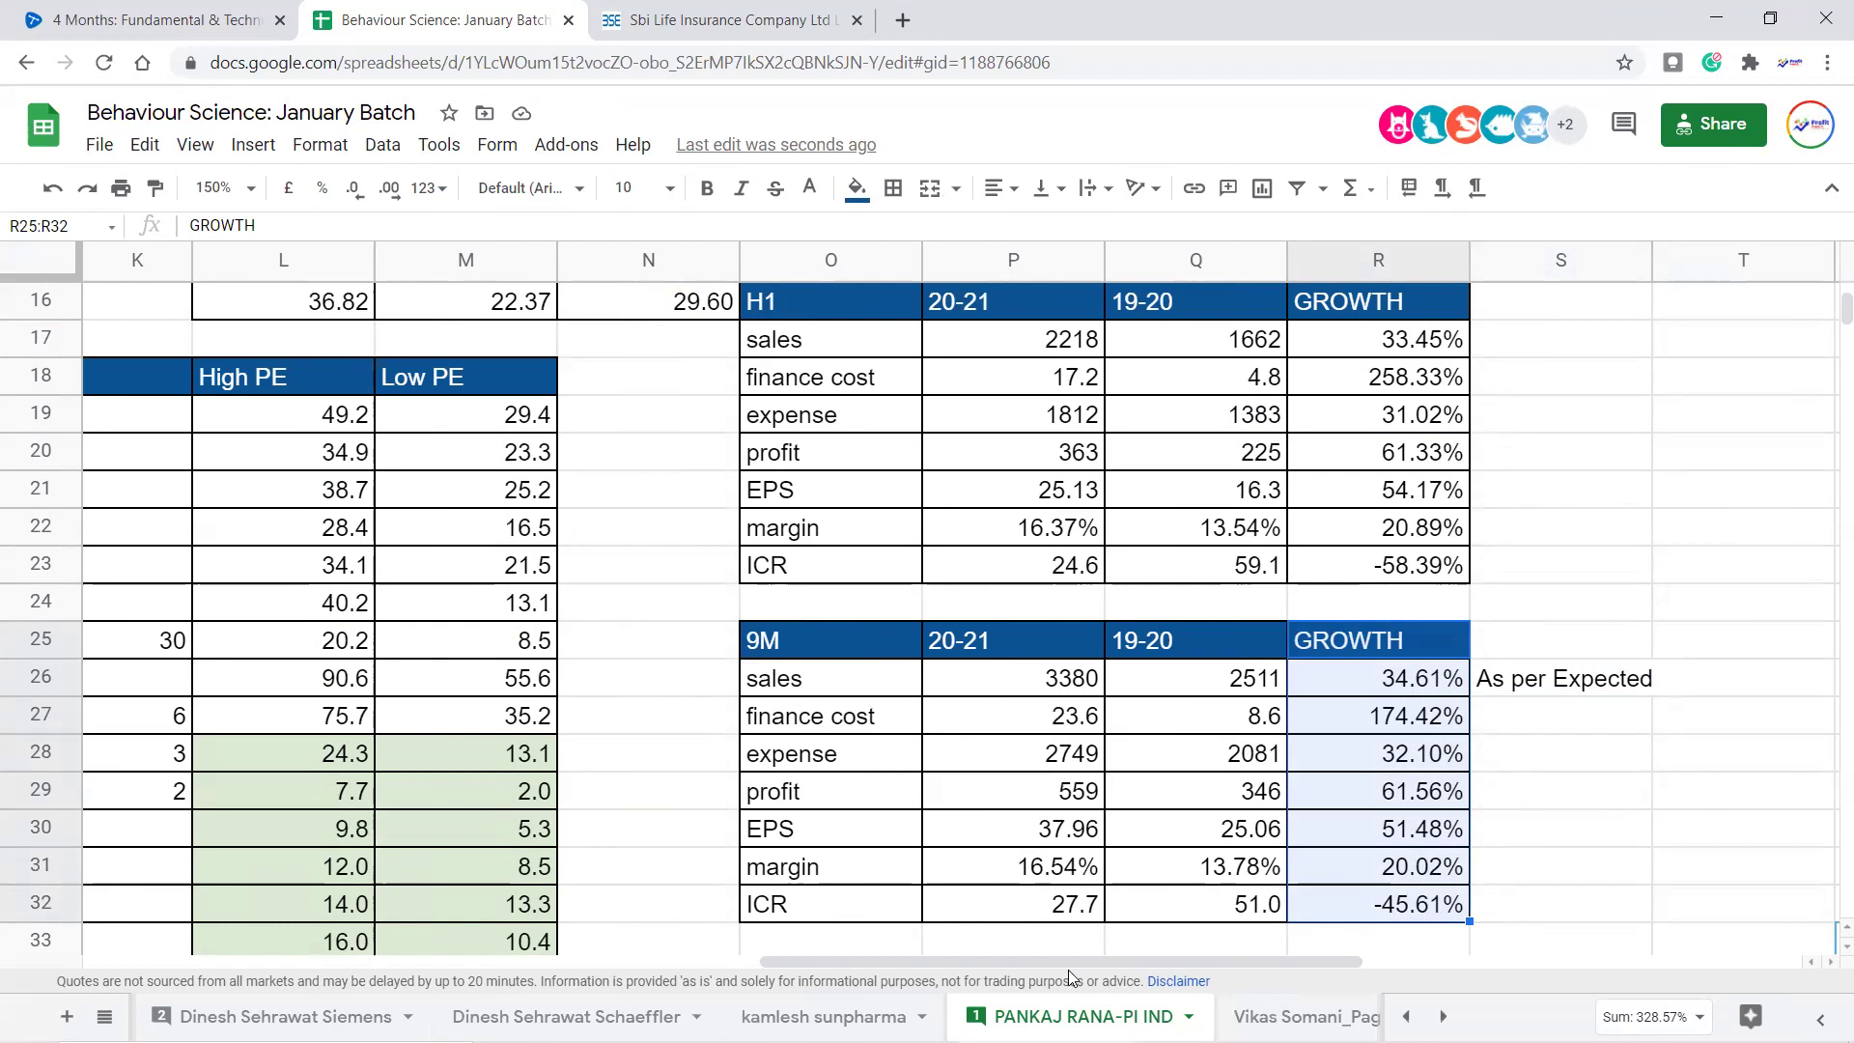
{"action": "left_click", "coordinate": [1750, 683]}
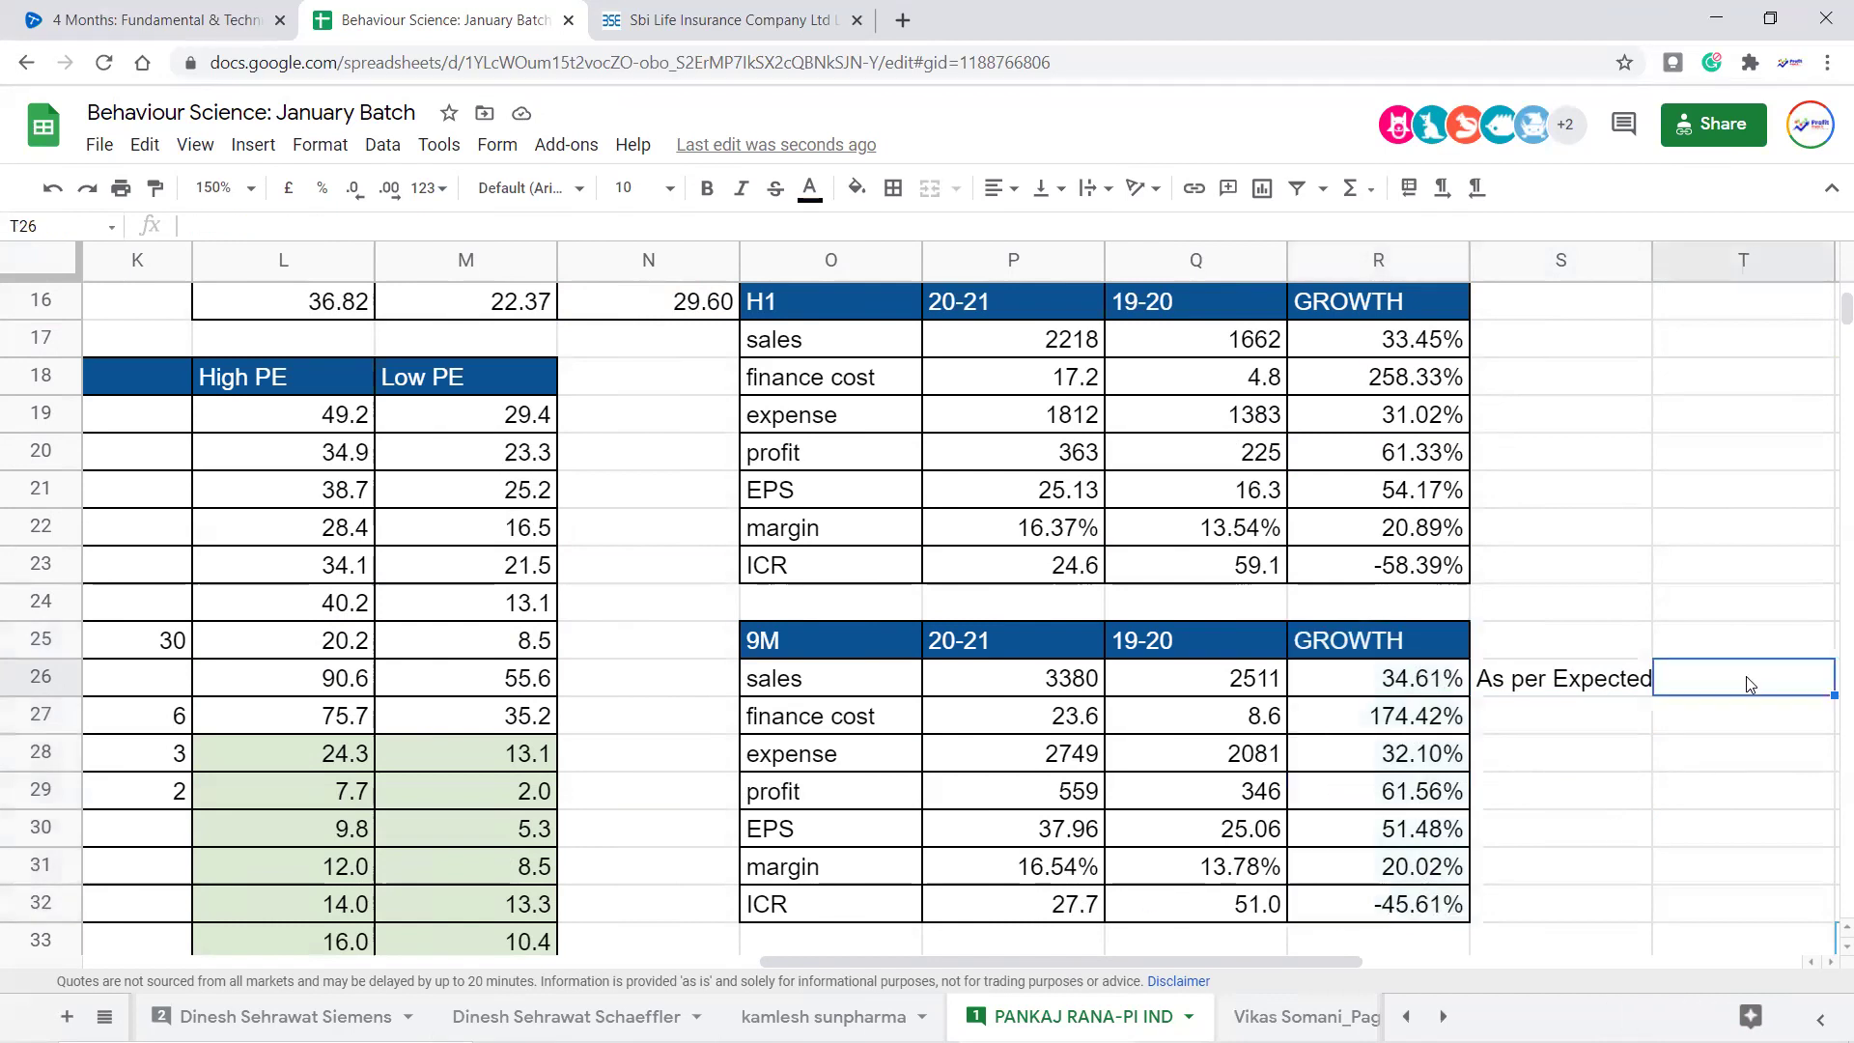
{"action": "left_click", "coordinate": [1440, 685]}
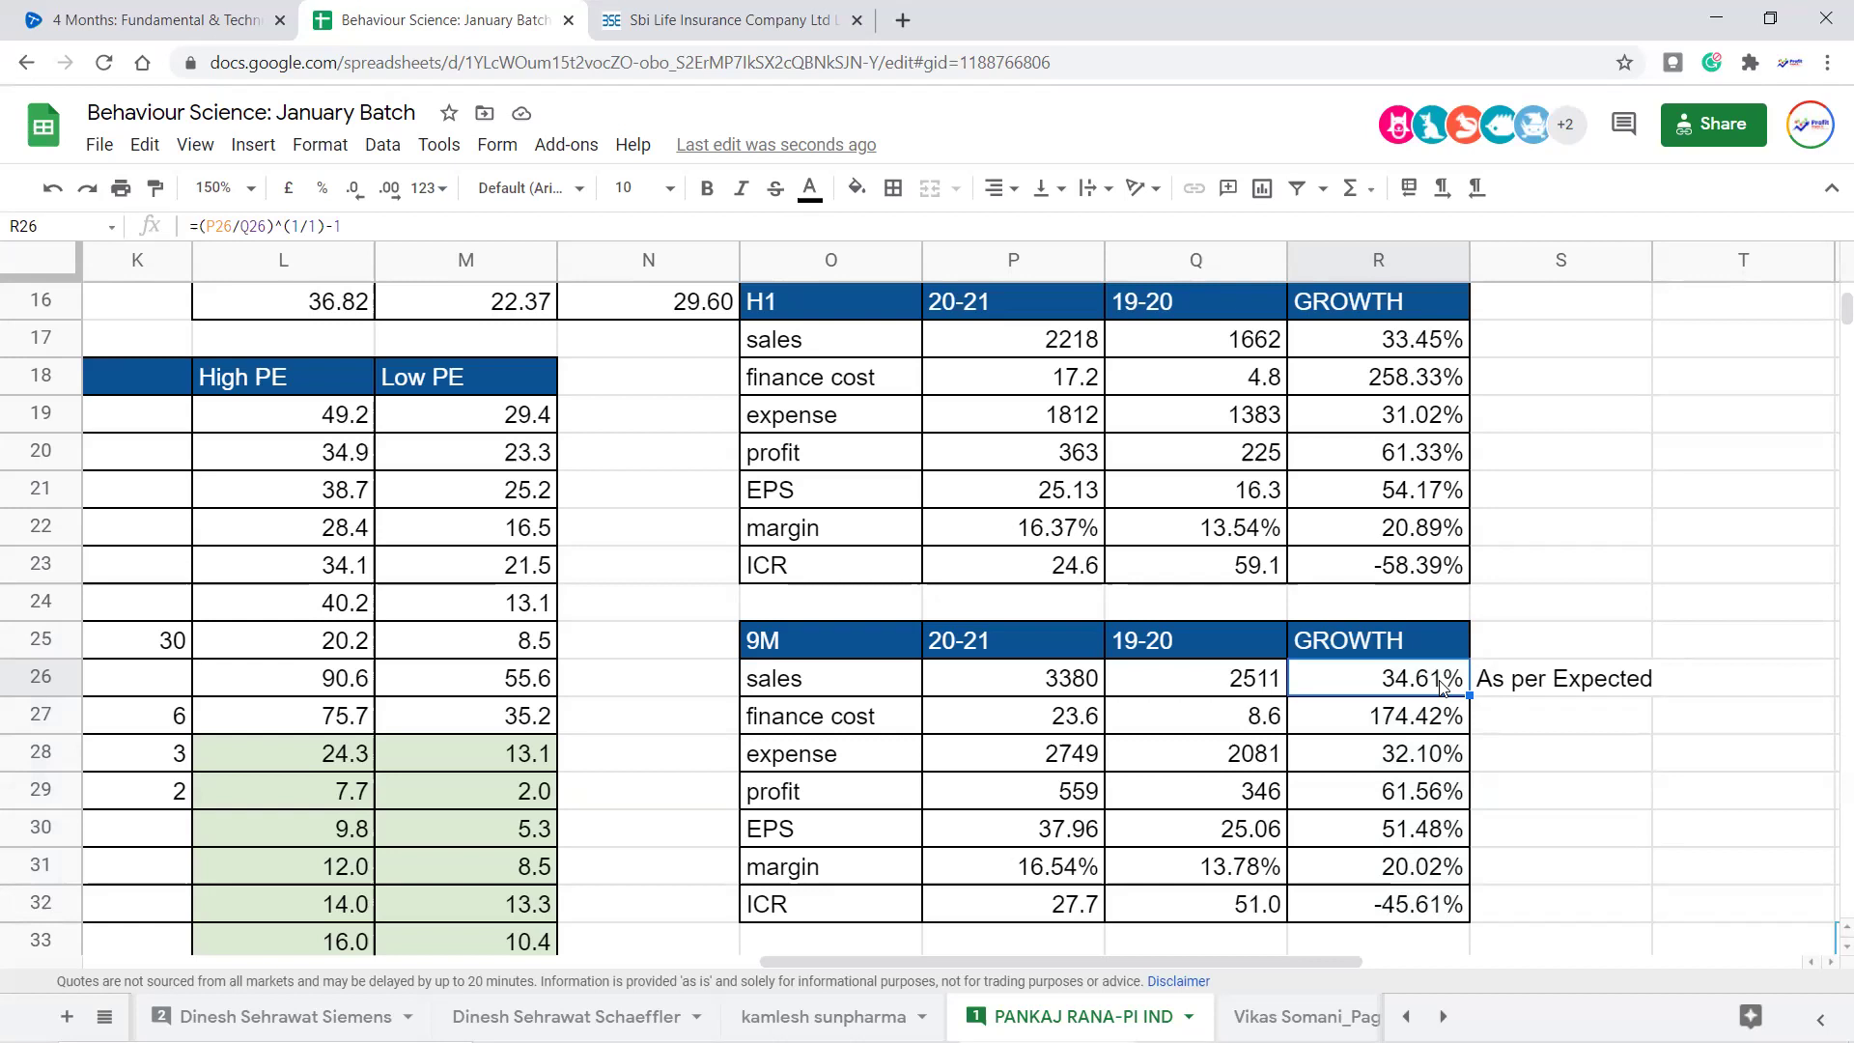
{"action": "left_click", "coordinate": [1774, 680]}
{"action": "type", "text": "0%"}
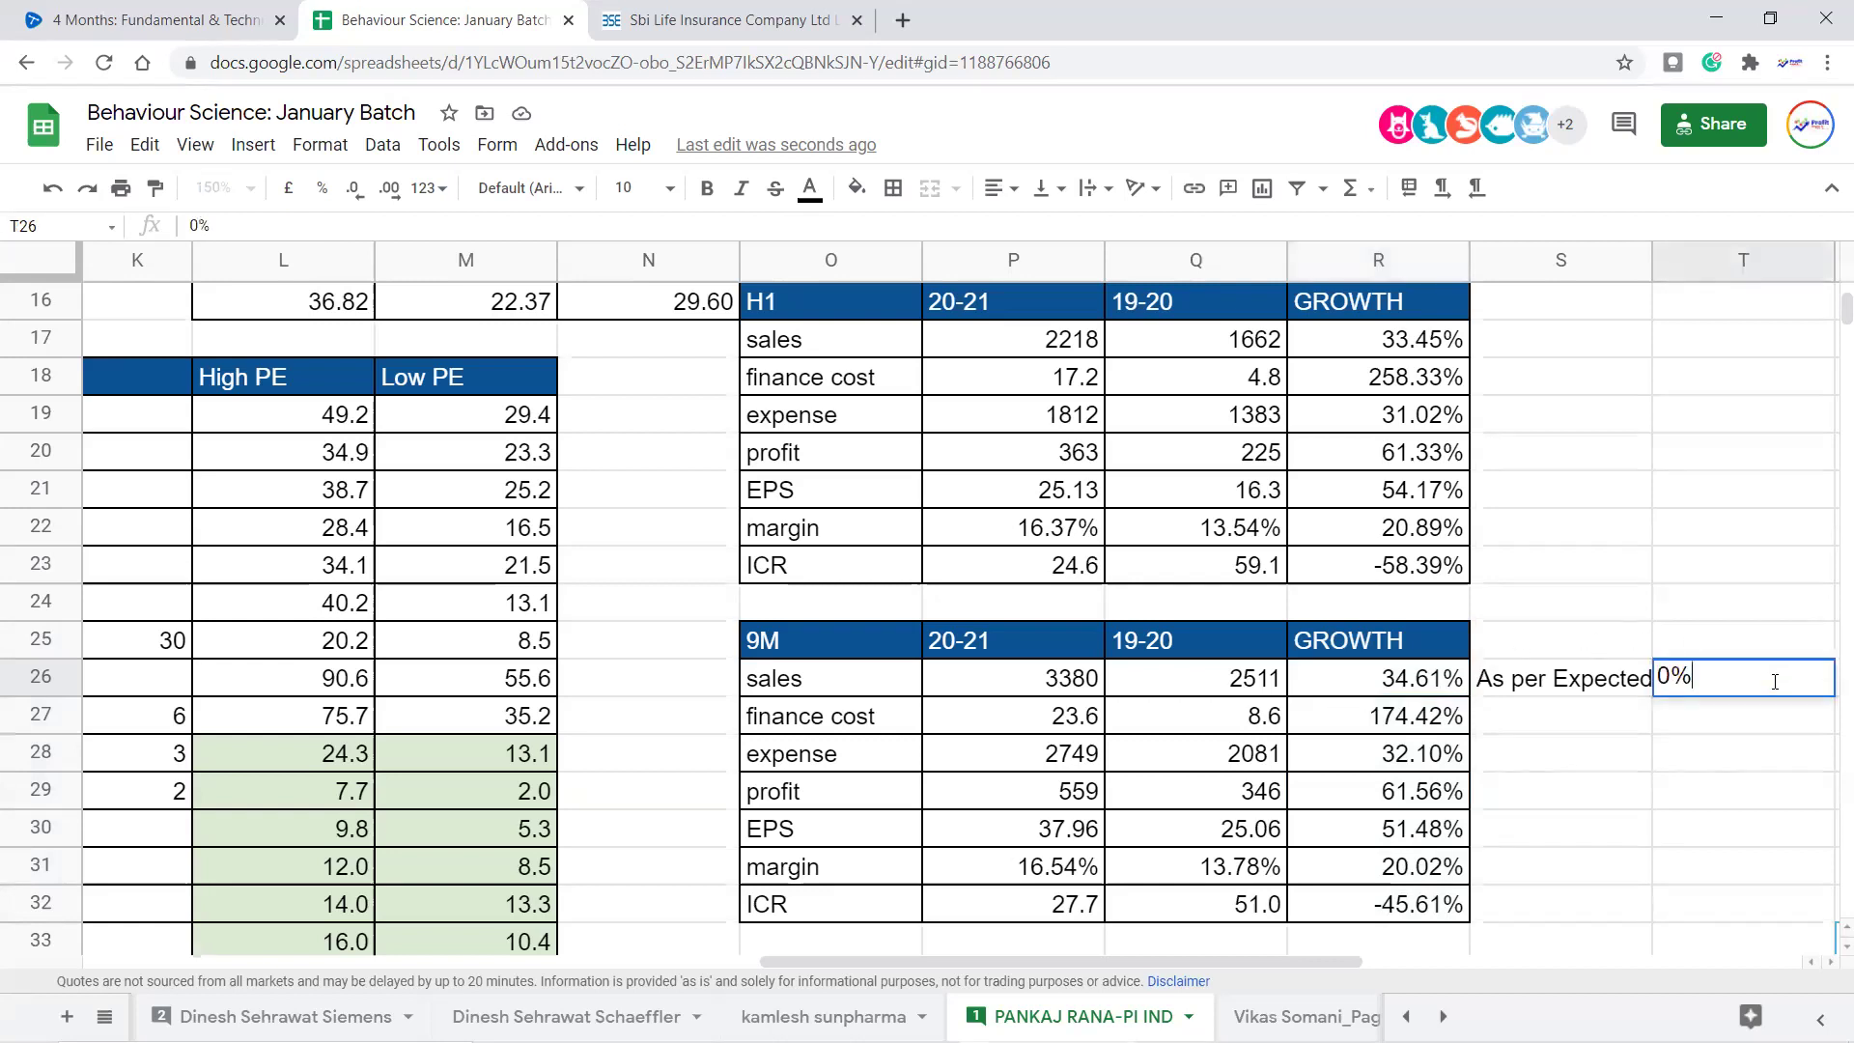
{"action": "key", "text": "Return"}
Enter 25% in cell T26 beside the "As per Expected" note and 45% in T27 below it
{"action": "left_click", "coordinate": [1775, 687]}
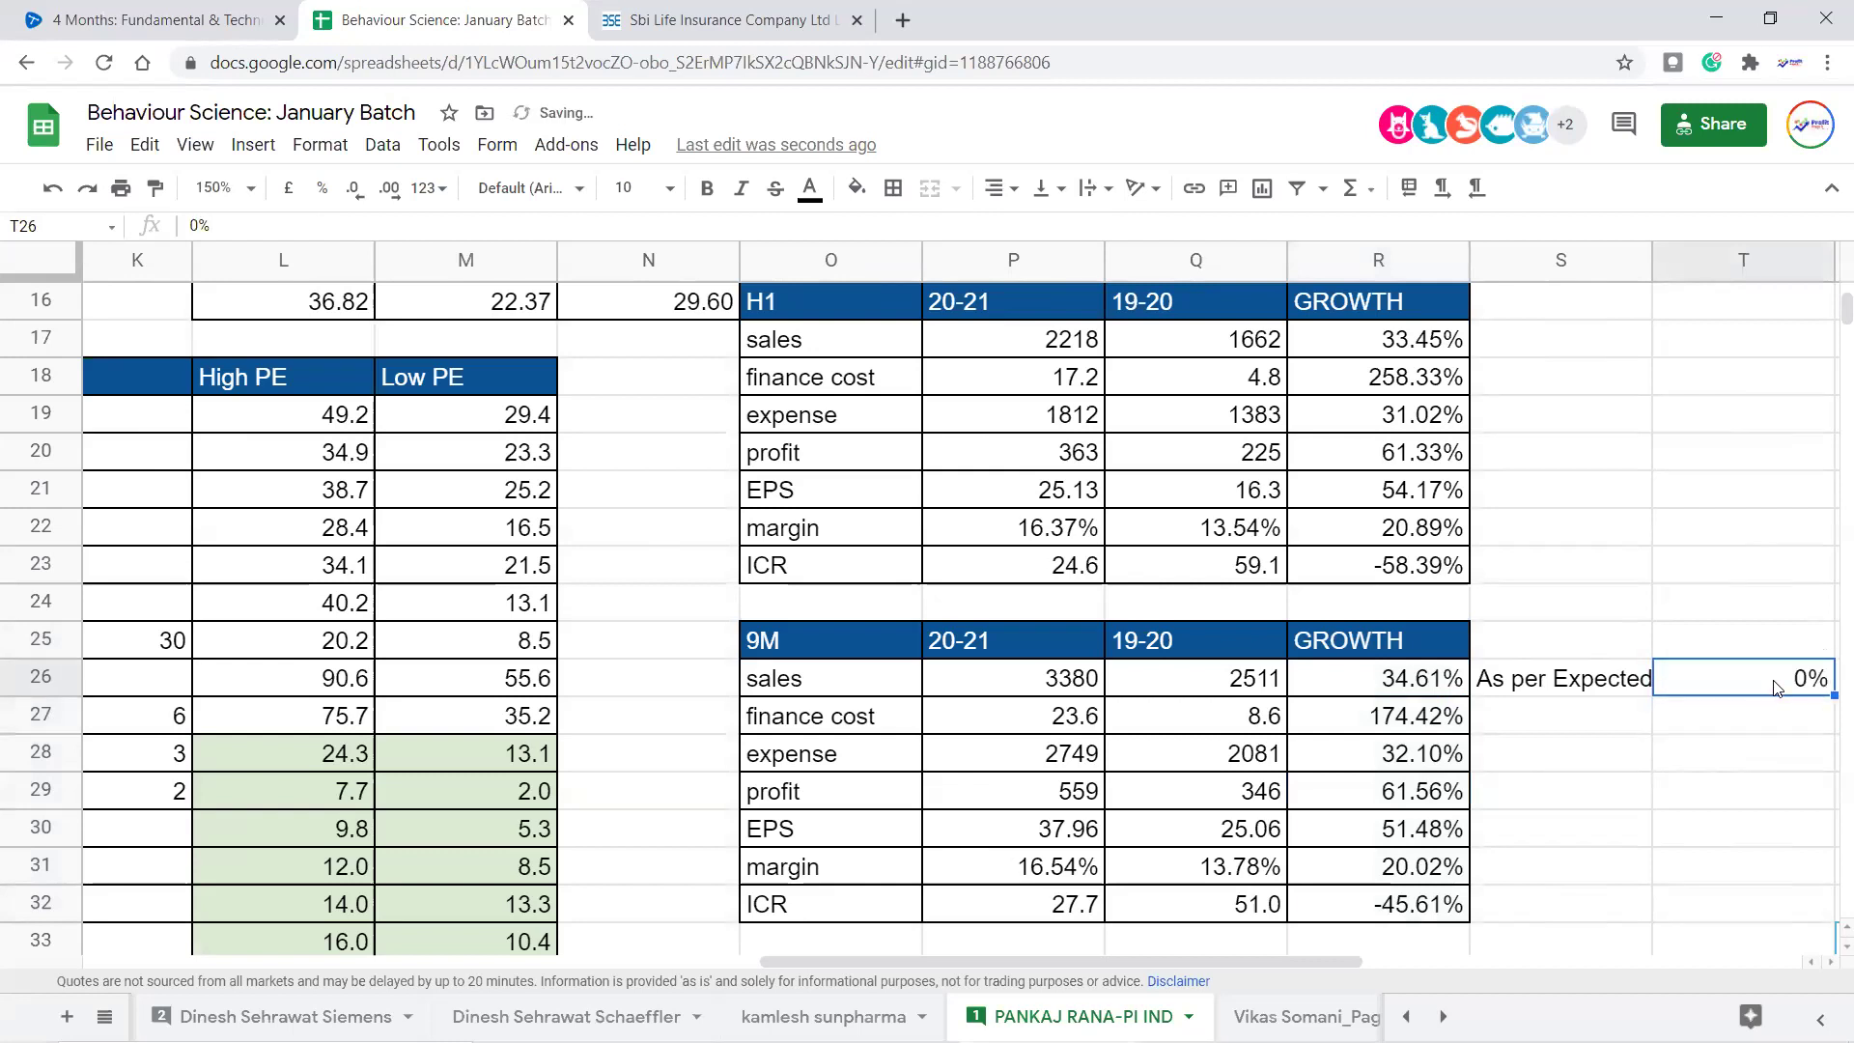
{"action": "key", "text": "Delete"}
{"action": "type", "text": "25%"}
{"action": "key", "text": "Return"}
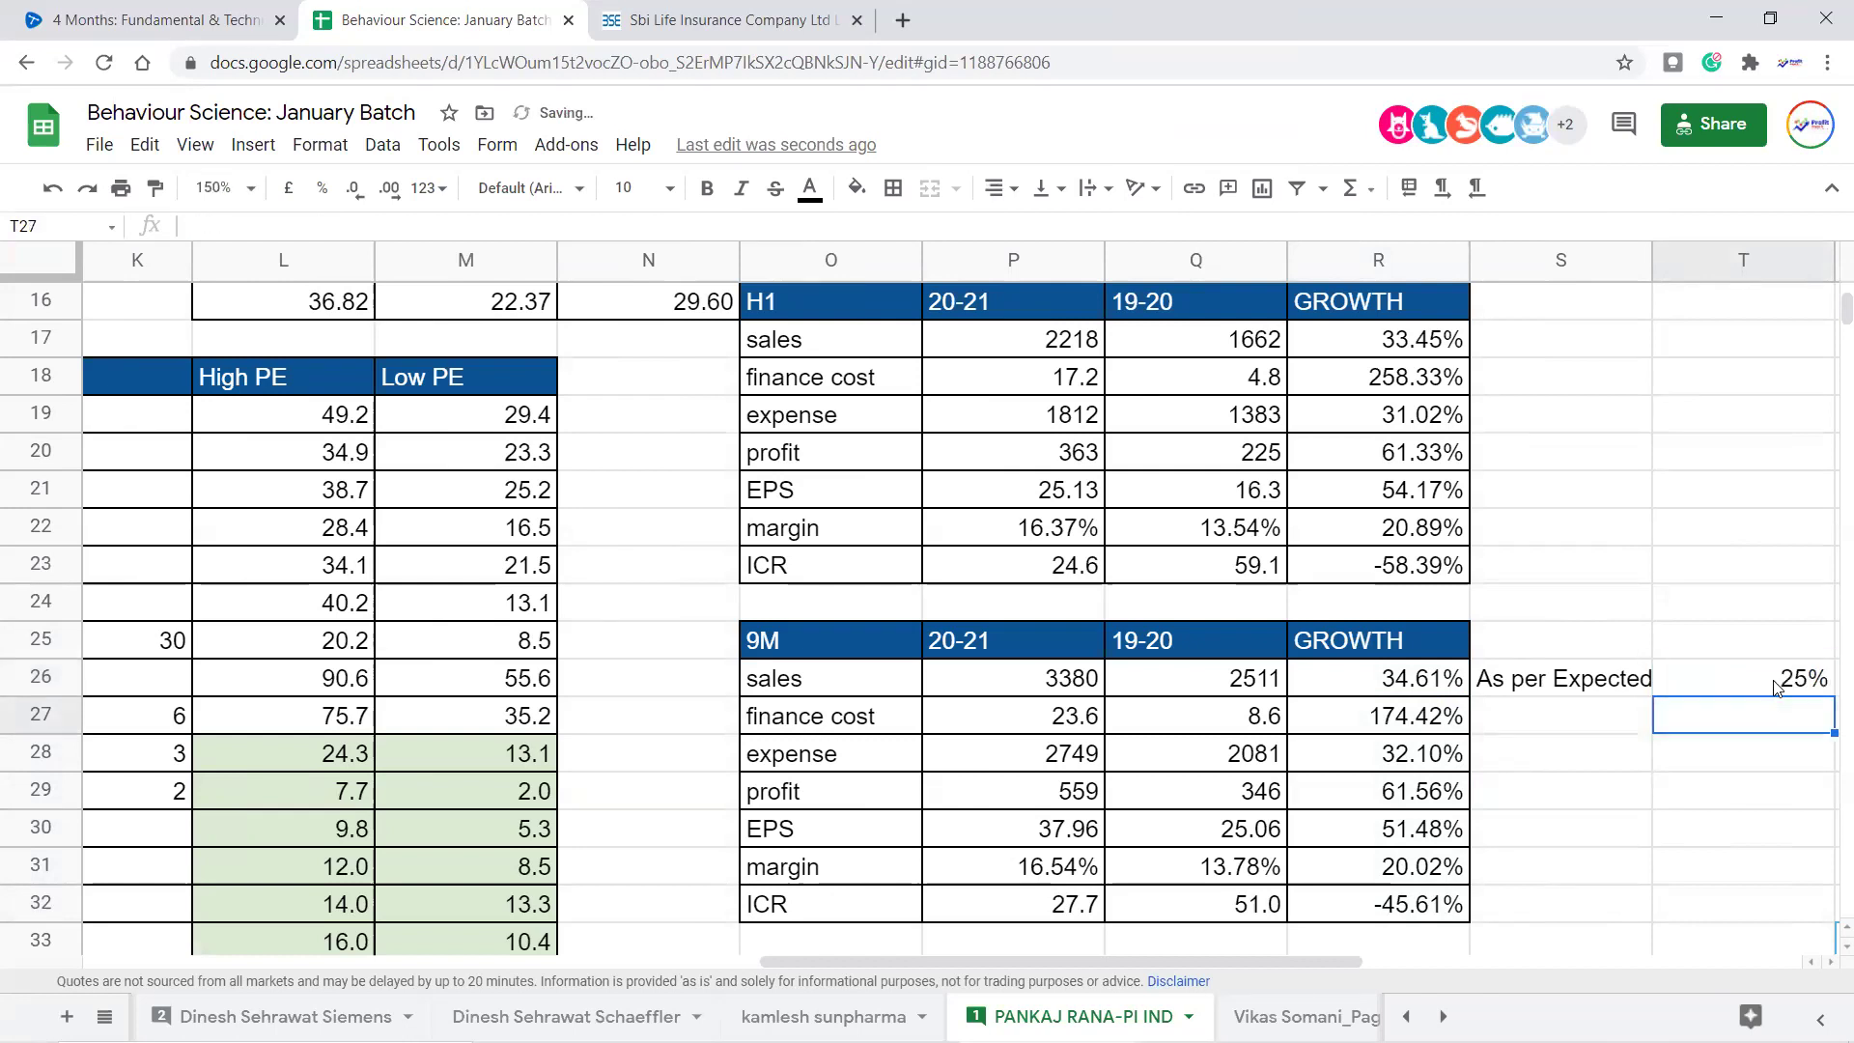
{"action": "type", "text": "45"}
{"action": "key", "text": "Return"}
{"action": "key", "text": "Up"}
{"action": "key", "text": "Return"}
{"action": "type", "text": "%"}
{"action": "key", "text": "Return"}
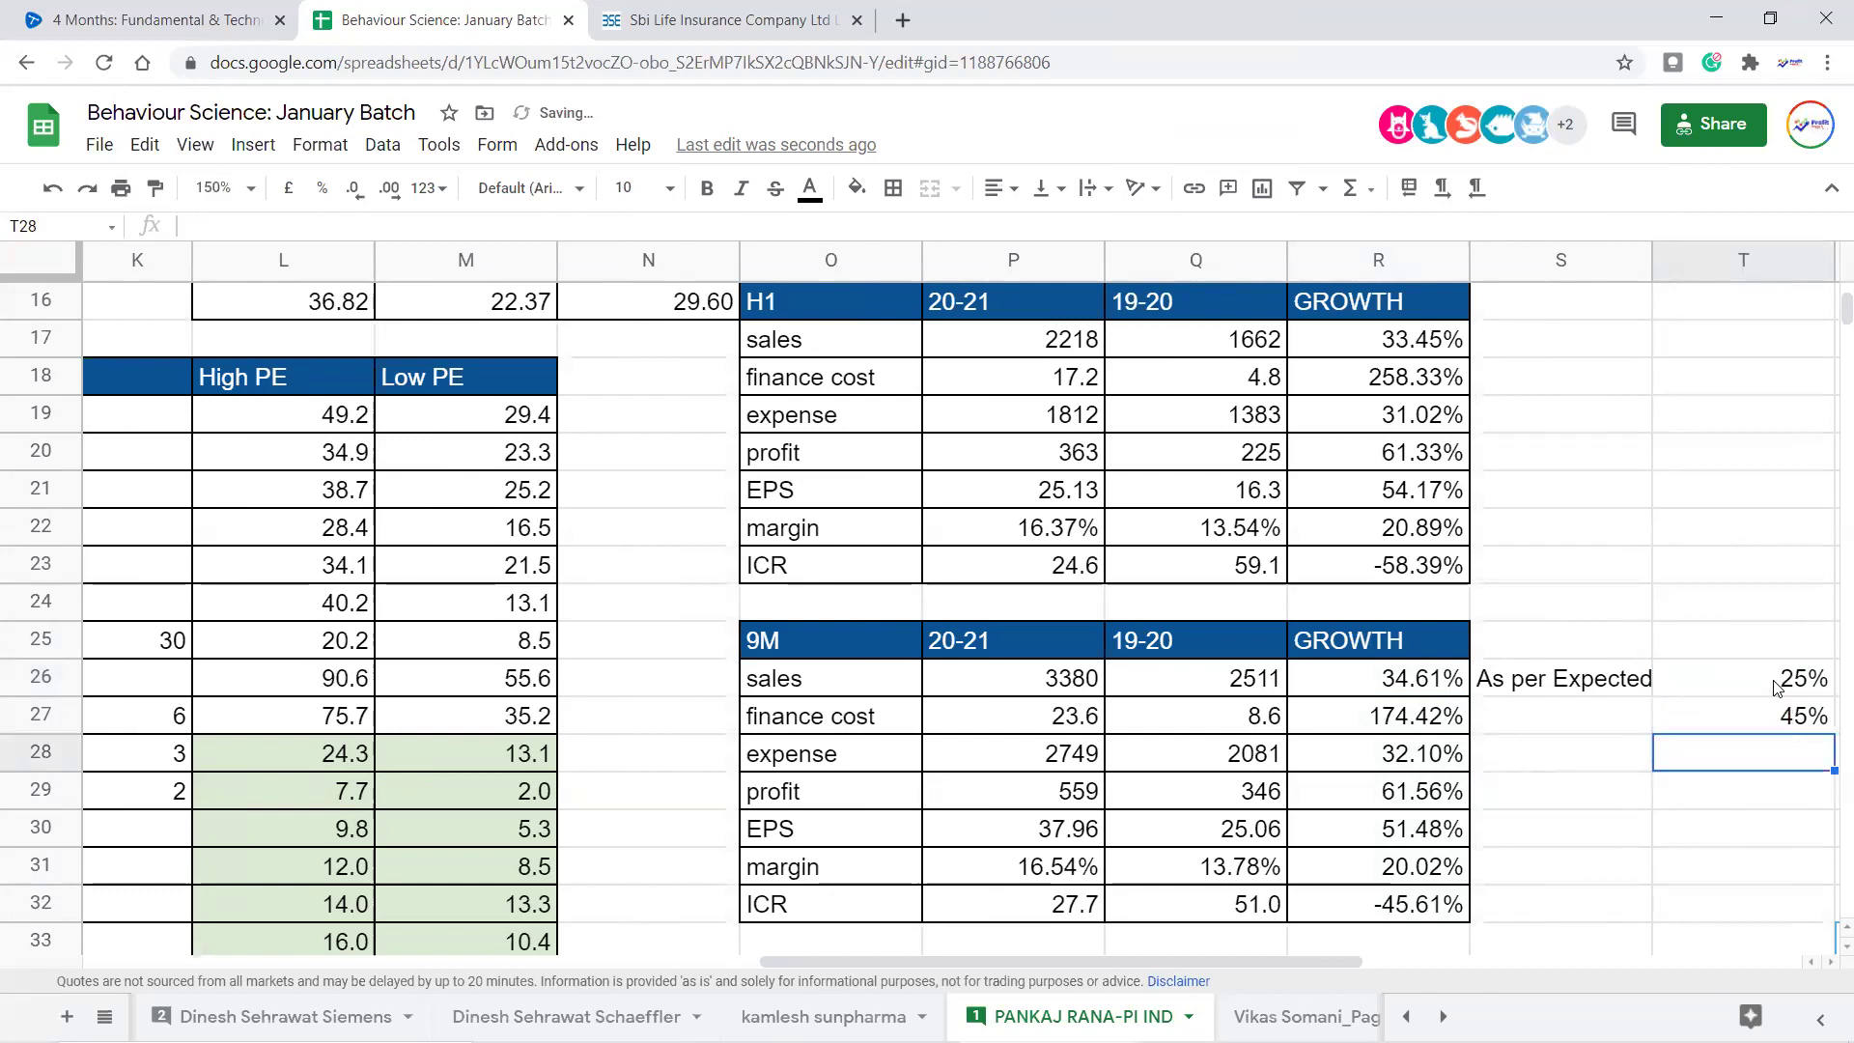
Highlight the two expected percentages in cells T26 and T27
{"action": "key", "text": "Up"}
{"action": "key", "text": "Up"}
{"action": "key", "text": "shift+Down"}
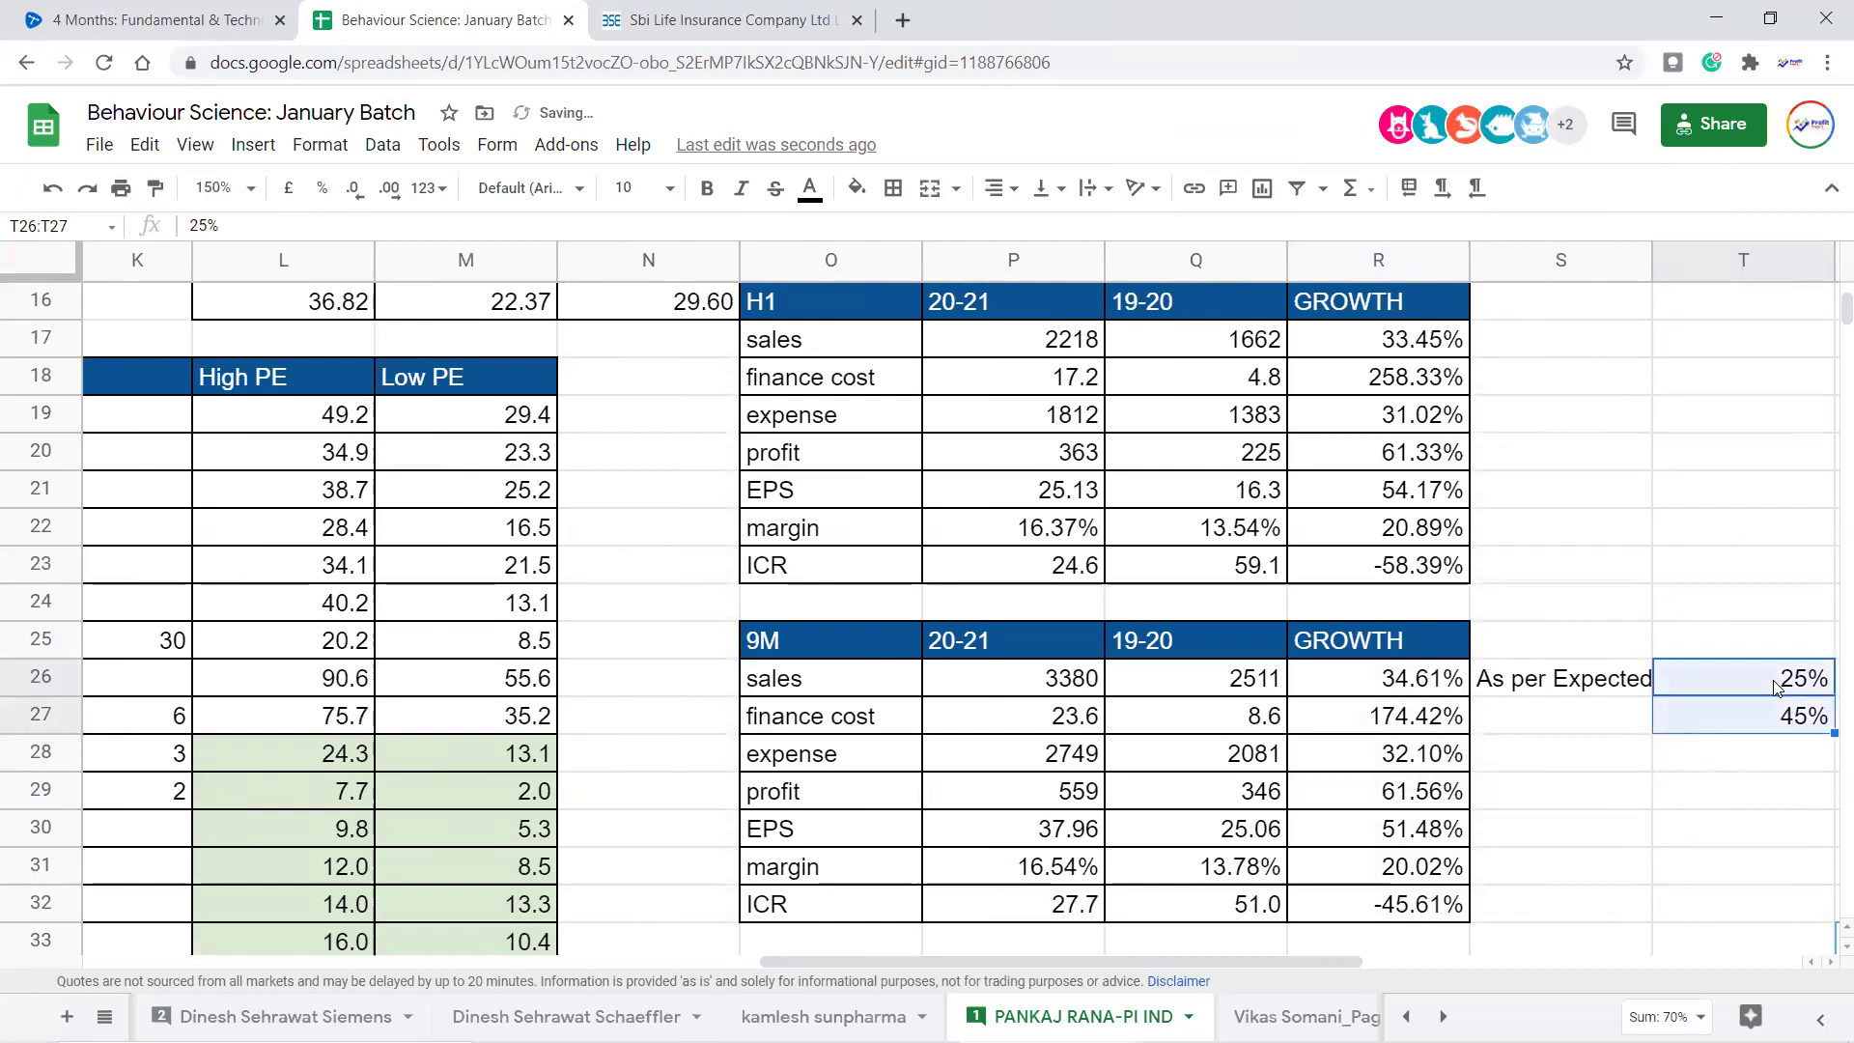
{"action": "left_click_drag", "start_coordinate": [1796, 688], "coordinate": [1799, 722]}
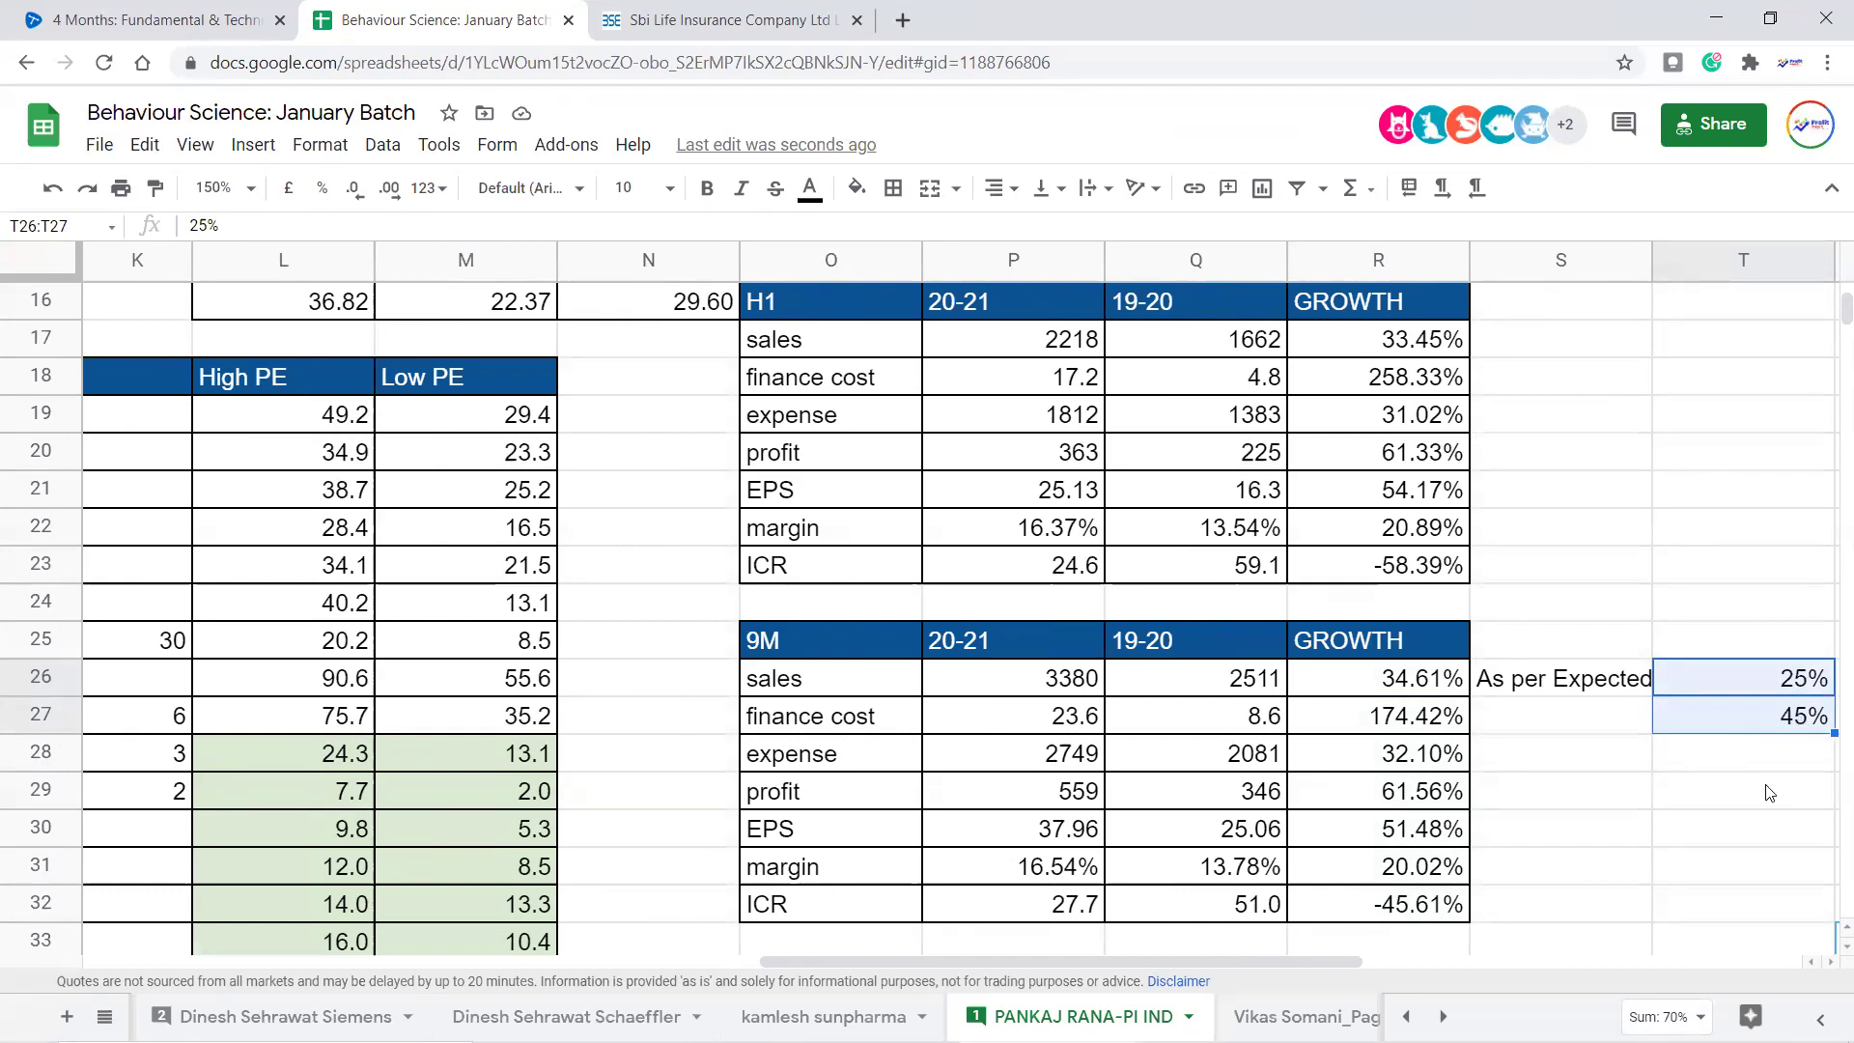
Check the Q1 sales growth and enter "July" in cell T7 of the same row
{"action": "scroll", "coordinate": [1769, 790], "scroll_direction": "up", "scroll_amount": 1}
{"action": "scroll", "coordinate": [1769, 791], "scroll_direction": "down", "scroll_amount": 1}
{"action": "scroll", "coordinate": [1727, 740], "scroll_direction": "up", "scroll_amount": 4}
{"action": "left_click", "coordinate": [1435, 413]}
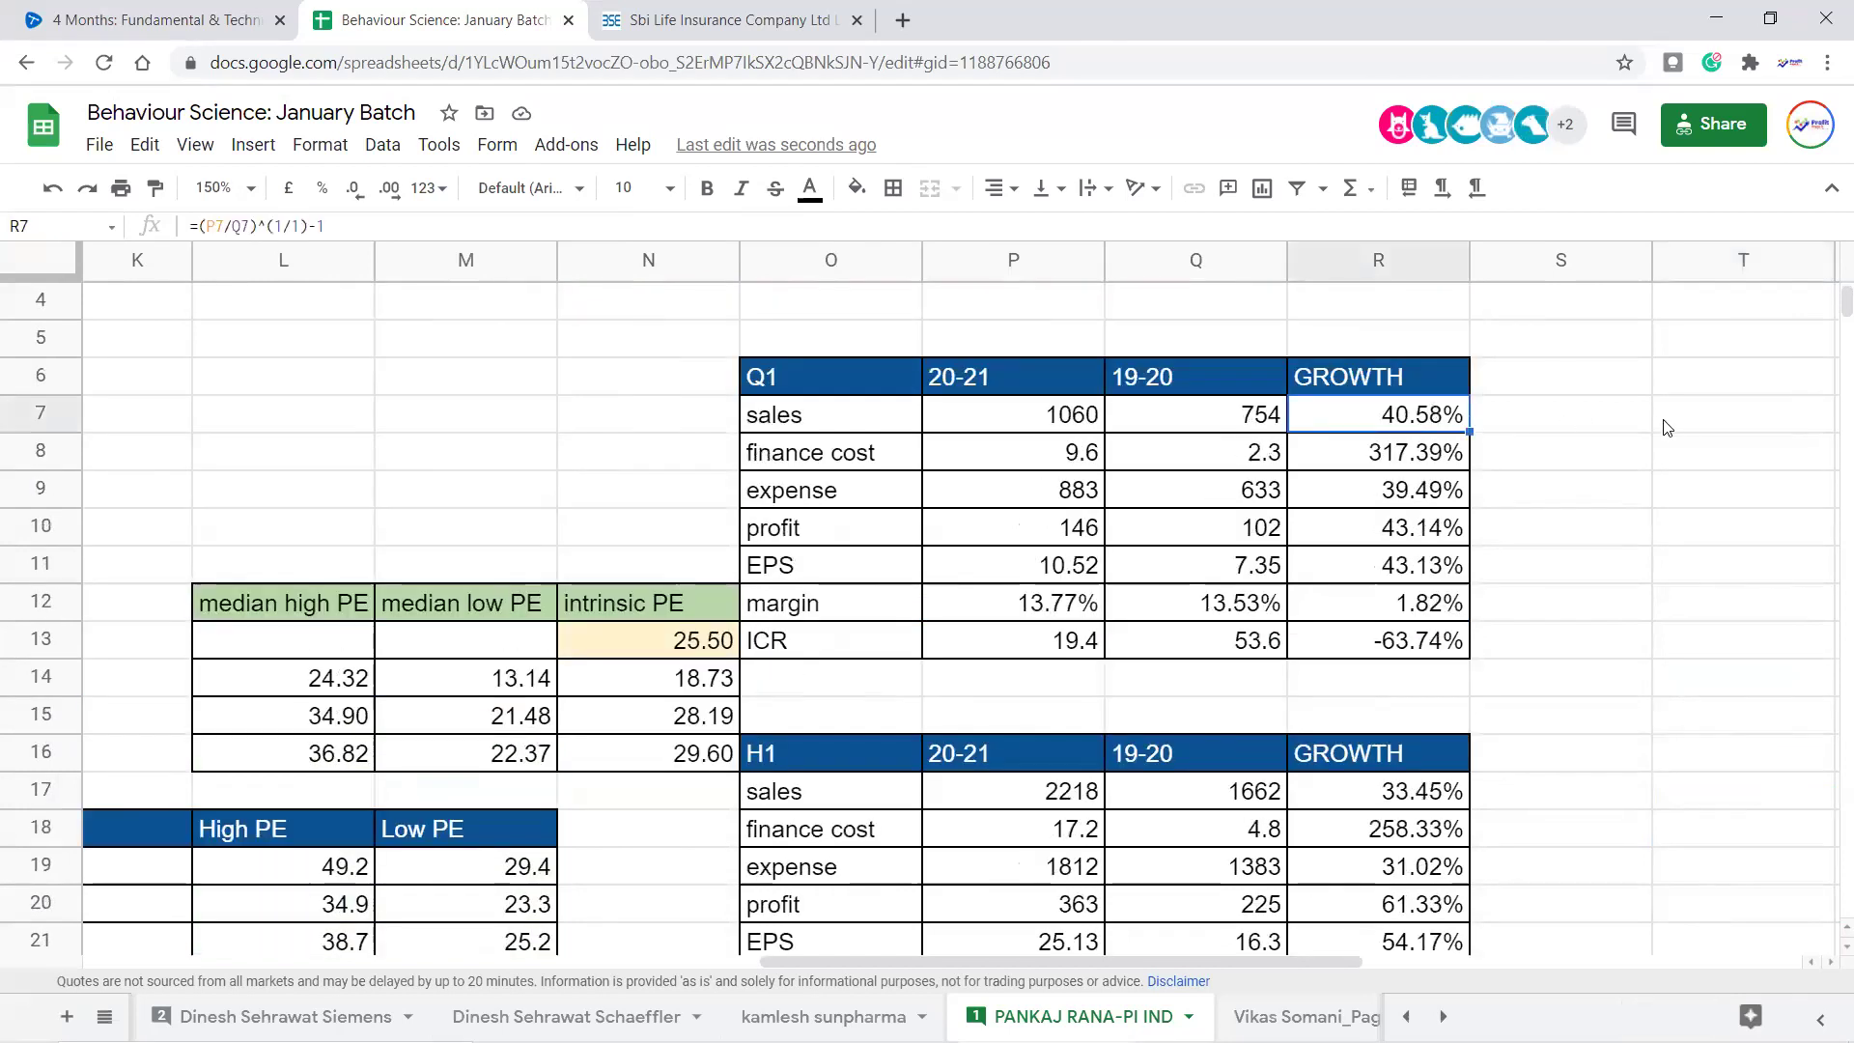
{"action": "left_click", "coordinate": [1701, 426]}
{"action": "type", "text": "July"}
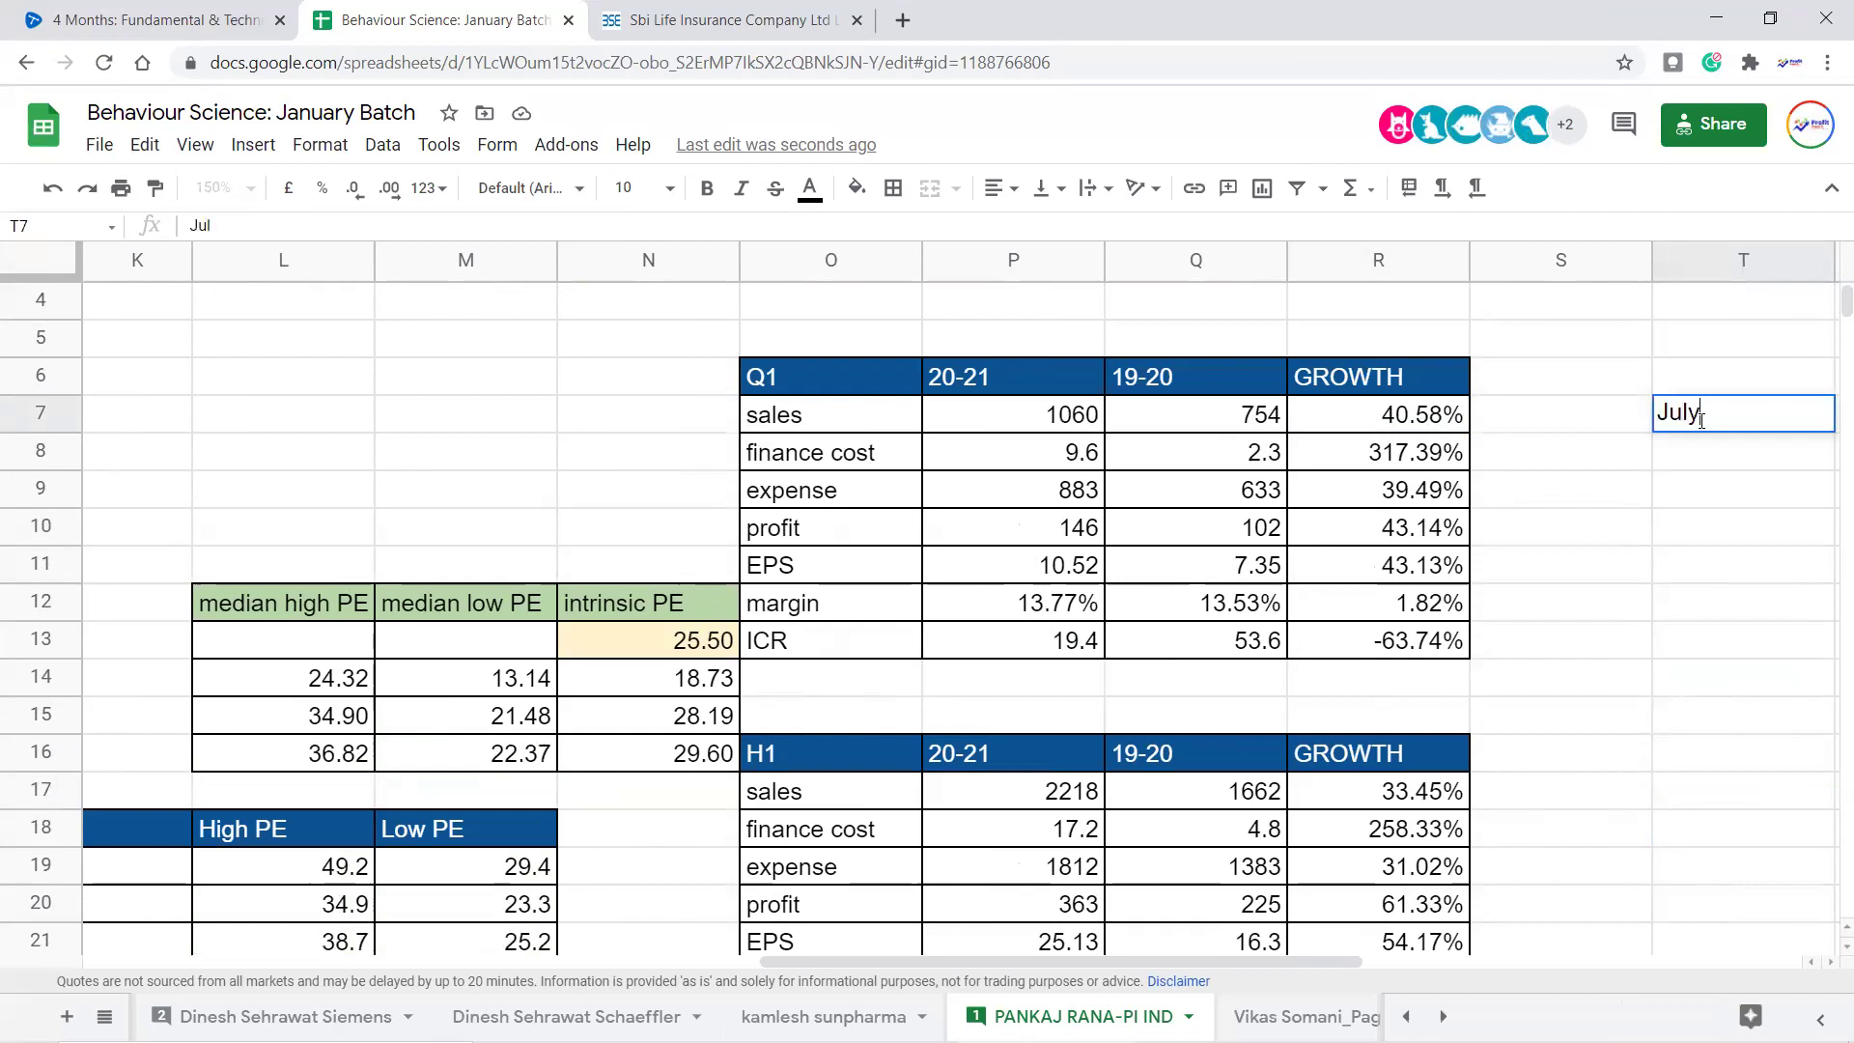
{"action": "key", "text": "Return"}
{"action": "left_click", "coordinate": [1701, 427]}
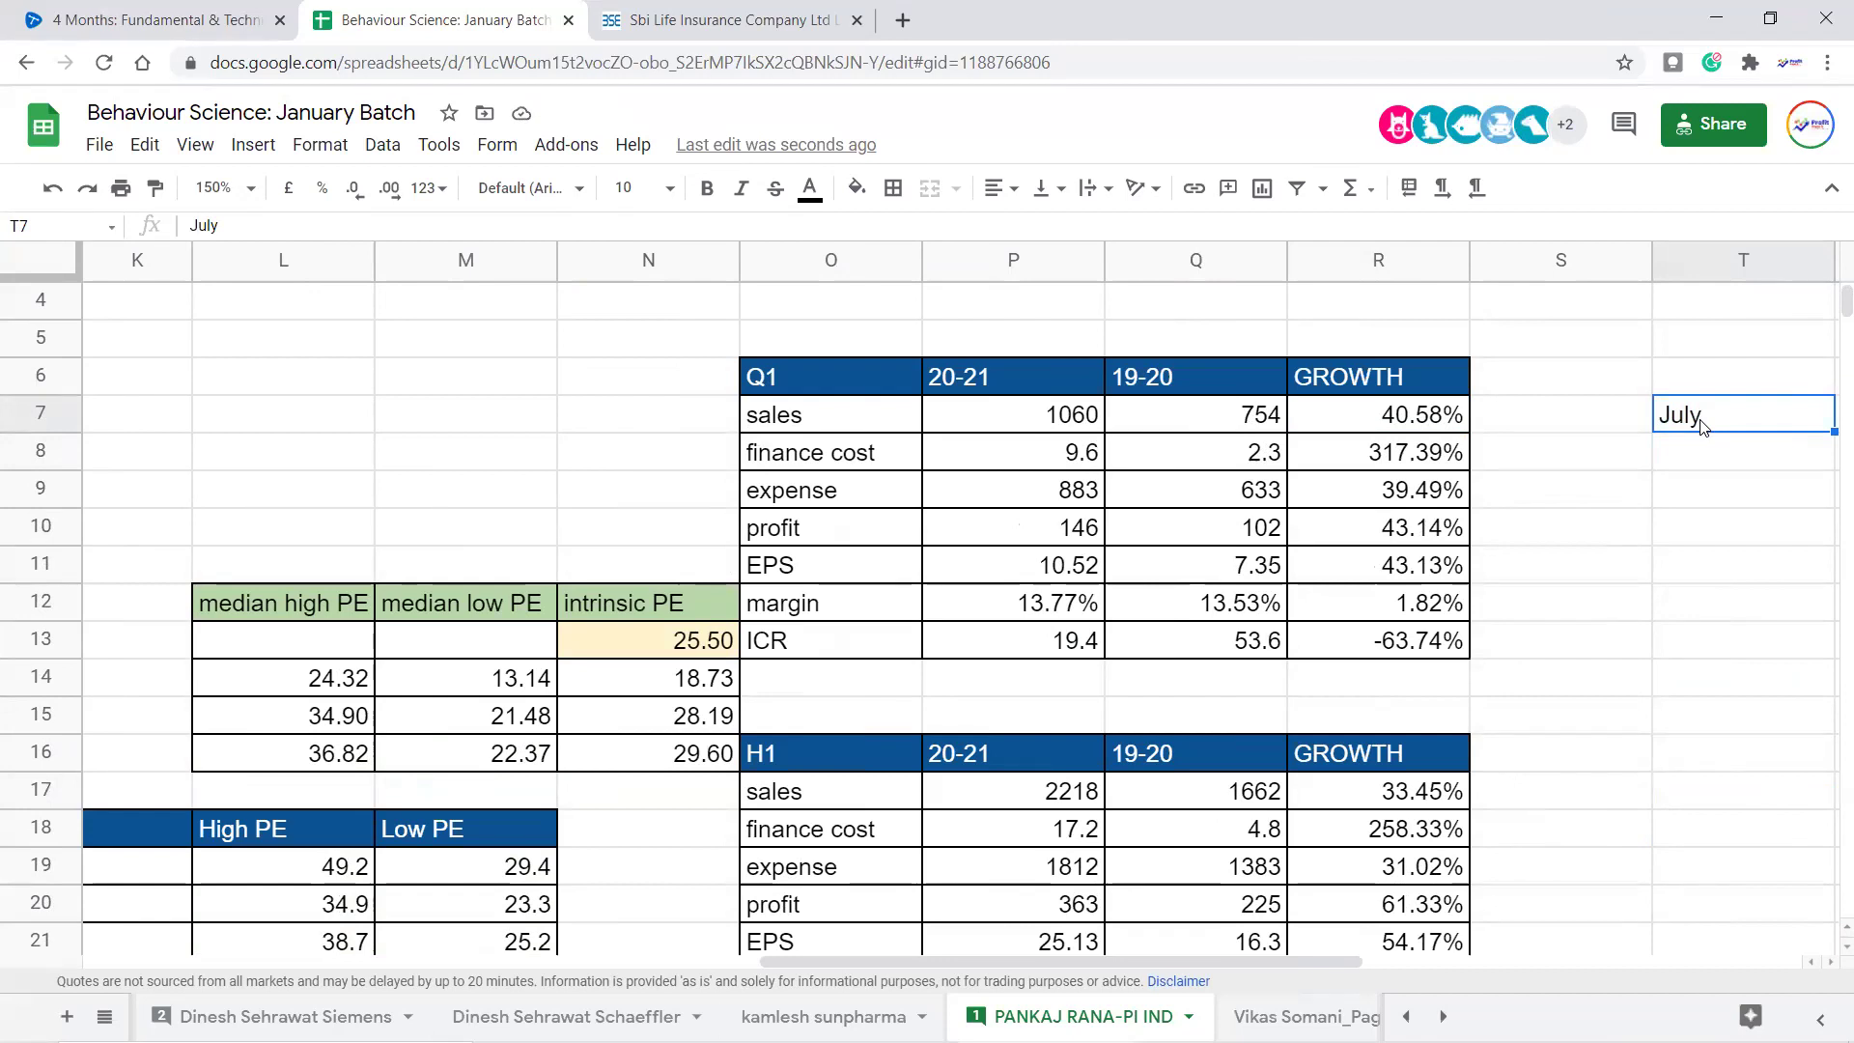
Enter "July" in cell T29, in line with the 9M table's profit row
{"action": "scroll", "coordinate": [1701, 444], "scroll_direction": "down", "scroll_amount": 5}
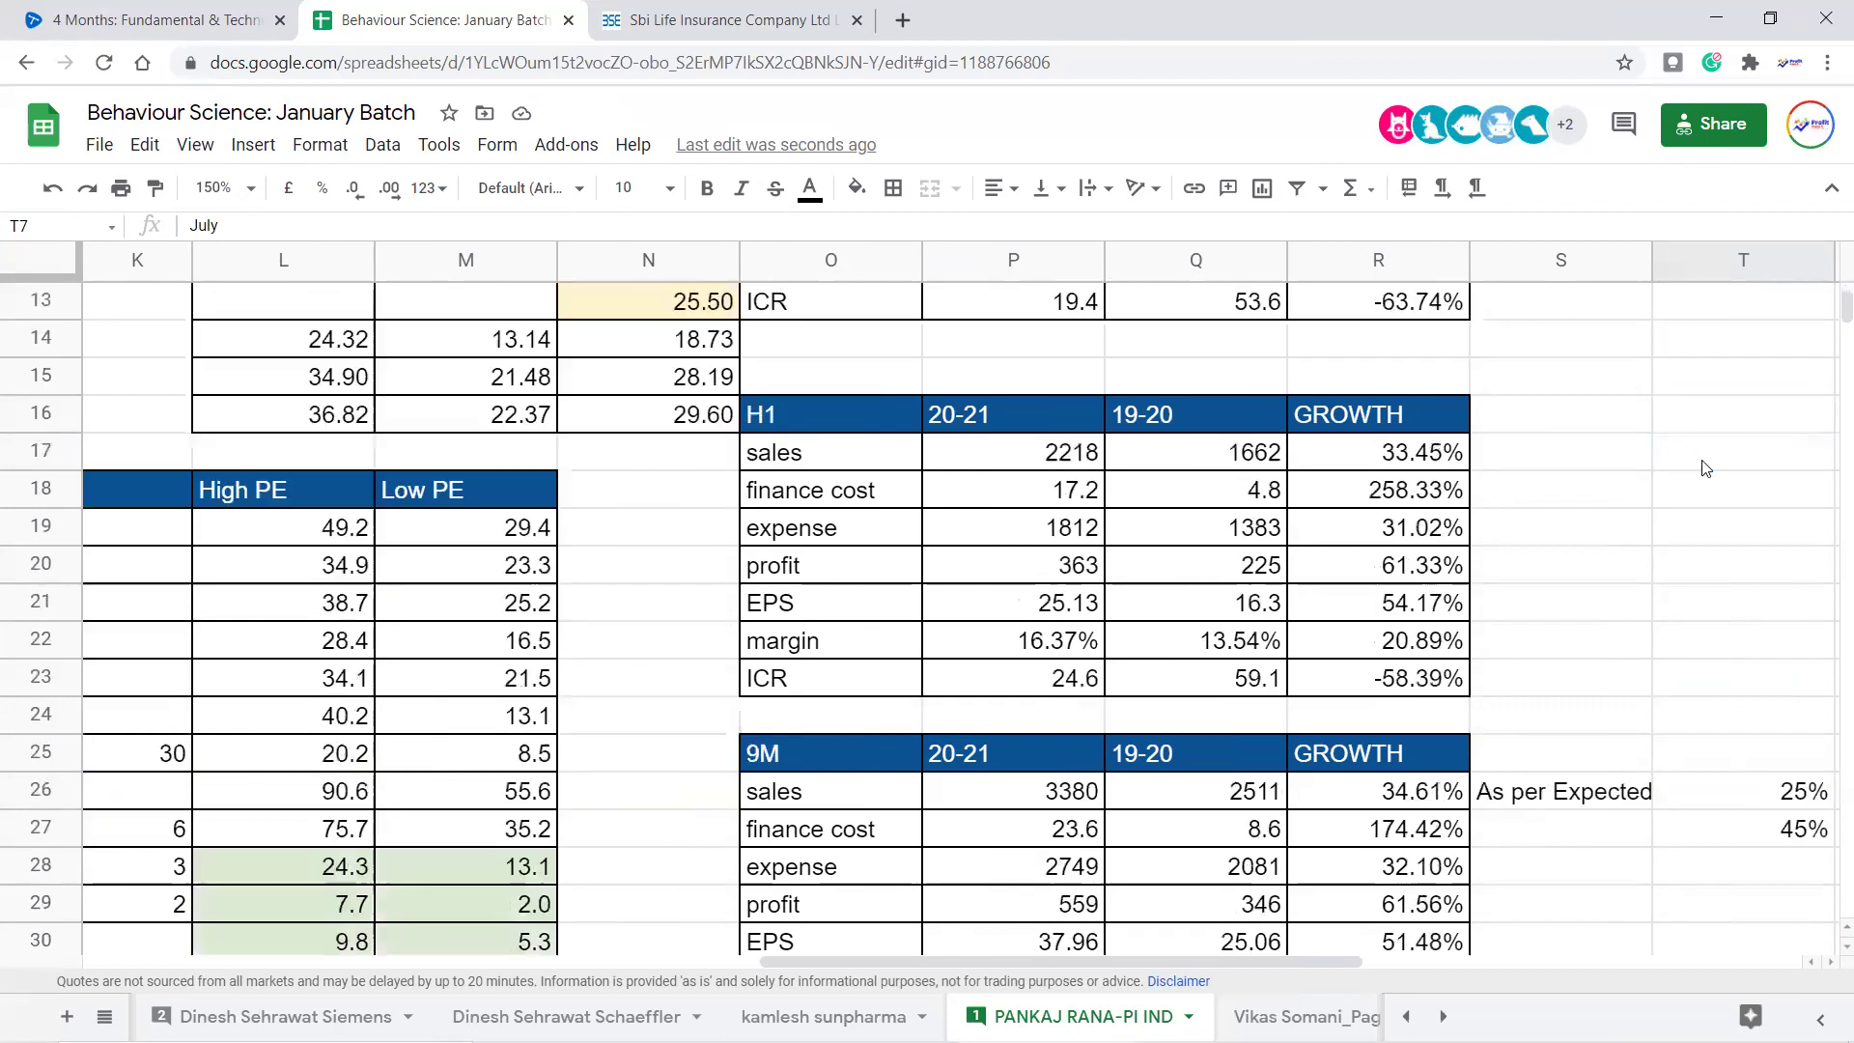
{"action": "left_click", "coordinate": [1787, 688]}
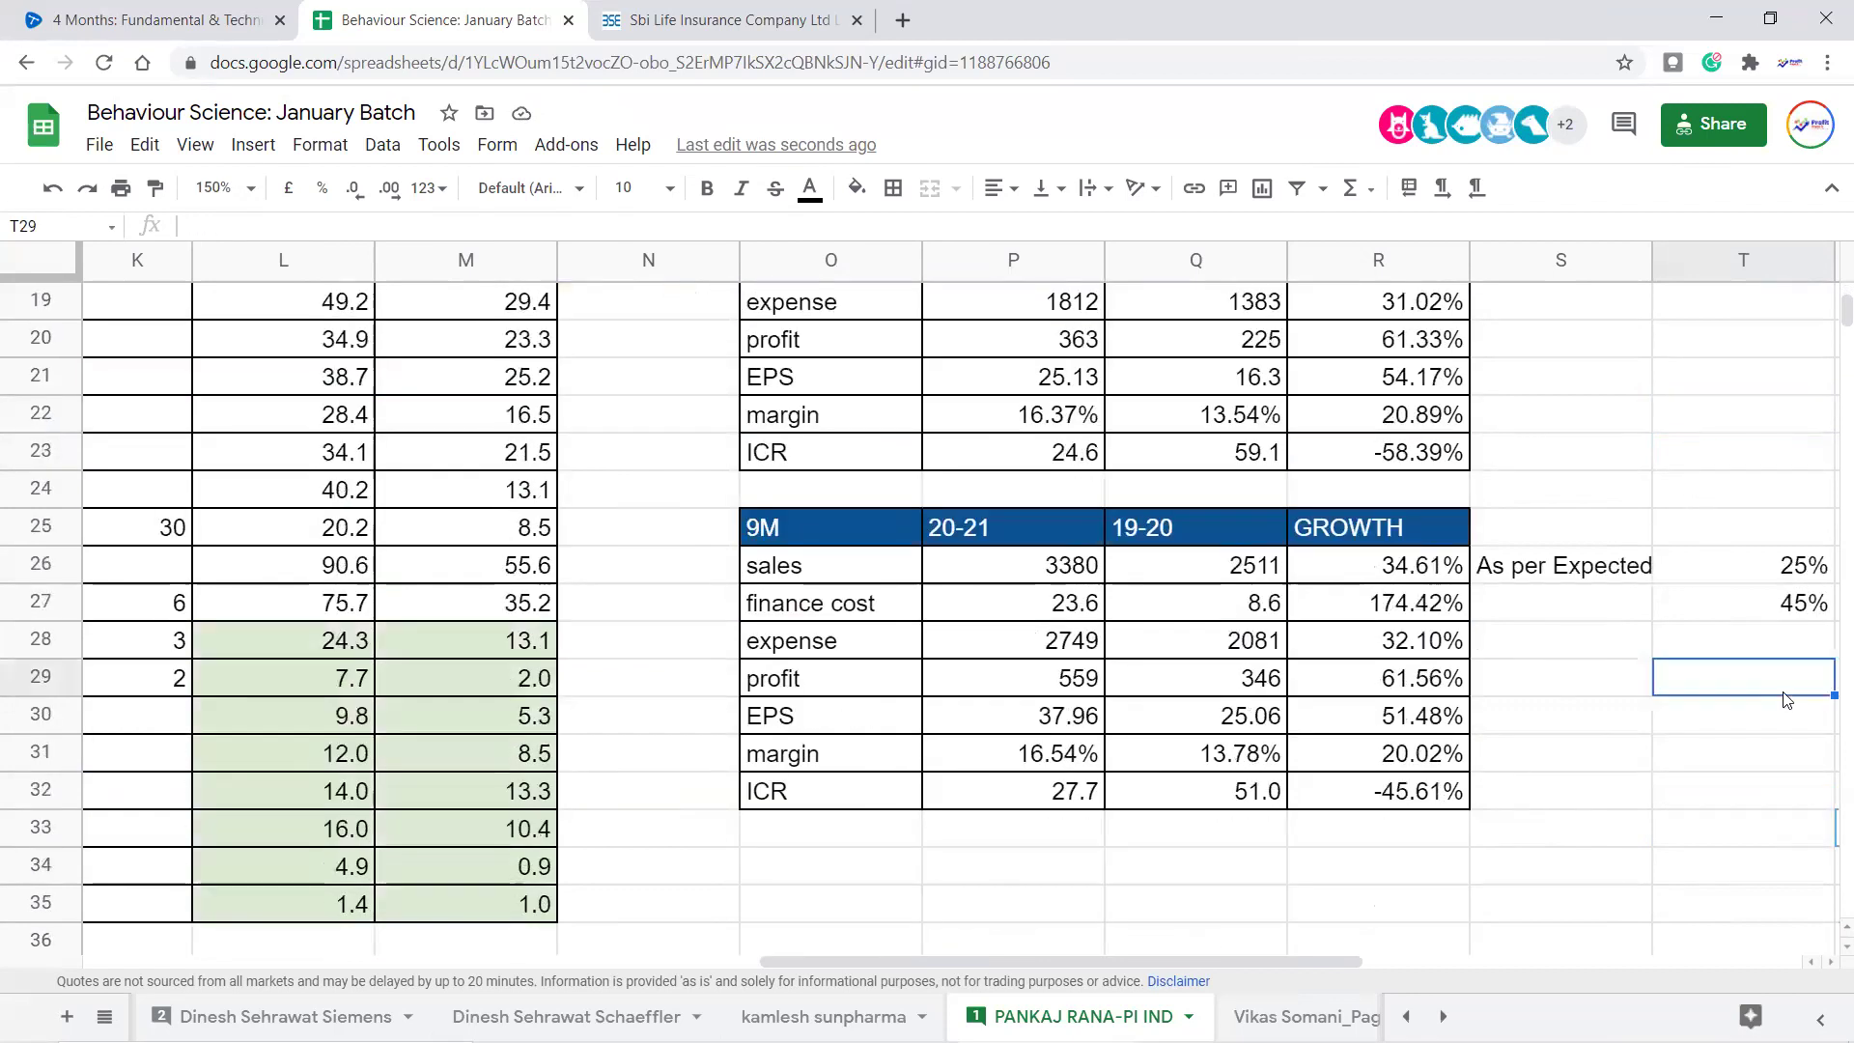
{"action": "type", "text": "July"}
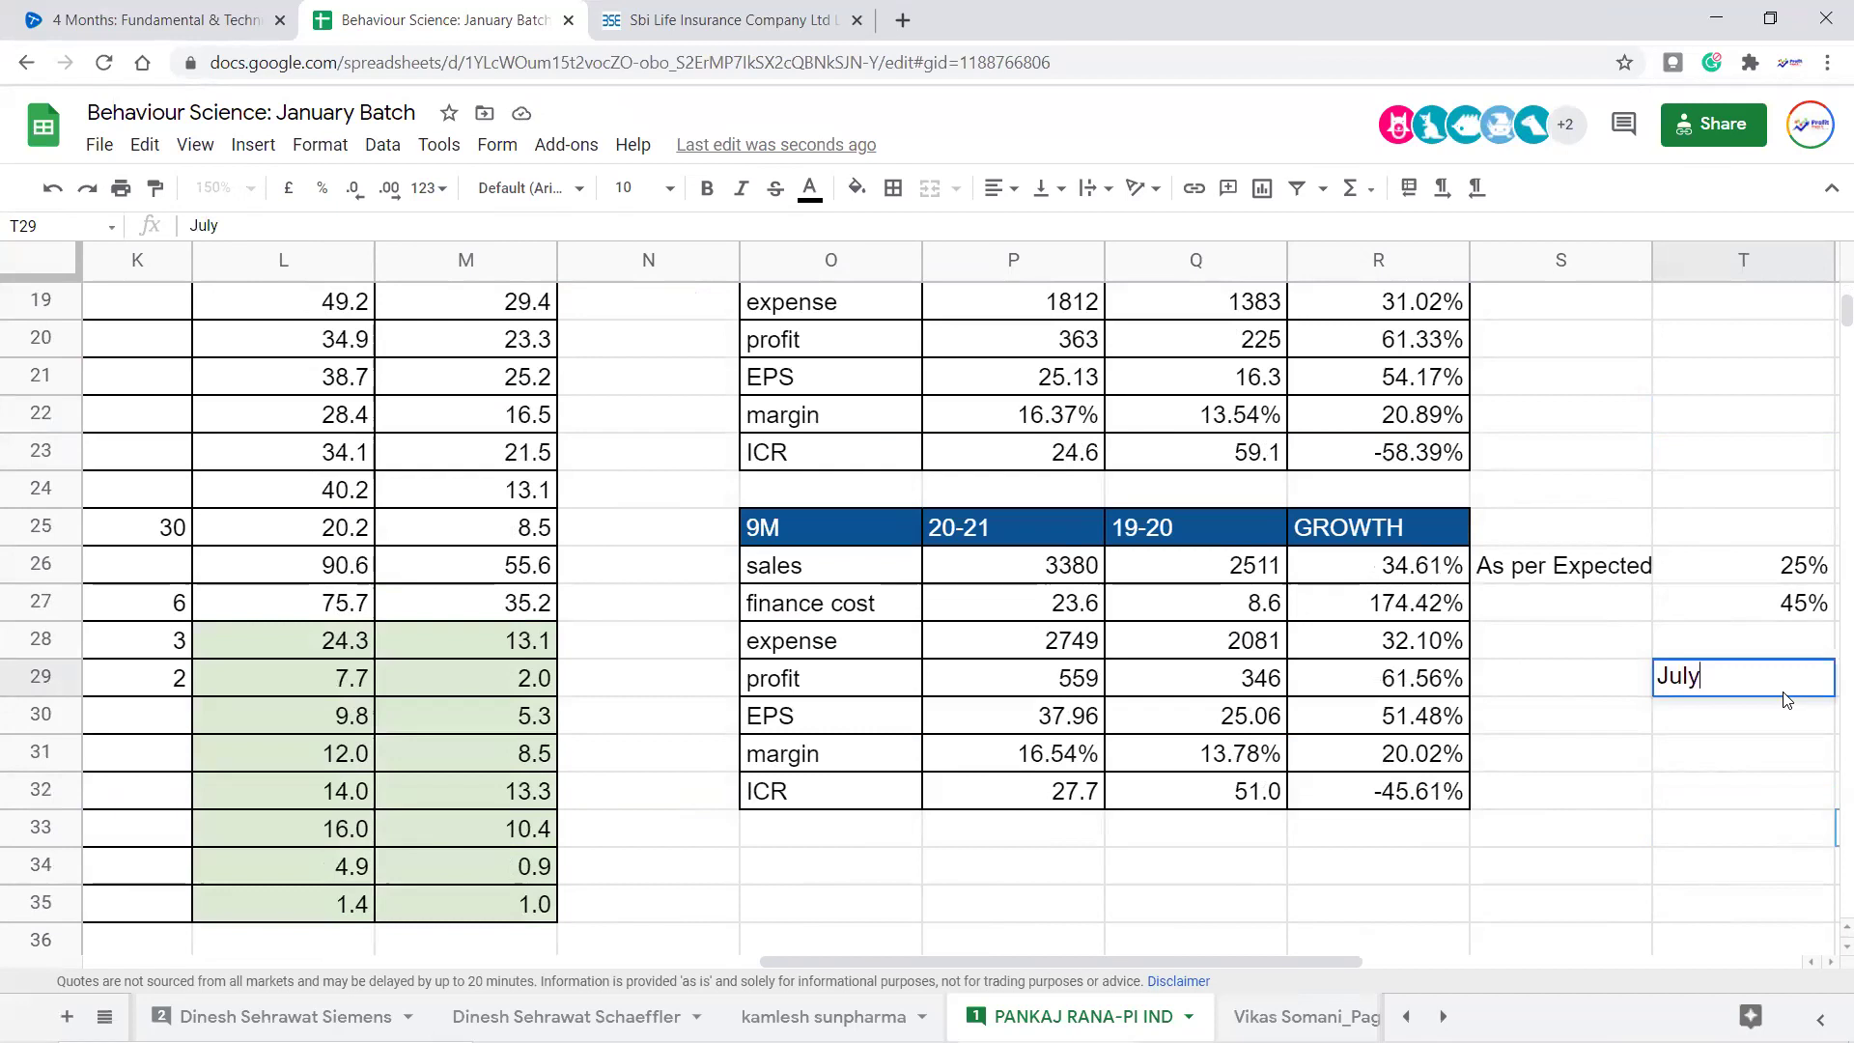
{"action": "key", "text": "Return"}
Set cell T29, in the 9M table's profit row, to "May"
{"action": "left_click", "coordinate": [1785, 691]}
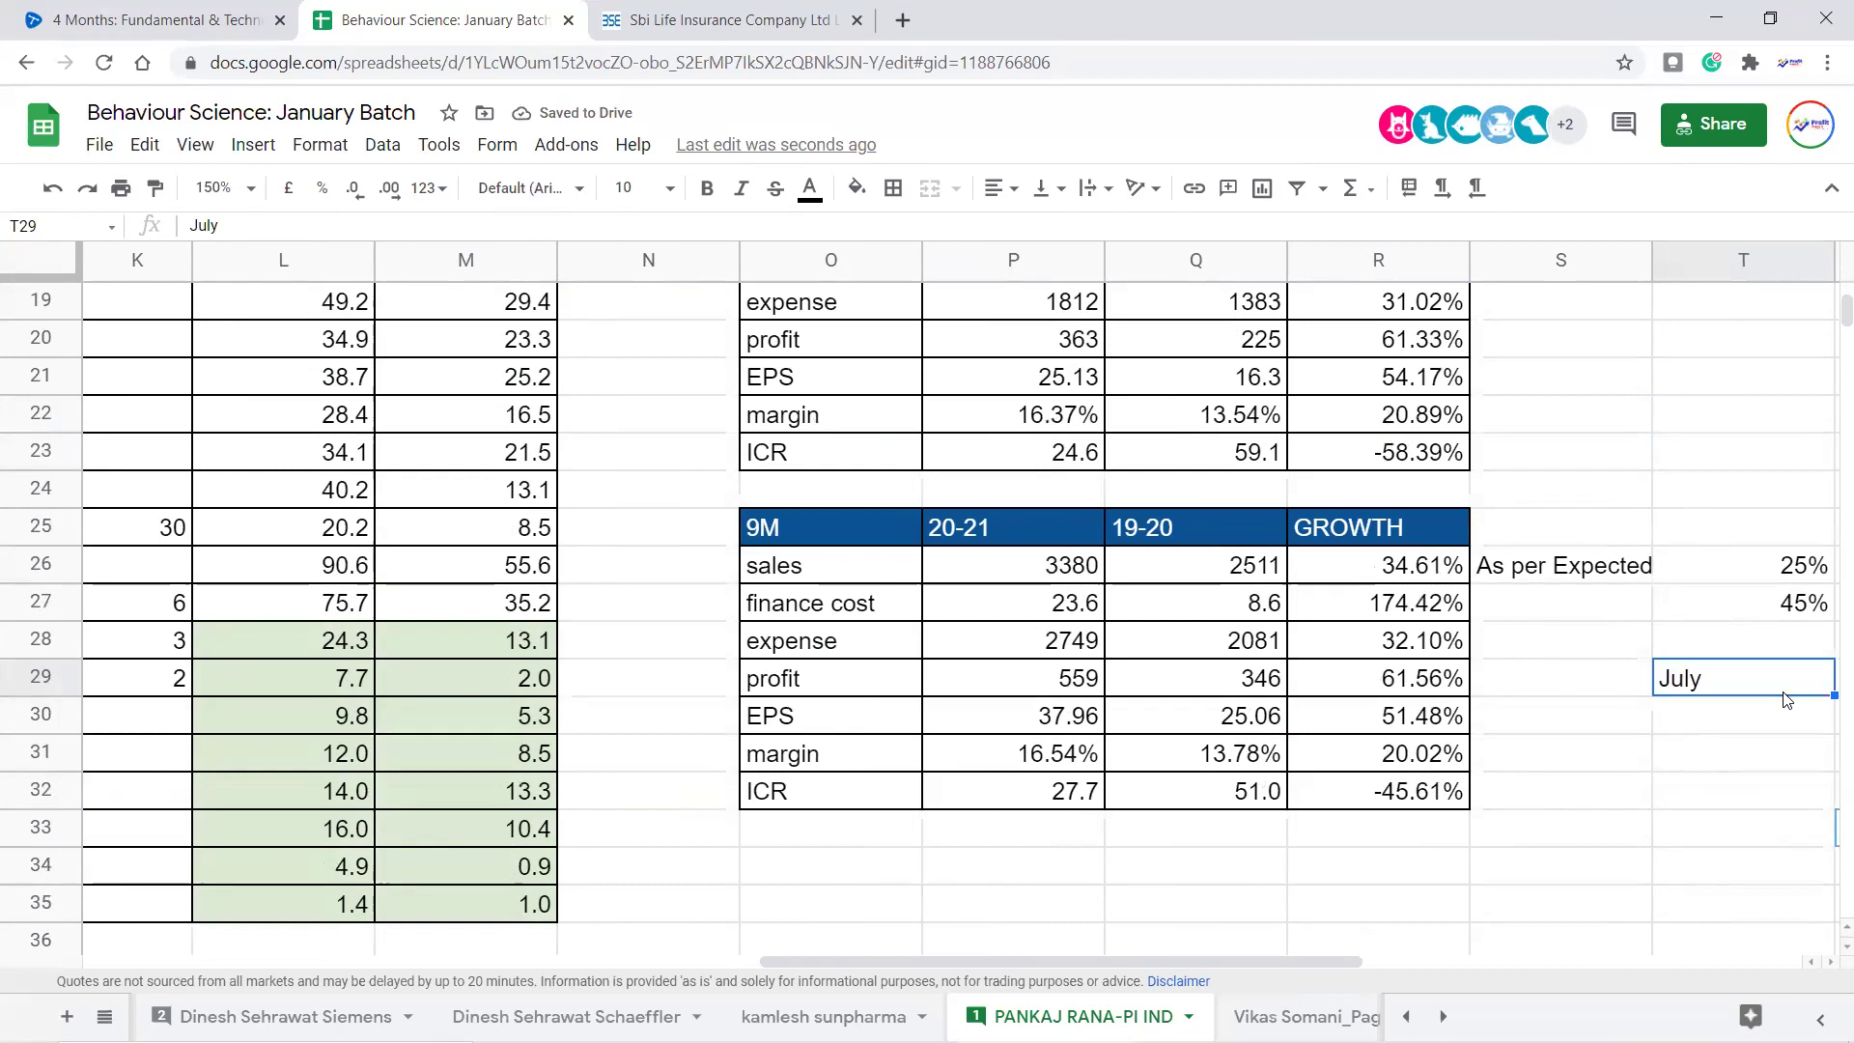
{"action": "type", "text": "May"}
{"action": "key", "text": "Return"}
{"action": "left_click", "coordinate": [1784, 691]}
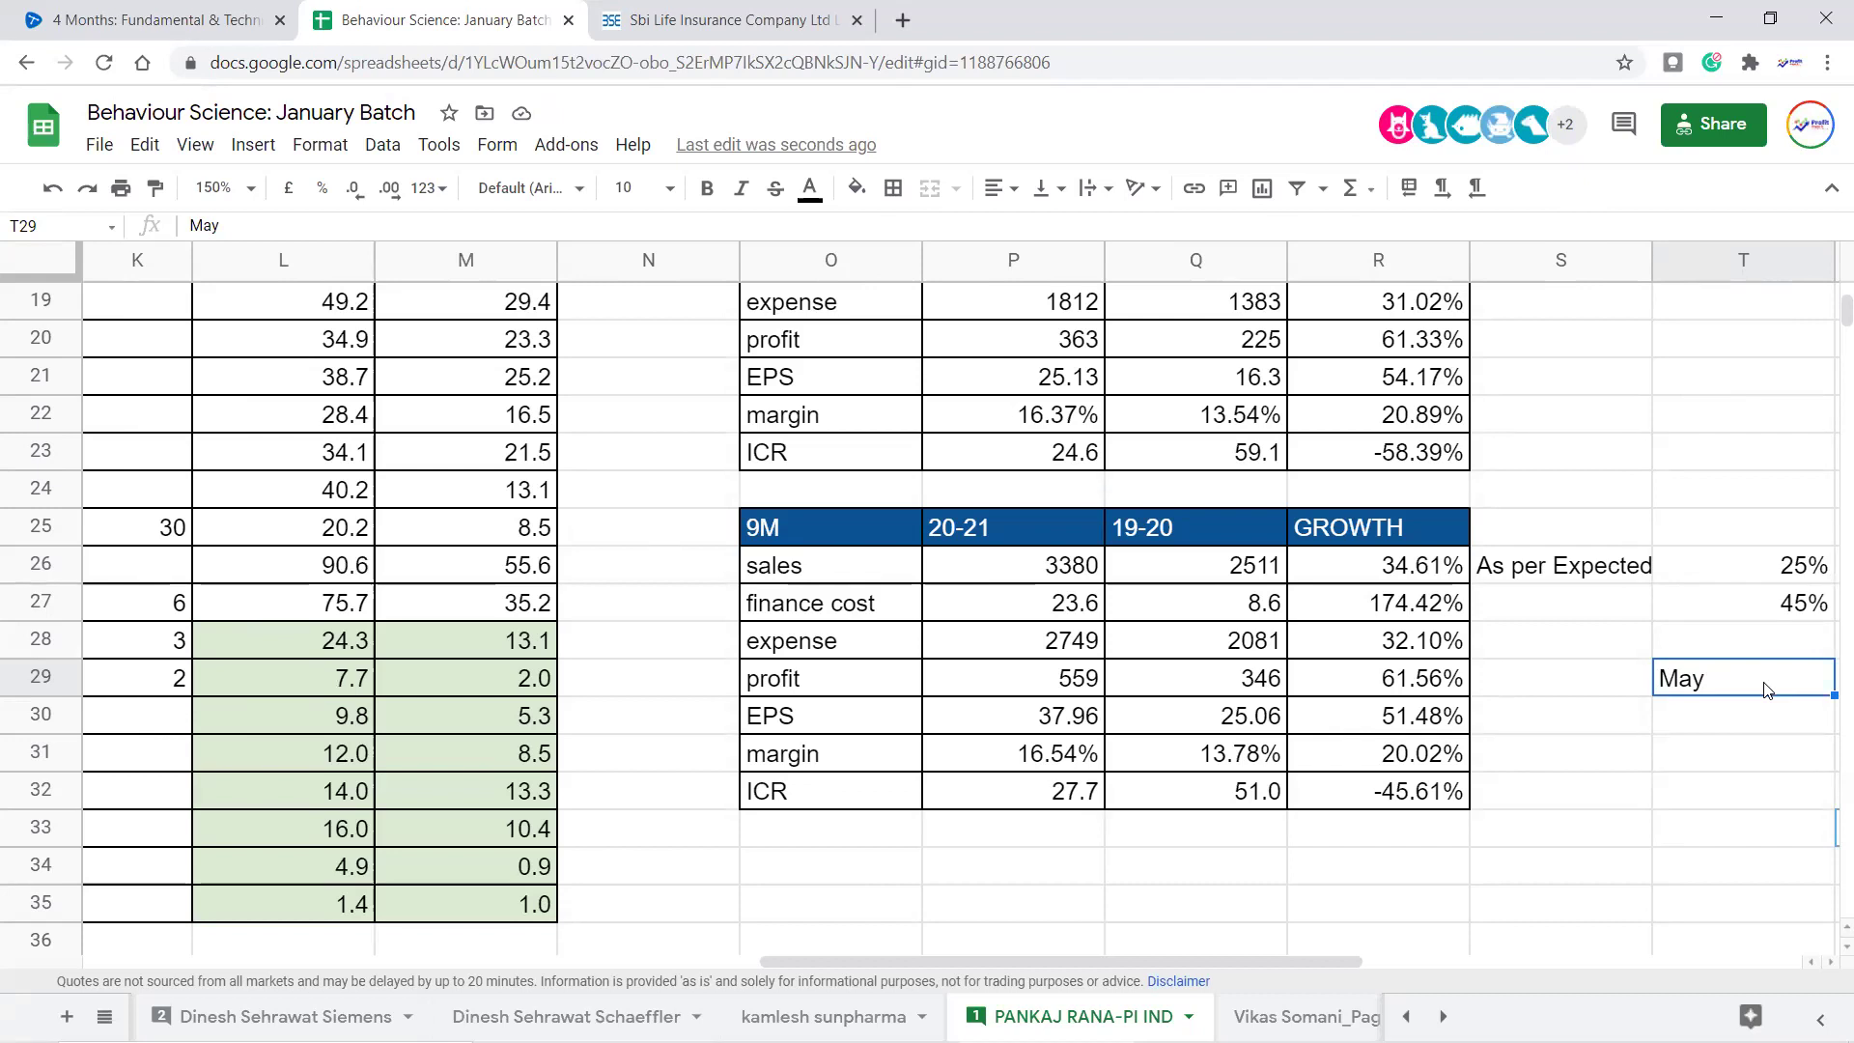
Clear the month note from cell T29 and highlight column T from T7 to T32
{"action": "key", "text": "Delete"}
{"action": "scroll", "coordinate": [1764, 688], "scroll_direction": "up", "scroll_amount": 5}
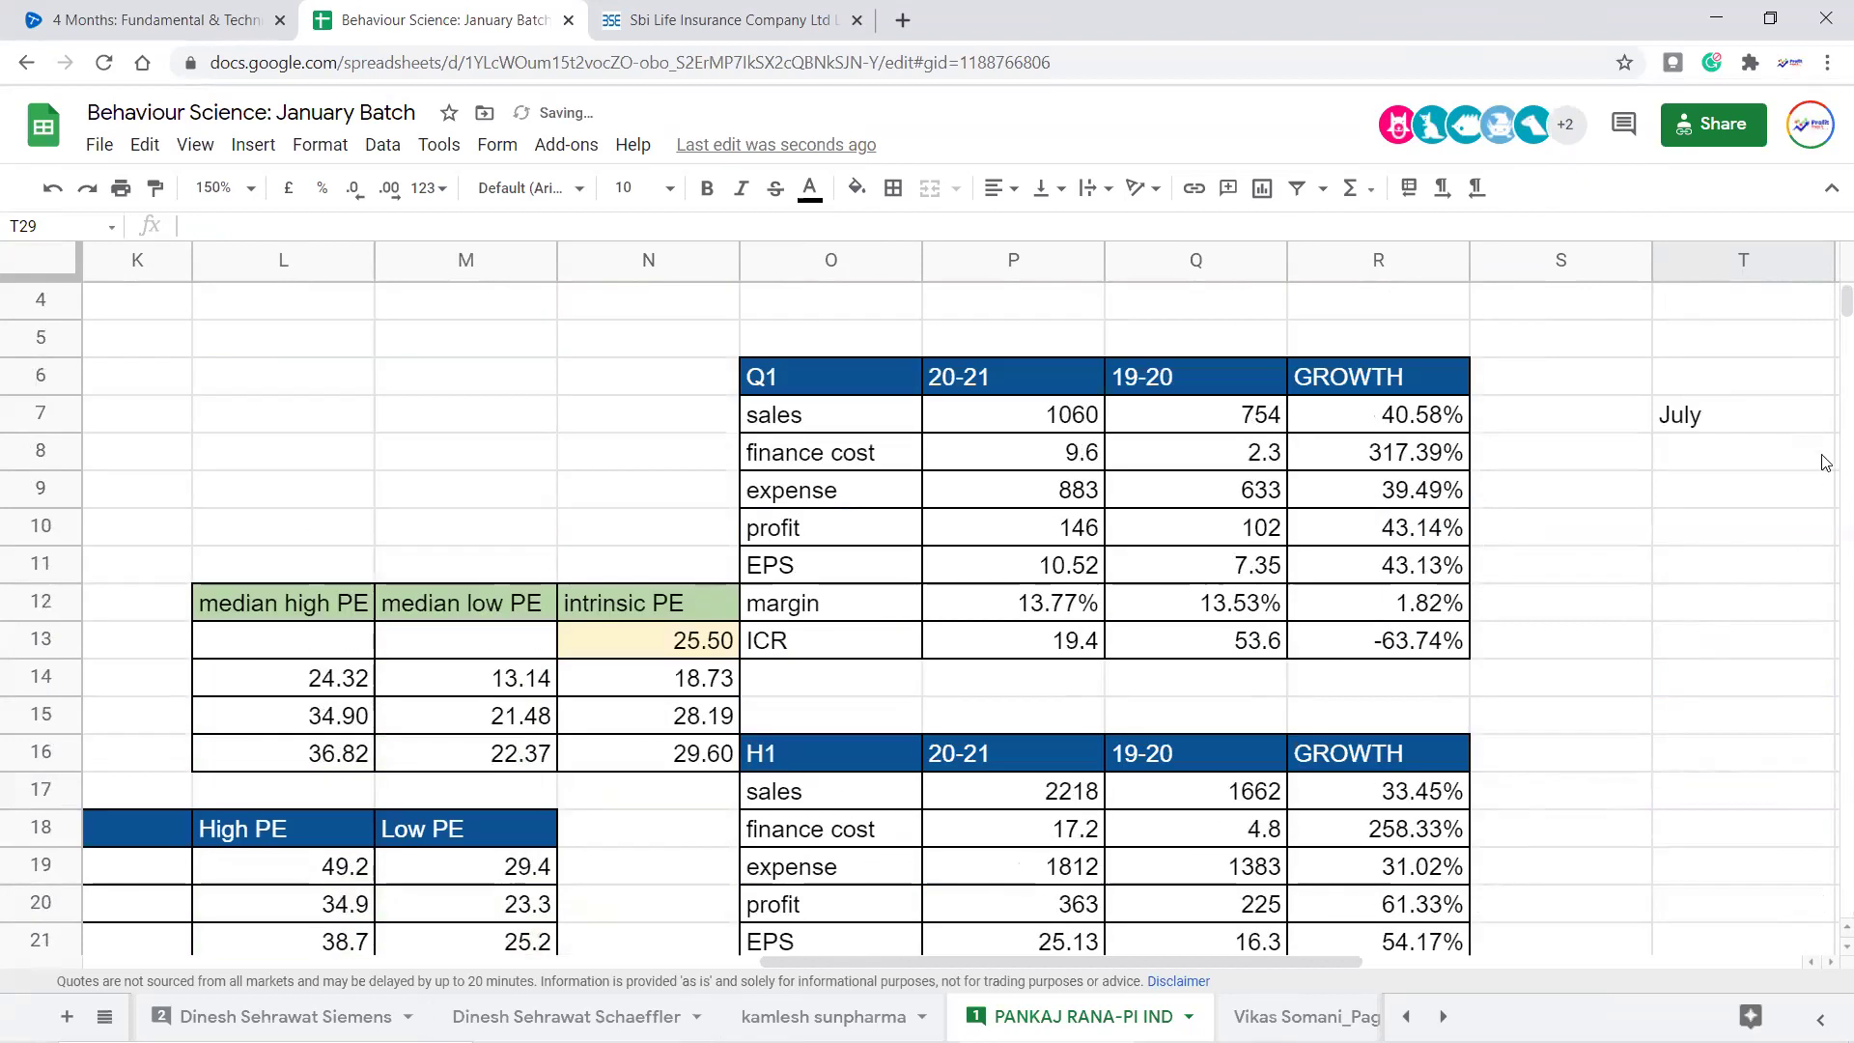
{"action": "left_click_drag", "start_coordinate": [1757, 422], "coordinate": [1752, 770]}
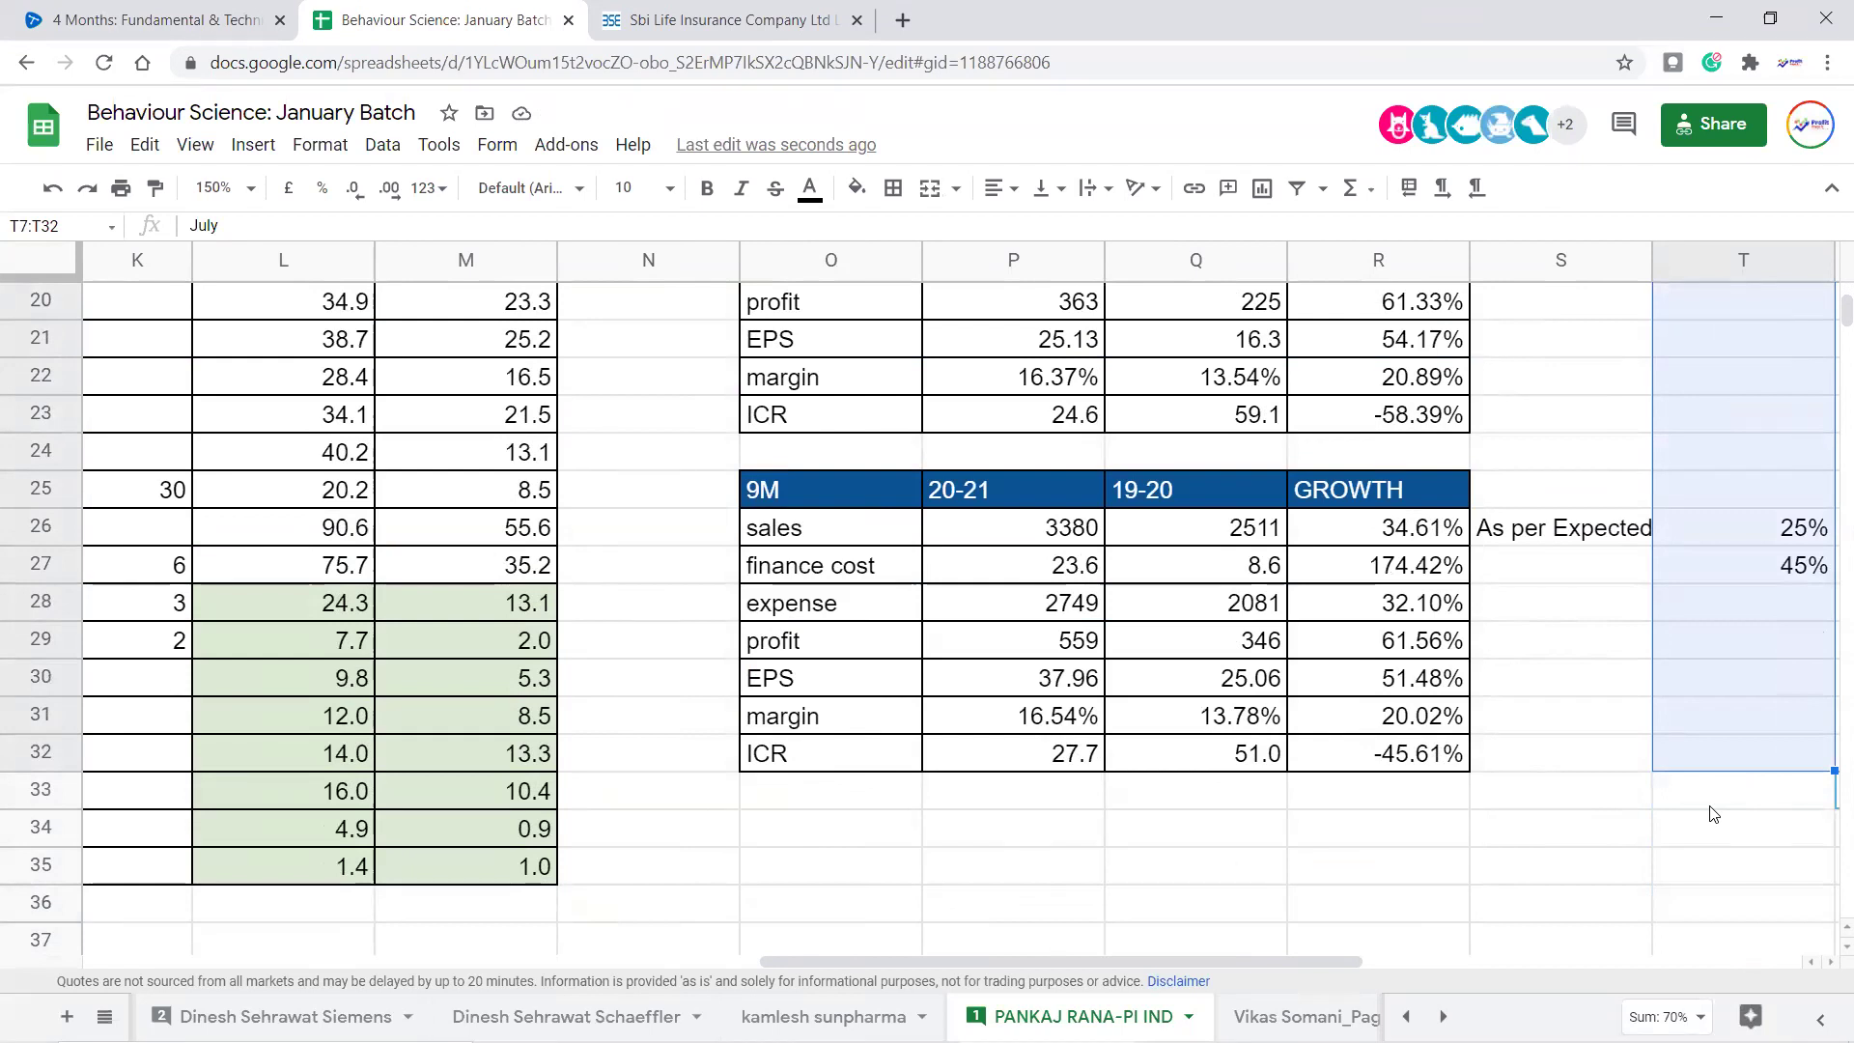
Compare the expected percentages in T26 and T27 with the sales growth in the 9M table
{"action": "scroll", "coordinate": [1712, 814], "scroll_direction": "up", "scroll_amount": 1}
{"action": "left_click_drag", "start_coordinate": [1272, 959], "coordinate": [1530, 962]}
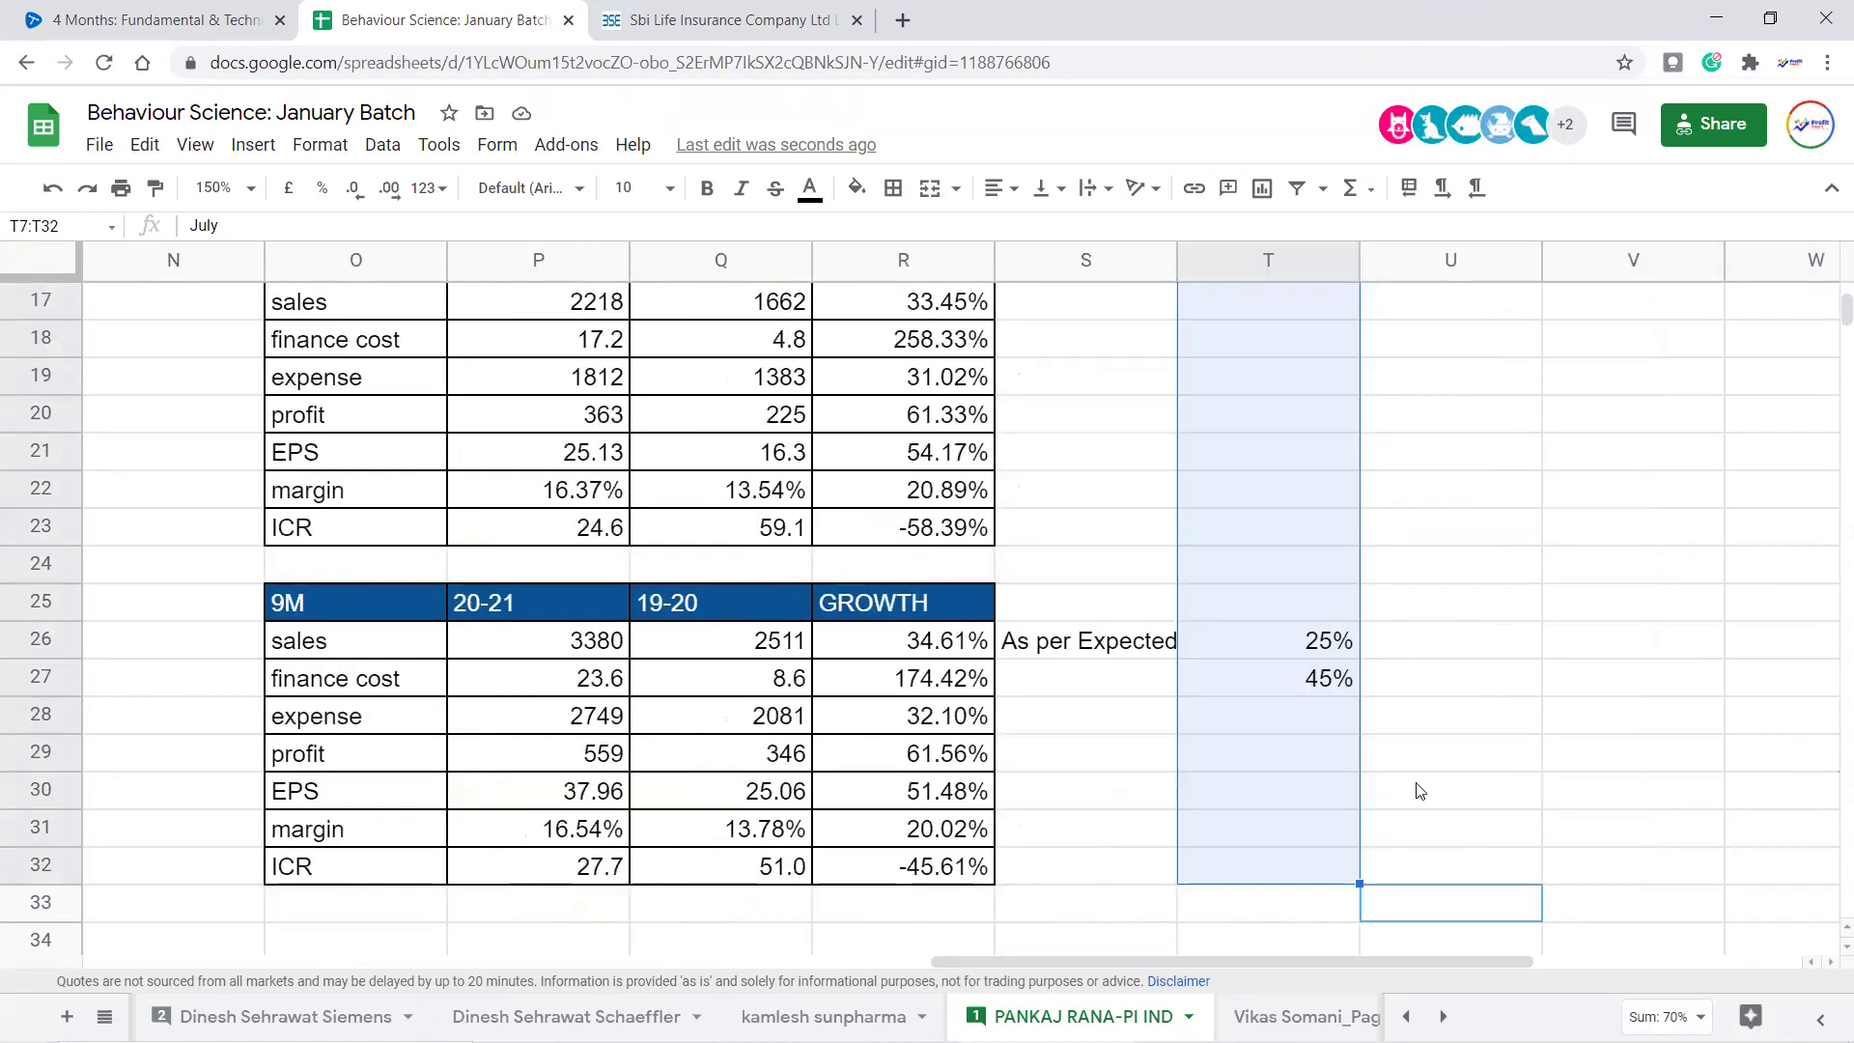
{"action": "left_click_drag", "start_coordinate": [1330, 650], "coordinate": [1323, 682]}
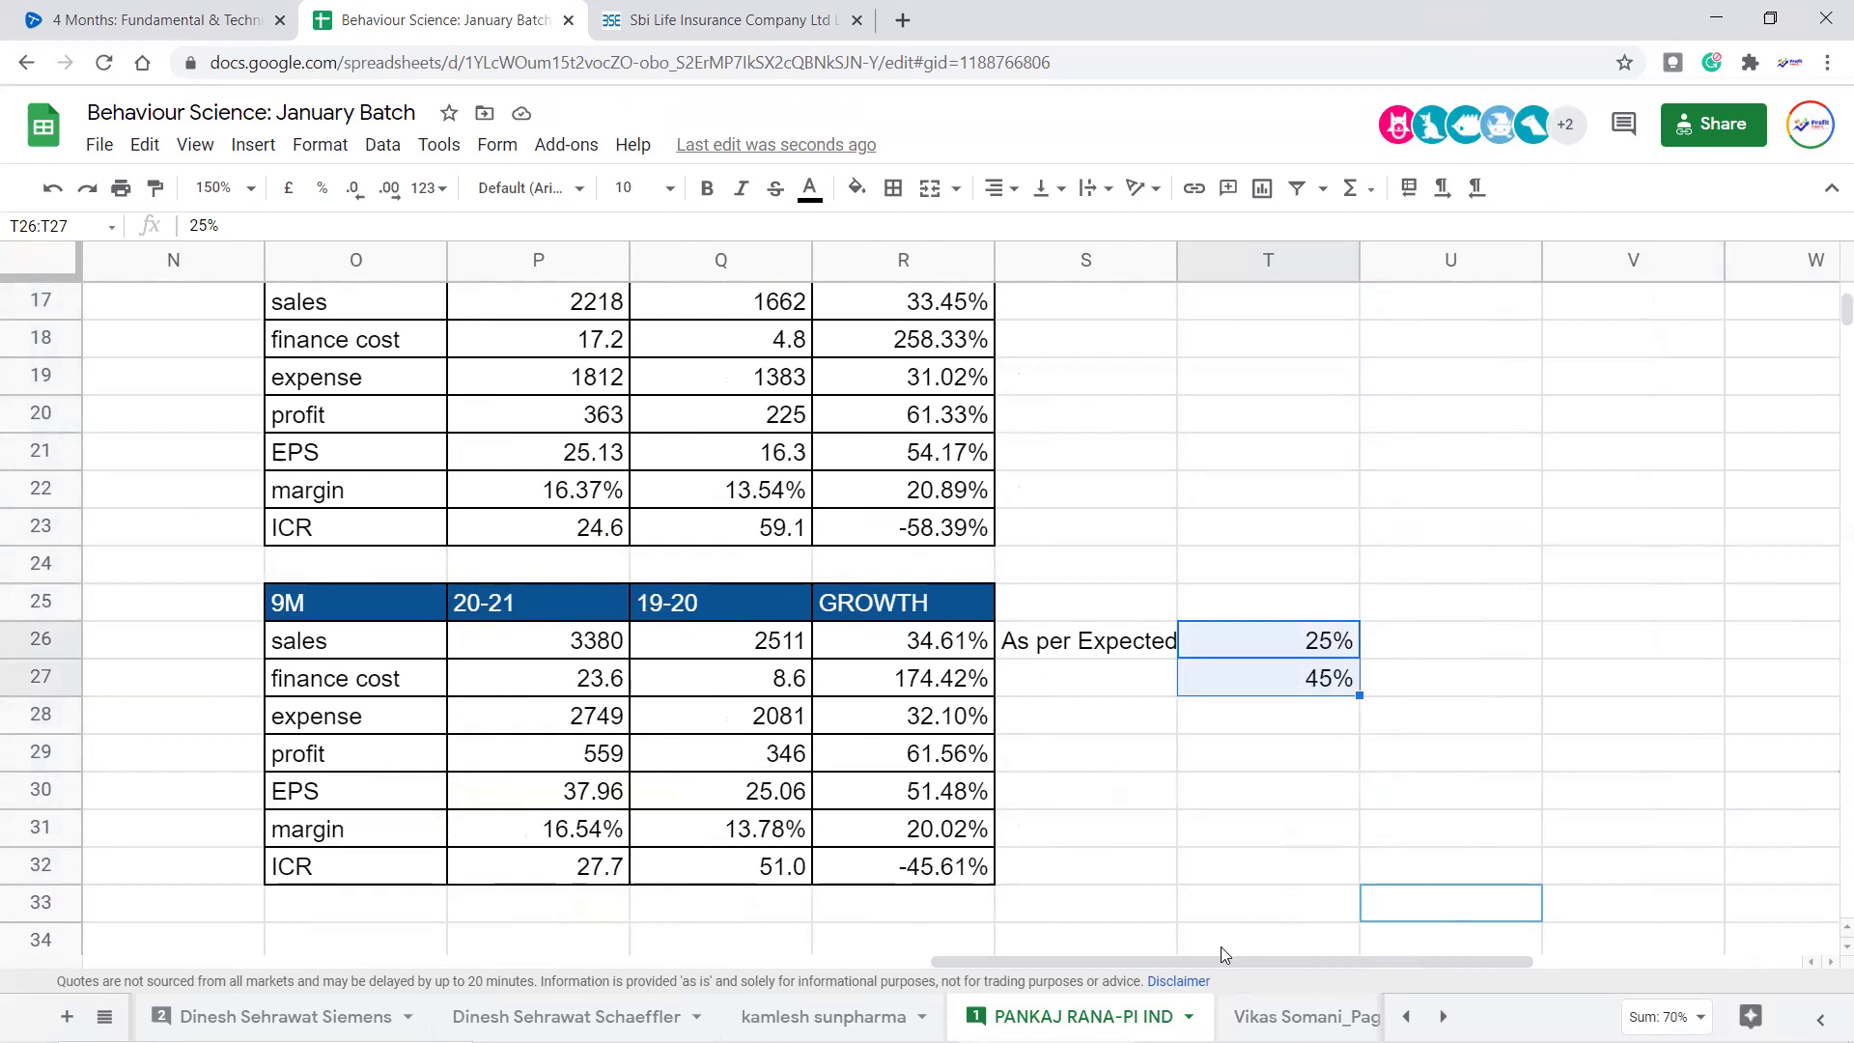
{"action": "left_click_drag", "start_coordinate": [1231, 958], "coordinate": [1224, 955]}
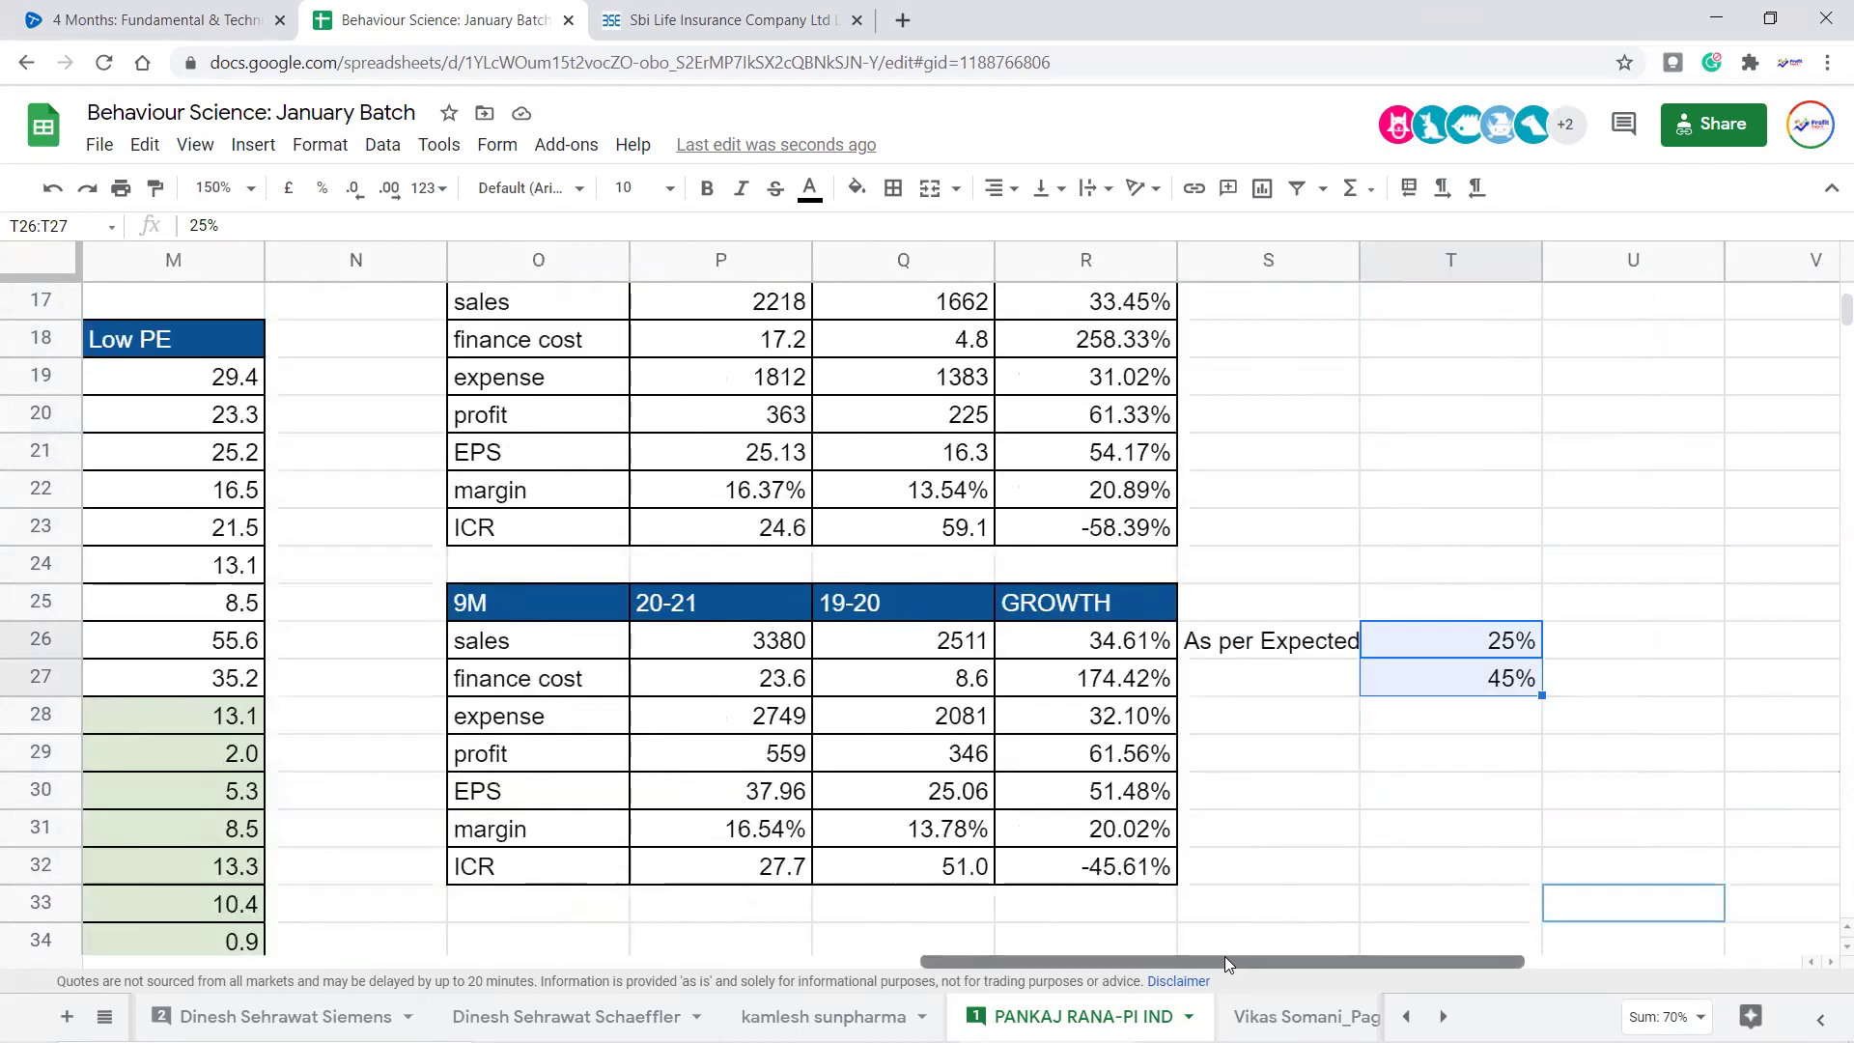
{"action": "left_click", "coordinate": [1345, 847]}
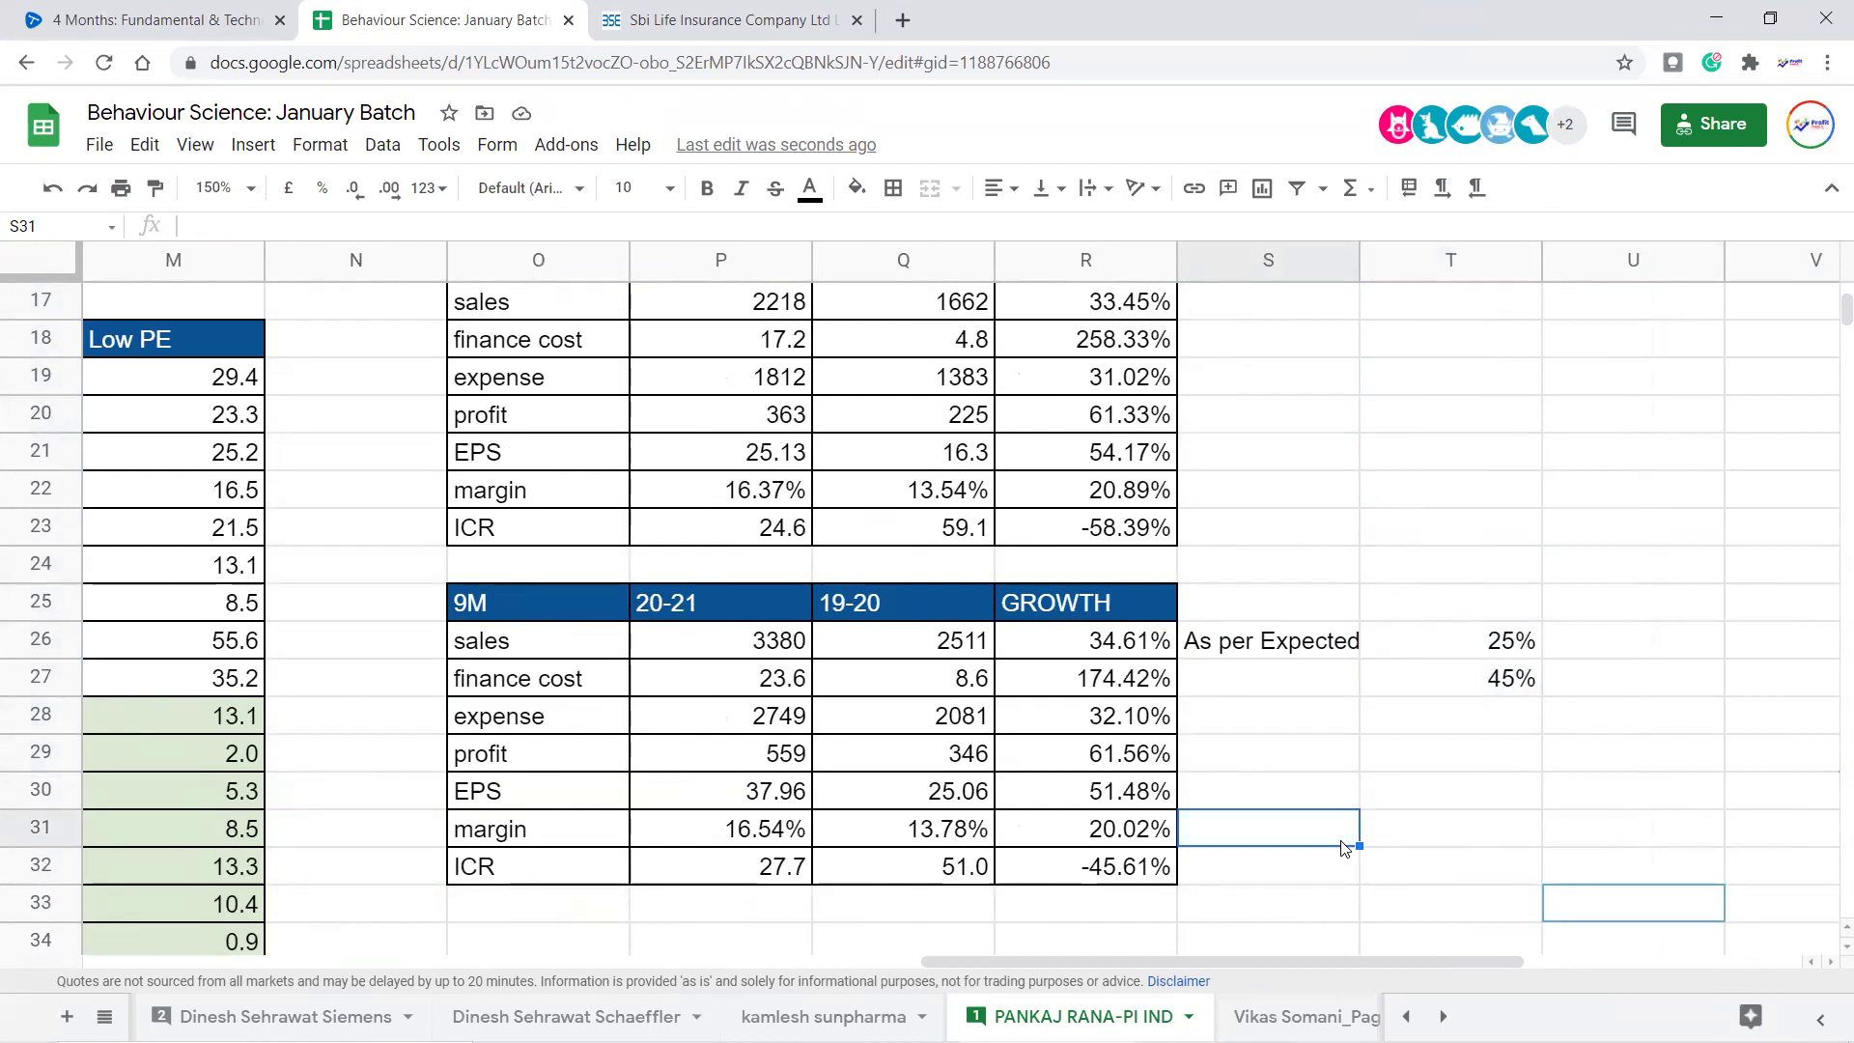
{"action": "left_click", "coordinate": [1149, 648]}
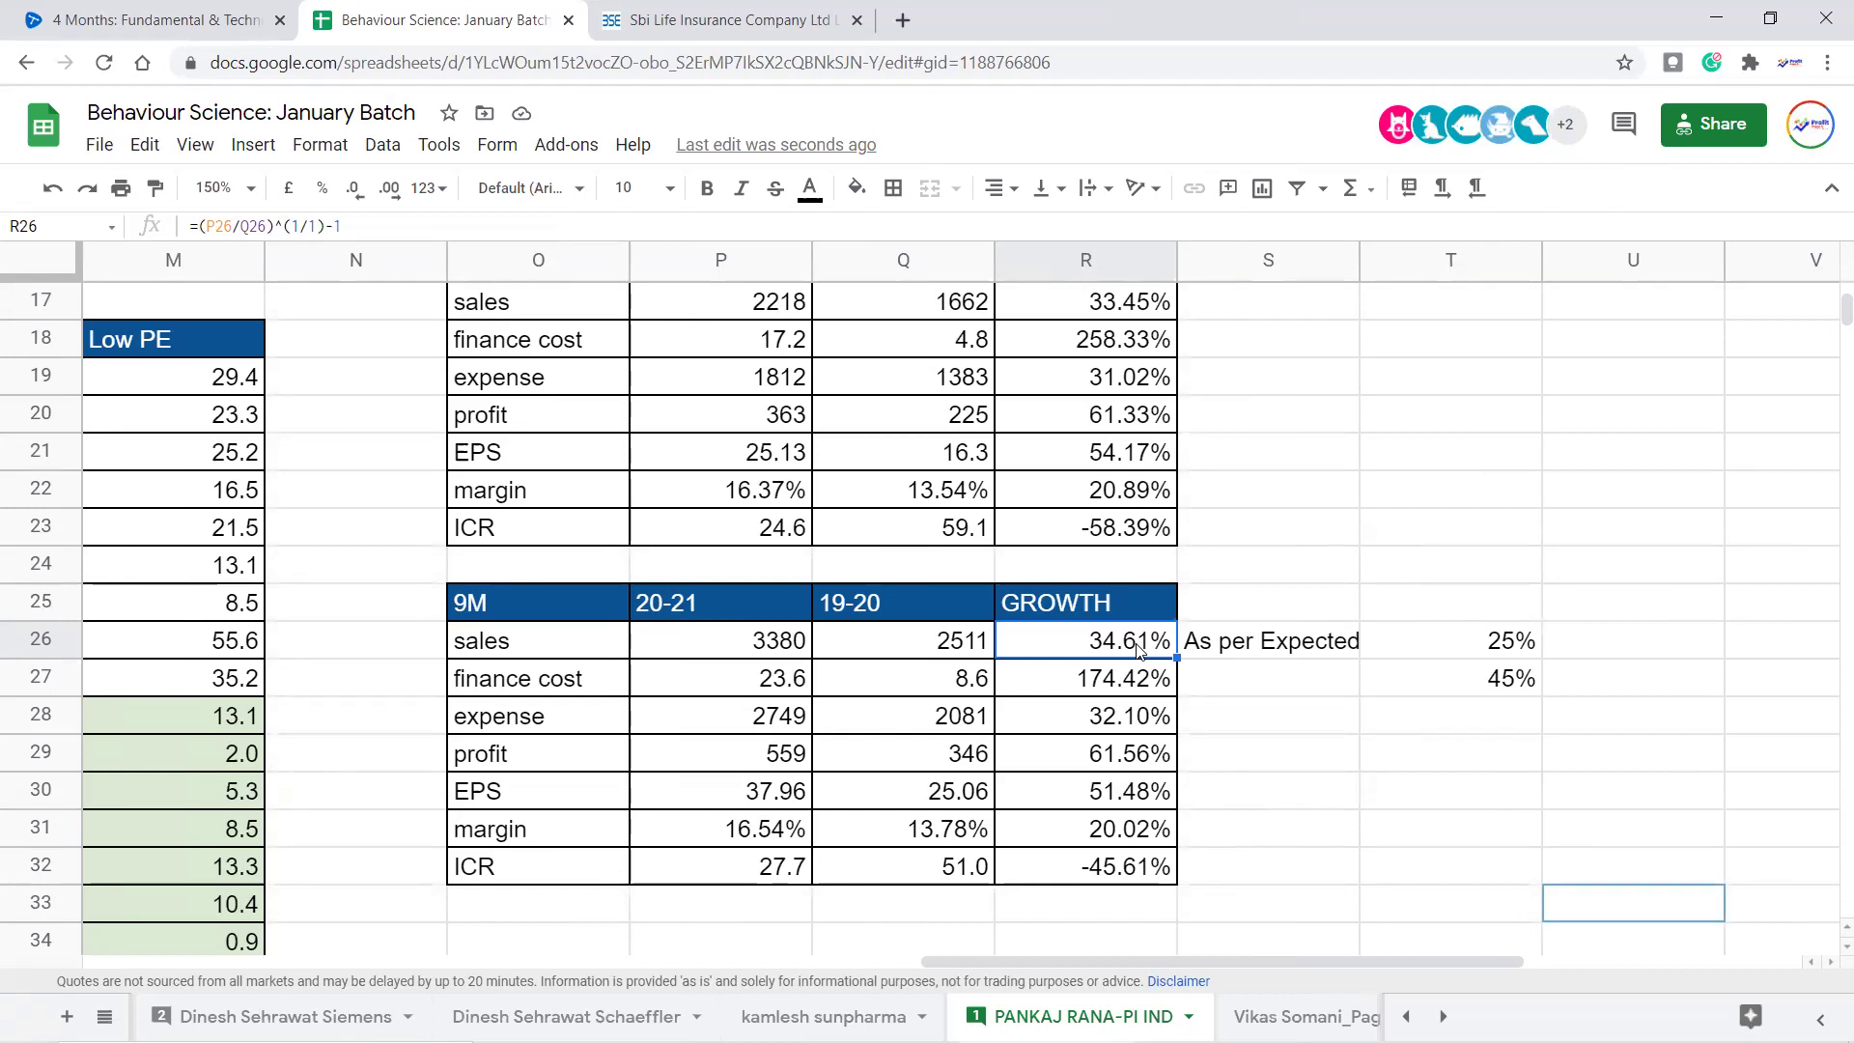
Examine the yearly profit and growth charts below the quarterly tables of PI Industries
{"action": "key", "text": "Left"}
{"action": "key", "text": "Left"}
{"action": "key", "text": "Left"}
{"action": "key", "text": "Left"}
{"action": "key", "text": "Left"}
{"action": "key", "text": "Left"}
{"action": "key", "text": "Left"}
{"action": "key", "text": "Left"}
{"action": "key", "text": "Left"}
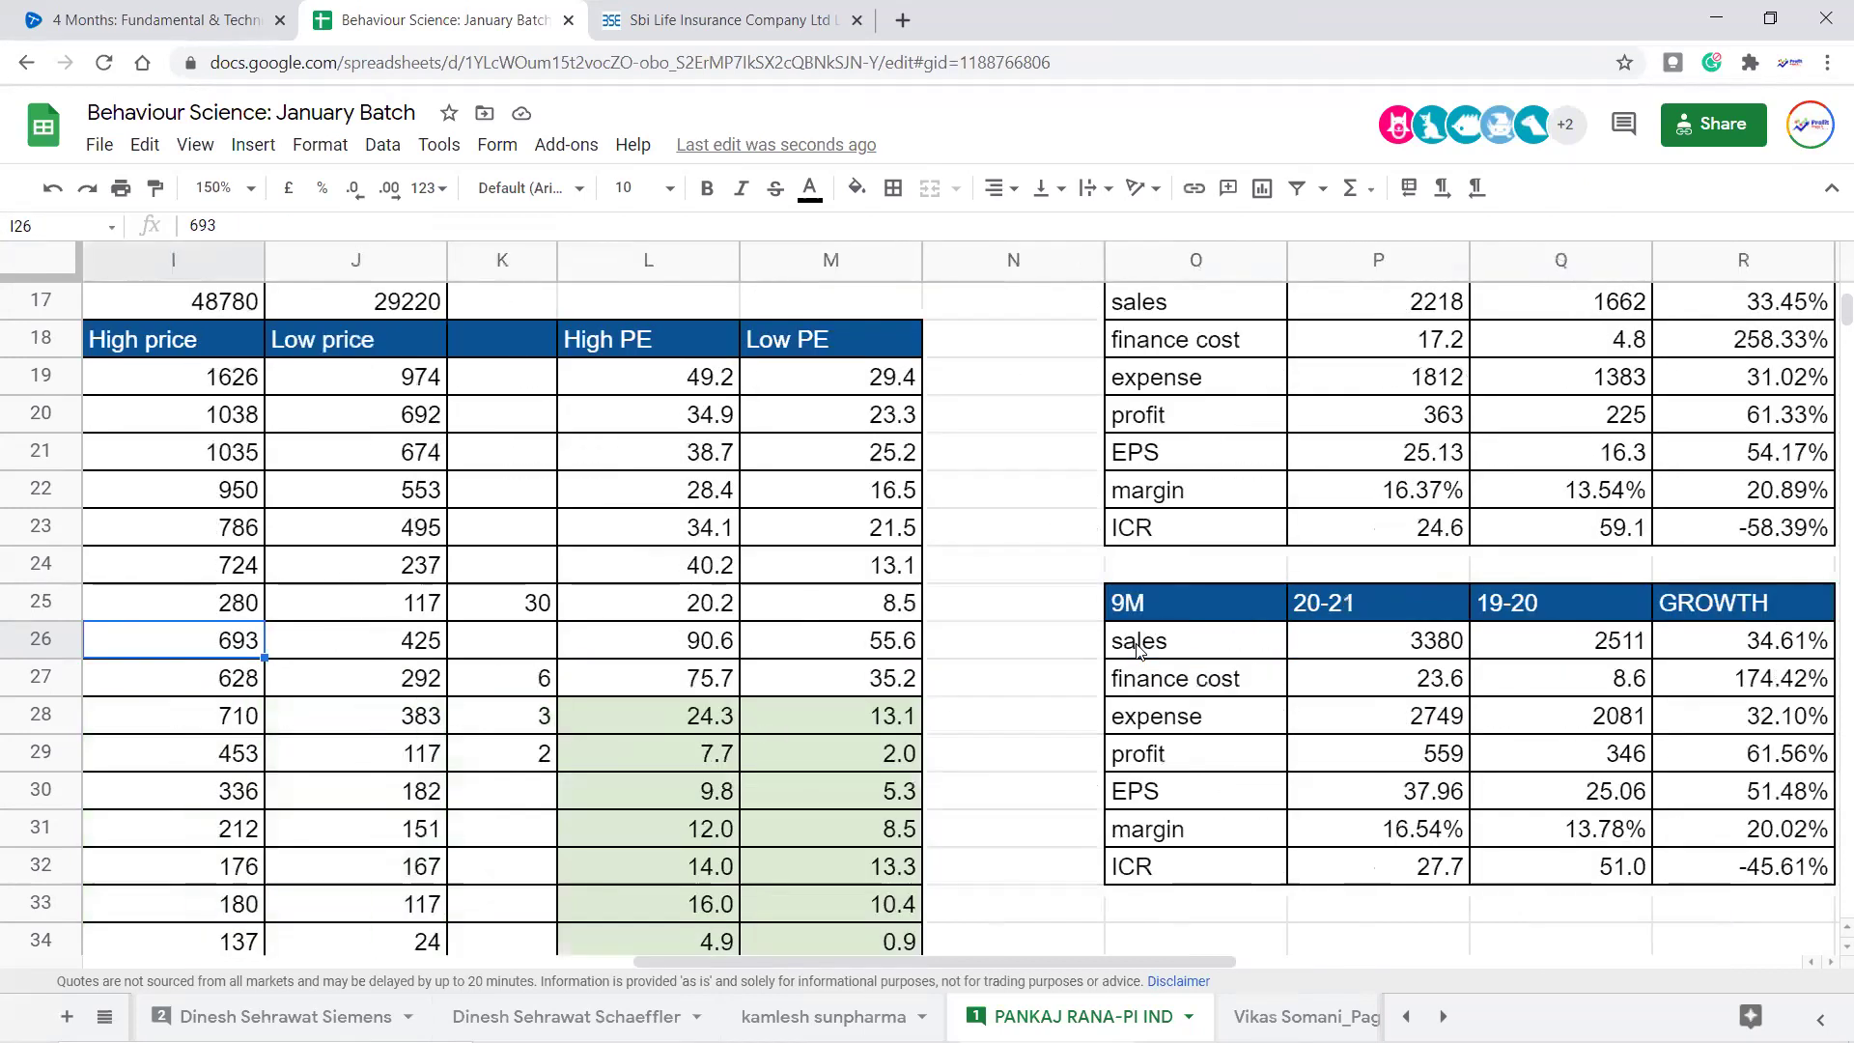
{"action": "key", "text": "Left"}
{"action": "scroll", "coordinate": [1040, 661], "scroll_direction": "down", "scroll_amount": 10}
{"action": "scroll", "coordinate": [1040, 662], "scroll_direction": "down", "scroll_amount": 7}
{"action": "scroll", "coordinate": [820, 859], "scroll_direction": "up", "scroll_amount": 5}
{"action": "left_click", "coordinate": [883, 752]}
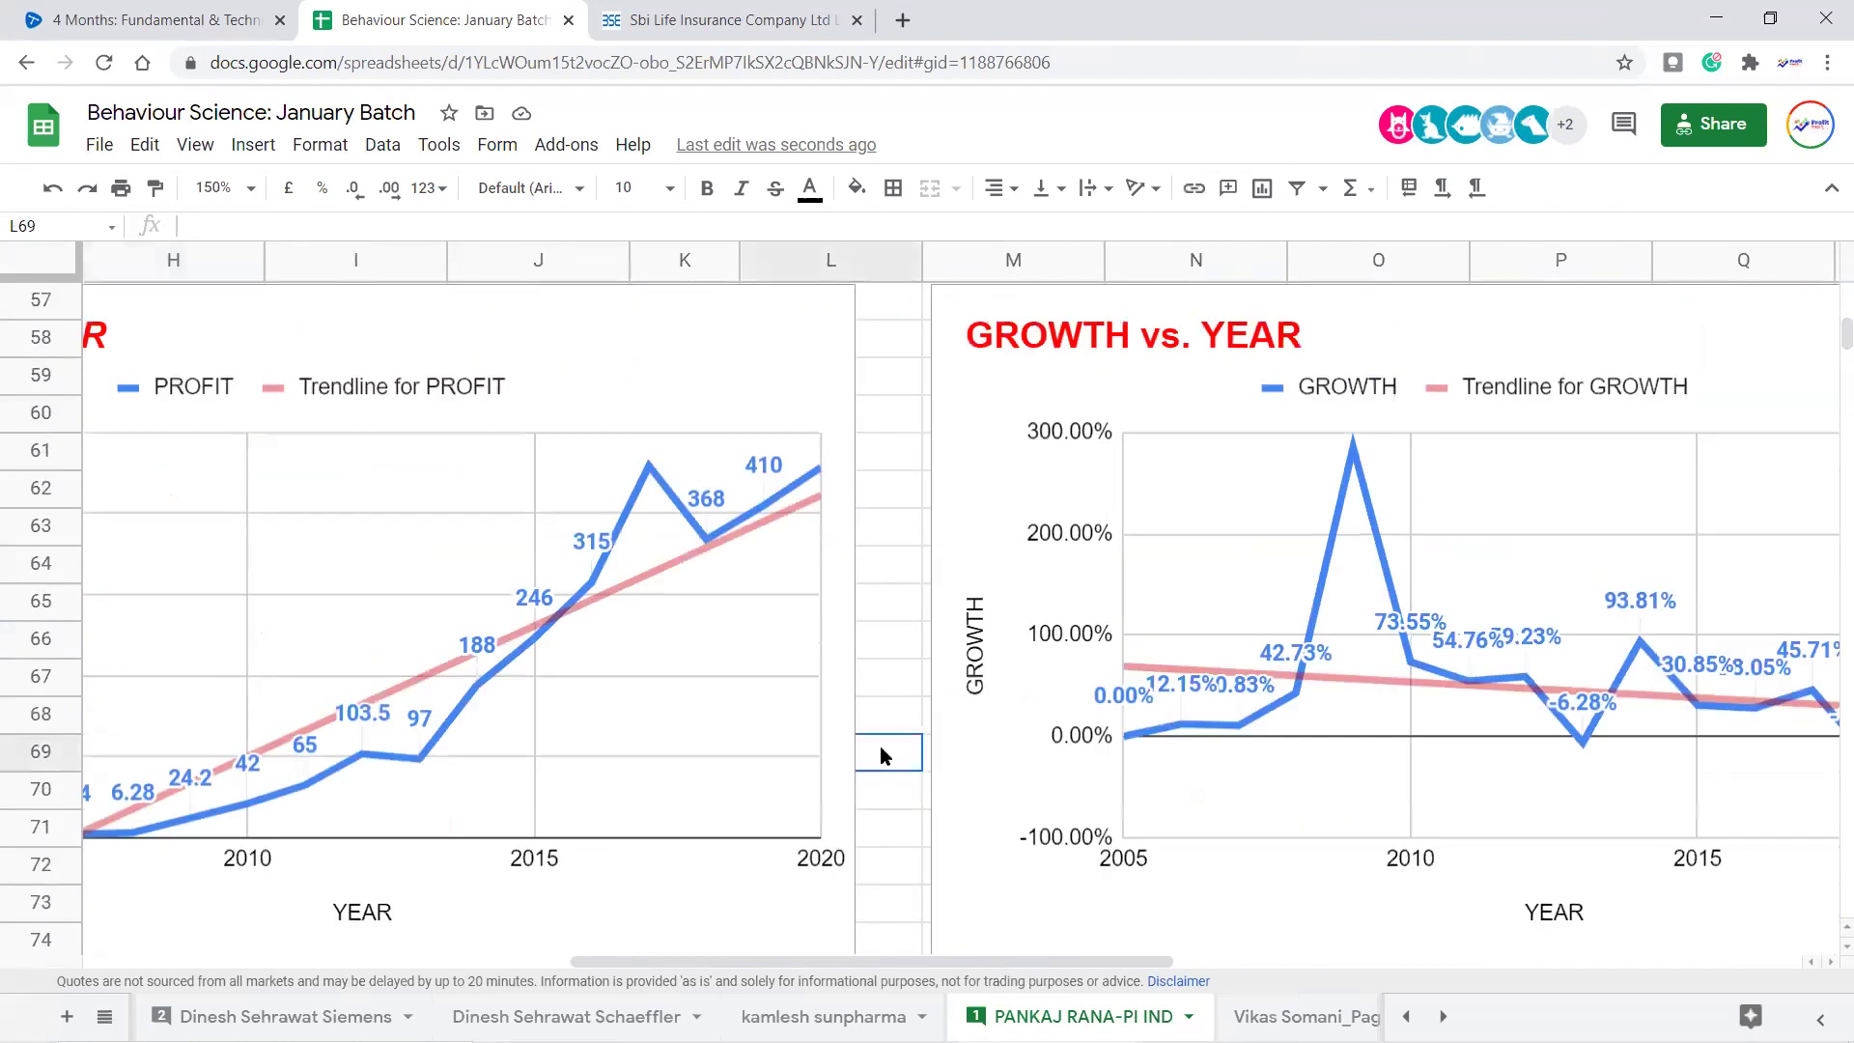
Look through the yearly sales and profit tables down to the Major cost table
{"action": "key", "text": "Left"}
{"action": "key", "text": "Home"}
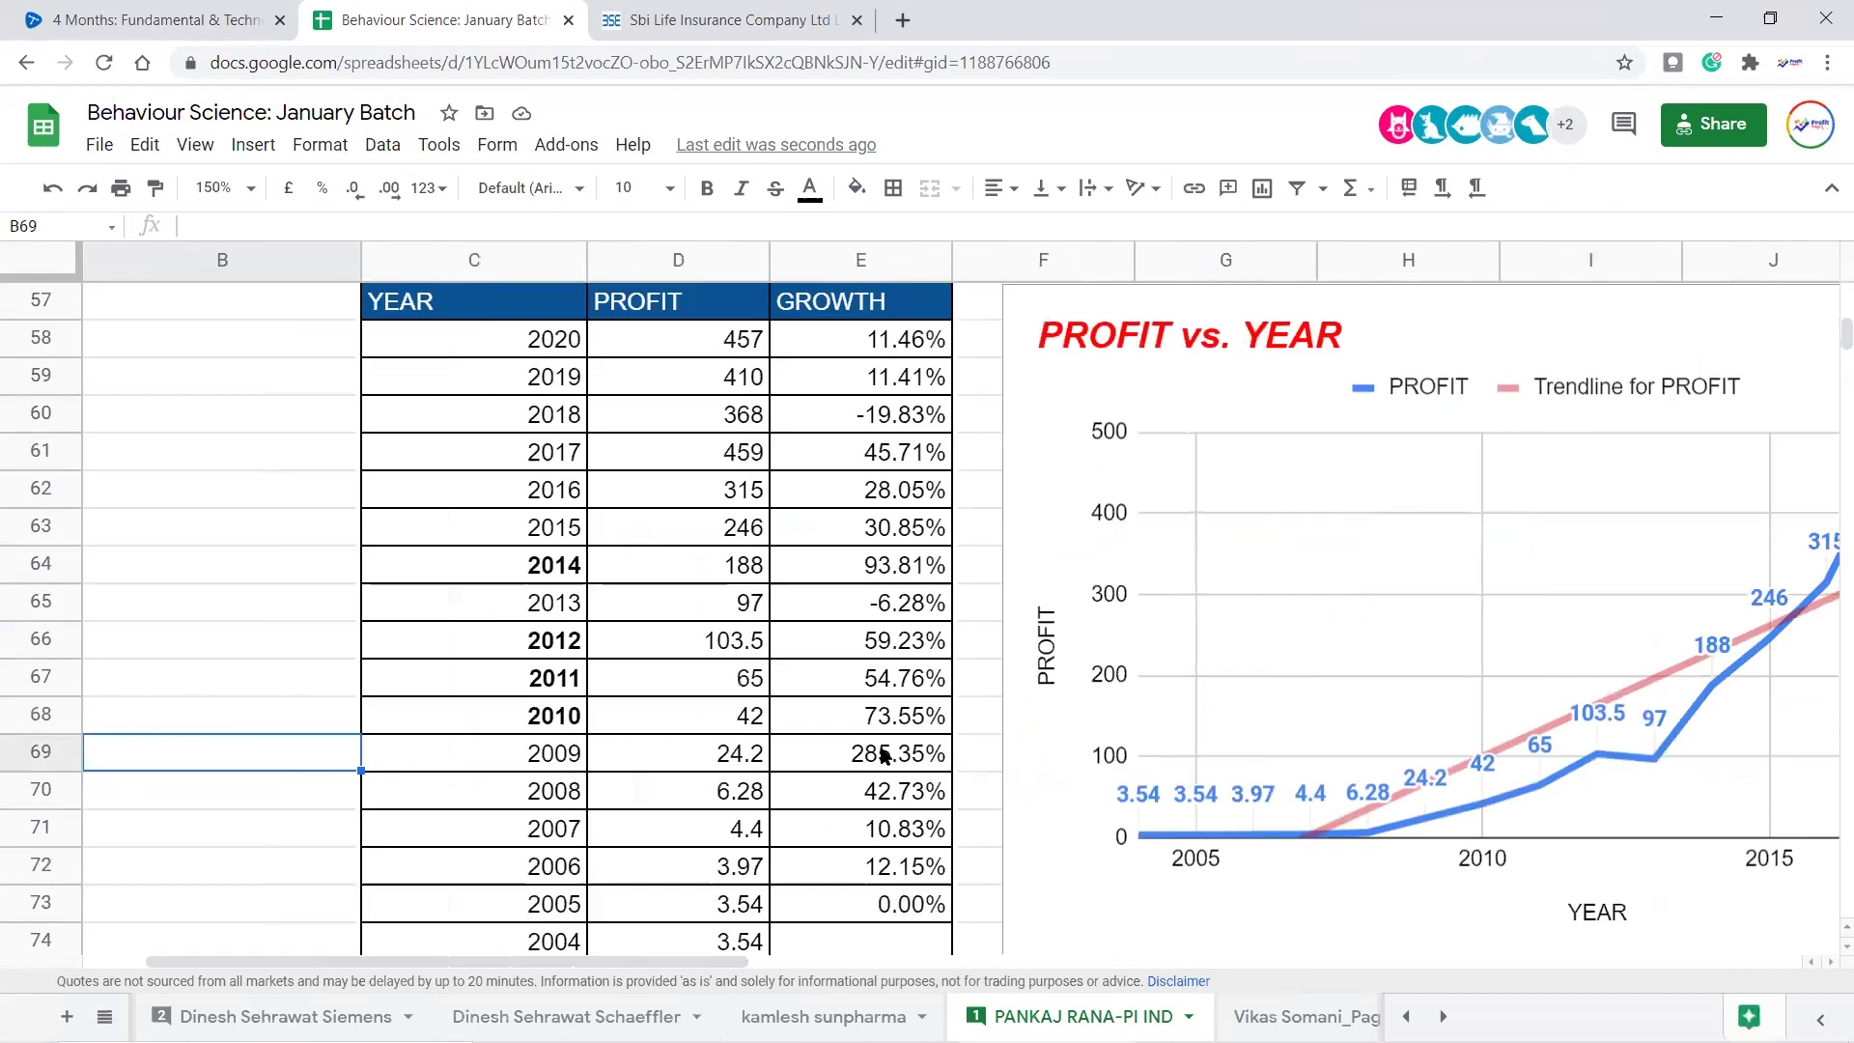
{"action": "scroll", "coordinate": [882, 758], "scroll_direction": "up", "scroll_amount": 8}
{"action": "scroll", "coordinate": [917, 813], "scroll_direction": "down", "scroll_amount": 13}
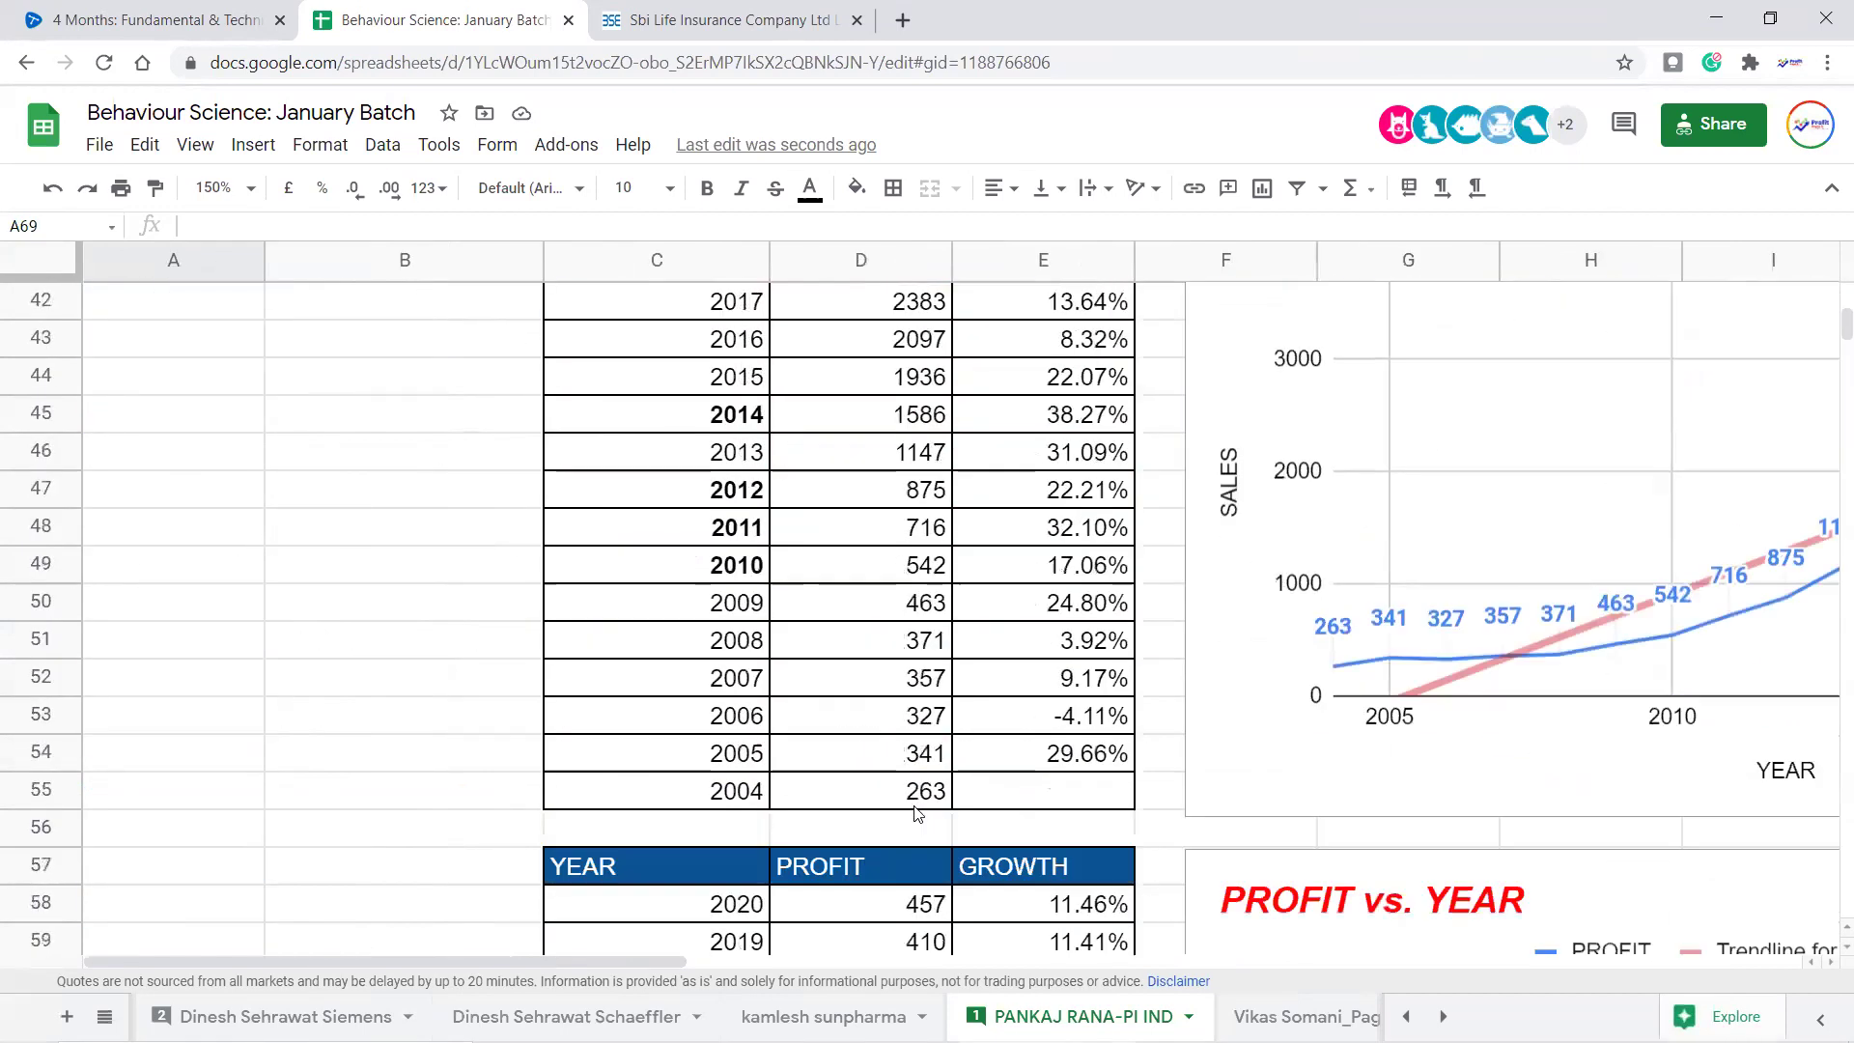
{"action": "scroll", "coordinate": [917, 813], "scroll_direction": "down", "scroll_amount": 3}
{"action": "scroll", "coordinate": [917, 814], "scroll_direction": "up", "scroll_amount": 2}
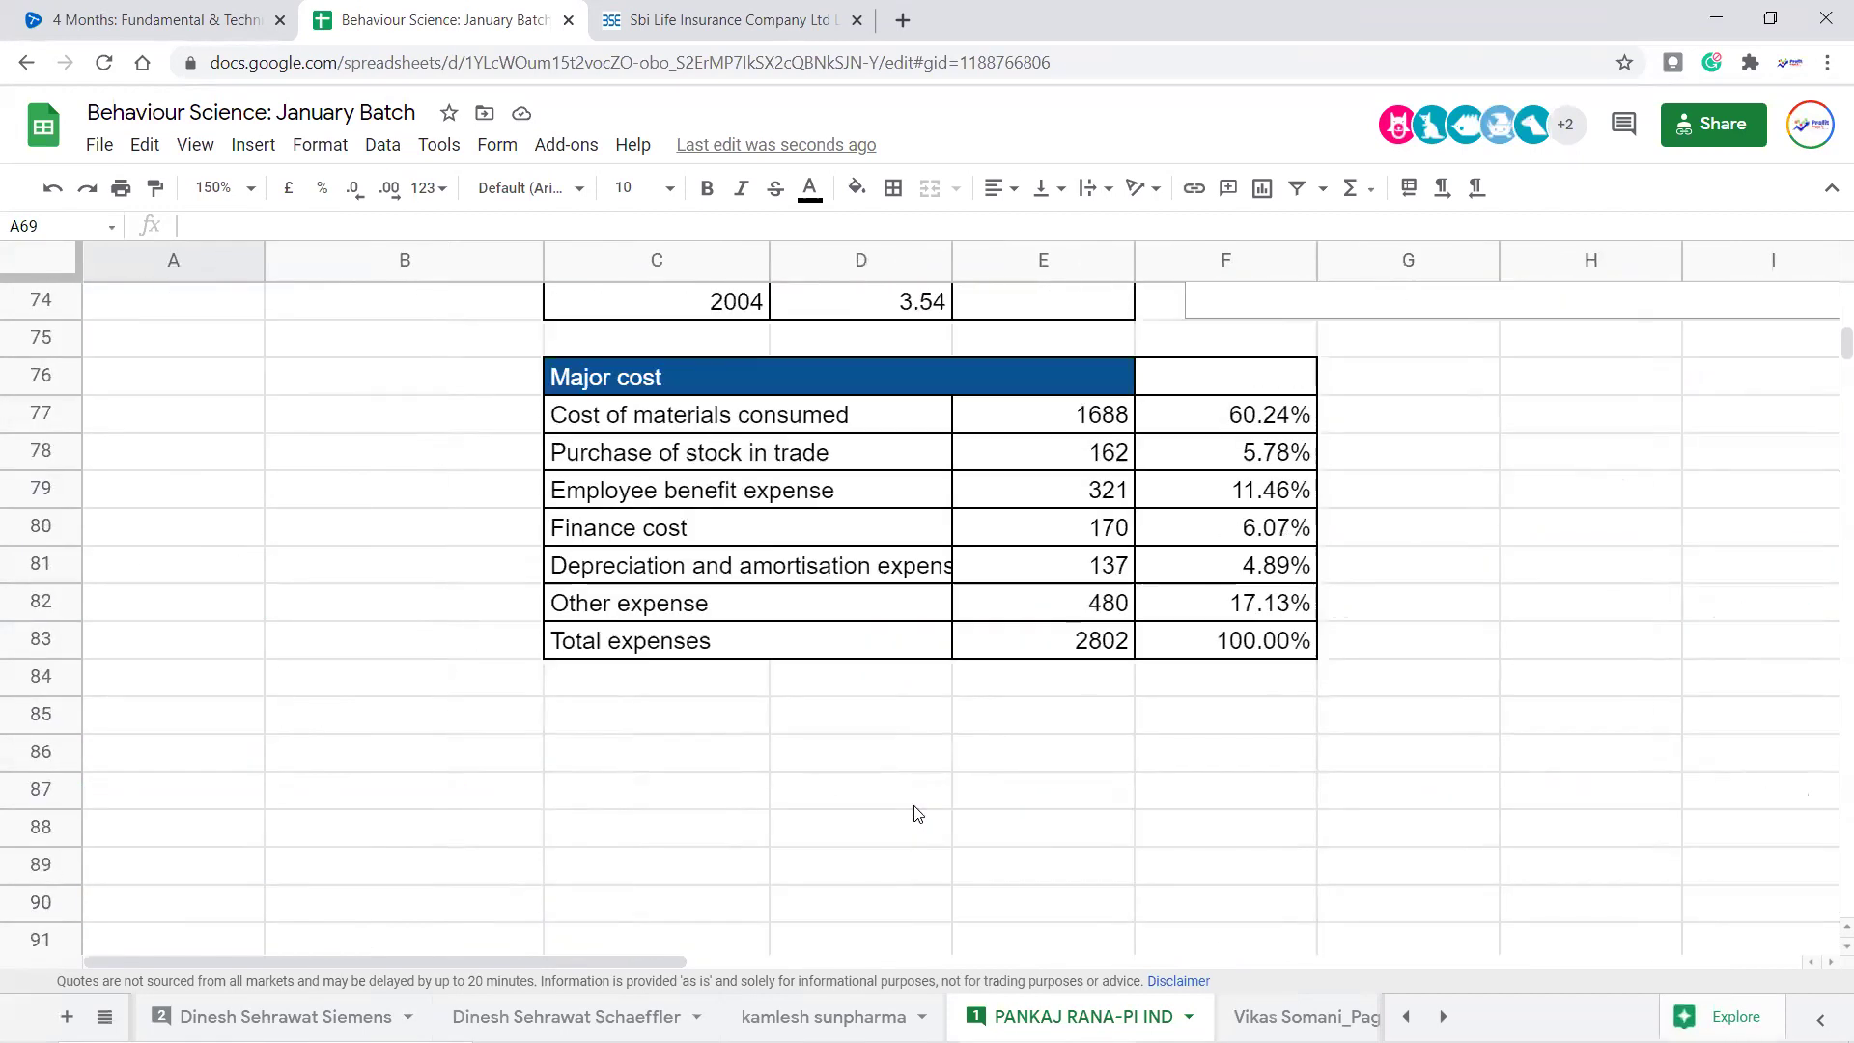
Try charting the Major cost table, C76:F83, as a column chart, and delete the chart
{"action": "left_click_drag", "start_coordinate": [758, 382], "coordinate": [1273, 637]}
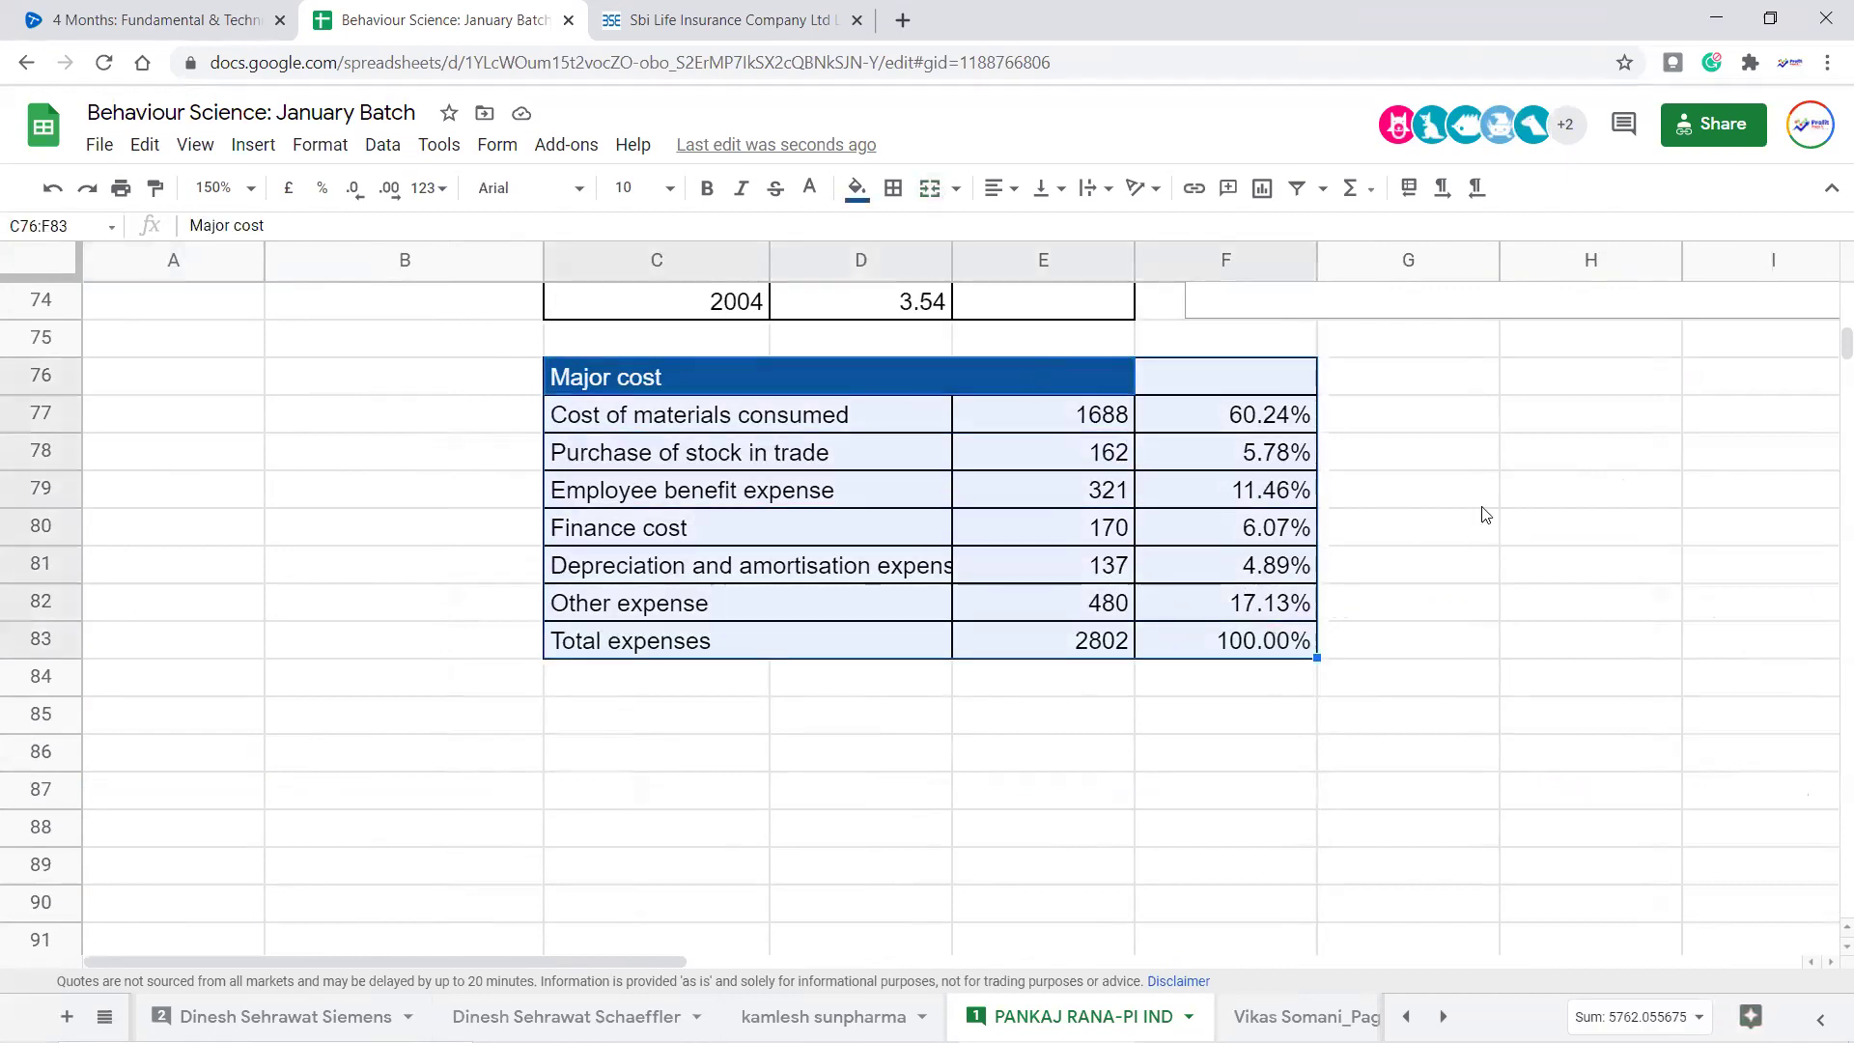
{"action": "scroll", "coordinate": [1484, 515], "scroll_direction": "up", "scroll_amount": 1}
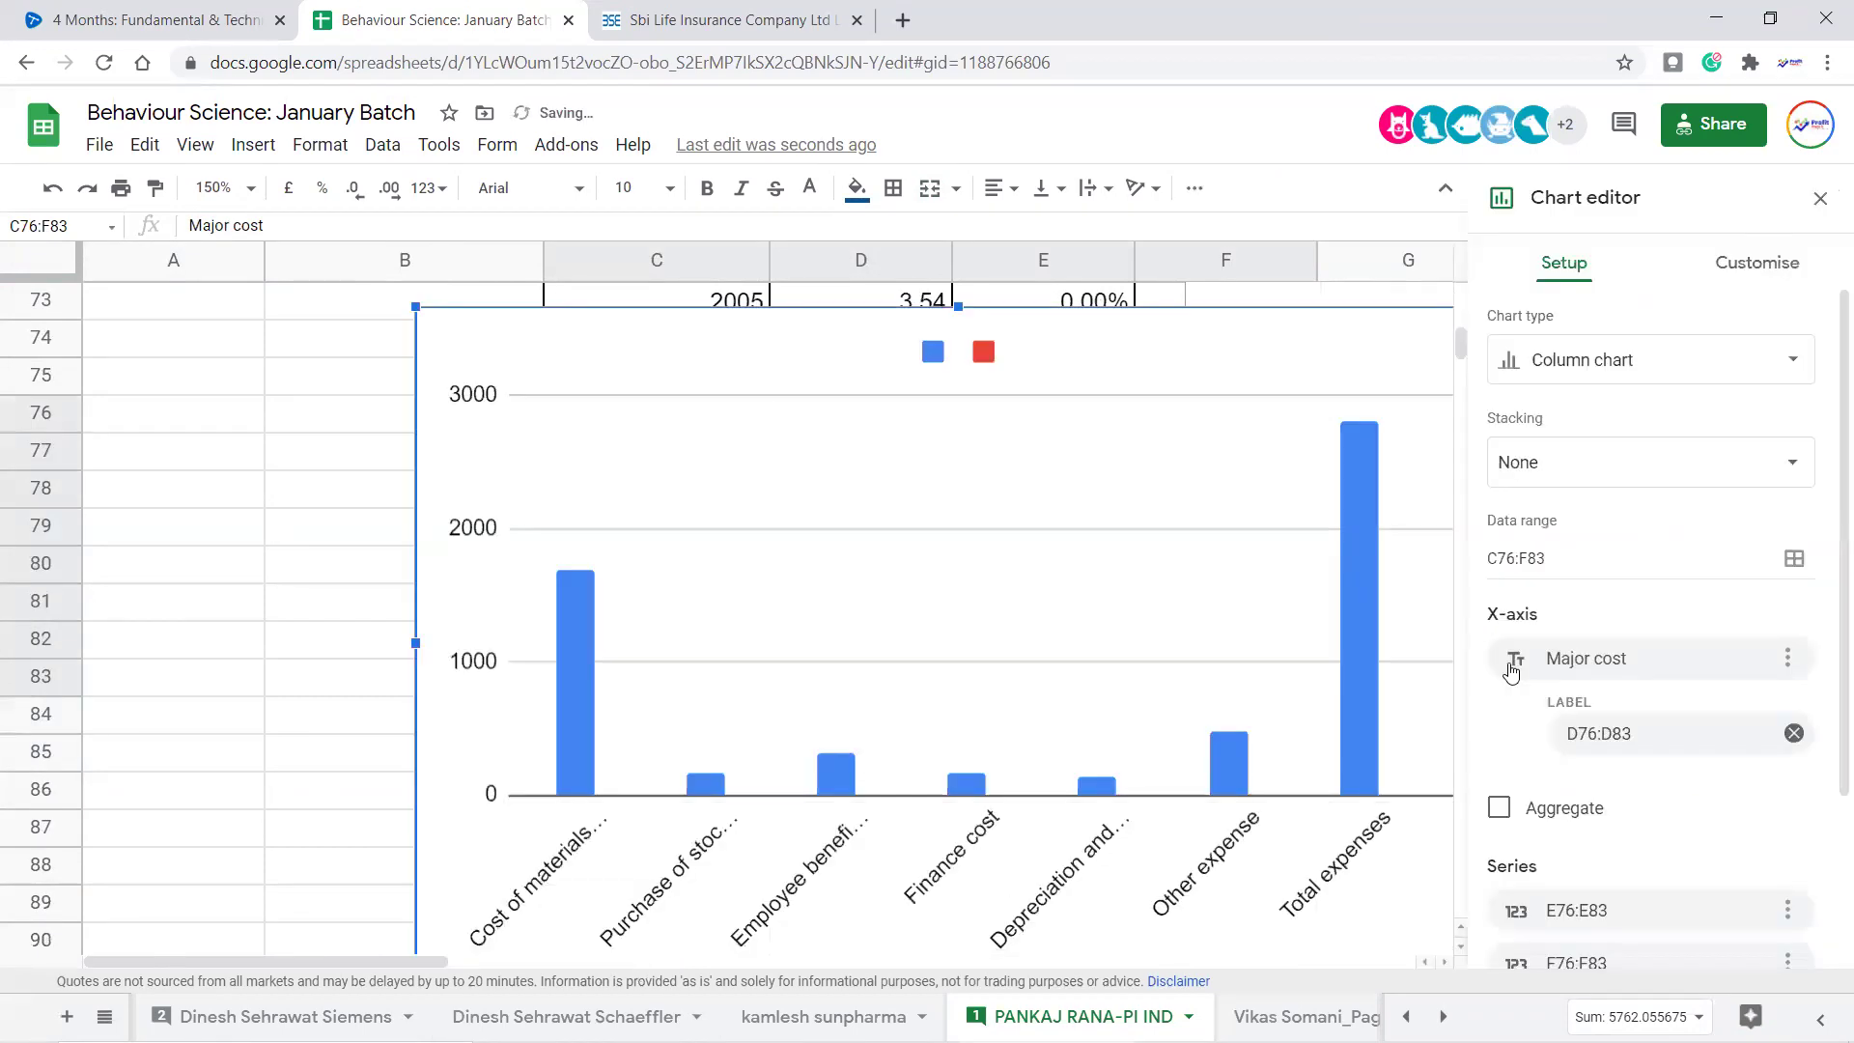
{"action": "left_click", "coordinate": [1630, 365]}
{"action": "left_click", "coordinate": [1212, 566]}
{"action": "left_click", "coordinate": [1216, 567]}
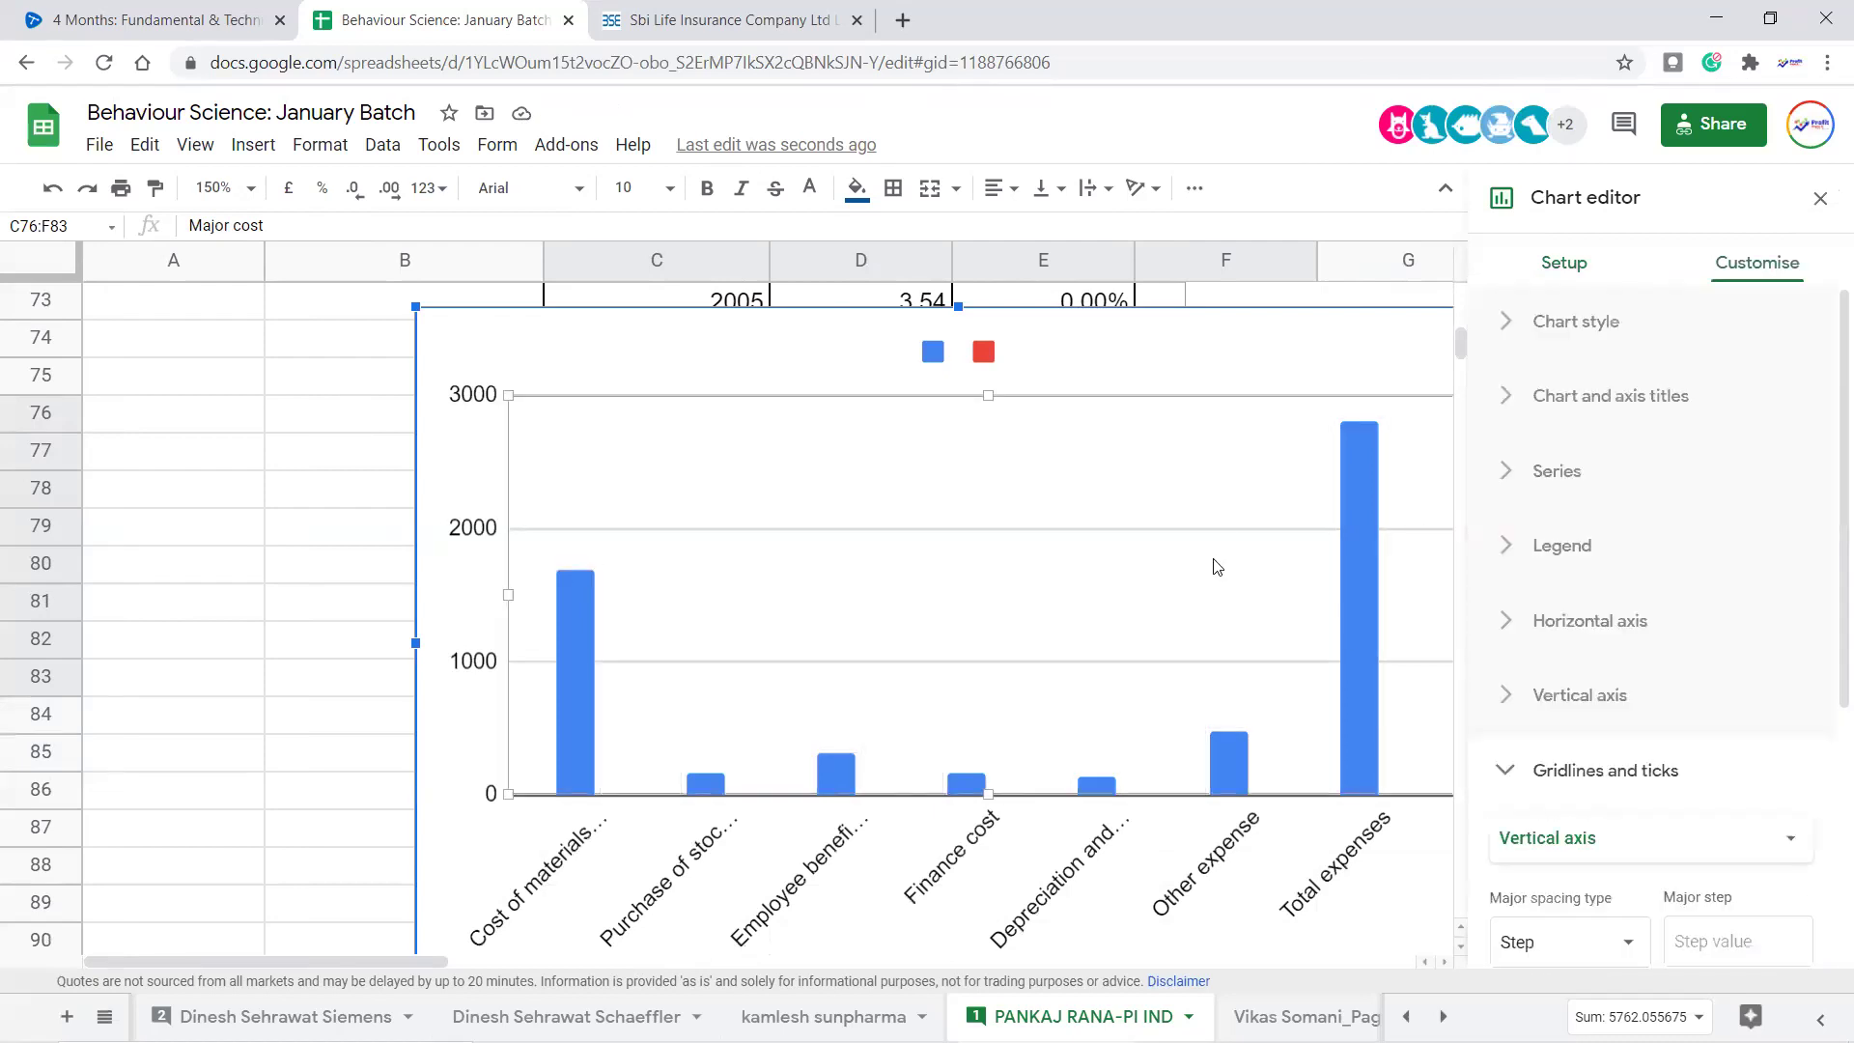
{"action": "key", "text": "Delete"}
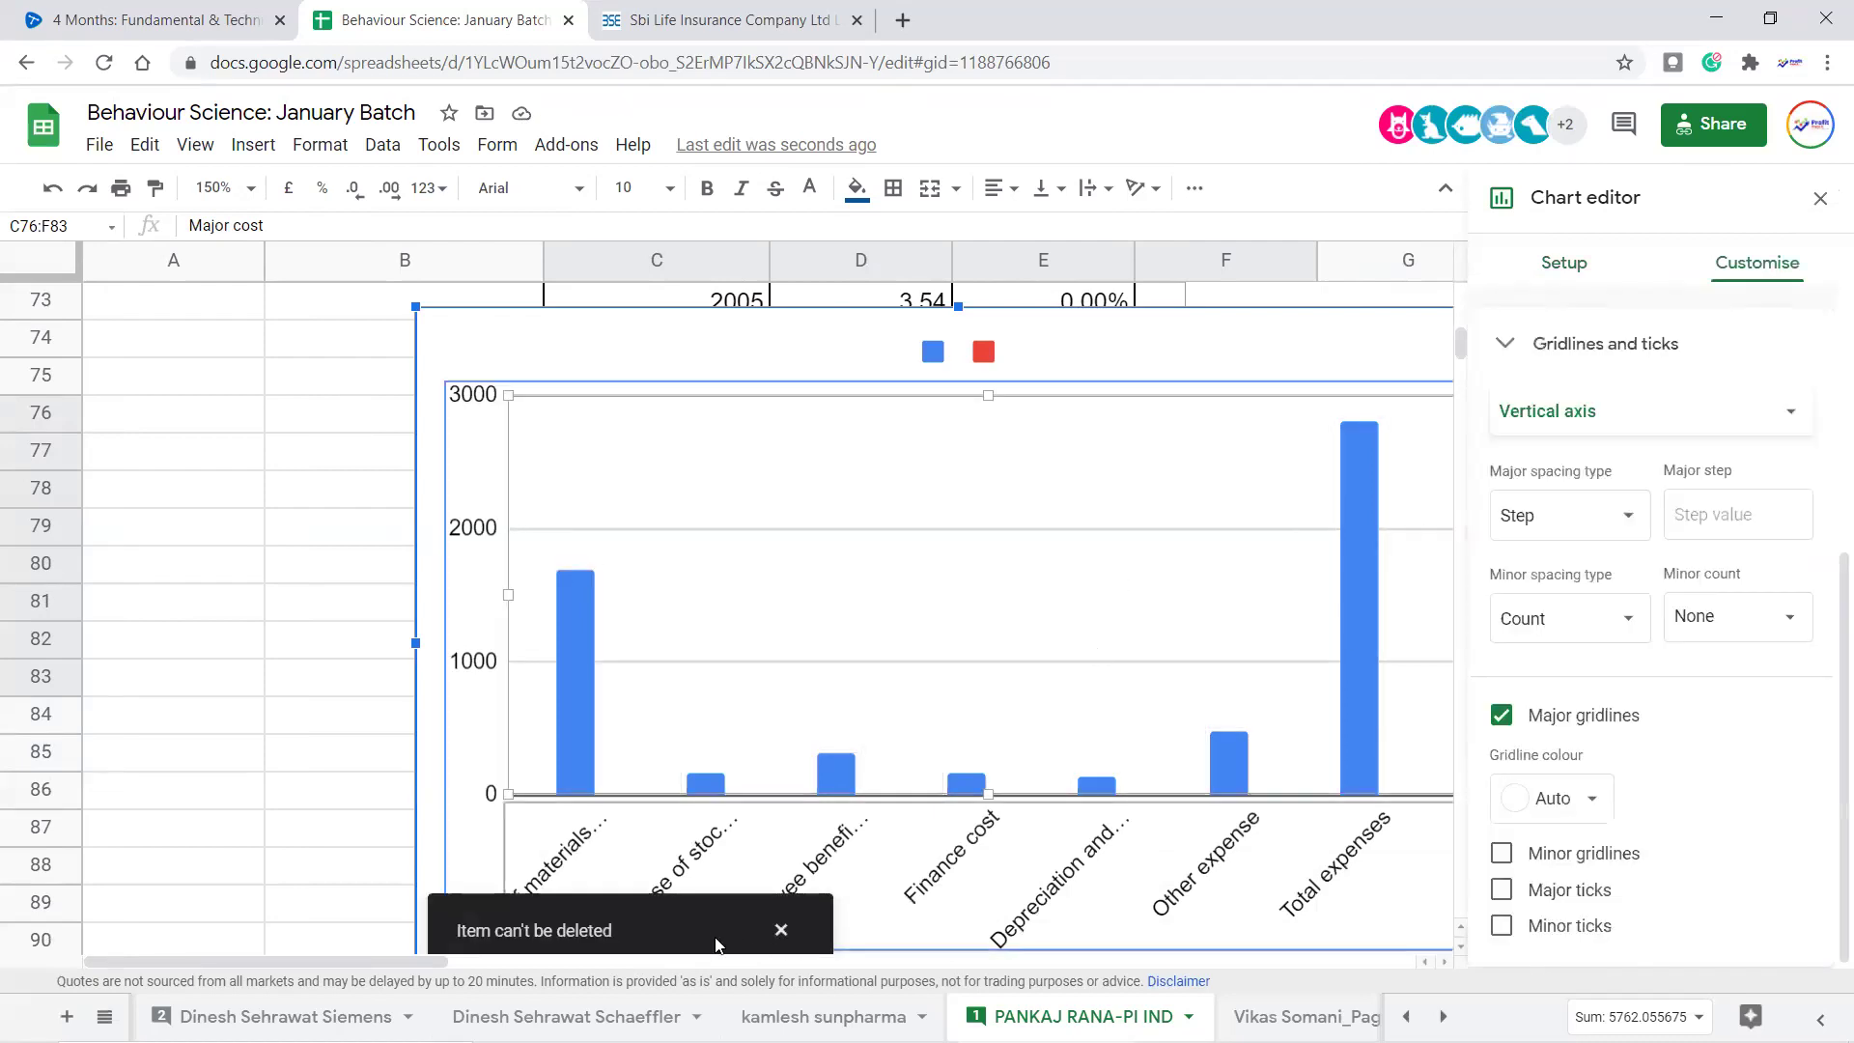
{"action": "left_click", "coordinate": [977, 803]}
{"action": "left_click", "coordinate": [956, 653]}
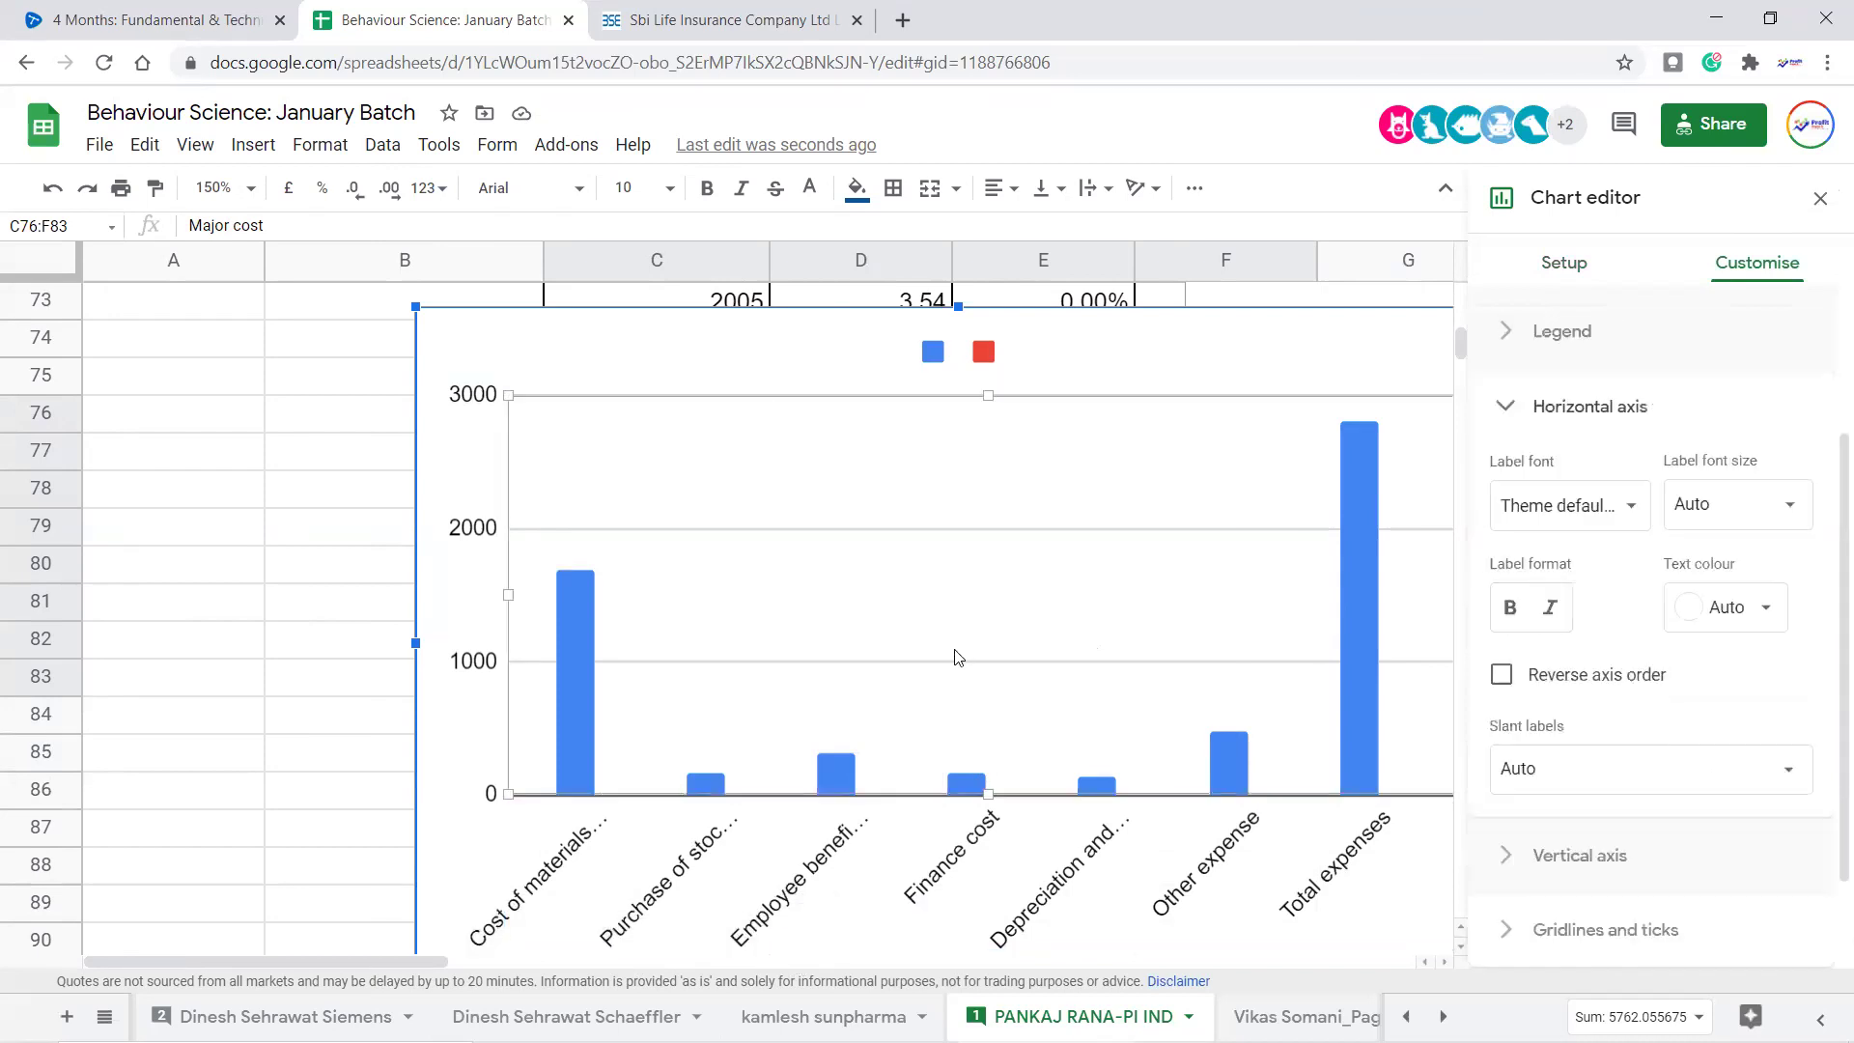
{"action": "key", "text": "Delete"}
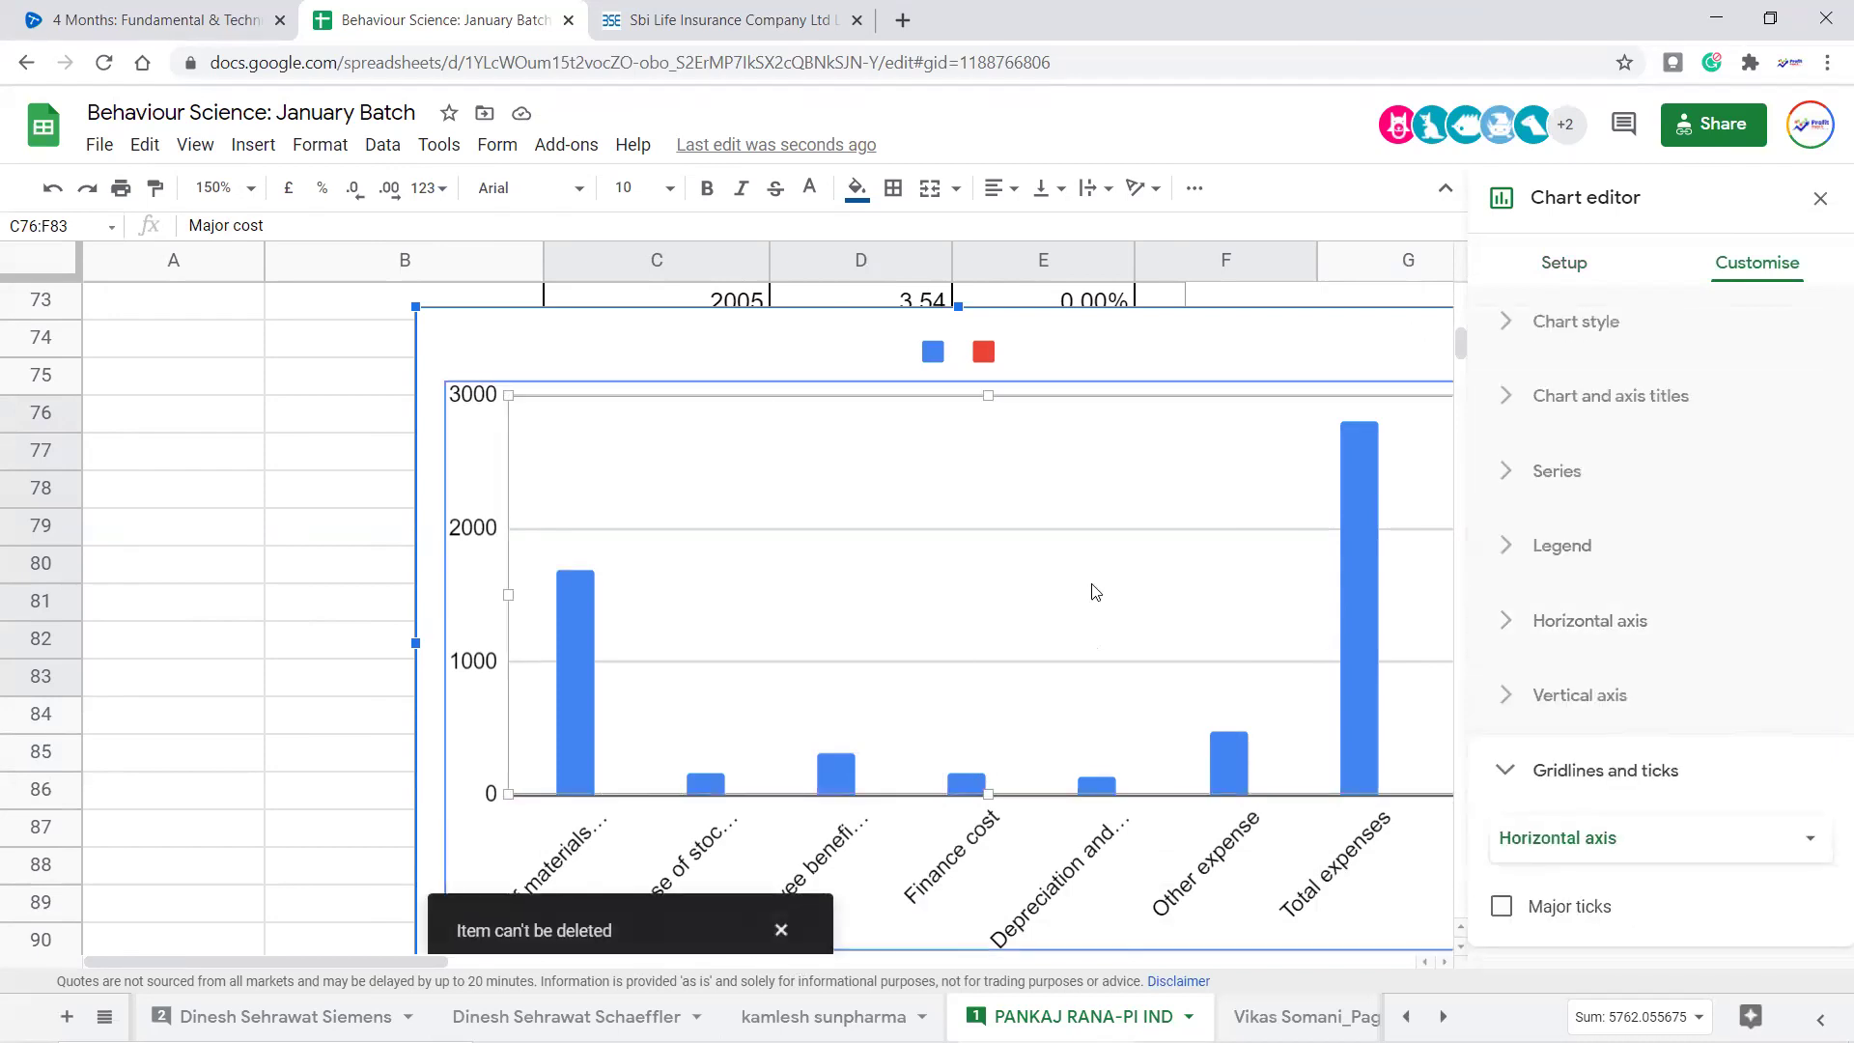
{"action": "left_click", "coordinate": [1818, 203]}
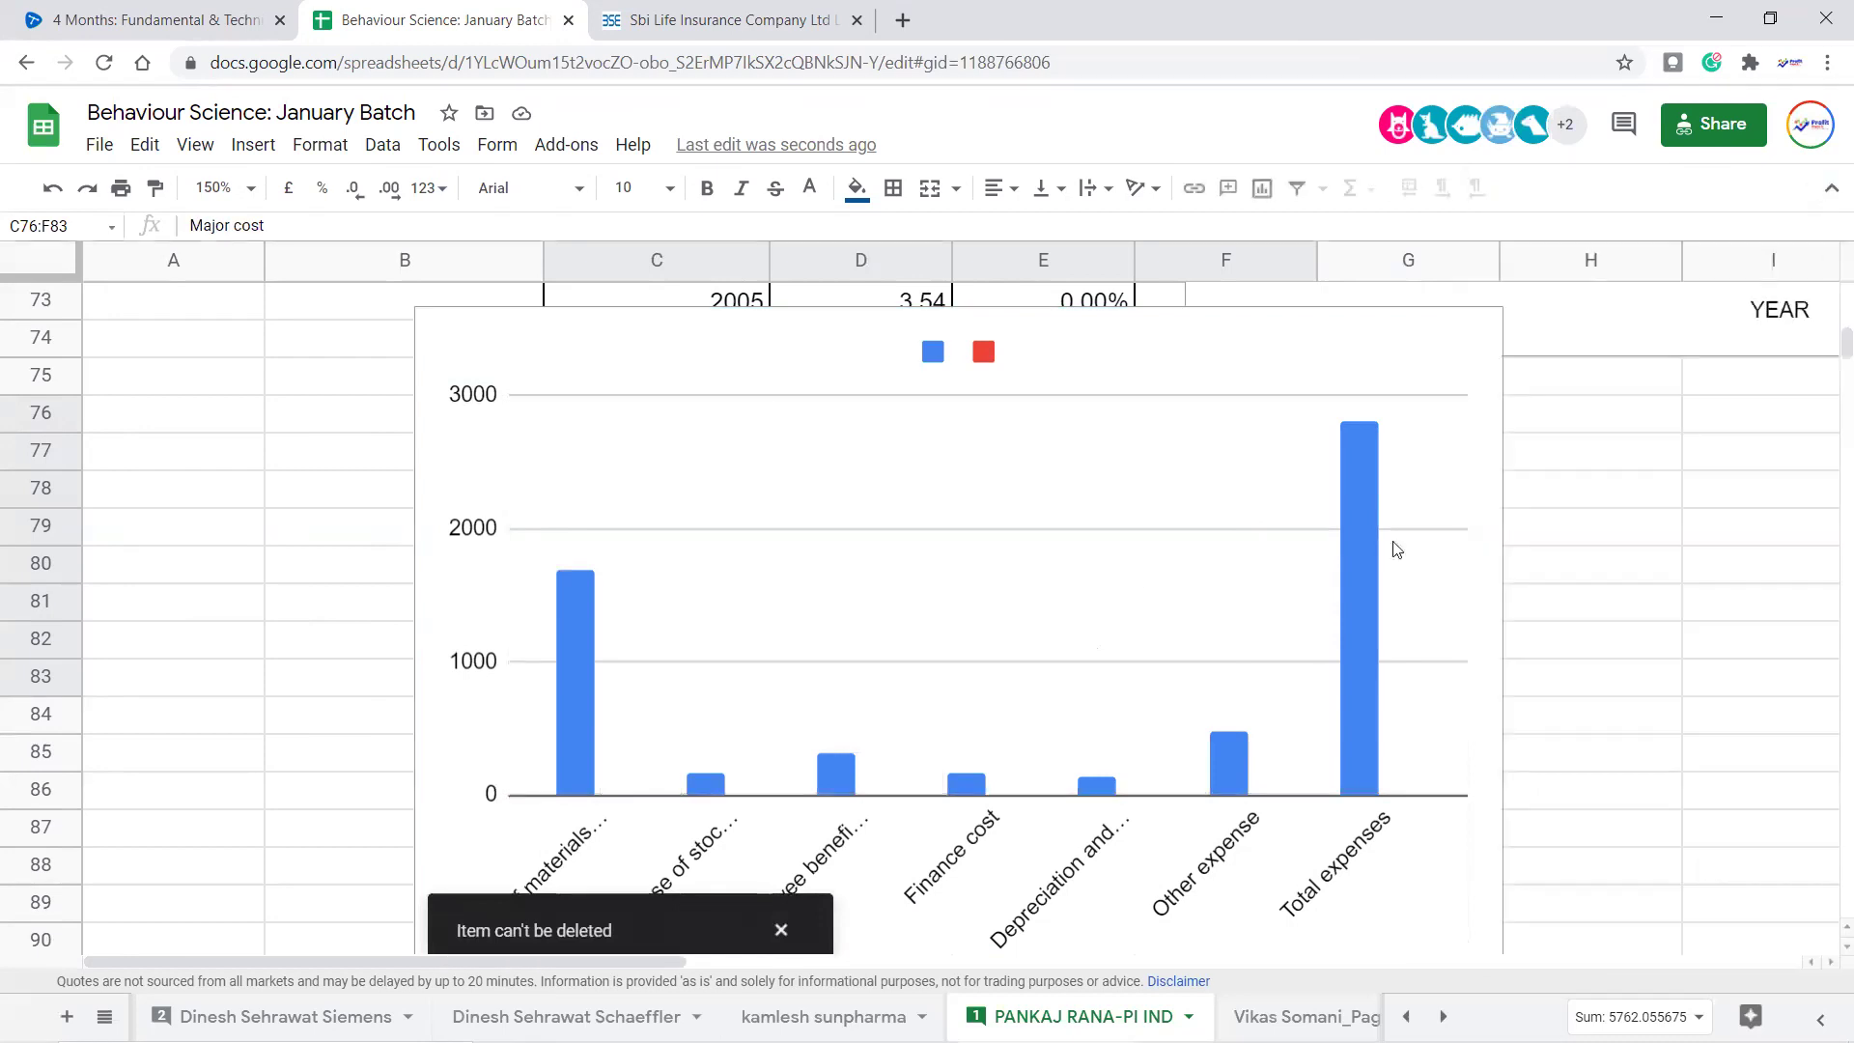
{"action": "key", "text": "Delete"}
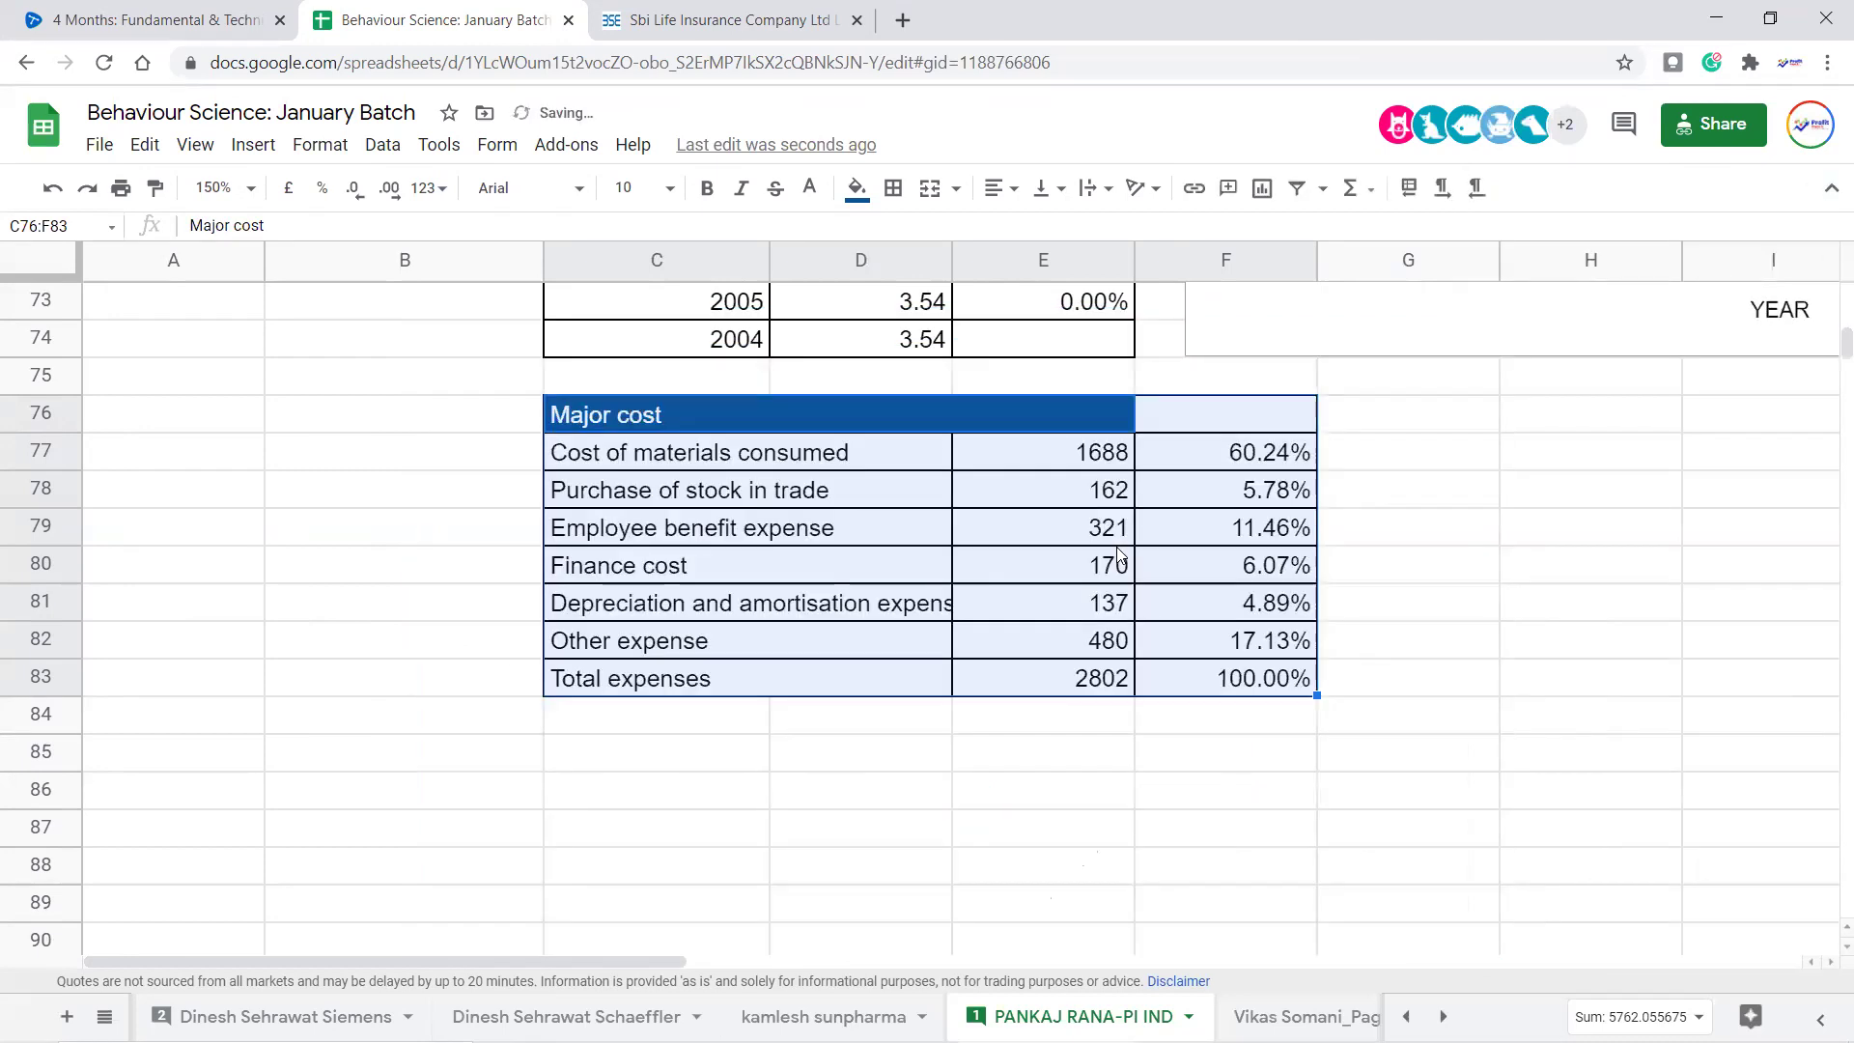
Move the Total expenses row of the Major cost table down one row to row 84
{"action": "left_click", "coordinate": [1216, 791]}
{"action": "left_click_drag", "start_coordinate": [692, 689], "coordinate": [1214, 697]}
{"action": "key", "text": "ctrl+c"}
{"action": "key", "text": "Down"}
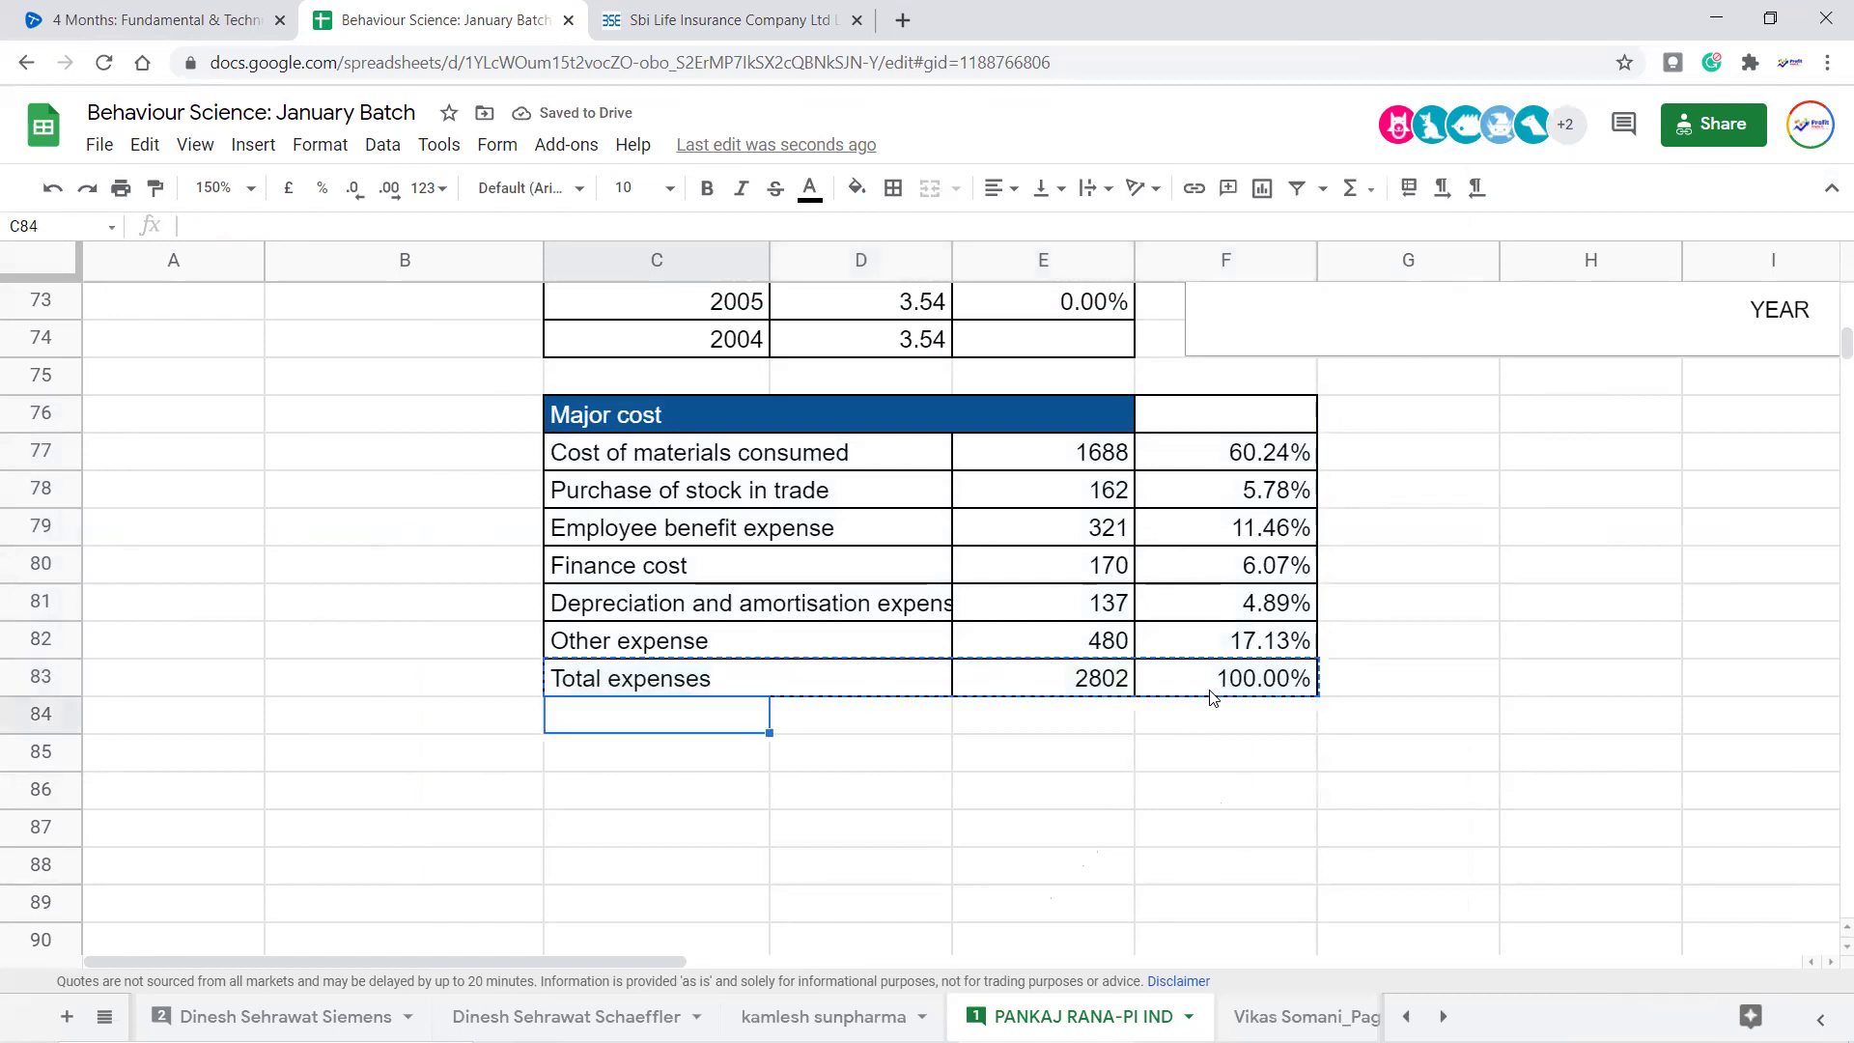
{"action": "key", "text": "ctrl+v"}
Show the cost percentages in F77:F82 as whole numbers without decimals
{"action": "left_click_drag", "start_coordinate": [751, 435], "coordinate": [1247, 639]}
{"action": "left_click", "coordinate": [1275, 457]}
{"action": "left_click", "coordinate": [362, 193]}
{"action": "left_click", "coordinate": [362, 193]}
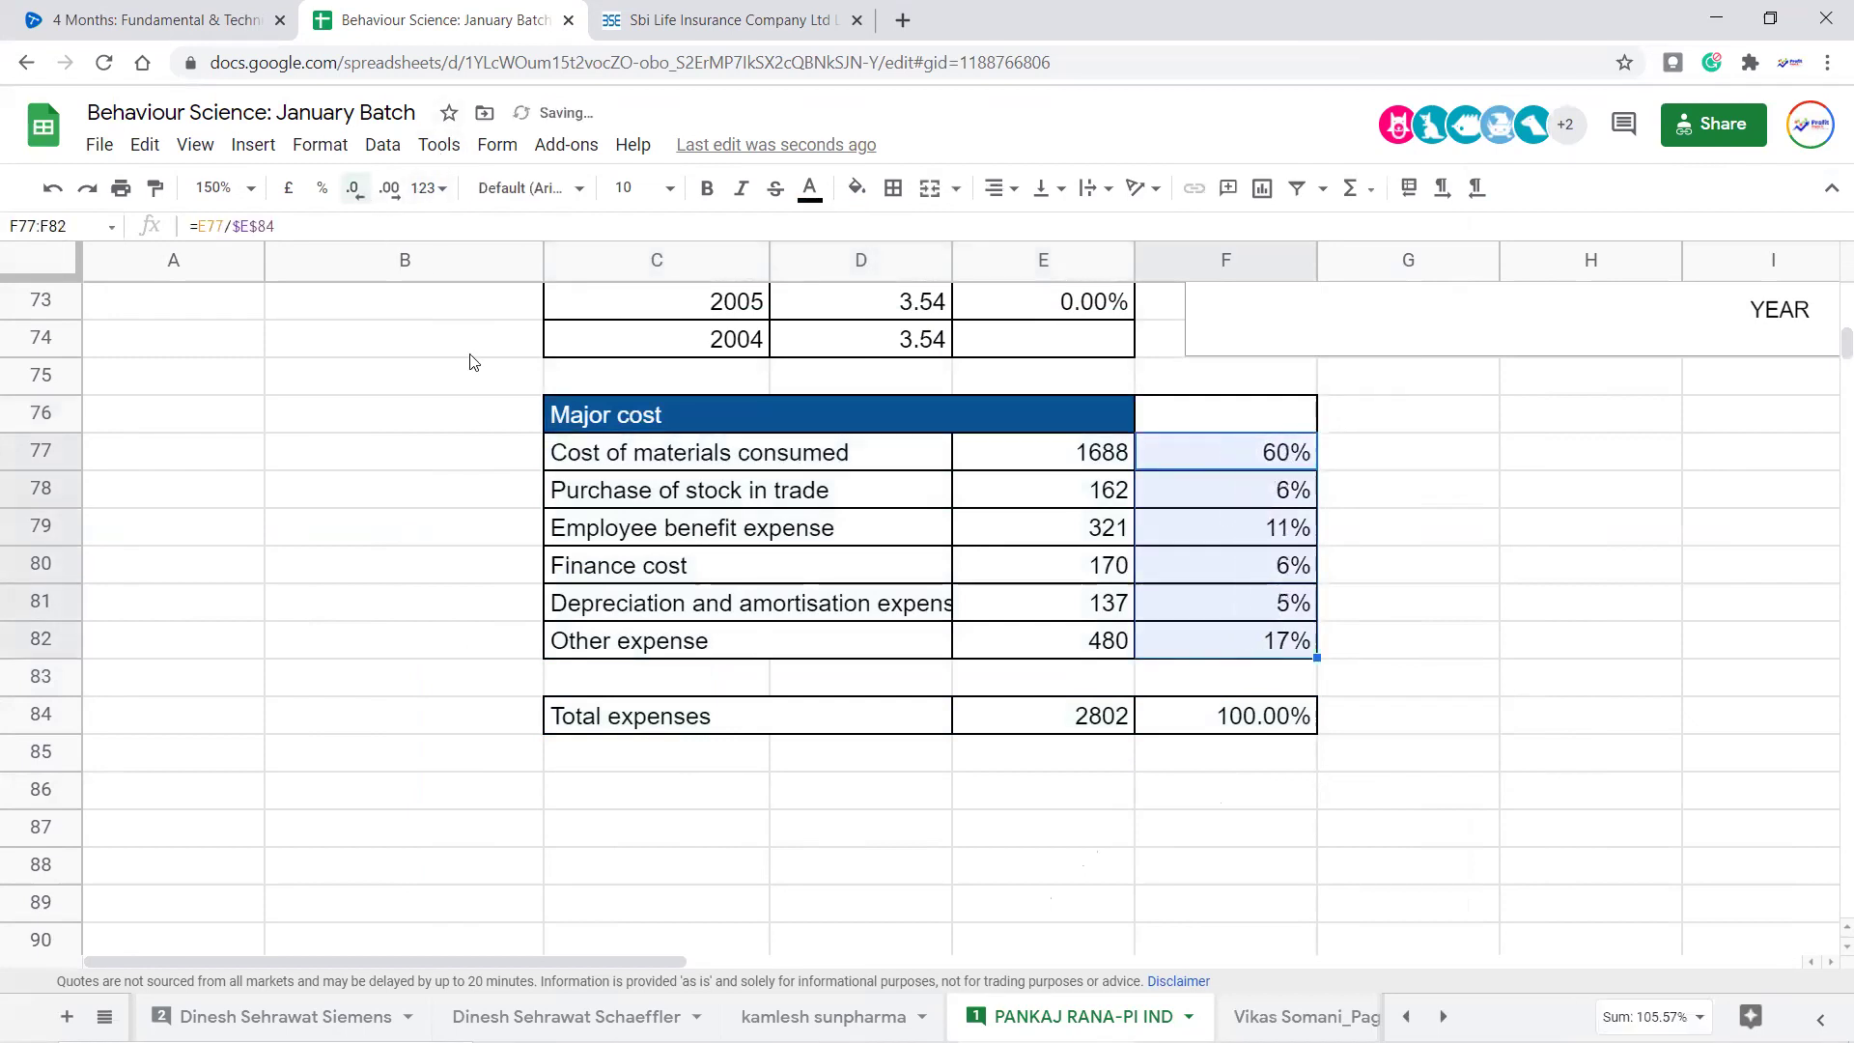
{"action": "left_click", "coordinate": [1400, 460]}
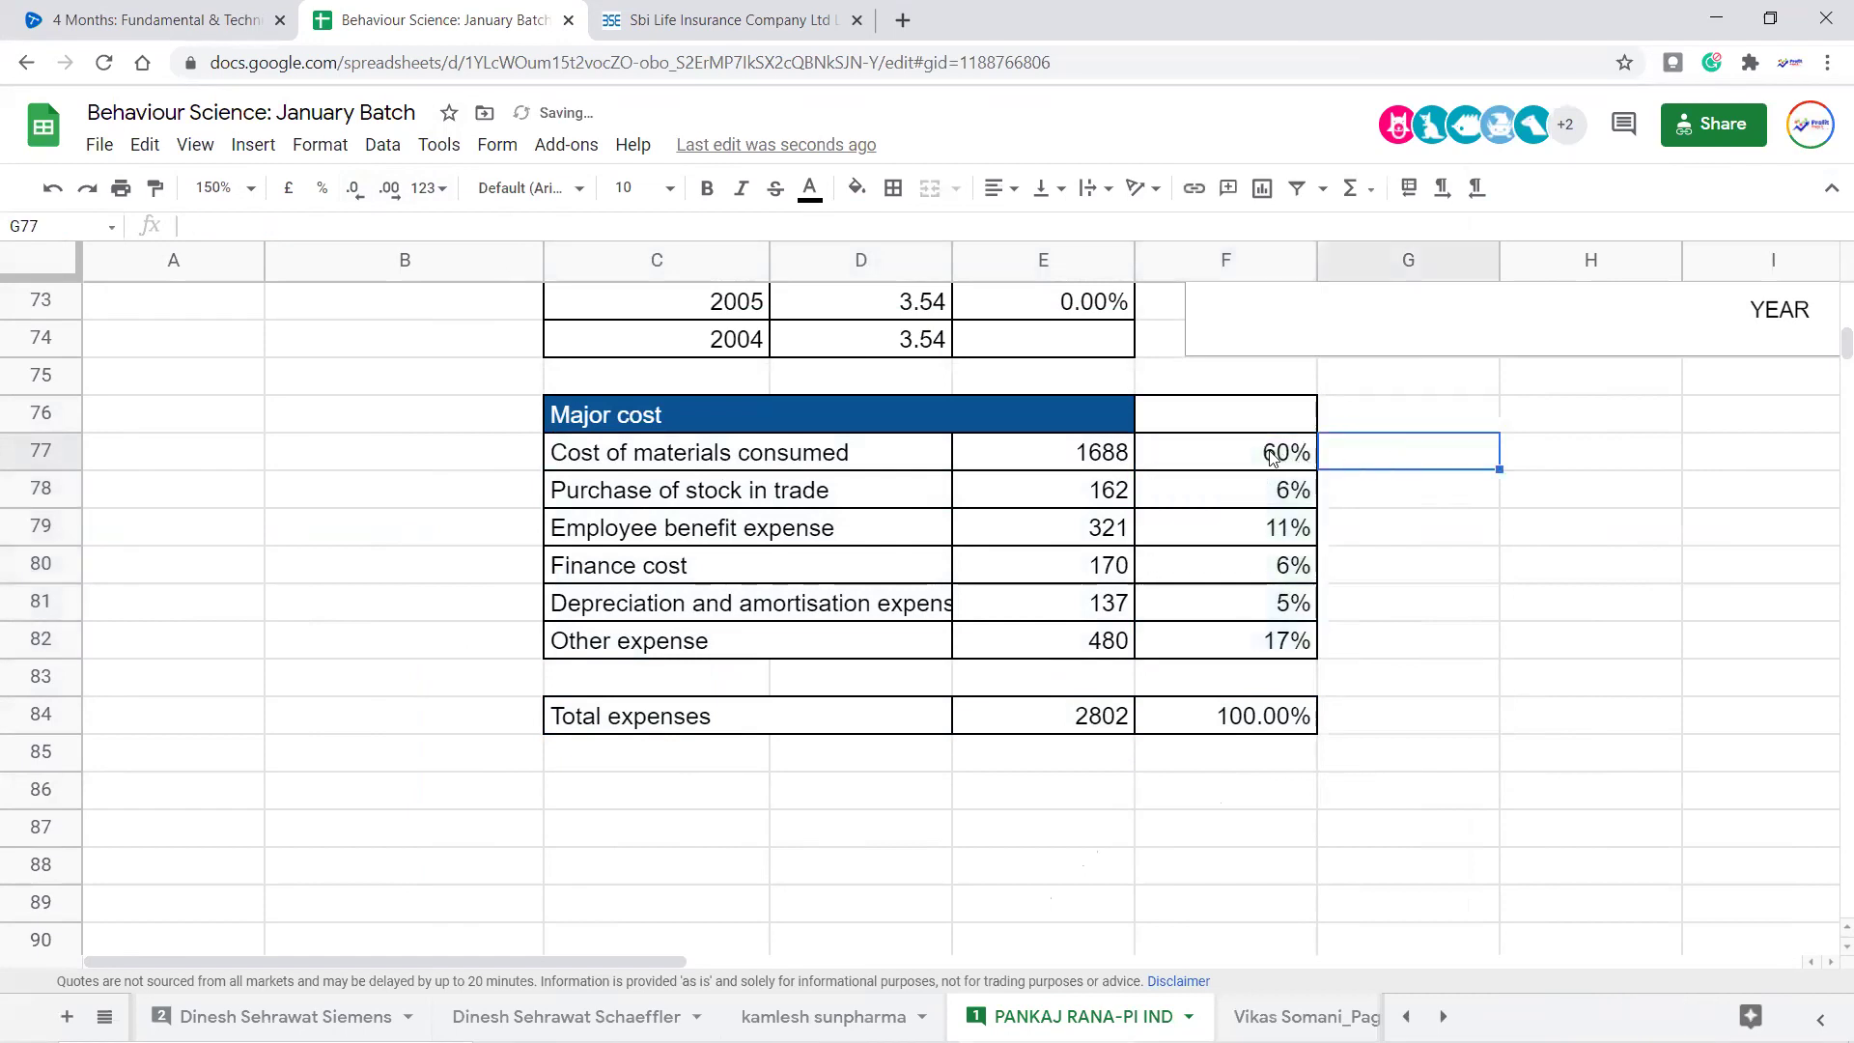
Check the percentage shares of the cost of materials consumed and the finance cost
{"action": "left_click", "coordinate": [1272, 458]}
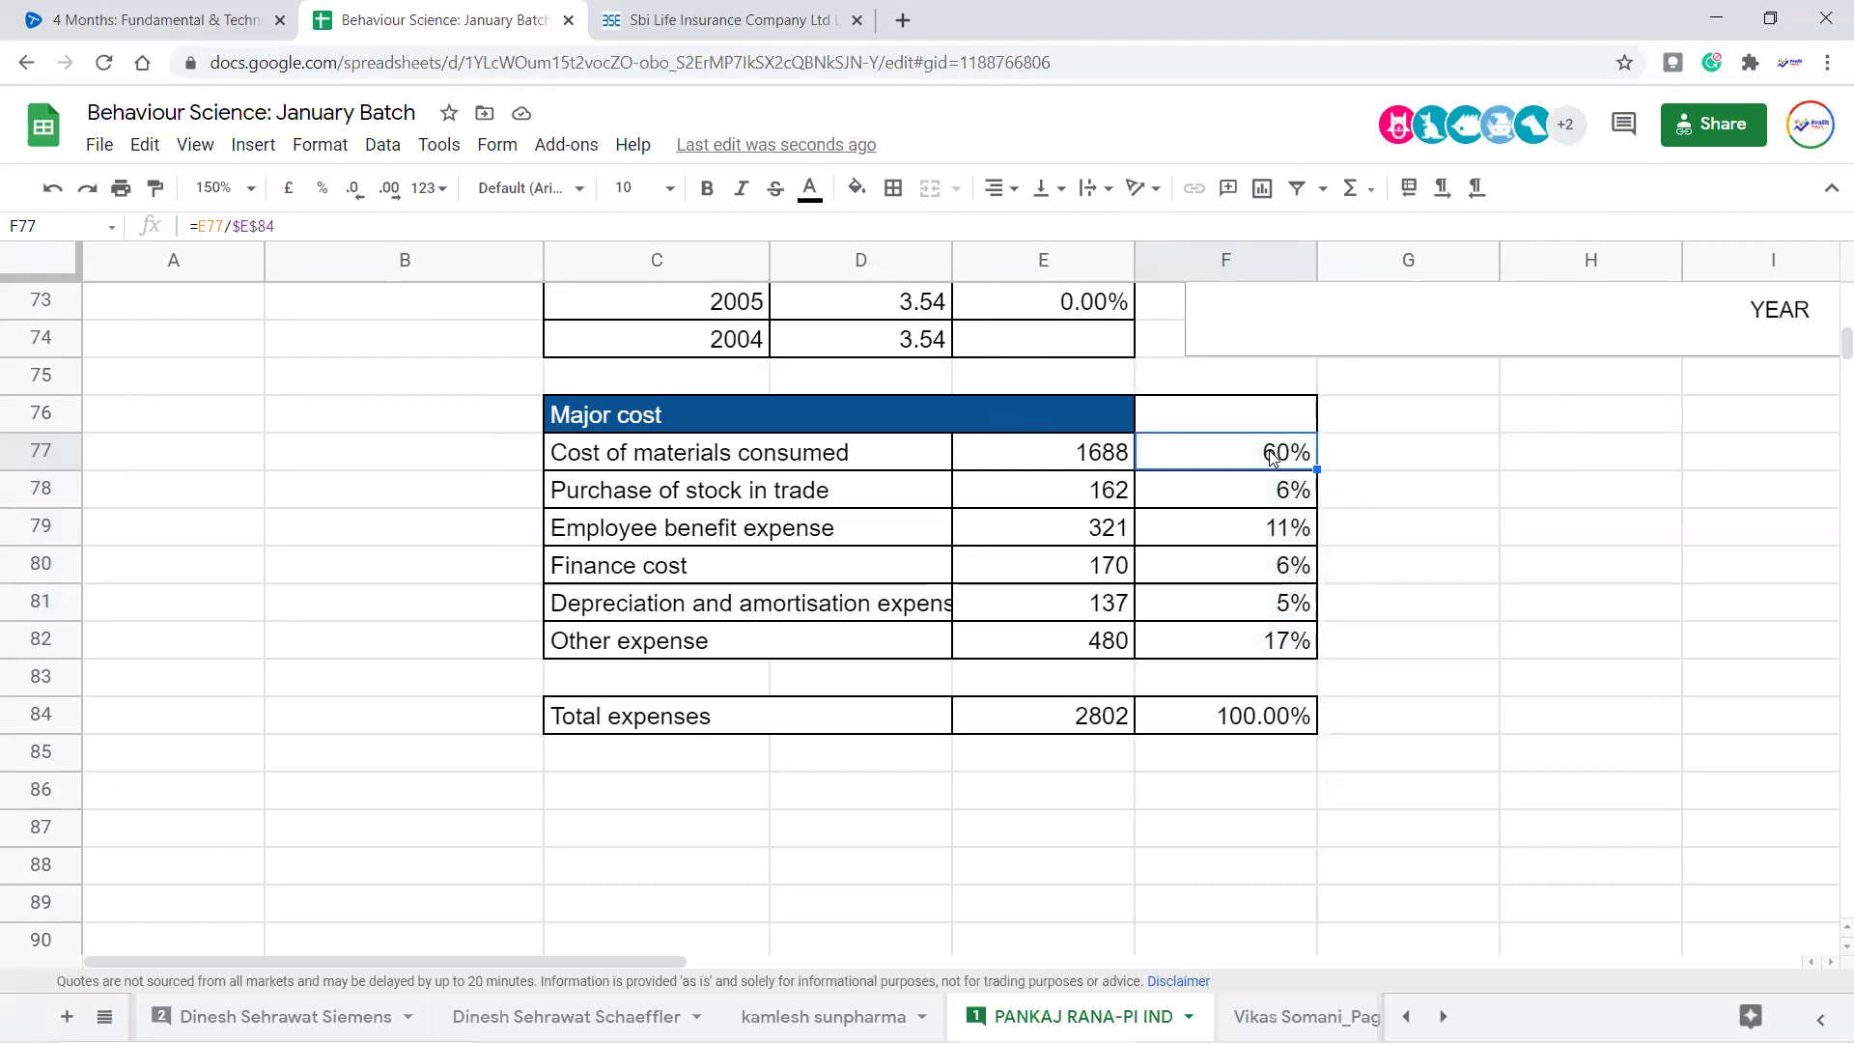
{"action": "left_click", "coordinate": [1408, 457]}
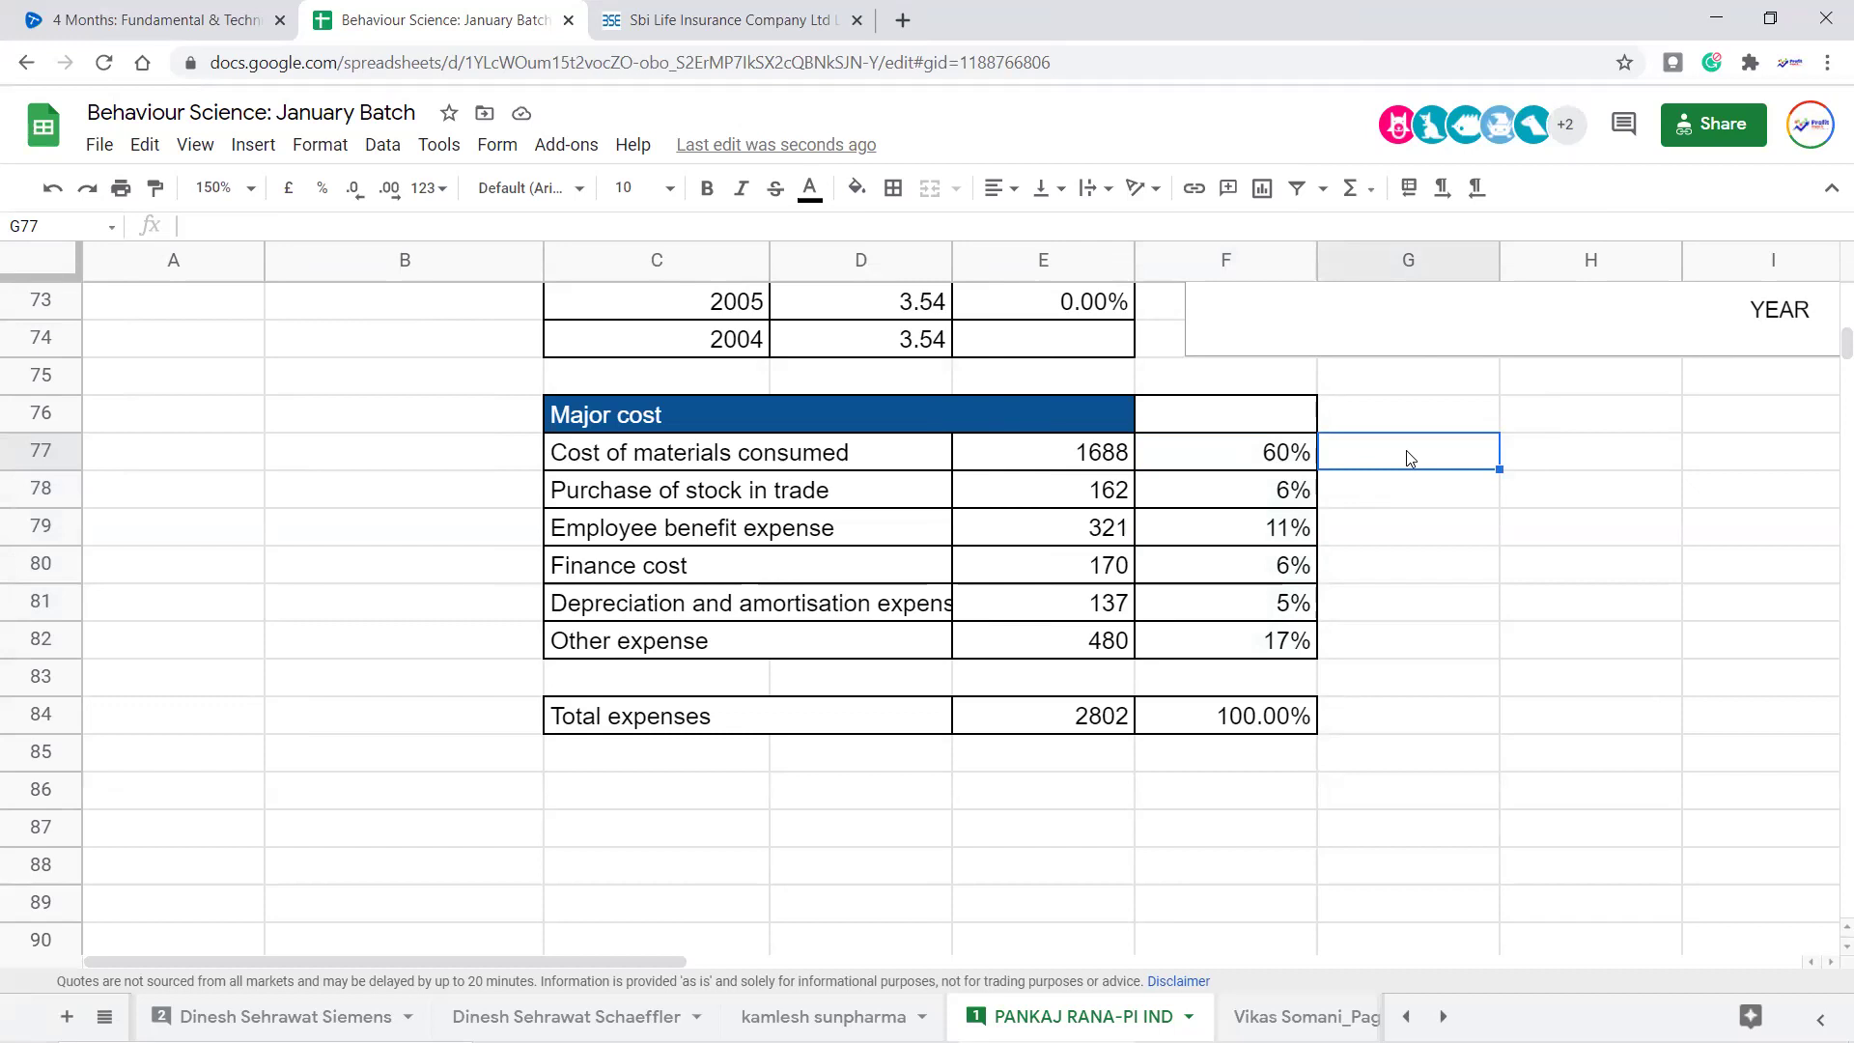
{"action": "left_click", "coordinate": [1294, 569]}
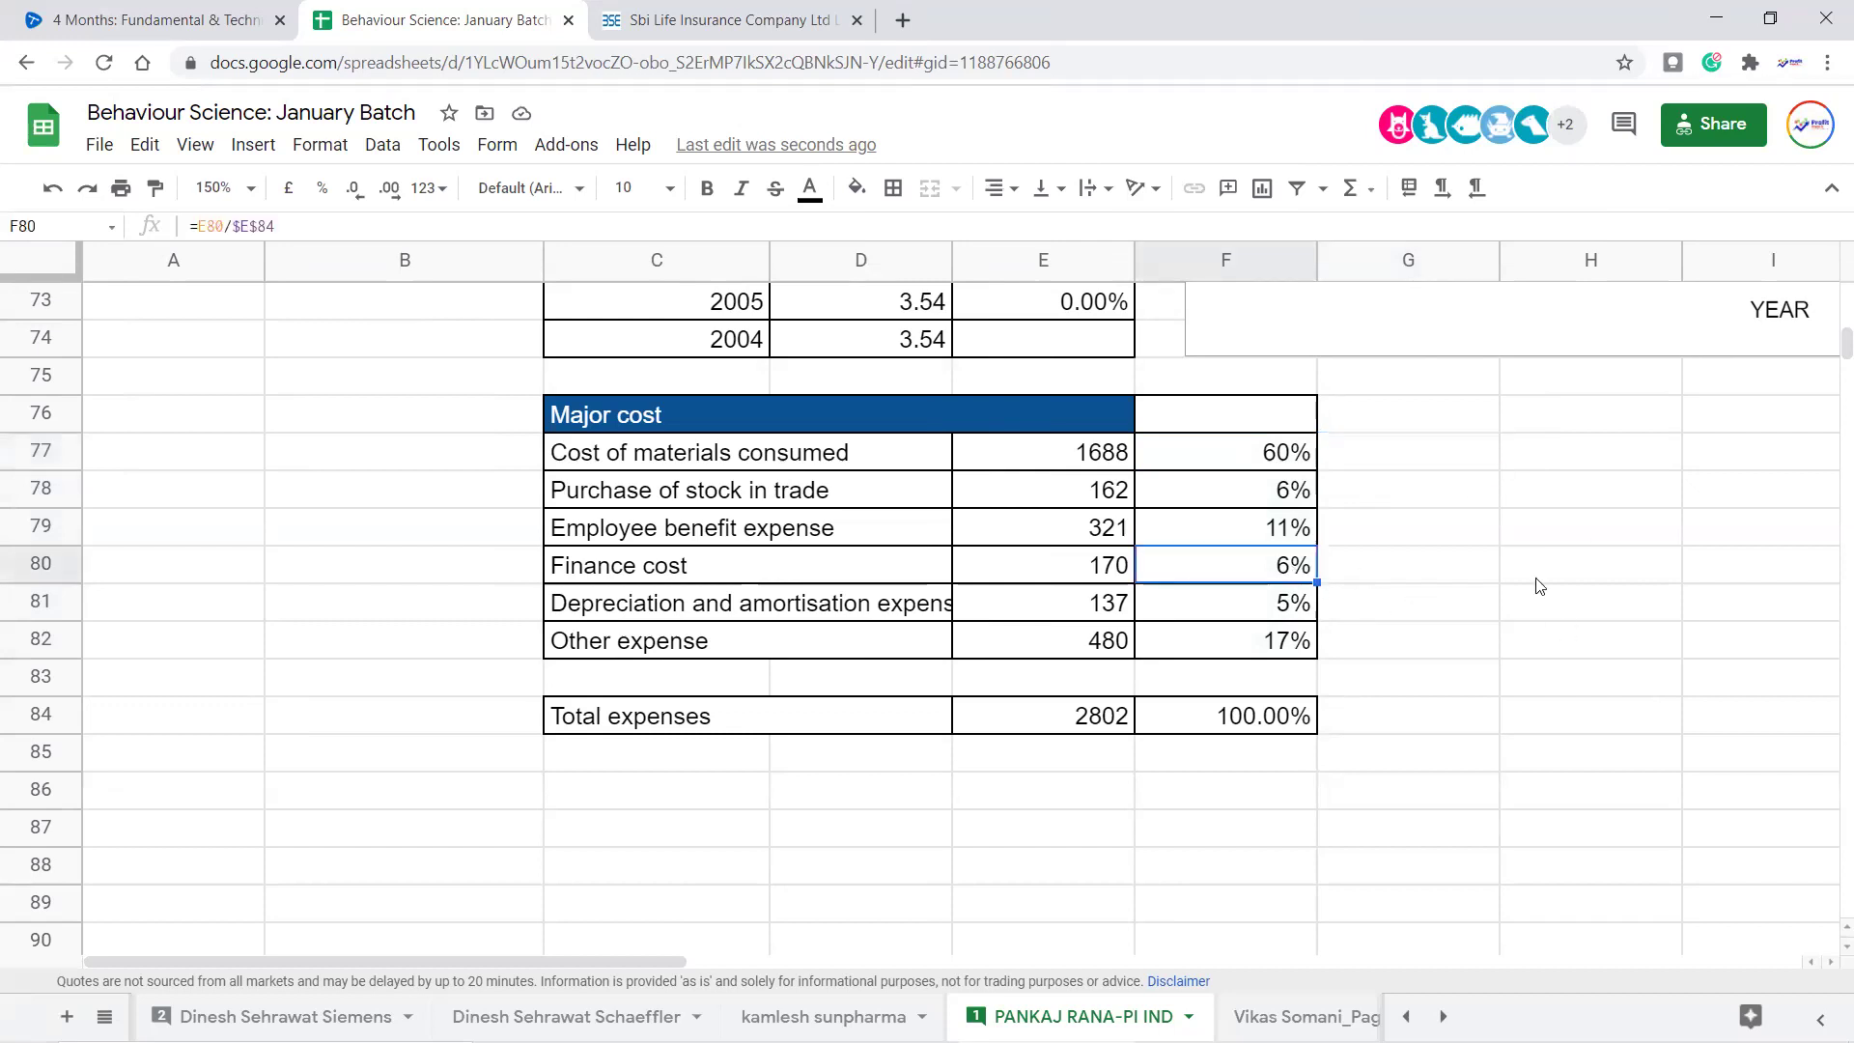
{"action": "left_click", "coordinate": [1565, 579]}
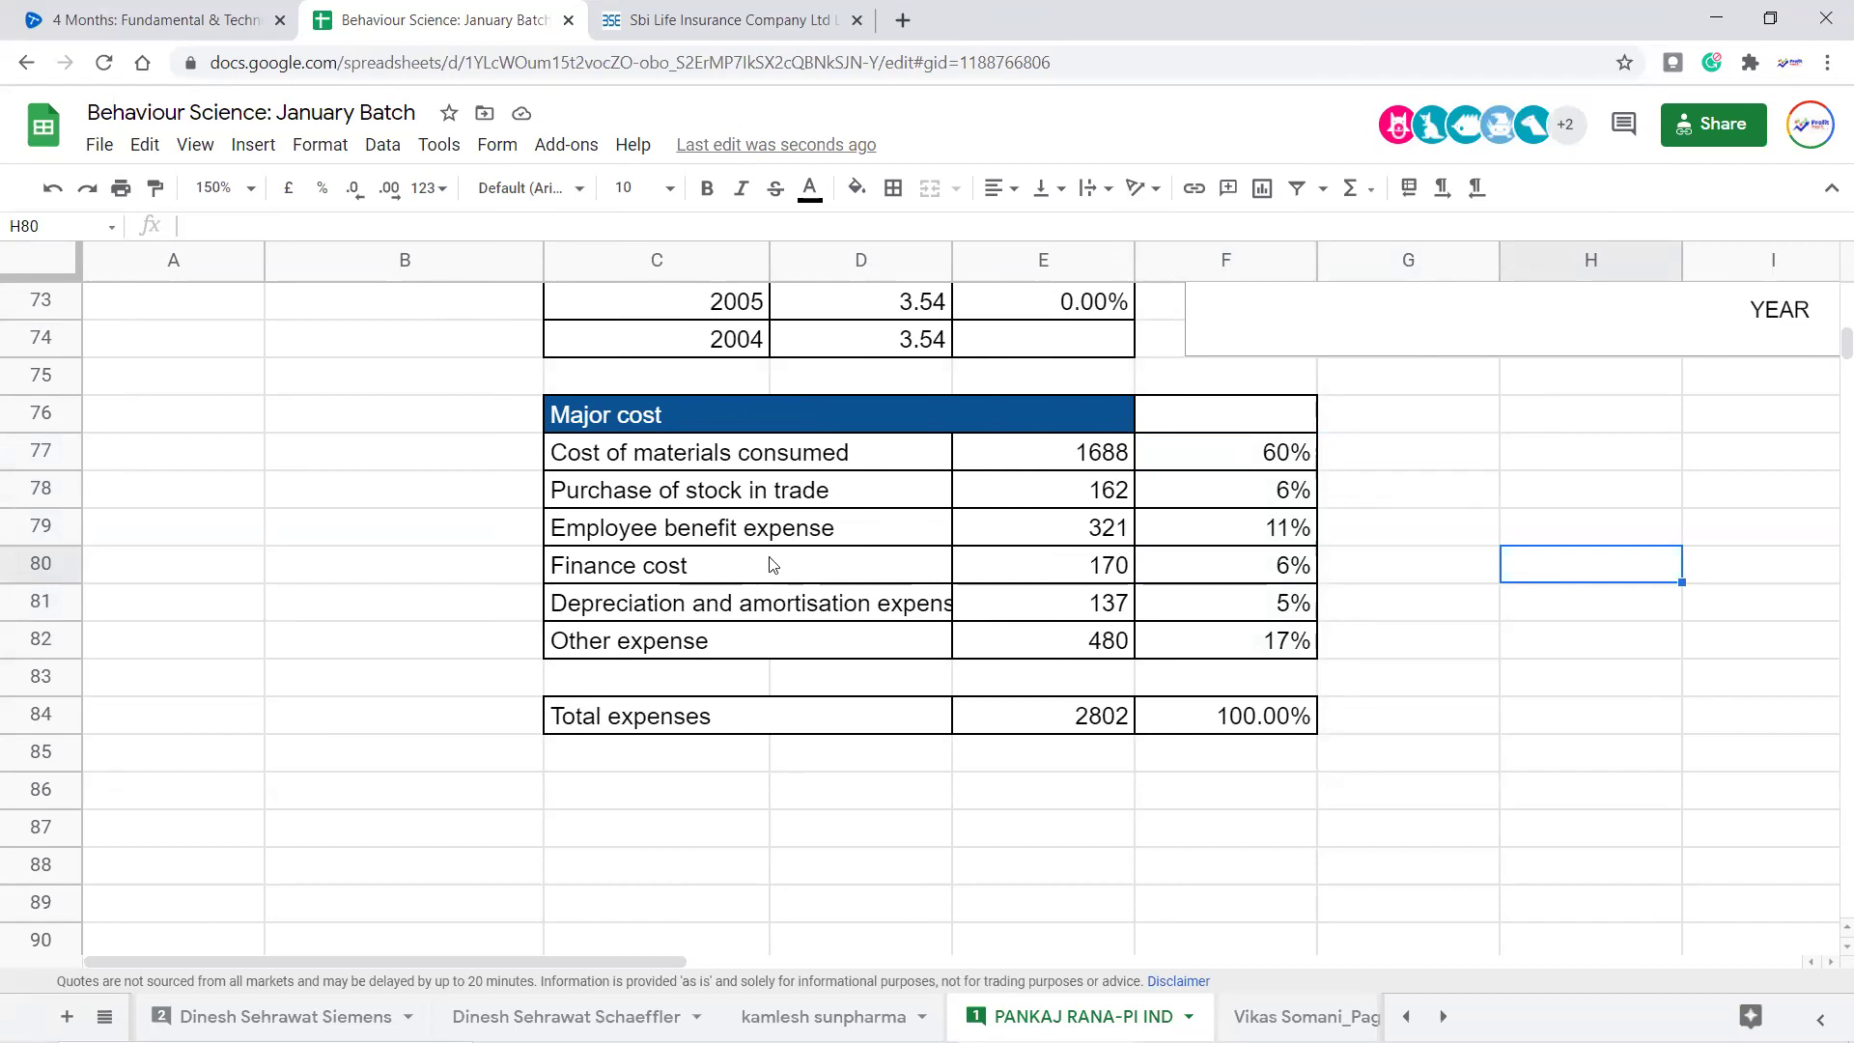
Examine the Purchase of stock in trade row and its share, and compare it with the Cost of materials consumed row
{"action": "left_click", "coordinate": [815, 492]}
{"action": "left_click_drag", "start_coordinate": [1024, 496], "coordinate": [1282, 498]}
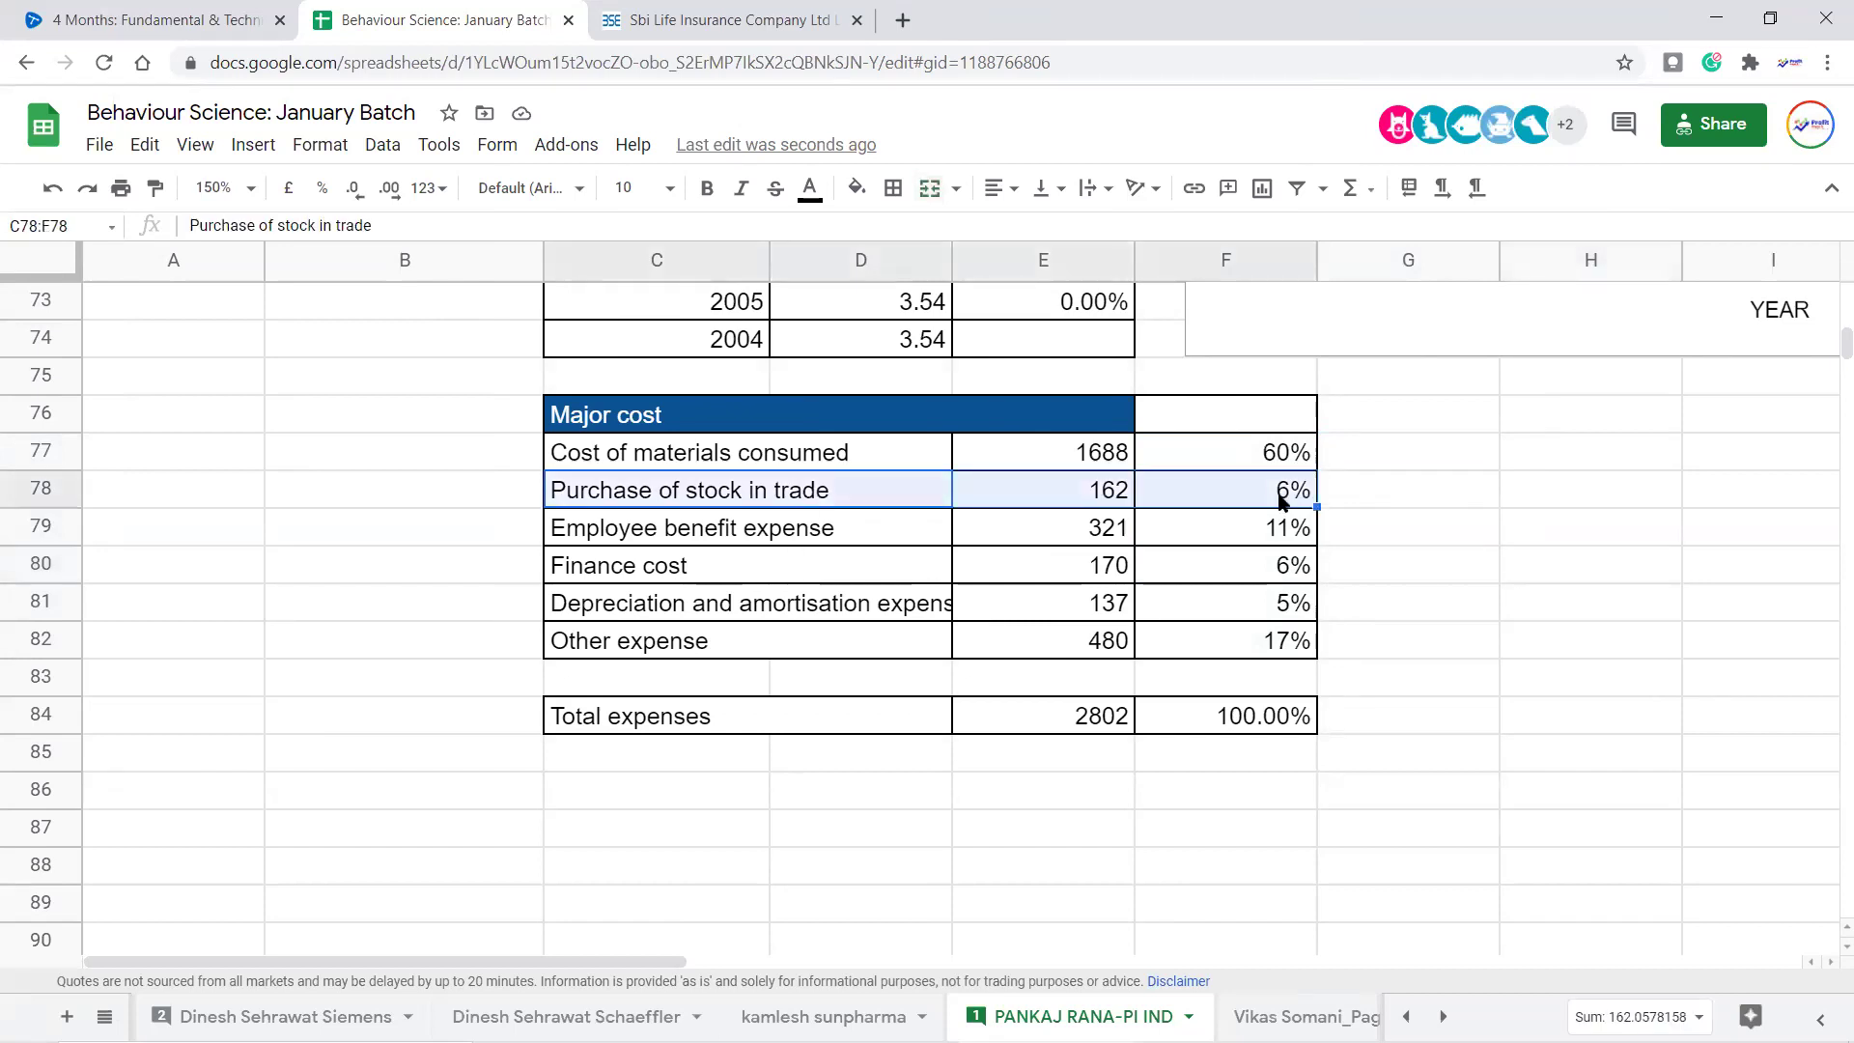
{"action": "left_click", "coordinate": [1280, 499]}
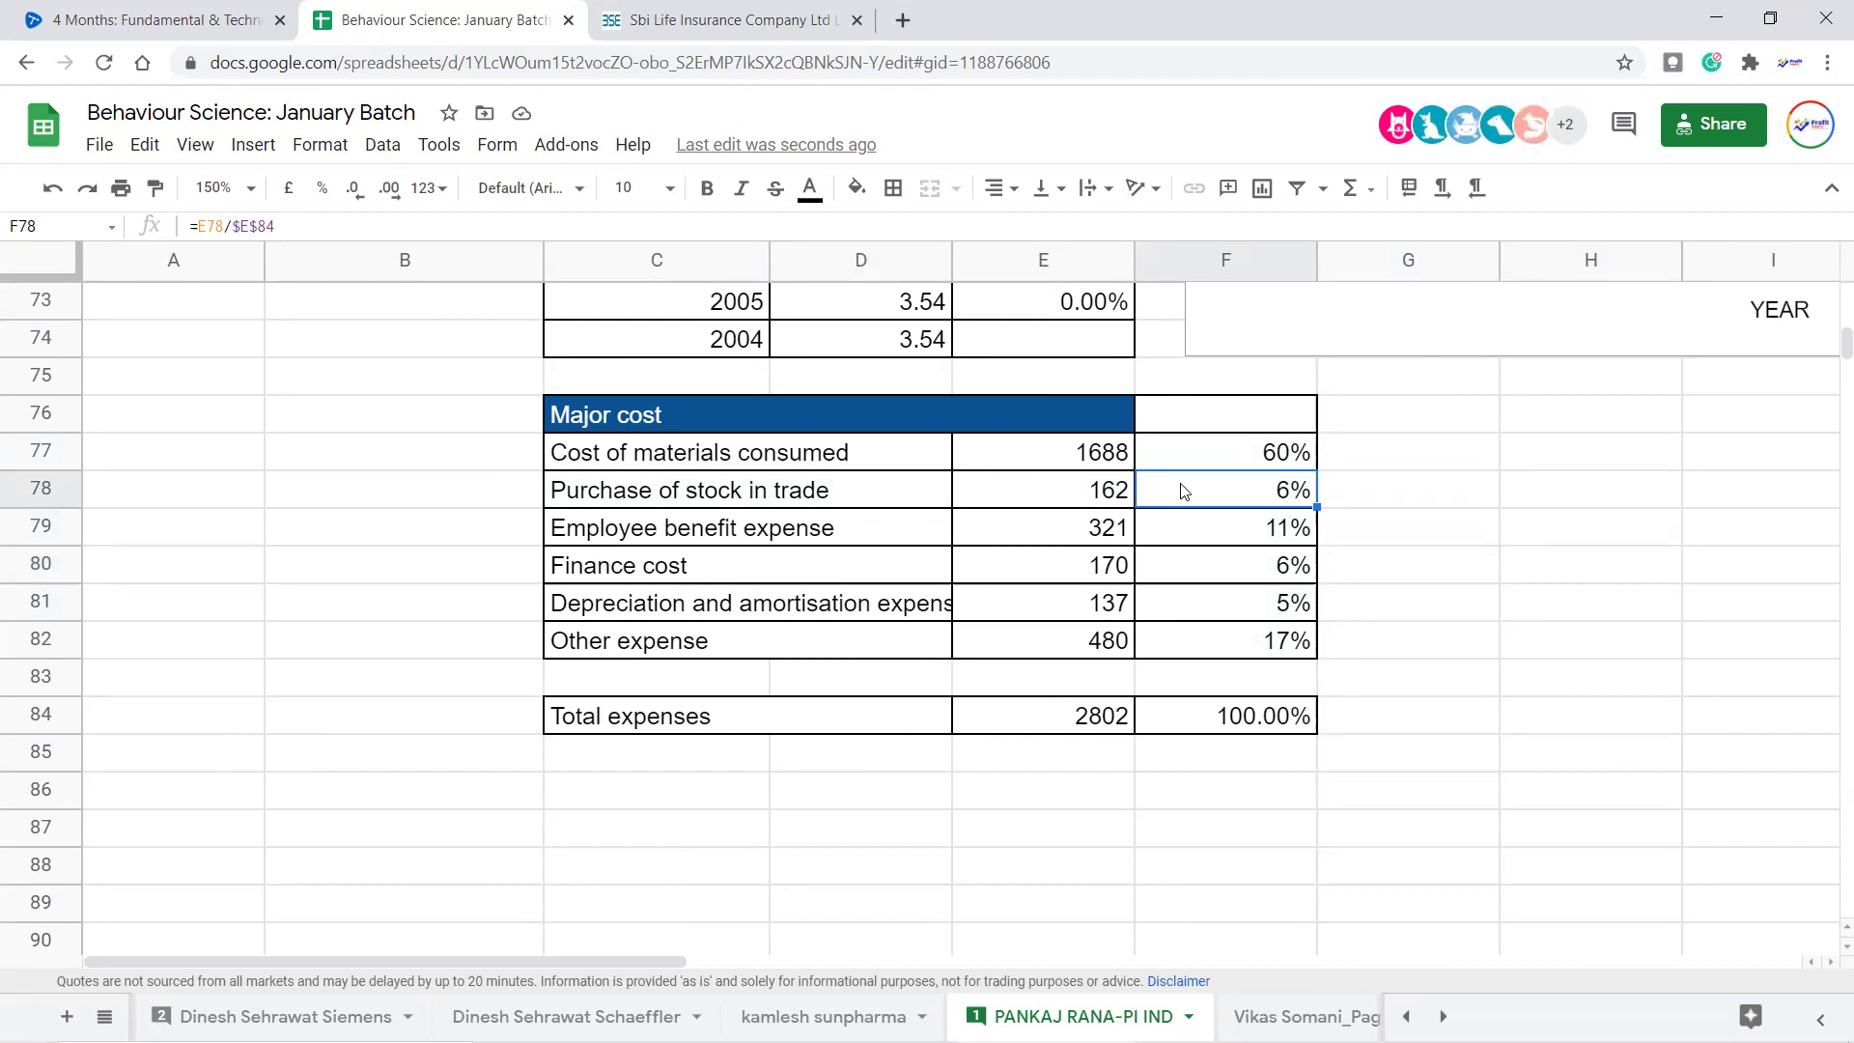
{"action": "left_click_drag", "start_coordinate": [889, 498], "coordinate": [1255, 494]}
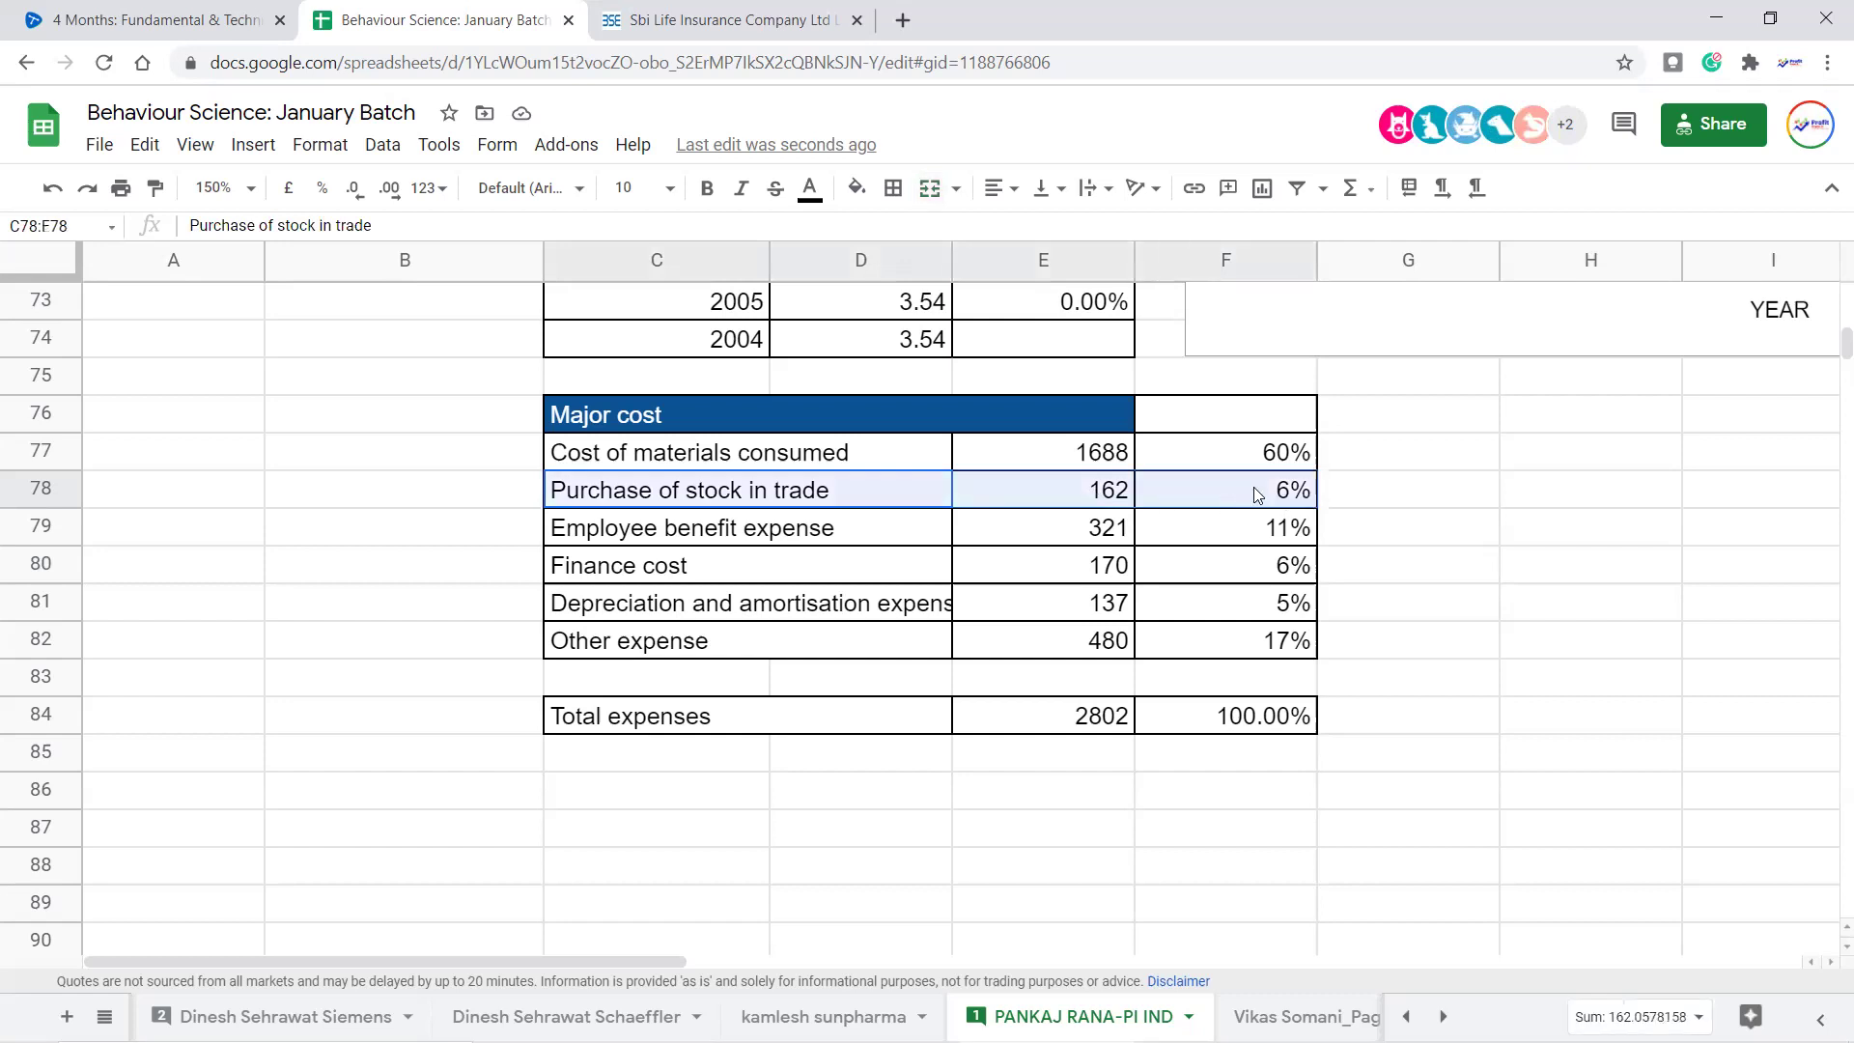
{"action": "left_click", "coordinate": [1303, 498]}
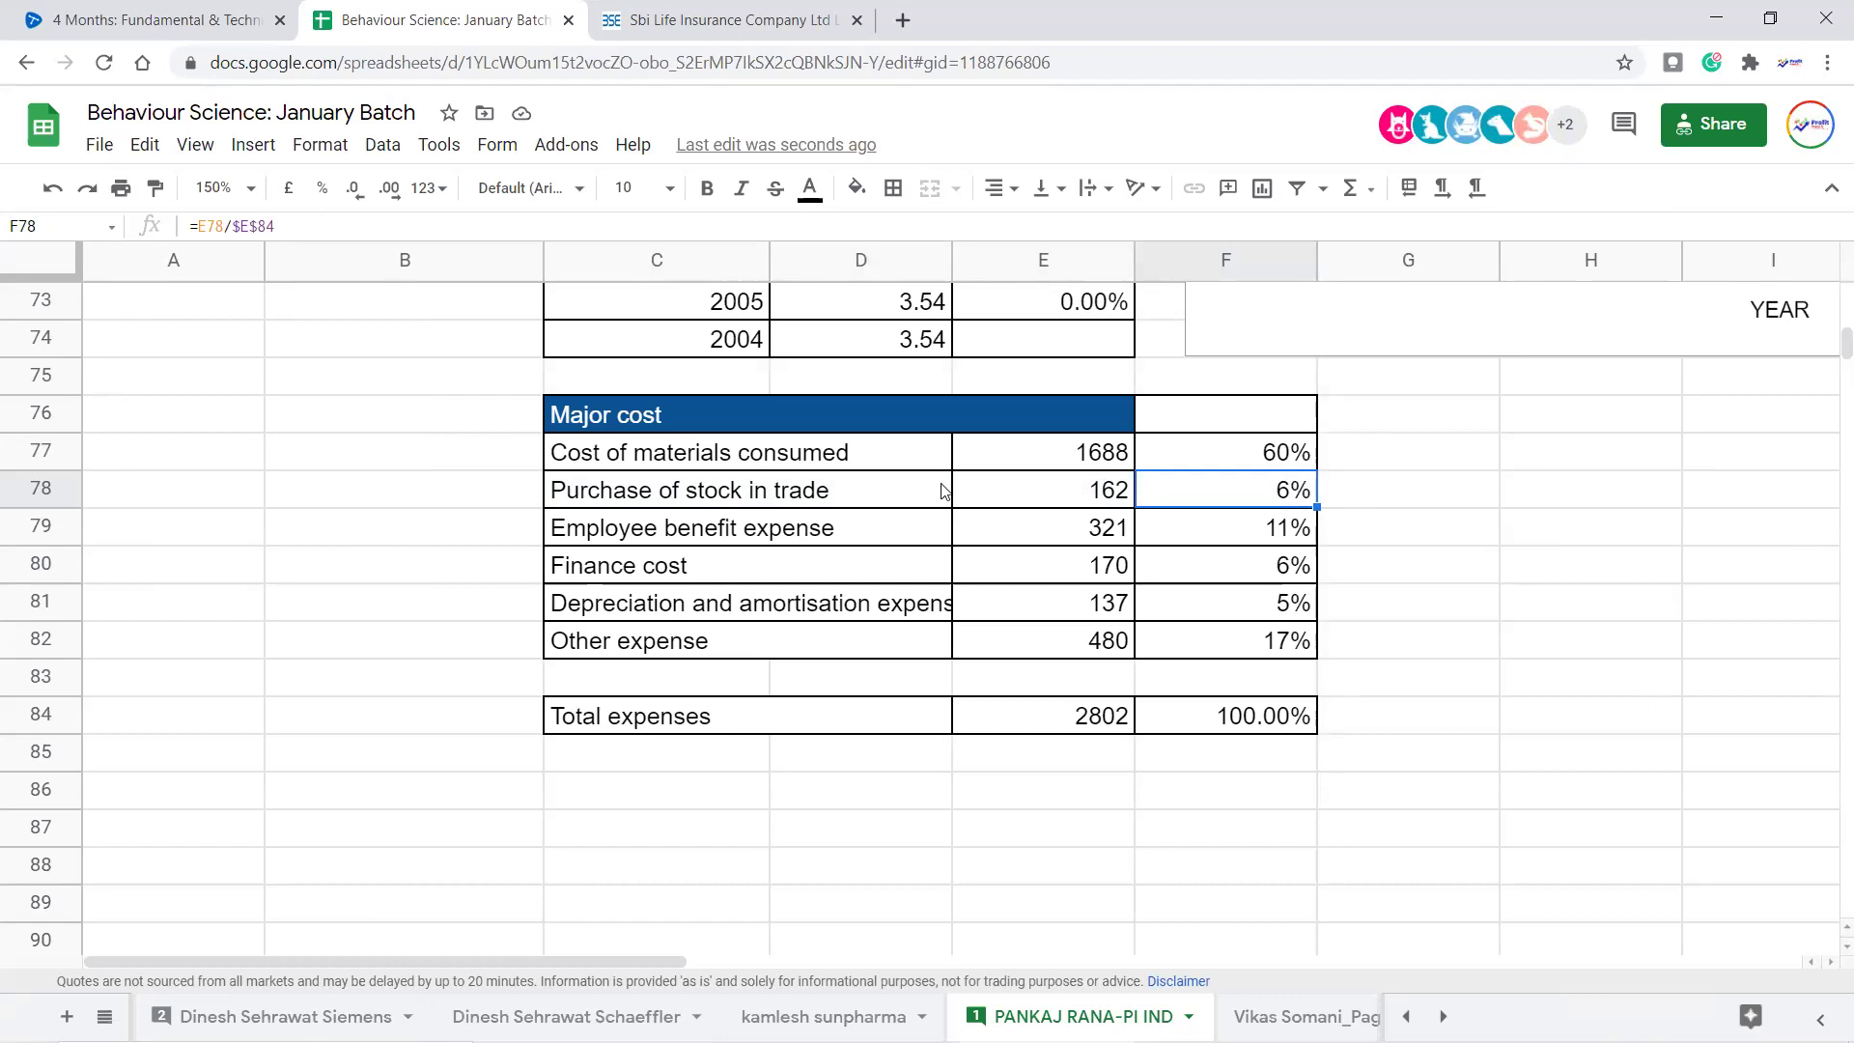
{"action": "left_click_drag", "start_coordinate": [907, 490], "coordinate": [1226, 506]}
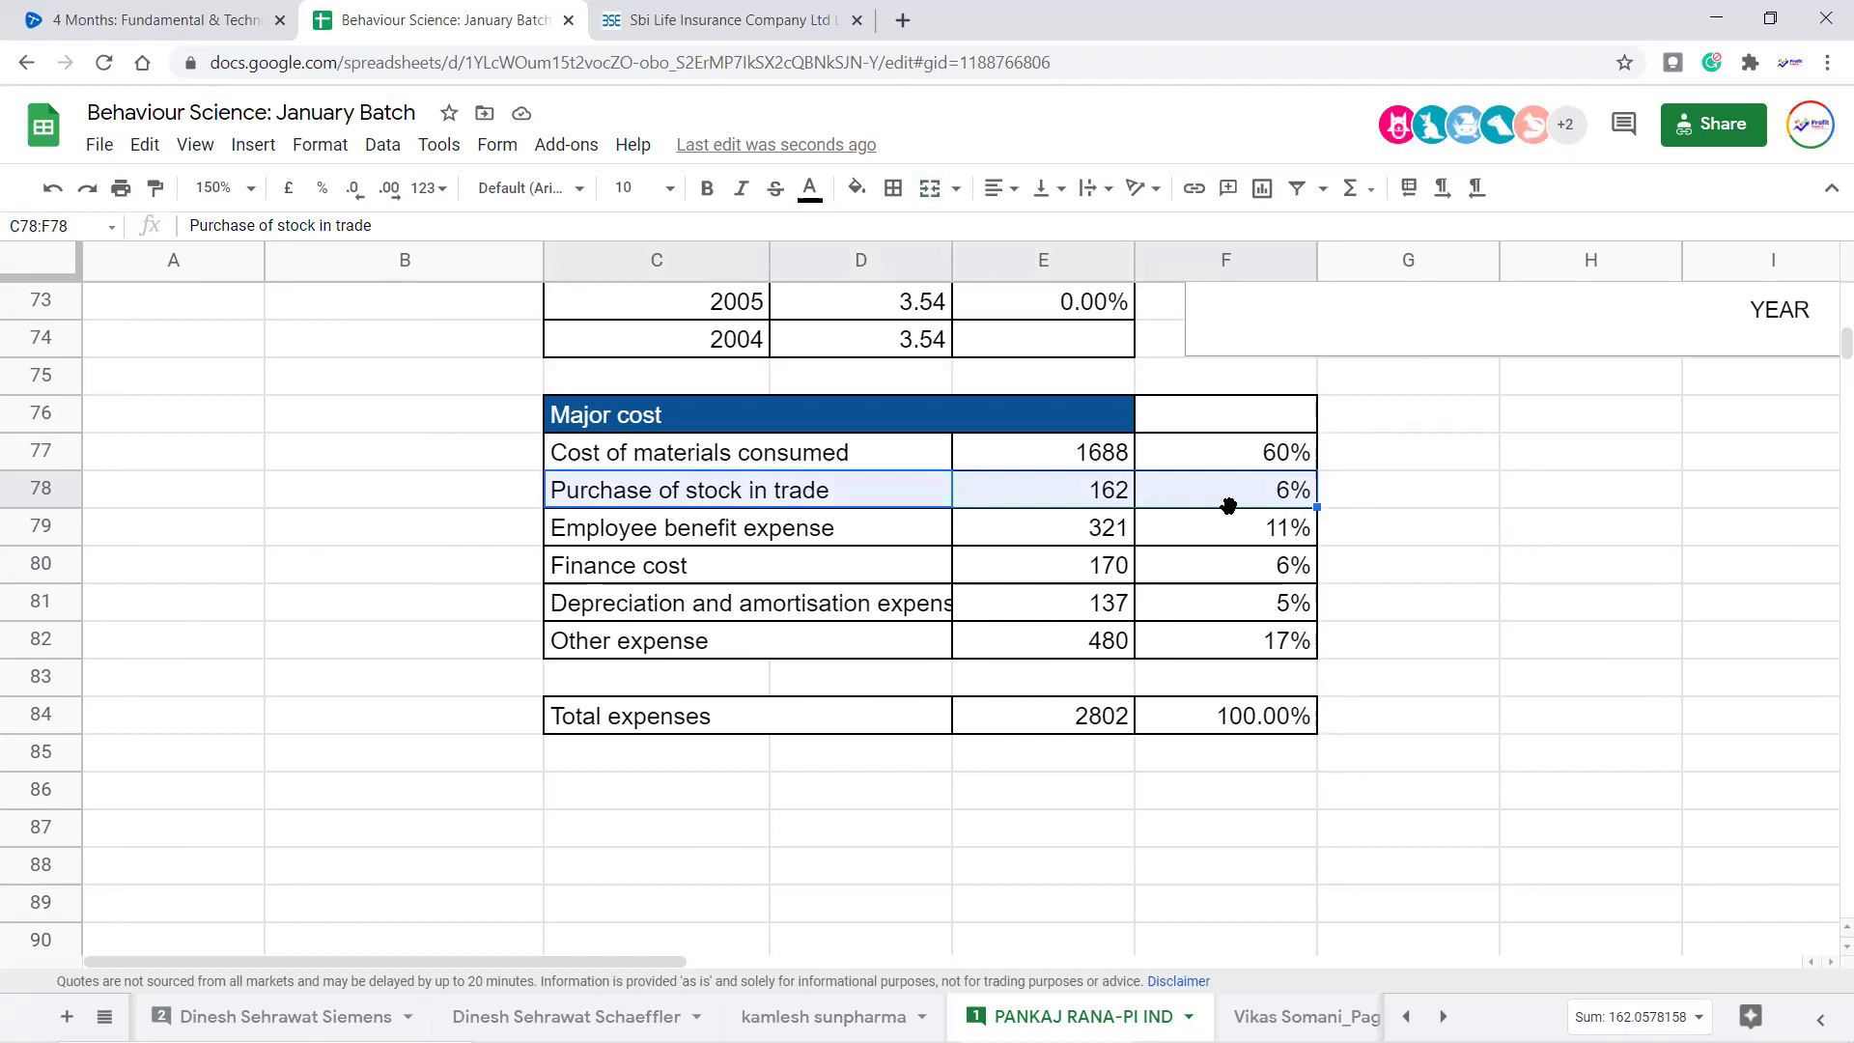
{"action": "mouse_move", "coordinate": [1228, 506]}
{"action": "left_mouse_down"}
{"action": "mouse_move", "coordinate": [826, 496]}
{"action": "mouse_move", "coordinate": [1238, 500]}
{"action": "left_mouse_up"}
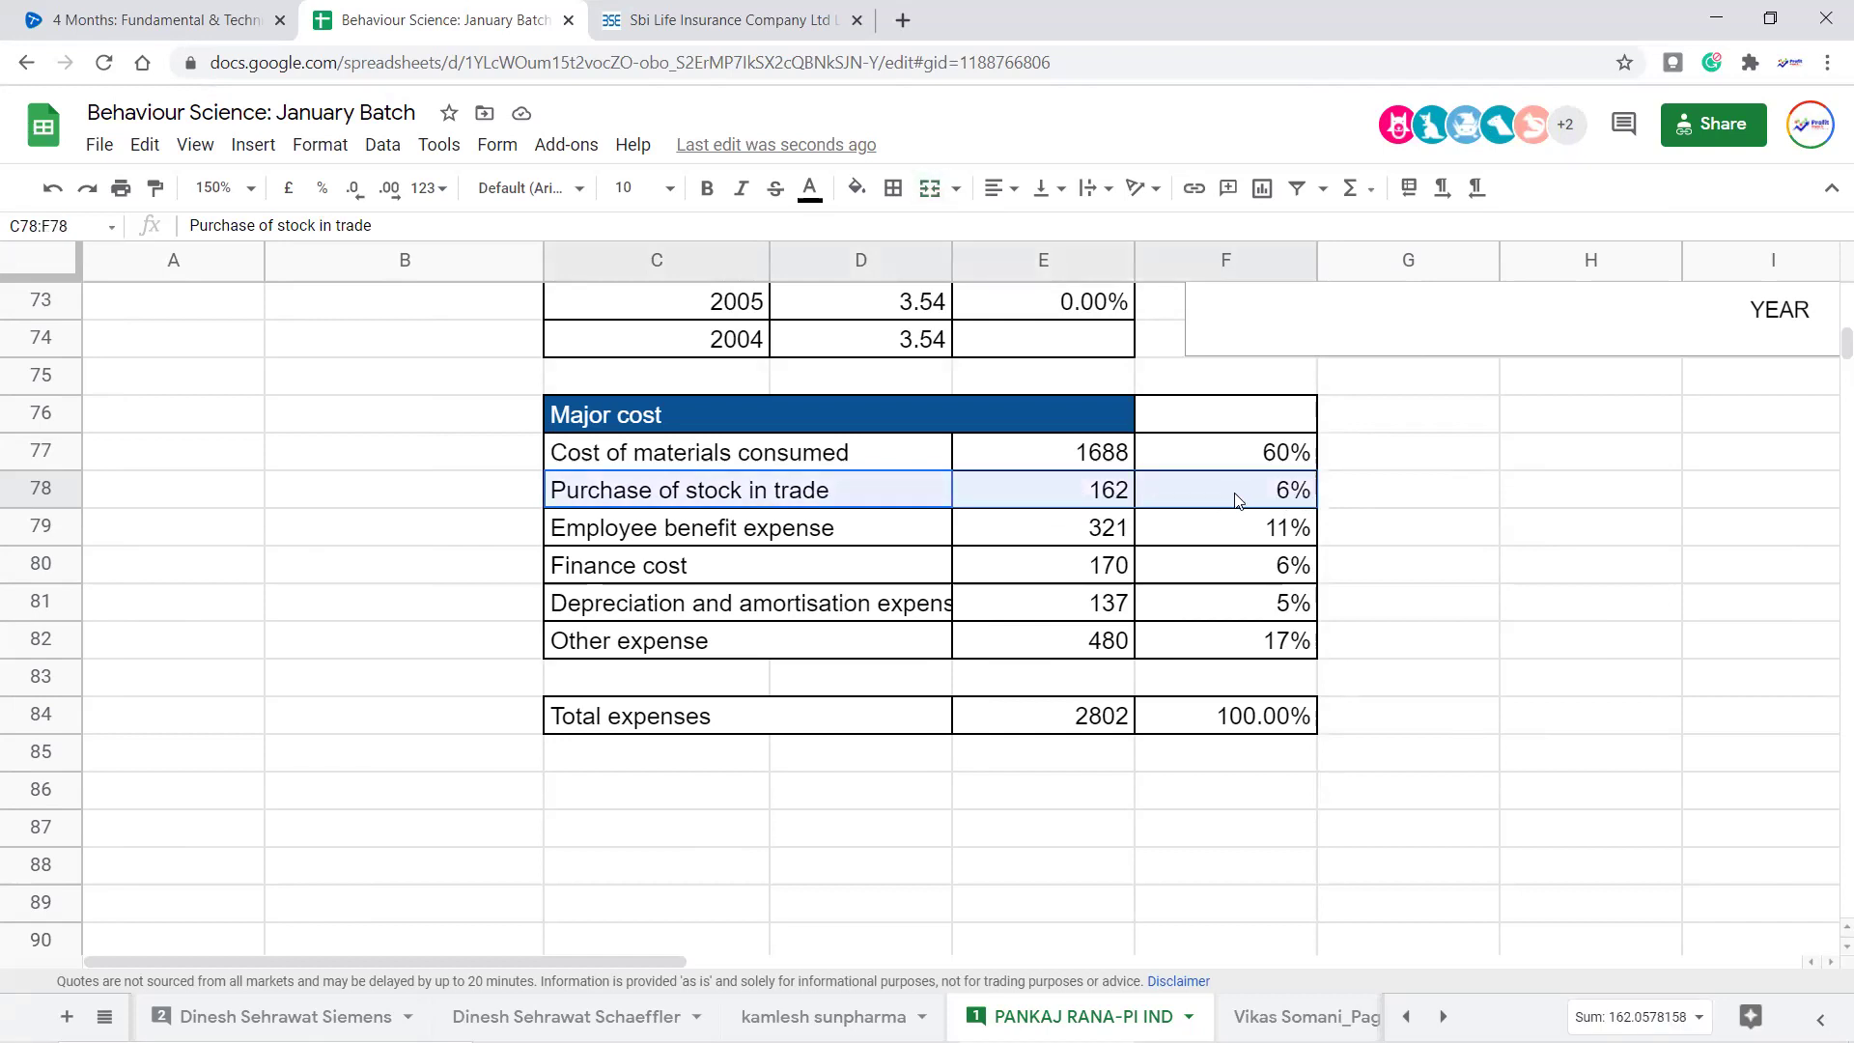
{"action": "left_click", "coordinate": [1449, 535]}
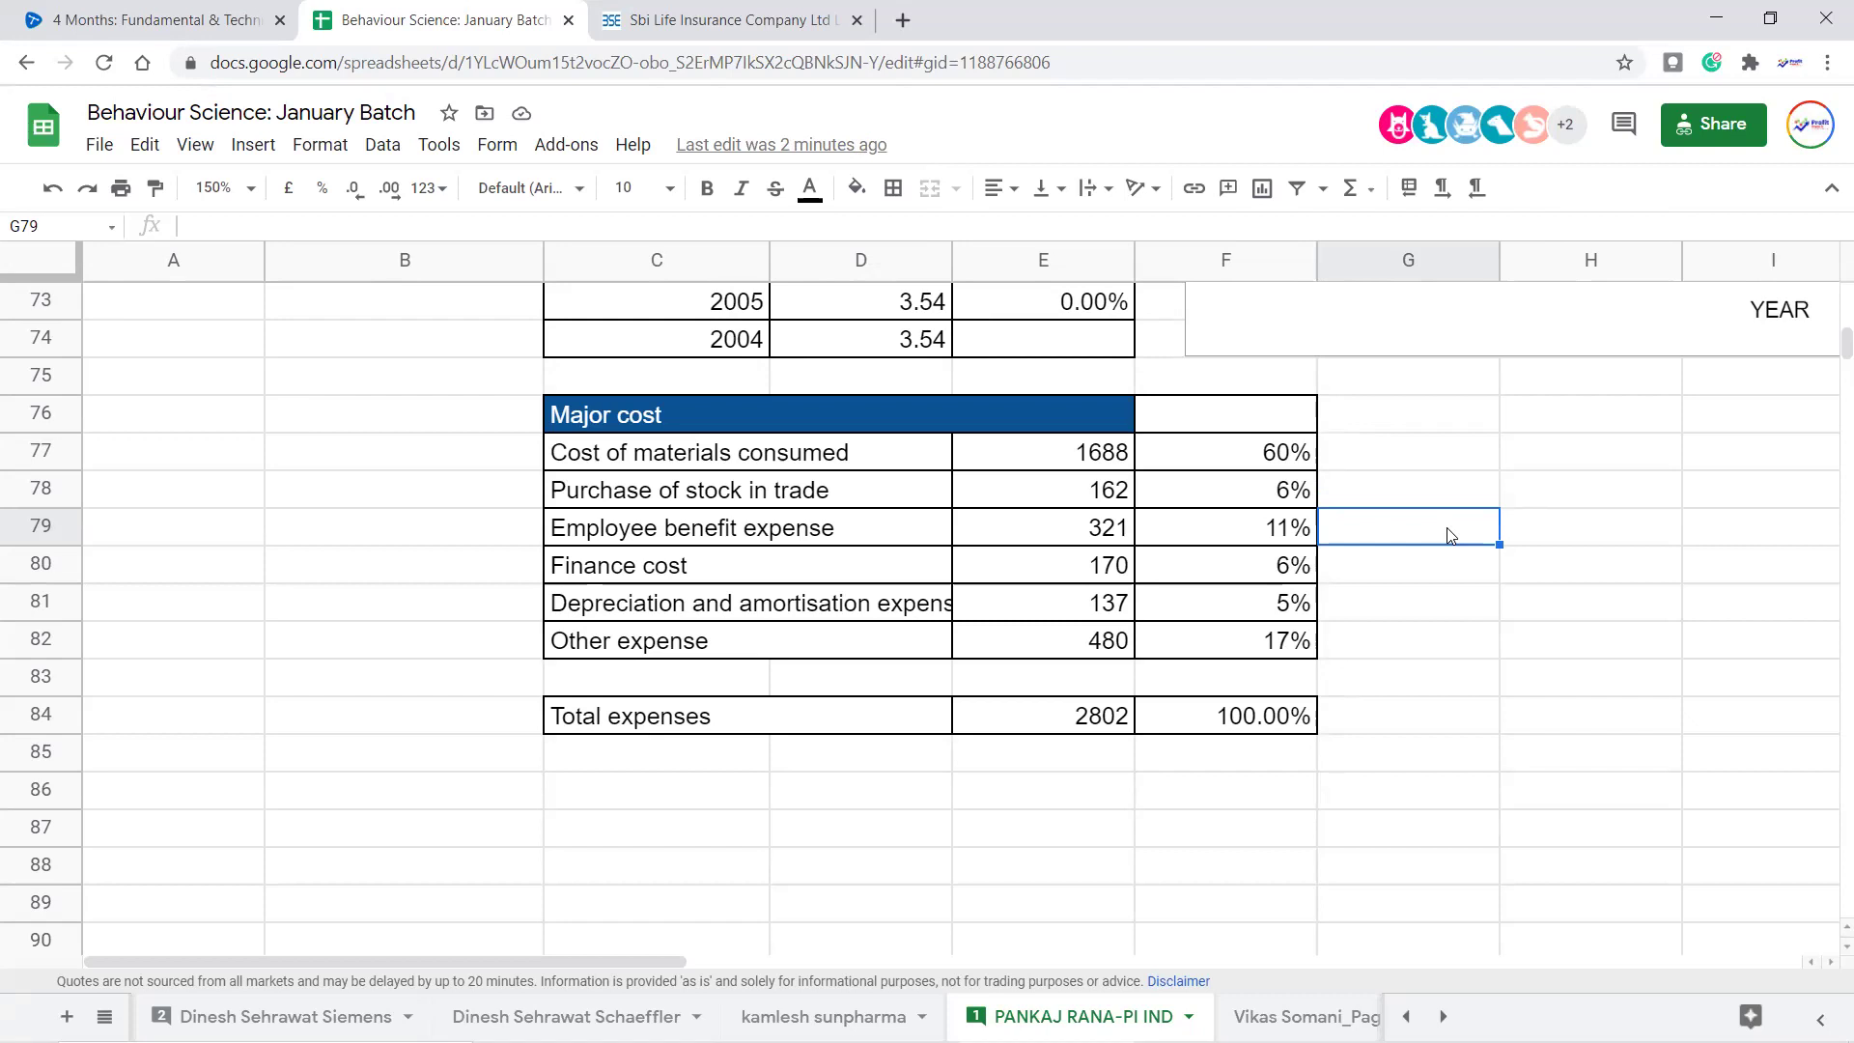
{"action": "left_click_drag", "start_coordinate": [695, 463], "coordinate": [1282, 462]}
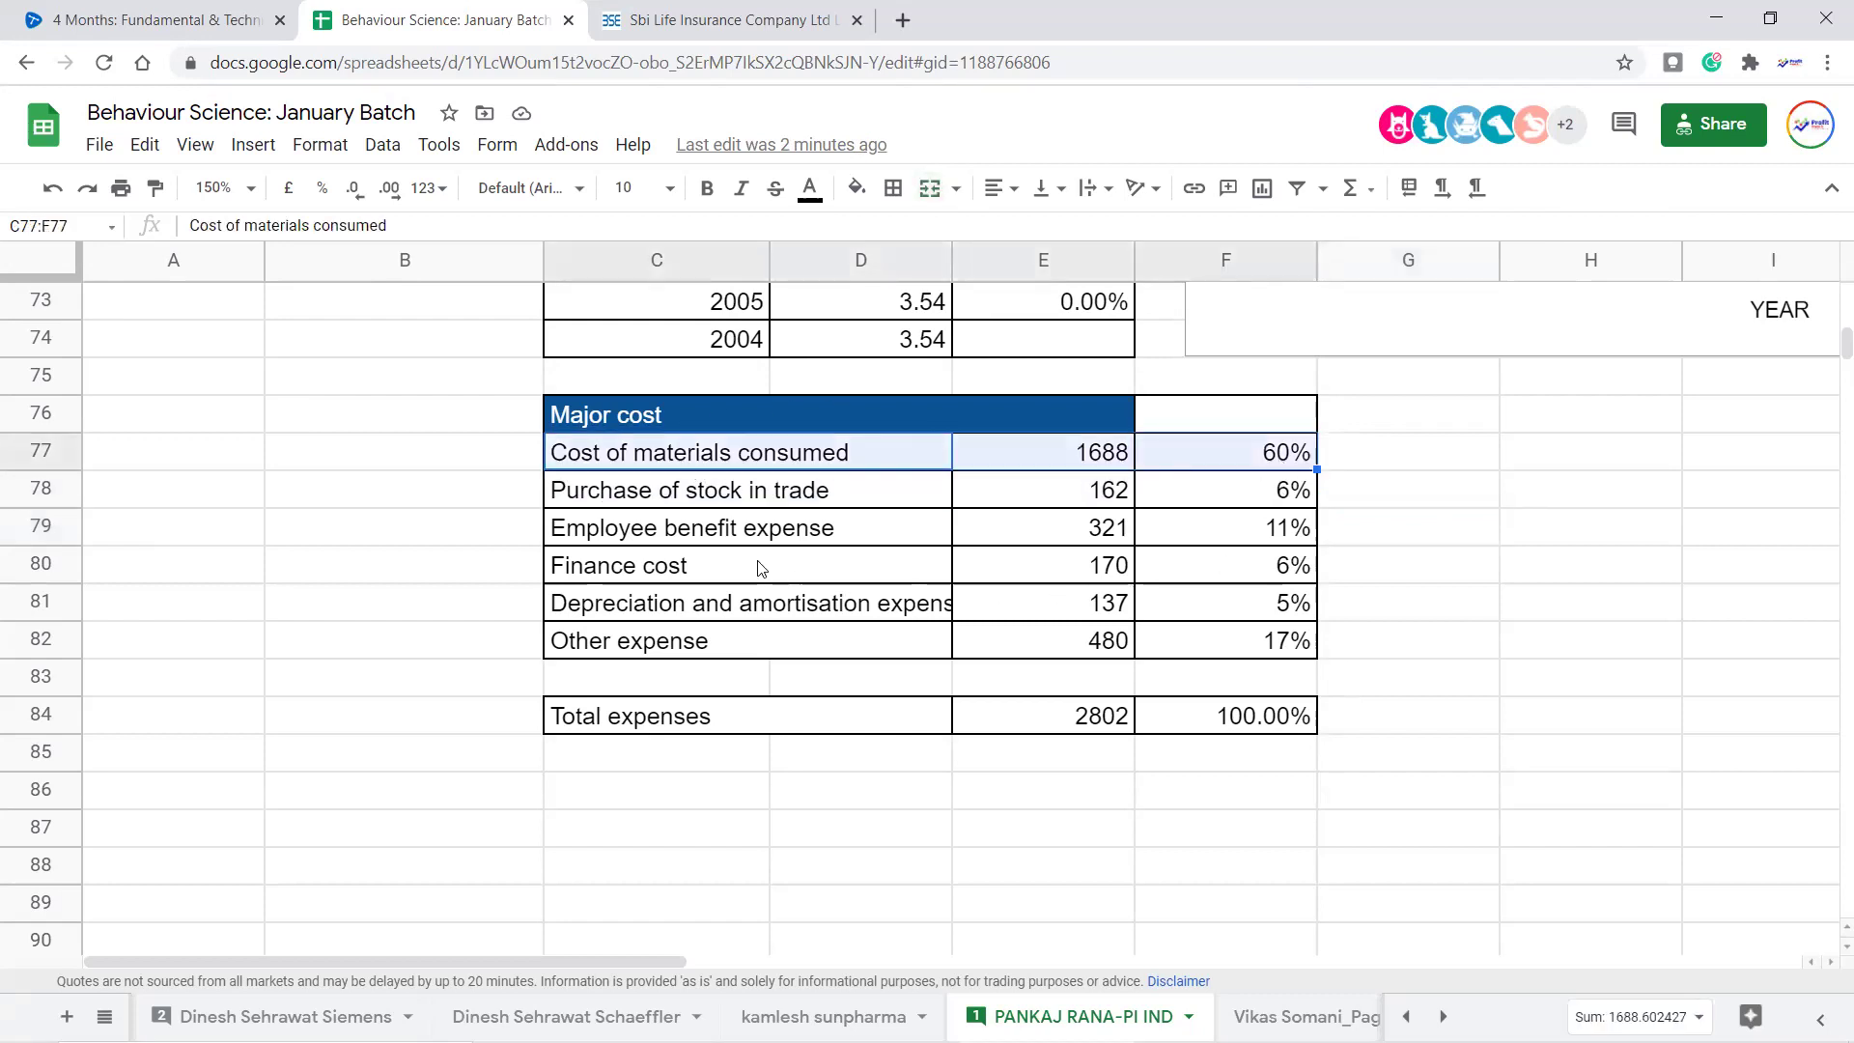
Examine the Employee benefit expense row and its percentage share, and look over the whole Major cost table
{"action": "left_click_drag", "start_coordinate": [772, 533], "coordinate": [1257, 531]}
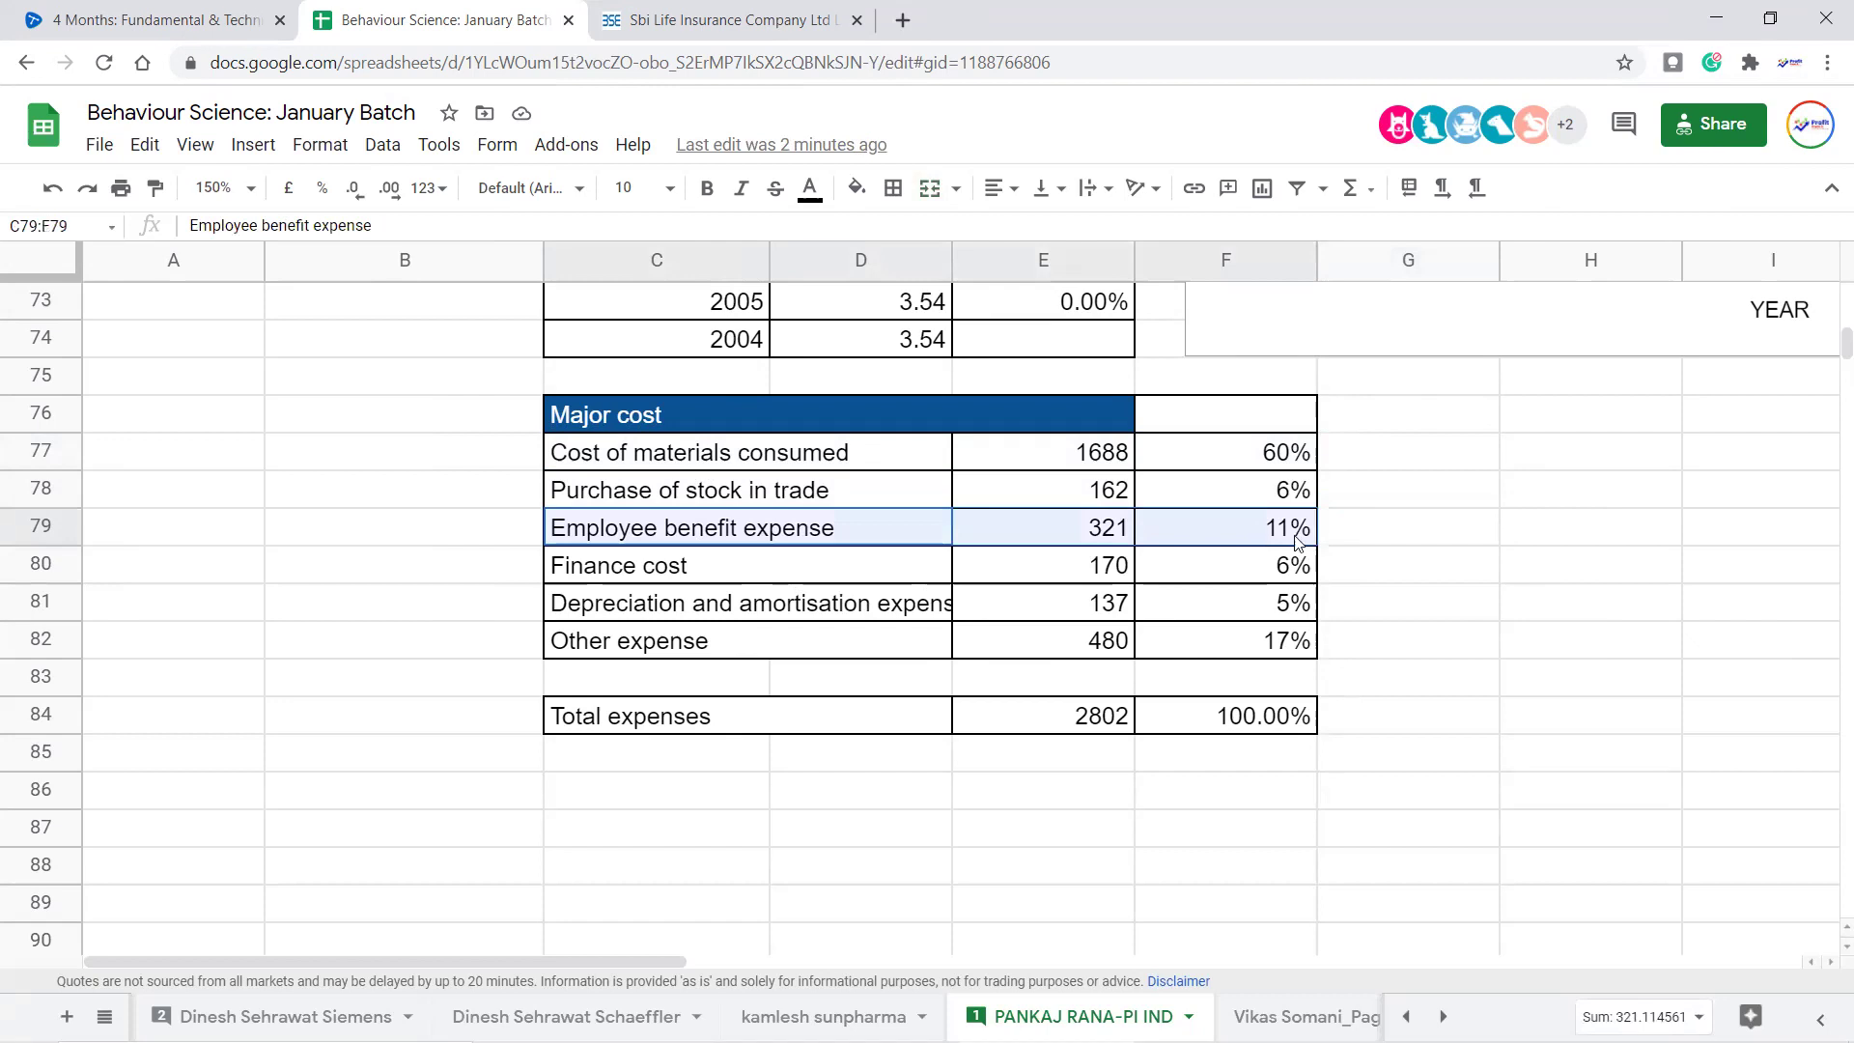
{"action": "left_click", "coordinate": [1299, 538]}
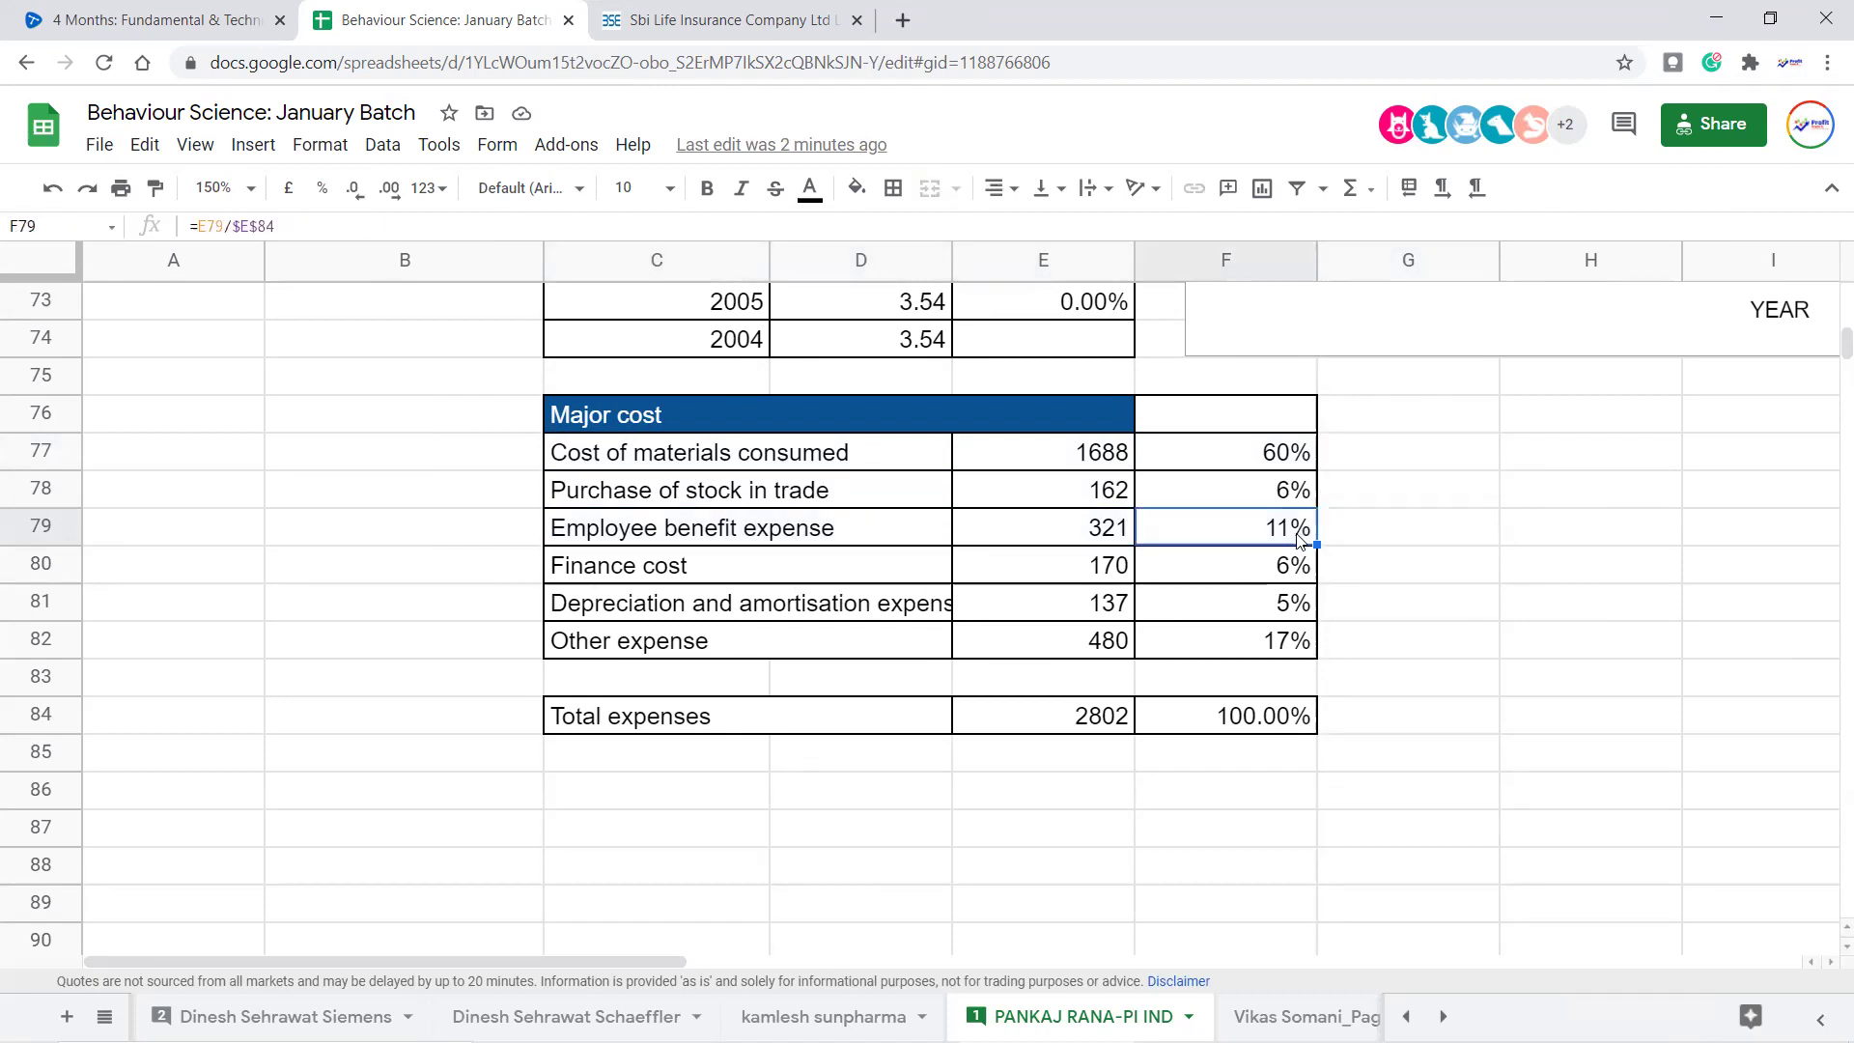
{"action": "left_click_drag", "start_coordinate": [786, 537], "coordinate": [1252, 536]}
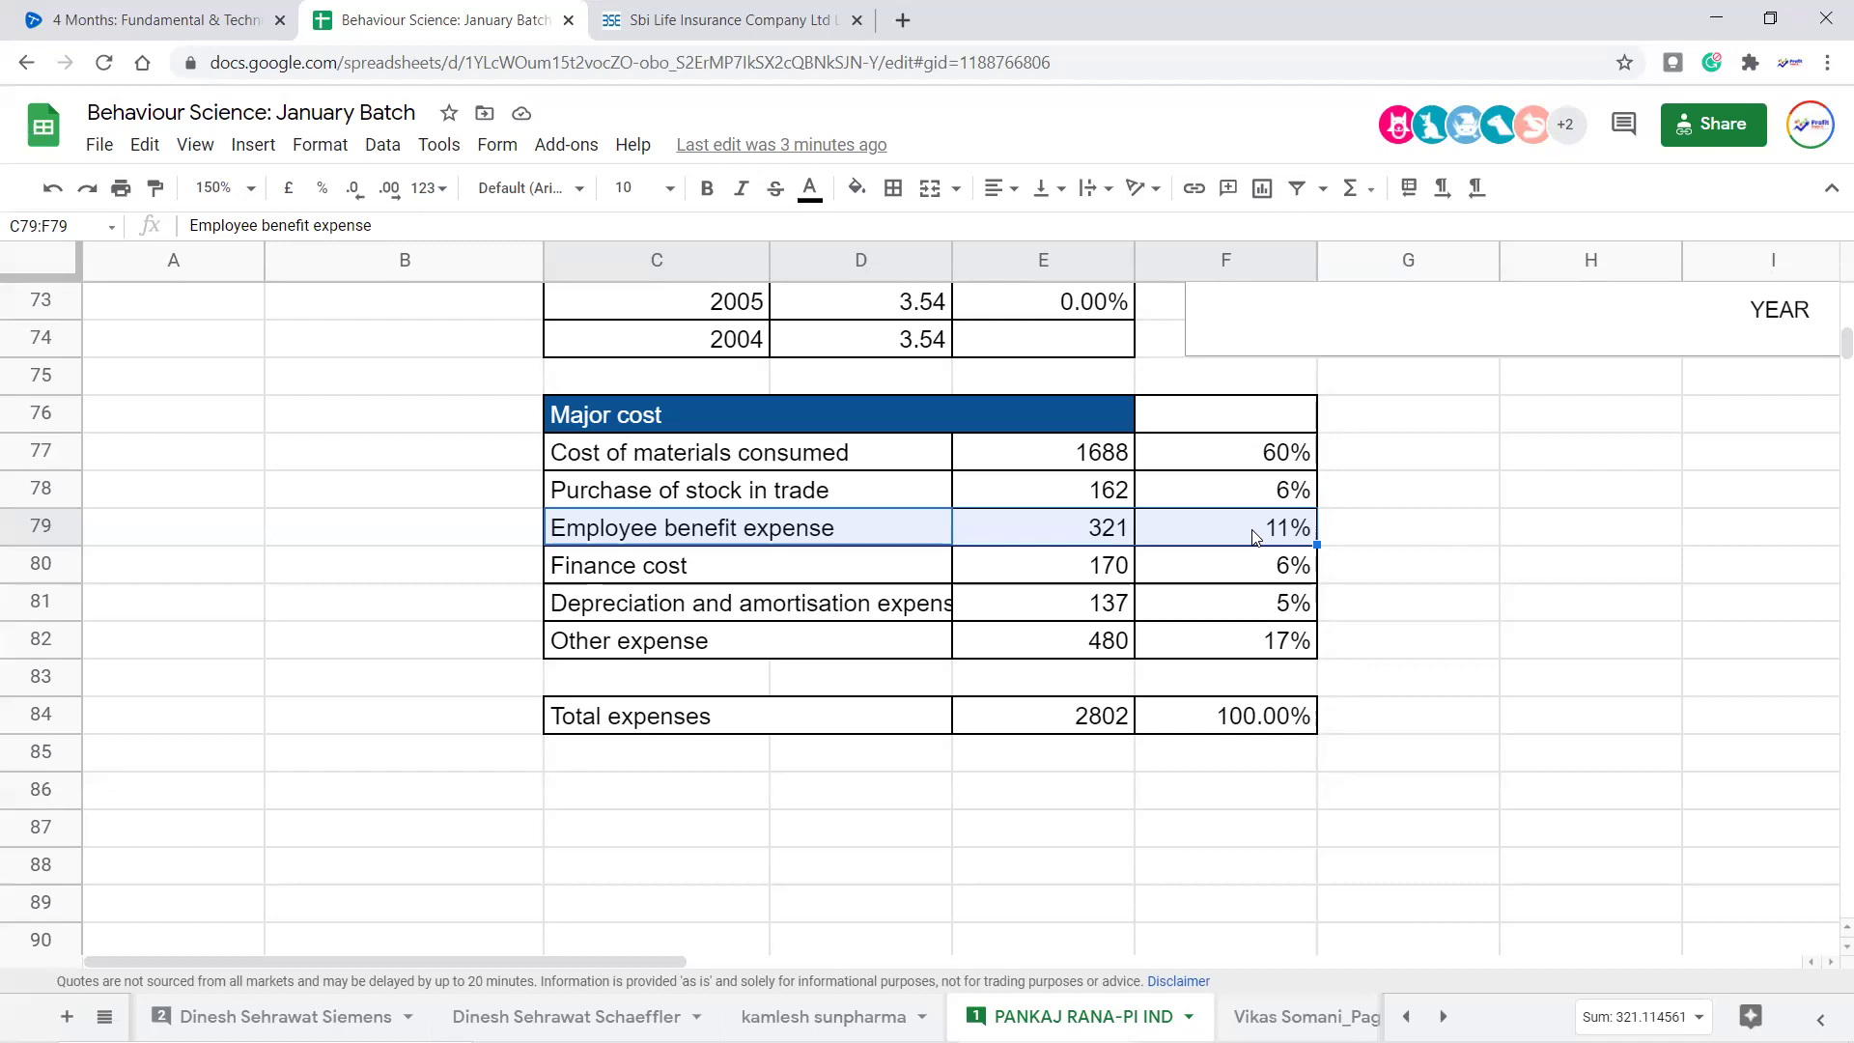
{"action": "left_click", "coordinate": [1603, 540]}
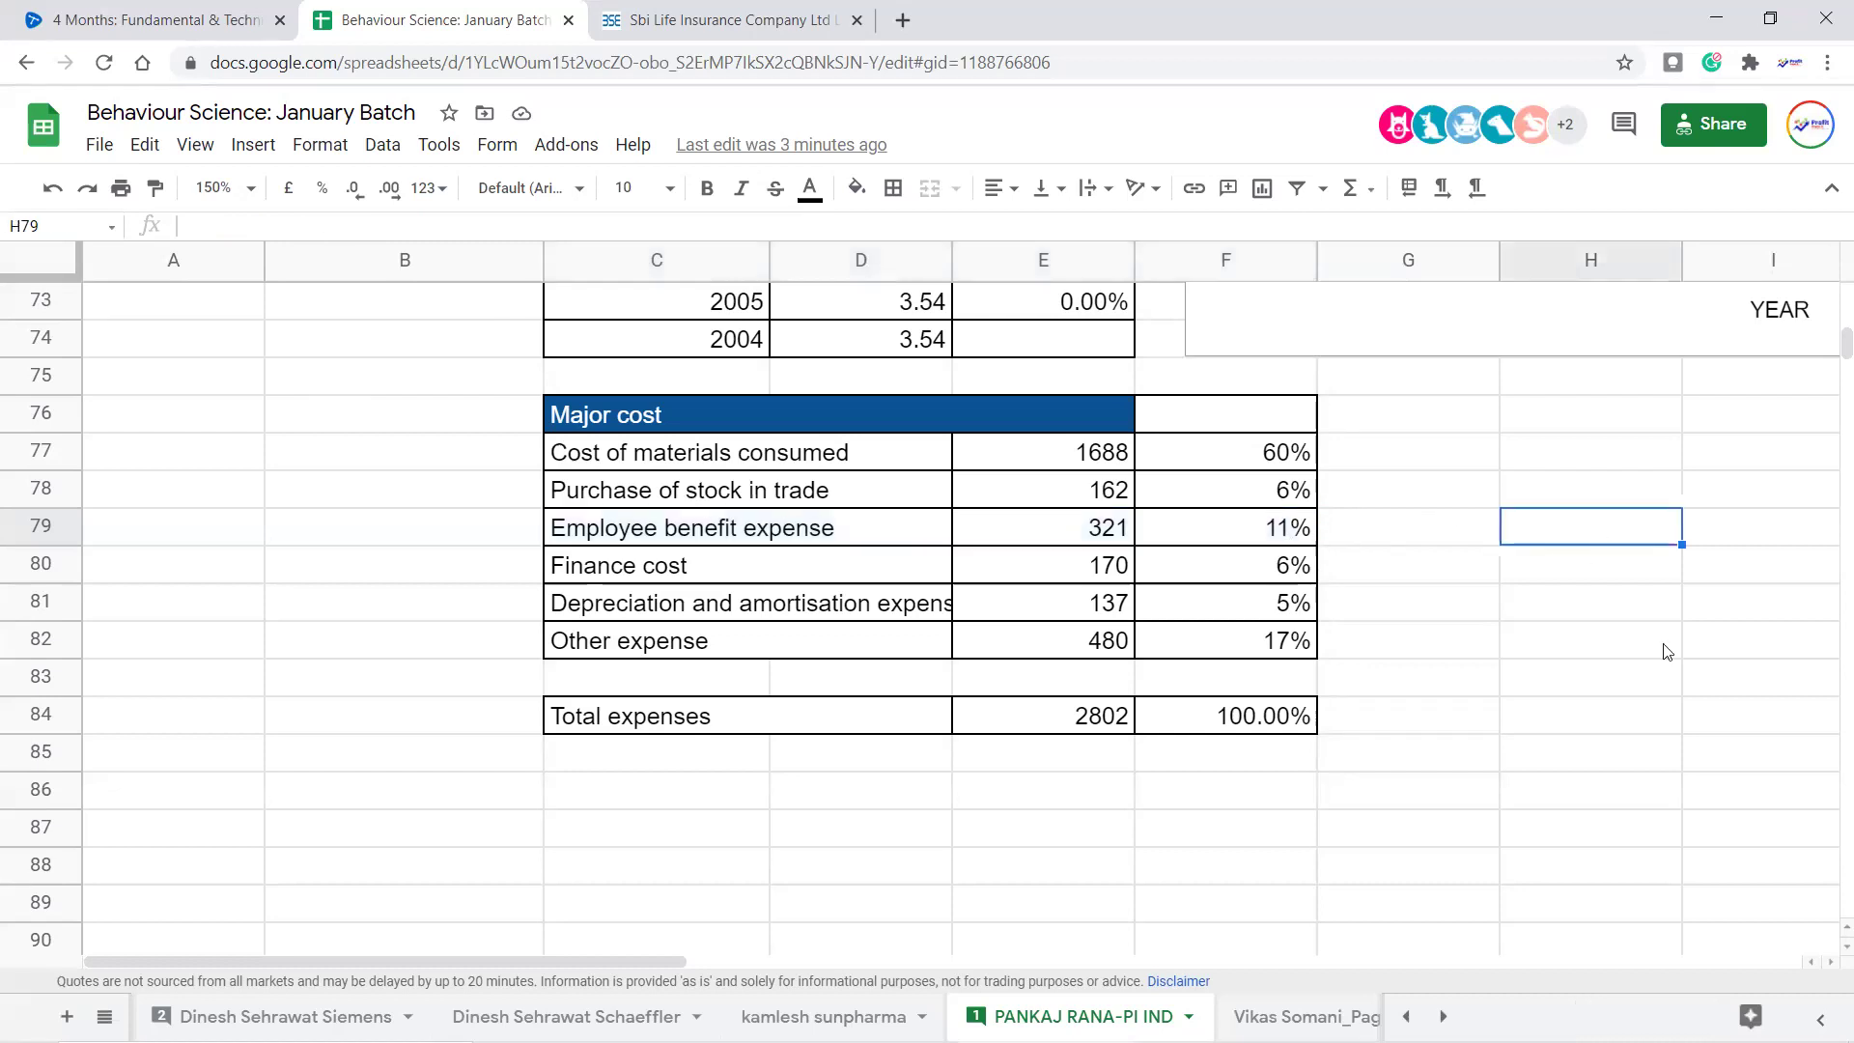
{"action": "left_click_drag", "start_coordinate": [757, 415], "coordinate": [1249, 641]}
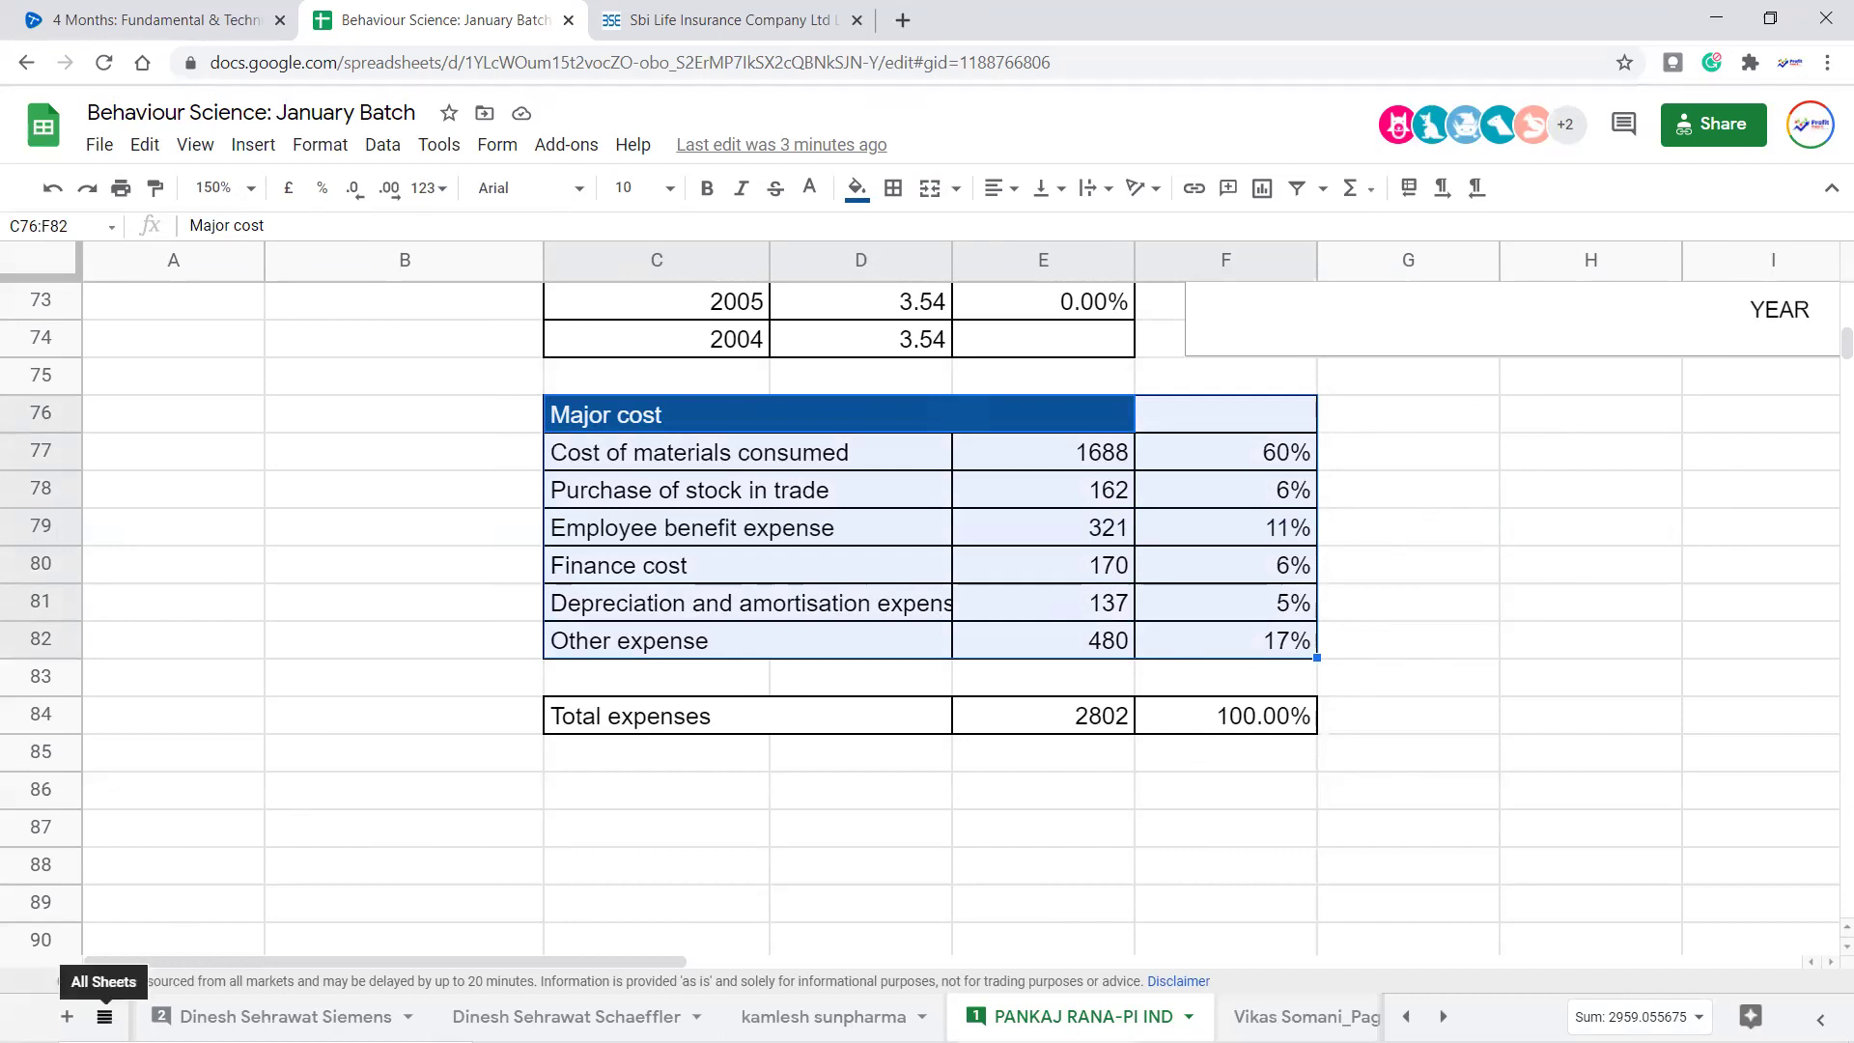
Go to the MasterSheet and open the linked DIVISLAB research sheet
{"action": "left_click", "coordinate": [104, 1016]}
{"action": "scroll", "coordinate": [193, 868], "scroll_direction": "up", "scroll_amount": 5}
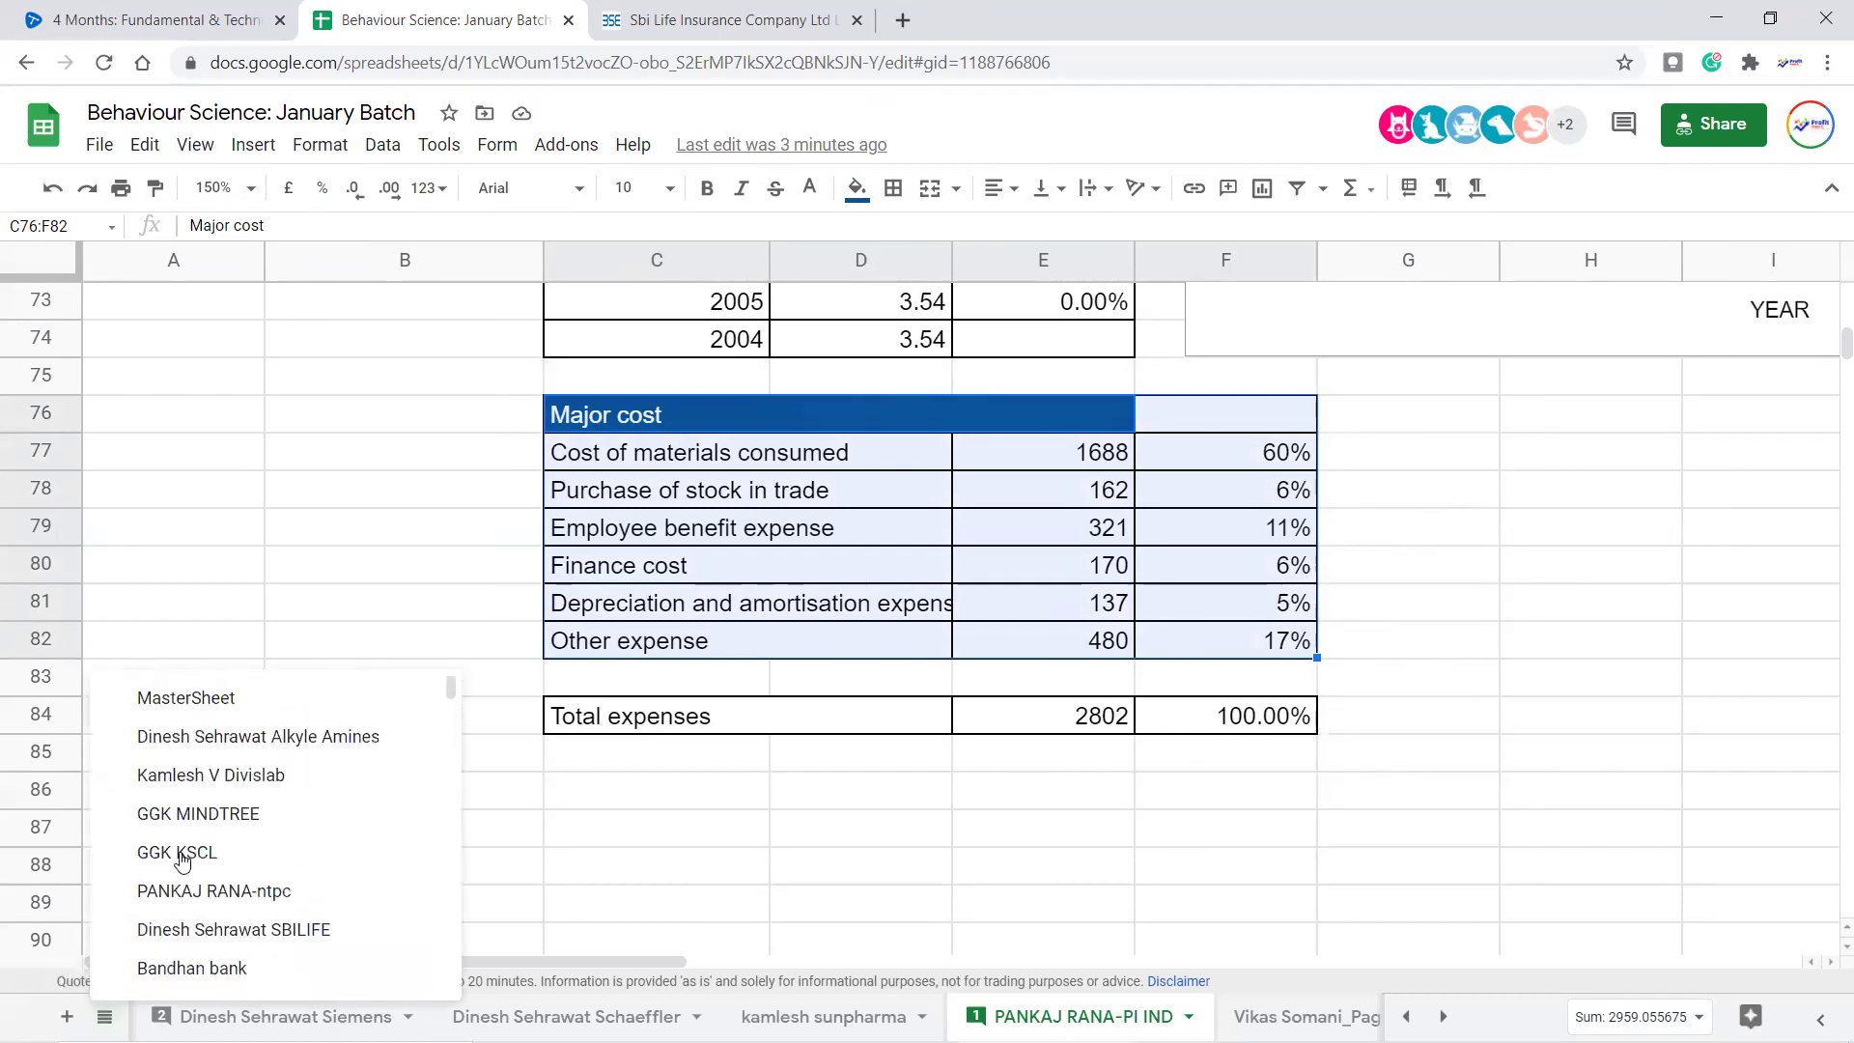
{"action": "left_click", "coordinate": [216, 697]}
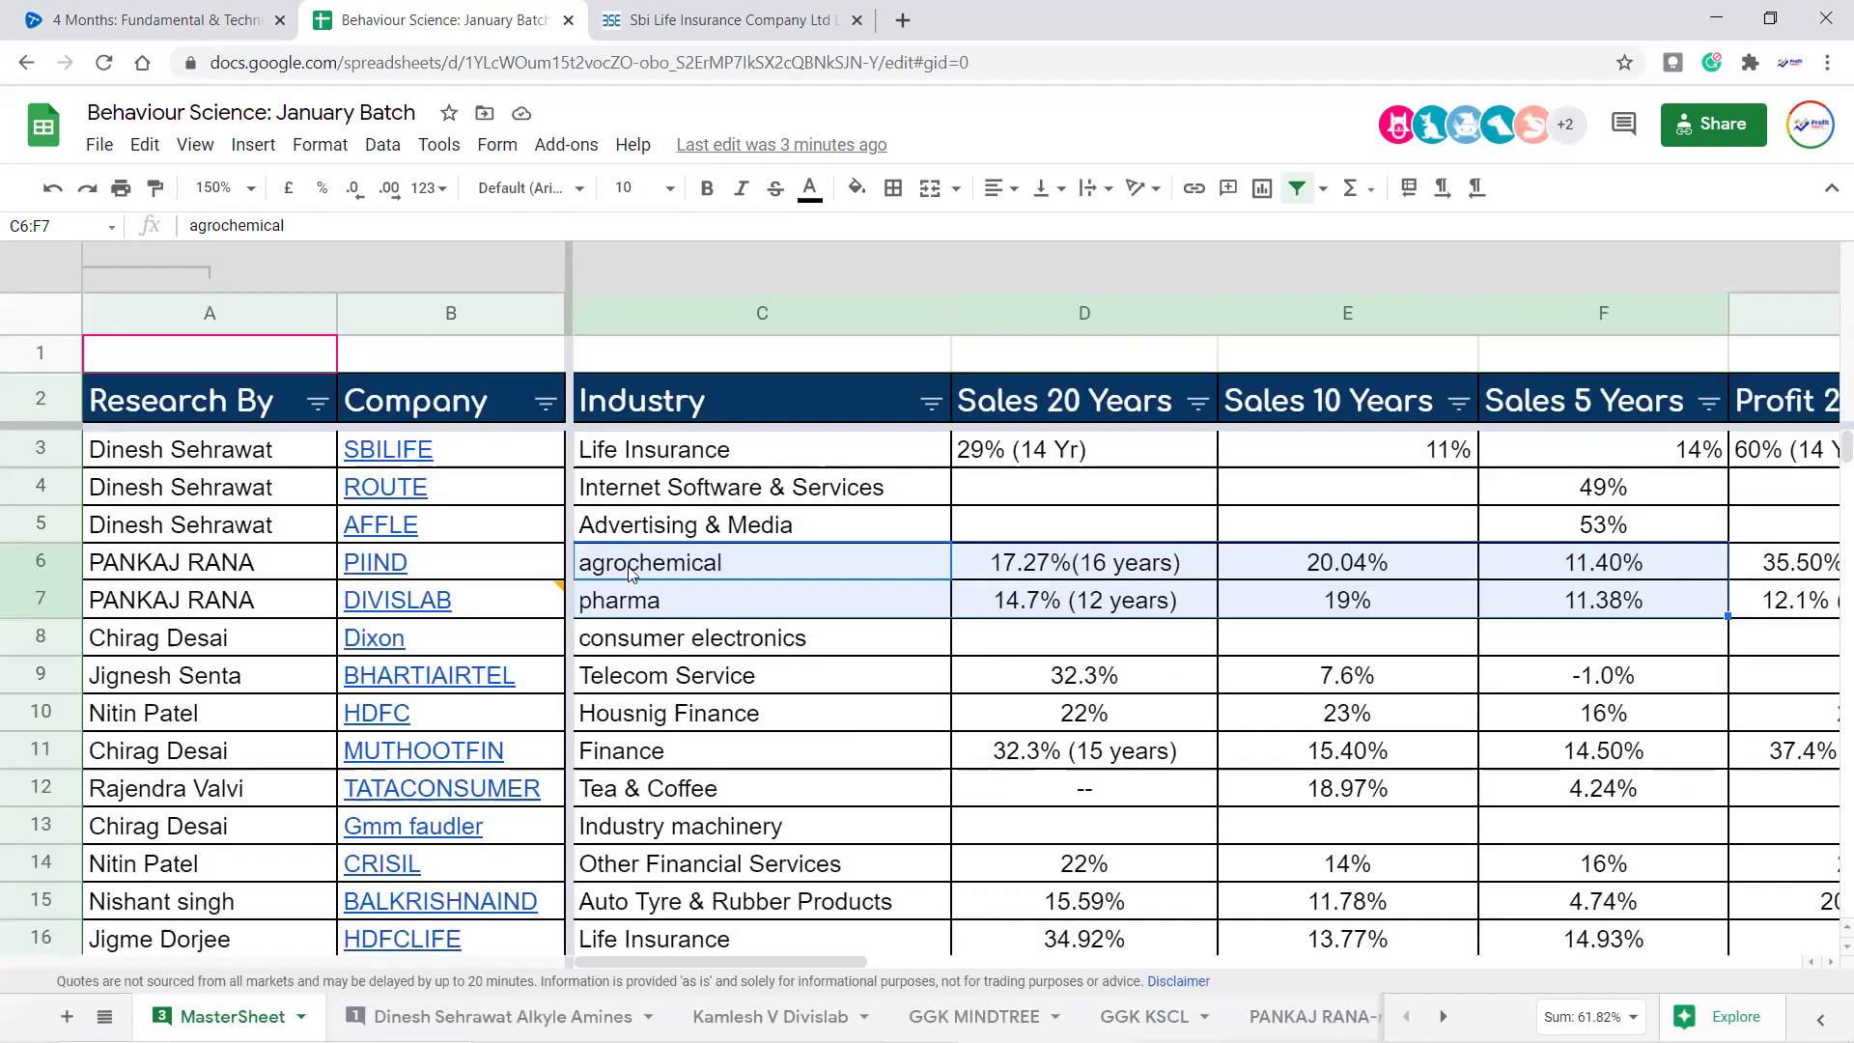
{"action": "mouse_move", "coordinate": [398, 607]}
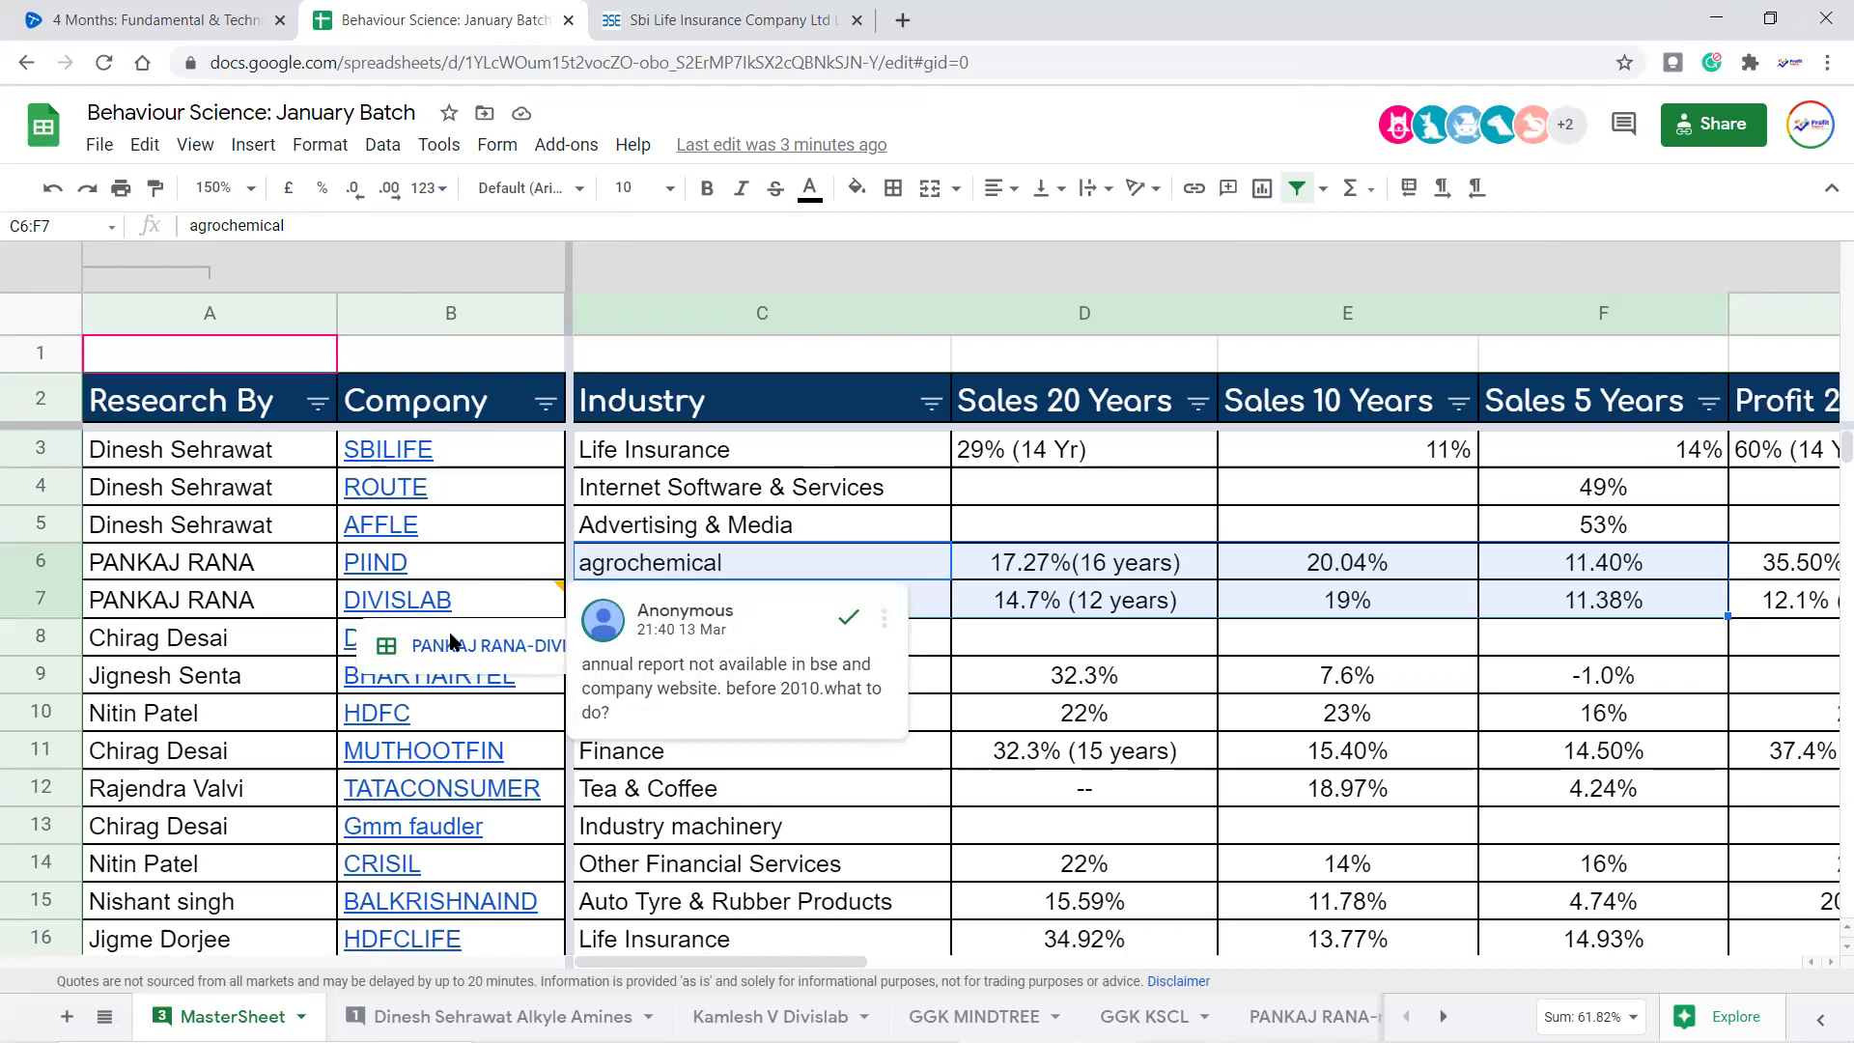
{"action": "left_click", "coordinate": [498, 649]}
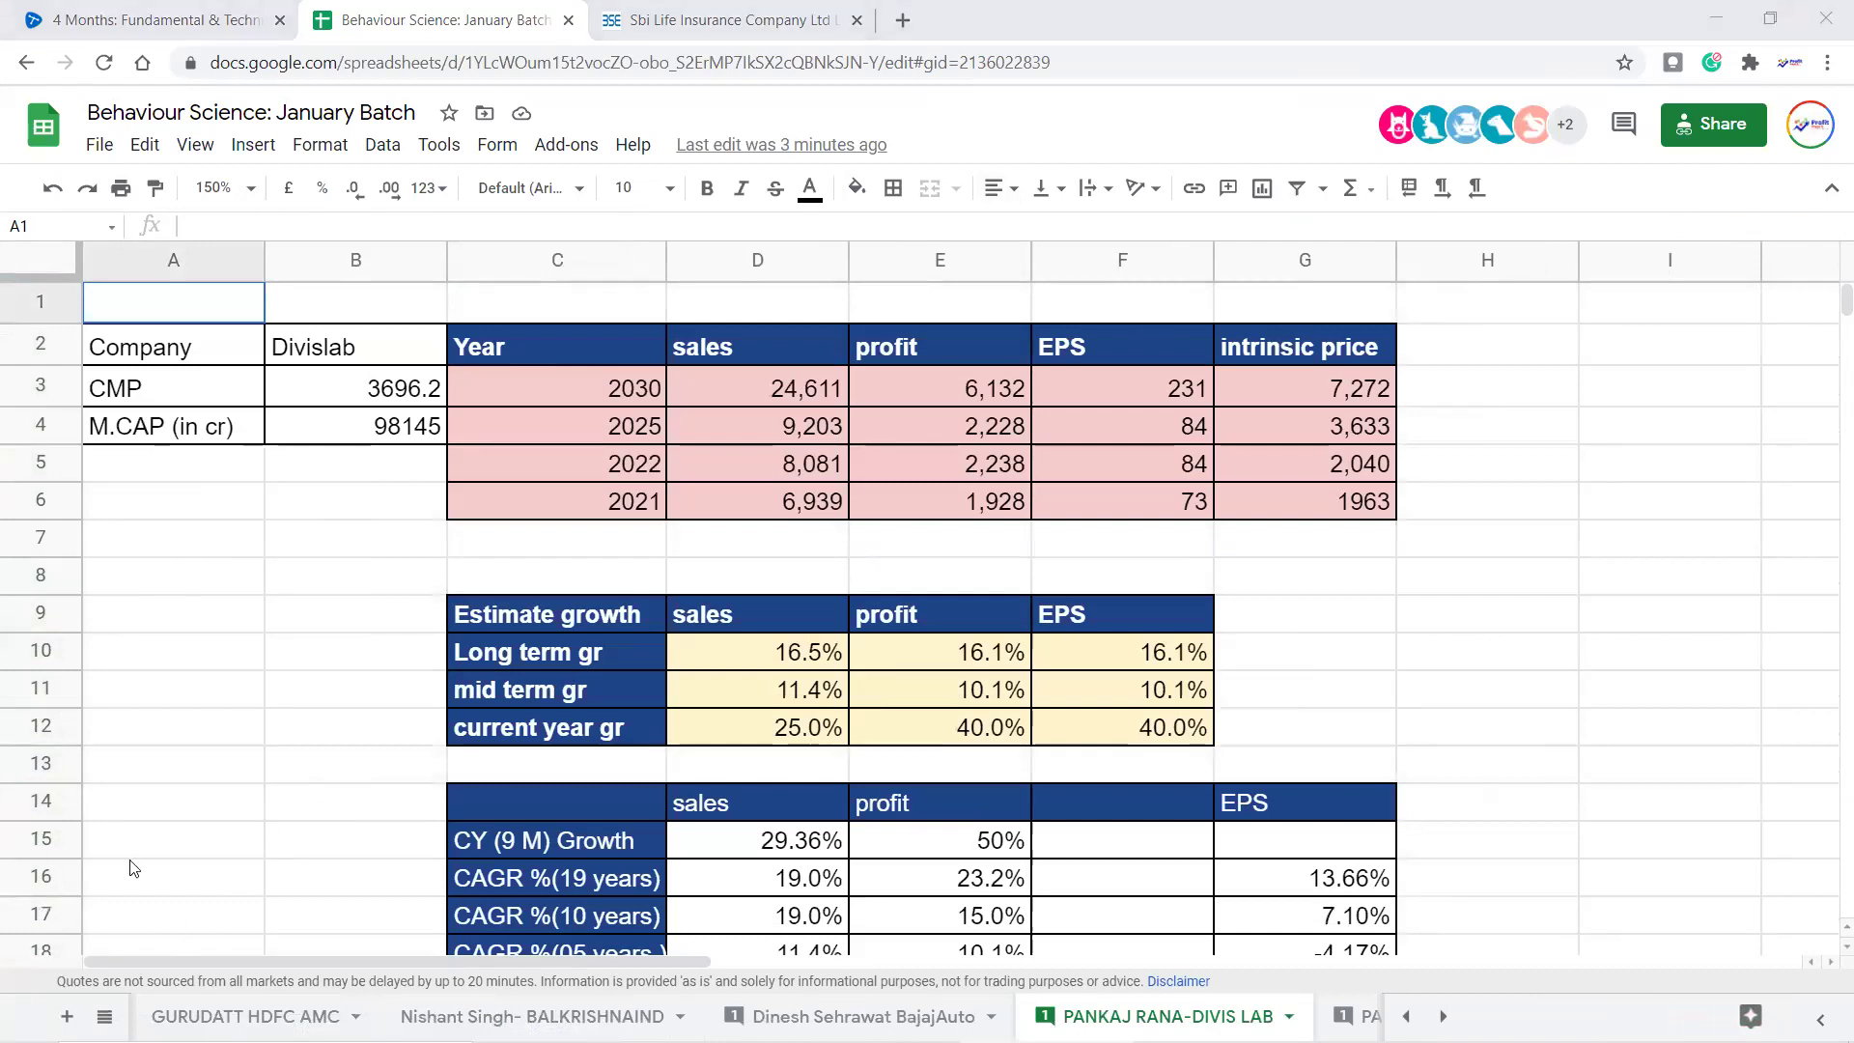
Return to the MasterSheet and look over the researcher entries in the Research By column
{"action": "left_click", "coordinate": [105, 1015]}
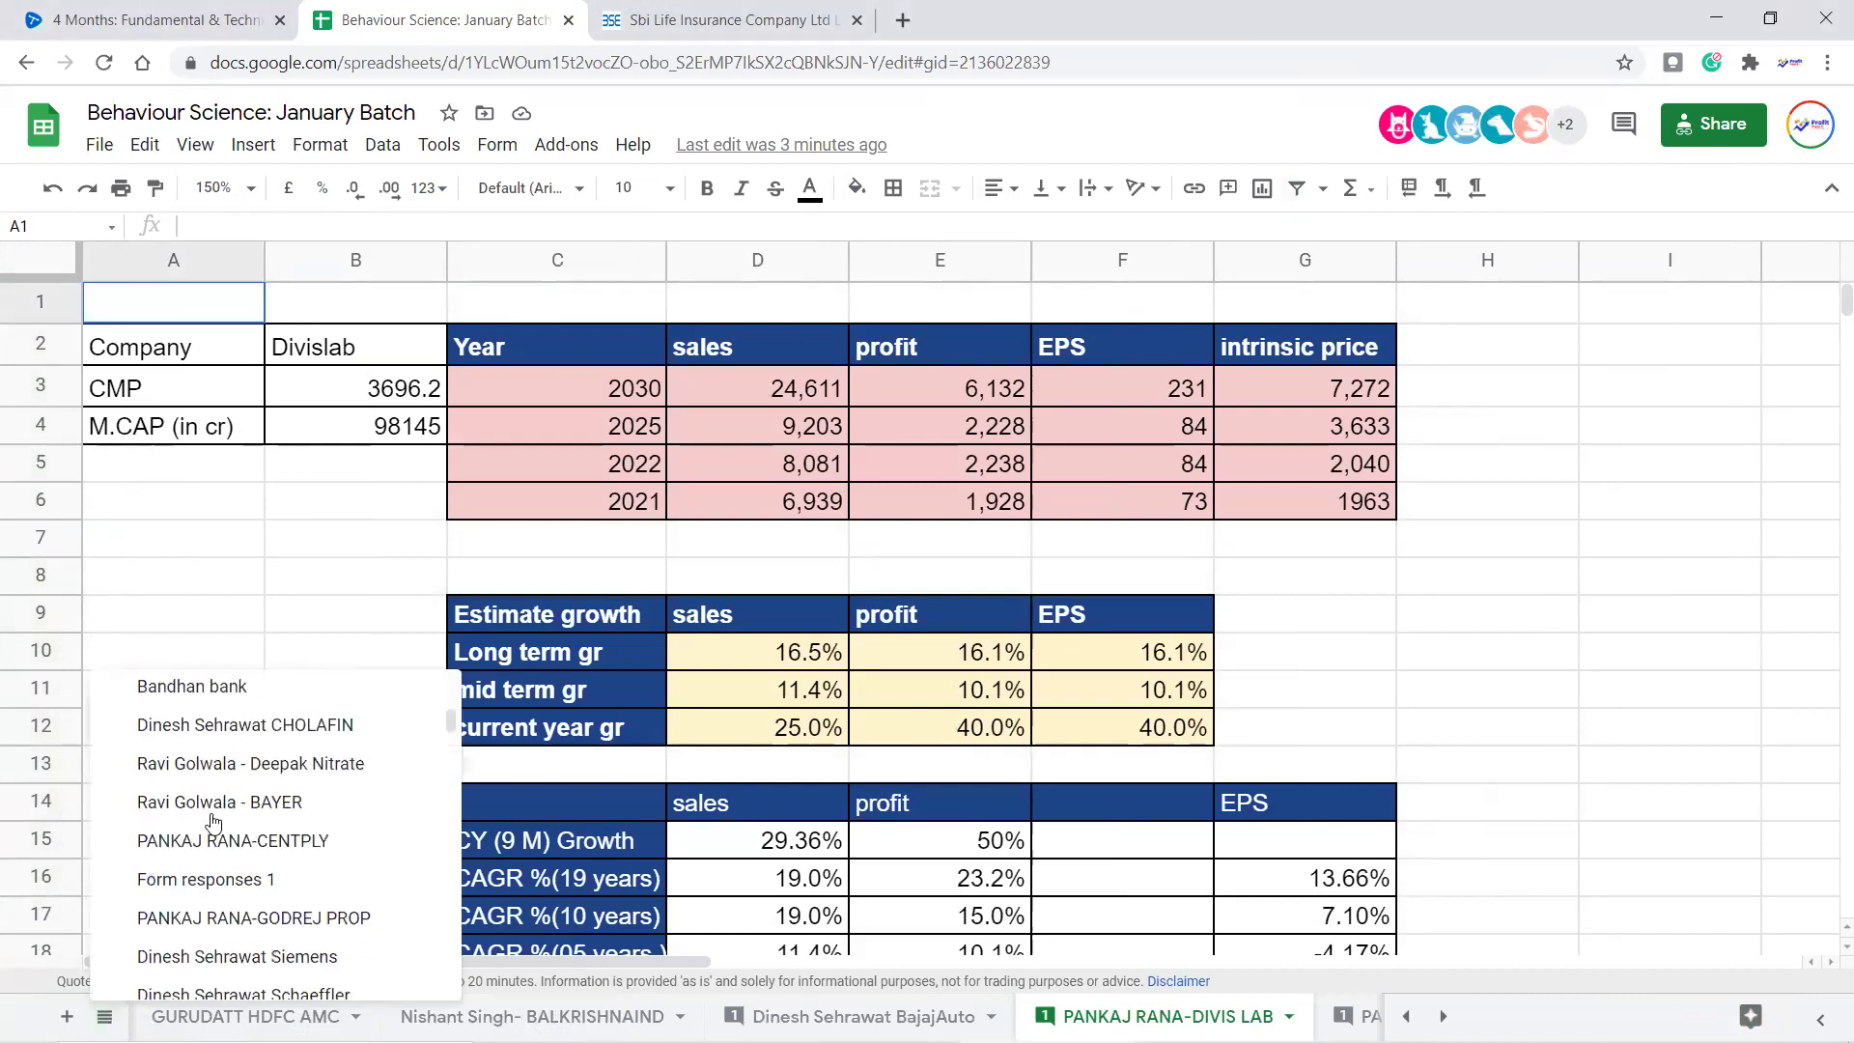
{"action": "scroll", "coordinate": [231, 762], "scroll_direction": "up", "scroll_amount": 5}
{"action": "left_click", "coordinate": [242, 698]}
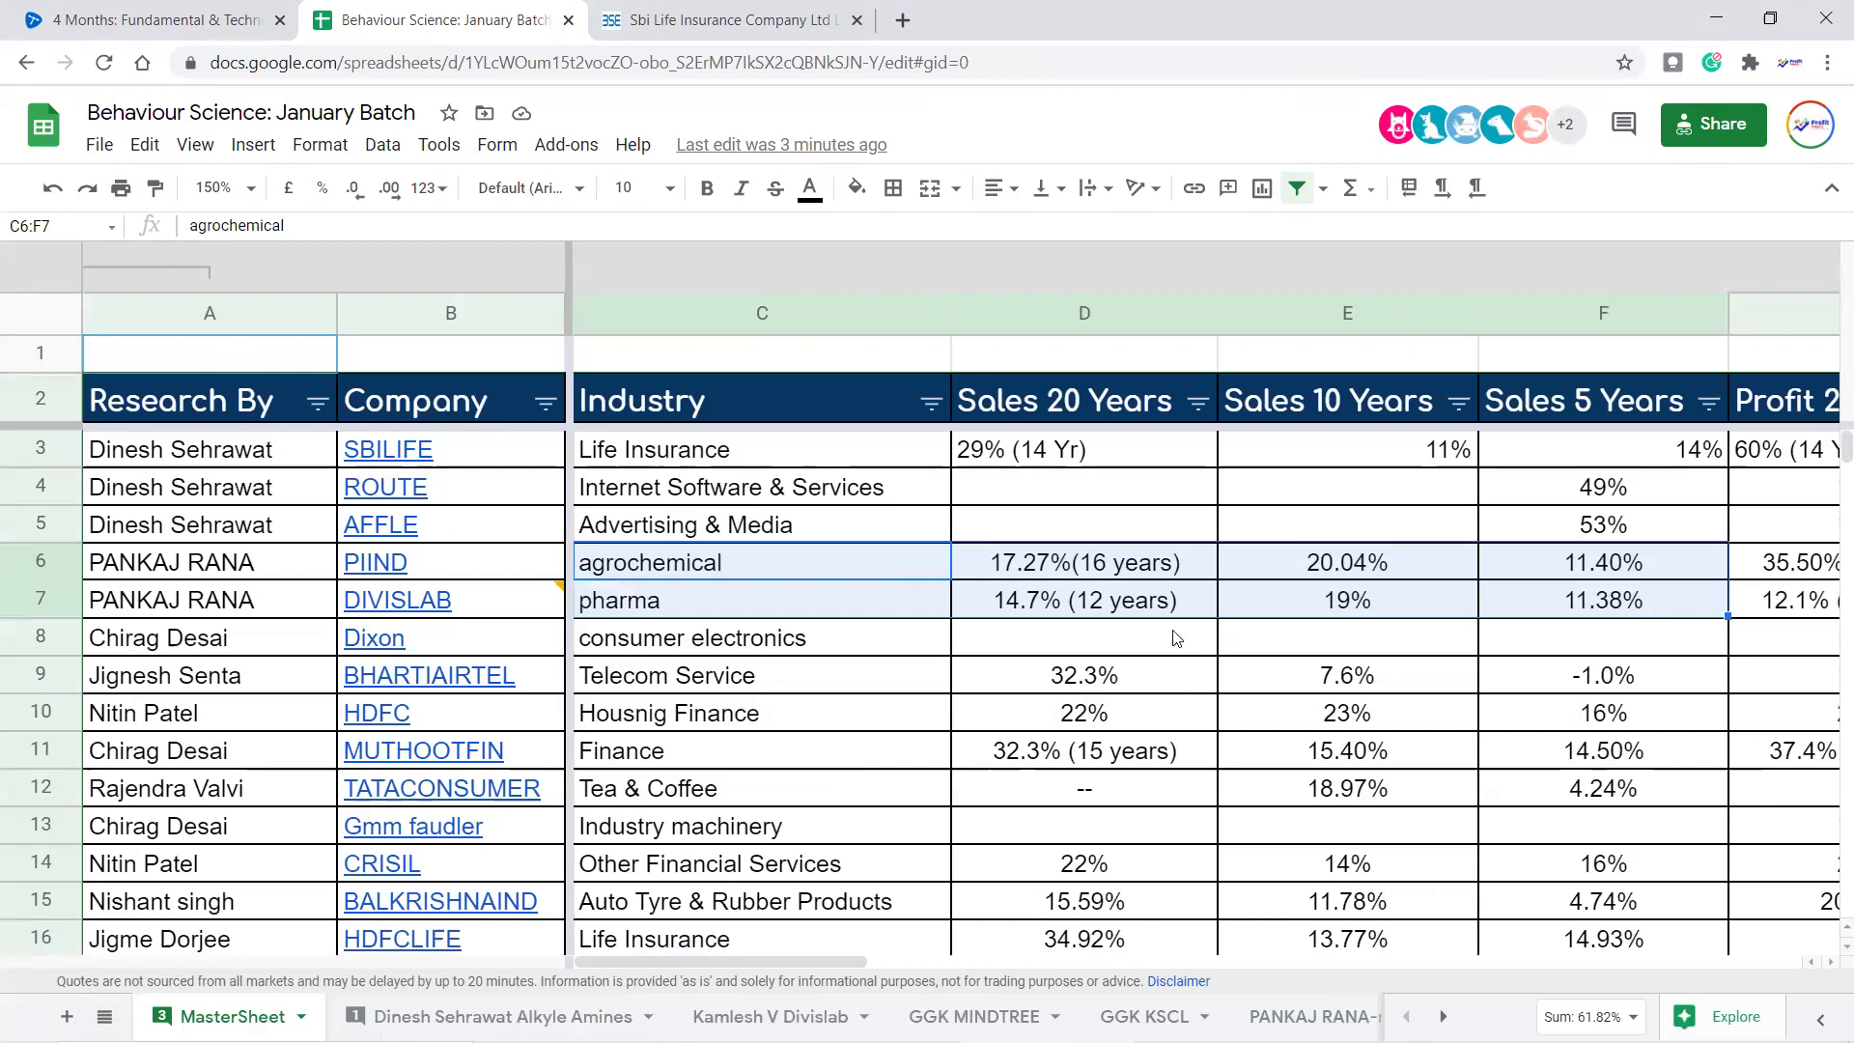
{"action": "left_click_drag", "start_coordinate": [237, 450], "coordinate": [237, 488]}
{"action": "left_click_drag", "start_coordinate": [236, 756], "coordinate": [212, 901]}
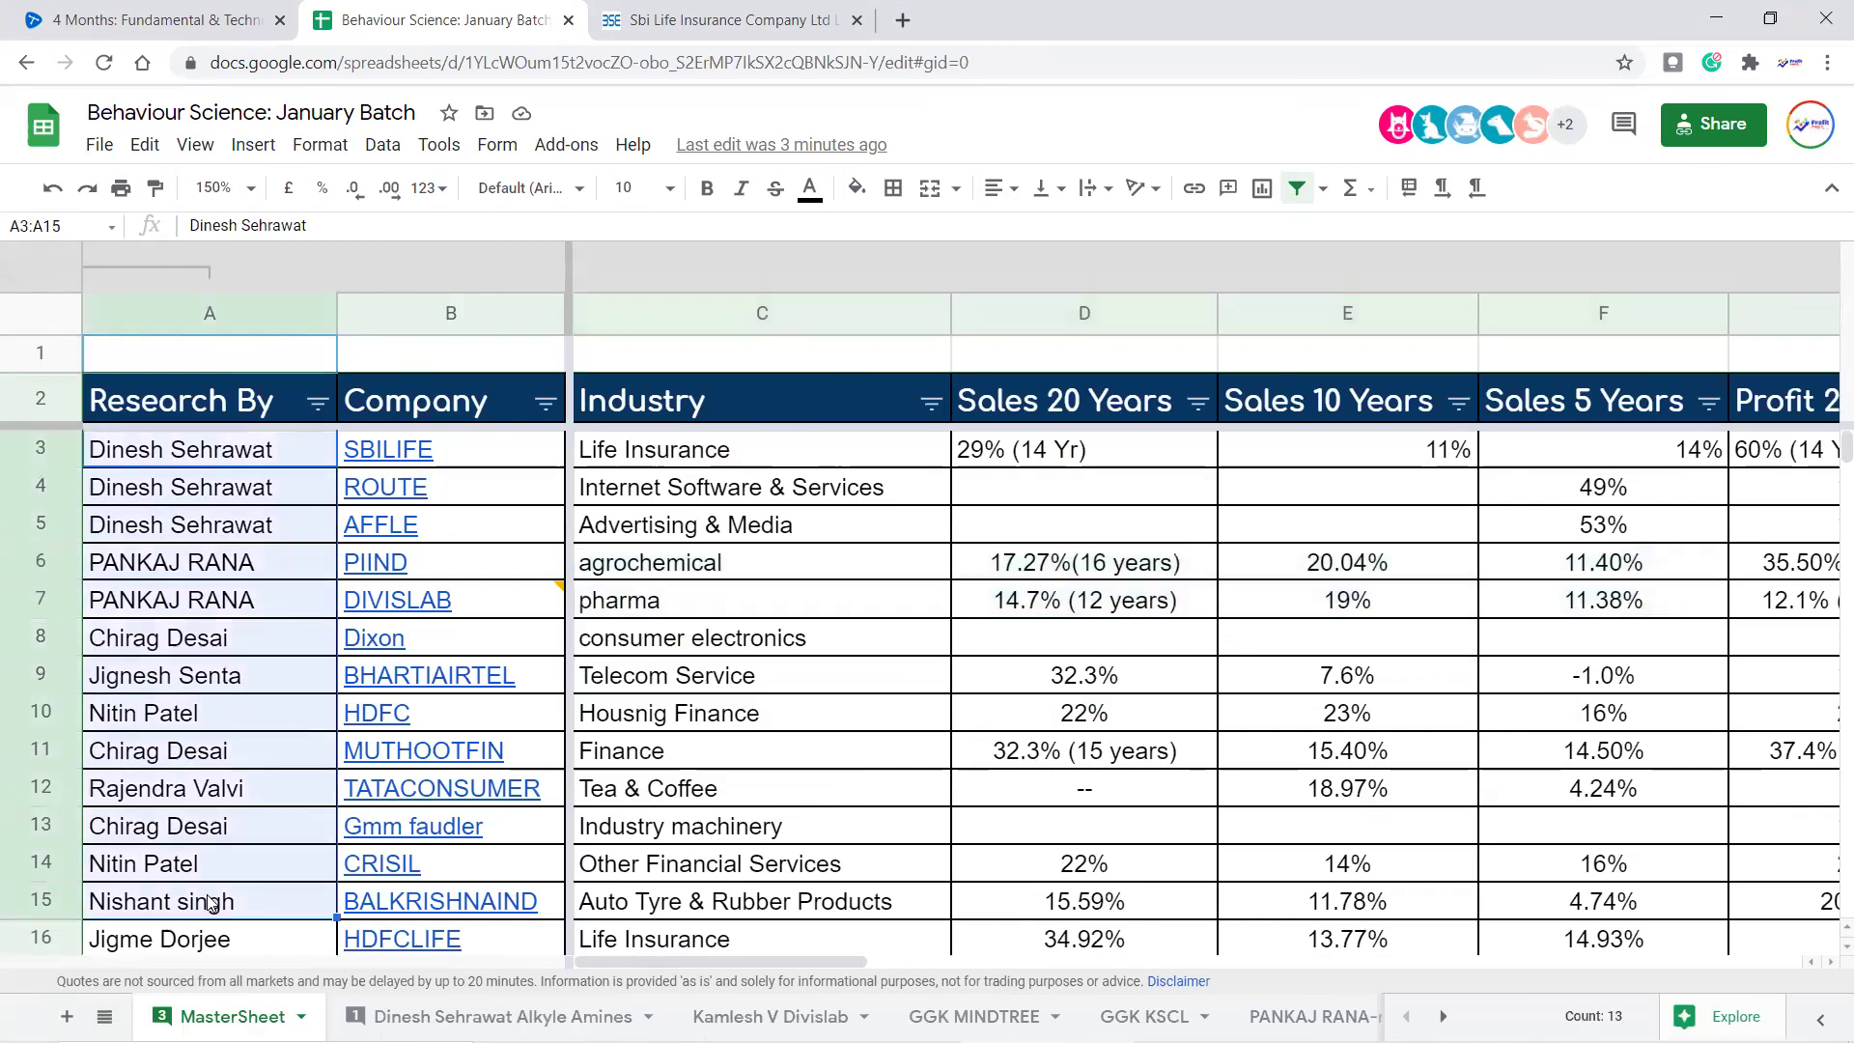
{"action": "left_click", "coordinate": [871, 674]}
{"action": "left_click", "coordinate": [160, 798]}
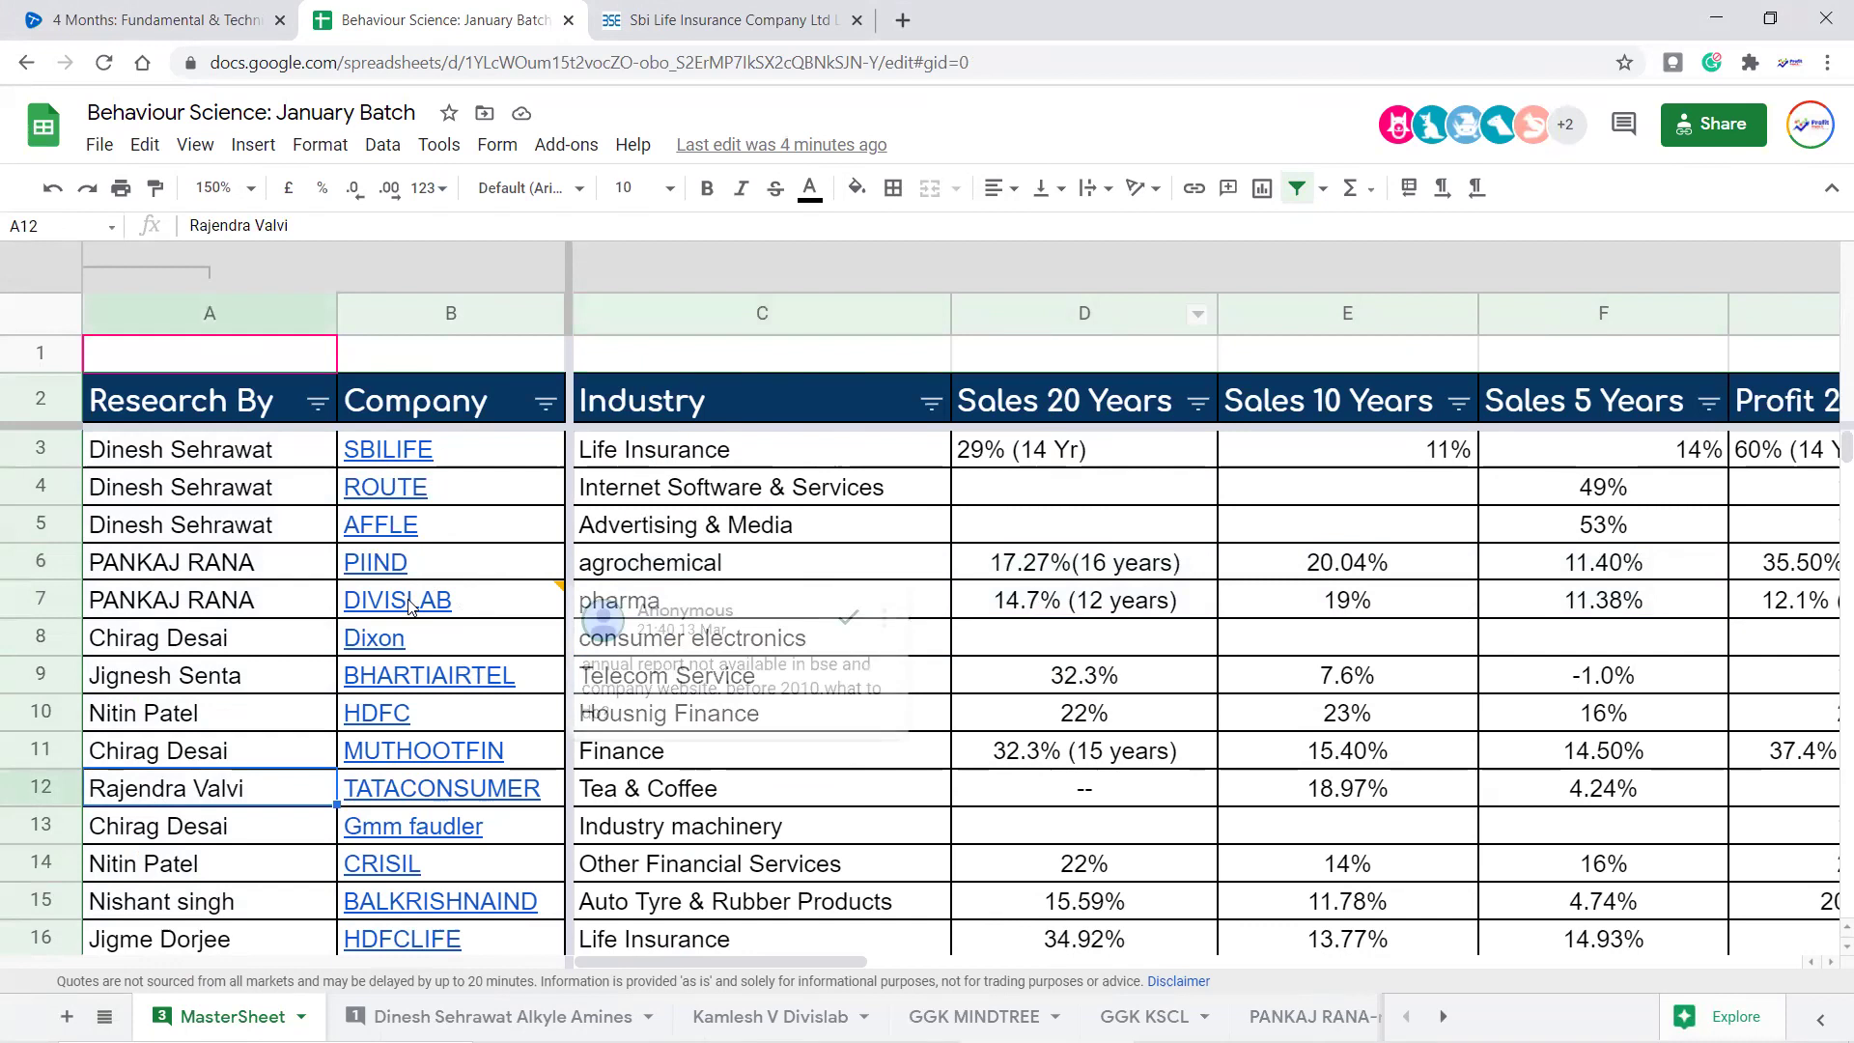
Reopen the DIVISLAB sheet and examine its sales and profit CAGR table and the yearly PROFIT column
{"action": "left_click", "coordinate": [496, 655]}
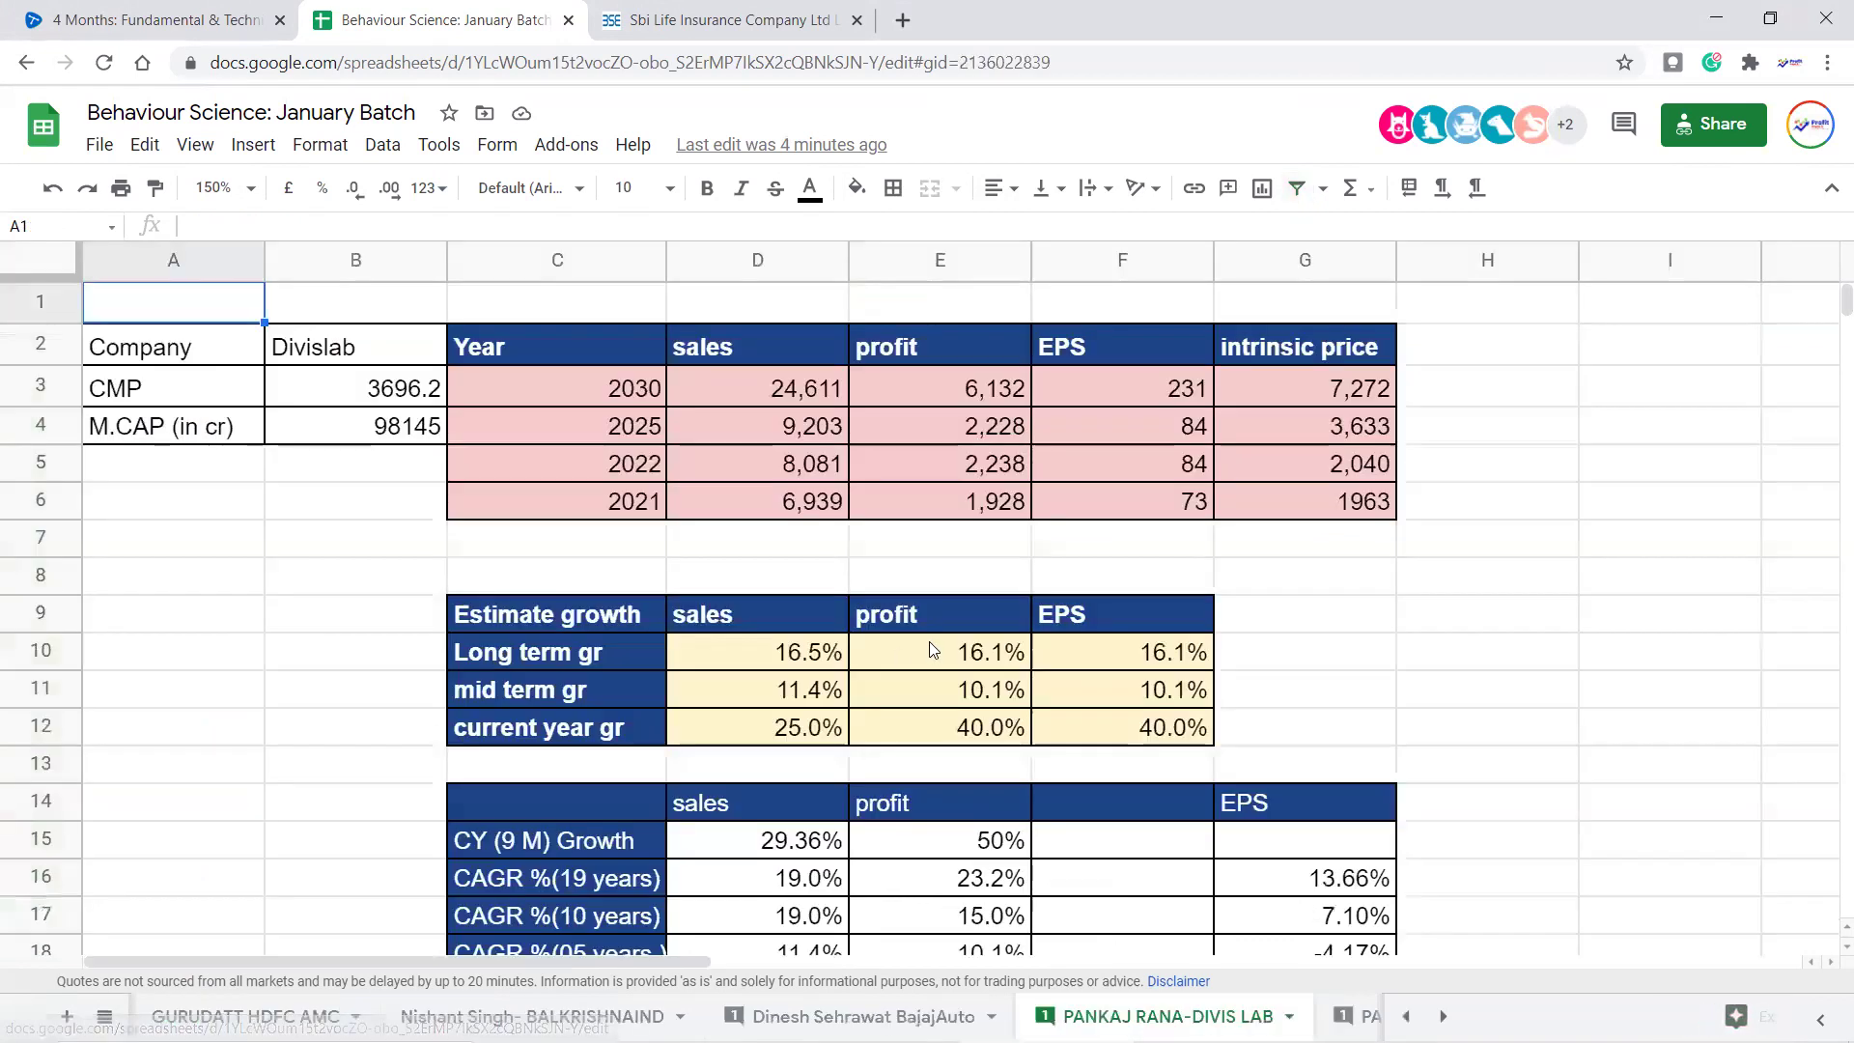
{"action": "scroll", "coordinate": [1477, 591], "scroll_direction": "down", "scroll_amount": 5}
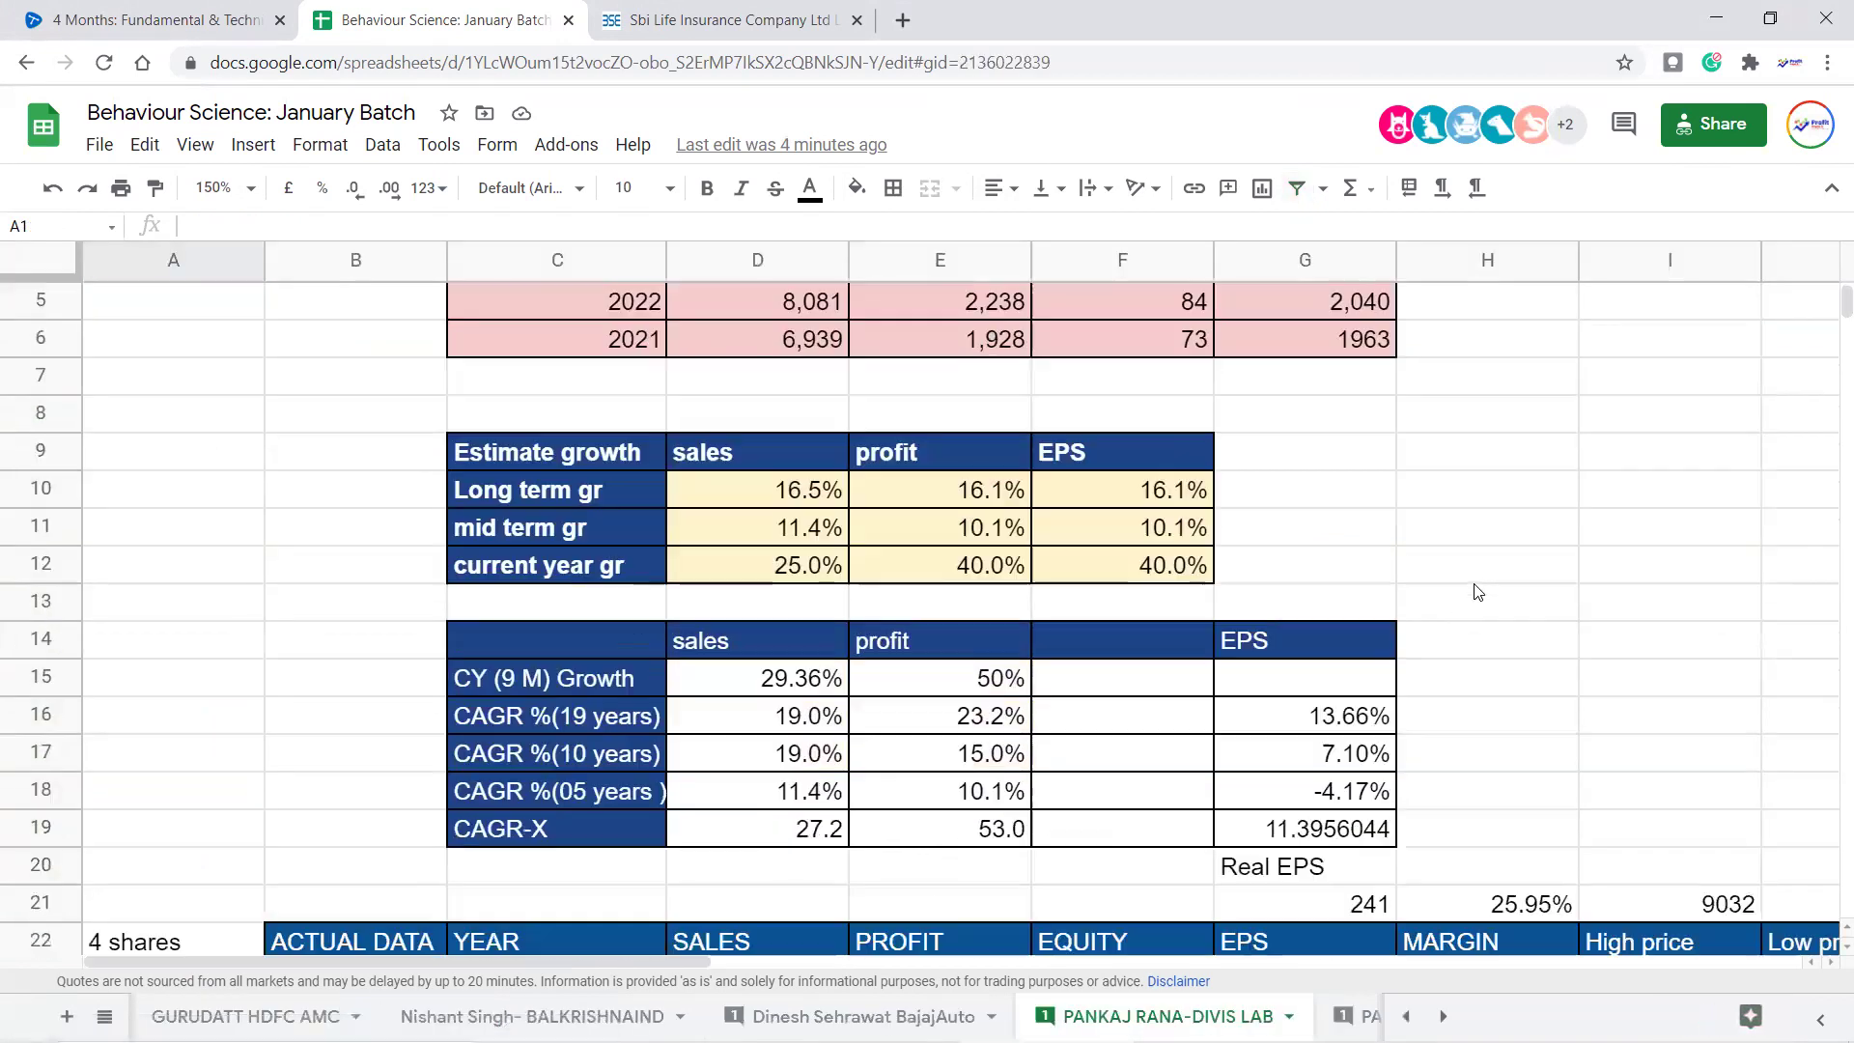
{"action": "left_click_drag", "start_coordinate": [780, 394], "coordinate": [996, 427]}
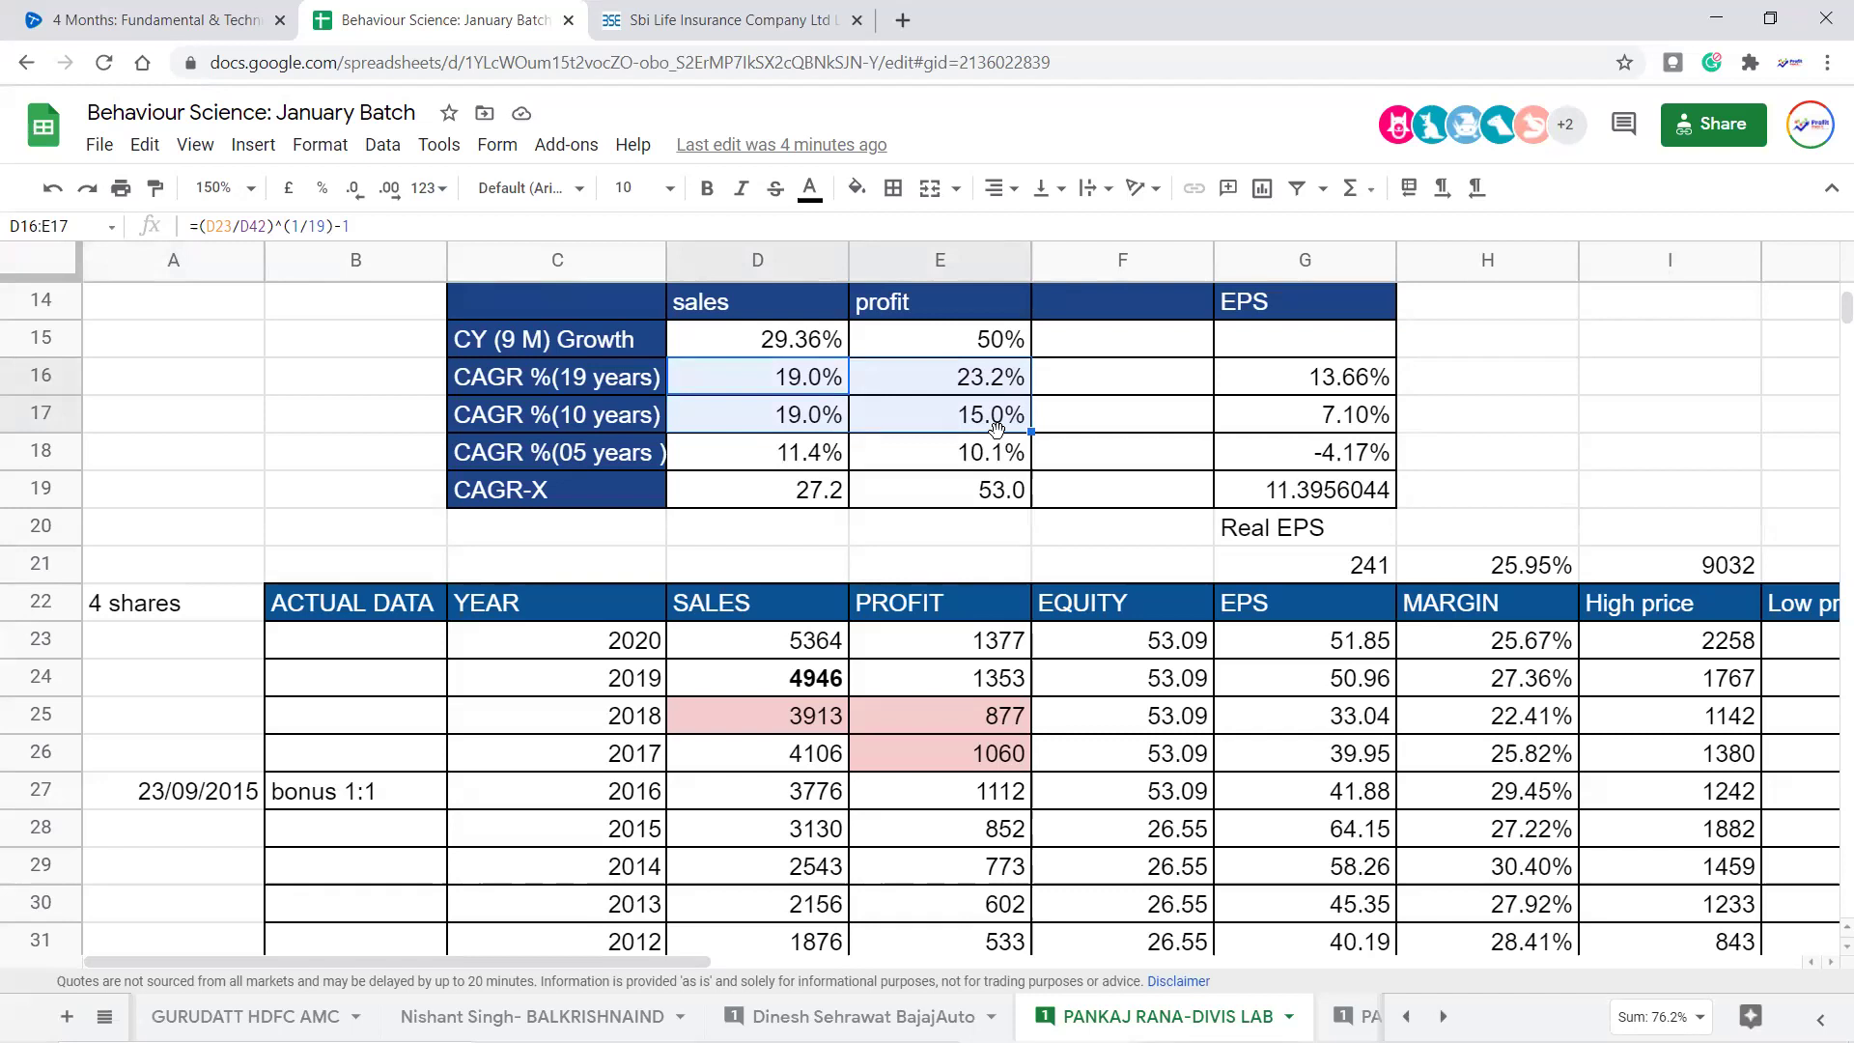
{"action": "scroll", "coordinate": [1004, 430], "scroll_direction": "down", "scroll_amount": 3}
{"action": "scroll", "coordinate": [1033, 415], "scroll_direction": "up", "scroll_amount": 1}
{"action": "left_click_drag", "start_coordinate": [1019, 383], "coordinate": [987, 802]}
{"action": "scroll", "coordinate": [1062, 776], "scroll_direction": "up", "scroll_amount": 3}
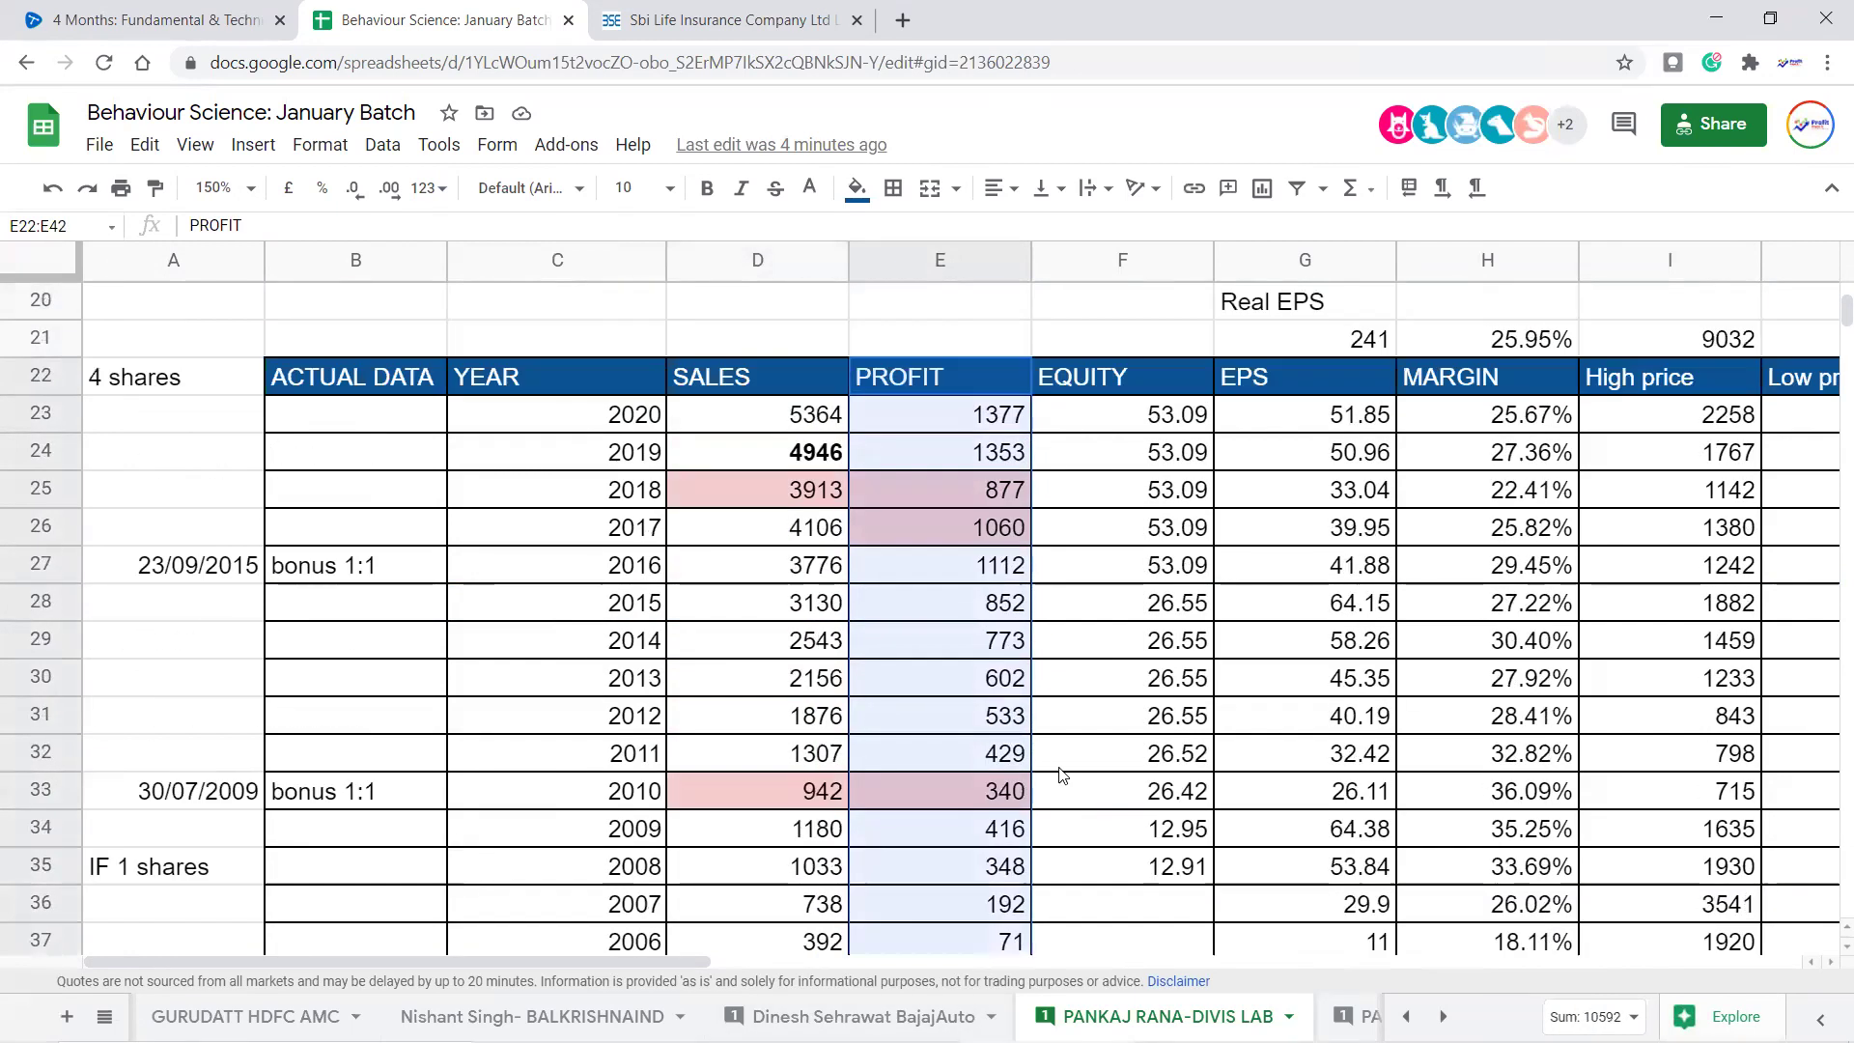
{"action": "scroll", "coordinate": [1062, 775], "scroll_direction": "up", "scroll_amount": 3}
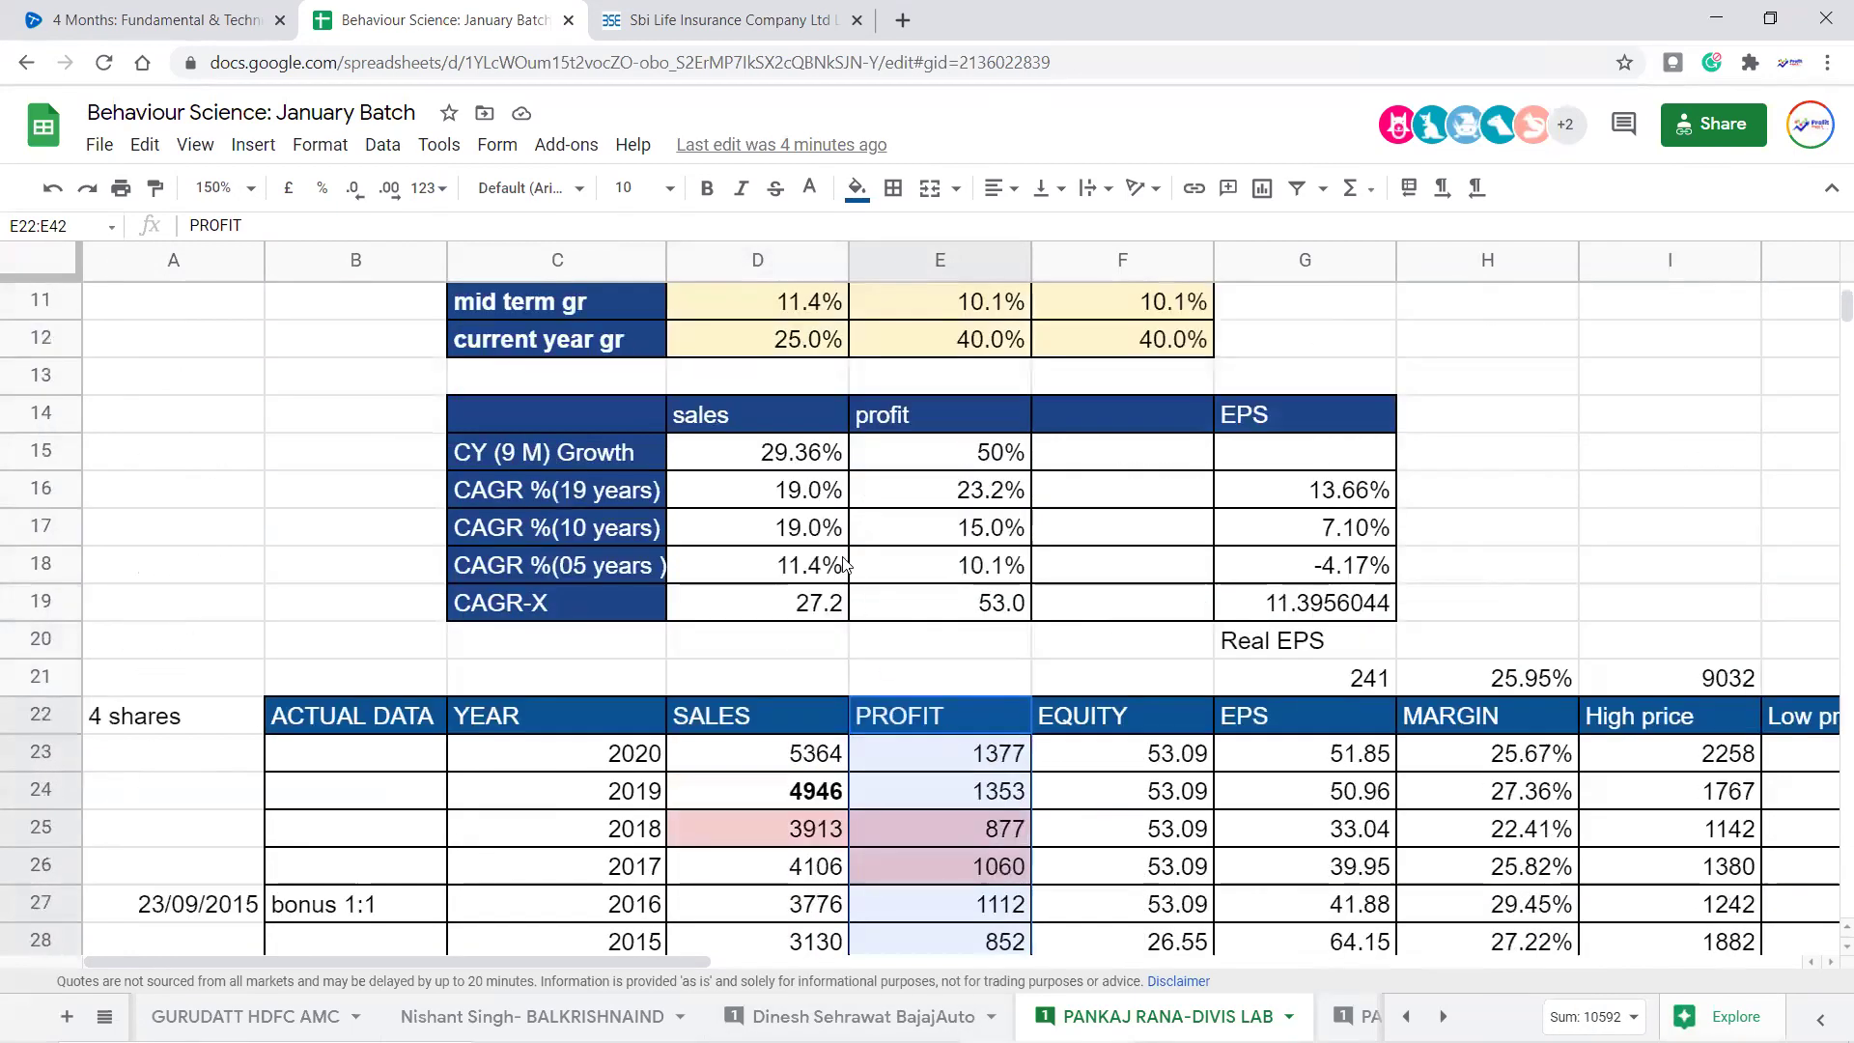
{"action": "left_click_drag", "start_coordinate": [755, 413], "coordinate": [1019, 618]}
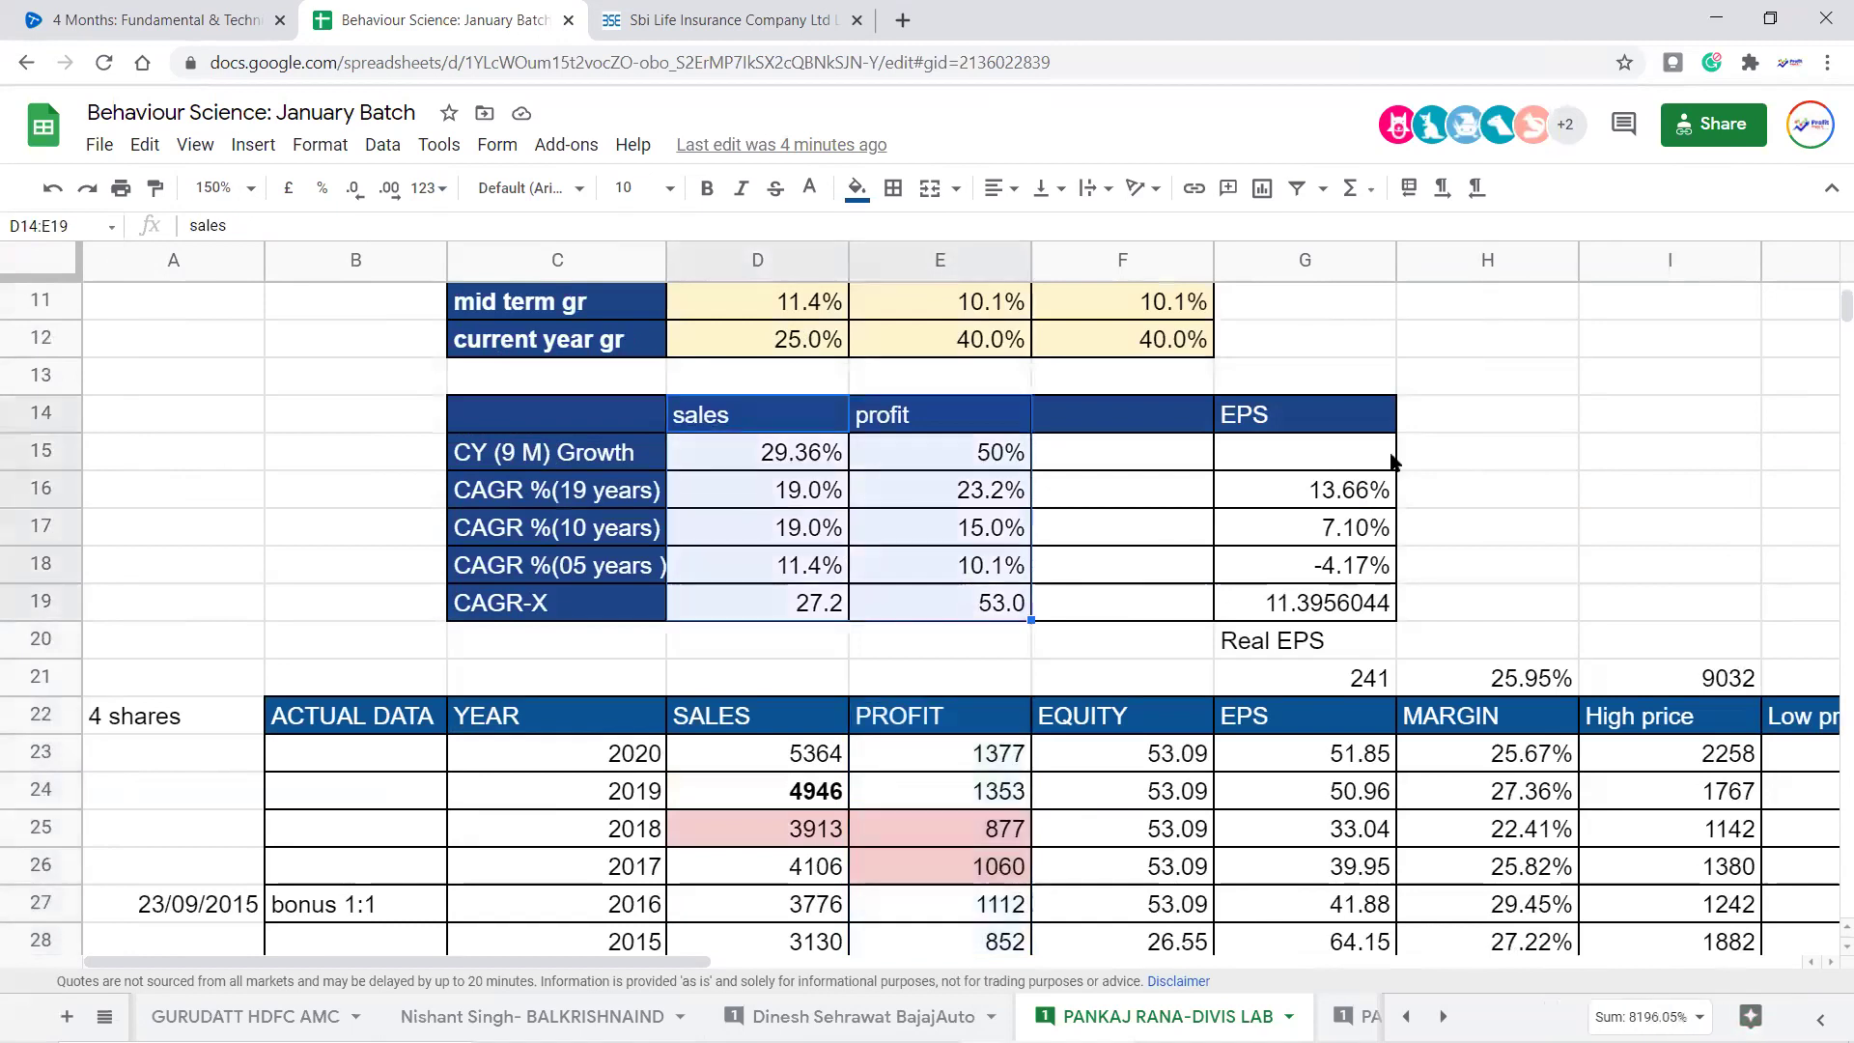
Examine the sales growth in the Q1, H1 and 9M result tables of the DIVISLAB sheet
{"action": "left_click", "coordinate": [1411, 427]}
{"action": "key", "text": "Right"}
{"action": "key", "text": "Right"}
{"action": "key", "text": "Right"}
{"action": "key", "text": "Right"}
{"action": "key", "text": "Right"}
{"action": "key", "text": "Right"}
{"action": "key", "text": "Right"}
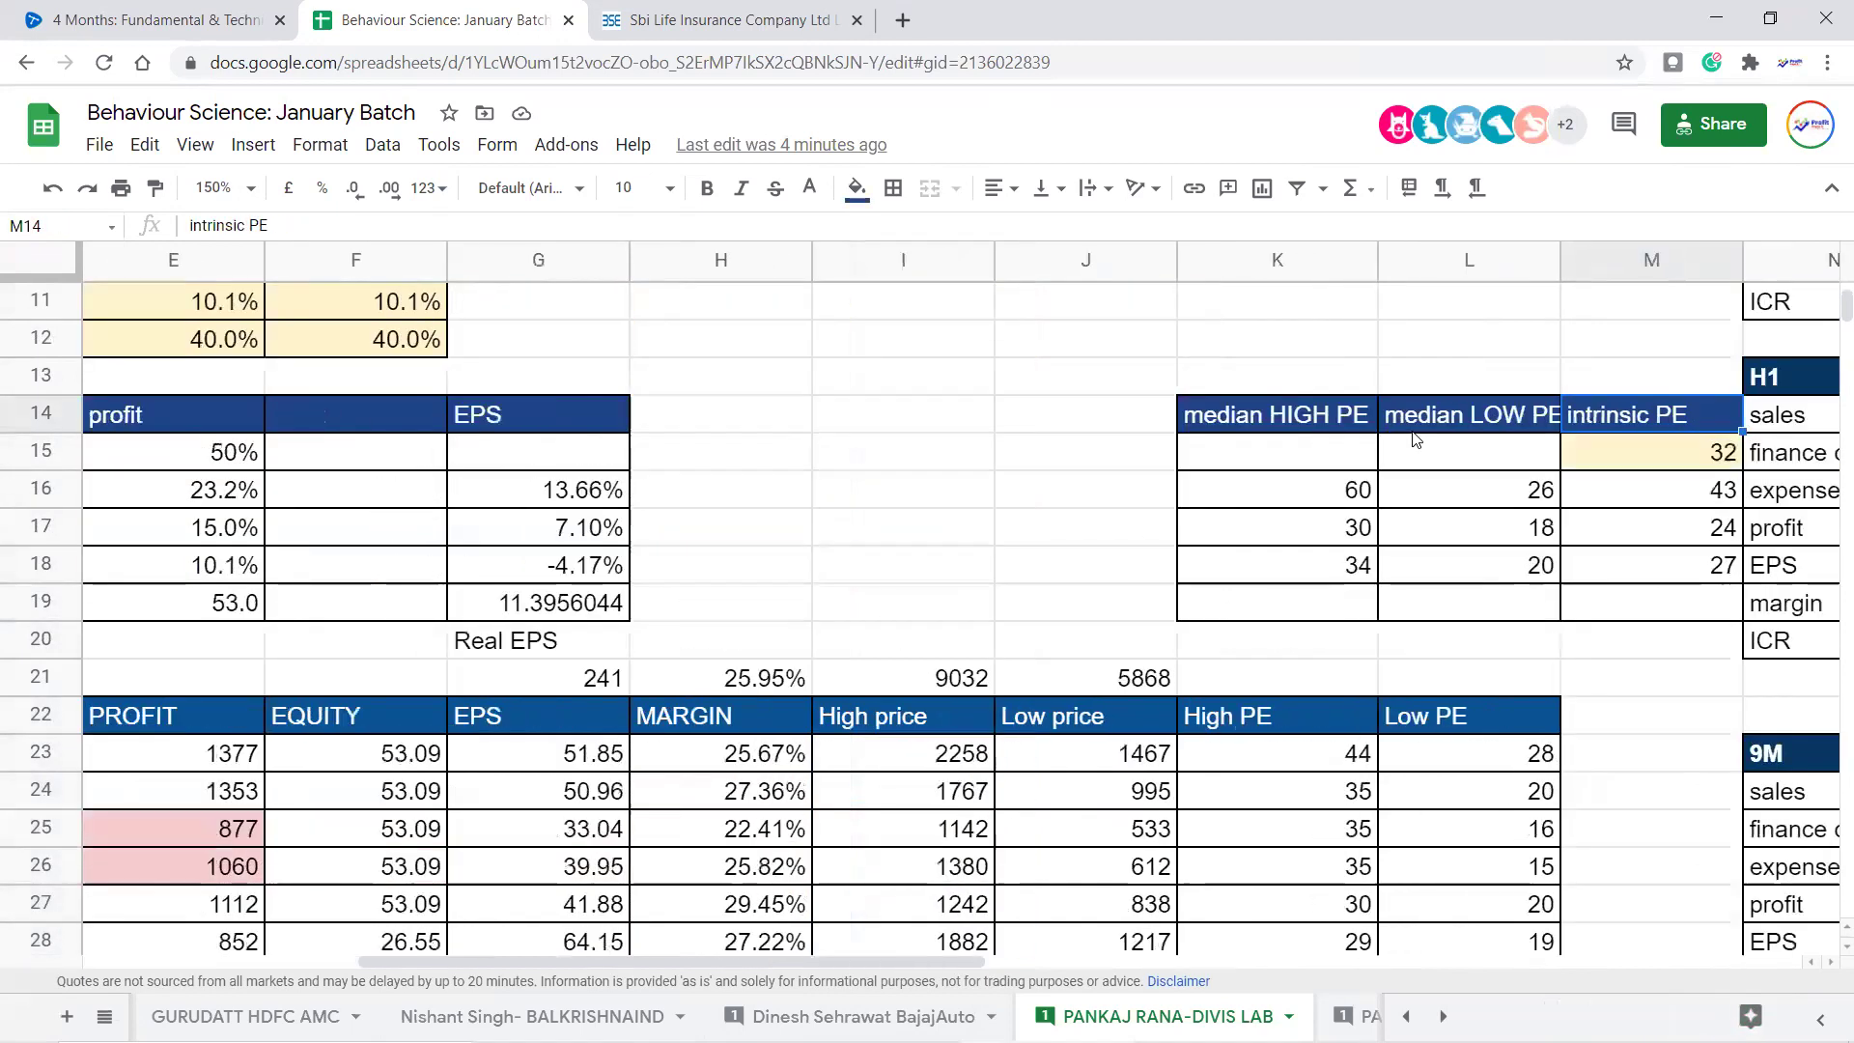
{"action": "key", "text": "Right"}
{"action": "key", "text": "Right"}
{"action": "key", "text": "Right"}
{"action": "scroll", "coordinate": [1635, 475], "scroll_direction": "up", "scroll_amount": 3}
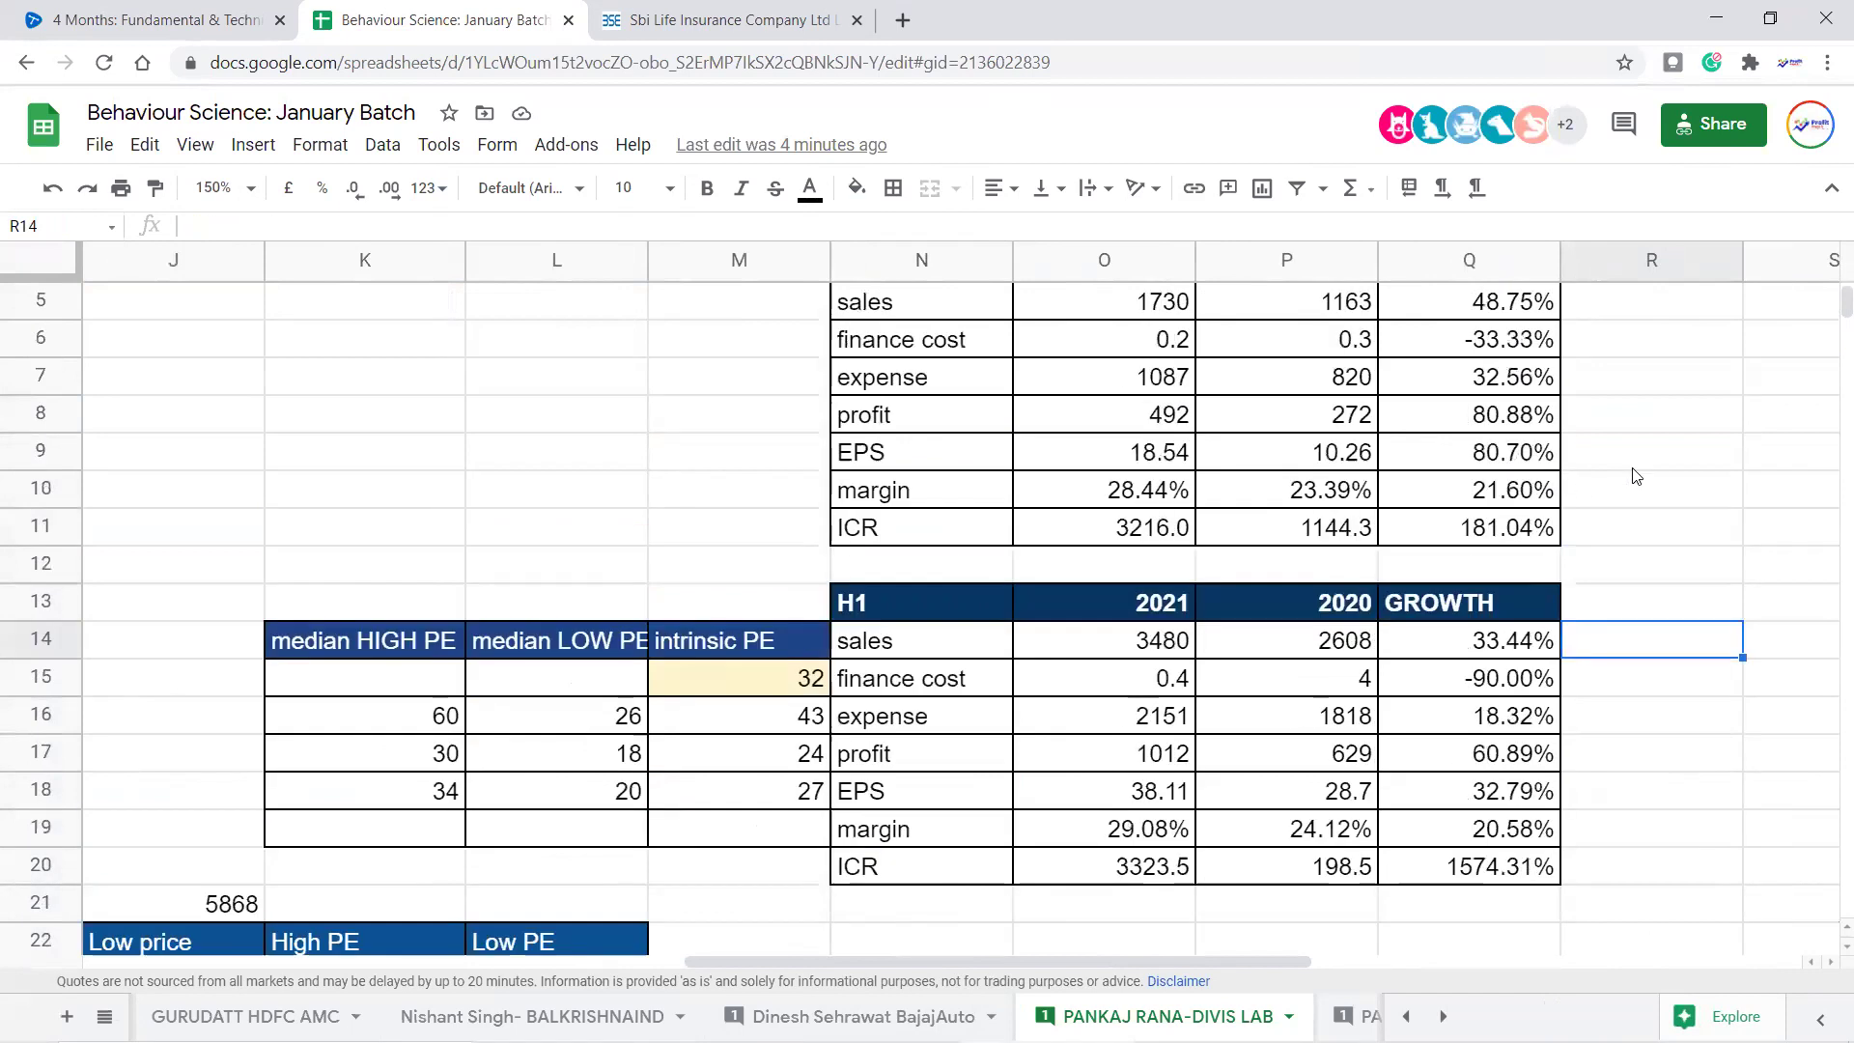
{"action": "left_click", "coordinate": [1524, 385]}
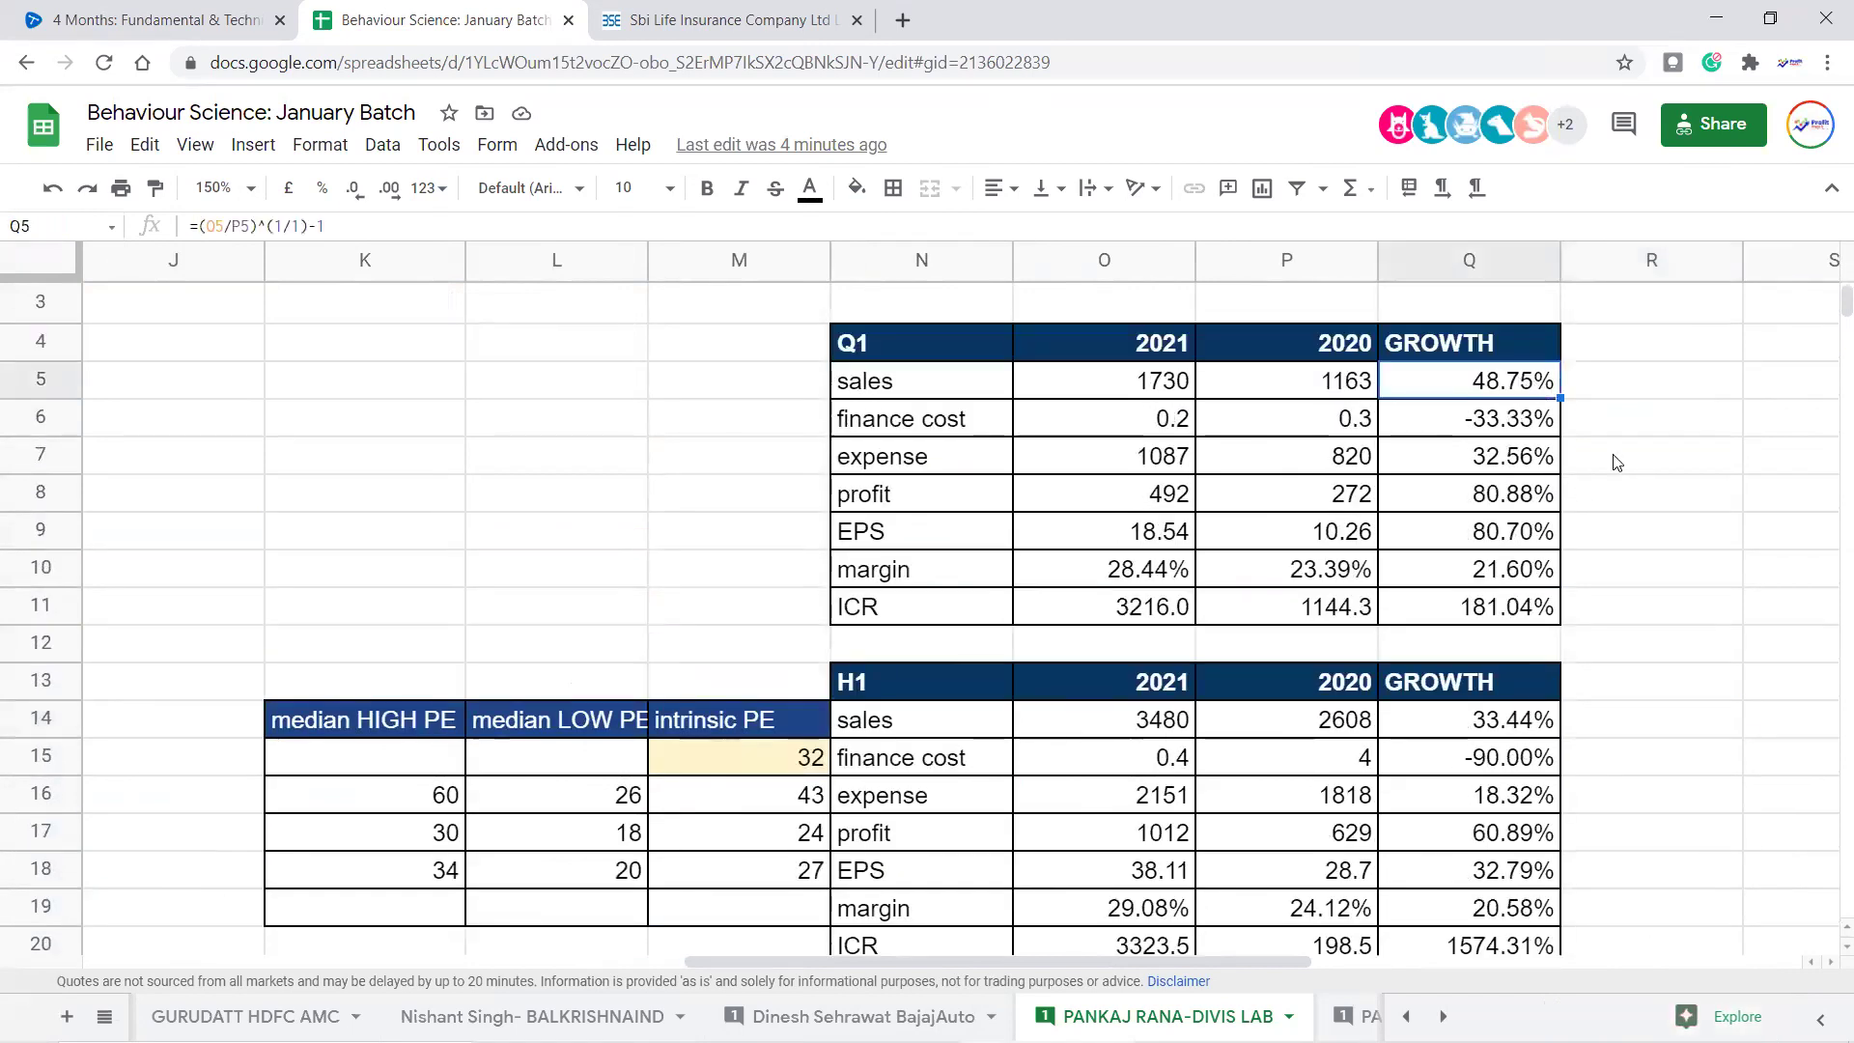
{"action": "scroll", "coordinate": [1643, 477], "scroll_direction": "down", "scroll_amount": 1}
{"action": "scroll", "coordinate": [1649, 486], "scroll_direction": "down", "scroll_amount": 3}
{"action": "left_click", "coordinate": [1529, 425]}
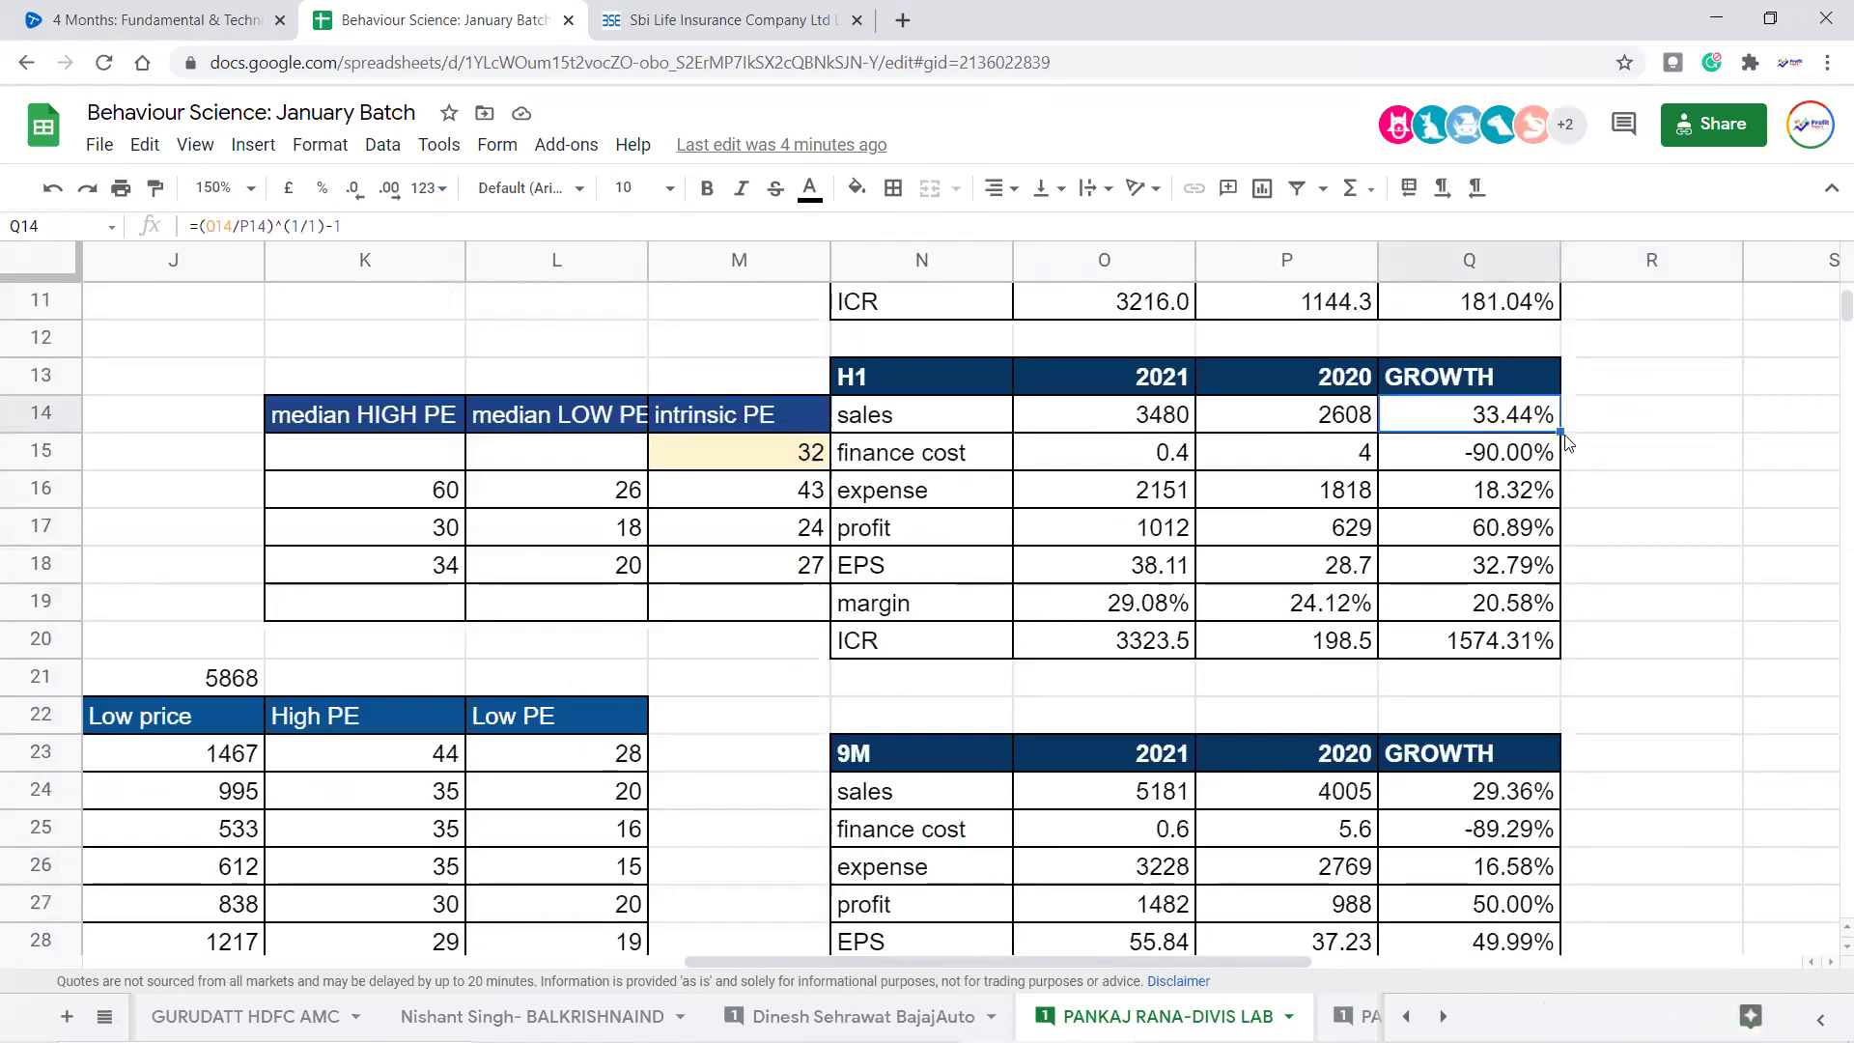
{"action": "scroll", "coordinate": [1642, 454], "scroll_direction": "down", "scroll_amount": 1}
{"action": "left_click", "coordinate": [1514, 684]}
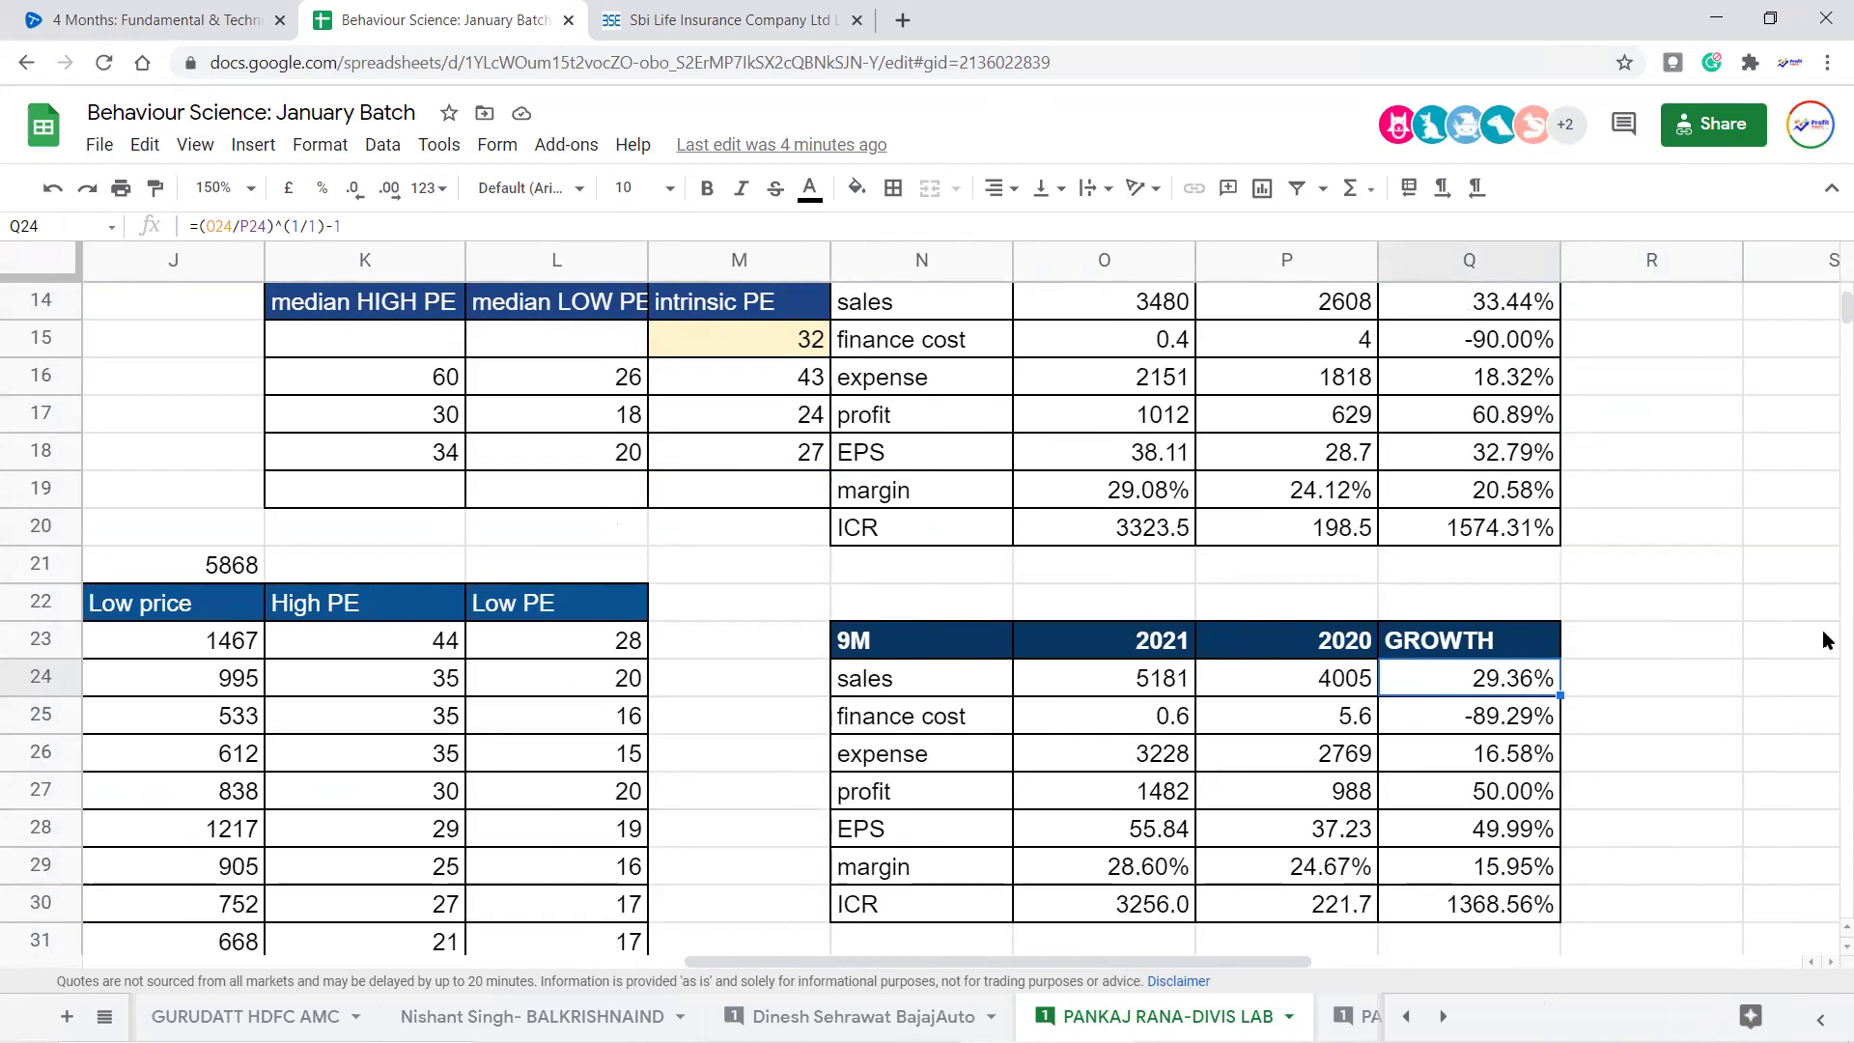
Compare the sales growth trend again from Q1 through H1 to 9M in column Q
{"action": "scroll", "coordinate": [1592, 579], "scroll_direction": "up", "scroll_amount": 4}
{"action": "left_click", "coordinate": [1508, 384]}
{"action": "scroll", "coordinate": [1545, 512], "scroll_direction": "down", "scroll_amount": 2}
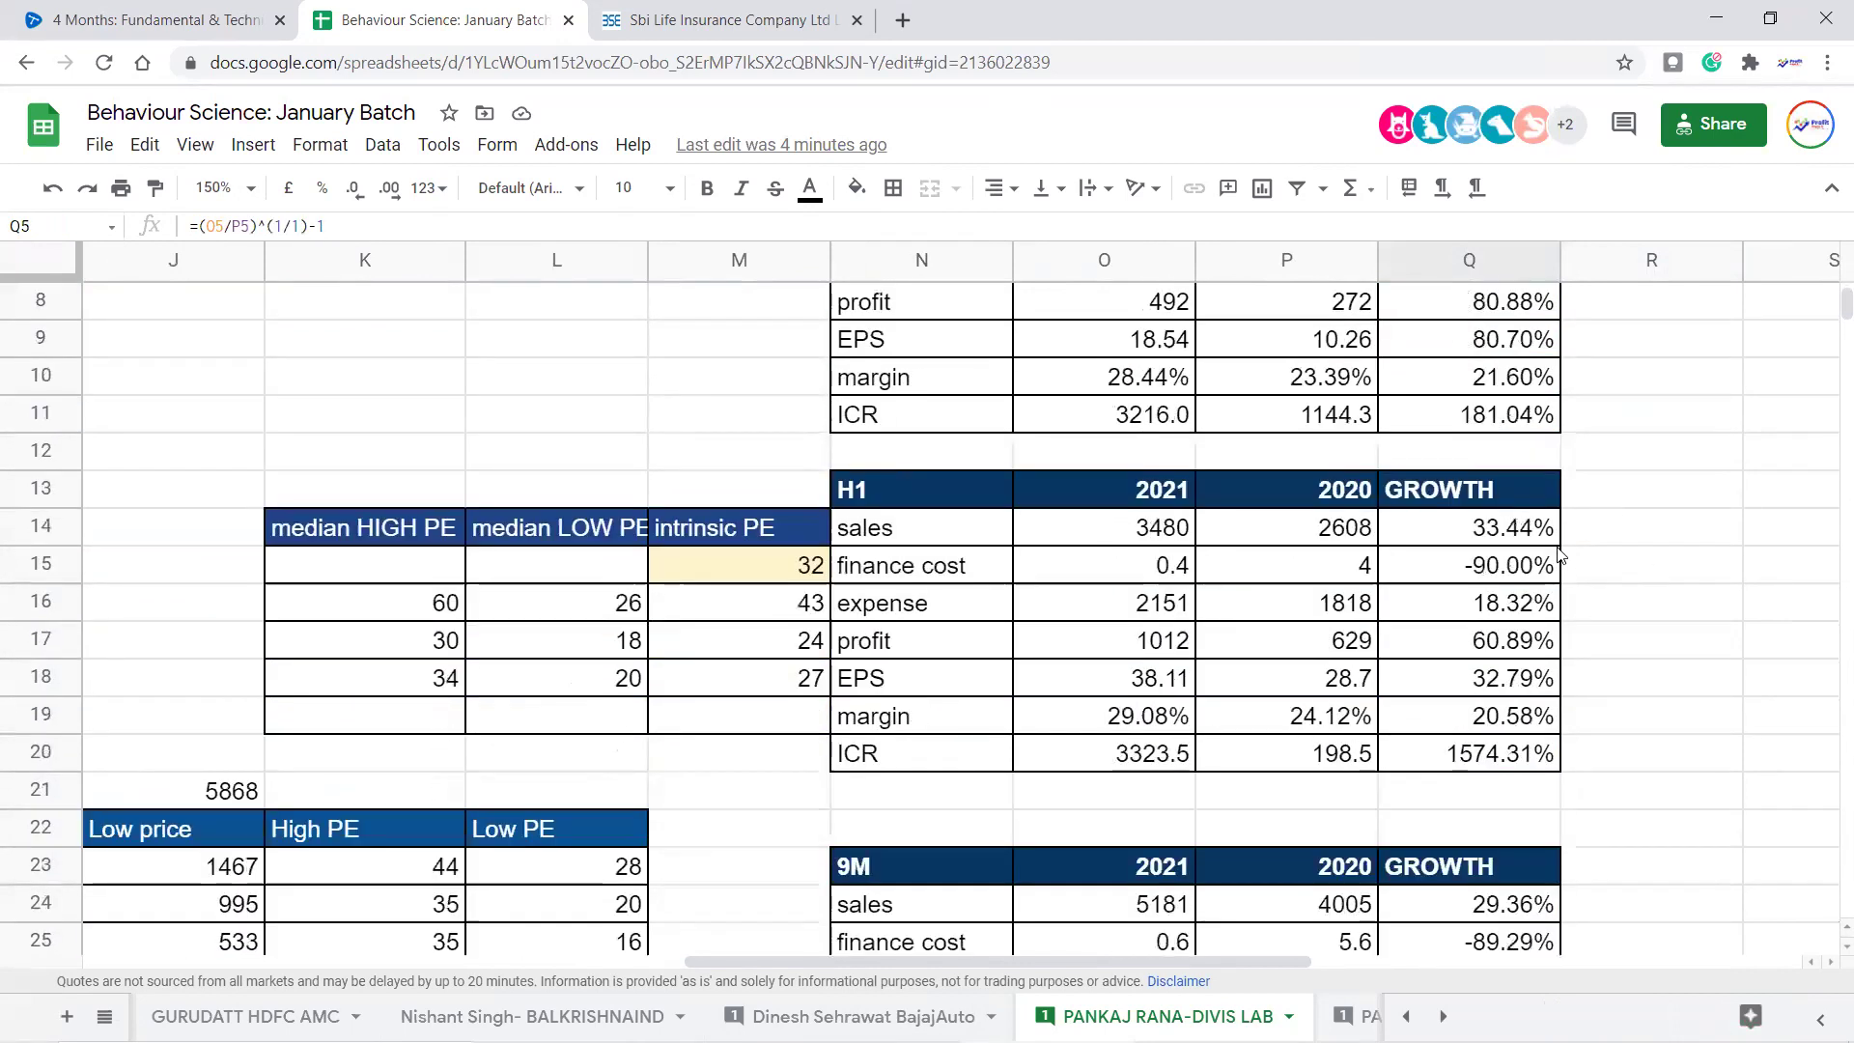
{"action": "left_click", "coordinate": [1537, 541]}
{"action": "scroll", "coordinate": [1678, 562], "scroll_direction": "down", "scroll_amount": 1}
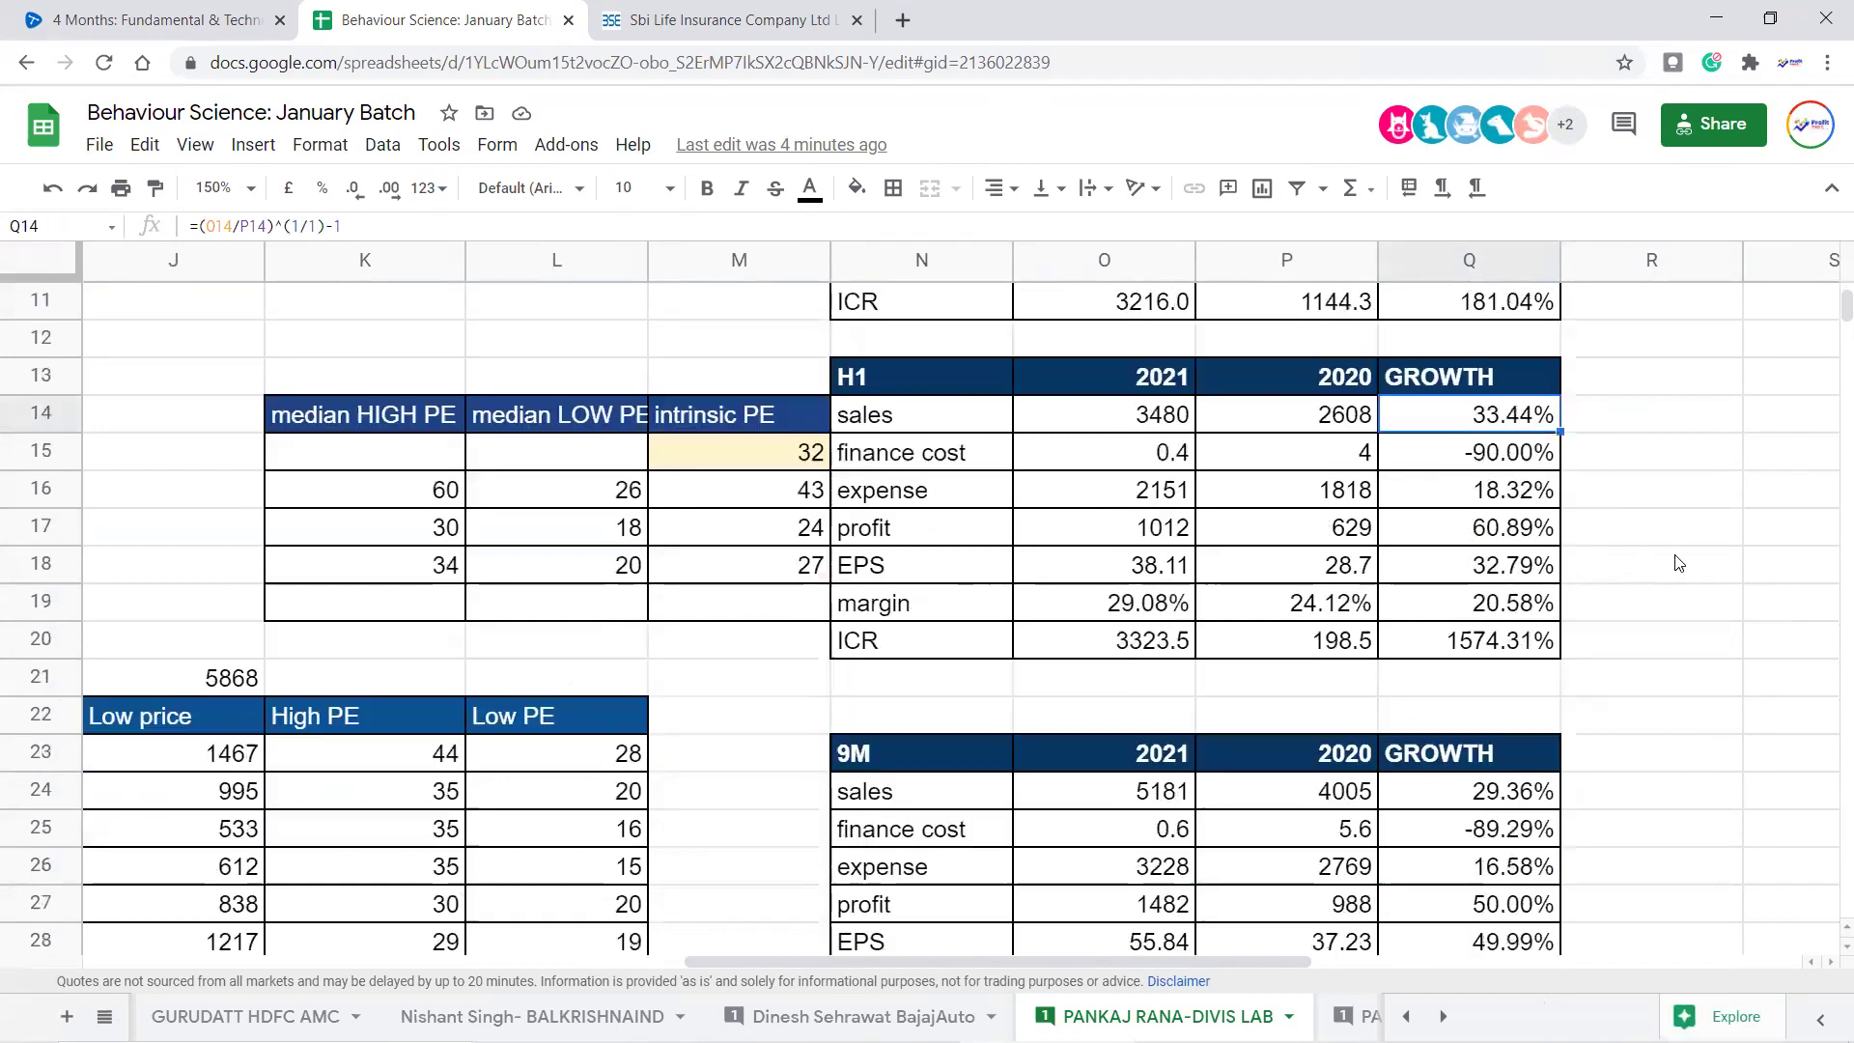
{"action": "scroll", "coordinate": [1677, 563], "scroll_direction": "down", "scroll_amount": 1}
{"action": "left_click", "coordinate": [1545, 680]}
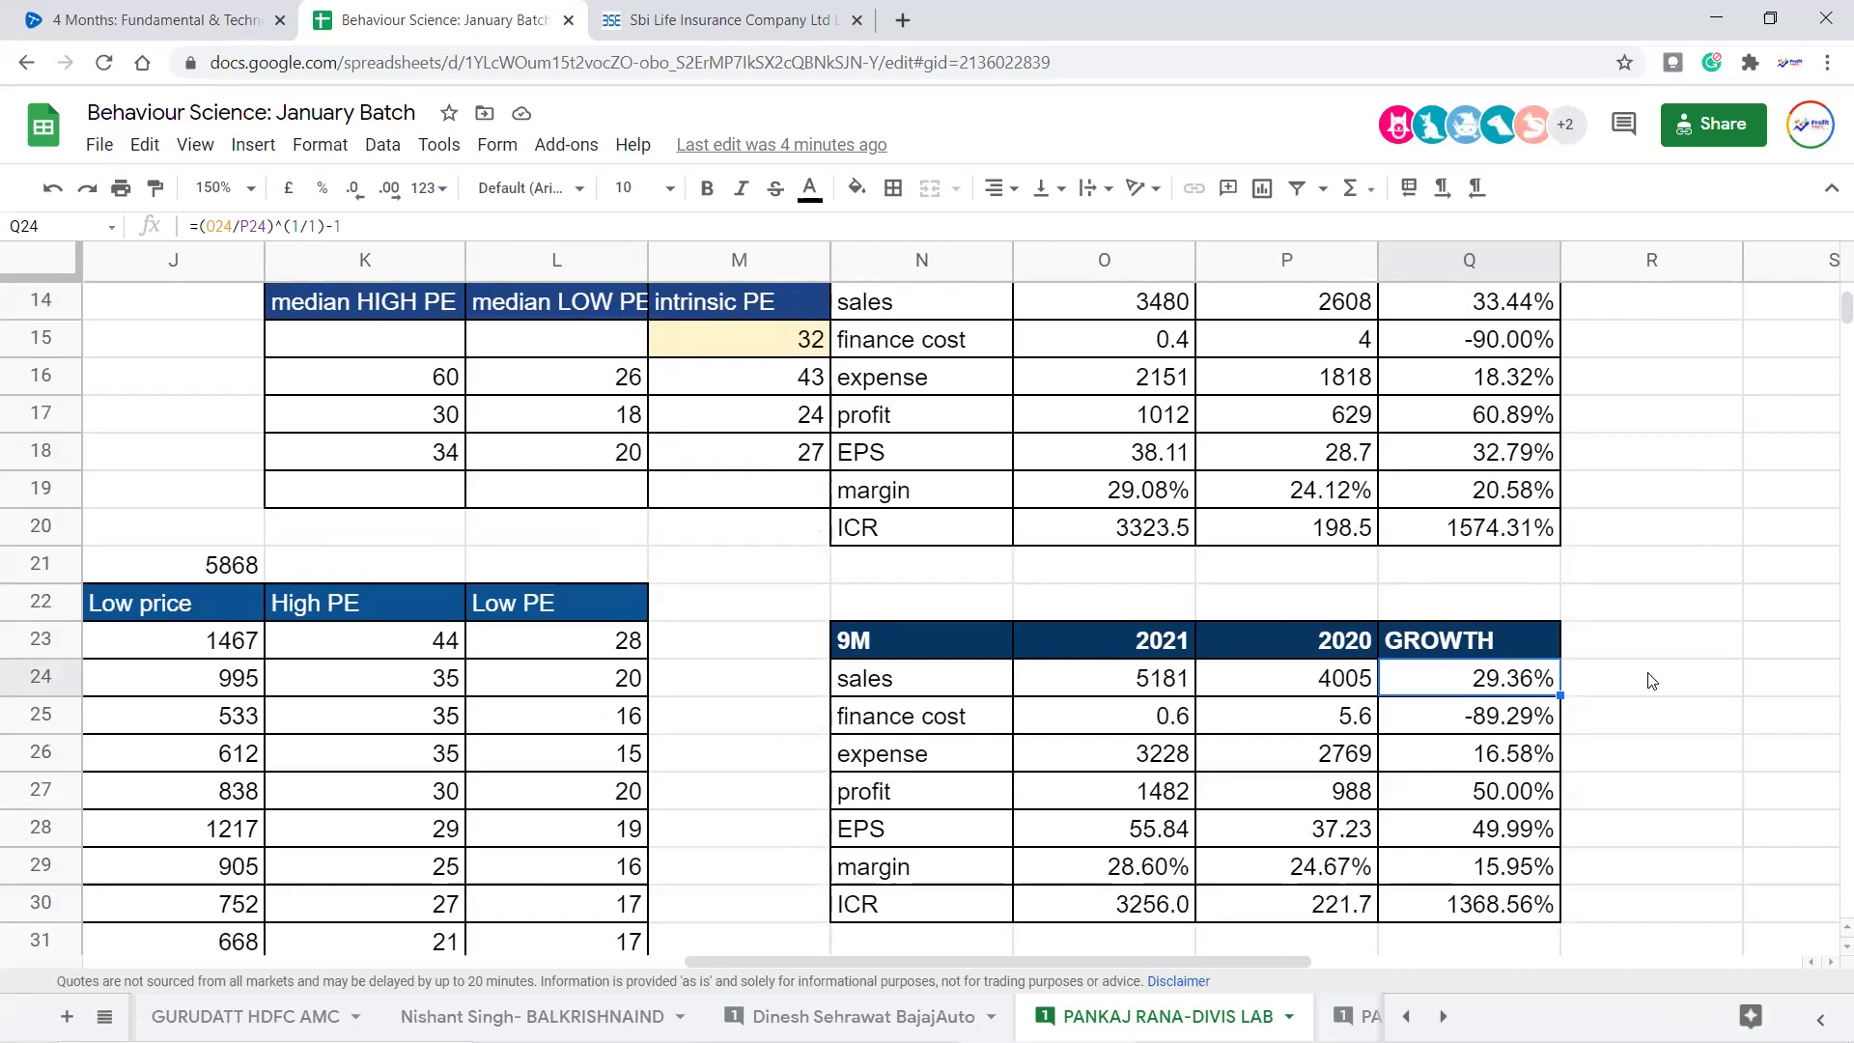
{"action": "left_click", "coordinate": [1650, 680]}
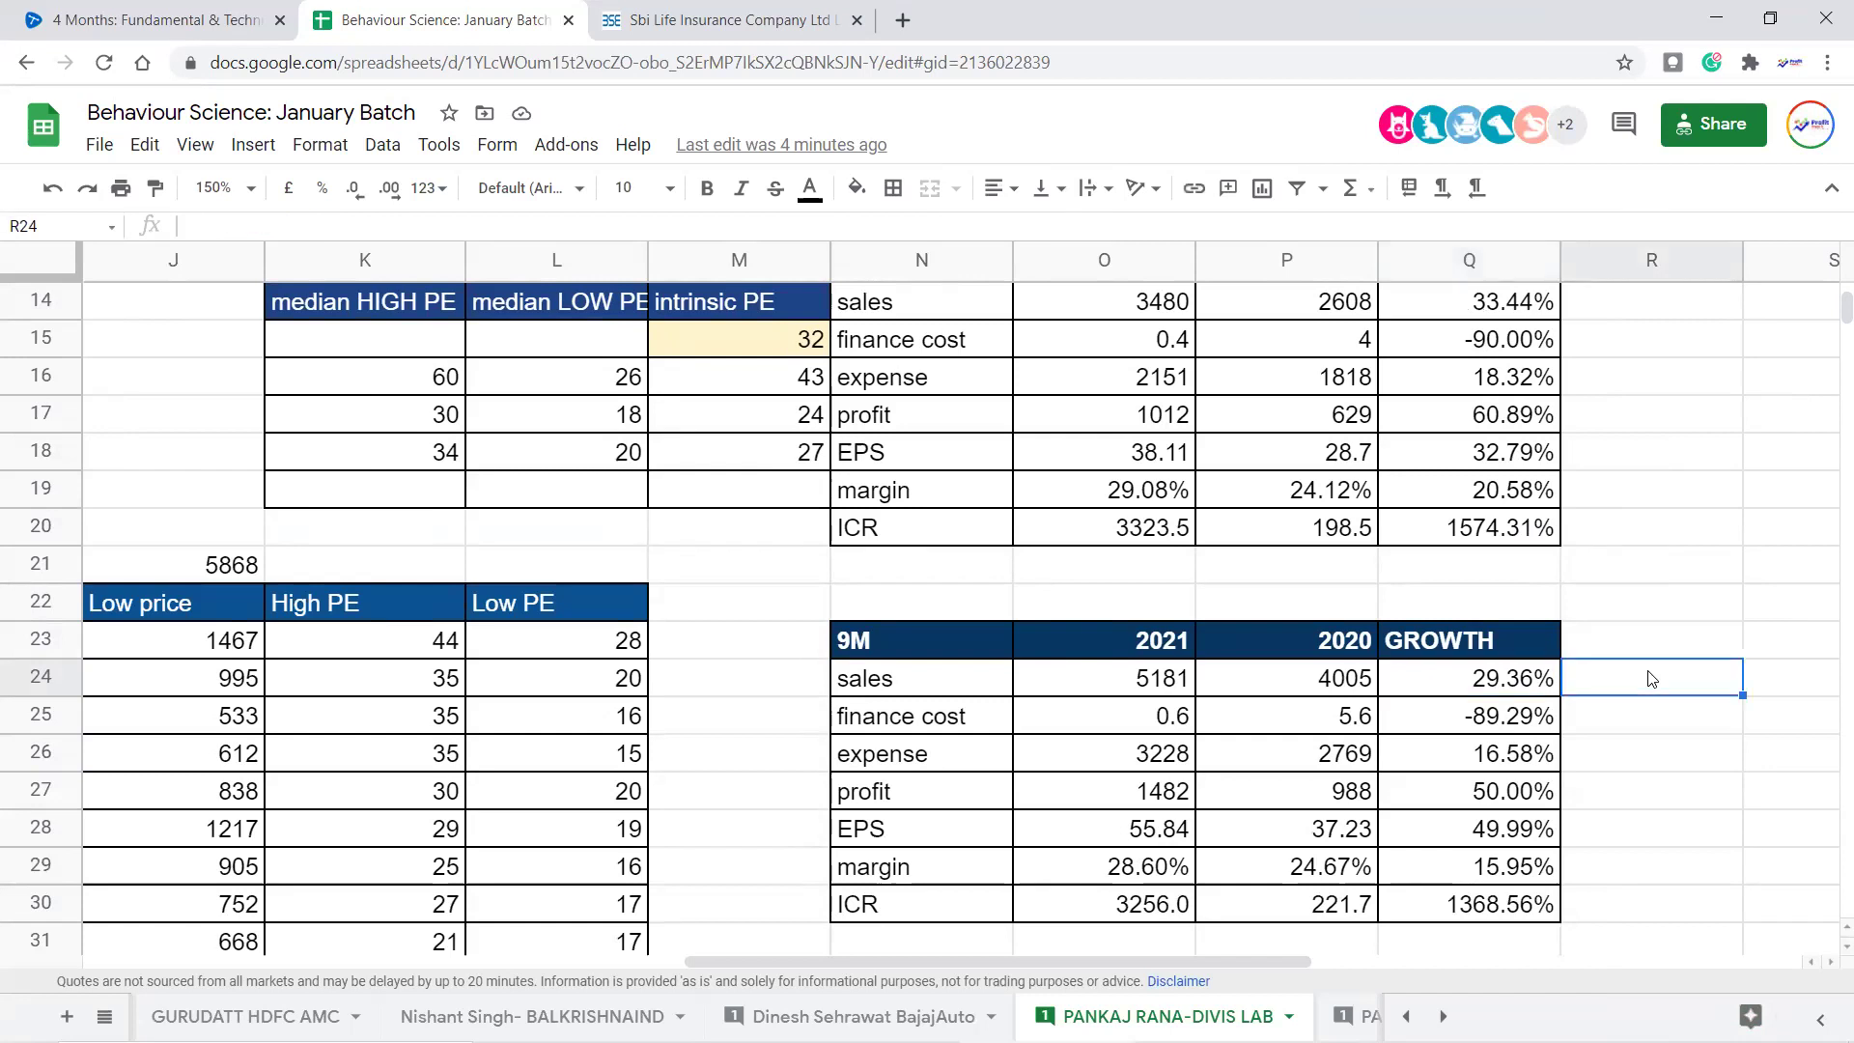
{"action": "scroll", "coordinate": [1651, 679], "scroll_direction": "up", "scroll_amount": 4}
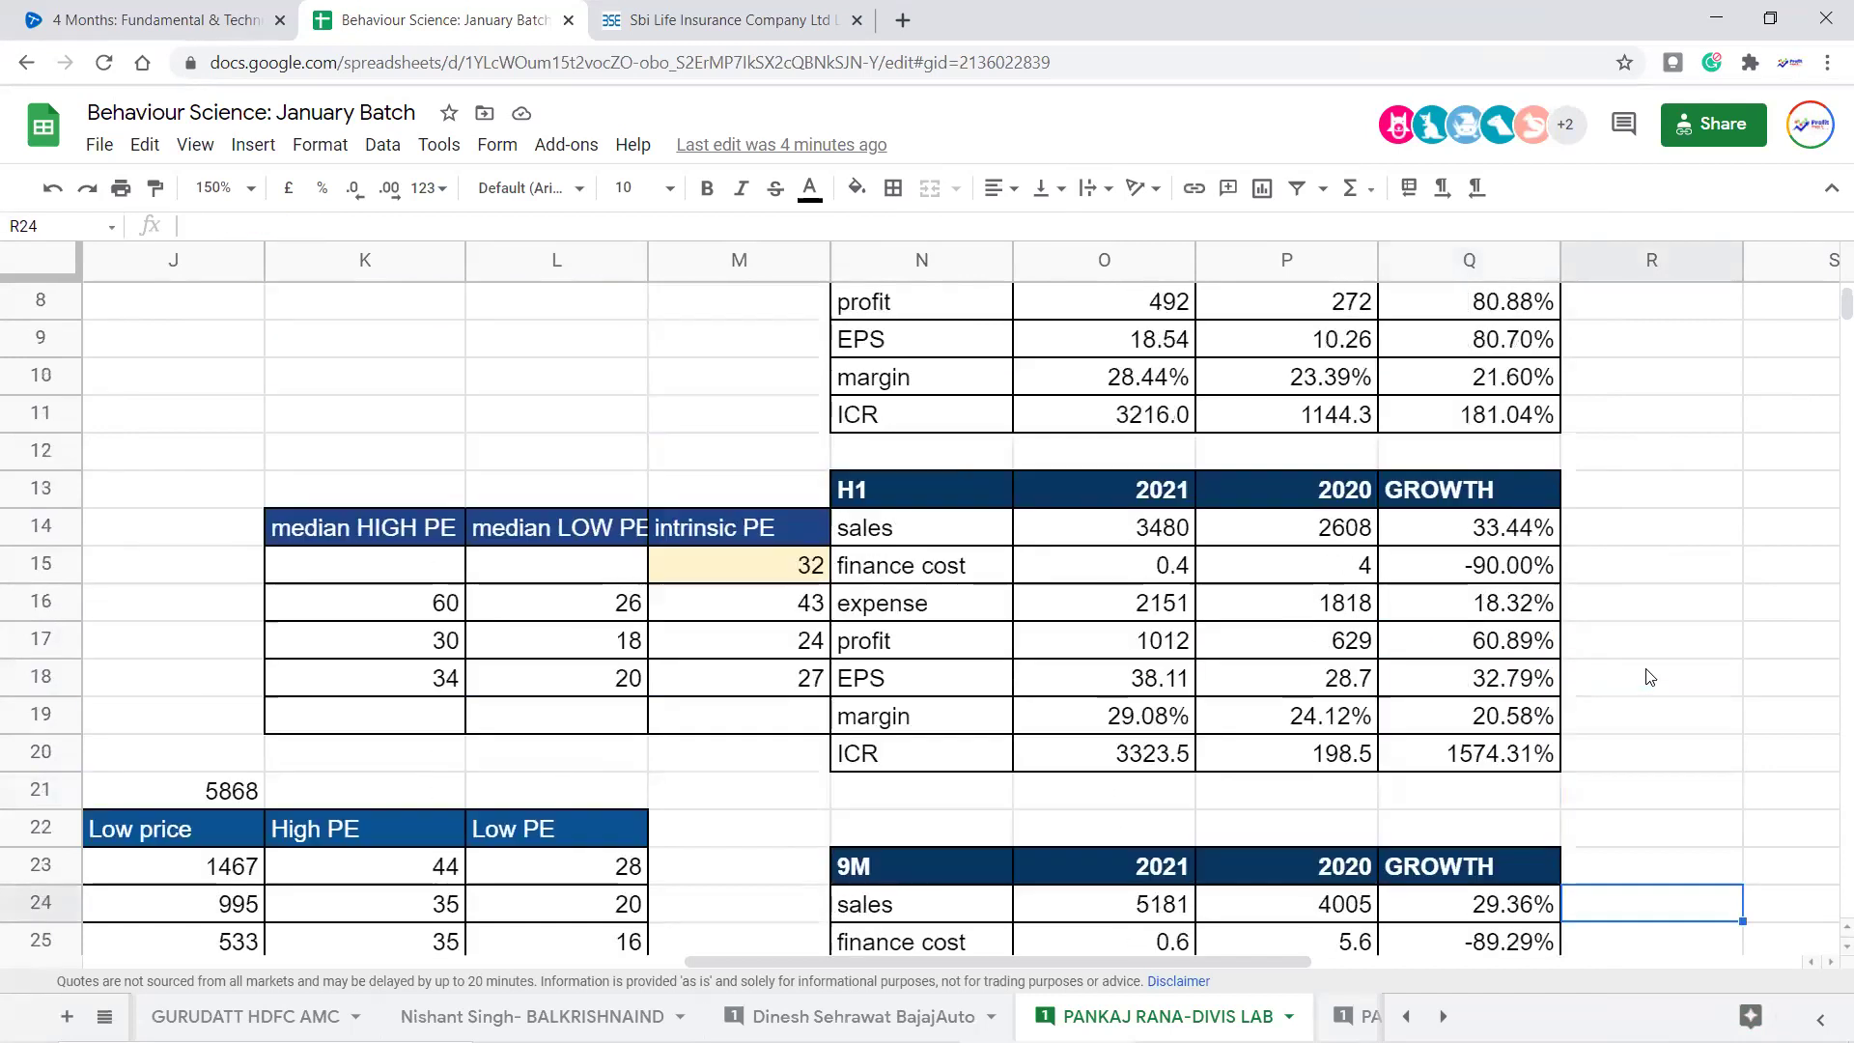
{"action": "left_click", "coordinate": [1515, 381]}
{"action": "left_click", "coordinate": [1492, 720]}
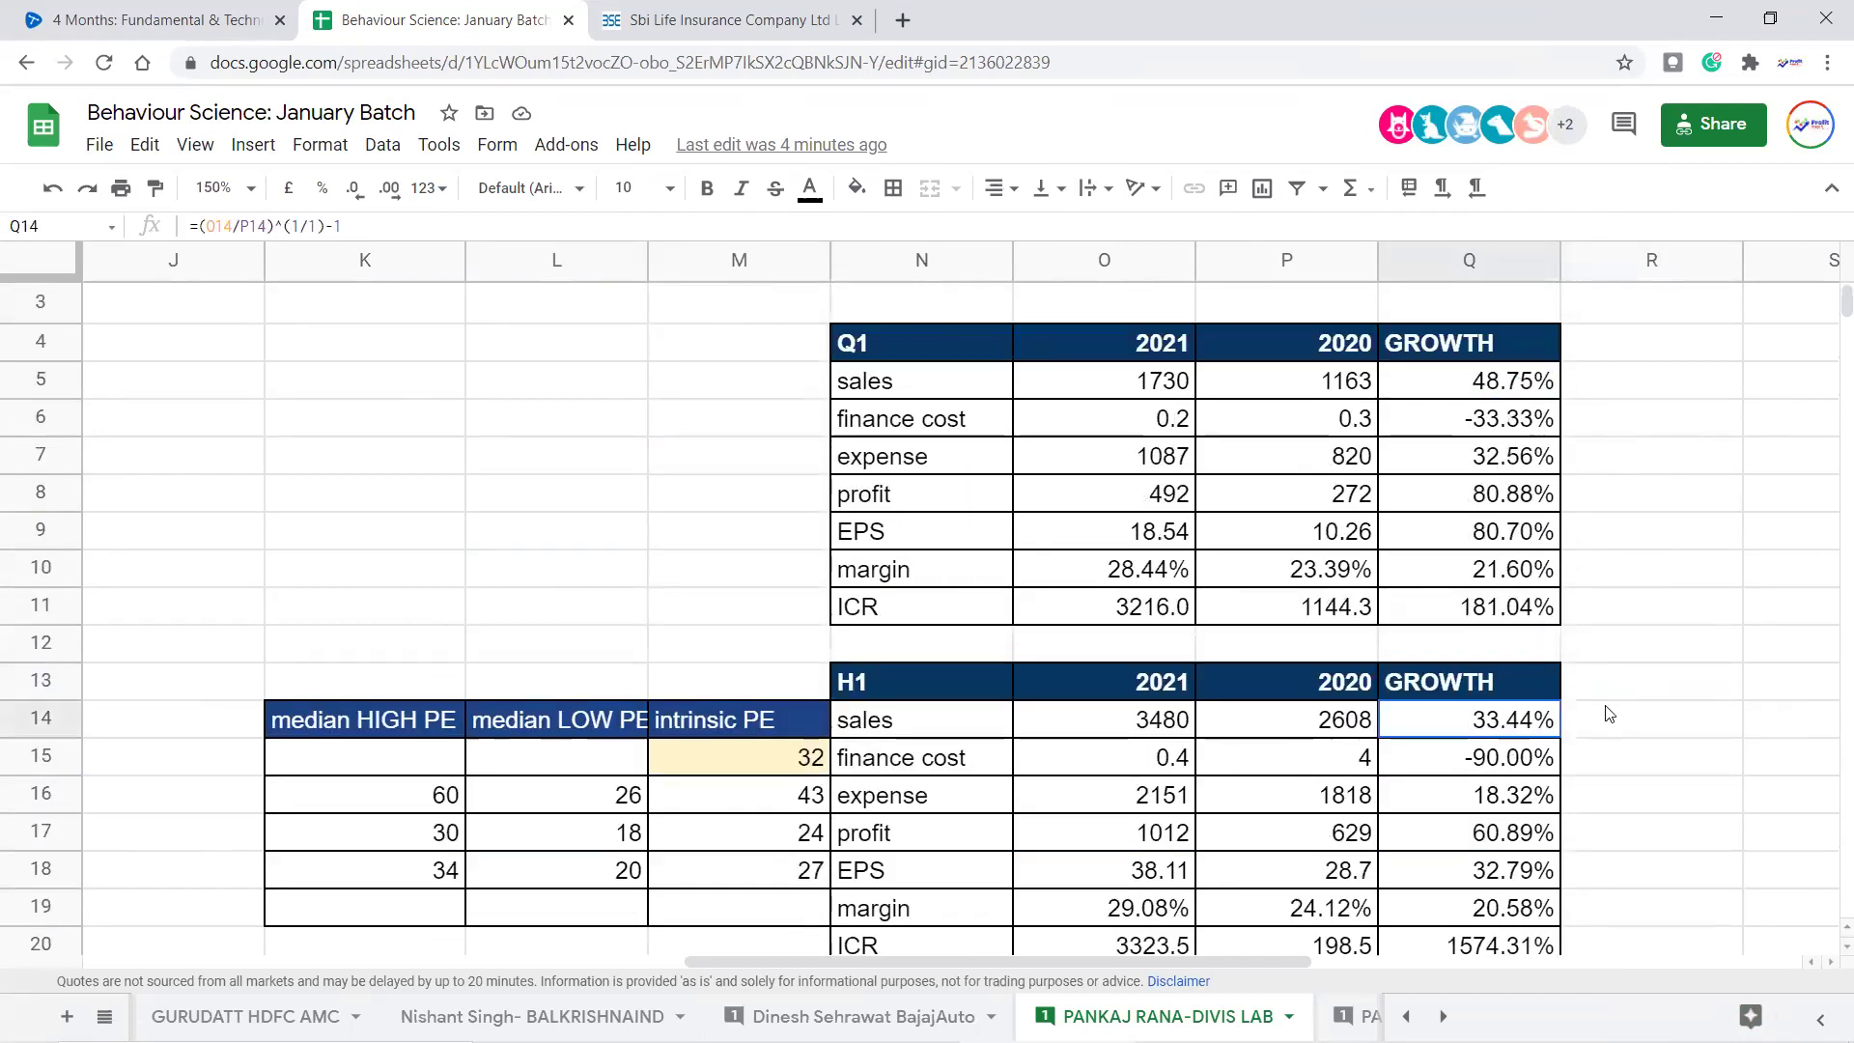
{"action": "scroll", "coordinate": [1491, 714], "scroll_direction": "down", "scroll_amount": 4}
{"action": "left_click", "coordinate": [1513, 681]}
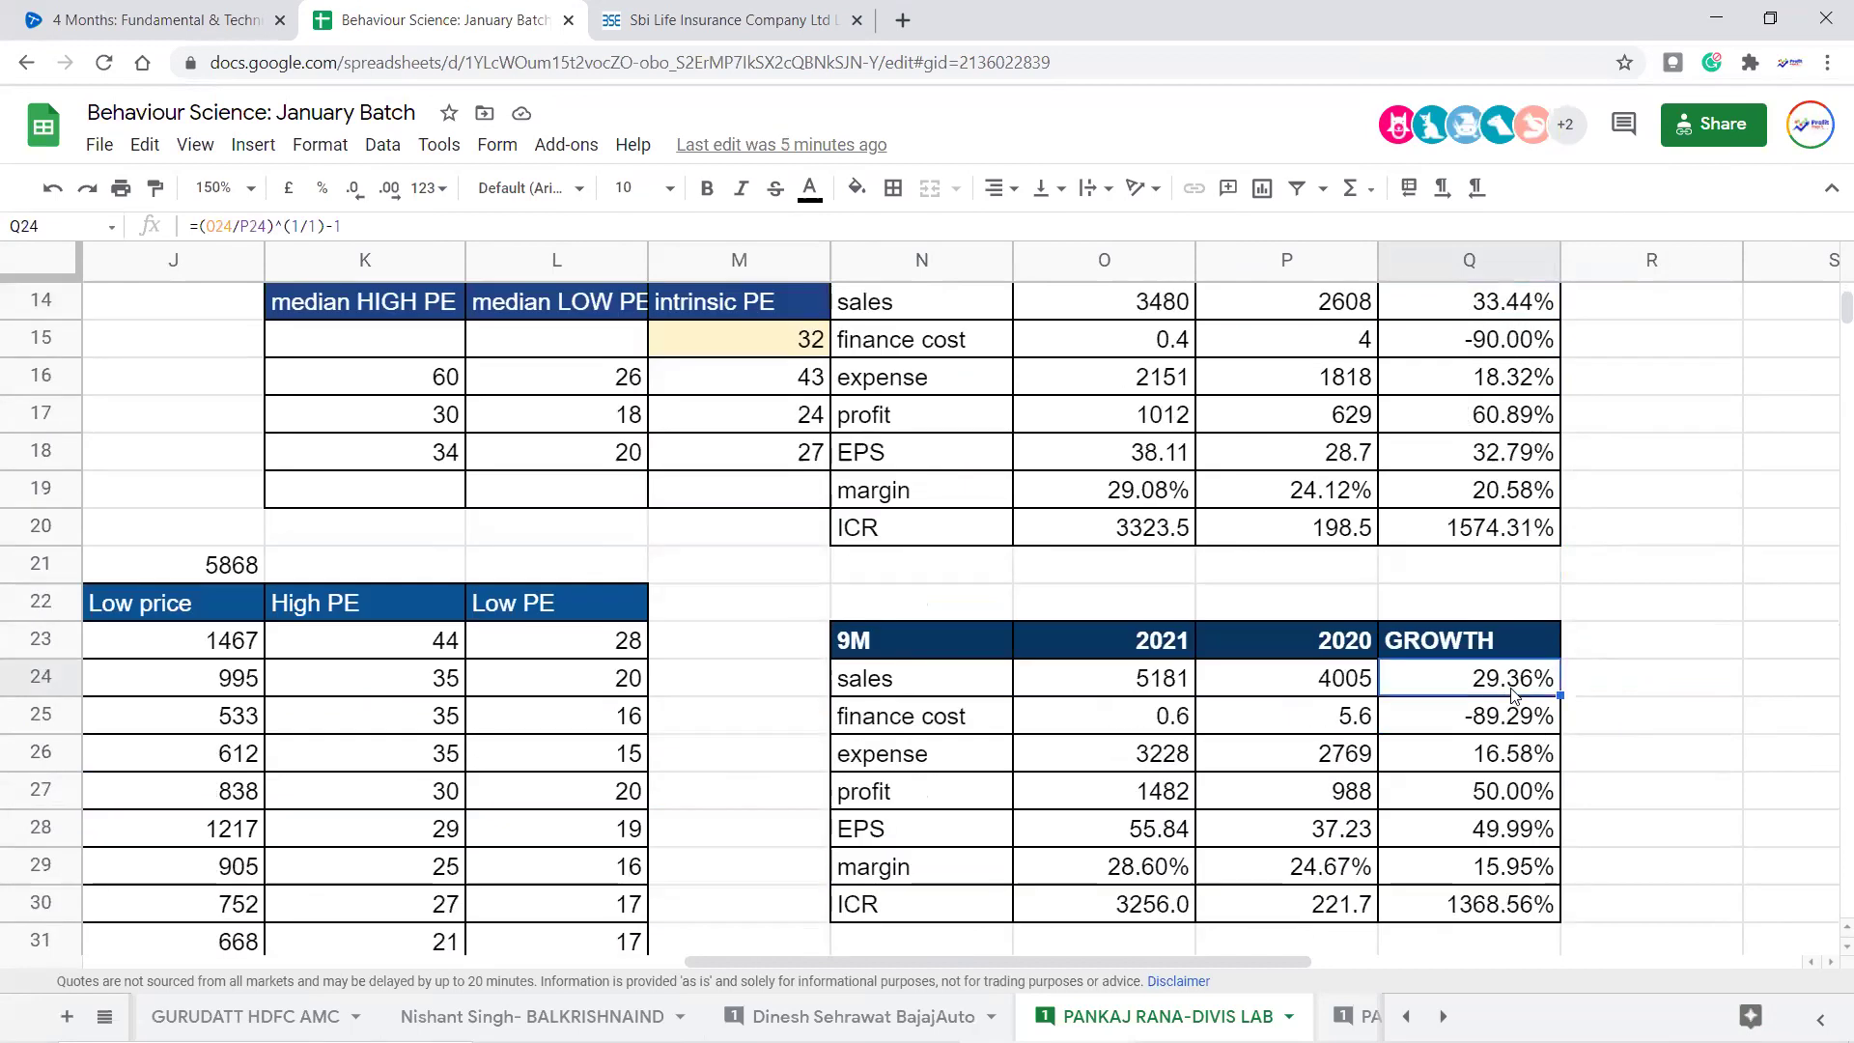
Add the heading Annual in R23, beside the GROWTH column of the 9M table
{"action": "left_click", "coordinate": [1704, 639]}
{"action": "type", "text": "Amnn"}
{"action": "key", "text": "BackSpace"}
{"action": "key", "text": "BackSpace"}
{"action": "key", "text": "BackSpace"}
{"action": "type", "text": "nnual"}
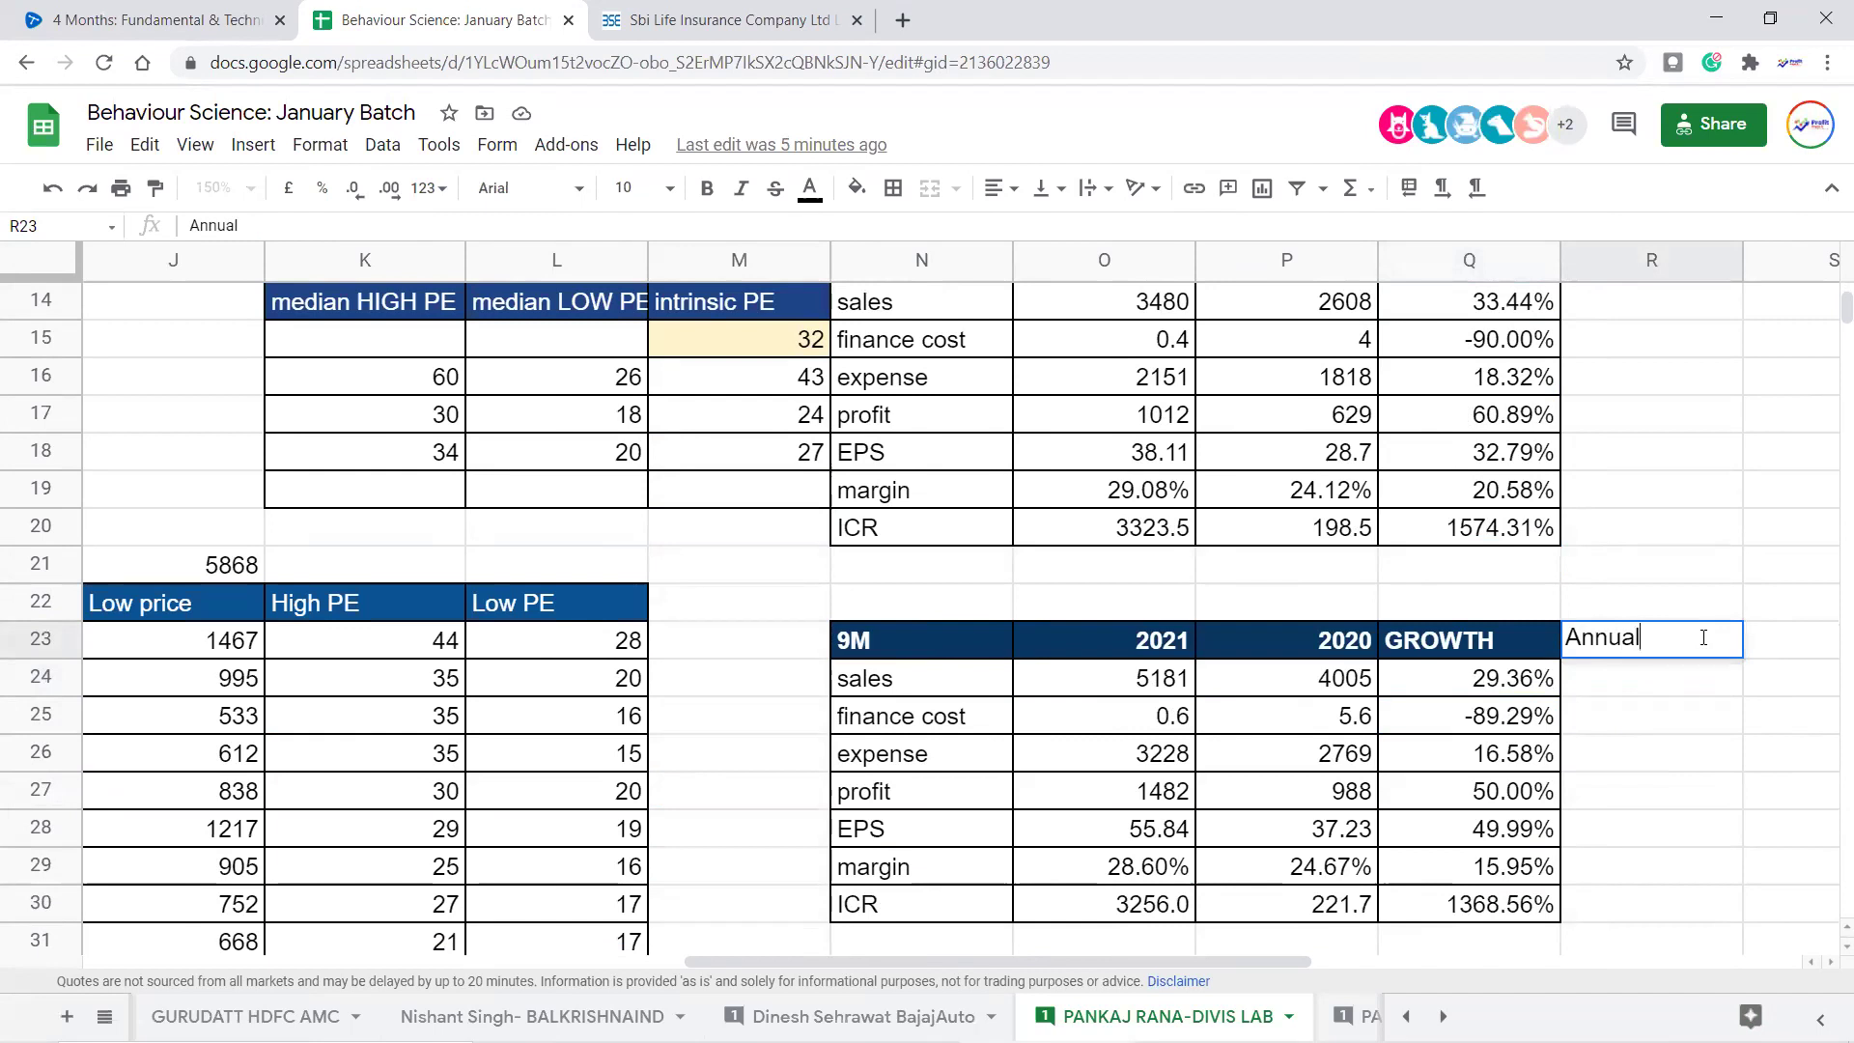
{"action": "key", "text": "Return"}
Enter 0% in R24 under the Annual heading, and replace it with 25% as the annual sales growth estimate
{"action": "type", "text": "0%"}
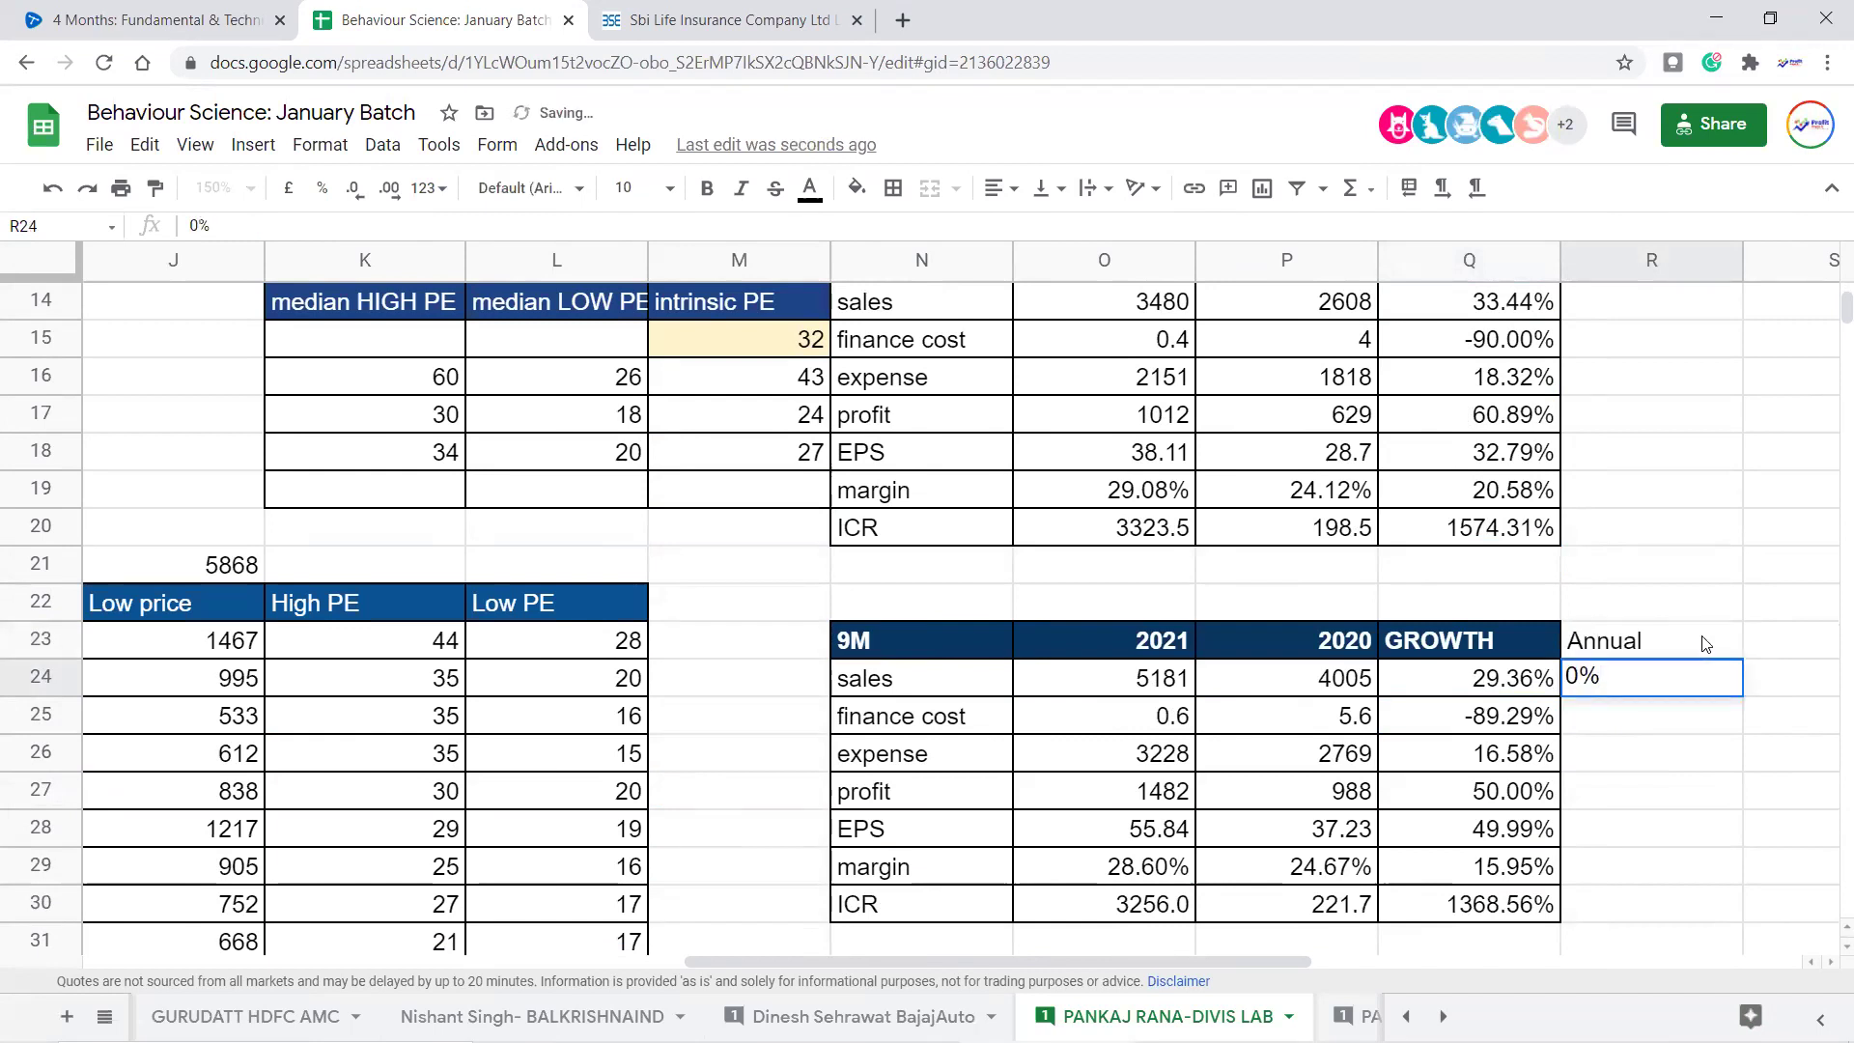
{"action": "key", "text": "Return"}
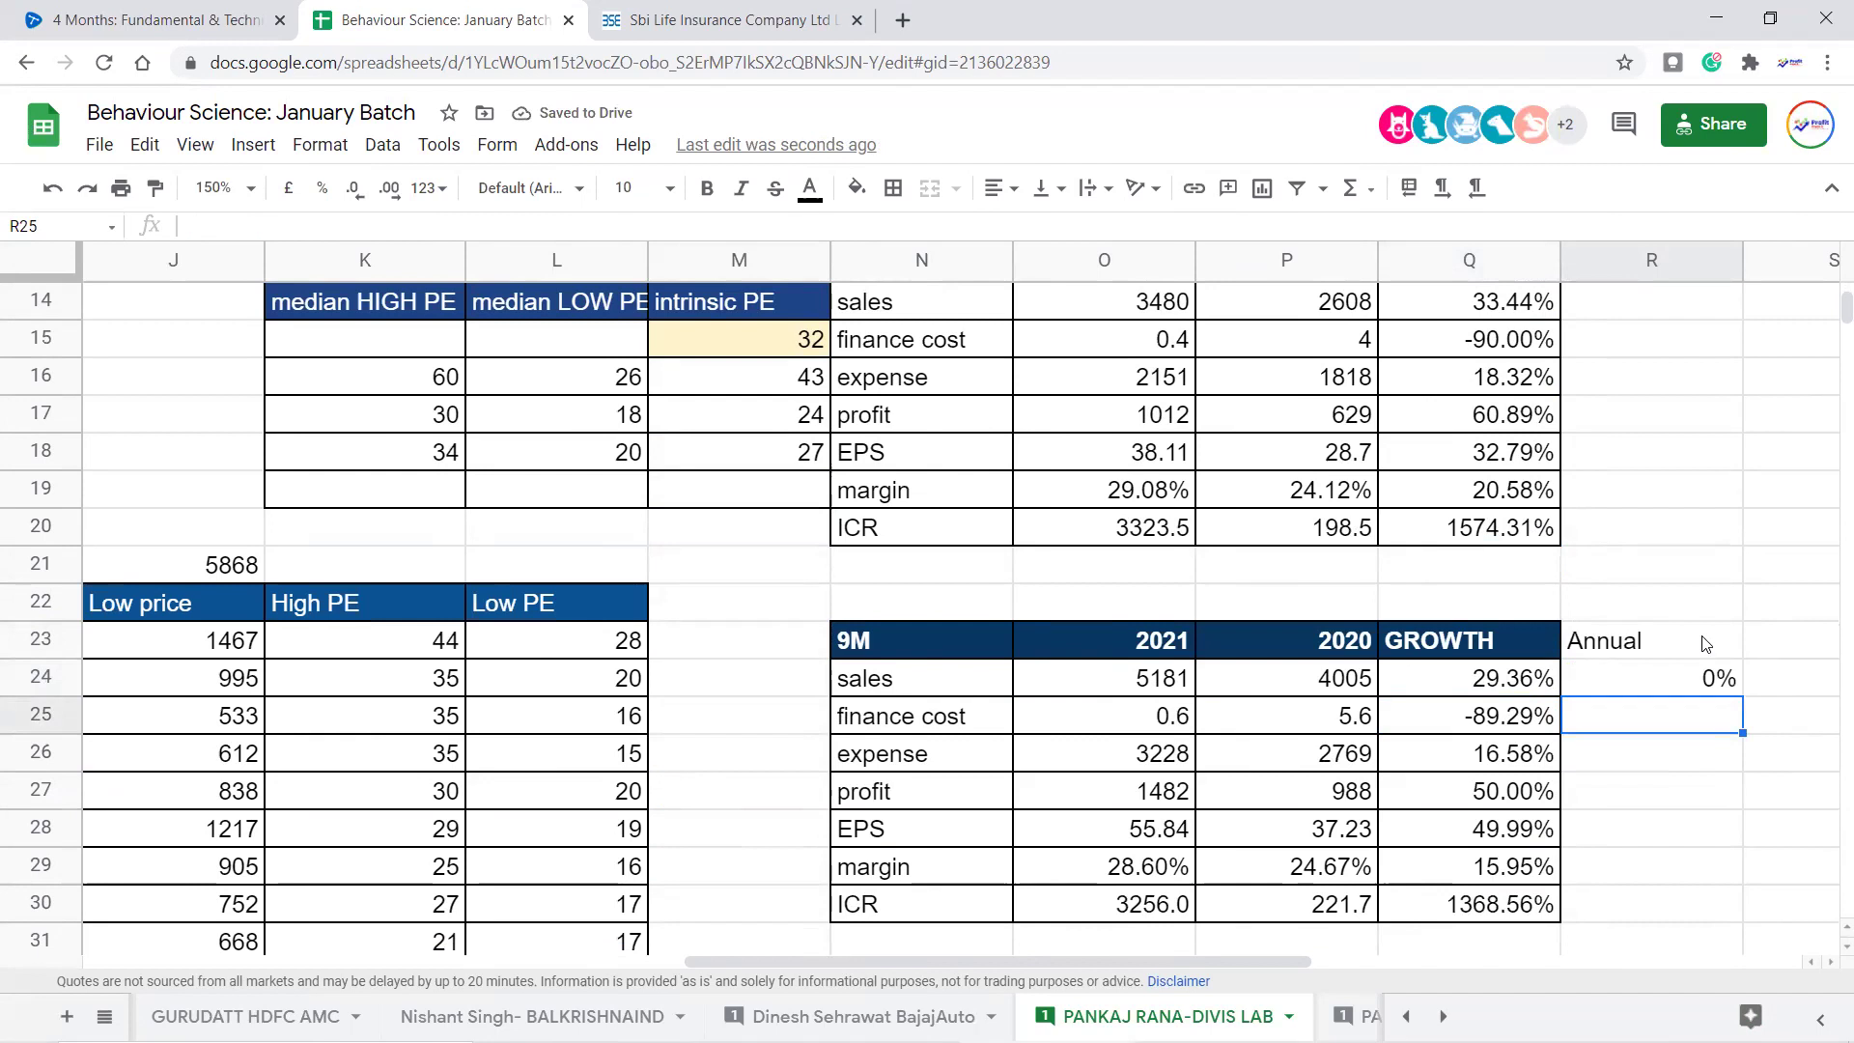
{"action": "key", "text": "Up"}
{"action": "type", "text": "25"}
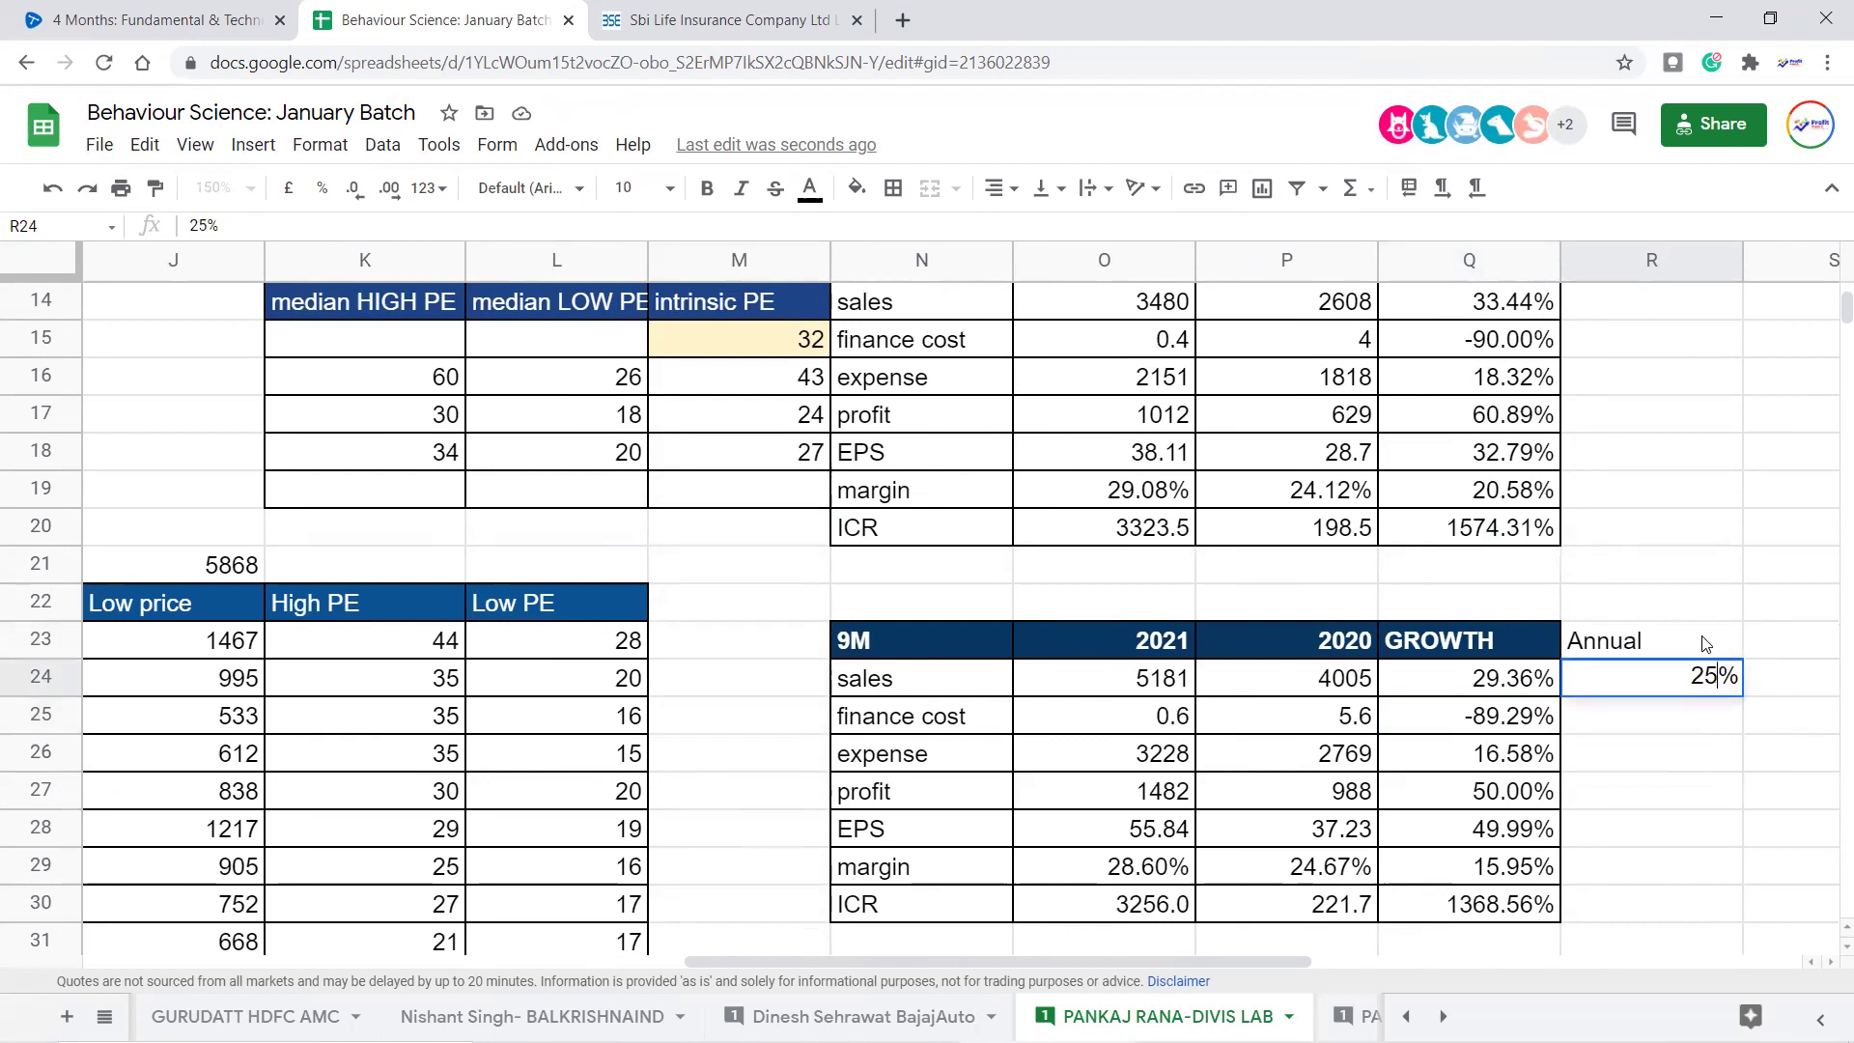
{"action": "key", "text": "Return"}
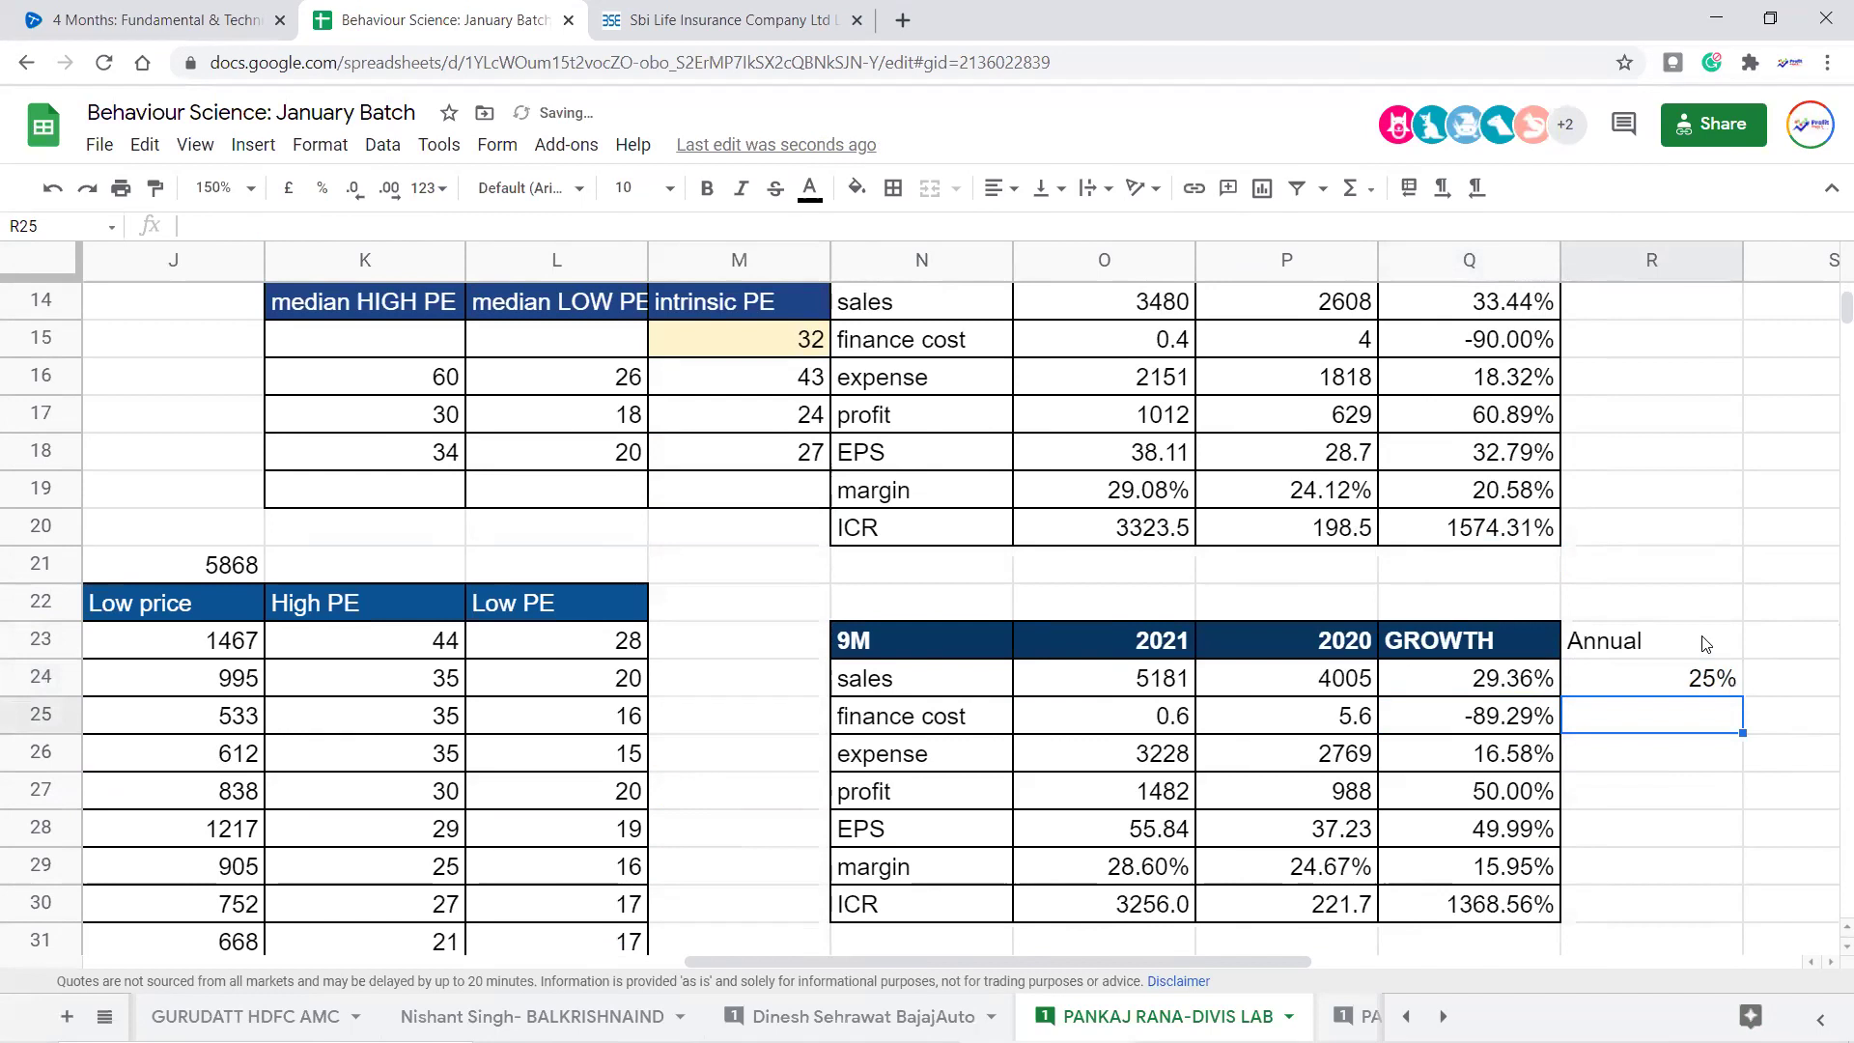
Set the annual growth range under the Annual heading to 20% in R24 and 35% in R25, and select both cells
{"action": "key", "text": "Up"}
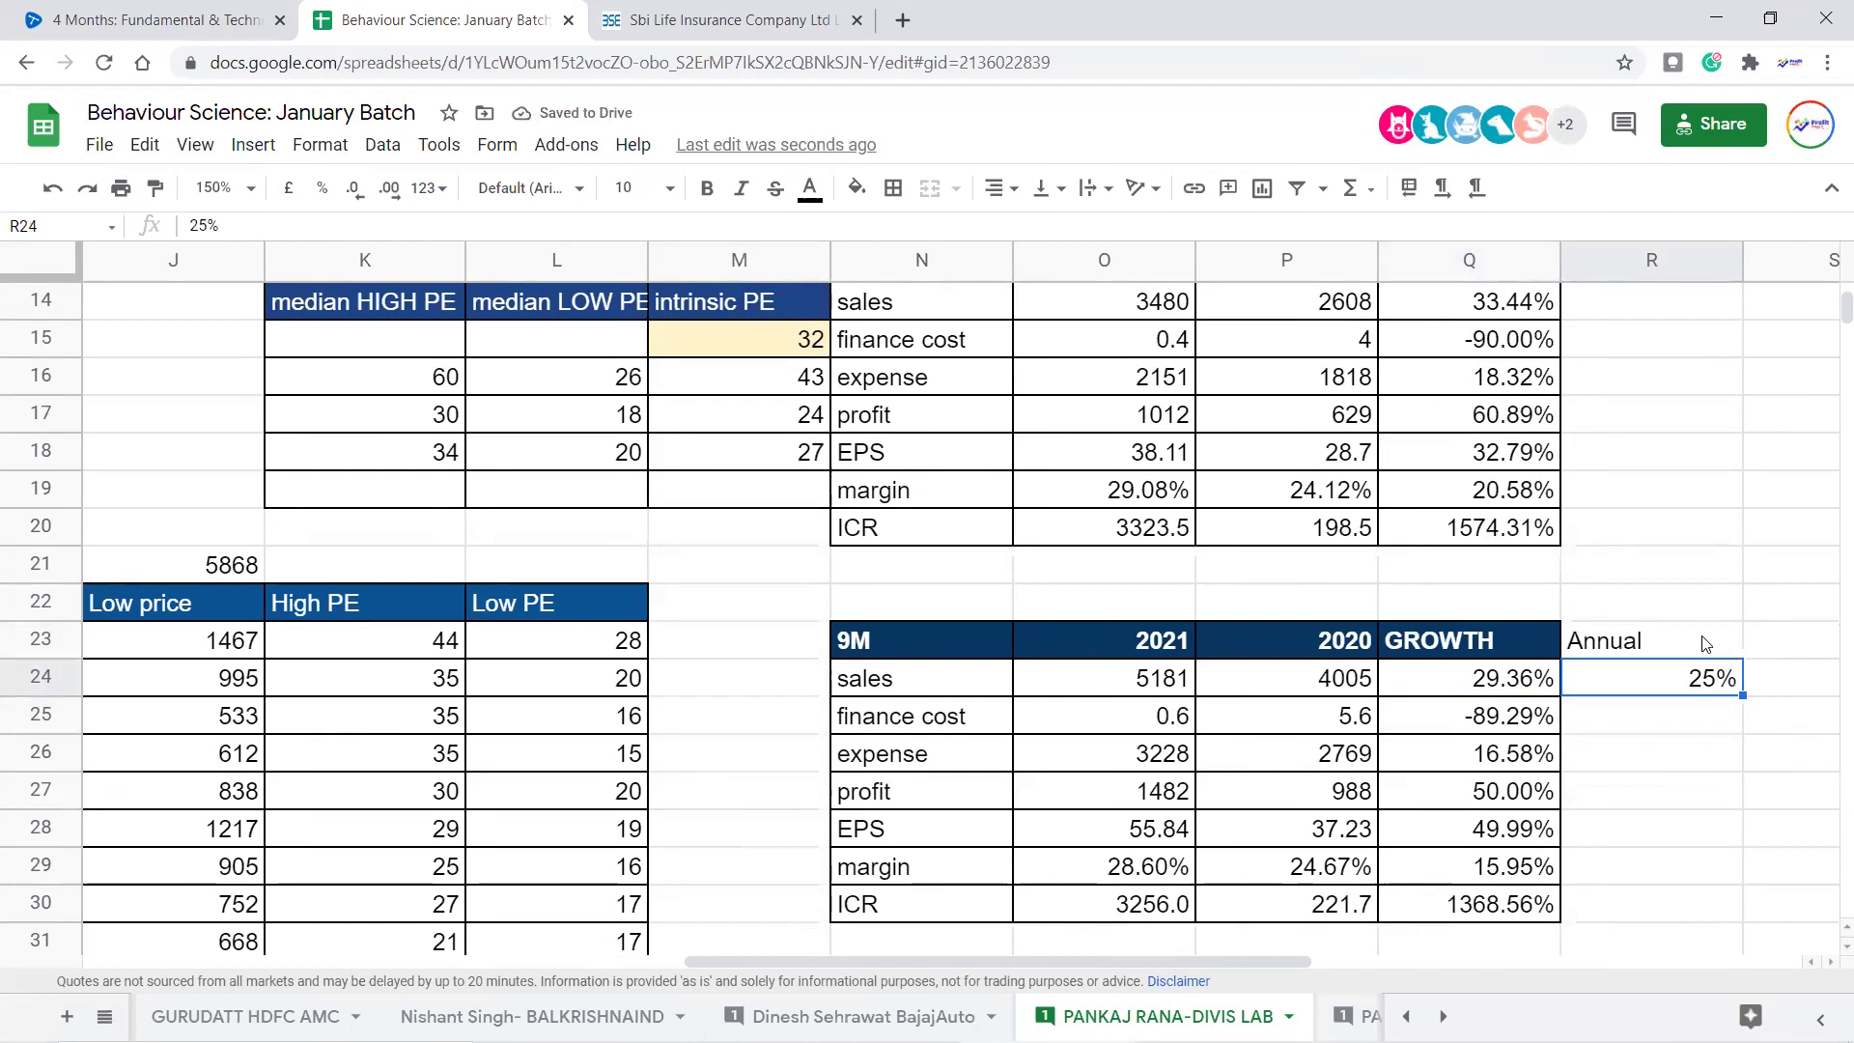
{"action": "type", "text": "20"}
{"action": "key", "text": "Return"}
{"action": "type", "text": "30"}
{"action": "key", "text": "BackSpace"}
{"action": "type", "text": "5"}
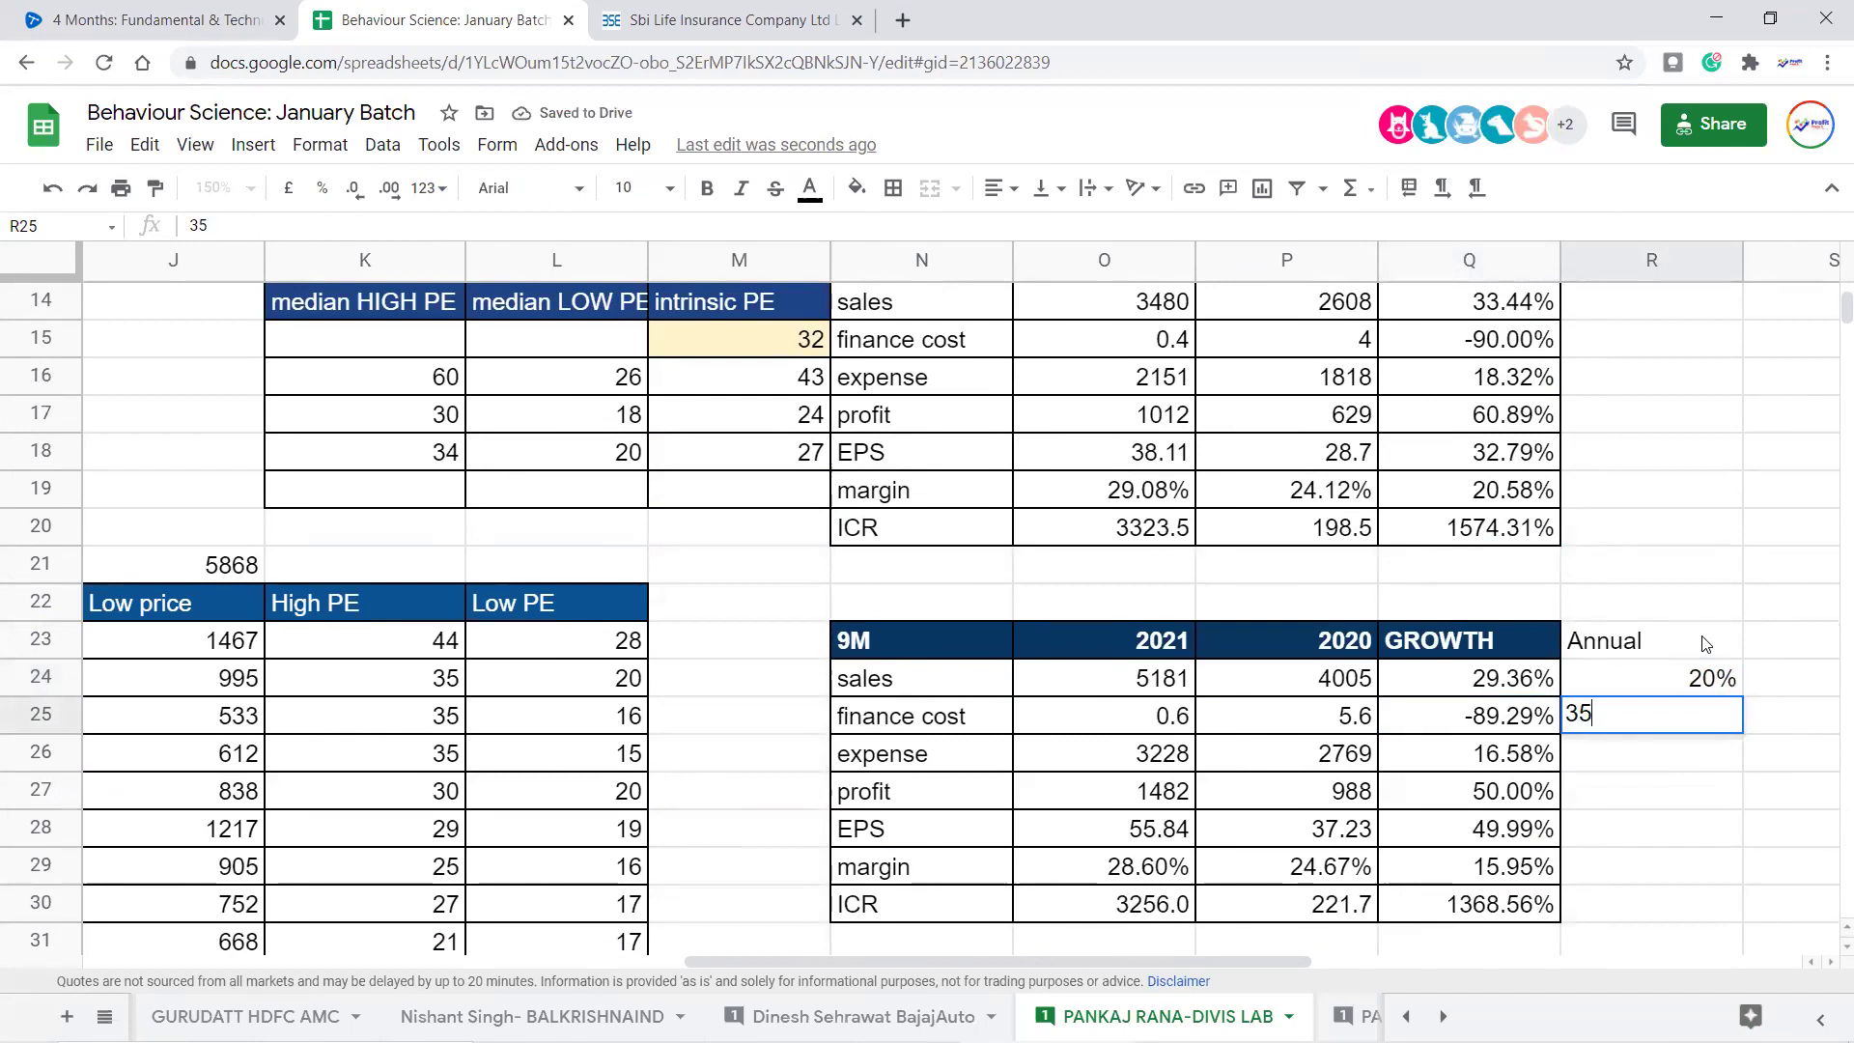
{"action": "key", "text": "Return"}
{"action": "key", "text": "Up"}
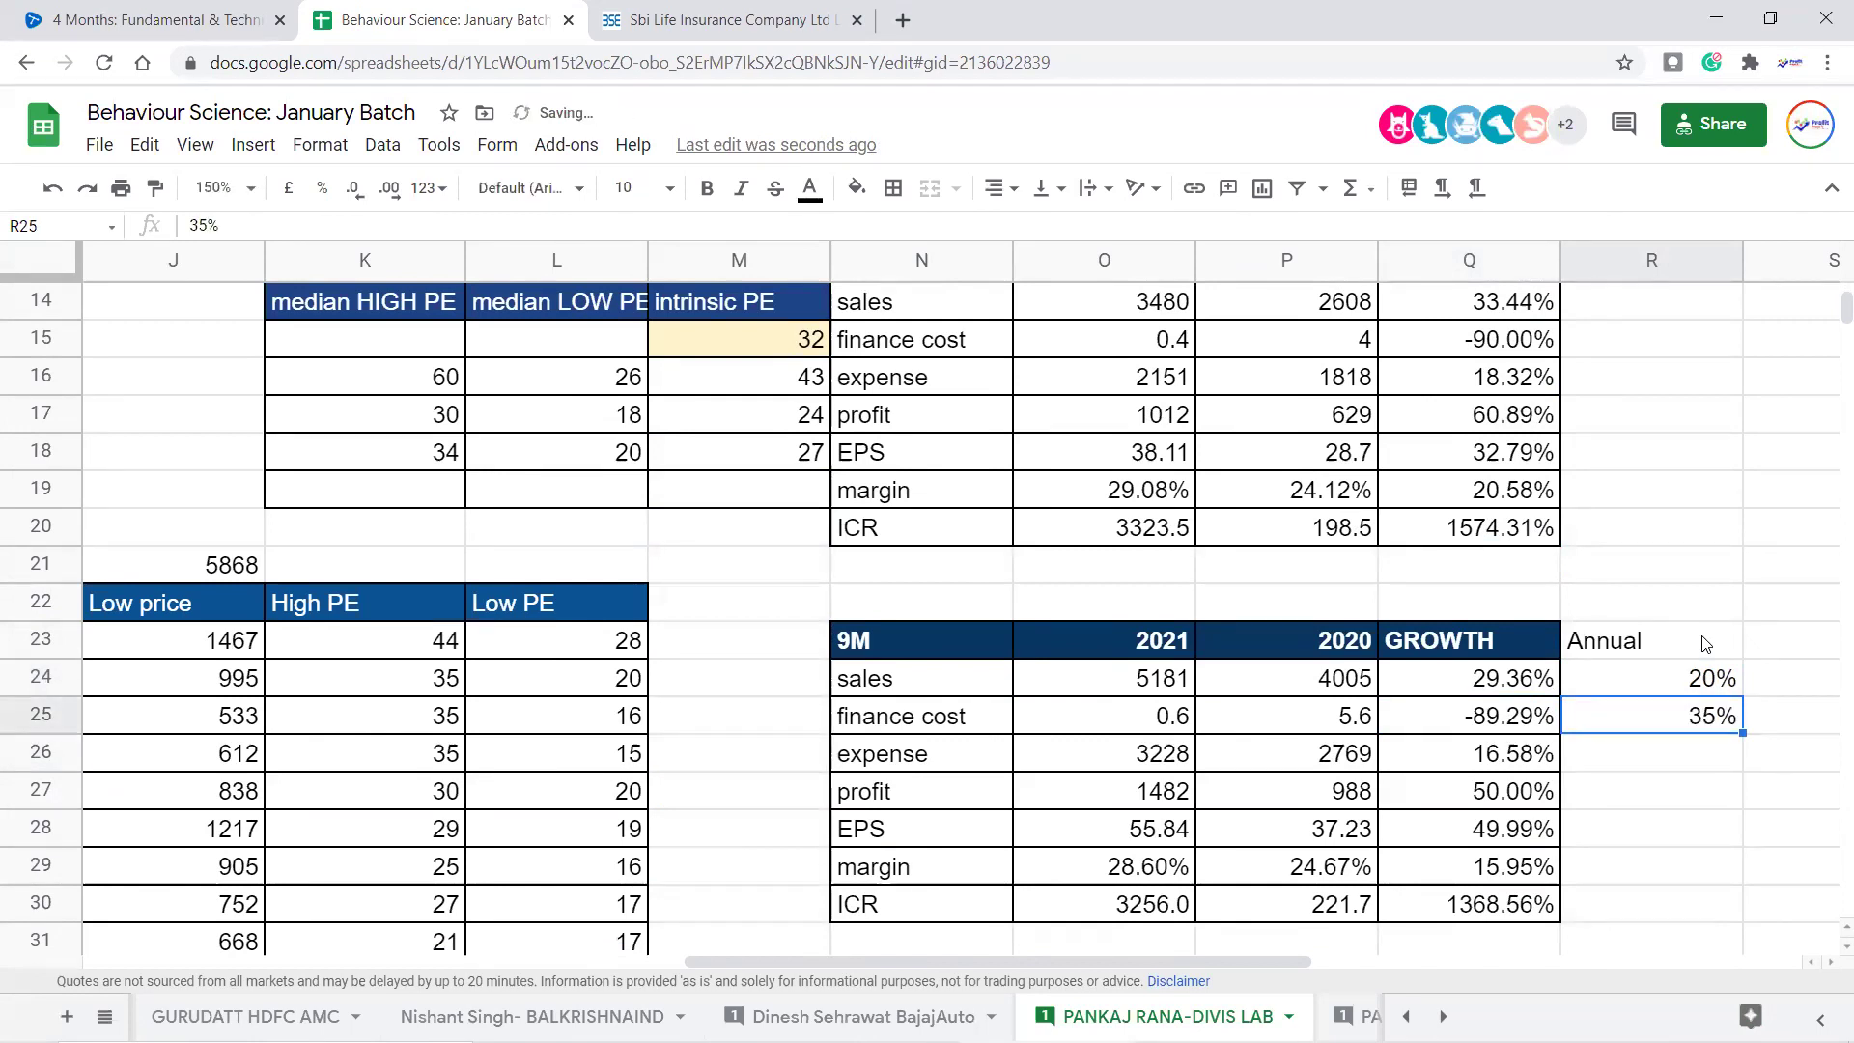
{"action": "key", "text": "shift+Up"}
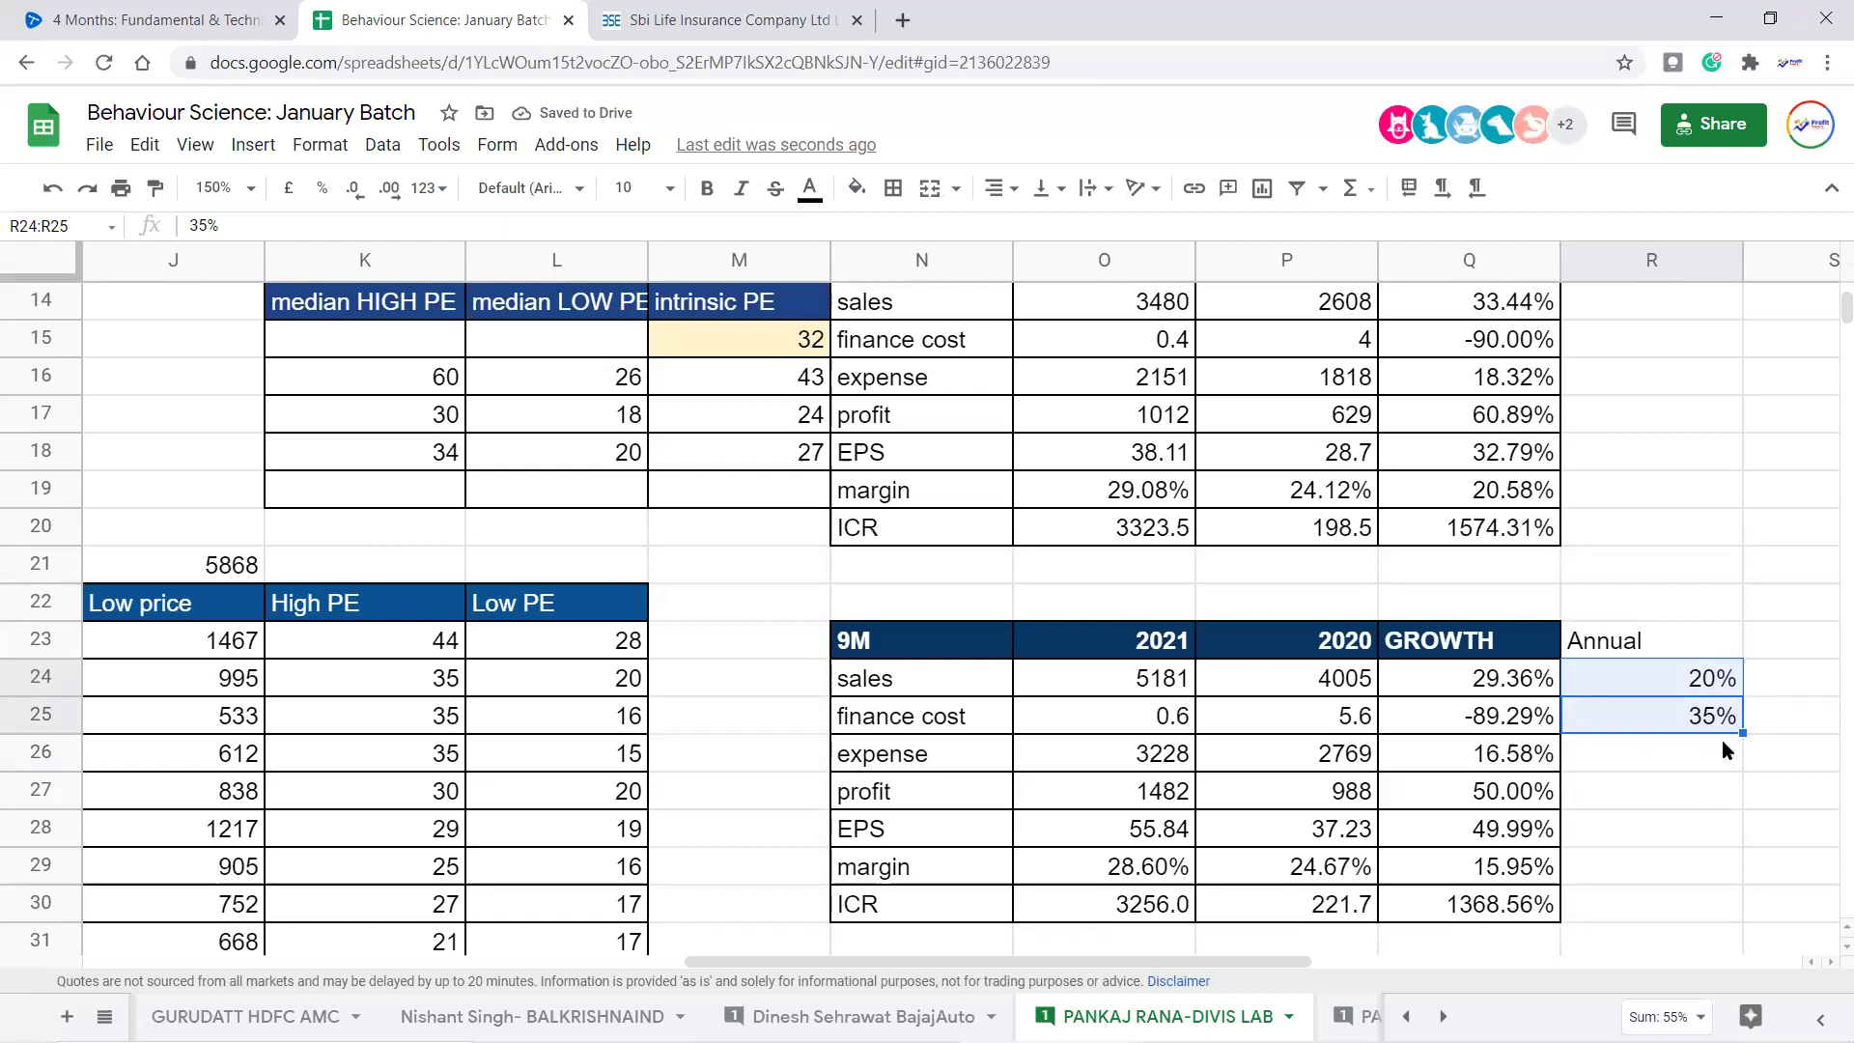
Change the annual estimate in R24 to 0% and clear the value in R25 below it
{"action": "left_click", "coordinate": [1721, 682]}
{"action": "double_click", "coordinate": [1720, 681]}
{"action": "key", "text": "BackSpace"}
{"action": "key", "text": "Return"}
{"action": "key", "text": "Delete"}
{"action": "left_click", "coordinate": [1704, 851]}
{"action": "left_click", "coordinate": [1689, 691]}
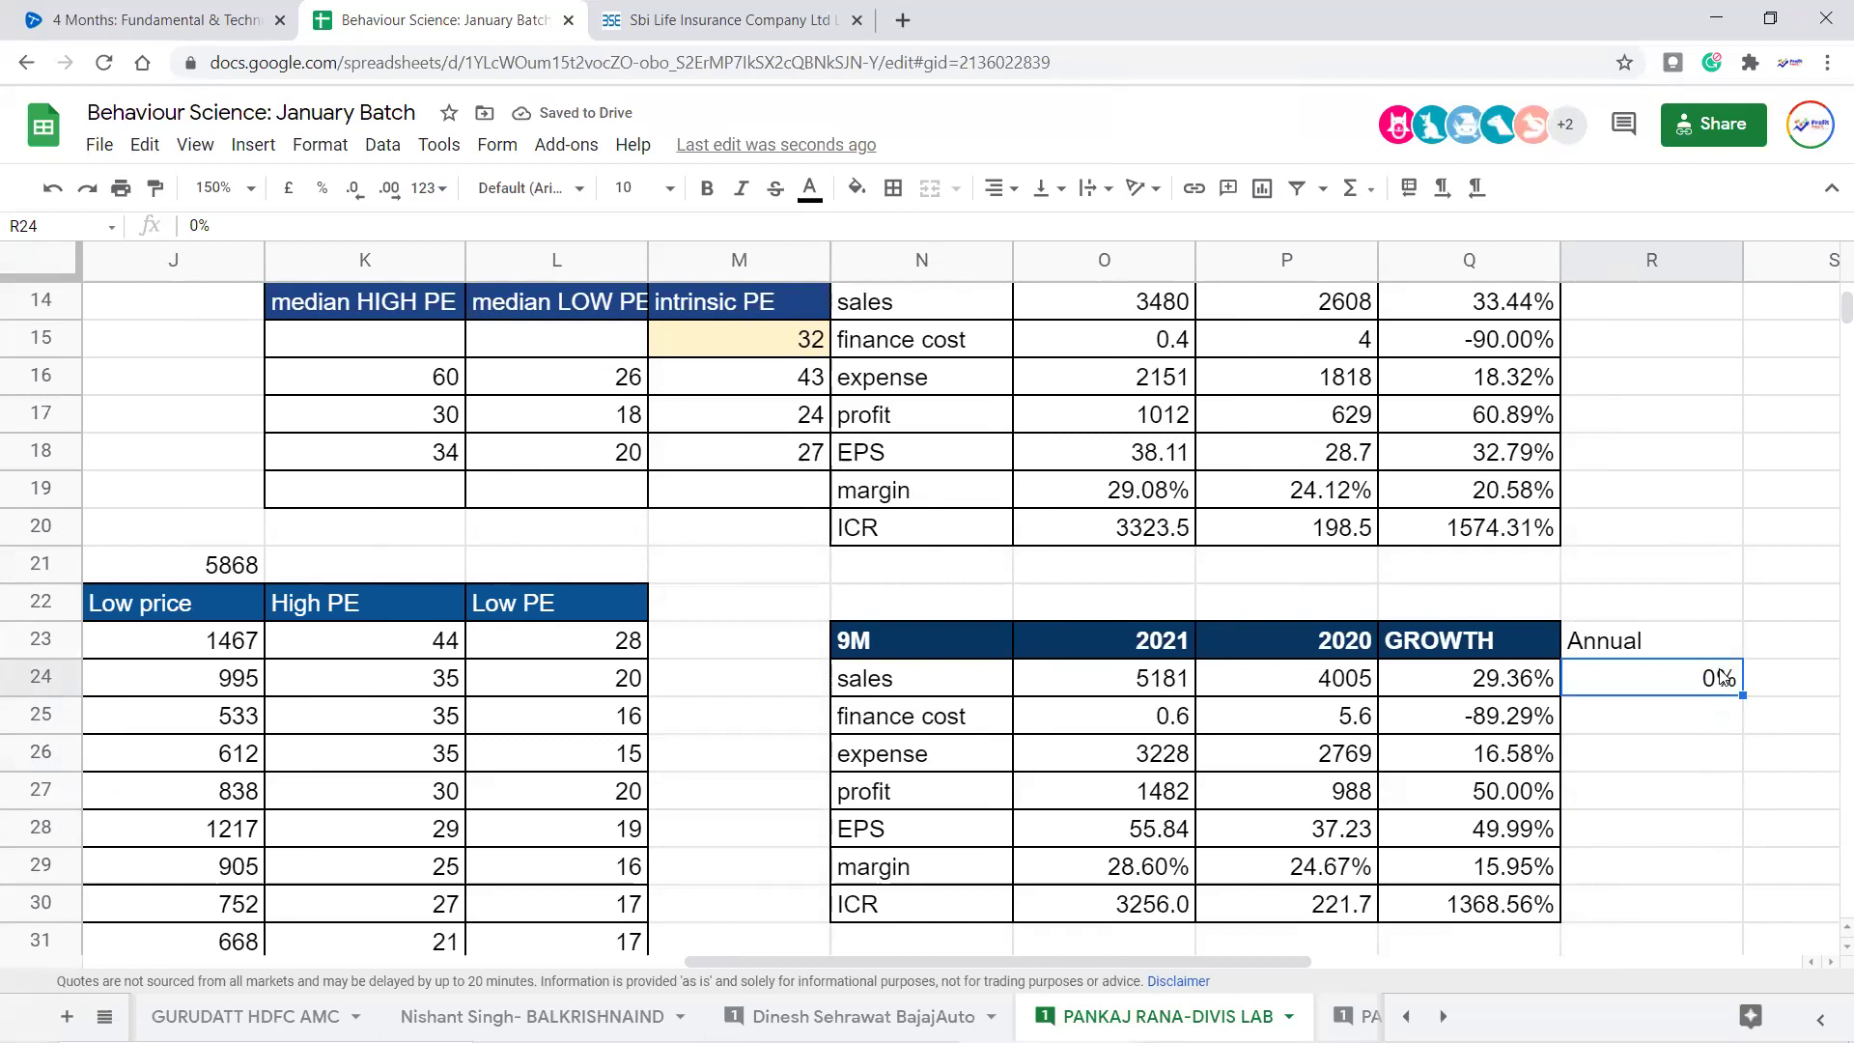
Clear the Annual label and percentage beside the 9M table, and enter LifetimeHigh in R24 for the sales row
{"action": "left_click_drag", "start_coordinate": [1718, 642], "coordinate": [1723, 713]}
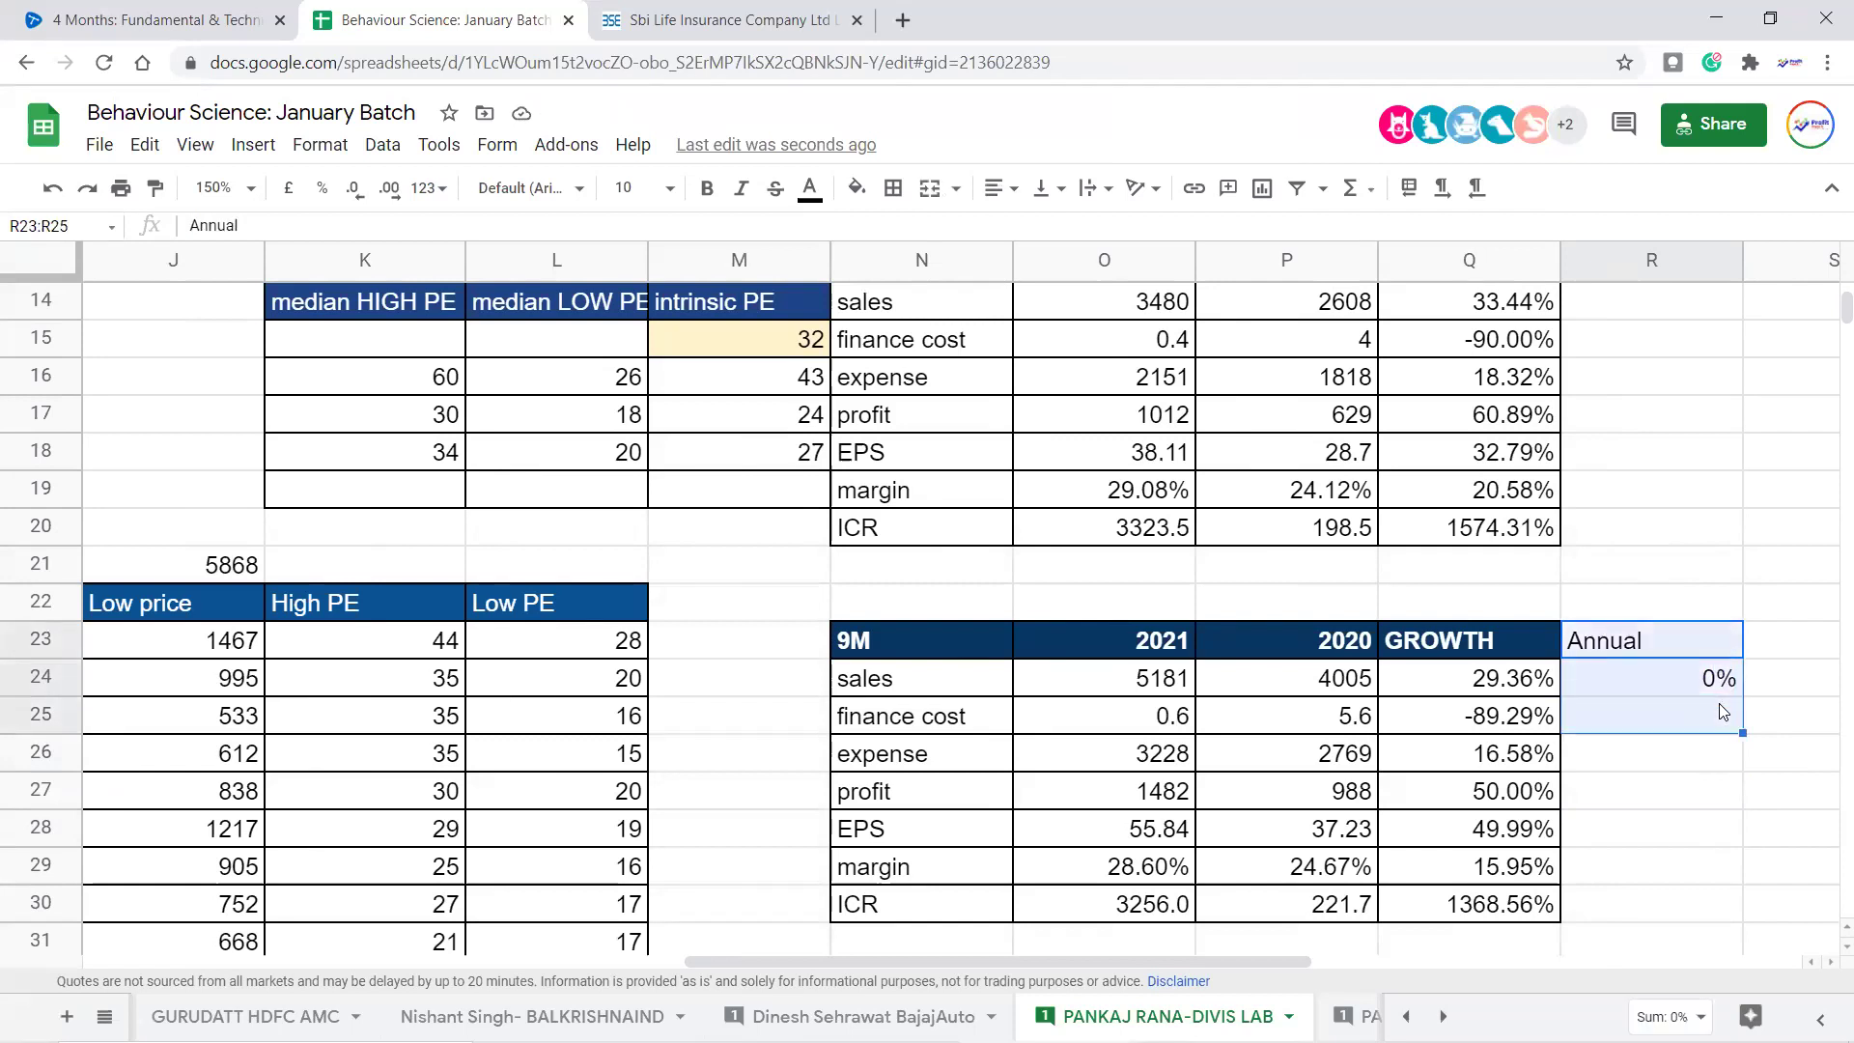
{"action": "key", "text": "Delete"}
{"action": "left_click", "coordinate": [1689, 692]}
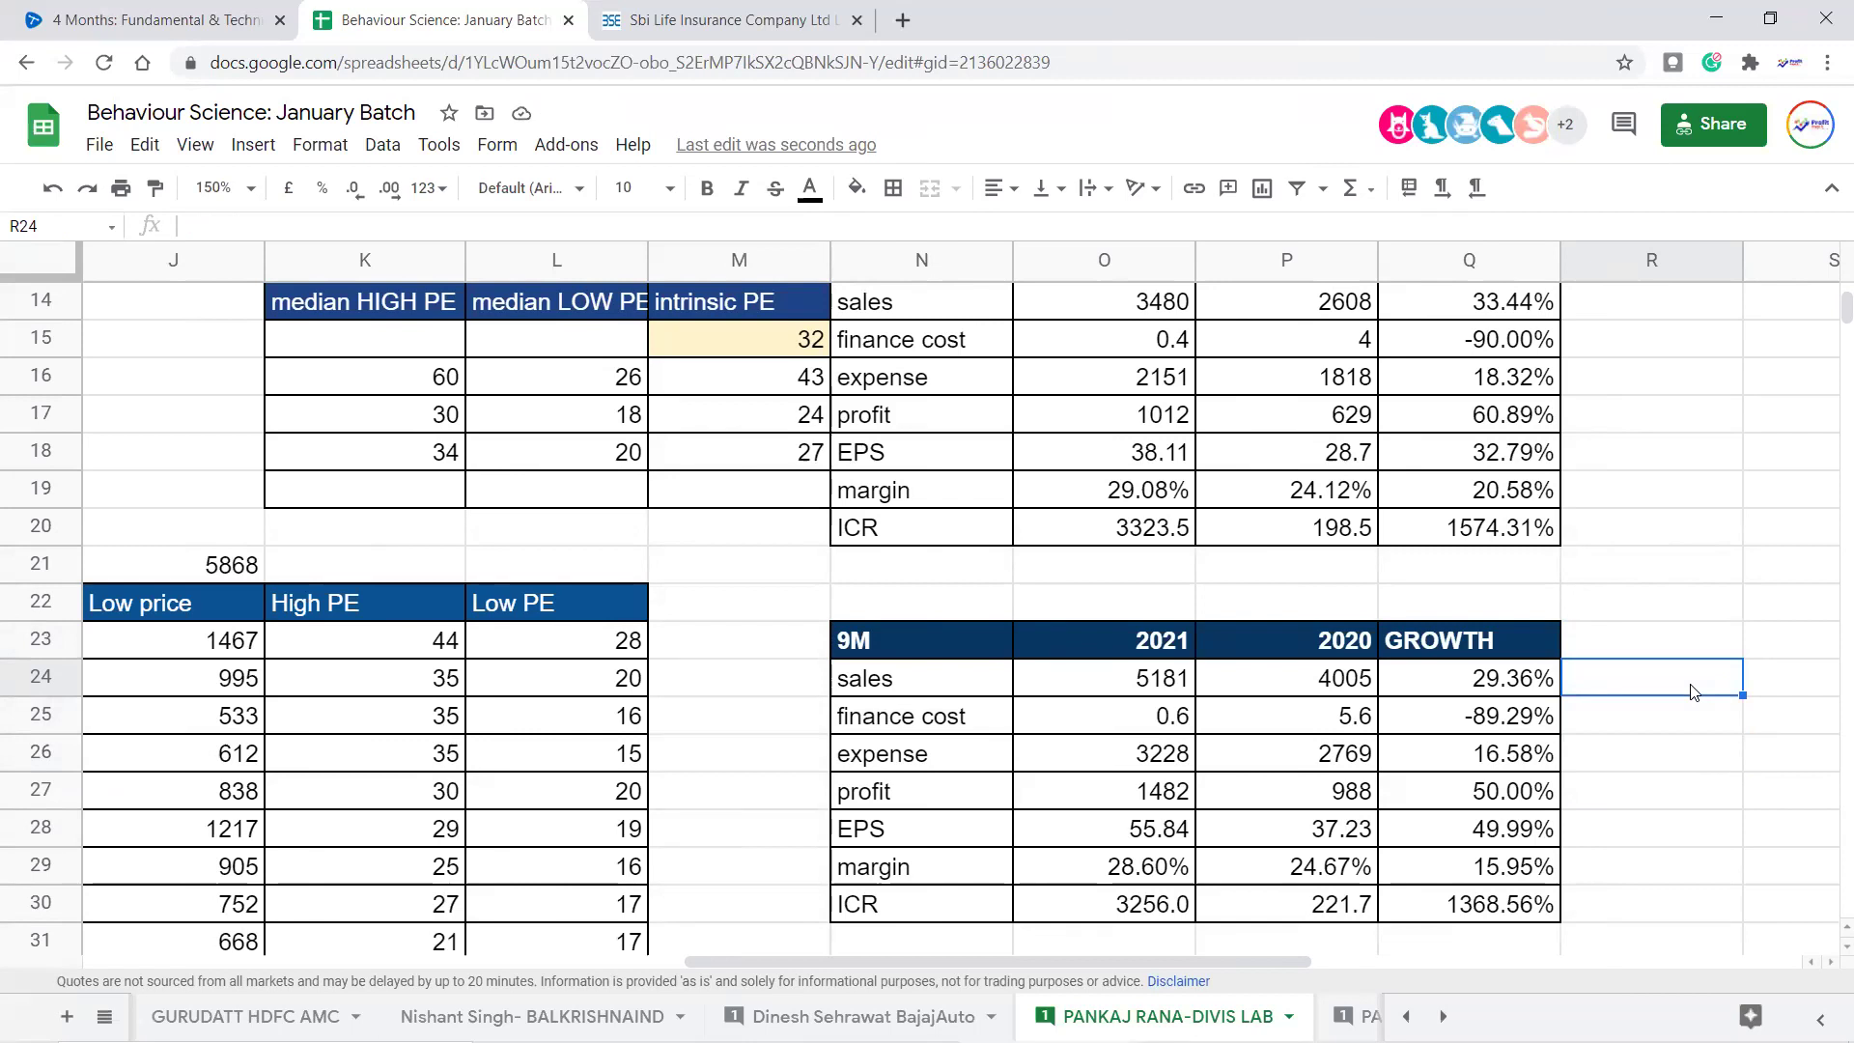
{"action": "type", "text": "Lifetime"}
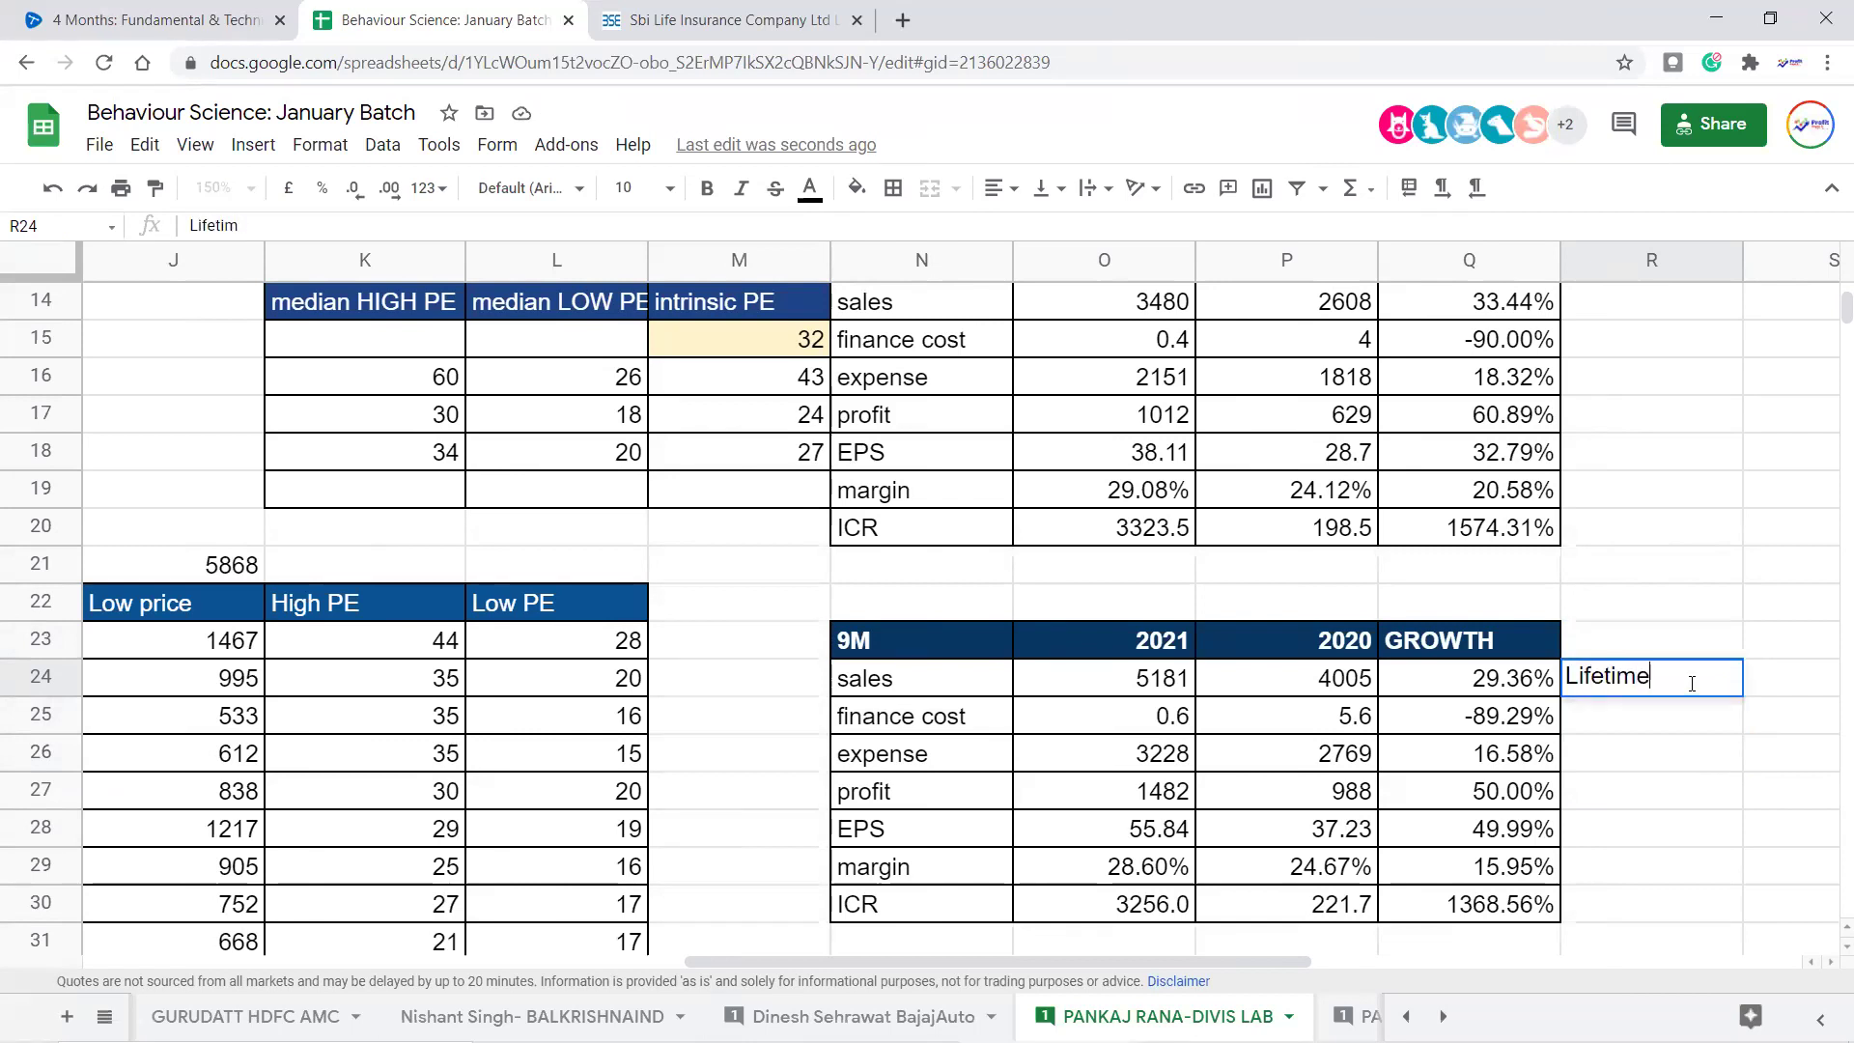
{"action": "type", "text": "High"}
{"action": "key", "text": "Return"}
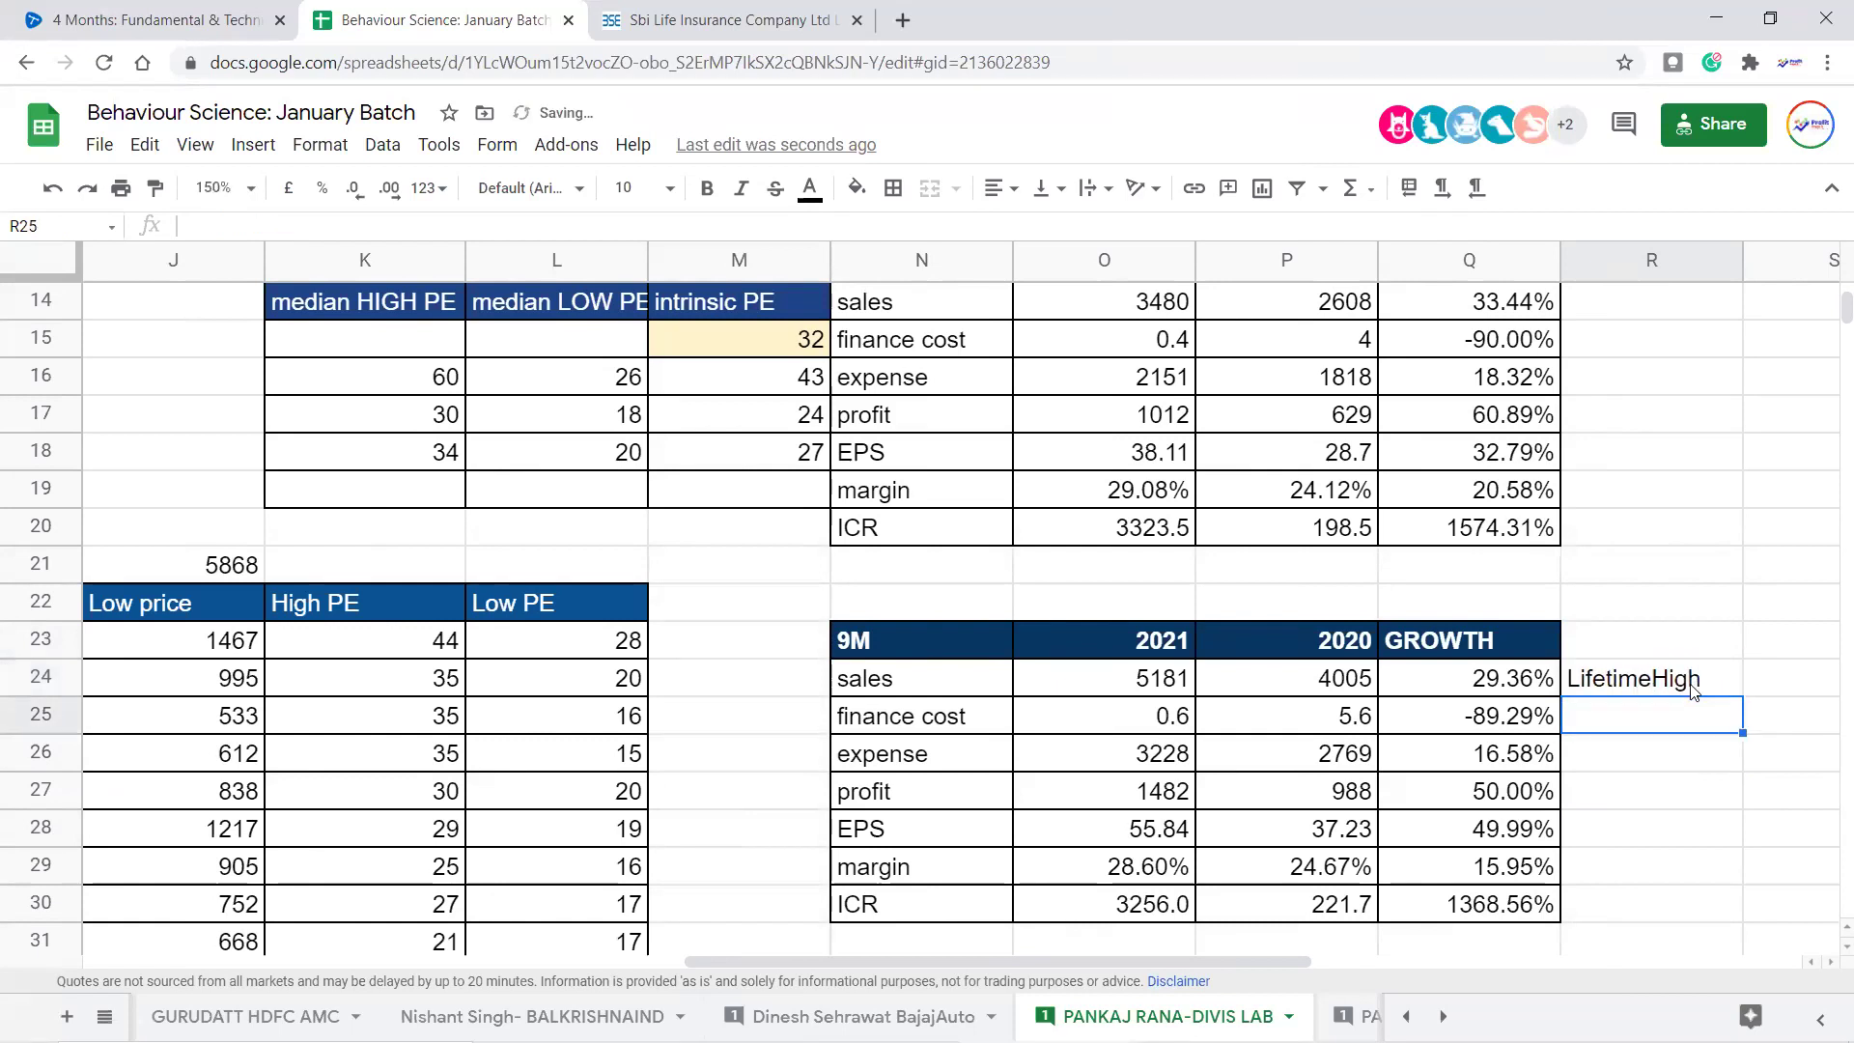
{"action": "left_click", "coordinate": [1690, 691]}
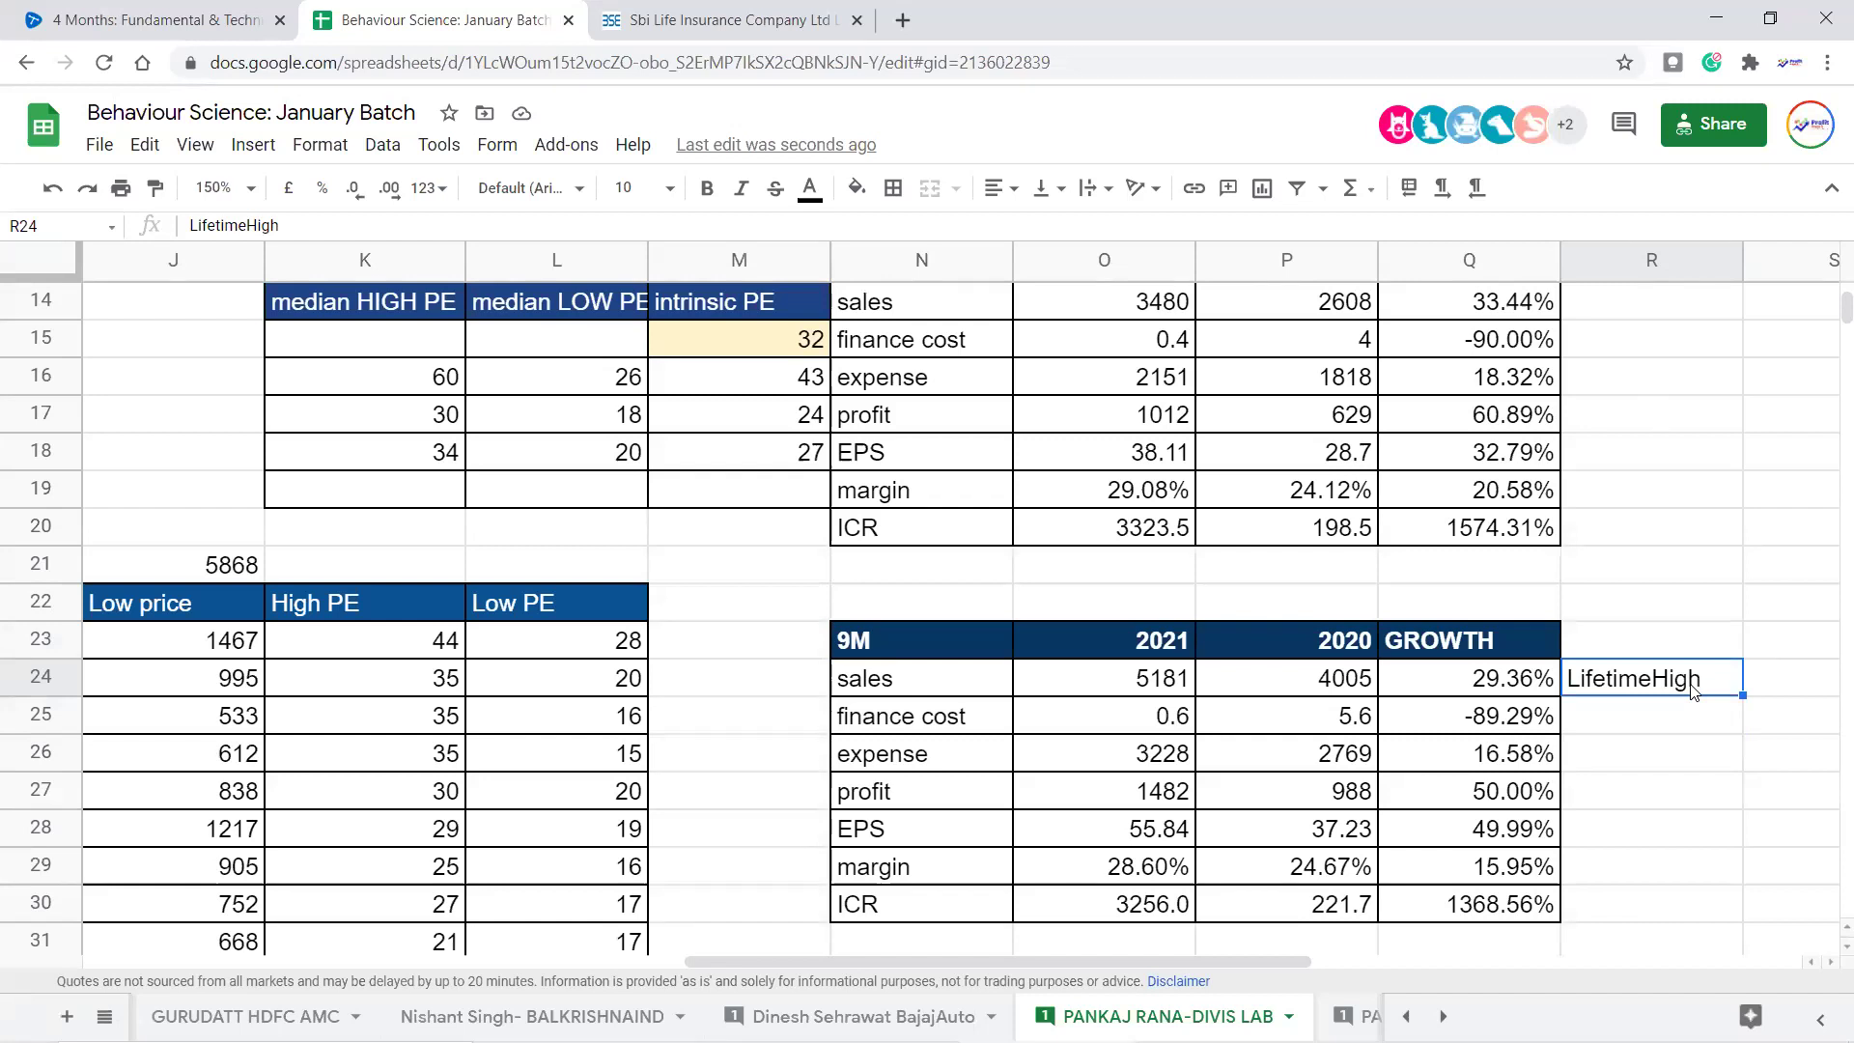
Examine the yearly sales history in the actual data table, including the 2020 sales figure
{"action": "key", "text": "Left"}
{"action": "key", "text": "Left"}
{"action": "key", "text": "Left"}
{"action": "key", "text": "Left"}
{"action": "key", "text": "Left"}
{"action": "key", "text": "Left"}
{"action": "key", "text": "Left"}
{"action": "key", "text": "Left"}
{"action": "key", "text": "Left"}
{"action": "key", "text": "Left"}
{"action": "key", "text": "Left"}
{"action": "key", "text": "Left"}
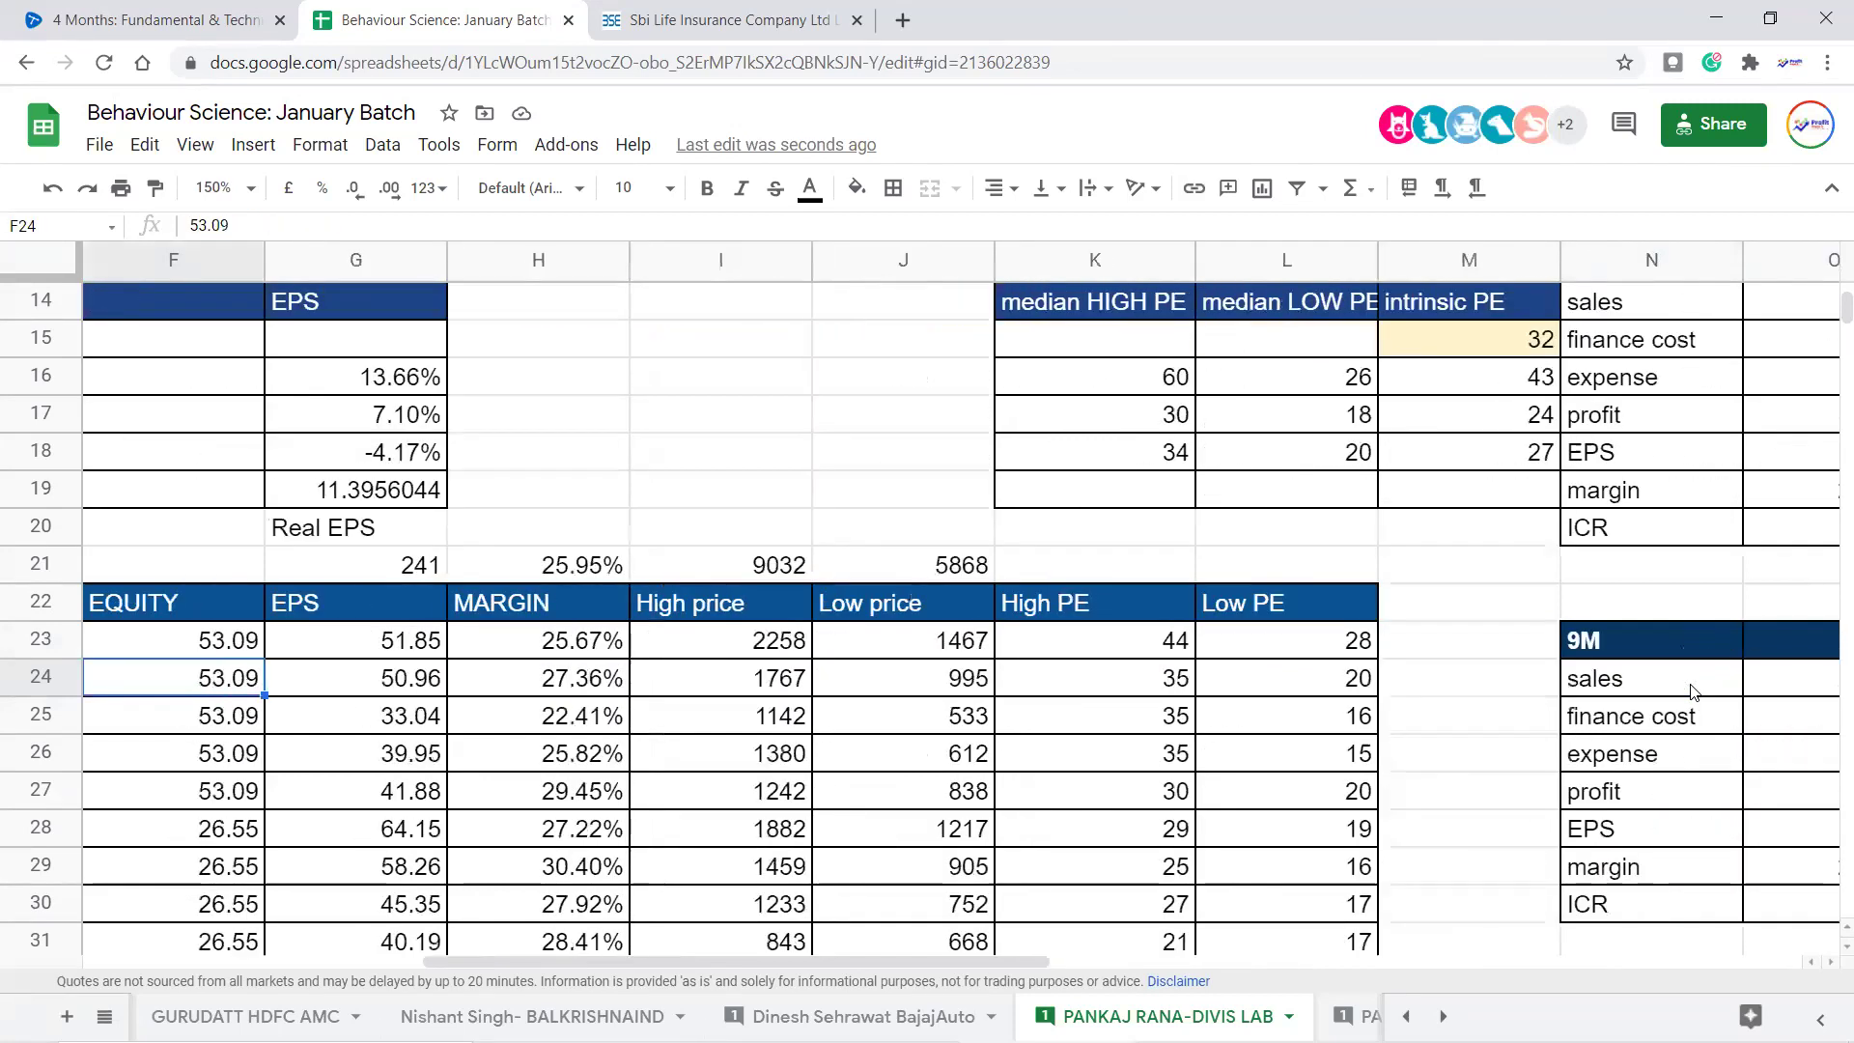
{"action": "key", "text": "Left"}
{"action": "key", "text": "Left"}
{"action": "key", "text": "Left"}
{"action": "key", "text": "Left"}
{"action": "key", "text": "Left"}
{"action": "scroll", "coordinate": [886, 879], "scroll_direction": "down", "scroll_amount": 2}
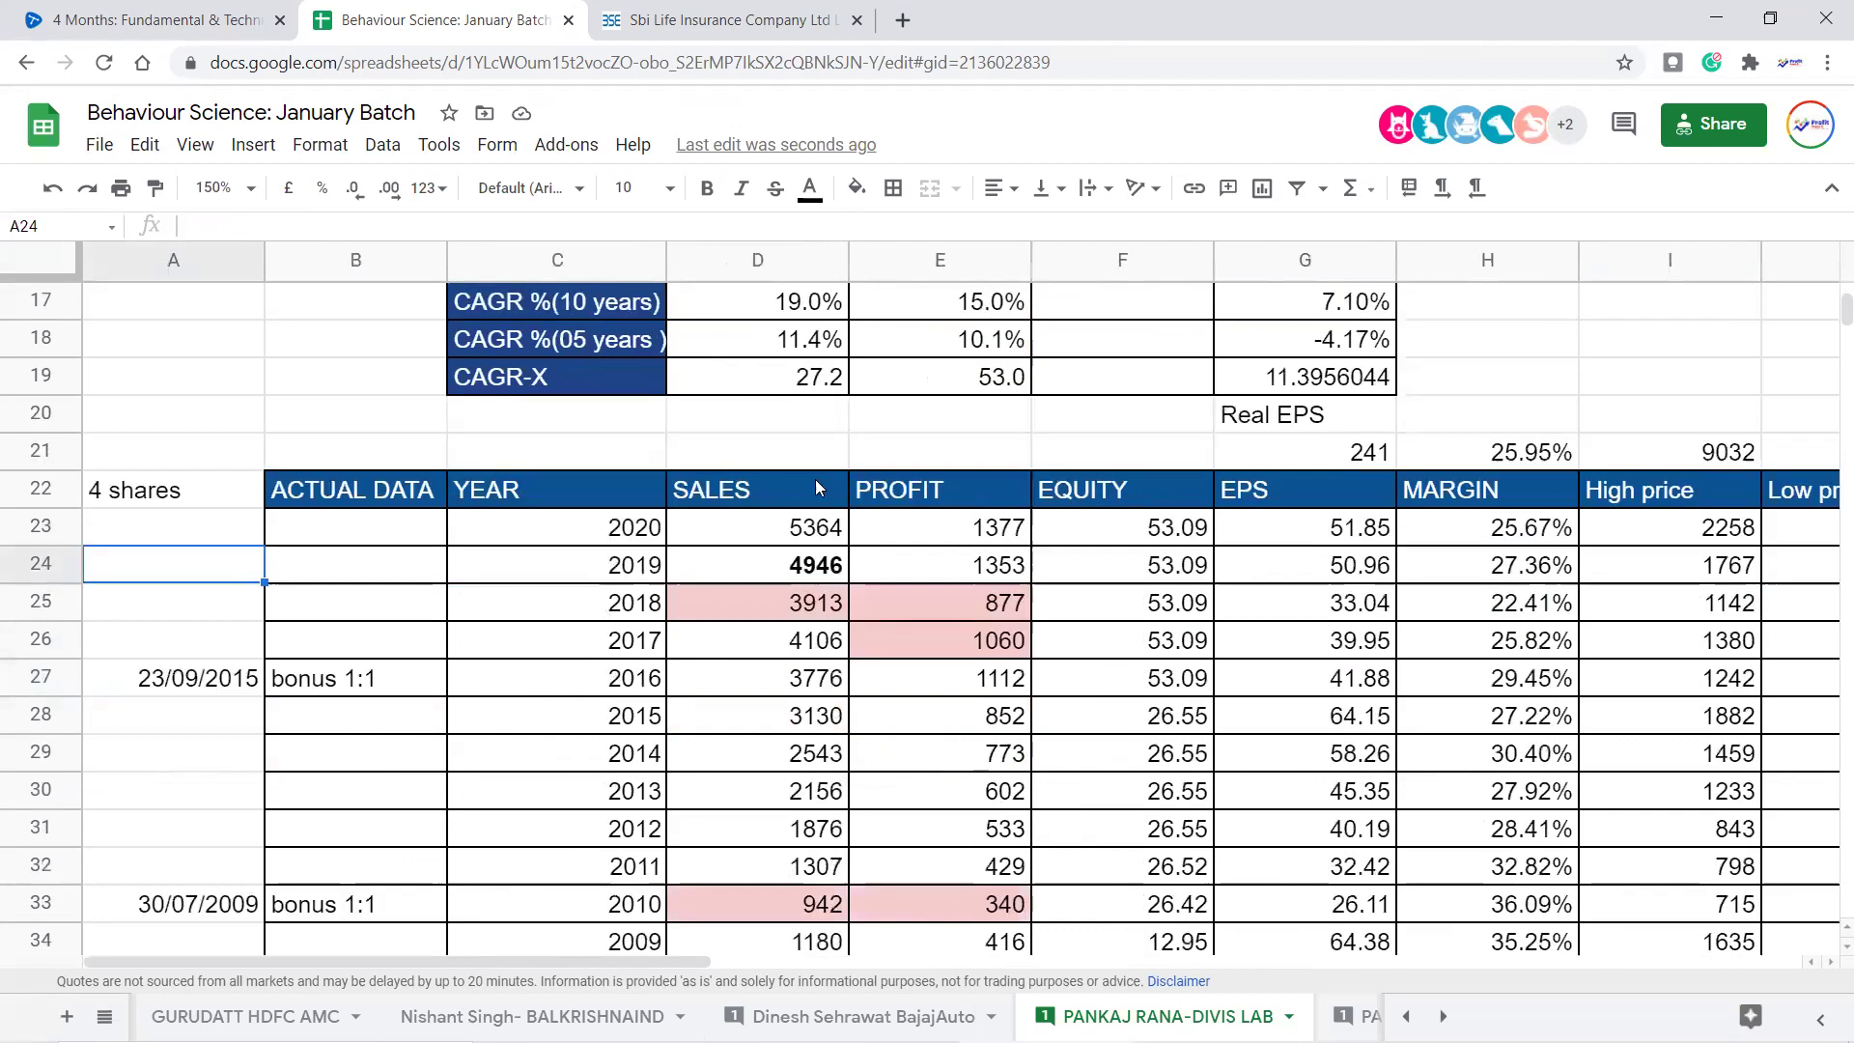
{"action": "left_click", "coordinate": [829, 534]}
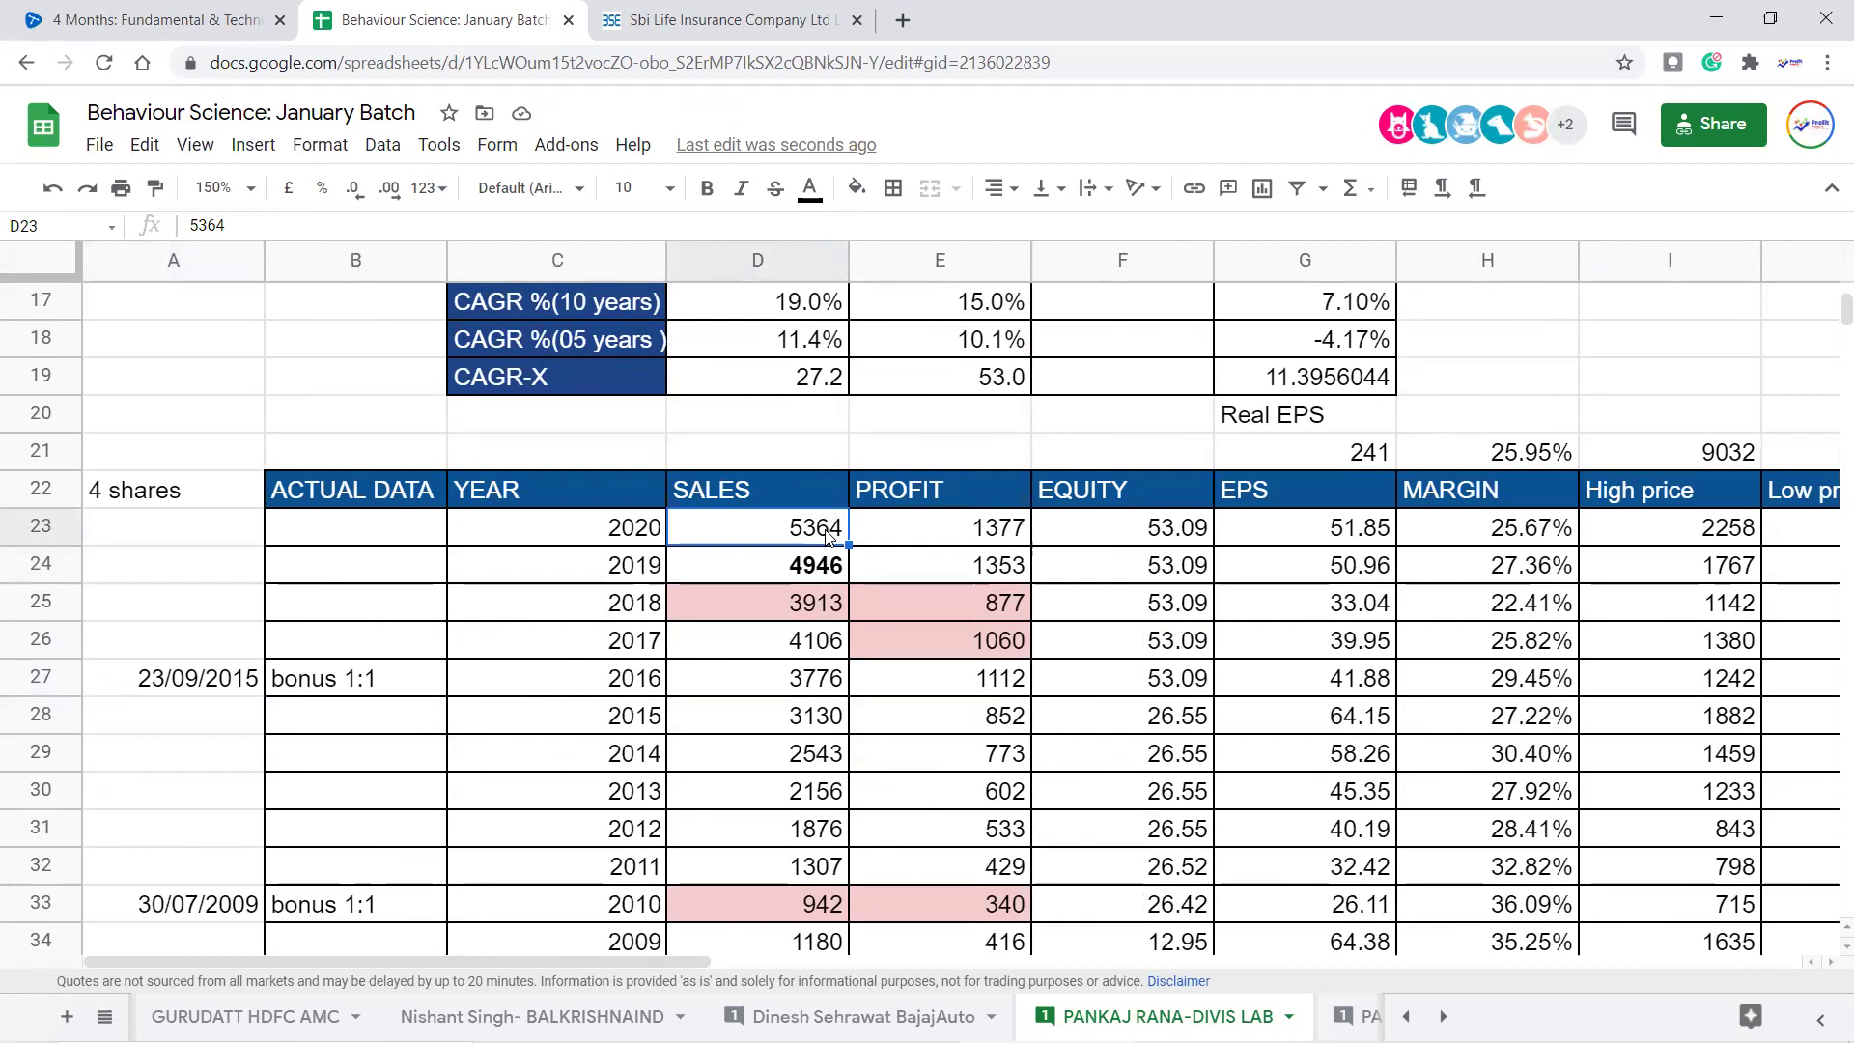
Review the projected sales for 2021 to 2025 and the sales growth rates against the historical sales data
{"action": "key", "text": "Up"}
{"action": "key", "text": "Up"}
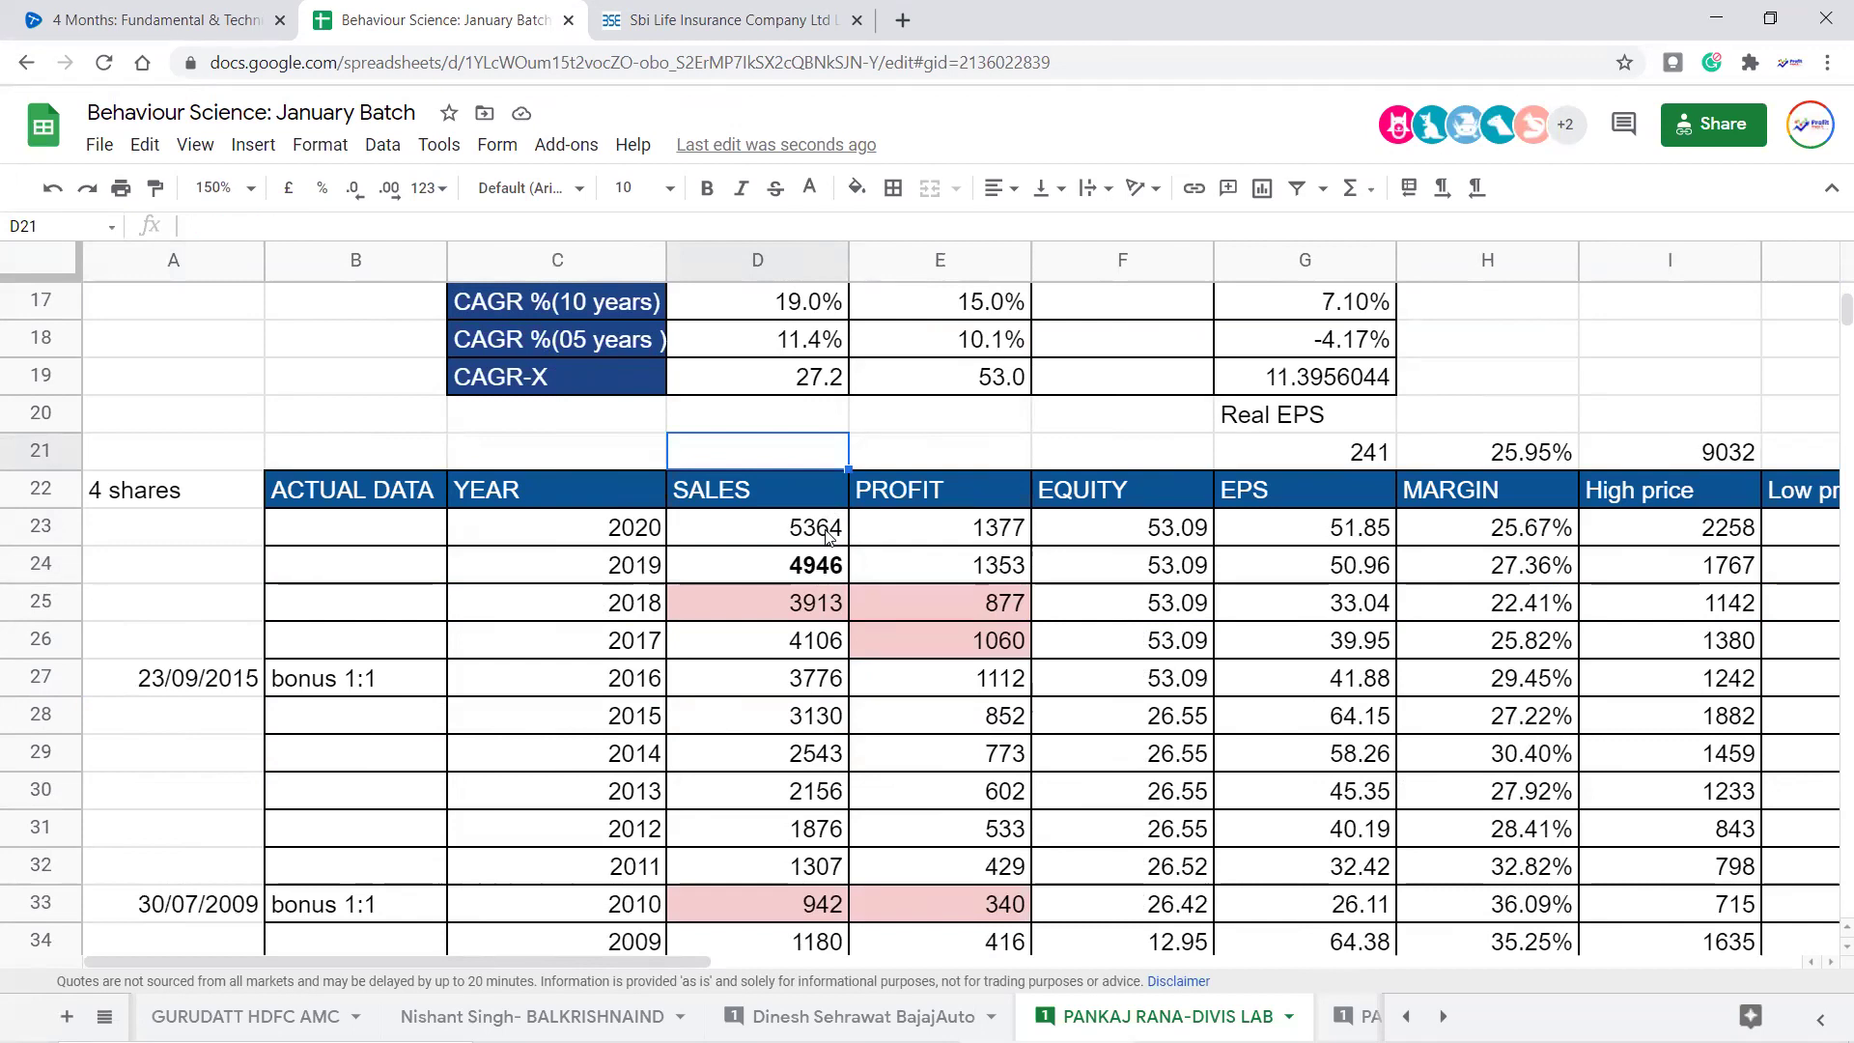
{"action": "key", "text": "Up"}
{"action": "key", "text": "Up"}
{"action": "key", "text": "Up"}
{"action": "key", "text": "Up"}
{"action": "key", "text": "Up"}
{"action": "key", "text": "Up"}
{"action": "key", "text": "Up"}
{"action": "key", "text": "Up"}
{"action": "key", "text": "Up"}
{"action": "key", "text": "Up"}
{"action": "key", "text": "Up"}
{"action": "key", "text": "Up"}
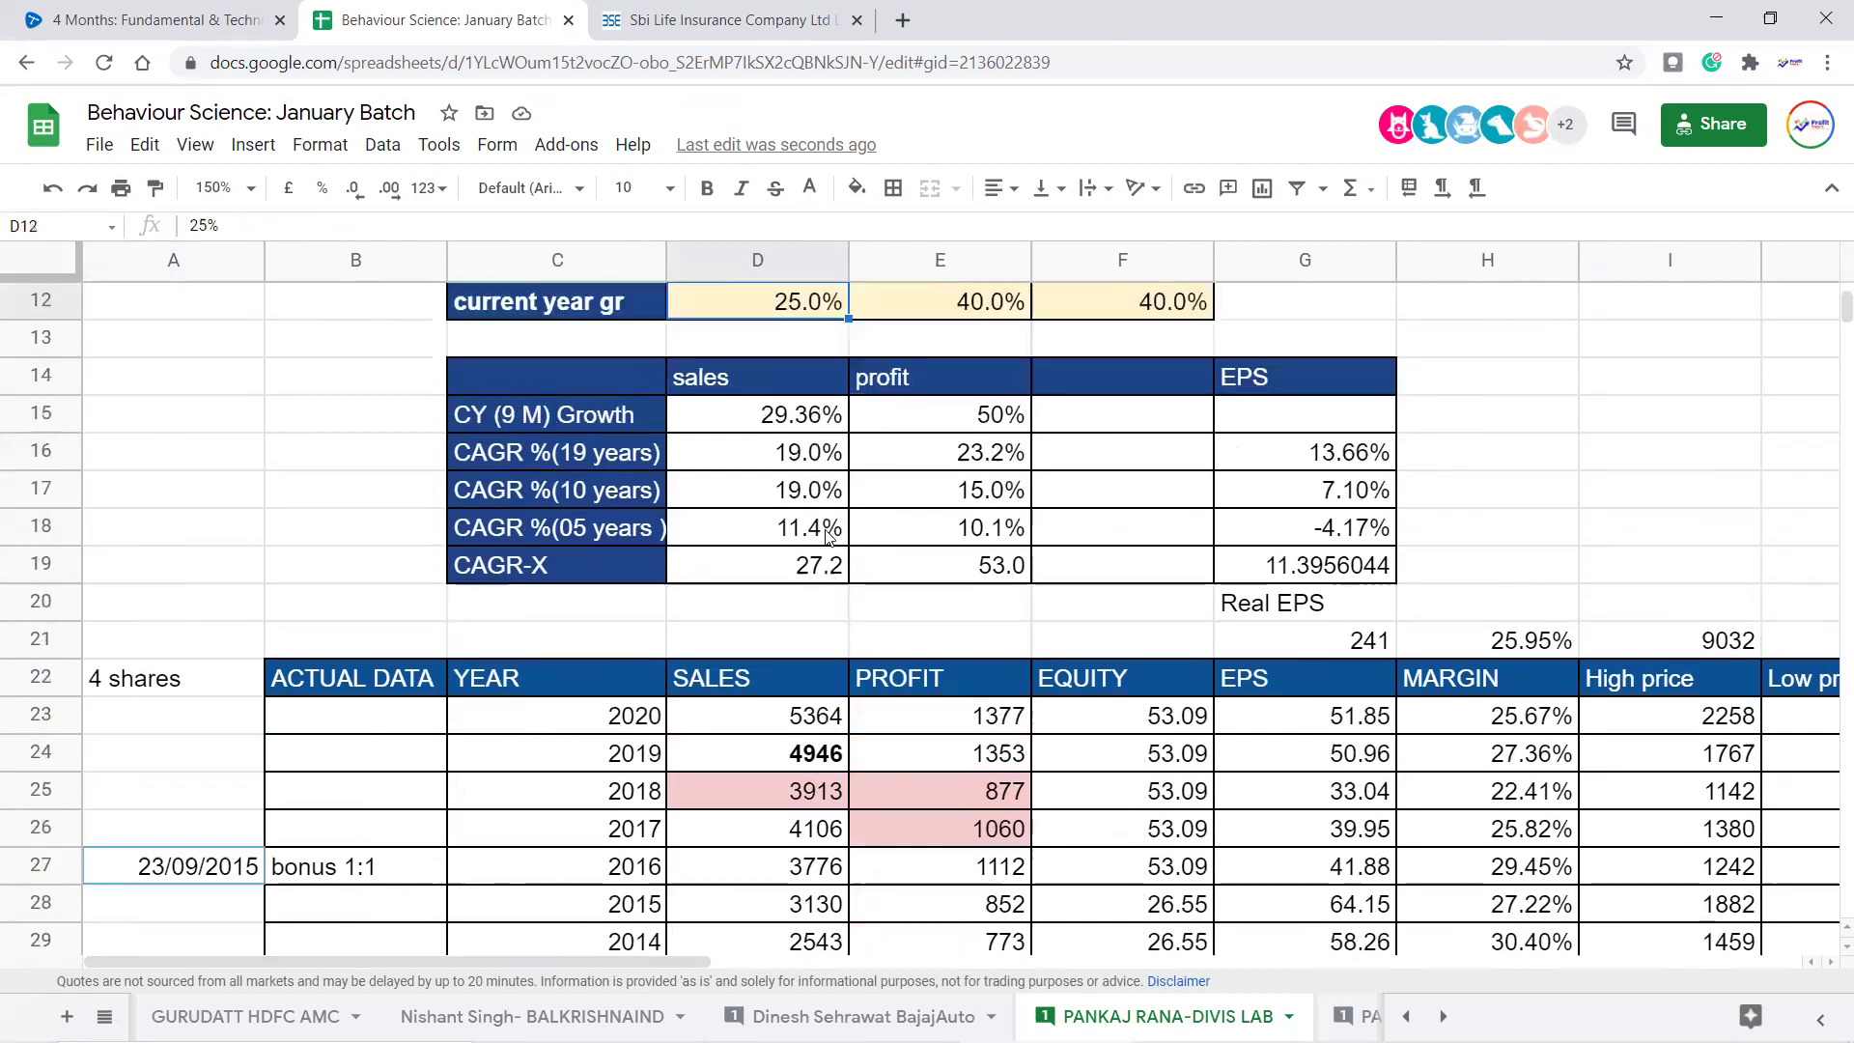
{"action": "key", "text": "Up"}
{"action": "key", "text": "Up"}
{"action": "key", "text": "Up"}
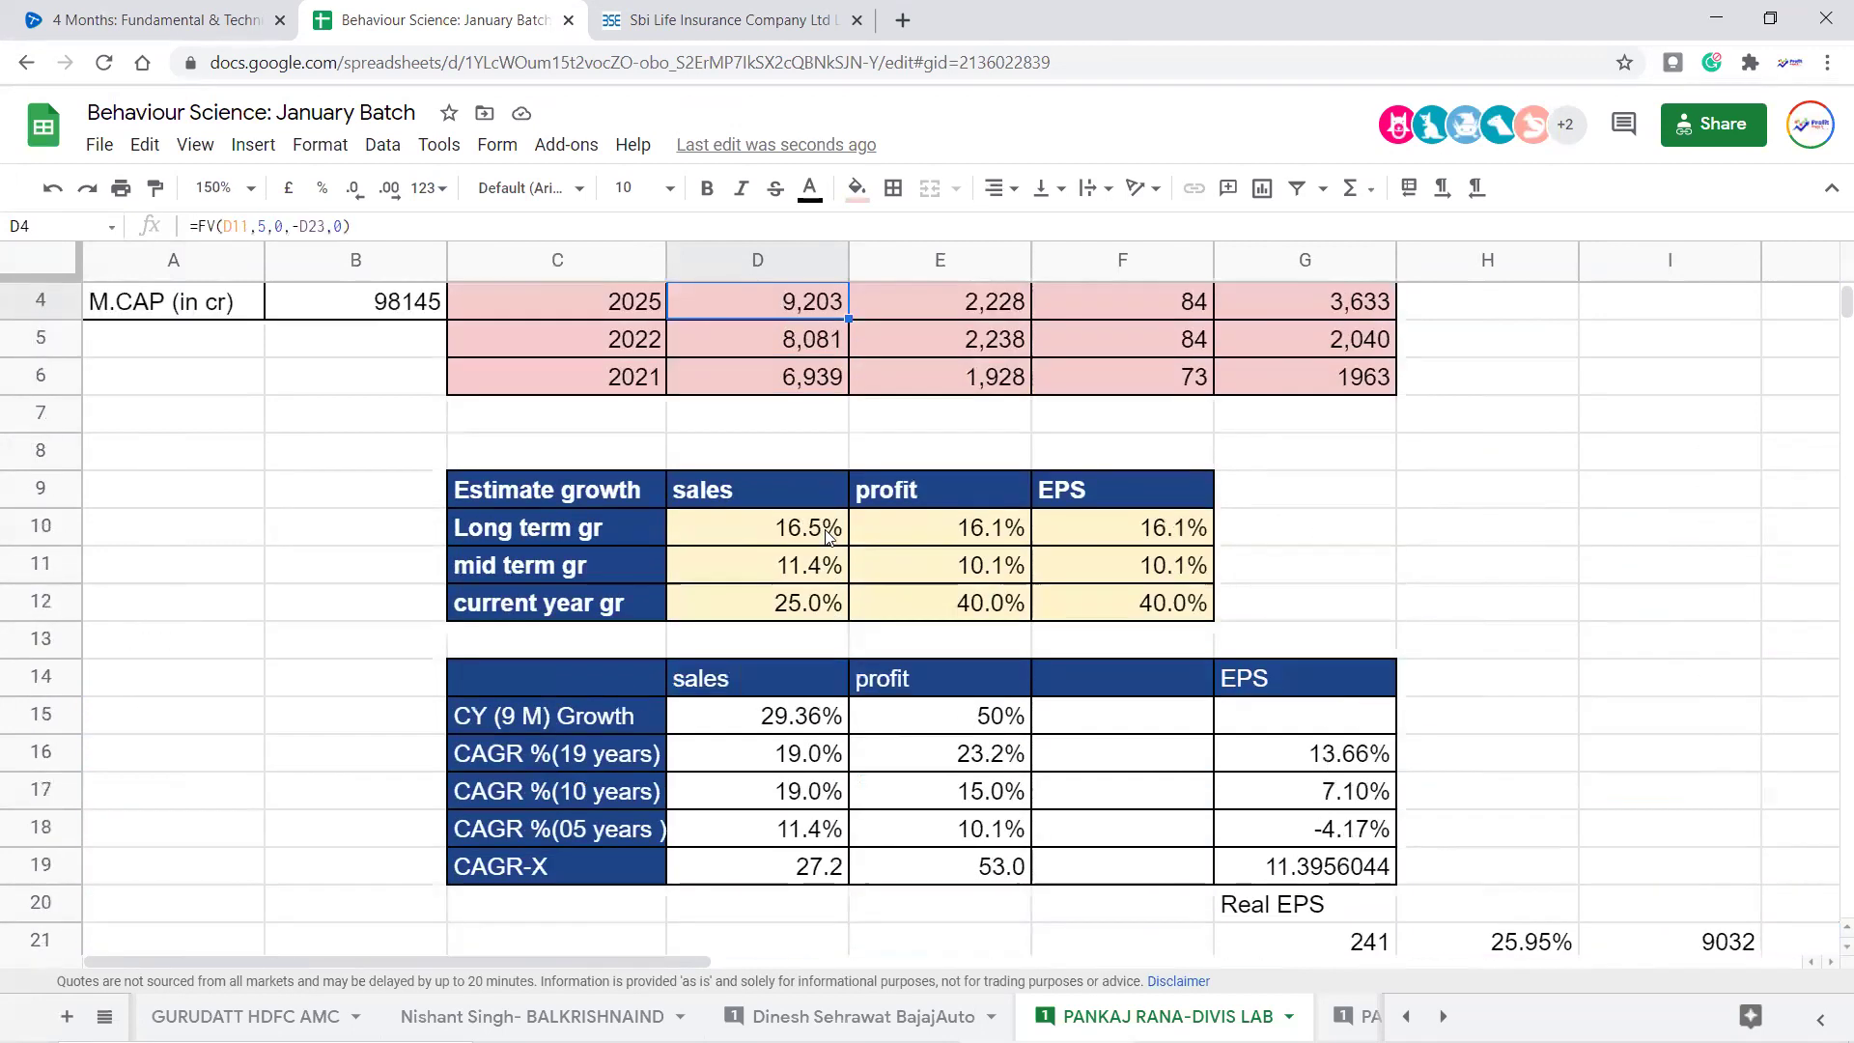
{"action": "key", "text": "Down"}
{"action": "key", "text": "Down"}
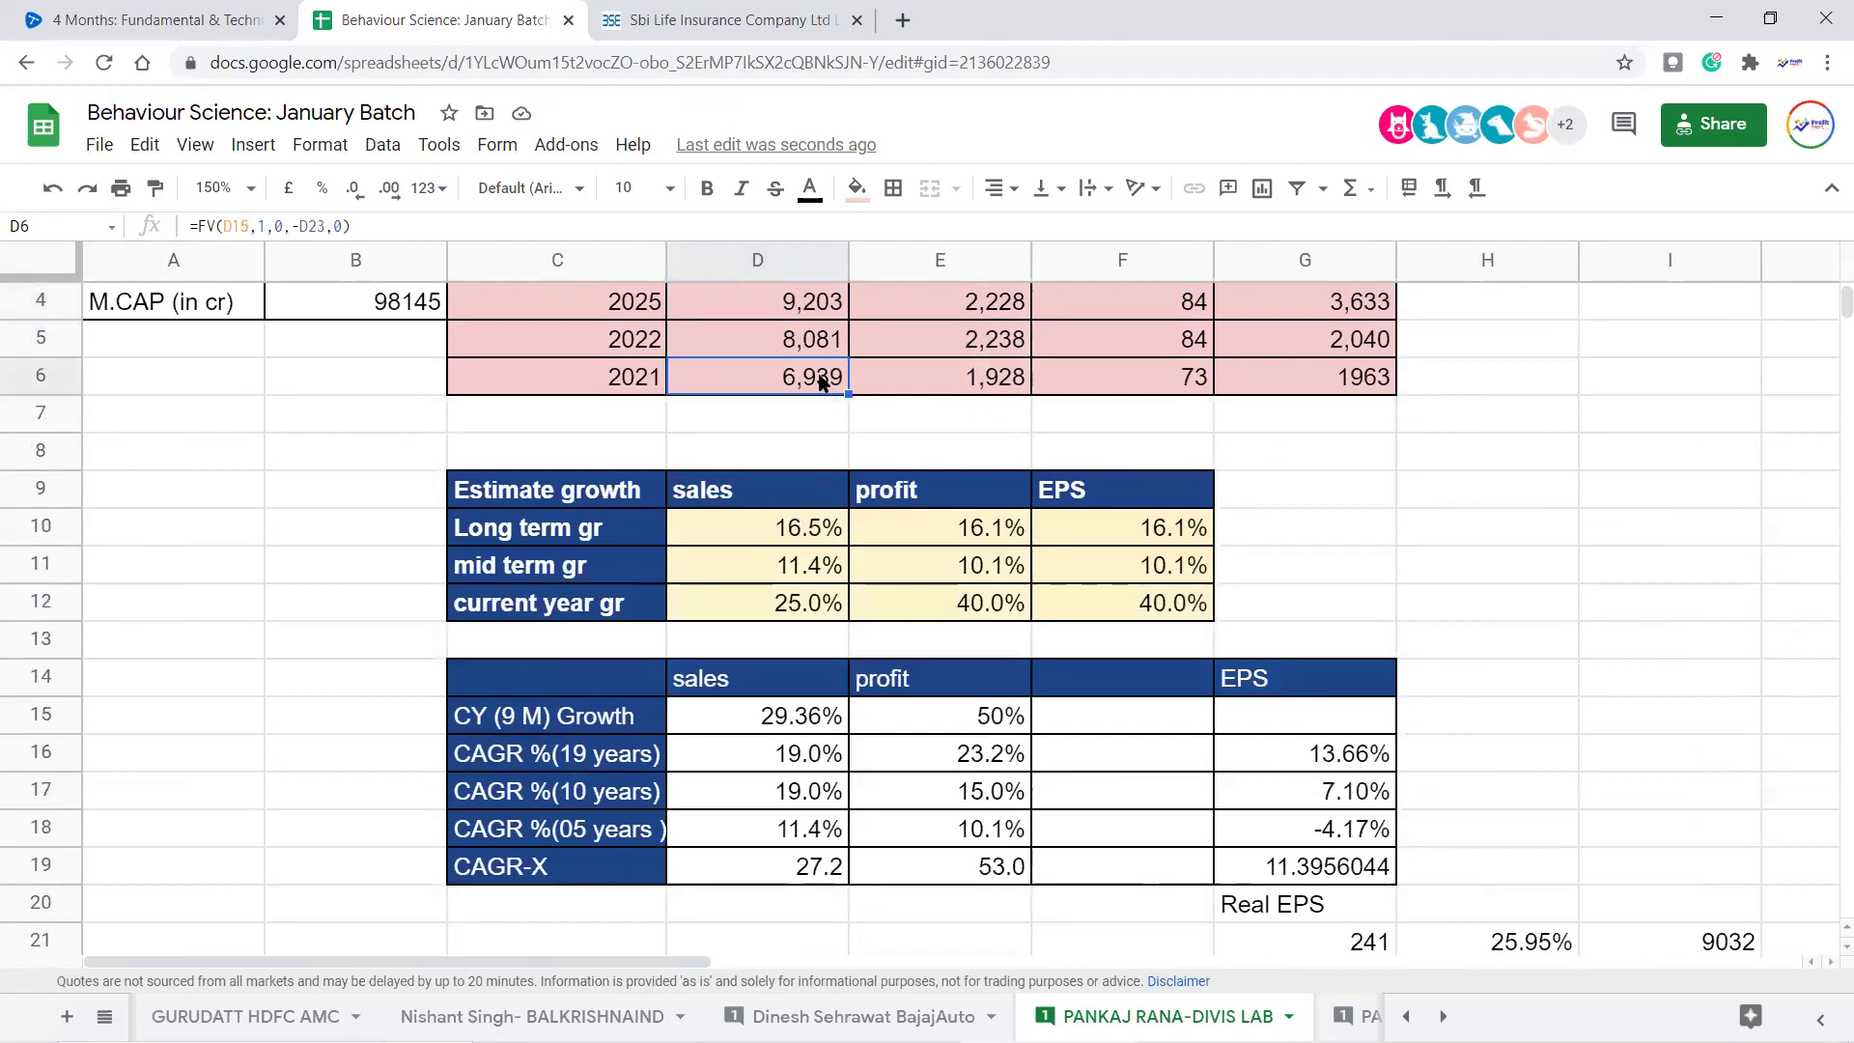
{"action": "scroll", "coordinate": [817, 381], "scroll_direction": "down", "scroll_amount": 3}
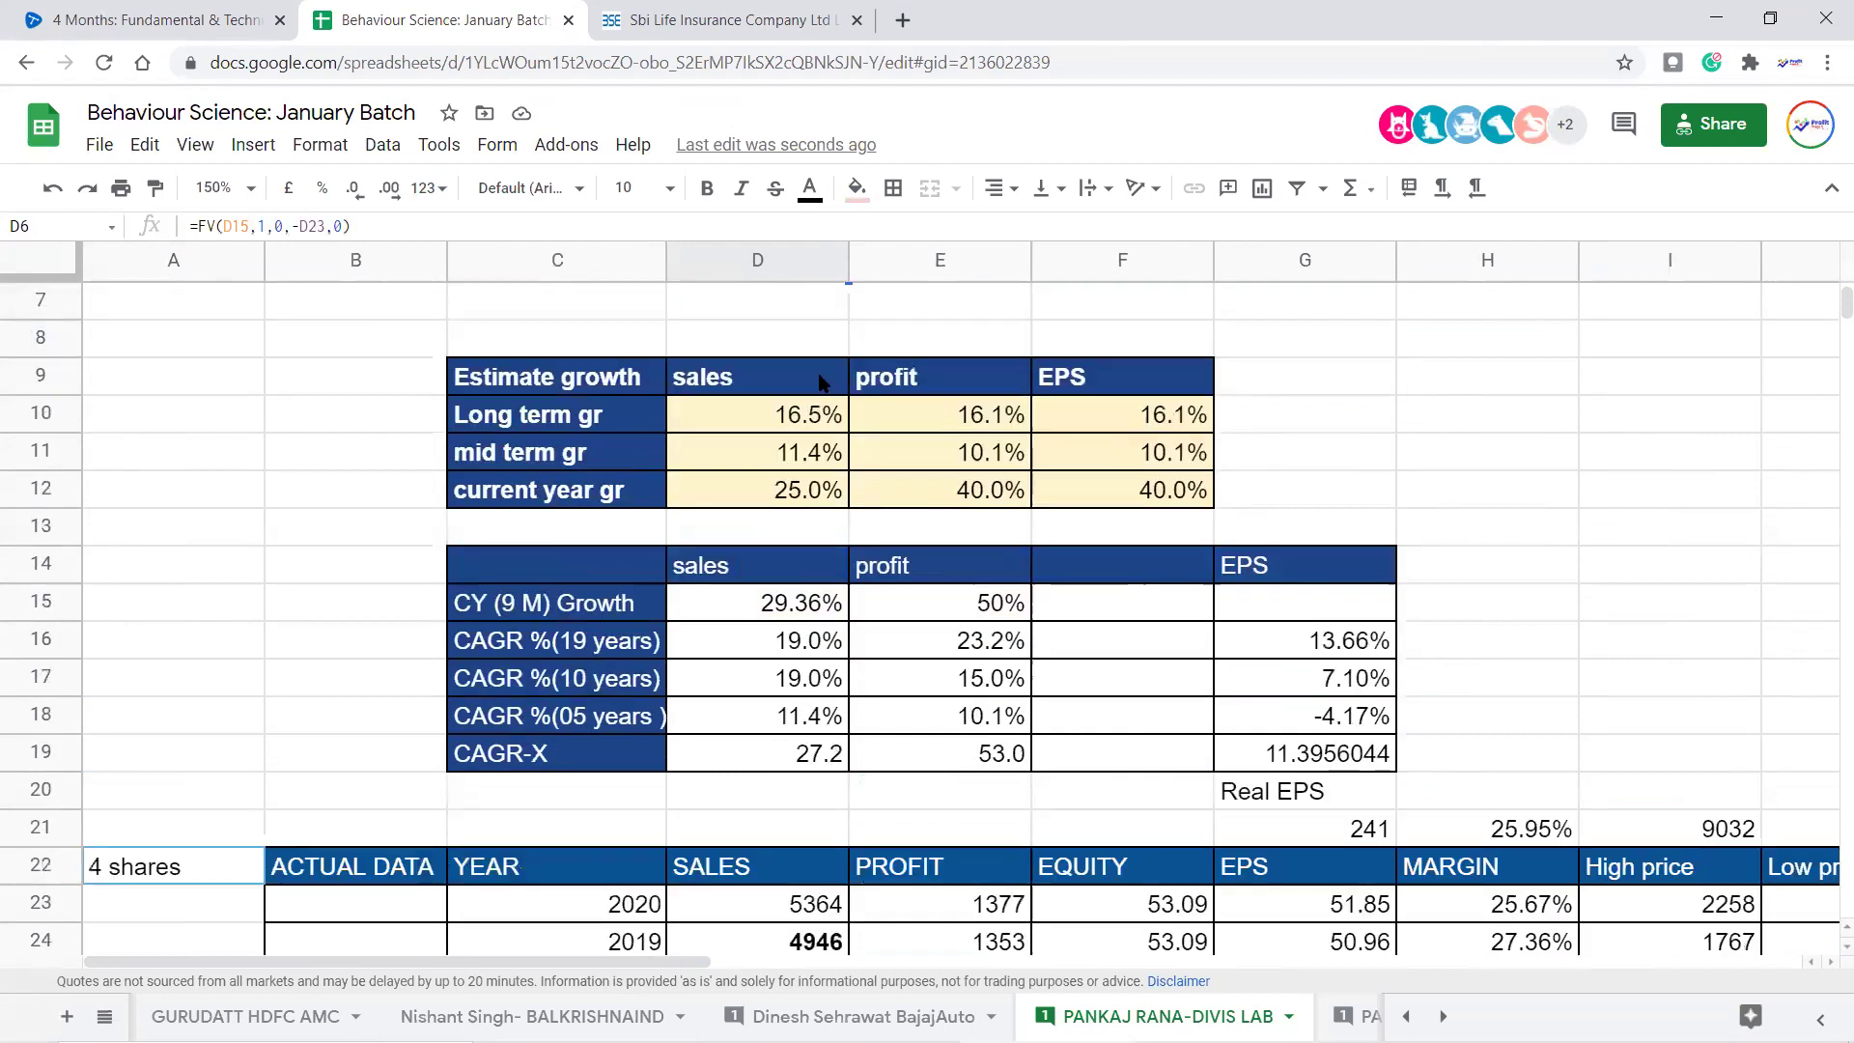
{"action": "scroll", "coordinate": [813, 370], "scroll_direction": "up", "scroll_amount": 2}
{"action": "scroll", "coordinate": [813, 363], "scroll_direction": "up", "scroll_amount": 1}
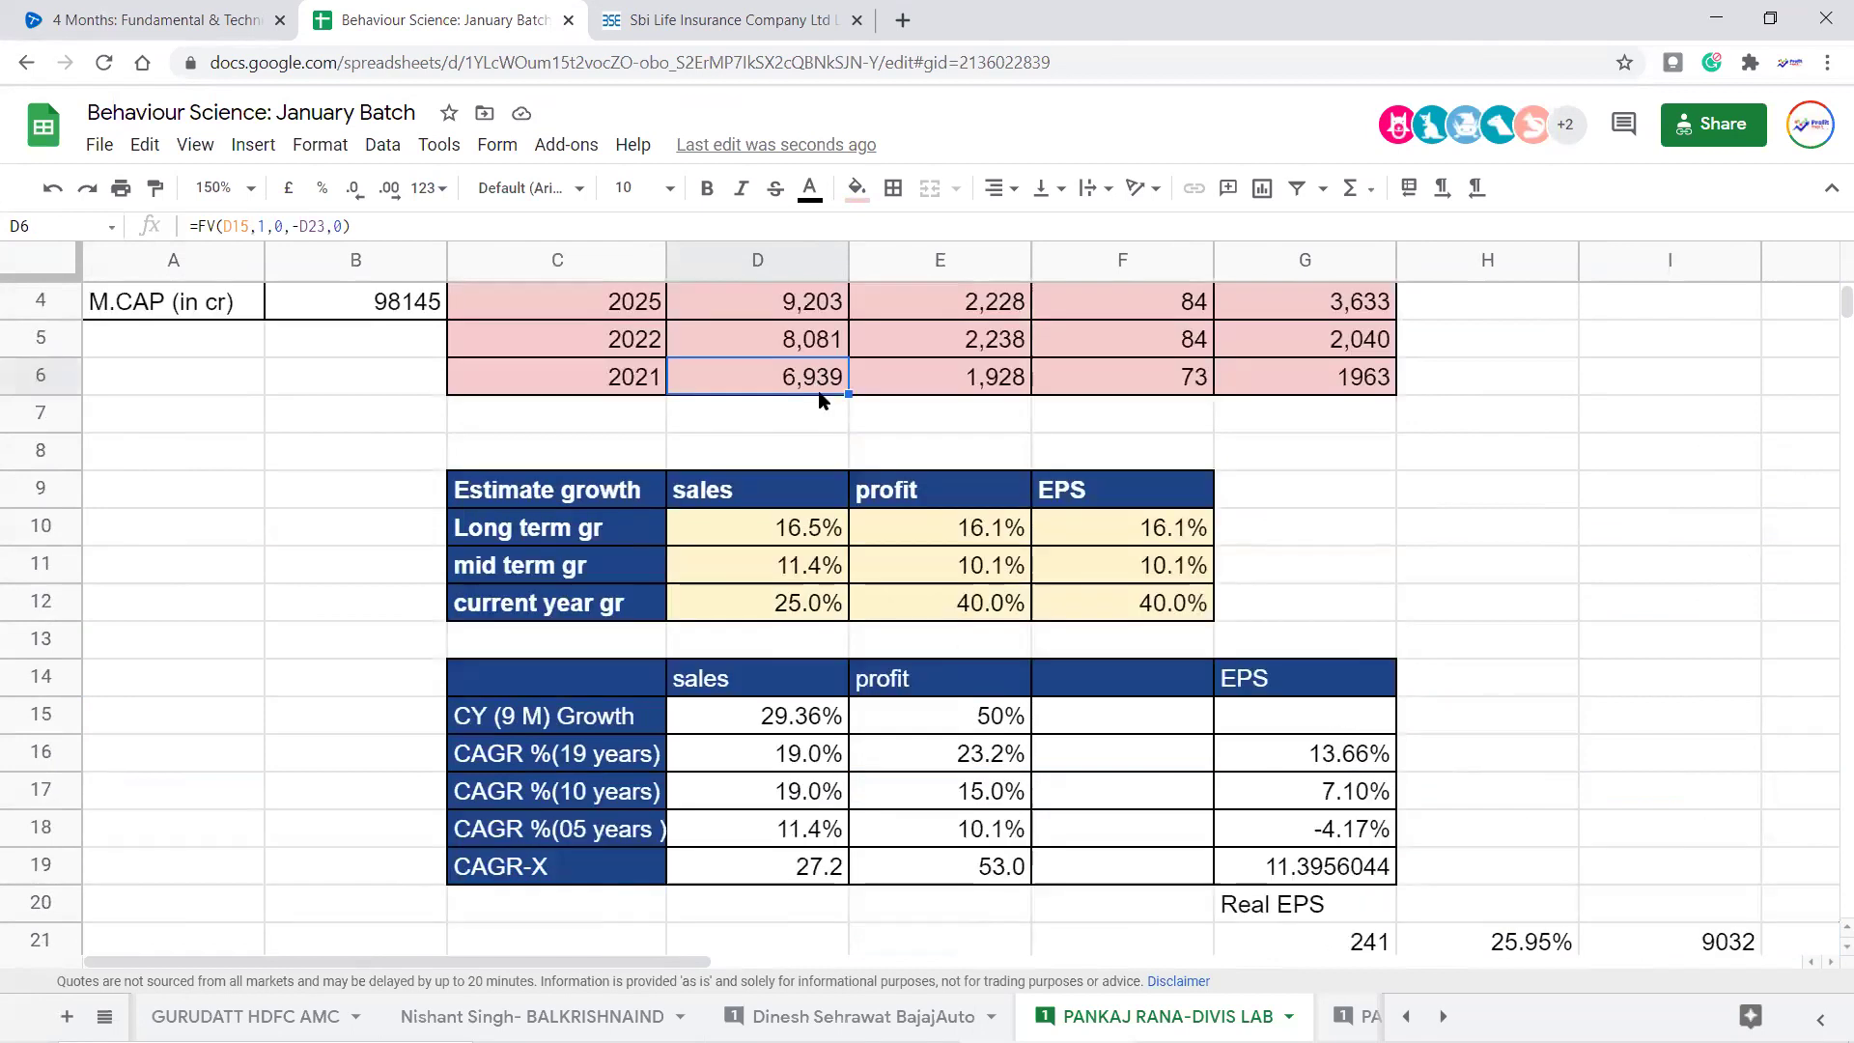
{"action": "scroll", "coordinate": [830, 434], "scroll_direction": "down", "scroll_amount": 4}
{"action": "scroll", "coordinate": [845, 525], "scroll_direction": "down", "scroll_amount": 1}
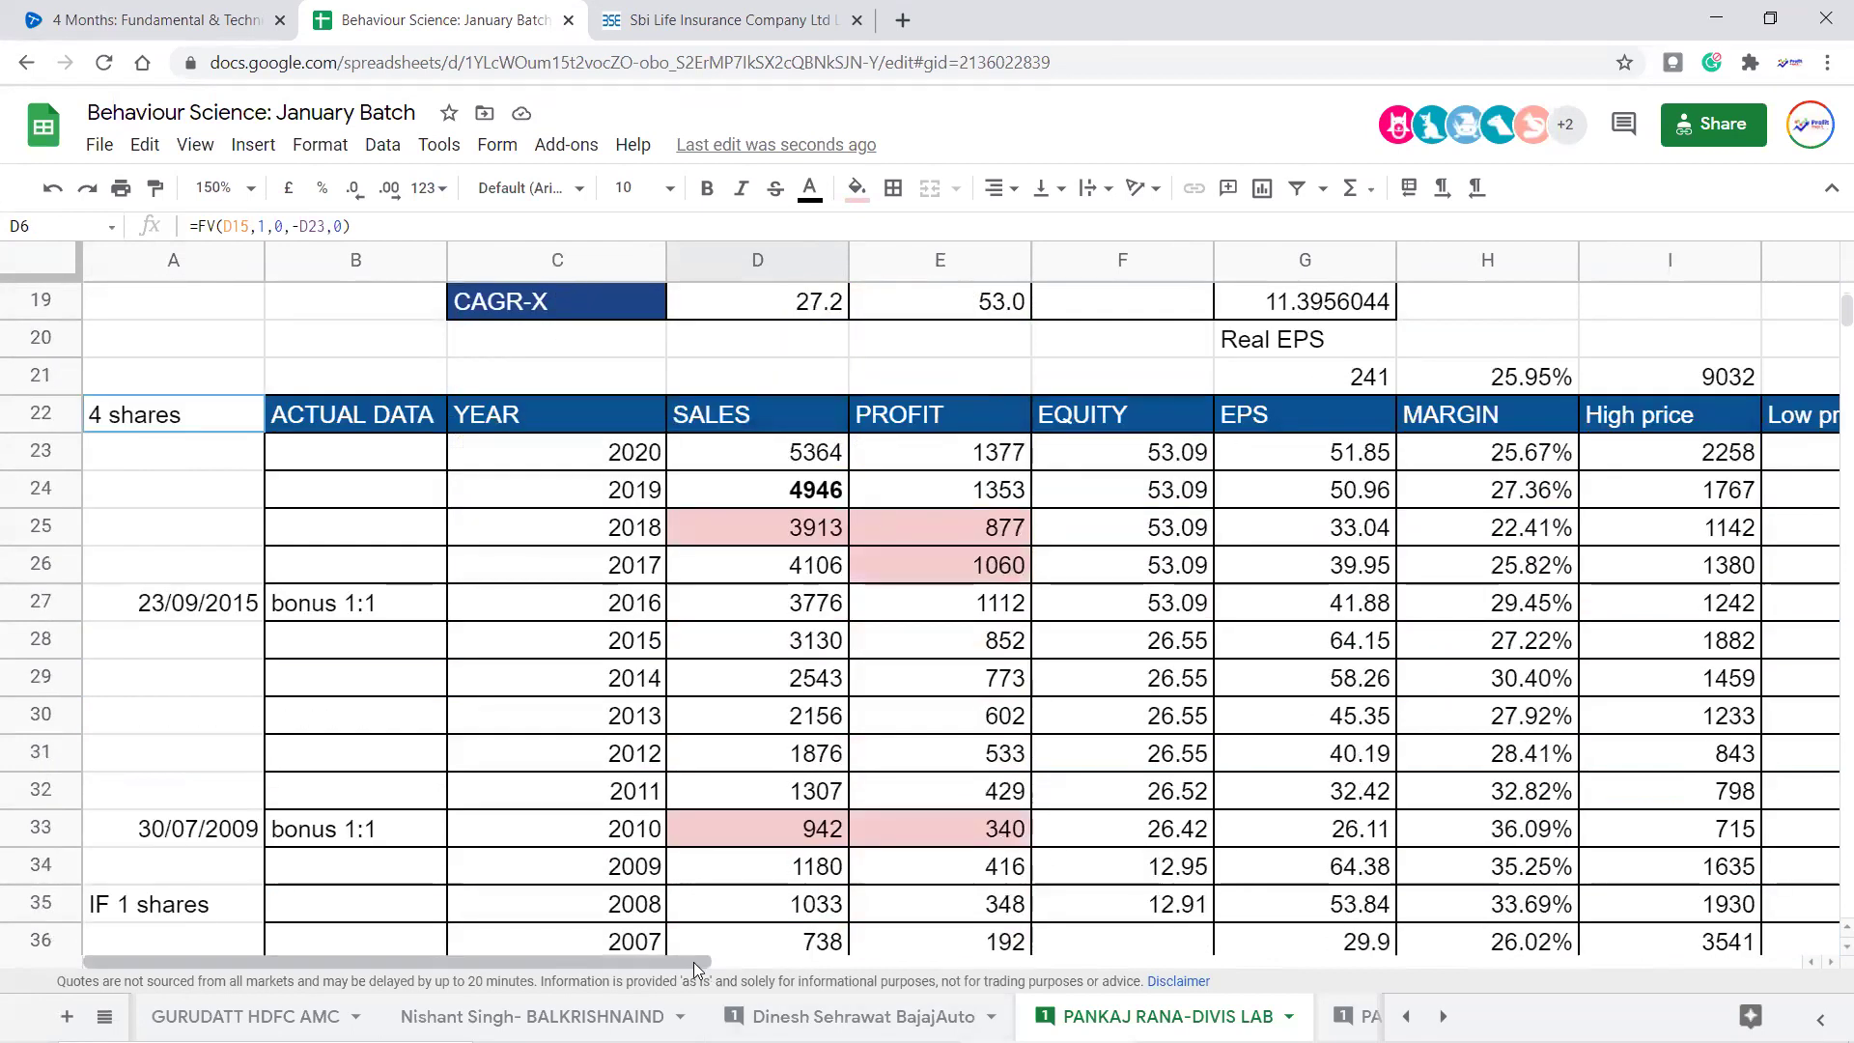
Enter LifetimeHigh in R27 beside the growth value of the 9M profit row
{"action": "scroll", "coordinate": [763, 966], "scroll_direction": "right", "scroll_amount": 10}
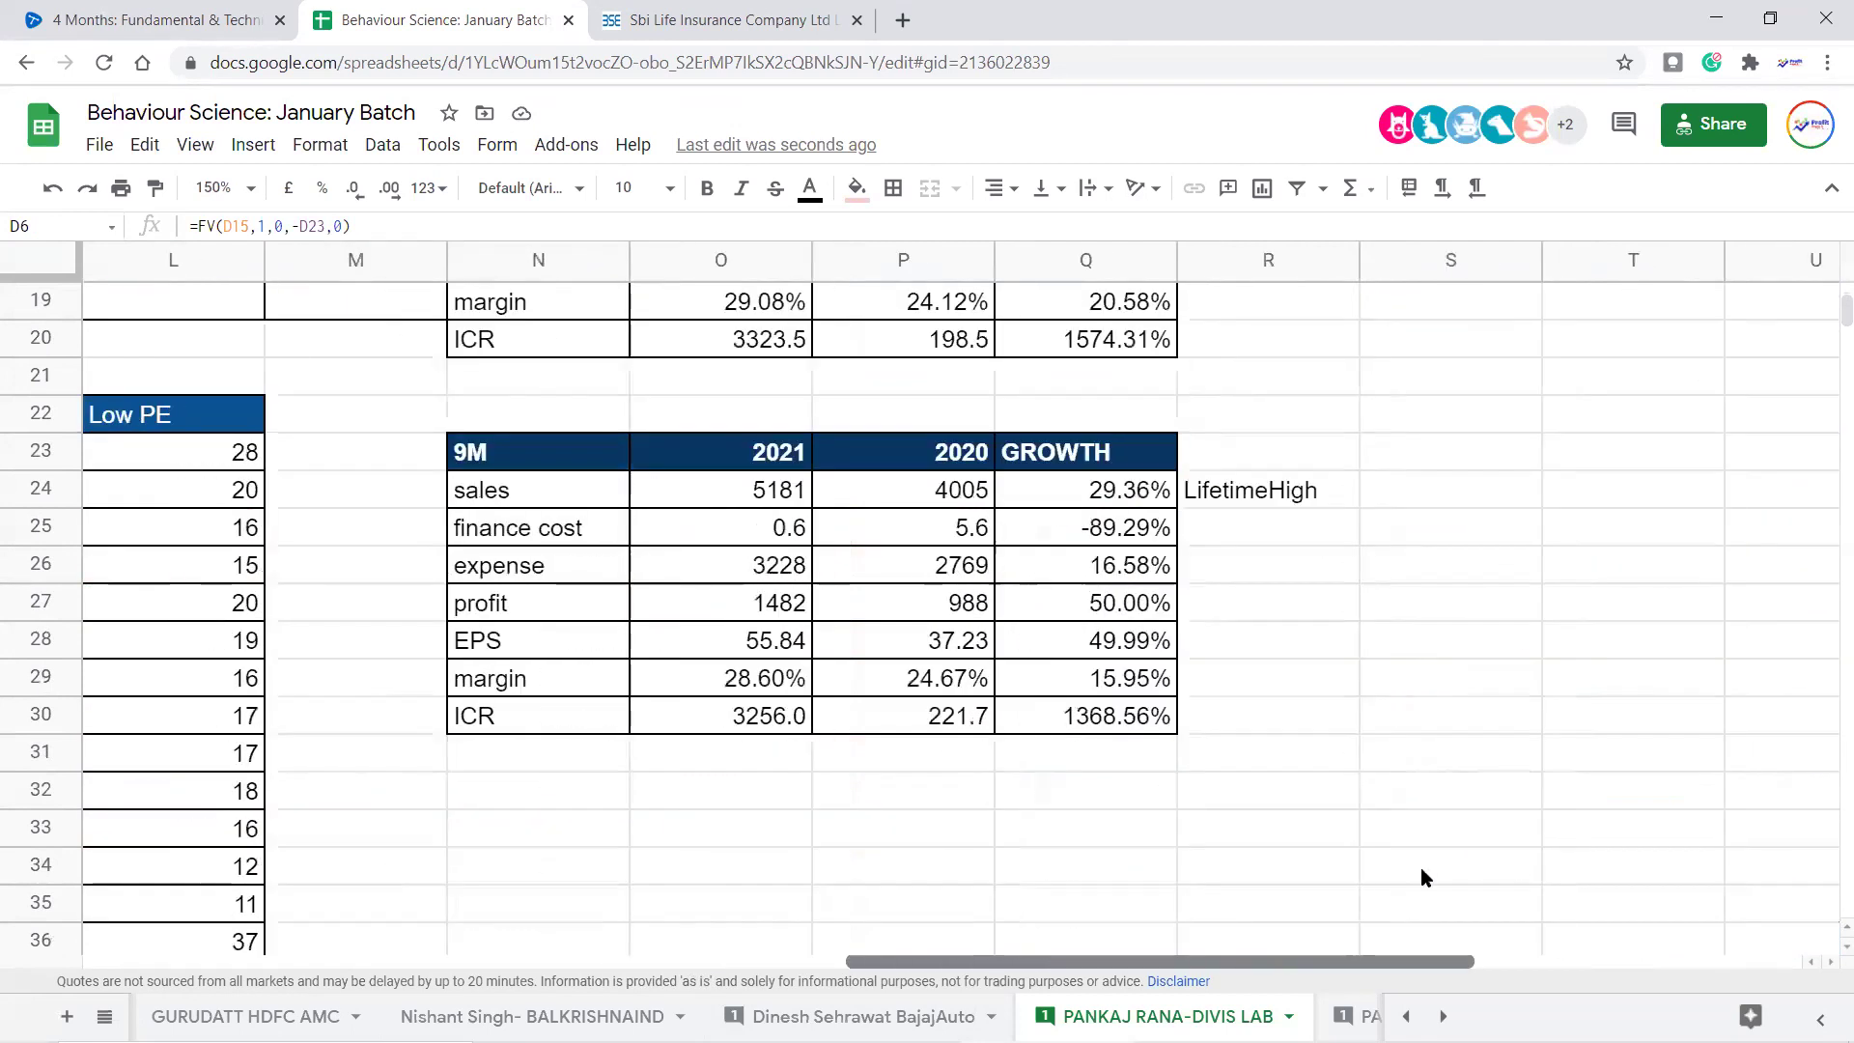
{"action": "left_click", "coordinate": [1079, 495]}
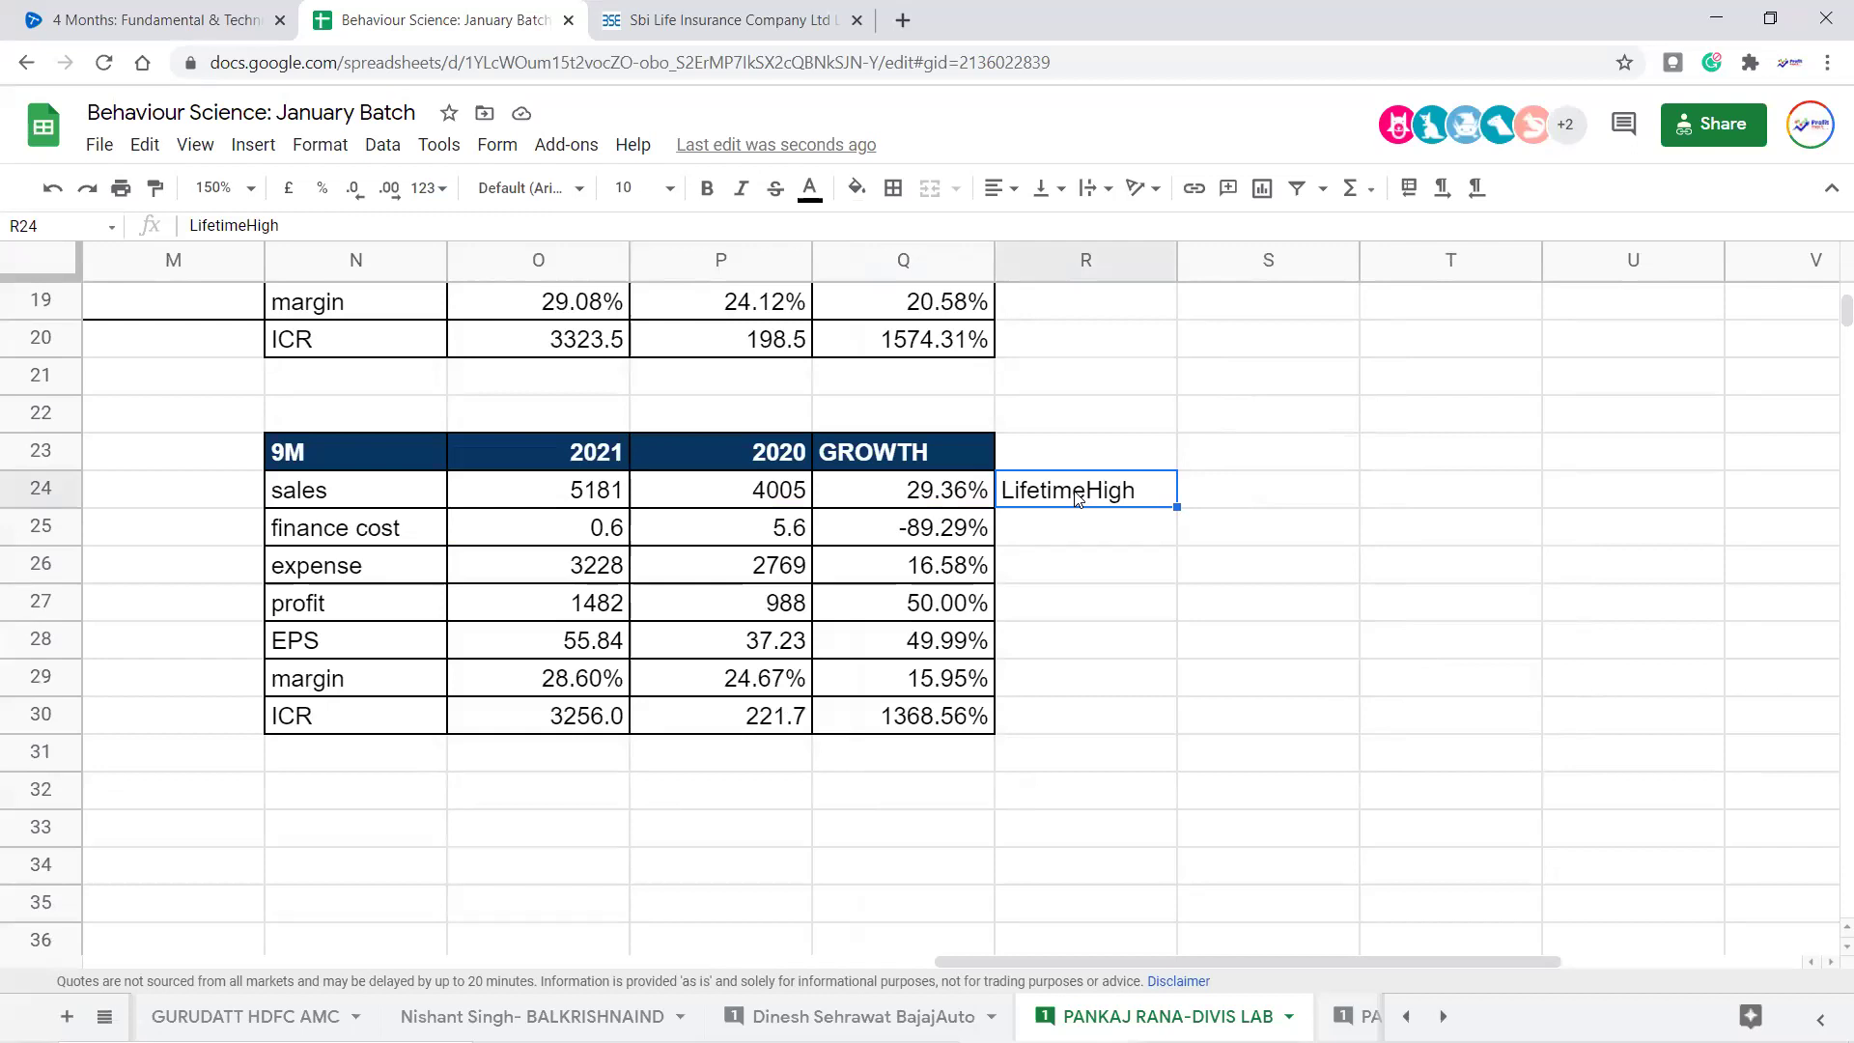
{"action": "left_click", "coordinate": [1091, 601]}
{"action": "type", "text": "Lifet"}
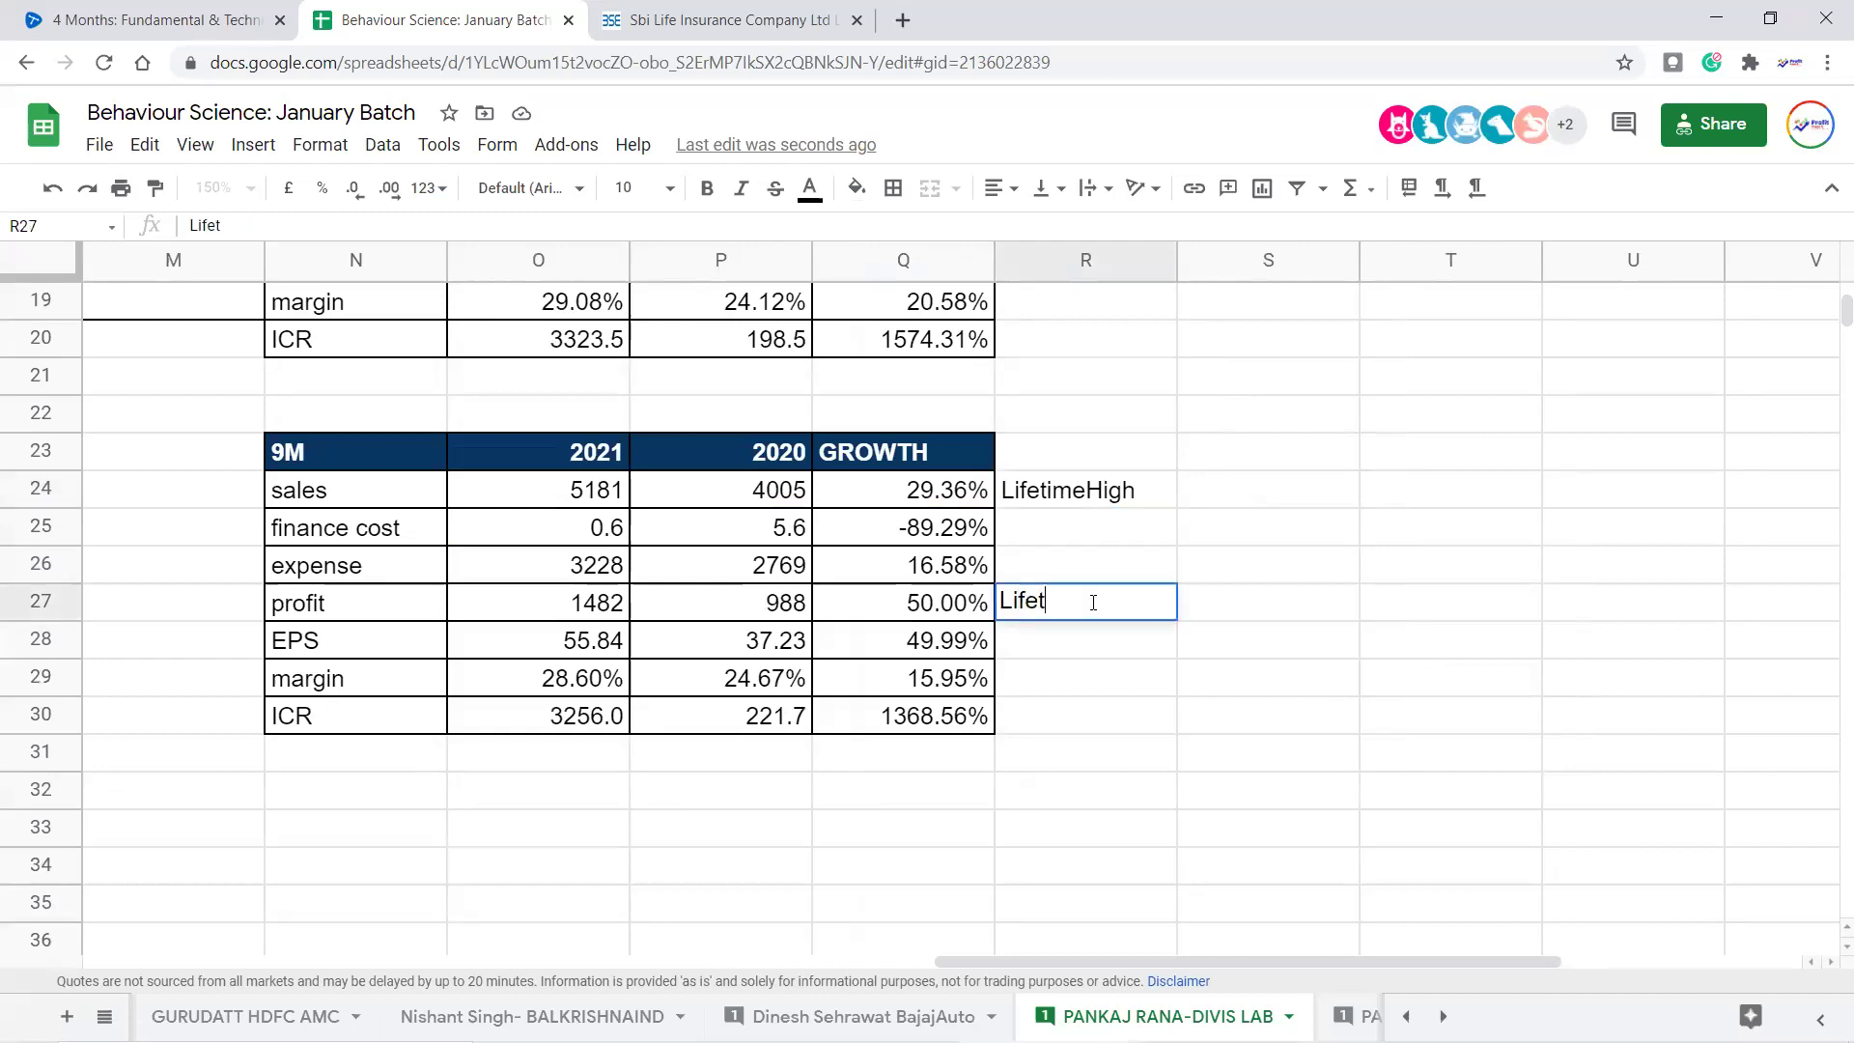
{"action": "type", "text": "imeHigh"}
{"action": "key", "text": "Return"}
{"action": "left_click", "coordinate": [1094, 605]}
Compare the 9M profit with the 2020 annual profit and the projected 2021 profit
{"action": "key", "text": "Left"}
{"action": "key", "text": "Right"}
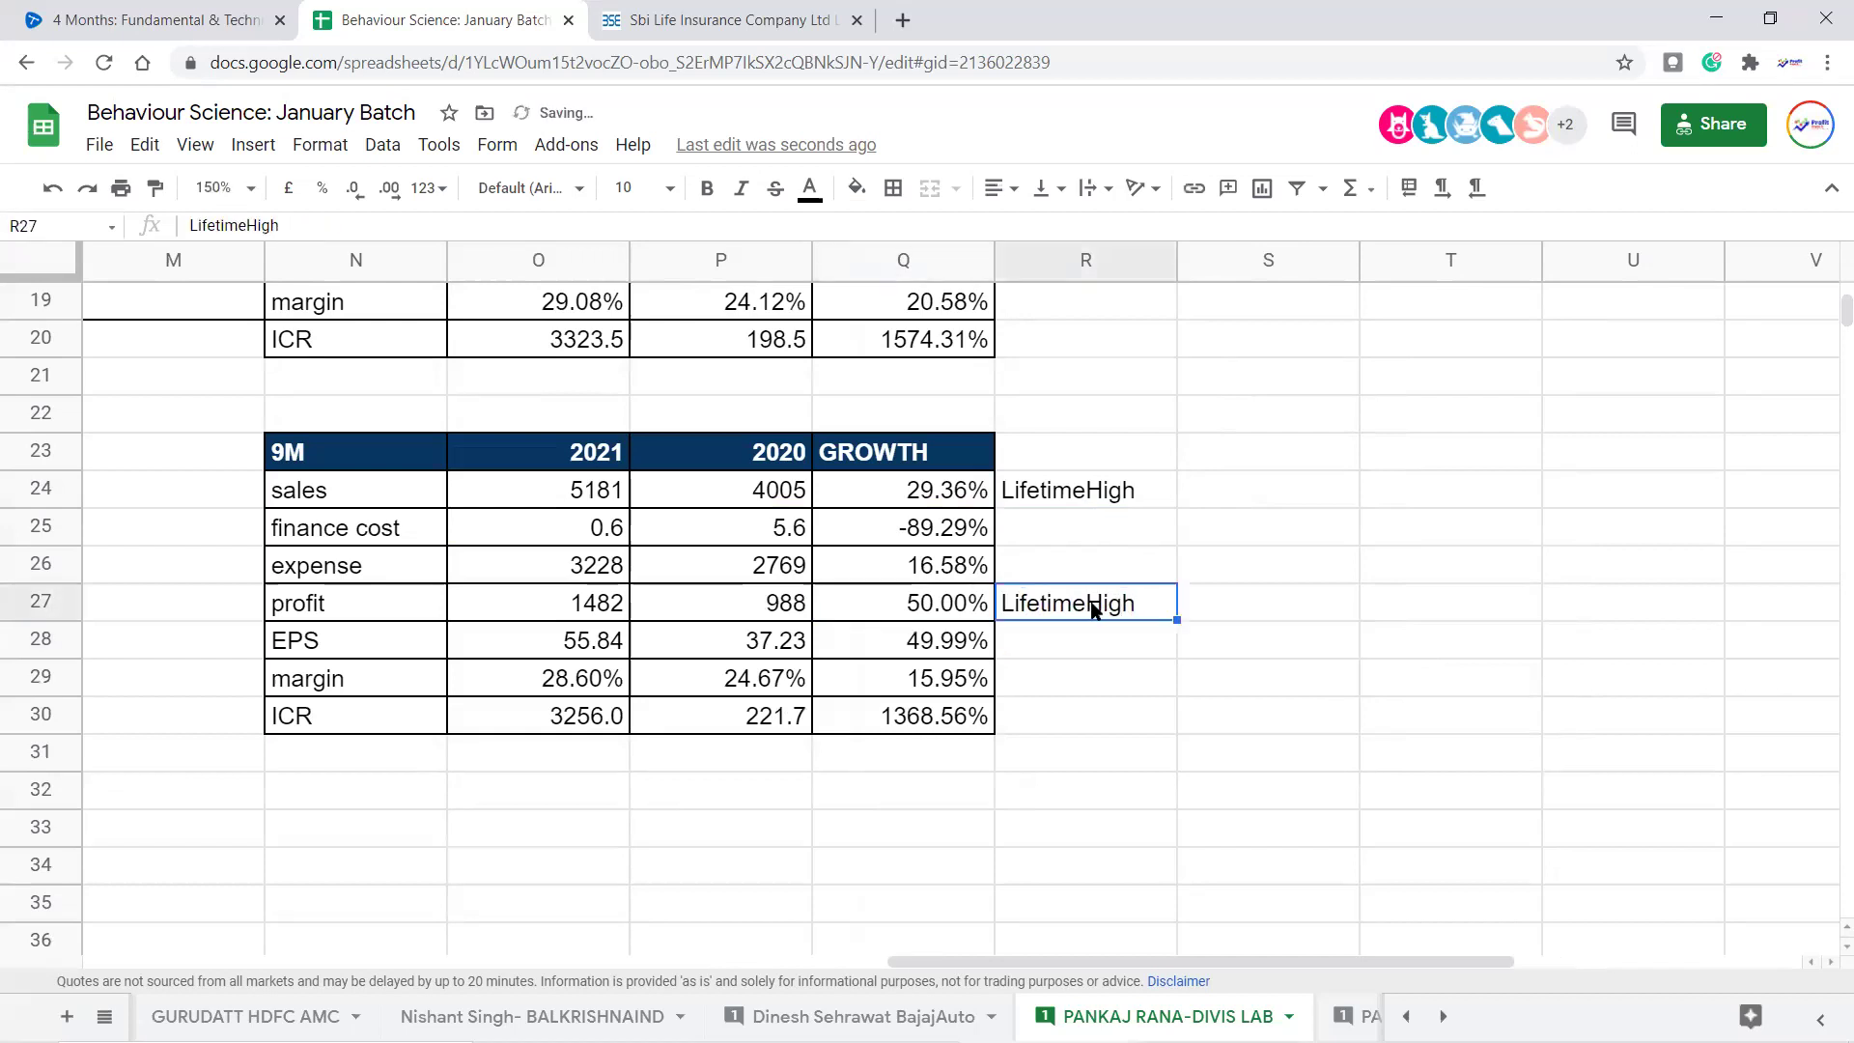
{"action": "key", "text": "Left"}
{"action": "key", "text": "Left"}
{"action": "key", "text": "Right"}
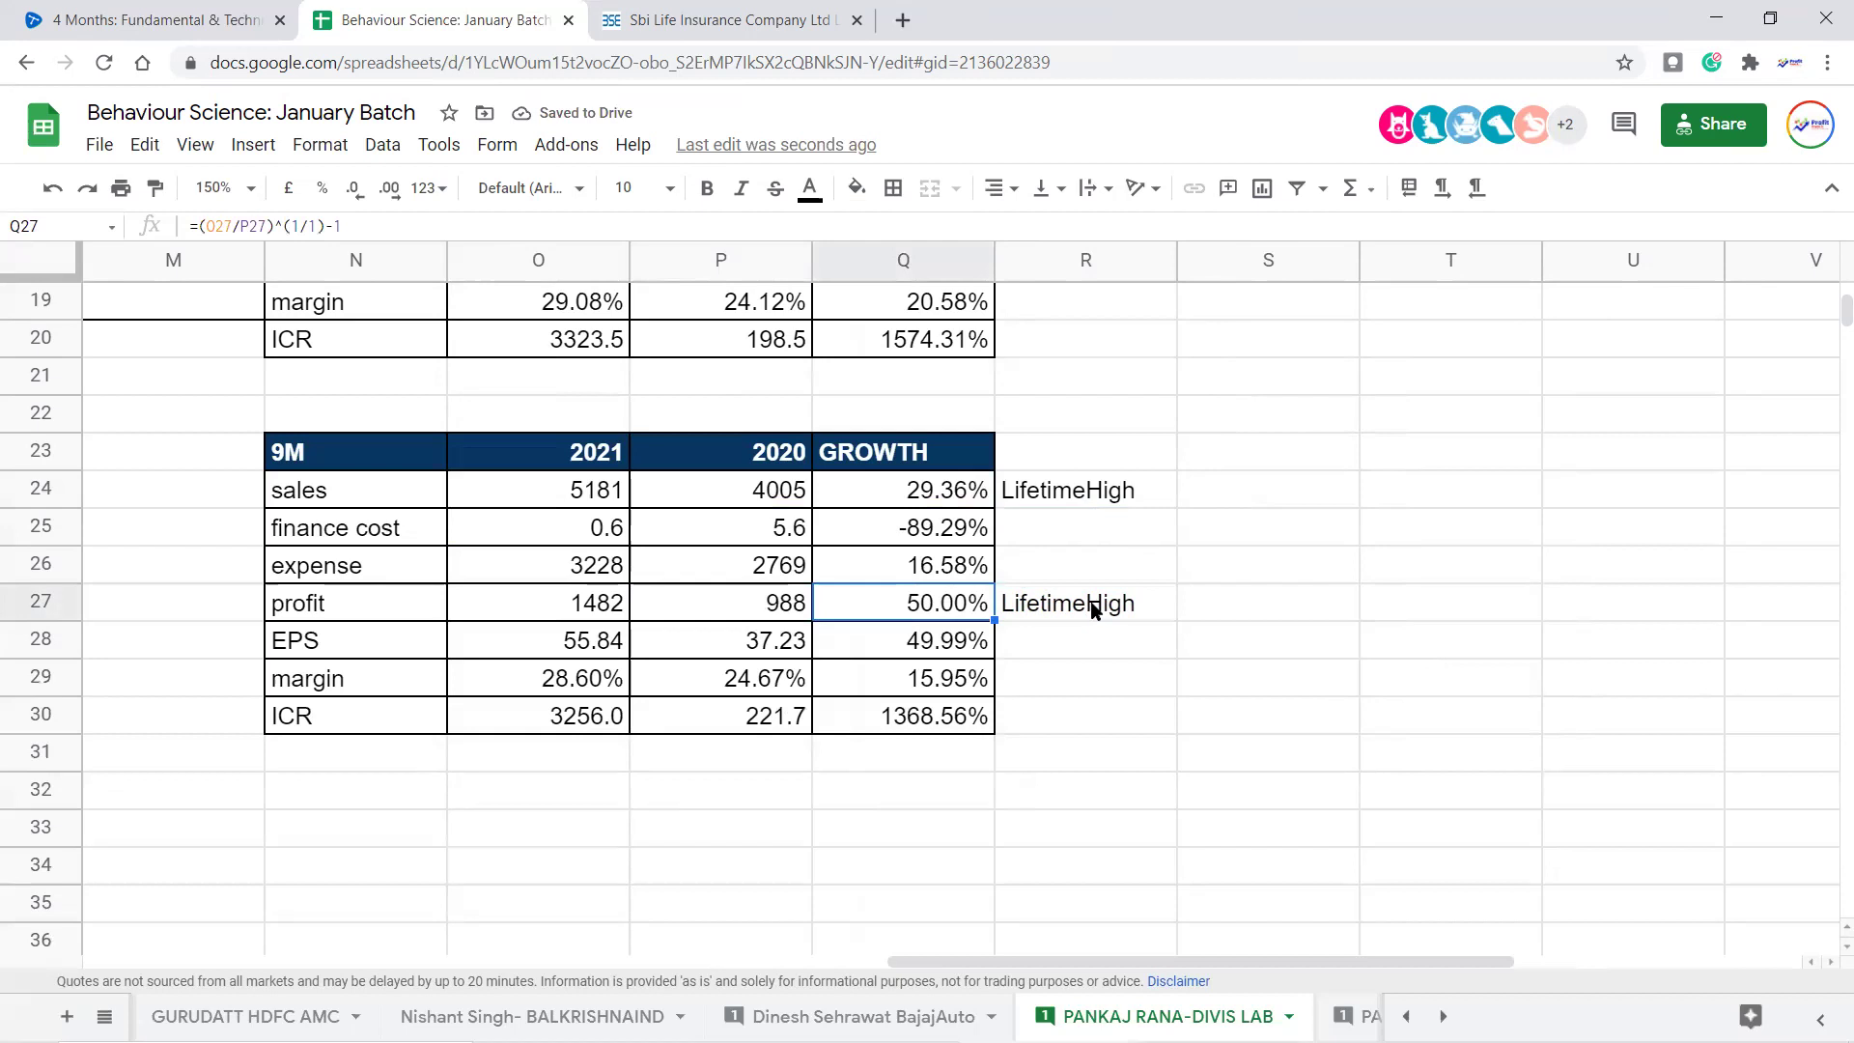
{"action": "key", "text": "Right"}
{"action": "key", "text": "Left"}
{"action": "key", "text": "Left"}
{"action": "key", "text": "Left"}
{"action": "key", "text": "Left"}
{"action": "key", "text": "Left"}
{"action": "key", "text": "Left"}
{"action": "key", "text": "Left"}
{"action": "key", "text": "Left"}
{"action": "key", "text": "Left"}
{"action": "key", "text": "Left"}
{"action": "key", "text": "Left"}
{"action": "key", "text": "Left"}
{"action": "key", "text": "Left"}
{"action": "key", "text": "Left"}
{"action": "key", "text": "Left"}
{"action": "key", "text": "Left"}
{"action": "key", "text": "Left"}
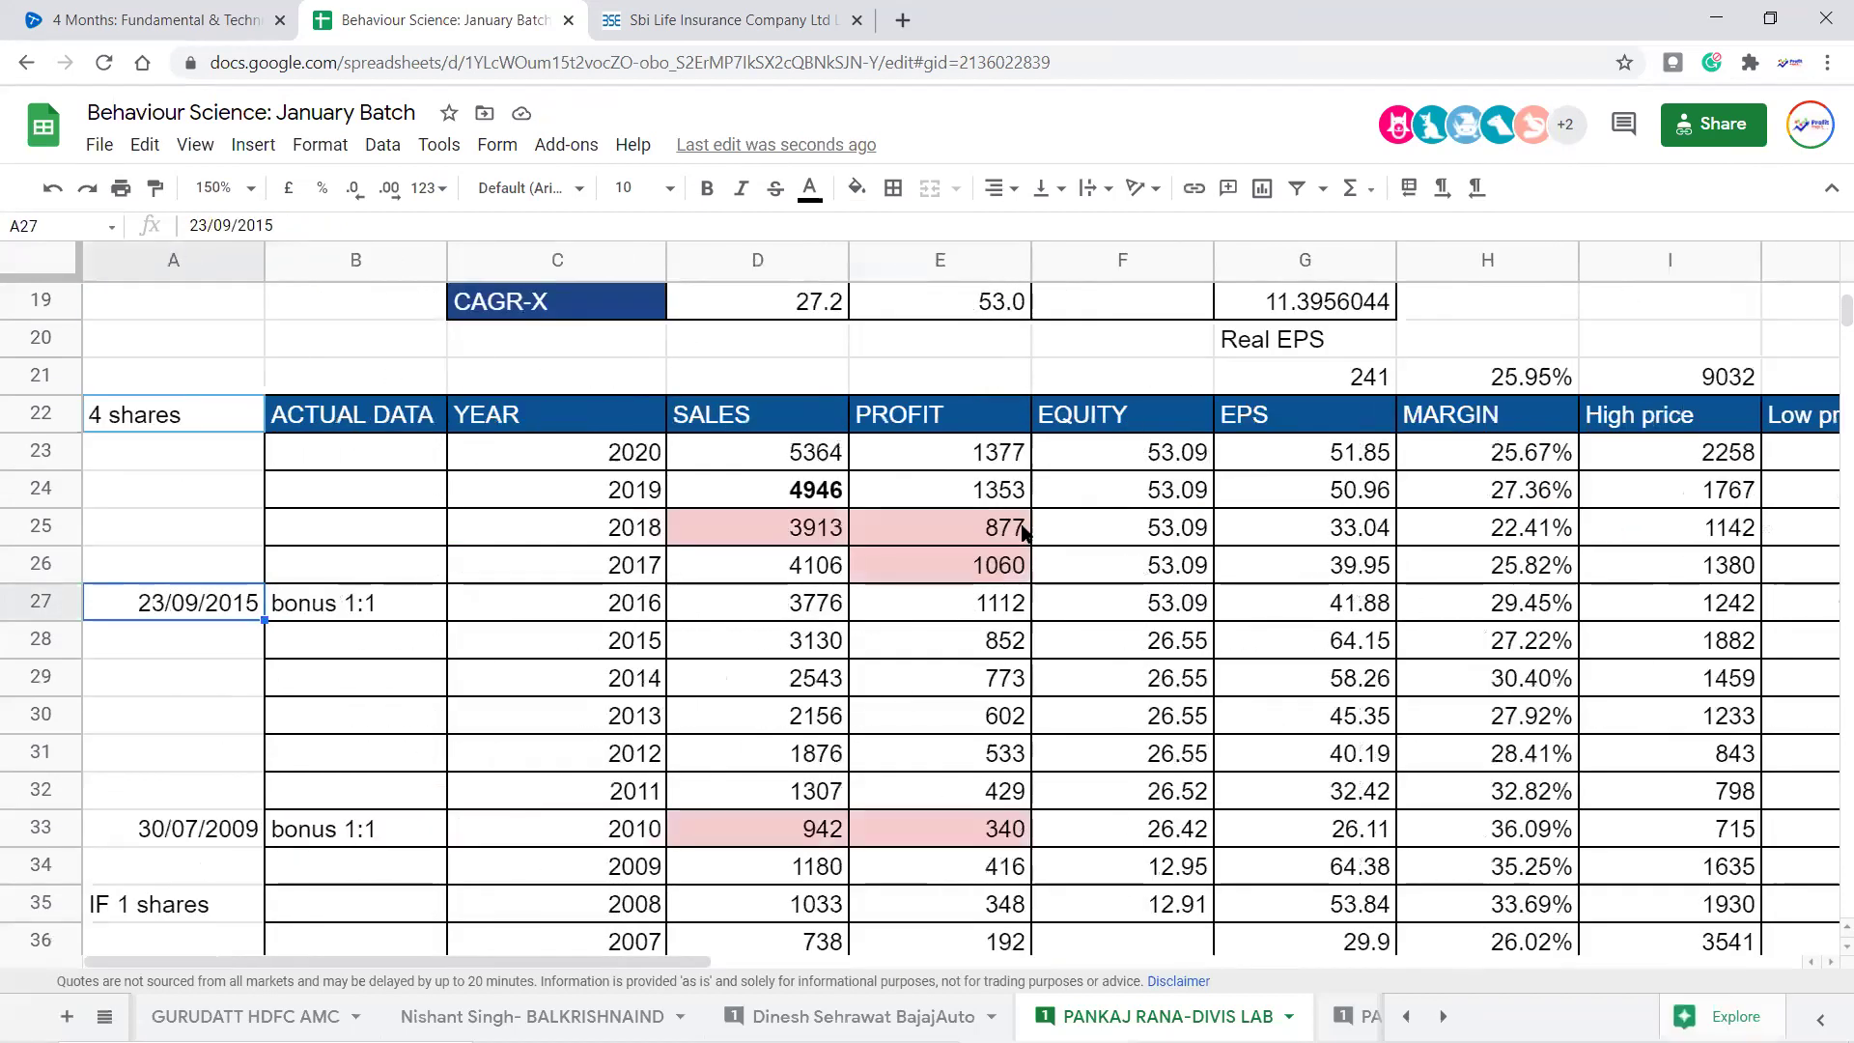
{"action": "left_click", "coordinate": [996, 454]}
{"action": "scroll", "coordinate": [1016, 647], "scroll_direction": "up", "scroll_amount": 6}
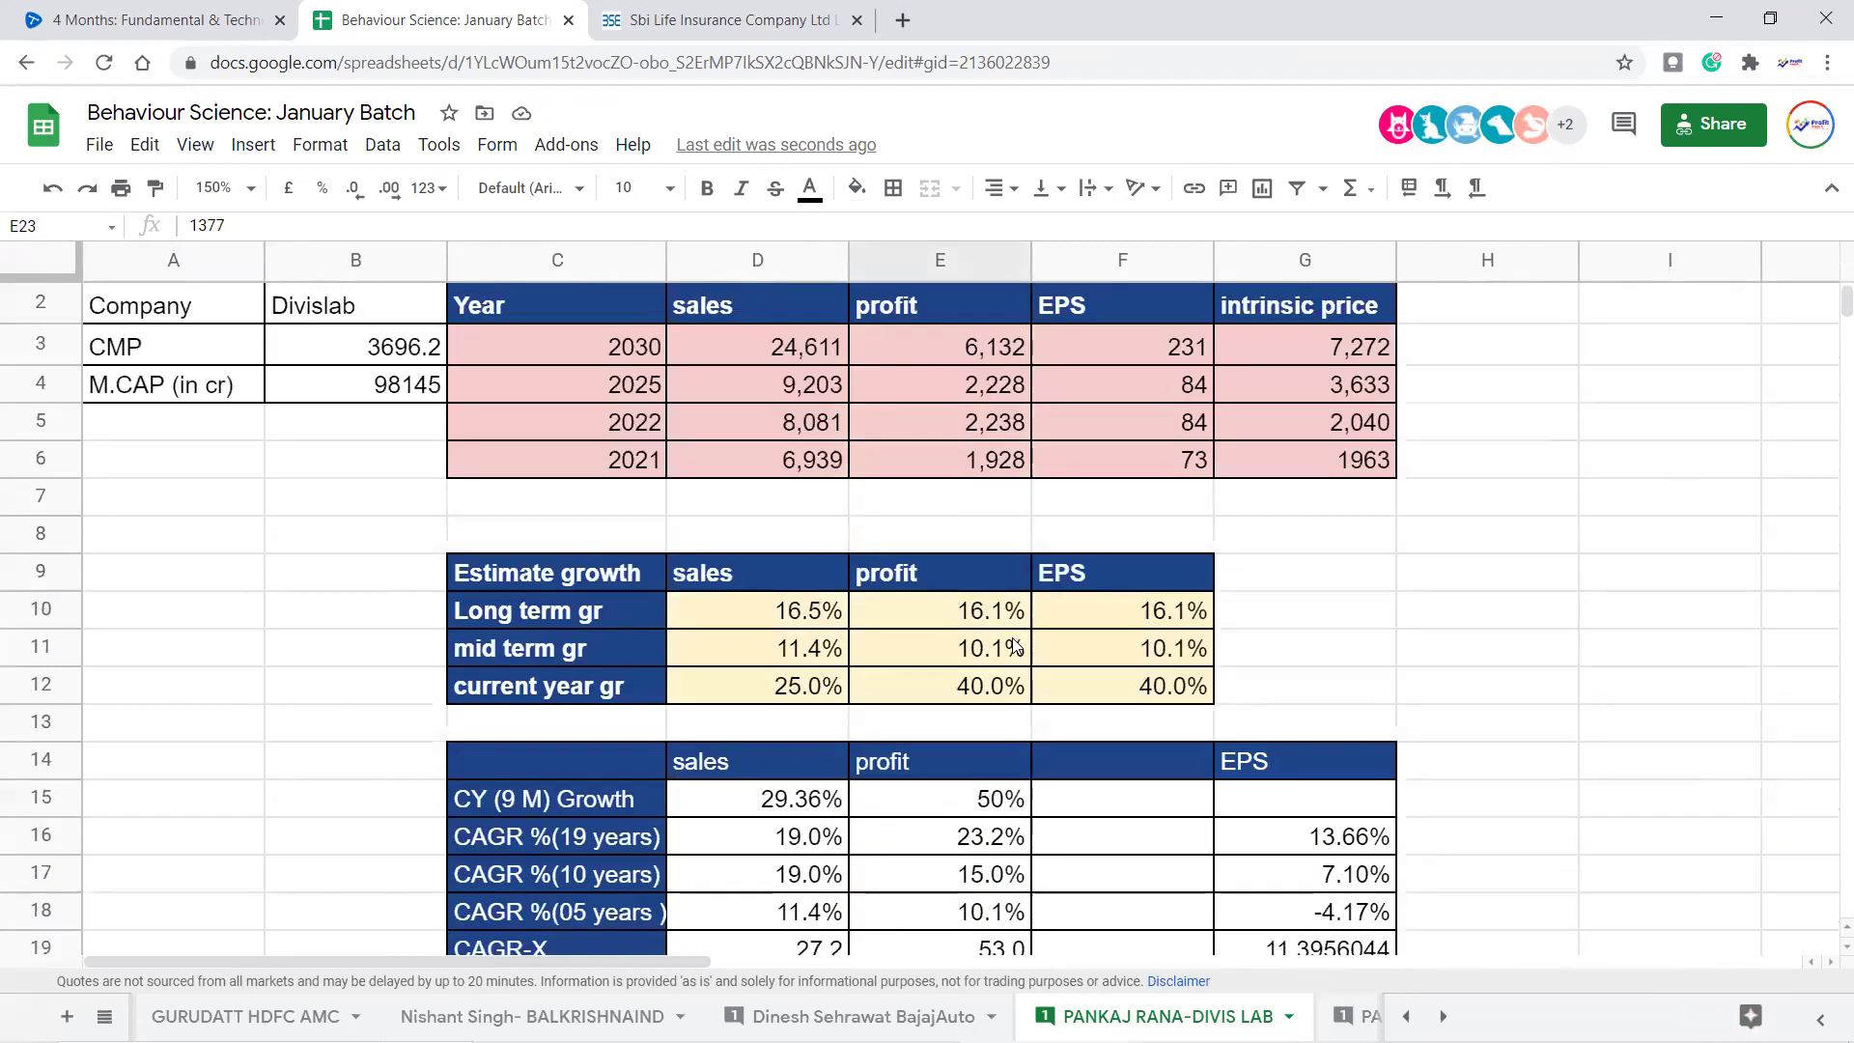
{"action": "scroll", "coordinate": [1015, 647], "scroll_direction": "up", "scroll_amount": 1}
{"action": "left_click", "coordinate": [996, 507]}
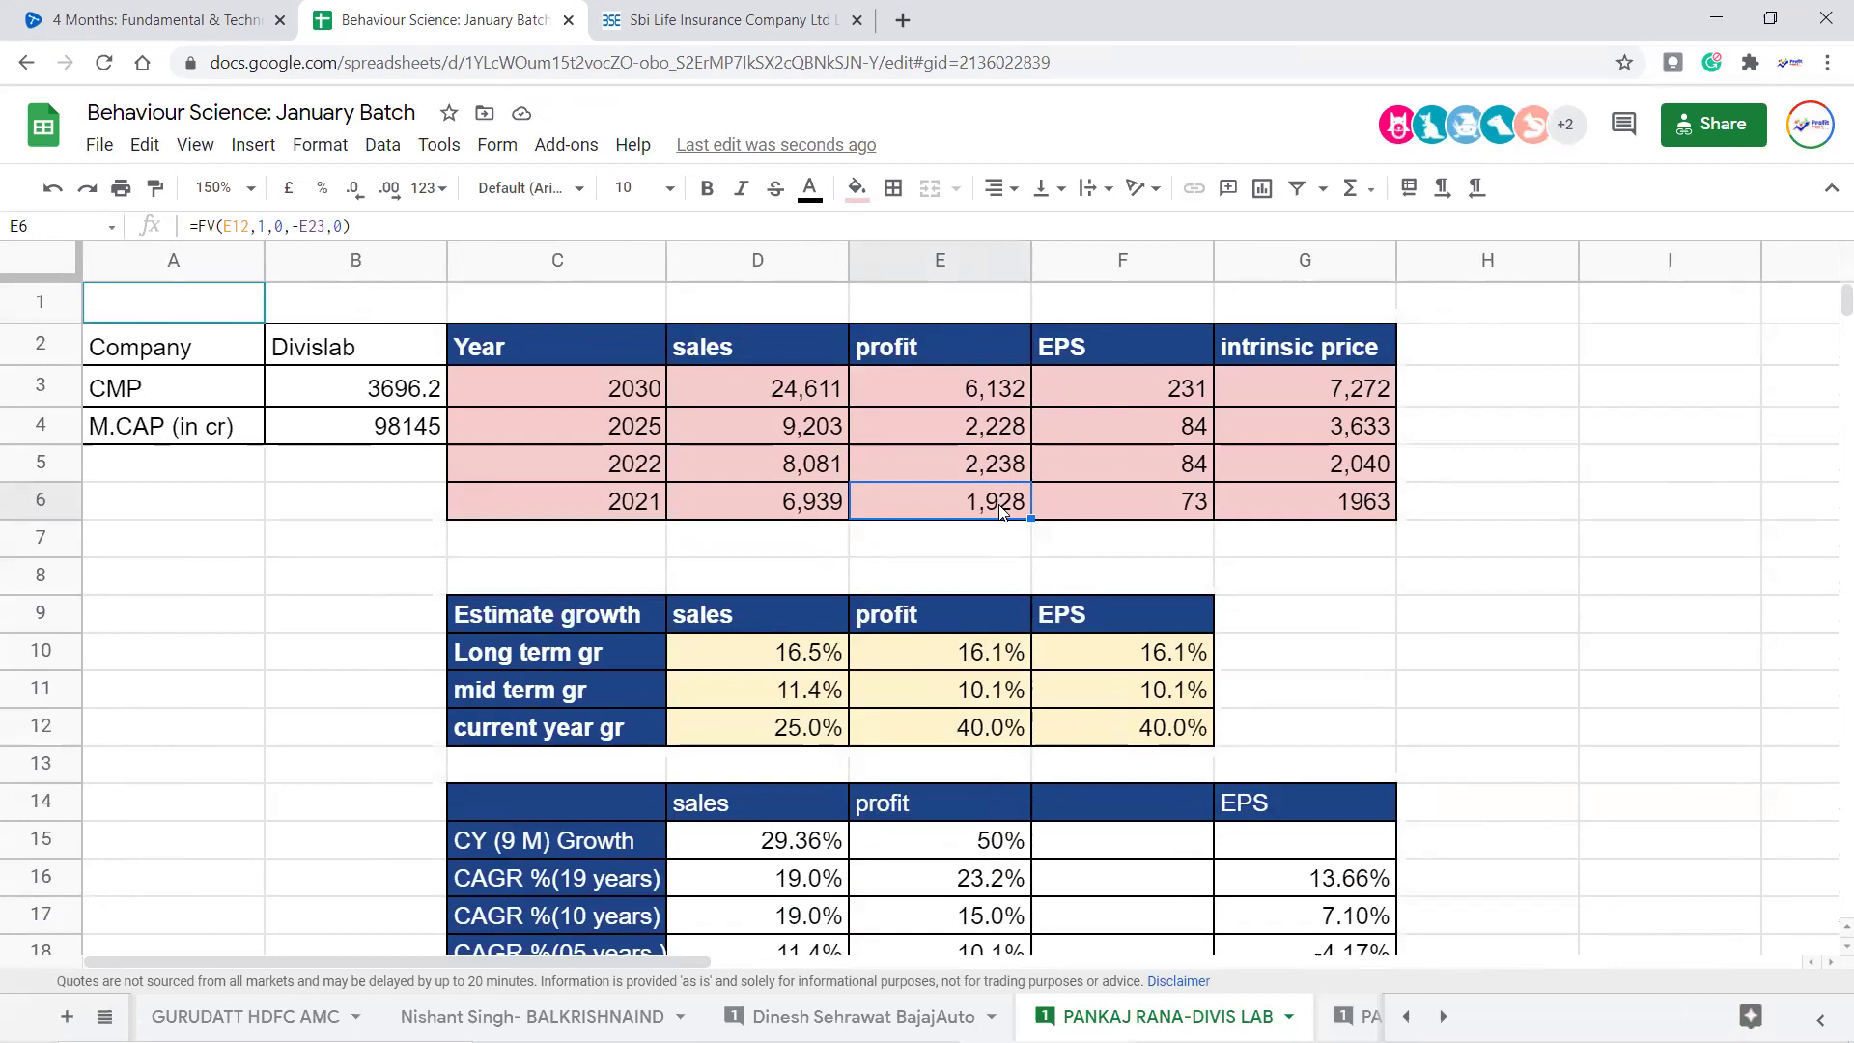
{"action": "scroll", "coordinate": [1000, 512], "scroll_direction": "down", "scroll_amount": 5}
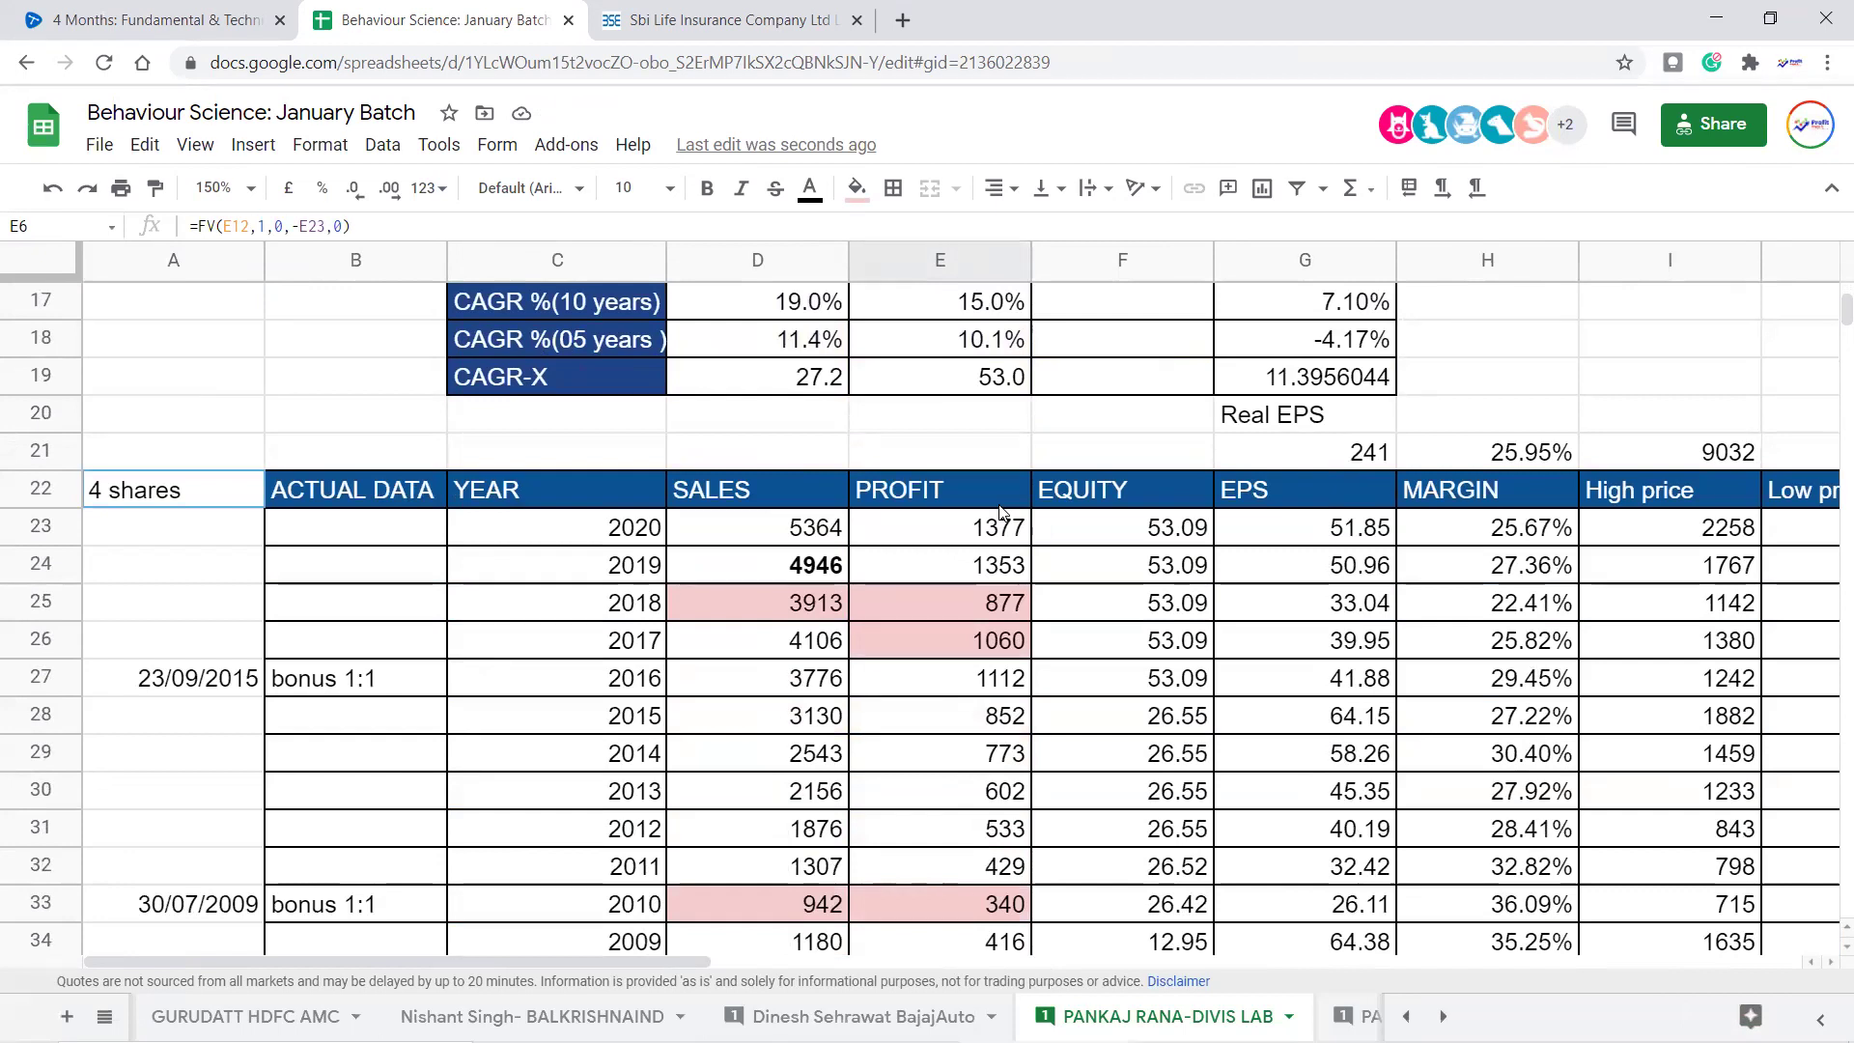
Compare the 2020 high and low share prices with the sales and profit of the same year
{"action": "left_click", "coordinate": [1651, 523]}
{"action": "scroll", "coordinate": [1651, 522], "scroll_direction": "right", "scroll_amount": 5}
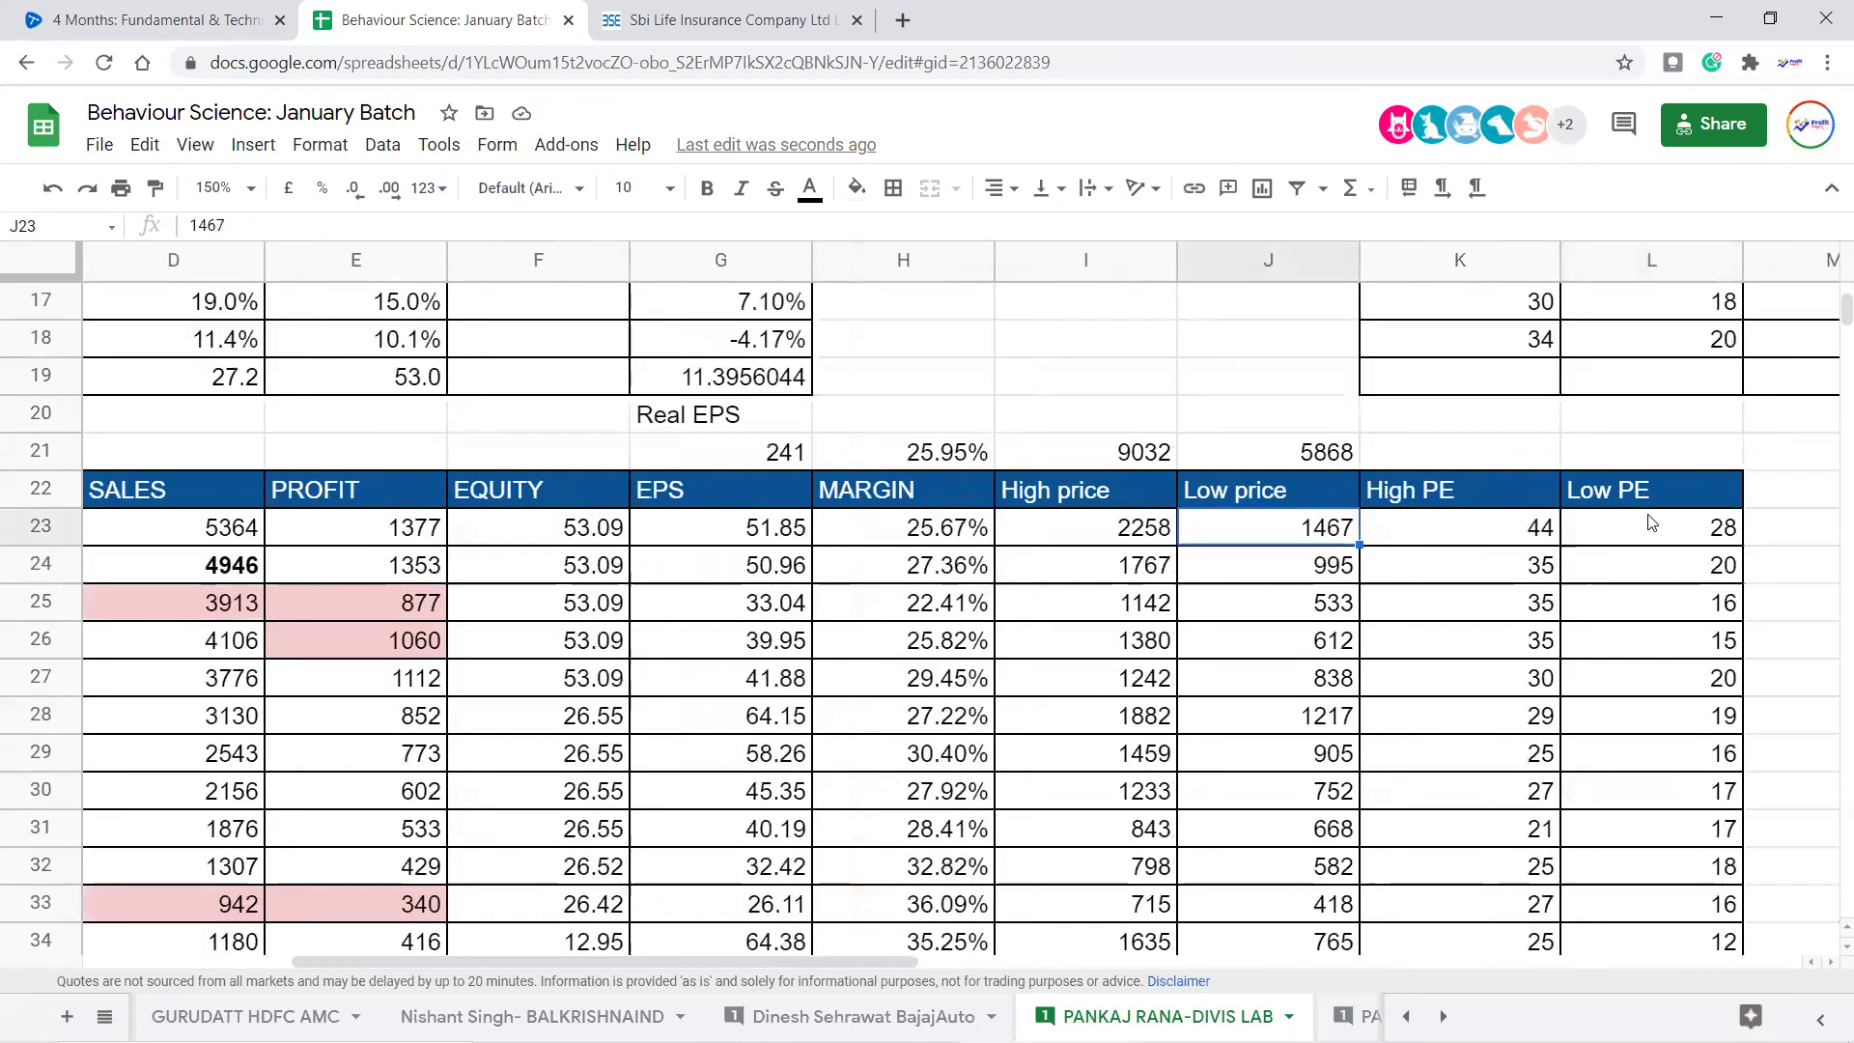
{"action": "key", "text": "Left"}
{"action": "key", "text": "Right"}
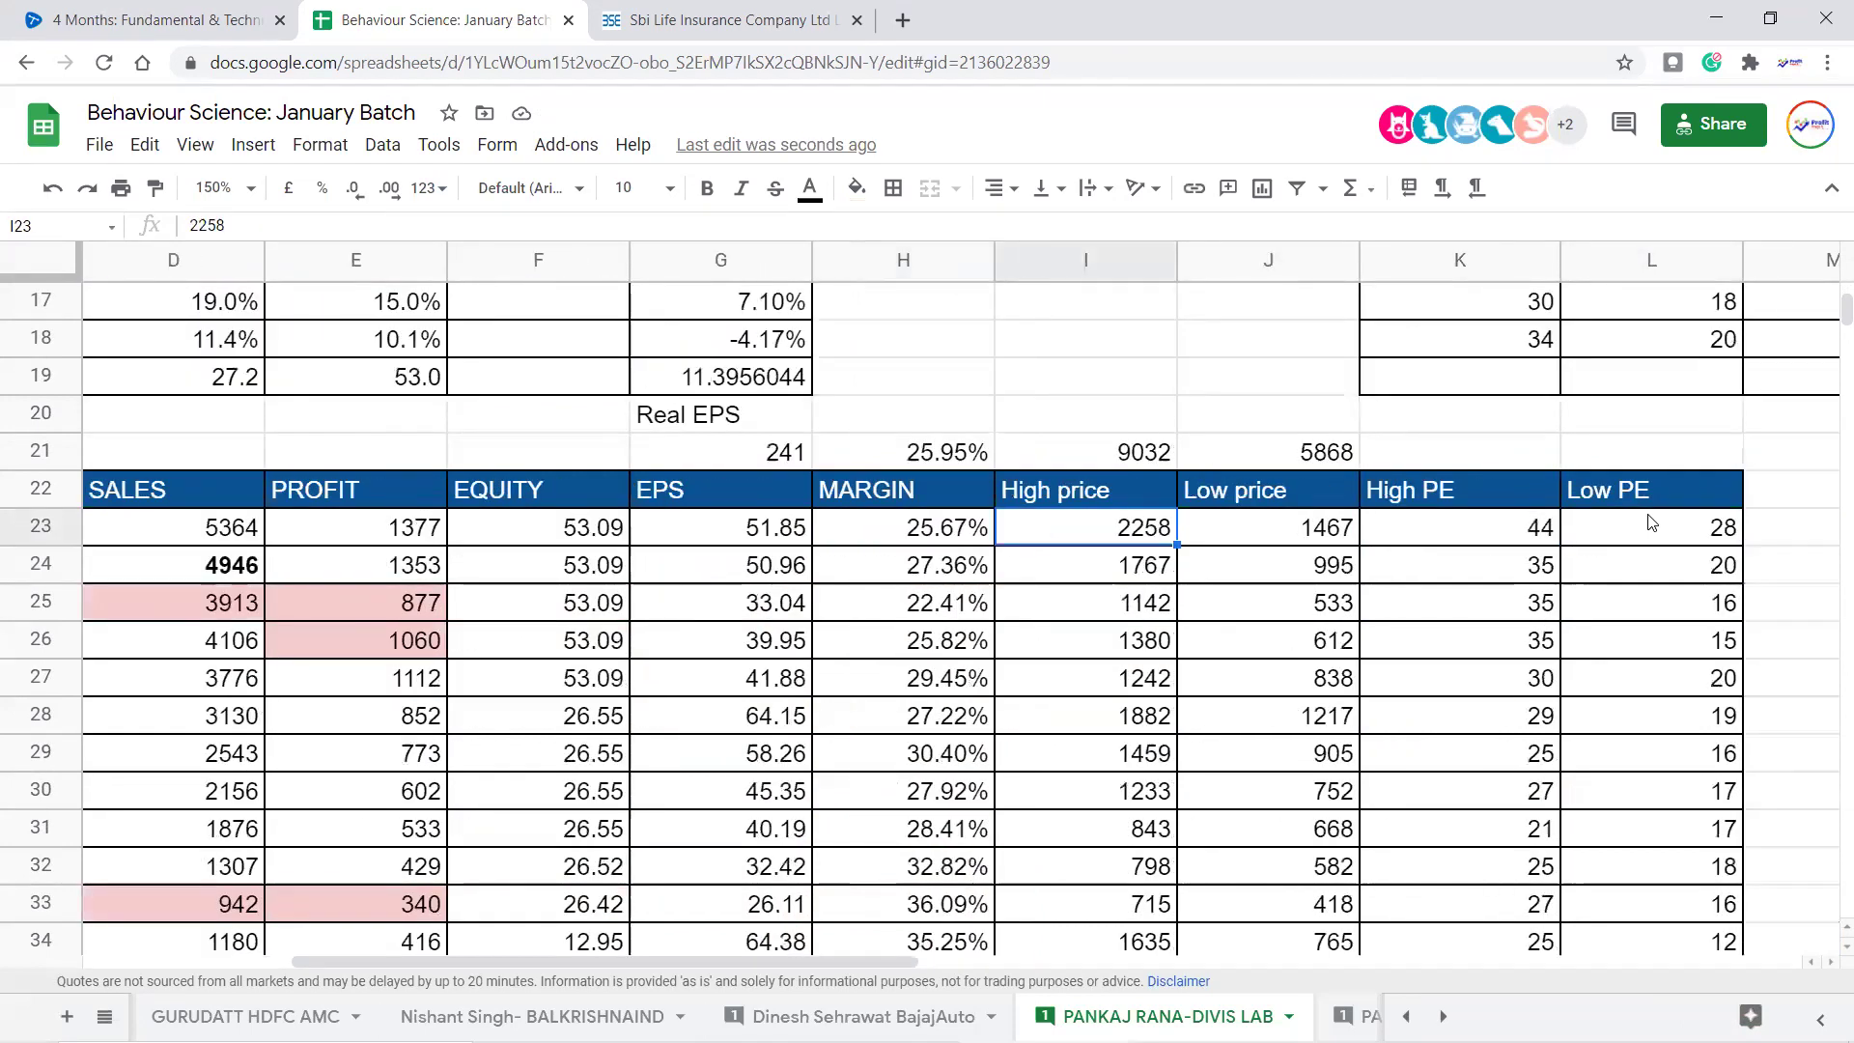
{"action": "key", "text": "shift+Right"}
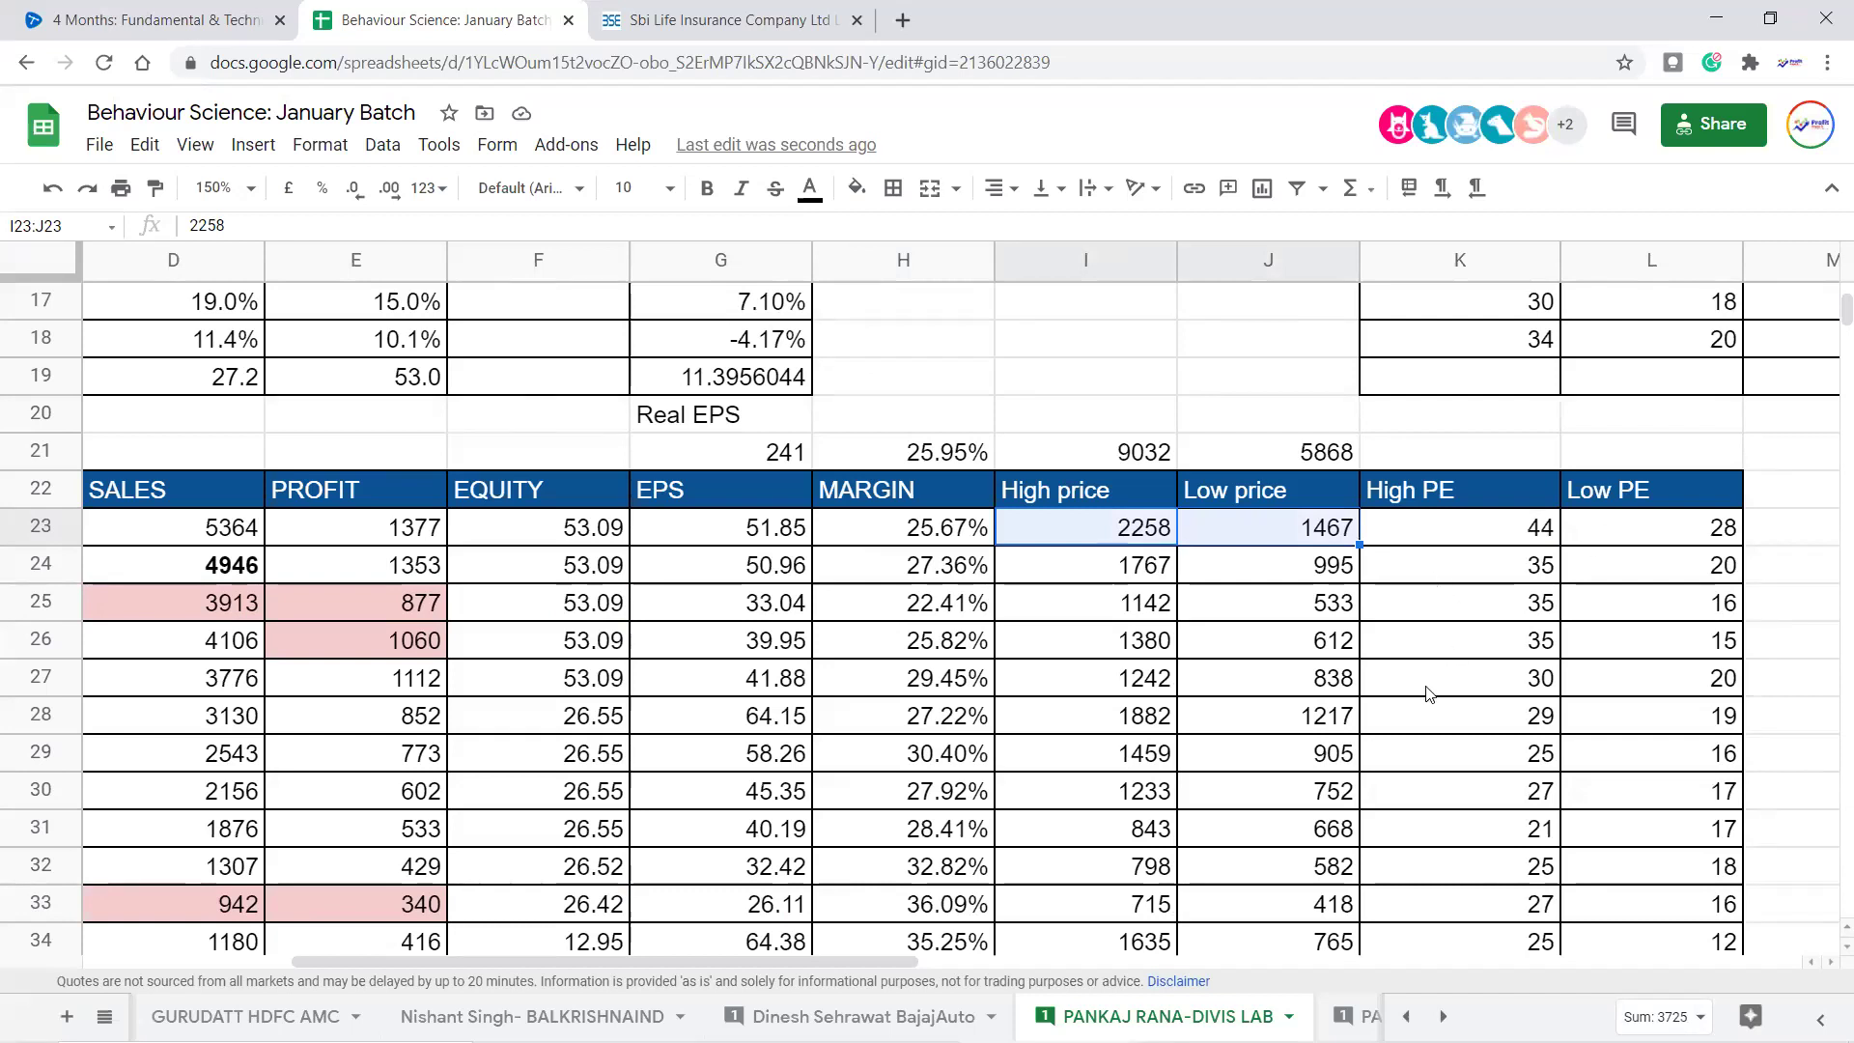
{"action": "key", "text": "shift+Left"}
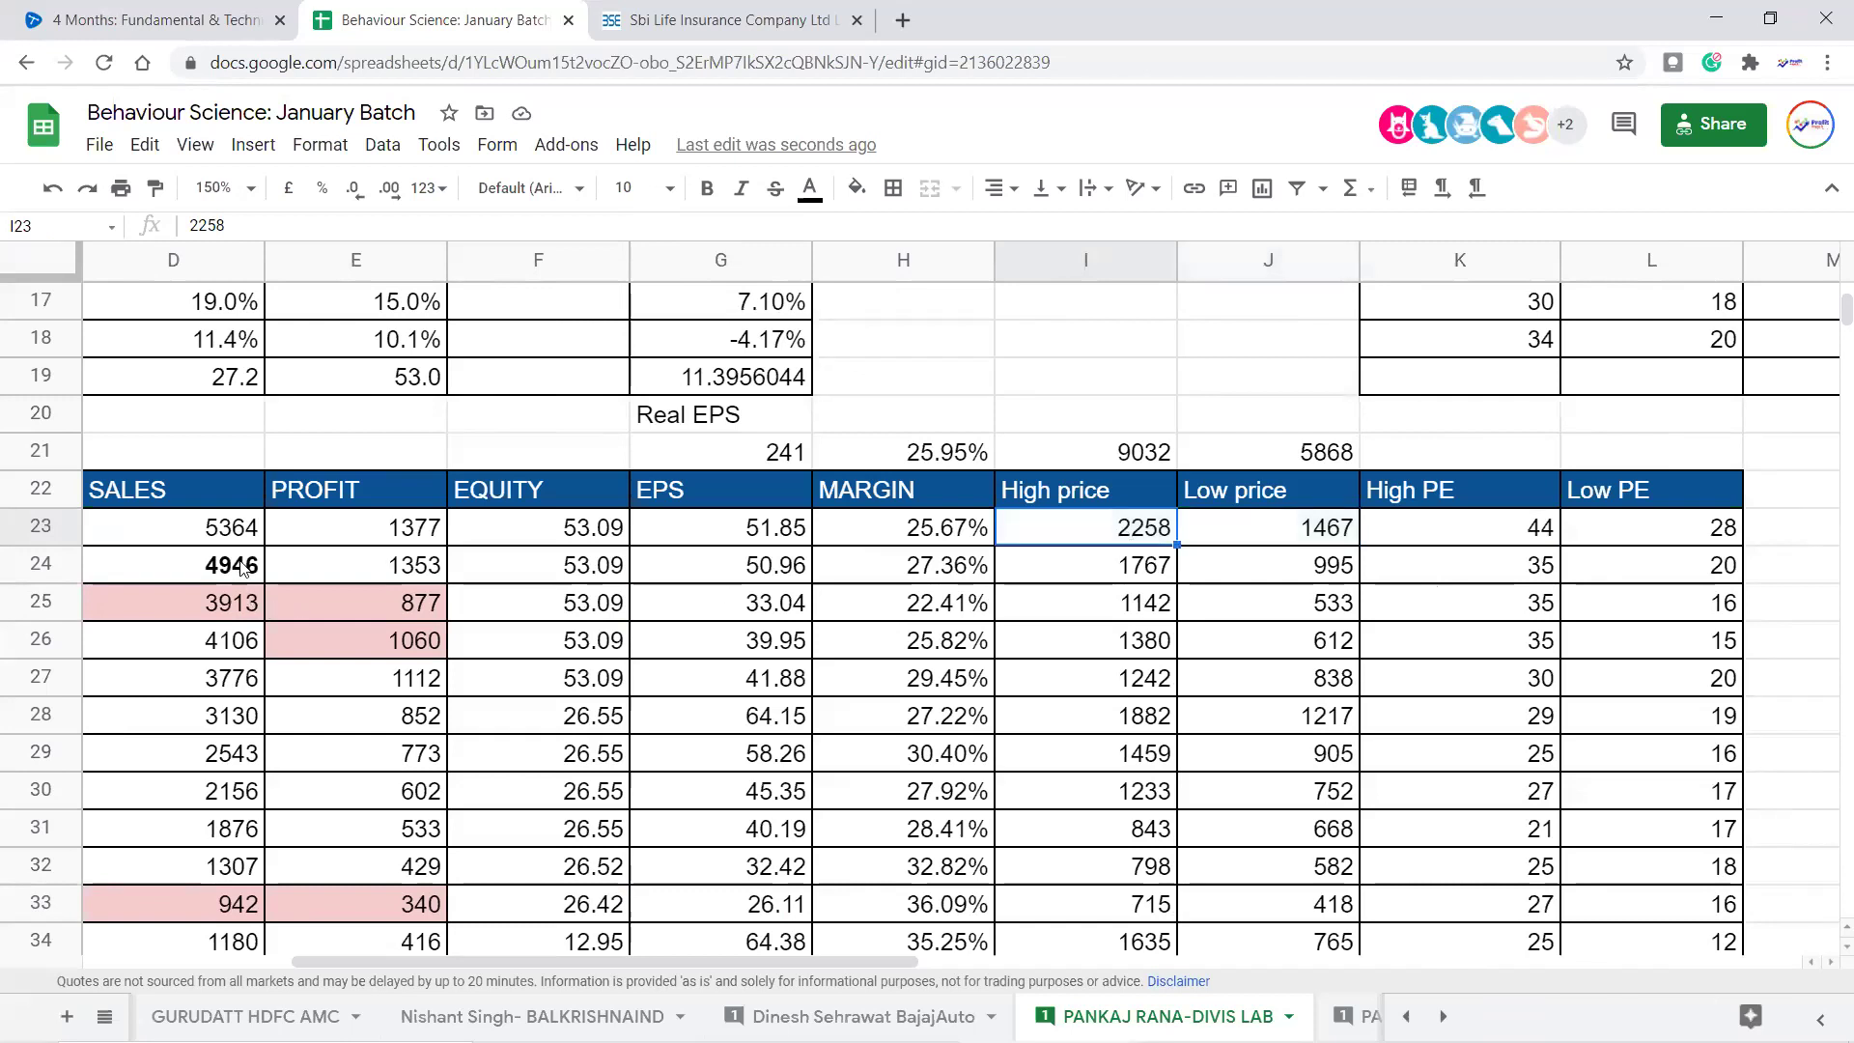
{"action": "left_click_drag", "start_coordinate": [222, 543], "coordinate": [331, 536]}
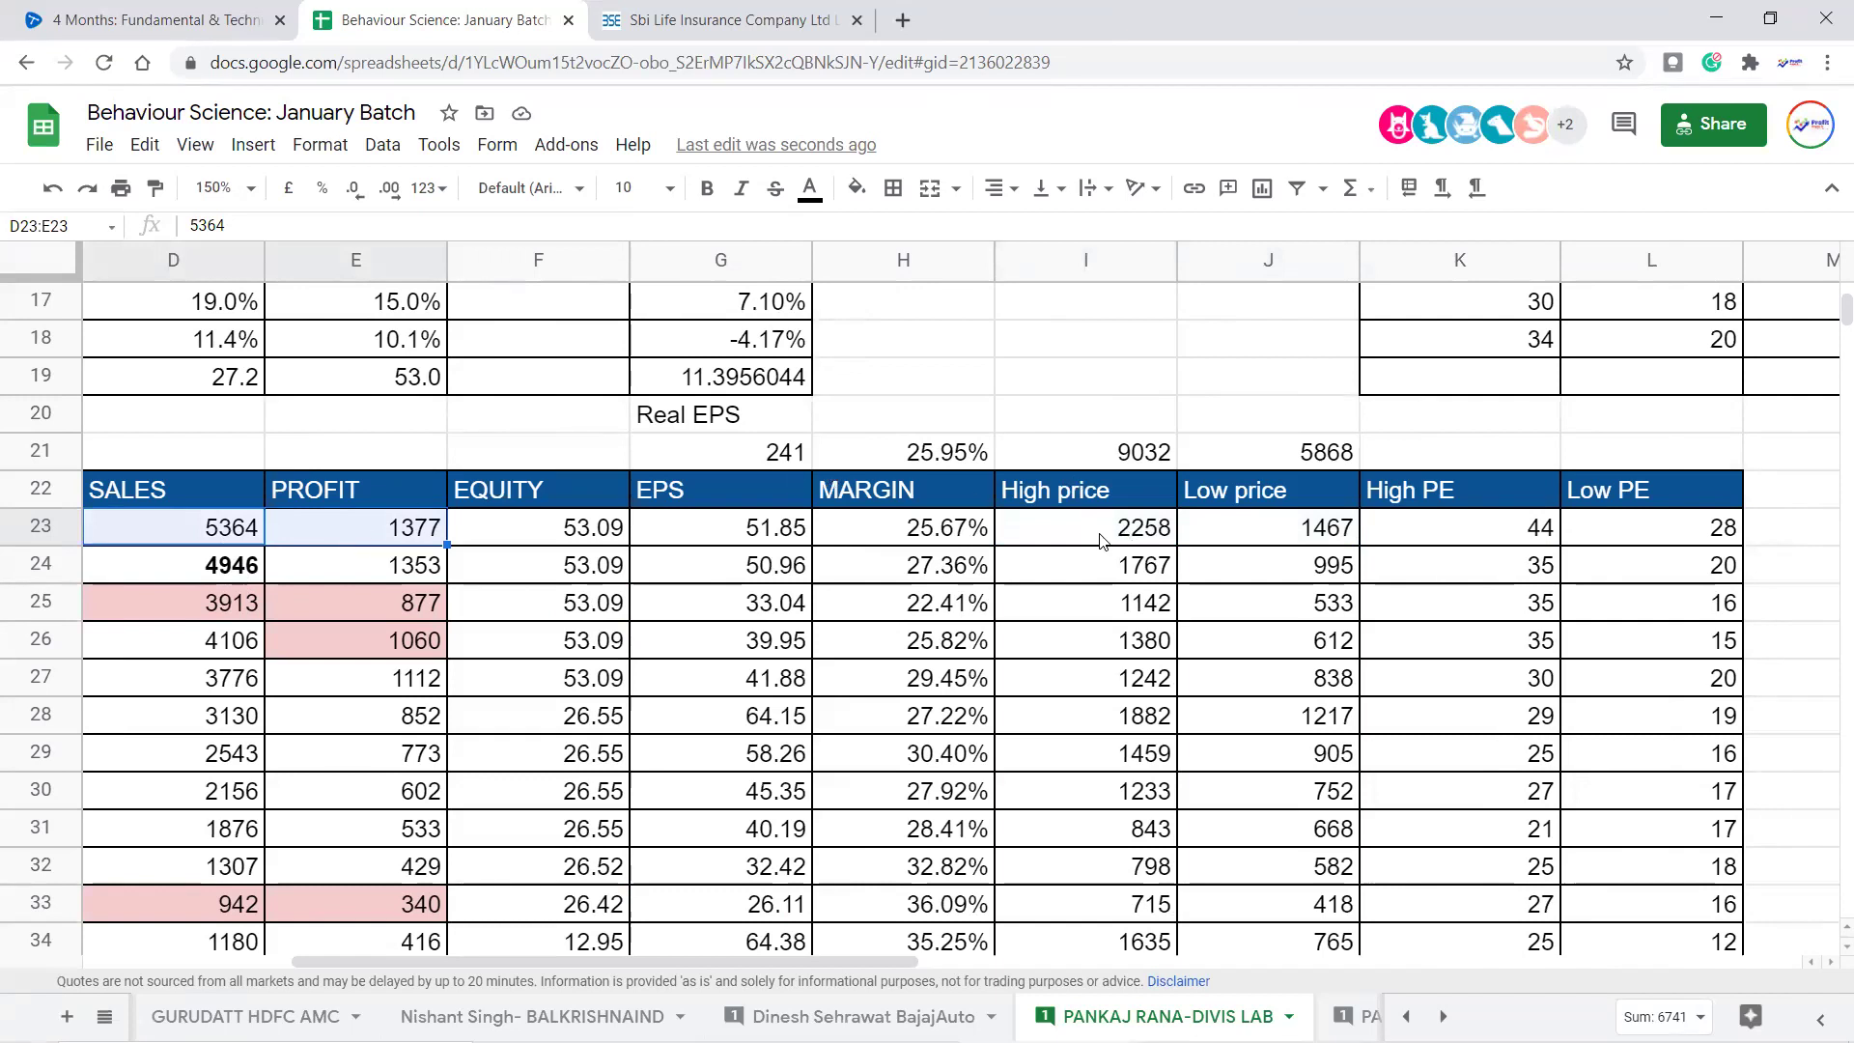
{"action": "left_click_drag", "start_coordinate": [1100, 539], "coordinate": [1276, 531]}
{"action": "left_click_drag", "start_coordinate": [1125, 537], "coordinate": [1226, 535]}
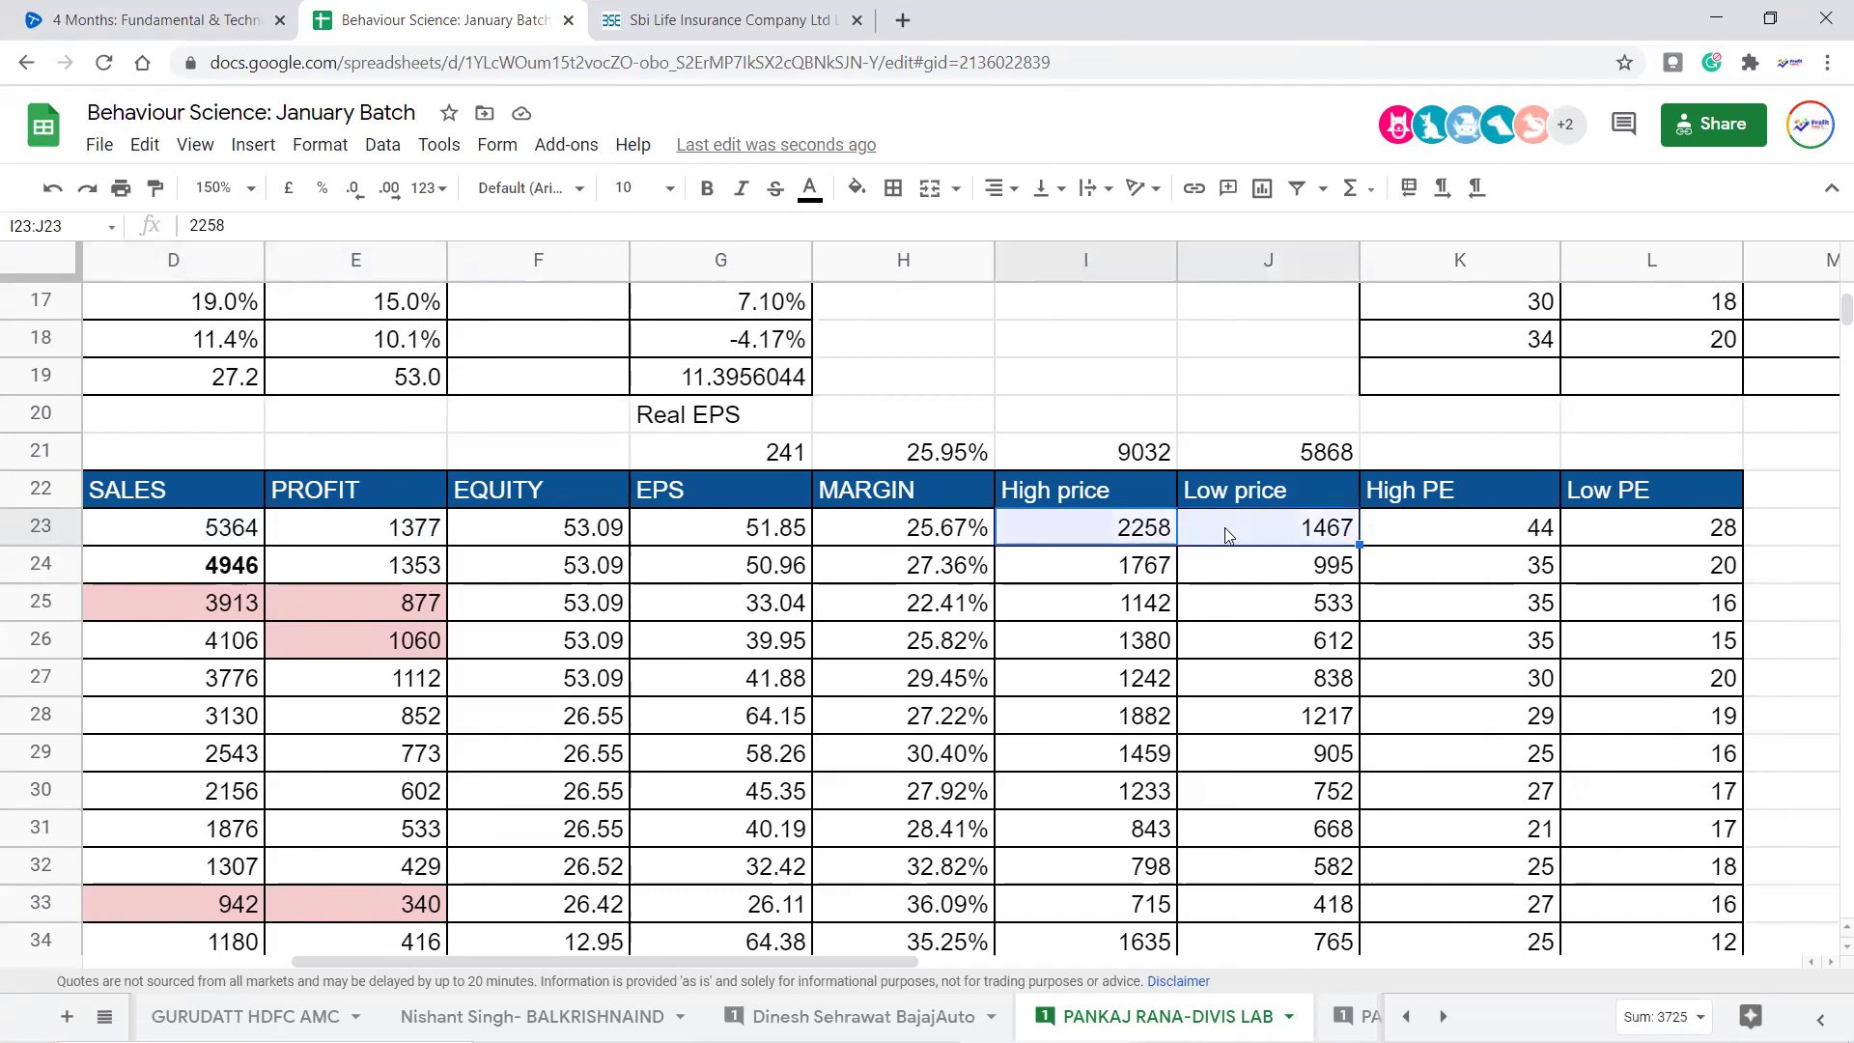
{"action": "left_click", "coordinate": [1129, 534]}
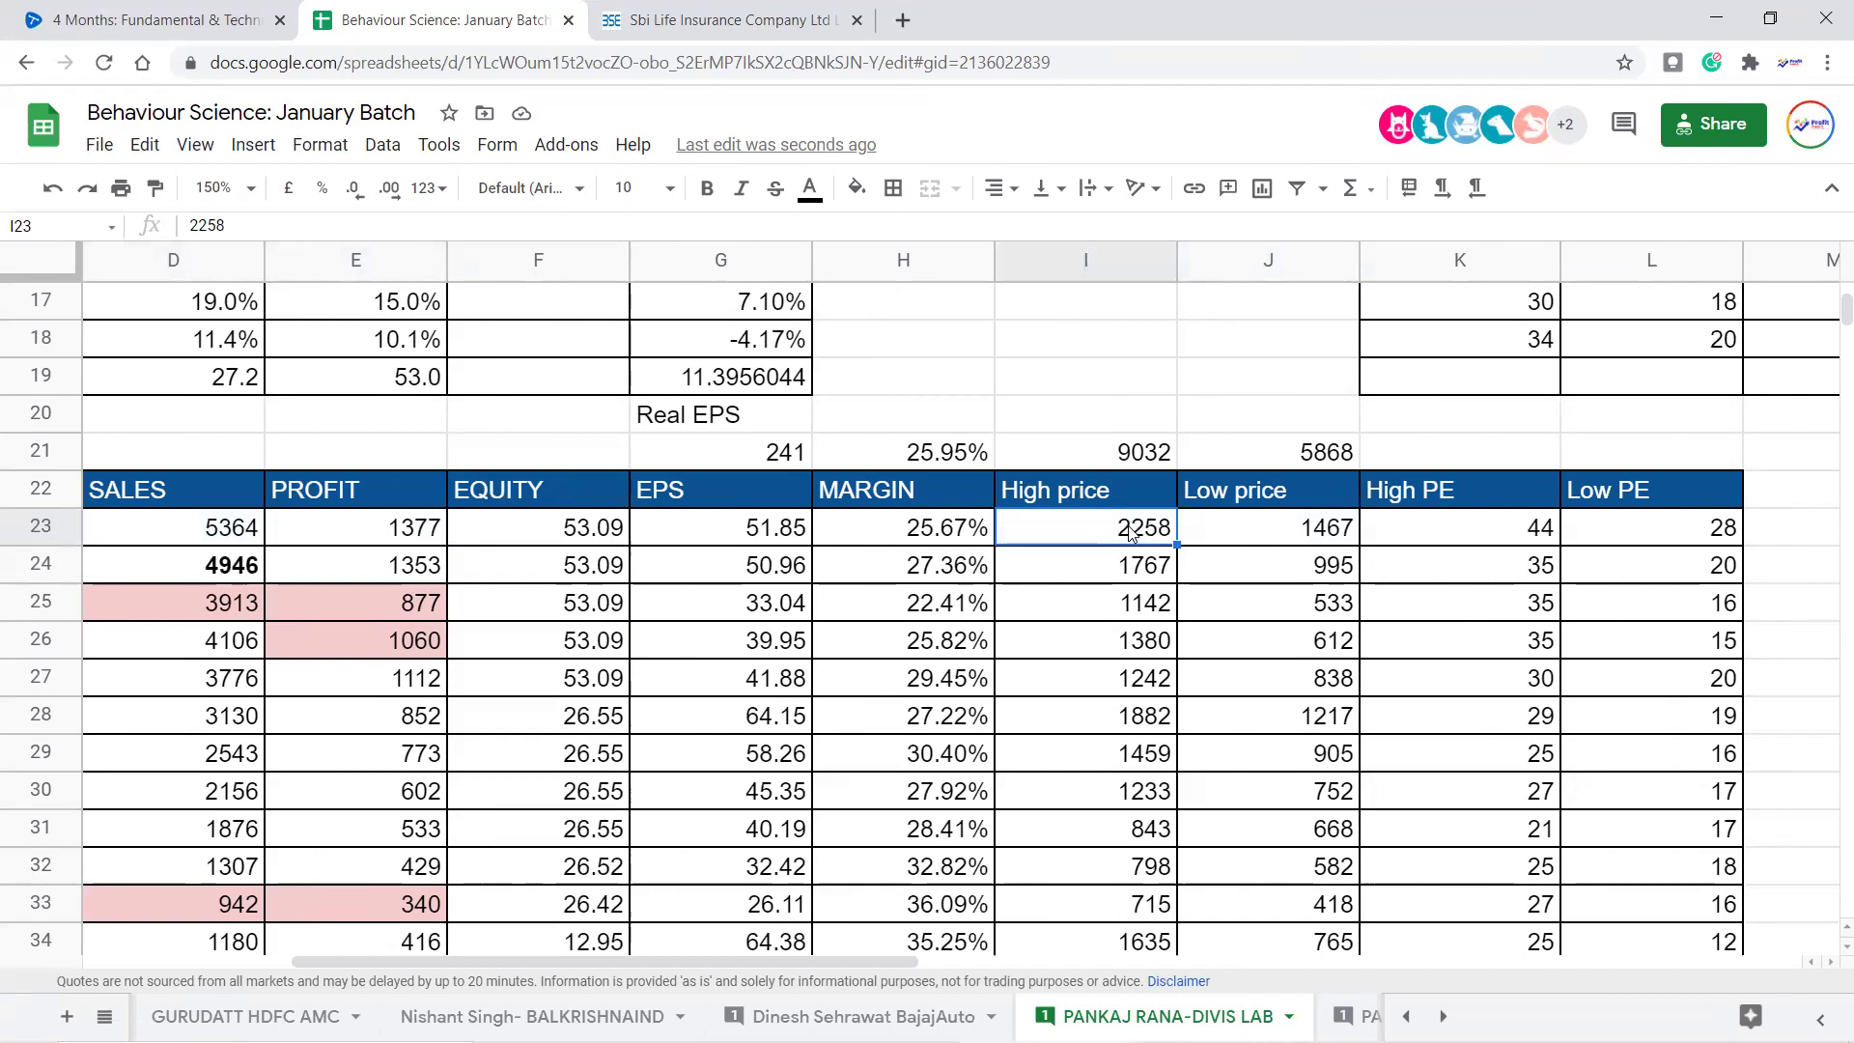
{"action": "left_click", "coordinate": [1277, 532]}
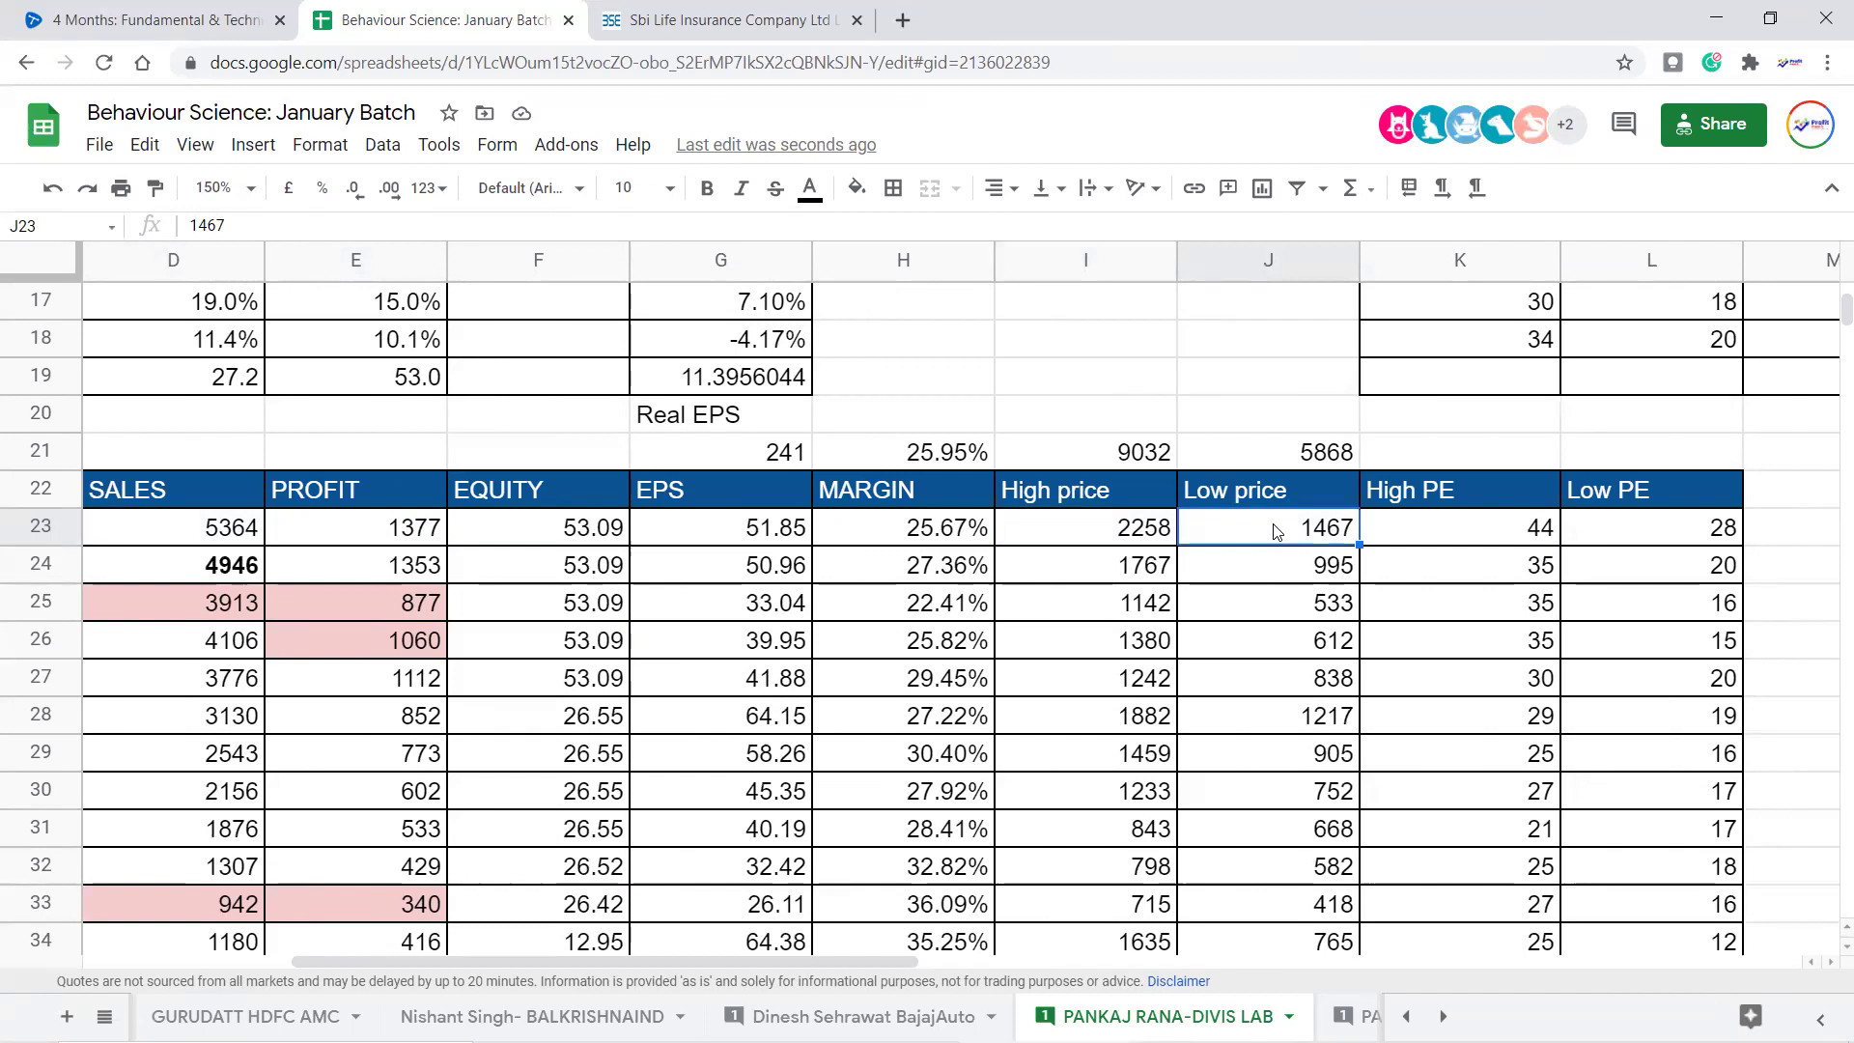
{"action": "left_click", "coordinate": [1136, 539]}
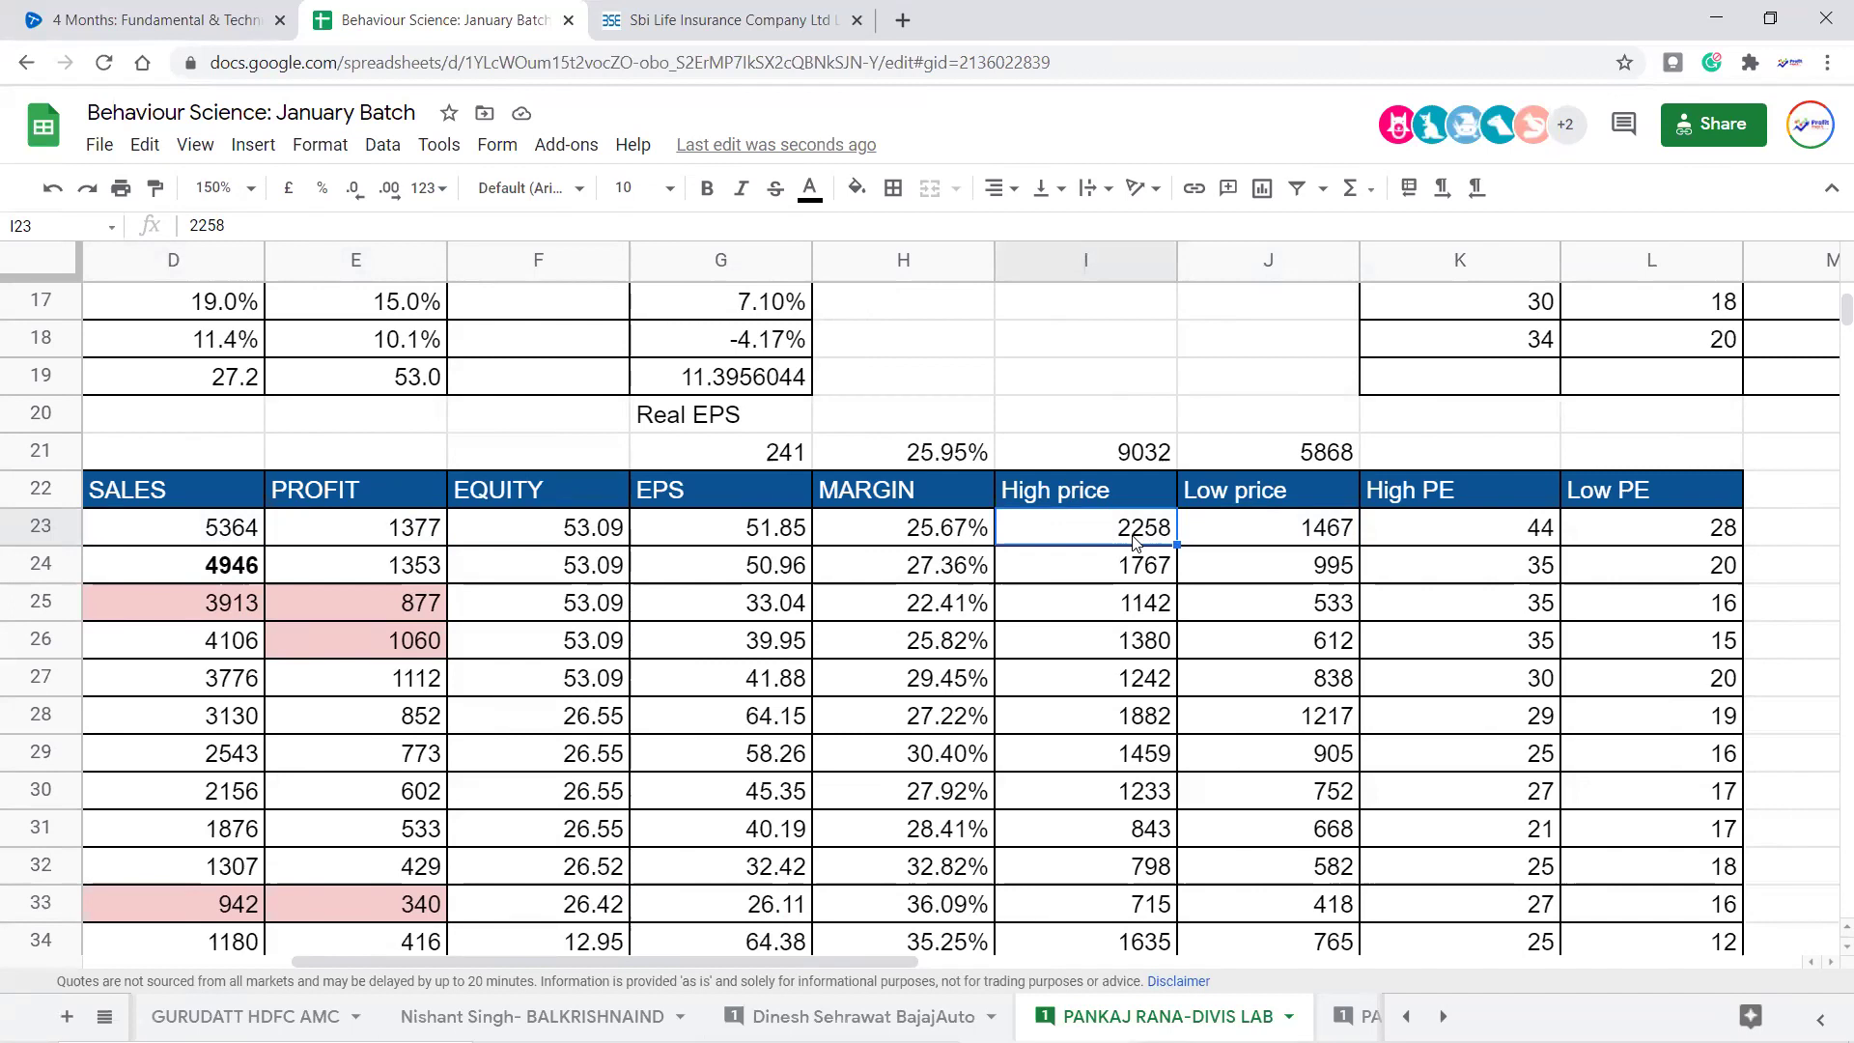
{"action": "left_click_drag", "start_coordinate": [207, 527], "coordinate": [335, 523]}
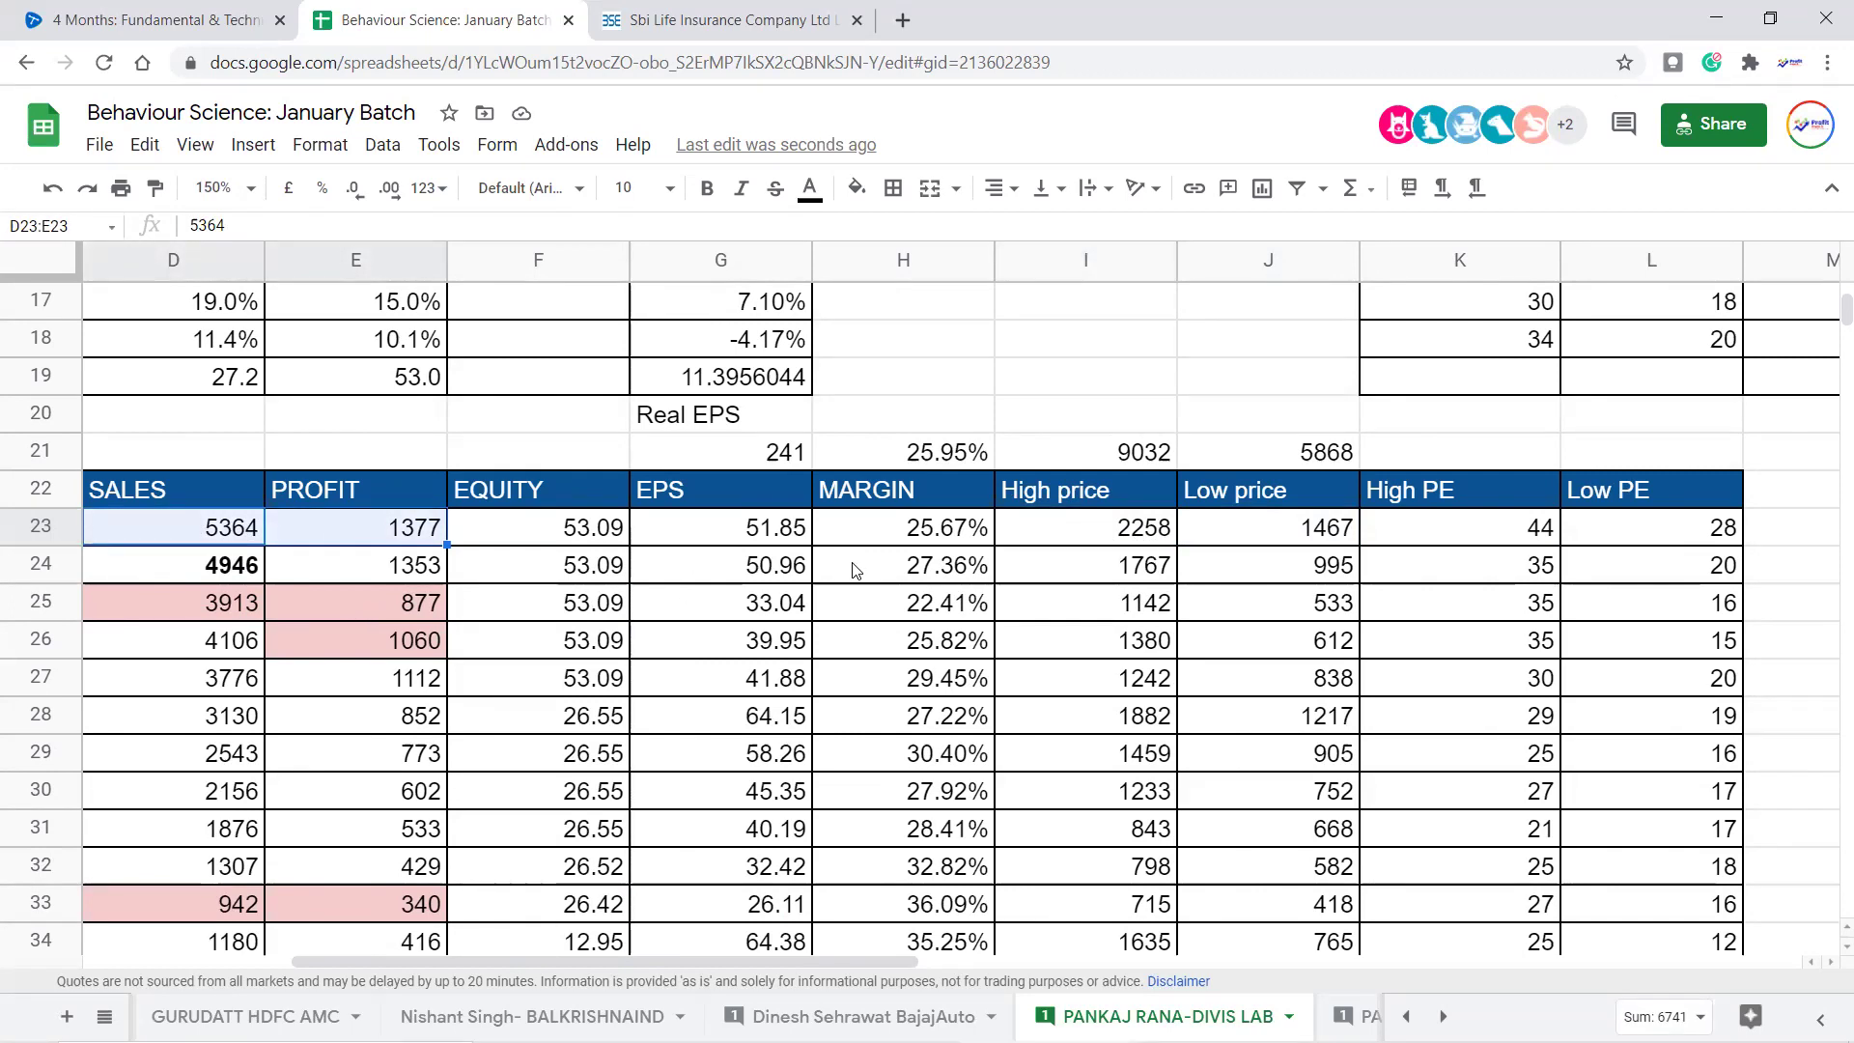
{"action": "left_click_drag", "start_coordinate": [1125, 538], "coordinate": [1299, 527]}
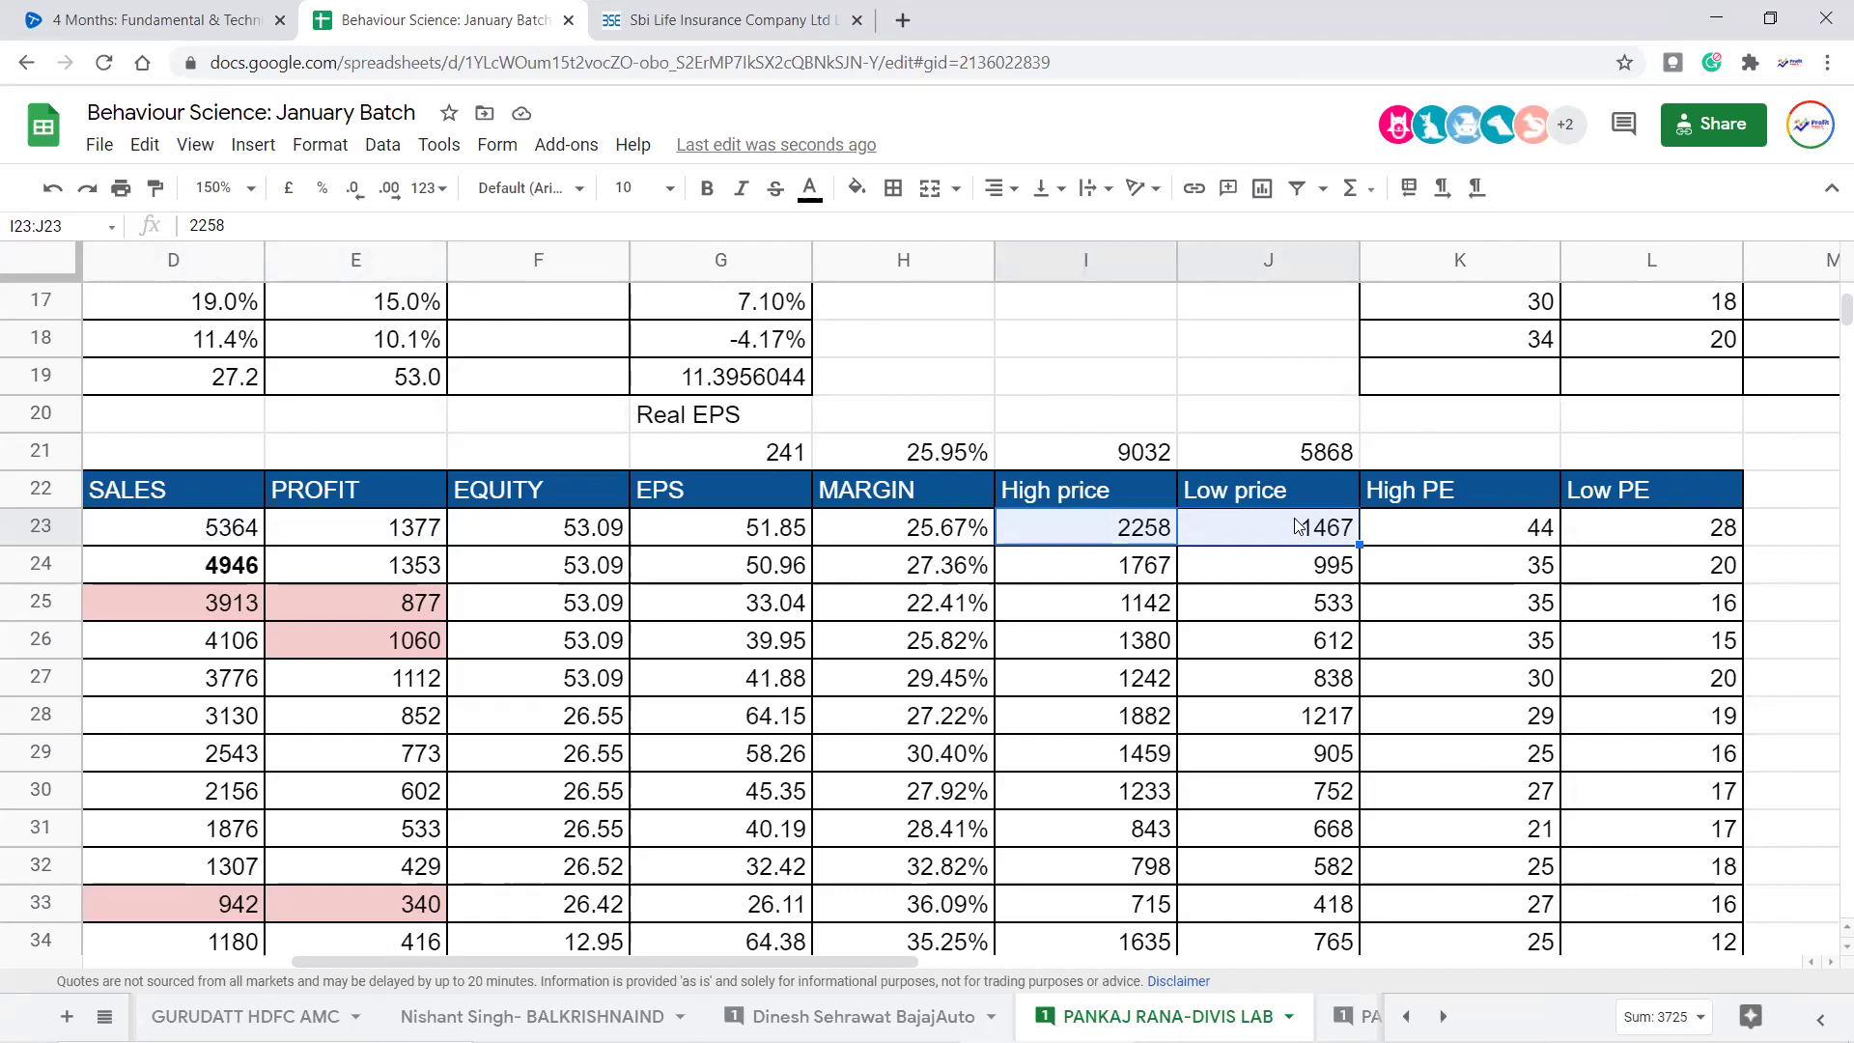
Review the projected sales, profit, EPS and intrinsic prices for 2021 to 2030 in the Divis Lab sheet
{"action": "key", "text": "Left"}
{"action": "key", "text": "Left"}
{"action": "key", "text": "Left"}
{"action": "key", "text": "Left"}
{"action": "key", "text": "Left"}
{"action": "key", "text": "Left"}
{"action": "key", "text": "Left"}
{"action": "key", "text": "Left"}
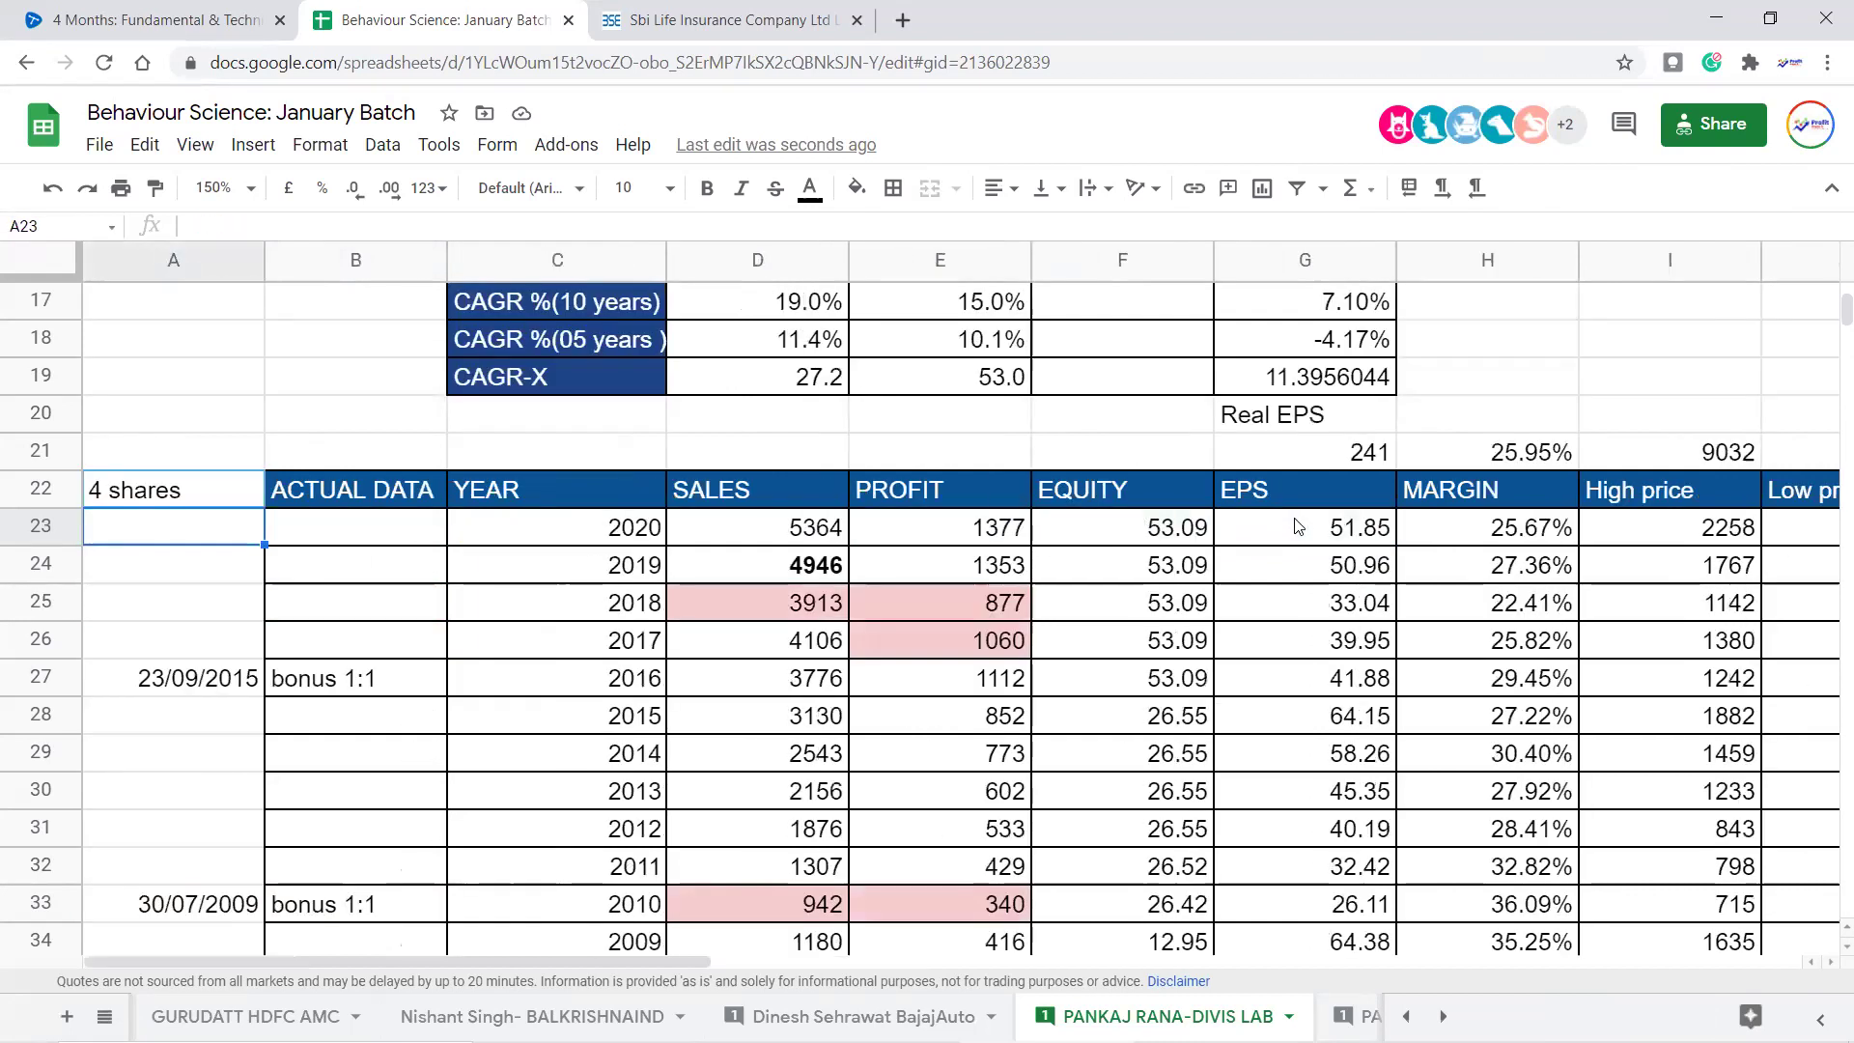
{"action": "scroll", "coordinate": [1050, 695], "scroll_direction": "up", "scroll_amount": 6}
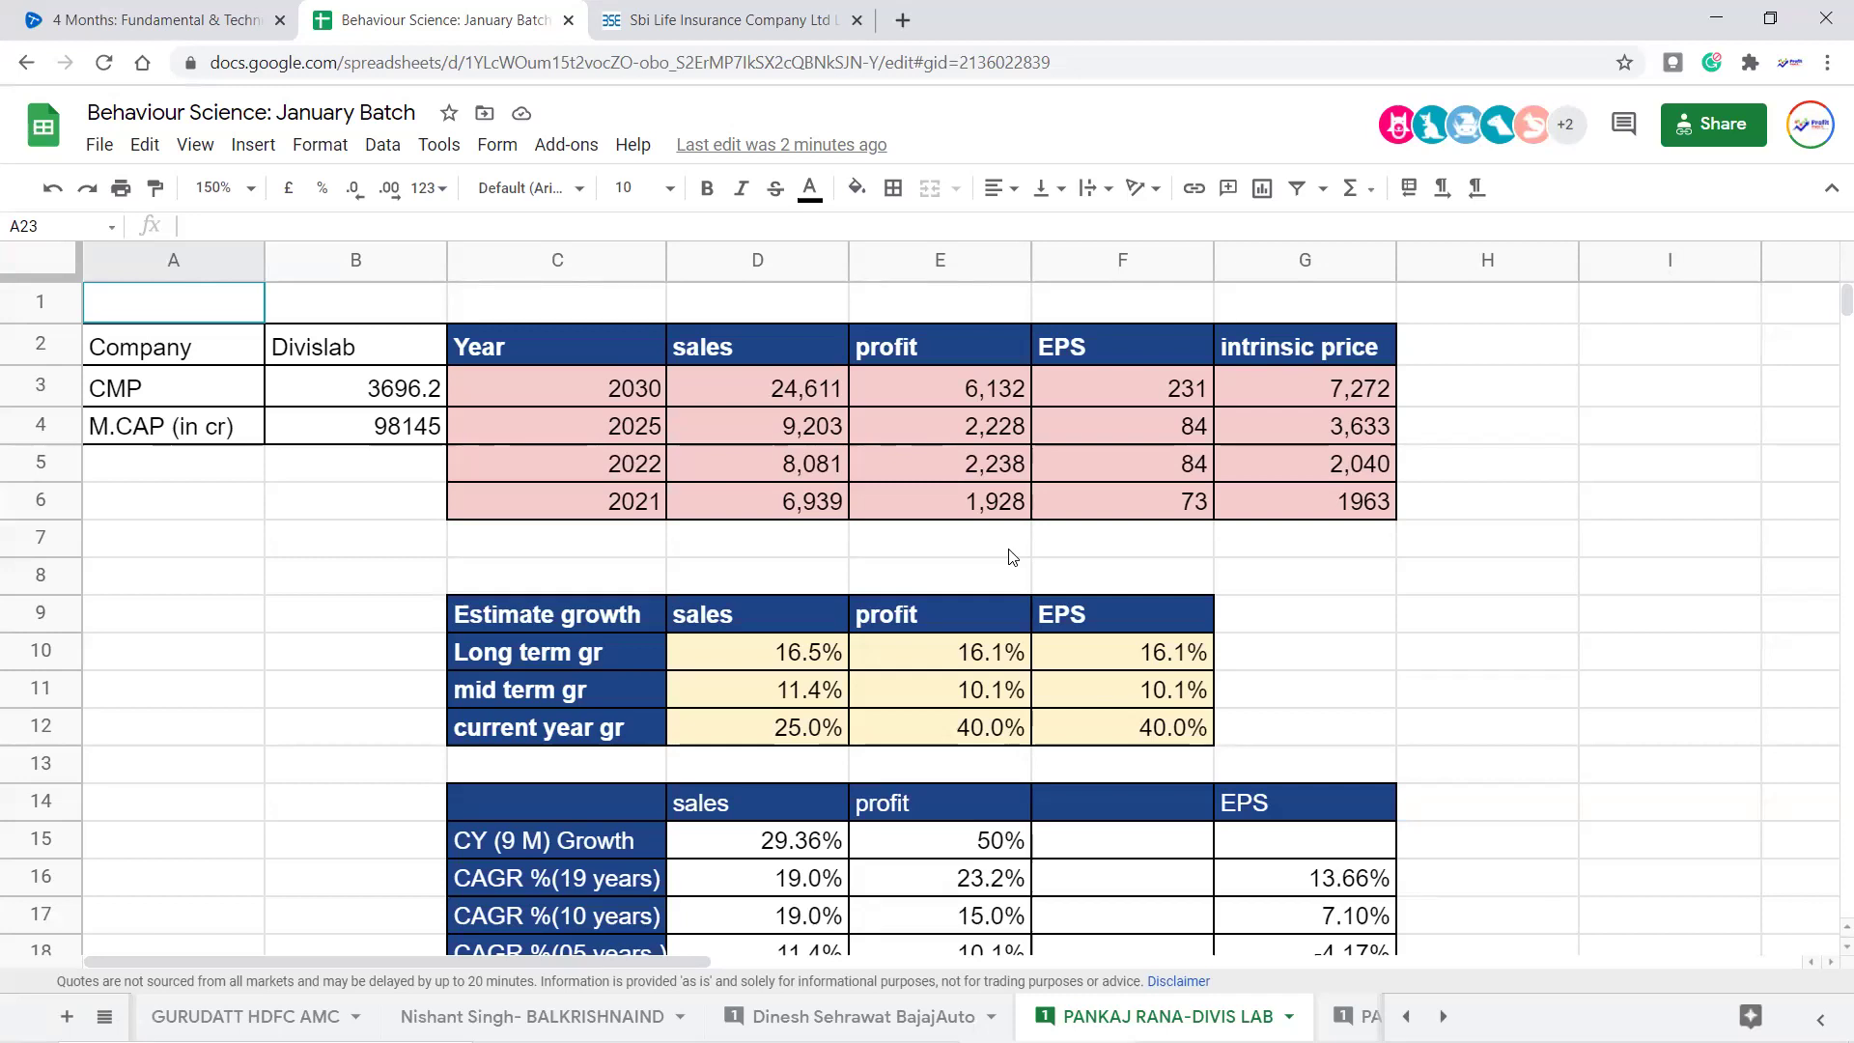
Examine the growth column of the 9M results table and the LifetimeHigh marks beside sales and profit
{"action": "left_click", "coordinate": [1522, 504]}
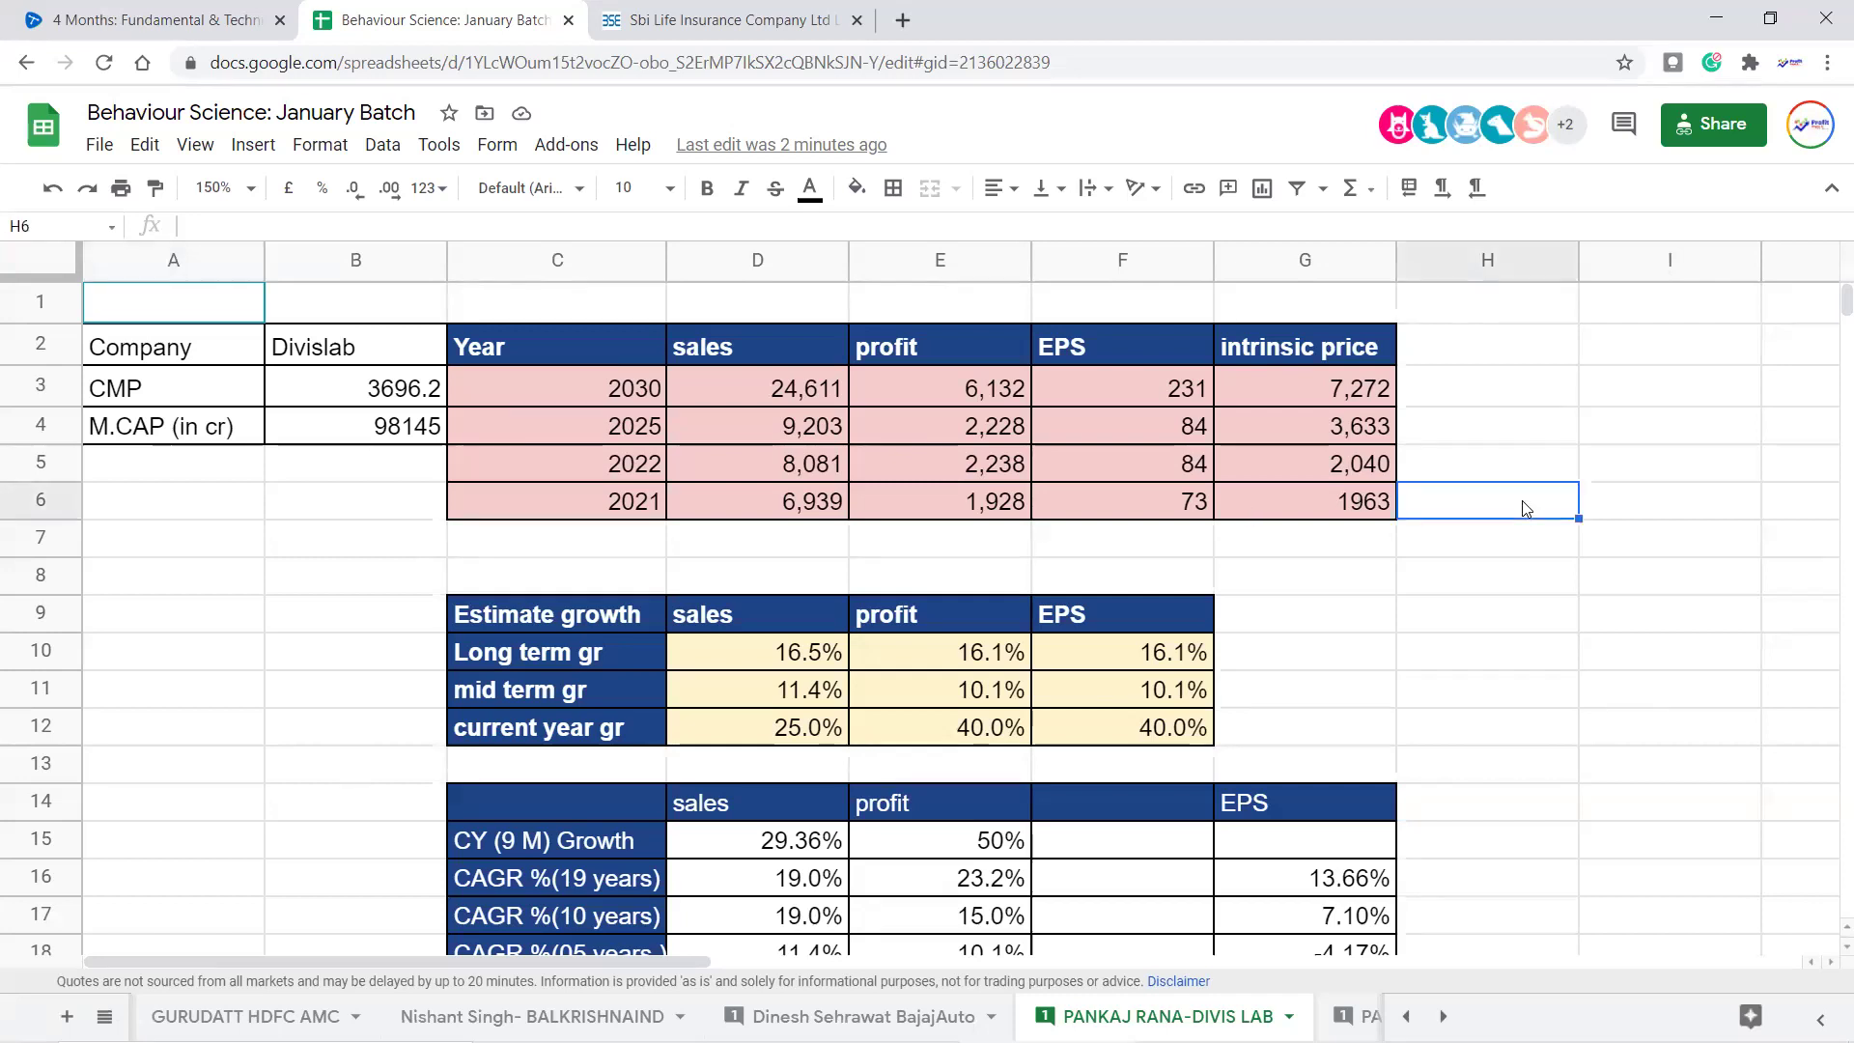
{"action": "key", "text": "Right"}
{"action": "key", "text": "Right"}
{"action": "key", "text": "Right"}
{"action": "key", "text": "Right"}
{"action": "key", "text": "Right"}
{"action": "key", "text": "Right"}
{"action": "key", "text": "Right"}
{"action": "key", "text": "Right"}
{"action": "key", "text": "Right"}
{"action": "key", "text": "Right"}
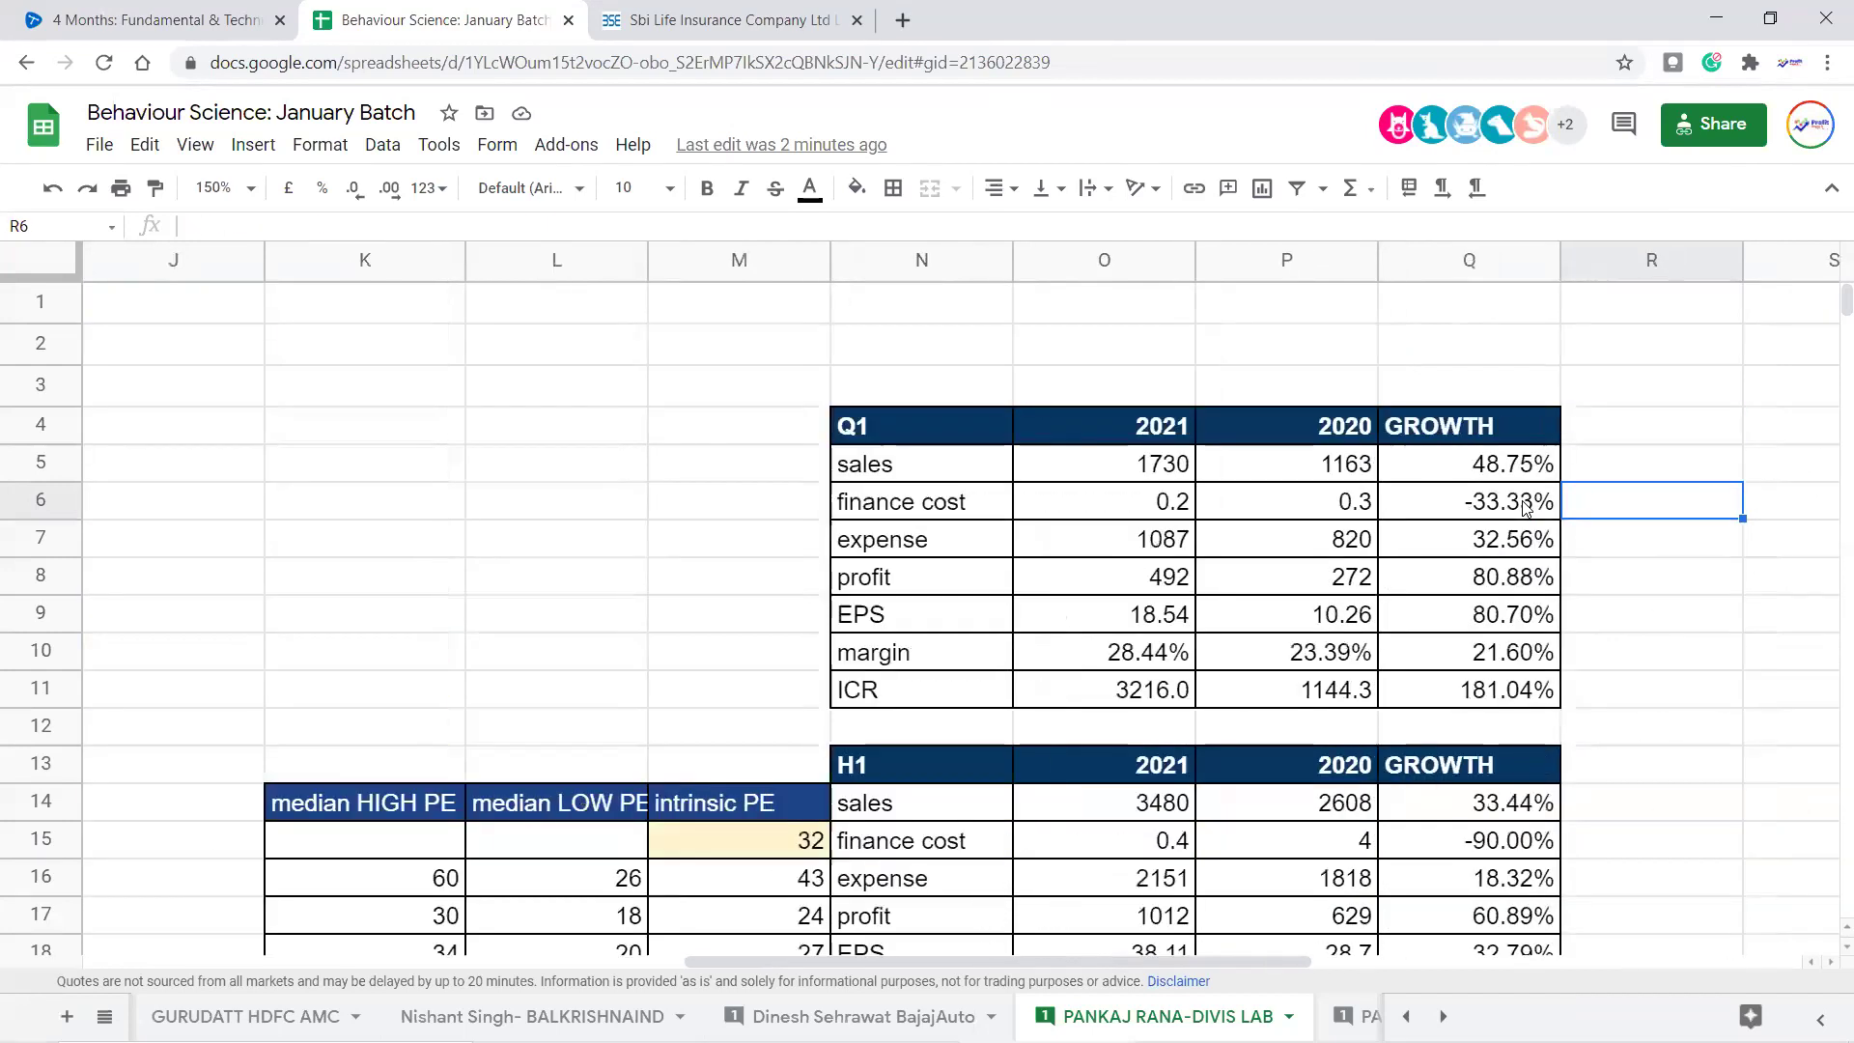
{"action": "key", "text": "Left"}
{"action": "key", "text": "Left"}
{"action": "key", "text": "Left"}
{"action": "key", "text": "Left"}
{"action": "key", "text": "Left"}
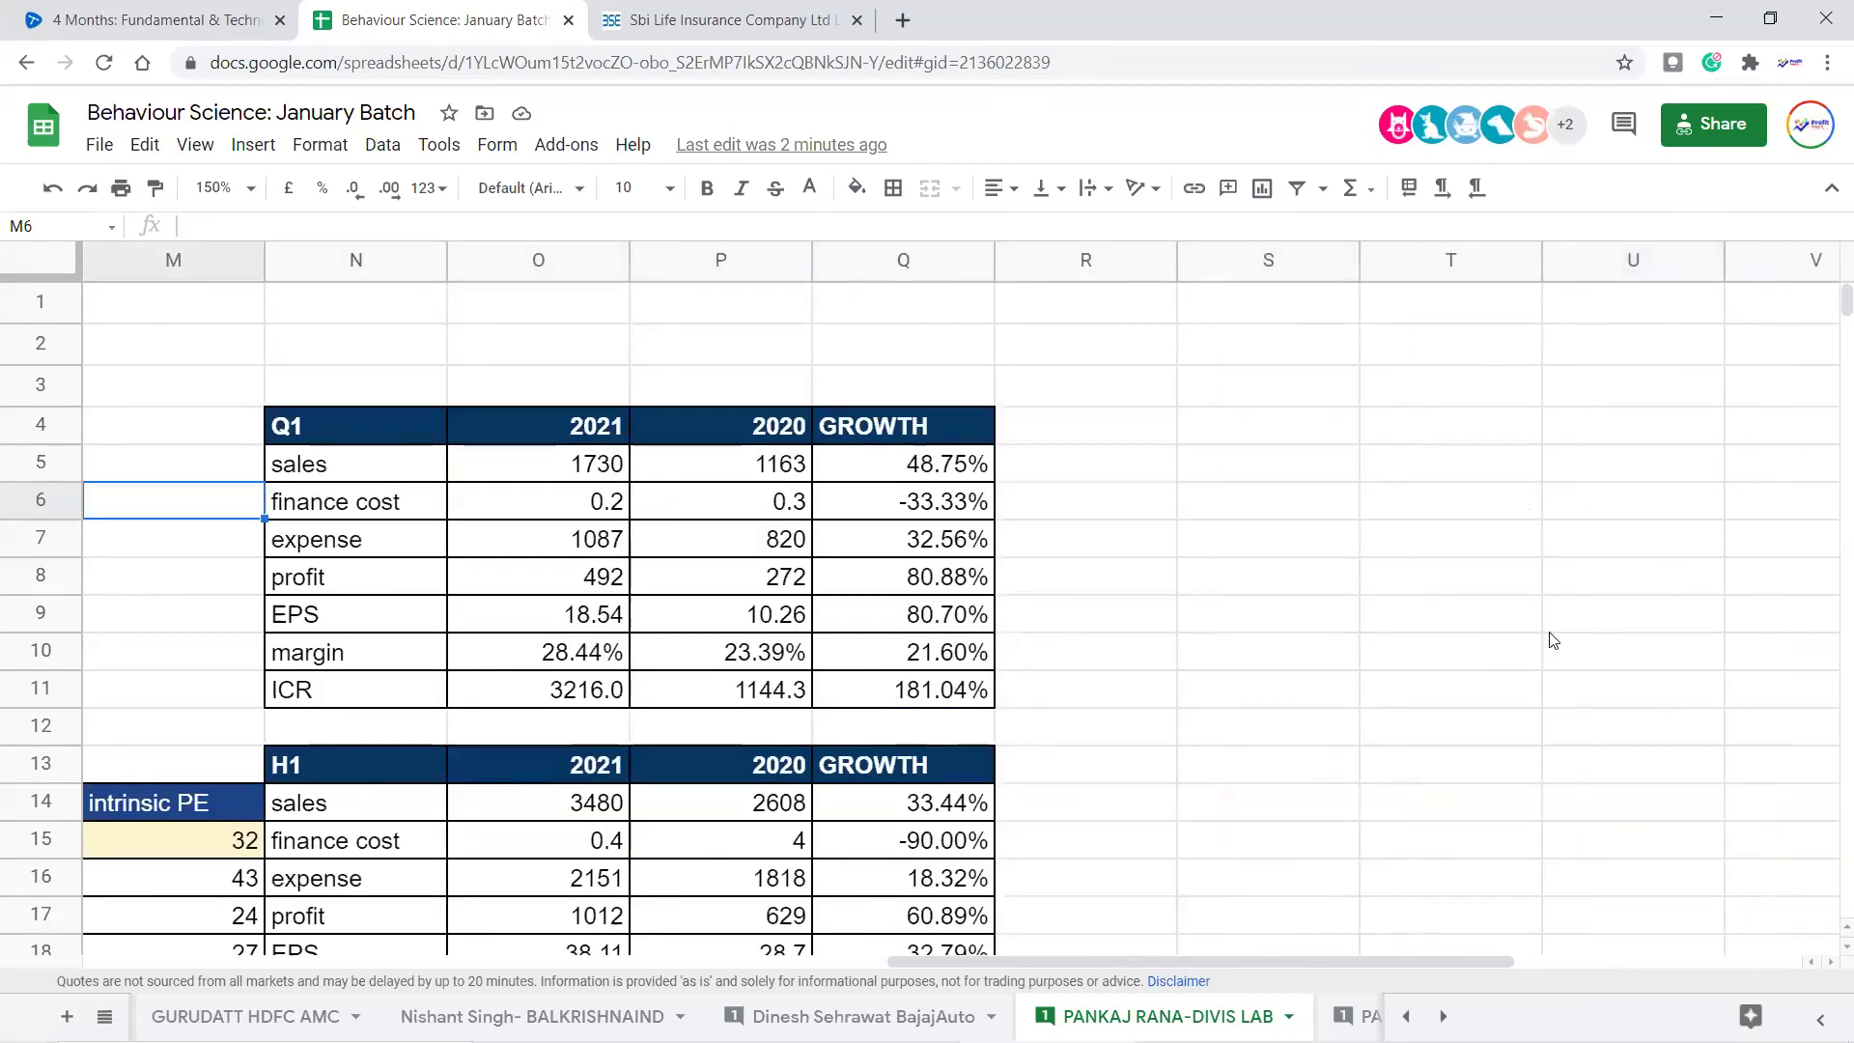
{"action": "scroll", "coordinate": [1108, 686], "scroll_direction": "down", "scroll_amount": 5}
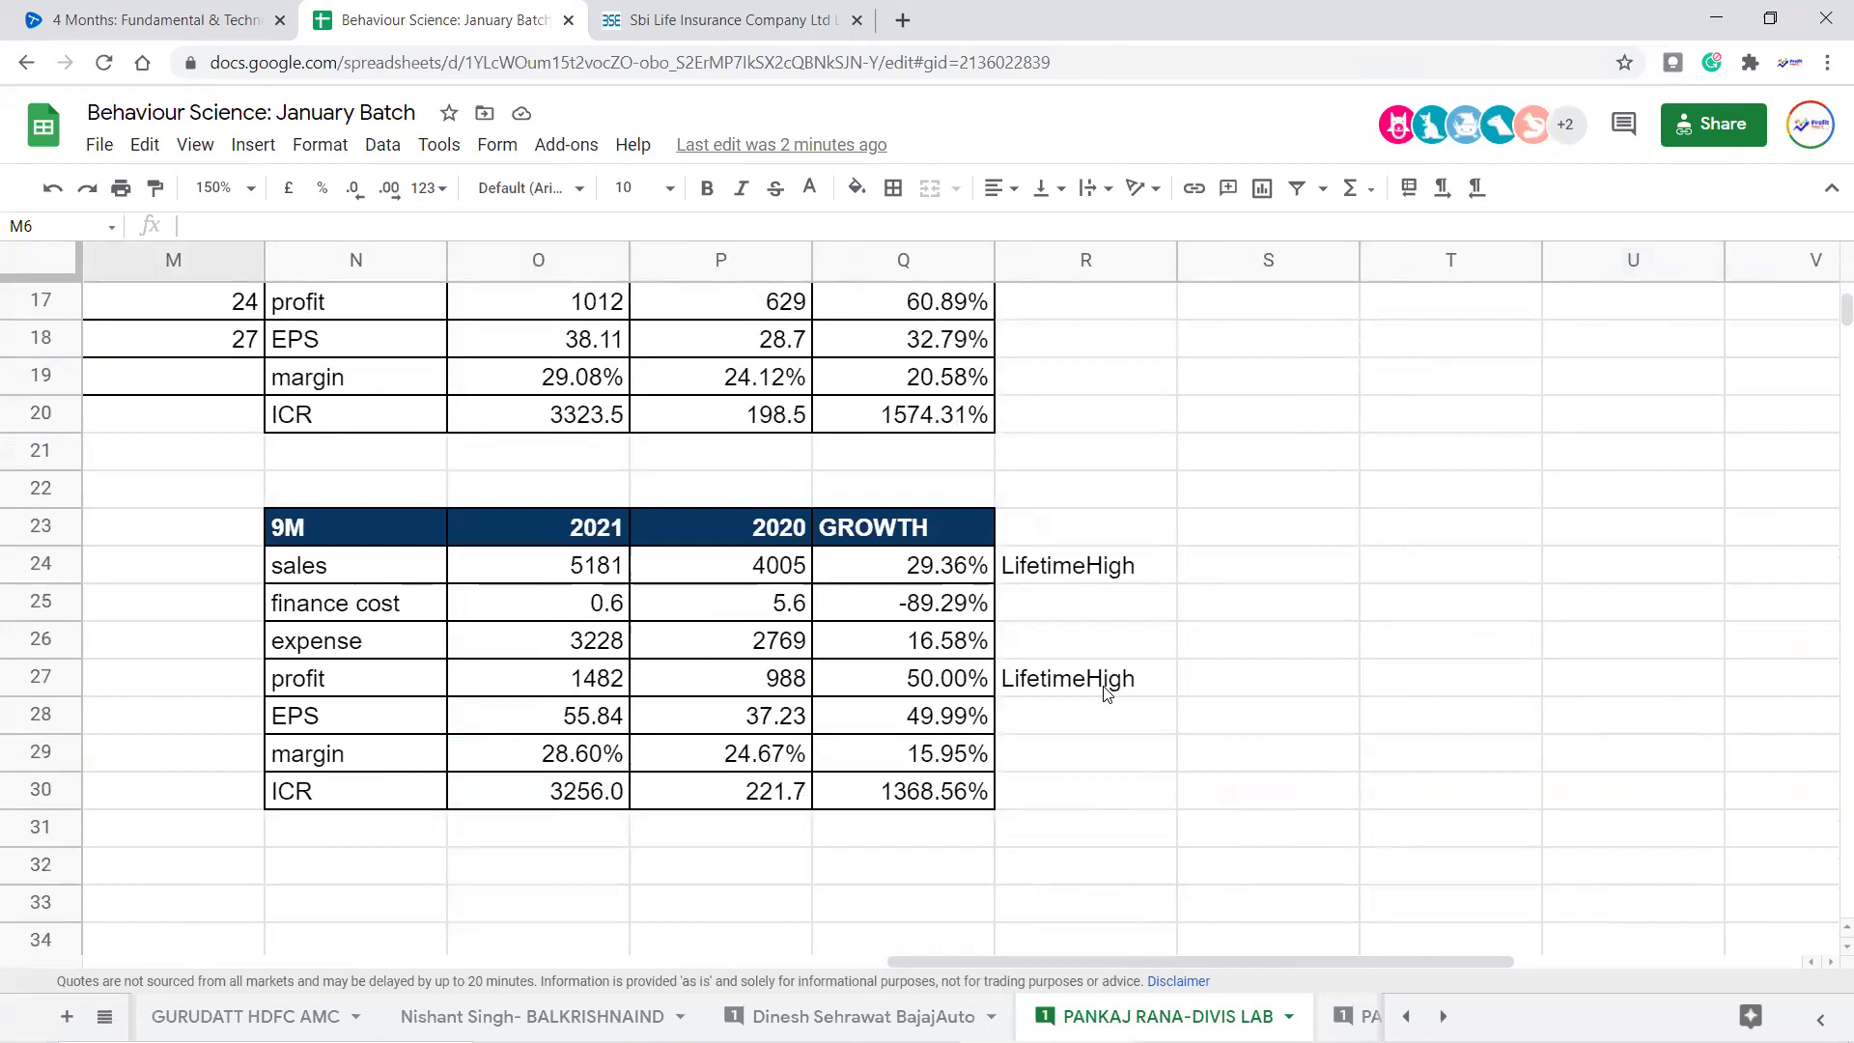
{"action": "left_click_drag", "start_coordinate": [941, 533], "coordinate": [944, 787]}
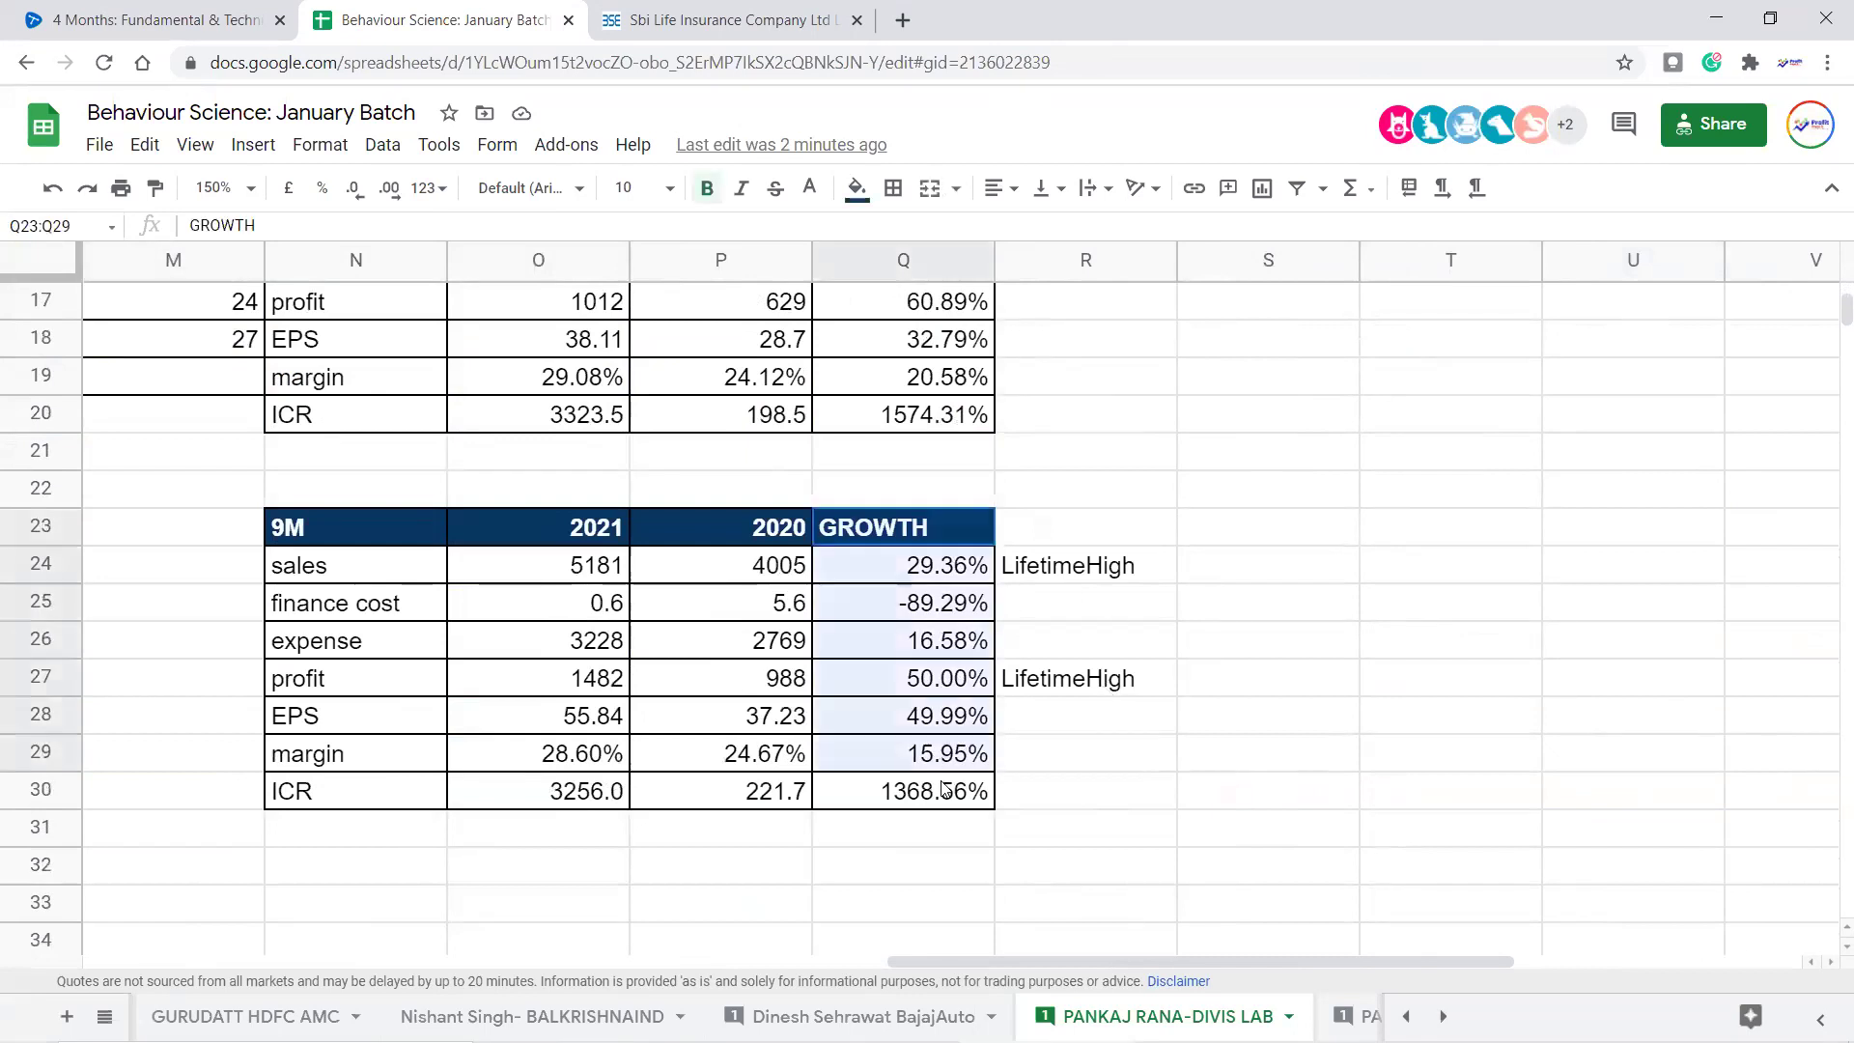
{"action": "left_click", "coordinate": [1118, 789]}
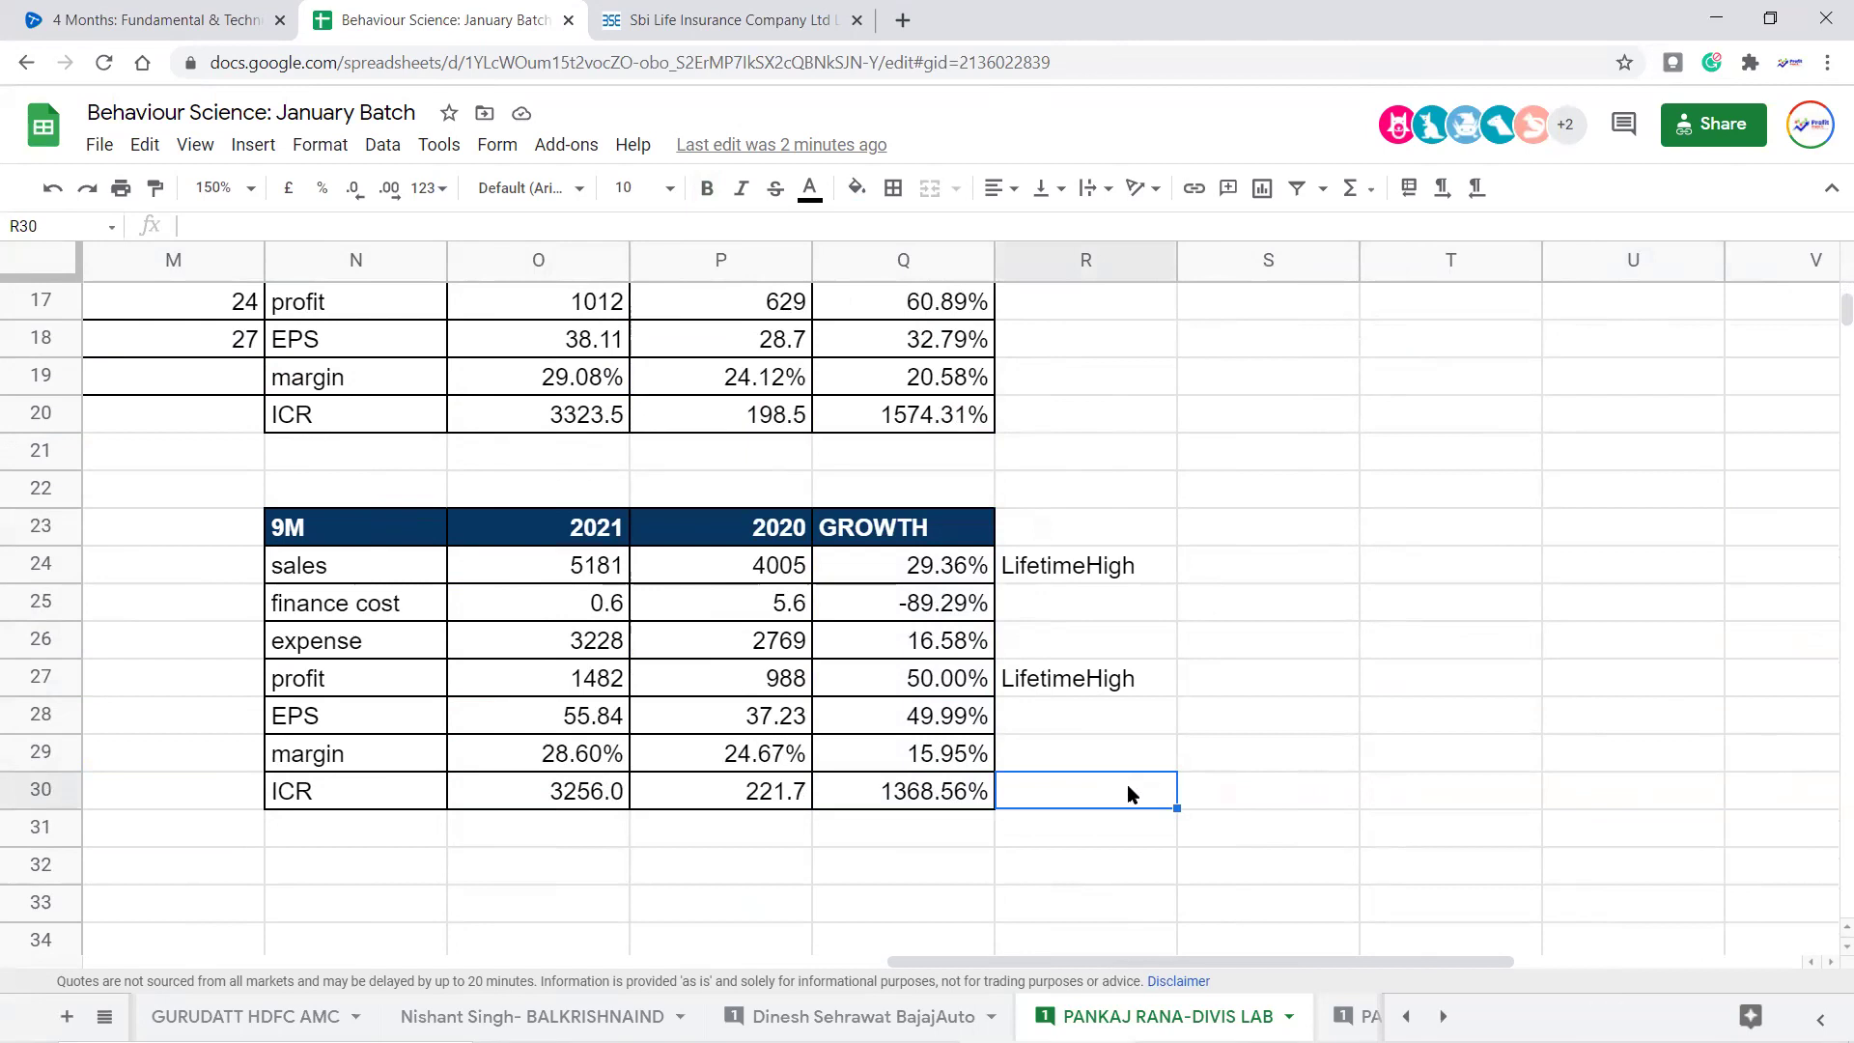
{"action": "left_click", "coordinate": [1290, 789]}
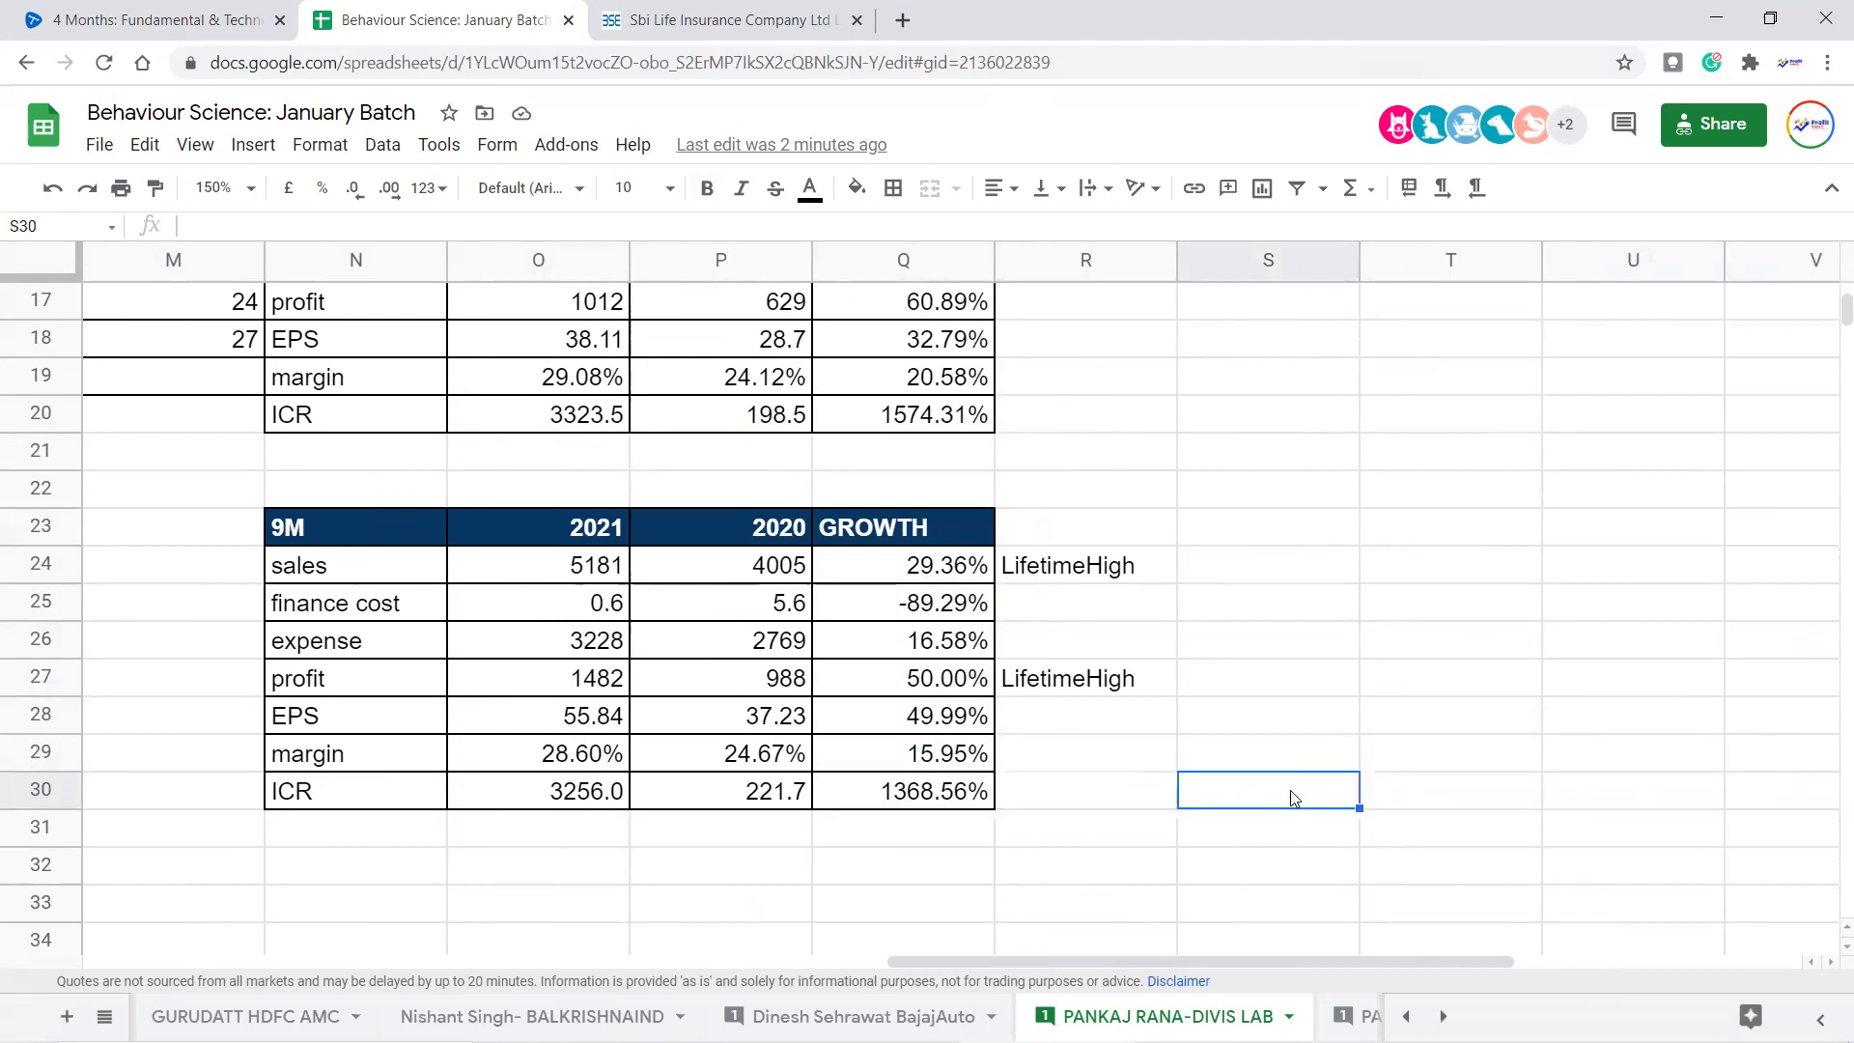
{"action": "left_click", "coordinate": [1262, 570]}
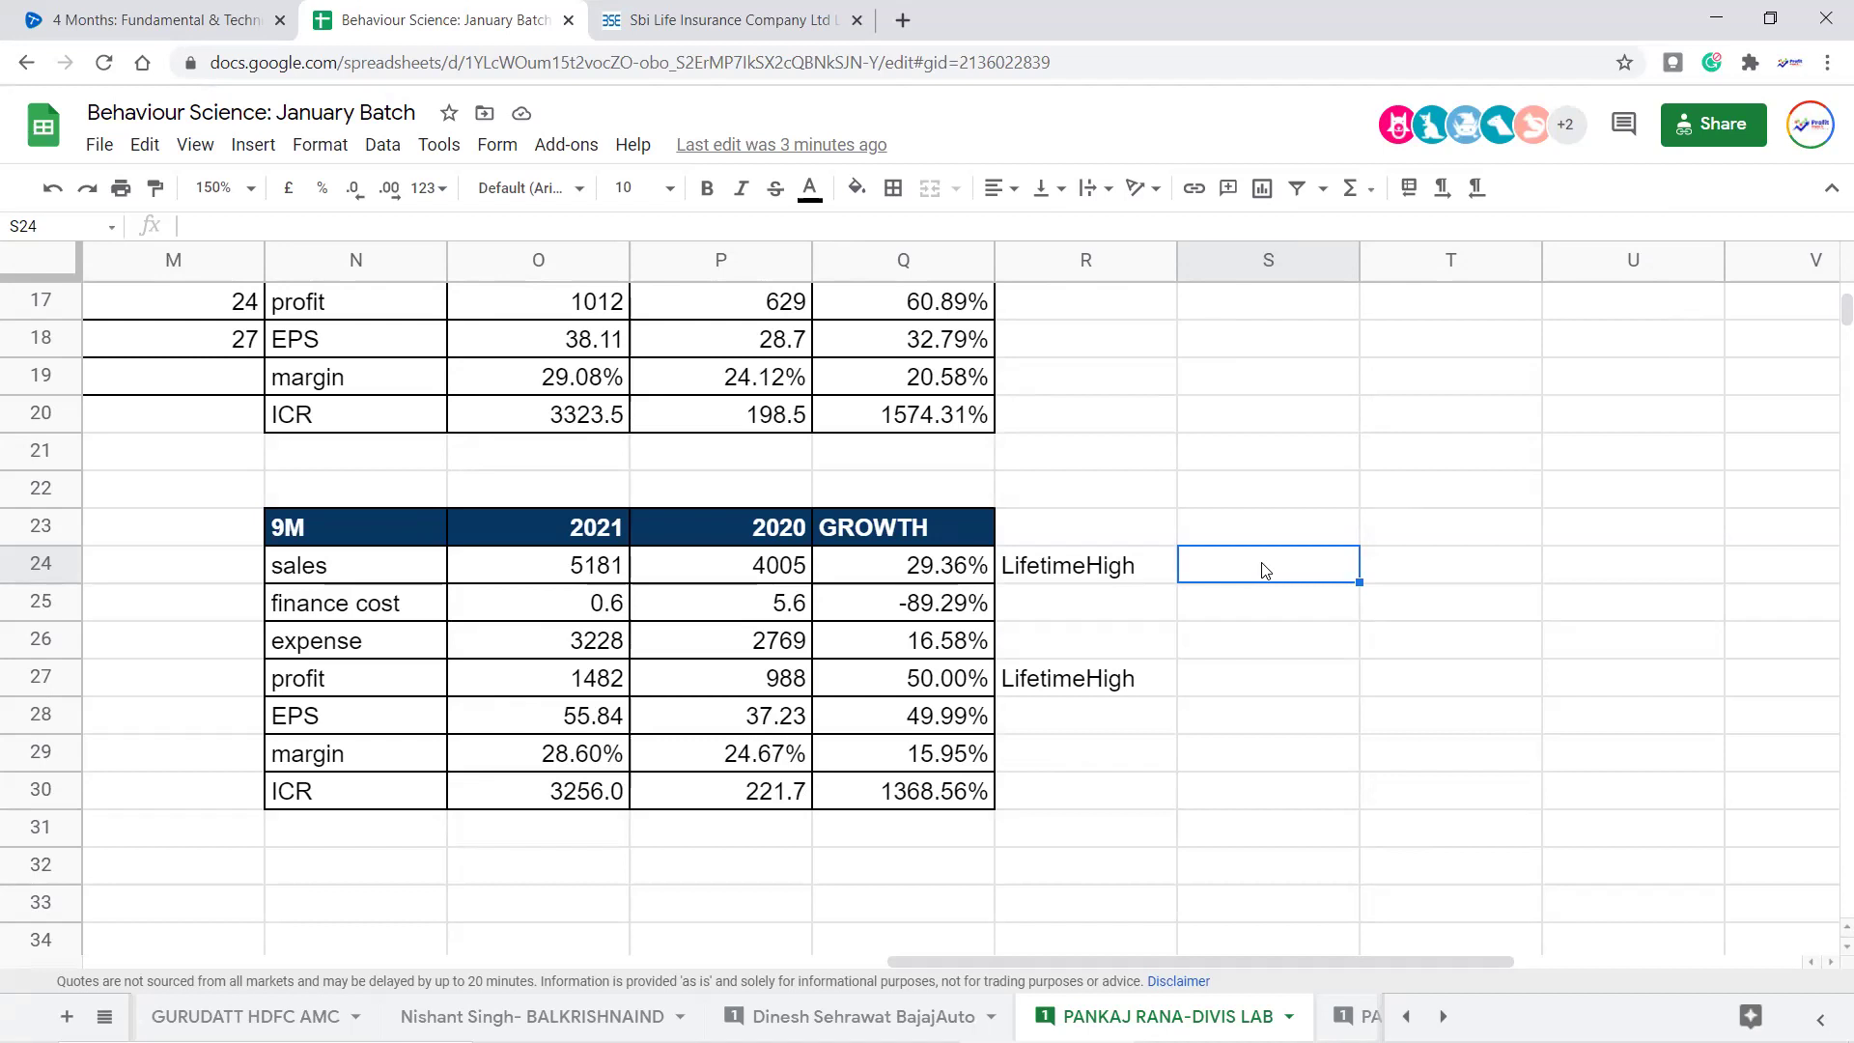
Review the yearly sales and profit history of Divis Lab and the monthly price list below it
{"action": "key", "text": "Left"}
{"action": "key", "text": "Left"}
{"action": "key", "text": "Left"}
{"action": "key", "text": "Left"}
{"action": "key", "text": "Left"}
{"action": "key", "text": "Left"}
{"action": "key", "text": "Left"}
{"action": "key", "text": "Left"}
{"action": "key", "text": "Left"}
{"action": "key", "text": "Left"}
{"action": "key", "text": "Left"}
{"action": "key", "text": "Left"}
{"action": "key", "text": "Left"}
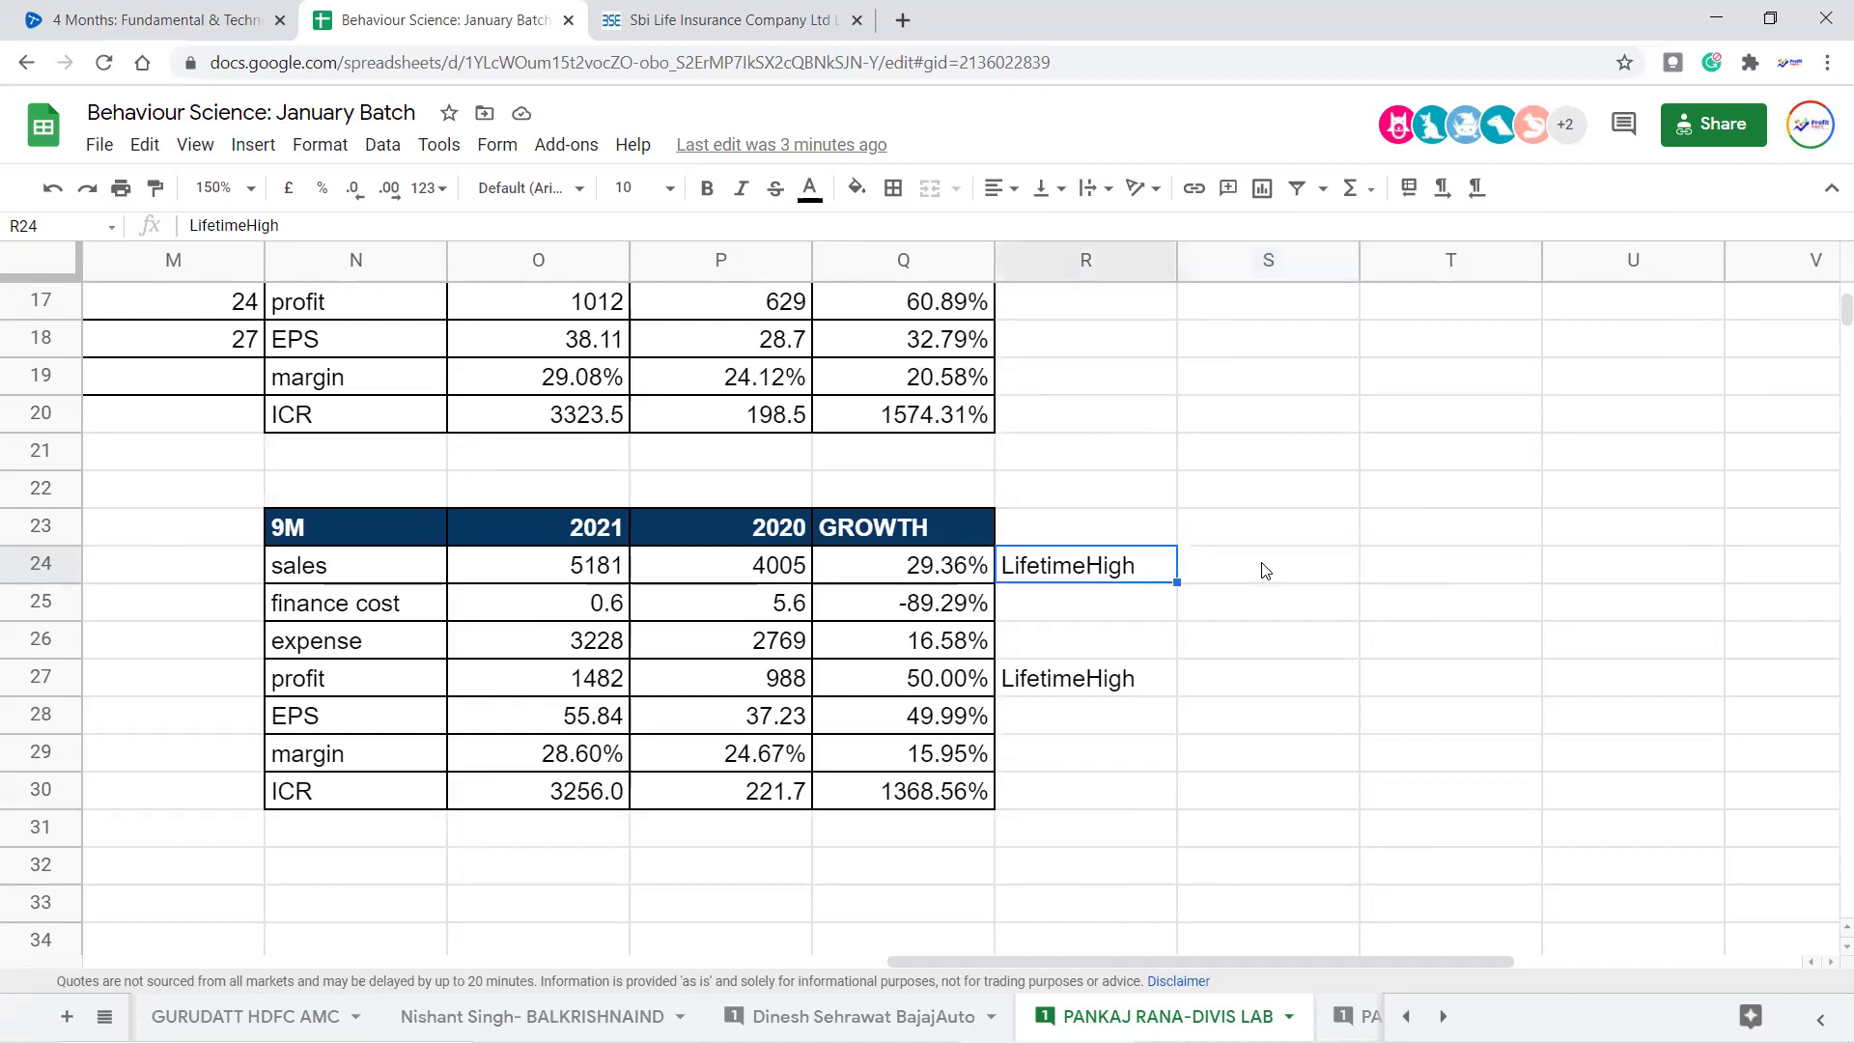
{"action": "key", "text": "Left"}
{"action": "key", "text": "Left"}
{"action": "key", "text": "Left"}
{"action": "key", "text": "Left"}
{"action": "key", "text": "Left"}
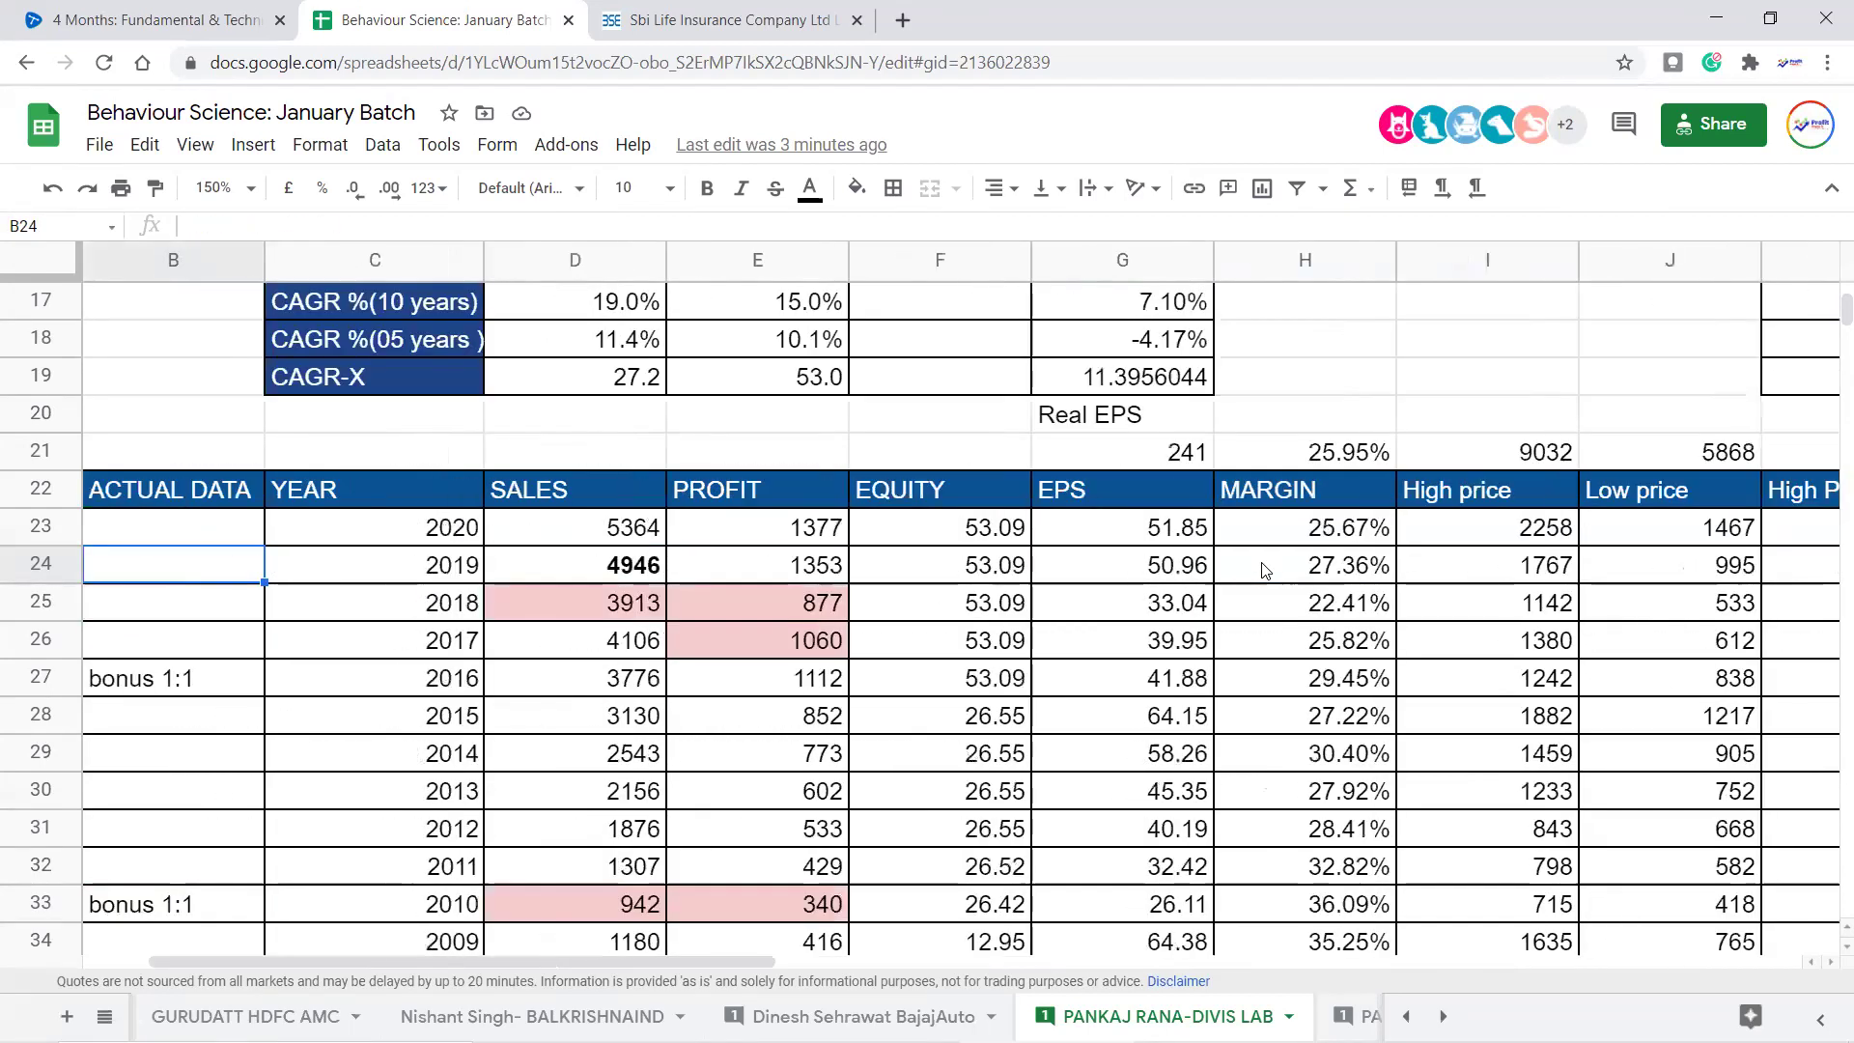
{"action": "scroll", "coordinate": [726, 823], "scroll_direction": "down", "scroll_amount": 10}
{"action": "scroll", "coordinate": [832, 731], "scroll_direction": "down", "scroll_amount": 7}
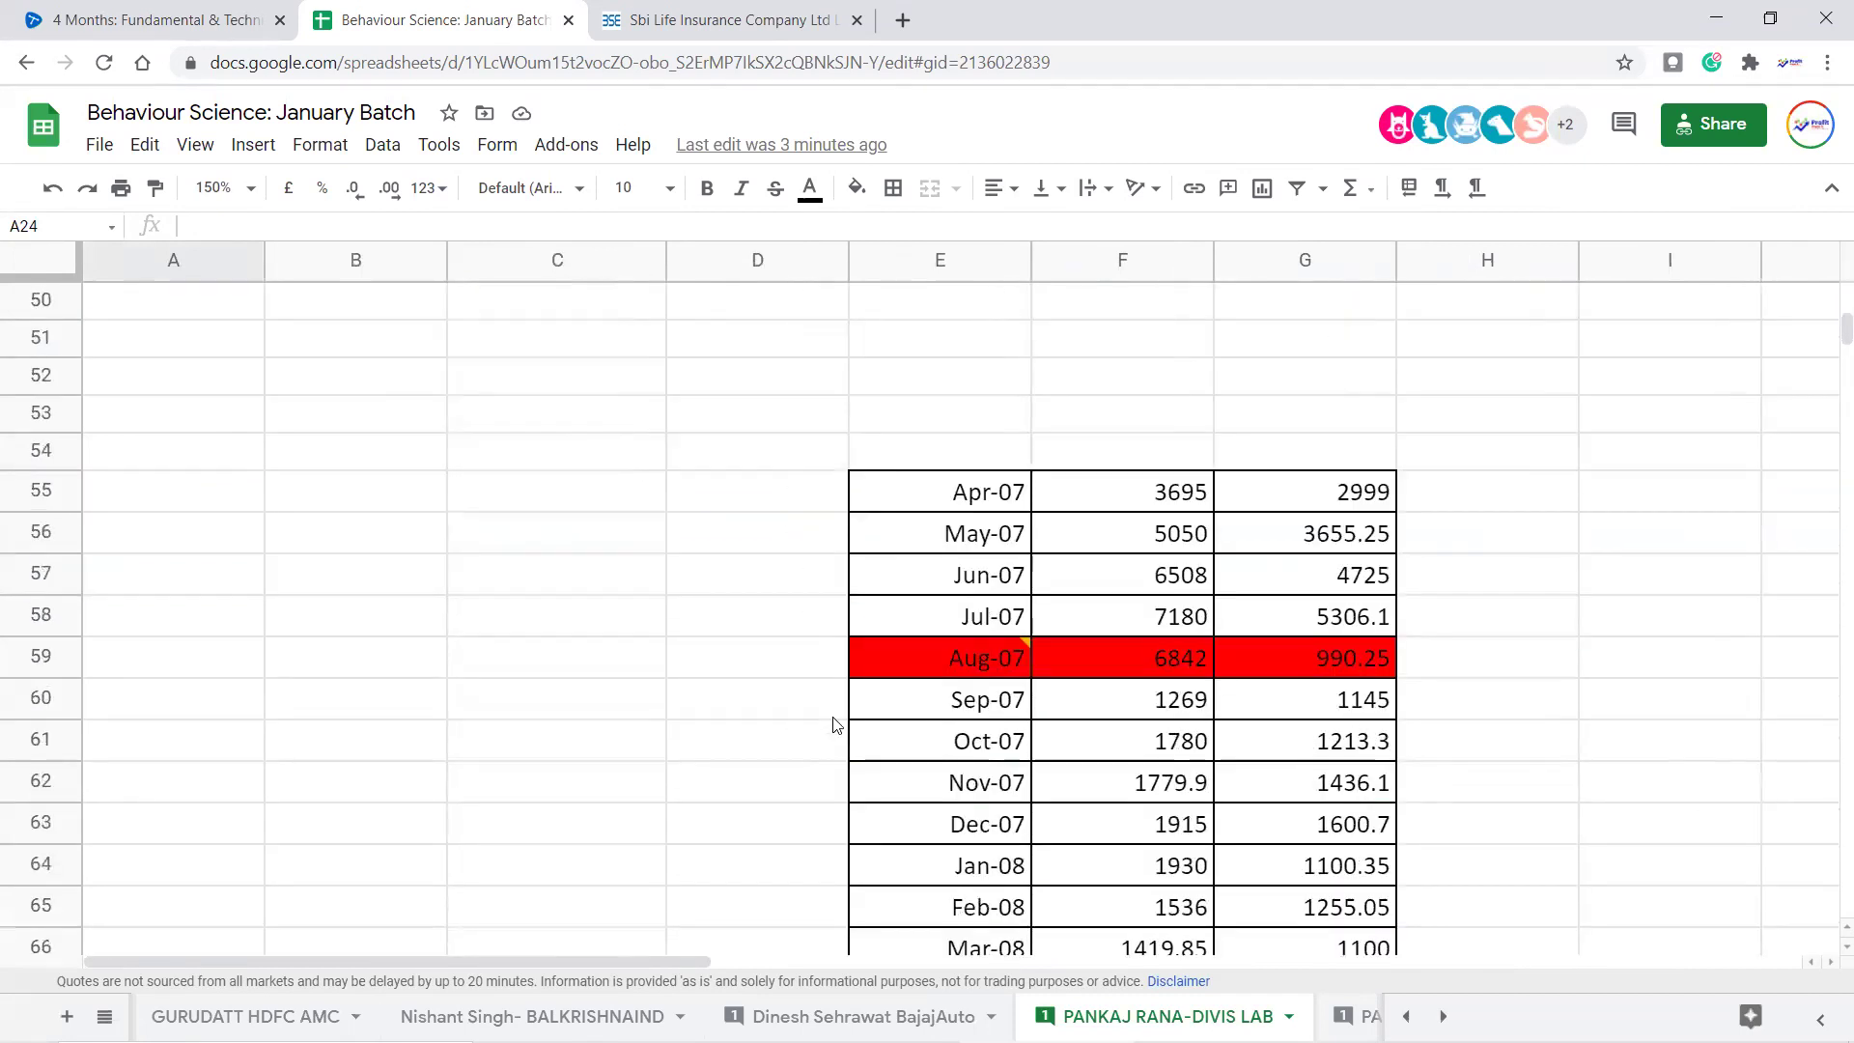
{"action": "scroll", "coordinate": [894, 670], "scroll_direction": "up", "scroll_amount": 8}
{"action": "scroll", "coordinate": [1066, 519], "scroll_direction": "up", "scroll_amount": 14}
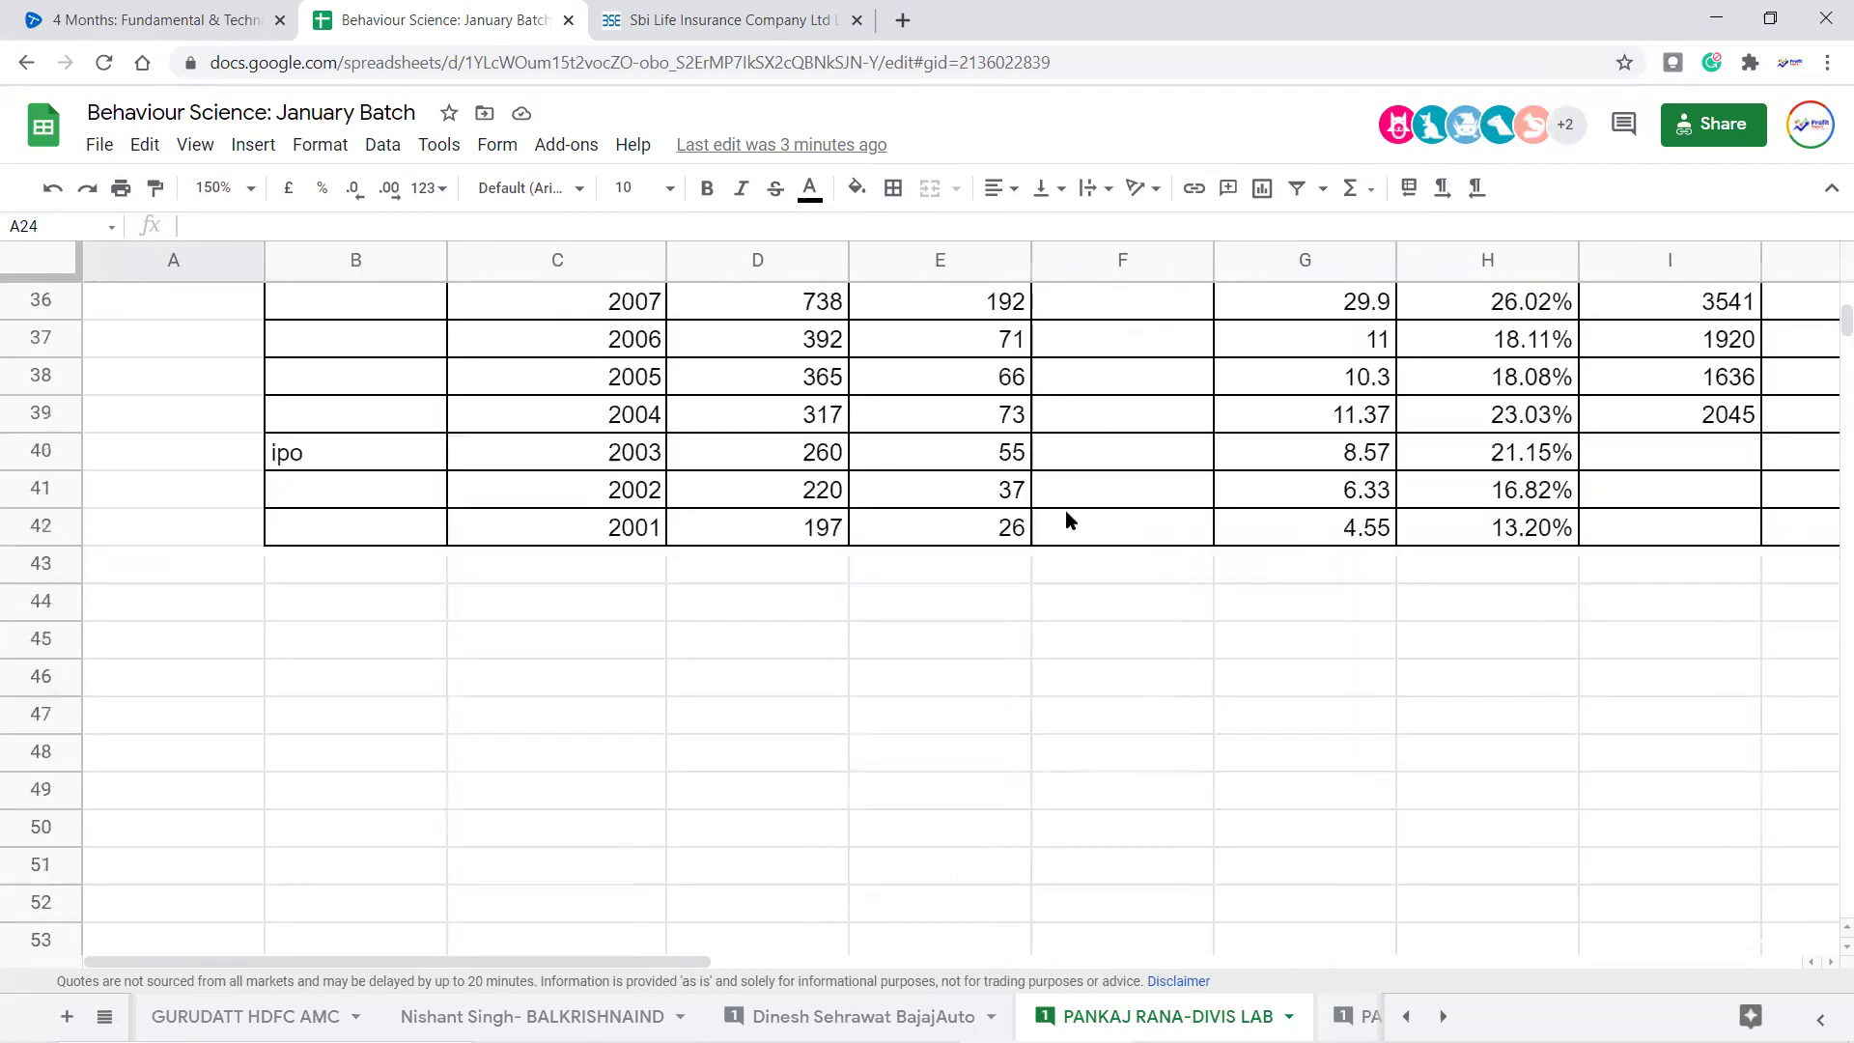
Compare the 9M 2021 results with the yearly price and PE history and the projection table of Divis Lab
{"action": "left_click", "coordinate": [1597, 501]}
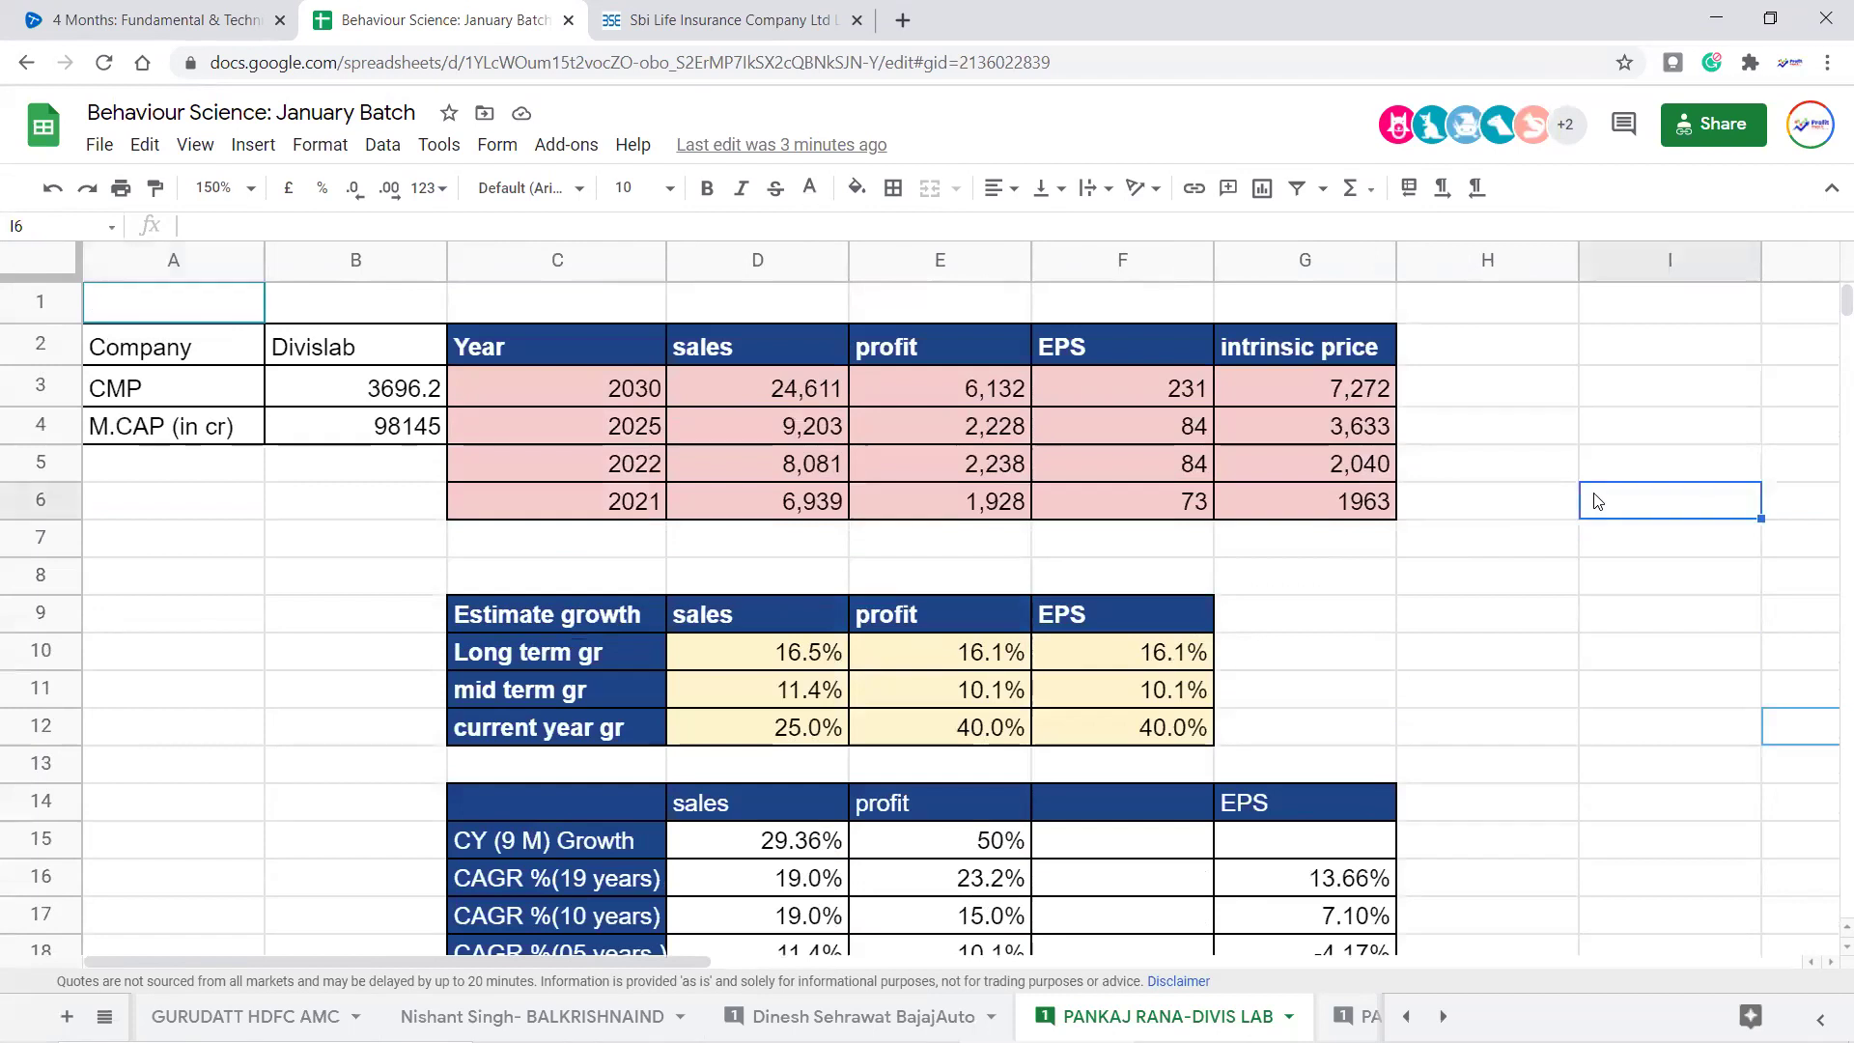
{"action": "key", "text": "Right"}
{"action": "key", "text": "Right"}
{"action": "key", "text": "Right"}
{"action": "scroll", "coordinate": [1265, 738], "scroll_direction": "right", "scroll_amount": 4}
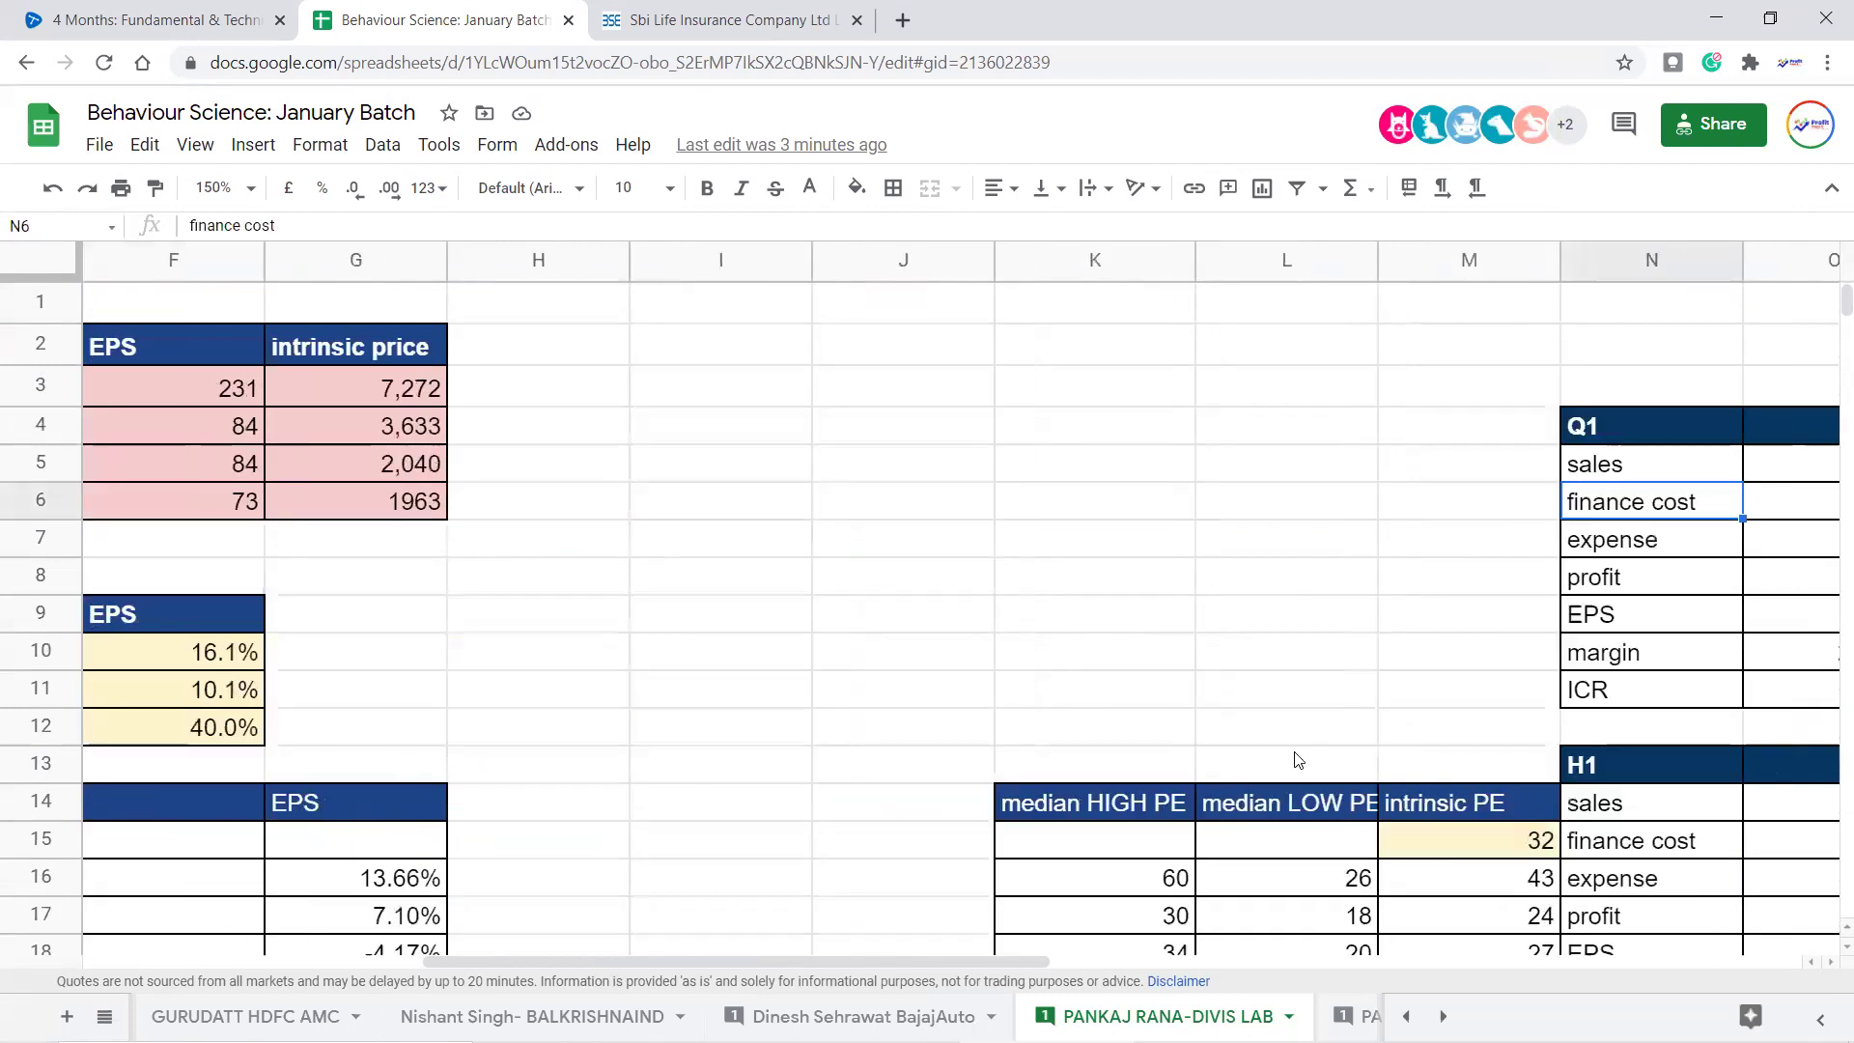
{"action": "scroll", "coordinate": [1315, 737], "scroll_direction": "down", "scroll_amount": 7}
{"action": "left_click", "coordinate": [1554, 691]}
{"action": "key", "text": "Right"}
{"action": "key", "text": "Right"}
{"action": "key", "text": "Right"}
{"action": "key", "text": "Right"}
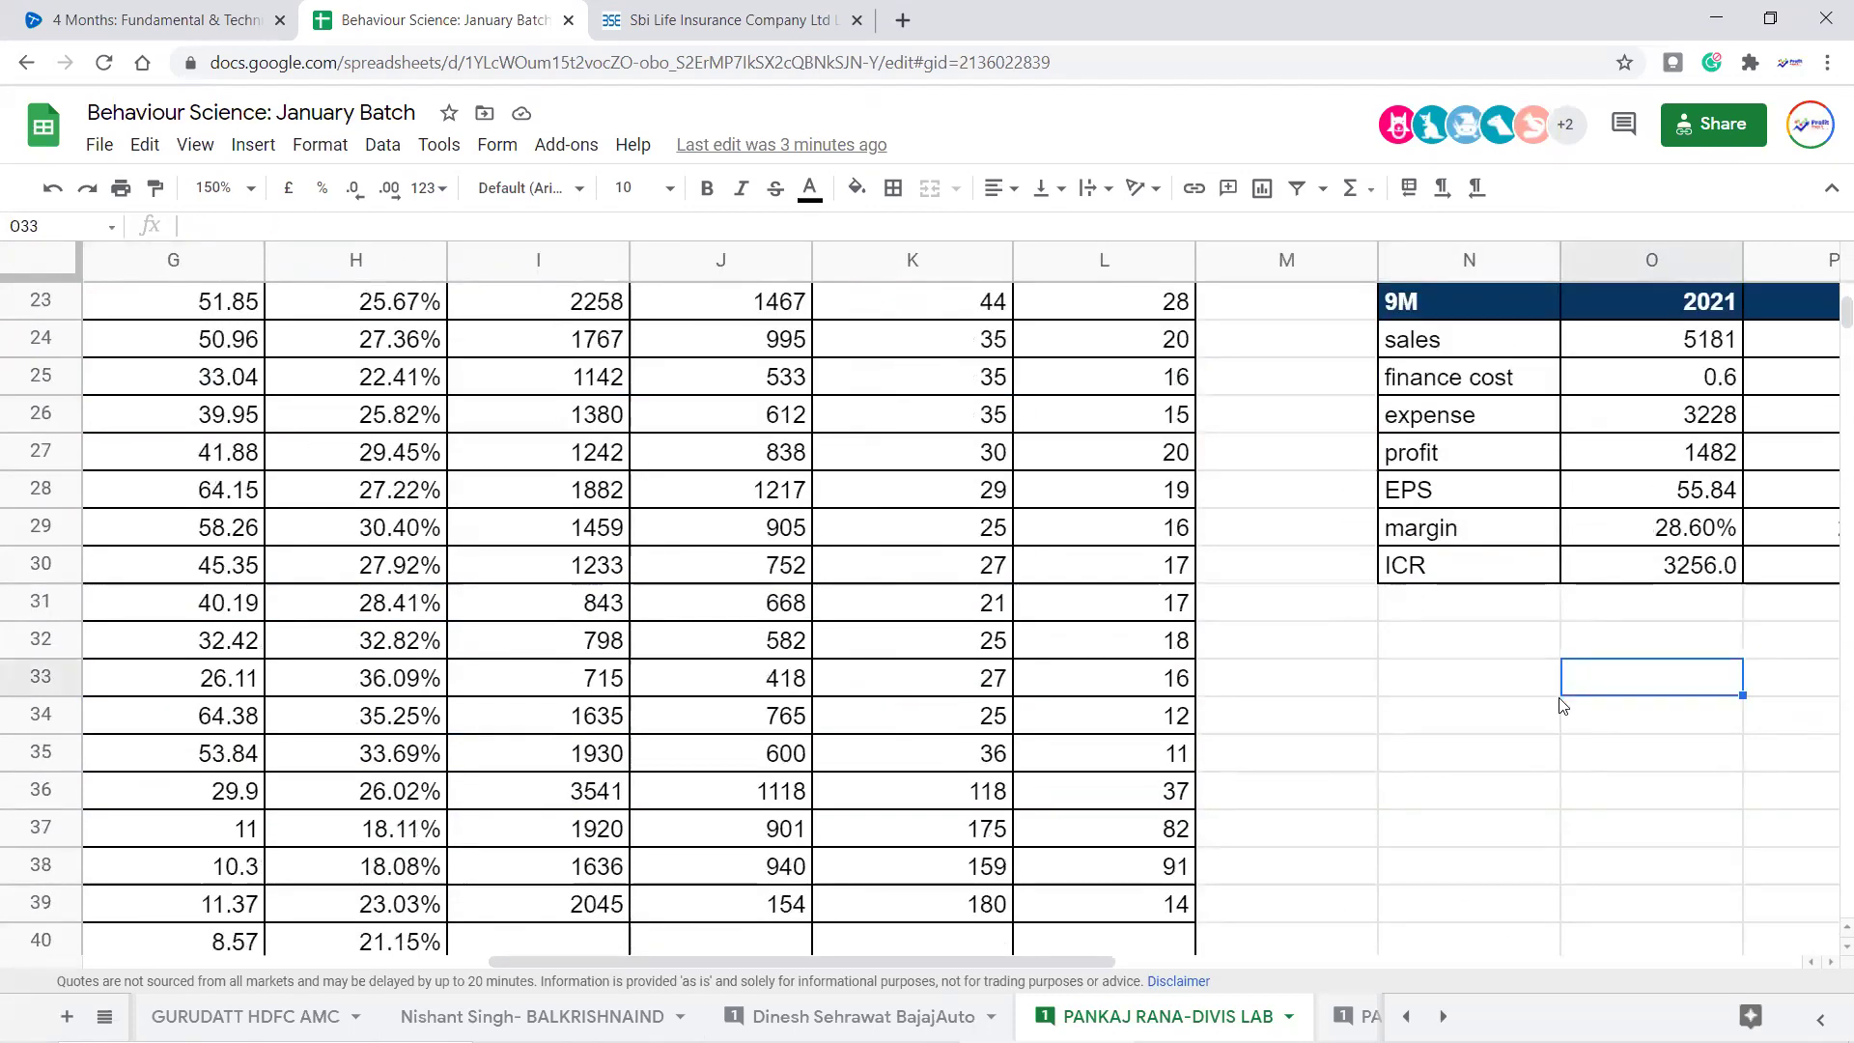
{"action": "key", "text": "Left"}
{"action": "key", "text": "Left"}
{"action": "key", "text": "Left"}
{"action": "key", "text": "Left"}
{"action": "key", "text": "Left"}
{"action": "key", "text": "Left"}
{"action": "key", "text": "Left"}
{"action": "key", "text": "Left"}
{"action": "key", "text": "Left"}
{"action": "key", "text": "Left"}
{"action": "key", "text": "Left"}
{"action": "key", "text": "Left"}
{"action": "key", "text": "Left"}
{"action": "key", "text": "Left"}
{"action": "key", "text": "Left"}
{"action": "key", "text": "Left"}
{"action": "key", "text": "Left"}
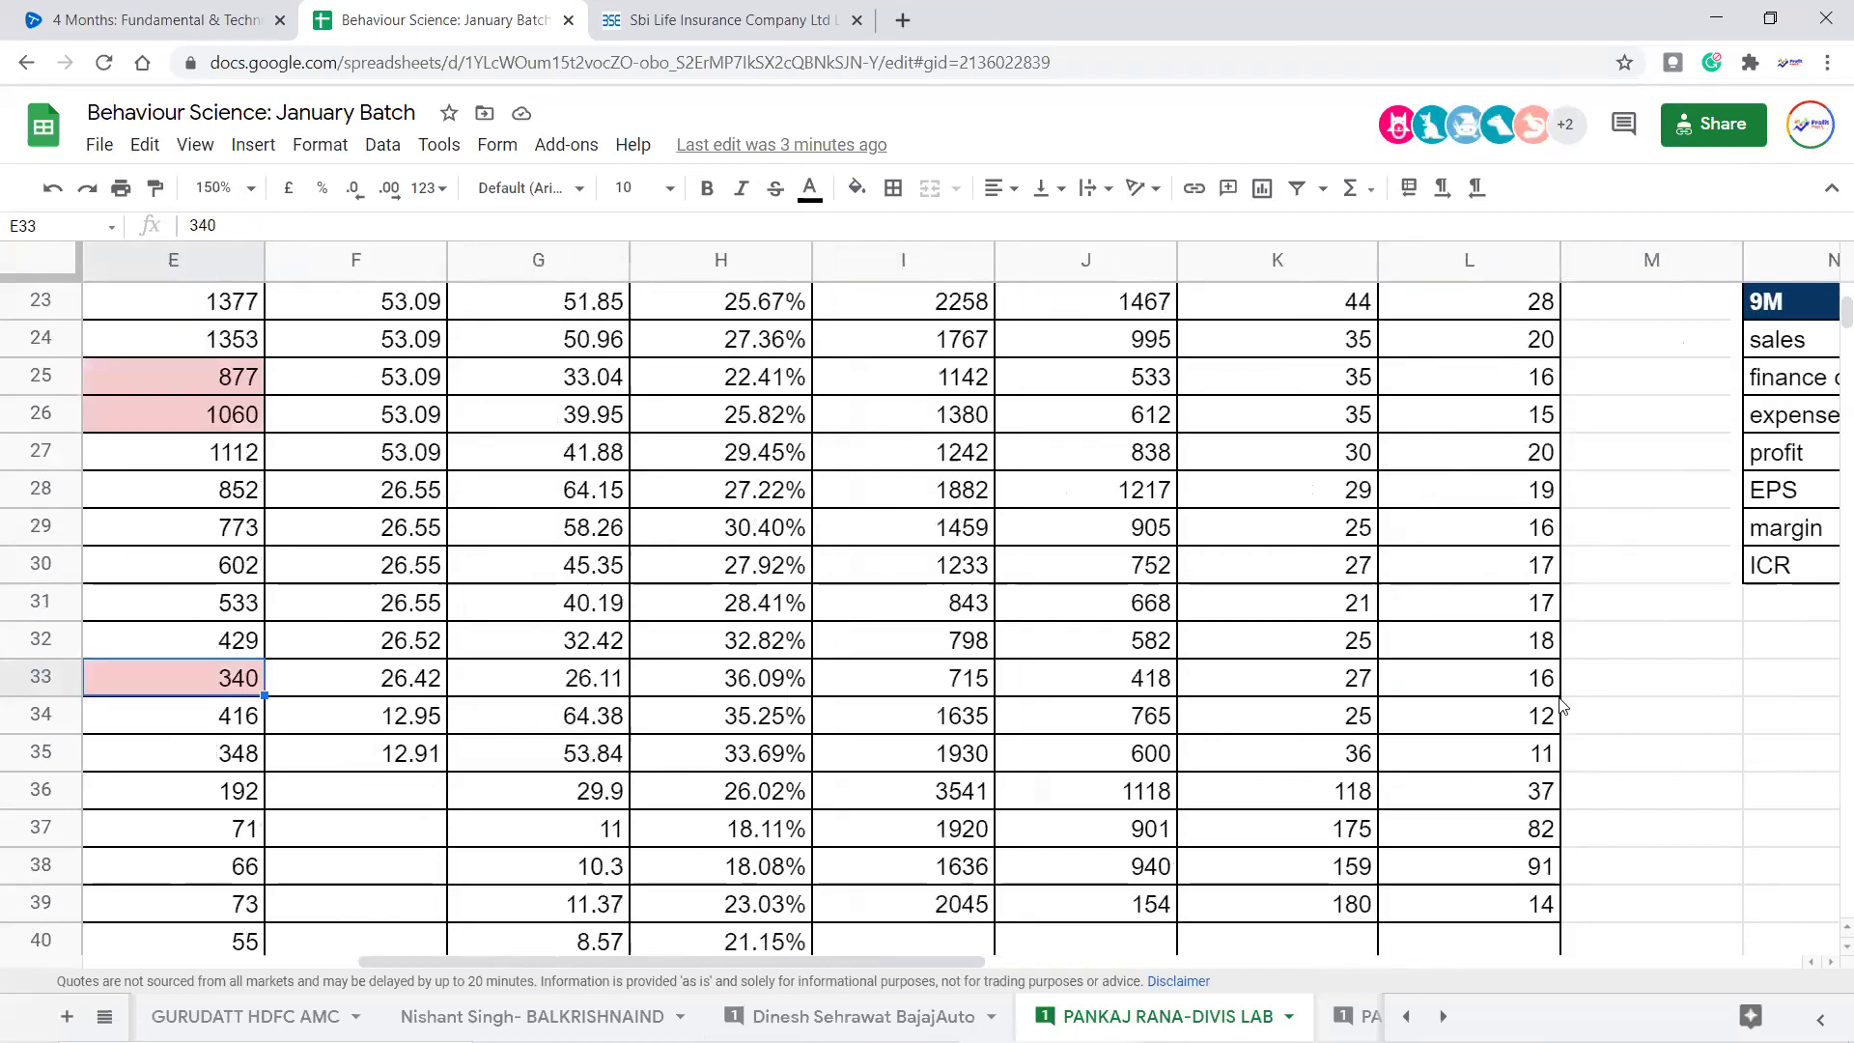
{"action": "scroll", "coordinate": [873, 694], "scroll_direction": "up", "scroll_amount": 7}
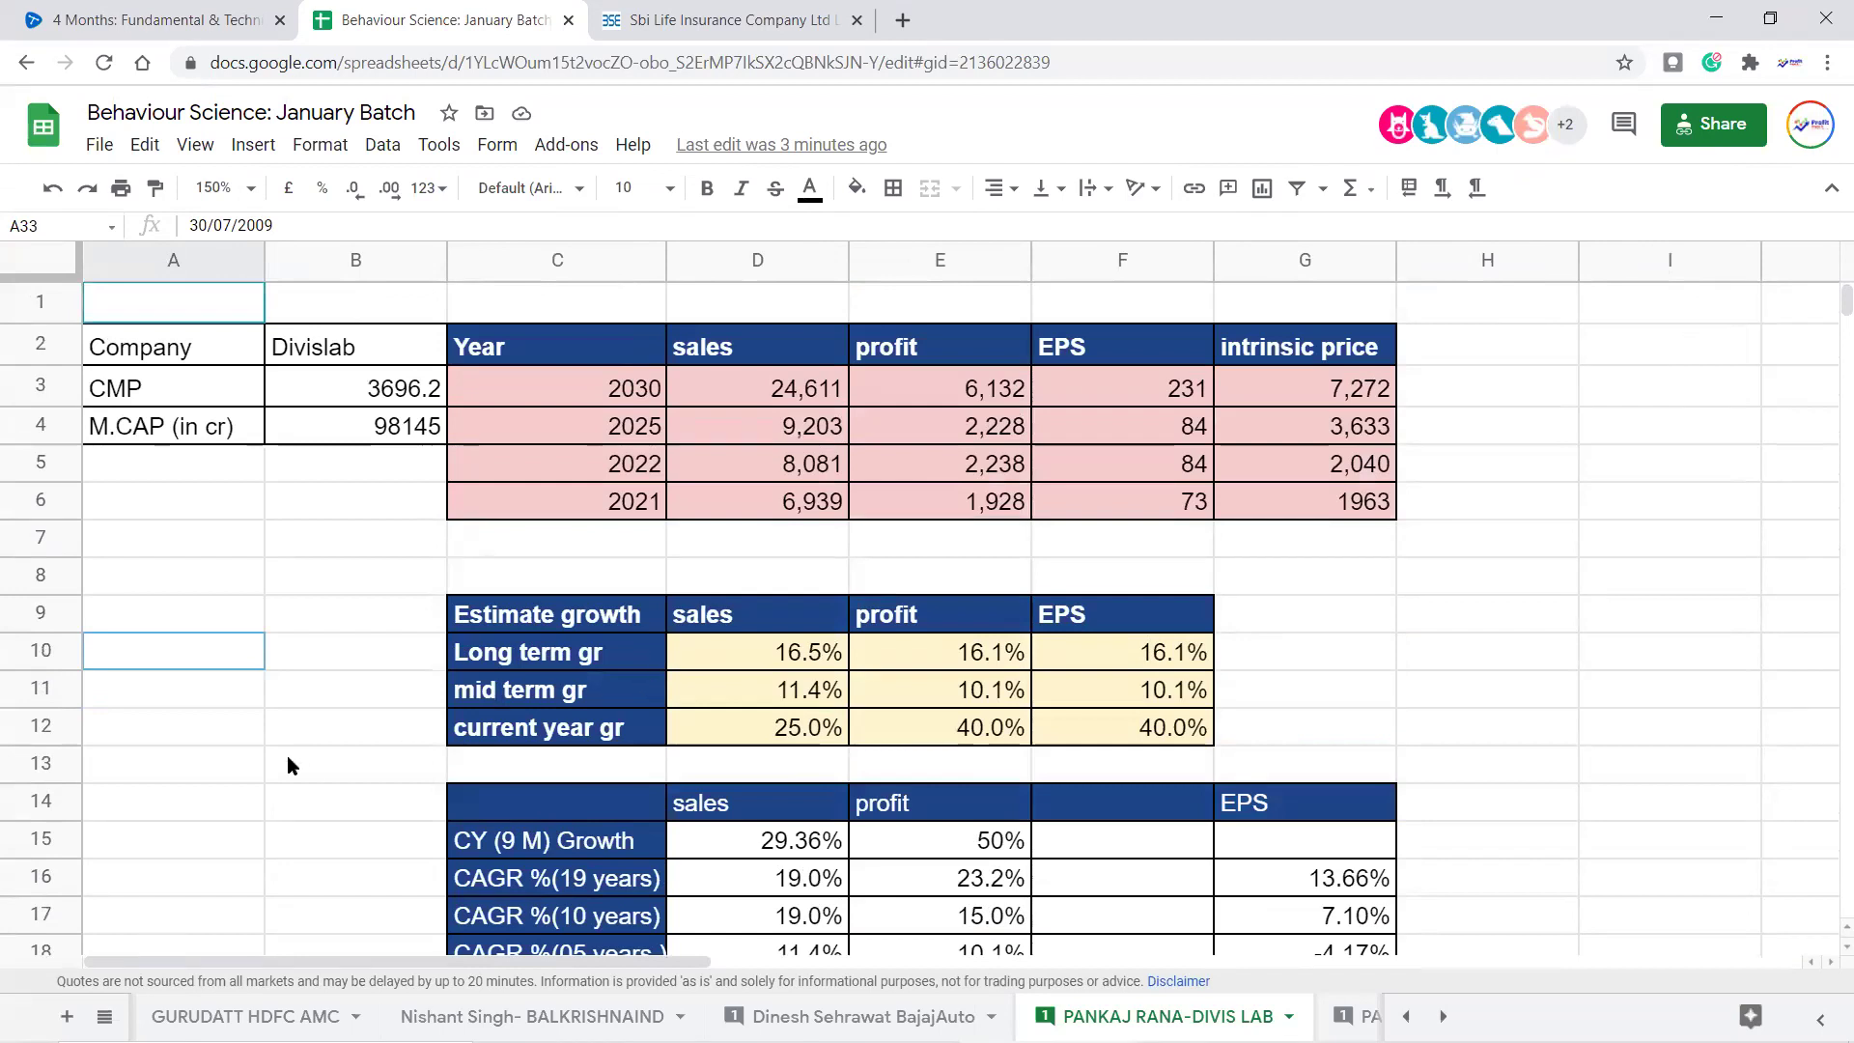
Open the MasterSheet from the list of all sheets
{"action": "left_click", "coordinate": [105, 1016]}
{"action": "scroll", "coordinate": [224, 859], "scroll_direction": "up", "scroll_amount": 10}
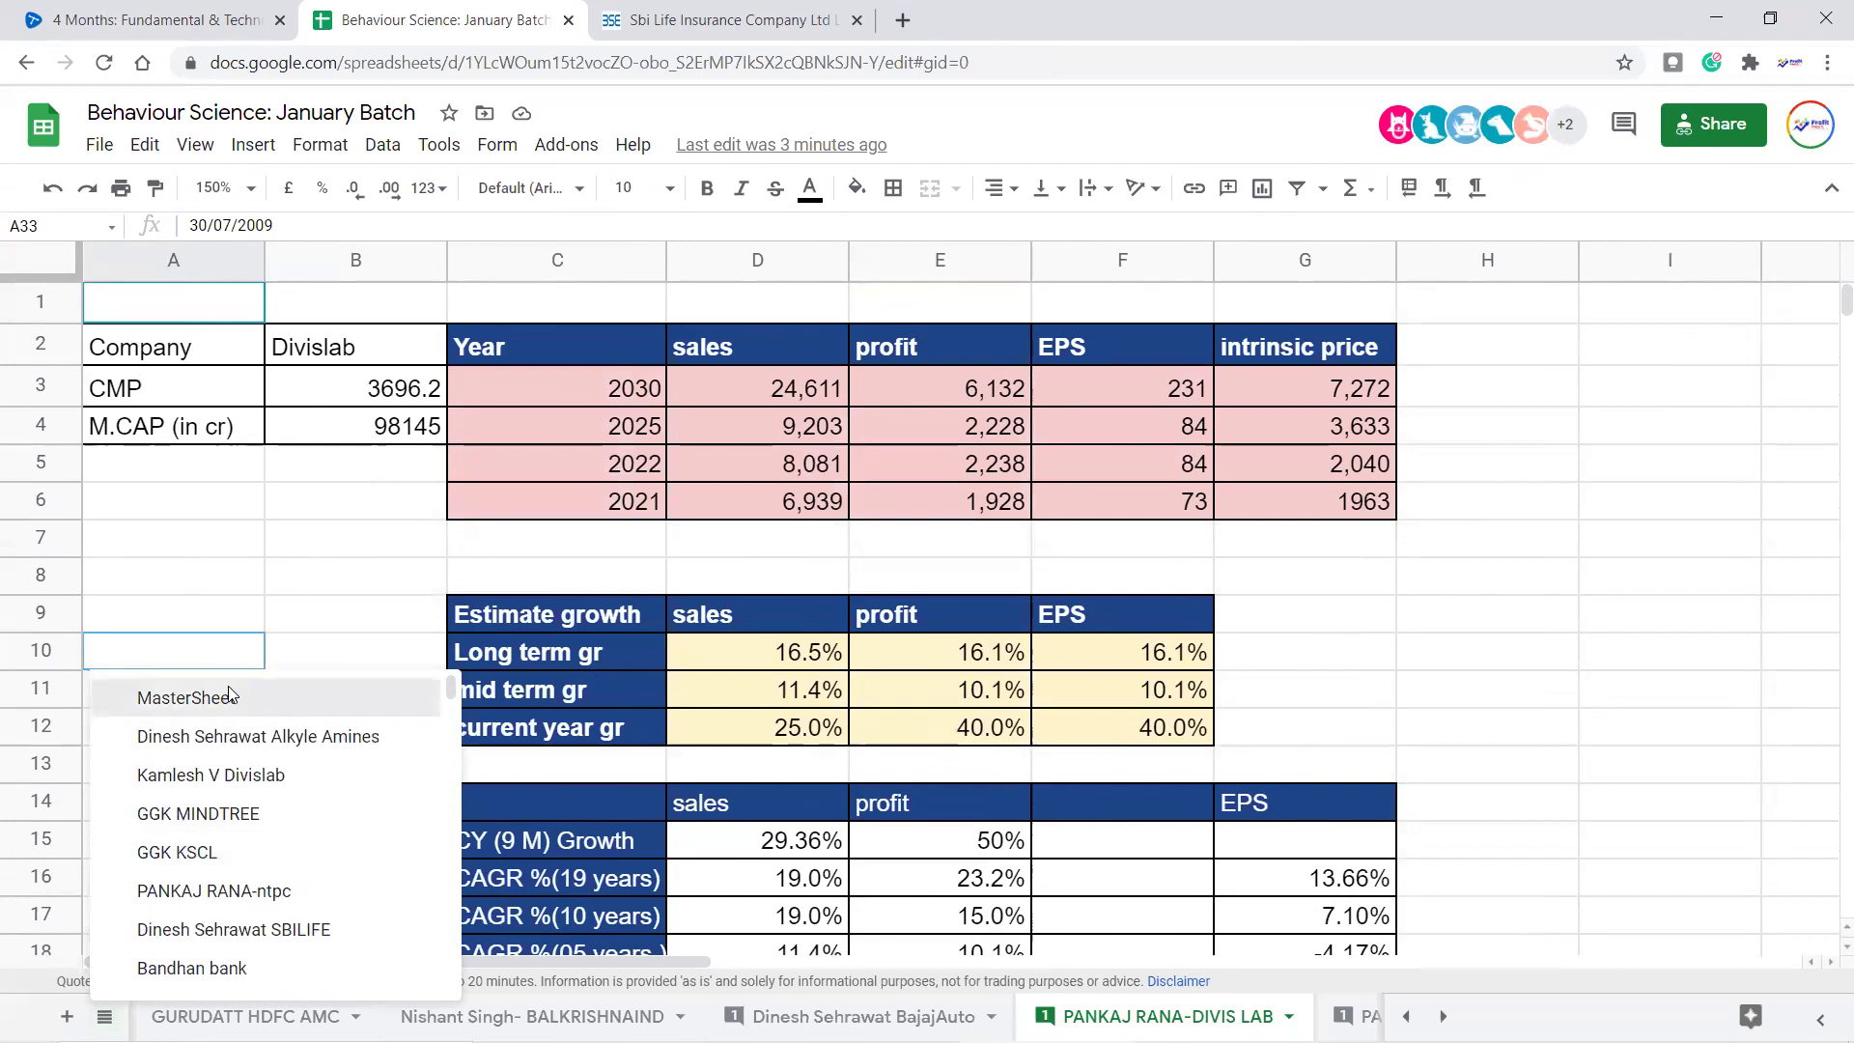
{"action": "left_click", "coordinate": [229, 696]}
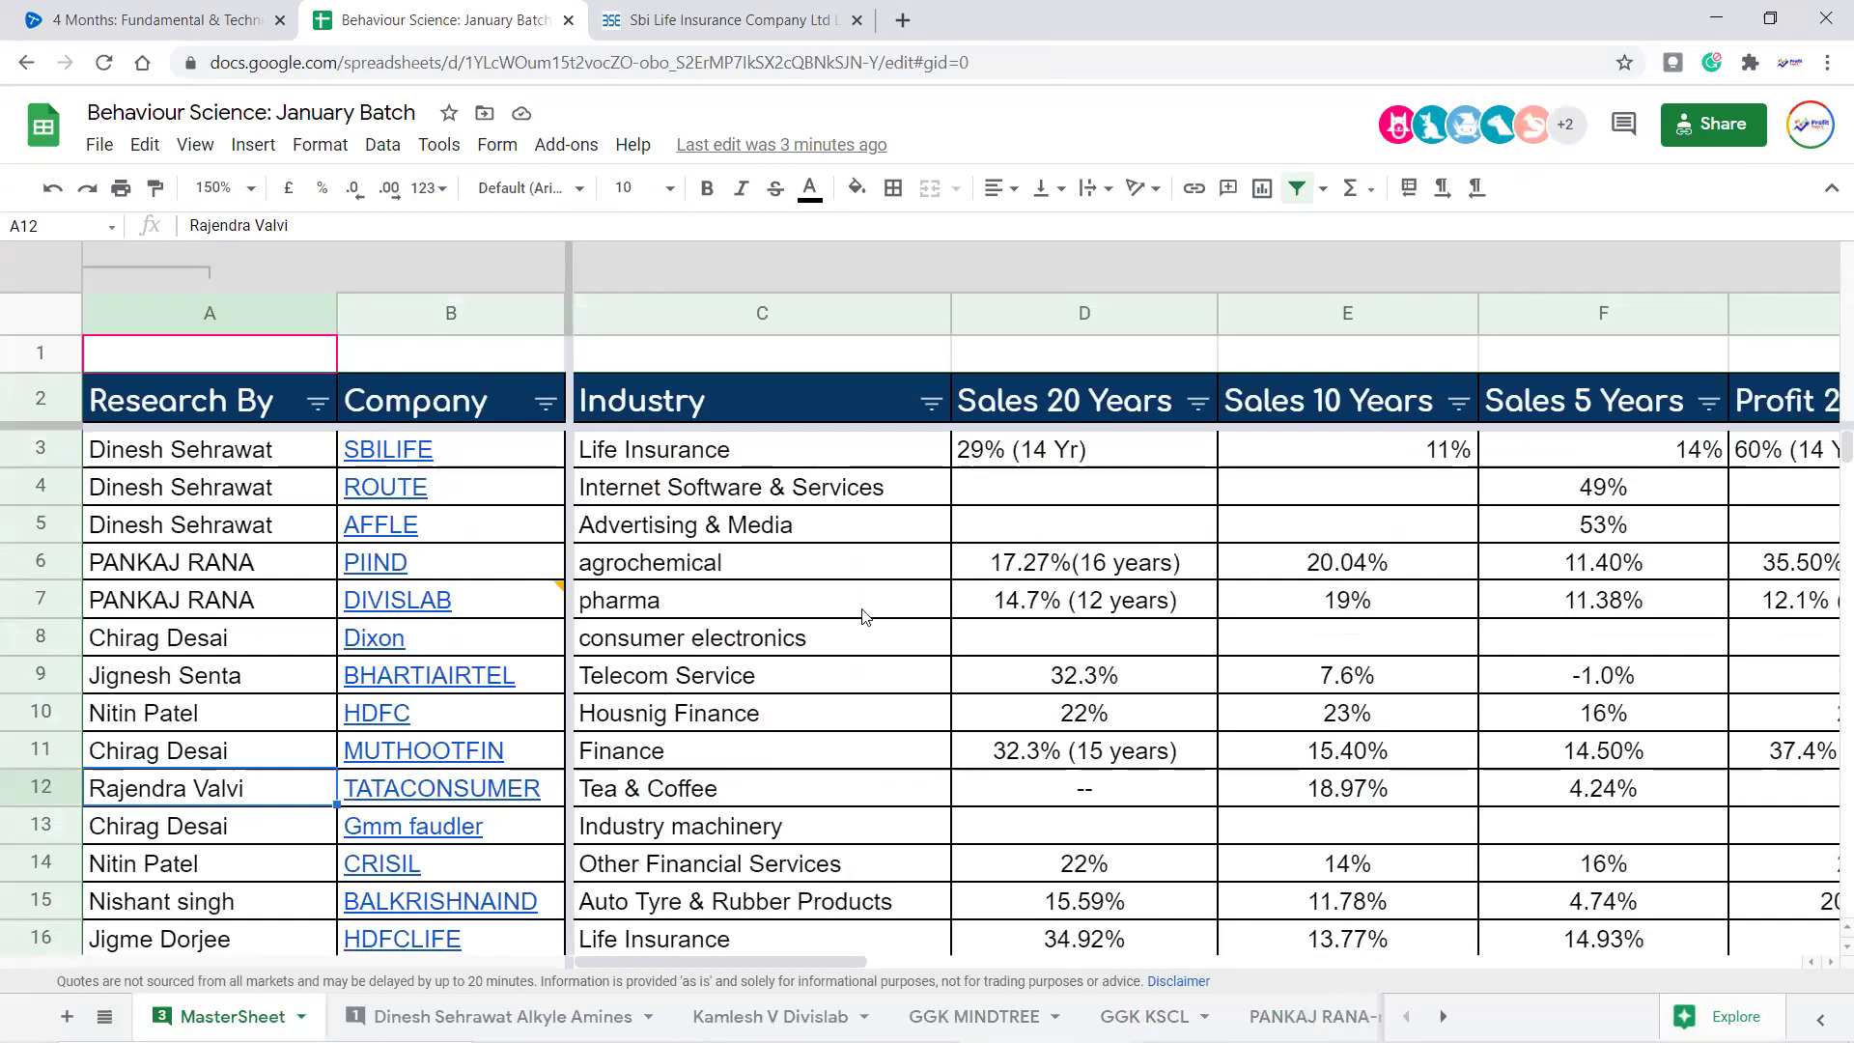
Look through the MasterSheet companies and examine the 9M sales declines of IRCTC, GODREJPROP, PVR and WONDERLA
{"action": "scroll", "coordinate": [864, 613], "scroll_direction": "down", "scroll_amount": 10}
{"action": "scroll", "coordinate": [866, 611], "scroll_direction": "down", "scroll_amount": 20}
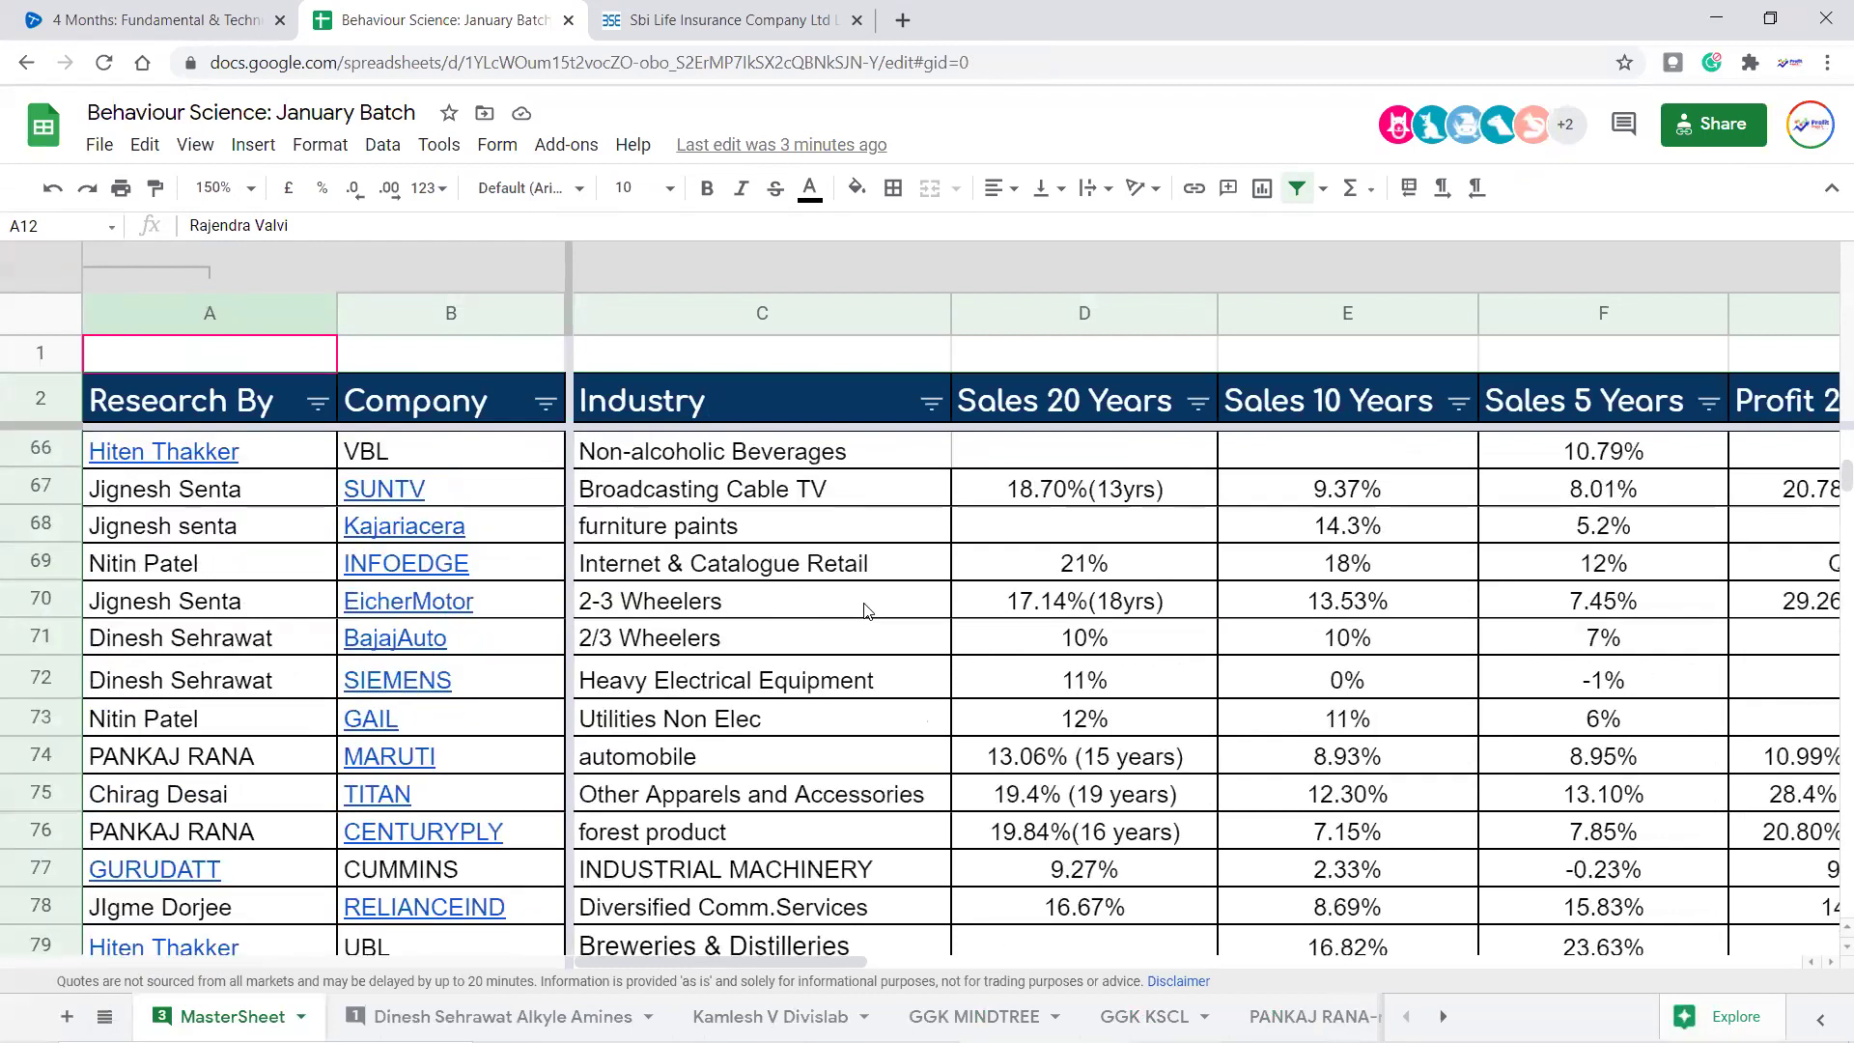
{"action": "scroll", "coordinate": [872, 606], "scroll_direction": "up", "scroll_amount": 2}
{"action": "scroll", "coordinate": [872, 606], "scroll_direction": "up", "scroll_amount": 2}
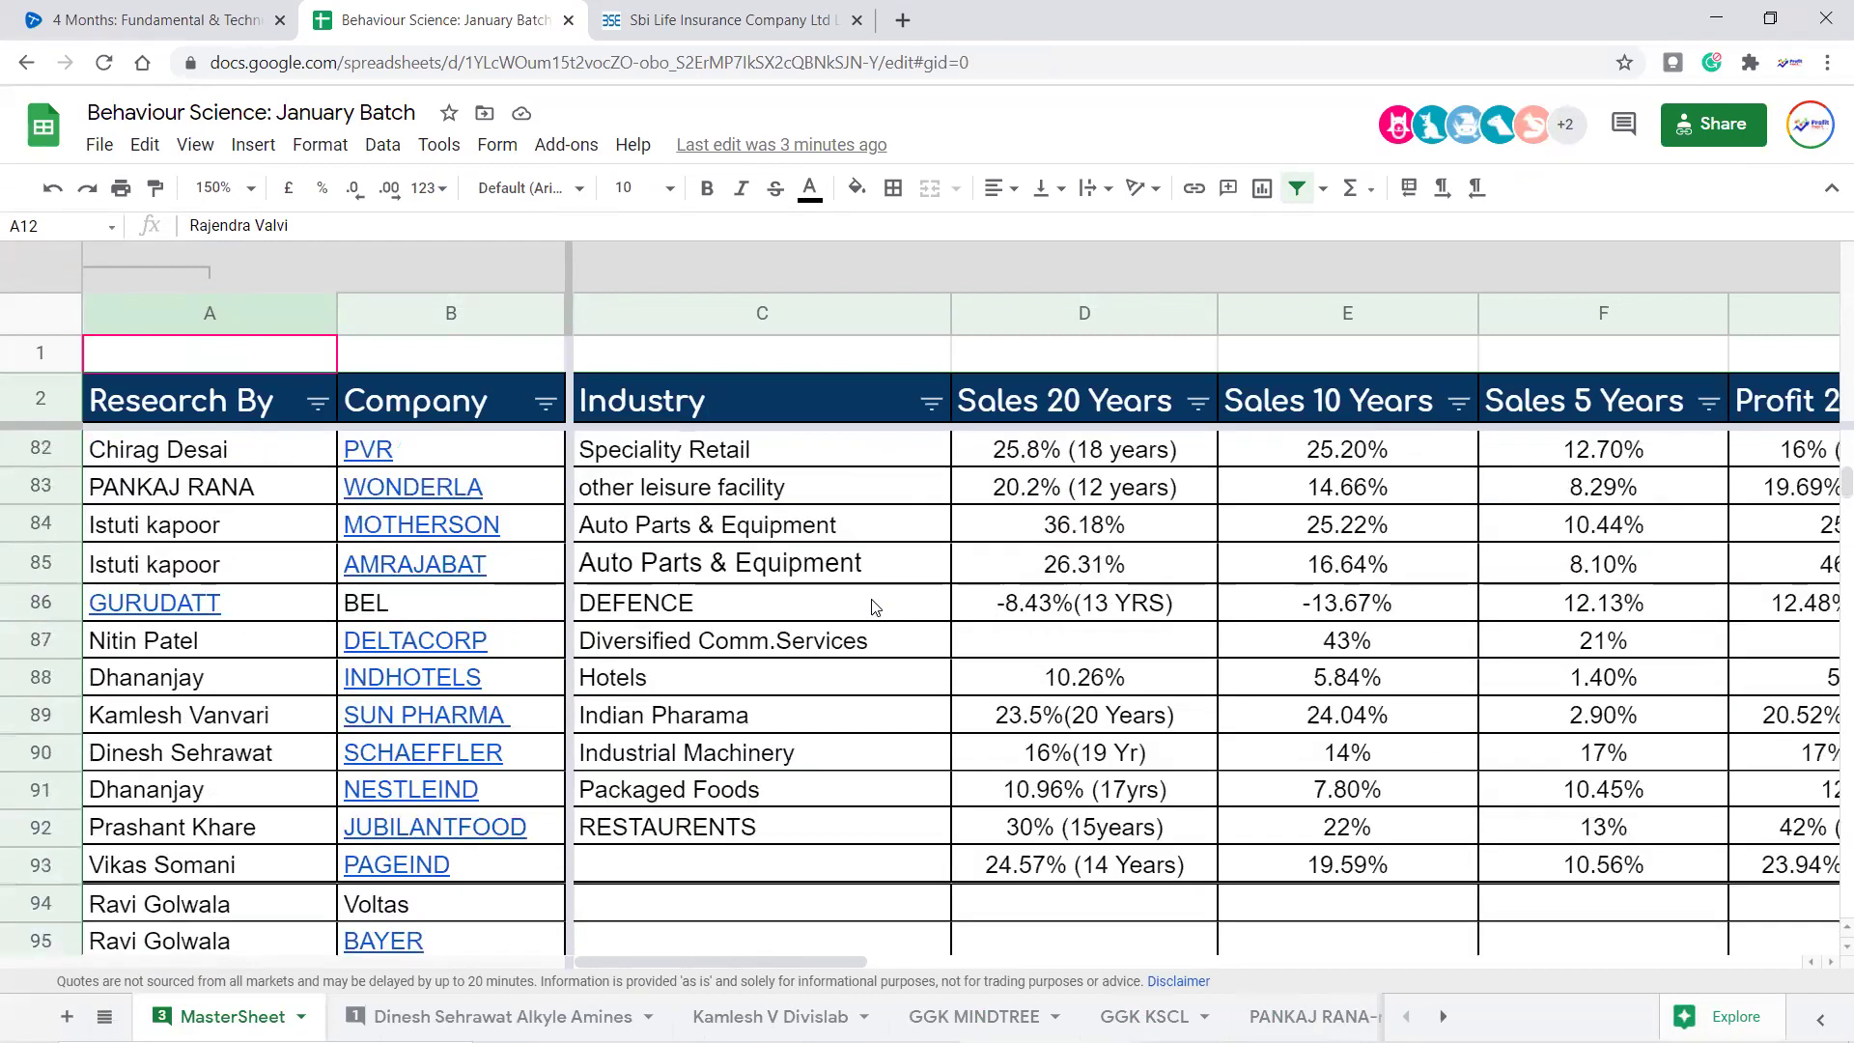
{"action": "left_click", "coordinate": [847, 694]}
{"action": "key", "text": "Right"}
{"action": "key", "text": "Right"}
{"action": "key", "text": "Right"}
{"action": "key", "text": "Right"}
{"action": "key", "text": "Right"}
{"action": "key", "text": "Right"}
{"action": "key", "text": "Right"}
{"action": "key", "text": "Right"}
{"action": "key", "text": "Right"}
{"action": "key", "text": "Right"}
{"action": "key", "text": "Right"}
{"action": "key", "text": "Right"}
{"action": "key", "text": "Right"}
{"action": "key", "text": "Right"}
{"action": "key", "text": "Right"}
{"action": "key", "text": "Right"}
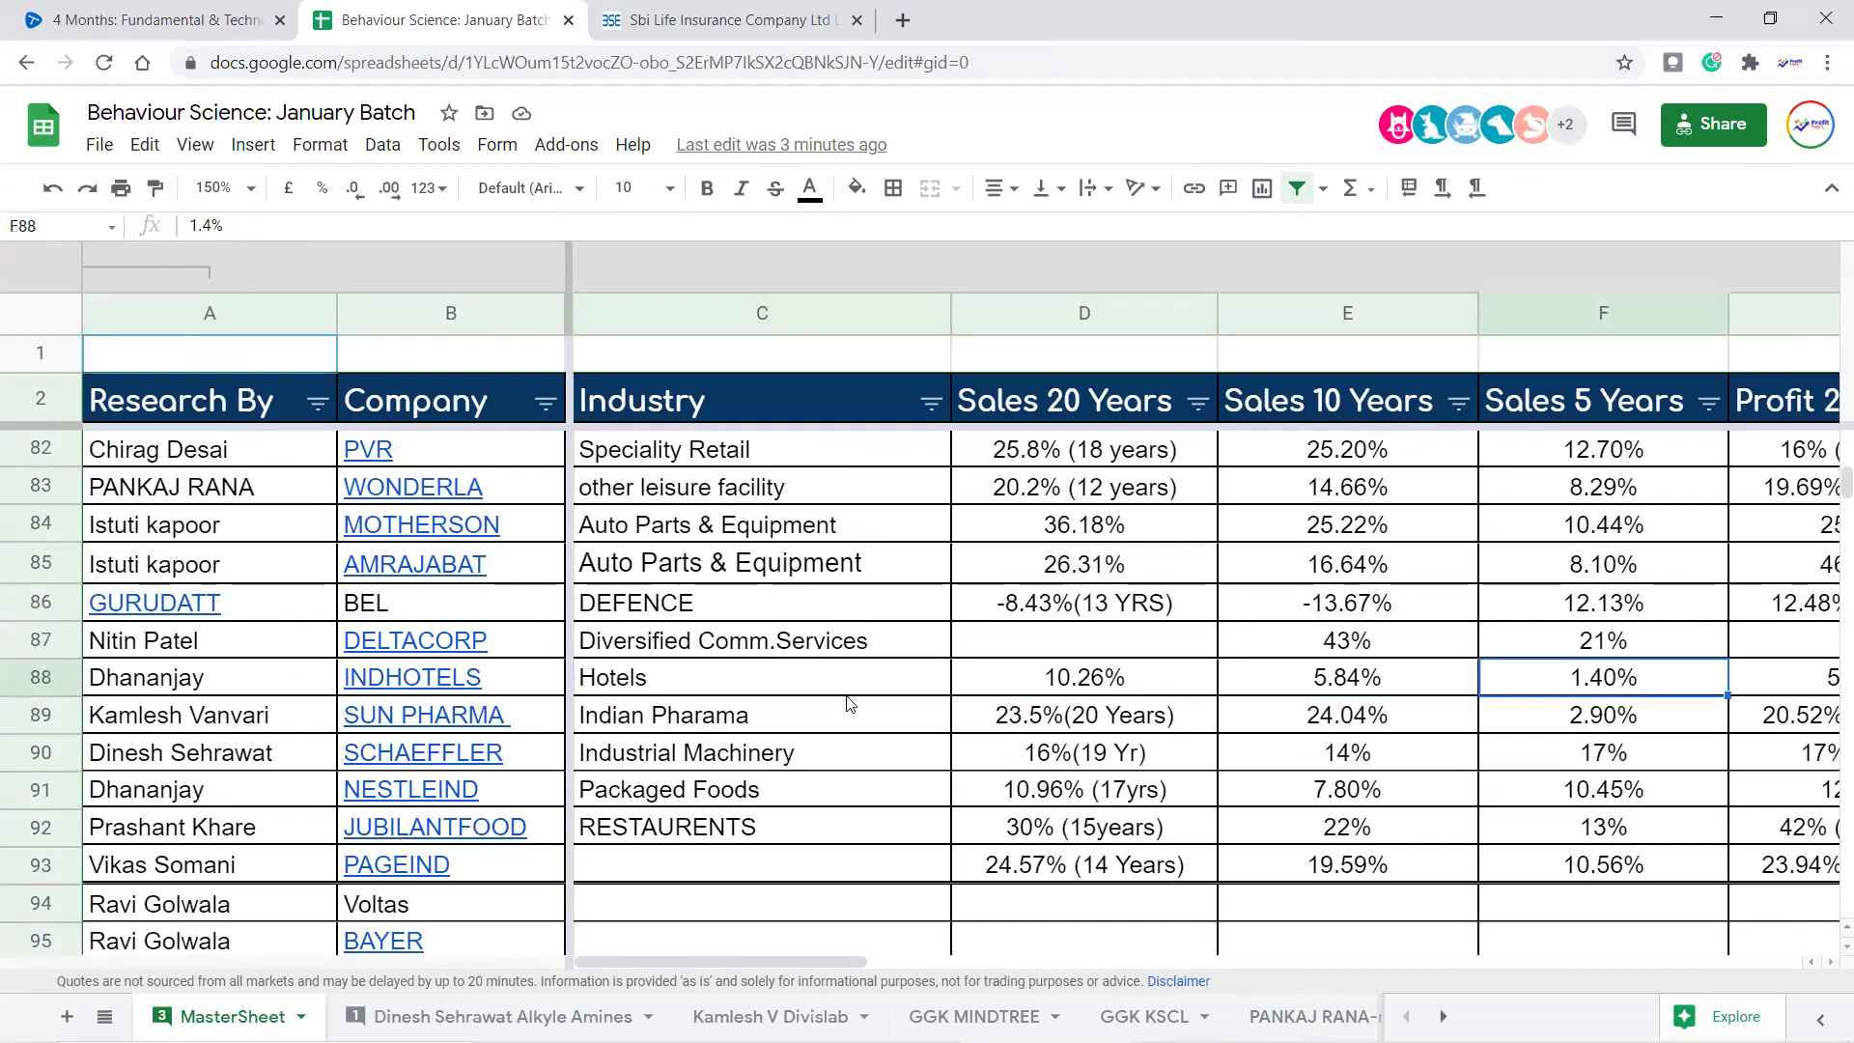
{"action": "key", "text": "Right"}
{"action": "key", "text": "Left"}
{"action": "key", "text": "Left"}
{"action": "key", "text": "Left"}
{"action": "key", "text": "Left"}
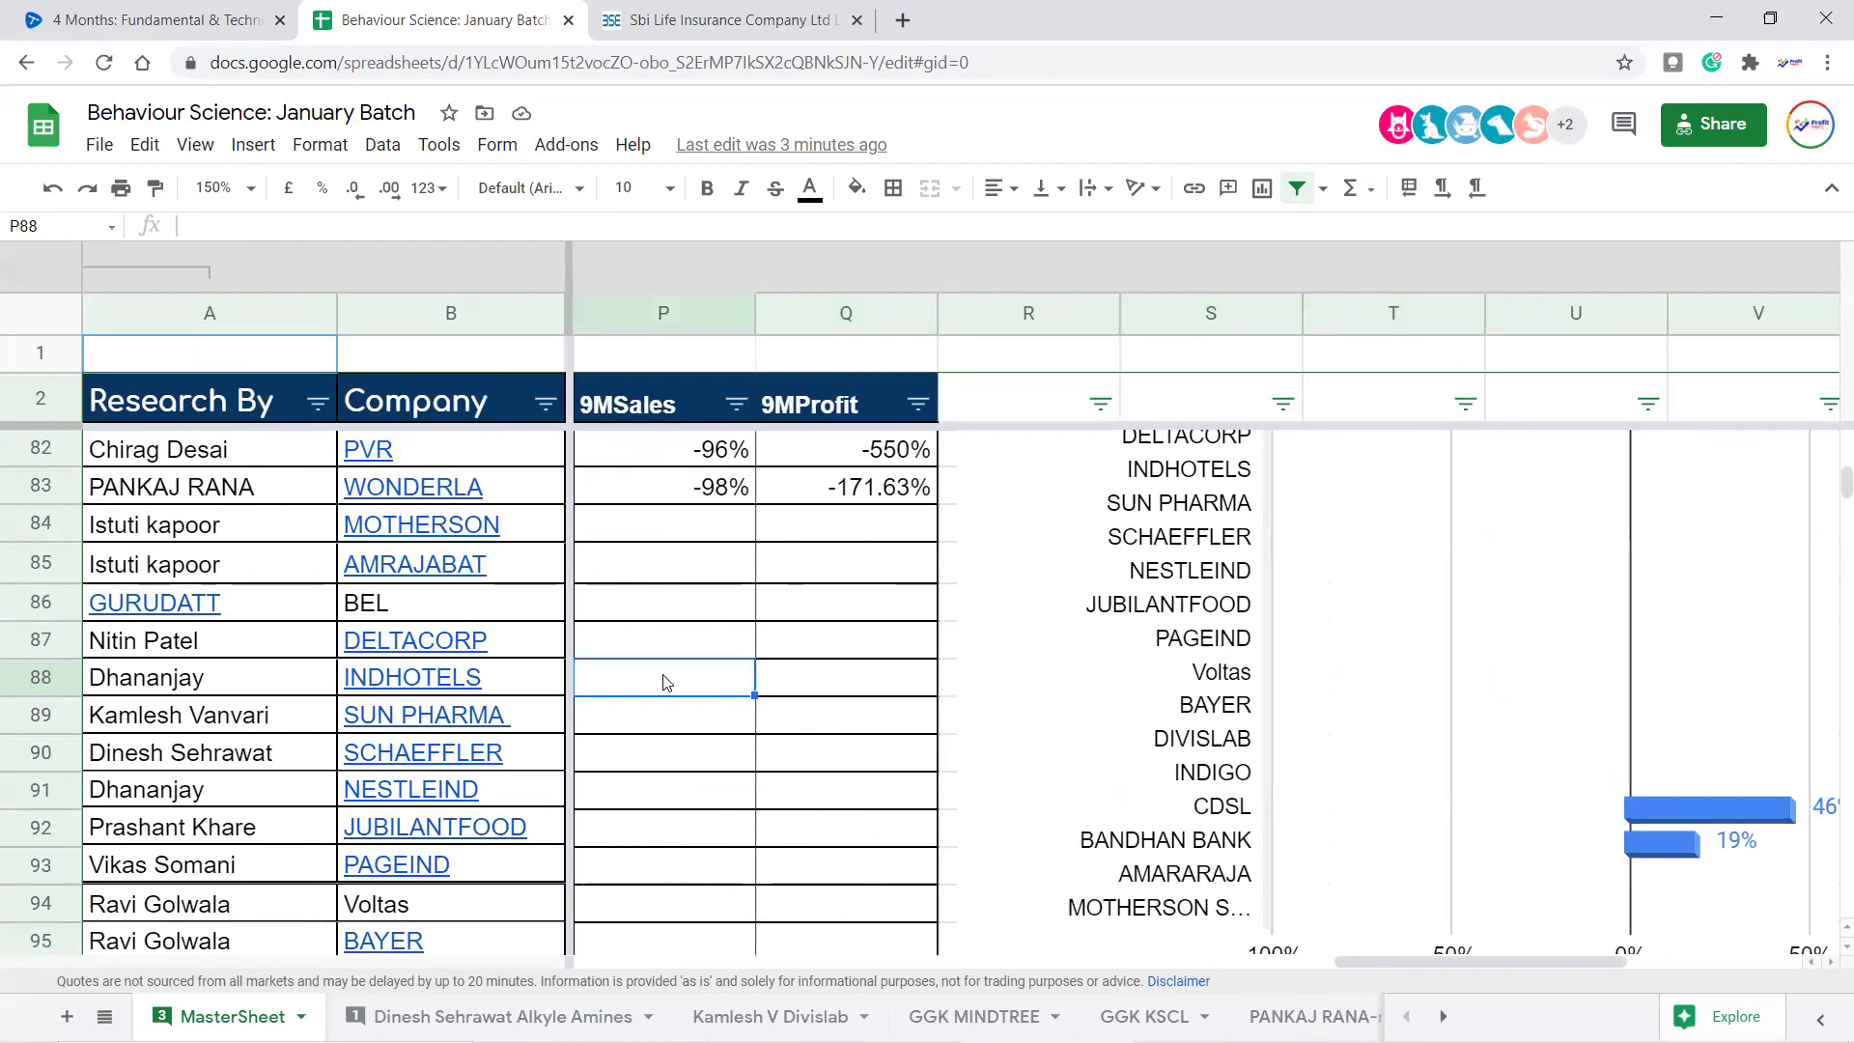
{"action": "scroll", "coordinate": [666, 682], "scroll_direction": "up", "scroll_amount": 2}
{"action": "left_click_drag", "start_coordinate": [746, 717], "coordinate": [716, 609]}
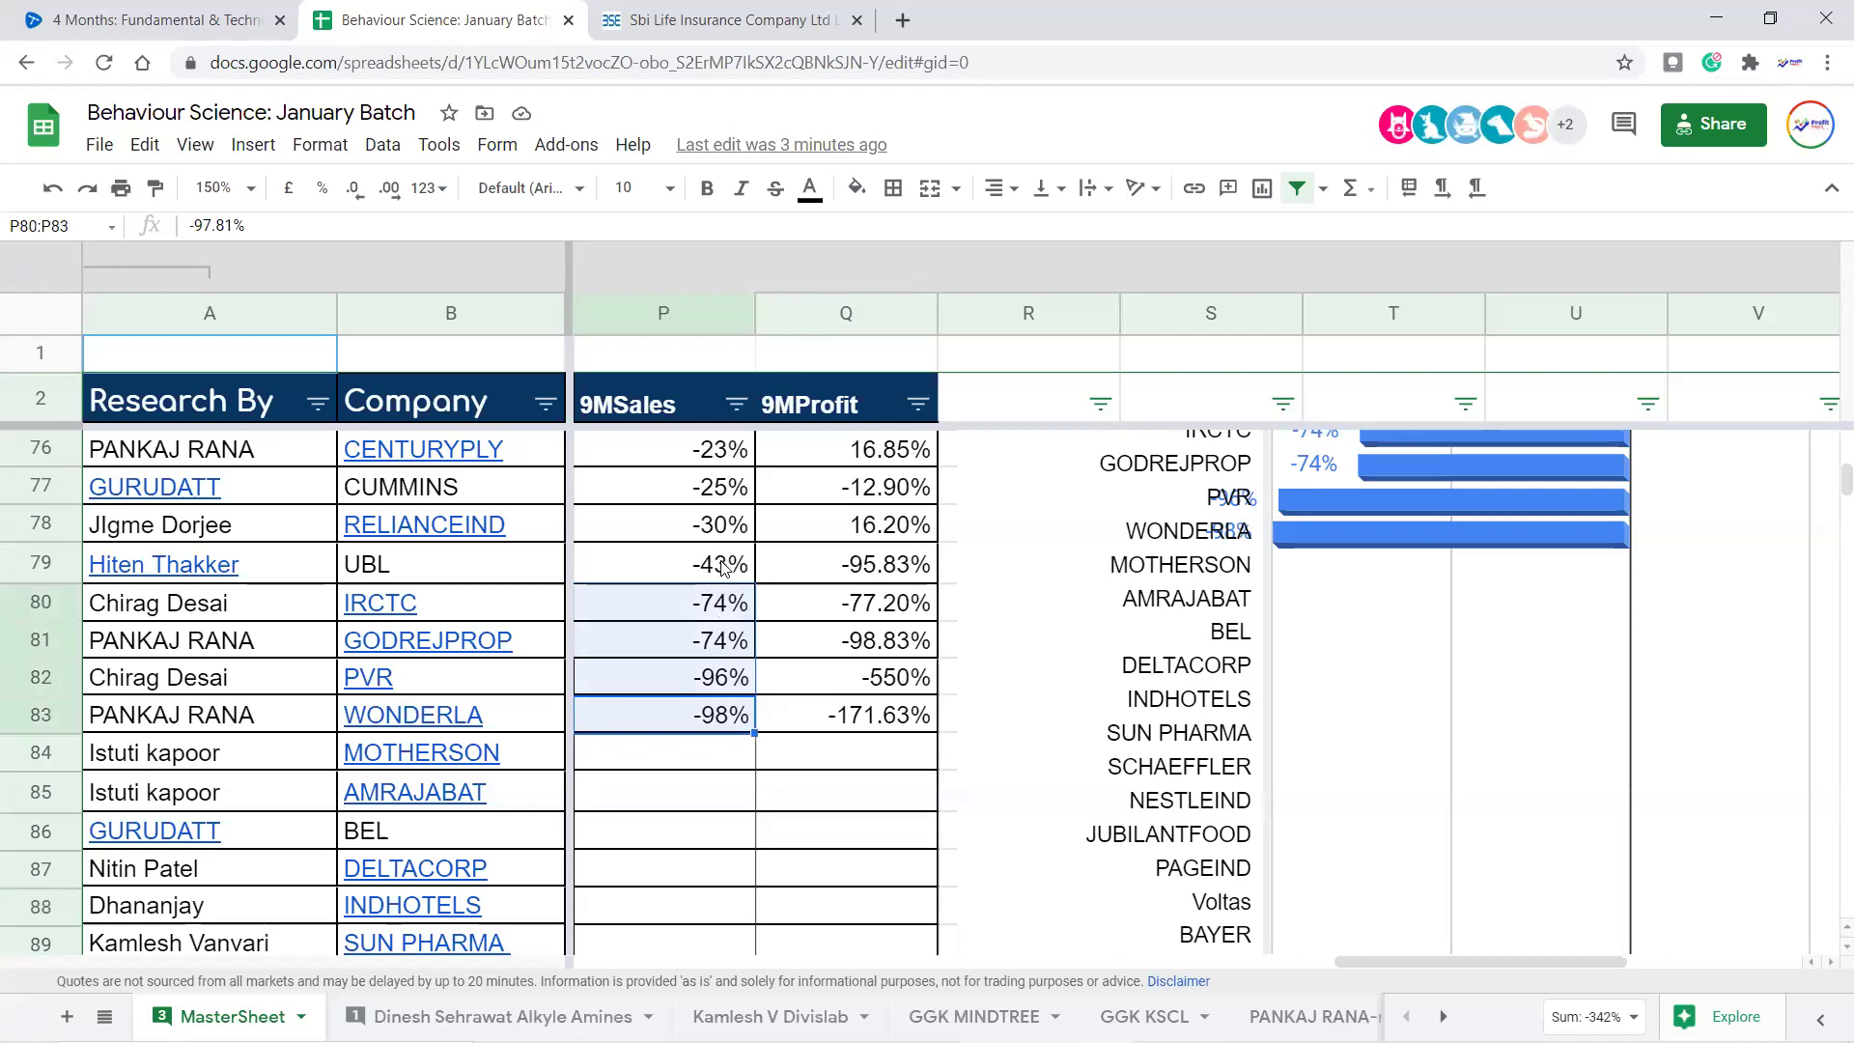
Open the UBL research sheet through the link in the Research By cell of the UBL row
{"action": "left_click", "coordinate": [723, 567]}
{"action": "key", "text": "Left"}
{"action": "key", "text": "Left"}
{"action": "key", "text": "Left"}
{"action": "key", "text": "Left"}
{"action": "key", "text": "Left"}
{"action": "key", "text": "Left"}
{"action": "key", "text": "Left"}
{"action": "key", "text": "Left"}
{"action": "key", "text": "Left"}
{"action": "key", "text": "Left"}
{"action": "key", "text": "Left"}
{"action": "key", "text": "Left"}
{"action": "key", "text": "Left"}
{"action": "key", "text": "Left"}
{"action": "key", "text": "Left"}
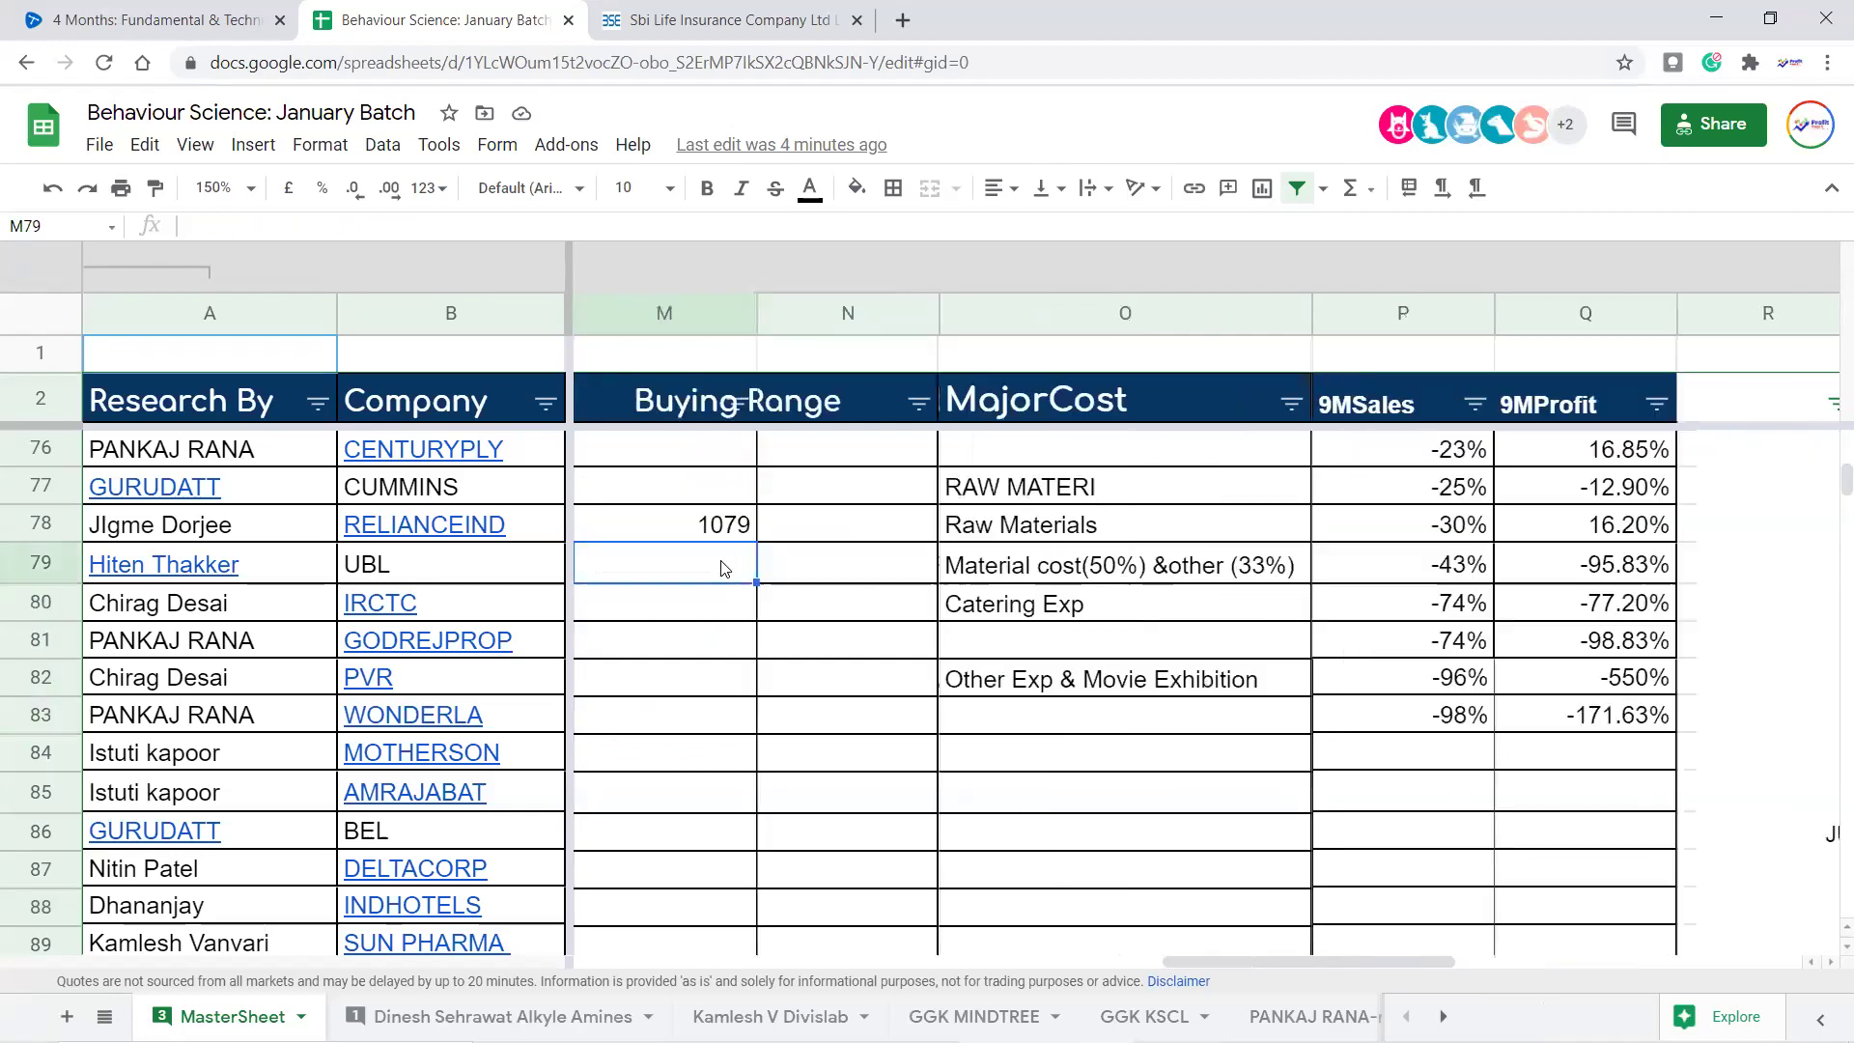
{"action": "key", "text": "Right"}
{"action": "key", "text": "Right"}
{"action": "key", "text": "Right"}
{"action": "key", "text": "Right"}
{"action": "key", "text": "Right"}
{"action": "key", "text": "Right"}
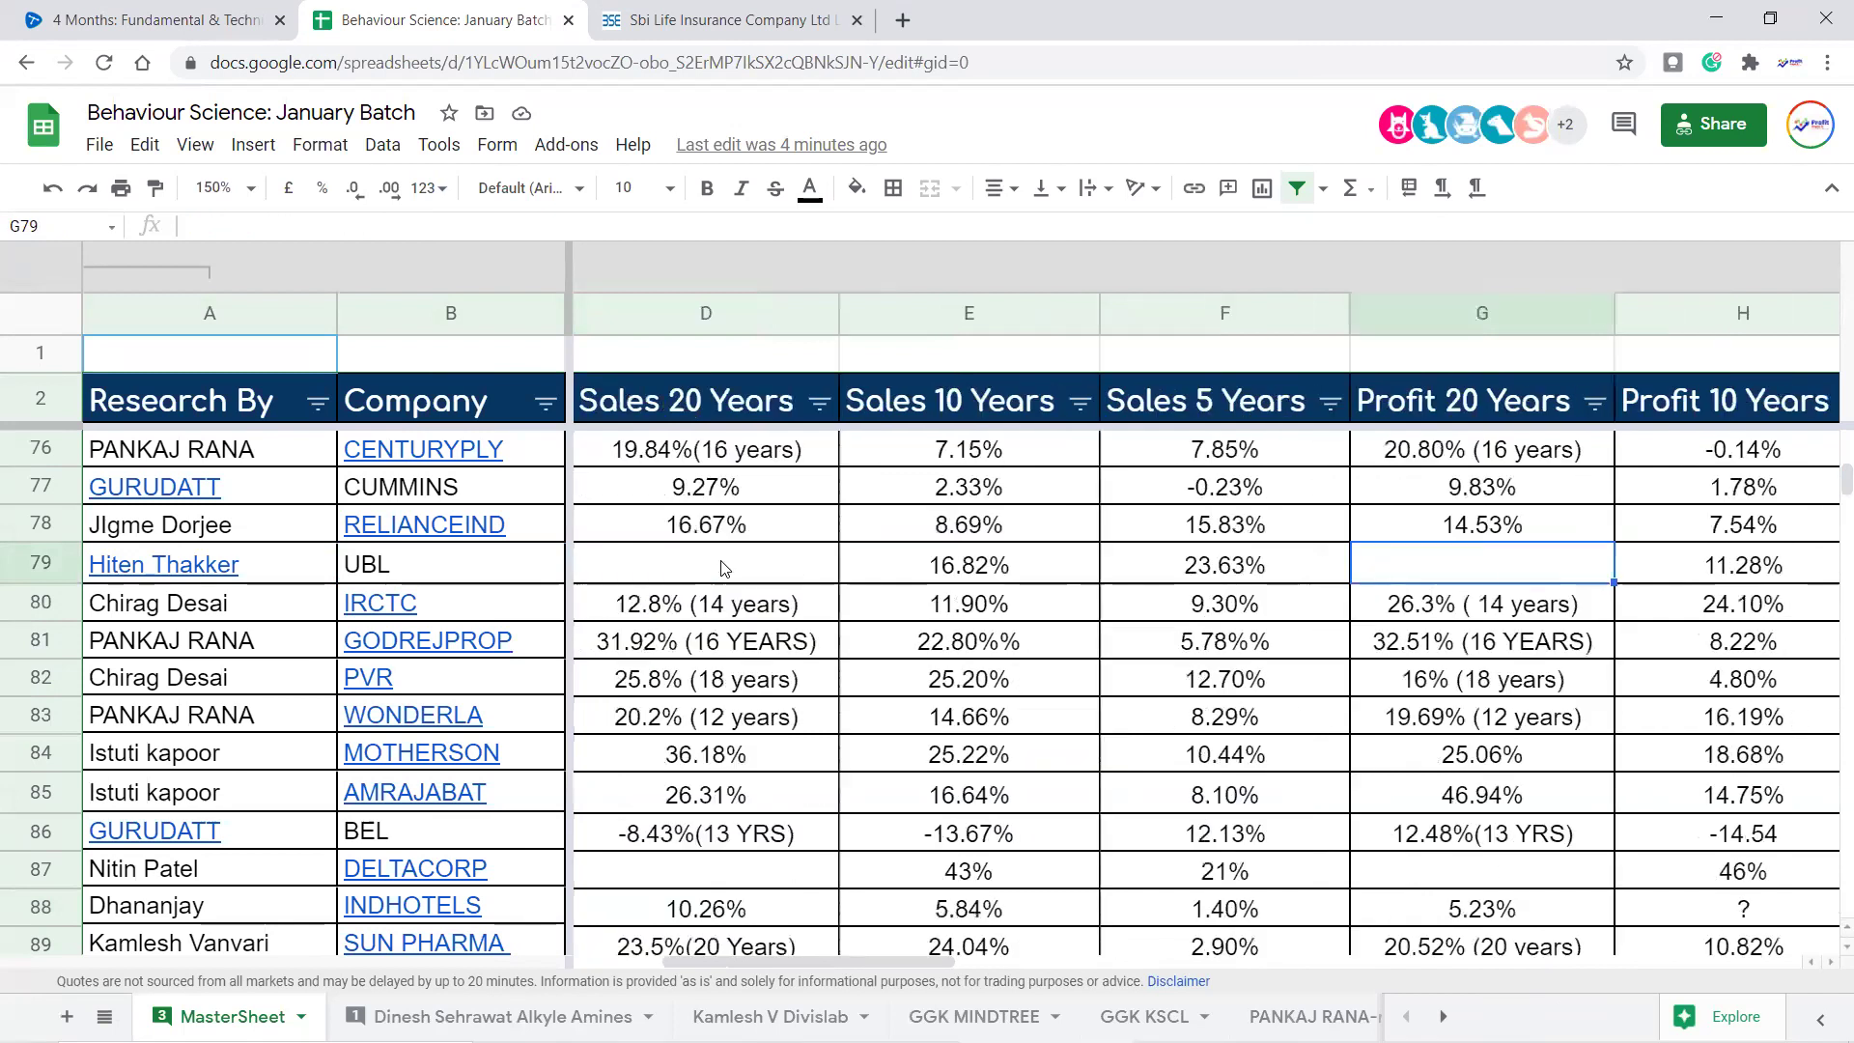
{"action": "key", "text": "Left"}
{"action": "key", "text": "Left"}
{"action": "key", "text": "Left"}
{"action": "key", "text": "Left"}
{"action": "key", "text": "Left"}
{"action": "key", "text": "Left"}
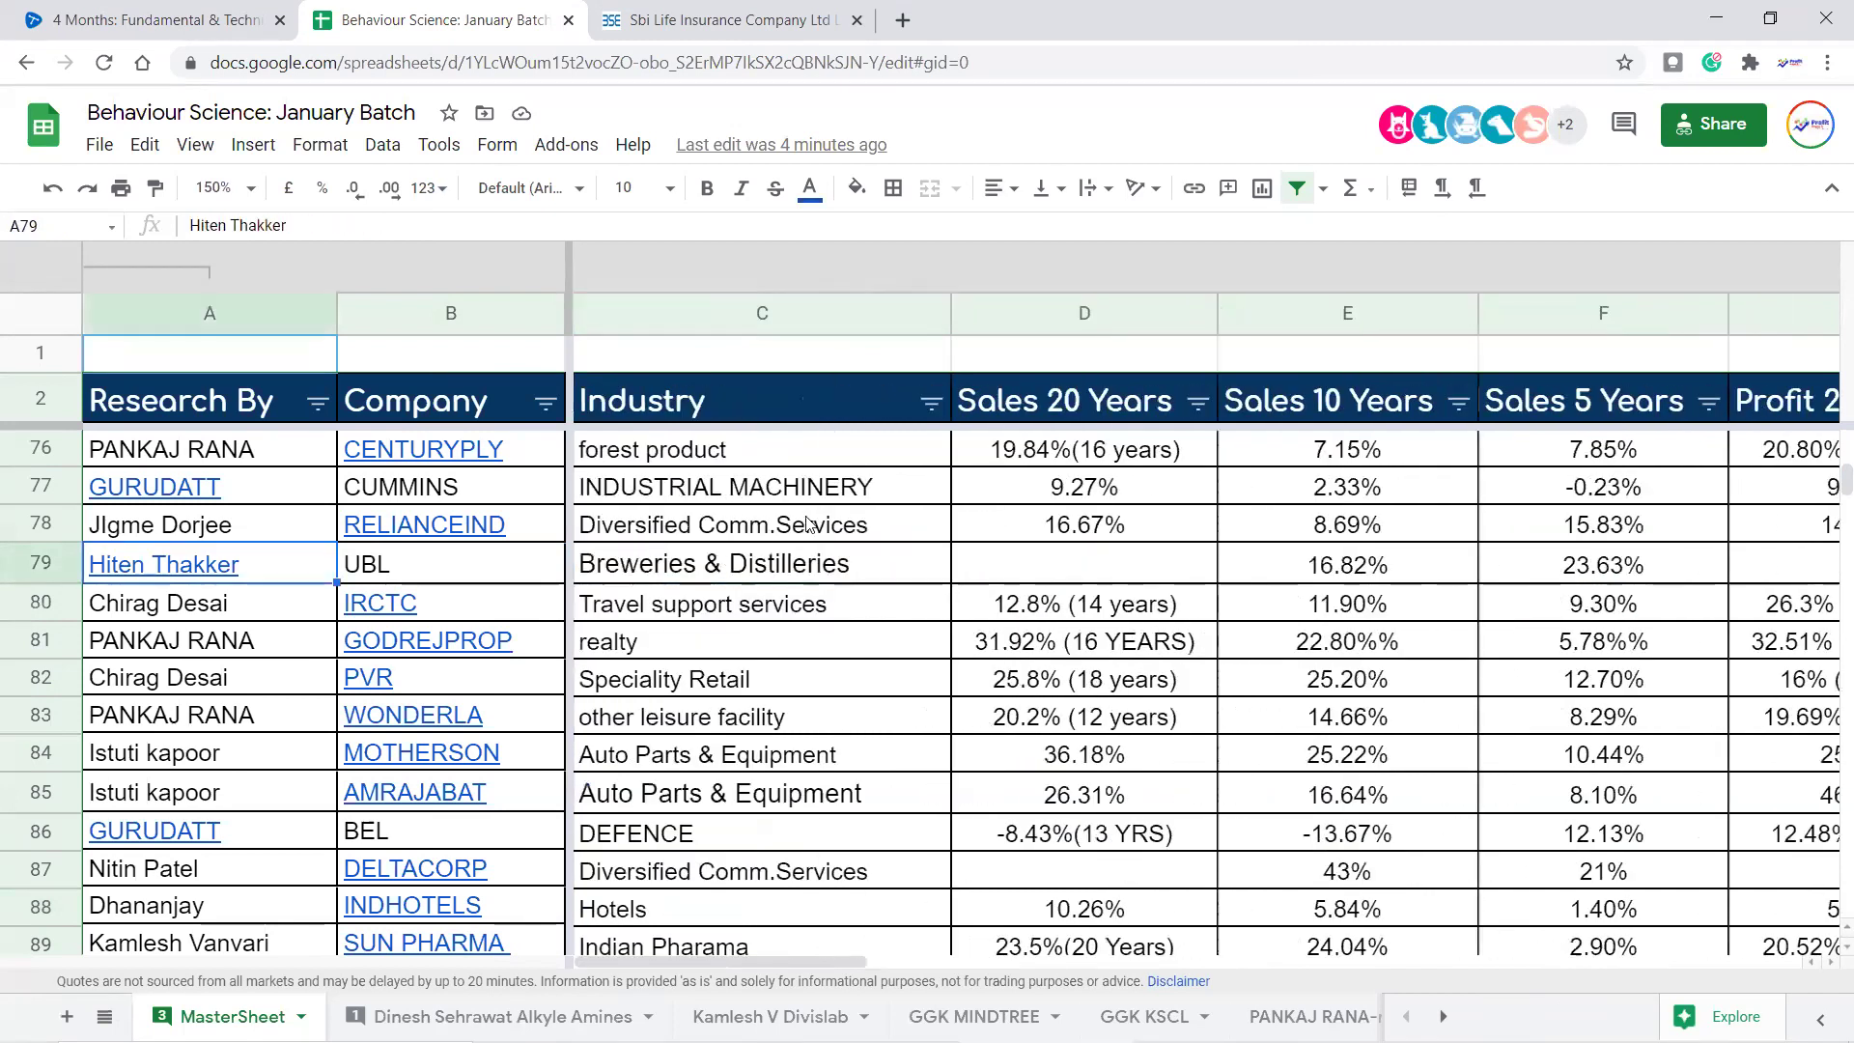
{"action": "mouse_move", "coordinate": [214, 573]}
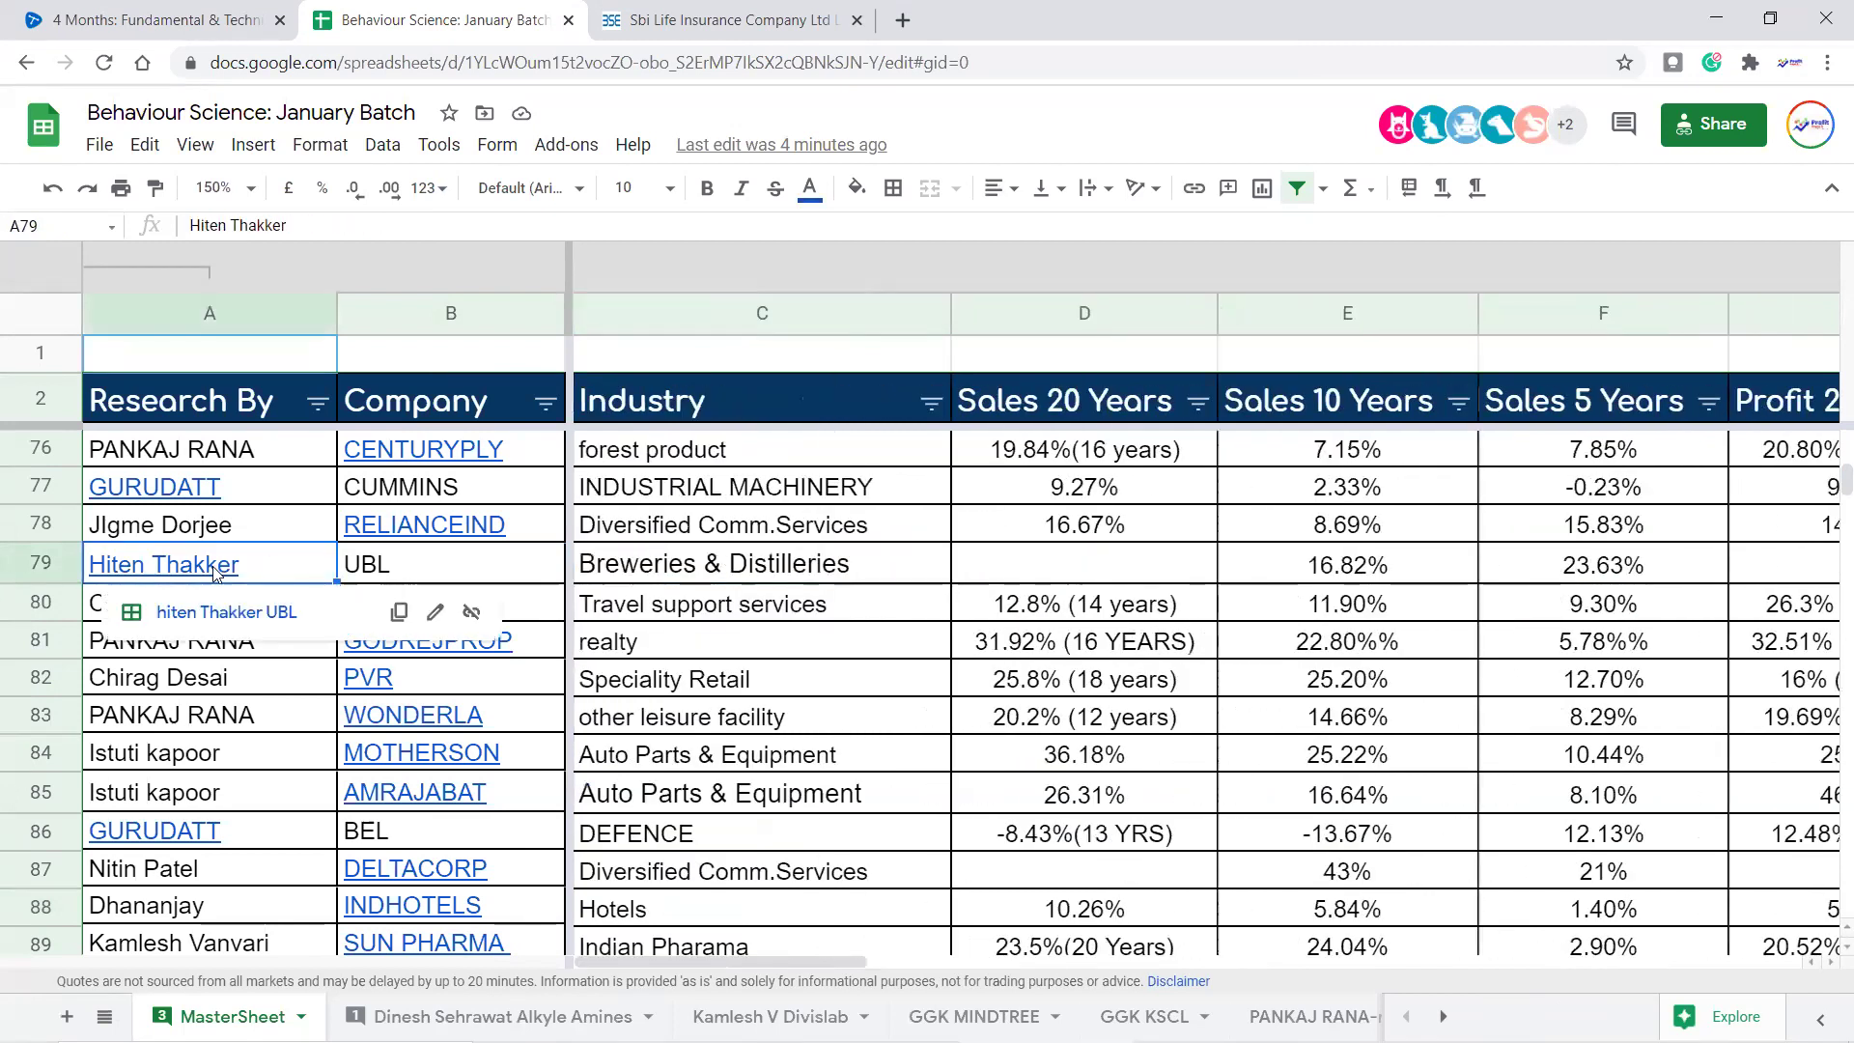
{"action": "left_click", "coordinate": [253, 611]}
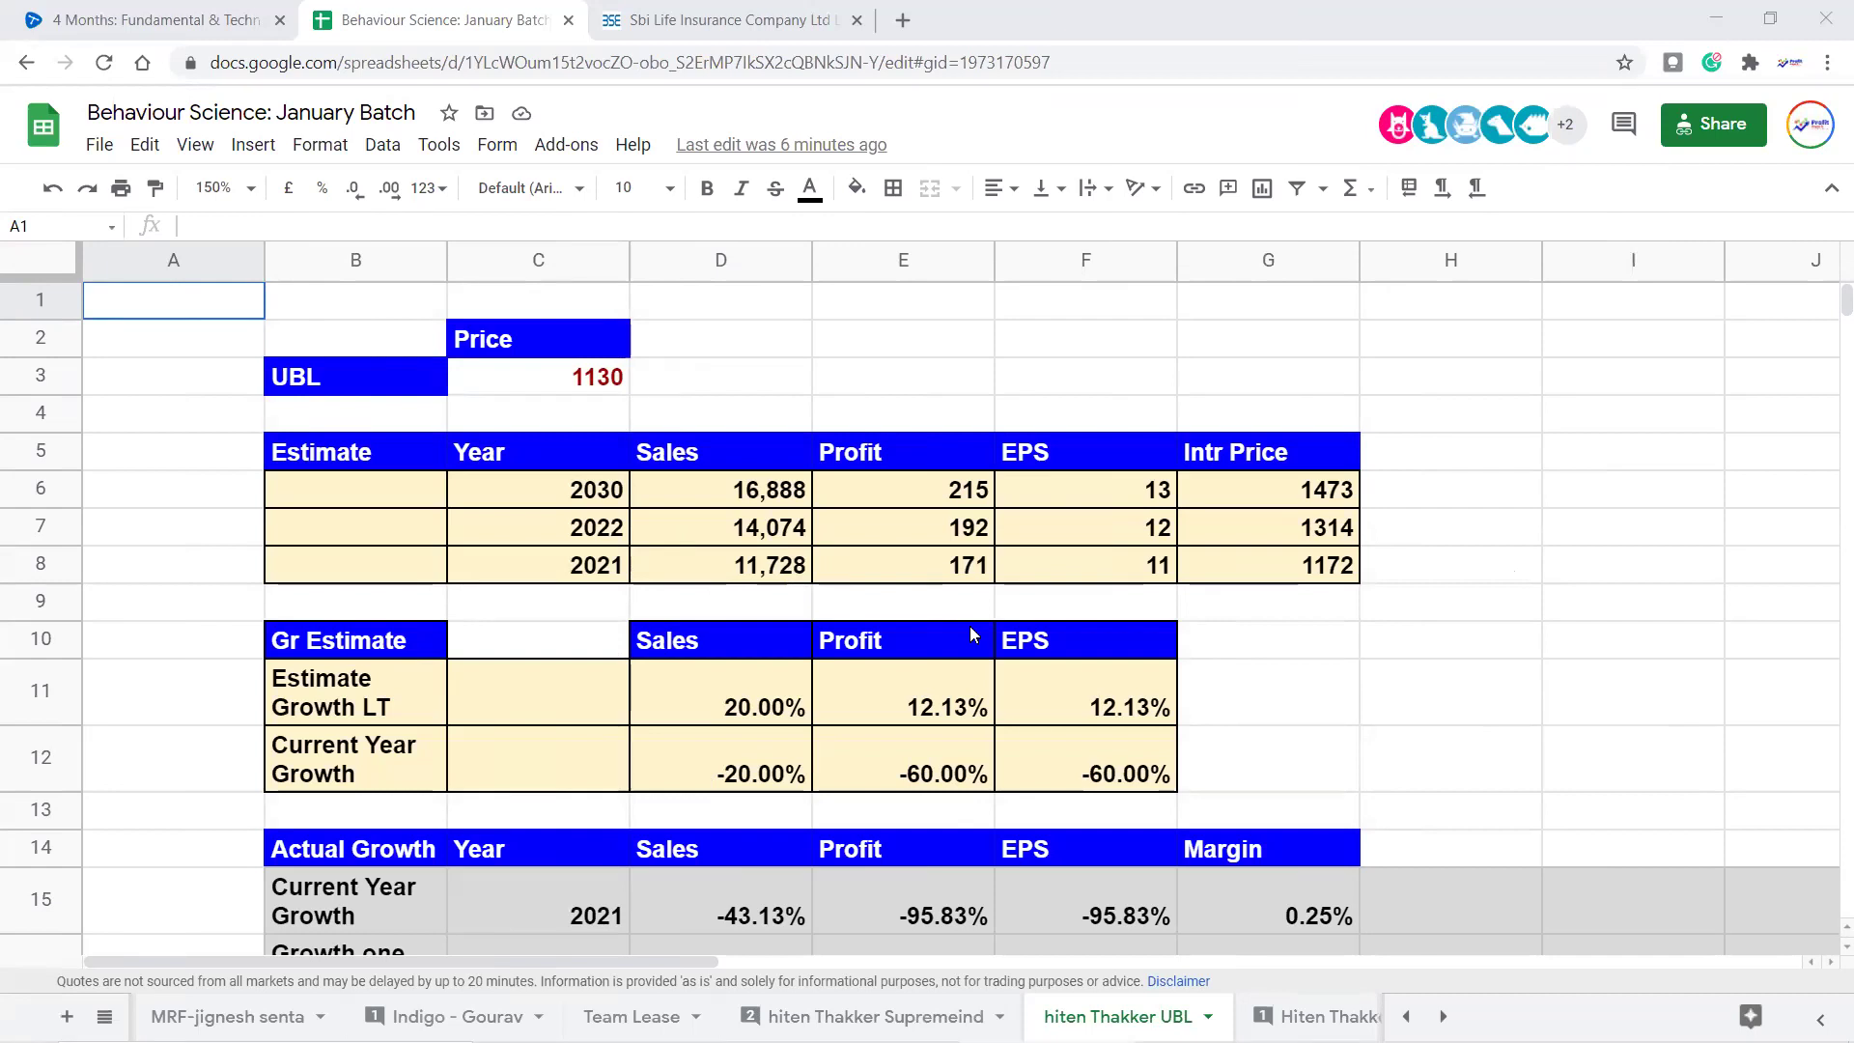
Examine UBL's sales growth rates and its yearly sales and profit history
{"action": "scroll", "coordinate": [818, 582], "scroll_direction": "down", "scroll_amount": 9}
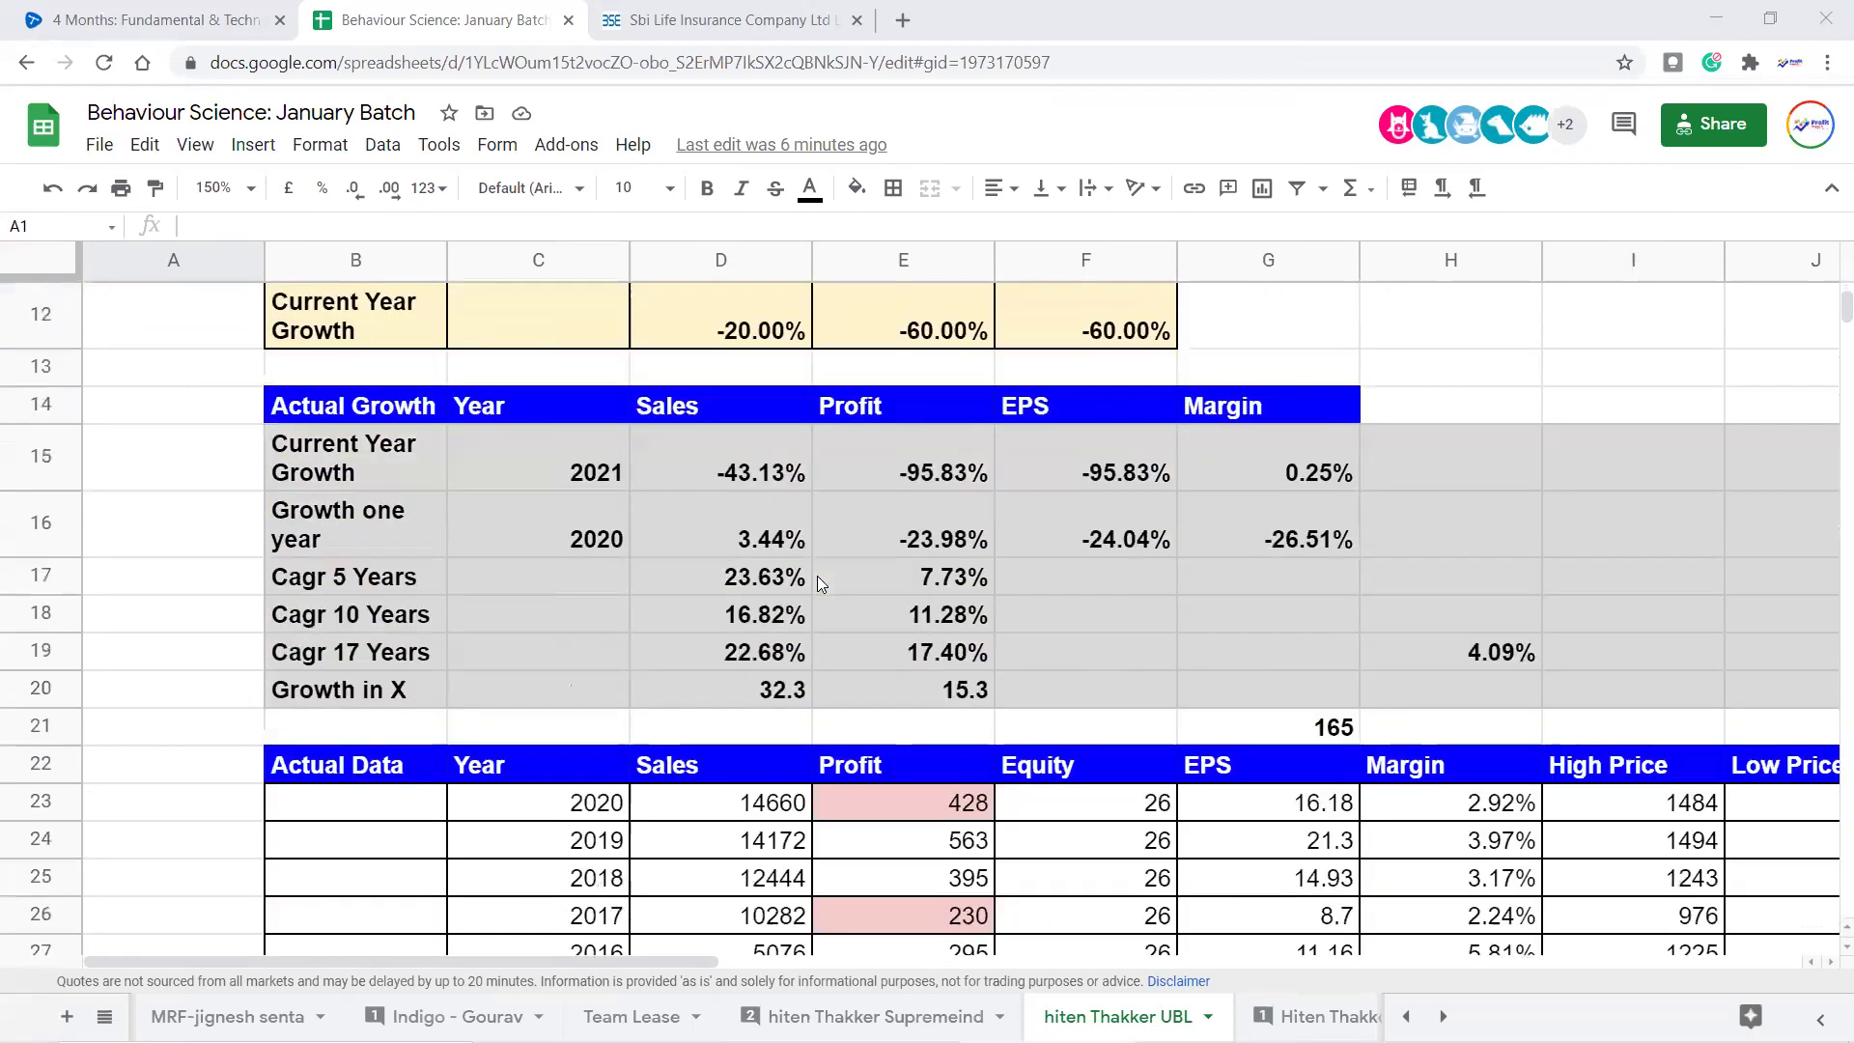
{"action": "scroll", "coordinate": [819, 582], "scroll_direction": "up", "scroll_amount": 2}
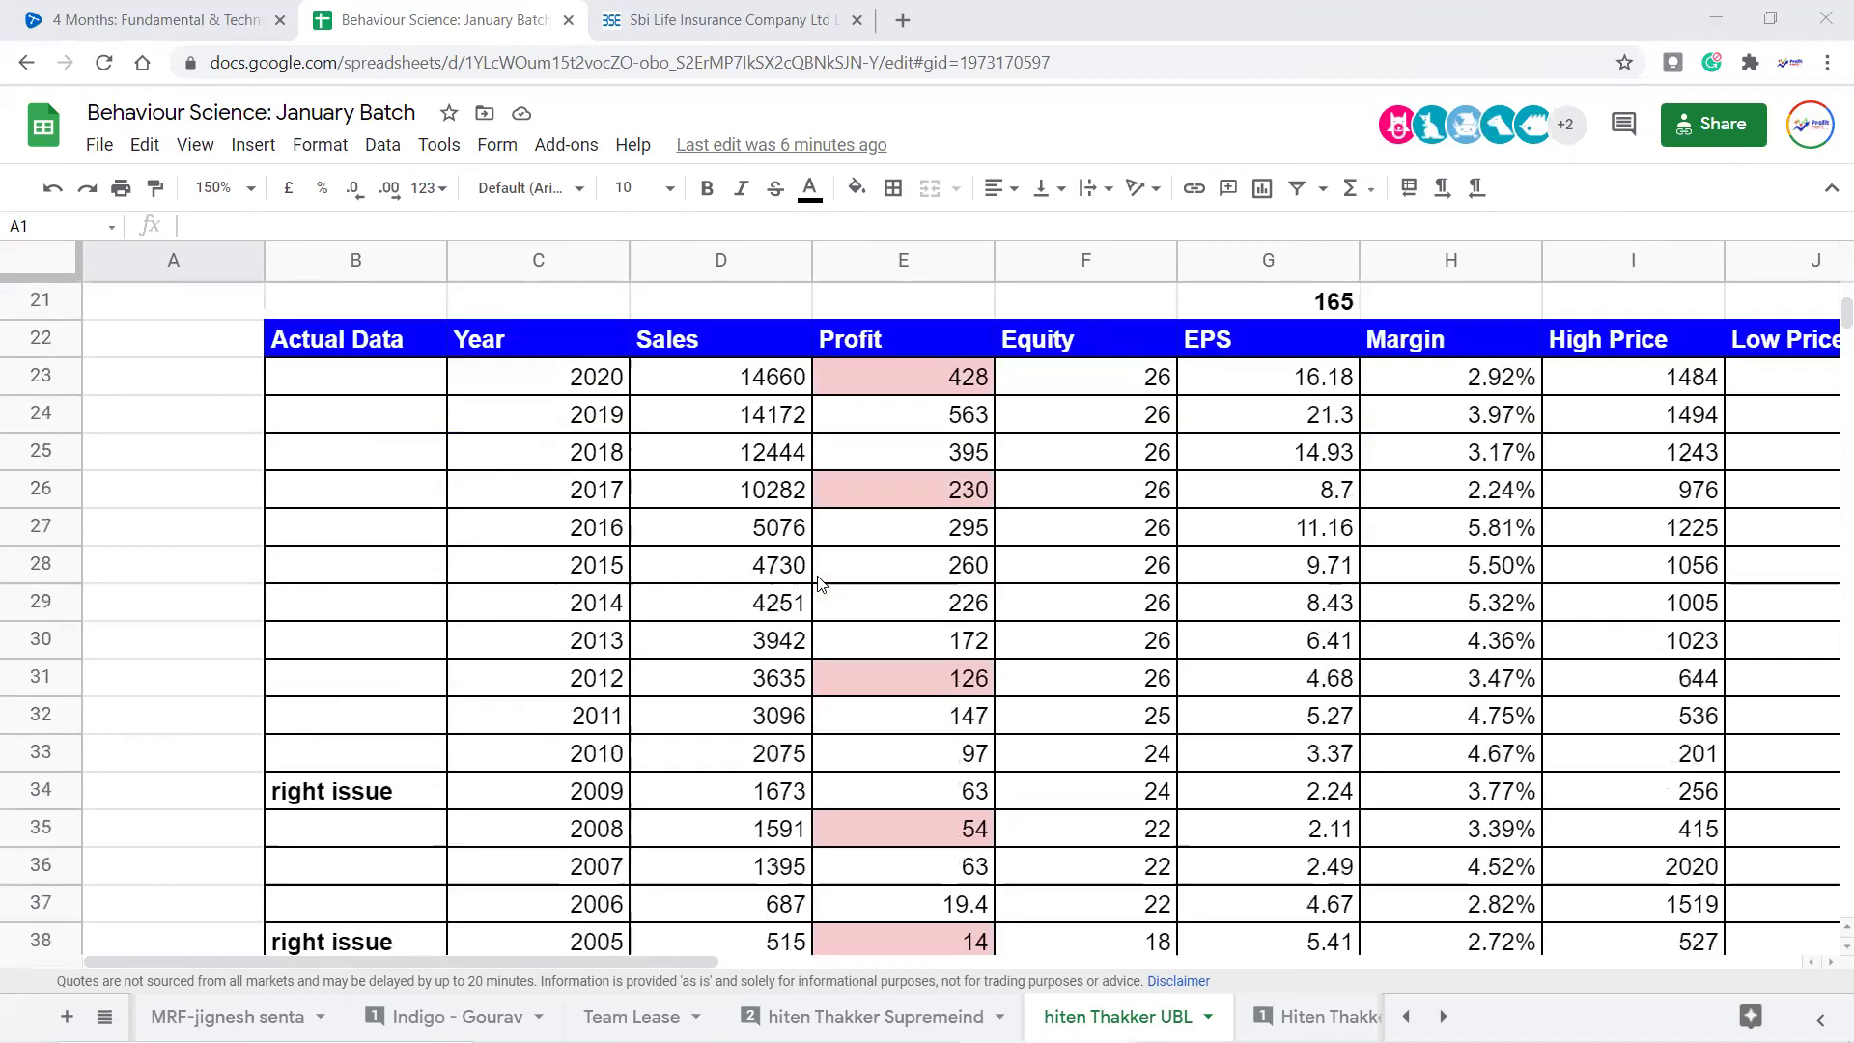
{"action": "scroll", "coordinate": [816, 579], "scroll_direction": "down", "scroll_amount": 1}
{"action": "left_click_drag", "start_coordinate": [773, 884], "coordinate": [738, 435]}
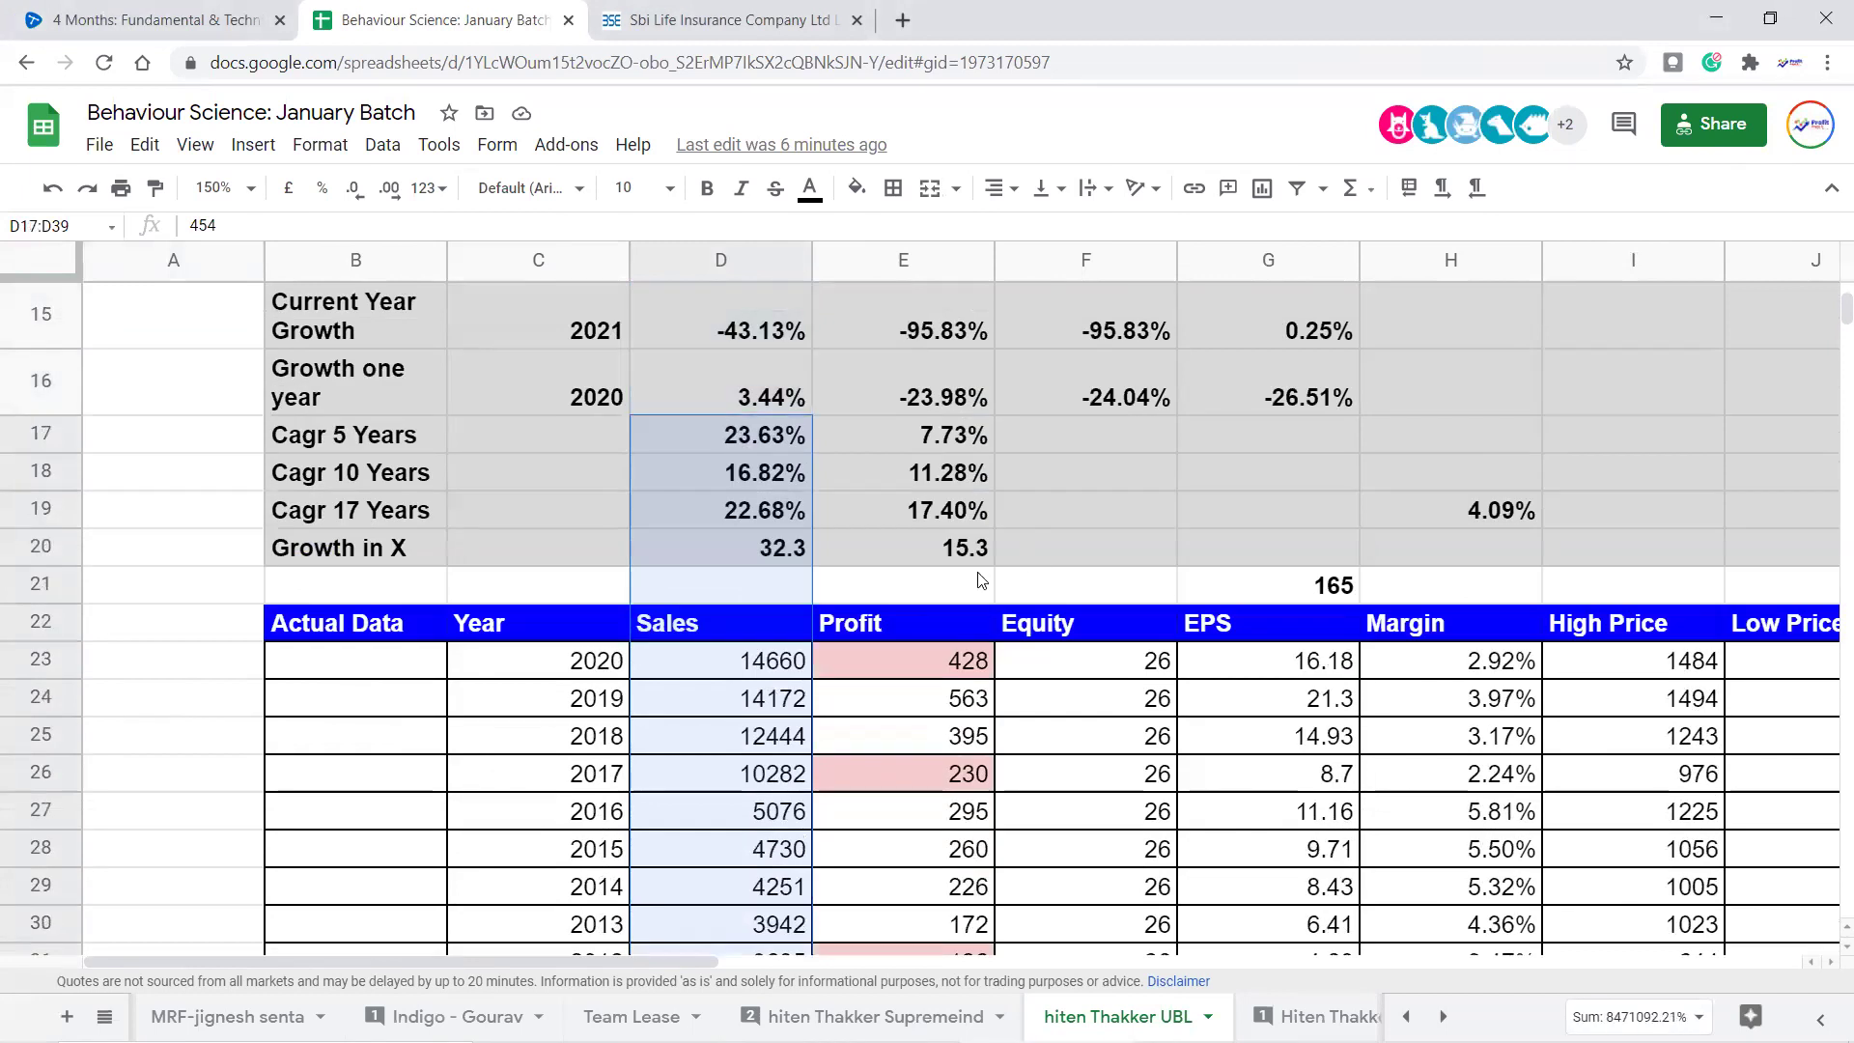
{"action": "scroll", "coordinate": [854, 555], "scroll_direction": "down", "scroll_amount": 3}
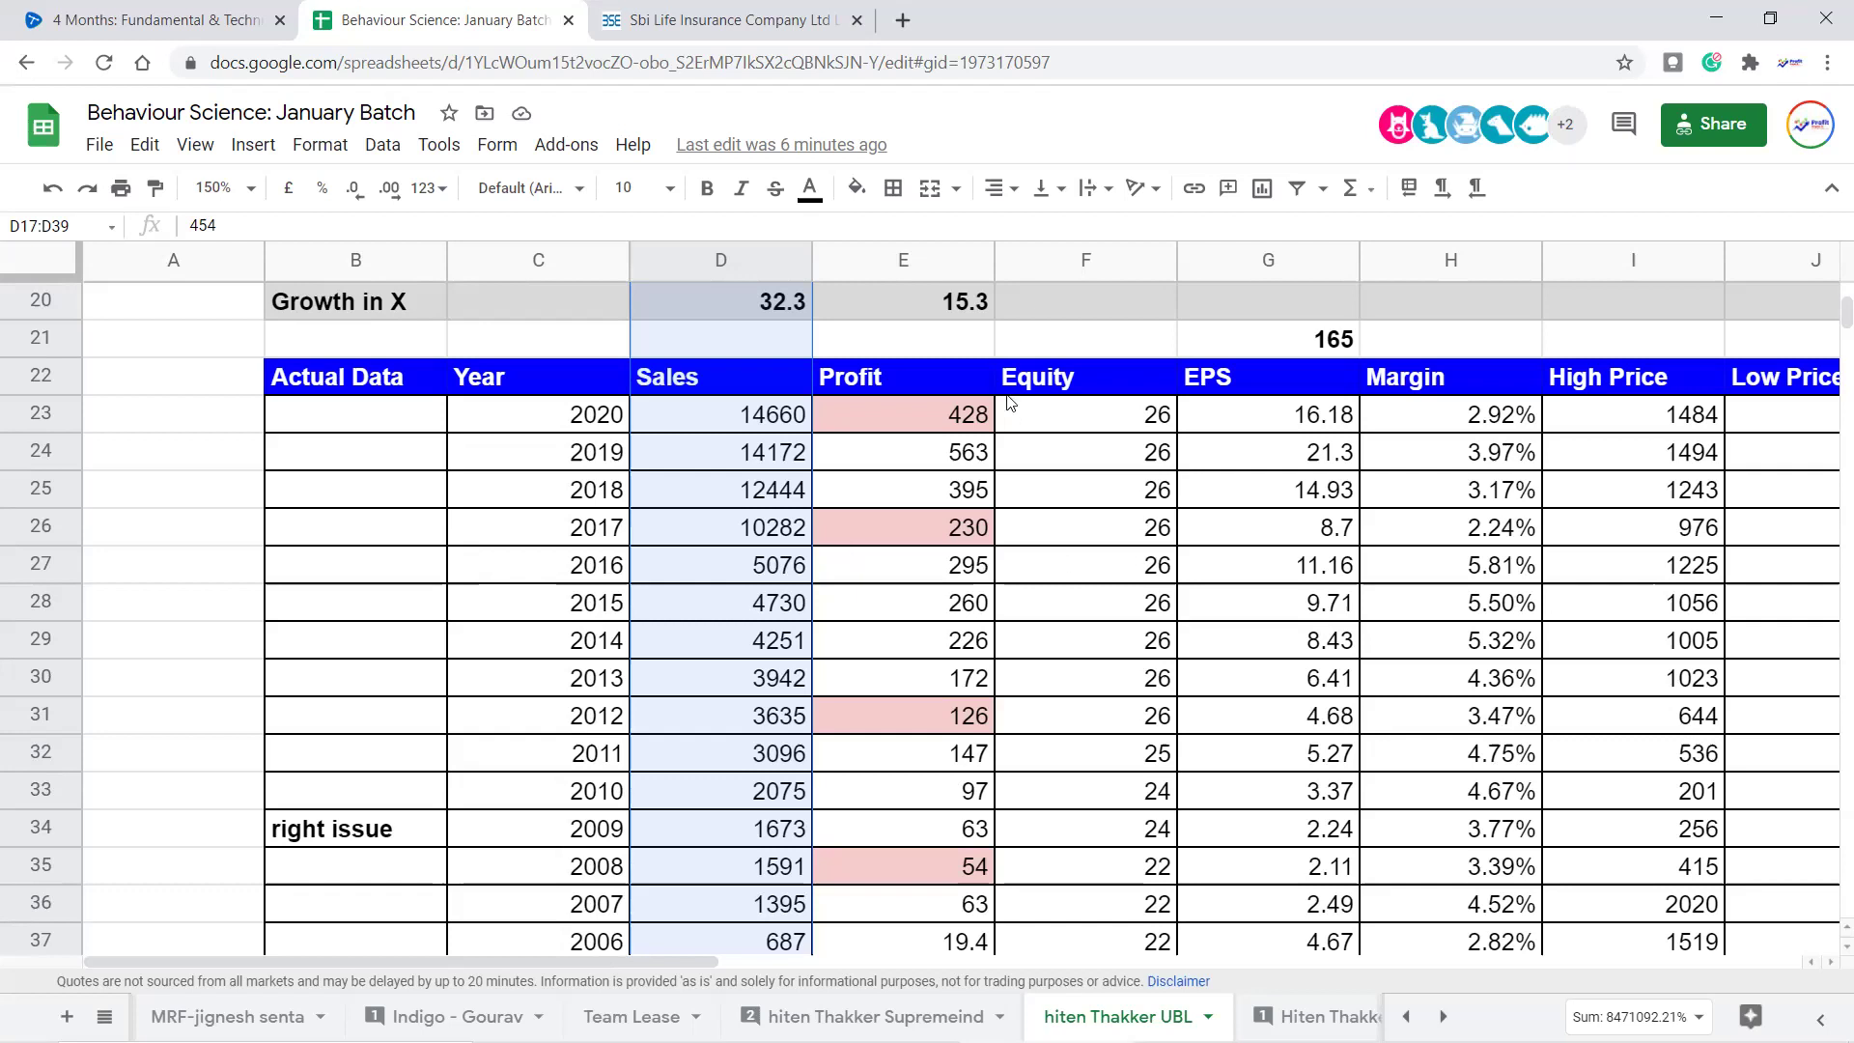
Examine UBL's yearly profit history from 2004 to 2020 alongside its estimated and actual growth rates
{"action": "left_click_drag", "start_coordinate": [951, 379], "coordinate": [965, 753]}
{"action": "scroll", "coordinate": [1083, 699], "scroll_direction": "up", "scroll_amount": 2}
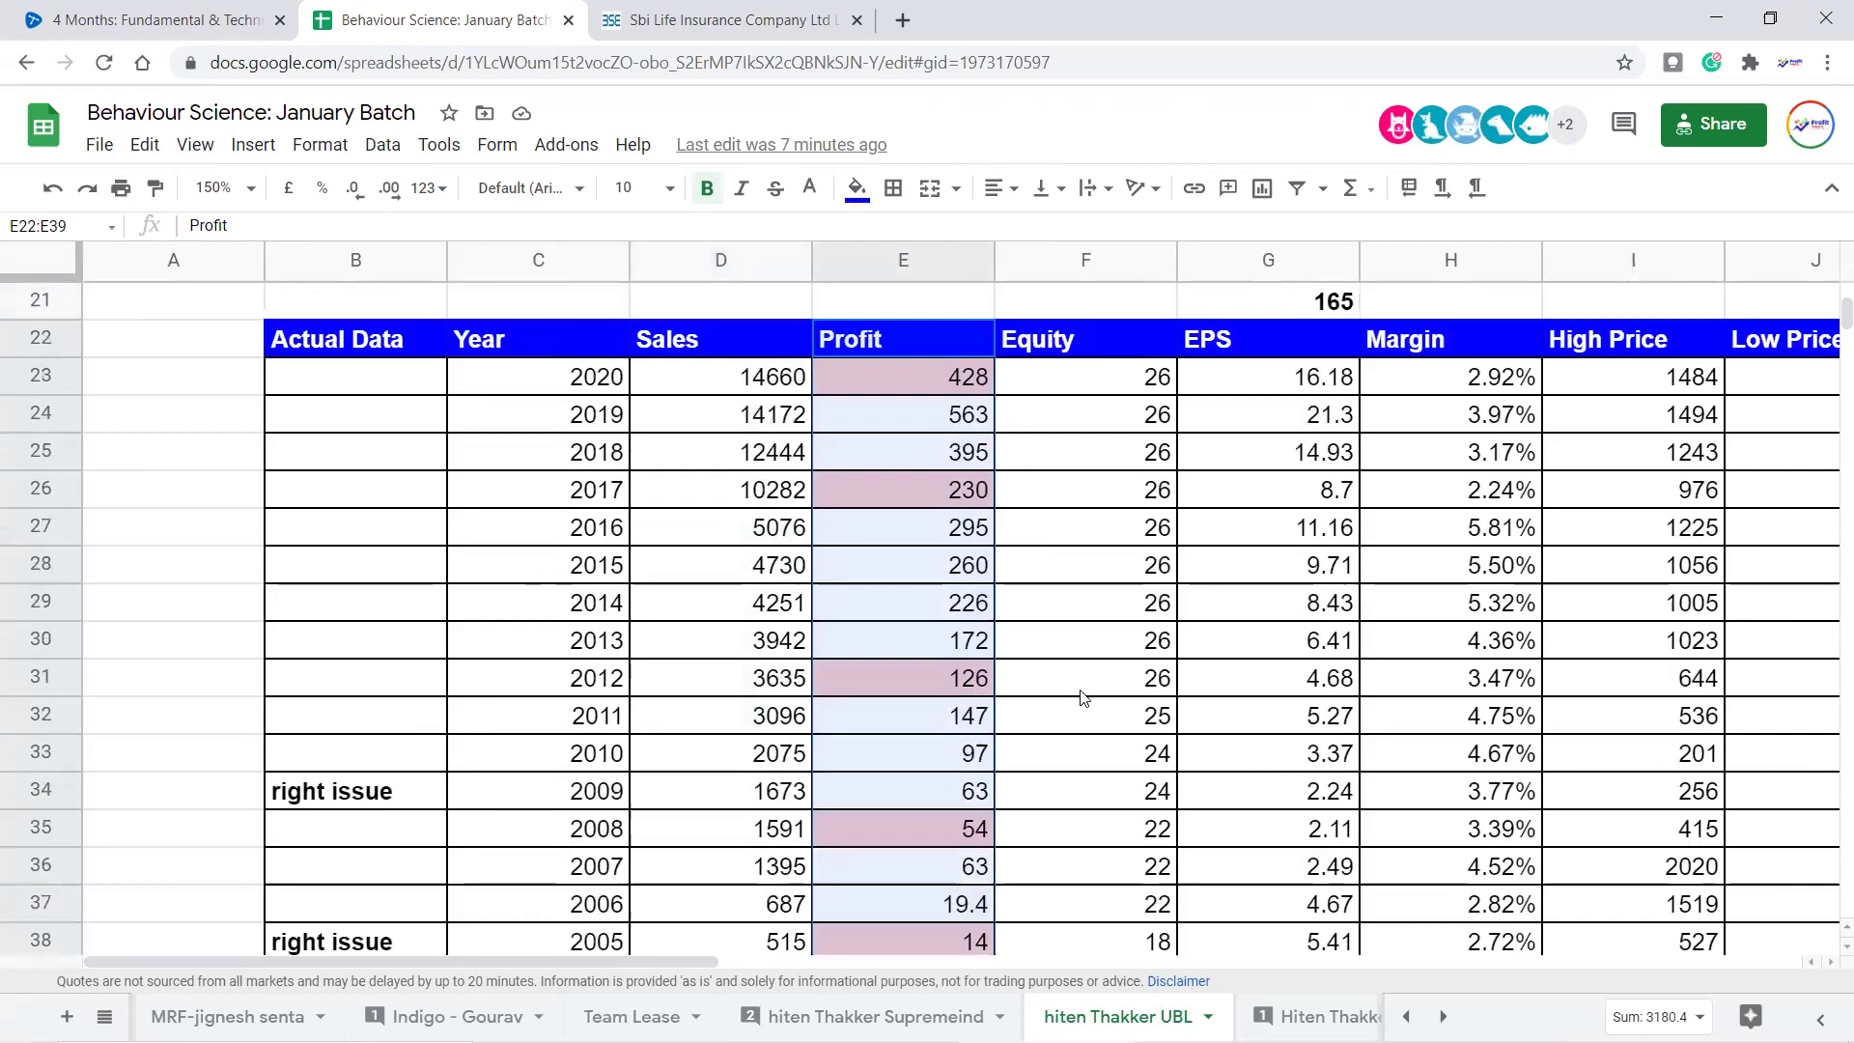
{"action": "scroll", "coordinate": [1083, 699], "scroll_direction": "up", "scroll_amount": 3}
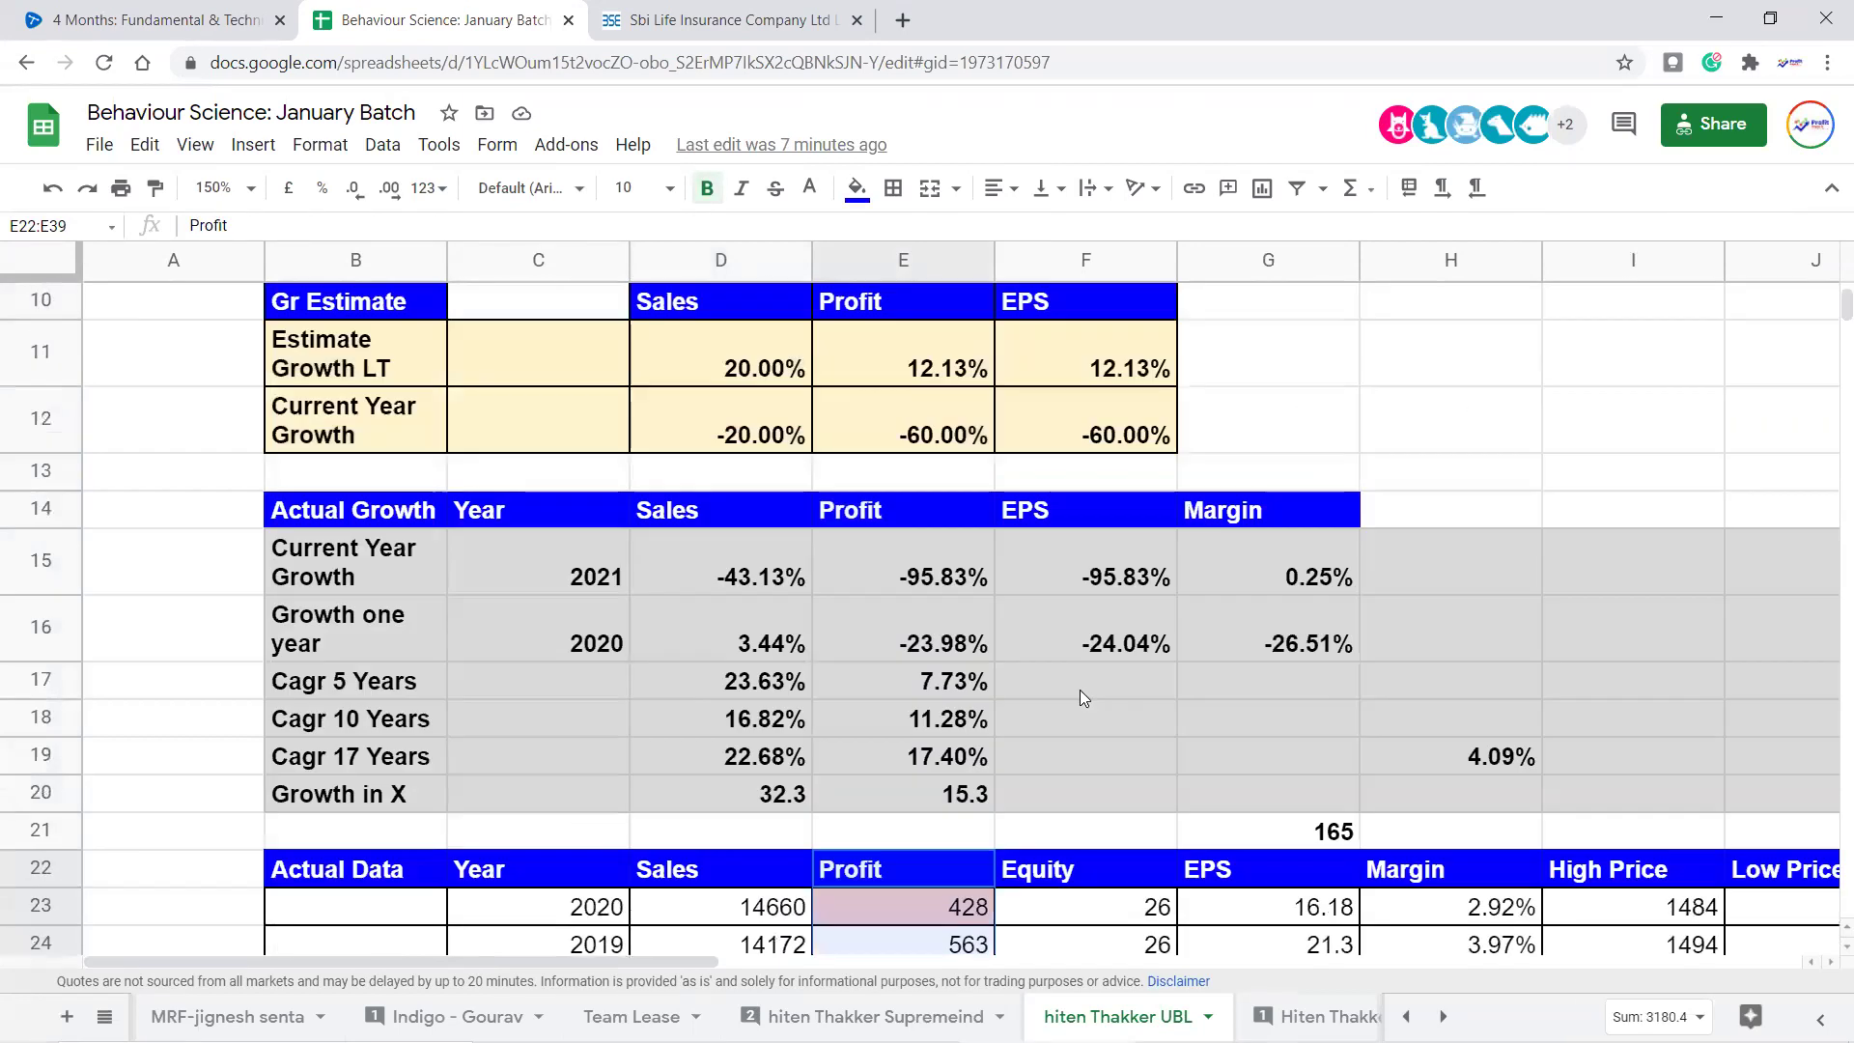
{"action": "scroll", "coordinate": [1080, 699], "scroll_direction": "down", "scroll_amount": 5}
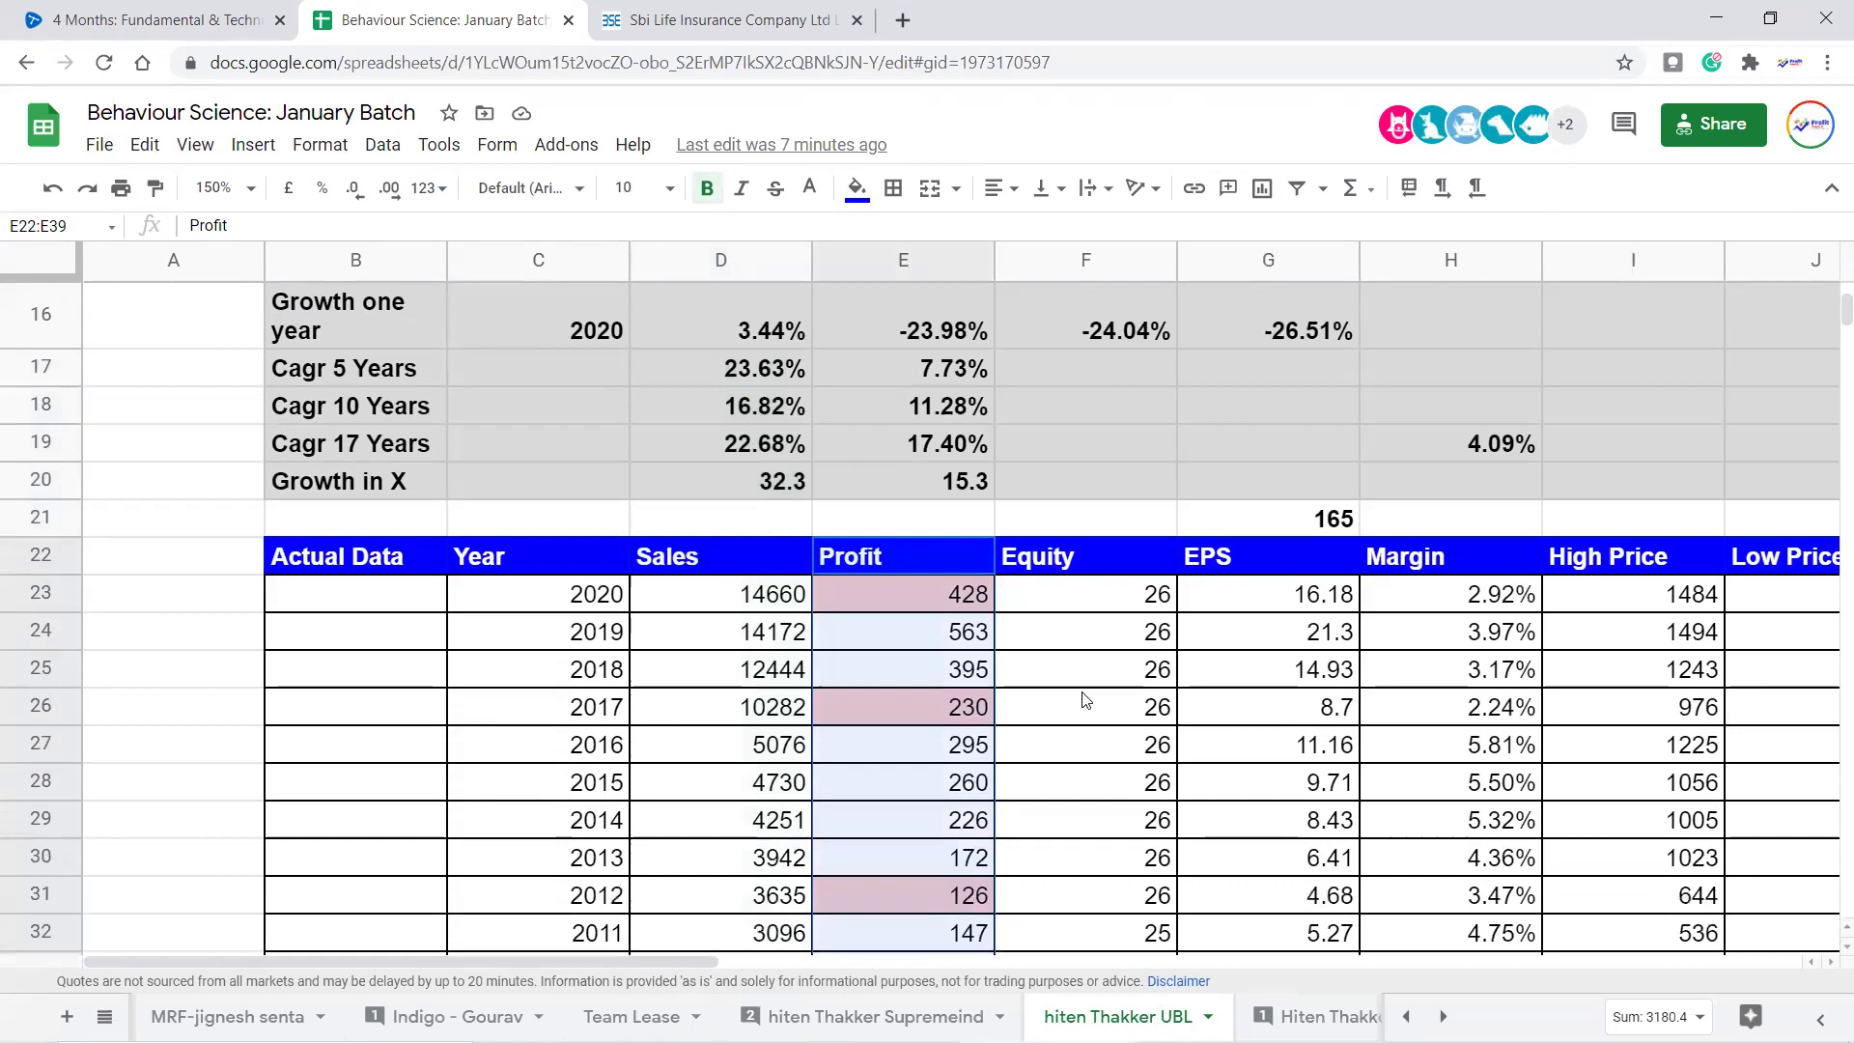
{"action": "scroll", "coordinate": [1032, 695], "scroll_direction": "up", "scroll_amount": 3}
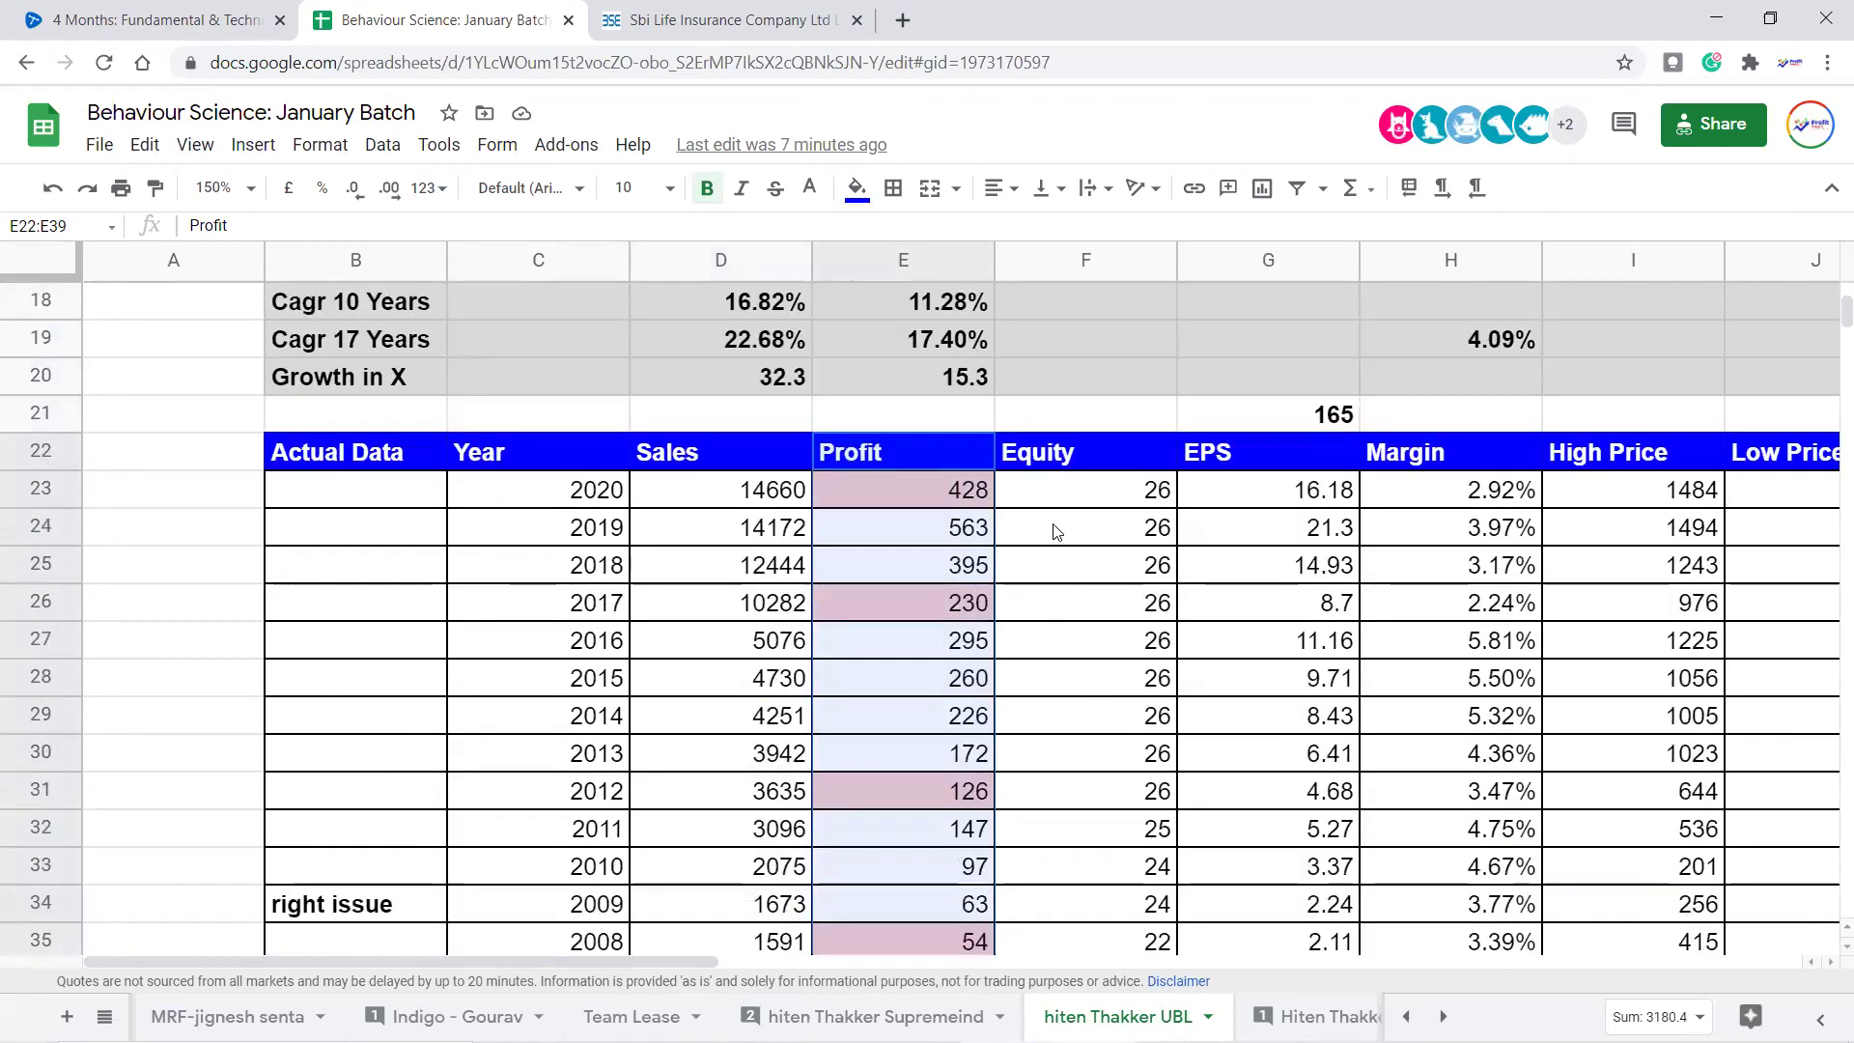
{"action": "left_click_drag", "start_coordinate": [943, 462], "coordinate": [944, 591]}
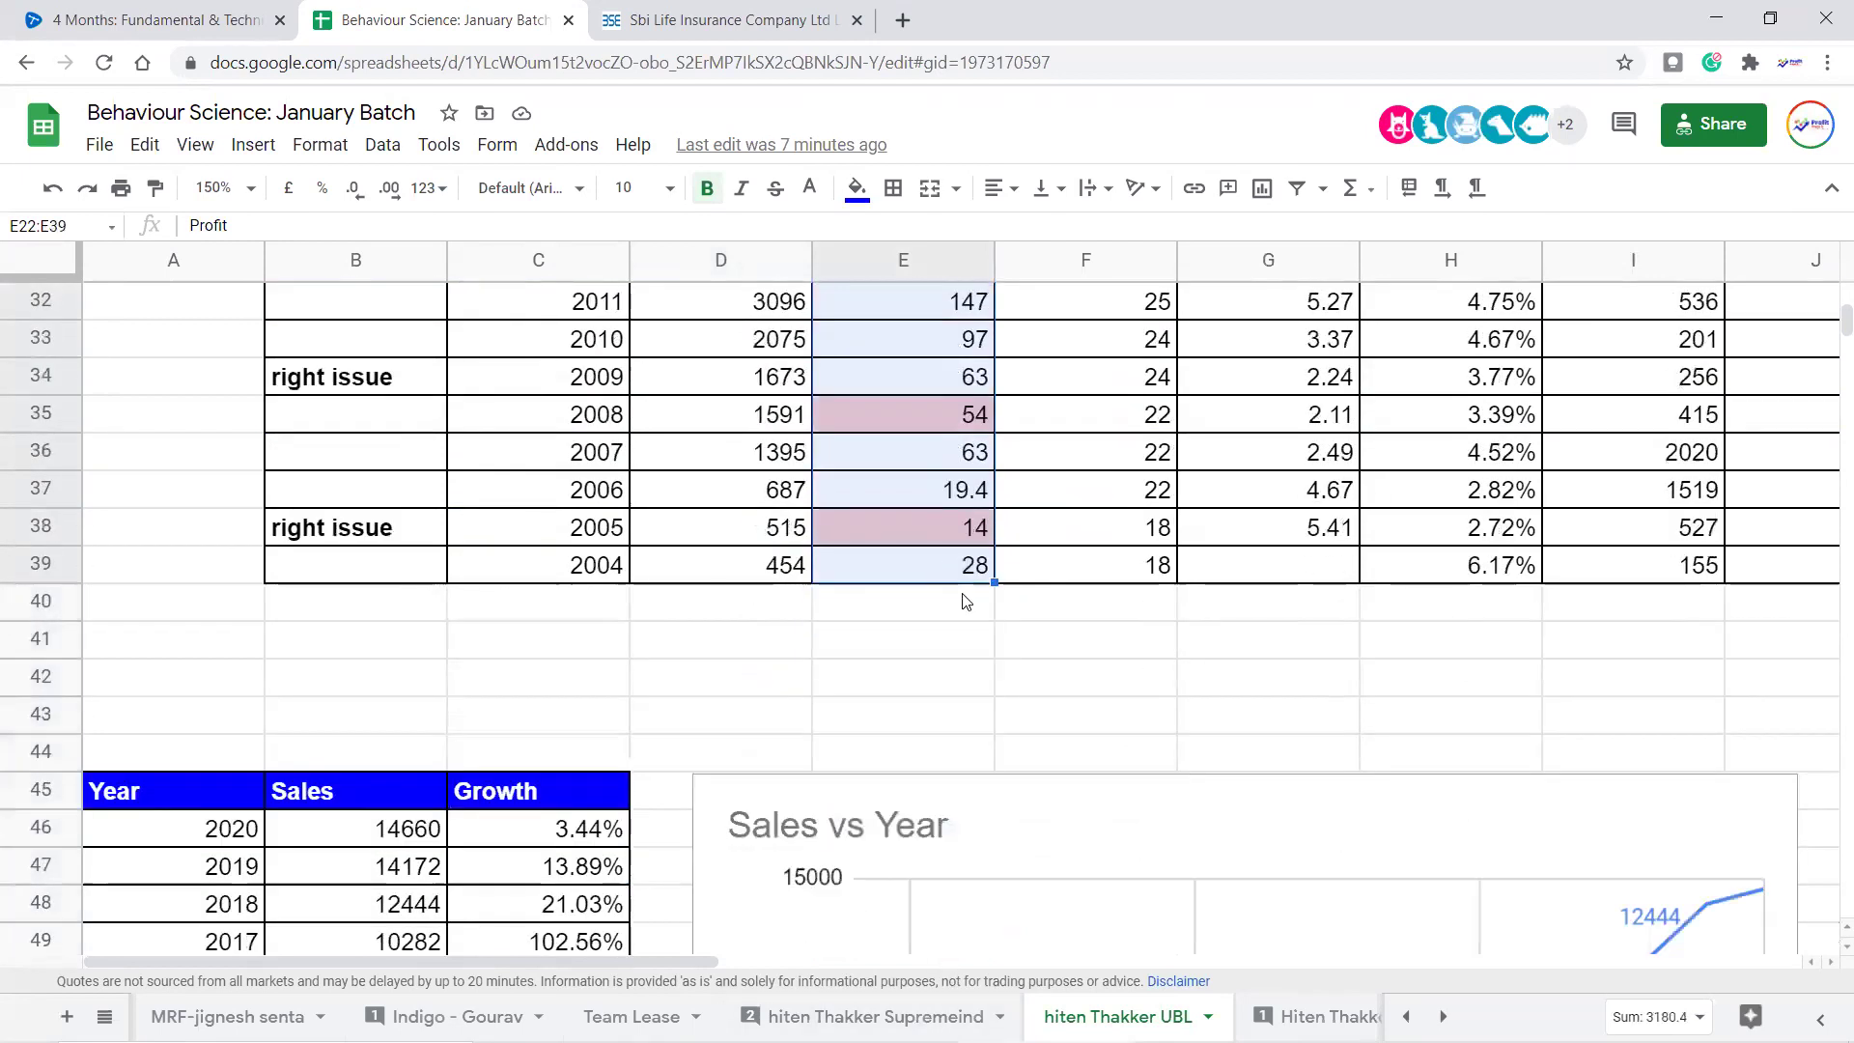
{"action": "scroll", "coordinate": [964, 492], "scroll_direction": "up", "scroll_amount": 5}
{"action": "left_click", "coordinate": [963, 483]}
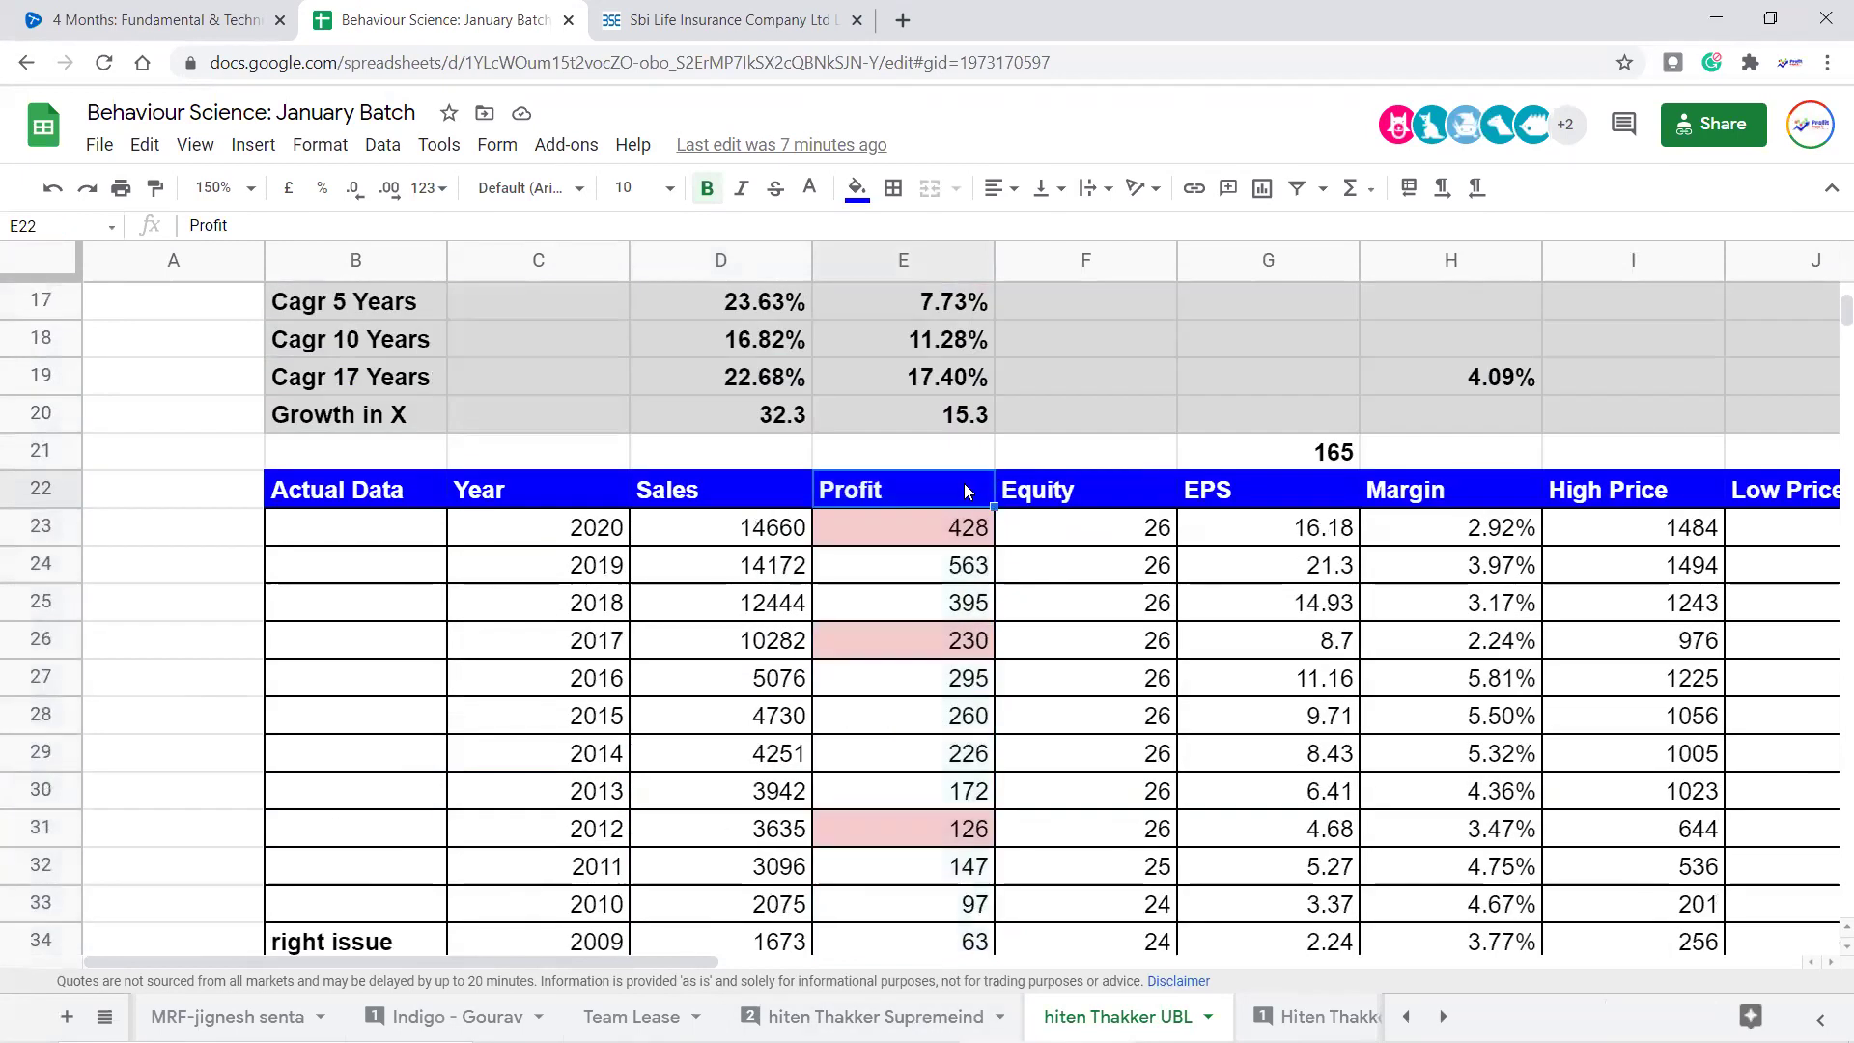
Go across the UBL sheet to the Q1 results table and examine its sales growth between 2020 and 2021
{"action": "key", "text": "Right"}
{"action": "key", "text": "Right"}
{"action": "key", "text": "Right"}
{"action": "key", "text": "Right"}
{"action": "key", "text": "Right"}
{"action": "key", "text": "Right"}
{"action": "key", "text": "Right"}
{"action": "key", "text": "Right"}
{"action": "key", "text": "Right"}
{"action": "key", "text": "Right"}
{"action": "key", "text": "Right"}
{"action": "key", "text": "Right"}
{"action": "key", "text": "Right"}
{"action": "key", "text": "Right"}
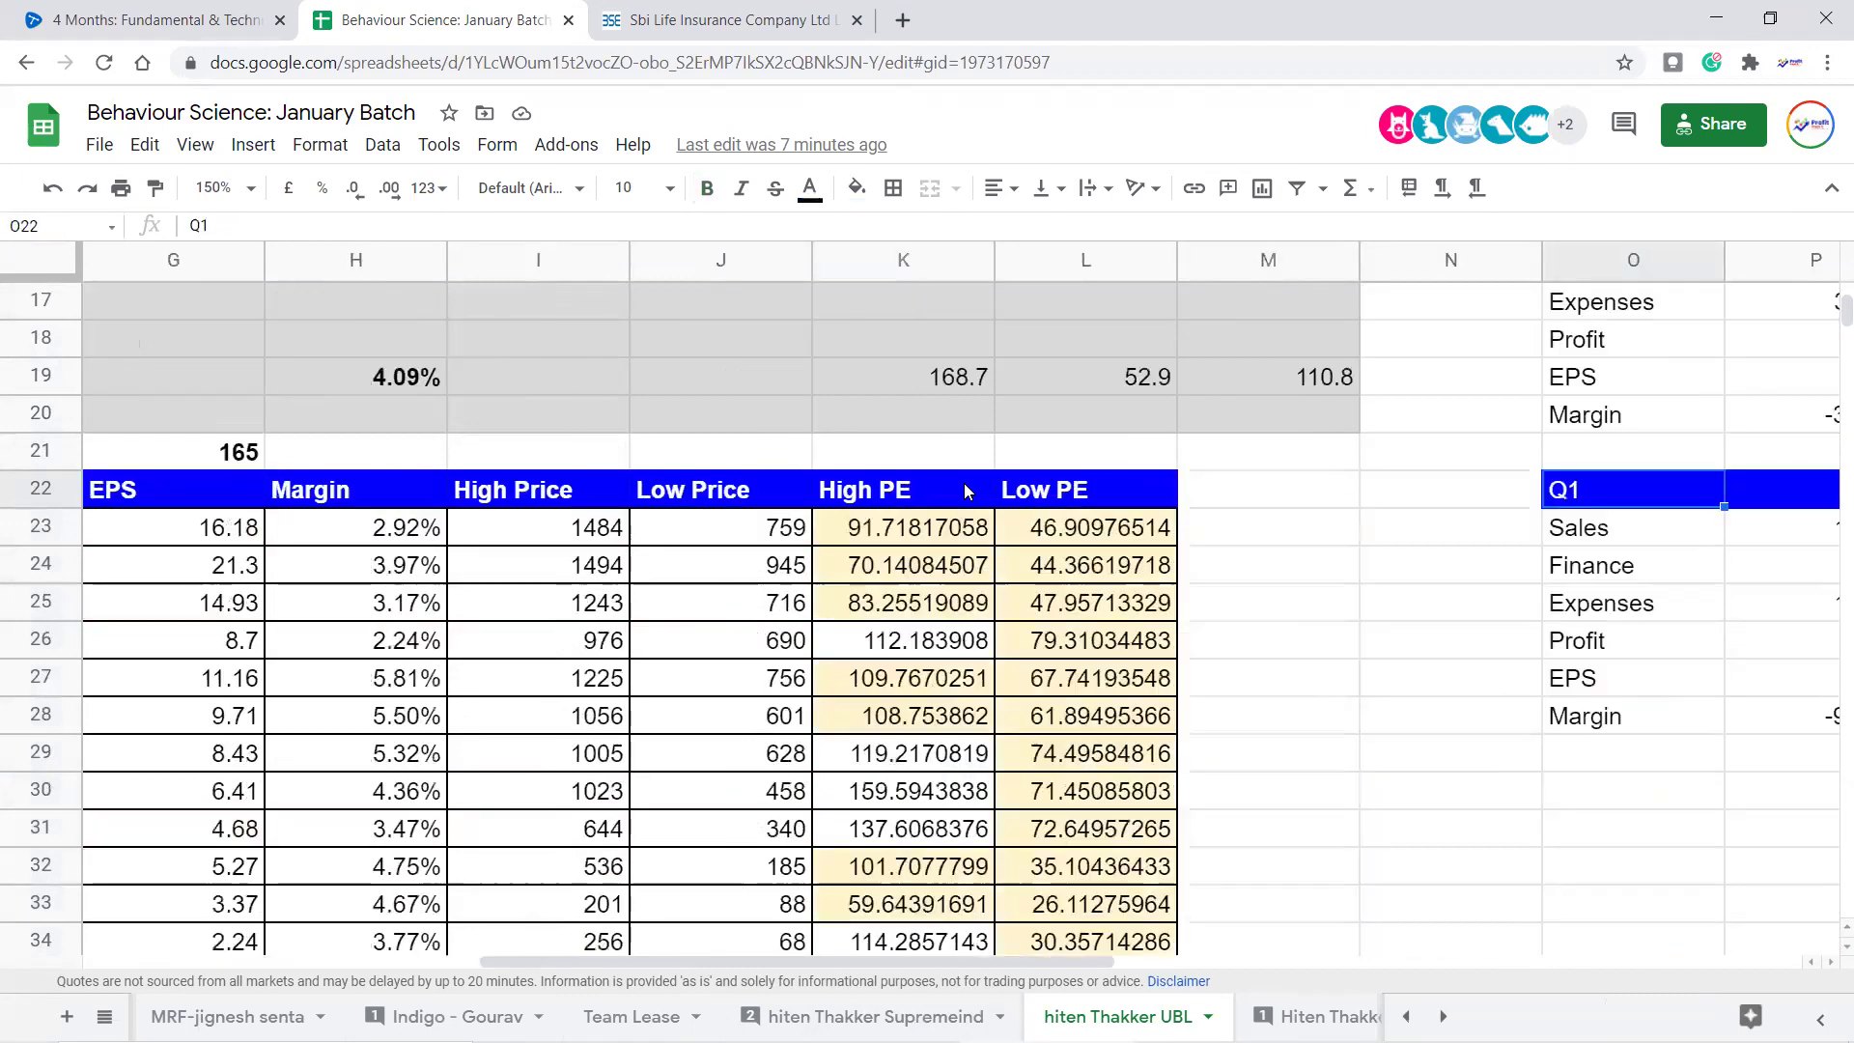
{"action": "key", "text": "Down"}
{"action": "key", "text": "Left"}
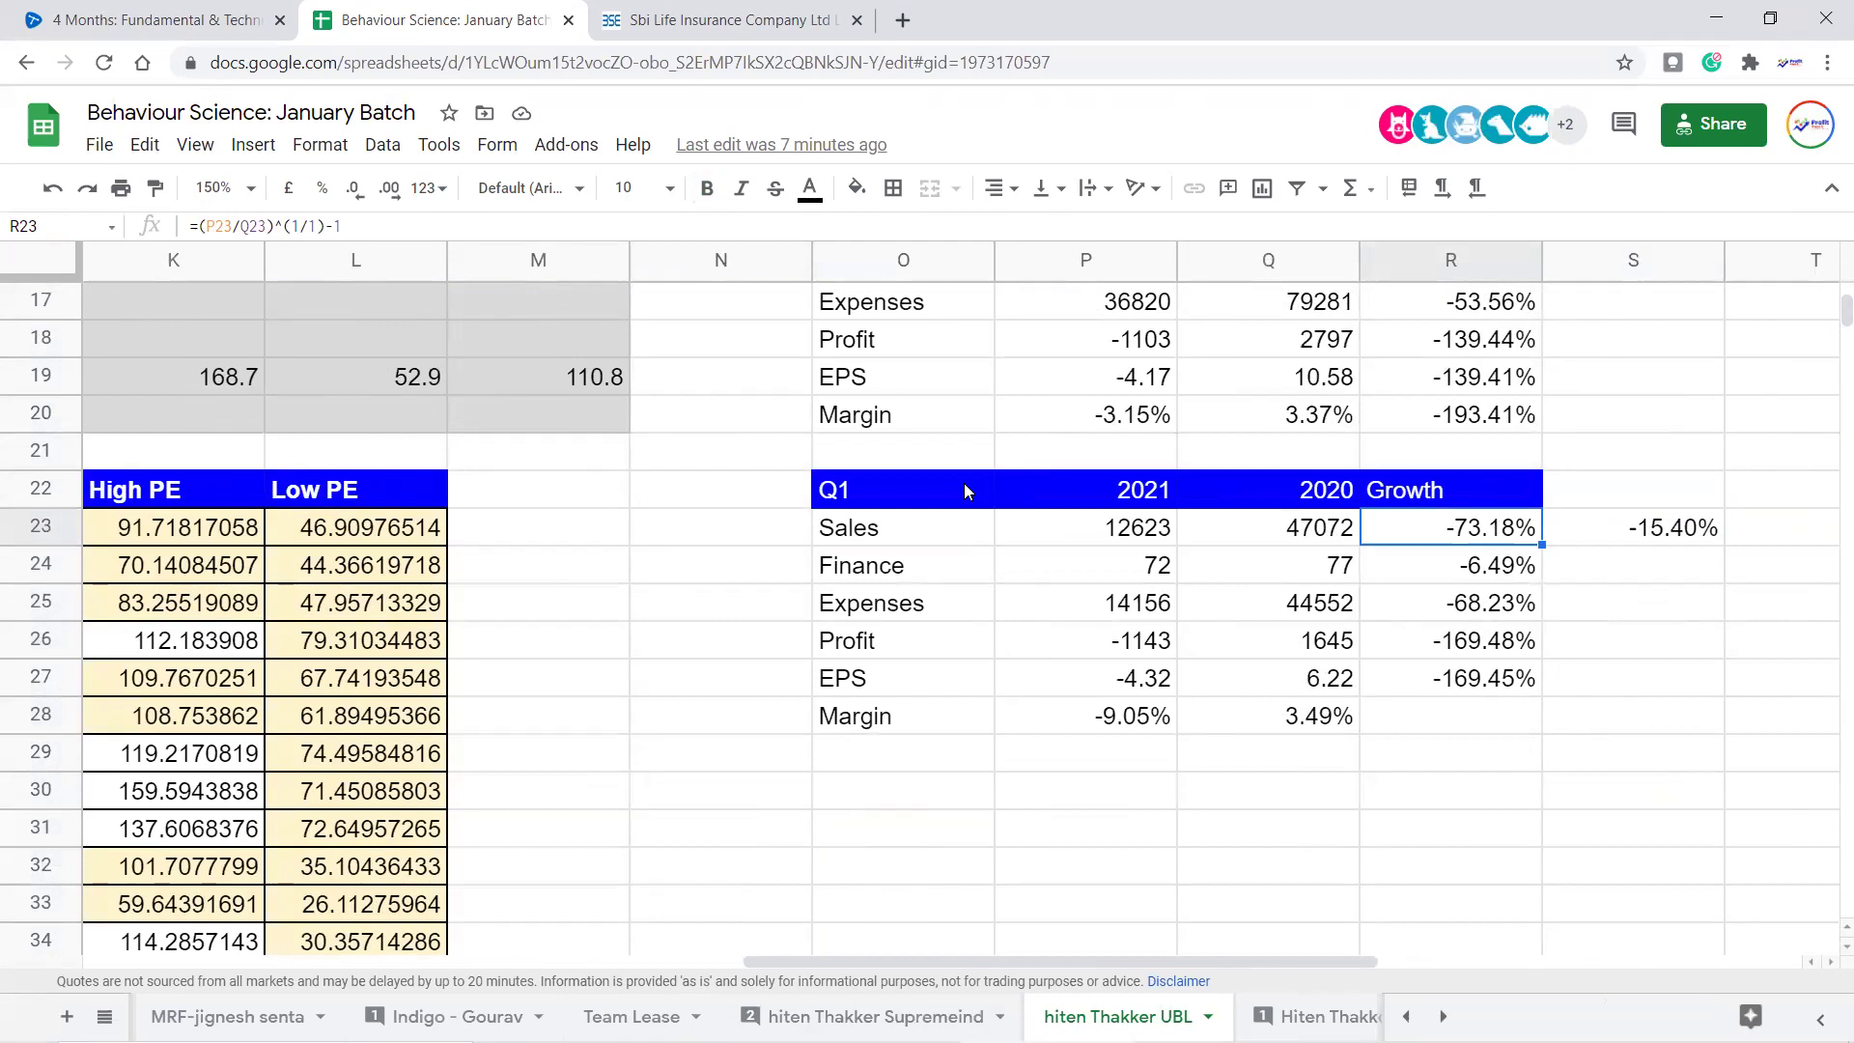
{"action": "key", "text": "Right"}
{"action": "key", "text": "Left"}
{"action": "key", "text": "Up"}
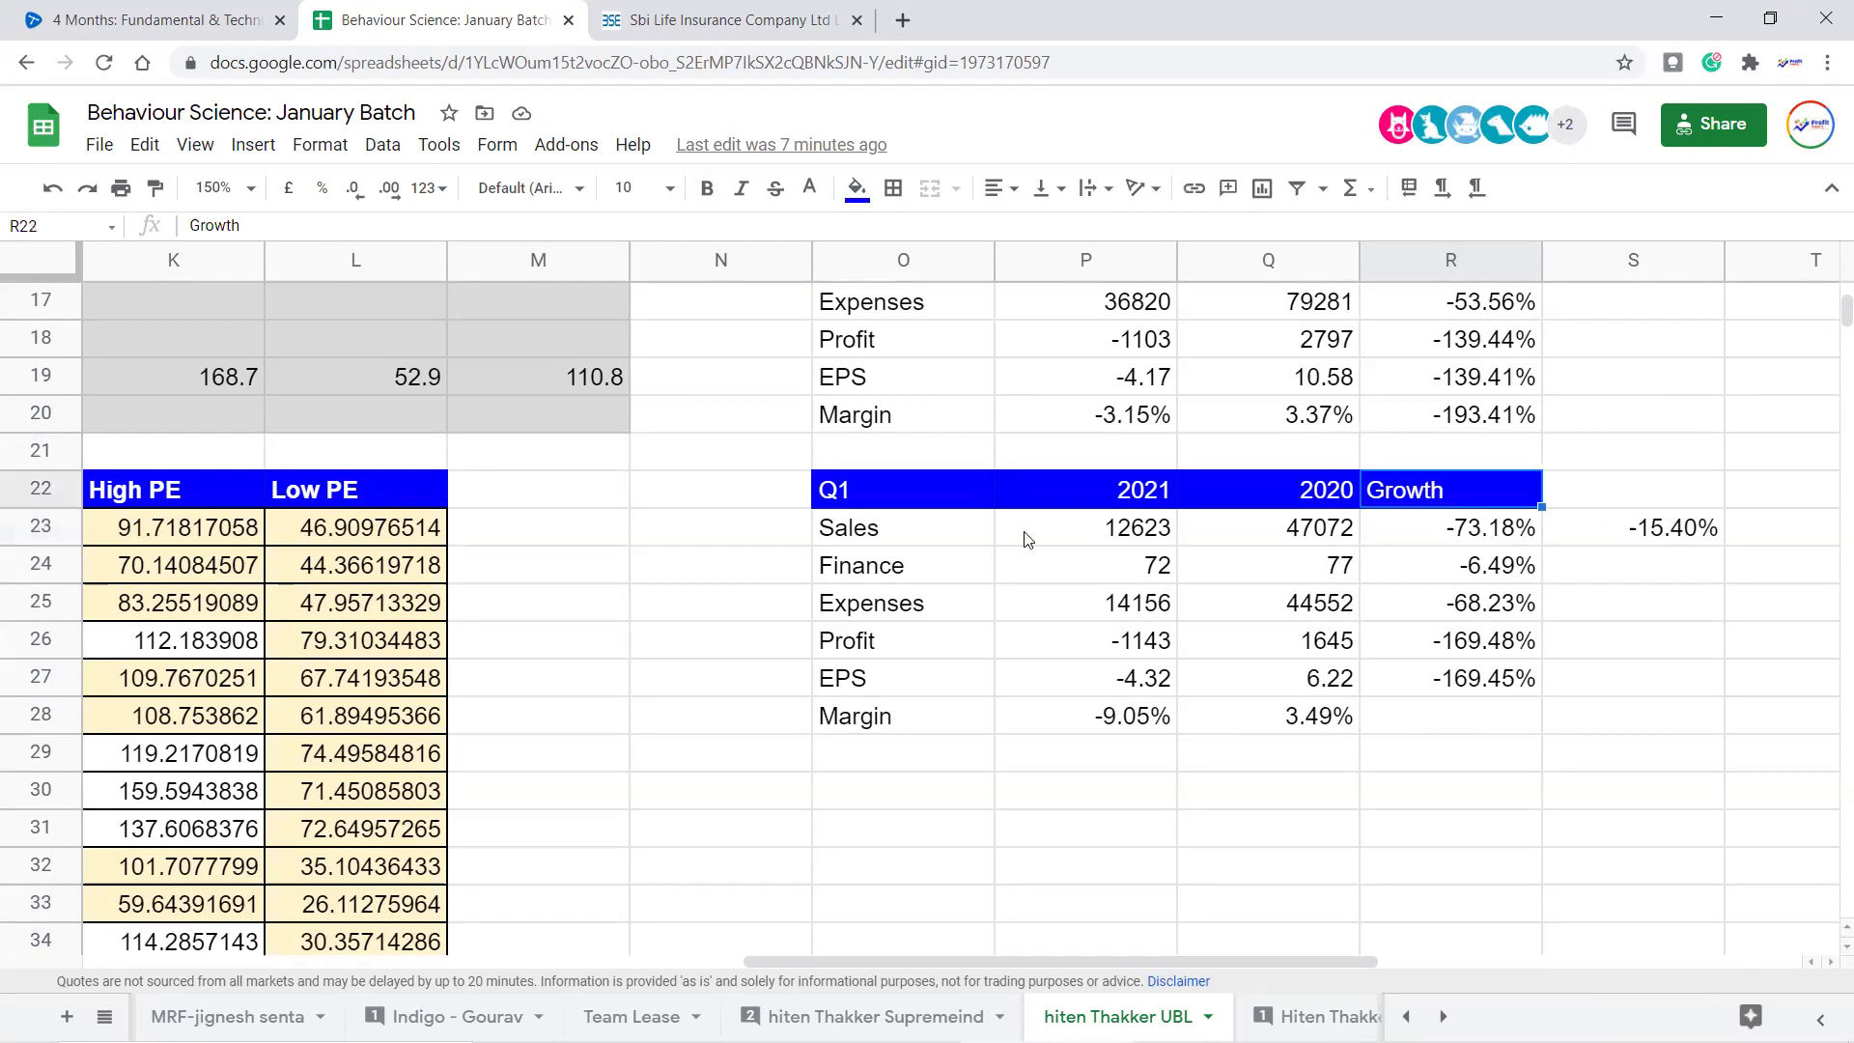
Apply borders to all cells of the Q1 results table, O22:R28
{"action": "left_click", "coordinate": [1485, 541]}
{"action": "left_click_drag", "start_coordinate": [925, 488], "coordinate": [1482, 726]}
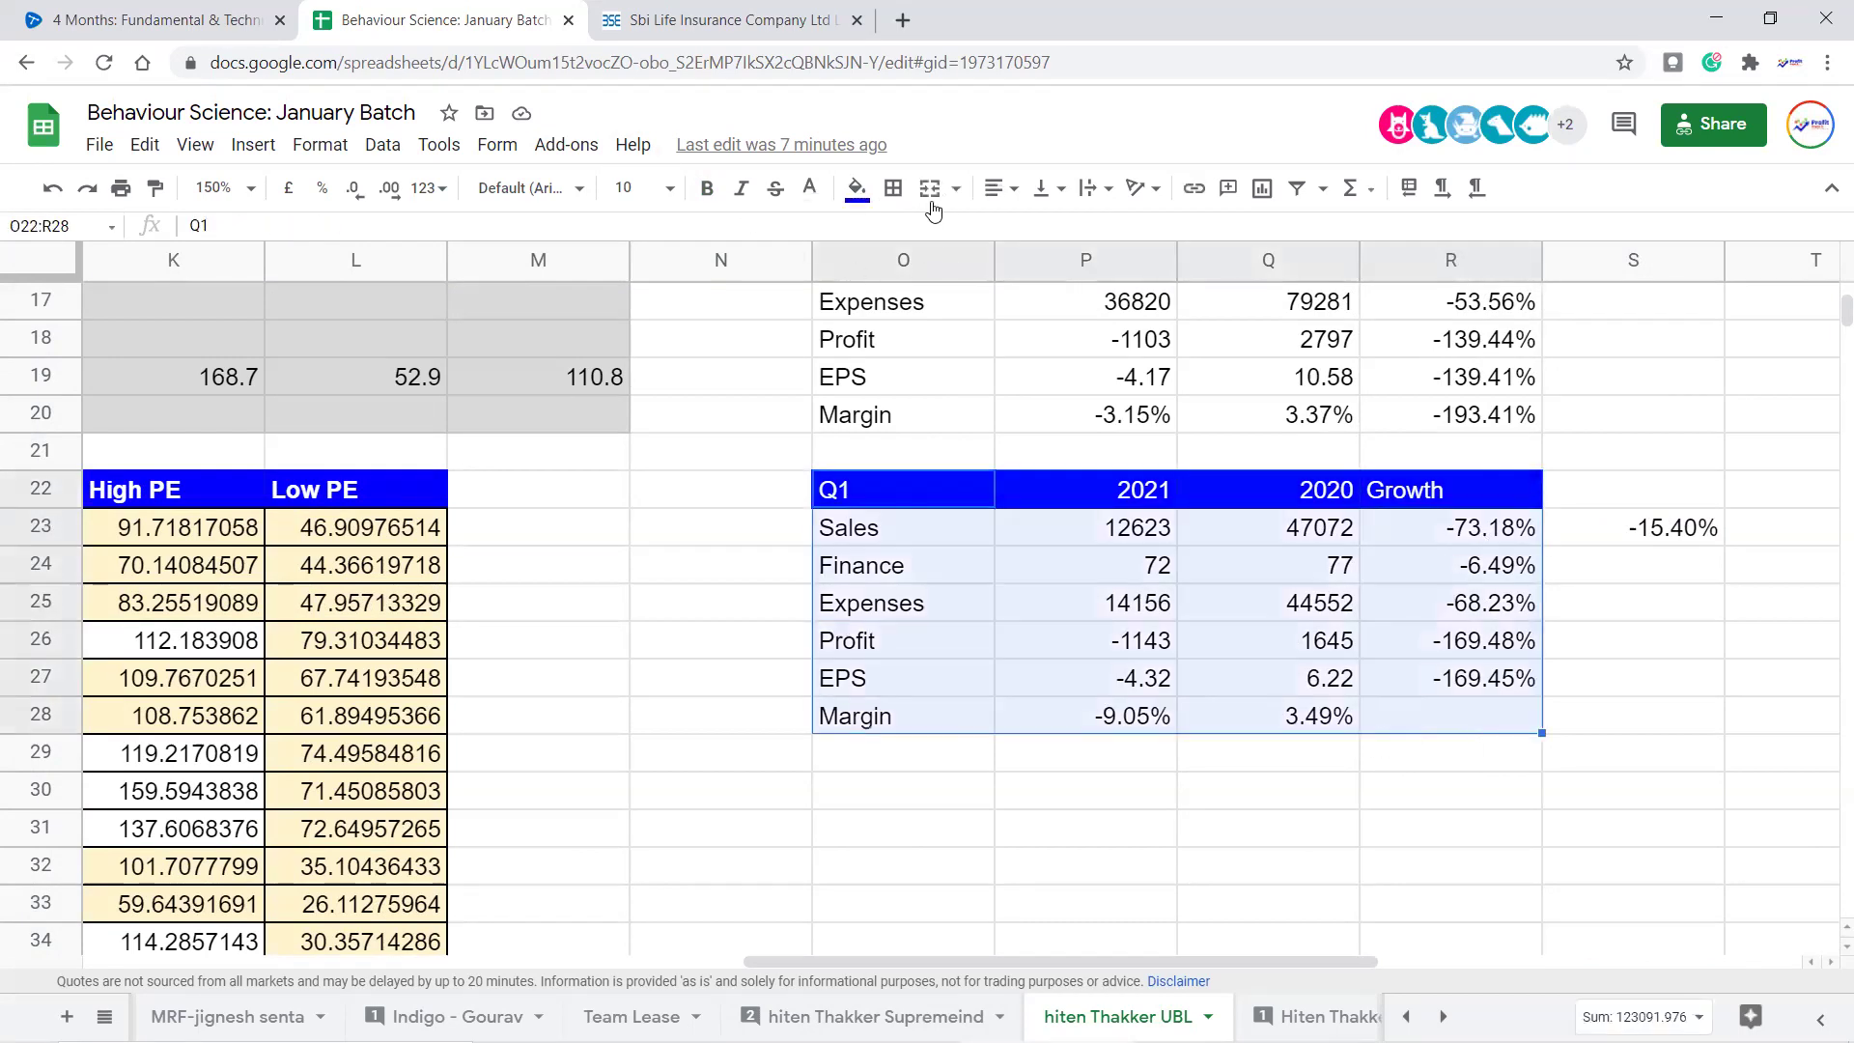
{"action": "left_click", "coordinate": [893, 187]}
{"action": "left_click", "coordinate": [903, 232]}
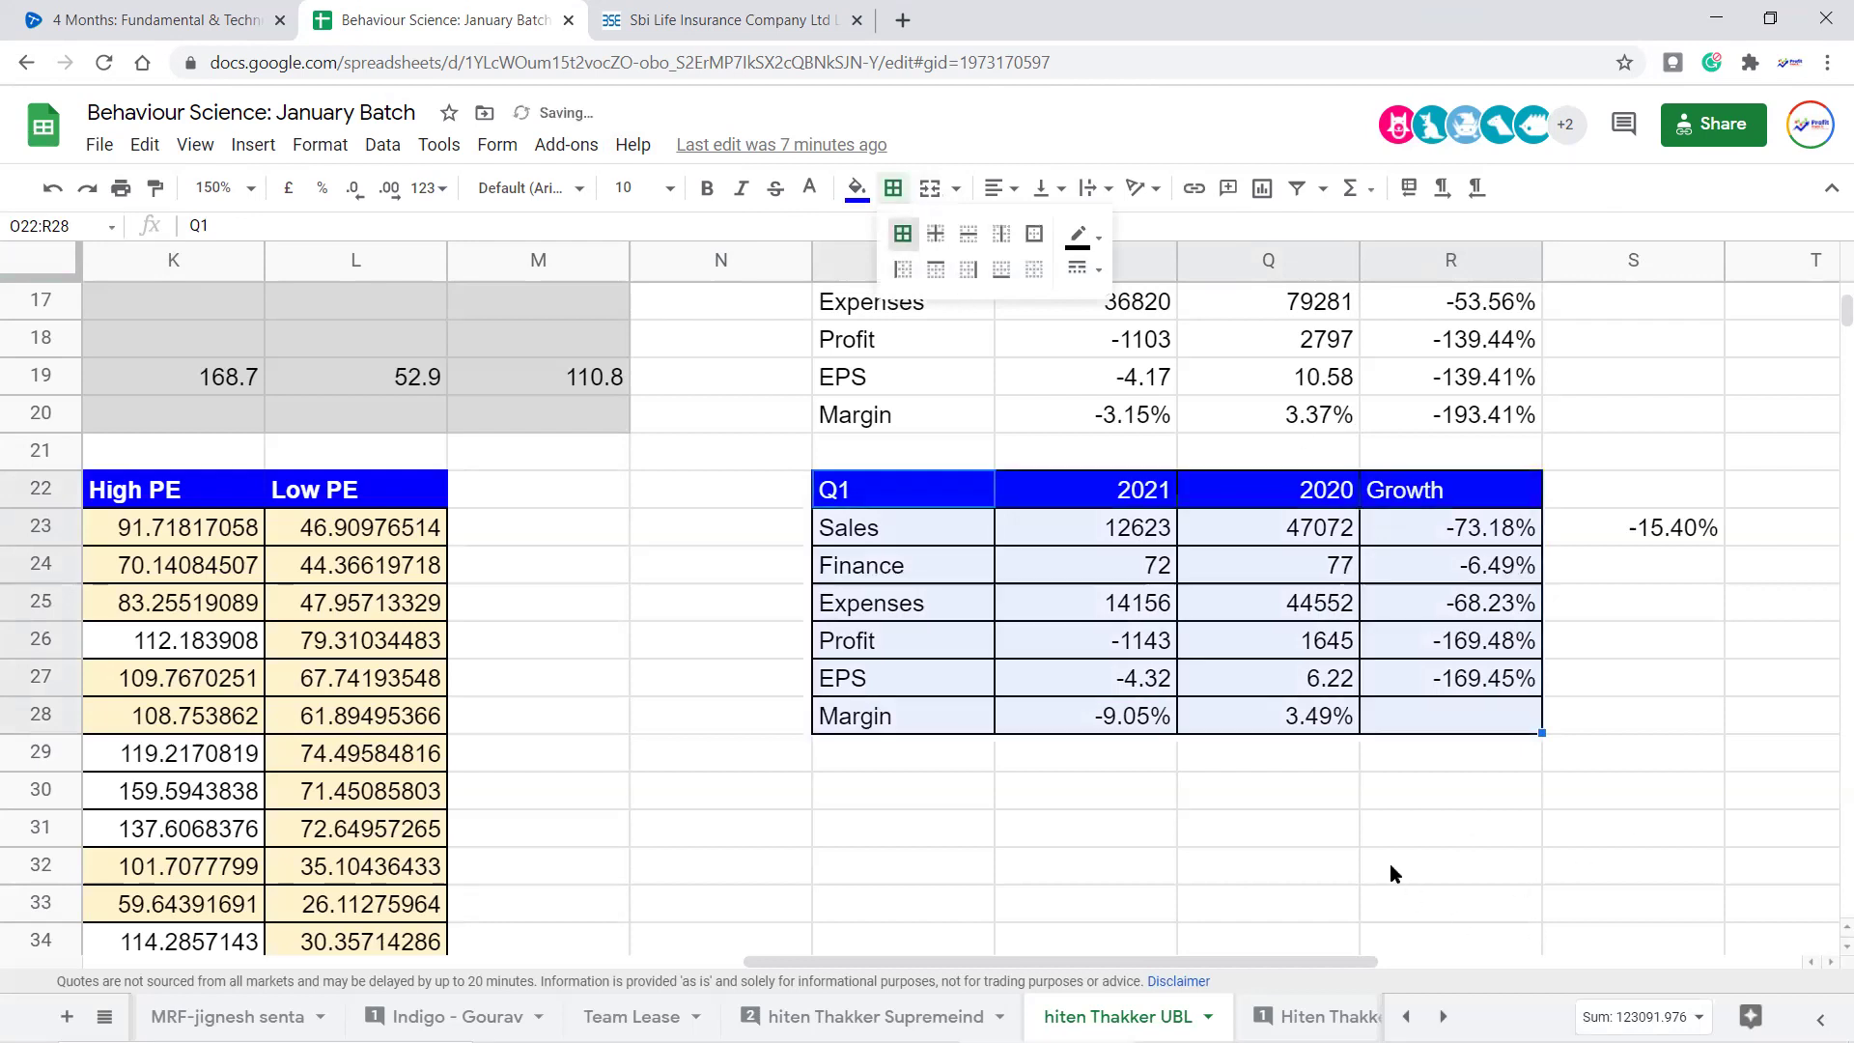
Format the Q1 results table as percentages with one decimal place
{"action": "left_click", "coordinate": [354, 188]}
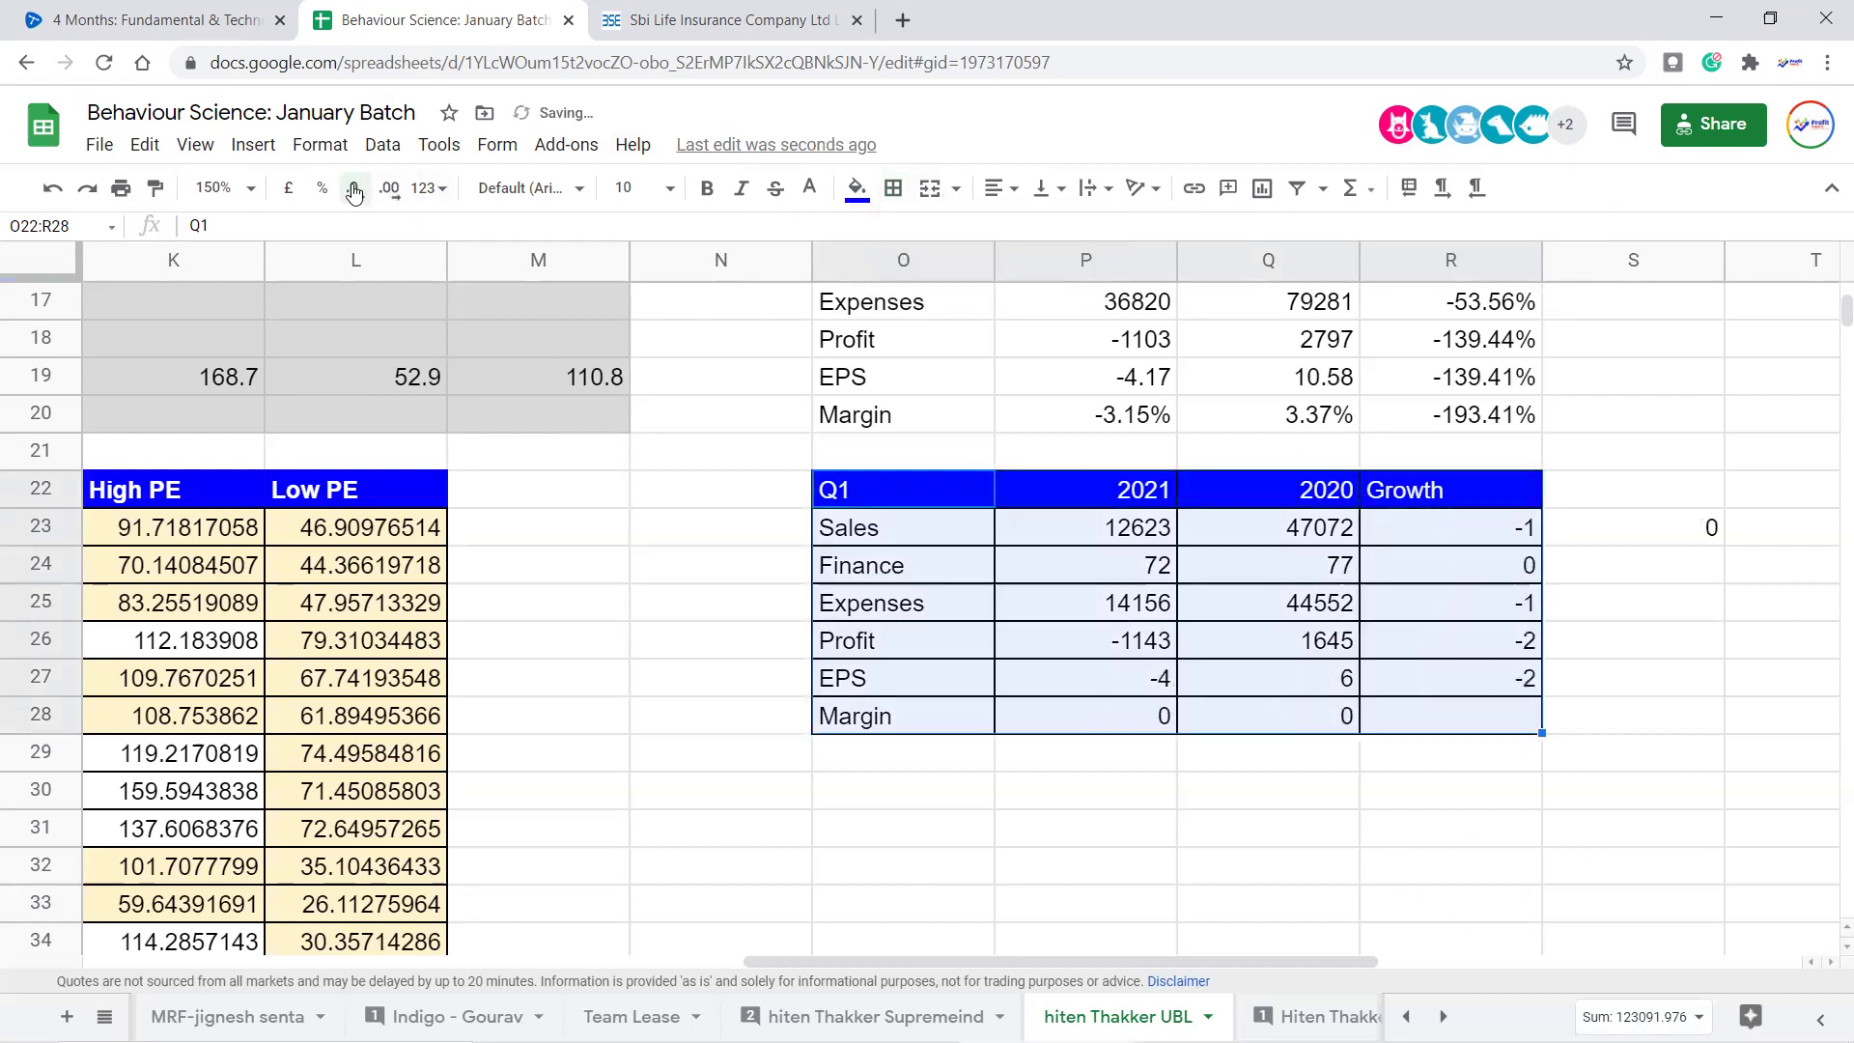
{"action": "left_click", "coordinate": [390, 189]}
{"action": "left_click", "coordinate": [390, 189]}
{"action": "left_click", "coordinate": [428, 187]}
{"action": "left_click", "coordinate": [506, 369]}
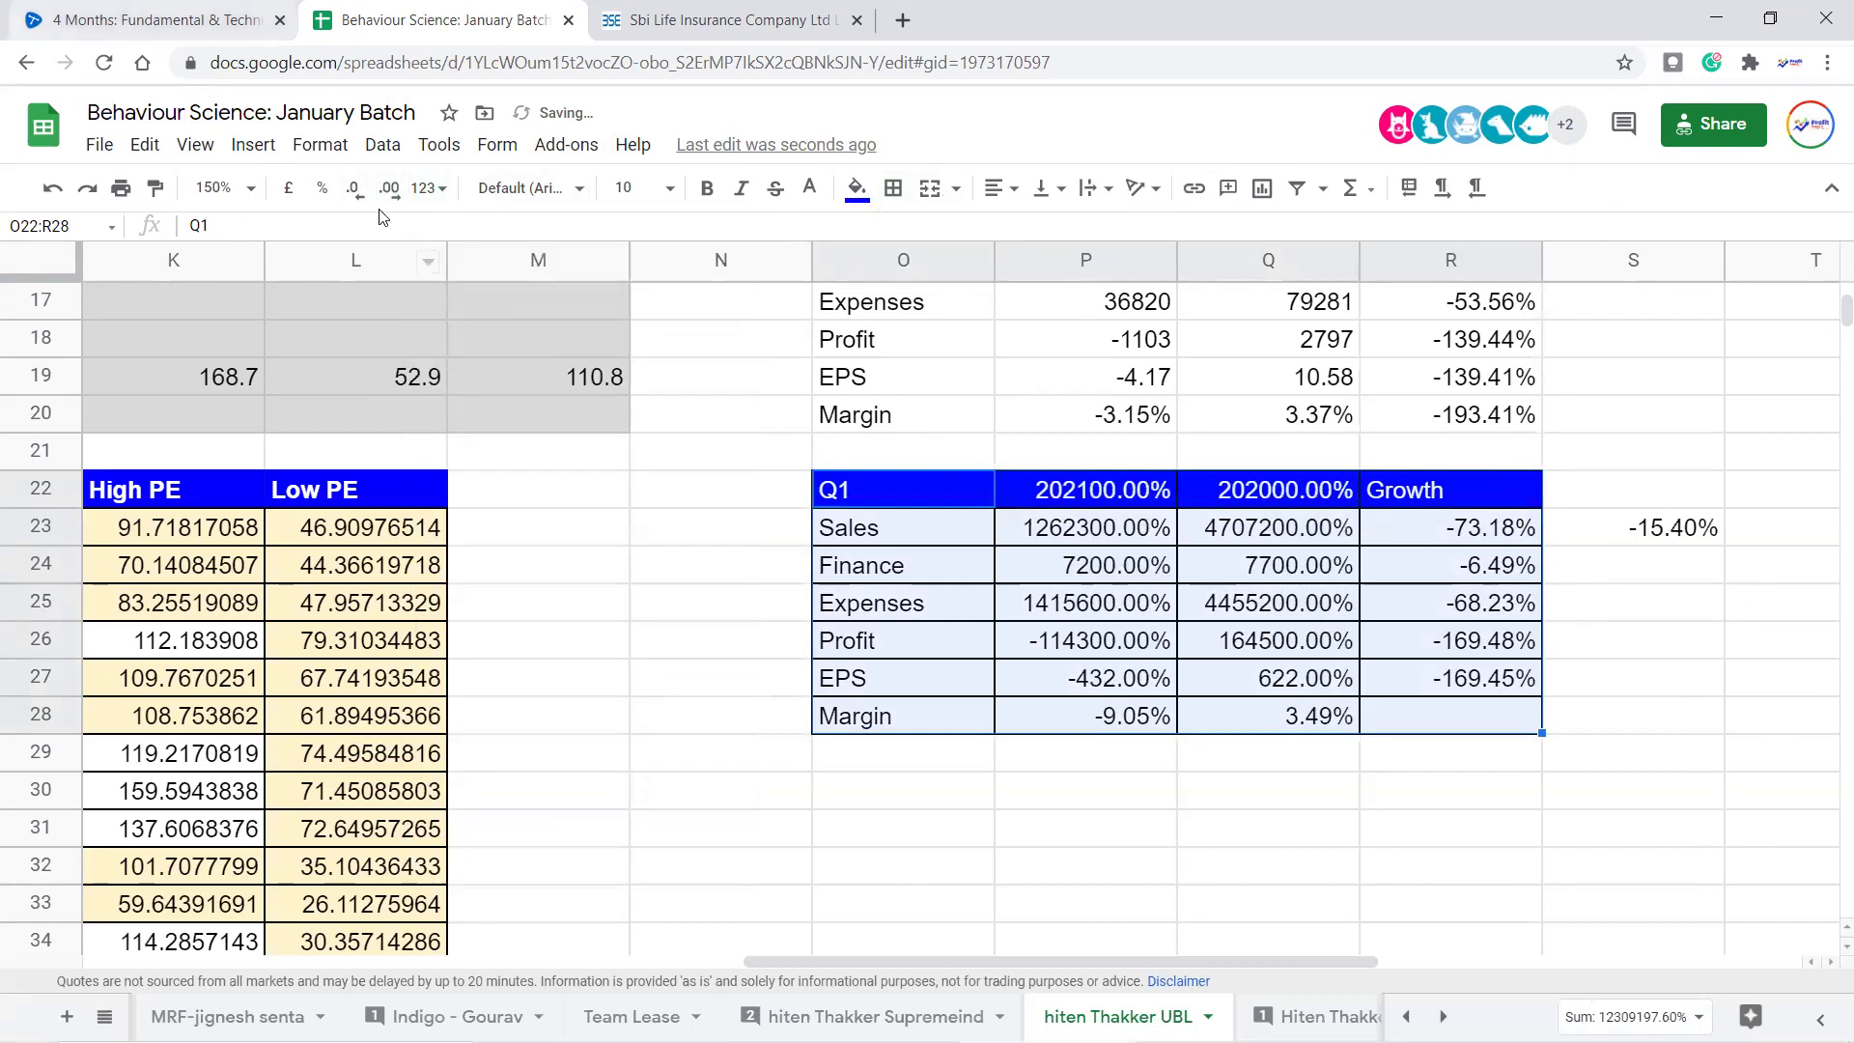
{"action": "left_click", "coordinate": [353, 189]}
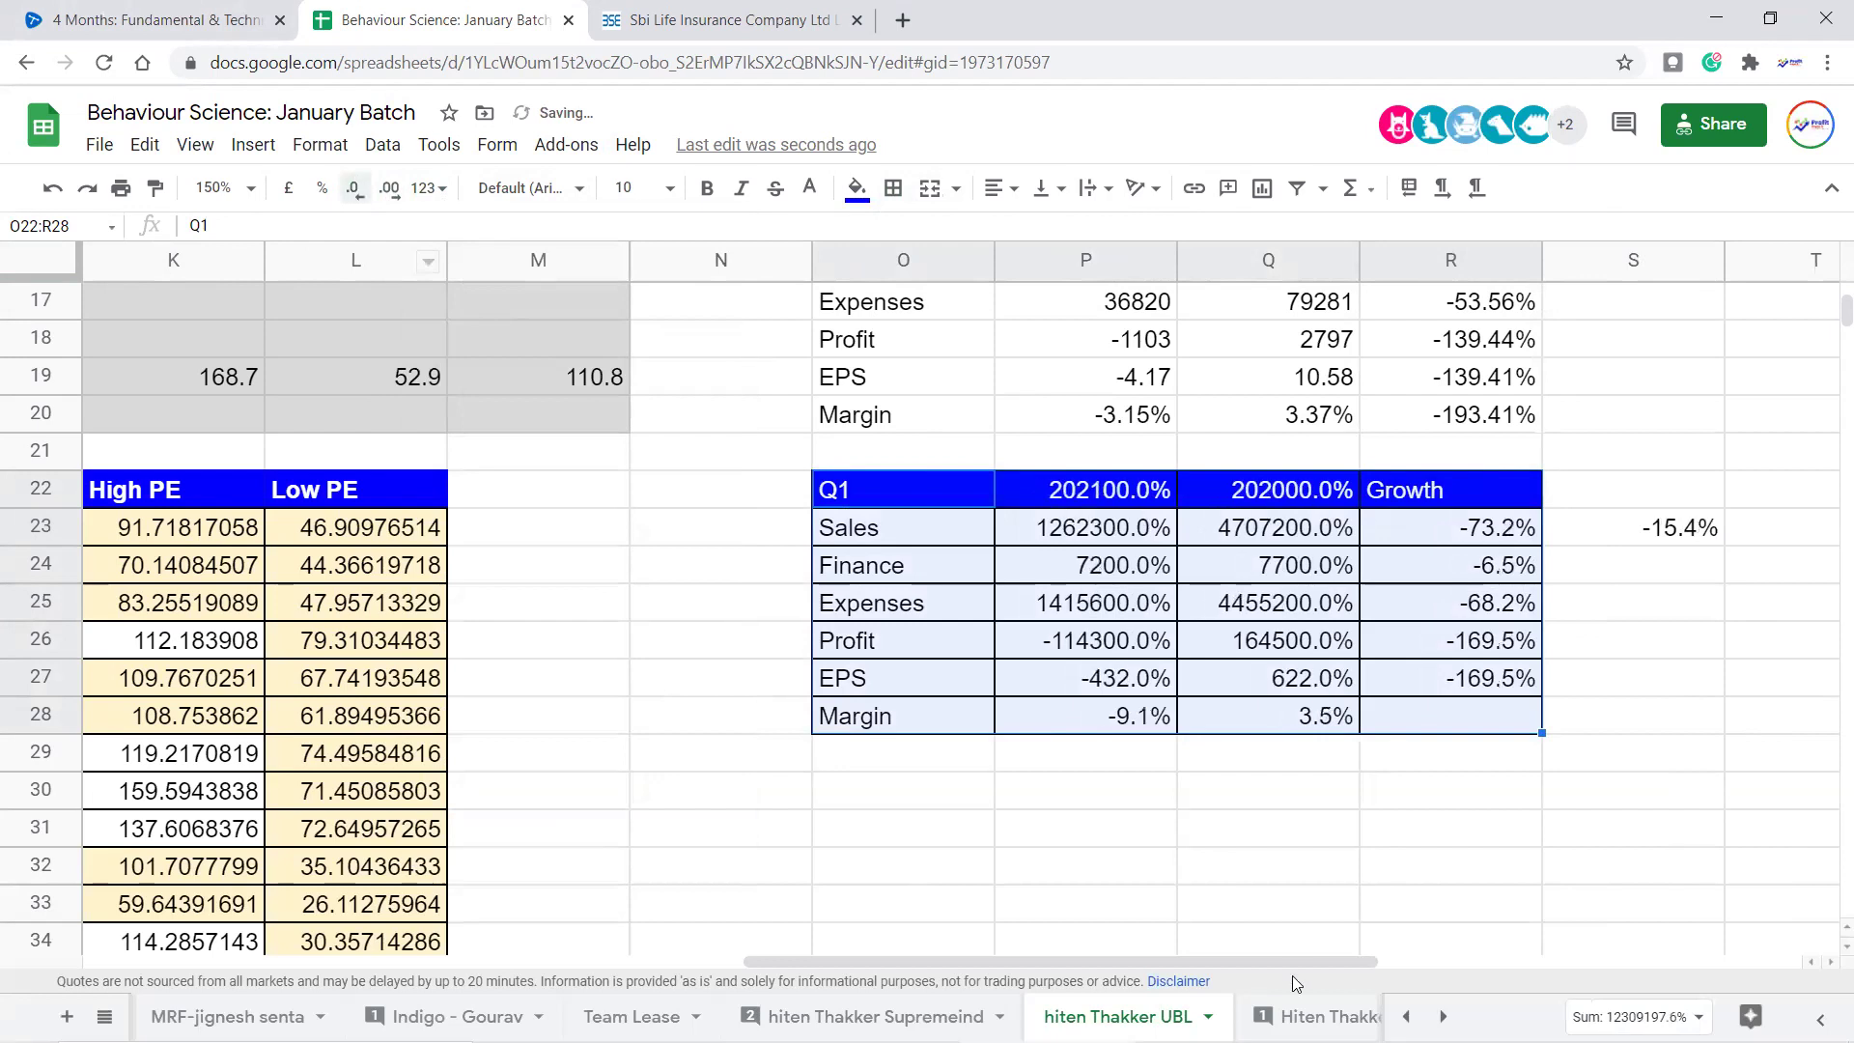
{"action": "left_click", "coordinate": [1219, 801]}
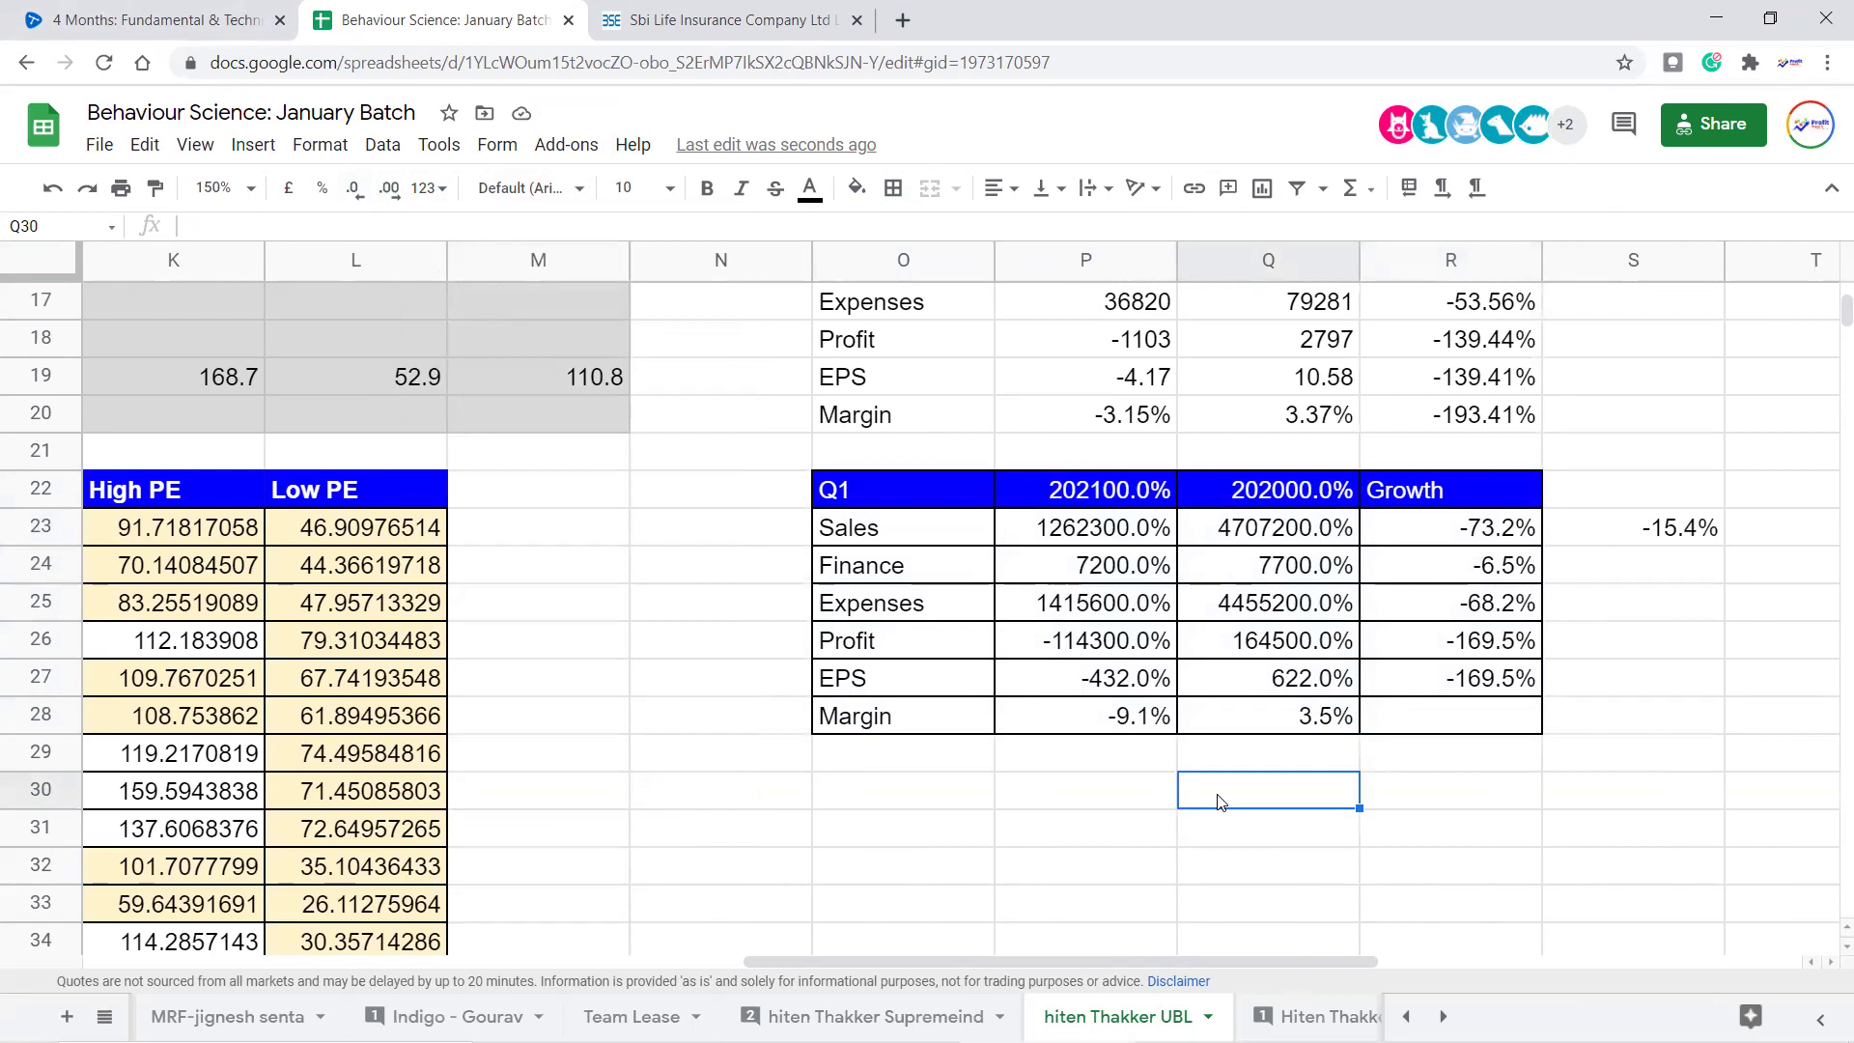
Compare the sales growth figures in the Q1, H1 and 9M results tables
{"action": "left_click_drag", "start_coordinate": [956, 500], "coordinate": [966, 526]}
{"action": "left_click_drag", "start_coordinate": [1316, 691], "coordinate": [1439, 720]}
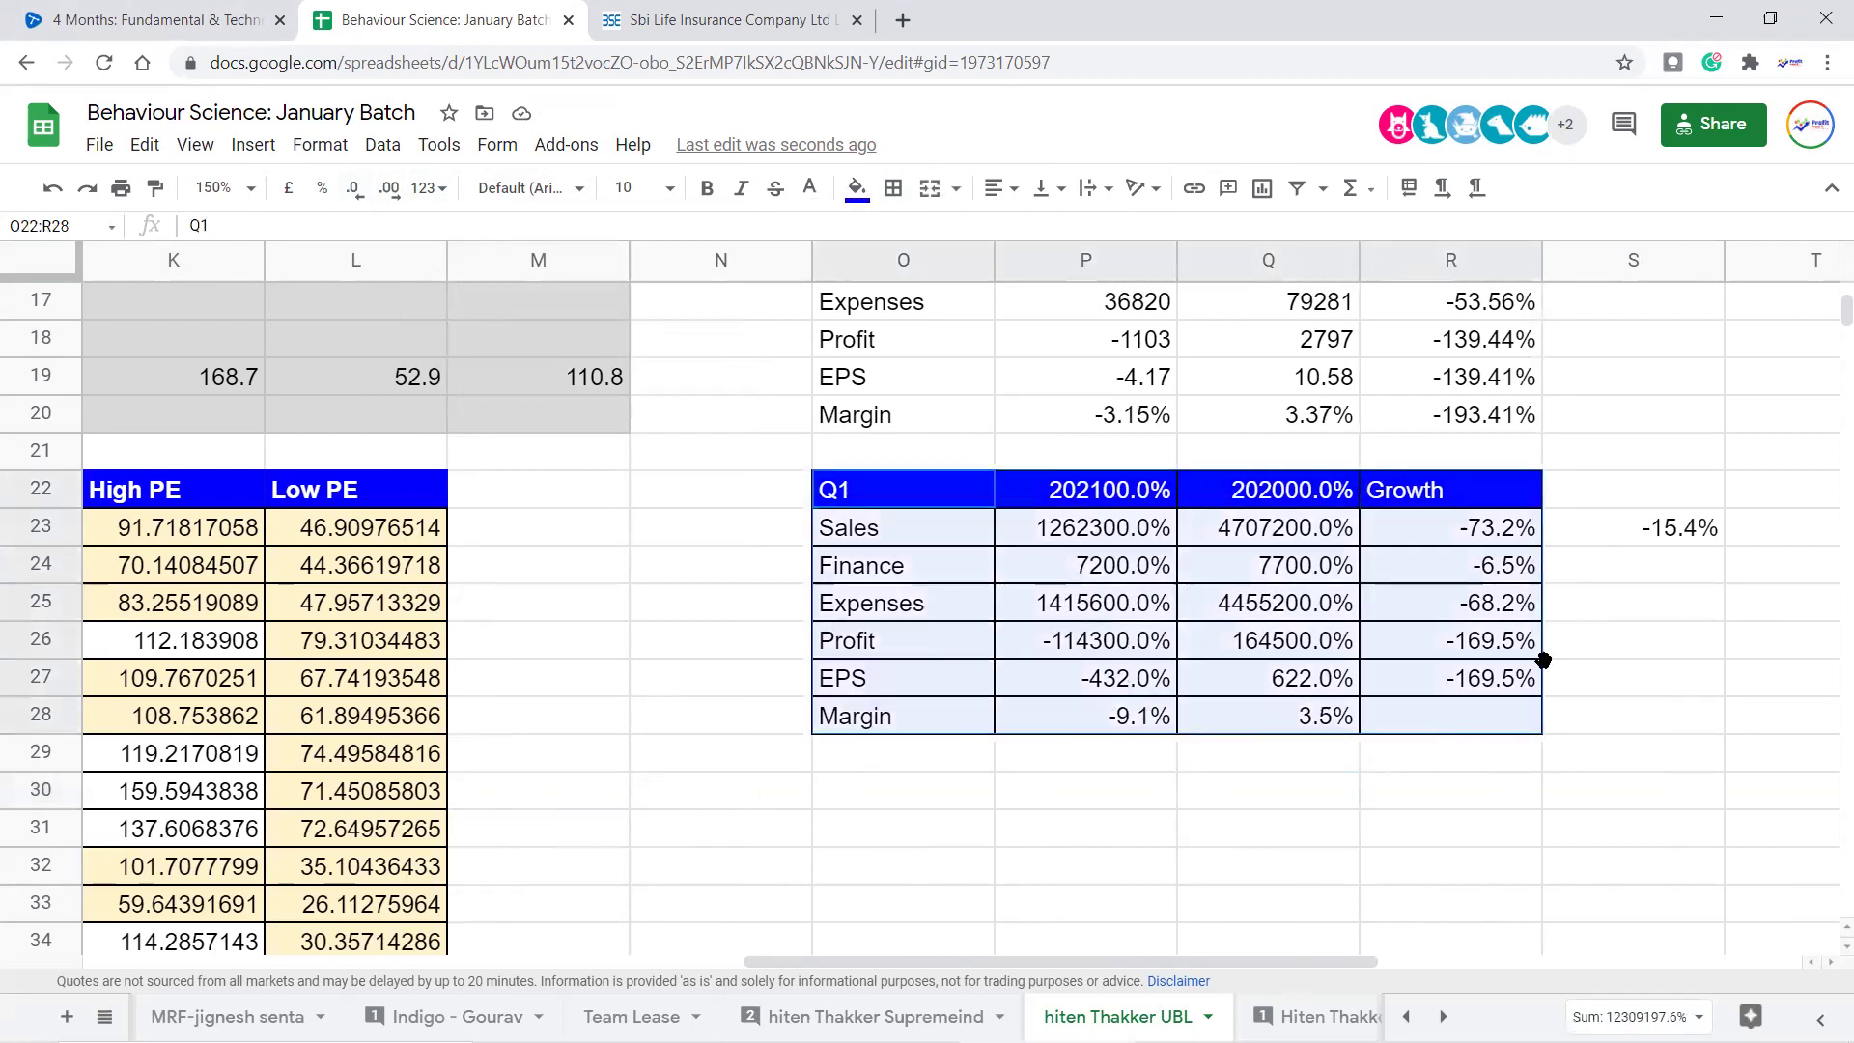
{"action": "left_click", "coordinate": [1508, 533]}
{"action": "scroll", "coordinate": [1560, 566], "scroll_direction": "up", "scroll_amount": 3}
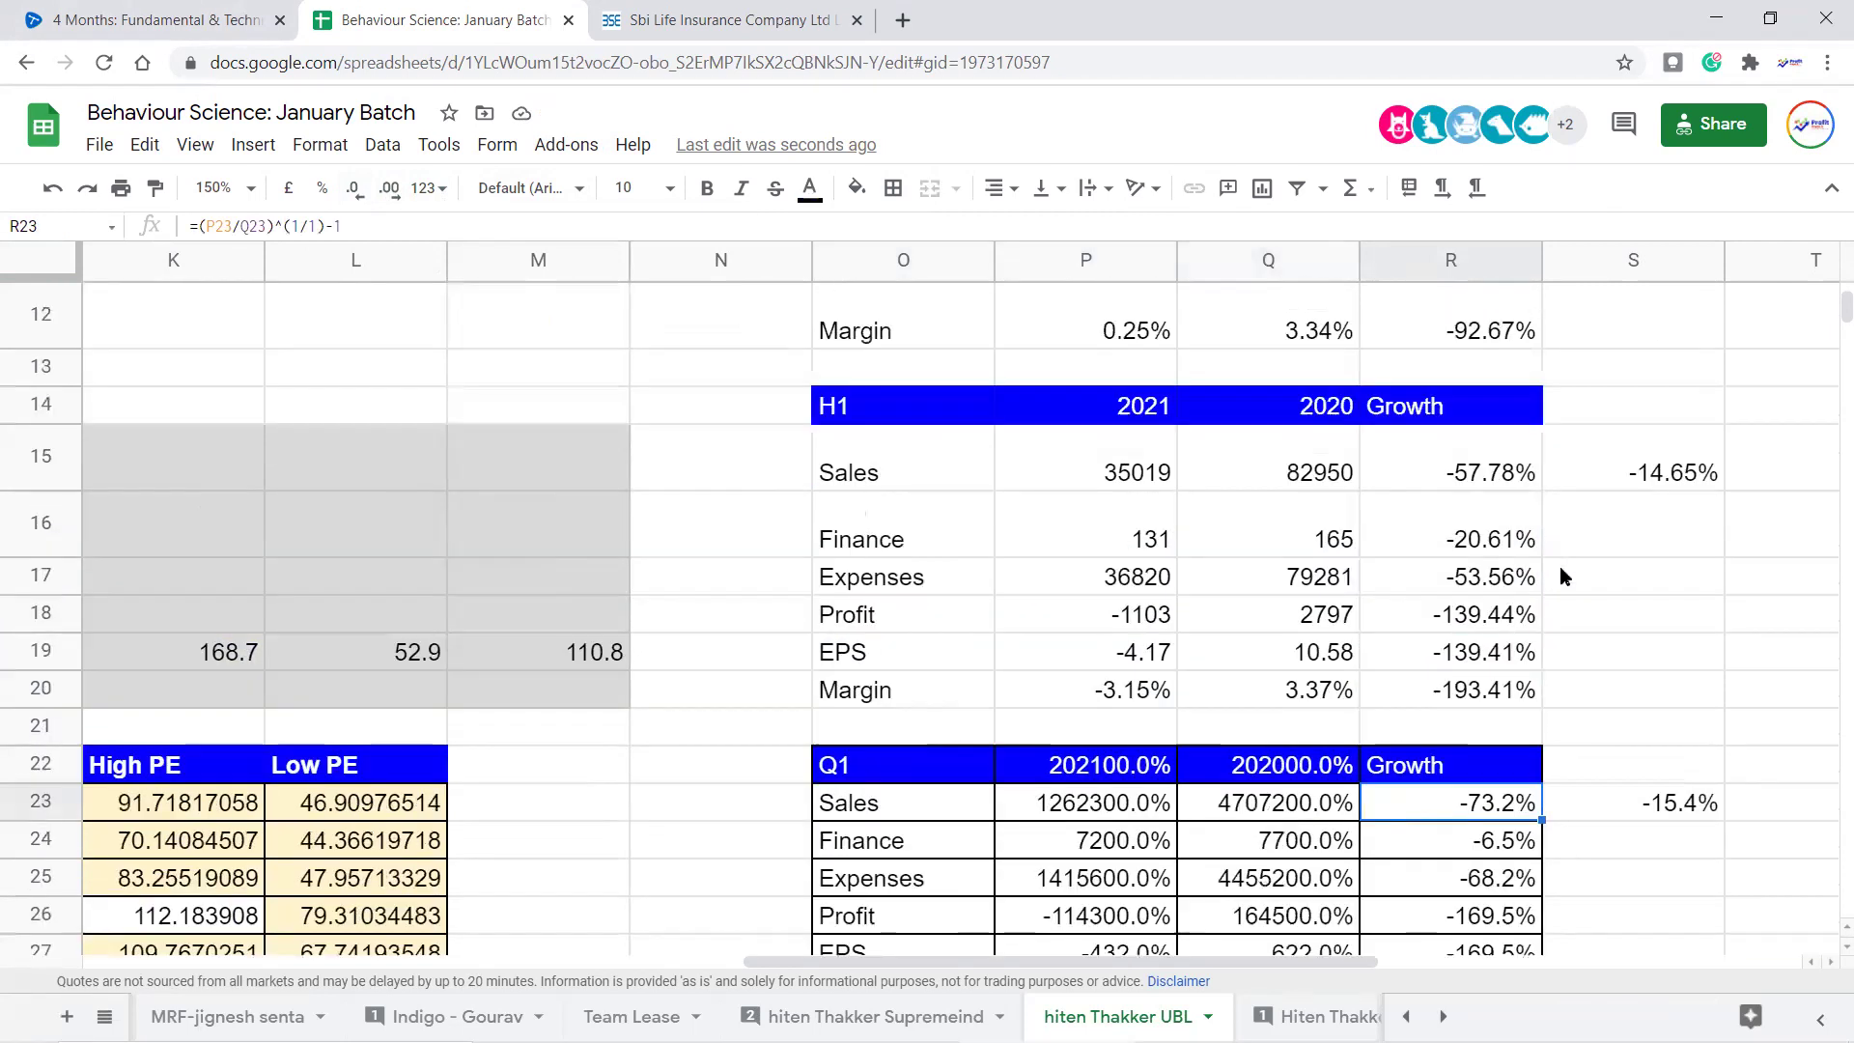
{"action": "left_click", "coordinate": [1509, 480]}
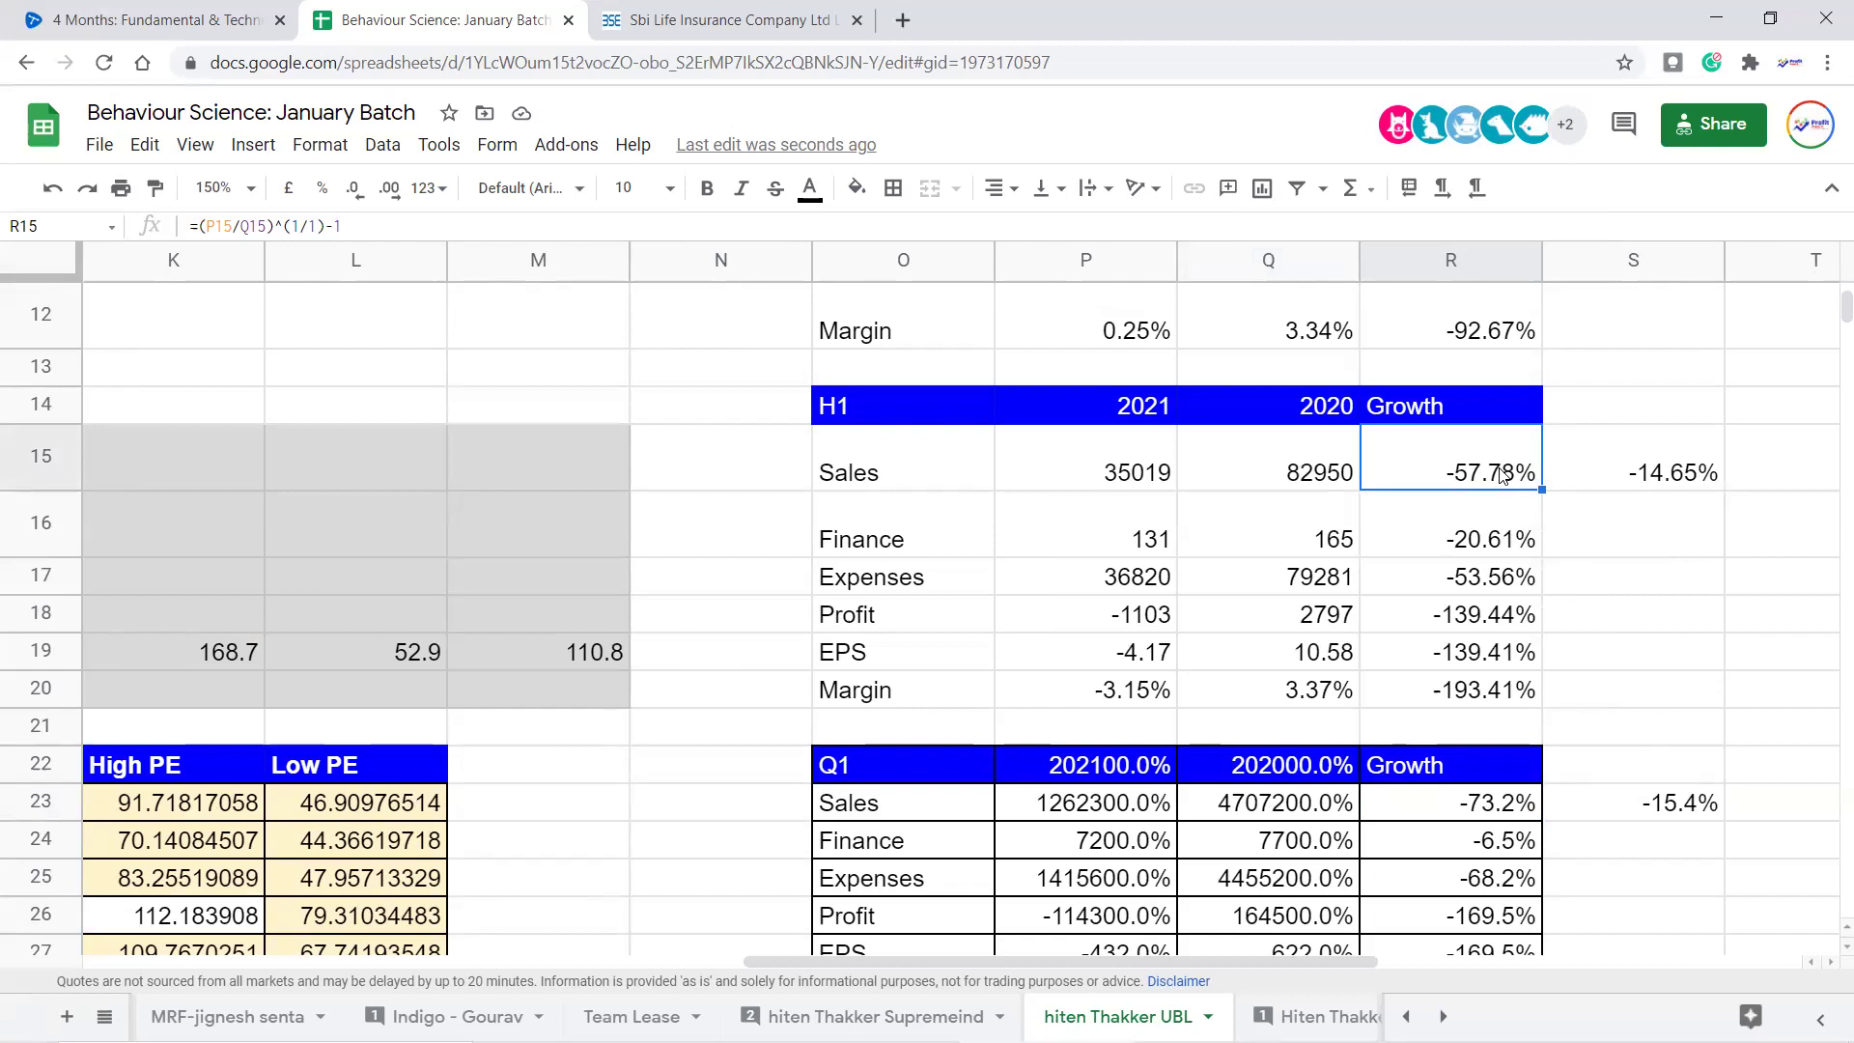
{"action": "scroll", "coordinate": [1501, 473], "scroll_direction": "up", "scroll_amount": 4}
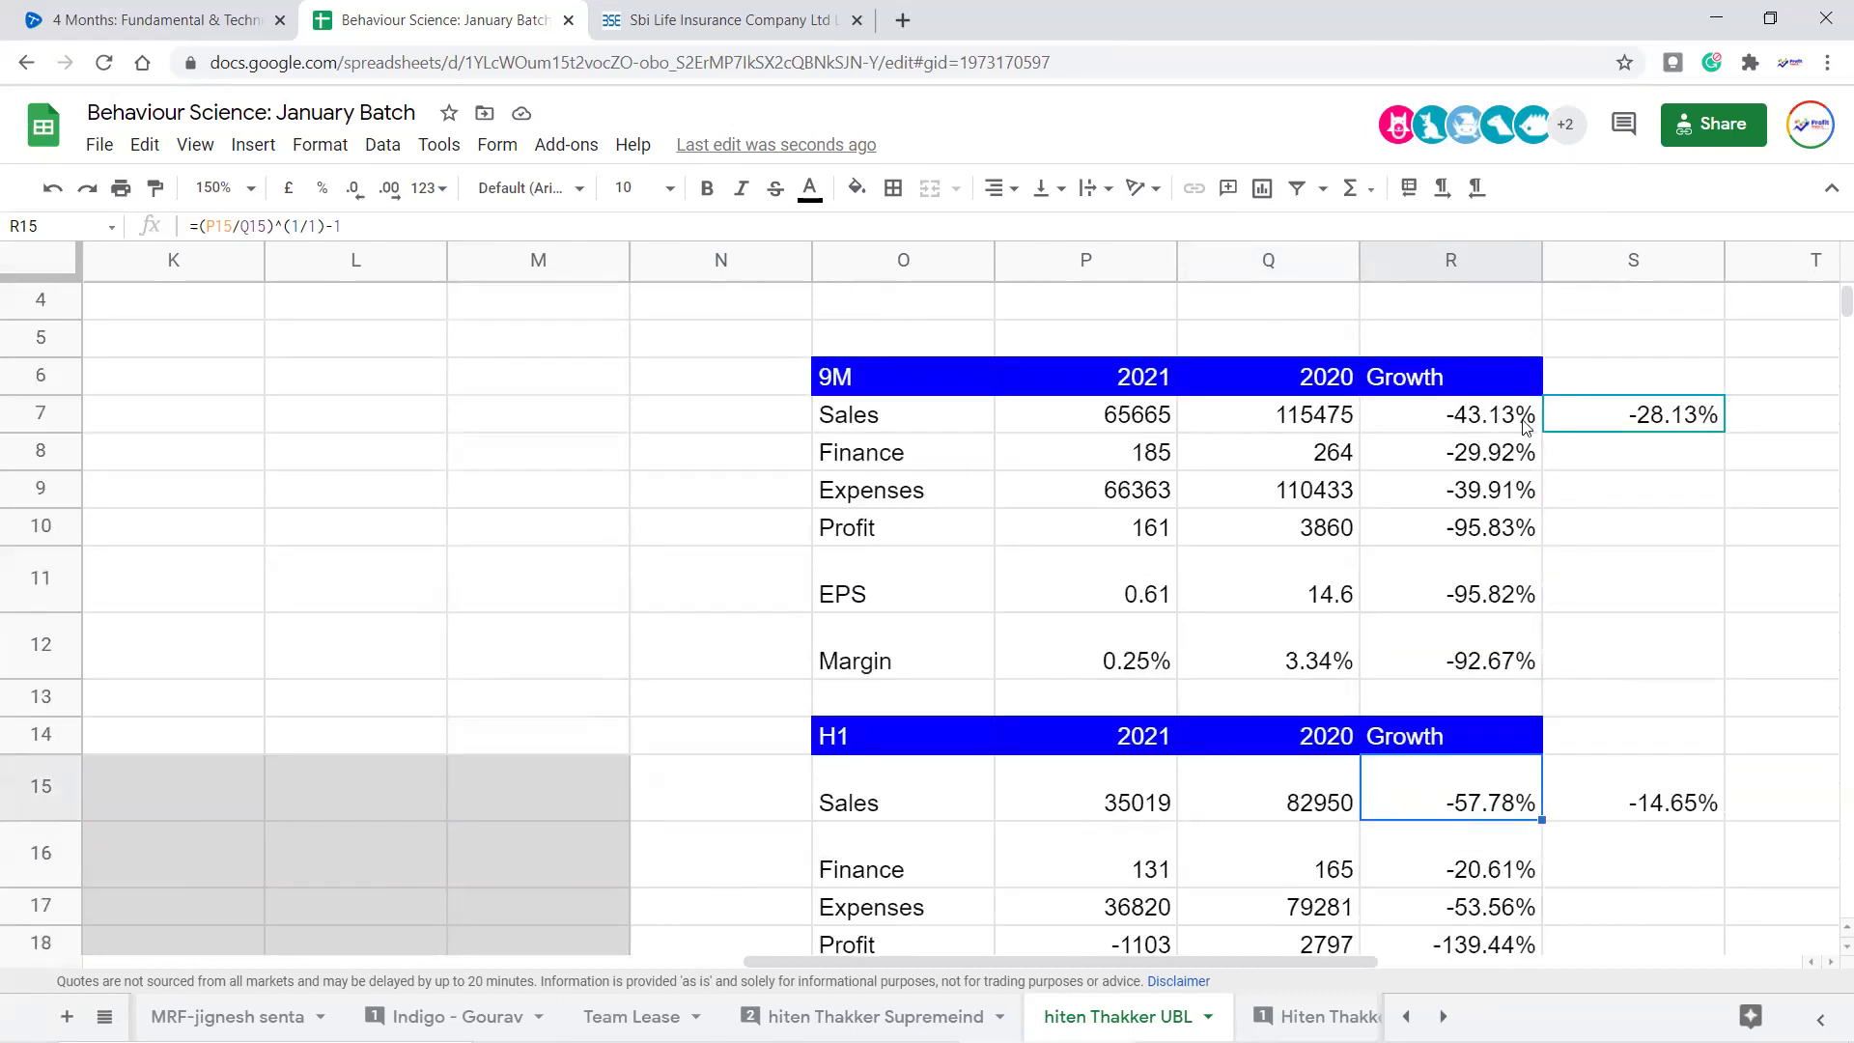
{"action": "left_click", "coordinate": [1484, 372]}
{"action": "left_click", "coordinate": [1497, 426]}
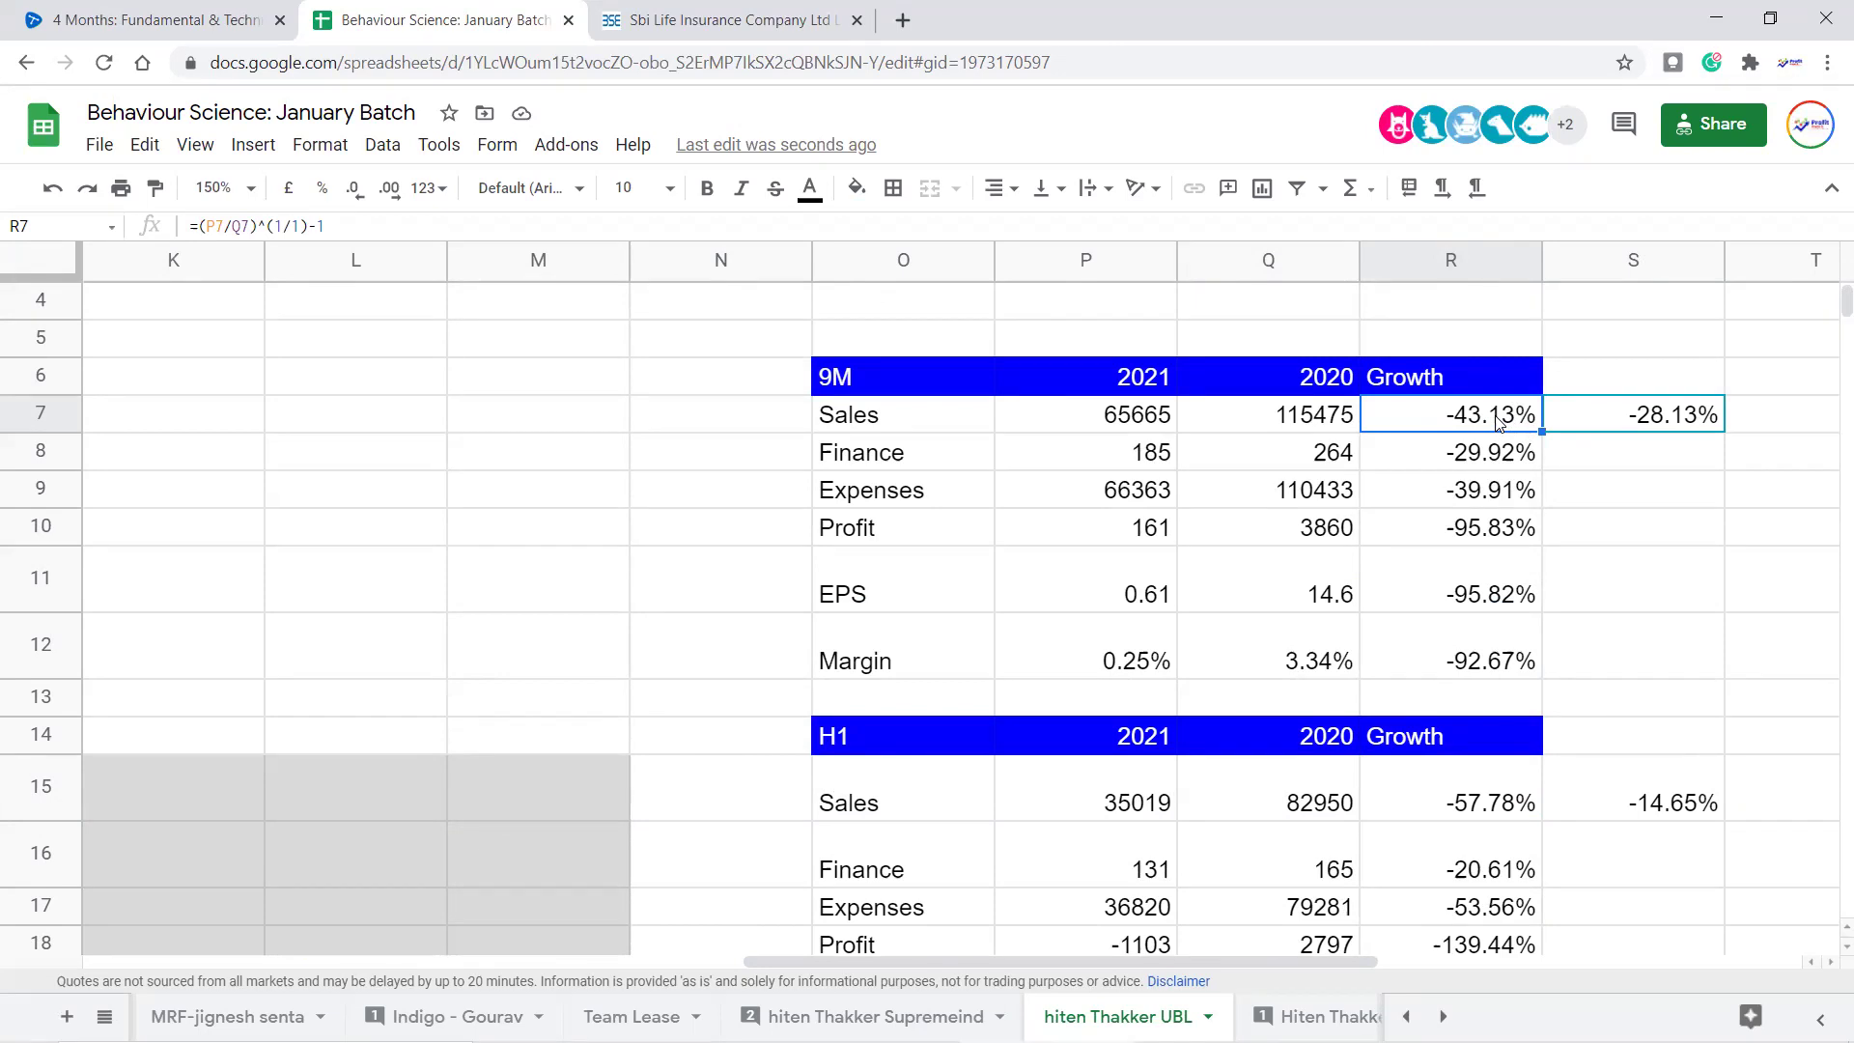
Format the Q1 table's 2021 and 2020 figures in P23:Q28 as numbers without decimal places
{"action": "scroll", "coordinate": [1496, 425], "scroll_direction": "down", "scroll_amount": 3}
{"action": "scroll", "coordinate": [1255, 675], "scroll_direction": "down", "scroll_amount": 2}
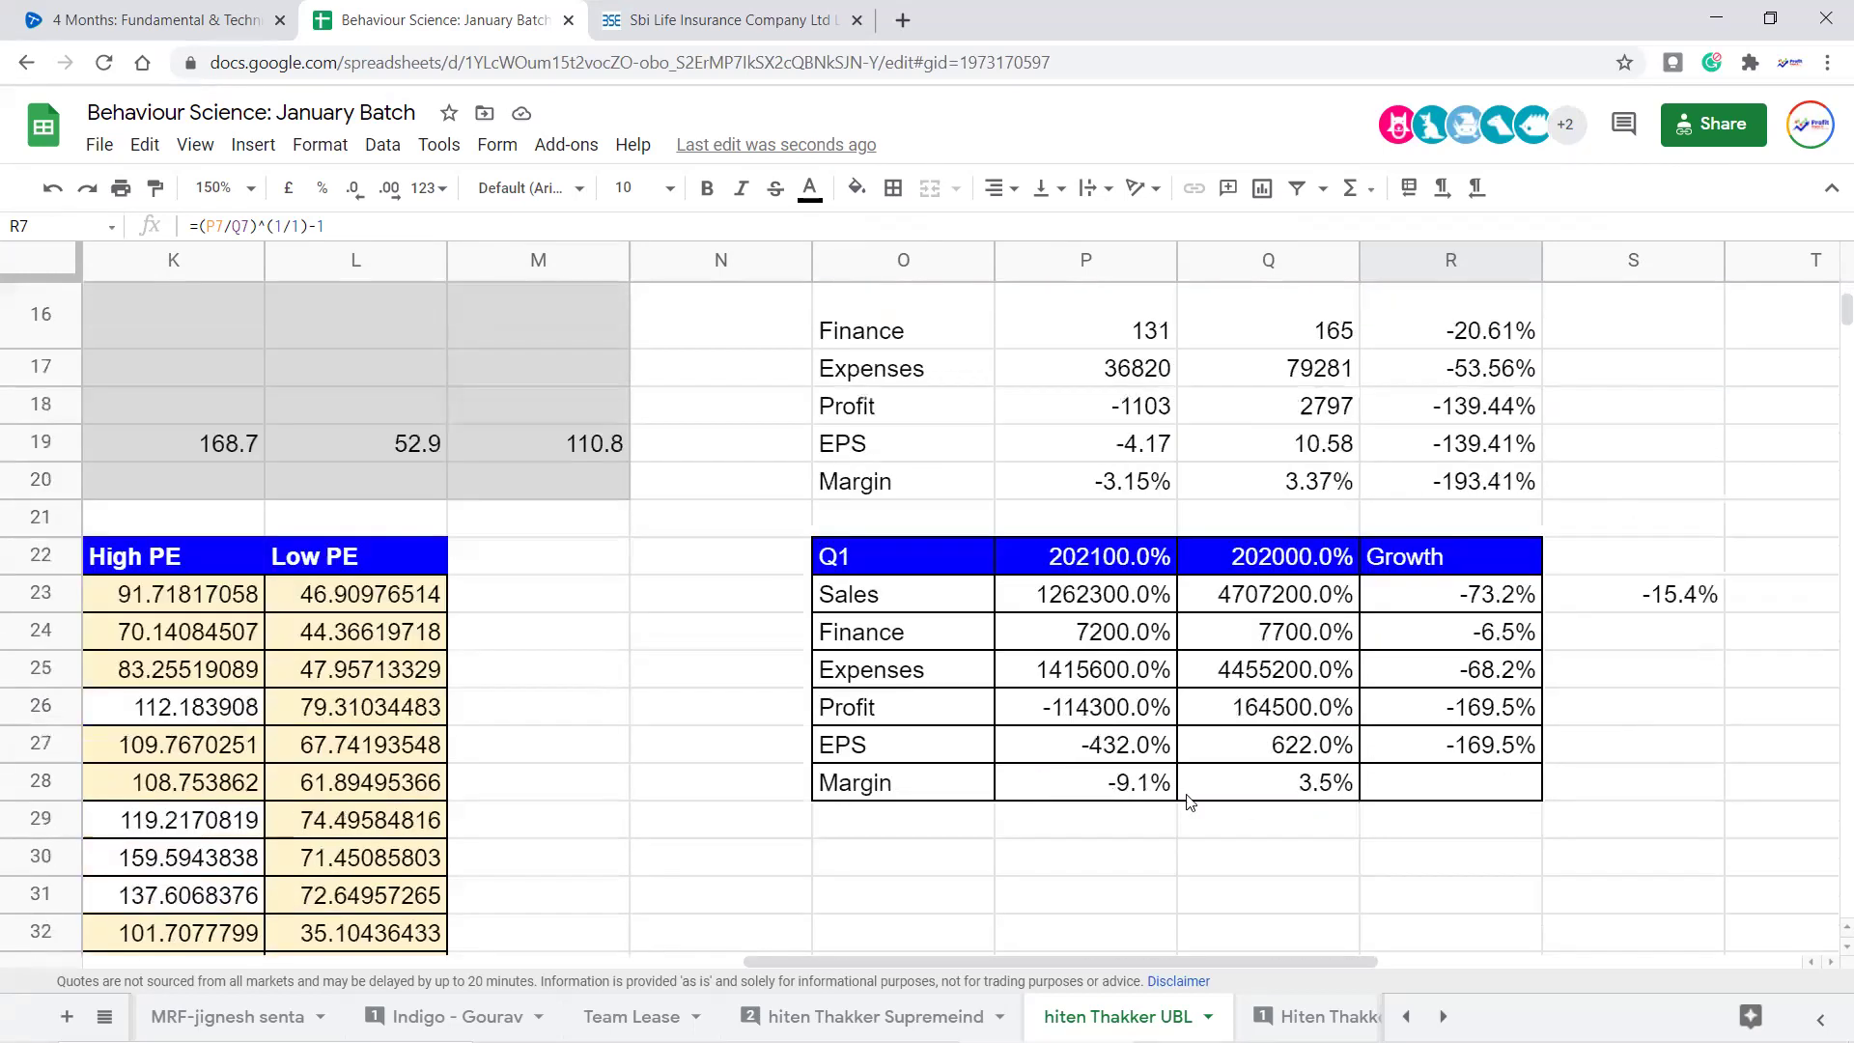
{"action": "left_click", "coordinate": [1112, 708]}
{"action": "left_click_drag", "start_coordinate": [1136, 607], "coordinate": [1300, 787]}
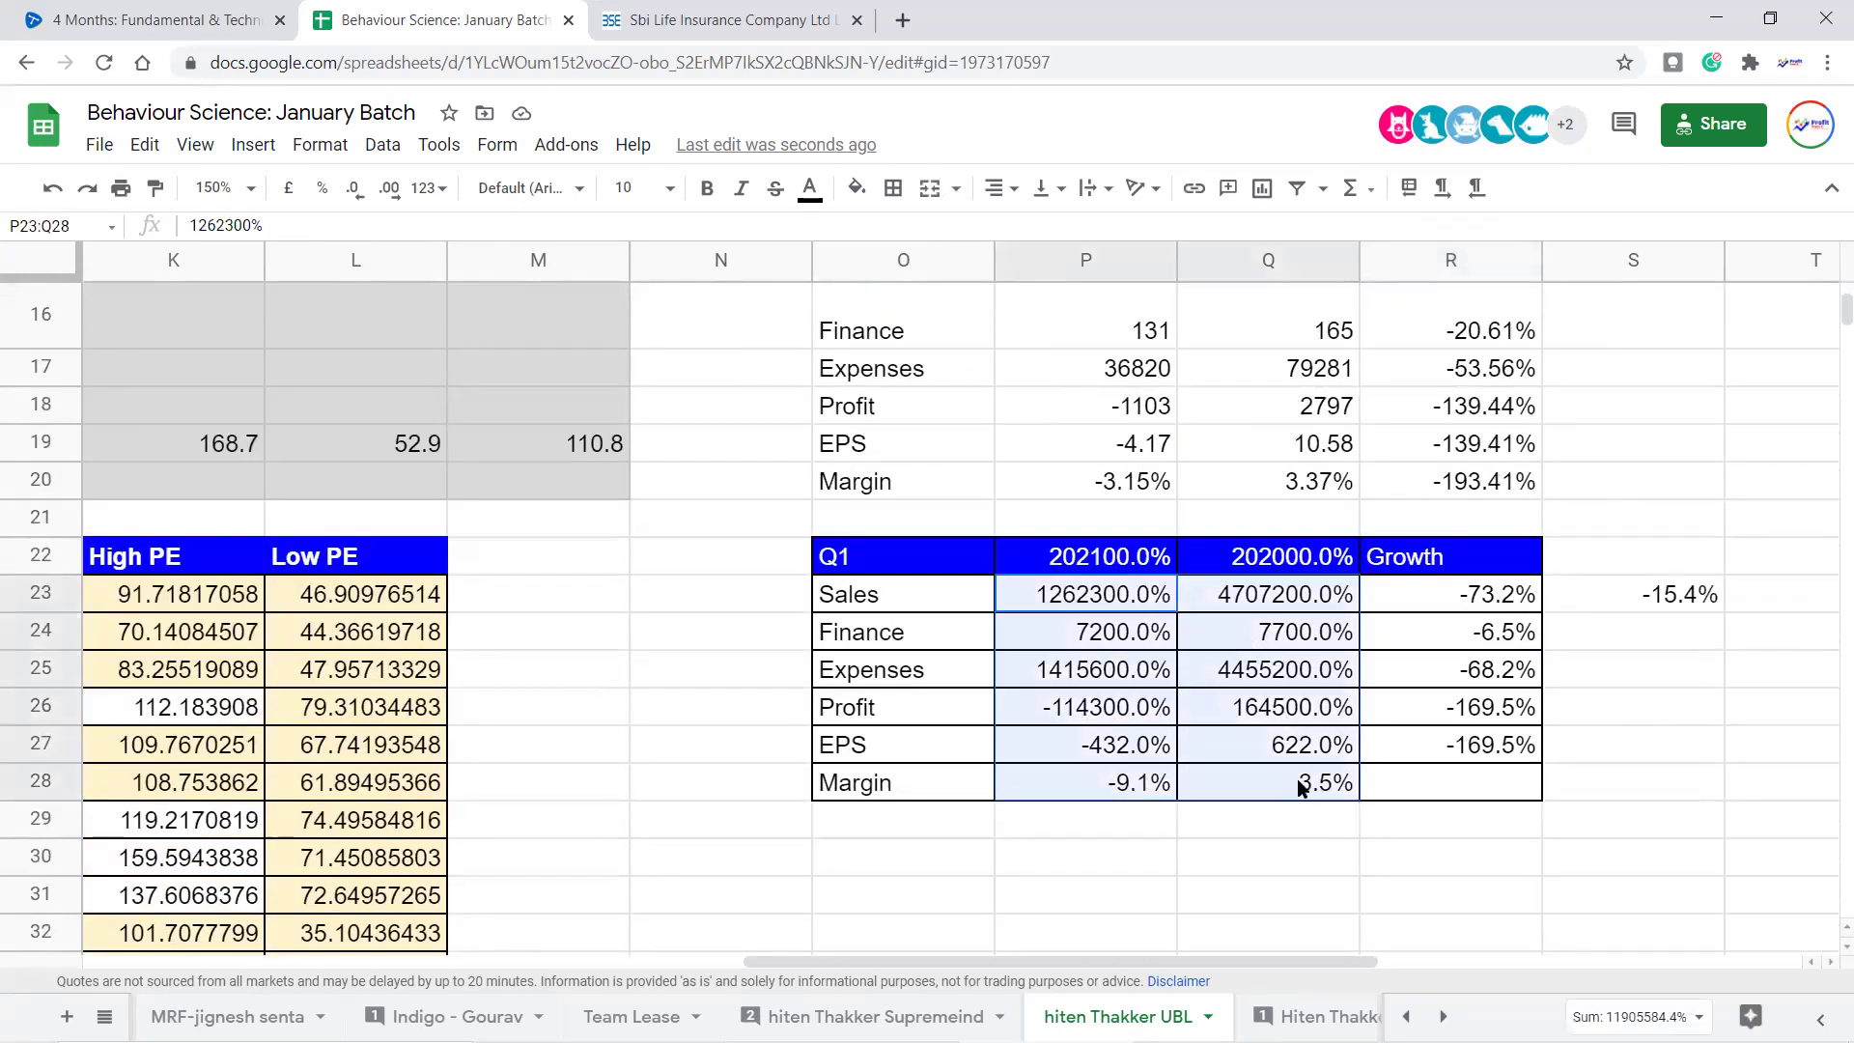
{"action": "left_click", "coordinate": [431, 193]}
{"action": "left_click", "coordinate": [512, 324]}
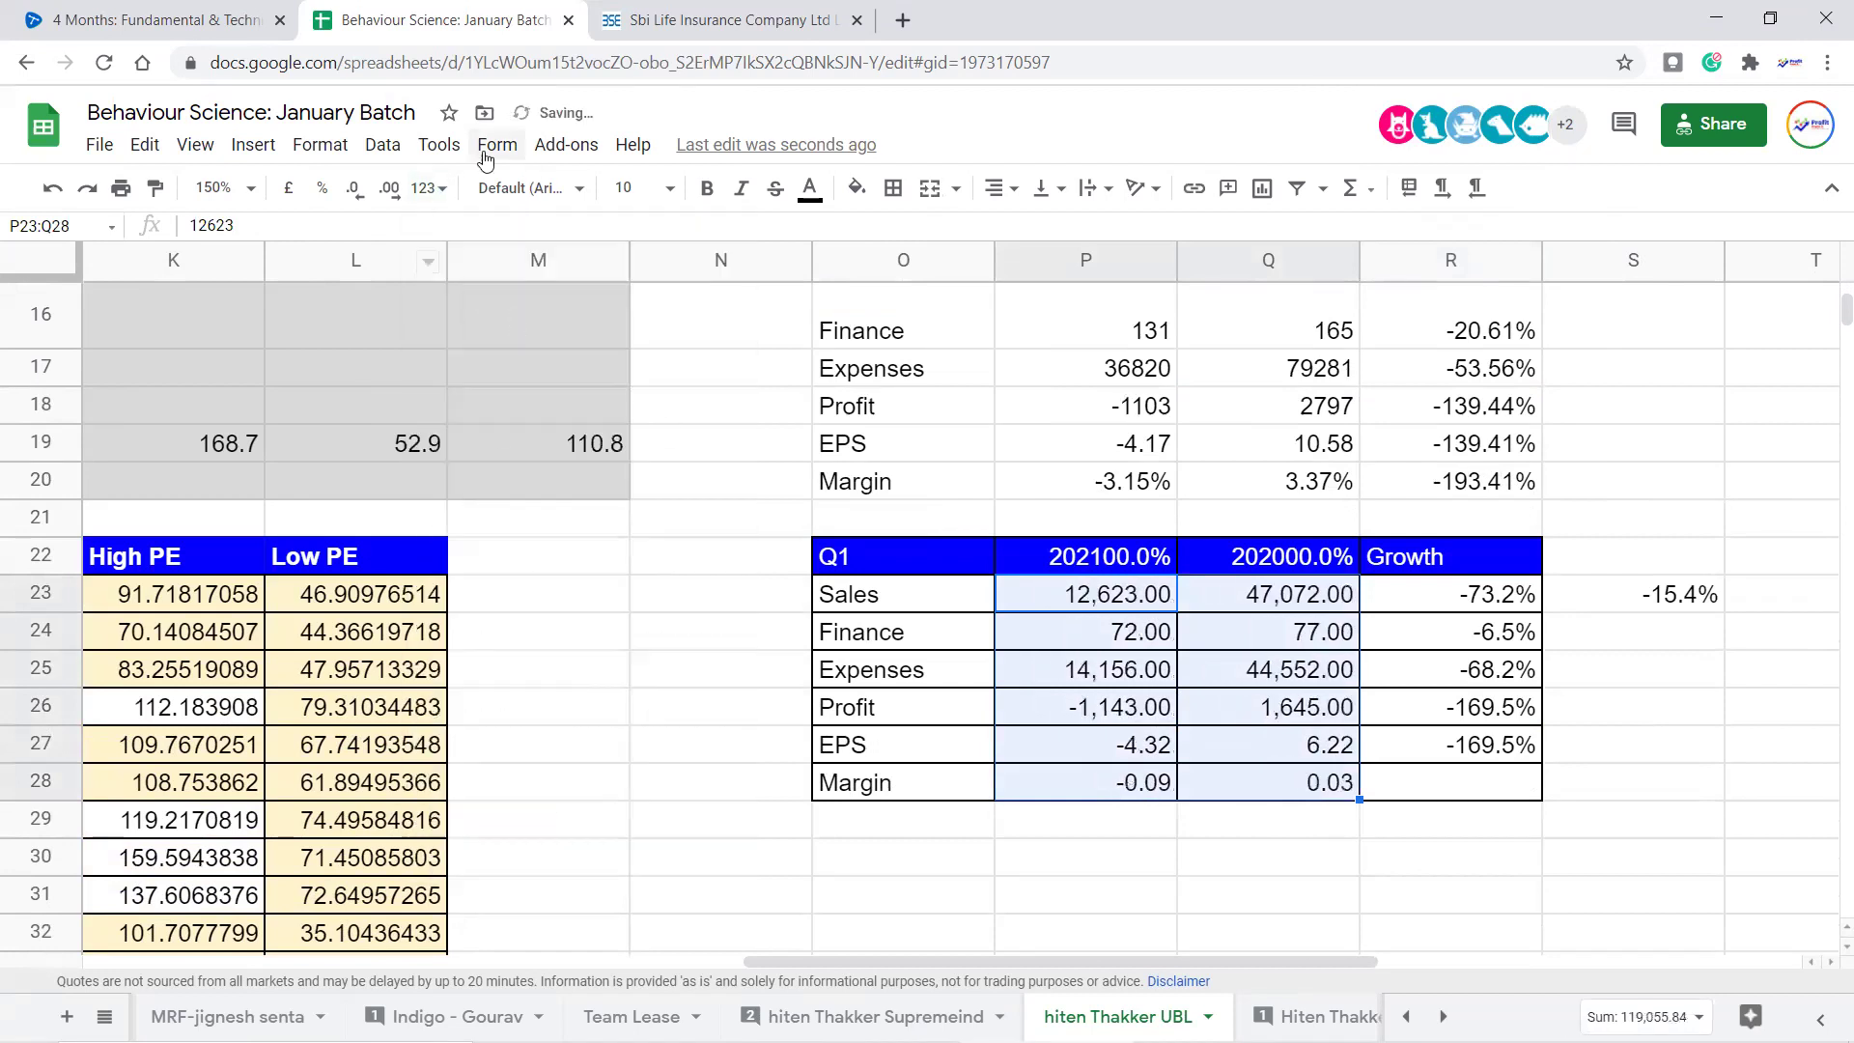
{"action": "left_click", "coordinate": [356, 187]}
{"action": "left_click", "coordinate": [355, 187]}
{"action": "left_click", "coordinate": [1168, 907]}
Compare the 2021 profit figures across the Q1, H1 and 9M results tables
{"action": "left_click", "coordinate": [1146, 714]}
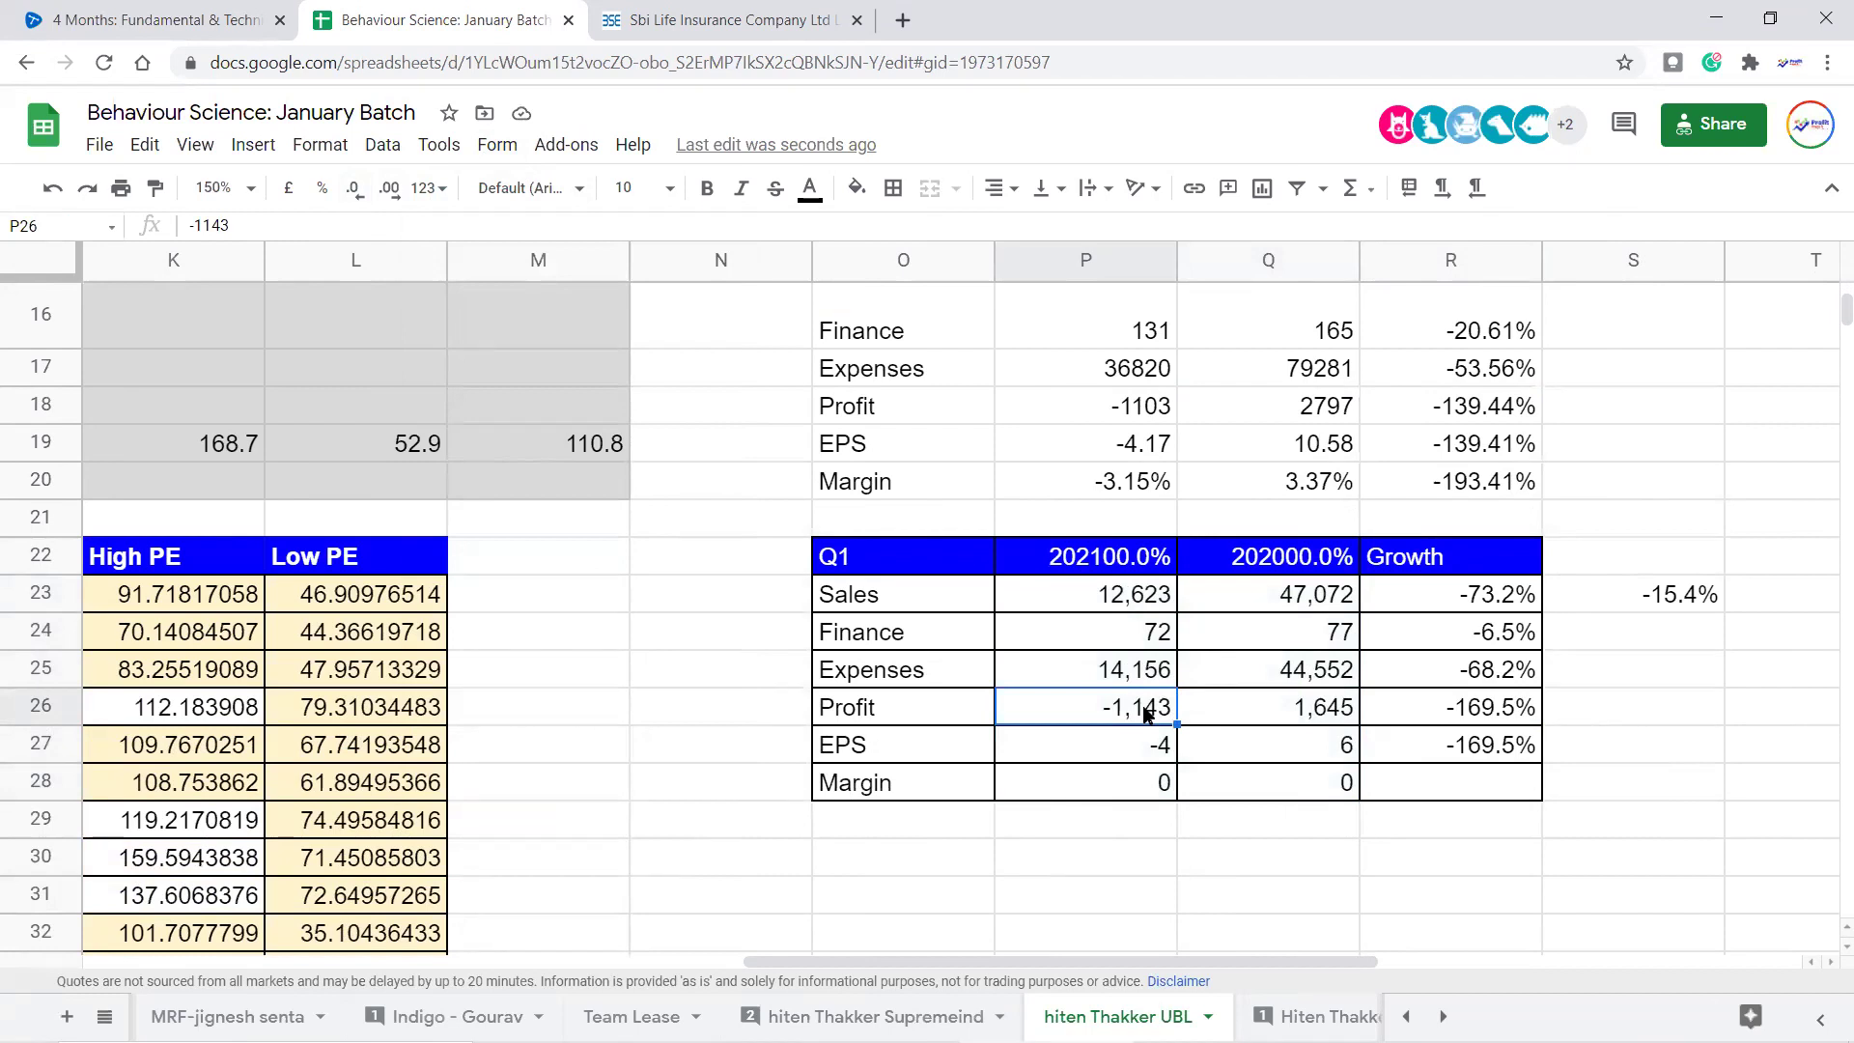
{"action": "scroll", "coordinate": [1415, 757], "scroll_direction": "up", "scroll_amount": 1}
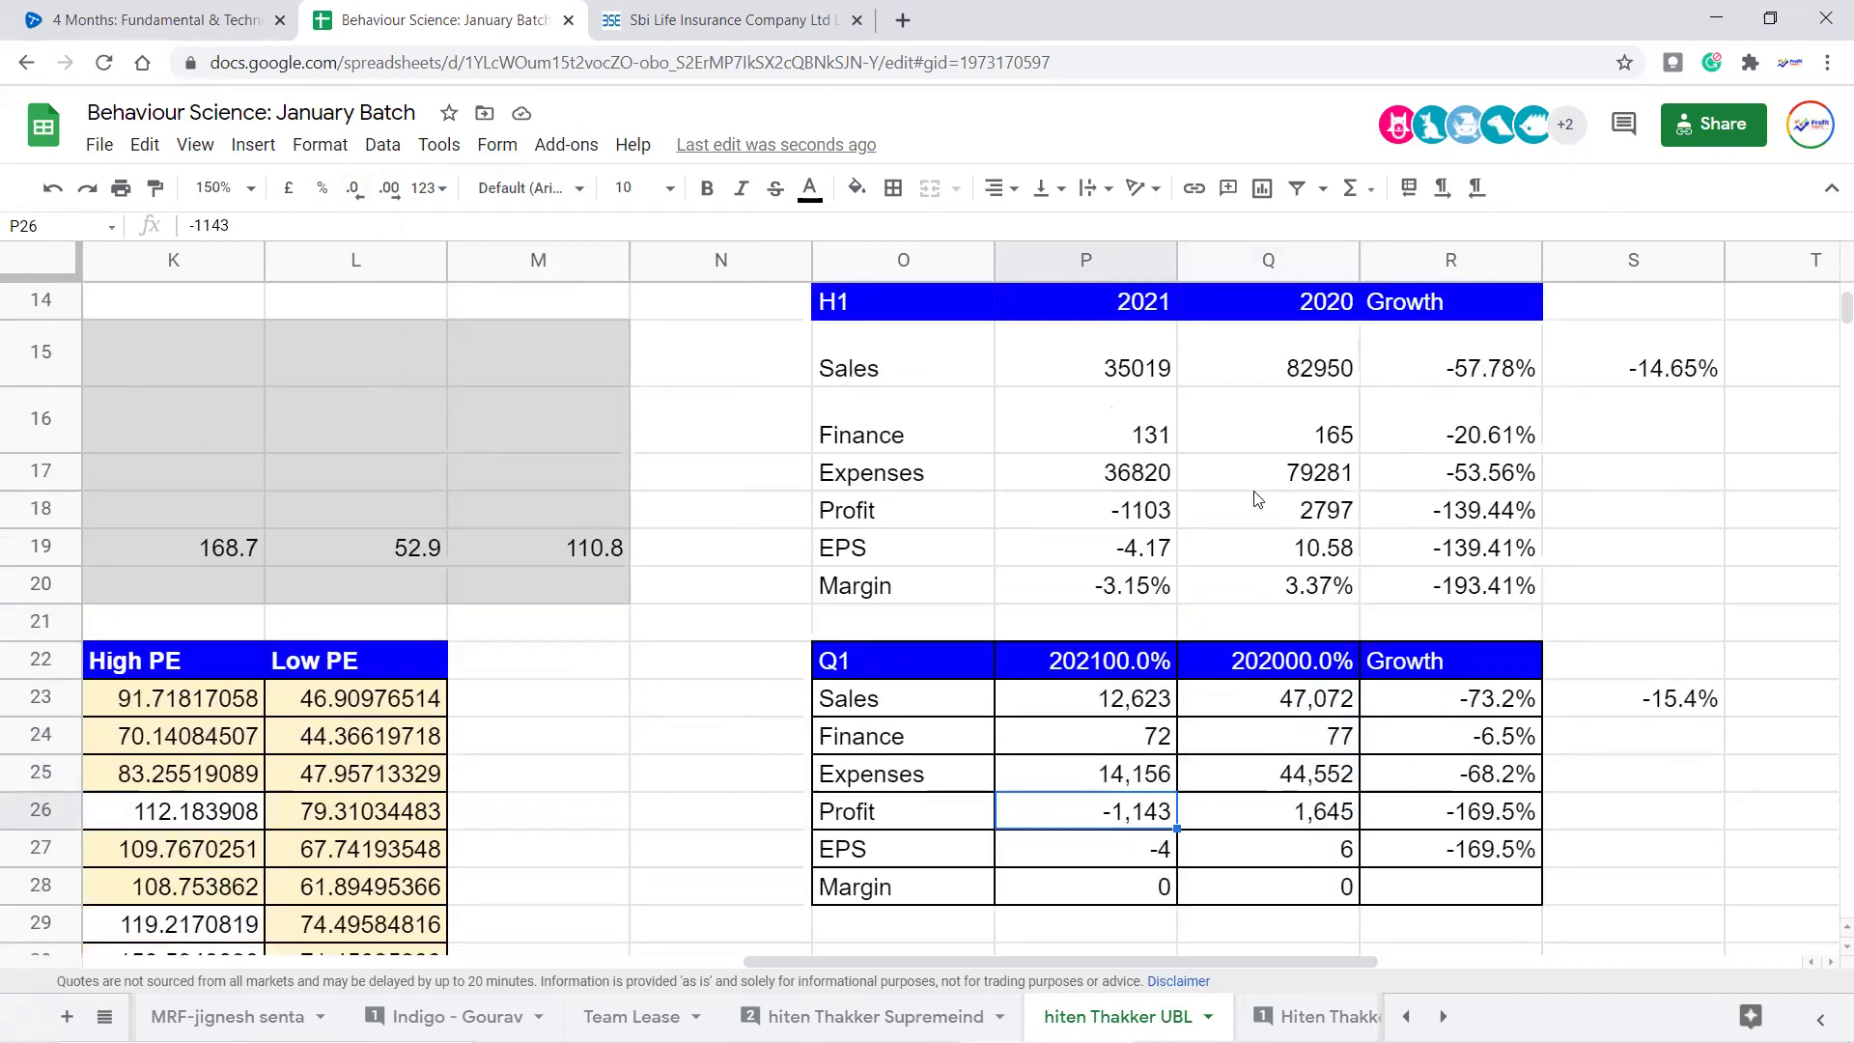
{"action": "left_click", "coordinate": [1155, 511]}
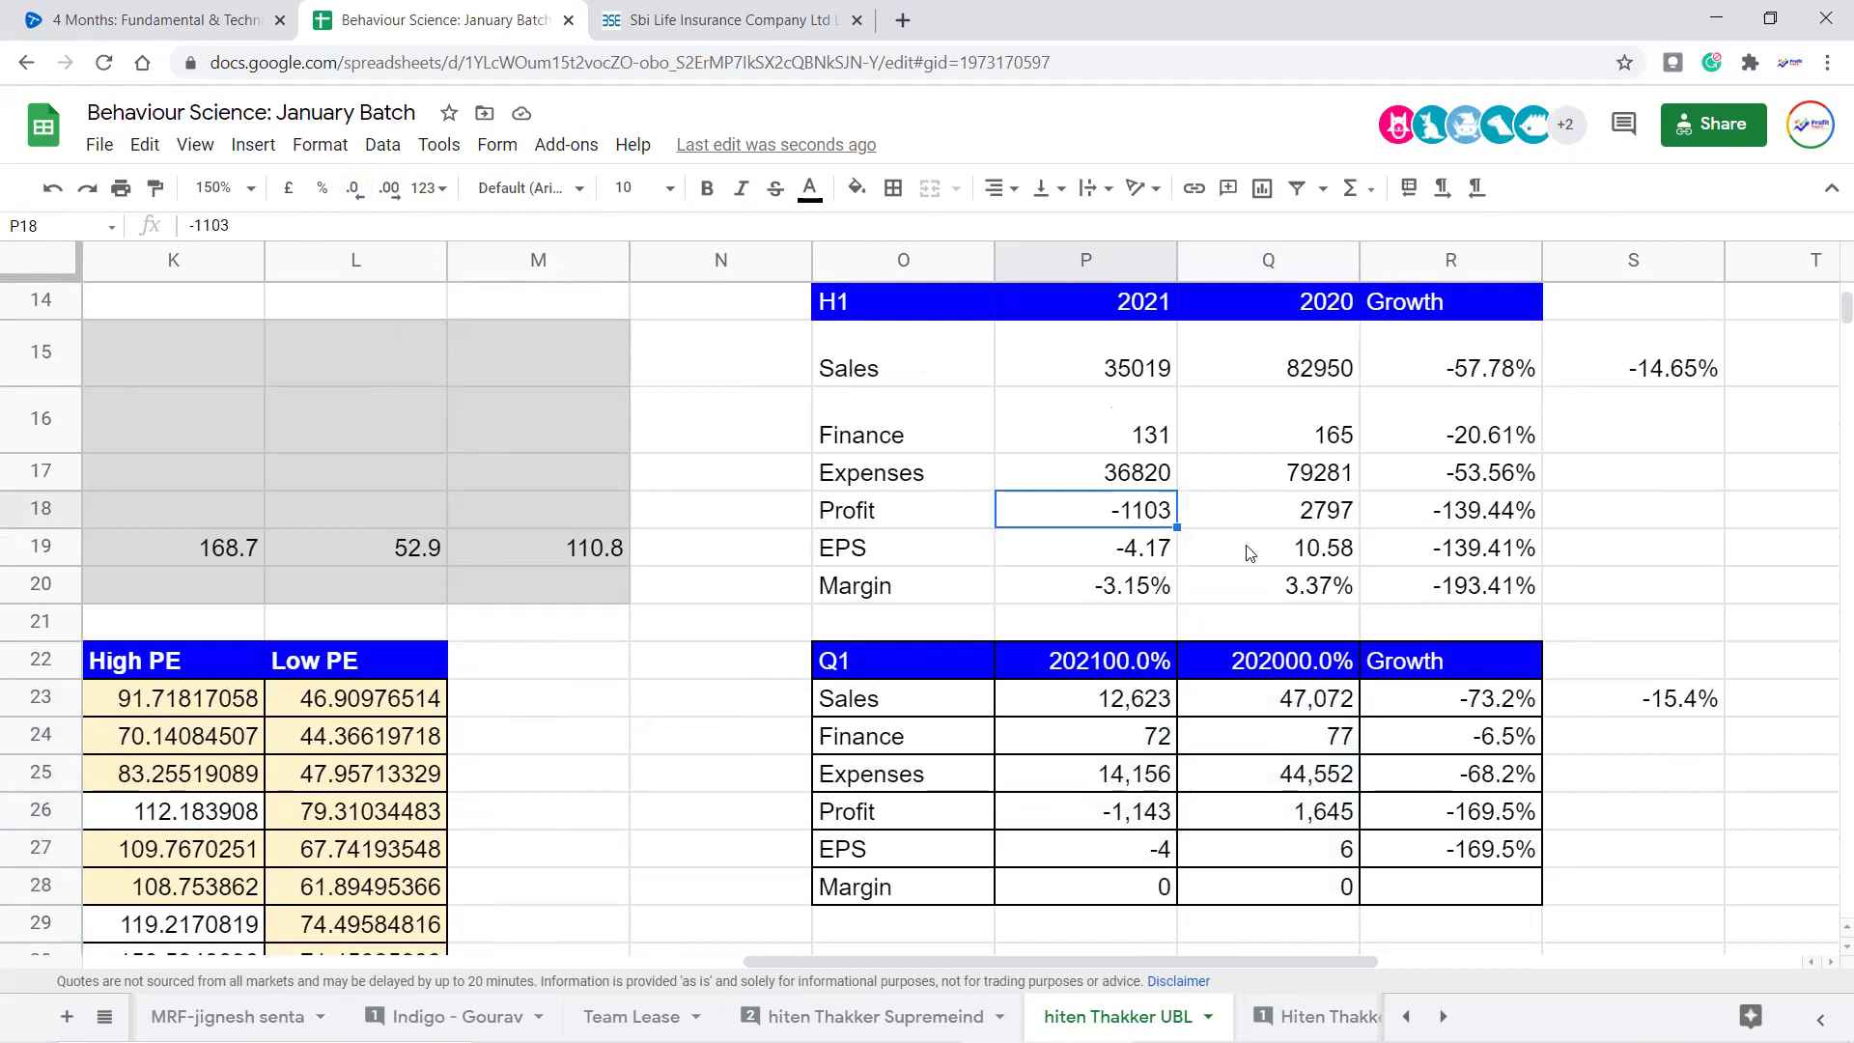
{"action": "scroll", "coordinate": [1111, 560], "scroll_direction": "up", "scroll_amount": 5}
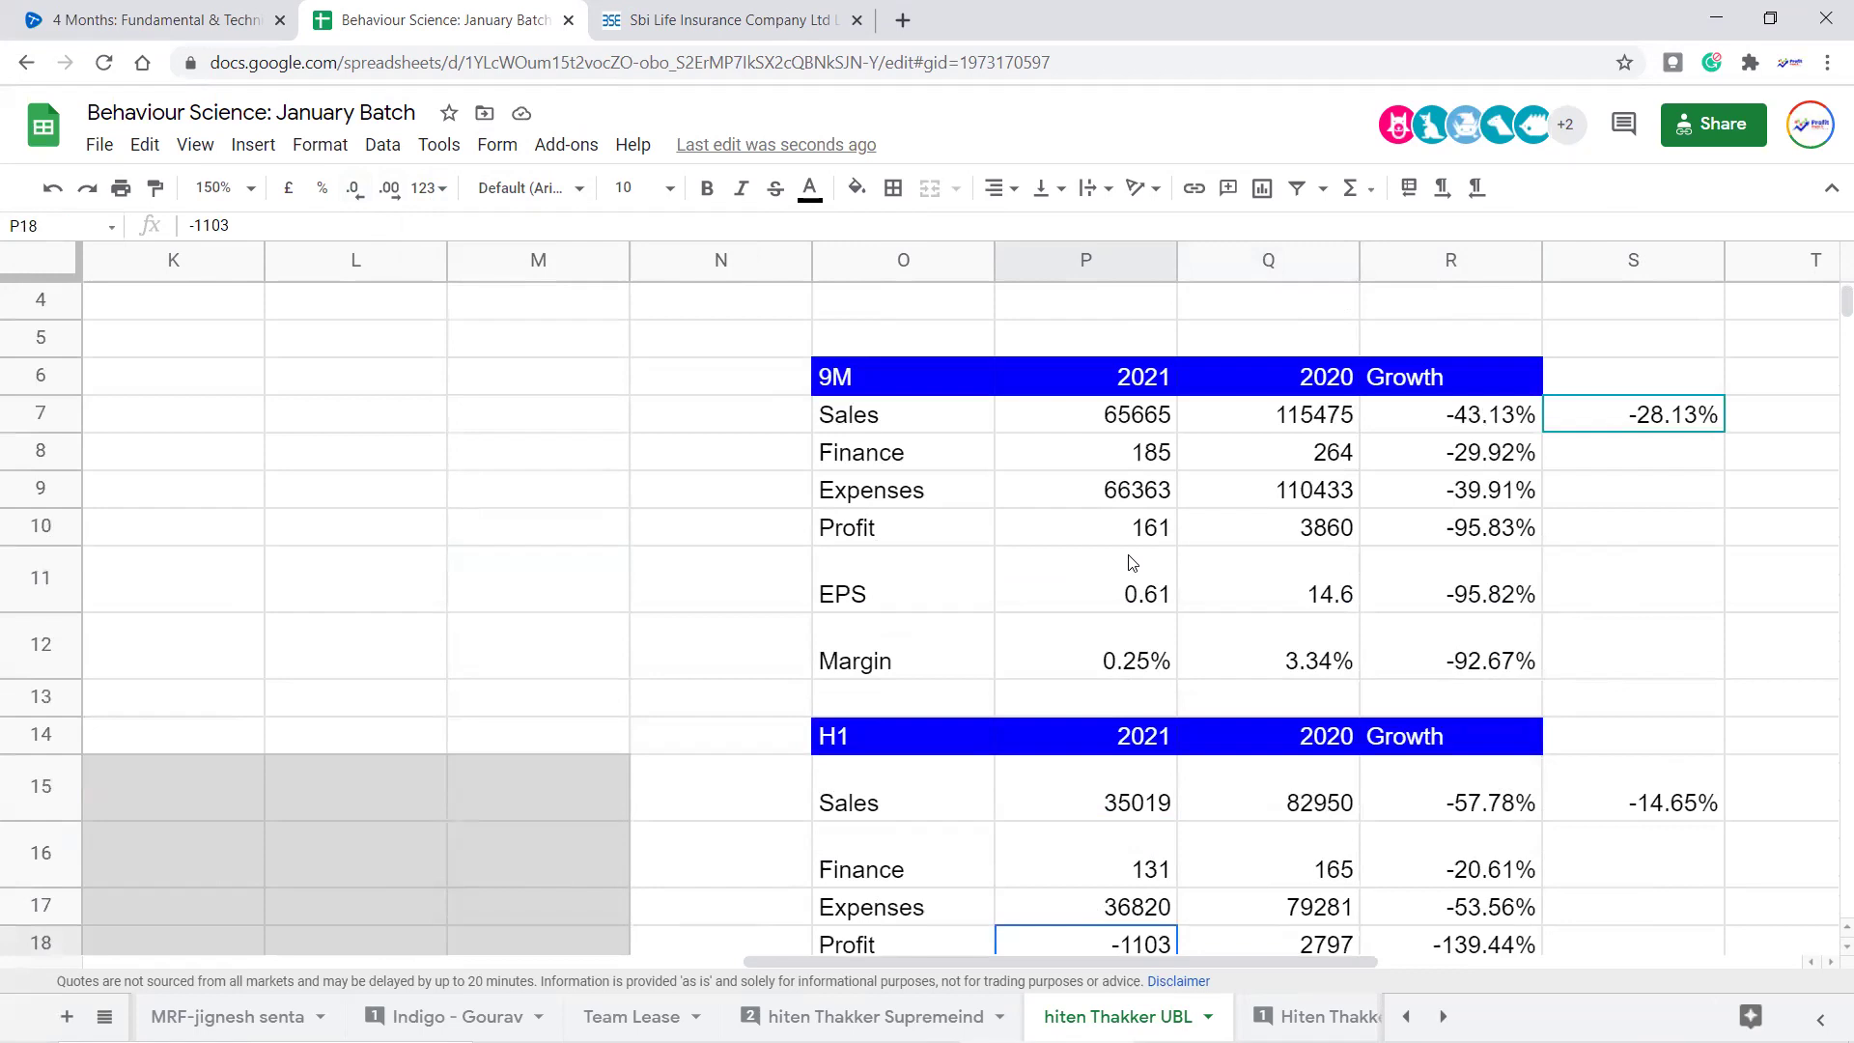
{"action": "left_click", "coordinate": [1154, 537]}
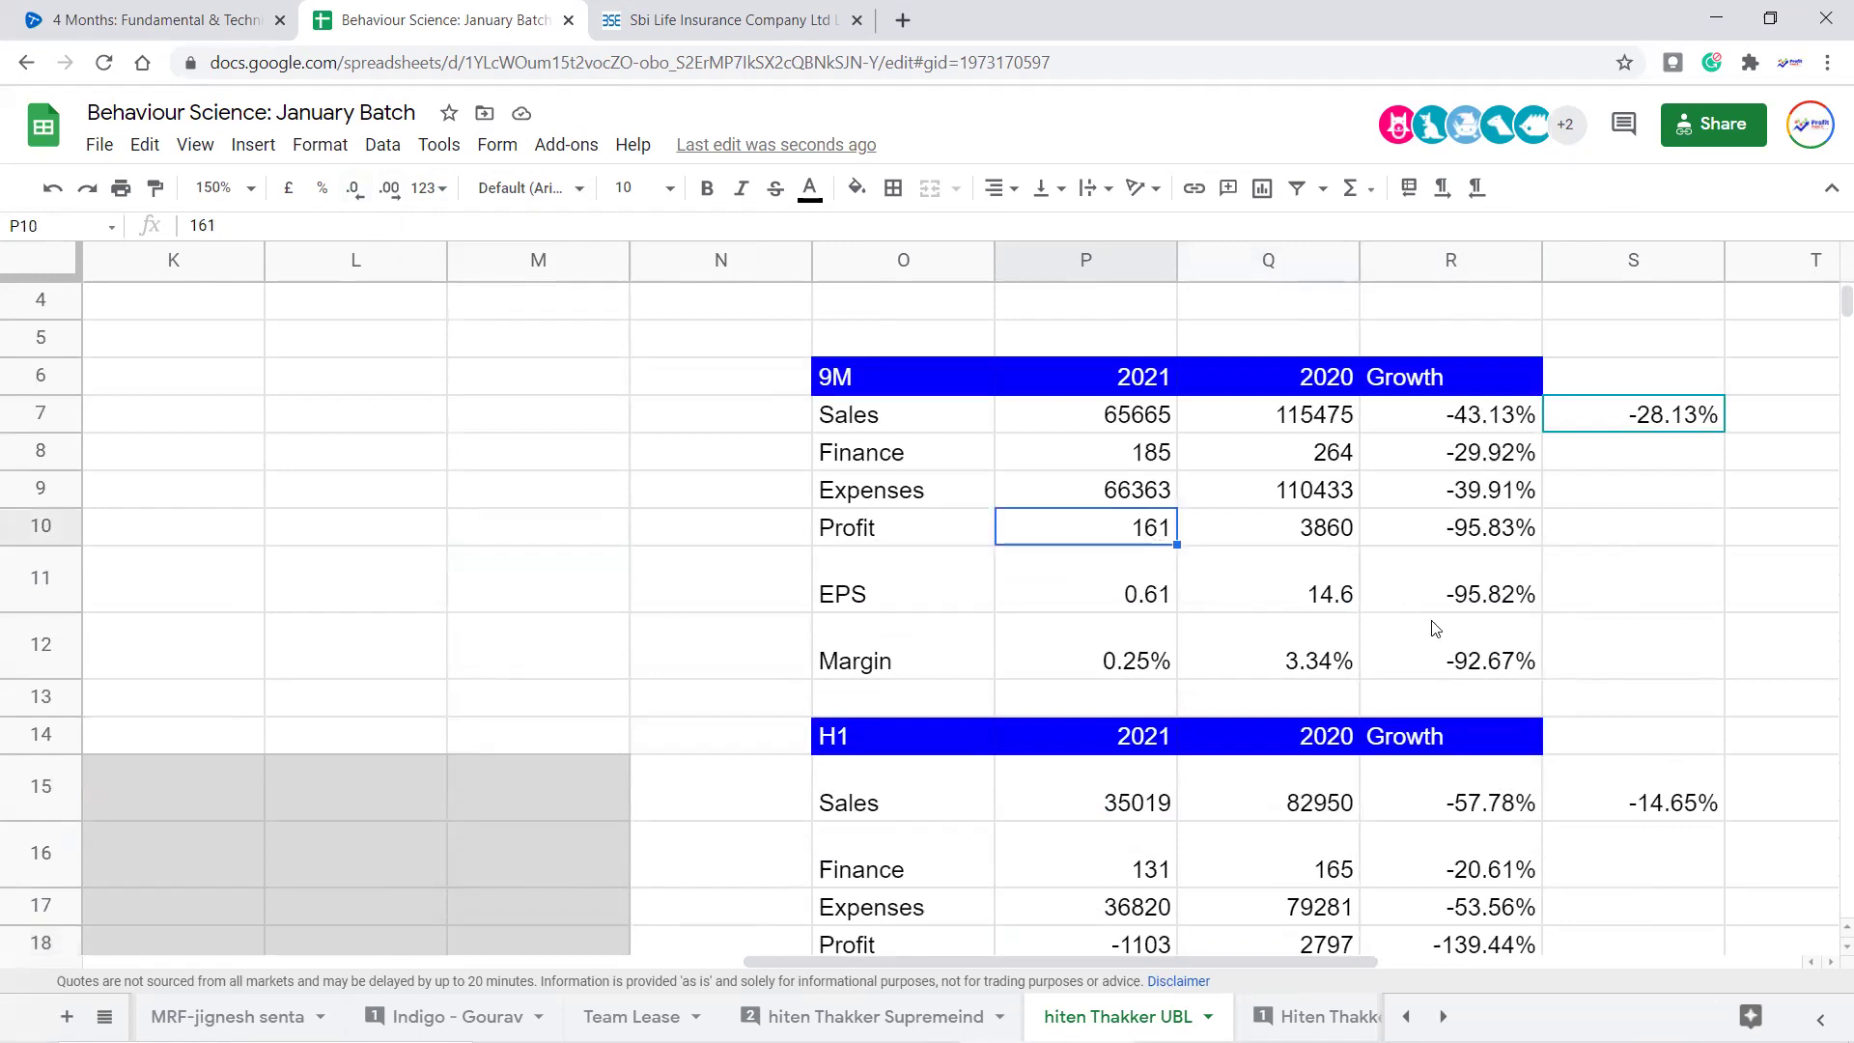
{"action": "left_click_drag", "start_coordinate": [898, 386], "coordinate": [1482, 664]}
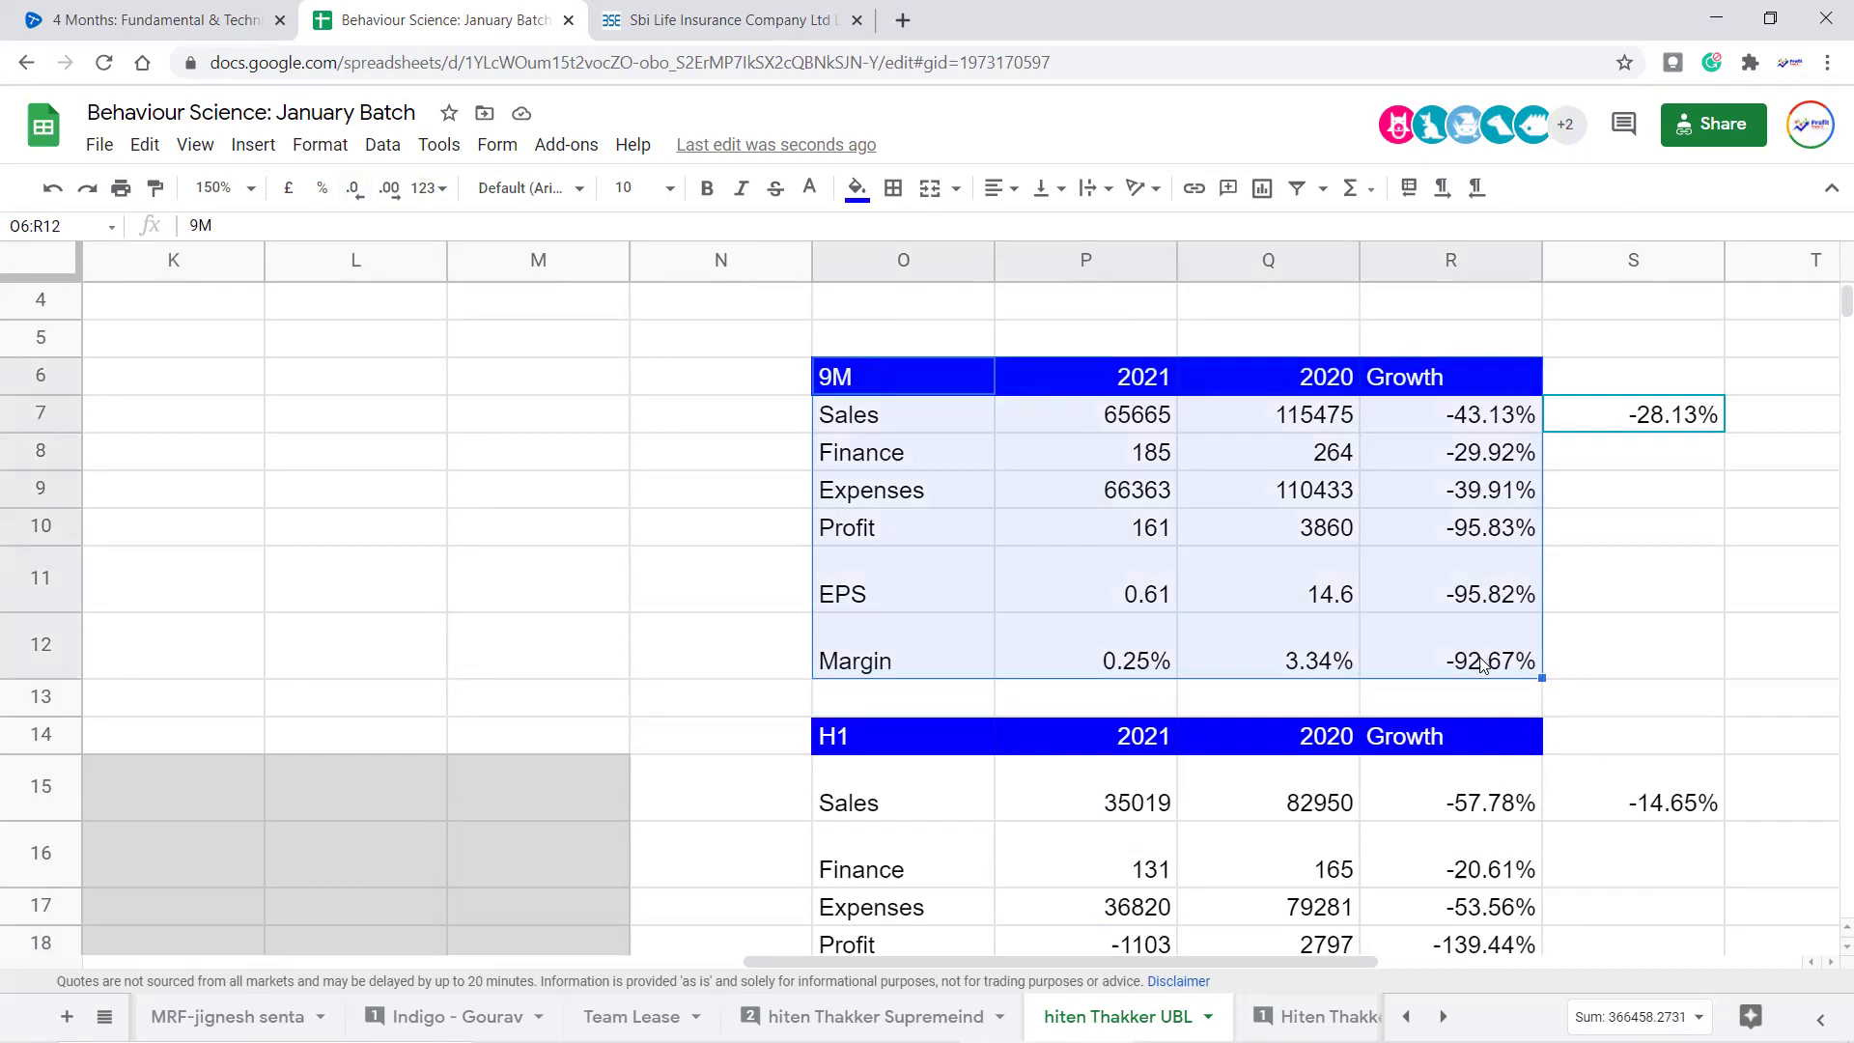
Return to the yearly data and examine UBL's profit history and its actual growth and margin figures
{"action": "key", "text": "Left"}
{"action": "key", "text": "Left"}
{"action": "key", "text": "Left"}
{"action": "key", "text": "Left"}
{"action": "key", "text": "Left"}
{"action": "key", "text": "Left"}
{"action": "key", "text": "Left"}
{"action": "key", "text": "Left"}
{"action": "key", "text": "Left"}
{"action": "key", "text": "Left"}
{"action": "key", "text": "Left"}
{"action": "key", "text": "Left"}
{"action": "key", "text": "Left"}
{"action": "key", "text": "Left"}
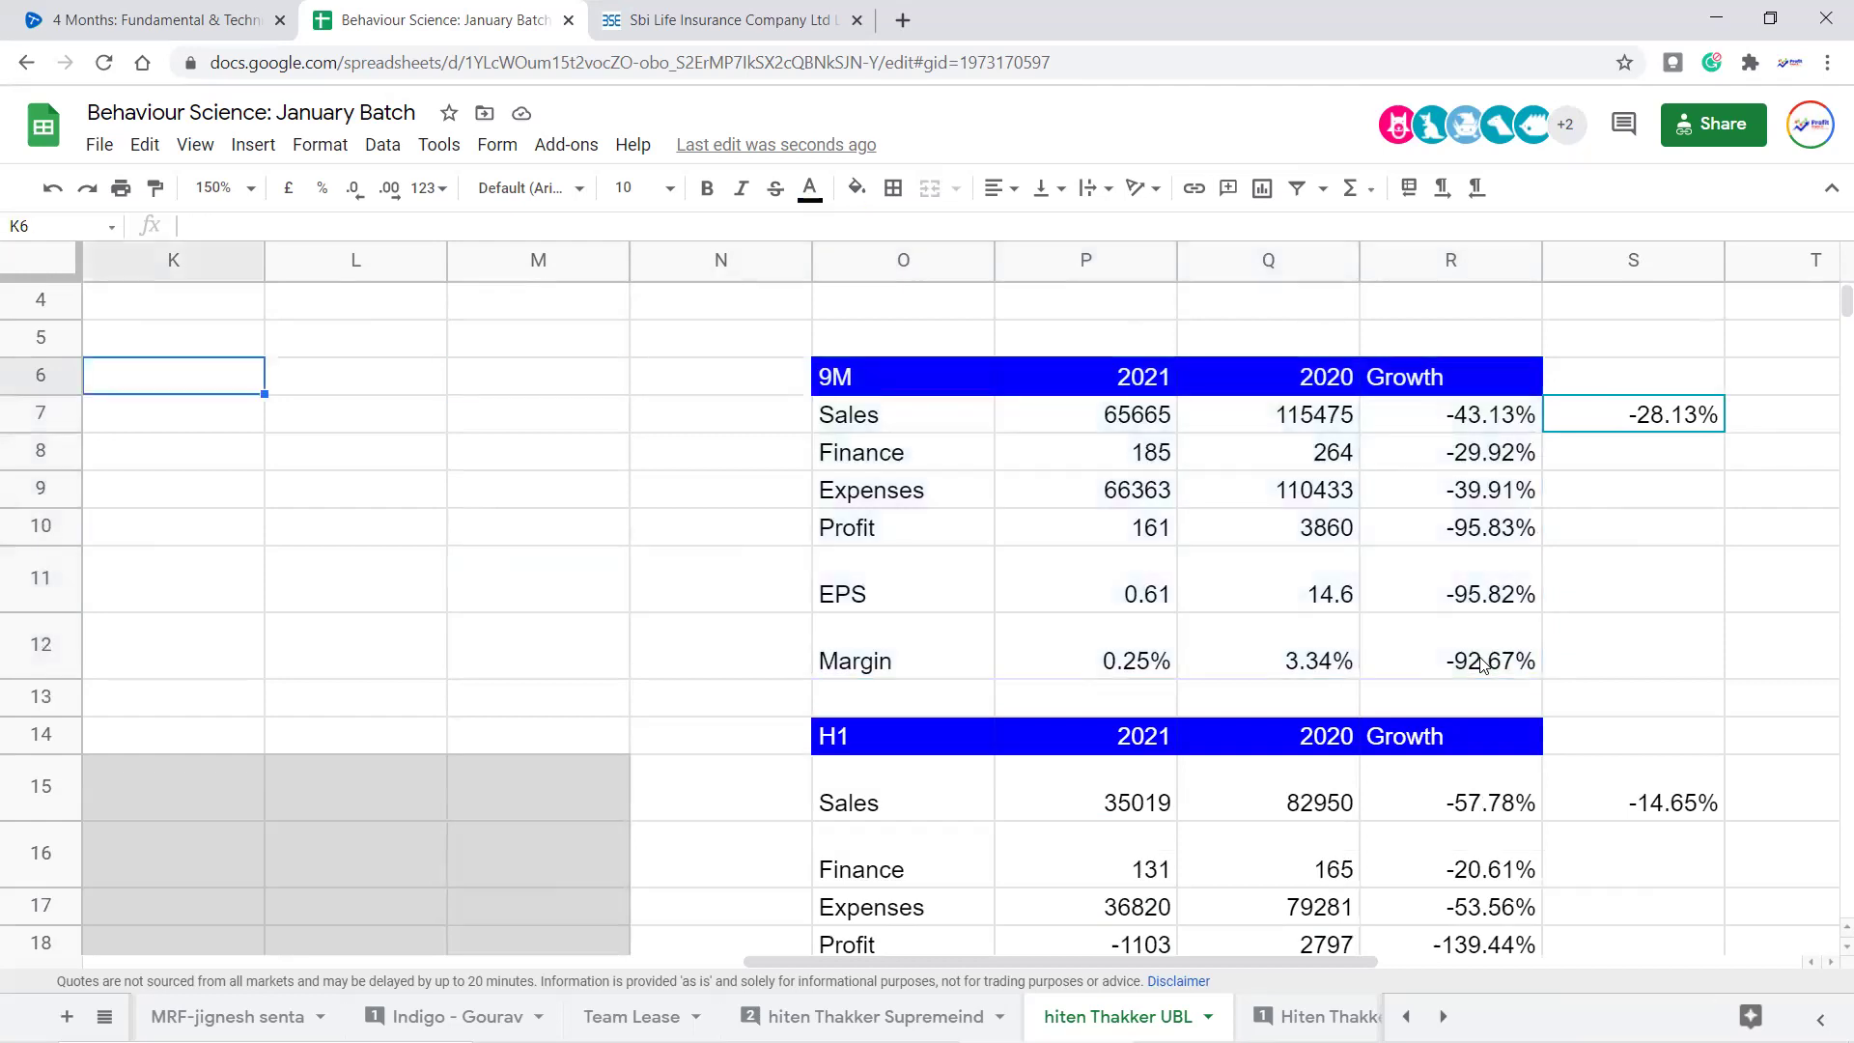
{"action": "scroll", "coordinate": [1225, 525], "scroll_direction": "down", "scroll_amount": 5}
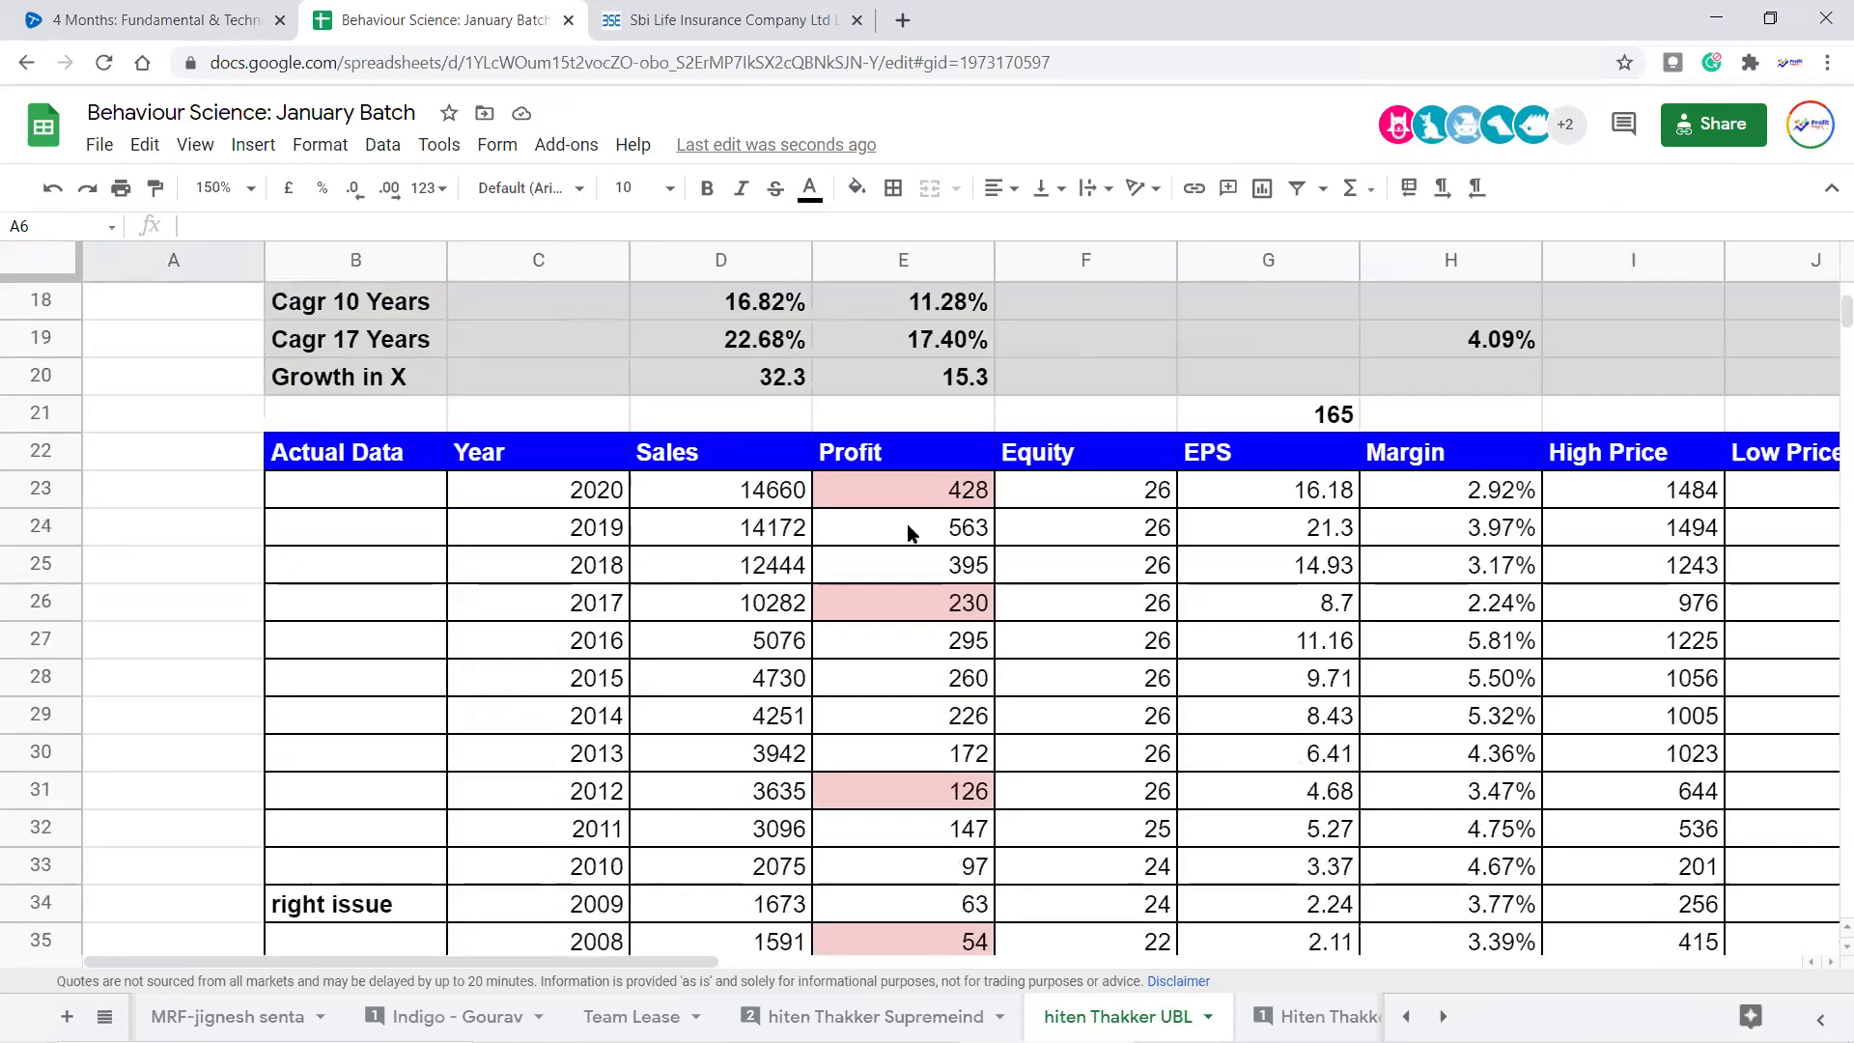
{"action": "left_click_drag", "start_coordinate": [936, 453], "coordinate": [977, 642]}
{"action": "scroll", "coordinate": [979, 840], "scroll_direction": "down", "scroll_amount": 4}
{"action": "scroll", "coordinate": [1050, 809], "scroll_direction": "up", "scroll_amount": 6}
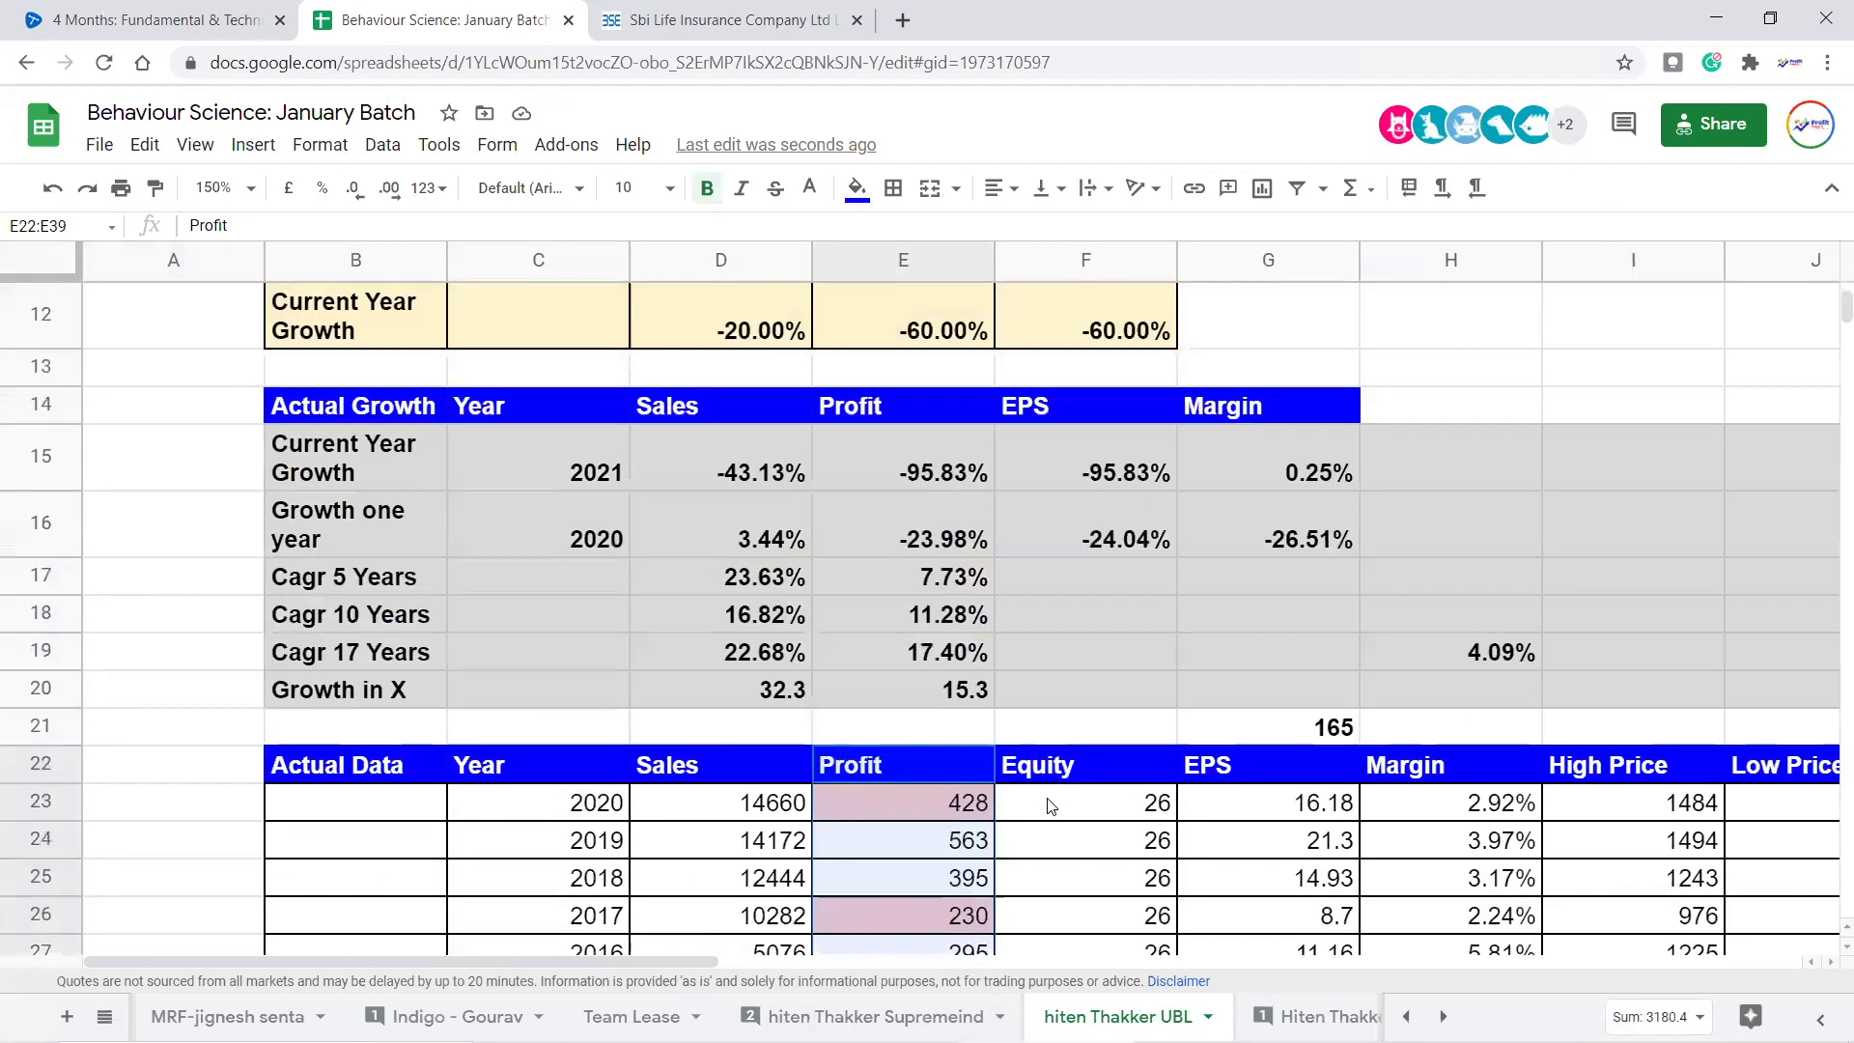
{"action": "left_click", "coordinate": [1229, 421]}
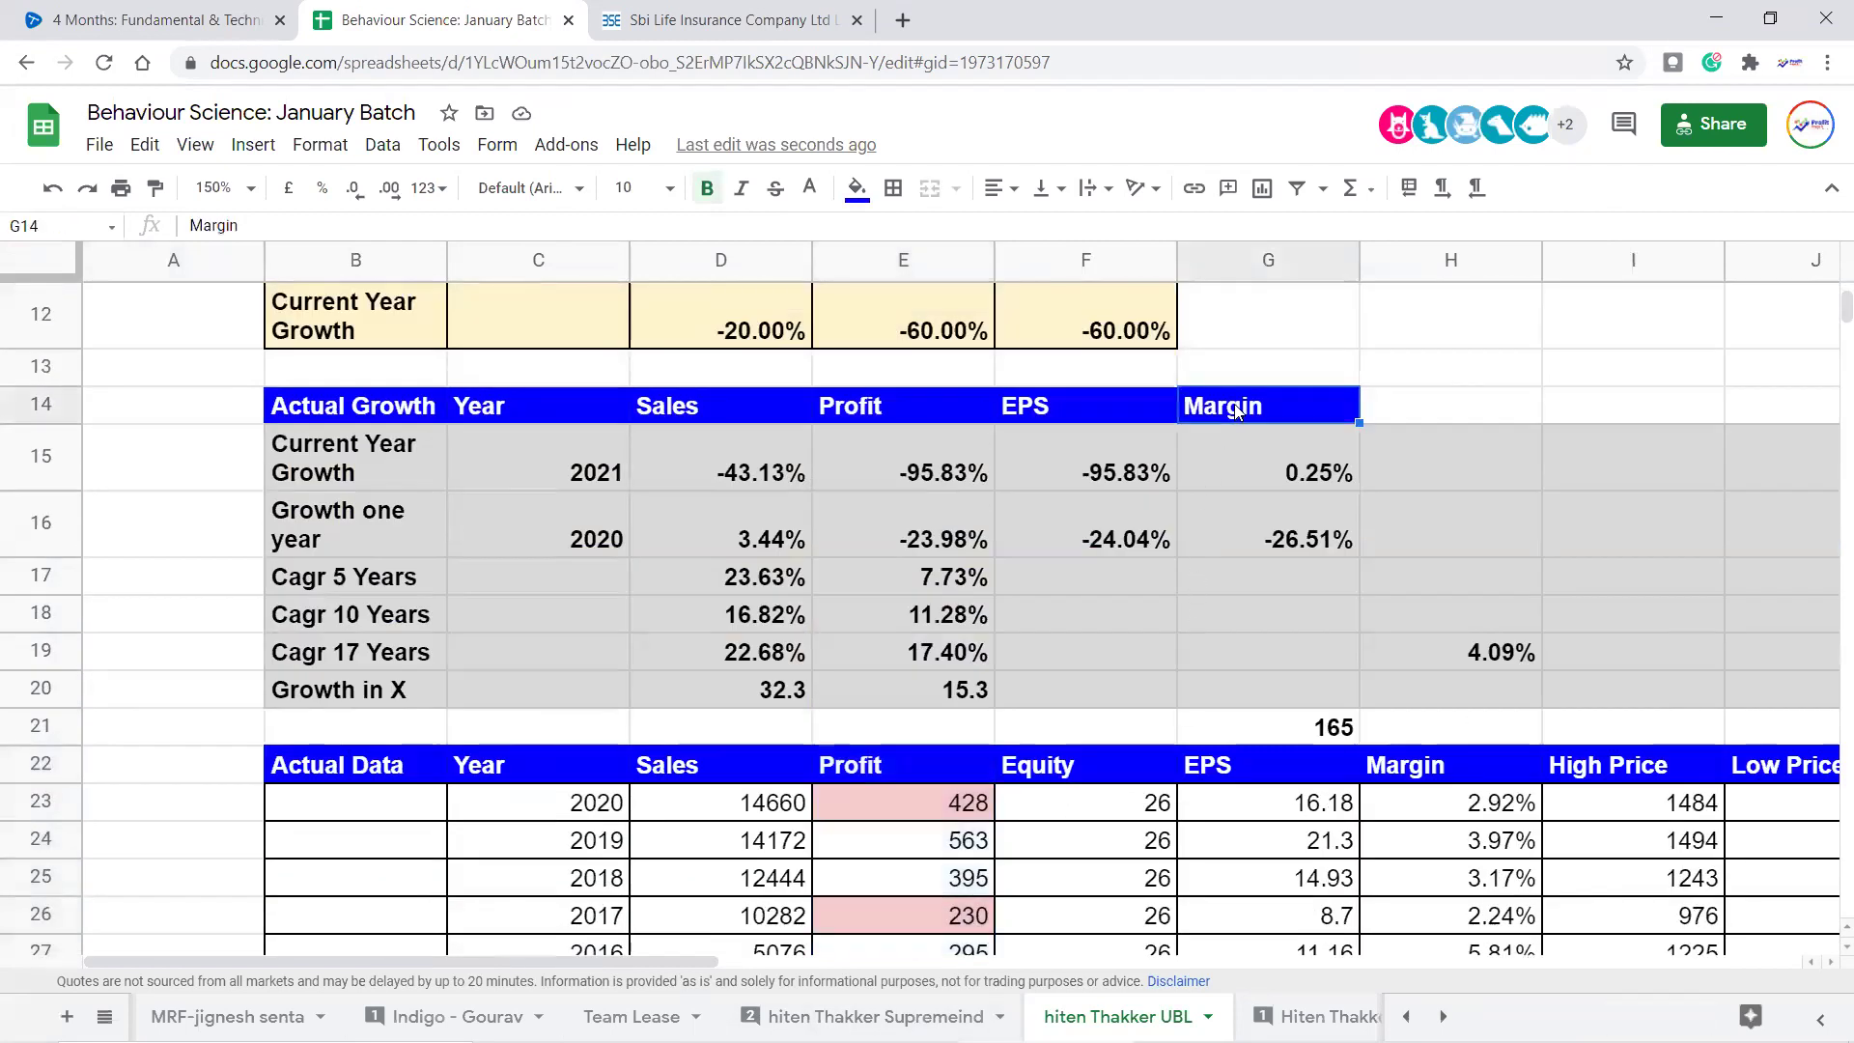
Go back across to the H1 and 9M results tables and review their 2021 and 2020 figures
{"action": "key", "text": "Right"}
{"action": "key", "text": "Right"}
{"action": "key", "text": "Right"}
{"action": "key", "text": "Right"}
{"action": "key", "text": "Right"}
{"action": "key", "text": "Right"}
{"action": "key", "text": "Right"}
{"action": "key", "text": "Right"}
{"action": "key", "text": "Right"}
{"action": "key", "text": "Right"}
{"action": "key", "text": "Right"}
{"action": "key", "text": "Right"}
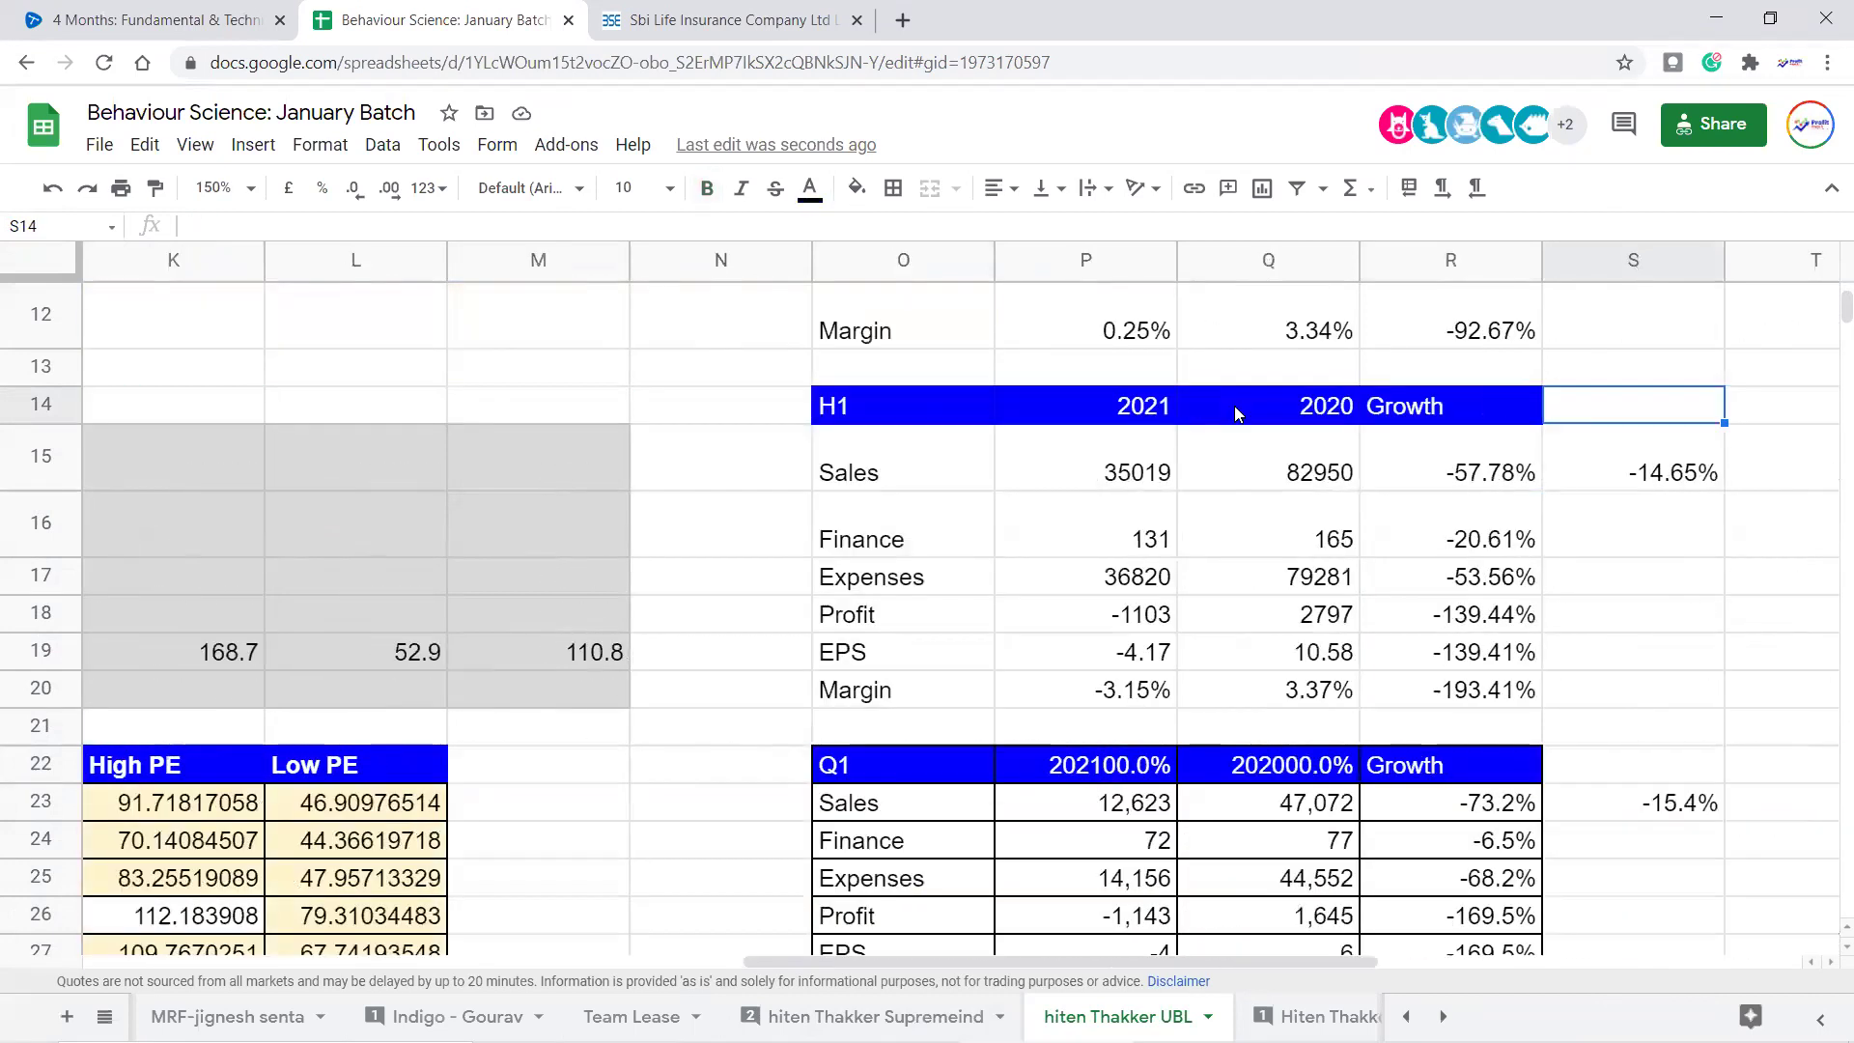
{"action": "scroll", "coordinate": [1236, 411], "scroll_direction": "up", "scroll_amount": 3}
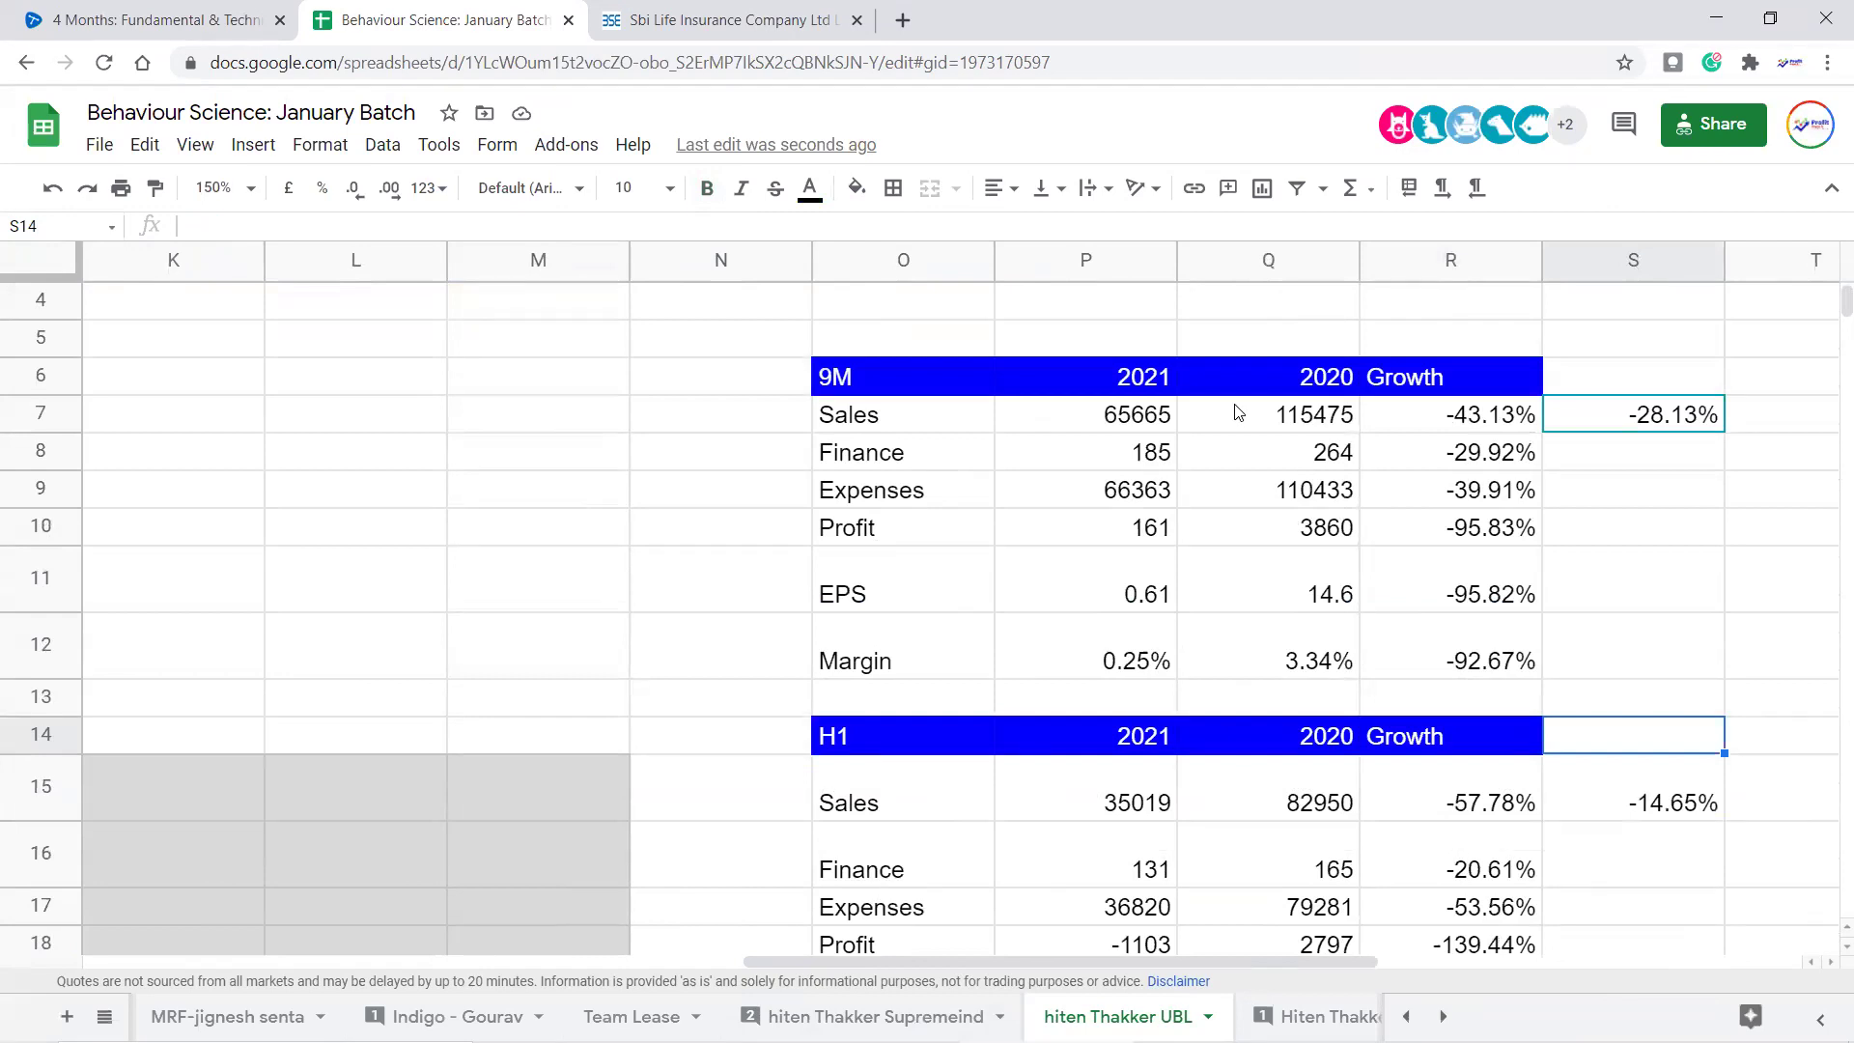
Compare the sales, finance, expenses and profit growth rates in the 9M results table
{"action": "left_click", "coordinate": [1252, 466]}
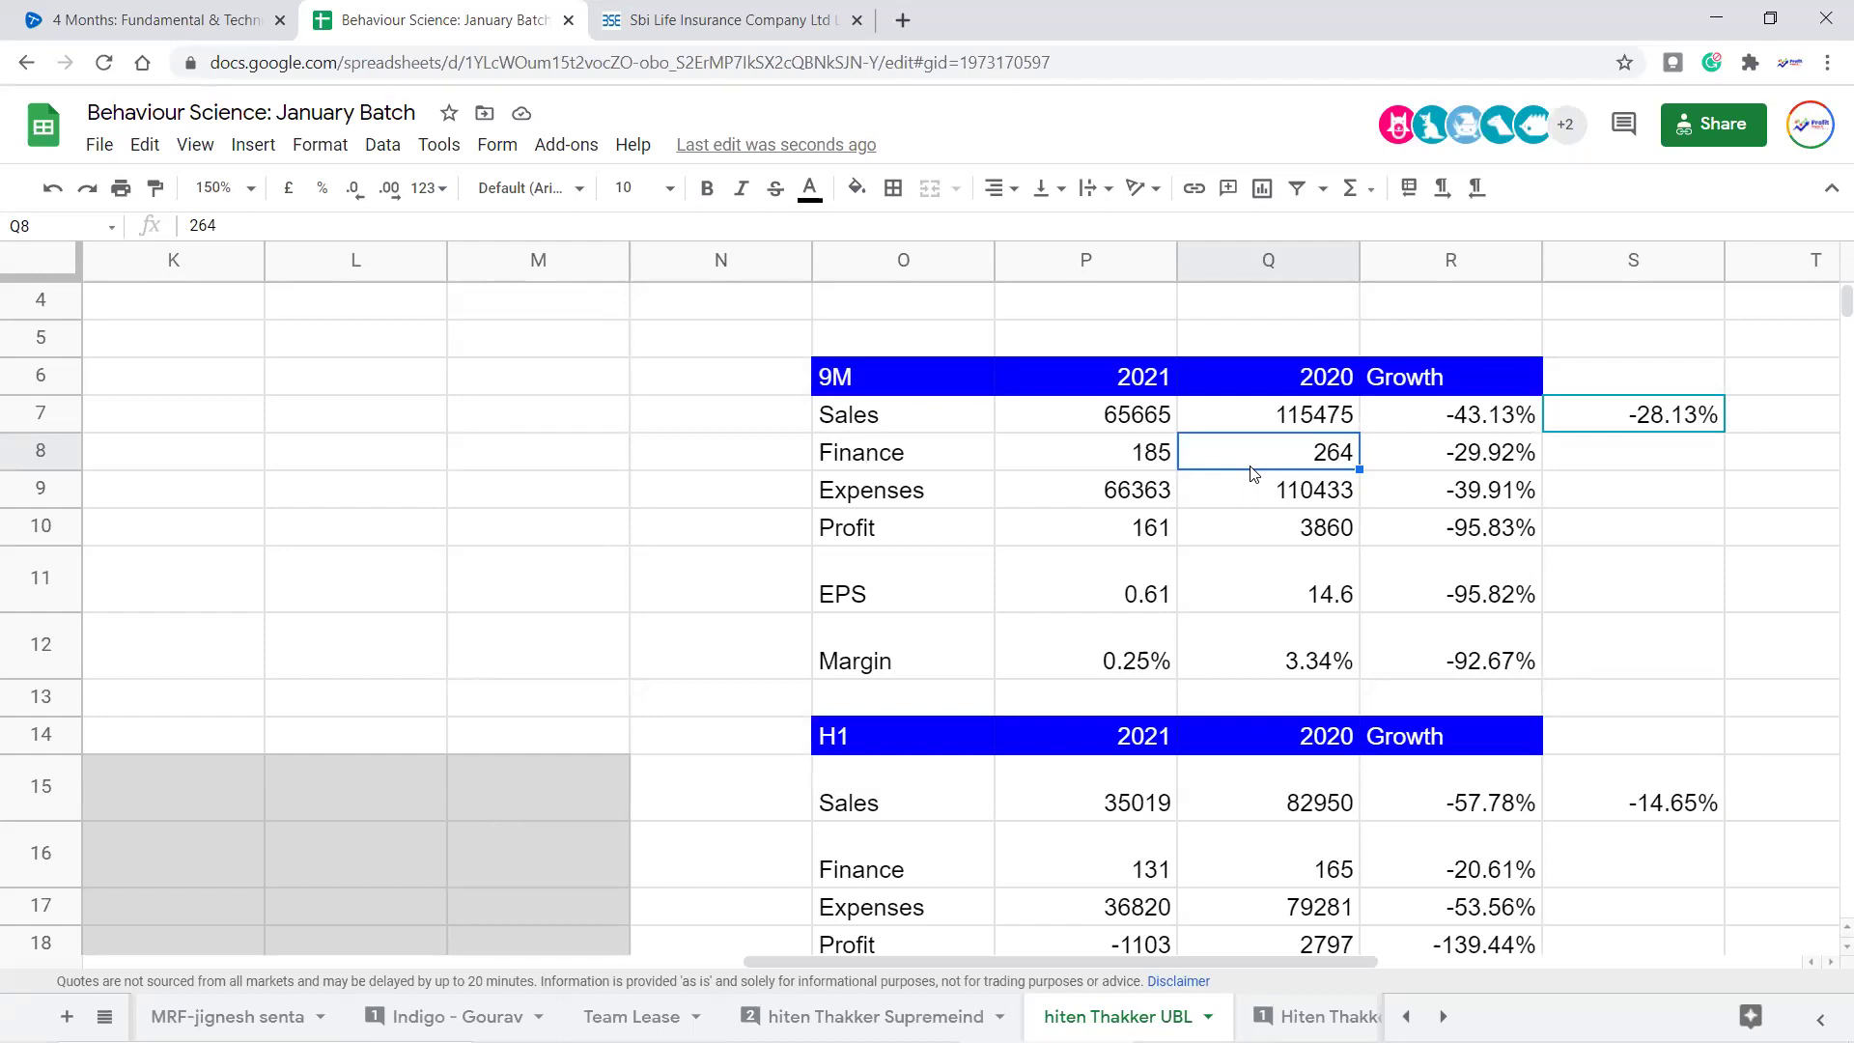
{"action": "left_click", "coordinate": [1537, 461]}
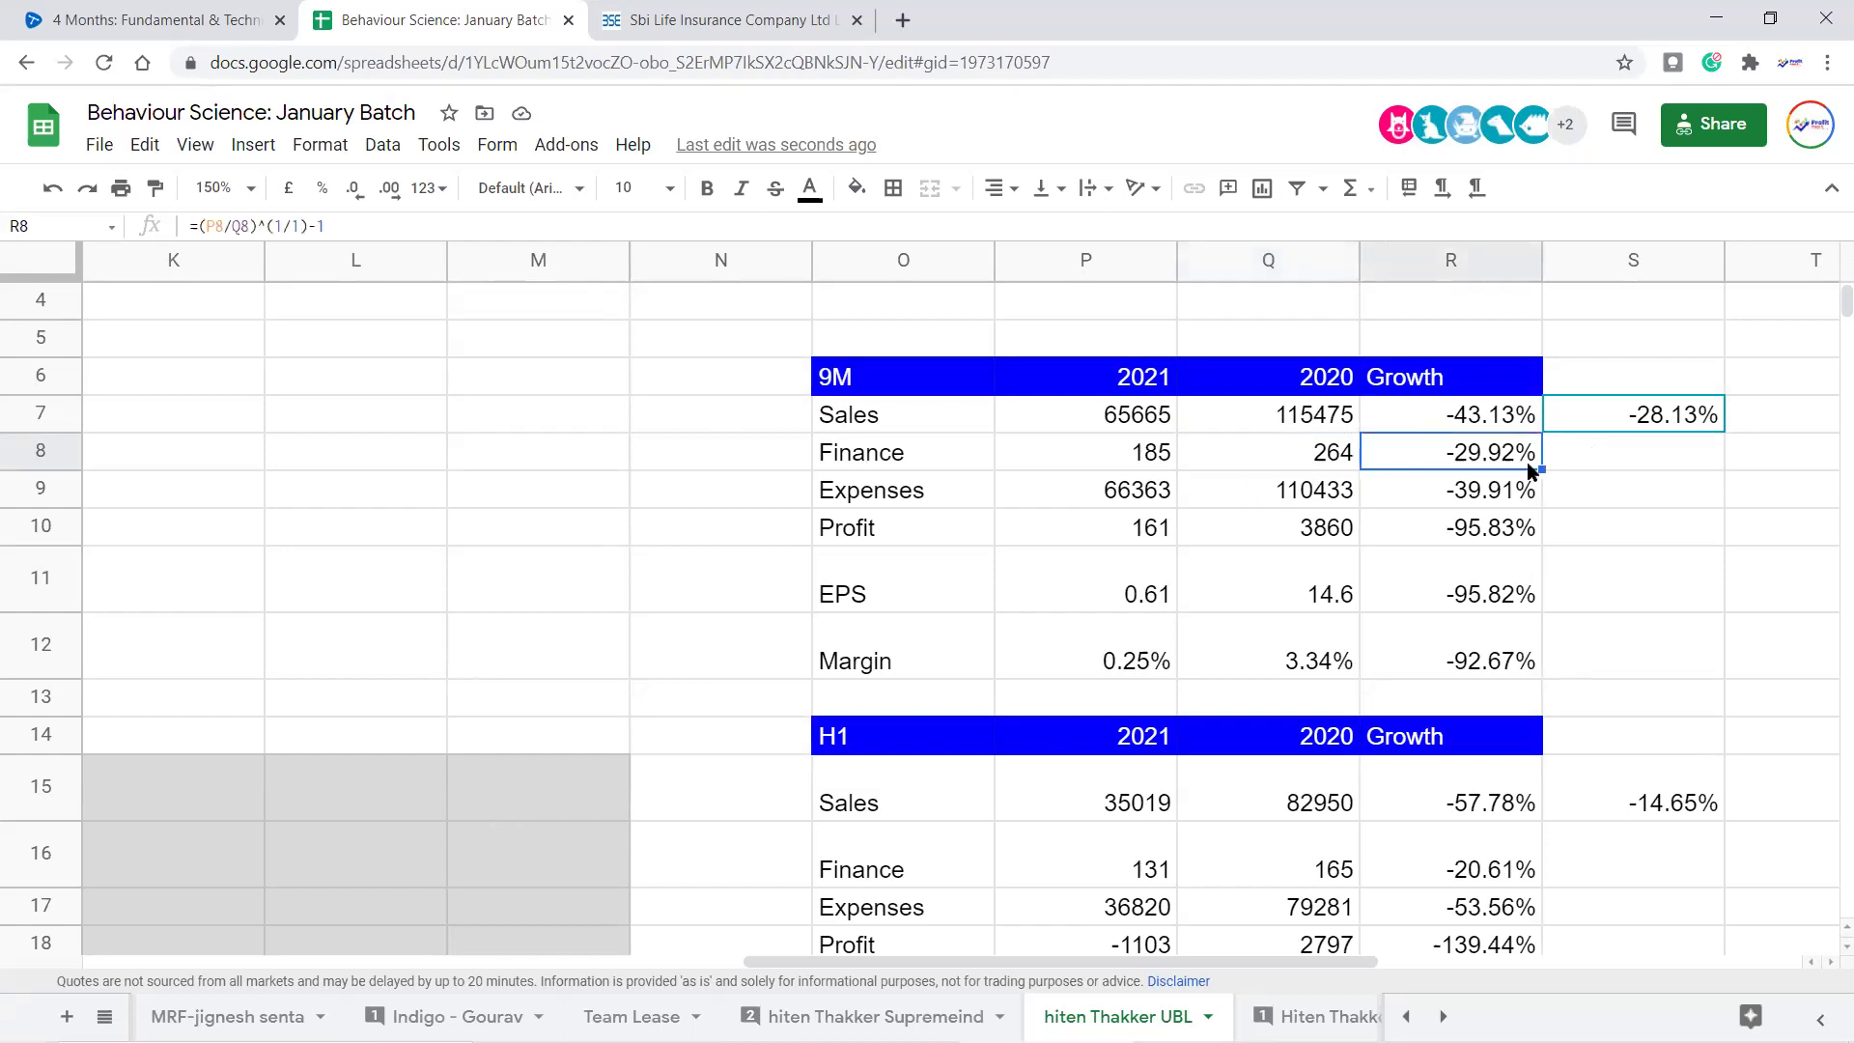
{"action": "left_click", "coordinate": [1499, 530]}
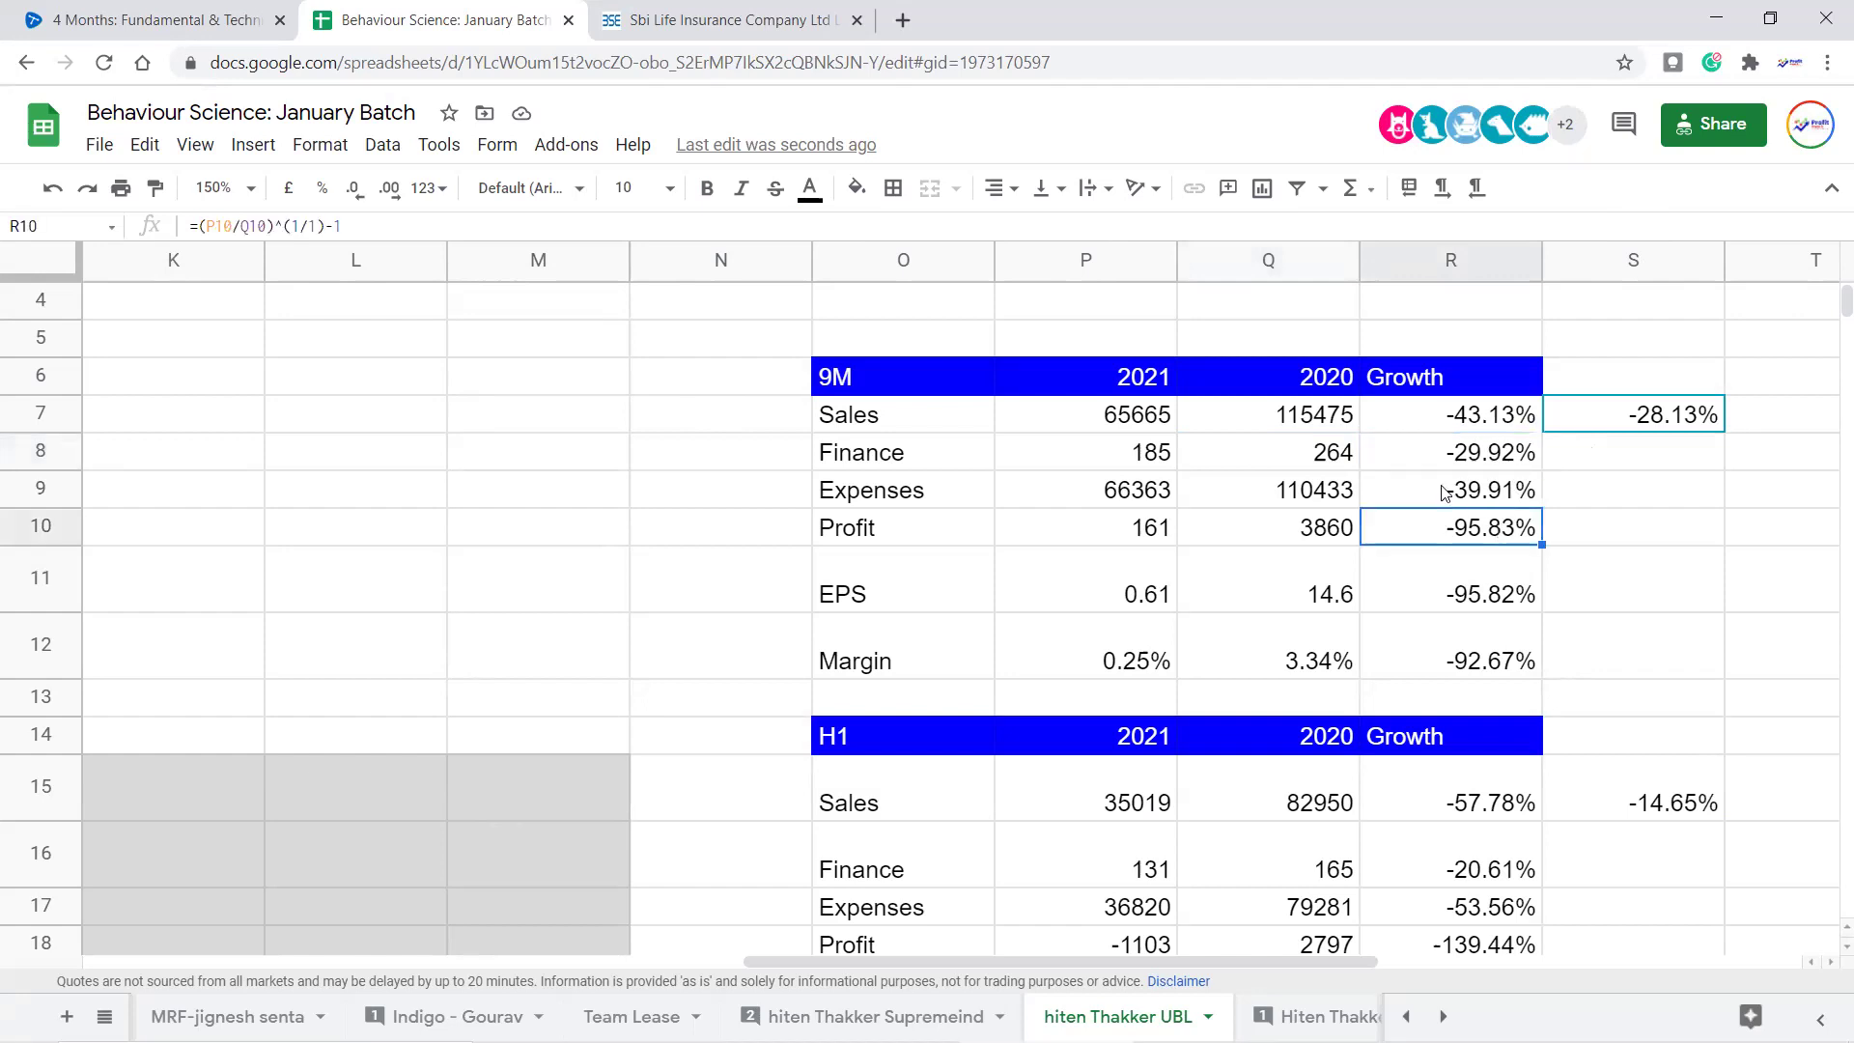
{"action": "left_click", "coordinate": [1495, 423]}
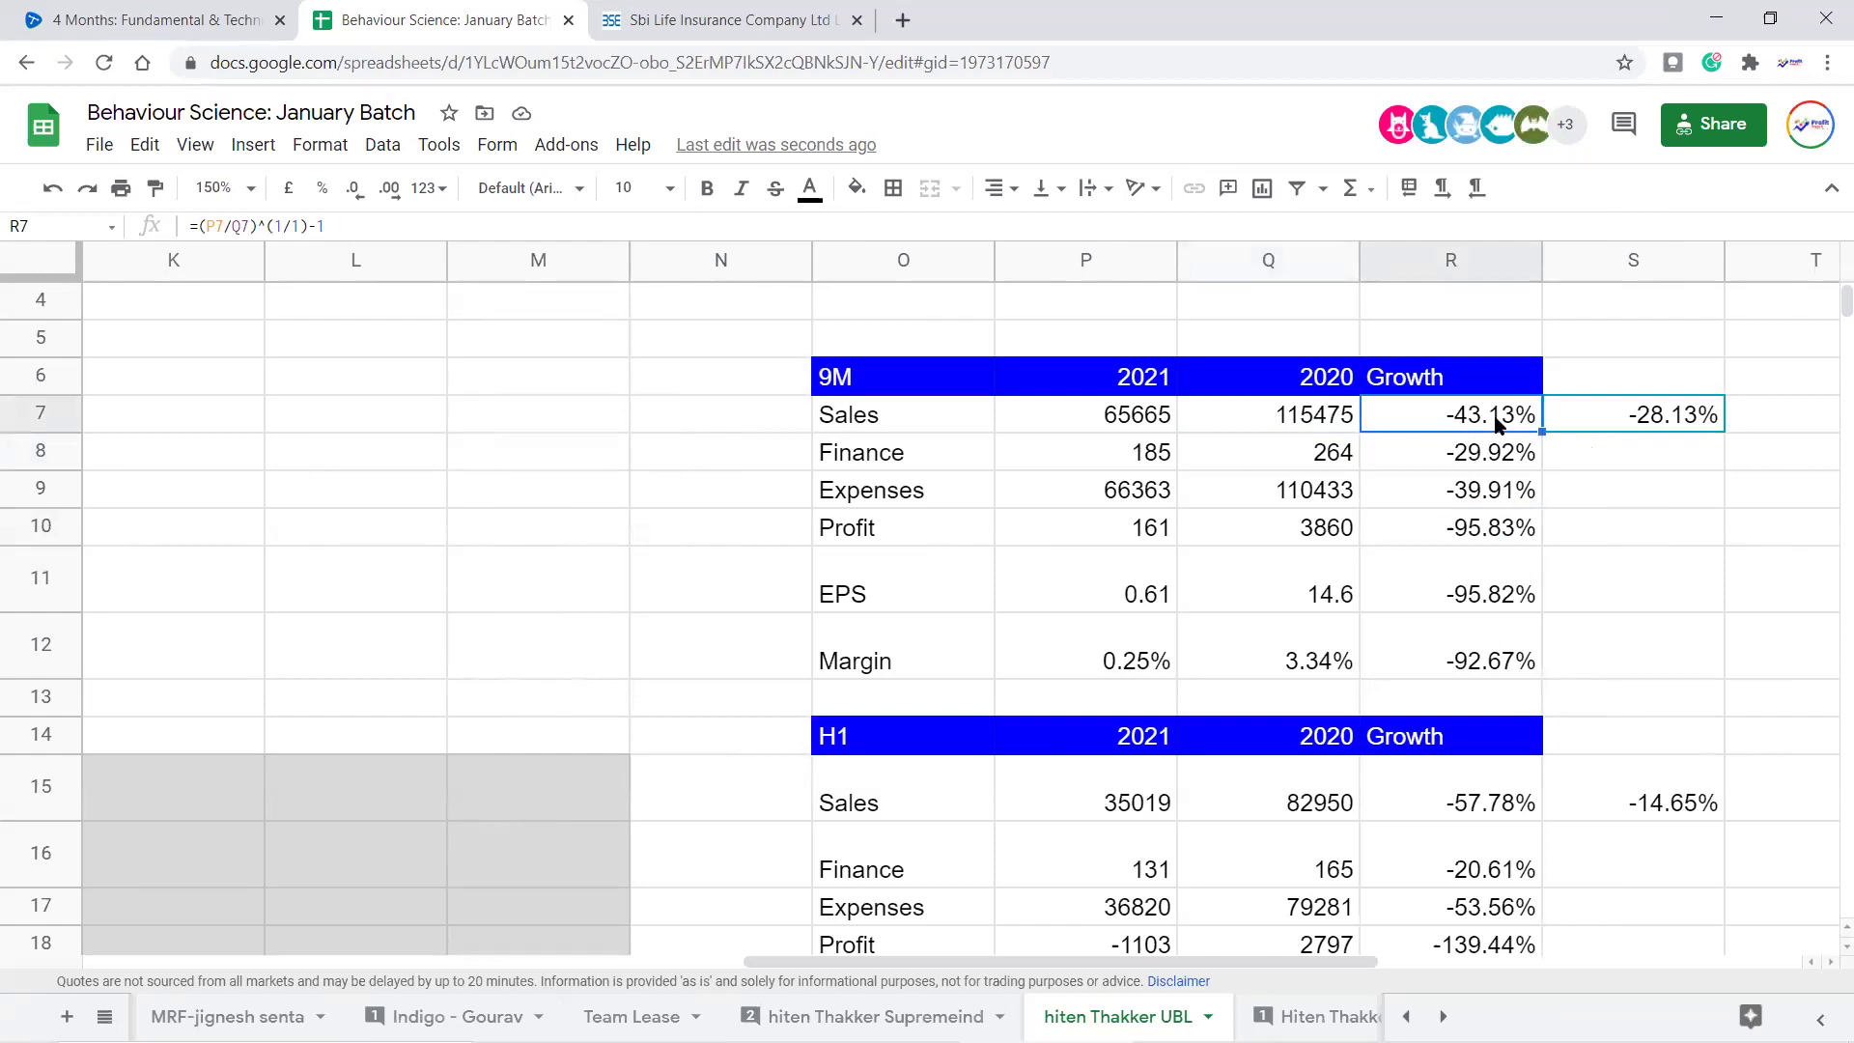
{"action": "left_click", "coordinate": [1513, 500]}
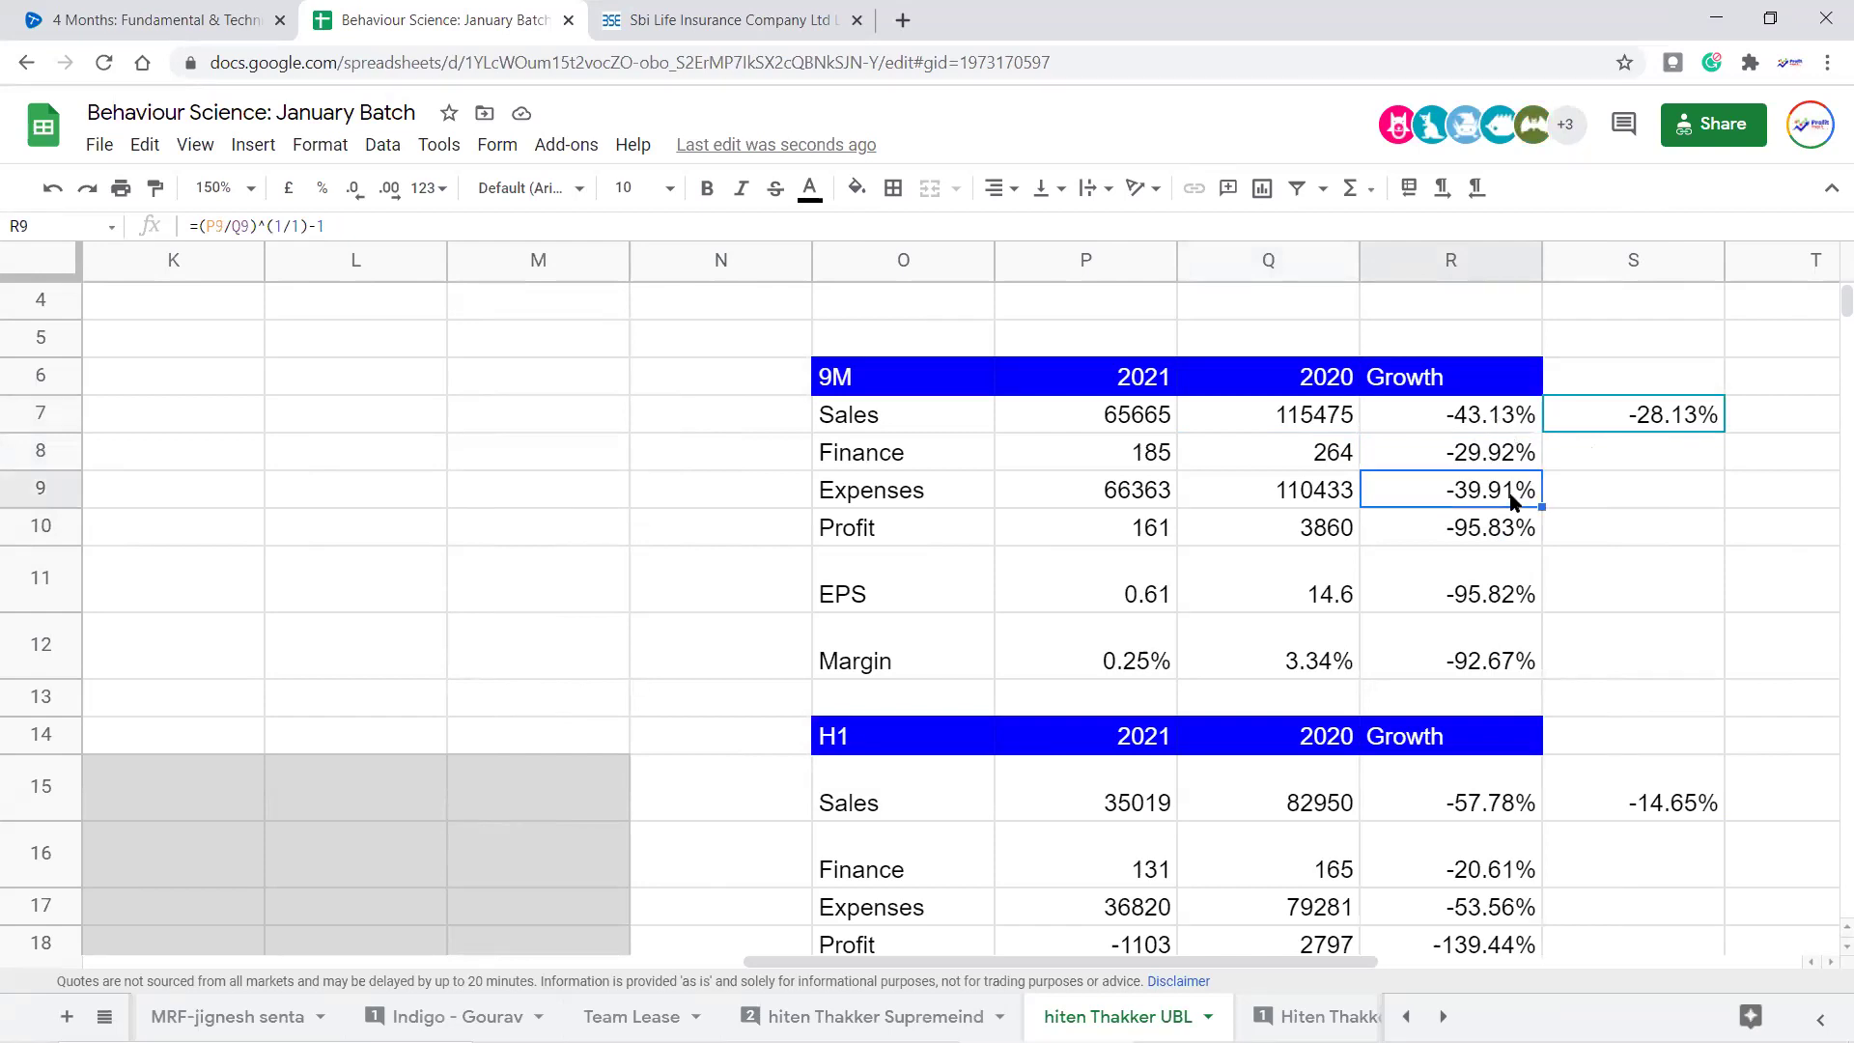
{"action": "left_click_drag", "start_coordinate": [1492, 381], "coordinate": [905, 495]}
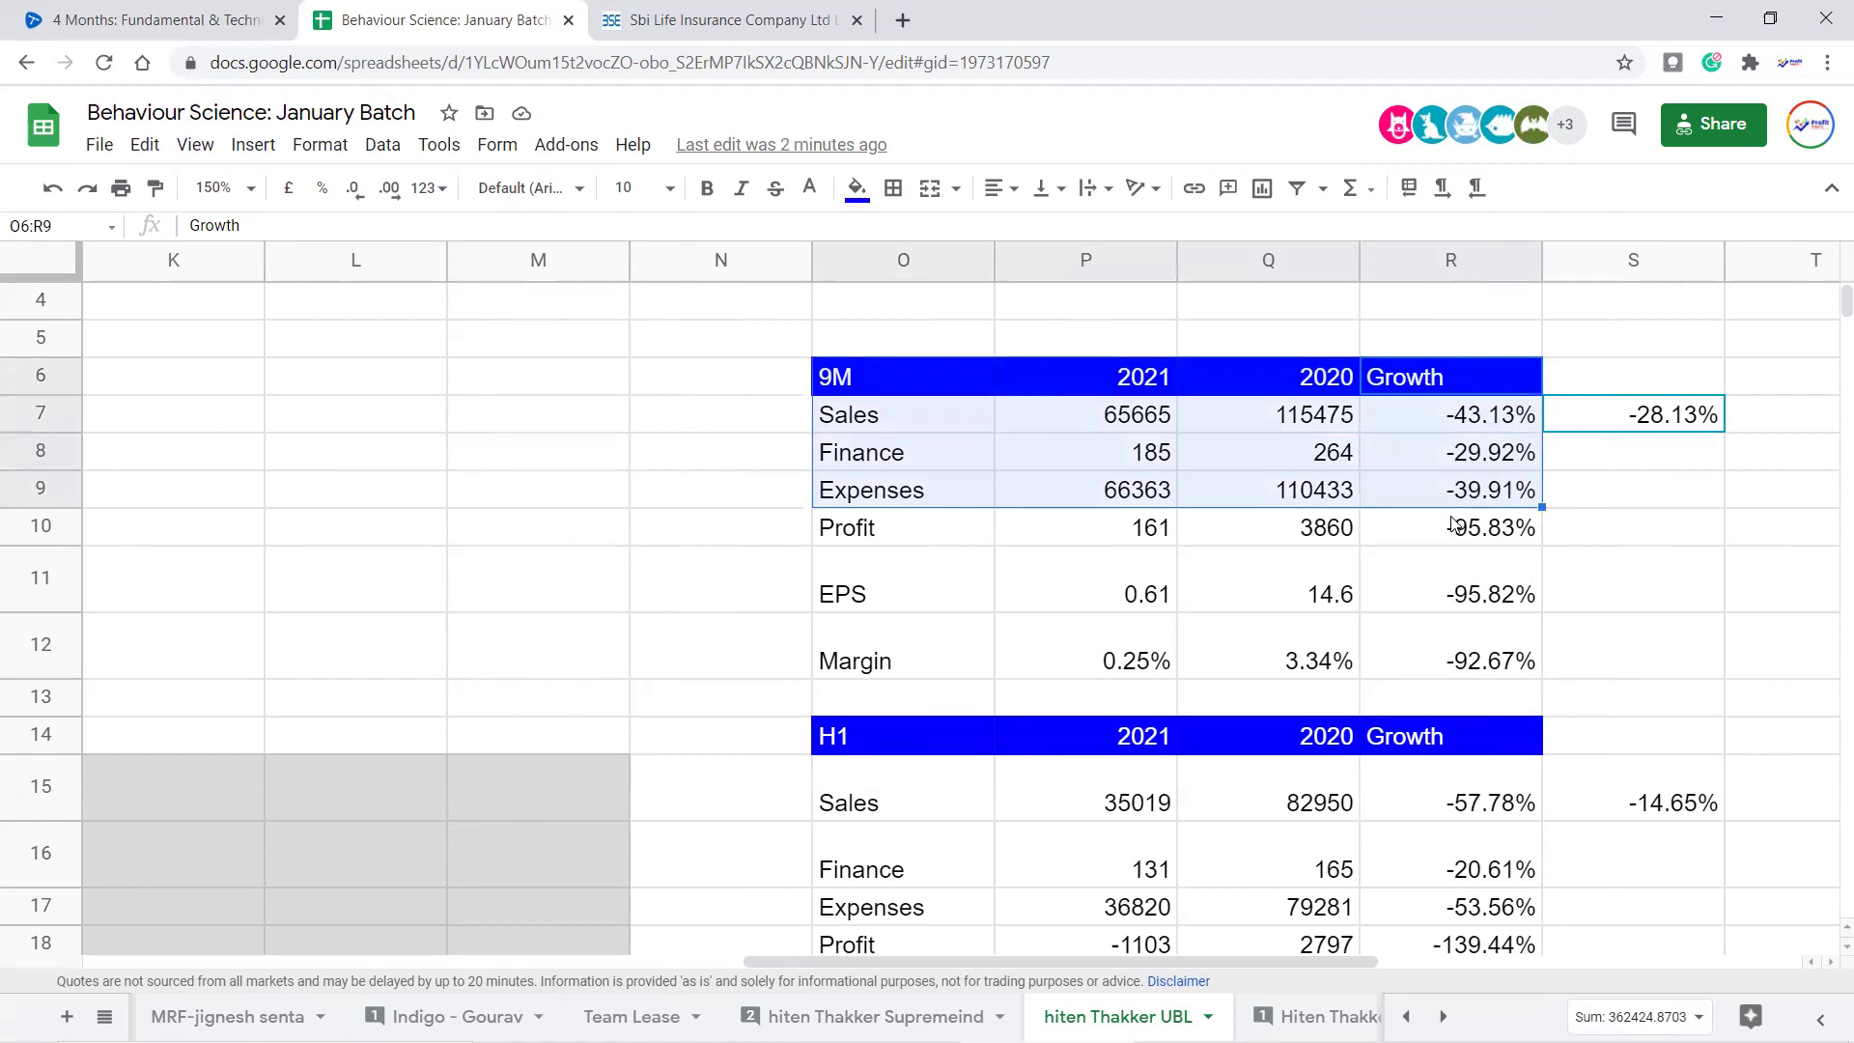
{"action": "left_click", "coordinate": [1484, 415]}
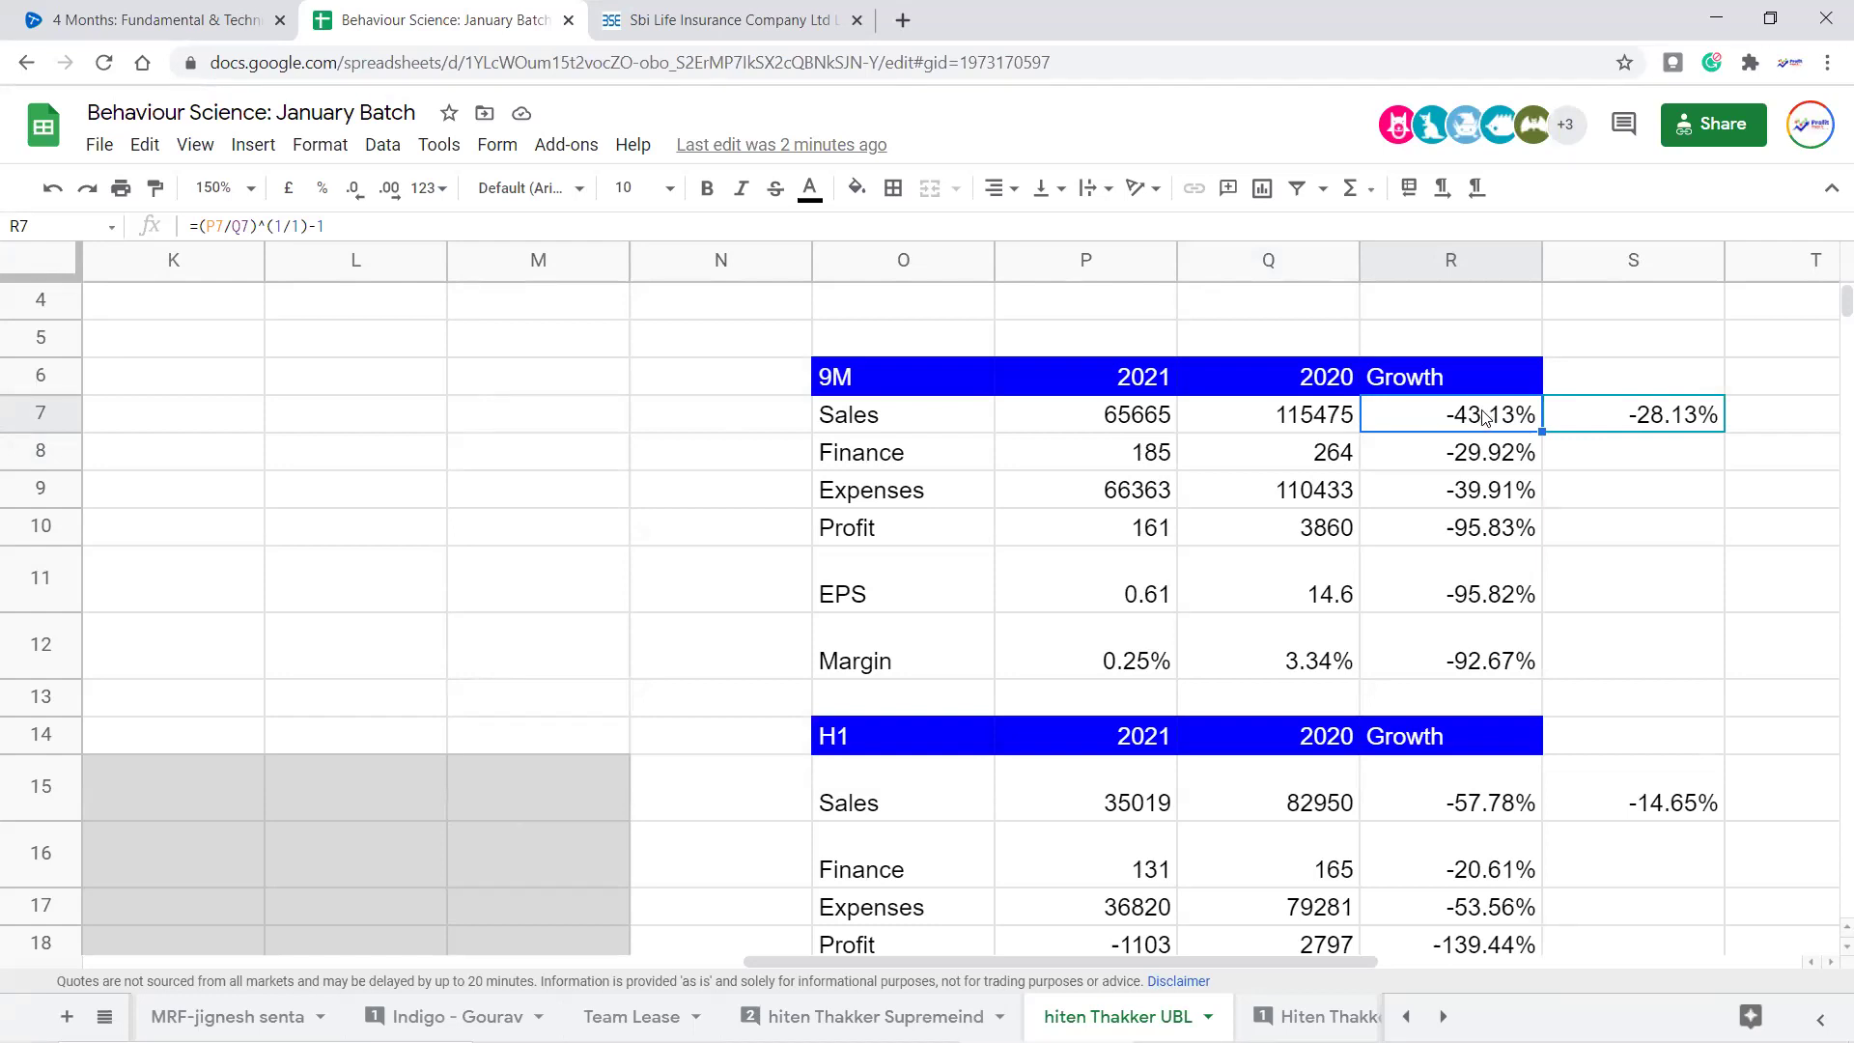
{"action": "left_click", "coordinate": [1503, 490]}
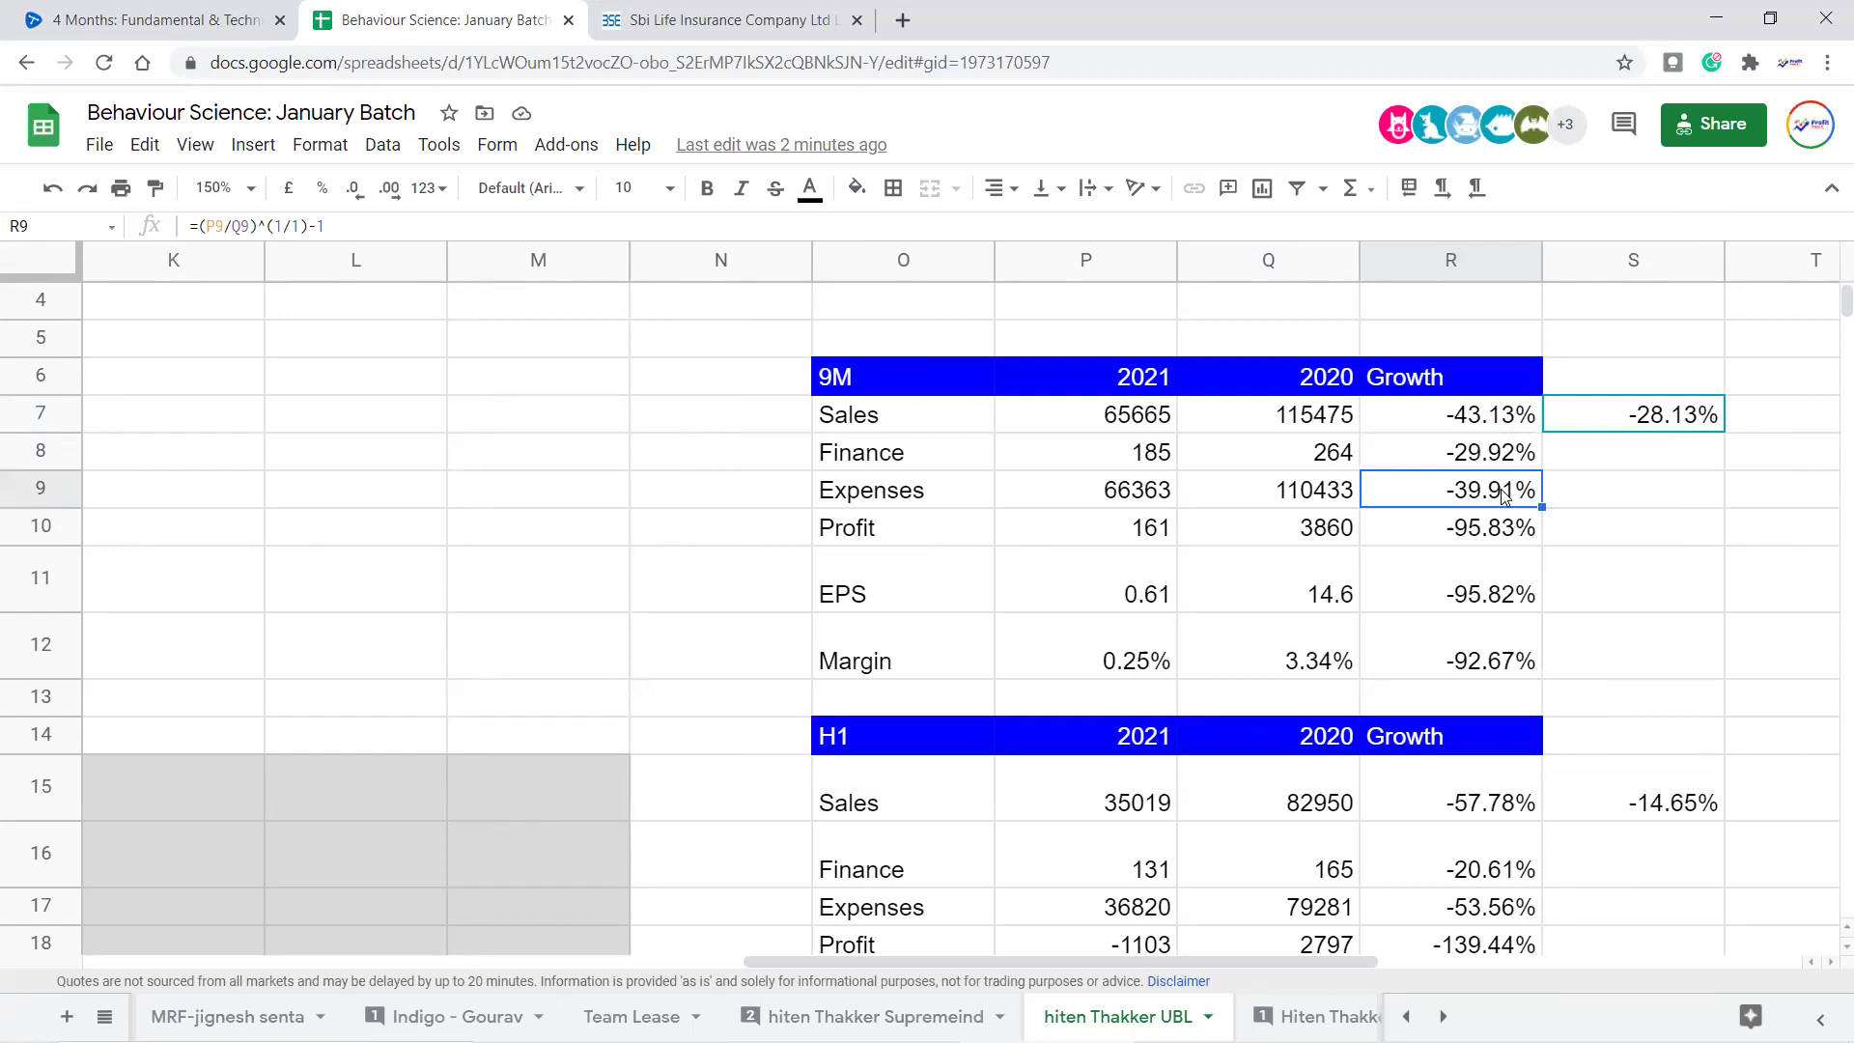
{"action": "left_click_drag", "start_coordinate": [1487, 415], "coordinate": [861, 496]}
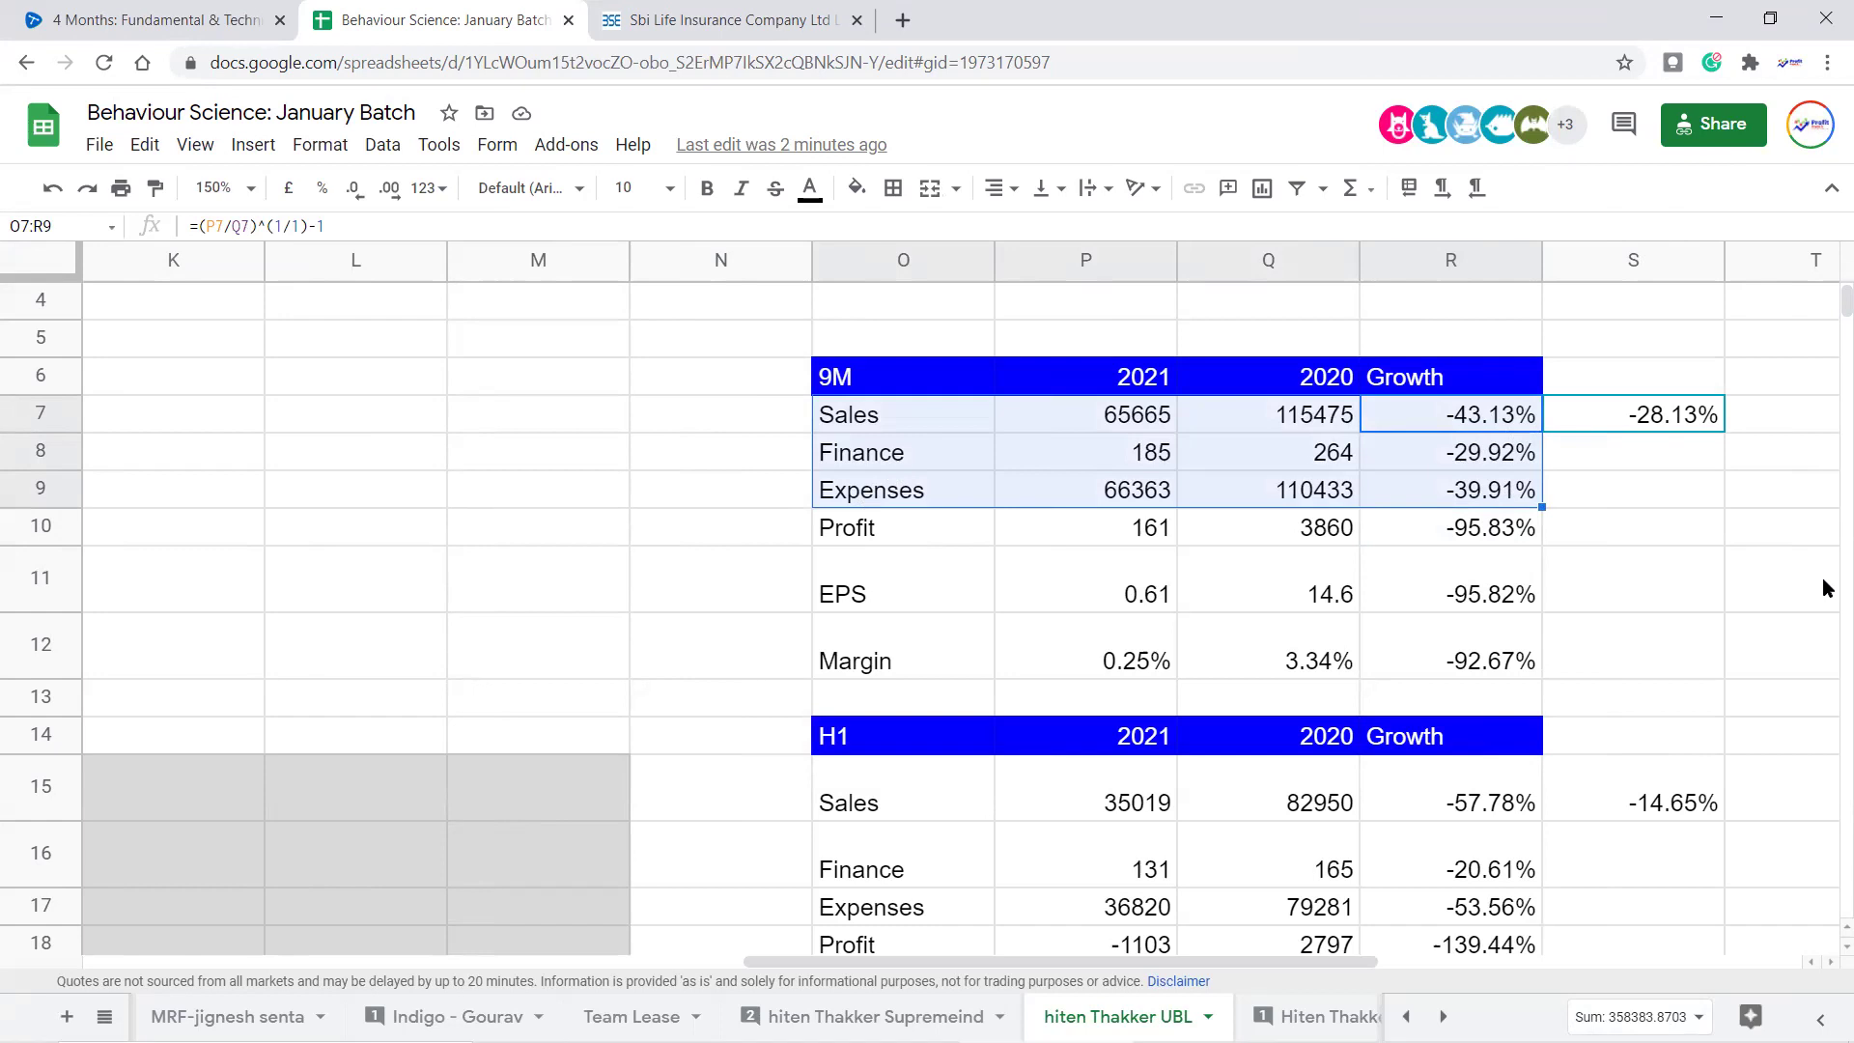
Check the adjusted sales growth formula beside the 9M table and review the whole table from sales to margin
{"action": "scroll", "coordinate": [1822, 577], "scroll_direction": "down", "scroll_amount": 1}
{"action": "scroll", "coordinate": [1584, 600], "scroll_direction": "up", "scroll_amount": 1}
{"action": "left_click", "coordinate": [1647, 562]}
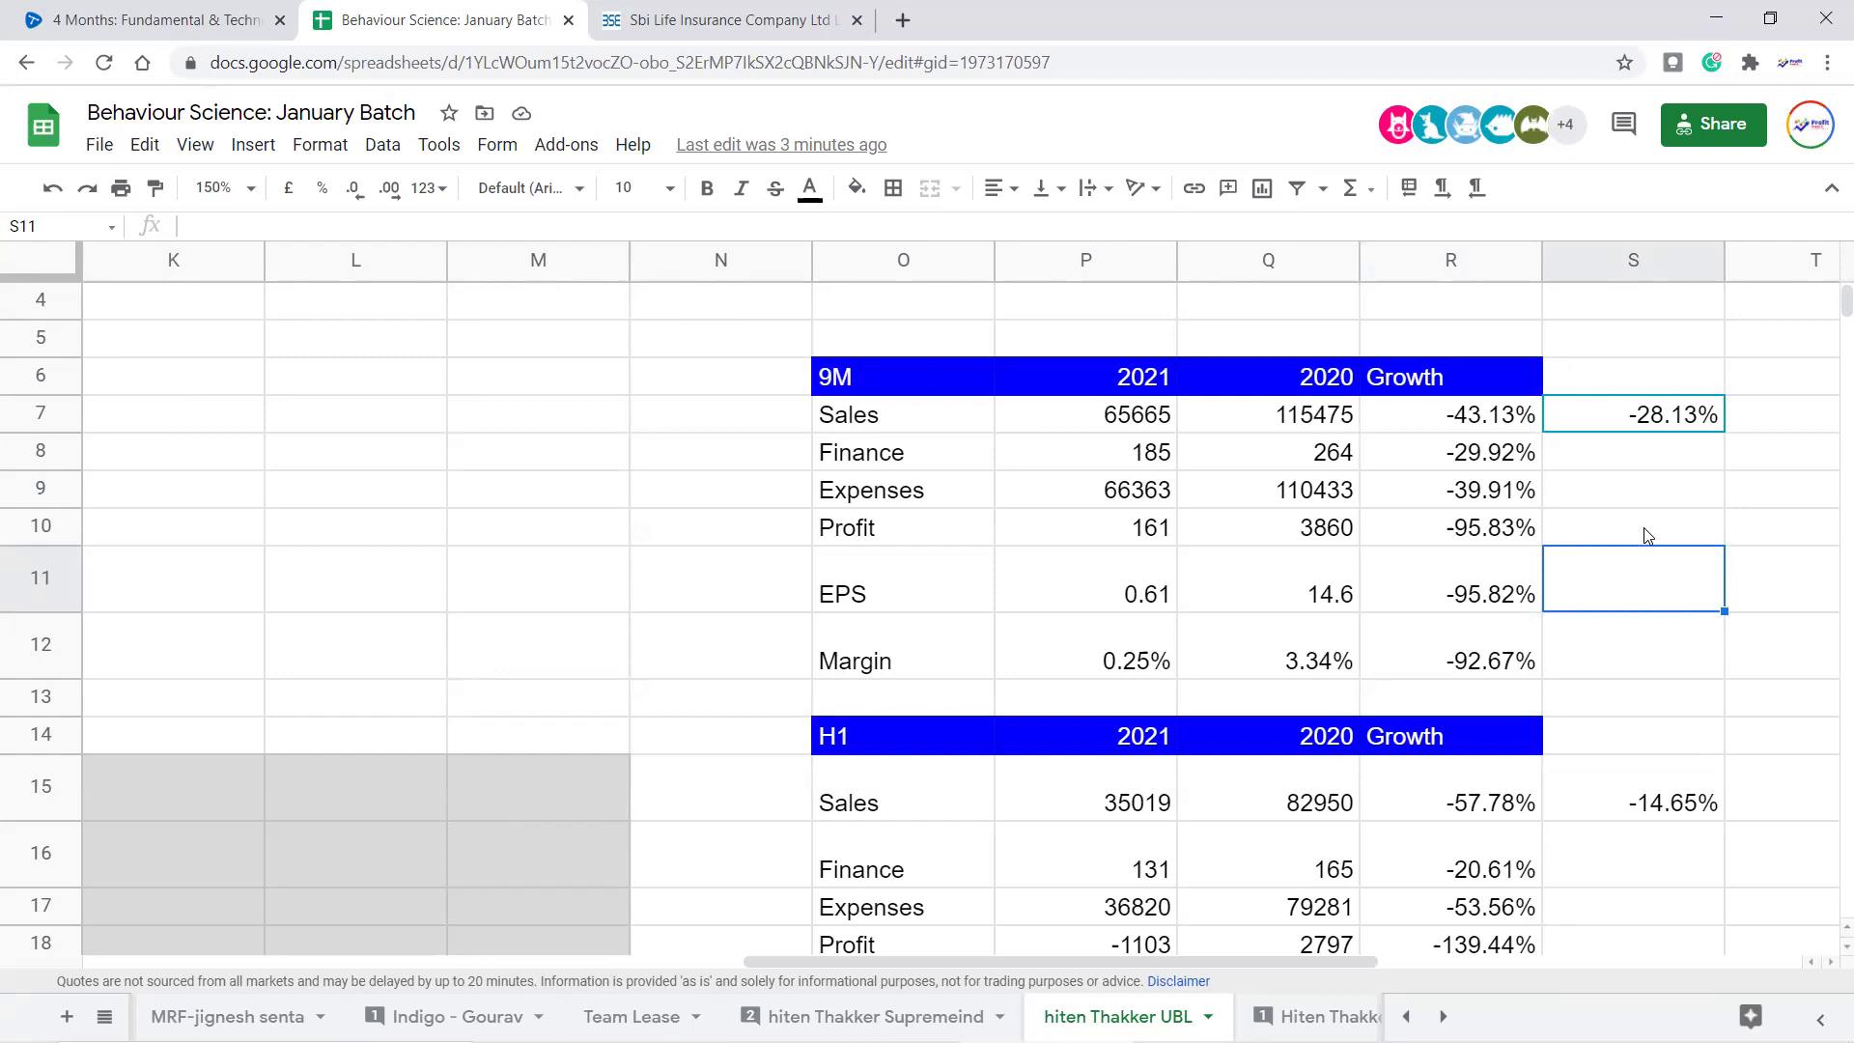
{"action": "left_click", "coordinate": [1655, 420]}
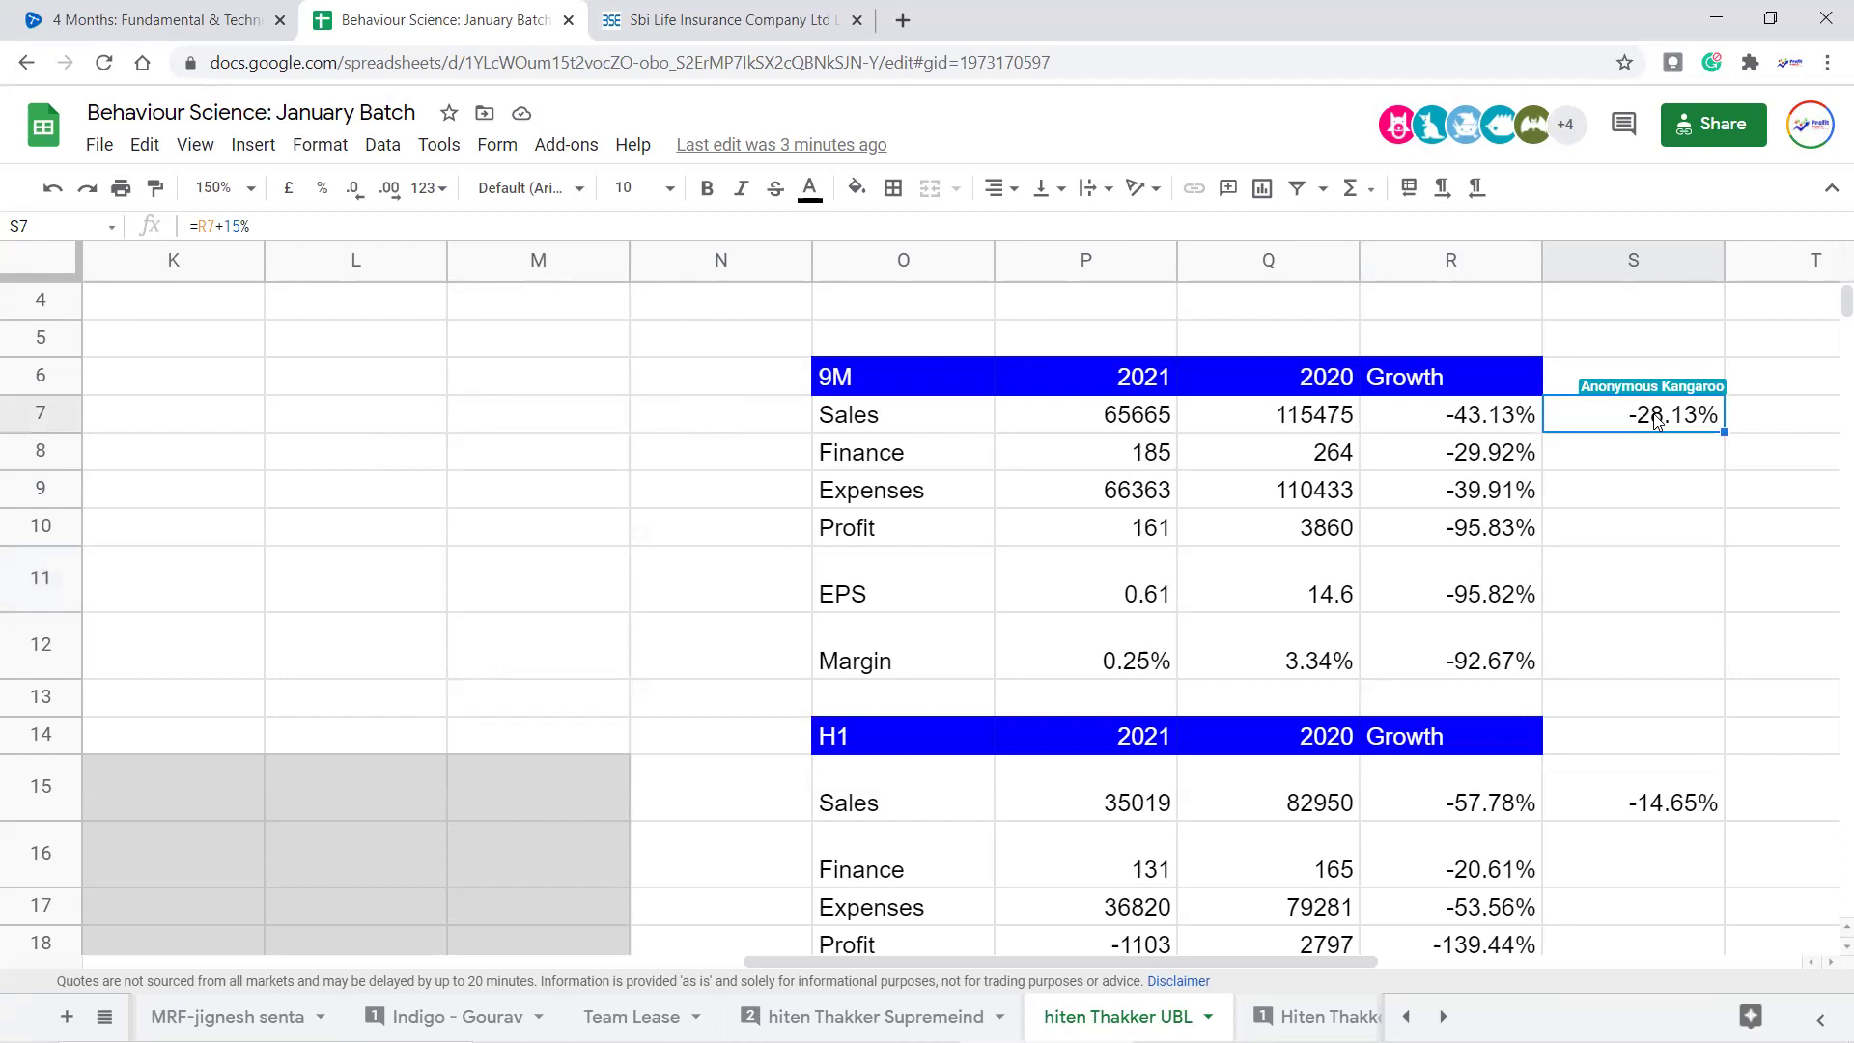
{"action": "left_click", "coordinate": [1683, 636]}
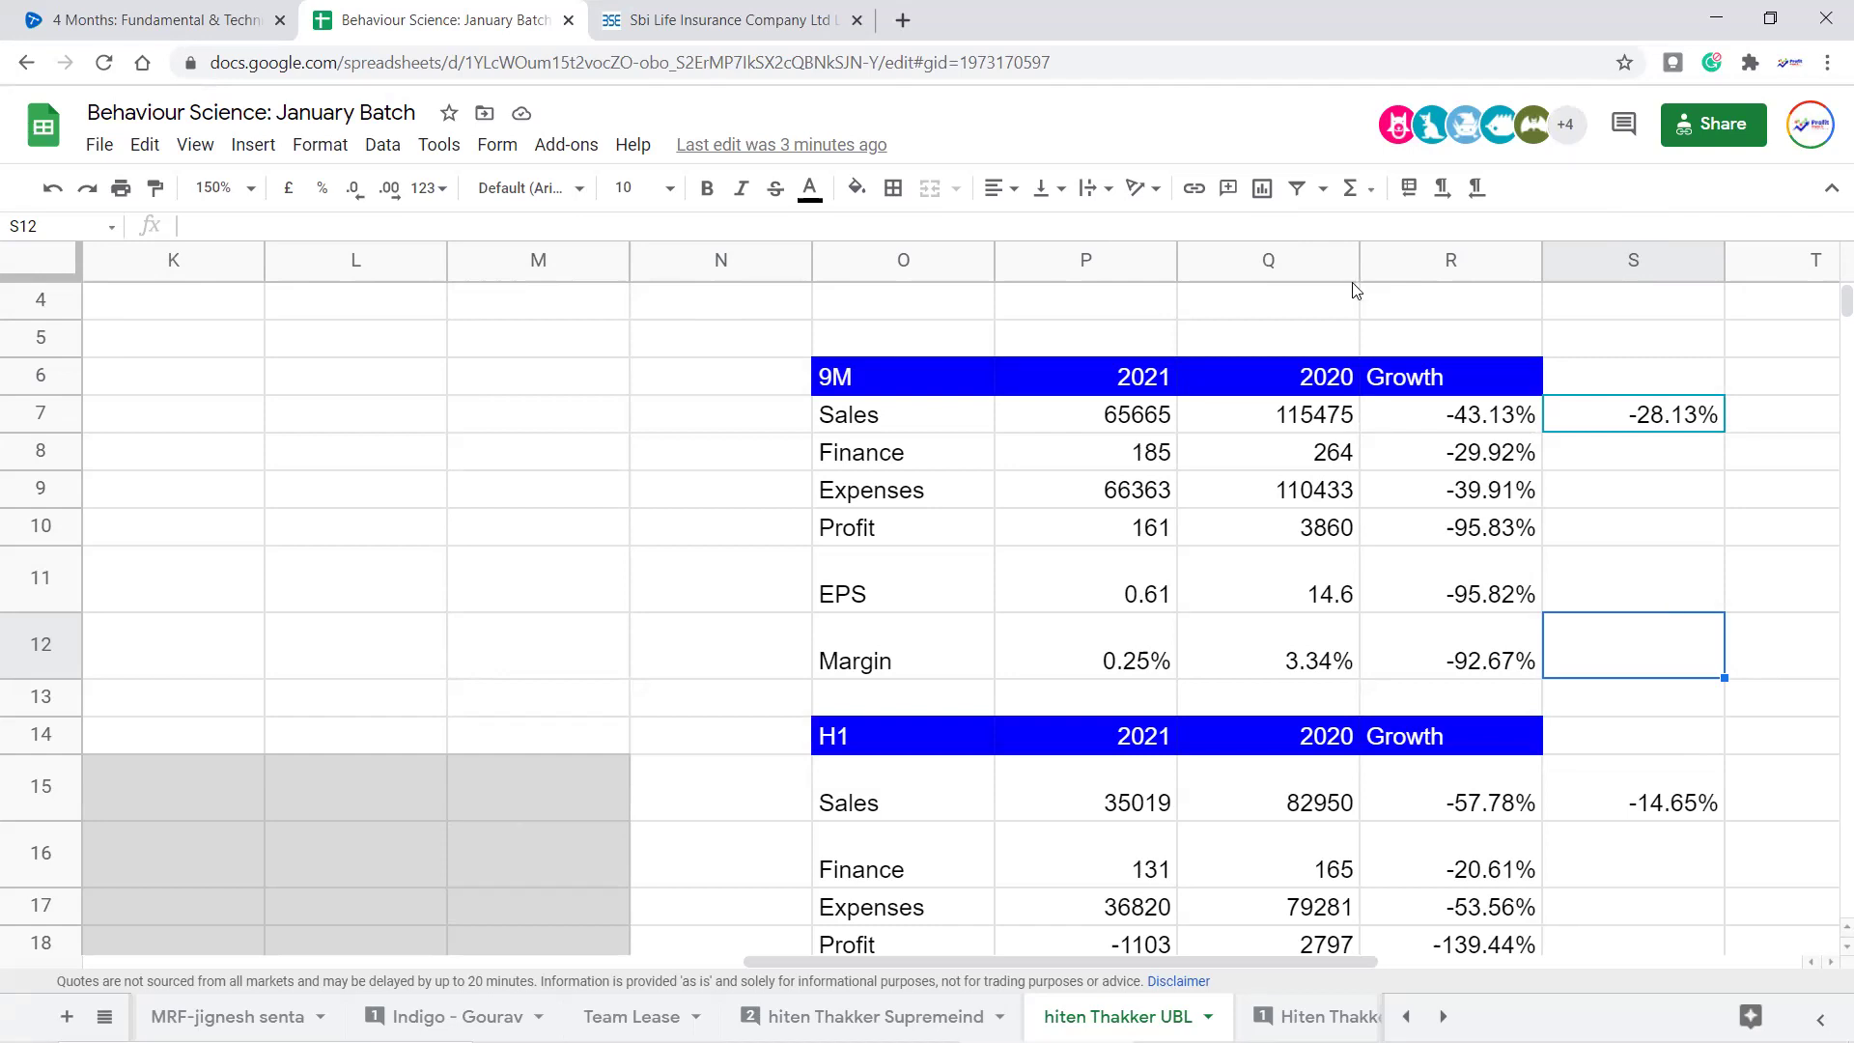
{"action": "left_click_drag", "start_coordinate": [883, 386], "coordinate": [1498, 676]}
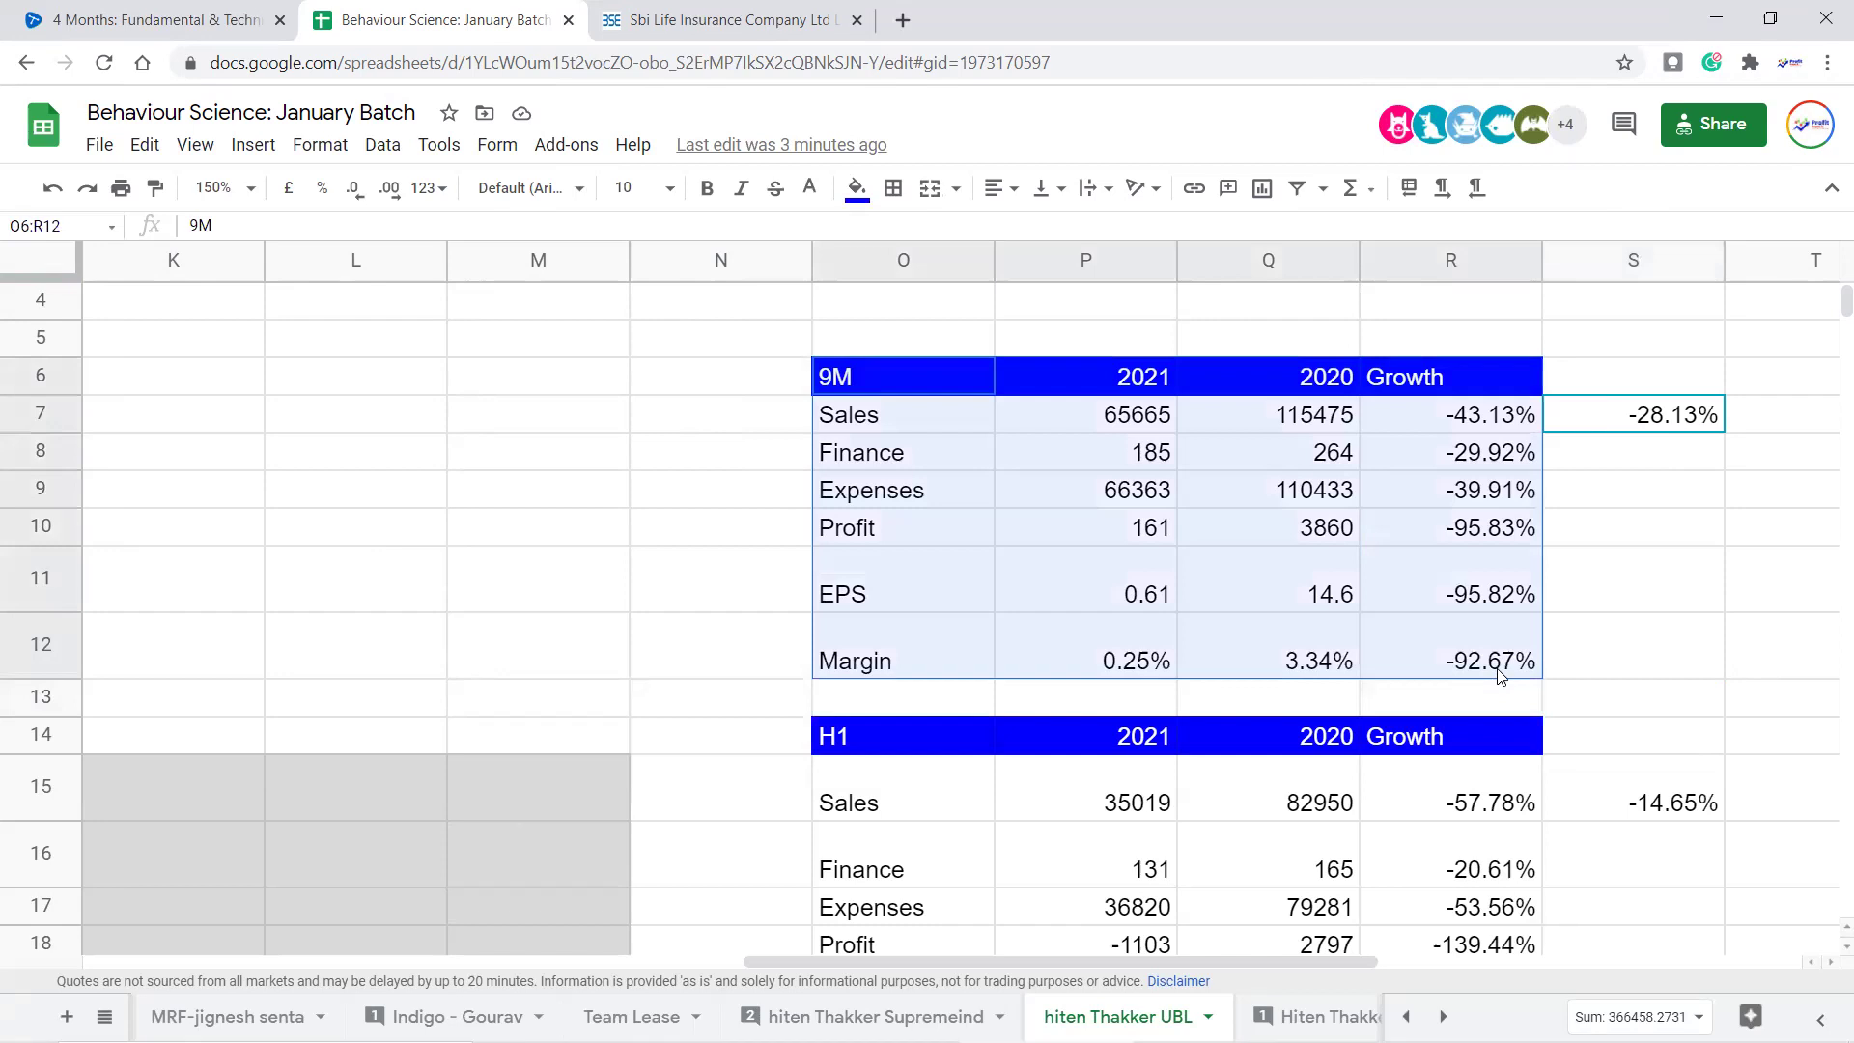
{"action": "left_click", "coordinate": [1692, 670]}
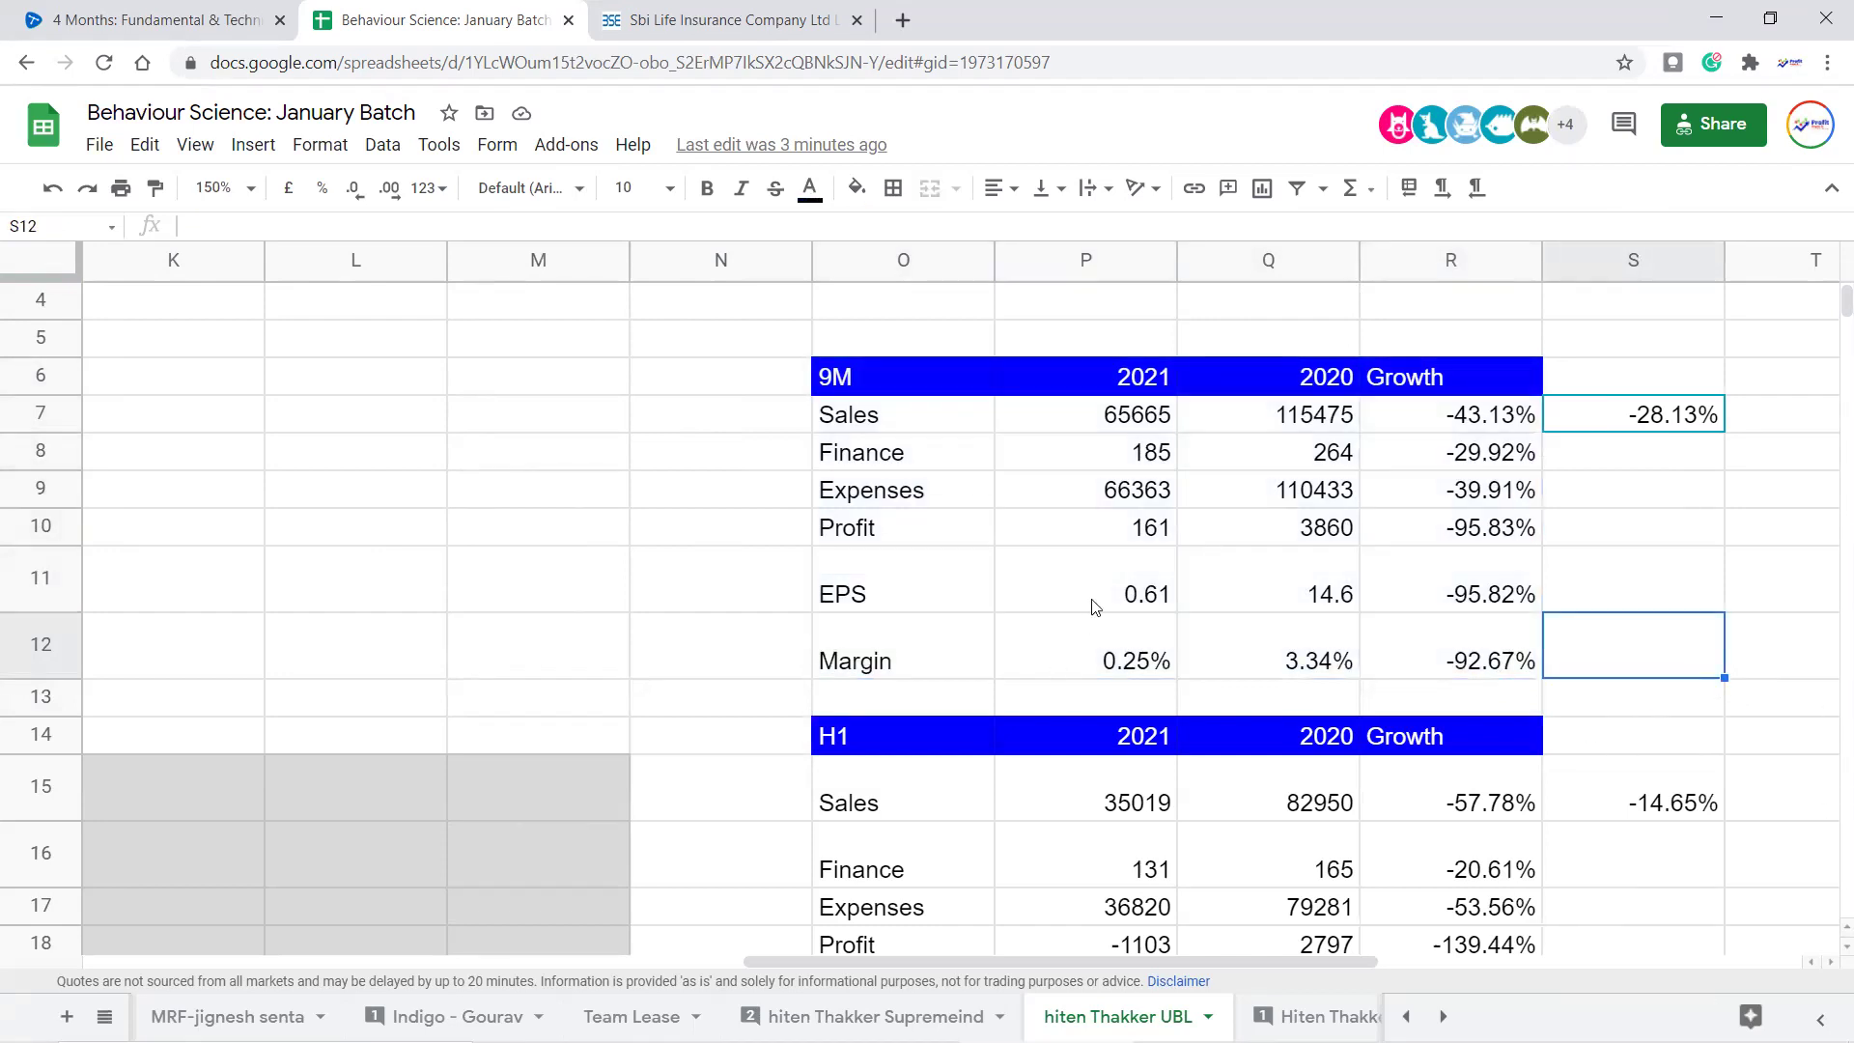
{"action": "left_click_drag", "start_coordinate": [908, 378], "coordinate": [1514, 672]}
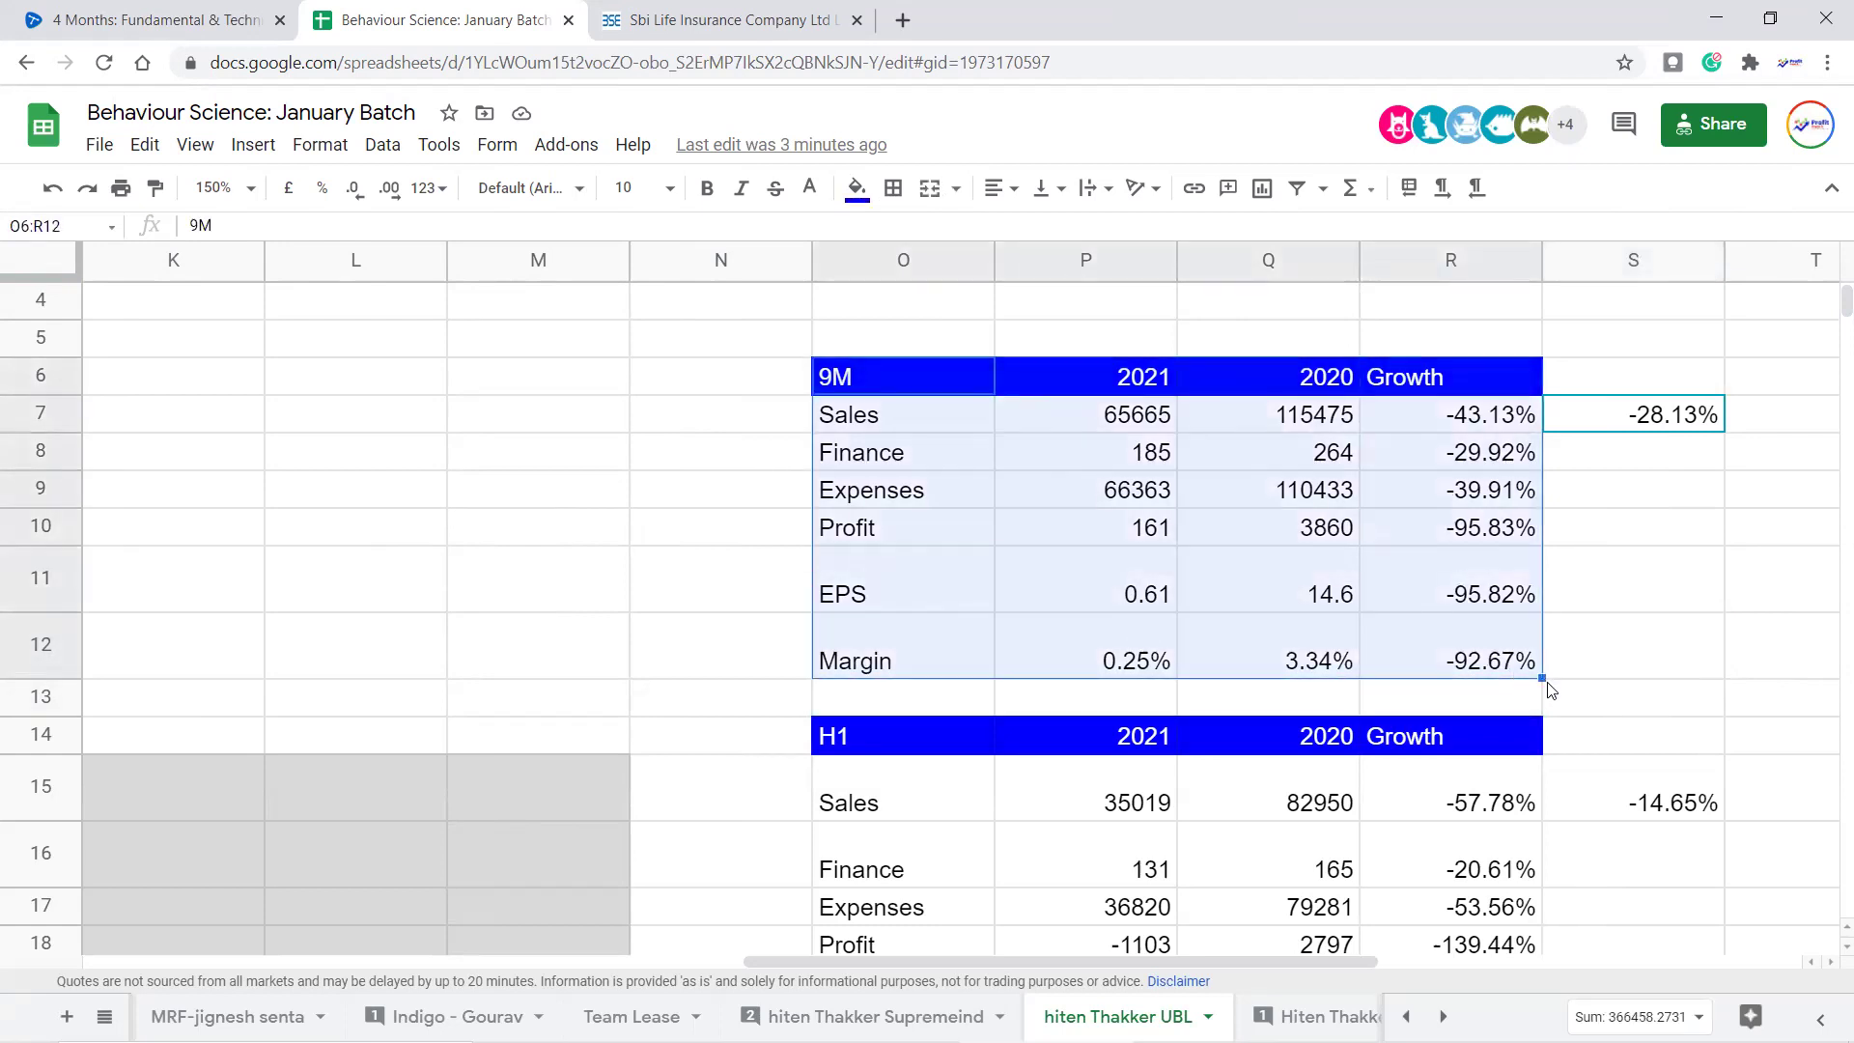
{"action": "scroll", "coordinate": [1609, 665], "scroll_direction": "down", "scroll_amount": 2}
{"action": "scroll", "coordinate": [1611, 666], "scroll_direction": "up", "scroll_amount": 2}
{"action": "left_click", "coordinate": [1652, 664]}
{"action": "left_click", "coordinate": [1752, 647]}
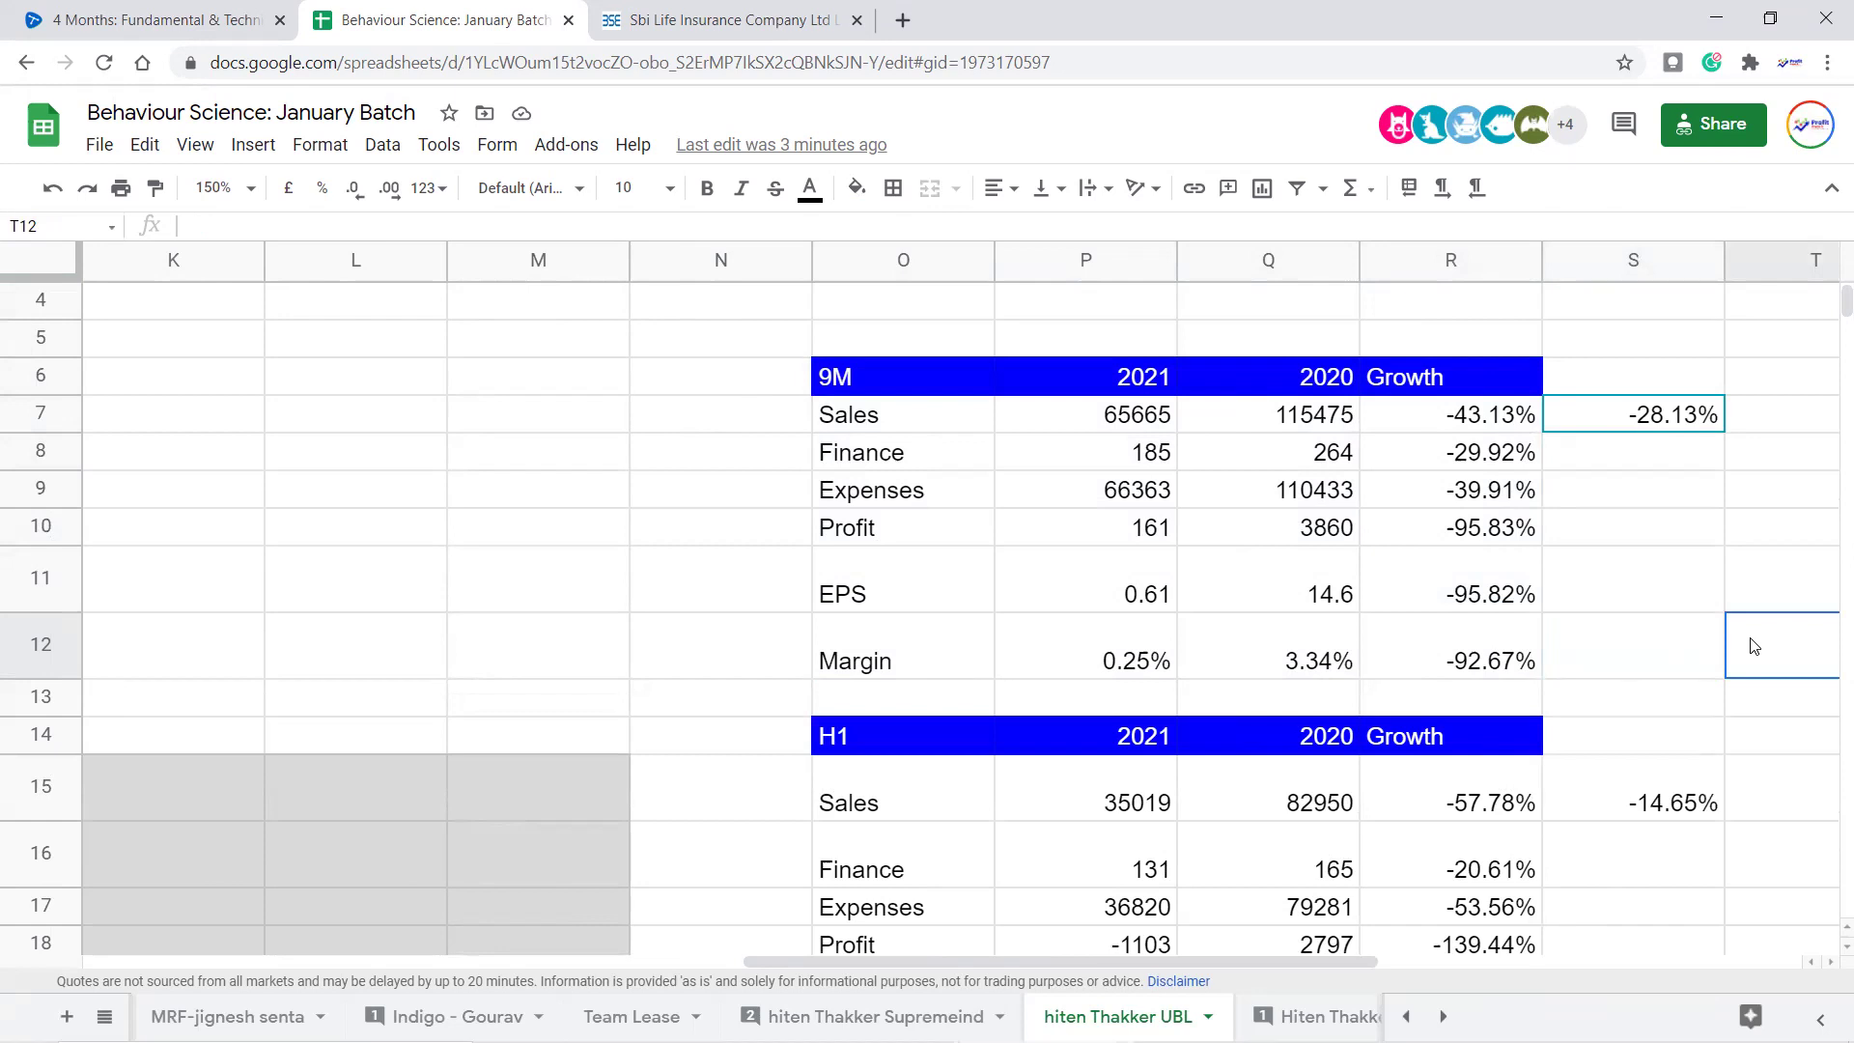
Compare the growth figures across the H1, 9M and Q1 results tables
{"action": "scroll", "coordinate": [1754, 645], "scroll_direction": "down", "scroll_amount": 5}
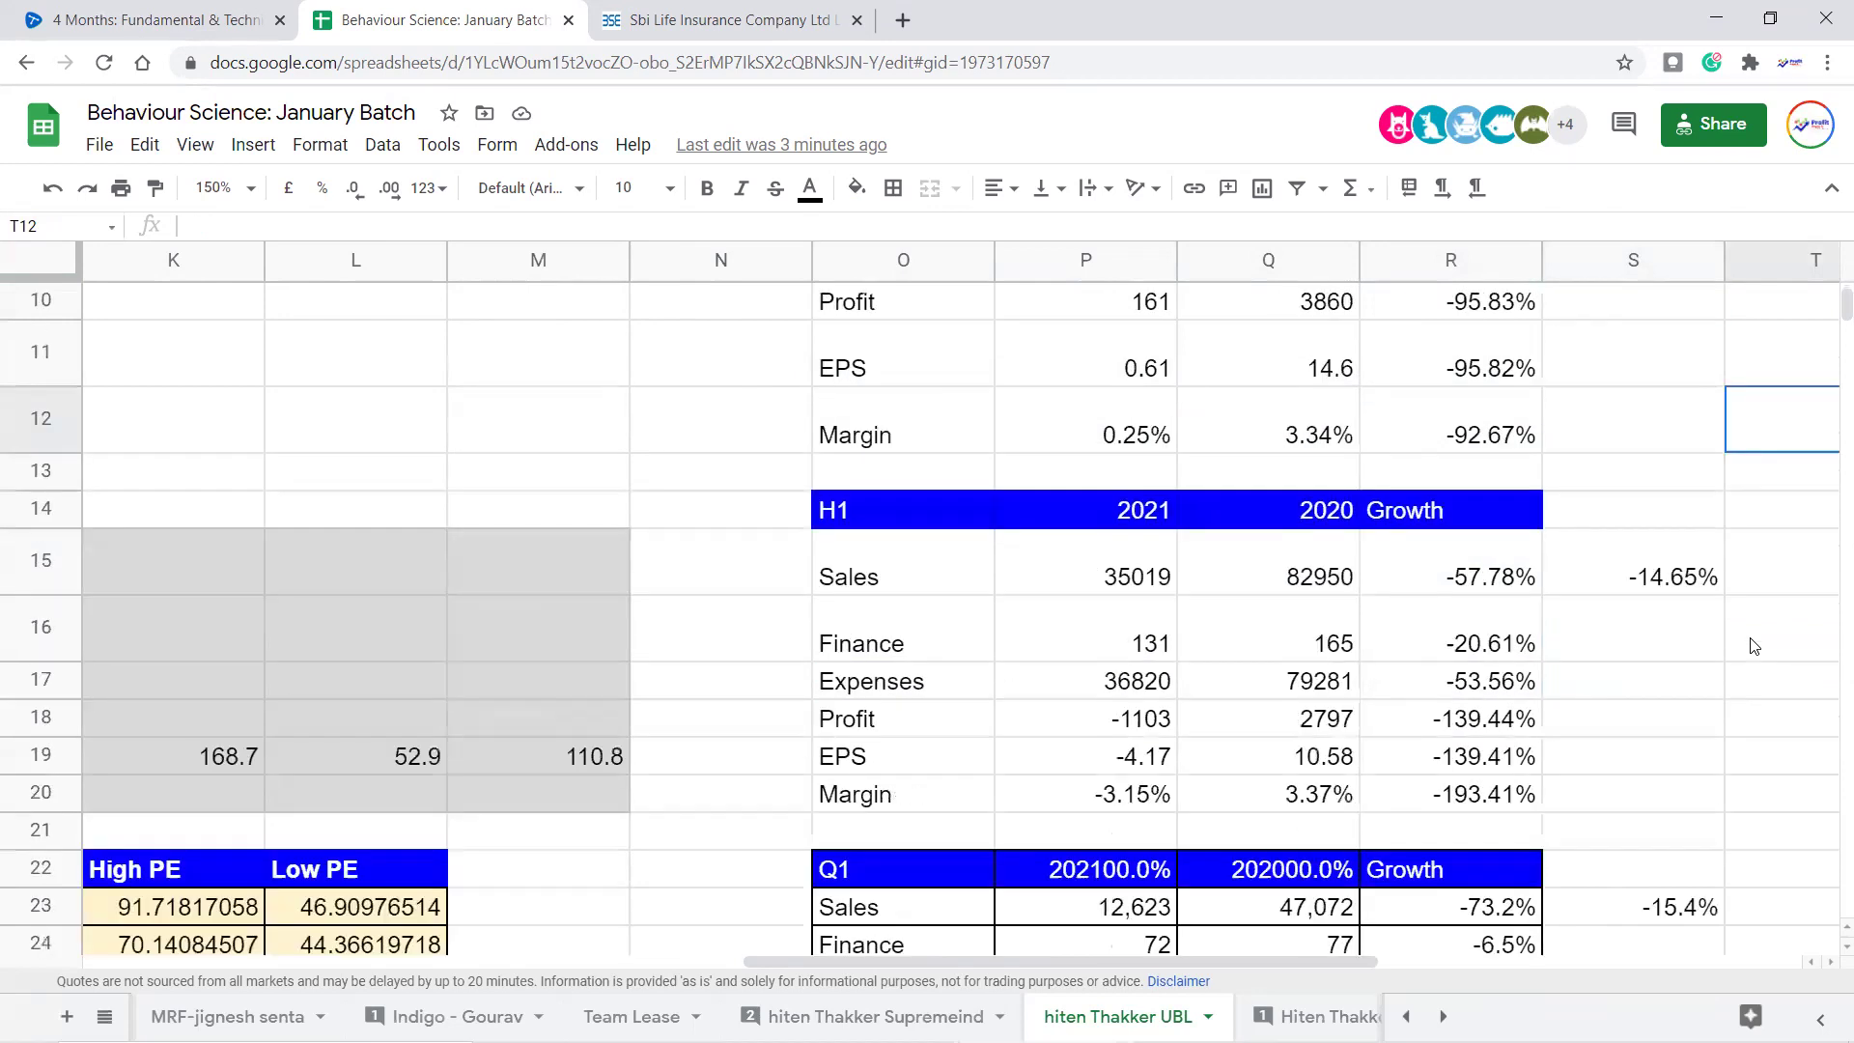
{"action": "left_click", "coordinate": [1523, 719]}
{"action": "scroll", "coordinate": [1516, 657], "scroll_direction": "up", "scroll_amount": 3}
{"action": "left_click", "coordinate": [1498, 585]}
{"action": "scroll", "coordinate": [1498, 585], "scroll_direction": "up", "scroll_amount": 3}
{"action": "left_click", "coordinate": [1499, 534]}
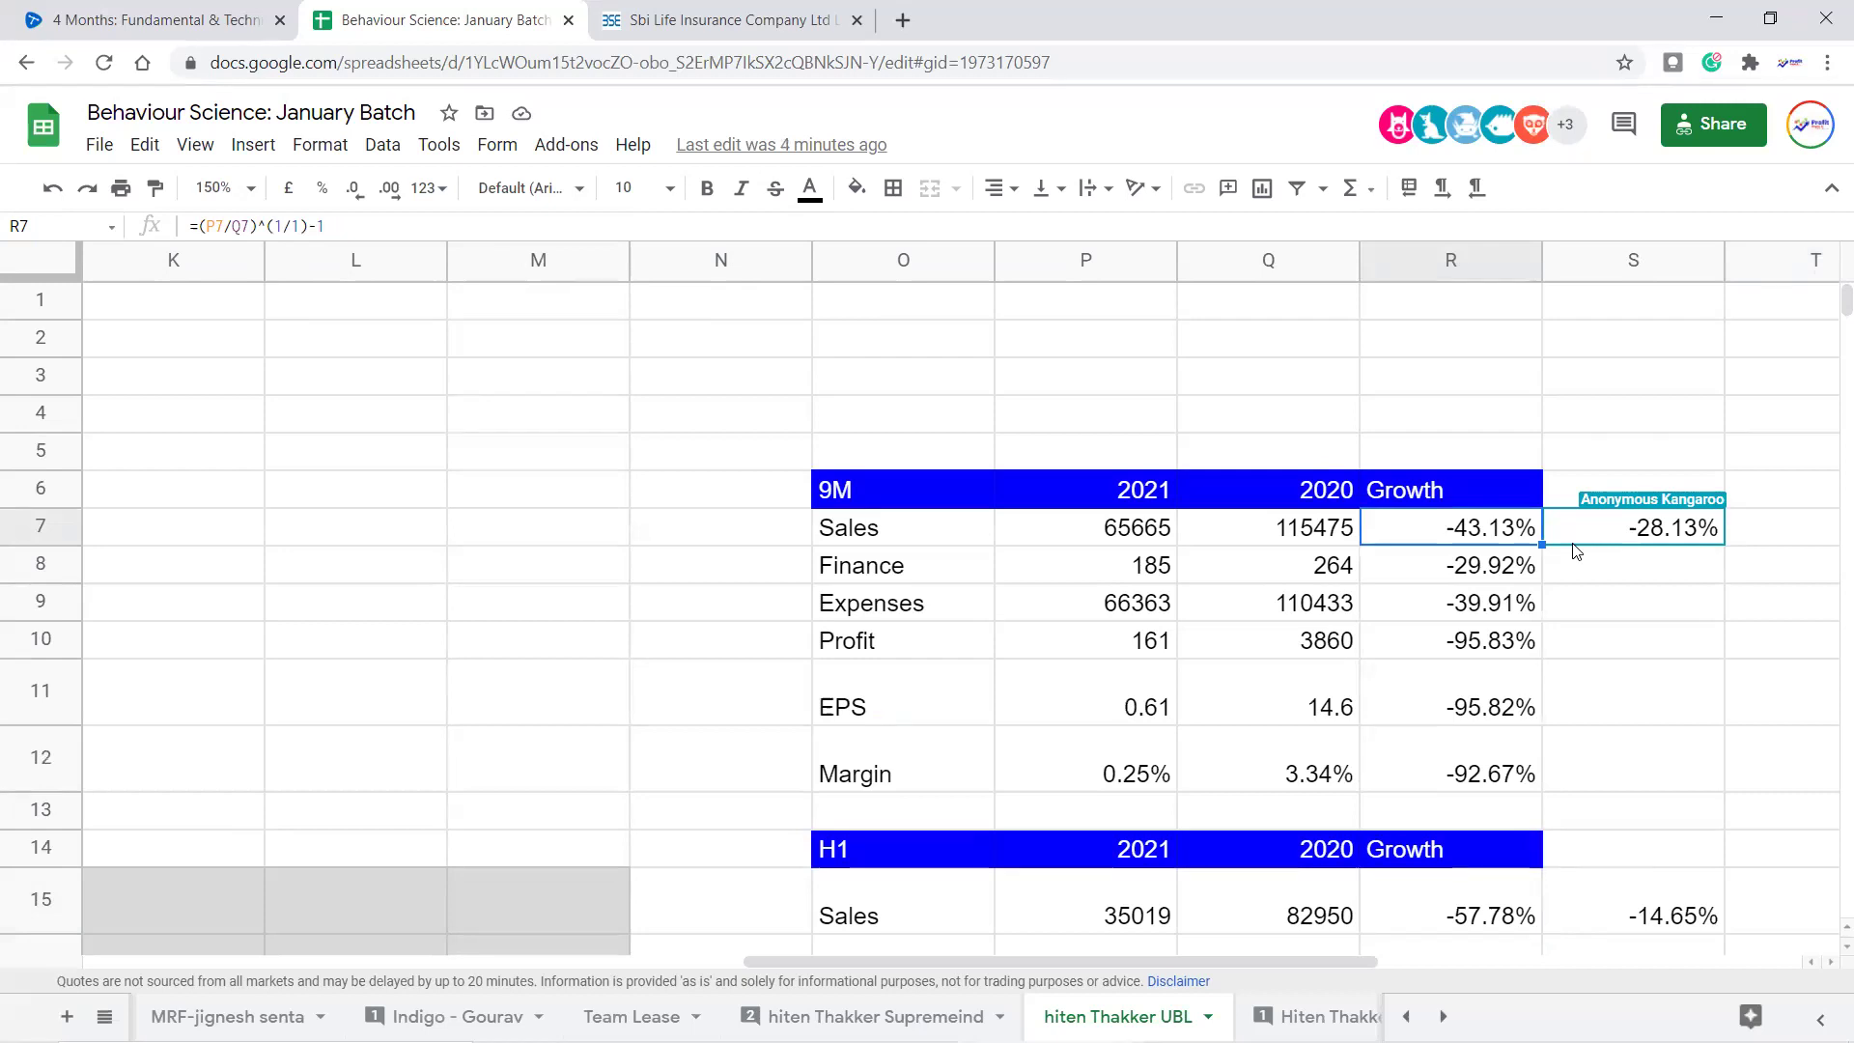
{"action": "scroll", "coordinate": [1400, 666], "scroll_direction": "down", "scroll_amount": 5}
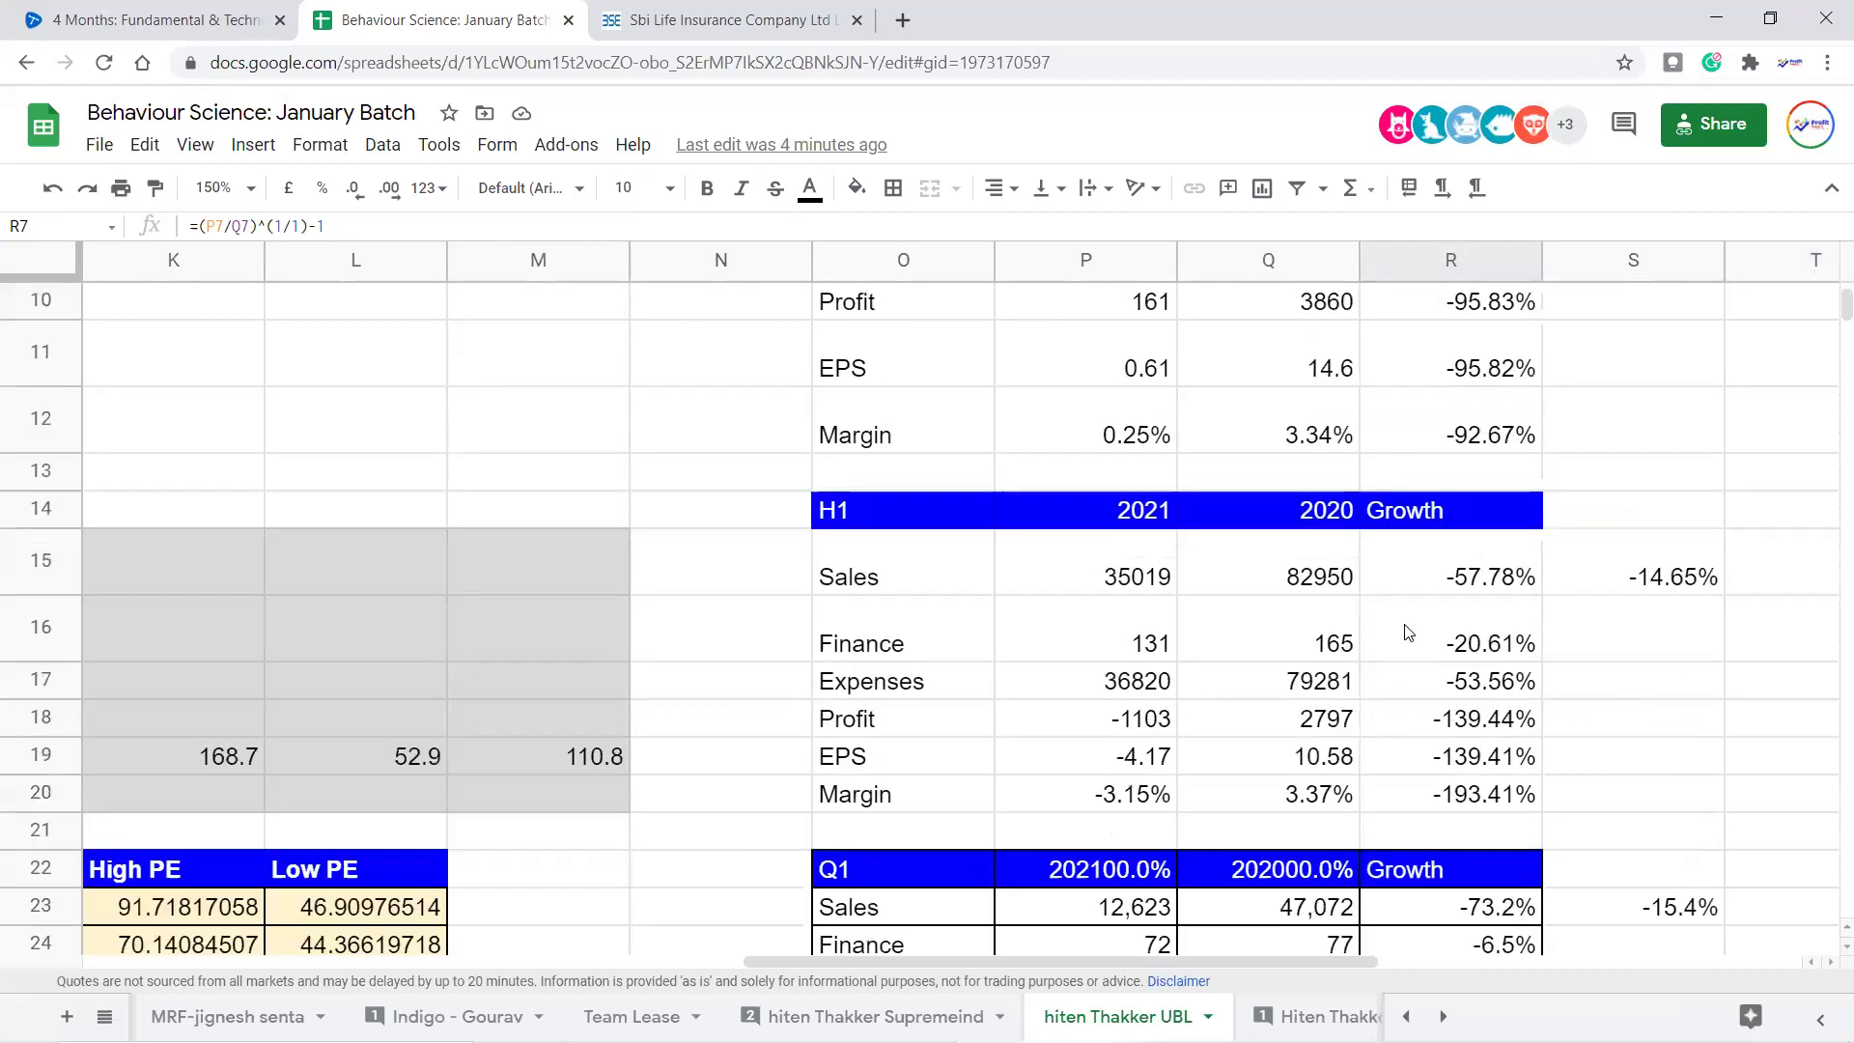
{"action": "left_click", "coordinate": [1488, 710]}
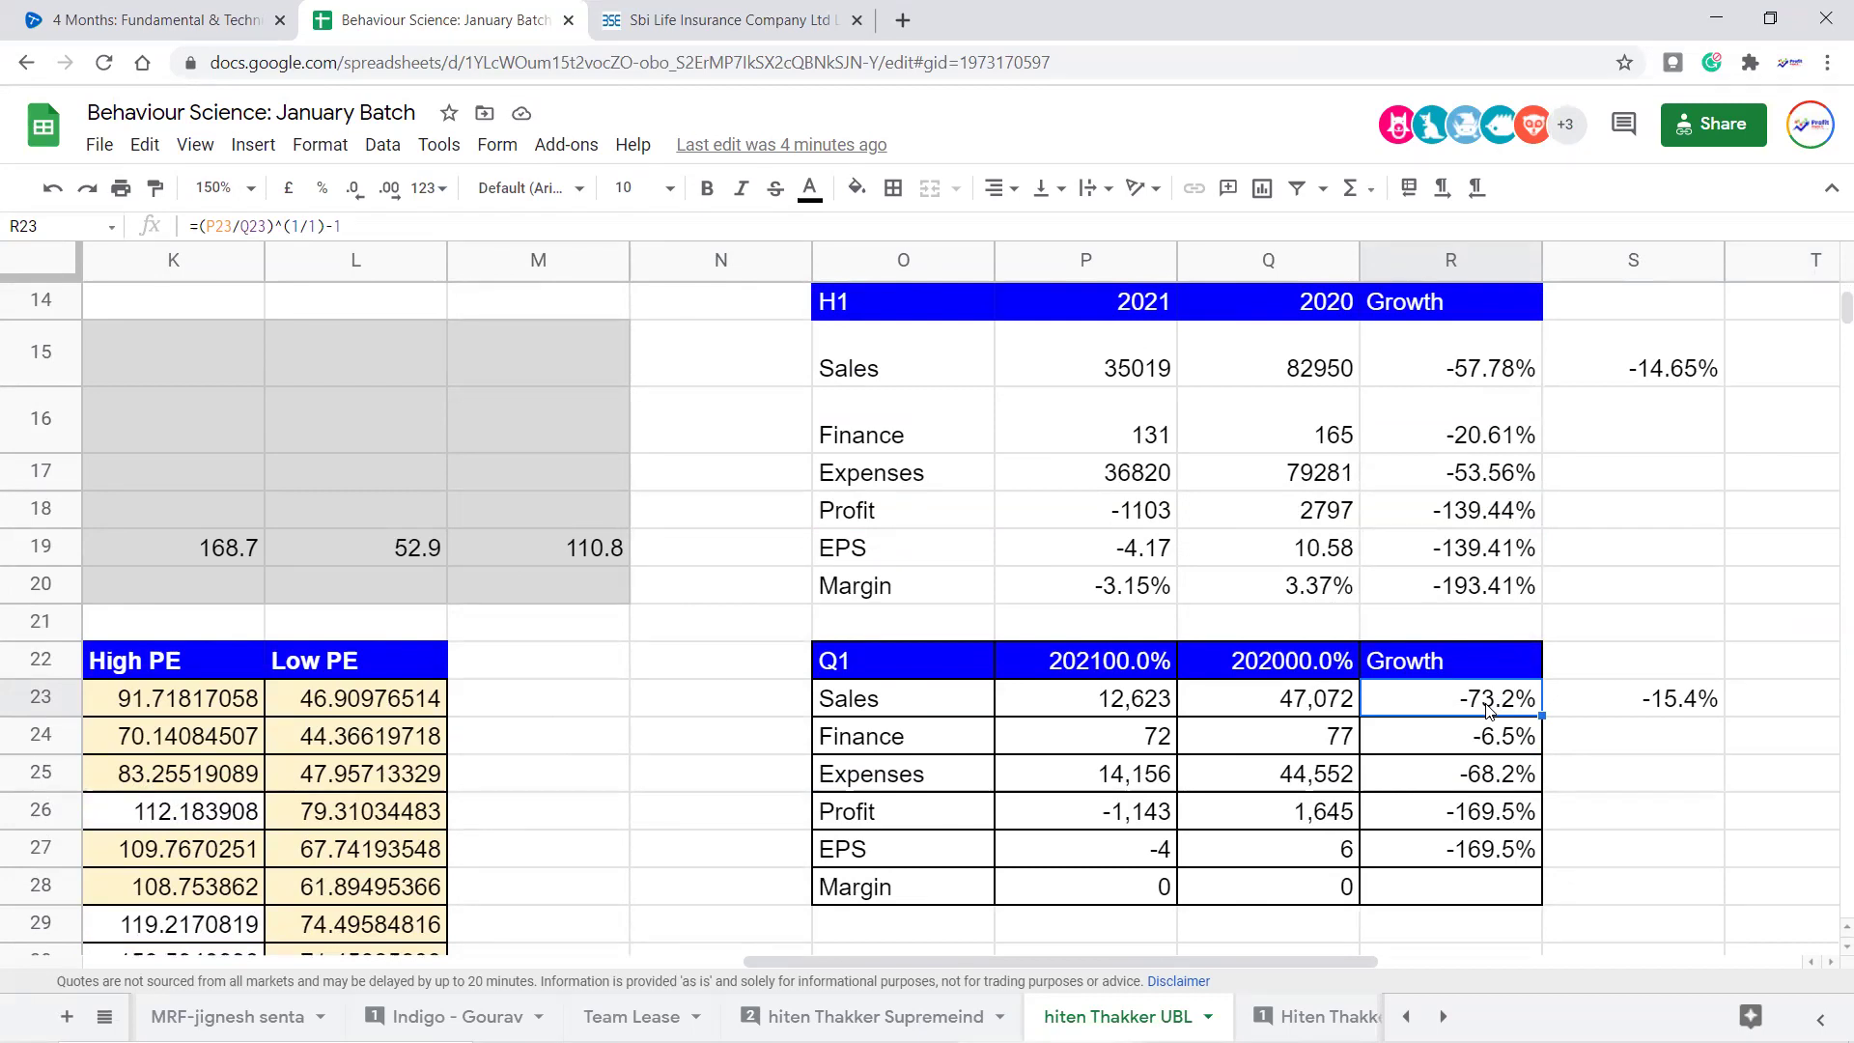
{"action": "left_click", "coordinate": [1501, 855]}
{"action": "left_click_drag", "start_coordinate": [1498, 872], "coordinate": [906, 659]}
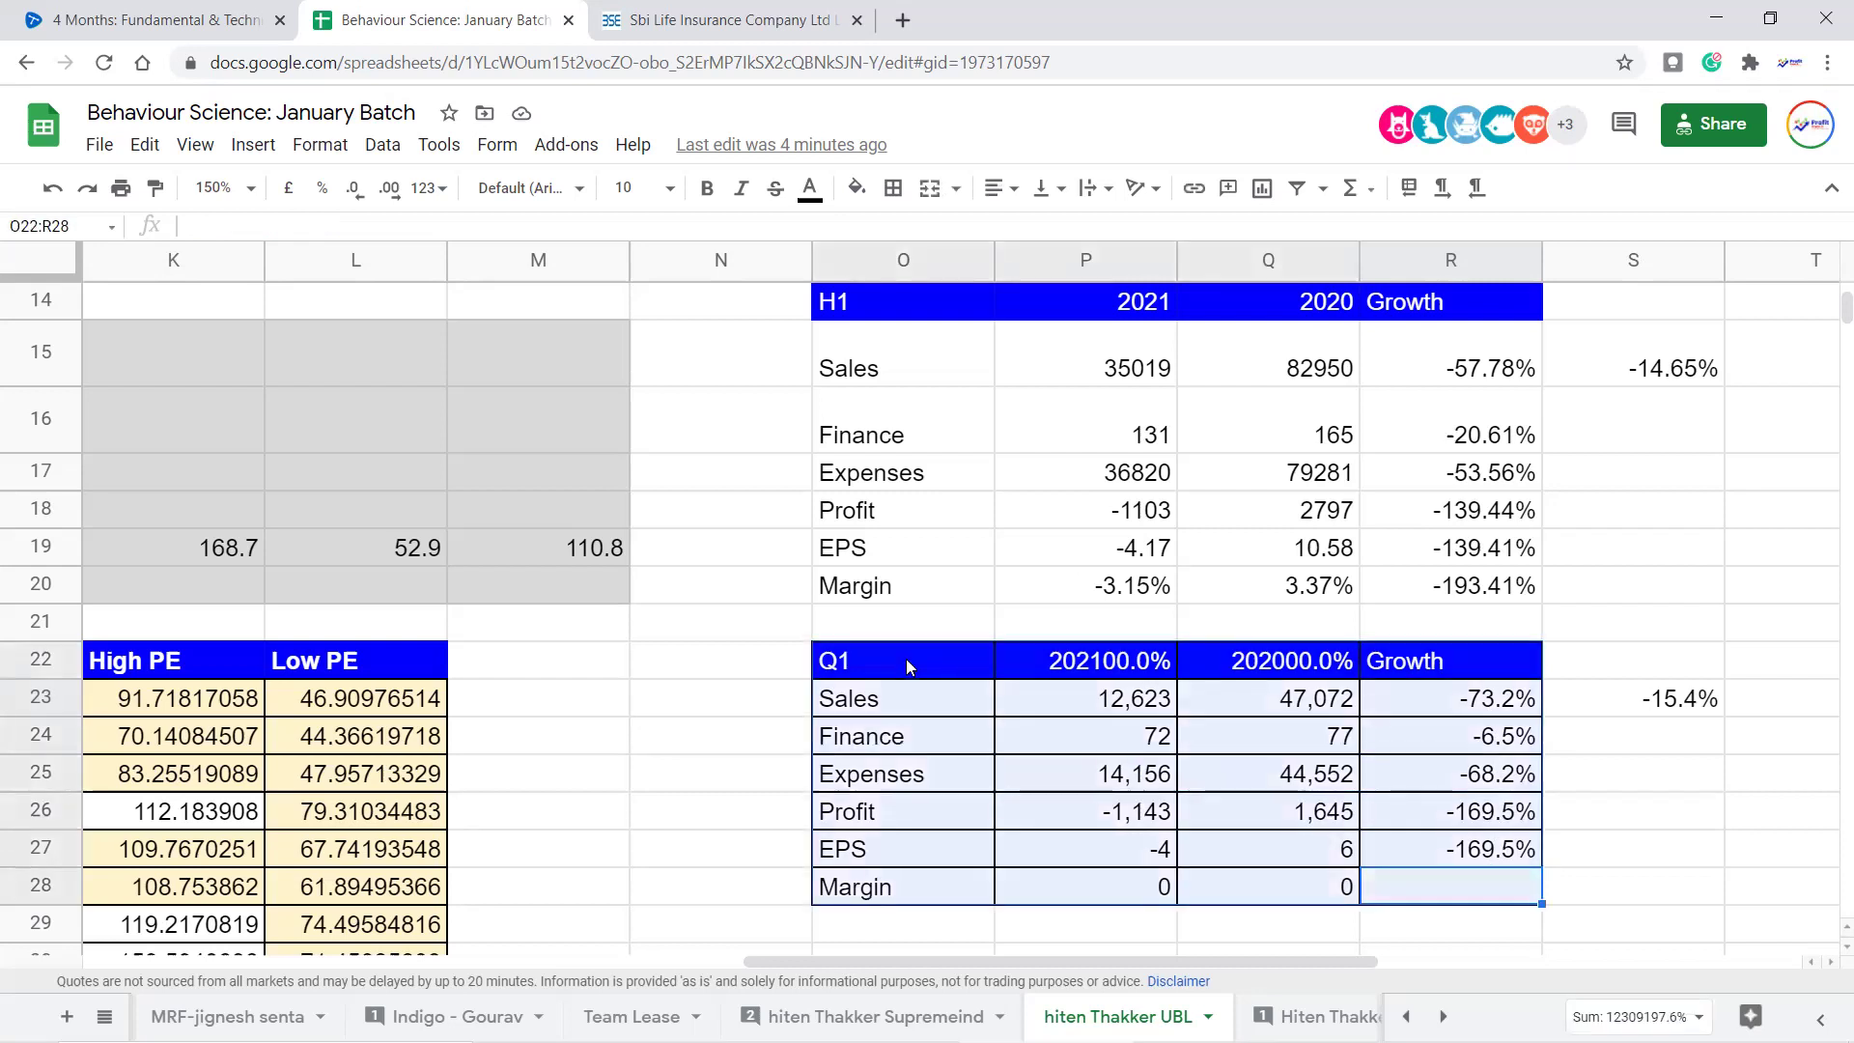
{"action": "left_click", "coordinate": [905, 658]}
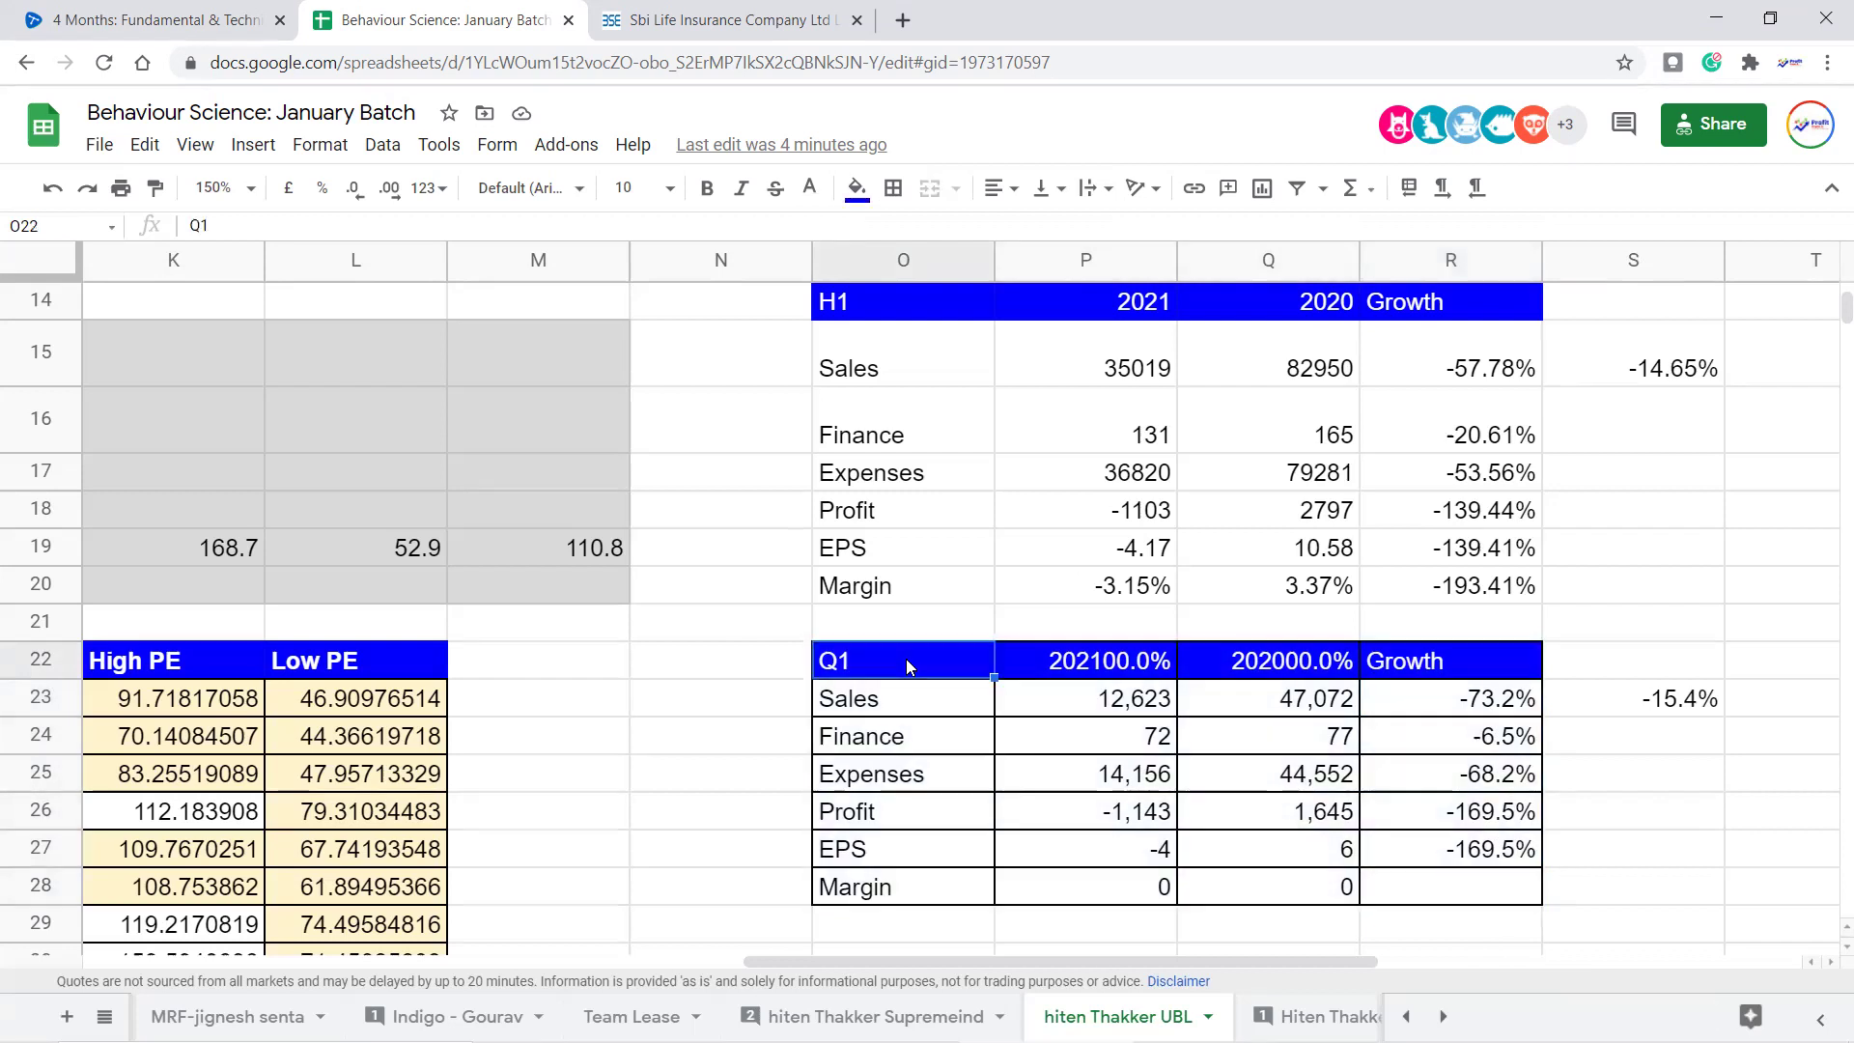
Return to the yearly data columns and go down past the profit history to the Major Cost table
{"action": "key", "text": "Left"}
{"action": "key", "text": "Left"}
{"action": "key", "text": "Left"}
{"action": "key", "text": "Left"}
{"action": "key", "text": "Left"}
{"action": "key", "text": "Left"}
{"action": "key", "text": "Left"}
{"action": "key", "text": "Left"}
{"action": "key", "text": "Left"}
{"action": "key", "text": "Left"}
{"action": "key", "text": "Left"}
{"action": "key", "text": "Left"}
{"action": "key", "text": "Left"}
{"action": "key", "text": "Left"}
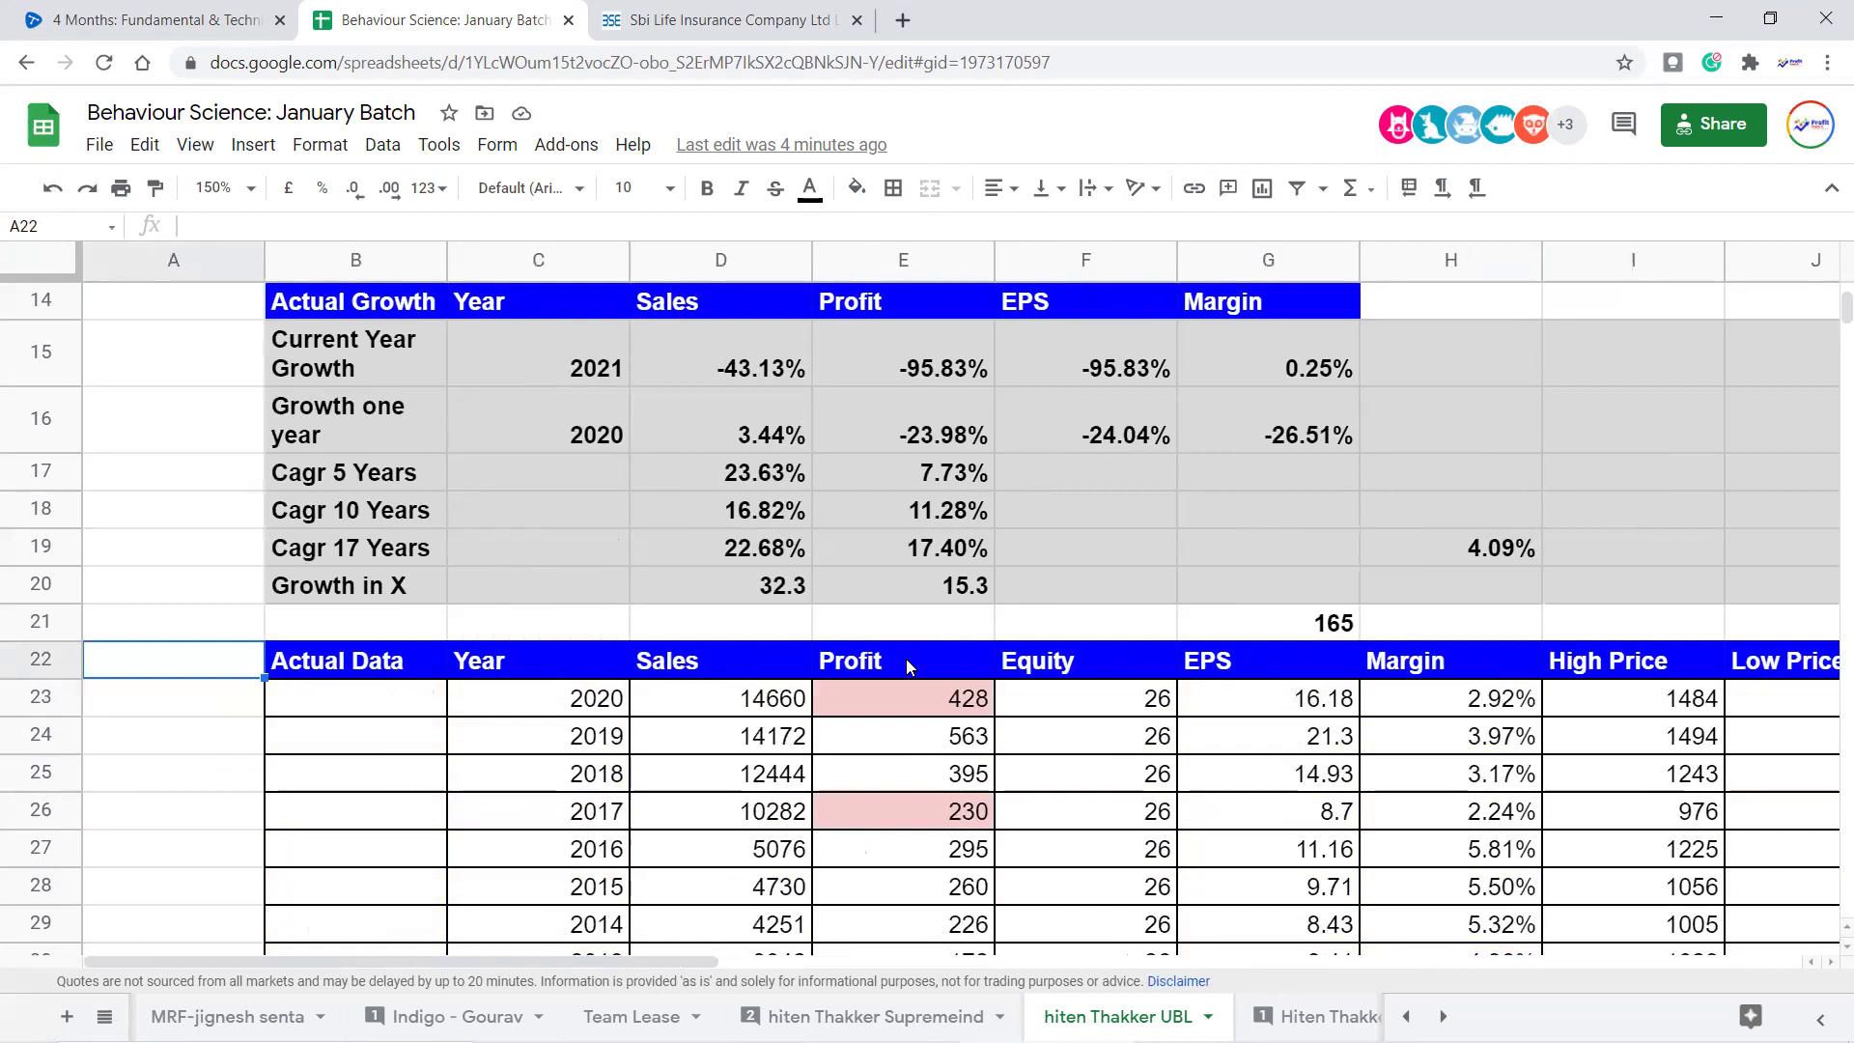
{"action": "scroll", "coordinate": [895, 595], "scroll_direction": "down", "scroll_amount": 10}
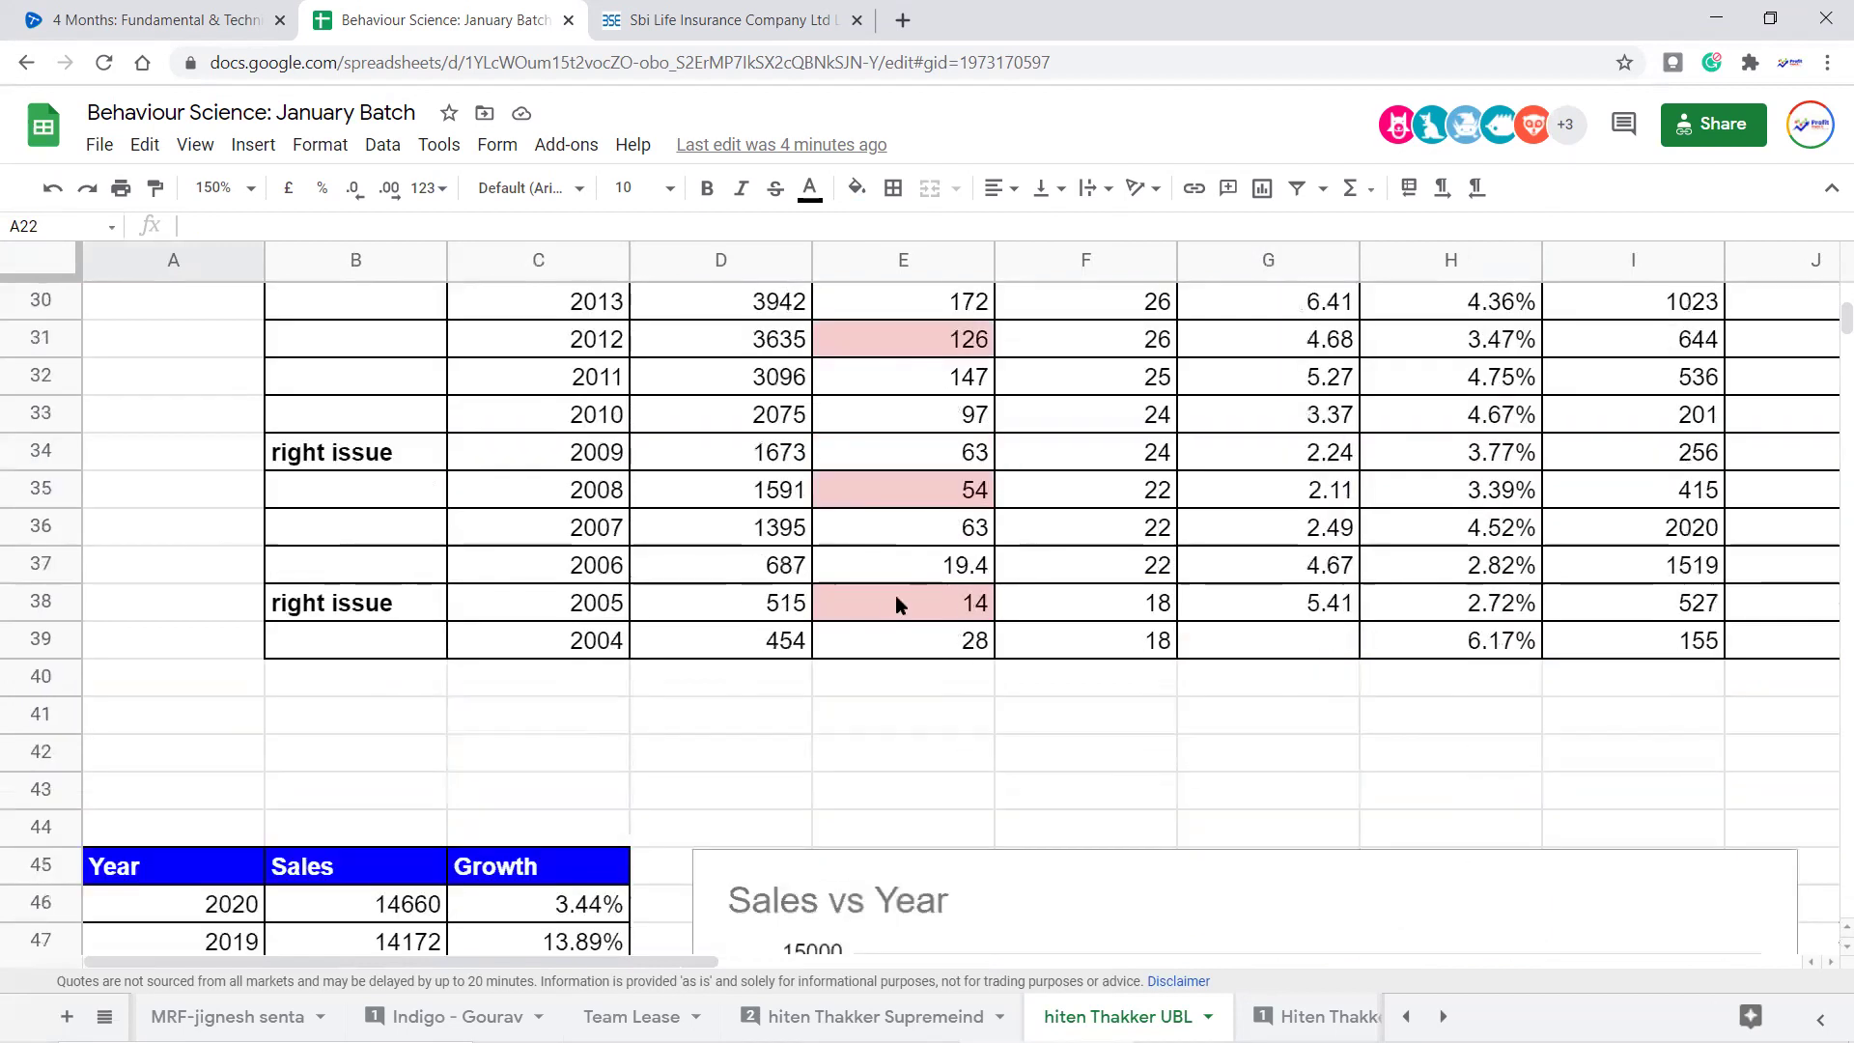
{"action": "scroll", "coordinate": [741, 608], "scroll_direction": "down", "scroll_amount": 15}
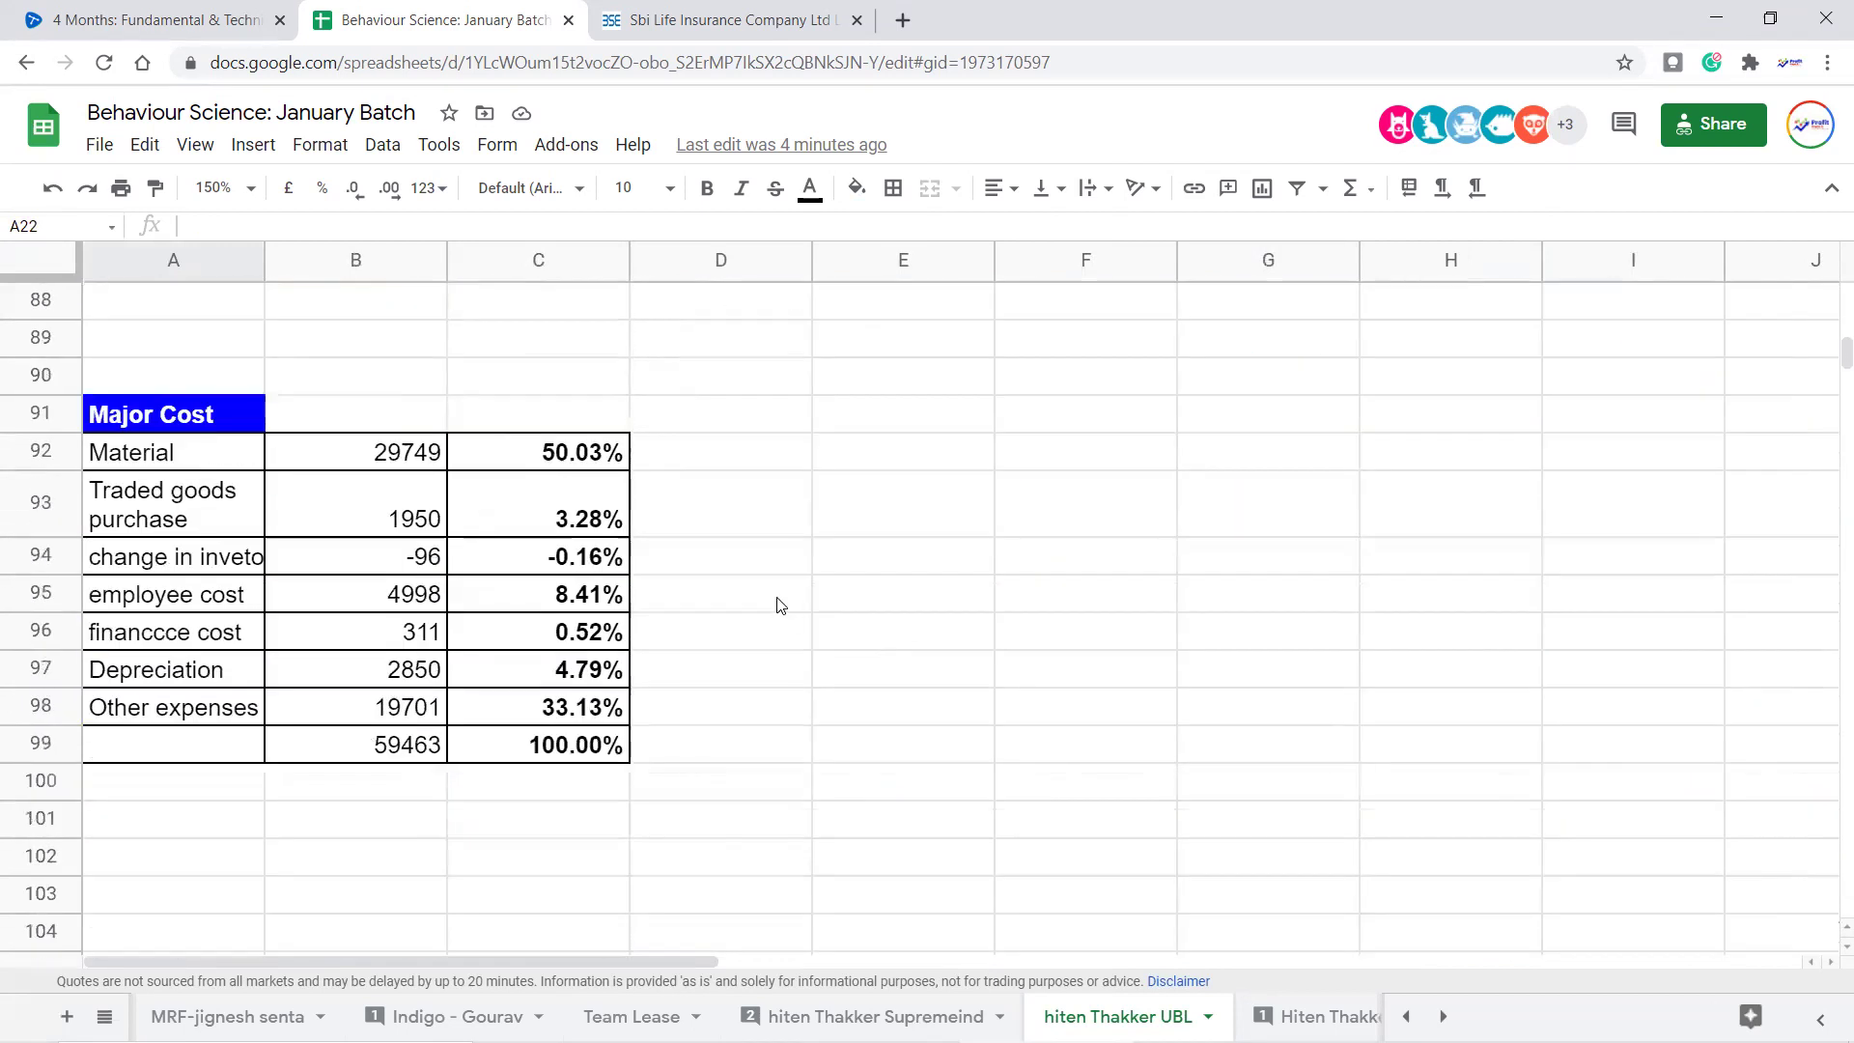
{"action": "left_click", "coordinate": [785, 593]}
{"action": "key", "text": "Left"}
{"action": "key", "text": "Left"}
{"action": "key", "text": "Left"}
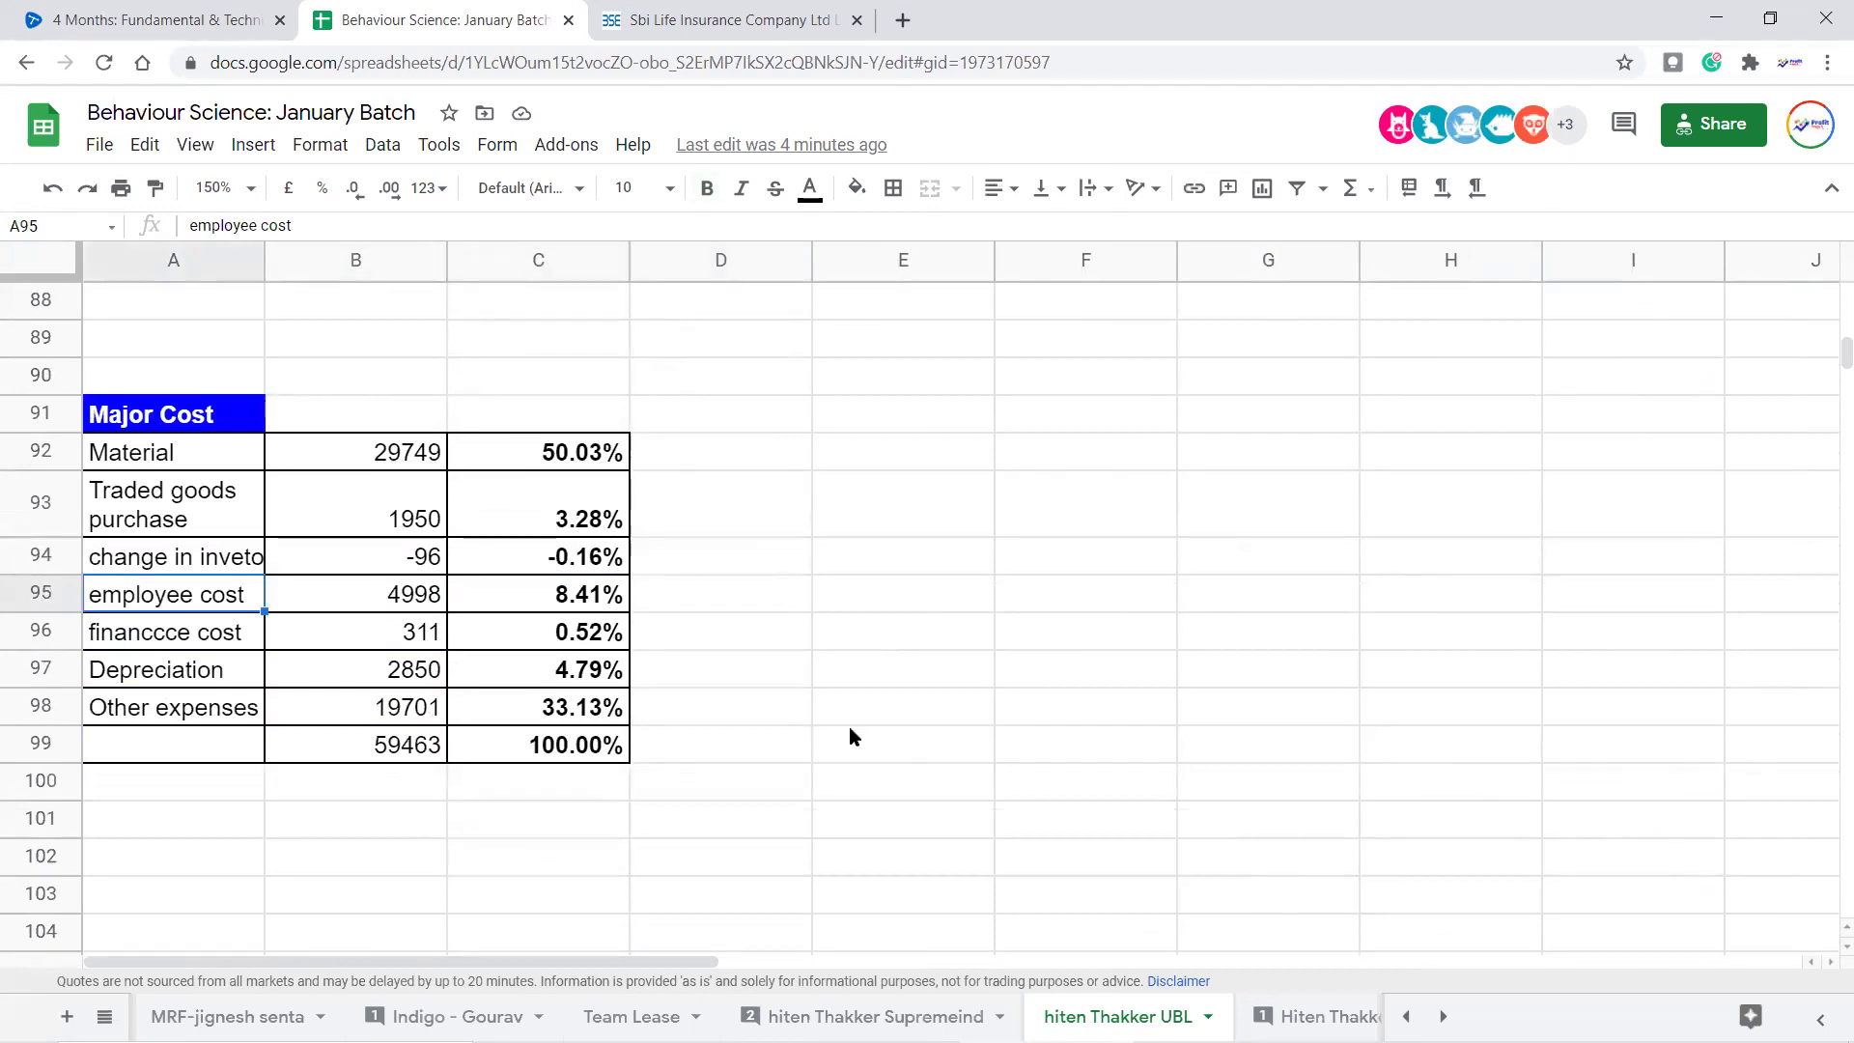
Examine the Material row's amount and its share of total cost in the Major Cost table
{"action": "left_click", "coordinate": [167, 453]}
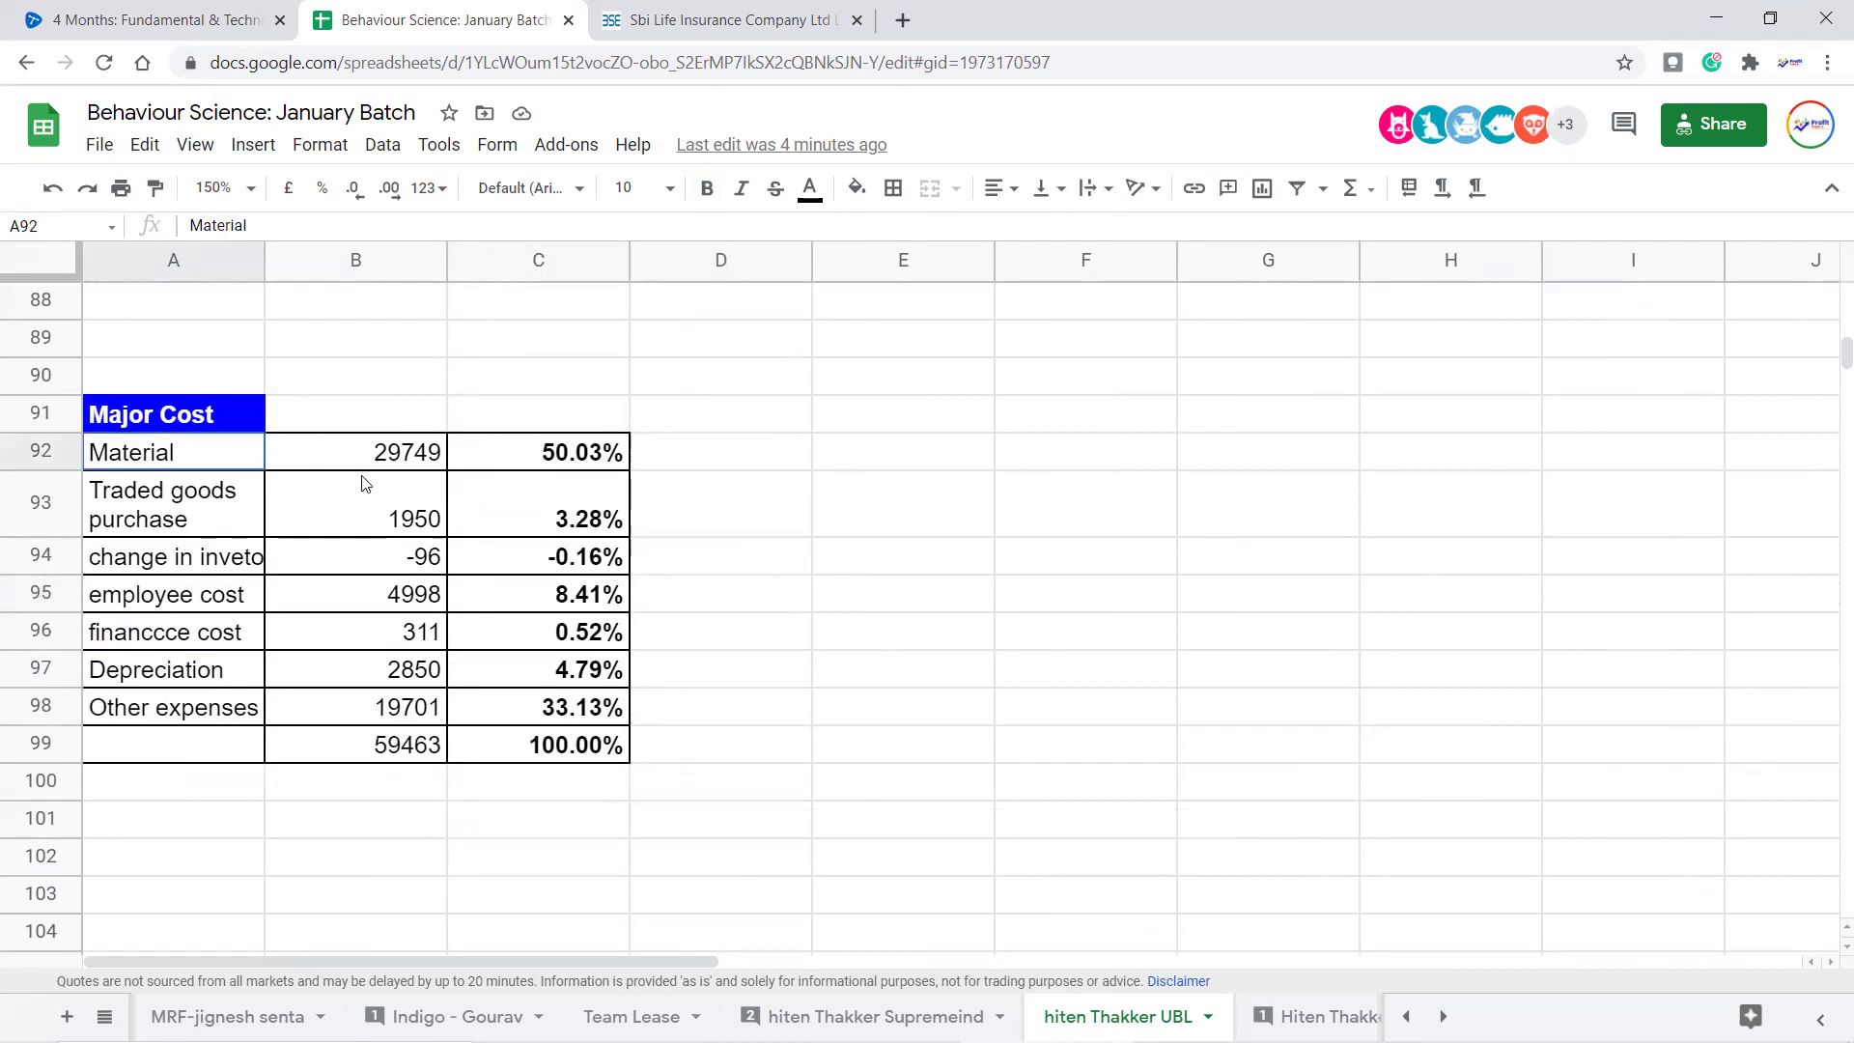
{"action": "key", "text": "shift+Right"}
{"action": "key", "text": "shift+Right"}
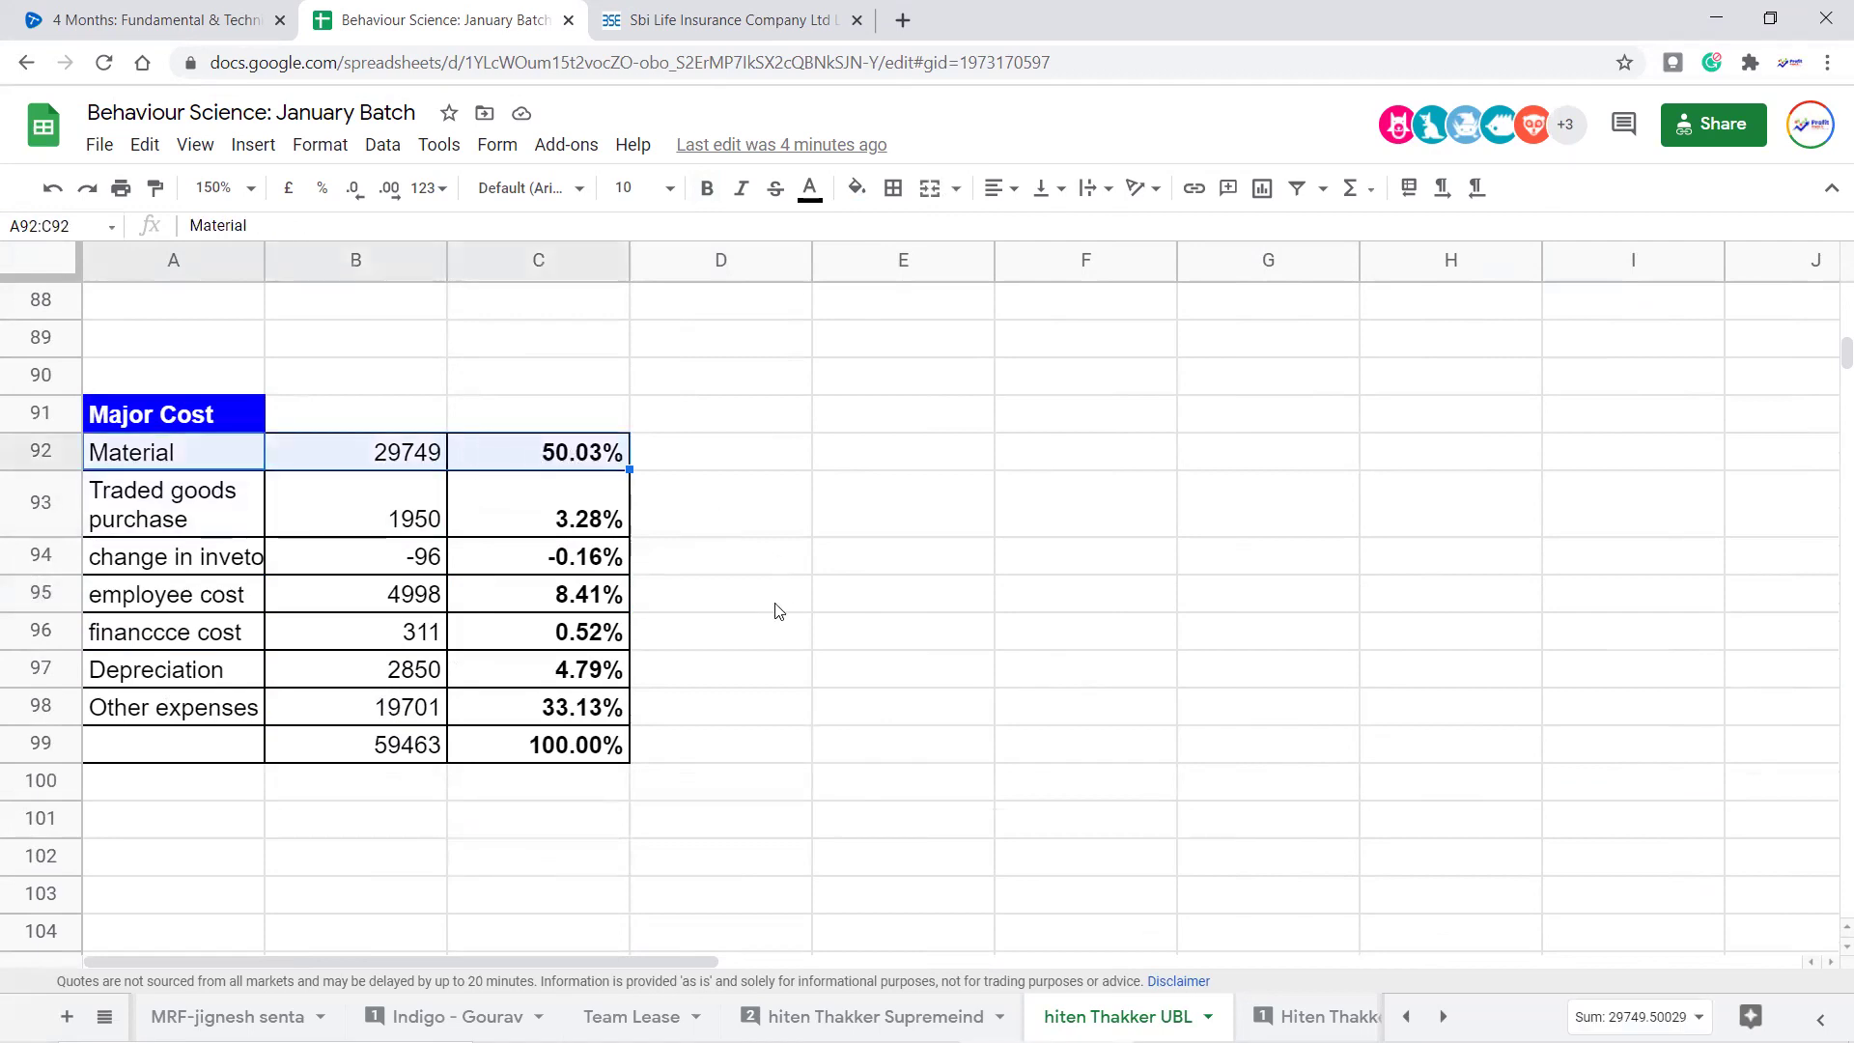
{"action": "left_click_drag", "start_coordinate": [567, 464], "coordinate": [570, 466]}
{"action": "left_click", "coordinate": [889, 557]}
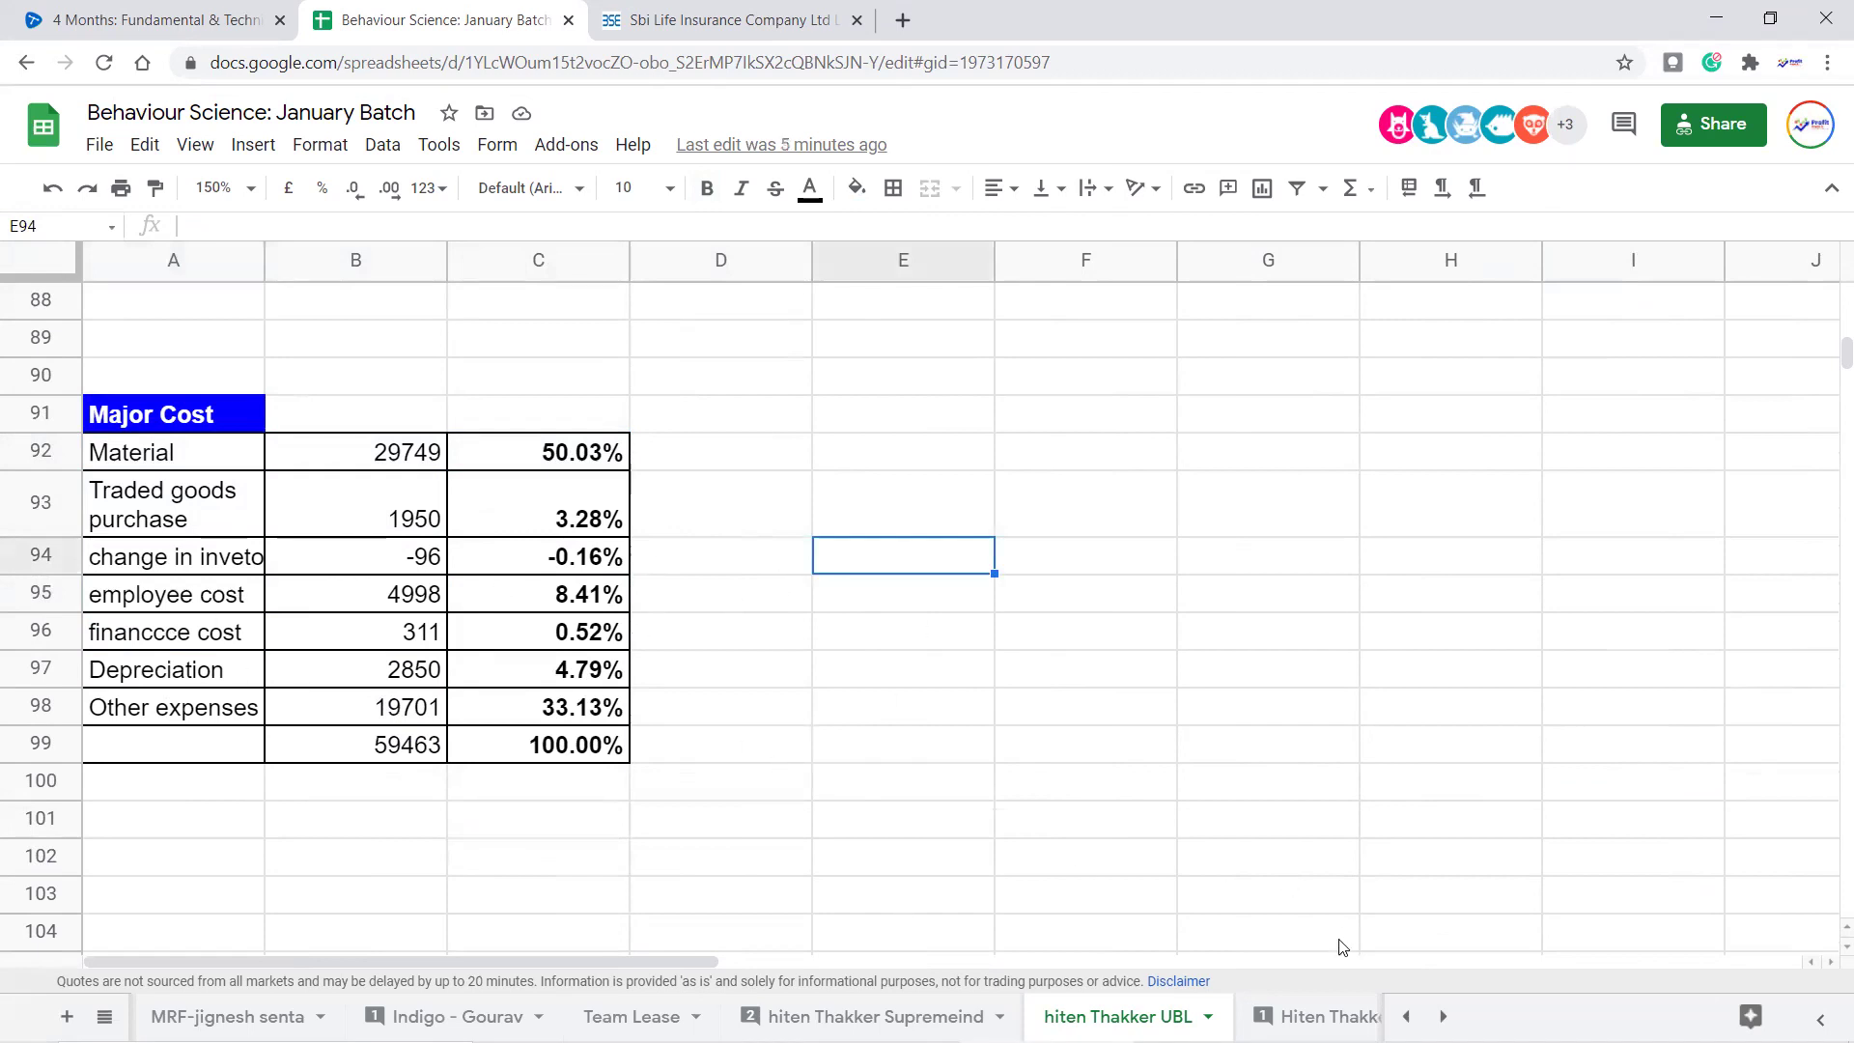
{"action": "left_click", "coordinate": [832, 753]}
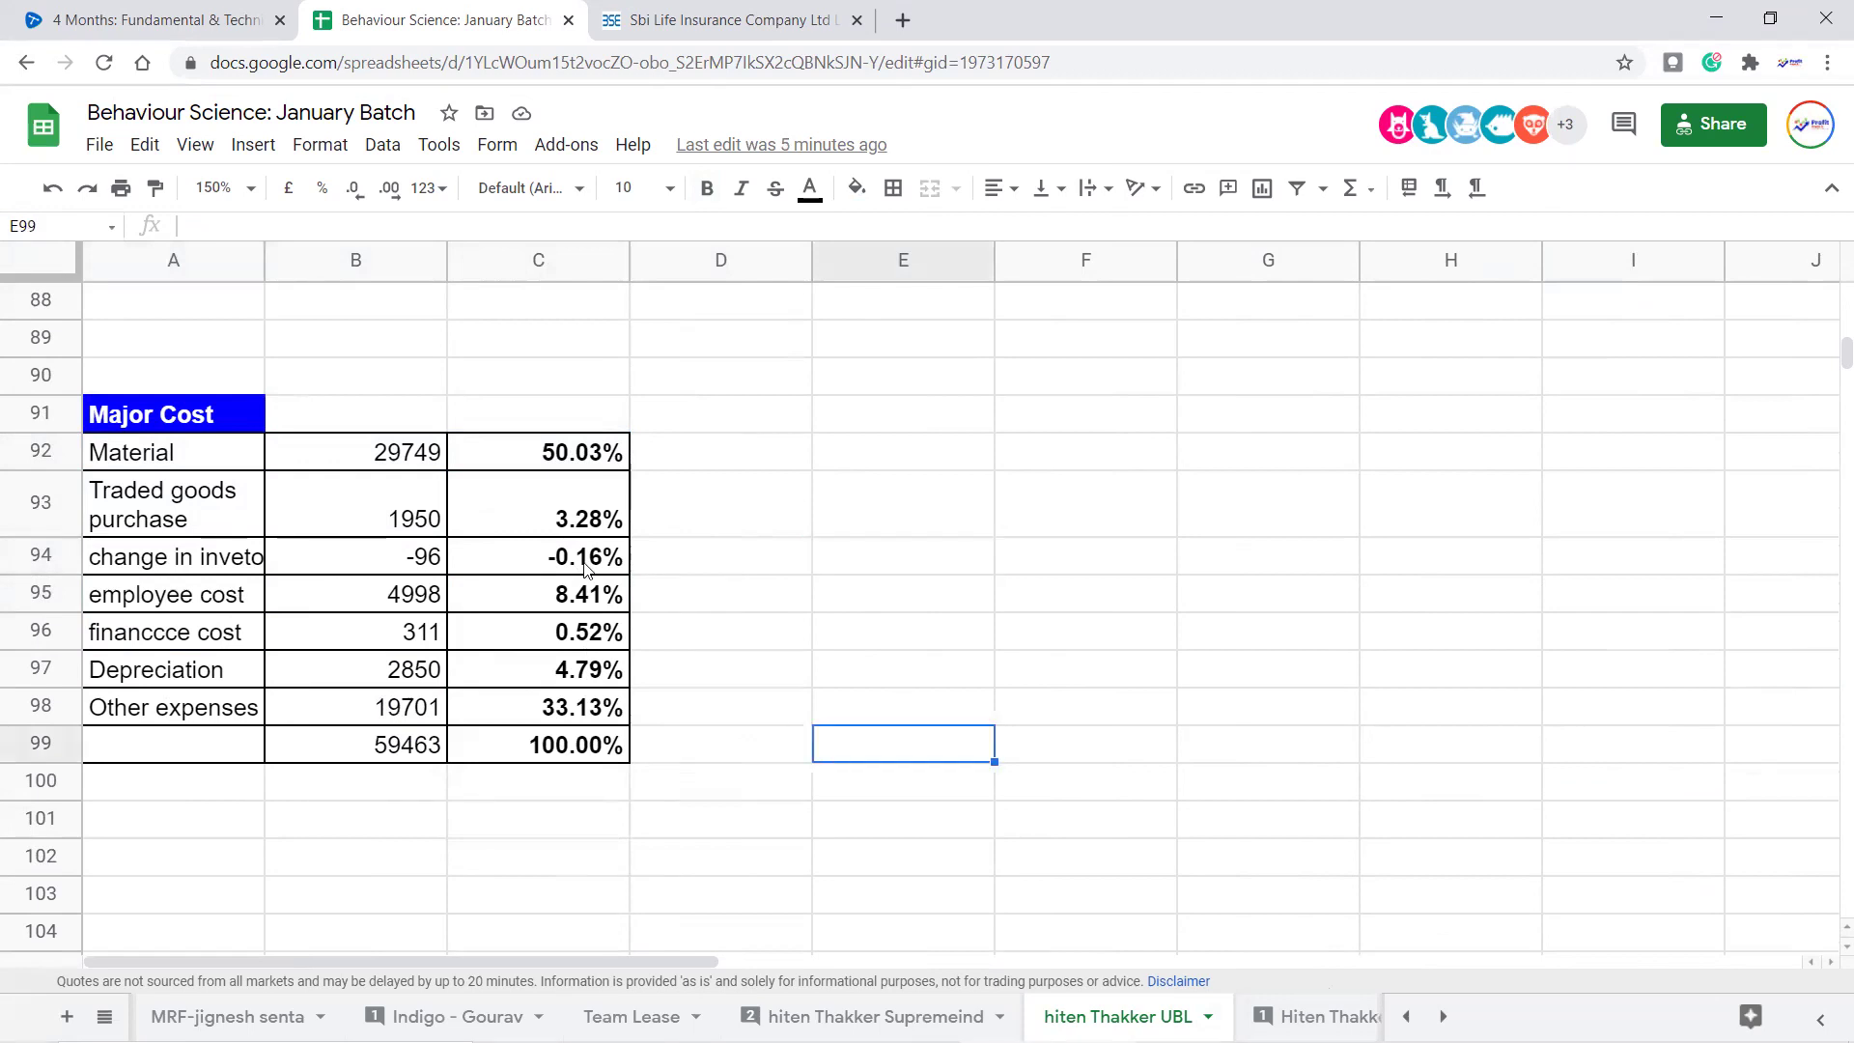
Add the label Tax in cell B101 below the Major Cost table and review the cost amounts above it
{"action": "left_click", "coordinate": [152, 794]}
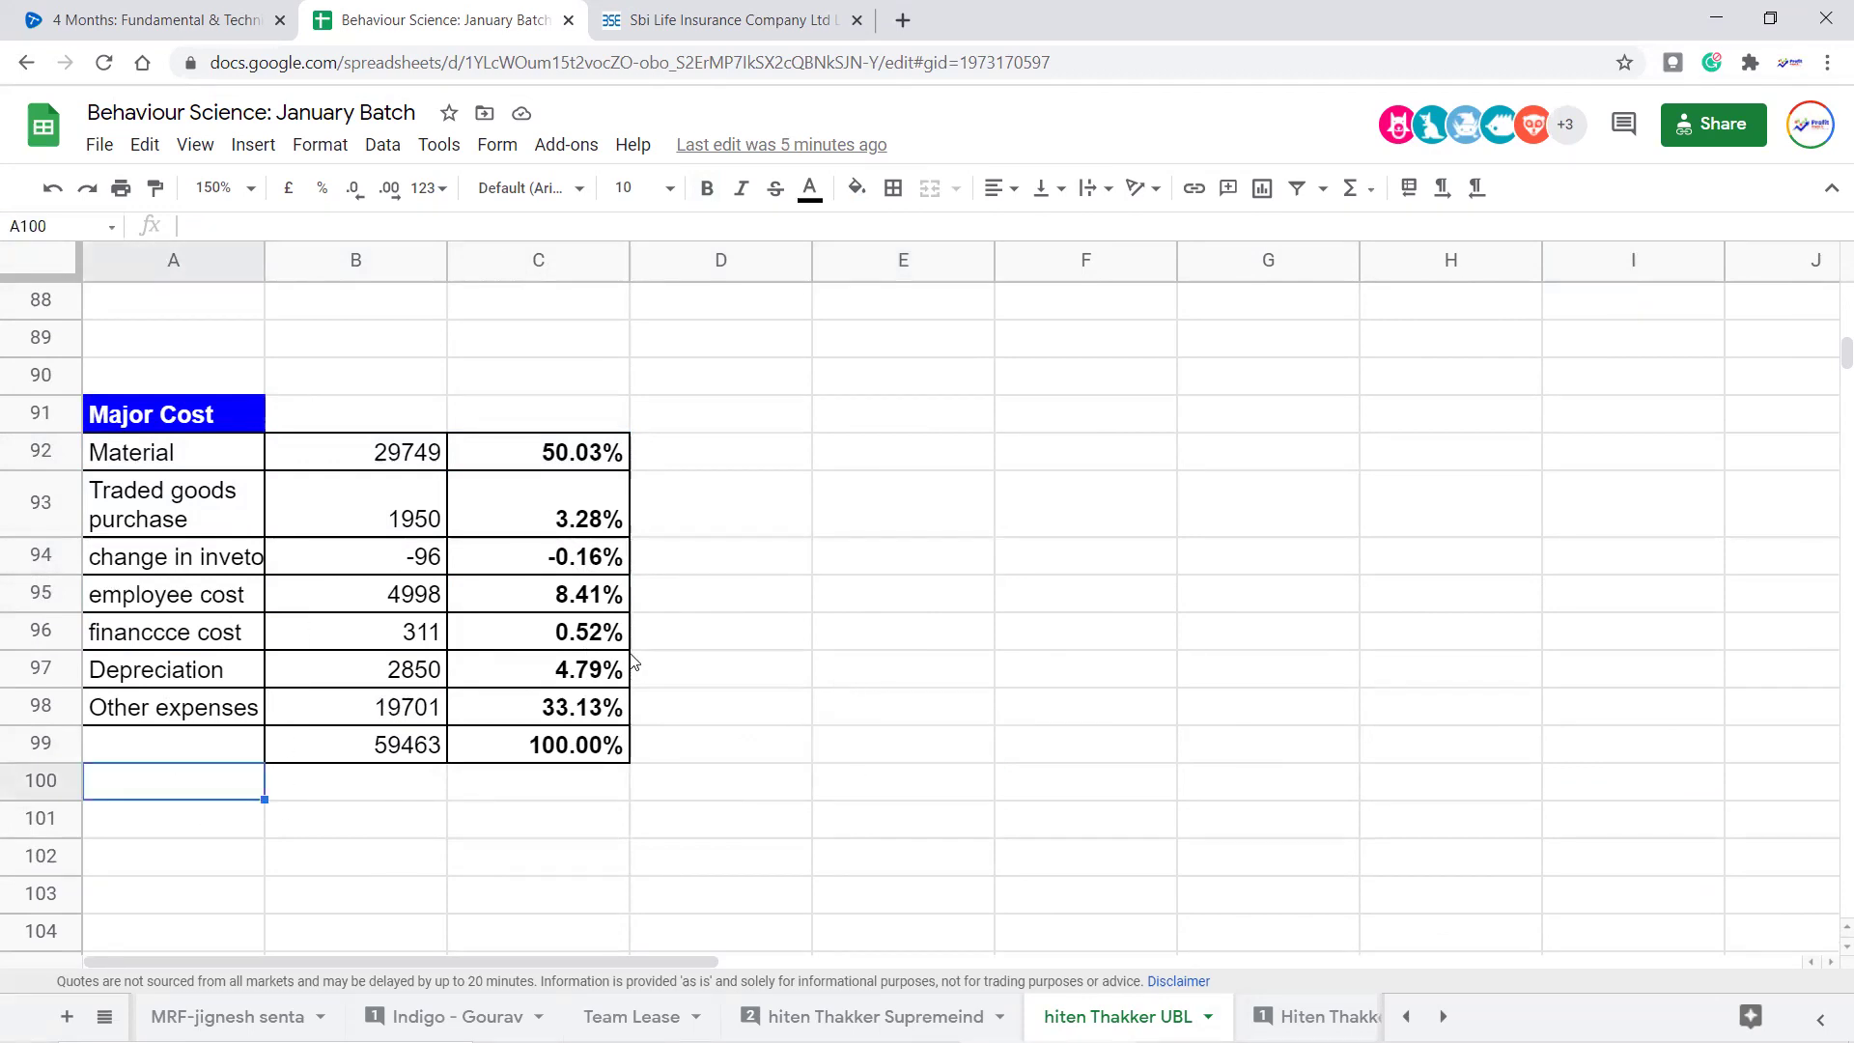
{"action": "left_click", "coordinate": [379, 822]}
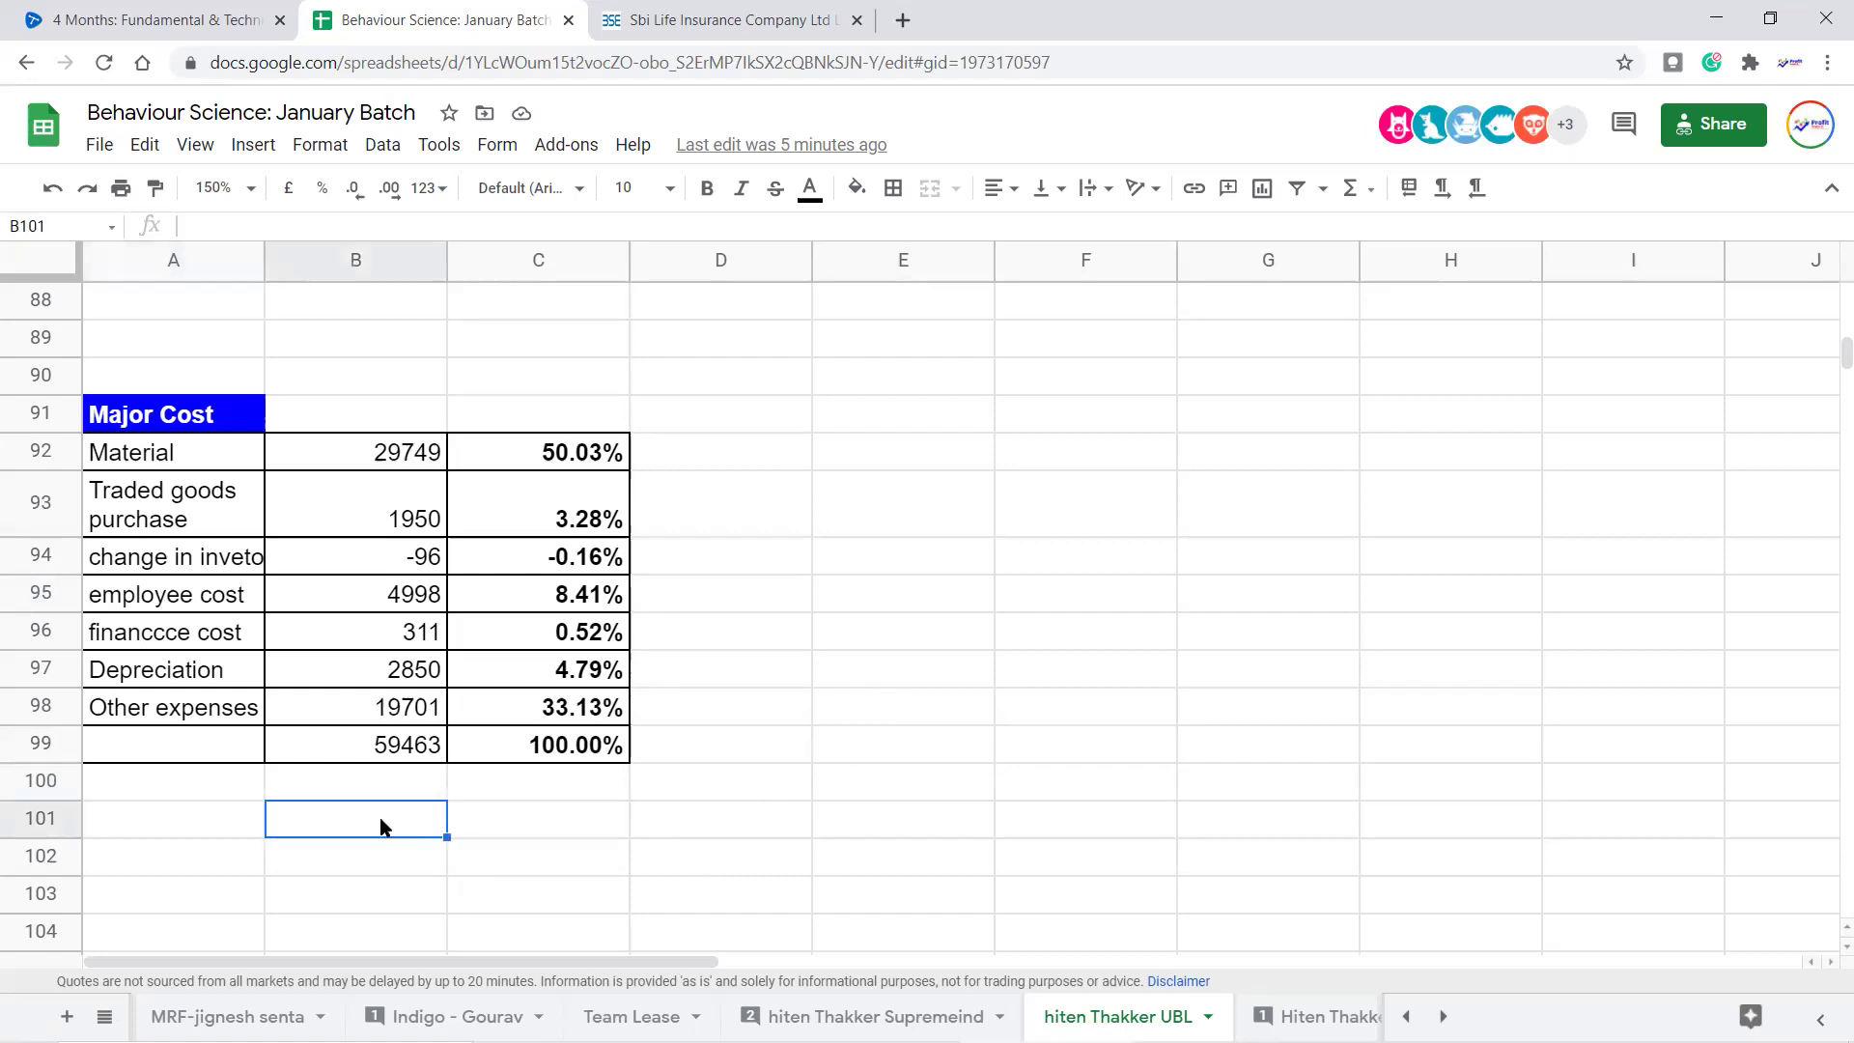
{"action": "type", "text": "Tax"}
{"action": "key", "text": "Return"}
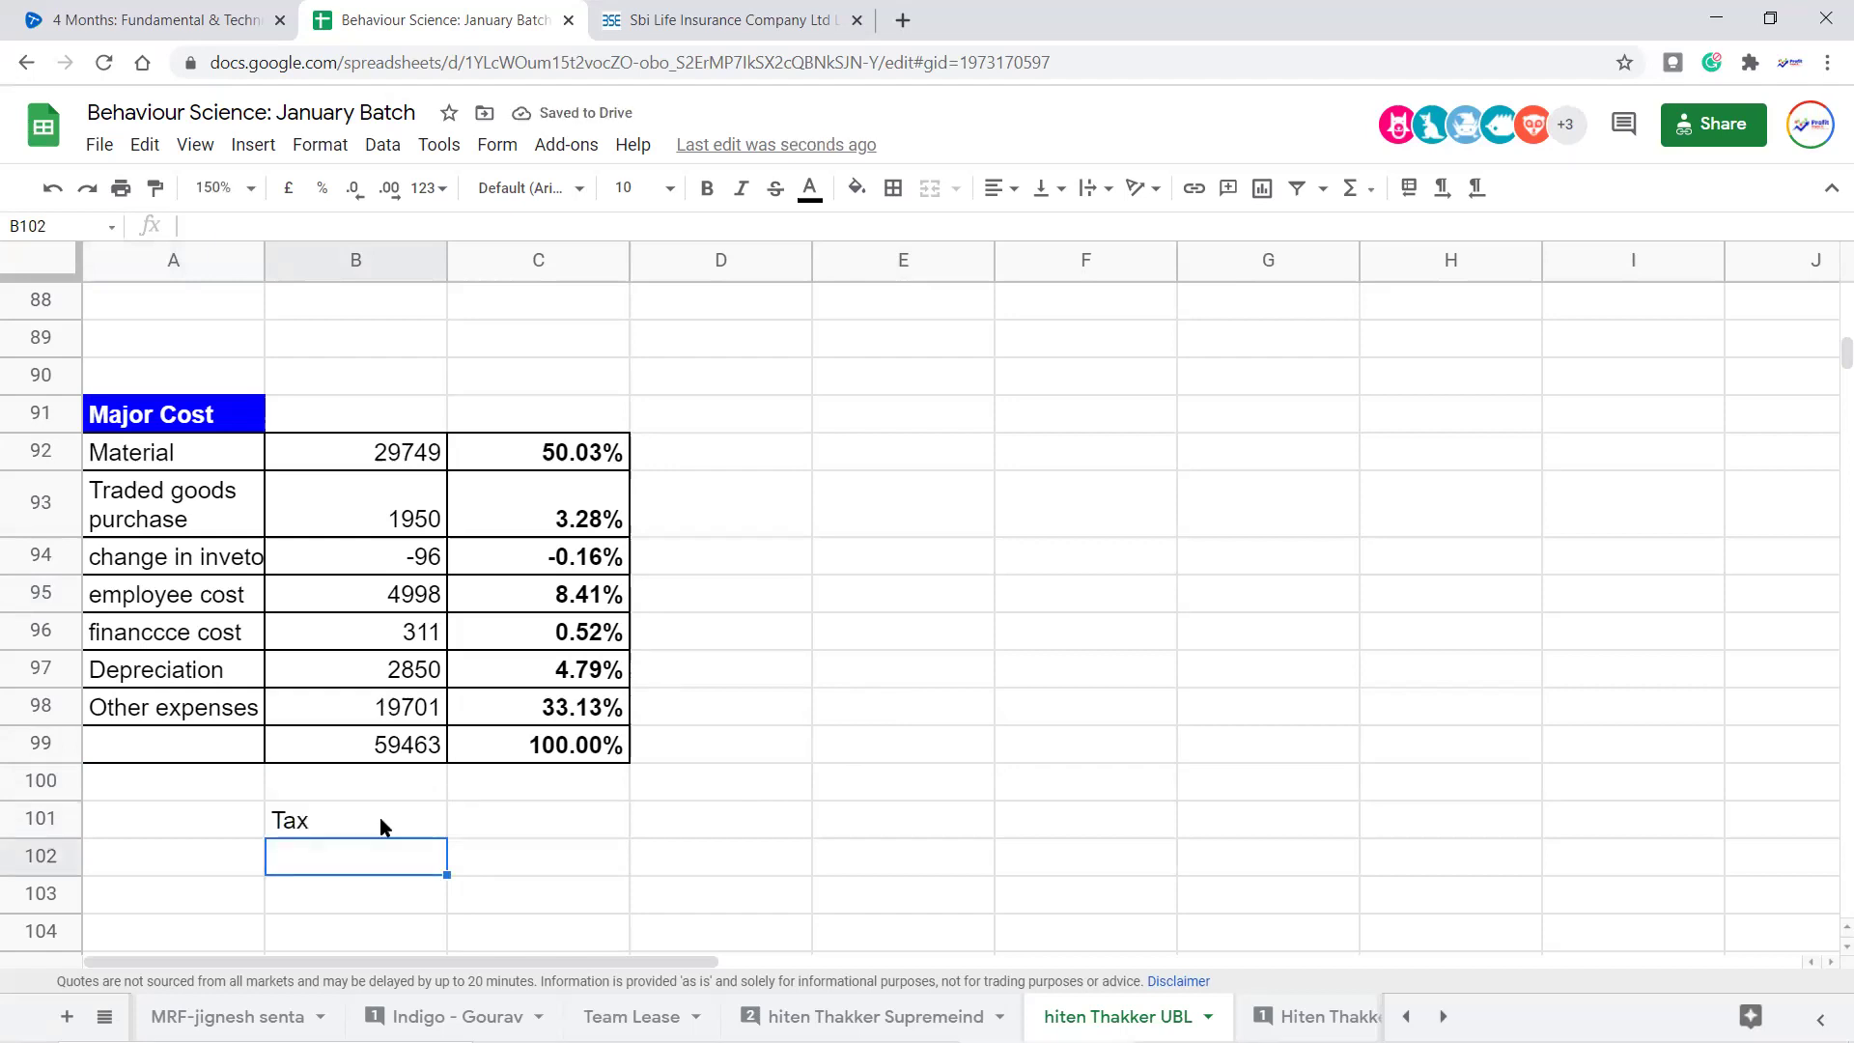
{"action": "left_click_drag", "start_coordinate": [384, 455], "coordinate": [434, 742]}
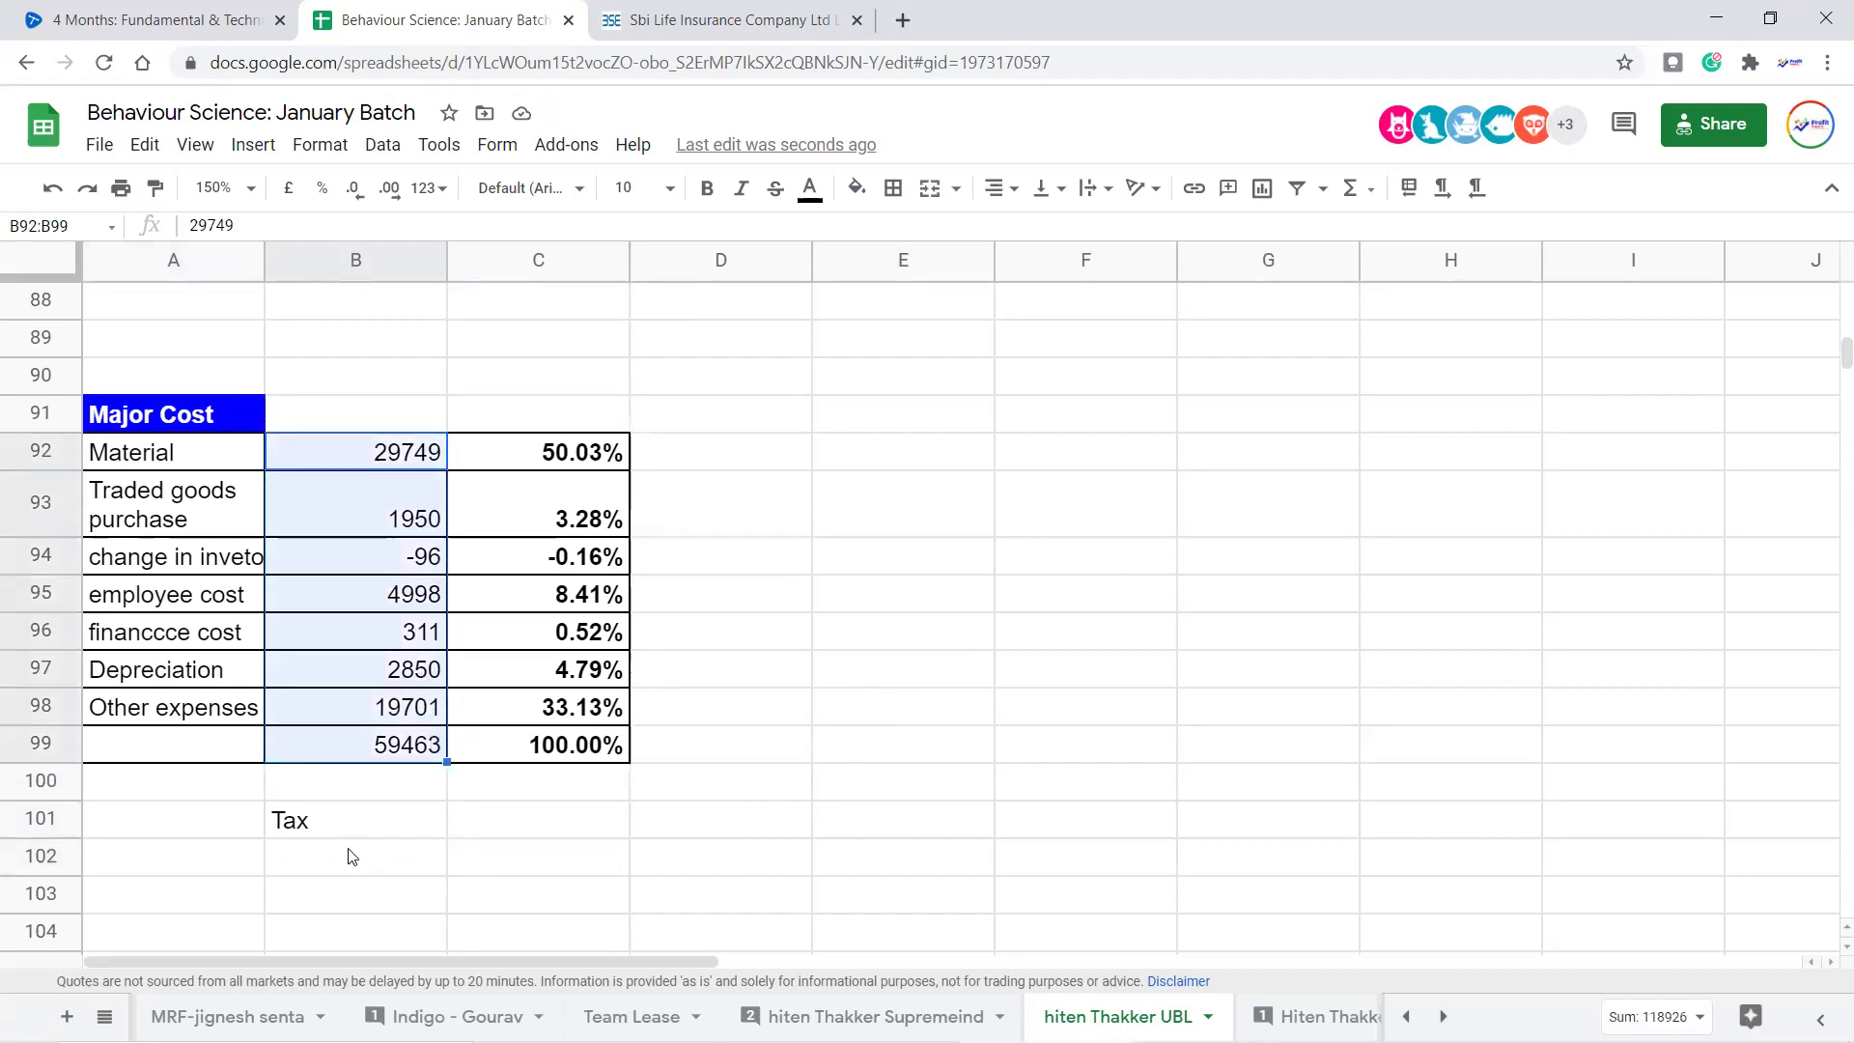
{"action": "left_click", "coordinate": [307, 830]}
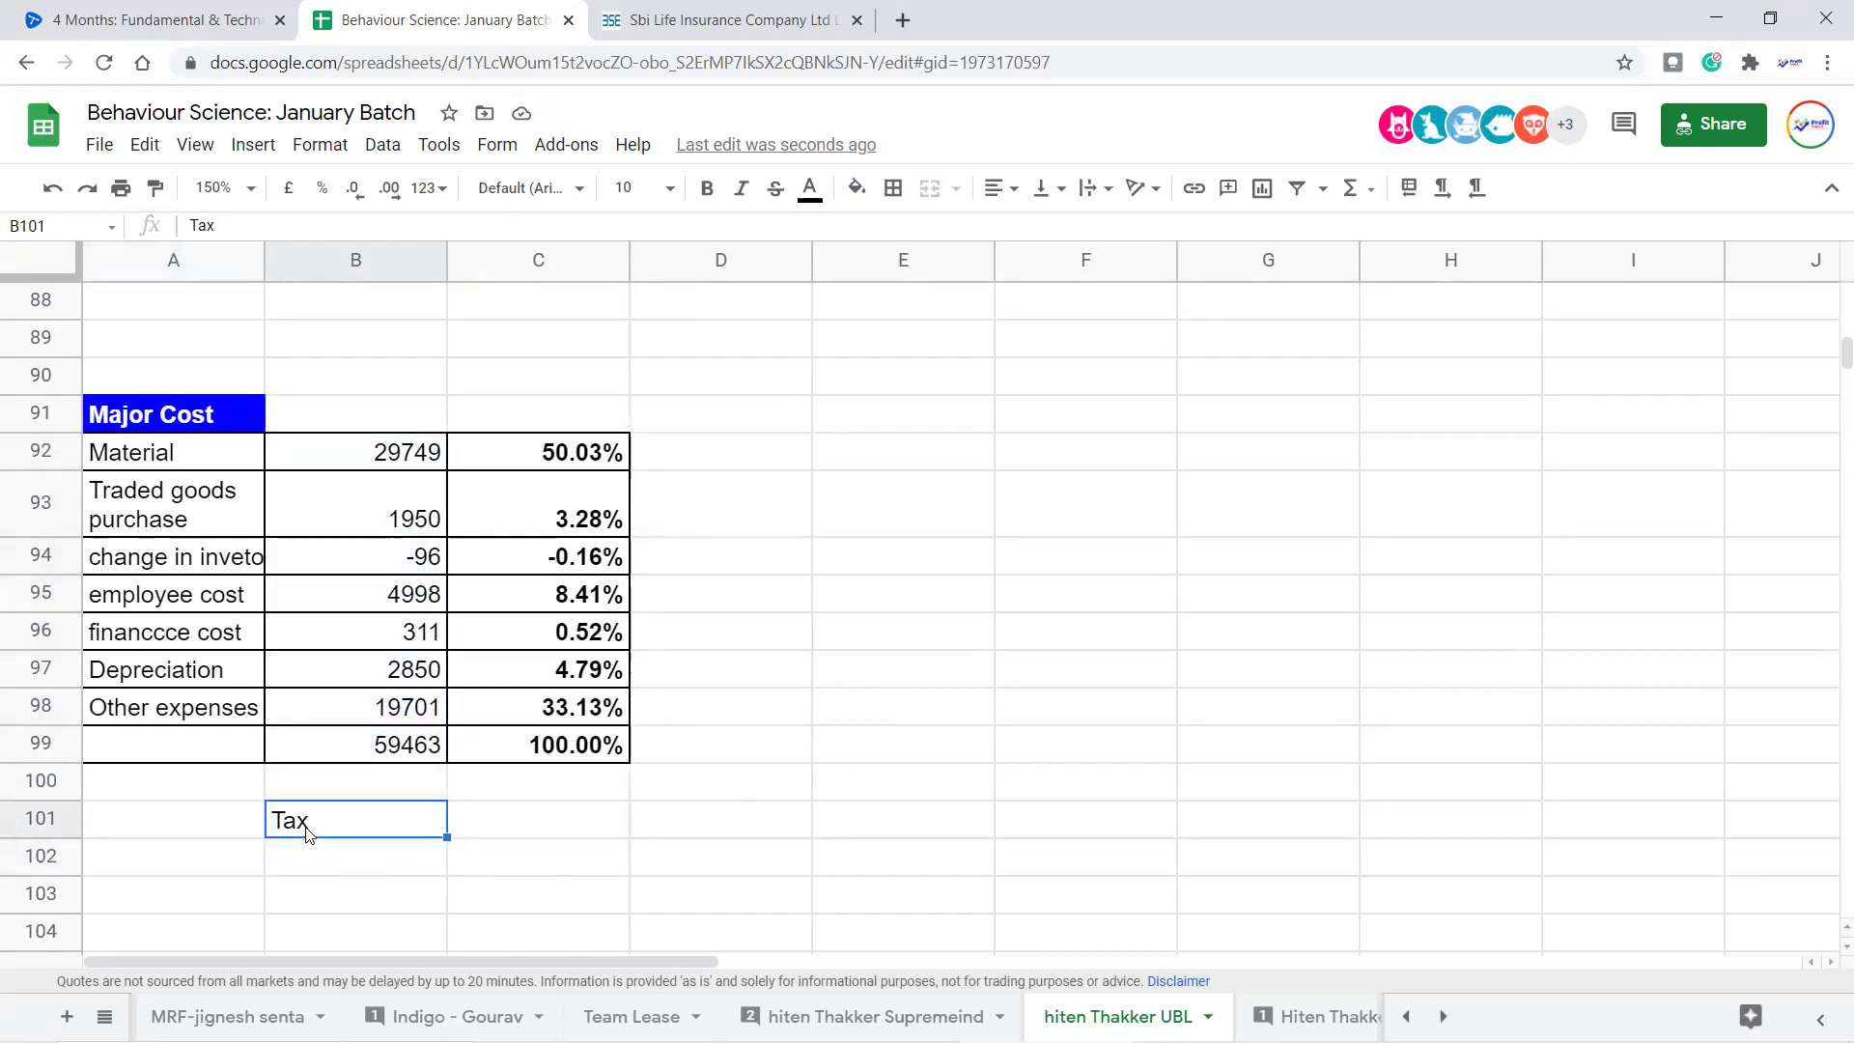
Replace the Tax label in cell B101 with Exise and compare it with the items in the Major Cost table
{"action": "type", "text": "Exise"}
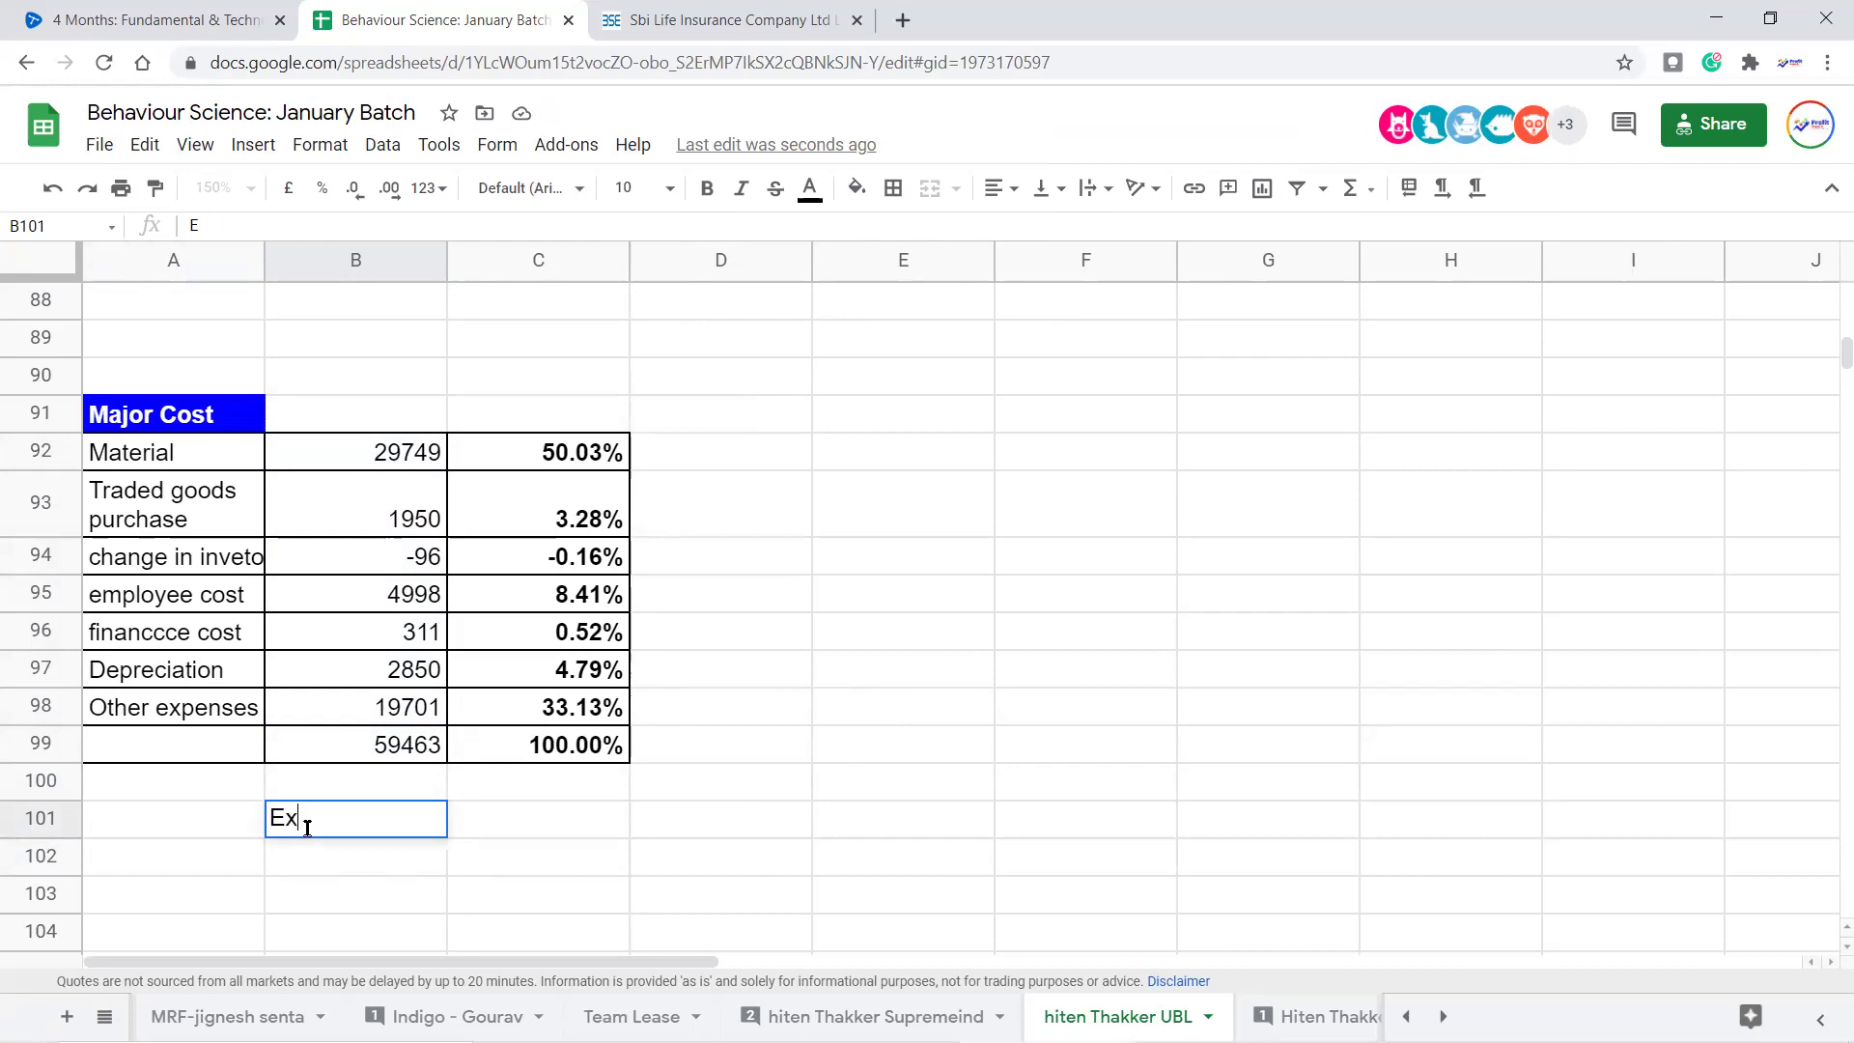
{"action": "key", "text": "Return"}
{"action": "left_click", "coordinate": [307, 831]}
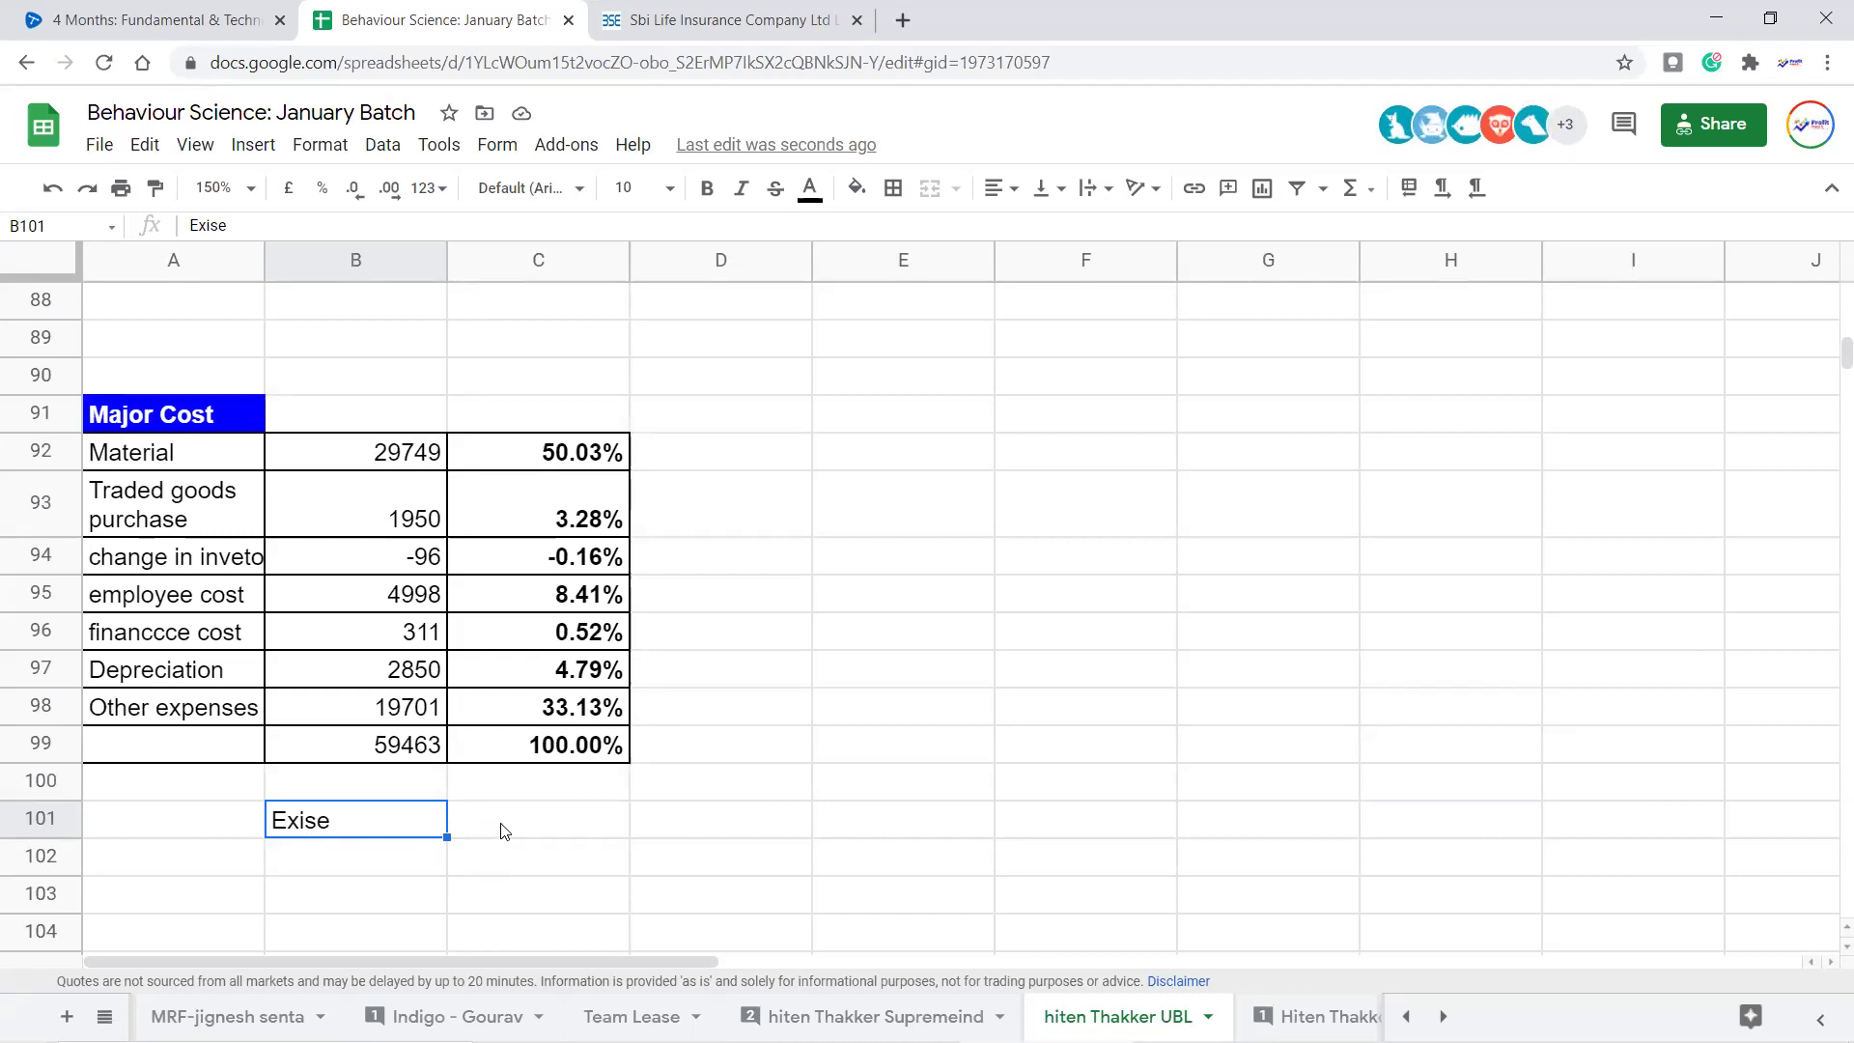
{"action": "left_click_drag", "start_coordinate": [194, 417], "coordinate": [592, 751]}
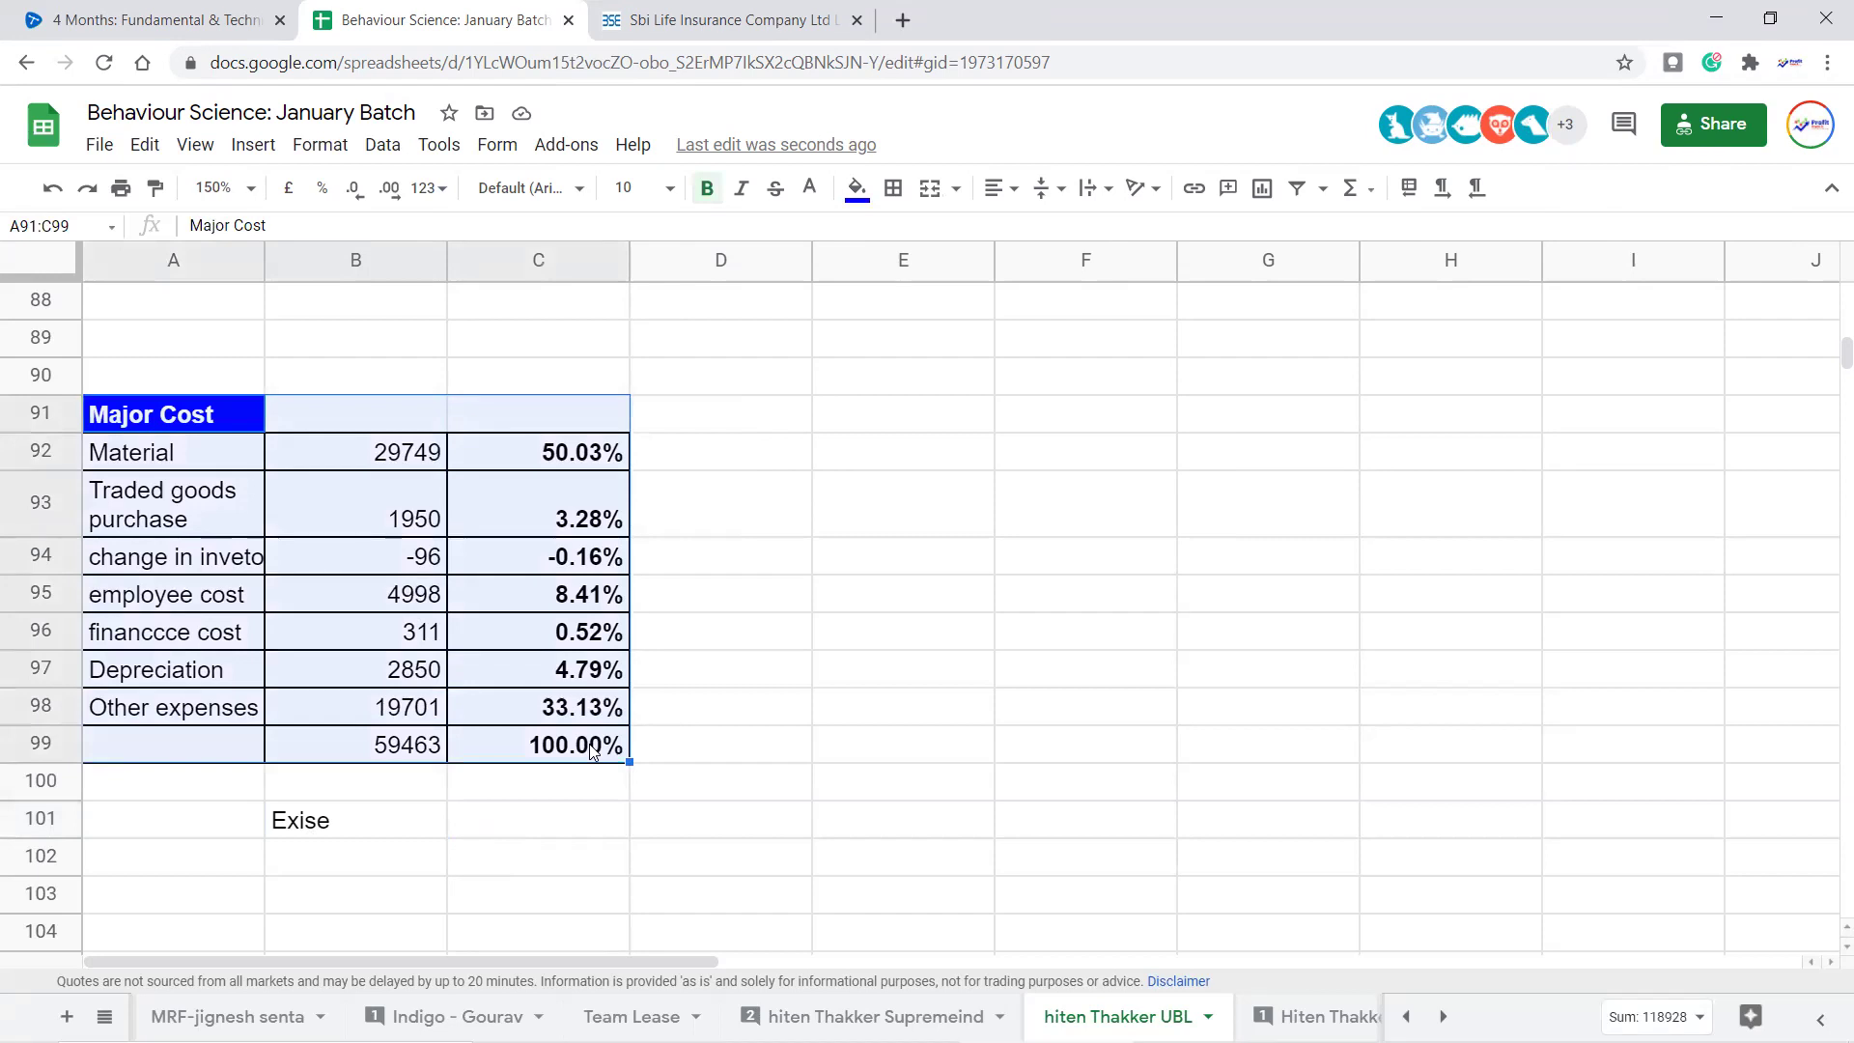
{"action": "left_click", "coordinate": [309, 830]}
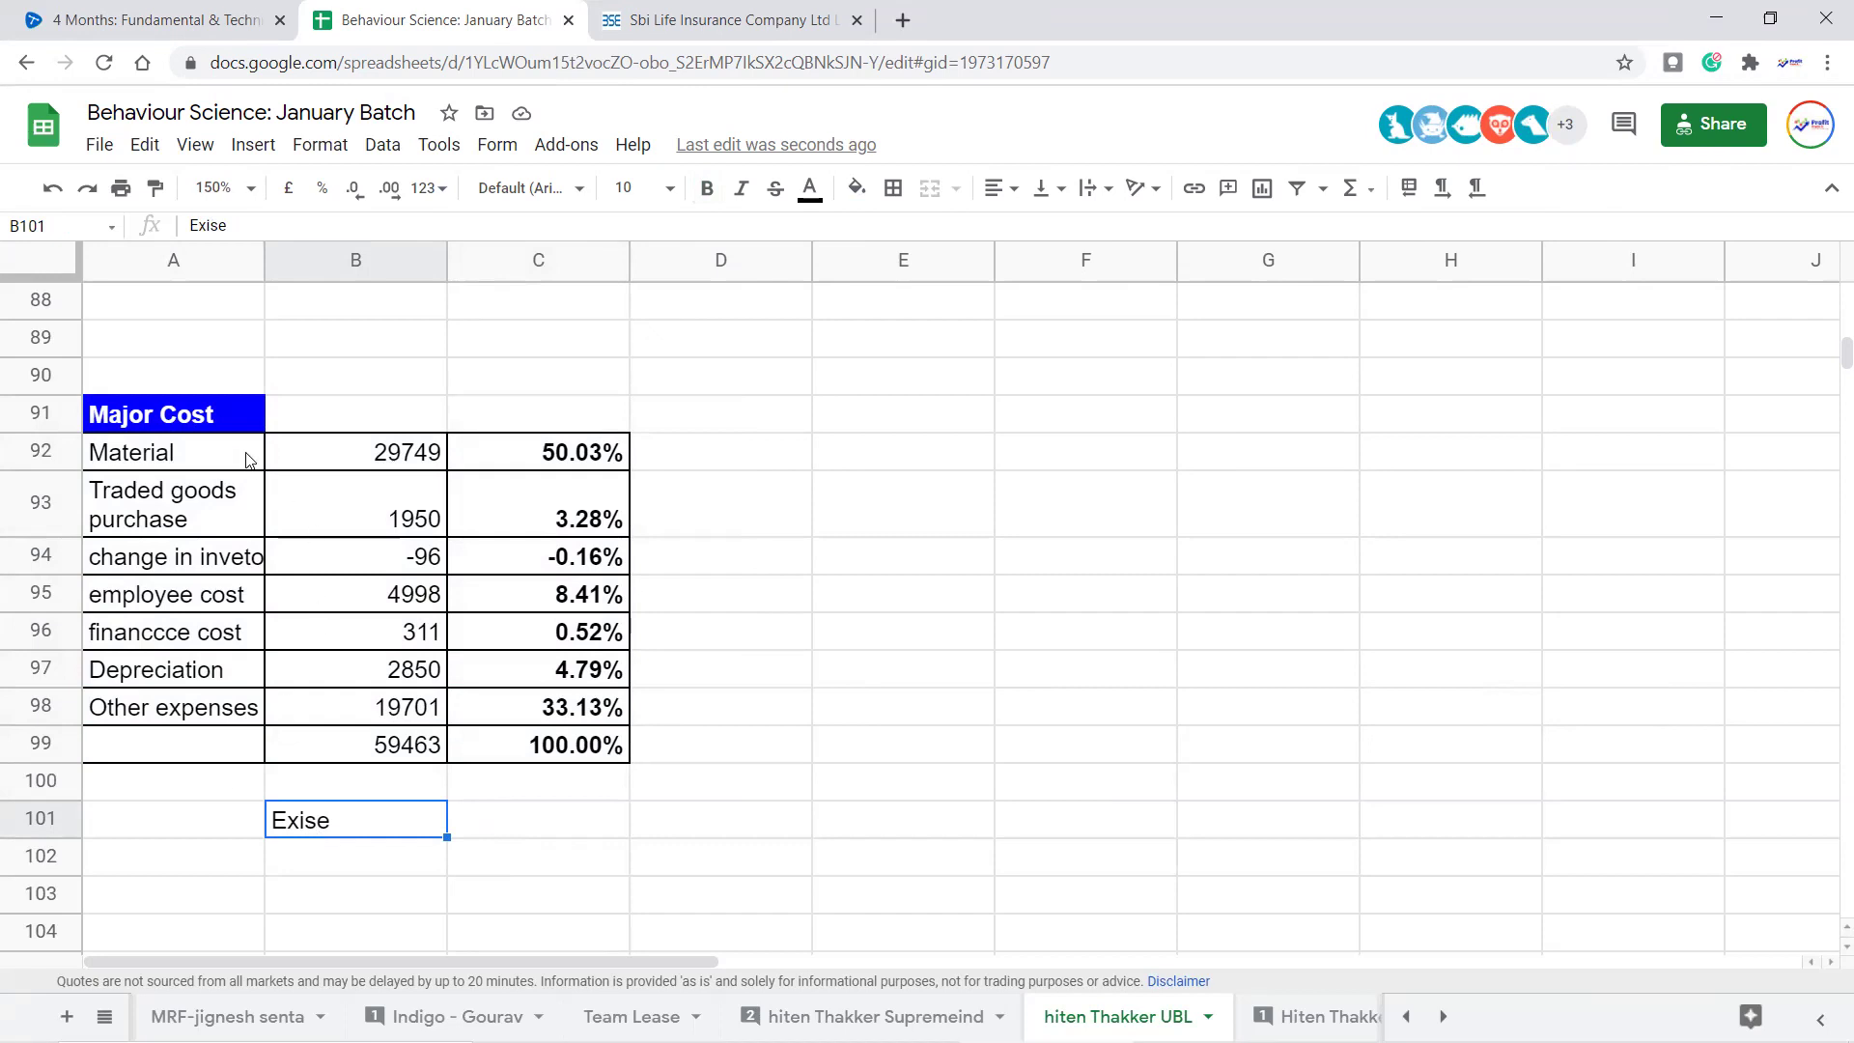
Examine the shares of Material, Traded goods purchase, change in inventory and Other expenses in the Major Cost table
{"action": "left_click", "coordinate": [204, 450]}
{"action": "left_click", "coordinate": [578, 460]}
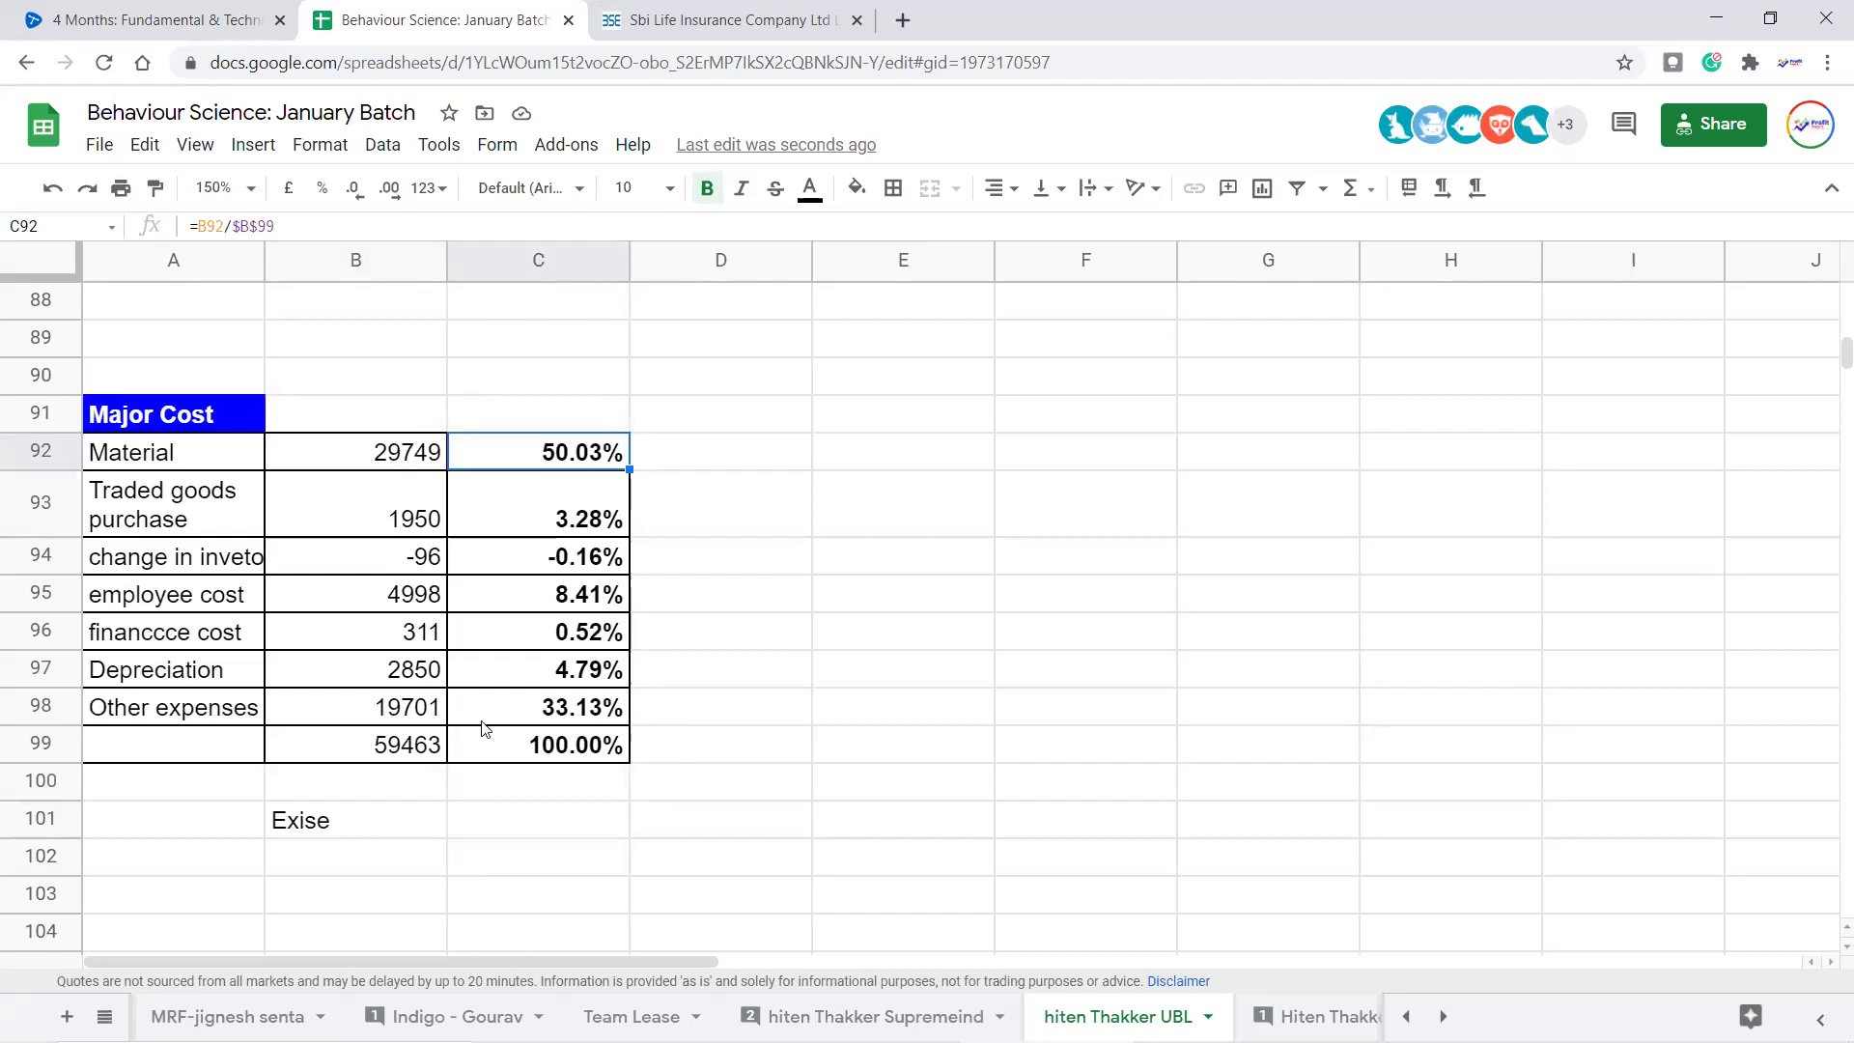
{"action": "left_click_drag", "start_coordinate": [179, 710], "coordinate": [541, 710]}
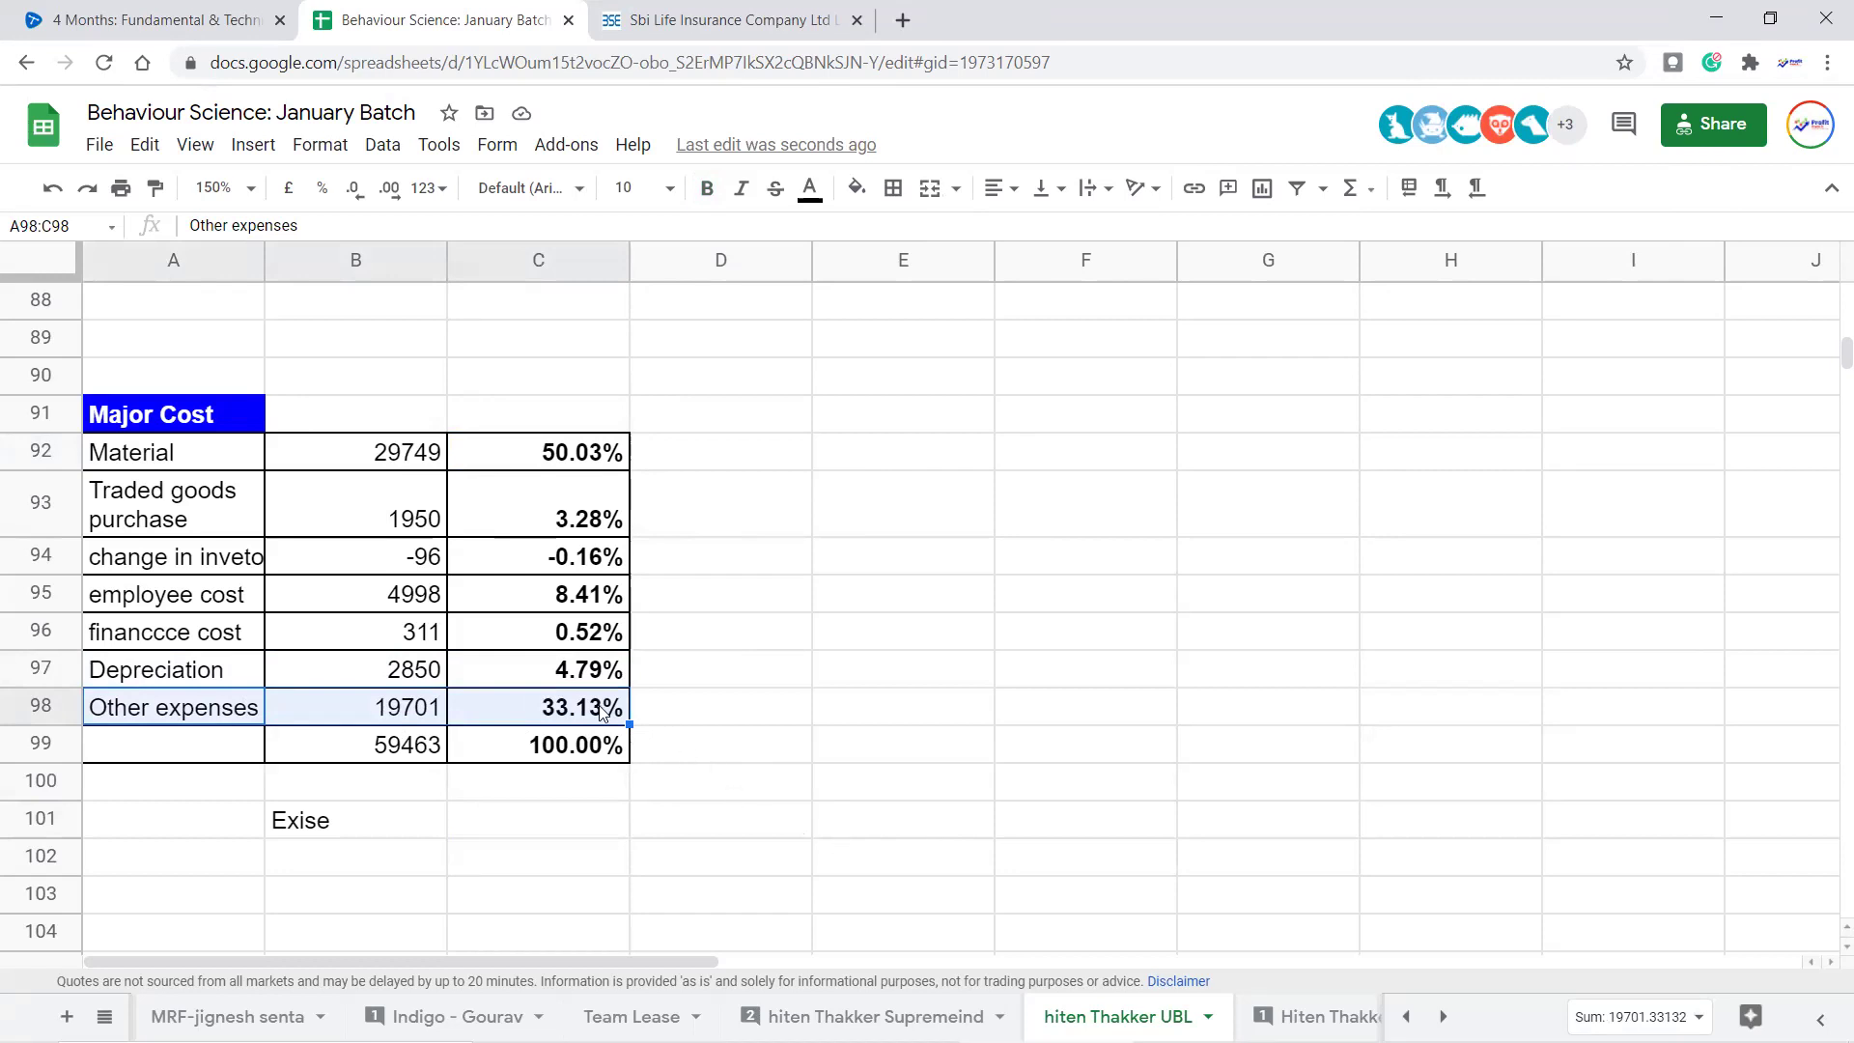
{"action": "left_click", "coordinate": [571, 710]}
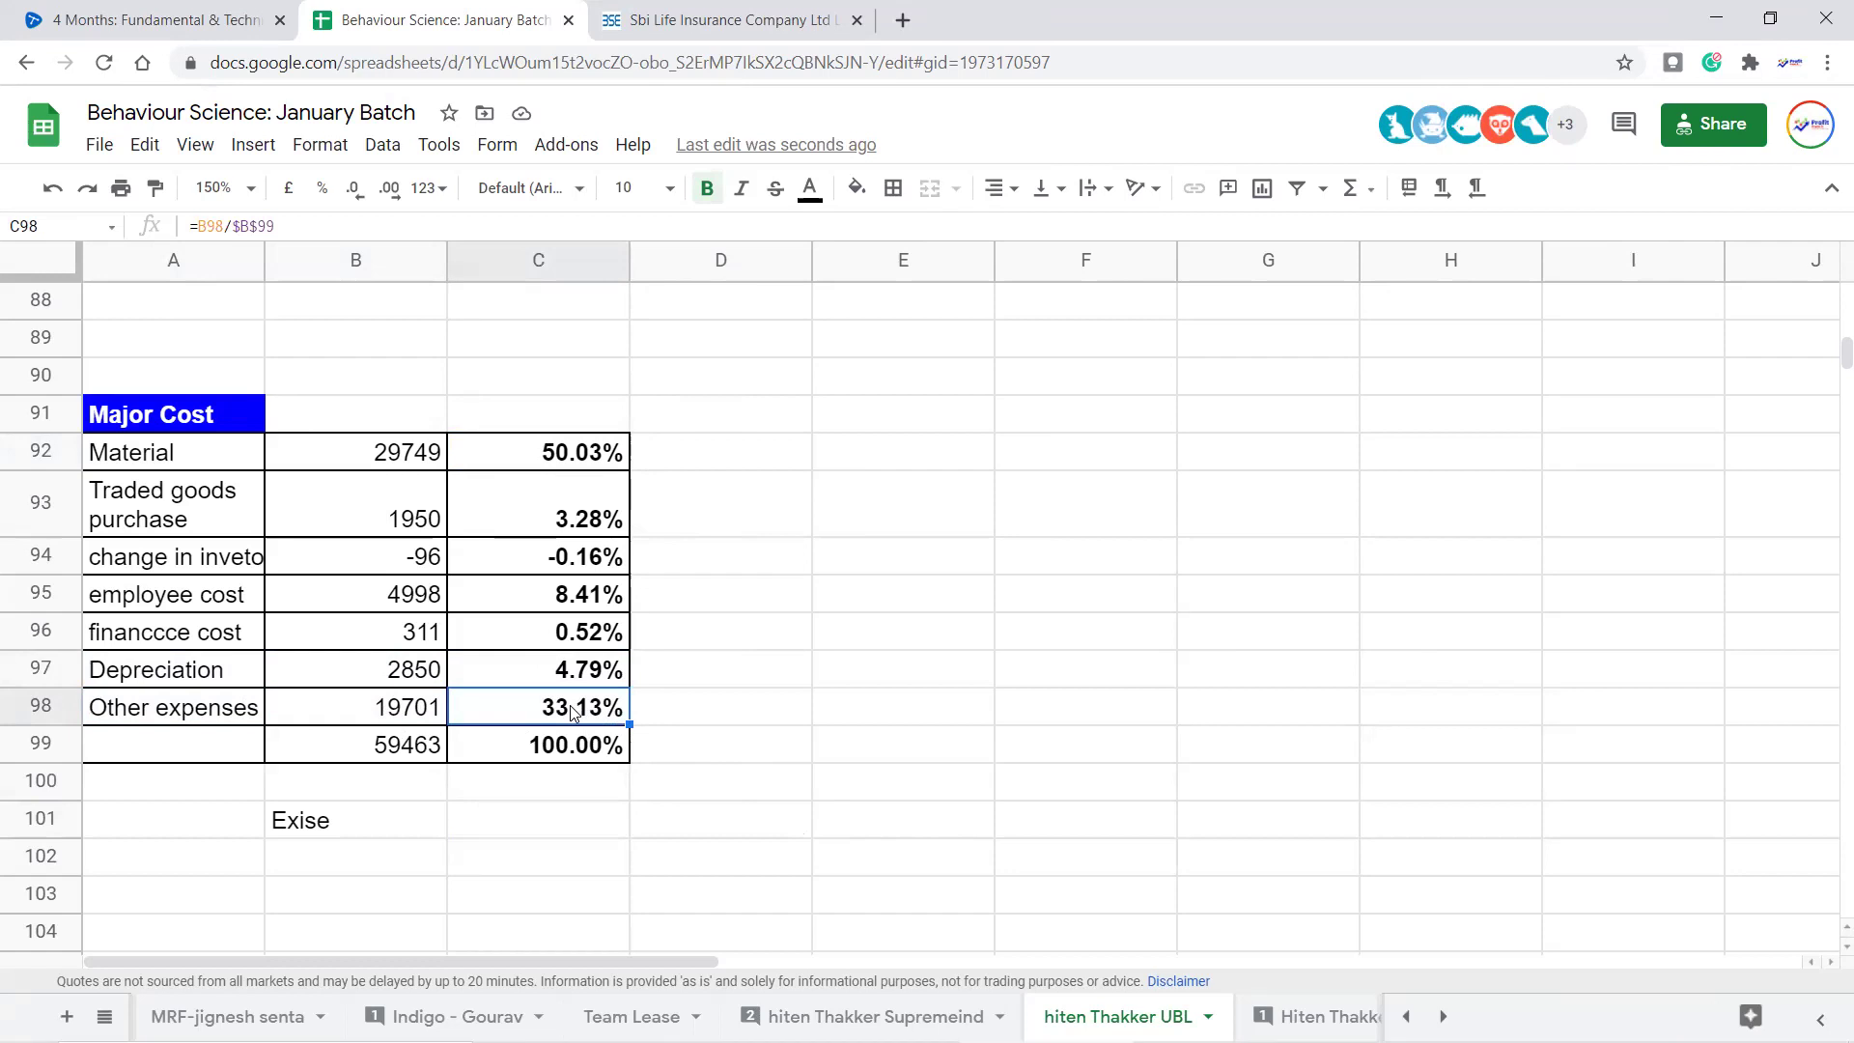
{"action": "left_click", "coordinate": [214, 510]}
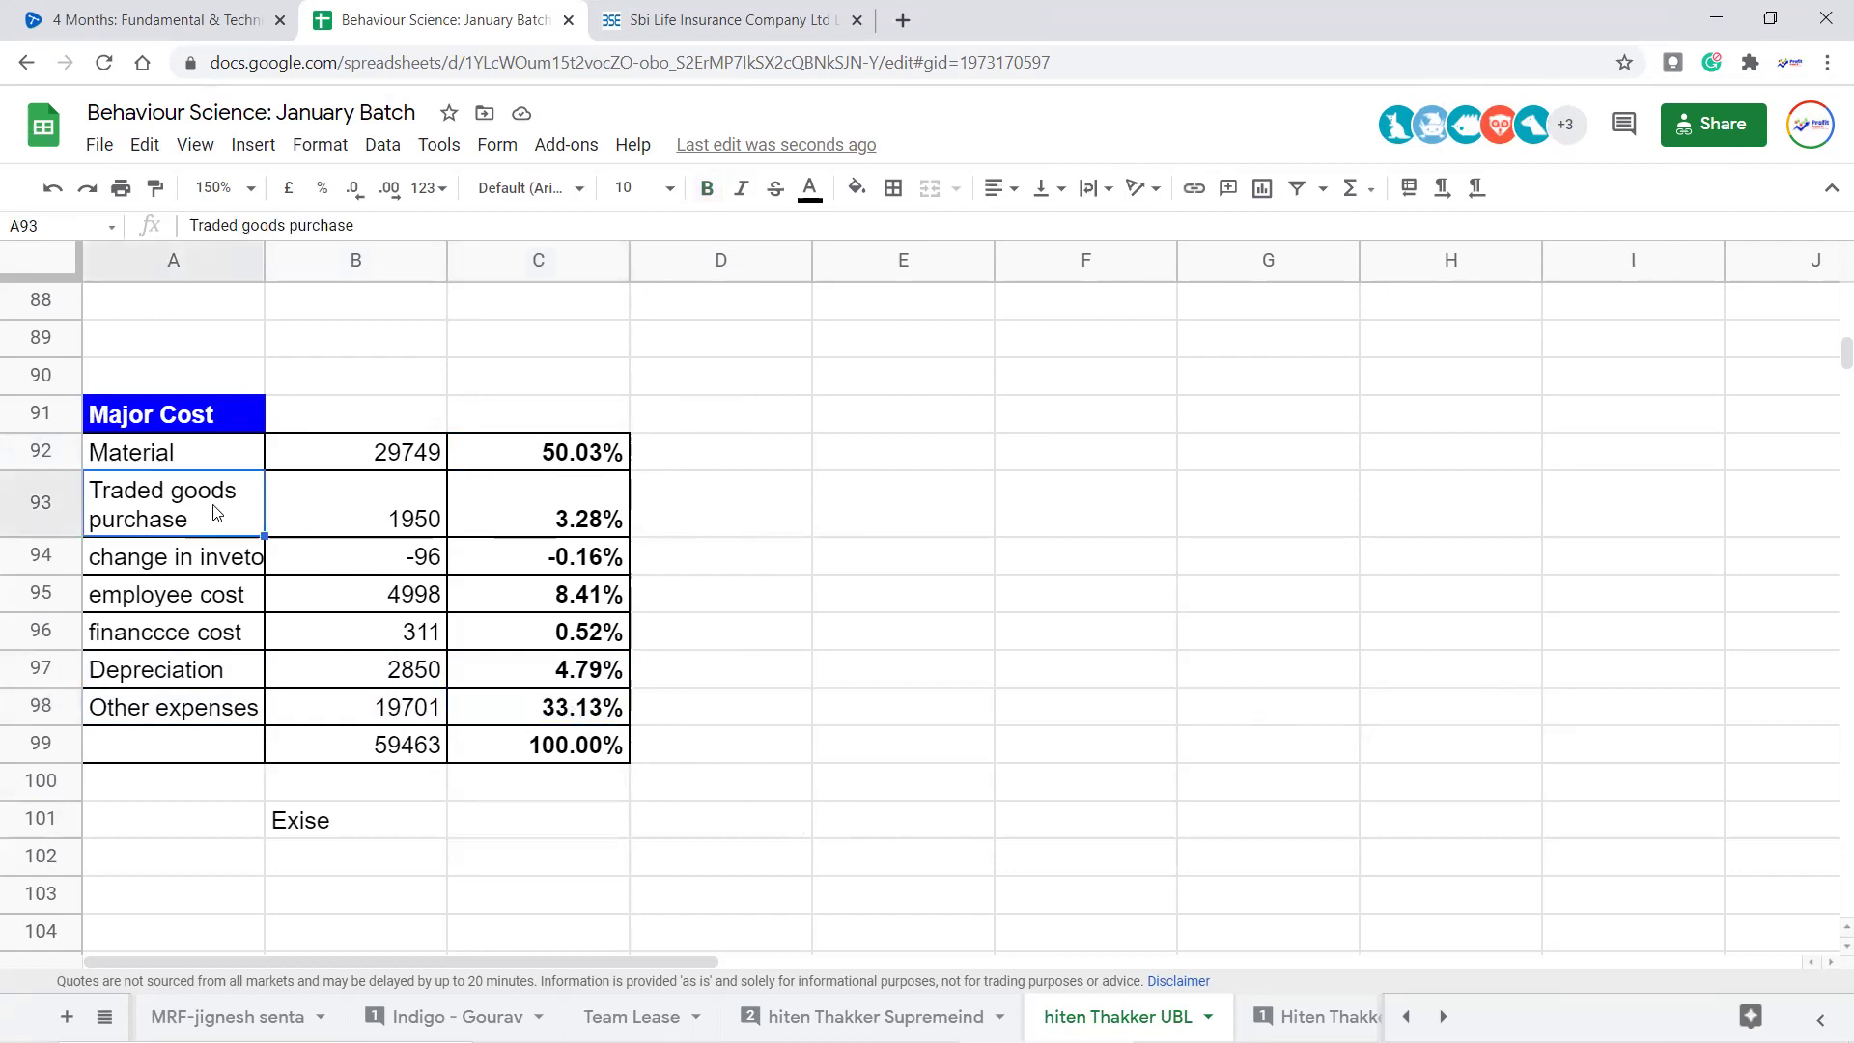
{"action": "left_click_drag", "start_coordinate": [177, 513], "coordinate": [538, 526]}
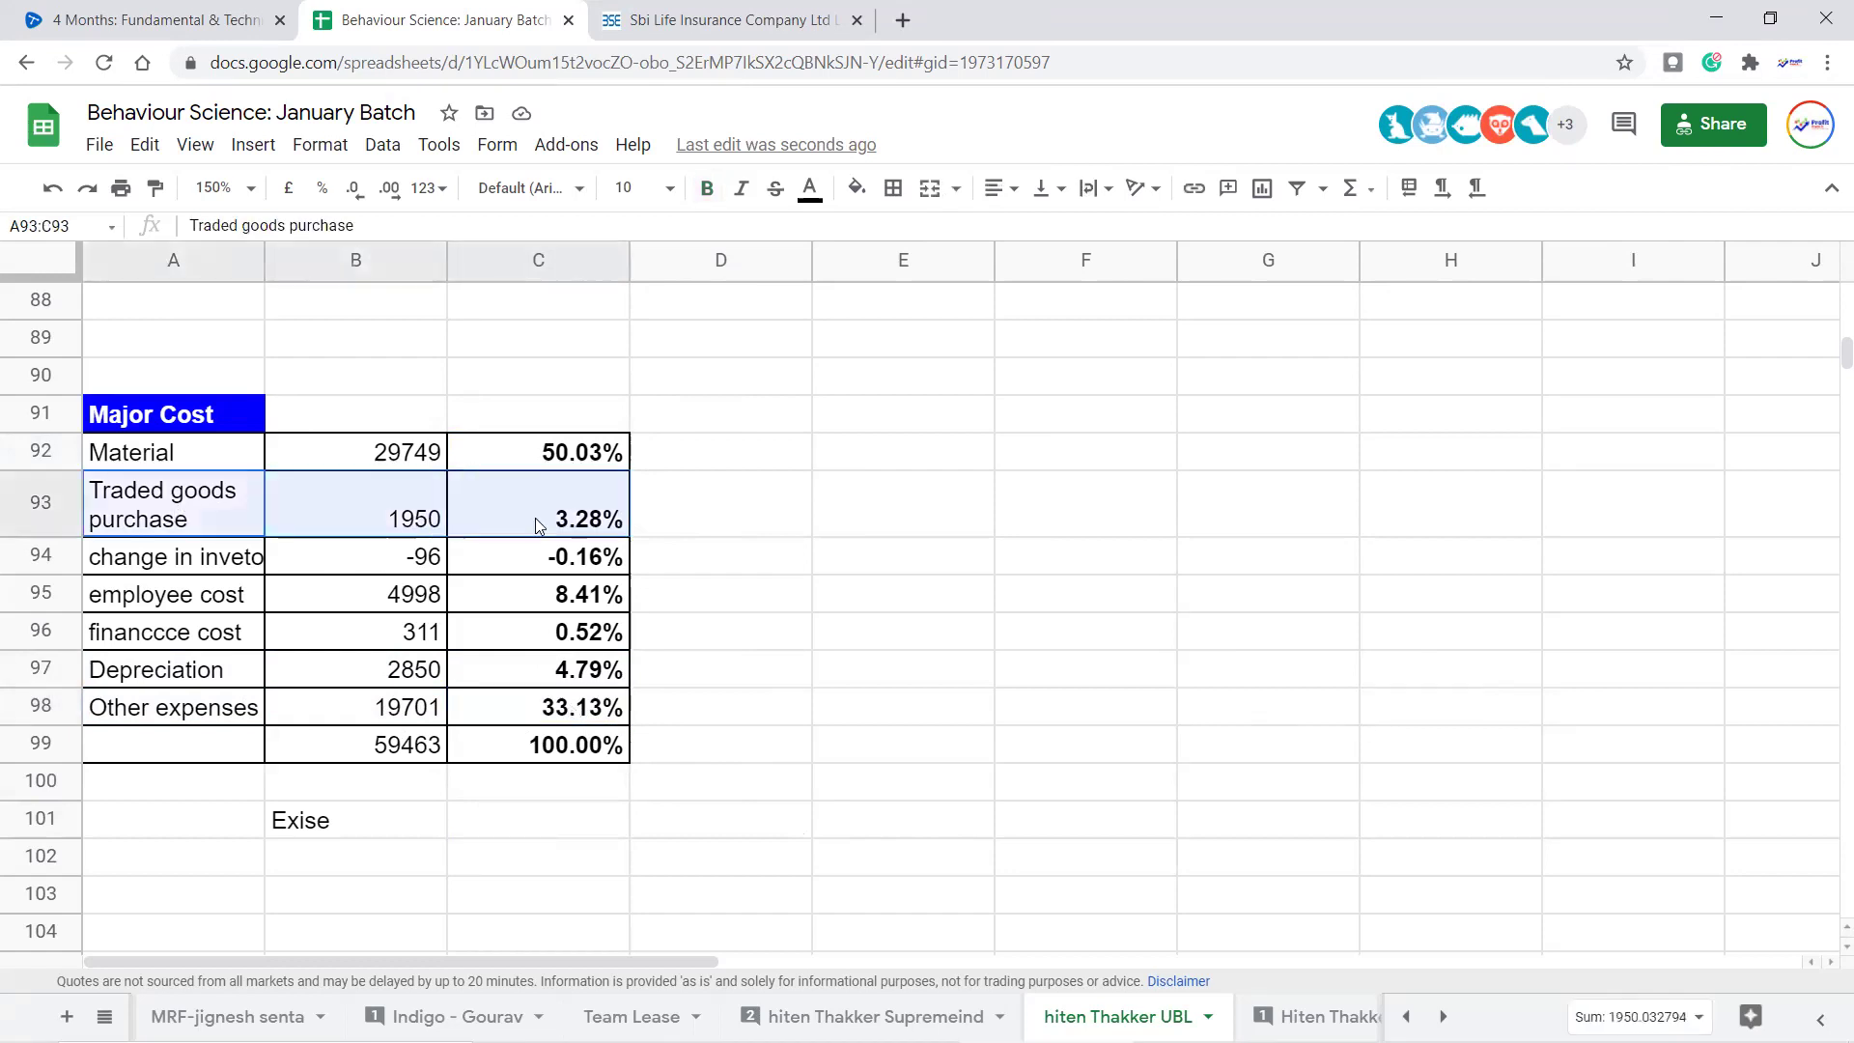
{"action": "left_click", "coordinate": [244, 565]}
{"action": "left_click_drag", "start_coordinate": [243, 565], "coordinate": [180, 523]}
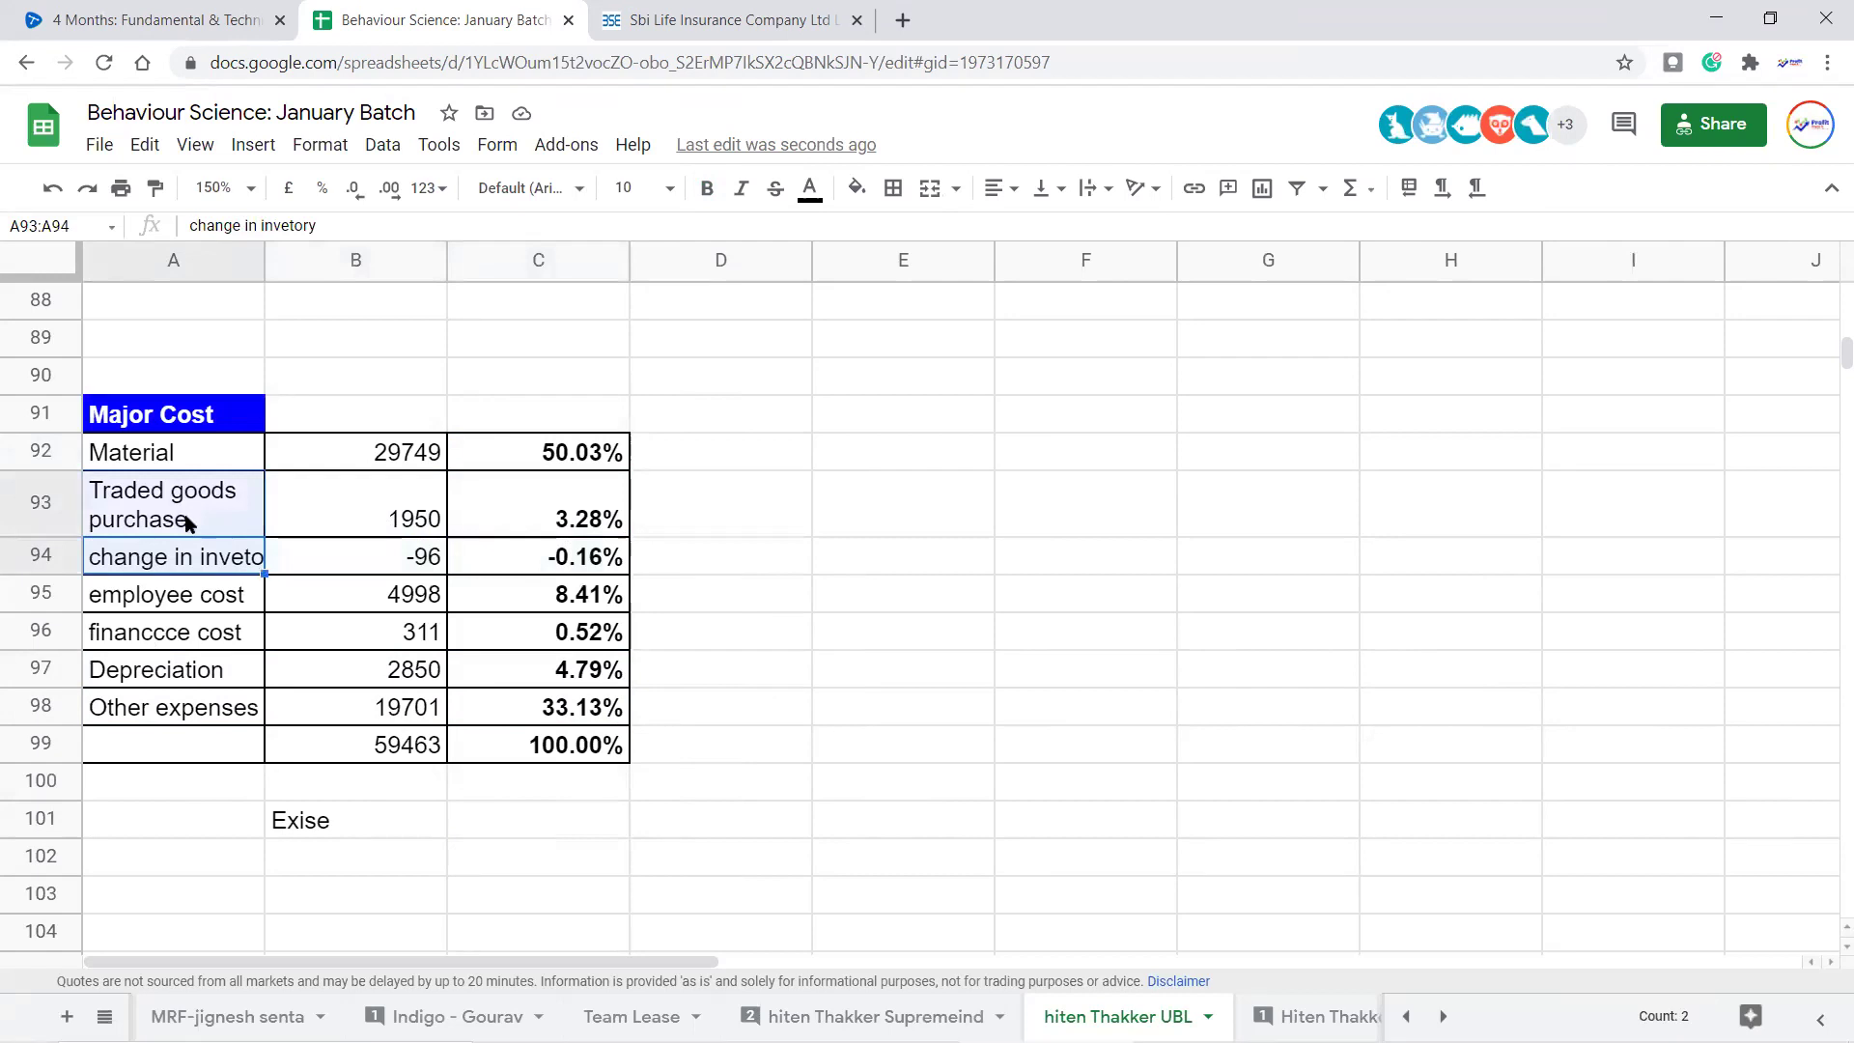
{"action": "left_click_drag", "start_coordinate": [207, 710], "coordinate": [570, 706]}
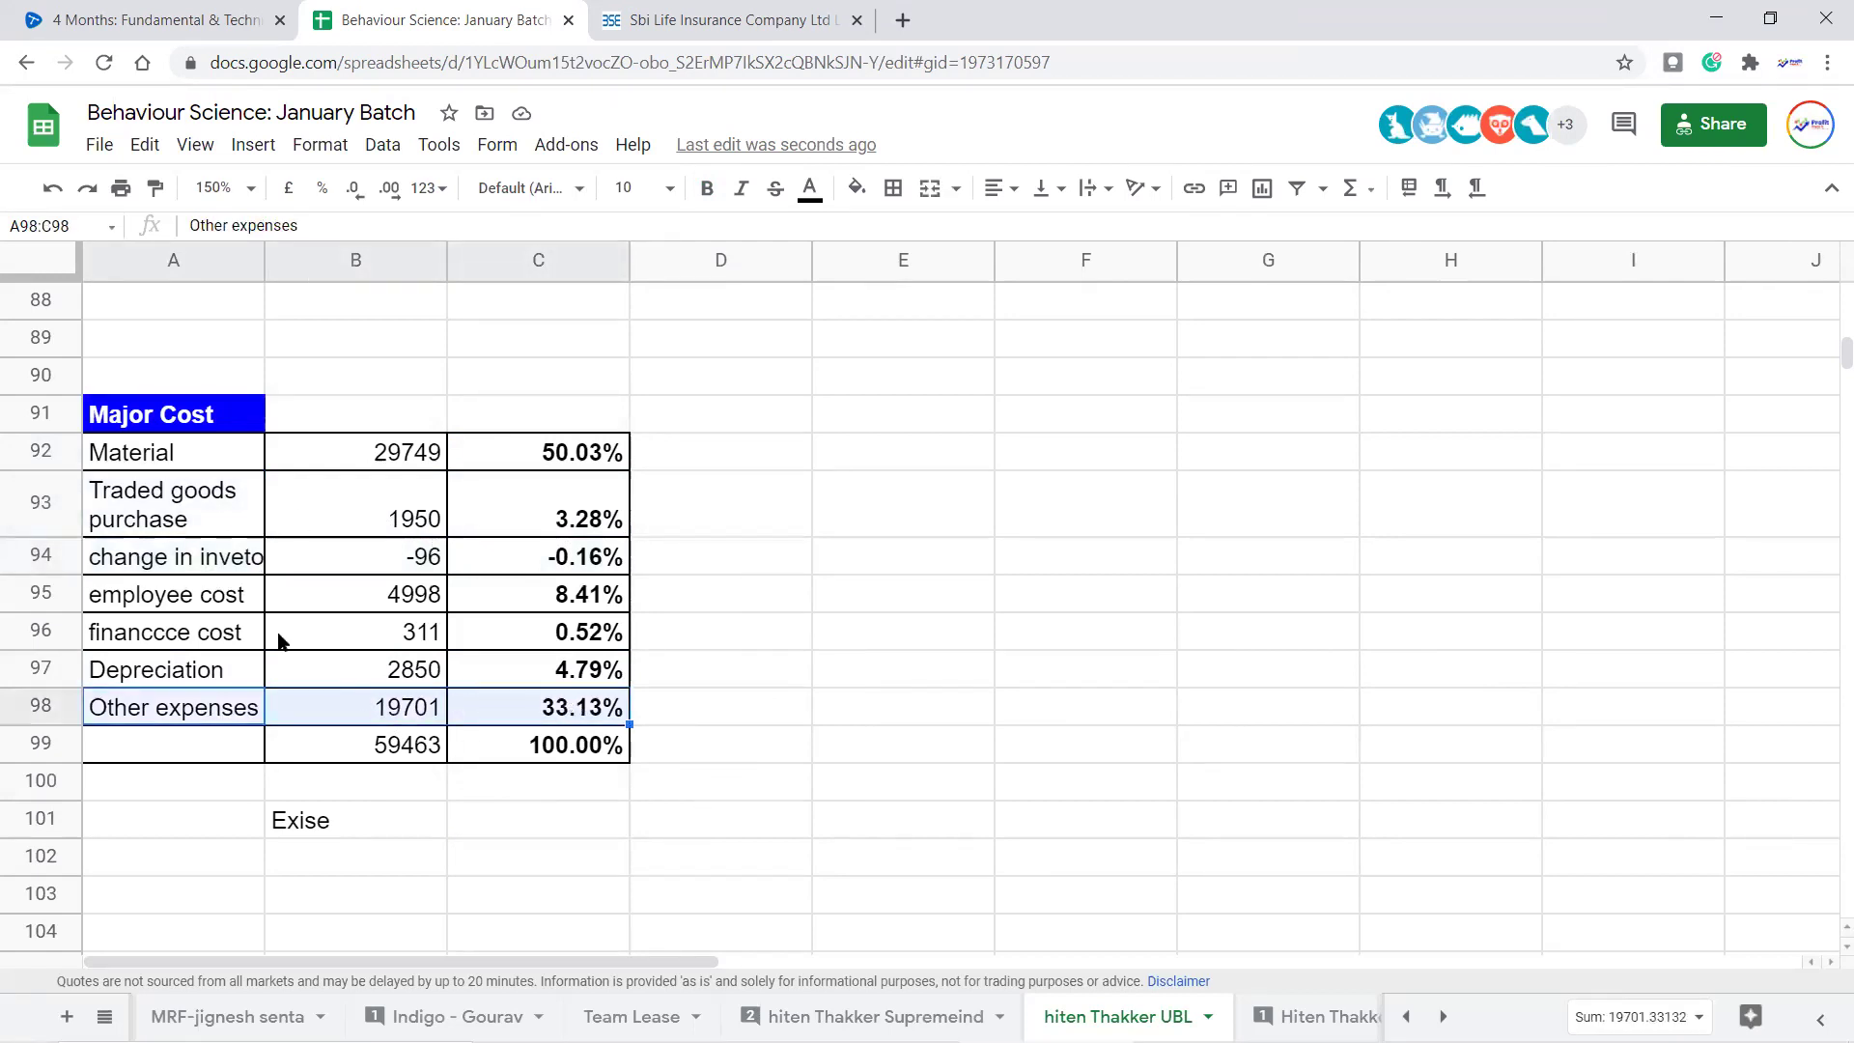
Examine the finance cost and employee cost shares in the Major Cost table against the full cost breakdown
{"action": "left_click", "coordinate": [208, 637]}
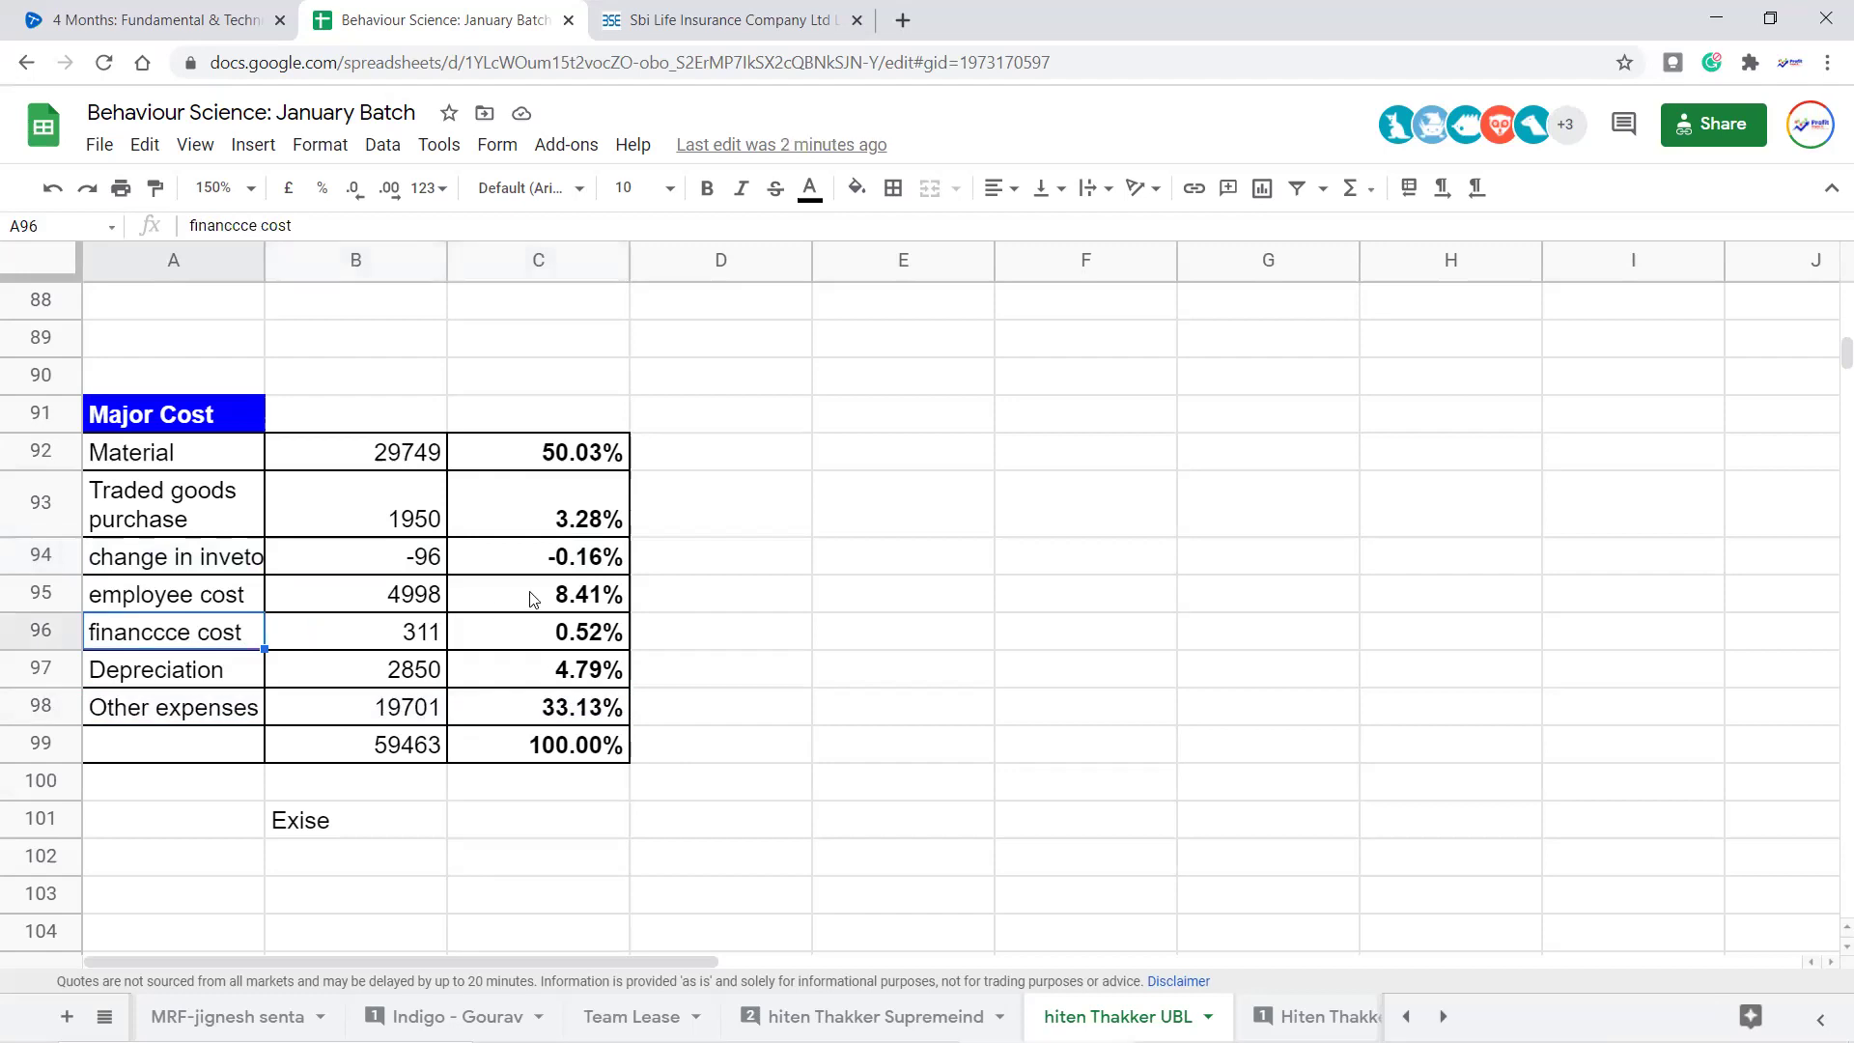
{"action": "left_click", "coordinate": [588, 637]}
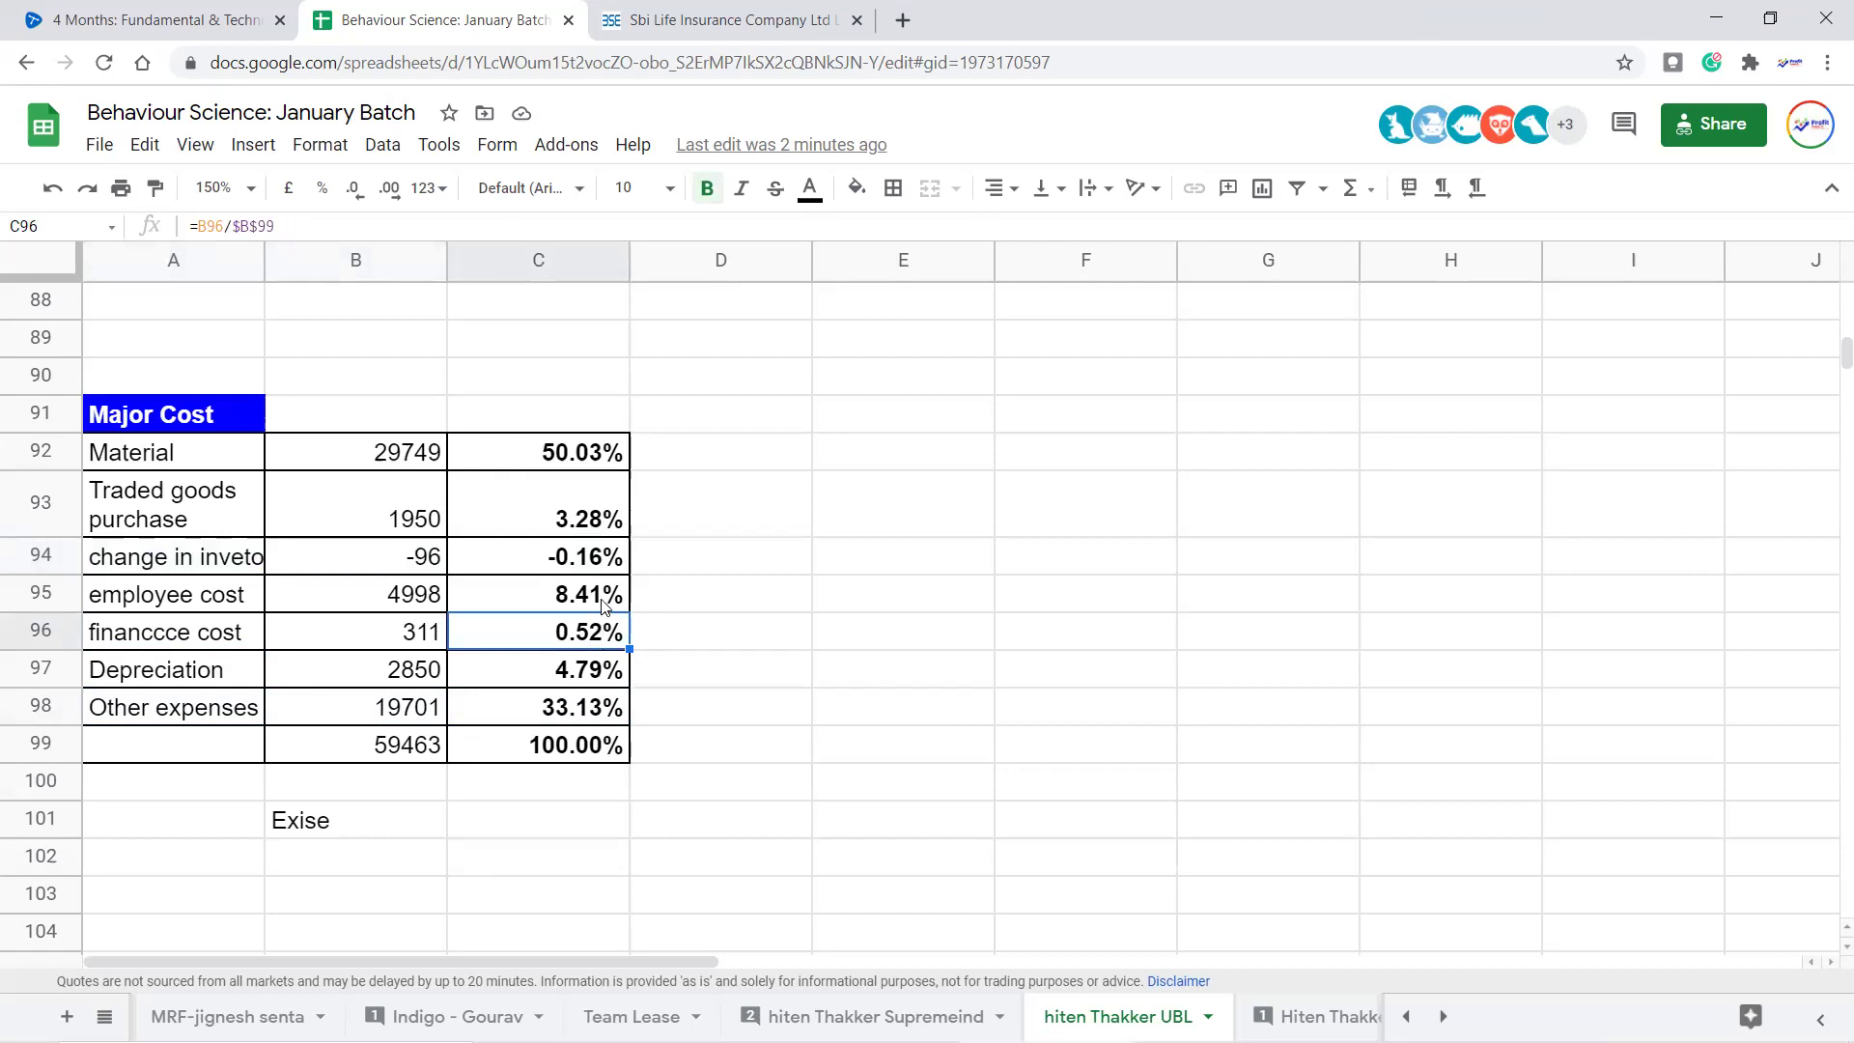
{"action": "left_click", "coordinate": [603, 603]}
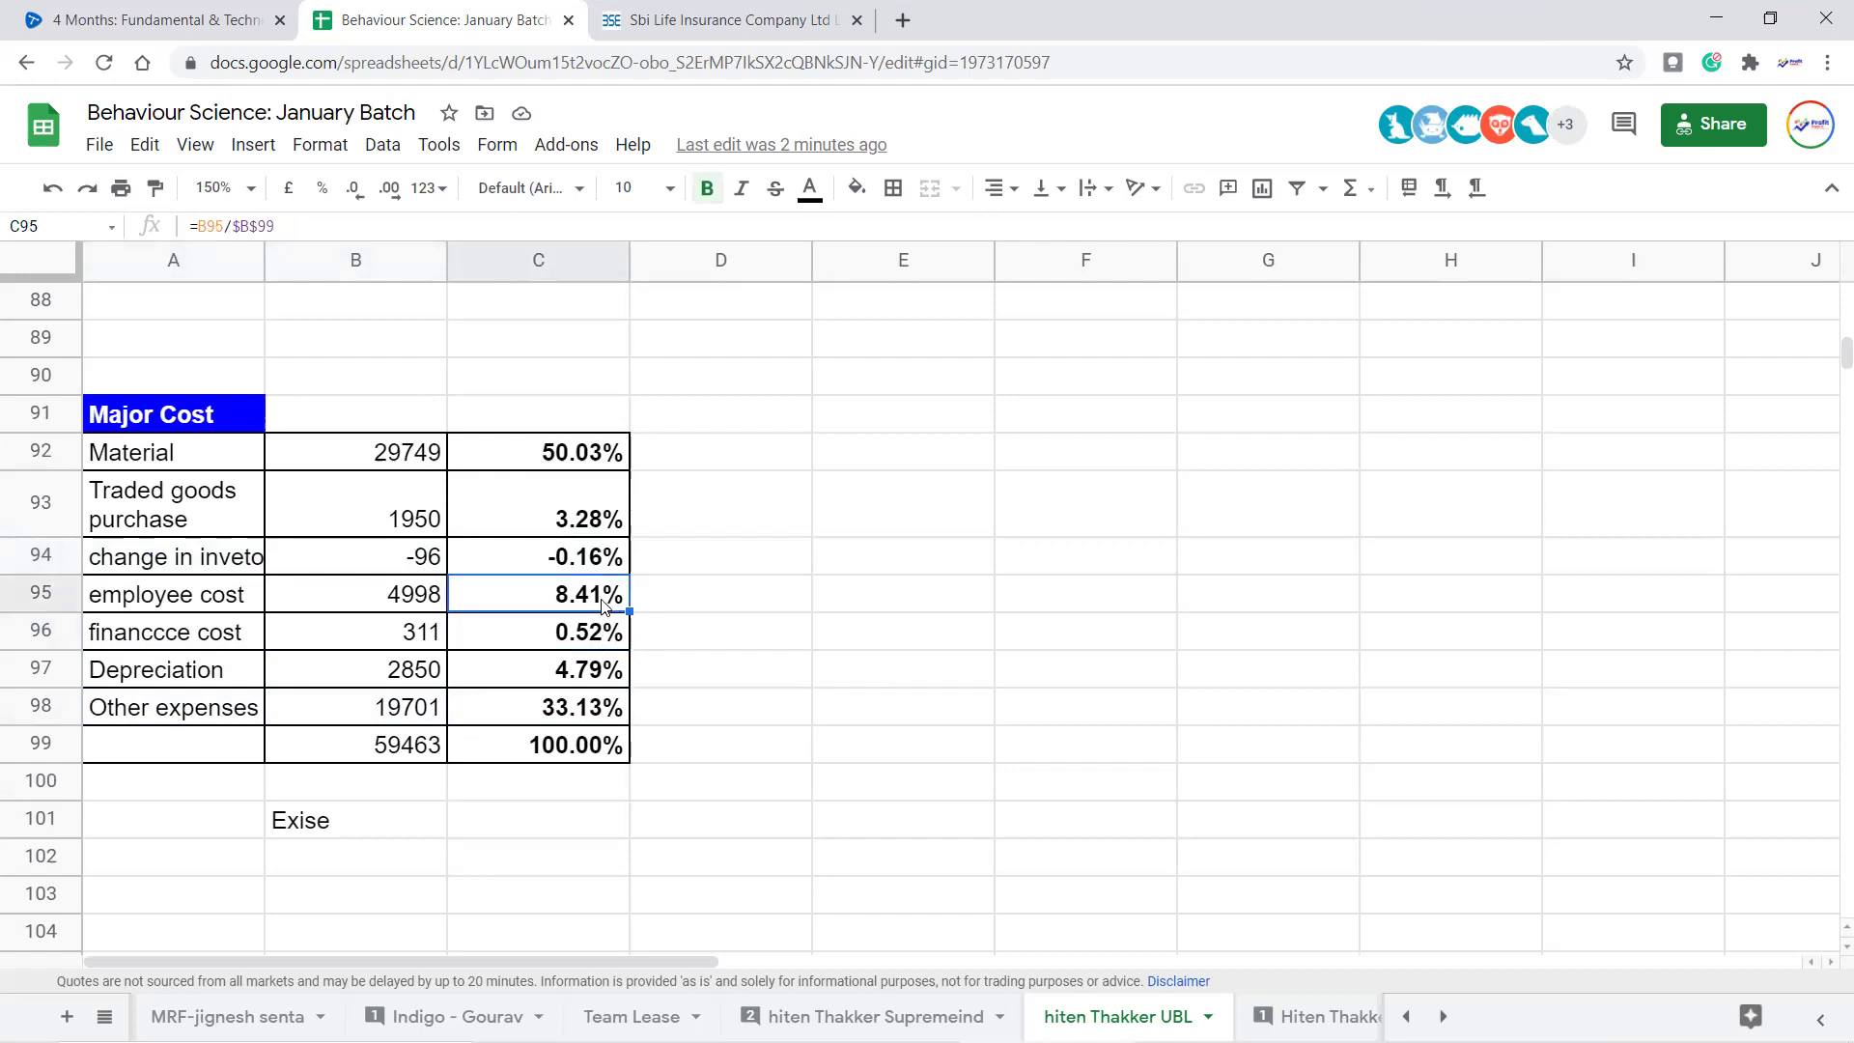
{"action": "left_click_drag", "start_coordinate": [570, 713], "coordinate": [183, 463]}
{"action": "left_click", "coordinate": [1152, 716]}
{"action": "left_click", "coordinate": [353, 820]}
Change the Material label in cell A92 to RawMaterial
{"action": "left_click", "coordinate": [172, 451]}
{"action": "double_click", "coordinate": [168, 449]}
{"action": "double_click", "coordinate": [168, 449]}
{"action": "key", "text": "Home"}
{"action": "type", "text": "ER"}
{"action": "key", "text": "BackSpace"}
{"action": "key", "text": "BackSpace"}
{"action": "type", "text": "Raw"}
{"action": "key", "text": "Return"}
{"action": "left_click", "coordinate": [689, 523]}
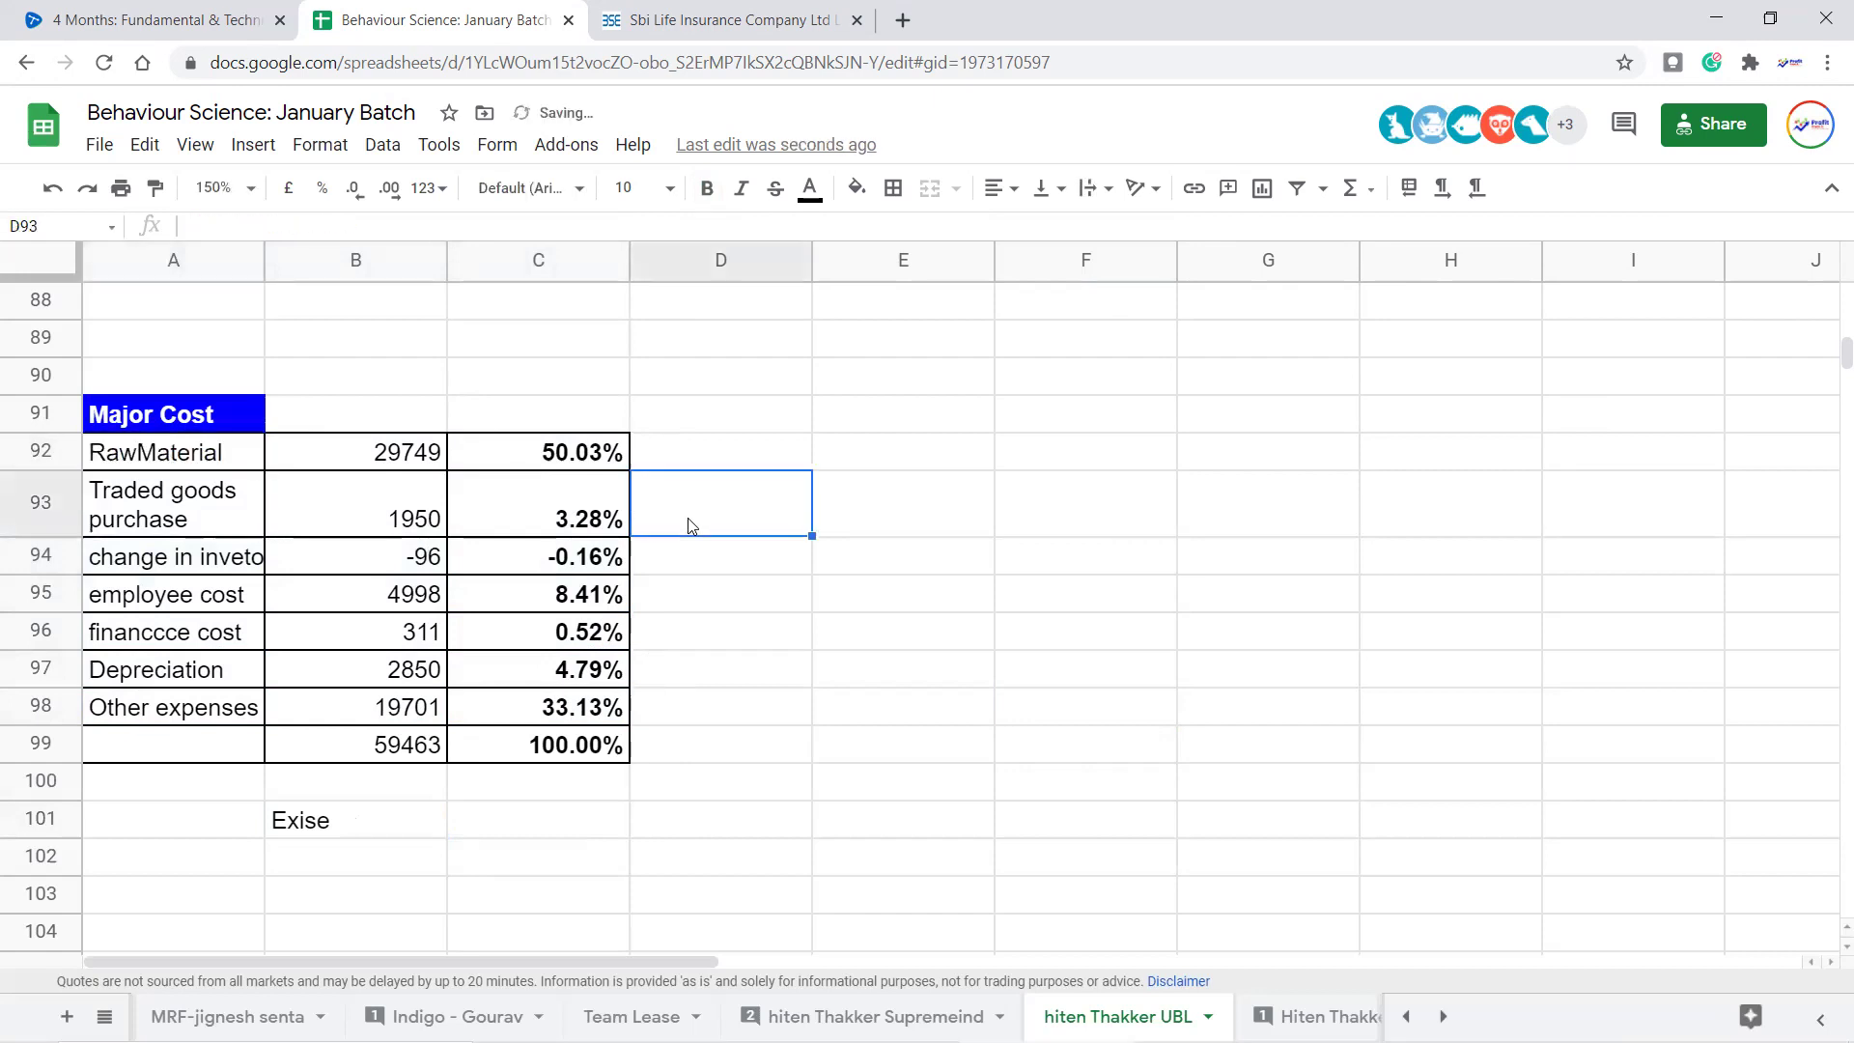
Open the MasterSheet and go to the first companies in the list to view their sales growth figures
{"action": "left_click", "coordinate": [114, 1011]}
{"action": "scroll", "coordinate": [272, 747], "scroll_direction": "up", "scroll_amount": 10}
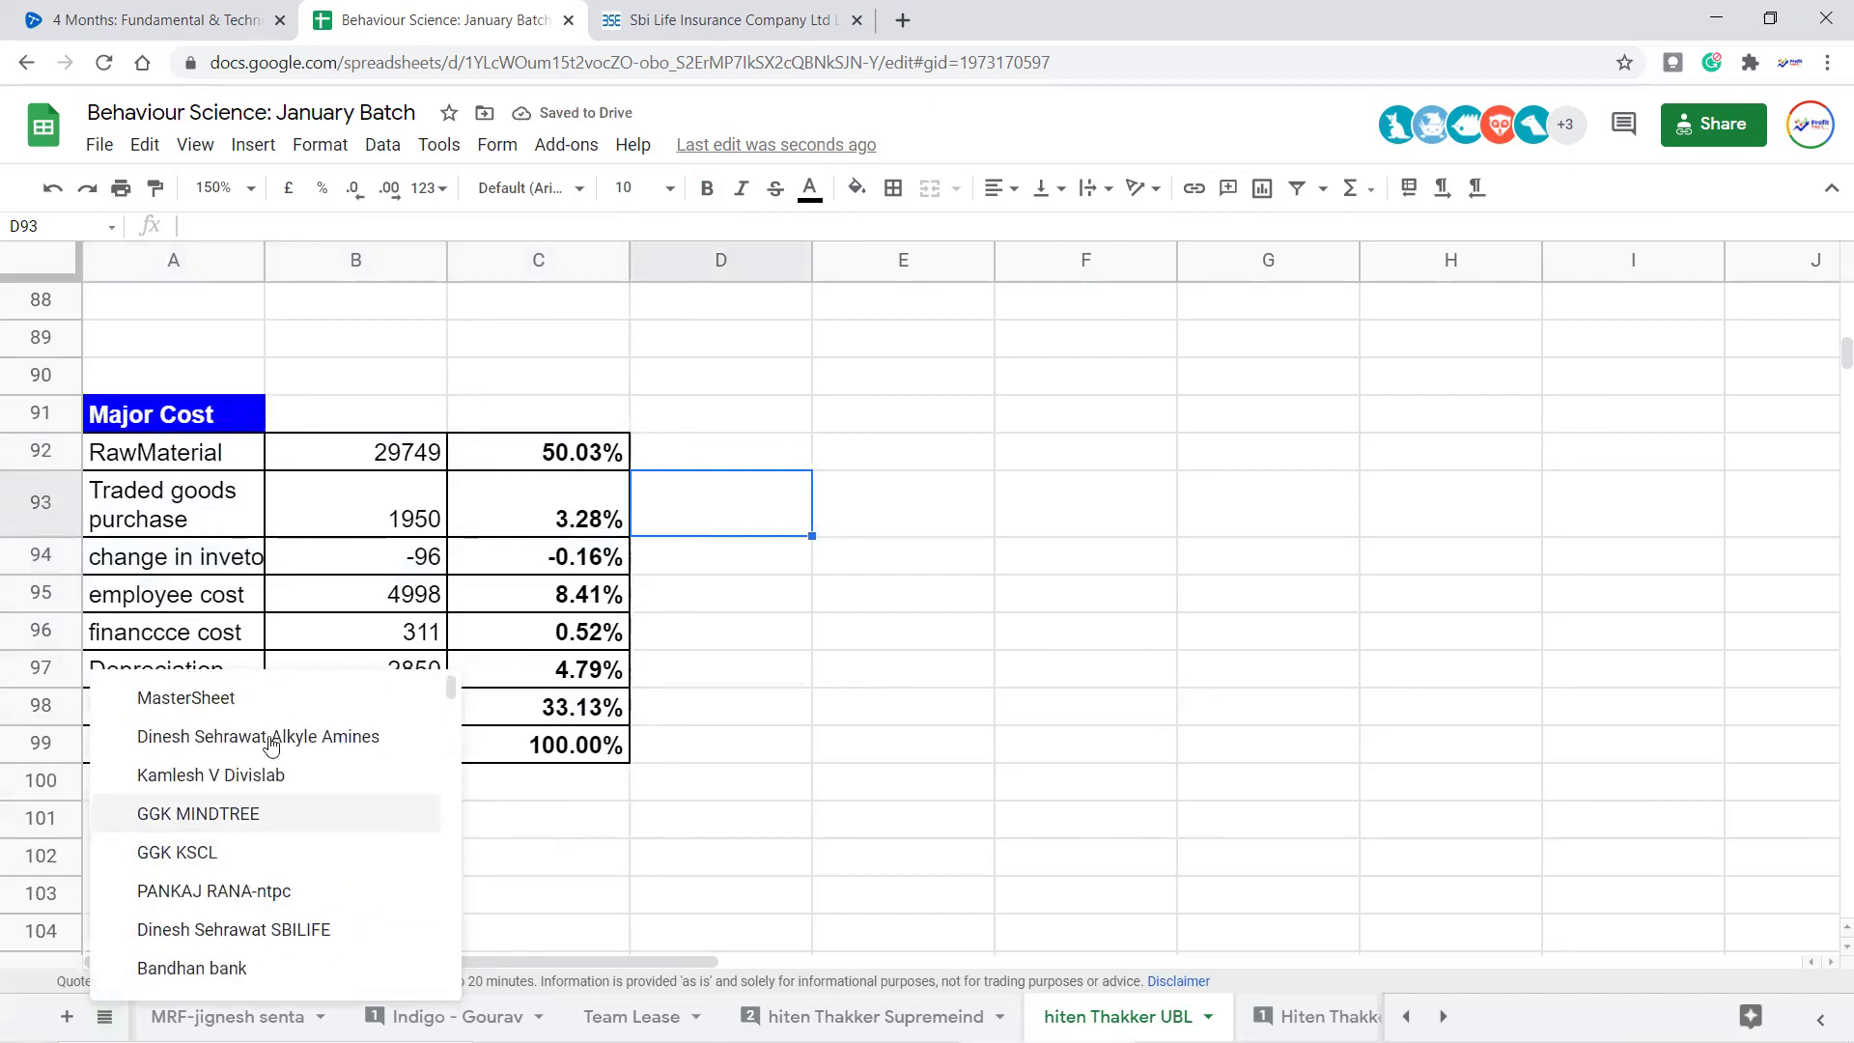
{"action": "left_click", "coordinate": [272, 703]}
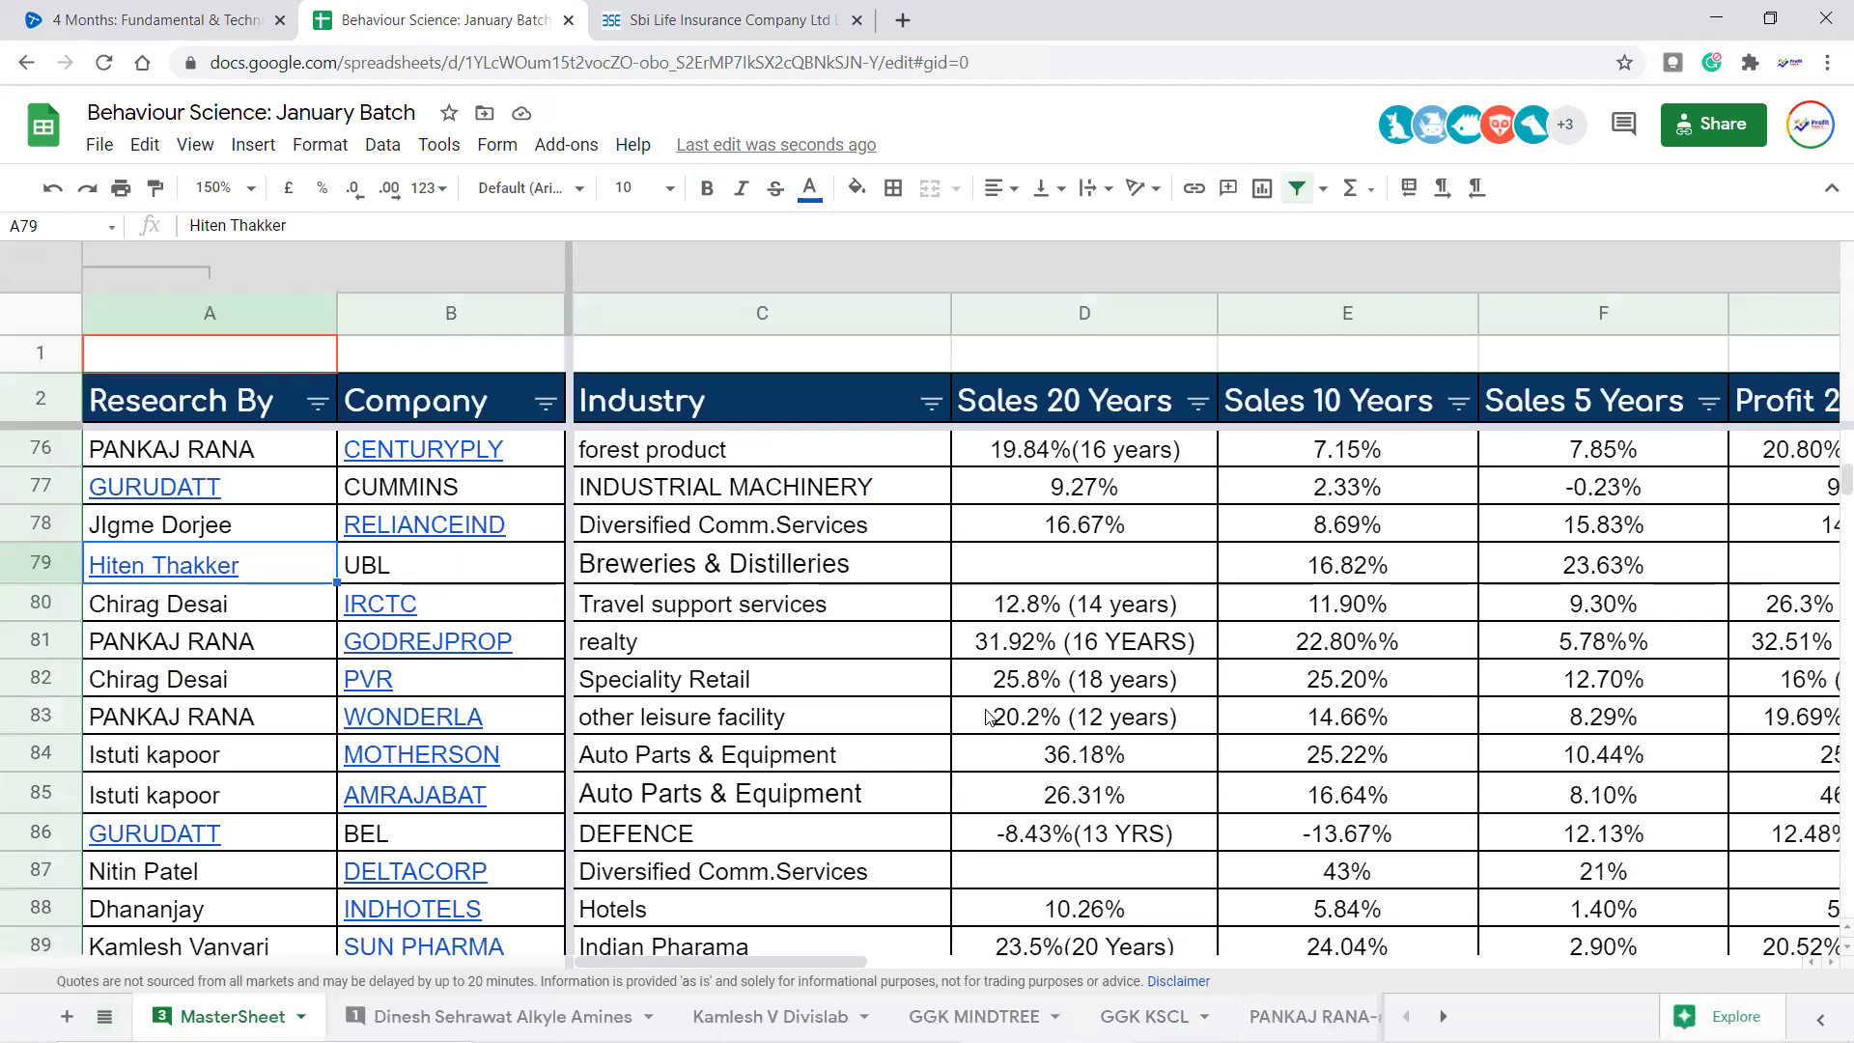
{"action": "scroll", "coordinate": [1081, 647], "scroll_direction": "up", "scroll_amount": 7}
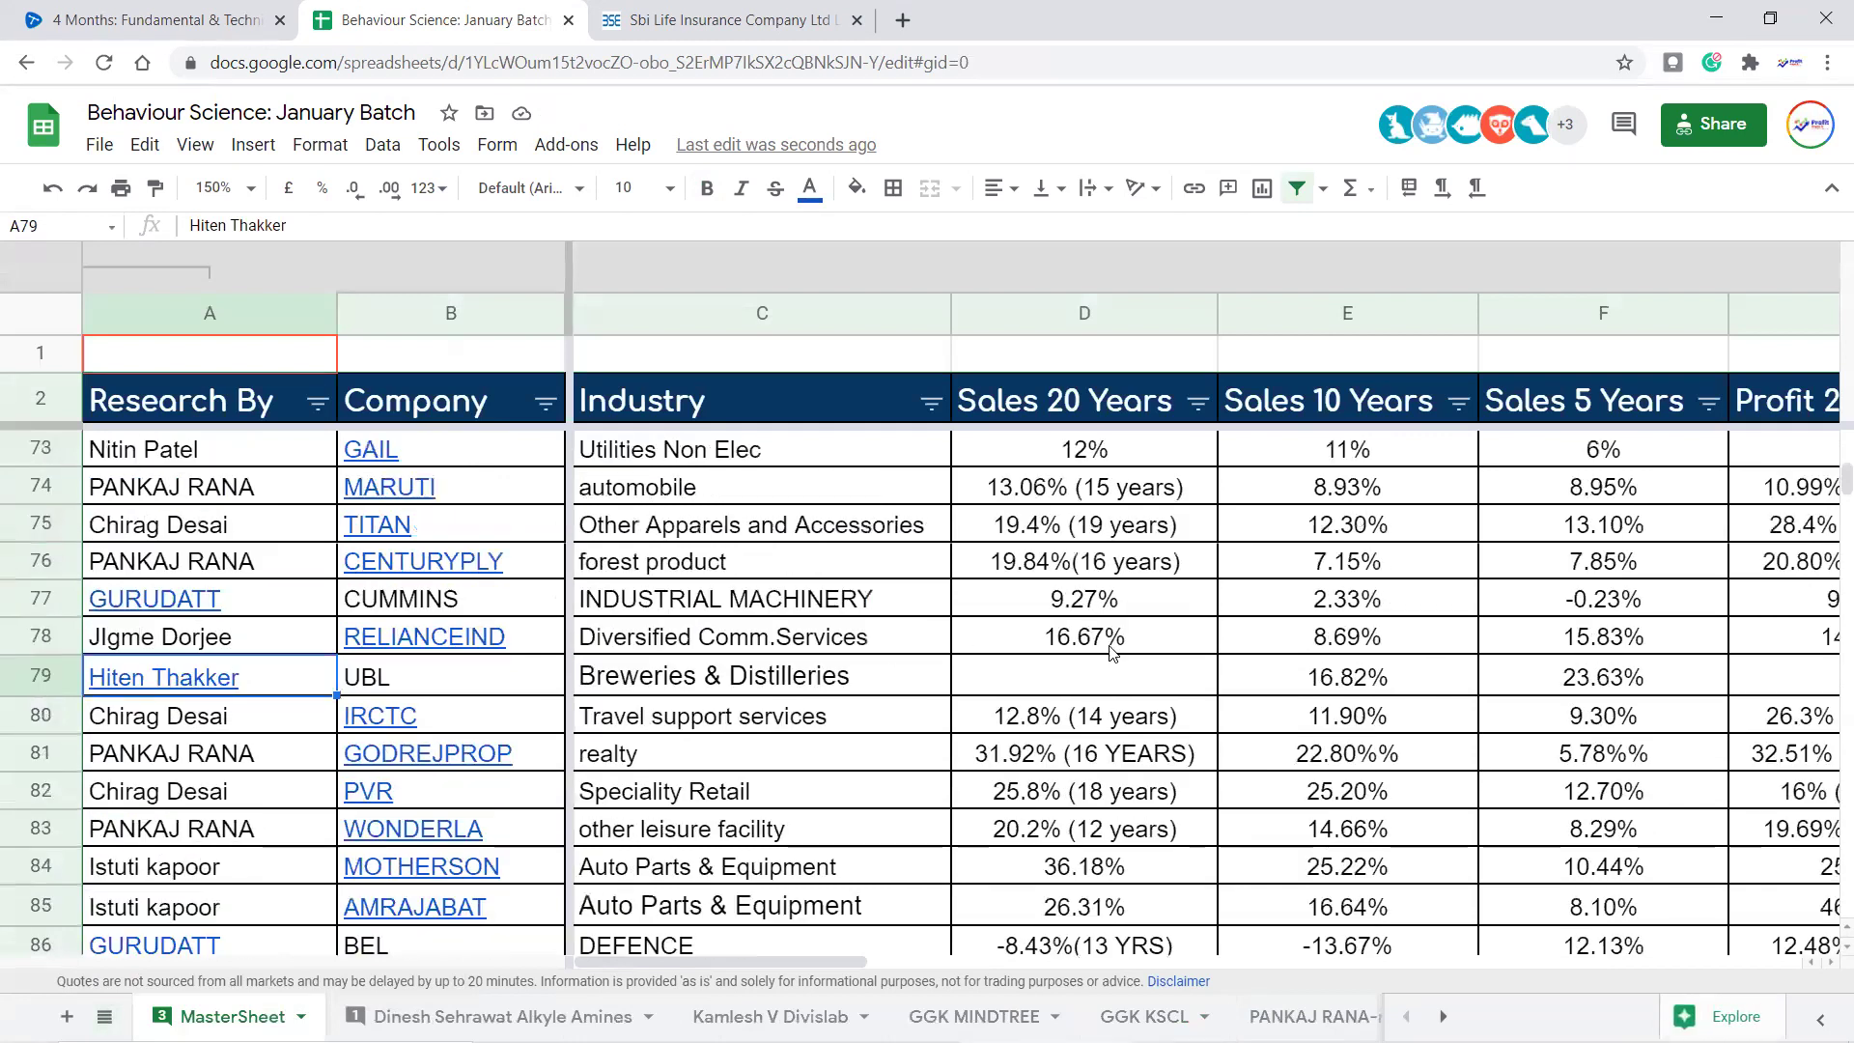
{"action": "scroll", "coordinate": [1226, 563], "scroll_direction": "up", "scroll_amount": 18}
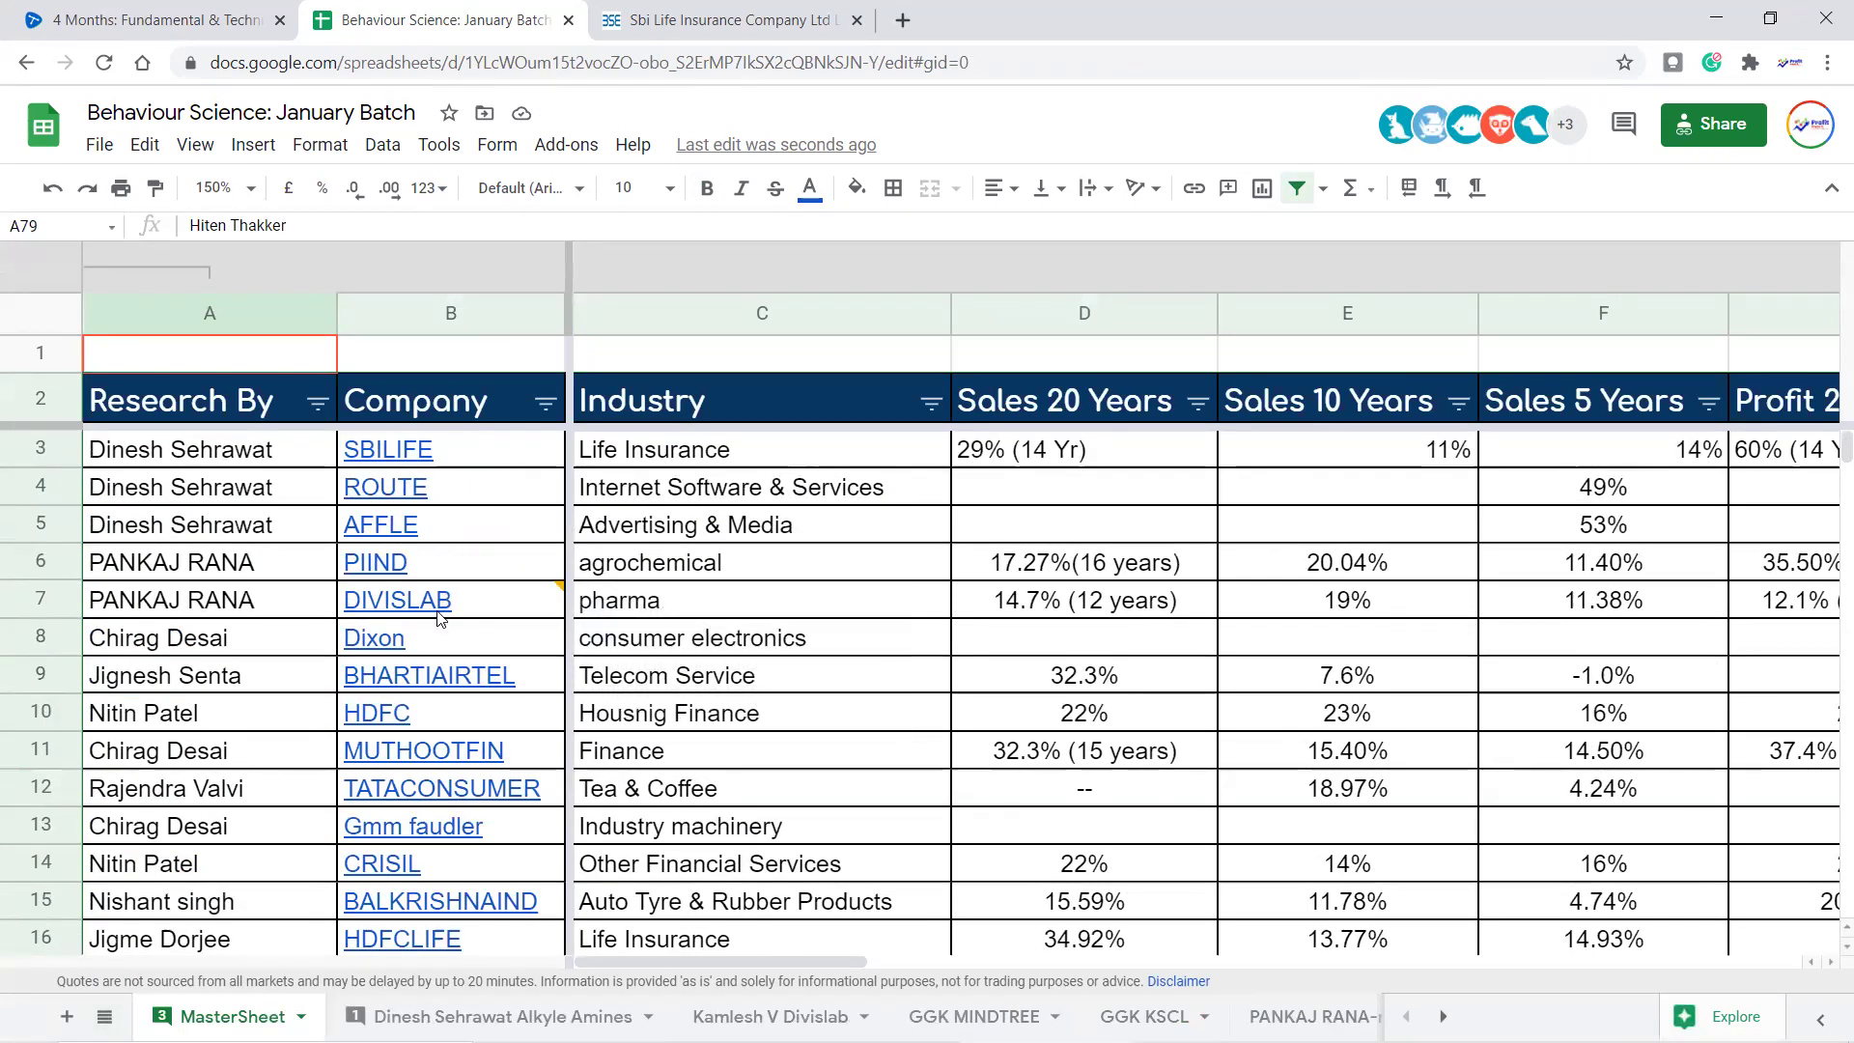
{"action": "mouse_move", "coordinate": [429, 711]}
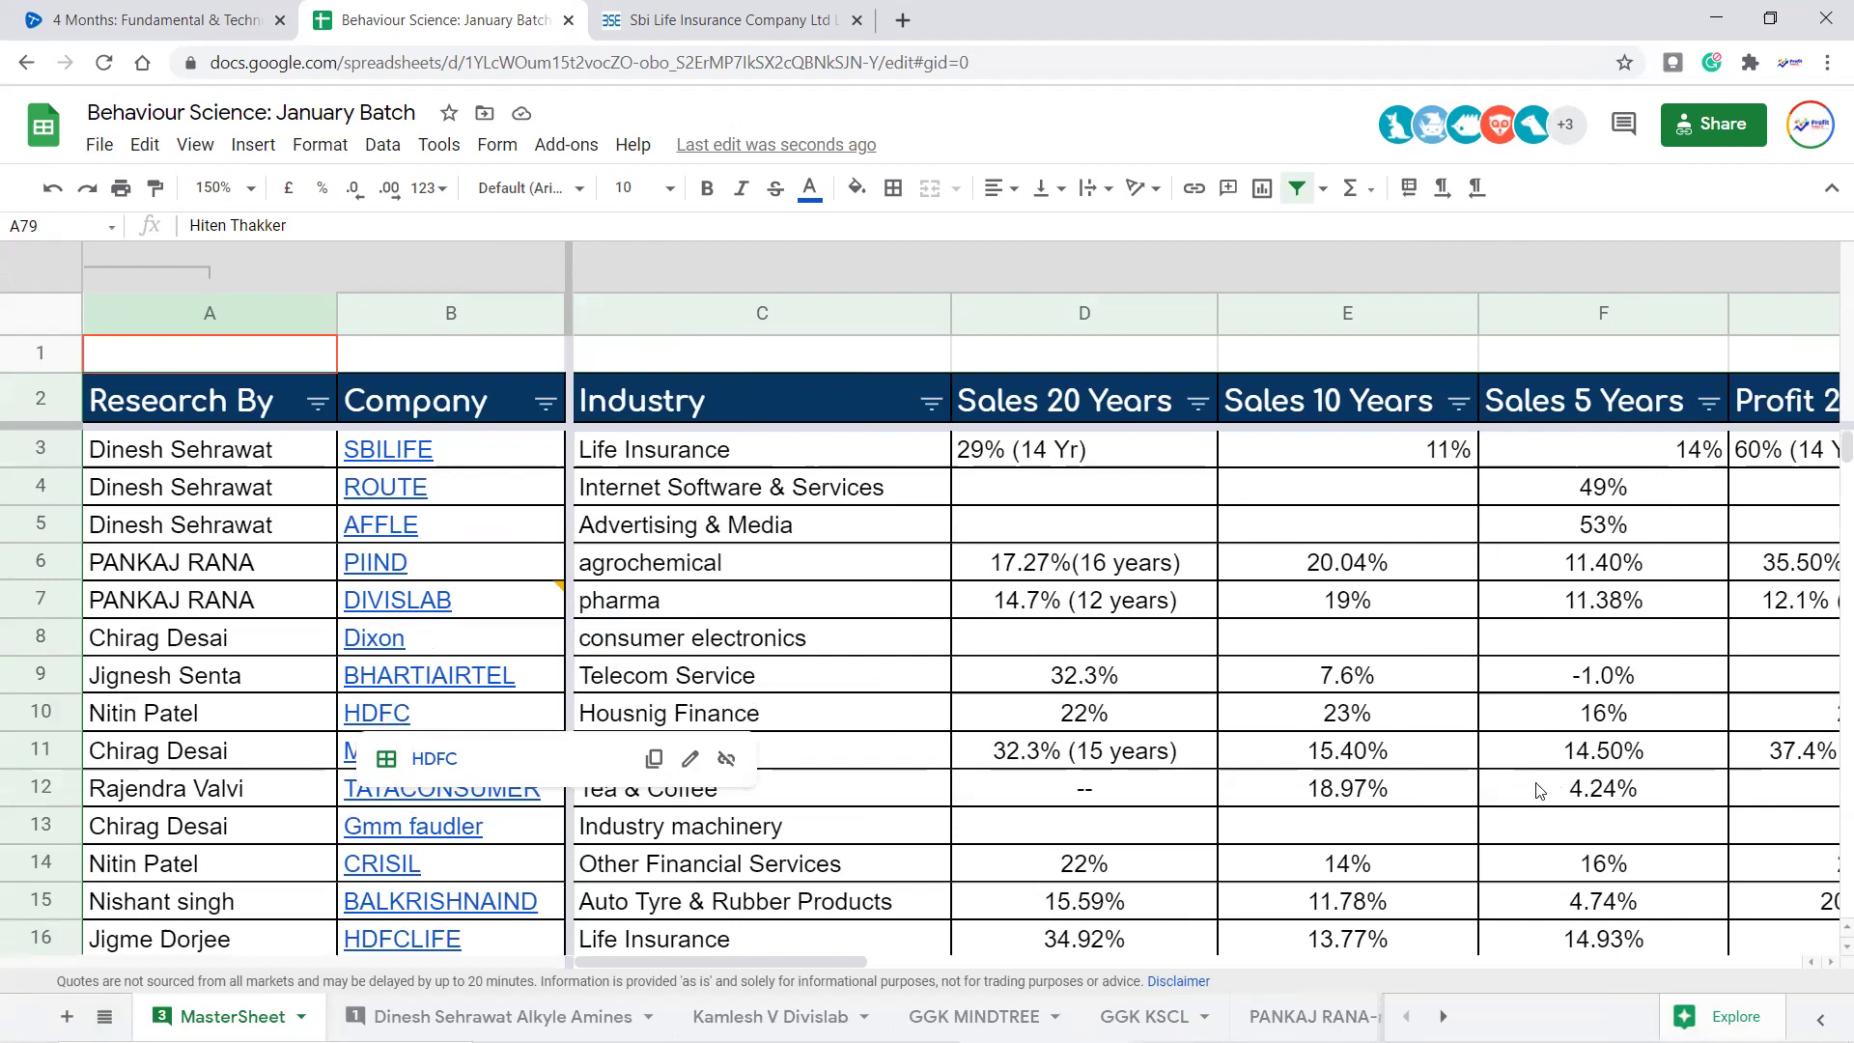
{"action": "left_click", "coordinate": [1194, 724]}
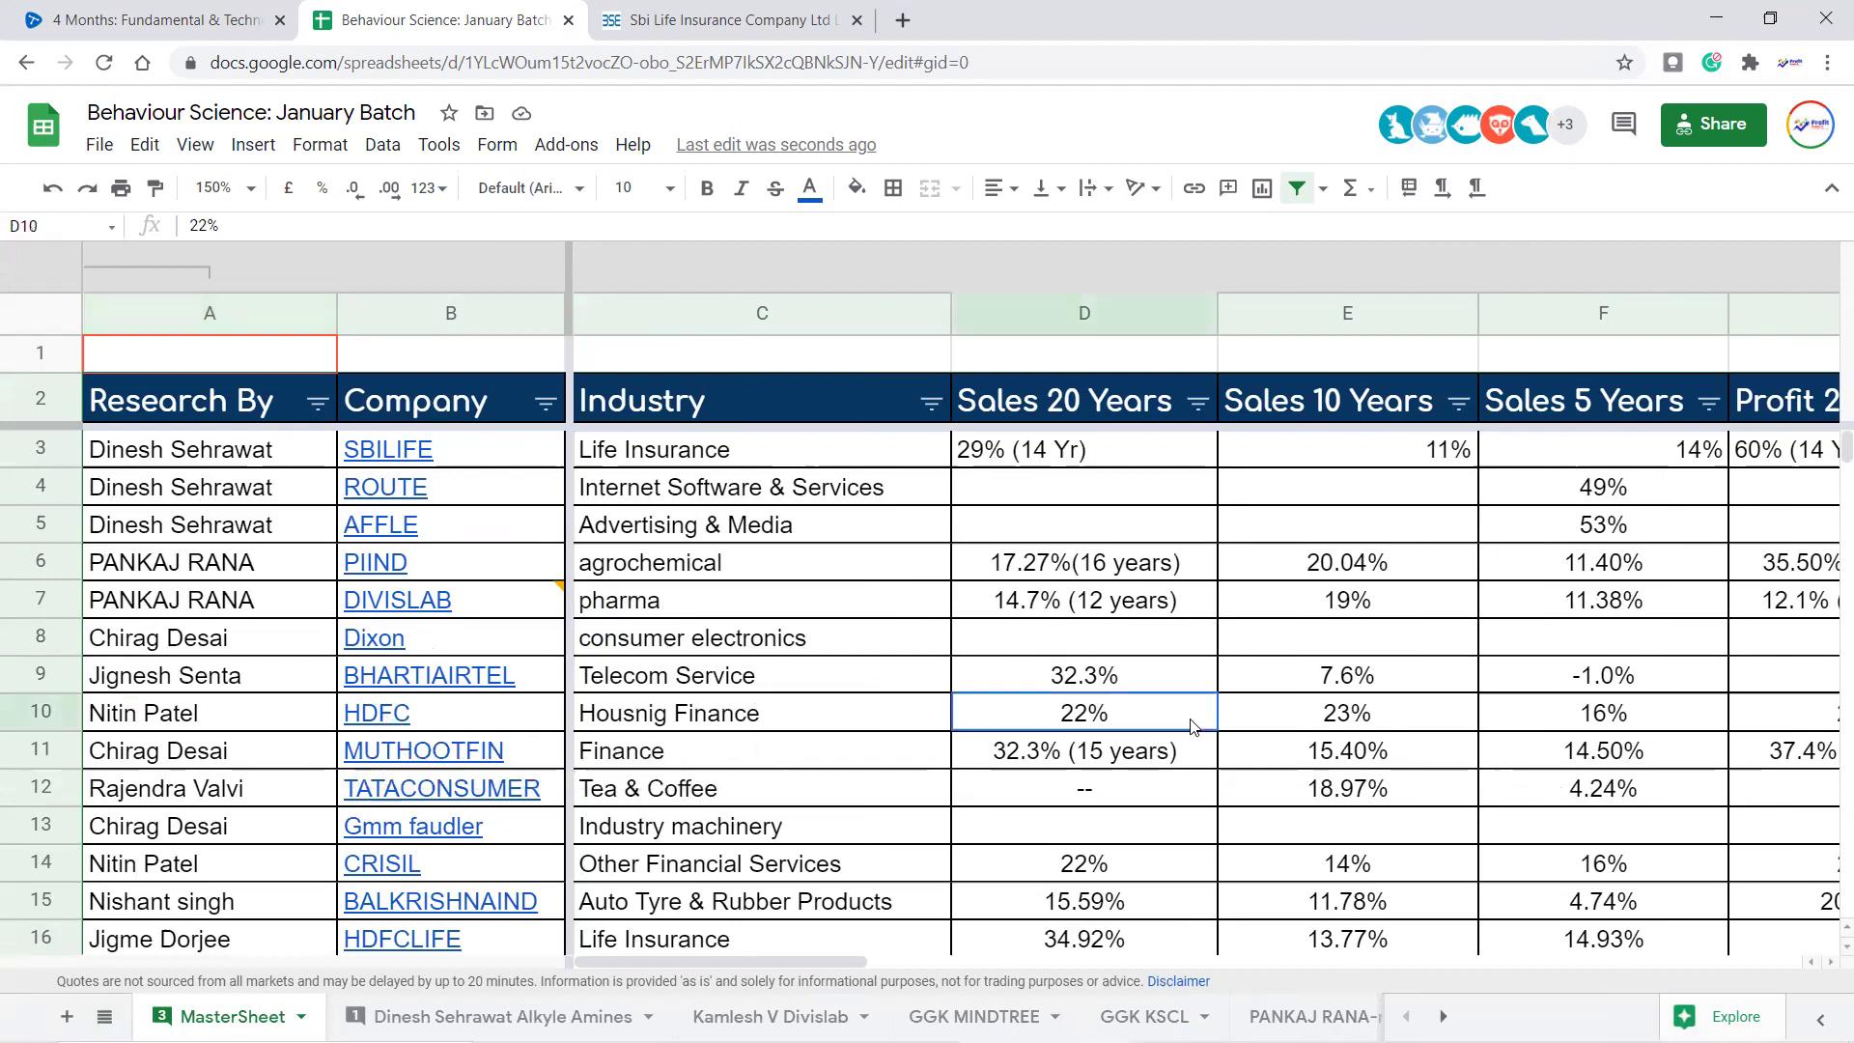
Go across to the 9MSales and 9MProfit columns and review the 9MSales values from the highest down to the lowest
{"action": "left_click", "coordinate": [1429, 638]}
{"action": "key", "text": "Right"}
{"action": "key", "text": "Right"}
{"action": "key", "text": "Right"}
{"action": "key", "text": "Right"}
{"action": "key", "text": "Right"}
{"action": "key", "text": "Right"}
{"action": "key", "text": "Right"}
{"action": "key", "text": "Right"}
{"action": "key", "text": "Right"}
{"action": "key", "text": "Right"}
{"action": "key", "text": "Right"}
{"action": "key", "text": "Right"}
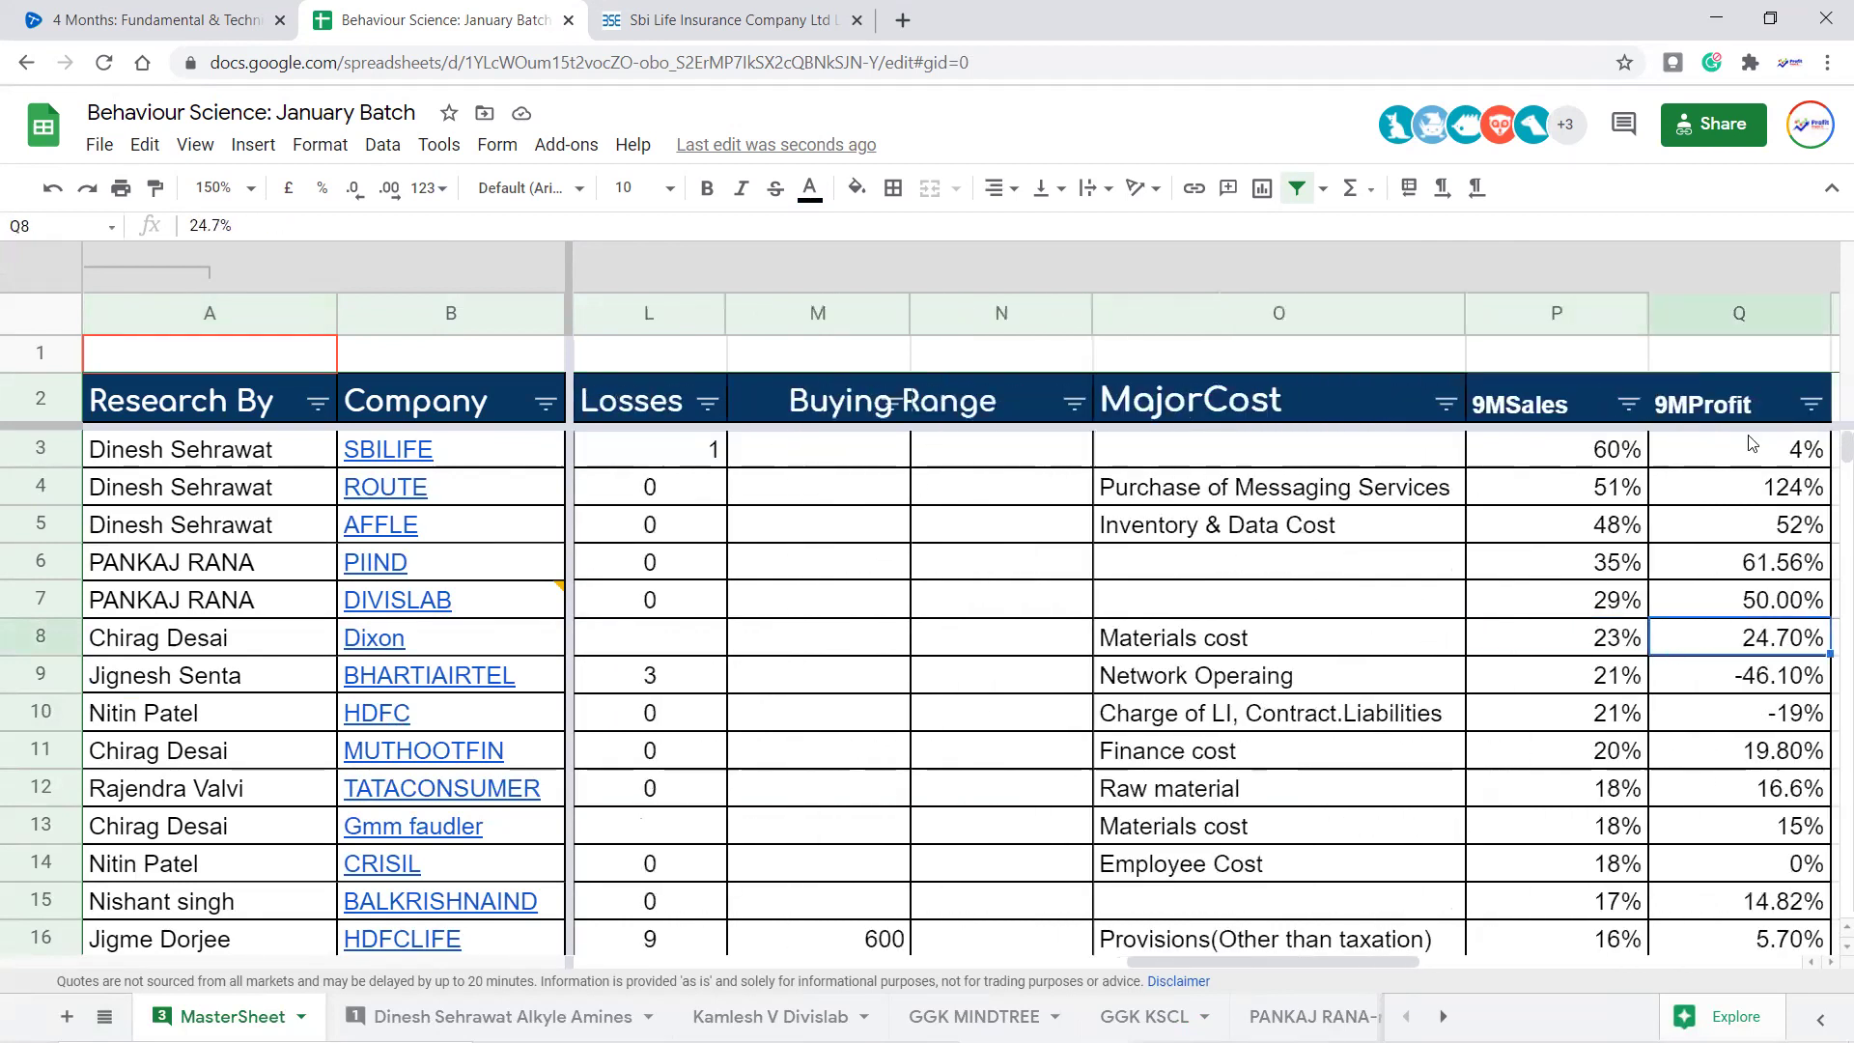
{"action": "left_click_drag", "start_coordinate": [1586, 403], "coordinate": [1602, 526]}
{"action": "left_click_drag", "start_coordinate": [1641, 647], "coordinate": [1626, 867]}
{"action": "scroll", "coordinate": [1591, 719], "scroll_direction": "down", "scroll_amount": 2}
{"action": "scroll", "coordinate": [1591, 715], "scroll_direction": "down", "scroll_amount": 20}
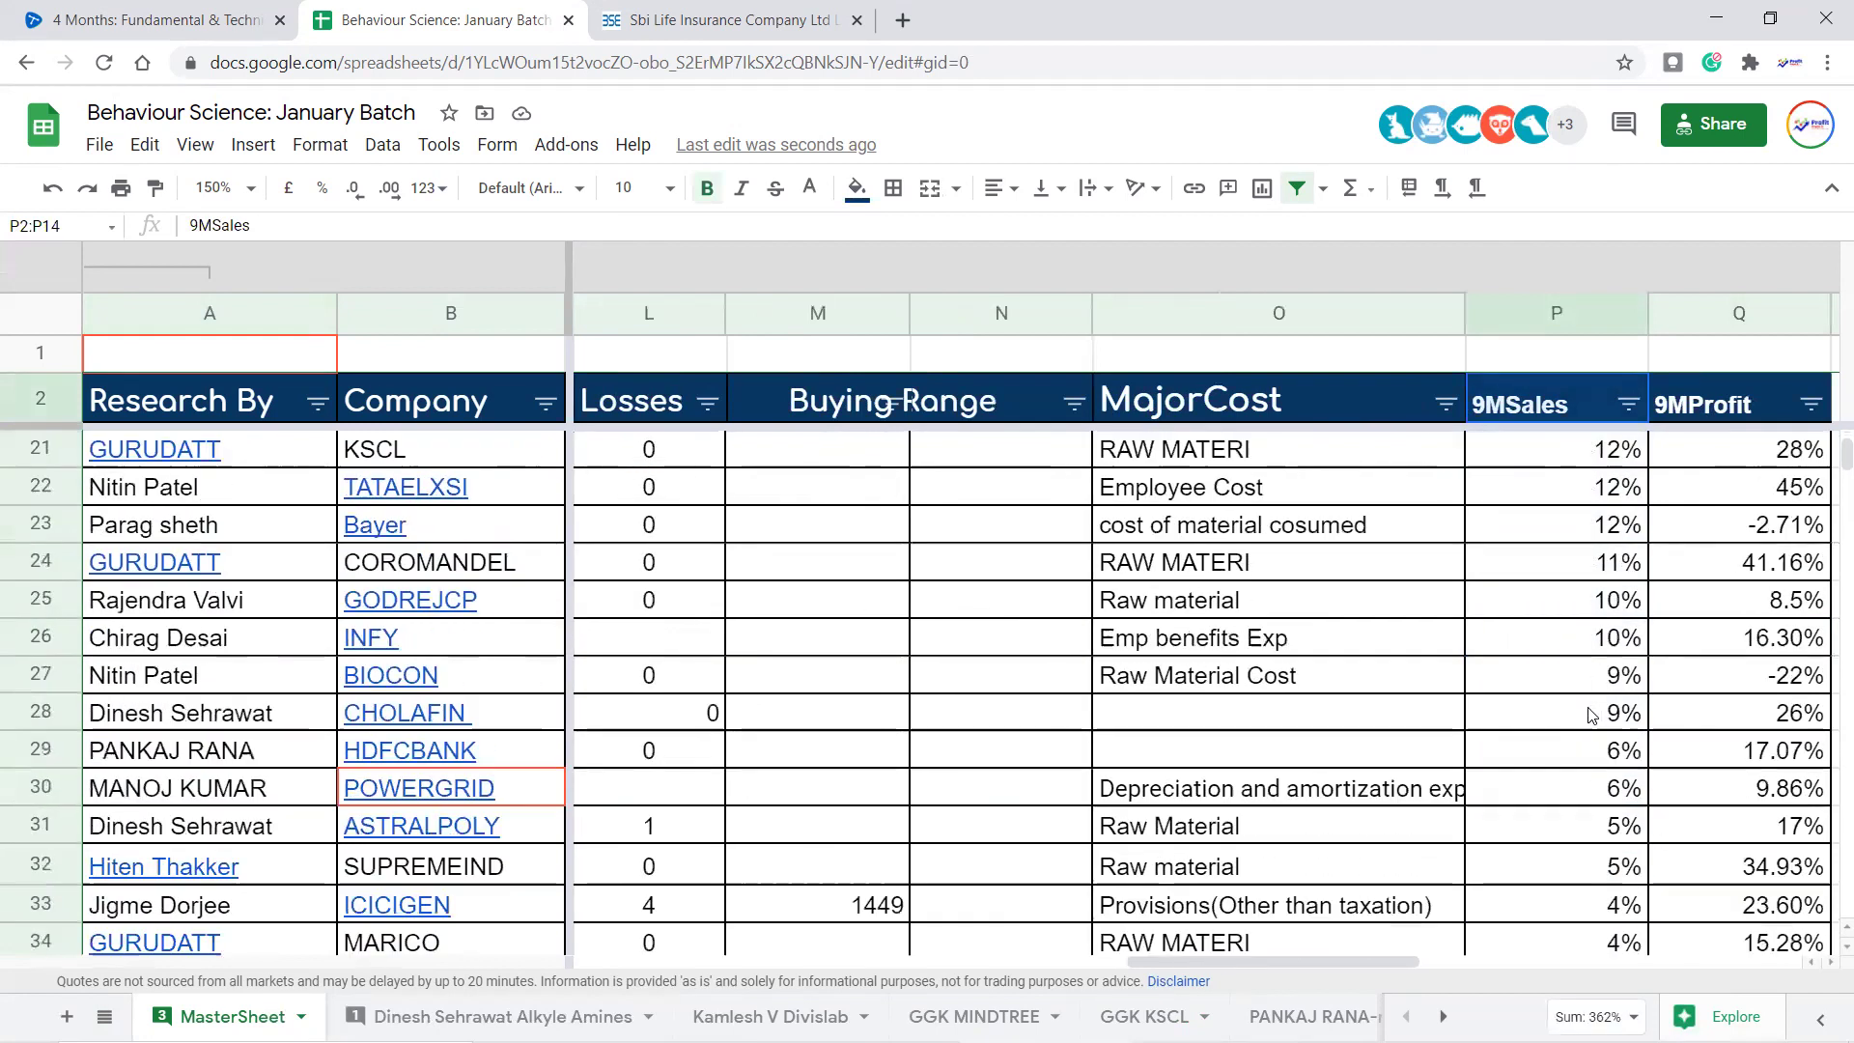
{"action": "scroll", "coordinate": [1591, 714], "scroll_direction": "down", "scroll_amount": 3}
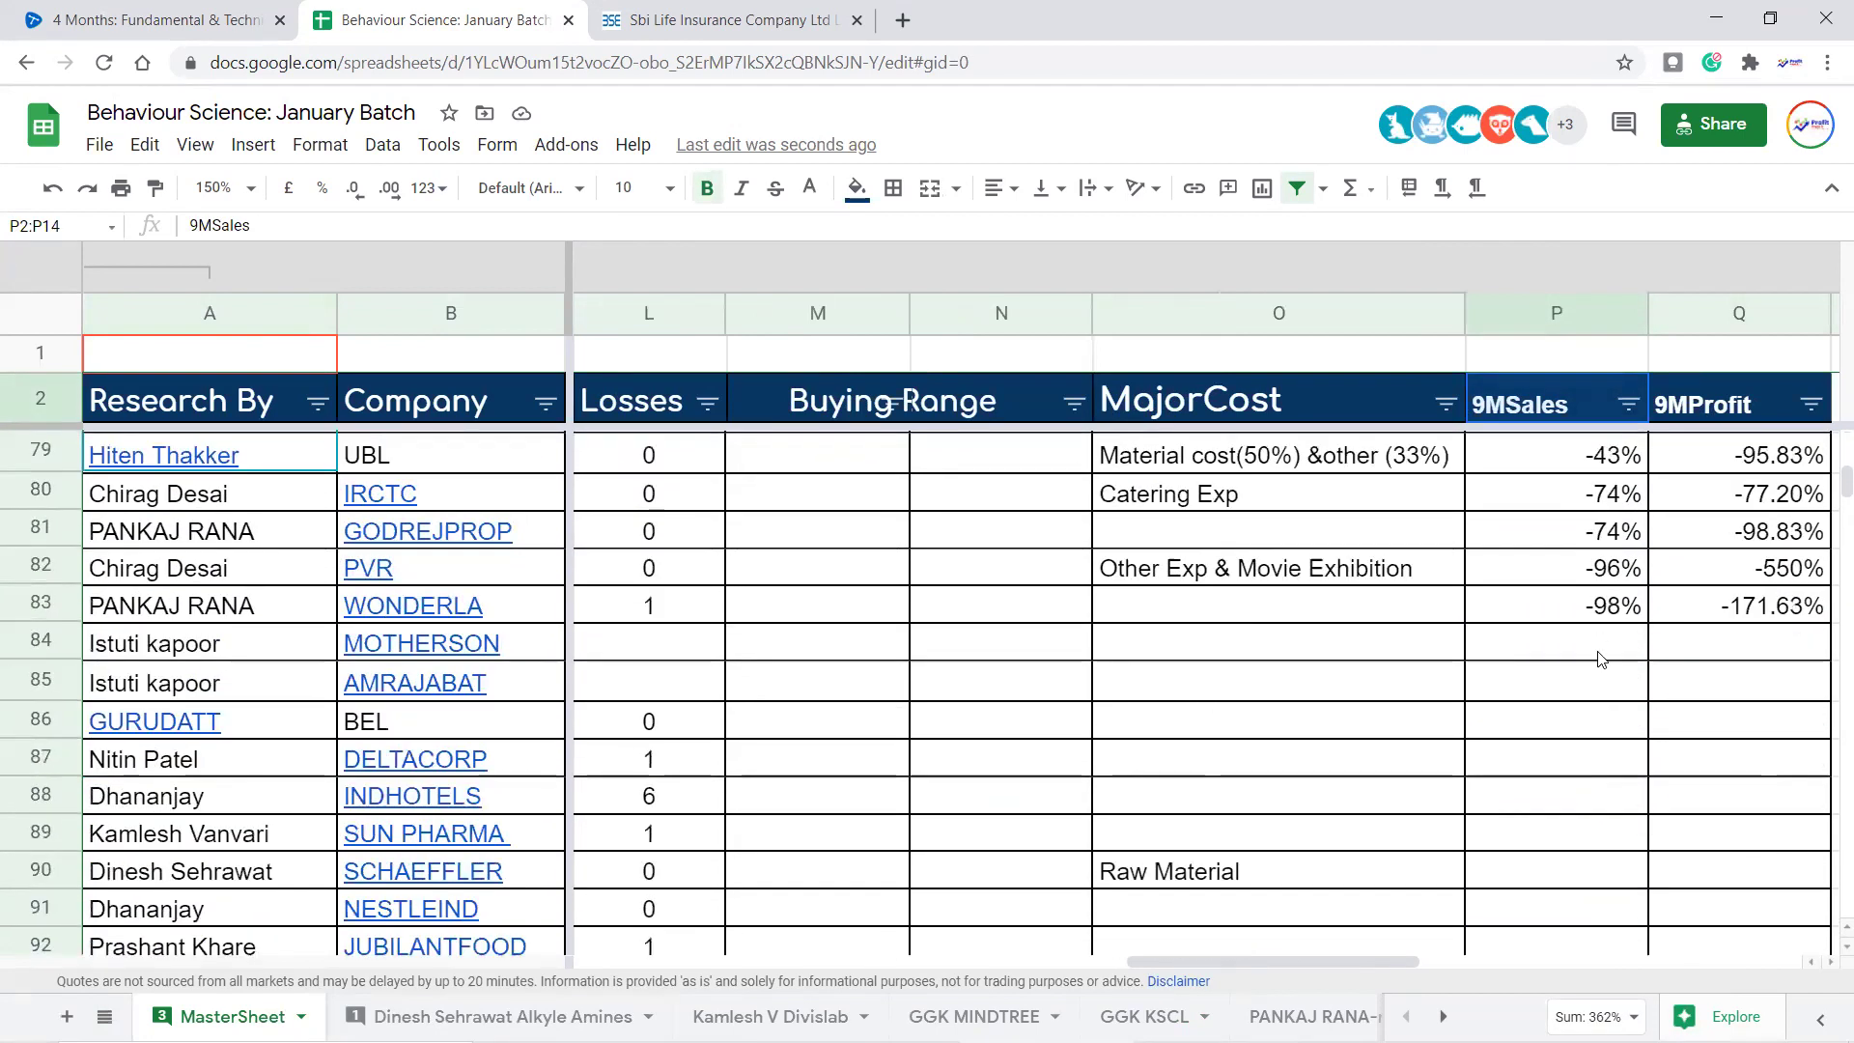
{"action": "left_click_drag", "start_coordinate": [1600, 605], "coordinate": [1612, 462]}
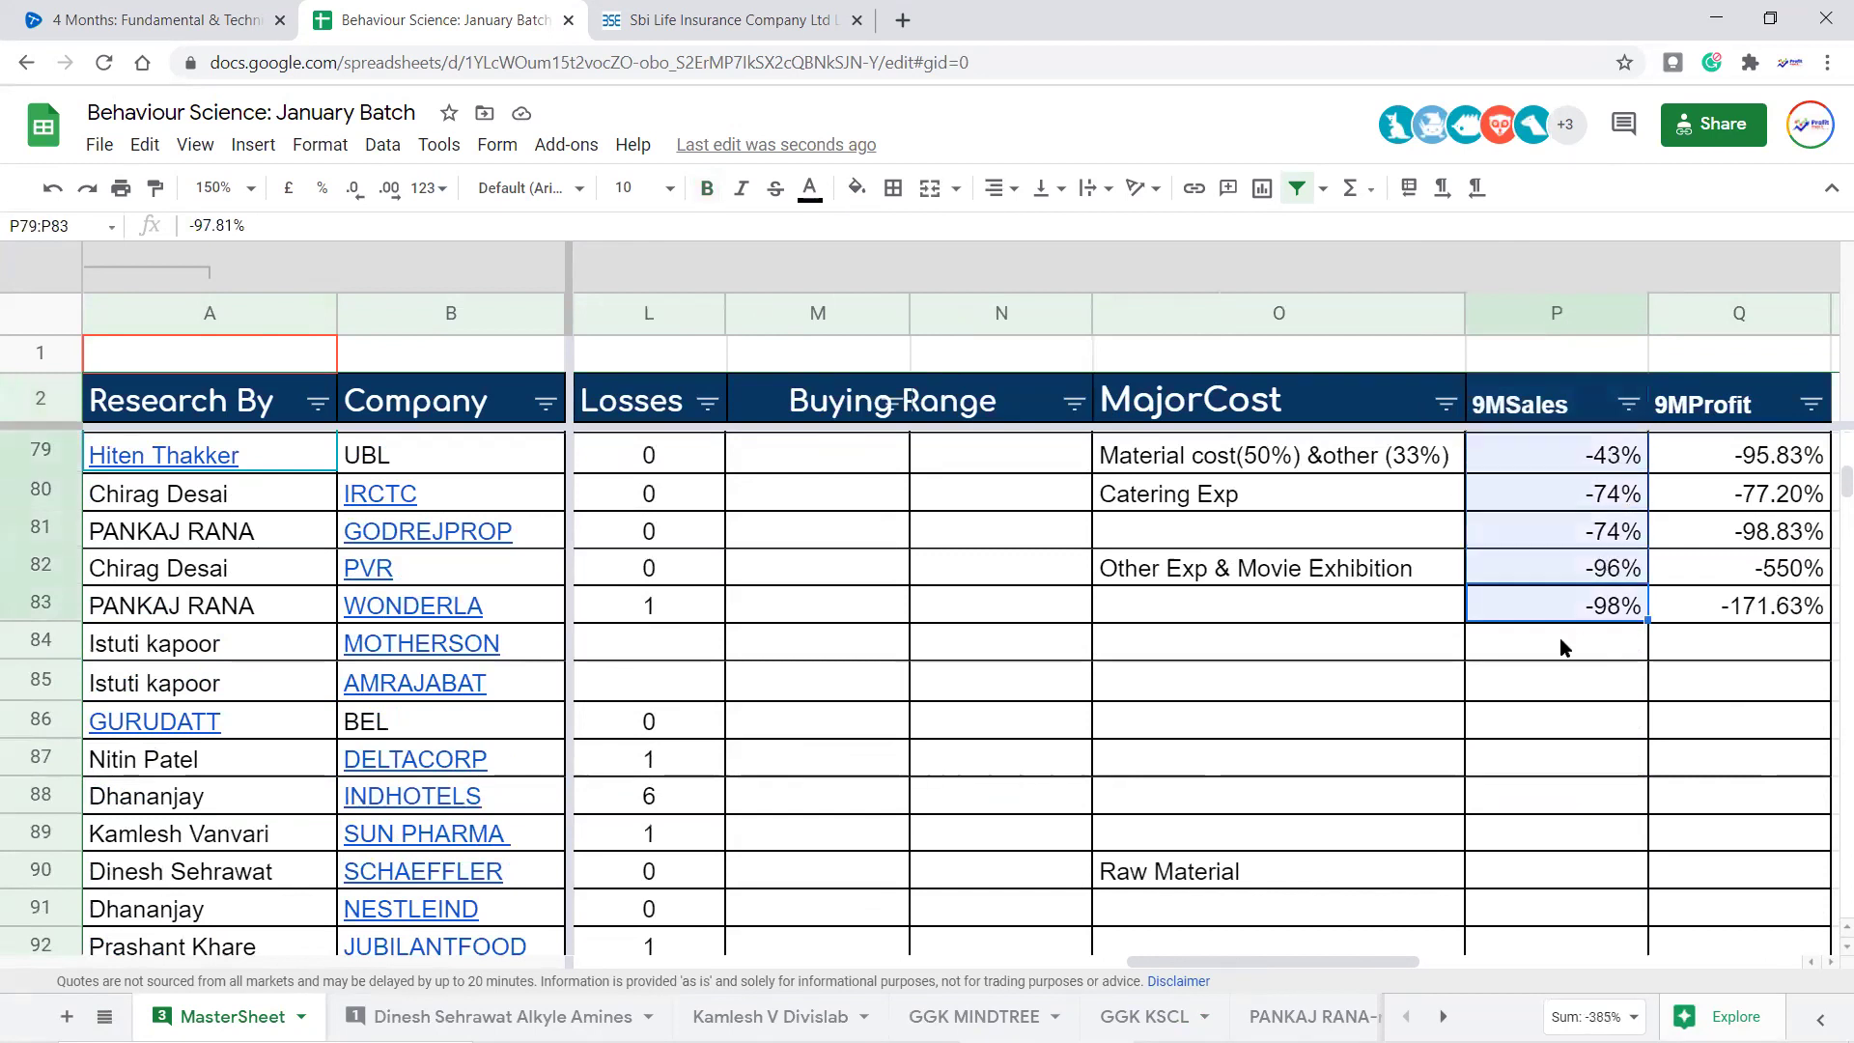
Check the companies with missing 9MSales and 9MProfit entries and the 9M figures for Bandhan Bank
{"action": "scroll", "coordinate": [1560, 641], "scroll_direction": "down", "scroll_amount": 3}
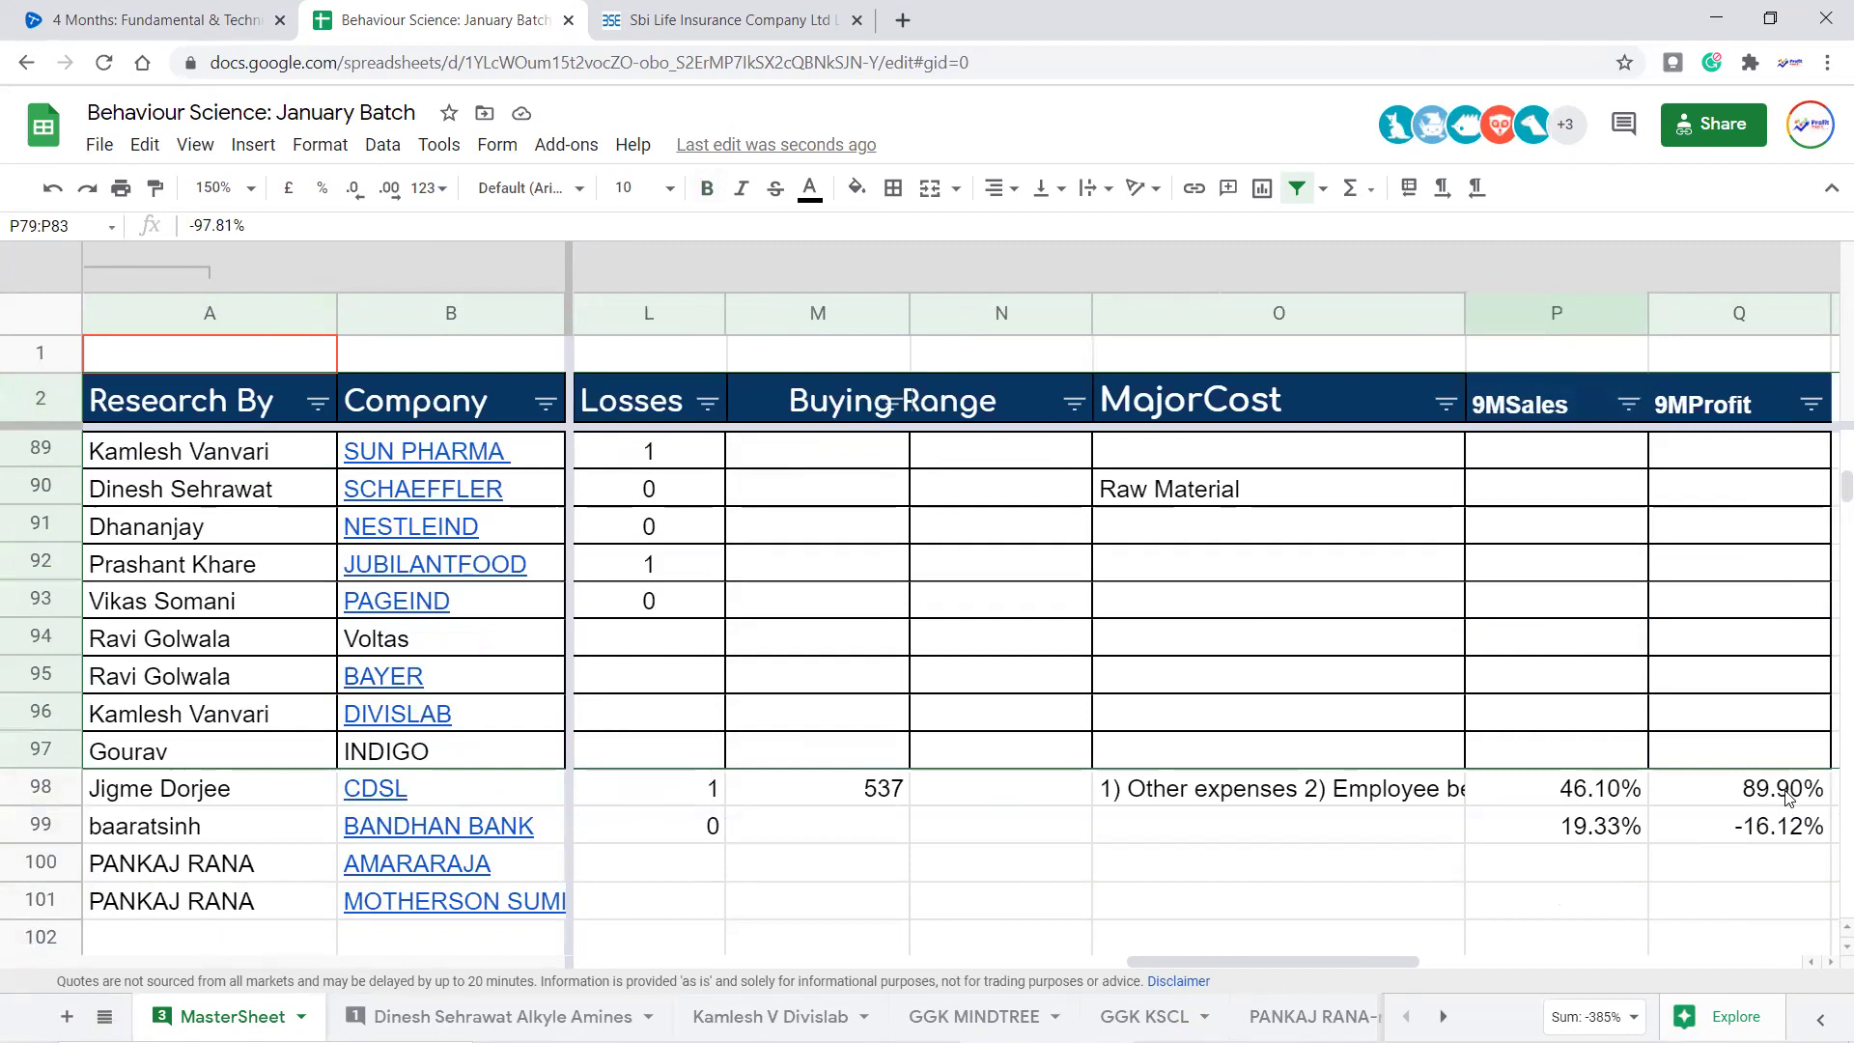
{"action": "left_click_drag", "start_coordinate": [1766, 751], "coordinate": [1602, 609]}
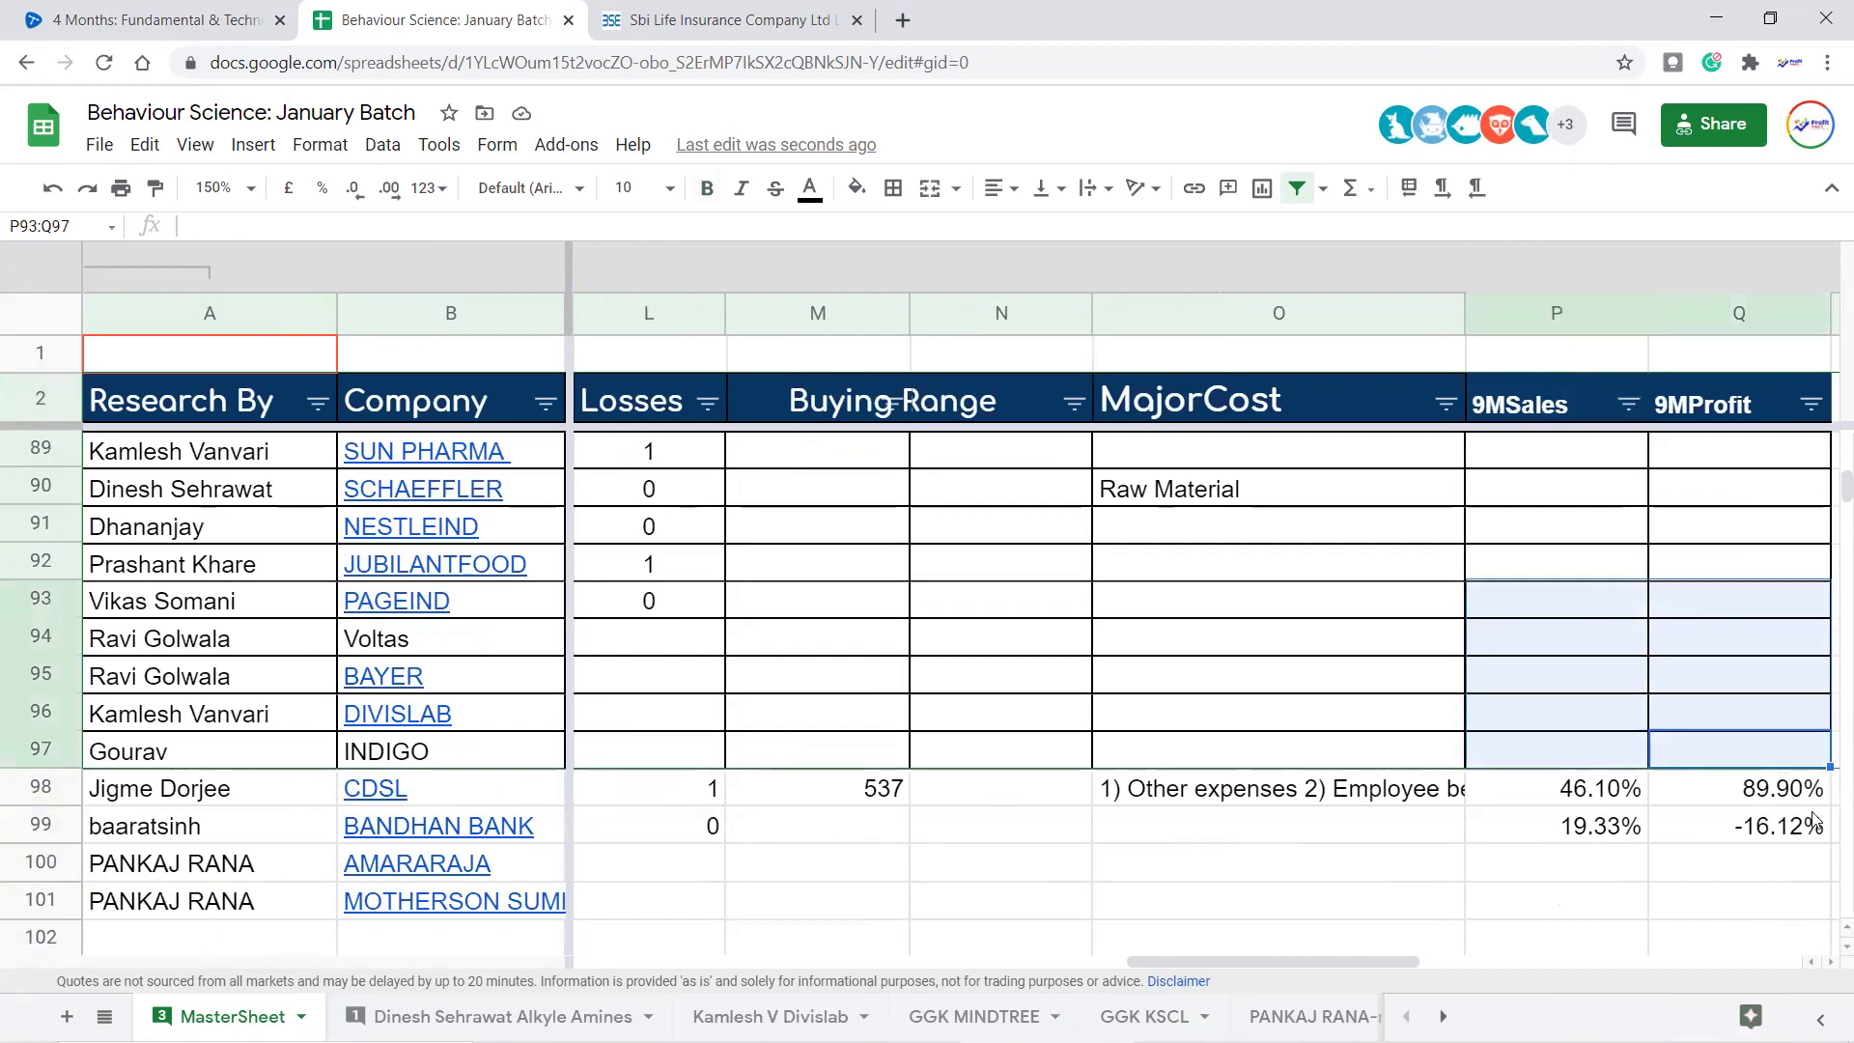
{"action": "left_click", "coordinate": [1593, 834]}
{"action": "key", "text": "Right"}
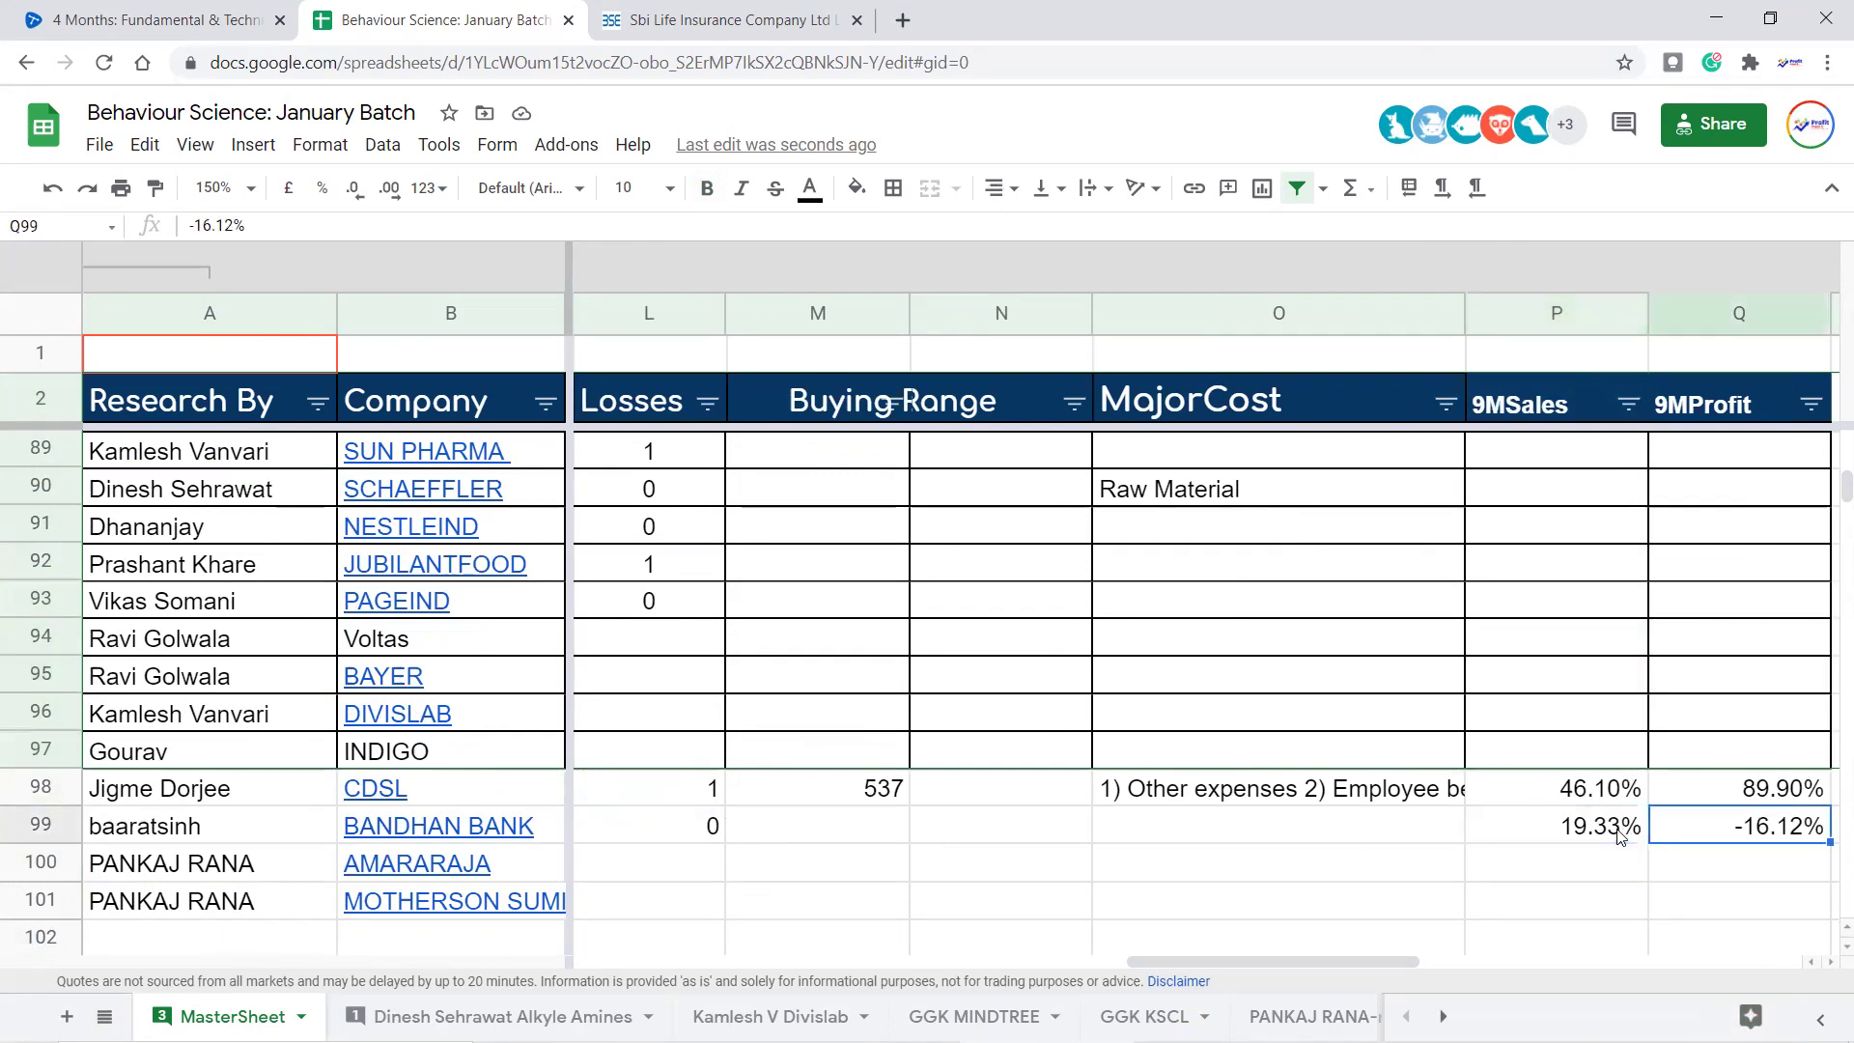
Return to the first companies in the list and view their 9MSales and 9MProfit values beside the Histogram of 9MSales
{"action": "scroll", "coordinate": [799, 788], "scroll_direction": "up", "scroll_amount": 20}
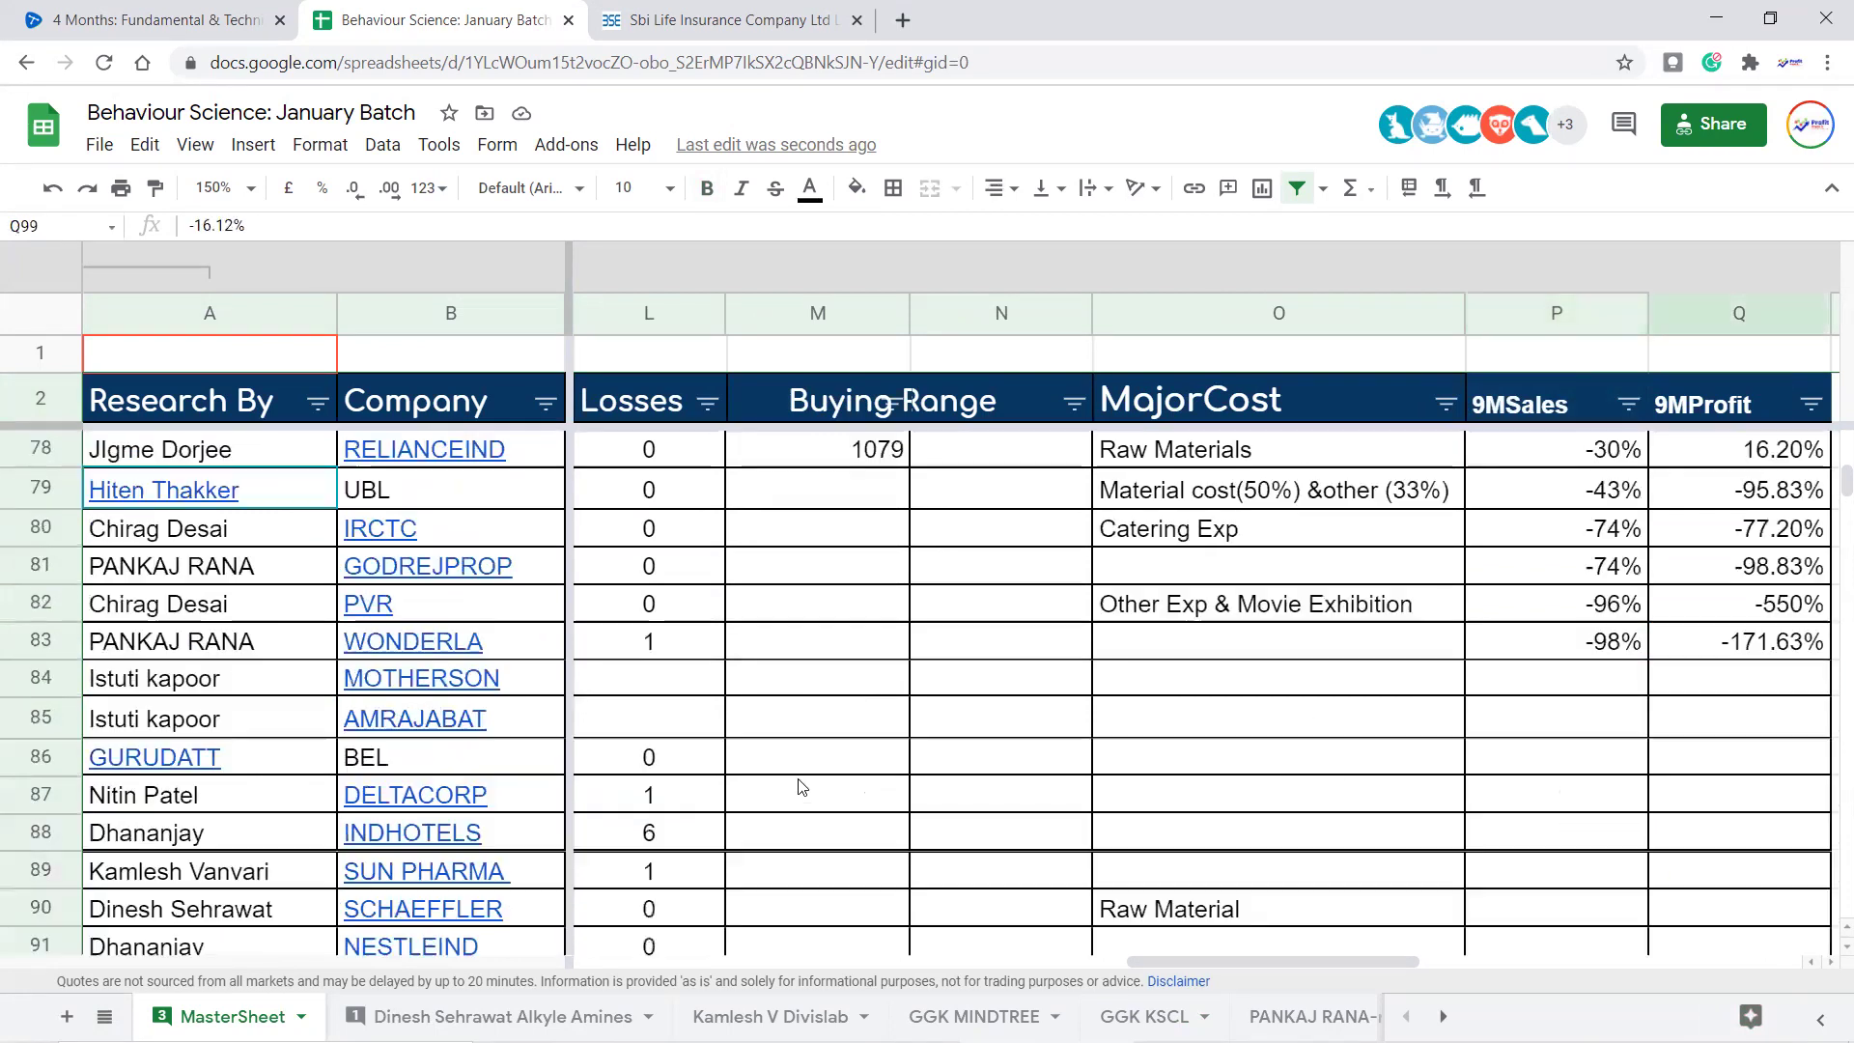
{"action": "scroll", "coordinate": [1063, 719], "scroll_direction": "up", "scroll_amount": 7}
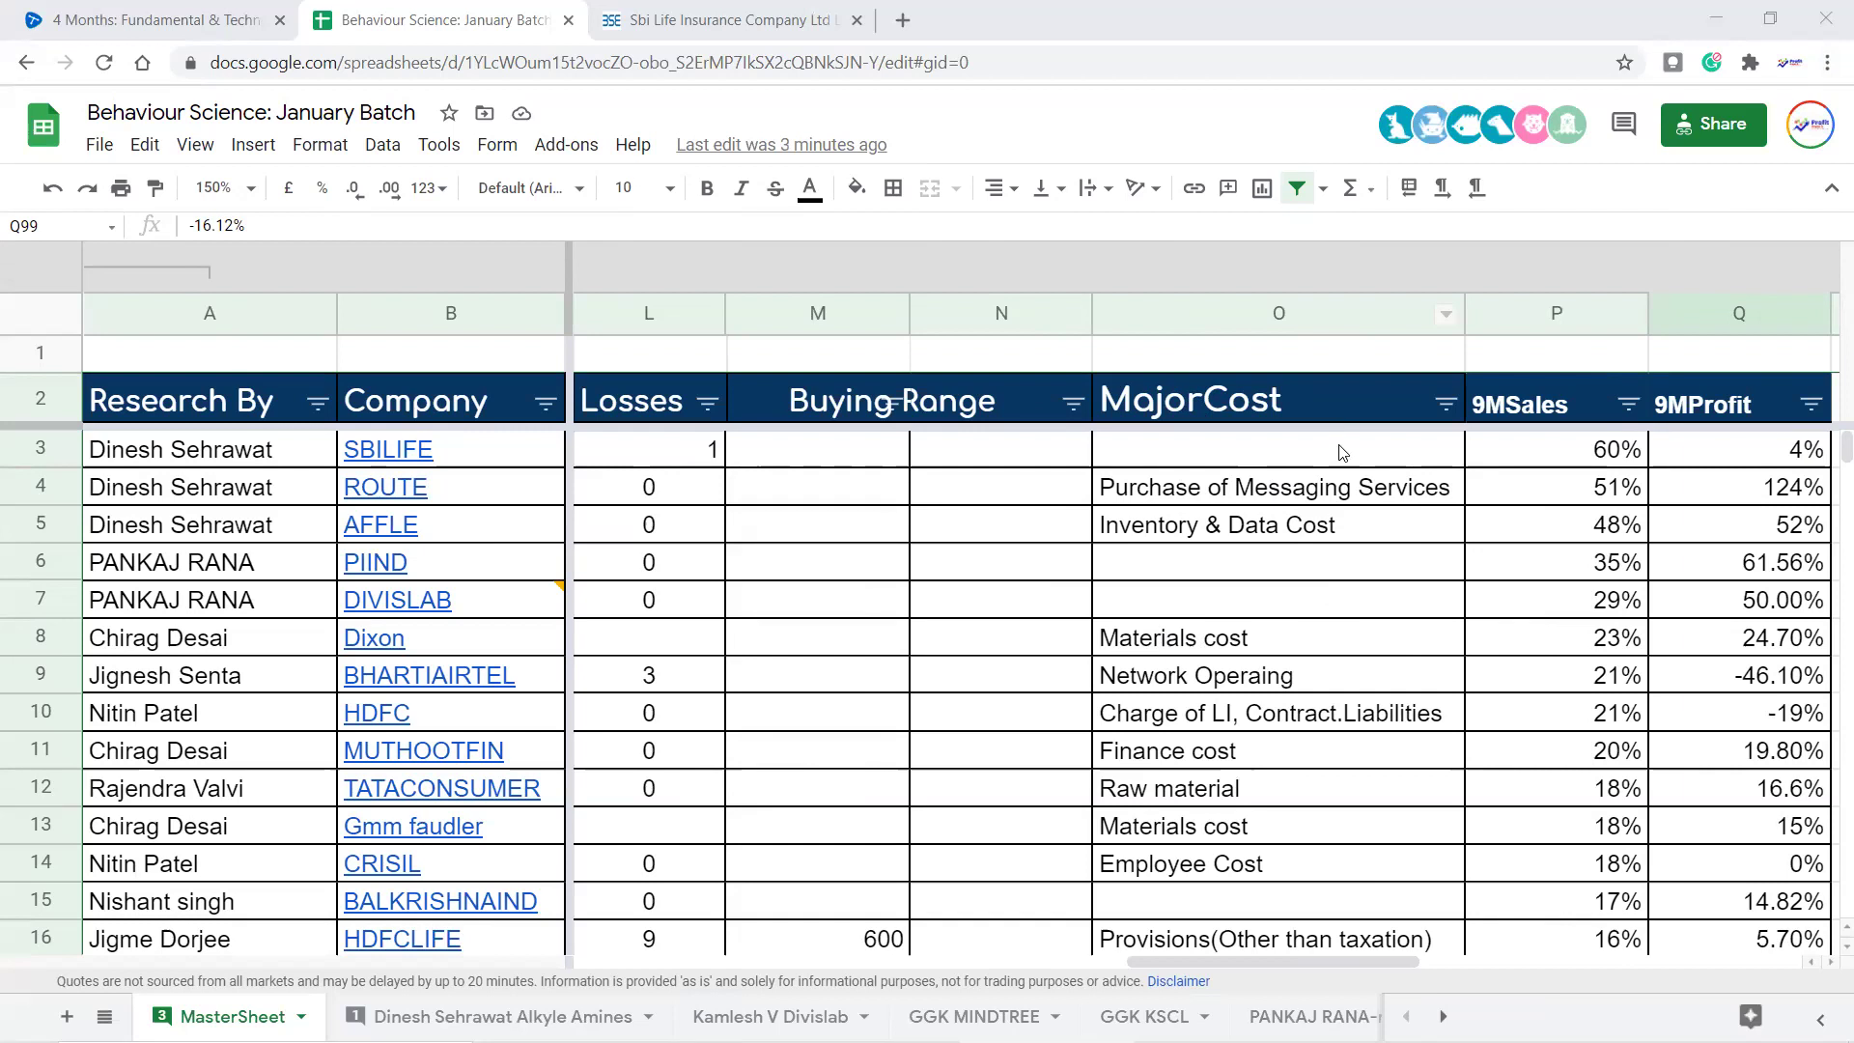
{"action": "left_click", "coordinate": [1277, 449]}
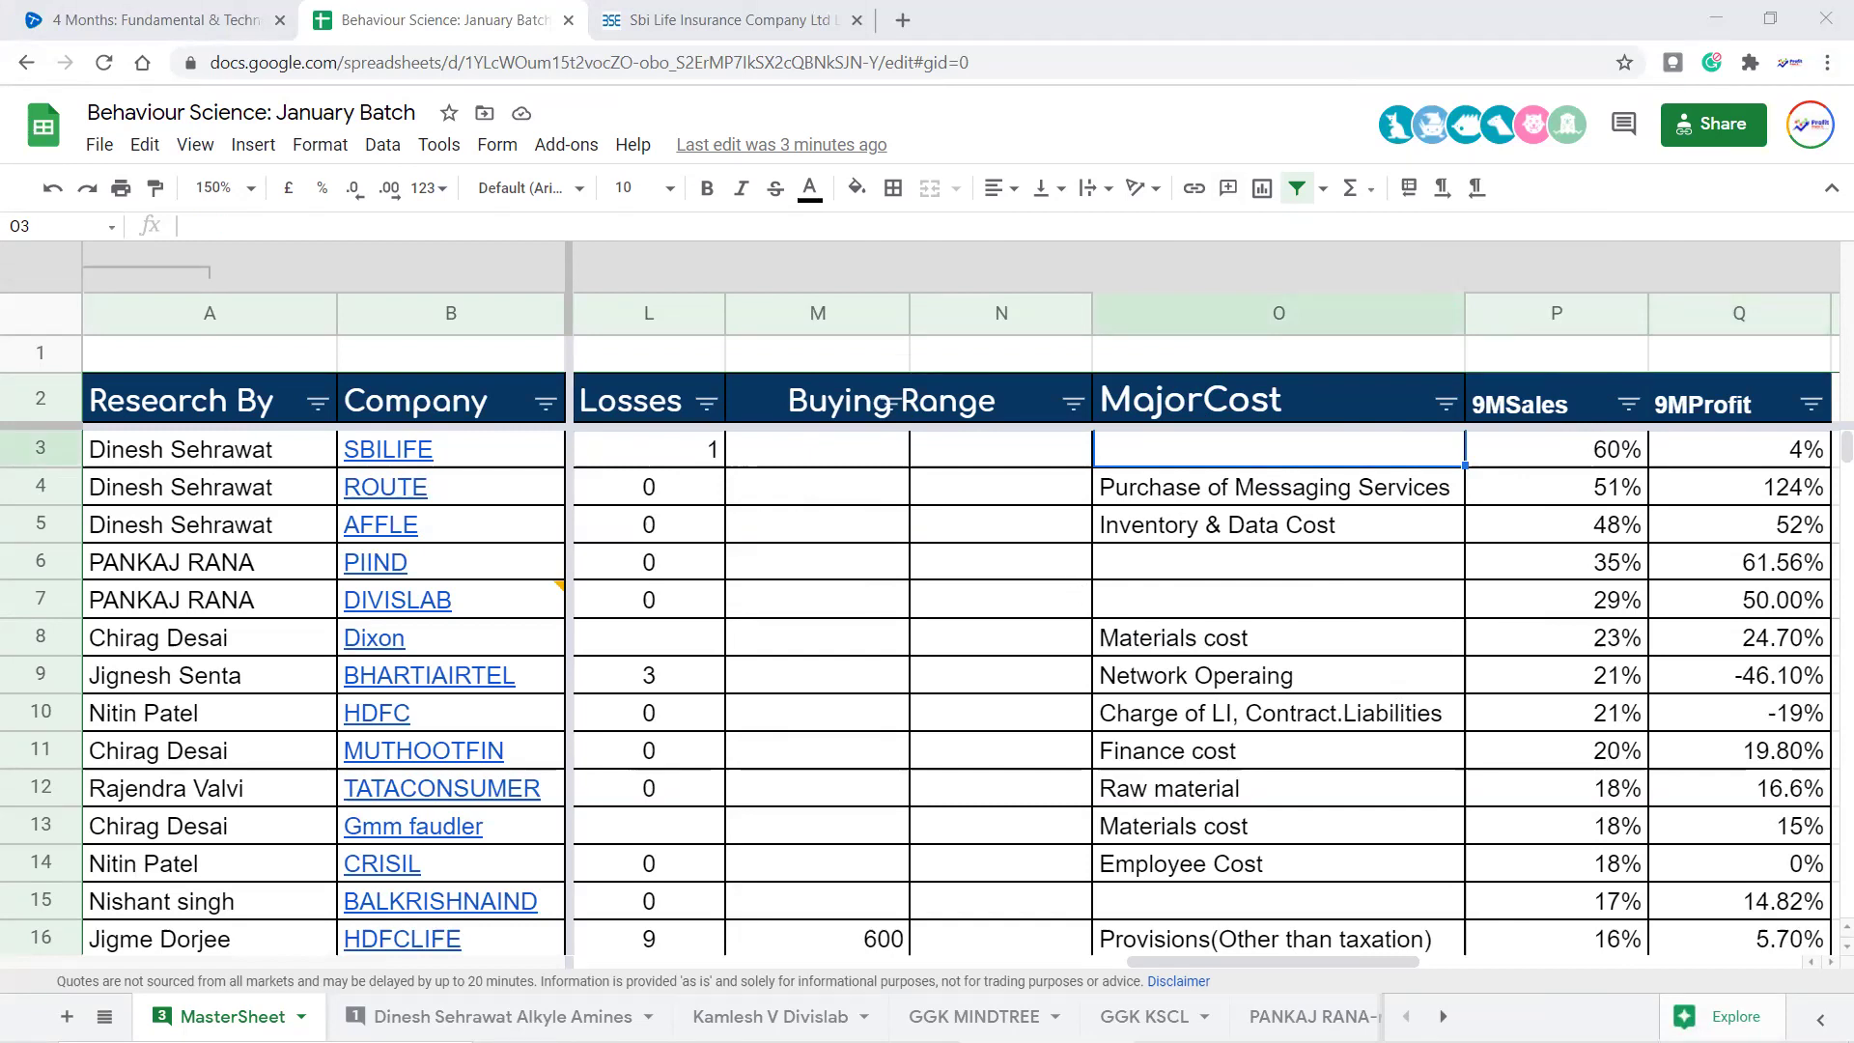
{"action": "left_click", "coordinate": [1059, 574]}
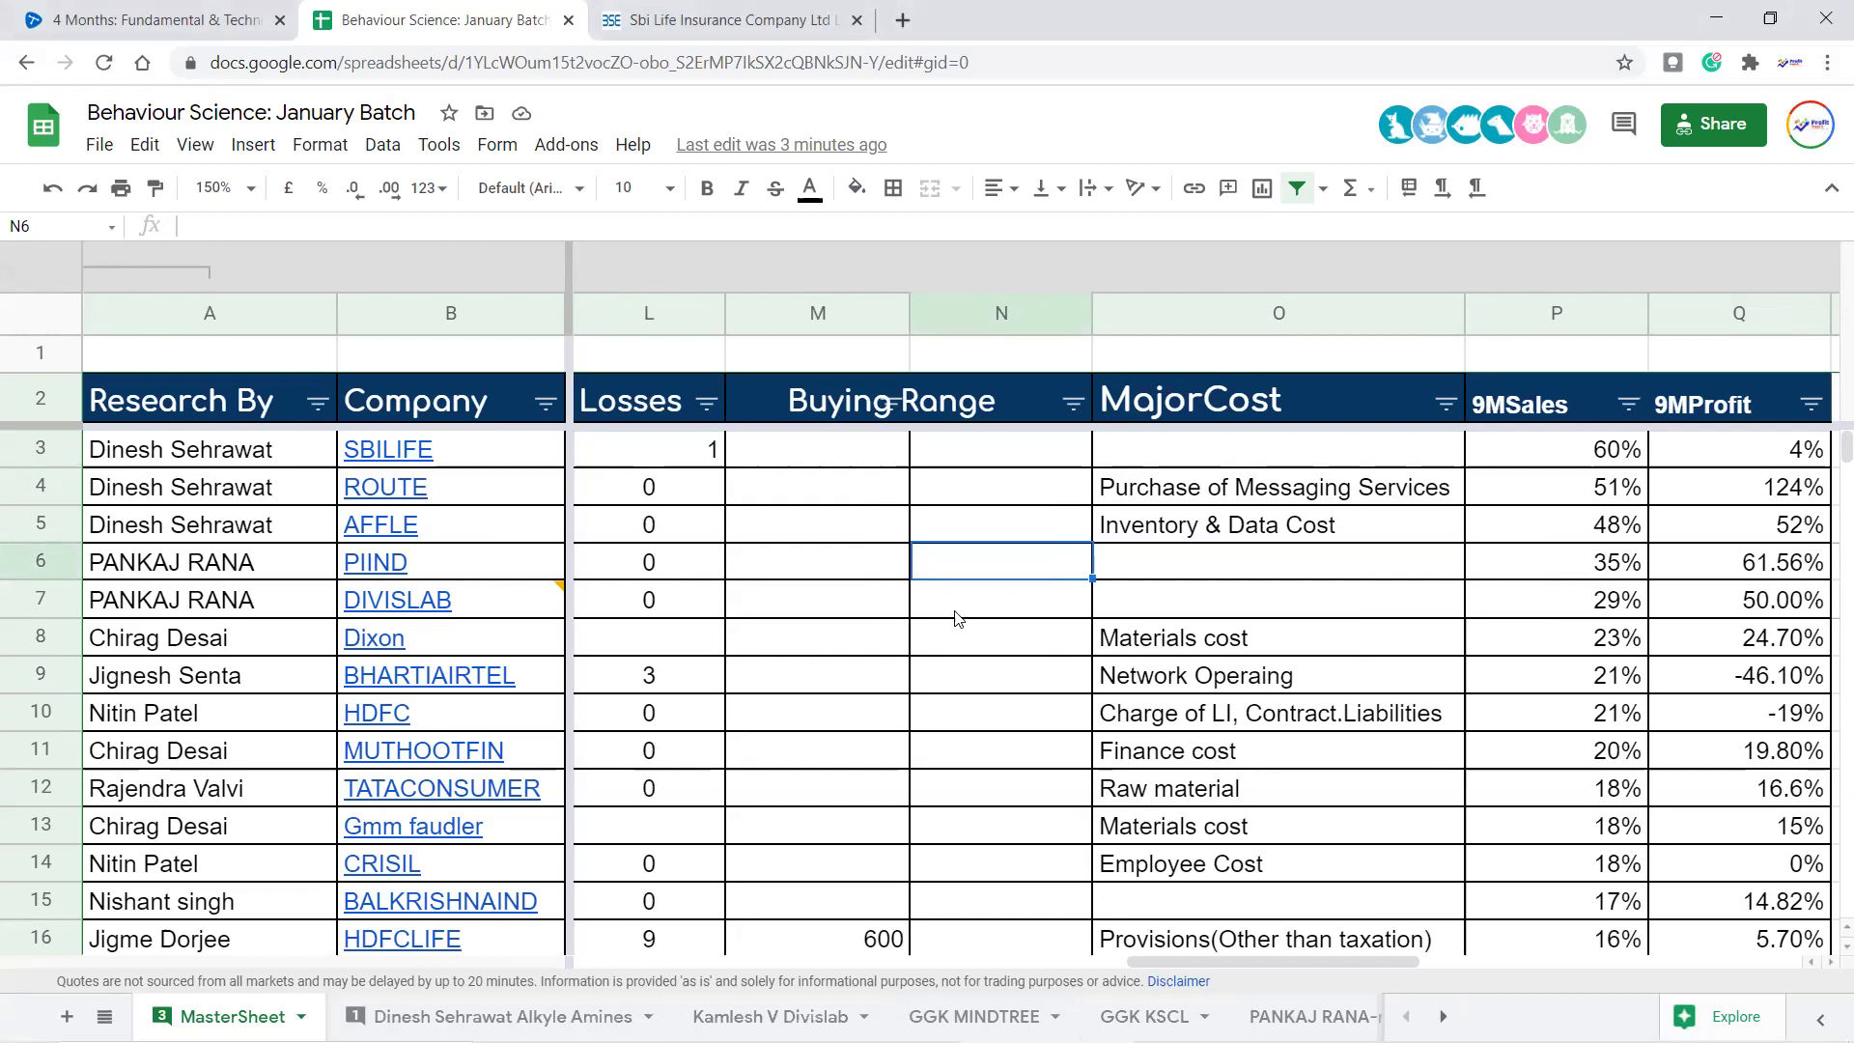
{"action": "left_click", "coordinate": [1001, 538]}
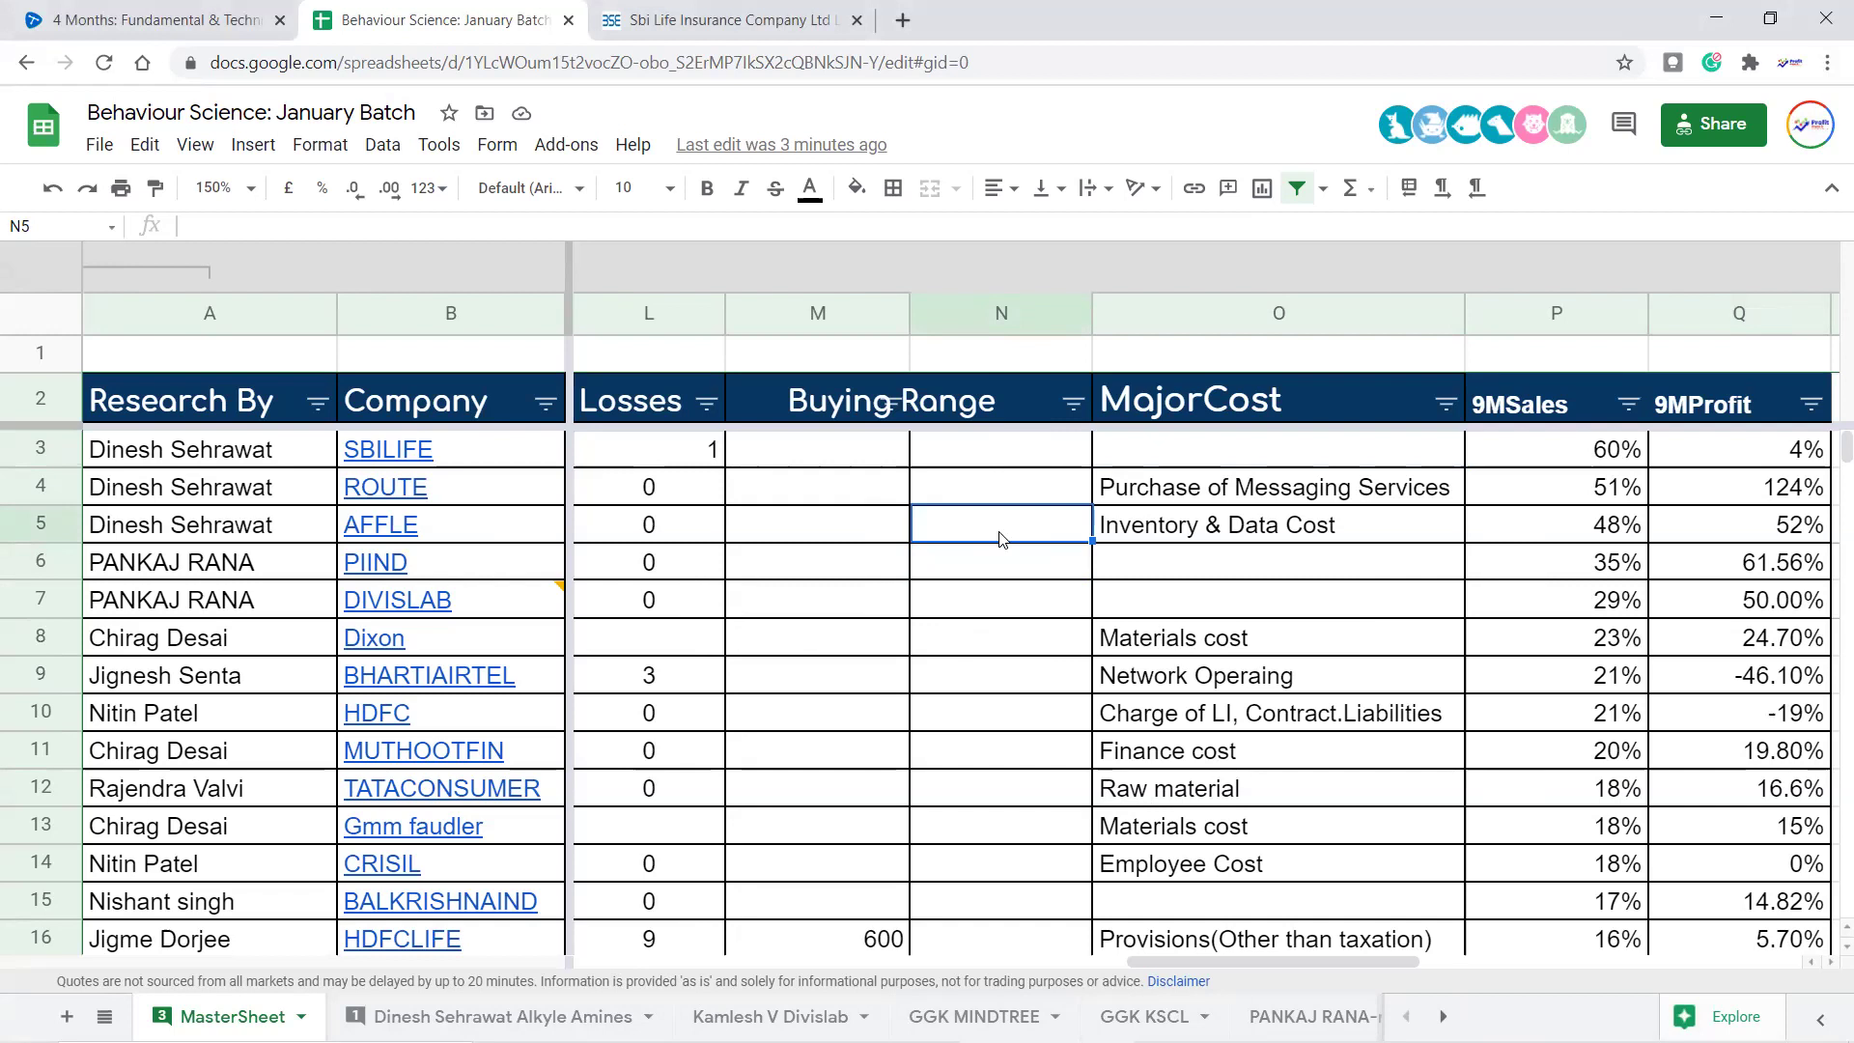
{"action": "key", "text": "Right"}
{"action": "key", "text": "Right"}
{"action": "key", "text": "Right"}
{"action": "key", "text": "Right"}
{"action": "key", "text": "Right"}
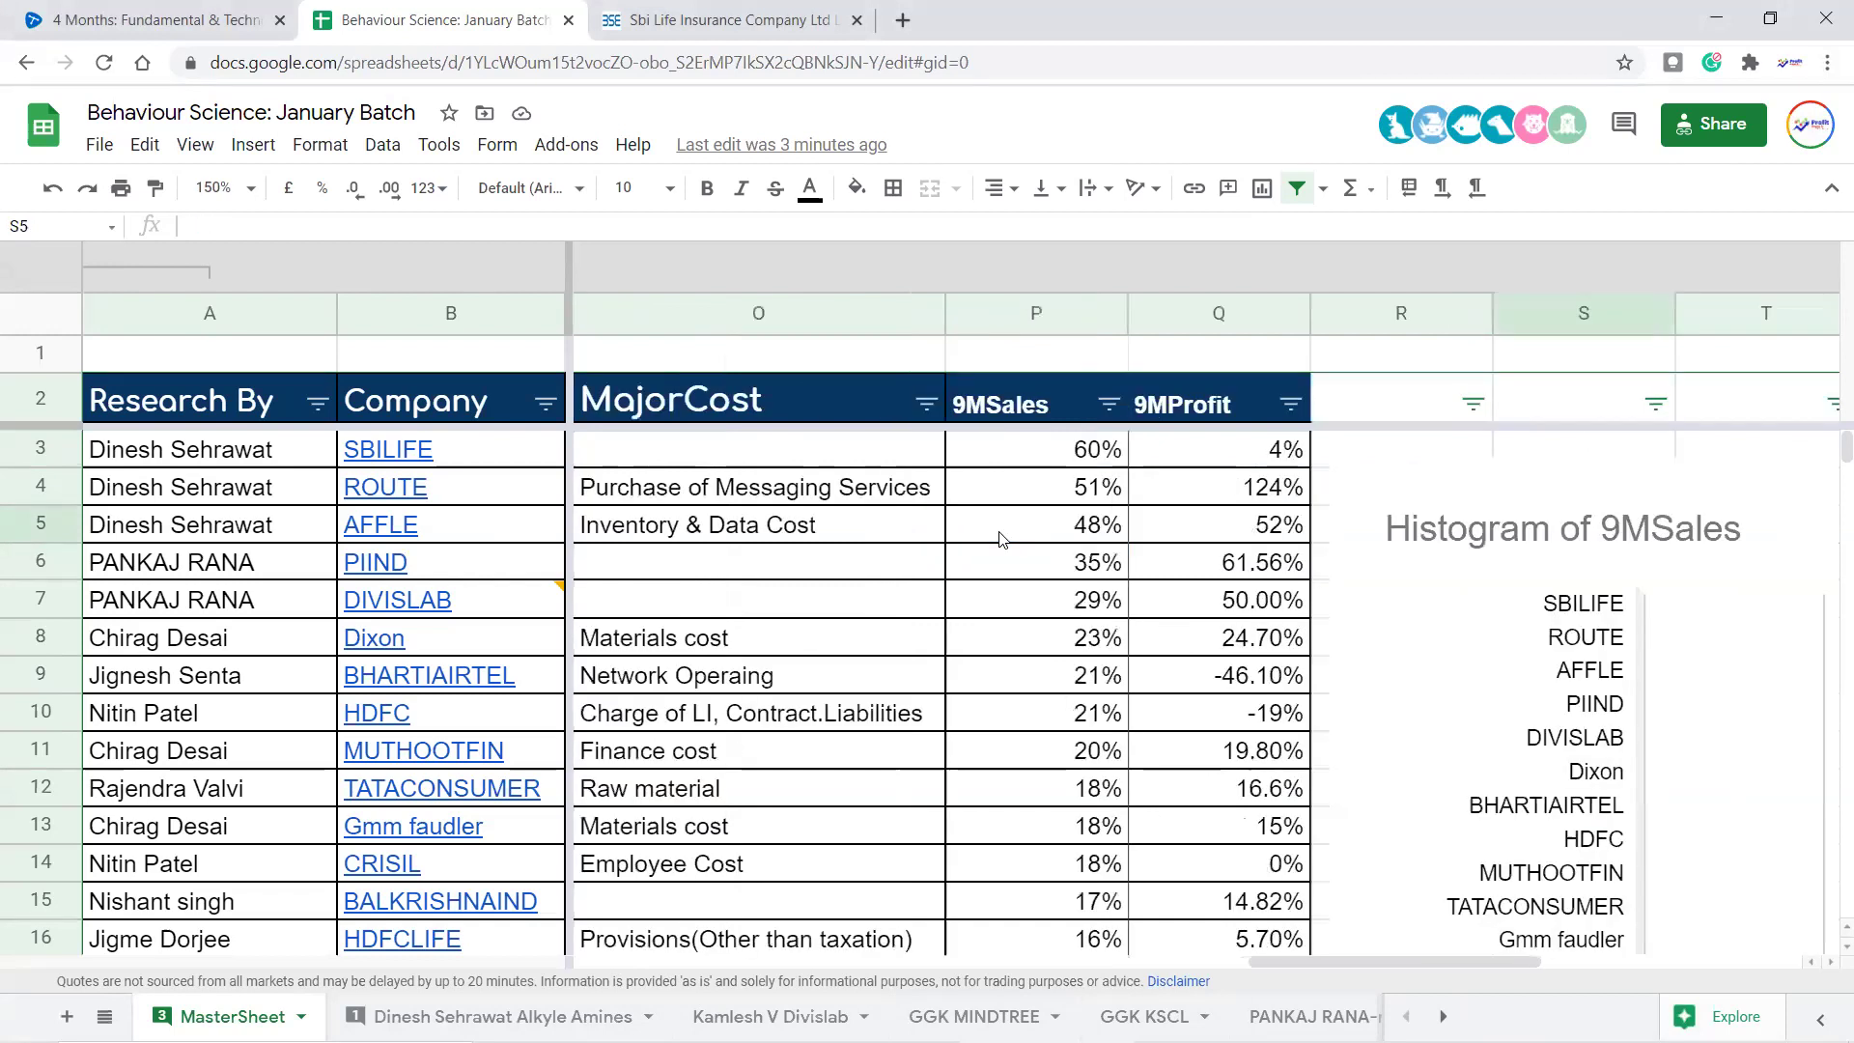
{"action": "key", "text": "Right"}
{"action": "key", "text": "Right"}
{"action": "key", "text": "Left"}
{"action": "key", "text": "Left"}
{"action": "key", "text": "Left"}
{"action": "key", "text": "Left"}
{"action": "key", "text": "Left"}
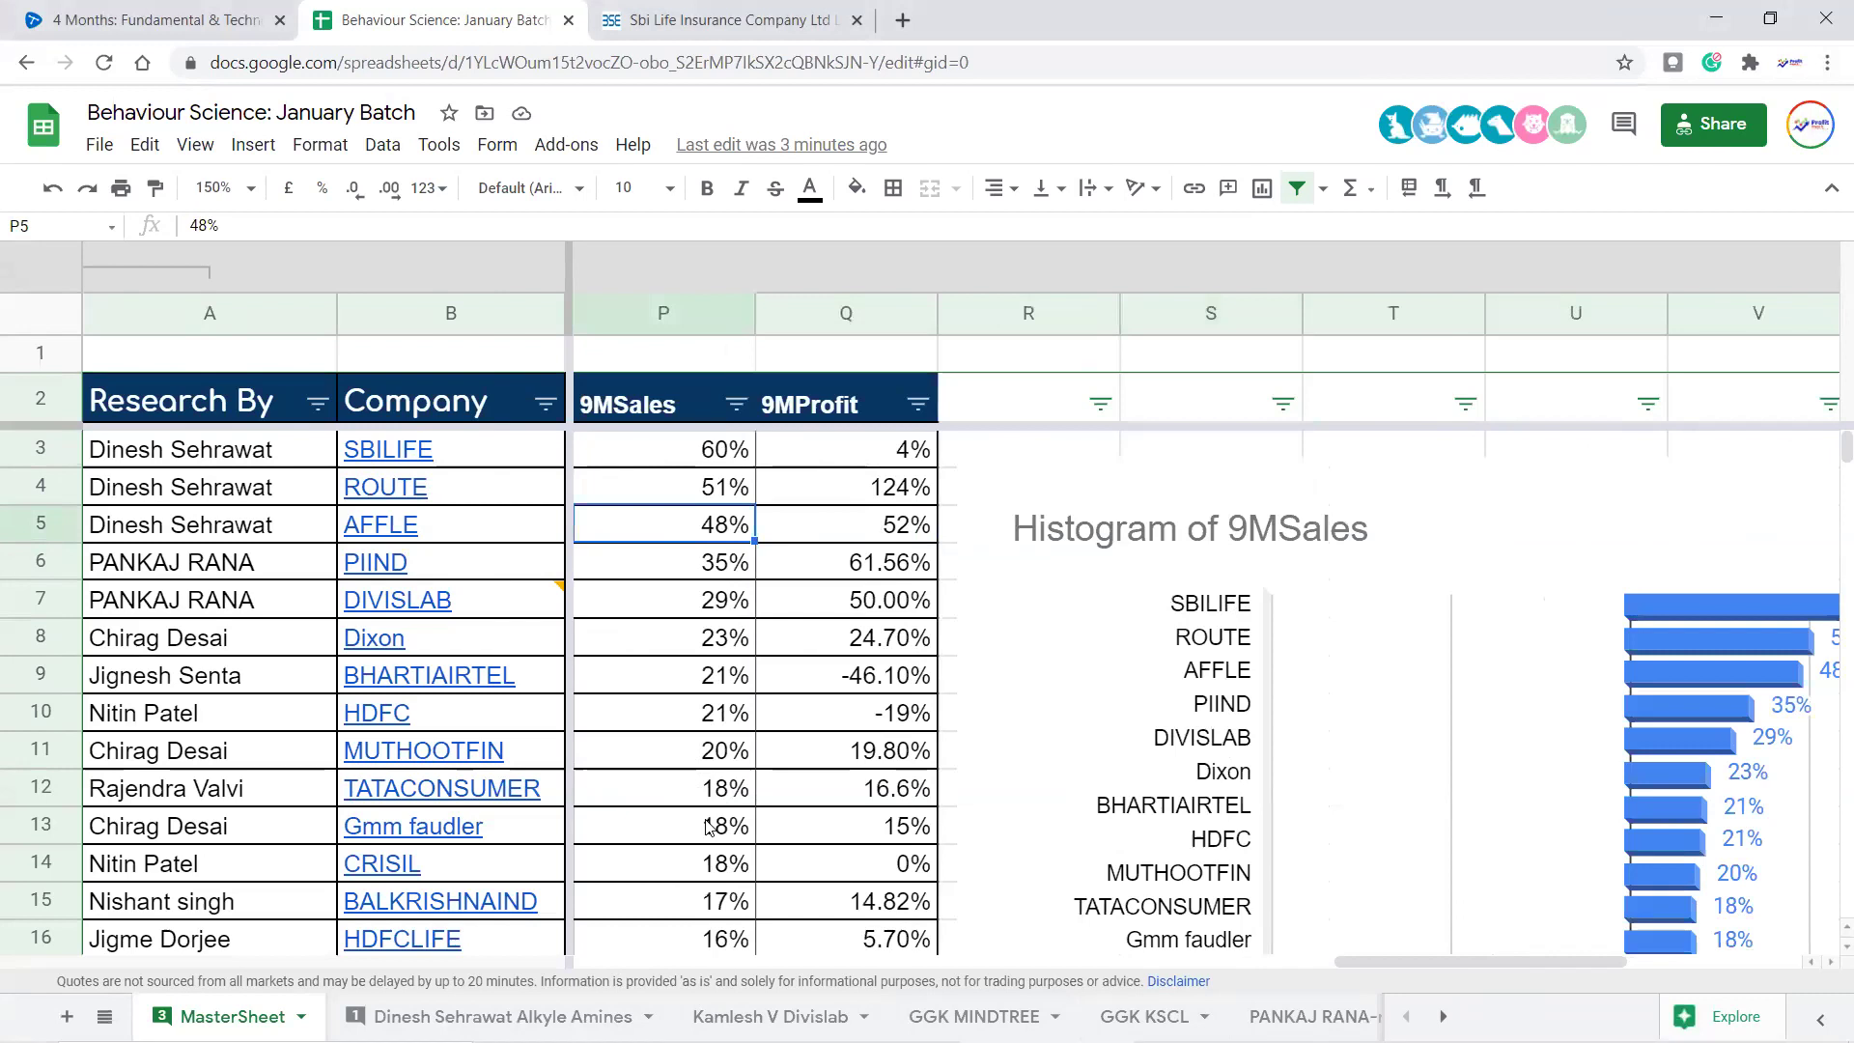
Review the 9MSales and 9MProfit values down the company list and return to the 9MSales entry of Gmm faudler
{"action": "scroll", "coordinate": [825, 687], "scroll_direction": "down", "scroll_amount": 5}
{"action": "scroll", "coordinate": [820, 695], "scroll_direction": "down", "scroll_amount": 4}
{"action": "scroll", "coordinate": [809, 708], "scroll_direction": "down", "scroll_amount": 10}
{"action": "scroll", "coordinate": [809, 708], "scroll_direction": "up", "scroll_amount": 14}
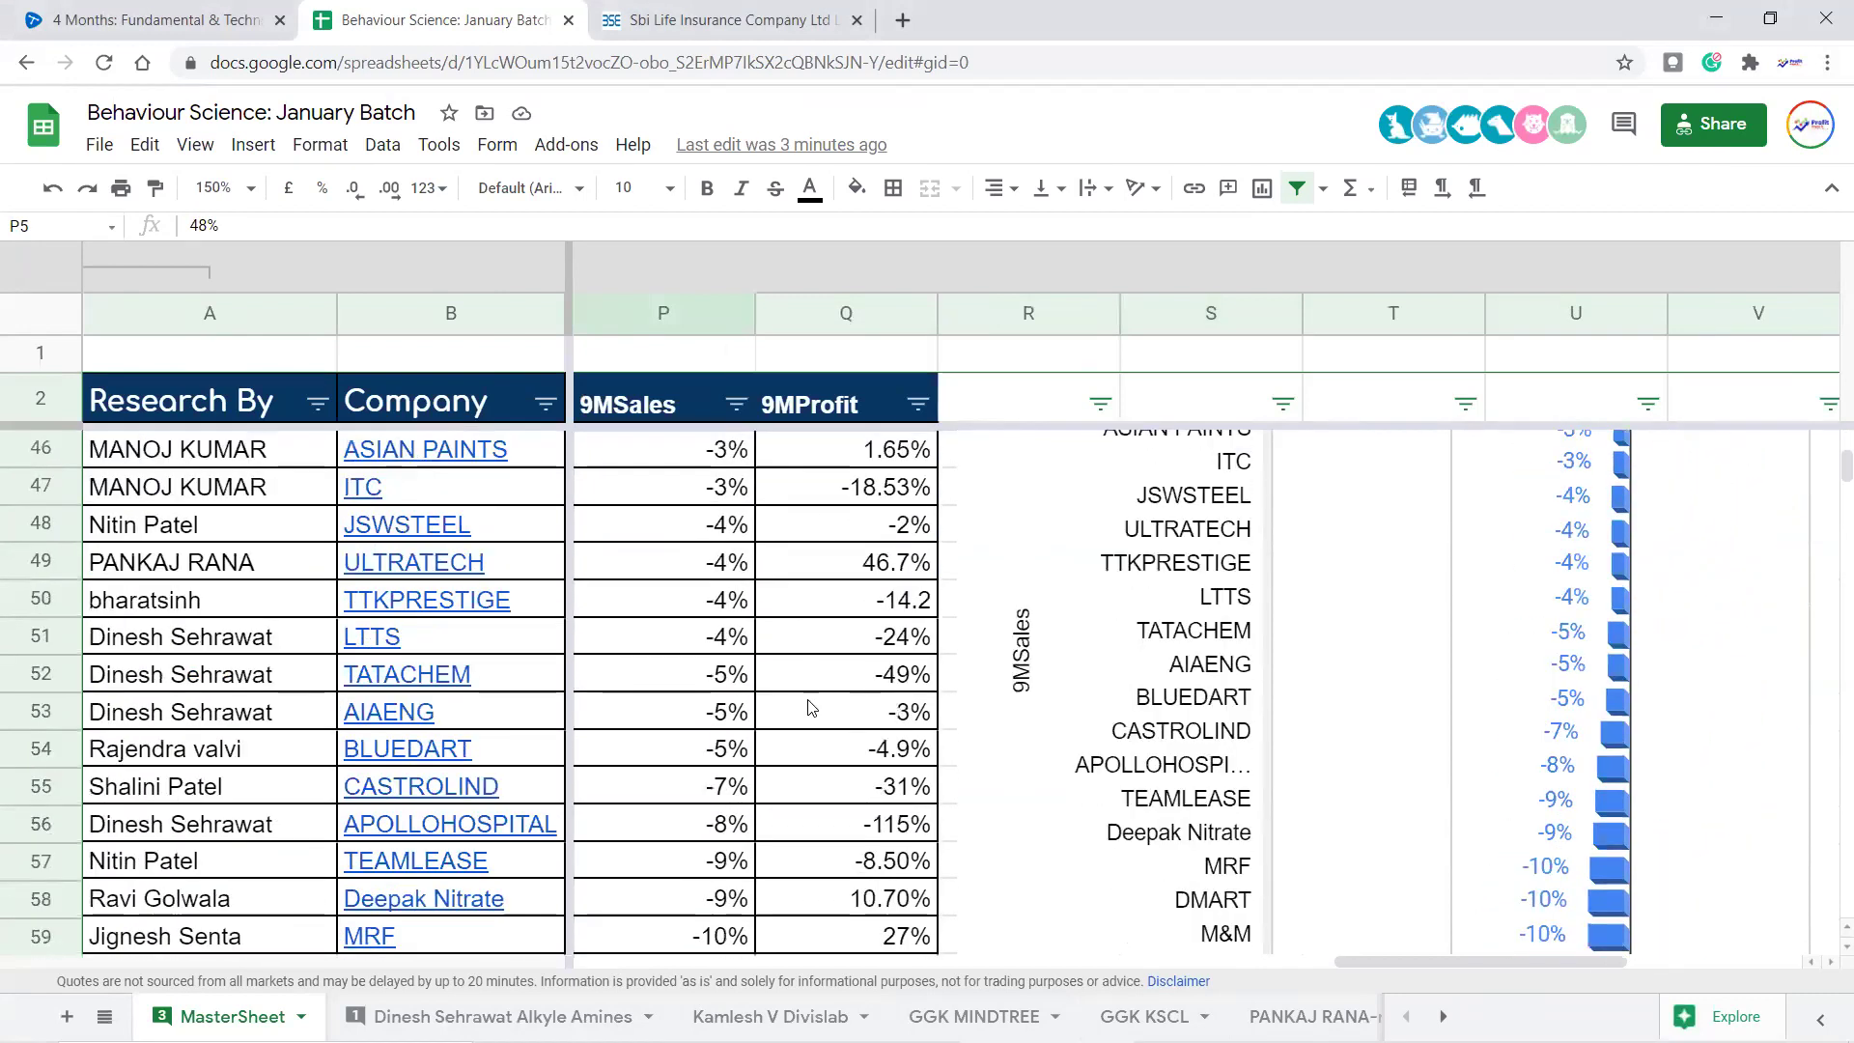
{"action": "scroll", "coordinate": [699, 618], "scroll_direction": "up", "scroll_amount": 5}
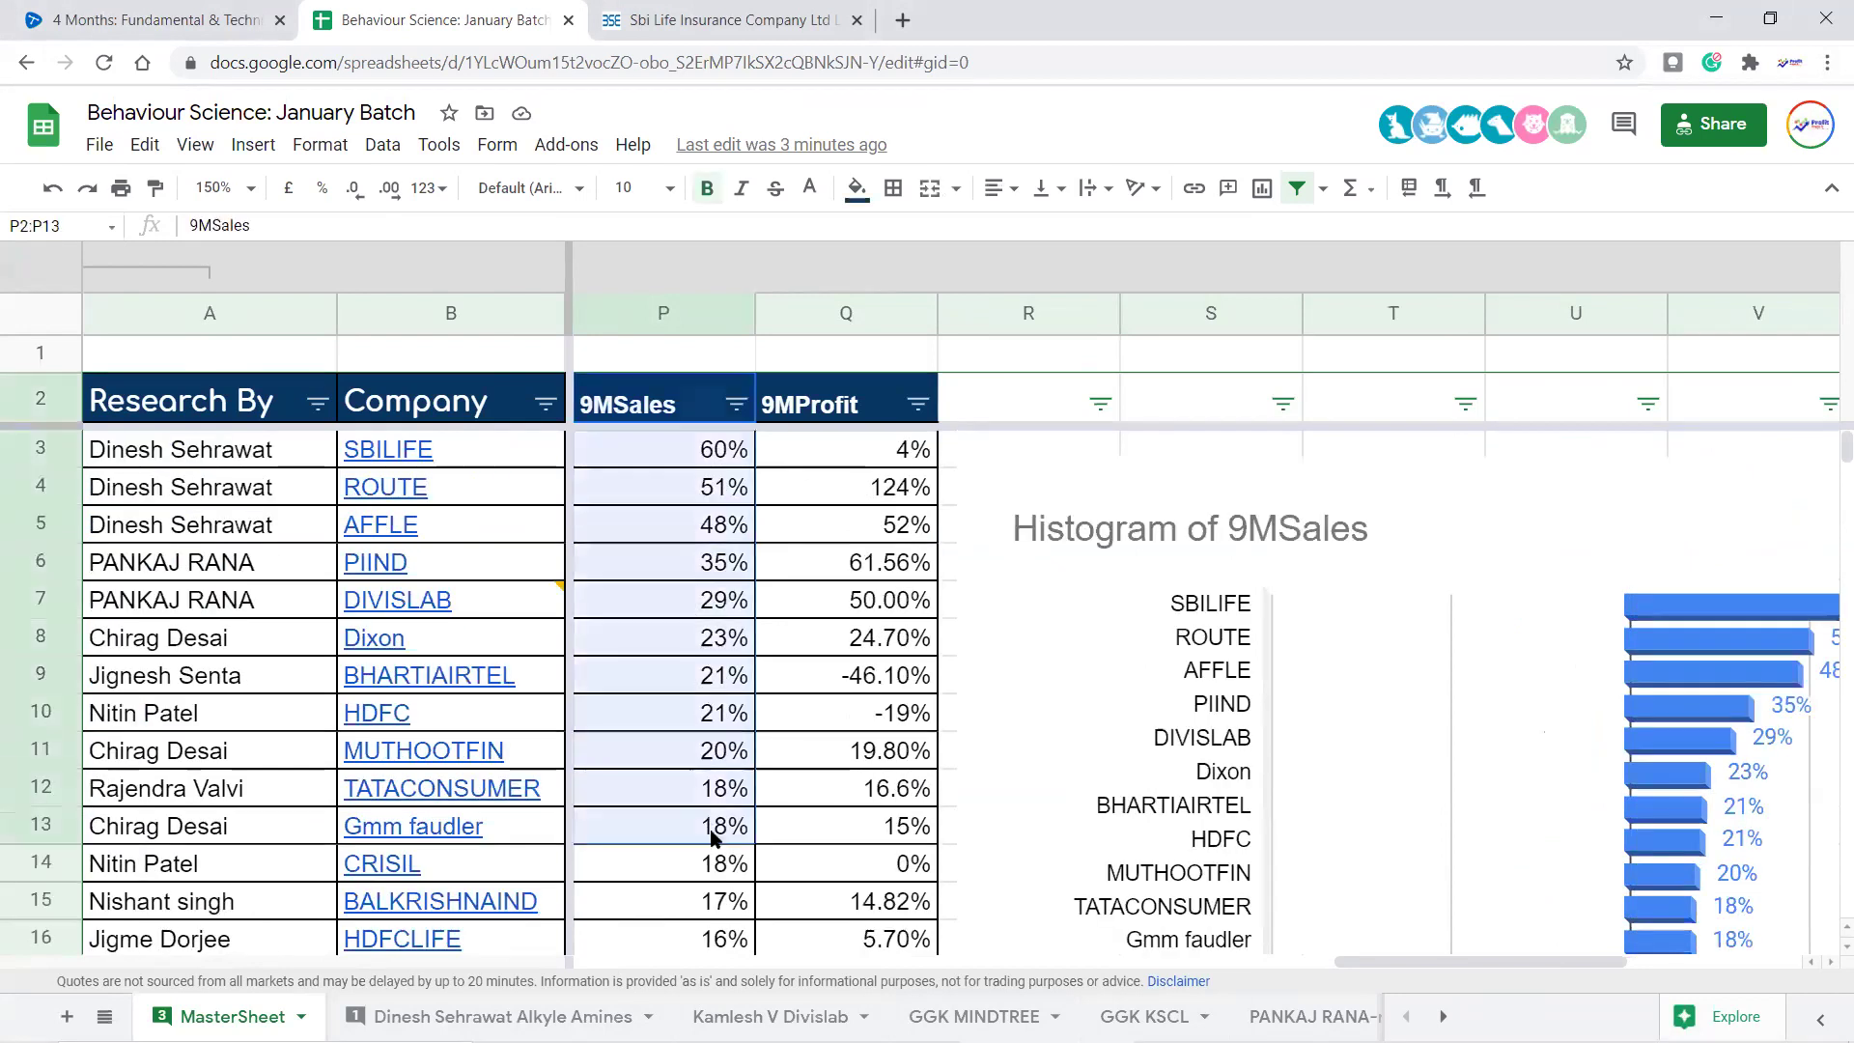
{"action": "left_click", "coordinate": [724, 824]}
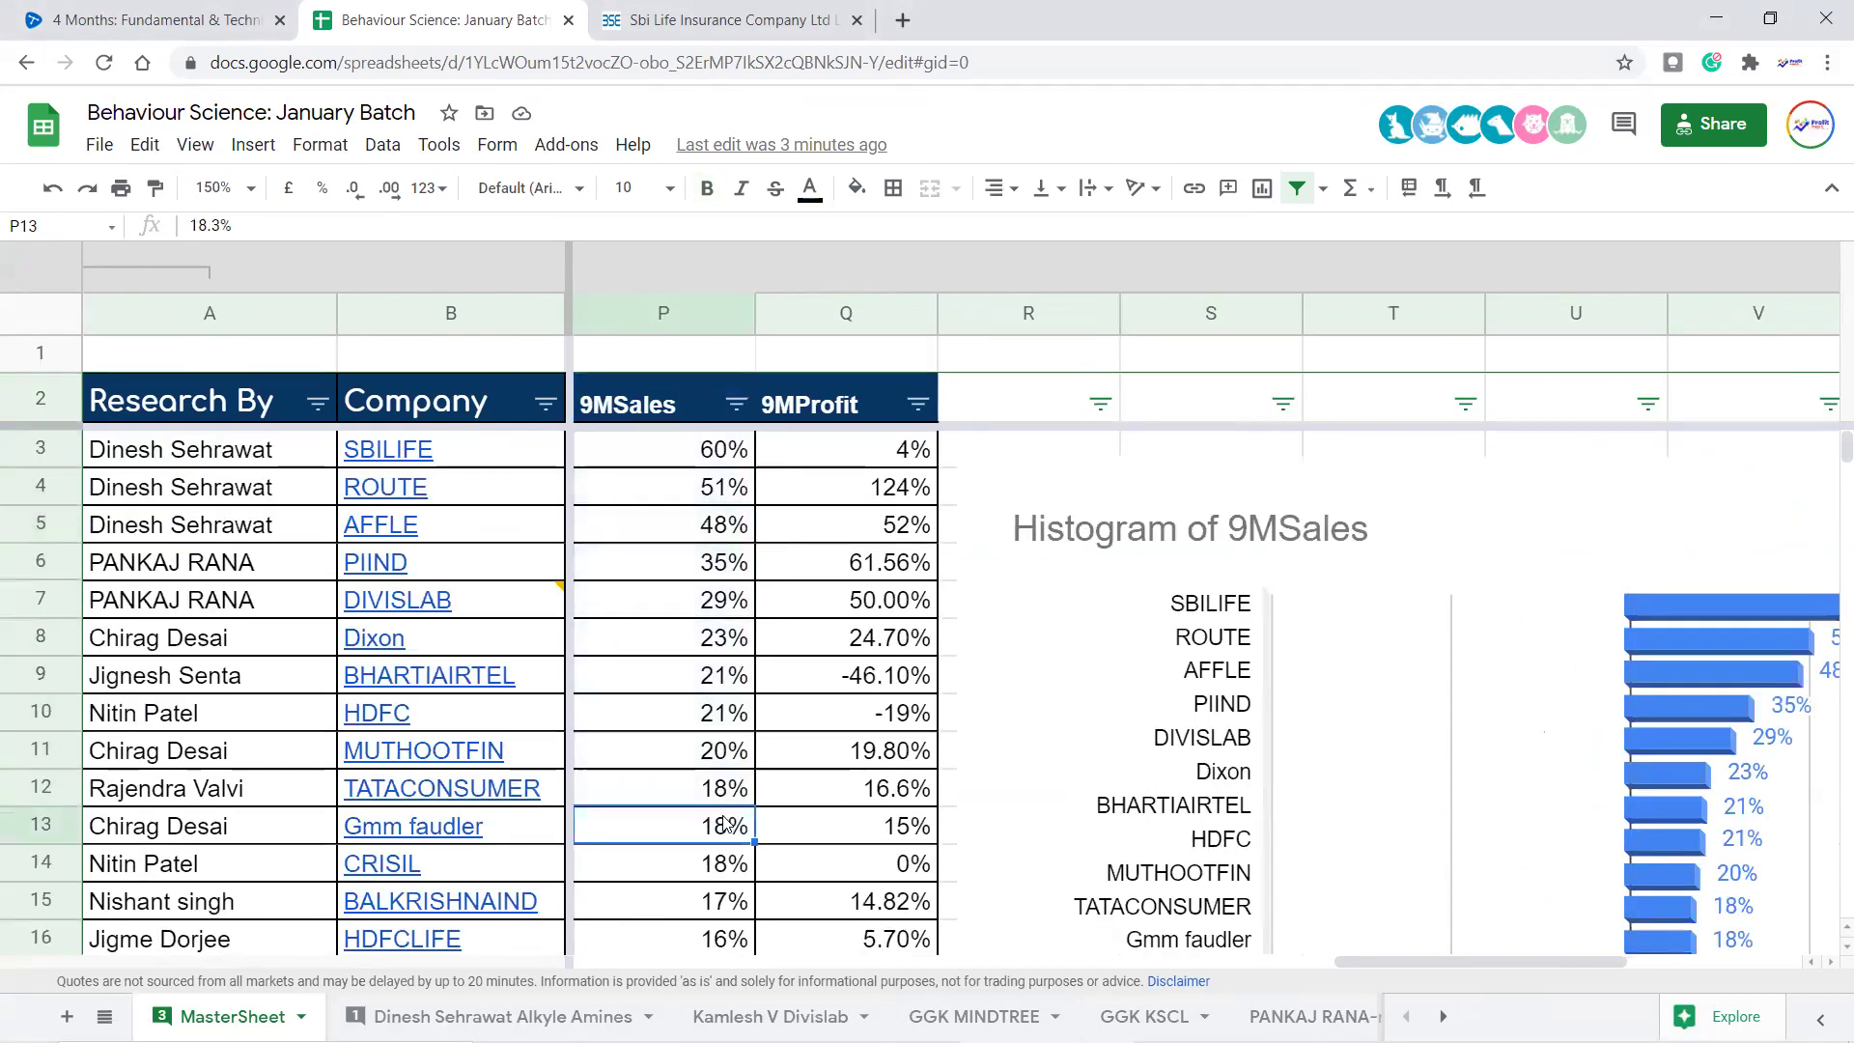
Go back to the Research By column and look through the companies with their industries and long-term sales growth
{"action": "key", "text": "Left"}
{"action": "key", "text": "Left"}
{"action": "key", "text": "Left"}
{"action": "key", "text": "Left"}
{"action": "key", "text": "Left"}
{"action": "key", "text": "Left"}
{"action": "key", "text": "Left"}
{"action": "key", "text": "Left"}
{"action": "key", "text": "Left"}
{"action": "key", "text": "Left"}
{"action": "key", "text": "Left"}
{"action": "key", "text": "Left"}
{"action": "key", "text": "Left"}
{"action": "key", "text": "Left"}
{"action": "key", "text": "Left"}
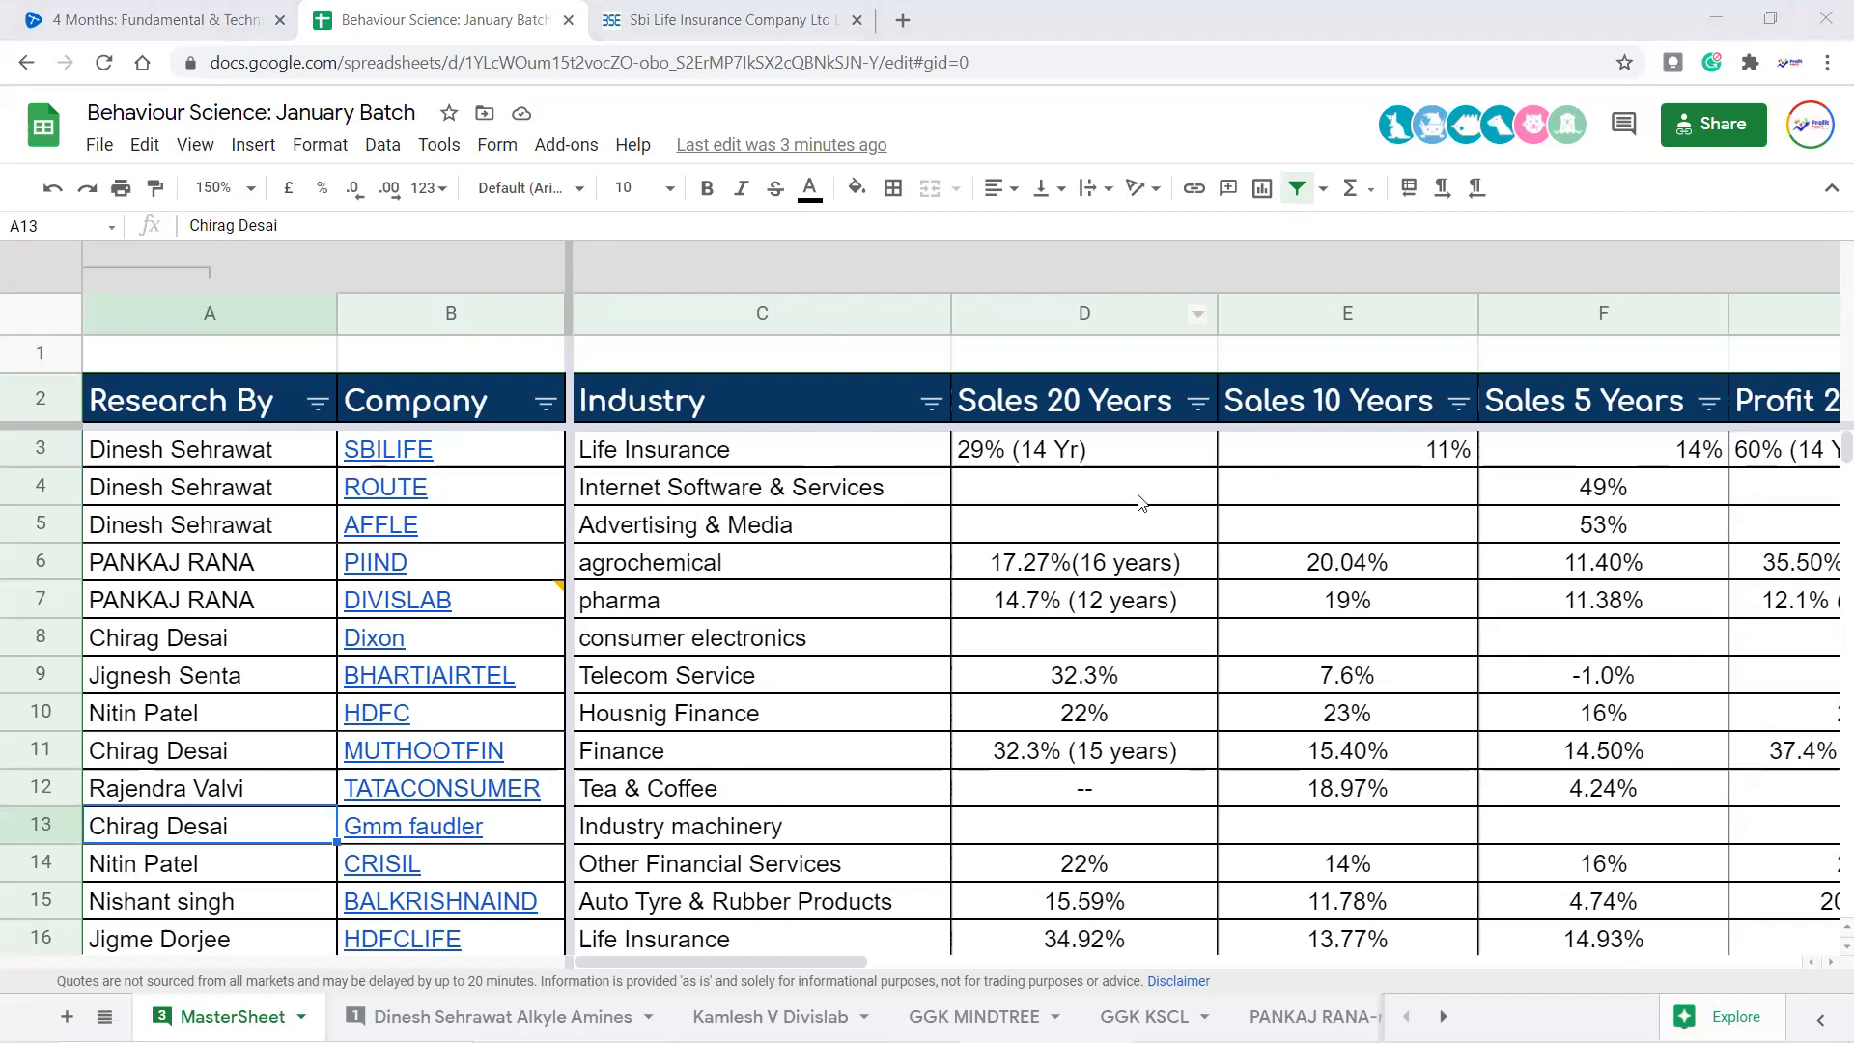
{"action": "scroll", "coordinate": [332, 747], "scroll_direction": "down", "scroll_amount": 3}
{"action": "scroll", "coordinate": [331, 747], "scroll_direction": "down", "scroll_amount": 5}
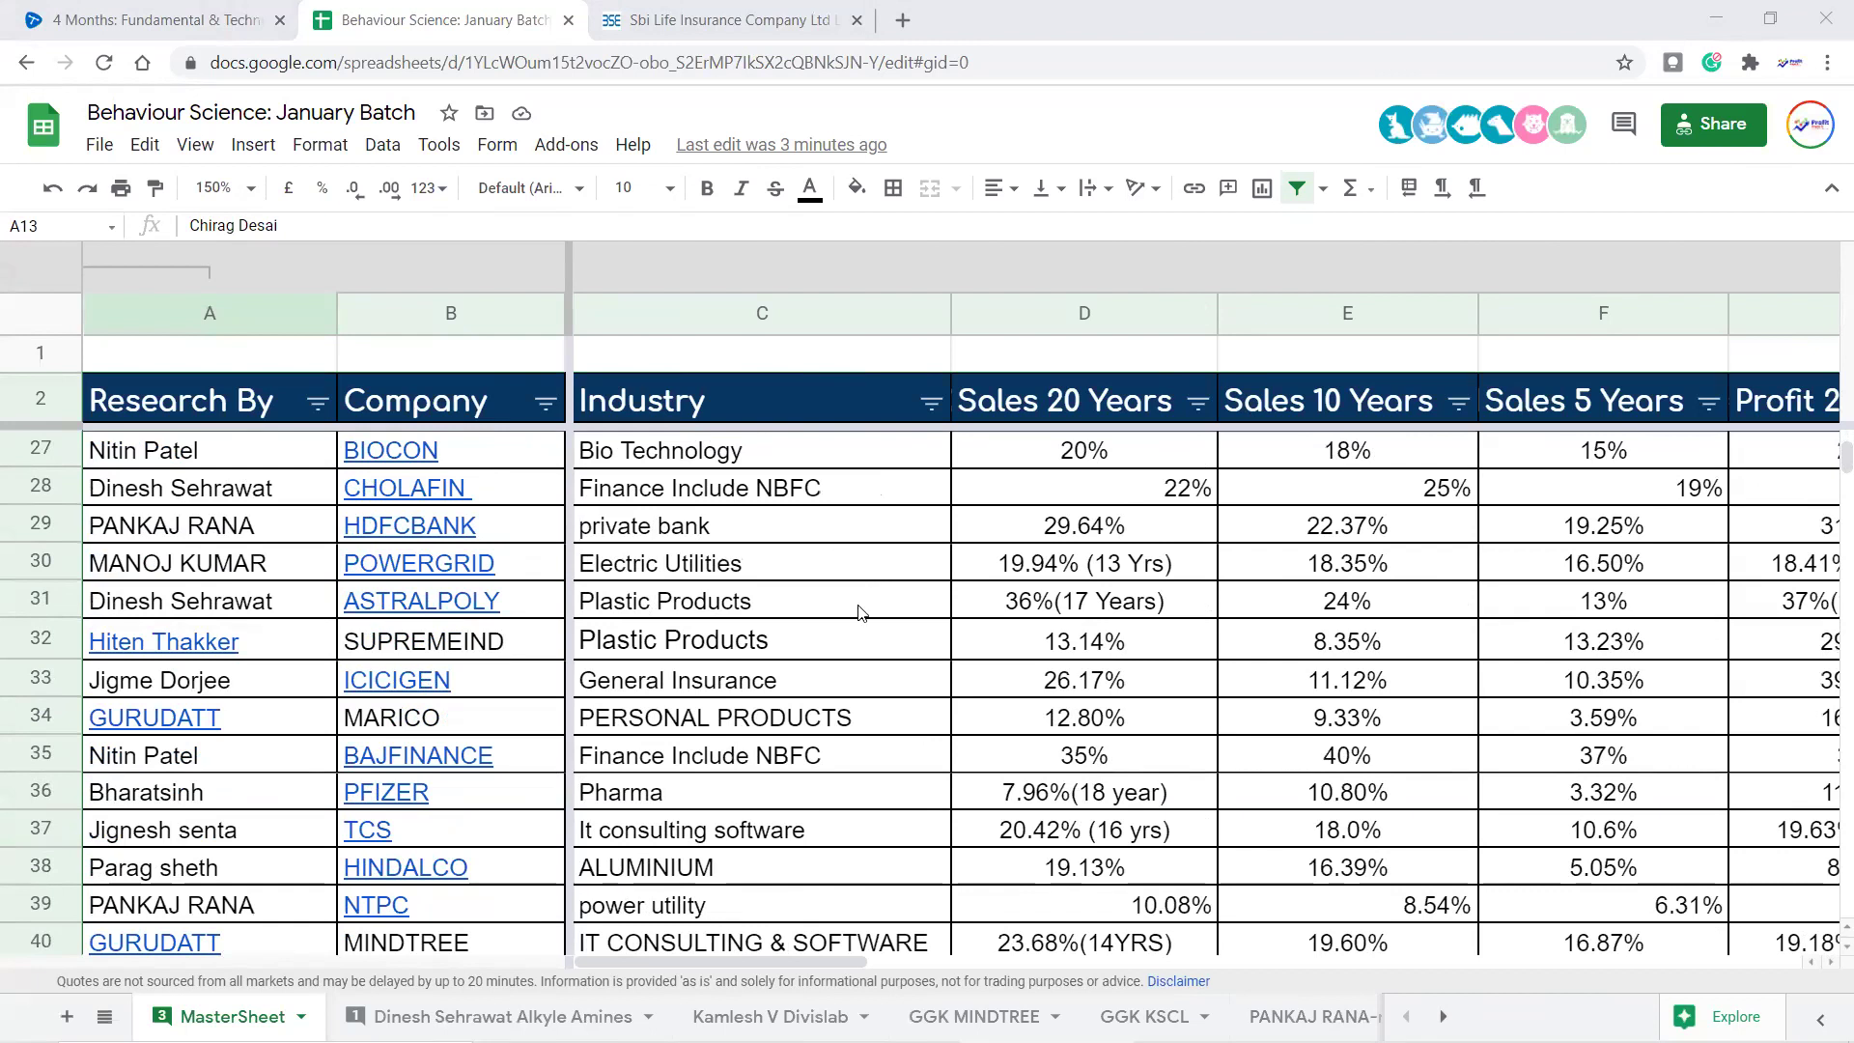
{"action": "scroll", "coordinate": [850, 662], "scroll_direction": "up", "scroll_amount": 7}
Search the MasterSheet for "info" and open the Info Edge sheet from the INFOEDGE company link
{"action": "key", "text": "ctrl+f"}
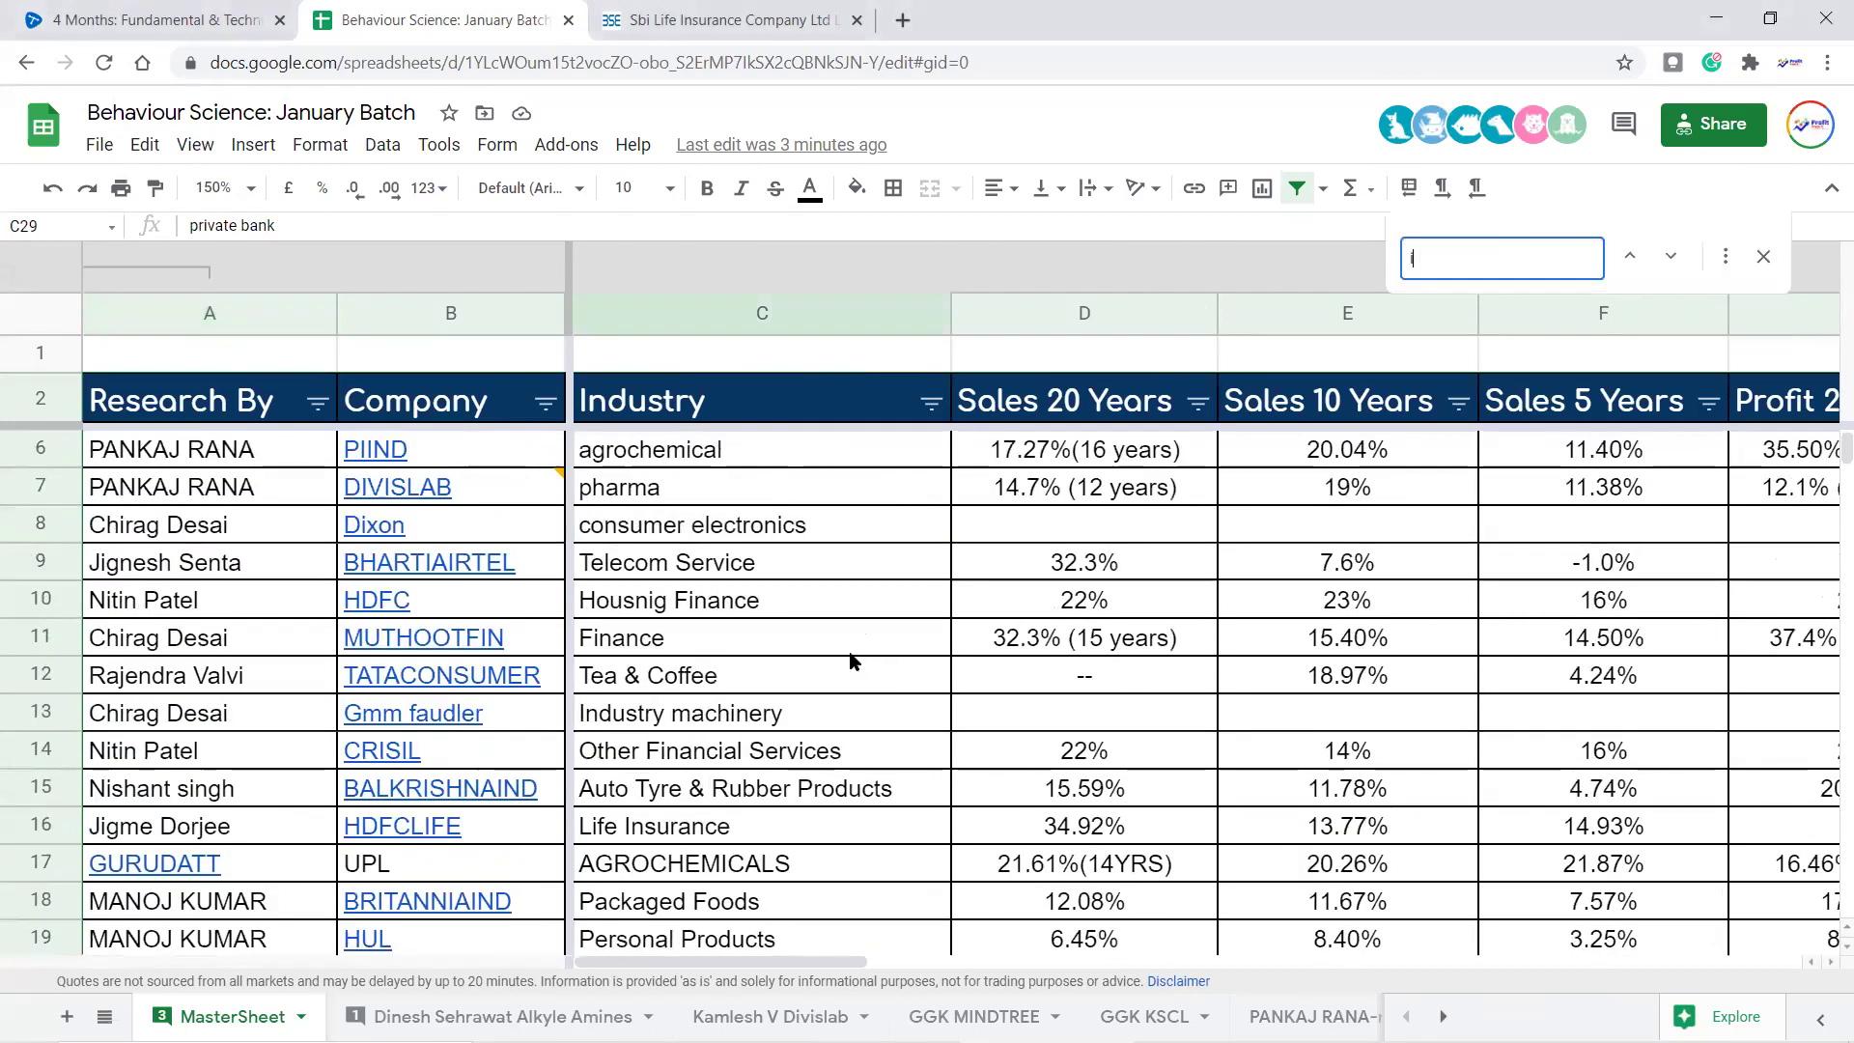
{"action": "scroll", "coordinate": [849, 663], "scroll_direction": "down", "scroll_amount": 4}
{"action": "type", "text": "info"}
{"action": "scroll", "coordinate": [807, 811], "scroll_direction": "down", "scroll_amount": 1}
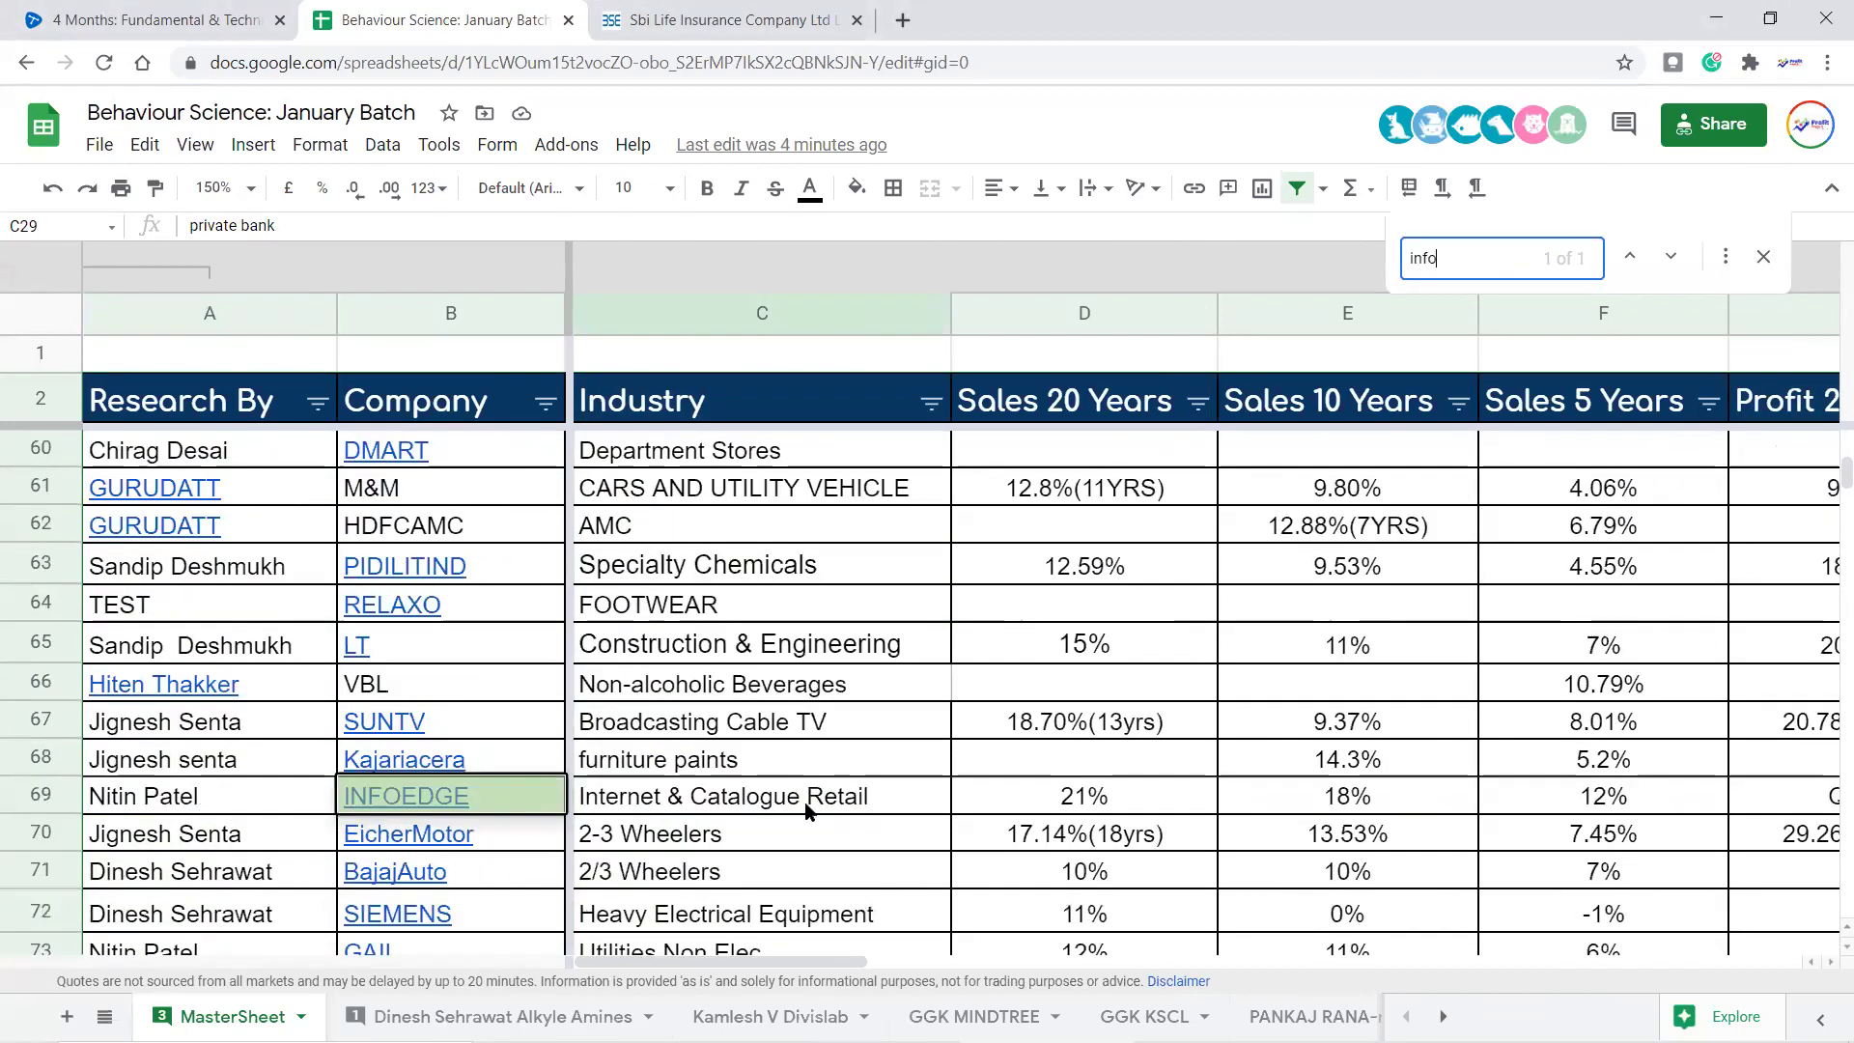
{"action": "scroll", "coordinate": [807, 811], "scroll_direction": "down", "scroll_amount": 1}
{"action": "mouse_move", "coordinate": [447, 697]}
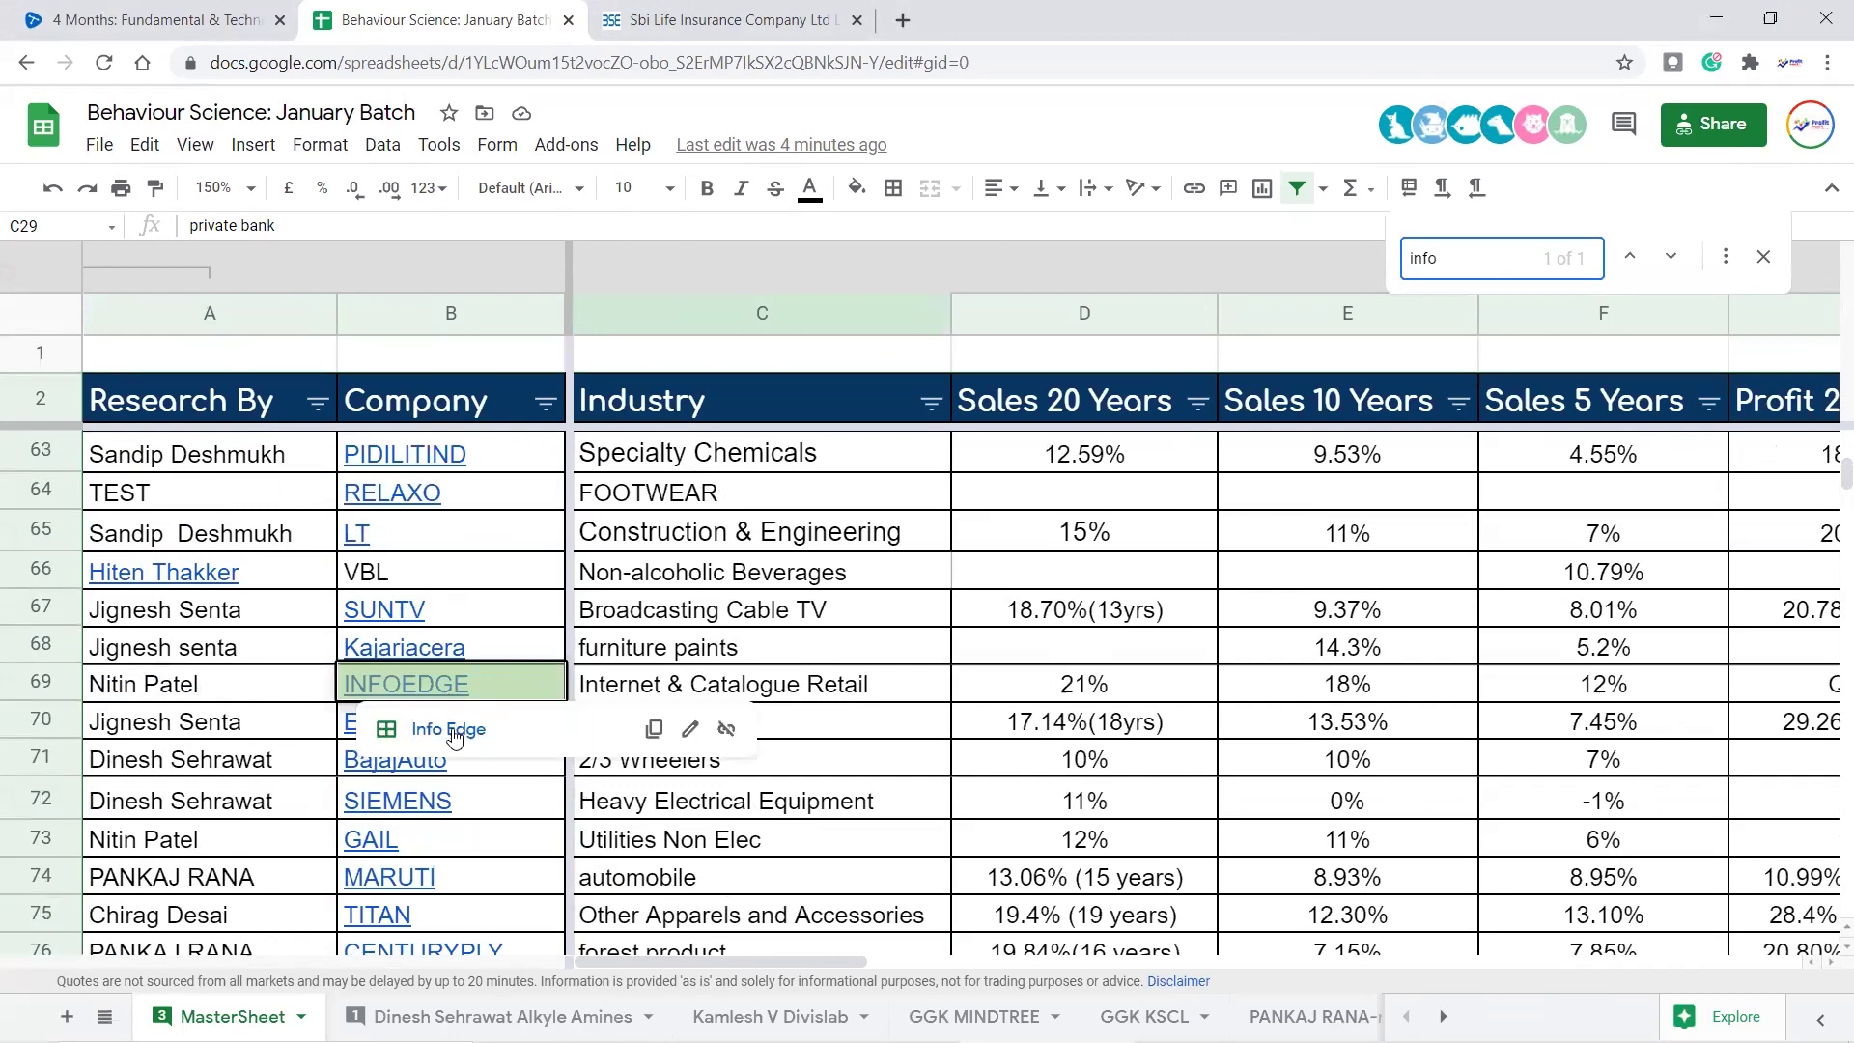
{"action": "left_click", "coordinate": [453, 735]}
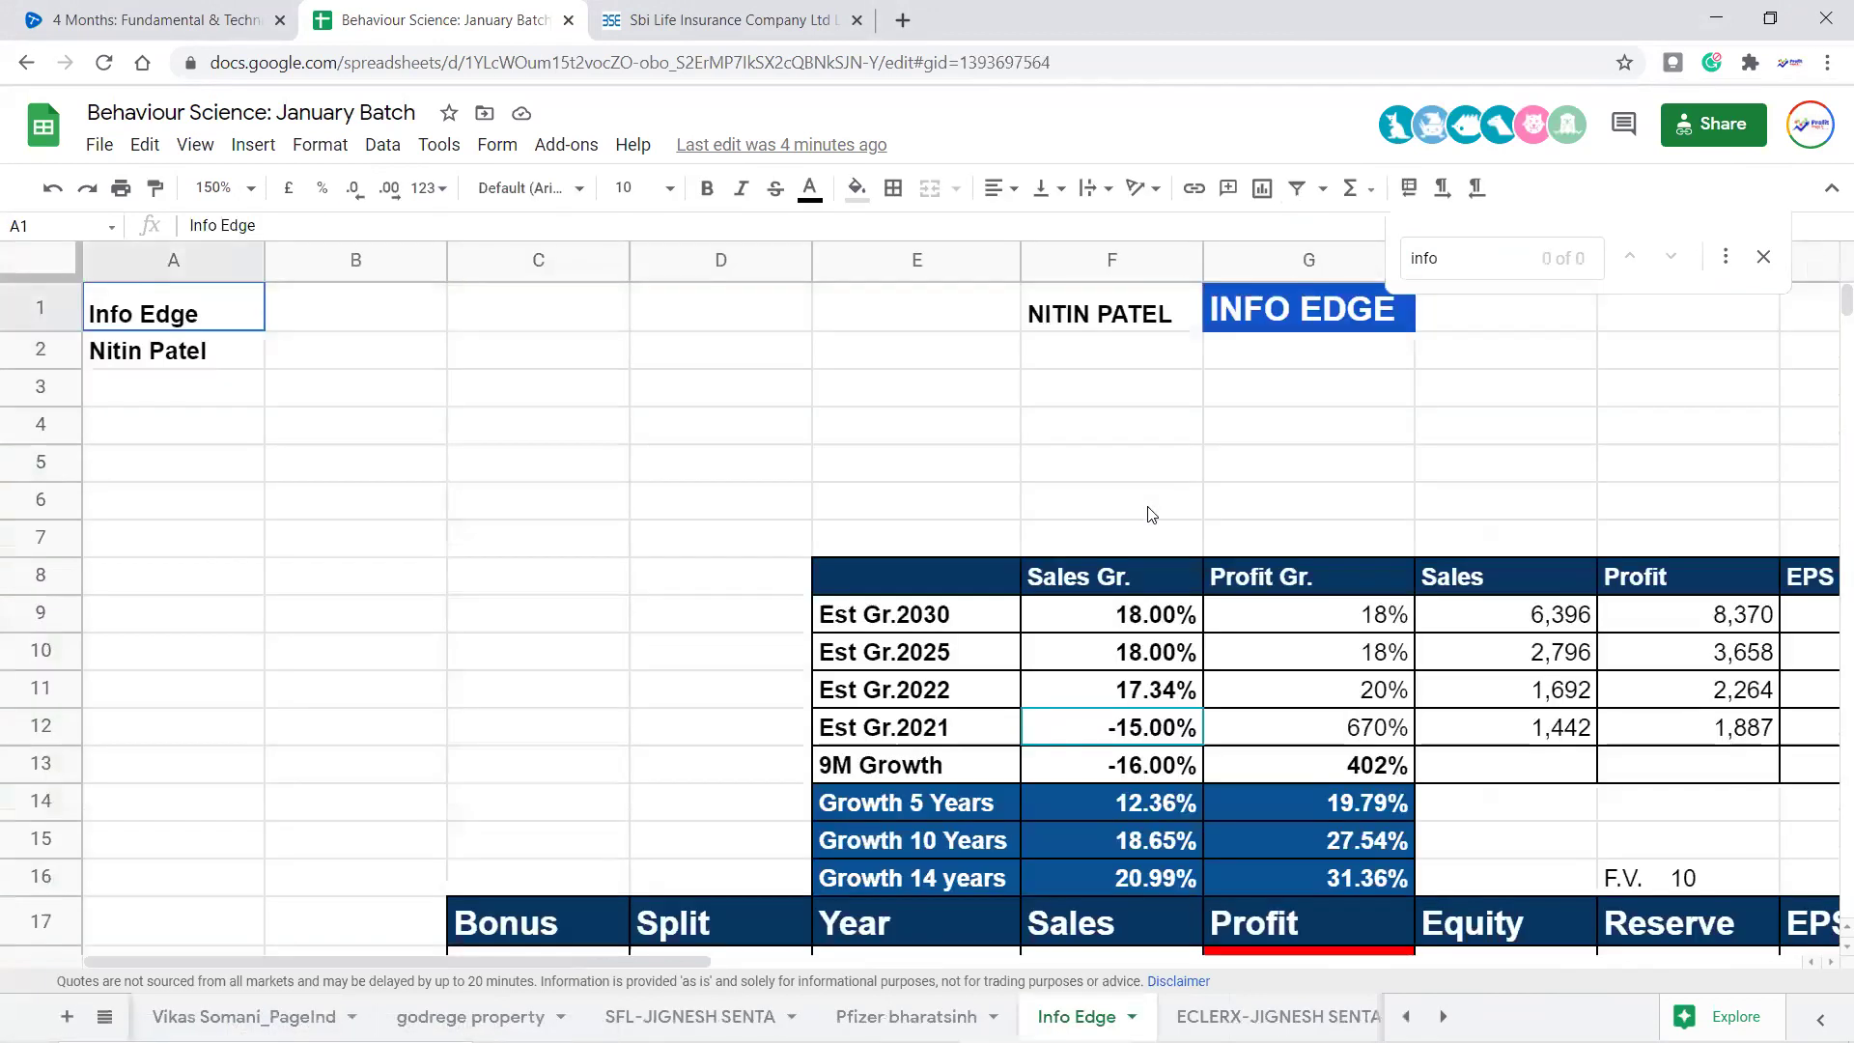
Examine Info Edge's 5-, 10- and 14-year growth figures for sales and then for profit
{"action": "scroll", "coordinate": [1311, 673], "scroll_direction": "down", "scroll_amount": 3}
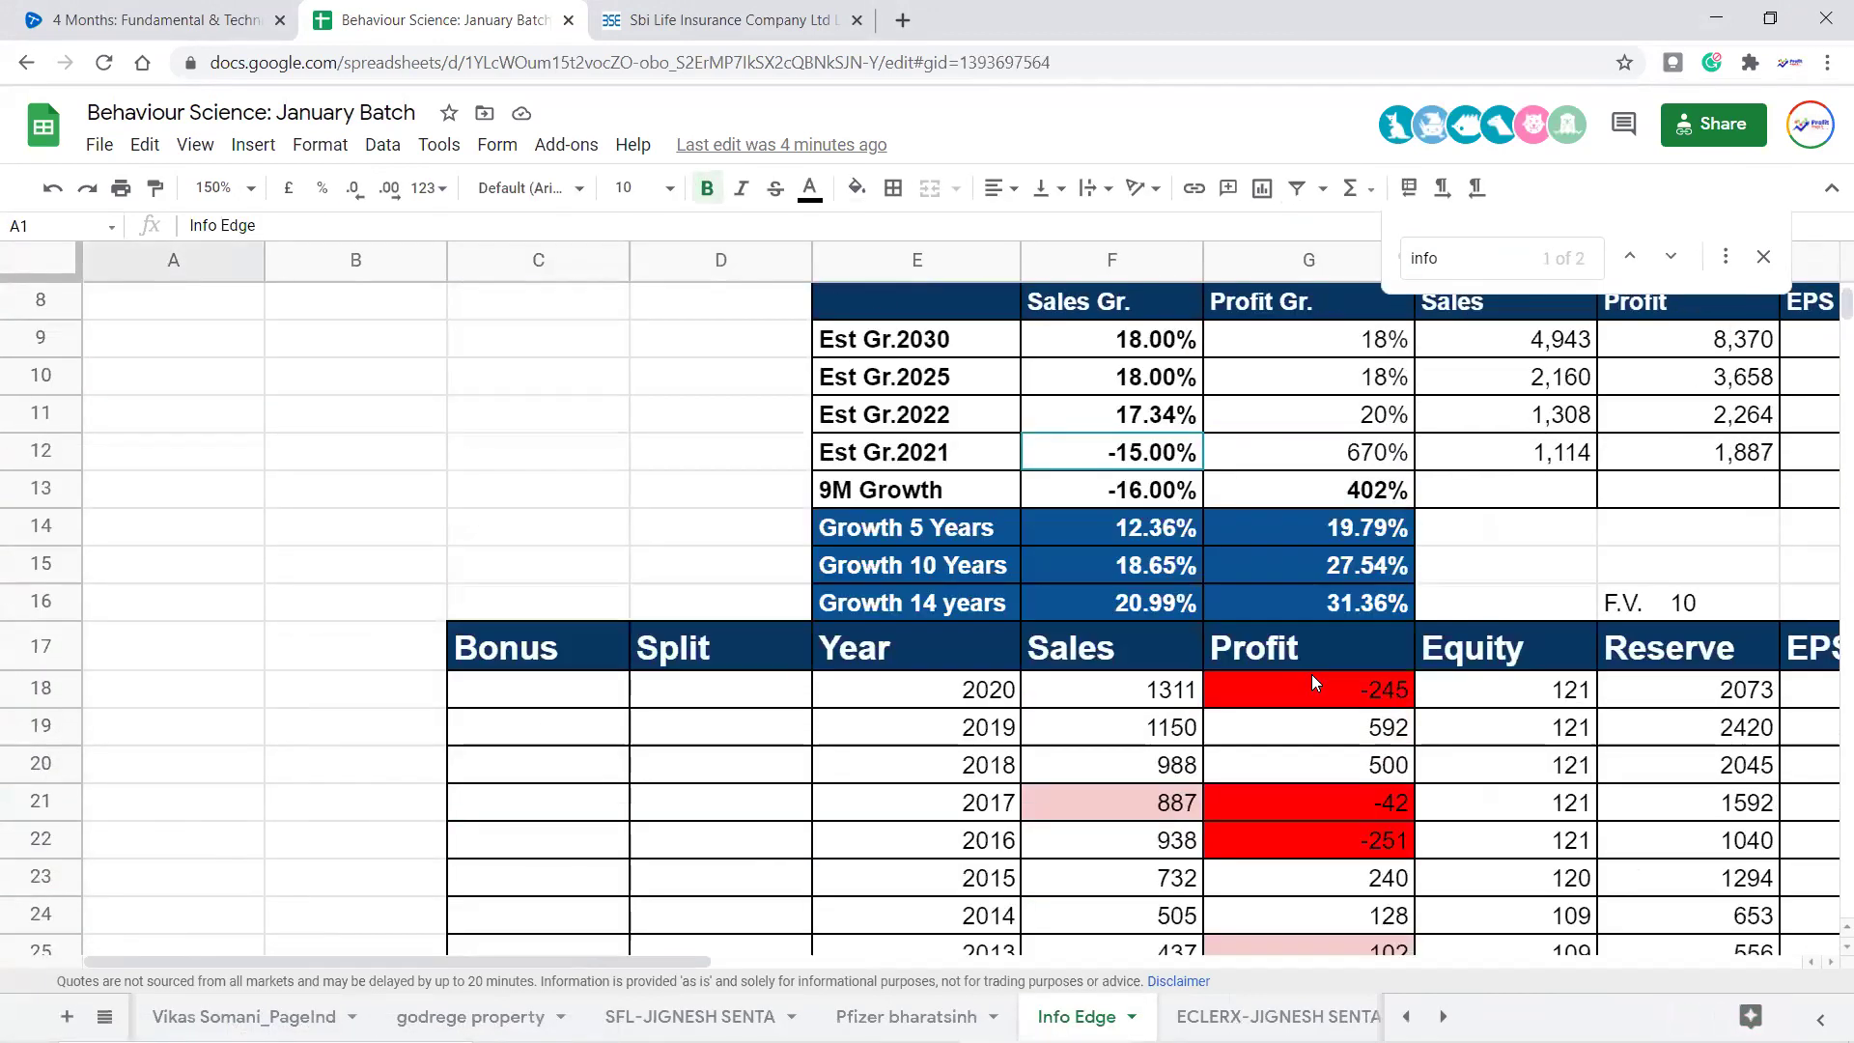
{"action": "left_click_drag", "start_coordinate": [1145, 531], "coordinate": [1161, 607]}
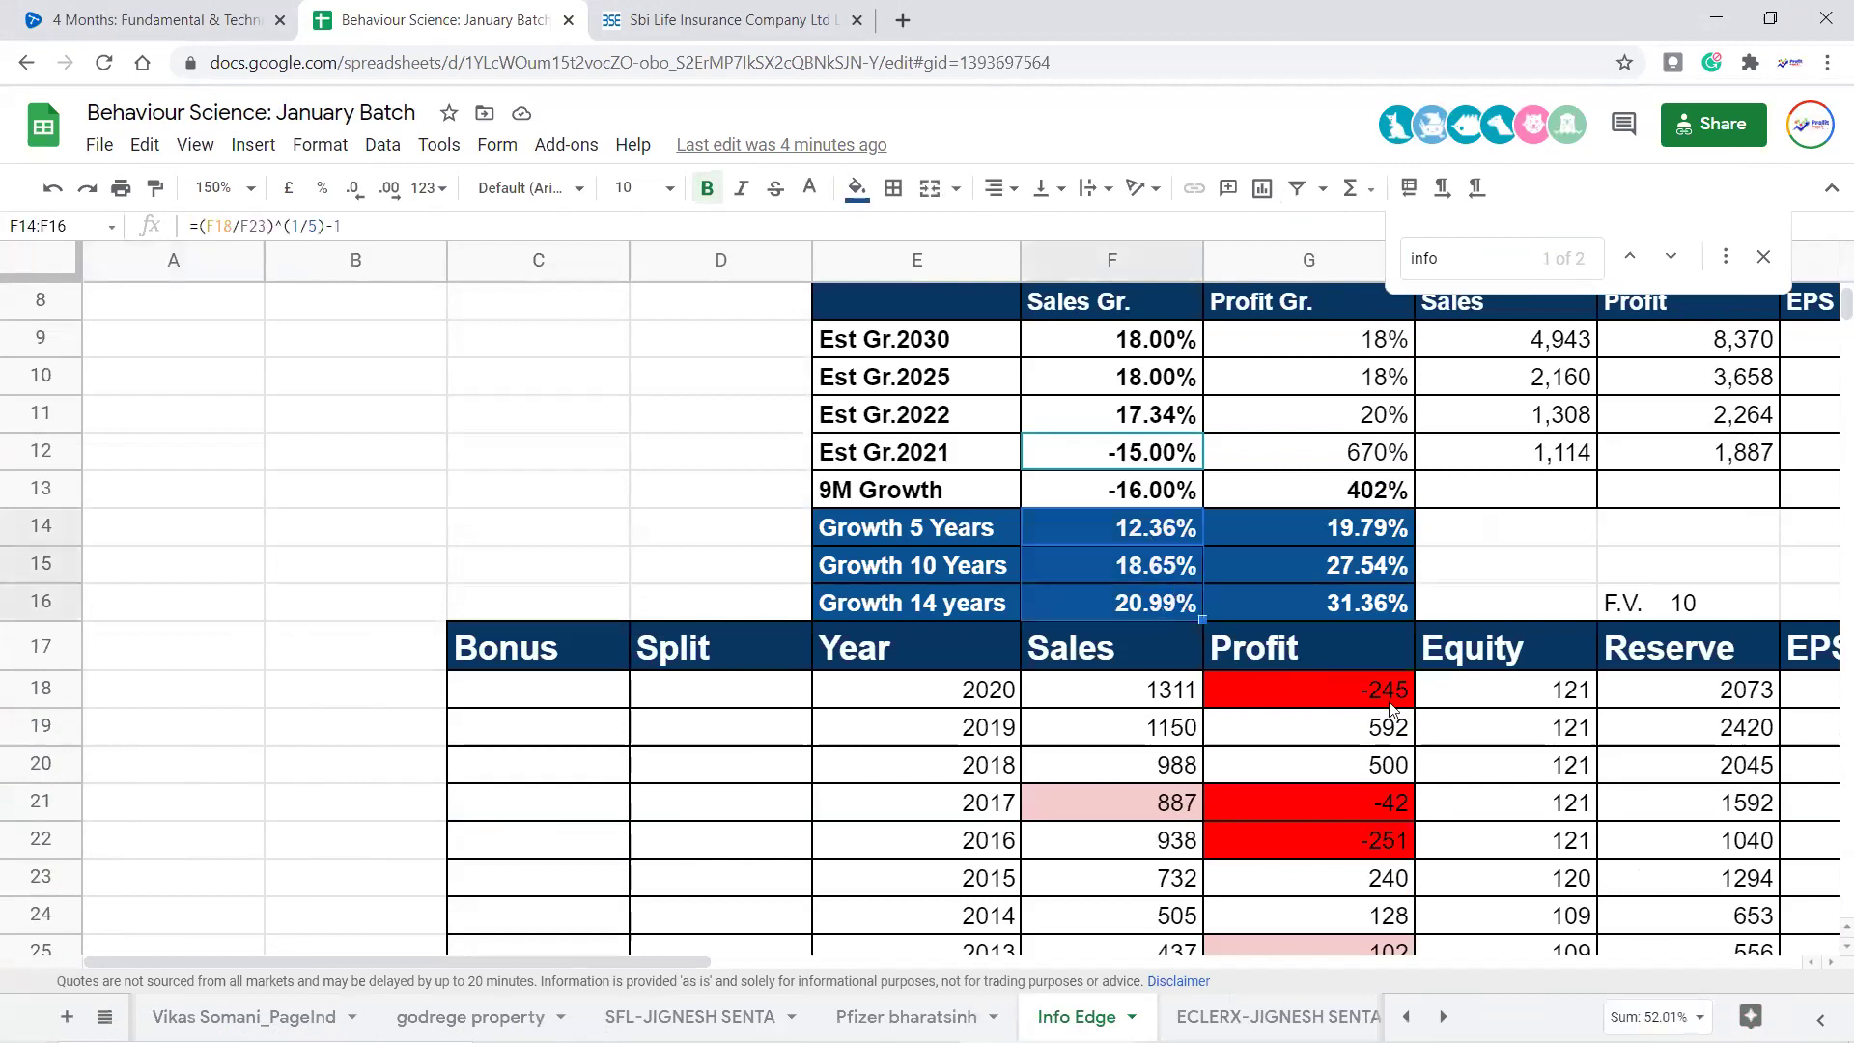
{"action": "scroll", "coordinate": [1228, 676], "scroll_direction": "down", "scroll_amount": 1}
{"action": "scroll", "coordinate": [1226, 670], "scroll_direction": "down", "scroll_amount": 1}
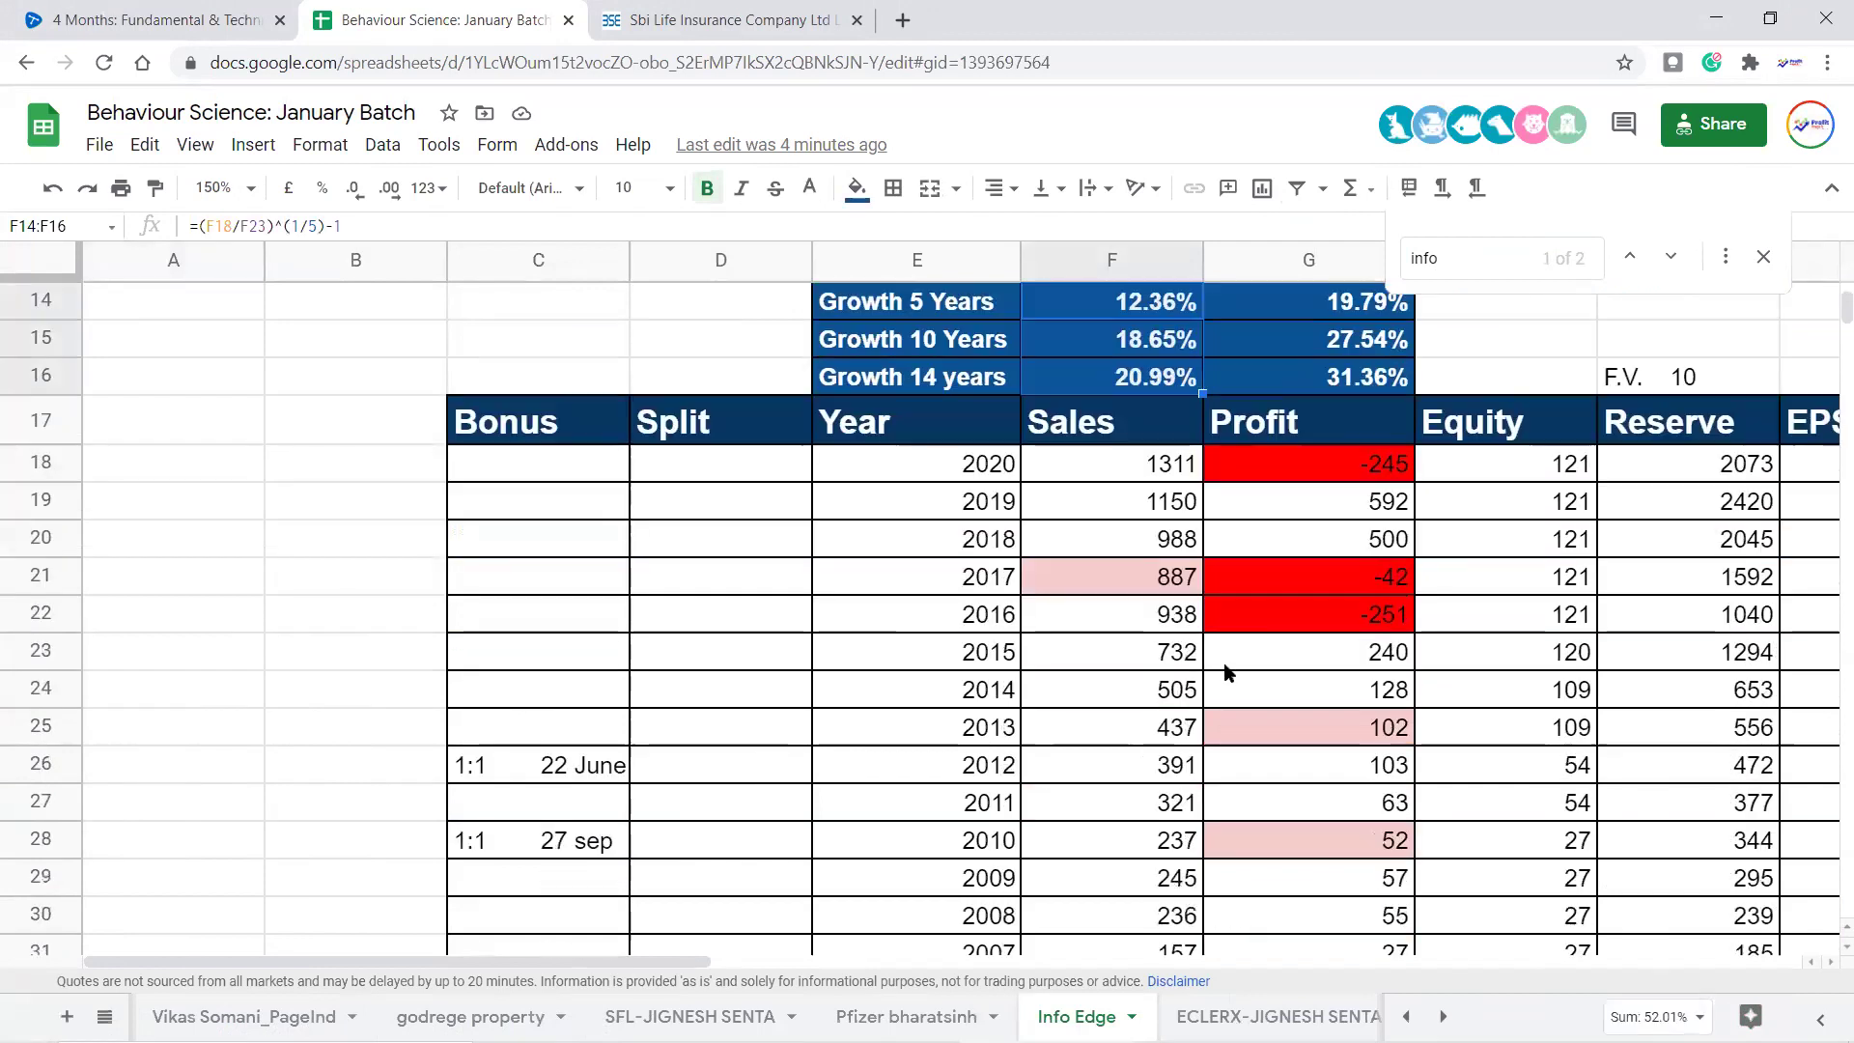
{"action": "scroll", "coordinate": [1120, 656], "scroll_direction": "up", "scroll_amount": 1}
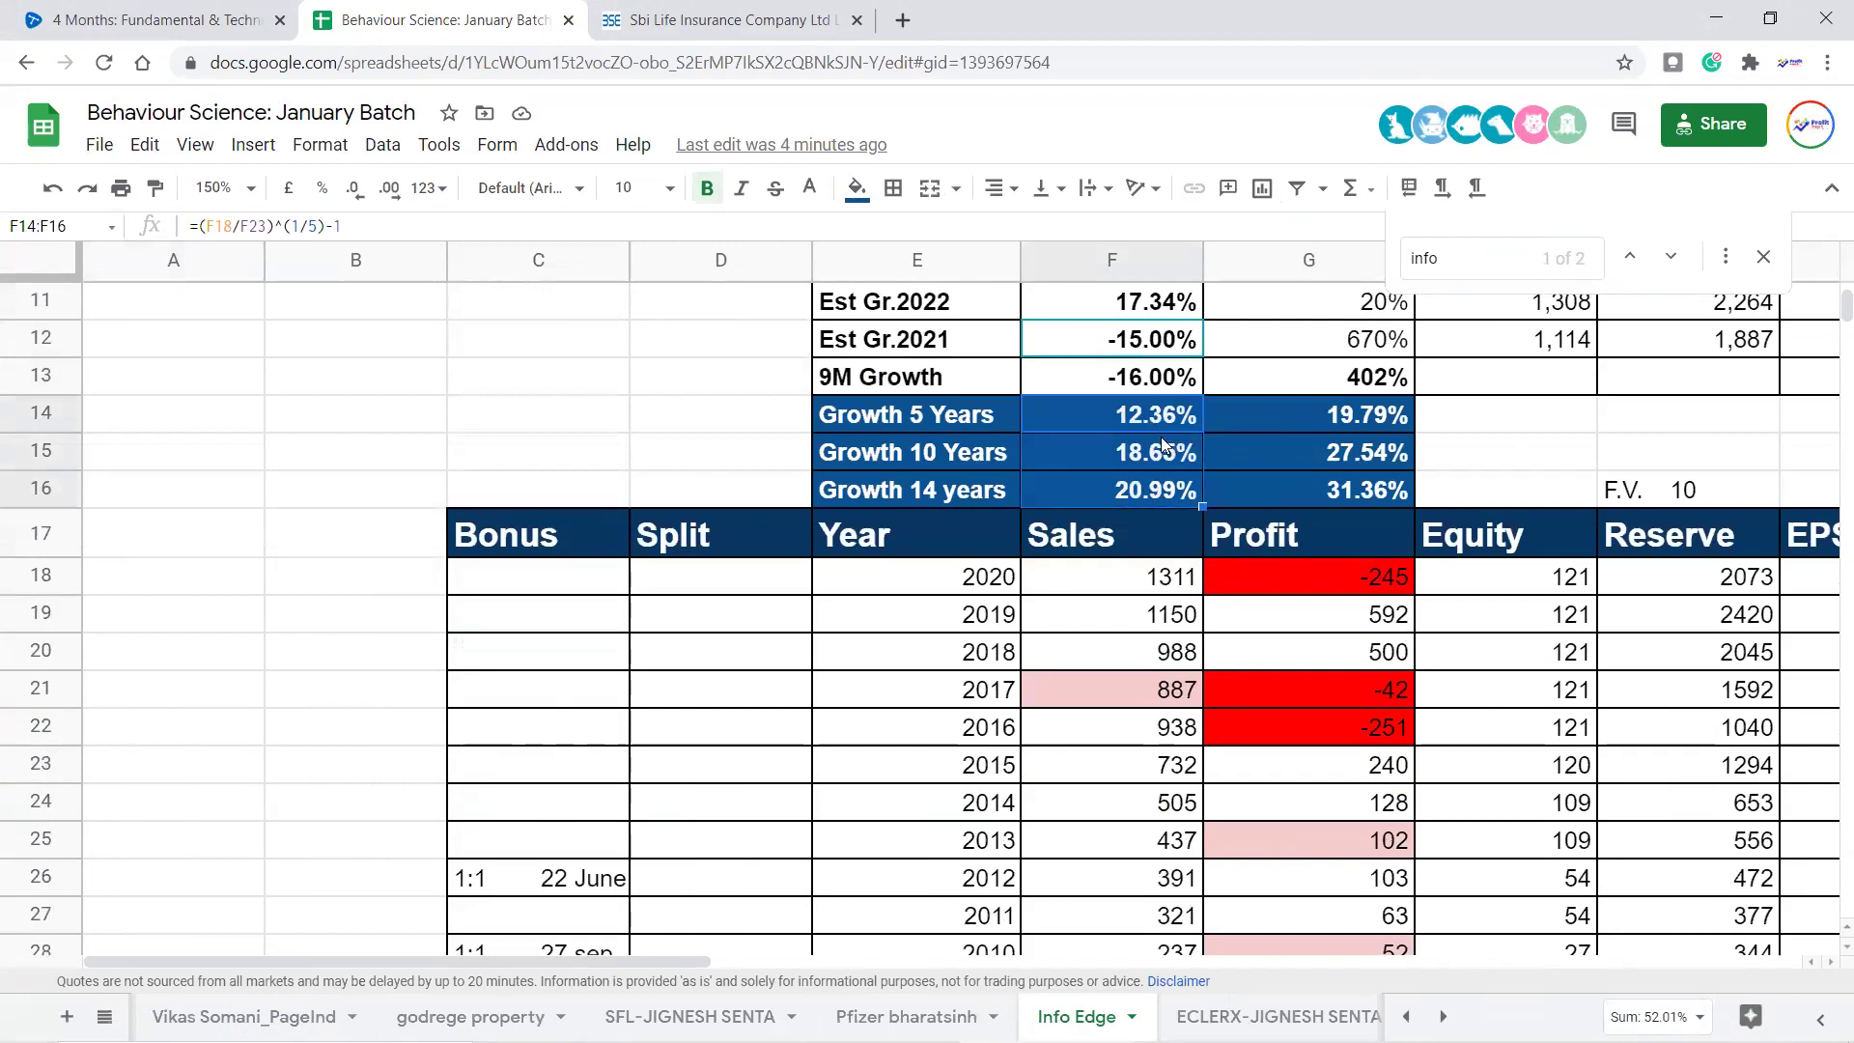
{"action": "left_click_drag", "start_coordinate": [1367, 411], "coordinate": [1377, 490]}
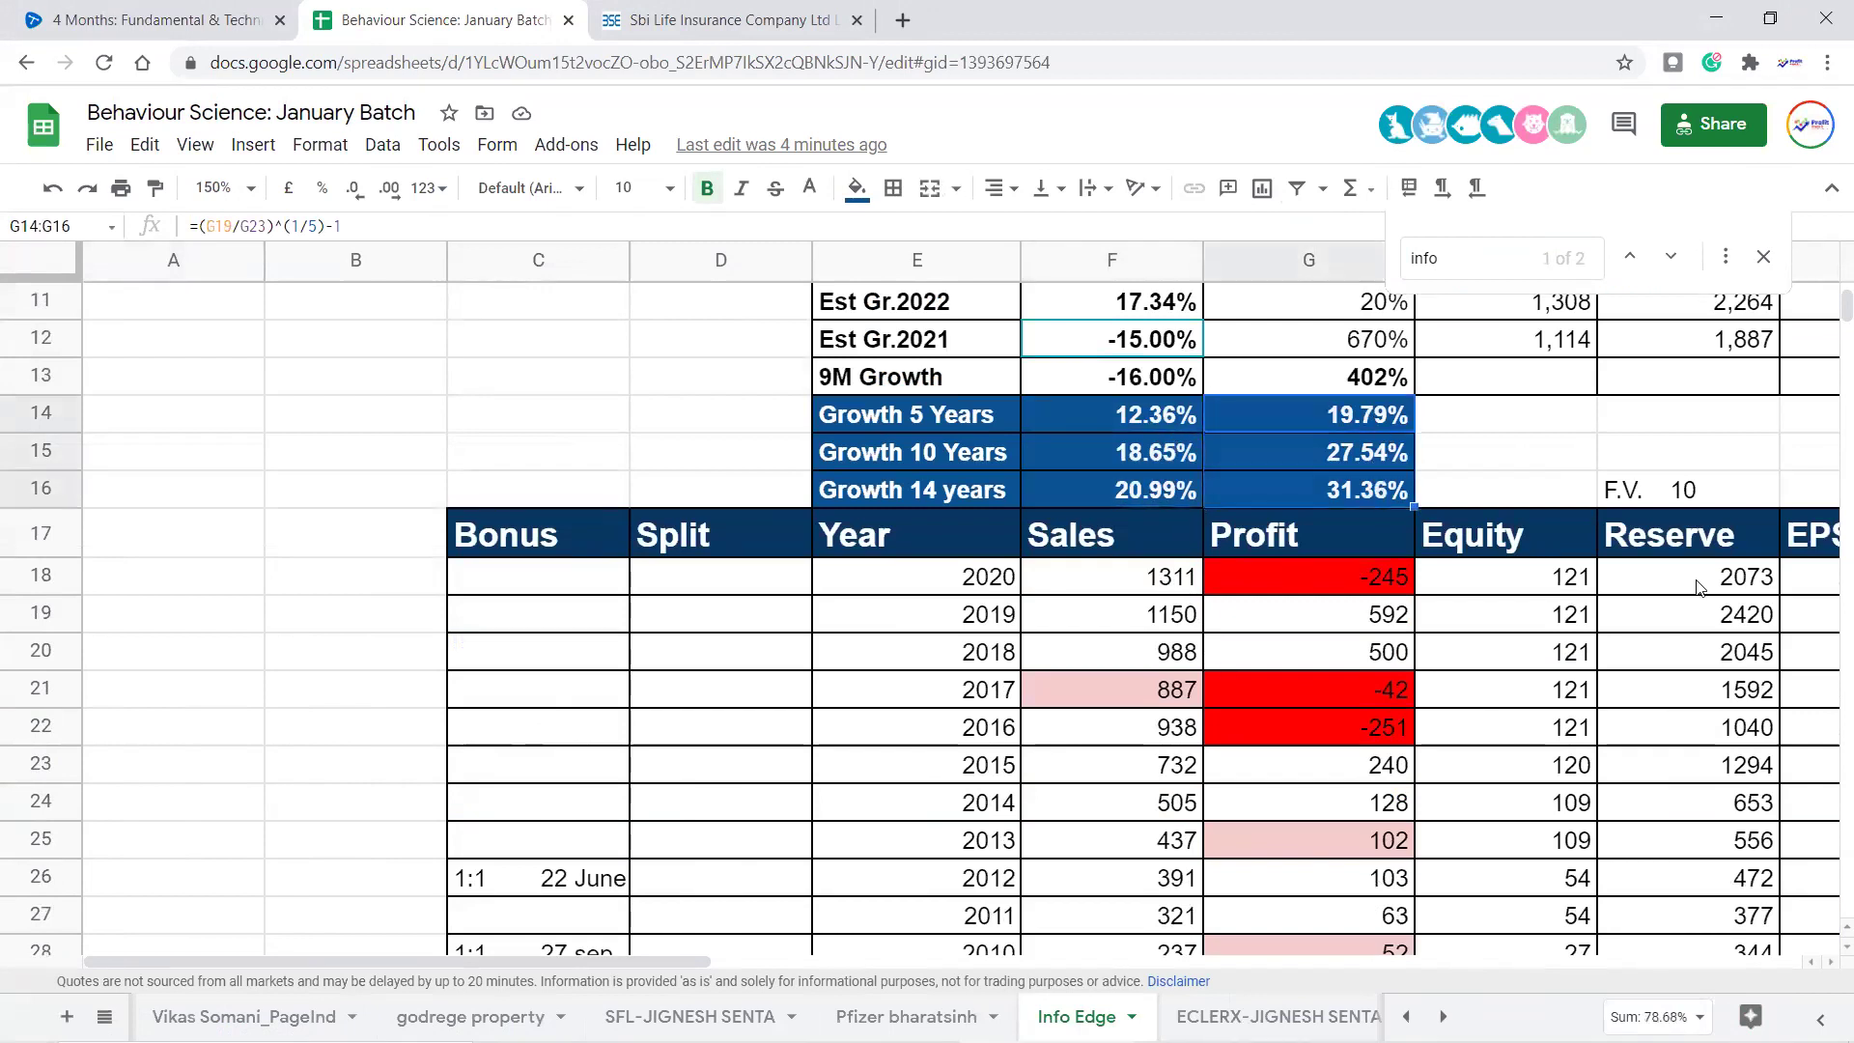
Highlight Info Edge's yearly Profit column from 2020 back to 2006 and review it against the growth estimates
{"action": "scroll", "coordinate": [1438, 647], "scroll_direction": "down", "scroll_amount": 1}
{"action": "left_click", "coordinate": [1391, 623]}
{"action": "left_click", "coordinate": [1388, 577]}
{"action": "left_click", "coordinate": [1396, 478]}
{"action": "left_click", "coordinate": [1382, 435]}
{"action": "left_click_drag", "start_coordinate": [1390, 519], "coordinate": [1373, 605]}
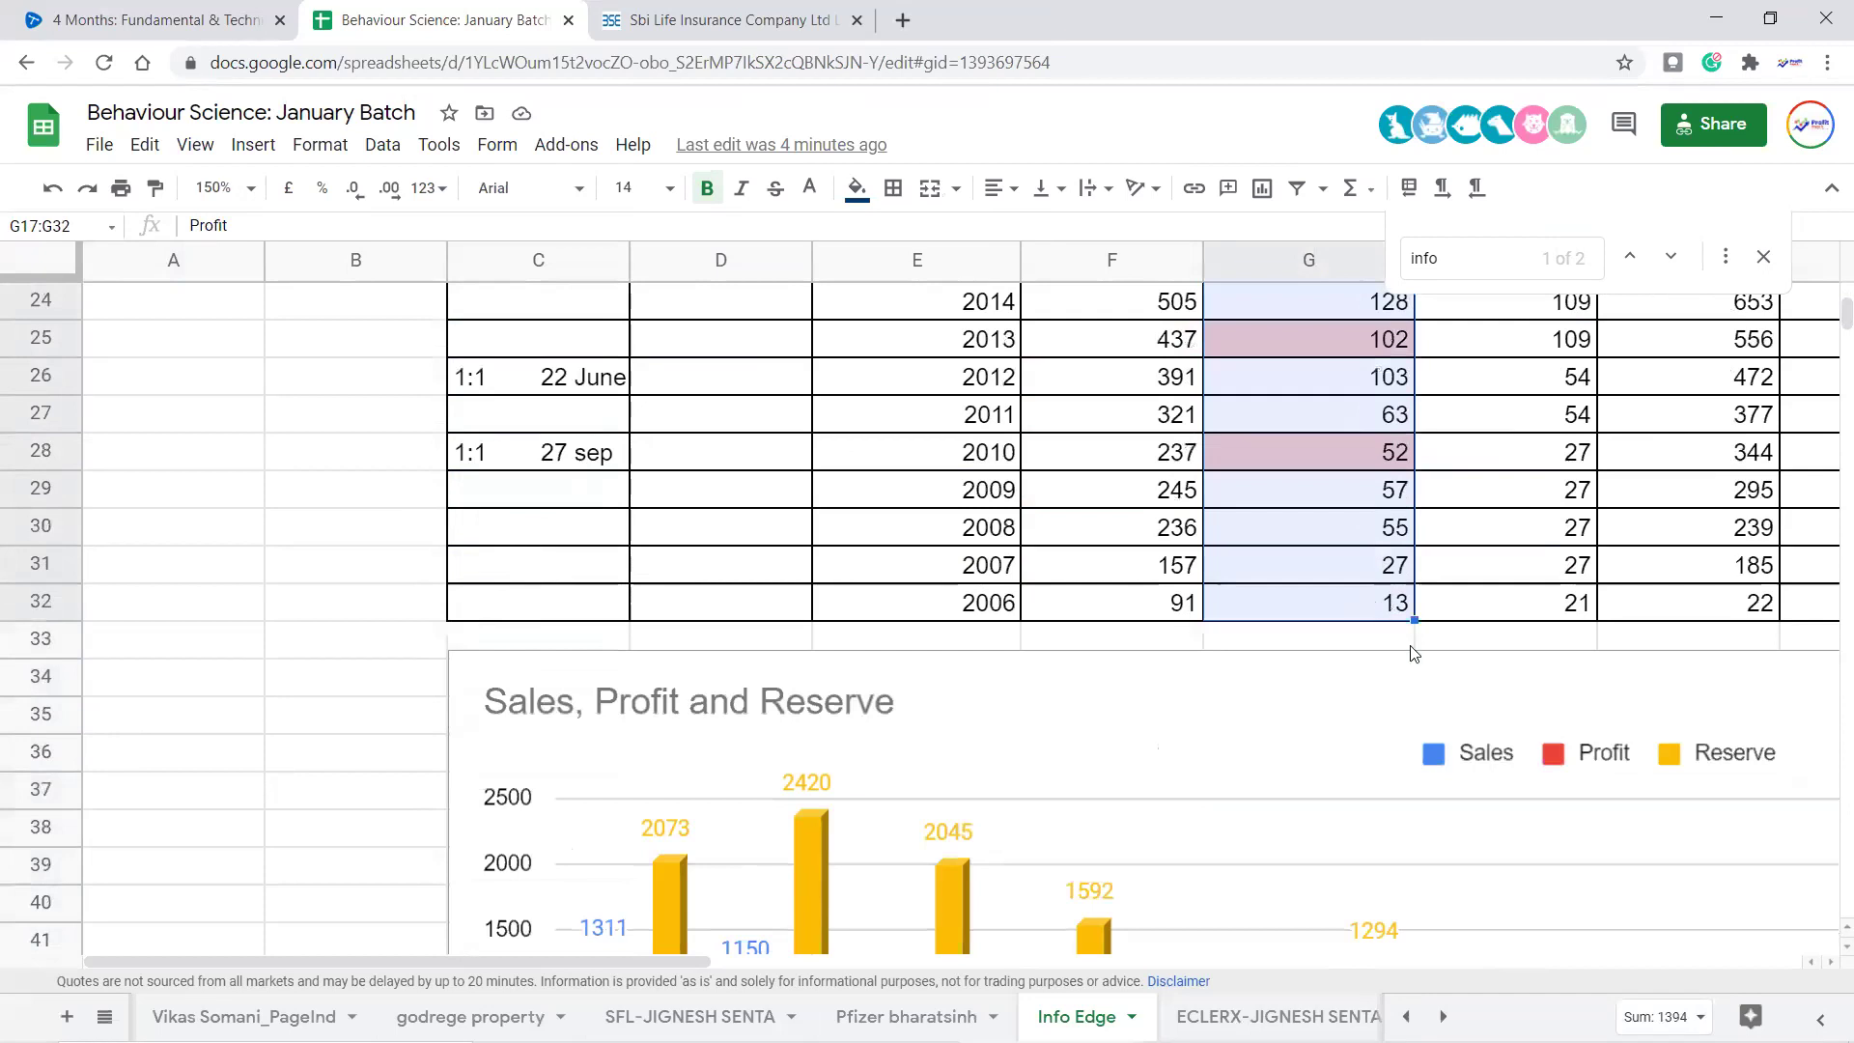
{"action": "scroll", "coordinate": [1414, 653], "scroll_direction": "up", "scroll_amount": 3}
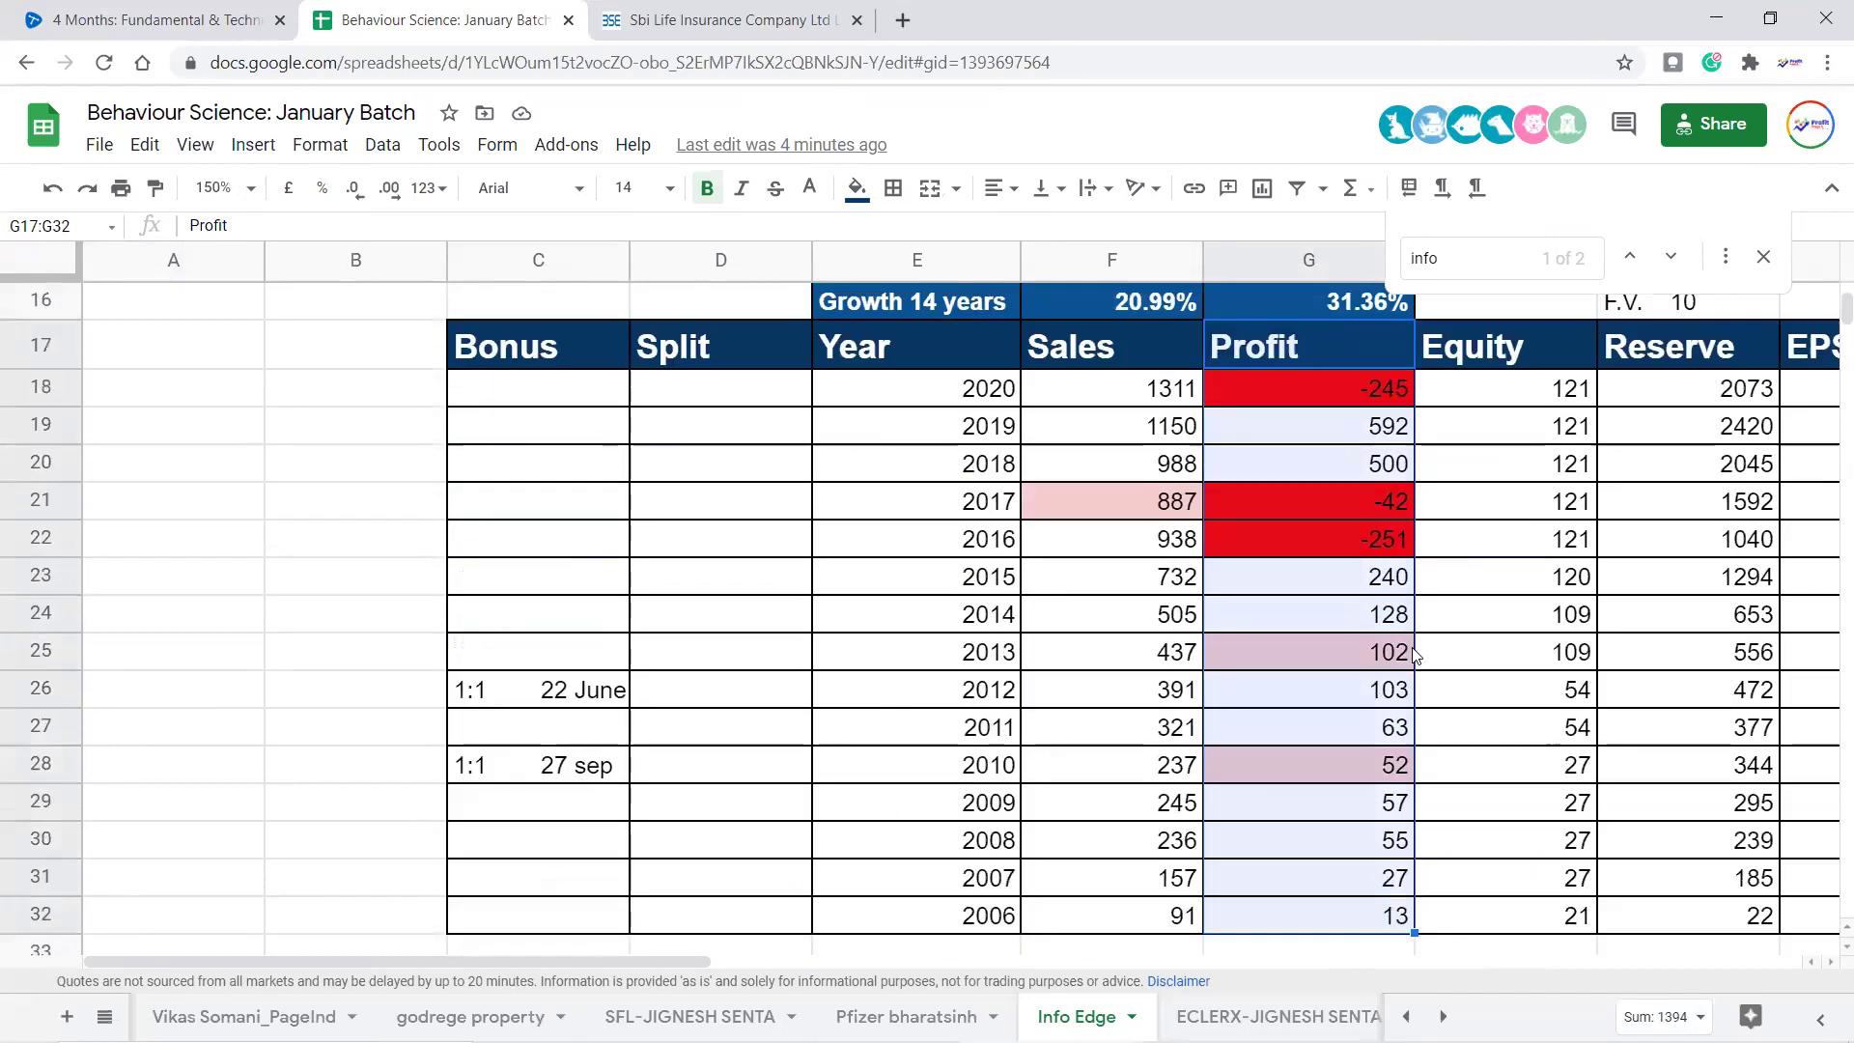
{"action": "scroll", "coordinate": [1336, 618], "scroll_direction": "up", "scroll_amount": 2}
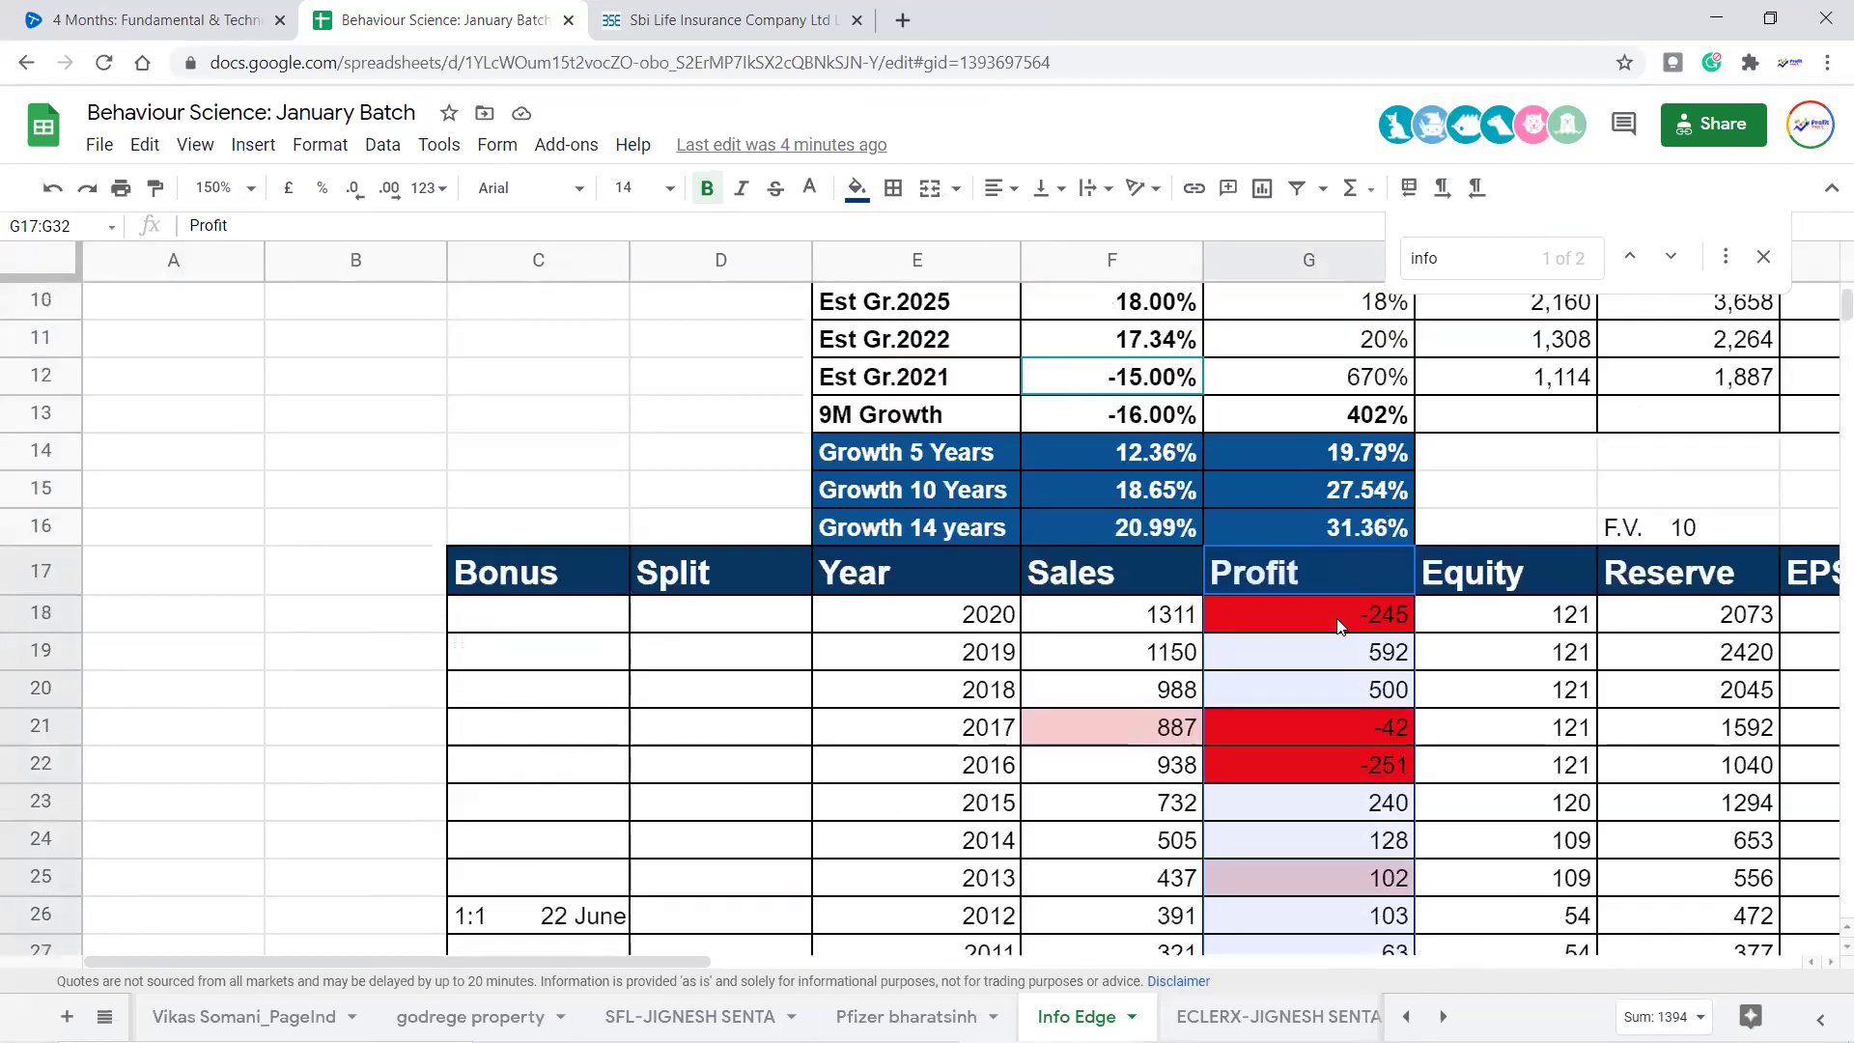
{"action": "scroll", "coordinate": [1339, 626], "scroll_direction": "up", "scroll_amount": 1}
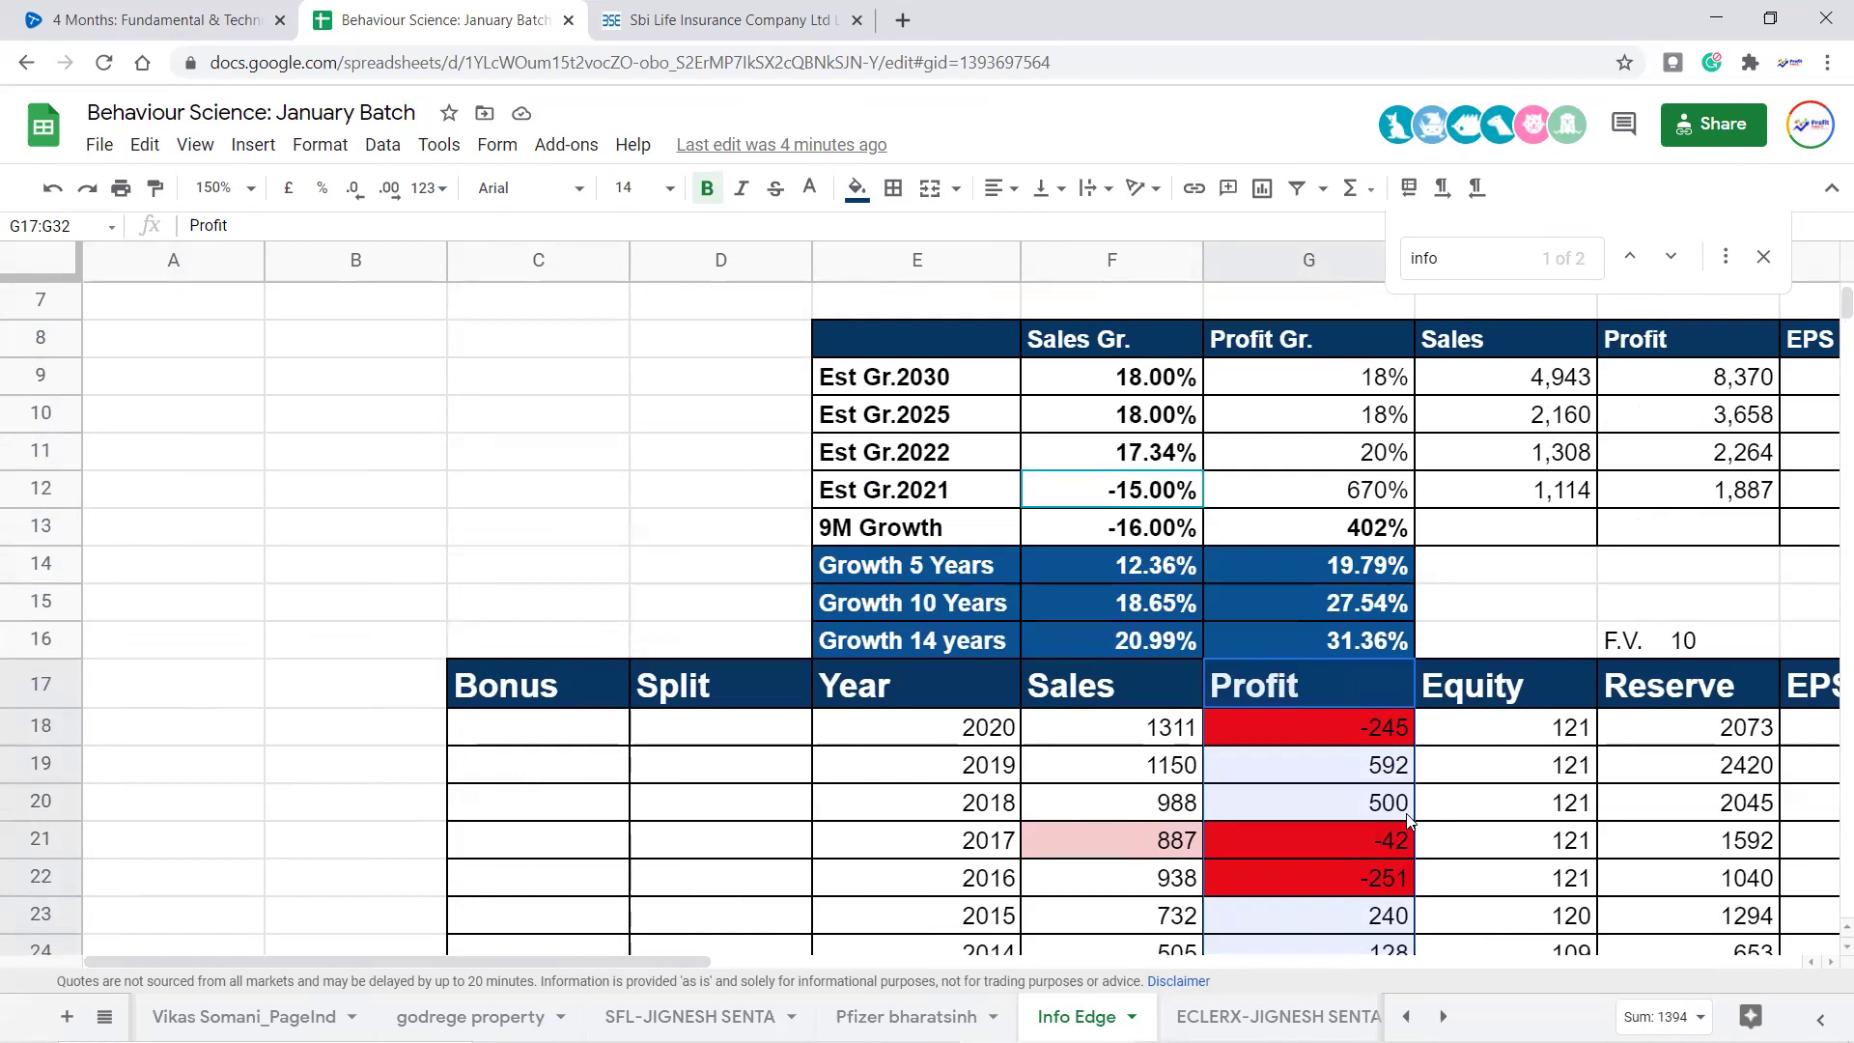
Go across the yearly table's header row past the price and PE columns and view the Major Cost breakdown
{"action": "left_click", "coordinate": [1359, 681]}
{"action": "key", "text": "Right"}
{"action": "key", "text": "Right"}
{"action": "key", "text": "Right"}
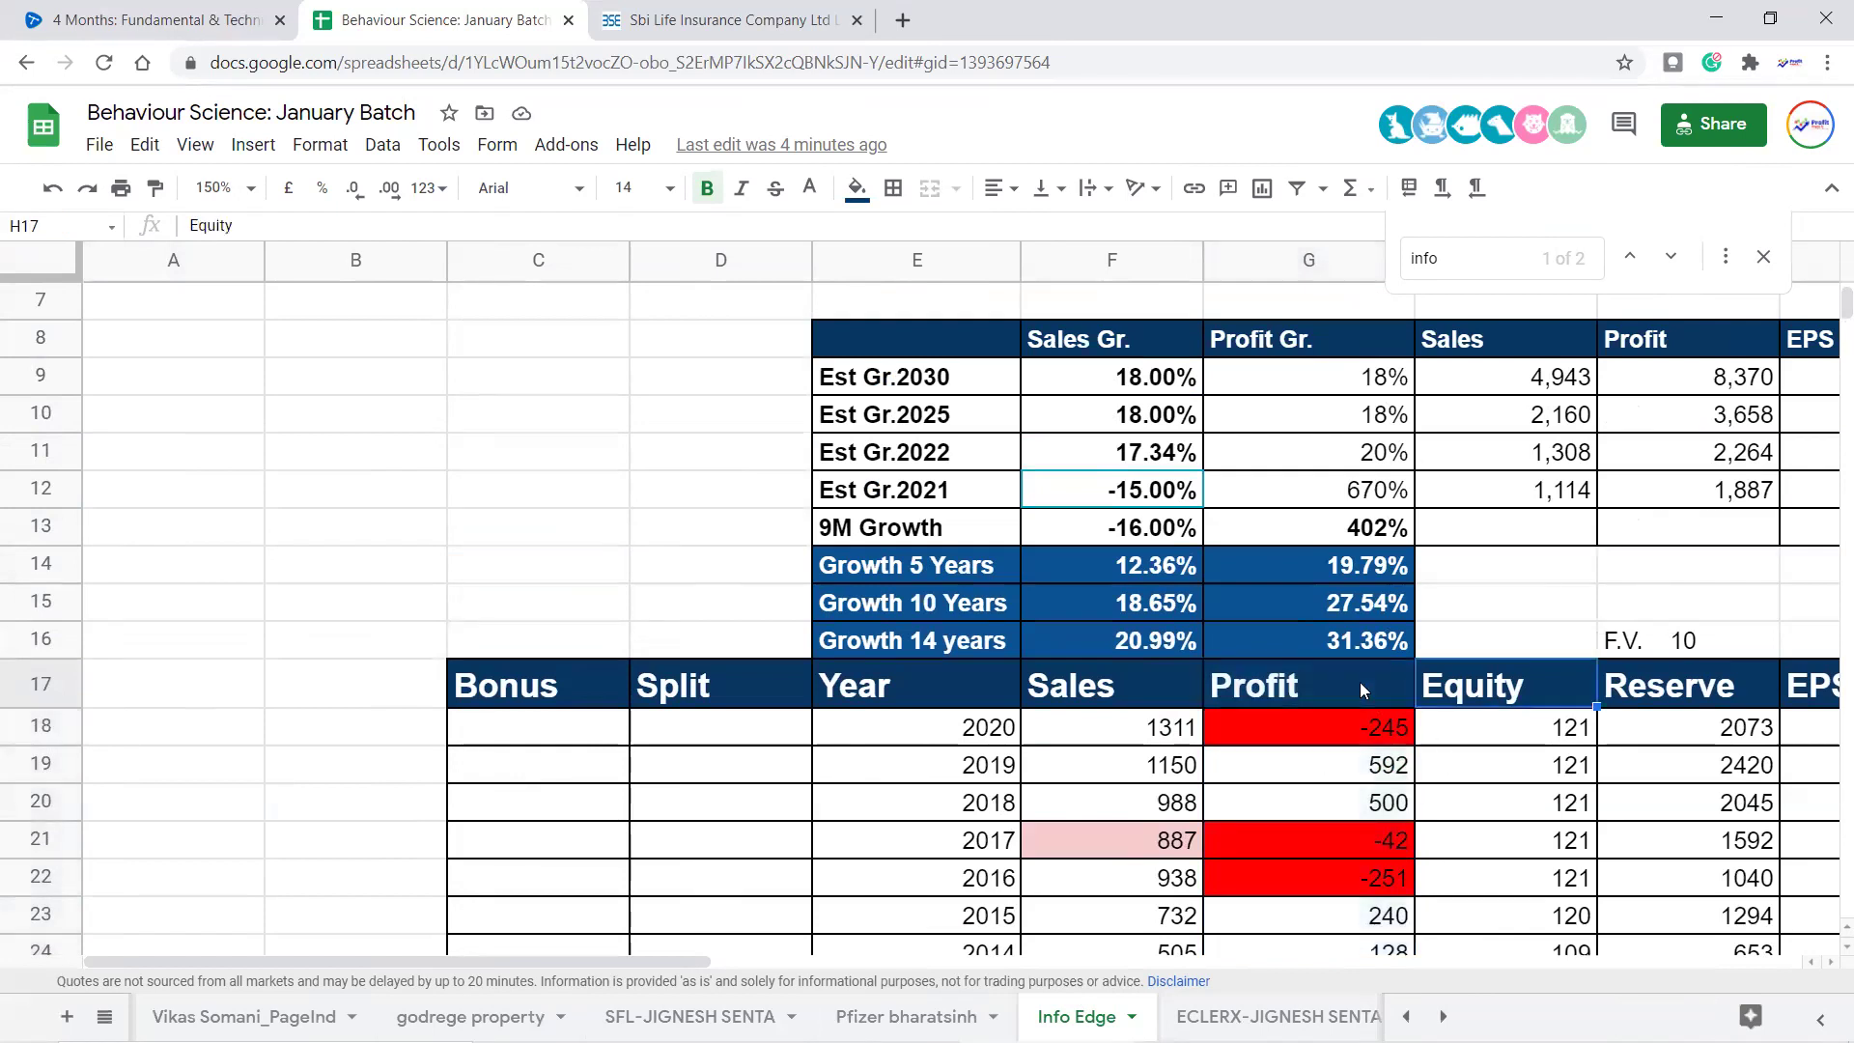
{"action": "key", "text": "Right"}
{"action": "key", "text": "Right"}
{"action": "key", "text": "Right"}
{"action": "key", "text": "Right"}
{"action": "key", "text": "Right"}
{"action": "key", "text": "Right"}
{"action": "key", "text": "Right"}
{"action": "key", "text": "Right"}
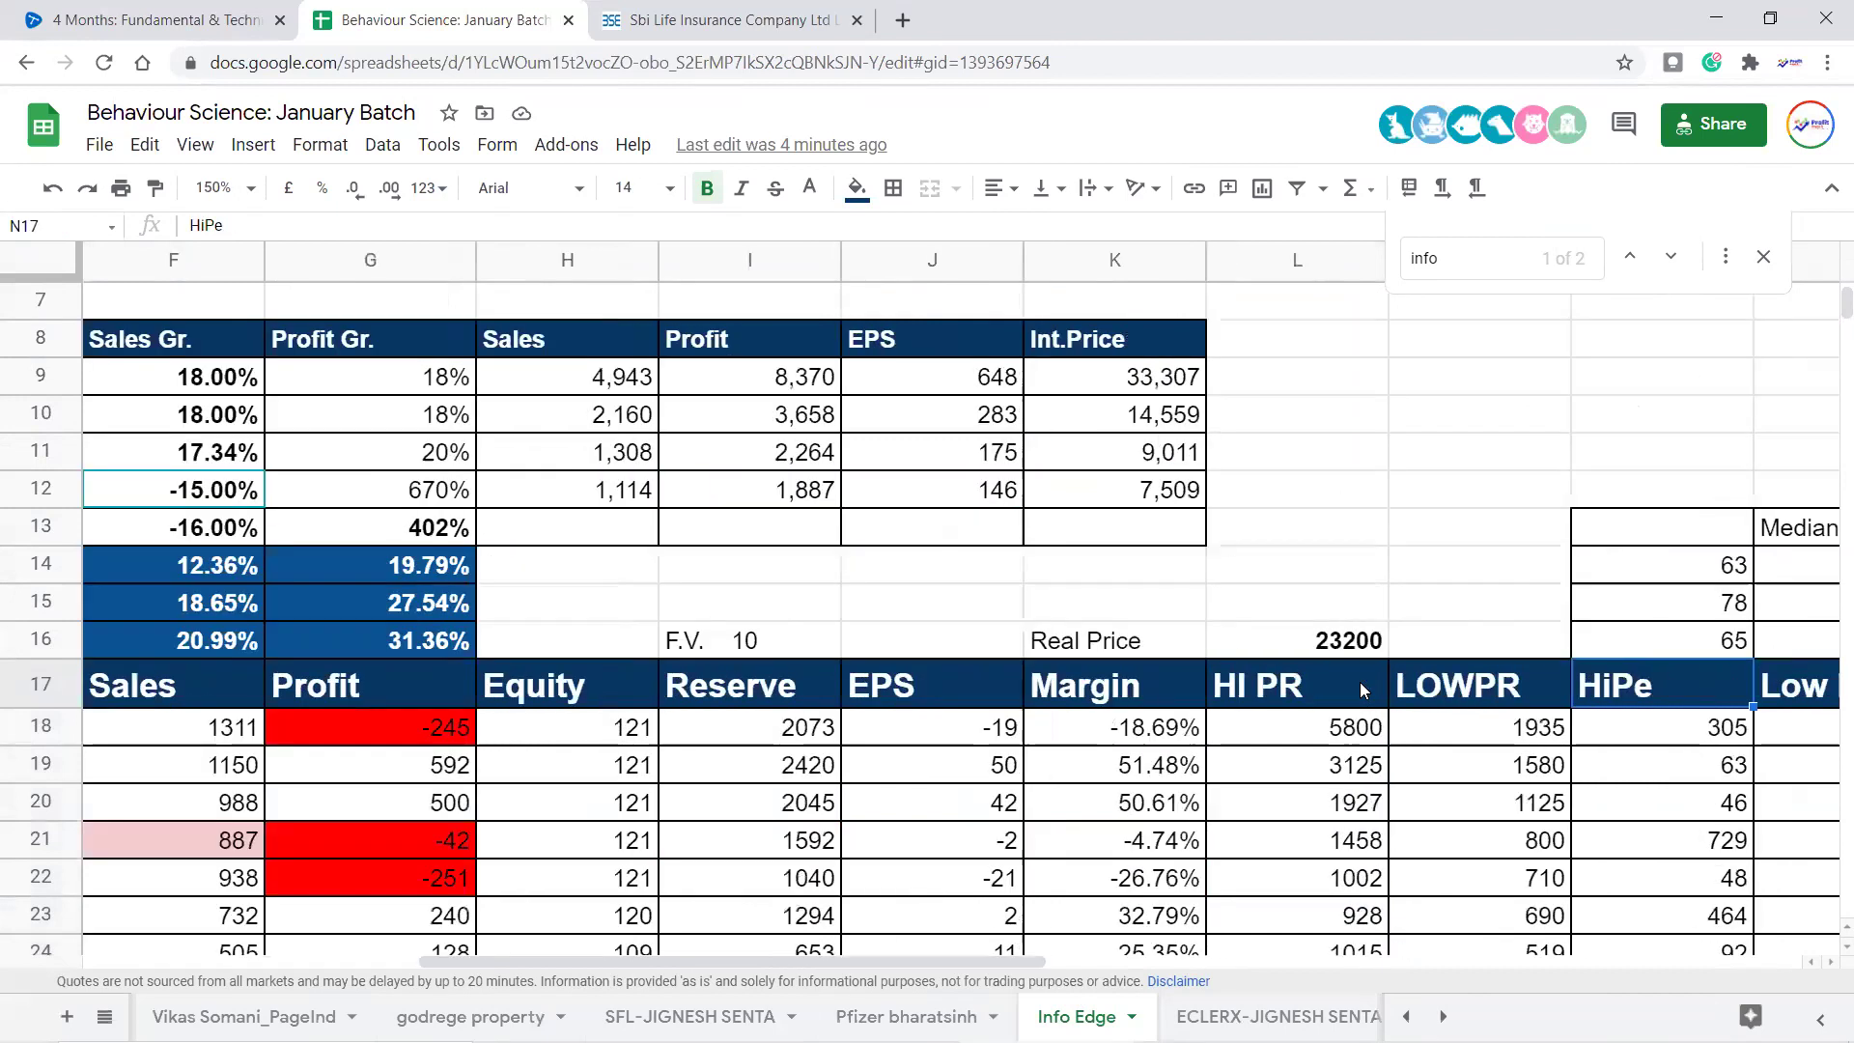
{"action": "scroll", "coordinate": [1359, 682], "scroll_direction": "right", "scroll_amount": 2}
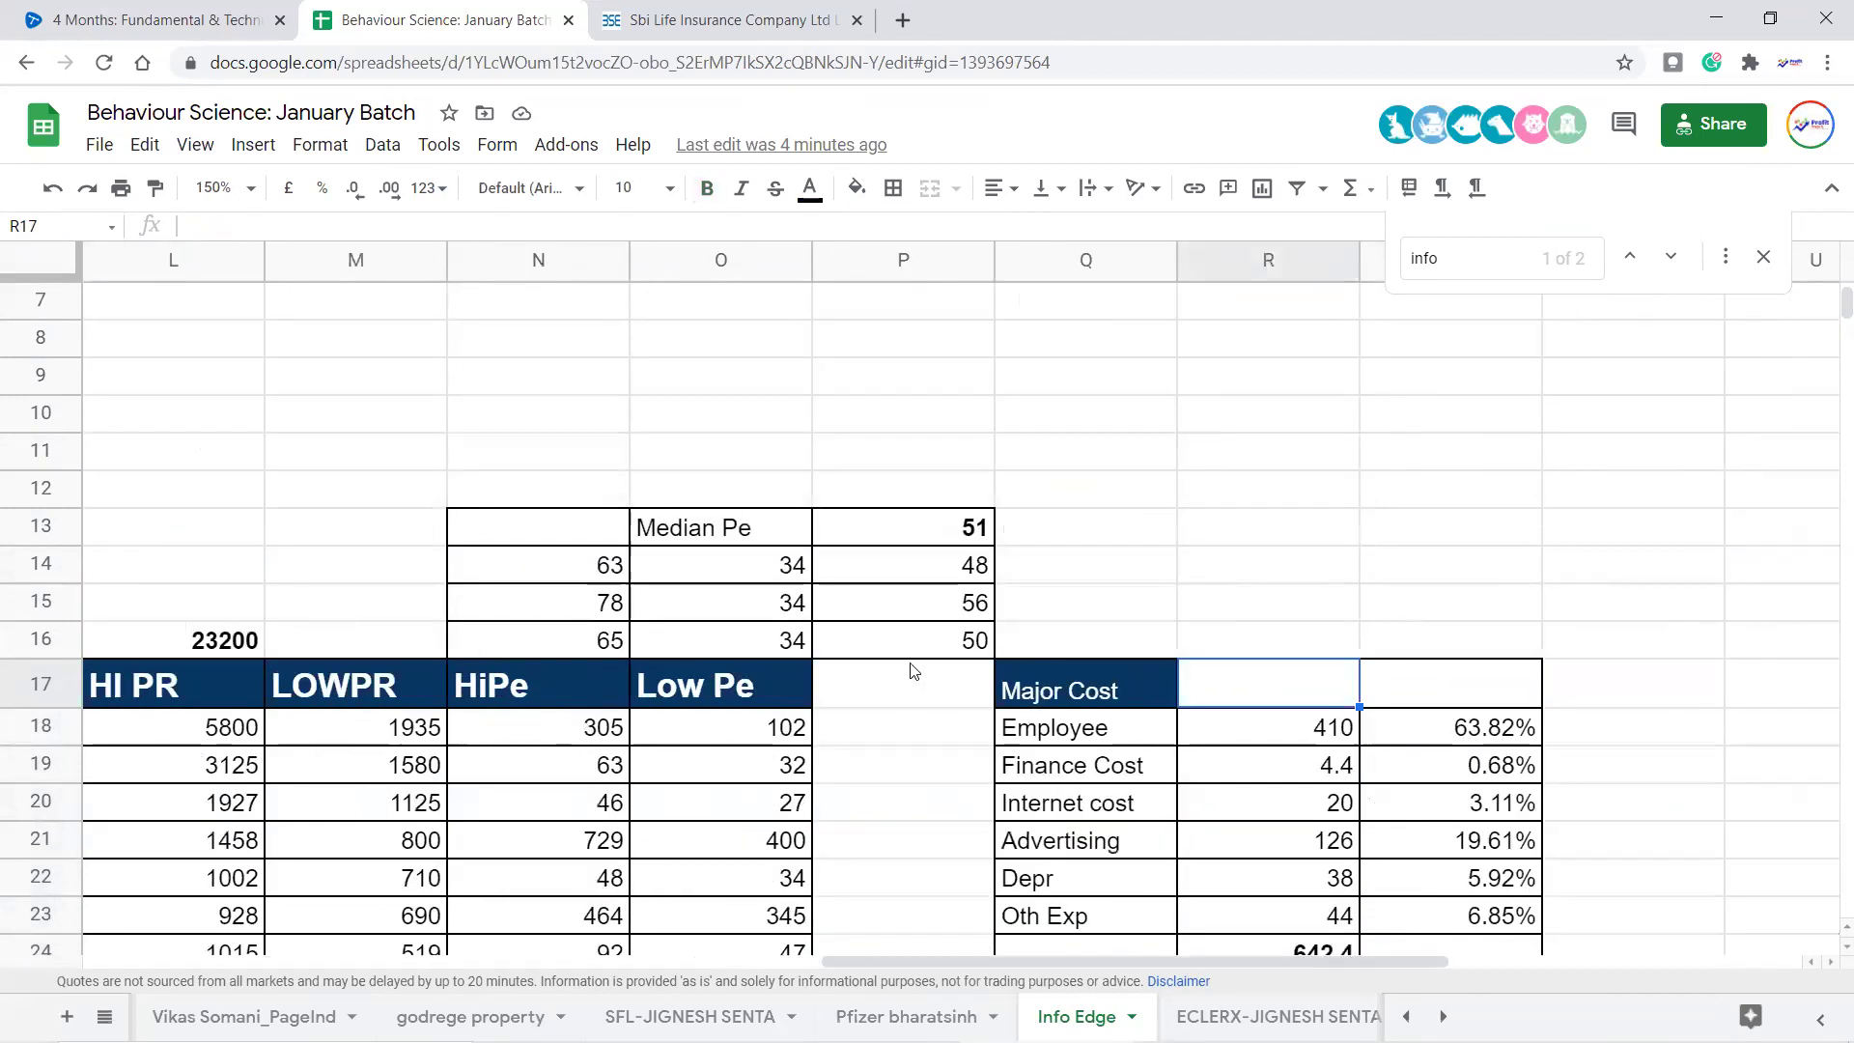
{"action": "scroll", "coordinate": [1283, 630], "scroll_direction": "down", "scroll_amount": 4}
{"action": "scroll", "coordinate": [1351, 608], "scroll_direction": "up", "scroll_amount": 6}
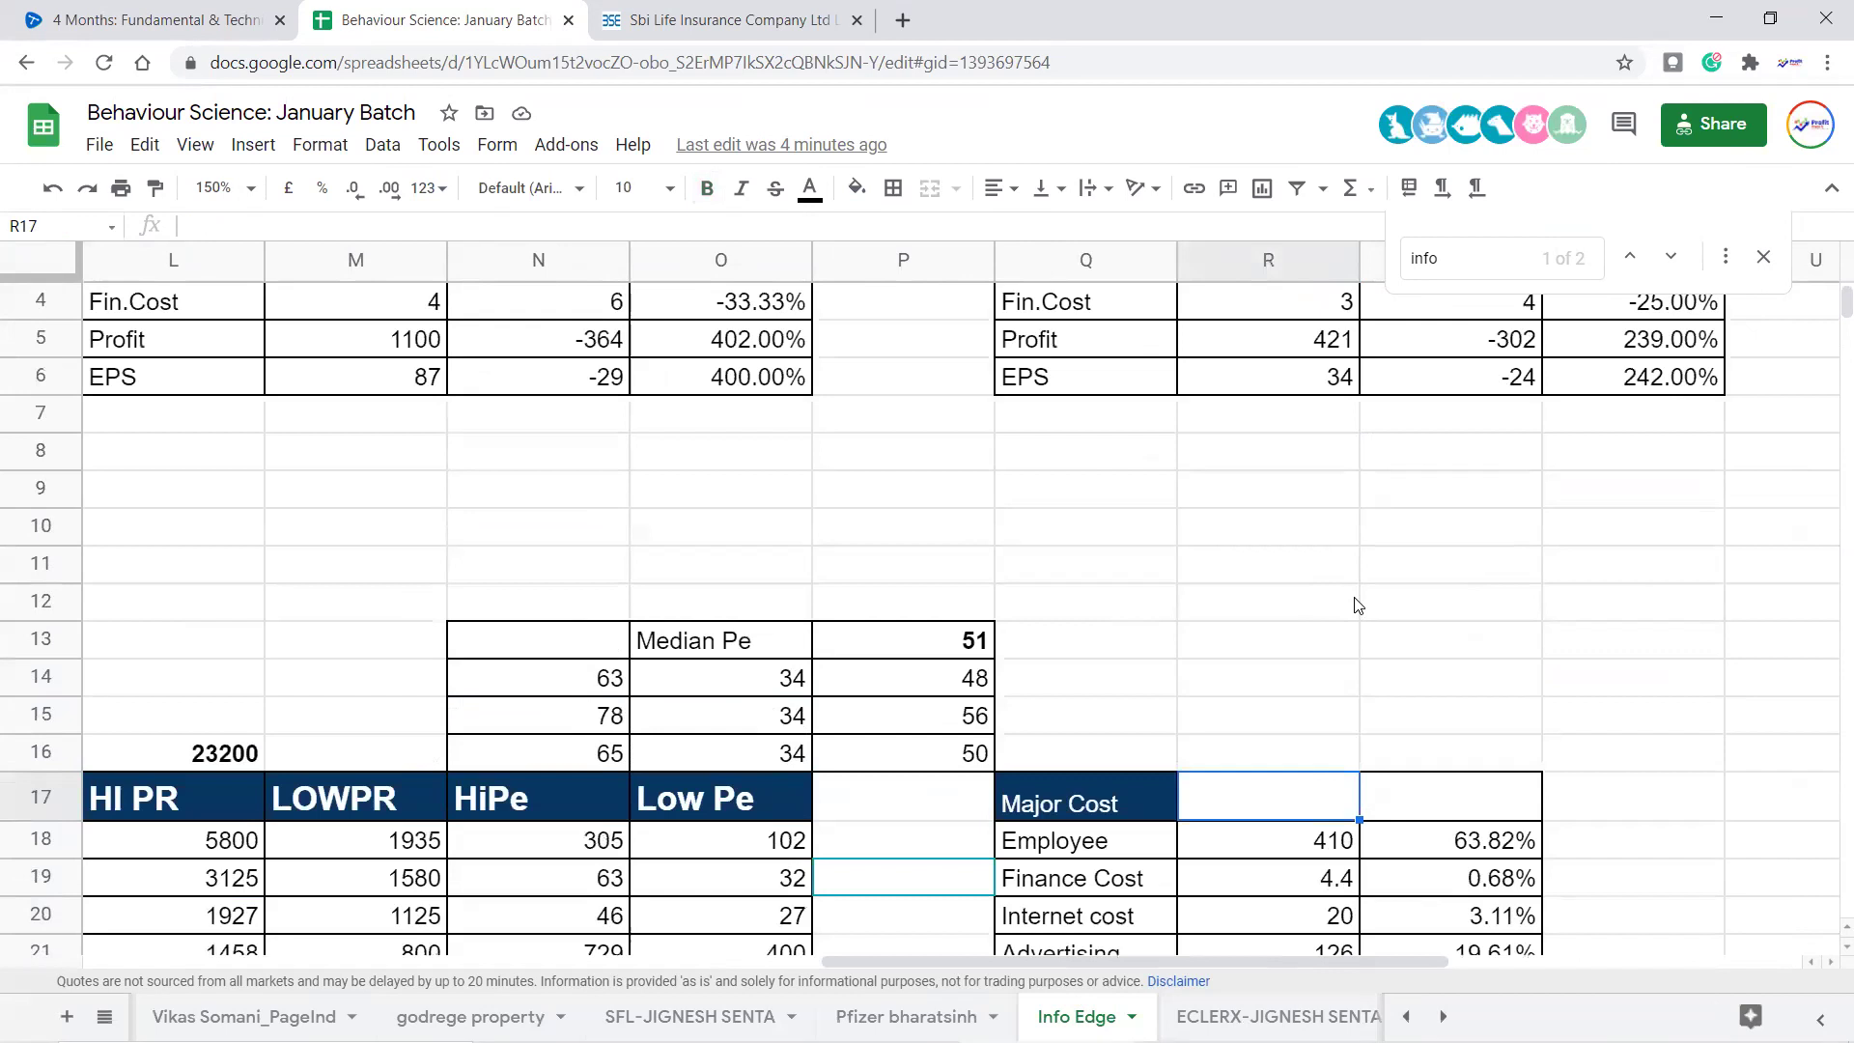
Go up to the 9M results table and check its Growth column at the Fin.Cost row
{"action": "left_click", "coordinate": [809, 541]}
{"action": "key", "text": "Up"}
{"action": "key", "text": "Up"}
{"action": "key", "text": "Up"}
{"action": "key", "text": "Up"}
{"action": "key", "text": "Up"}
{"action": "key", "text": "Up"}
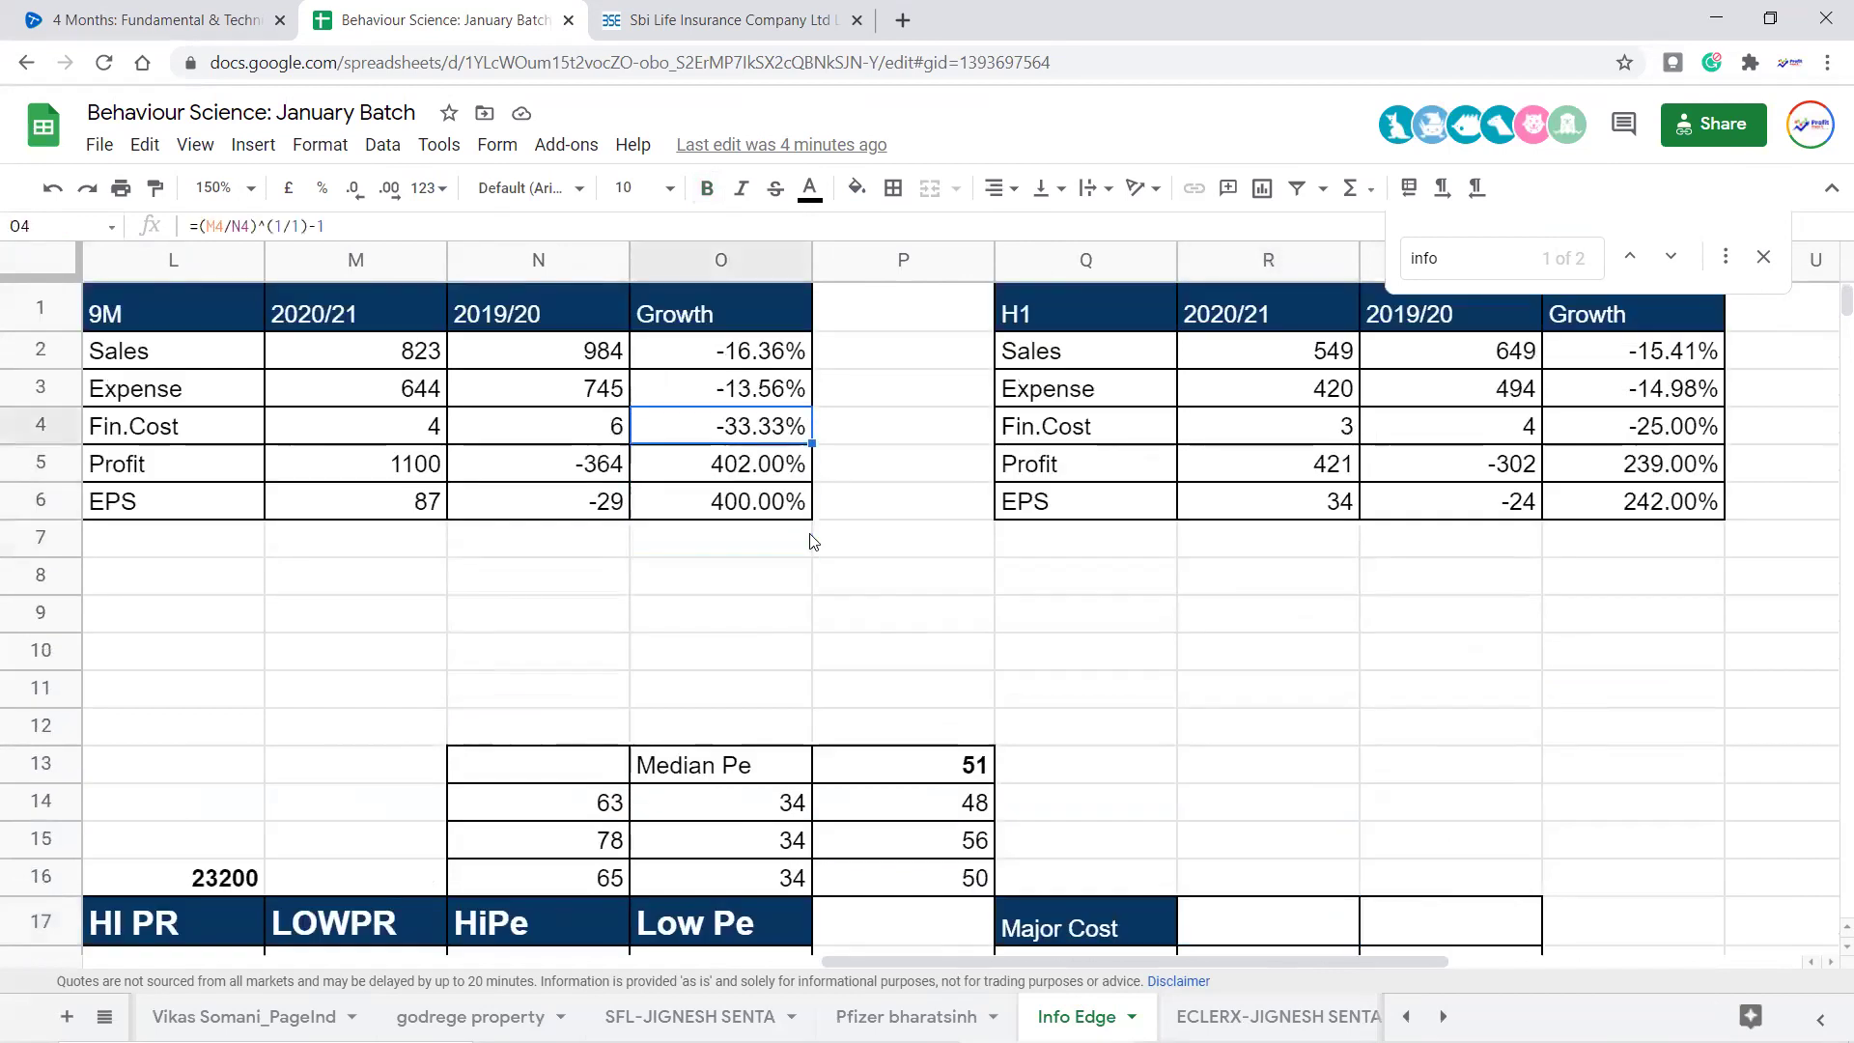
Go to the Q1 results table and check its Growth values for sales through profit
{"action": "key", "text": "Right"}
{"action": "key", "text": "Right"}
{"action": "key", "text": "Right"}
{"action": "key", "text": "Right"}
{"action": "key", "text": "Right"}
{"action": "key", "text": "Right"}
{"action": "key", "text": "Right"}
{"action": "key", "text": "Right"}
{"action": "key", "text": "Right"}
{"action": "key", "text": "Right"}
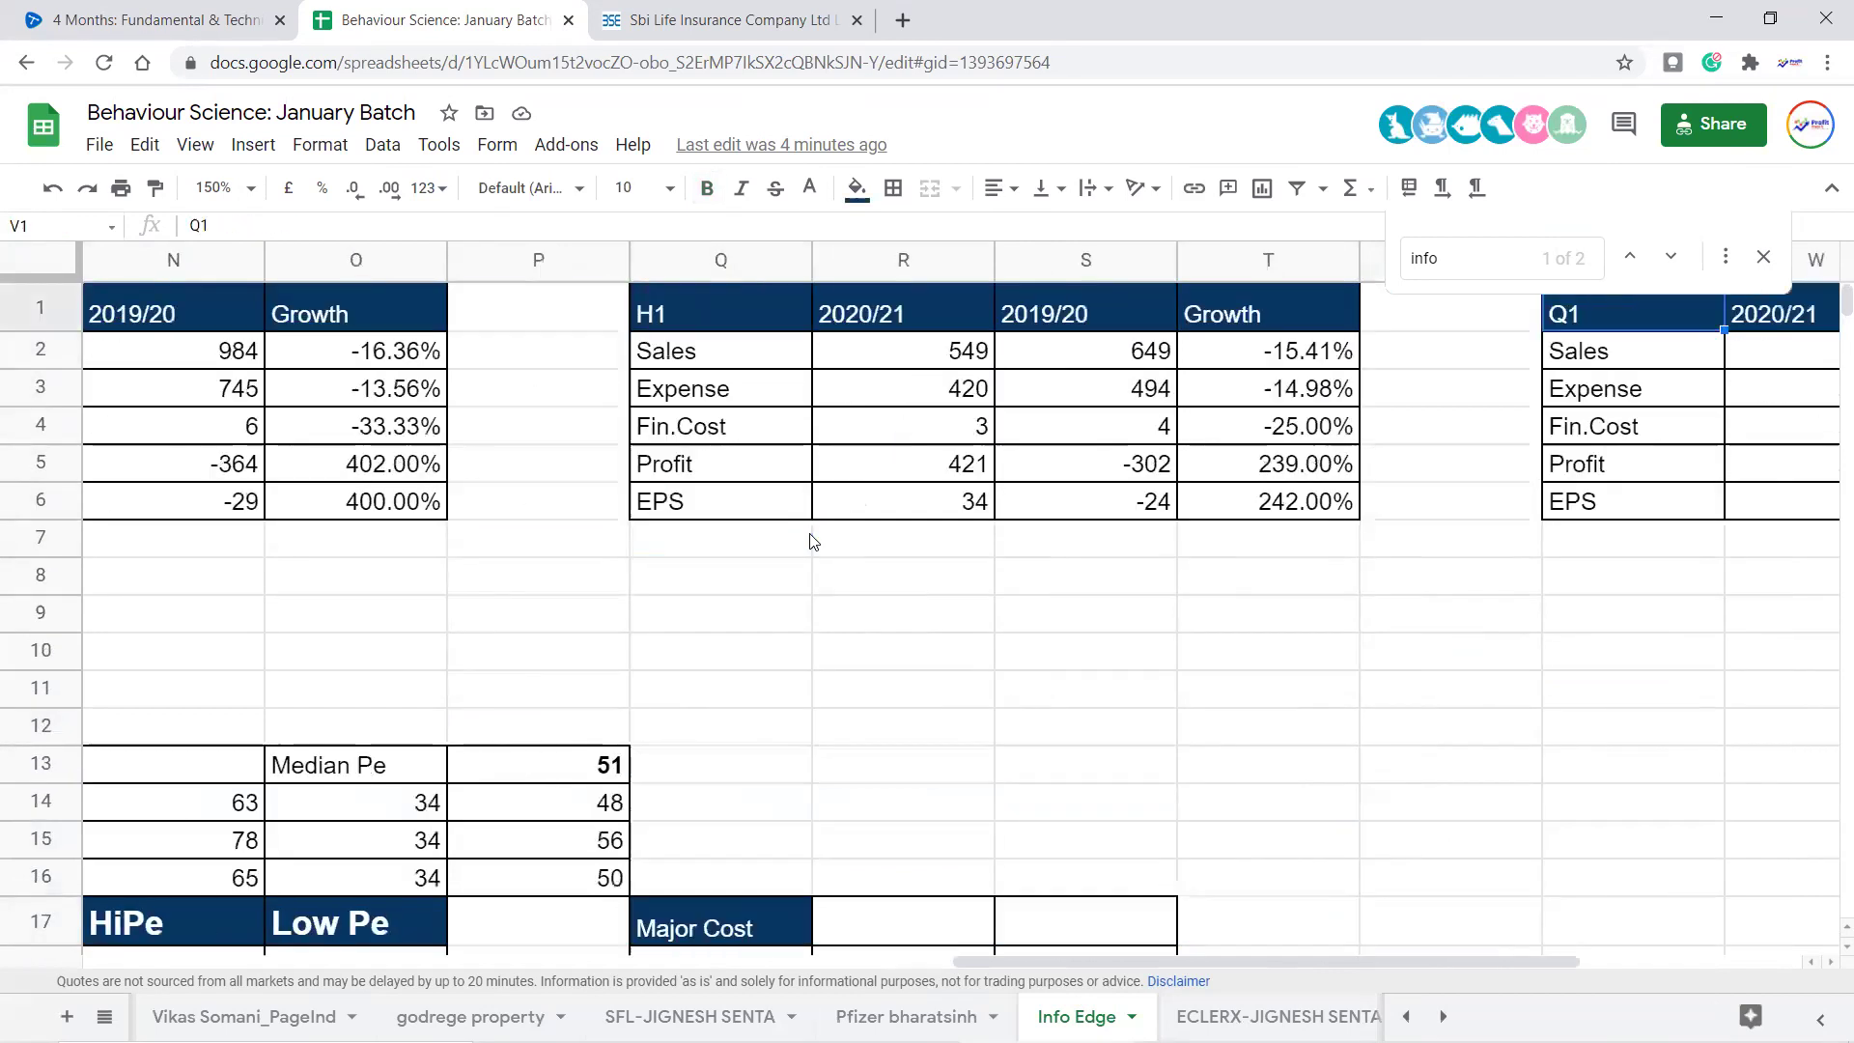
{"action": "key", "text": "Down"}
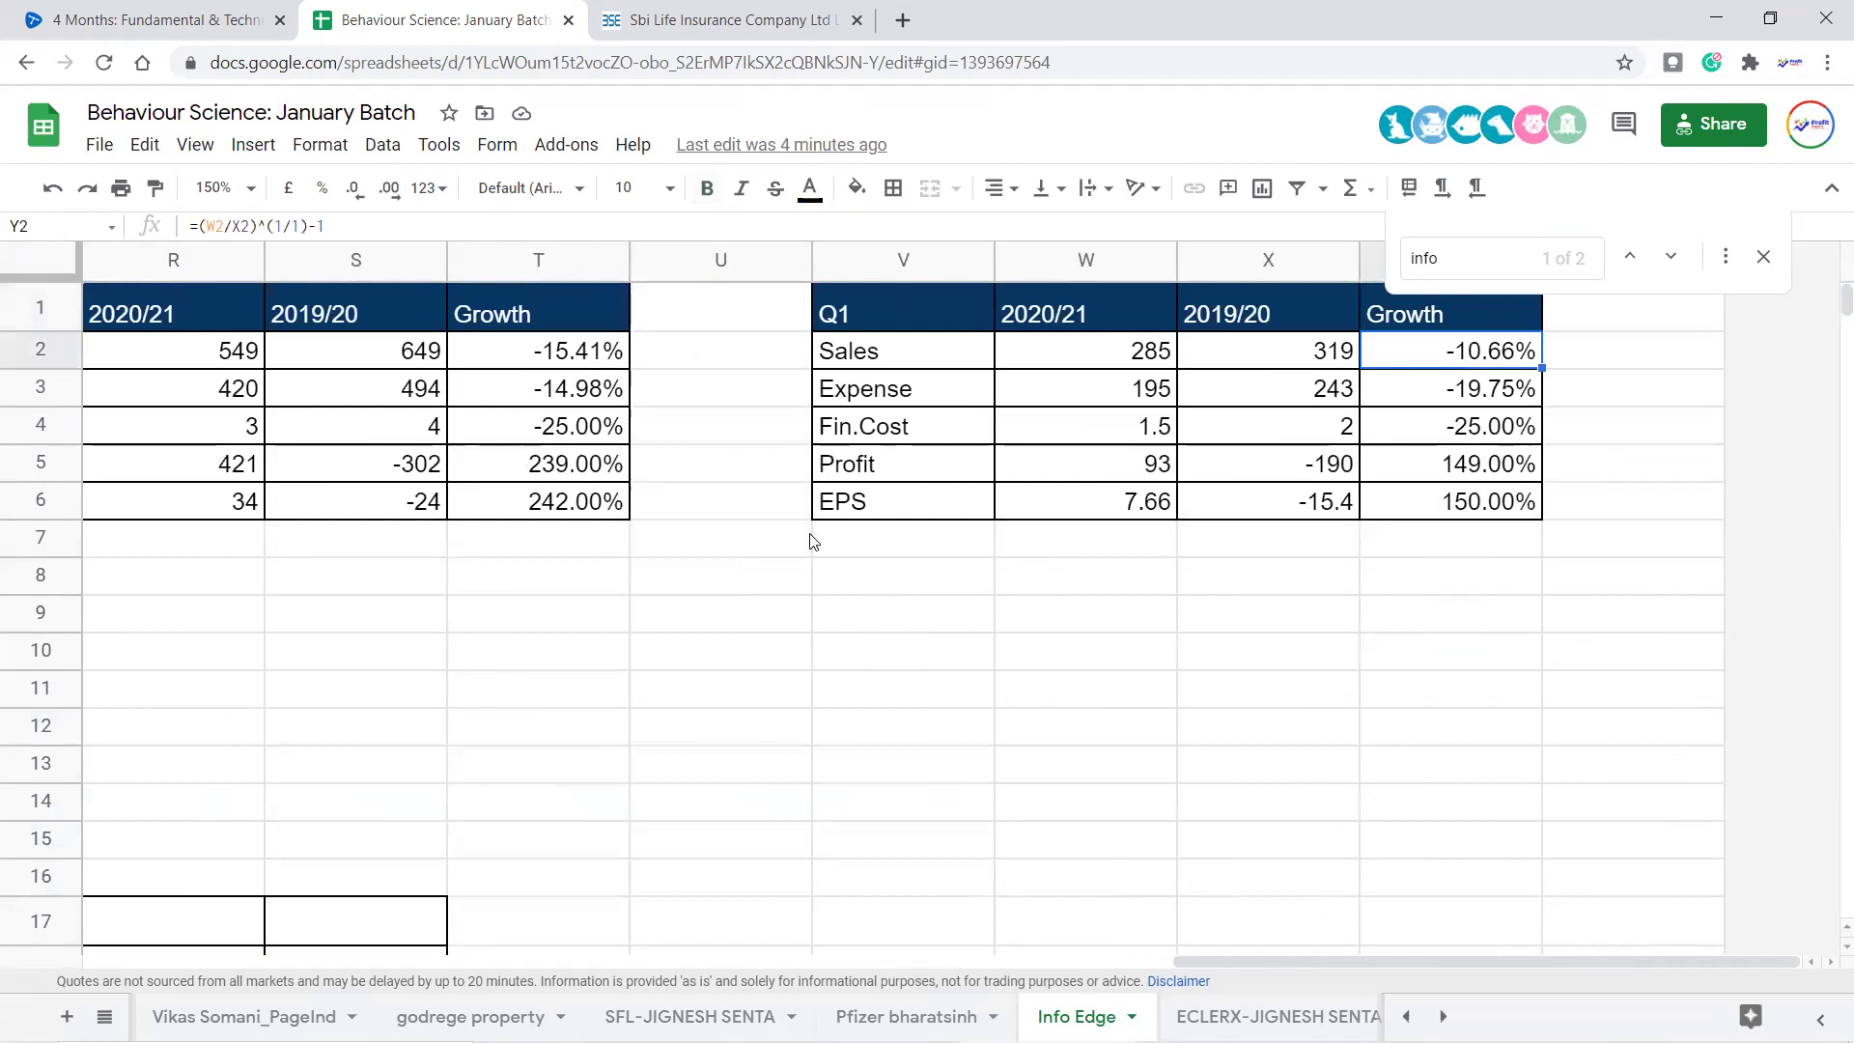
{"action": "key", "text": "Left"}
{"action": "key", "text": "Left"}
{"action": "key", "text": "Right"}
{"action": "key", "text": "Right"}
{"action": "key", "text": "Down"}
{"action": "key", "text": "Down"}
{"action": "key", "text": "Down"}
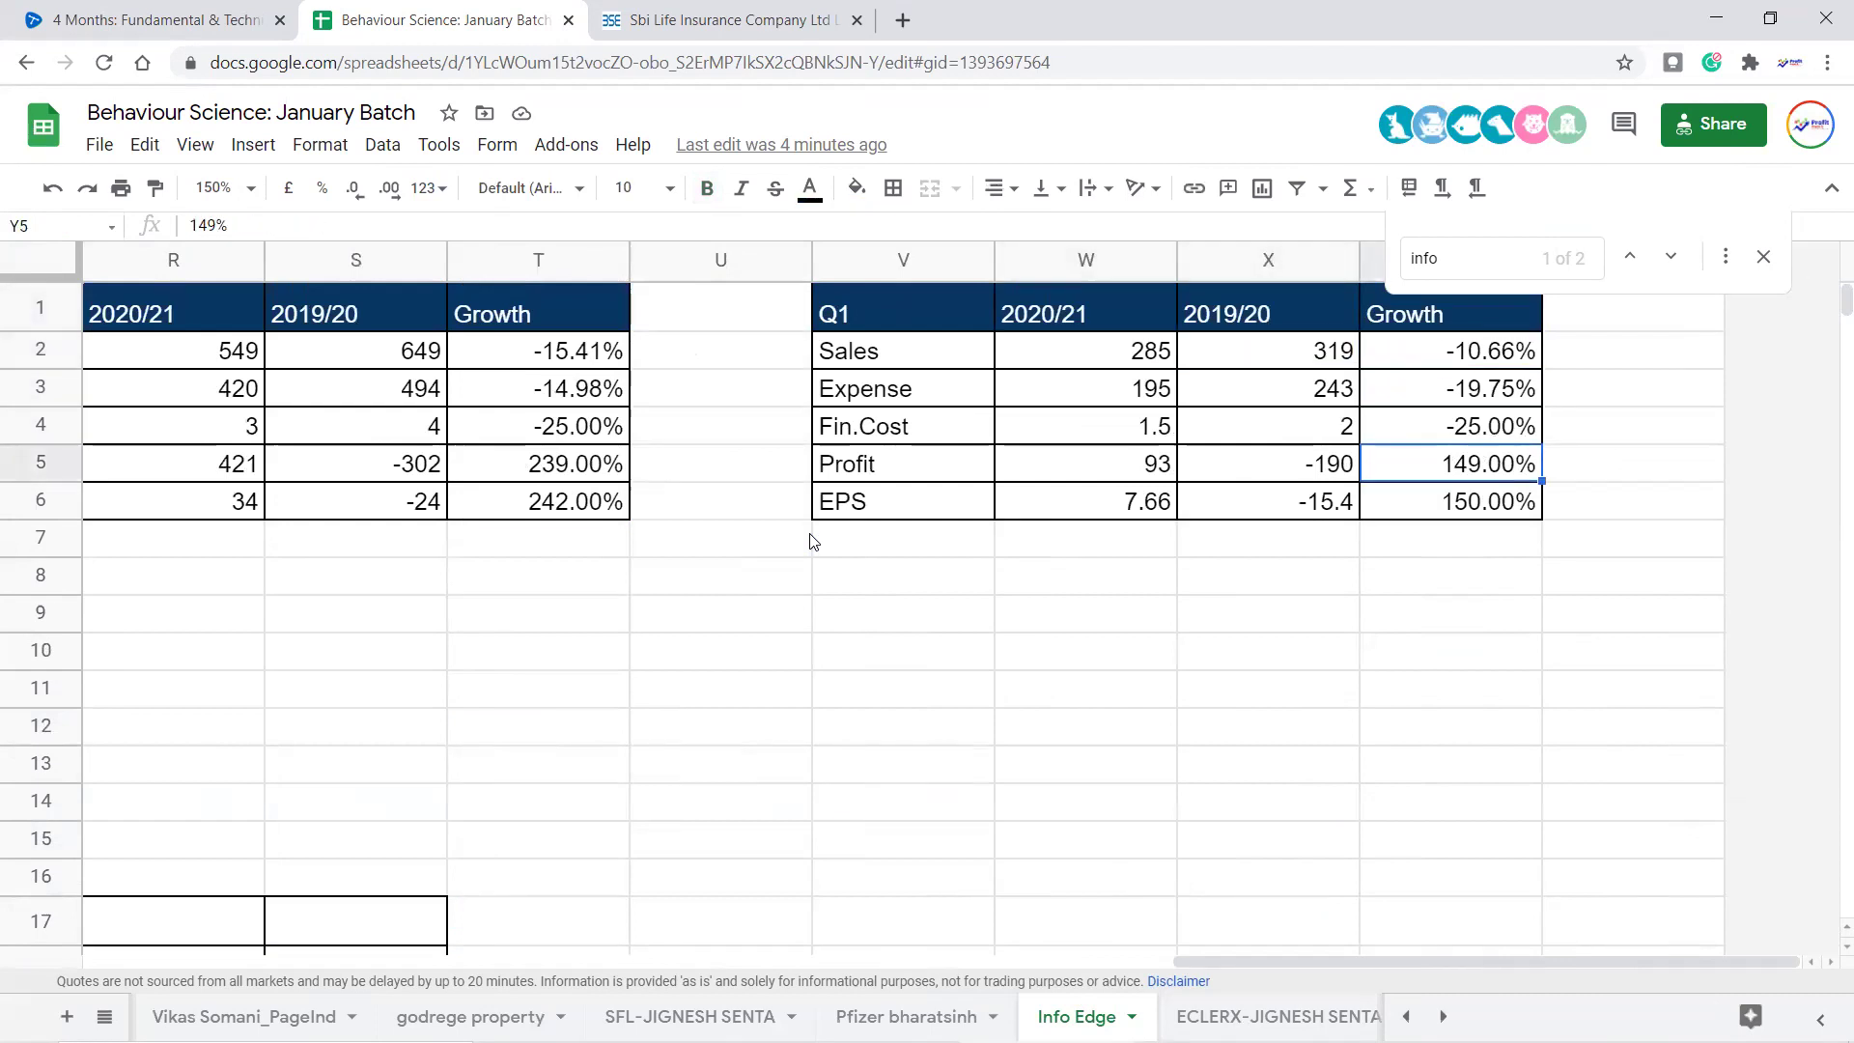
Return to the H1 results table and highlight its Growth values from the Sales row downward
{"action": "key", "text": "Down"}
{"action": "key", "text": "Down"}
{"action": "key", "text": "Left"}
{"action": "key", "text": "Left"}
{"action": "key", "text": "Left"}
{"action": "key", "text": "Left"}
{"action": "key", "text": "Left"}
{"action": "key", "text": "Left"}
{"action": "key", "text": "Left"}
{"action": "key", "text": "Up"}
{"action": "key", "text": "Up"}
{"action": "key", "text": "Up"}
{"action": "key", "text": "Up"}
{"action": "key", "text": "Up"}
{"action": "key", "text": "Up"}
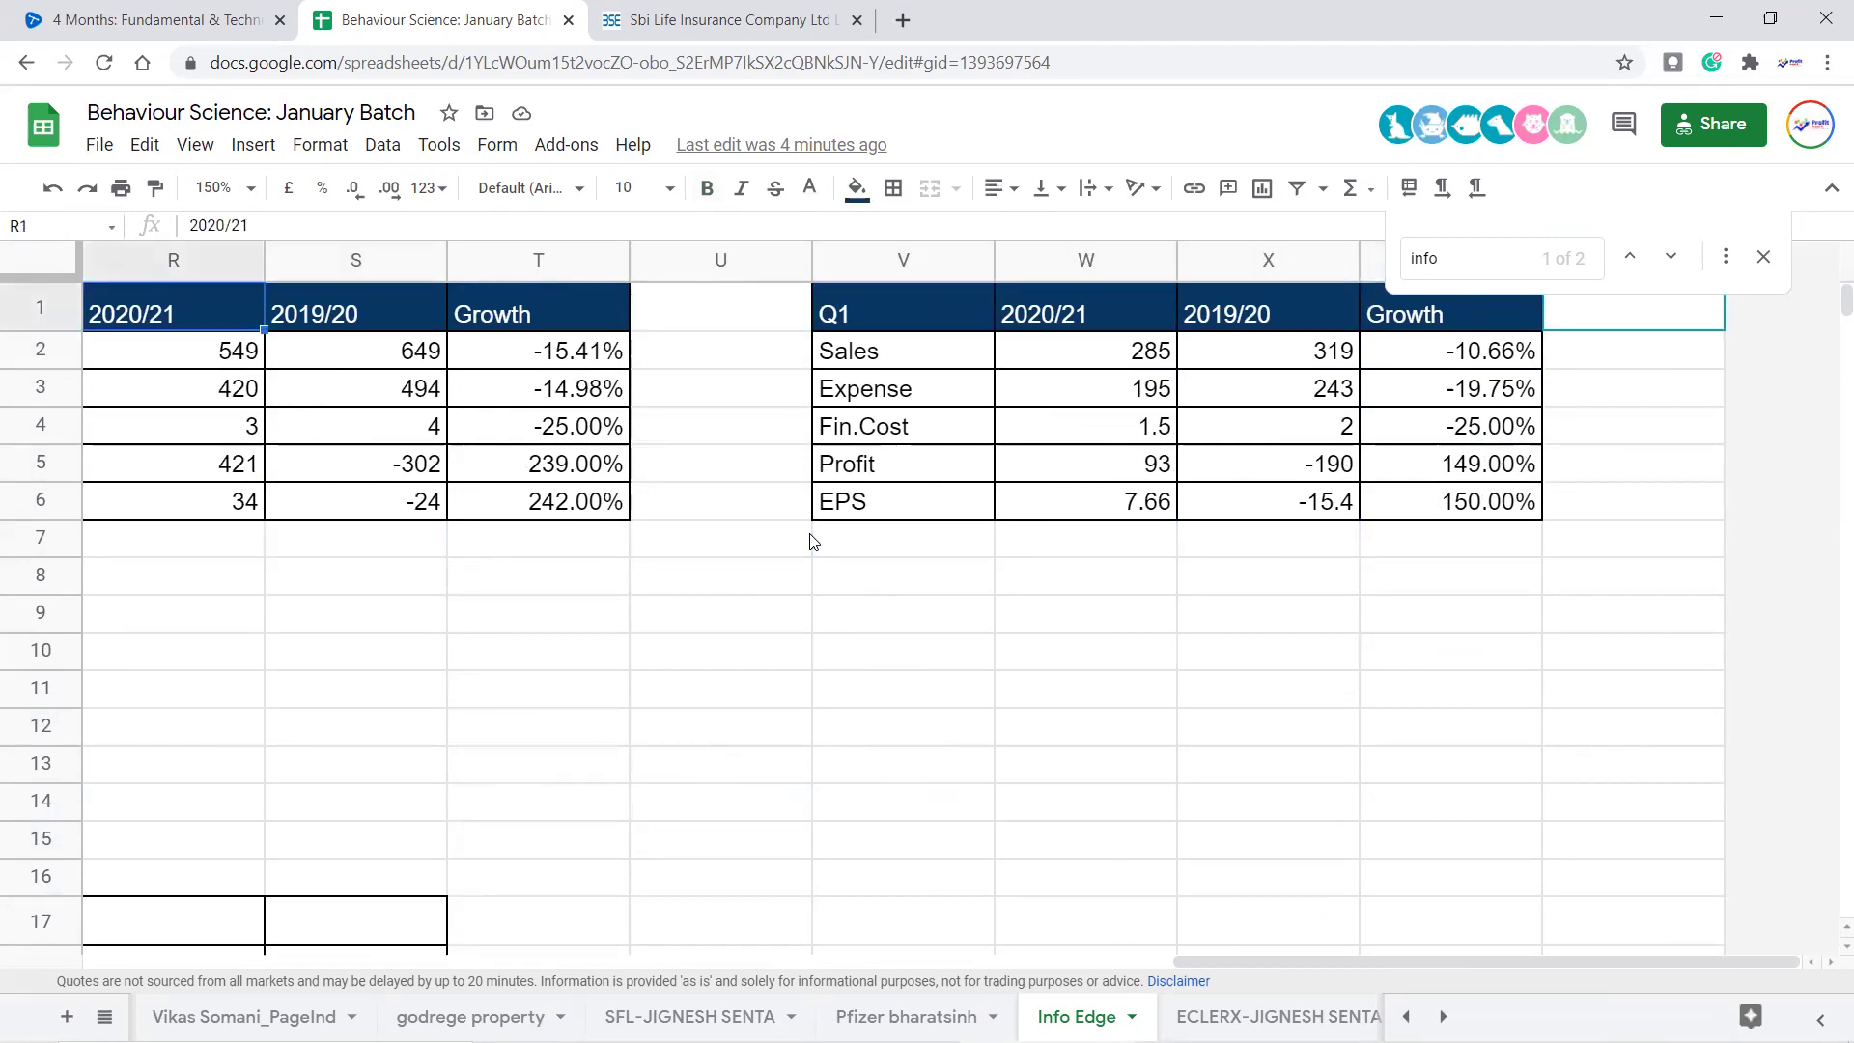
{"action": "key", "text": "Down"}
{"action": "key", "text": "Right"}
{"action": "key", "text": "Right"}
{"action": "key", "text": "shift+Down"}
{"action": "key", "text": "shift+Down"}
{"action": "key", "text": "shift+Down"}
{"action": "key", "text": "shift+Down"}
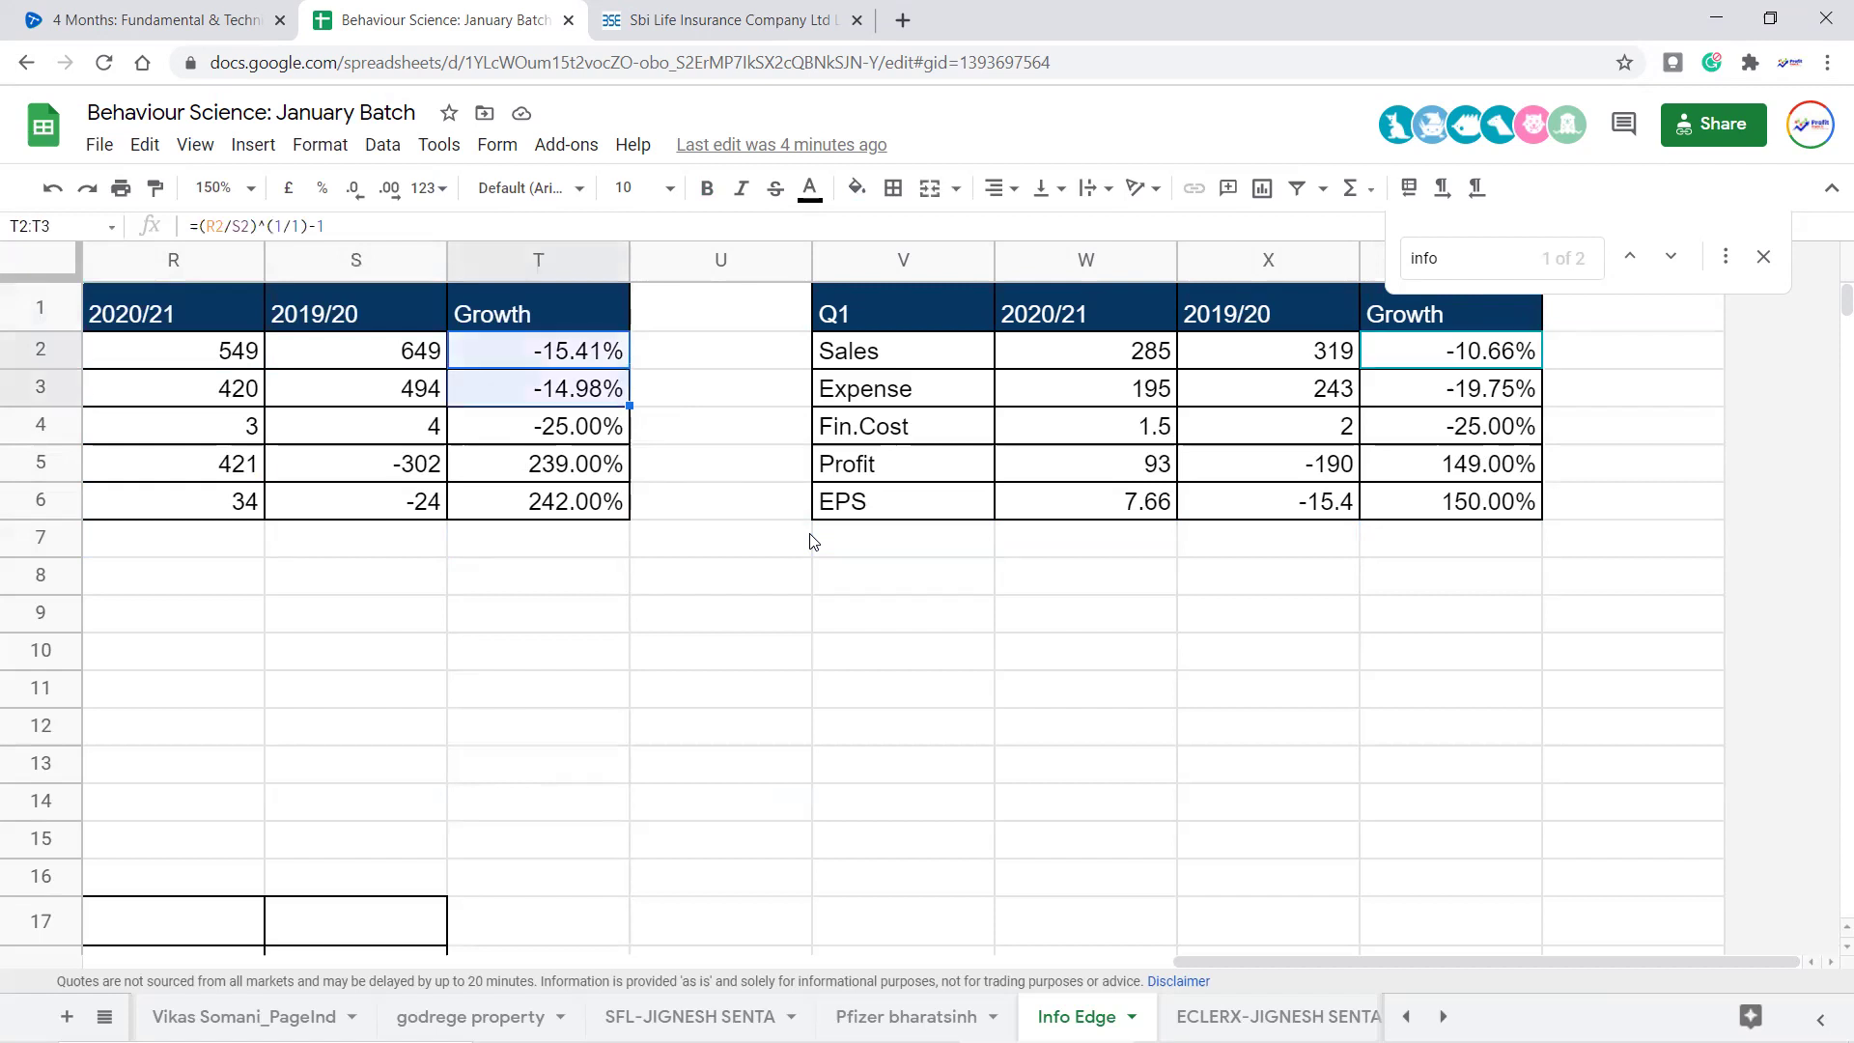
Go back to the 9M results table and highlight it from its header row across all four columns
{"action": "key", "text": "Left"}
{"action": "key", "text": "Left"}
{"action": "key", "text": "Left"}
{"action": "key", "text": "Left"}
{"action": "key", "text": "Left"}
{"action": "key", "text": "Left"}
{"action": "key", "text": "Left"}
{"action": "key", "text": "Left"}
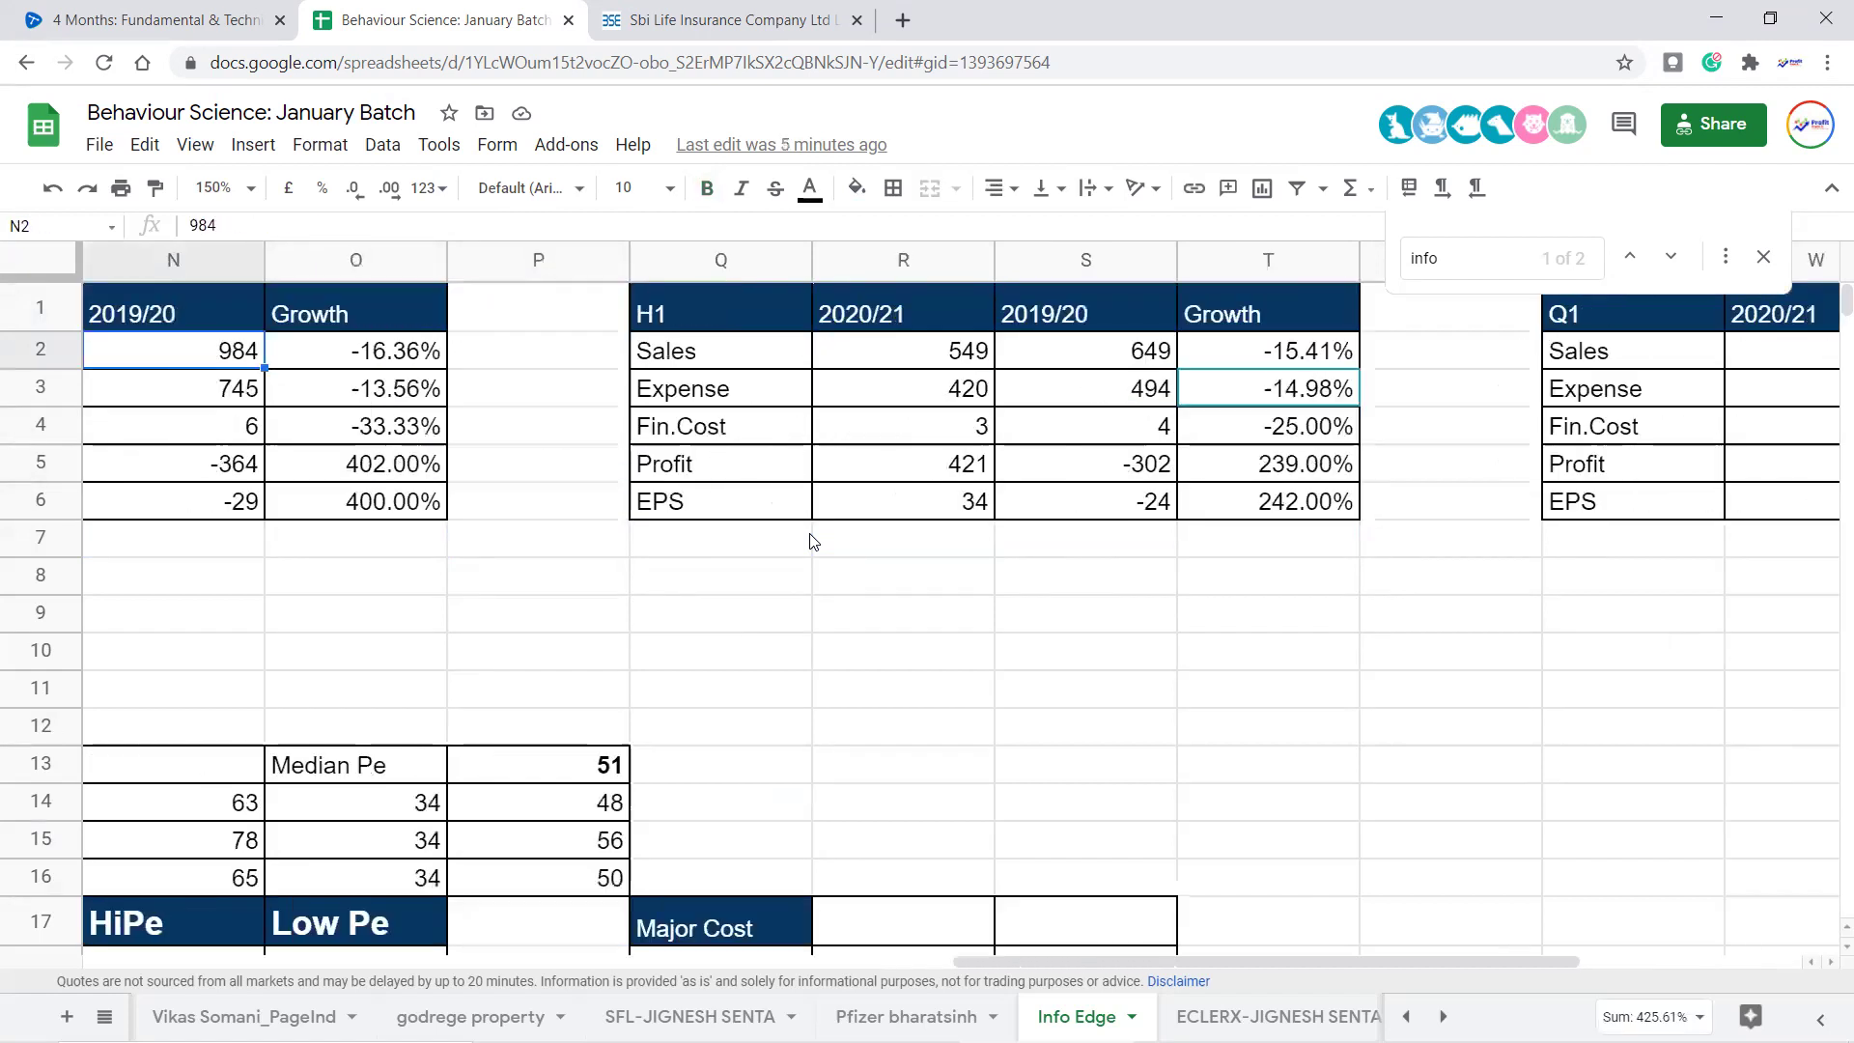
{"action": "key", "text": "Up"}
{"action": "key", "text": "shift+Right"}
{"action": "key", "text": "shift+Right"}
{"action": "key", "text": "shift+Right"}
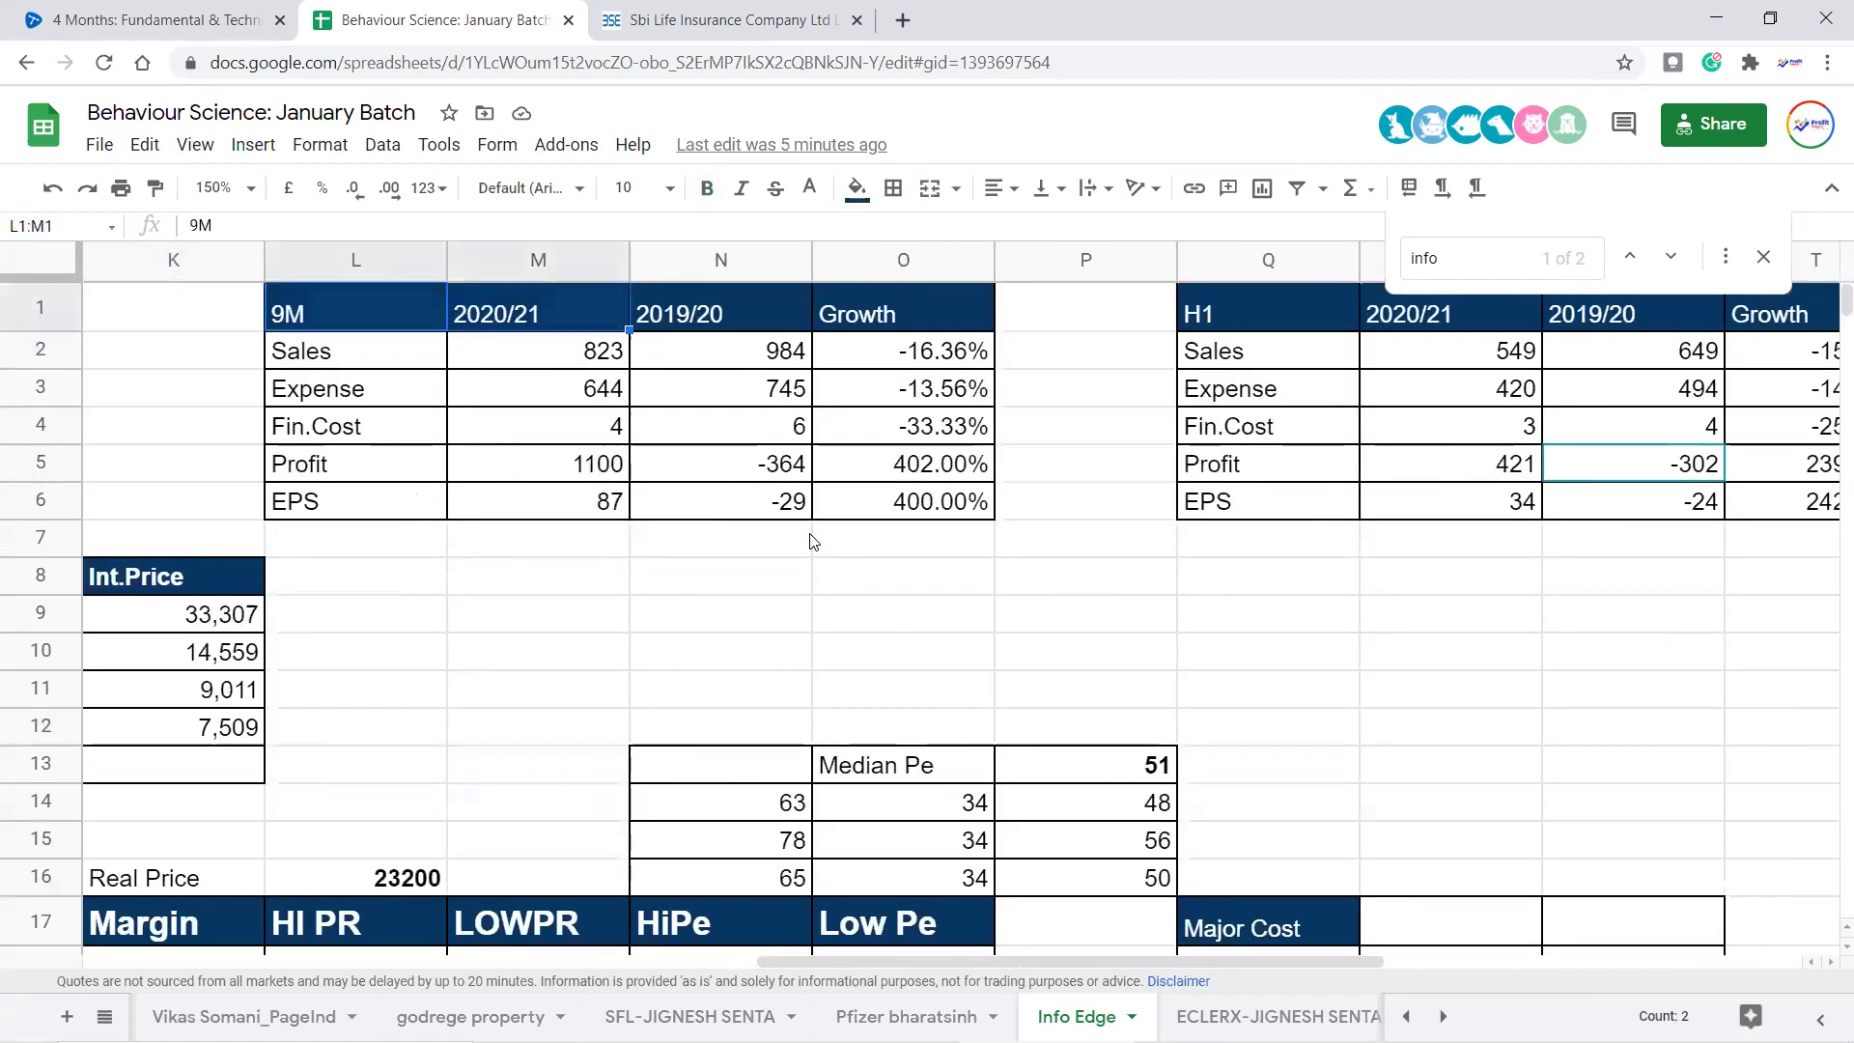
{"action": "key", "text": "shift+Down"}
{"action": "key", "text": "shift+Down"}
{"action": "key", "text": "shift+Down"}
{"action": "key", "text": "shift+Down"}
{"action": "key", "text": "shift+Down"}
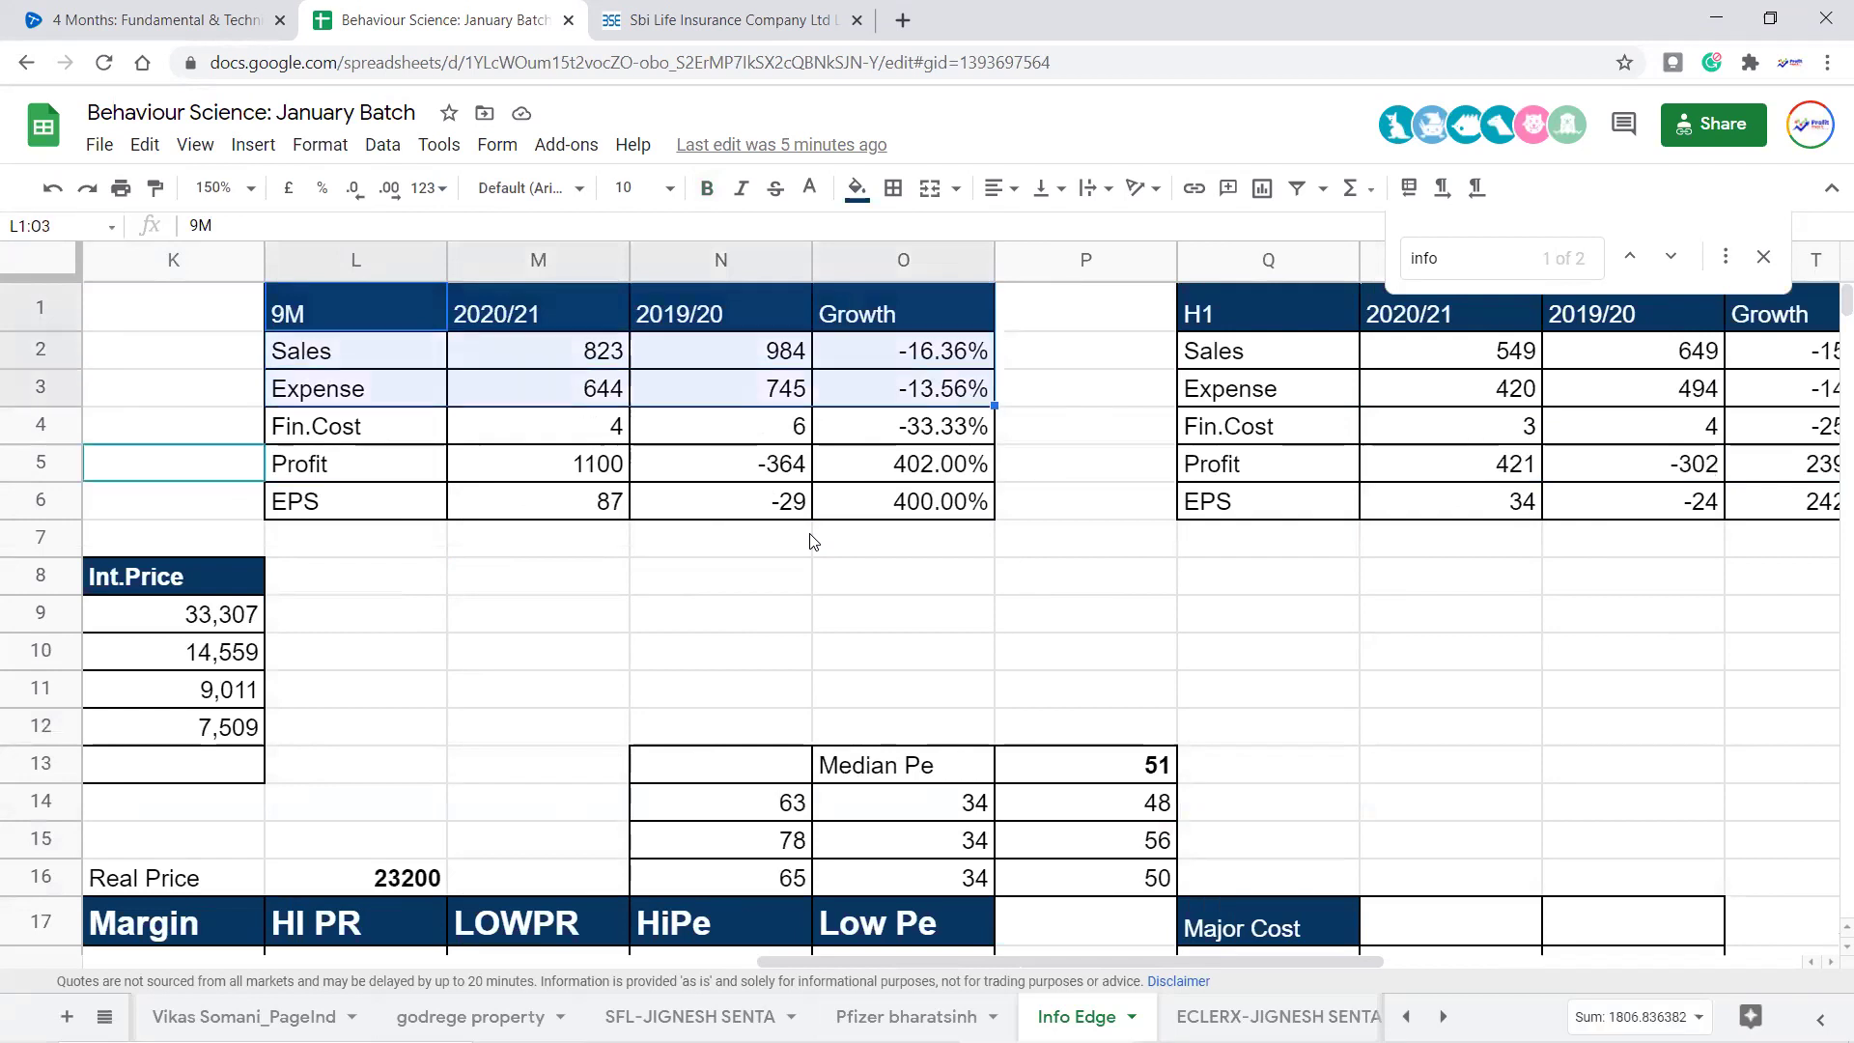
{"action": "key", "text": "Down"}
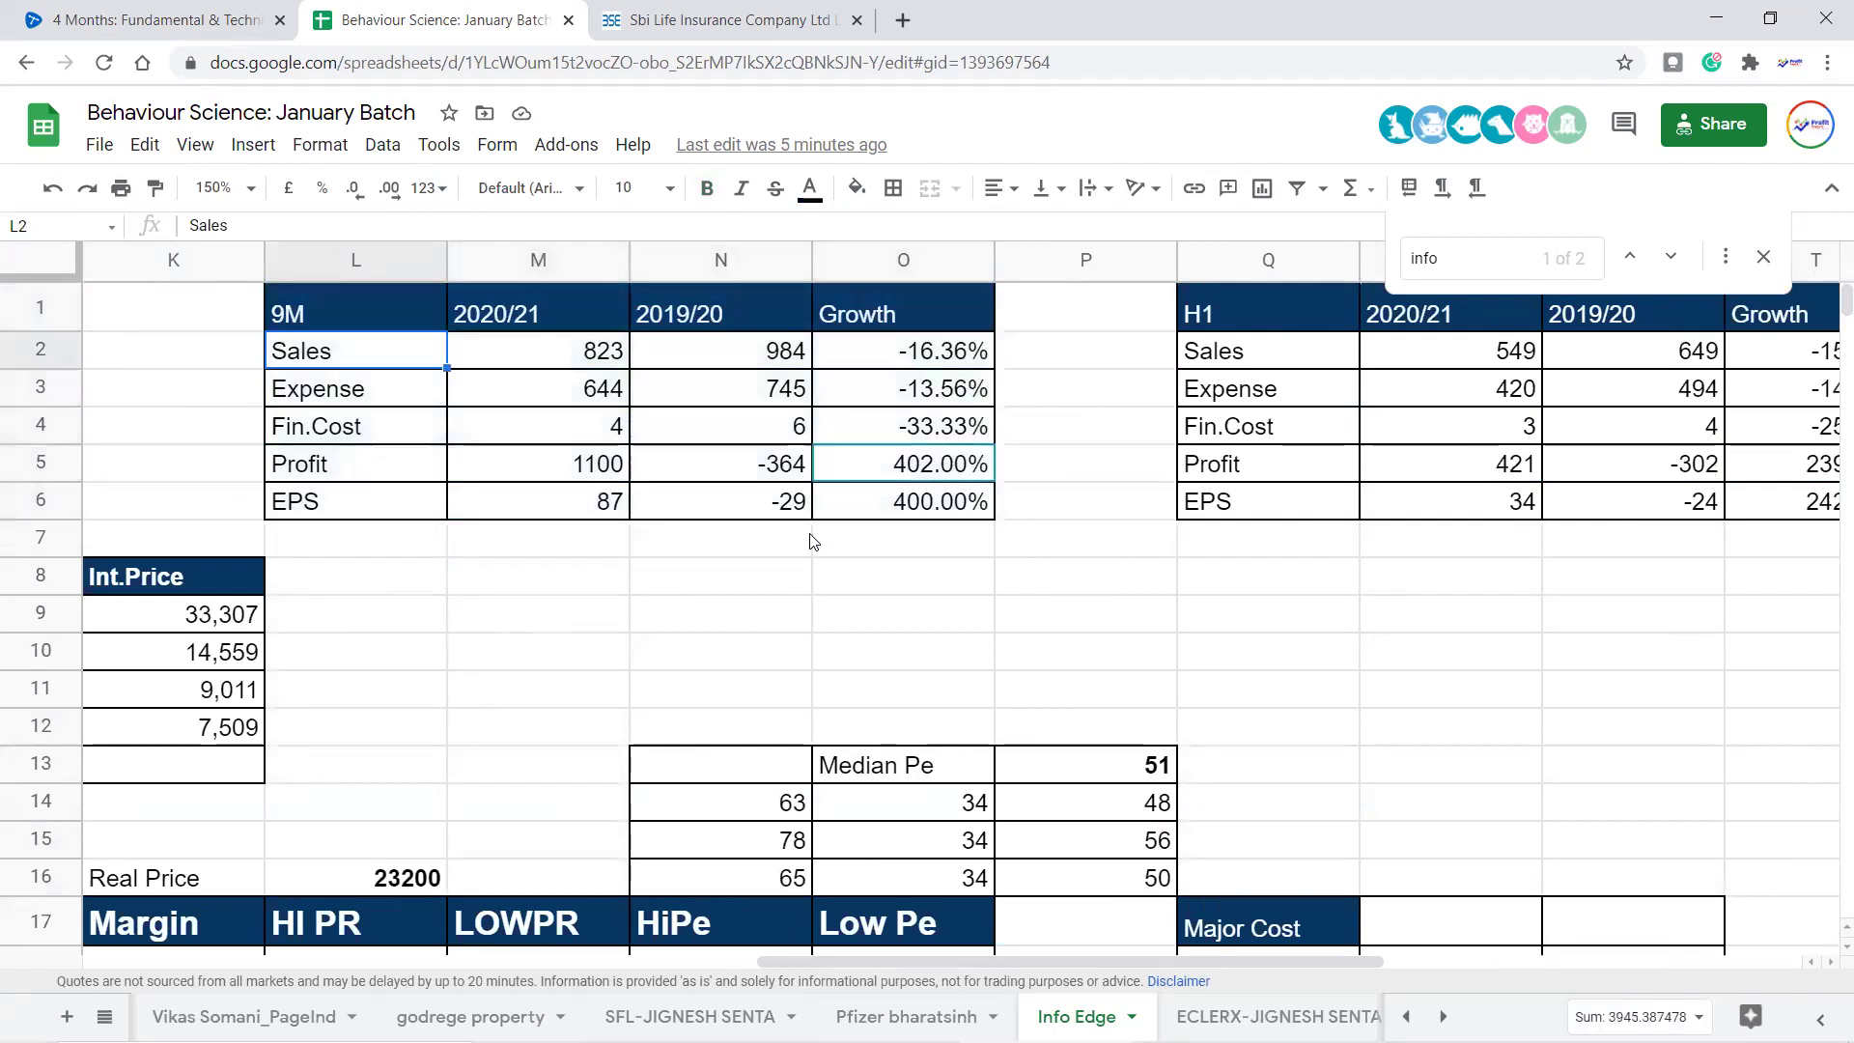
Compare the 9M results with the H1 table's Growth values for Sales and Expense
{"action": "key", "text": "Right"}
{"action": "key", "text": "Right"}
{"action": "key", "text": "Right"}
{"action": "key", "text": "Right"}
{"action": "key", "text": "Right"}
{"action": "key", "text": "Right"}
{"action": "key", "text": "Right"}
{"action": "key", "text": "Right"}
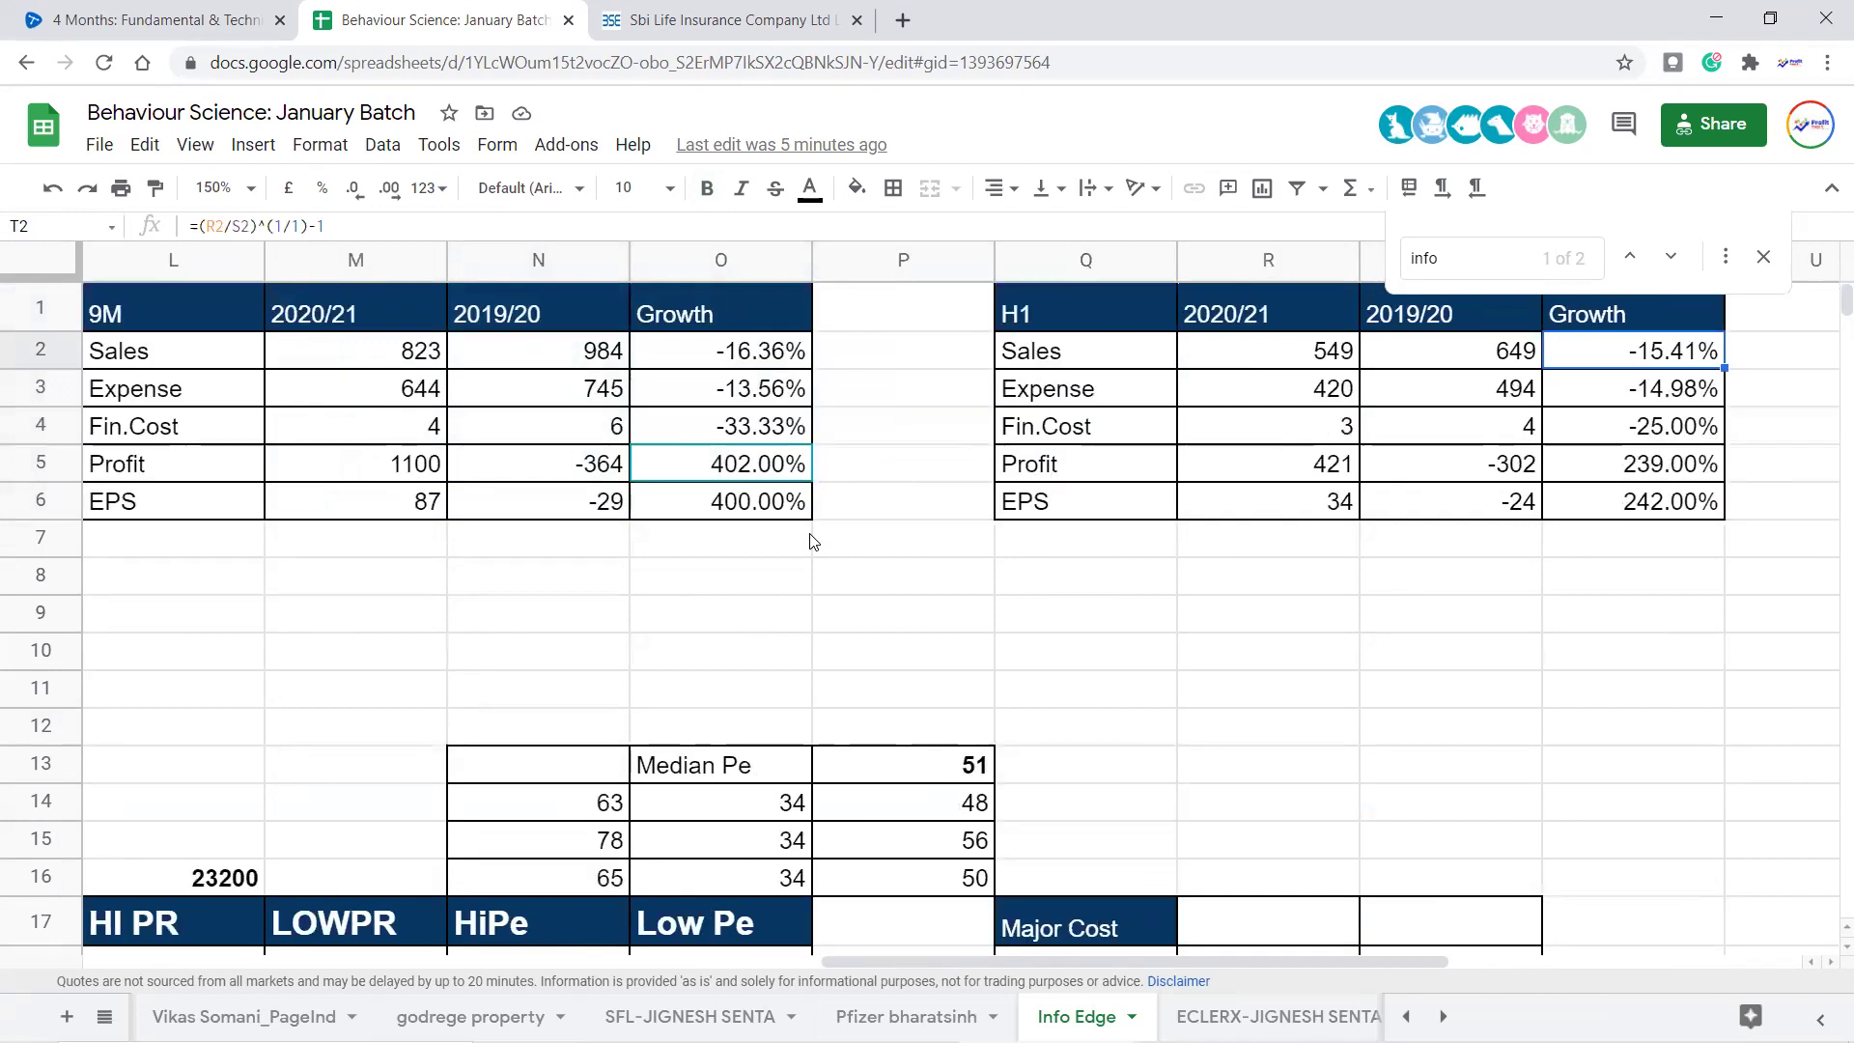
{"action": "key", "text": "Down"}
{"action": "key", "text": "Down"}
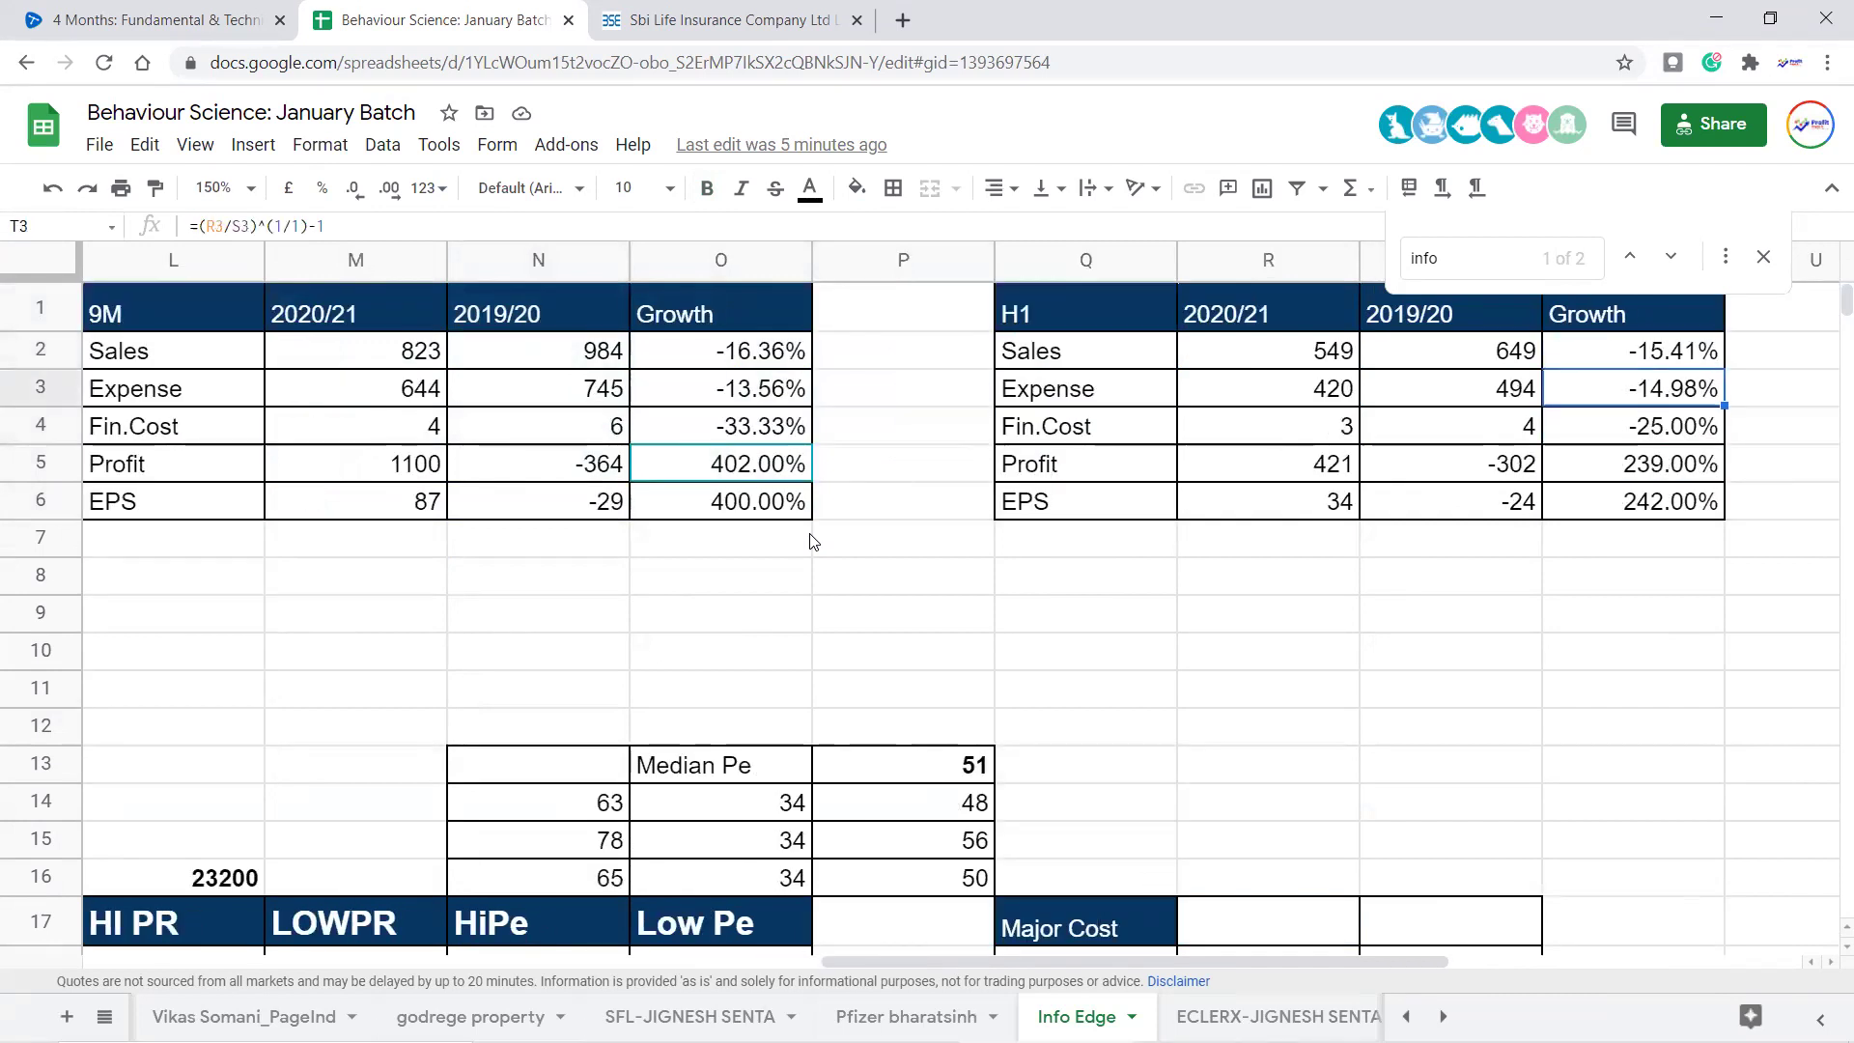
Go to the Q1 results table and check its Sales figures for 2019/20 and 2020/21 and the Sales growth
{"action": "left_click", "coordinate": [879, 554]}
{"action": "key", "text": "Right"}
{"action": "key", "text": "Right"}
{"action": "key", "text": "Right"}
{"action": "key", "text": "Right"}
{"action": "key", "text": "Right"}
{"action": "key", "text": "Right"}
{"action": "key", "text": "Right"}
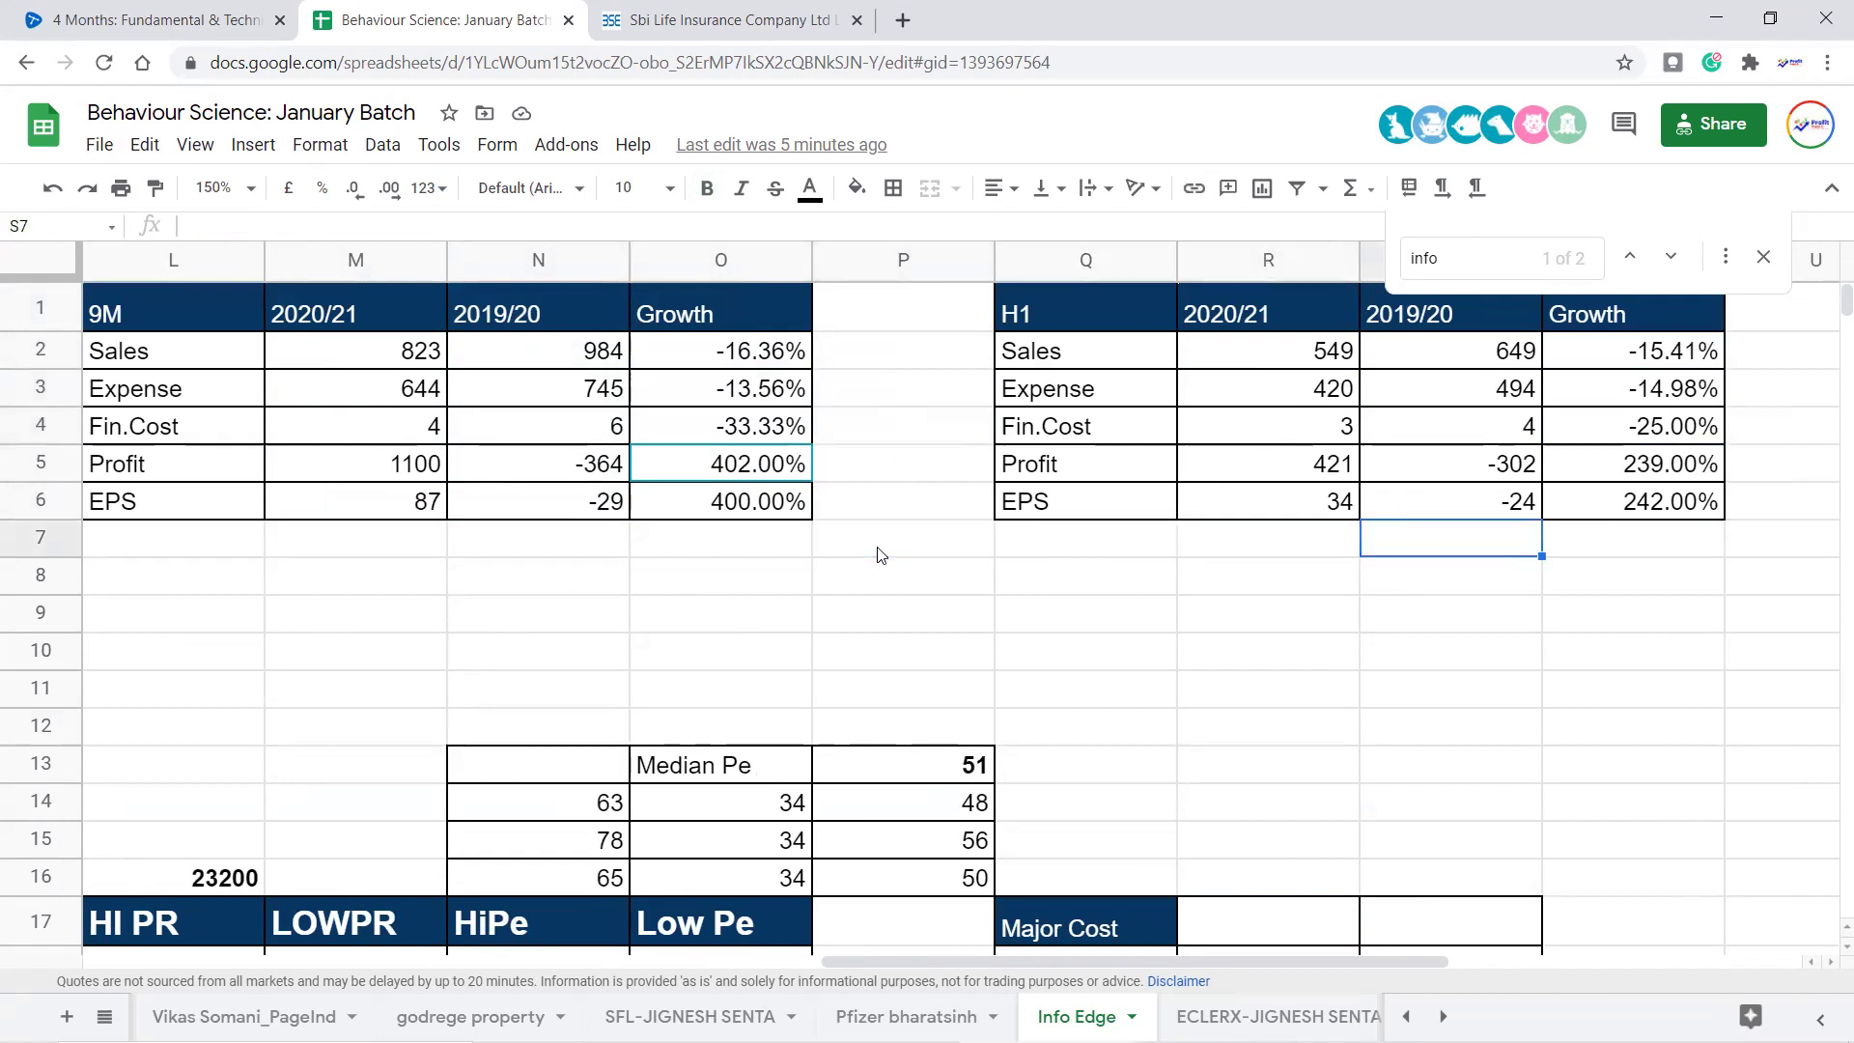
{"action": "key", "text": "Right"}
{"action": "key", "text": "Right"}
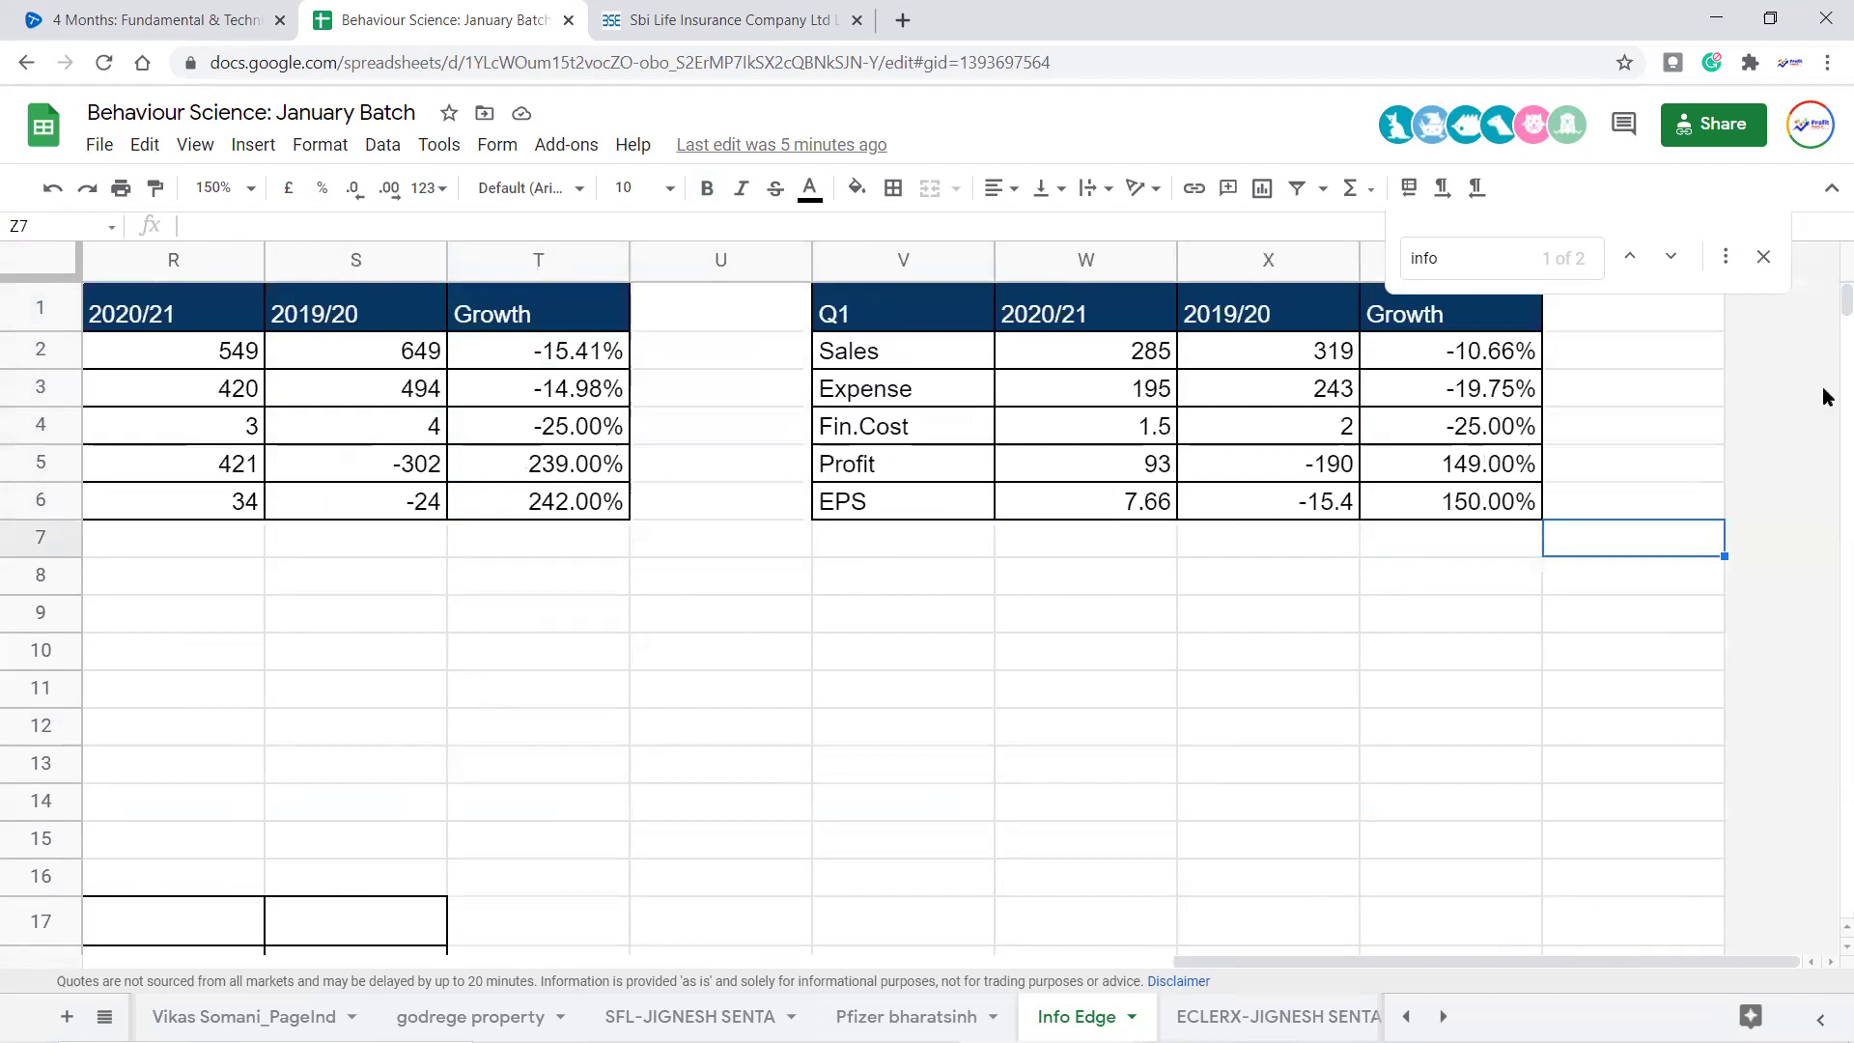
{"action": "left_click", "coordinate": [1330, 359]}
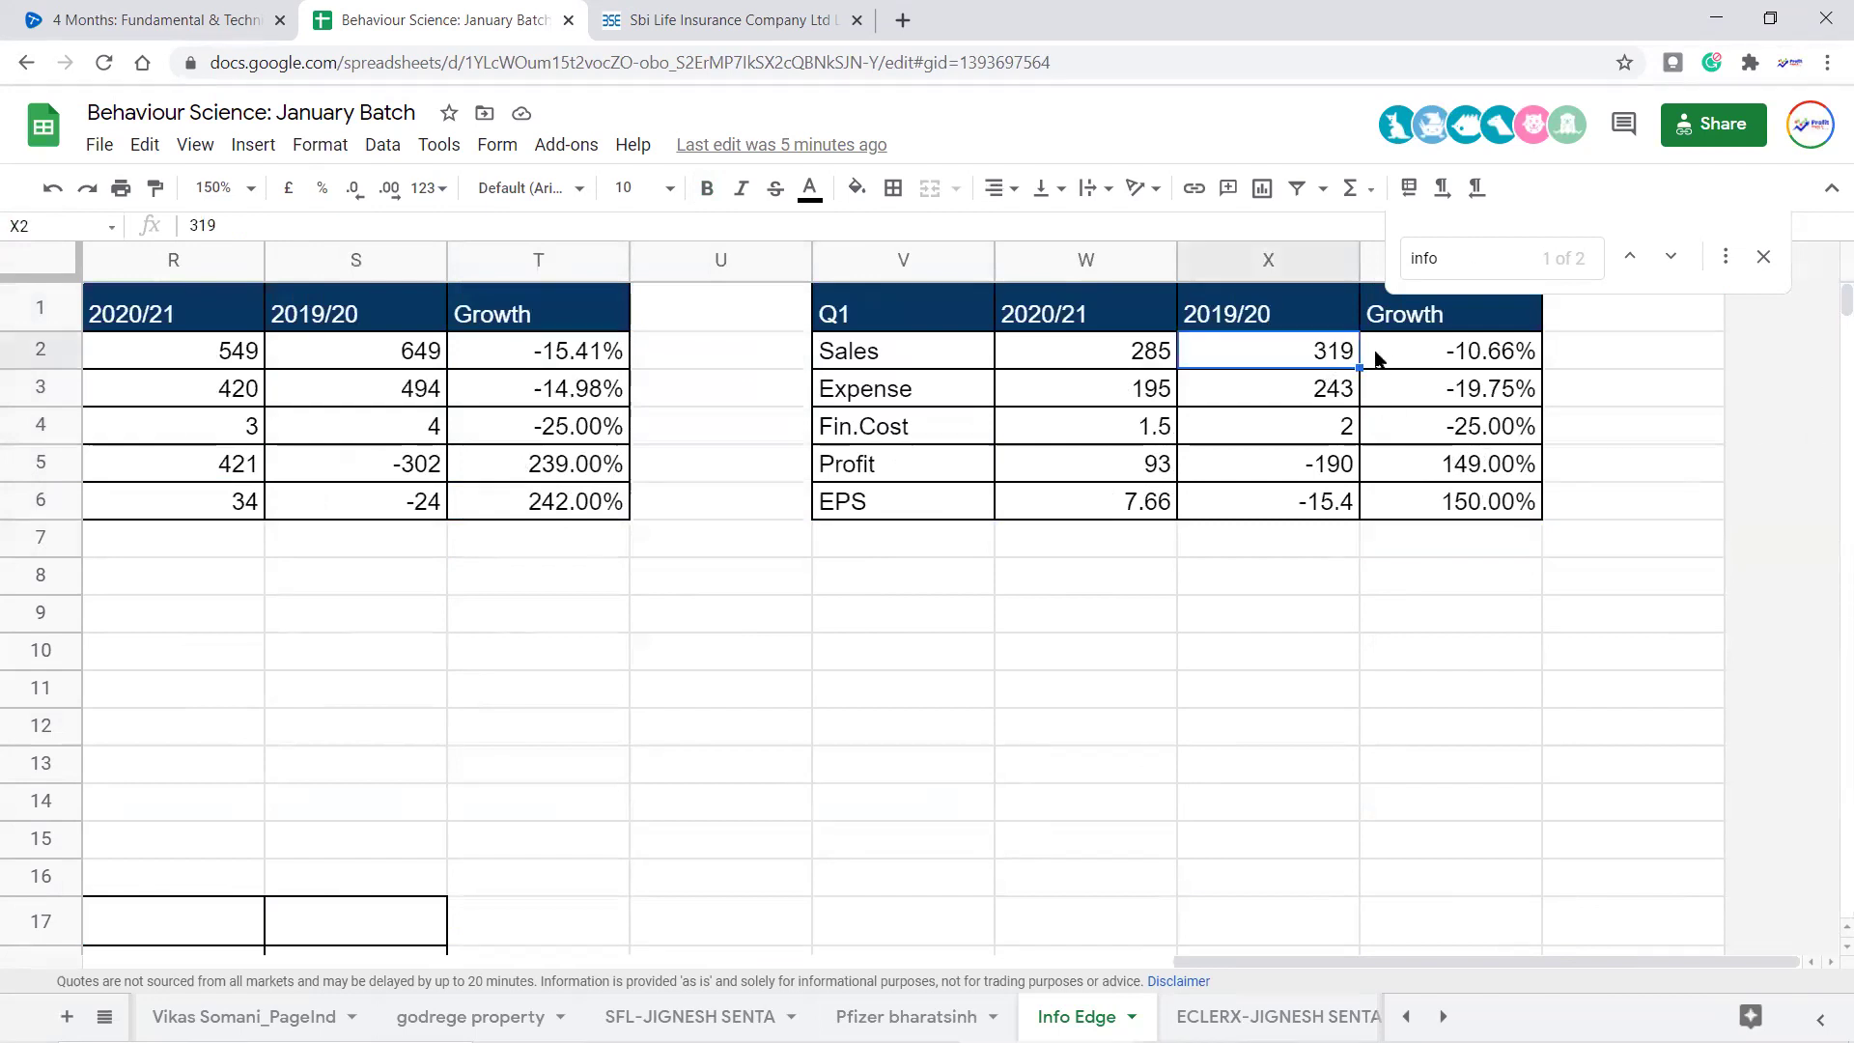
{"action": "left_click", "coordinate": [1106, 359]}
{"action": "left_click", "coordinate": [1482, 372]}
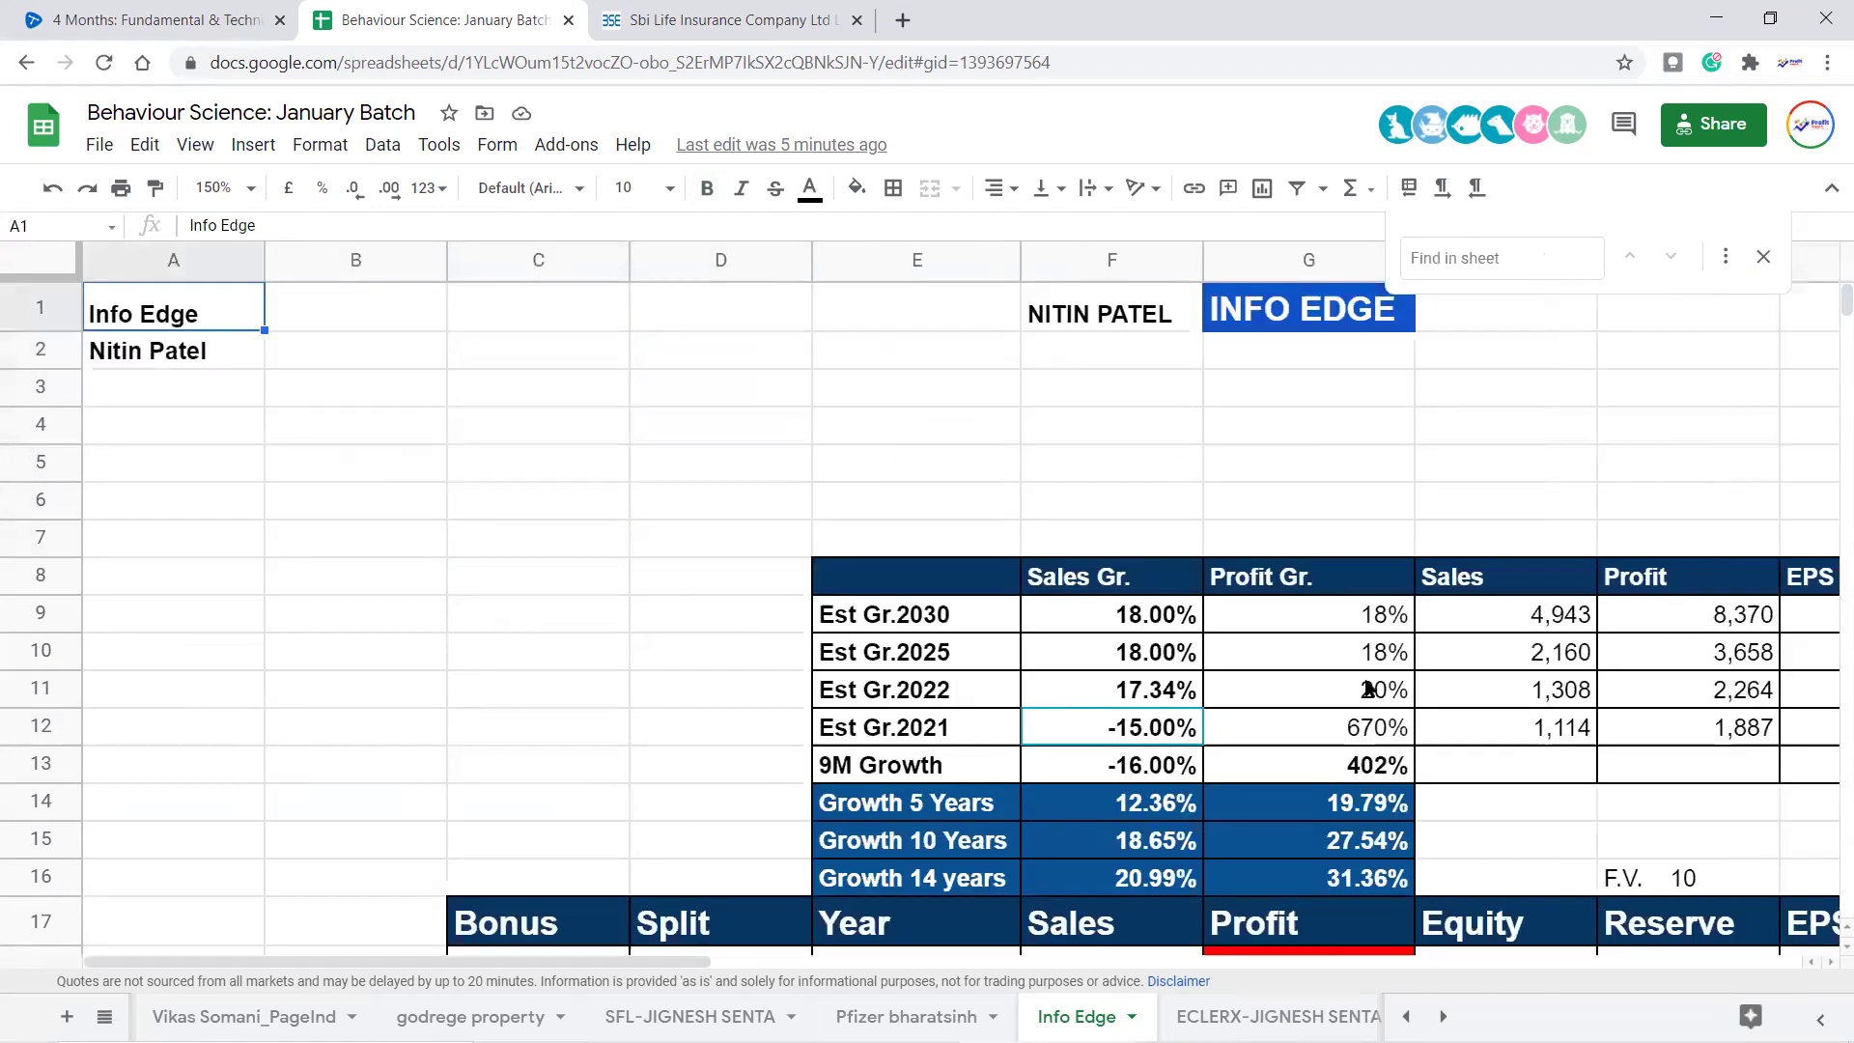
Close the sheet search and return to the Q1 results table, highlighting its header and Sales rows across all four columns
{"action": "key", "text": "Escape"}
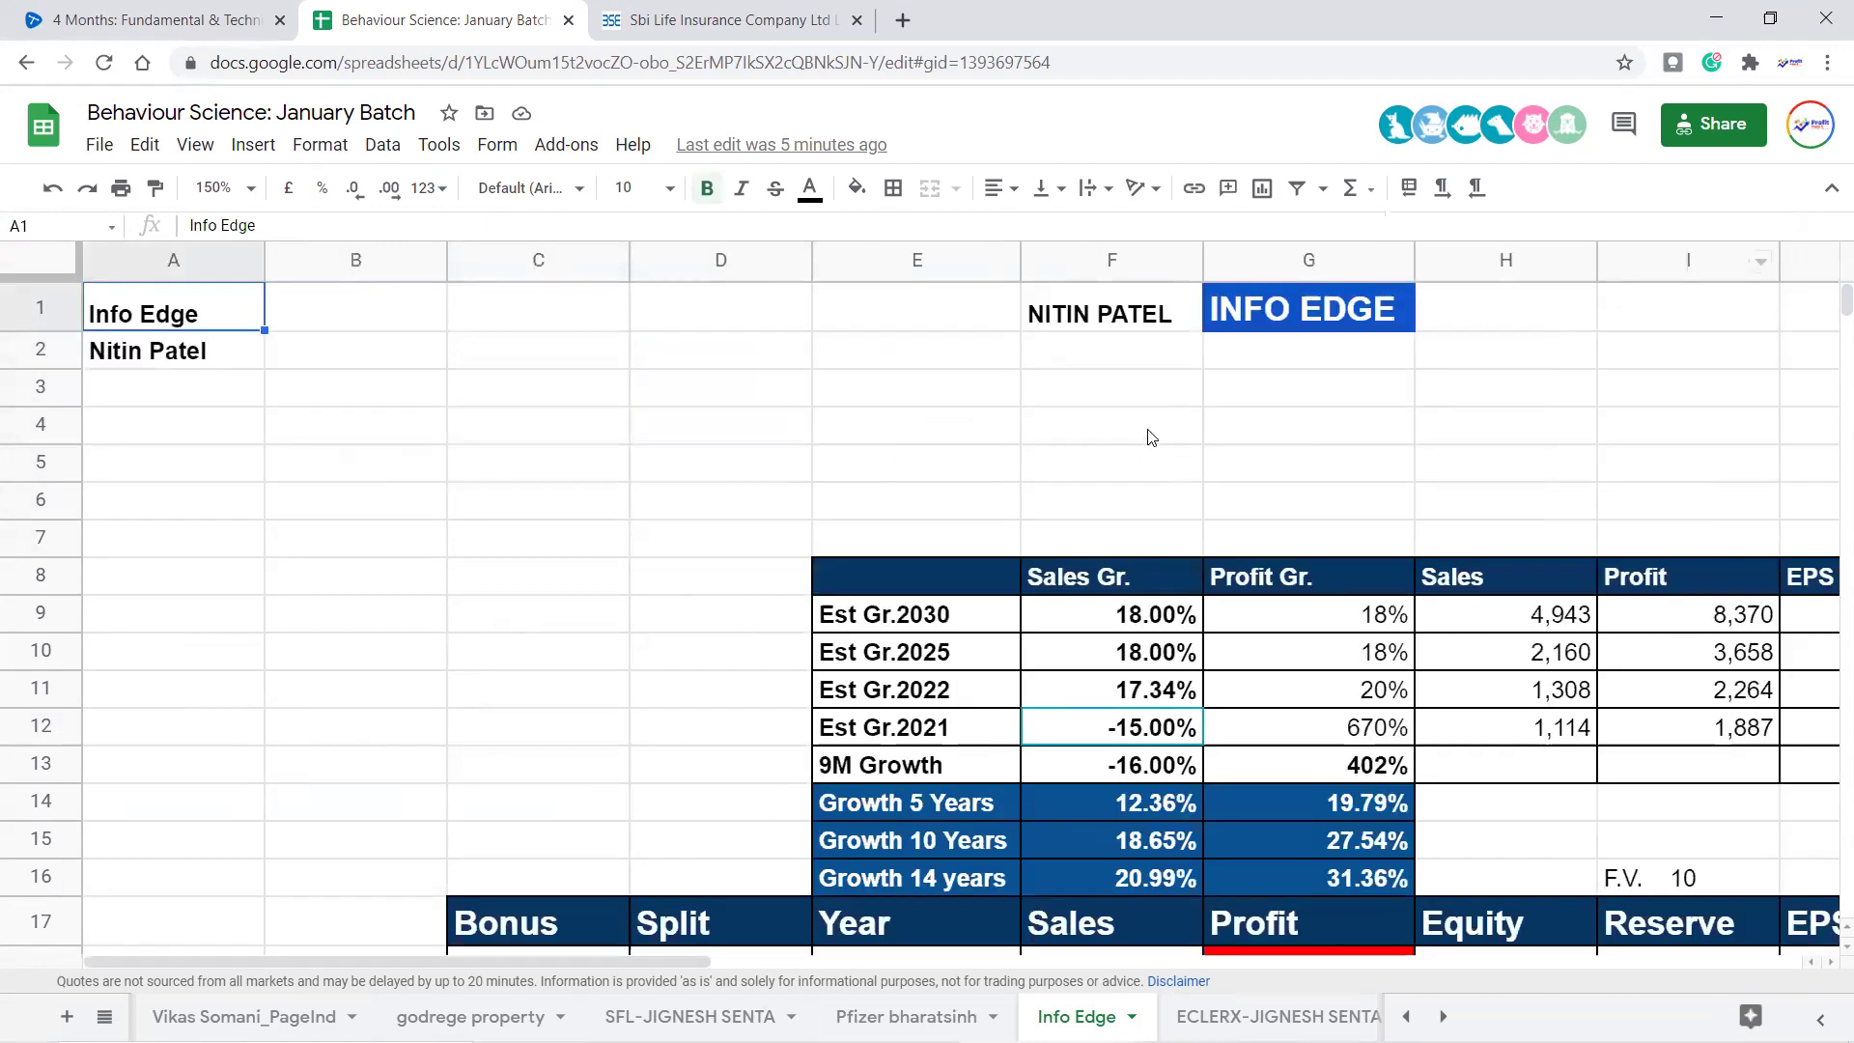
{"action": "left_click", "coordinate": [1148, 433]}
{"action": "key", "text": "Right"}
{"action": "key", "text": "Right"}
{"action": "key", "text": "Right"}
{"action": "key", "text": "Right"}
{"action": "key", "text": "Right"}
{"action": "key", "text": "Right"}
{"action": "key", "text": "Right"}
{"action": "key", "text": "Right"}
{"action": "key", "text": "Right"}
{"action": "key", "text": "Right"}
{"action": "key", "text": "Right"}
{"action": "key", "text": "Right"}
{"action": "key", "text": "Right"}
{"action": "key", "text": "Right"}
{"action": "key", "text": "Right"}
{"action": "key", "text": "Right"}
{"action": "key", "text": "Right"}
{"action": "key", "text": "Right"}
{"action": "key", "text": "Right"}
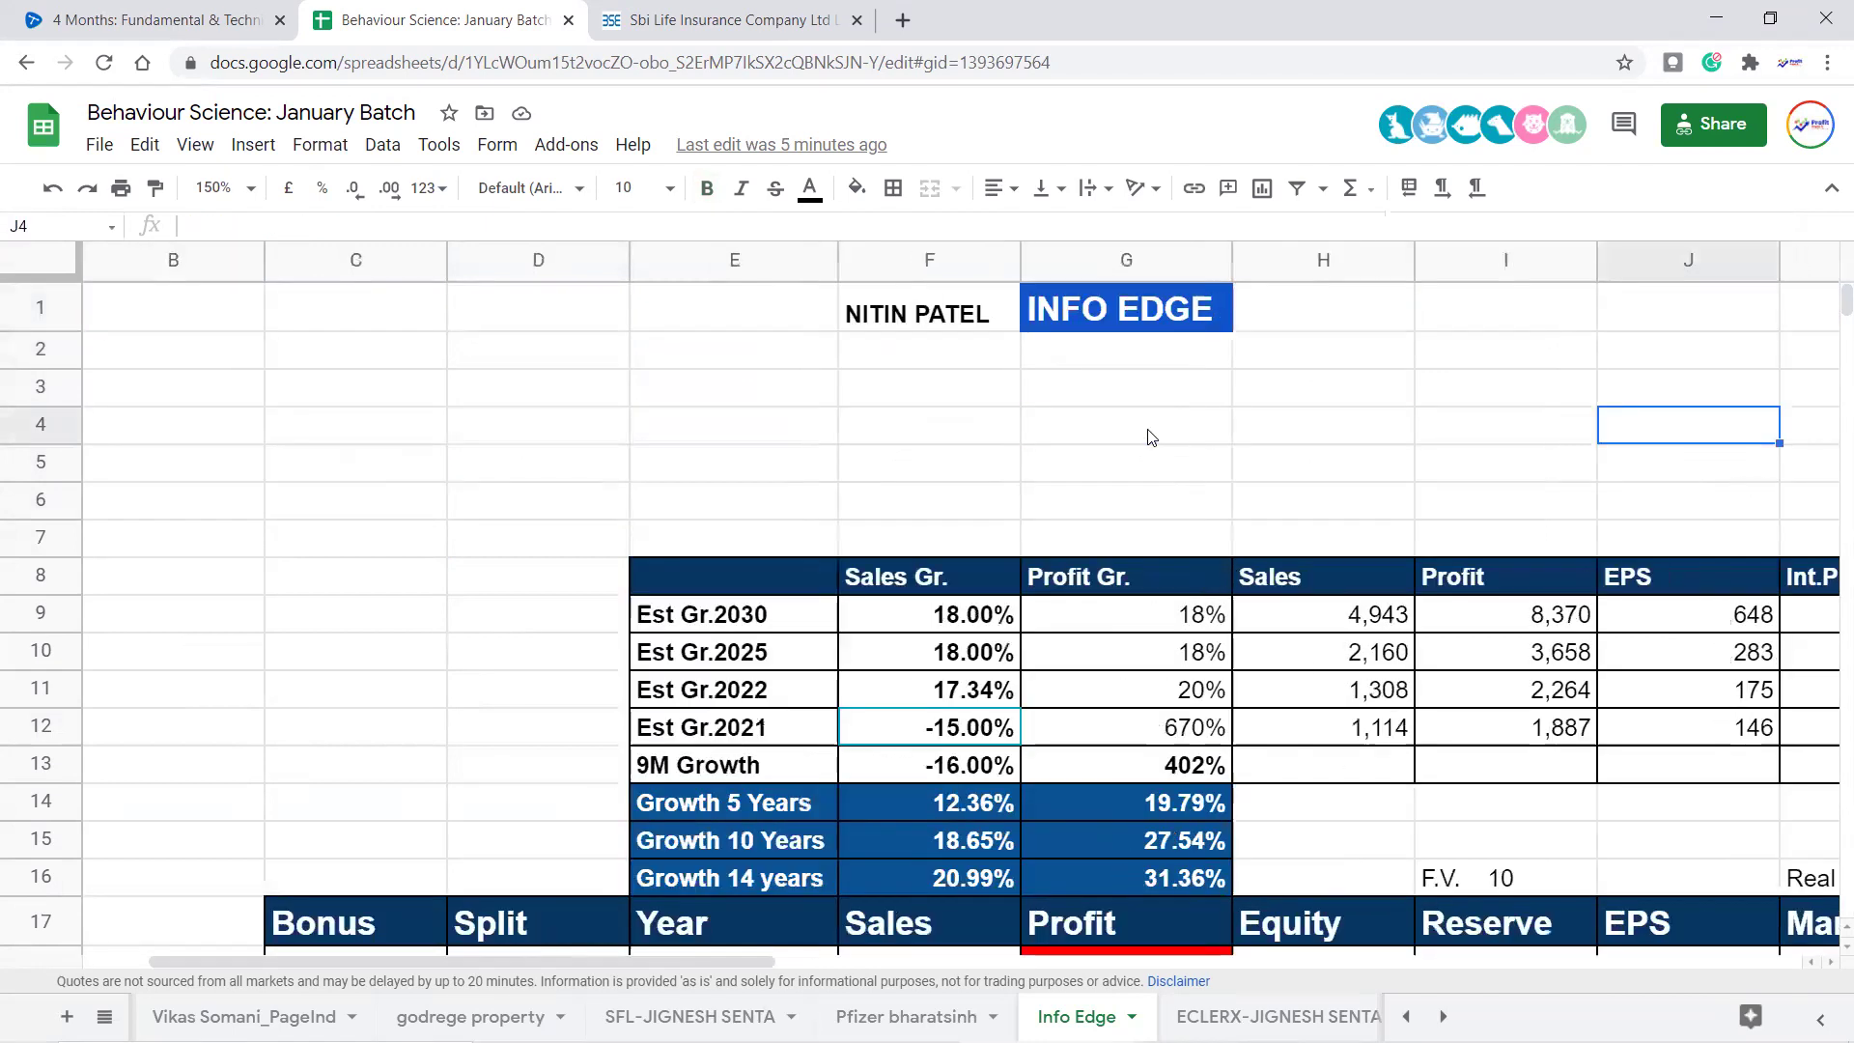
{"action": "left_click_drag", "start_coordinate": [1502, 357], "coordinate": [1156, 367]}
{"action": "left_click_drag", "start_coordinate": [945, 325], "coordinate": [1474, 363]}
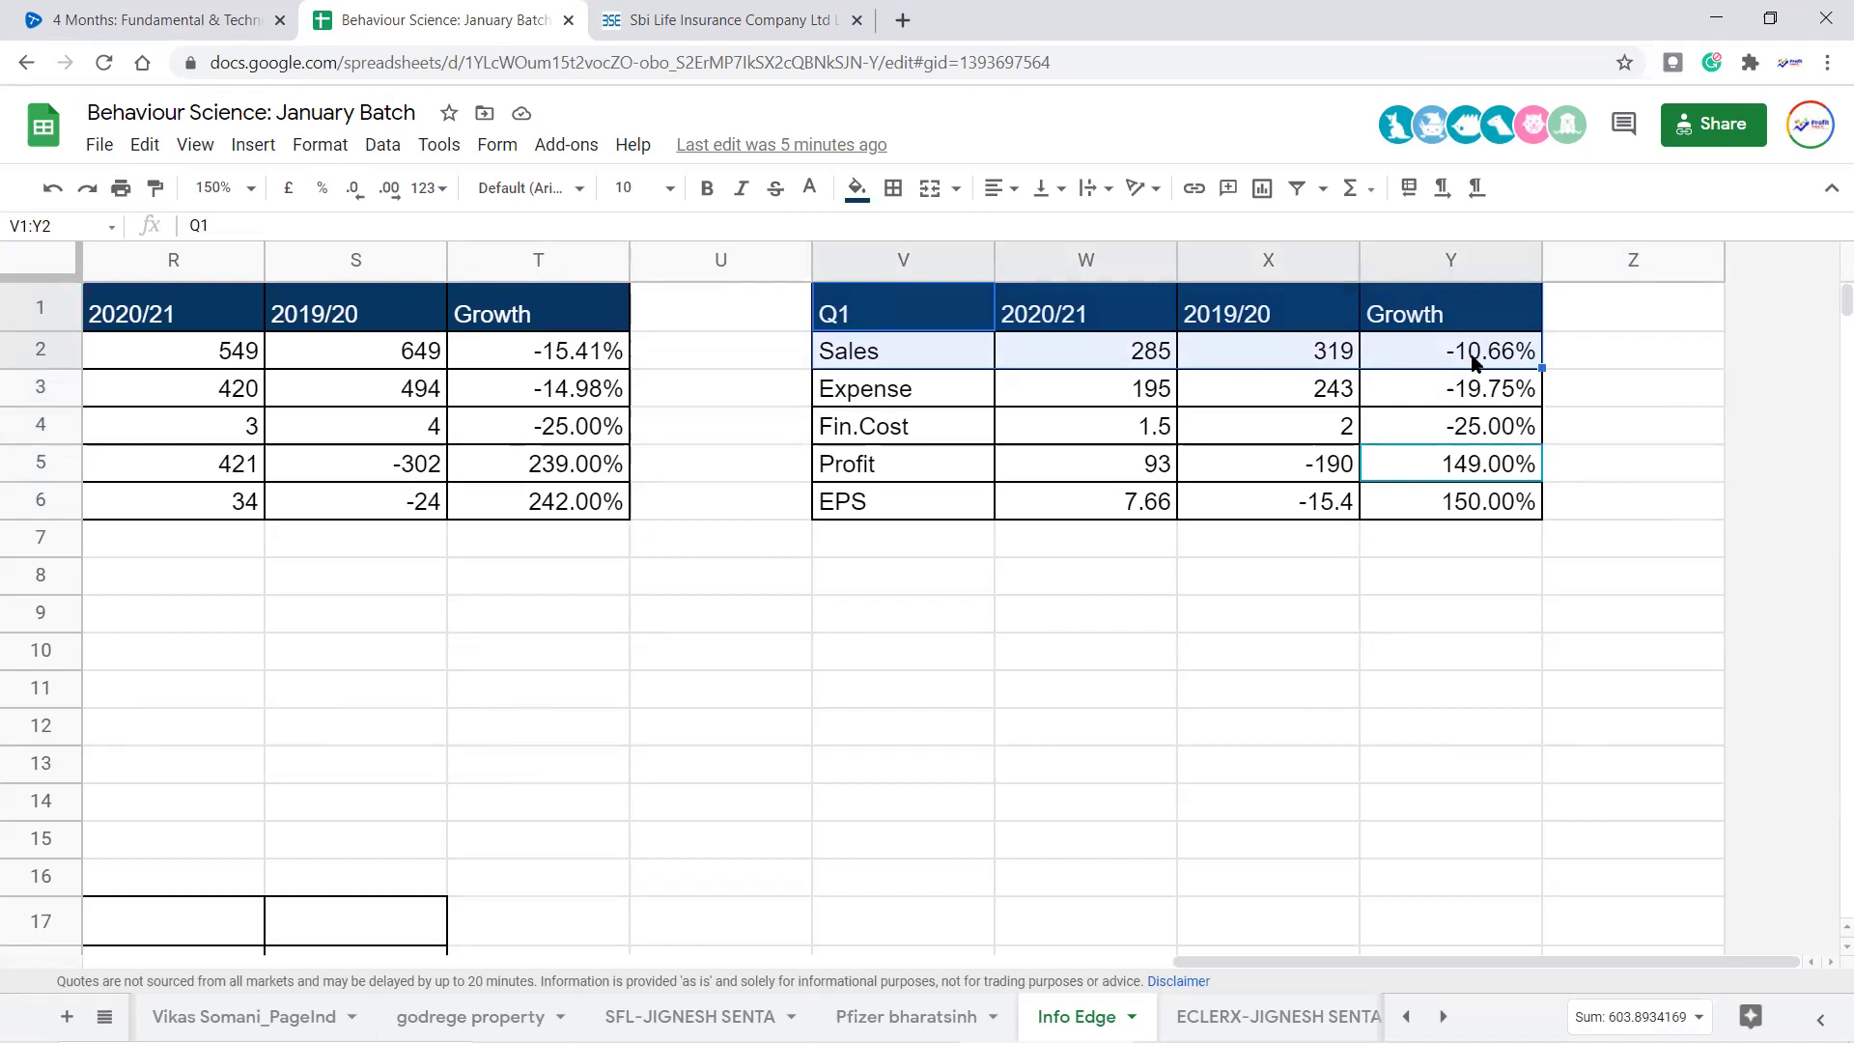
Enter Naukri.com in cell V10 below the Q1 results table
{"action": "key", "text": "Down"}
{"action": "key", "text": "Down"}
{"action": "key", "text": "Down"}
{"action": "key", "text": "Down"}
{"action": "key", "text": "Down"}
{"action": "key", "text": "Down"}
{"action": "key", "text": "Down"}
{"action": "key", "text": "Down"}
{"action": "key", "text": "Down"}
{"action": "type", "text": "Naukiri.com"}
{"action": "key", "text": "Return"}
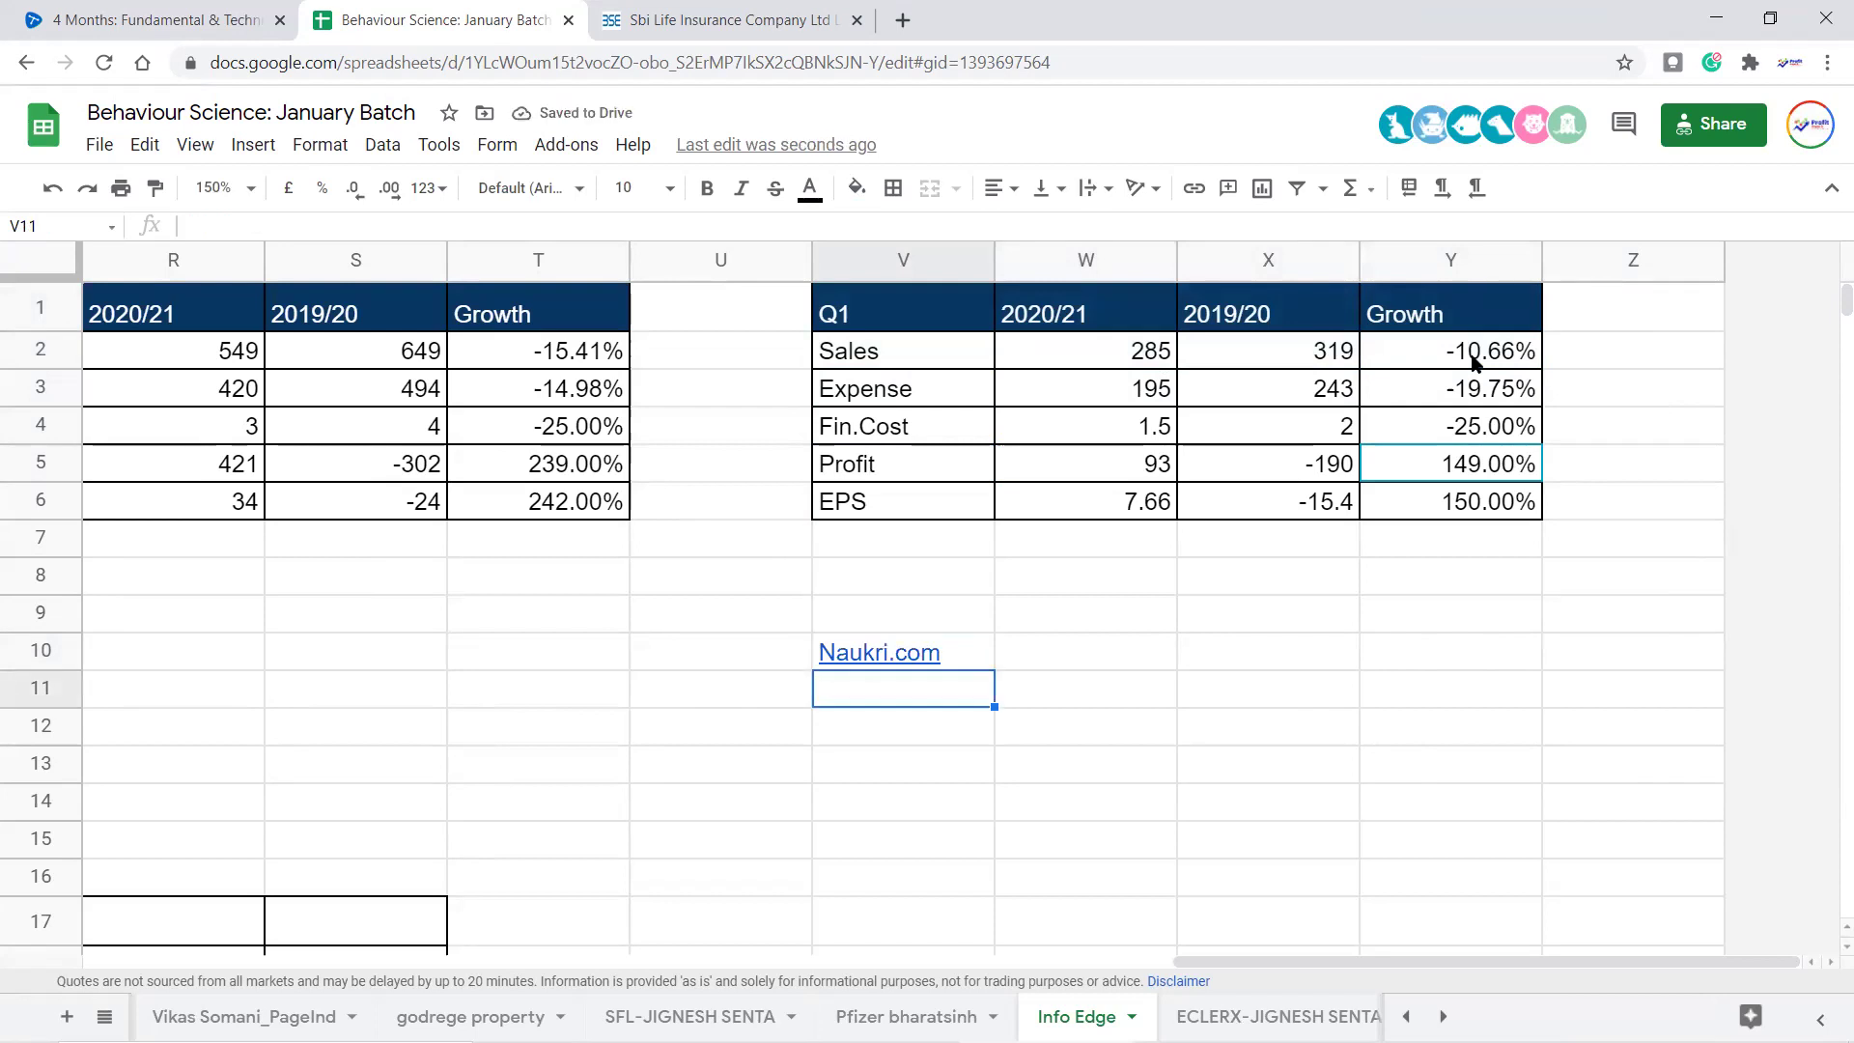
Enter 99acre in cell V11, directly under the Naukri.com entry
{"action": "type", "text": "99aa"}
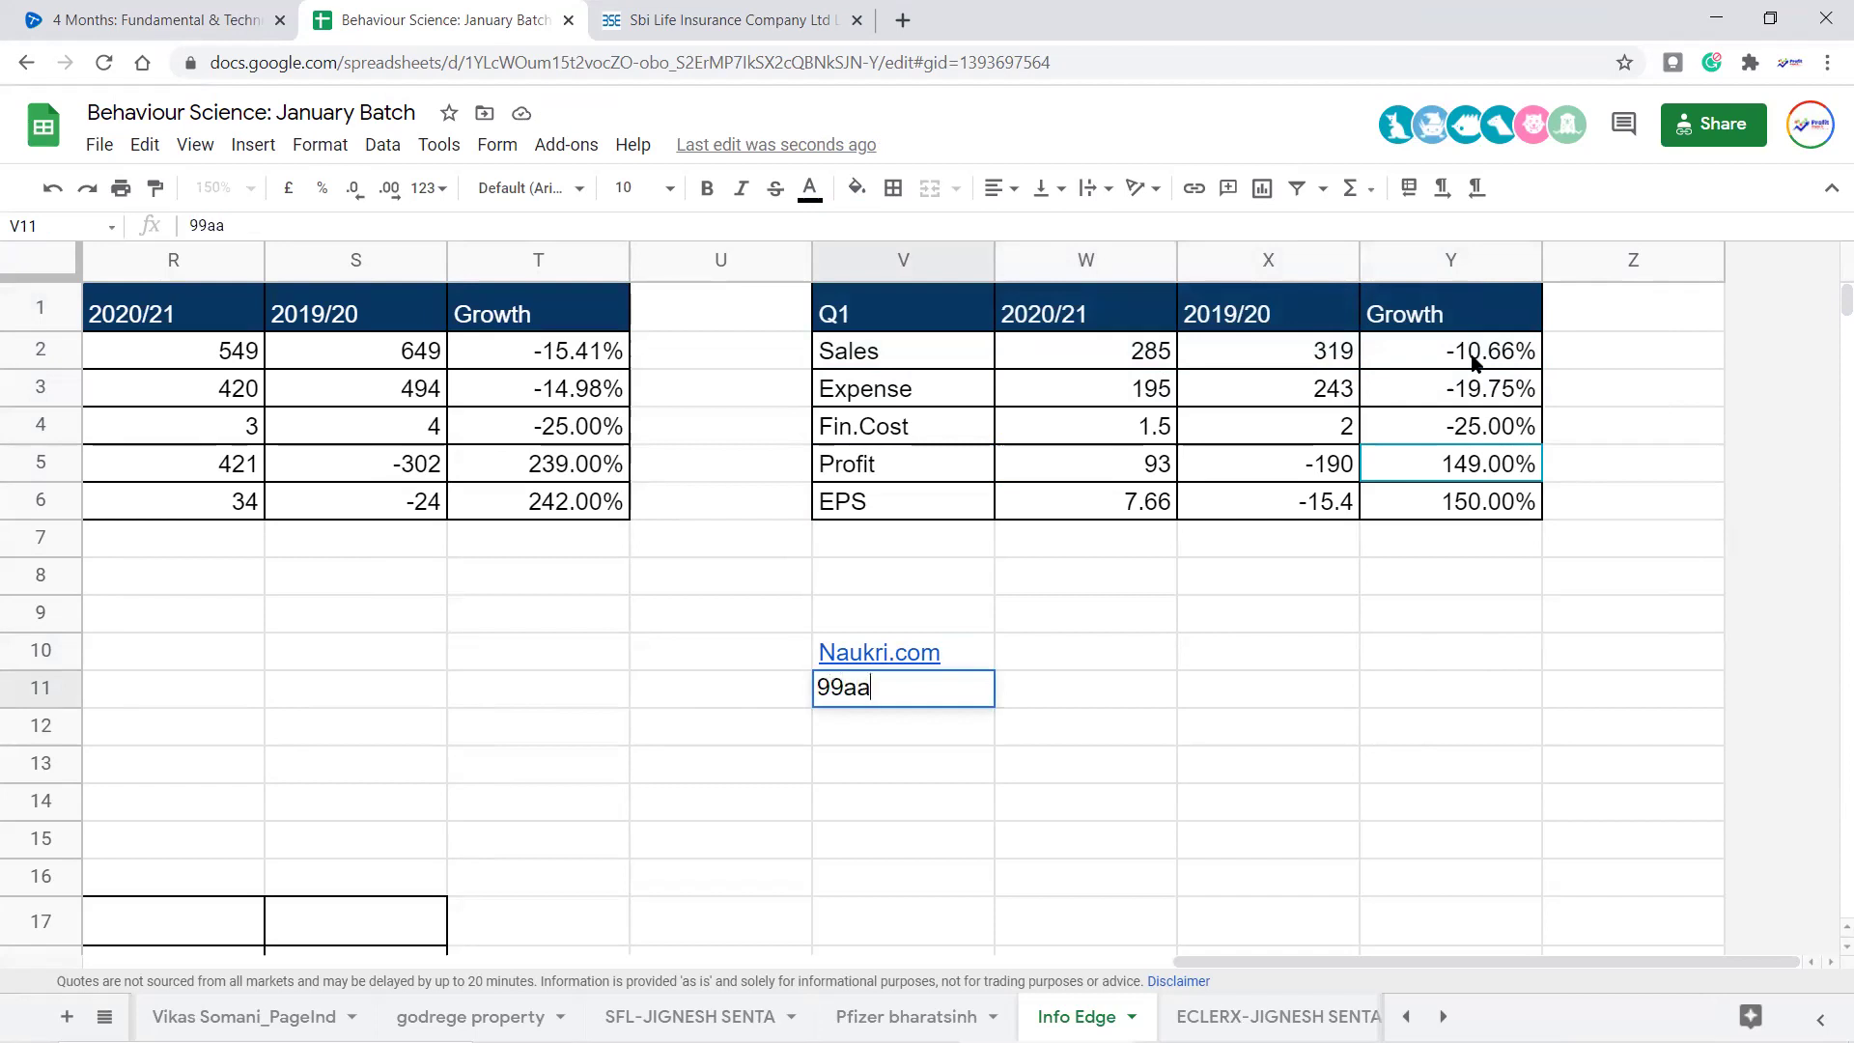
{"action": "key", "text": "BackSpace"}
{"action": "type", "text": "cre"}
{"action": "key", "text": "Return"}
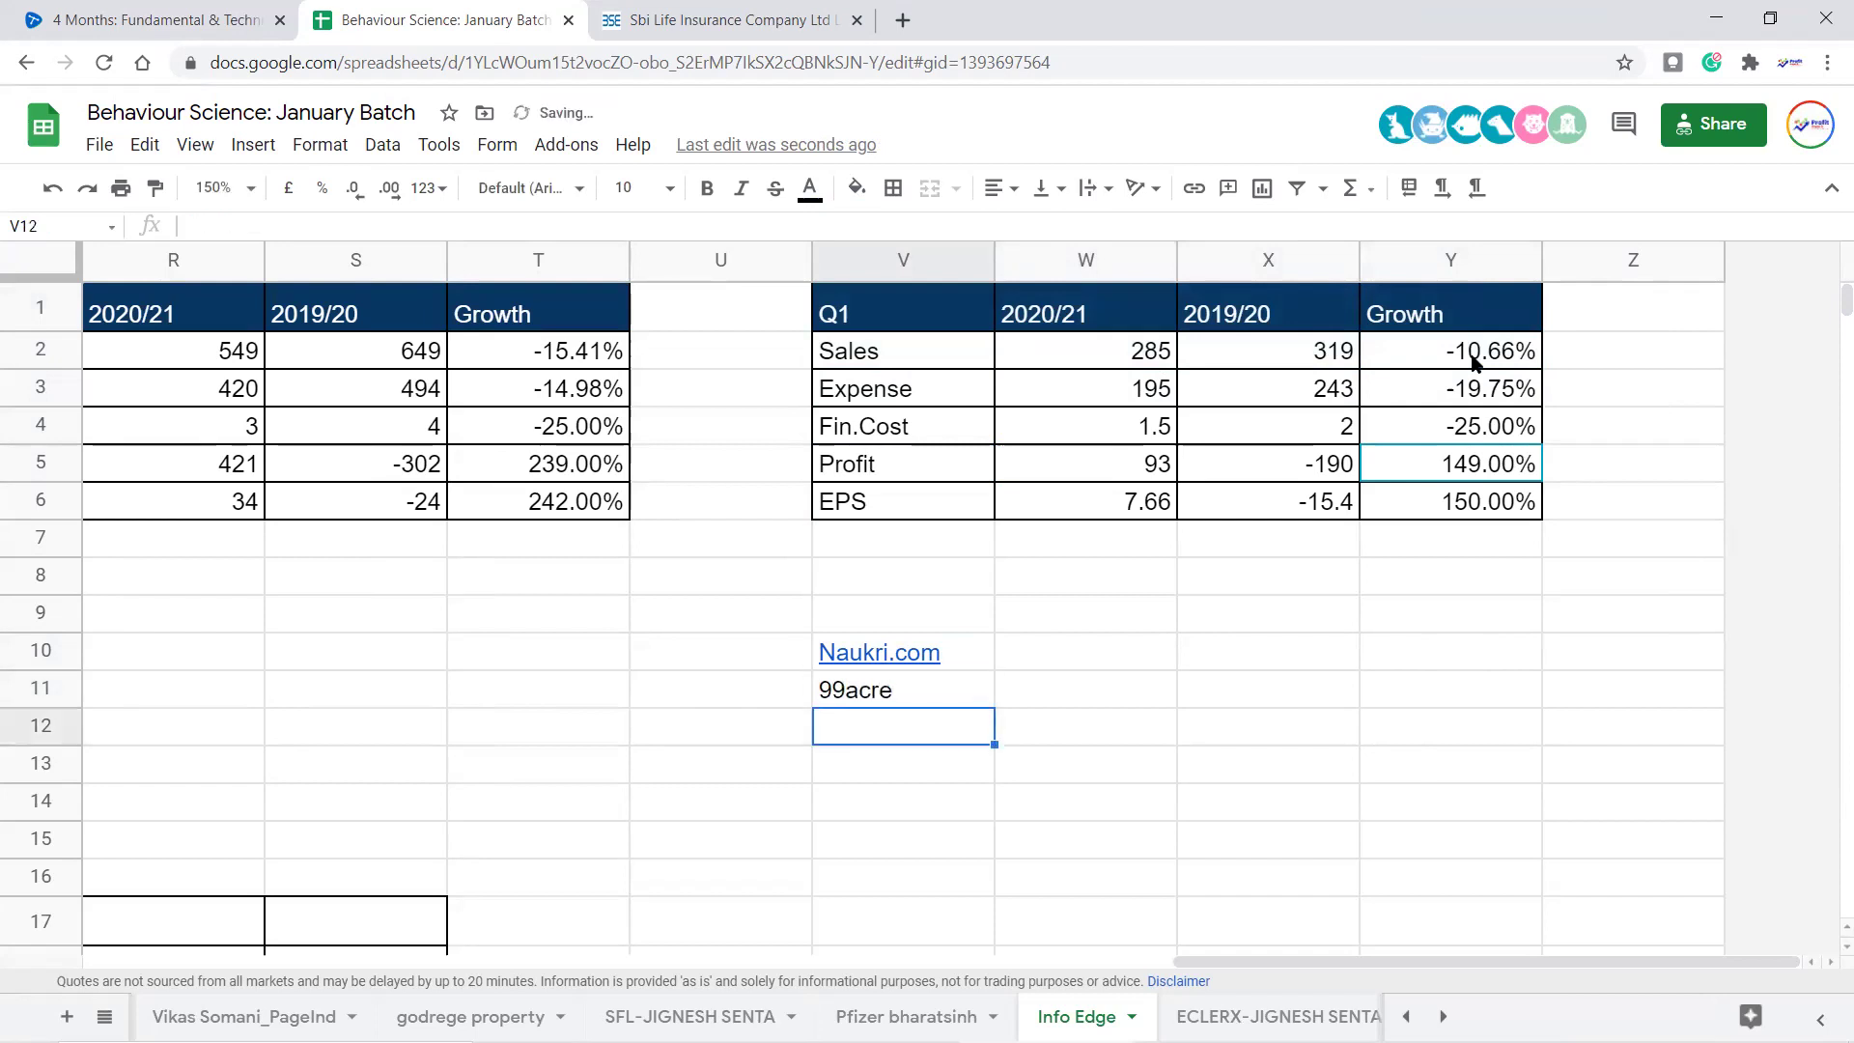
Highlight the Naukri.com and 99acre entries together, followed by the whole Q1 results table
{"action": "key", "text": "Up"}
{"action": "key", "text": "Up"}
{"action": "key", "text": "Down"}
{"action": "key", "text": "Up"}
{"action": "key", "text": "Down"}
{"action": "key", "text": "Up"}
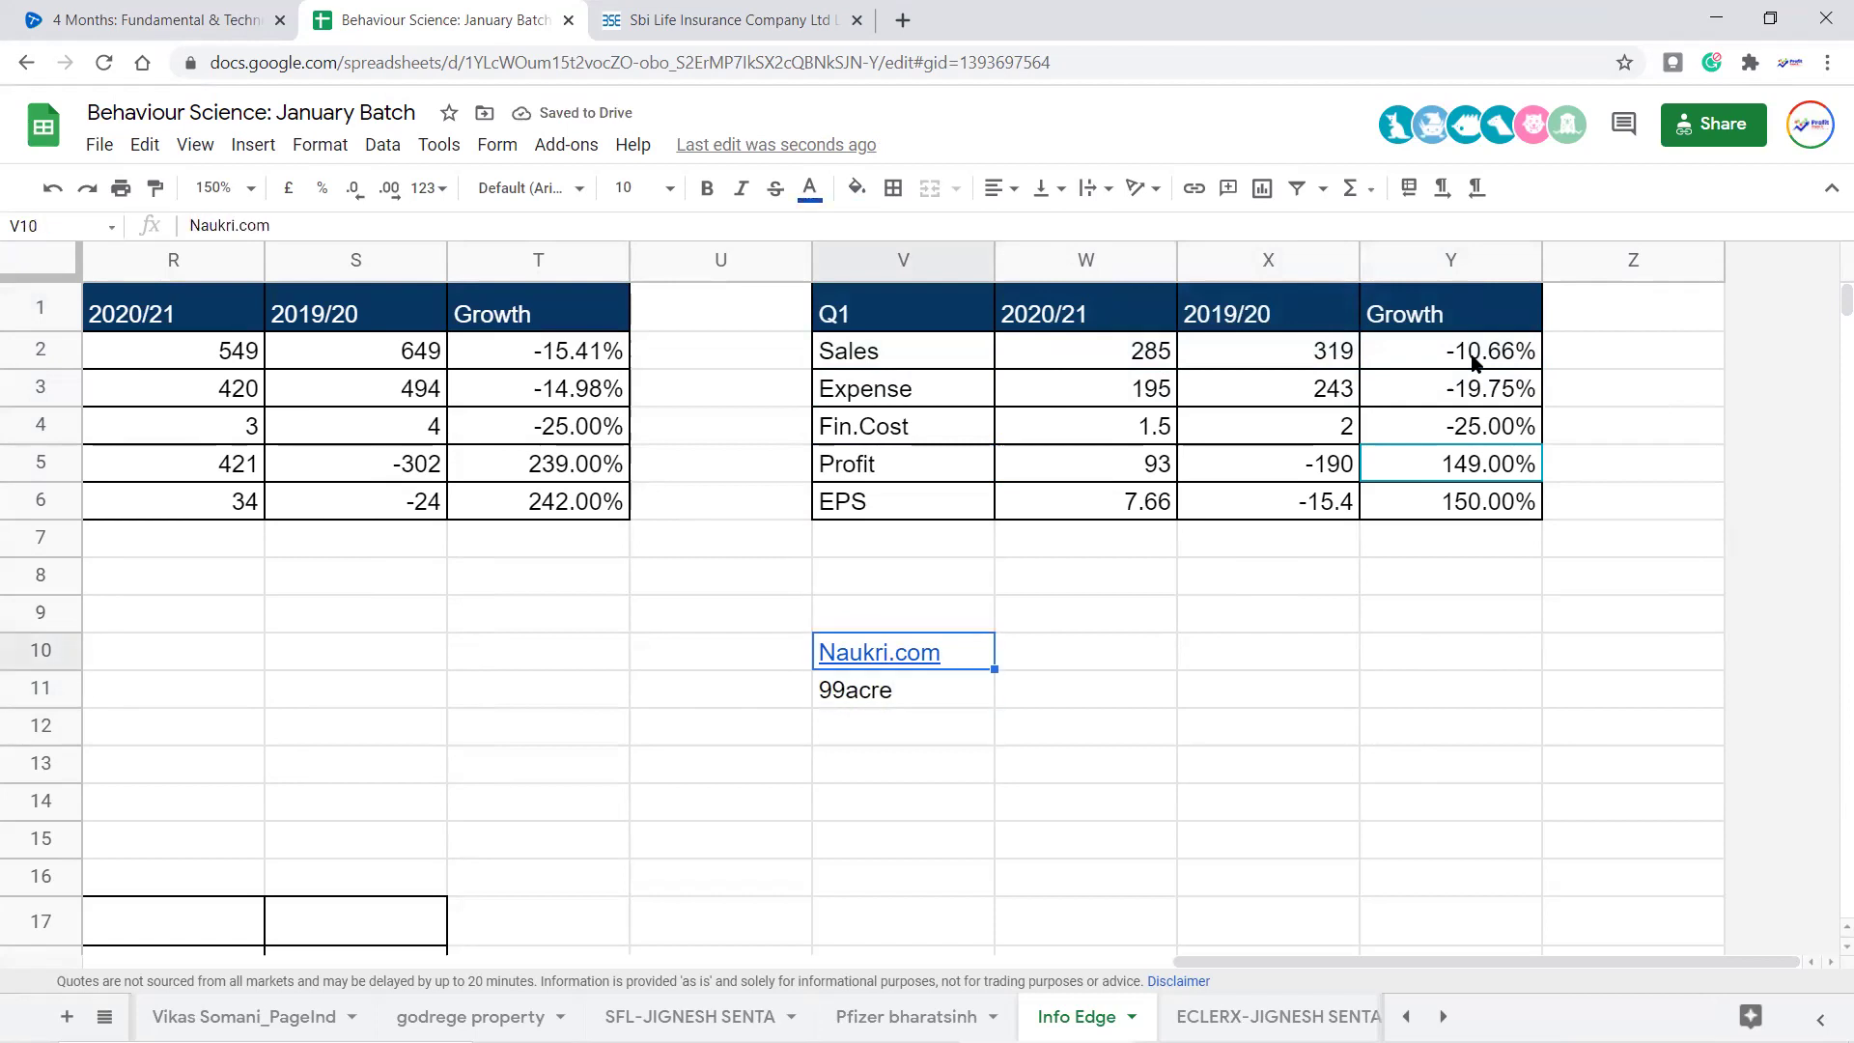
{"action": "key", "text": "shift+Down"}
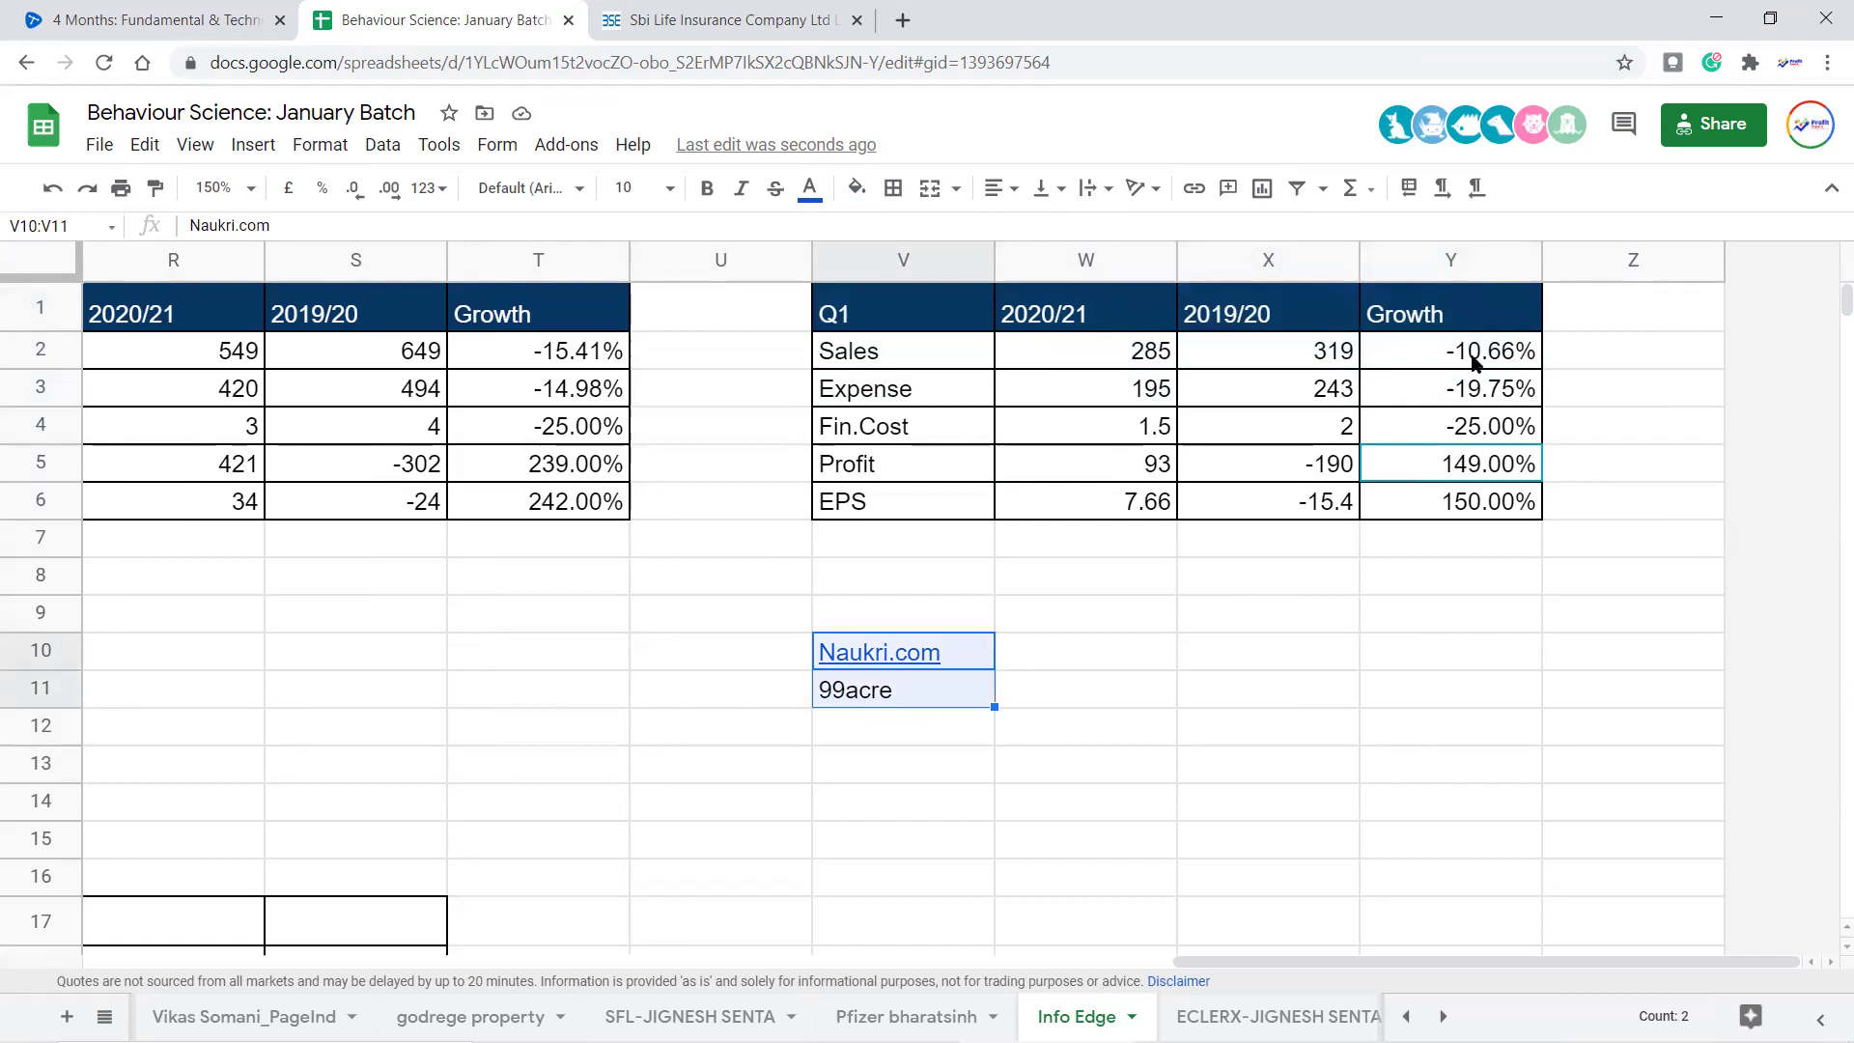
{"action": "left_click_drag", "start_coordinate": [912, 323], "coordinate": [1512, 516]}
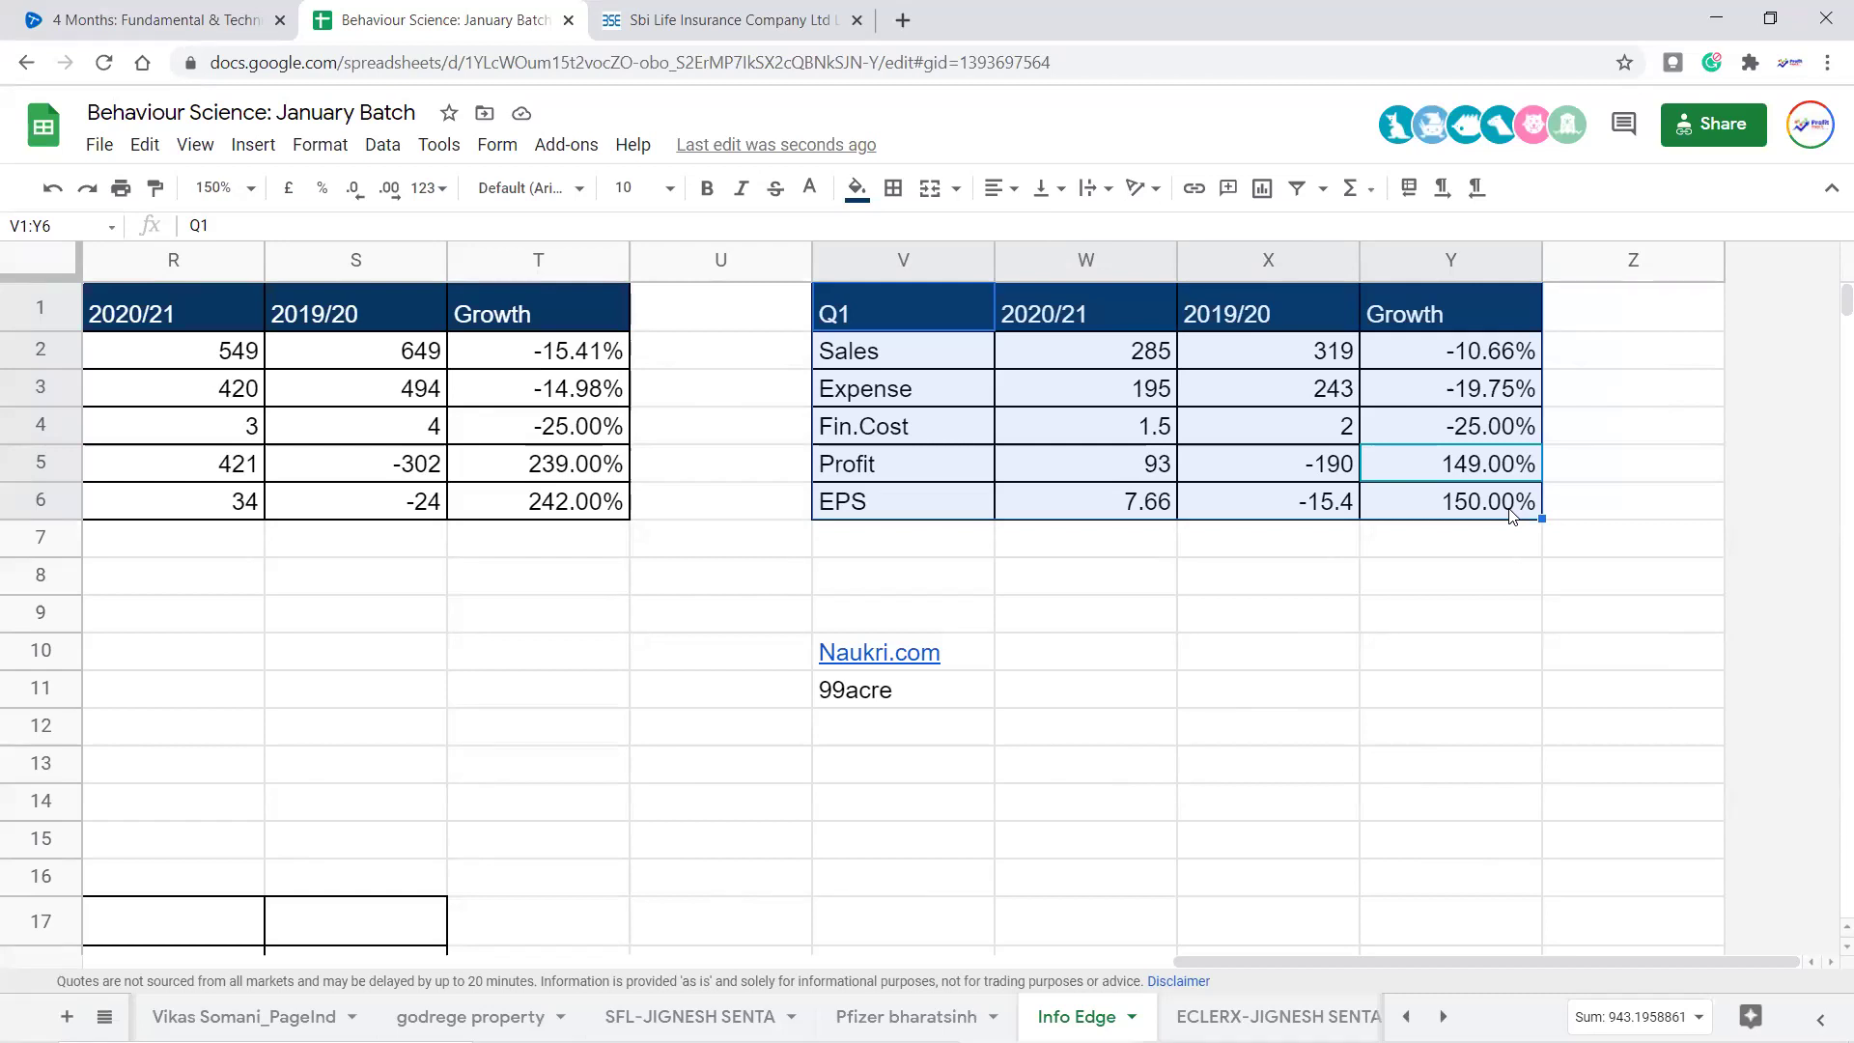
Examine the Naukri.com entry below the Q1 table and its link preview
{"action": "left_click", "coordinate": [983, 665]}
{"action": "left_click", "coordinate": [1390, 777]}
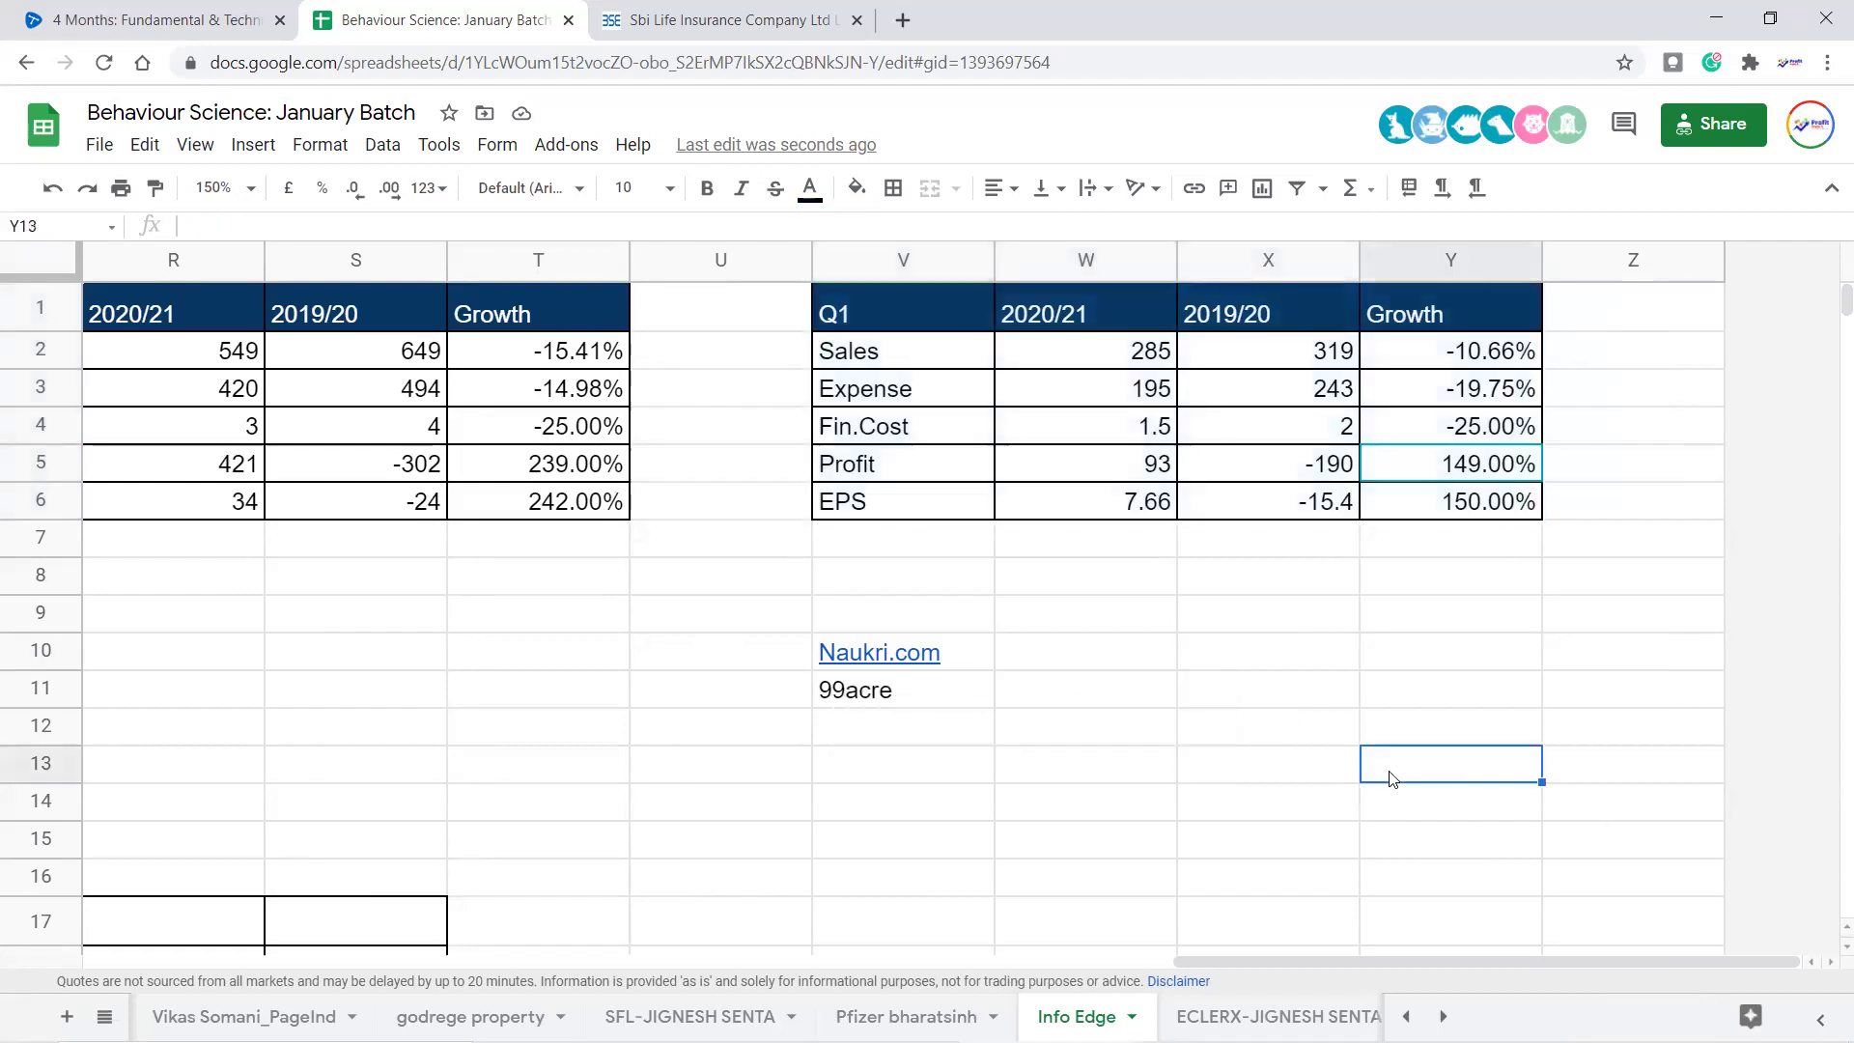
{"action": "left_click", "coordinate": [975, 658]}
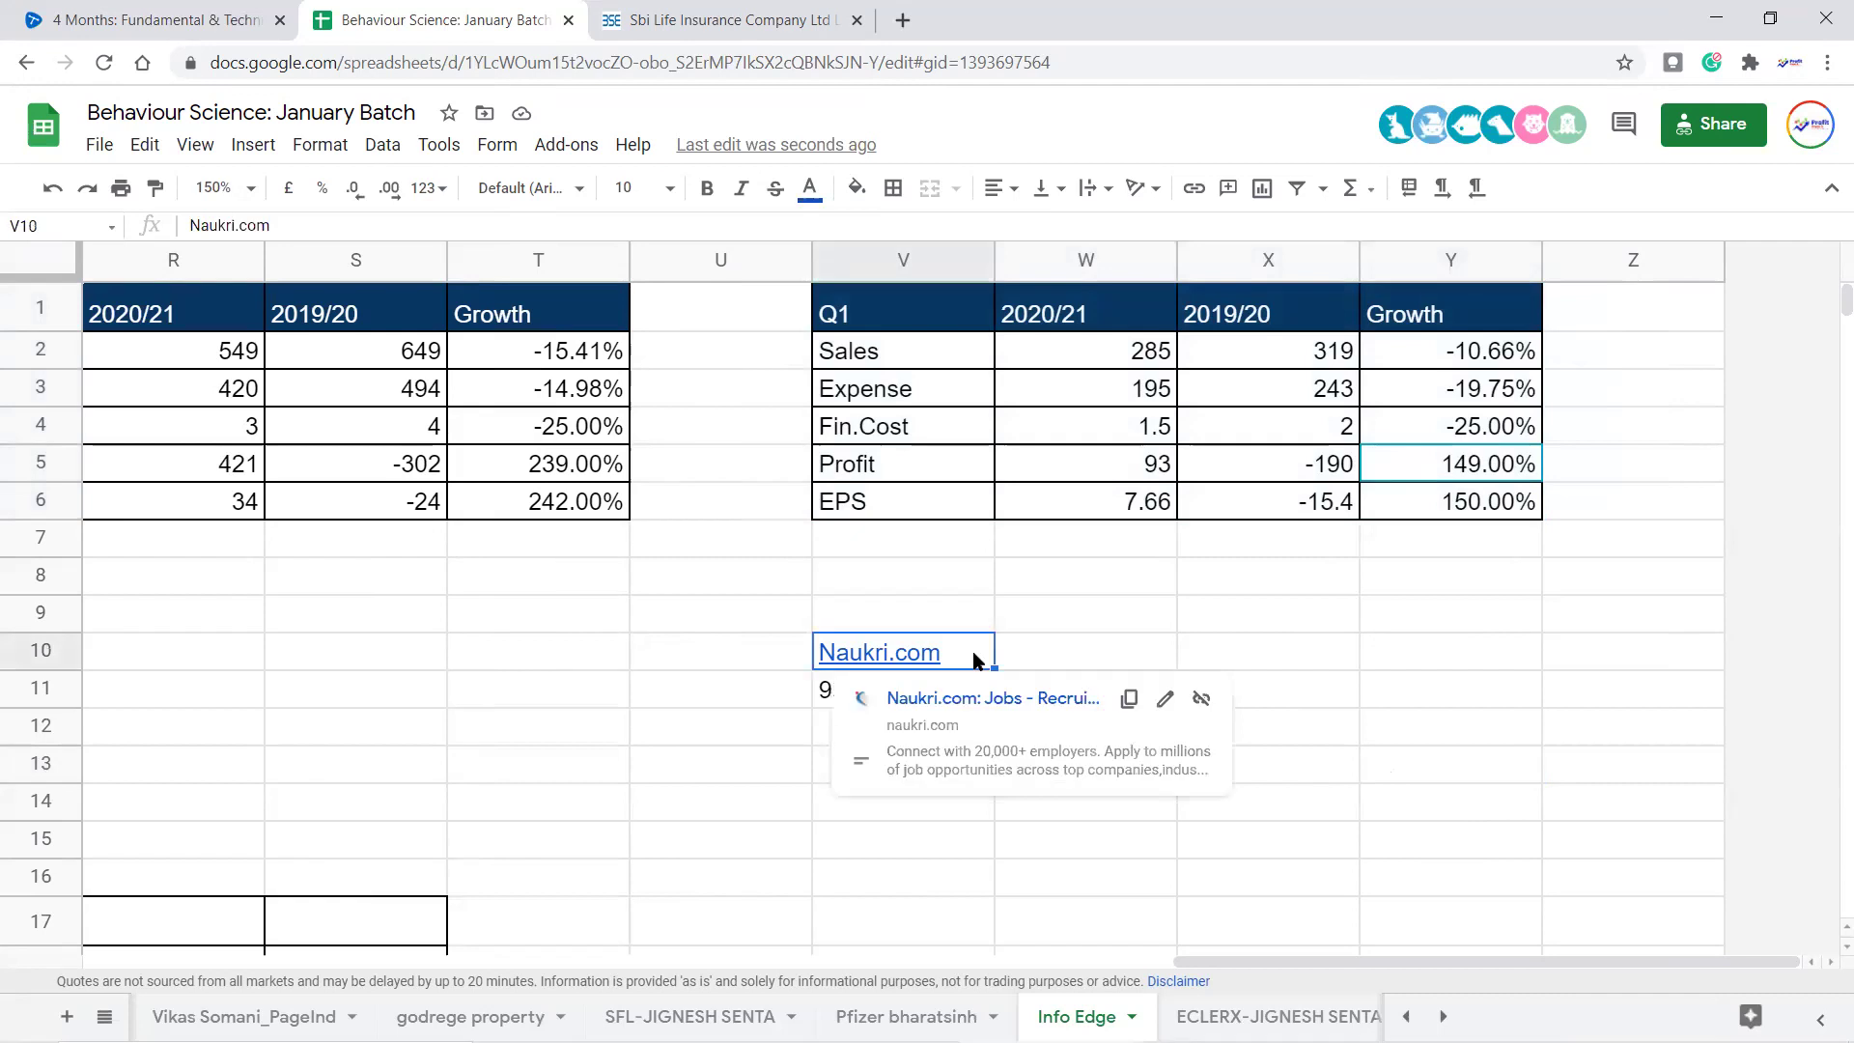
{"action": "left_click", "coordinate": [1369, 697]}
{"action": "left_click", "coordinate": [1106, 736]}
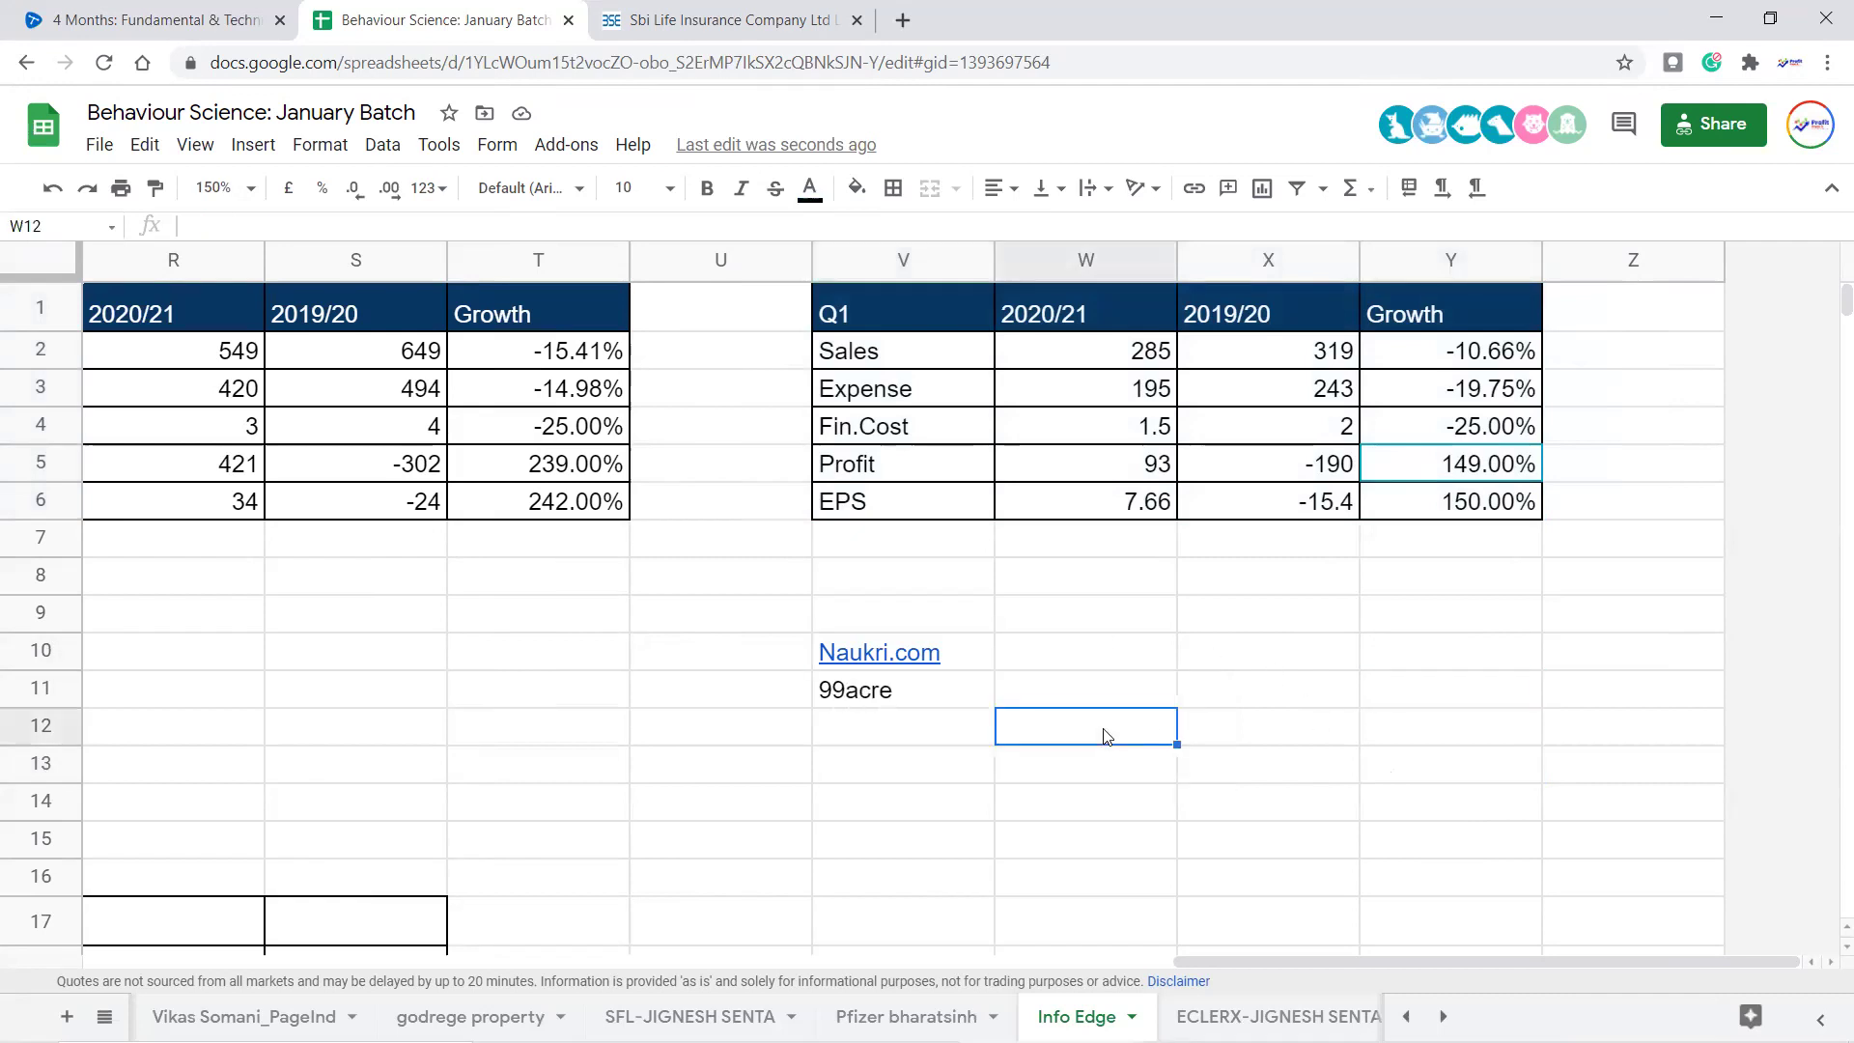
{"action": "left_click", "coordinate": [985, 815]}
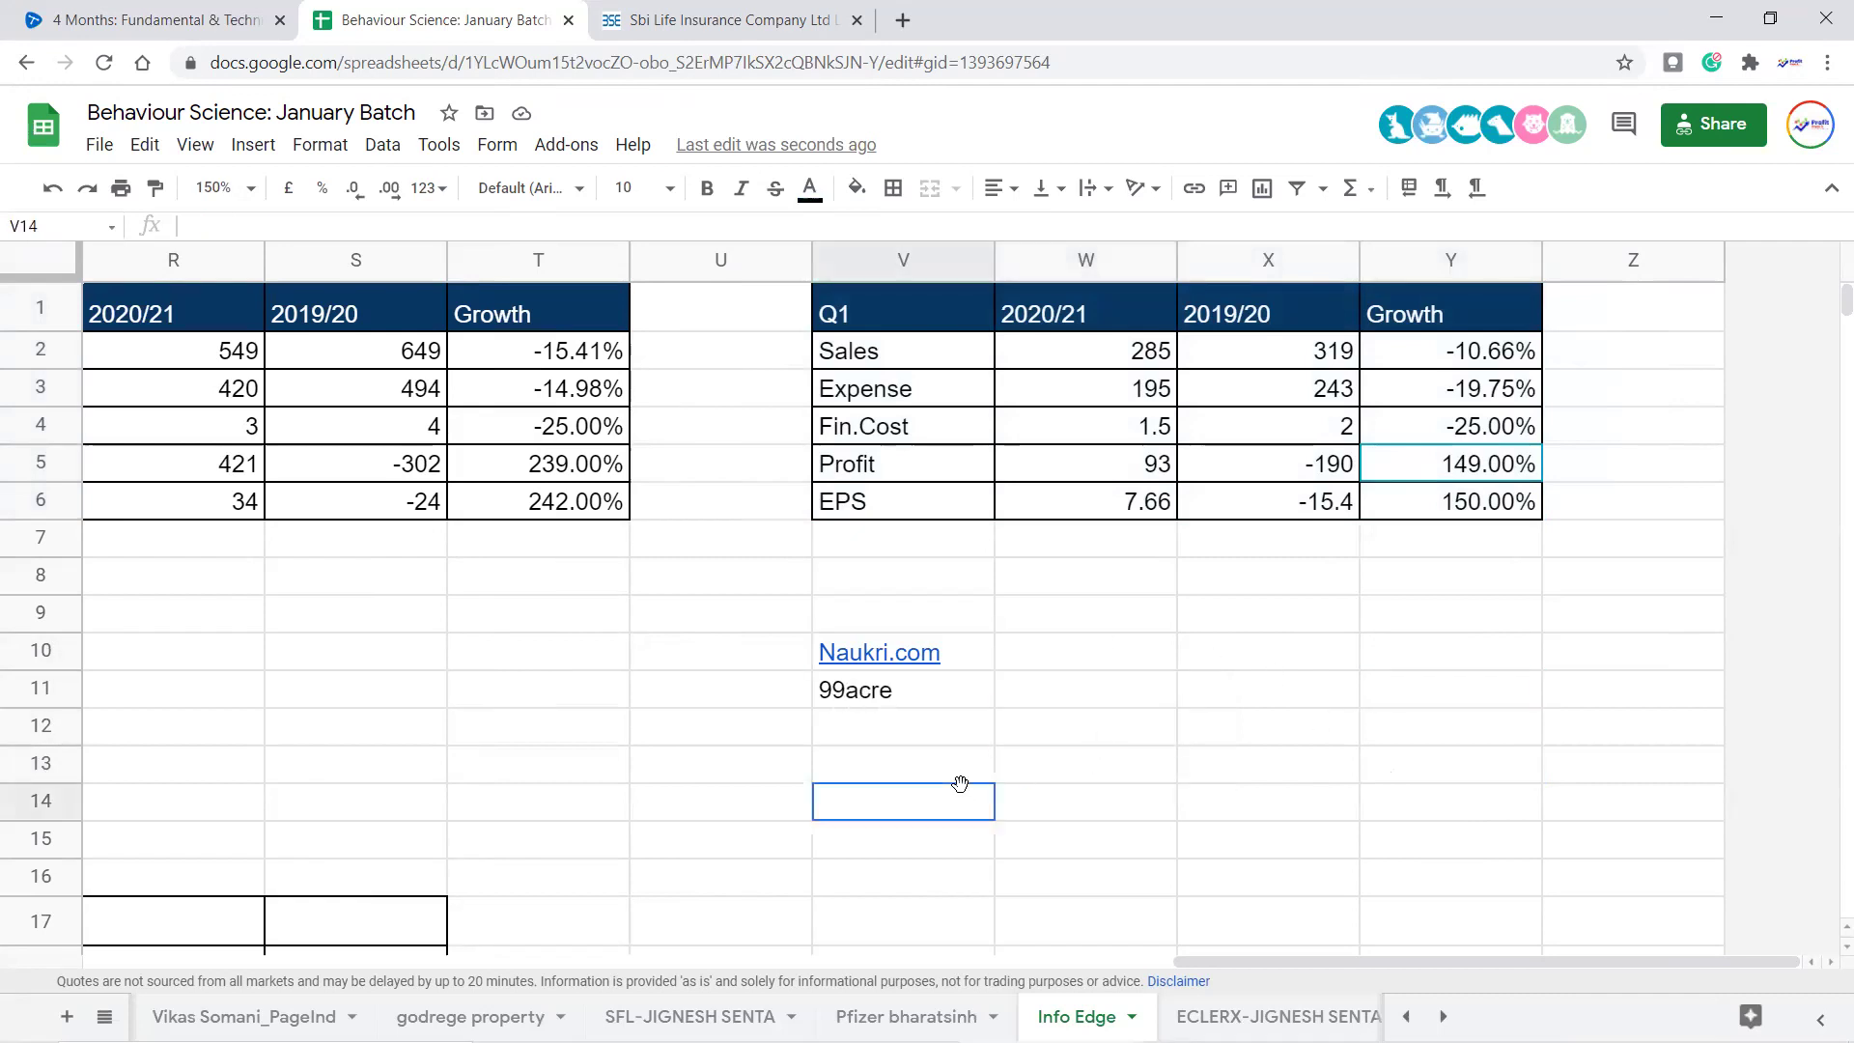
{"action": "left_click", "coordinate": [967, 656]}
{"action": "left_click", "coordinate": [1474, 667]}
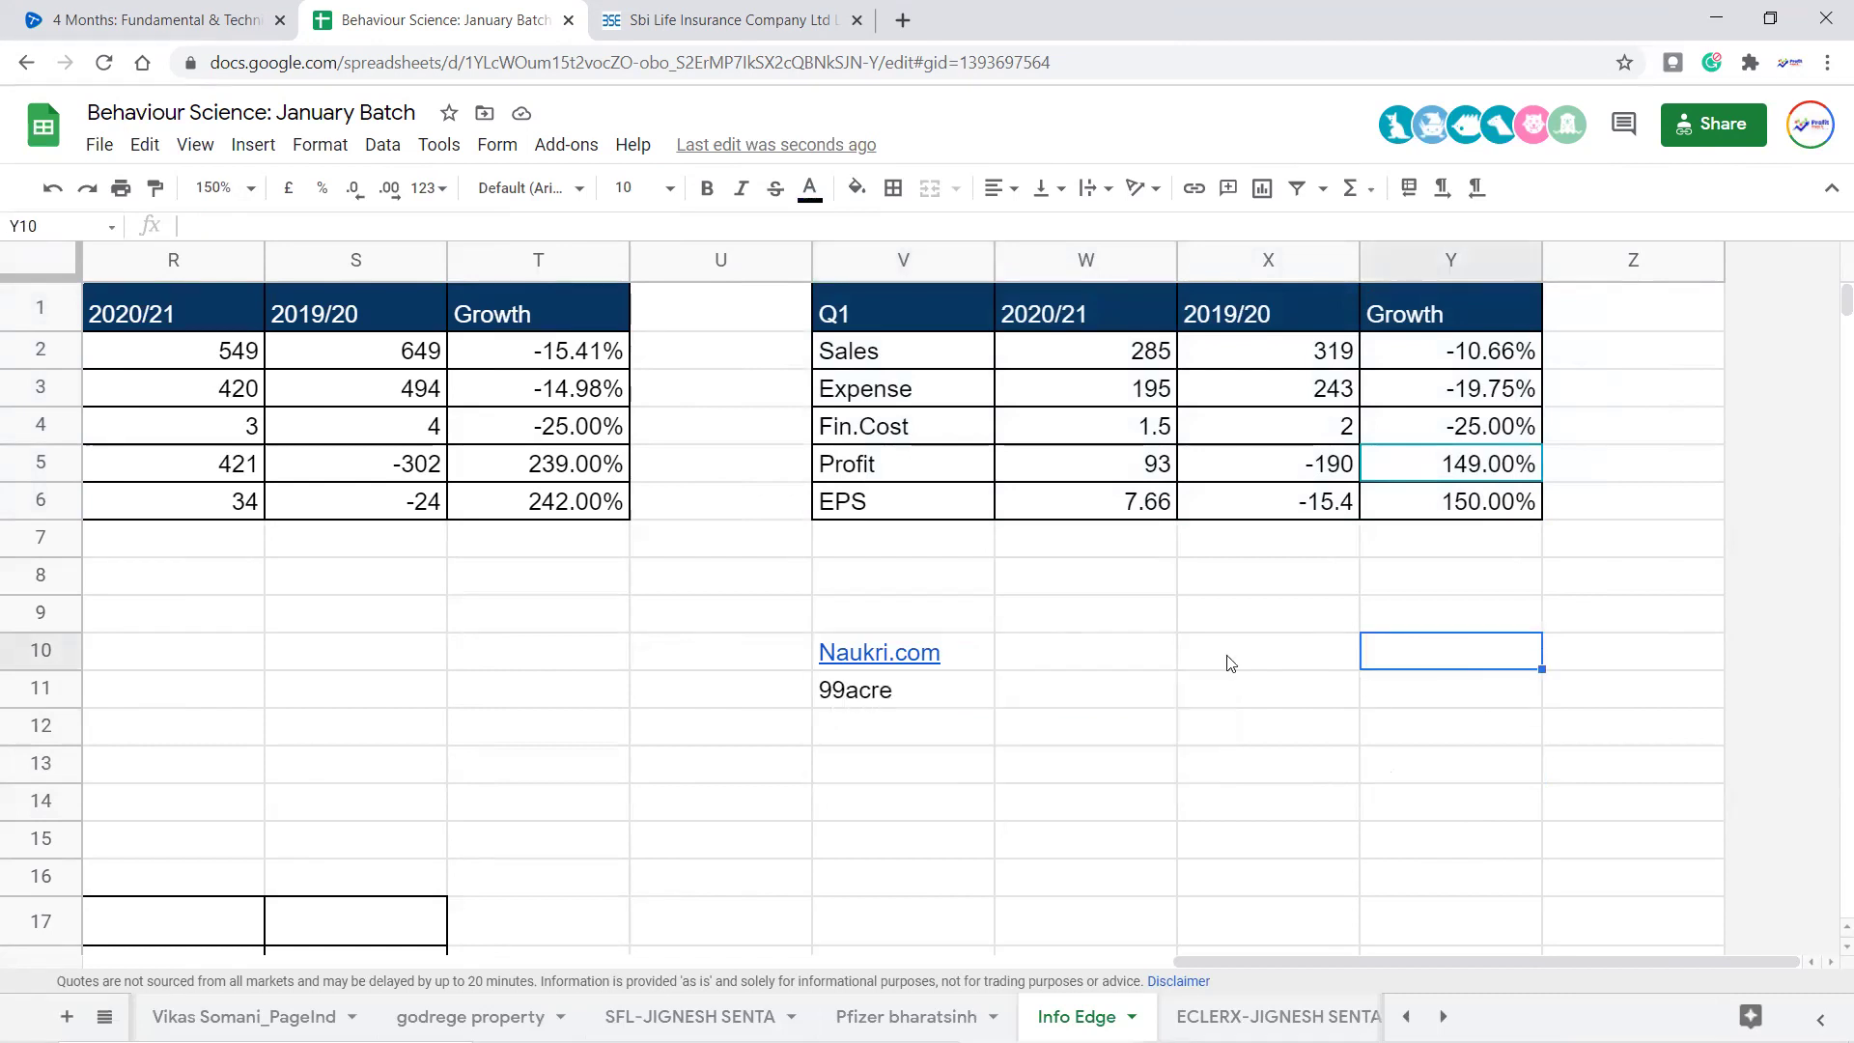
{"action": "left_click", "coordinate": [971, 652]}
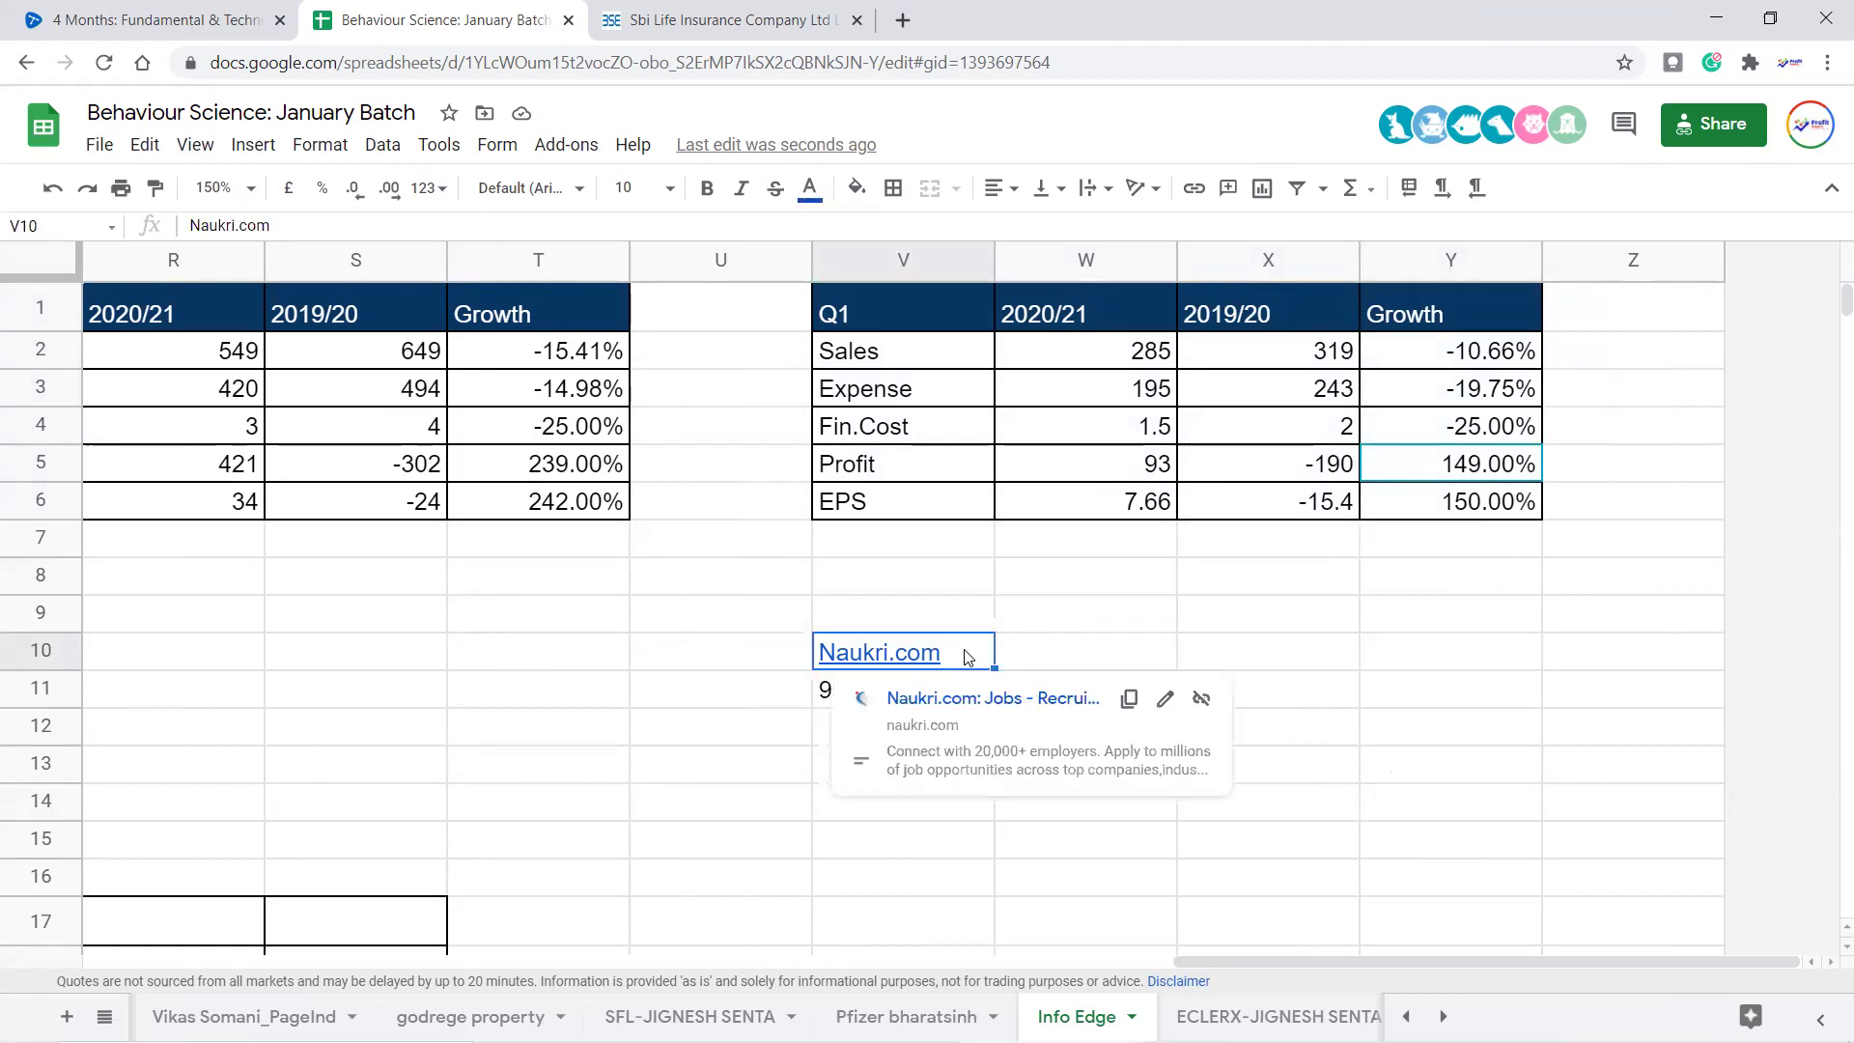
{"action": "left_click", "coordinate": [1423, 656]}
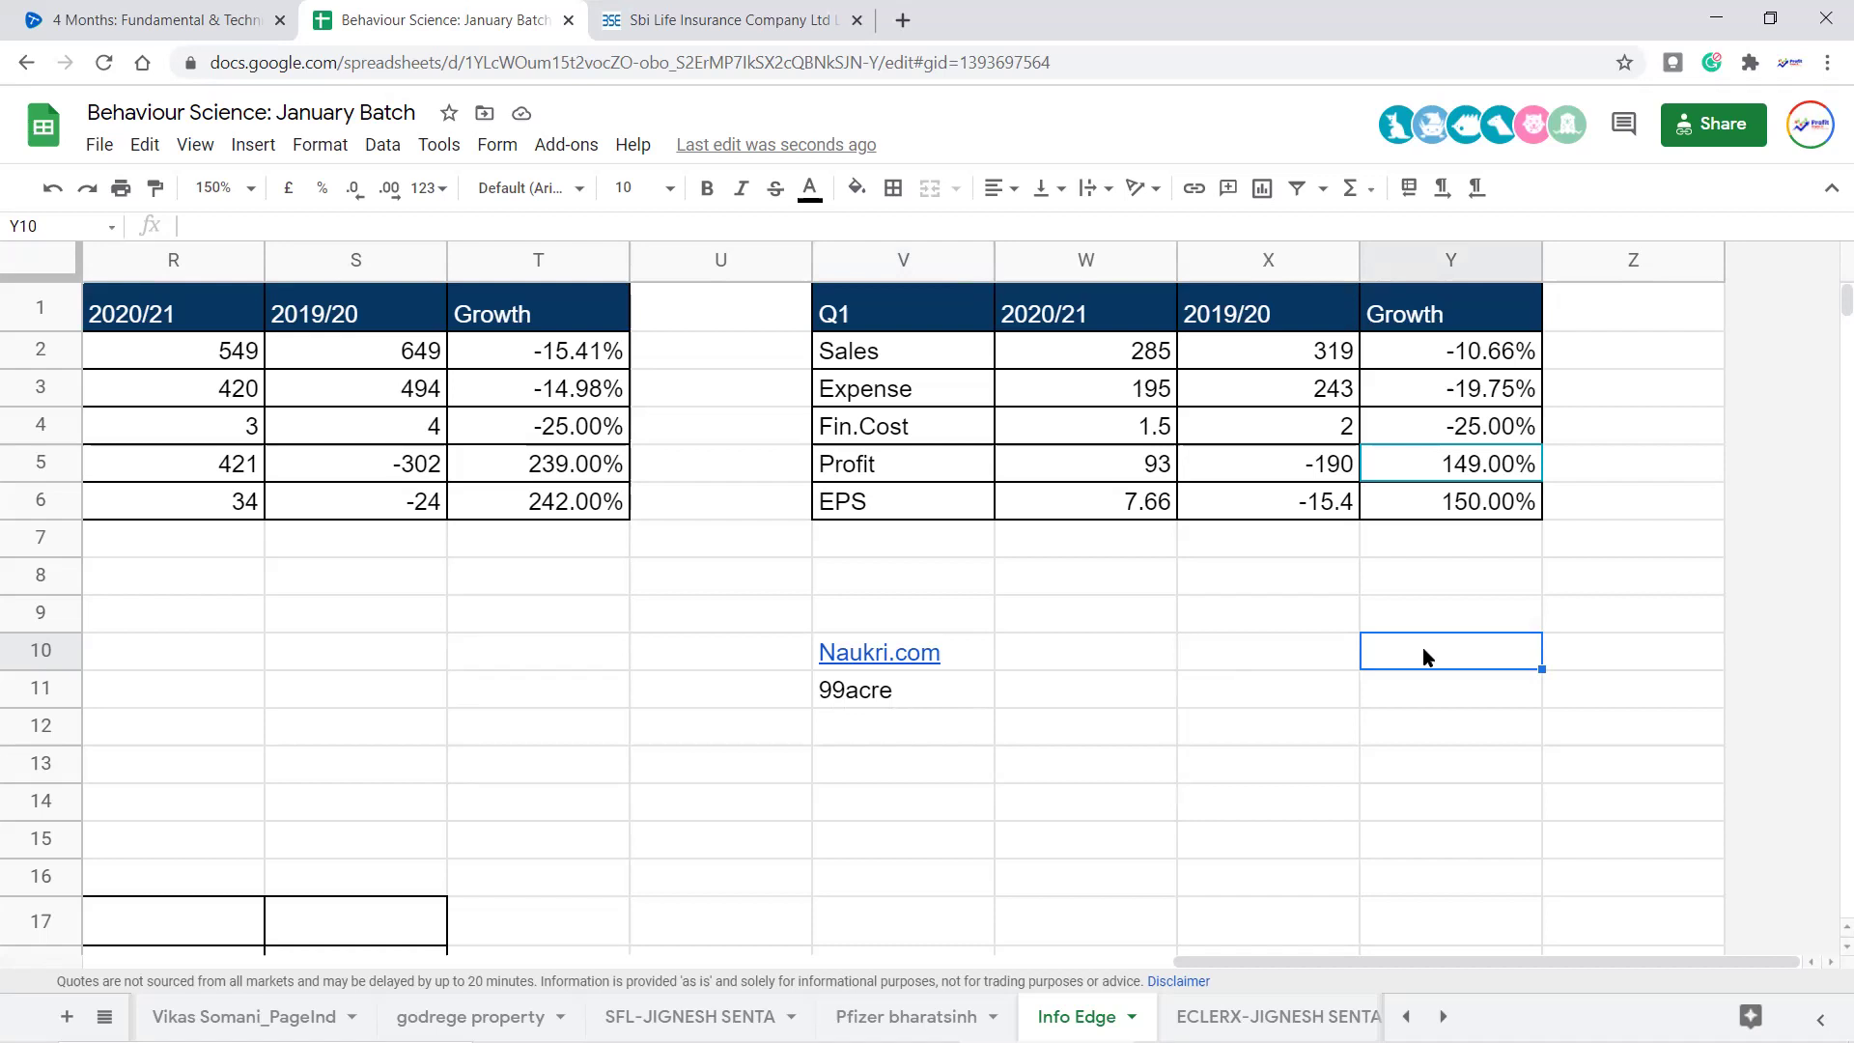
{"action": "key", "text": "Left"}
{"action": "key", "text": "Left"}
{"action": "key", "text": "Left"}
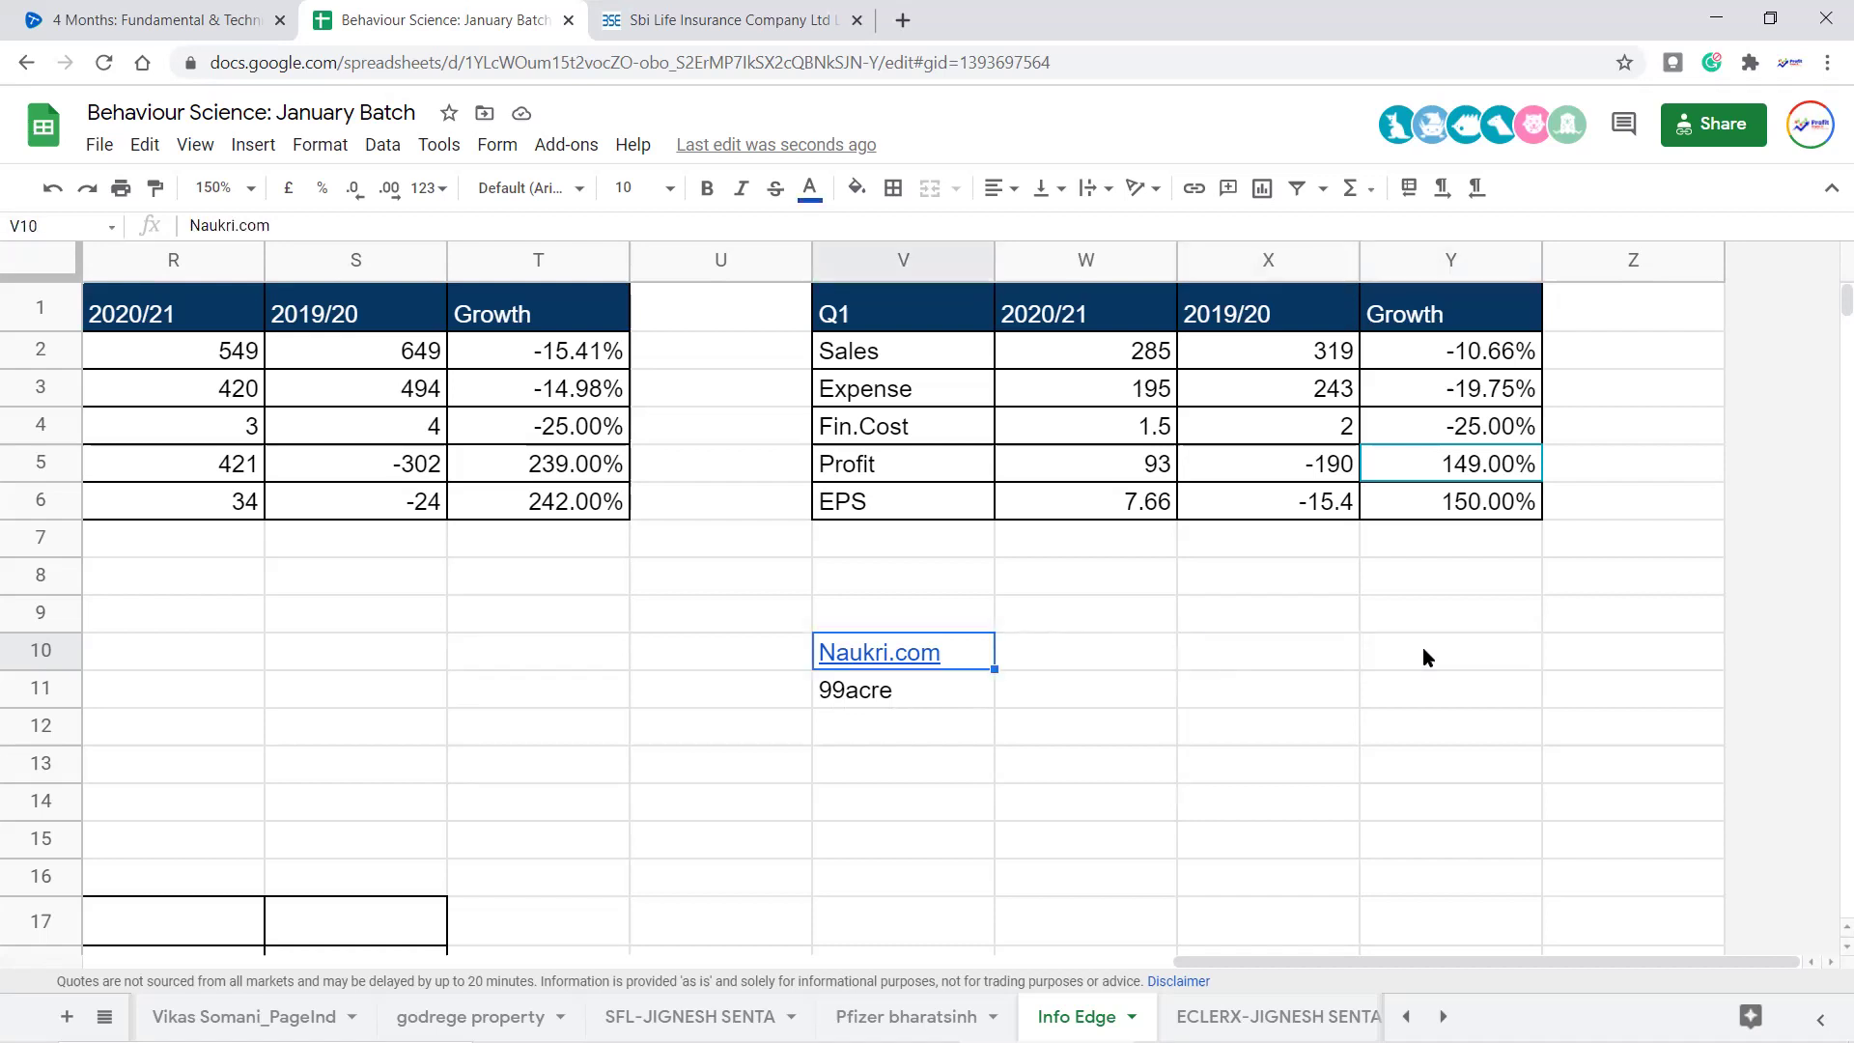
{"action": "key", "text": "Right"}
{"action": "key", "text": "Right"}
{"action": "key", "text": "Right"}
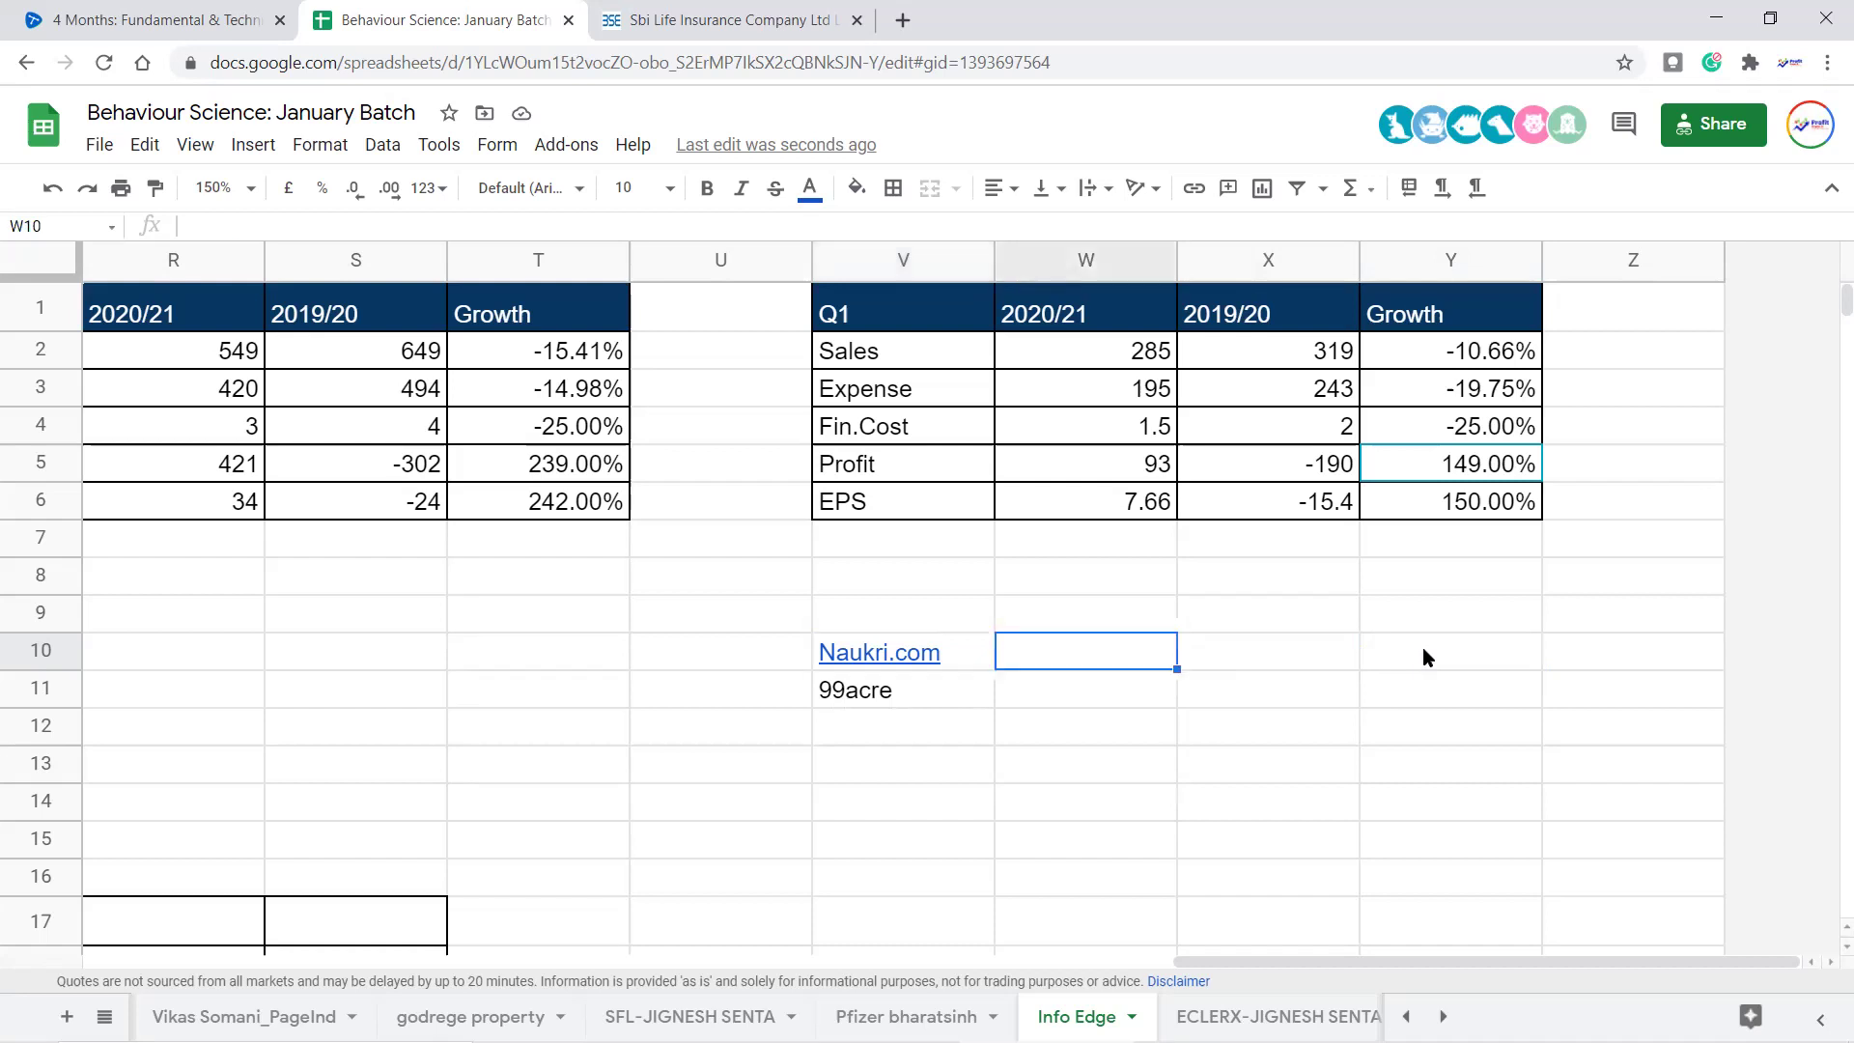
Check the Q1 growth for Sales and Profit and the 2019/20 Profit figure
{"action": "left_click", "coordinate": [1477, 360]}
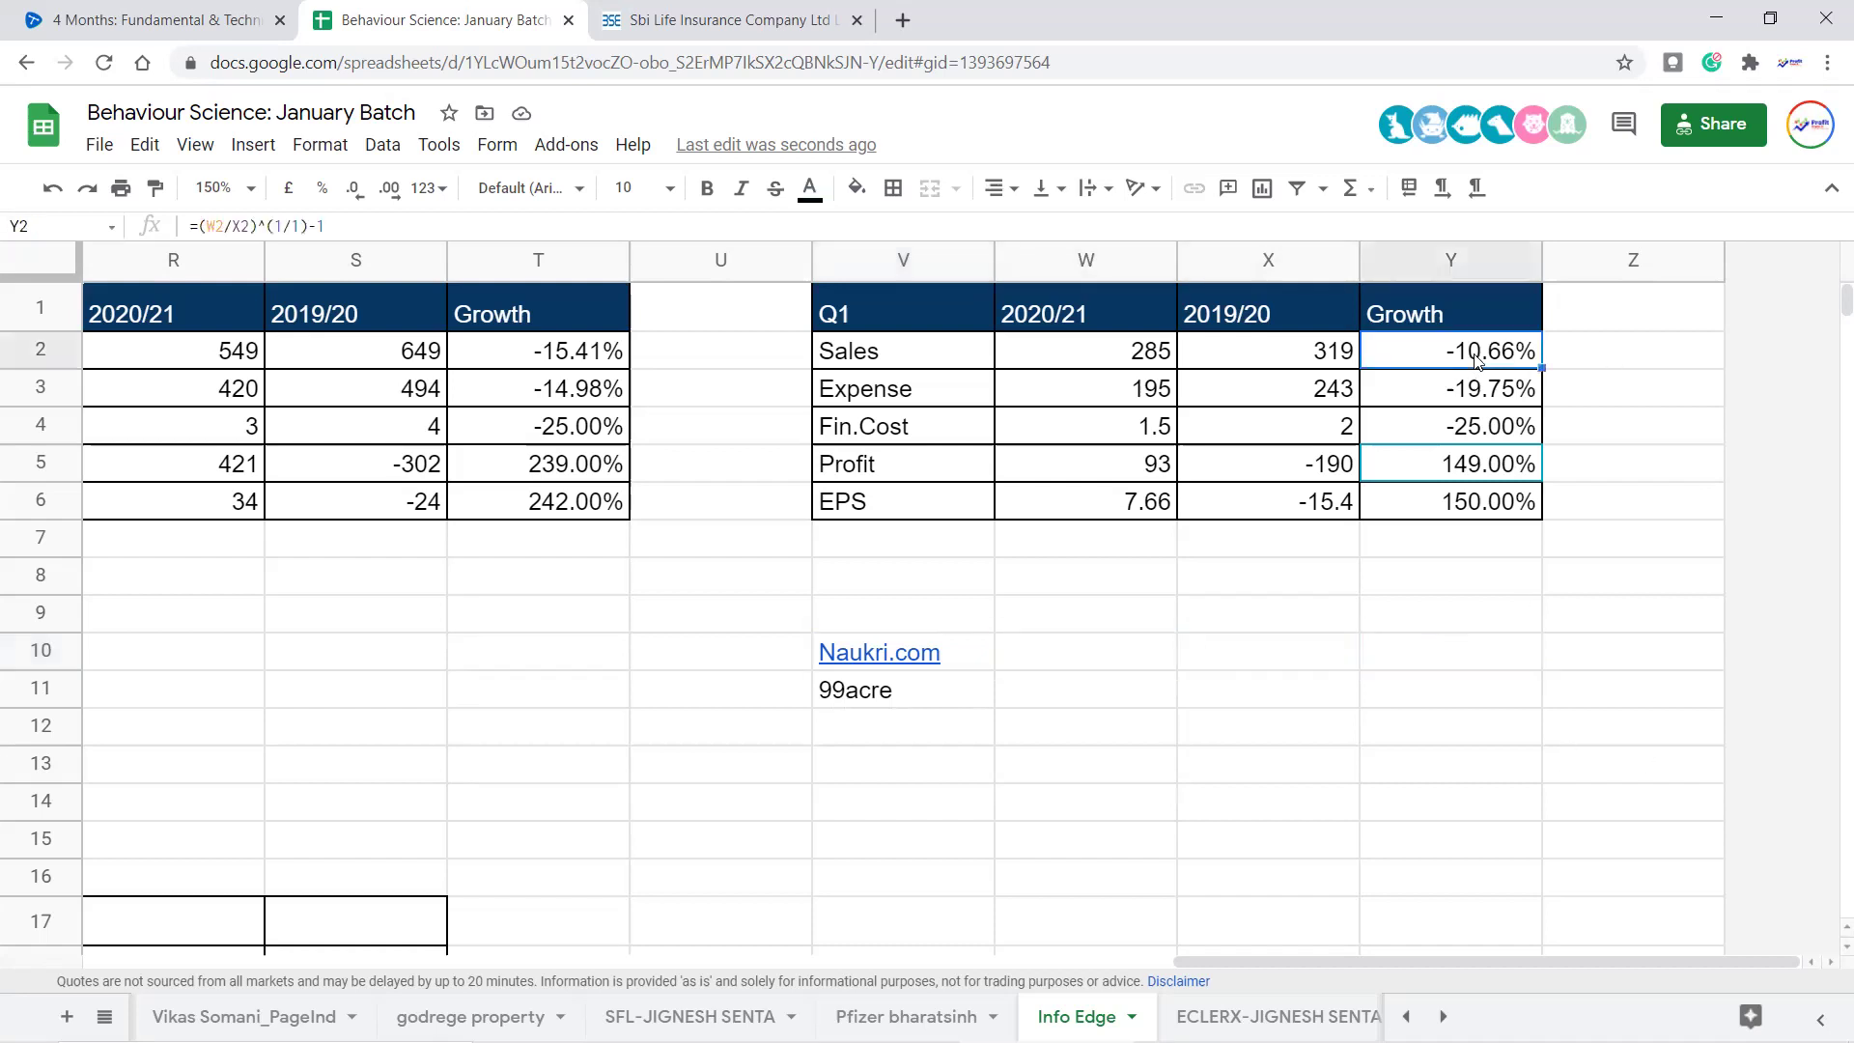
{"action": "left_click", "coordinate": [1494, 473]}
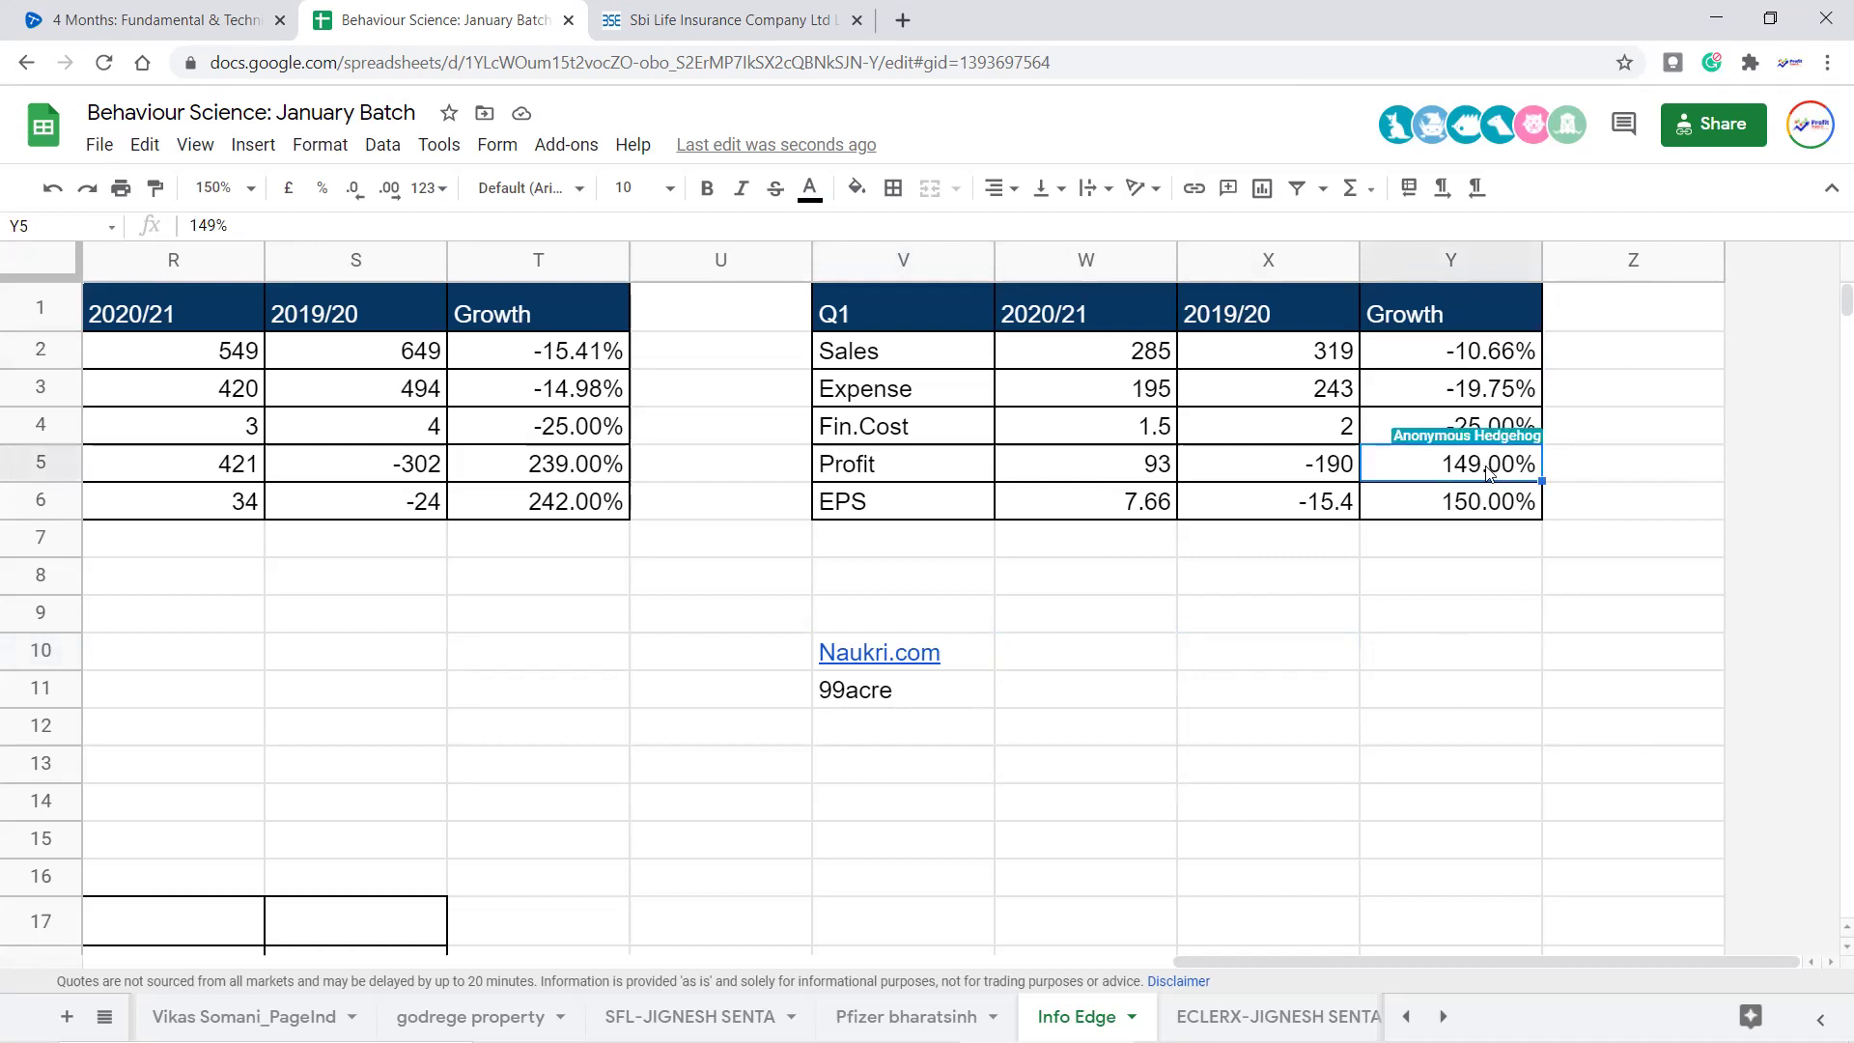
{"action": "left_click", "coordinate": [1329, 470]}
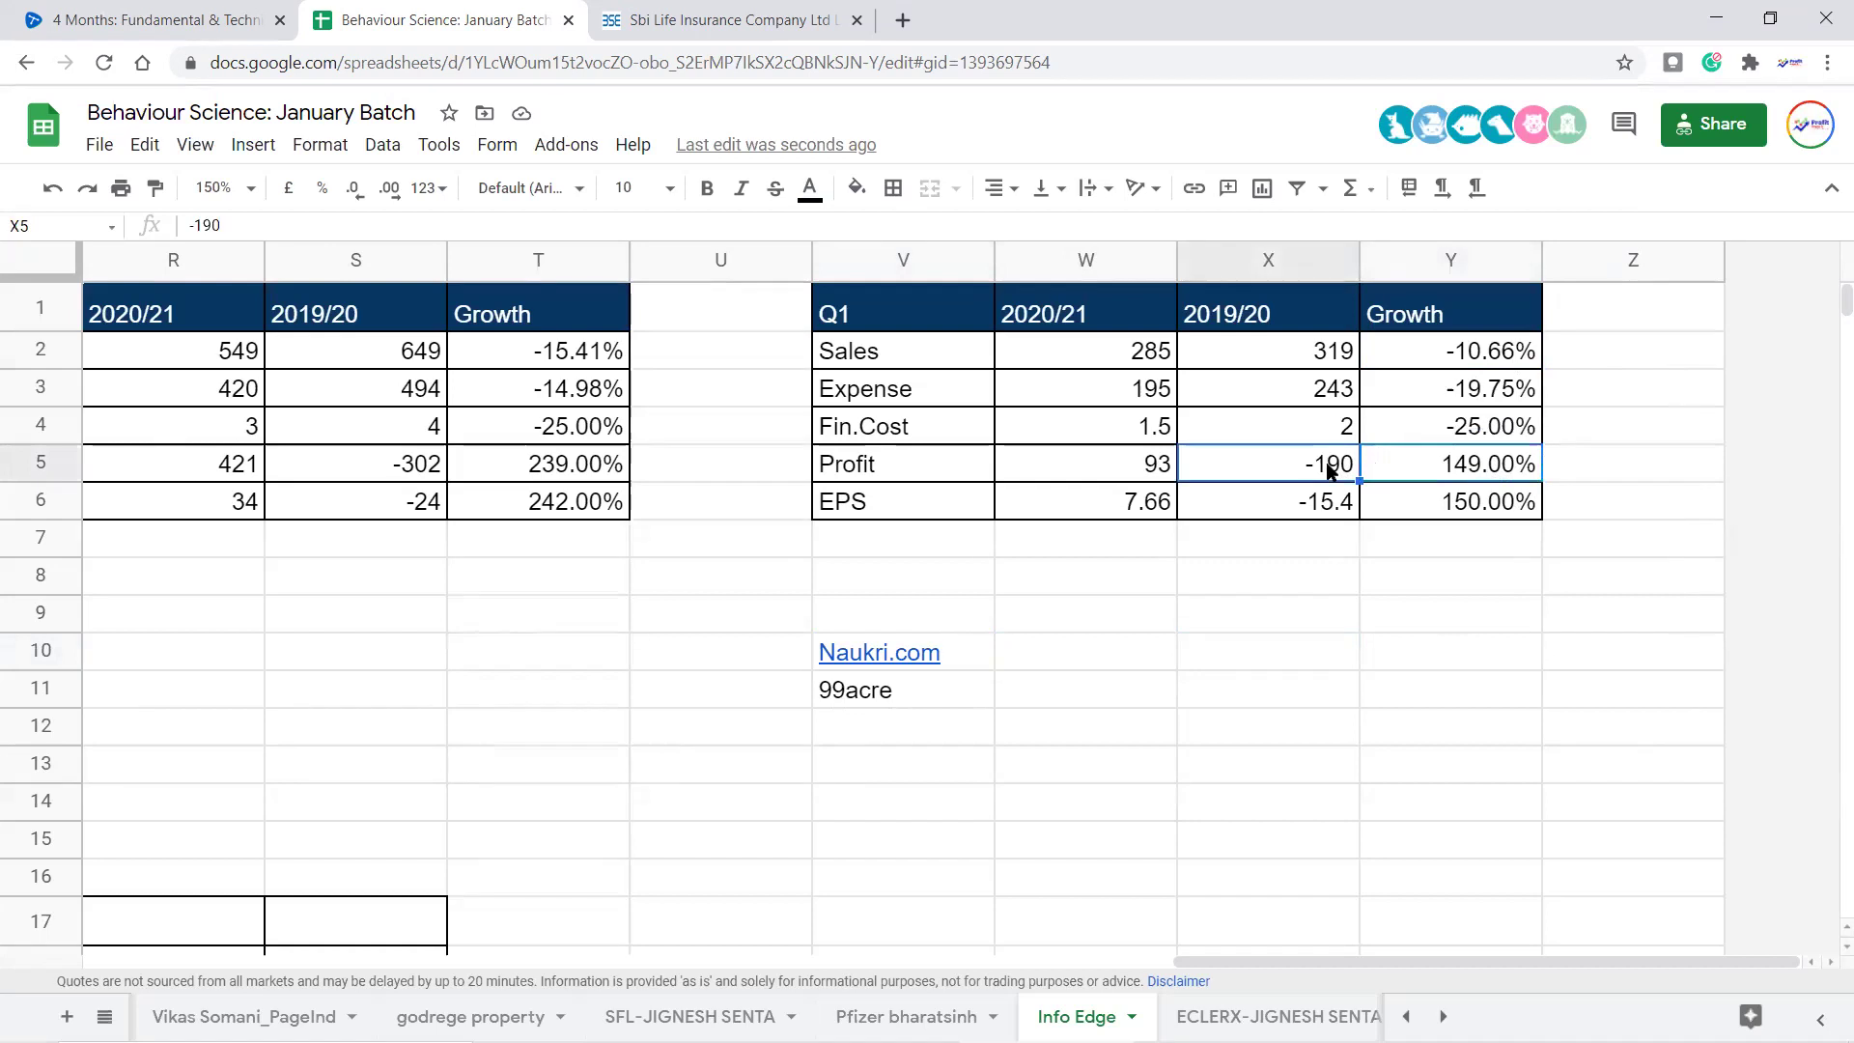
Go back to the yearly financials table and check the 2020 Profit against the growth summary rows above it
{"action": "key", "text": "Left"}
{"action": "key", "text": "Left"}
{"action": "key", "text": "Left"}
{"action": "key", "text": "Left"}
{"action": "key", "text": "Left"}
{"action": "key", "text": "Left"}
{"action": "key", "text": "Left"}
{"action": "key", "text": "Left"}
{"action": "key", "text": "Left"}
{"action": "key", "text": "Left"}
{"action": "key", "text": "Left"}
{"action": "key", "text": "Left"}
{"action": "key", "text": "Left"}
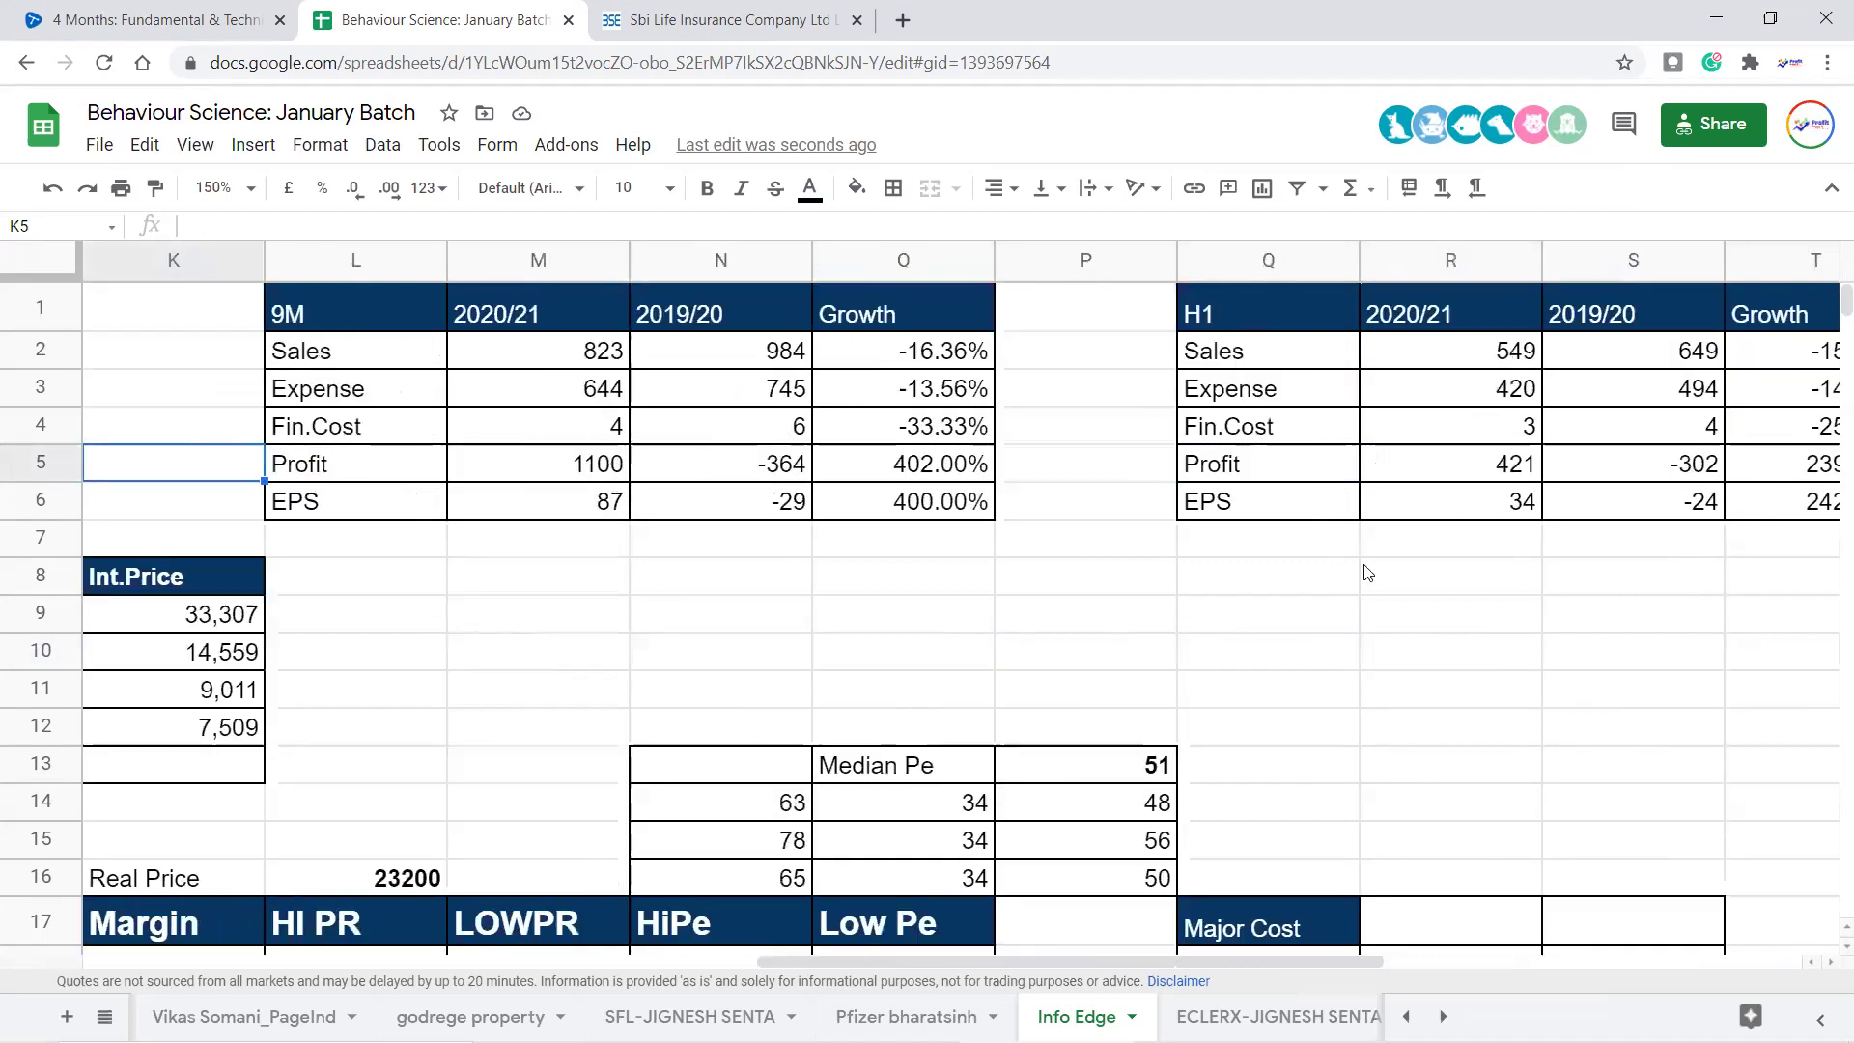
{"action": "key", "text": "Left"}
{"action": "key", "text": "Left"}
{"action": "key", "text": "Left"}
{"action": "key", "text": "Left"}
{"action": "key", "text": "Left"}
{"action": "key", "text": "Left"}
{"action": "key", "text": "Left"}
{"action": "key", "text": "Left"}
{"action": "key", "text": "Left"}
{"action": "key", "text": "Left"}
{"action": "scroll", "coordinate": [1371, 483], "scroll_direction": "down", "scroll_amount": 5}
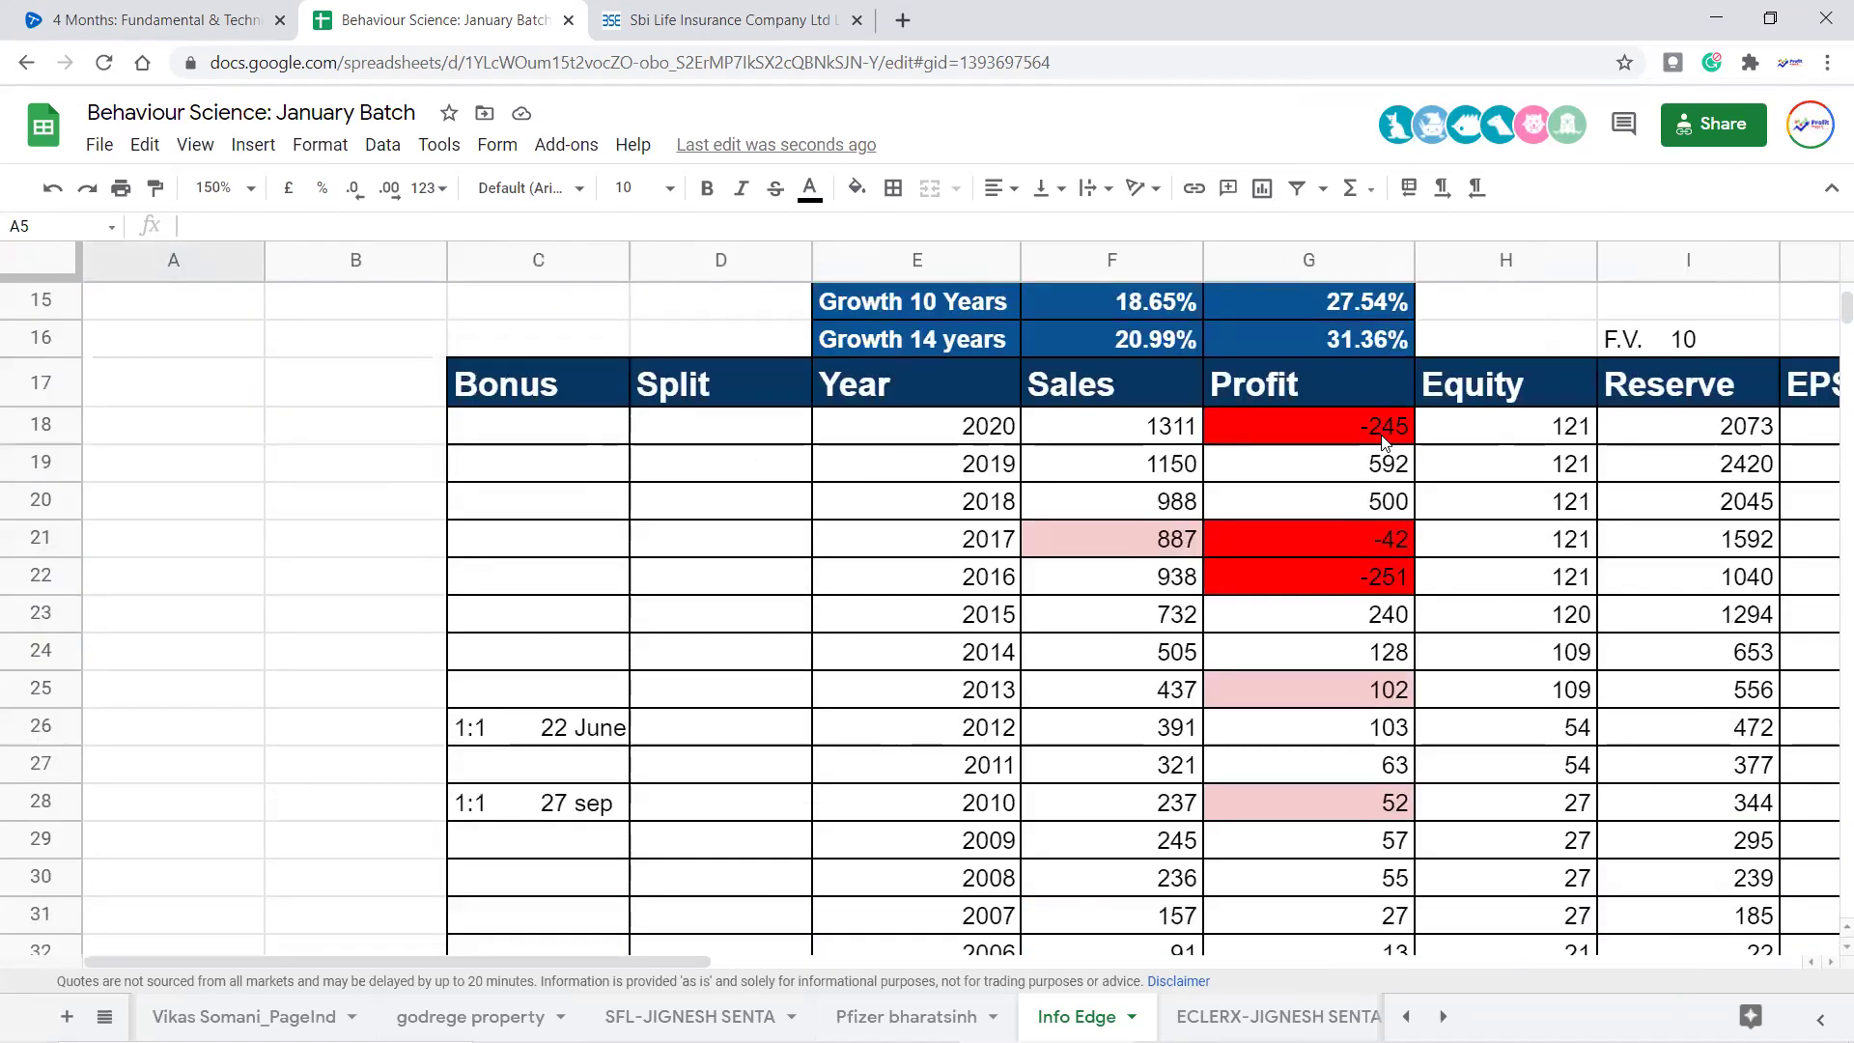
{"action": "left_click", "coordinate": [1382, 439]}
{"action": "key", "text": "Right"}
{"action": "key", "text": "Right"}
{"action": "key", "text": "Right"}
{"action": "key", "text": "Right"}
{"action": "key", "text": "Right"}
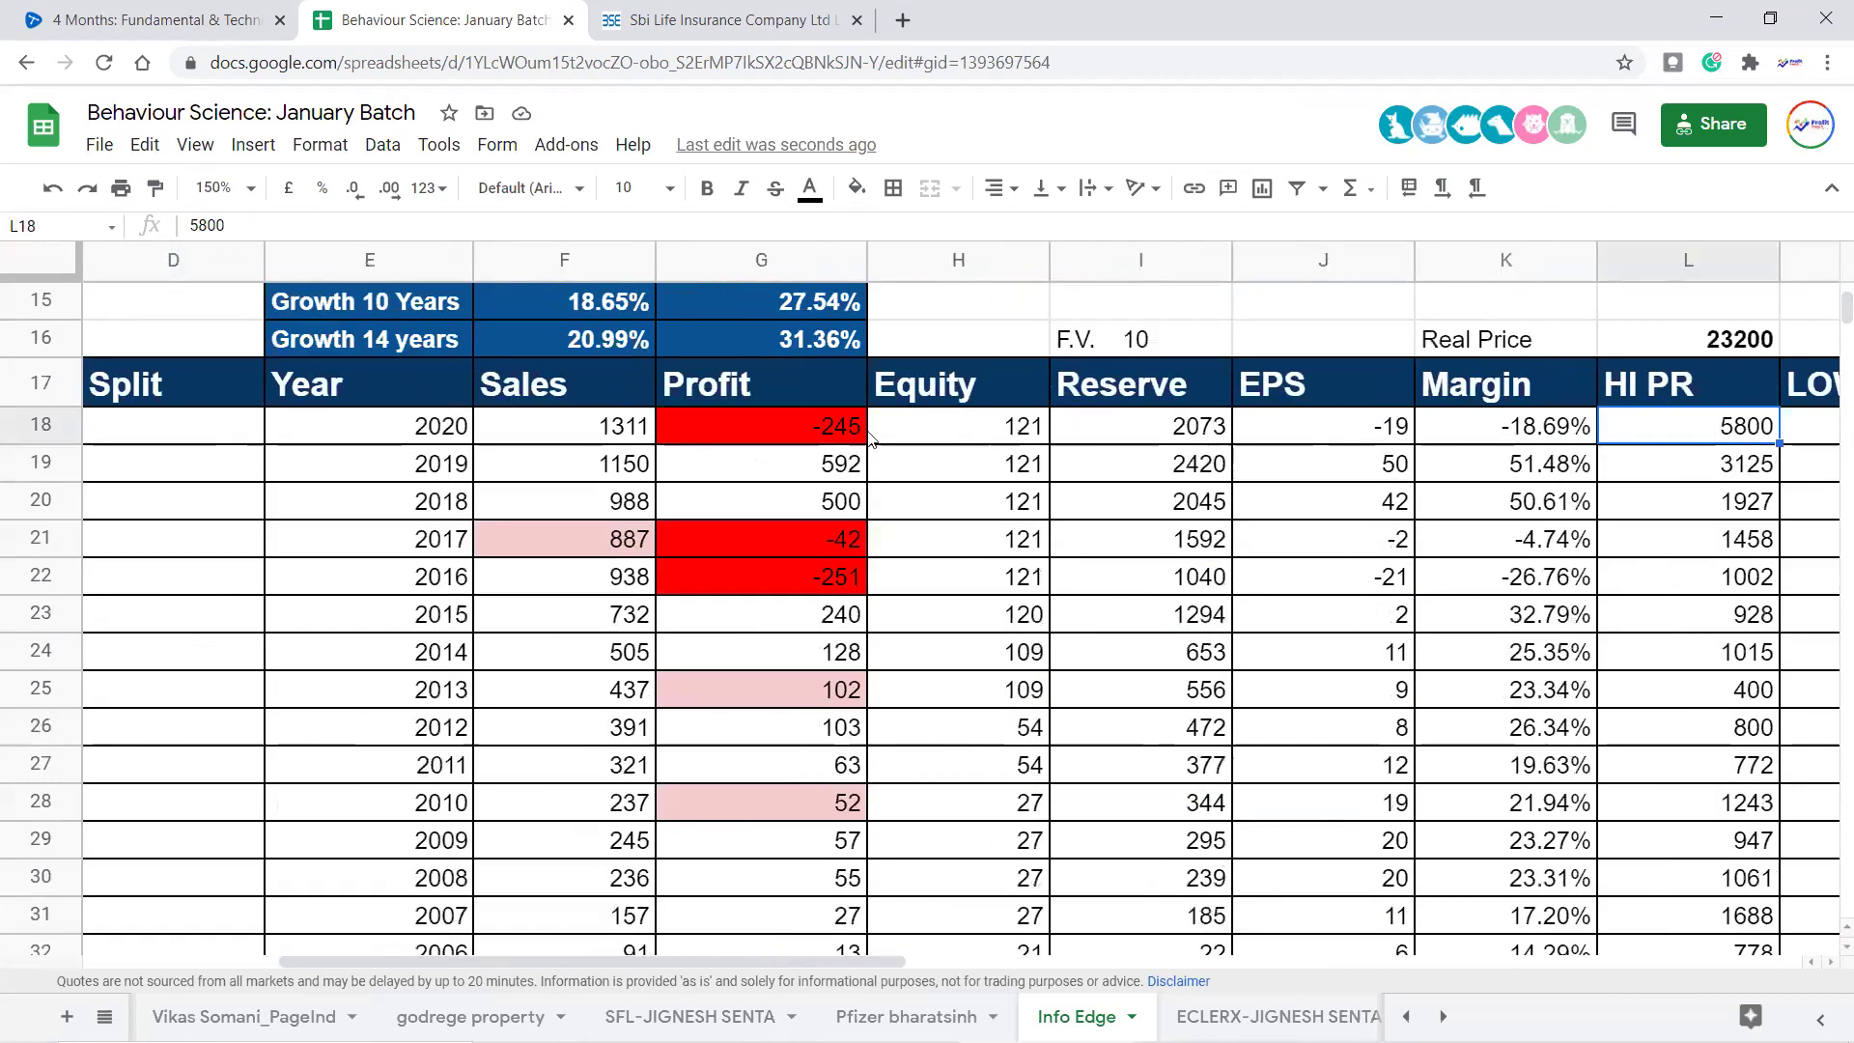
{"action": "left_click", "coordinate": [842, 428]}
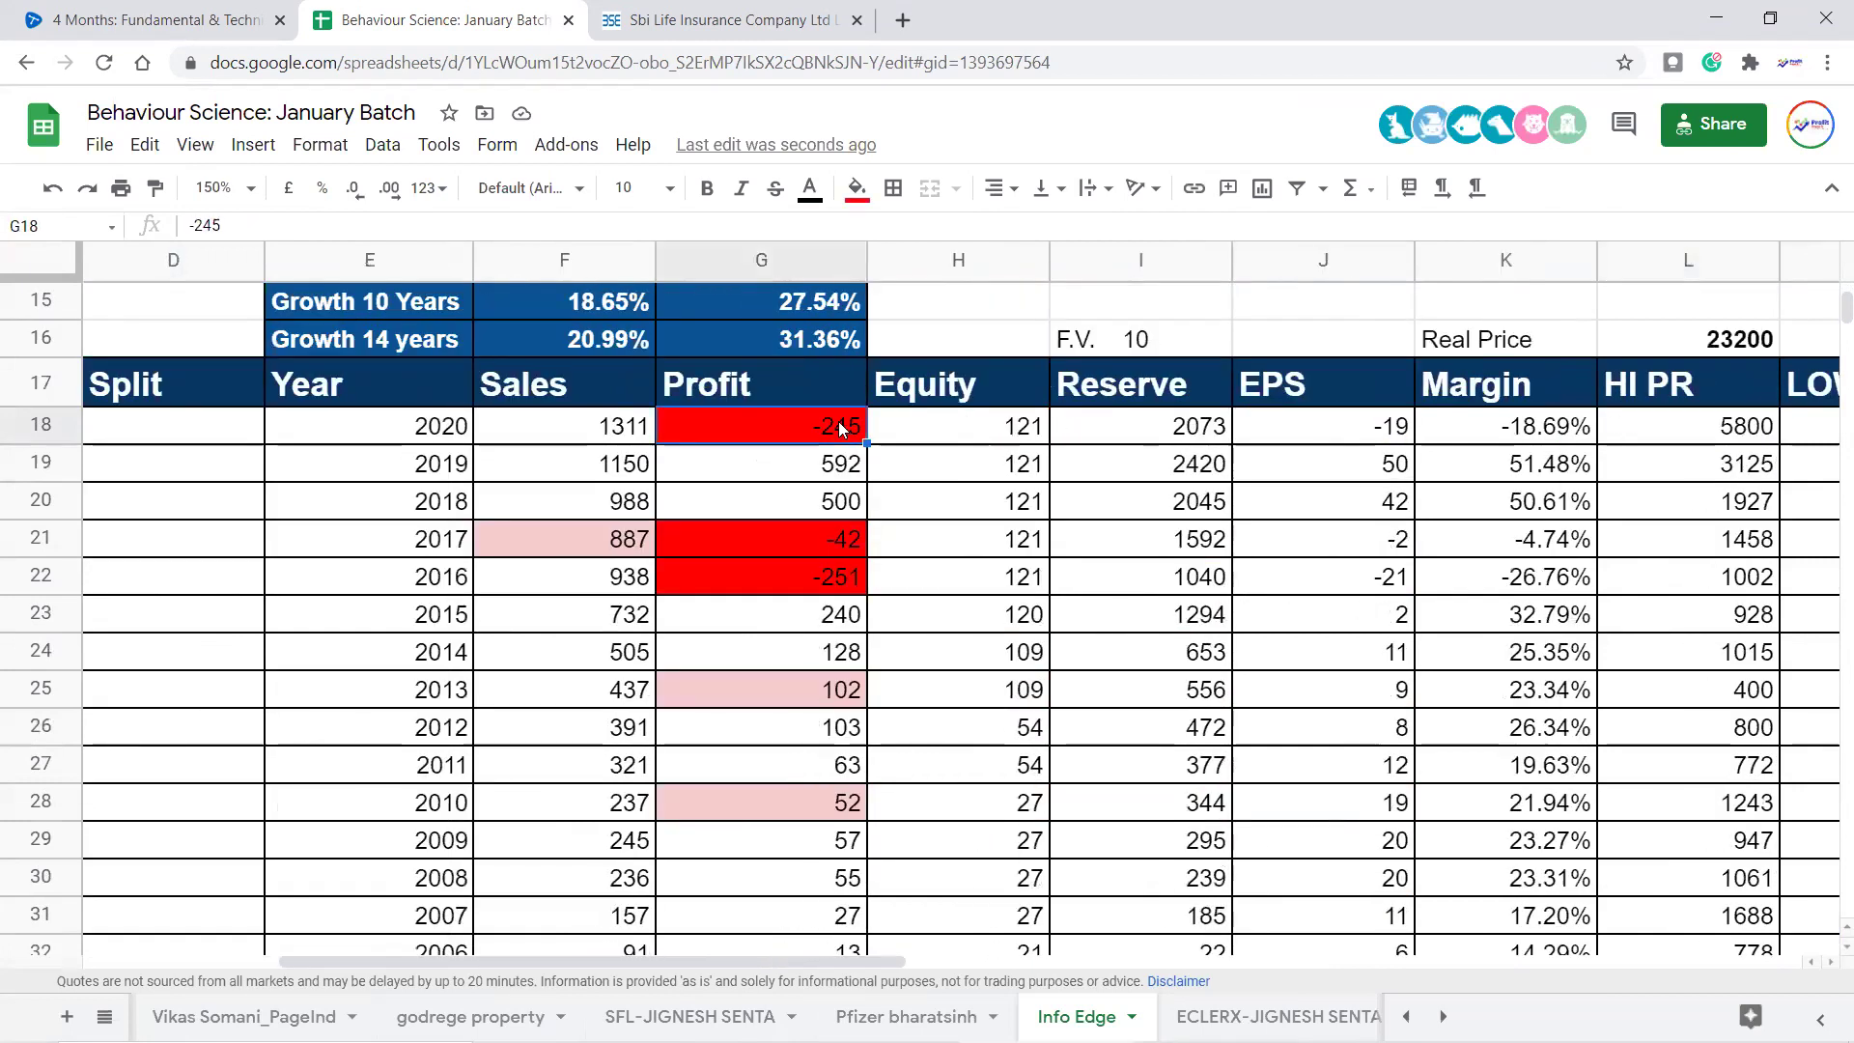
{"action": "scroll", "coordinate": [842, 428], "scroll_direction": "up", "scroll_amount": 1}
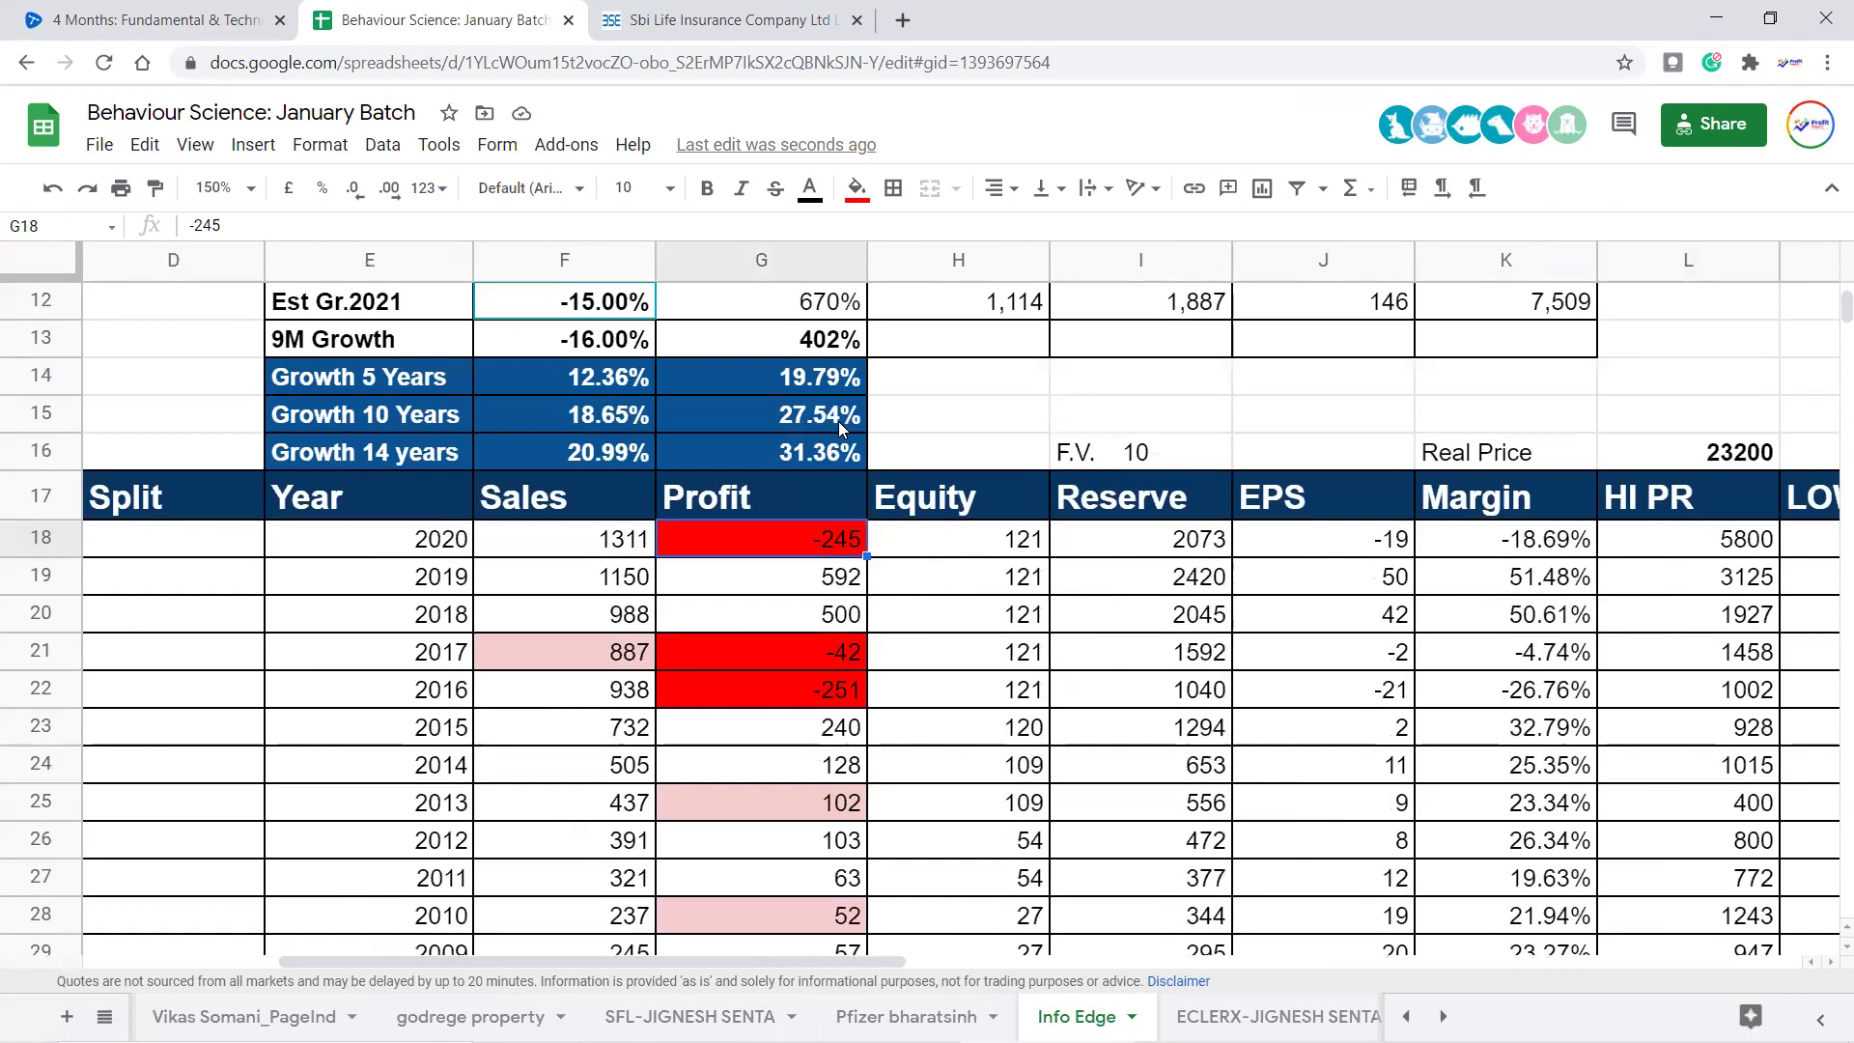
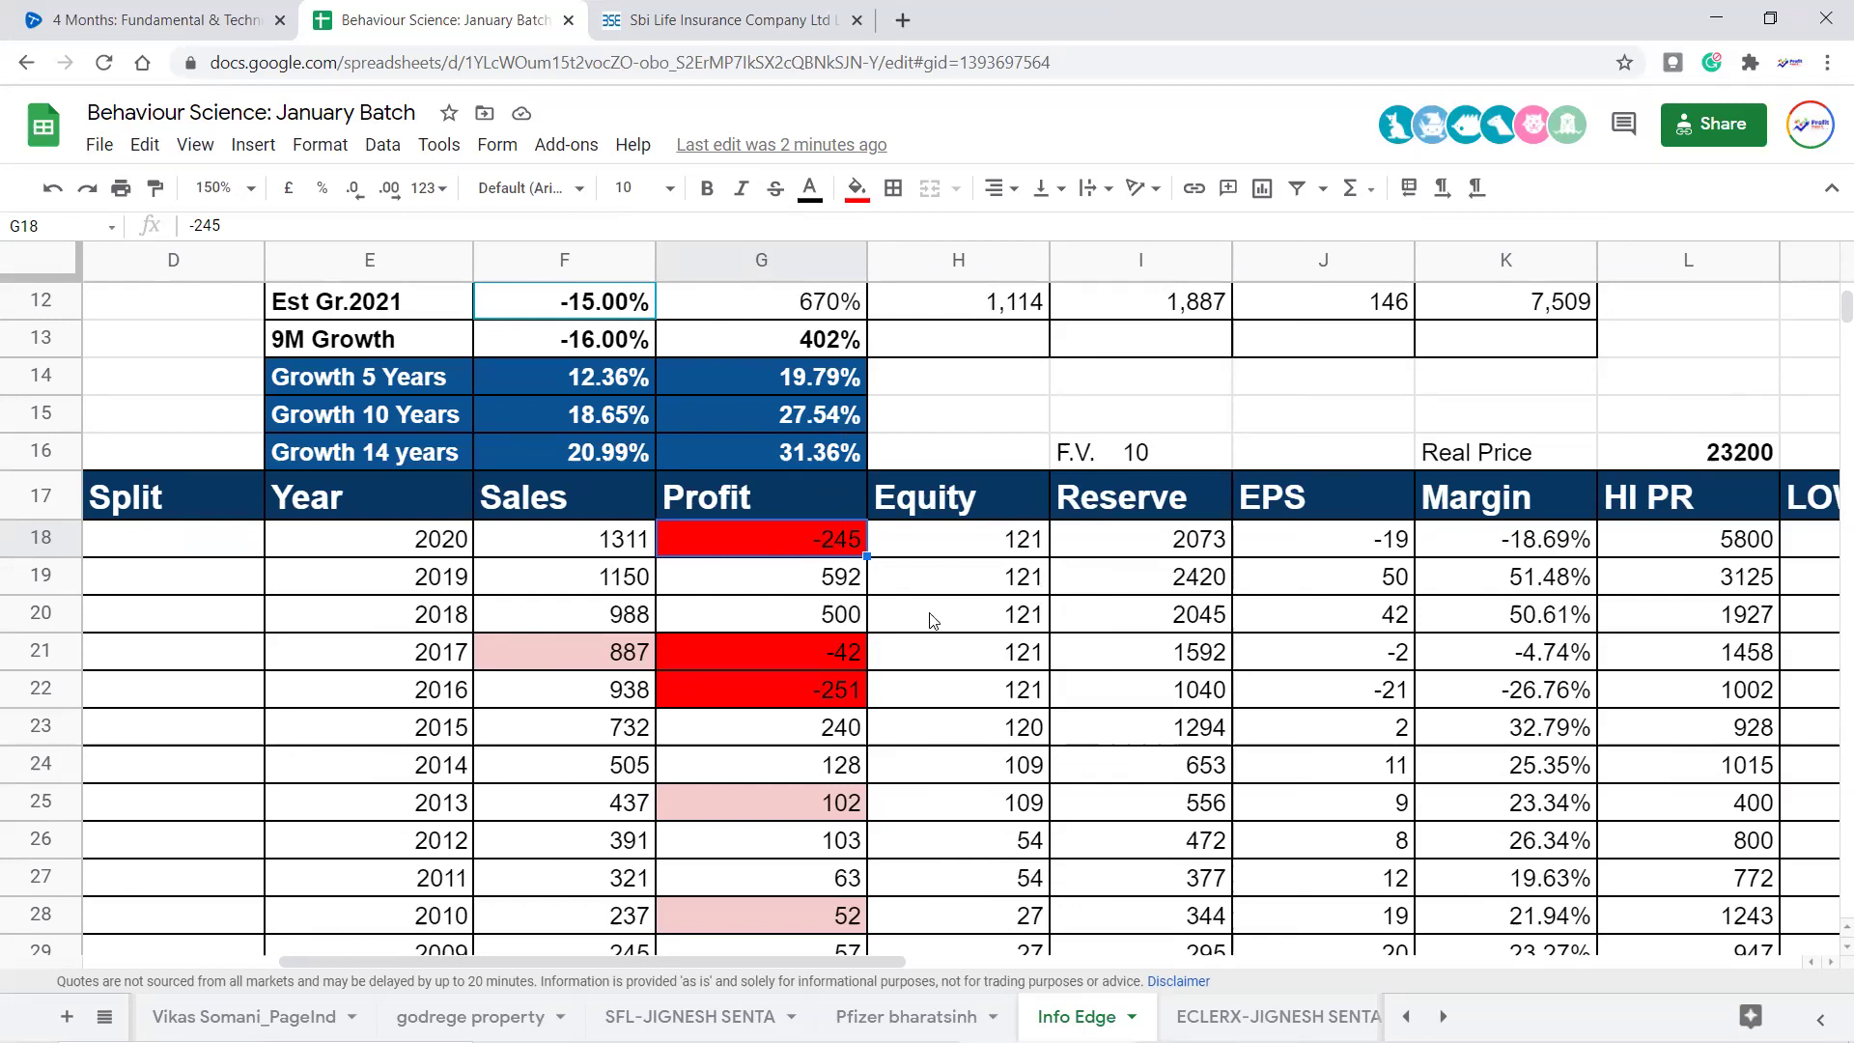
Compare the 2020 Profit figure with the 2019 Profit in the yearly table
{"action": "mouse_move", "coordinate": [830, 547]}
{"action": "left_mouse_down"}
{"action": "mouse_move", "coordinate": [832, 565]}
{"action": "mouse_move", "coordinate": [827, 549]}
{"action": "left_mouse_up"}
{"action": "left_click", "coordinate": [838, 580]}
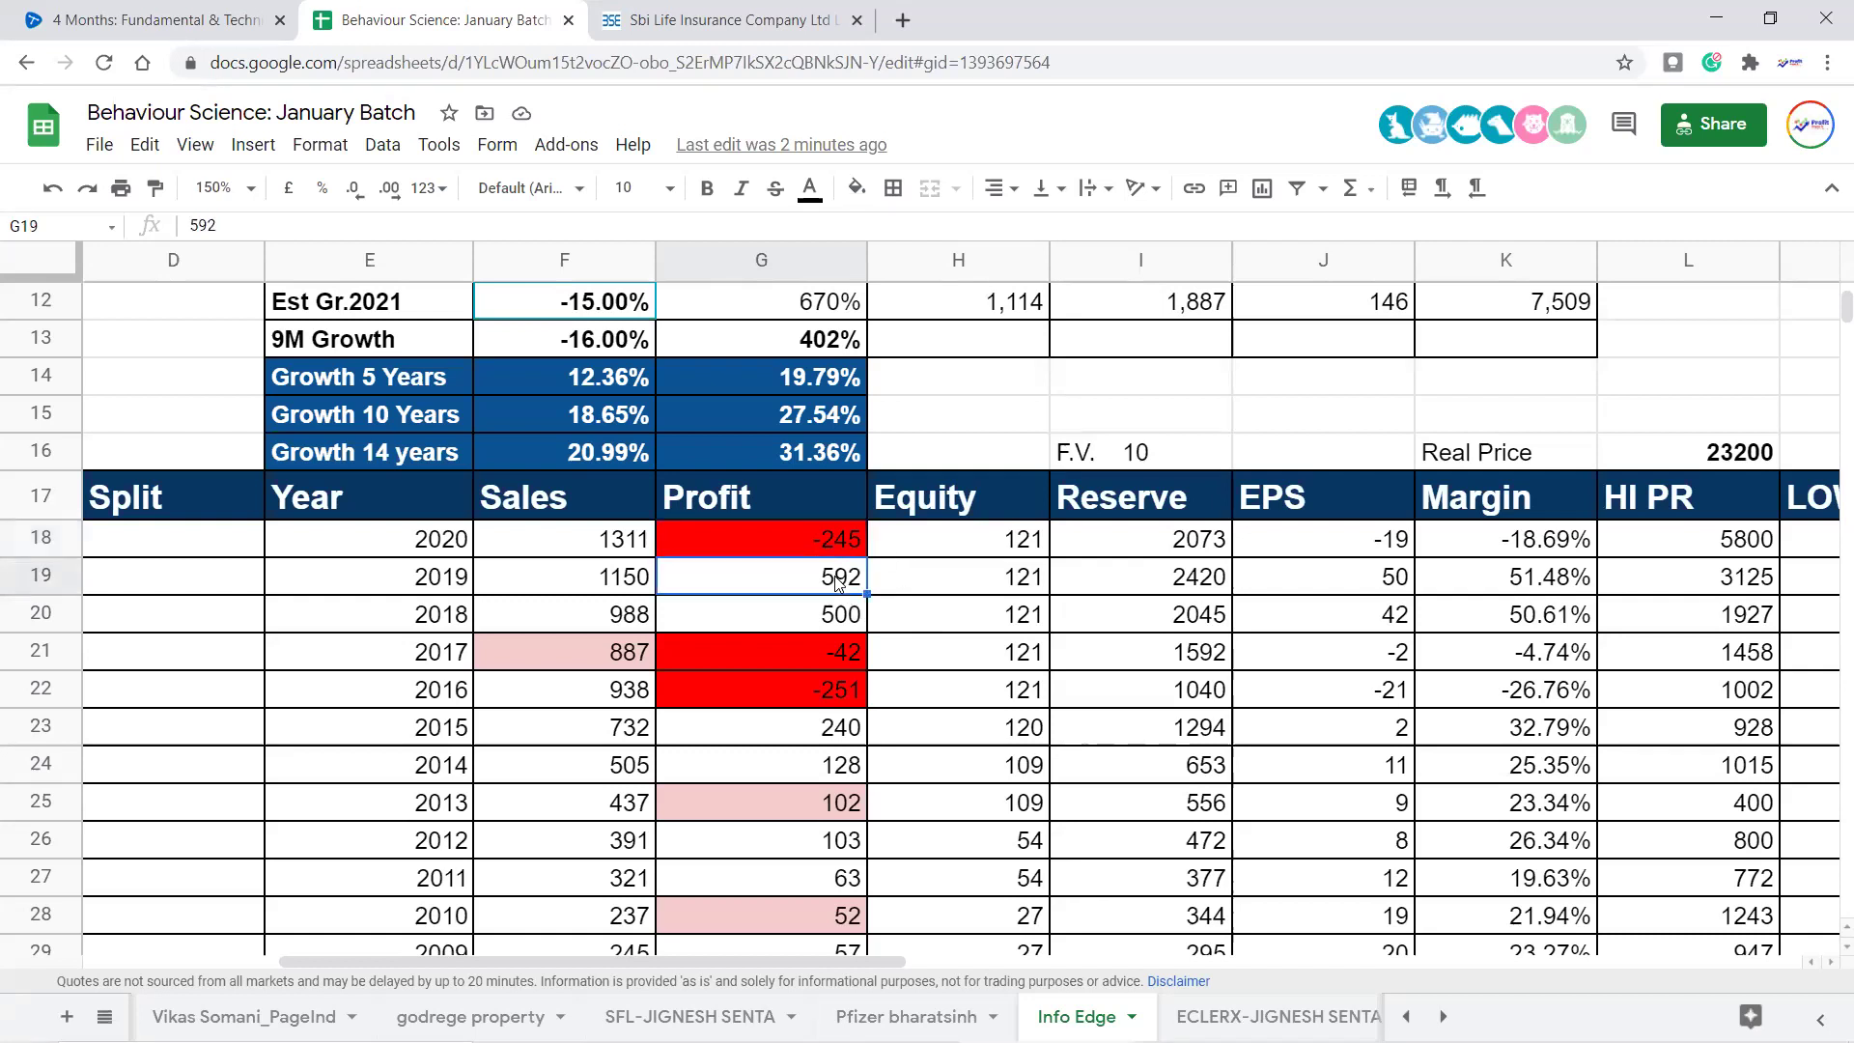
{"action": "left_click", "coordinate": [857, 546]}
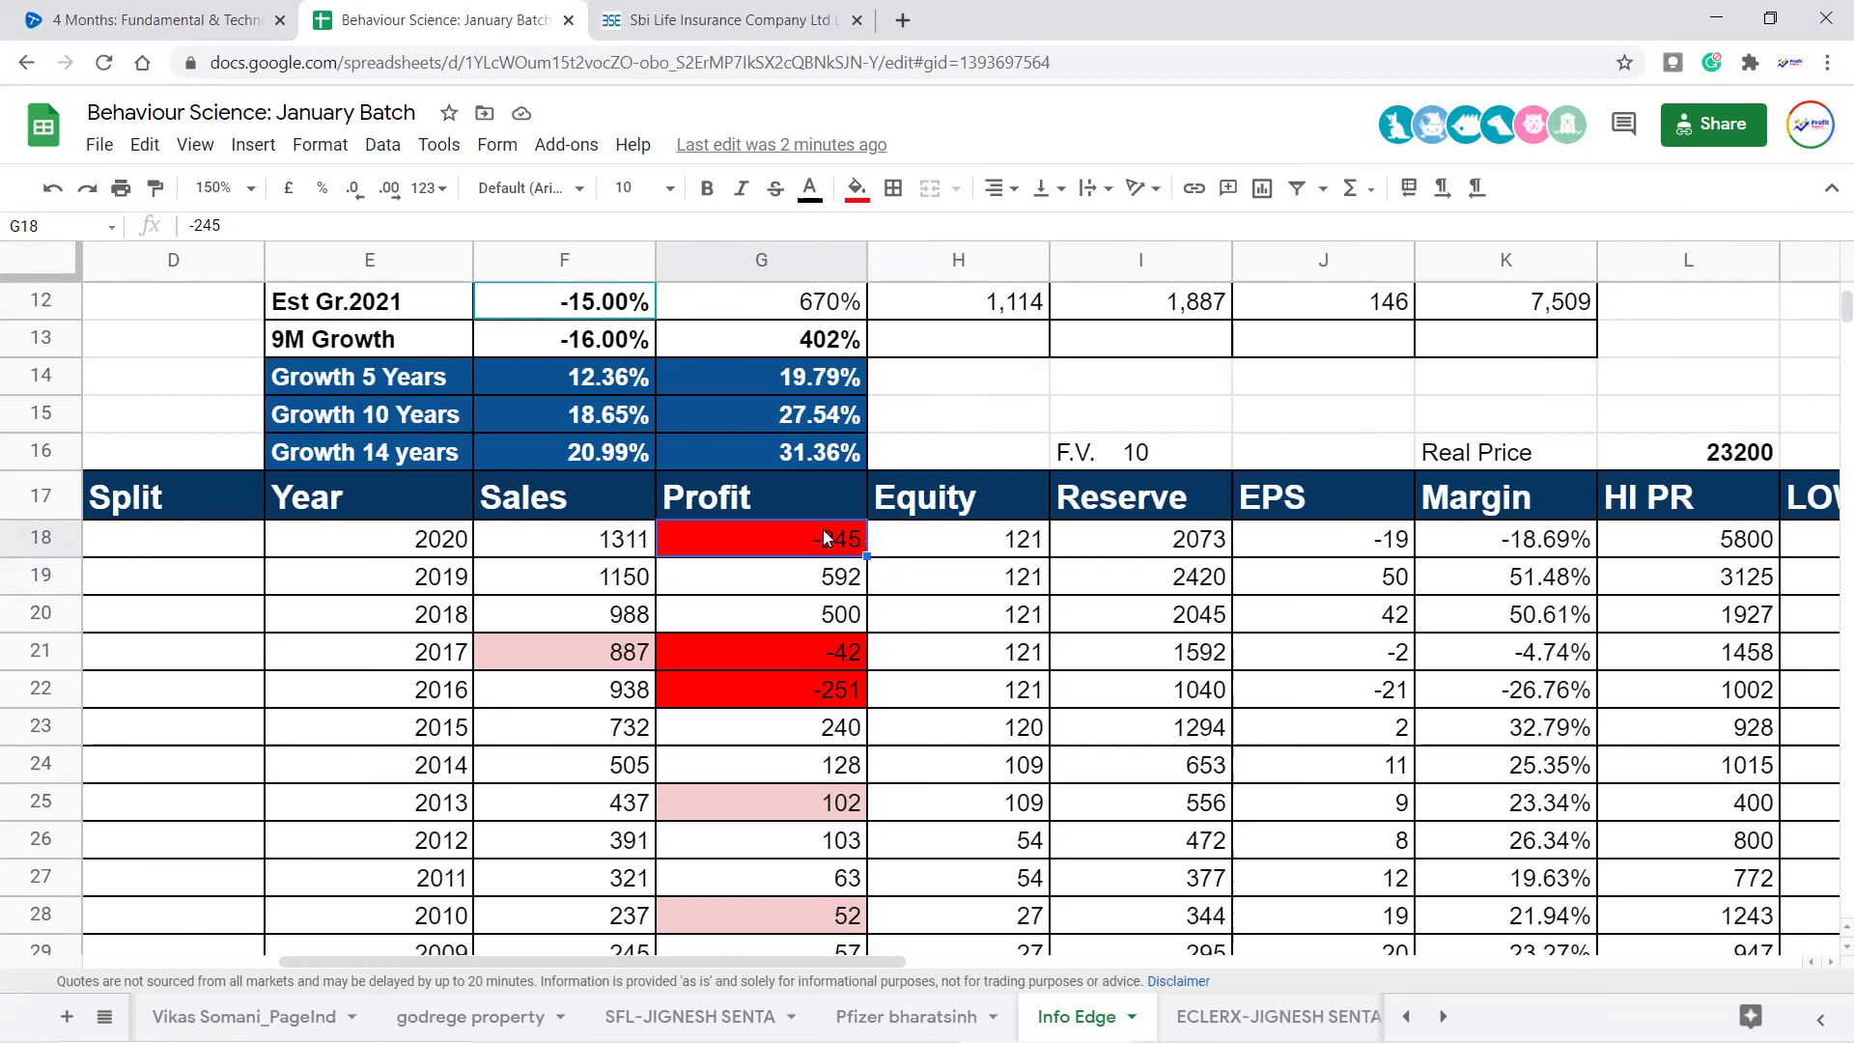
Return to the 9M and H1 results tables and select the H1 growth value for Fin.Cost
{"action": "scroll", "coordinate": [1178, 454], "scroll_direction": "up", "scroll_amount": 4}
{"action": "left_click", "coordinate": [1211, 432]}
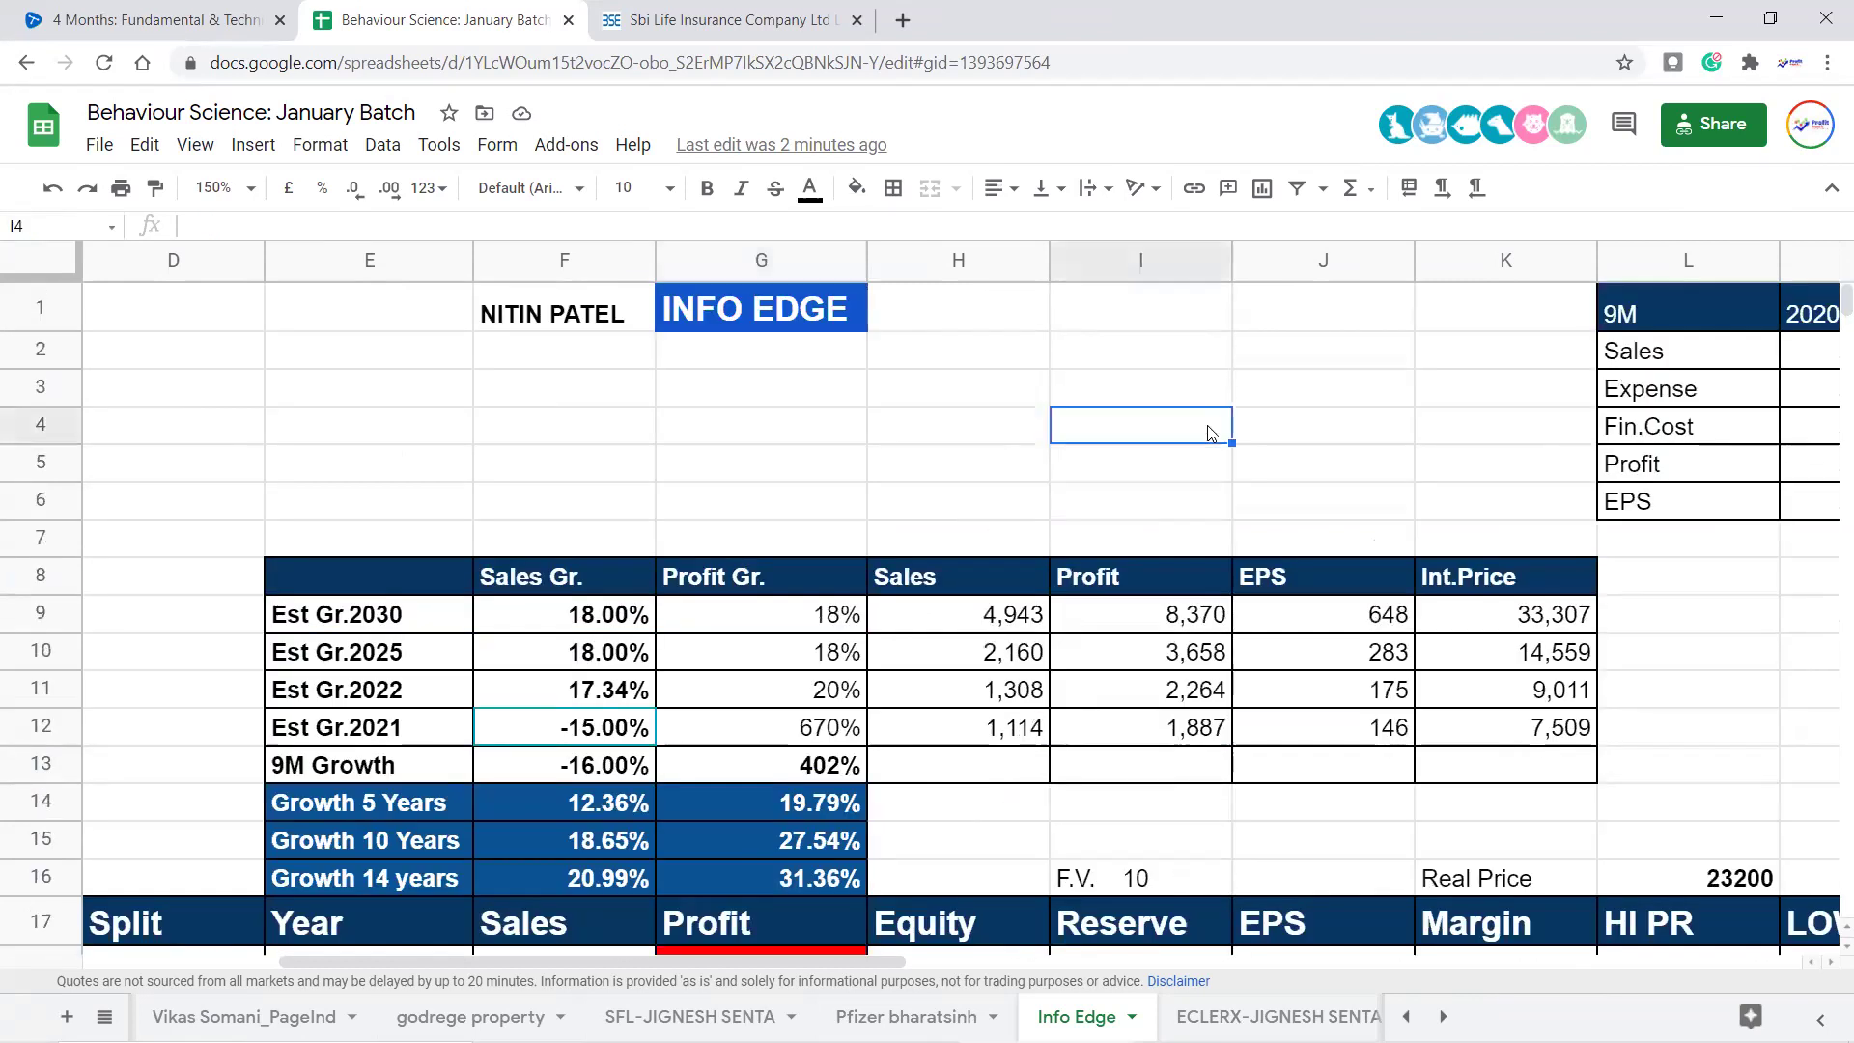
{"action": "key", "text": "Right"}
{"action": "key", "text": "Right"}
{"action": "key", "text": "Right"}
{"action": "key", "text": "Right"}
{"action": "key", "text": "Right"}
{"action": "key", "text": "Right"}
{"action": "key", "text": "Right"}
{"action": "key", "text": "Right"}
{"action": "key", "text": "Right"}
{"action": "key", "text": "Right"}
{"action": "key", "text": "Right"}
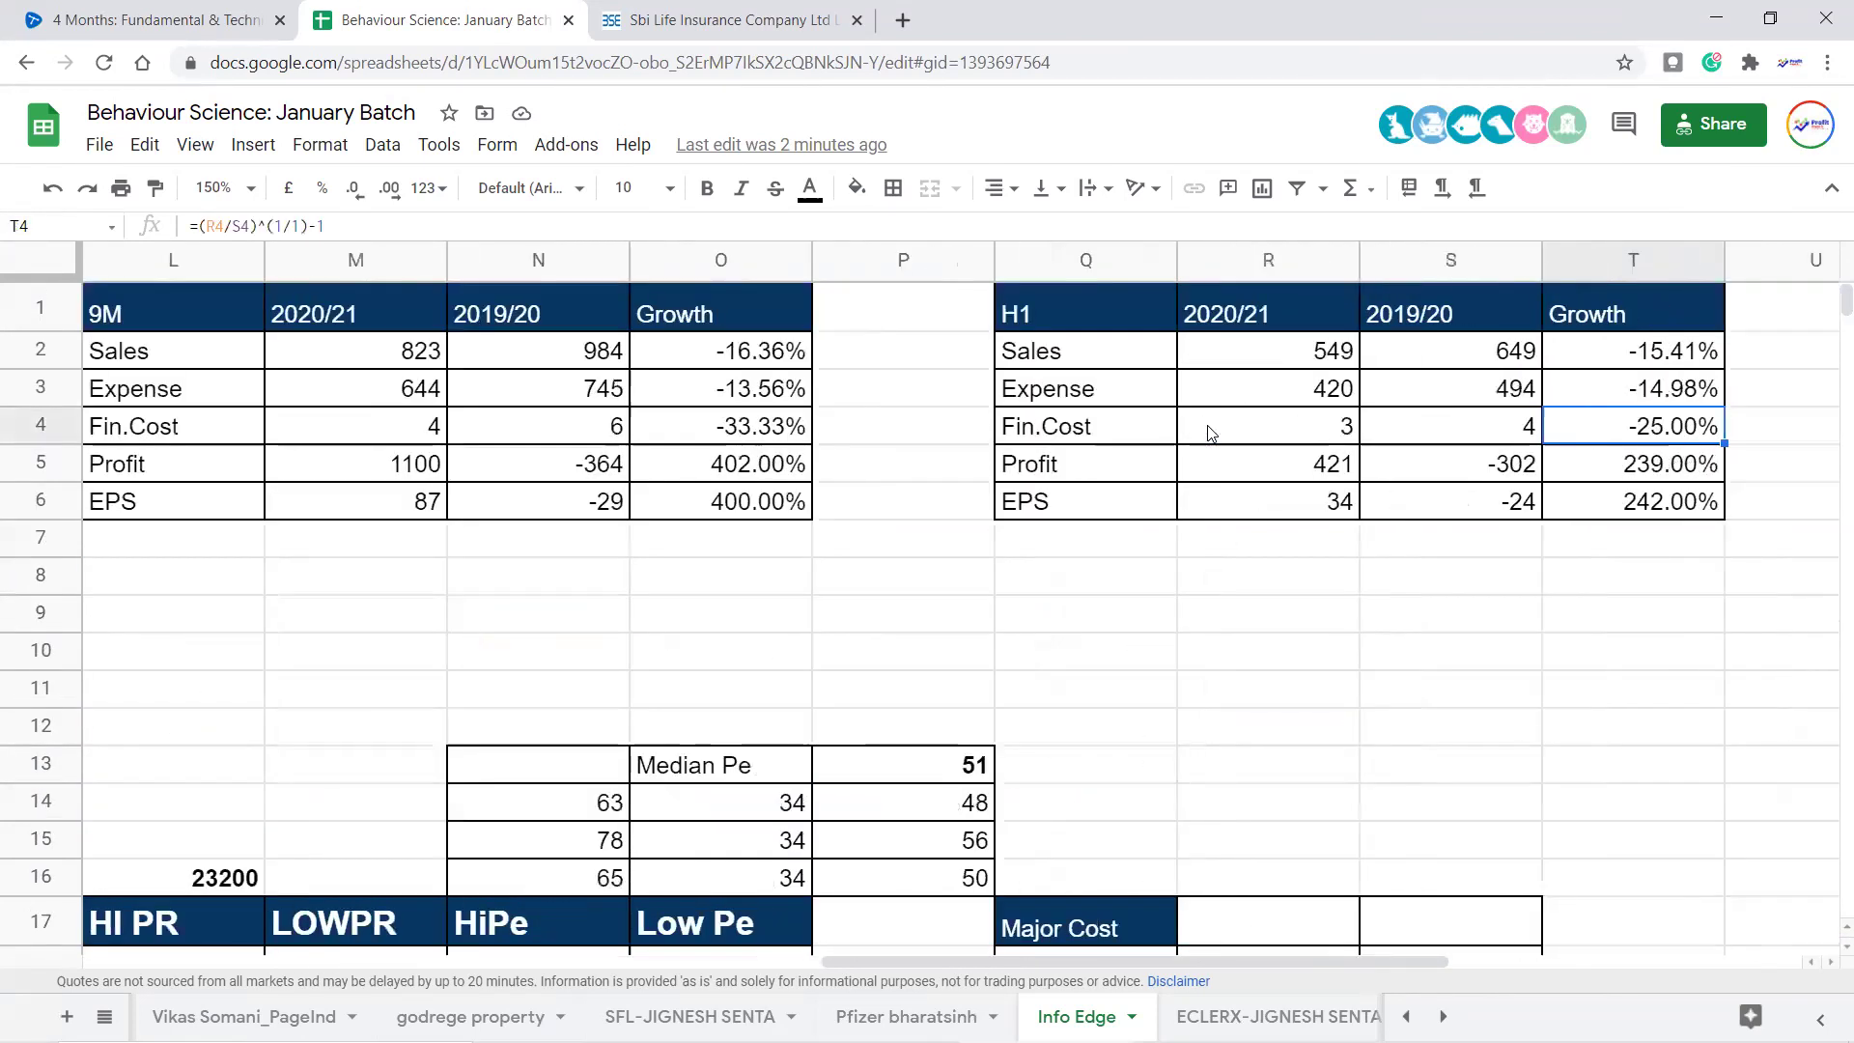
Examine the 2020/21 Profit in the Q1 table and select its Growth column from the header down to EPS
{"action": "key", "text": "Right"}
{"action": "key", "text": "Right"}
{"action": "key", "text": "Right"}
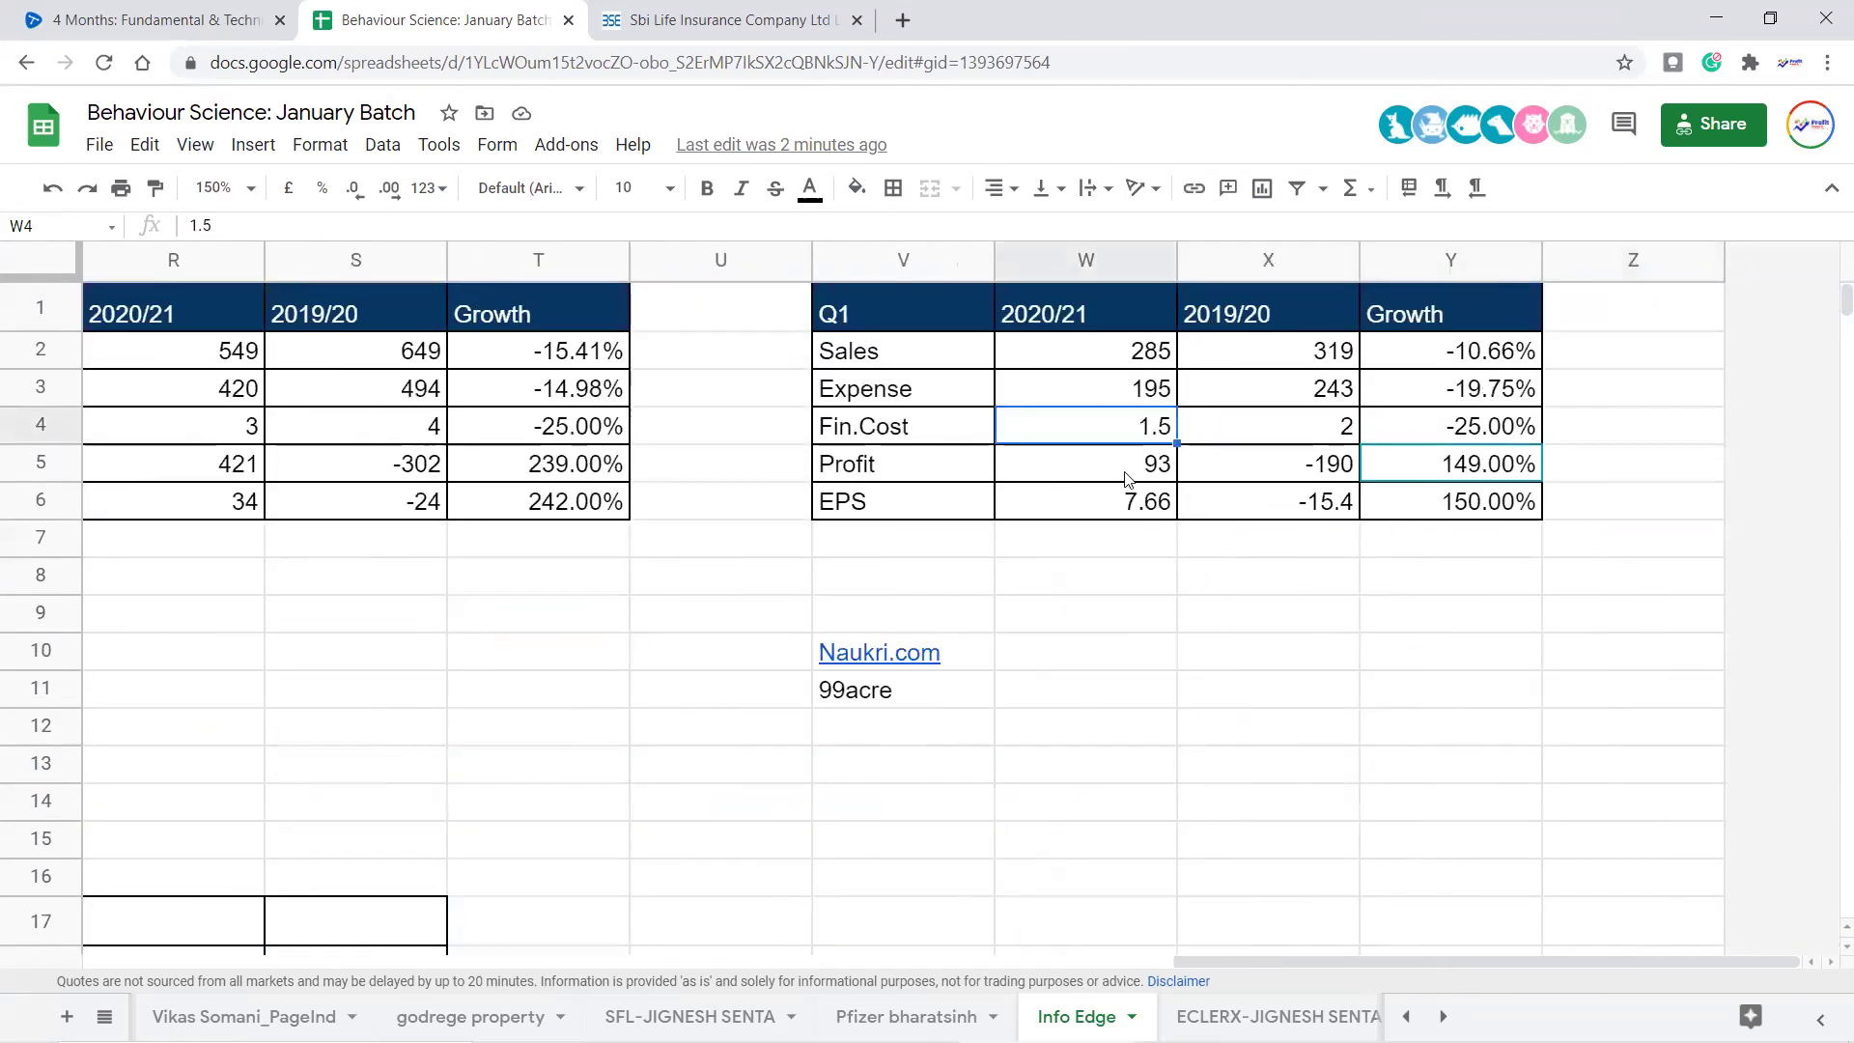
{"action": "left_click", "coordinate": [1126, 478]}
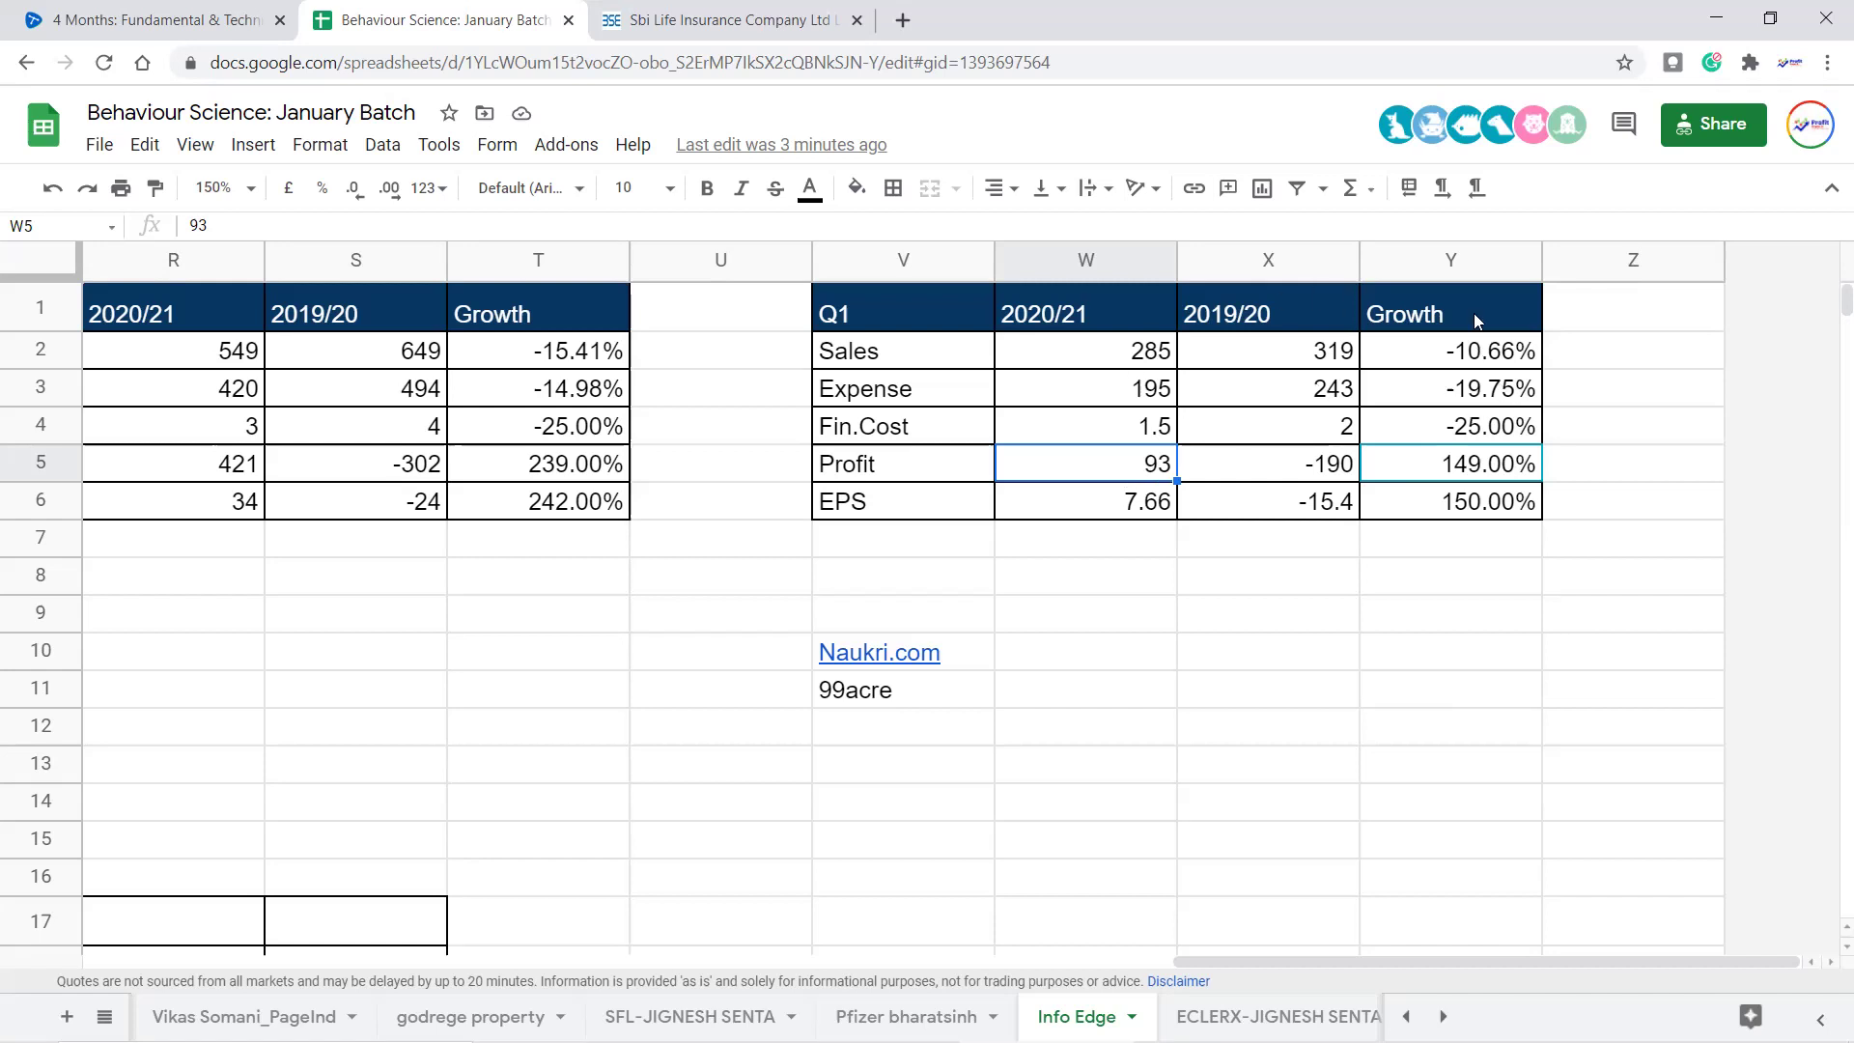
{"action": "left_click_drag", "start_coordinate": [1473, 313], "coordinate": [1495, 520]}
Go back from the Q1 results past the H1 table to the area below the 9M growth figures
{"action": "key", "text": "Left"}
{"action": "key", "text": "Left"}
{"action": "key", "text": "Left"}
{"action": "key", "text": "Left"}
{"action": "key", "text": "Left"}
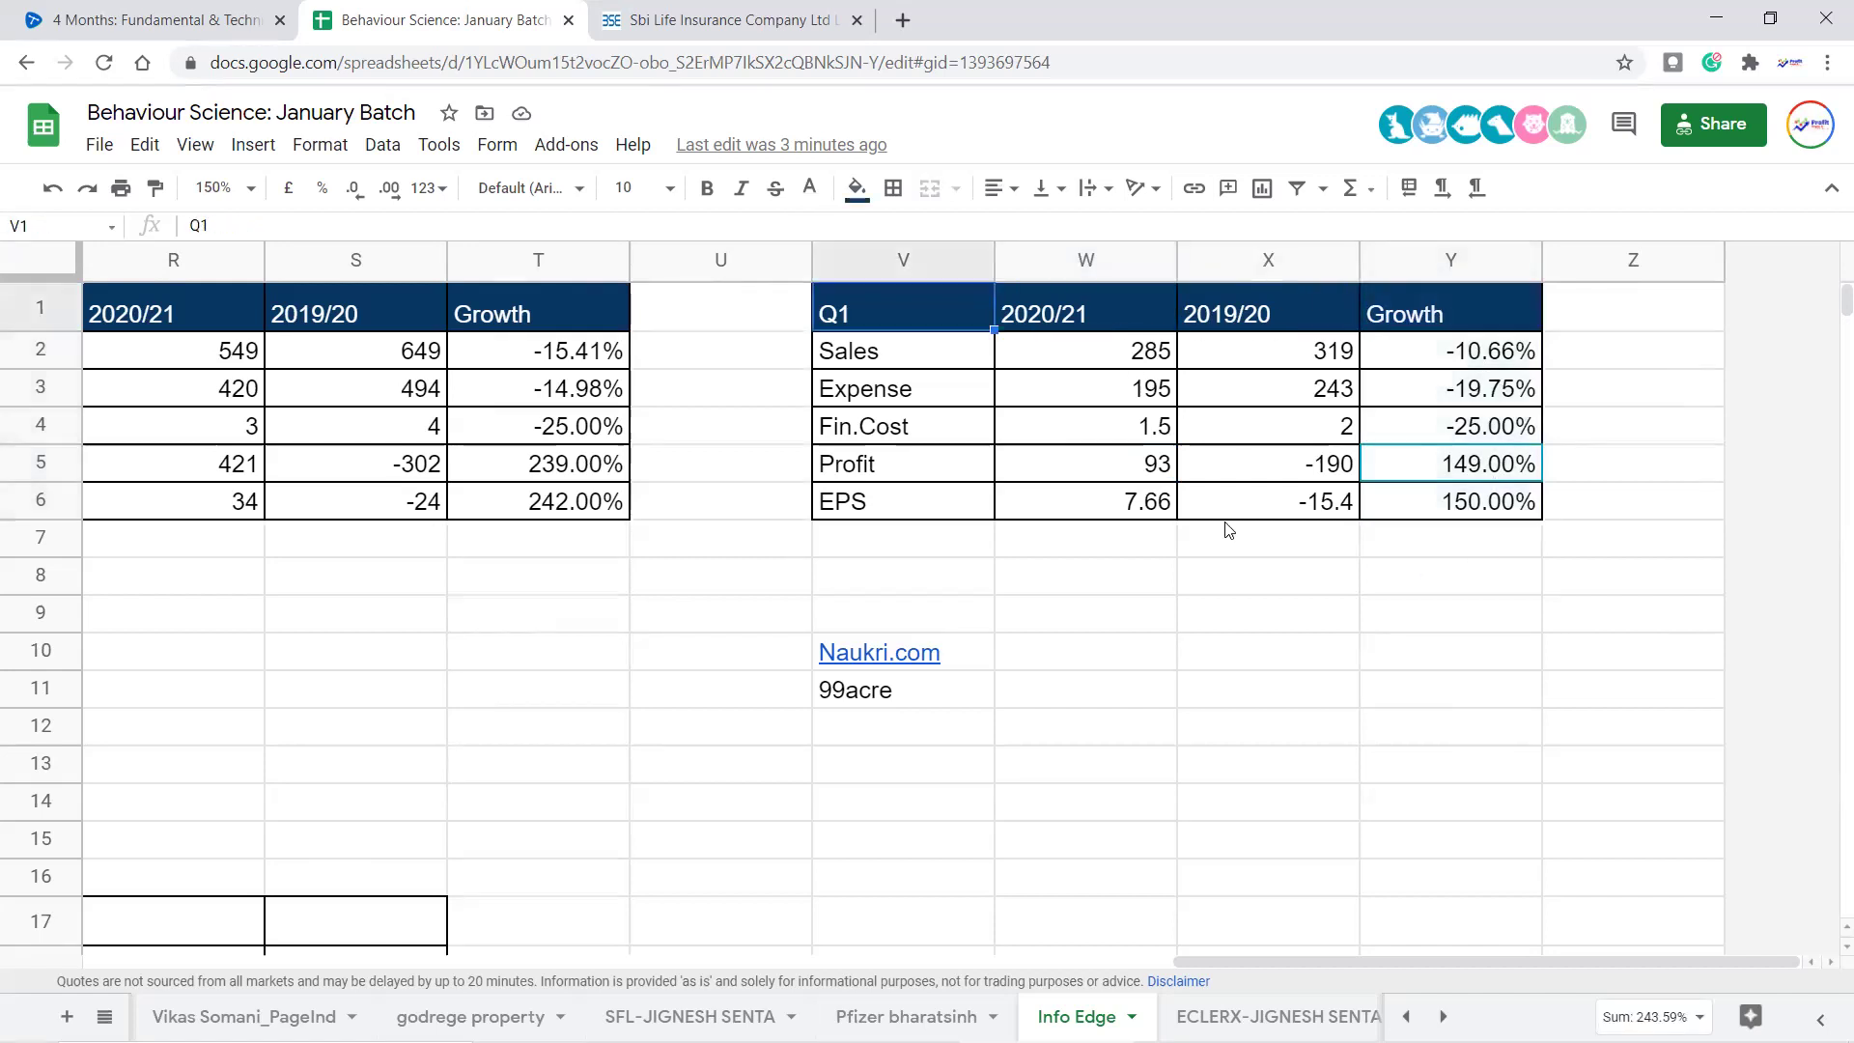
{"action": "key", "text": "Left"}
{"action": "key", "text": "Left"}
{"action": "key", "text": "Left"}
{"action": "key", "text": "Left"}
{"action": "key", "text": "Left"}
{"action": "key", "text": "Left"}
{"action": "key", "text": "Left"}
{"action": "key", "text": "Left"}
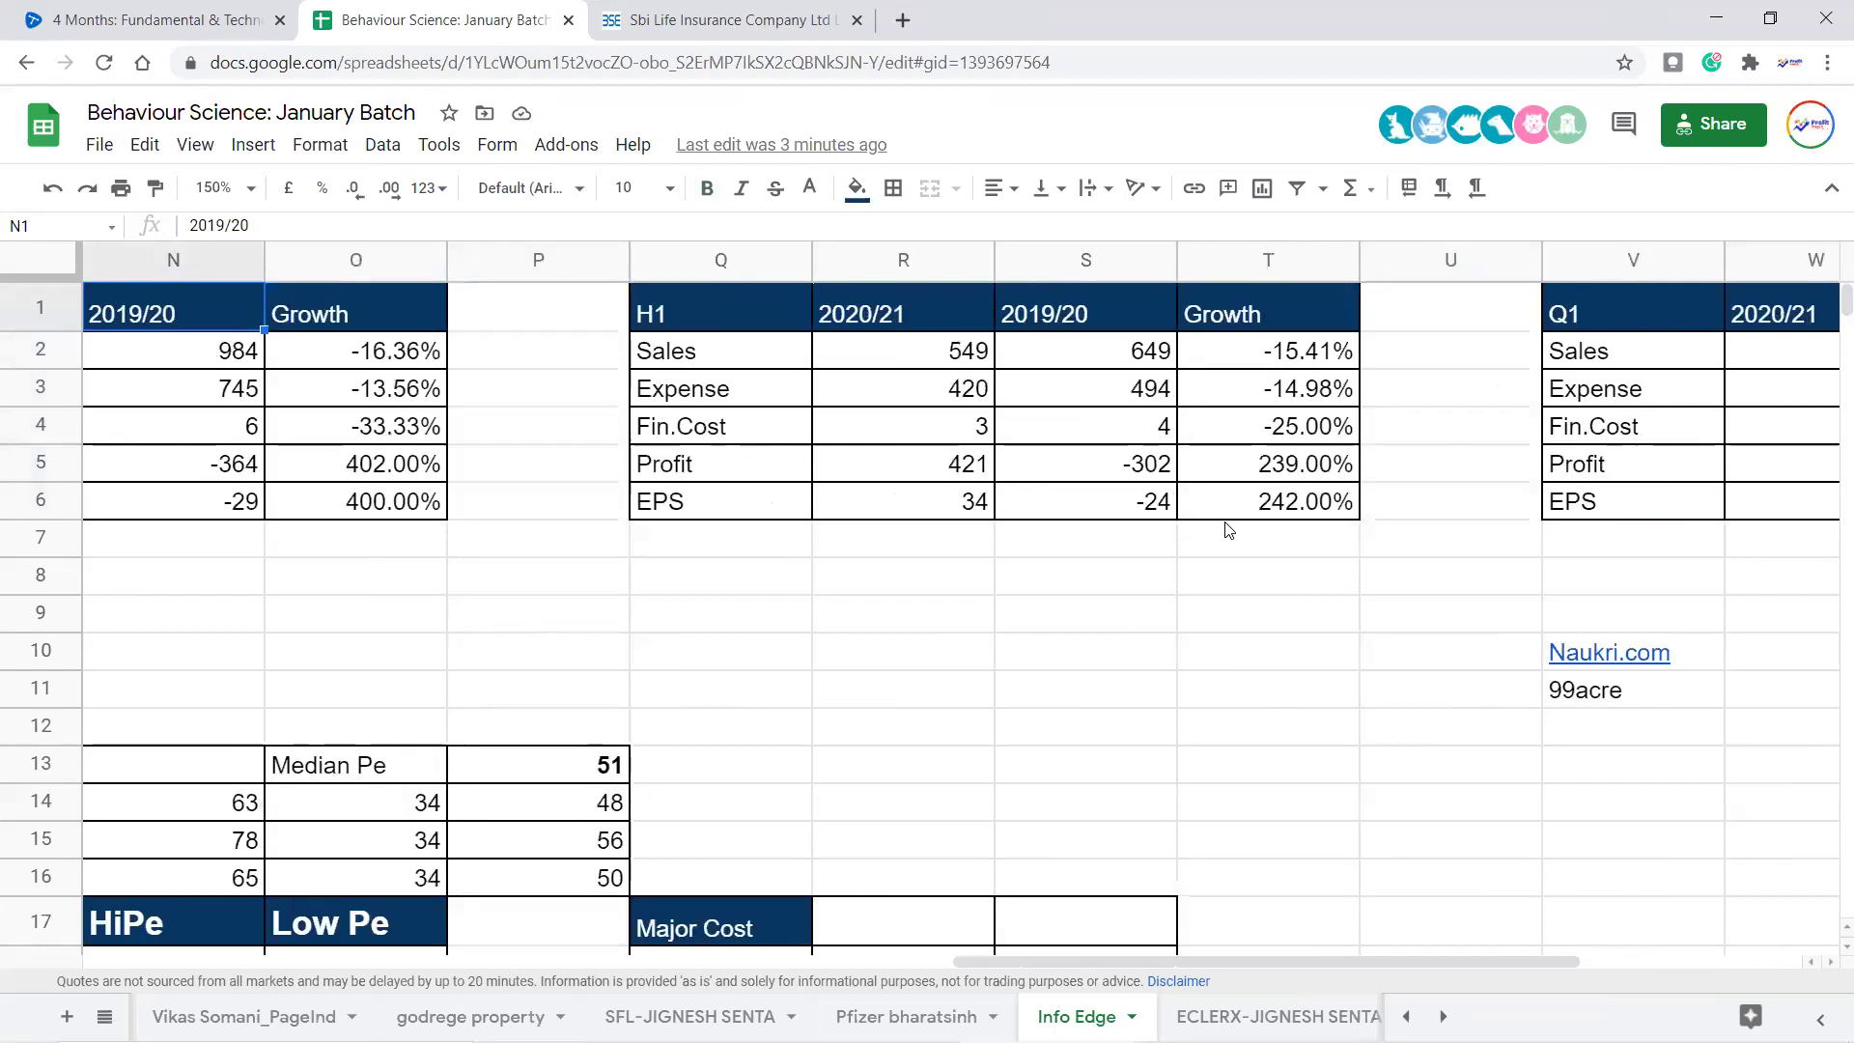
{"action": "key", "text": "Left"}
{"action": "key", "text": "Down"}
{"action": "key", "text": "Down"}
{"action": "key", "text": "Down"}
{"action": "key", "text": "Down"}
{"action": "key", "text": "Down"}
{"action": "key", "text": "Down"}
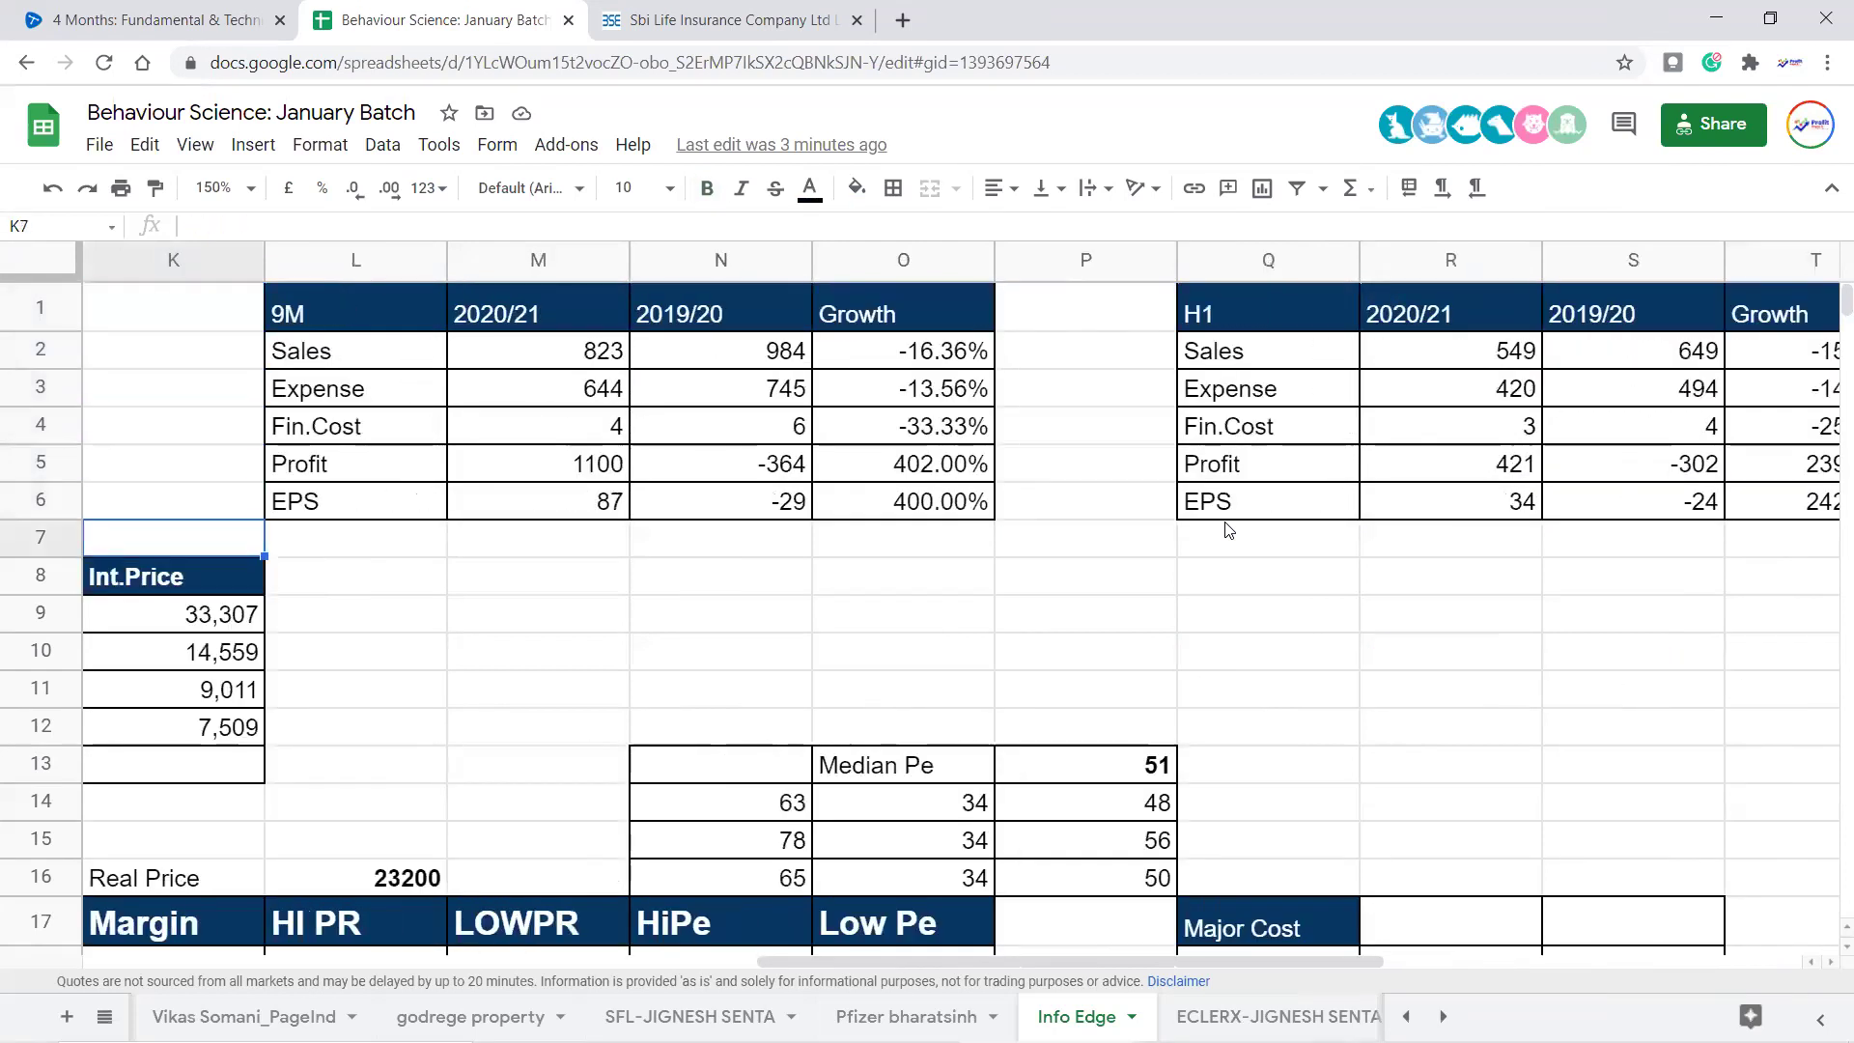
{"action": "key", "text": "Right"}
{"action": "key", "text": "Right"}
{"action": "key", "text": "Right"}
{"action": "key", "text": "Right"}
{"action": "key", "text": "Down"}
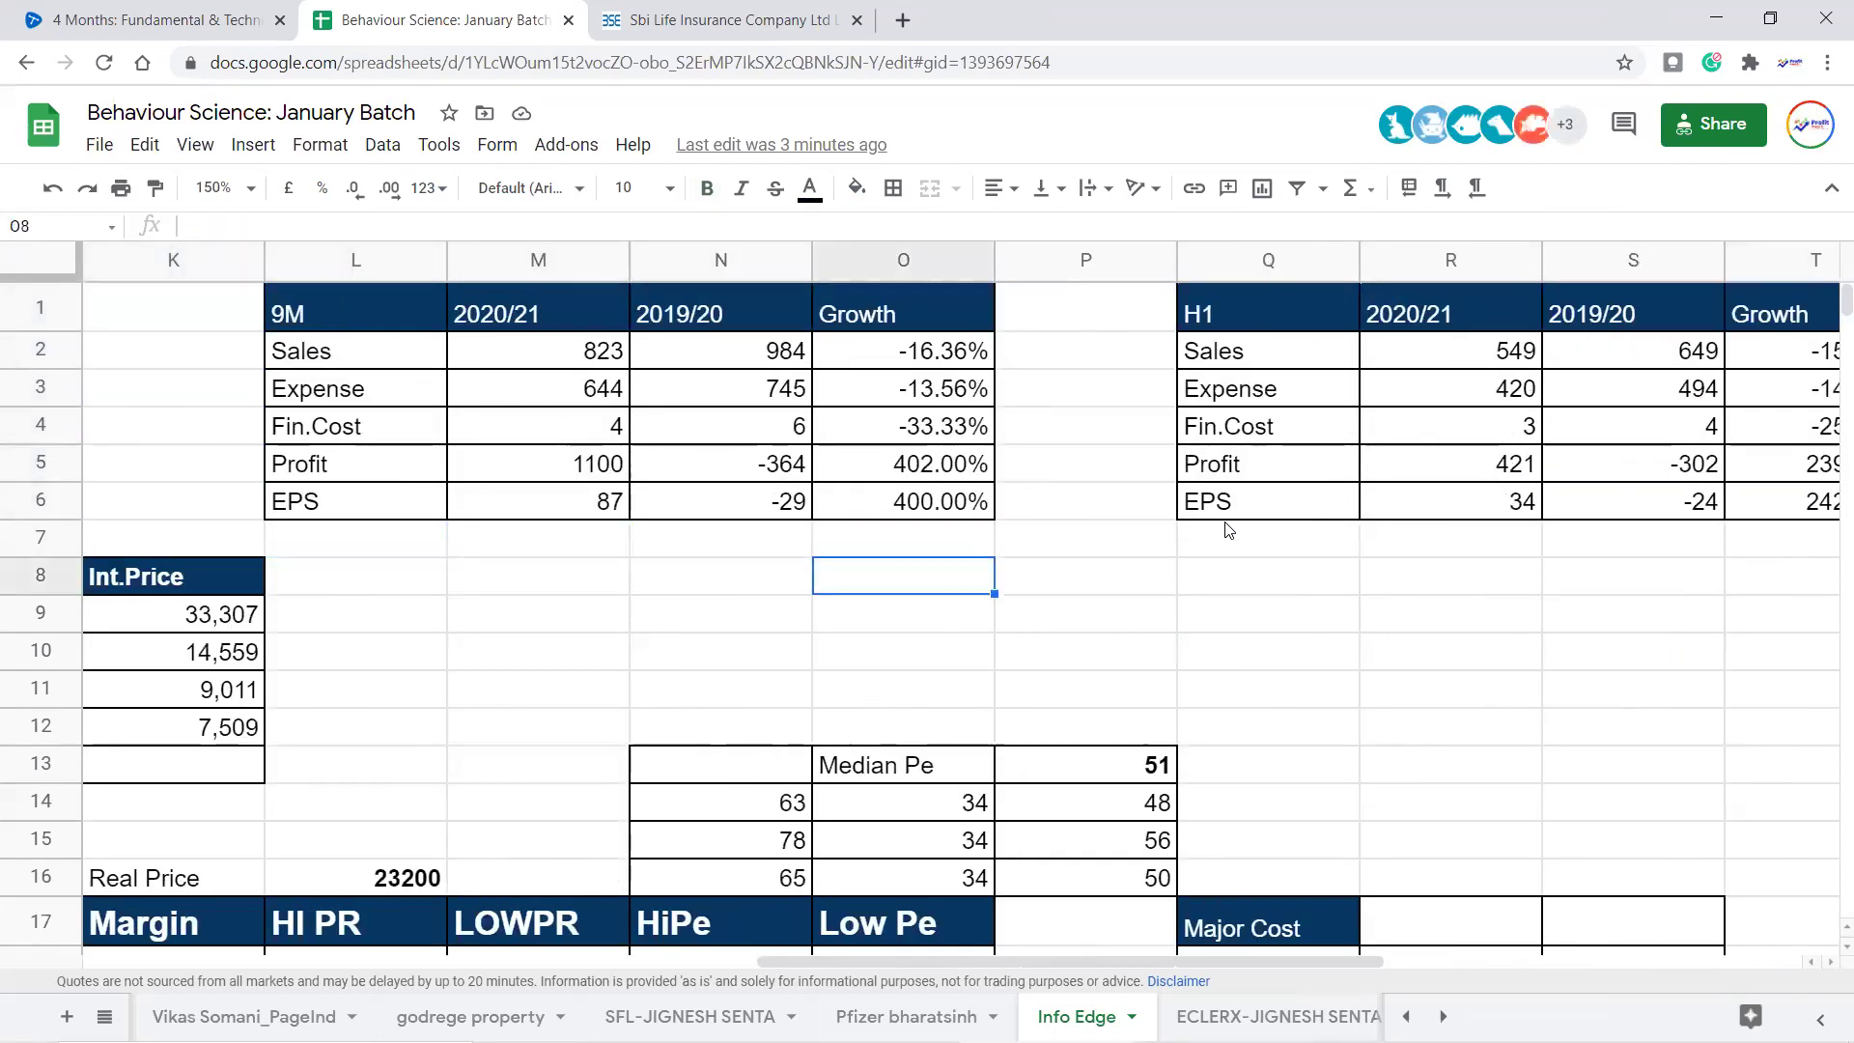
Return to the growth estimates table and look down the yearly Sales and Profit figures beneath it
{"action": "key", "text": "Left"}
{"action": "key", "text": "Left"}
{"action": "key", "text": "Left"}
{"action": "key", "text": "Left"}
{"action": "key", "text": "Left"}
{"action": "key", "text": "Left"}
{"action": "key", "text": "Left"}
{"action": "key", "text": "Left"}
{"action": "key", "text": "Left"}
{"action": "key", "text": "Left"}
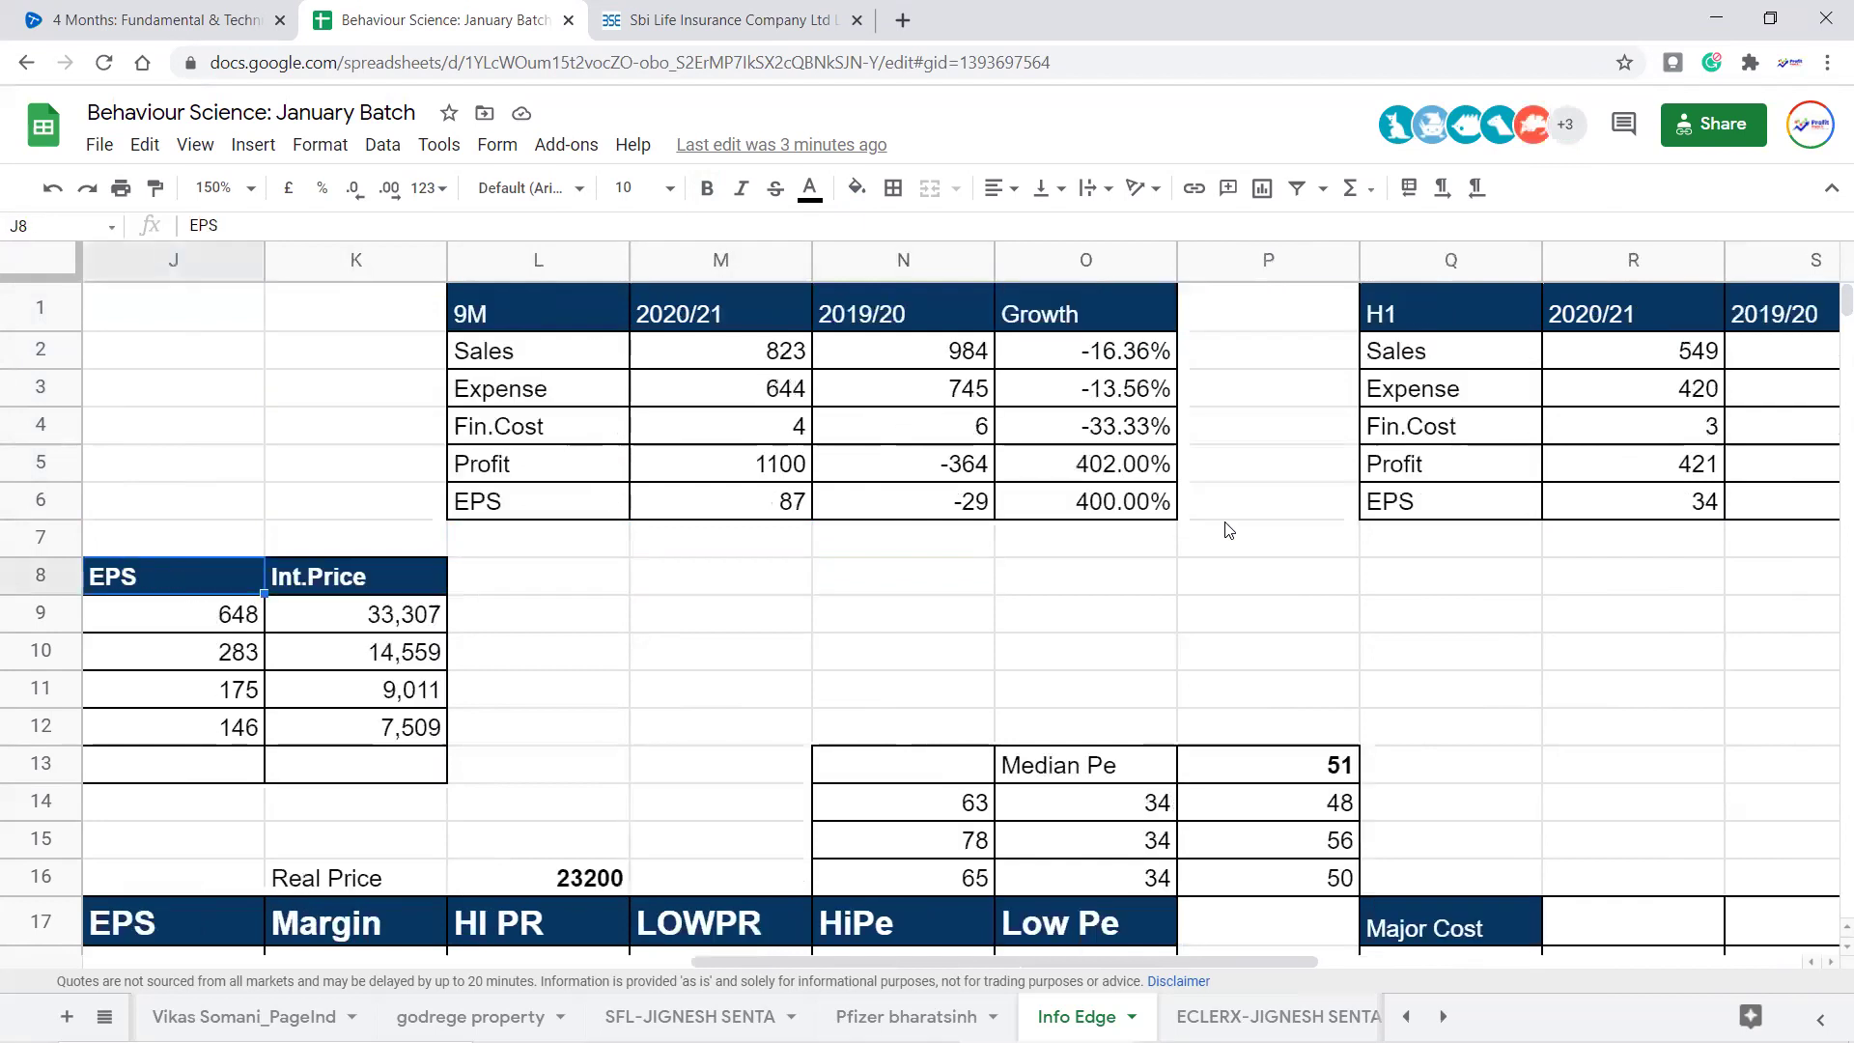
{"action": "key", "text": "Left"}
{"action": "key", "text": "Up"}
{"action": "key", "text": "Up"}
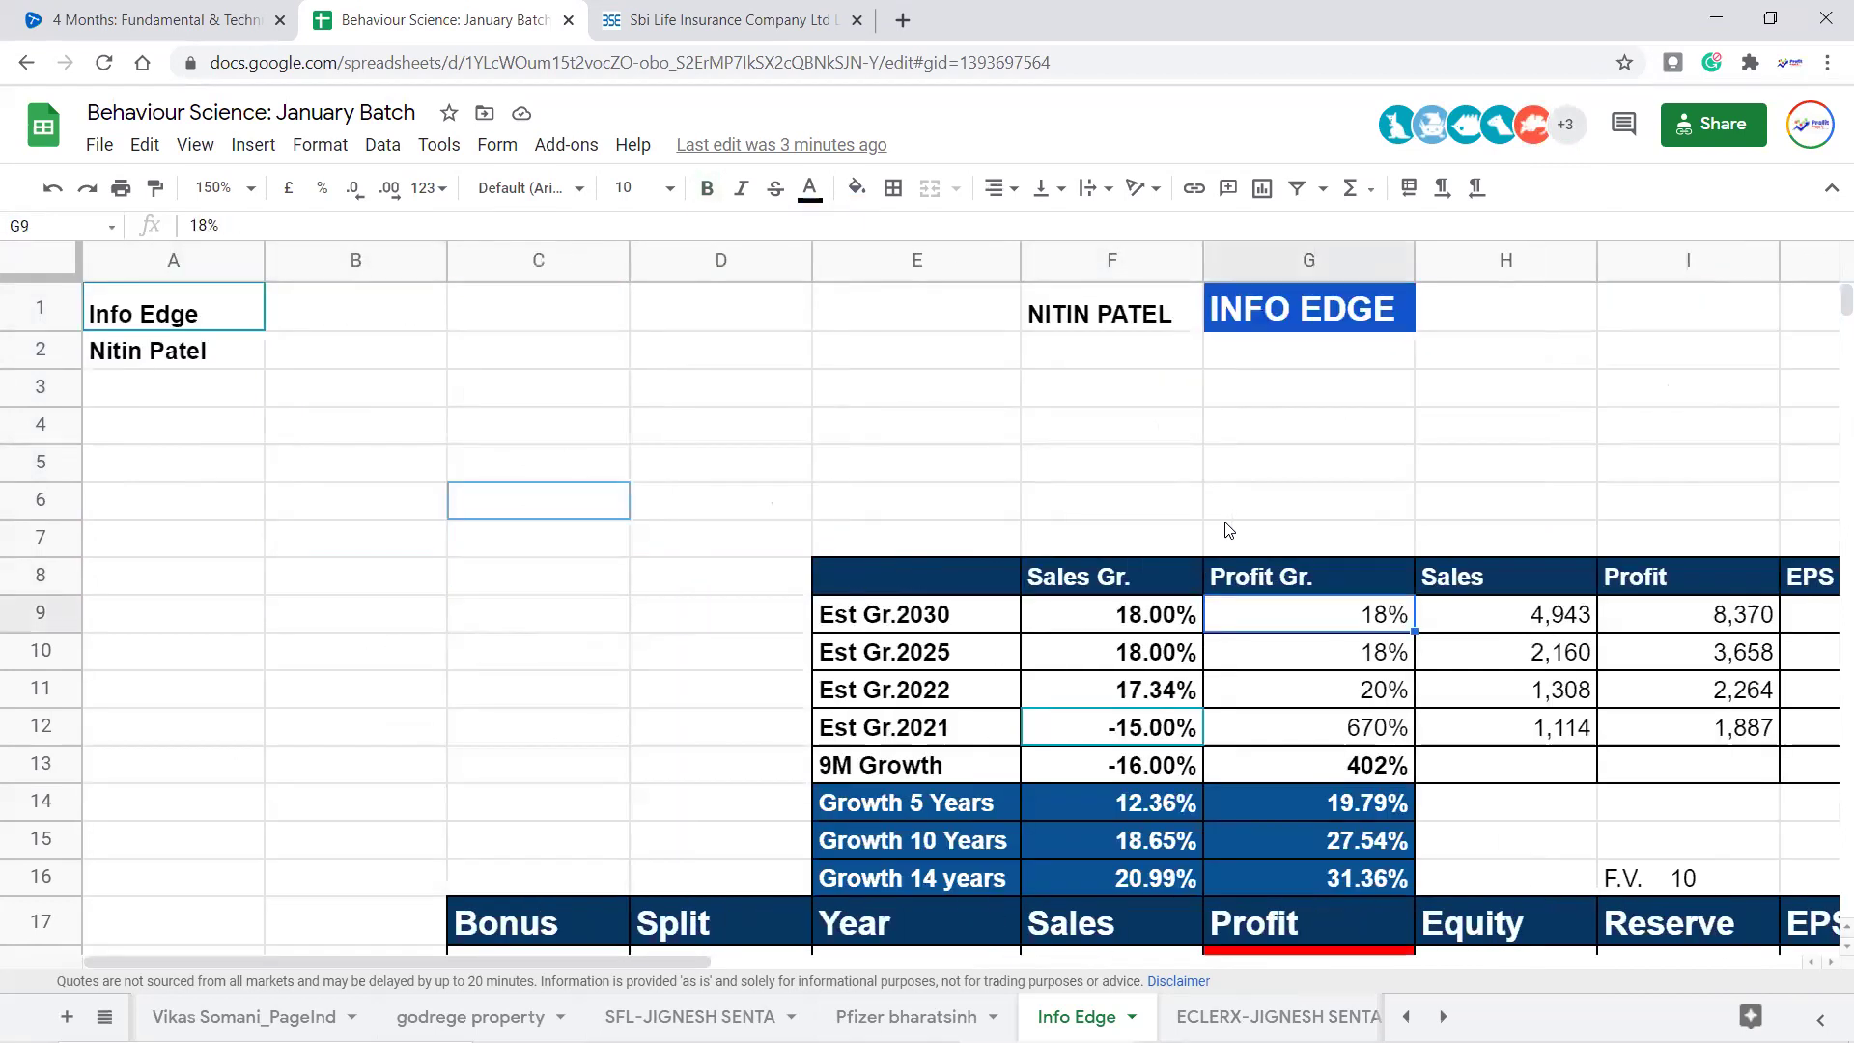
{"action": "key", "text": "Down"}
{"action": "key", "text": "Down"}
{"action": "key", "text": "Down"}
{"action": "key", "text": "Down"}
{"action": "key", "text": "Down"}
{"action": "key", "text": "Down"}
{"action": "key", "text": "Down"}
{"action": "key", "text": "Down"}
{"action": "key", "text": "Down"}
{"action": "key", "text": "Down"}
{"action": "key", "text": "Down"}
{"action": "key", "text": "Down"}
{"action": "key", "text": "Down"}
{"action": "key", "text": "Down"}
{"action": "key", "text": "Down"}
{"action": "key", "text": "Down"}
{"action": "key", "text": "Down"}
{"action": "key", "text": "Down"}
{"action": "key", "text": "Down"}
{"action": "key", "text": "Down"}
{"action": "key", "text": "Right"}
{"action": "key", "text": "Right"}
{"action": "key", "text": "Right"}
{"action": "scroll", "coordinate": [1095, 458], "scroll_direction": "up", "scroll_amount": 1}
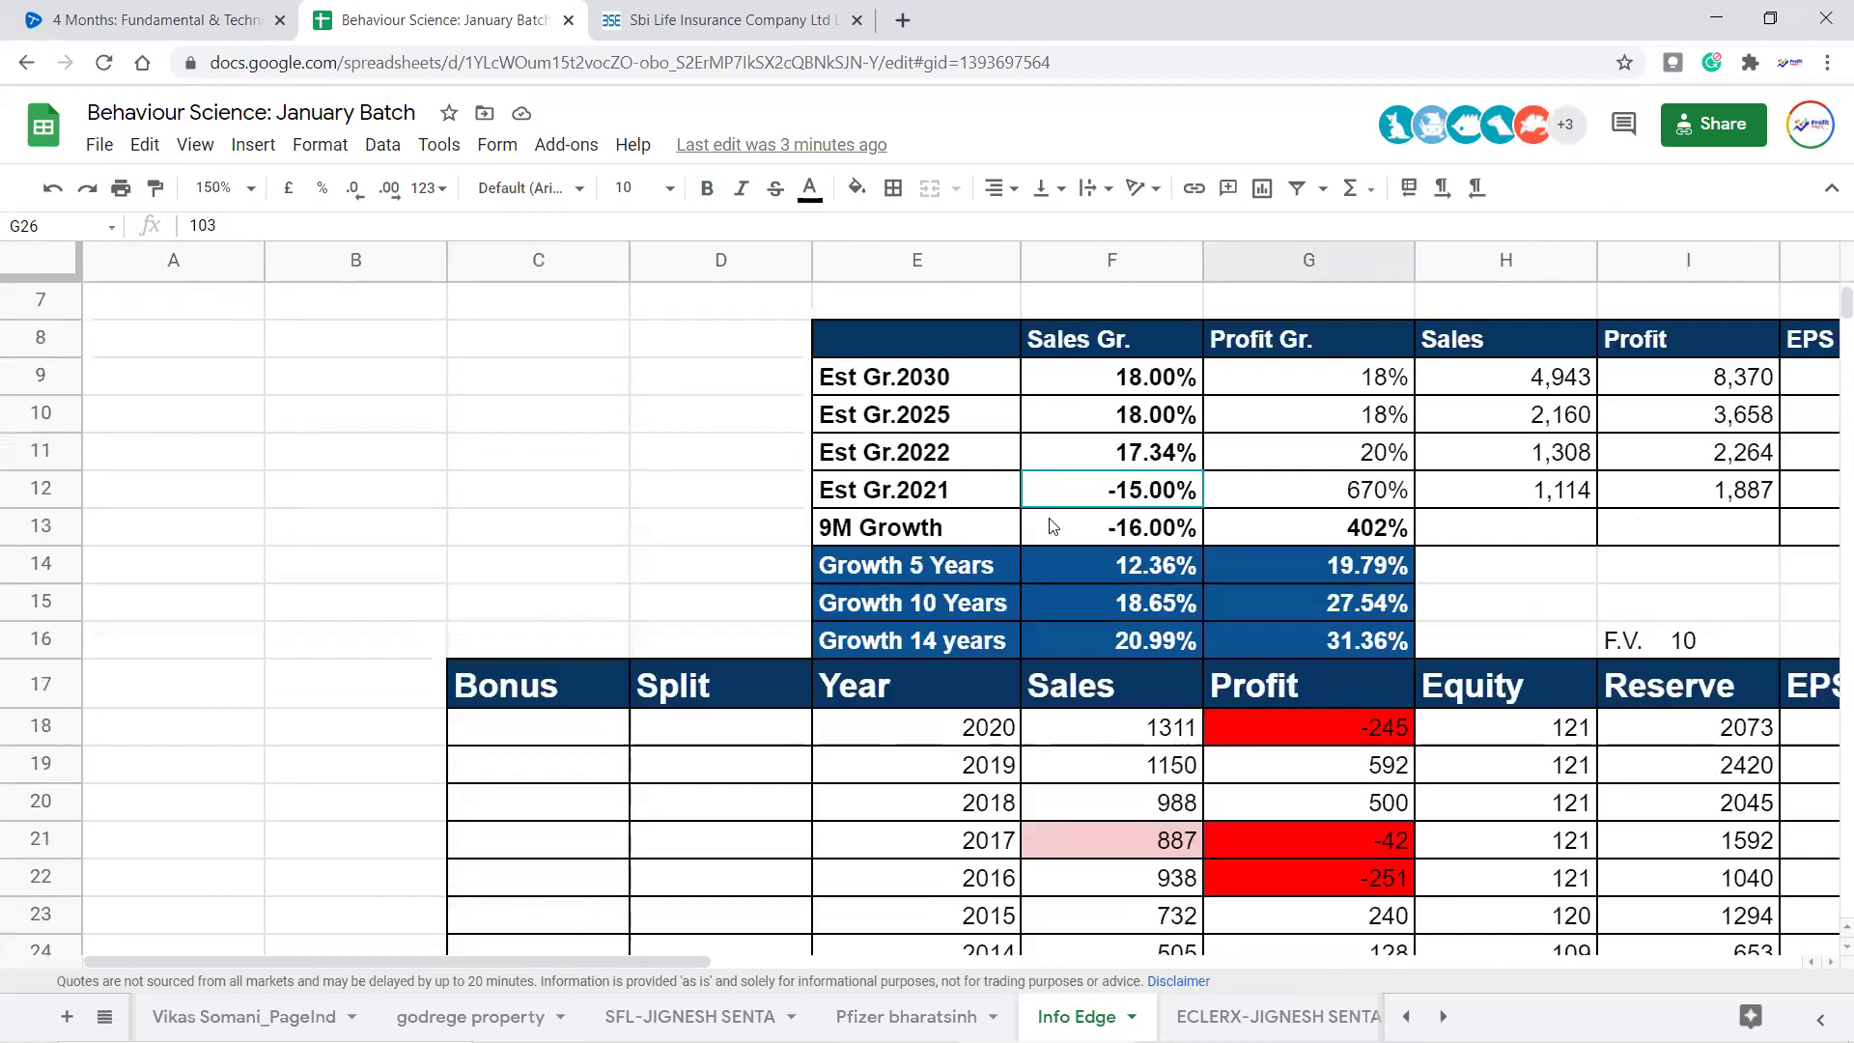
Review the Est Gr.2021 row from its sales growth across to the Int.Price value
{"action": "left_click", "coordinate": [1551, 578]}
{"action": "left_click", "coordinate": [1163, 488]}
{"action": "key", "text": "Right"}
{"action": "key", "text": "Right"}
{"action": "key", "text": "Right"}
{"action": "scroll", "coordinate": [1163, 488], "scroll_direction": "right", "scroll_amount": 4}
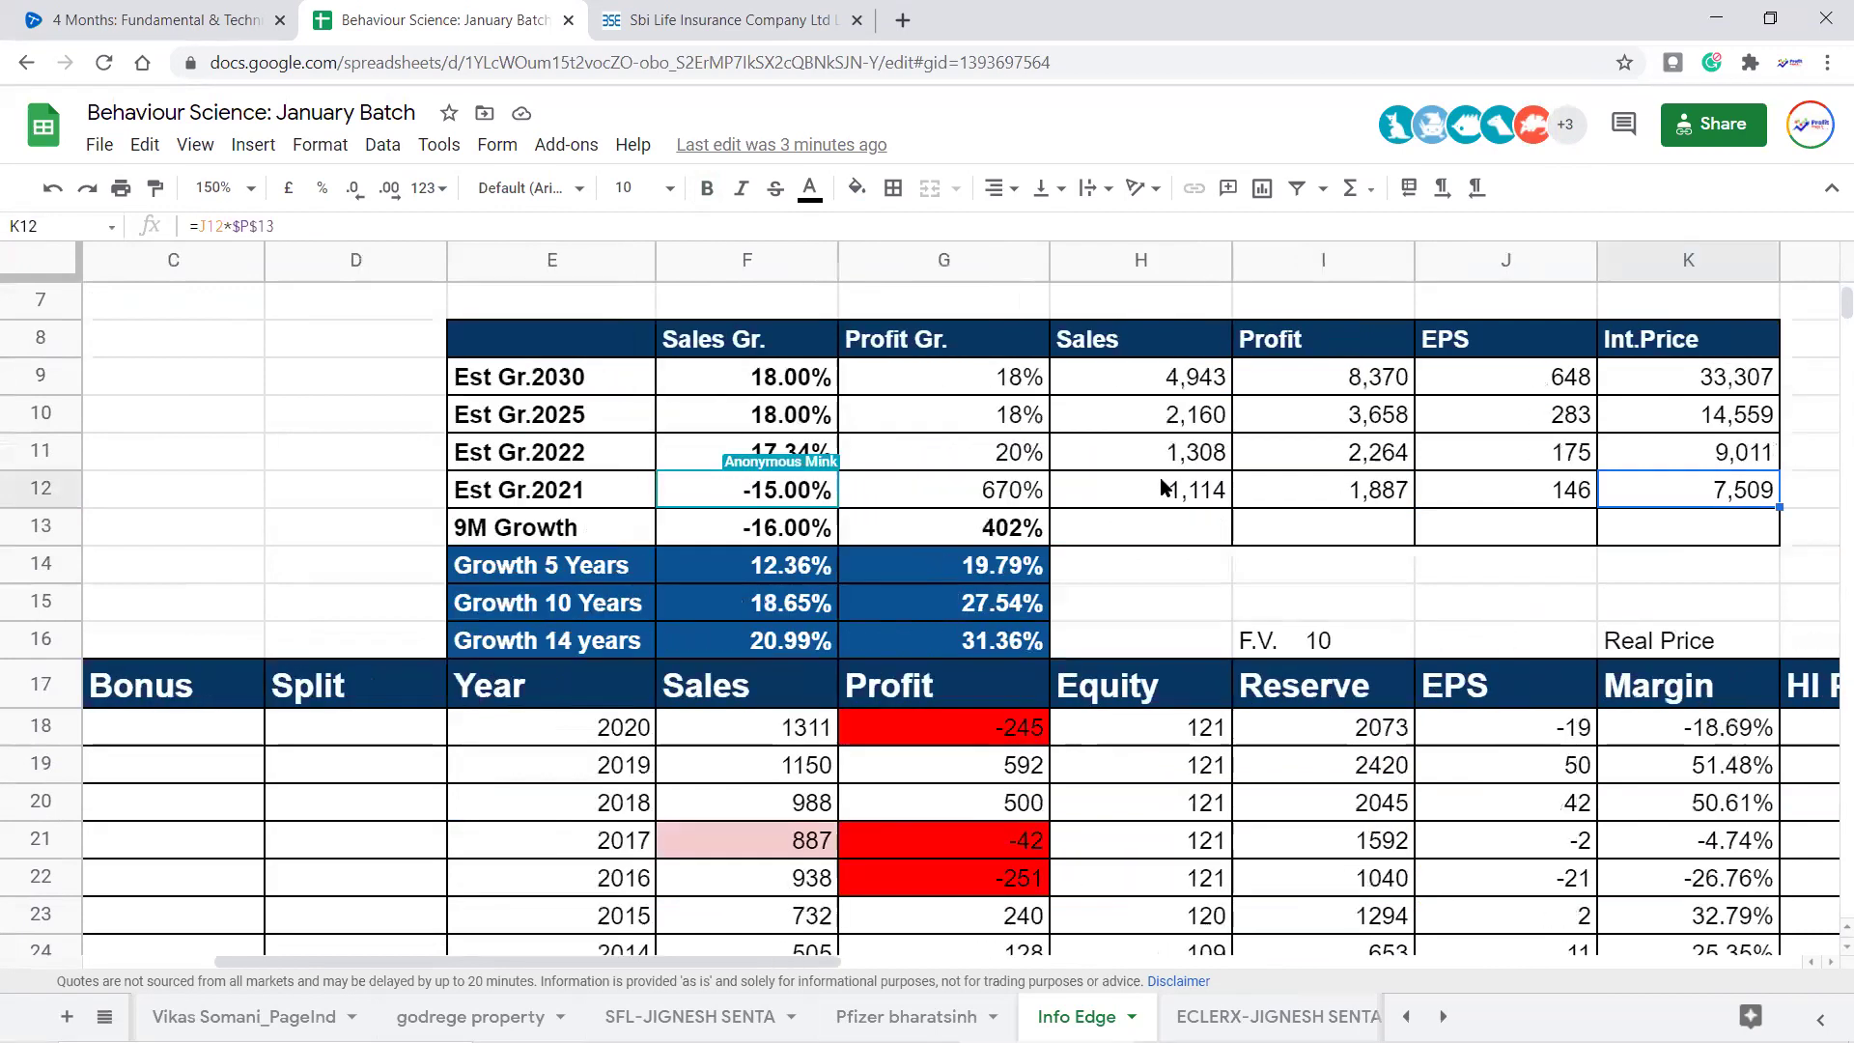
{"action": "key", "text": "Left"}
{"action": "key", "text": "Left"}
{"action": "key", "text": "Left"}
{"action": "key", "text": "Left"}
{"action": "key", "text": "Right"}
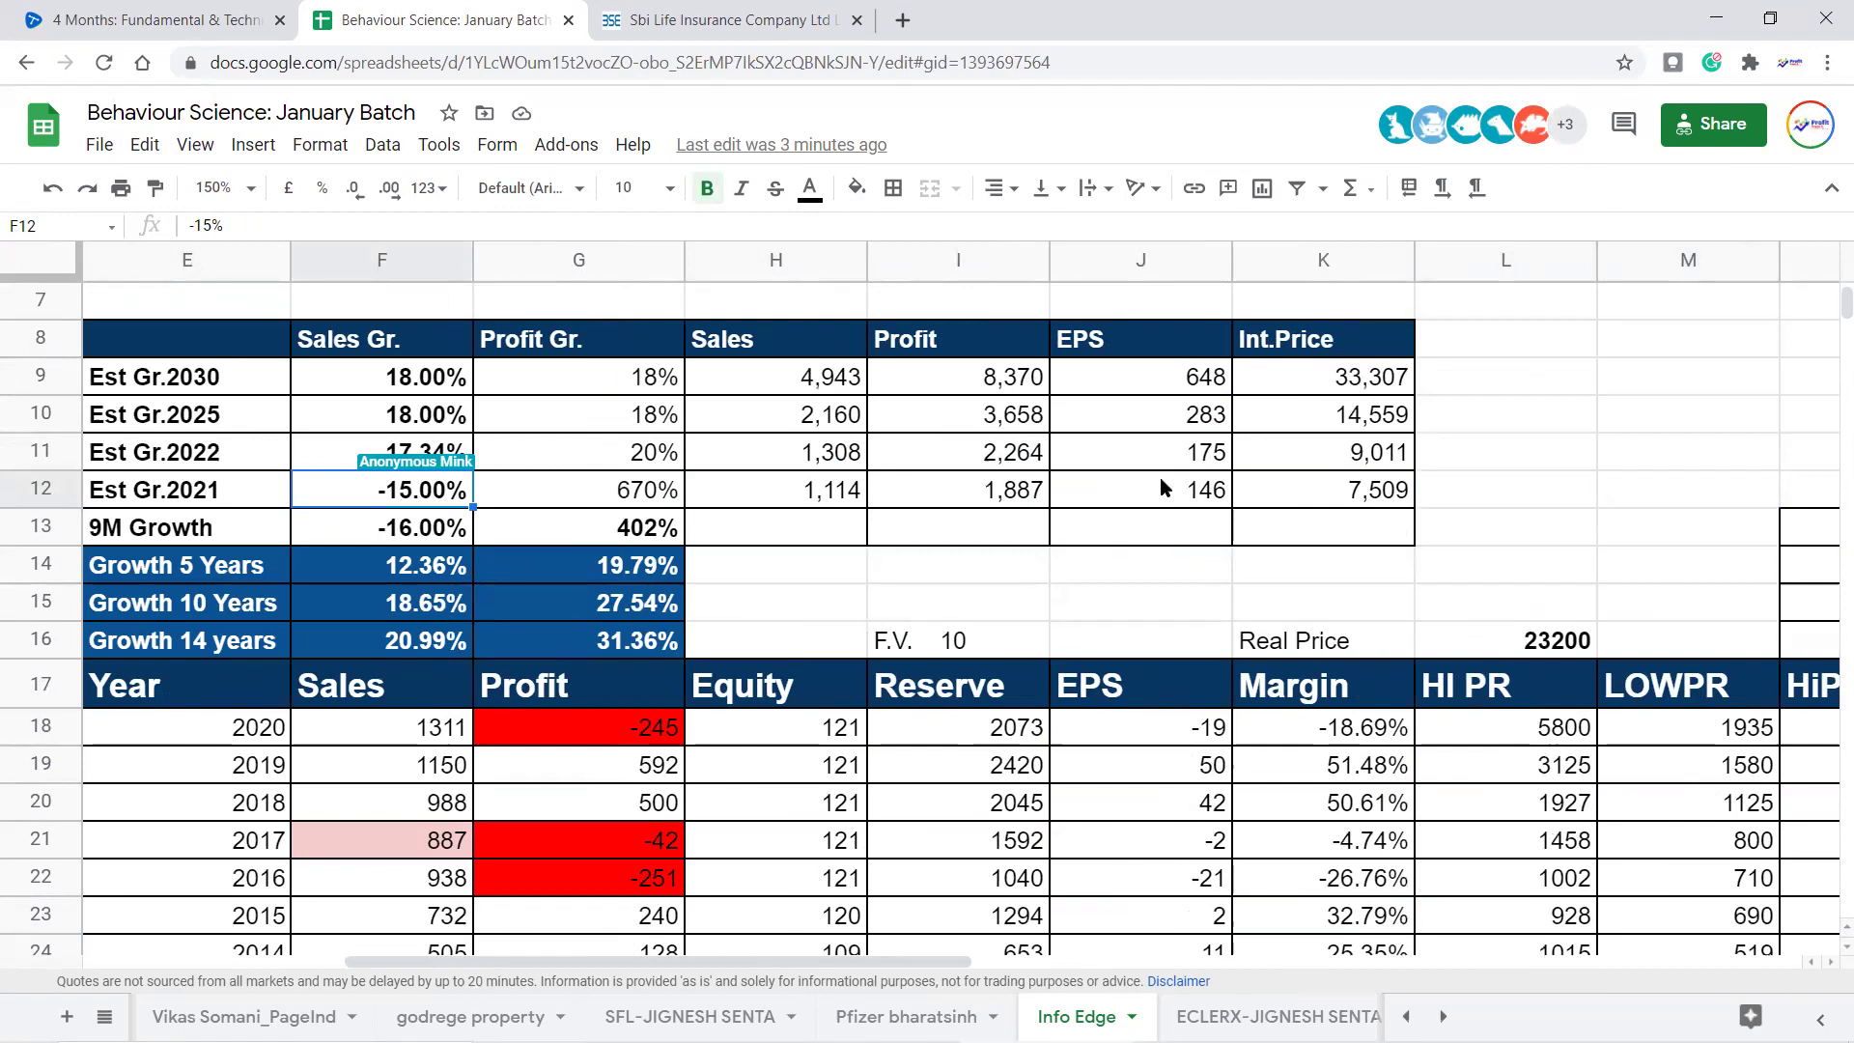
Go to the 9M results table and select the growth value for Sales
{"action": "scroll", "coordinate": [1641, 637], "scroll_direction": "up", "scroll_amount": 3}
{"action": "left_click", "coordinate": [1631, 589]}
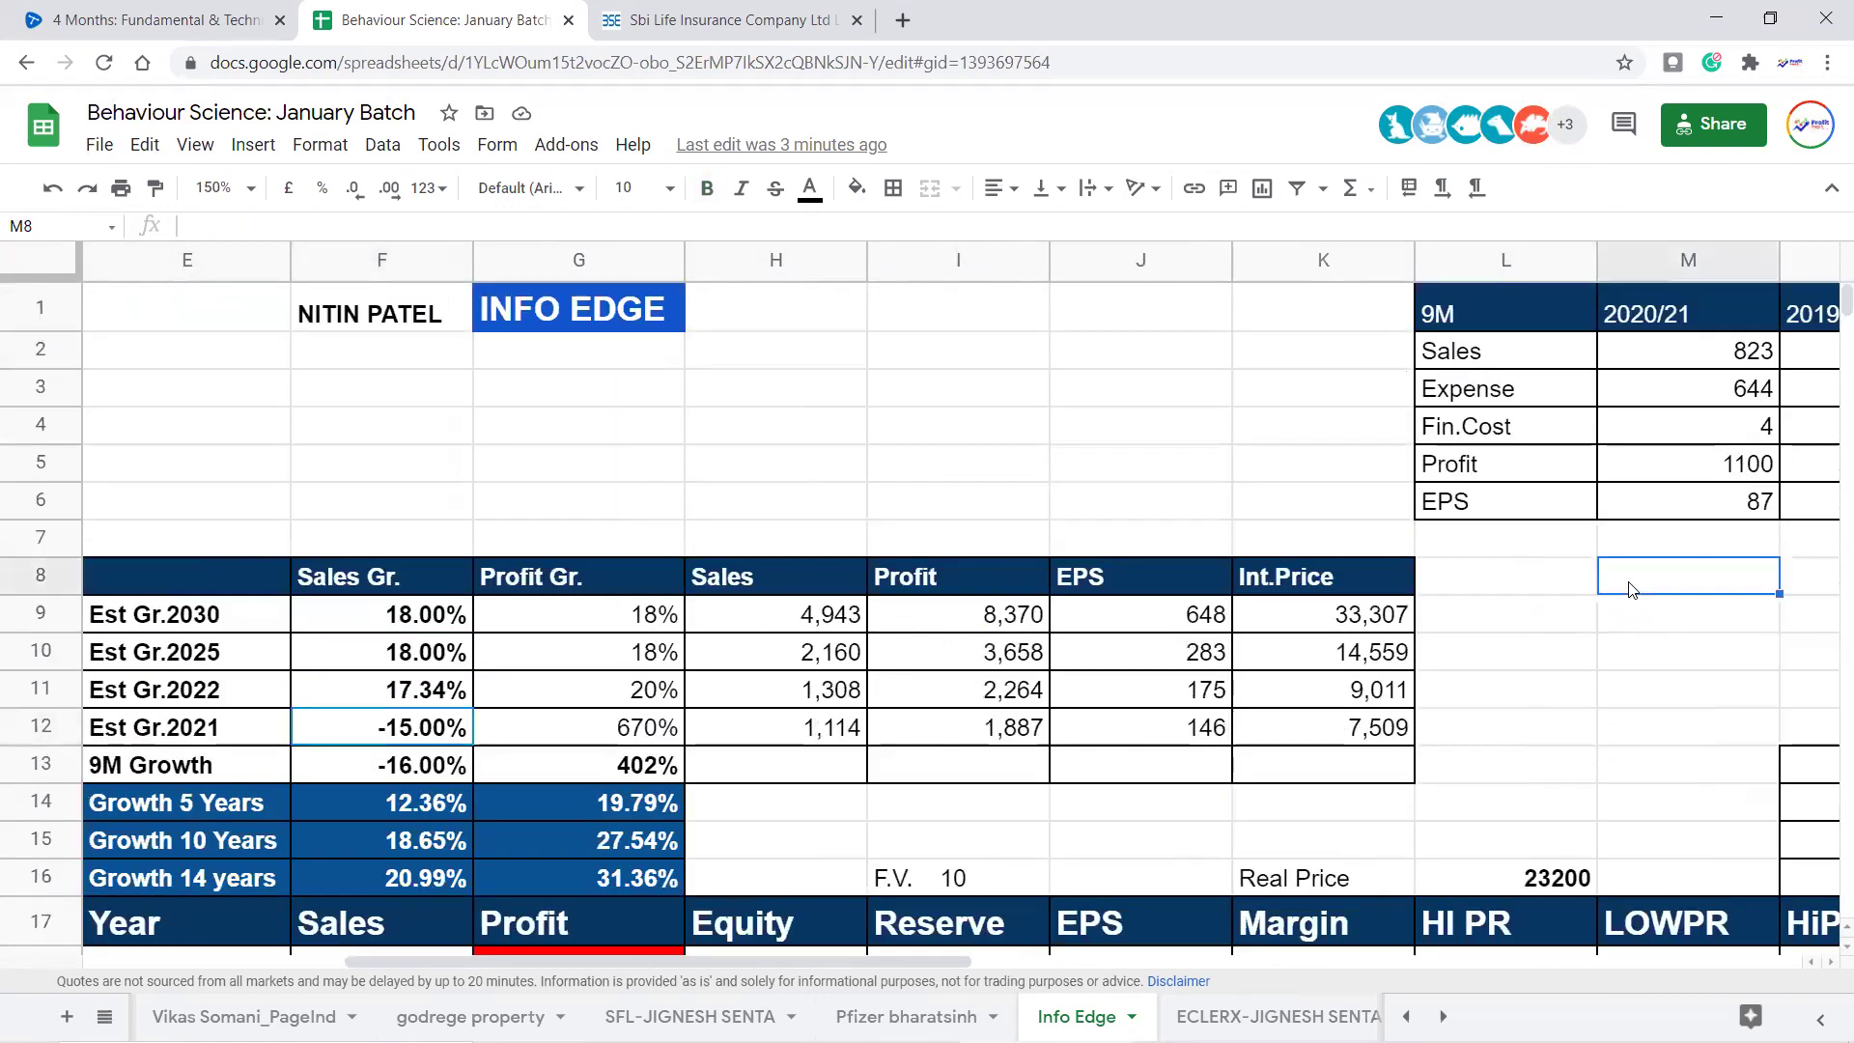
{"action": "key", "text": "Right"}
{"action": "key", "text": "Right"}
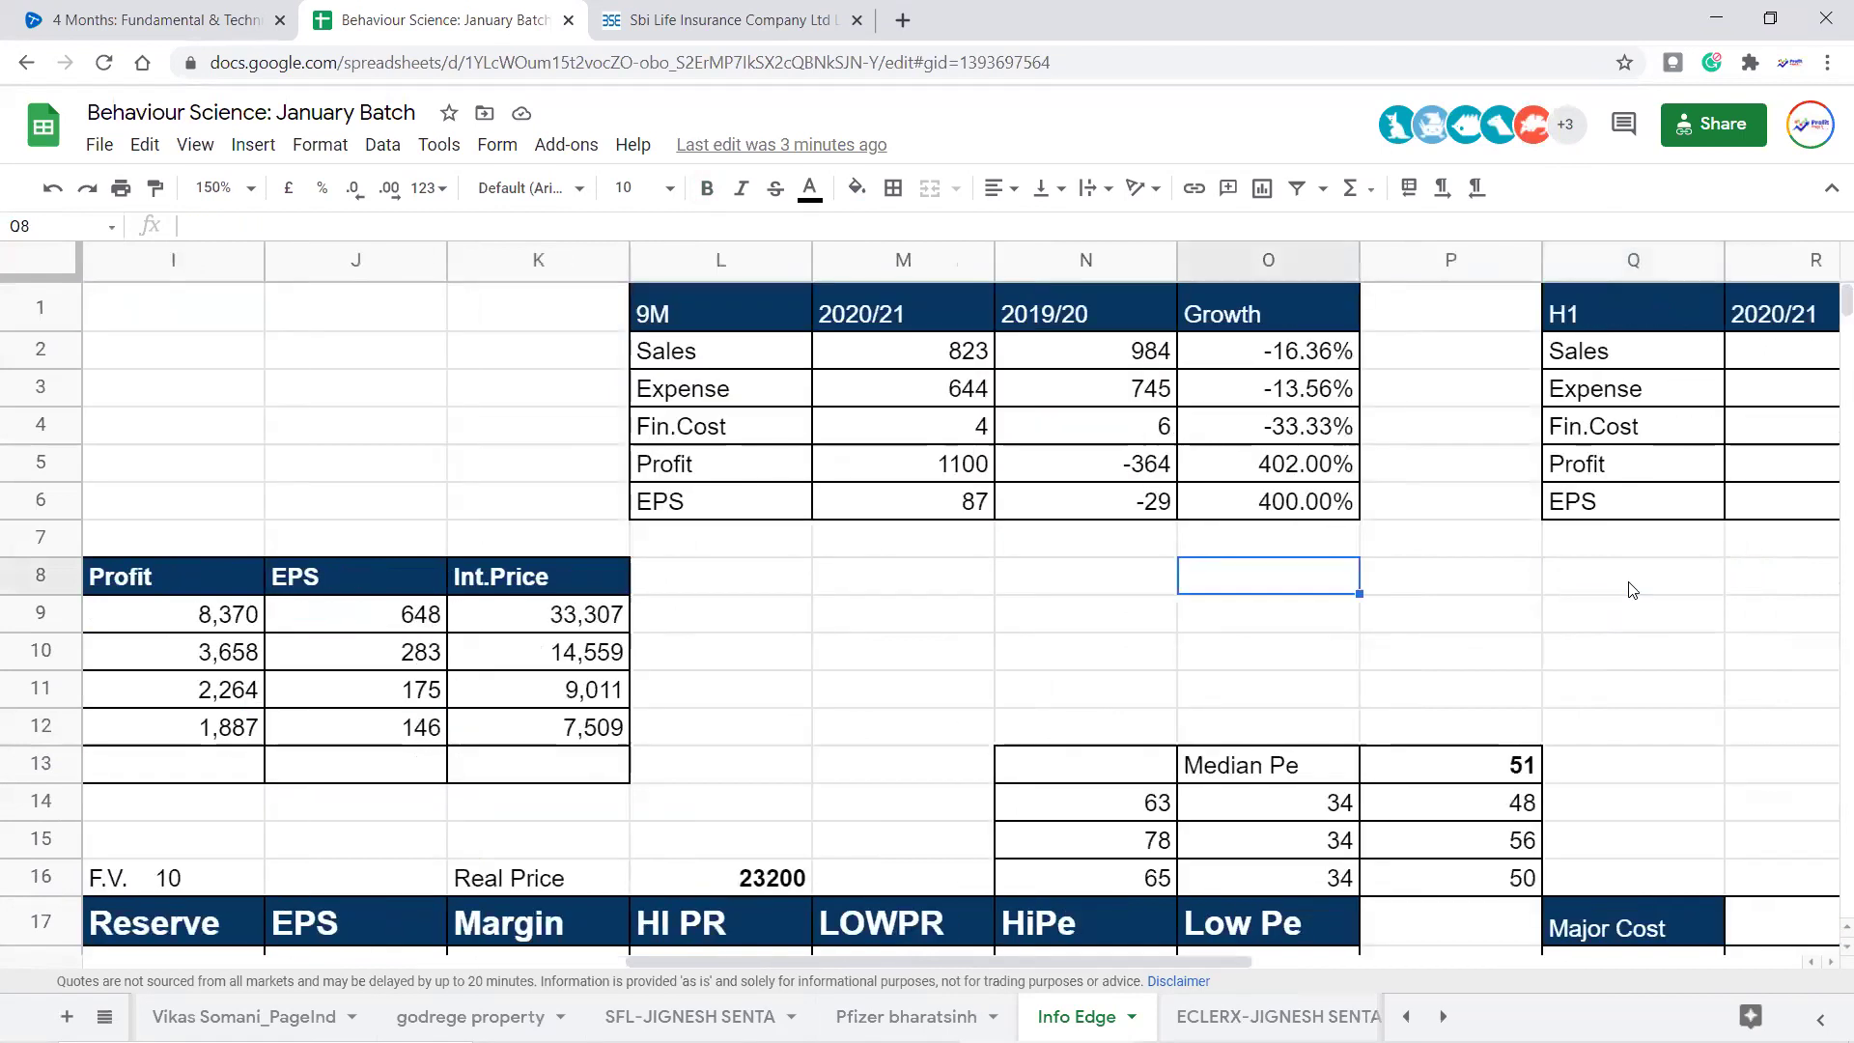
{"action": "key", "text": "Up"}
{"action": "key", "text": "Up"}
{"action": "key", "text": "Up"}
{"action": "key", "text": "Up"}
{"action": "key", "text": "Up"}
{"action": "key", "text": "Up"}
{"action": "key", "text": "Up"}
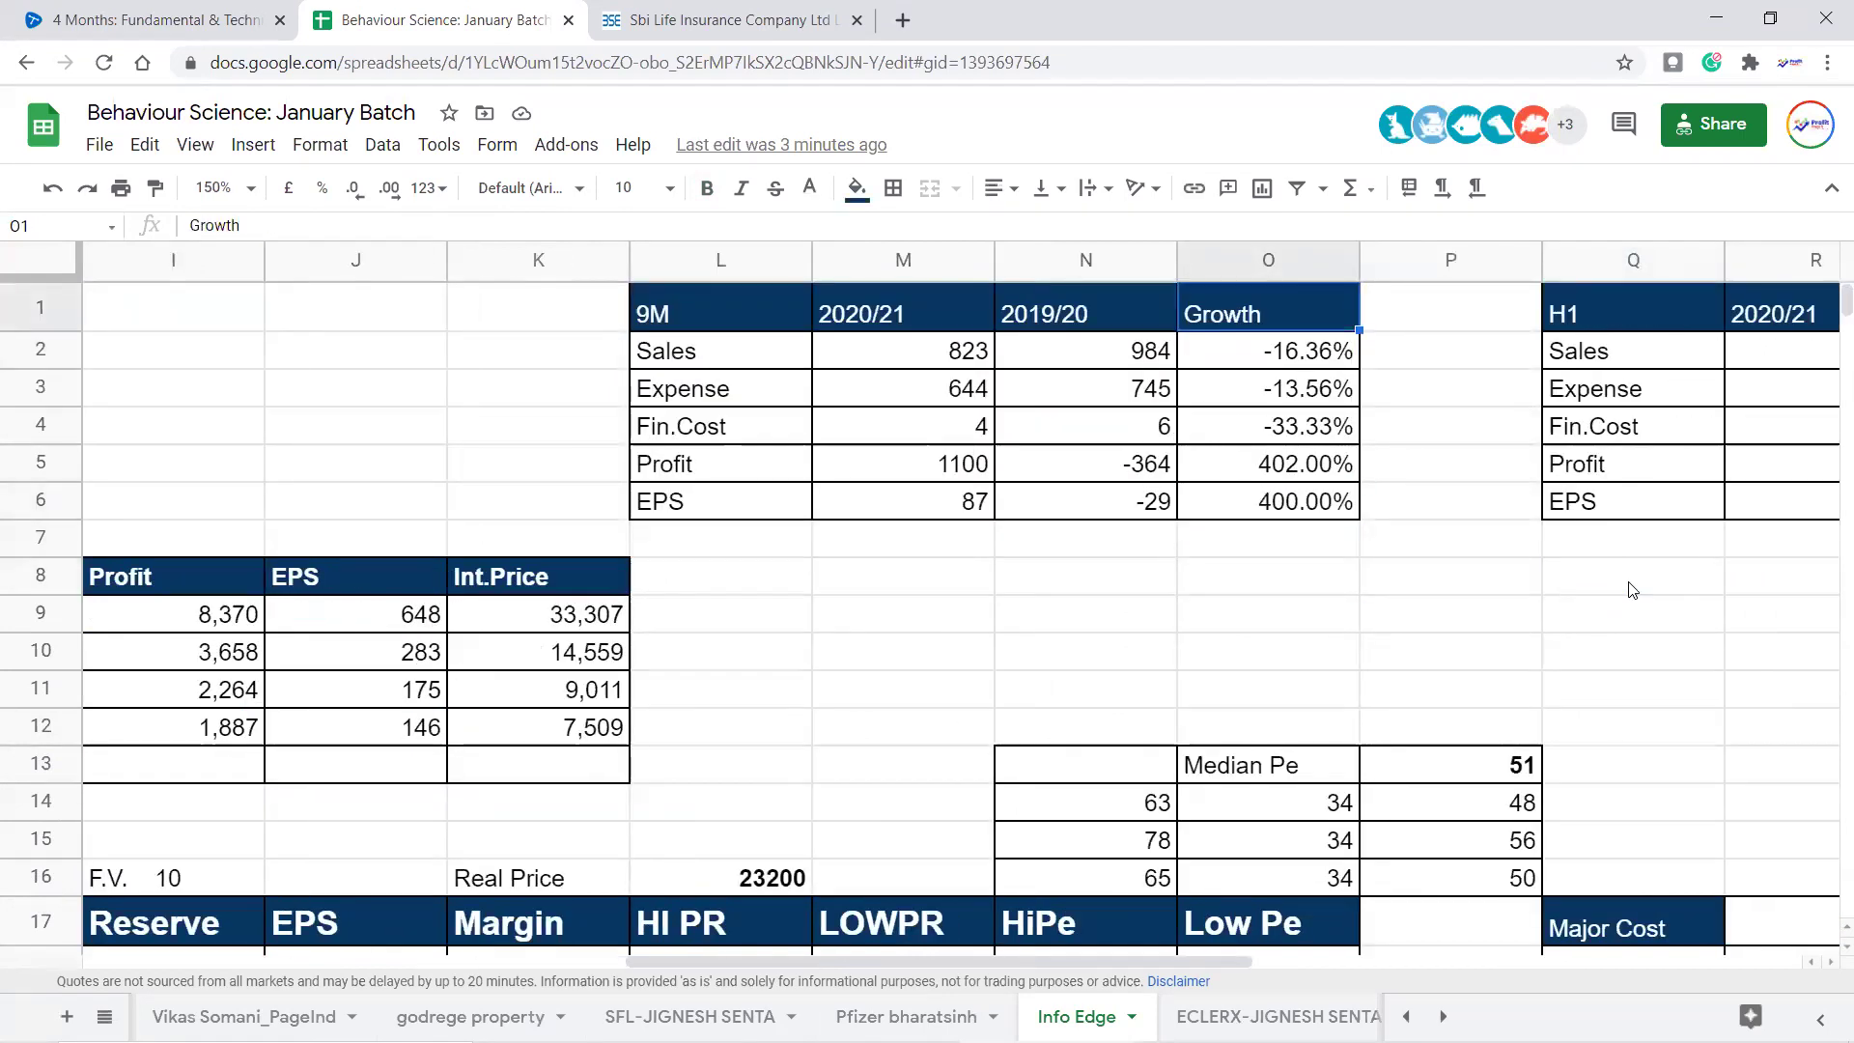
{"action": "key", "text": "Down"}
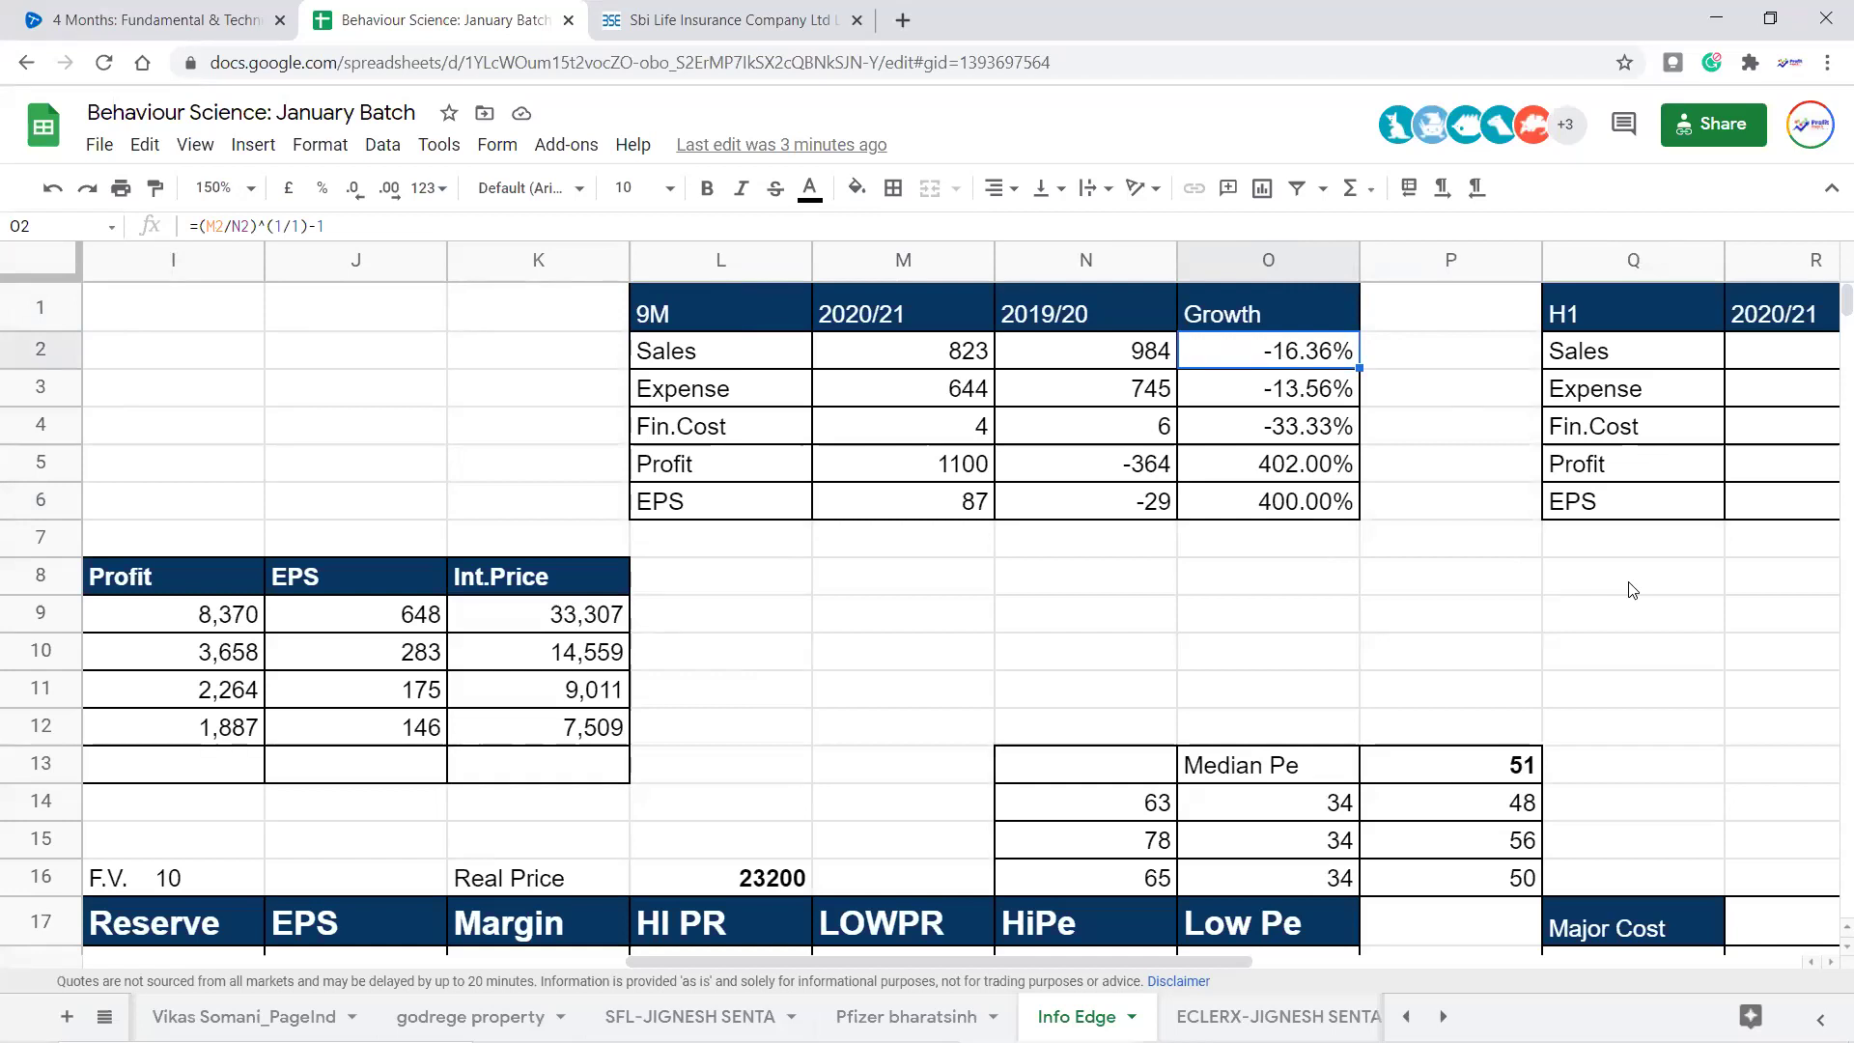
Compare the Sales row across the 9M, H1 and Q1 results tables
{"action": "key", "text": "Right"}
{"action": "key", "text": "Right"}
{"action": "key", "text": "Right"}
{"action": "key", "text": "Right"}
{"action": "key", "text": "Right"}
{"action": "key", "text": "Right"}
{"action": "key", "text": "Right"}
{"action": "key", "text": "Right"}
{"action": "key", "text": "Right"}
{"action": "key", "text": "Right"}
{"action": "key", "text": "Left"}
{"action": "key", "text": "Left"}
{"action": "key", "text": "Left"}
{"action": "key", "text": "Left"}
{"action": "key", "text": "Left"}
{"action": "key", "text": "Left"}
{"action": "key", "text": "Left"}
{"action": "key", "text": "Left"}
{"action": "key", "text": "Left"}
{"action": "key", "text": "Left"}
{"action": "key", "text": "Left"}
{"action": "key", "text": "Left"}
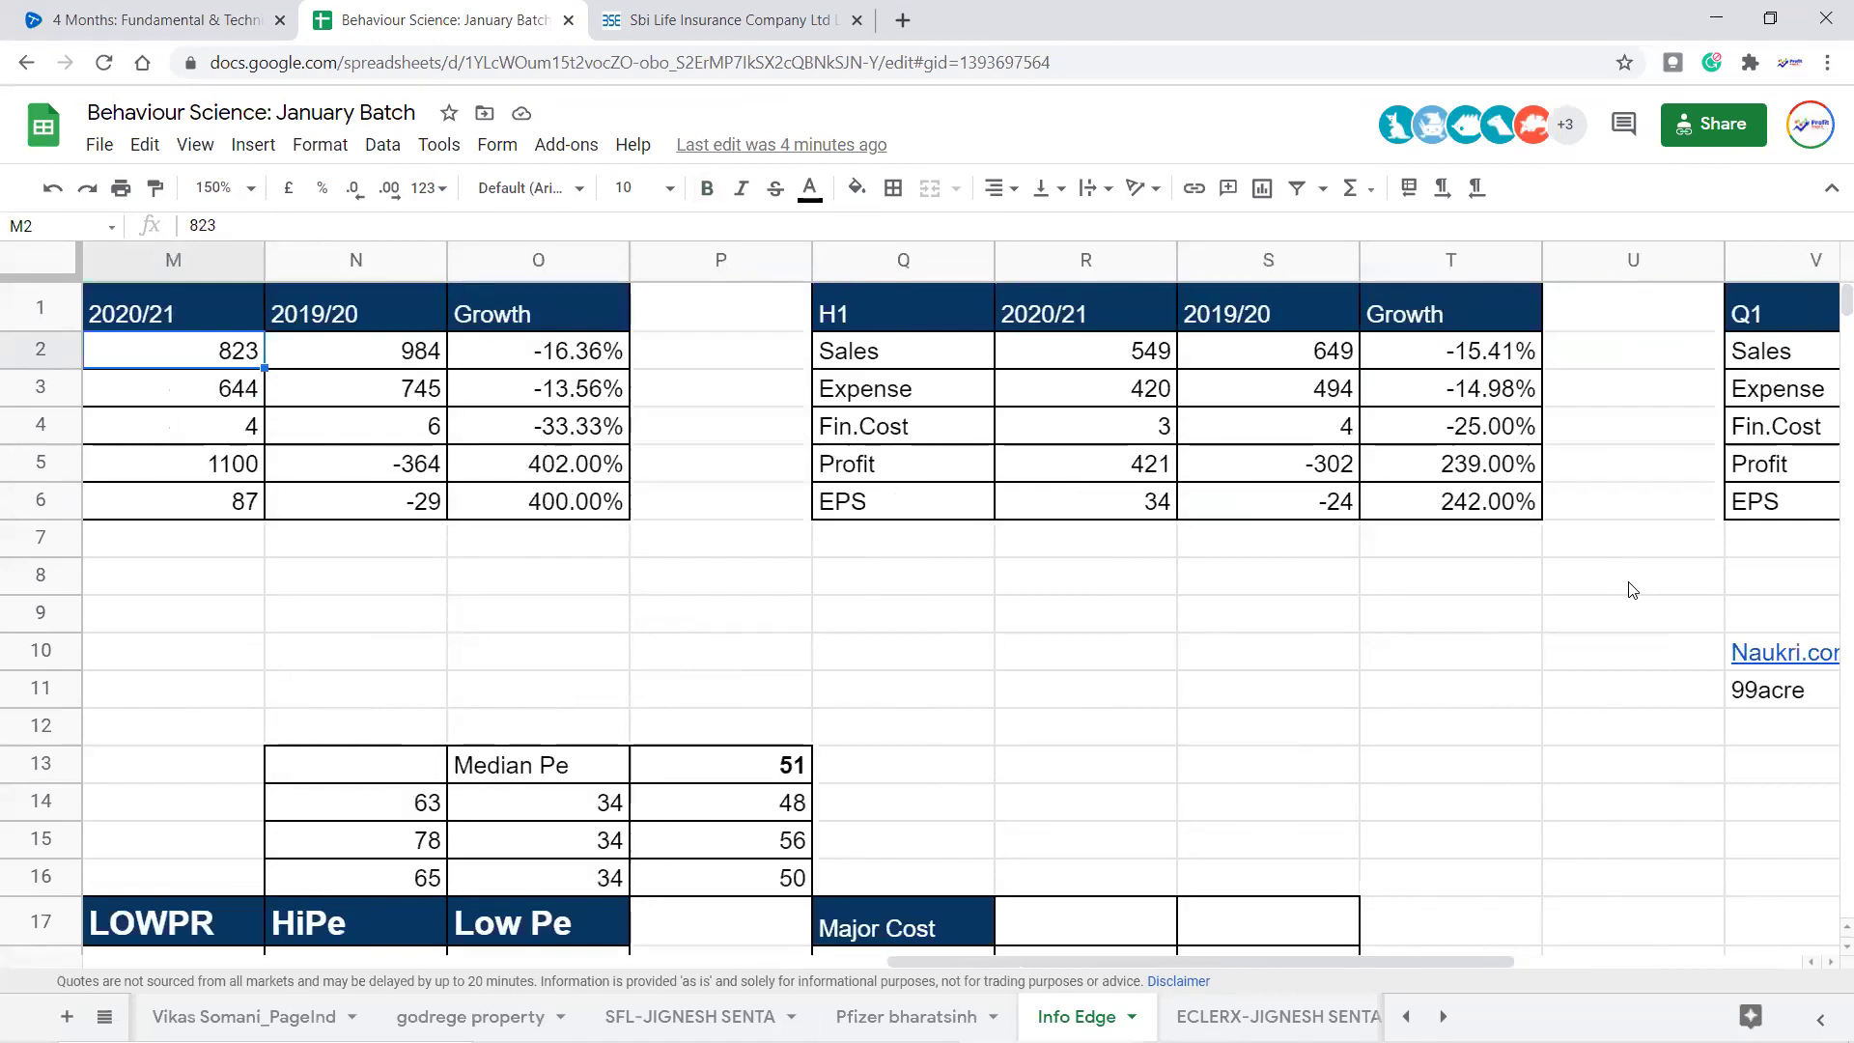
Return to the estimates table and check the Est Gr.2021 sales growth, EPS and Profit
{"action": "key", "text": "Left"}
{"action": "key", "text": "Left"}
{"action": "key", "text": "Left"}
{"action": "key", "text": "Left"}
{"action": "key", "text": "Left"}
{"action": "key", "text": "Left"}
{"action": "key", "text": "Left"}
{"action": "key", "text": "Left"}
{"action": "key", "text": "Left"}
{"action": "key", "text": "Left"}
{"action": "key", "text": "Left"}
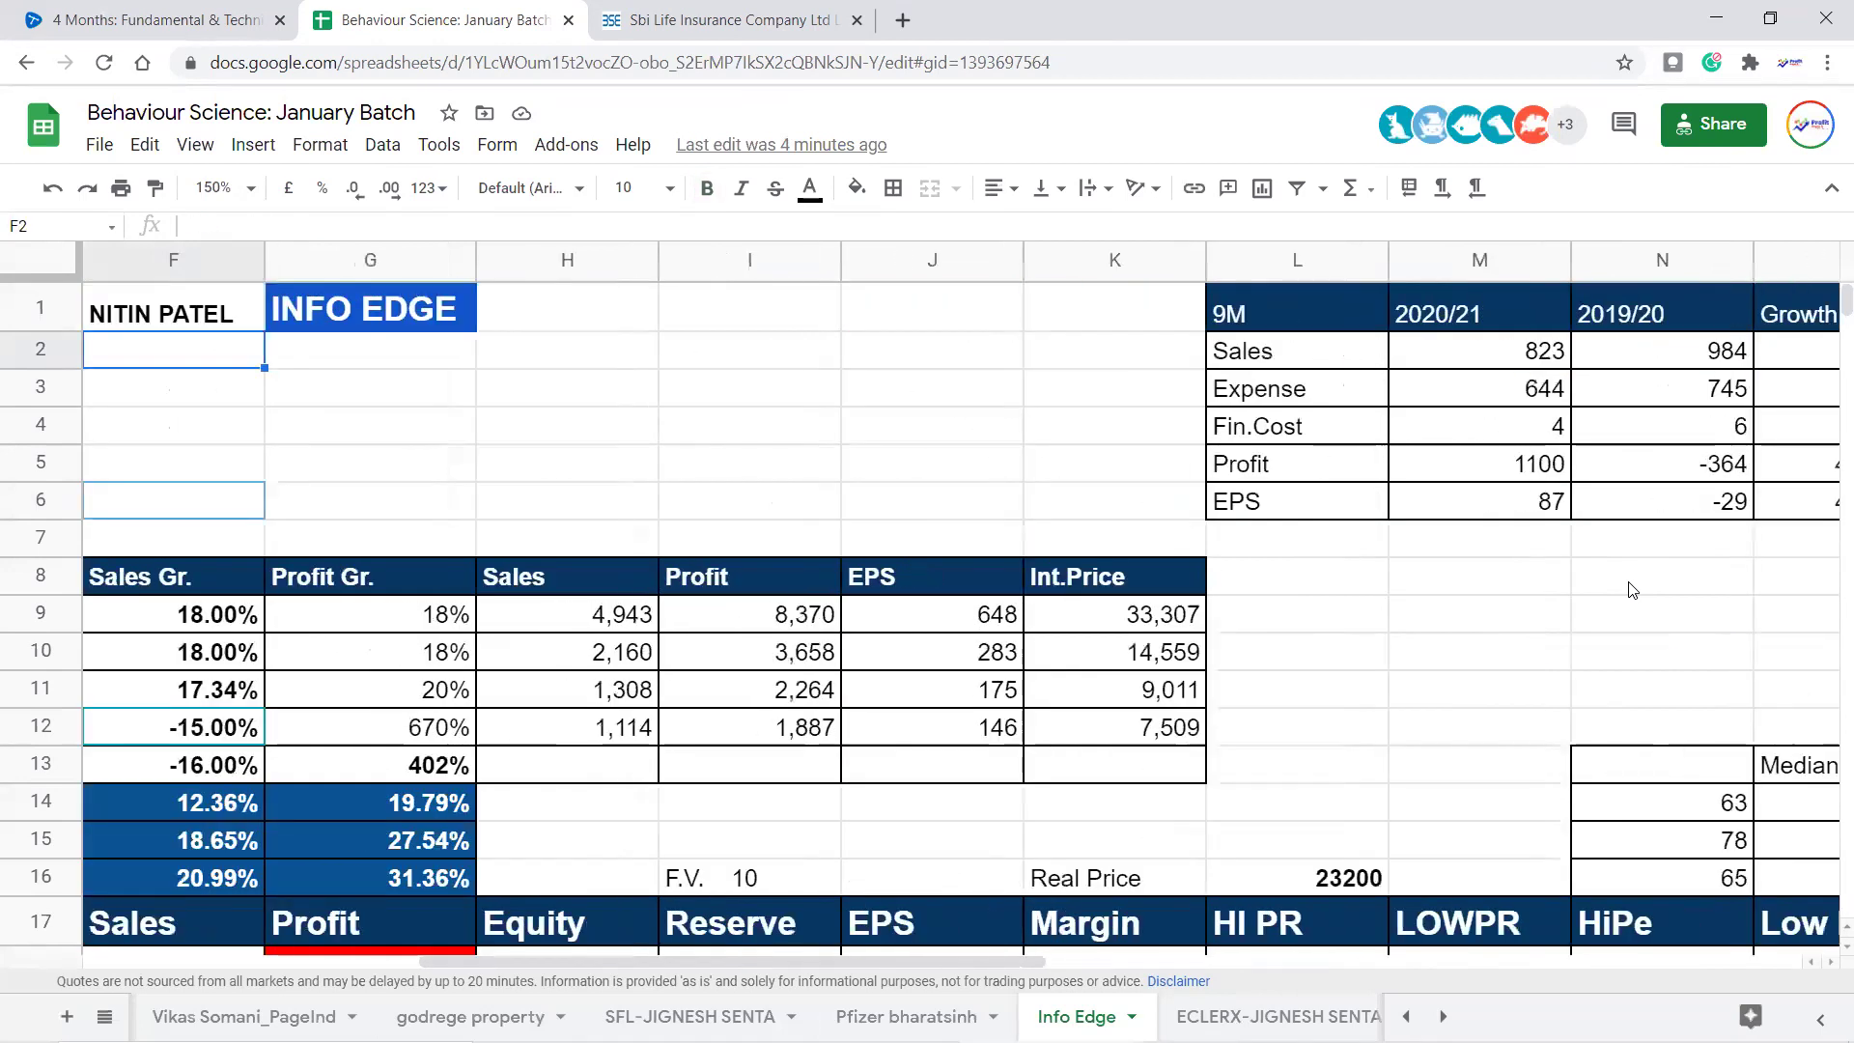
{"action": "scroll", "coordinate": [1630, 589], "scroll_direction": "down", "scroll_amount": 1}
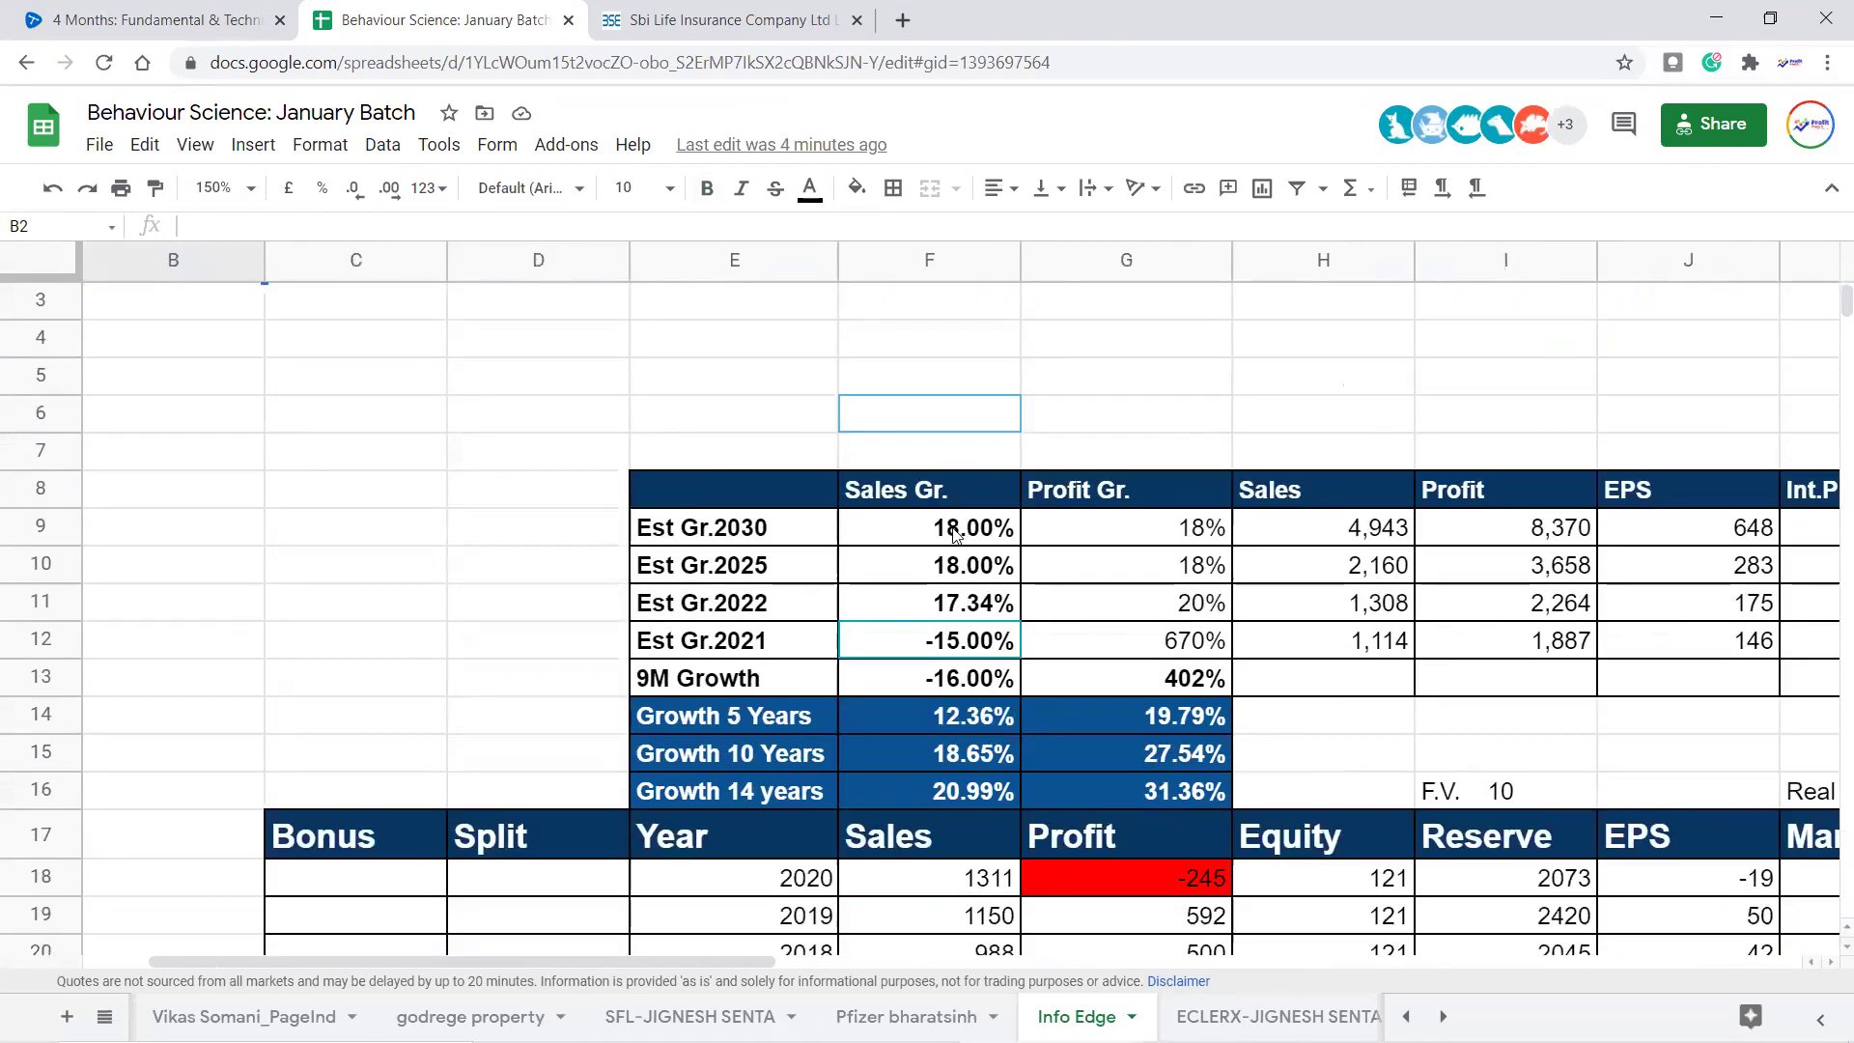
{"action": "left_click", "coordinate": [963, 646]}
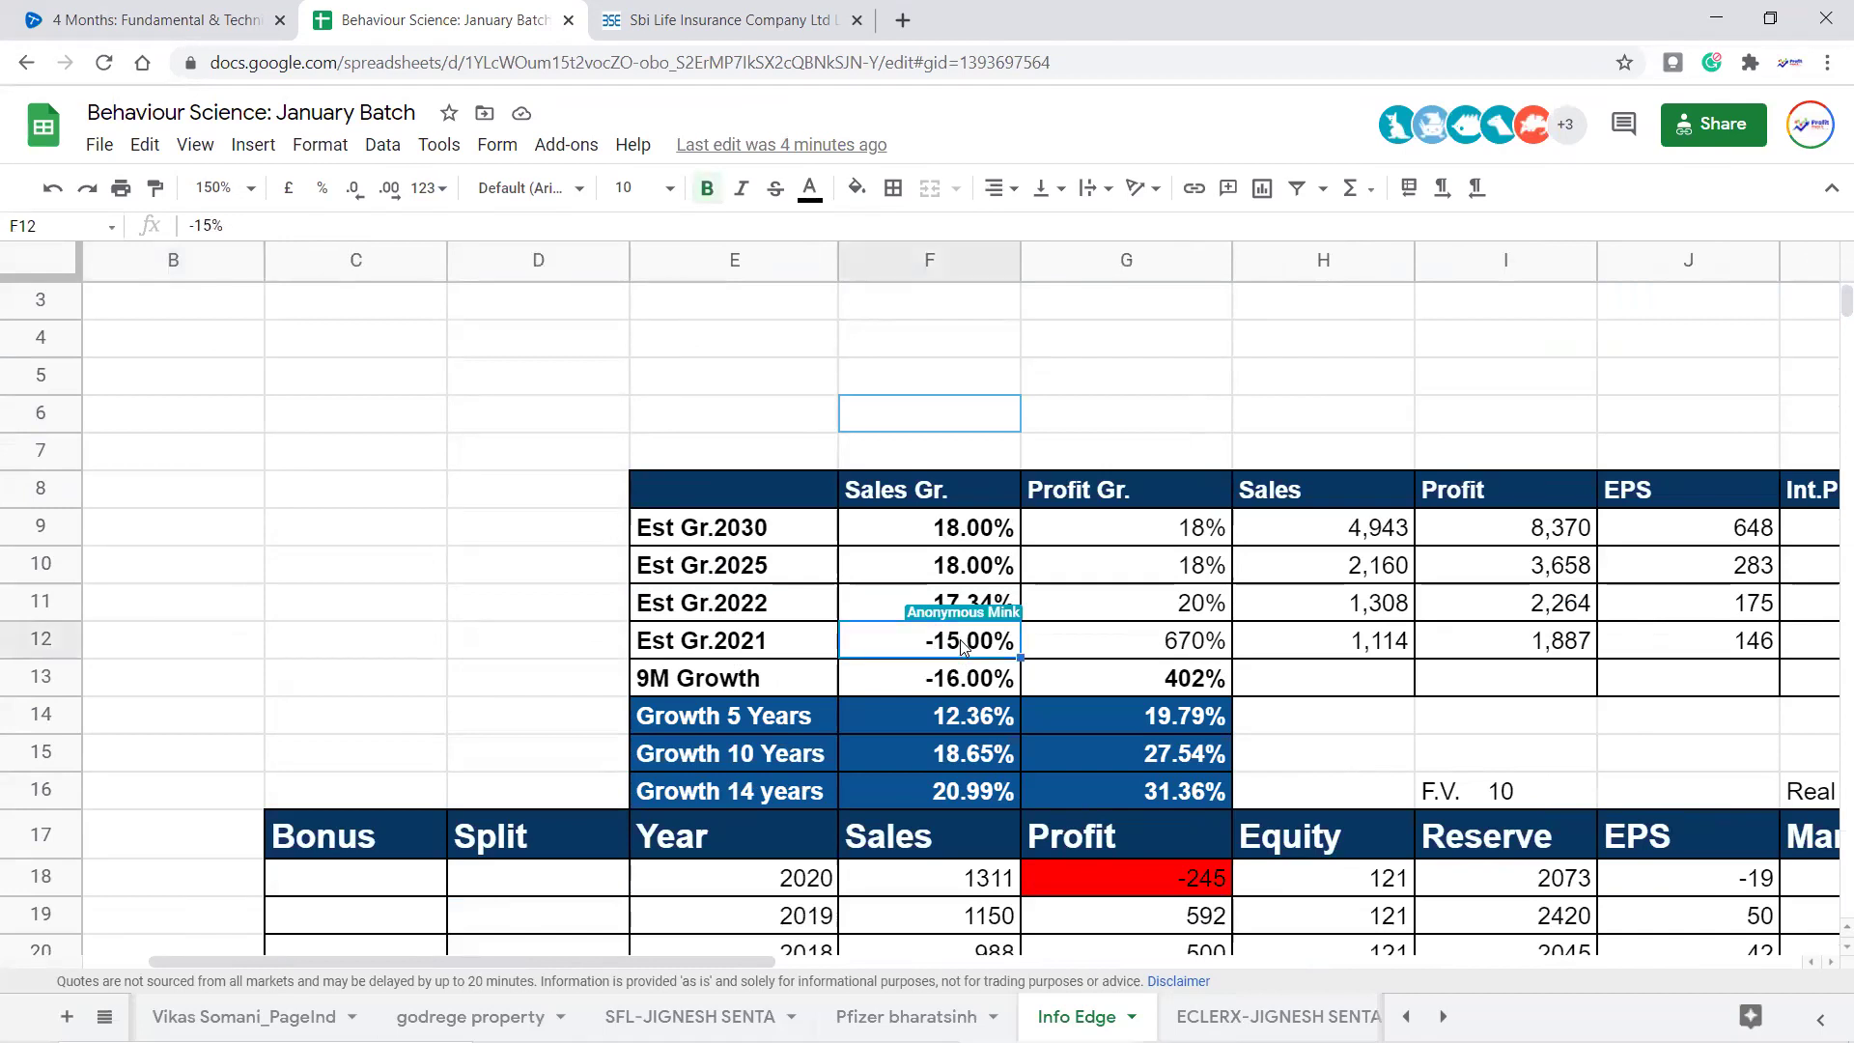
{"action": "left_click", "coordinate": [1734, 653]}
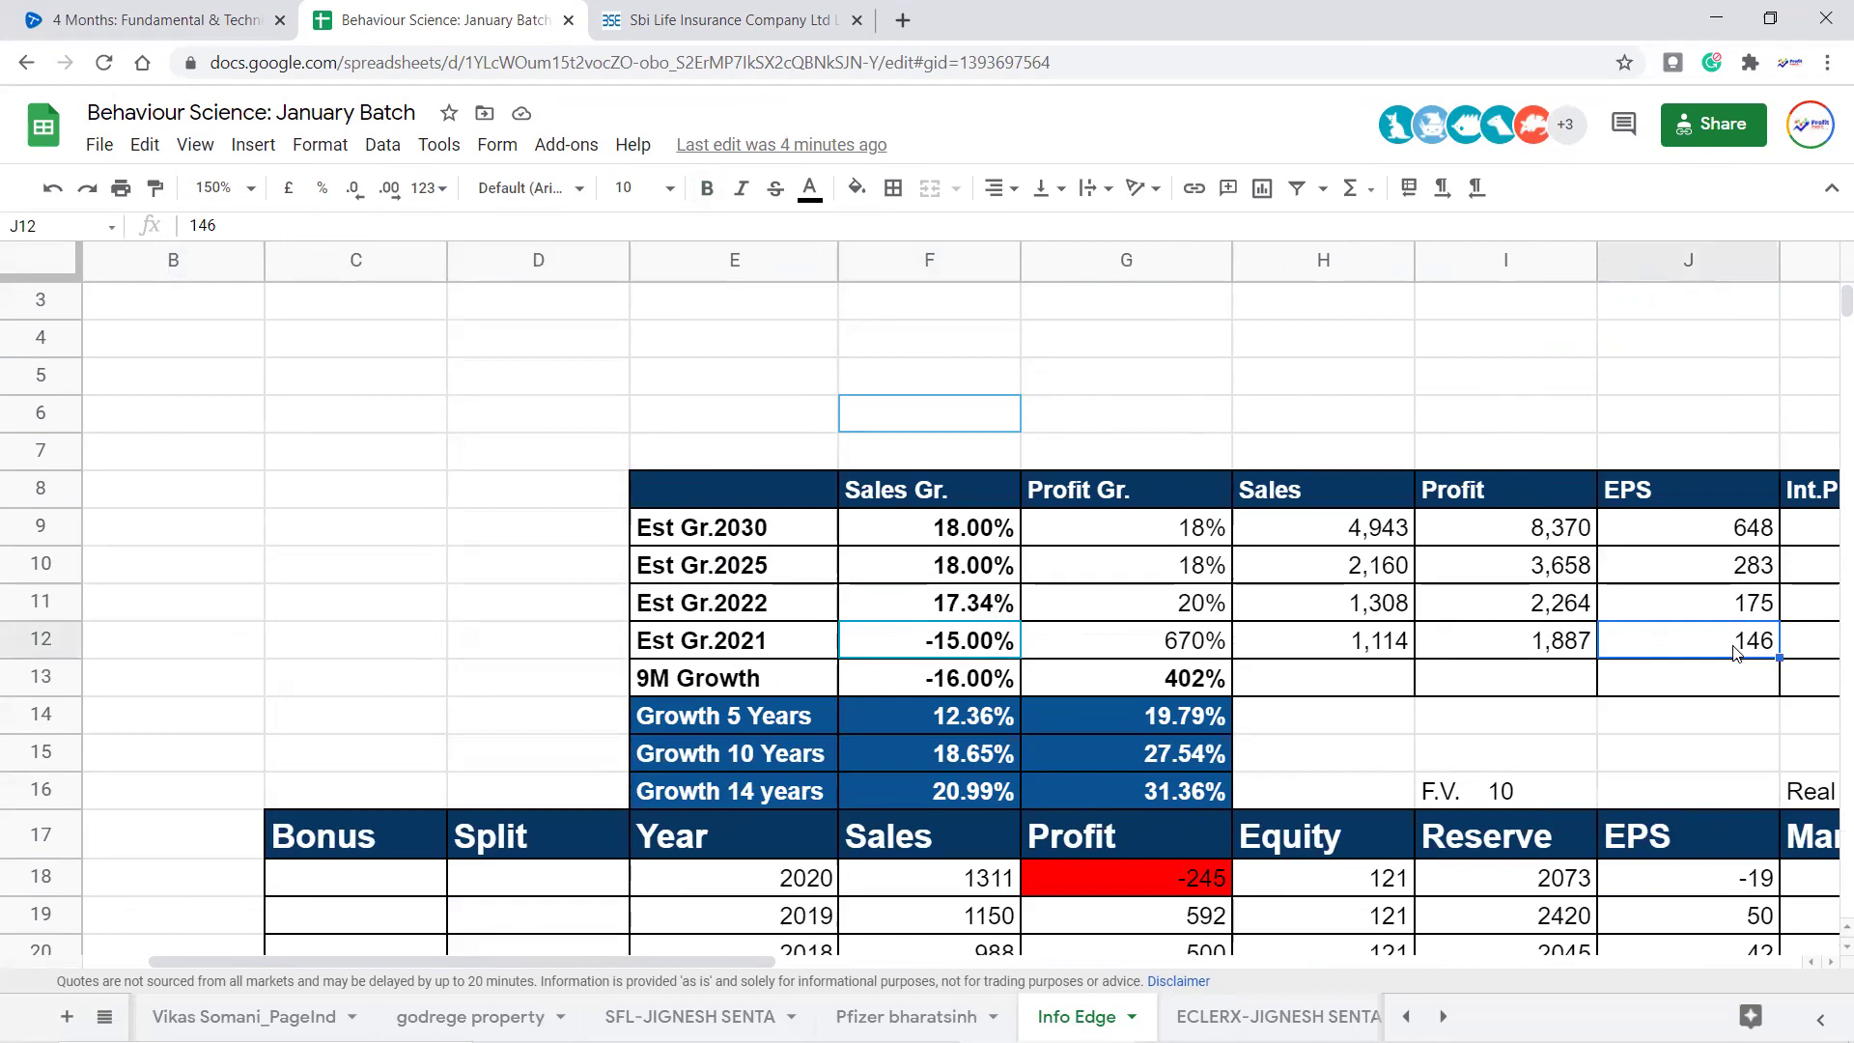
{"action": "key", "text": "Left"}
Review the growth summary rows together with the yearly financials table below the estimates
{"action": "scroll", "coordinate": [1735, 653], "scroll_direction": "down", "scroll_amount": 2}
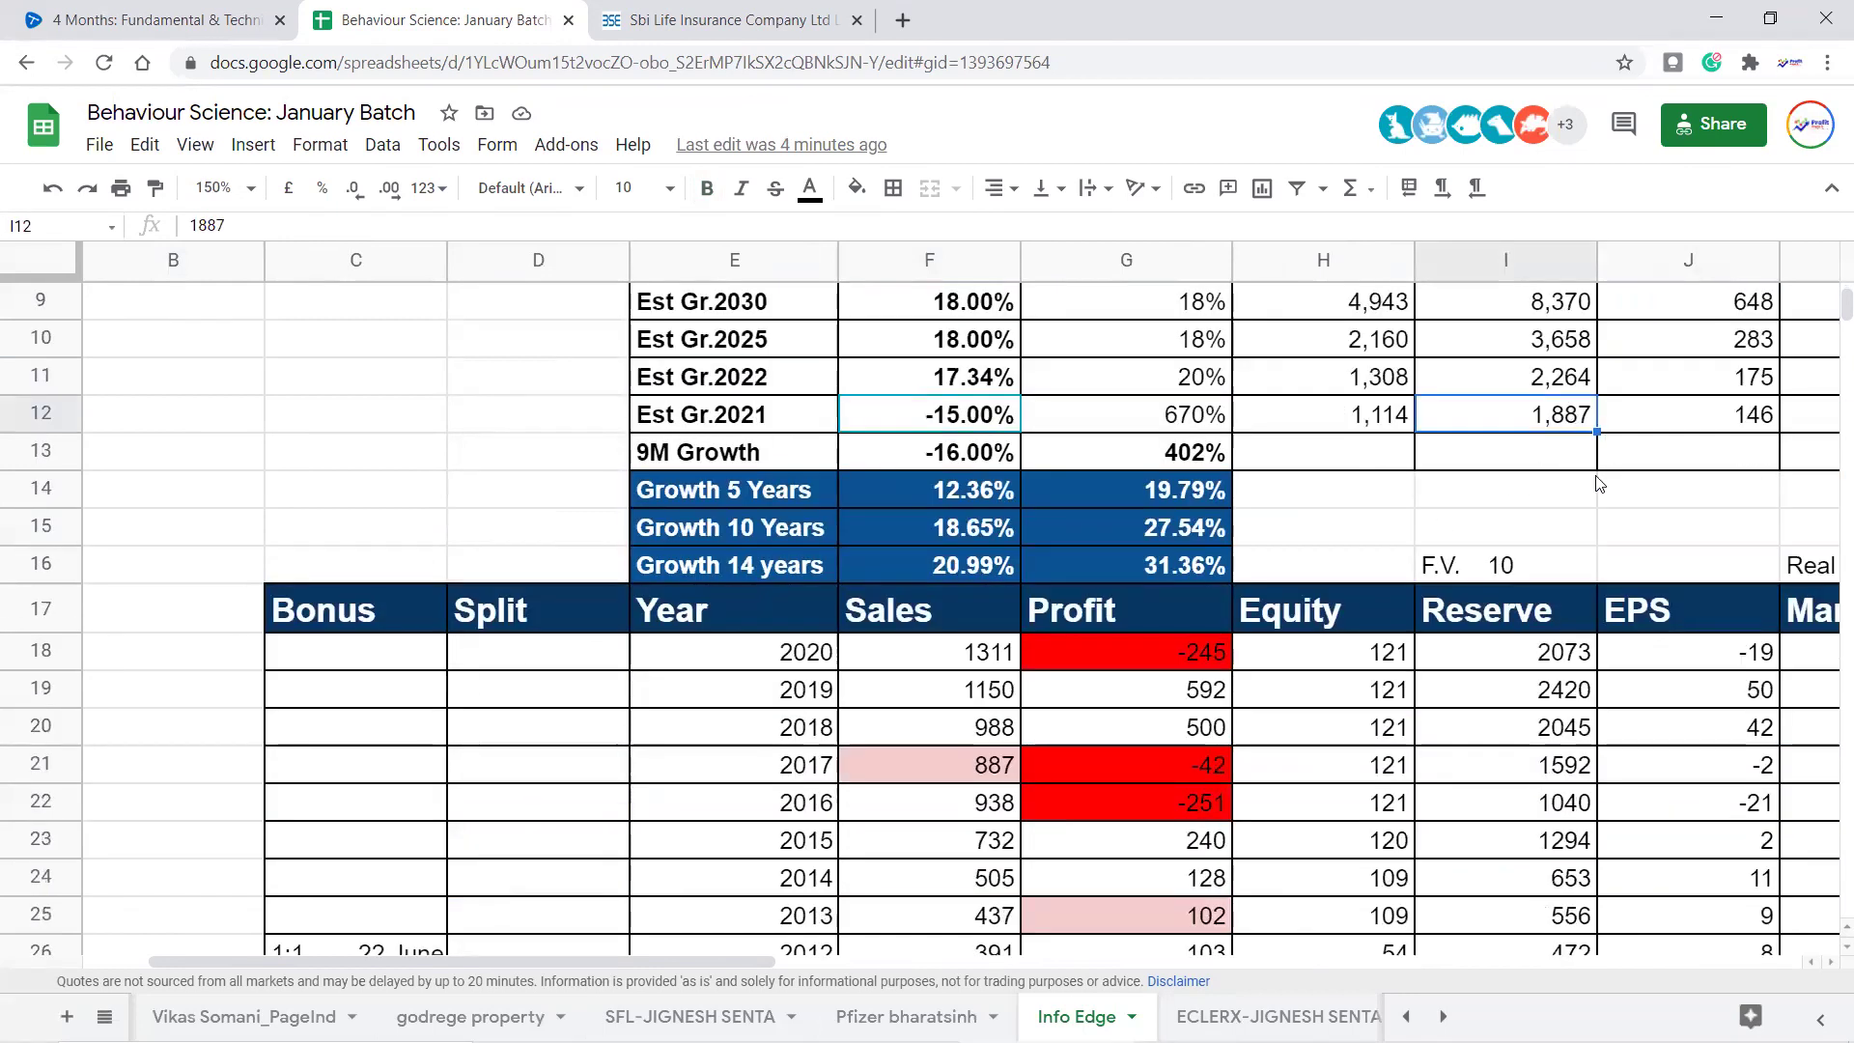
{"action": "scroll", "coordinate": [1591, 491], "scroll_direction": "down", "scroll_amount": 2}
{"action": "scroll", "coordinate": [1545, 492], "scroll_direction": "up", "scroll_amount": 2}
{"action": "left_click", "coordinate": [1390, 498]}
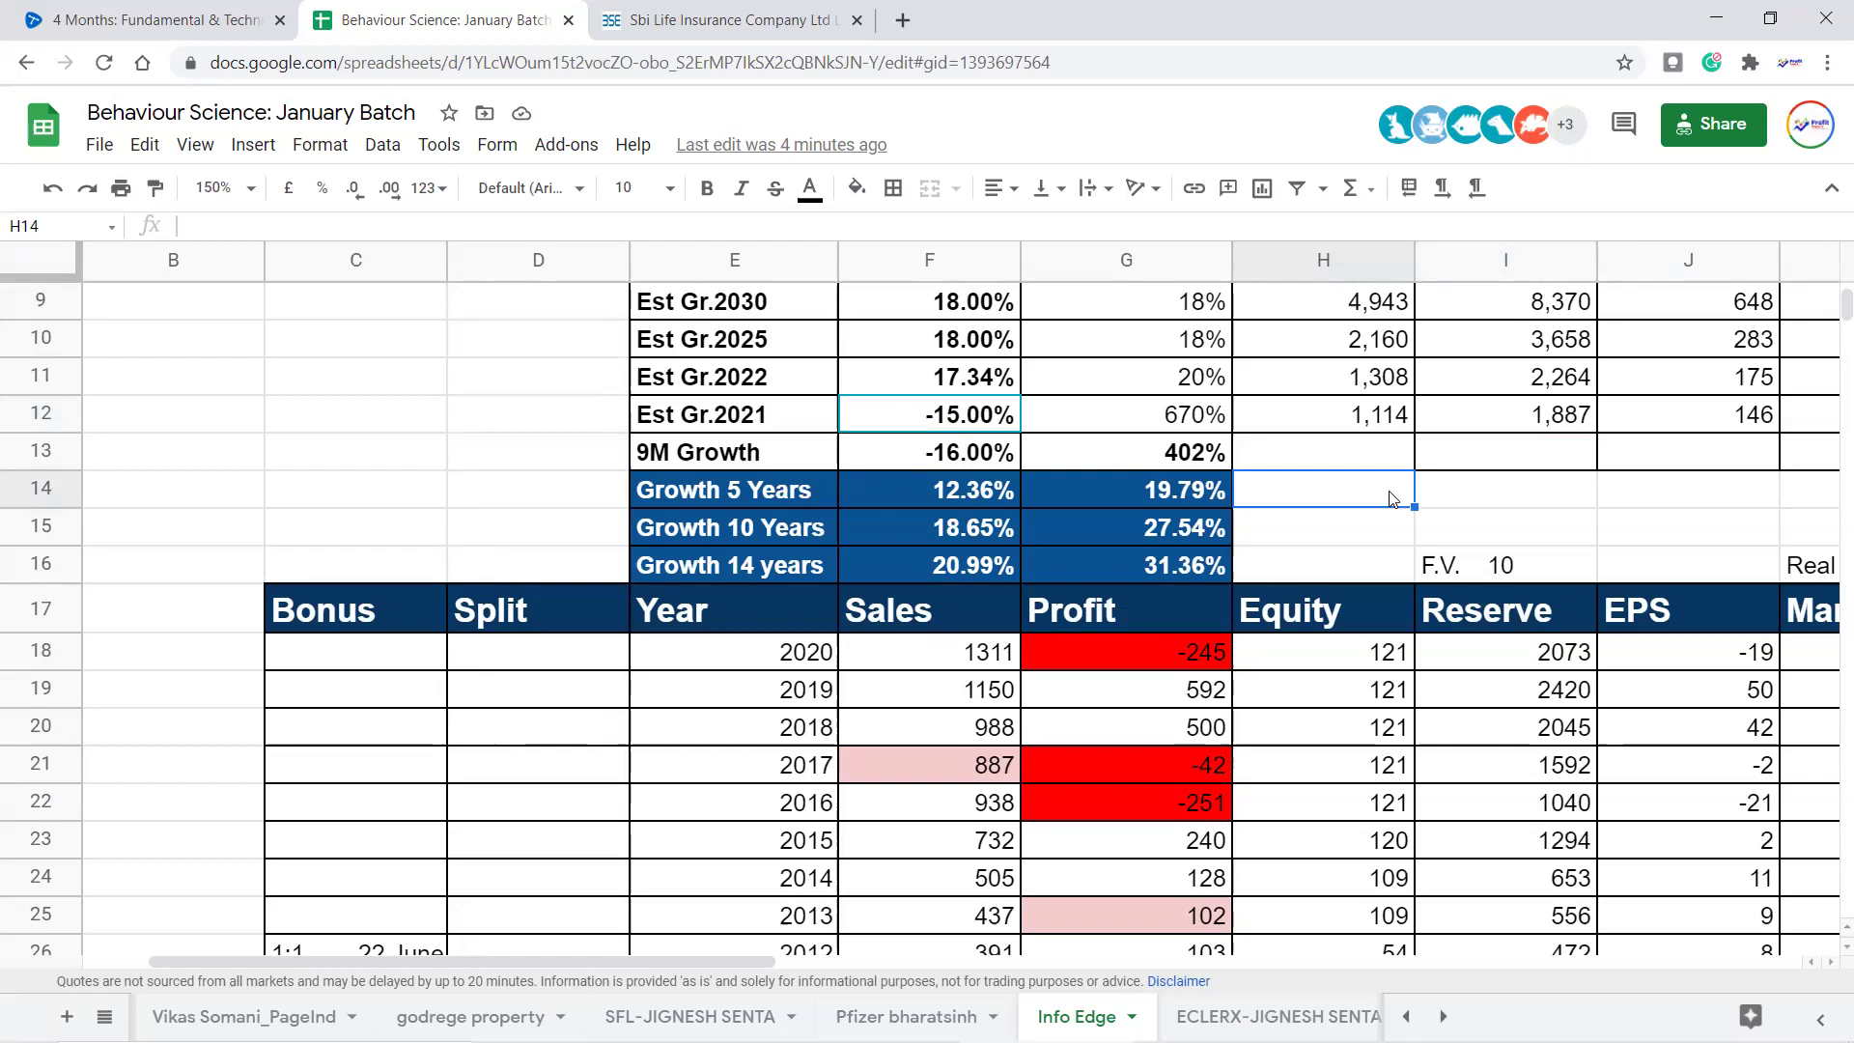
{"action": "scroll", "coordinate": [1392, 498], "scroll_direction": "down", "scroll_amount": 2}
{"action": "scroll", "coordinate": [1391, 498], "scroll_direction": "up", "scroll_amount": 2}
{"action": "scroll", "coordinate": [1391, 498], "scroll_direction": "up", "scroll_amount": 3}
{"action": "scroll", "coordinate": [1315, 520], "scroll_direction": "down", "scroll_amount": 3}
Switch from the Info Edge sheet to the MasterSheet using the list of all sheets
{"action": "left_click", "coordinate": [104, 1017]}
{"action": "scroll", "coordinate": [169, 927], "scroll_direction": "up", "scroll_amount": 5}
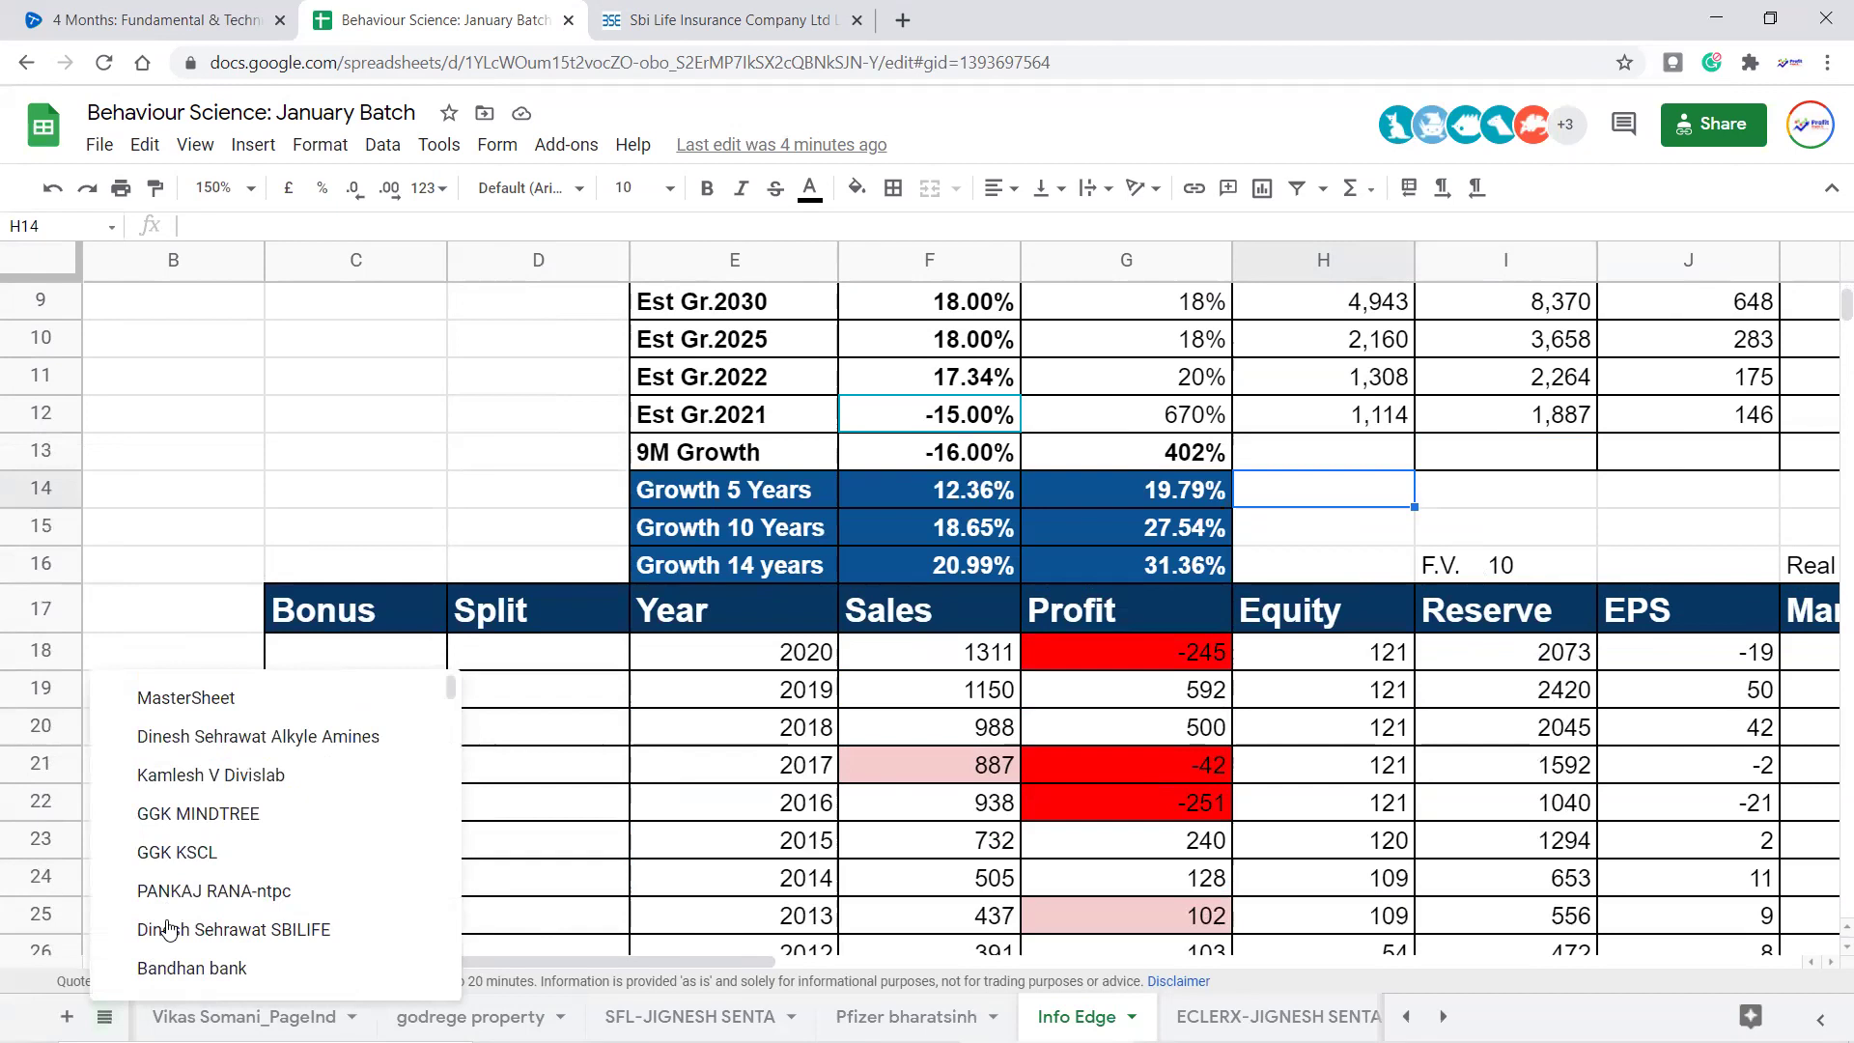
{"action": "left_click", "coordinate": [192, 699]}
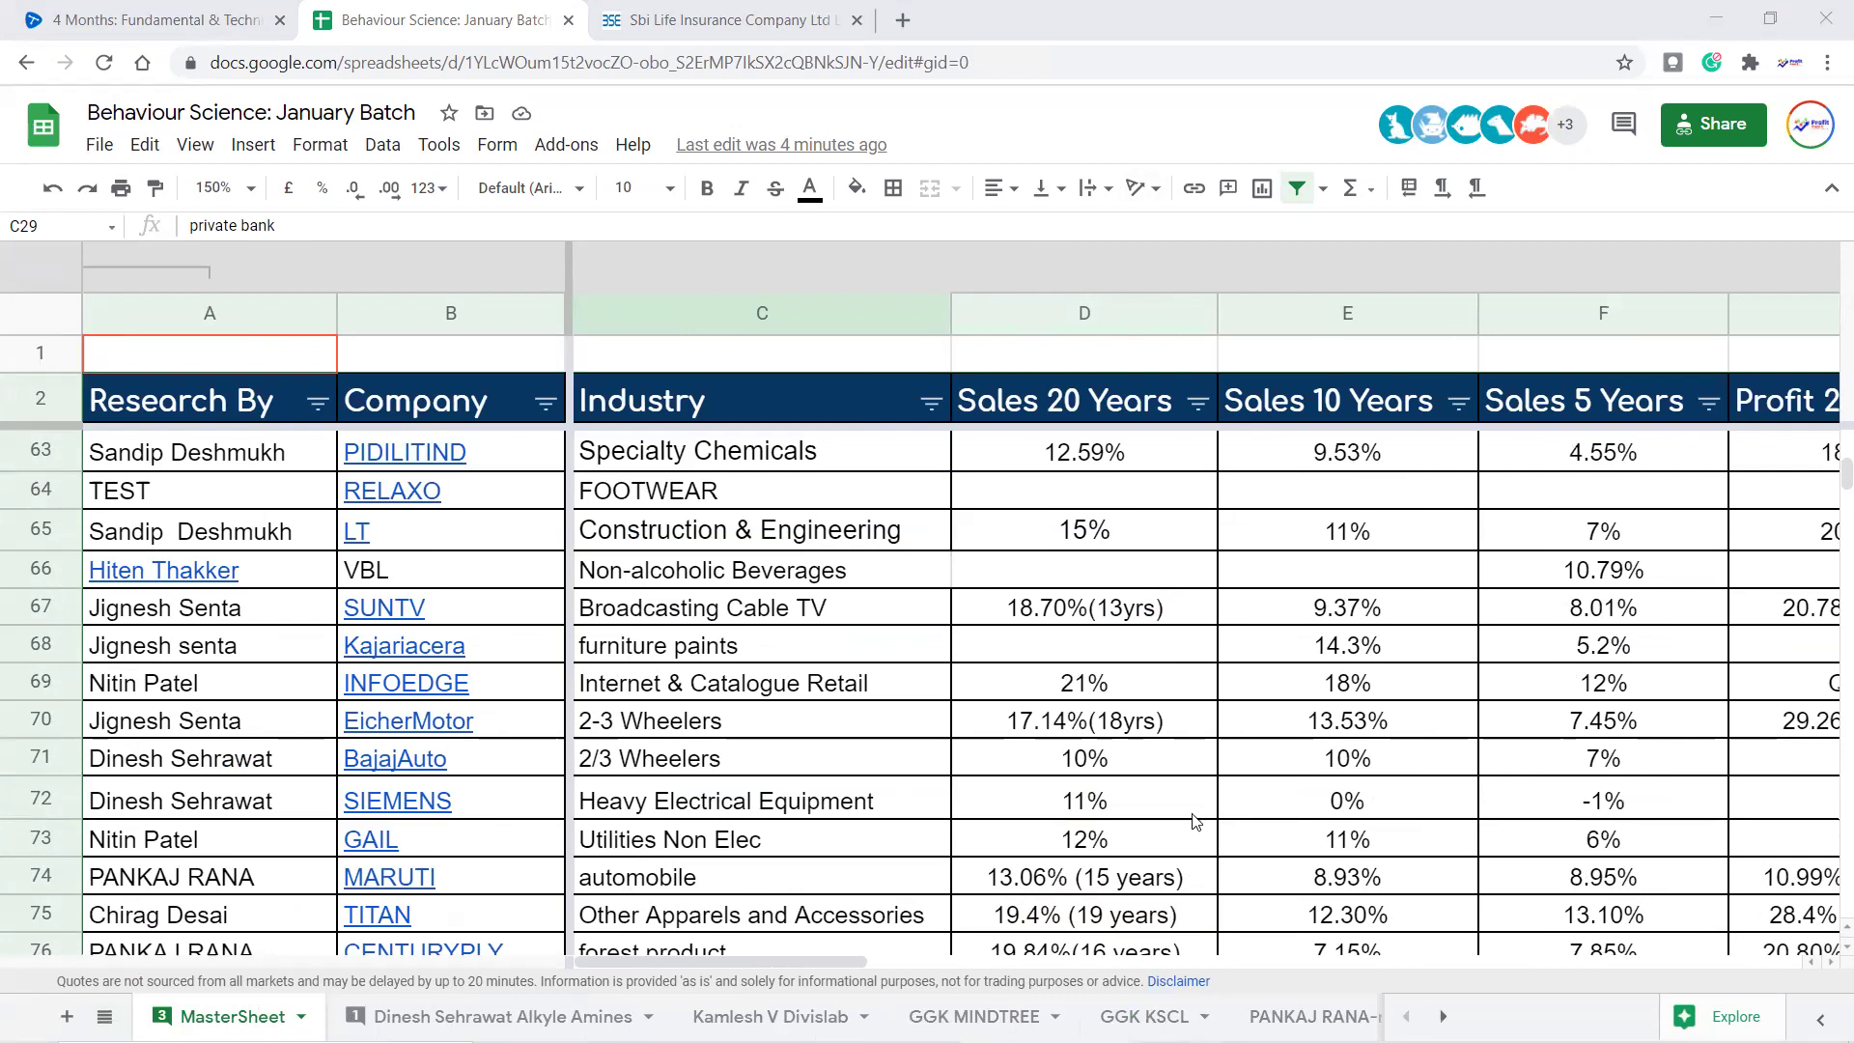
Find "bandhan" in the MasterSheet and open the linked Bandhan bank sheet from its company entry
{"action": "left_click", "coordinate": [691, 599]}
{"action": "key", "text": "ctrl+f"}
{"action": "type", "text": "bandhan"}
{"action": "key", "text": "Return"}
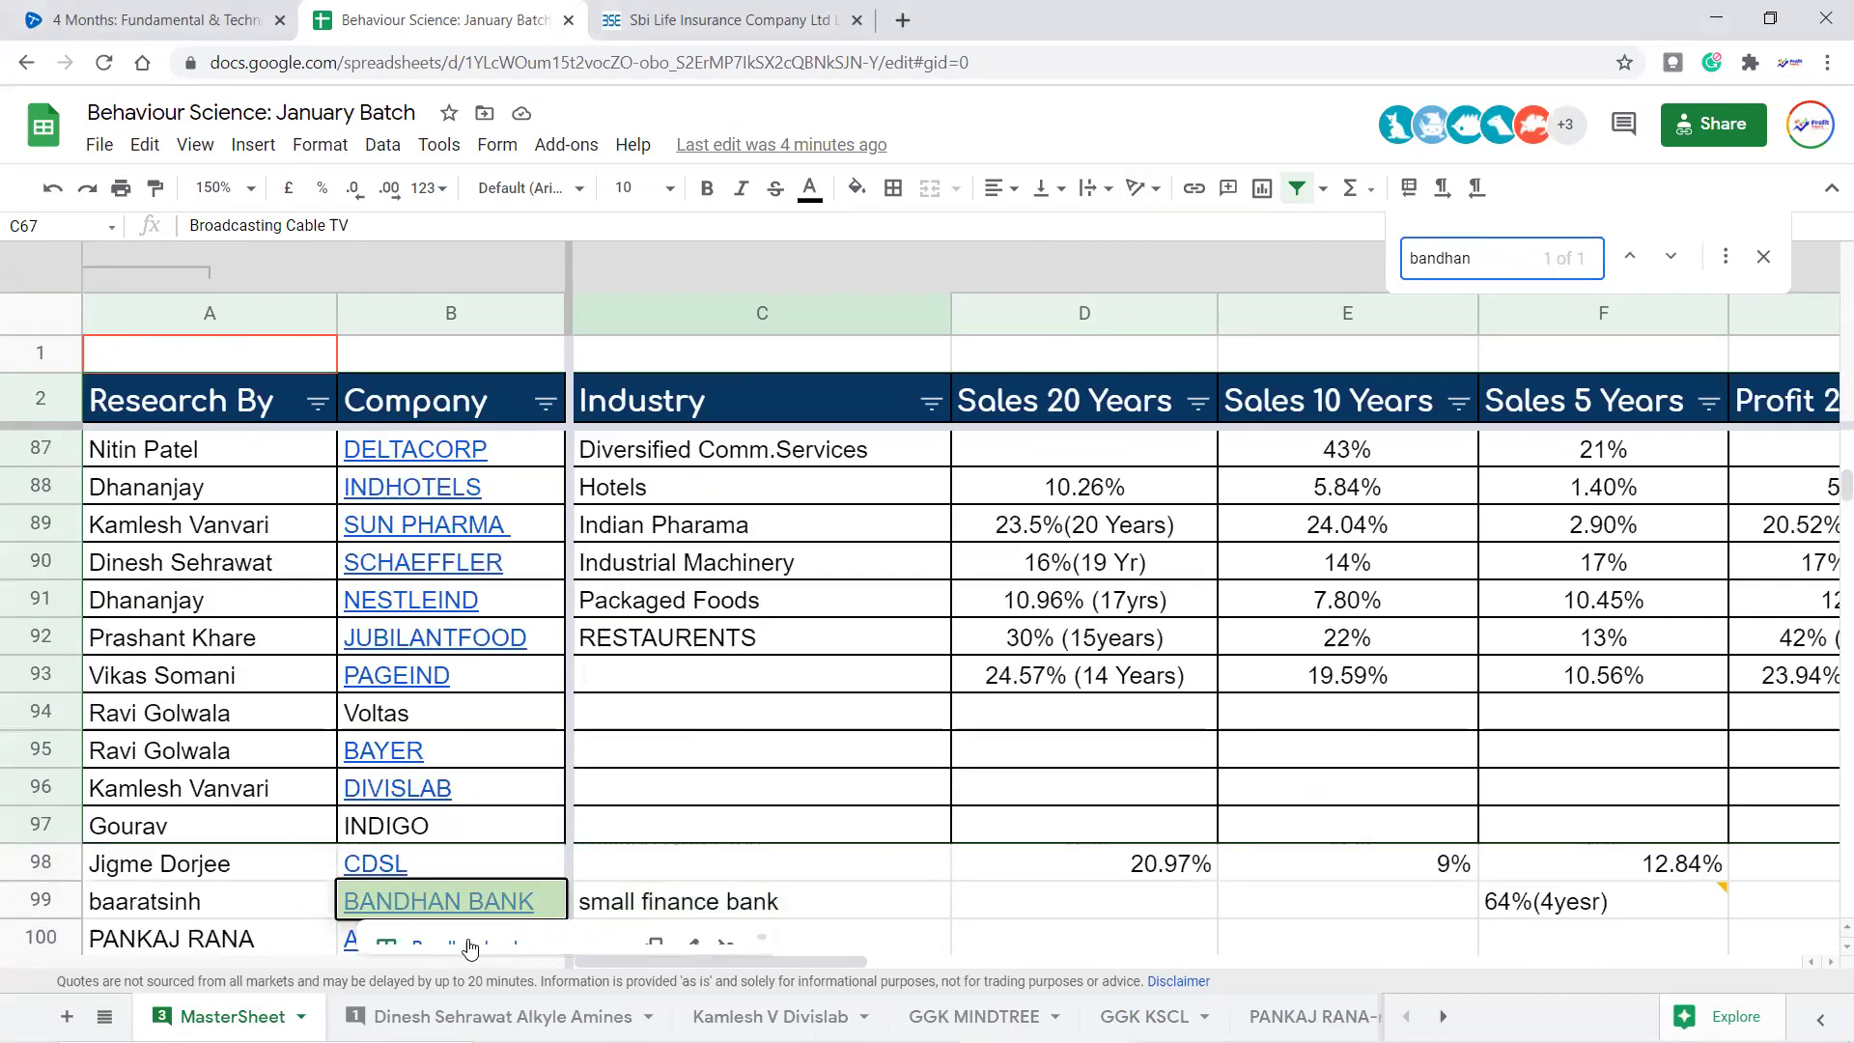
{"action": "left_click", "coordinate": [470, 946]}
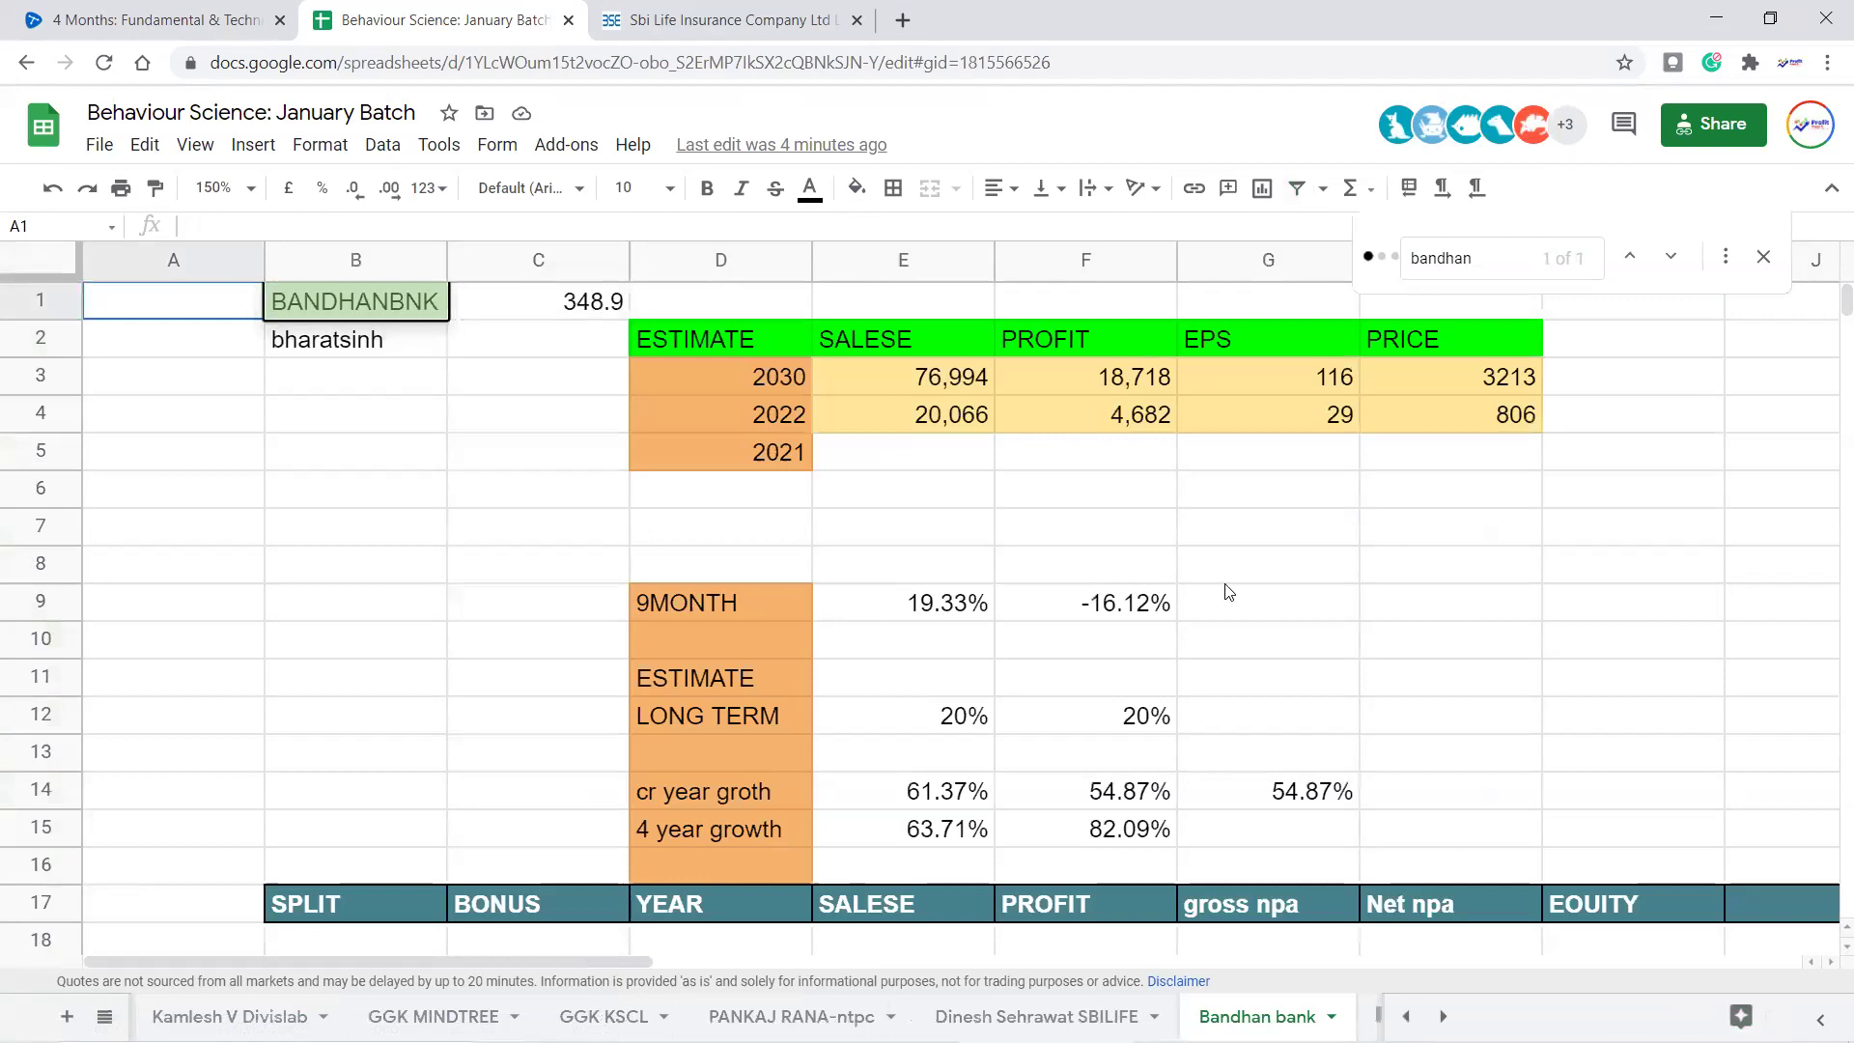
Review the yearly financials table on the Bandhan bank sheet, highlighting the 2015 to 2020 sales figures
{"action": "left_click", "coordinate": [1185, 558]}
{"action": "key", "text": "Down"}
{"action": "key", "text": "Down"}
{"action": "key", "text": "Down"}
{"action": "key", "text": "Down"}
{"action": "key", "text": "Down"}
{"action": "key", "text": "Down"}
{"action": "key", "text": "Down"}
{"action": "key", "text": "Down"}
{"action": "key", "text": "Down"}
{"action": "key", "text": "Down"}
{"action": "key", "text": "Down"}
{"action": "key", "text": "Down"}
{"action": "key", "text": "Down"}
{"action": "key", "text": "Down"}
{"action": "key", "text": "Down"}
{"action": "key", "text": "Down"}
{"action": "key", "text": "Down"}
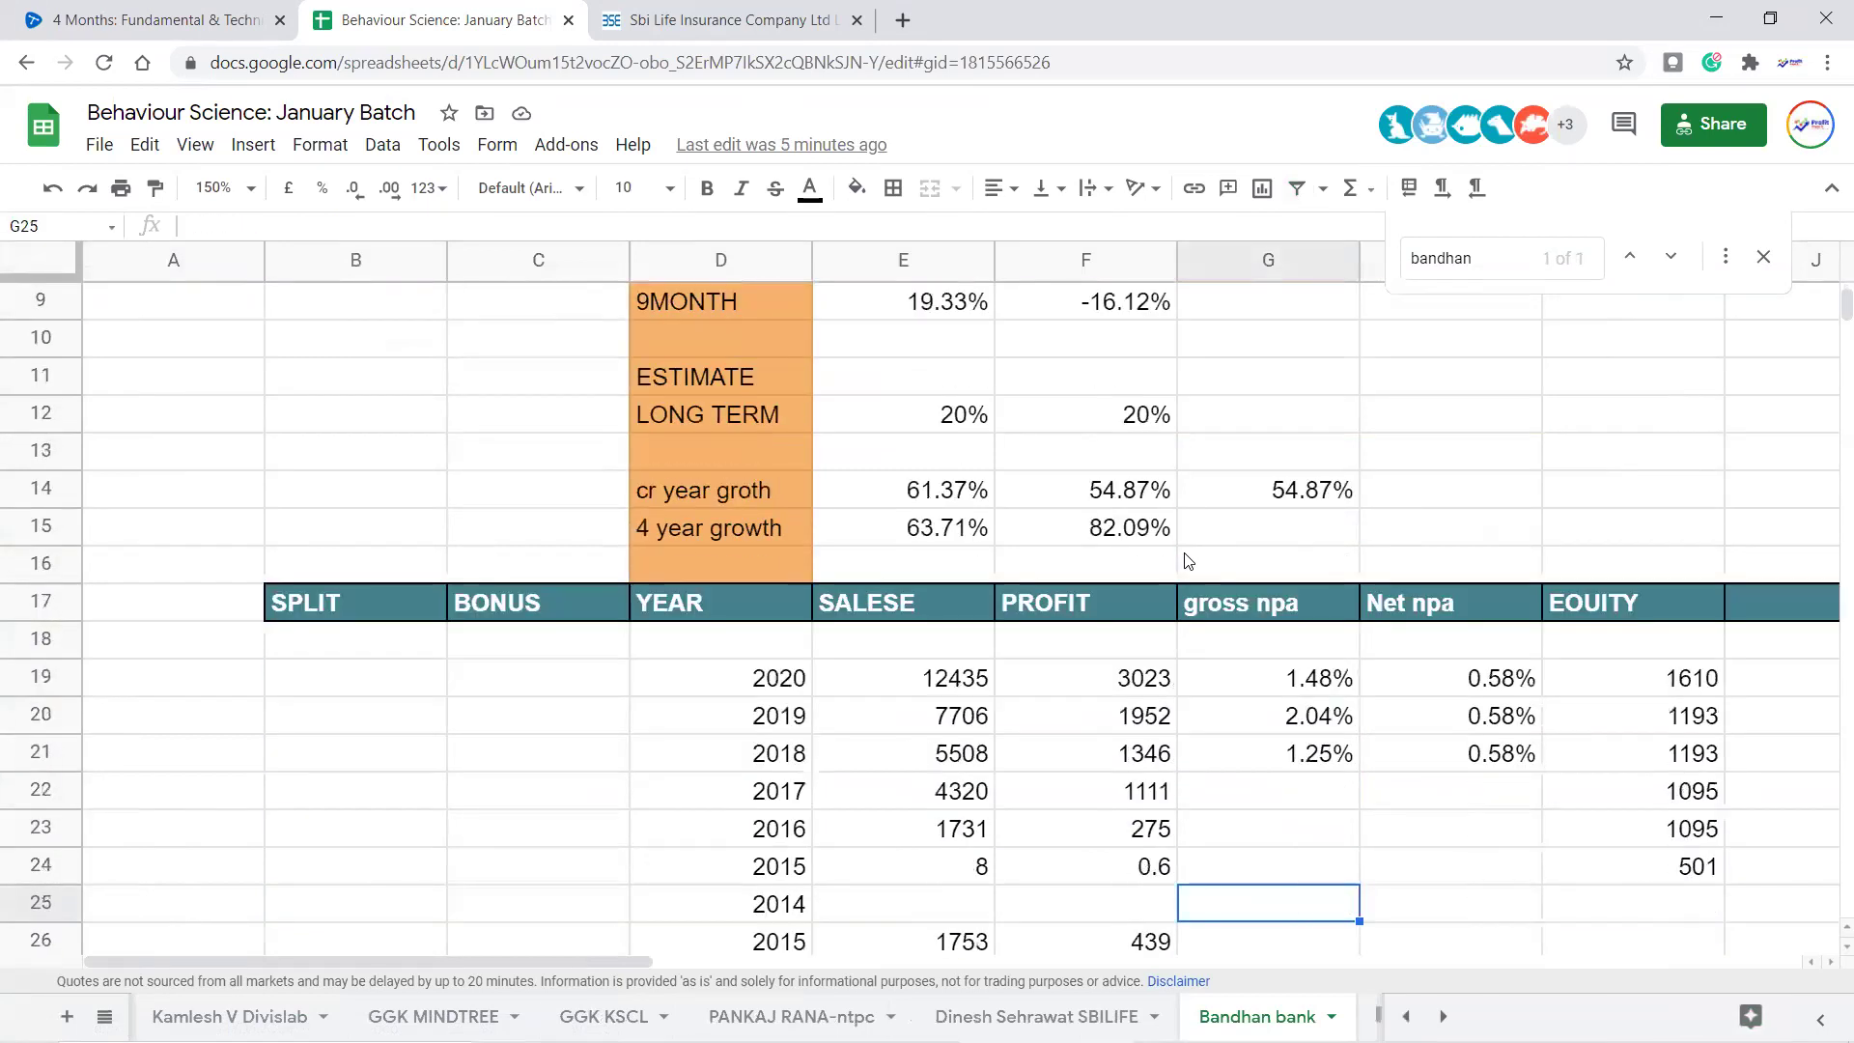
{"action": "key", "text": "Down"}
{"action": "key", "text": "Down"}
{"action": "scroll", "coordinate": [1645, 639], "scroll_direction": "up", "scroll_amount": 3}
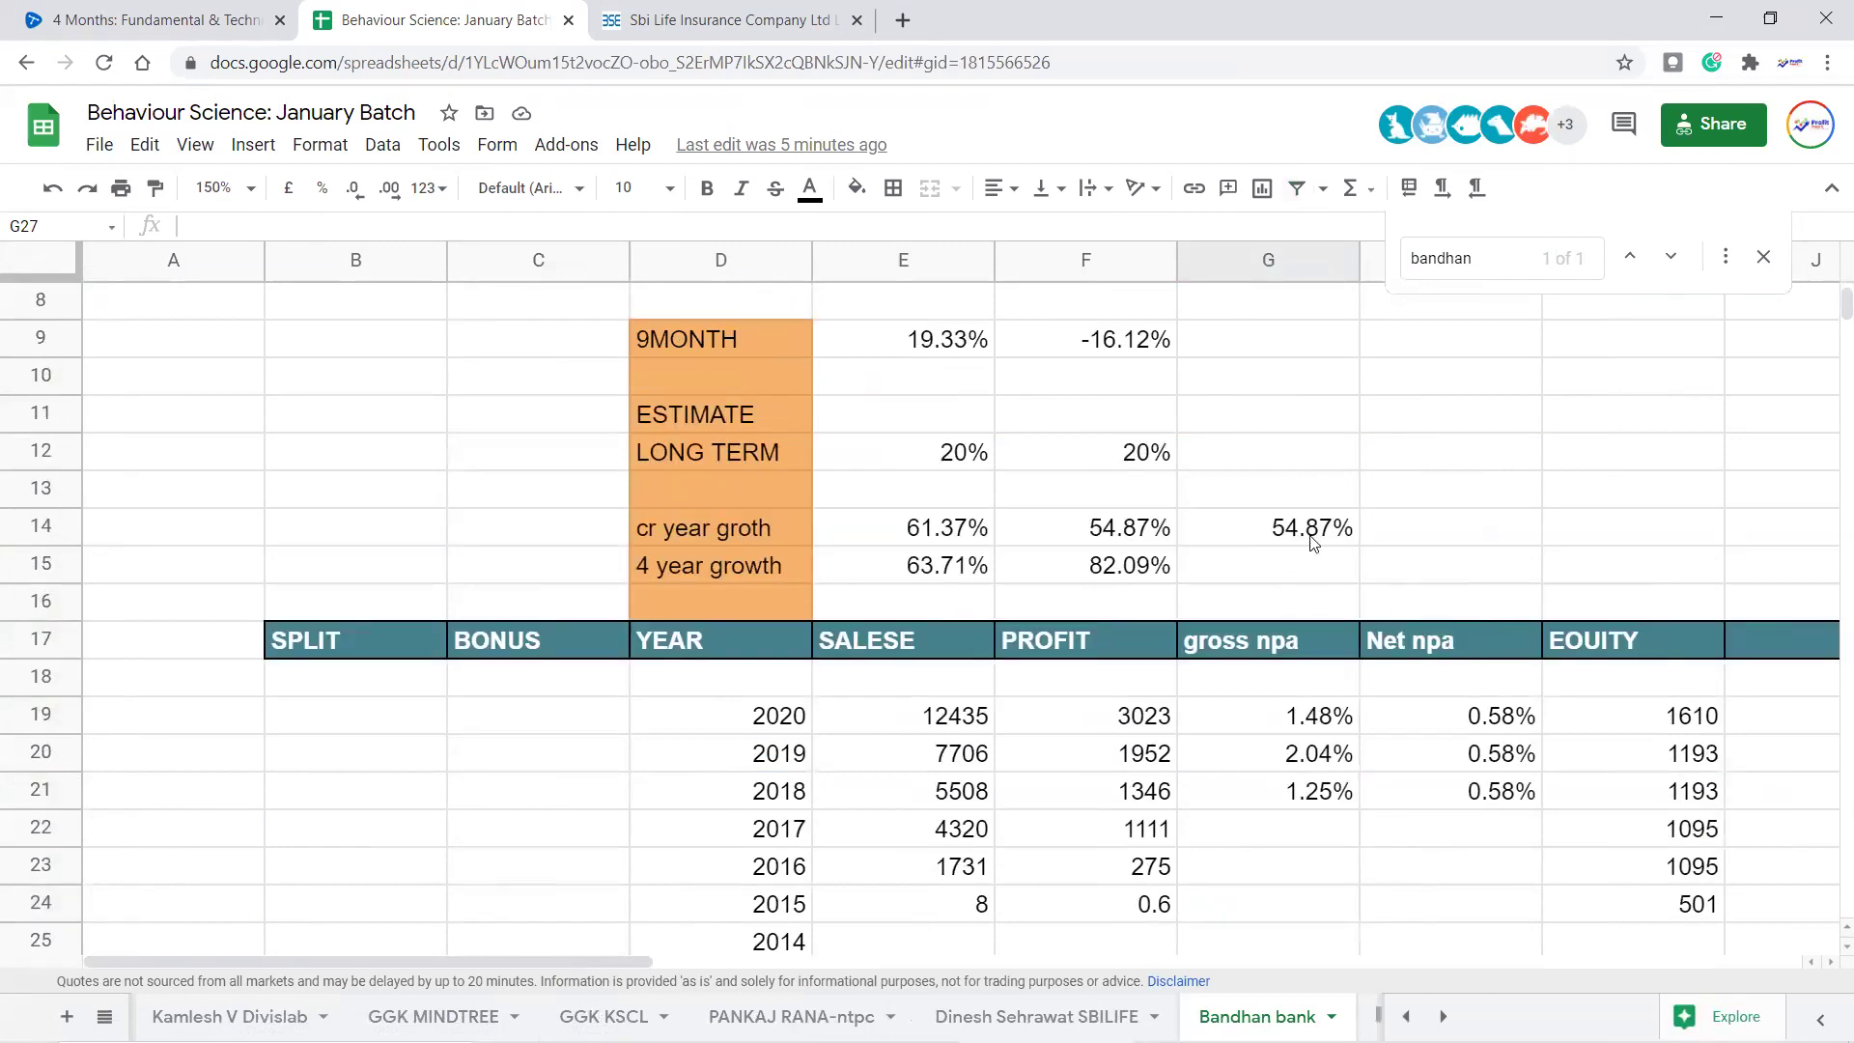
{"action": "scroll", "coordinate": [1131, 611], "scroll_direction": "down", "scroll_amount": 2}
{"action": "left_click_drag", "start_coordinate": [968, 687], "coordinate": [964, 426]}
{"action": "scroll", "coordinate": [1283, 604], "scroll_direction": "up", "scroll_amount": 1}
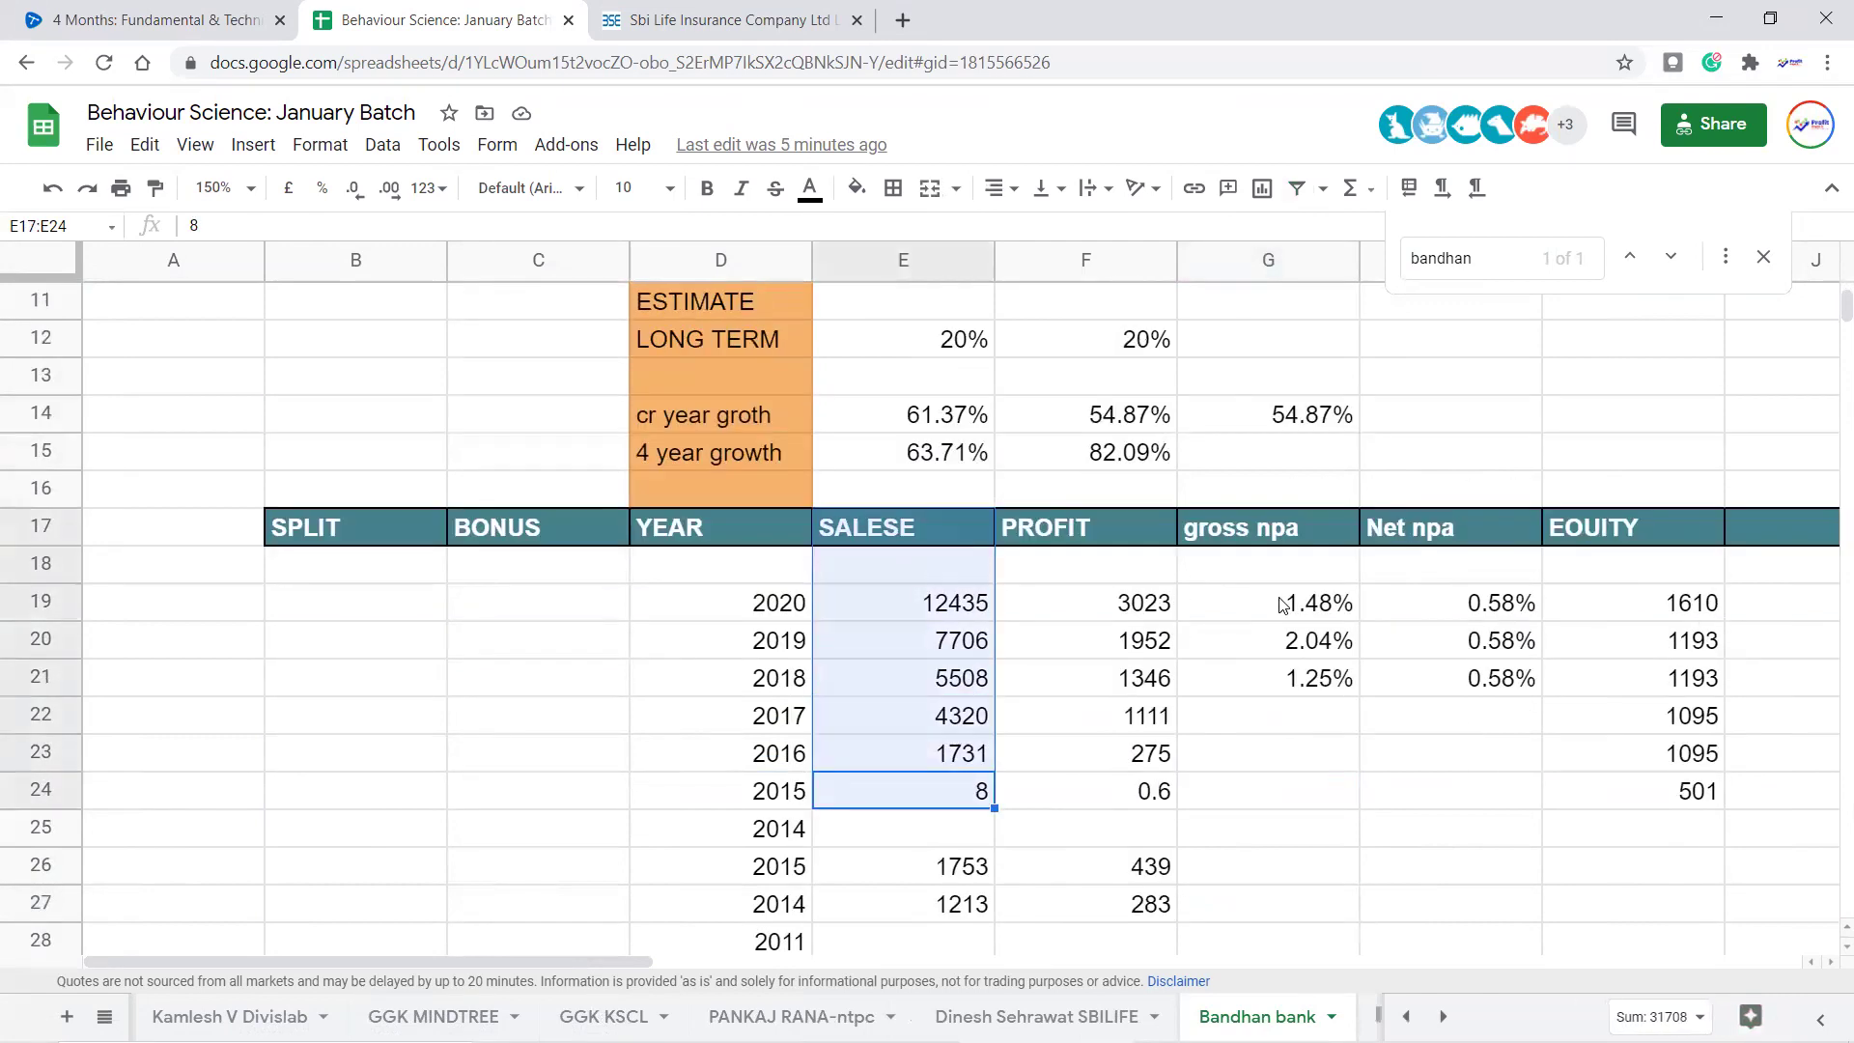
{"action": "scroll", "coordinate": [1282, 604], "scroll_direction": "up", "scroll_amount": 1}
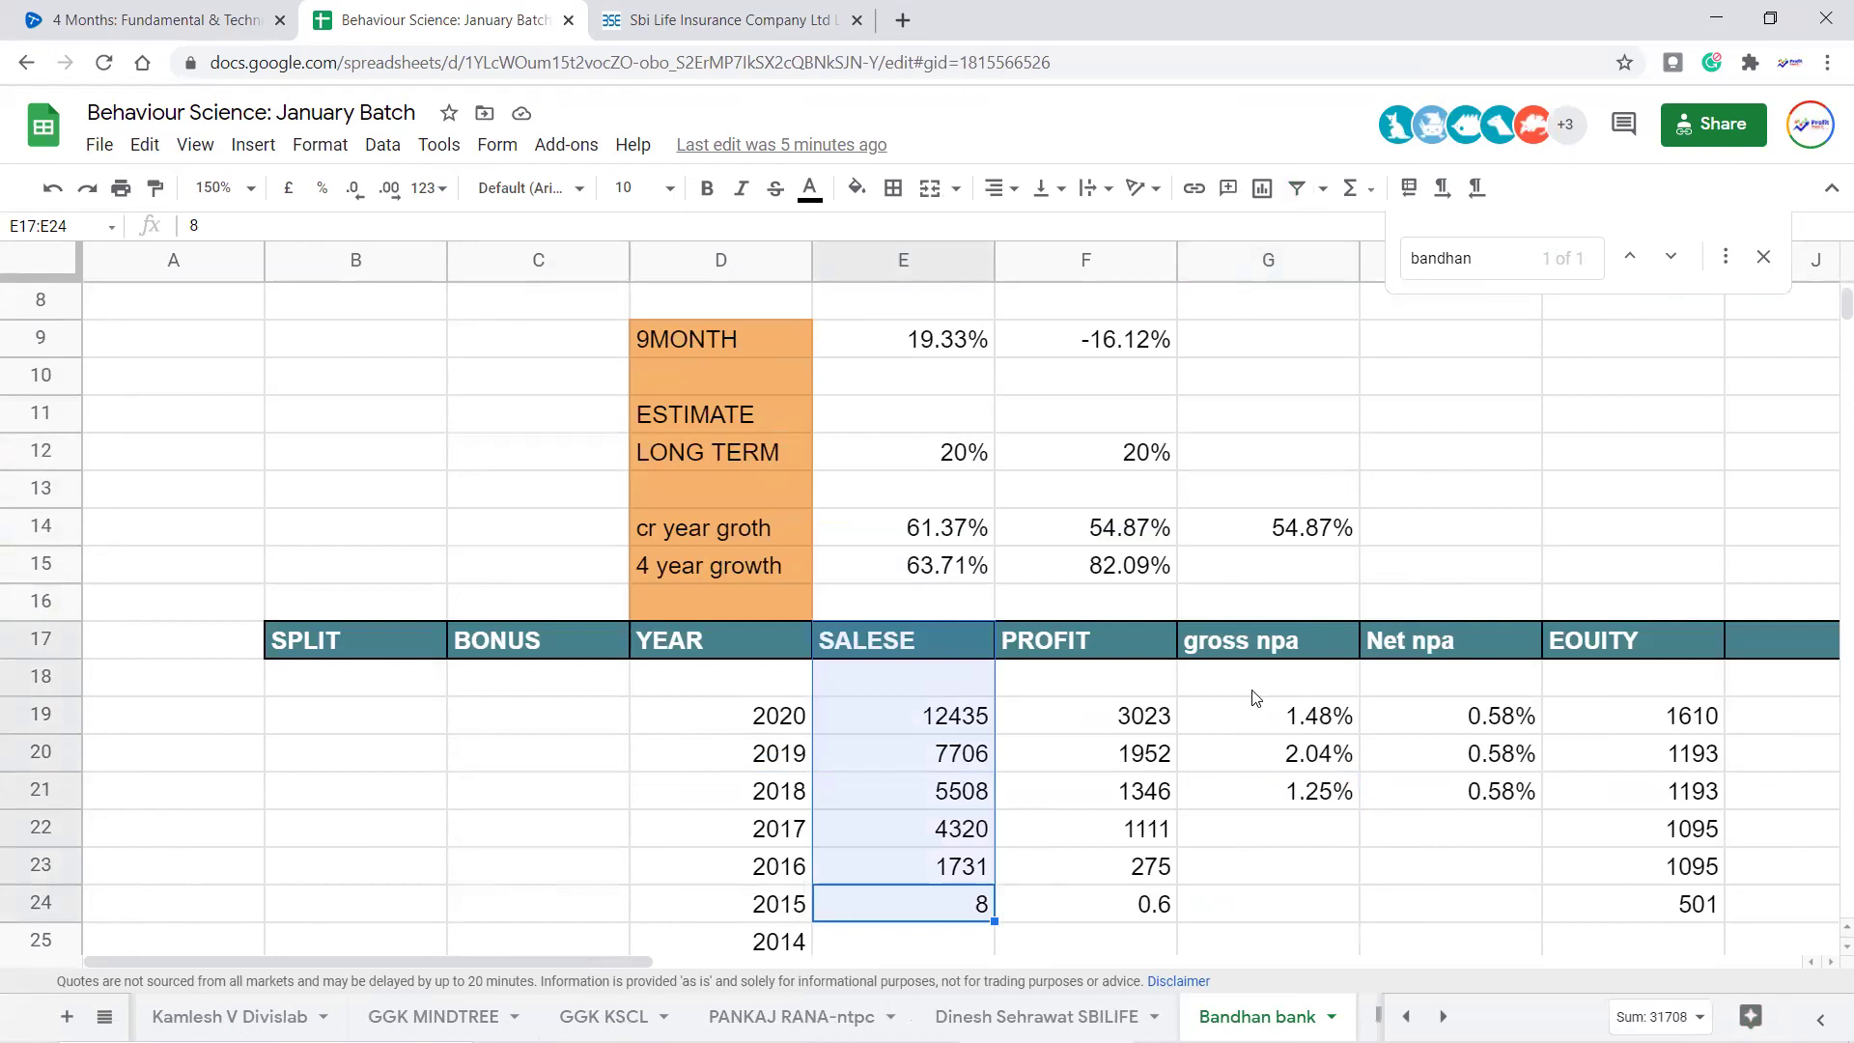
{"action": "left_click", "coordinate": [965, 871]}
{"action": "left_click_drag", "start_coordinate": [963, 908], "coordinate": [961, 647]}
Correct the sales column heading in cell E17 of the yearly financials table to "Sales"
{"action": "left_click", "coordinate": [956, 640]}
{"action": "type", "text": "sale"}
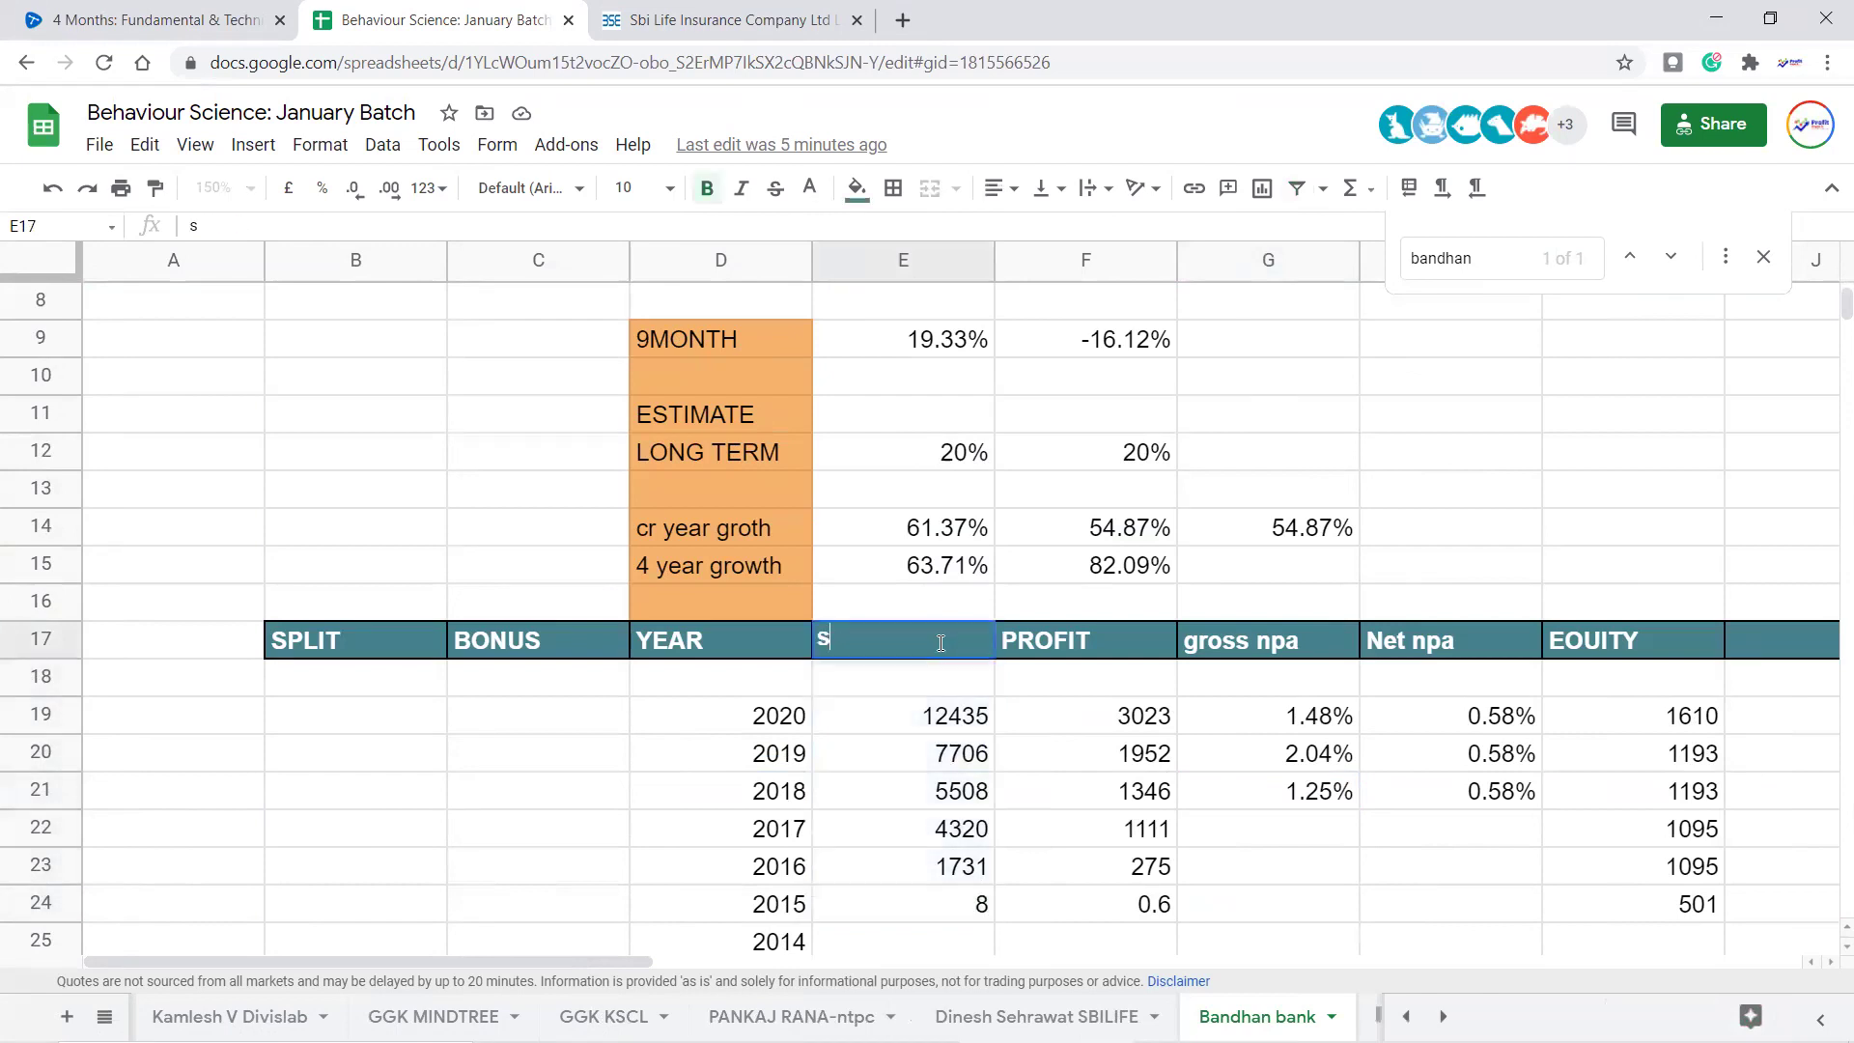
{"action": "key", "text": "BackSpace"}
{"action": "key", "text": "BackSpace"}
{"action": "key", "text": "BackSpace"}
{"action": "key", "text": "BackSpace"}
{"action": "type", "text": "Sales"}
{"action": "key", "text": "Return"}
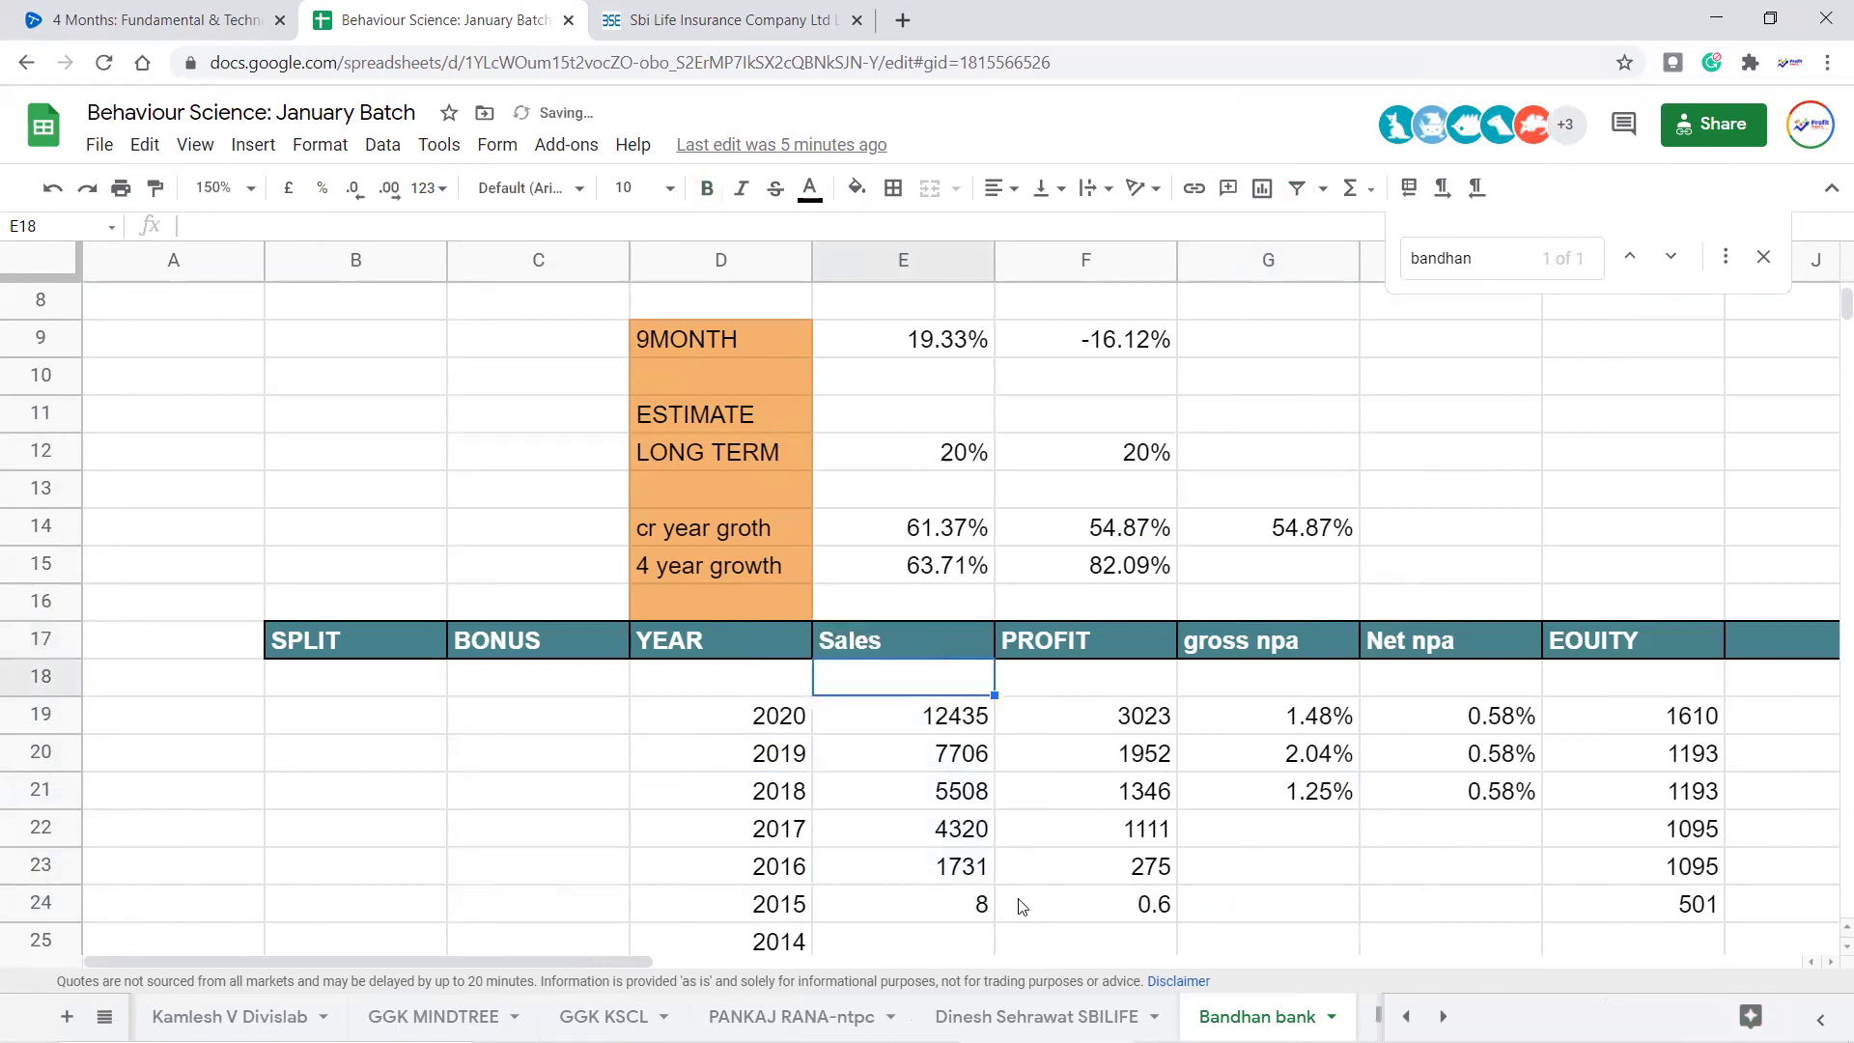
Compare the yearly sales figures with the sales 4-year growth, current-year growth and long-term estimate cells
{"action": "left_click", "coordinate": [972, 915]}
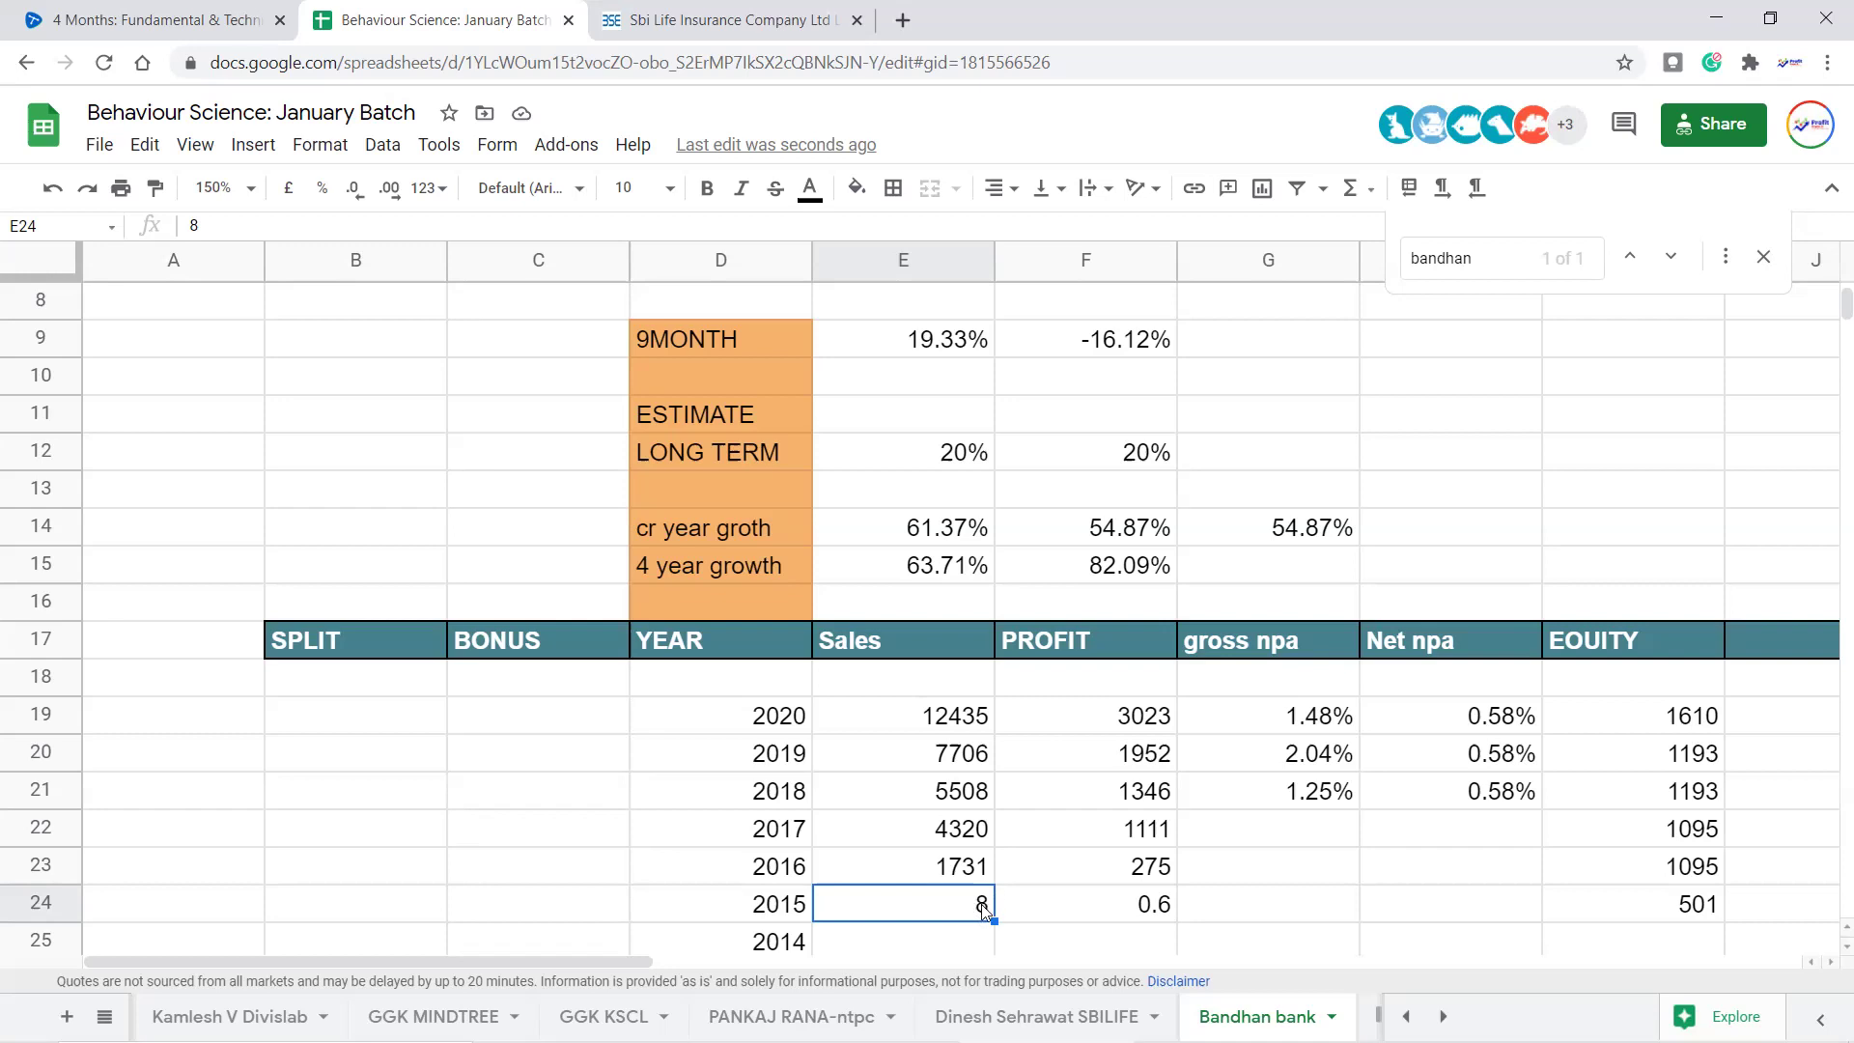
{"action": "left_click_drag", "start_coordinate": [976, 897], "coordinate": [981, 726]}
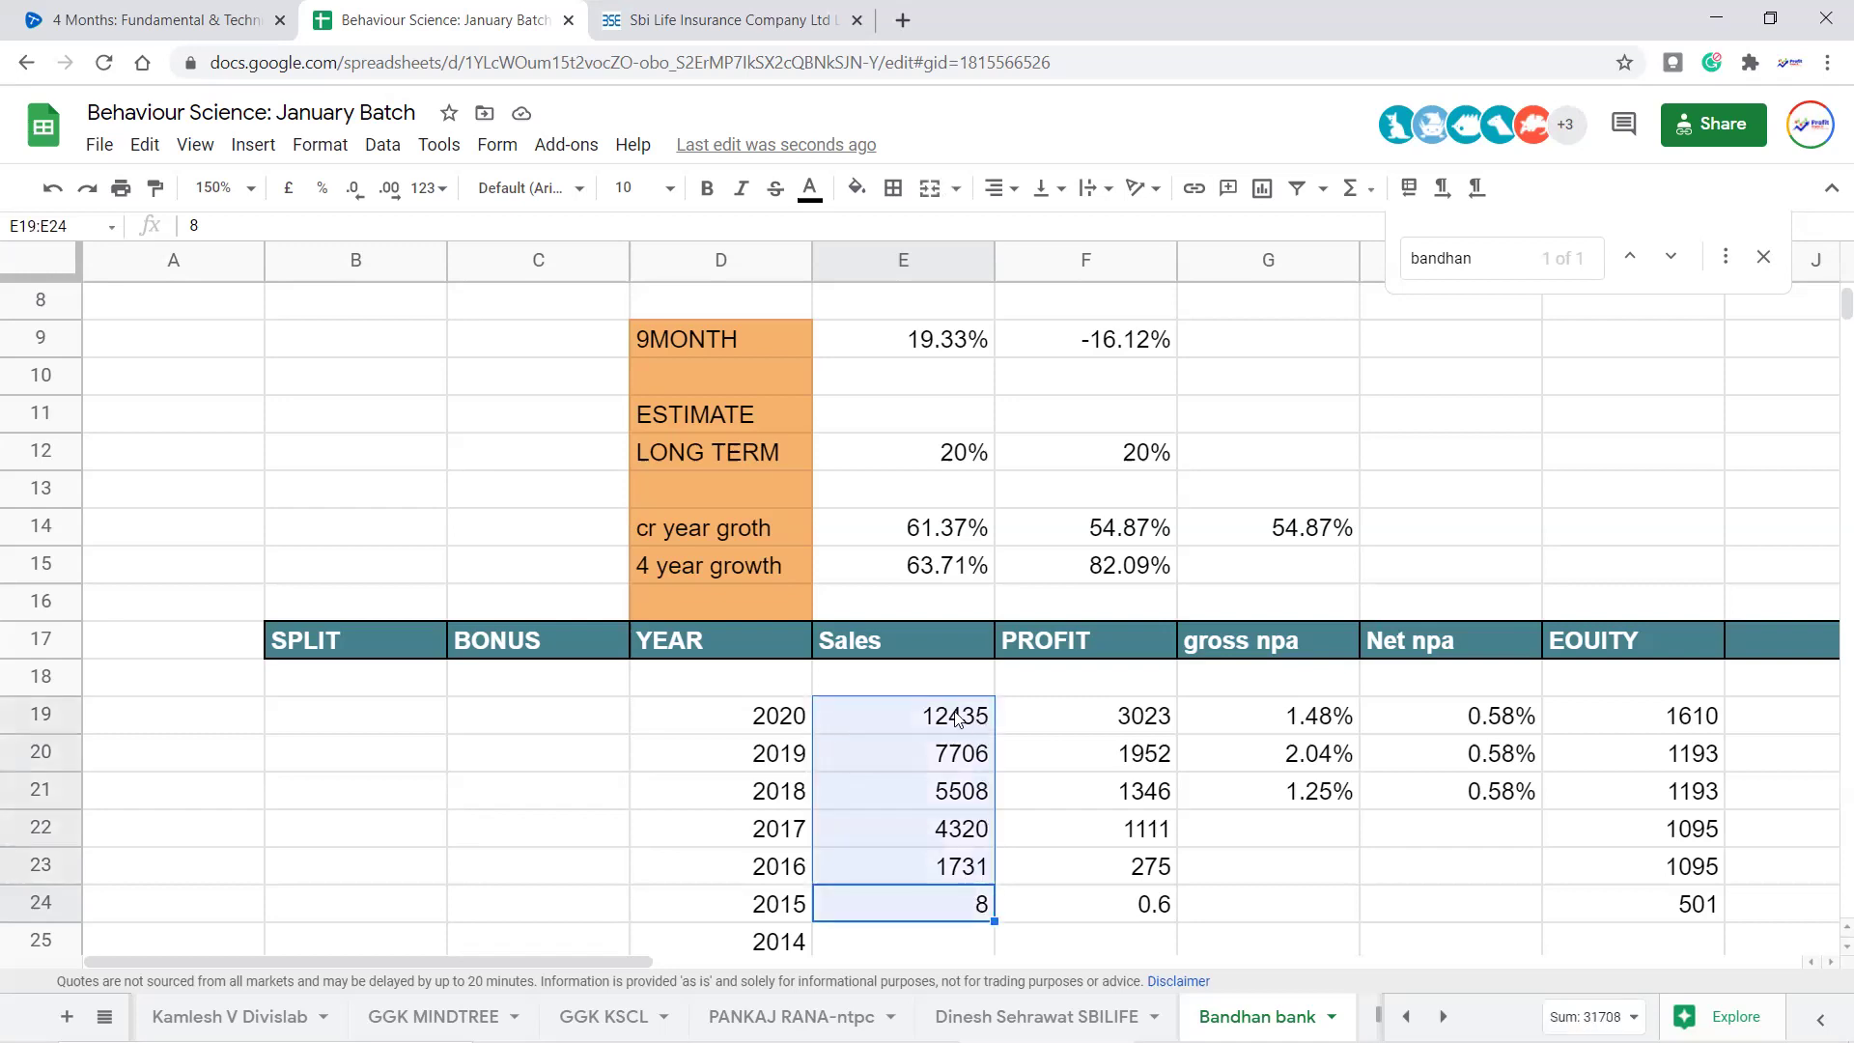
{"action": "left_click", "coordinate": [948, 570]}
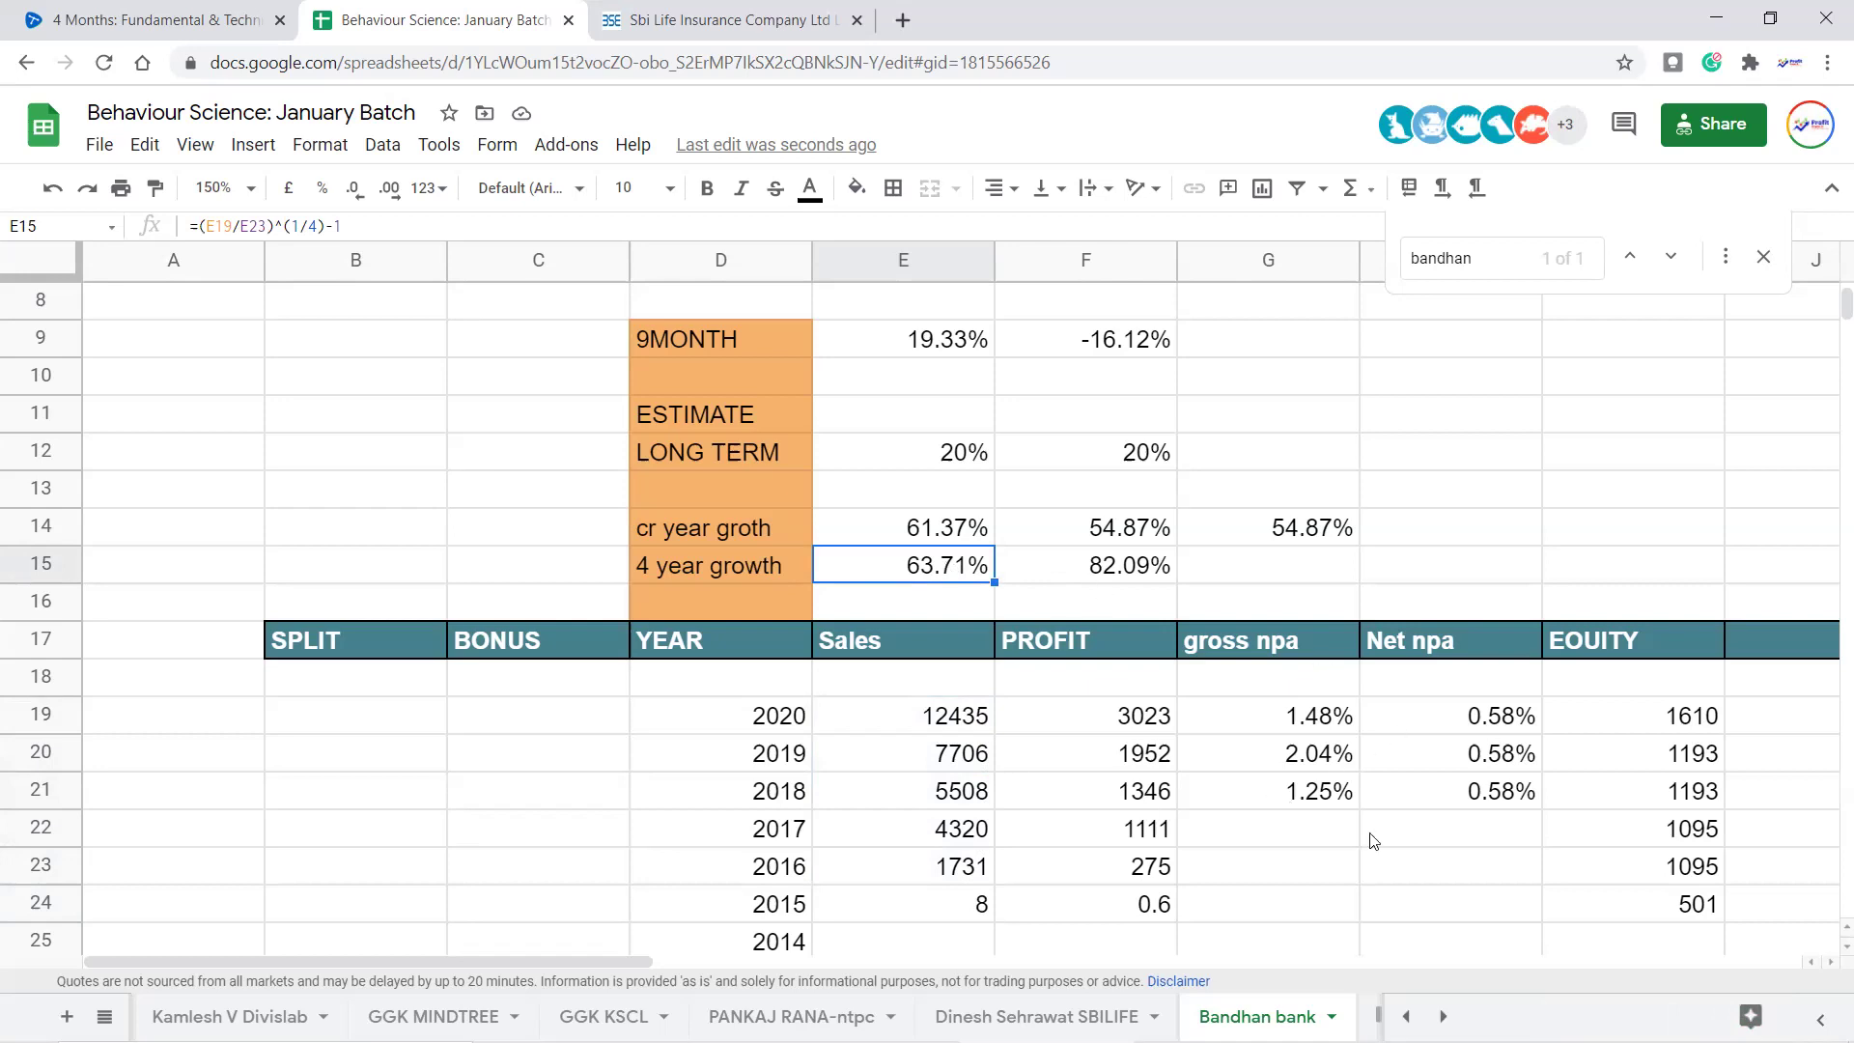
{"action": "left_click", "coordinate": [922, 873]}
{"action": "left_click", "coordinate": [971, 904]}
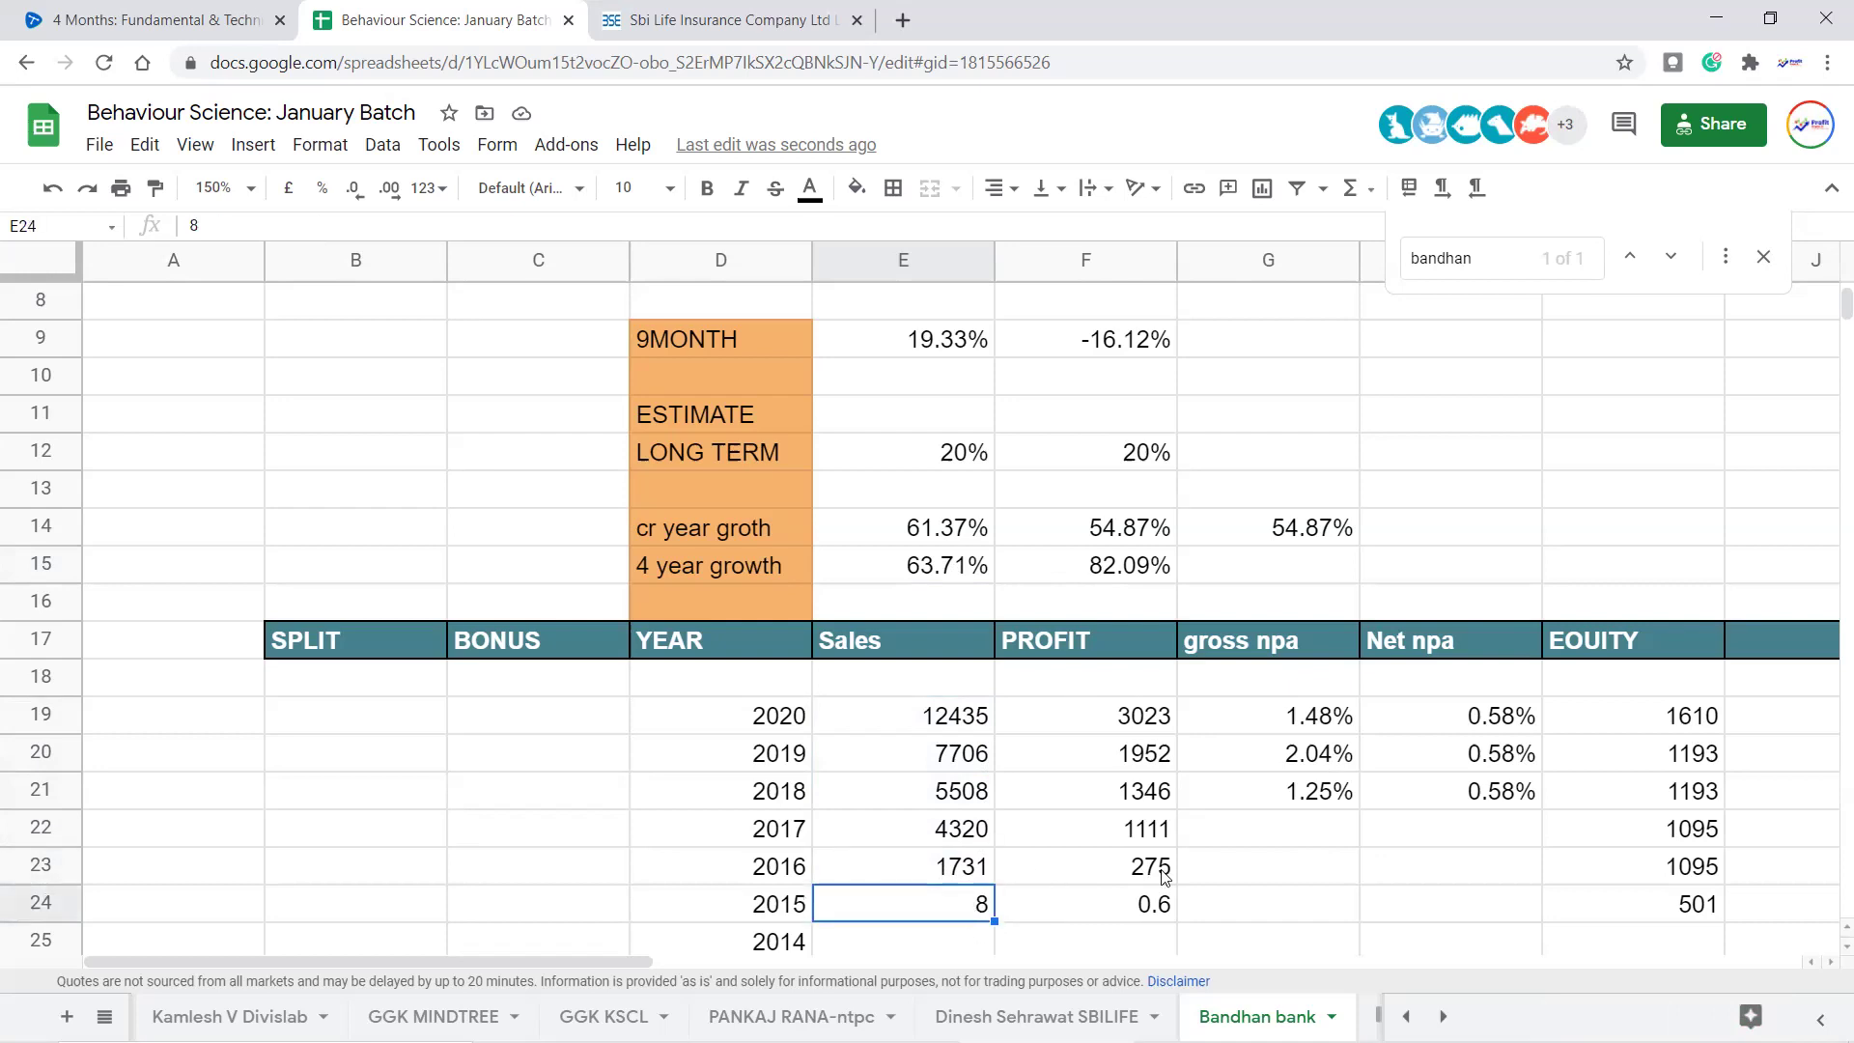
{"action": "left_click", "coordinate": [968, 575]}
{"action": "left_click", "coordinate": [969, 526]}
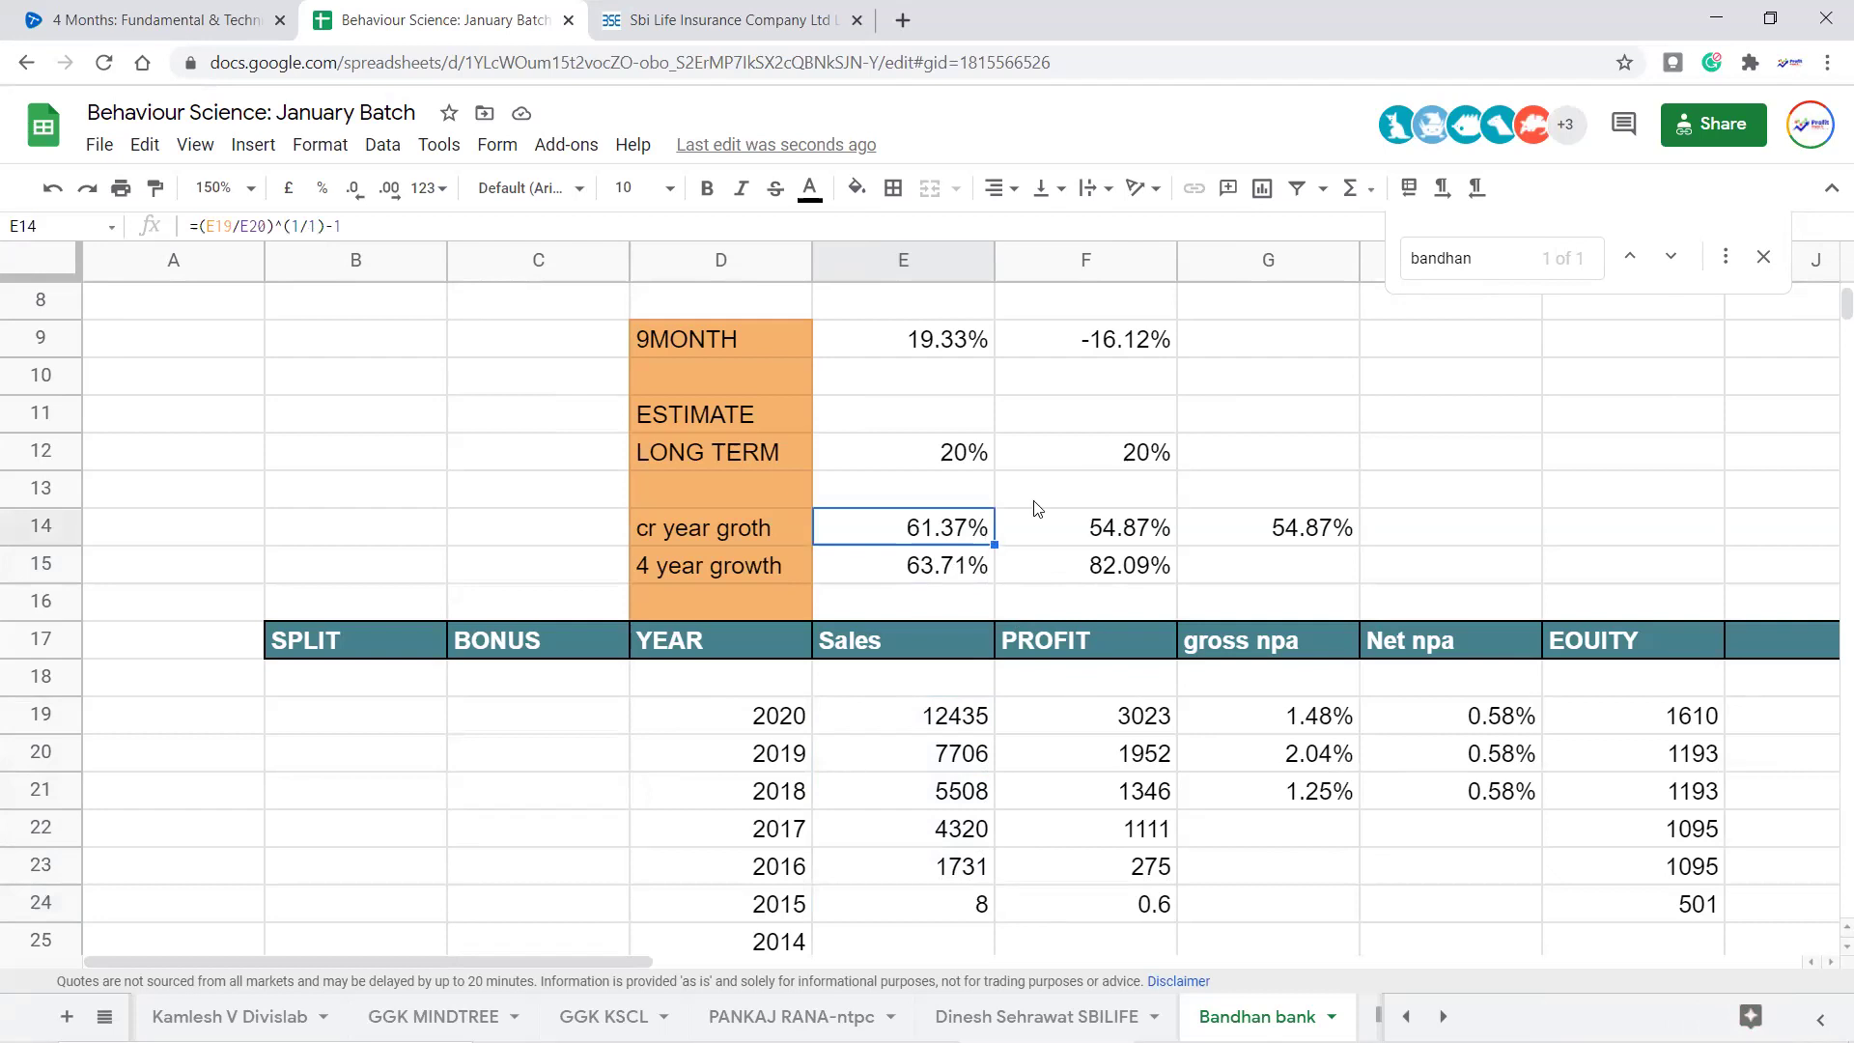
{"action": "left_click", "coordinate": [968, 454]}
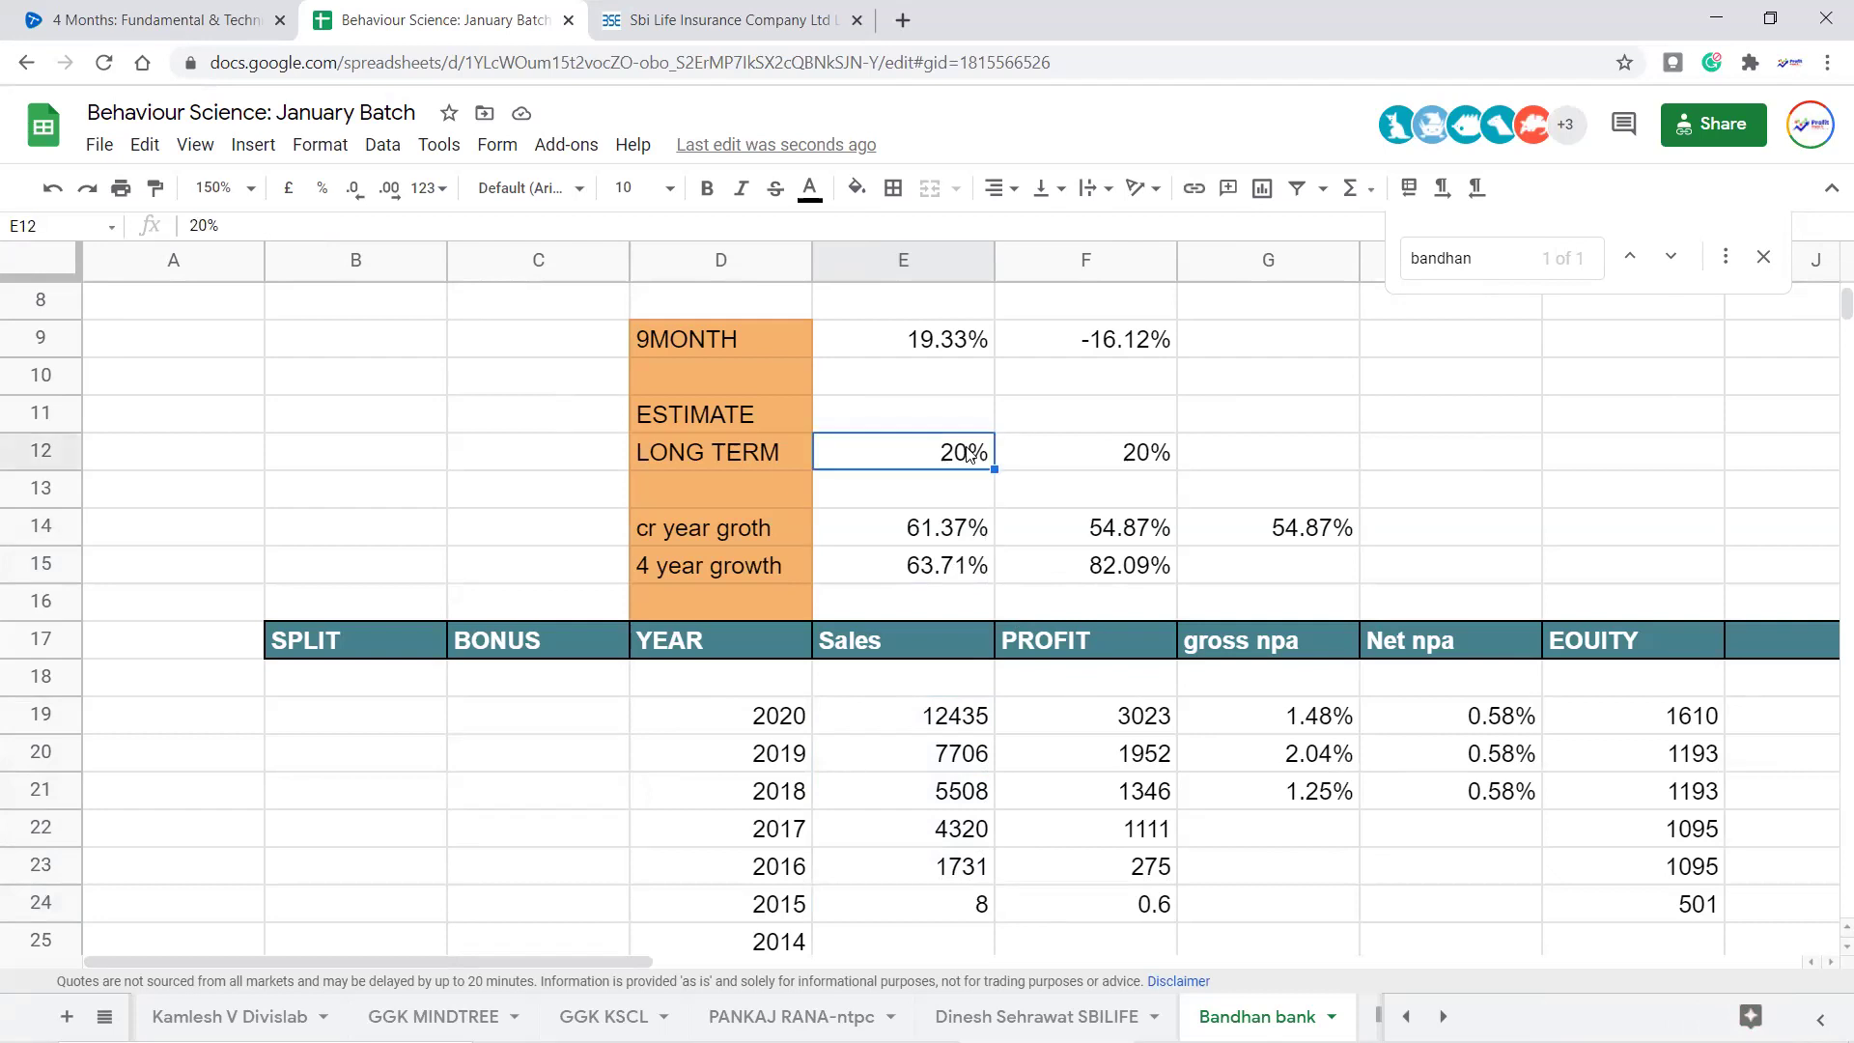
Close the find box and examine the separate 2015 and 2014 sales and profit figures in rows 26 and 27
{"action": "left_click", "coordinate": [1762, 257]}
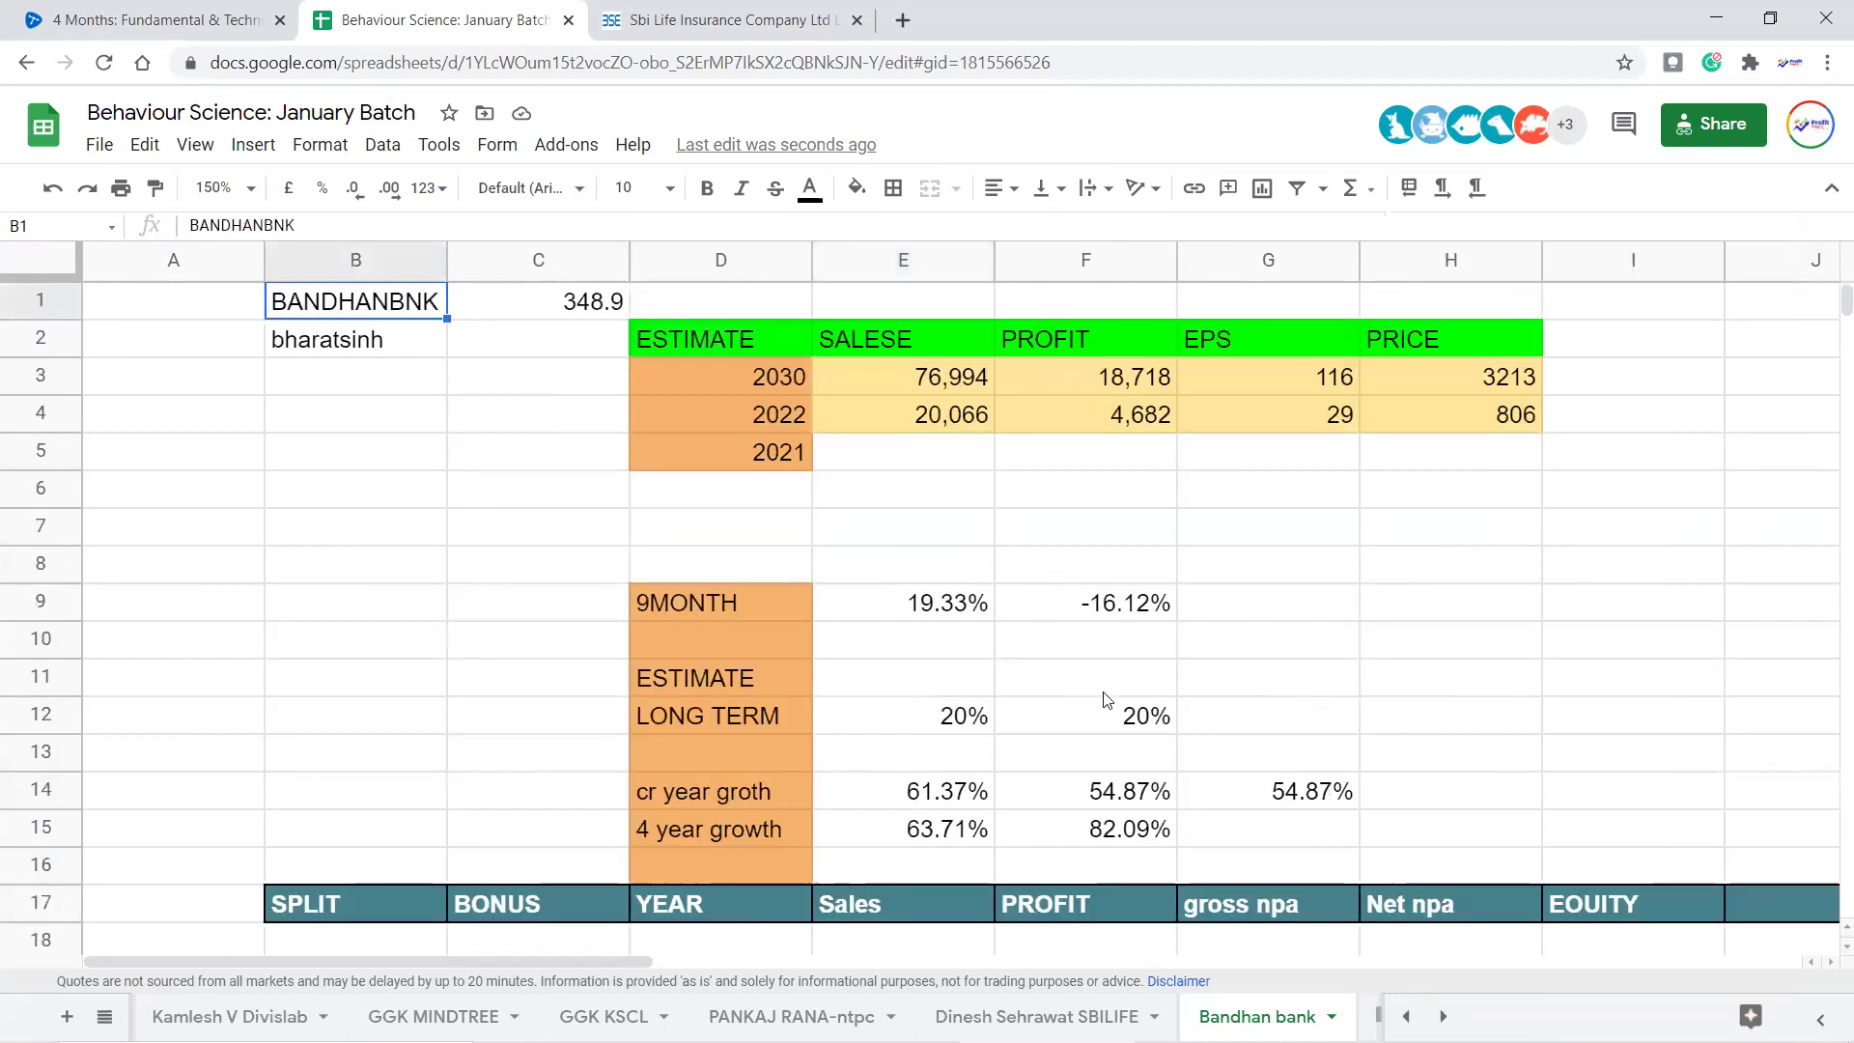
{"action": "scroll", "coordinate": [1110, 685], "scroll_direction": "down", "scroll_amount": 3}
{"action": "scroll", "coordinate": [1226, 541], "scroll_direction": "up", "scroll_amount": 1}
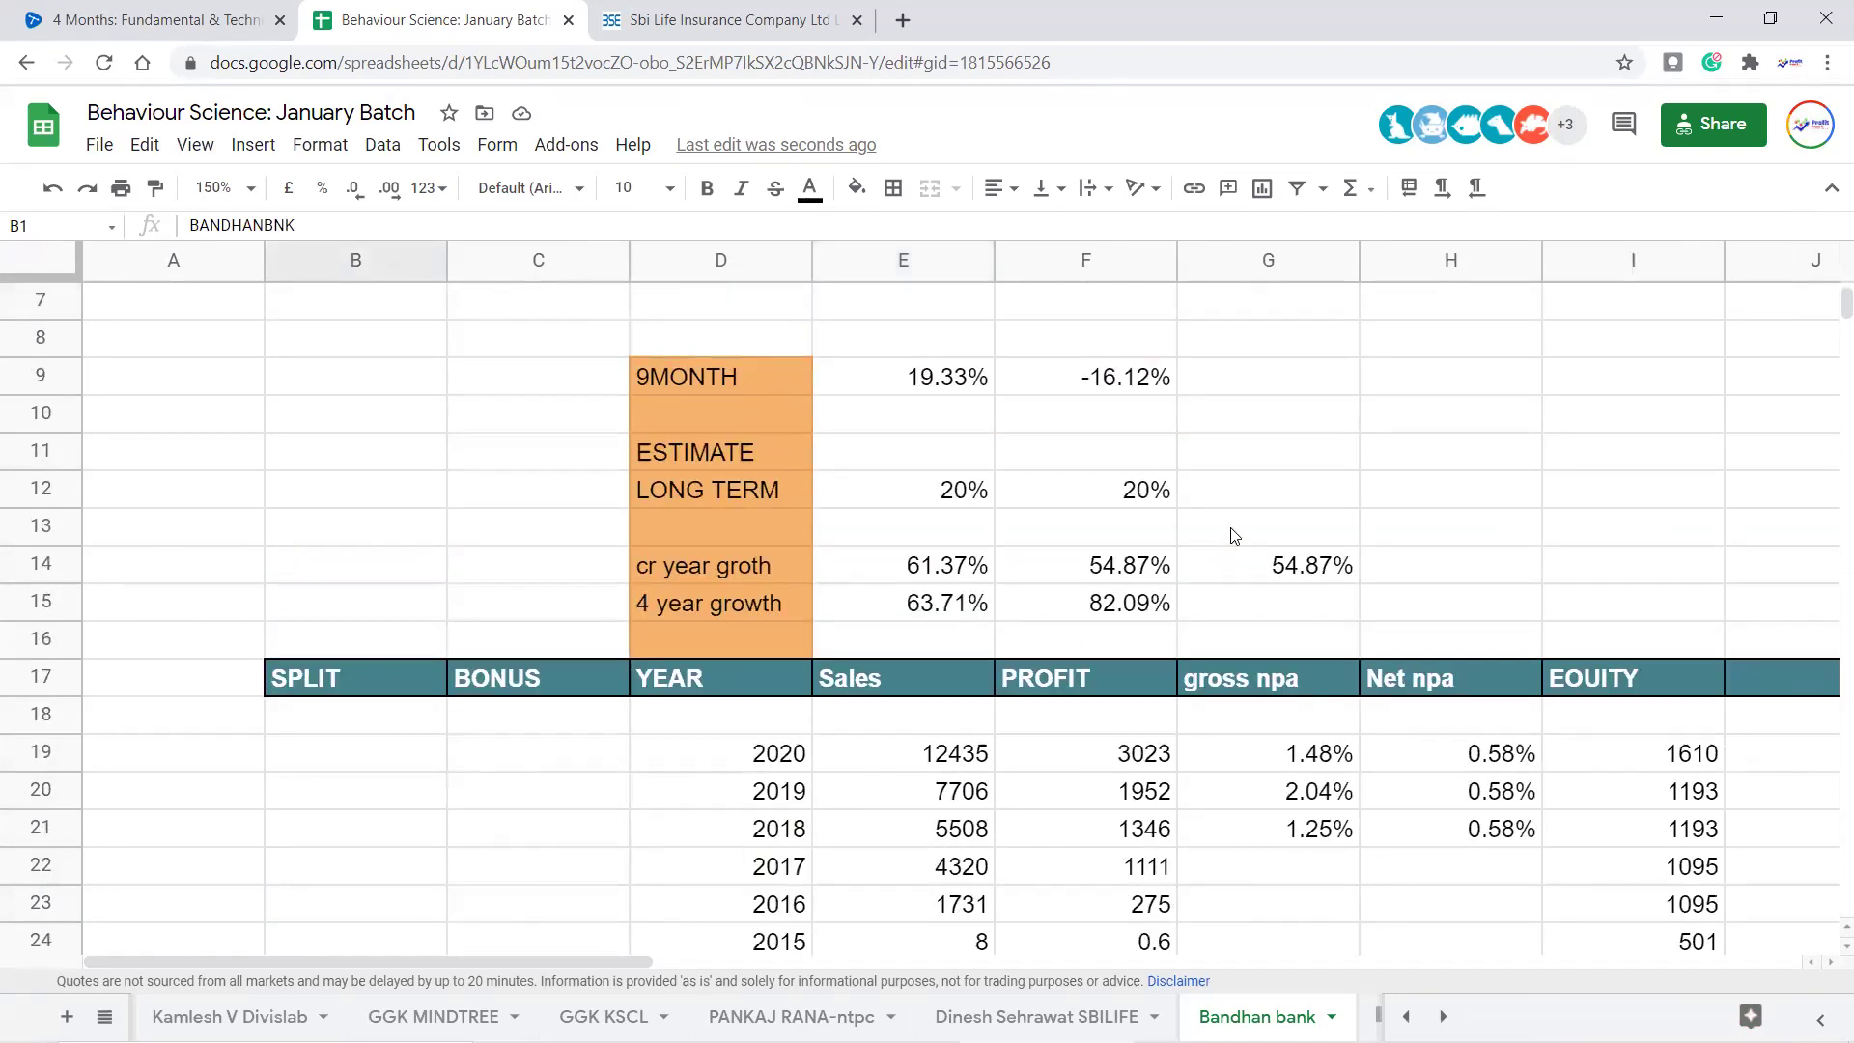
{"action": "scroll", "coordinate": [1235, 539], "scroll_direction": "down", "scroll_amount": 3}
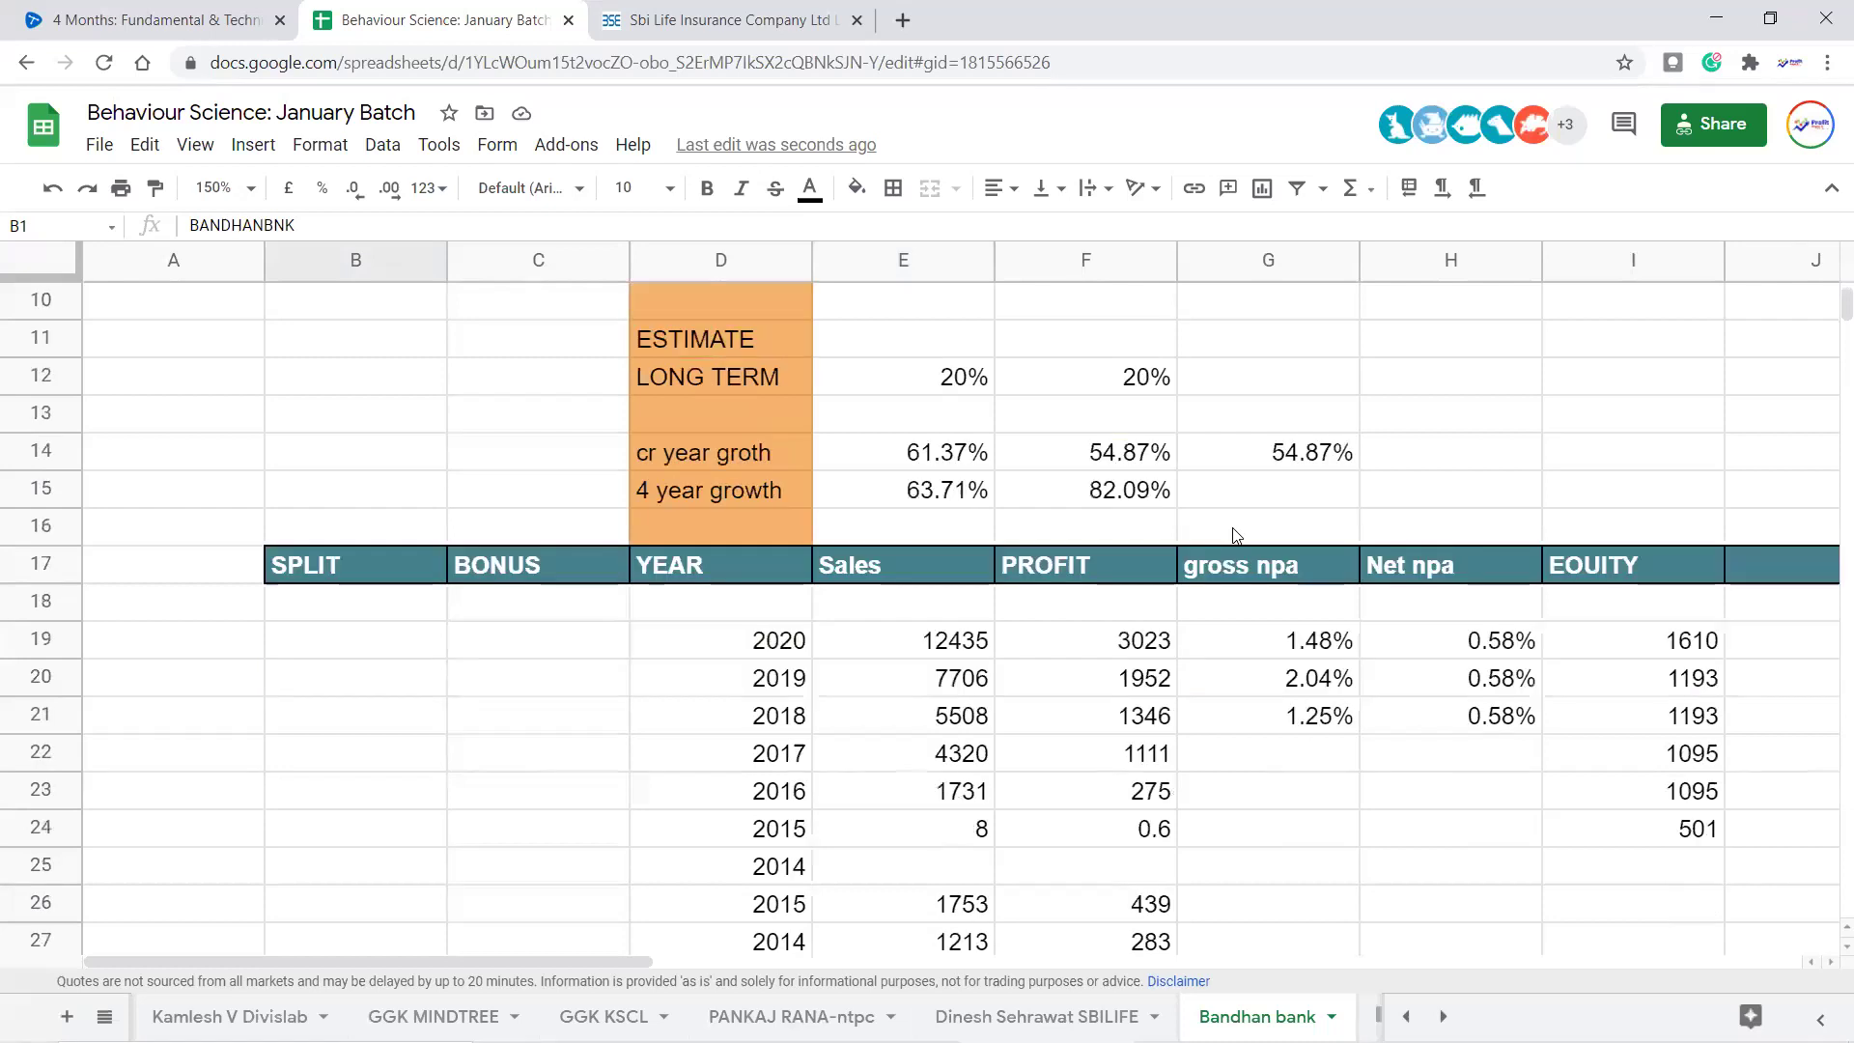
{"action": "scroll", "coordinate": [1265, 666], "scroll_direction": "down", "scroll_amount": 1}
{"action": "left_click_drag", "start_coordinate": [961, 566], "coordinate": [1138, 609]}
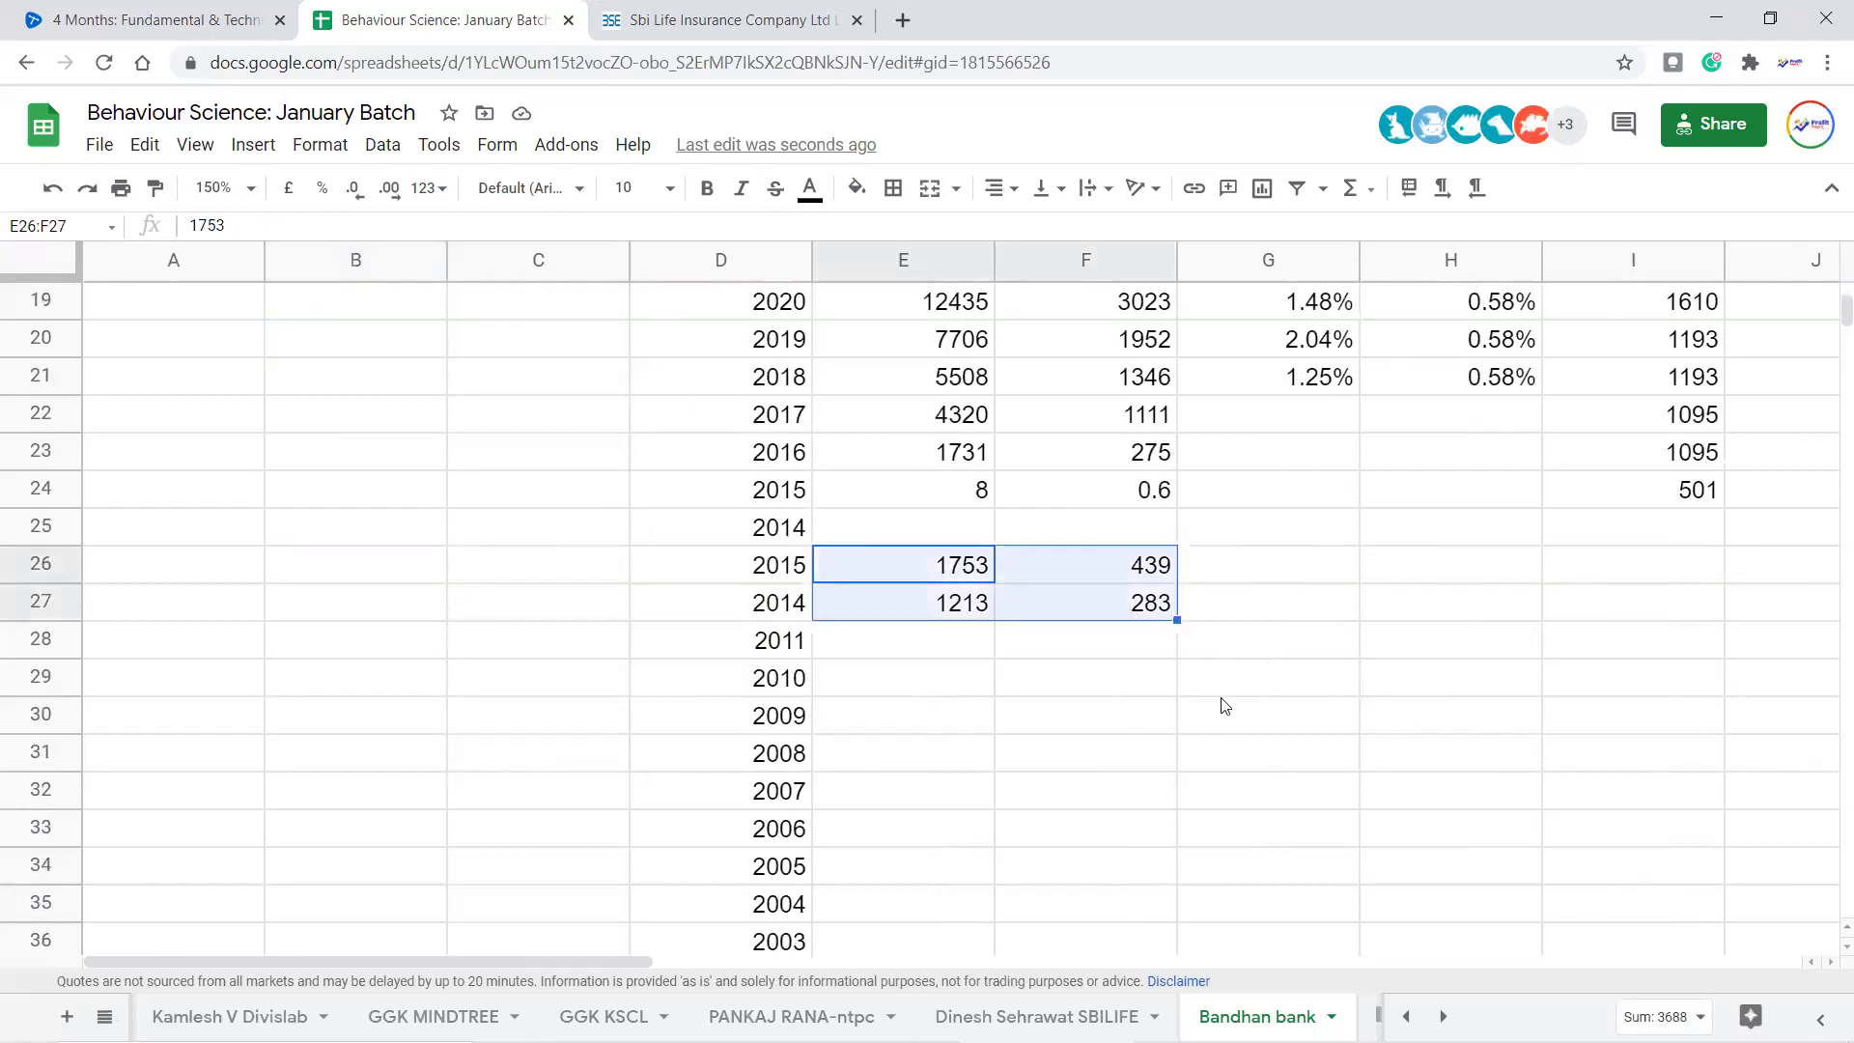
{"action": "scroll", "coordinate": [1226, 703], "scroll_direction": "up", "scroll_amount": 1}
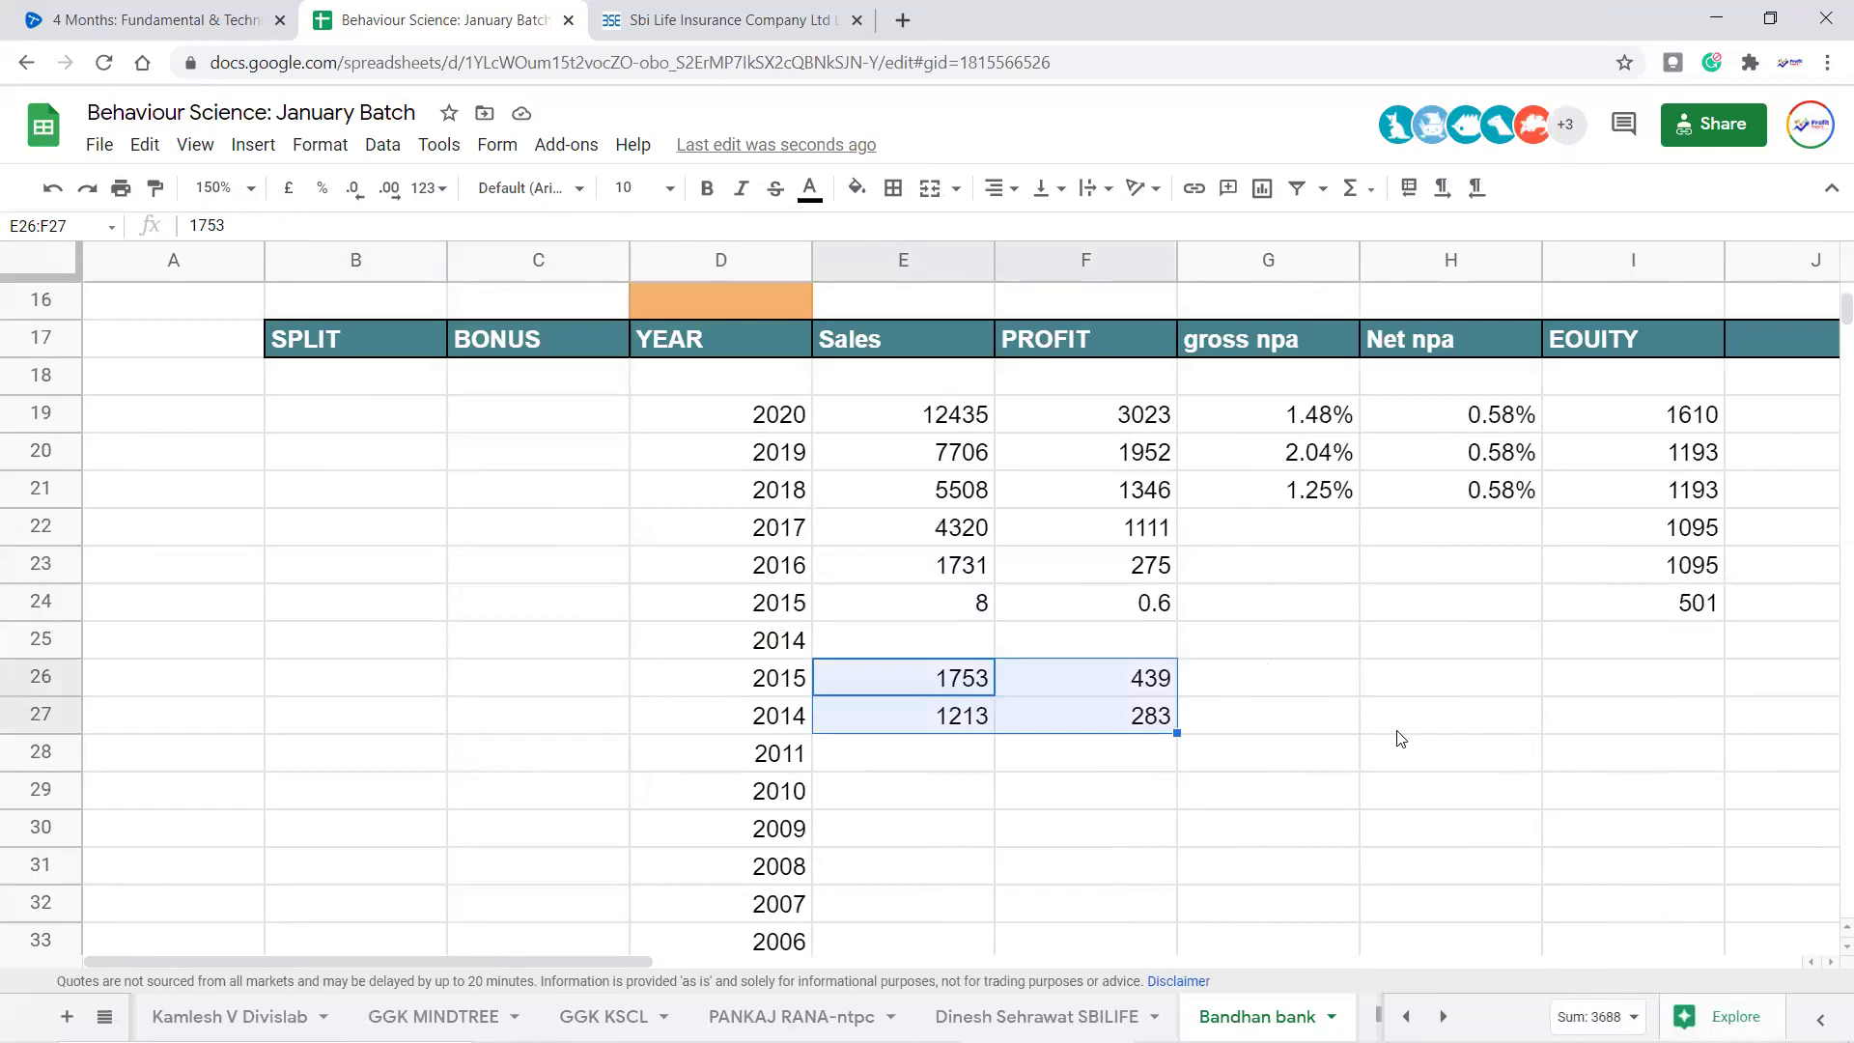
{"action": "left_click_drag", "start_coordinate": [968, 635], "coordinate": [1257, 772]}
{"action": "scroll", "coordinate": [1253, 766], "scroll_direction": "up", "scroll_amount": 1}
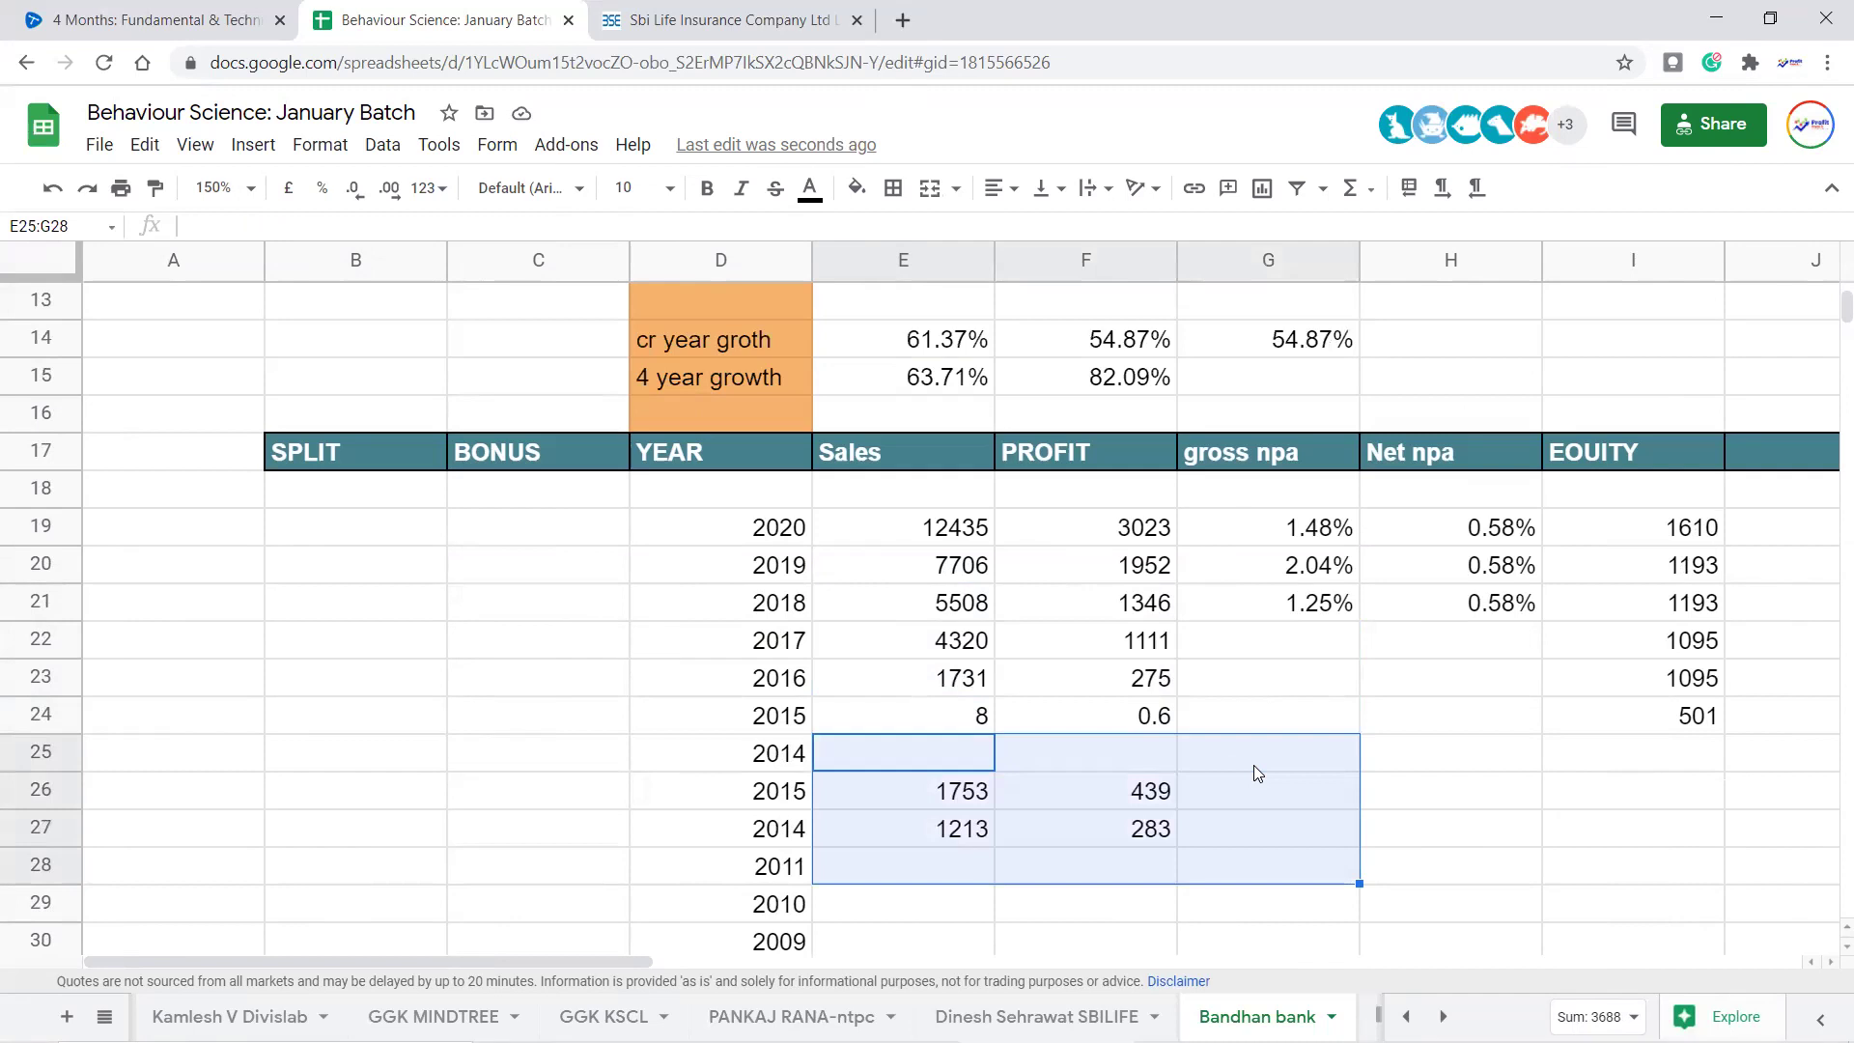
{"action": "scroll", "coordinate": [1245, 772], "scroll_direction": "down", "scroll_amount": 1}
{"action": "left_click", "coordinate": [1001, 807]}
{"action": "left_click_drag", "start_coordinate": [963, 647], "coordinate": [1265, 768]}
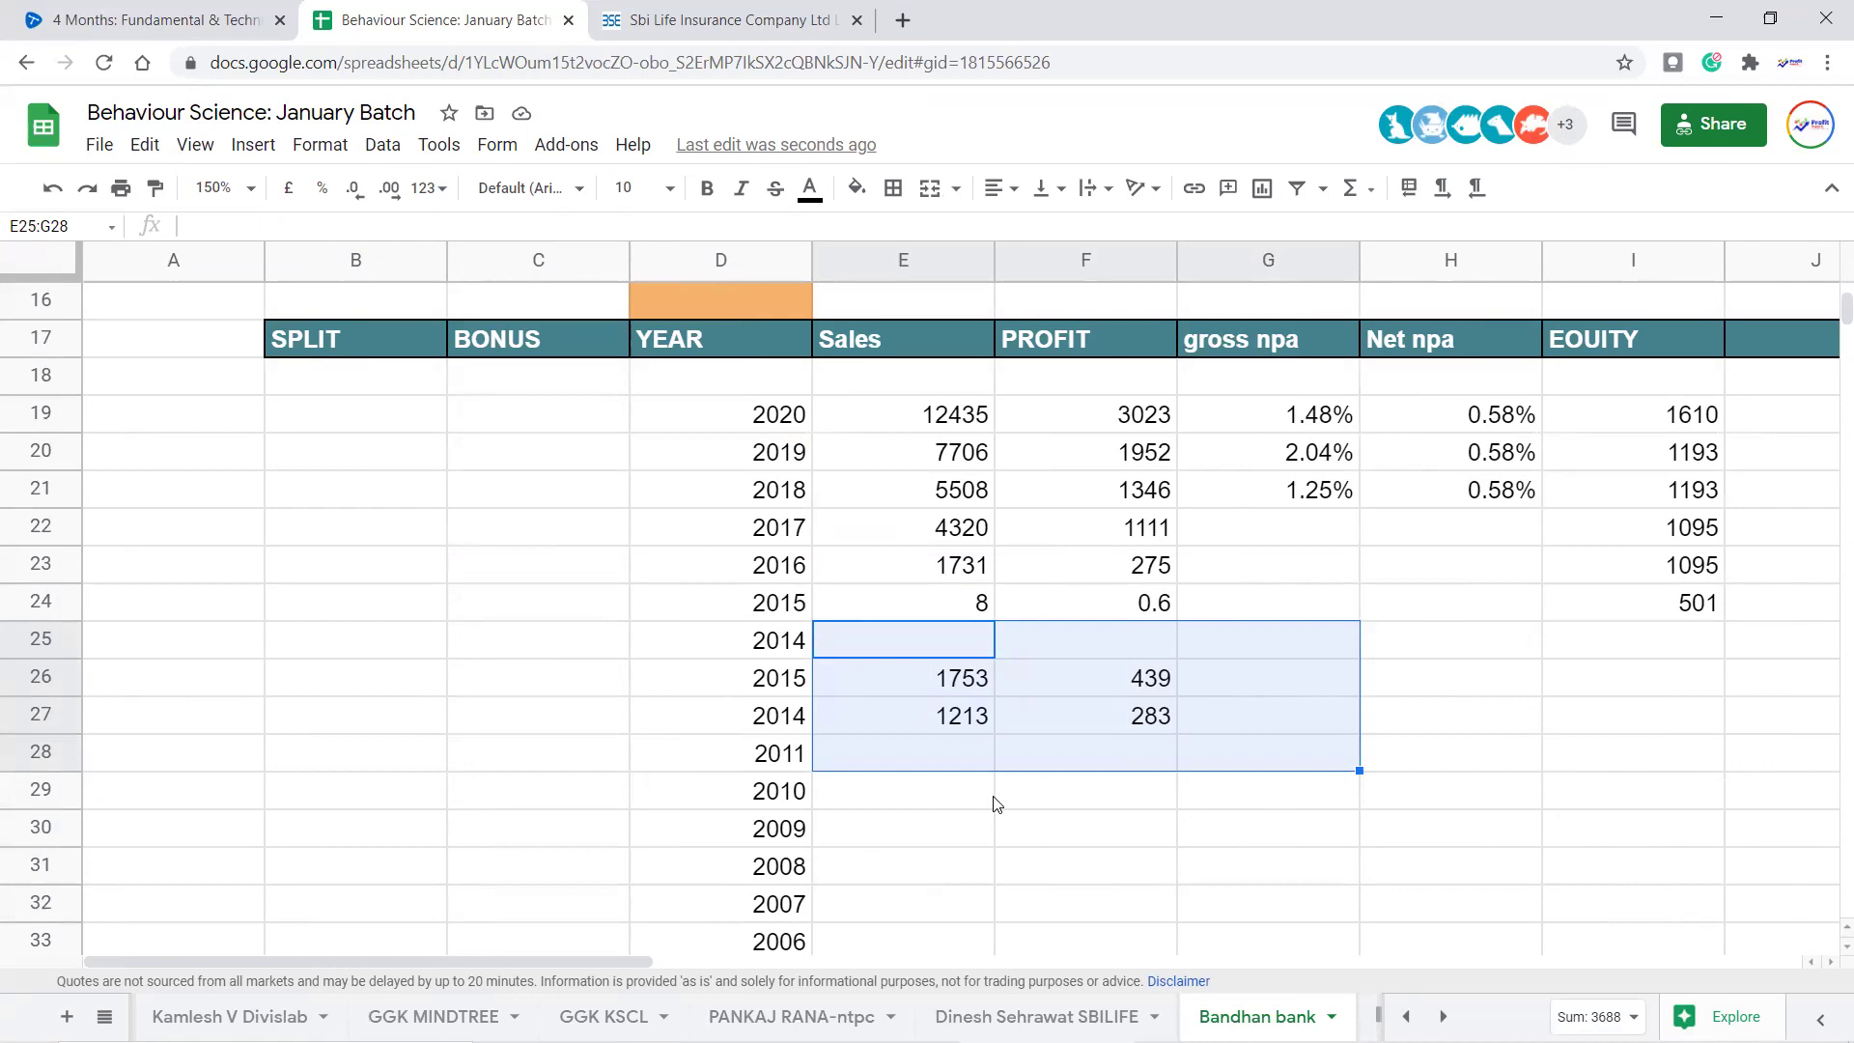
Highlight the 2015 to 2020 sales and profit figures in E19:F24 to review them together
{"action": "scroll", "coordinate": [994, 801], "scroll_direction": "up", "scroll_amount": 1}
{"action": "left_click", "coordinate": [975, 716]}
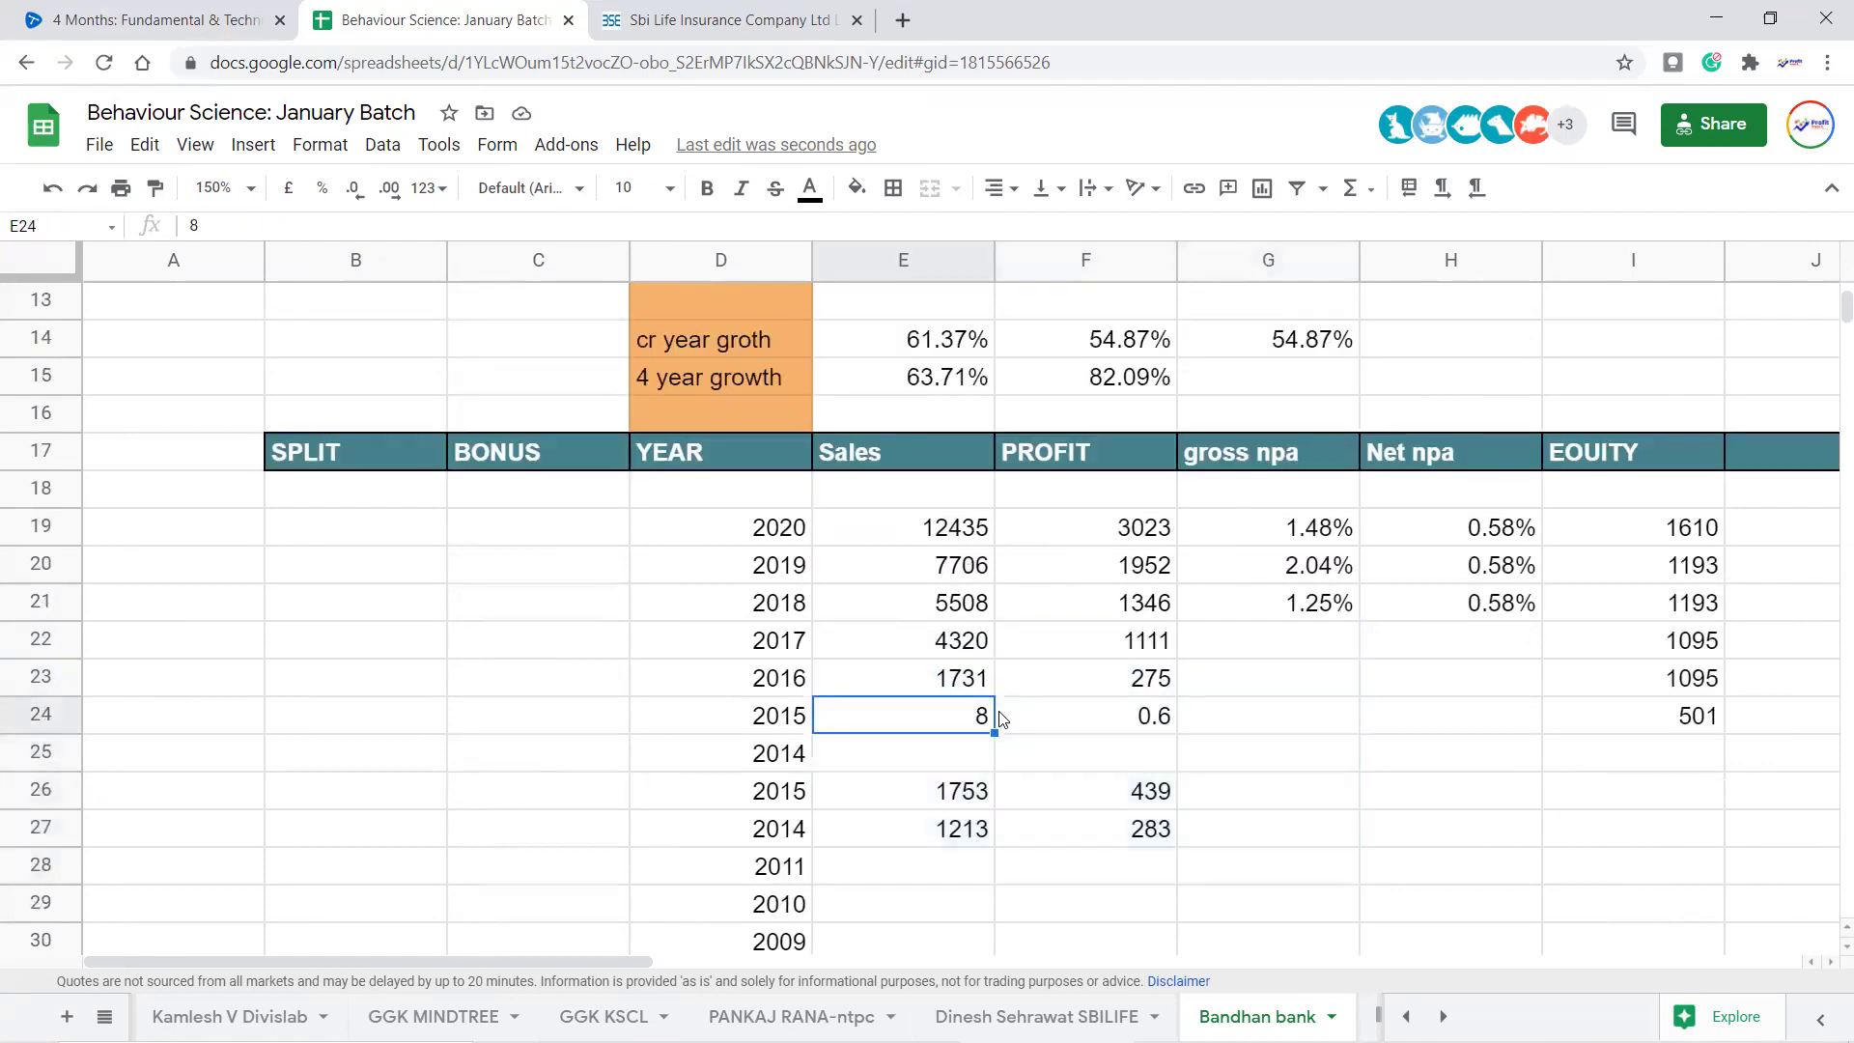
{"action": "left_click_drag", "start_coordinate": [924, 705], "coordinate": [961, 529]}
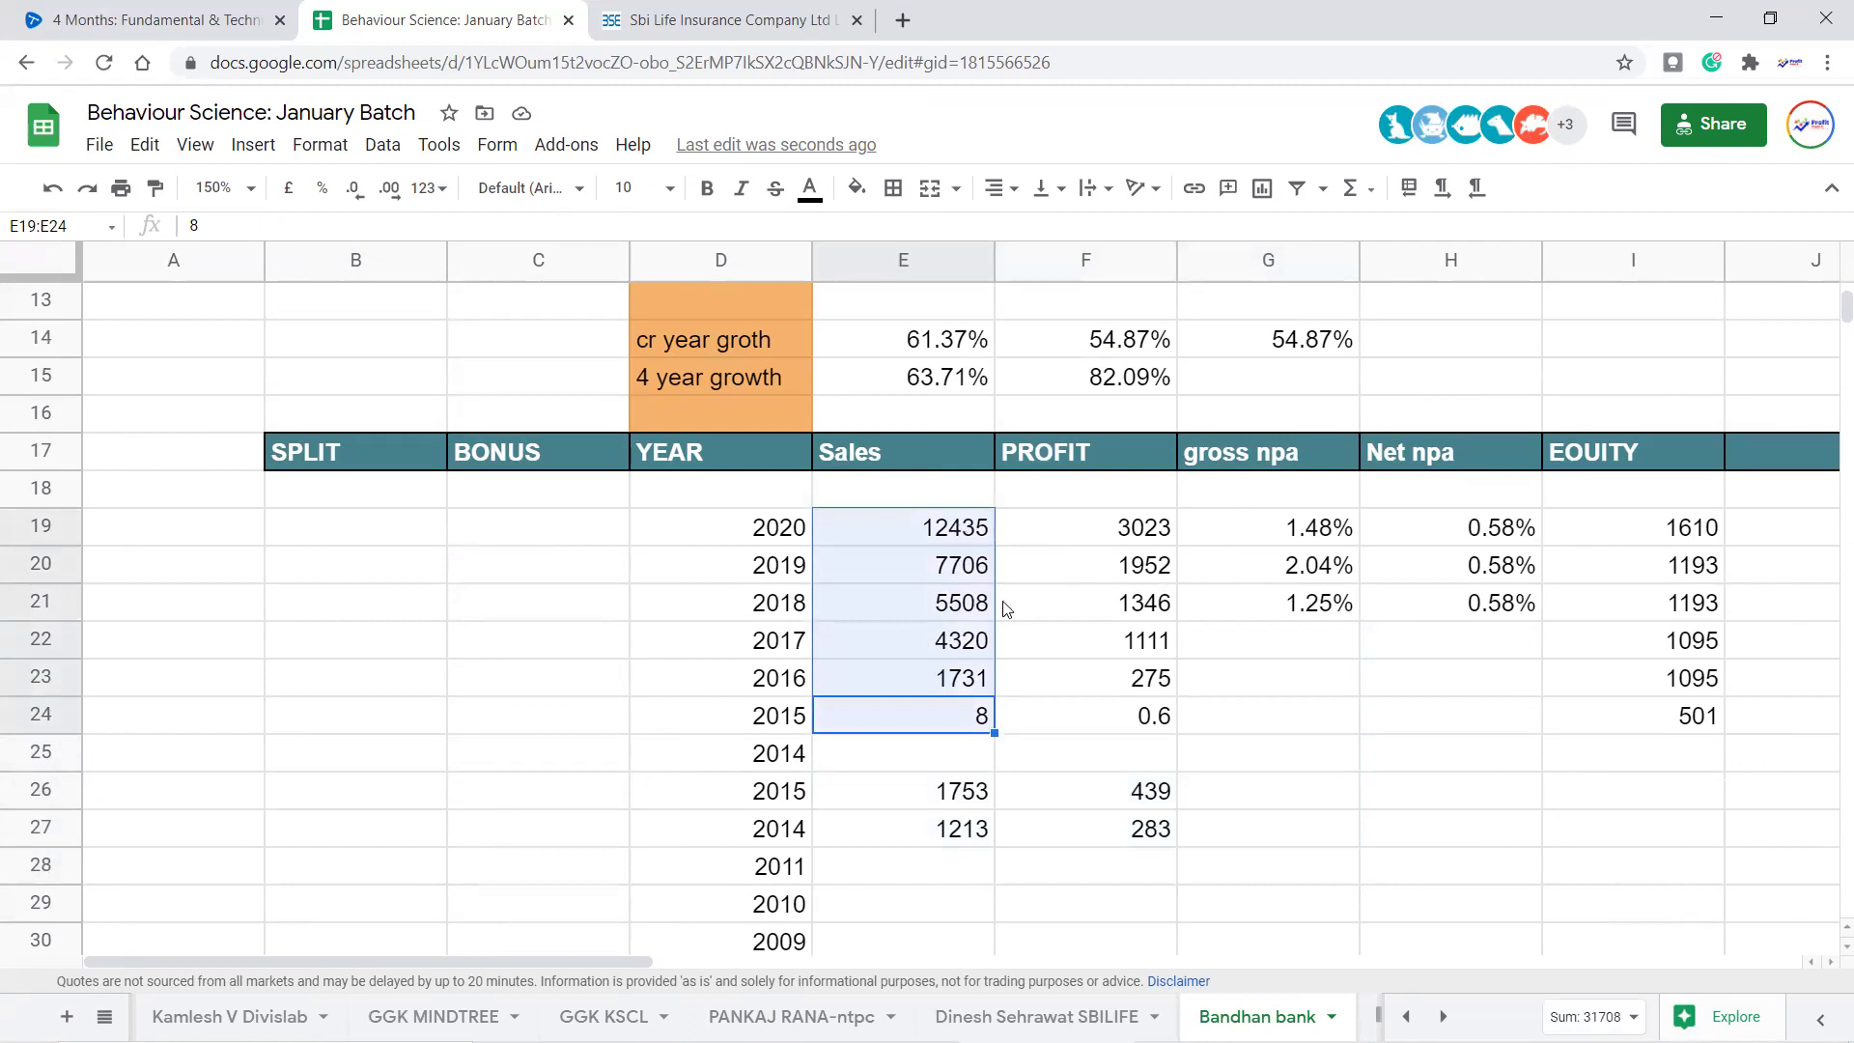
{"action": "left_click_drag", "start_coordinate": [961, 719], "coordinate": [1157, 531]}
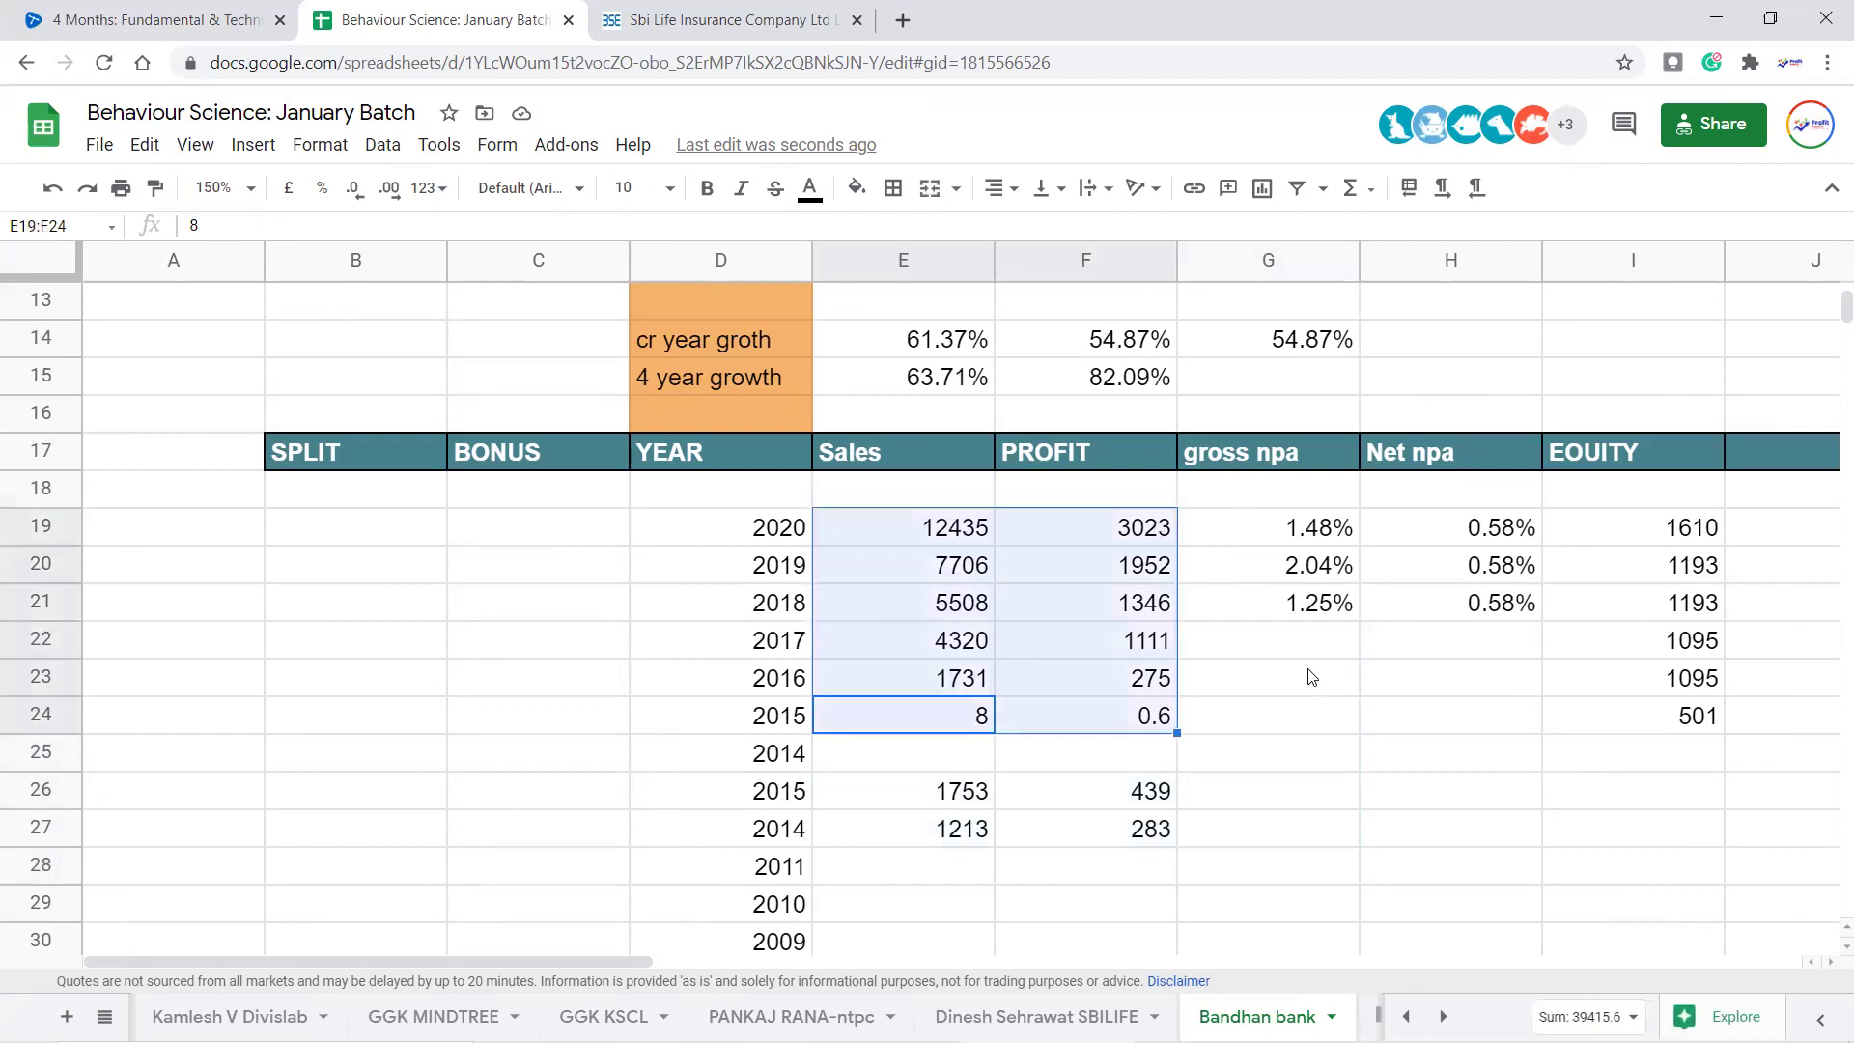
{"action": "scroll", "coordinate": [1311, 675], "scroll_direction": "up", "scroll_amount": 1}
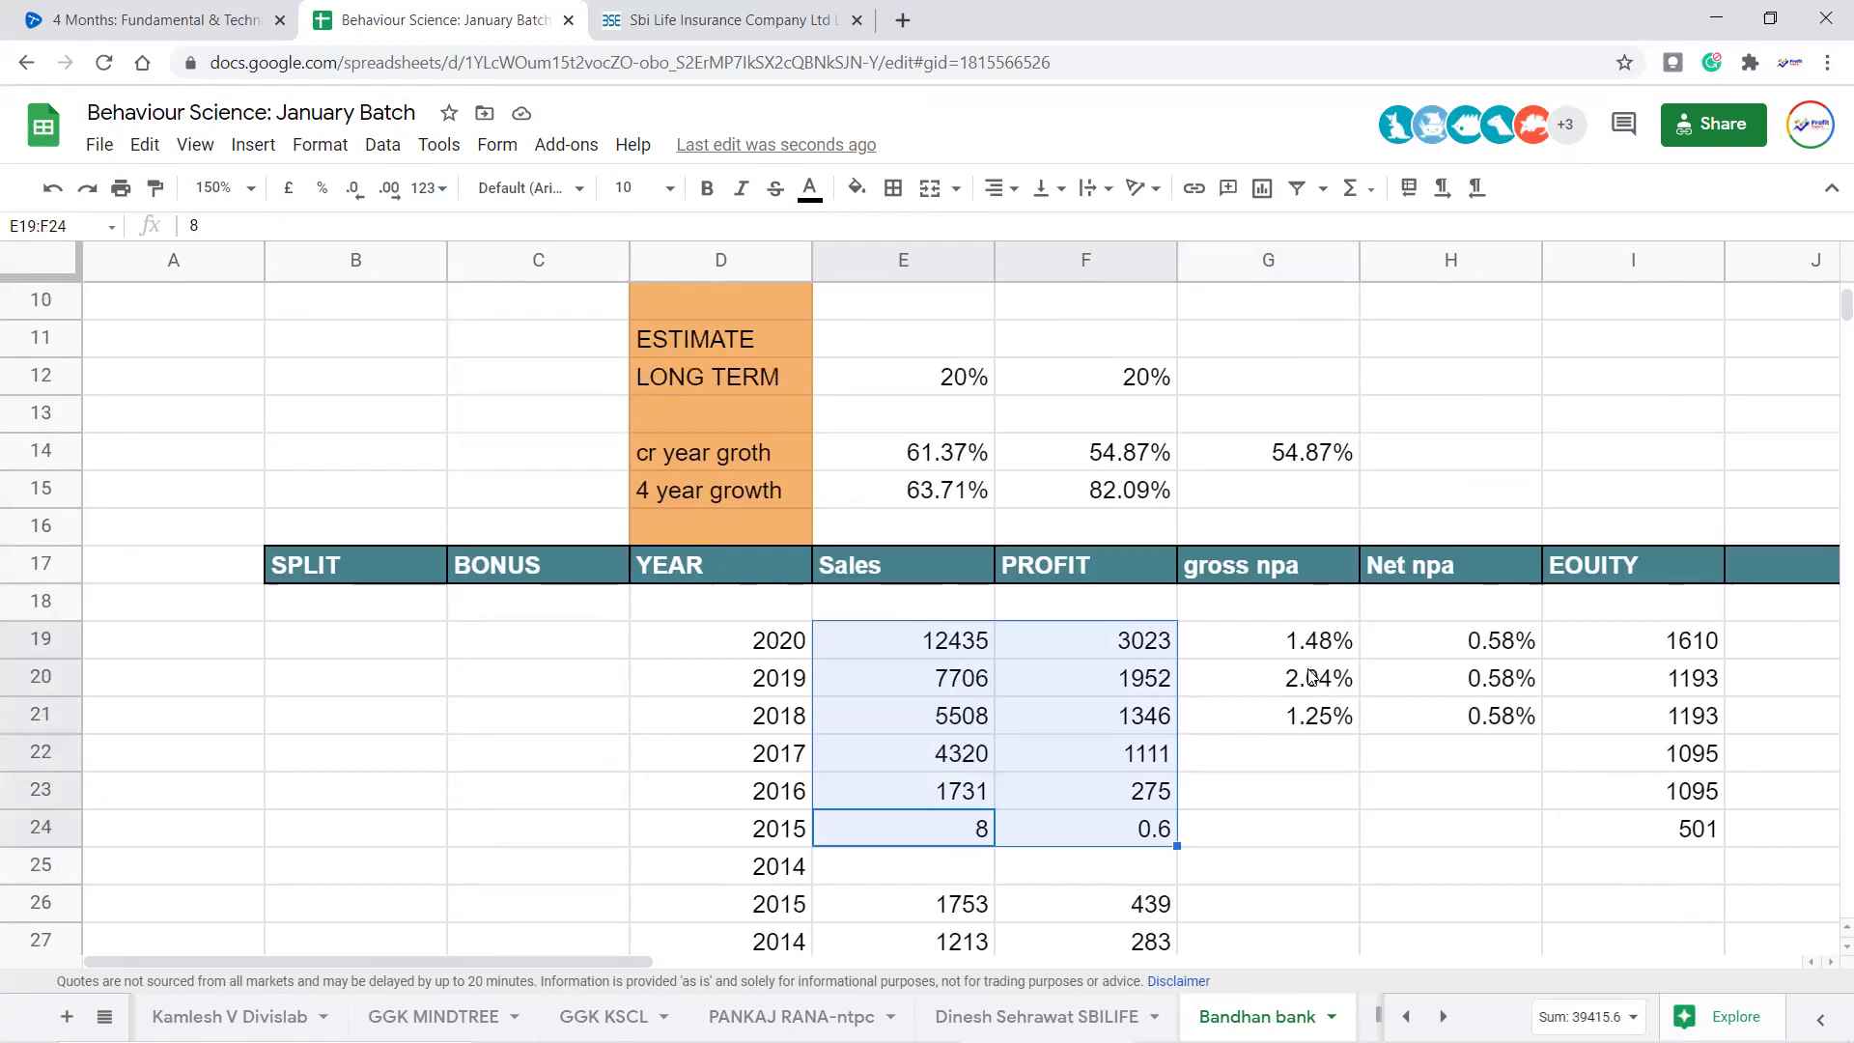
Go to the 9M 2020-21 versus 2019-20 comparison table and check the Sales and Profit growth
{"action": "left_click", "coordinate": [1322, 461]}
{"action": "key", "text": "Right"}
{"action": "key", "text": "Right"}
{"action": "key", "text": "Right"}
{"action": "key", "text": "Right"}
{"action": "key", "text": "Right"}
{"action": "key", "text": "Right"}
{"action": "key", "text": "Right"}
{"action": "key", "text": "Right"}
{"action": "key", "text": "Right"}
{"action": "key", "text": "Right"}
{"action": "key", "text": "Right"}
{"action": "key", "text": "Right"}
{"action": "key", "text": "Right"}
{"action": "key", "text": "Right"}
{"action": "key", "text": "Right"}
{"action": "key", "text": "Right"}
{"action": "key", "text": "Right"}
{"action": "key", "text": "Right"}
{"action": "key", "text": "Right"}
{"action": "key", "text": "Right"}
{"action": "key", "text": "Right"}
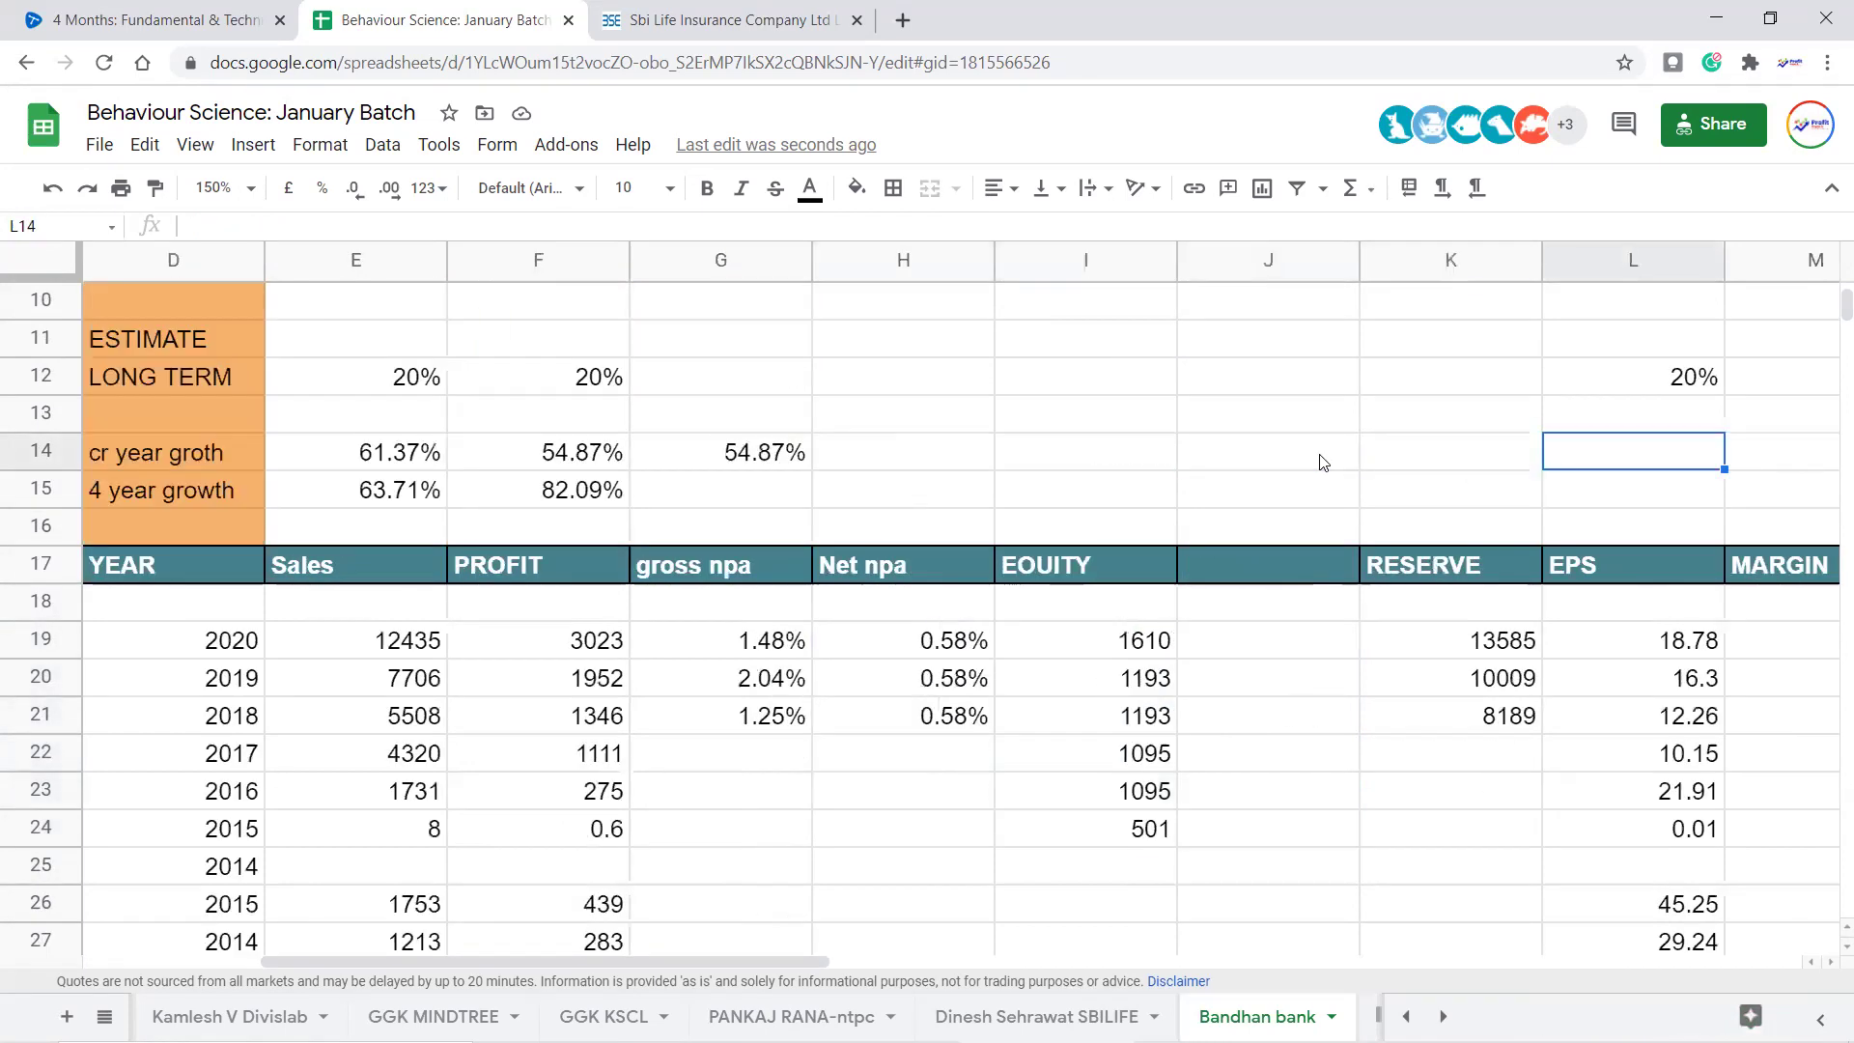
{"action": "key", "text": "Left"}
{"action": "key", "text": "Left"}
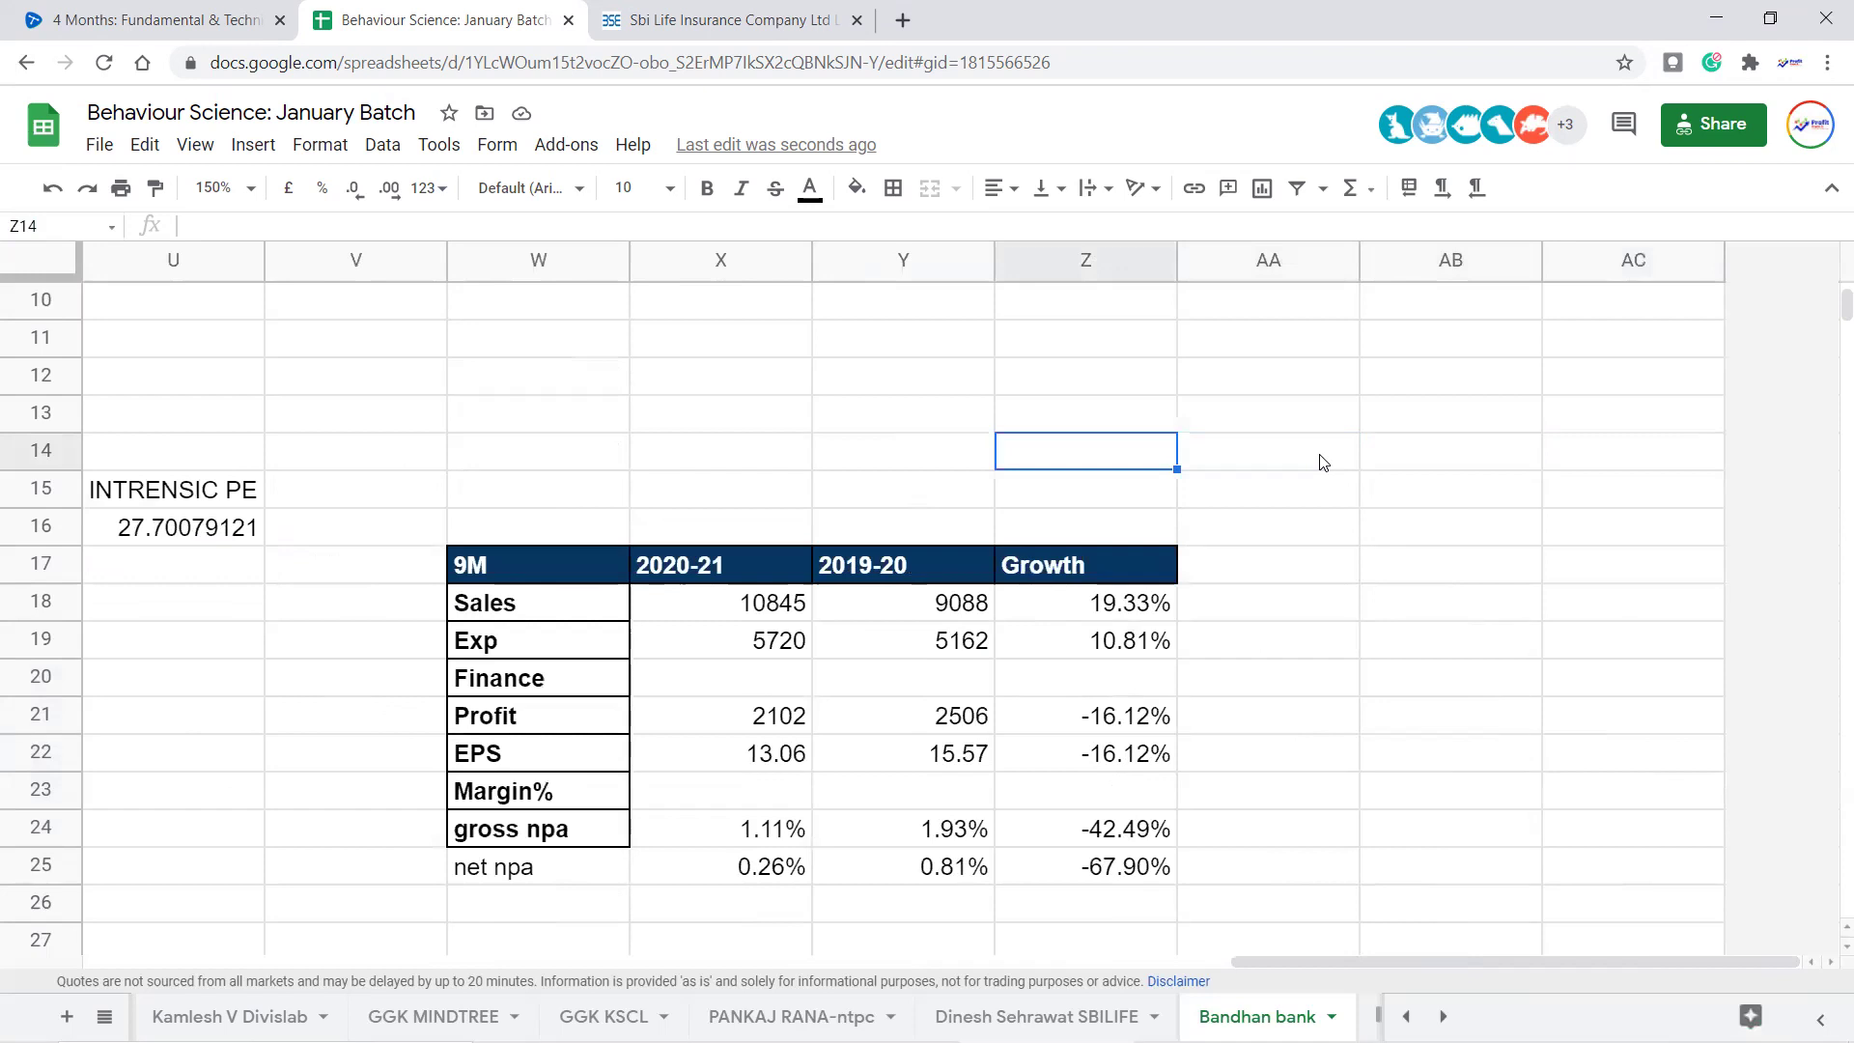
{"action": "scroll", "coordinate": [1255, 560], "scroll_direction": "down", "scroll_amount": 2}
{"action": "left_click", "coordinate": [1134, 378]}
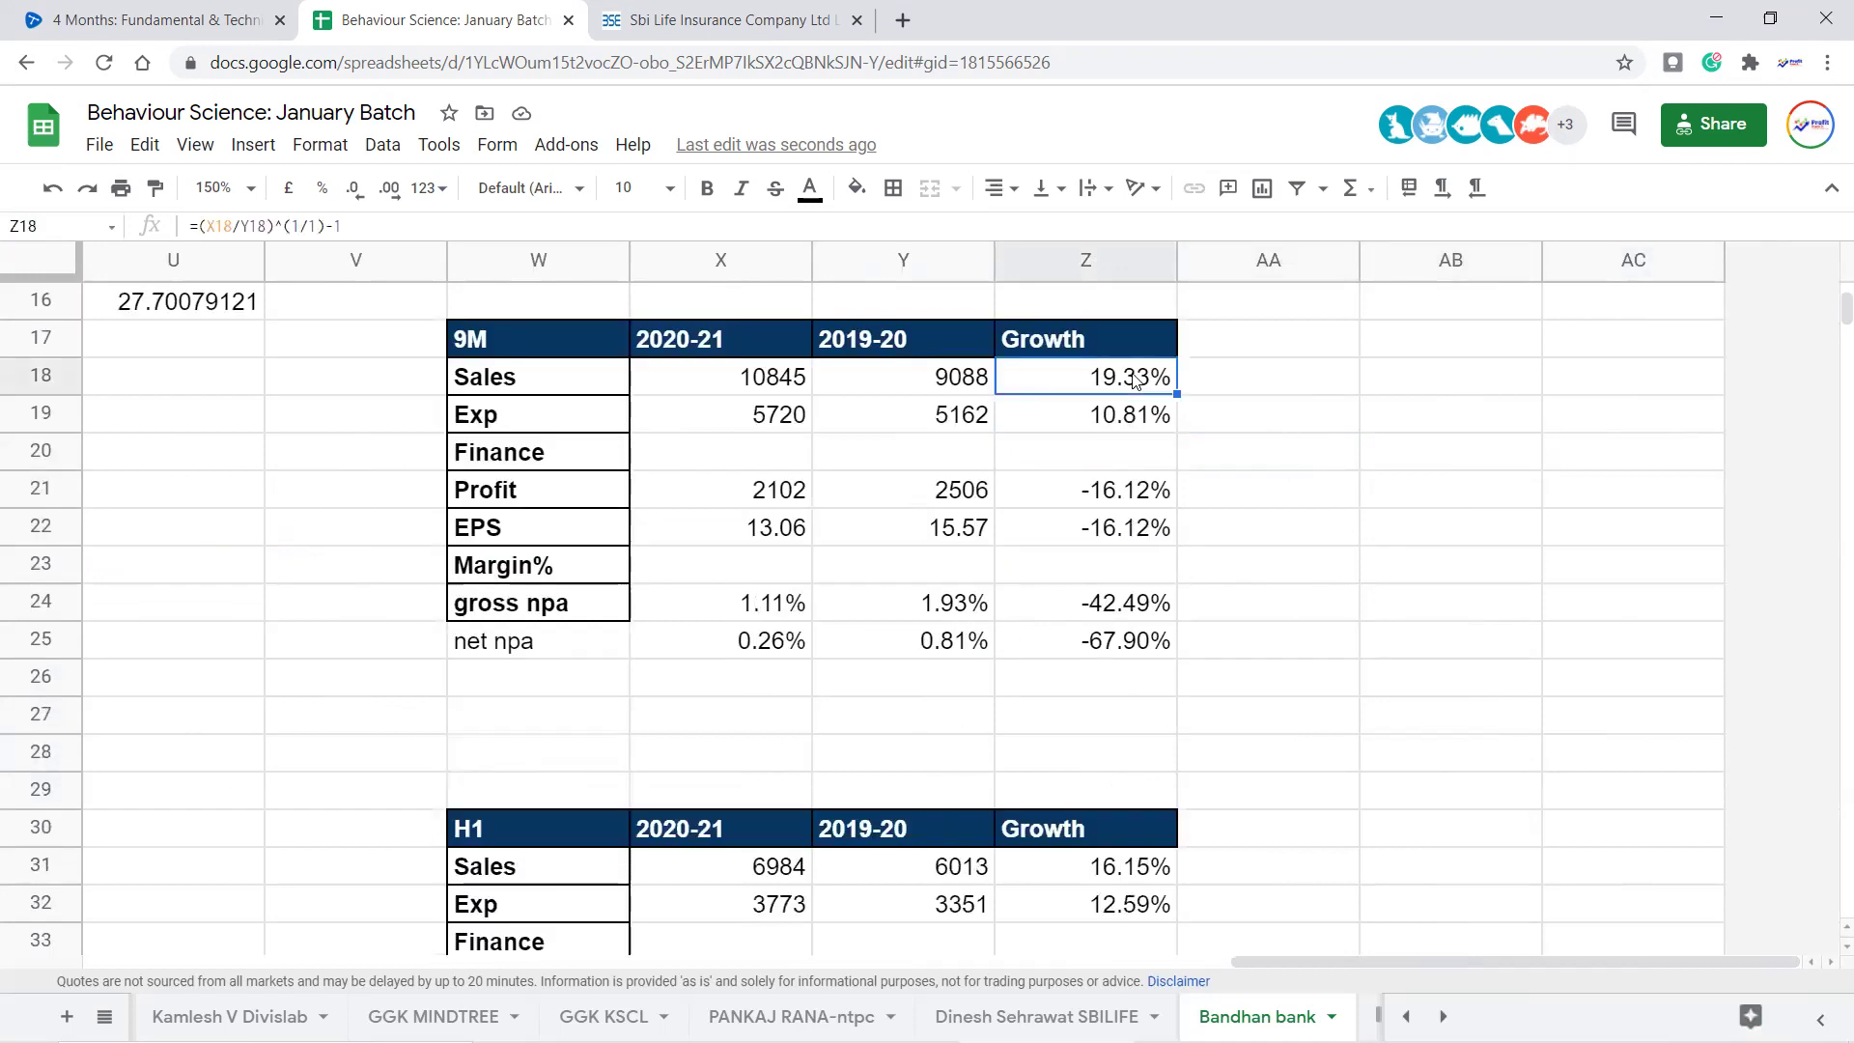
{"action": "left_click", "coordinate": [1142, 497]}
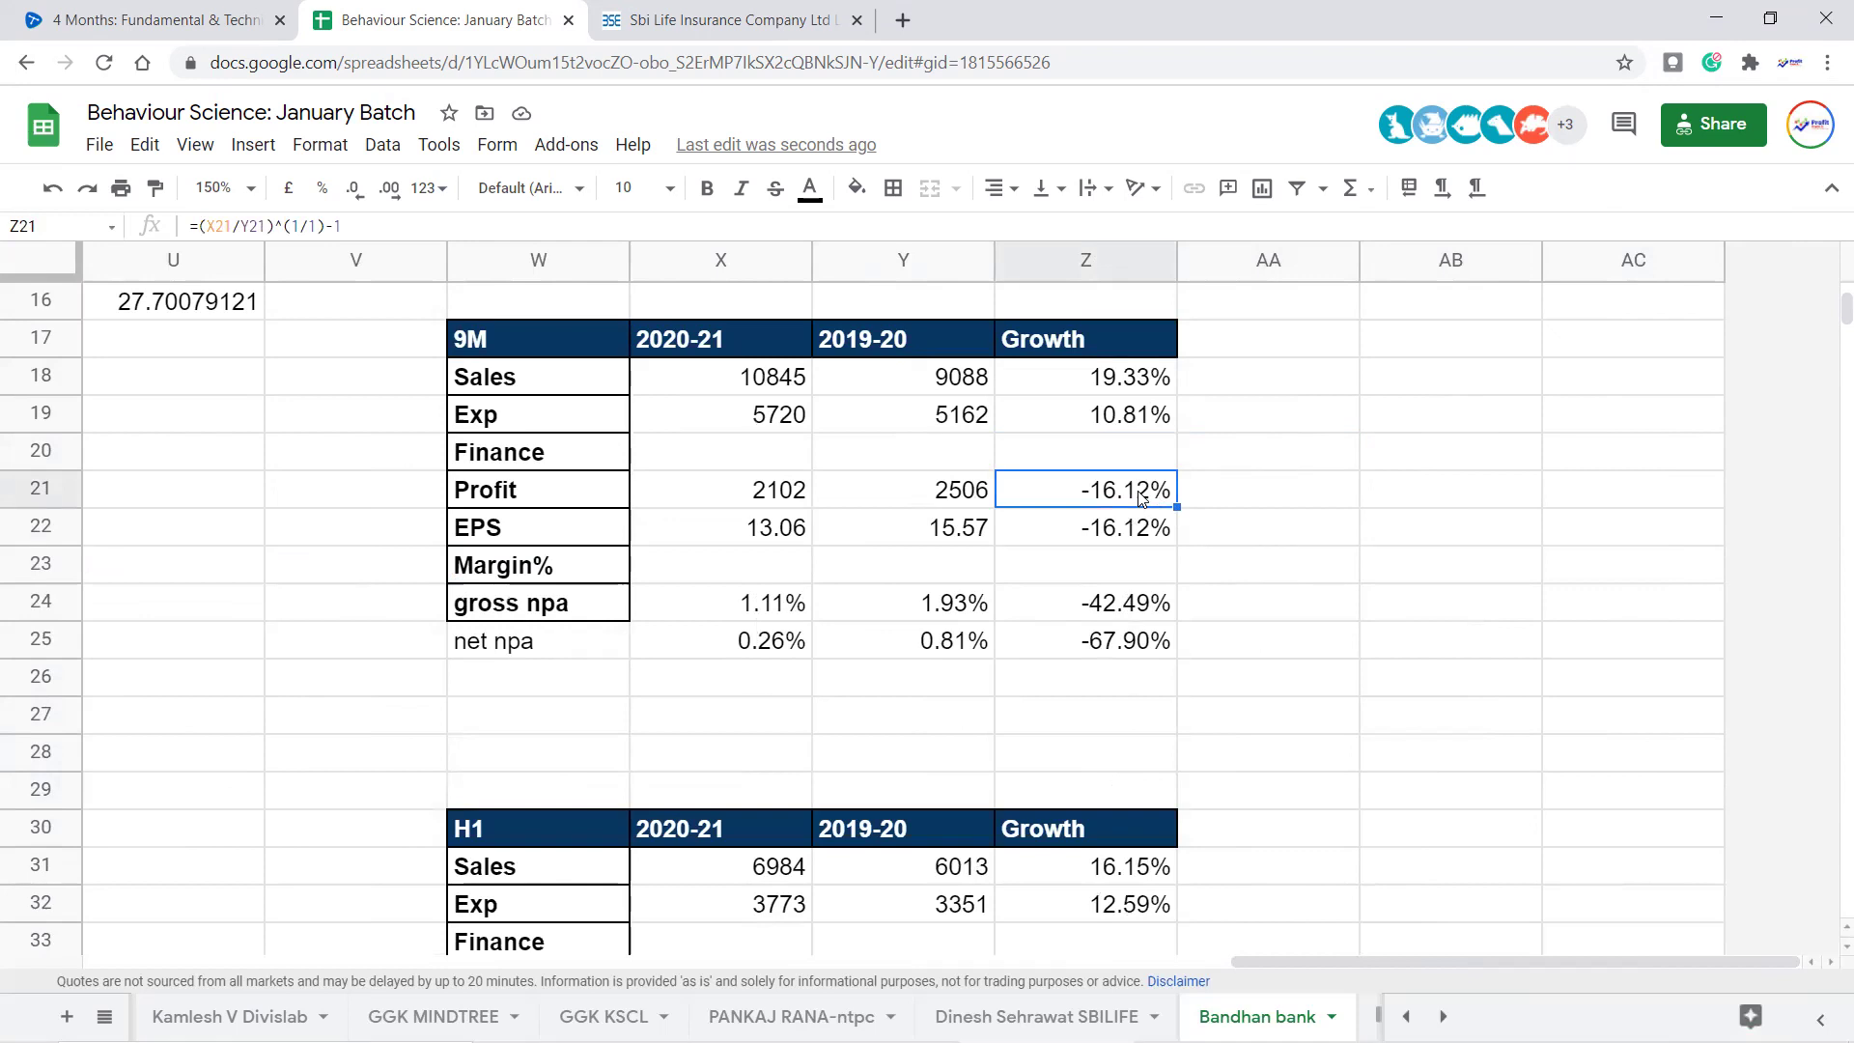
{"action": "left_click", "coordinate": [1154, 384]}
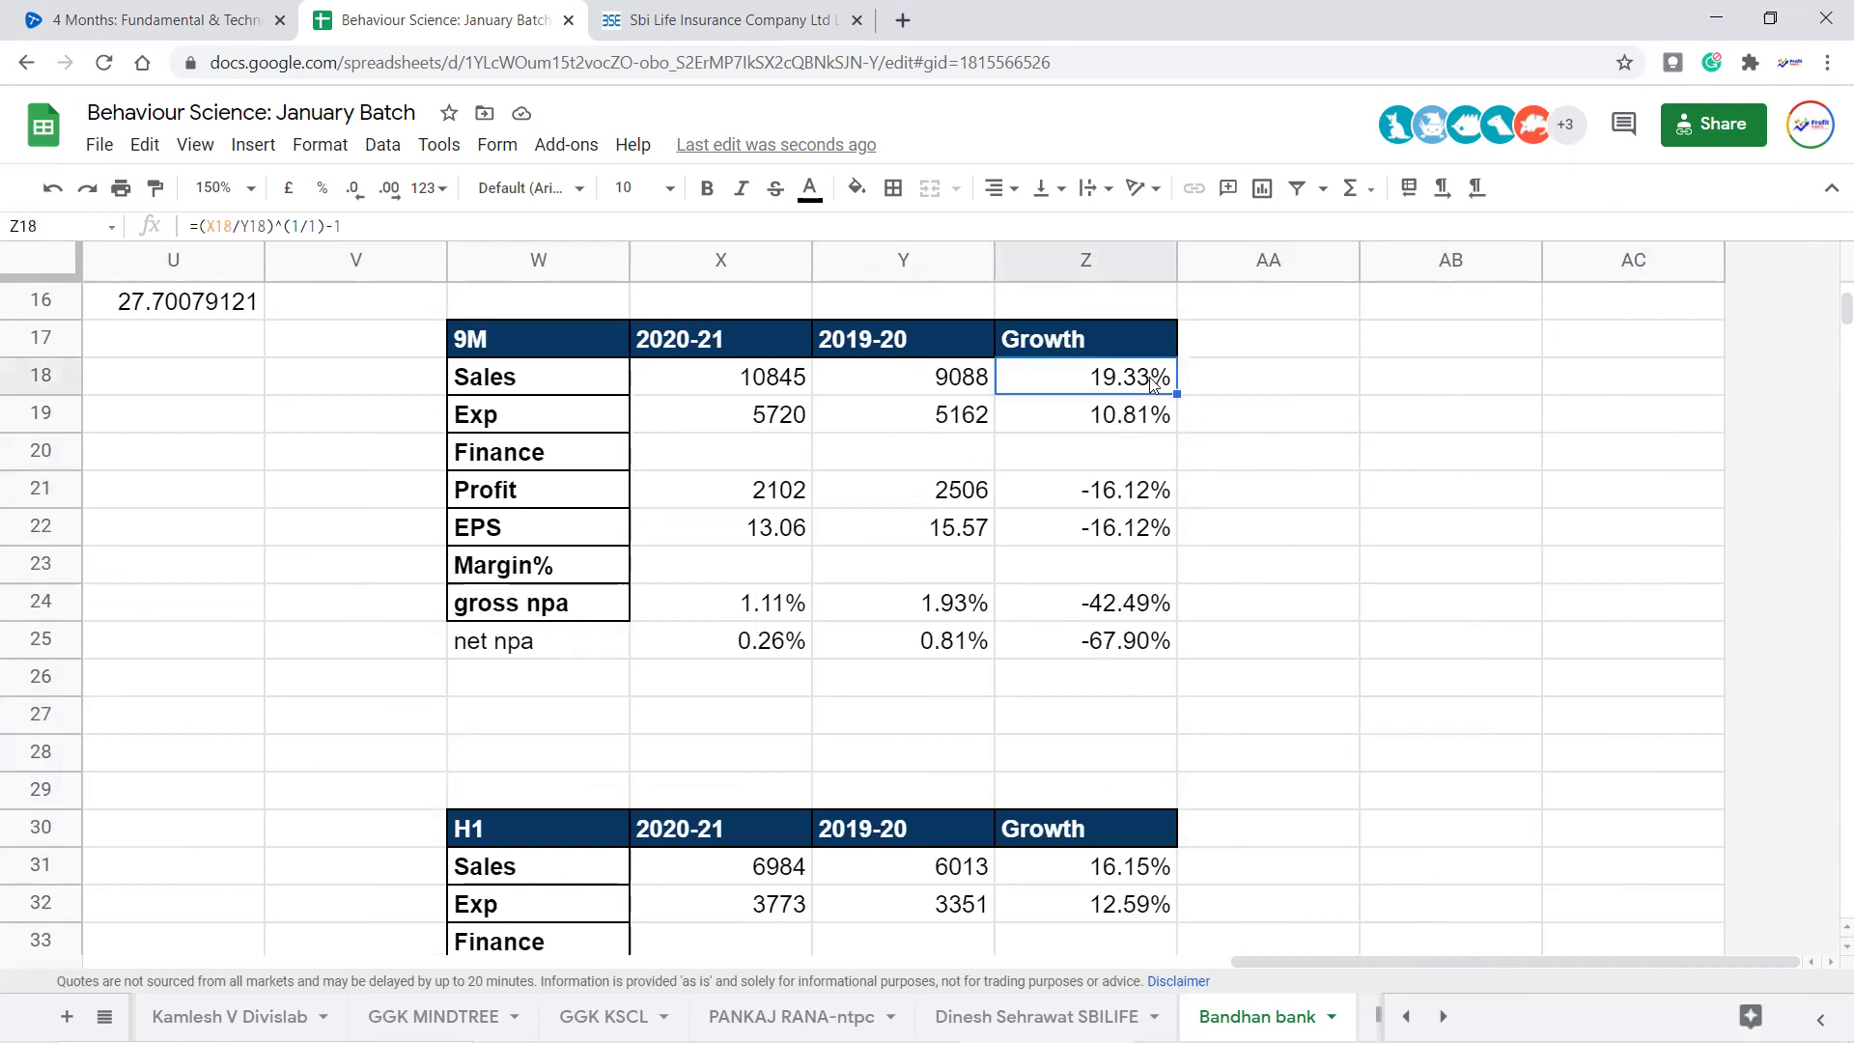
{"action": "left_click", "coordinate": [1135, 497]}
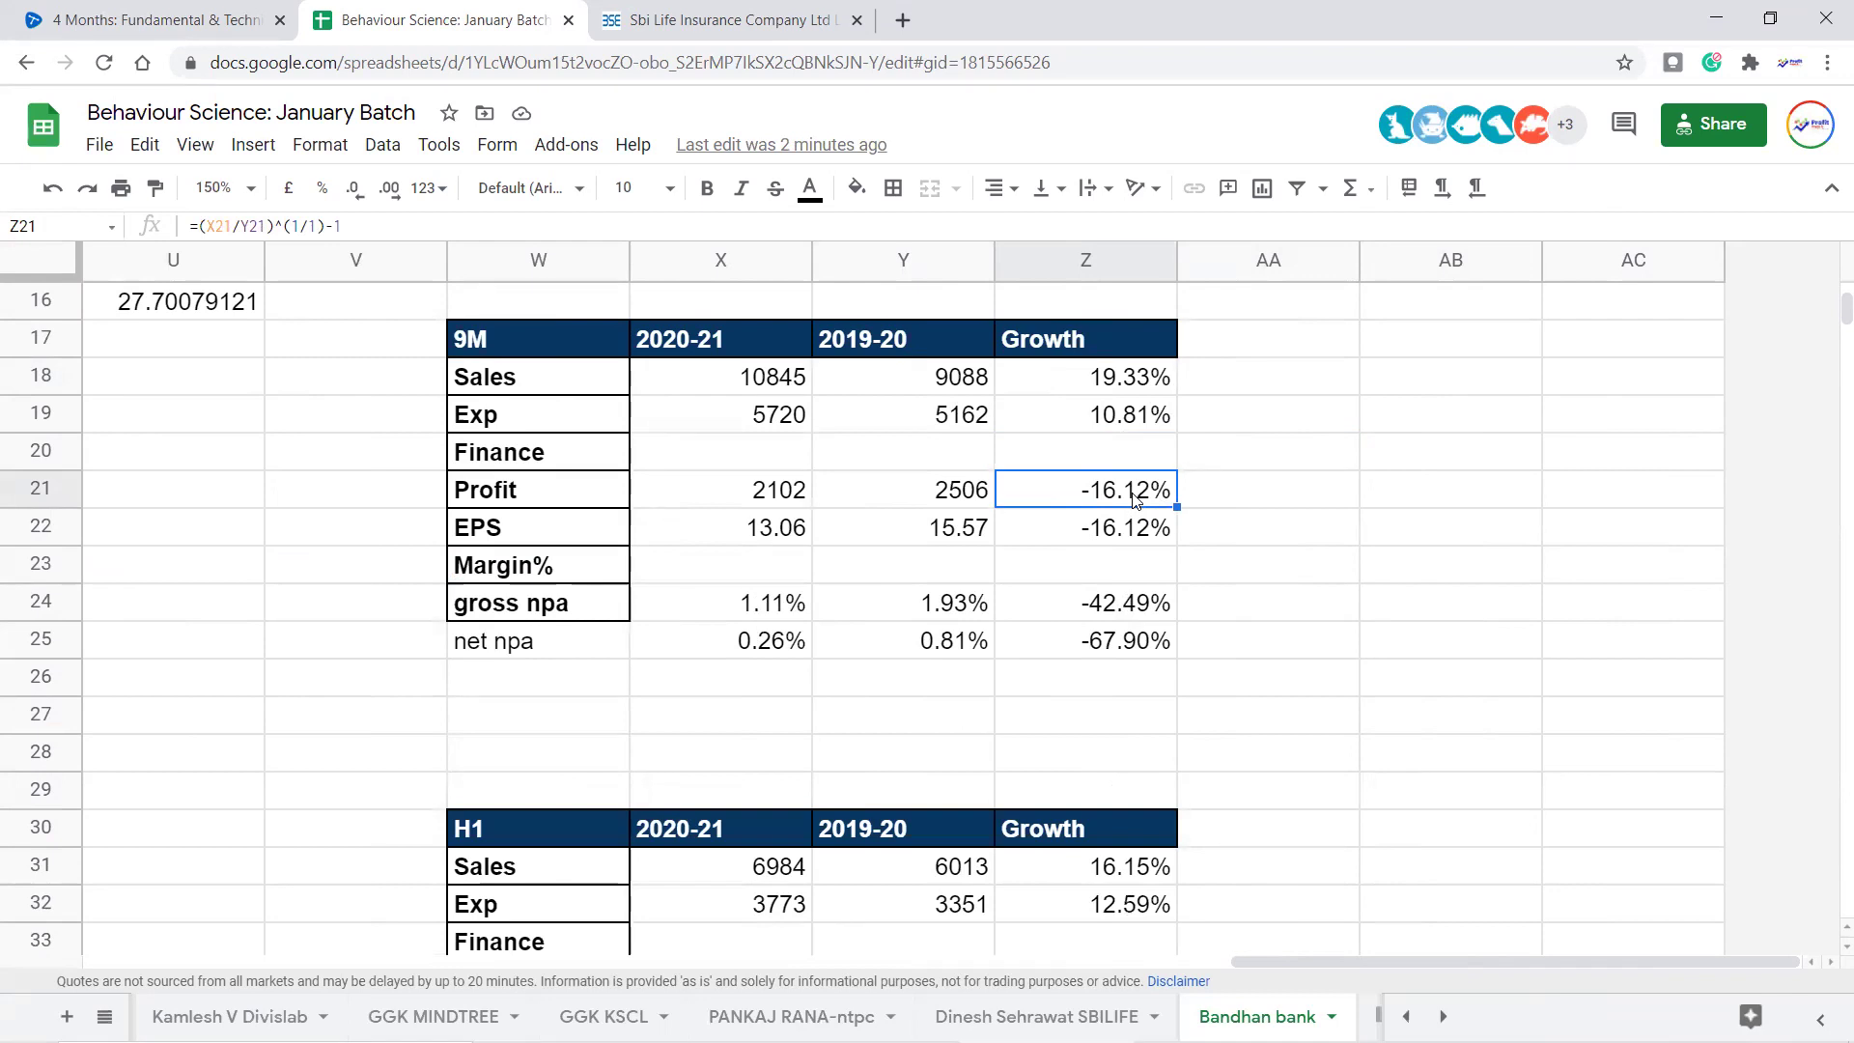
Check the 9M 2020-21 gross npa and note 7% in cell AB24 beside that row
{"action": "left_click", "coordinate": [775, 616]}
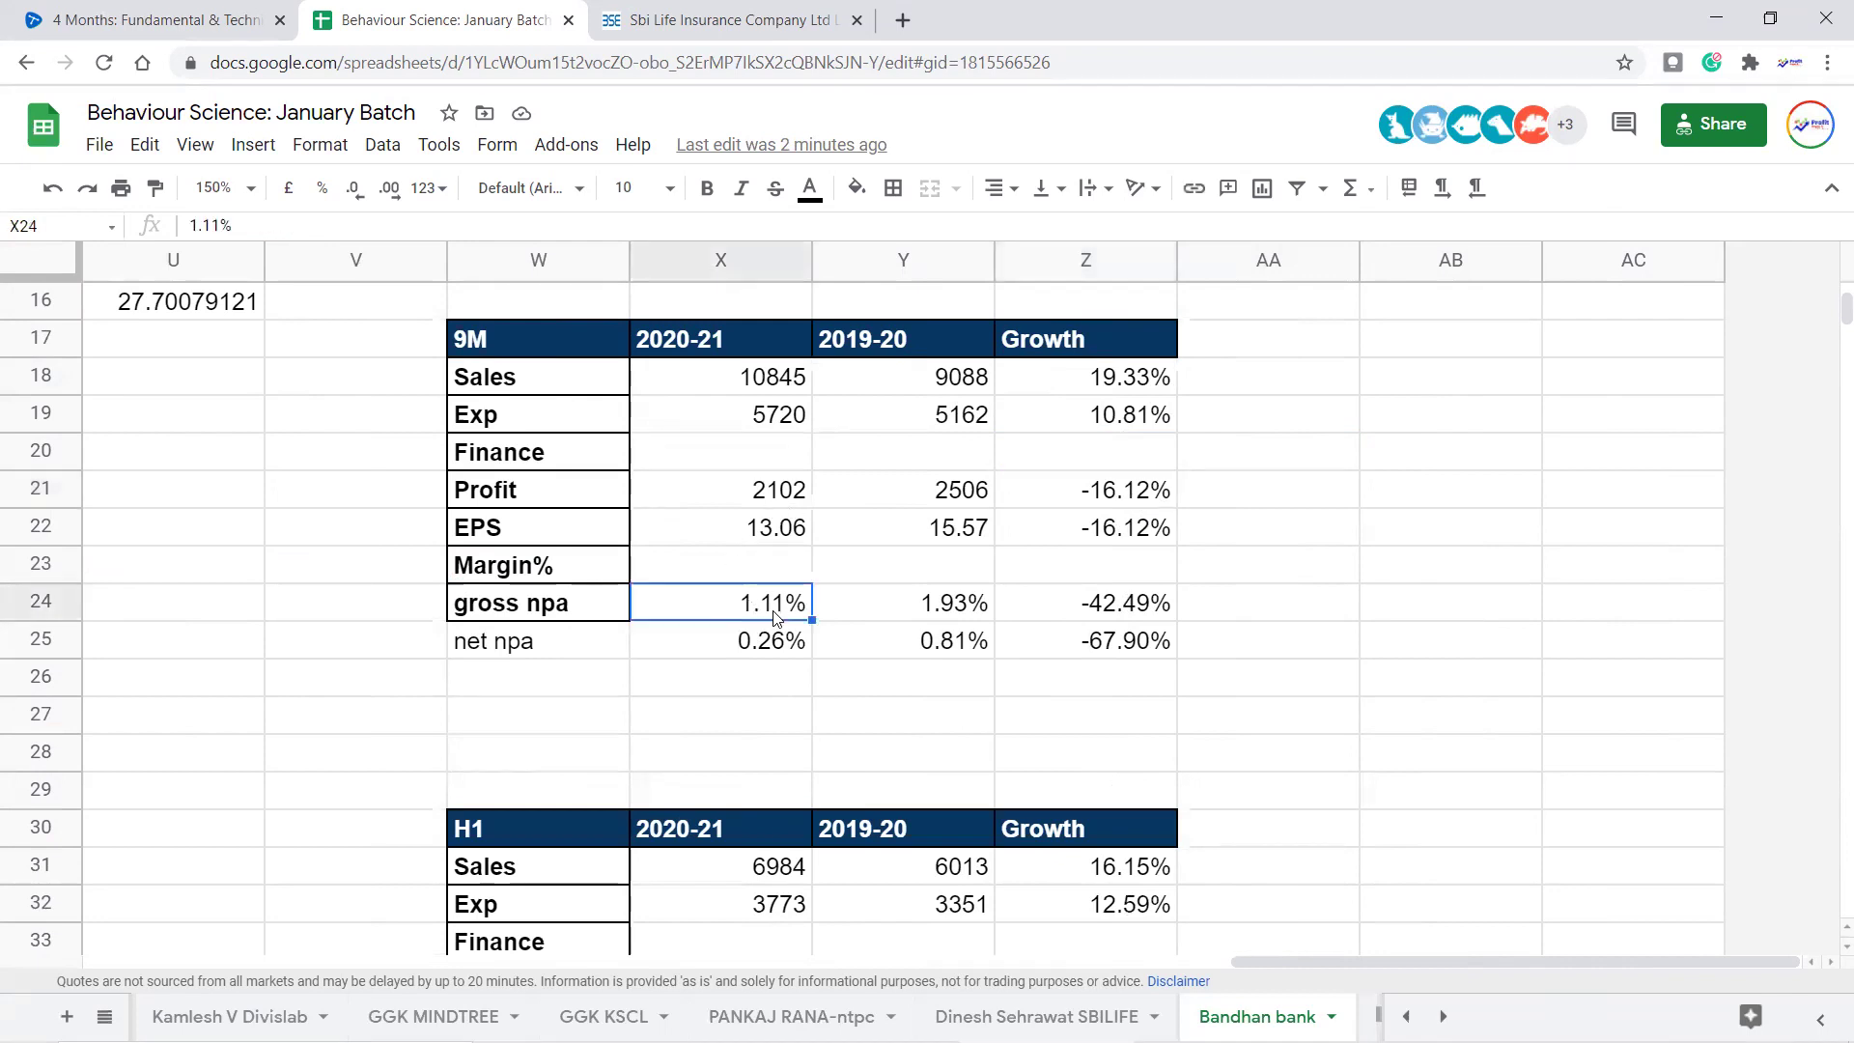
{"action": "left_click", "coordinate": [1434, 612]}
{"action": "type", "text": "7"}
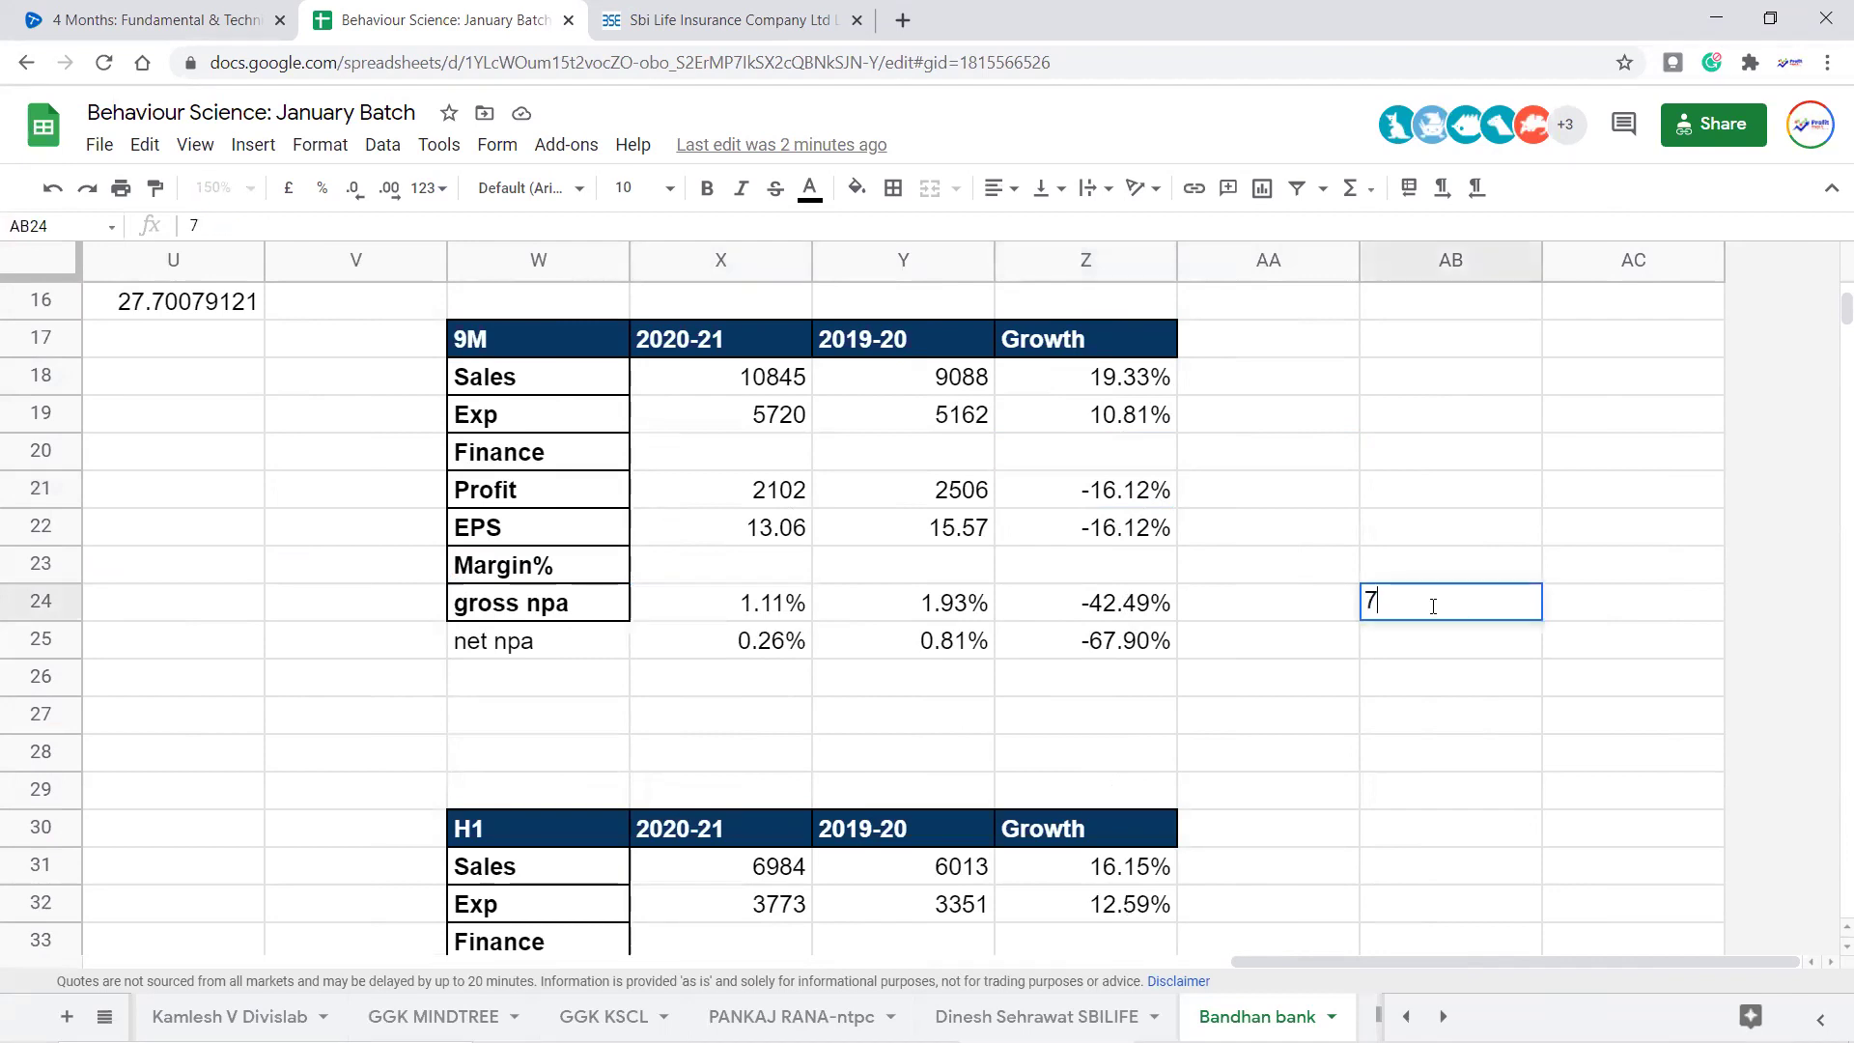
{"action": "type", "text": "%"}
{"action": "key", "text": "Return"}
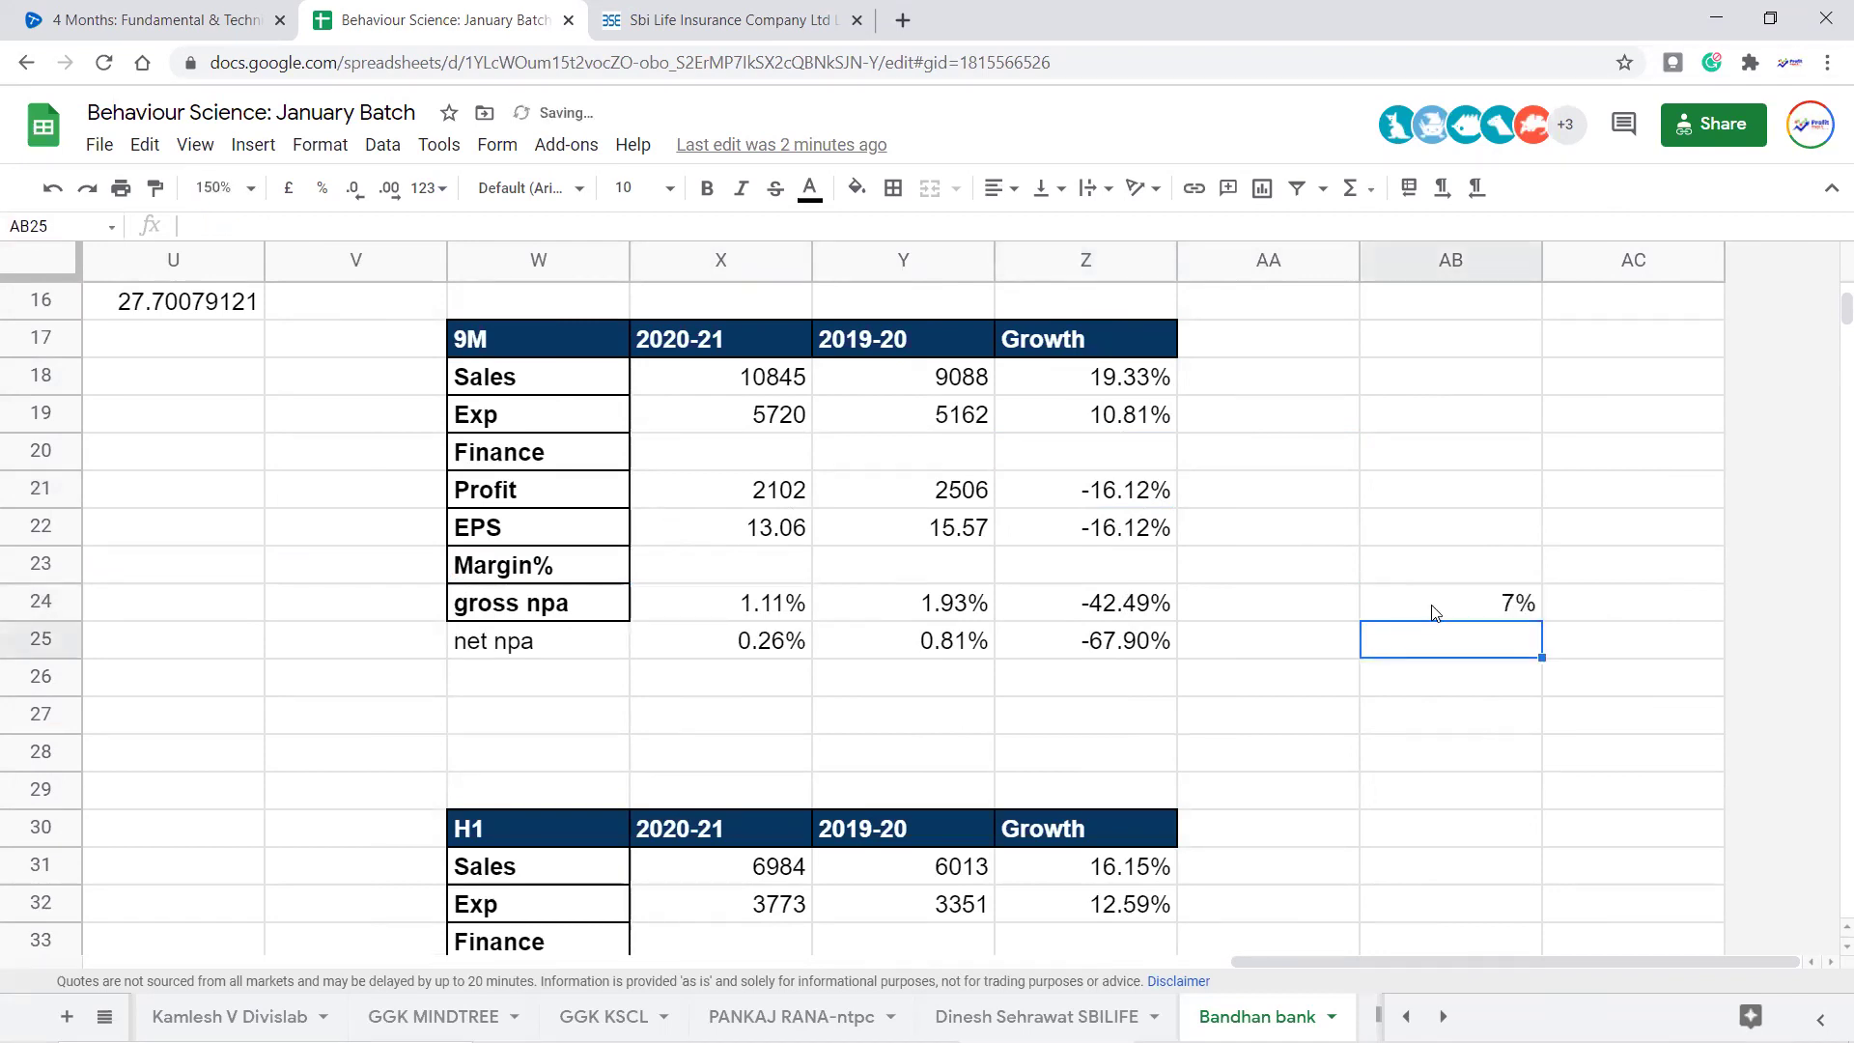
Review the noted percentage in AB24 together with the 9M 2019-20 Exp figure and the Profit growth
{"action": "left_click", "coordinate": [1434, 612]}
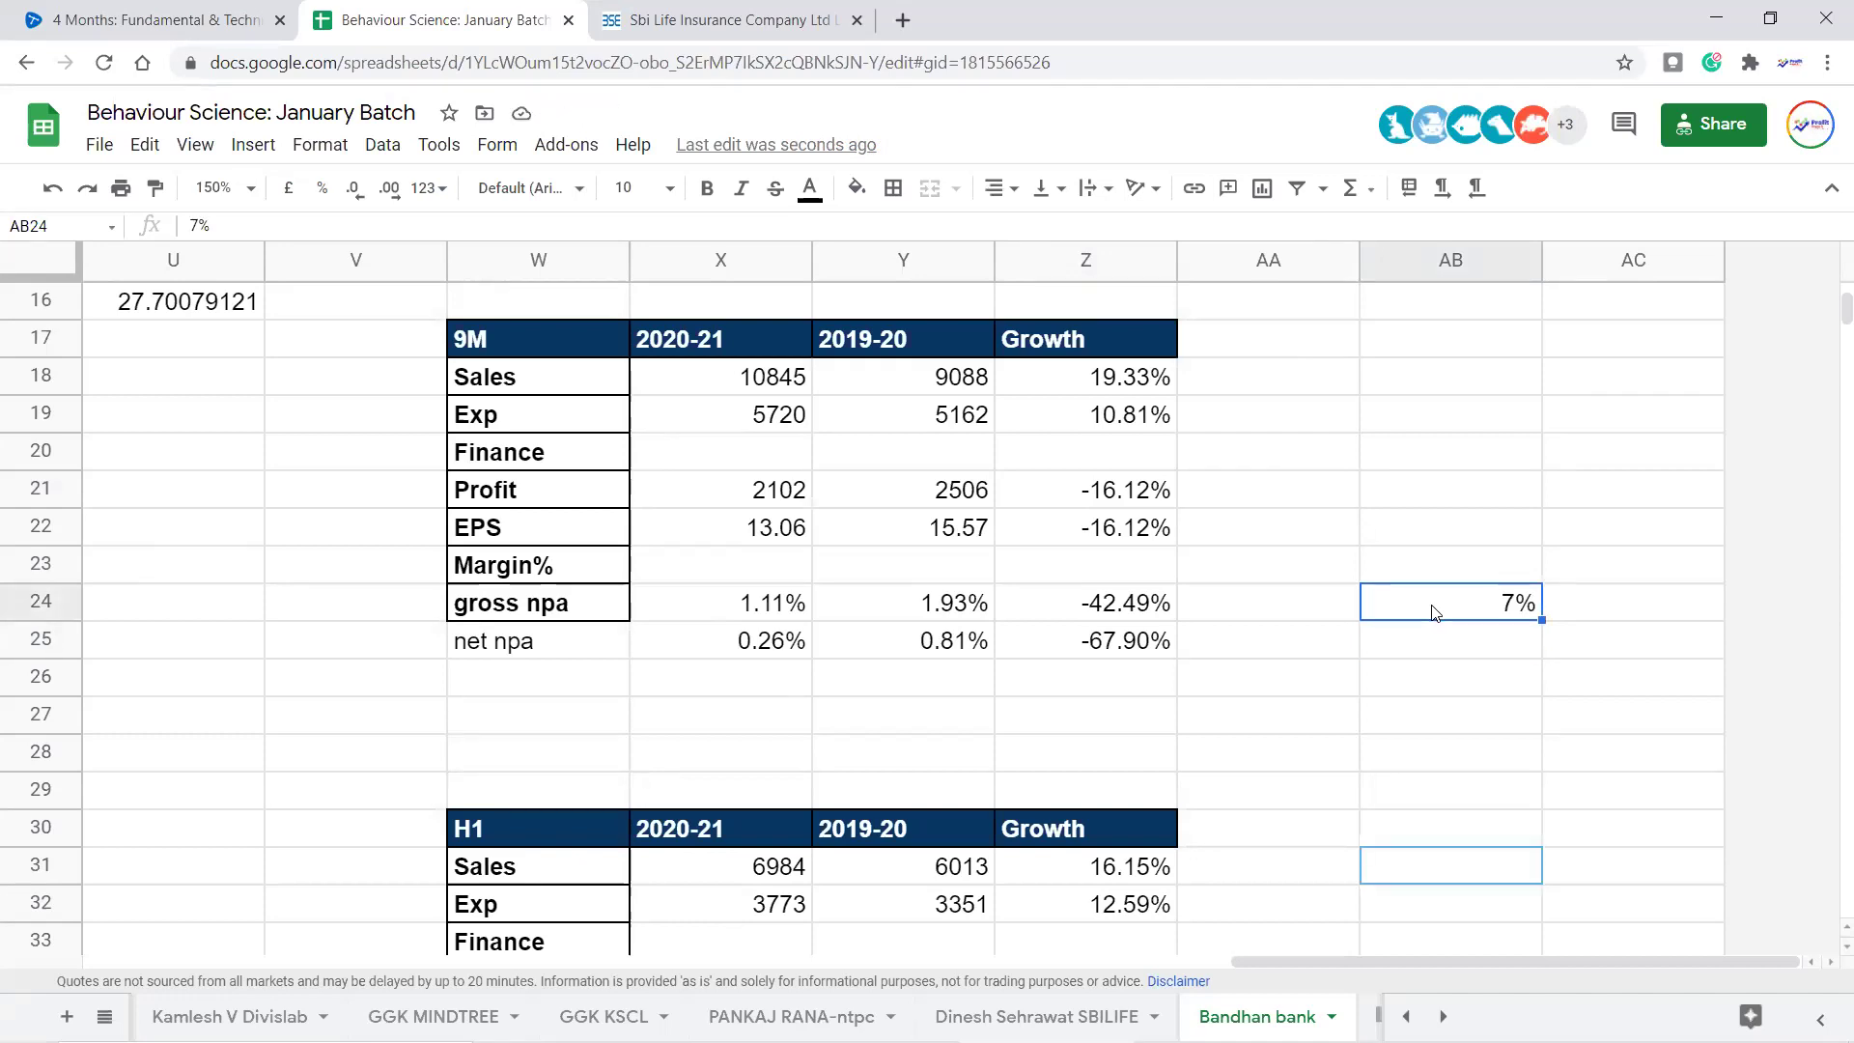
{"action": "left_click", "coordinate": [984, 426]}
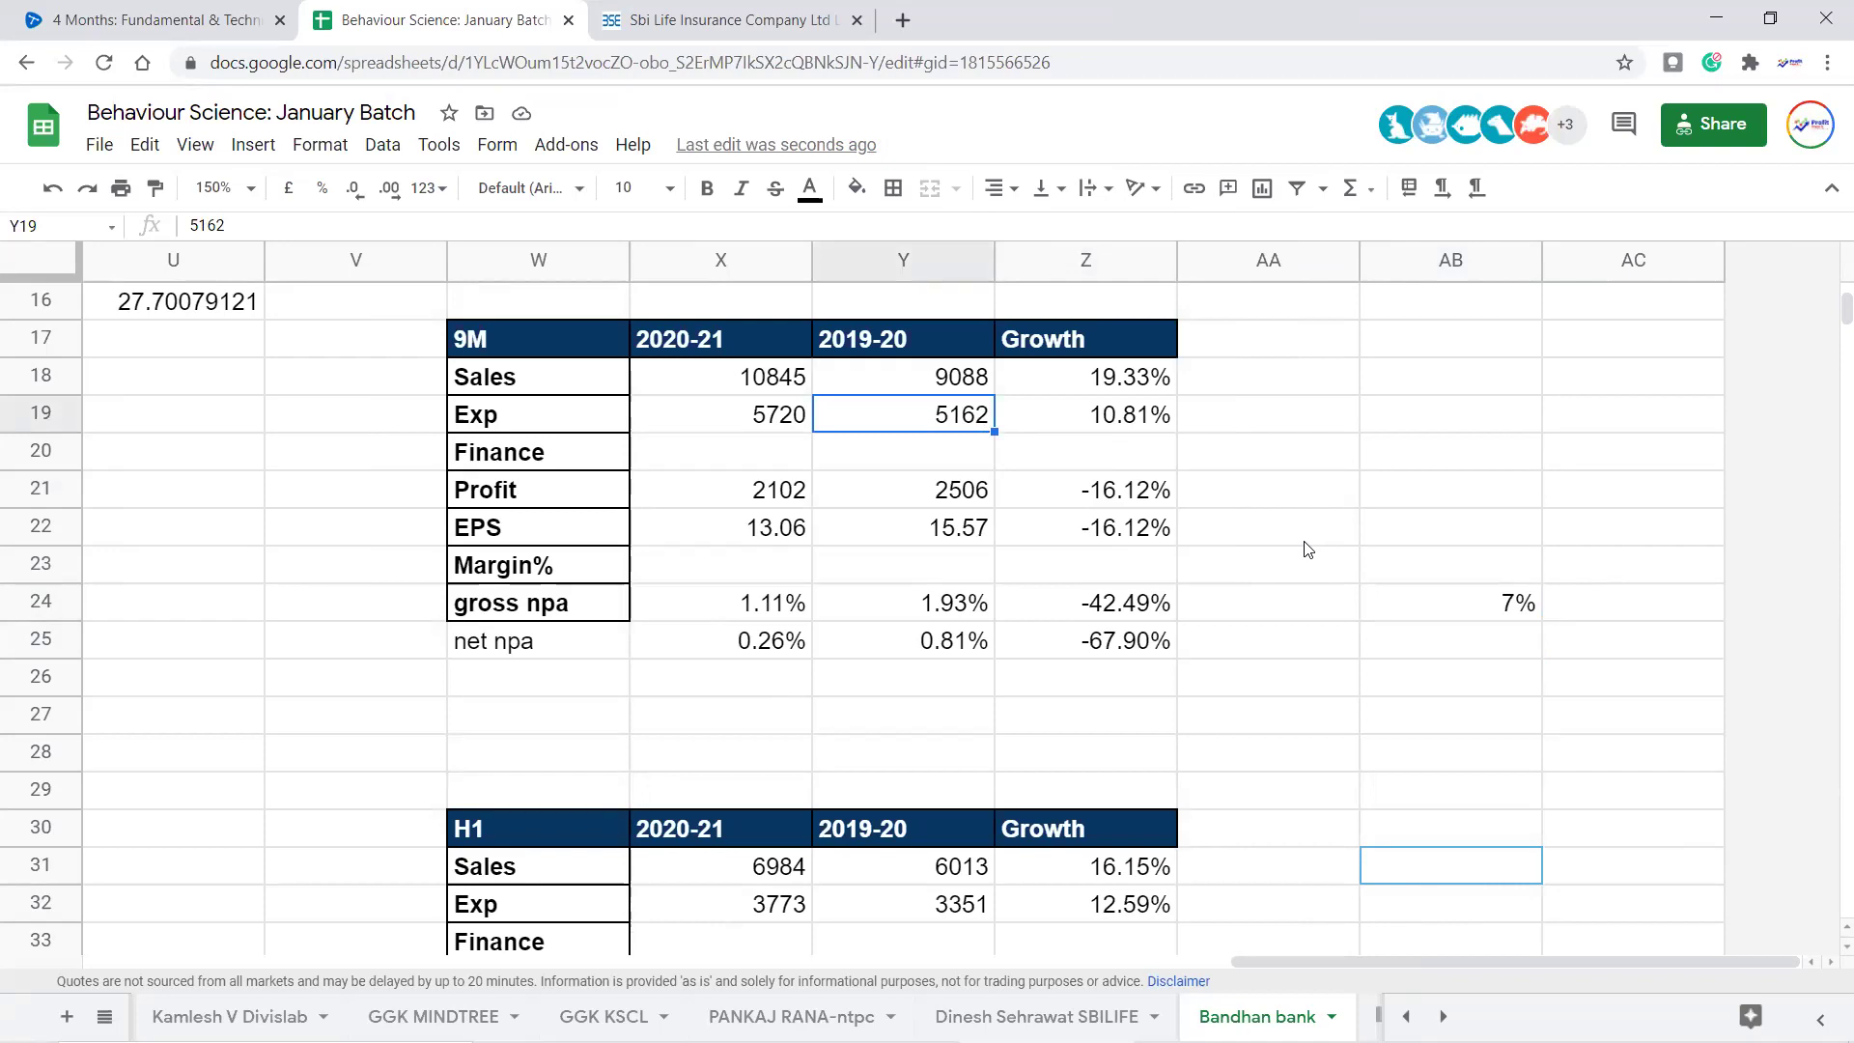
{"action": "left_click", "coordinate": [1144, 491]}
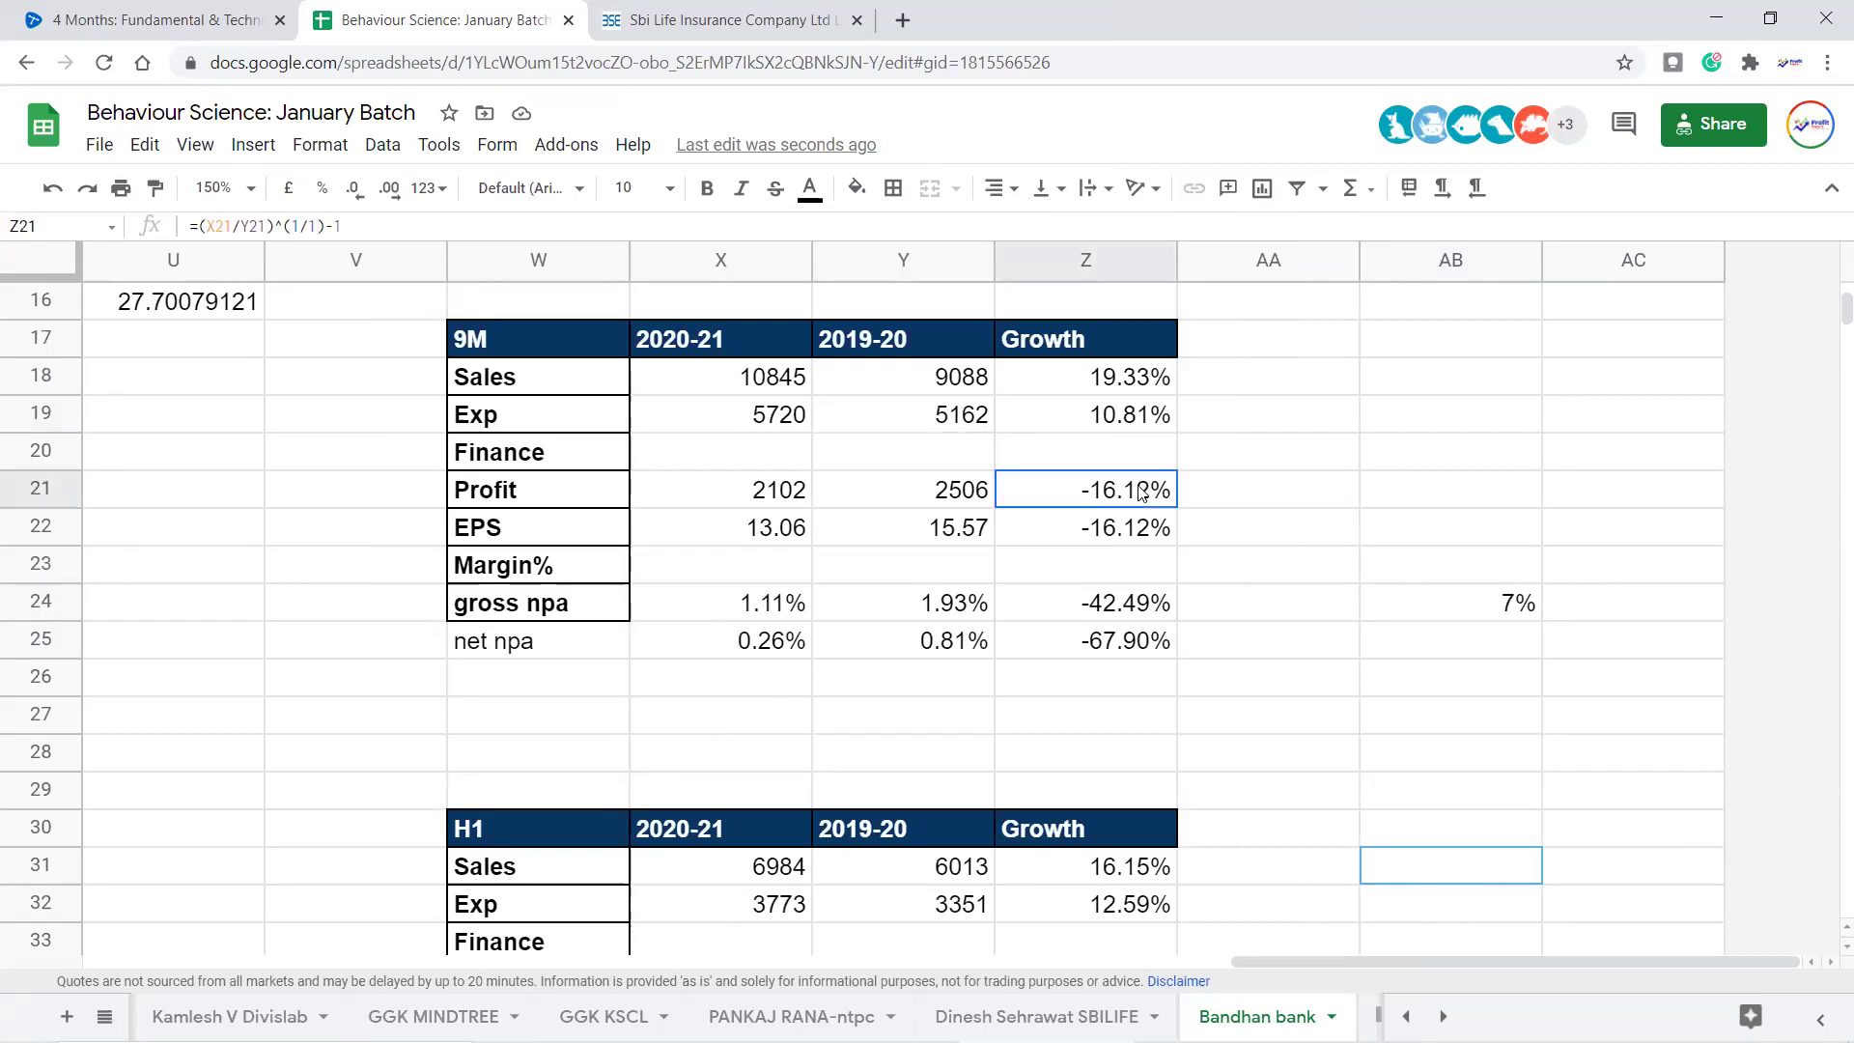
Recheck the 9M Profit growth against its yearly figures and clear the percentage noted in AB24
{"action": "left_click_drag", "start_coordinate": [1007, 491], "coordinate": [786, 489]}
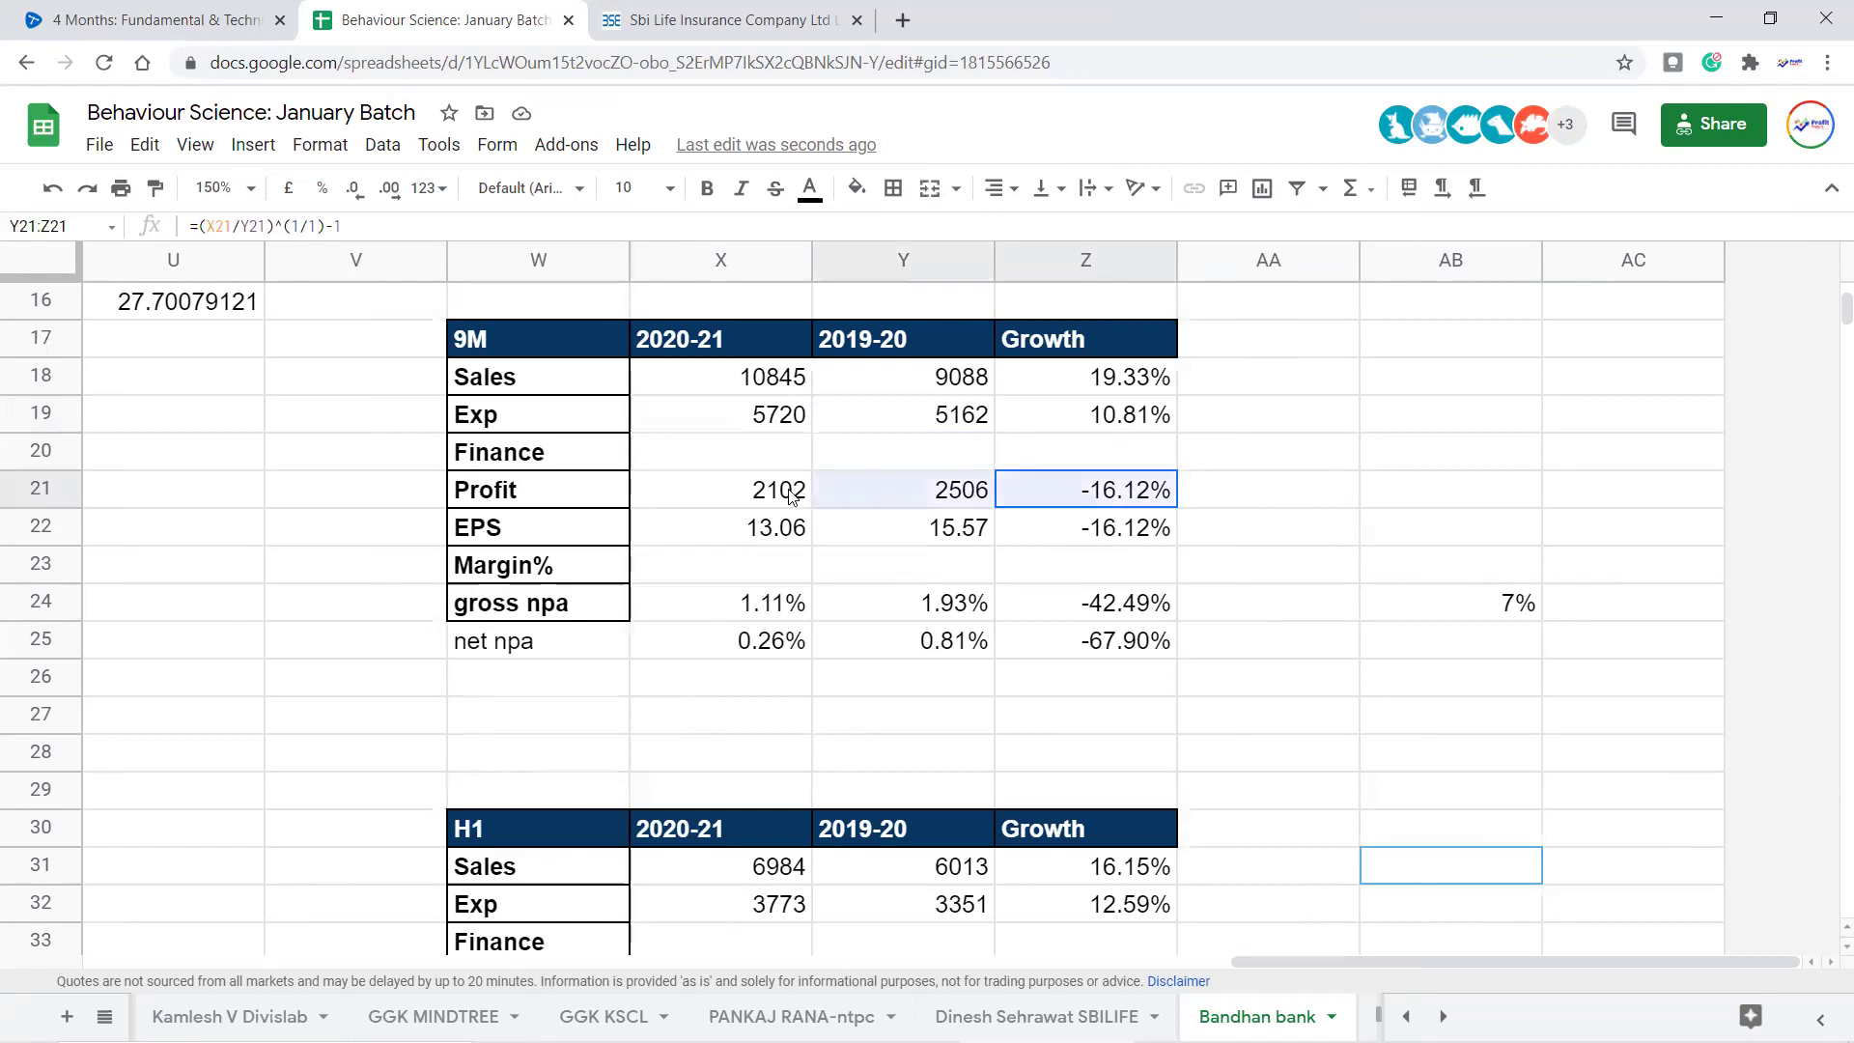
{"action": "left_click", "coordinate": [1144, 497]}
{"action": "left_click", "coordinate": [1510, 608]}
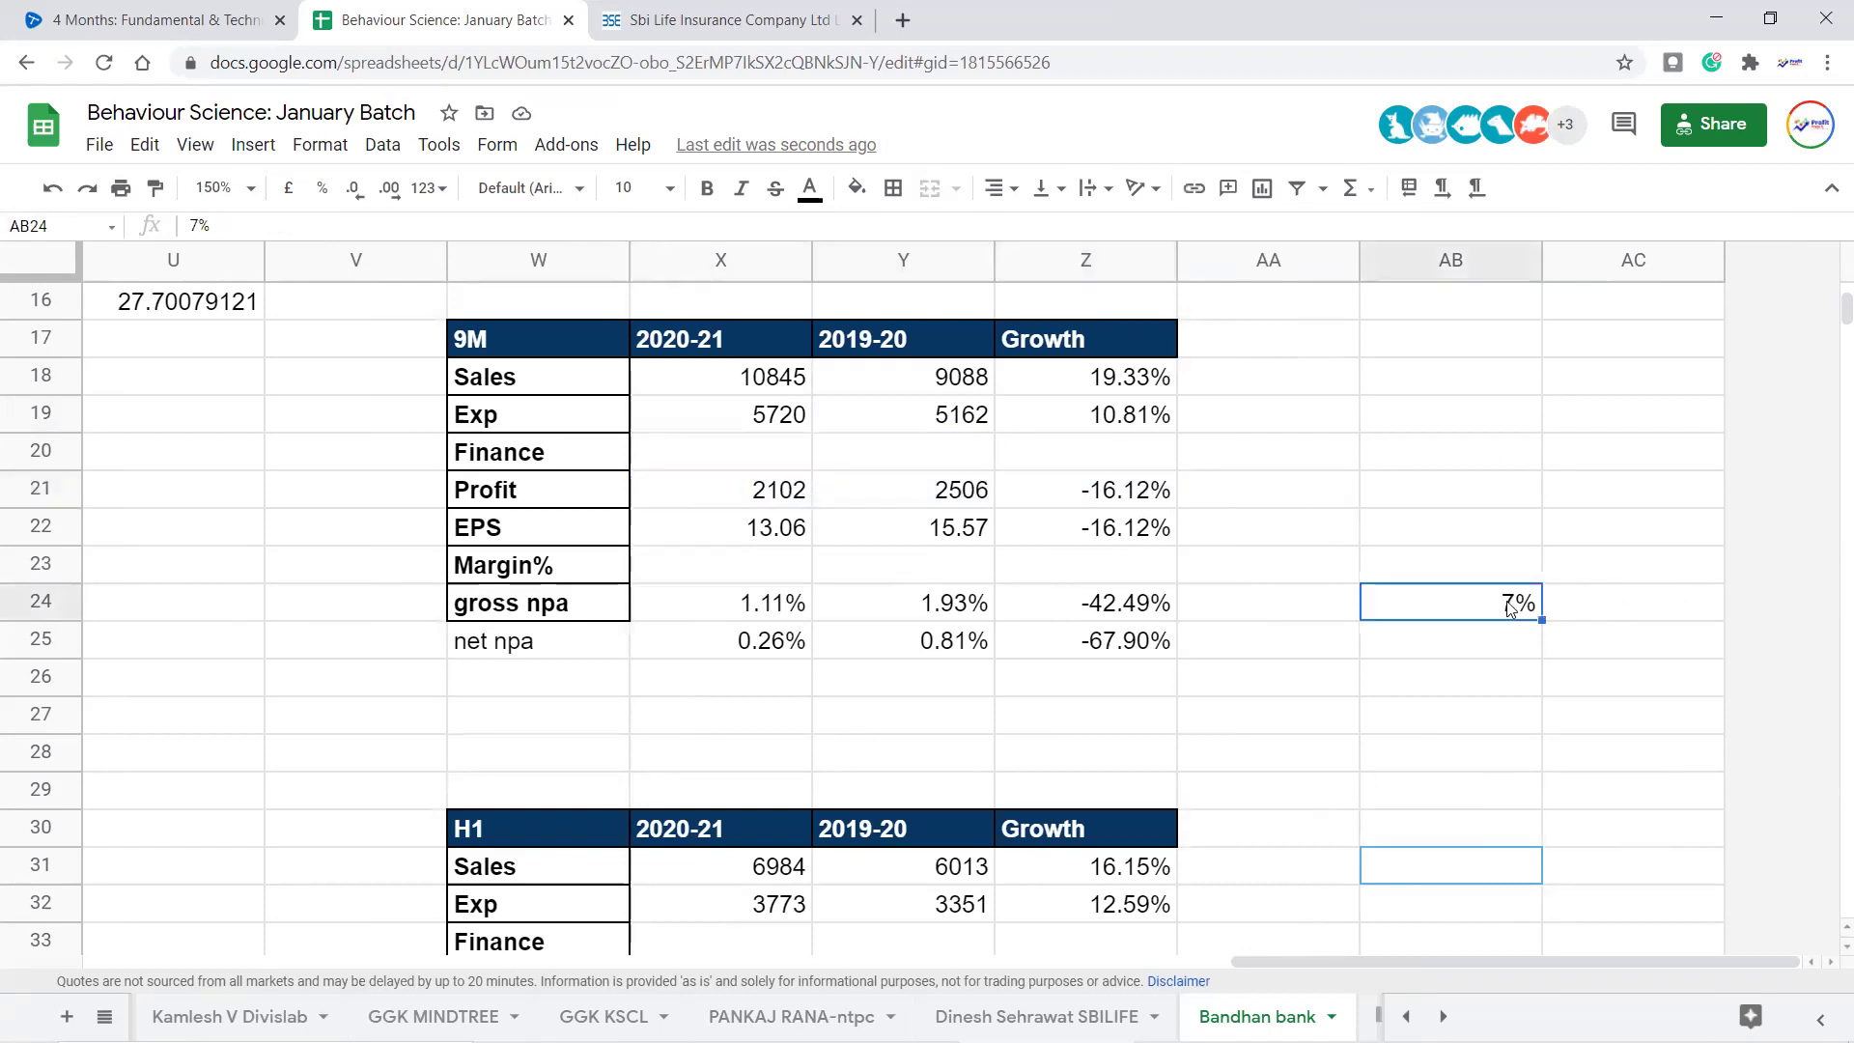
{"action": "key", "text": "Delete"}
Go to the MasterSheet and look through the listed companies and their long-term sales growth
{"action": "left_click", "coordinate": [104, 1017]}
{"action": "left_click", "coordinate": [212, 699]}
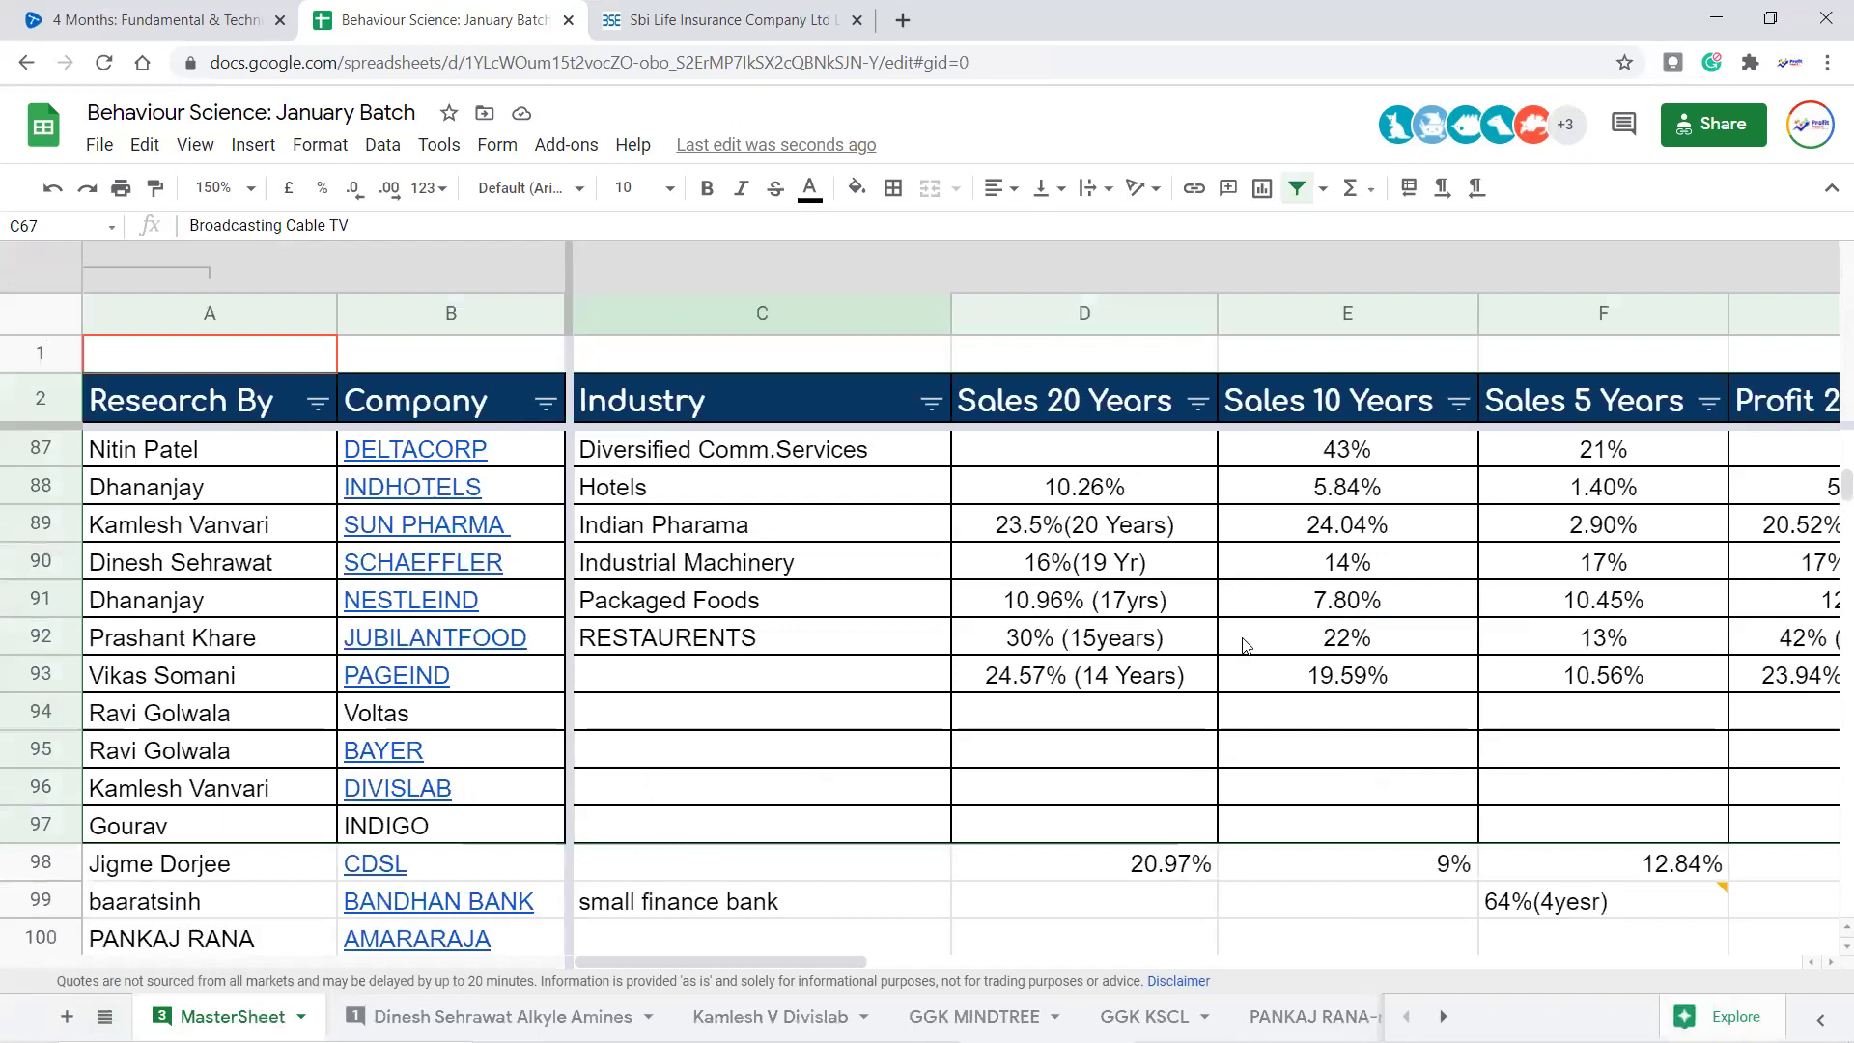
{"action": "left_click", "coordinate": [1202, 682]}
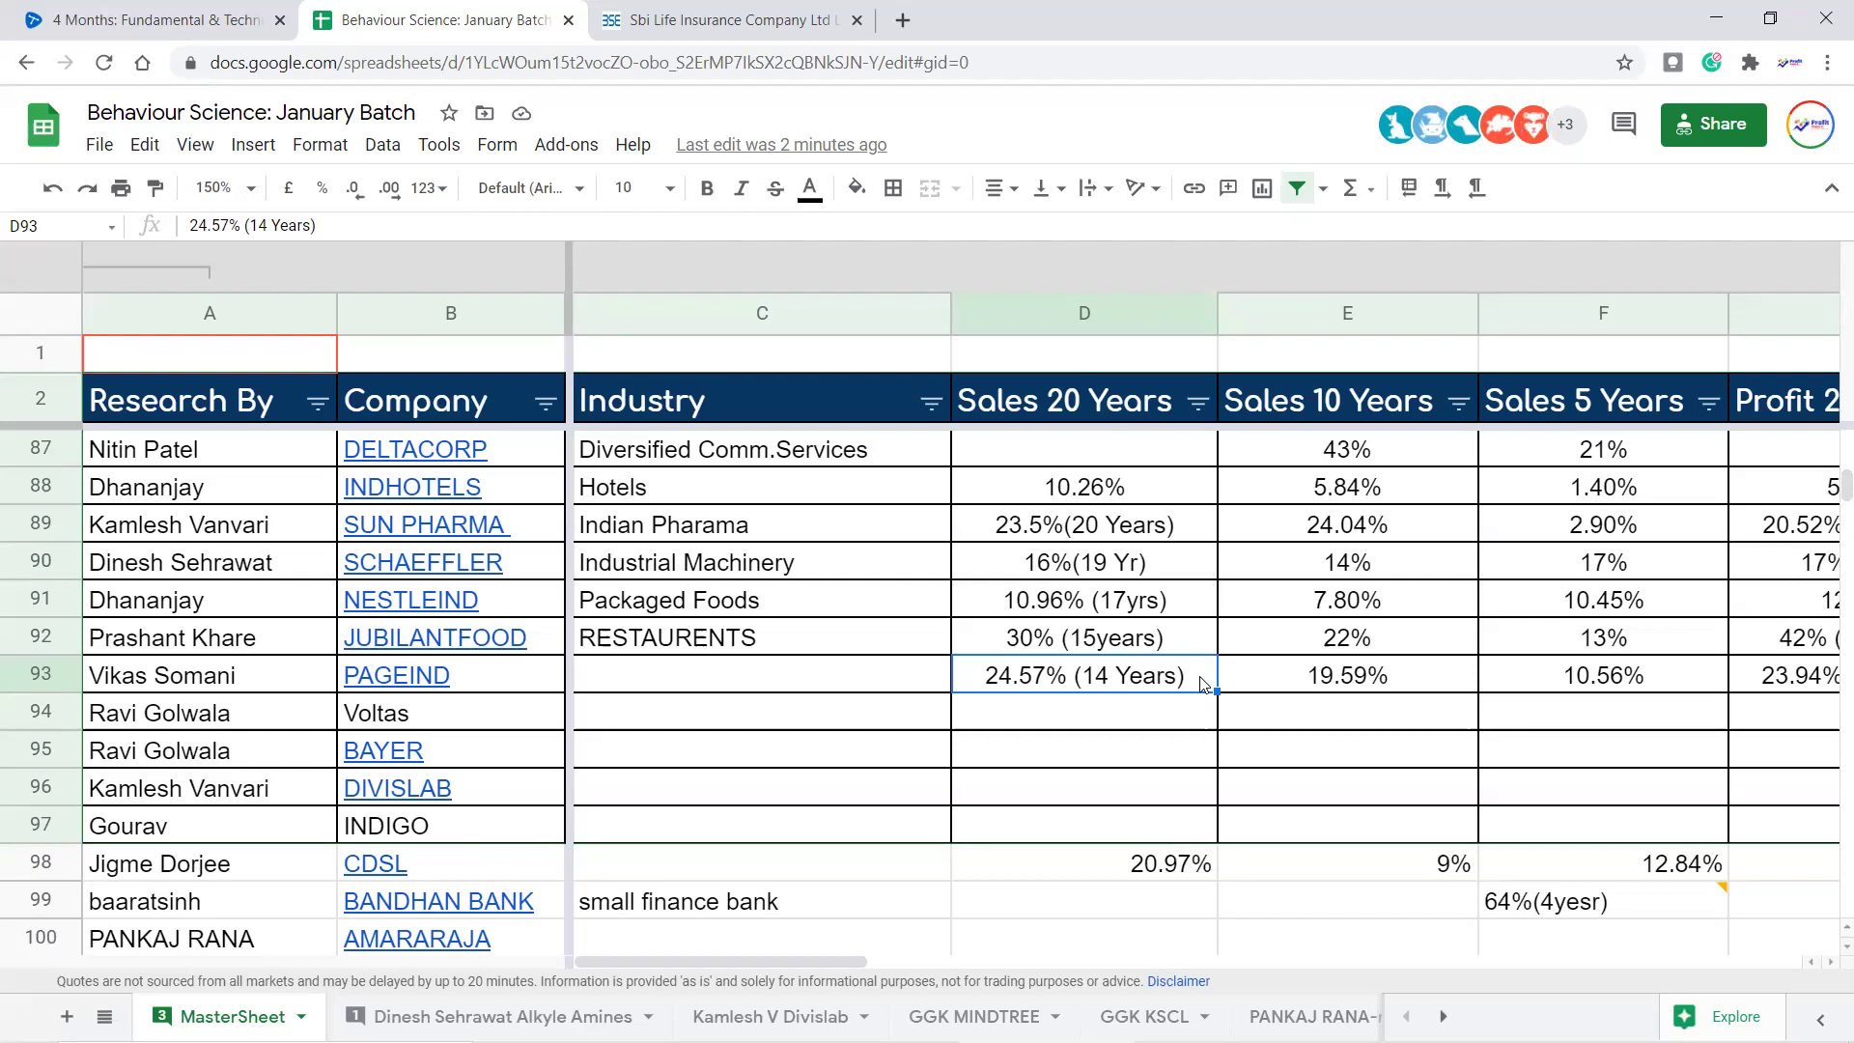
{"action": "scroll", "coordinate": [831, 736], "scroll_direction": "up", "scroll_amount": 3}
{"action": "scroll", "coordinate": [1214, 579], "scroll_direction": "up", "scroll_amount": 7}
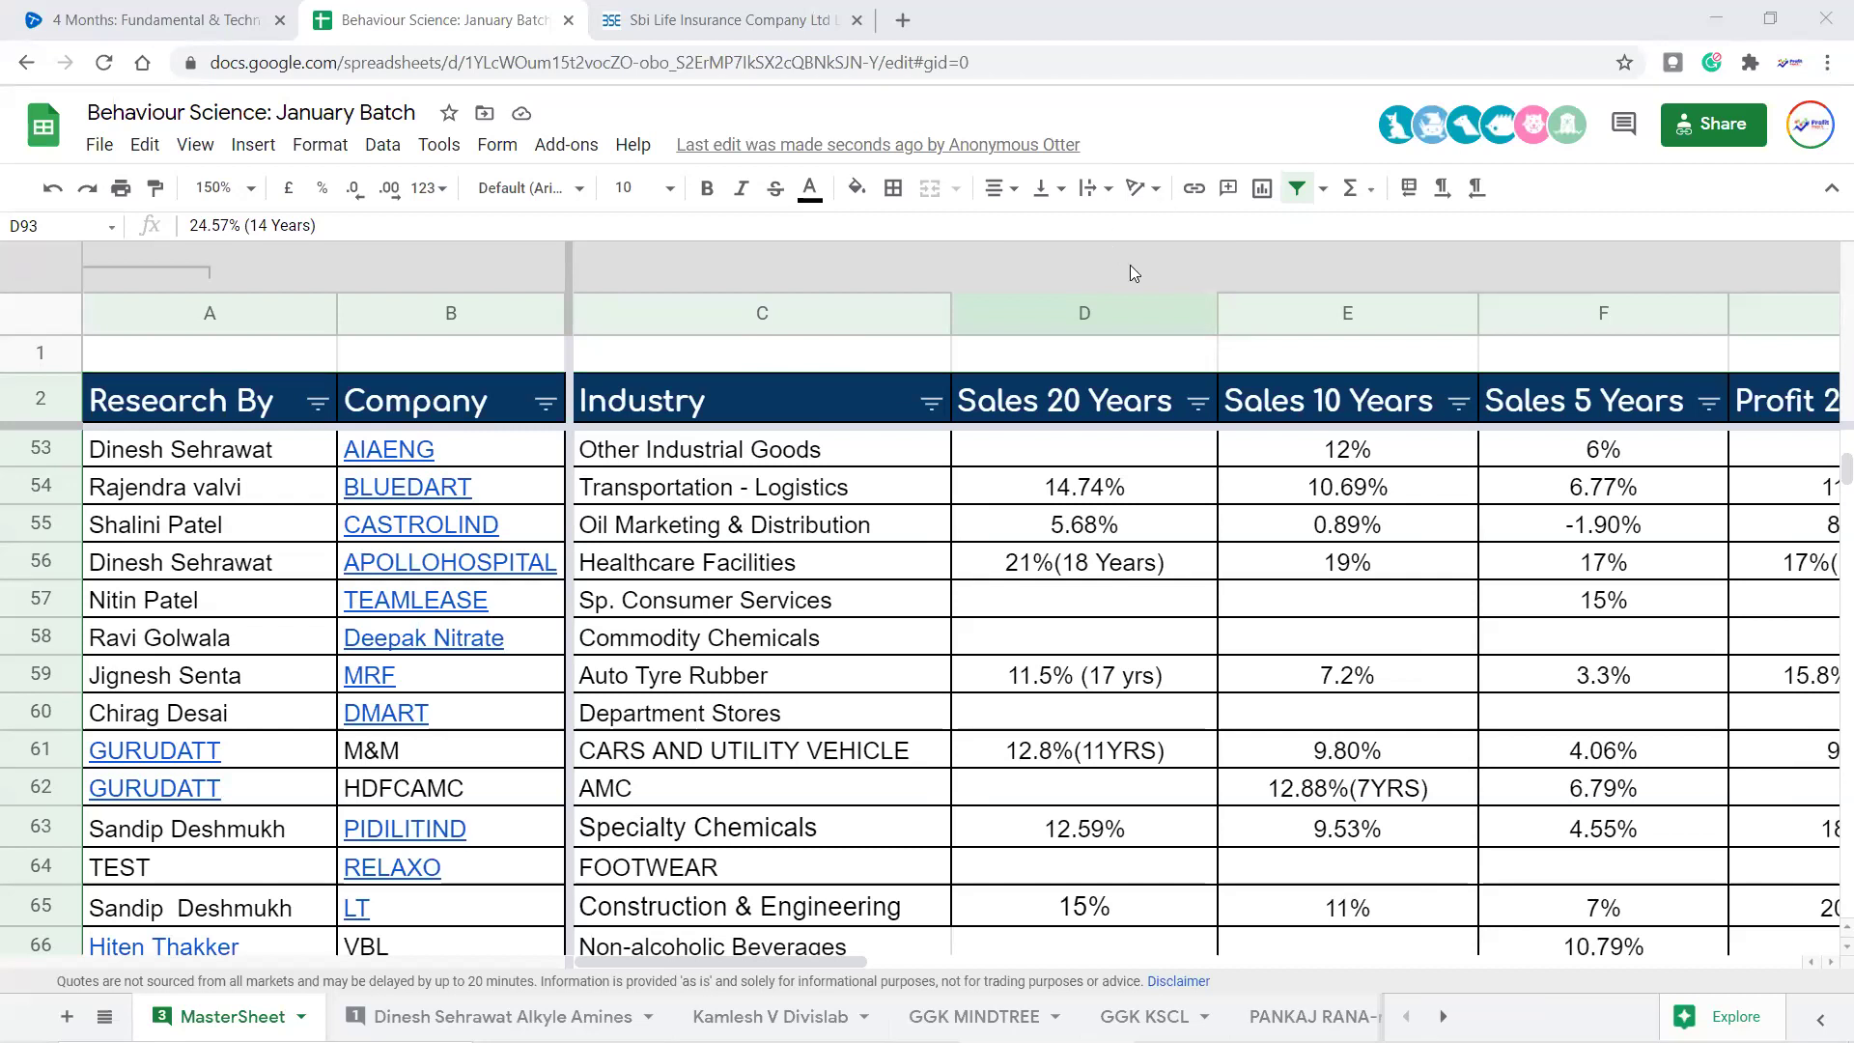
{"action": "scroll", "coordinate": [1827, 312], "scroll_direction": "up", "scroll_amount": 6}
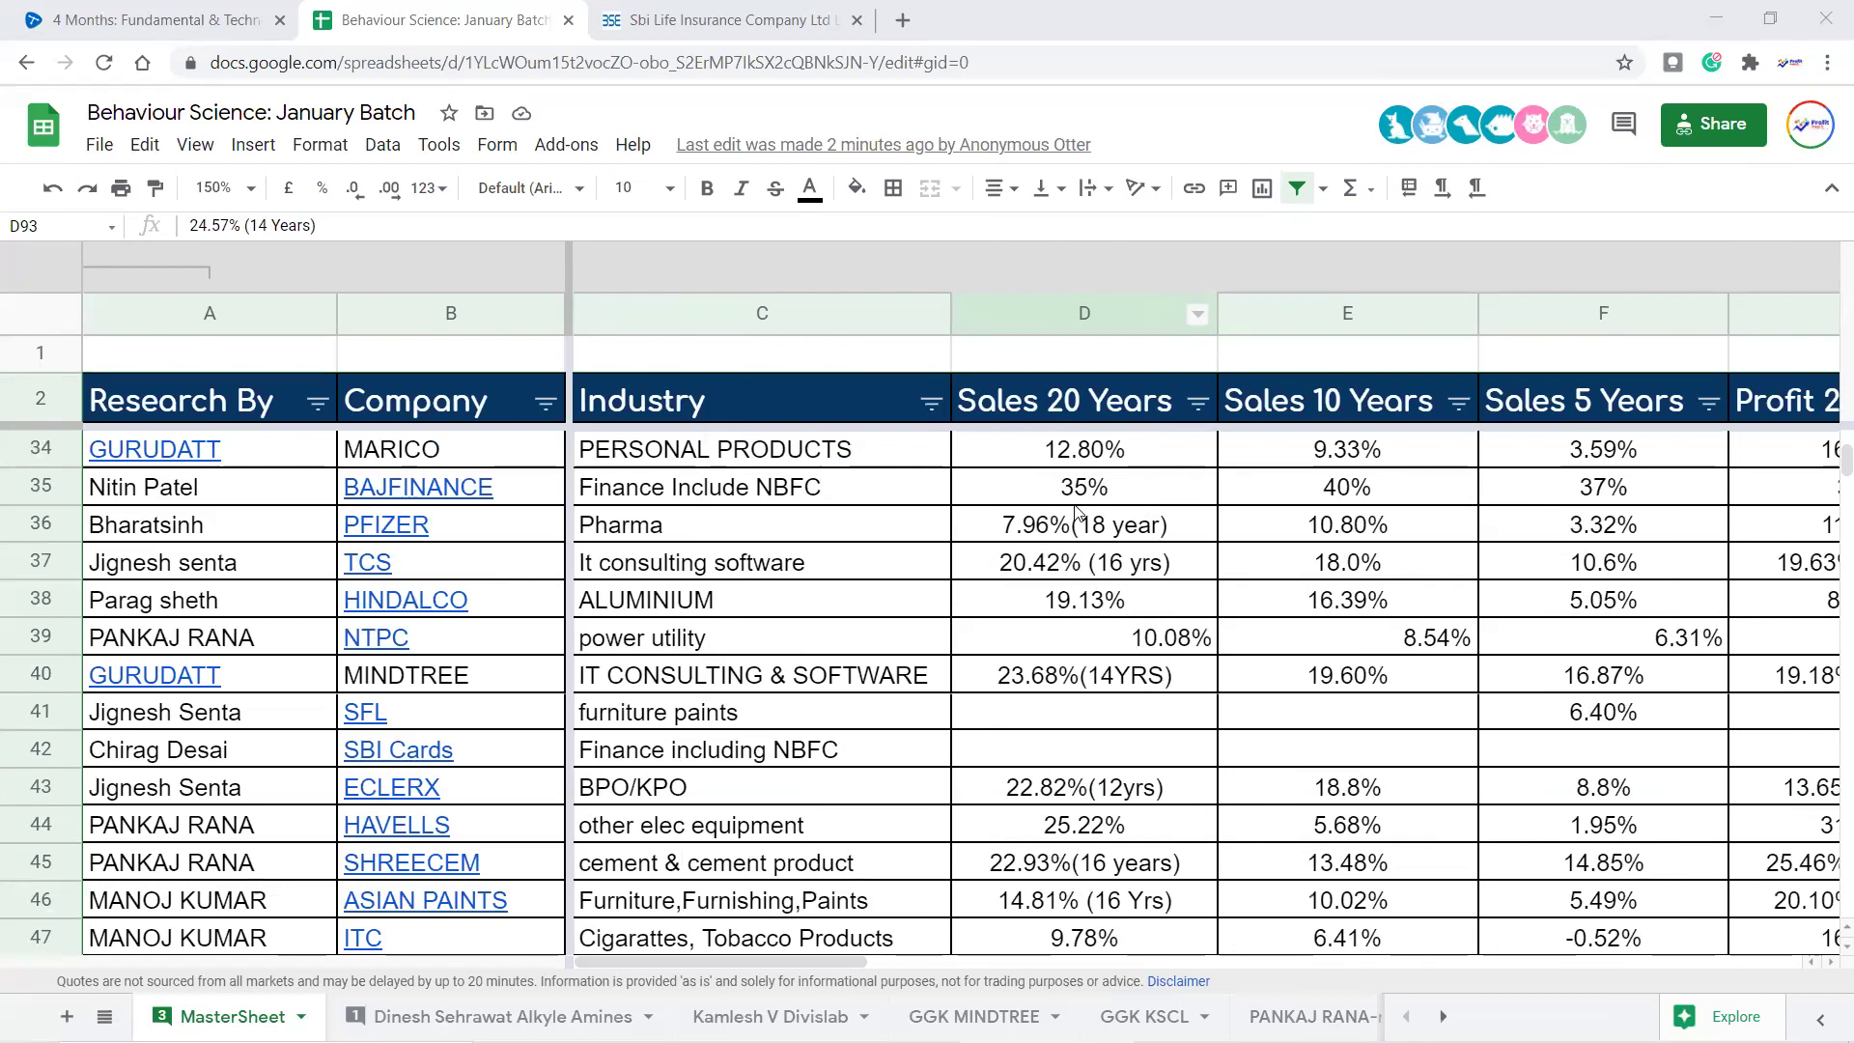
{"action": "left_click", "coordinate": [1048, 532]}
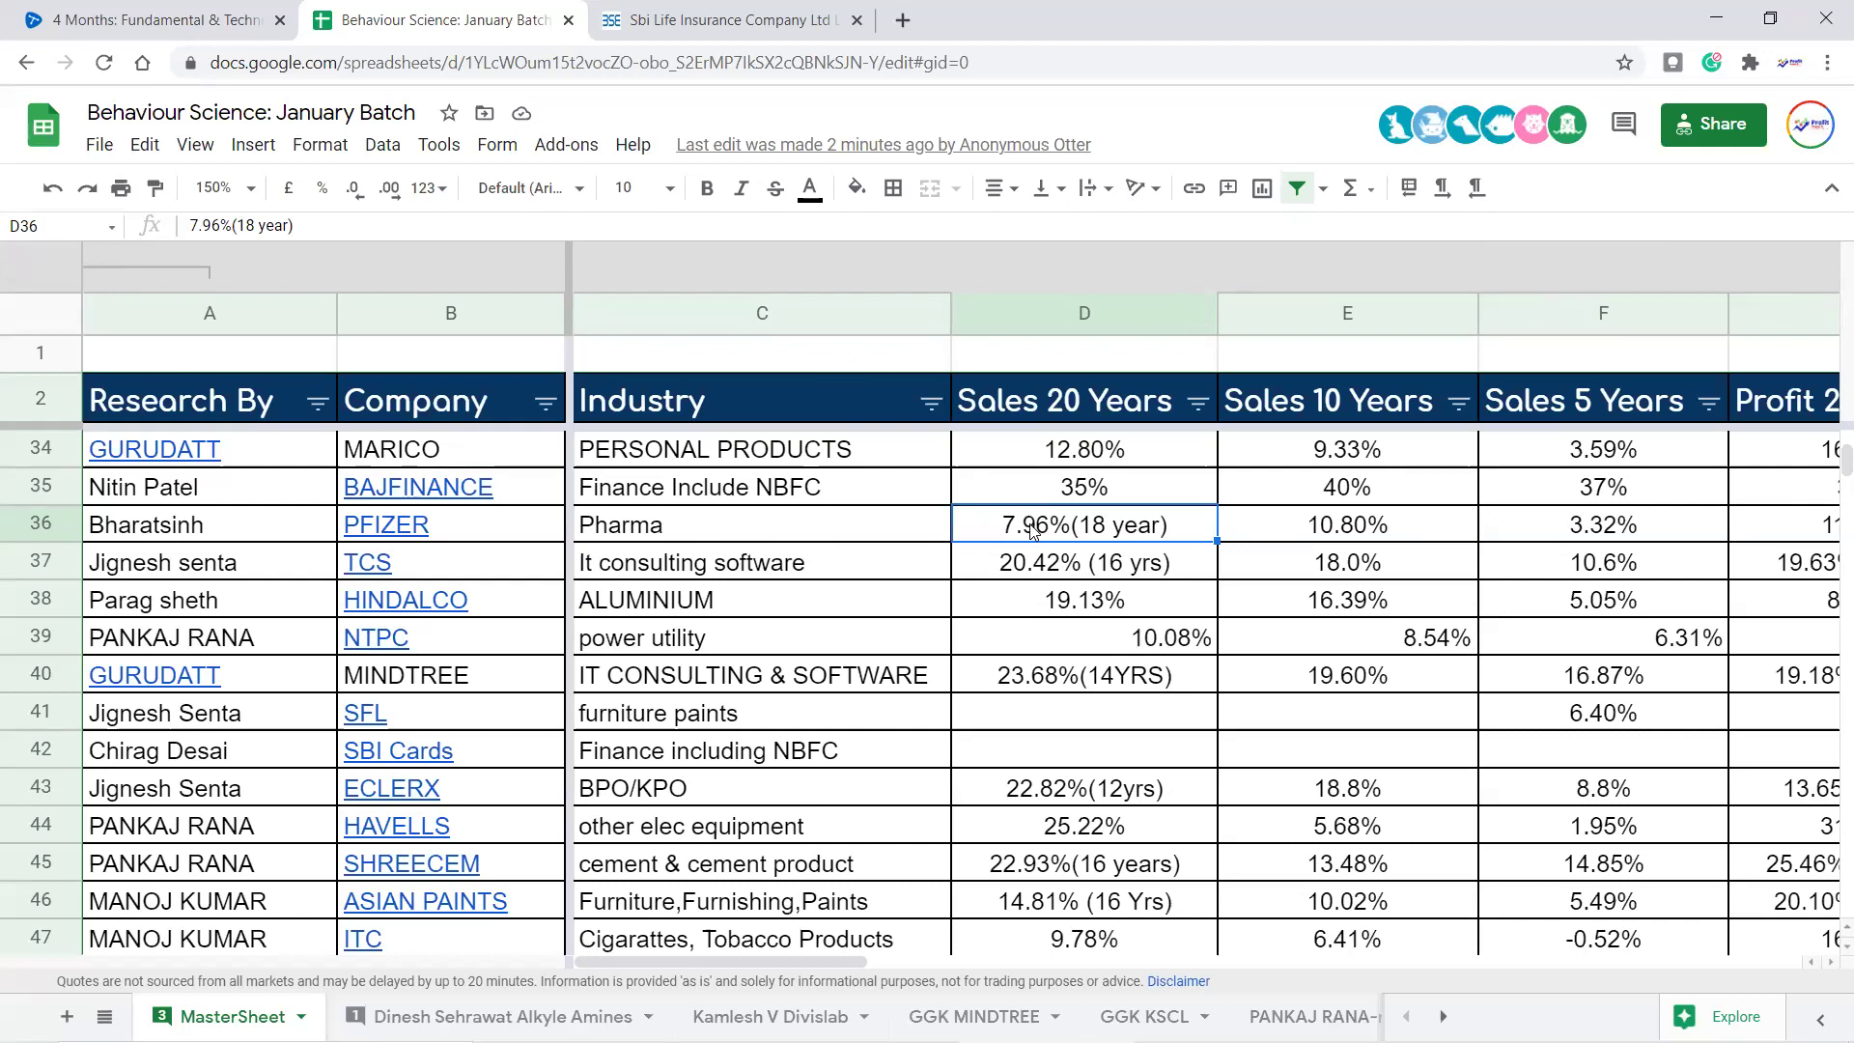
Find UPL in the company list and open its linked research sheet
{"action": "key", "text": "ctrl+f"}
{"action": "type", "text": "ubl"}
{"action": "scroll", "coordinate": [916, 597], "scroll_direction": "down", "scroll_amount": 2}
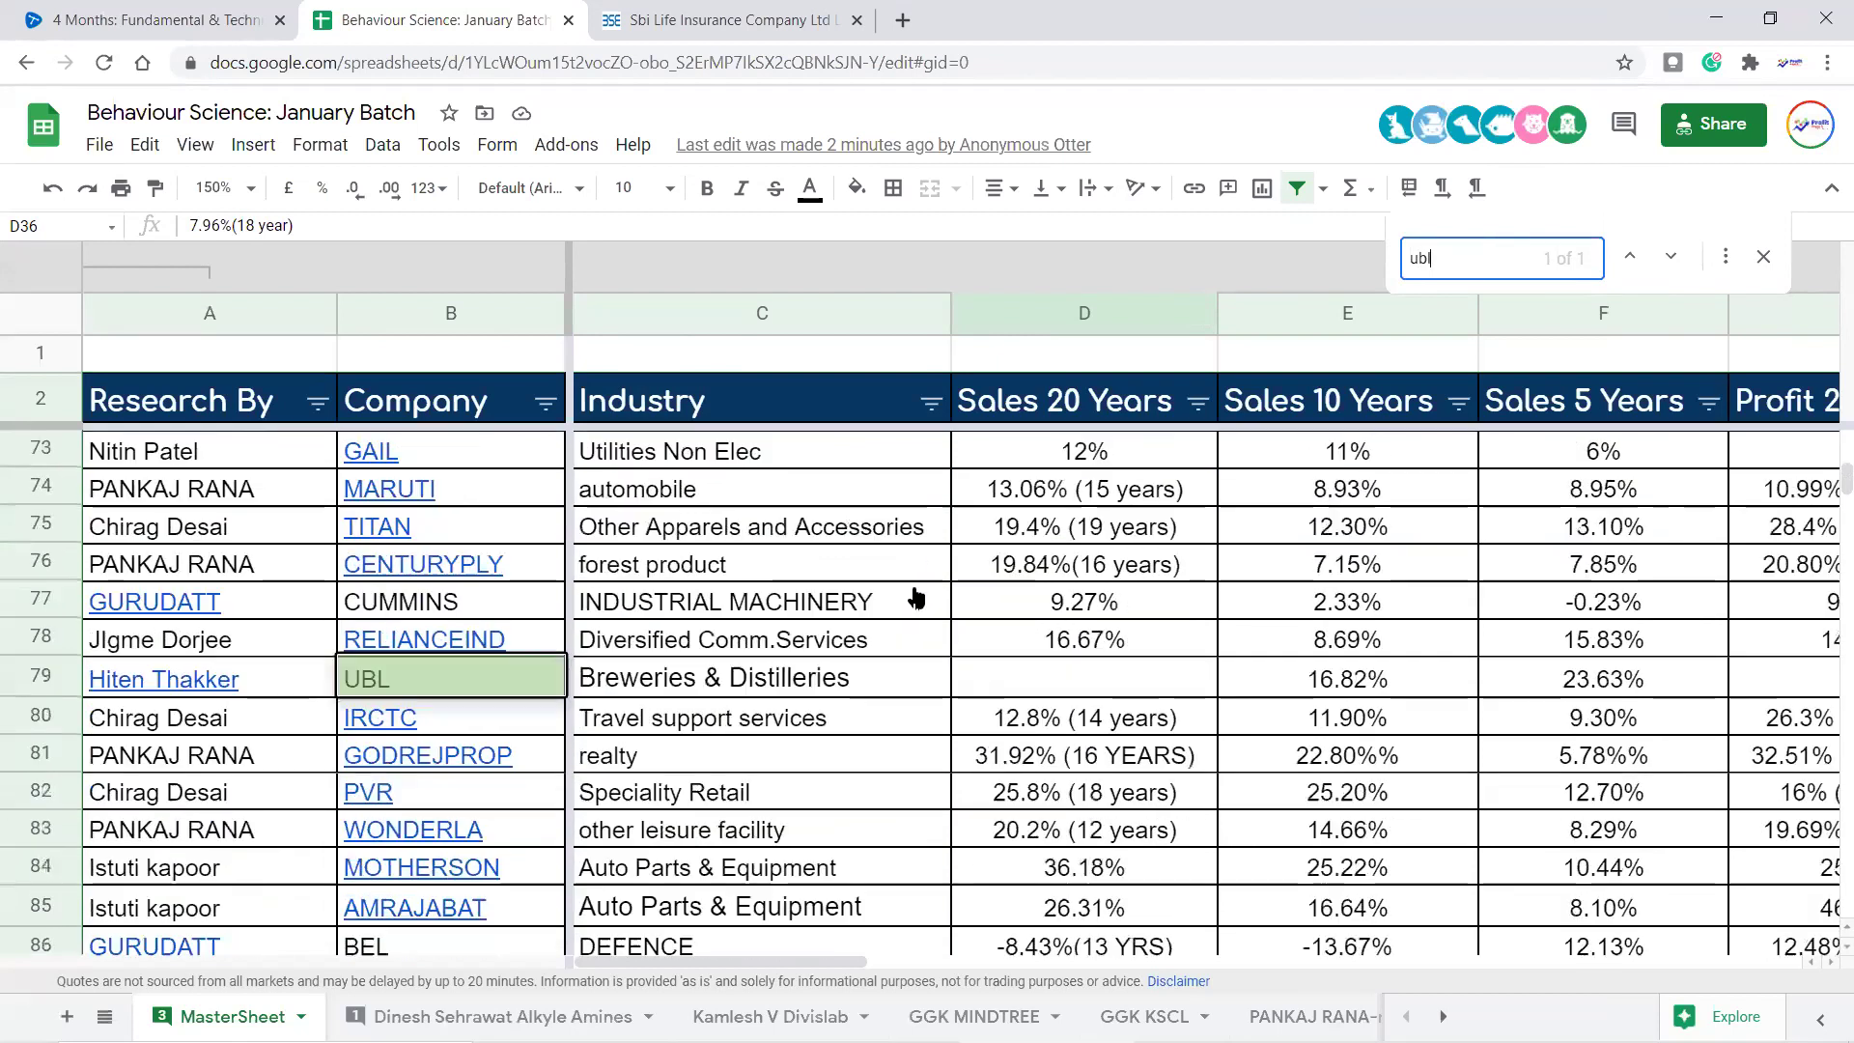
{"action": "key", "text": "BackSpace"}
{"action": "key", "text": "BackSpace"}
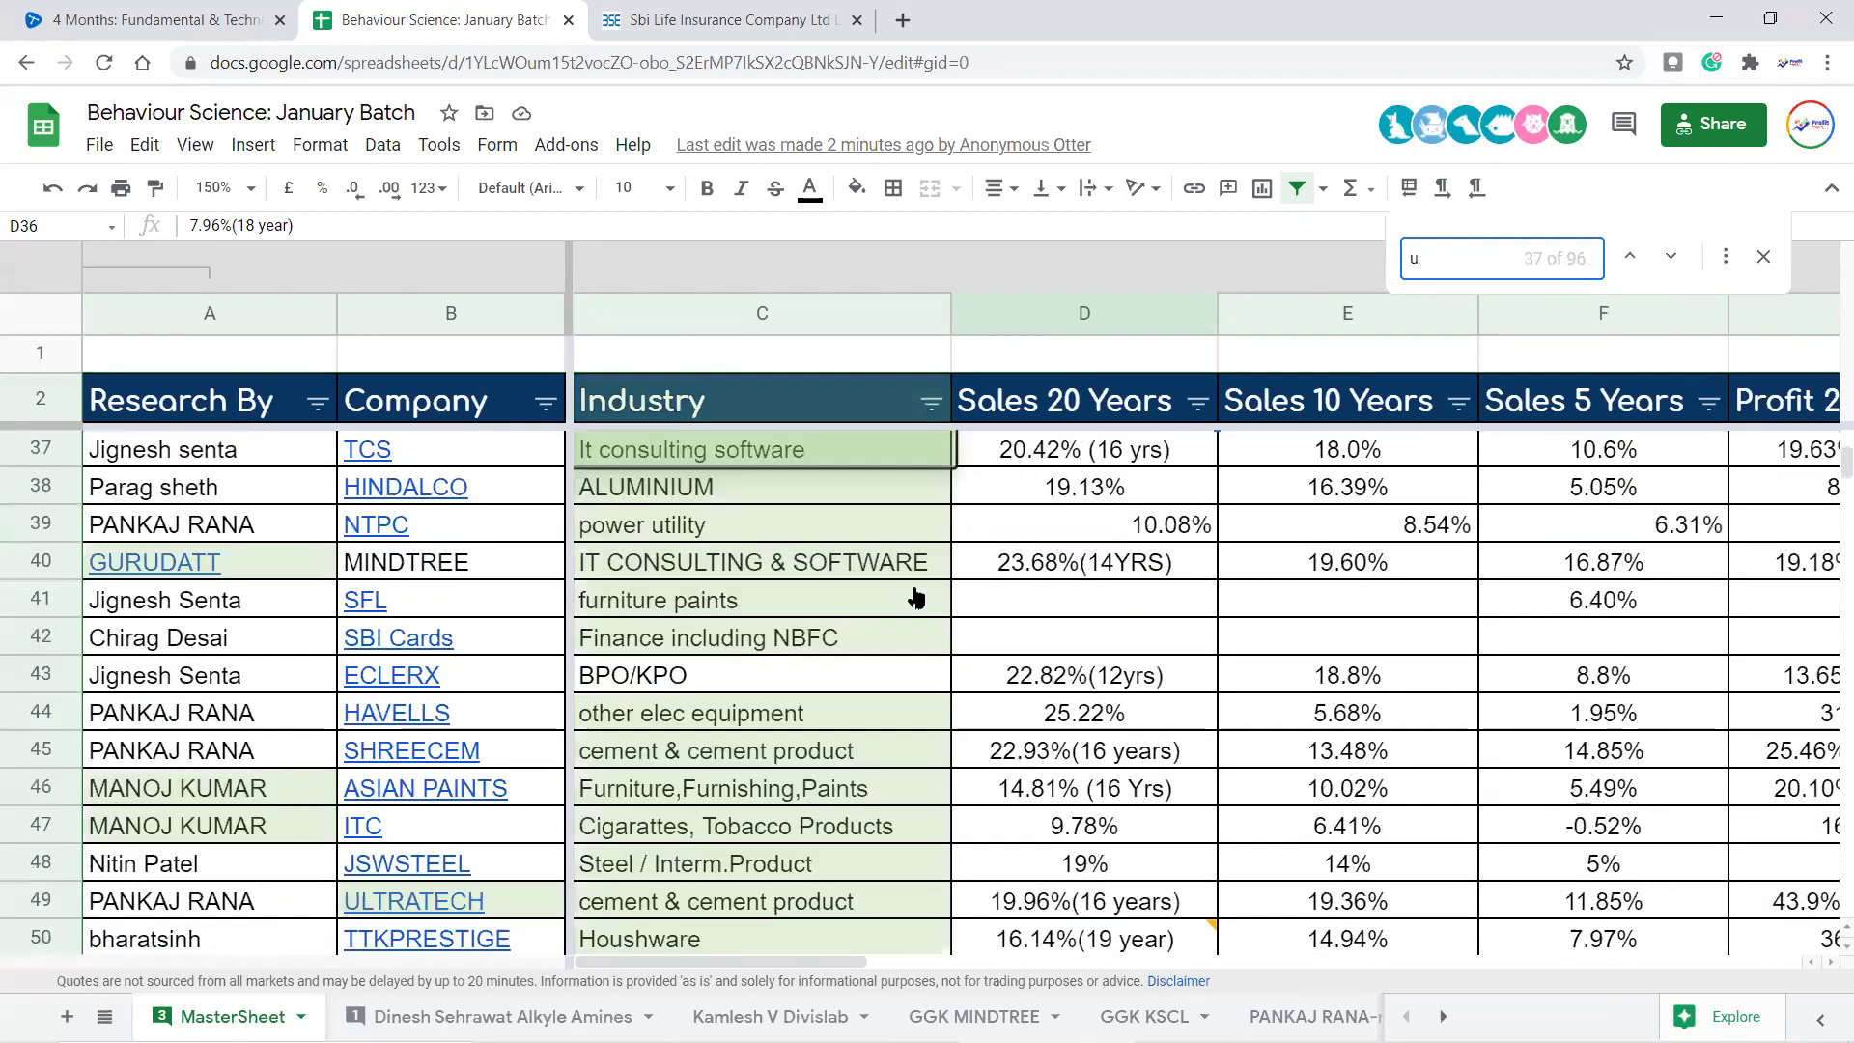
{"action": "type", "text": "pl"}
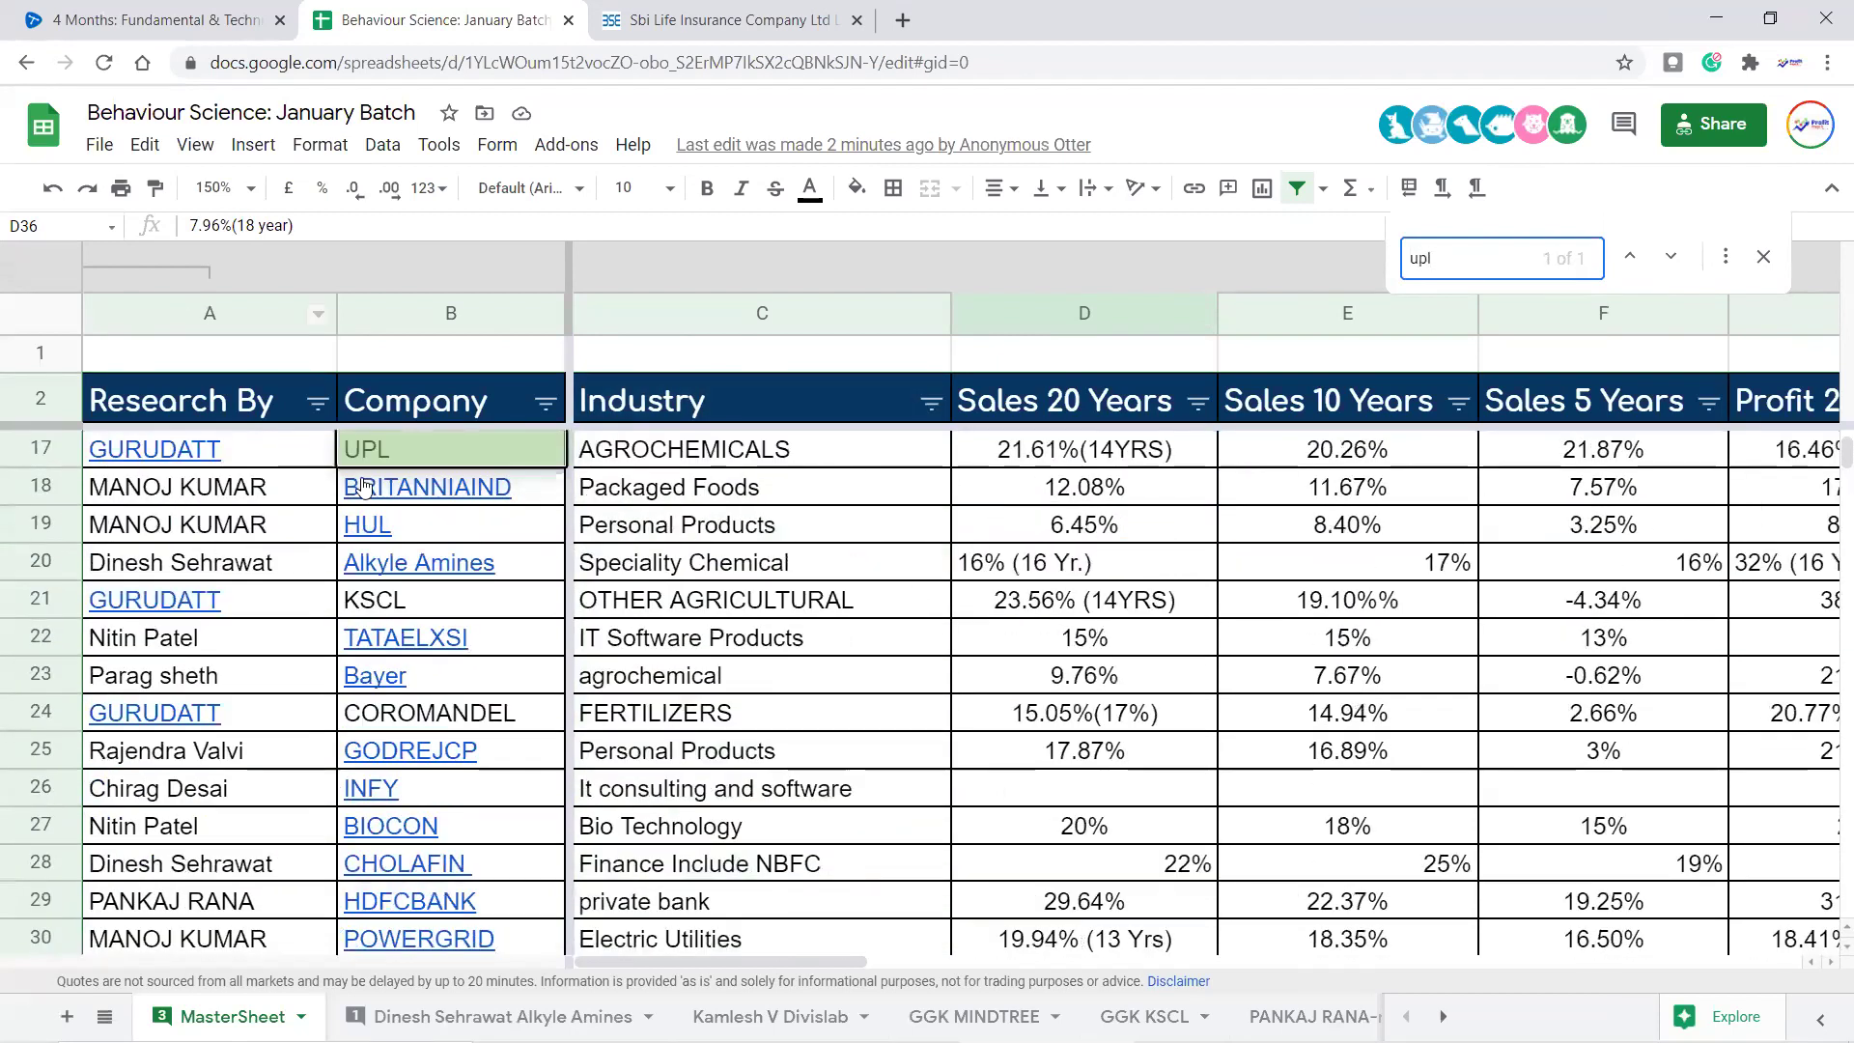
{"action": "key", "text": "BackSpace"}
{"action": "key", "text": "BackSpace"}
{"action": "key", "text": "BackSpace"}
{"action": "key", "text": "Escape"}
{"action": "mouse_move", "coordinate": [184, 459]}
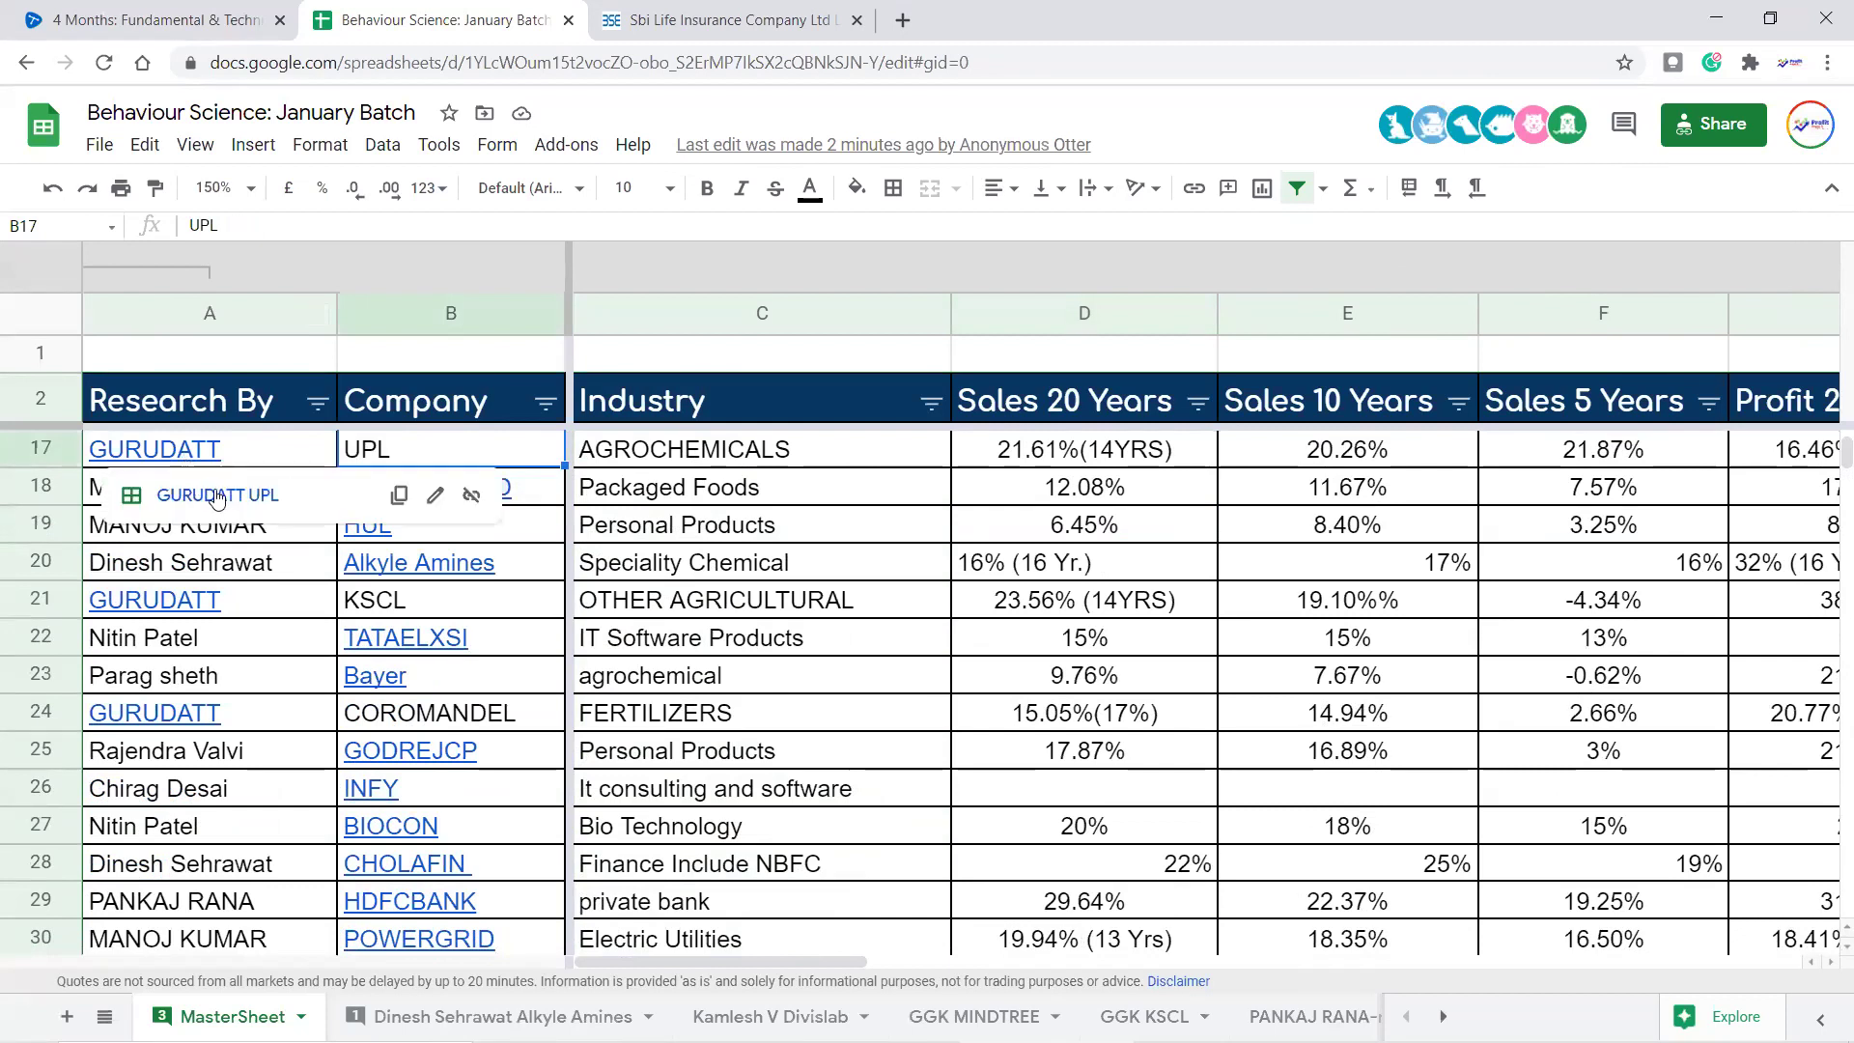
{"action": "left_click", "coordinate": [217, 494]}
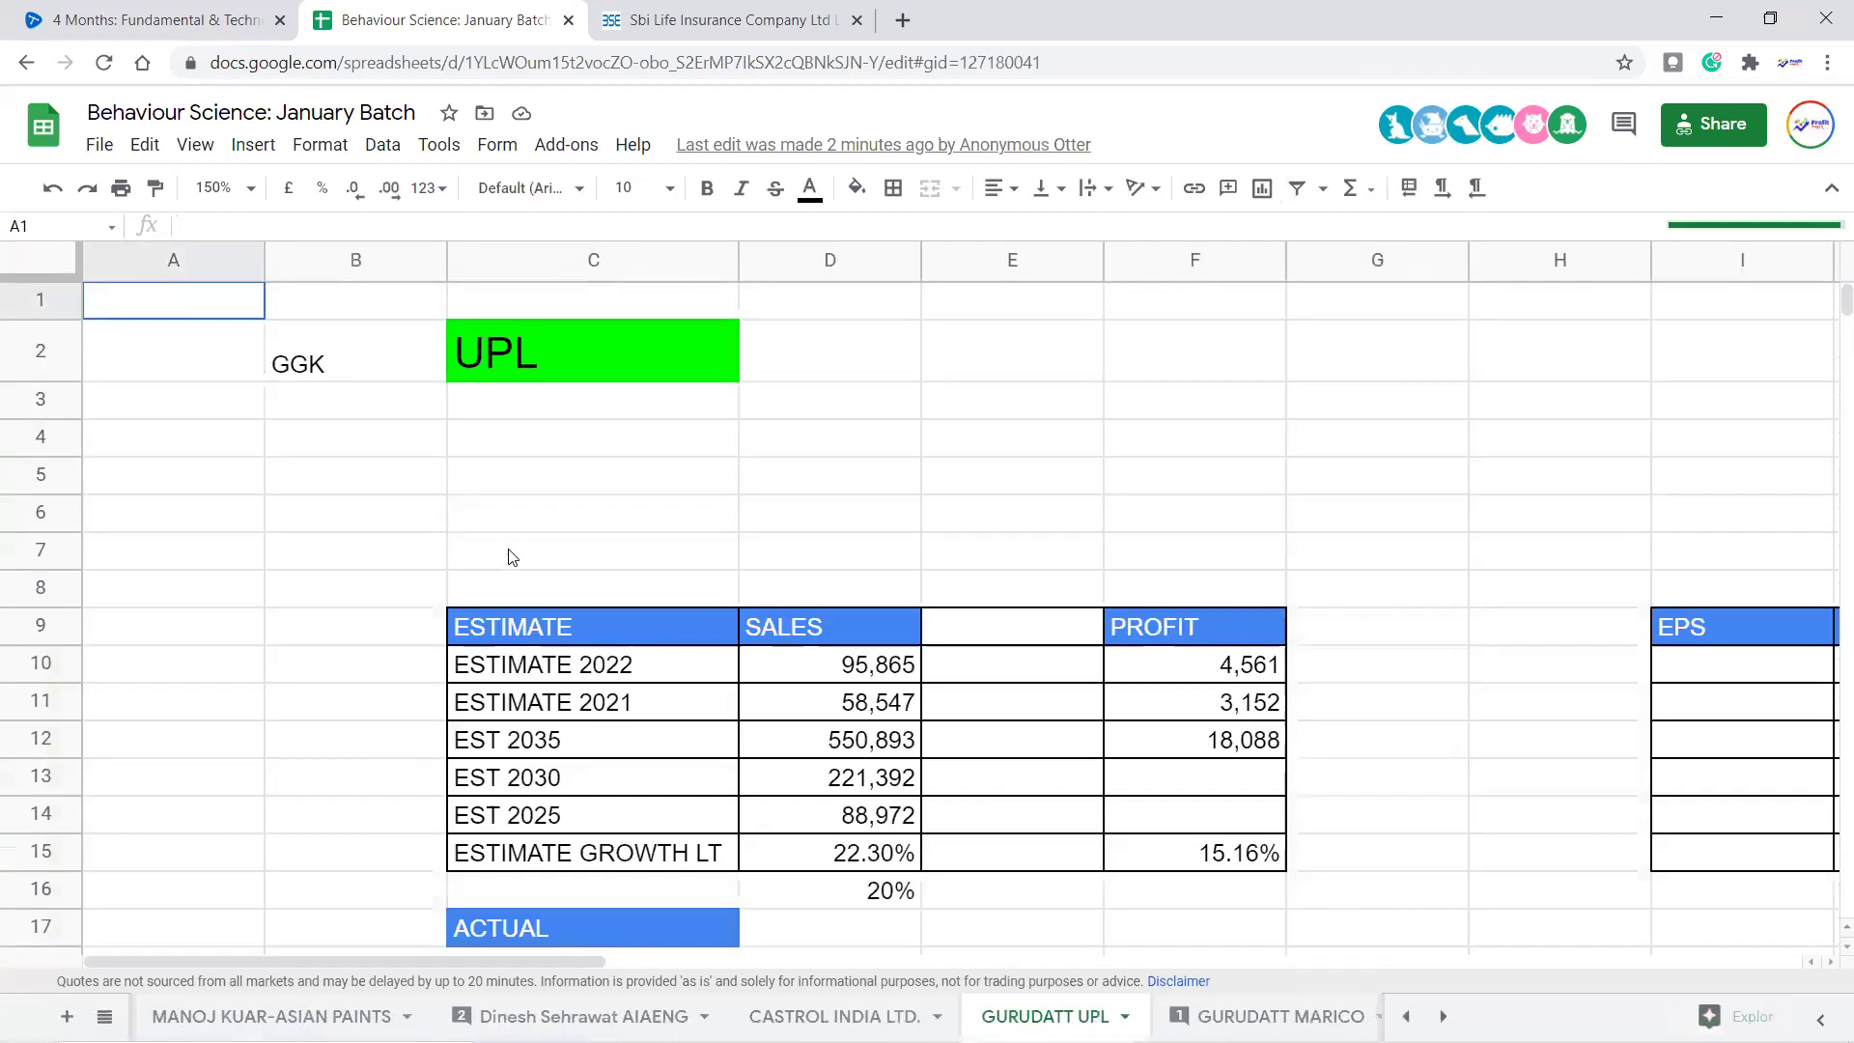
Scan the upper rows of the UPL sheet across its columns, then return to column A
{"action": "left_click", "coordinate": [591, 477]}
{"action": "key", "text": "Right"}
{"action": "key", "text": "Right"}
{"action": "key", "text": "Right"}
{"action": "key", "text": "Right"}
{"action": "key", "text": "Right"}
{"action": "key", "text": "Right"}
{"action": "key", "text": "Right"}
{"action": "key", "text": "Right"}
{"action": "key", "text": "Right"}
{"action": "key", "text": "Right"}
{"action": "key", "text": "Right"}
{"action": "key", "text": "Right"}
{"action": "key", "text": "Right"}
{"action": "key", "text": "Right"}
{"action": "key", "text": "Right"}
{"action": "key", "text": "Right"}
{"action": "key", "text": "Right"}
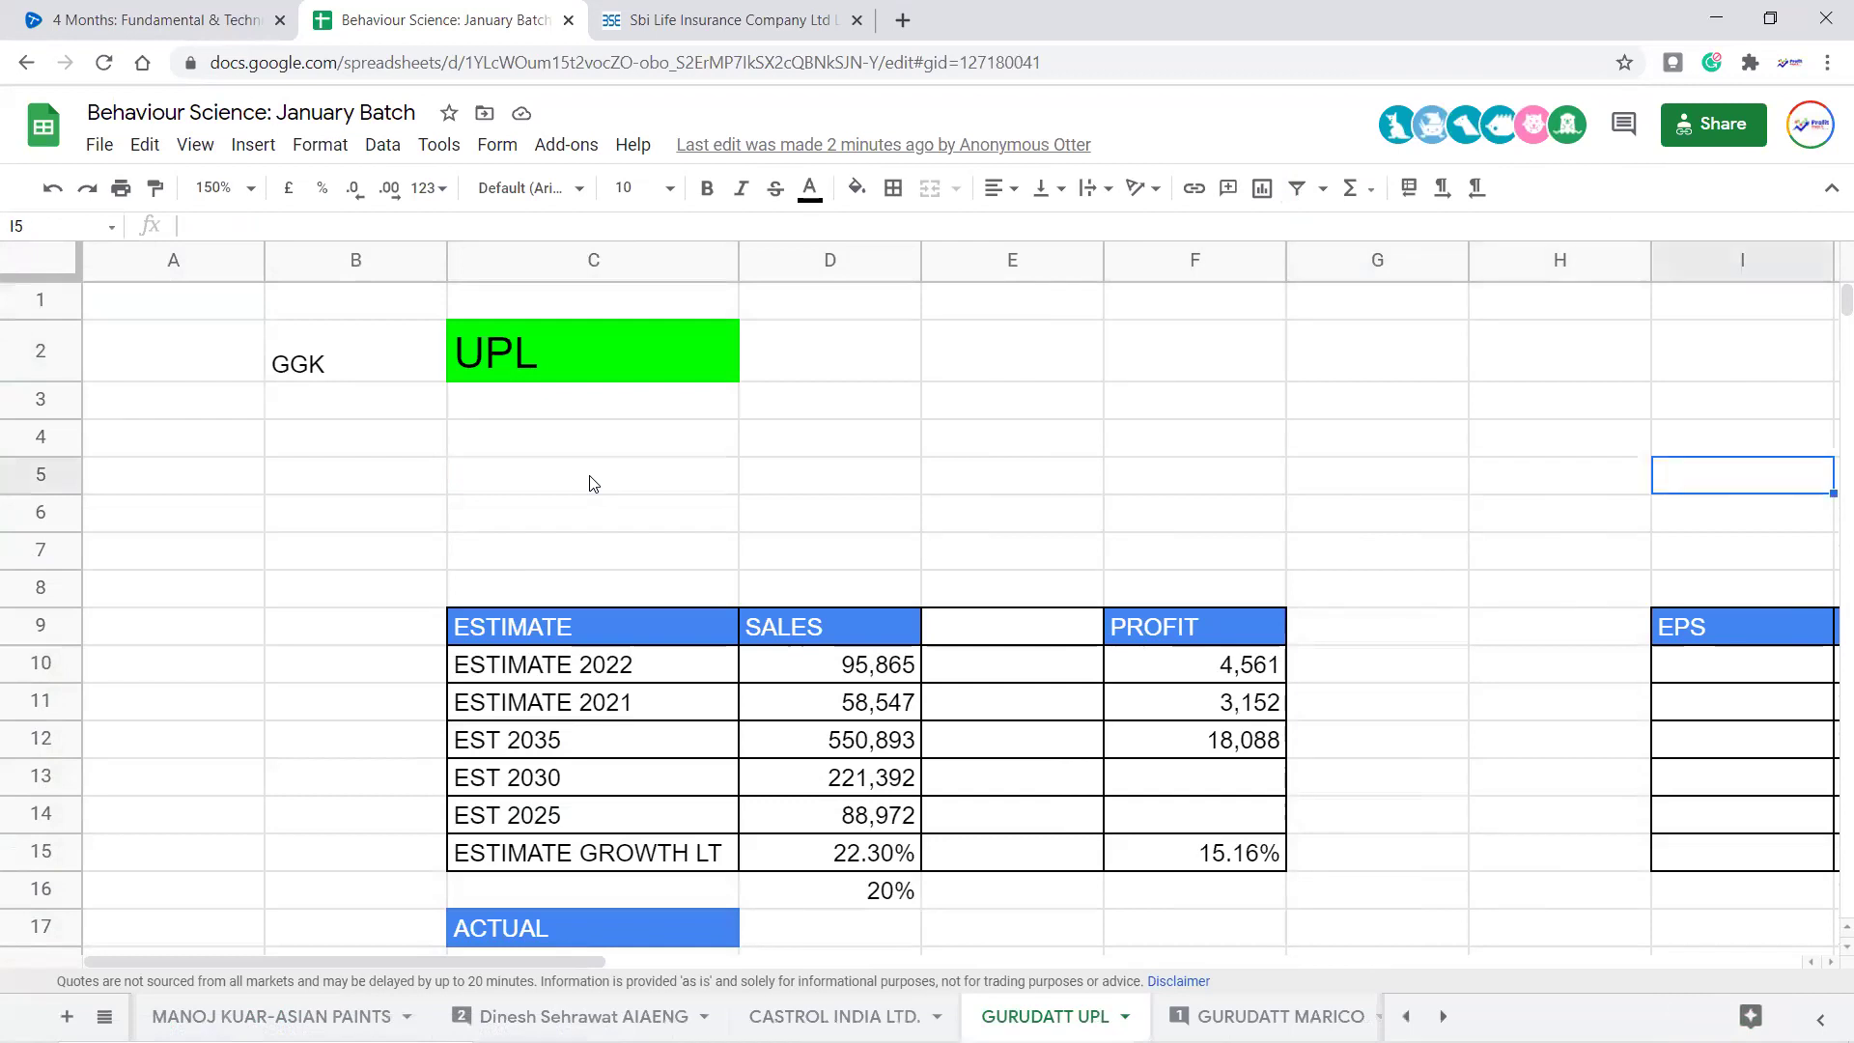
{"action": "key", "text": "Left"}
{"action": "key", "text": "Left"}
{"action": "key", "text": "Left"}
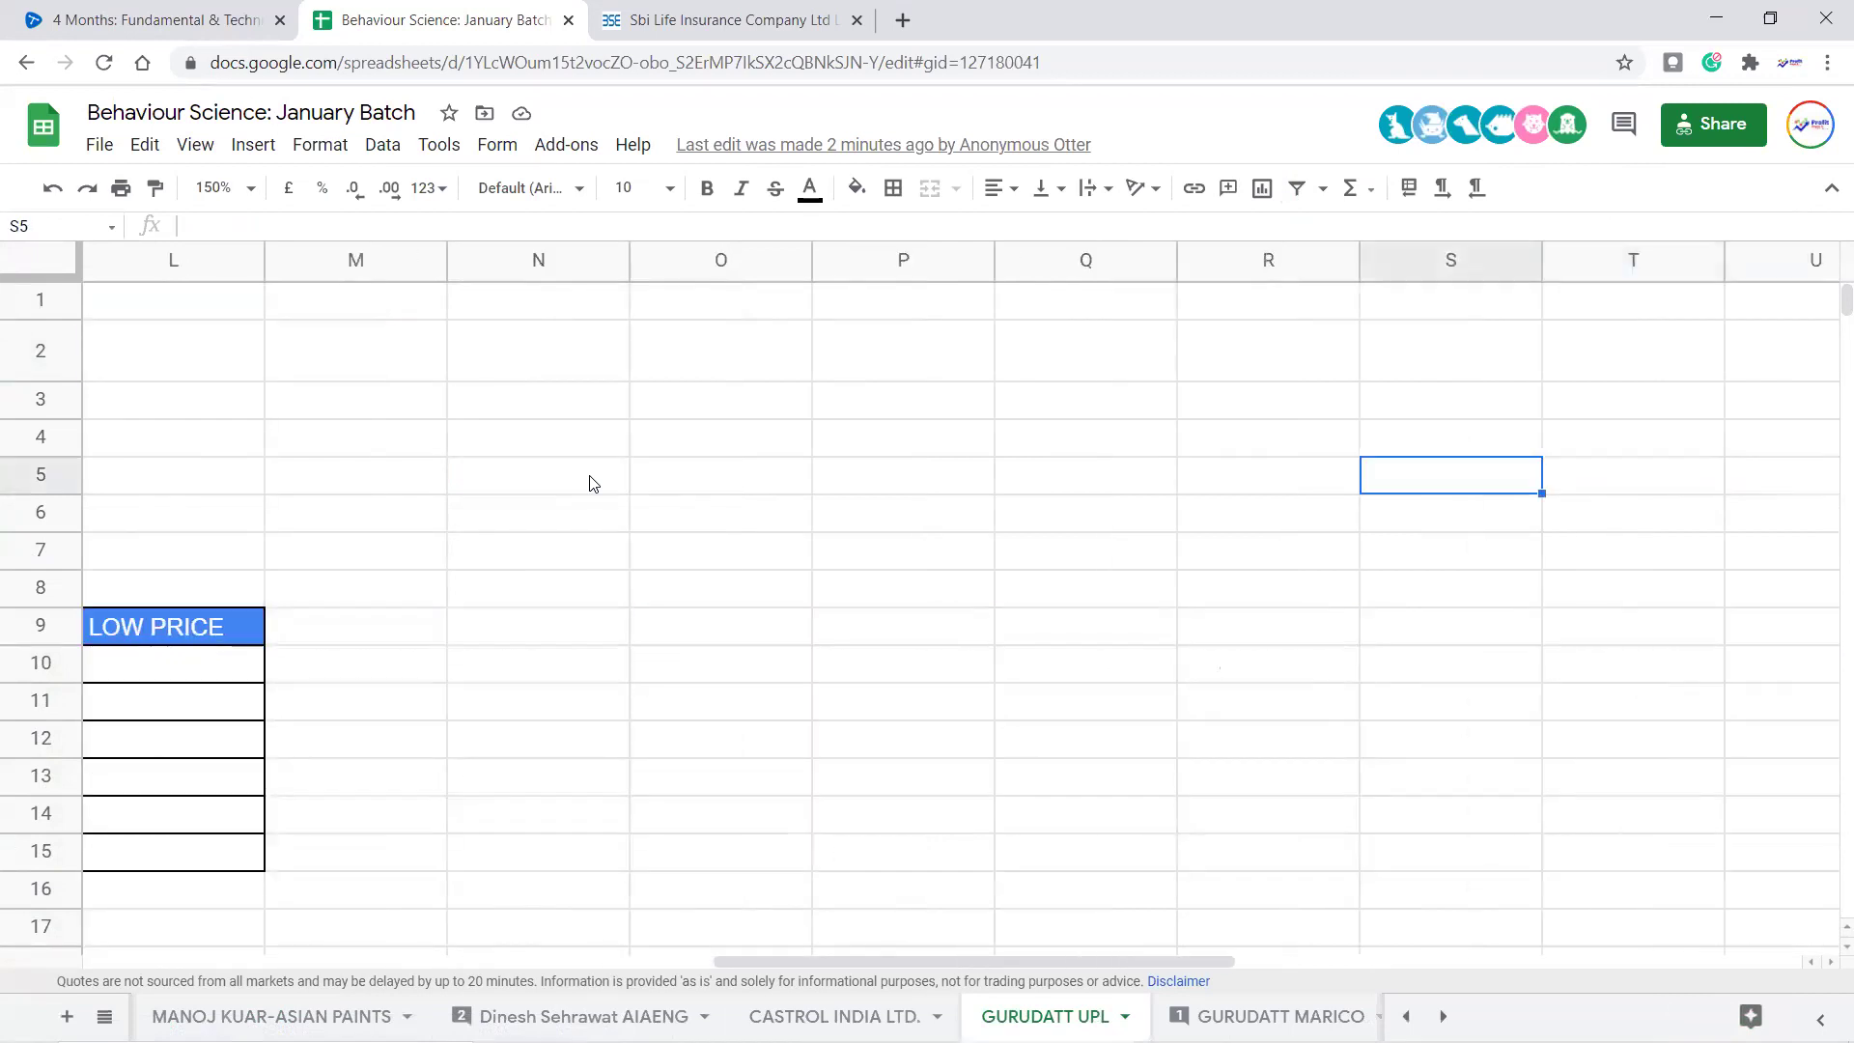
{"action": "key", "text": "Home"}
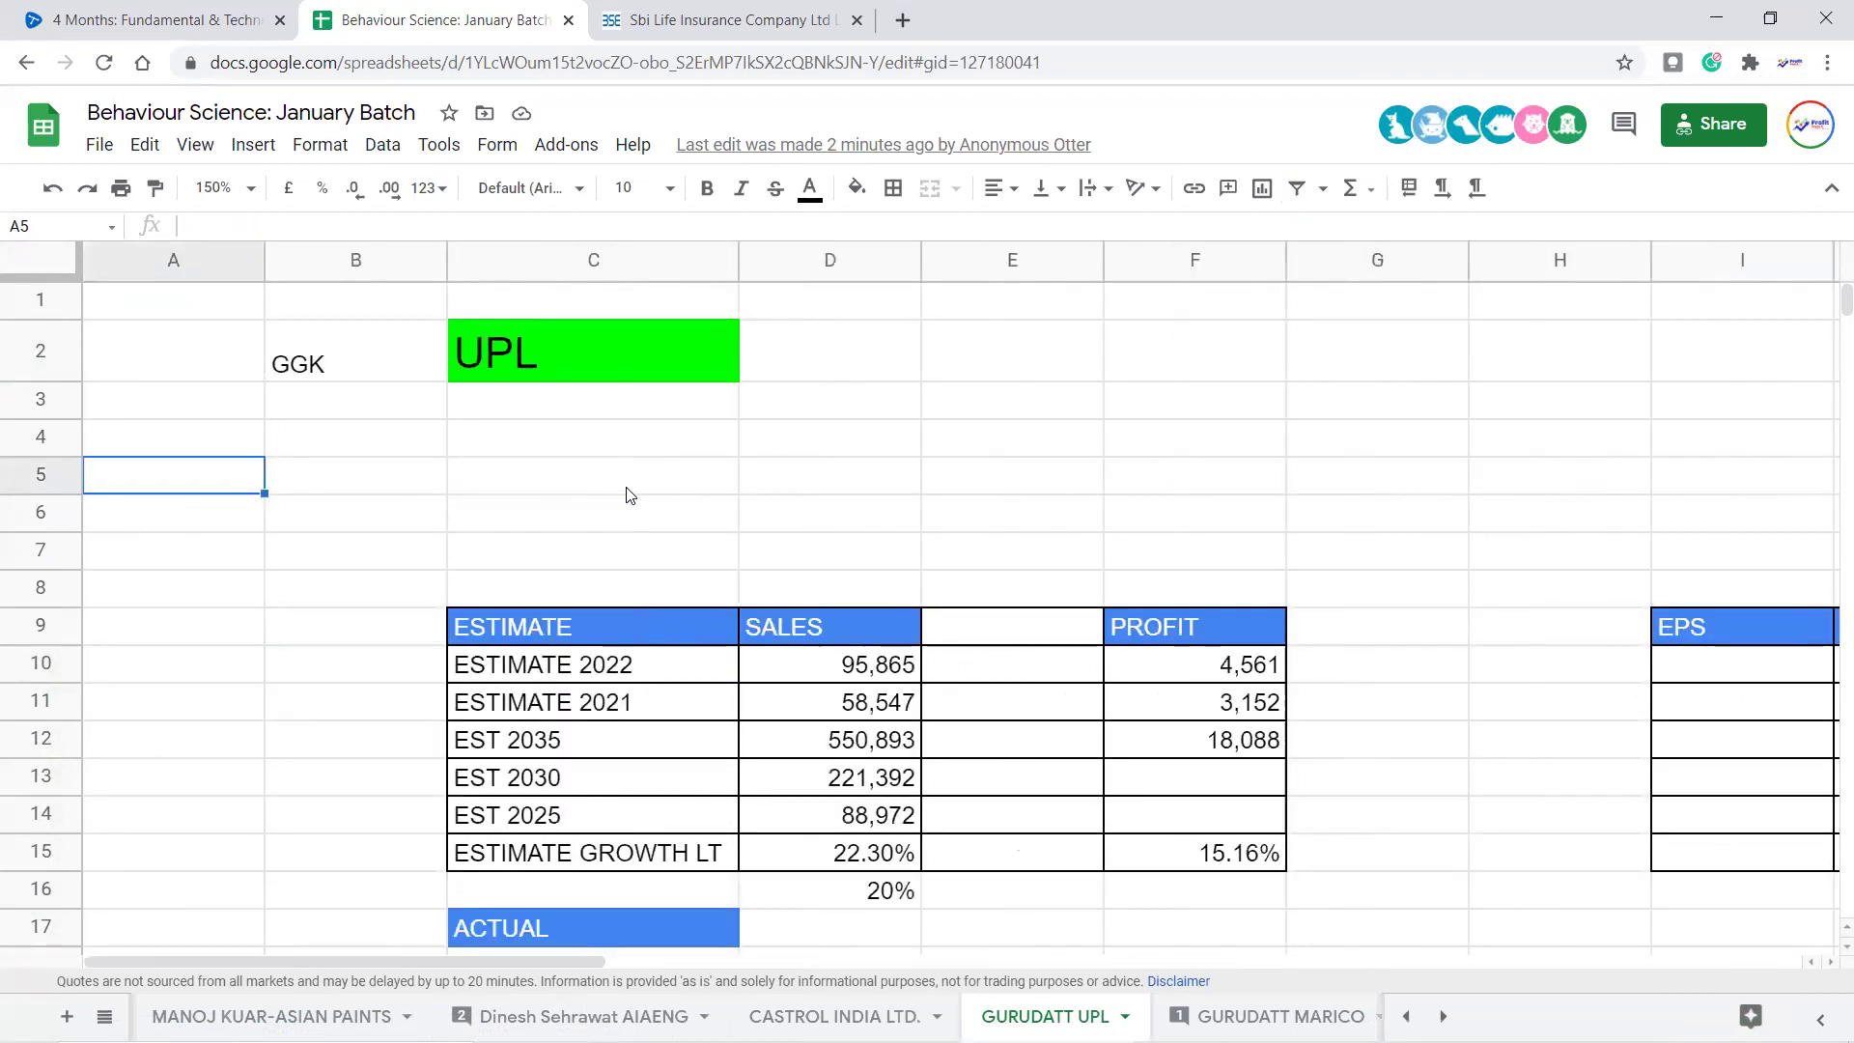
Review UPL's yearly sales and profit table, the SALES and PROFIT charts, and the MAJOR COST table
{"action": "scroll", "coordinate": [632, 487], "scroll_direction": "down", "scroll_amount": 5}
{"action": "scroll", "coordinate": [998, 545], "scroll_direction": "down", "scroll_amount": 8}
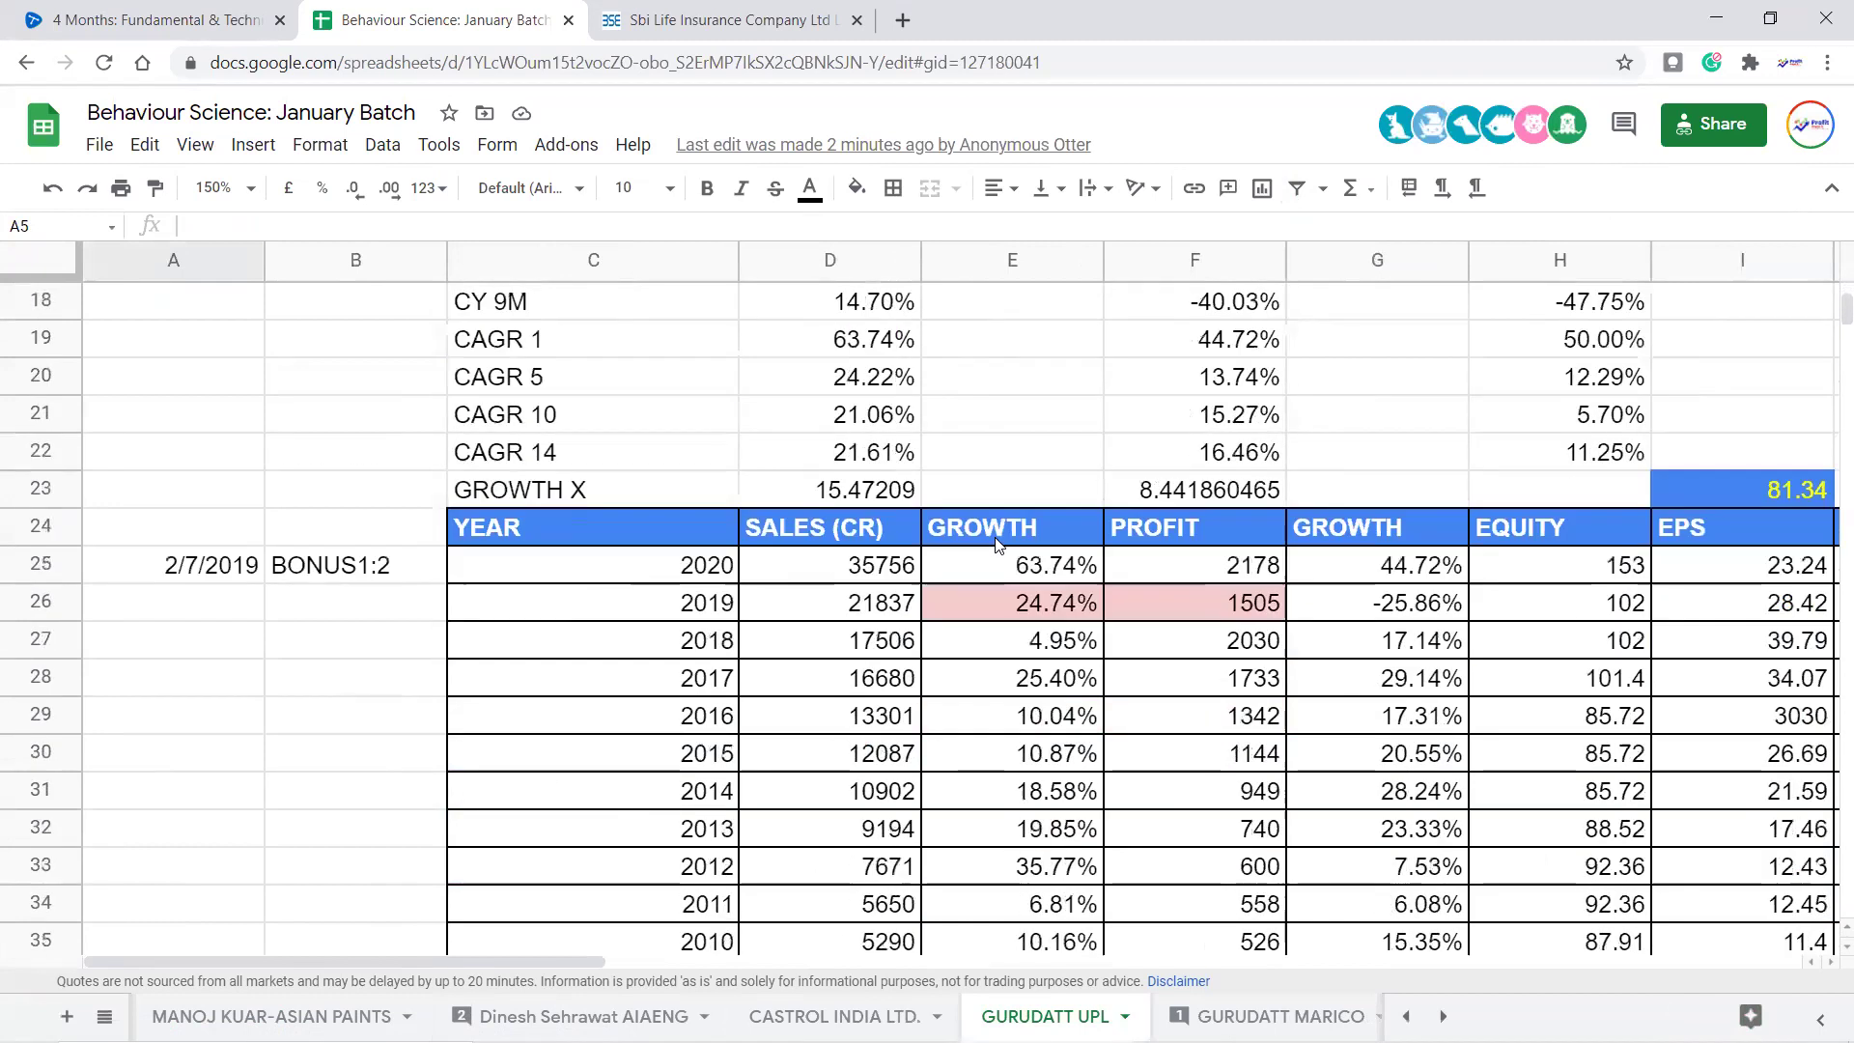
{"action": "scroll", "coordinate": [999, 546], "scroll_direction": "up", "scroll_amount": 1}
{"action": "scroll", "coordinate": [998, 546], "scroll_direction": "down", "scroll_amount": 14}
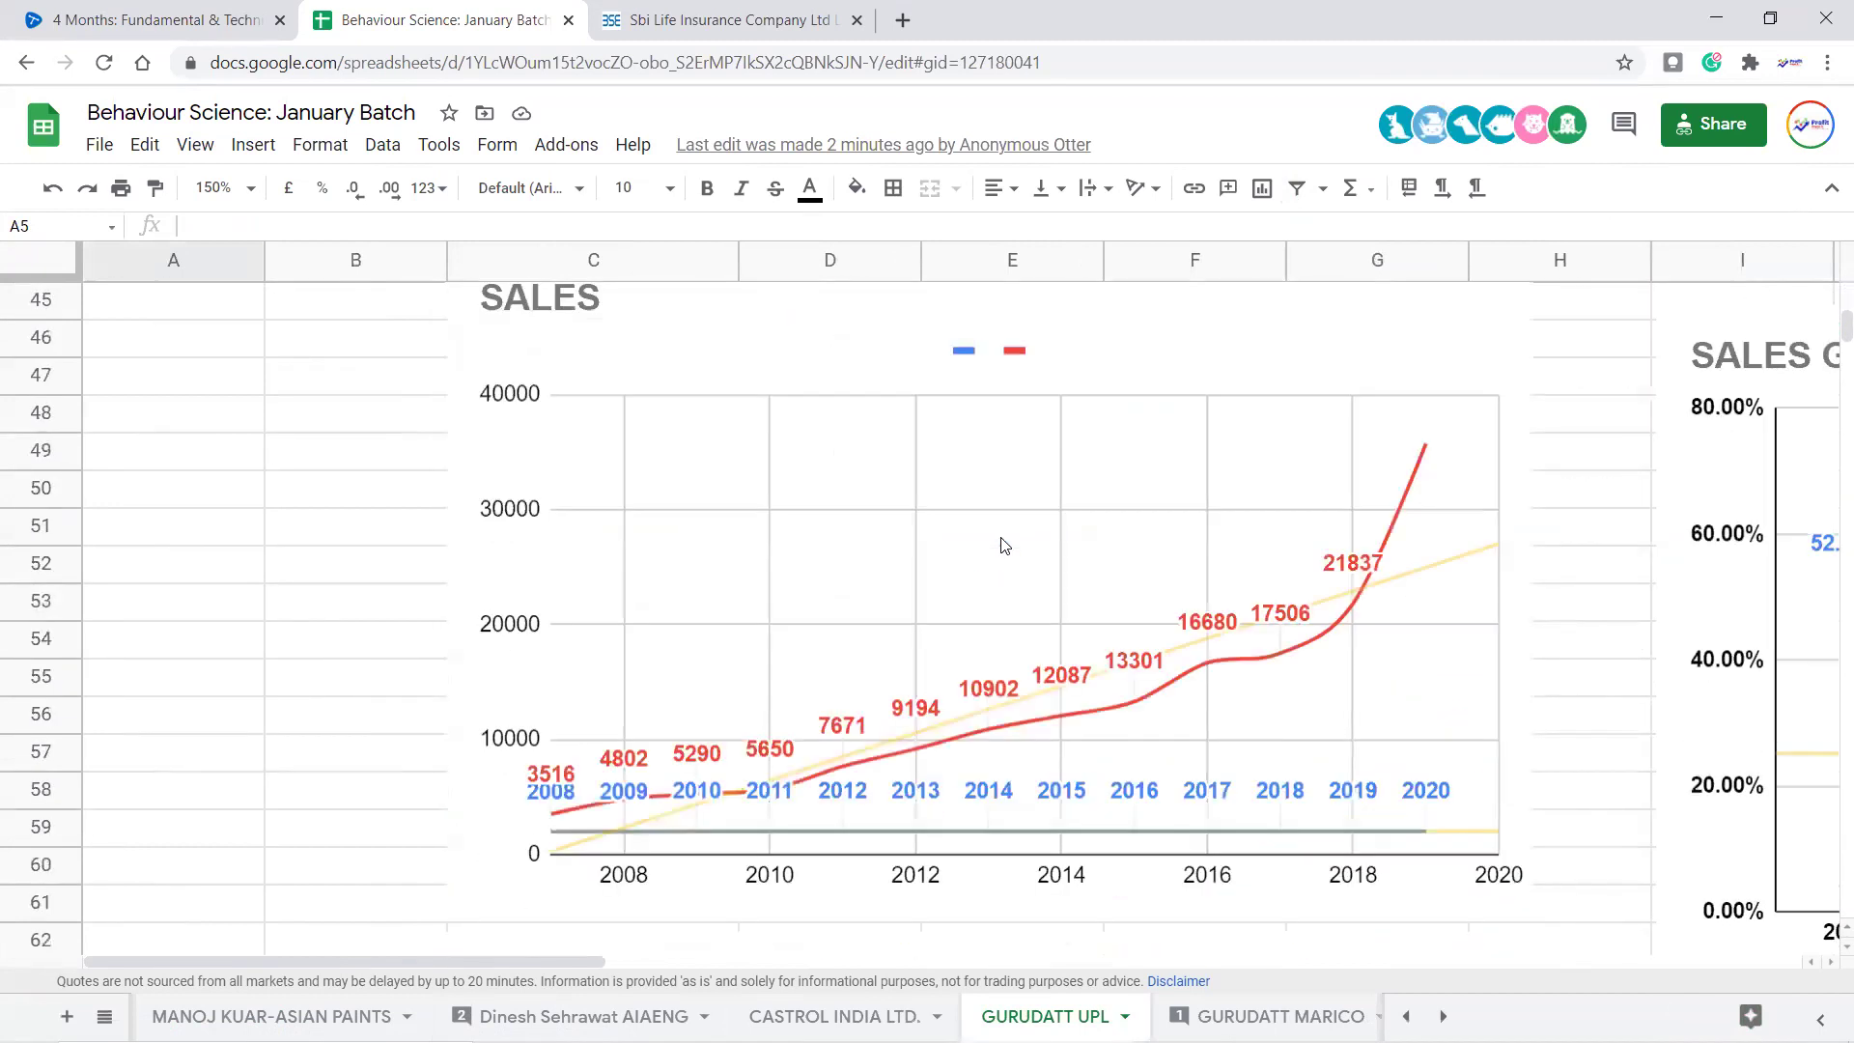
{"action": "scroll", "coordinate": [1004, 544], "scroll_direction": "up", "scroll_amount": 3}
{"action": "scroll", "coordinate": [1004, 543], "scroll_direction": "up", "scroll_amount": 4}
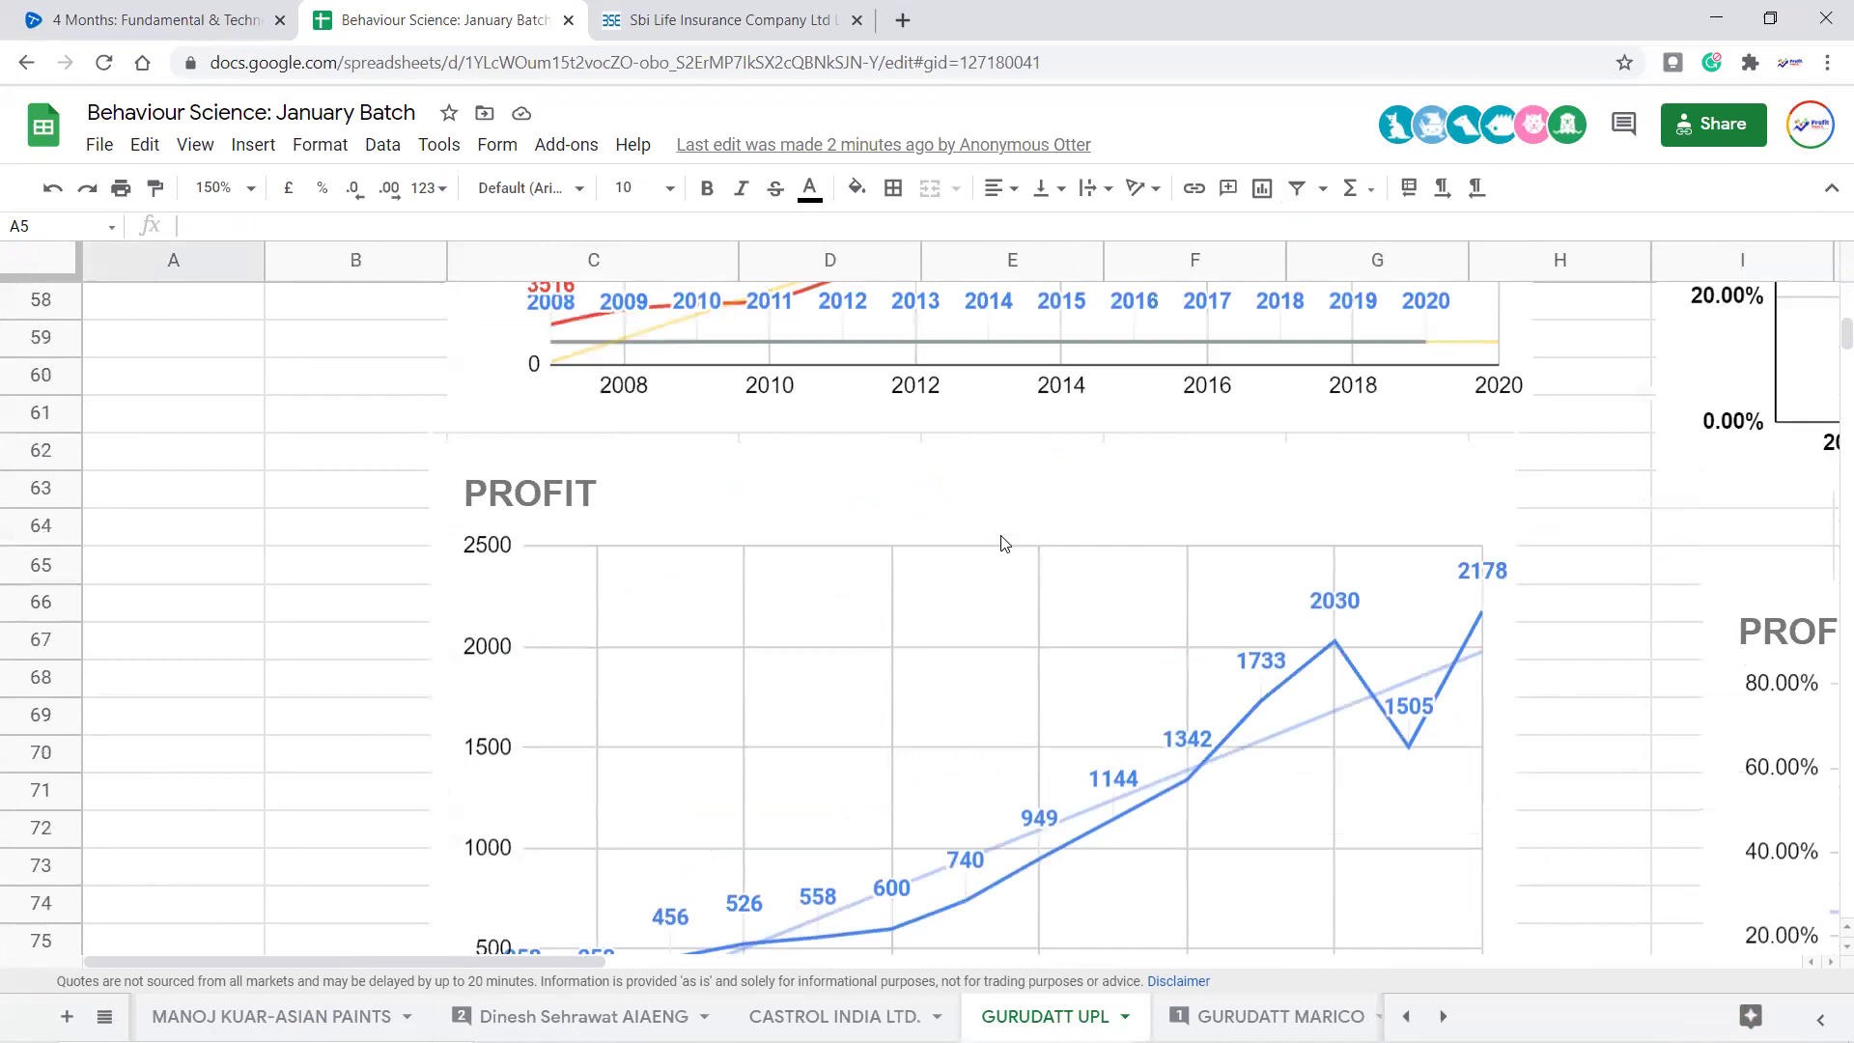
{"action": "scroll", "coordinate": [1007, 548], "scroll_direction": "down", "scroll_amount": 7}
Scan the columns beside the MAJOR COST table for further data and return to the start of the sheet
{"action": "left_click", "coordinate": [1548, 607]}
{"action": "key", "text": "Right"}
{"action": "key", "text": "Right"}
{"action": "key", "text": "Right"}
{"action": "key", "text": "Right"}
{"action": "key", "text": "Right"}
{"action": "key", "text": "Right"}
{"action": "key", "text": "Right"}
{"action": "key", "text": "Right"}
{"action": "key", "text": "Right"}
{"action": "key", "text": "Right"}
{"action": "key", "text": "Right"}
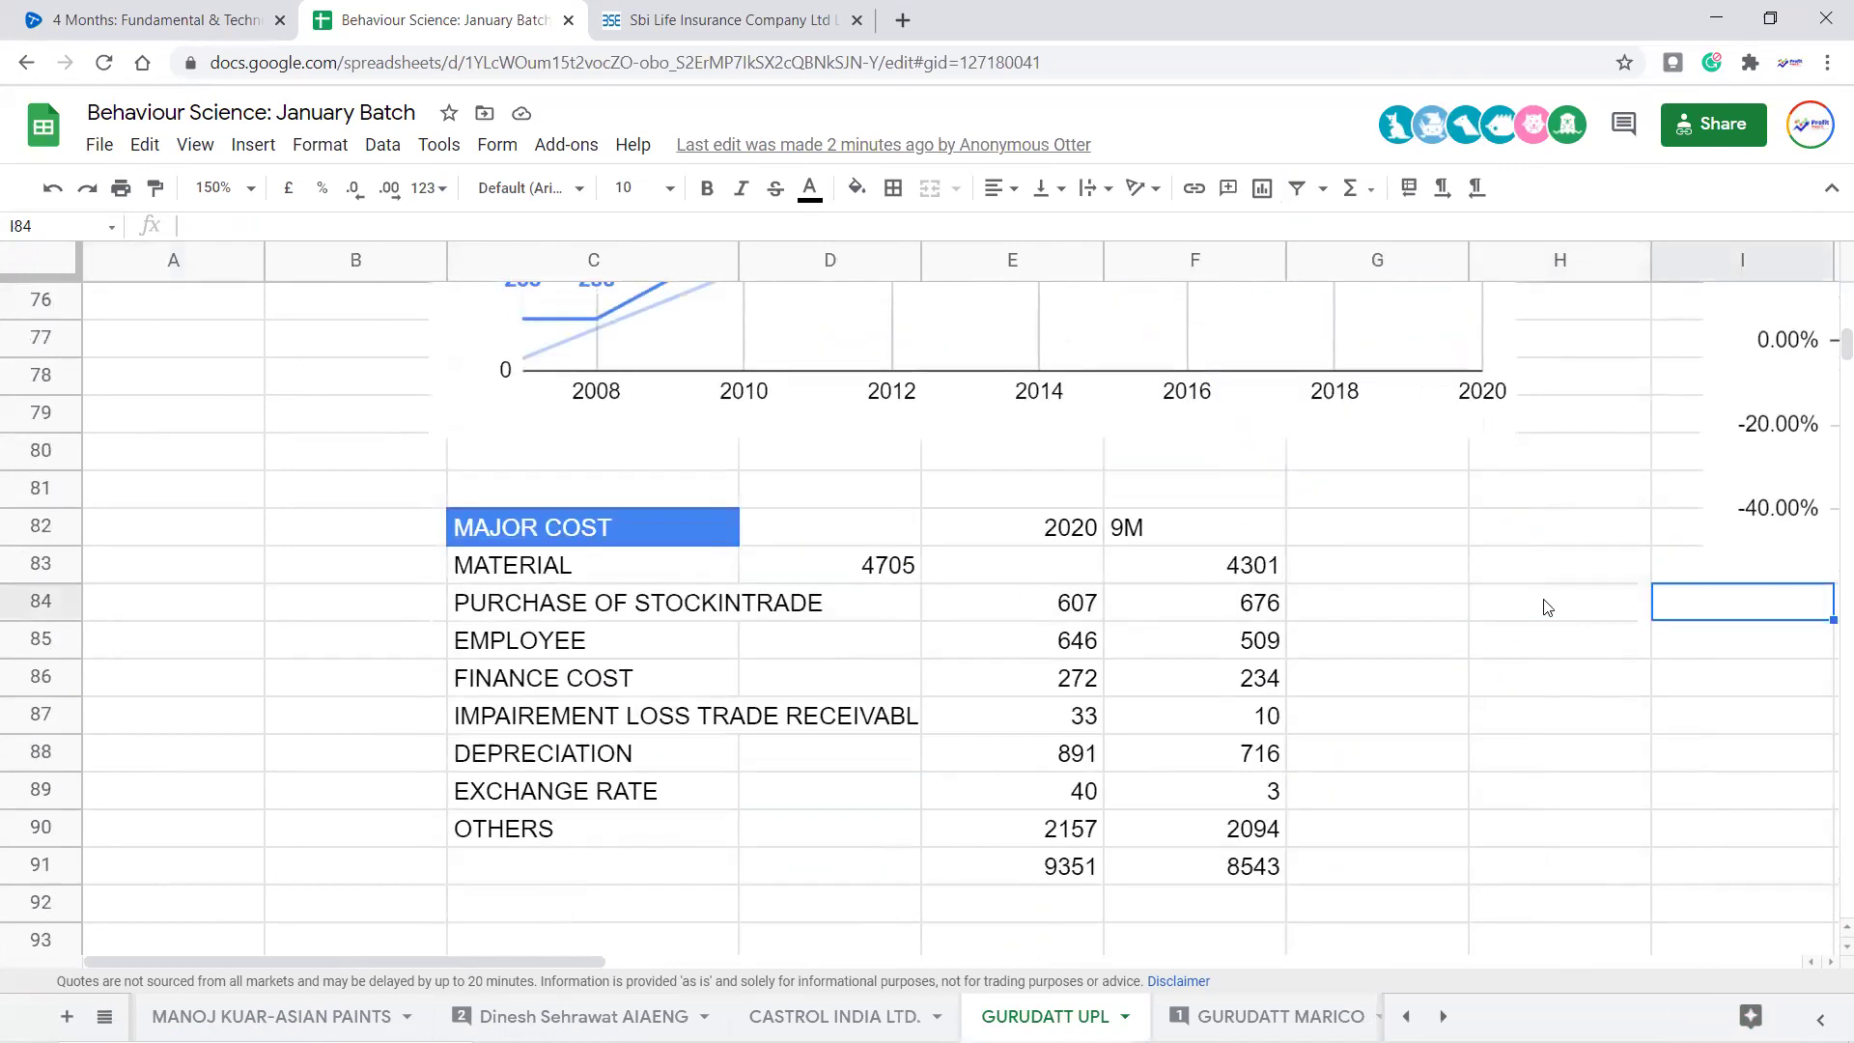
{"action": "key", "text": "Right"}
{"action": "key", "text": "Right"}
{"action": "key", "text": "Right"}
{"action": "key", "text": "Right"}
{"action": "key", "text": "Right"}
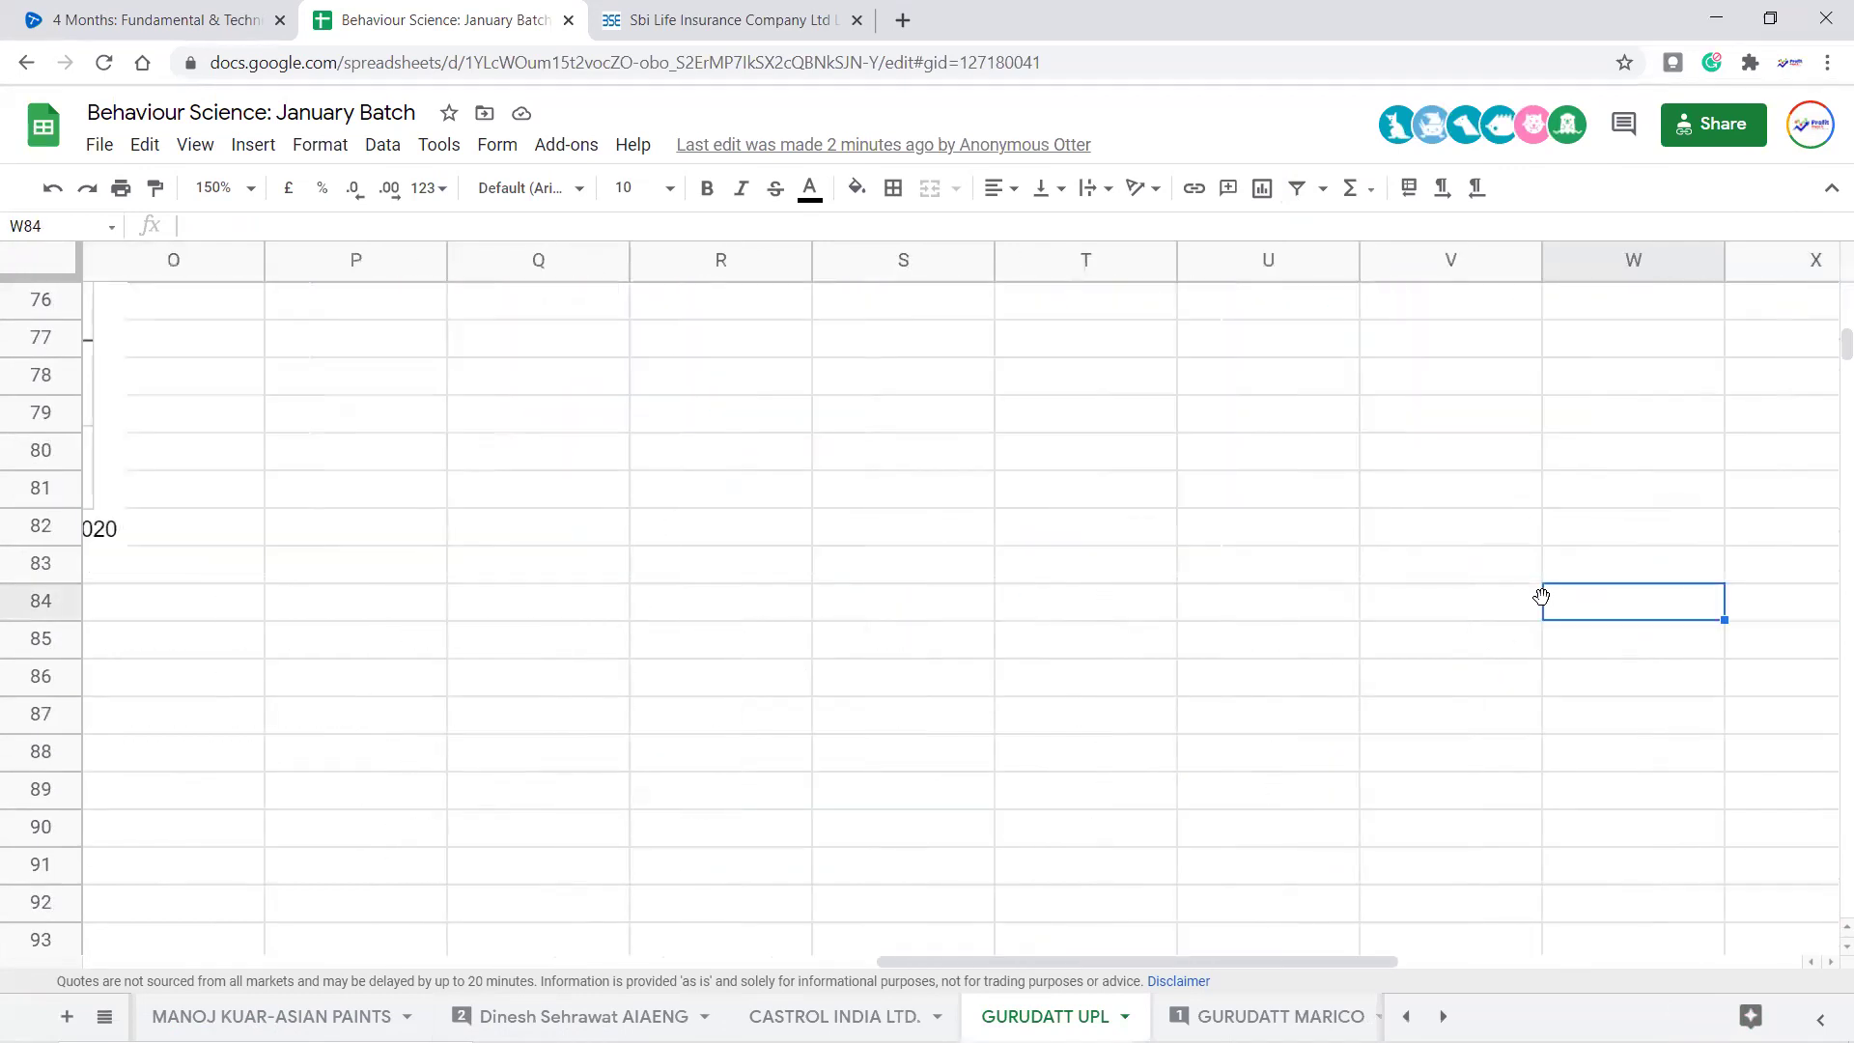
{"action": "scroll", "coordinate": [699, 650], "scroll_direction": "up", "scroll_amount": 11}
{"action": "scroll", "coordinate": [598, 623], "scroll_direction": "up", "scroll_amount": 14}
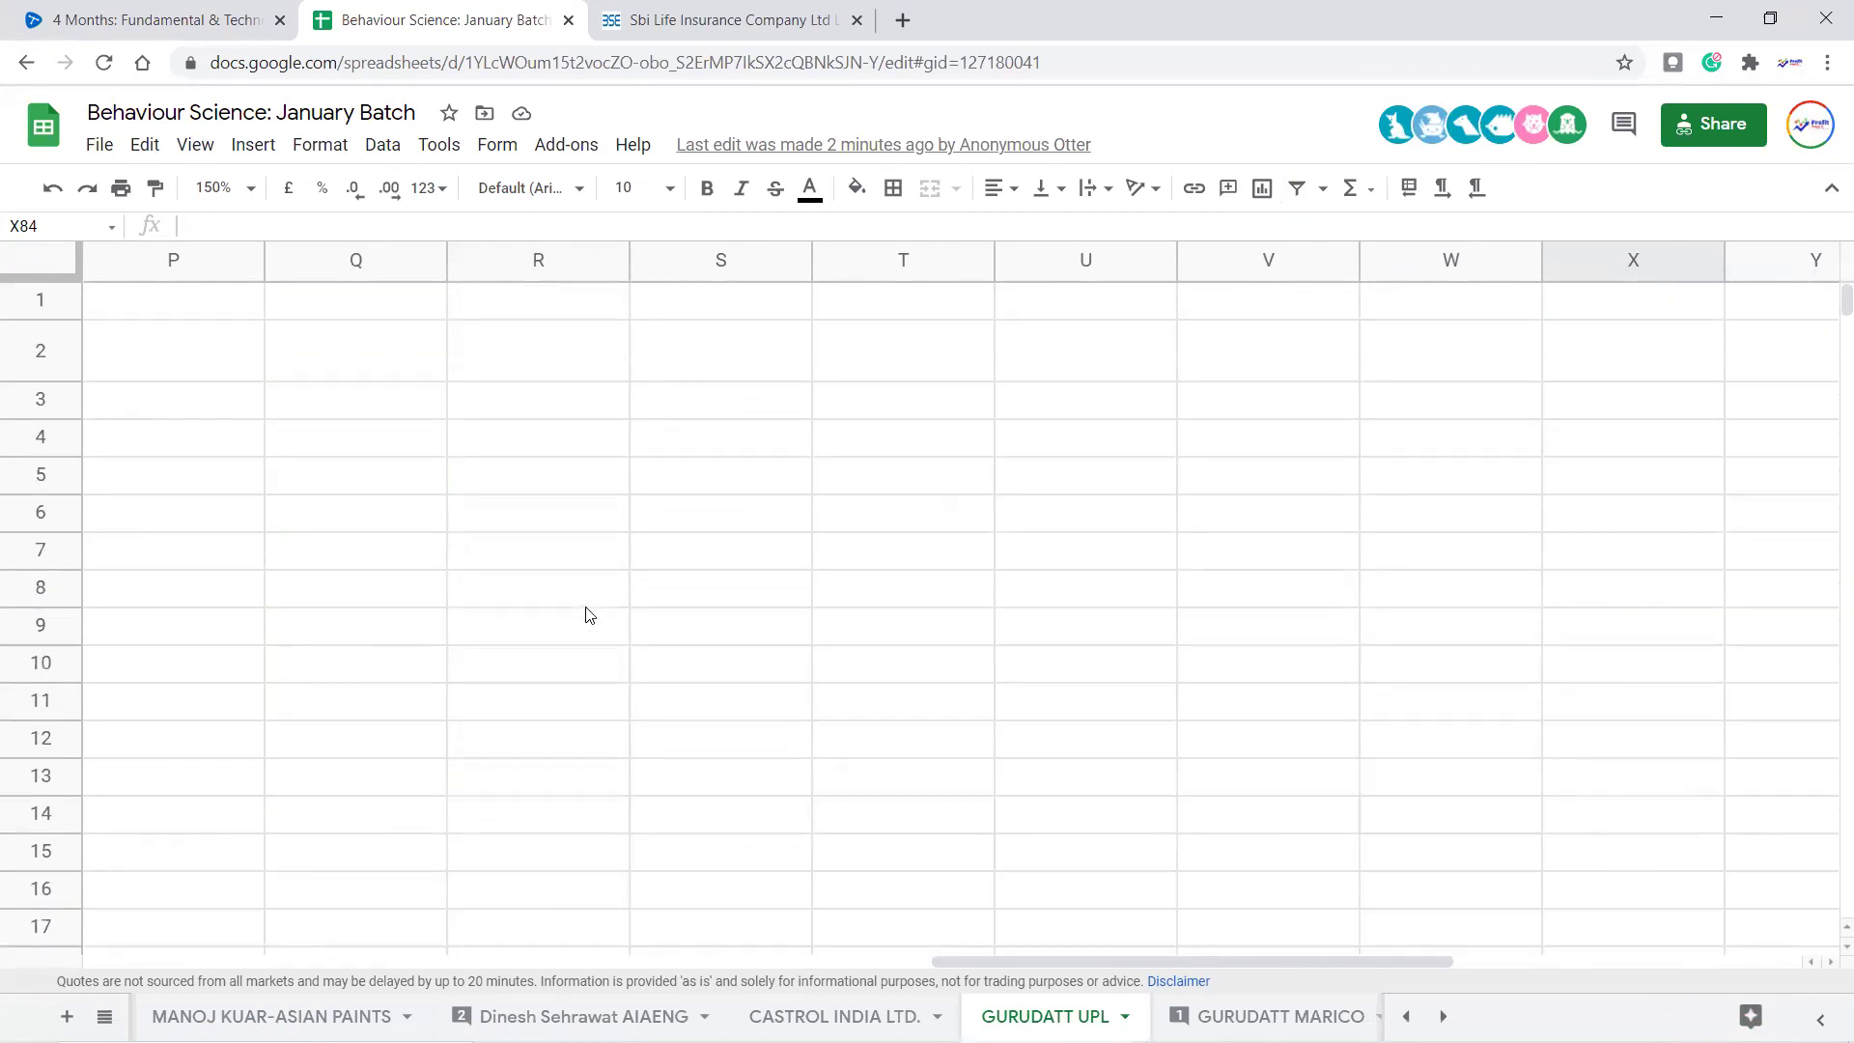
{"action": "left_click", "coordinate": [649, 542]}
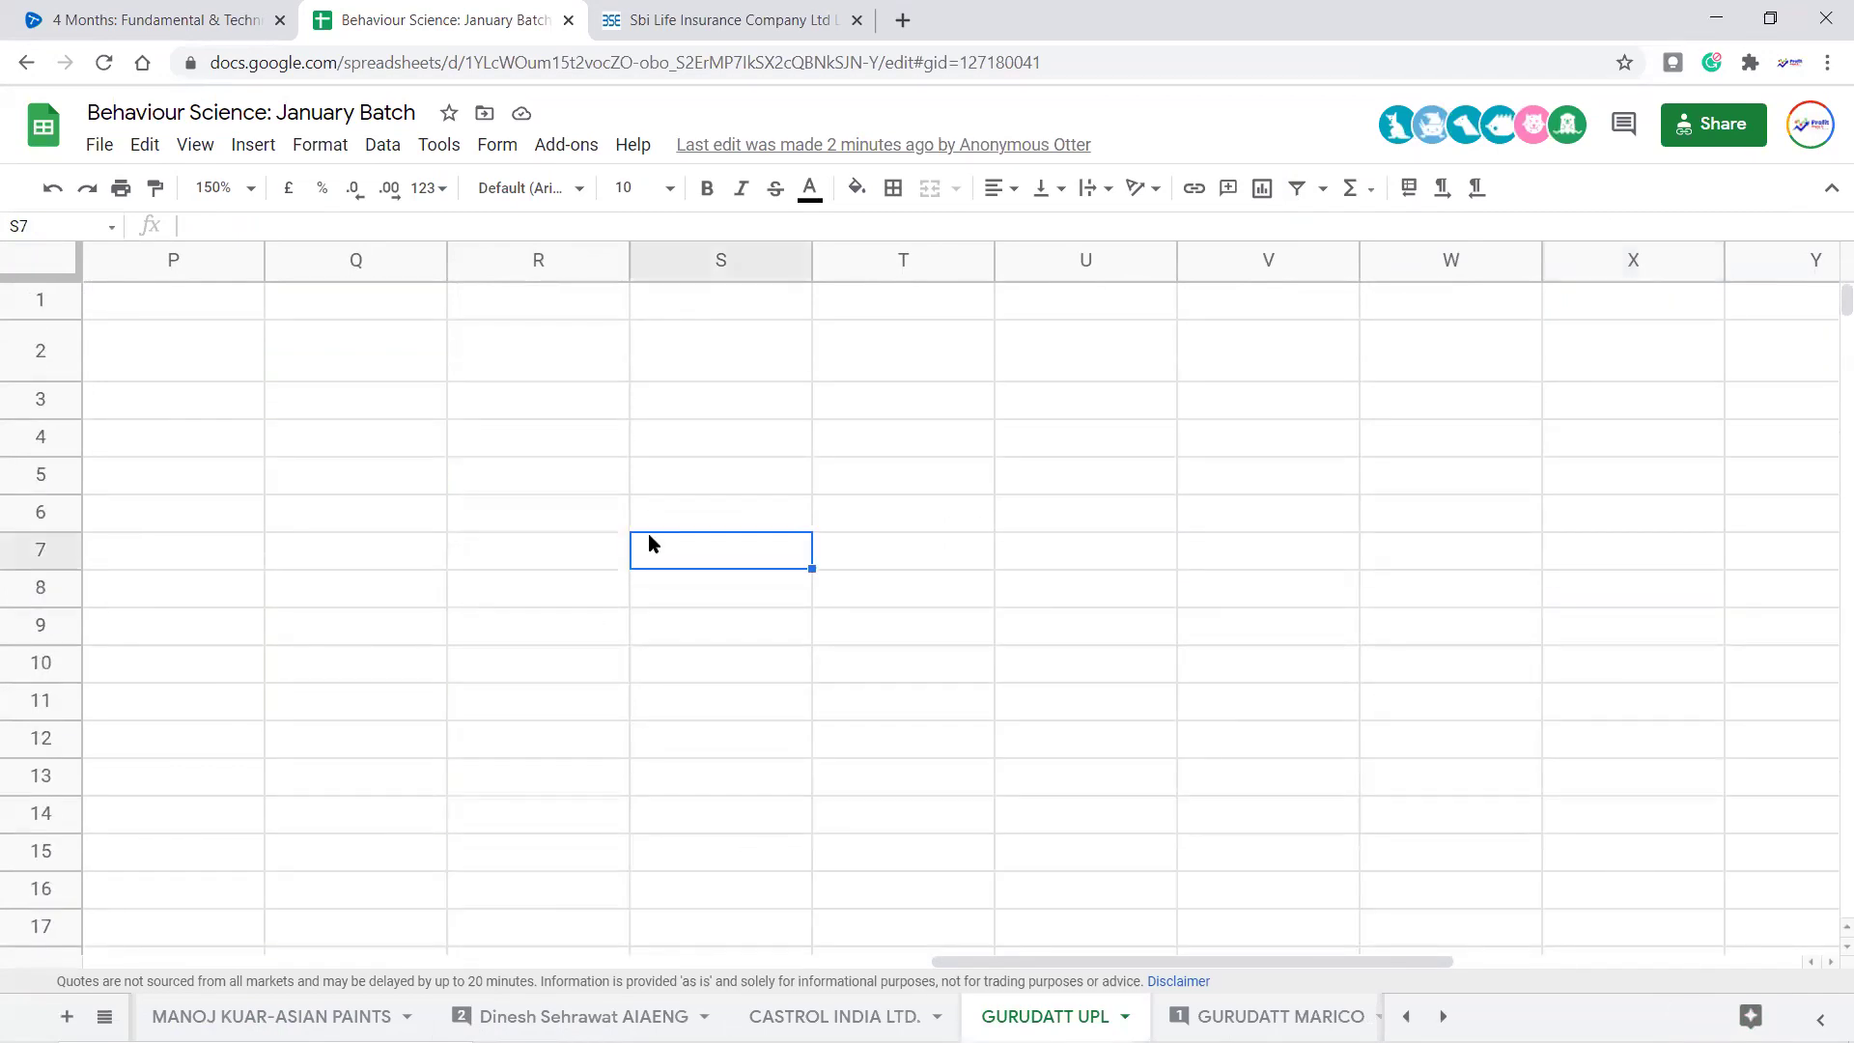
{"action": "key", "text": "ctrl+Home"}
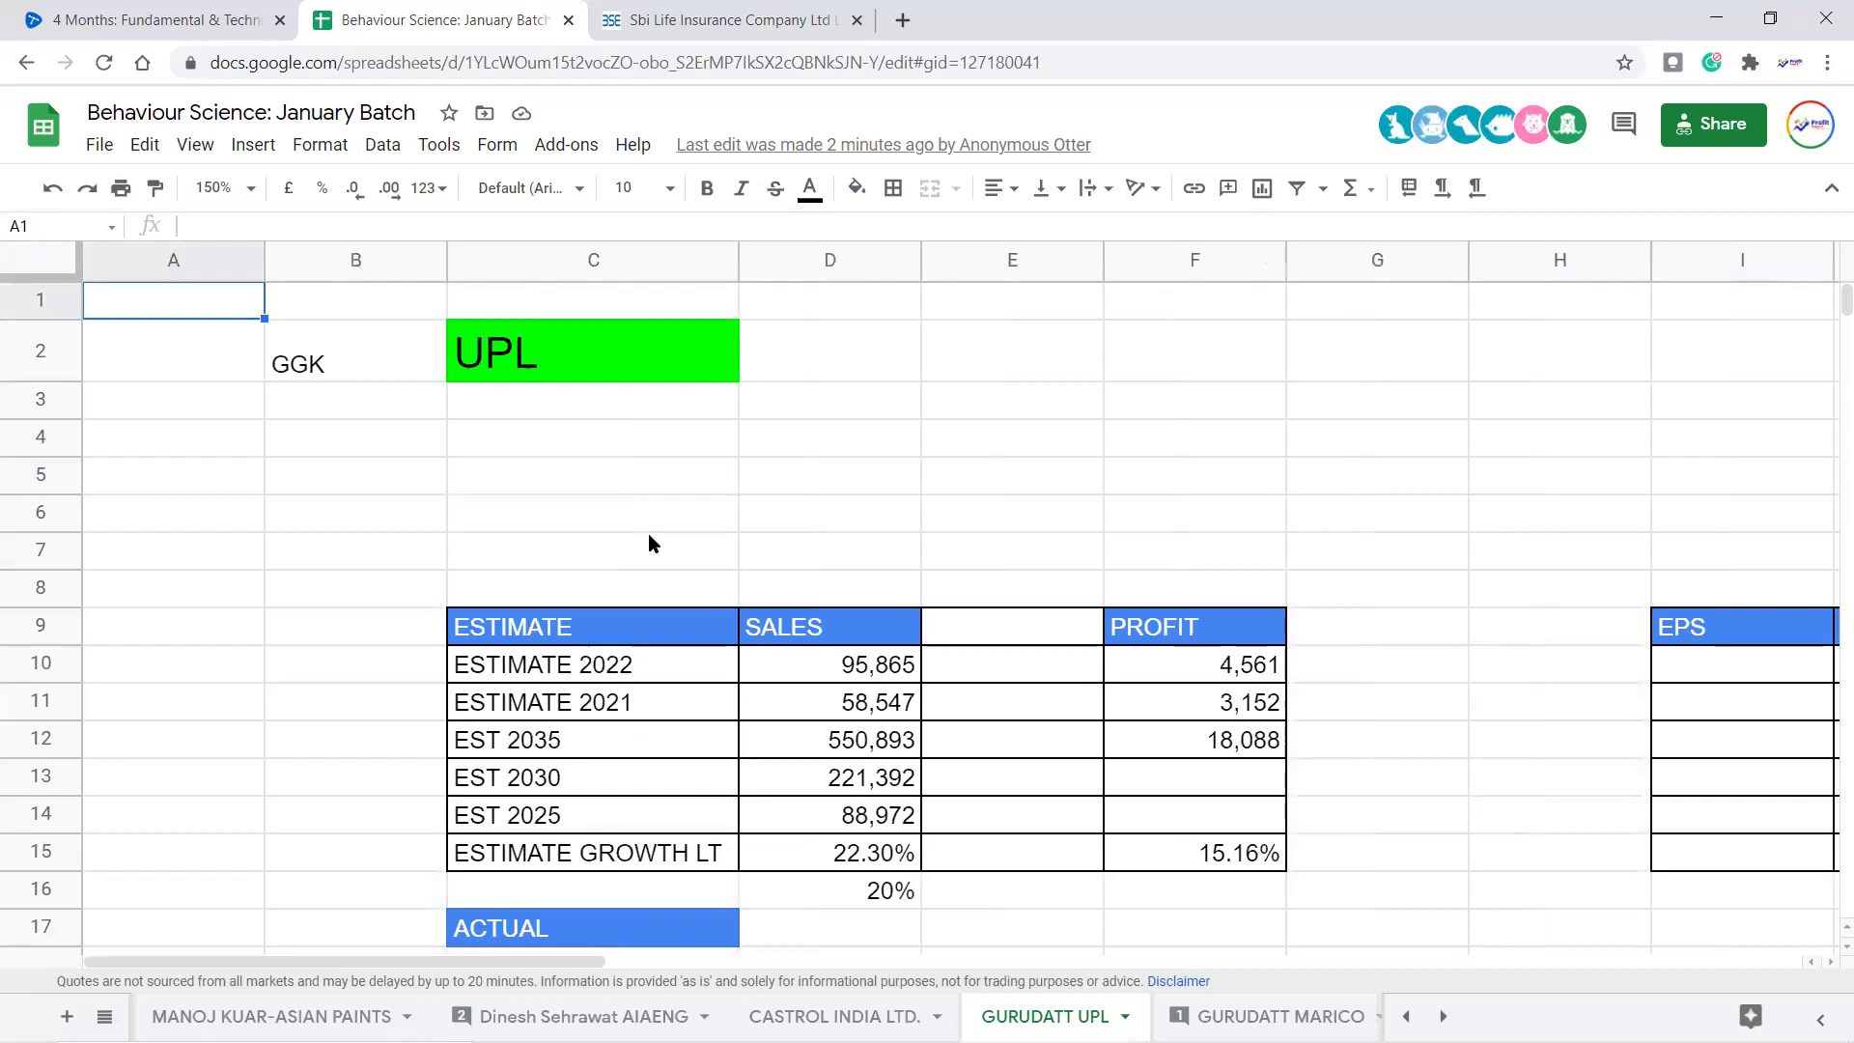
Examine the CY 9M growth figures in row 18 of UPL's ACTUAL section, from sales through profit and equity
{"action": "scroll", "coordinate": [844, 555], "scroll_direction": "down", "scroll_amount": 3}
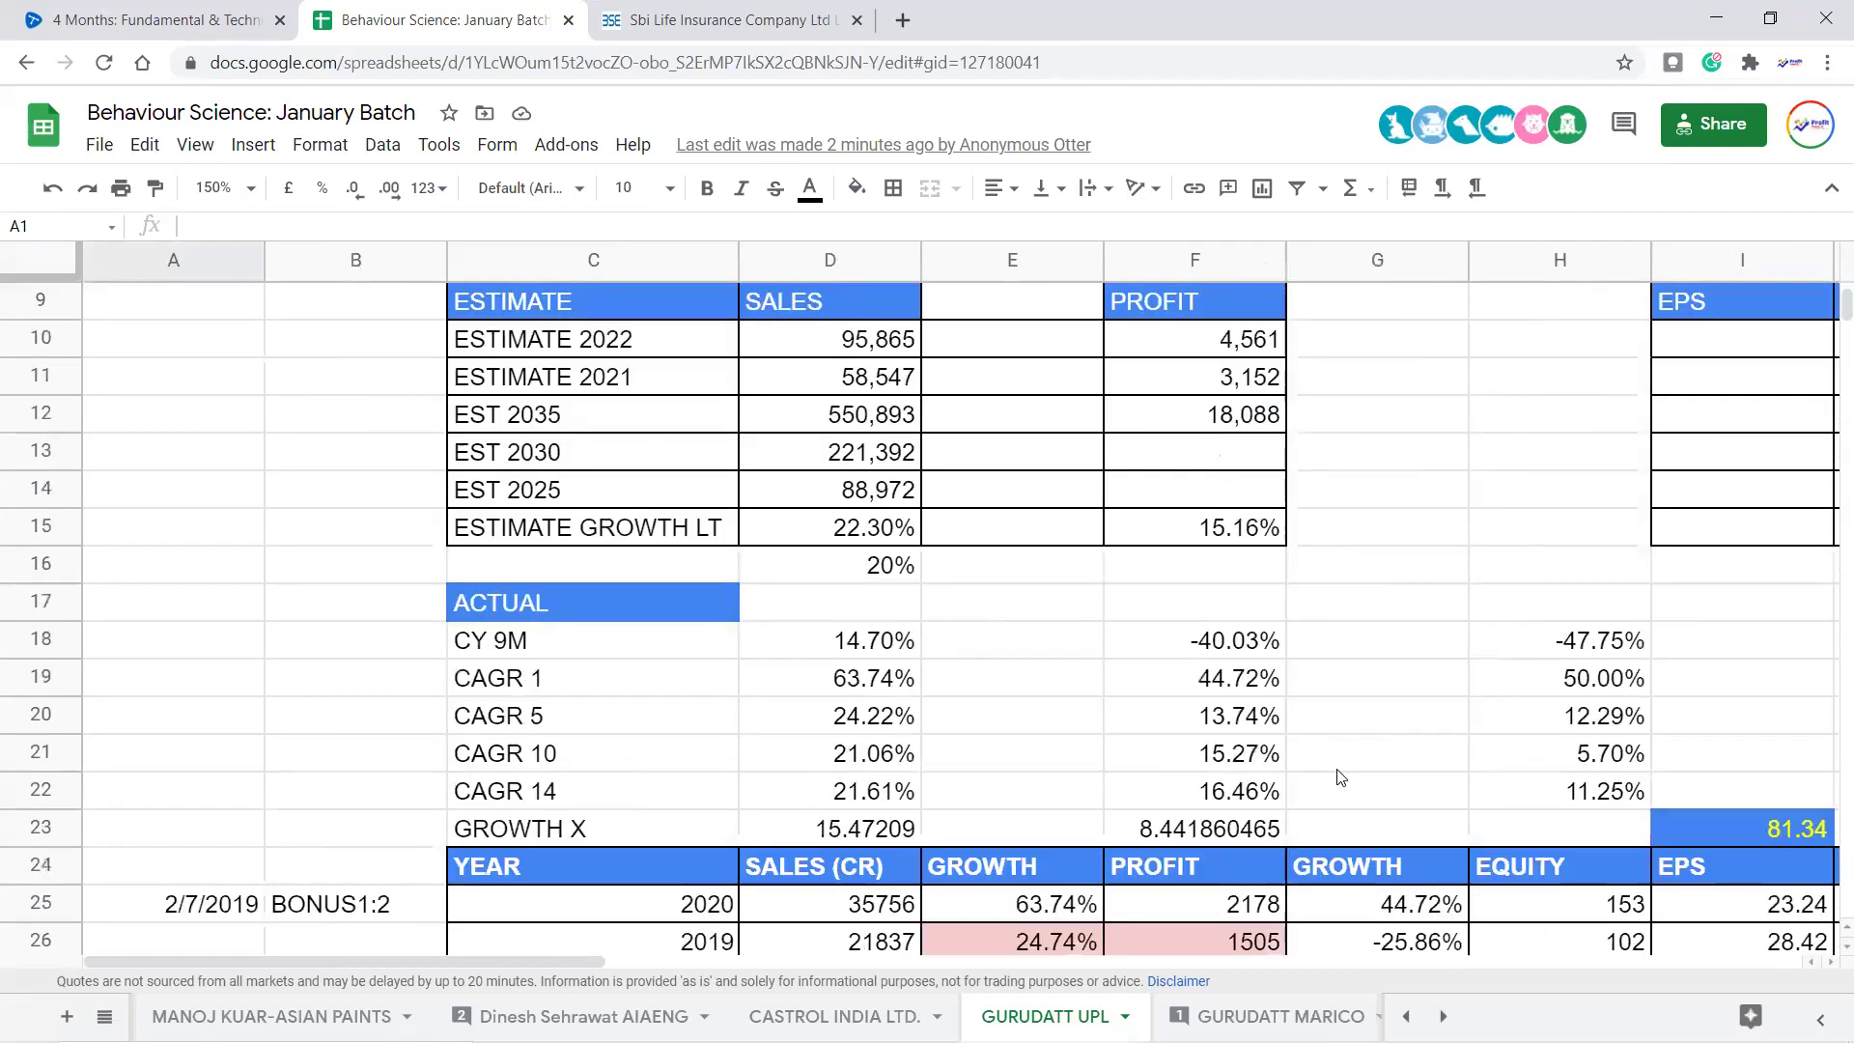
{"action": "left_click", "coordinate": [1257, 640]}
{"action": "key", "text": "Right"}
{"action": "key", "text": "Right"}
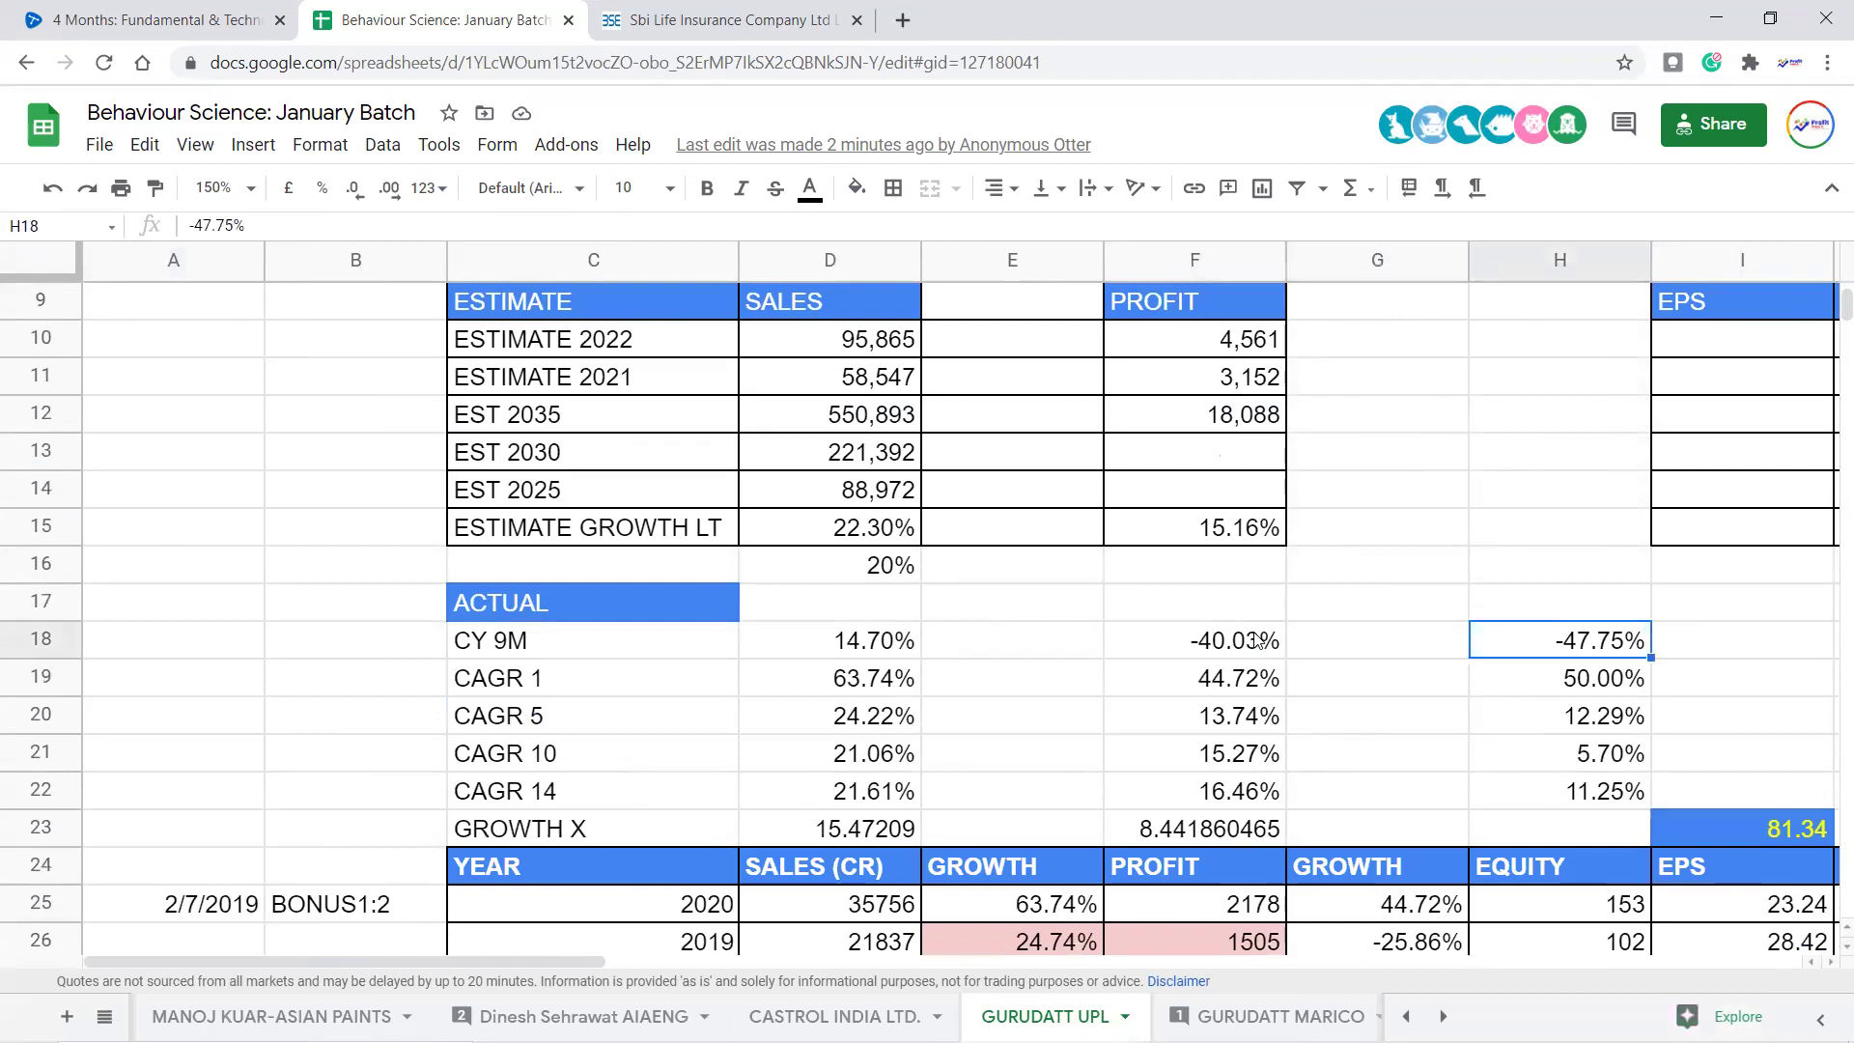
{"action": "key", "text": "Right"}
{"action": "key", "text": "Right"}
{"action": "key", "text": "Right"}
{"action": "key", "text": "Right"}
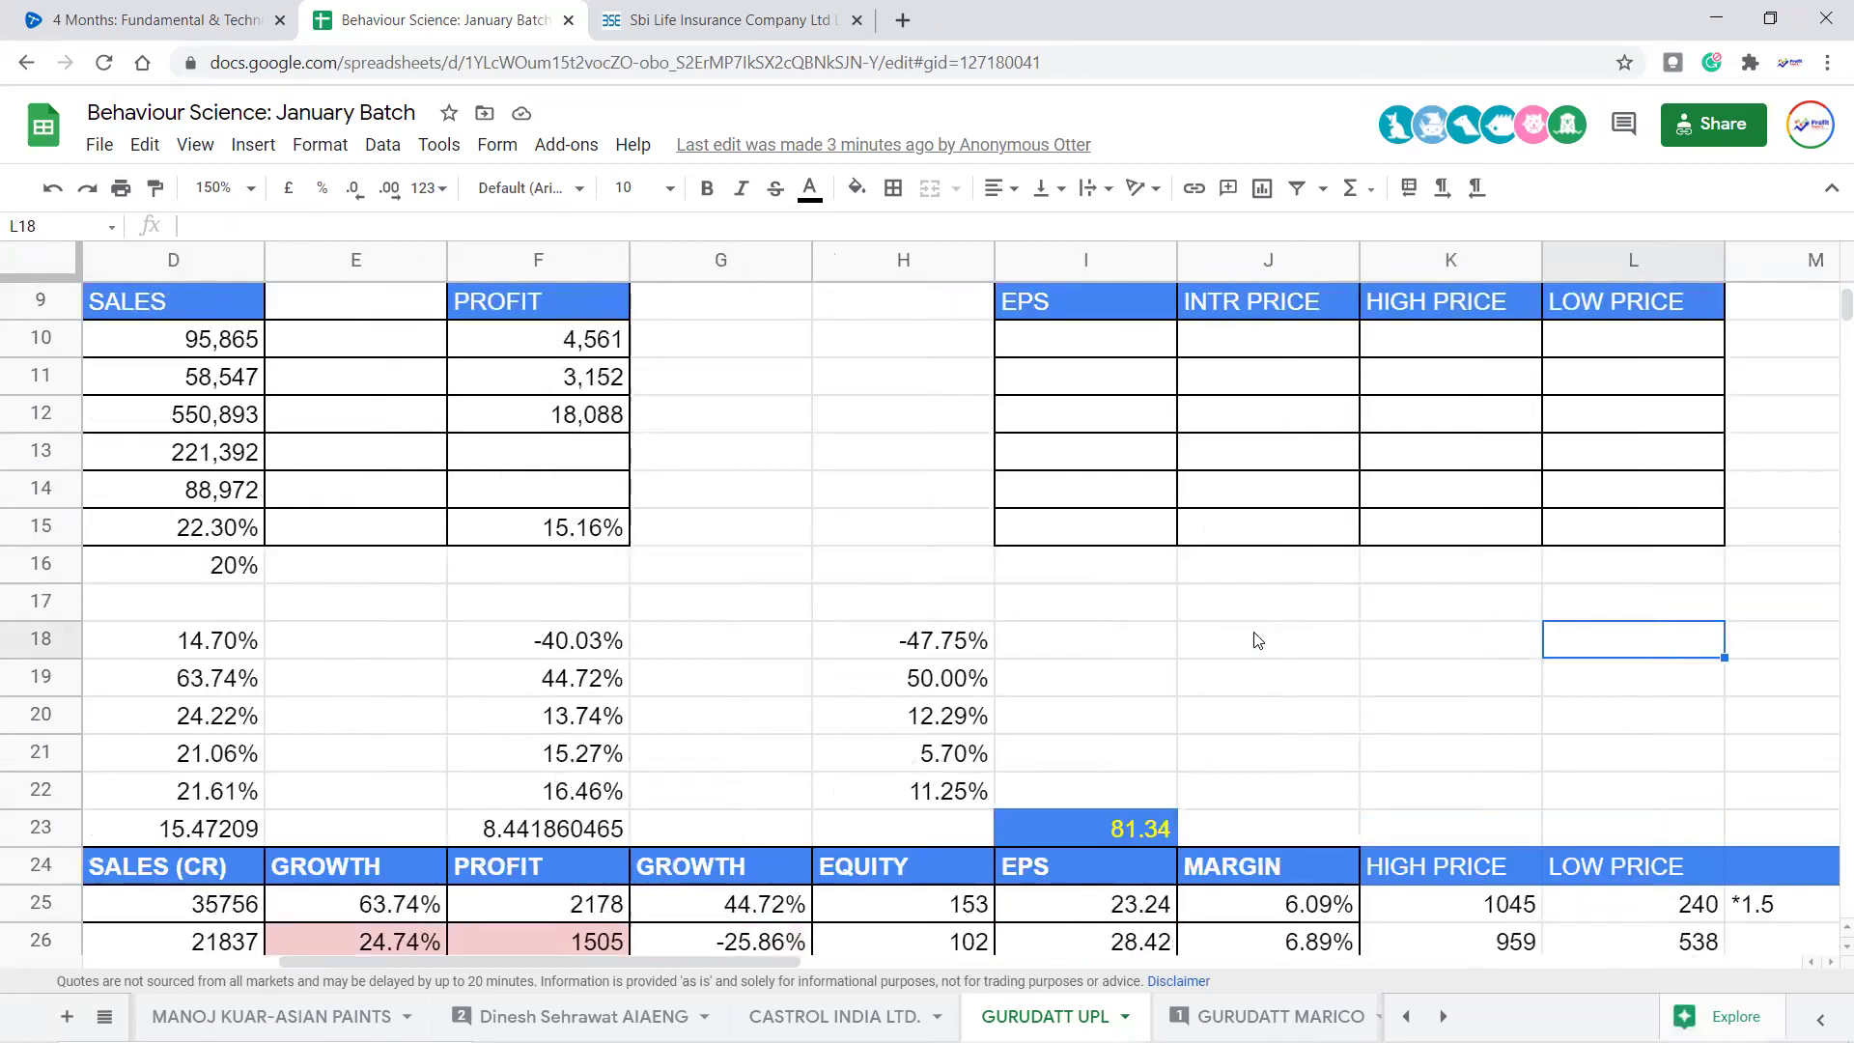
{"action": "key", "text": "Left"}
{"action": "key", "text": "Left"}
{"action": "key", "text": "Left"}
{"action": "key", "text": "Left"}
{"action": "key", "text": "Left"}
{"action": "key", "text": "Left"}
{"action": "key", "text": "Left"}
{"action": "key", "text": "Left"}
{"action": "key", "text": "Left"}
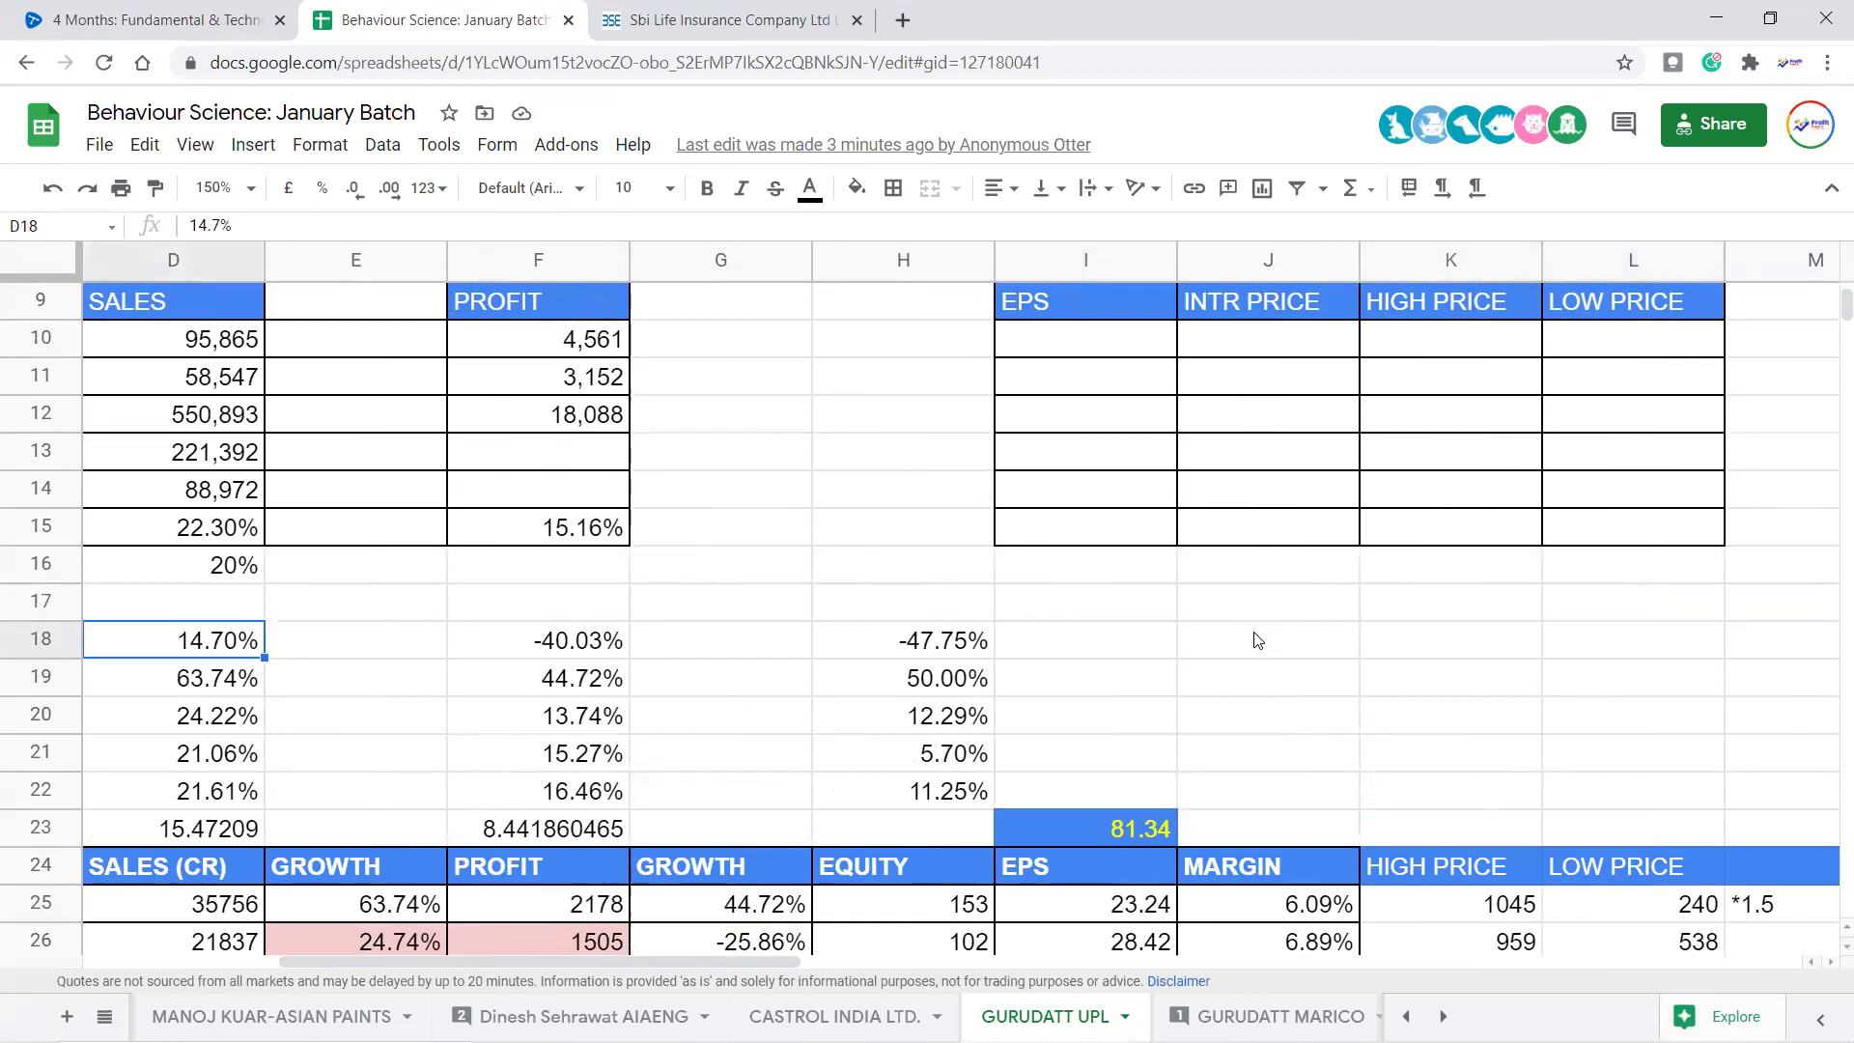
Go across row 18 past the PE and debt columns to the 9M 2020 versus 2019 comparison table
{"action": "key", "text": "Right"}
{"action": "key", "text": "Right"}
{"action": "key", "text": "Right"}
{"action": "key", "text": "Right"}
{"action": "key", "text": "Right"}
{"action": "key", "text": "Right"}
{"action": "key", "text": "Right"}
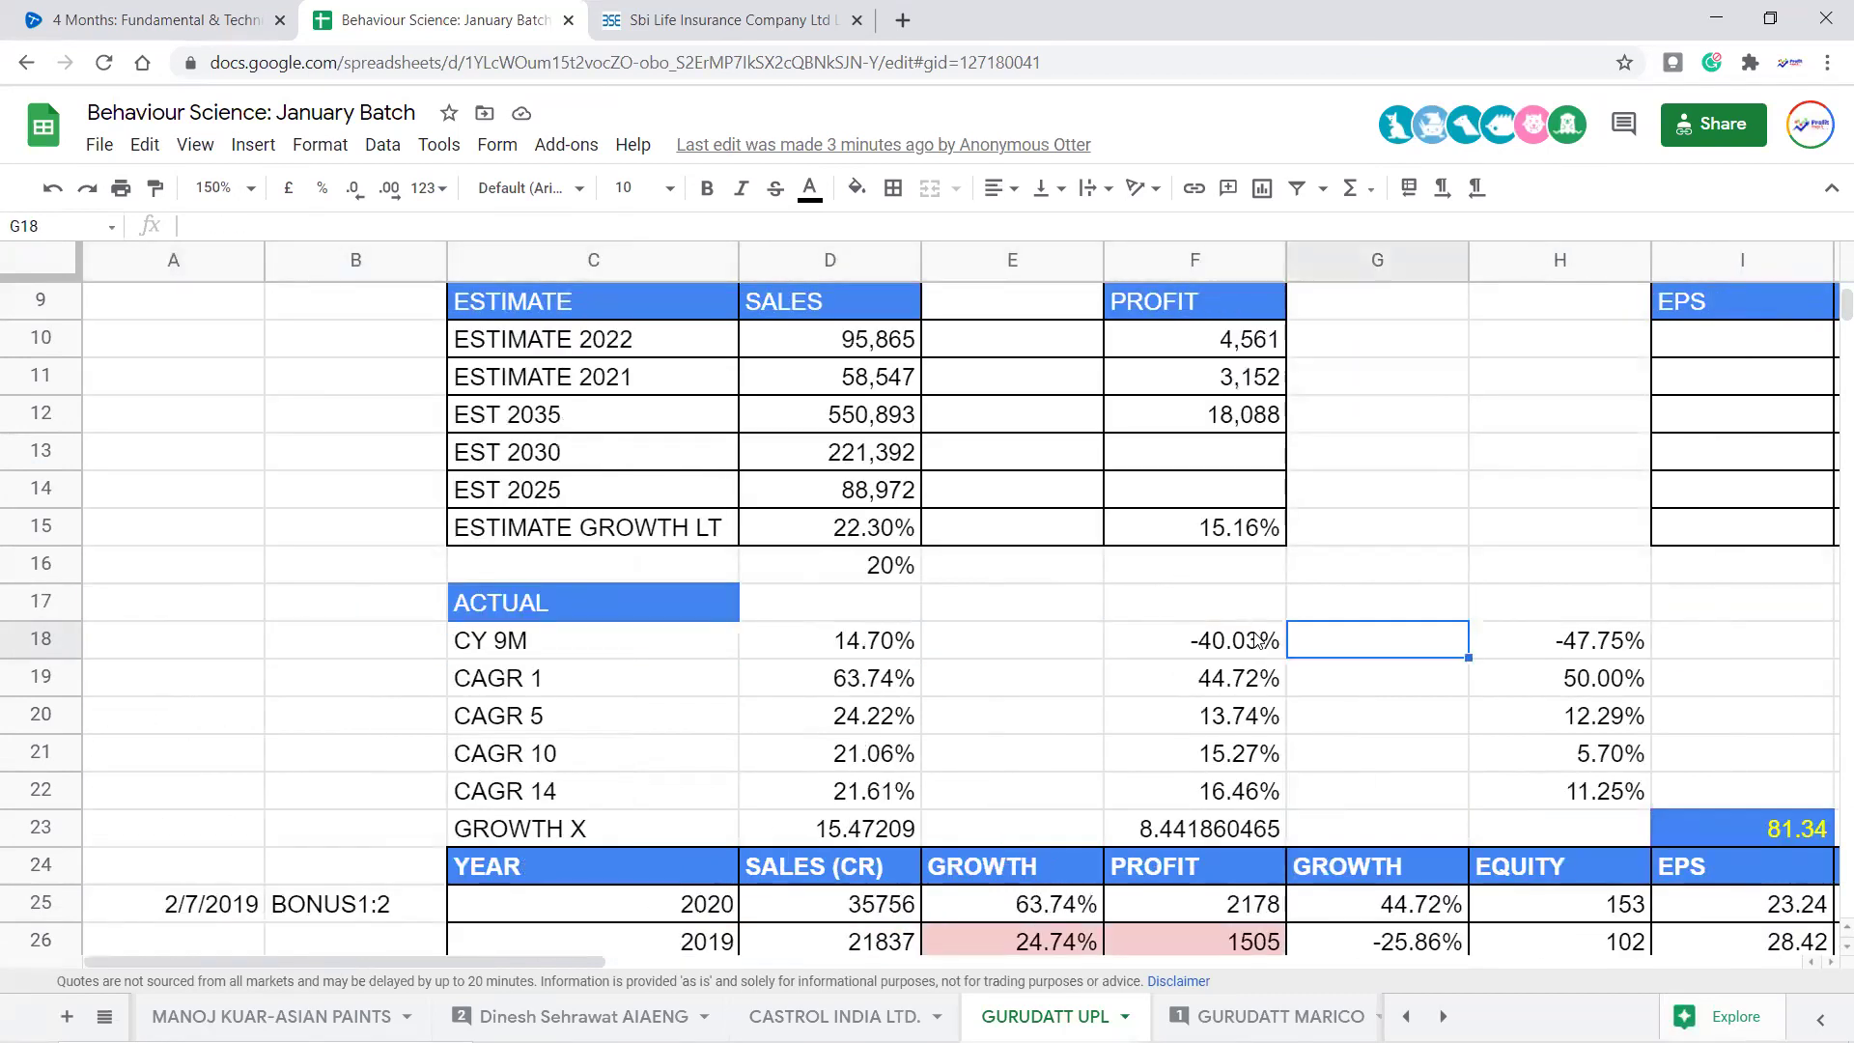
{"action": "key", "text": "Right"}
{"action": "key", "text": "Right"}
{"action": "key", "text": "Right"}
{"action": "key", "text": "Right"}
{"action": "key", "text": "Right"}
{"action": "key", "text": "Right"}
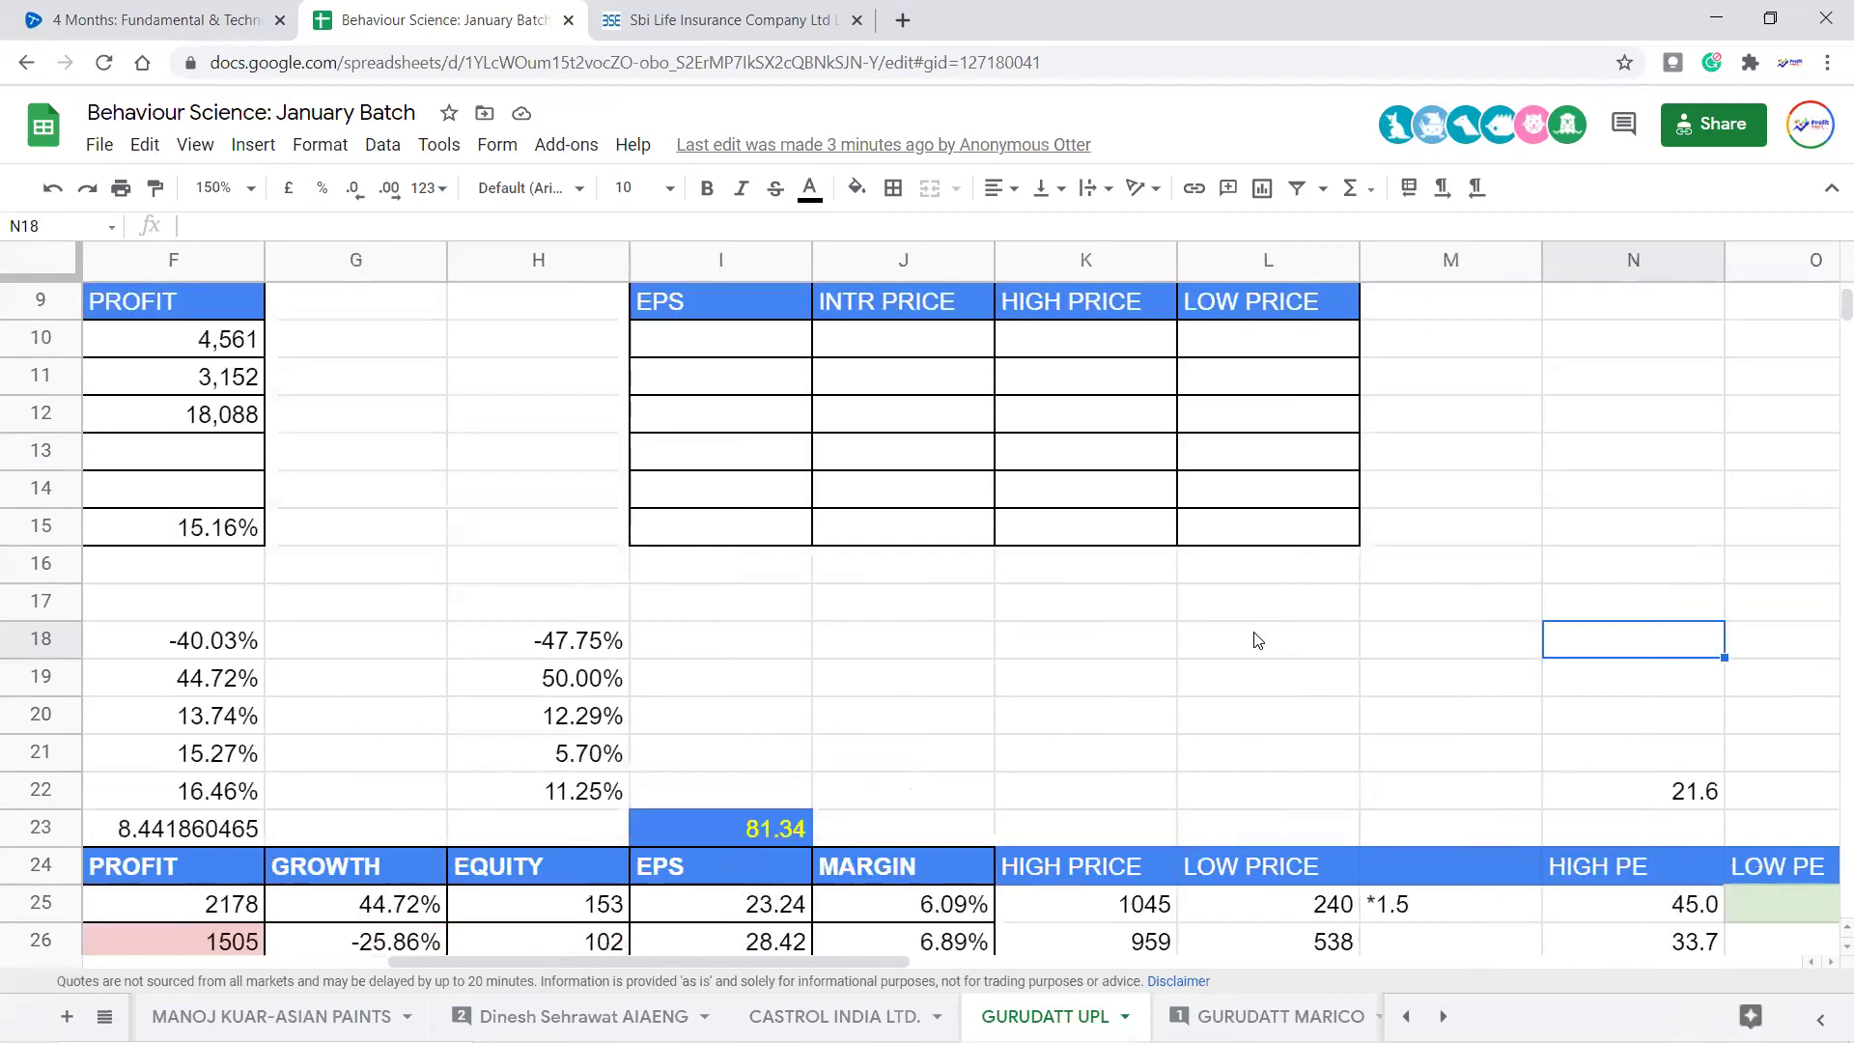
{"action": "key", "text": "Right"}
{"action": "key", "text": "Right"}
{"action": "key", "text": "Right"}
{"action": "key", "text": "Right"}
{"action": "key", "text": "Right"}
{"action": "key", "text": "Right"}
{"action": "key", "text": "Right"}
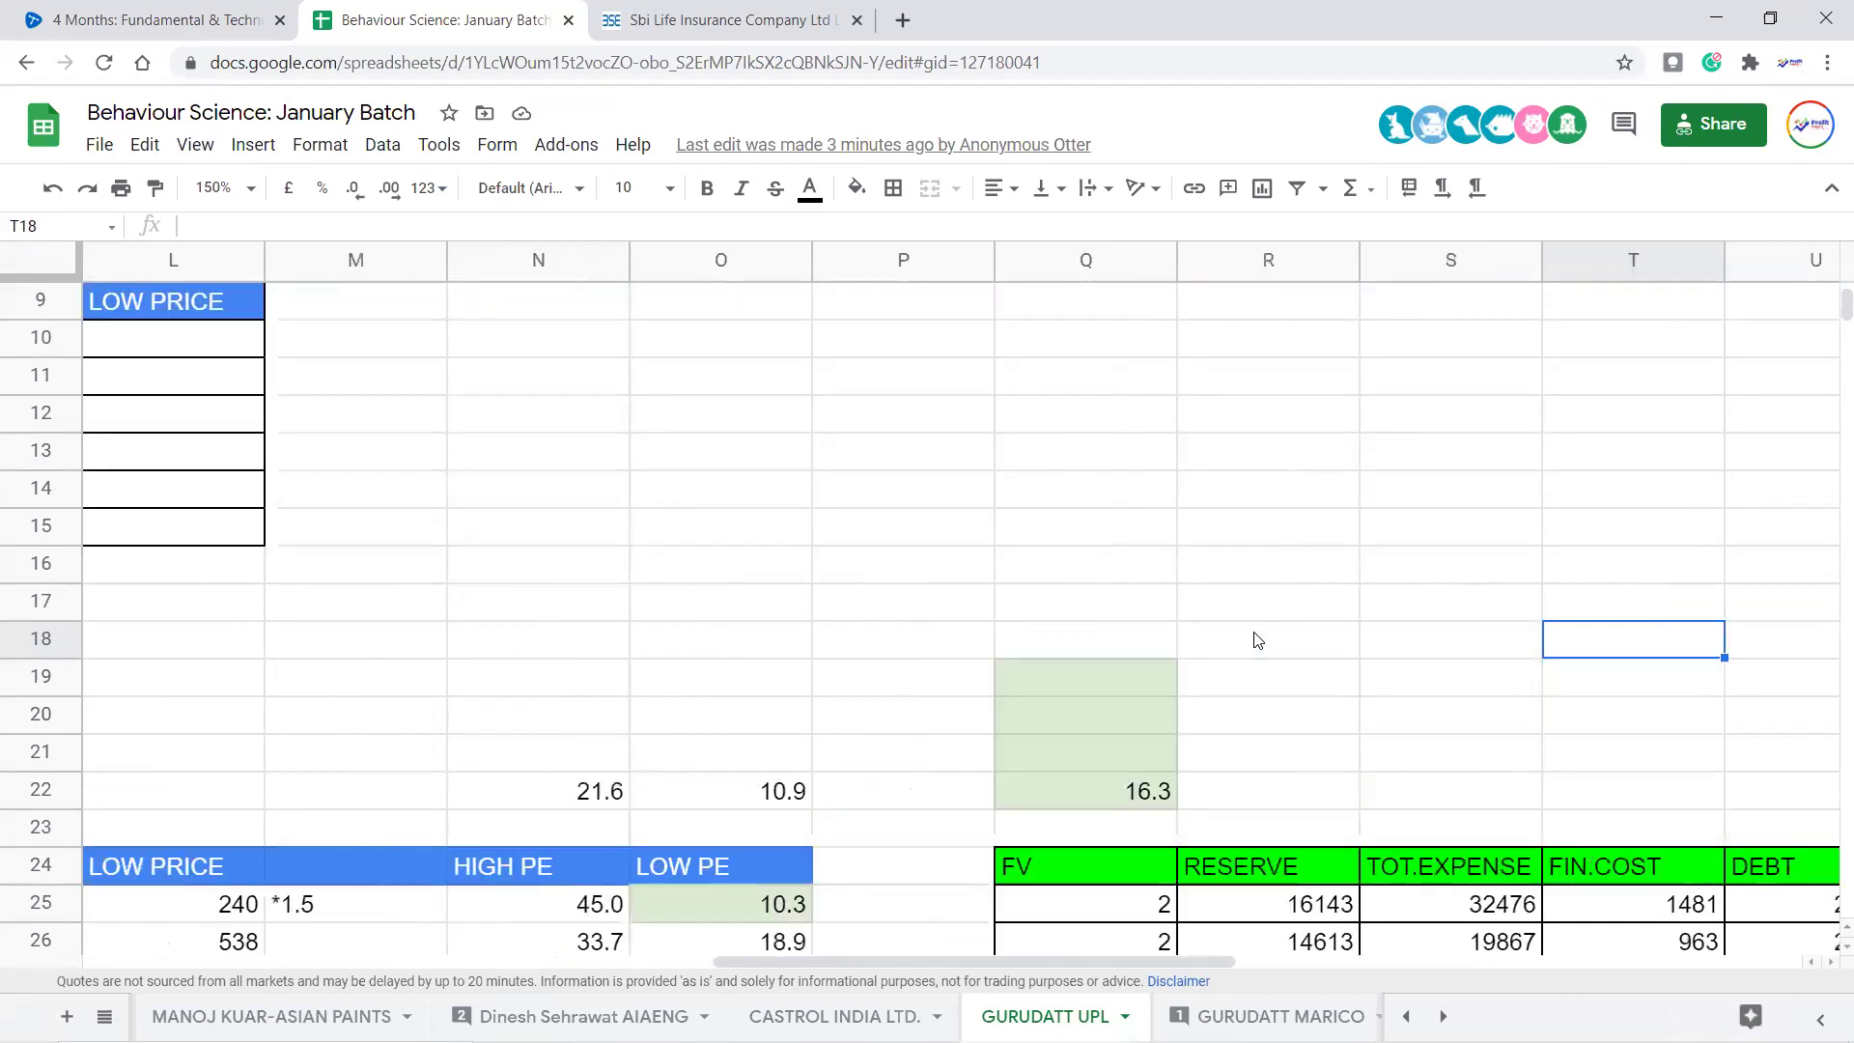
{"action": "key", "text": "Right"}
{"action": "key", "text": "Right"}
{"action": "key", "text": "Right"}
{"action": "key", "text": "Right"}
{"action": "key", "text": "Right"}
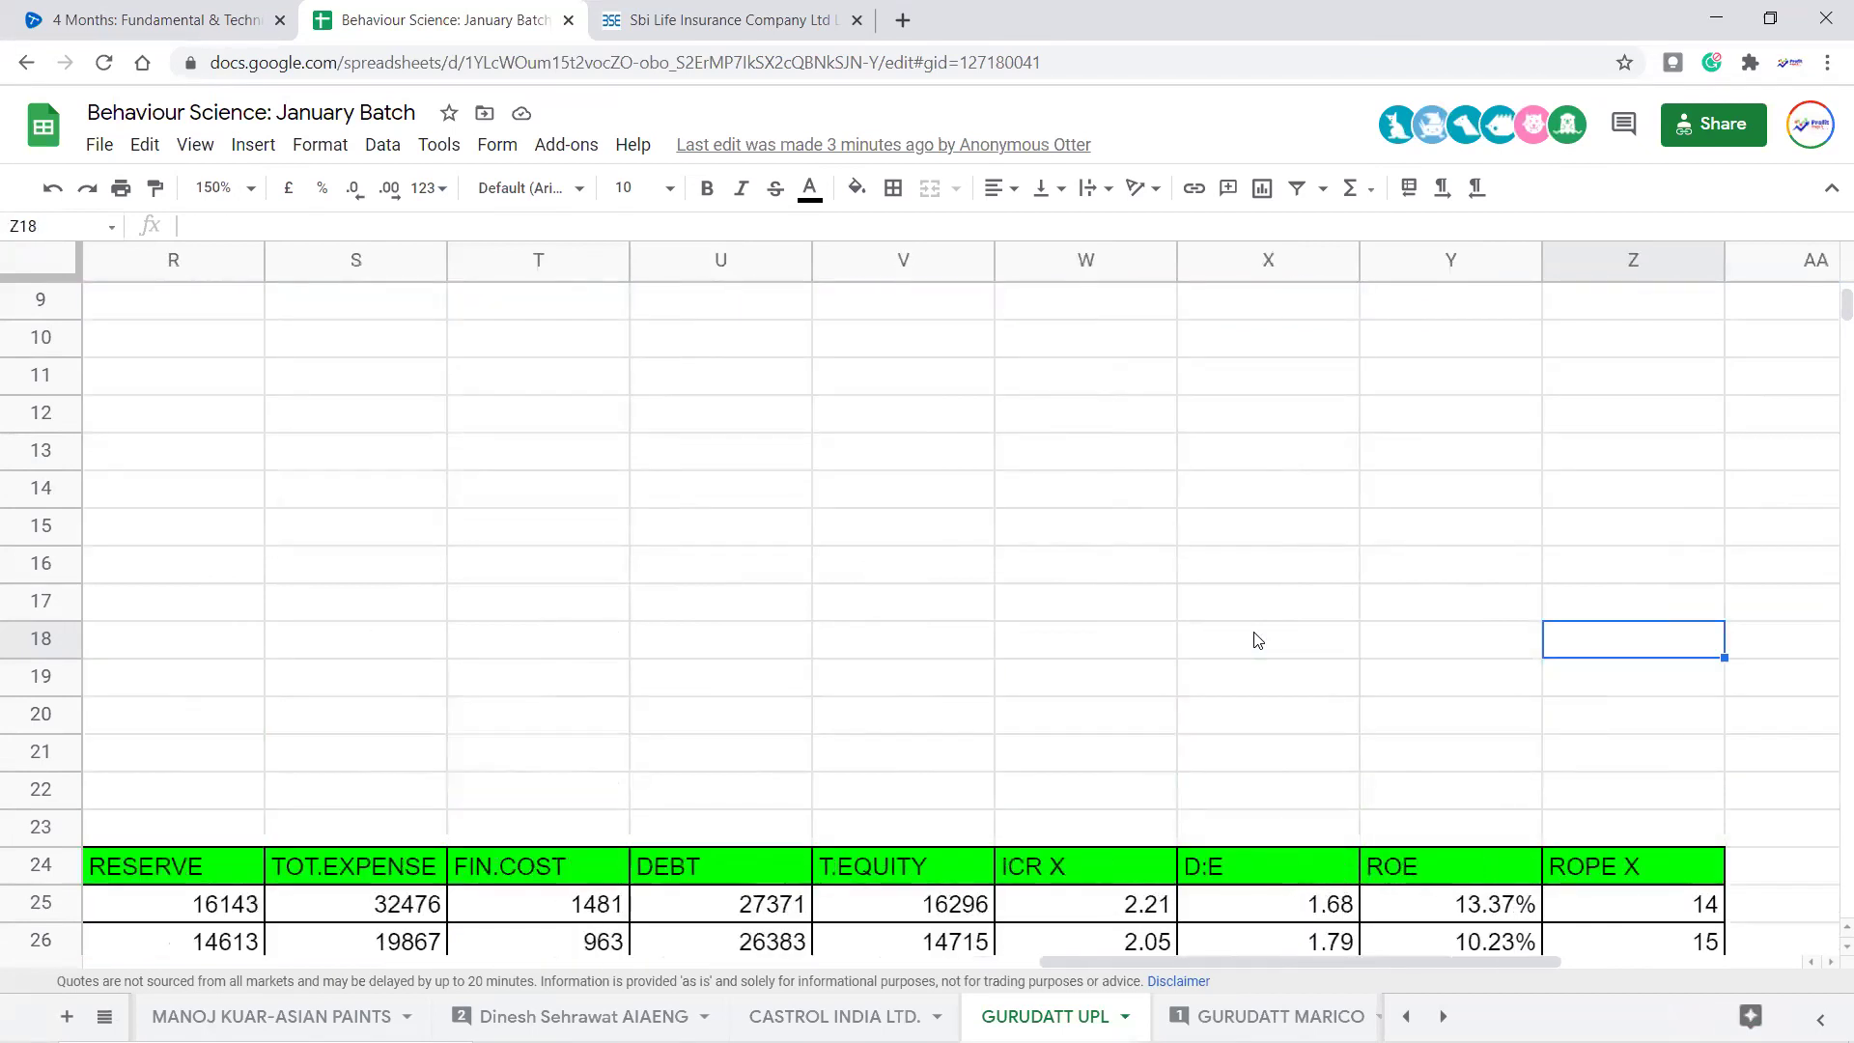
{"action": "key", "text": "Right"}
{"action": "key", "text": "Right"}
{"action": "key", "text": "Right"}
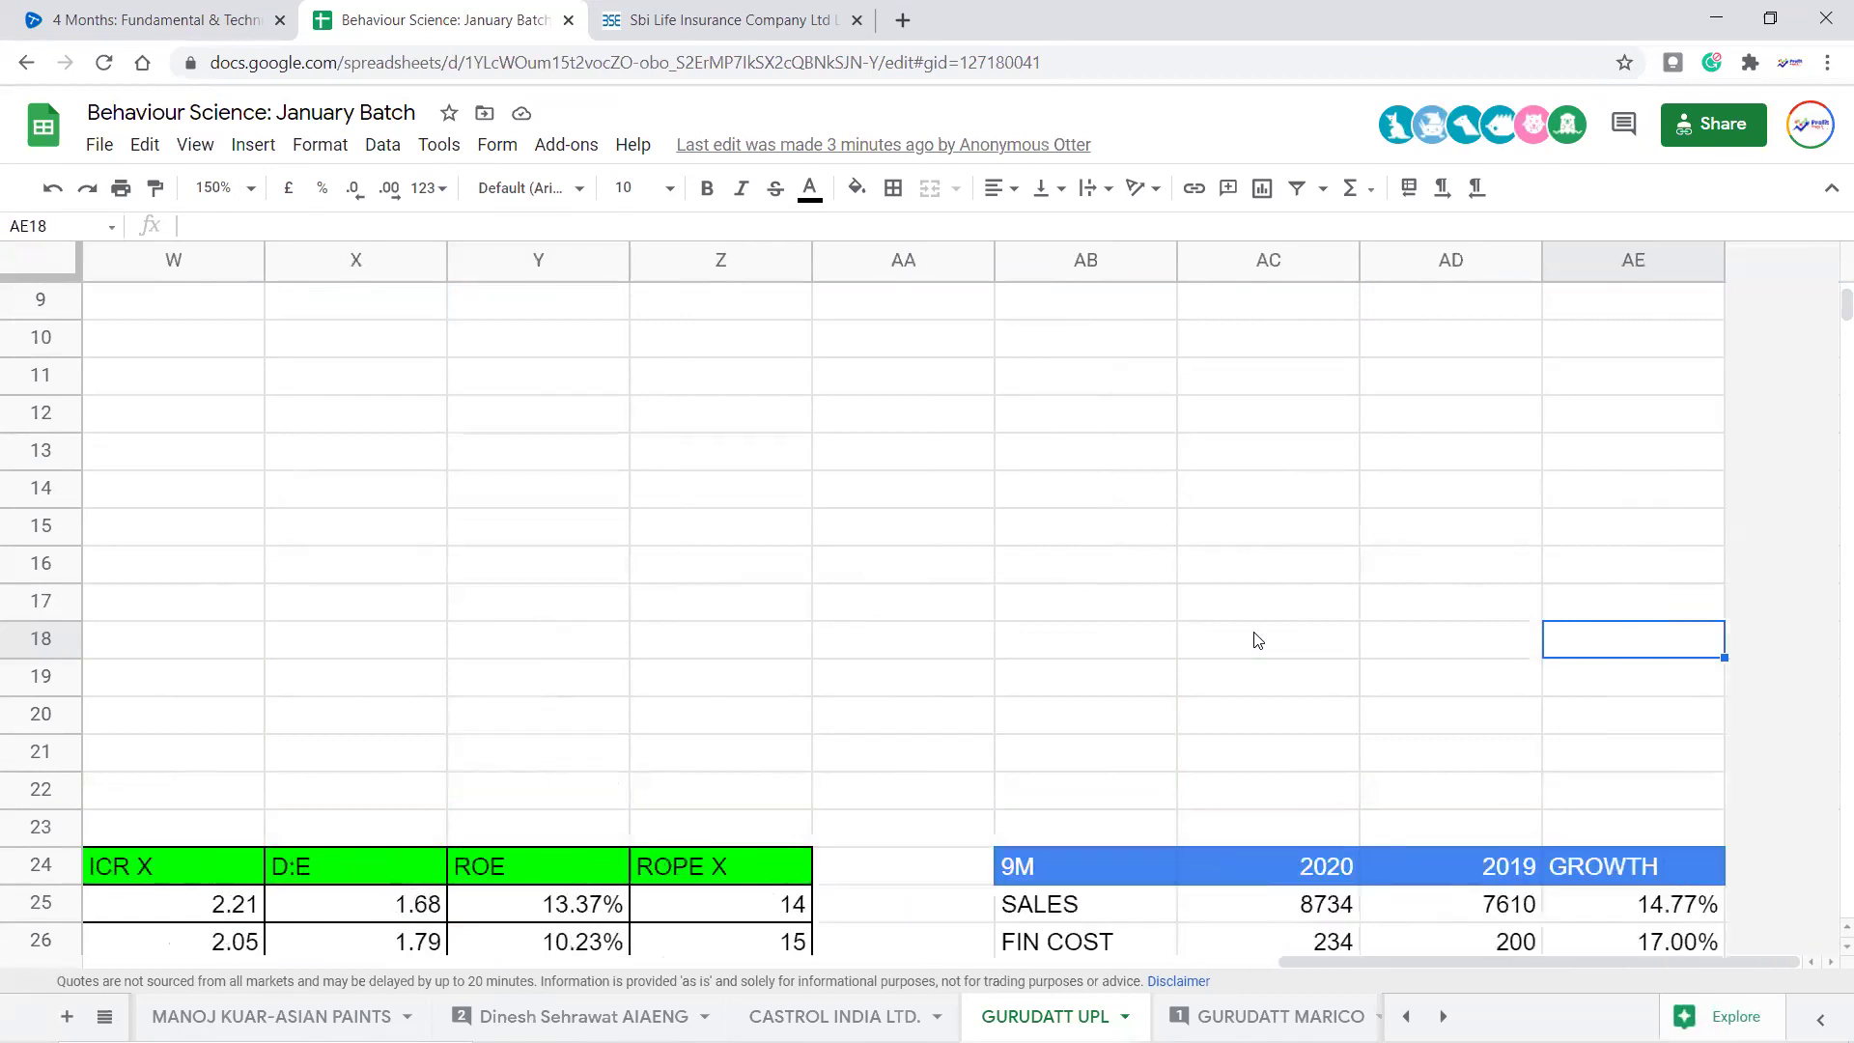
Examine UPL's 9M growth in sales, finance cost, expenses, profit, EPS and margin
{"action": "scroll", "coordinate": [1336, 553], "scroll_direction": "down", "scroll_amount": 5}
{"action": "scroll", "coordinate": [1336, 552], "scroll_direction": "up", "scroll_amount": 1}
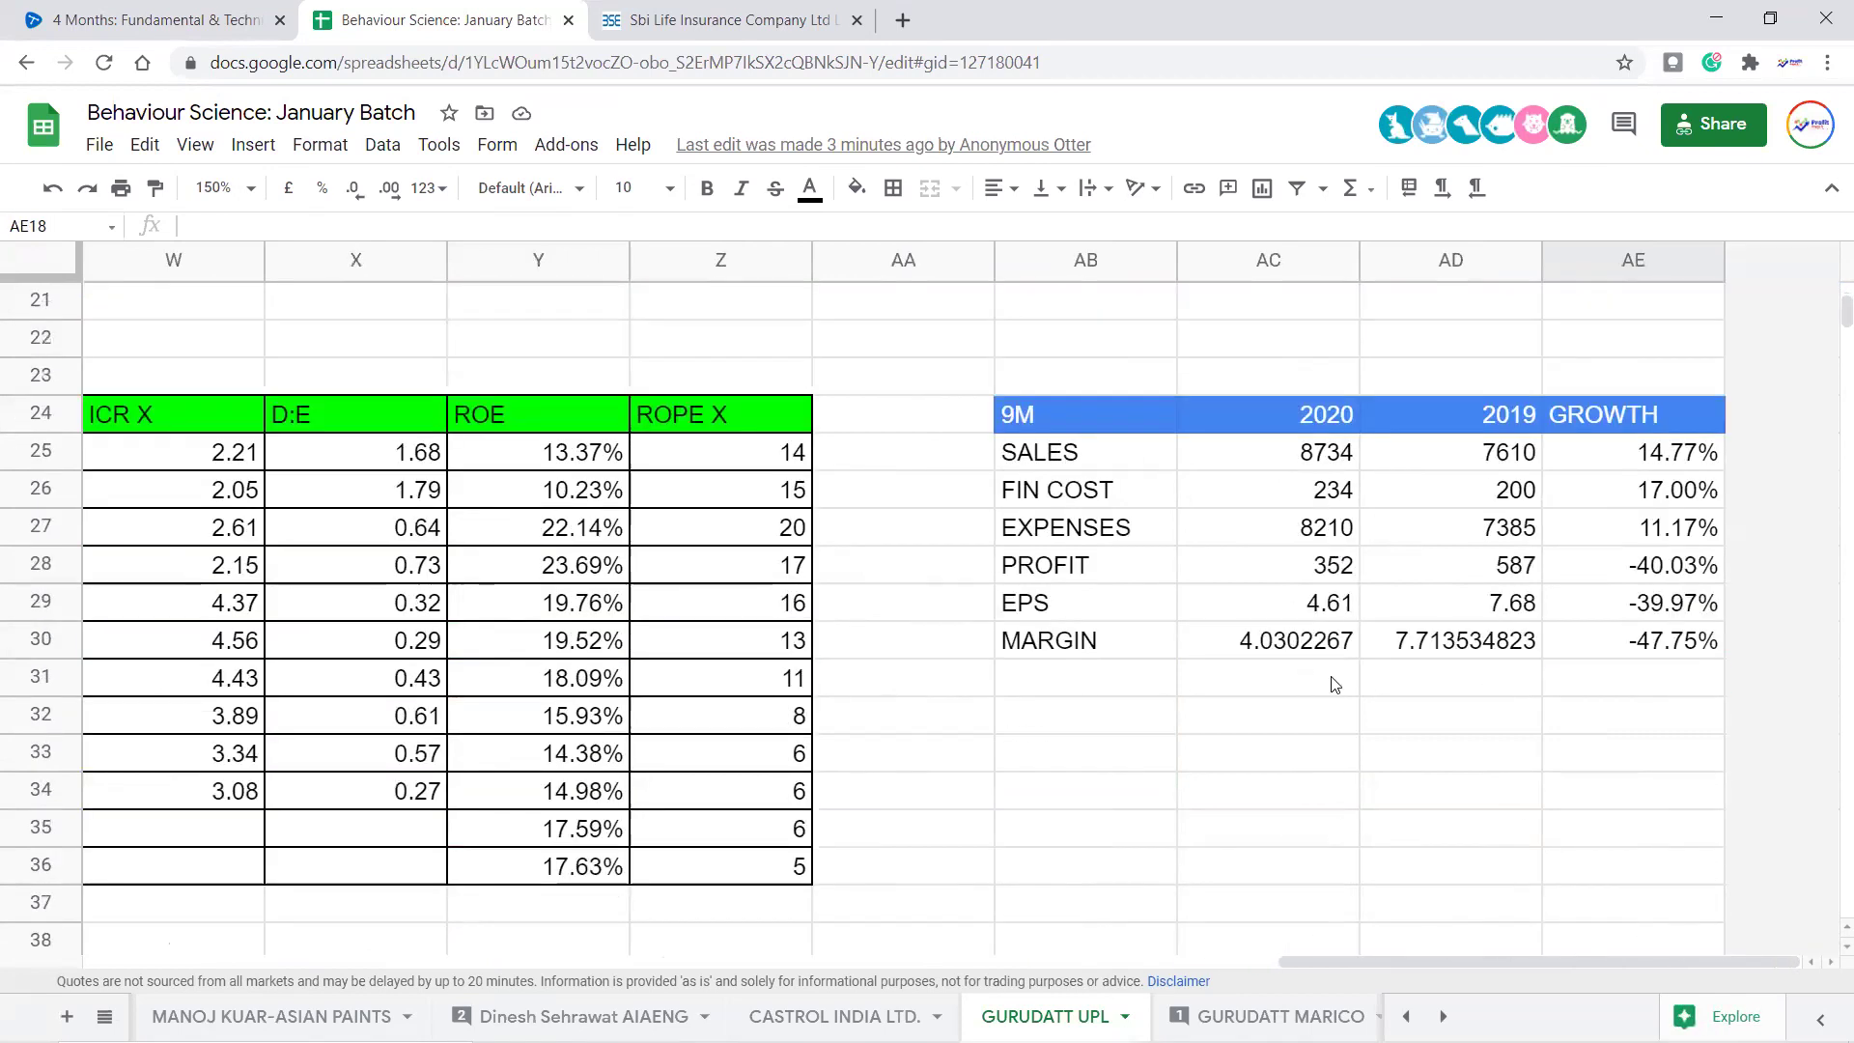
{"action": "left_click", "coordinate": [1294, 693]}
{"action": "key", "text": "Right"}
{"action": "key", "text": "Right"}
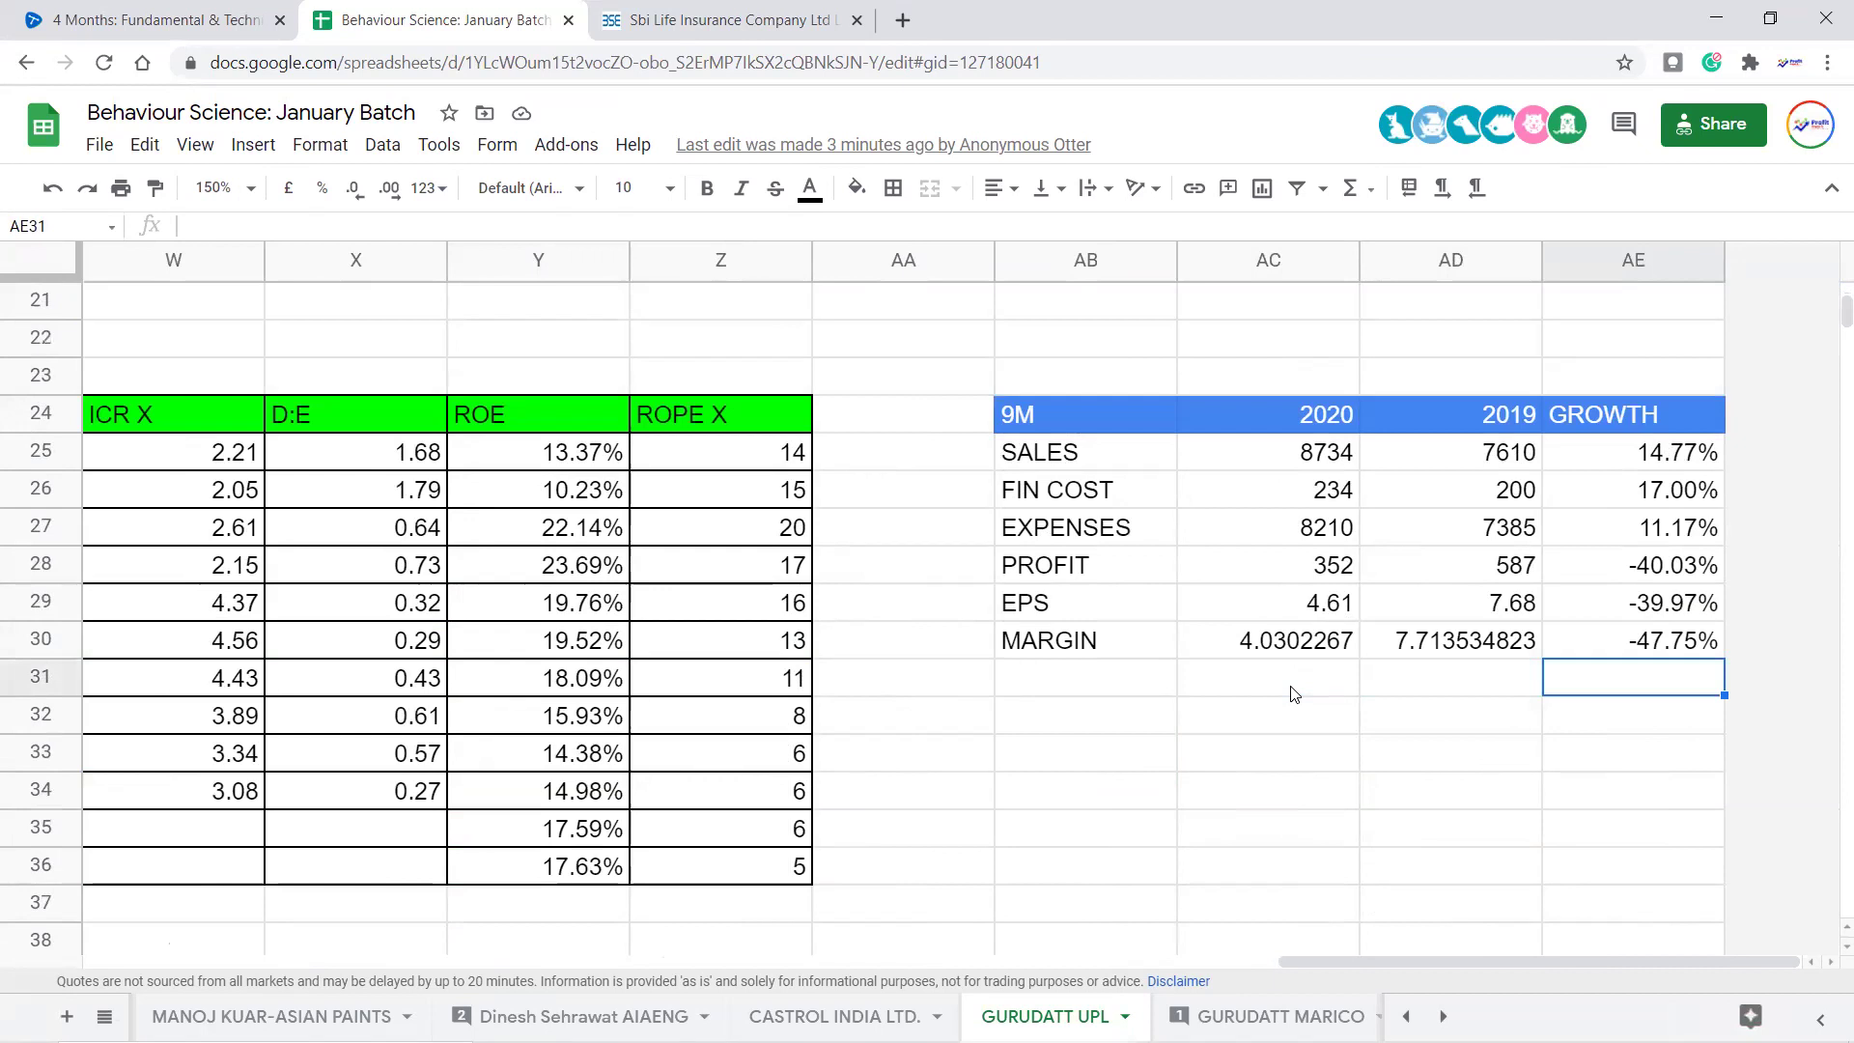
{"action": "scroll", "coordinate": [1293, 693], "scroll_direction": "up", "scroll_amount": 1}
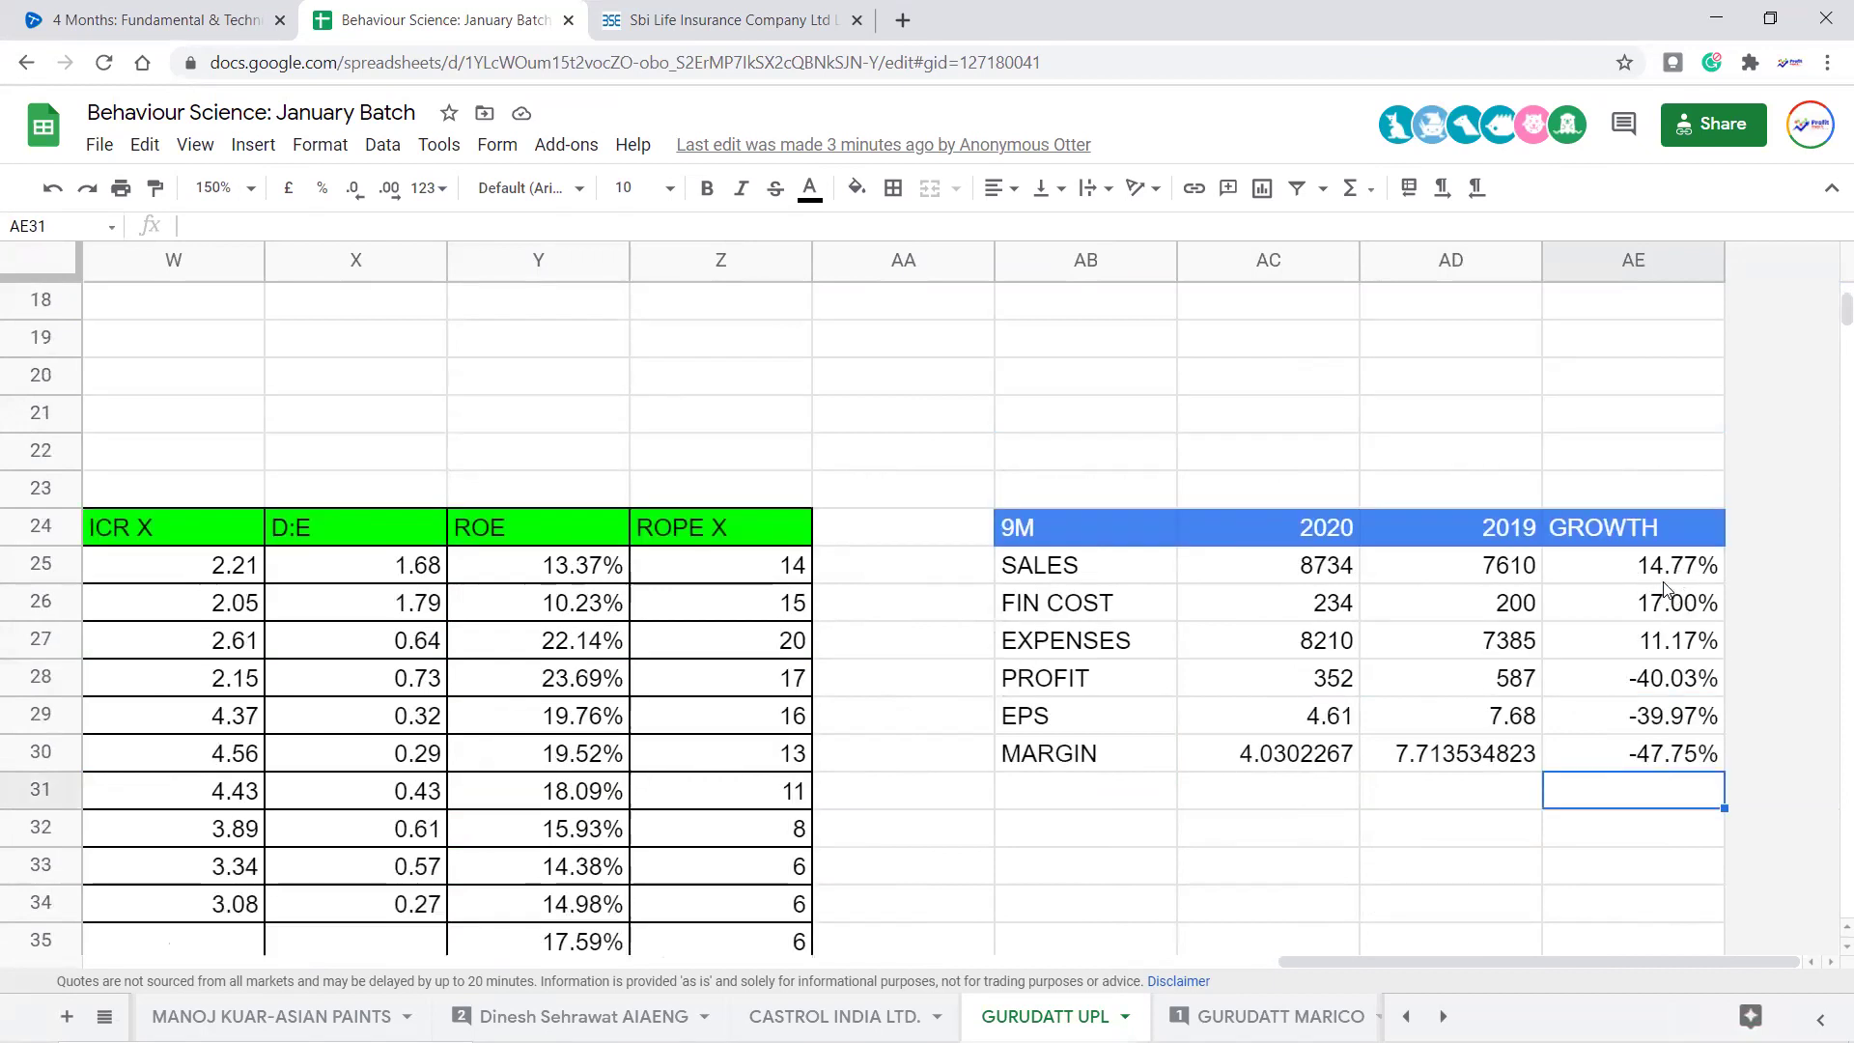
Show the GROWTH percentages of the 9M comparison table, AE25:AE30, with one decimal place
{"action": "left_click_drag", "start_coordinate": [1680, 569], "coordinate": [1691, 761]}
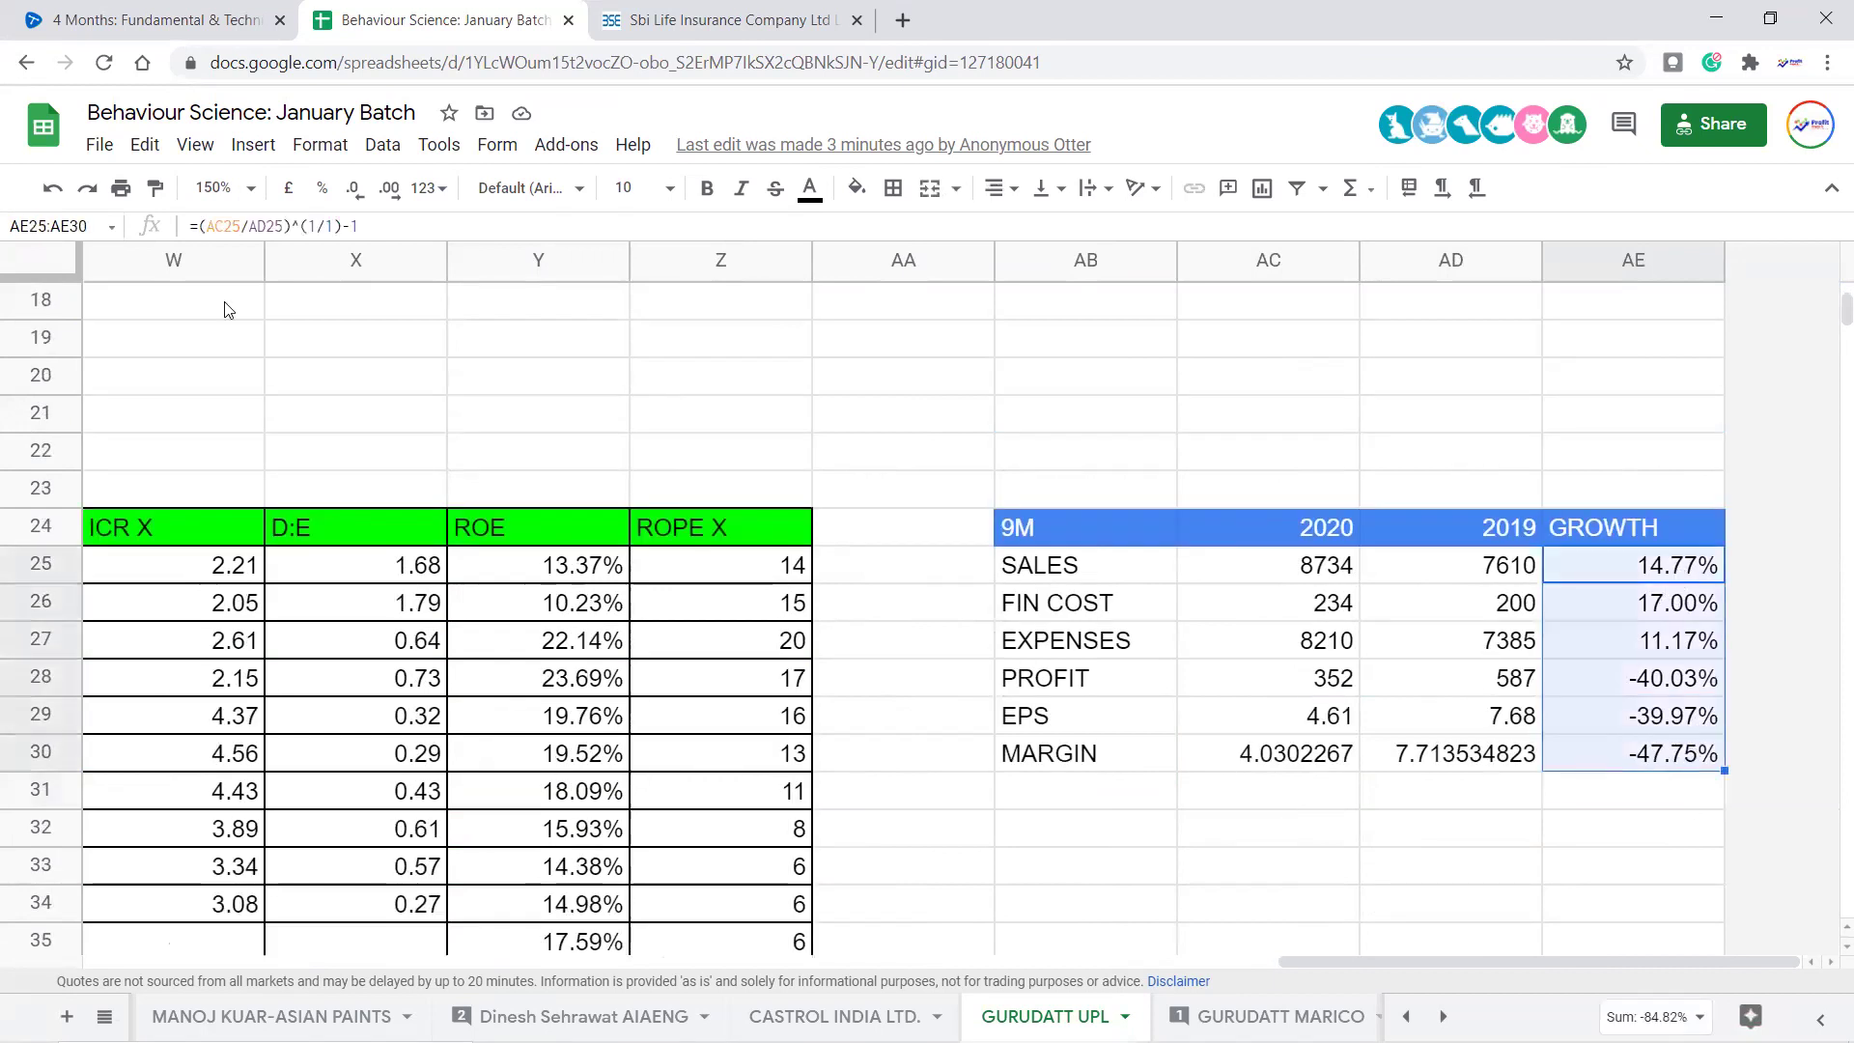
{"action": "left_click", "coordinate": [358, 193]}
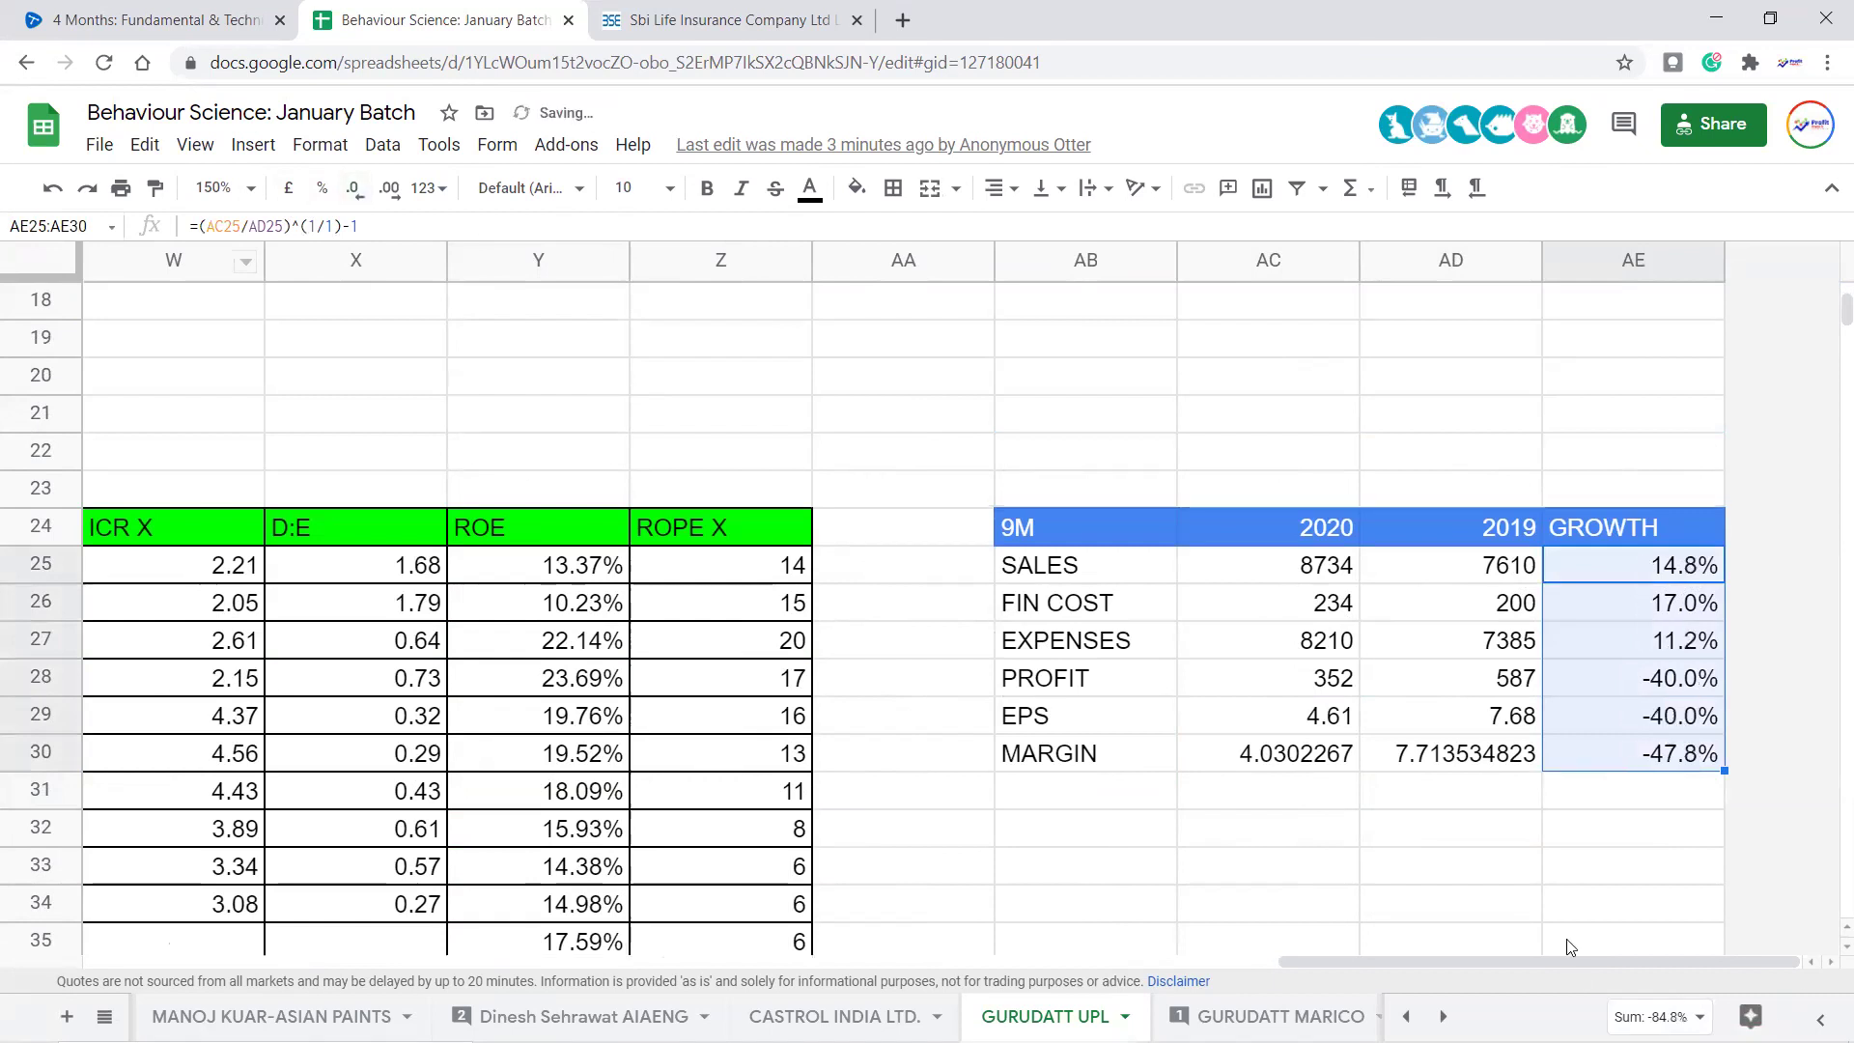
{"action": "left_click", "coordinate": [1561, 874]}
{"action": "left_click", "coordinate": [1680, 682]}
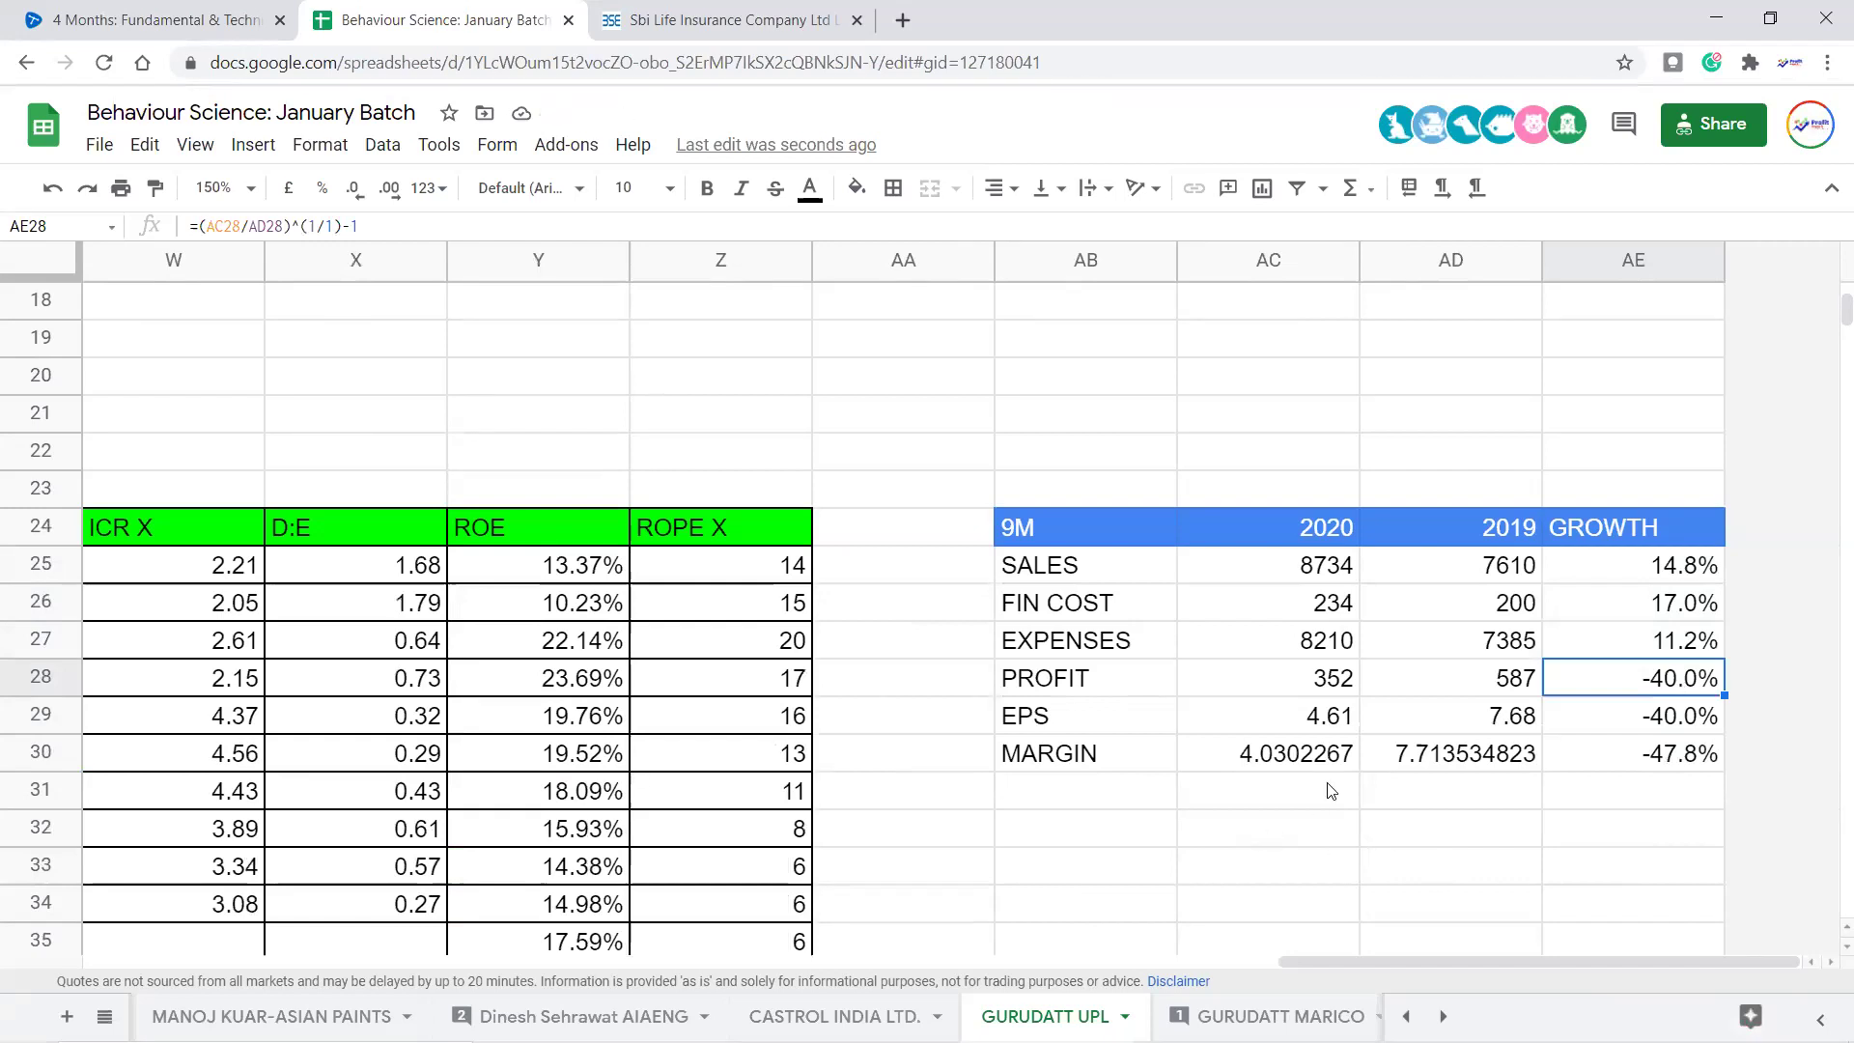
Reduce the 2020 and 2019 MARGIN values of the 9M table, AC30:AD30, to one decimal place
{"action": "left_click_drag", "start_coordinate": [1333, 768], "coordinate": [1482, 767]}
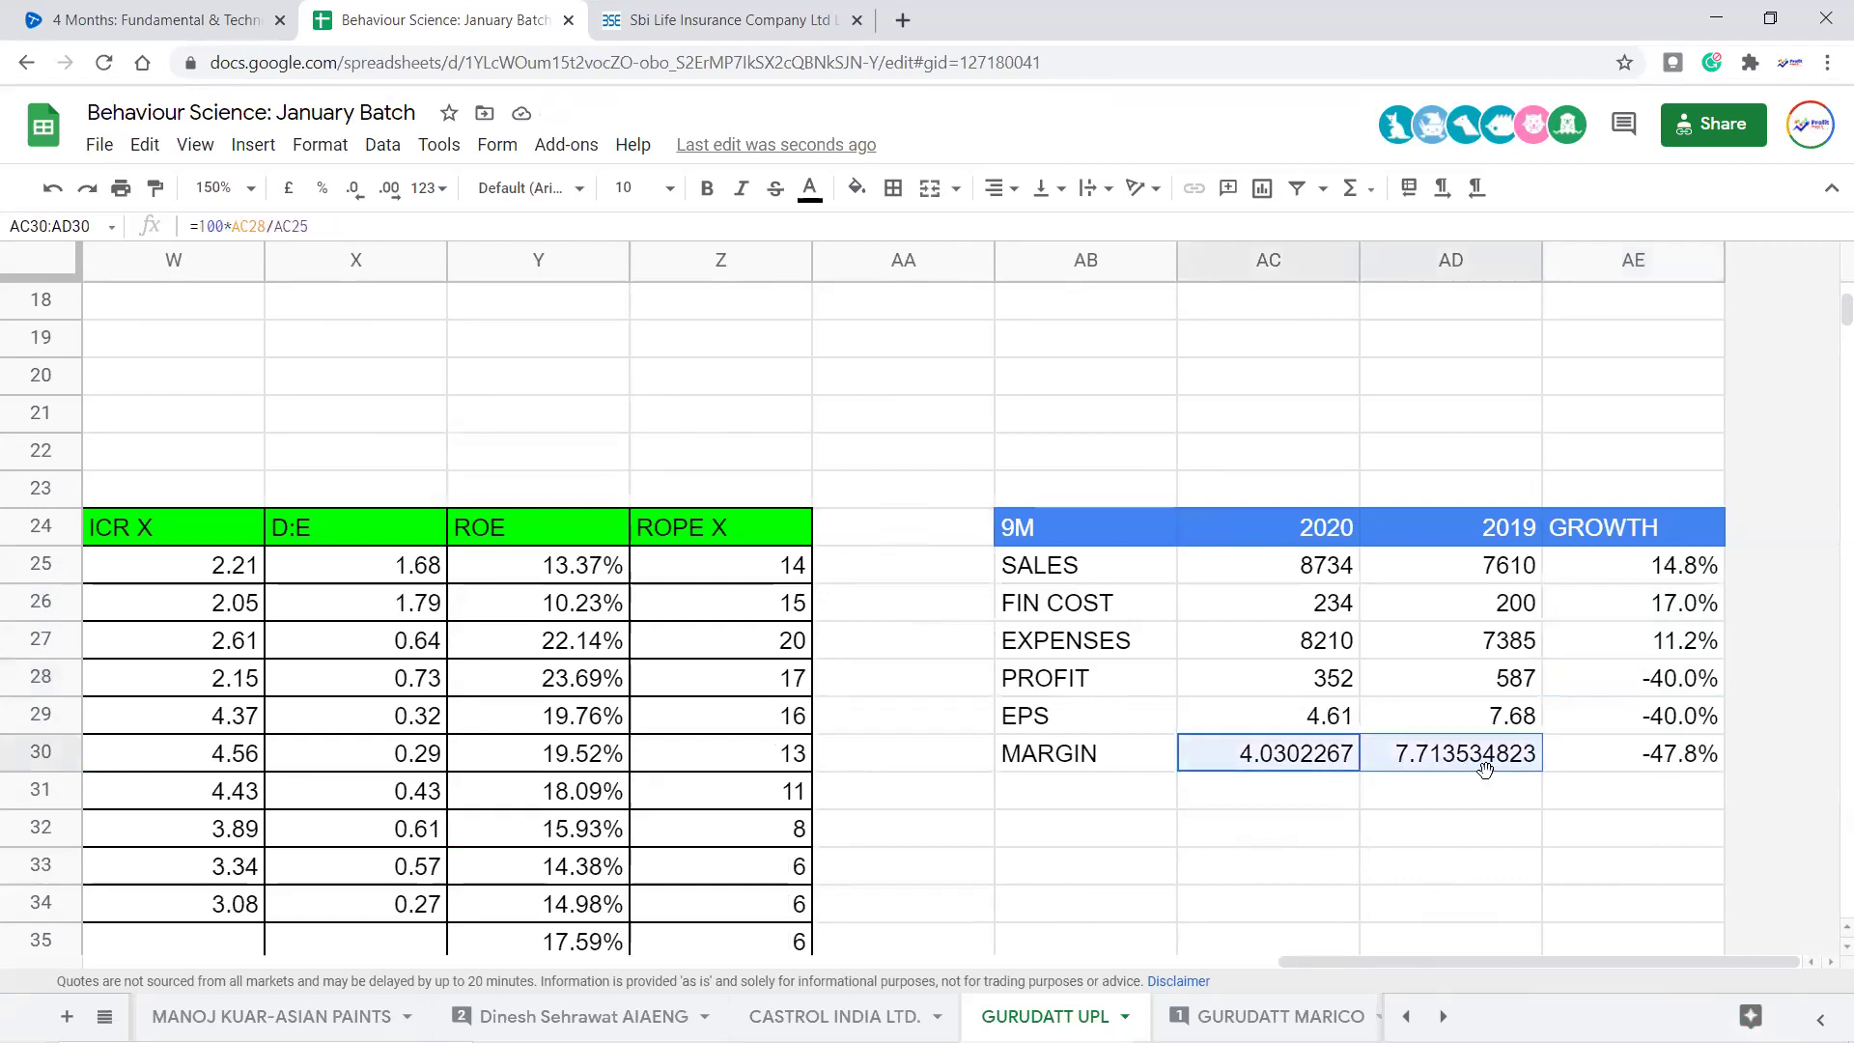
{"action": "left_click", "coordinate": [356, 191]}
{"action": "left_click", "coordinate": [357, 191]}
{"action": "left_click", "coordinate": [356, 191]}
{"action": "left_click", "coordinate": [356, 191]}
{"action": "left_click", "coordinate": [356, 191]}
{"action": "left_click", "coordinate": [356, 191]}
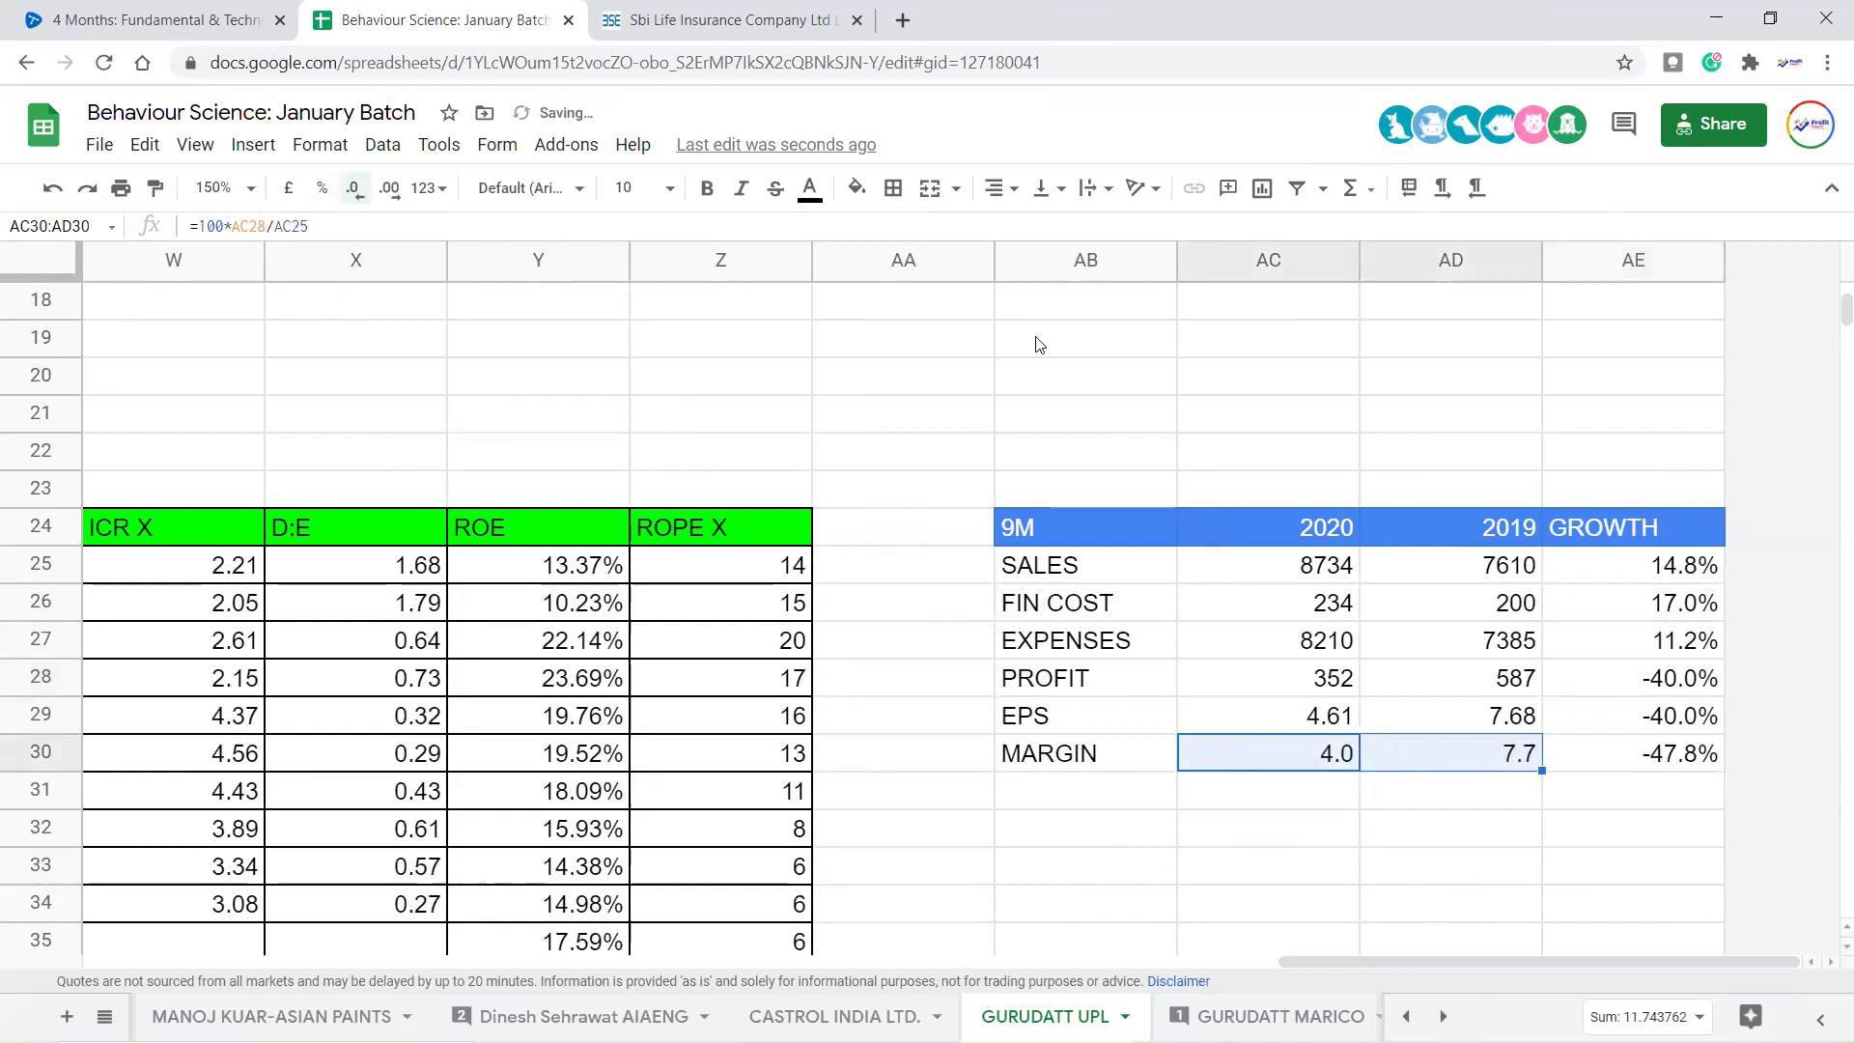
{"action": "left_click", "coordinate": [1492, 807]}
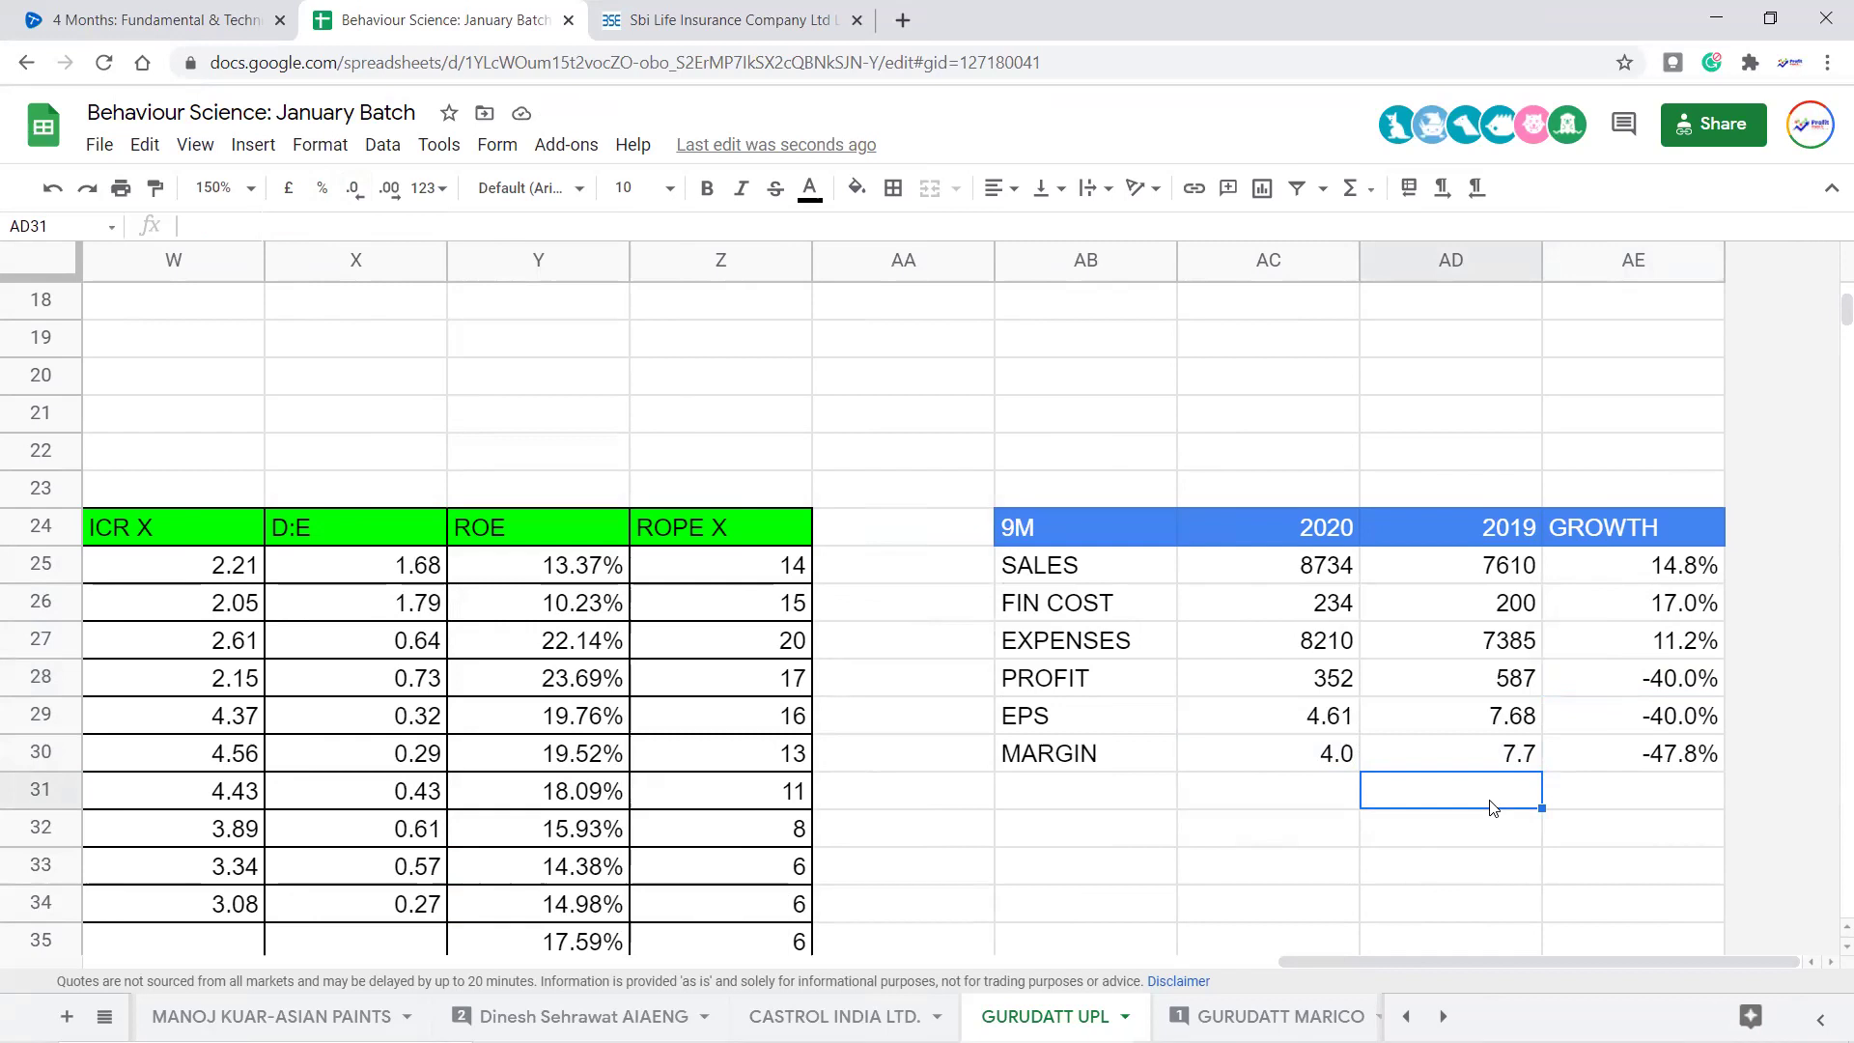
Go back along row 31 from the 9M table past the debt and PE columns to column A
{"action": "key", "text": "Left"}
{"action": "key", "text": "Left"}
{"action": "key", "text": "Left"}
{"action": "key", "text": "Left"}
{"action": "key", "text": "Left"}
{"action": "key", "text": "Left"}
{"action": "key", "text": "Left"}
{"action": "key", "text": "Left"}
{"action": "key", "text": "Left"}
{"action": "key", "text": "Left"}
{"action": "key", "text": "Left"}
{"action": "key", "text": "Left"}
{"action": "key", "text": "Left"}
{"action": "key", "text": "Left"}
{"action": "key", "text": "Left"}
{"action": "key", "text": "Left"}
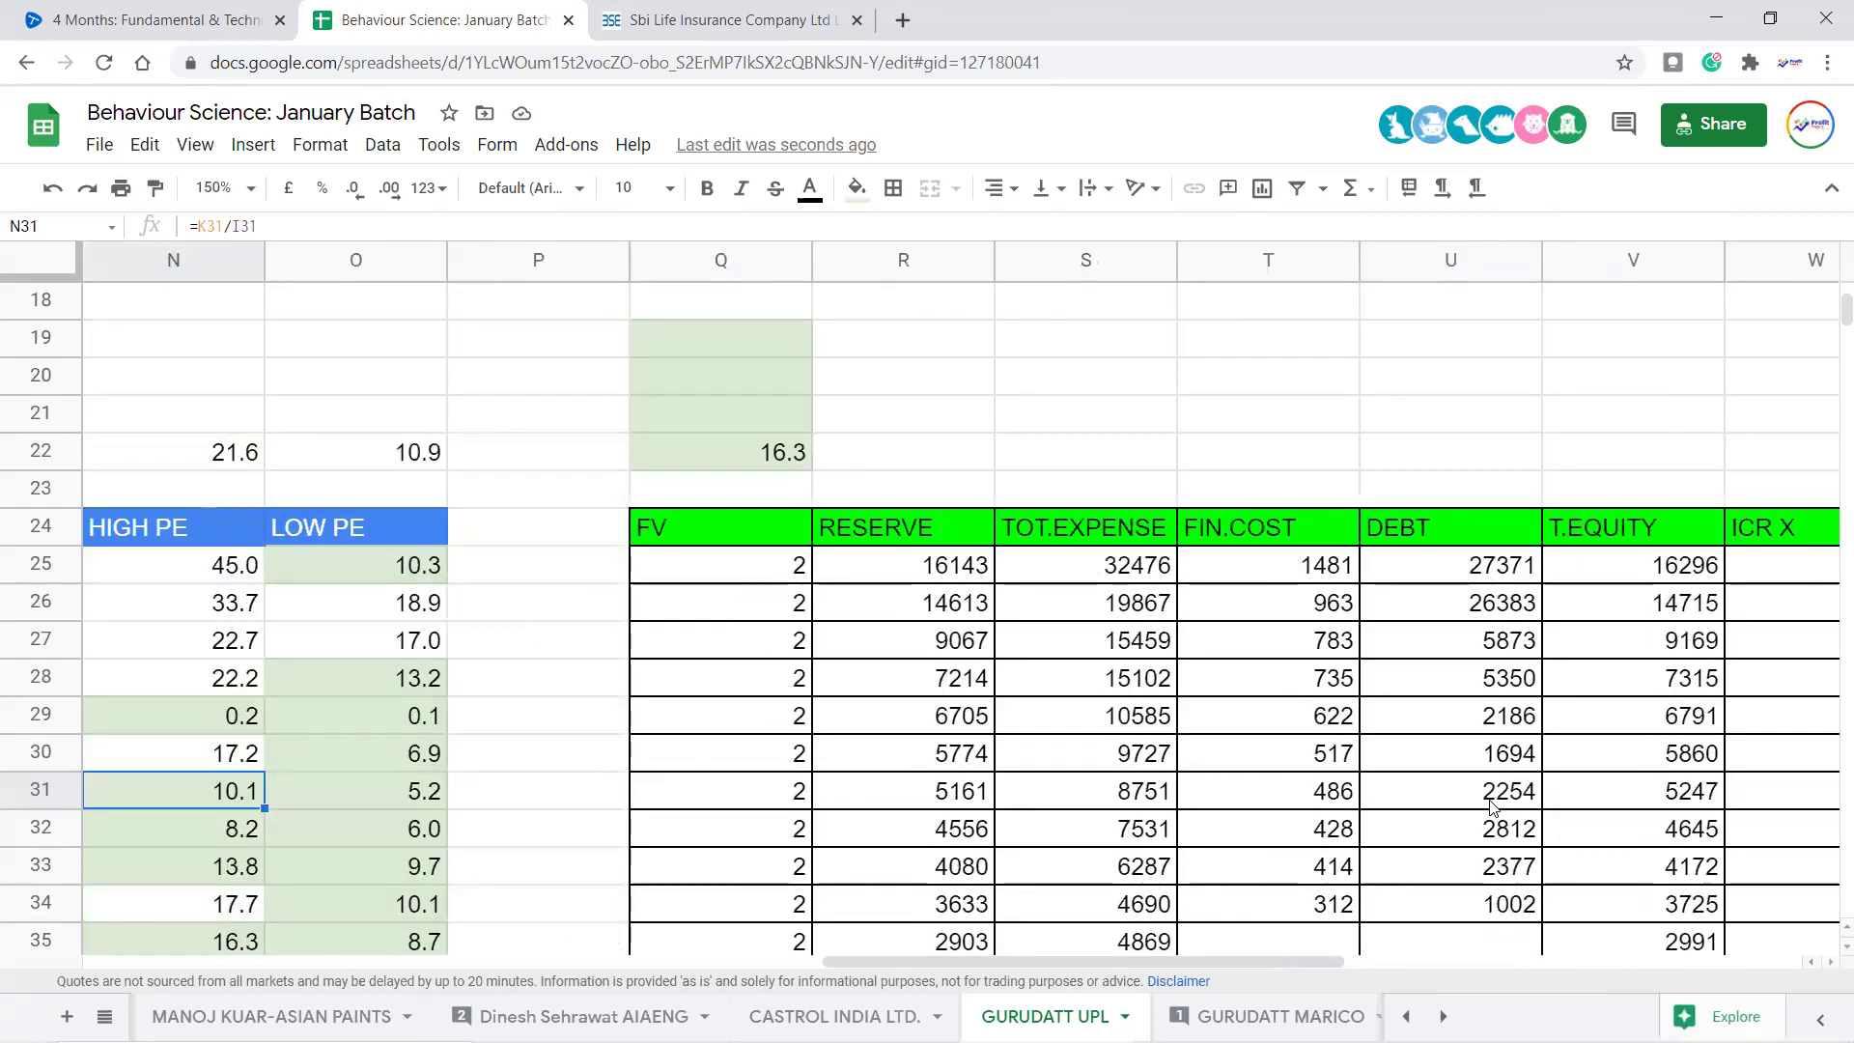
{"action": "key", "text": "Left"}
{"action": "key", "text": "Left"}
{"action": "key", "text": "Left"}
{"action": "key", "text": "Left"}
{"action": "key", "text": "Left"}
{"action": "key", "text": "Left"}
{"action": "key", "text": "Left"}
{"action": "key", "text": "Left"}
{"action": "key", "text": "Left"}
{"action": "key", "text": "Left"}
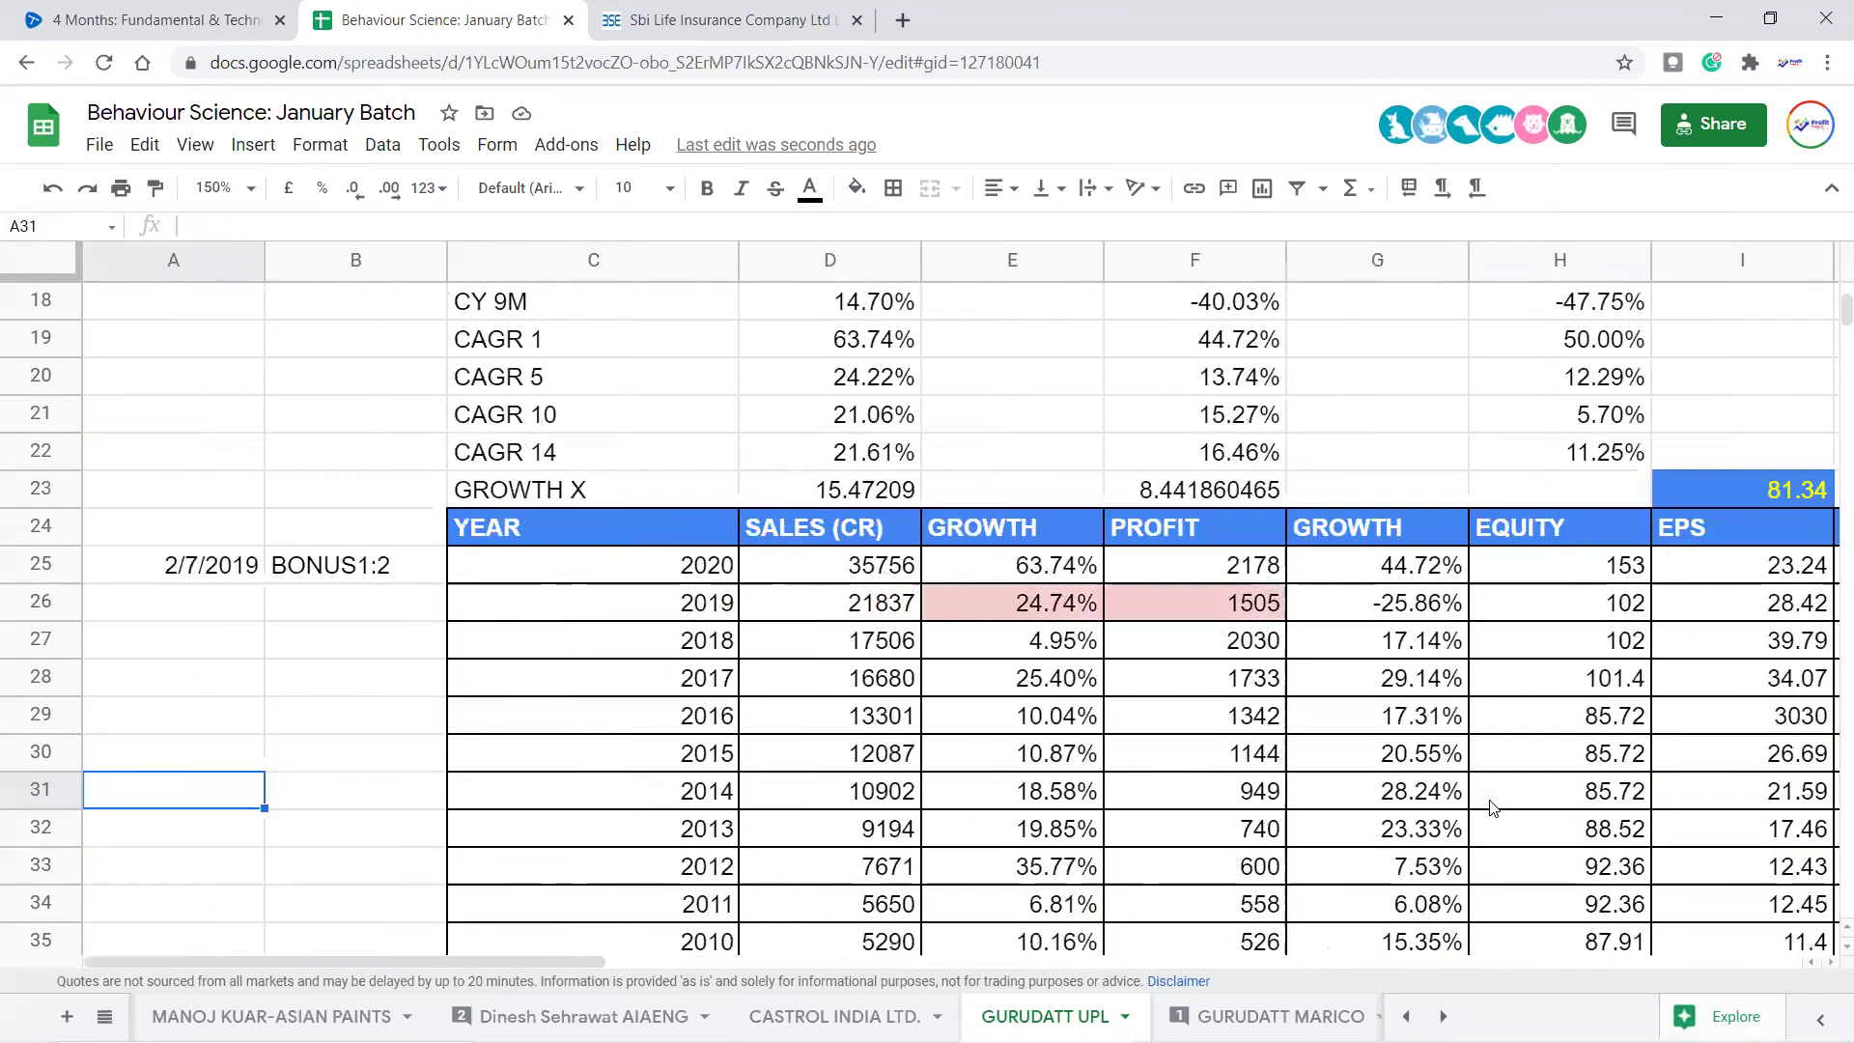
Examine UPL's yearly profit and EPS figures from 2007 to 2020, concentrating on the PROFIT column
{"action": "scroll", "coordinate": [1361, 738], "scroll_direction": "down", "scroll_amount": 1}
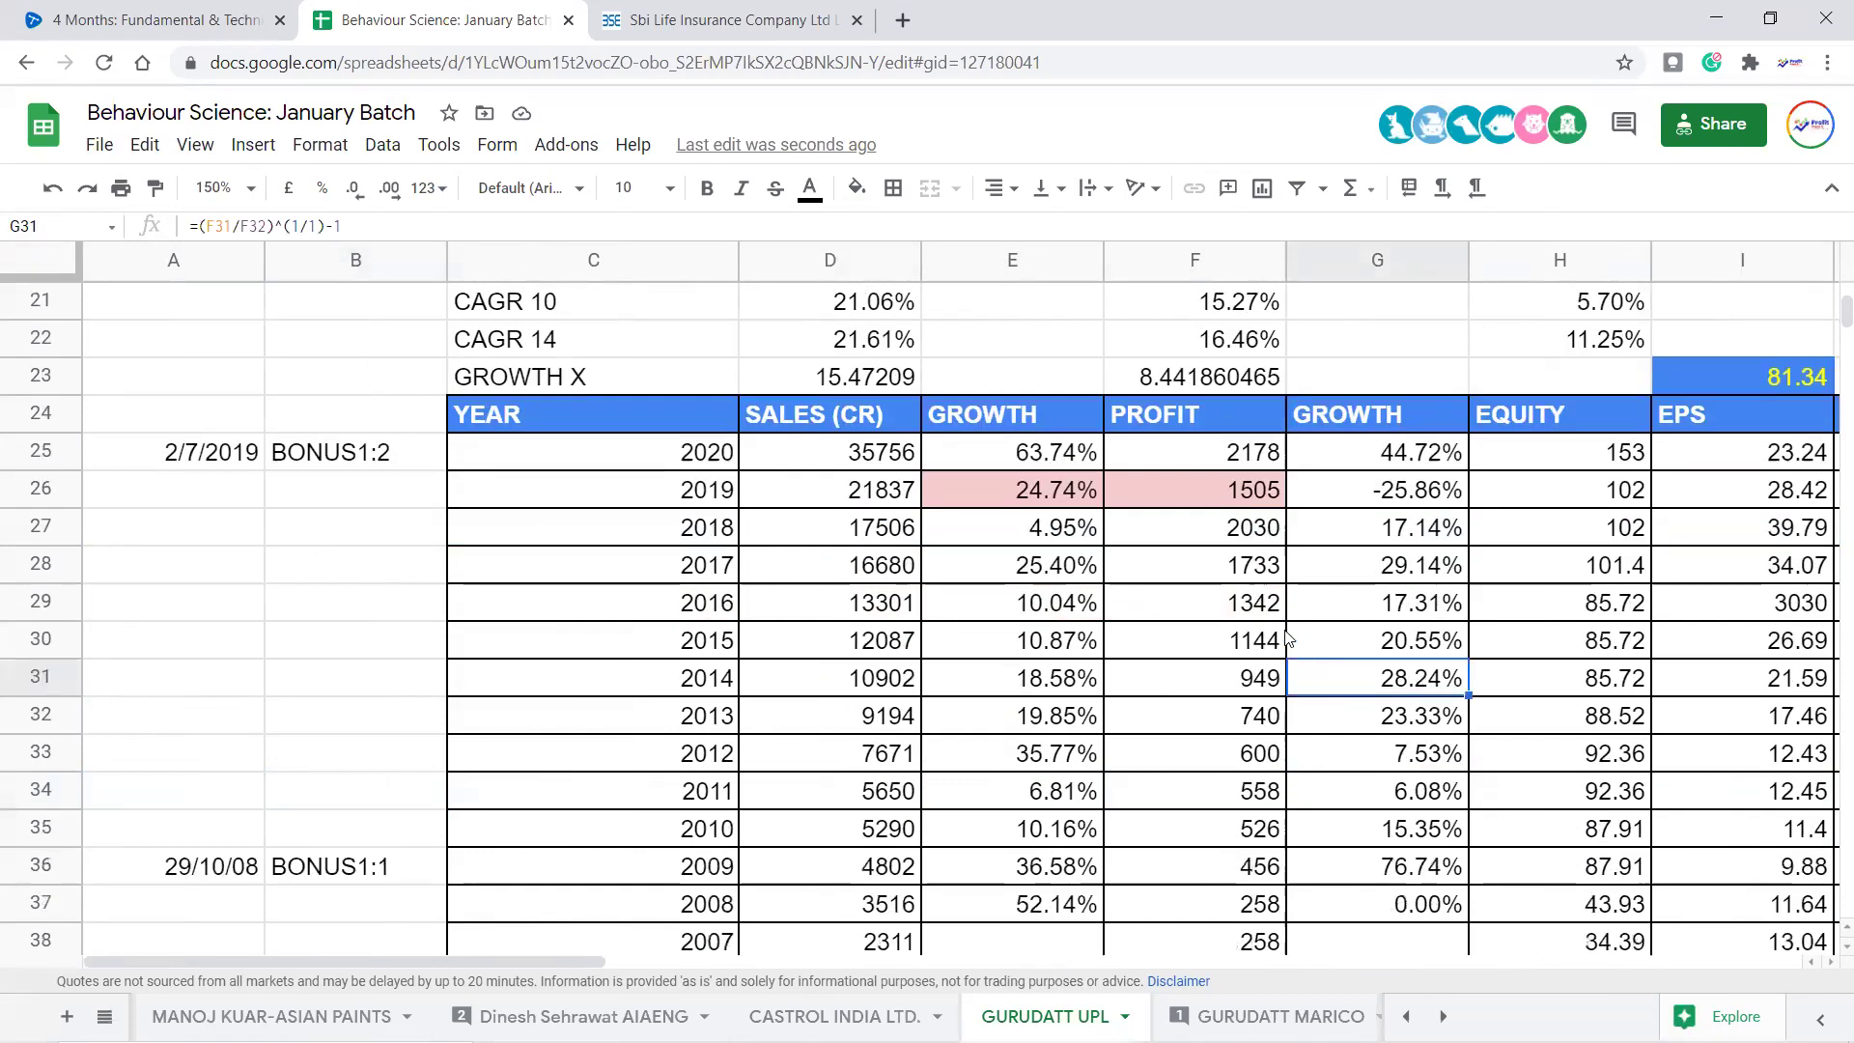
{"action": "left_click", "coordinate": [1210, 526]}
{"action": "key", "text": "Right"}
{"action": "key", "text": "Right"}
{"action": "key", "text": "Right"}
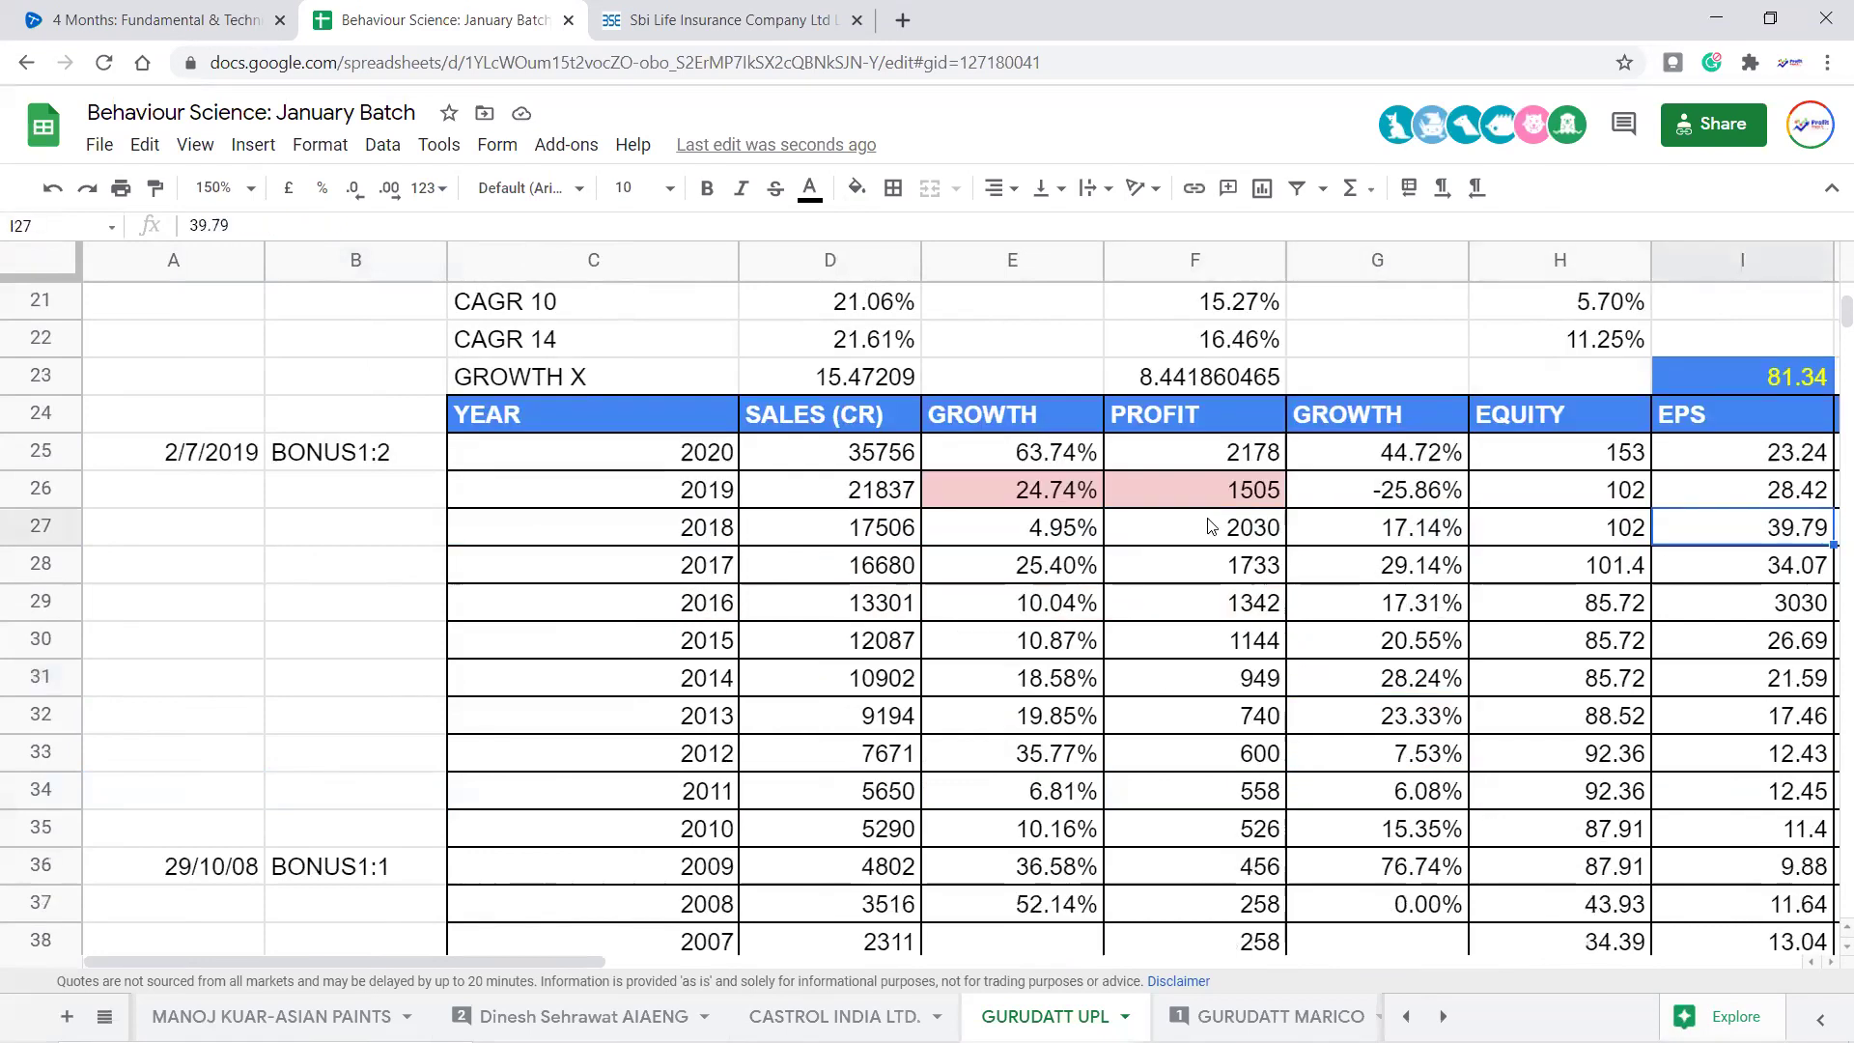
{"action": "scroll", "coordinate": [1209, 529], "scroll_direction": "down", "scroll_amount": 2}
{"action": "scroll", "coordinate": [1222, 579], "scroll_direction": "down", "scroll_amount": 1}
{"action": "scroll", "coordinate": [1236, 676], "scroll_direction": "up", "scroll_amount": 1}
{"action": "left_click_drag", "start_coordinate": [1246, 716], "coordinate": [1255, 877]}
{"action": "left_click", "coordinate": [1232, 346]}
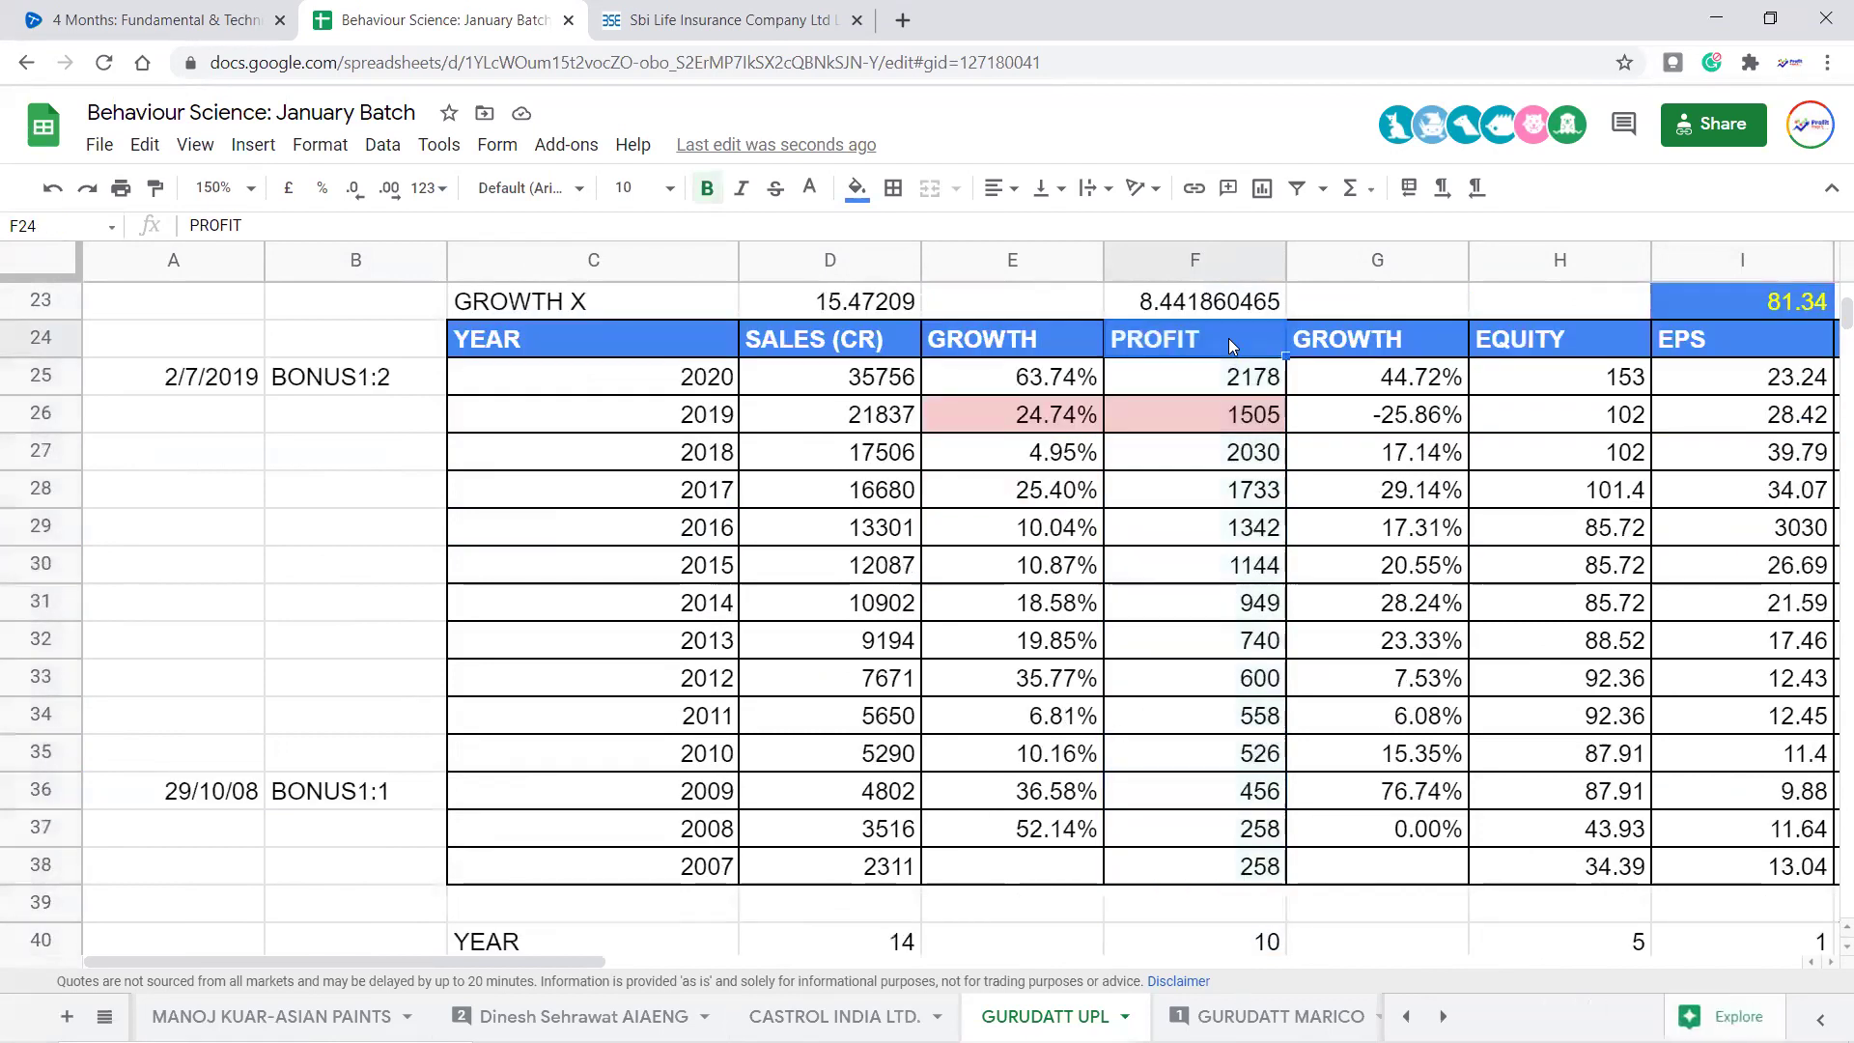
Go across header row 24 from PROFIT past the margin, price and PE columns to the finance cost and debt columns
{"action": "key", "text": "Right"}
{"action": "key", "text": "Right"}
{"action": "key", "text": "Right"}
{"action": "key", "text": "Right"}
{"action": "key", "text": "Right"}
{"action": "key", "text": "Right"}
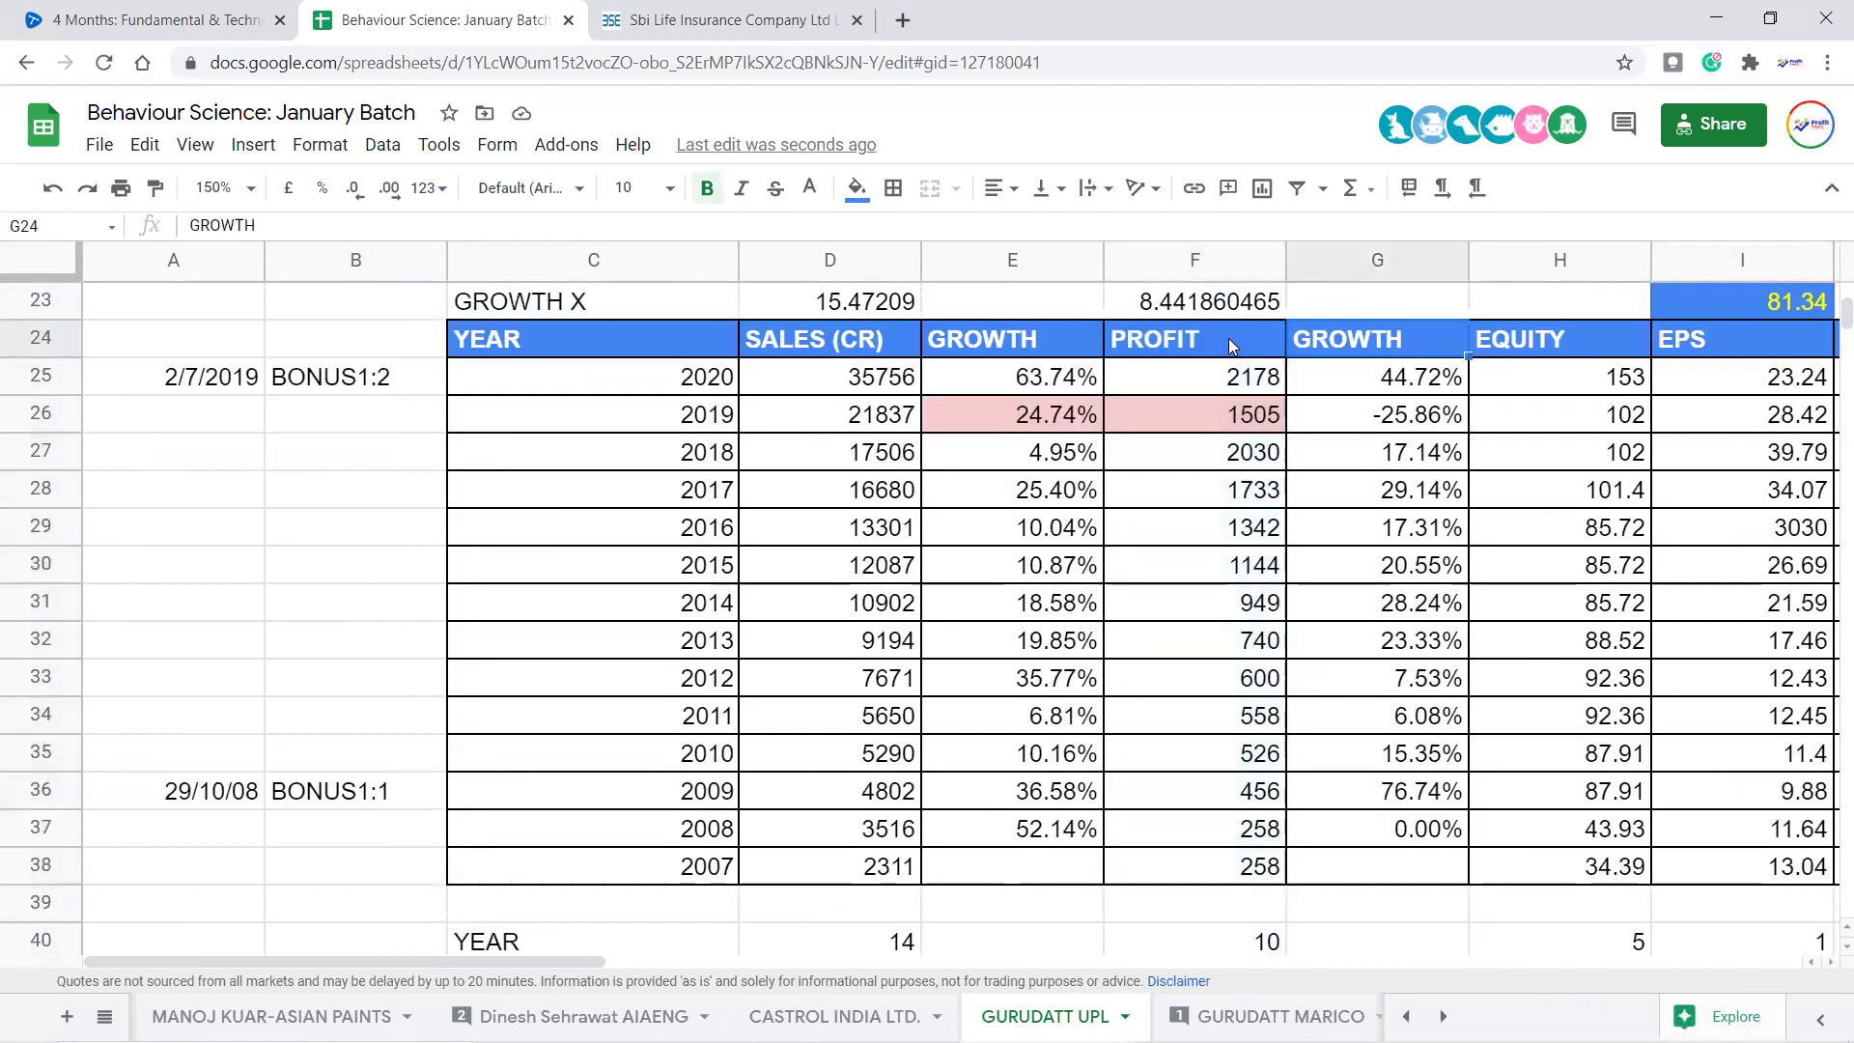
{"action": "key", "text": "Right"}
{"action": "key", "text": "Right"}
{"action": "key", "text": "Right"}
{"action": "key", "text": "Right"}
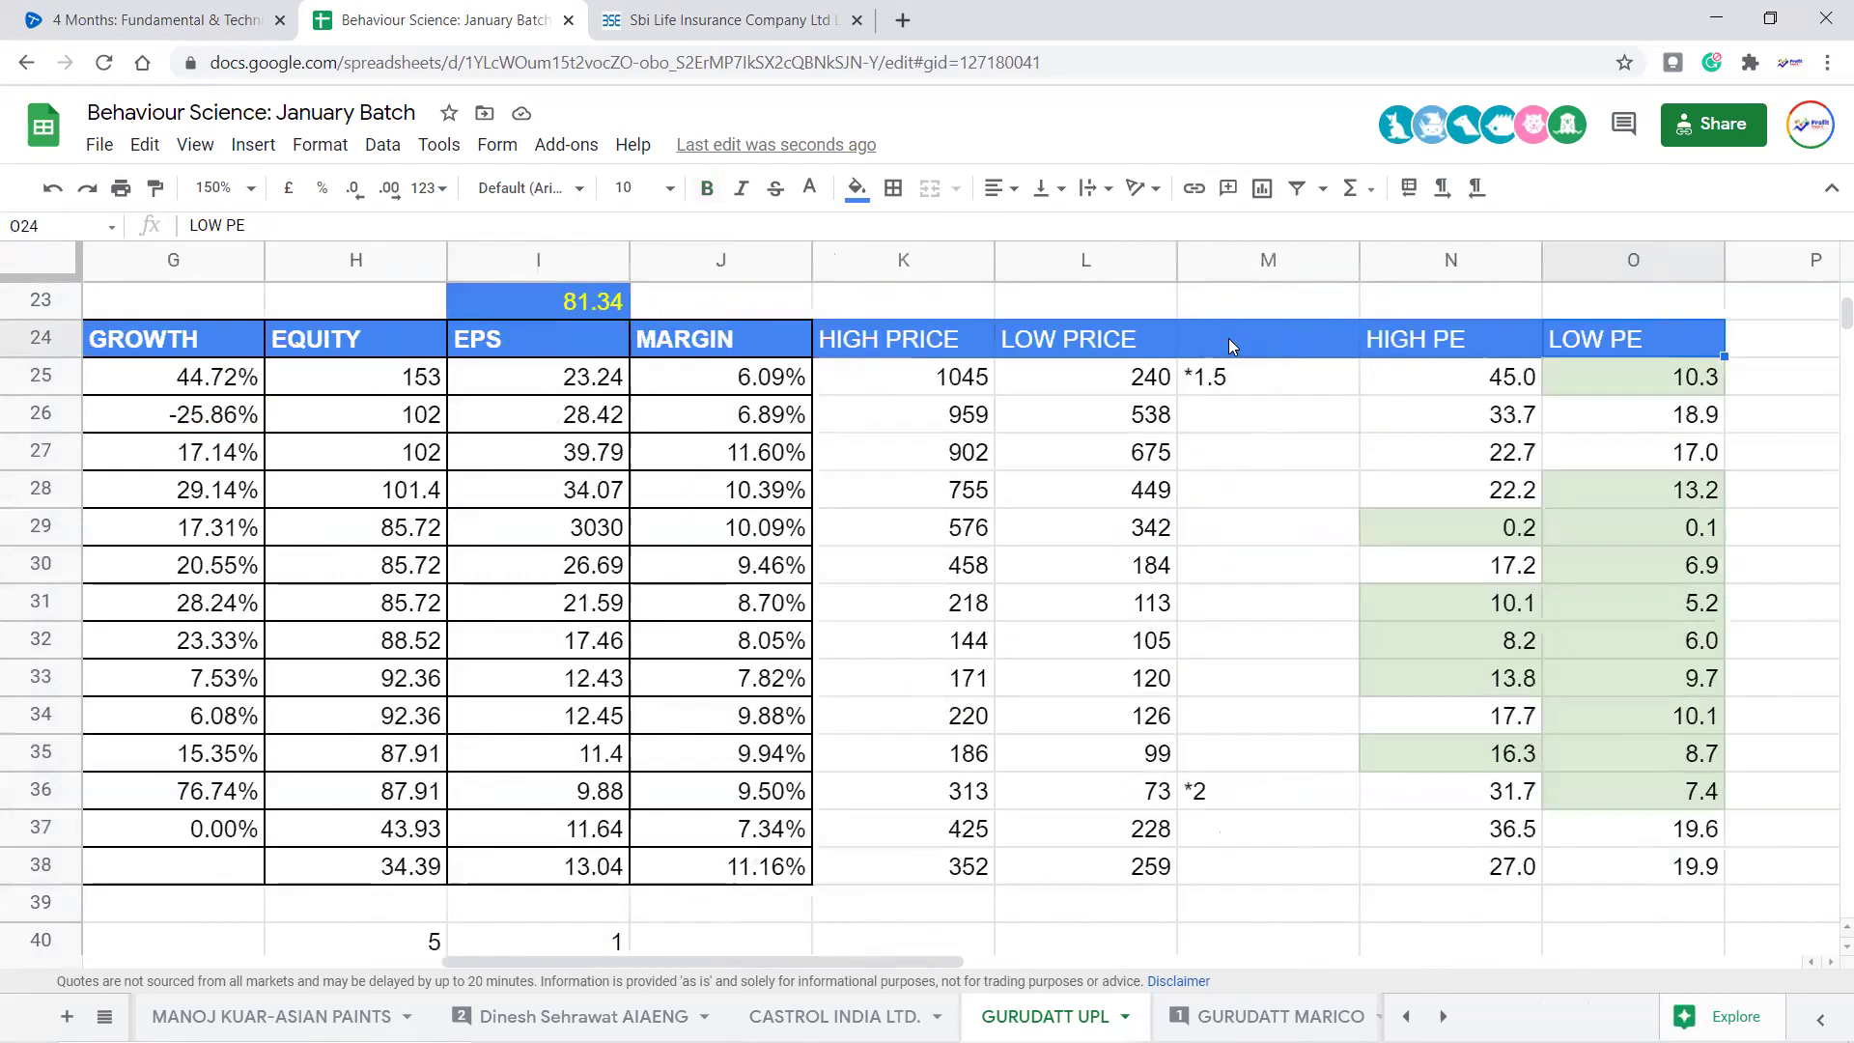
{"action": "key", "text": "Right"}
{"action": "key", "text": "Right"}
{"action": "key", "text": "Right"}
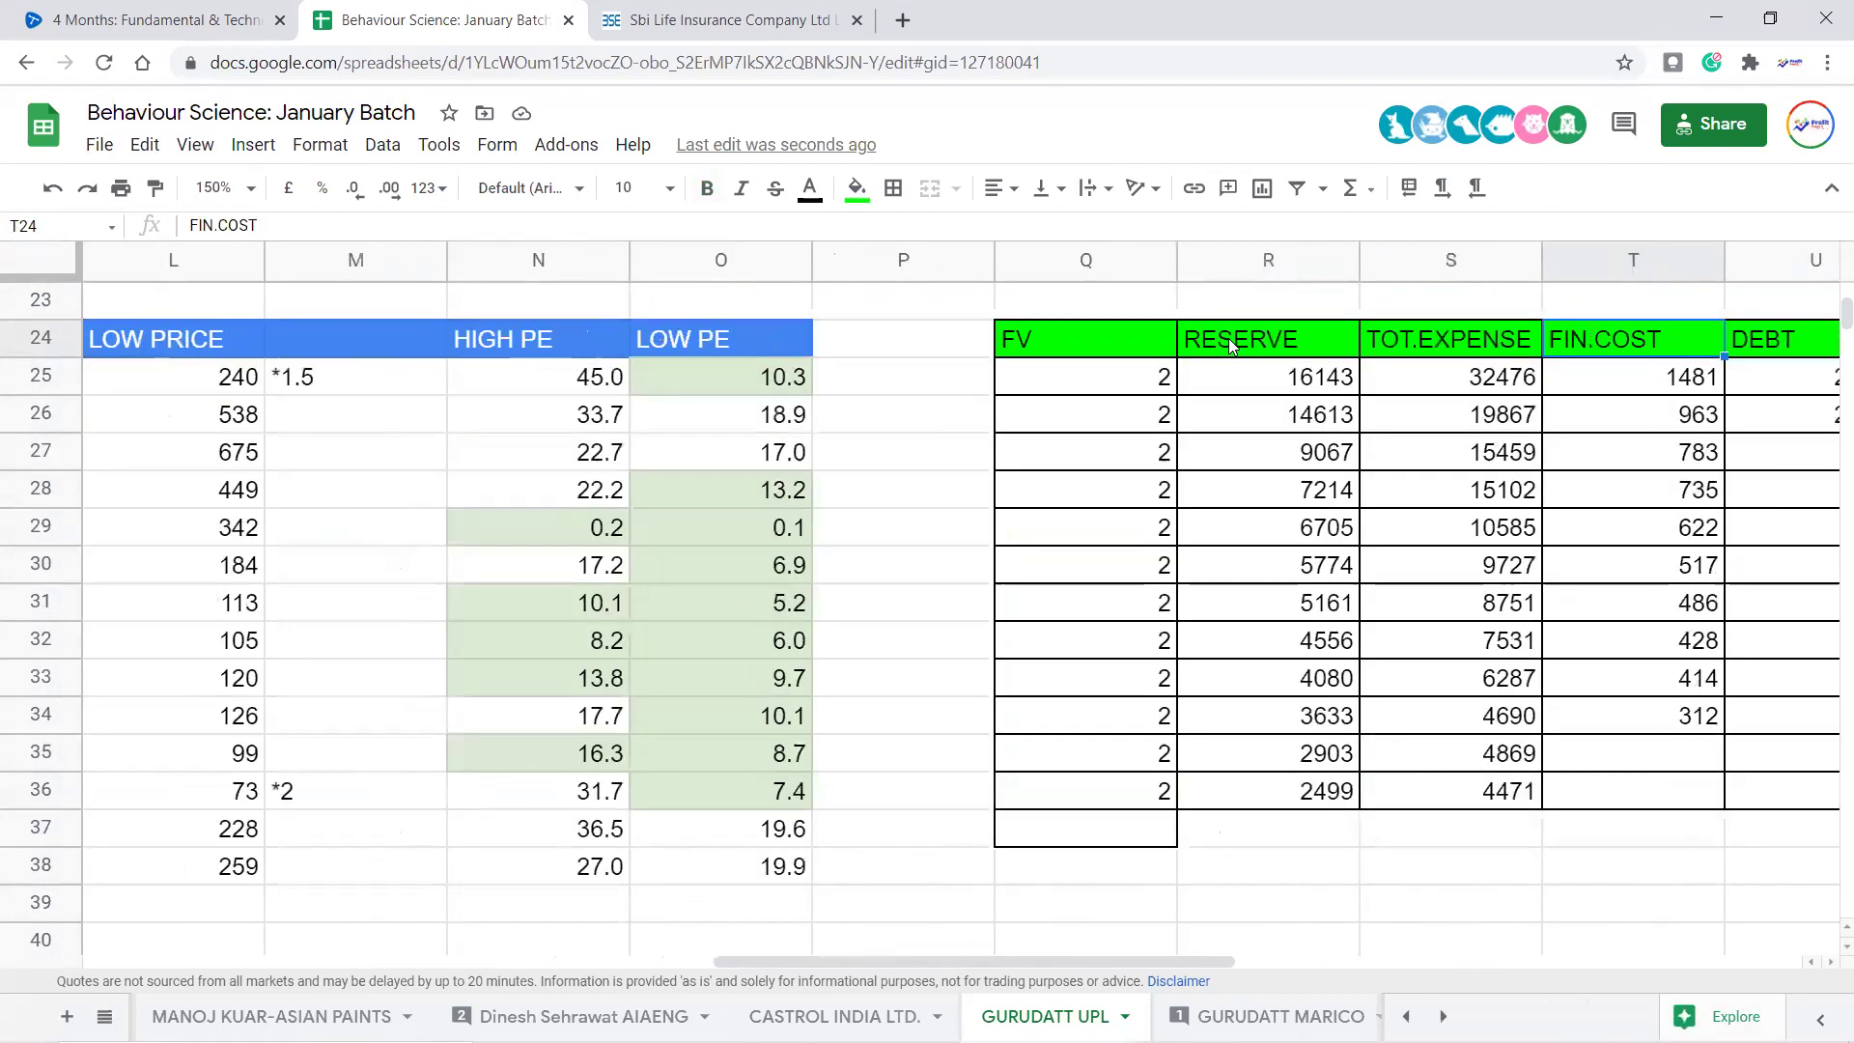
Highlight the two most recent years in the DEBT column, U25 and U26, and examine them
{"action": "key", "text": "shift+Down"}
{"action": "key", "text": "shift+Down"}
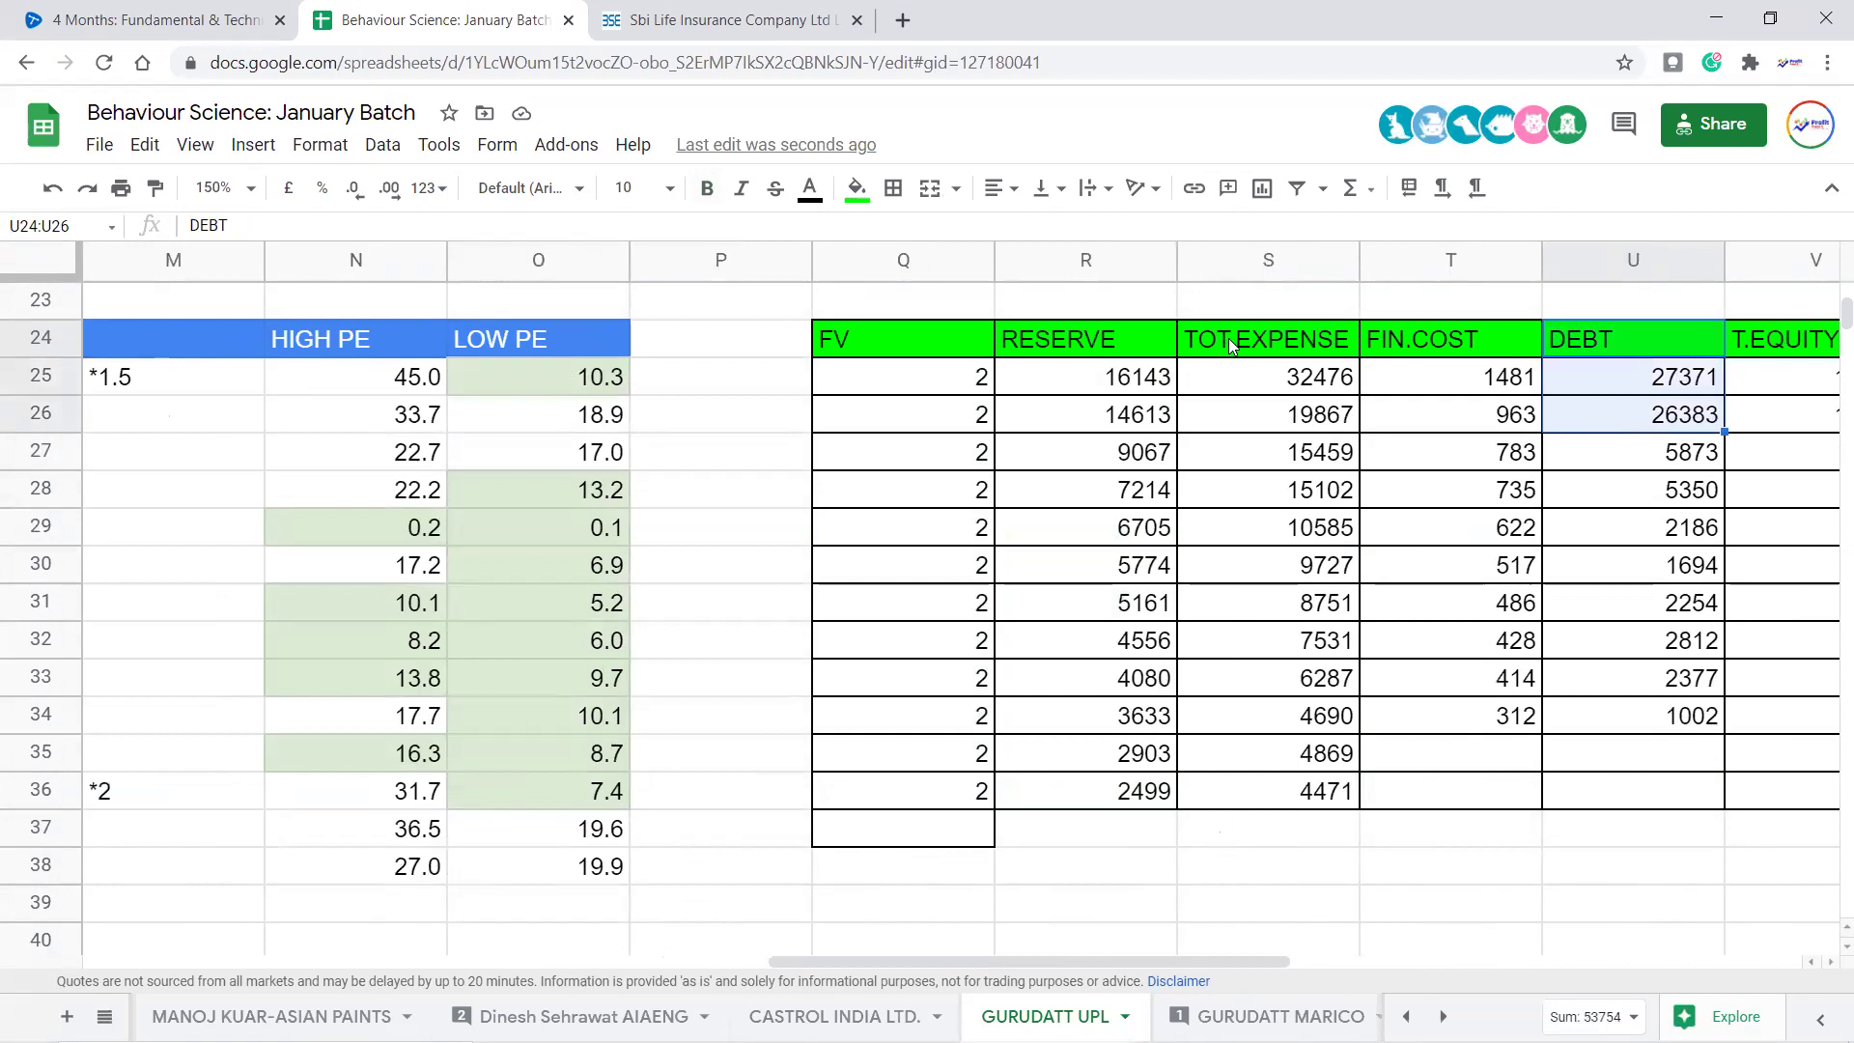
{"action": "key", "text": "shift+Up"}
{"action": "key", "text": "shift+Up"}
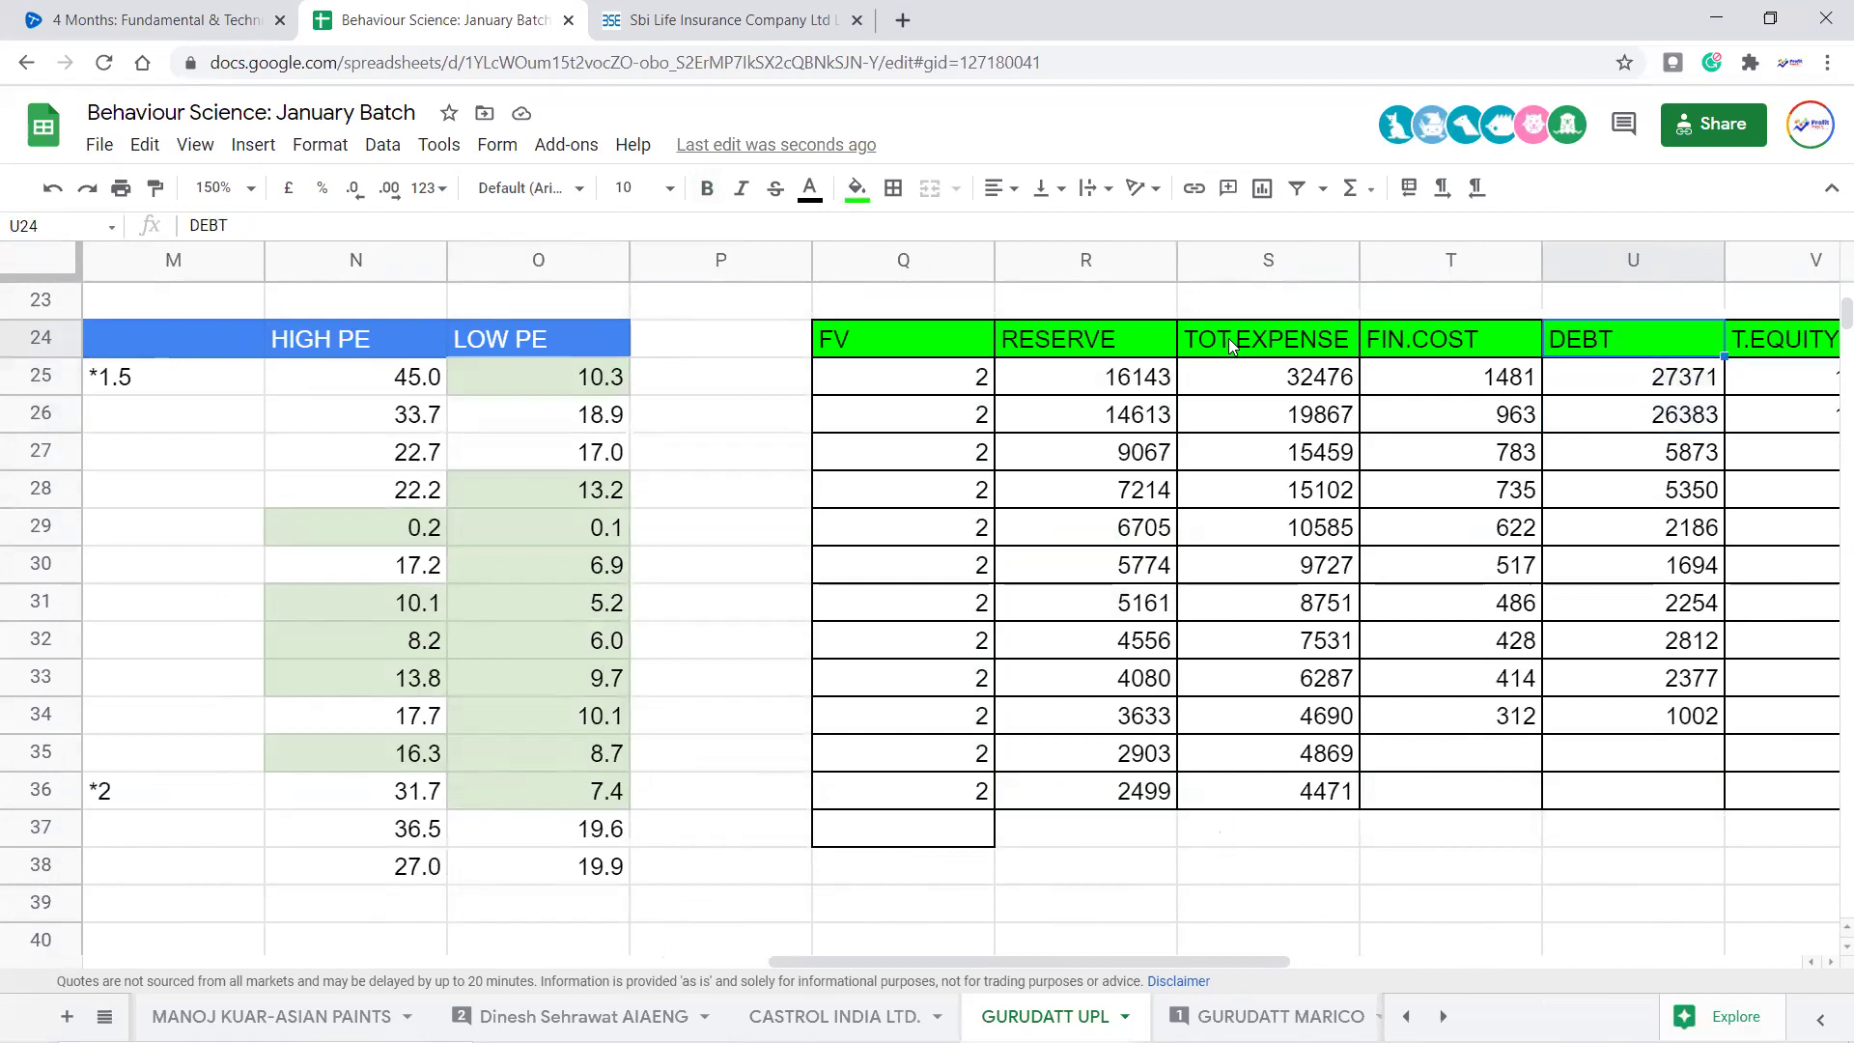
{"action": "key", "text": "shift+Down"}
{"action": "key", "text": "shift+Down"}
{"action": "key", "text": "Down"}
{"action": "key", "text": "Down"}
{"action": "key", "text": "Down"}
{"action": "key", "text": "shift+Down"}
{"action": "key", "text": "shift+Up"}
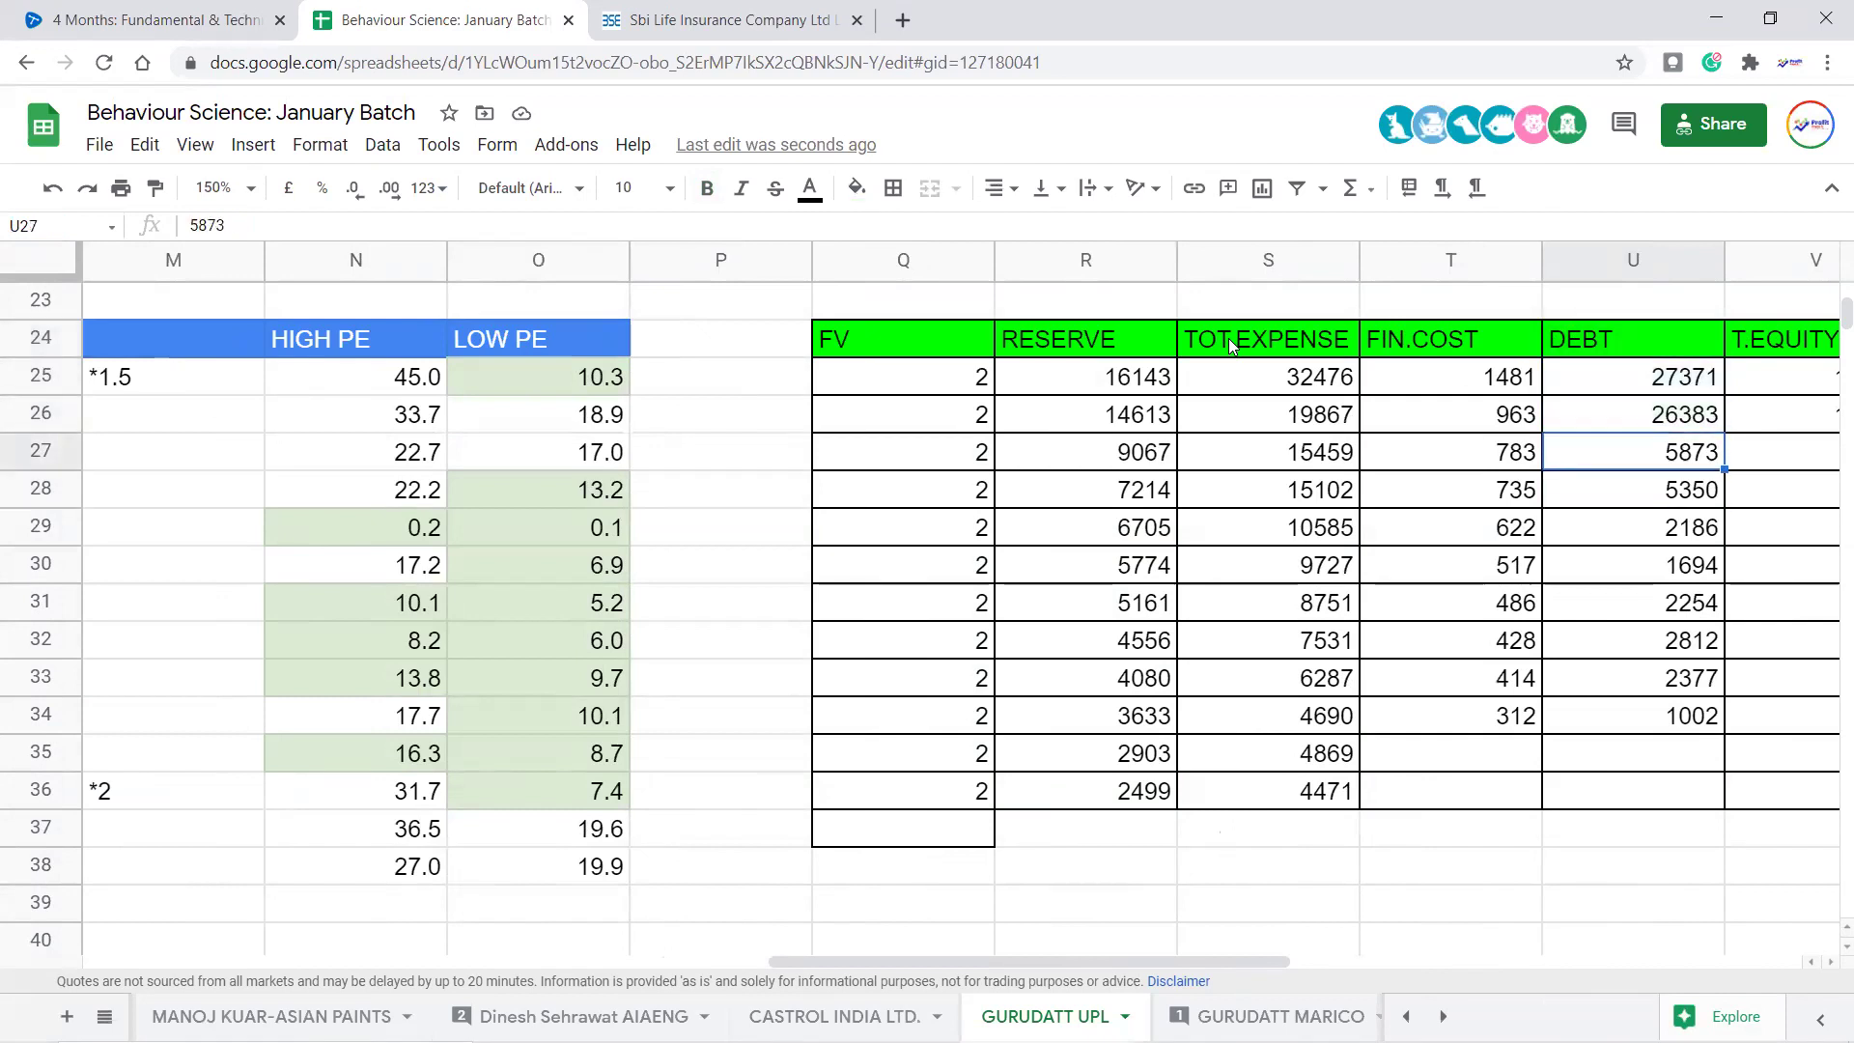
Highlight the earlier DEBT figures in U27:U34 to compare them with the two most recent years
{"action": "key", "text": "shift+Down"}
{"action": "key", "text": "shift+Down"}
{"action": "key", "text": "shift+Down"}
{"action": "key", "text": "shift+Down"}
{"action": "key", "text": "shift+Down"}
{"action": "key", "text": "shift+Down"}
{"action": "key", "text": "shift+Down"}
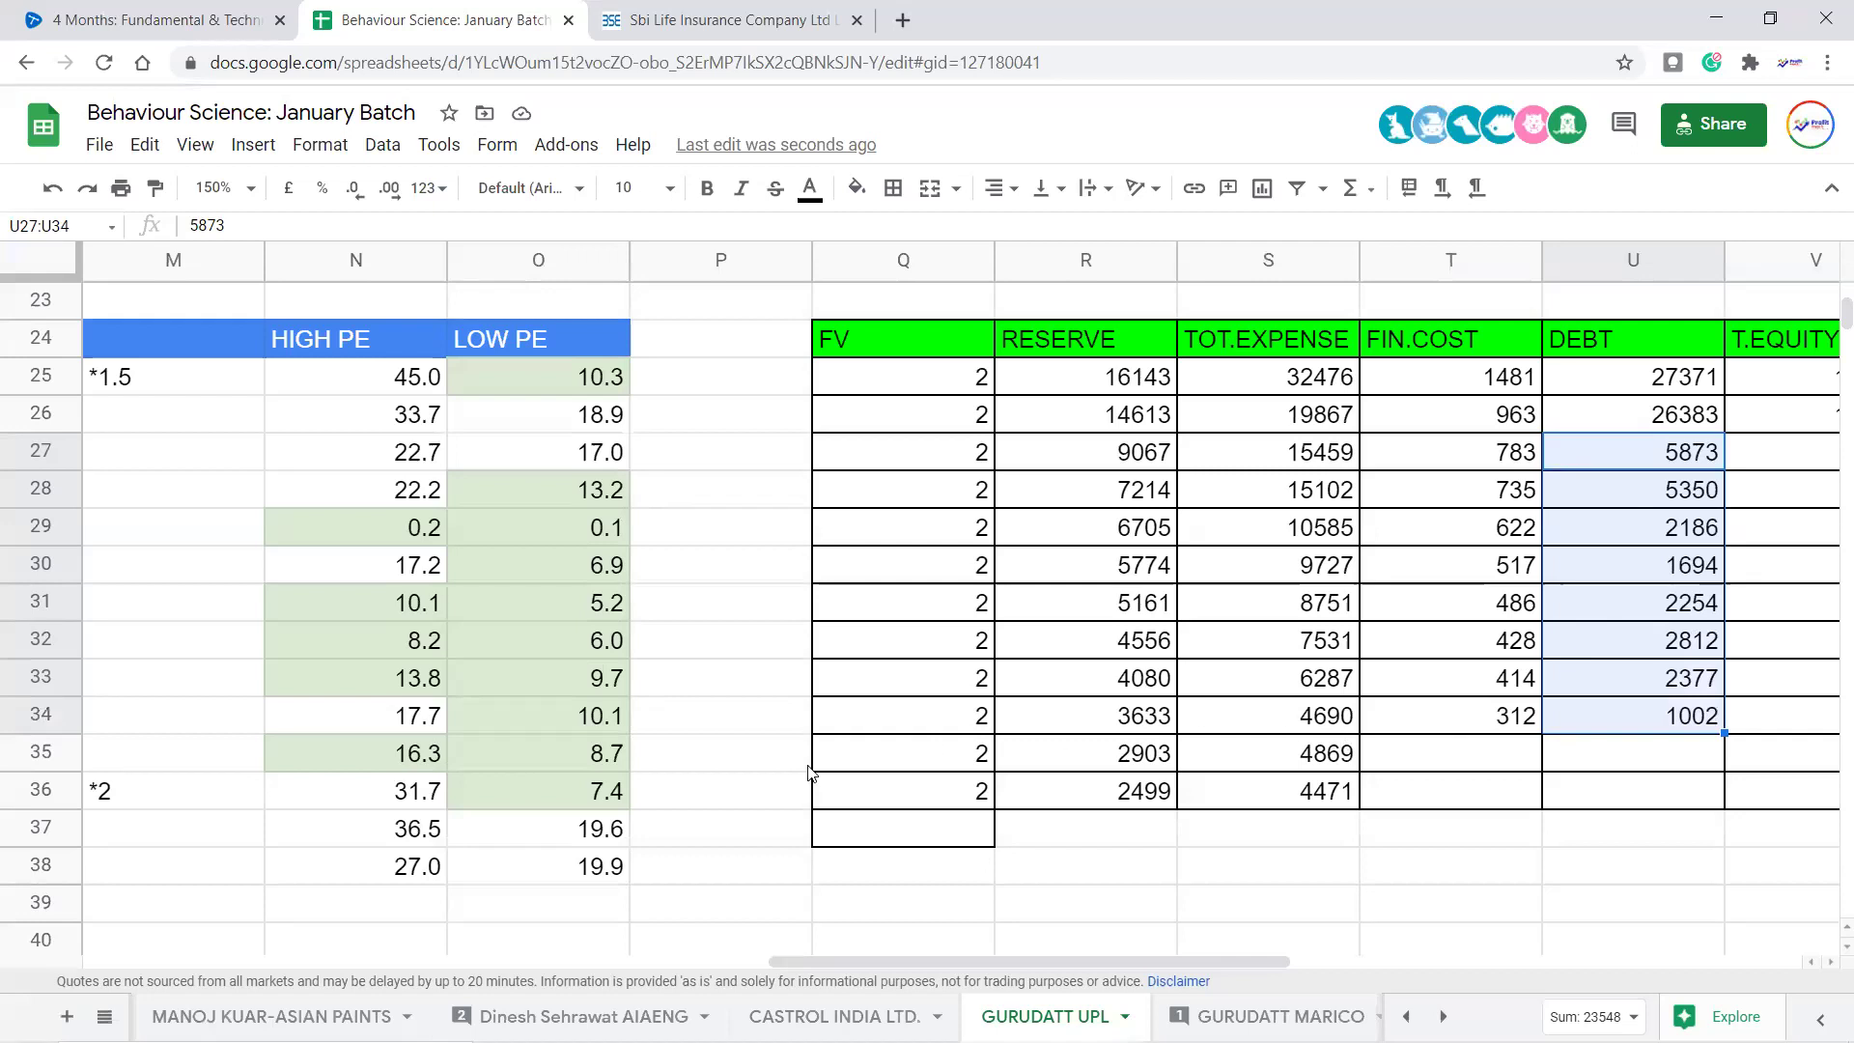
{"action": "left_click", "coordinate": [1669, 722]}
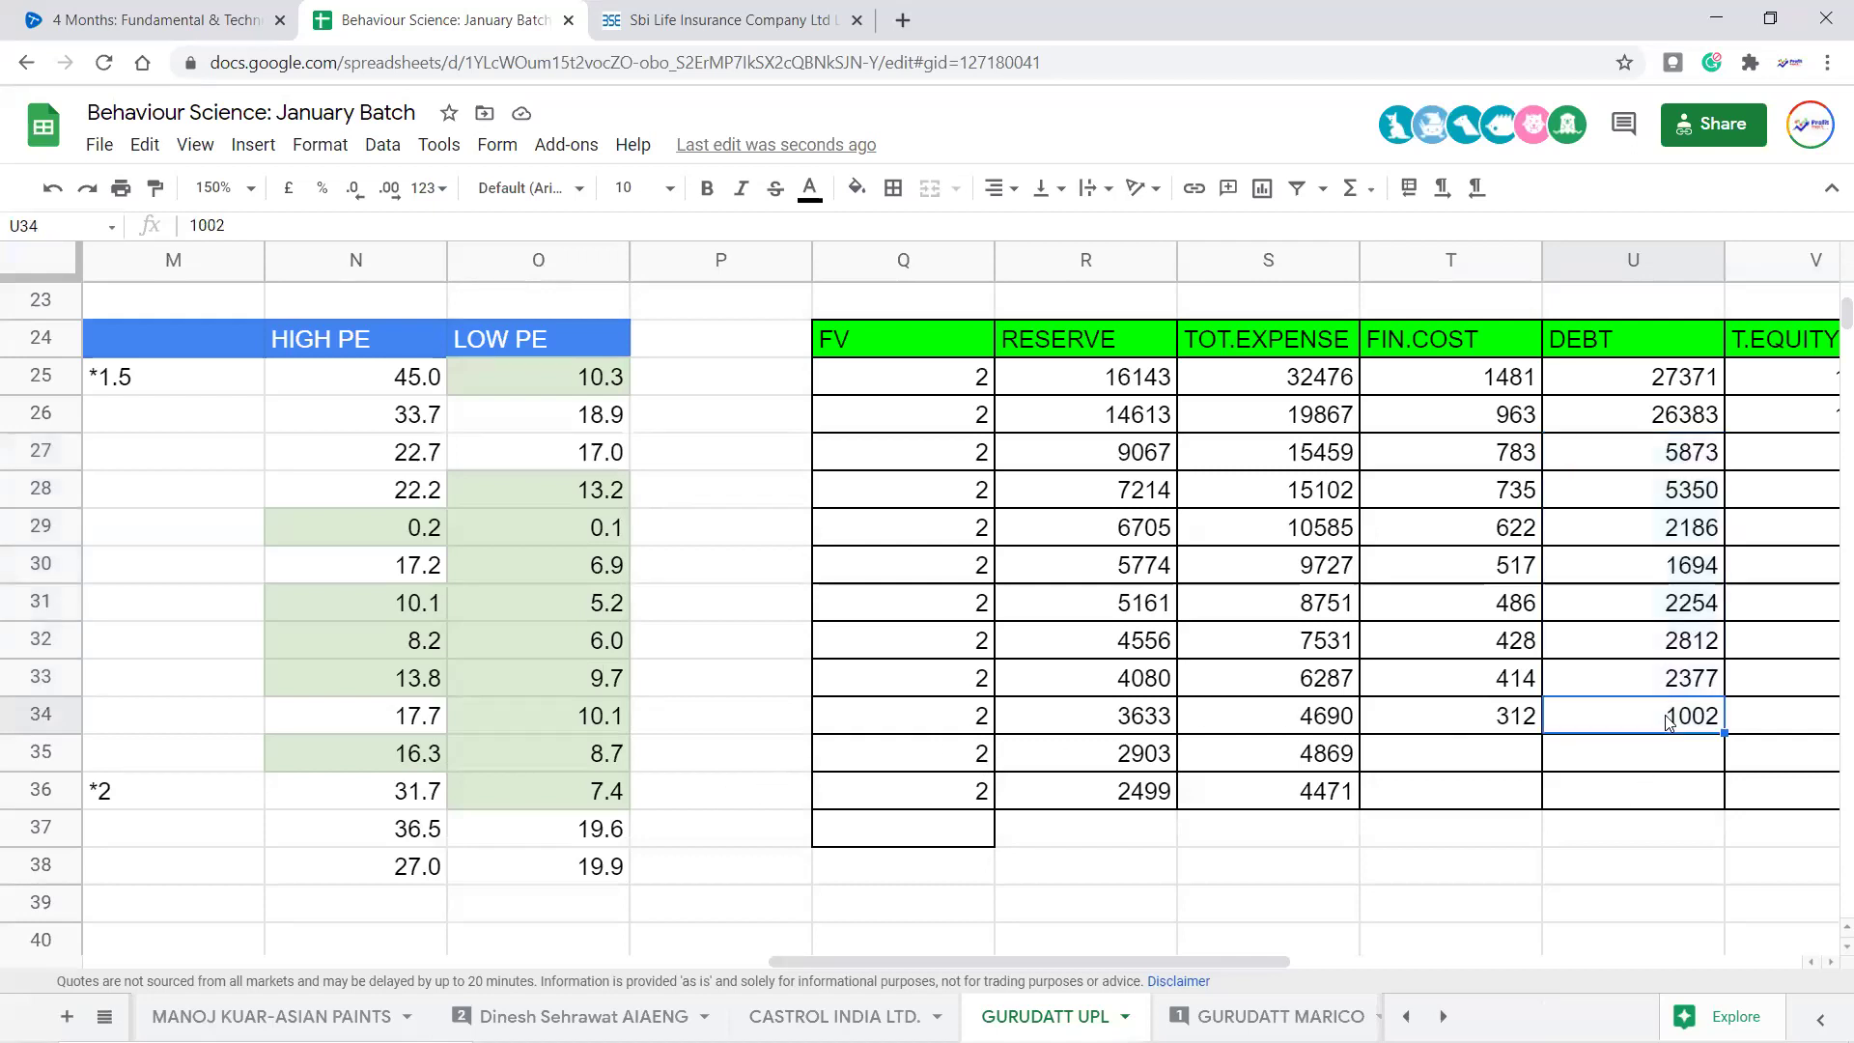
Go back along row 34 from DEBT past the PE and price columns to the start of the yearly table
{"action": "key", "text": "Left"}
{"action": "key", "text": "Left"}
{"action": "key", "text": "Left"}
{"action": "key", "text": "Left"}
{"action": "key", "text": "Left"}
{"action": "key", "text": "Left"}
{"action": "key", "text": "Left"}
{"action": "key", "text": "Left"}
{"action": "key", "text": "Left"}
{"action": "key", "text": "Left"}
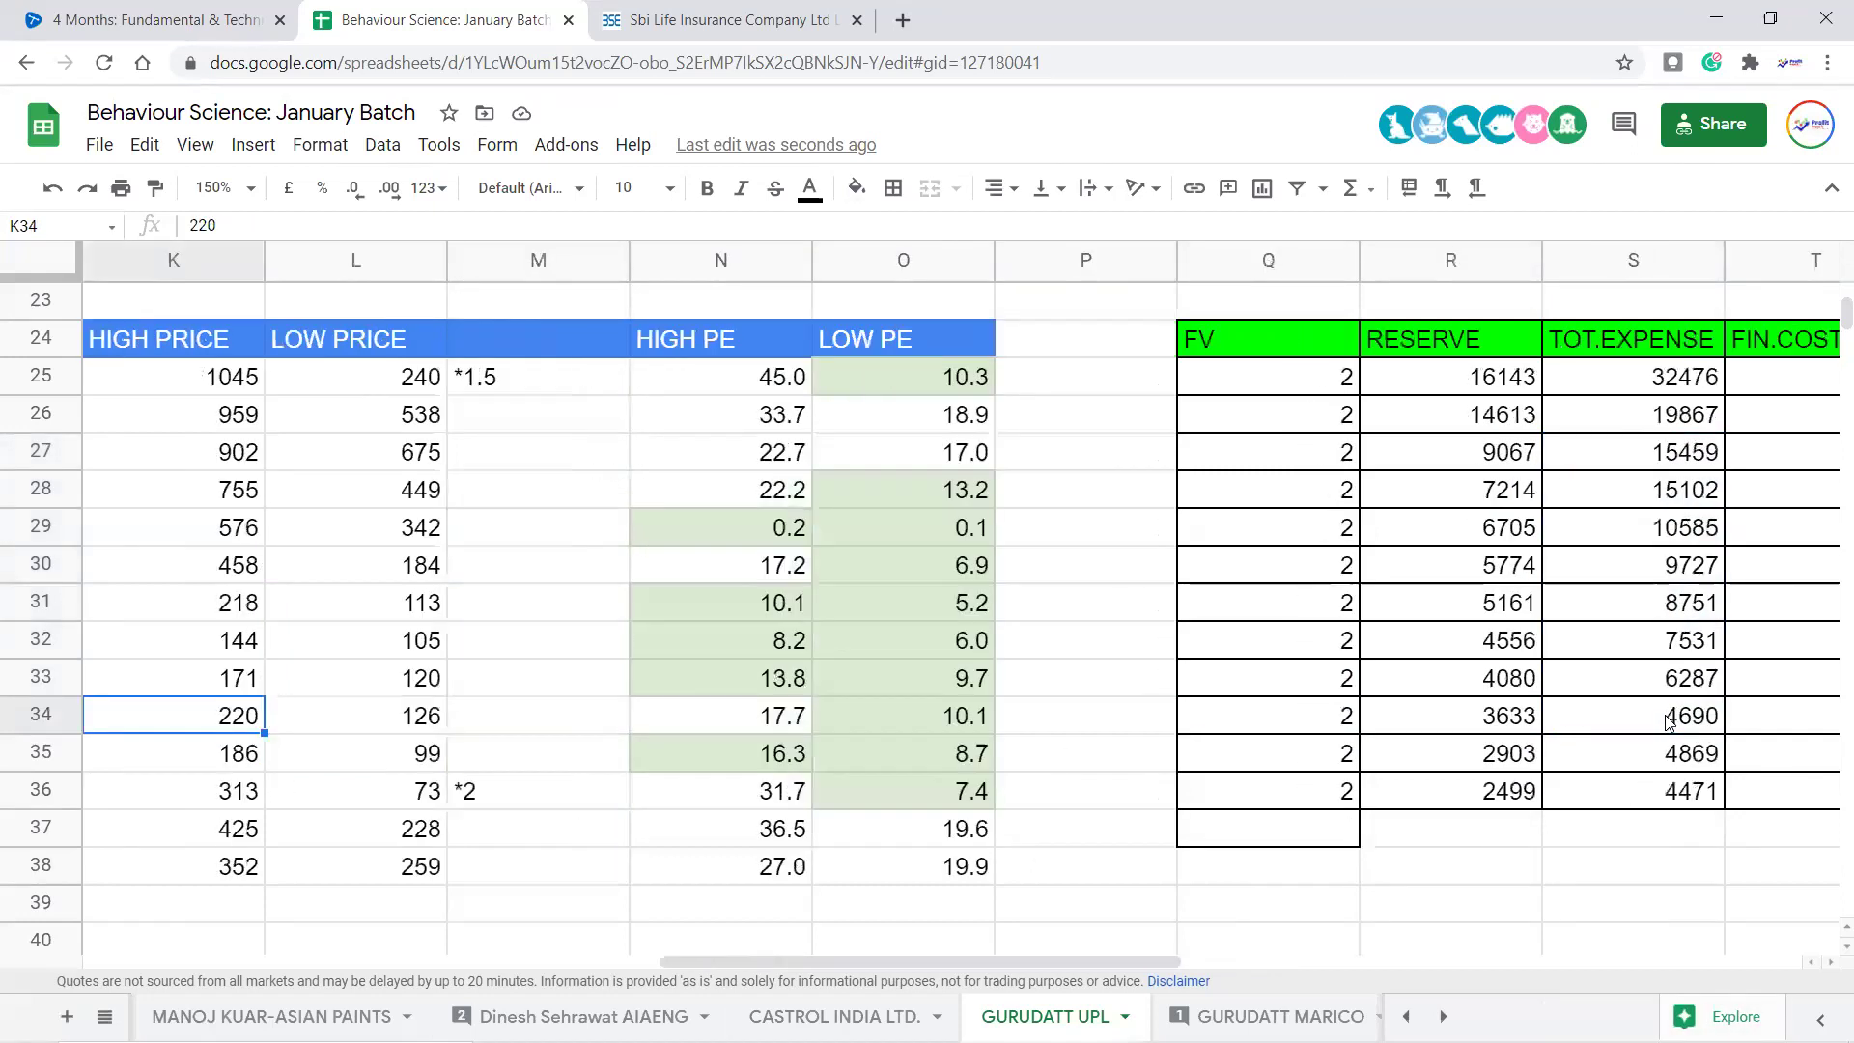
{"action": "key", "text": "Left"}
{"action": "key", "text": "Left"}
{"action": "key", "text": "Left"}
{"action": "key", "text": "Left"}
{"action": "key", "text": "Left"}
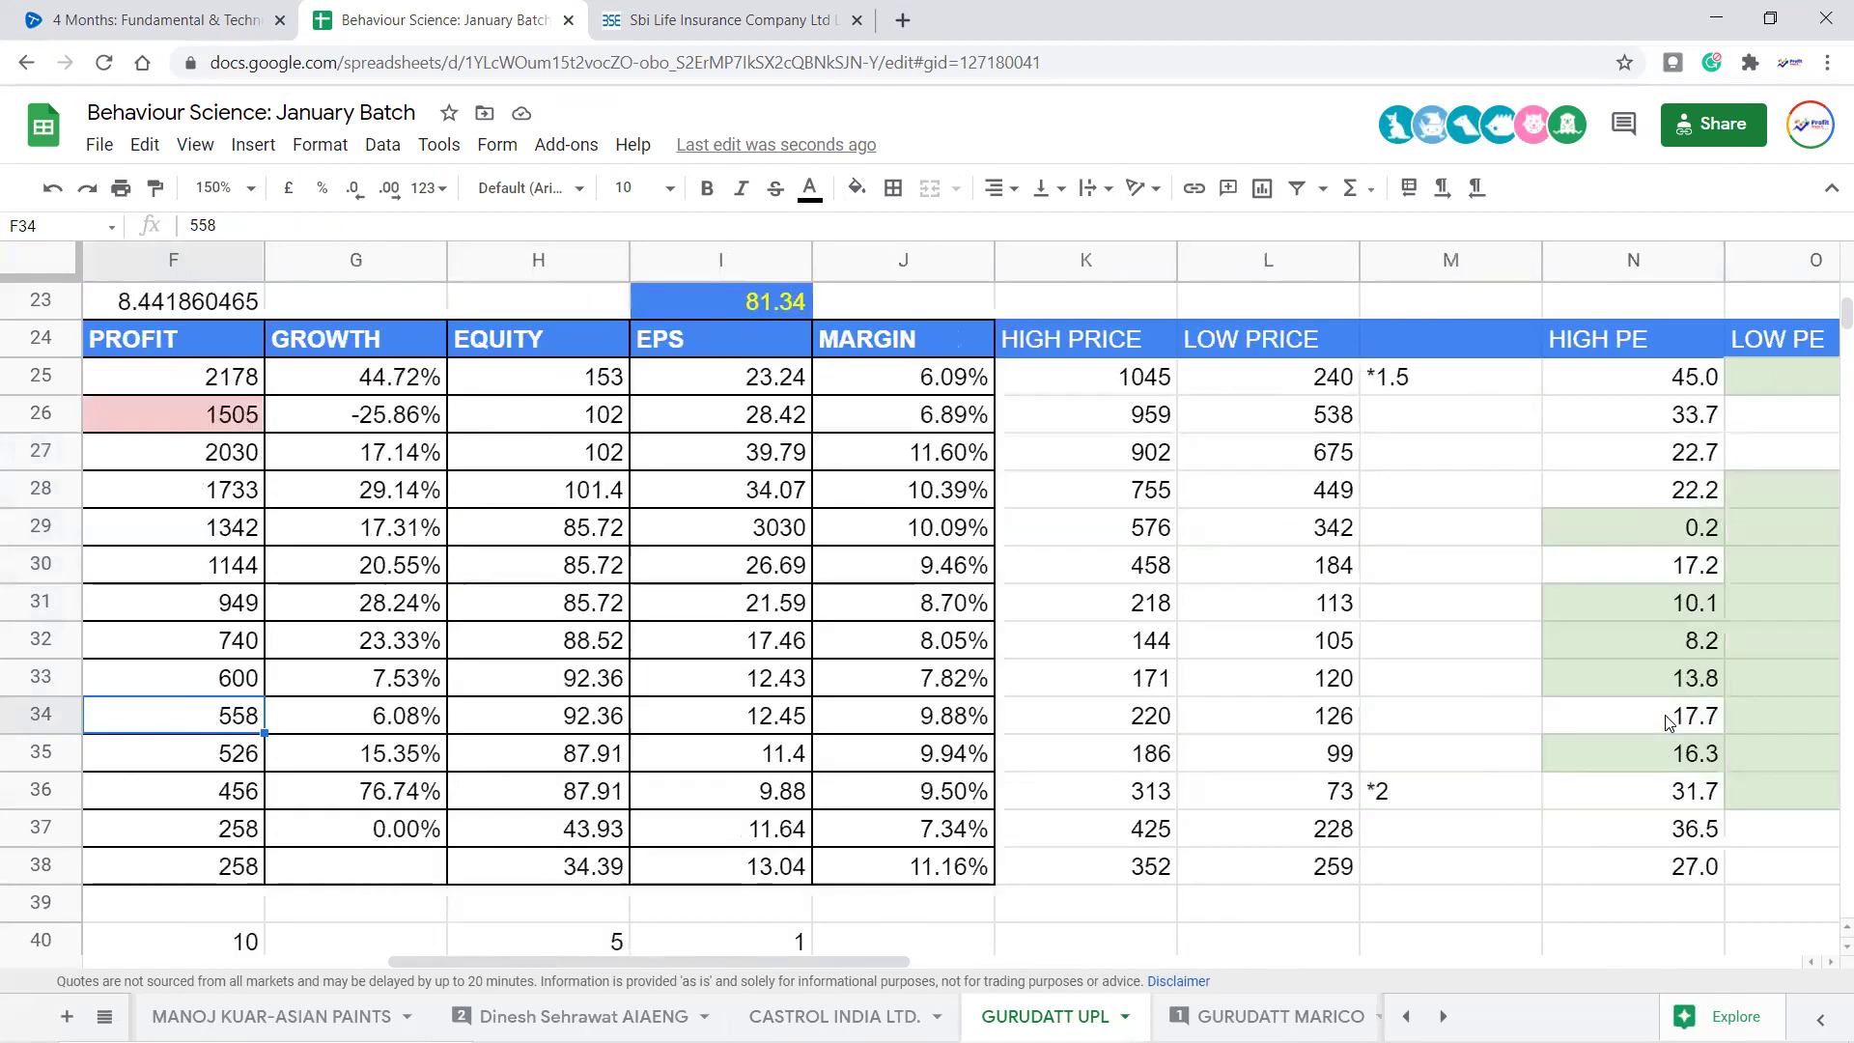
{"action": "key", "text": "Left"}
{"action": "key", "text": "Left"}
{"action": "key", "text": "Left"}
{"action": "key", "text": "Left"}
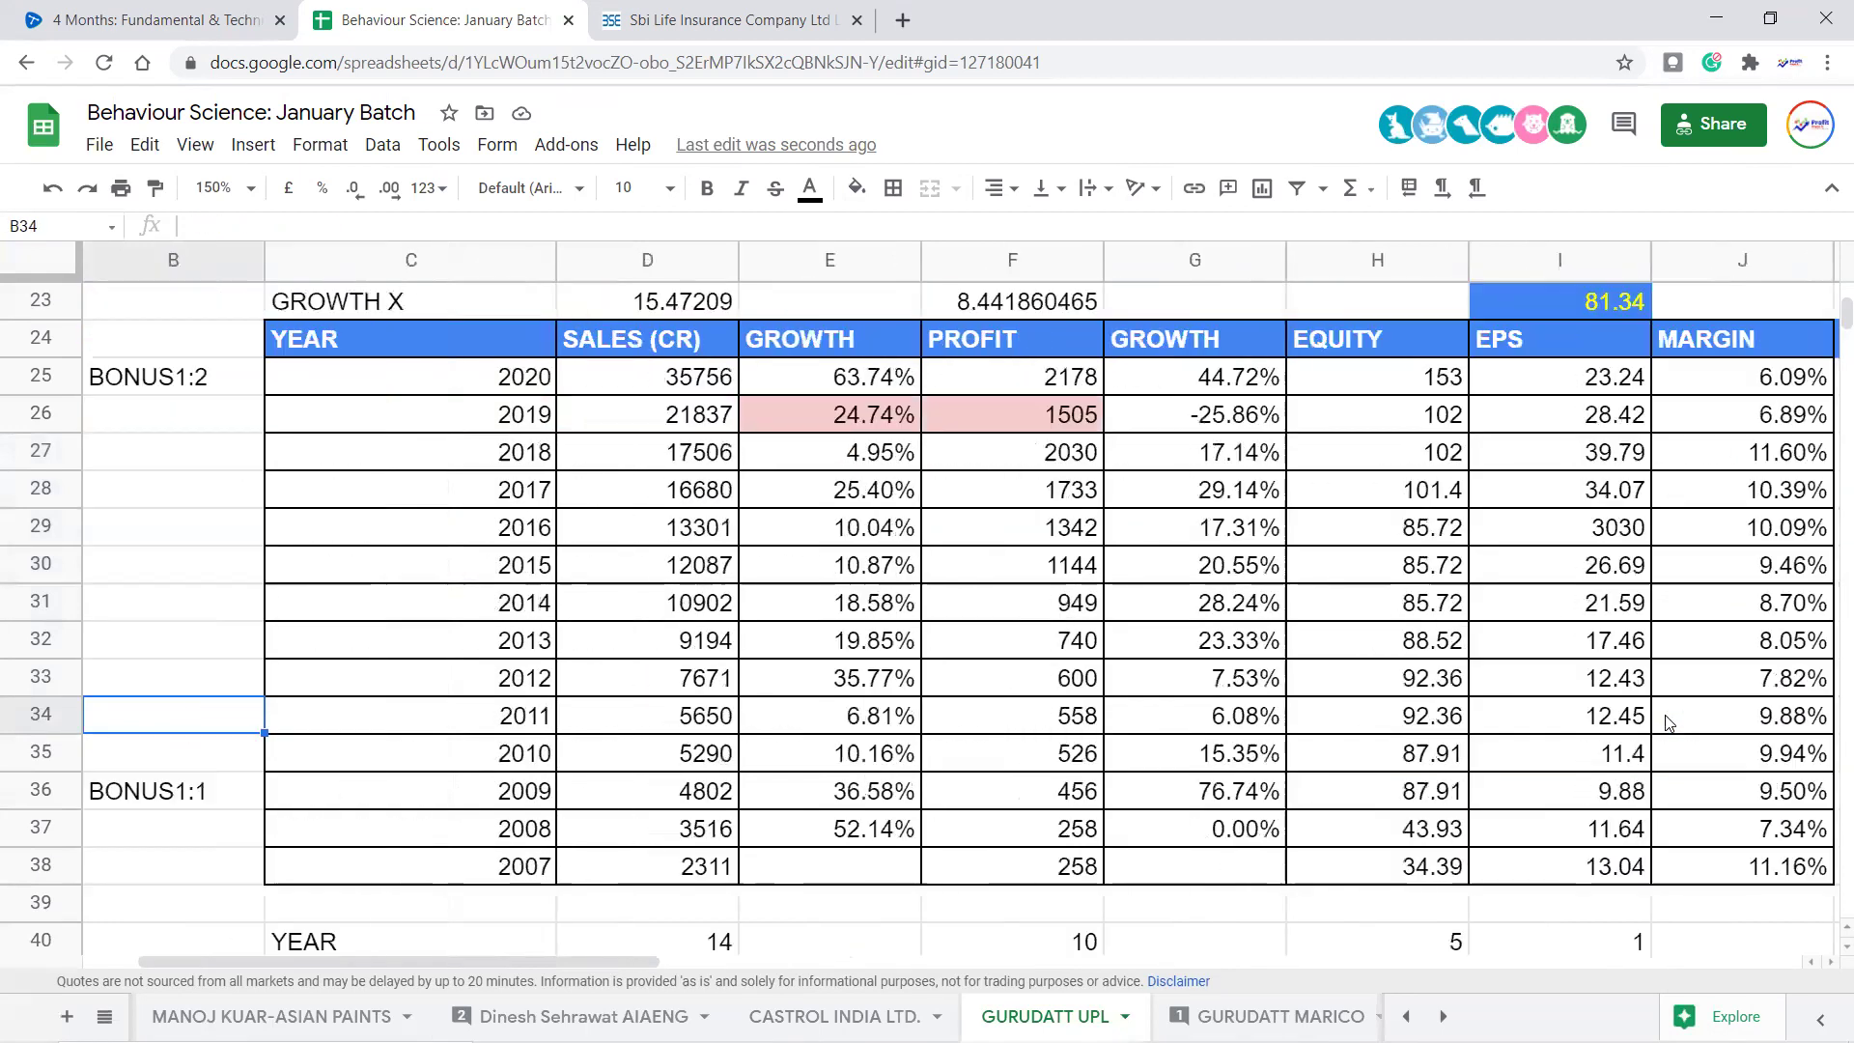
{"action": "key", "text": "Left"}
Go across row 34 from the yearly figures past the PE and debt columns to the ICR X column
{"action": "key", "text": "Right"}
{"action": "key", "text": "Right"}
{"action": "key", "text": "Right"}
{"action": "key", "text": "Right"}
{"action": "key", "text": "Right"}
{"action": "key", "text": "Right"}
{"action": "key", "text": "Right"}
{"action": "key", "text": "Right"}
{"action": "key", "text": "Right"}
{"action": "key", "text": "Right"}
{"action": "key", "text": "Right"}
{"action": "key", "text": "Right"}
{"action": "key", "text": "Right"}
{"action": "key", "text": "Right"}
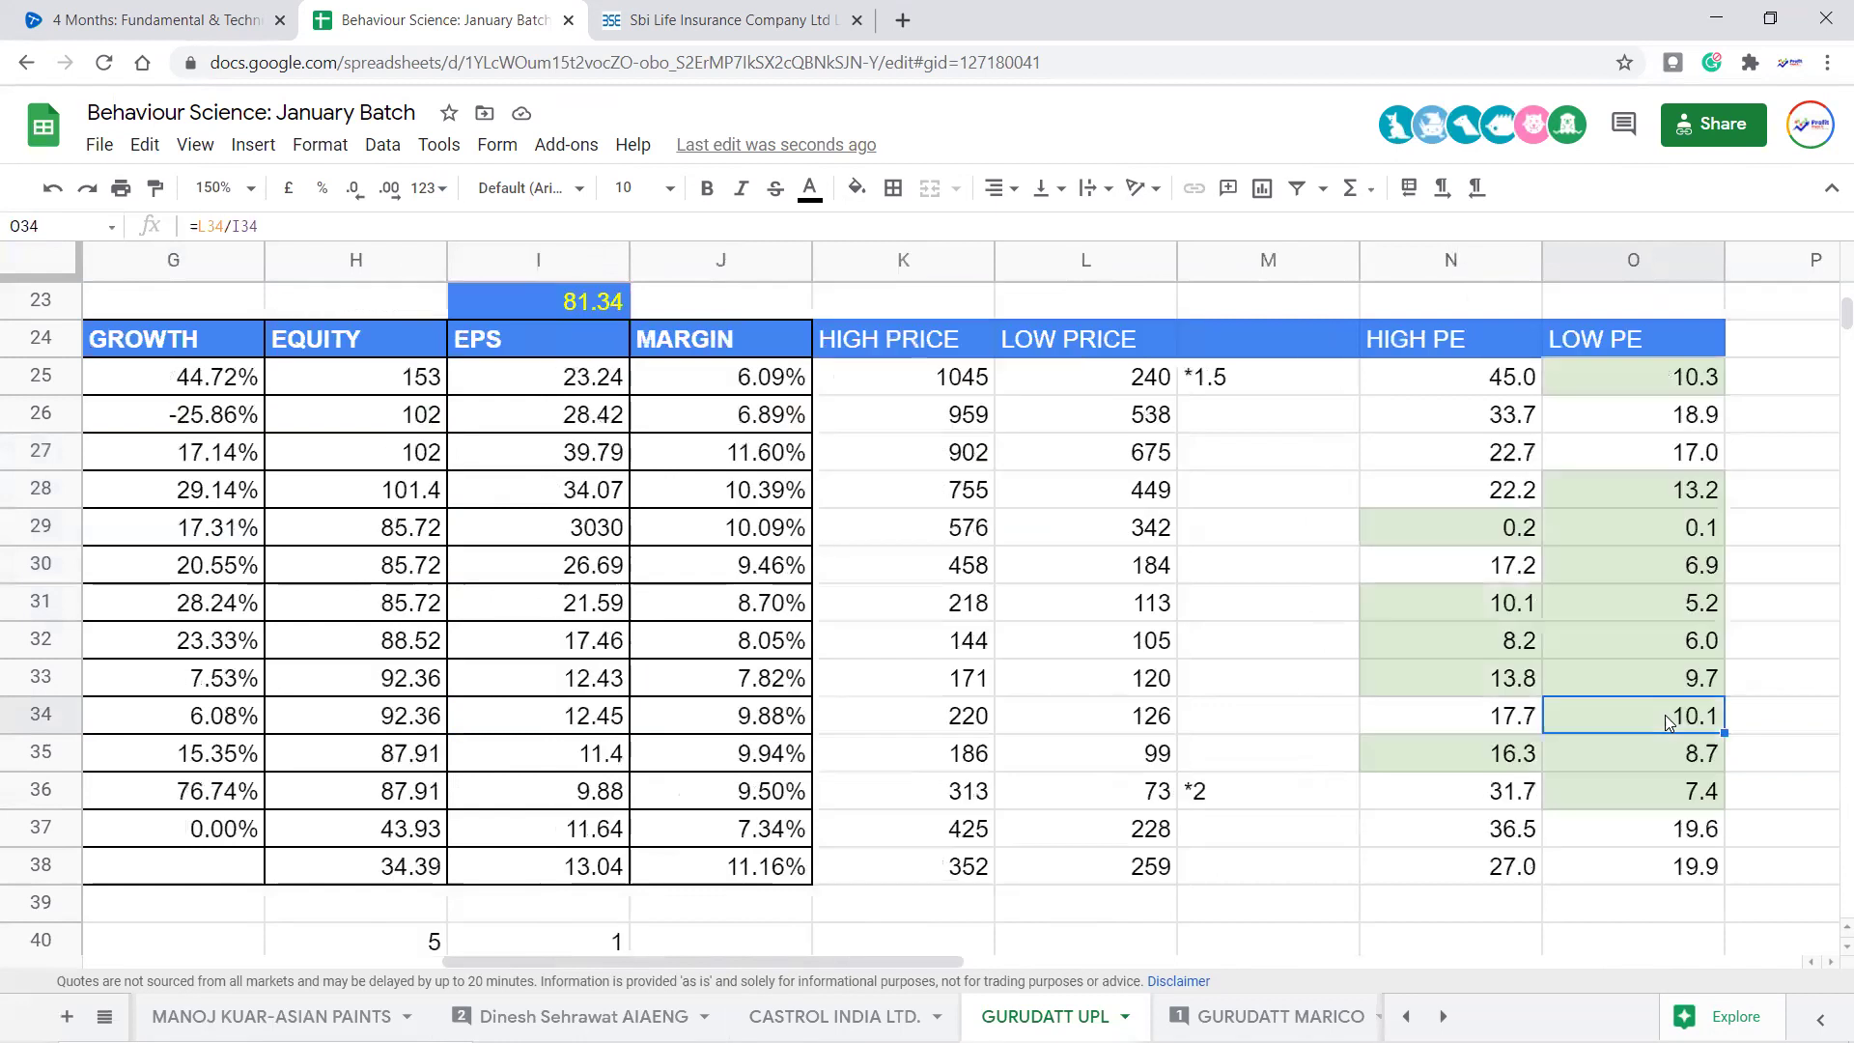
{"action": "key", "text": "Right"}
{"action": "key", "text": "Right"}
{"action": "key", "text": "Right"}
{"action": "key", "text": "Right"}
{"action": "key", "text": "Right"}
{"action": "key", "text": "Right"}
{"action": "key", "text": "Right"}
{"action": "key", "text": "Right"}
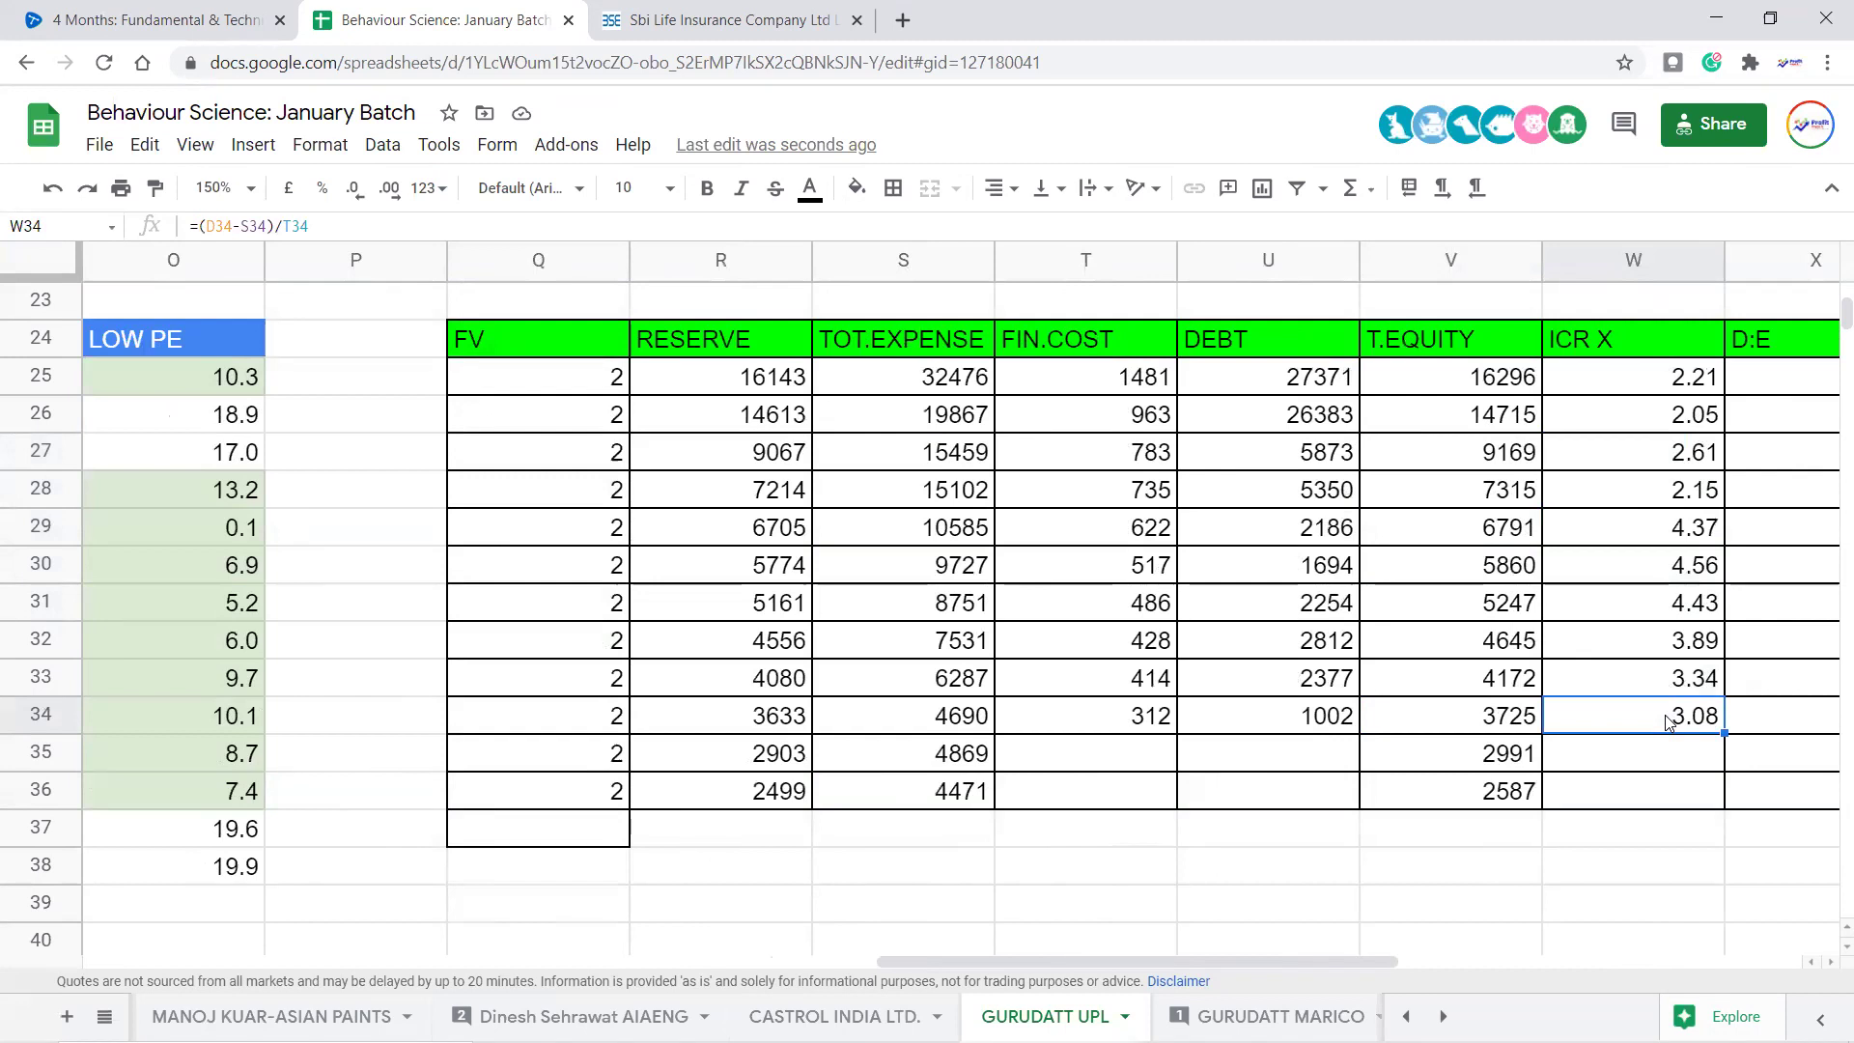
Show the ICR X values in W25:W34 with one decimal place
{"action": "key", "text": "shift+Up"}
{"action": "key", "text": "shift+Up"}
{"action": "key", "text": "shift+Up"}
{"action": "key", "text": "shift+Up"}
{"action": "key", "text": "shift+Up"}
{"action": "key", "text": "shift+Up"}
{"action": "key", "text": "shift+Up"}
{"action": "key", "text": "shift+Up"}
{"action": "key", "text": "shift+Up"}
{"action": "key", "text": "shift+Up"}
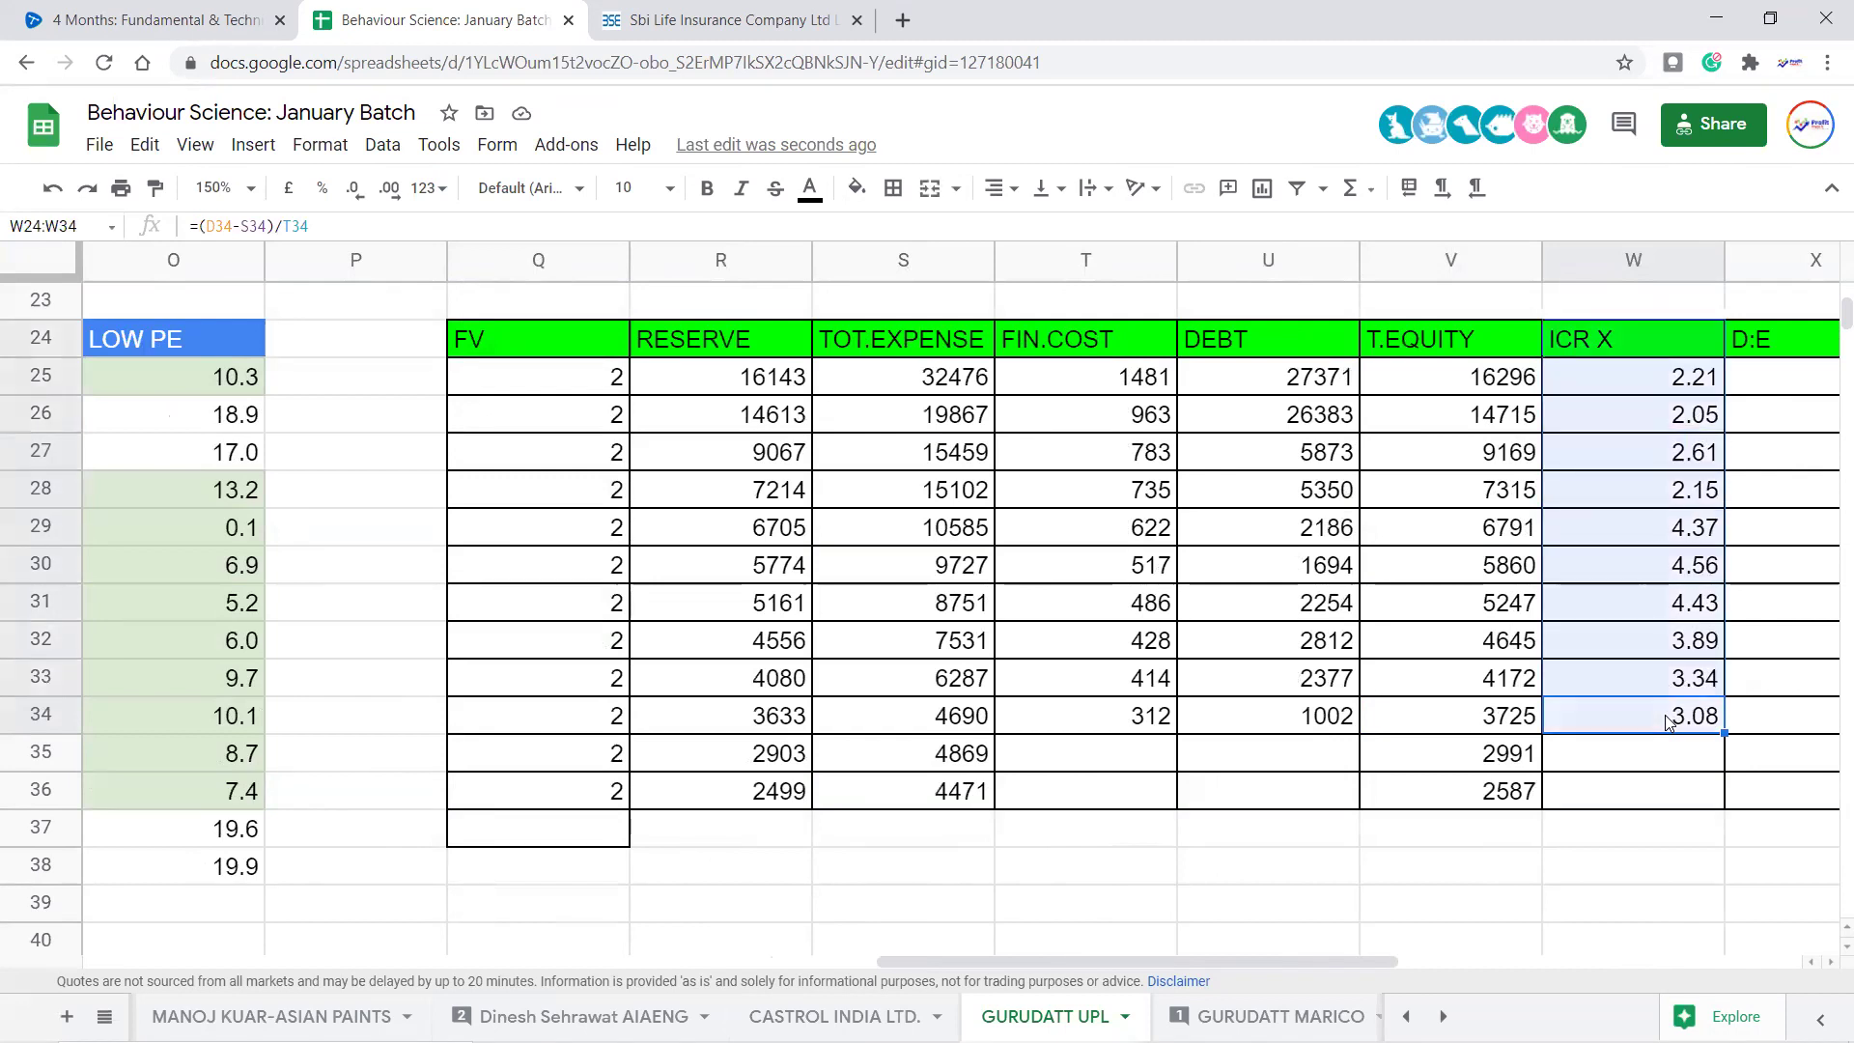
{"action": "key", "text": "shift+Down"}
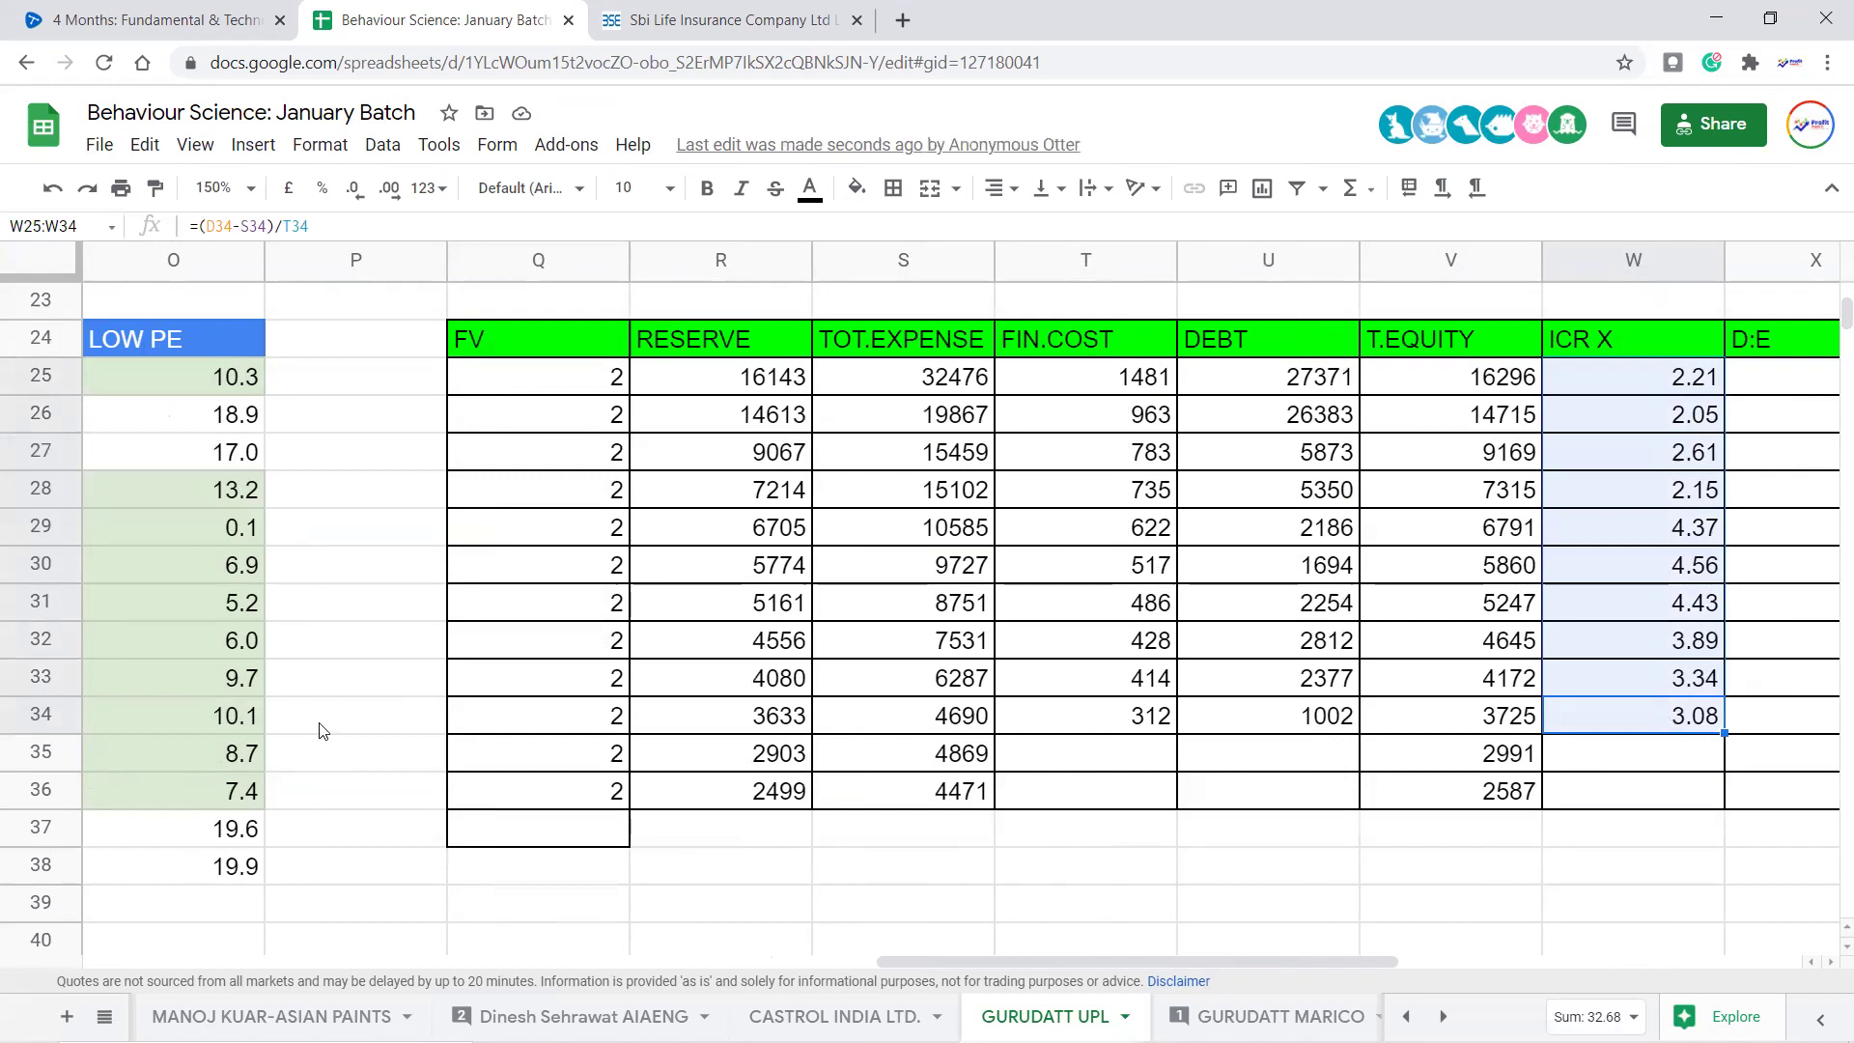
{"action": "left_click", "coordinate": [353, 188]}
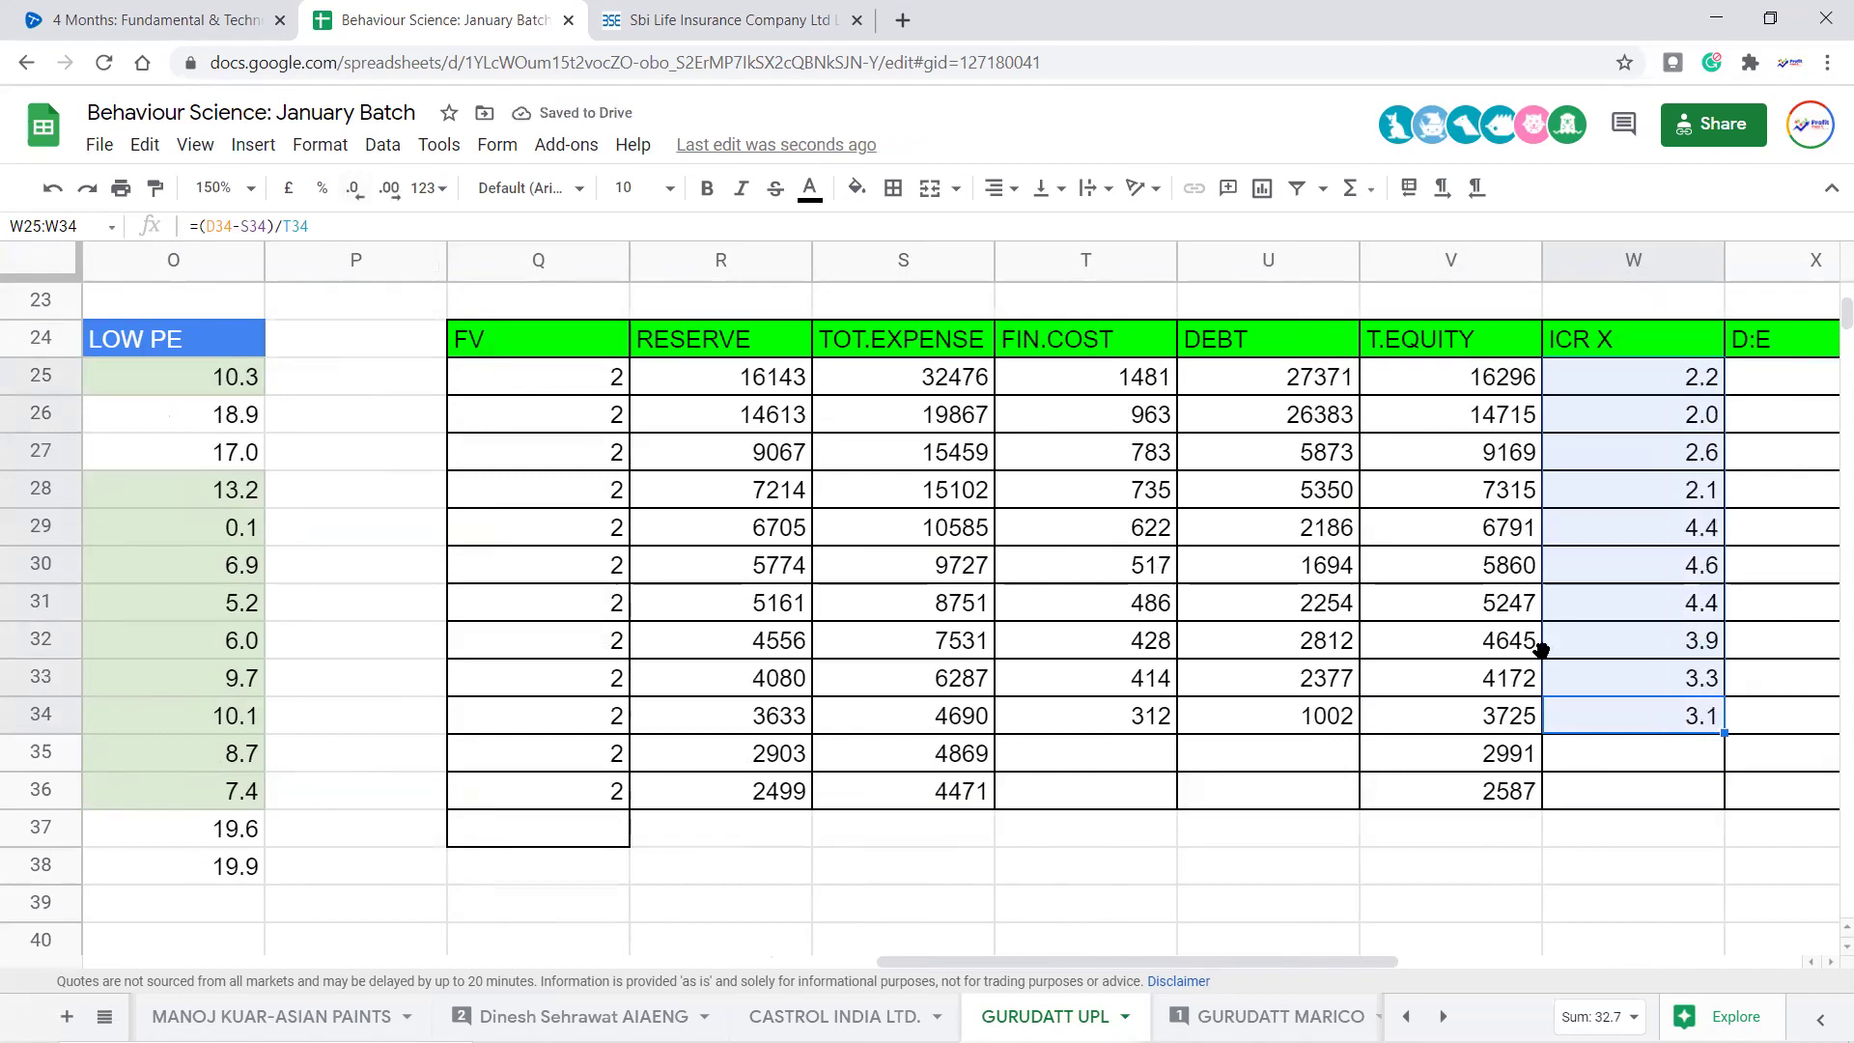
{"action": "left_click", "coordinate": [1681, 726]}
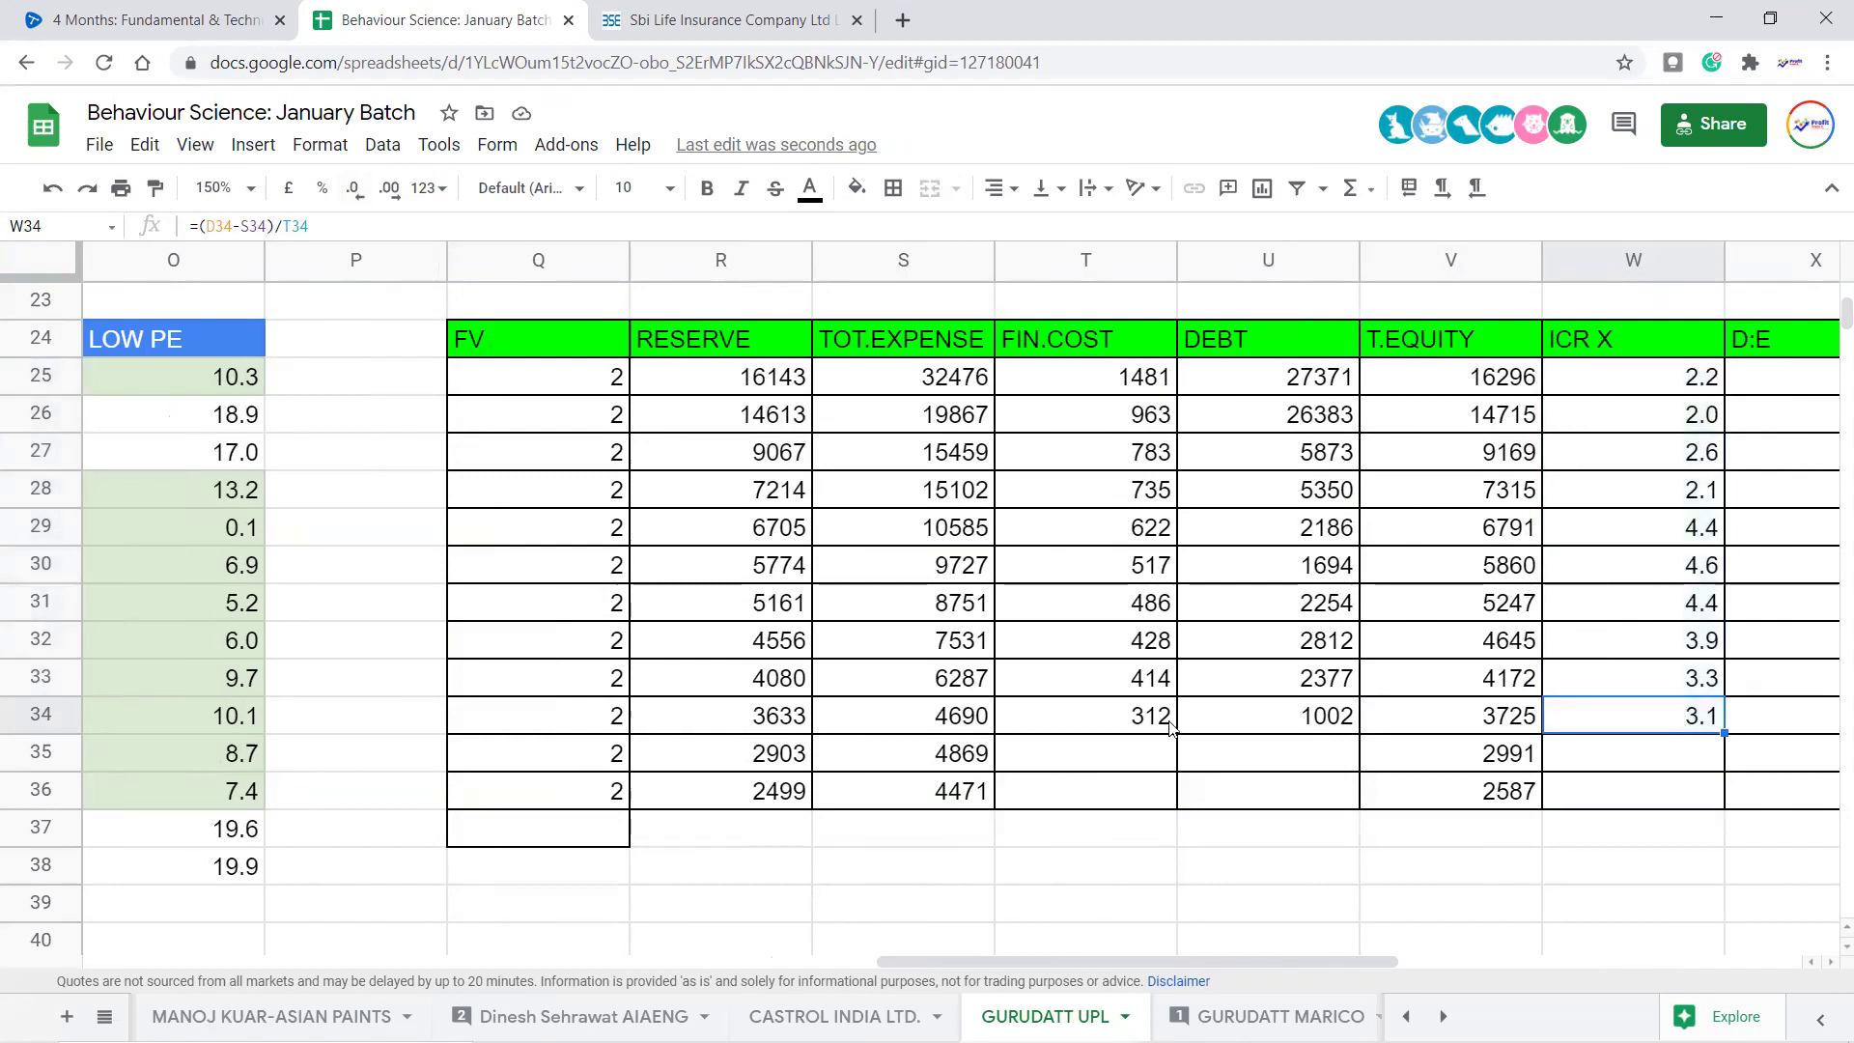
Compare the TOT.EXPENSE, DEBT and ICR X columns, ending with the two most recent debt figures in U25:U26
{"action": "left_click_drag", "start_coordinate": [974, 796], "coordinate": [965, 720]}
{"action": "left_click", "coordinate": [933, 340], "text": "shift"}
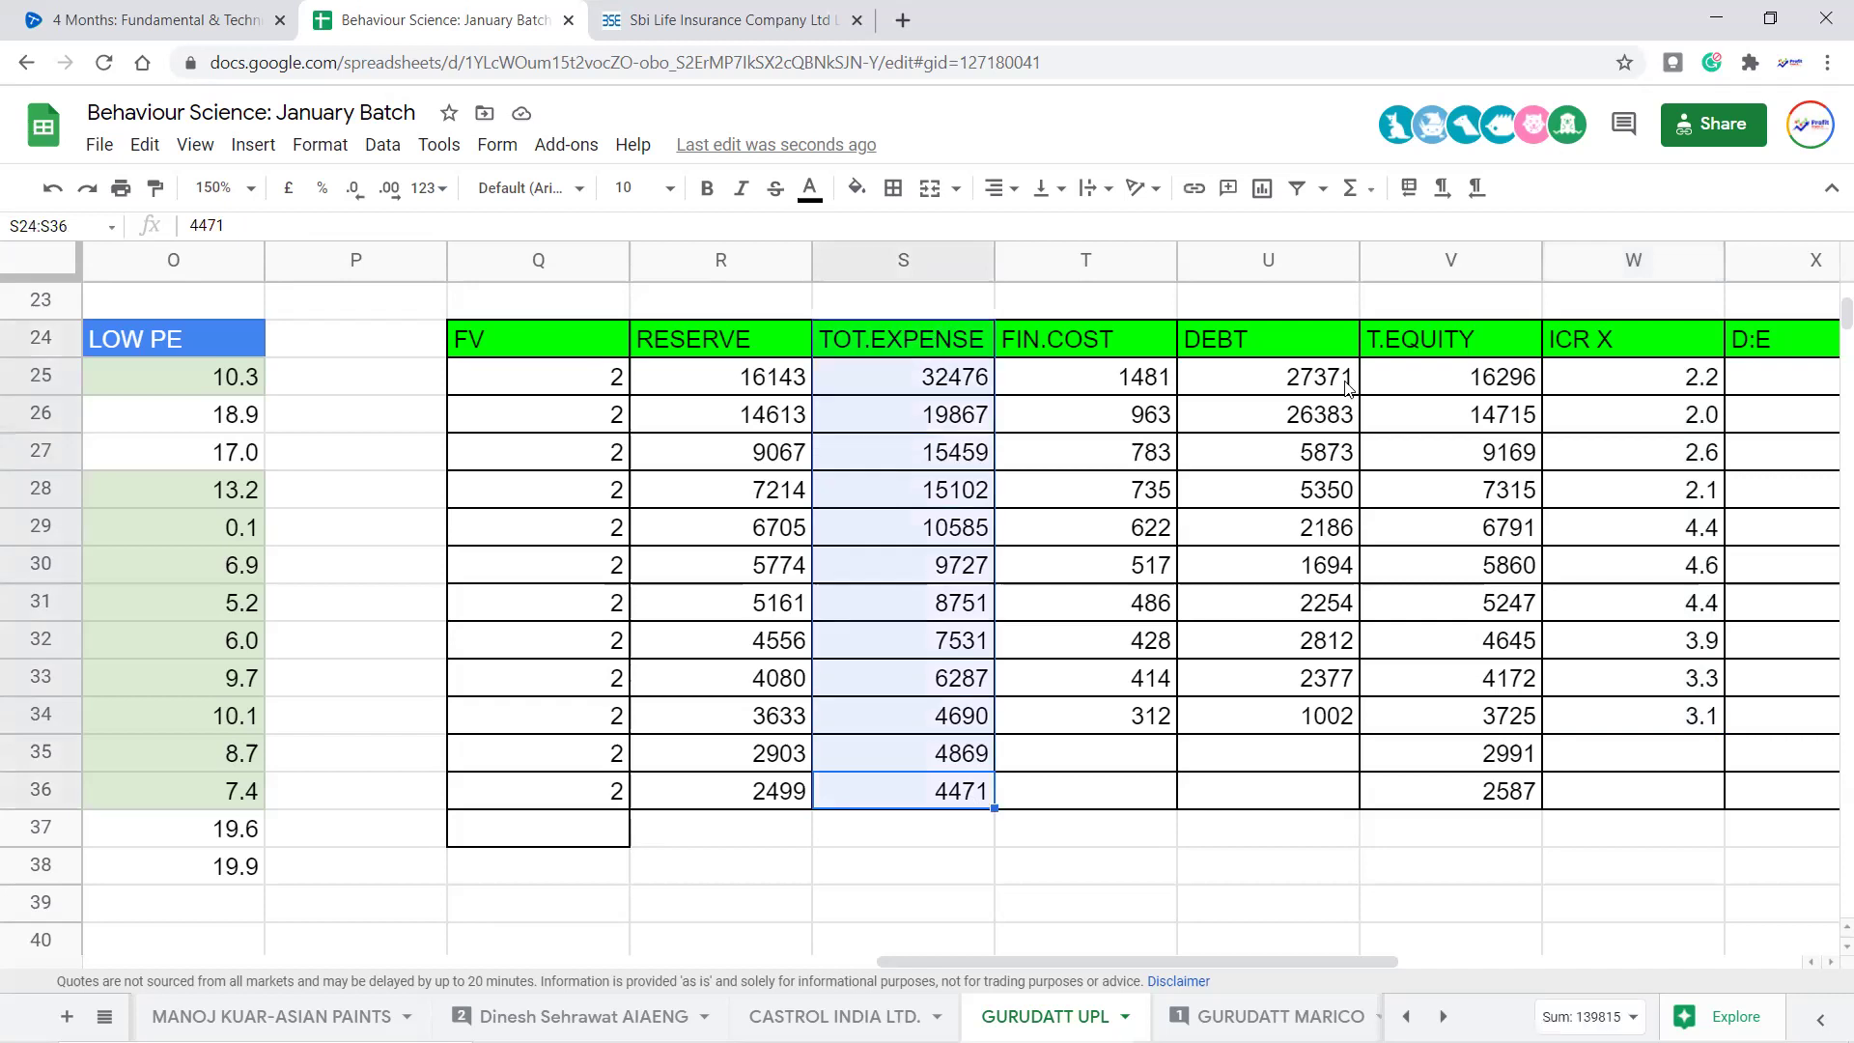
{"action": "left_click_drag", "start_coordinate": [1350, 347], "coordinate": [1352, 719]}
{"action": "left_click_drag", "start_coordinate": [1680, 340], "coordinate": [1717, 726]}
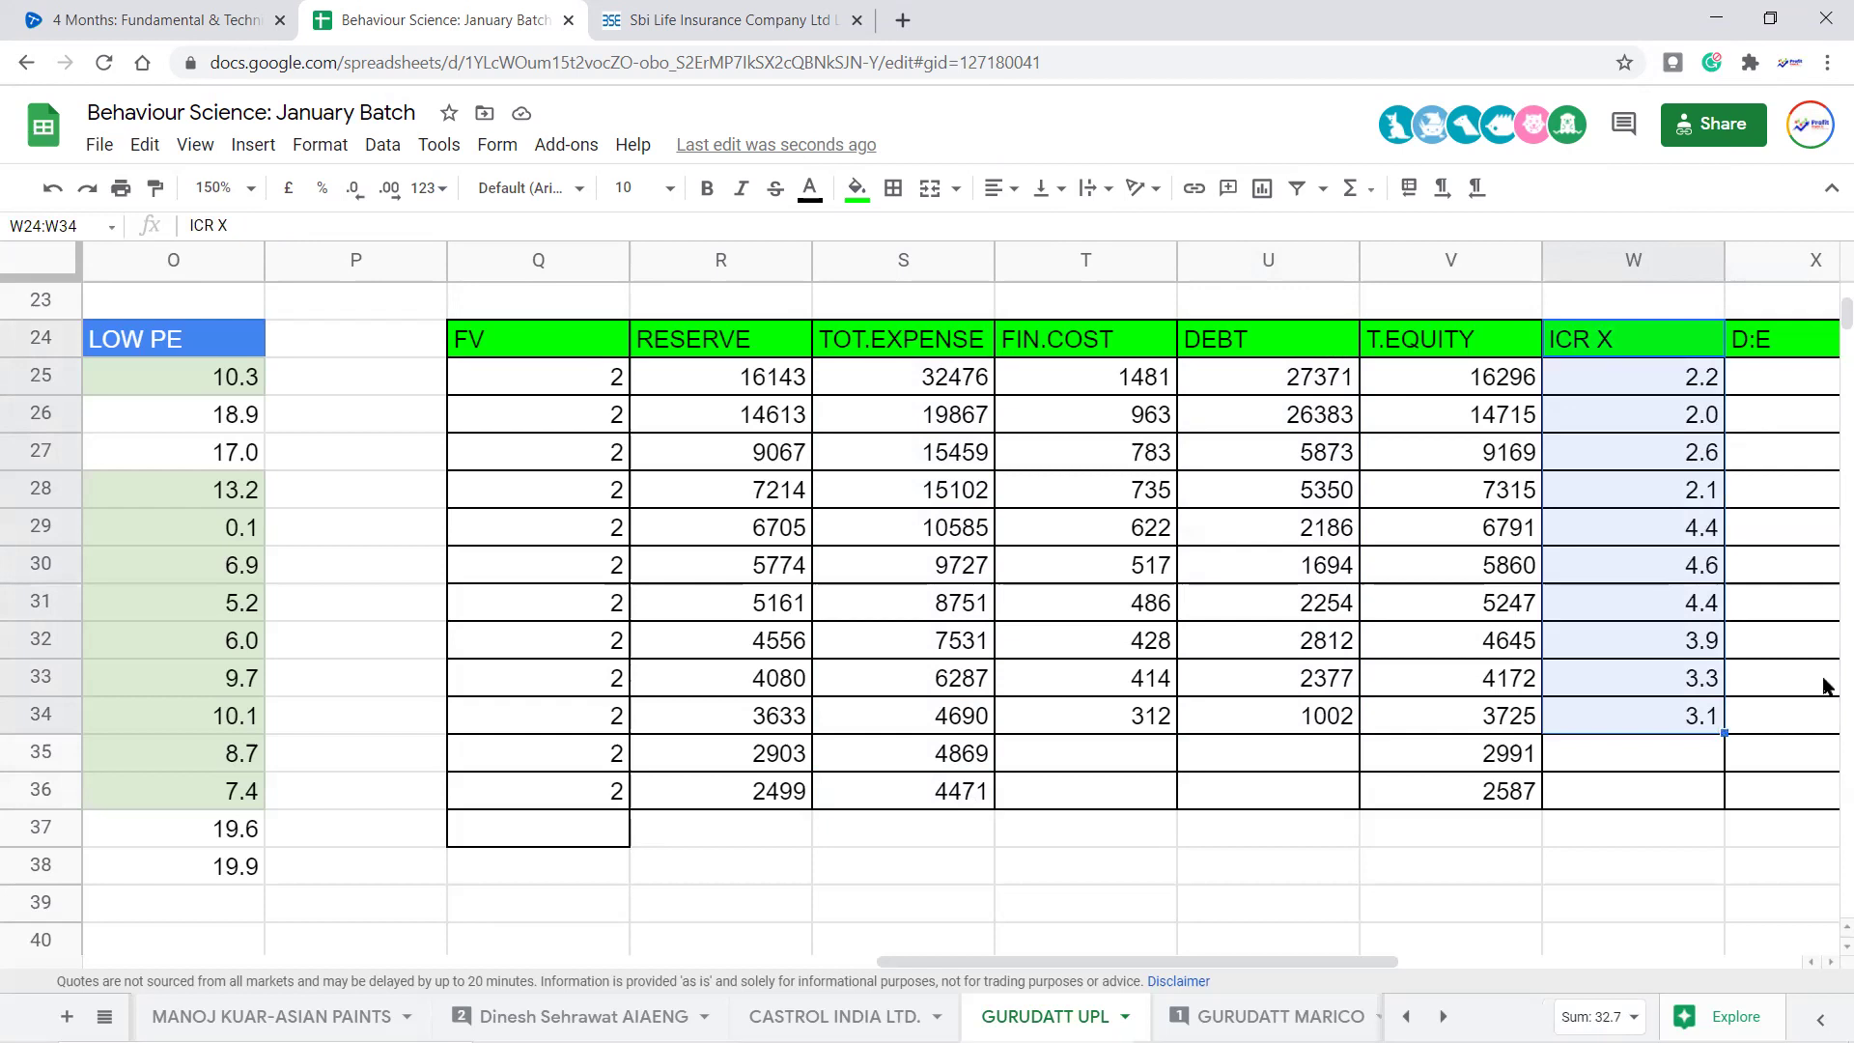
{"action": "left_click_drag", "start_coordinate": [1330, 381], "coordinate": [1328, 424]}
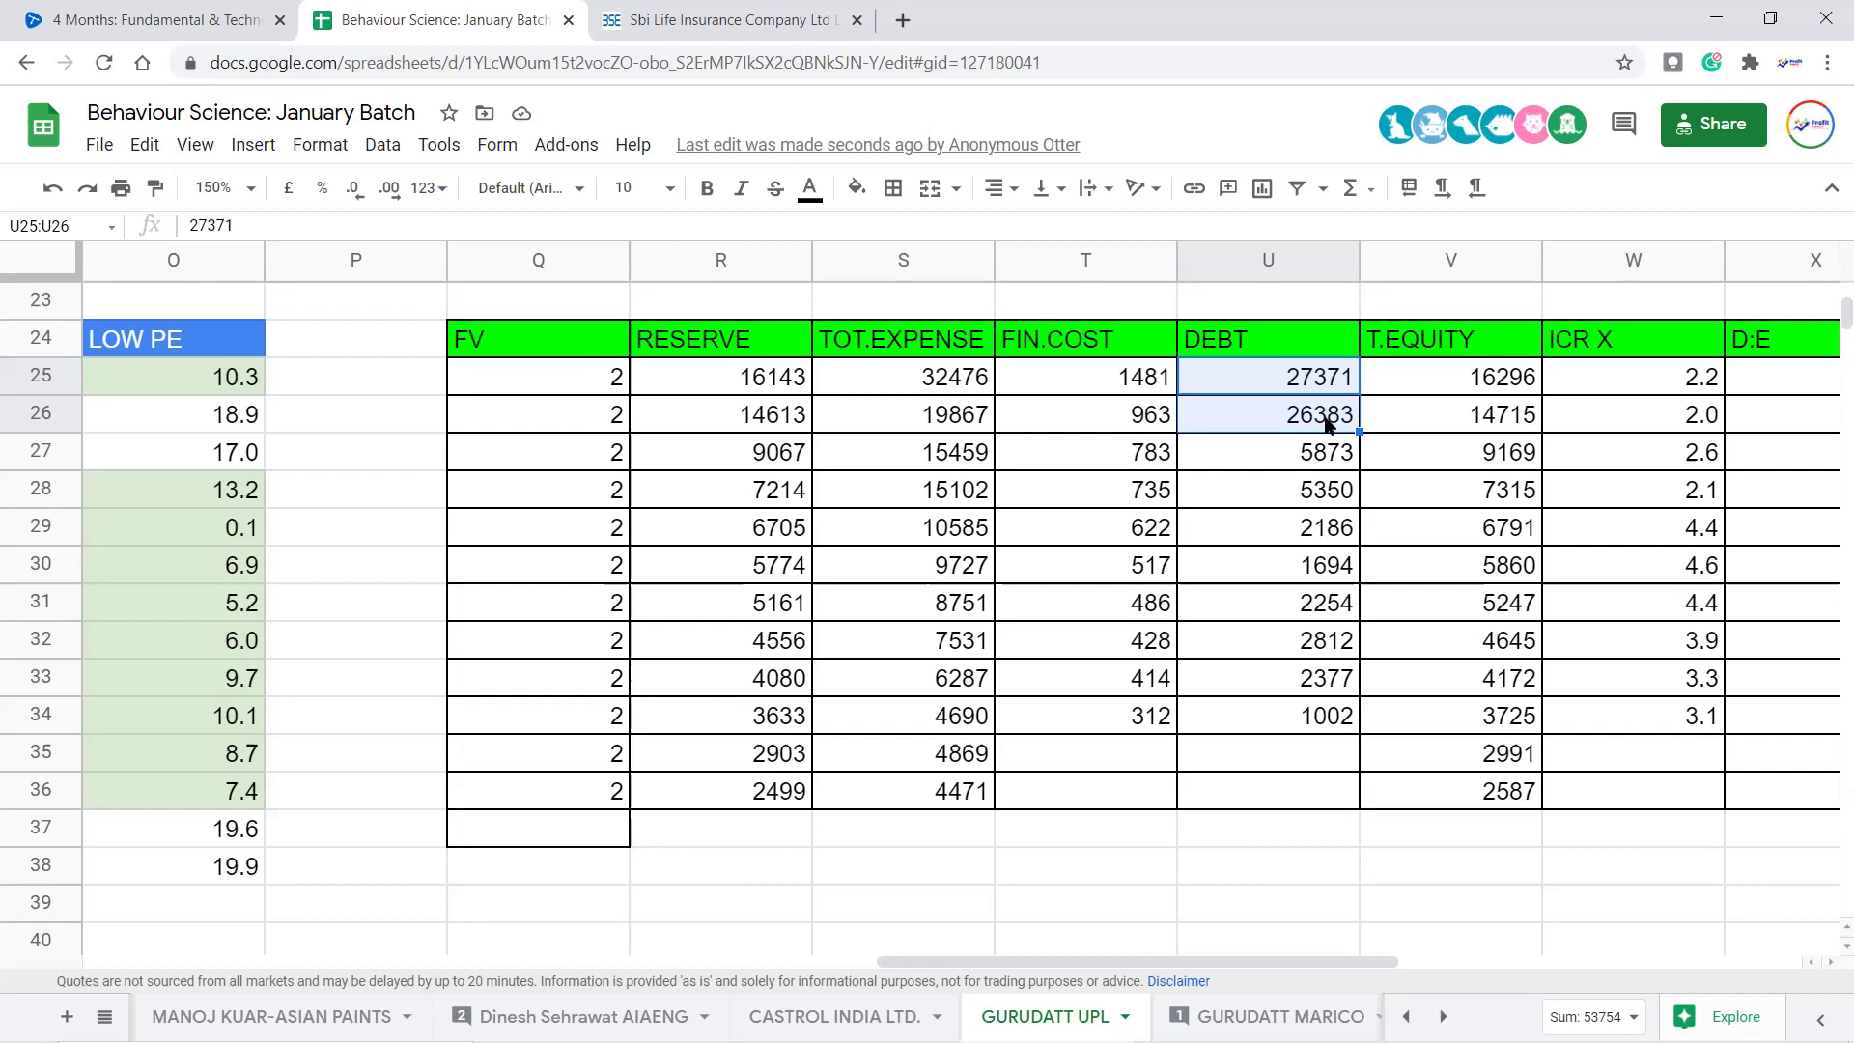
Go back along row 25 from DEBT past the PE and price columns to the MARGIN column
{"action": "key", "text": "Left"}
{"action": "key", "text": "Left"}
{"action": "key", "text": "Left"}
{"action": "key", "text": "Left"}
{"action": "key", "text": "Left"}
{"action": "key", "text": "Left"}
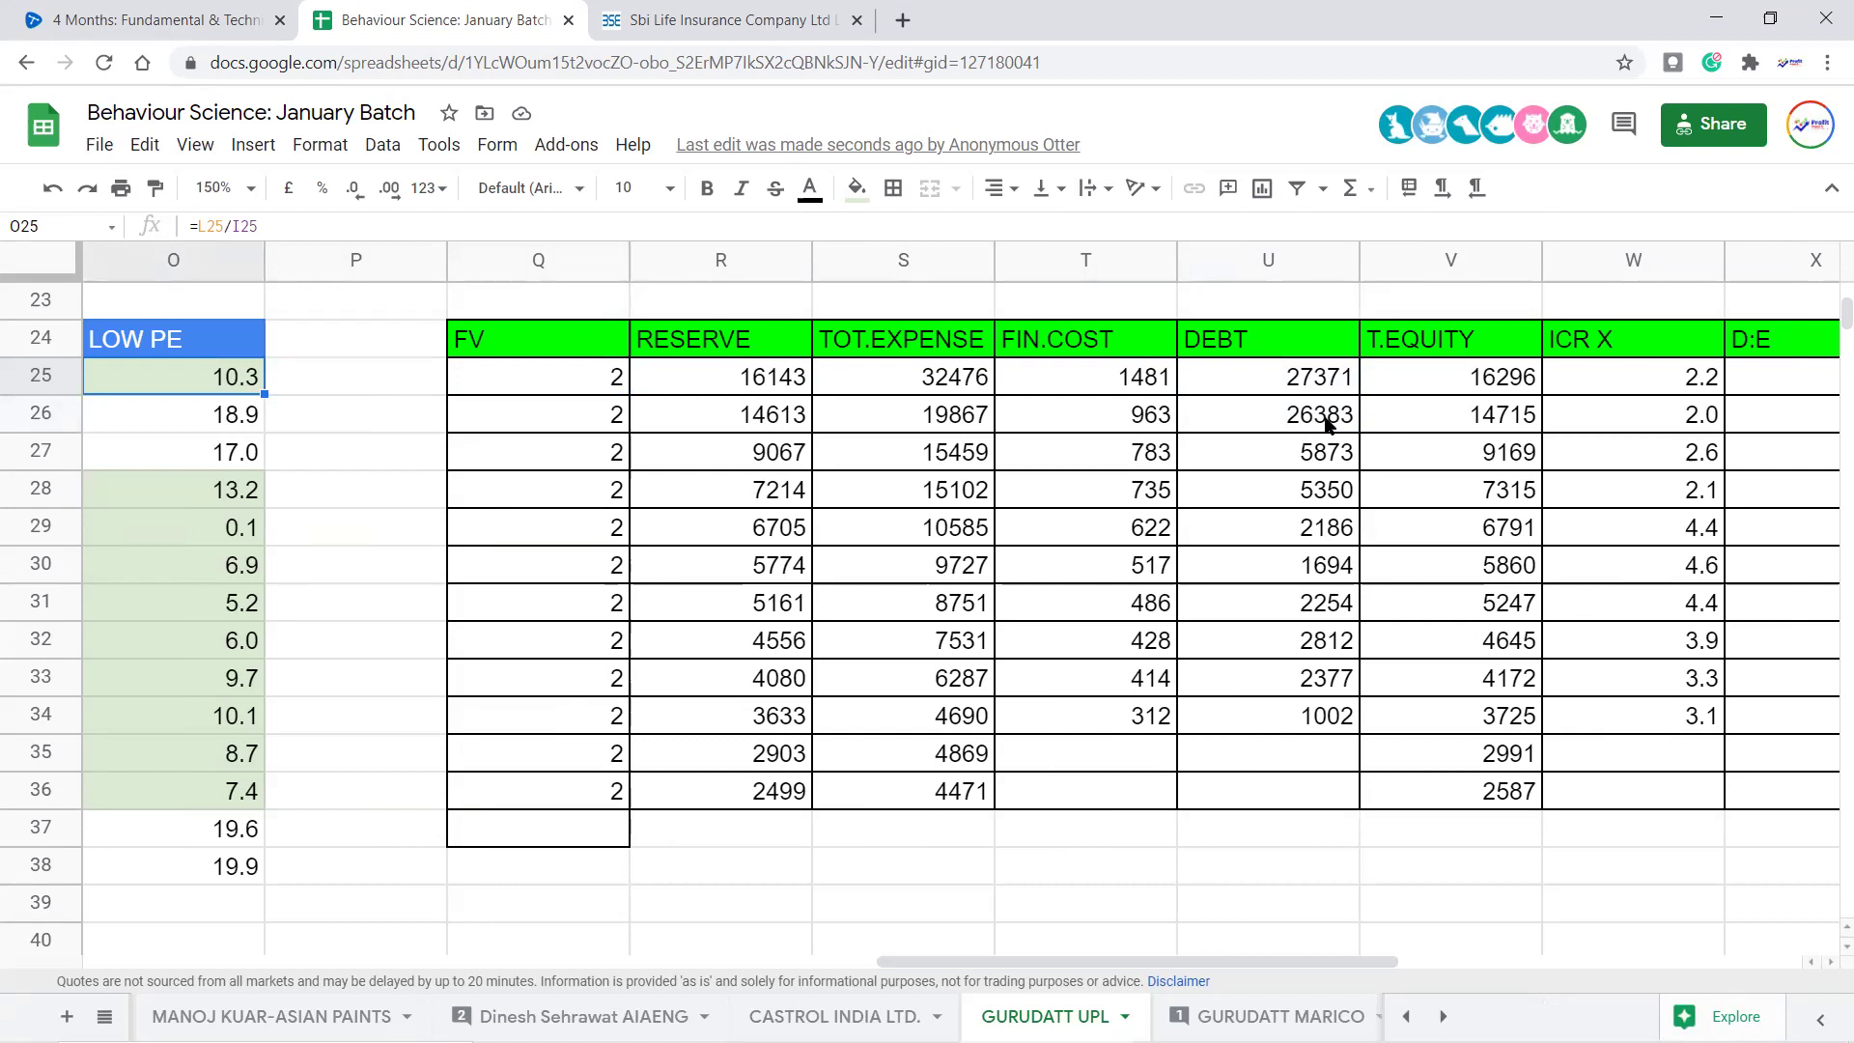
{"action": "key", "text": "Left"}
{"action": "key", "text": "Left"}
{"action": "key", "text": "Left"}
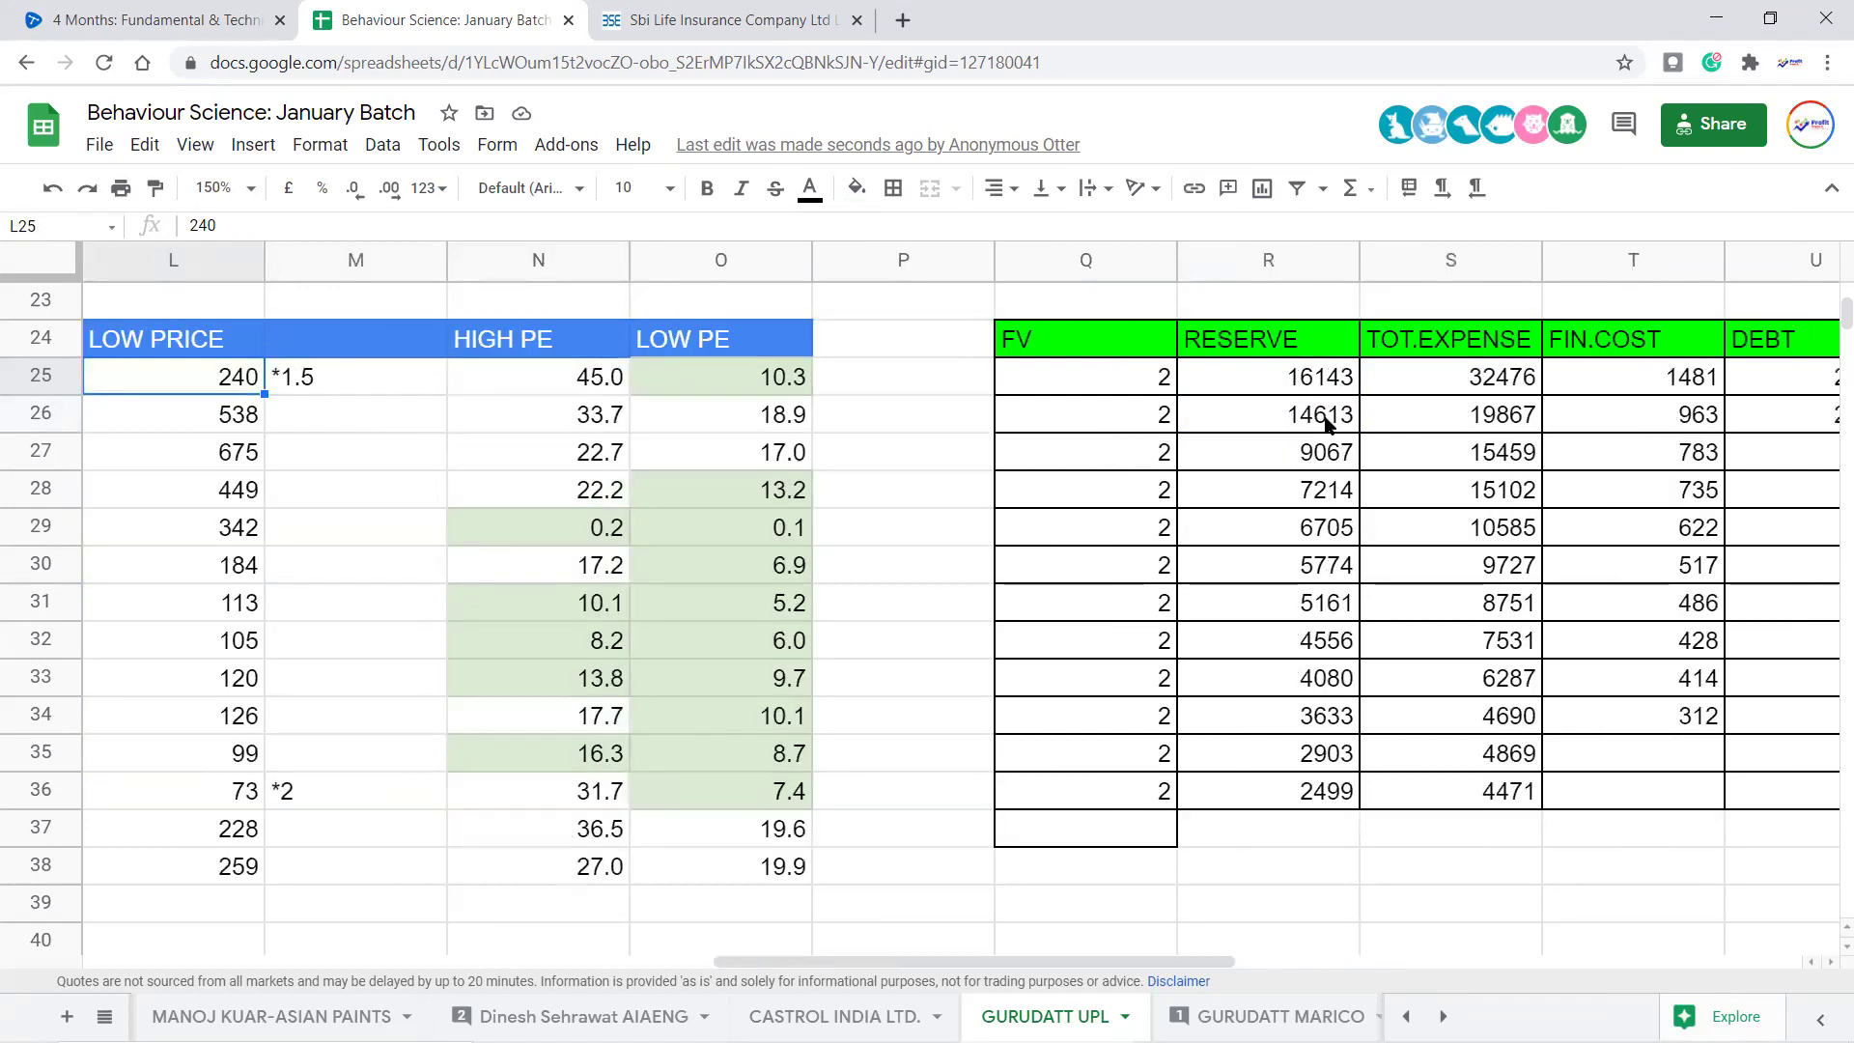
{"action": "key", "text": "Left"}
{"action": "key", "text": "Left"}
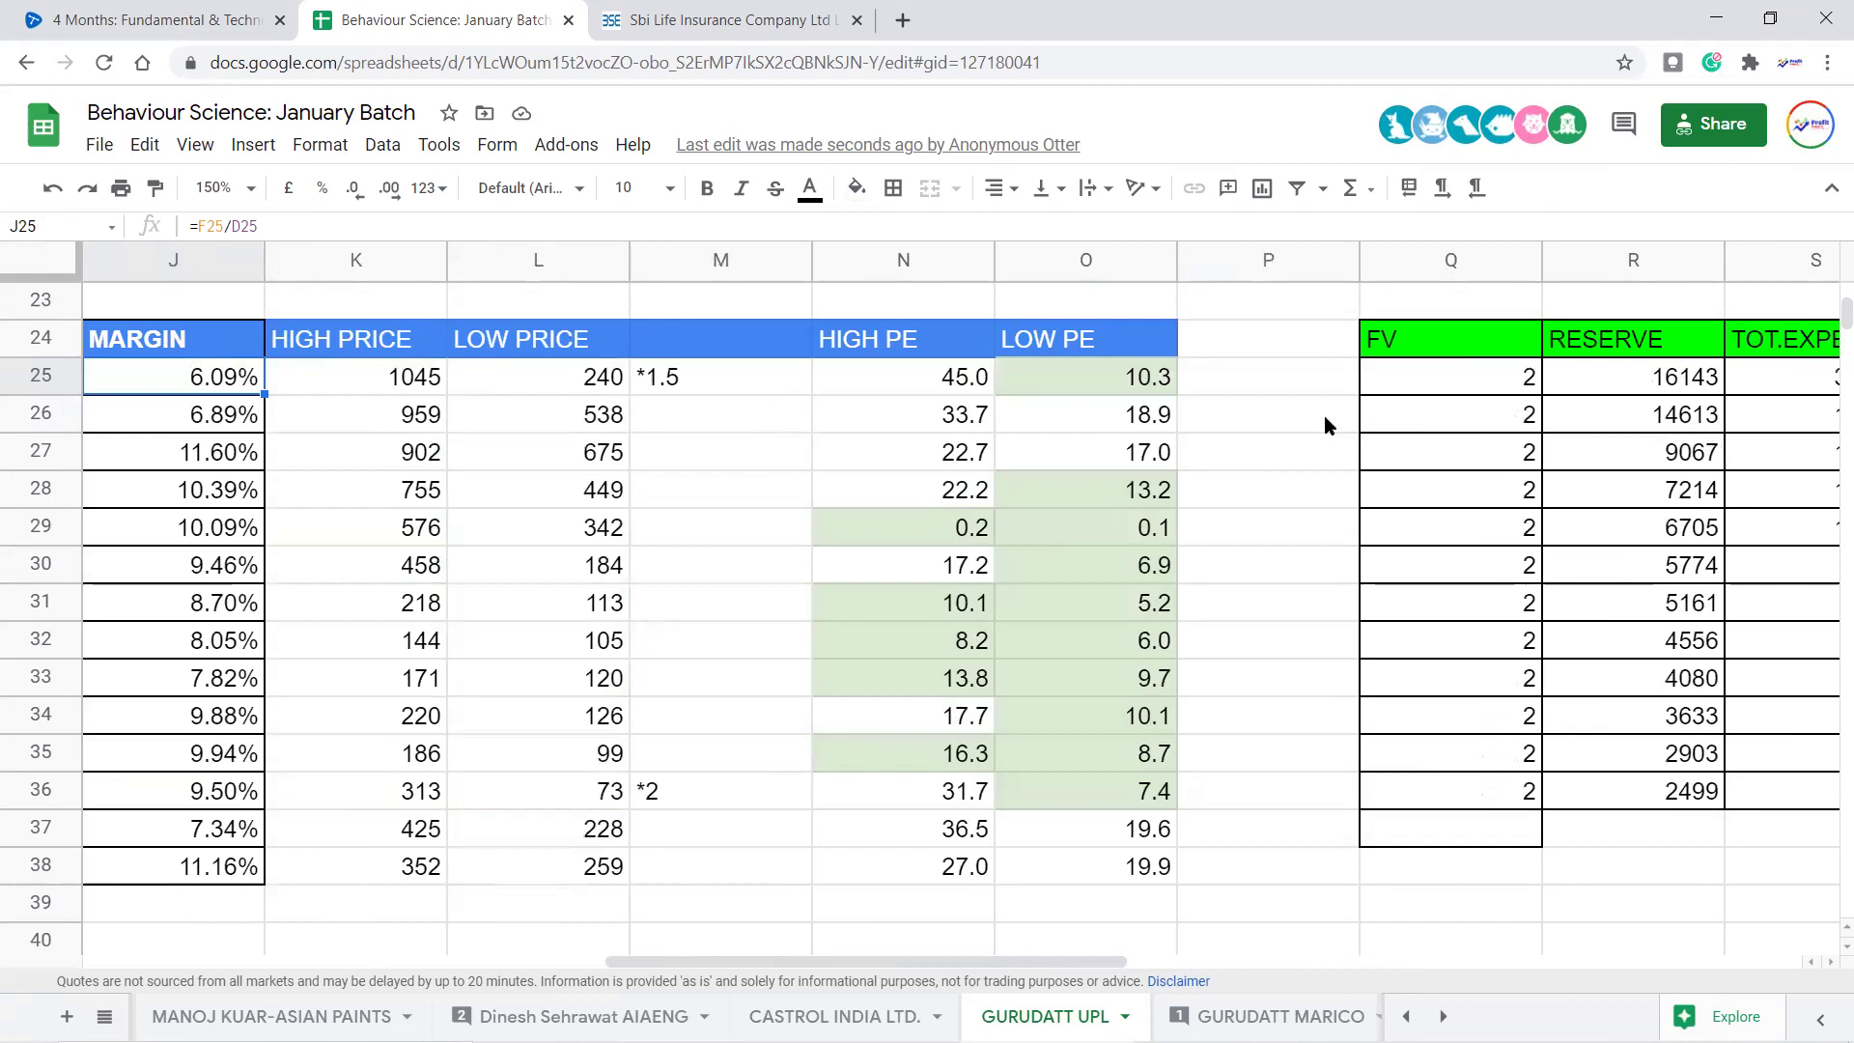
Show the MARGIN percentages in J25:J38 with one decimal place
{"action": "key", "text": "shift+Down"}
{"action": "key", "text": "shift+Down"}
{"action": "key", "text": "shift+Down"}
{"action": "key", "text": "shift+Down"}
{"action": "key", "text": "shift+Down"}
{"action": "key", "text": "shift+Down"}
{"action": "key", "text": "shift+Down"}
{"action": "key", "text": "shift+Down"}
{"action": "key", "text": "shift+Down"}
{"action": "key", "text": "shift+Down"}
{"action": "key", "text": "shift+Down"}
{"action": "key", "text": "shift+Down"}
{"action": "key", "text": "shift+Down"}
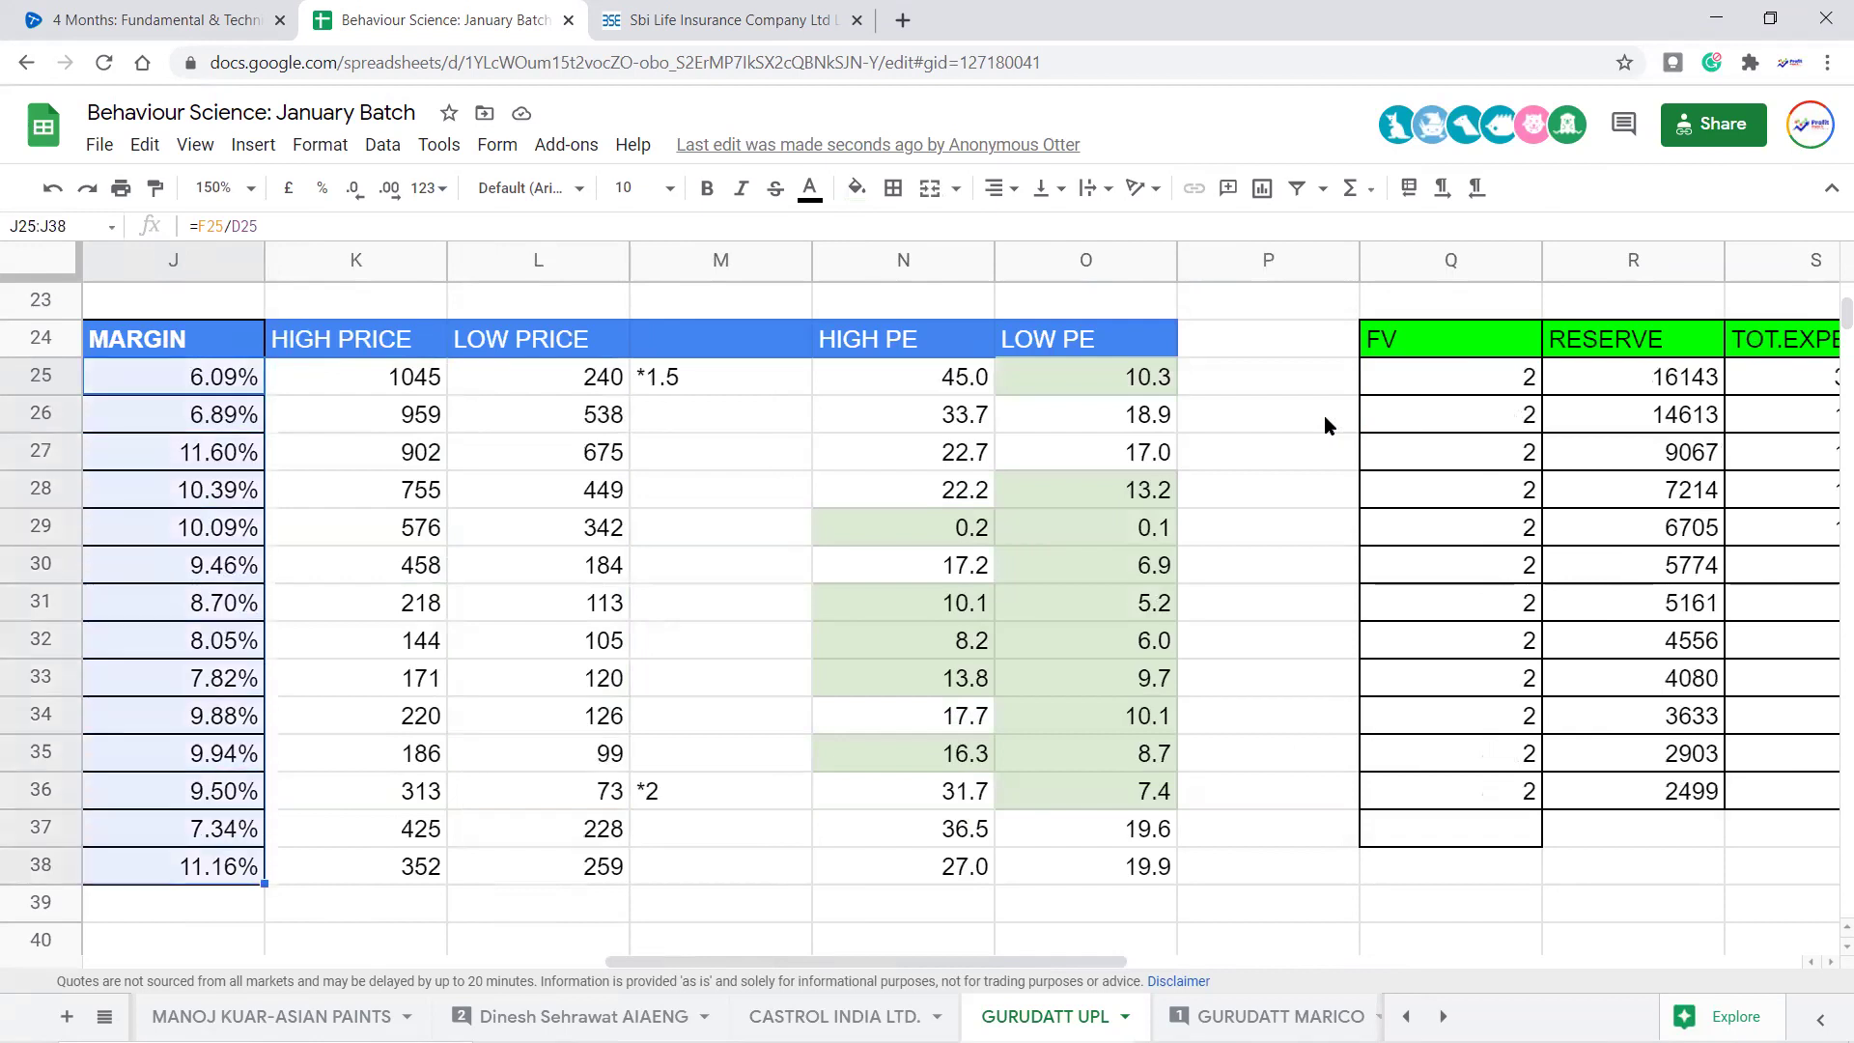
{"action": "left_click", "coordinate": [354, 189]}
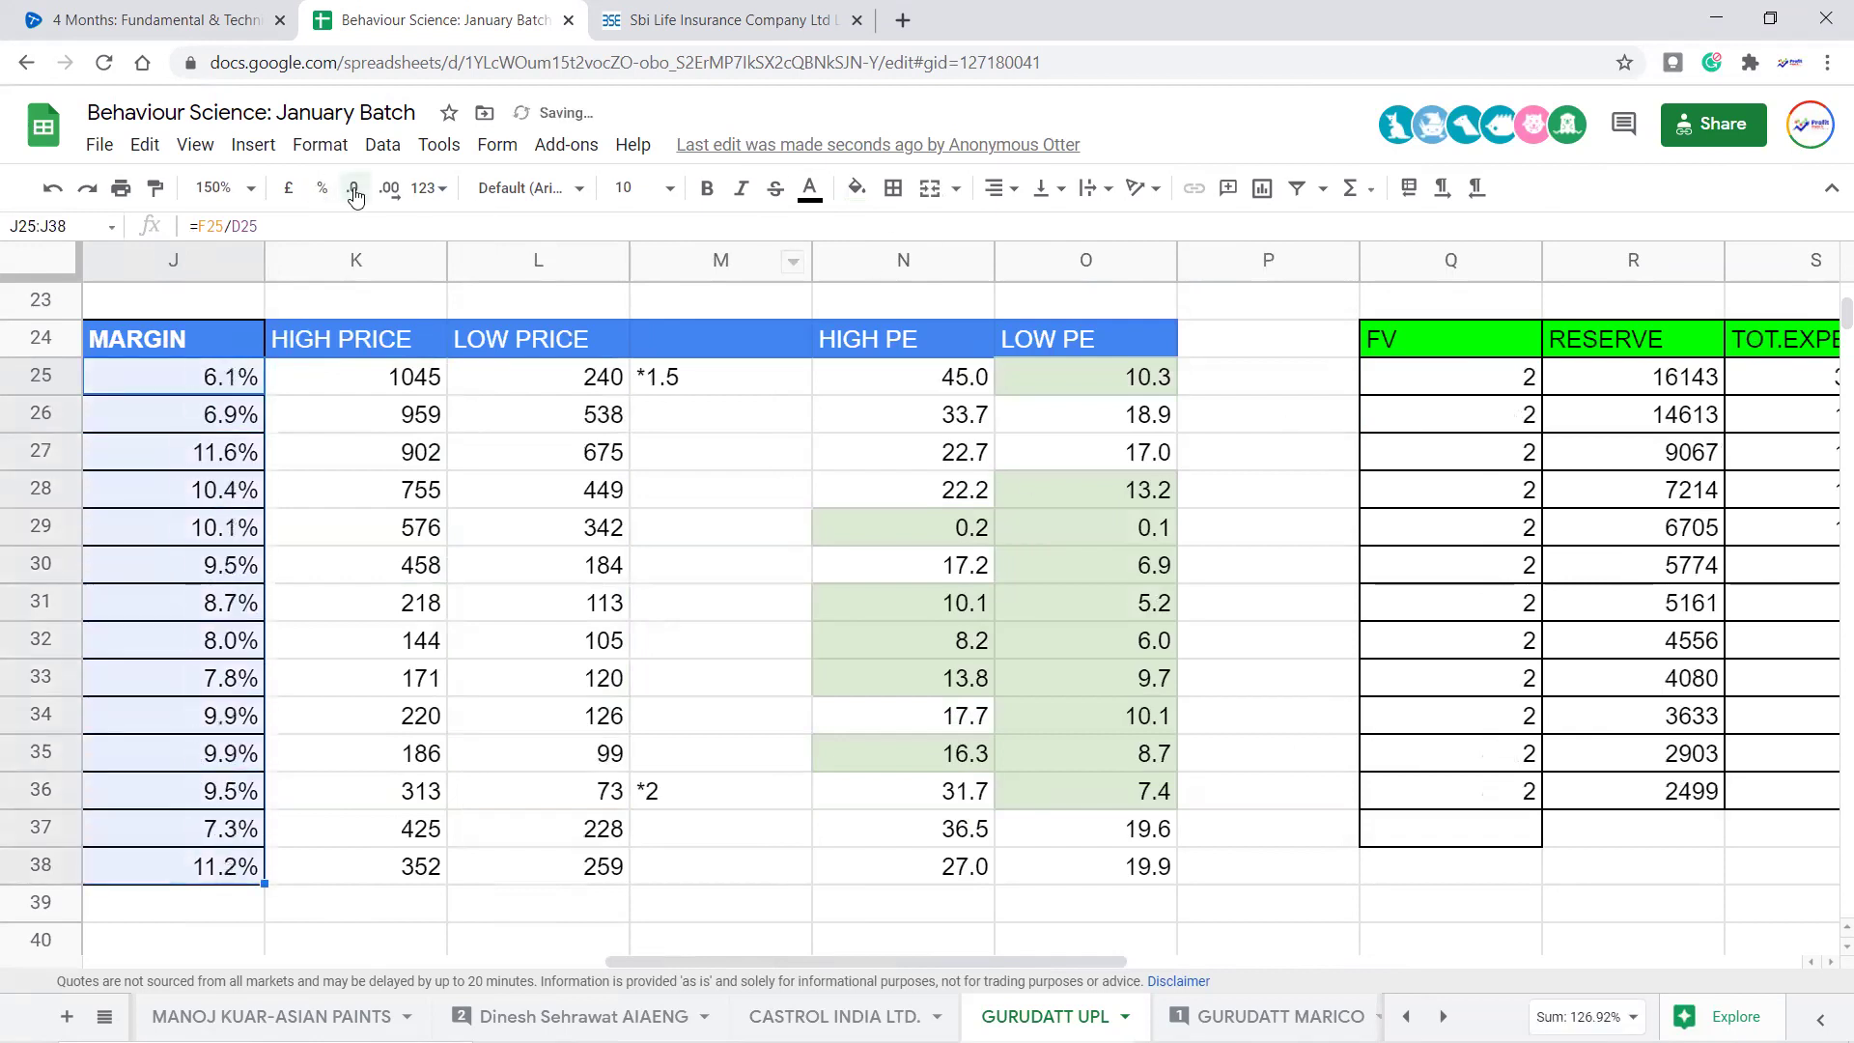
Go back along row 25 from HIGH PRICE to the PROFIT column and examine the yearly profits in F25:F38
{"action": "left_click", "coordinate": [353, 389]}
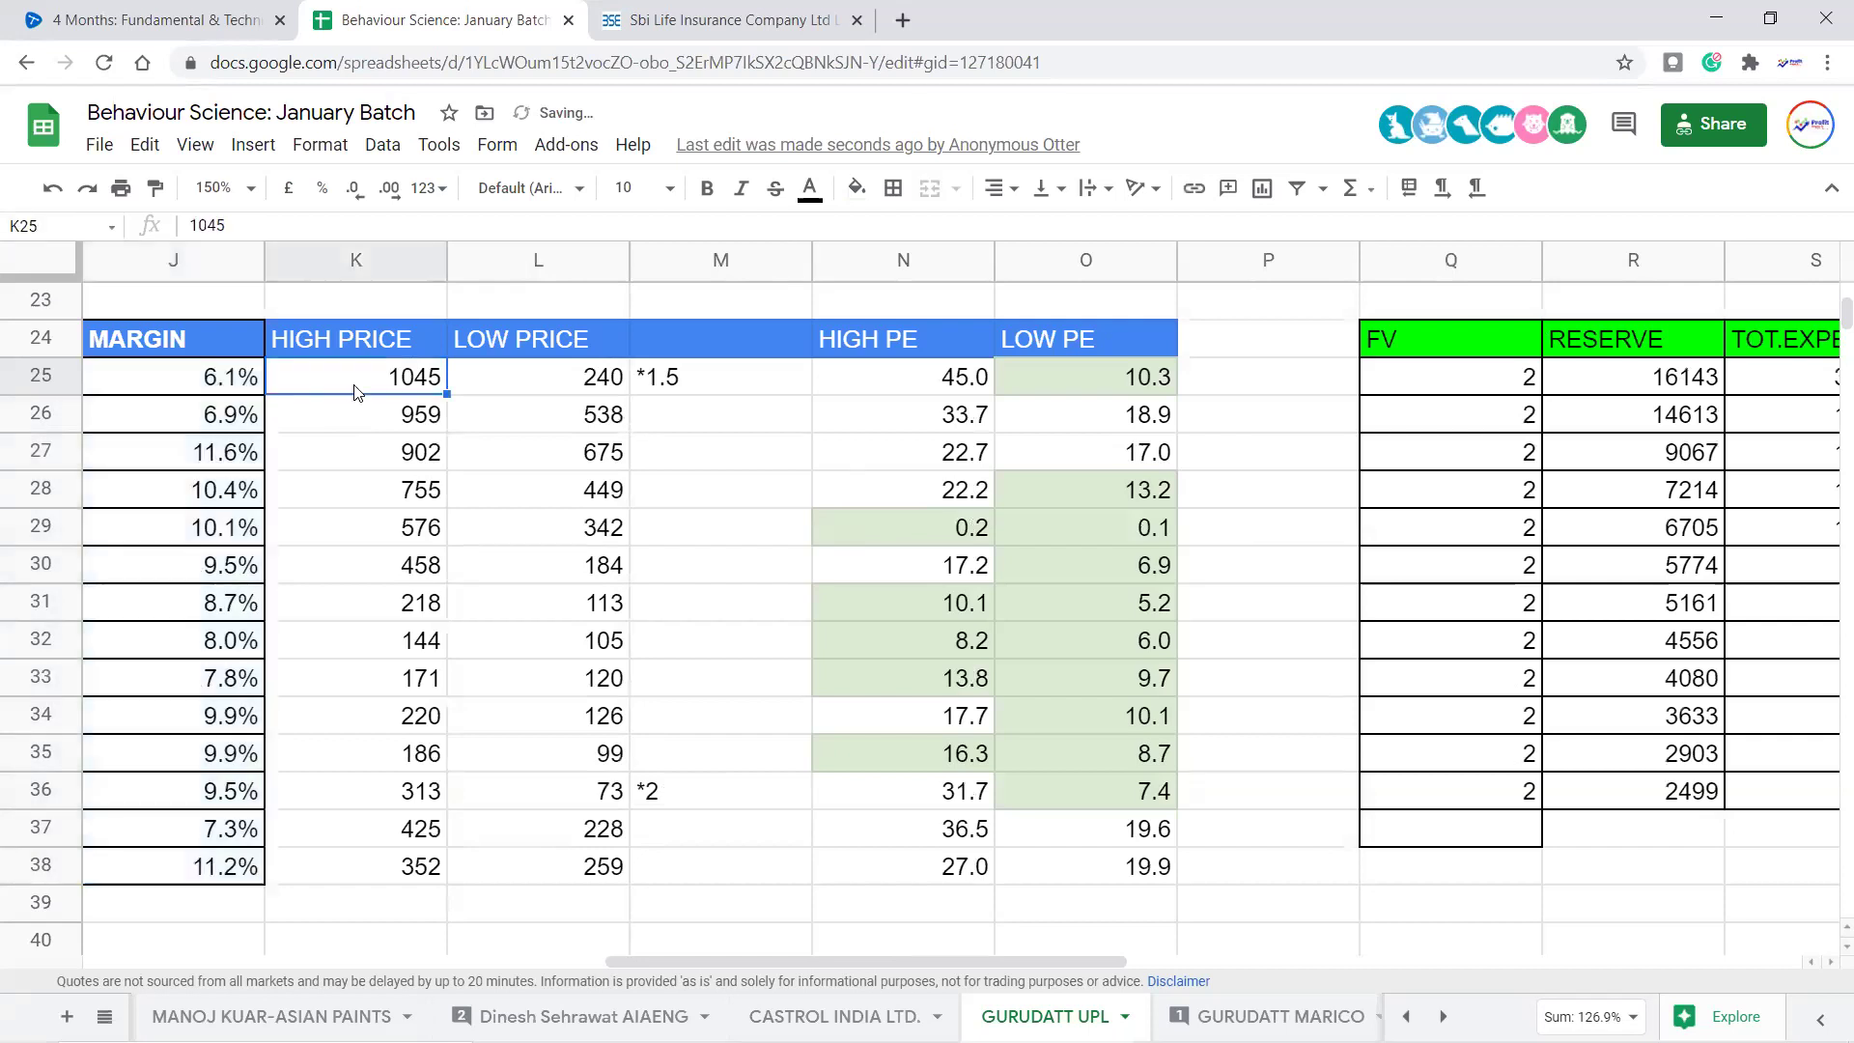
{"action": "key", "text": "Left"}
{"action": "key", "text": "Left"}
{"action": "key", "text": "Left"}
{"action": "key", "text": "Left"}
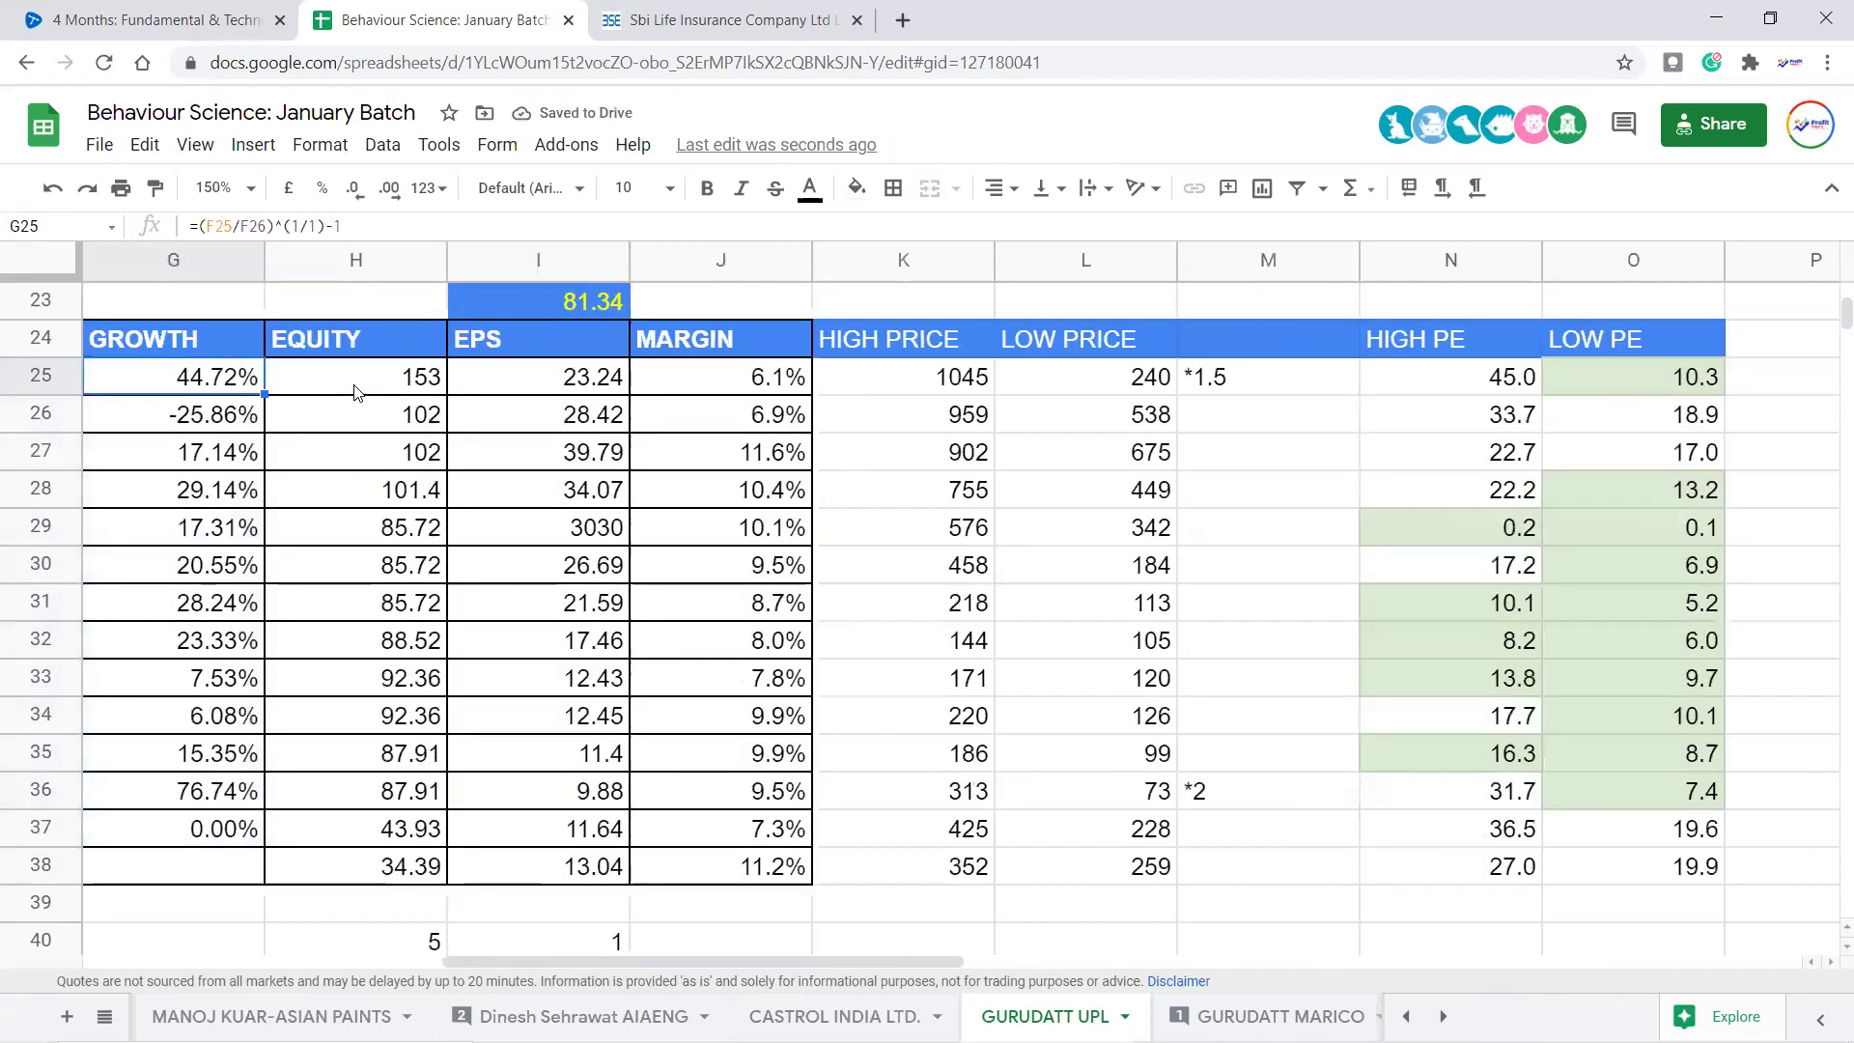
{"action": "key", "text": "Left"}
{"action": "key", "text": "Left"}
{"action": "key", "text": "Right"}
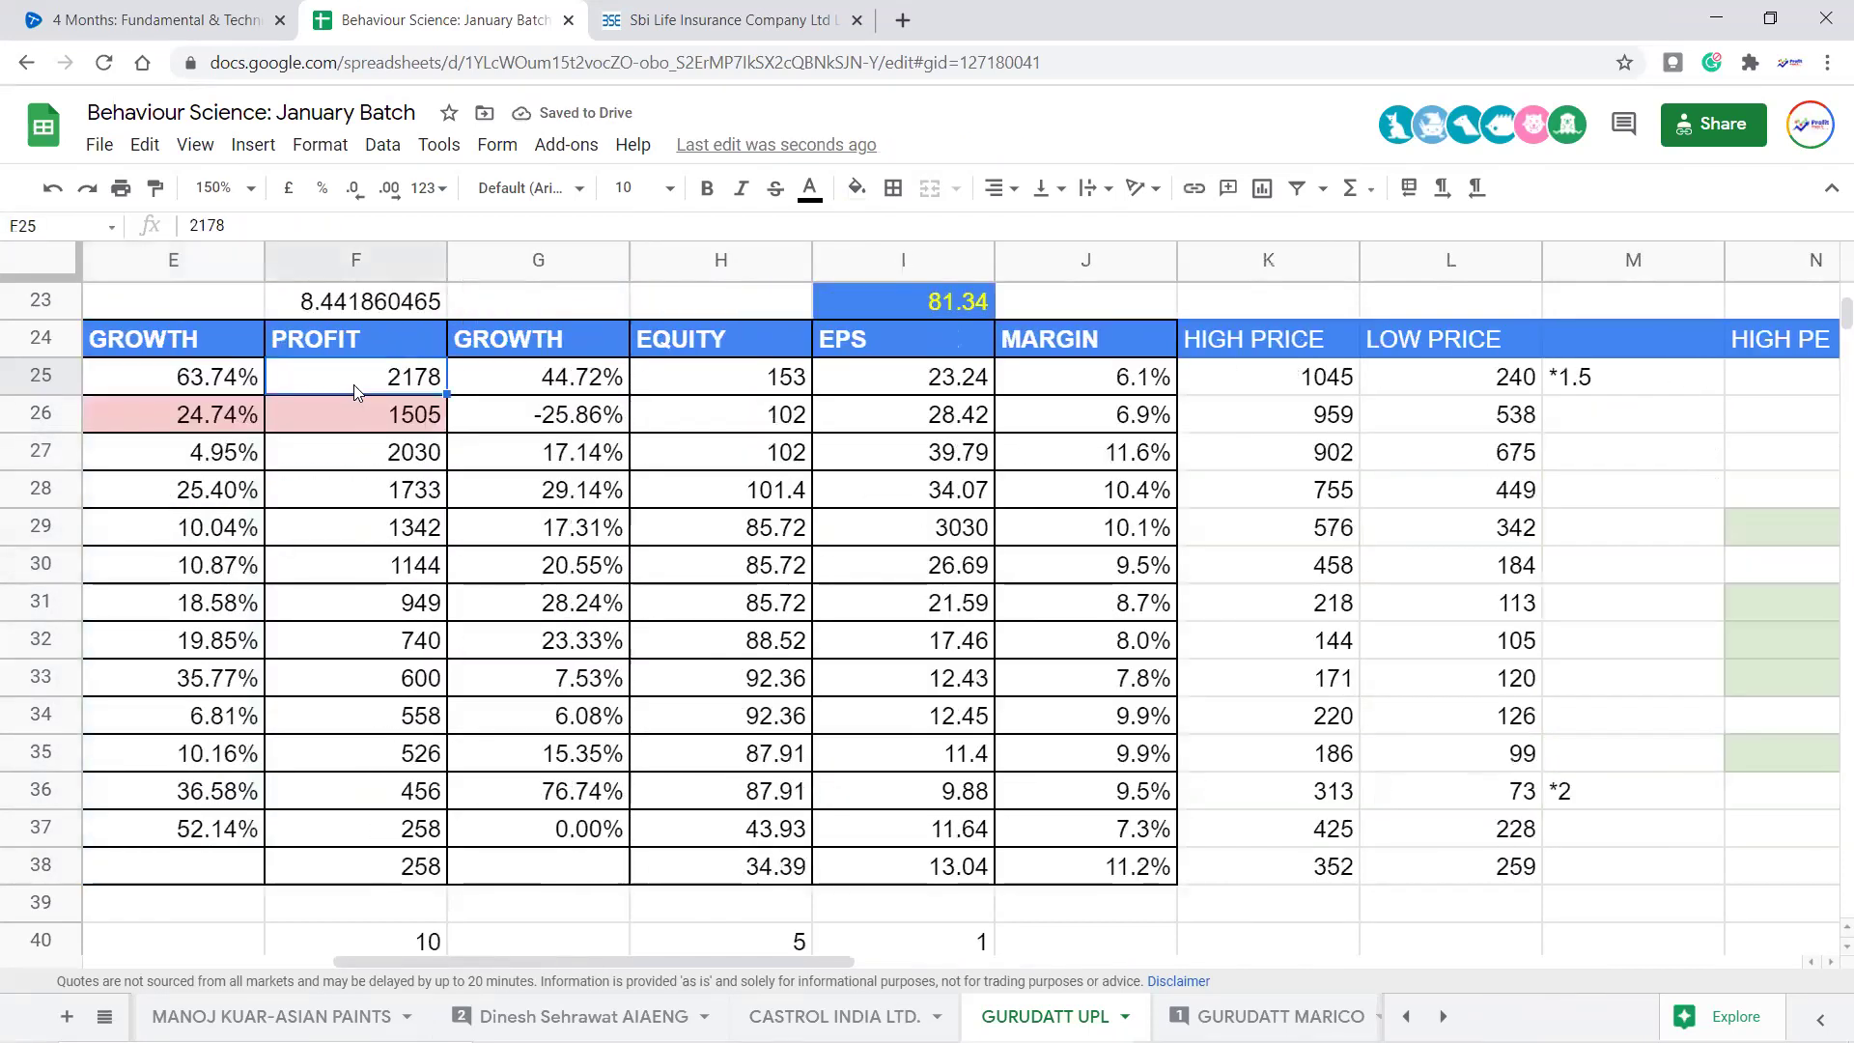
{"action": "key", "text": "shift+Down"}
{"action": "key", "text": "shift+Down"}
{"action": "key", "text": "shift+Down"}
{"action": "key", "text": "shift+Down"}
{"action": "key", "text": "shift+Down"}
{"action": "key", "text": "shift+Down"}
{"action": "key", "text": "shift+Down"}
{"action": "key", "text": "shift+Down"}
{"action": "key", "text": "shift+Down"}
{"action": "key", "text": "shift+Down"}
{"action": "key", "text": "shift+Down"}
{"action": "key", "text": "shift+Down"}
{"action": "key", "text": "shift+Down"}
{"action": "key", "text": "shift+Down"}
{"action": "key", "text": "shift+Up"}
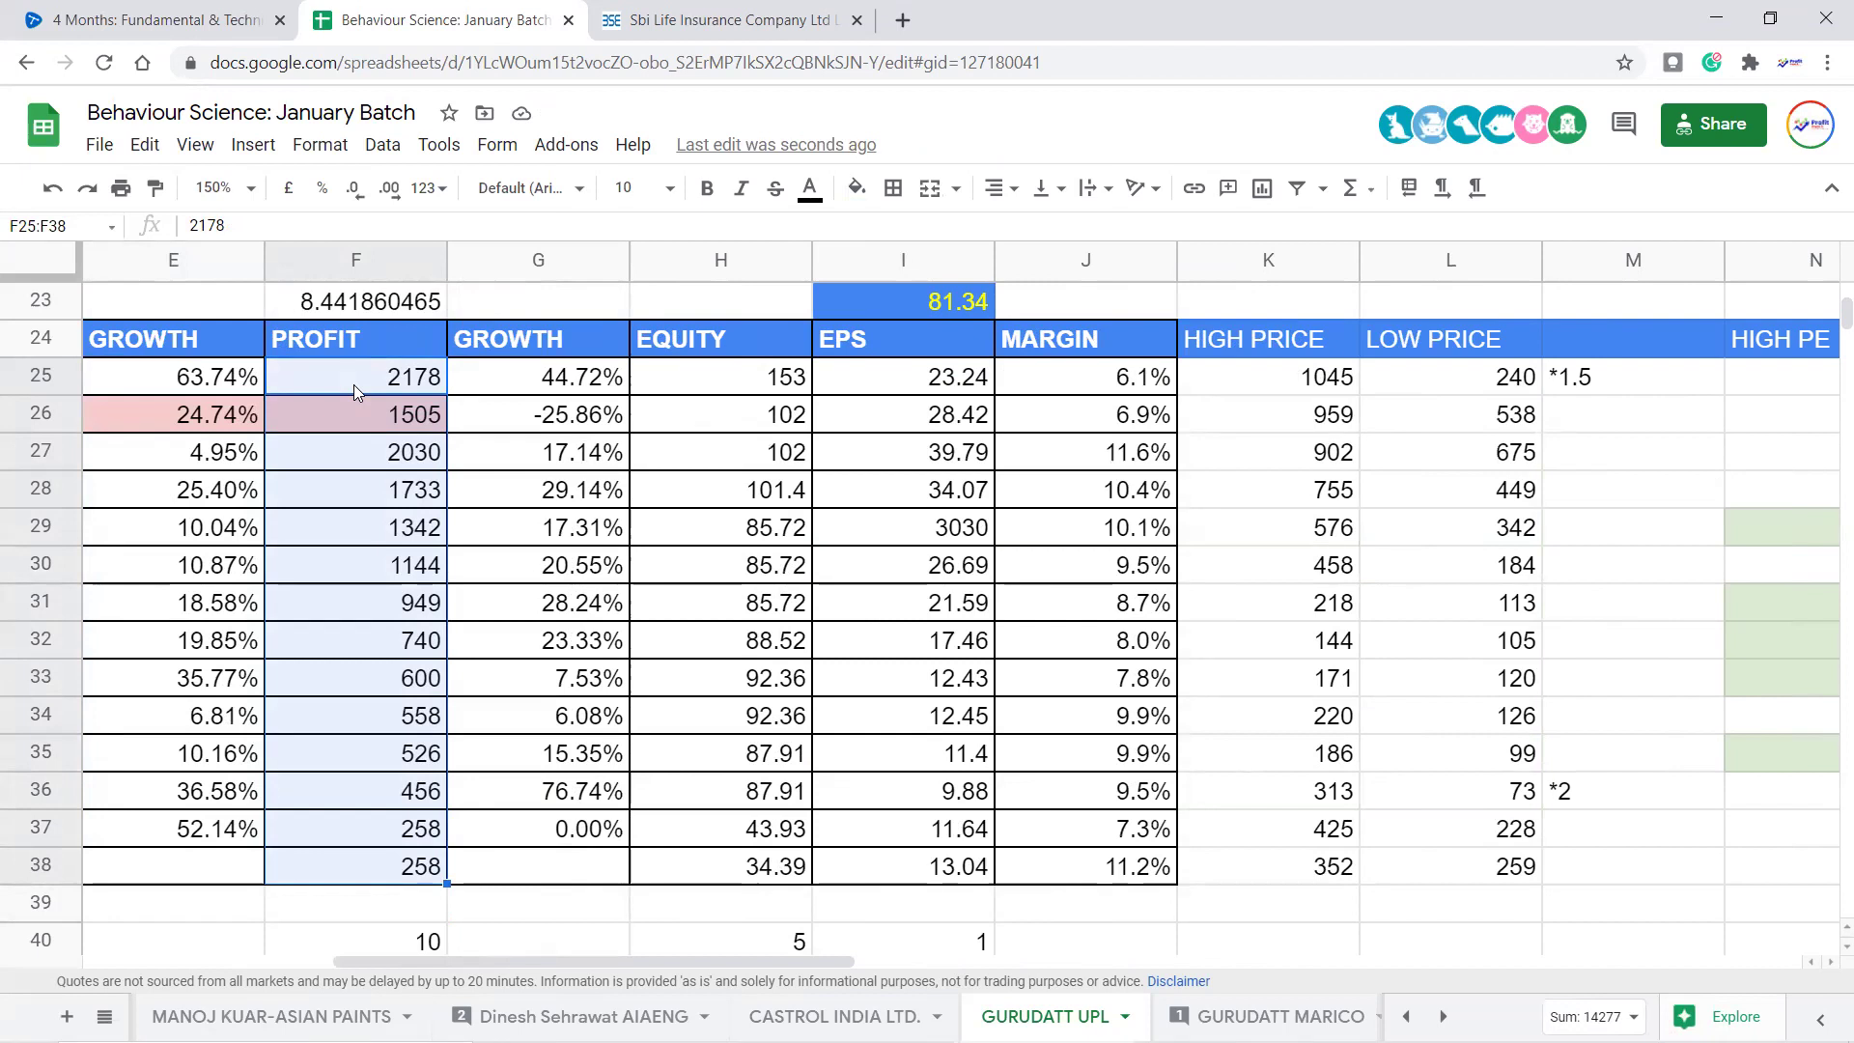
Examine the SALES (CR) column in D24:D38 against MARGIN, ending with the 2020 sales figure in D24:D25
{"action": "key", "text": "Left"}
{"action": "key", "text": "Left"}
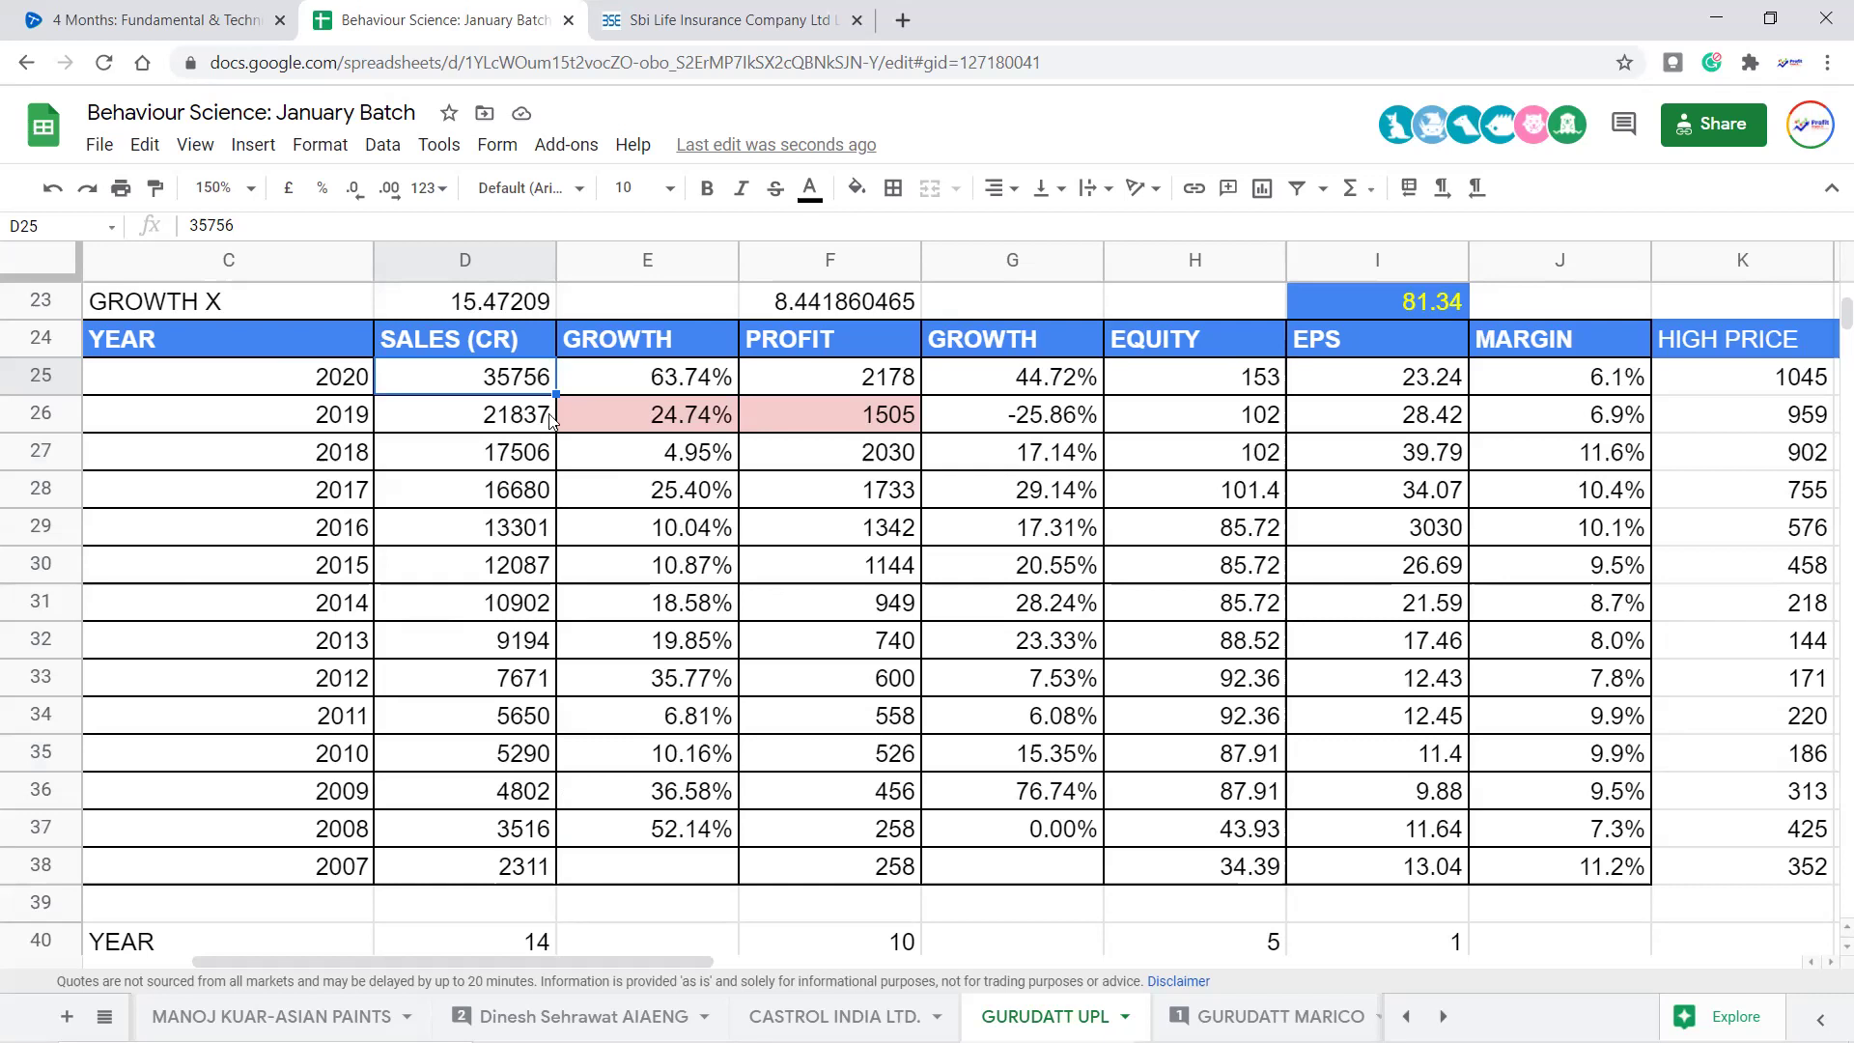
{"action": "left_click_drag", "start_coordinate": [496, 334], "coordinate": [492, 859]}
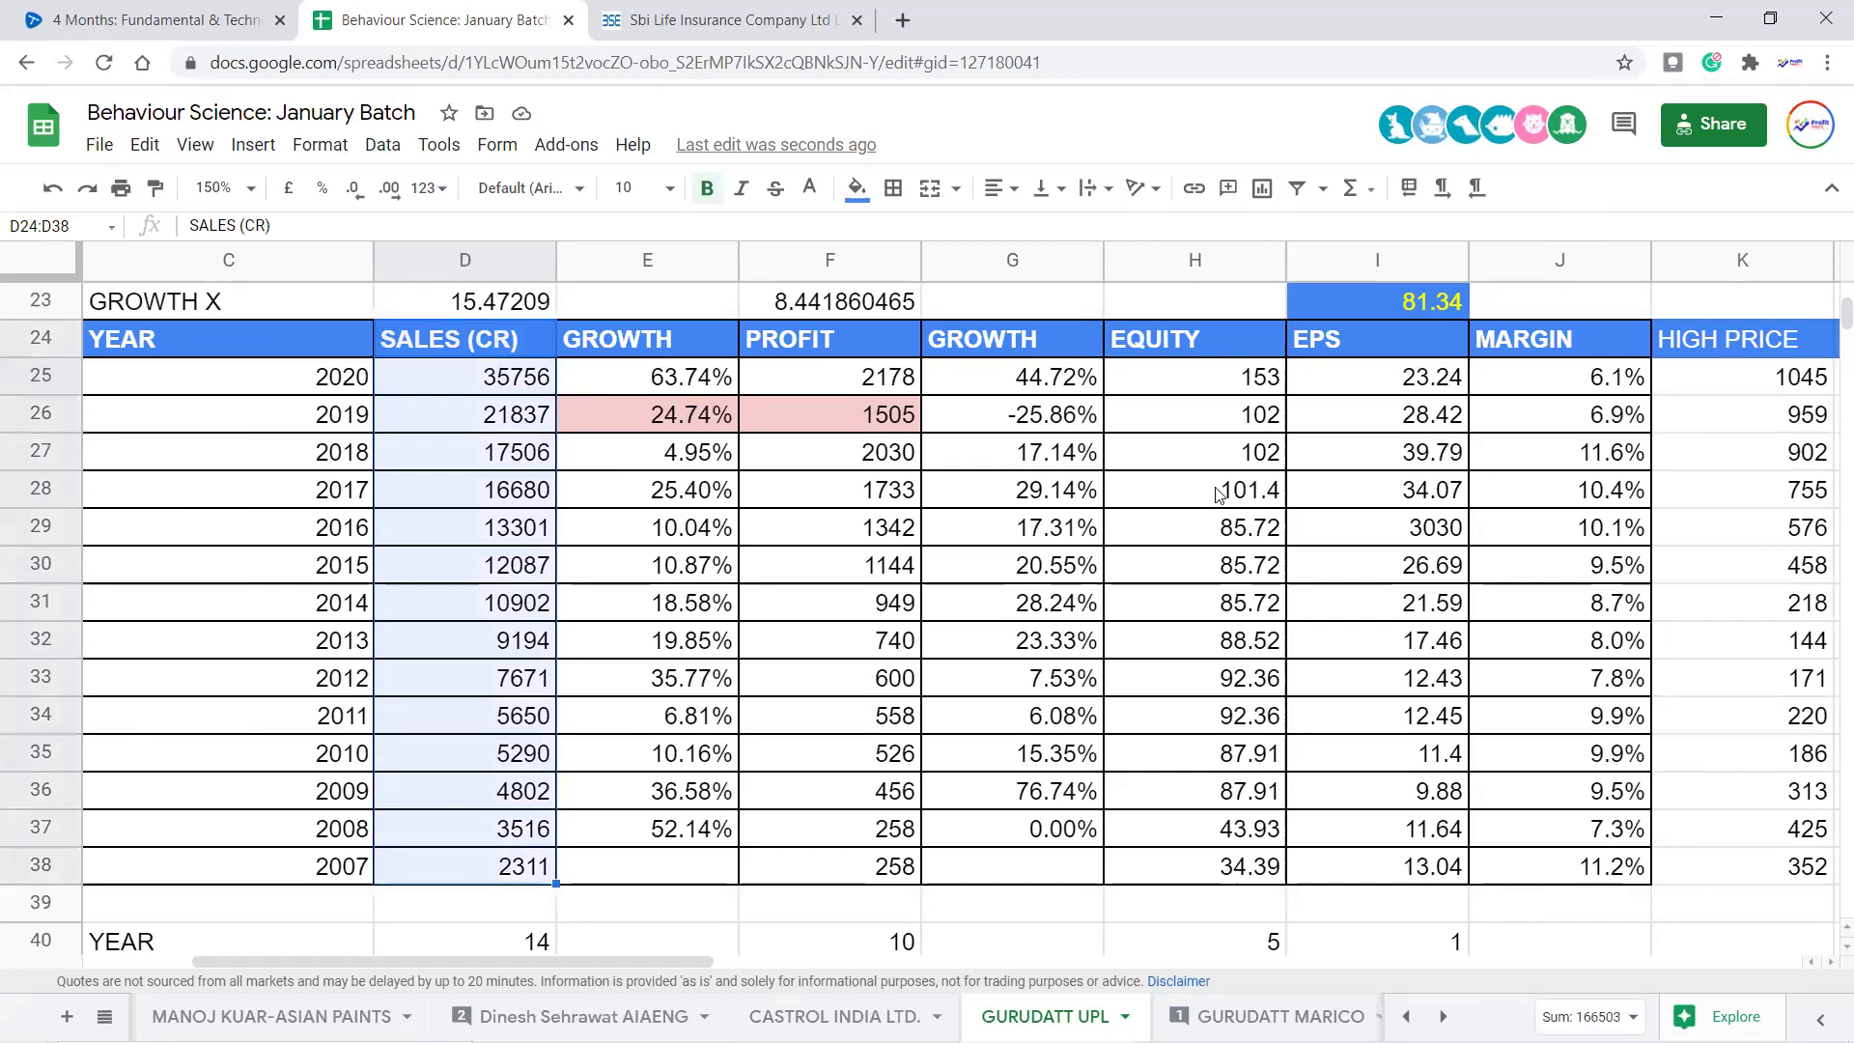
{"action": "left_click", "coordinate": [1543, 352]}
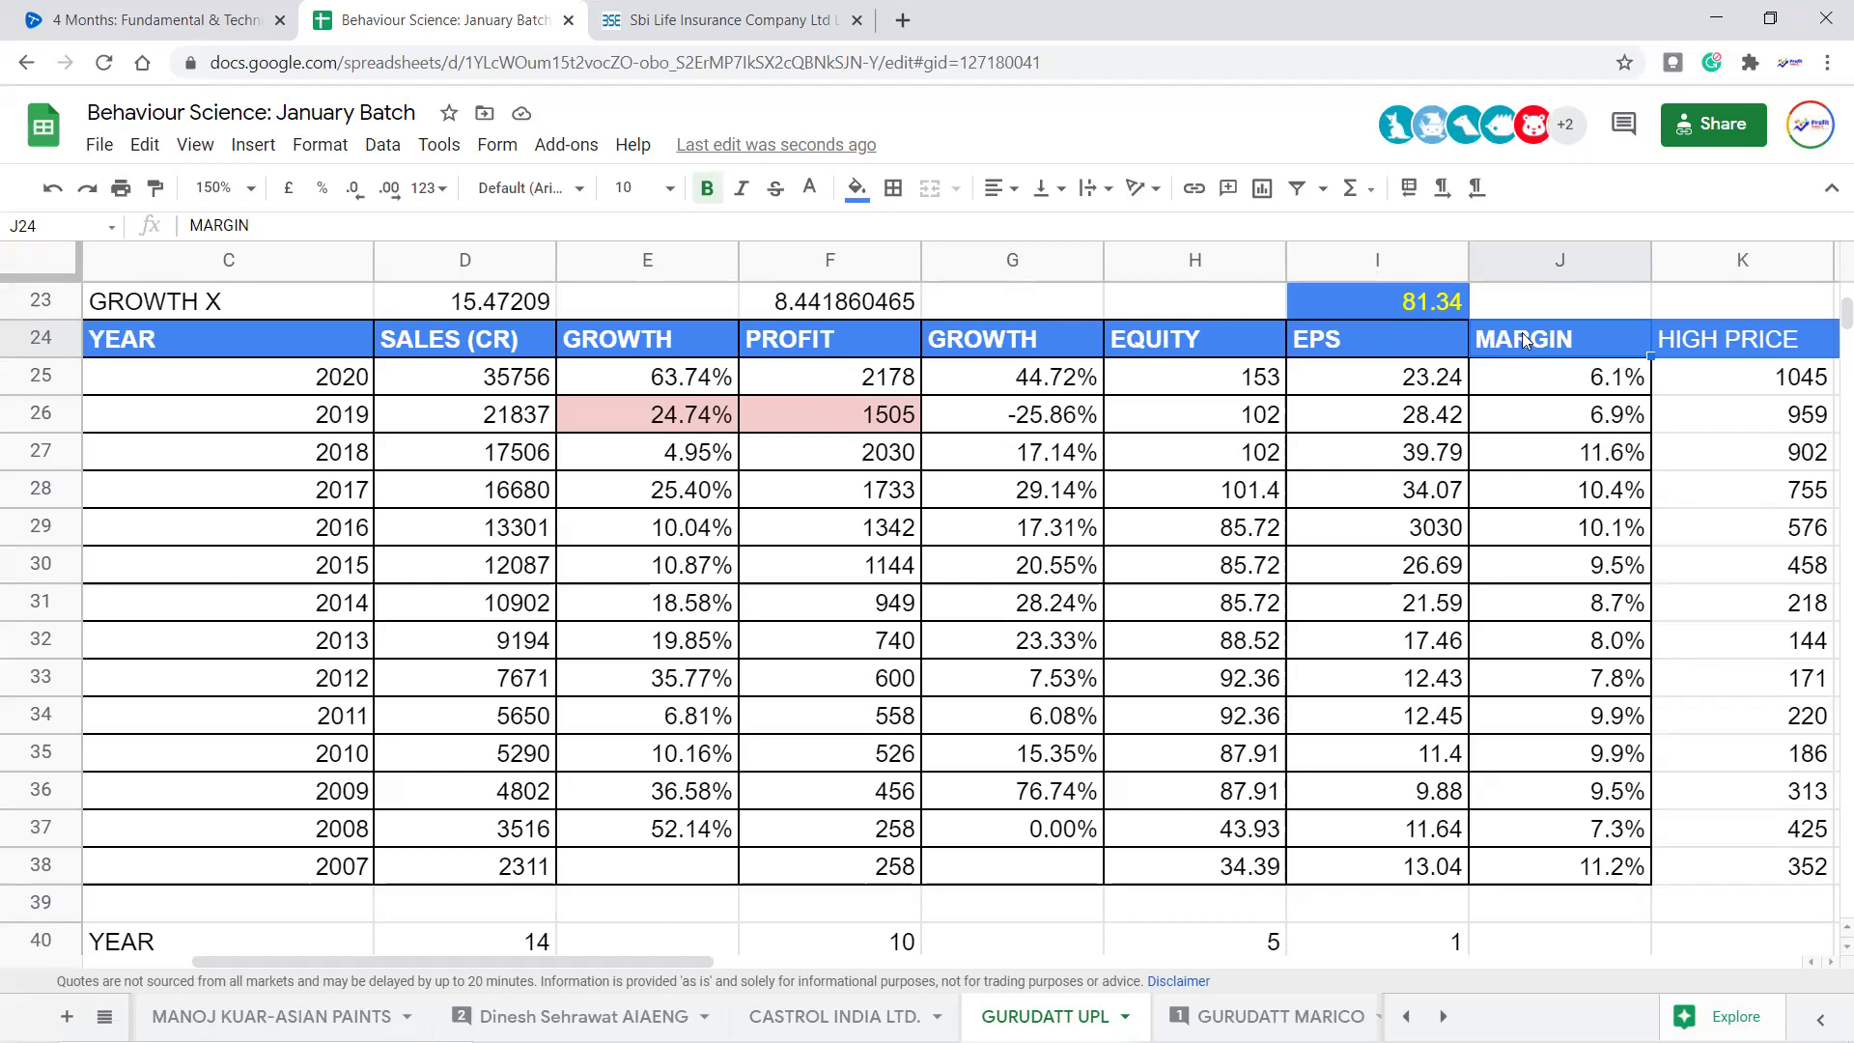
{"action": "left_click_drag", "start_coordinate": [450, 346], "coordinate": [459, 374]}
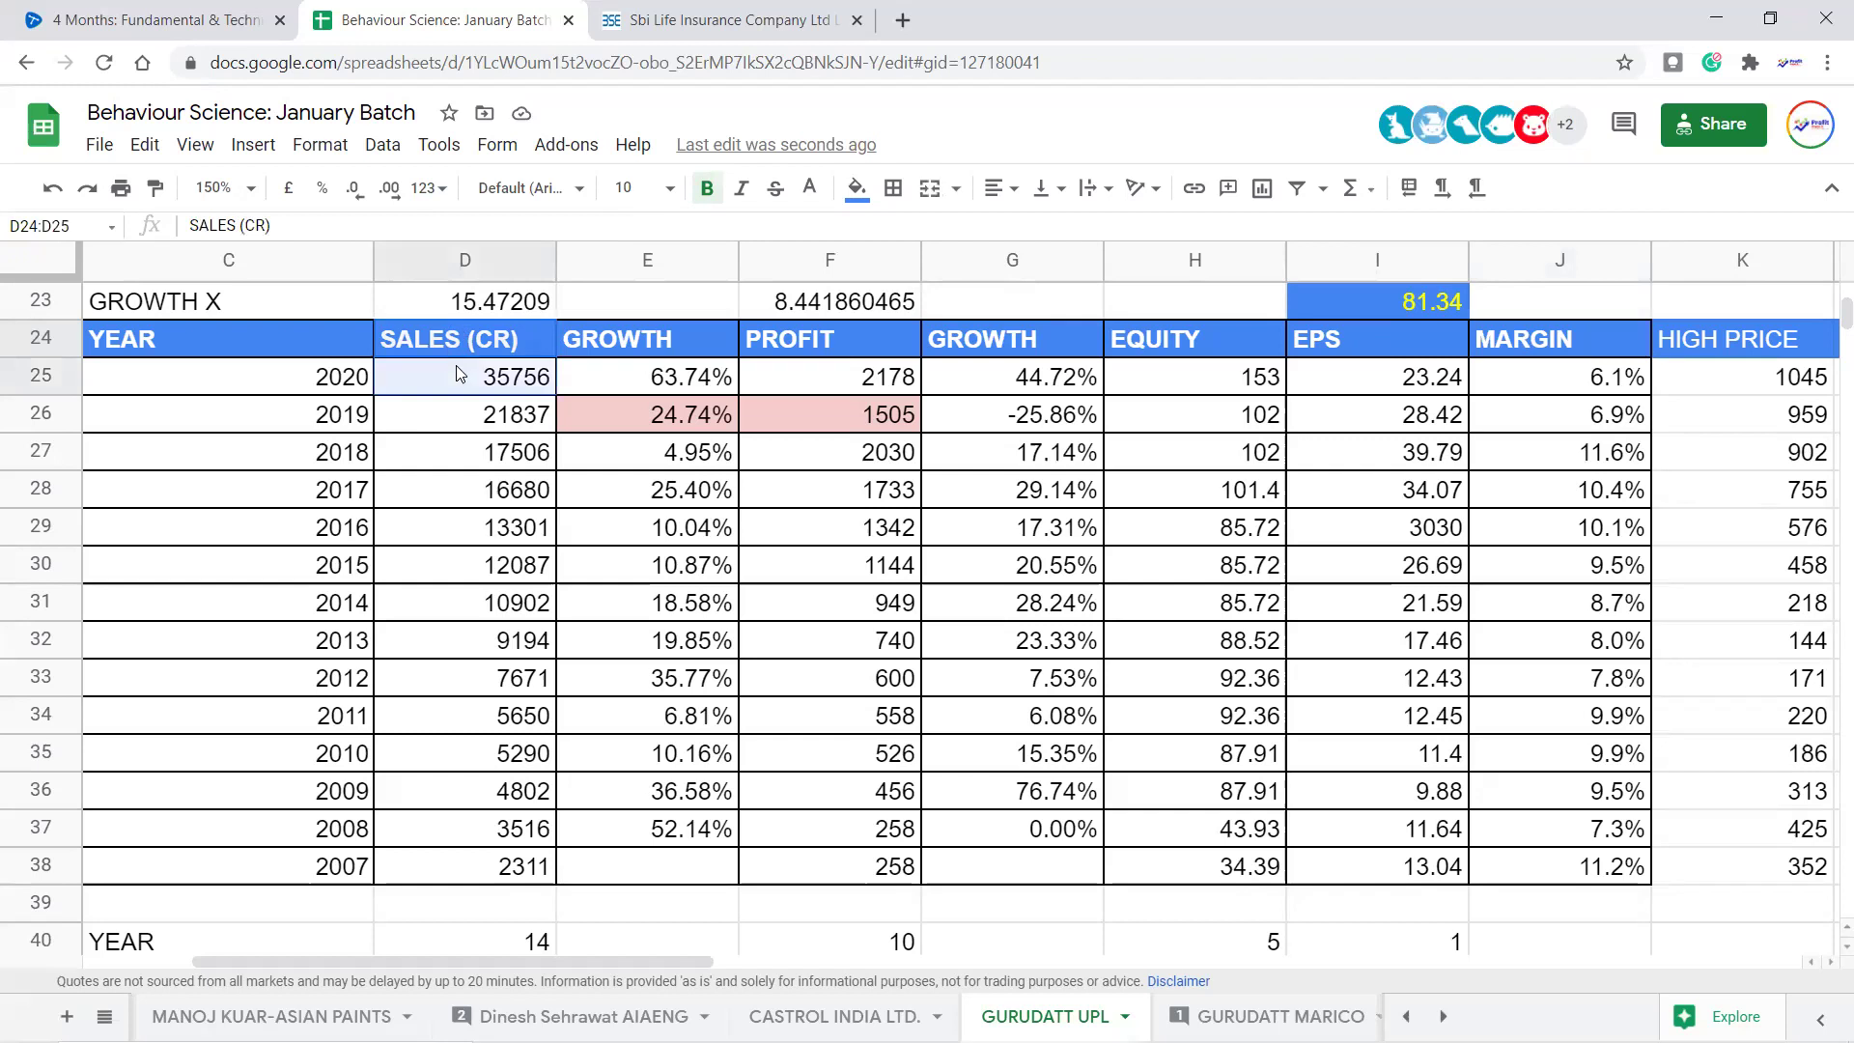
{"action": "left_click", "coordinate": [530, 376]}
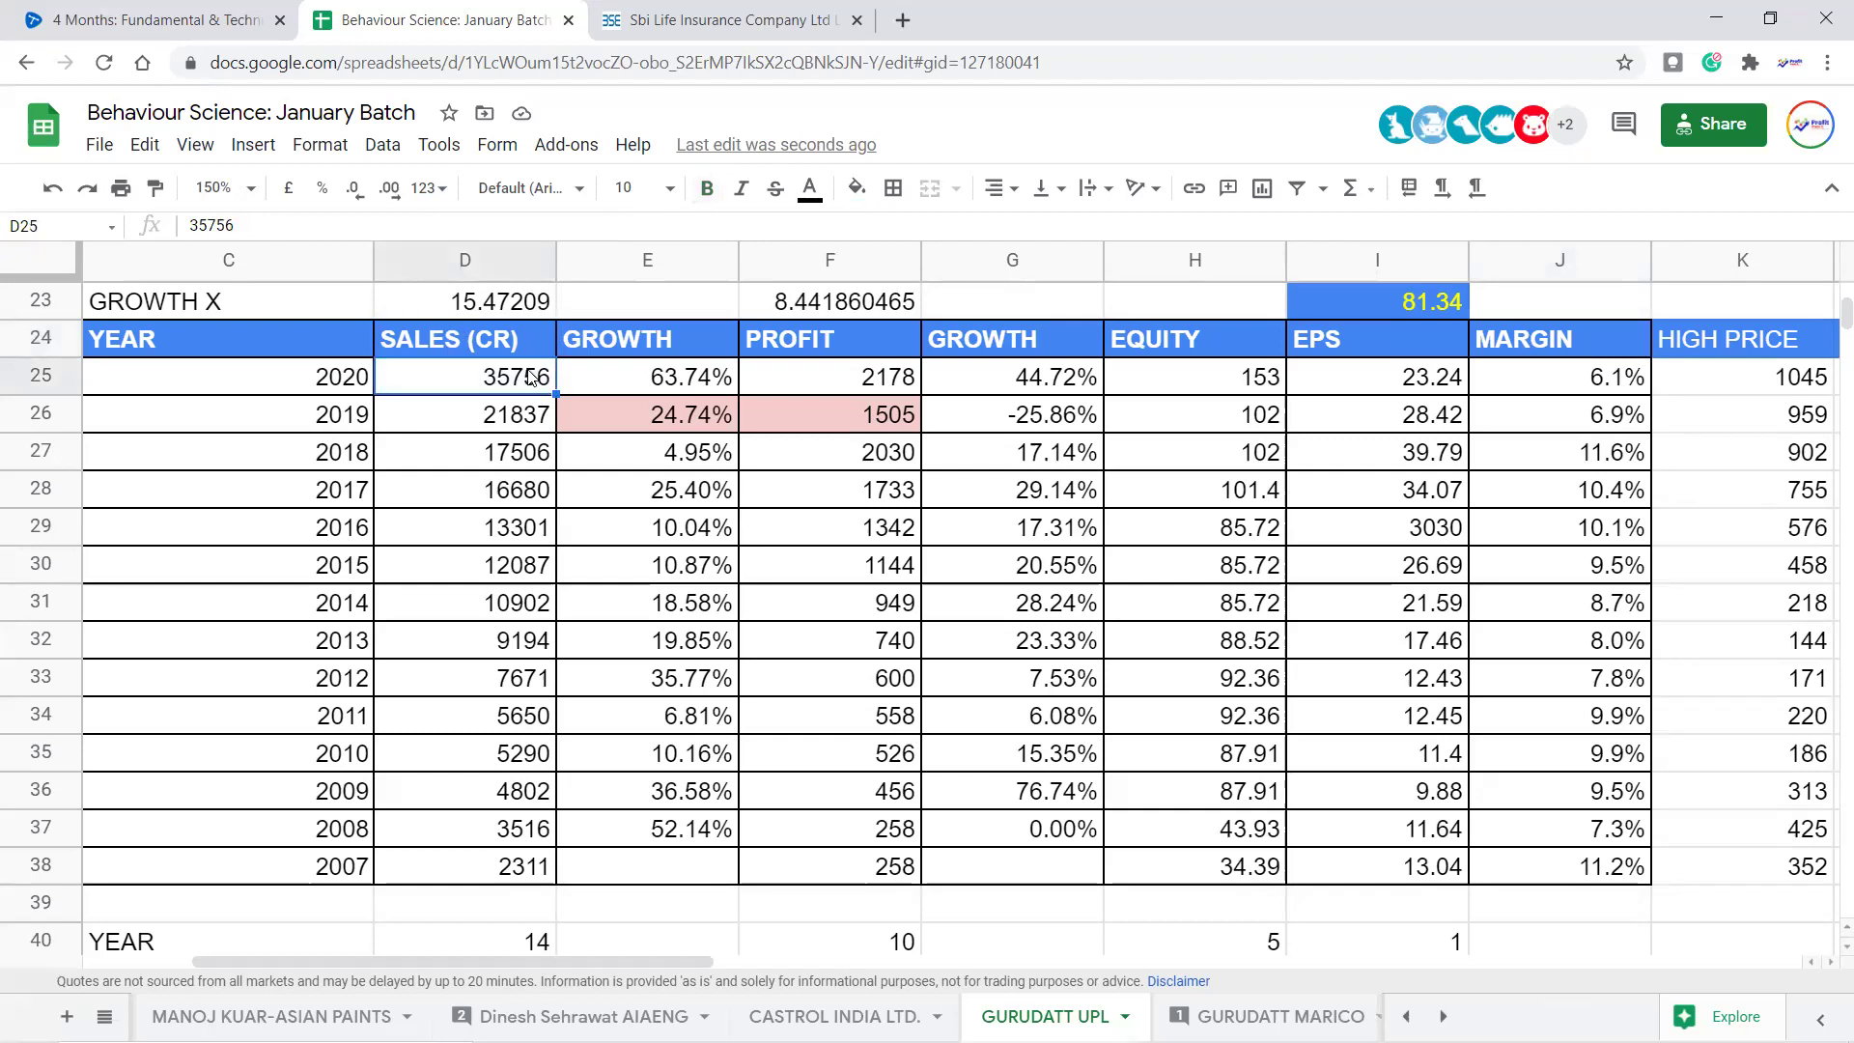
{"action": "left_click_drag", "start_coordinate": [527, 349], "coordinate": [534, 384]}
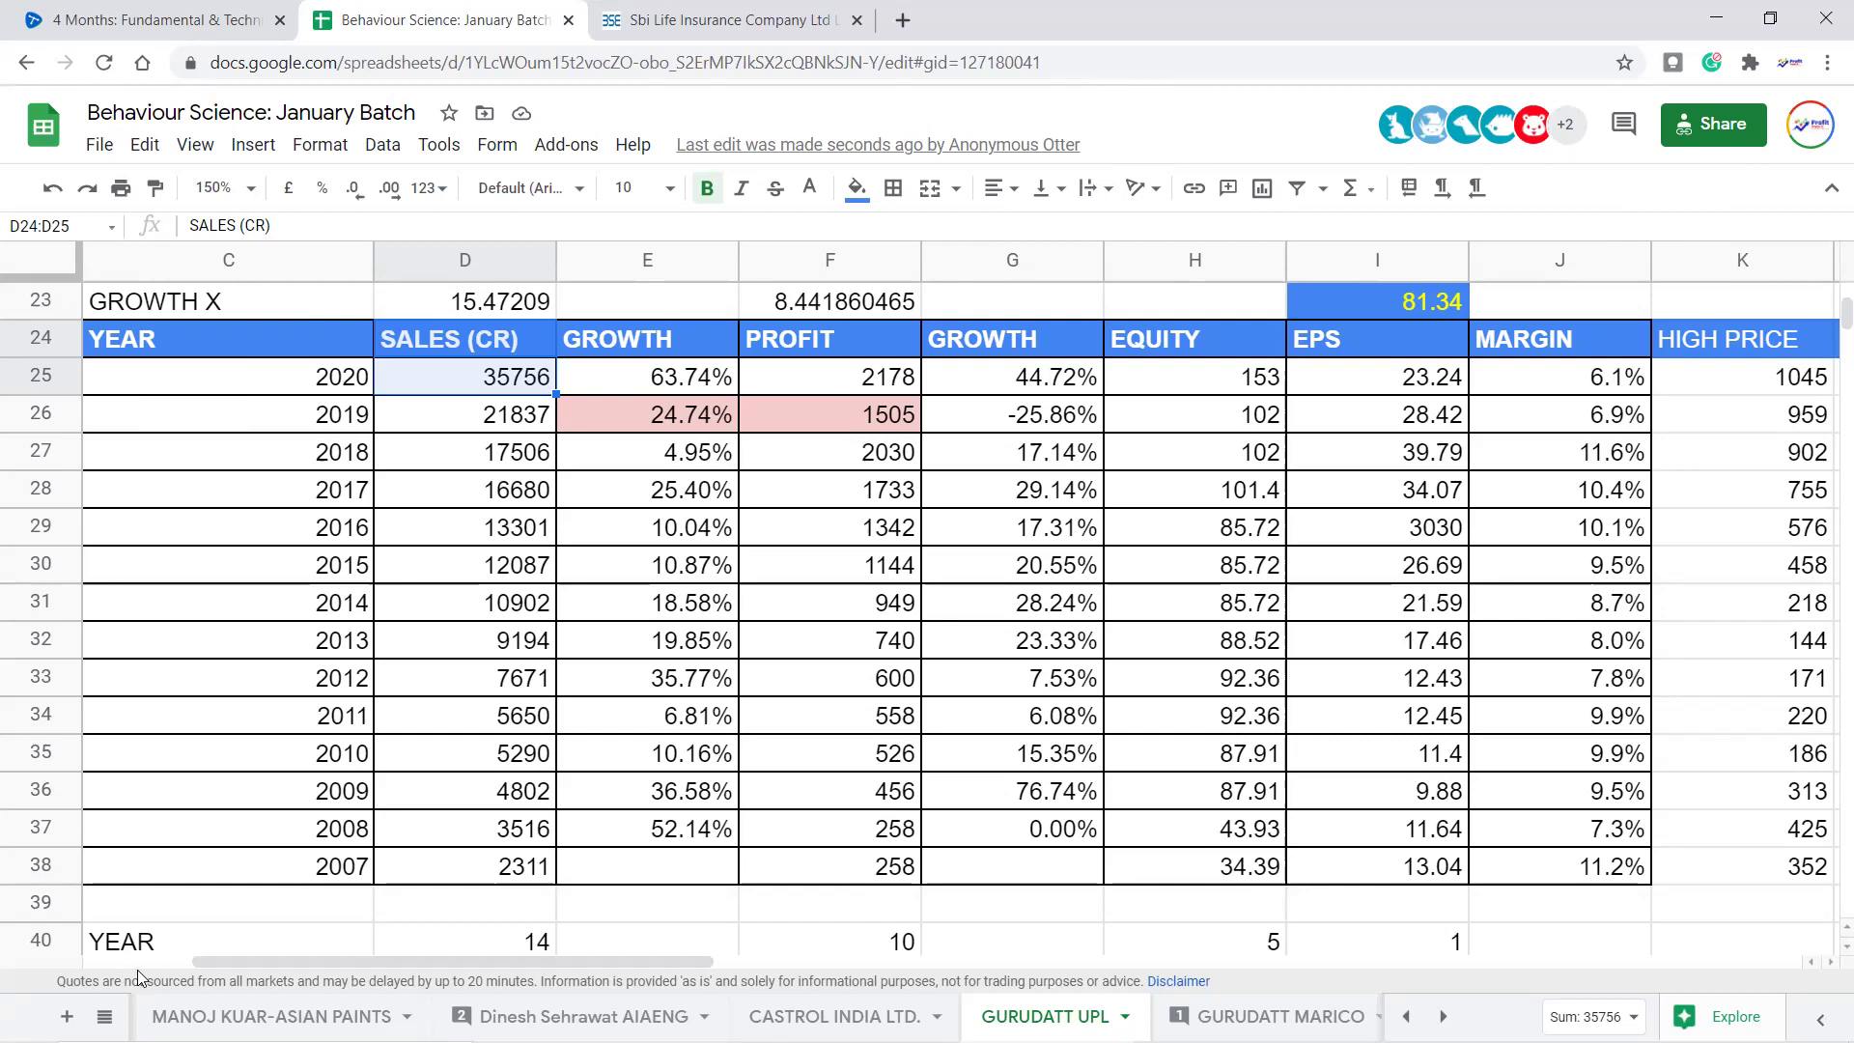
Switch from the UPL sheet to MasterSheet through the list of all sheets
{"action": "left_click", "coordinate": [104, 1015]}
{"action": "scroll", "coordinate": [237, 608], "scroll_direction": "up", "scroll_amount": 7}
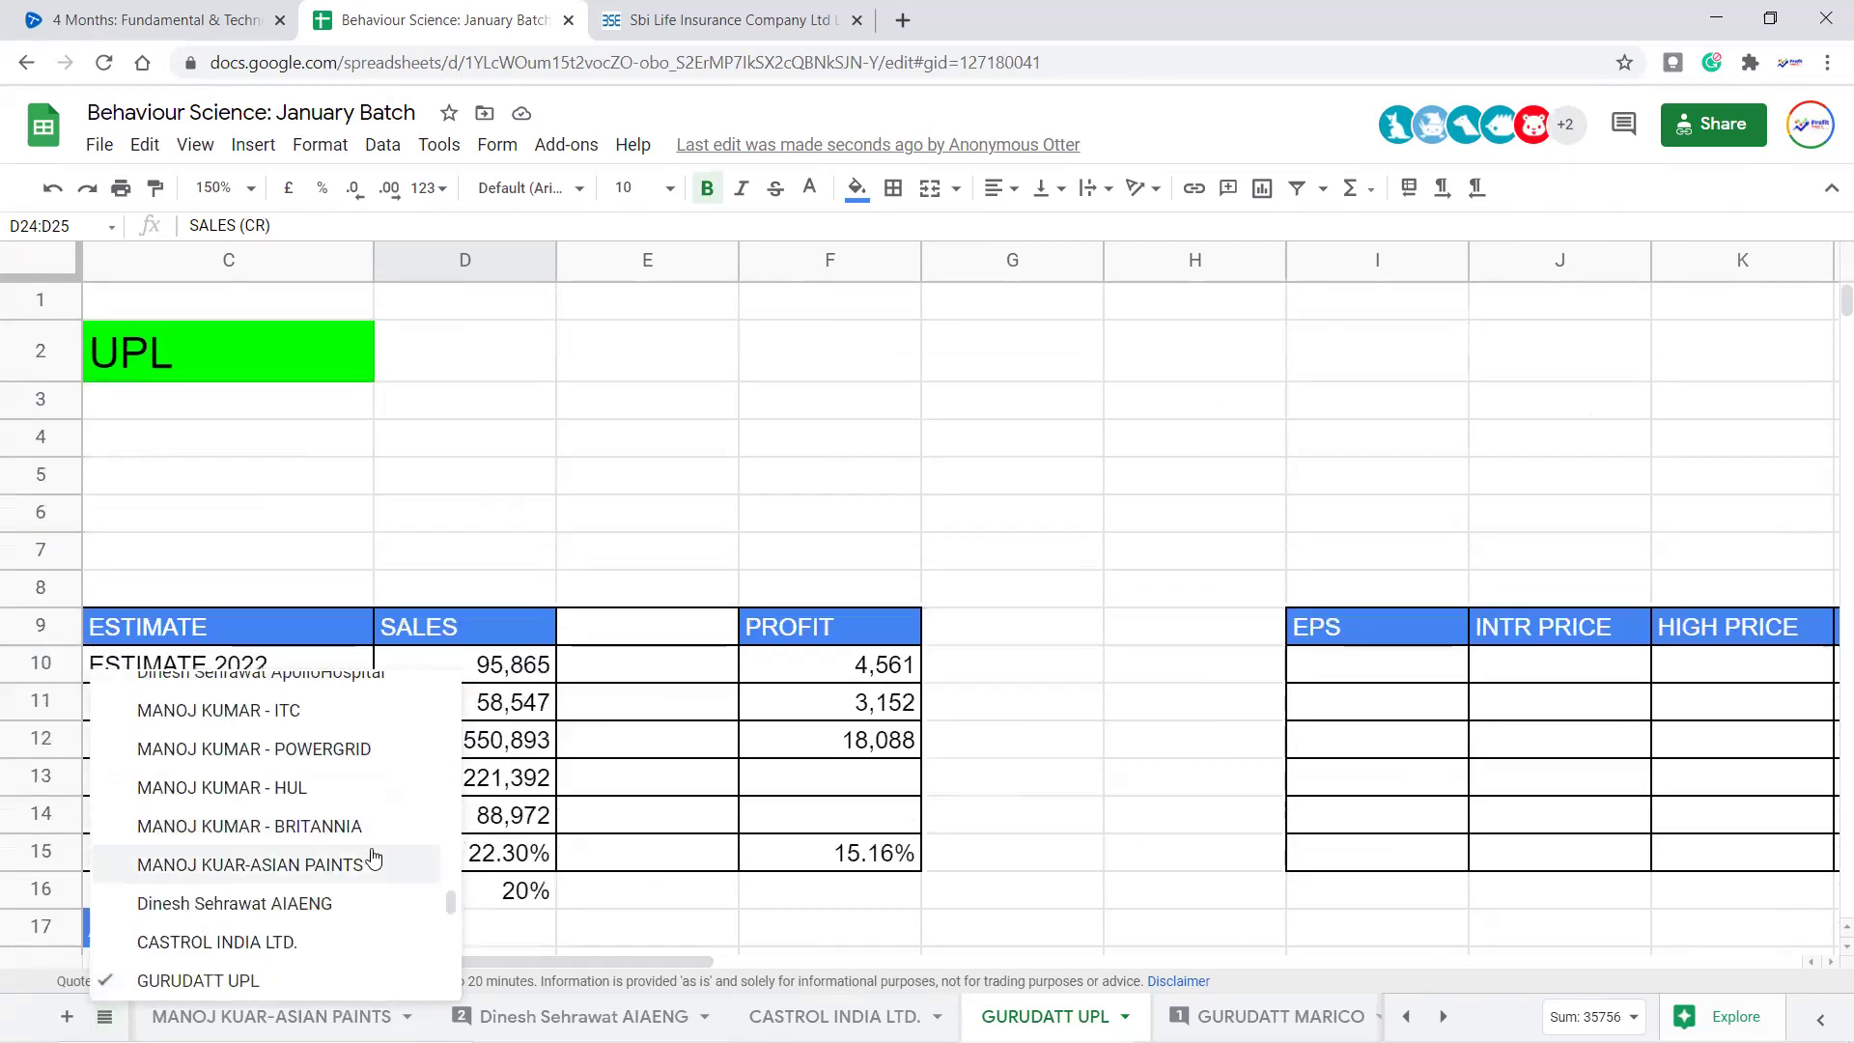
{"action": "scroll", "coordinate": [372, 858], "scroll_direction": "up", "scroll_amount": 10}
{"action": "left_click", "coordinate": [285, 700]}
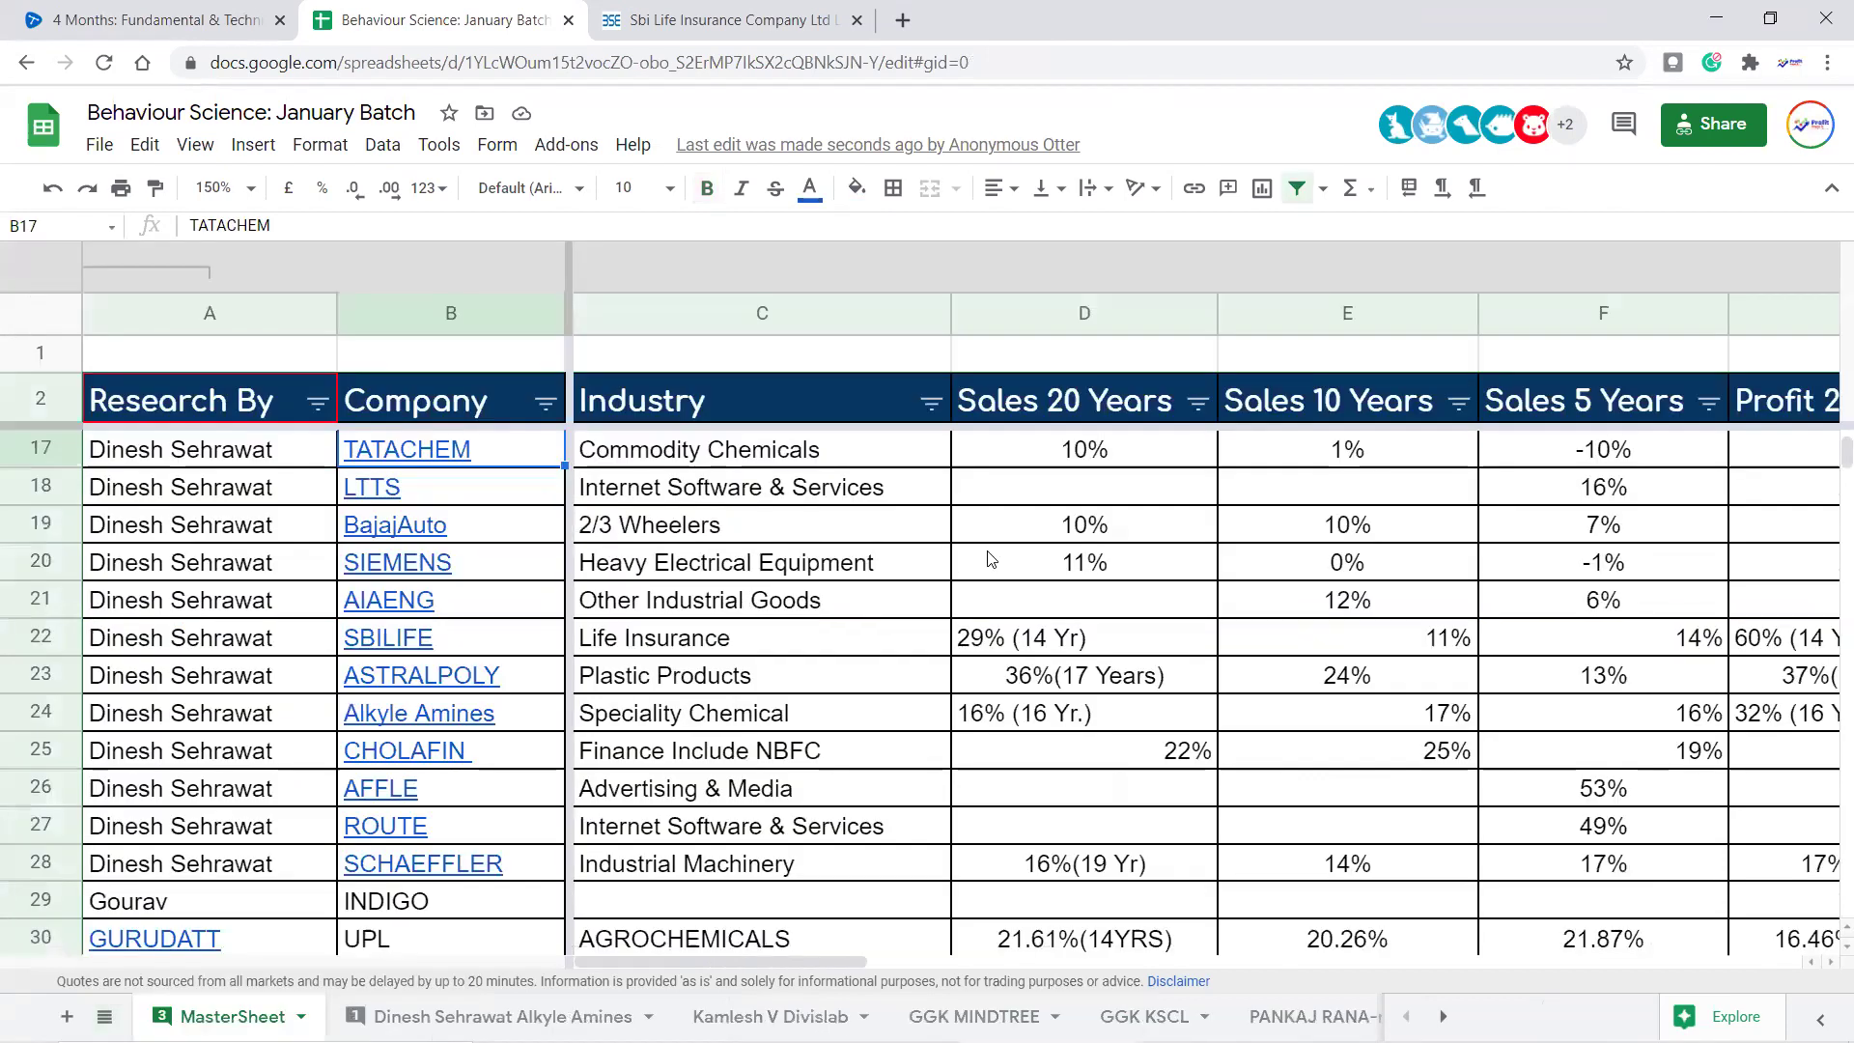
Look through the whole MasterSheet company list, including the Industry column and the 10-year sales growth of BHARTIAIRTEL
{"action": "scroll", "coordinate": [987, 552], "scroll_direction": "up", "scroll_amount": 5}
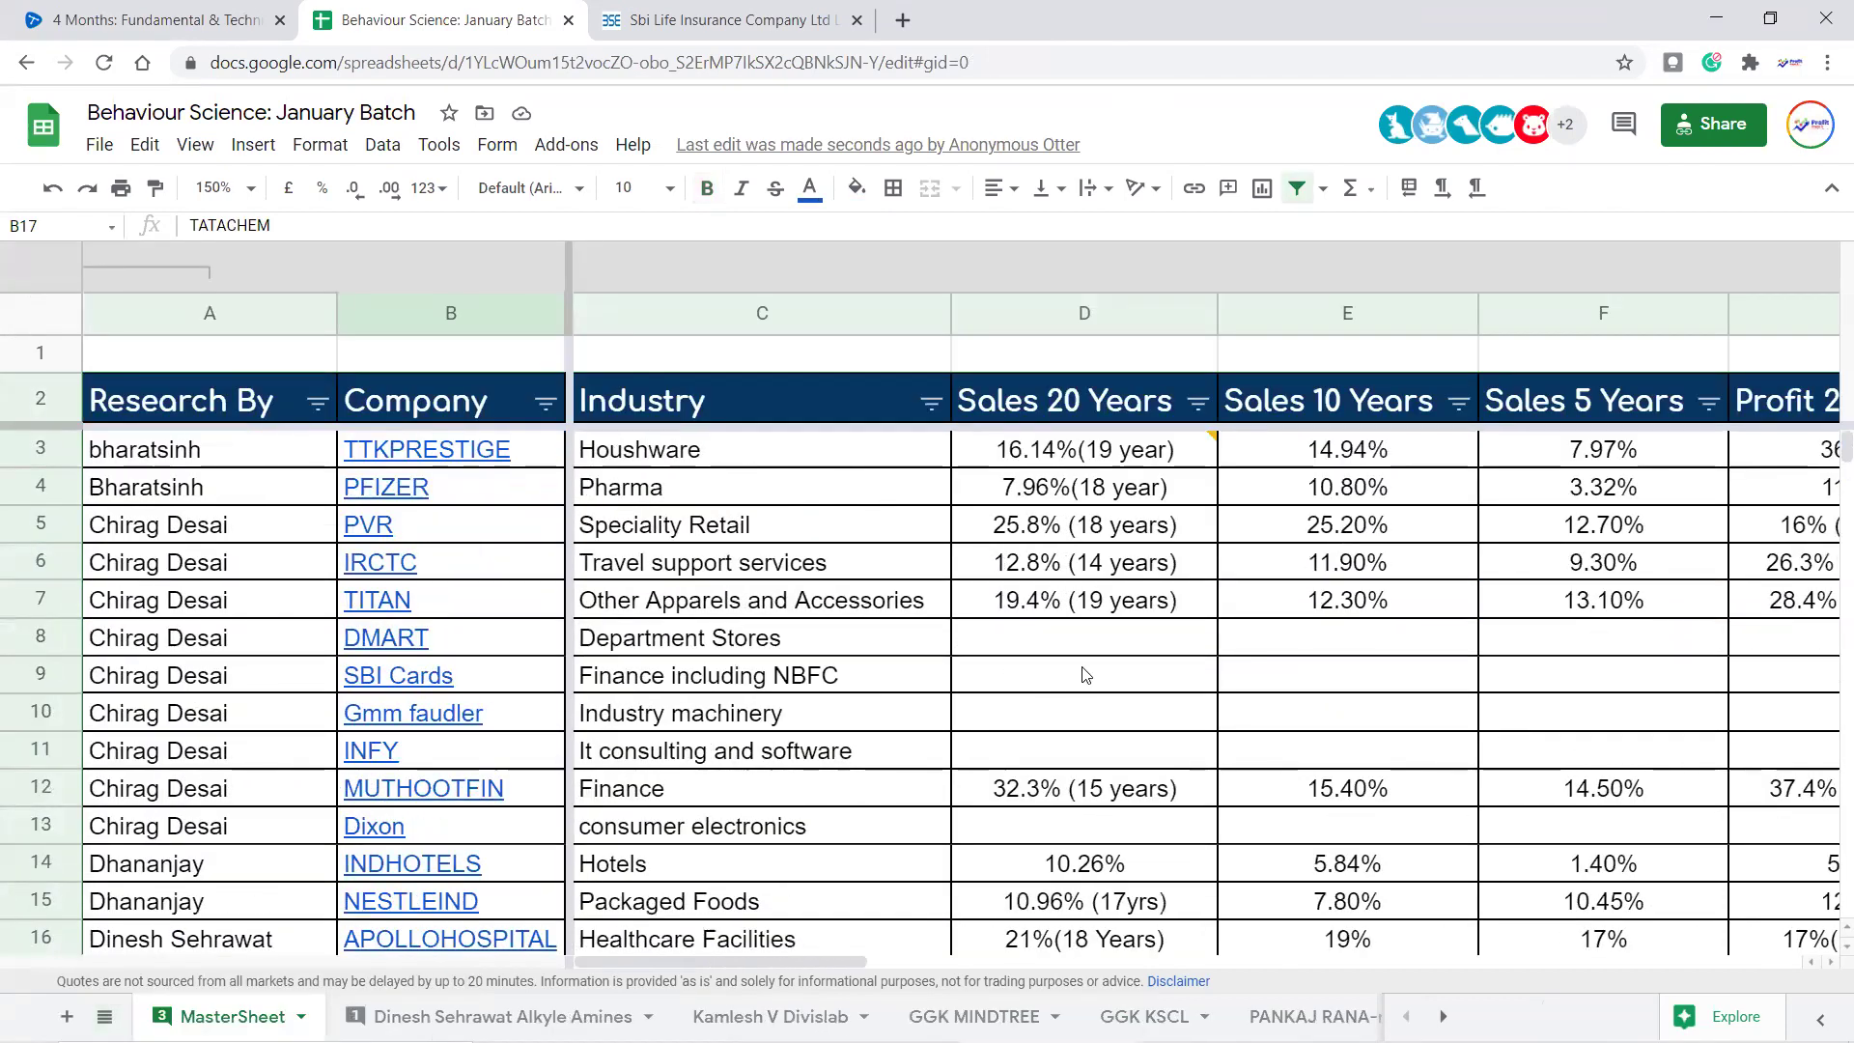
{"action": "scroll", "coordinate": [1085, 674], "scroll_direction": "down", "scroll_amount": 15}
{"action": "scroll", "coordinate": [1171, 632], "scroll_direction": "down", "scroll_amount": 14}
{"action": "scroll", "coordinate": [1379, 689], "scroll_direction": "up", "scroll_amount": 16}
{"action": "scroll", "coordinate": [801, 400], "scroll_direction": "up", "scroll_amount": 13}
{"action": "left_click", "coordinate": [805, 400]}
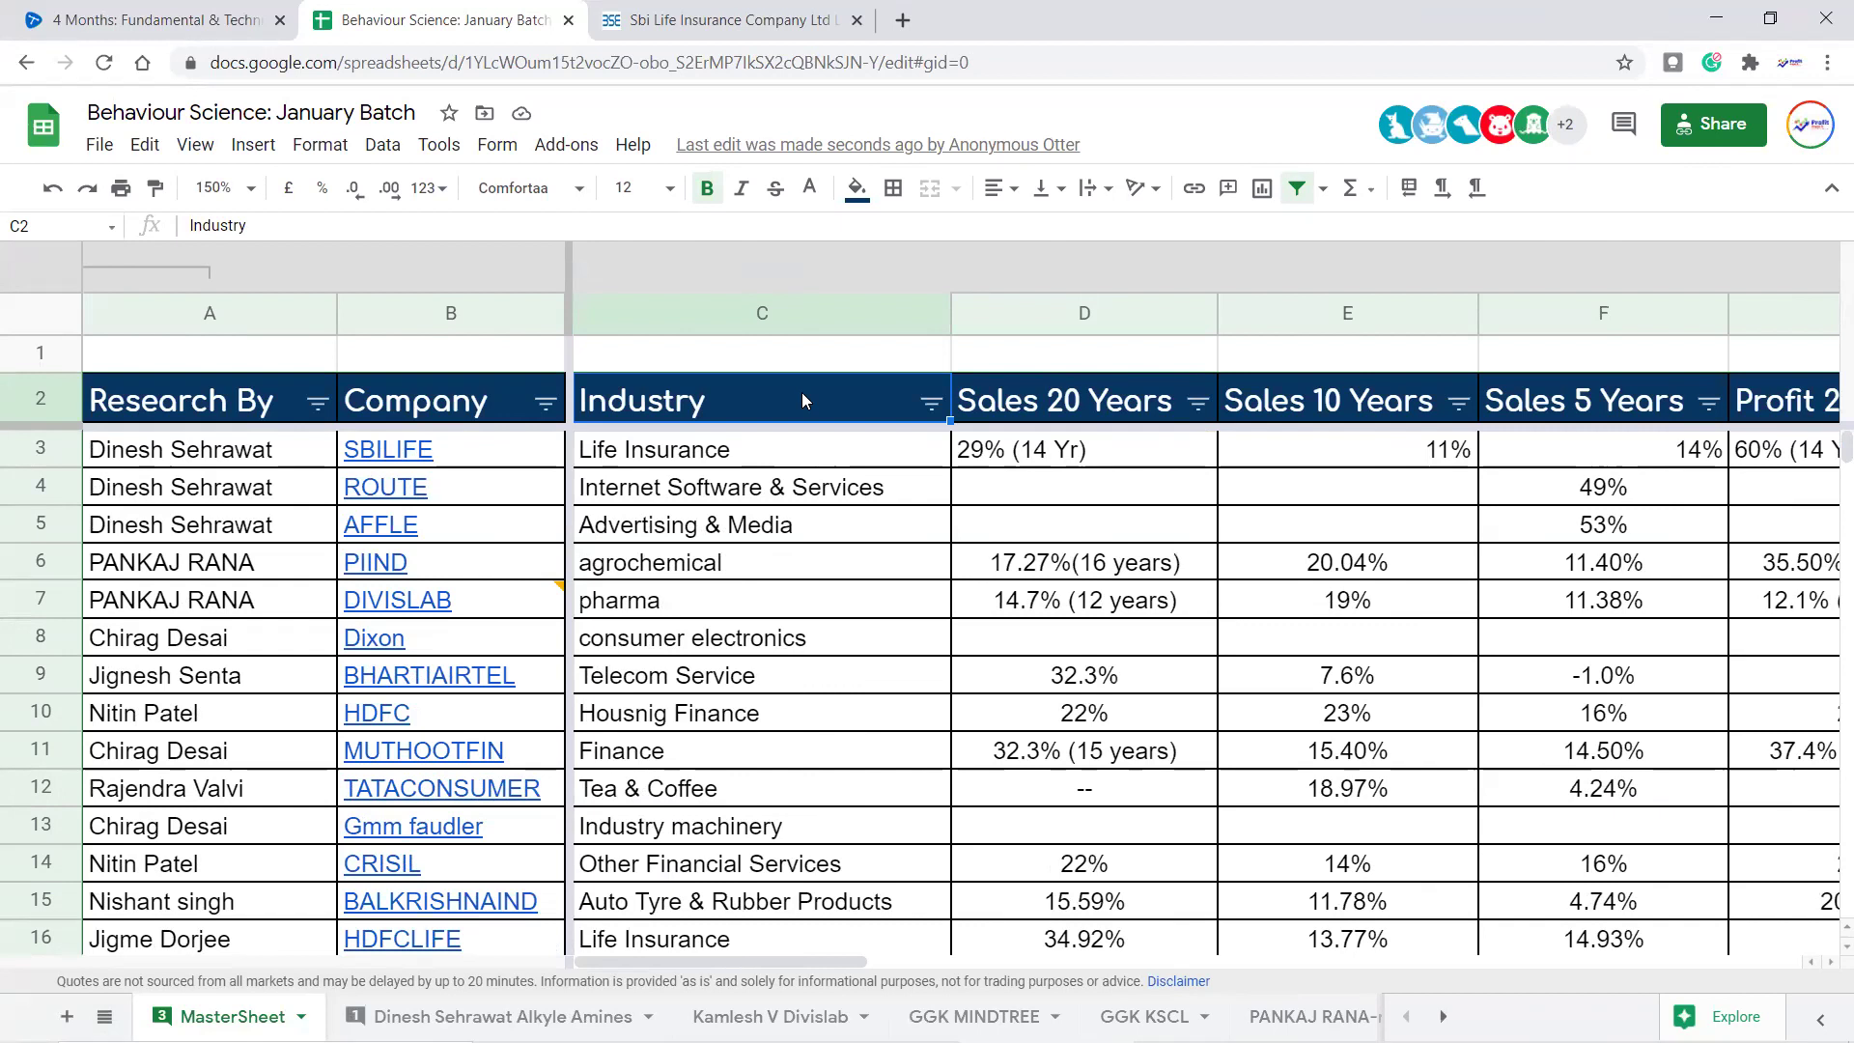
{"action": "mouse_move", "coordinate": [498, 493]}
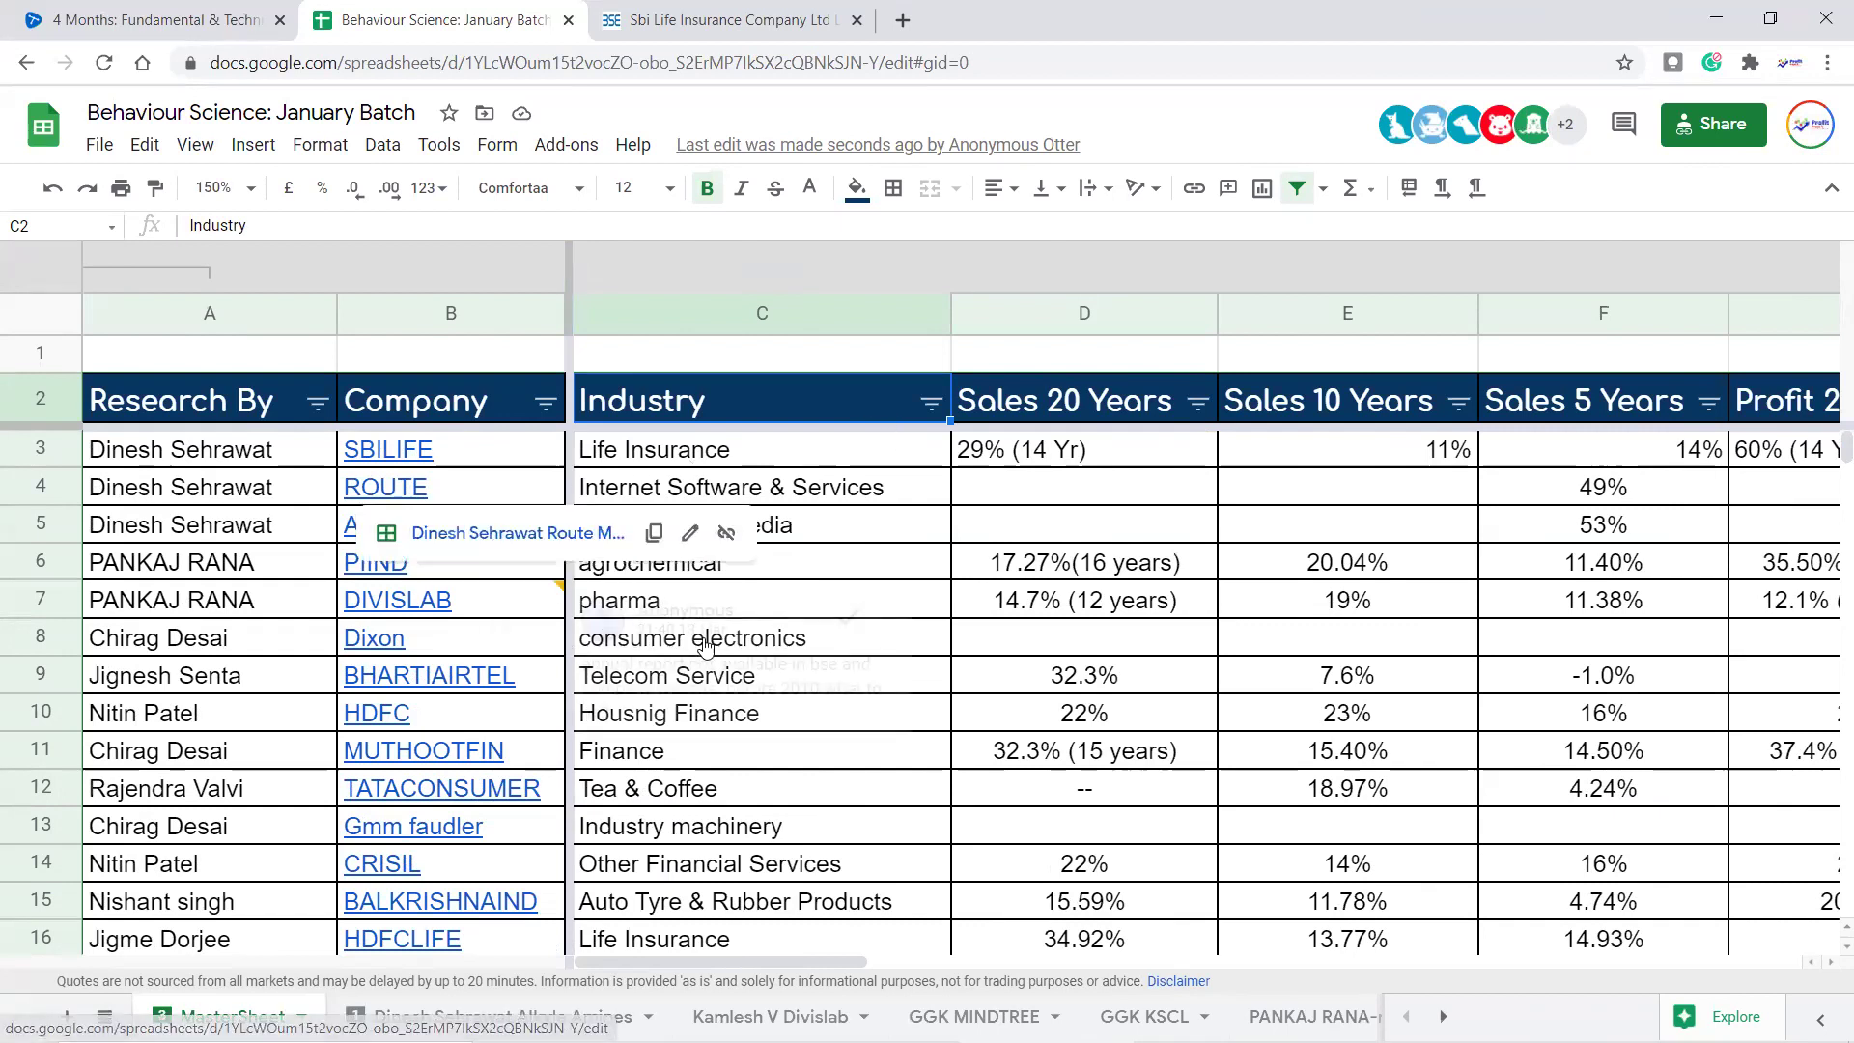
{"action": "left_click", "coordinate": [1442, 670]}
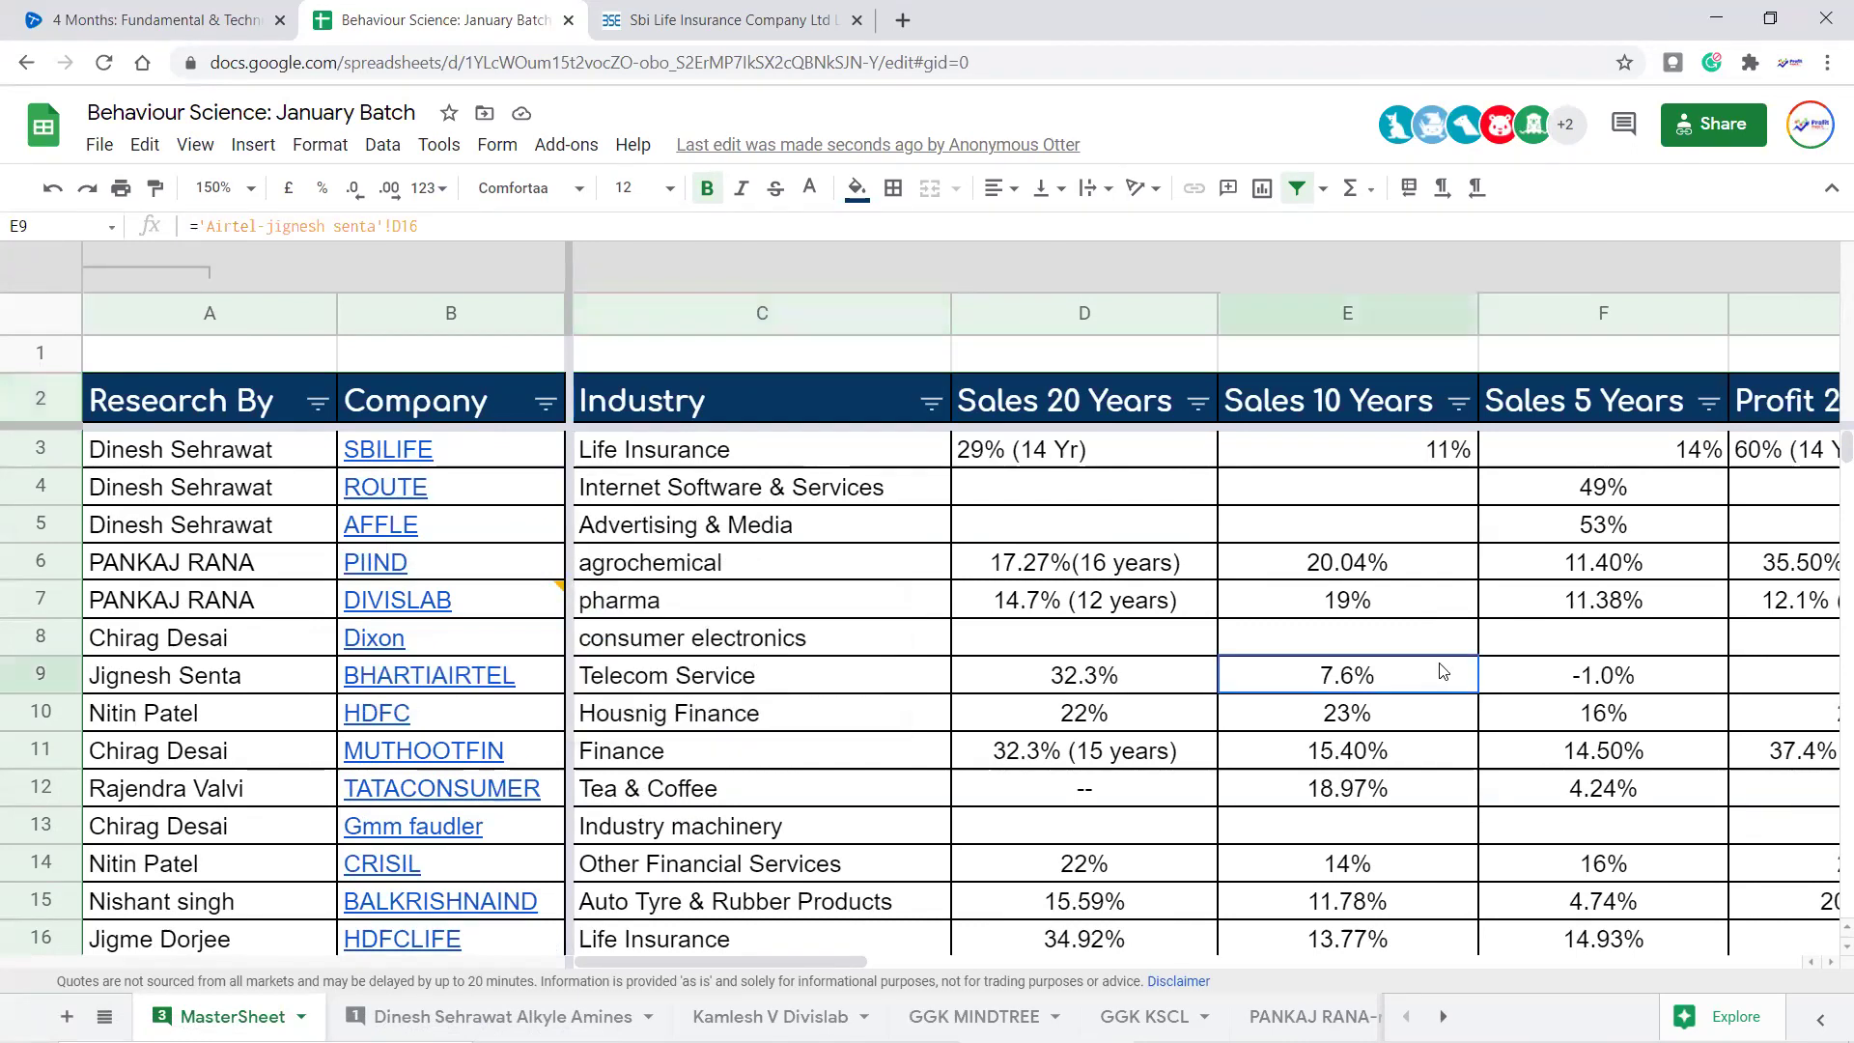